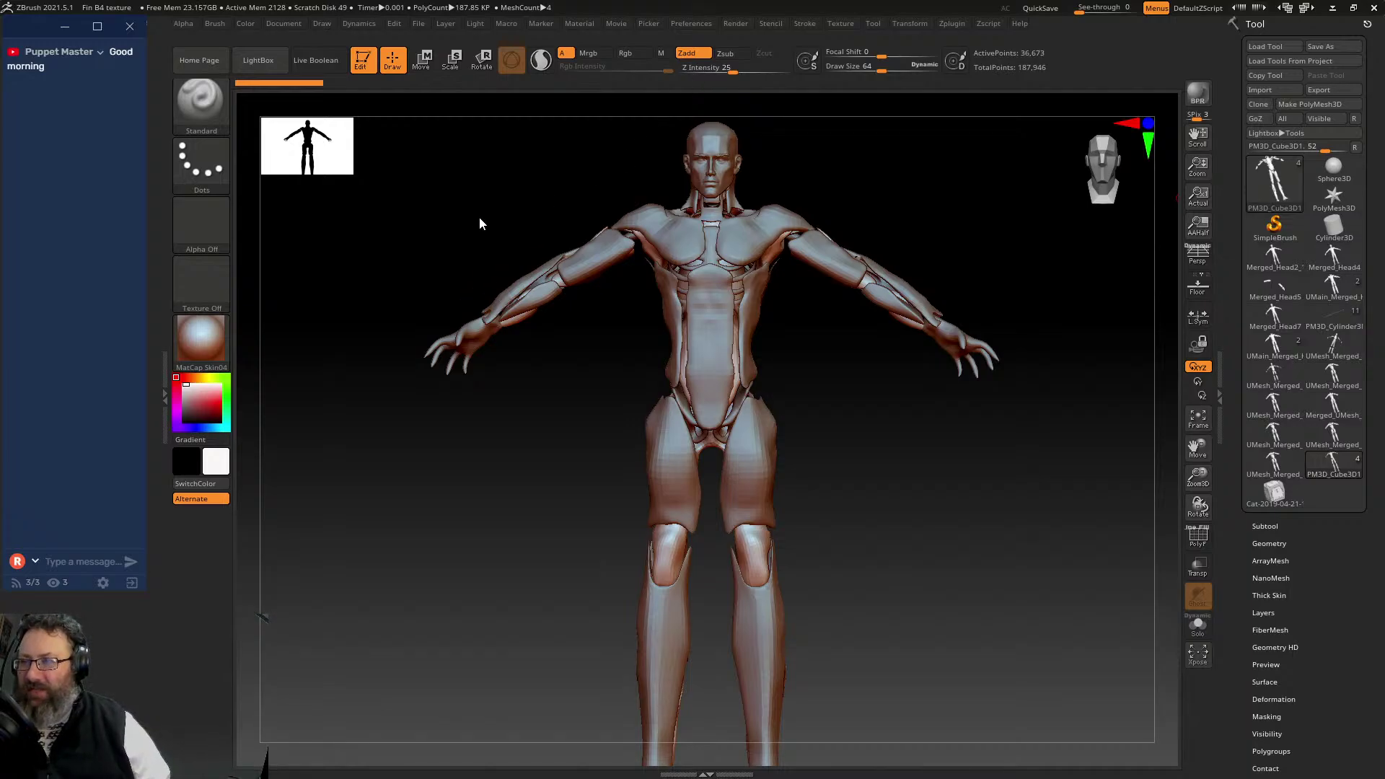
- Hide the head subtool Merged_Head7_13 and the outer body subtool Cat-2019-04-21-15.32.56
mouse_move(536, 223)
left_mouse_down()
mouse_move(585, 204)
mouse_move(830, 361)
mouse_move(881, 458)
mouse_move(783, 363)
mouse_move(817, 324)
mouse_move(824, 390)
mouse_move(794, 404)
mouse_move(708, 556)
mouse_move(1029, 267)
mouse_move(940, 269)
mouse_move(1009, 300)
mouse_move(1014, 349)
mouse_move(985, 339)
left_mouse_up()
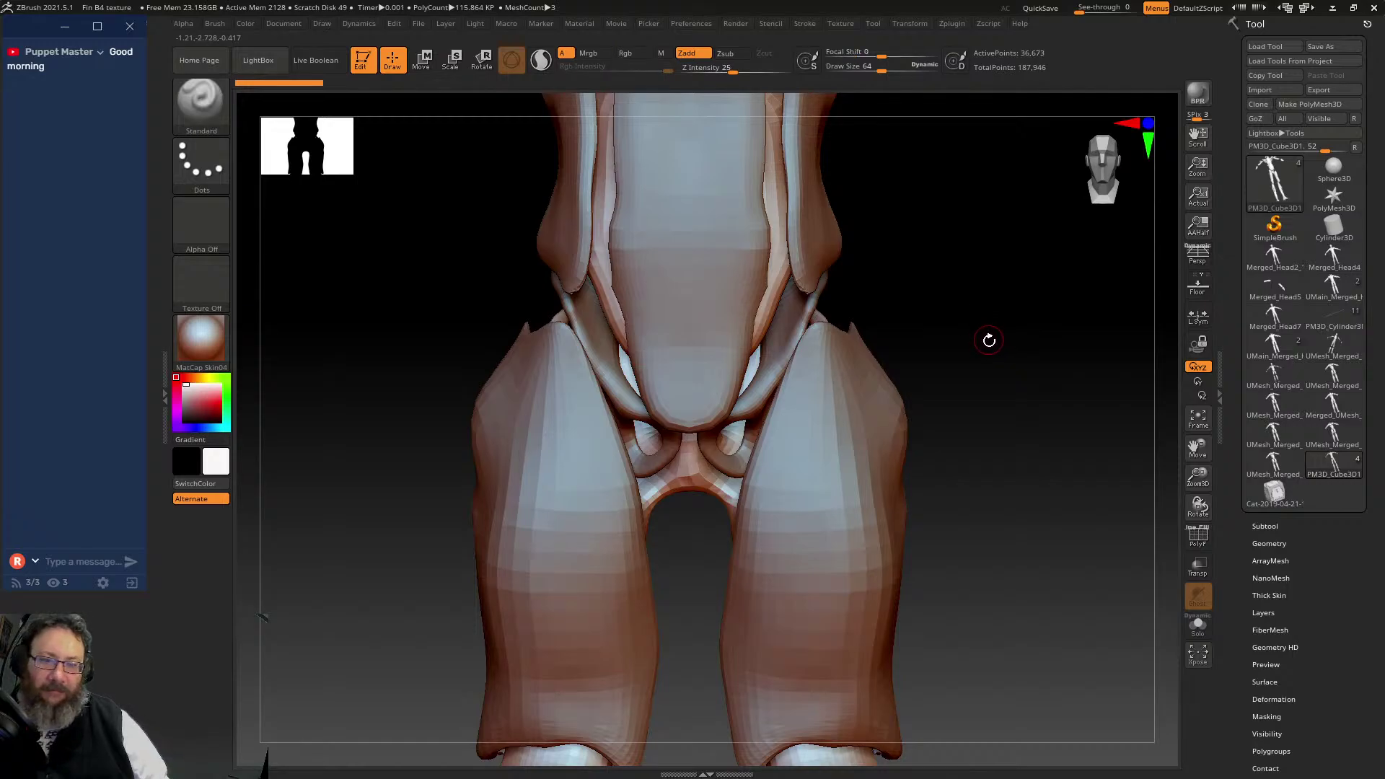
key("f")
left_click_drag(801, 279, 903, 417)
key("f")
left_click_drag(996, 411, 916, 445)
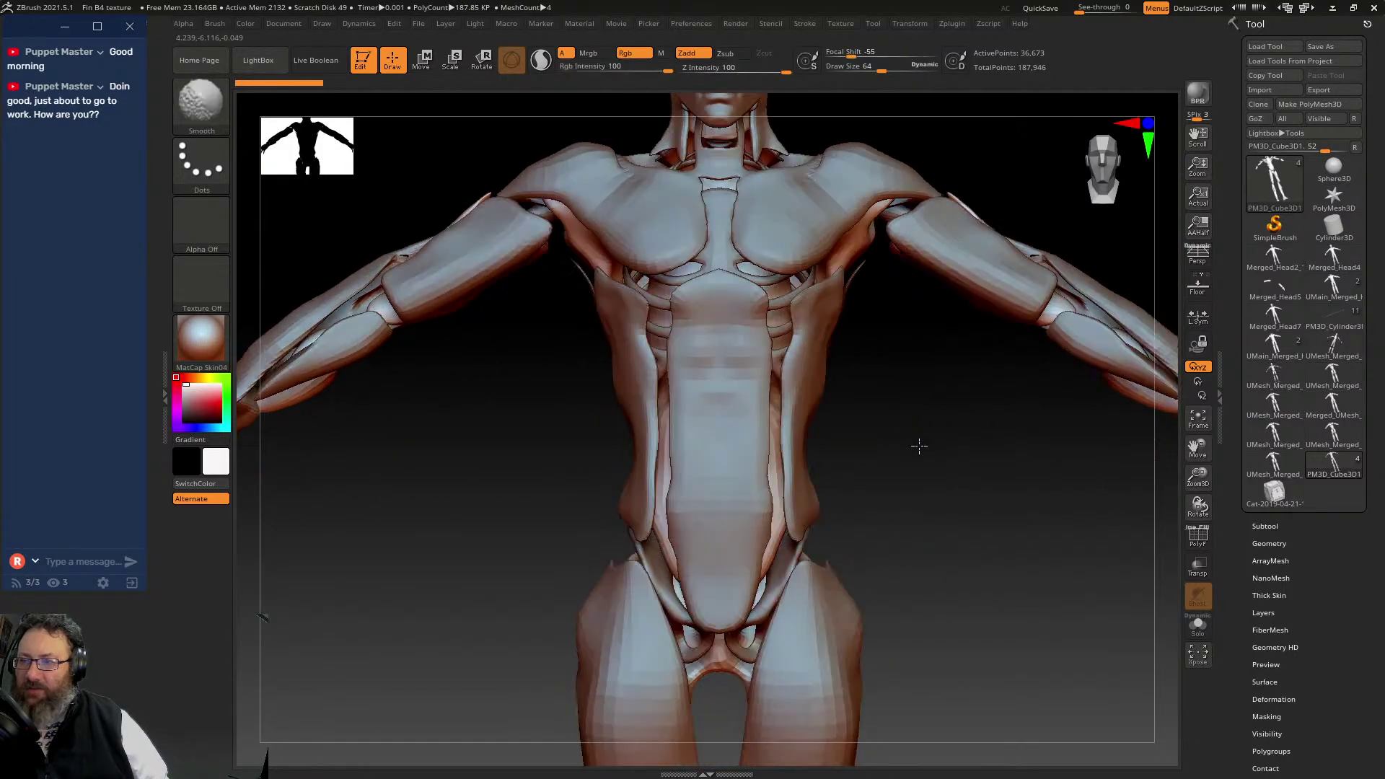
left_click(1291, 521)
left_click(1354, 554)
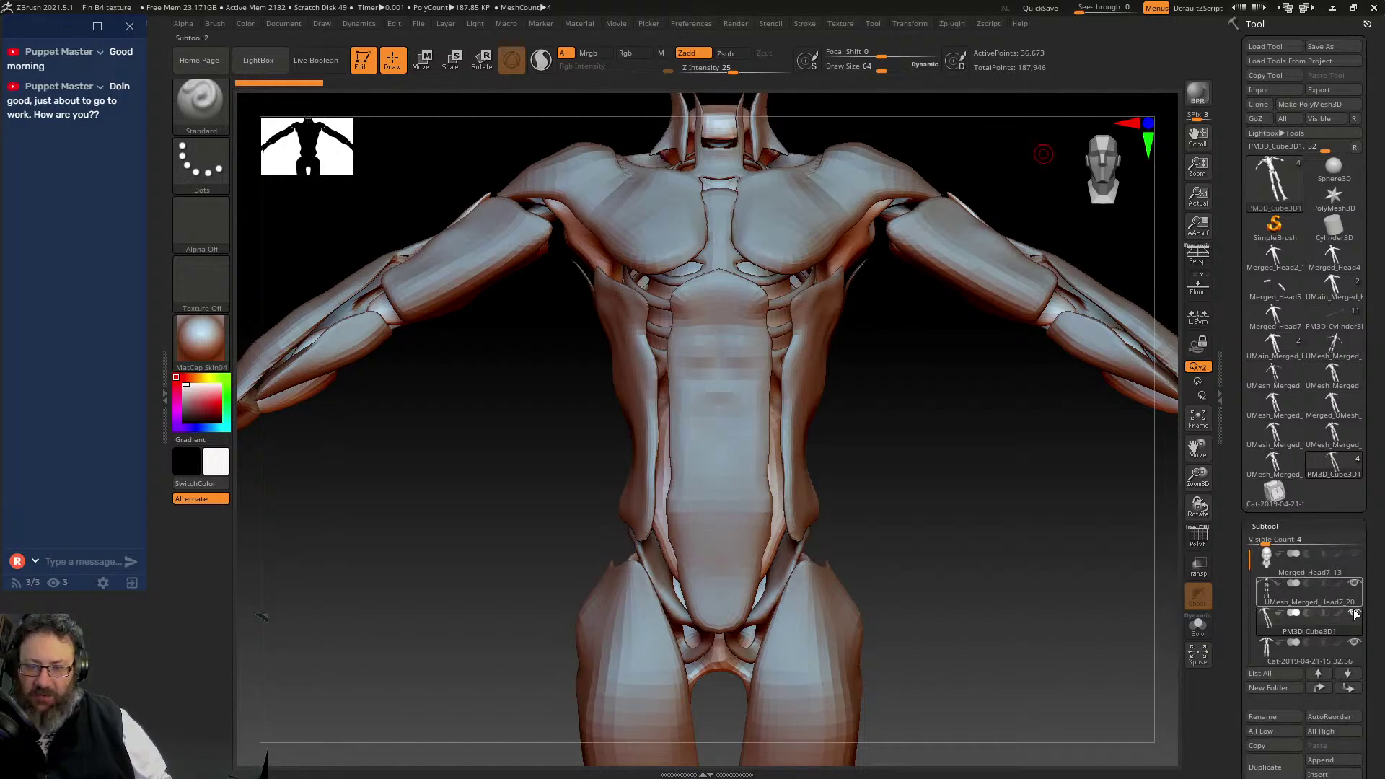
left_click(1354, 643)
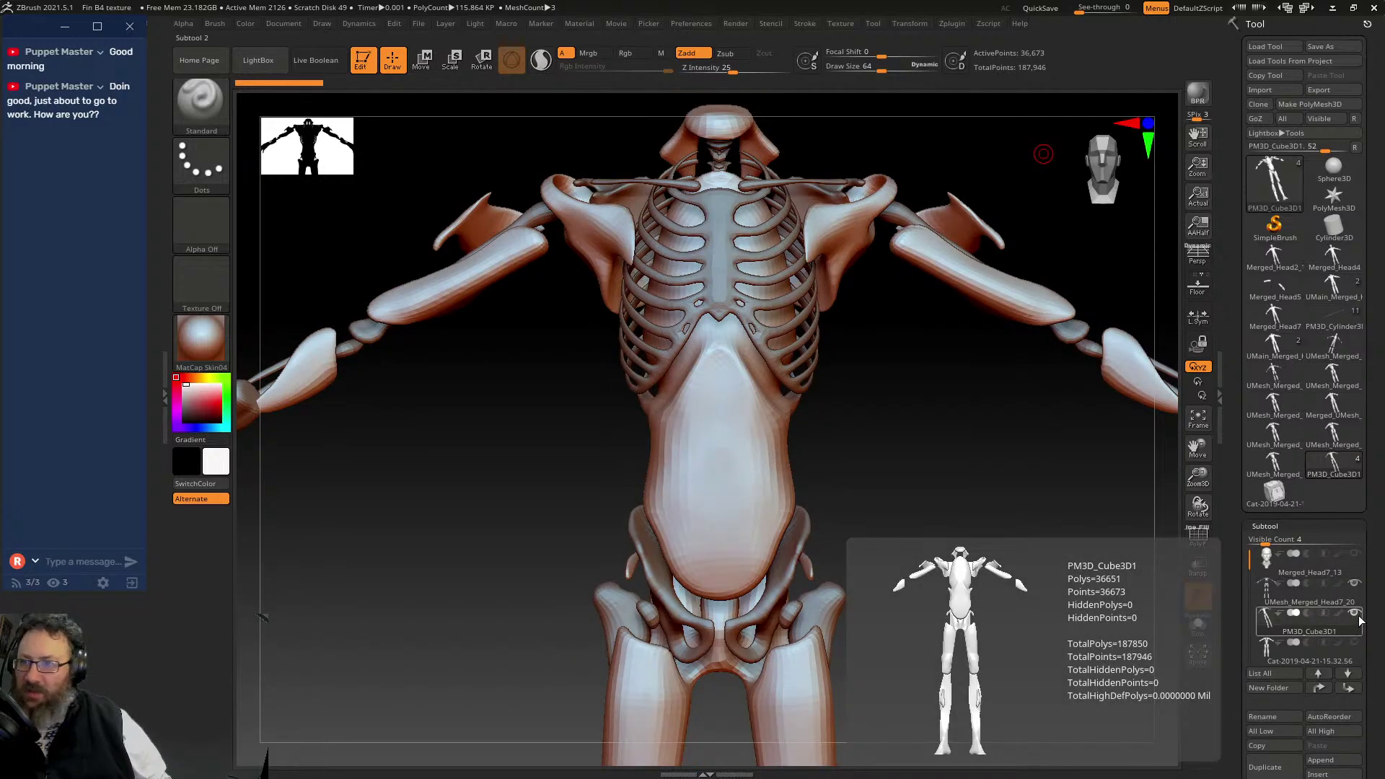
- Compare the skeleton and PM3D_Cube3D1 by isolating each subtool, and show the outer body over PM3D_Cube3D1 again
left_click(1354, 612)
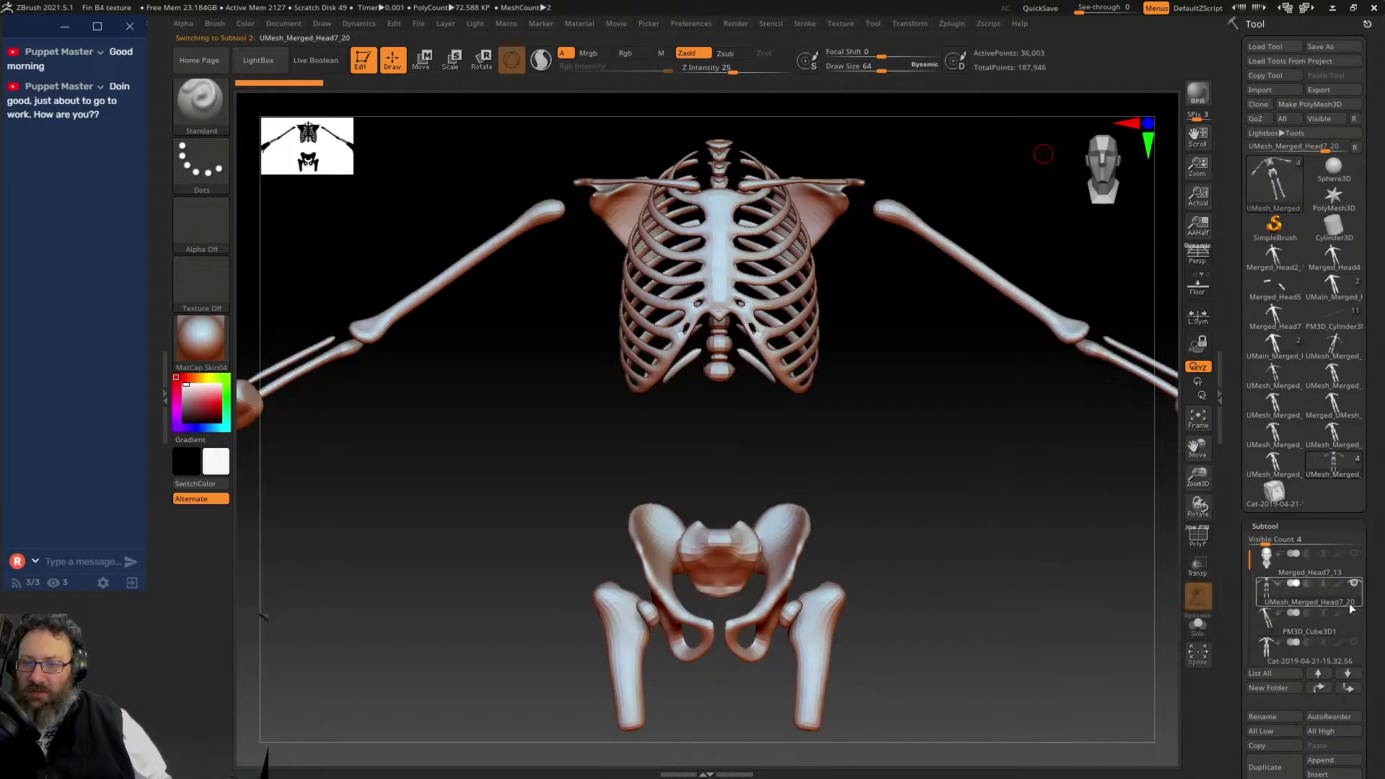
left_click(1355, 613)
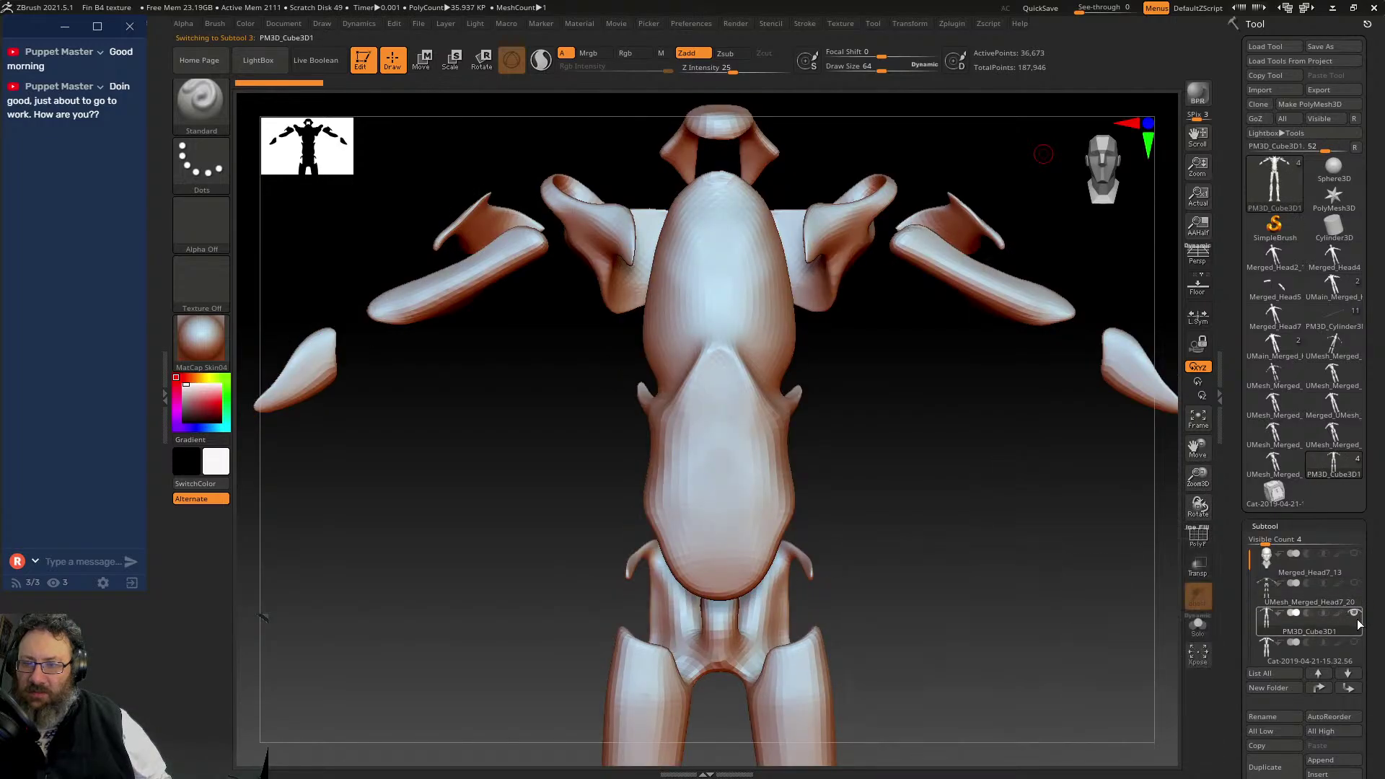
left_click(1354, 643)
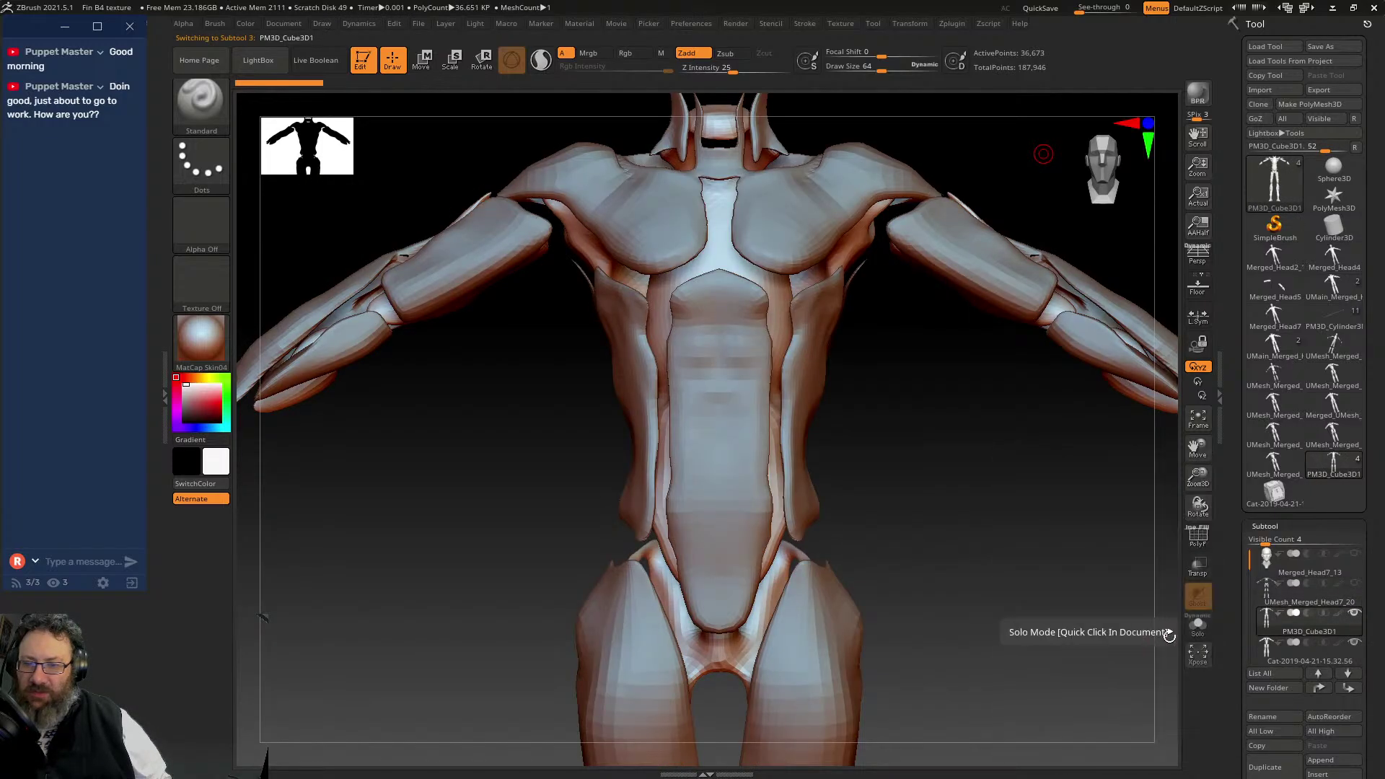
- Turn on ghost transparency and switch between the skeleton and PM3D_Cube3D1 subtools to compare them inside the outer body
left_click(1197, 565)
left_click(1344, 602)
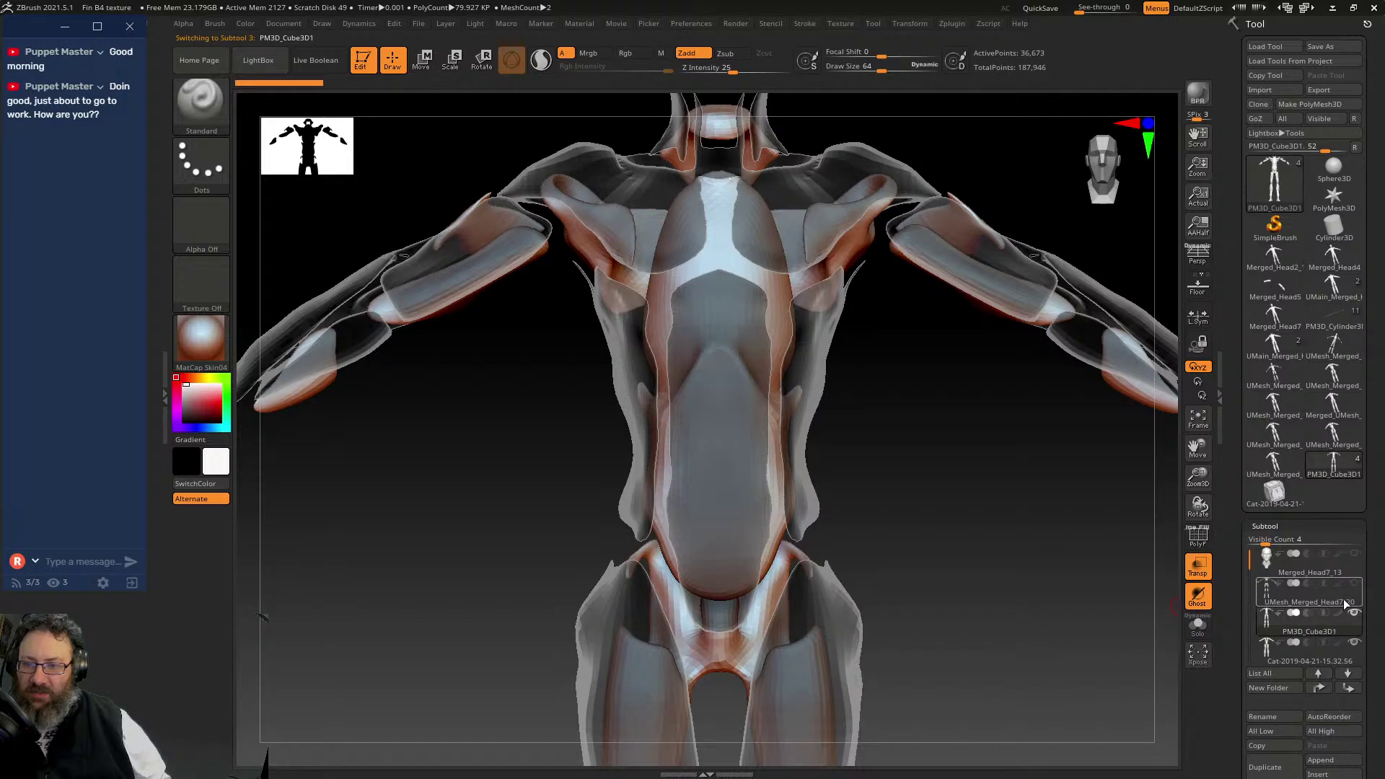
key("Down")
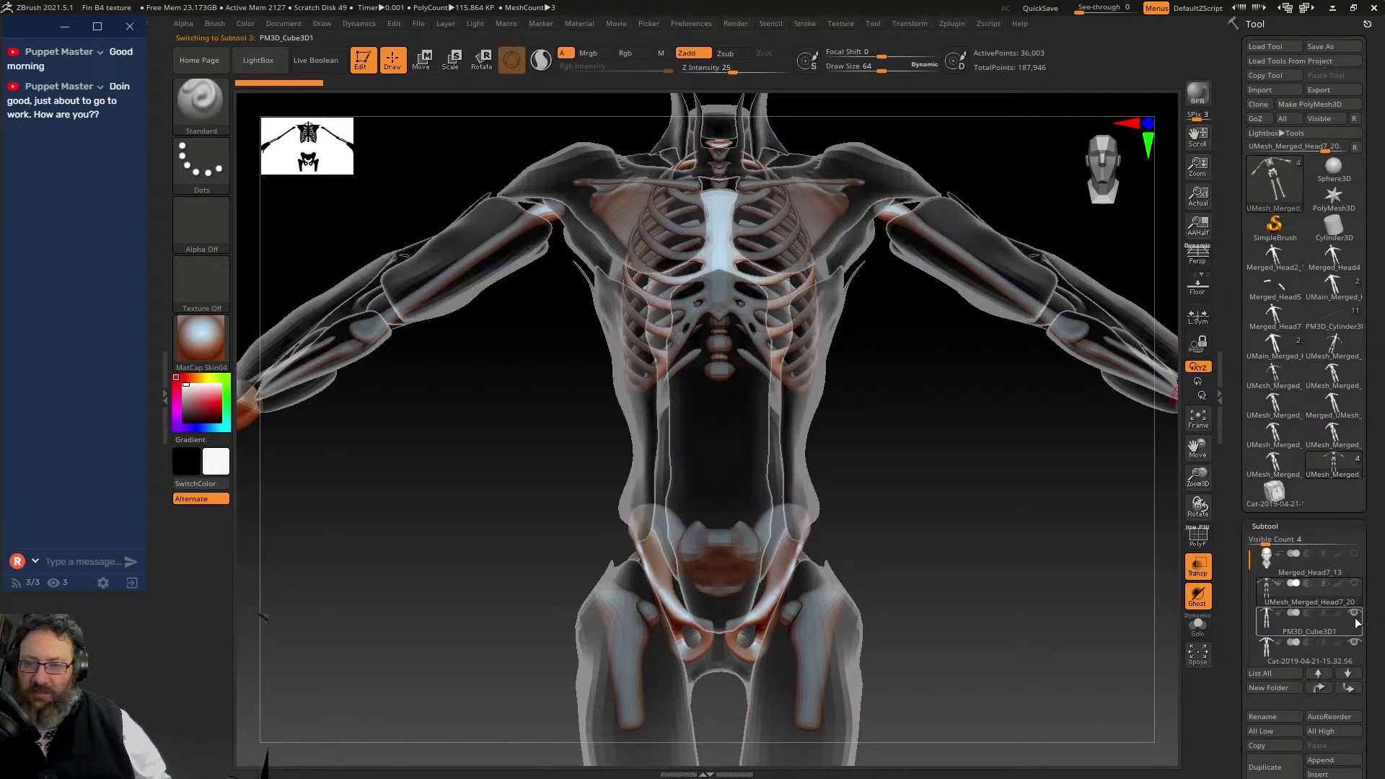
mouse_move(909, 358)
left_mouse_down()
mouse_move(875, 371)
mouse_move(1024, 347)
mouse_move(912, 375)
left_mouse_up()
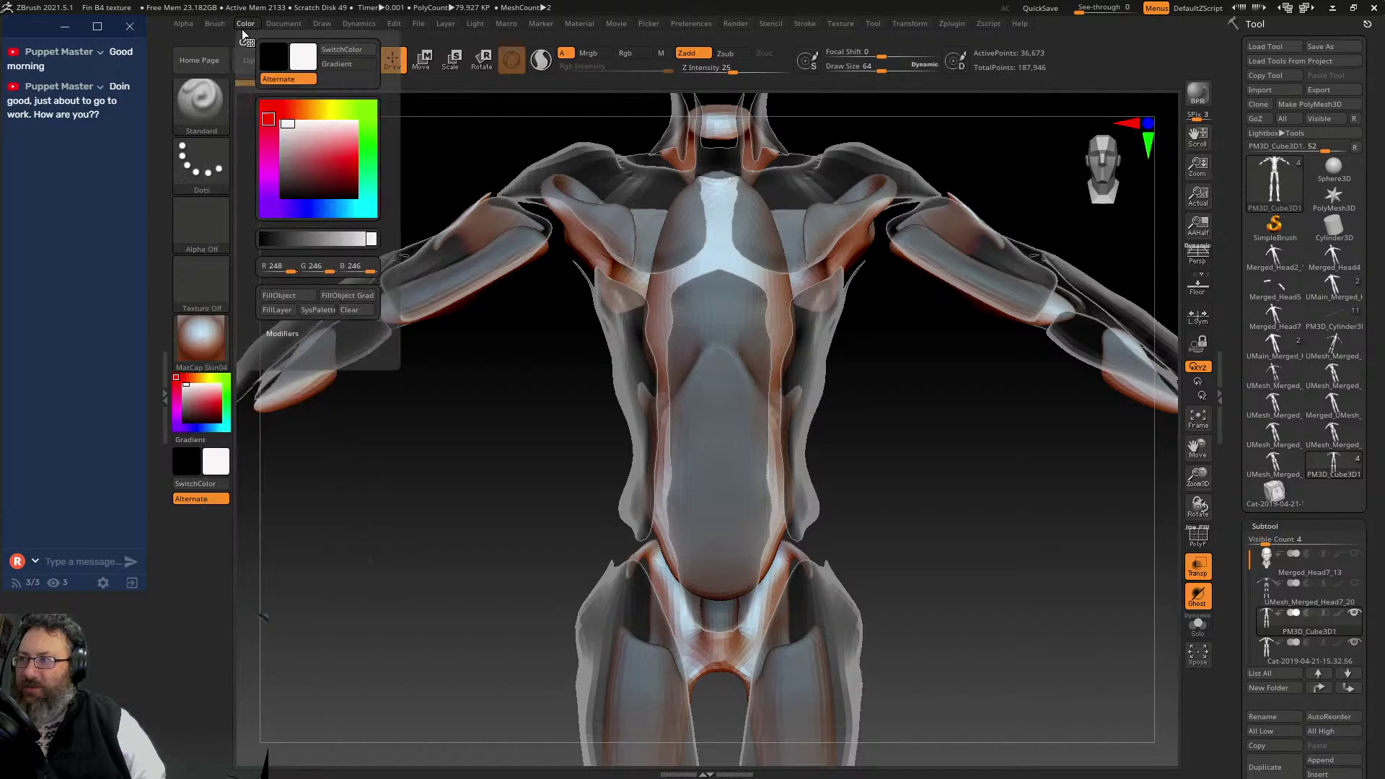
left_click(316, 171)
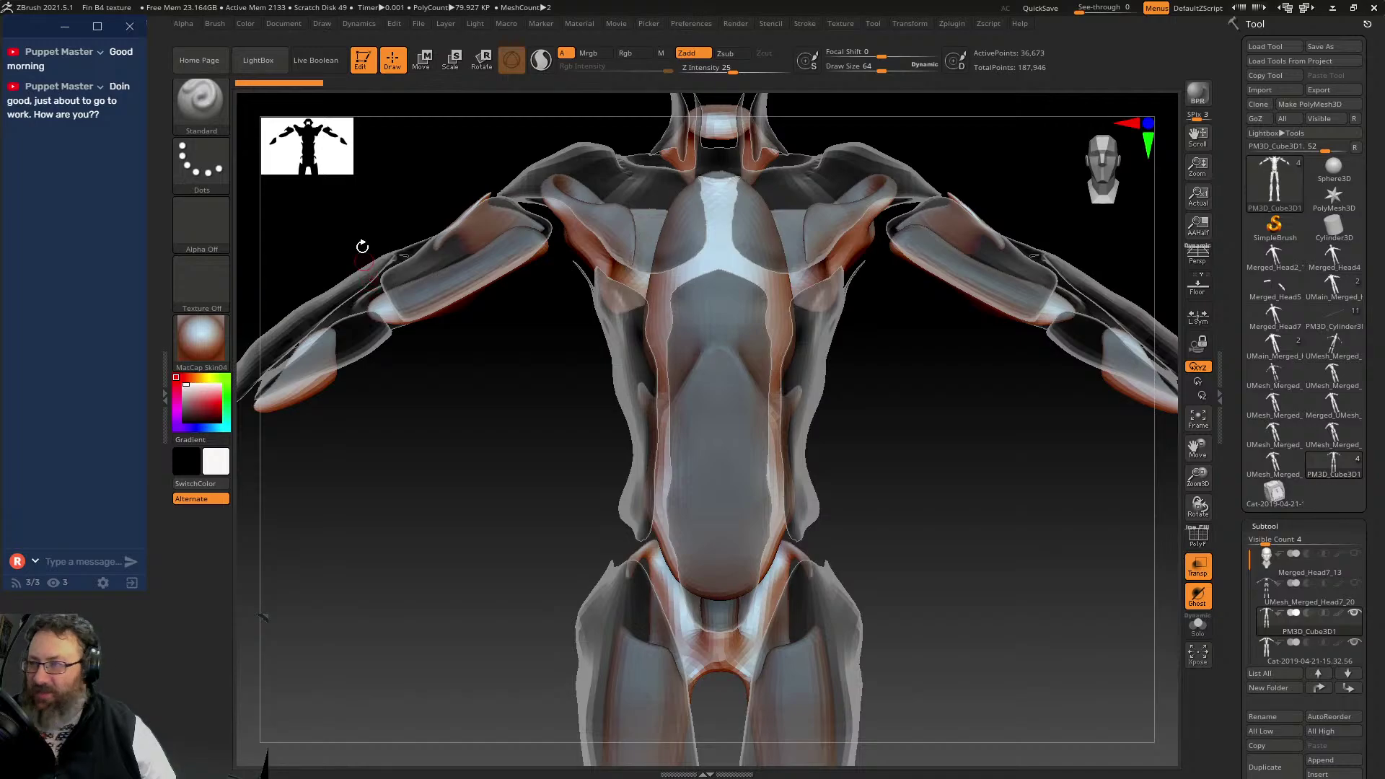
mouse_move(285, 27)
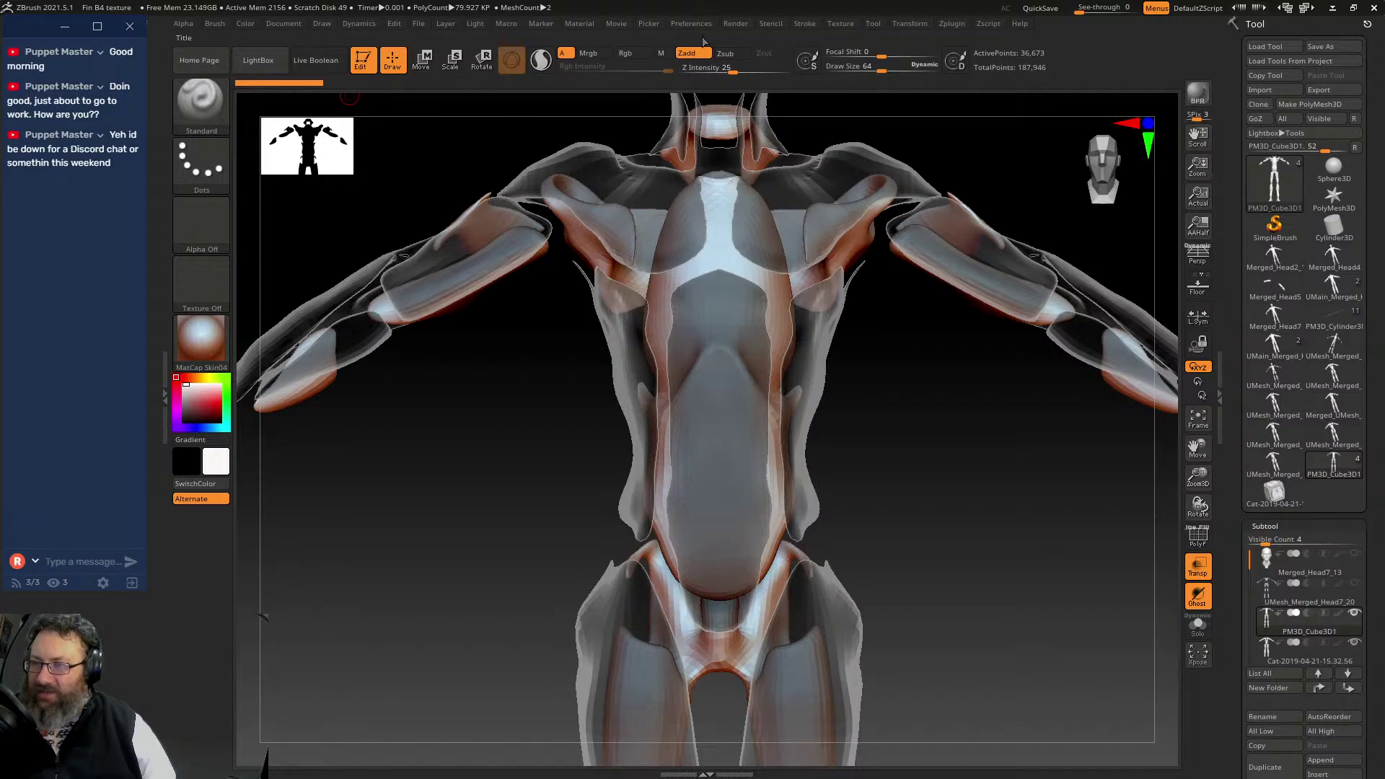
left_click_drag(437, 421, 566, 312)
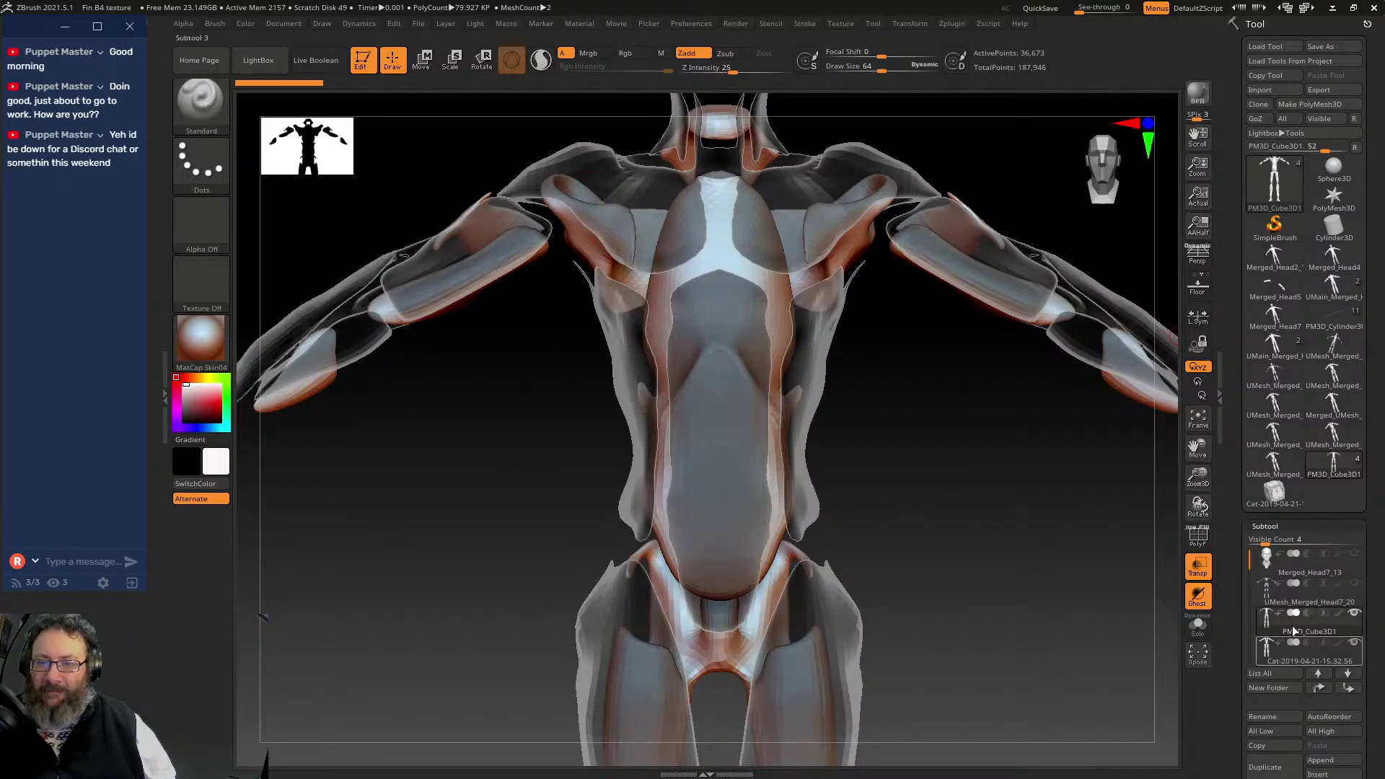
- Switch to the skeleton subtool UMesh_Merged_Head7_20, toggle the other subtools for comparison, and hide the outer body
left_click(1358, 596)
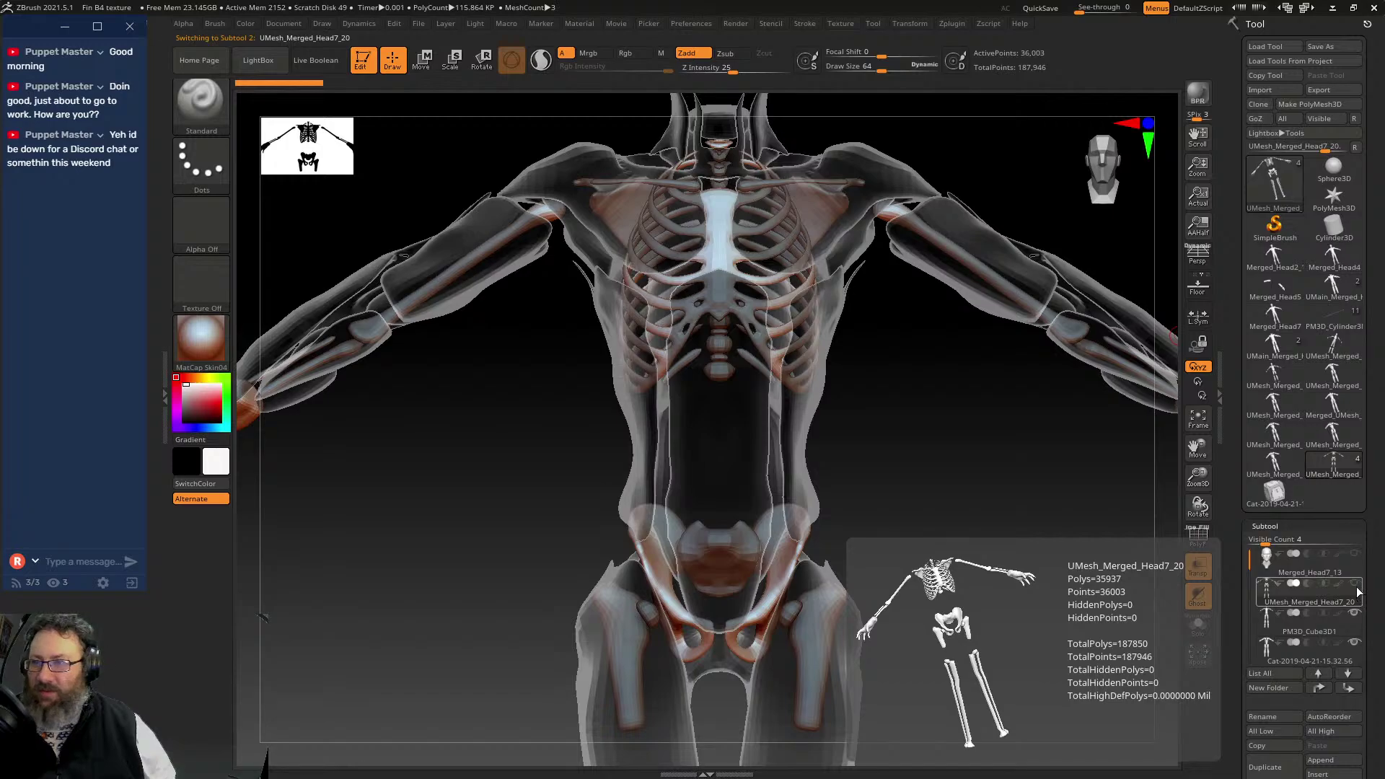
left_click(1357, 613)
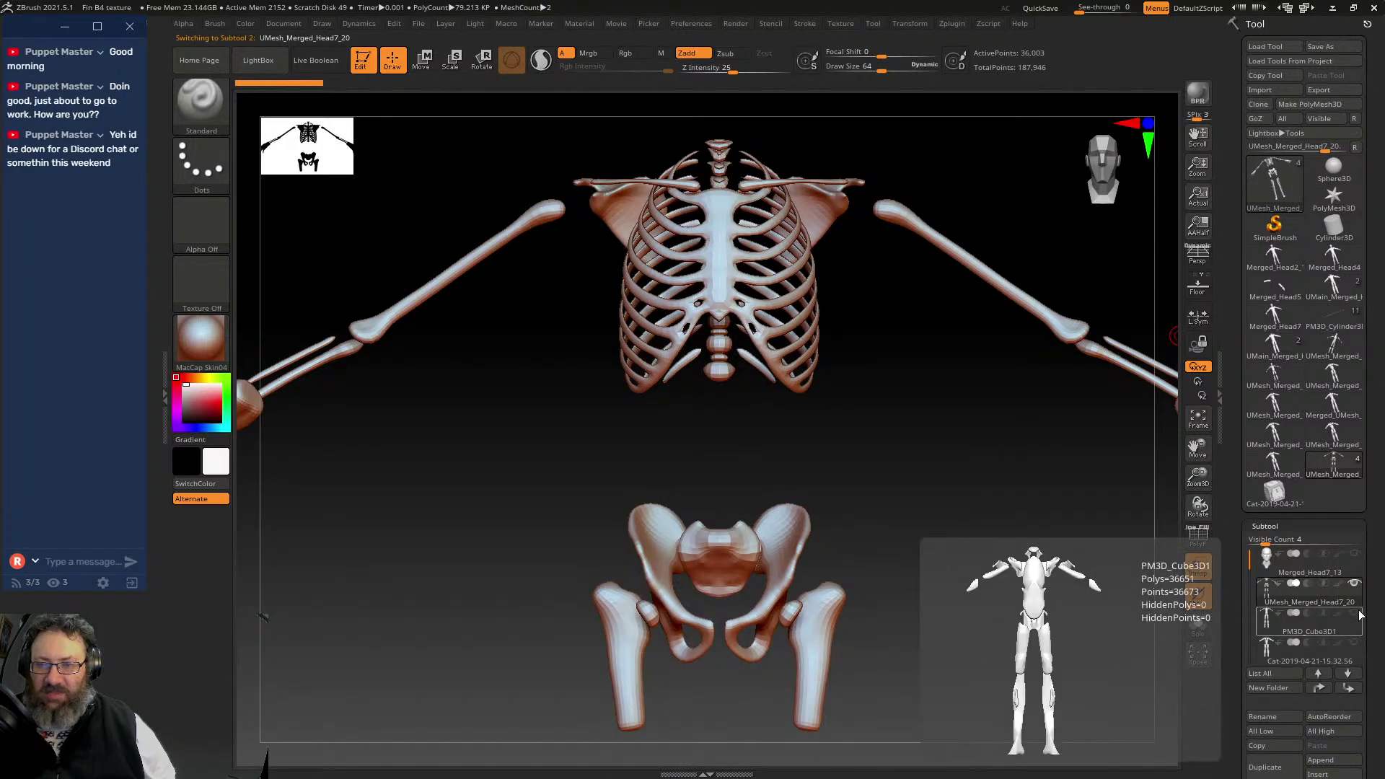
left_click(1359, 613)
left_click(1356, 583)
left_click(1357, 613)
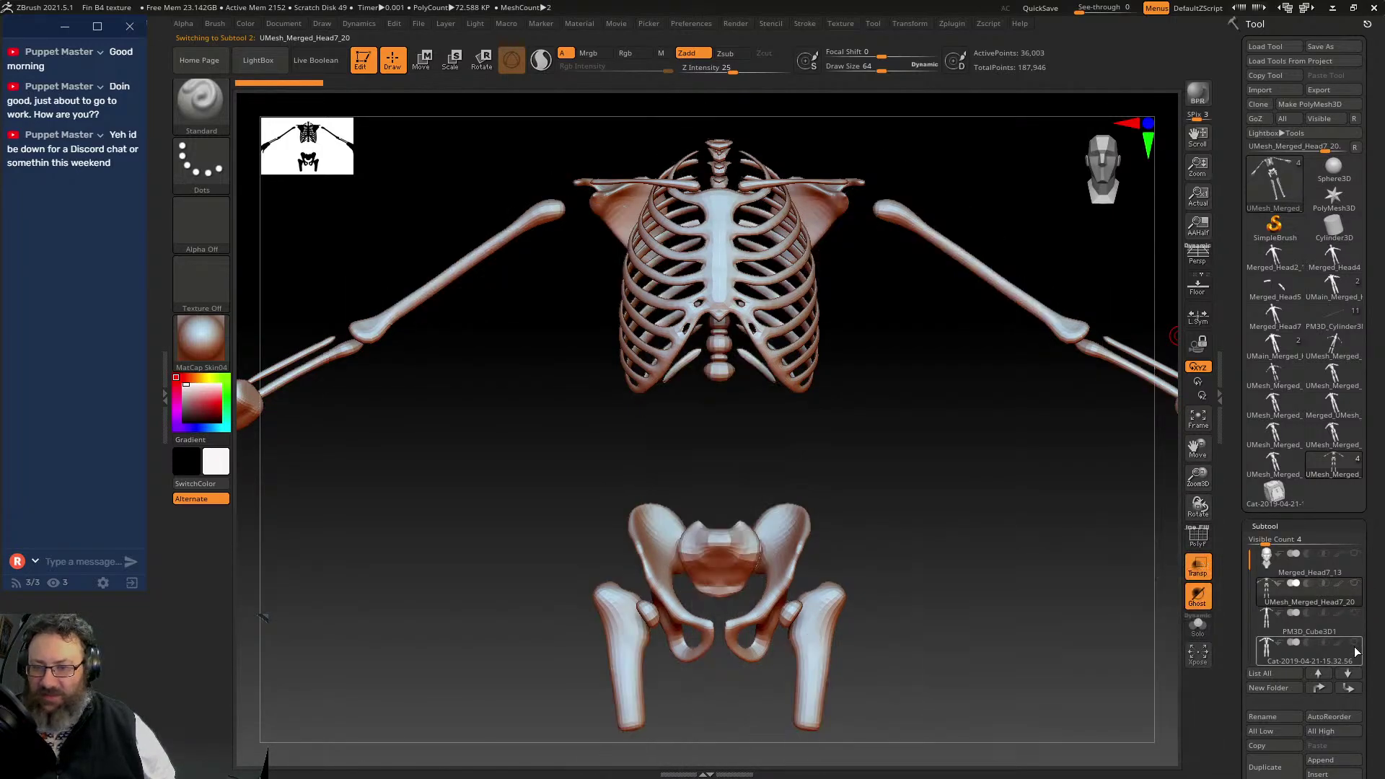
left_click(1355, 644)
left_click(1355, 614)
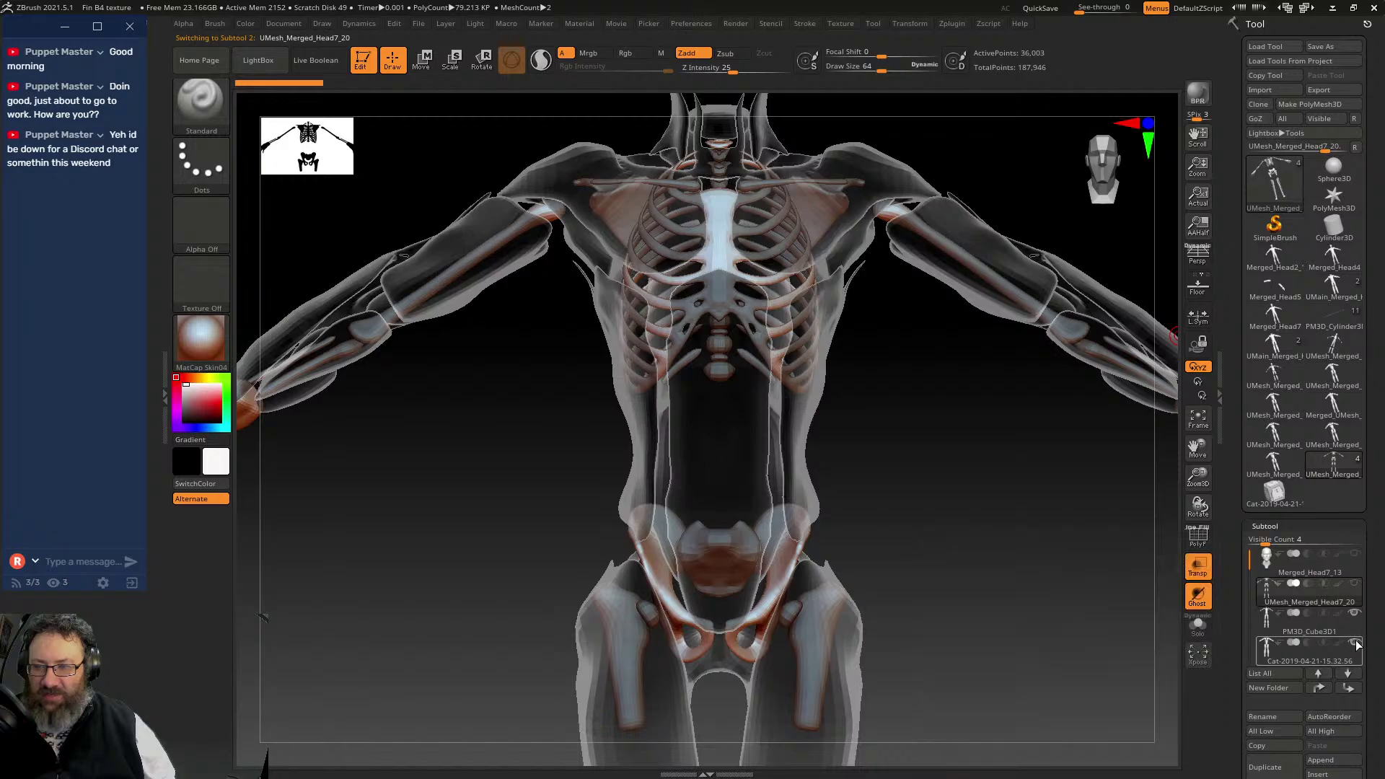
left_click(1356, 643)
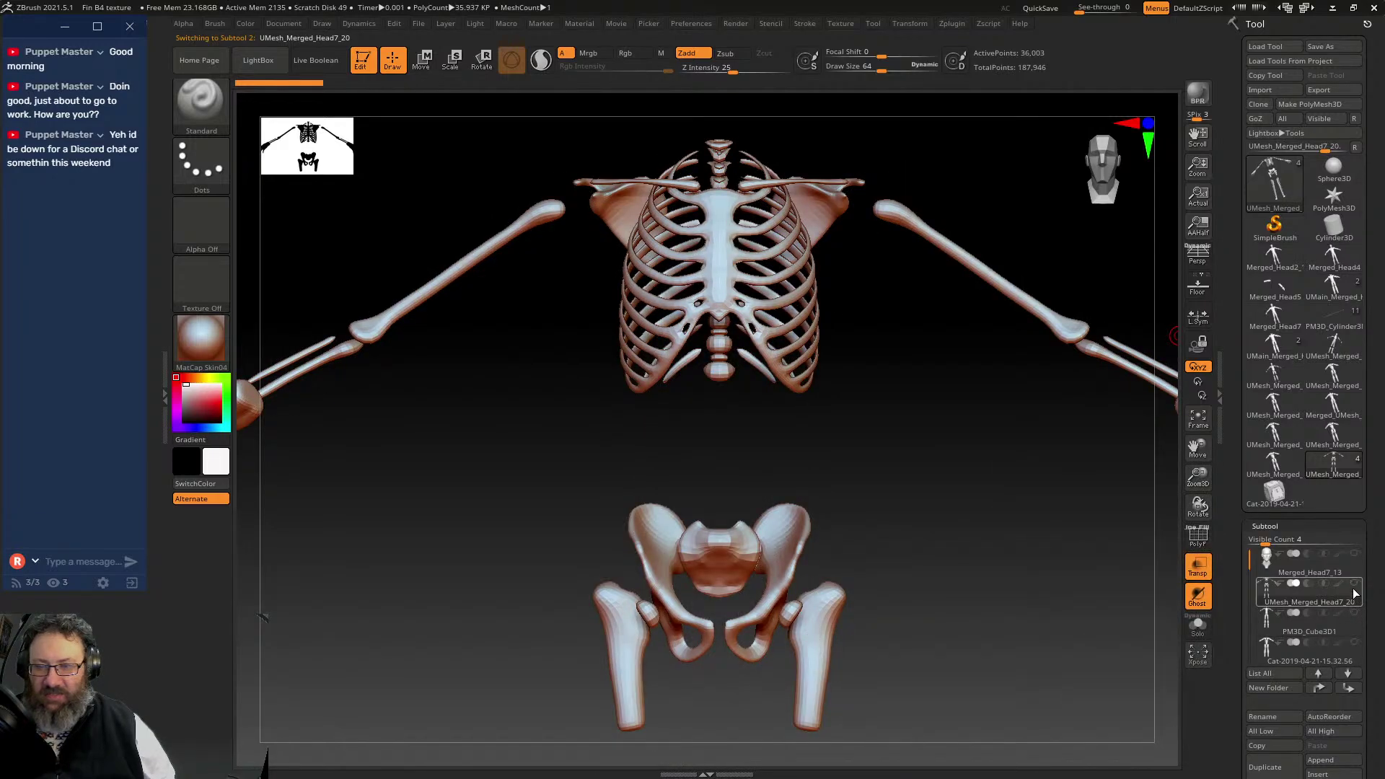
- Make PM3D_Cube3D1 the active subtool and keep the skeleton UMesh_Merged_Head7_20 shown as a ghost
left_click(1344, 624)
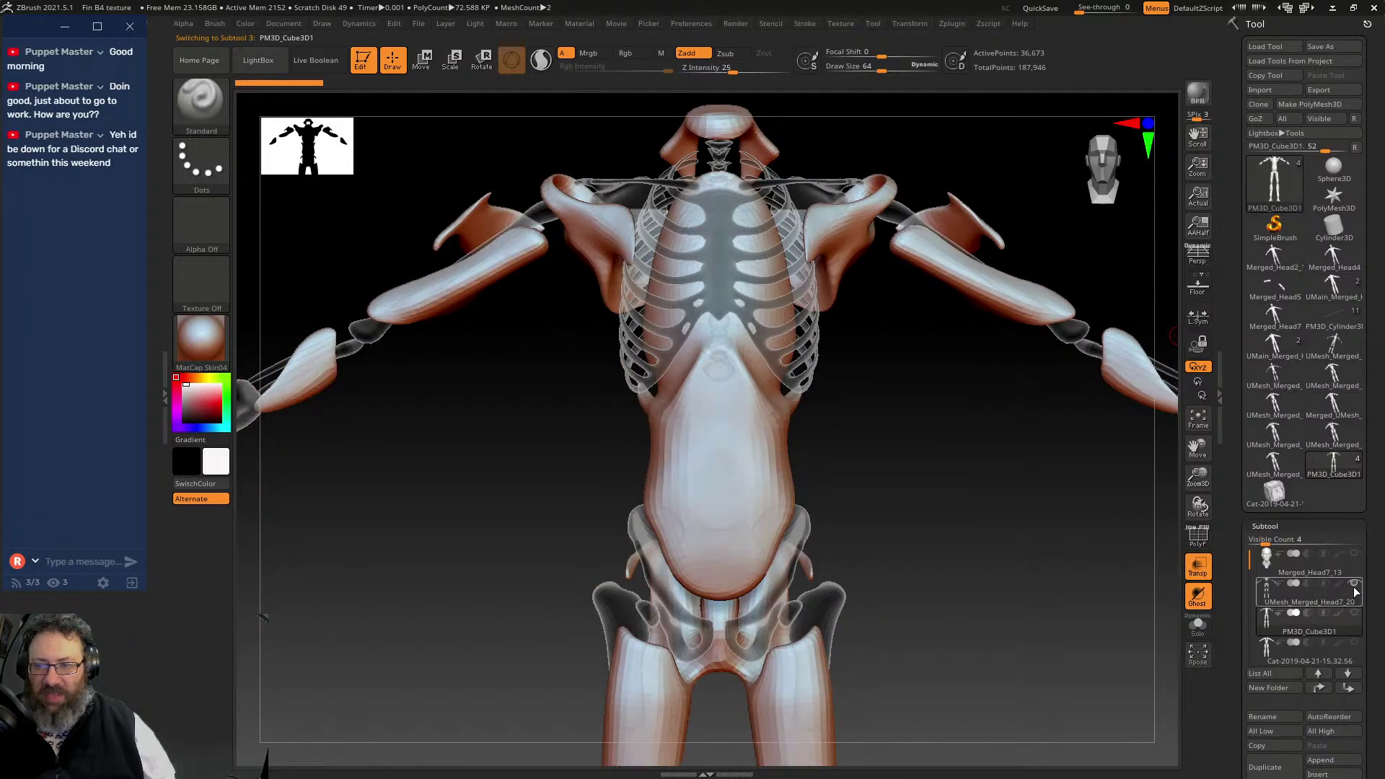
left_click(1356, 590)
left_click(1356, 590)
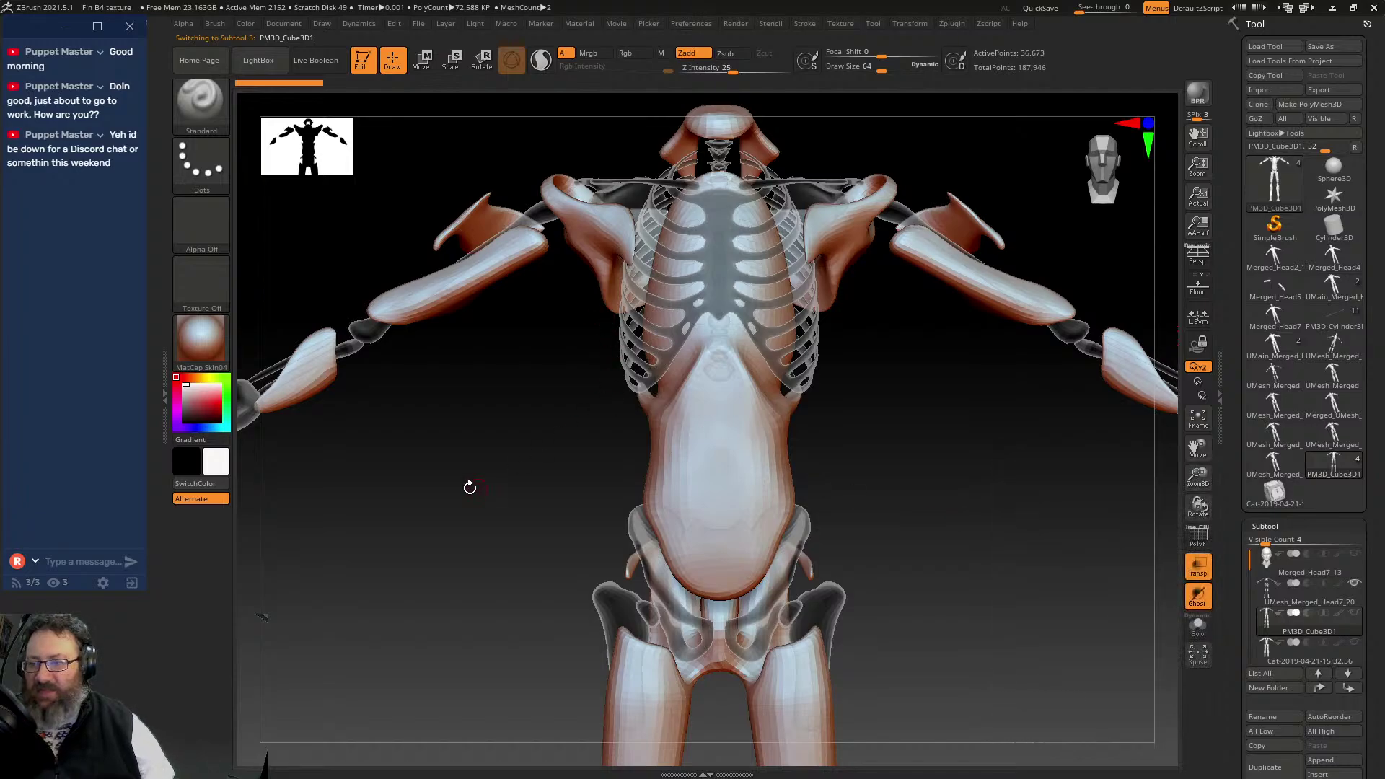
- Subdivide the PM3D_Cube3D1 mesh three times
mouse_move(470, 486)
left_mouse_down()
mouse_move(652, 508)
mouse_move(562, 417)
left_mouse_up()
key("ctrl")
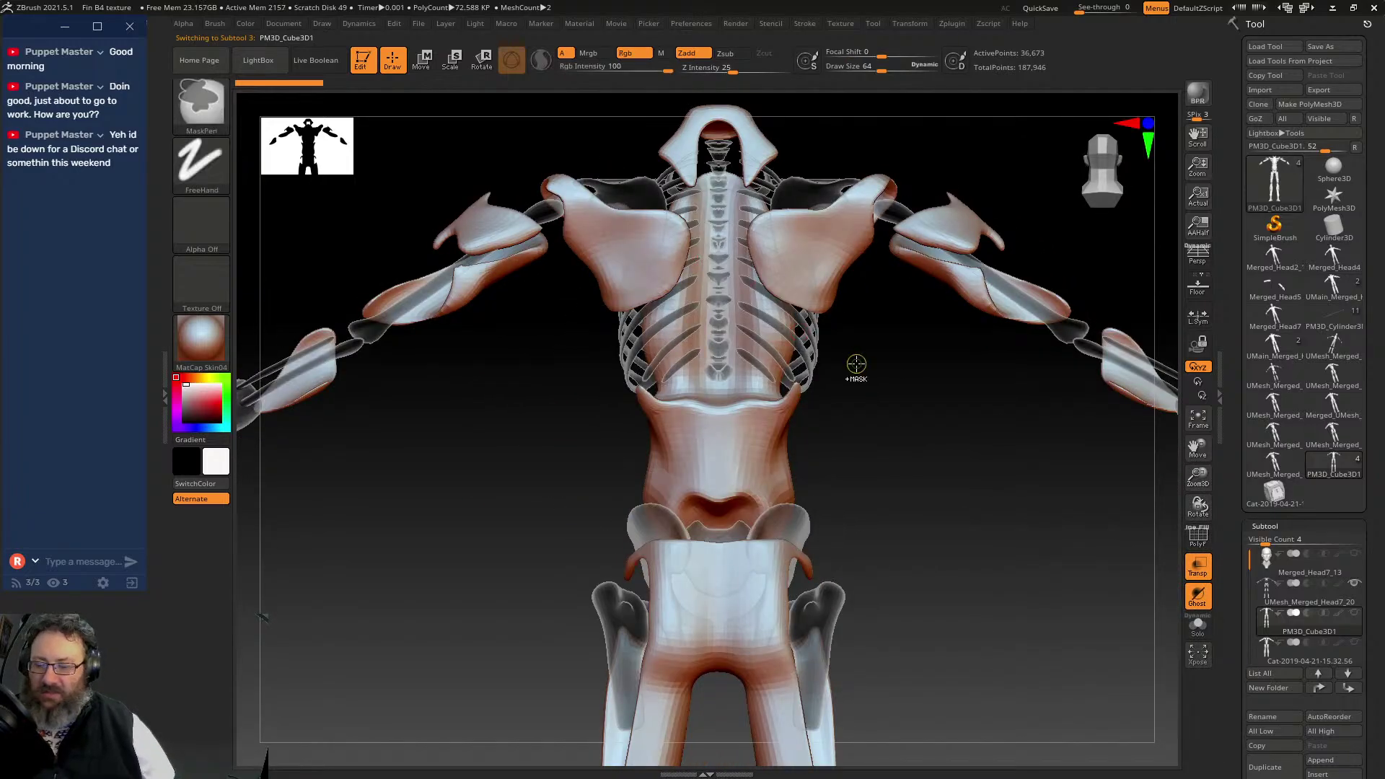
key("ctrl+d")
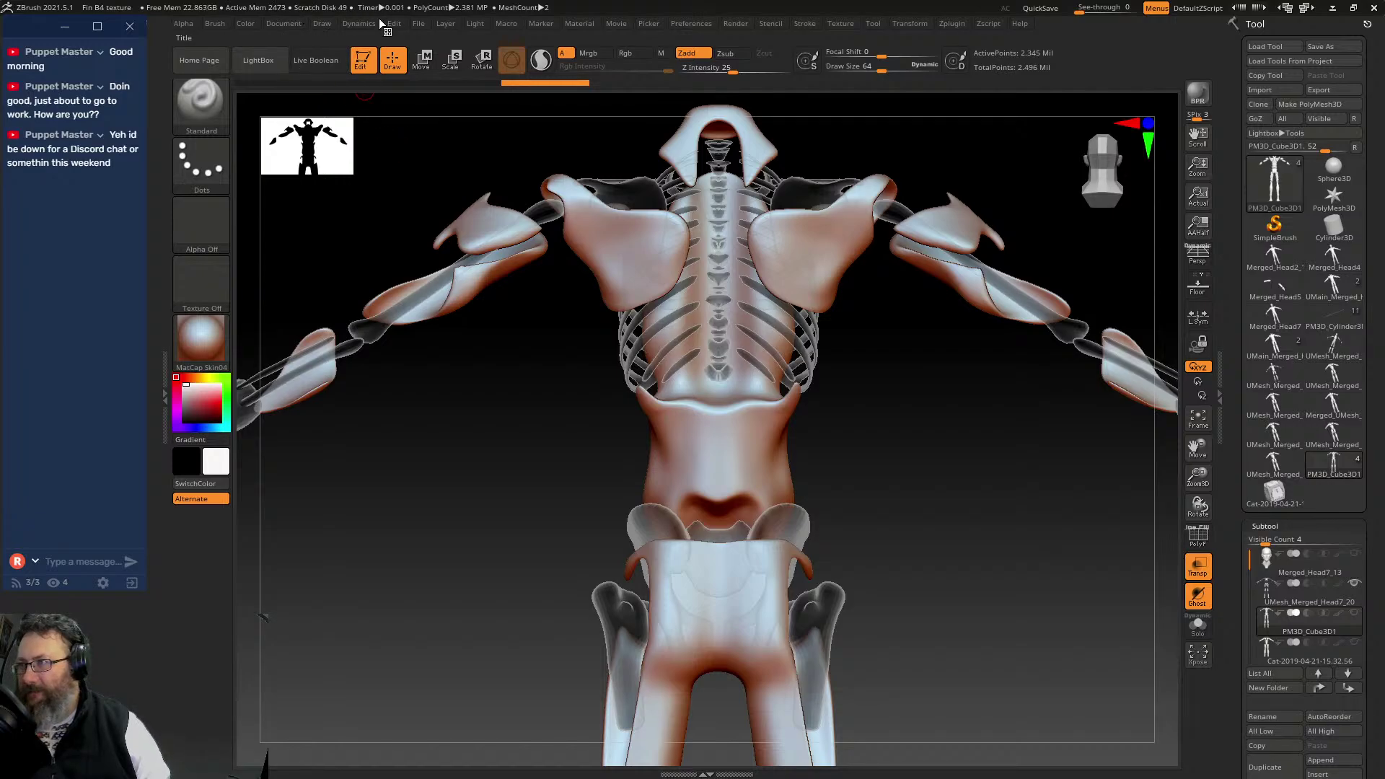
left_click(275, 24)
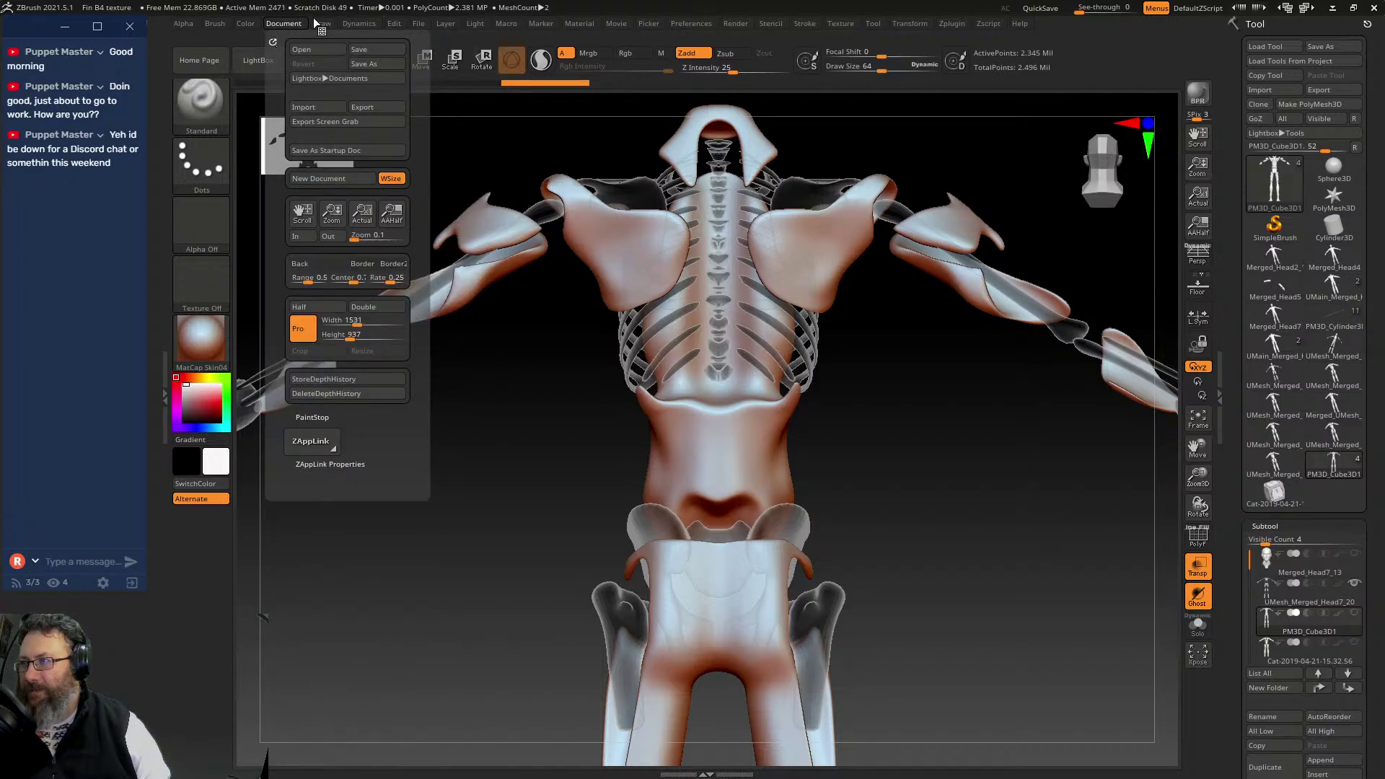
left_click_drag(1223, 691, 1222, 606)
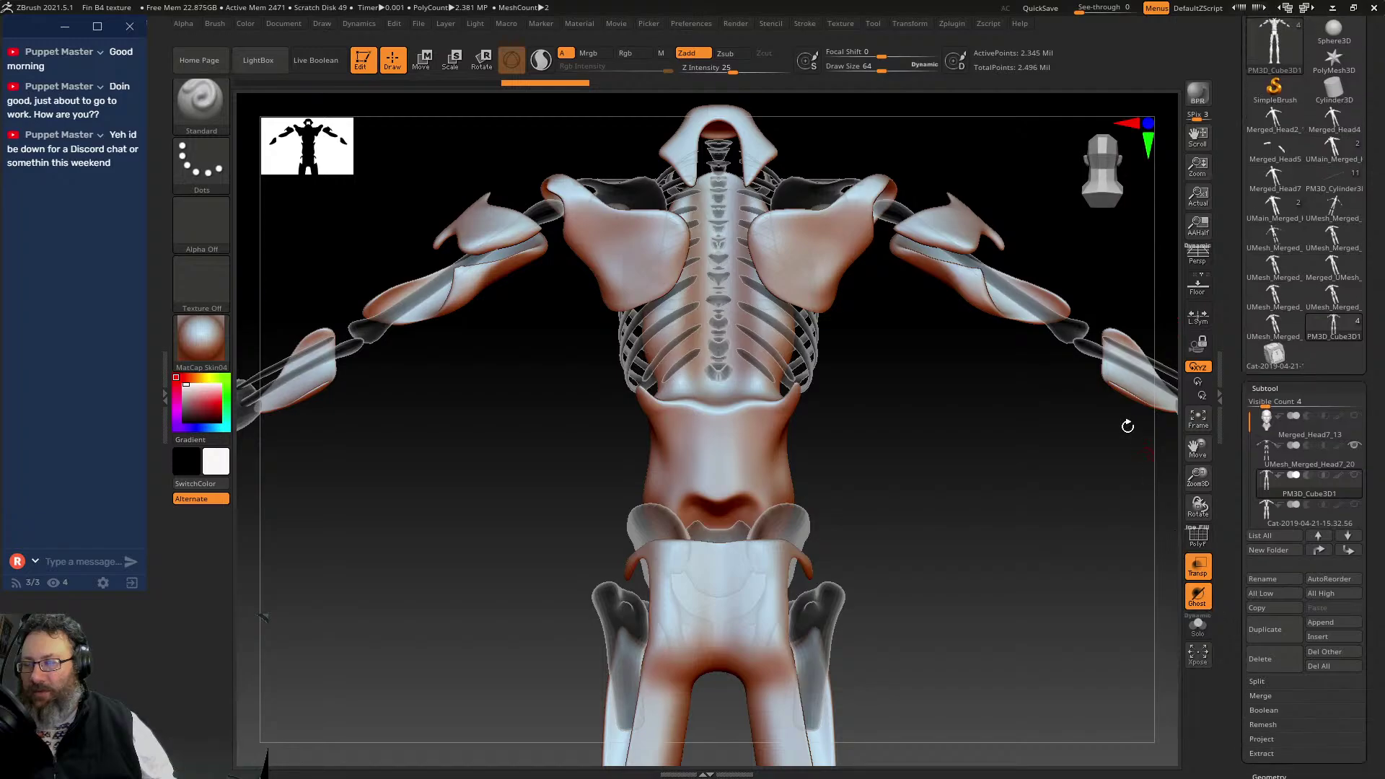
left_click_drag(580, 443, 325, 325)
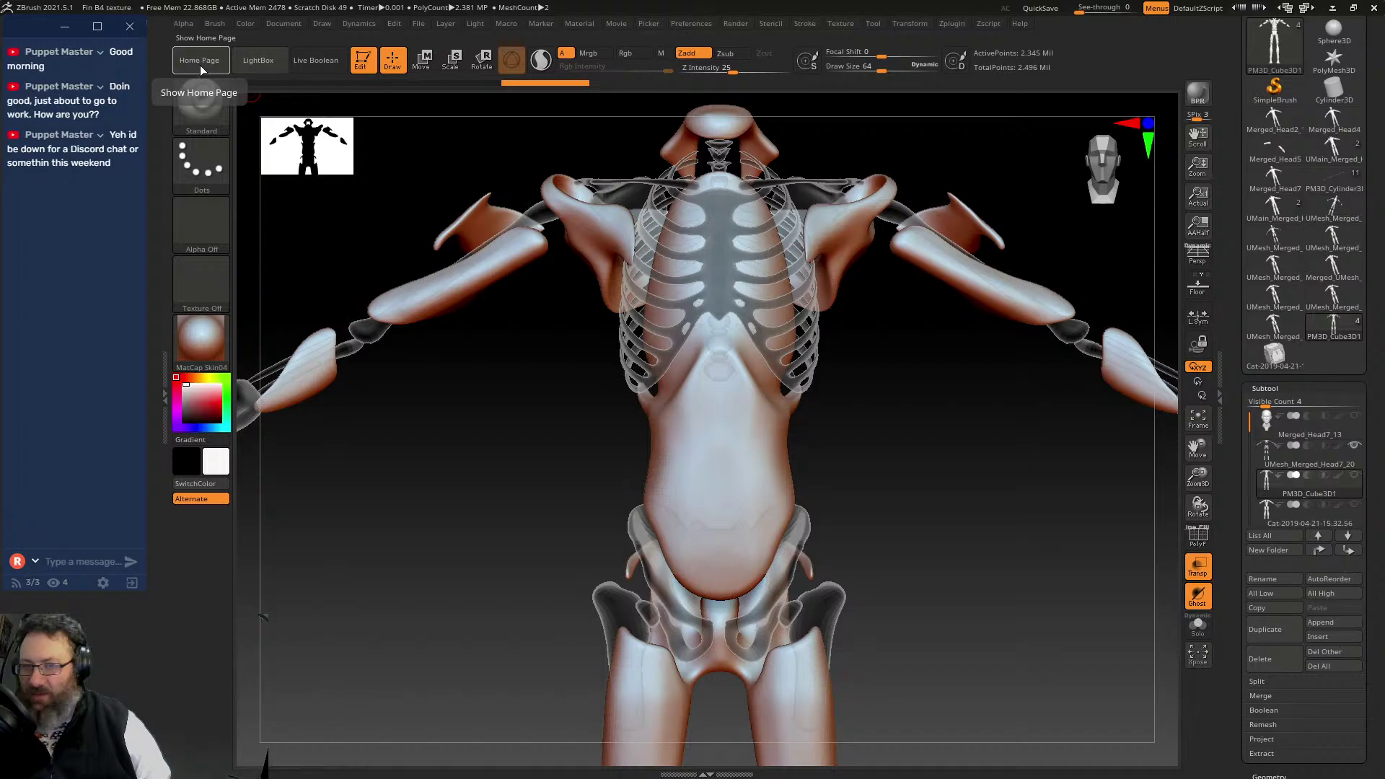
left_click(197, 68)
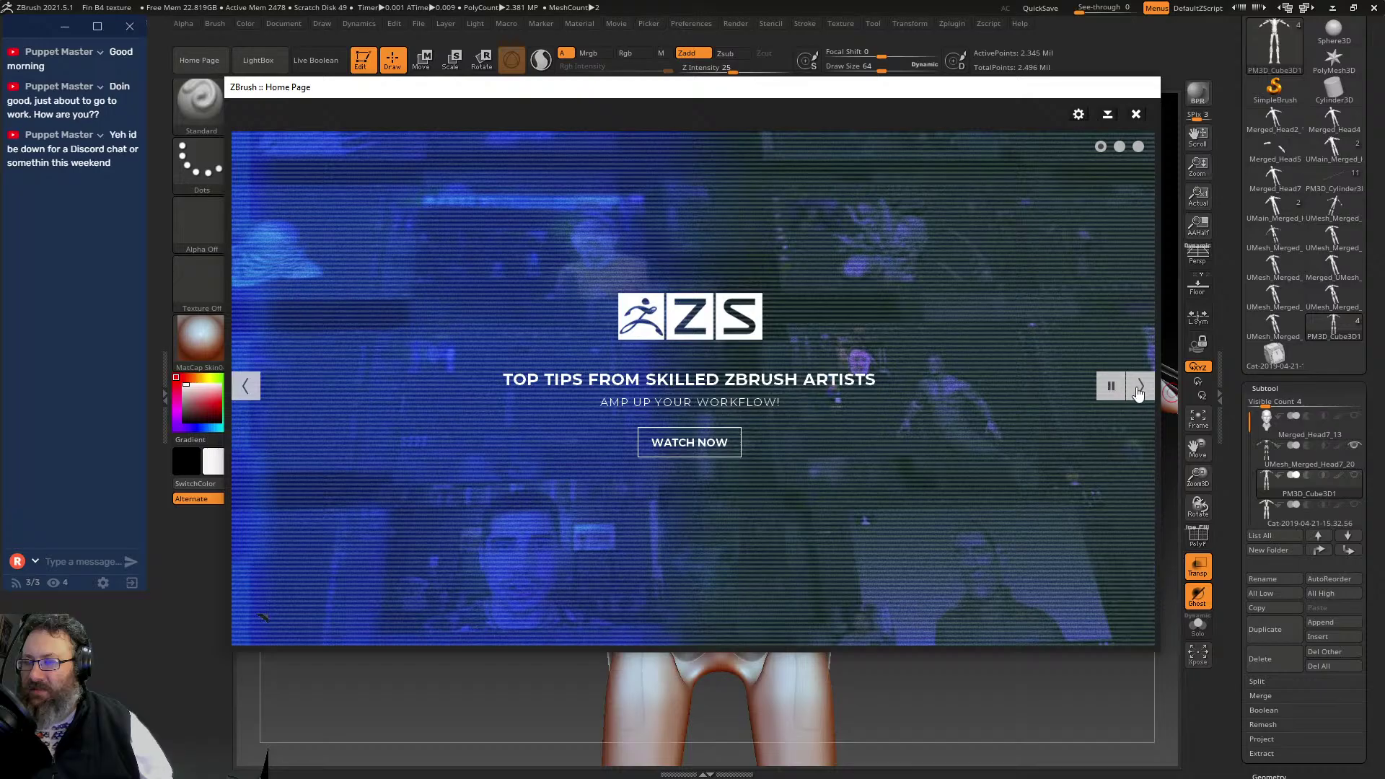
left_click(1136, 114)
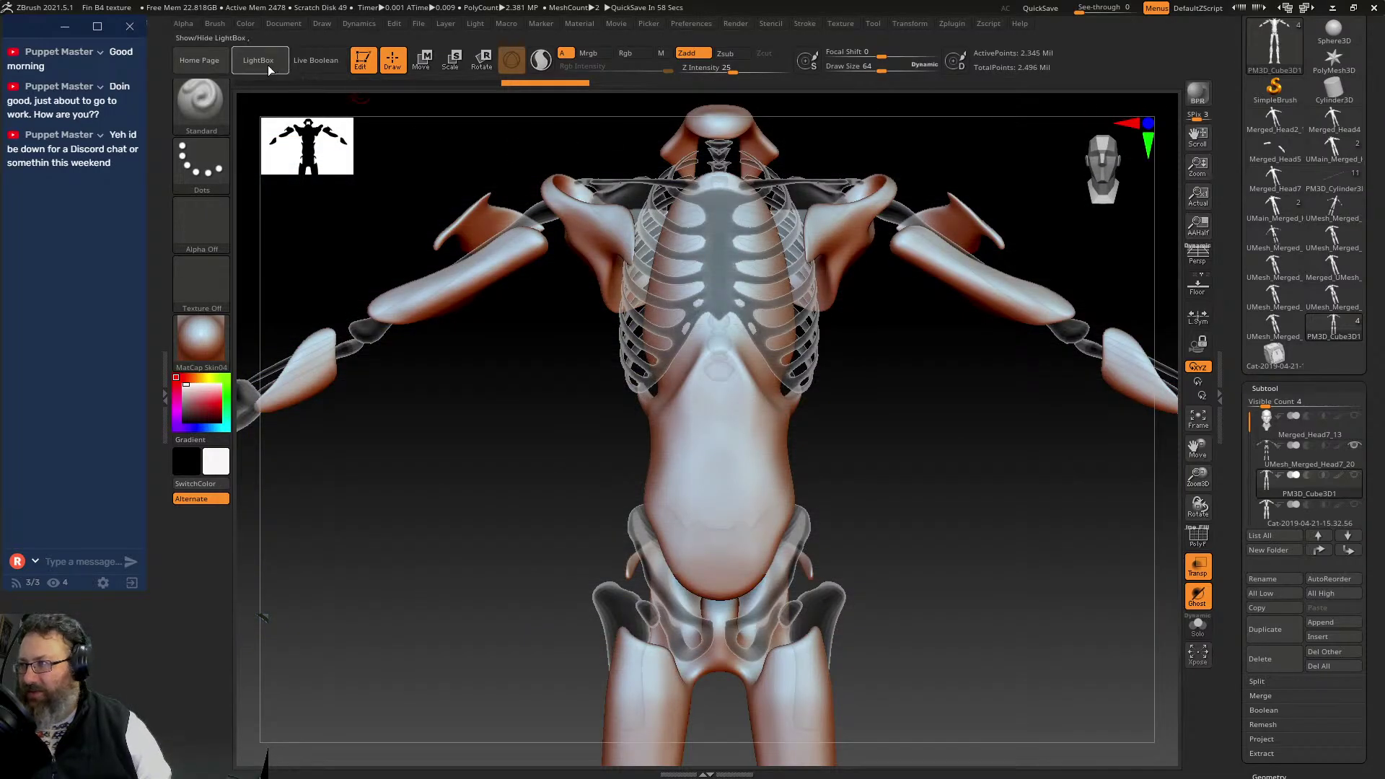
- Browse the brush folders in LightBox, choose the DamStandard brush for sculpting and close LightBox
left_click(260, 60)
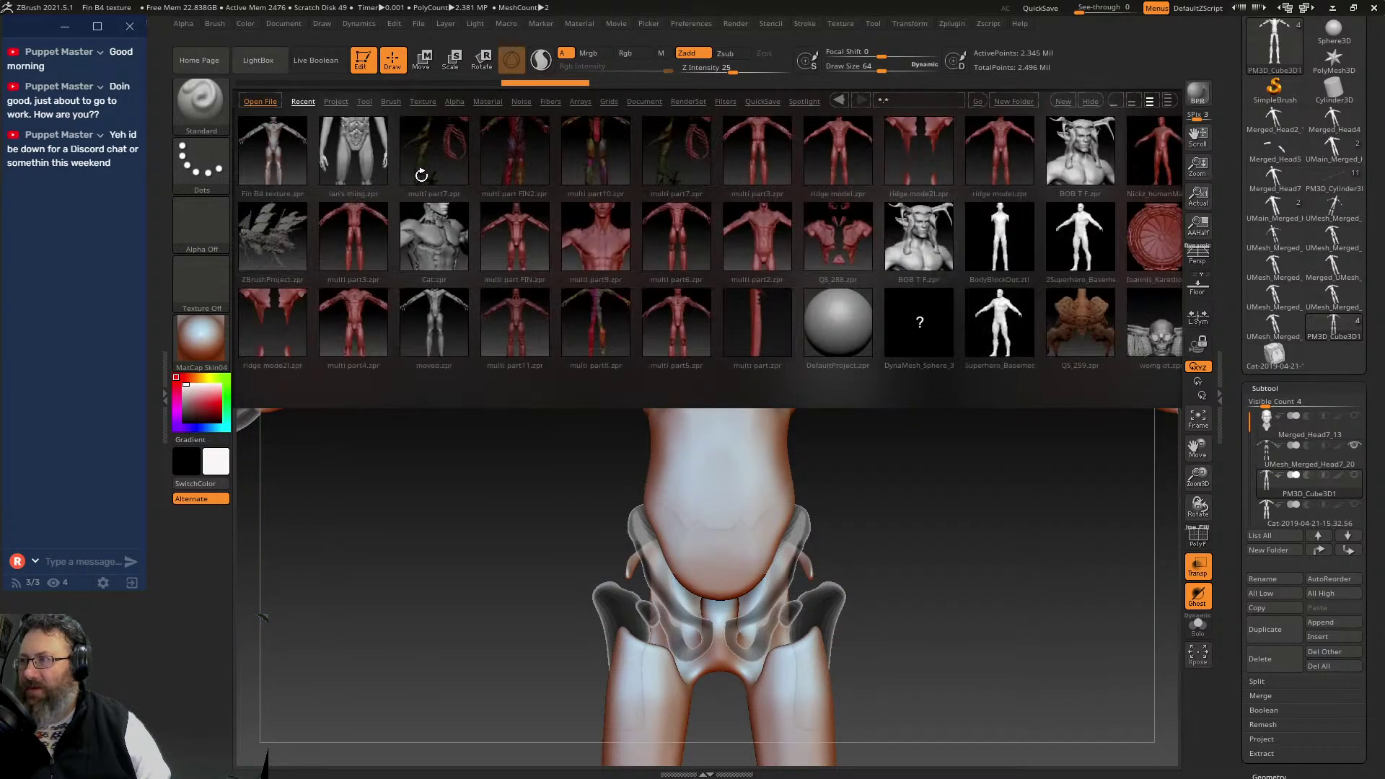
left_click(401, 100)
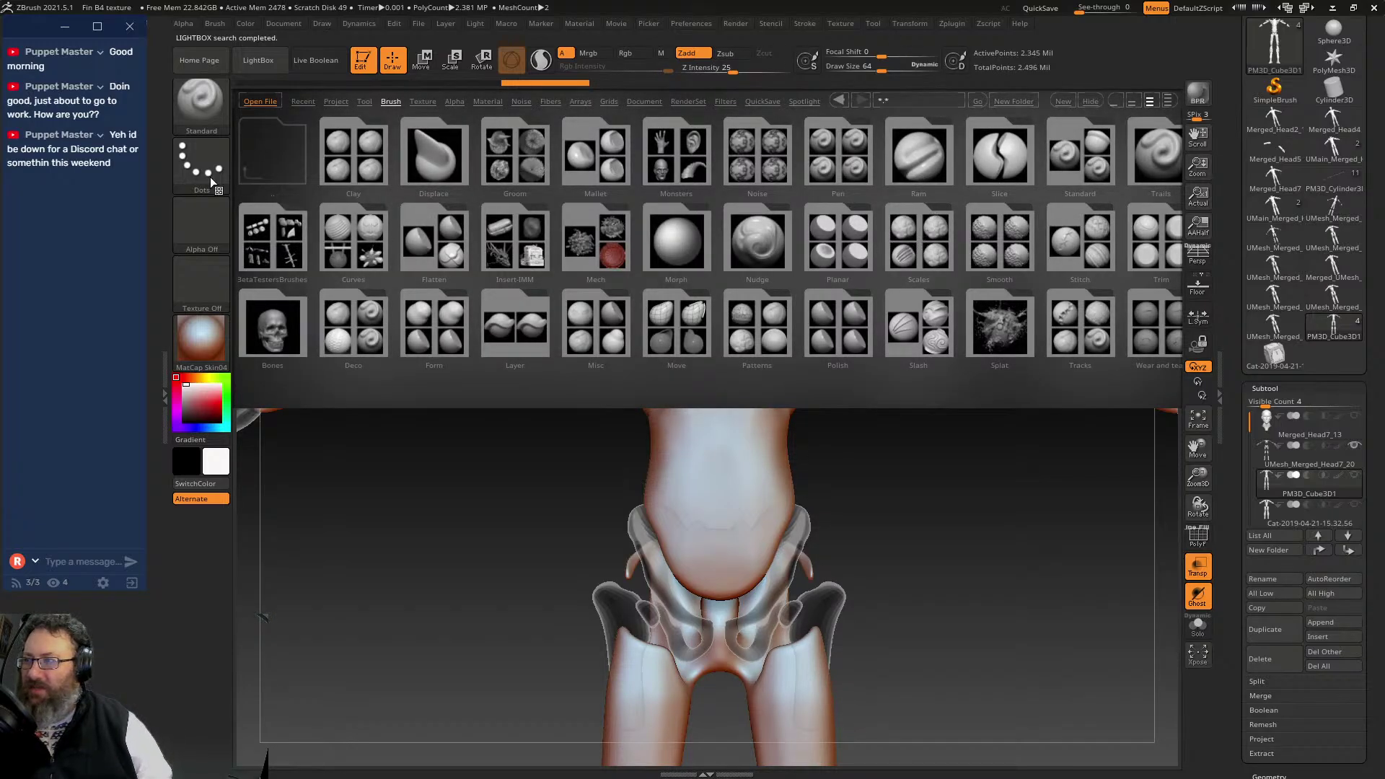
left_click(215, 94)
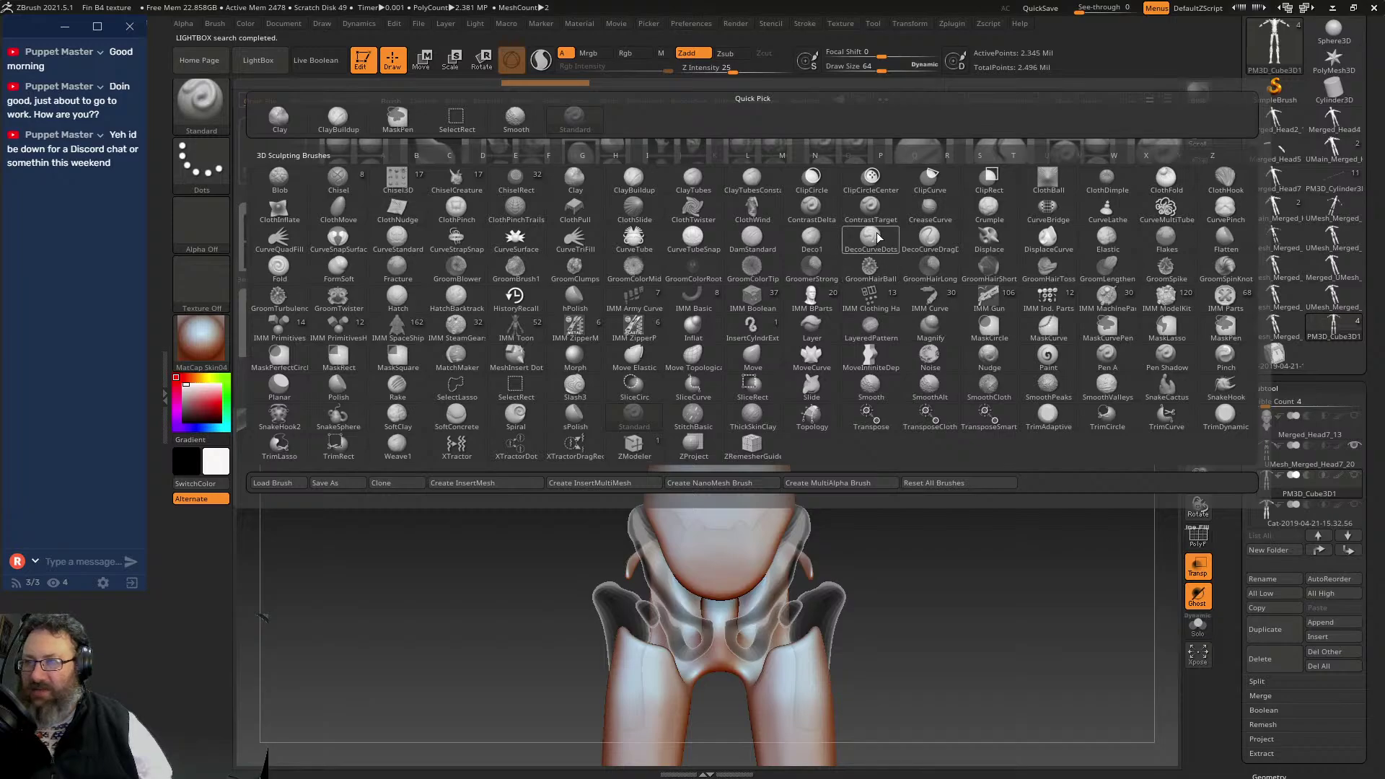
key("d")
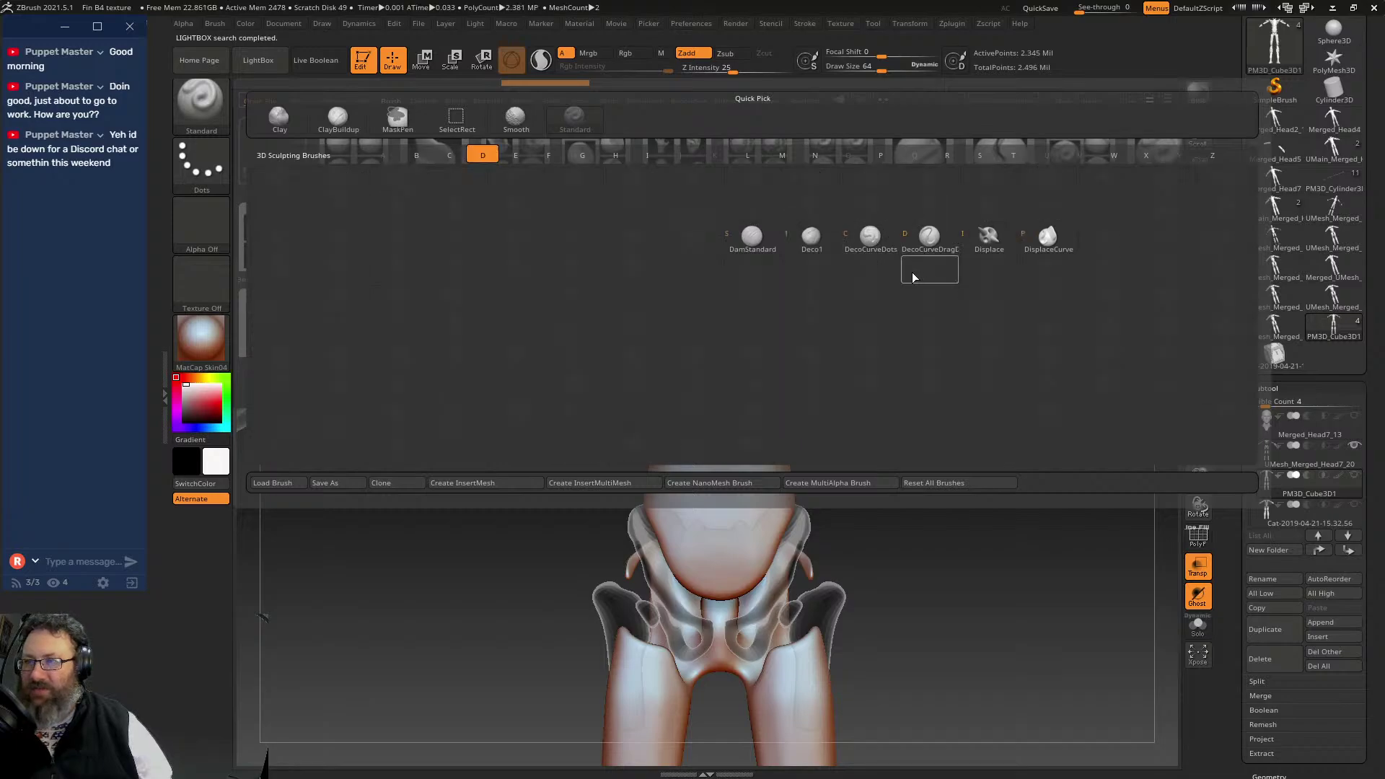
left_click(752, 238)
left_click(257, 60)
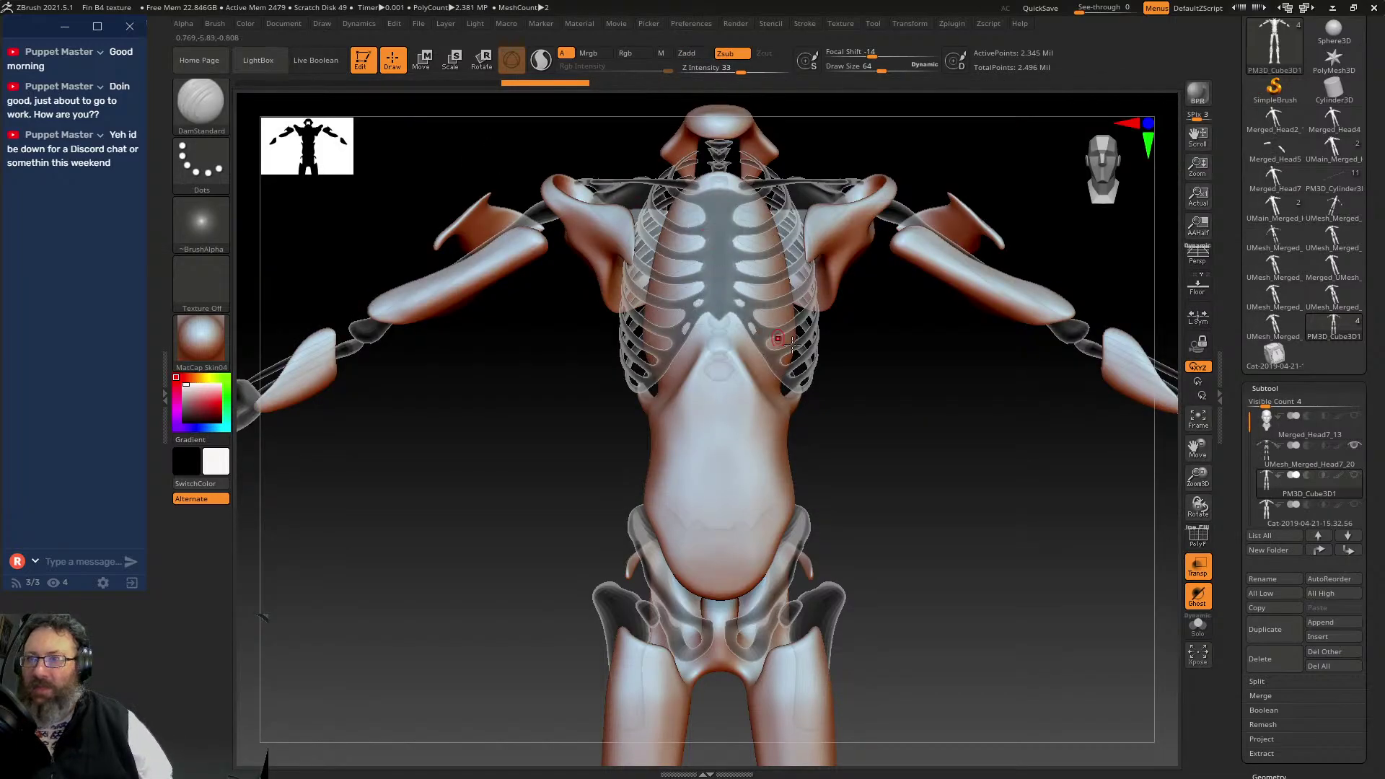
- Undo the test stroke on the abdomen and carve a rounded, closed panel outline into its side
left_click_drag(886, 379, 929, 461, "alt")
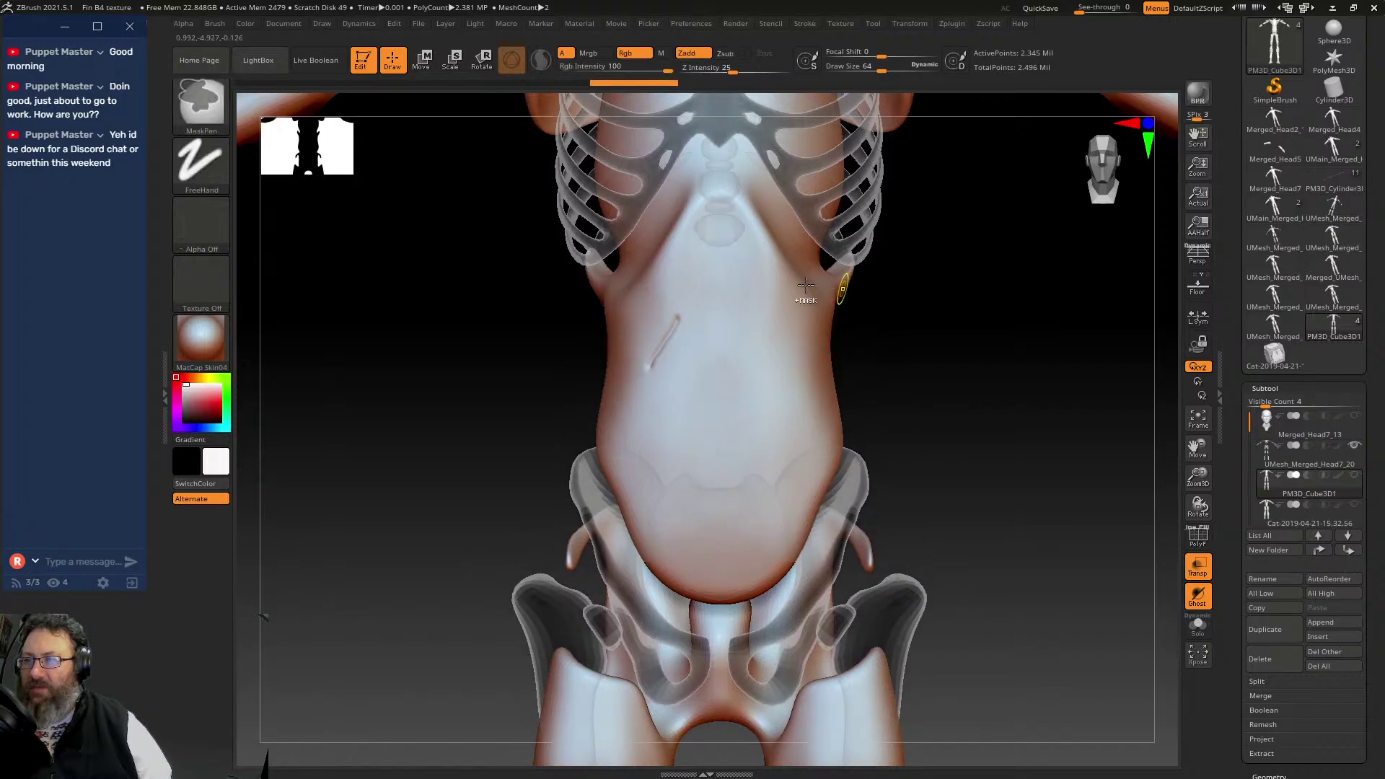
key("ctrl+z")
mouse_move(900, 322)
left_mouse_down()
mouse_move(918, 333)
mouse_move(900, 309)
mouse_move(847, 327)
left_mouse_up()
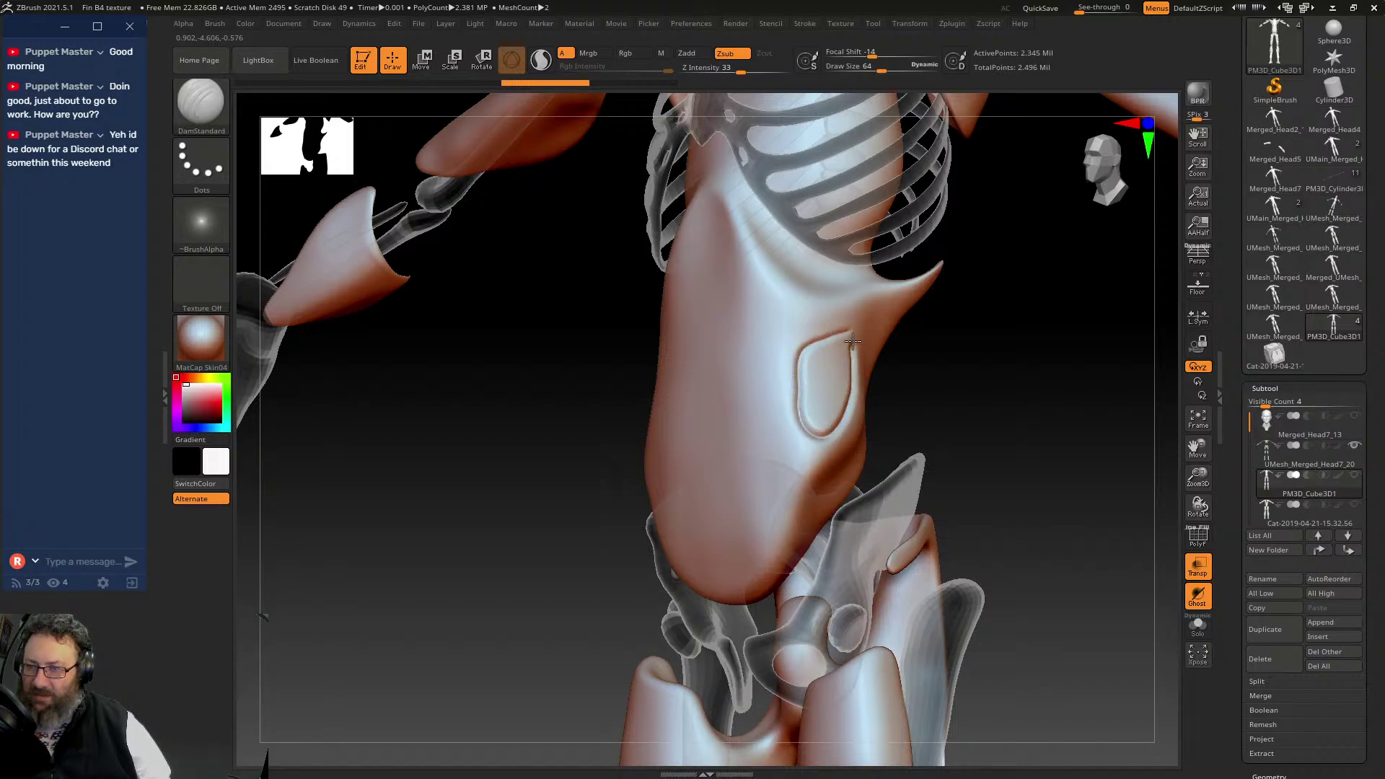
- Redo the carving strokes to restore the closed panel outline on the side of the abdomen
key("ctrl+shift+z")
left_click_drag(1005, 361, 1023, 483)
key("ctrl+shift+z")
key("ctrl+shift+z")
key("ctrl+shift+z")
key("ctrl+shift+z")
key("ctrl+shift+z")
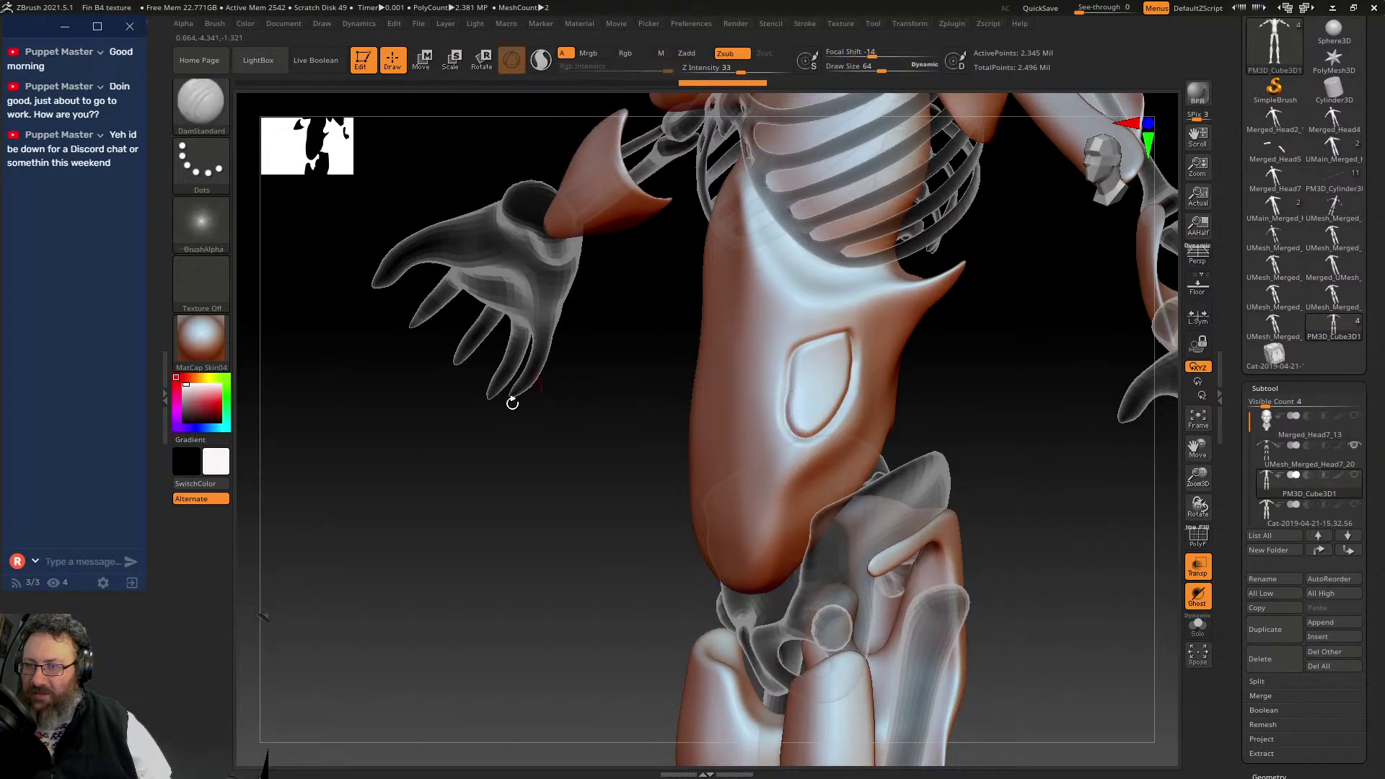
- Carve a tall central panel outline into the front abdomen, with mirrored smaller panels on its flanks and longer ones below
mouse_move(1011, 403)
left_mouse_down()
mouse_move(1032, 396)
mouse_move(1032, 414)
left_mouse_up()
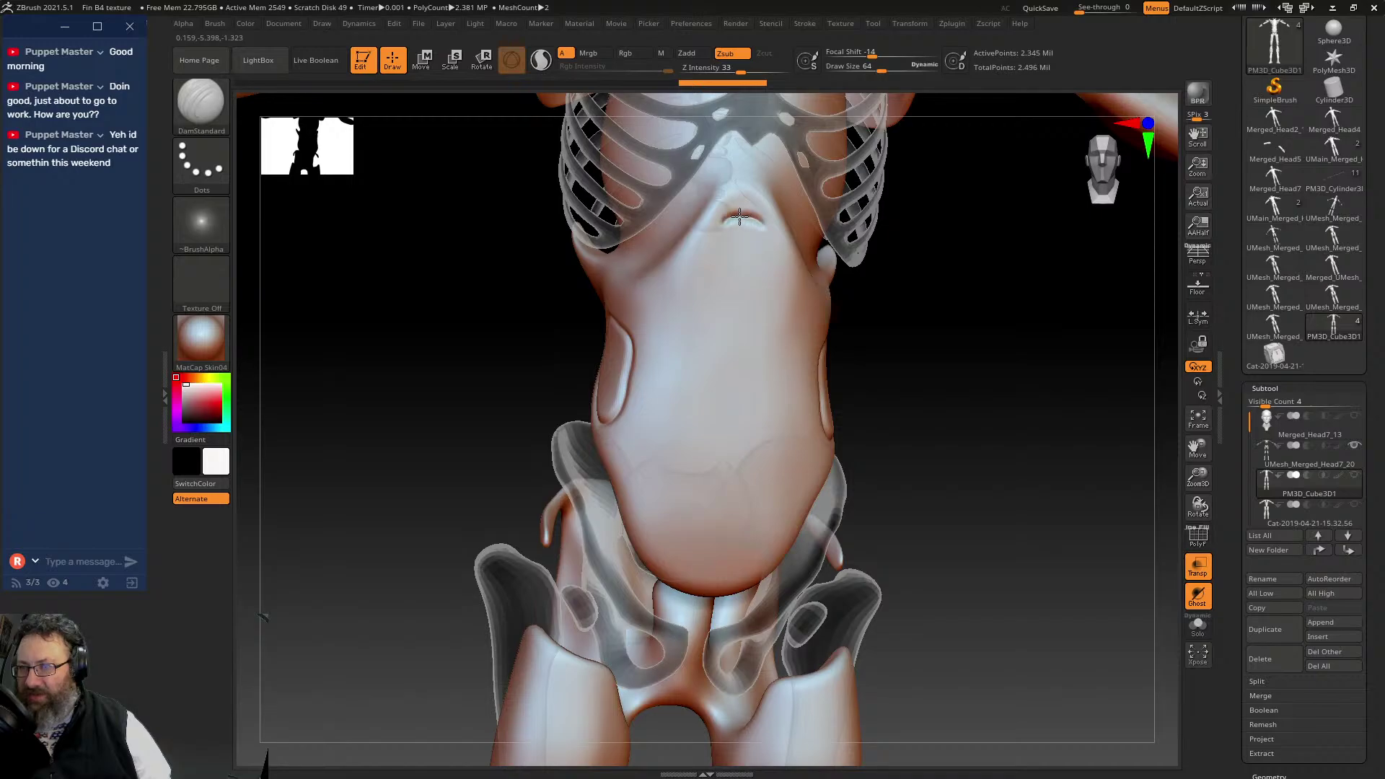
mouse_move(740, 217)
left_mouse_down()
mouse_move(702, 260)
mouse_move(702, 343)
mouse_move(678, 368)
mouse_move(681, 397)
left_mouse_up()
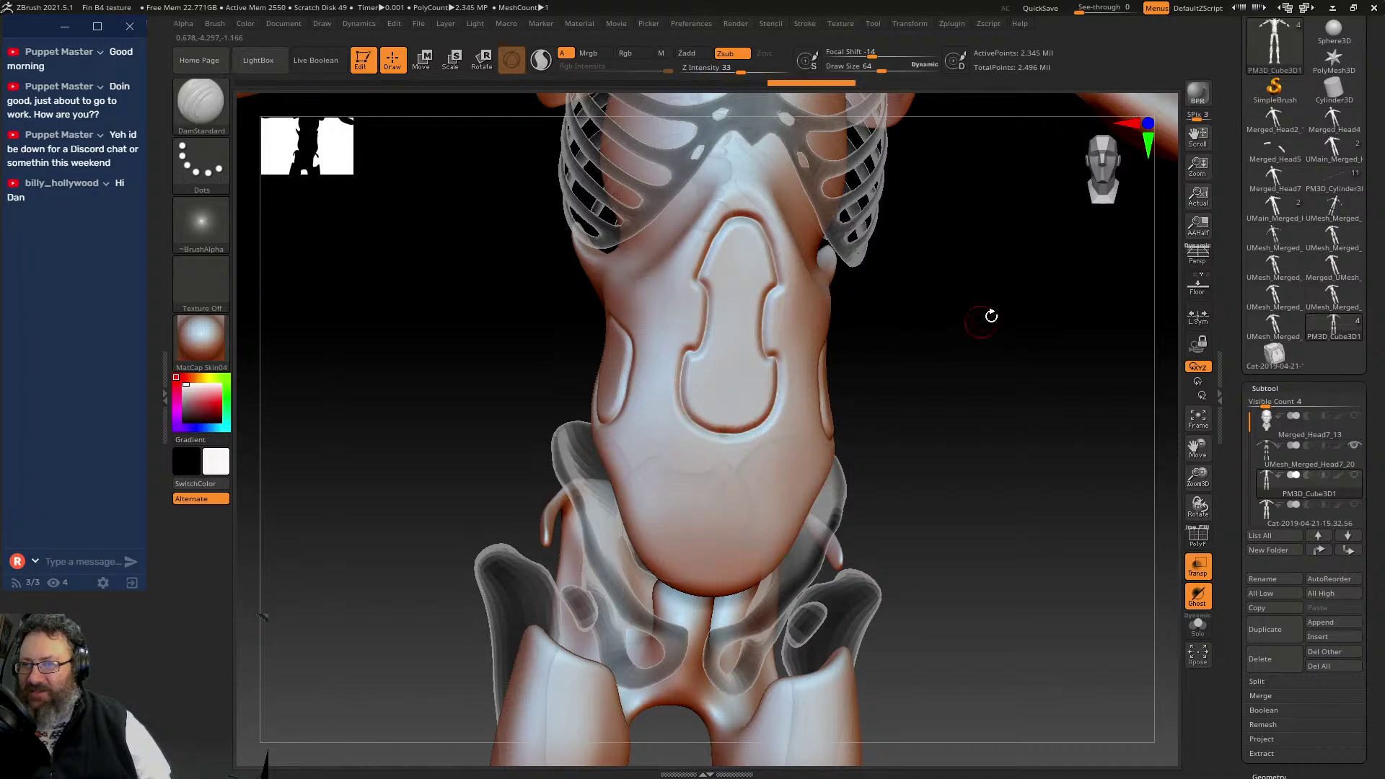
left_click_drag(992, 312, 953, 309)
mouse_move(803, 293)
left_mouse_down()
mouse_move(787, 308)
mouse_move(805, 360)
mouse_move(821, 362)
left_mouse_up()
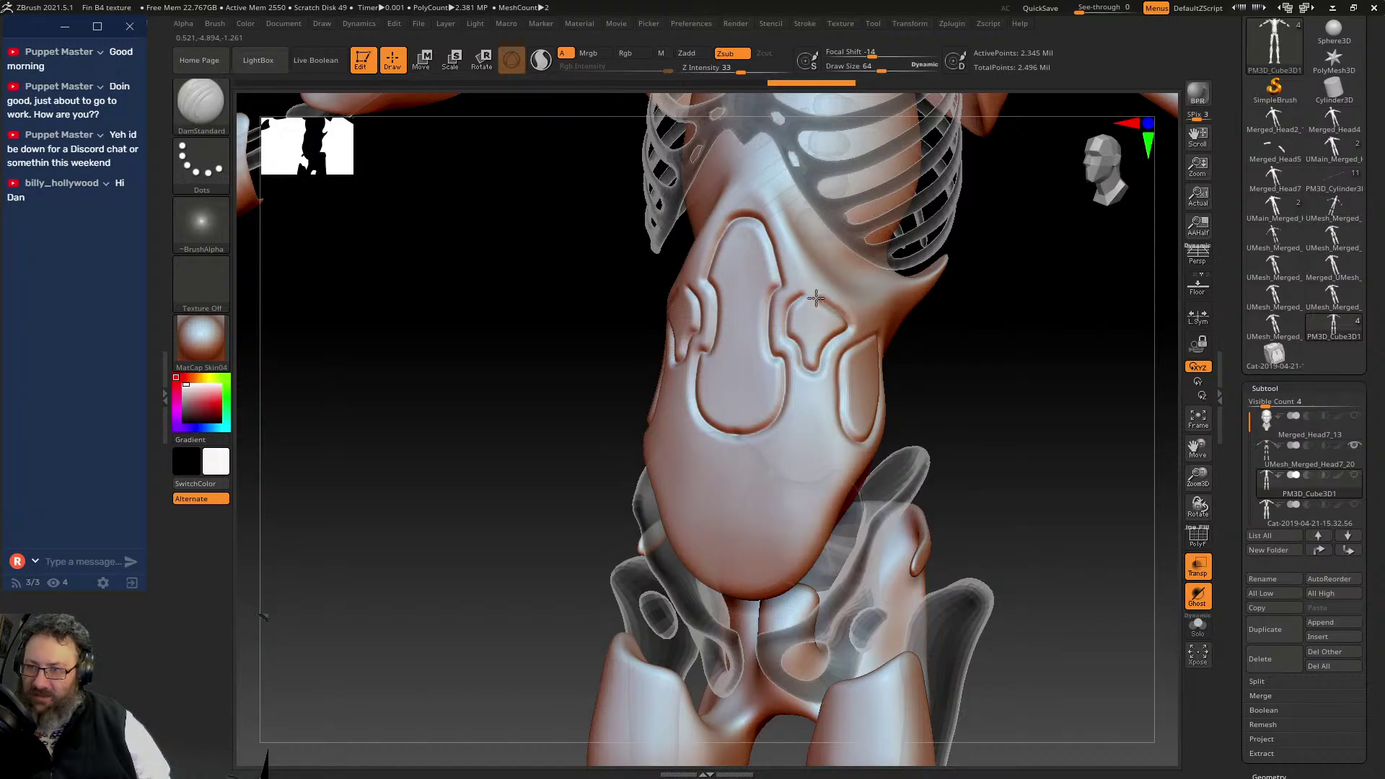
mouse_move(1051, 409)
left_mouse_down()
mouse_move(900, 343)
mouse_move(476, 399)
mouse_move(655, 394)
mouse_move(700, 455)
mouse_move(690, 538)
mouse_move(663, 540)
mouse_move(621, 466)
left_mouse_up()
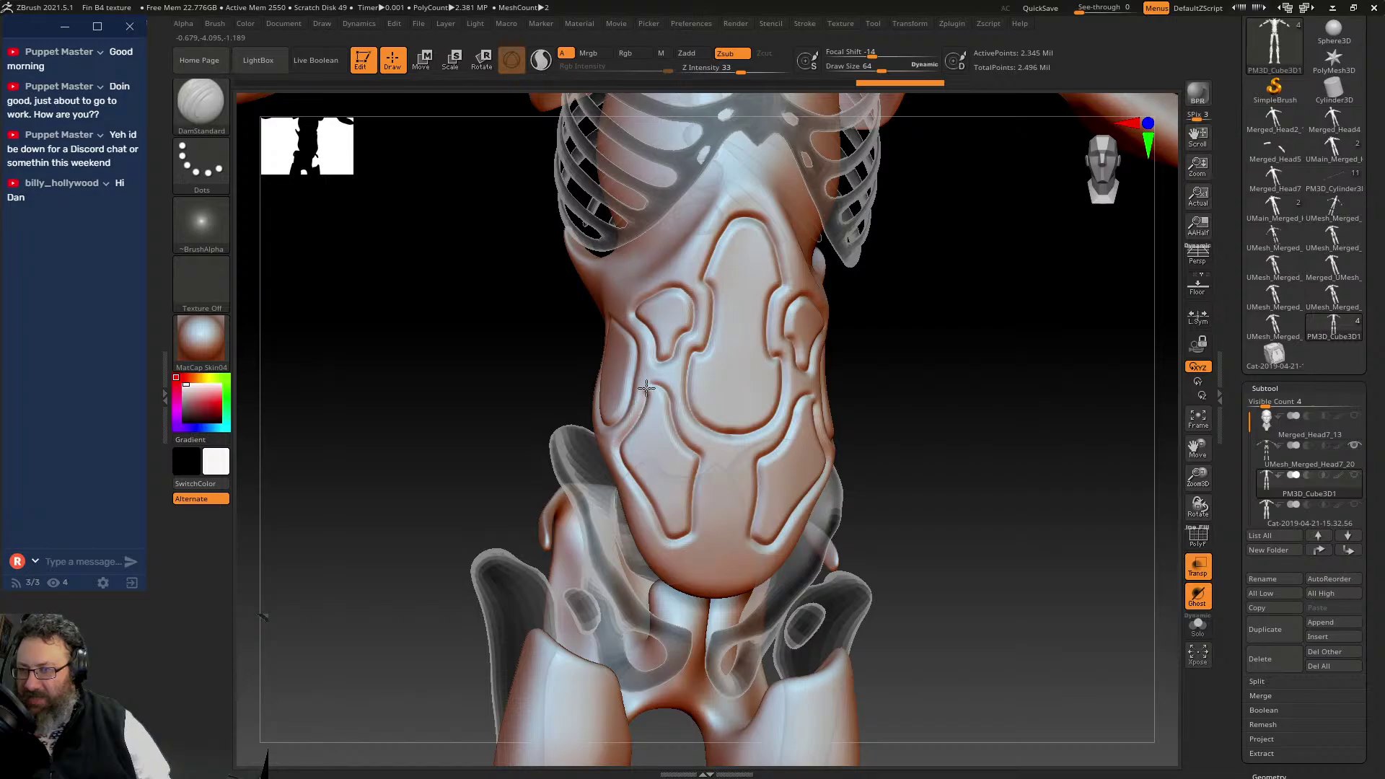
left_click_drag(654, 385, 668, 403)
left_click_drag(1059, 354, 1018, 417)
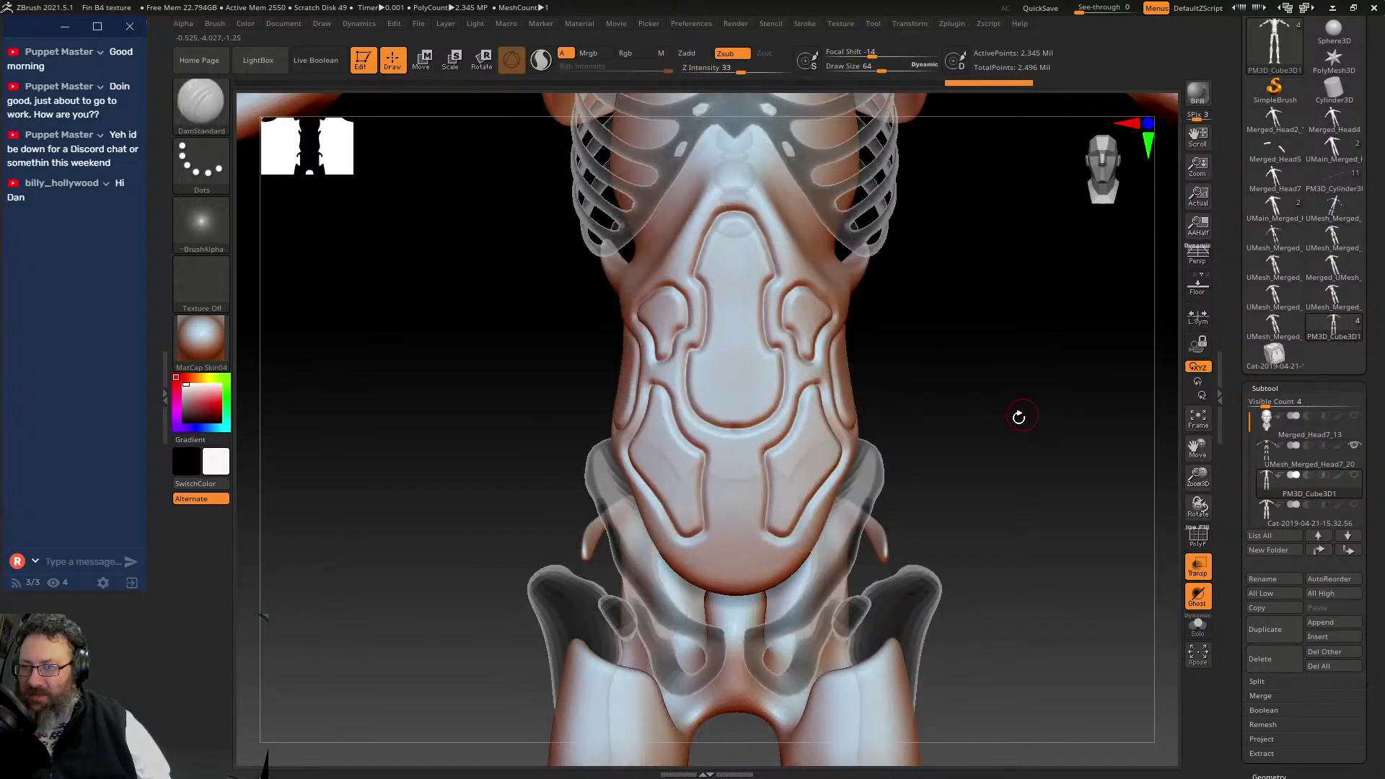
- Show the Cat-2019-04-21-15.32.56 subtool and turn off transparency to inspect the layered torso as solid geometry
key("f")
mouse_move(850, 343)
left_mouse_down()
mouse_move(891, 356)
mouse_move(852, 352)
left_mouse_up()
left_click_drag(825, 296, 907, 763, "alt")
left_click_drag(893, 407, 894, 554, "alt")
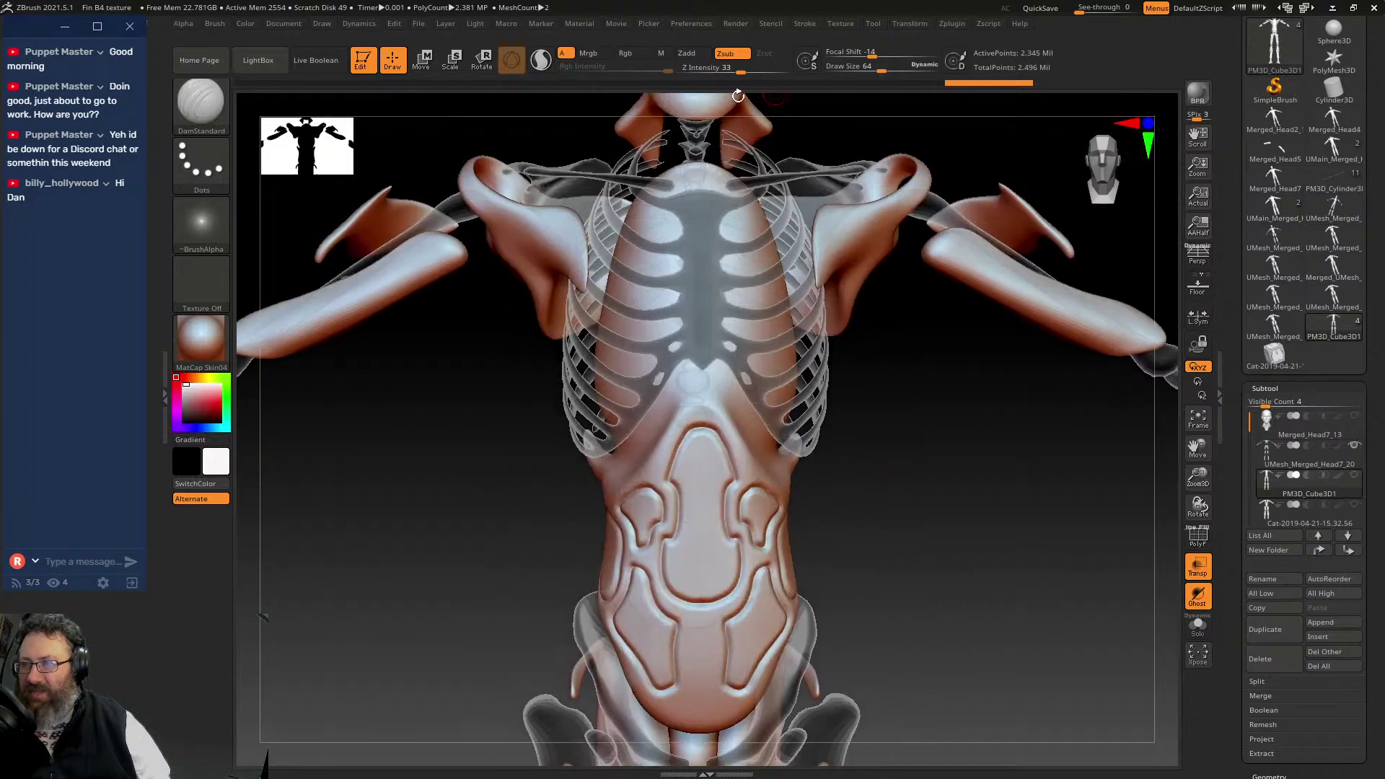
left_click(1356, 506)
left_click(1198, 566)
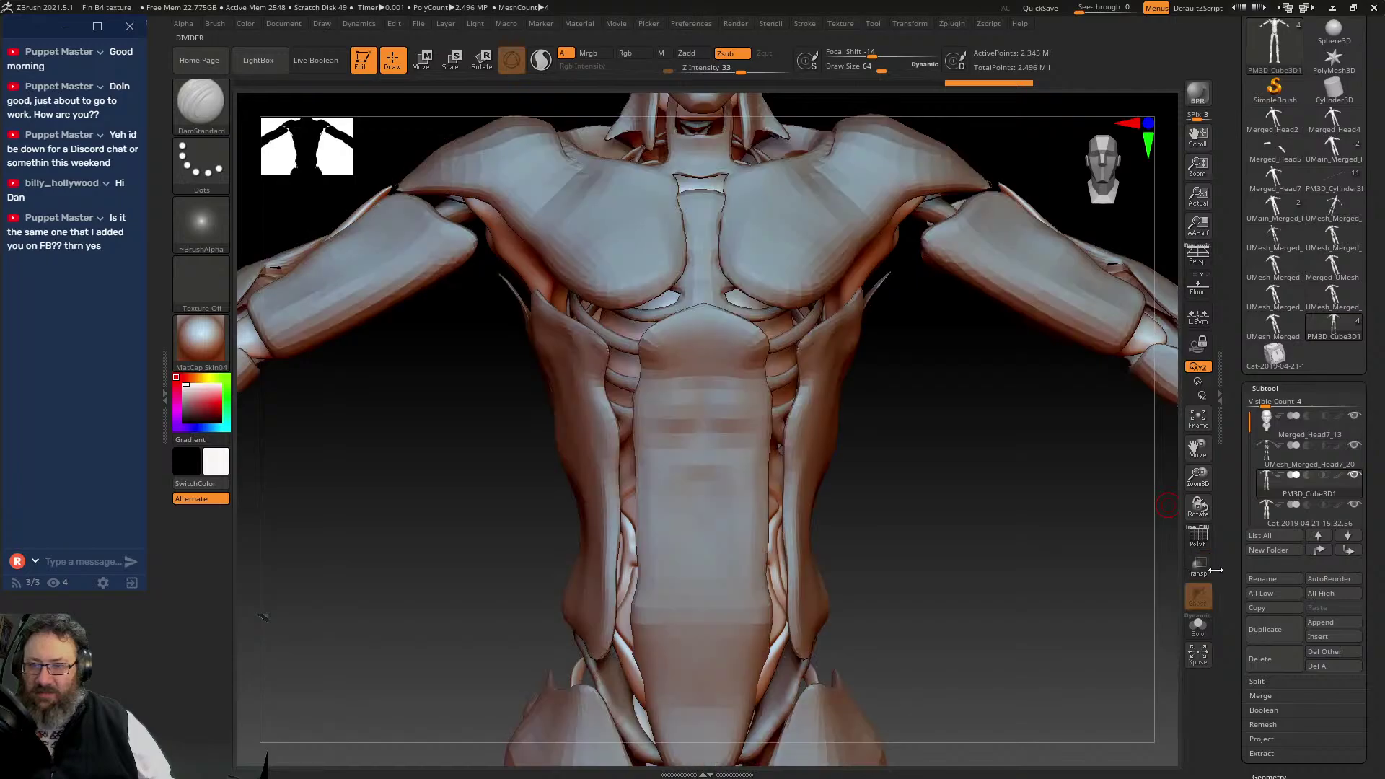
left_click_drag(1015, 510, 1052, 454)
left_click_drag(895, 281, 1017, 433)
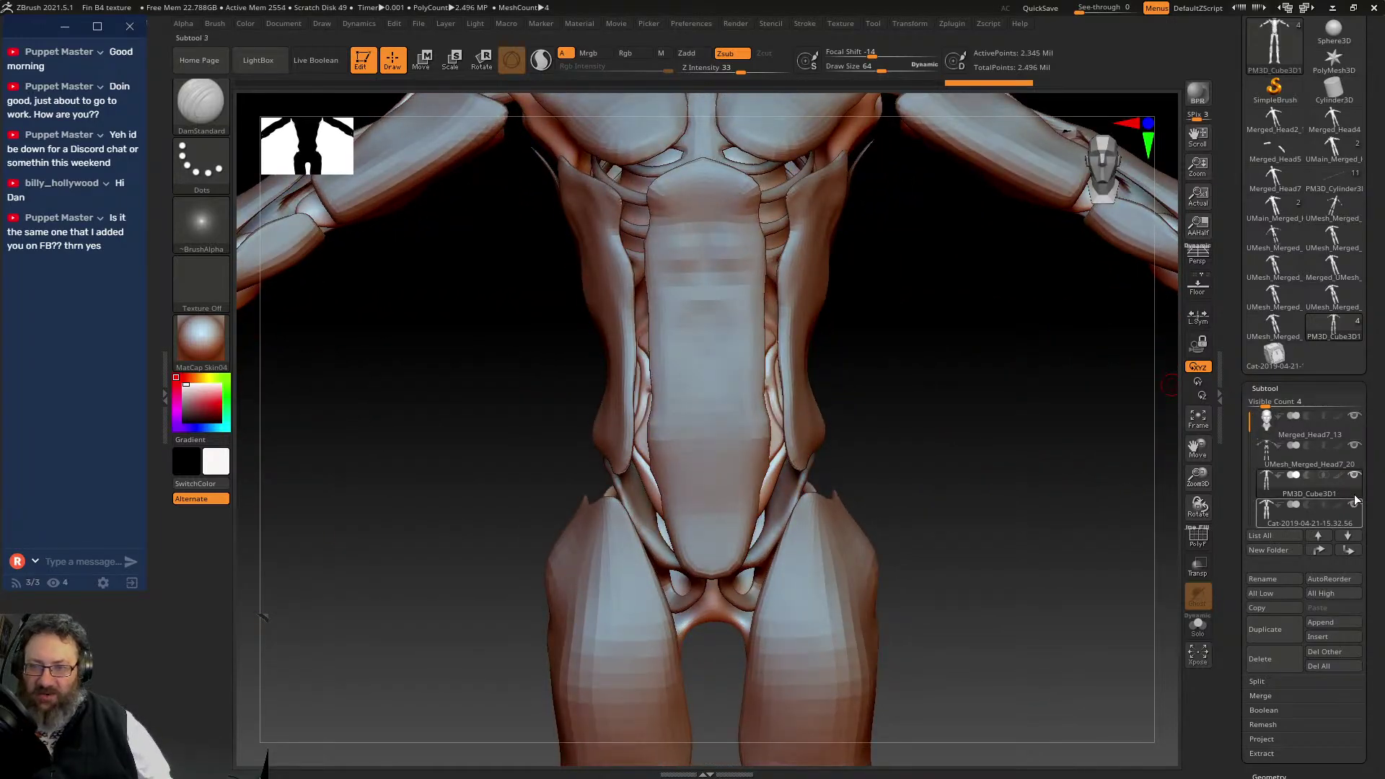
- Check the outer armour subtool, hide it along with the skeleton, and leave PM3D_Cube3D1 selected and visible
left_click(1344, 520)
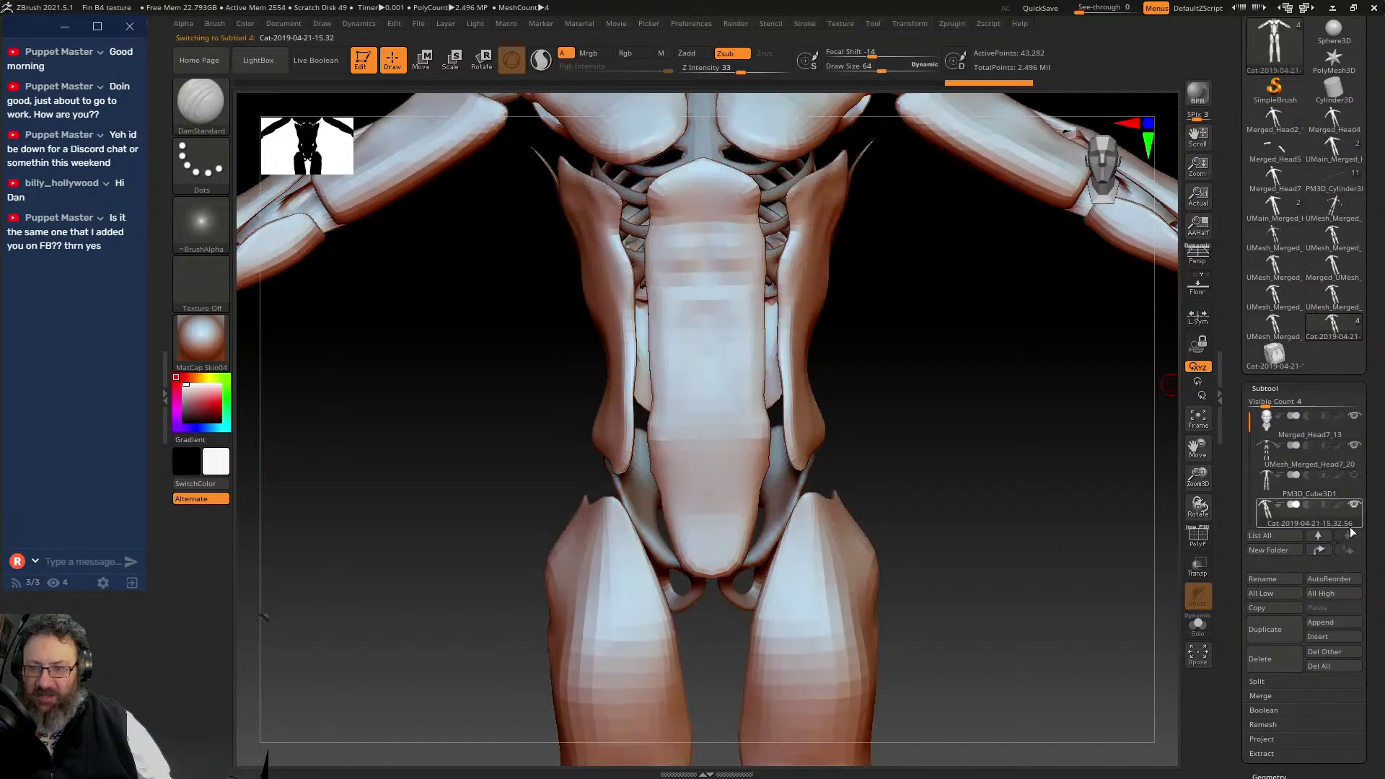
left_click(1356, 447)
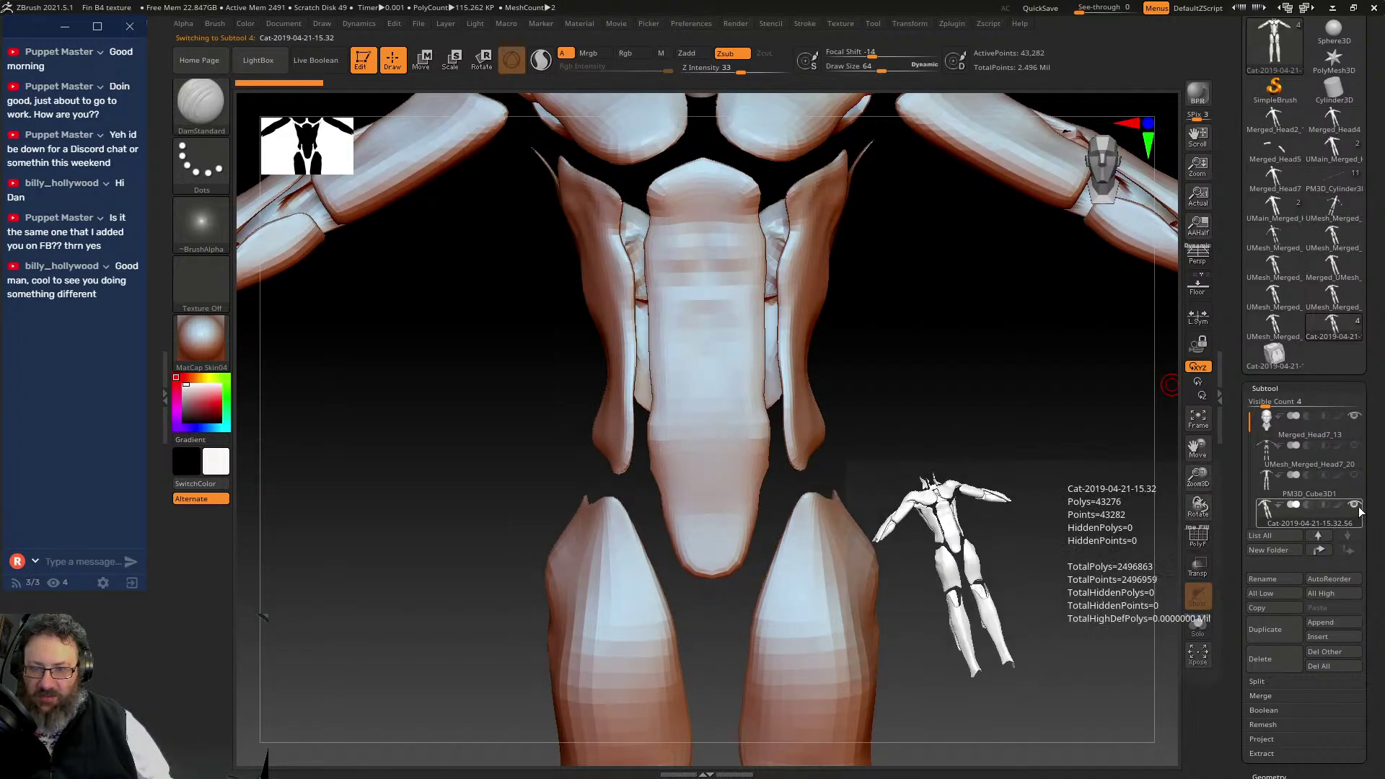
mouse_move(1344, 528)
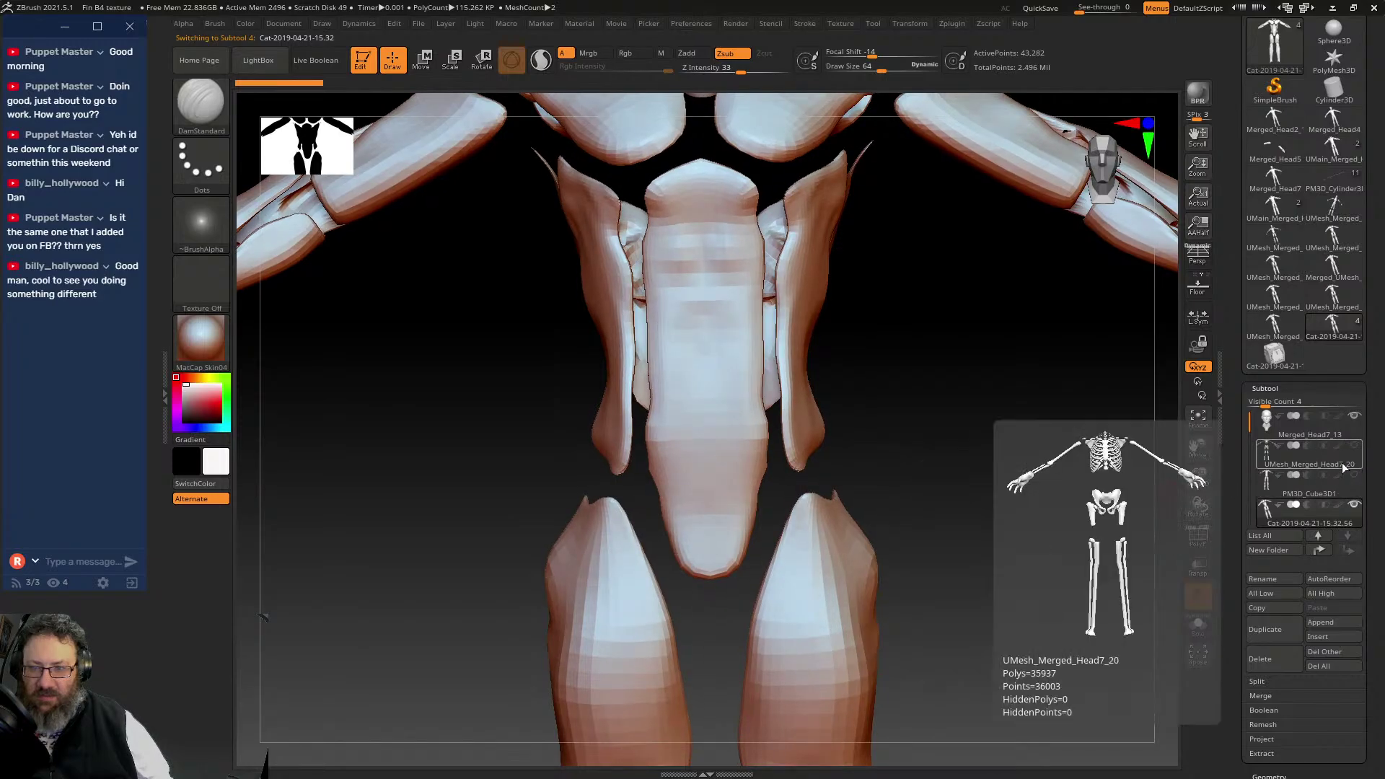
left_click(1353, 491)
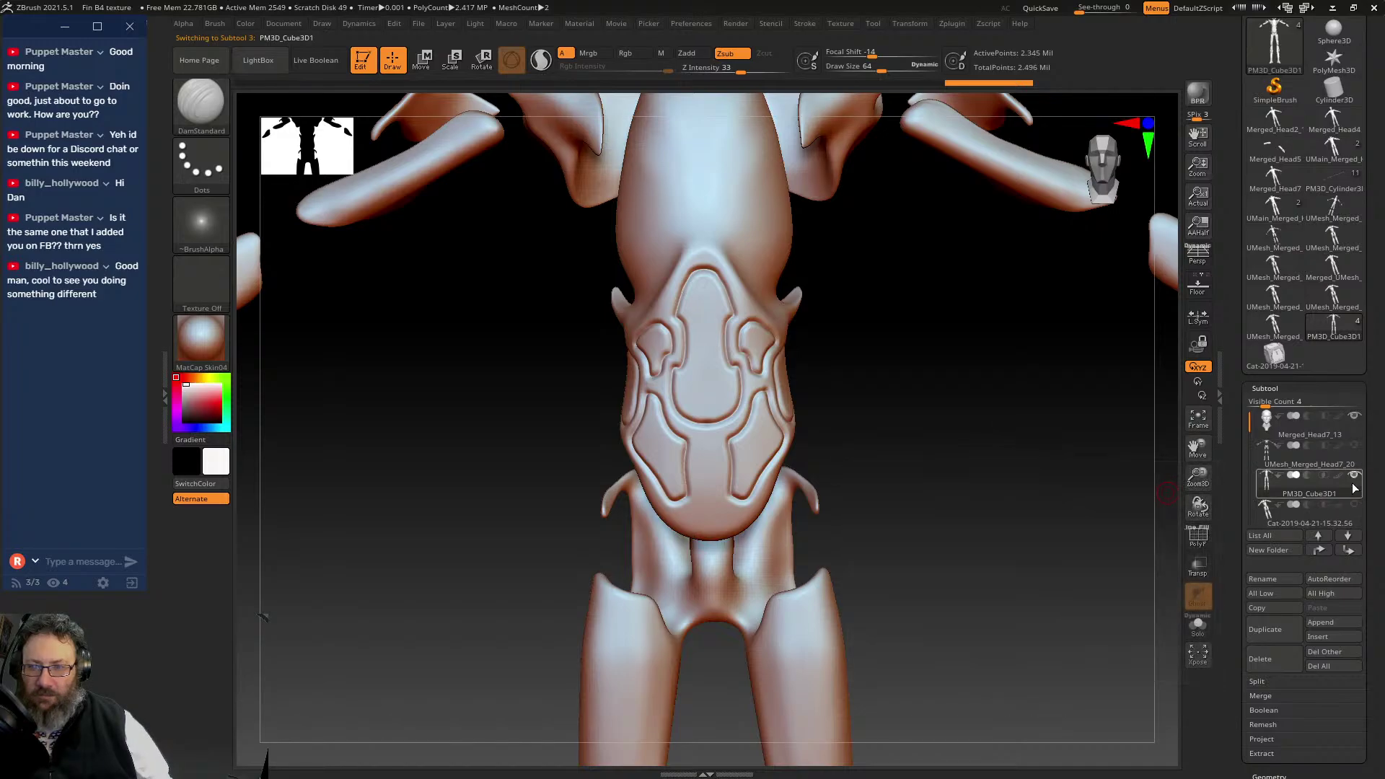
- Undo all the carved panel outlines on the front and sides of the abdomen
mouse_move(478, 340)
left_mouse_down()
mouse_move(529, 436)
mouse_move(534, 421)
mouse_move(581, 485)
mouse_move(541, 485)
mouse_move(597, 486)
mouse_move(604, 362)
mouse_move(587, 411)
left_mouse_up()
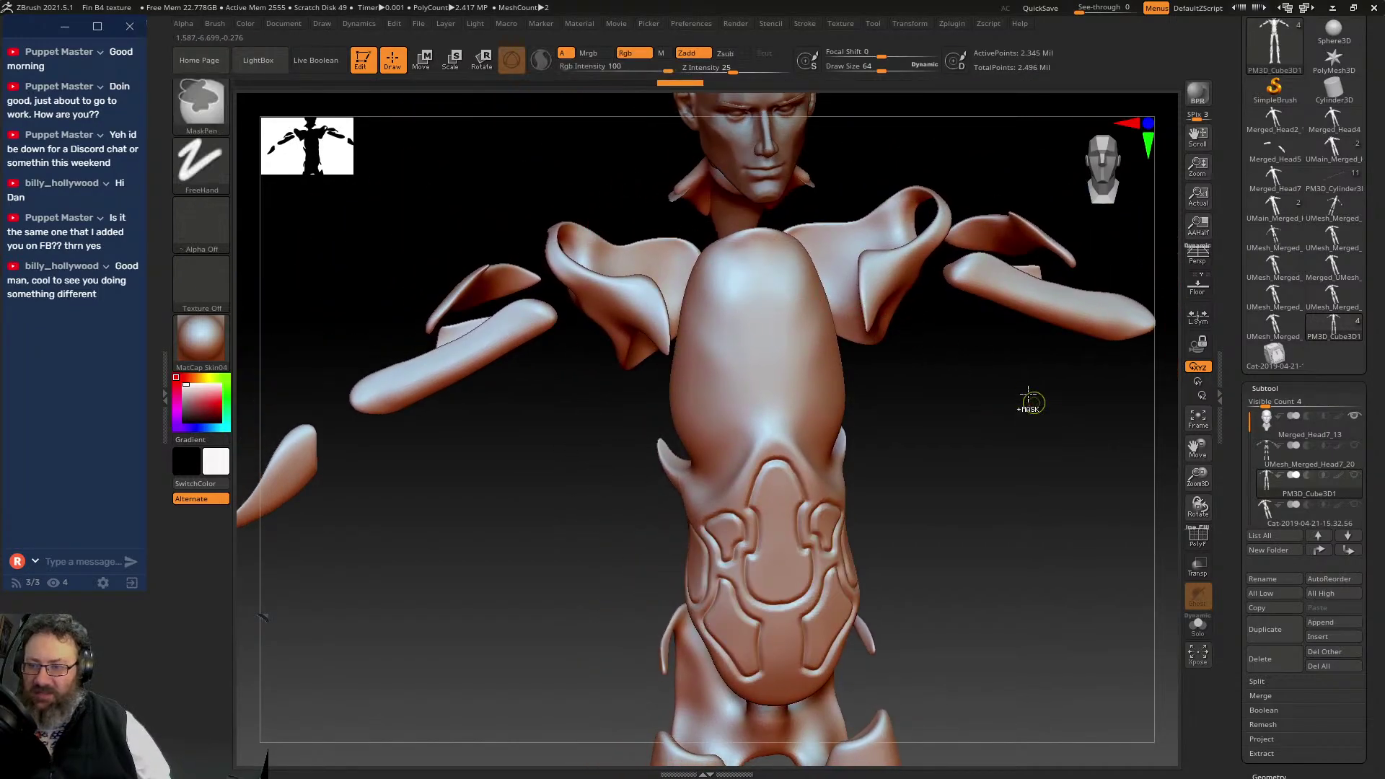
key("ctrl+z")
key("ctrl+z")
key("ctrl+z")
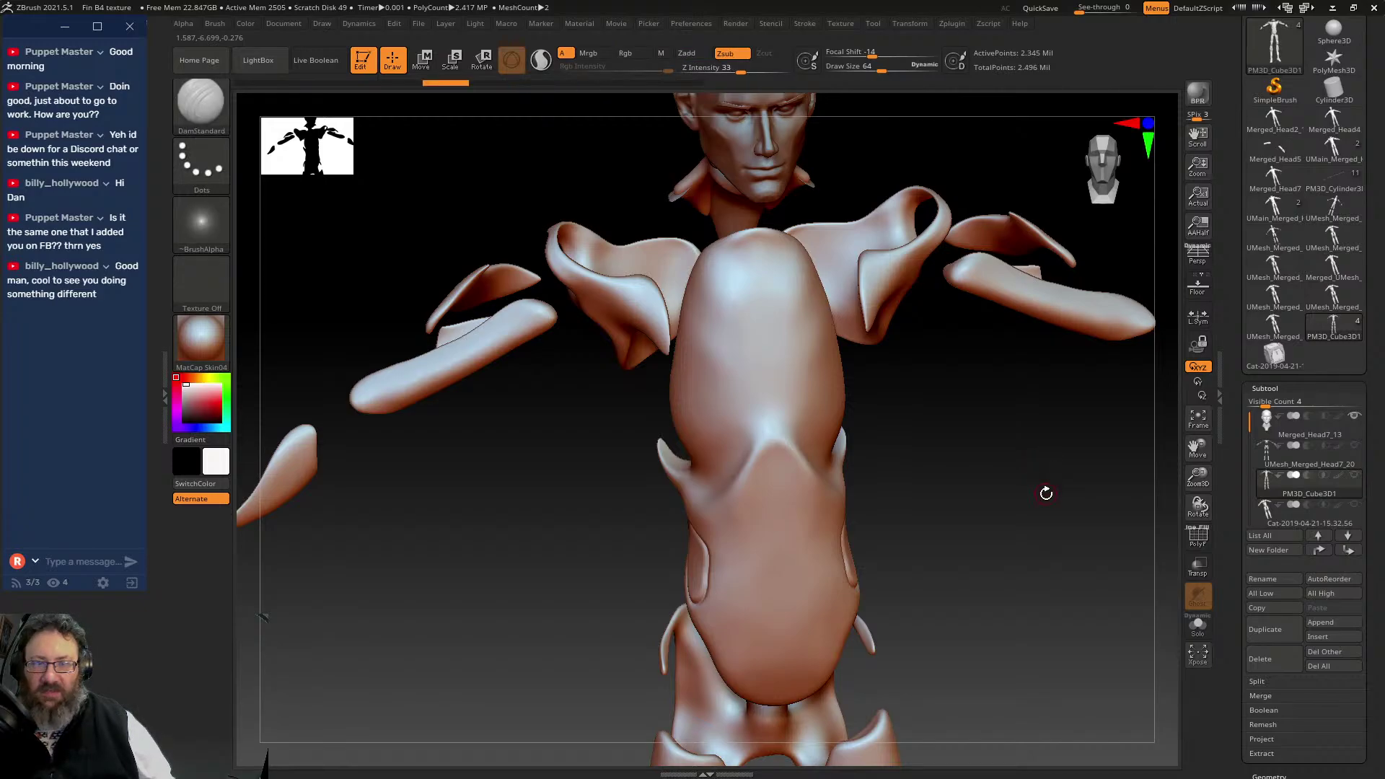
mouse_move(1046, 494)
left_mouse_down("shift")
mouse_move(1043, 515)
mouse_move(998, 514)
mouse_move(1026, 516)
mouse_move(1008, 495)
mouse_move(953, 581)
mouse_move(955, 479)
mouse_move(918, 476)
mouse_move(931, 500)
mouse_move(921, 455)
left_mouse_up("shift")
key("ctrl+z")
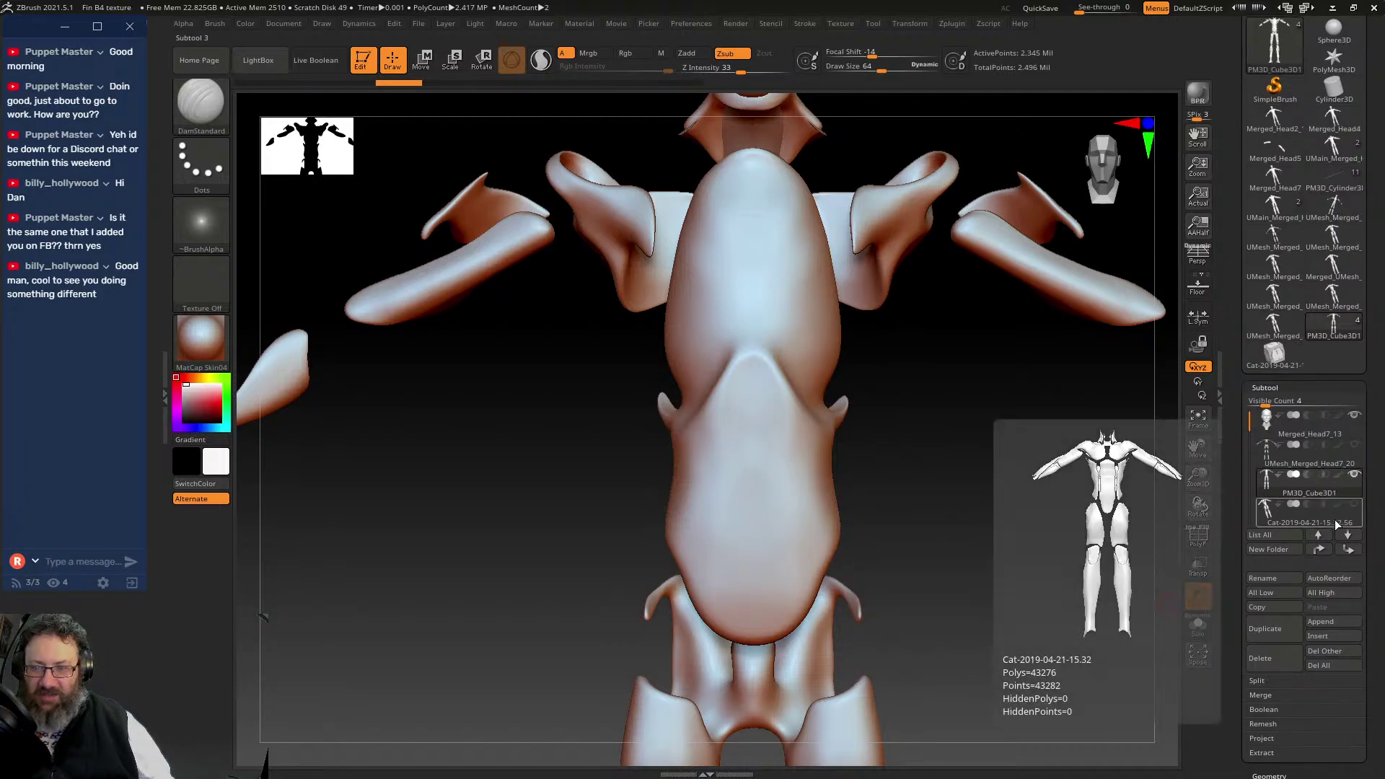
- Duplicate the PM3D_Cube3D1 subtool, hide the original and make the copy the active, visible mesh
left_click(1341, 490)
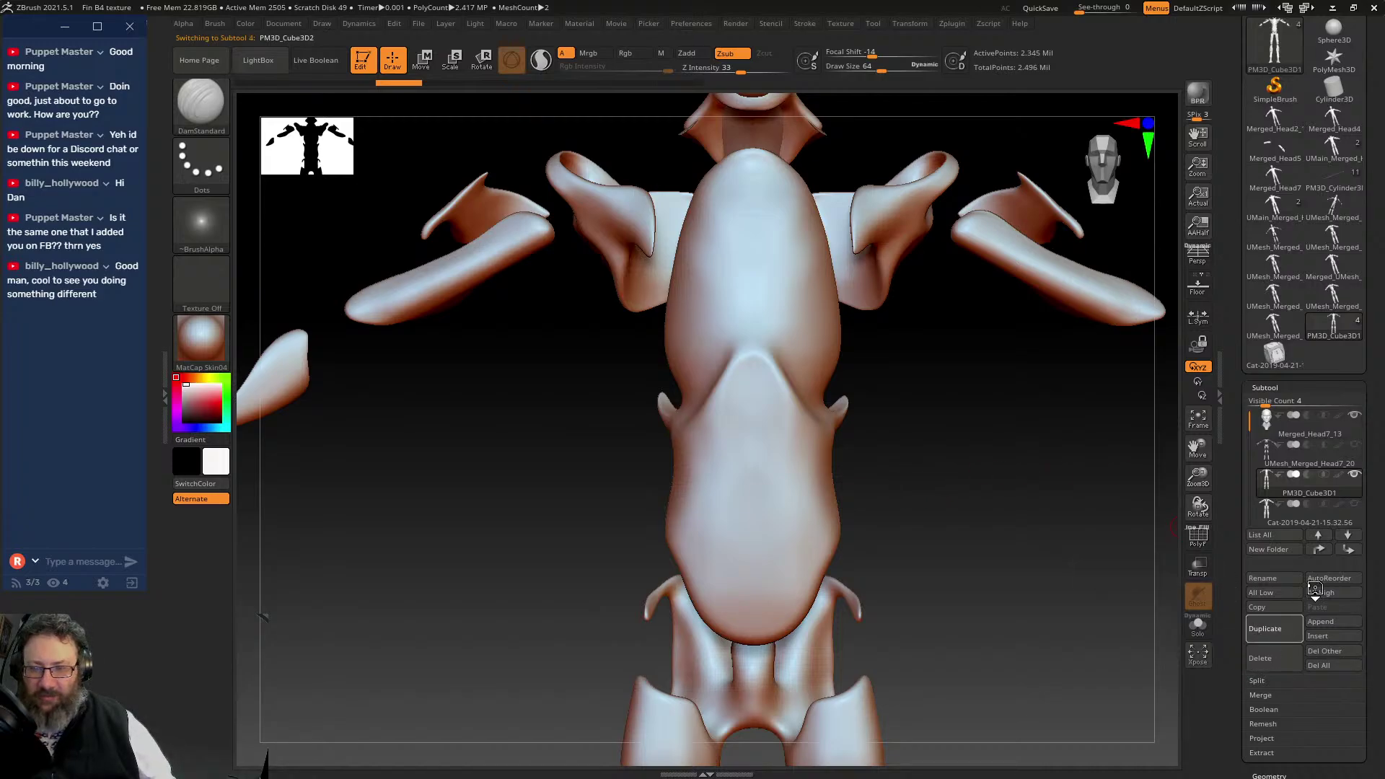
left_click(1266, 631)
left_click_drag(1357, 481, 1353, 506)
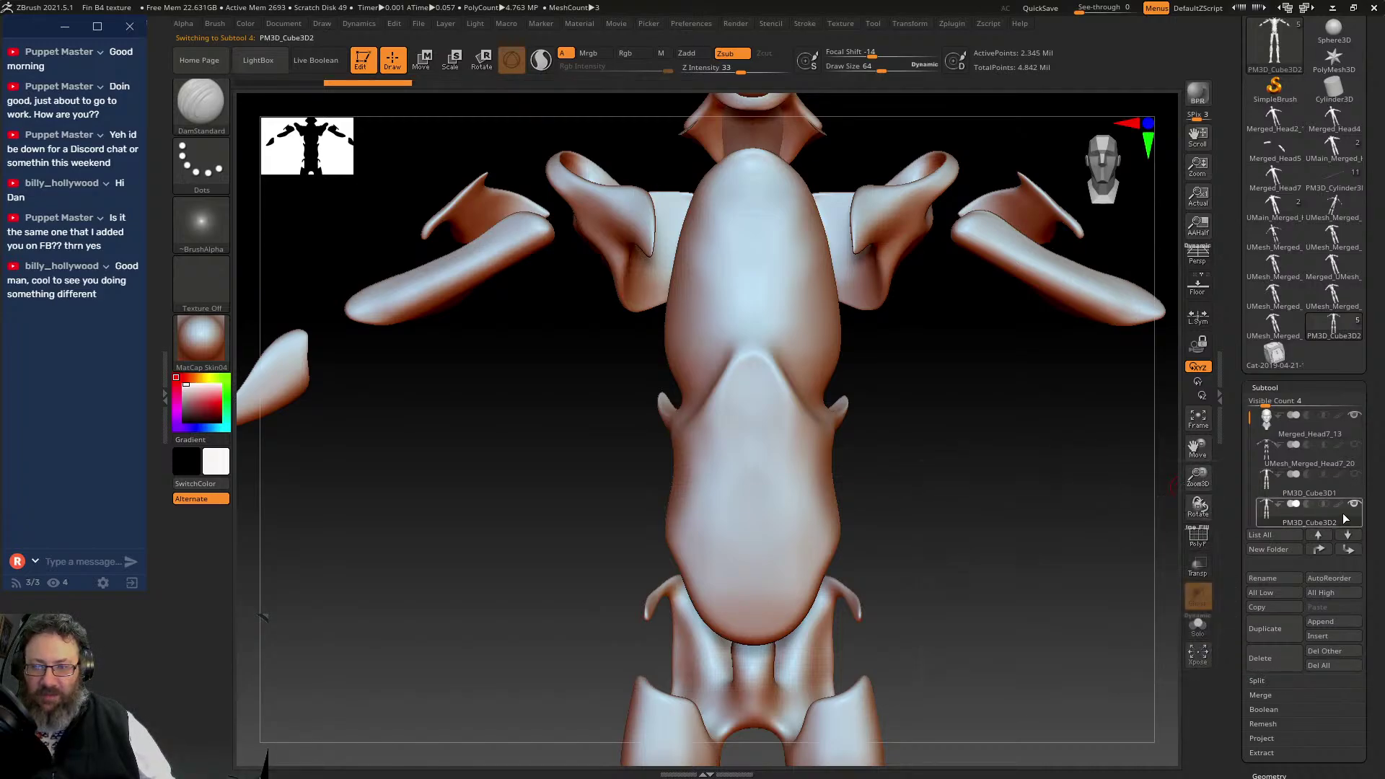
left_click_drag(931, 417, 1007, 442)
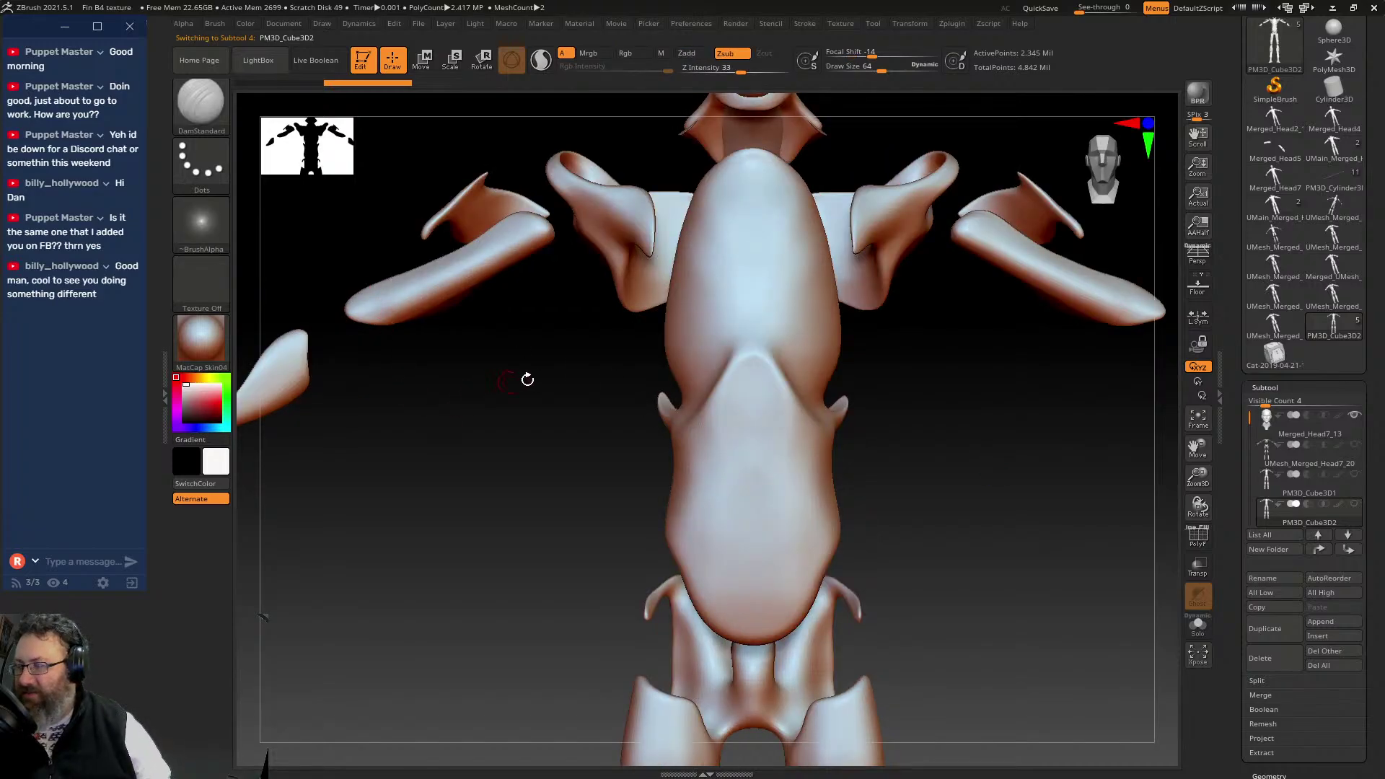
mouse_move(544, 464)
left_mouse_down()
mouse_move(673, 487)
mouse_move(520, 433)
mouse_move(544, 435)
mouse_move(593, 522)
left_mouse_up()
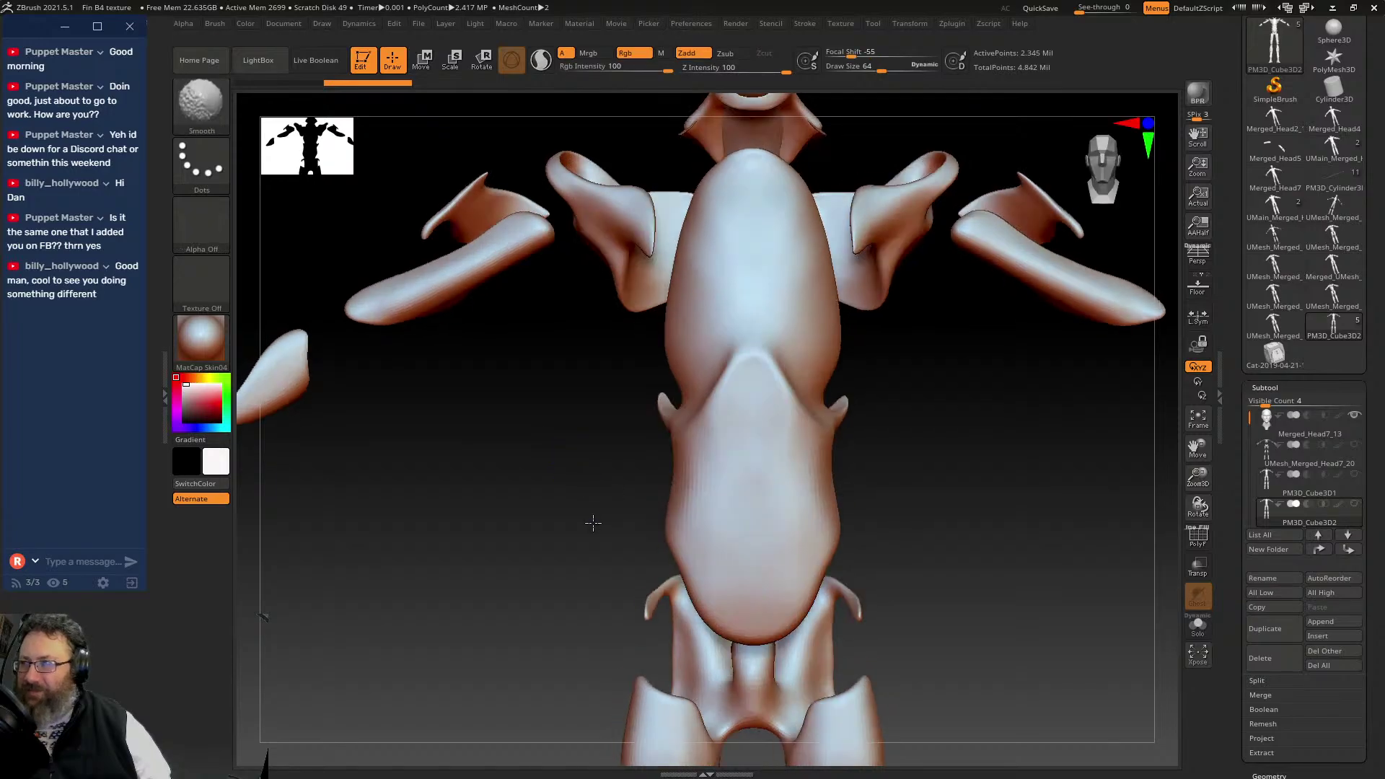
- Browse the LightBox brushes to the Monsters folder and load the NSDesign_Zombie VDM brush
left_click(206, 116)
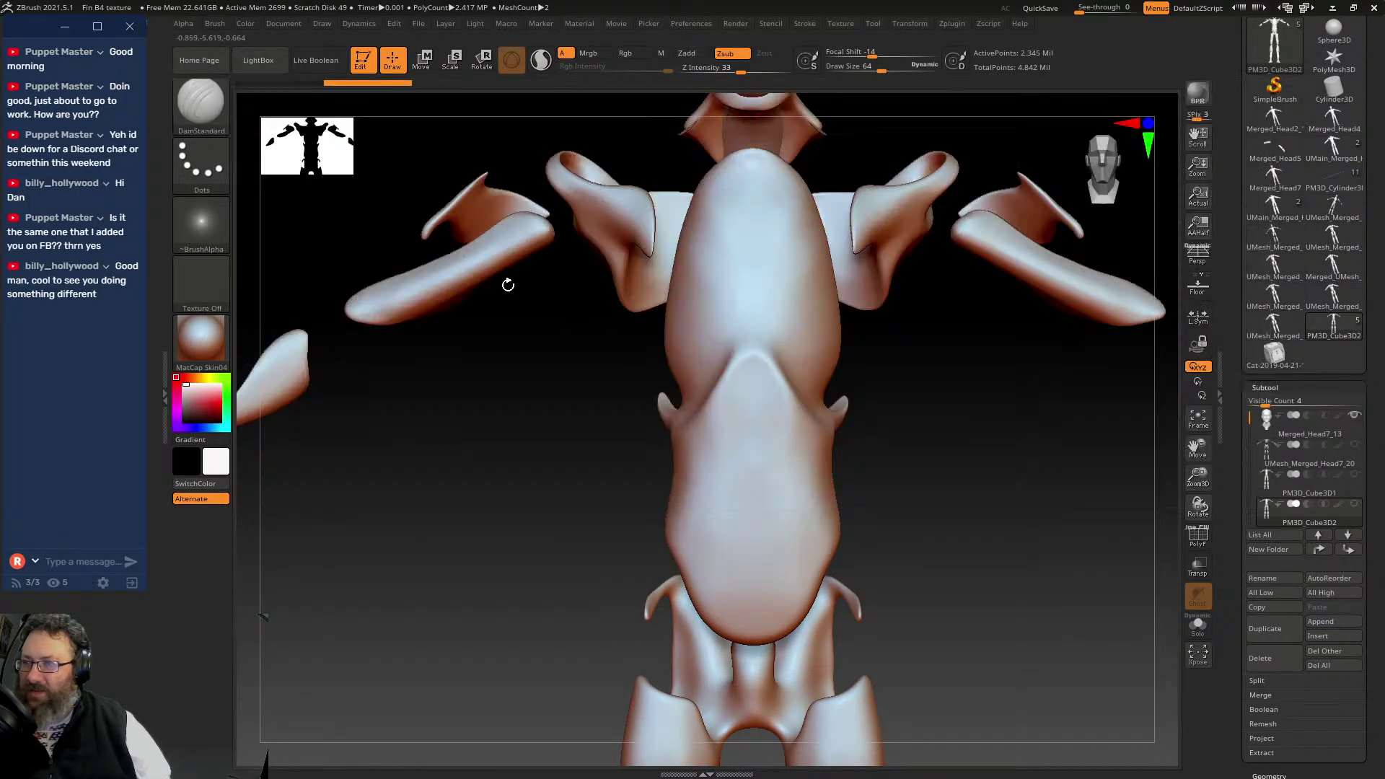
left_click(211, 99)
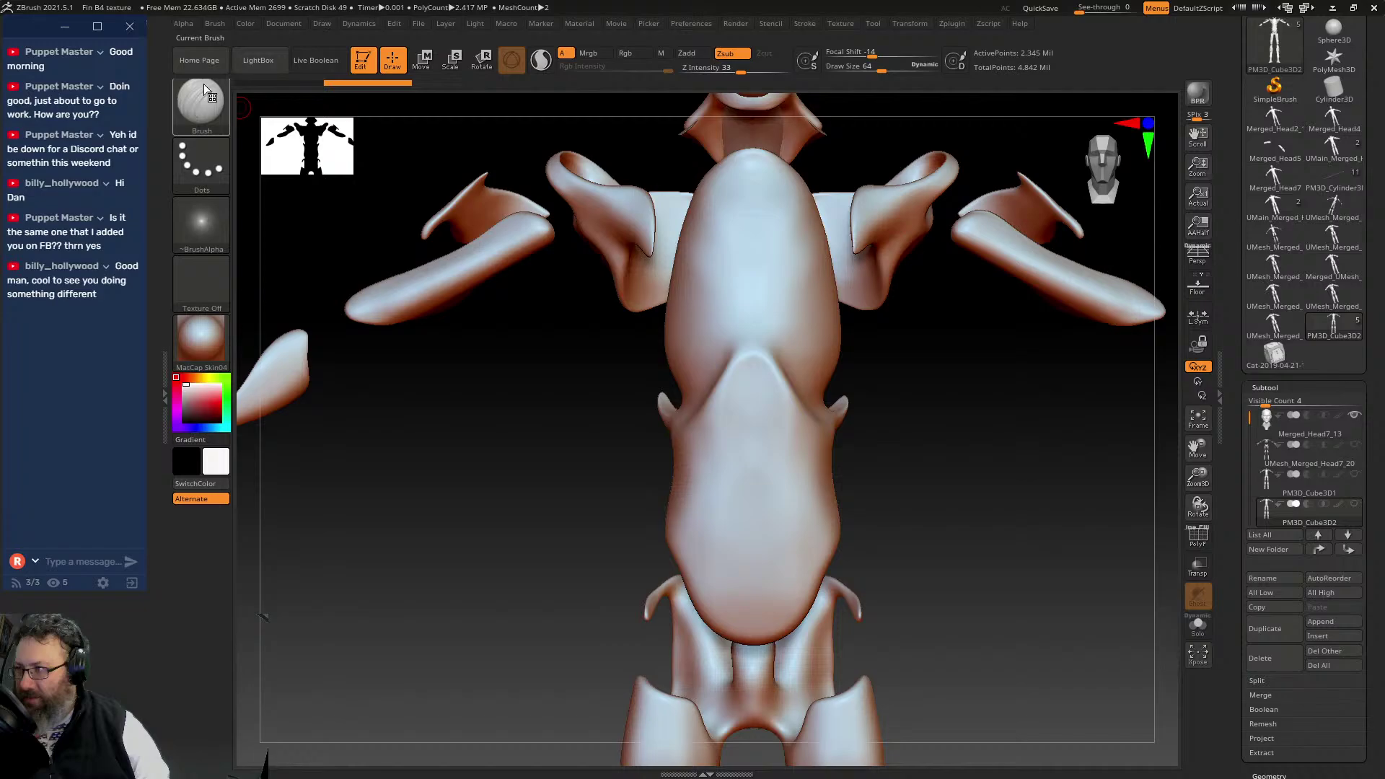
left_click(202, 104)
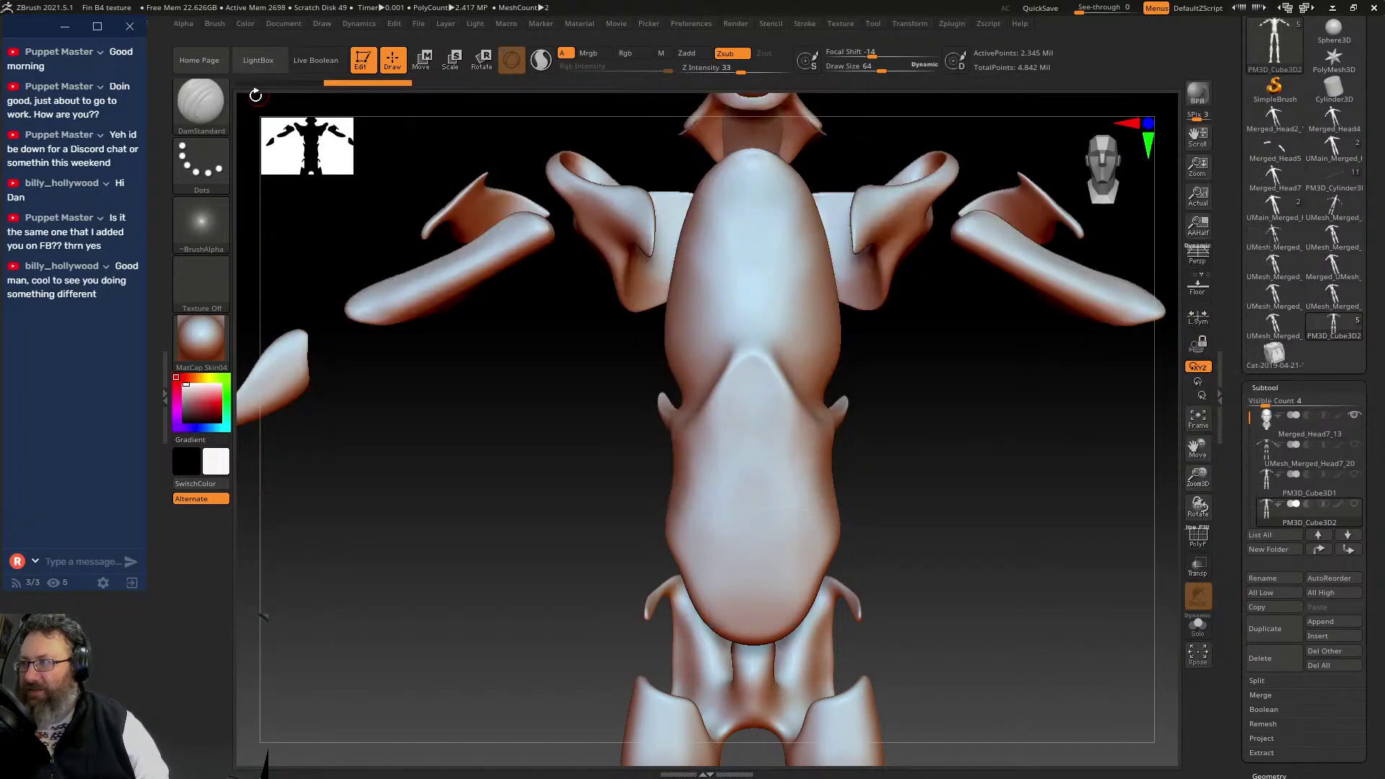
left_click(287, 62)
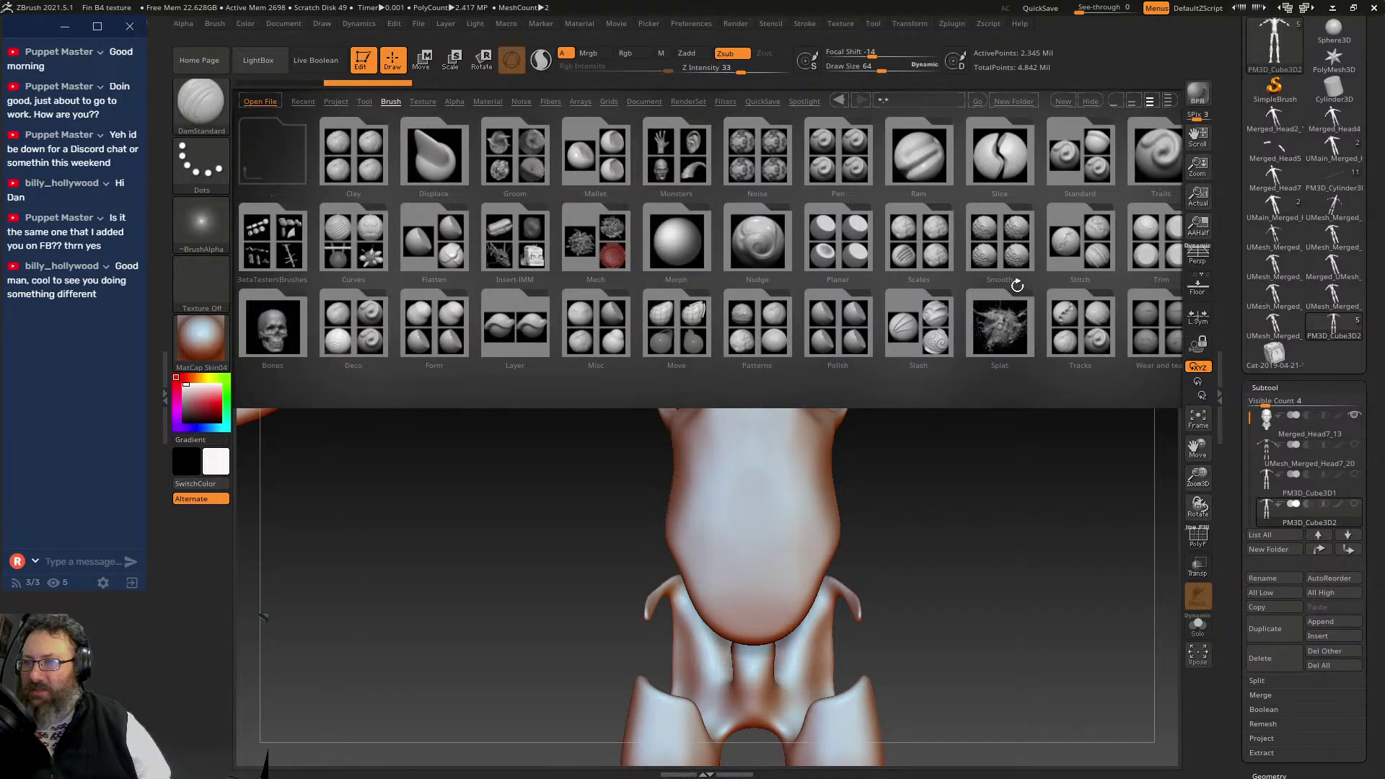
double_click(677, 189)
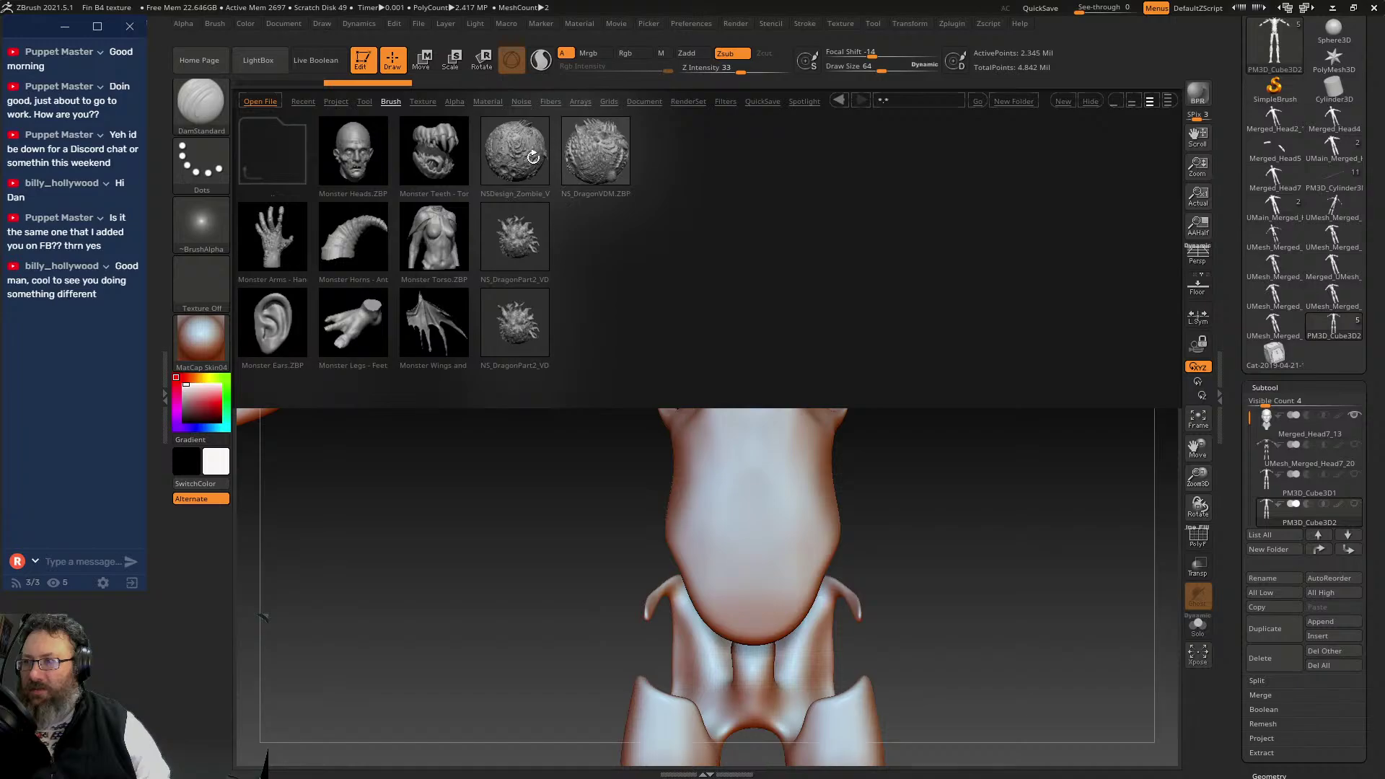
double_click(516, 175)
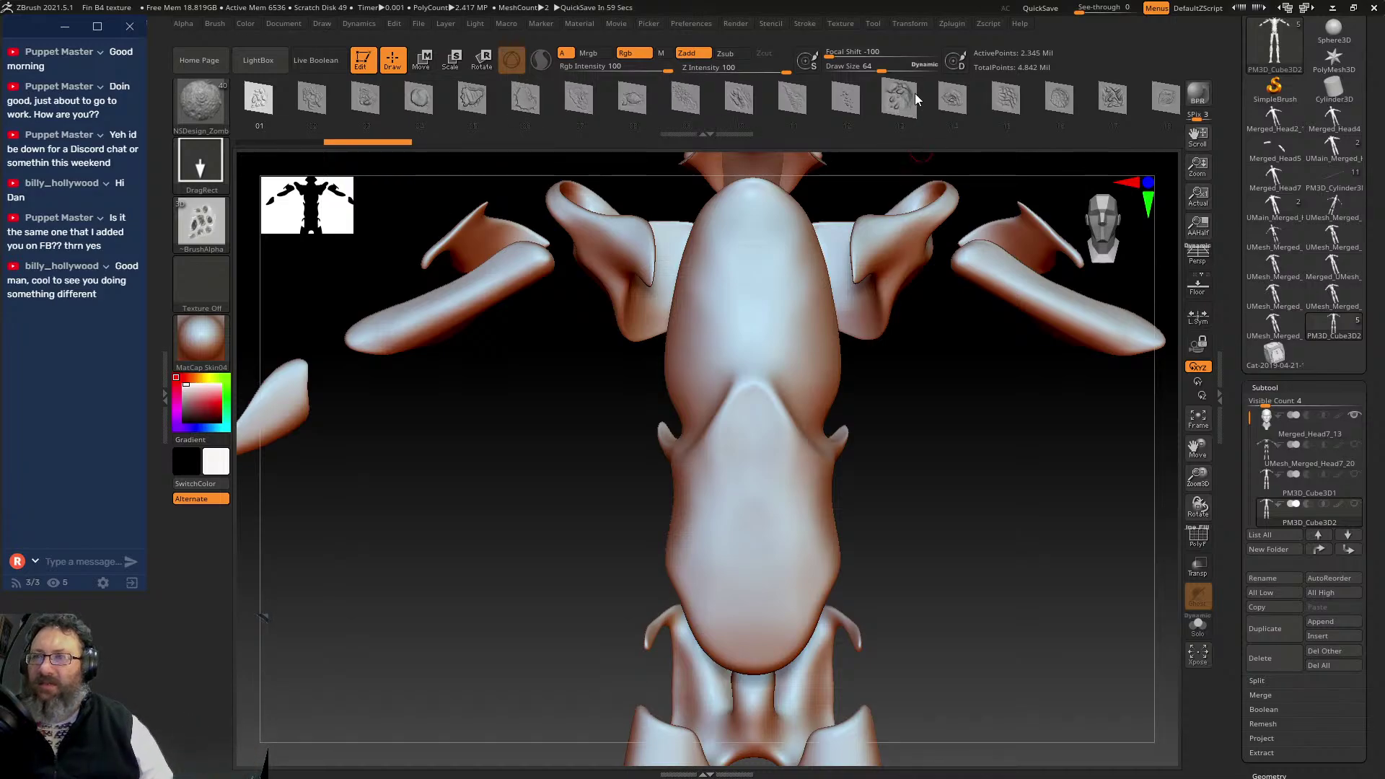
- Pick shape 17 of the zombie VDM brush, try stamping it on the torso and undo the test
mouse_move(915, 96)
left_mouse_down()
mouse_move(640, 126)
mouse_move(653, 125)
left_mouse_up()
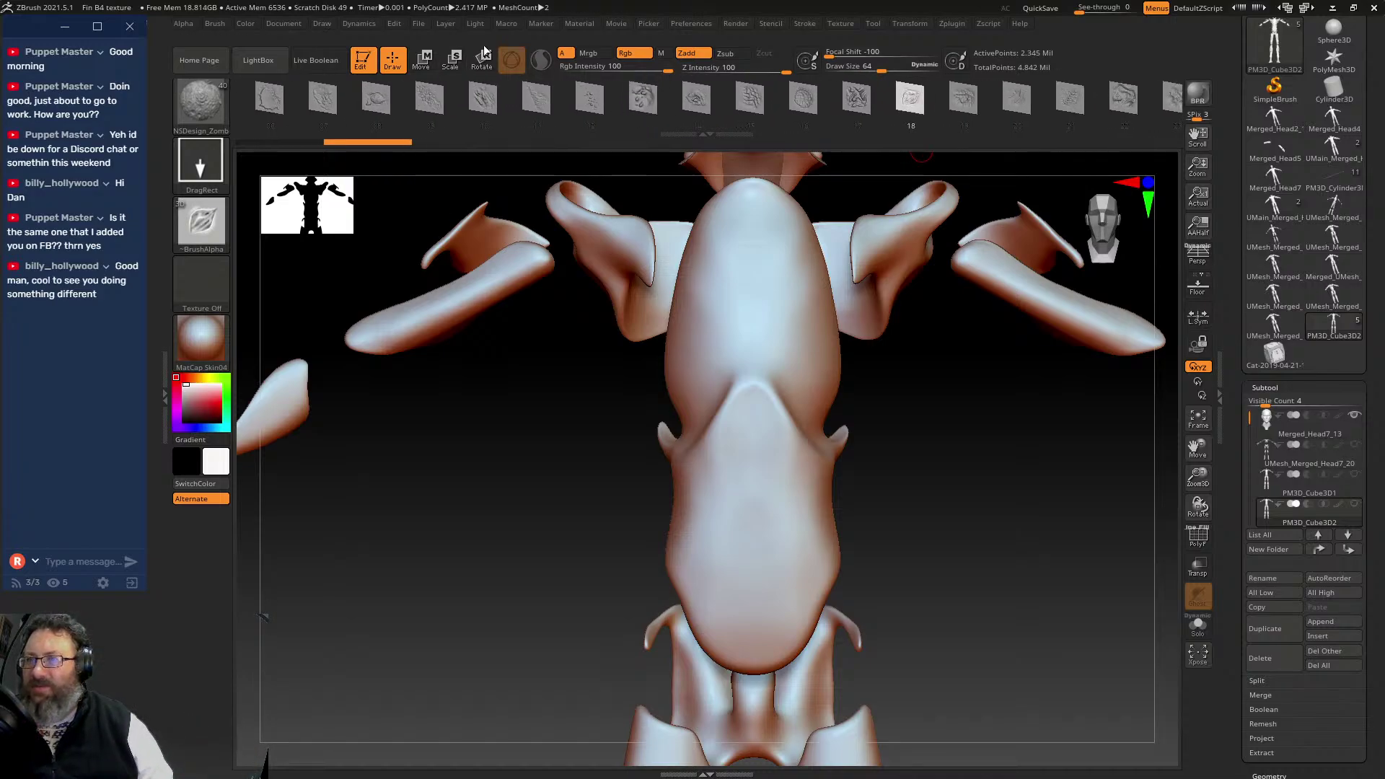
left_click_drag(947, 94, 656, 97)
mouse_move(496, 532)
left_mouse_down()
mouse_move(710, 307)
mouse_move(779, 455)
left_mouse_up()
left_click_drag(930, 424, 962, 439)
key("ctrl+z")
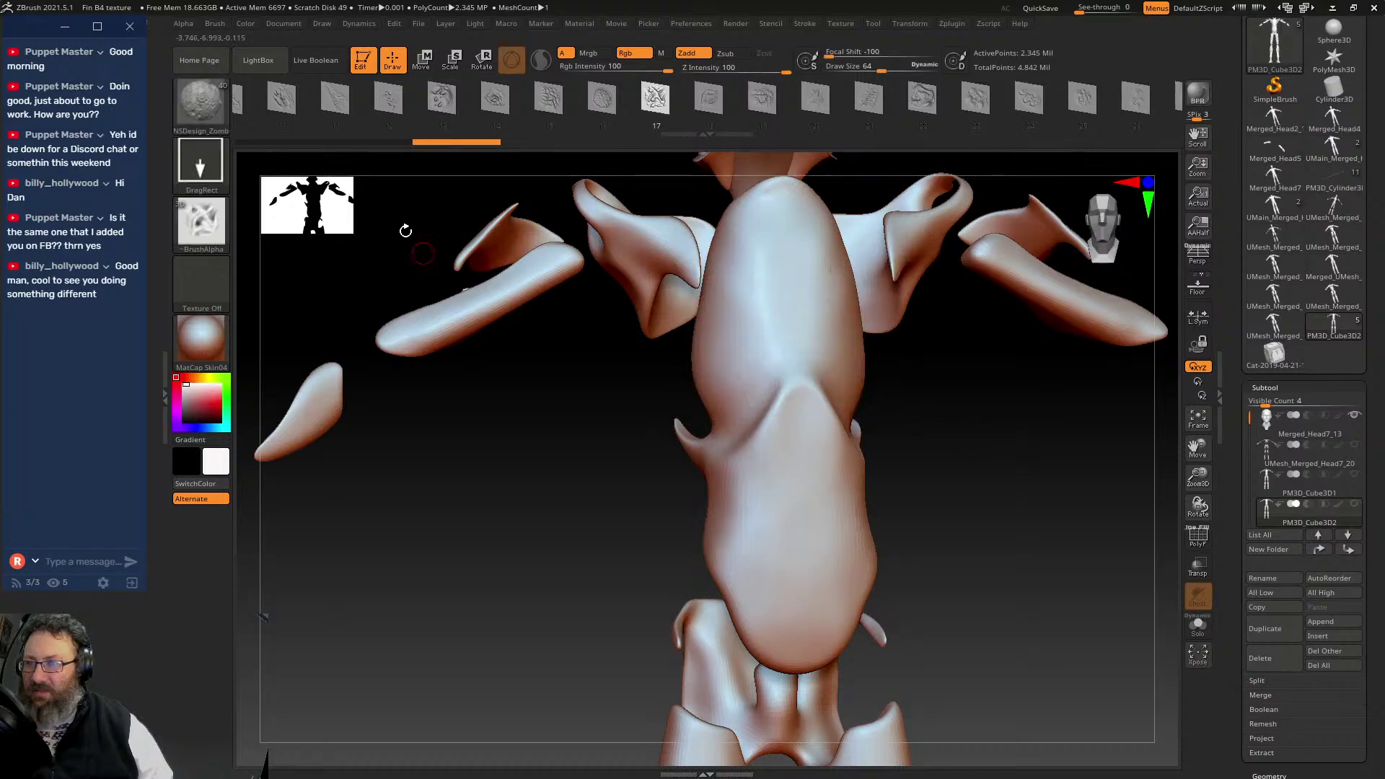
key("ctrl+z")
left_click(201, 62)
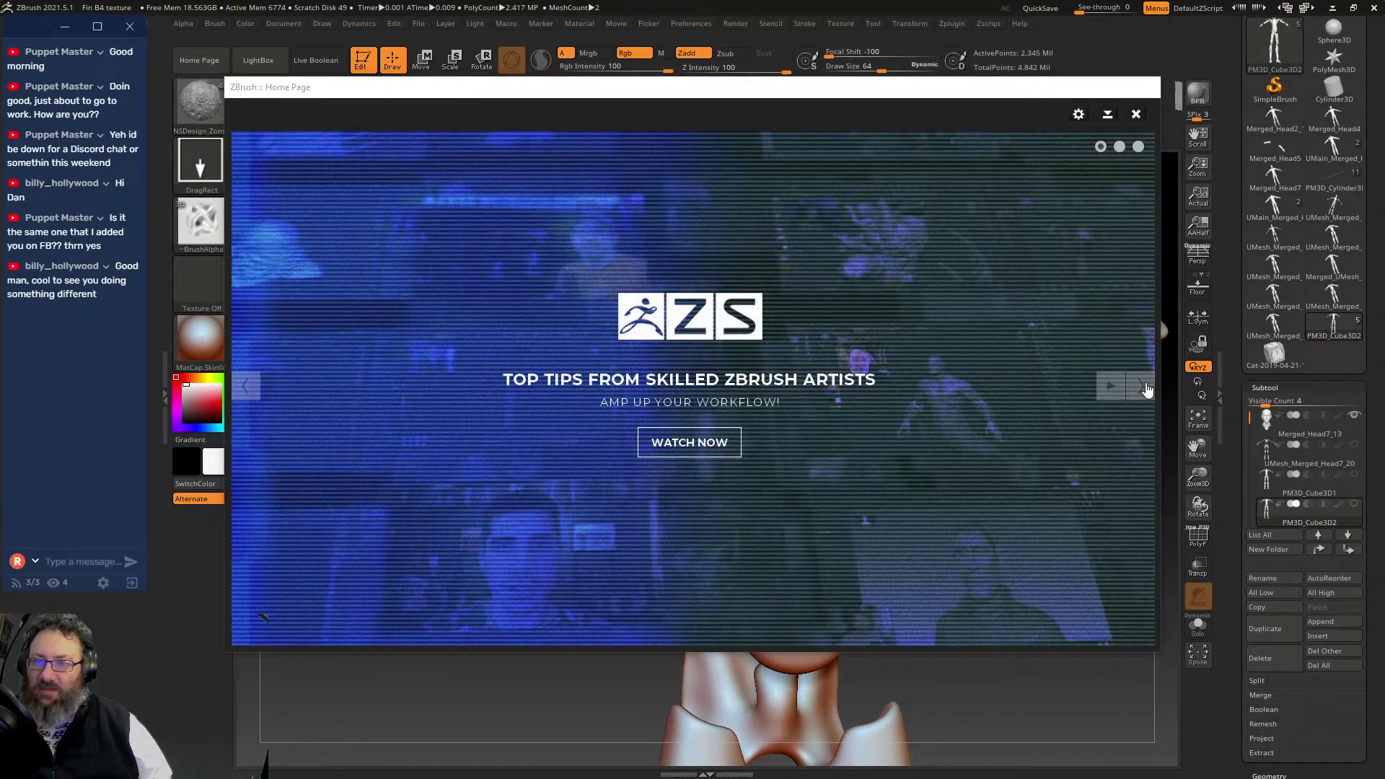
left_click(1146, 390)
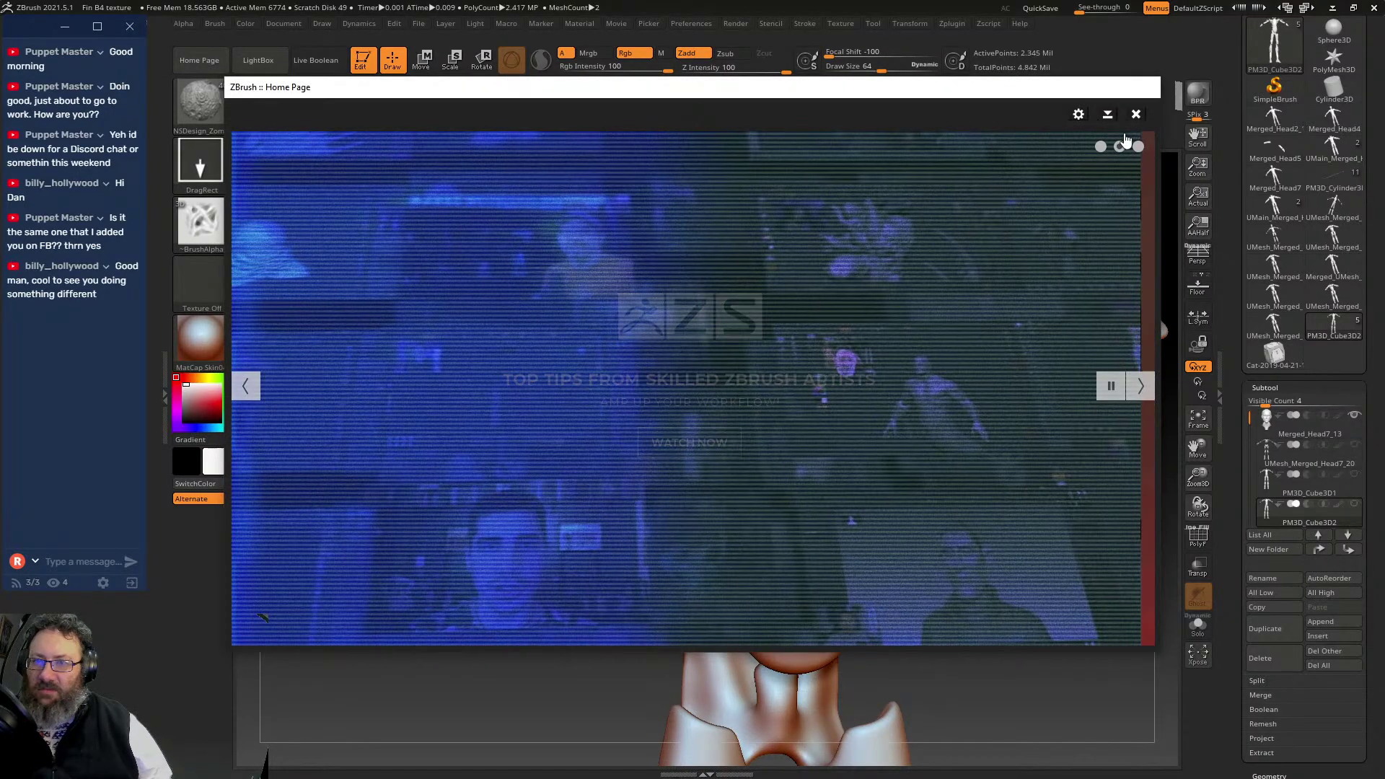
left_click(1136, 114)
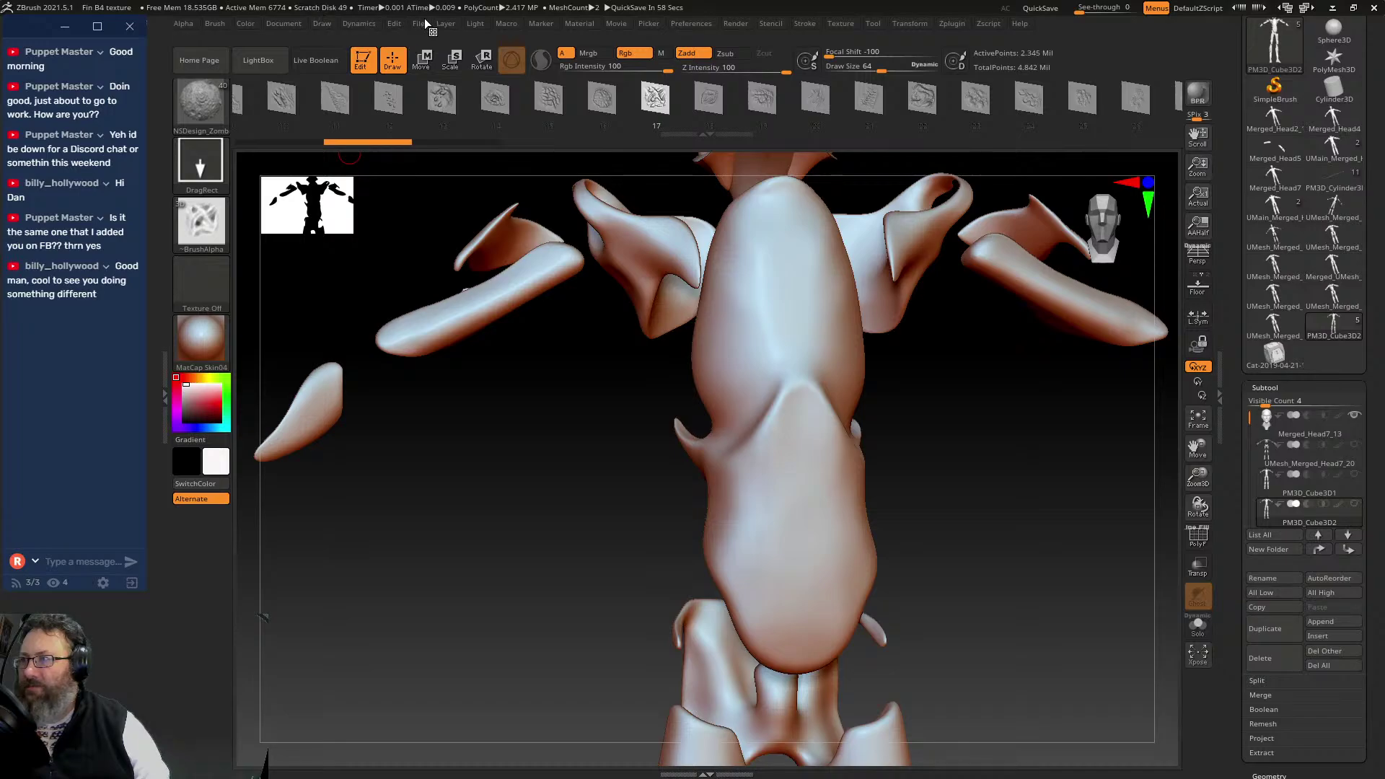
- Enable BackfaceMask in the zombie VDM brush's auto-masking settings
left_click(215, 23)
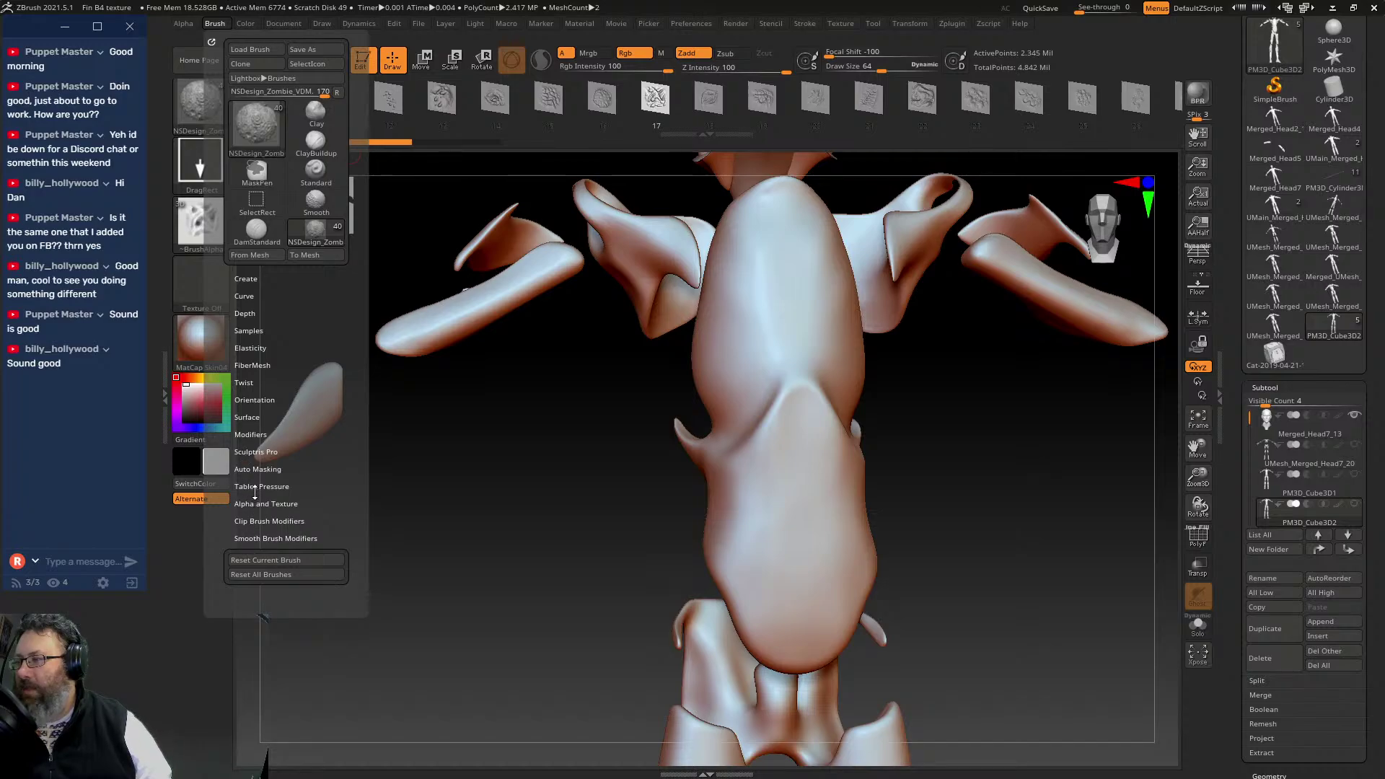
left_click(215, 23)
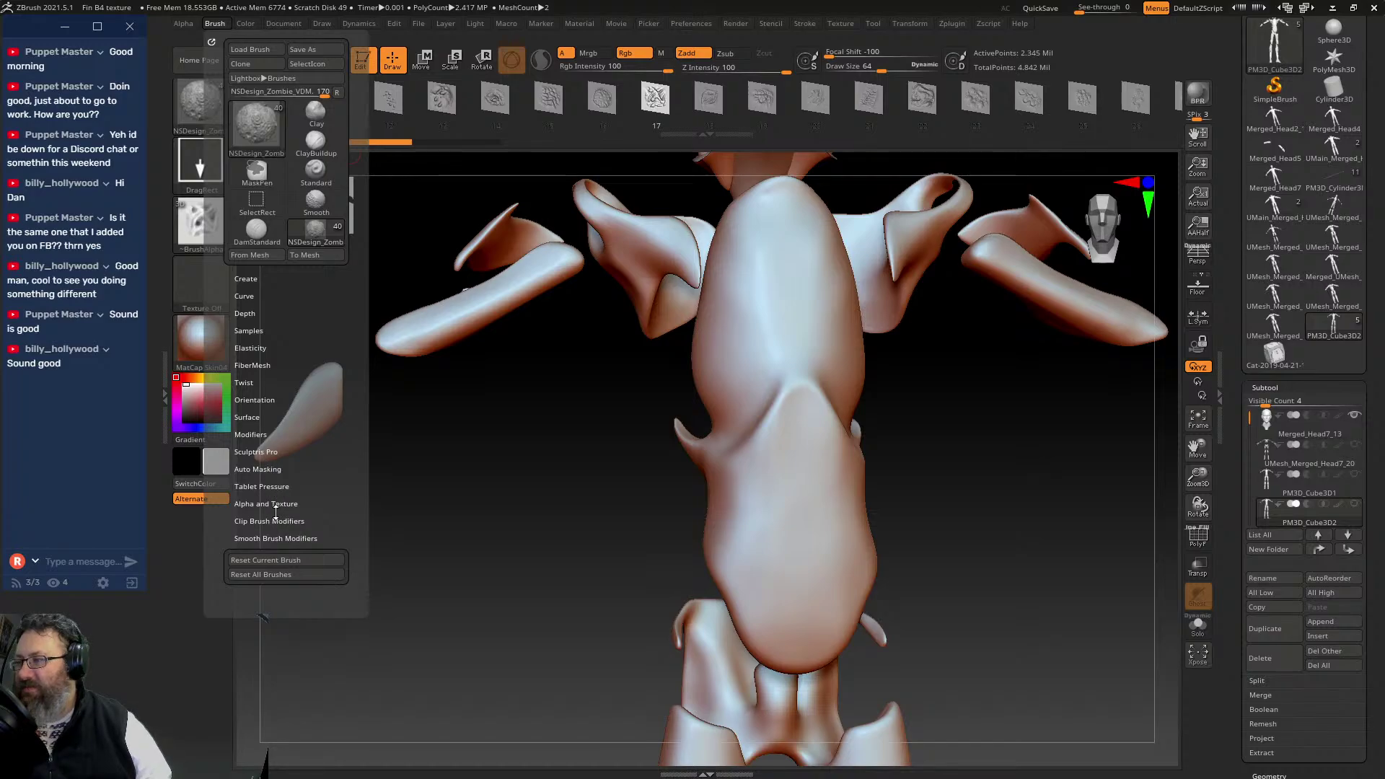
left_click(274, 504)
mouse_move(274, 440)
left_mouse_down()
mouse_move(286, 292)
mouse_move(284, 552)
left_mouse_up()
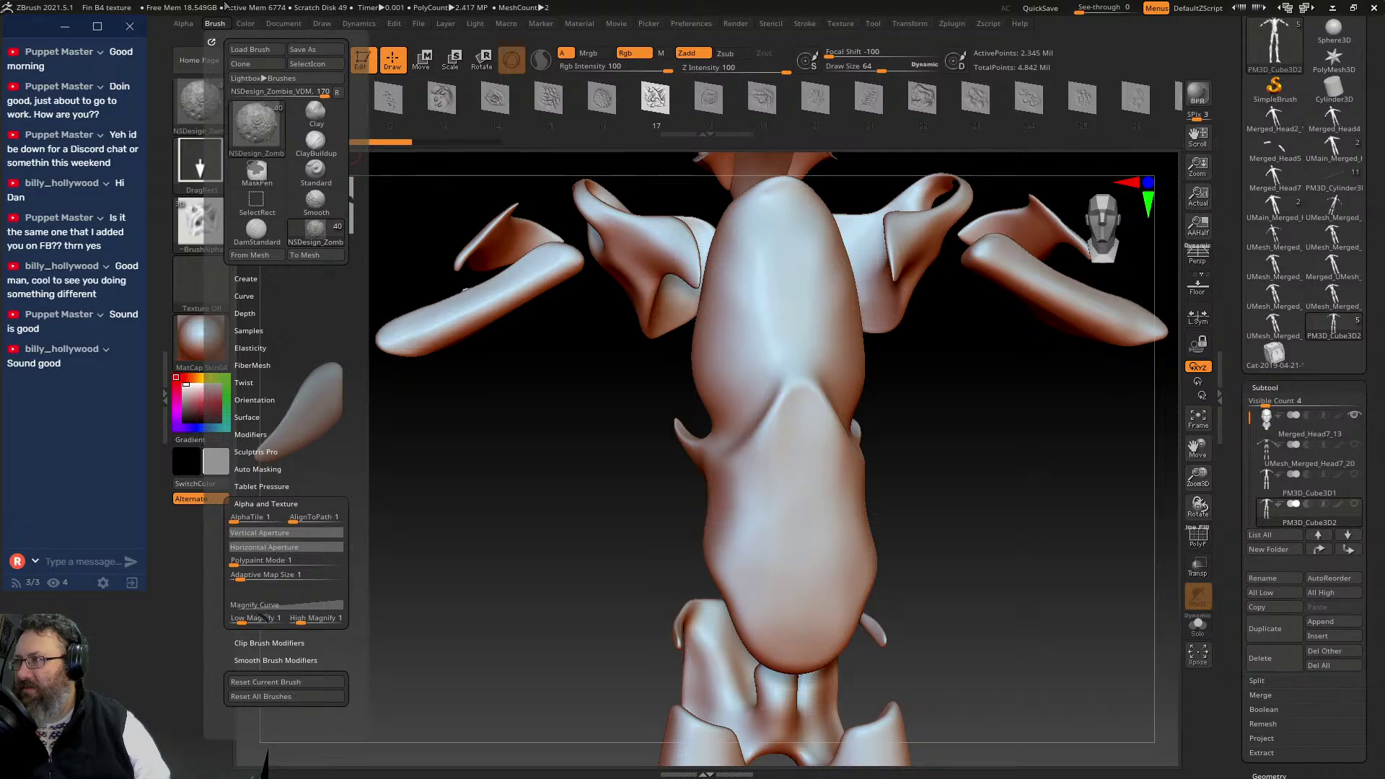
left_click(184, 24)
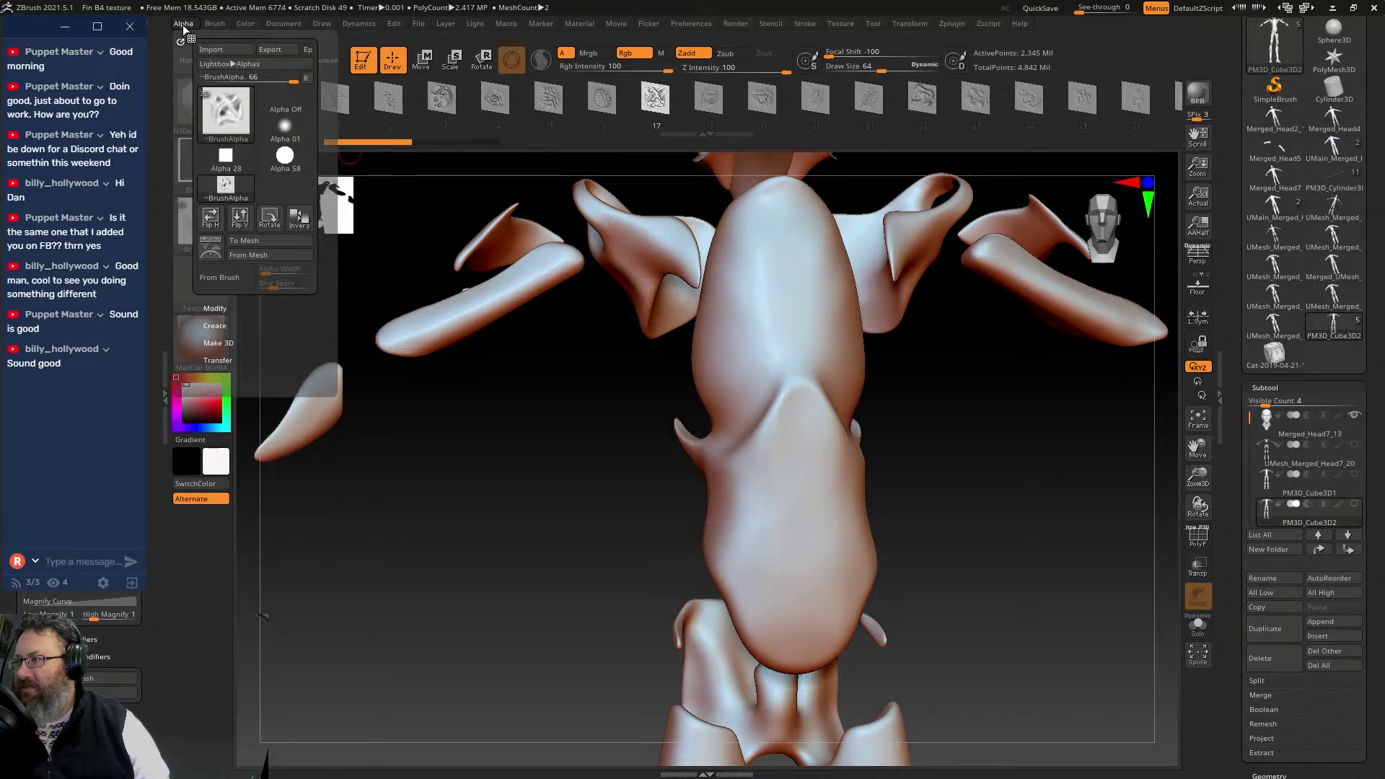
left_click(215, 24)
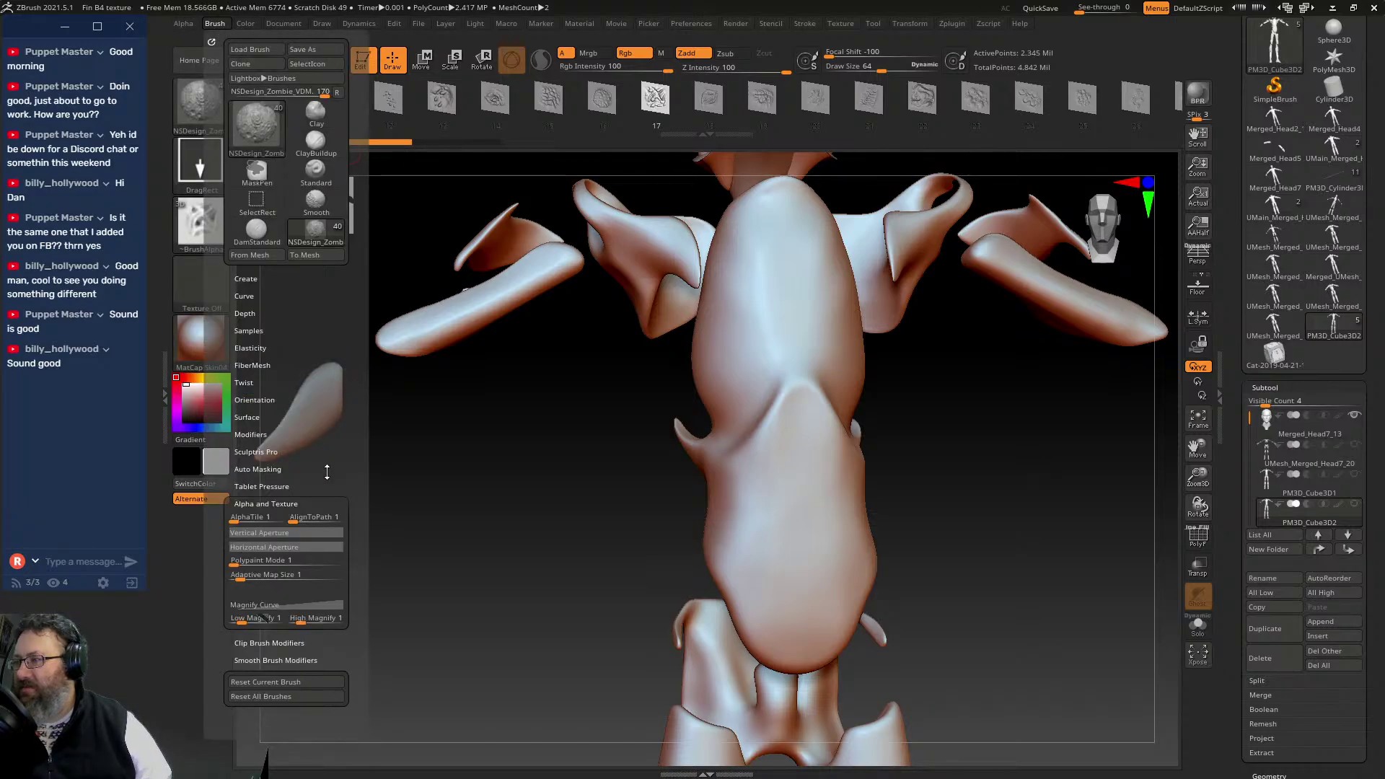
left_click(264, 470)
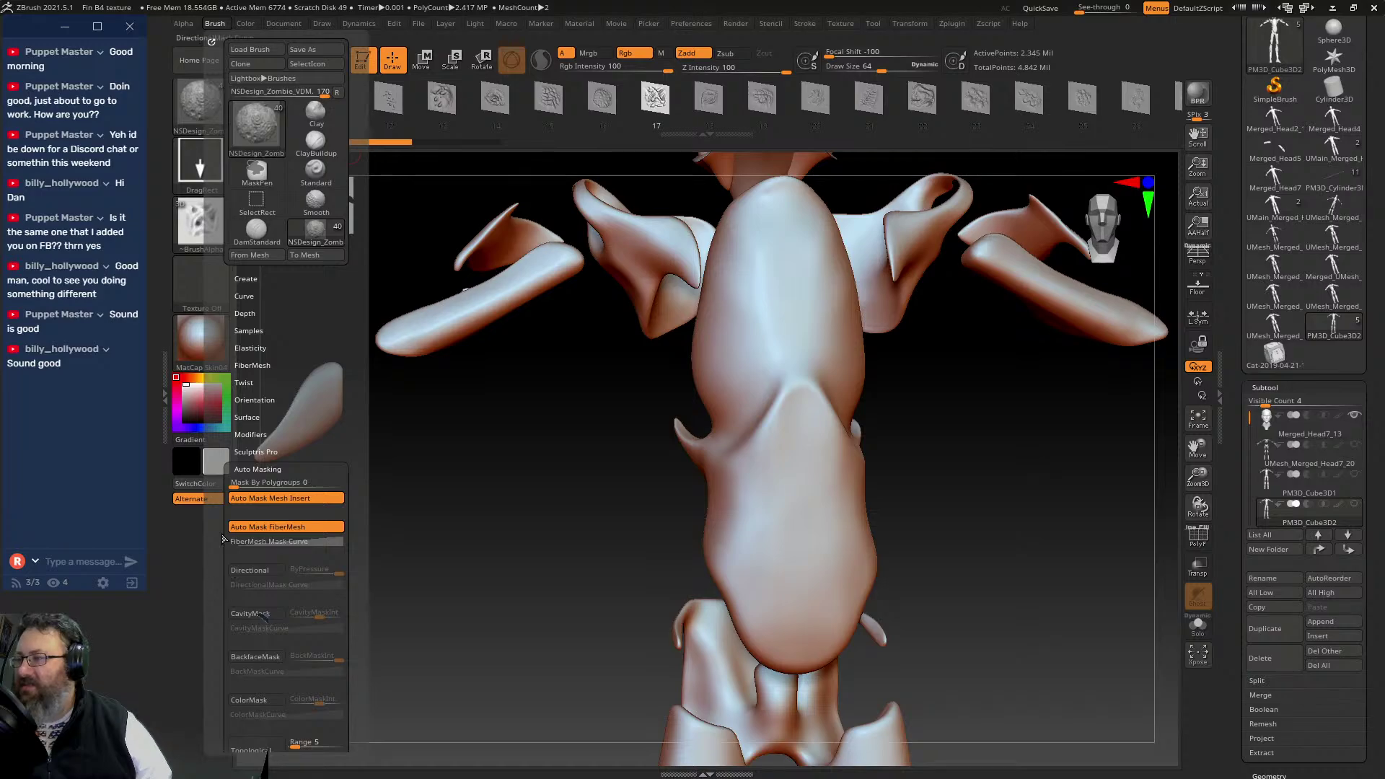
left_click(256, 658)
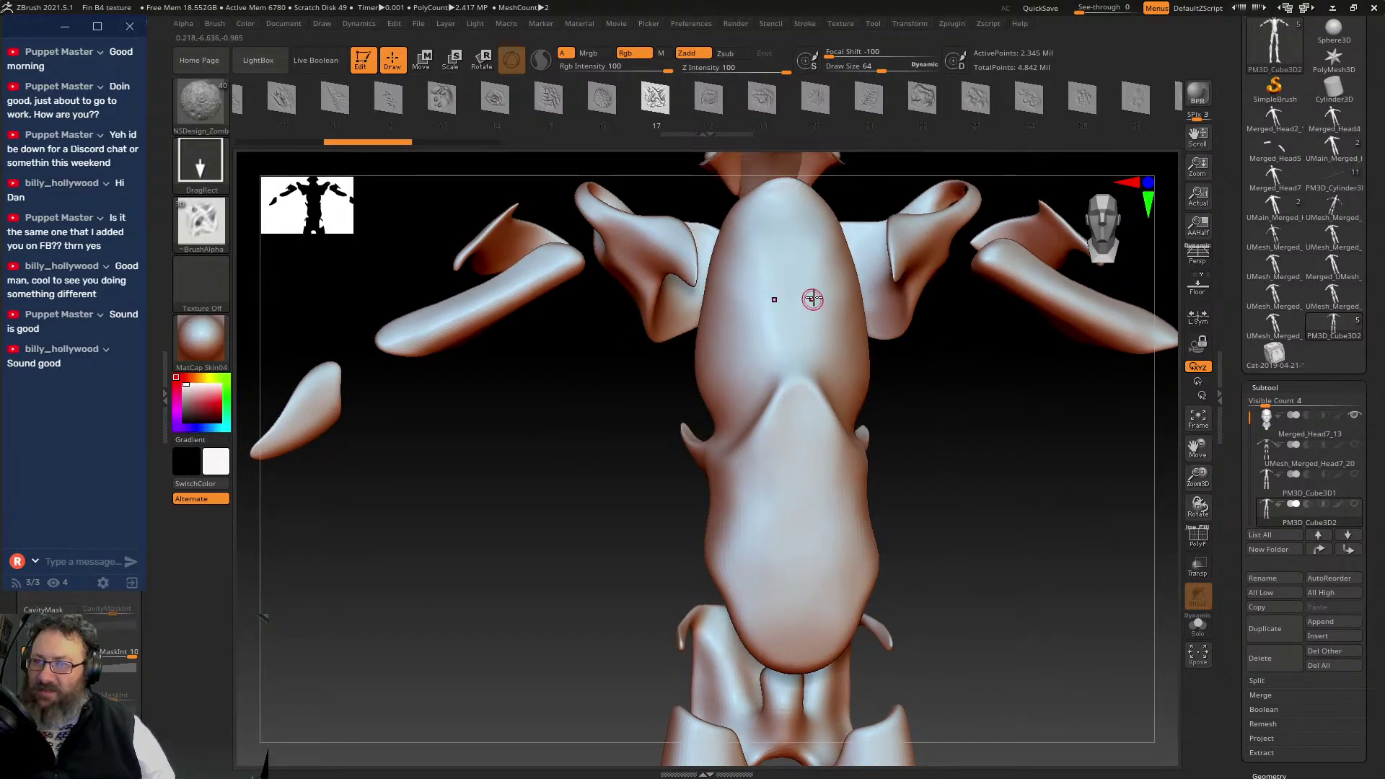
- Try stamping shape 17 of the zombie brush on the torso with backface masking and undo the tests
left_click_drag(817, 314, 823, 323)
key("ctrl+z")
left_click_drag(924, 402, 1005, 470)
key("ctrl+z")
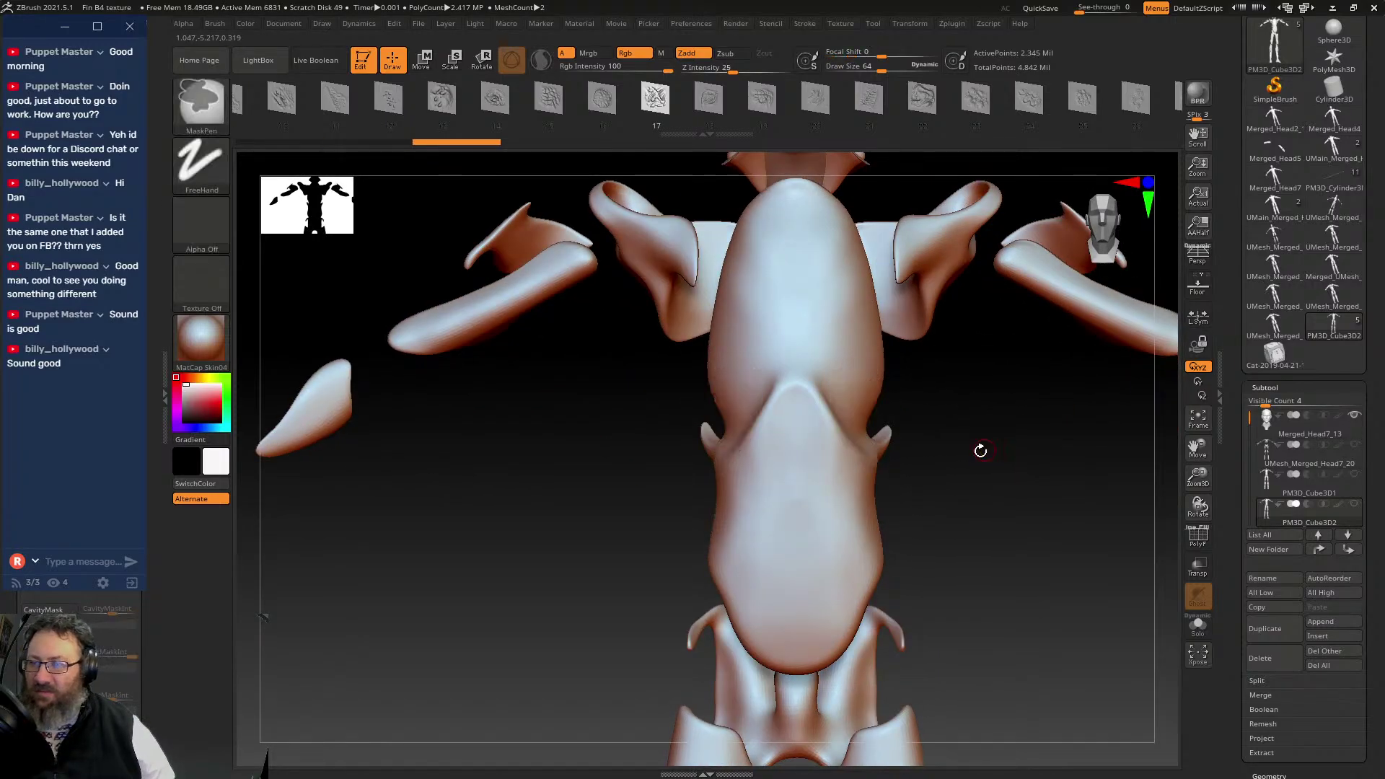
key("ctrl+z")
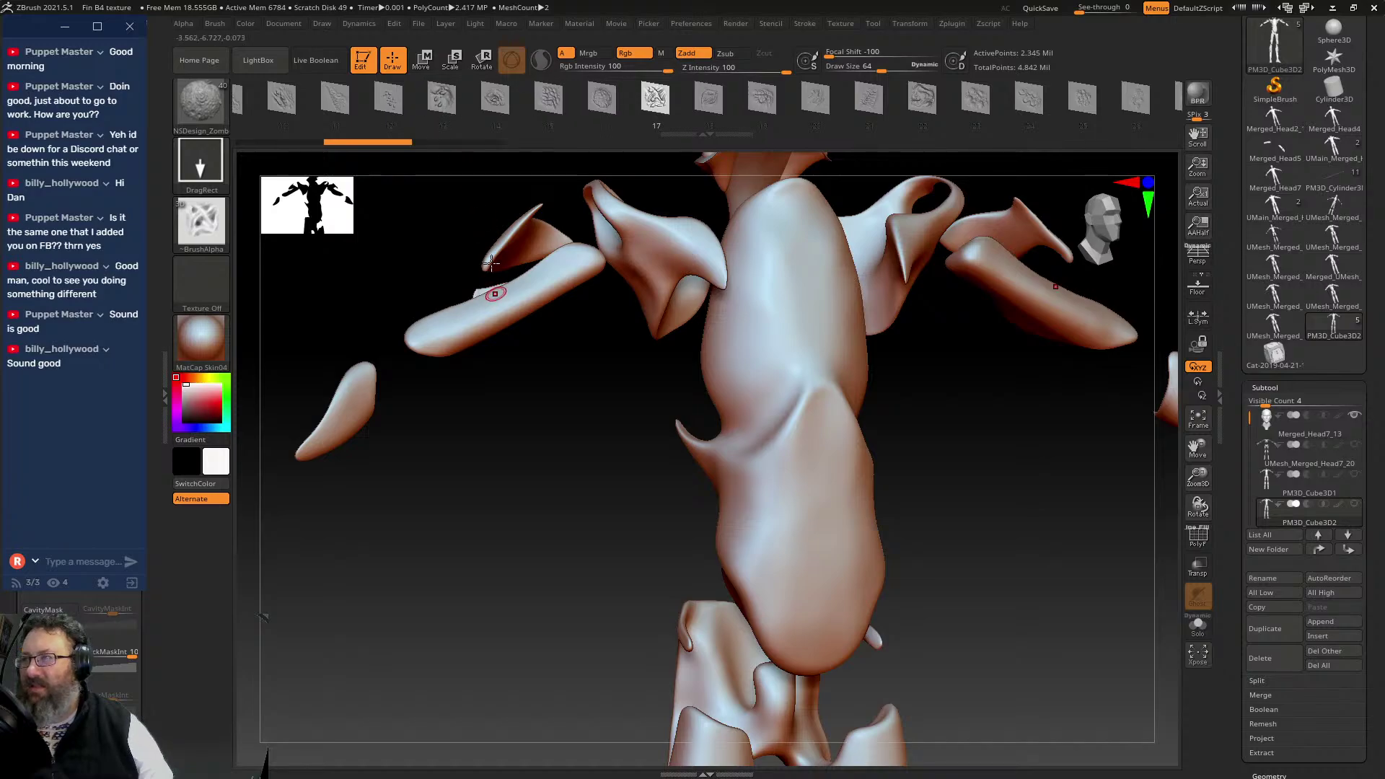
- Pick shape 35 of the zombie VDM brush and stamp it over the front of the abdomen, undoing the first tries
left_click_drag(873, 101, 386, 102)
mouse_move(1075, 102)
left_mouse_down()
mouse_move(825, 102)
mouse_move(905, 105)
left_mouse_up()
left_click(788, 114)
mouse_move(801, 538)
left_mouse_down()
mouse_move(793, 438)
mouse_move(832, 477)
mouse_move(829, 609)
mouse_move(814, 578)
mouse_move(831, 578)
left_mouse_up()
key("ctrl+z")
left_click_drag(969, 468, 943, 486)
key("ctrl+z")
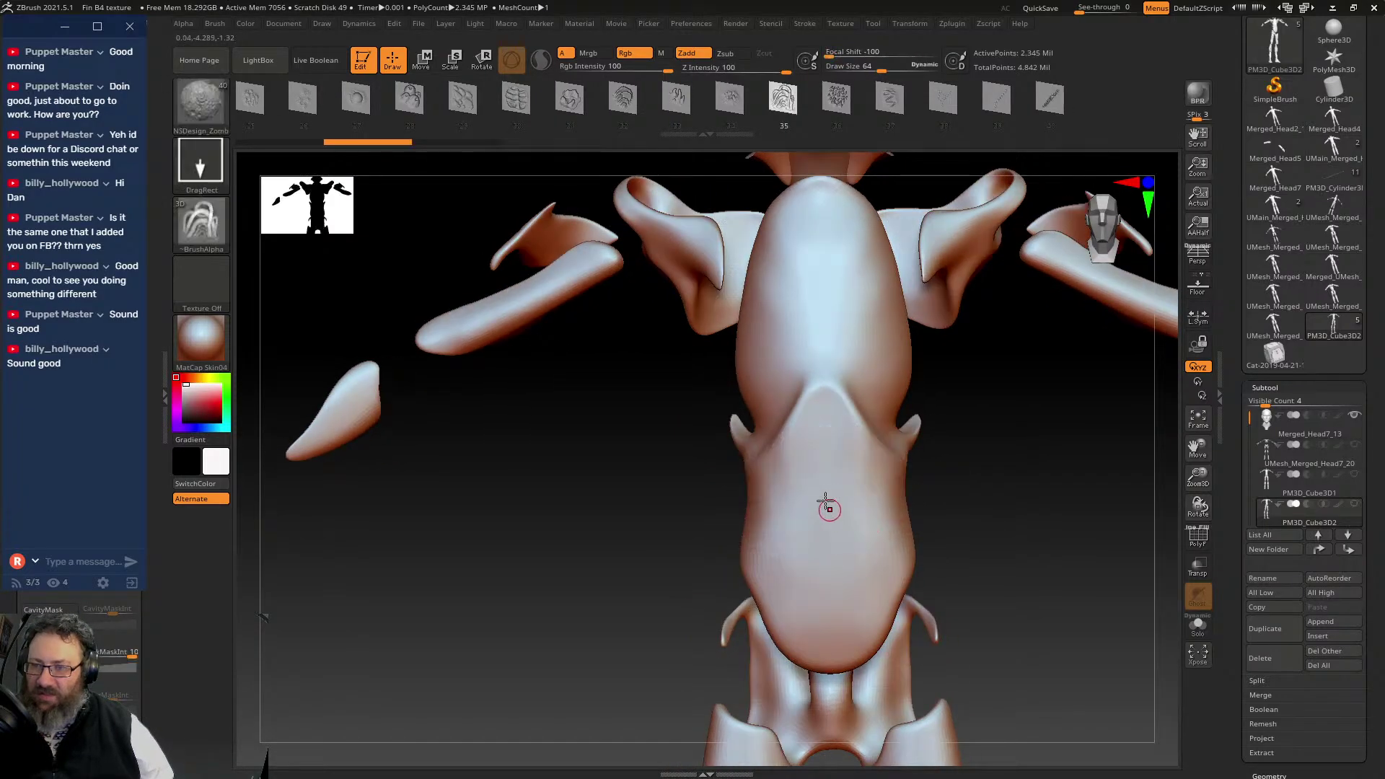
left_click_drag(829, 504, 830, 347)
left_click_drag(960, 383, 982, 145)
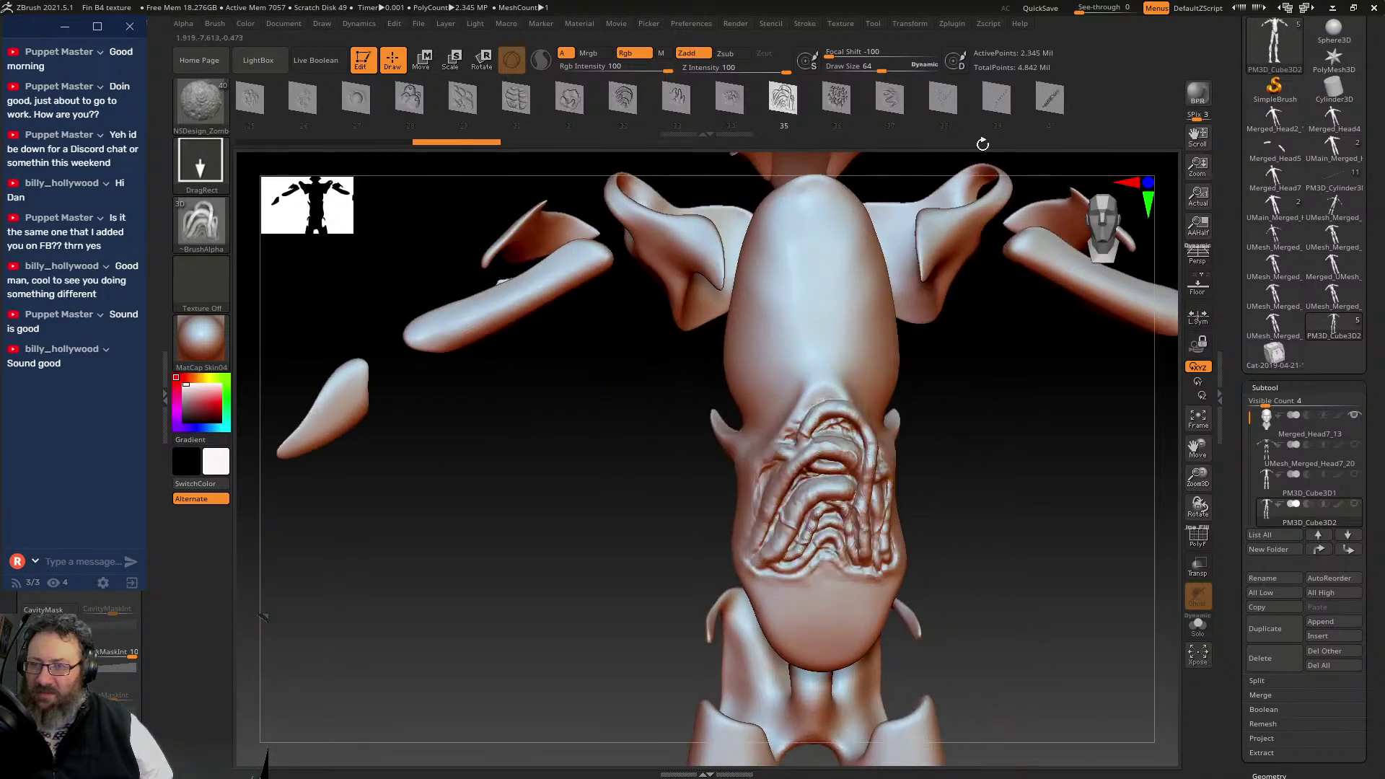
- Show the PM3D_Cube3D1 body and the UMesh_Merged_Head7_20 skeleton together with the PM3D_Cube3D2 copy
left_click(1356, 475)
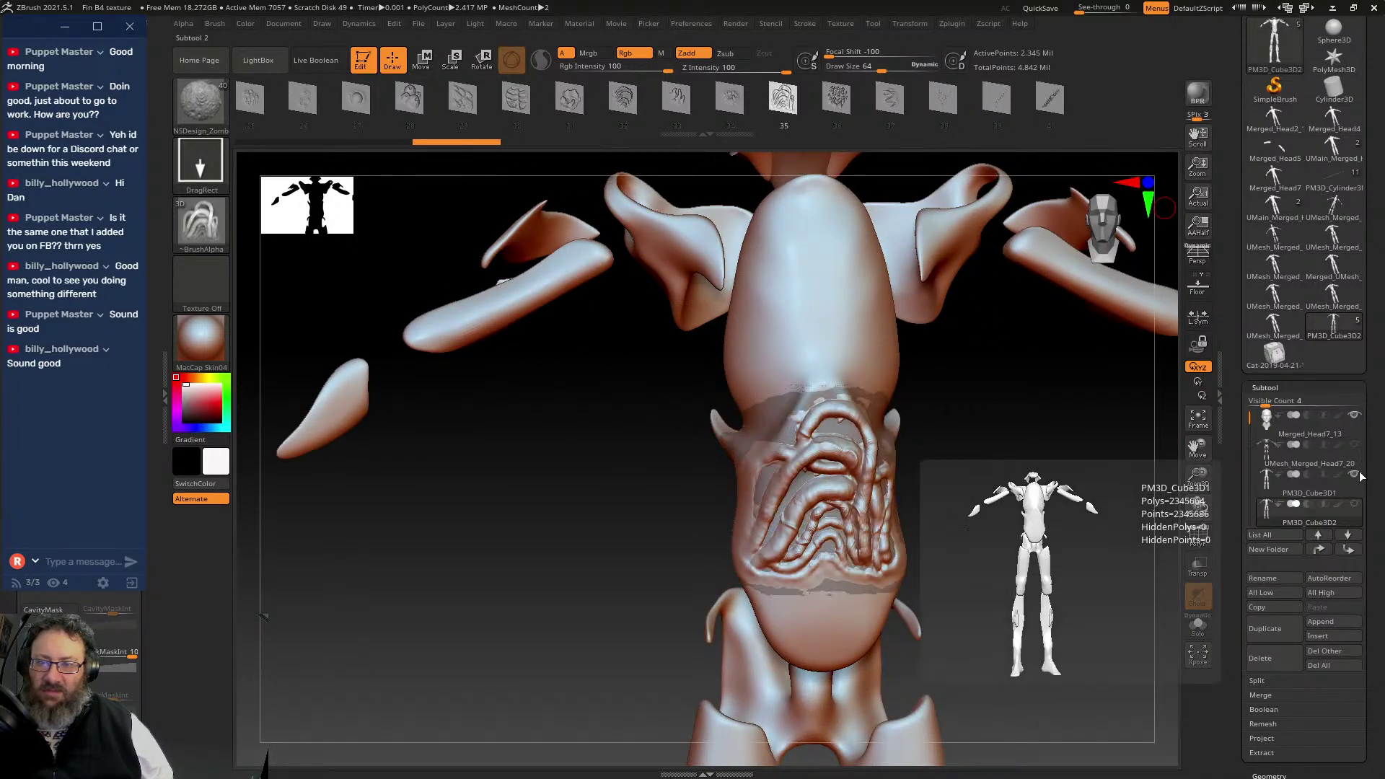
left_click(1356, 447)
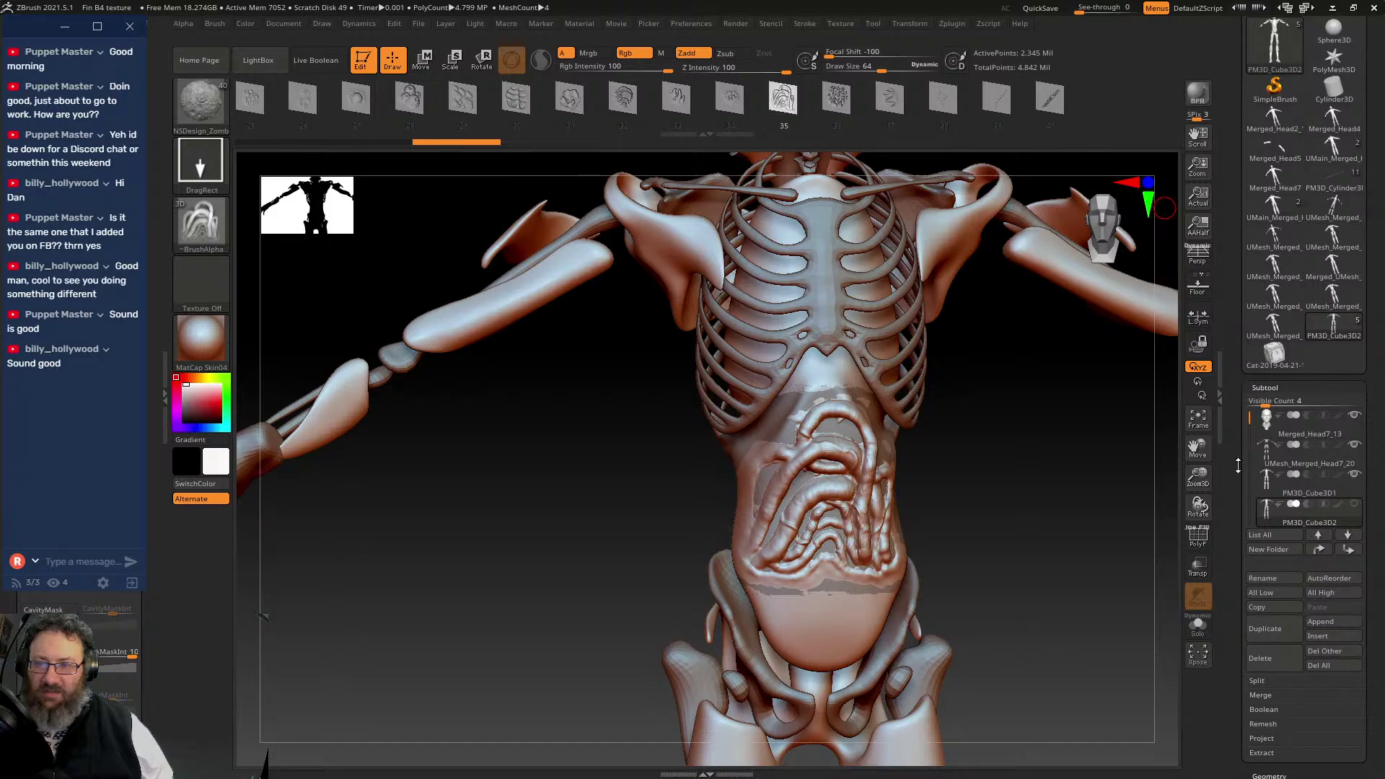
scroll(1238, 465, "down", 2)
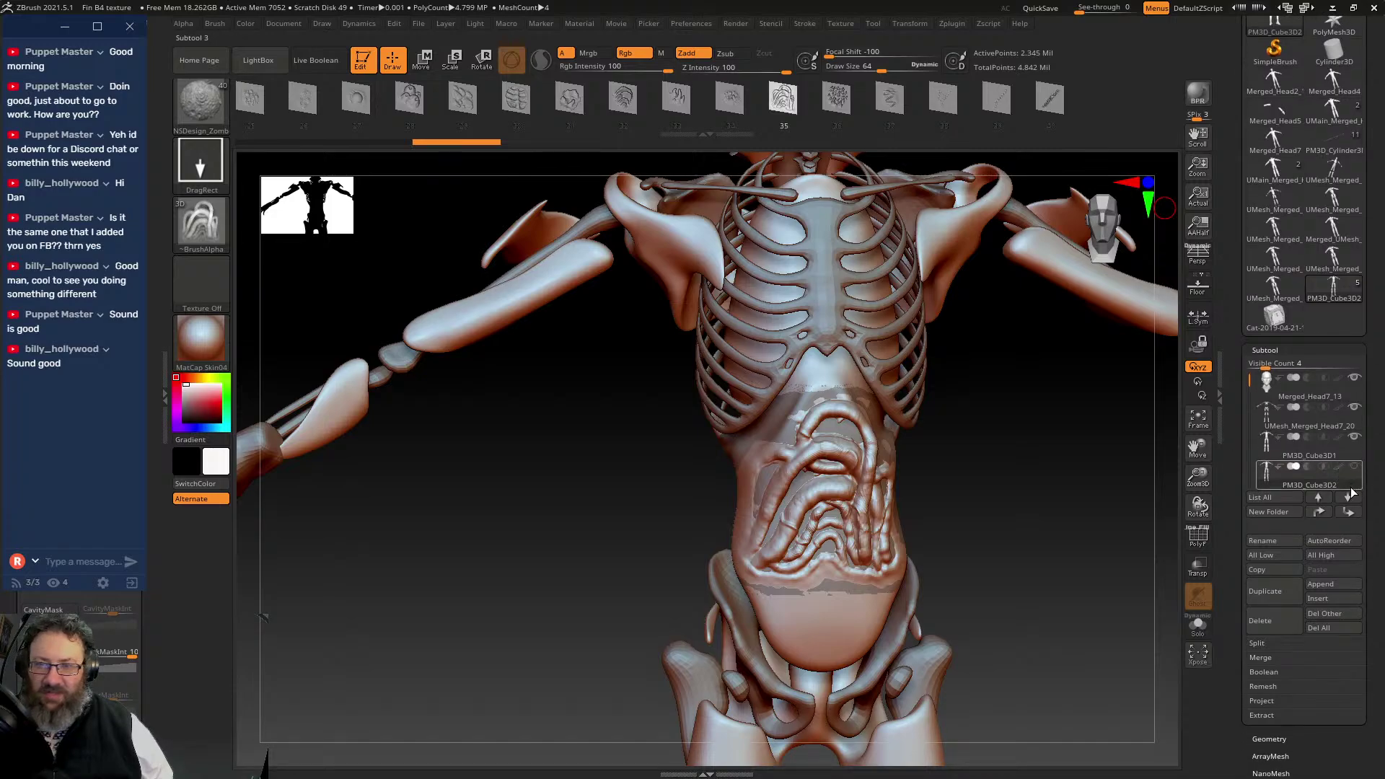
scroll(1260, 476, "down", 2)
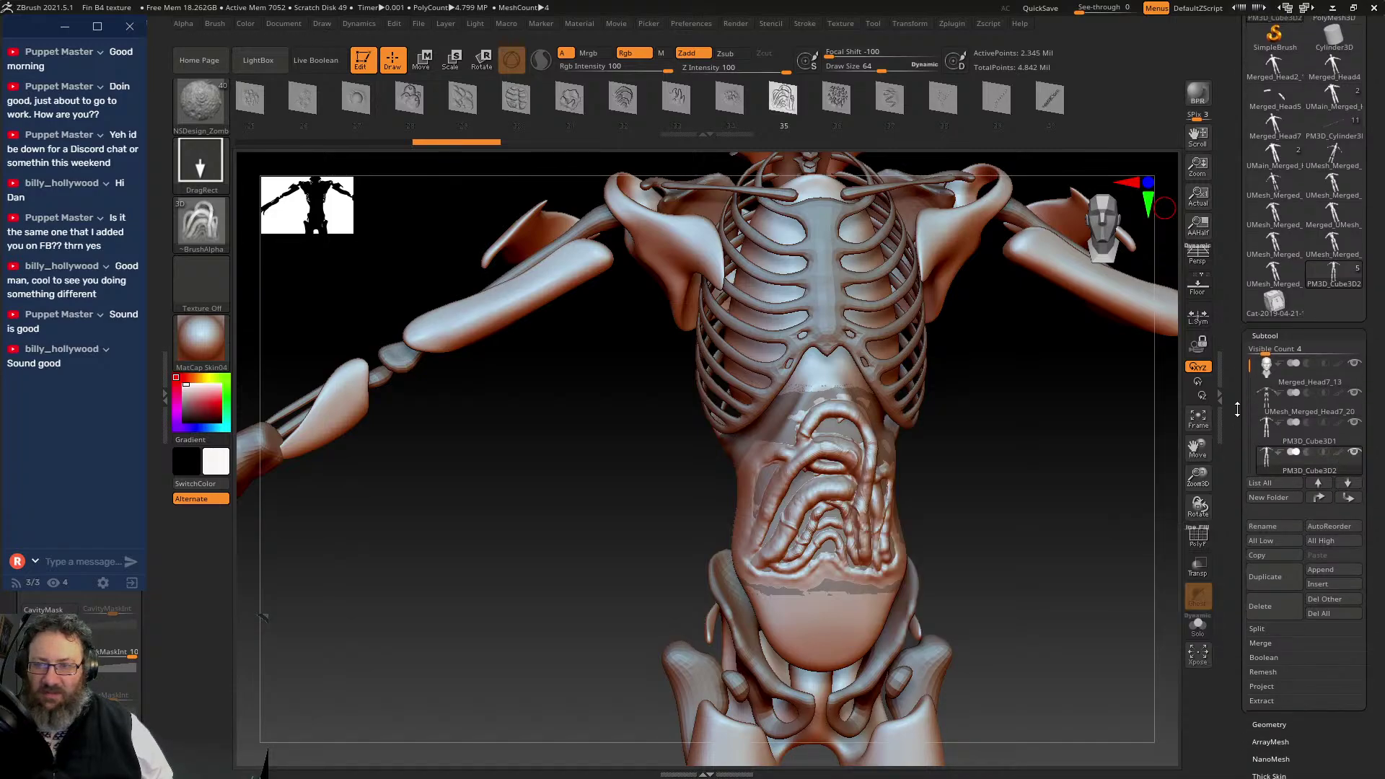
- Show the Cat-2019-04-21-15.32.56 subtool briefly to check it against the torso and hide it again
left_click_drag(1251, 455, 1252, 440)
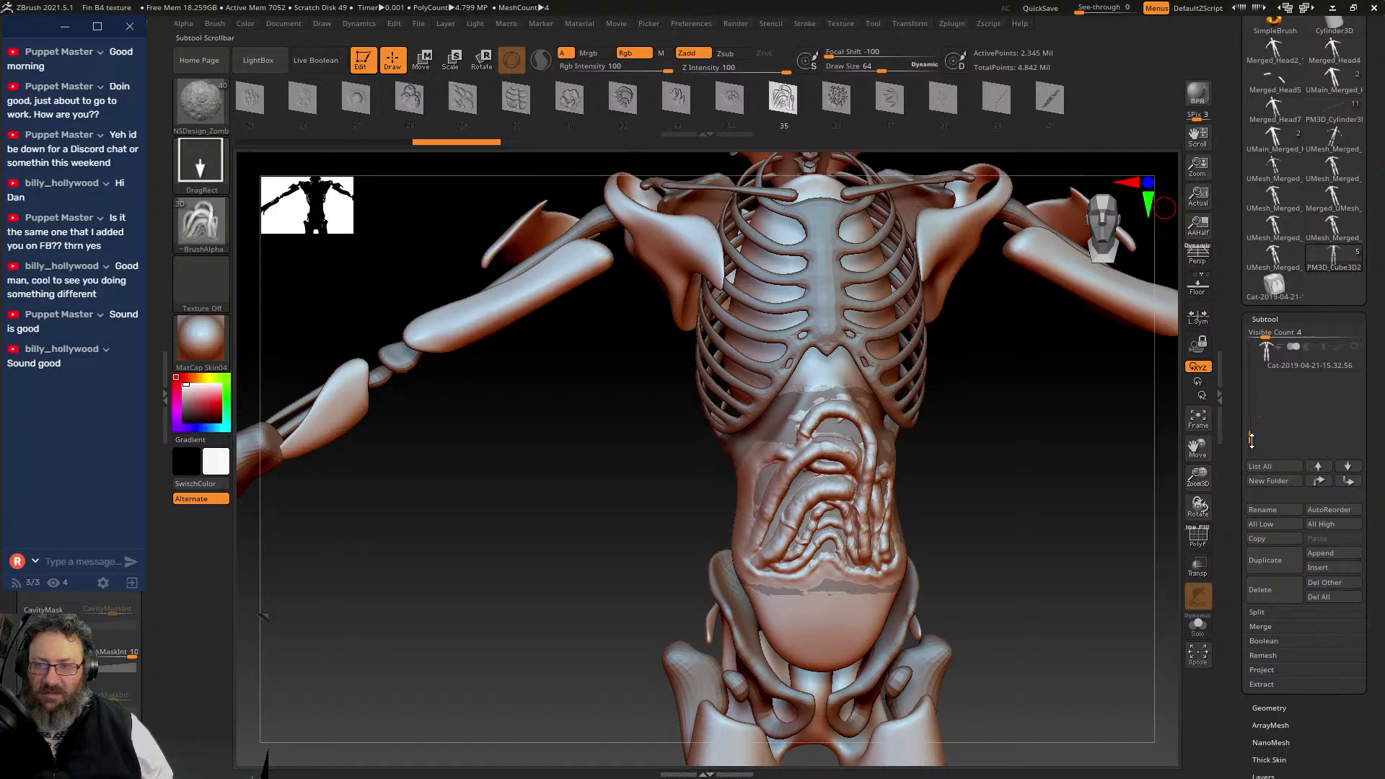
left_click(1355, 348)
mouse_move(1044, 402)
left_mouse_down()
mouse_move(1088, 411)
mouse_move(1036, 420)
mouse_move(1336, 345)
left_mouse_up()
left_click(1357, 349)
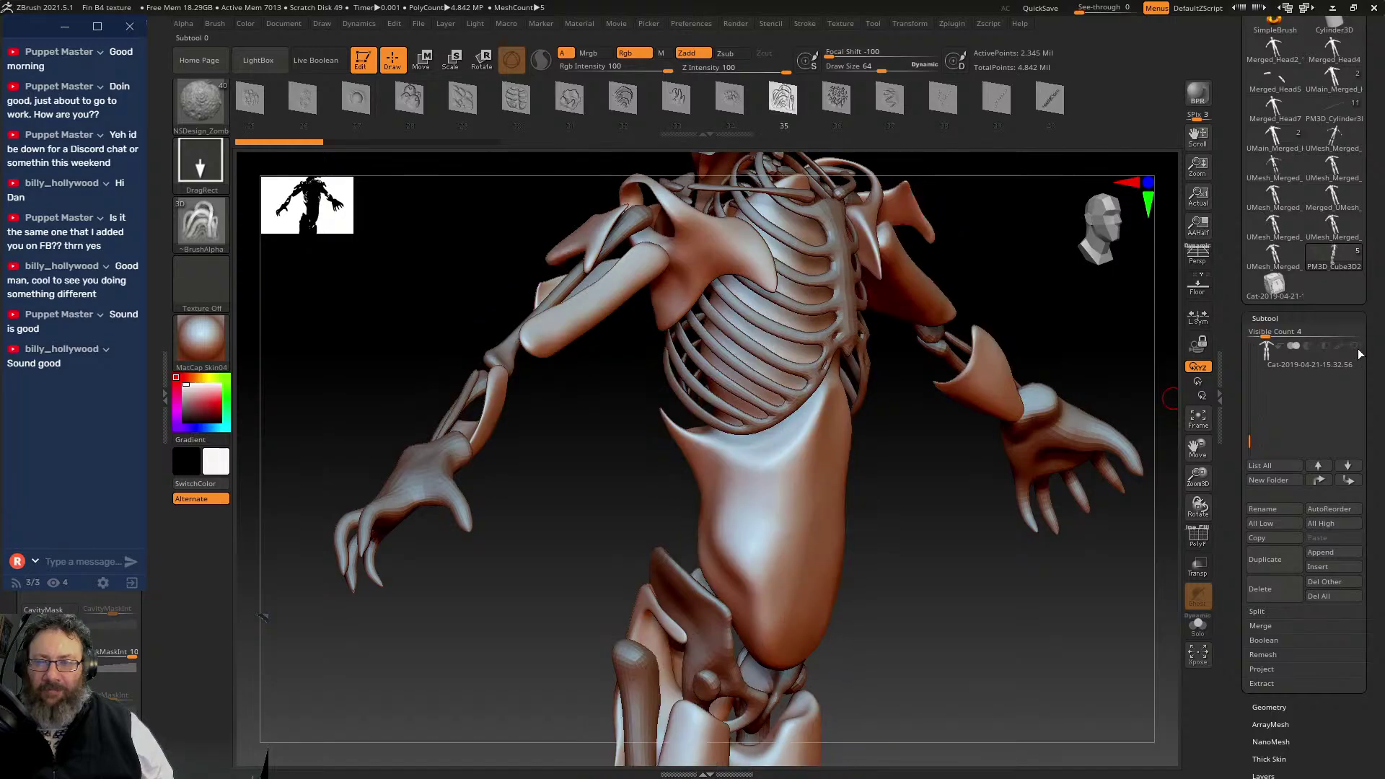
left_click(1249, 385)
left_click_drag(1104, 556, 1028, 299)
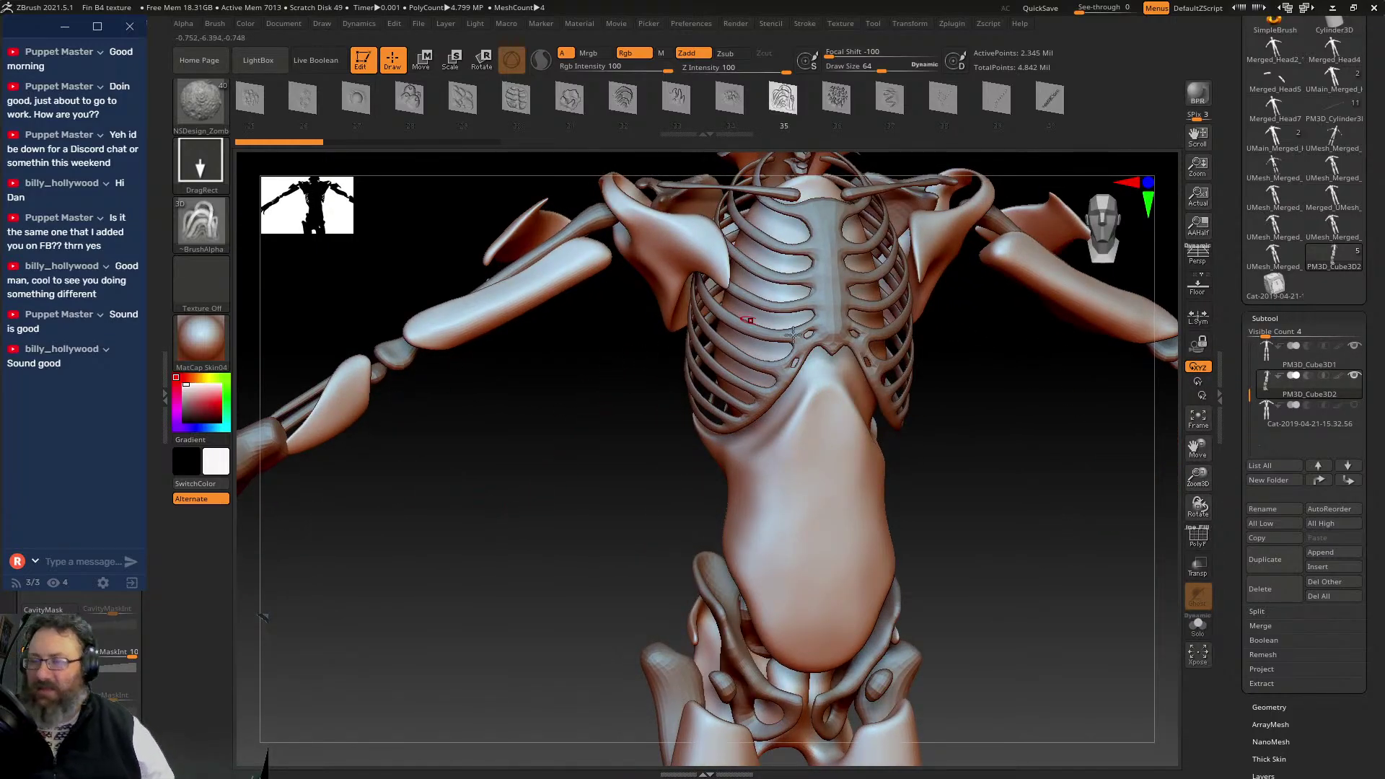
left_click_drag(1032, 458, 718, 236)
key("f")
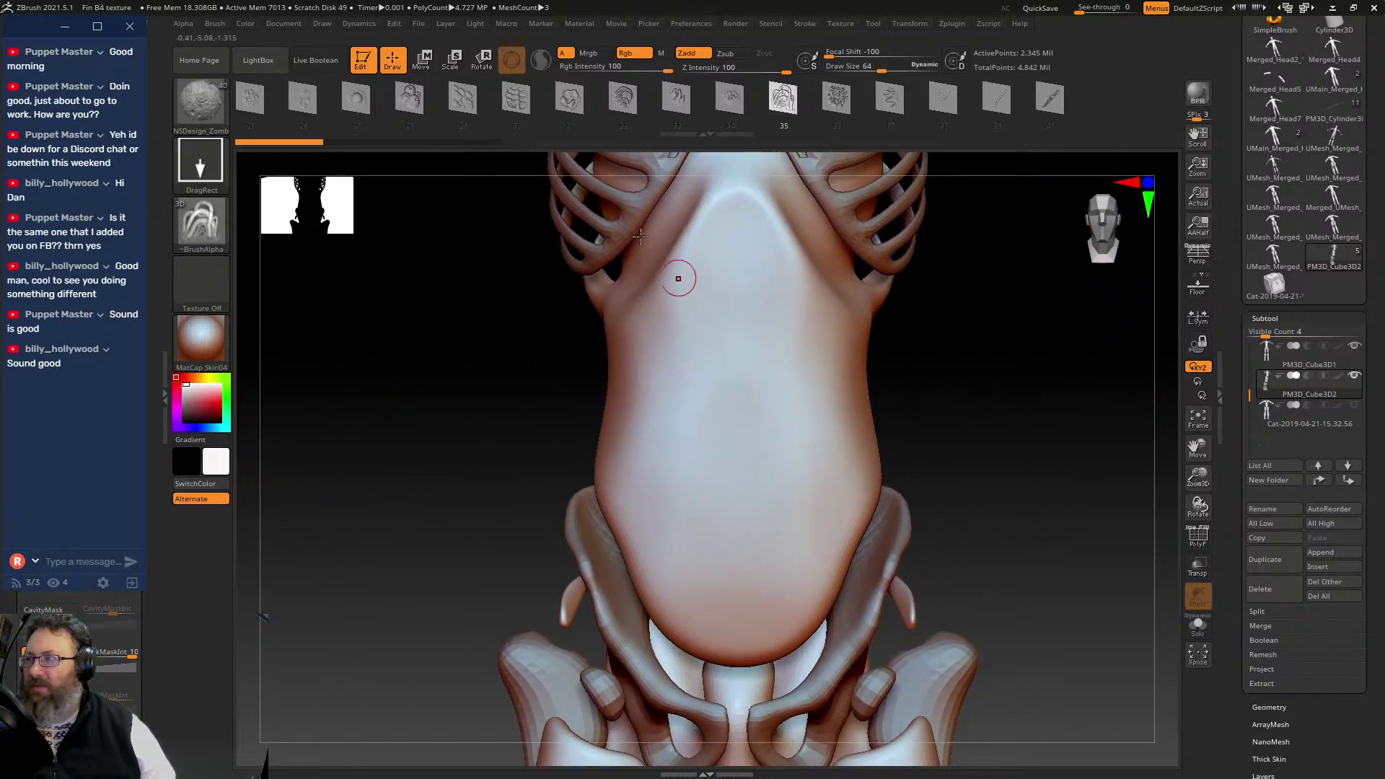
left_click(210, 108)
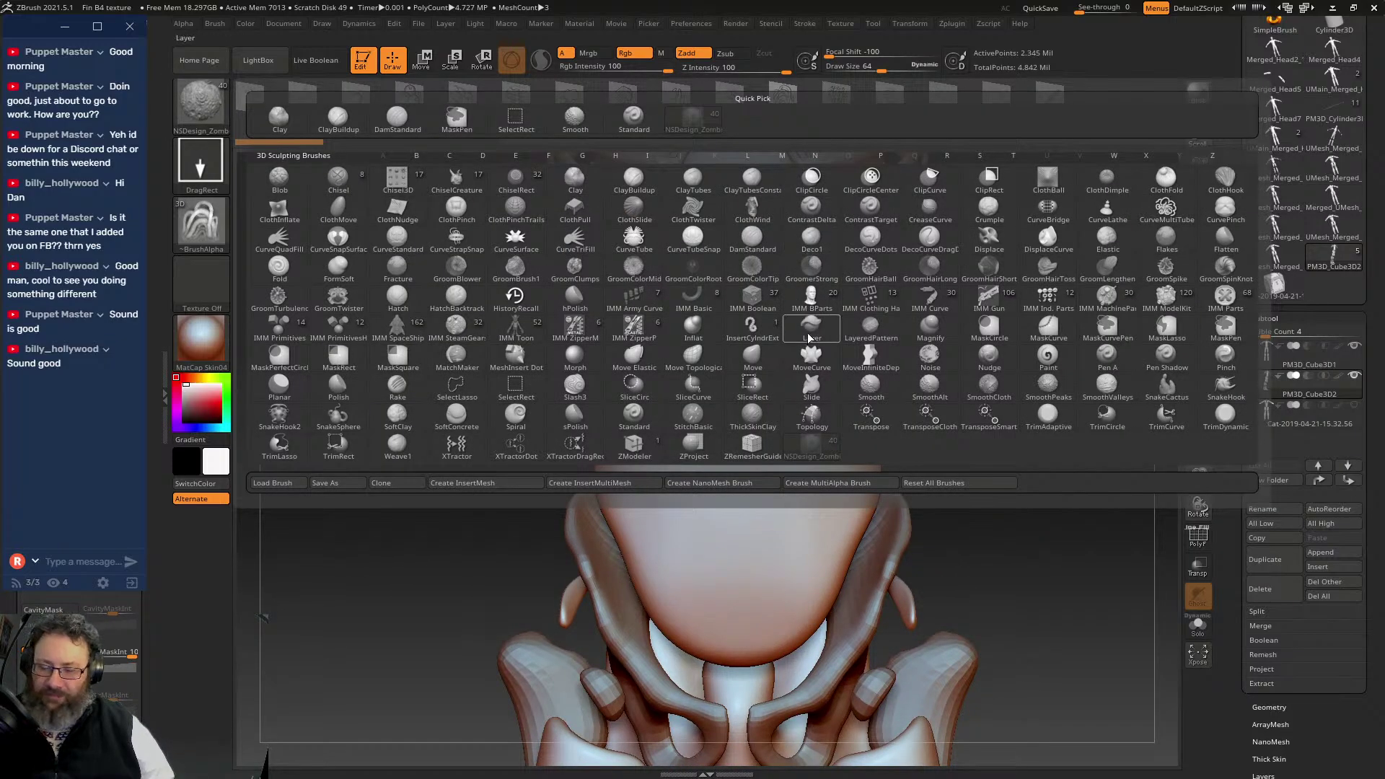
key("p")
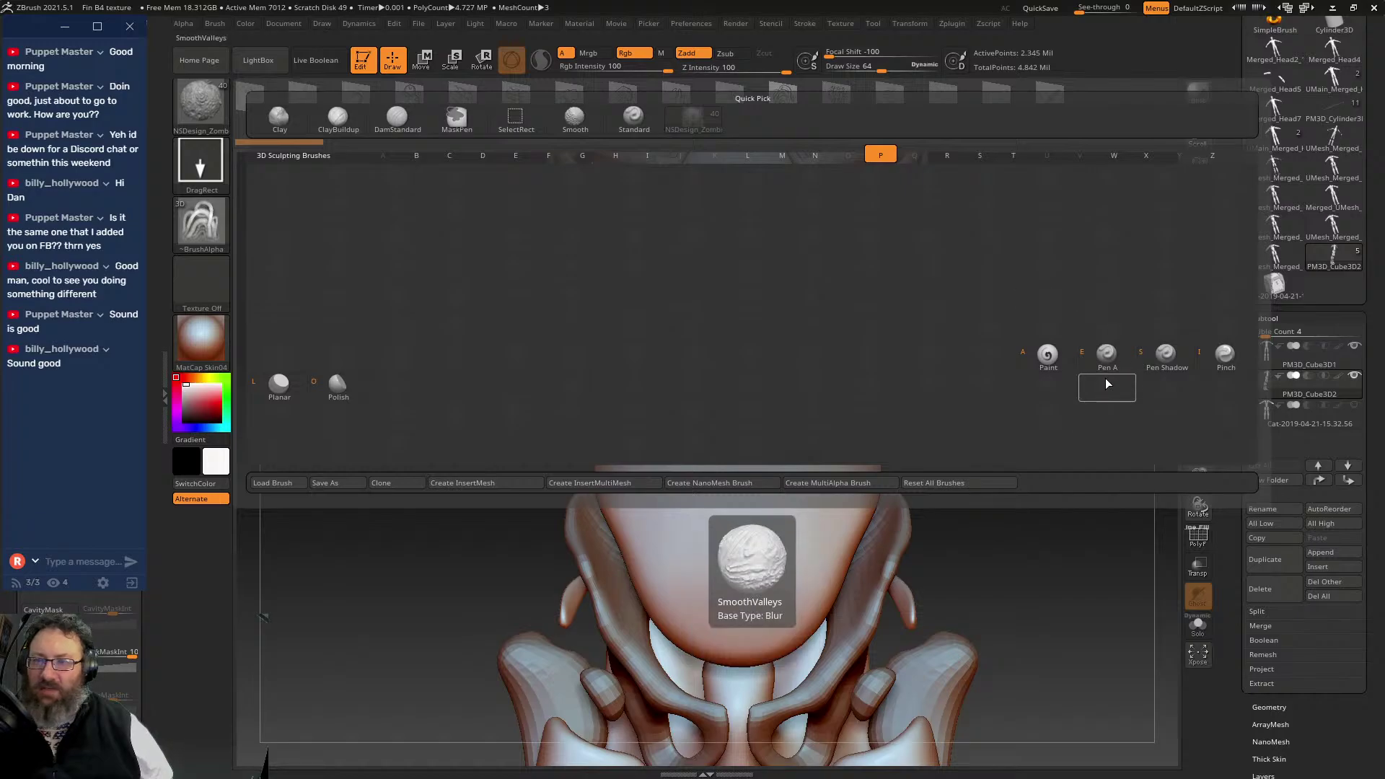
key("Escape")
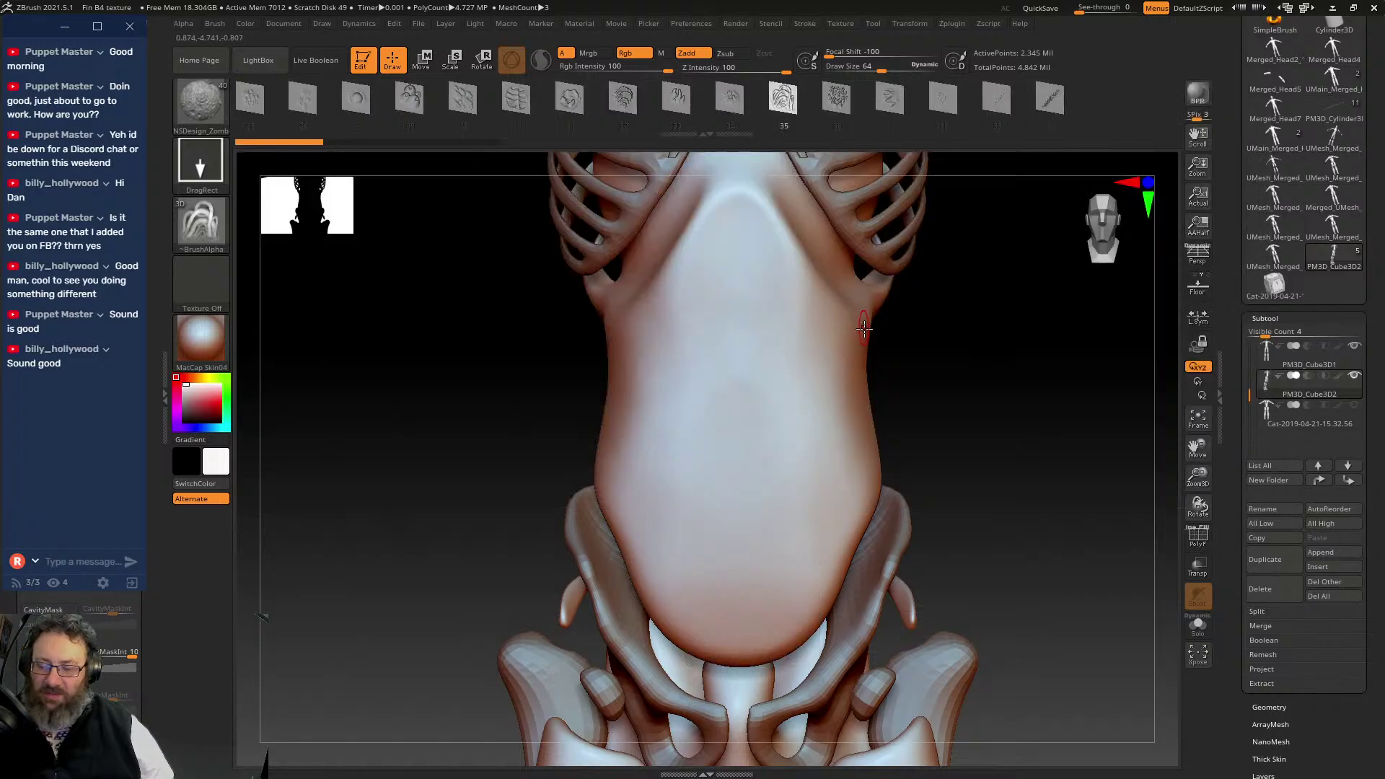
key("F1")
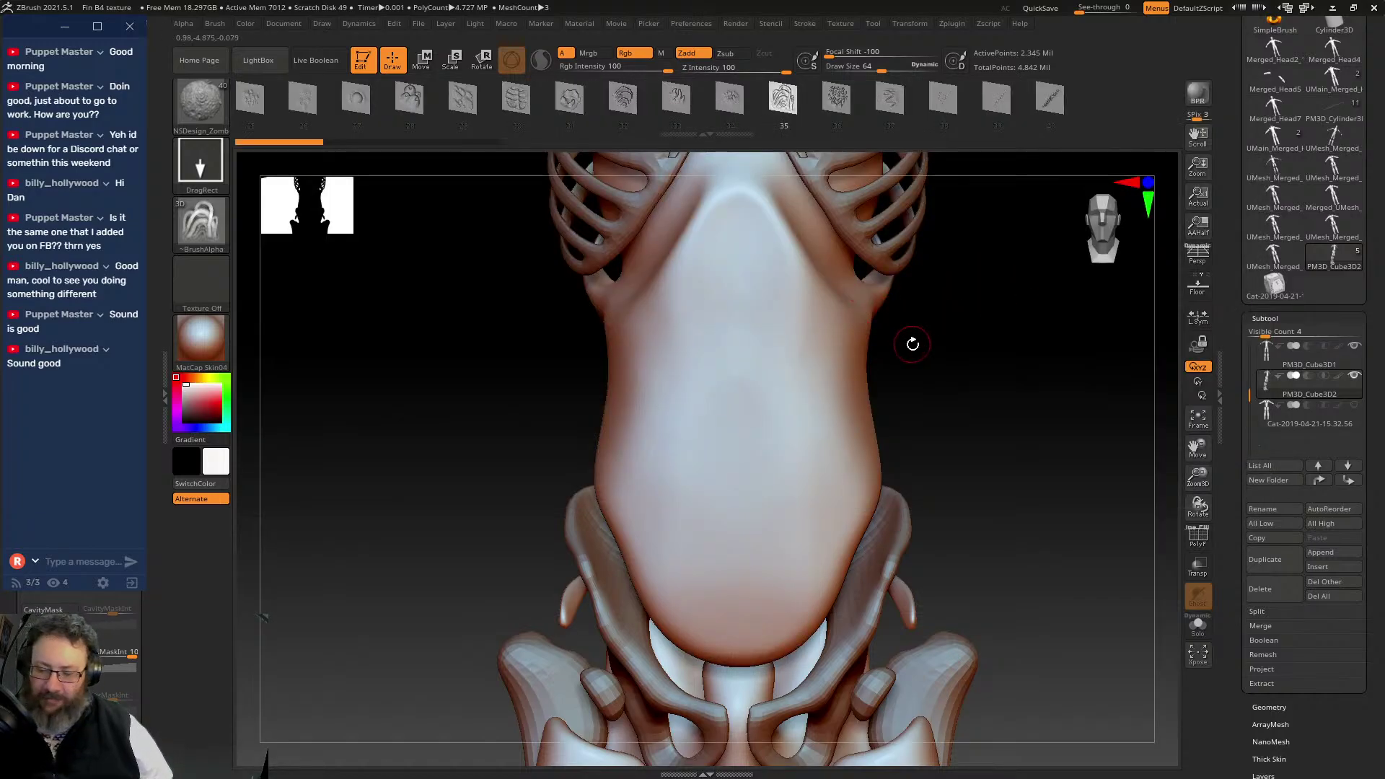
- Select the DamStandard brush for sculpting the abdomen
key("b")
key("d")
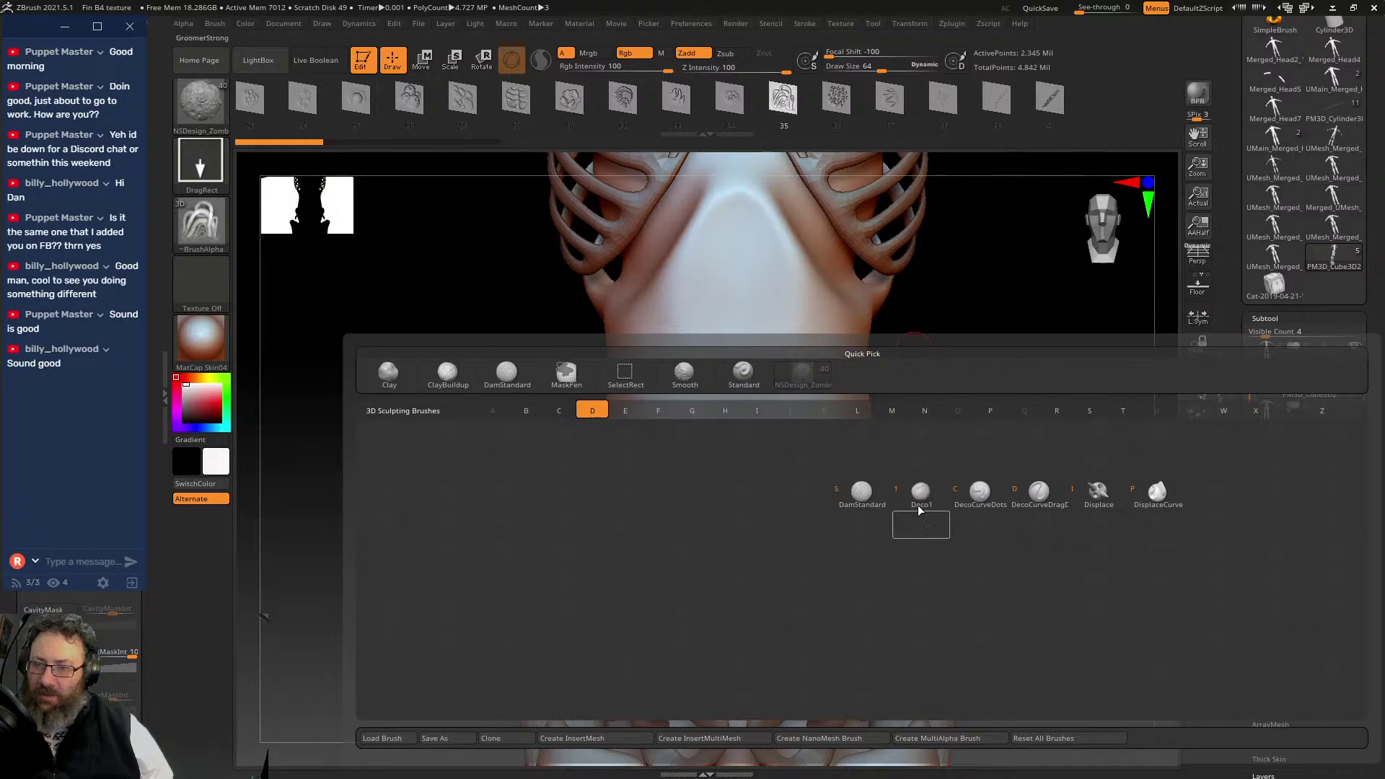
left_click(862, 492)
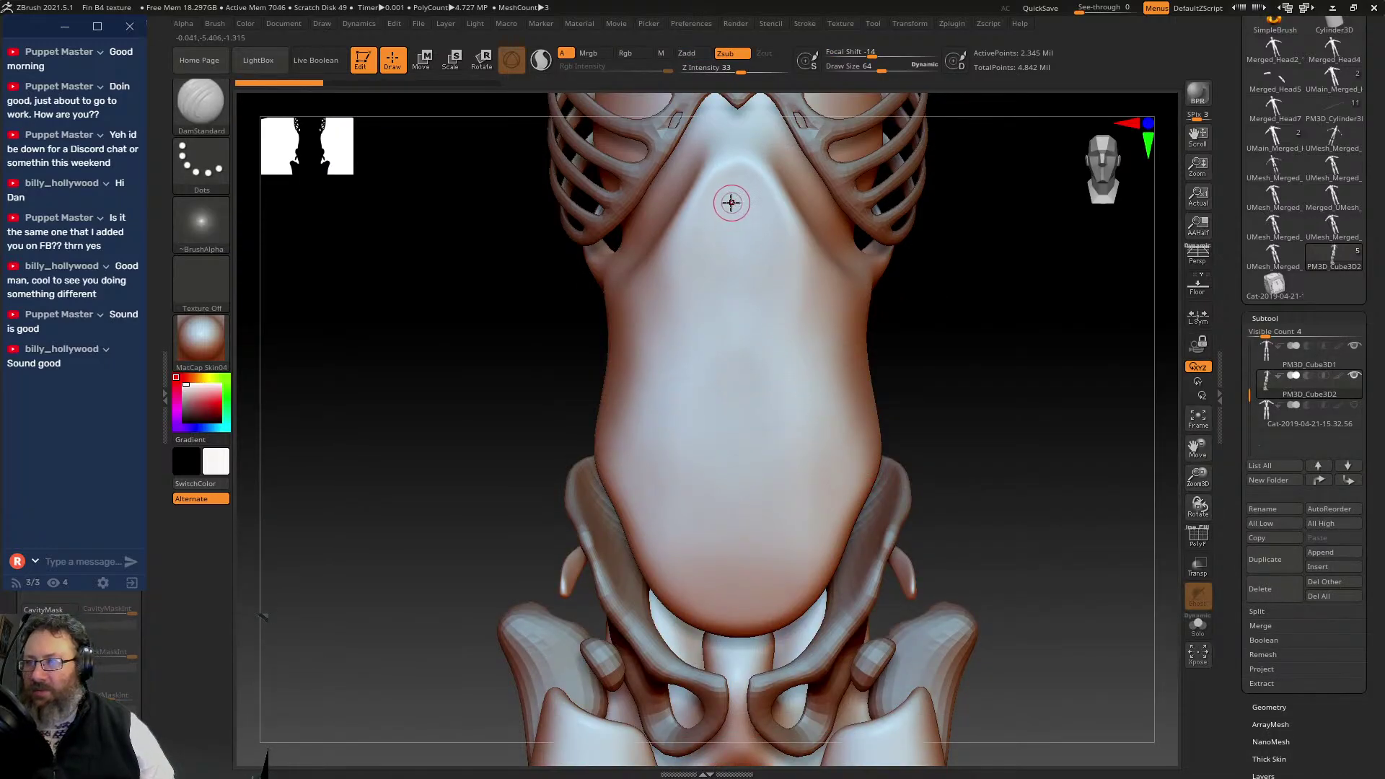
- Try carving short DamStandard strokes on the upper front of the abdomen and undo them
key("ctrl+z")
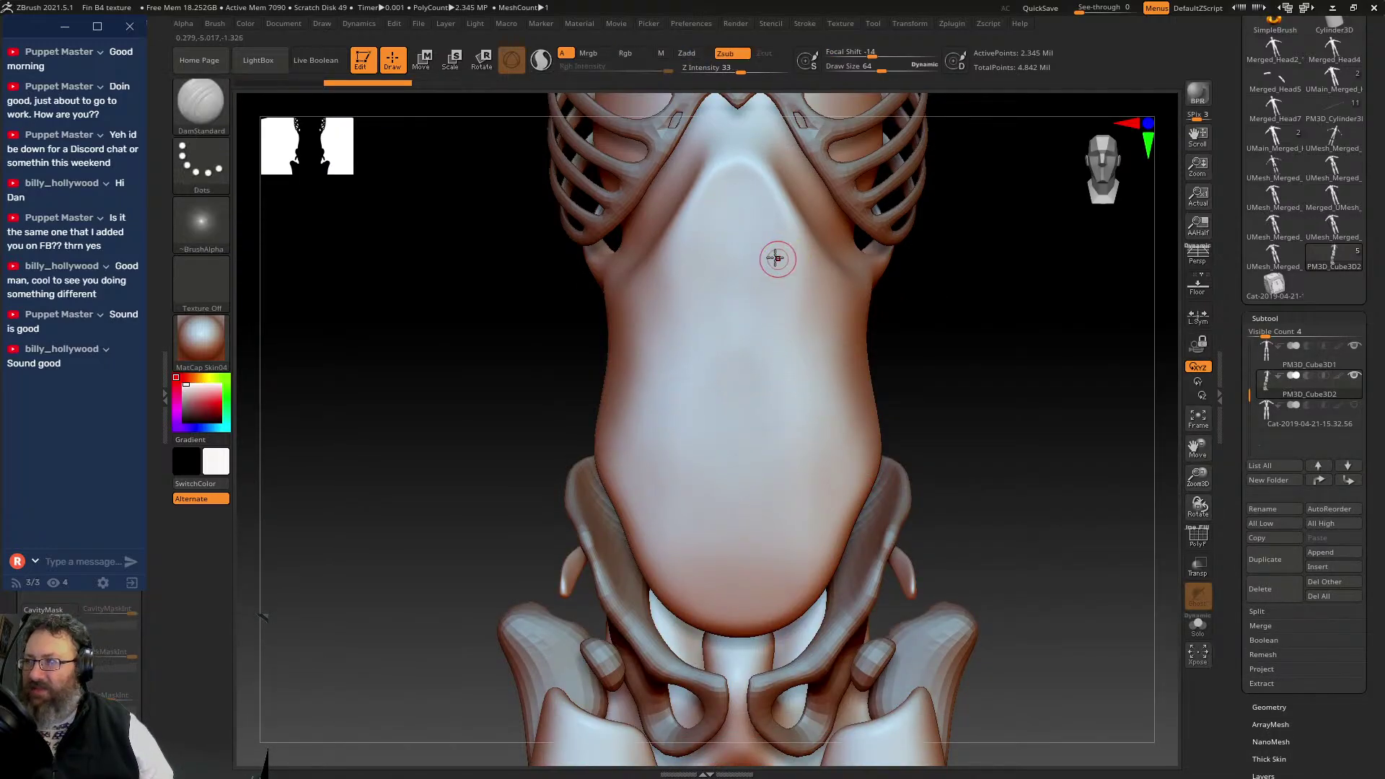
mouse_move(715, 228)
left_mouse_down()
mouse_move(694, 268)
mouse_move(730, 297)
left_mouse_up()
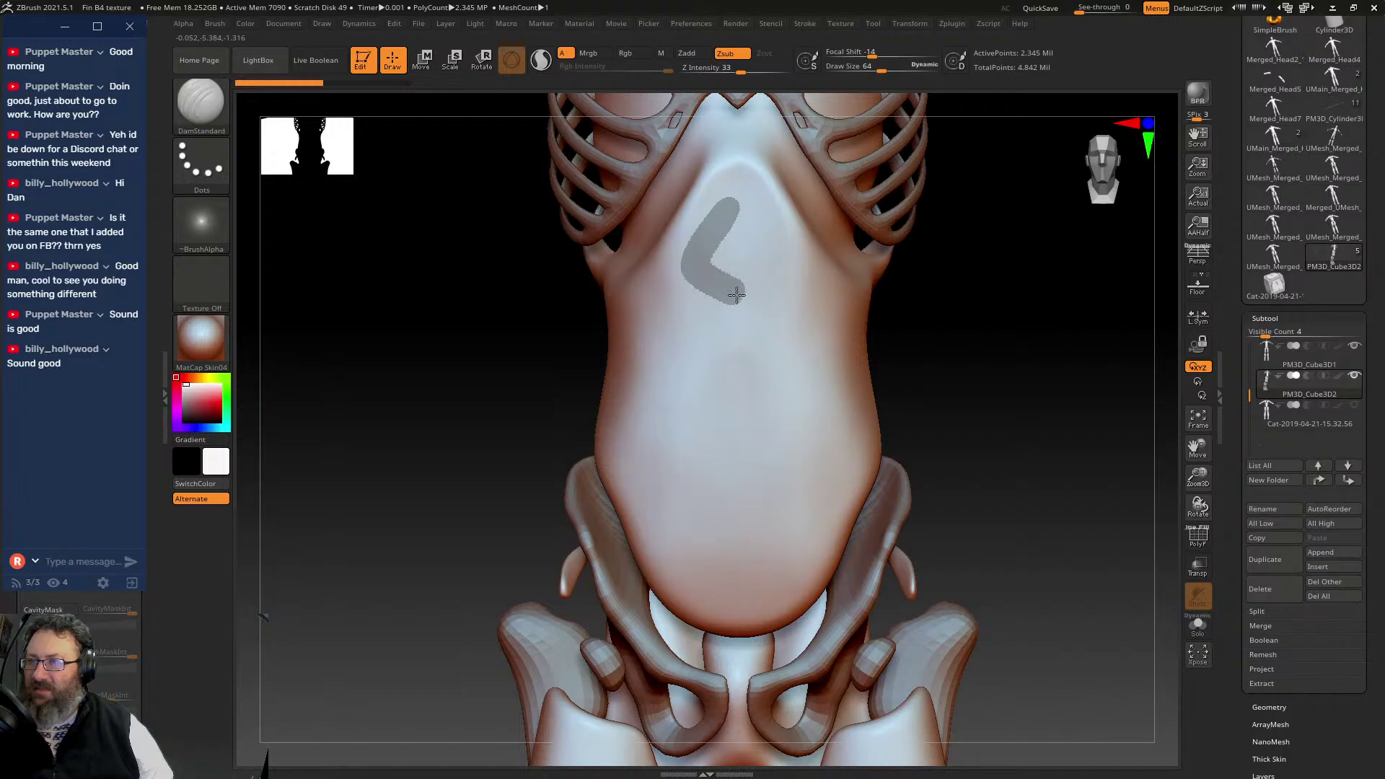
mouse_move(935, 297)
left_mouse_down()
mouse_move(1020, 310)
mouse_move(934, 341)
left_mouse_up()
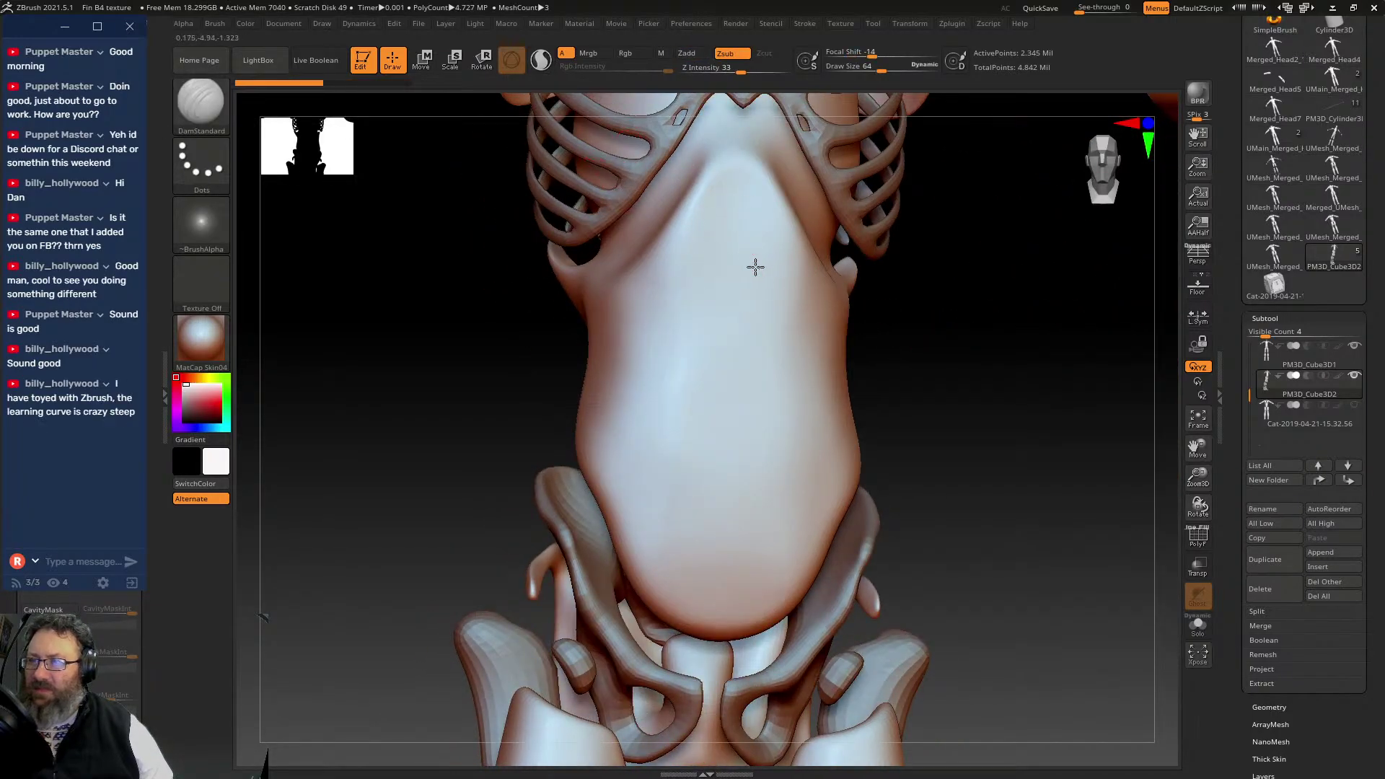
left_click_drag(756, 268, 767, 396)
key("ctrl+z")
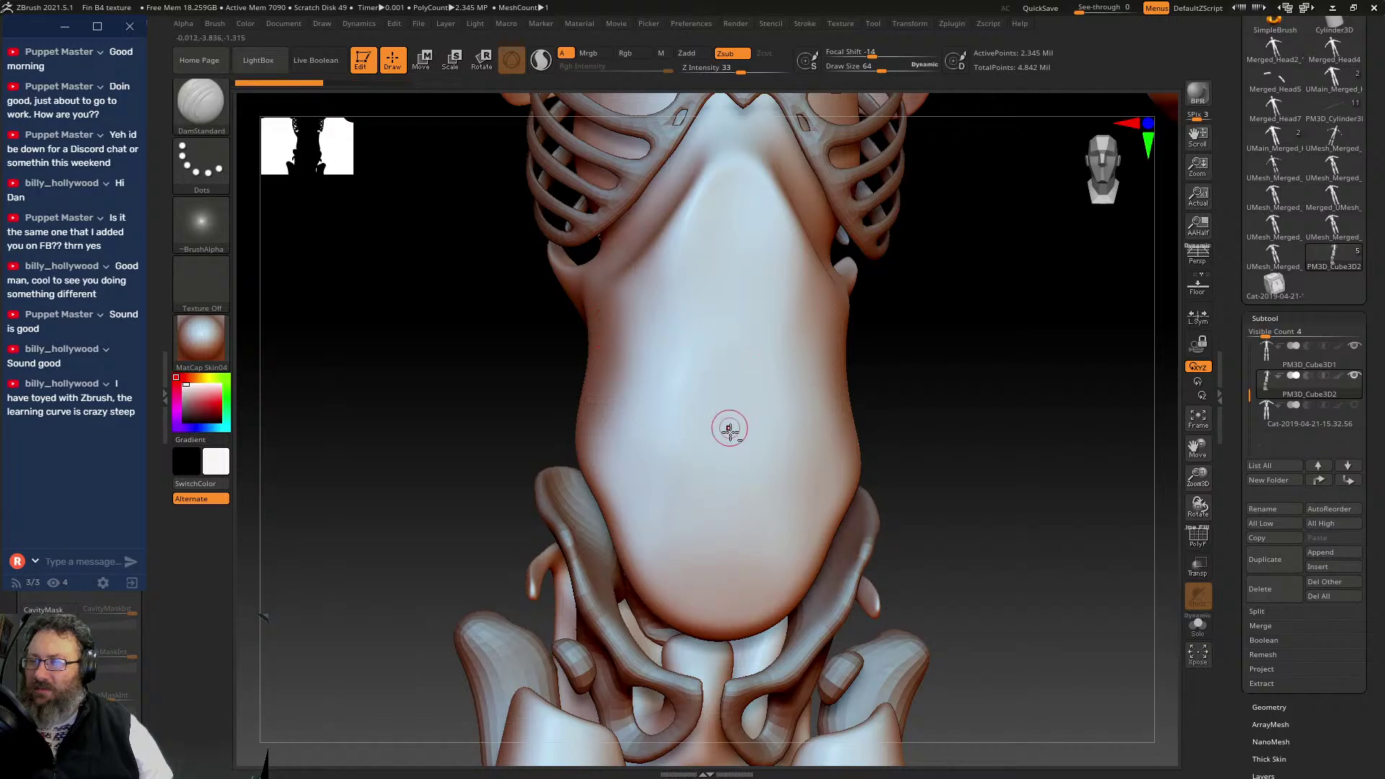
- Try a vertical groove and a short diagonal groove on the front of the abdomen and undo them
left_click_drag(741, 291, 743, 244)
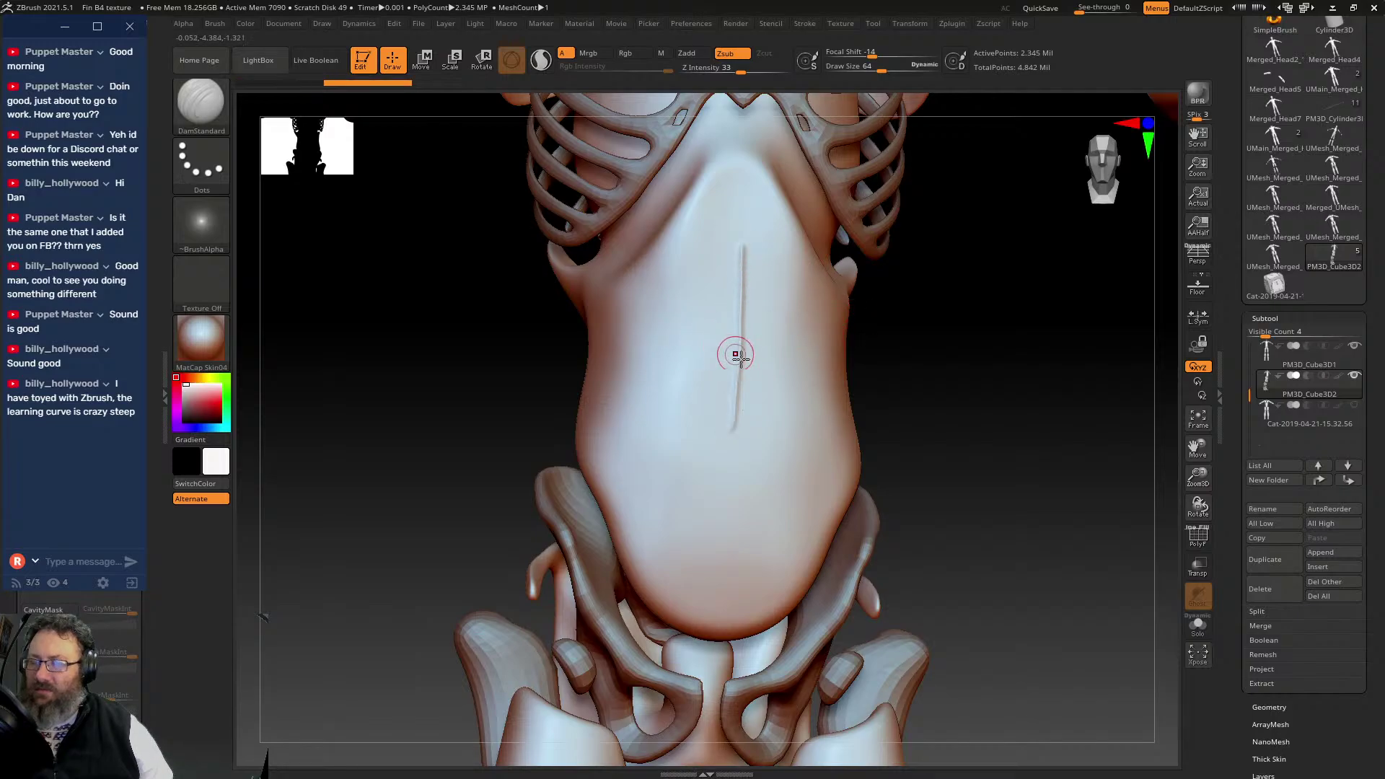
left_click_drag(682, 363, 707, 384)
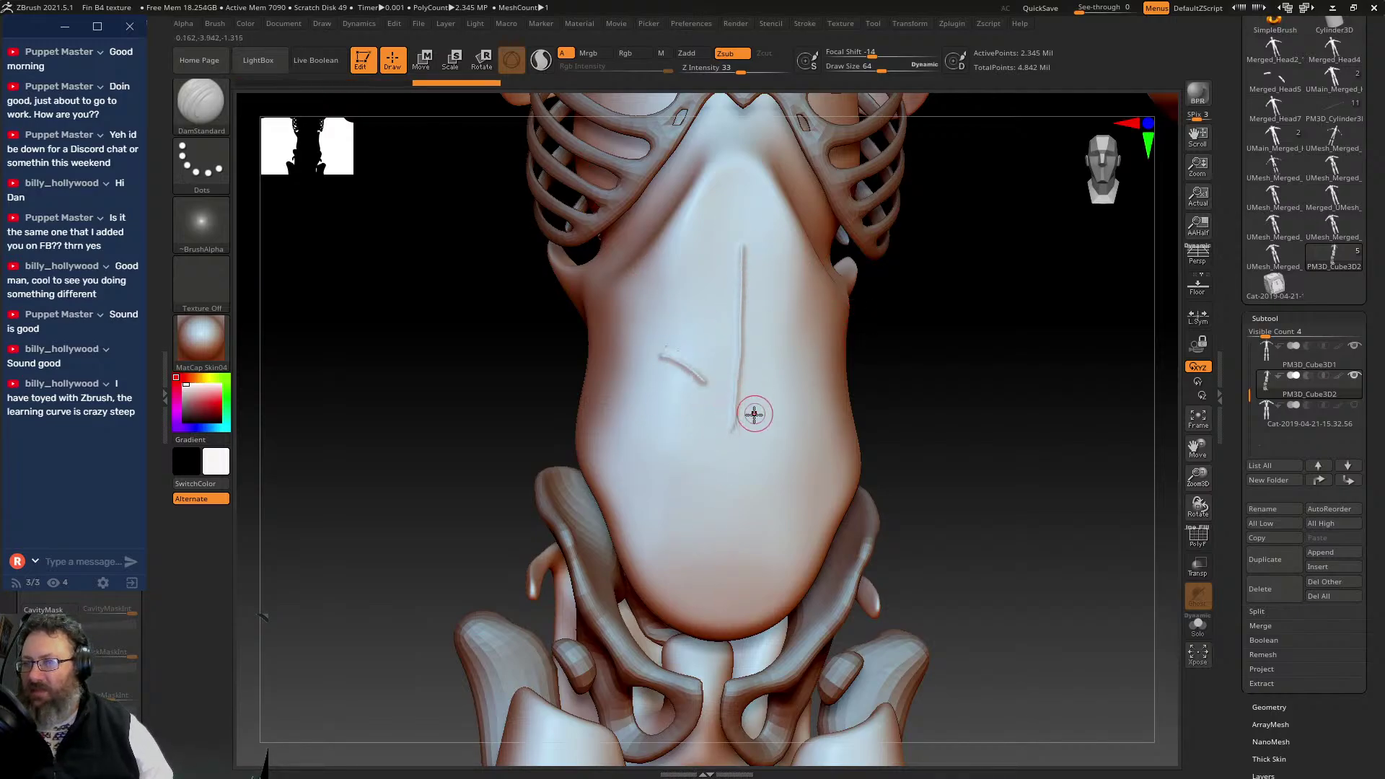
key("ctrl+z")
key("ctrl+z")
mouse_move(721, 236)
left_mouse_down()
mouse_move(662, 286)
mouse_move(753, 209)
left_mouse_up()
key("ctrl+z")
- Switch the DamStandard brush to Zadd, try a raised diagonal ridge across the abdomen and undo it
mouse_move(887, 325)
left_mouse_down()
mouse_move(918, 343)
mouse_move(912, 359)
mouse_move(976, 357)
mouse_move(917, 339)
left_mouse_up()
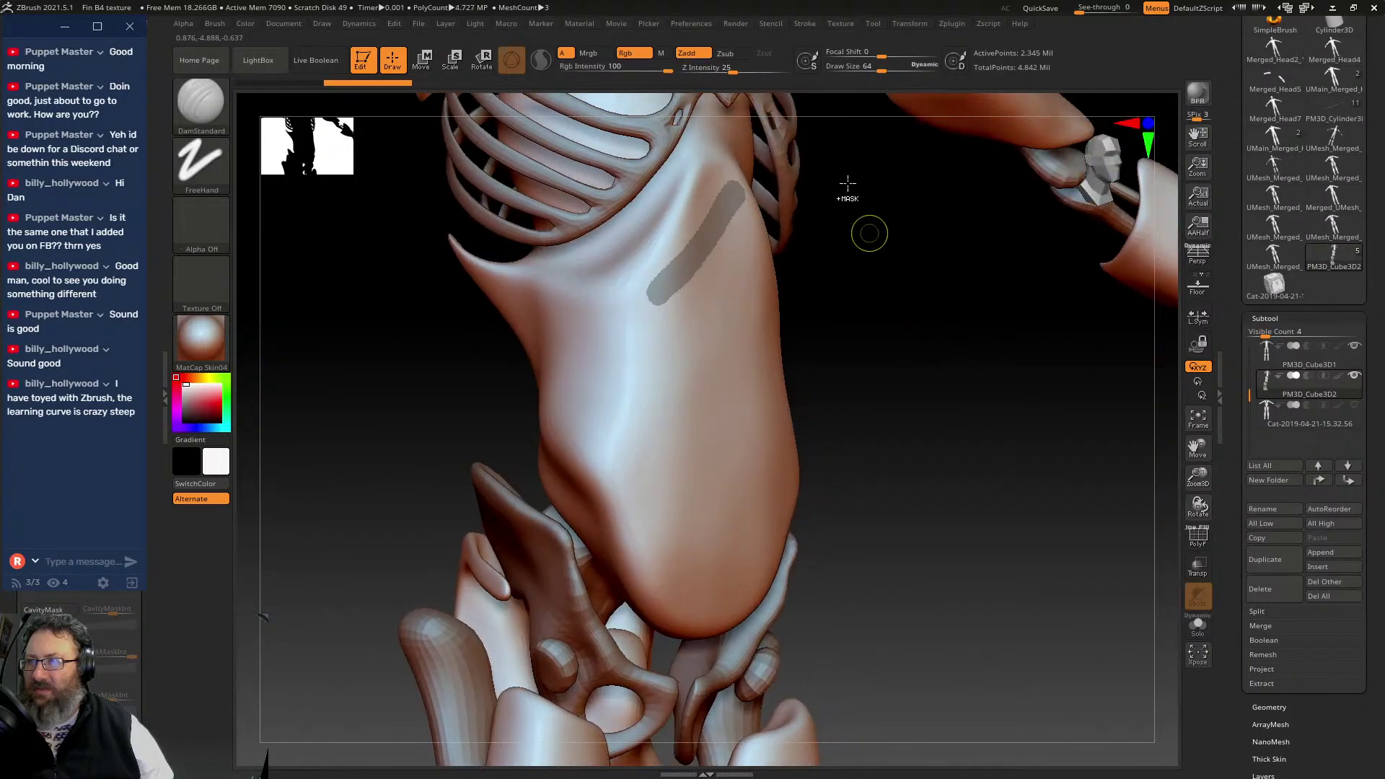
left_click_drag(847, 188, 876, 349, "ctrl")
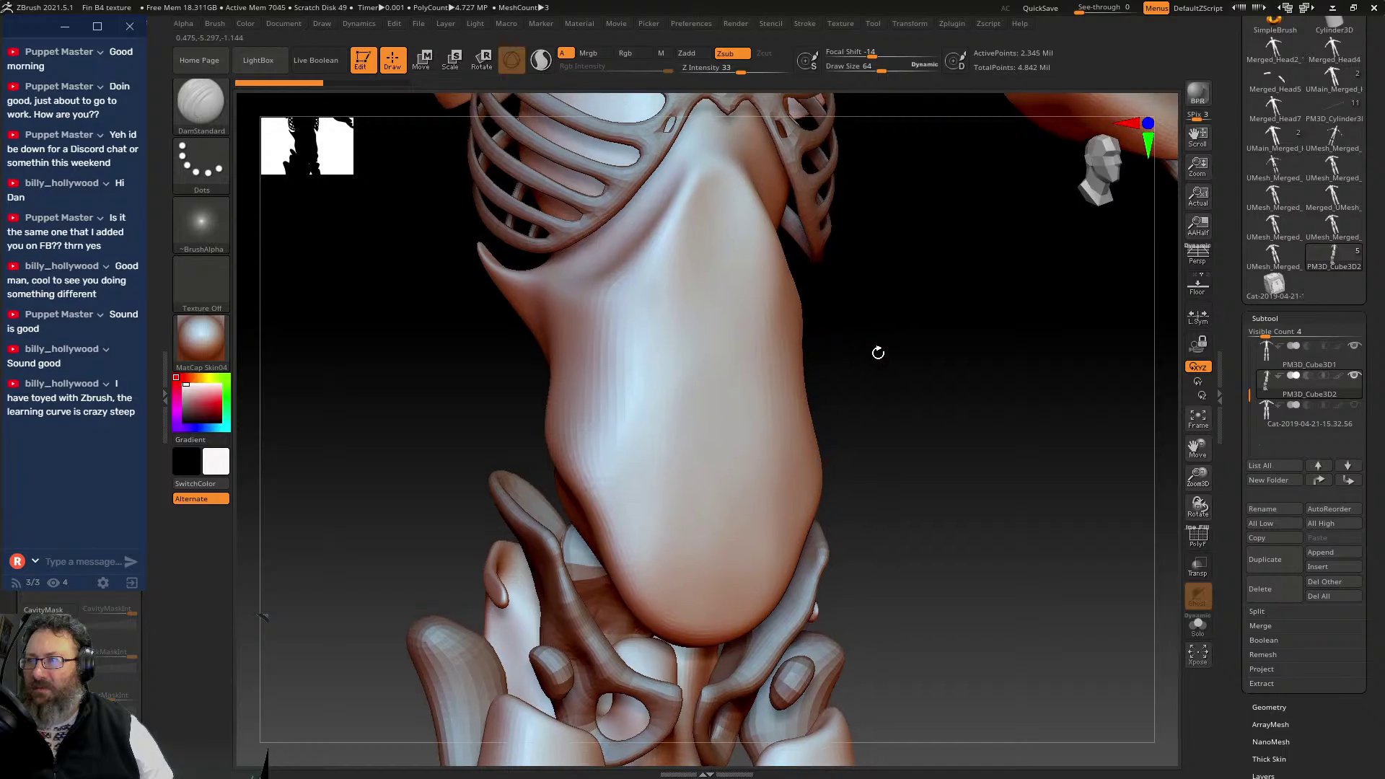
left_click(686, 52)
left_click_drag(714, 284, 655, 383)
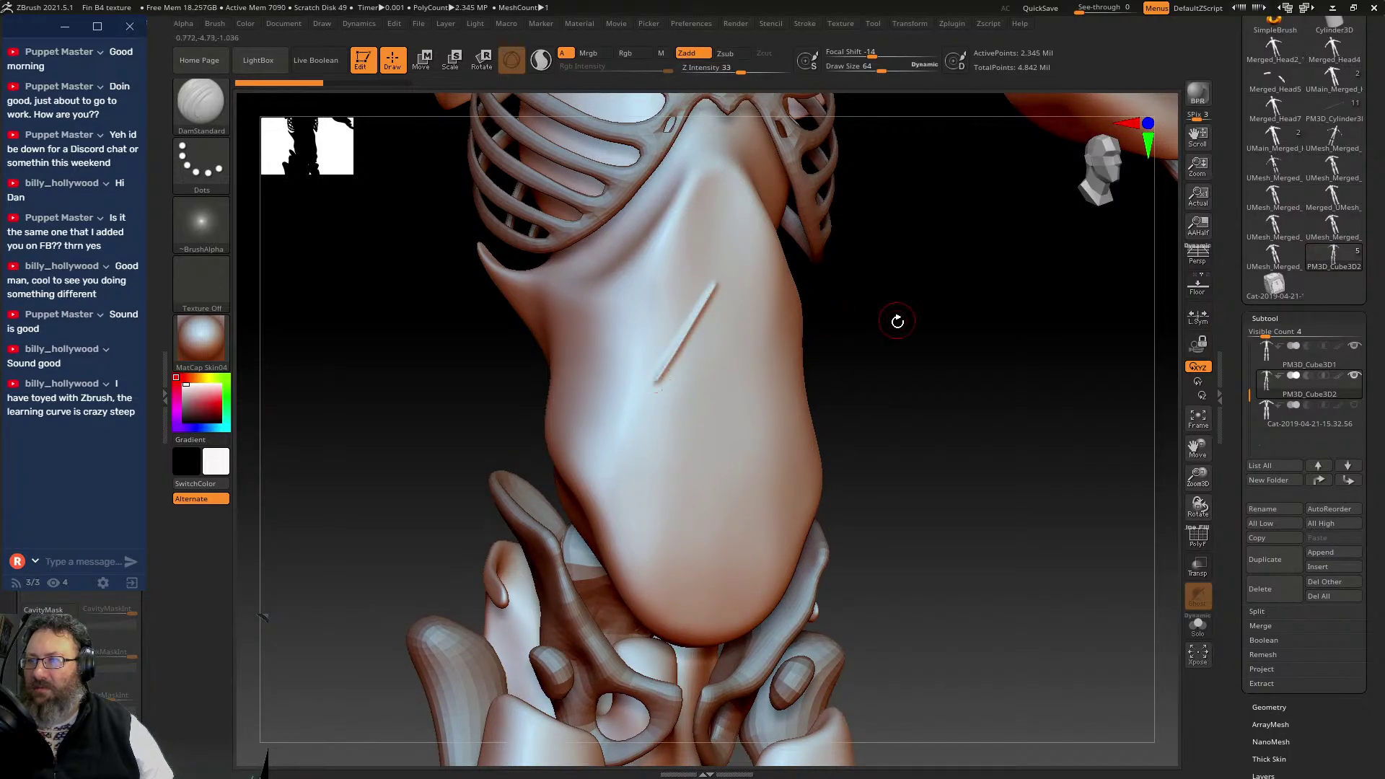
left_click_drag(898, 321, 920, 307)
key("ctrl+z")
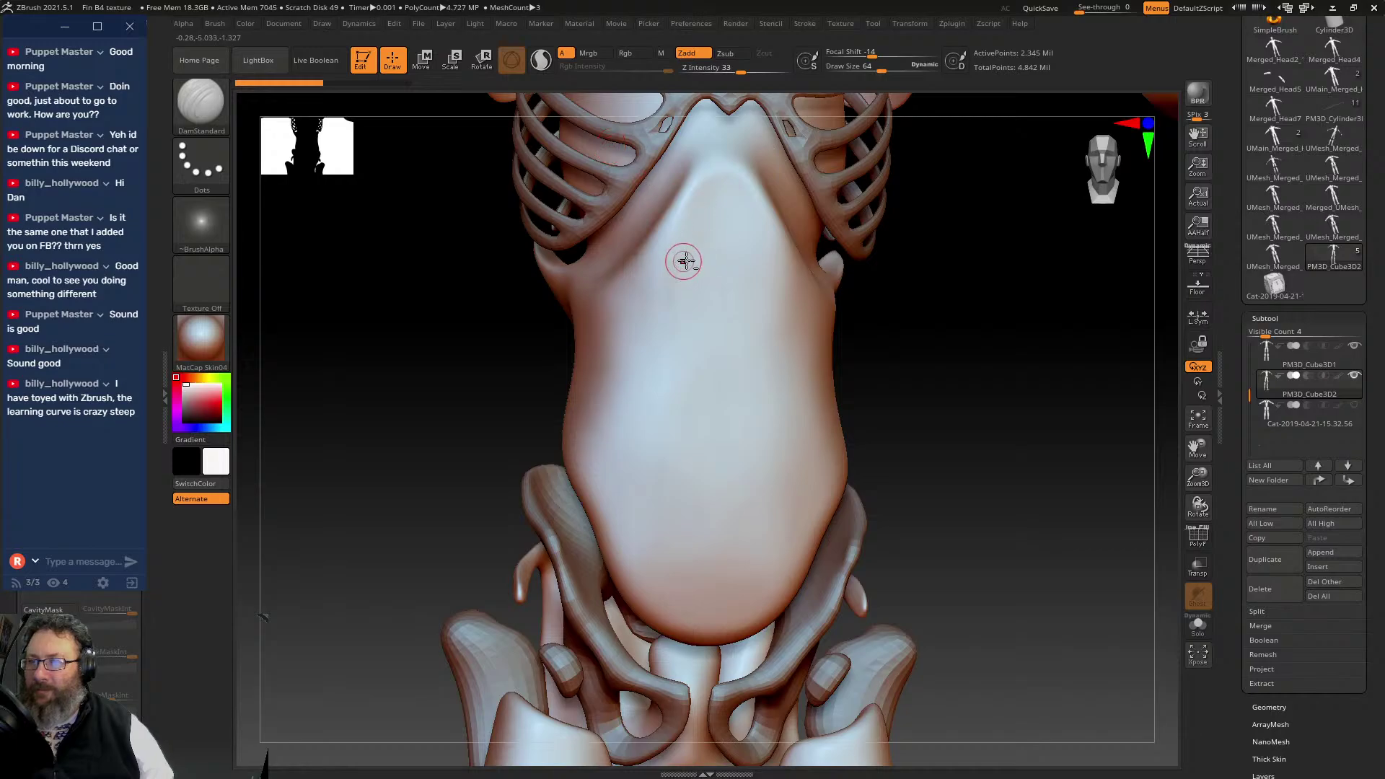
- Try an arch-shaped mask stroke on the upper abdomen, undo it, and test short DamStandard strokes in Zsub and Zadd modes
mouse_move(684, 261)
left_mouse_down()
mouse_move(722, 191)
mouse_move(766, 261)
left_mouse_up()
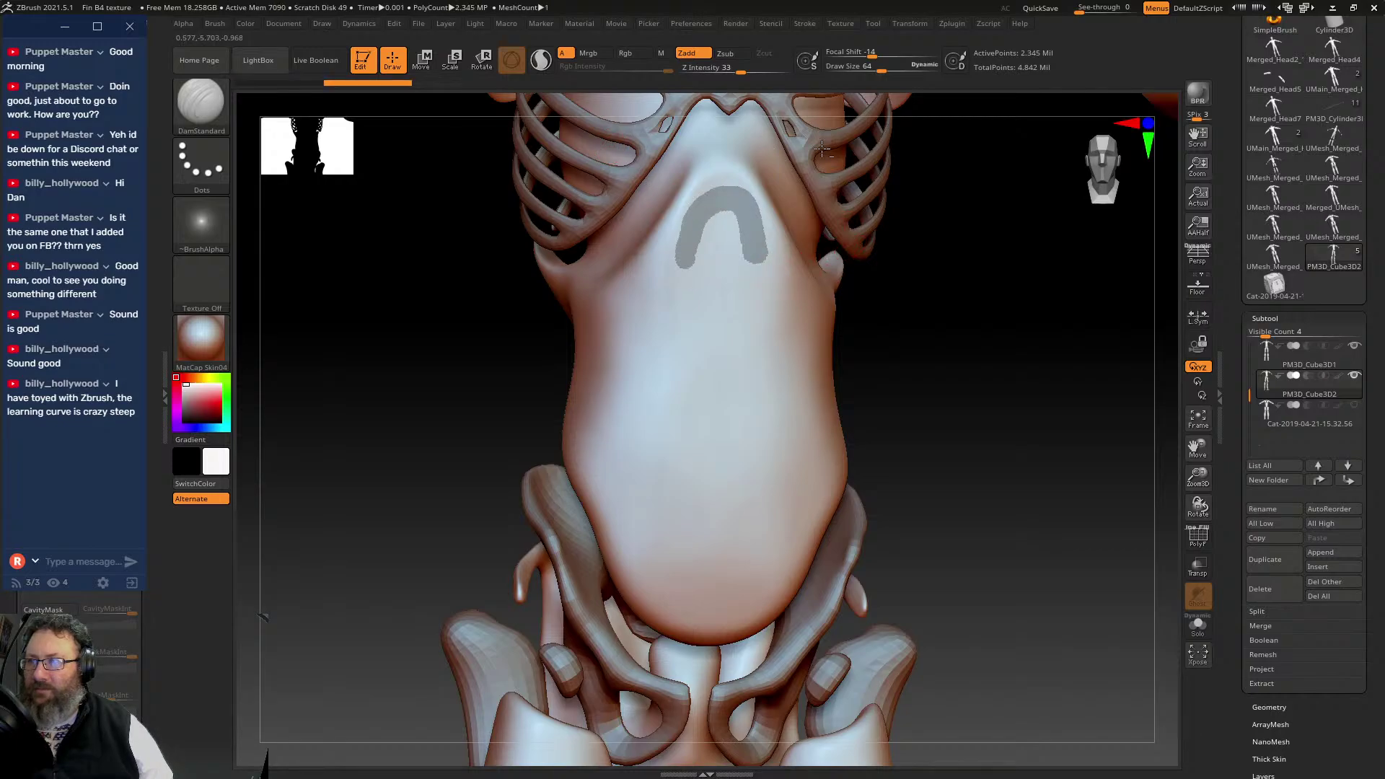
key("ctrl+z")
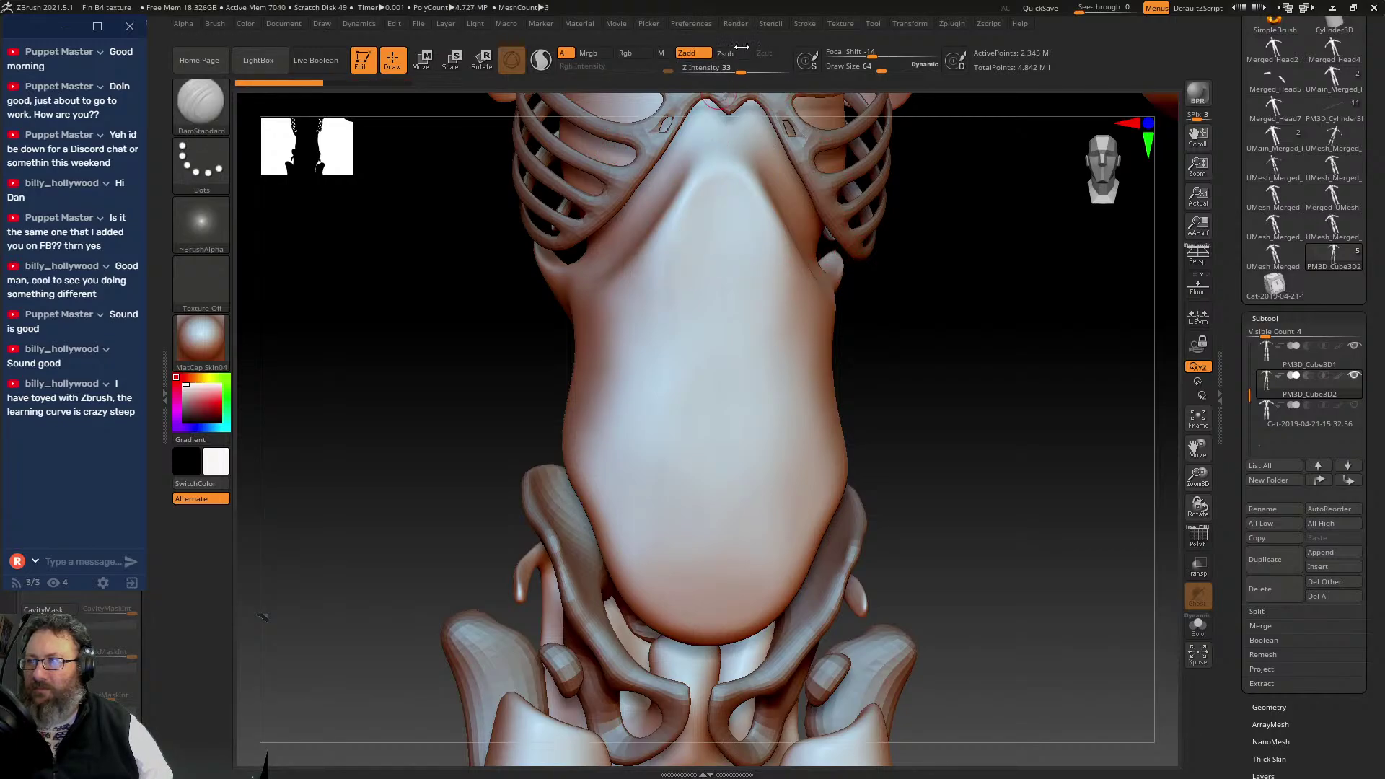
right_click(731, 60)
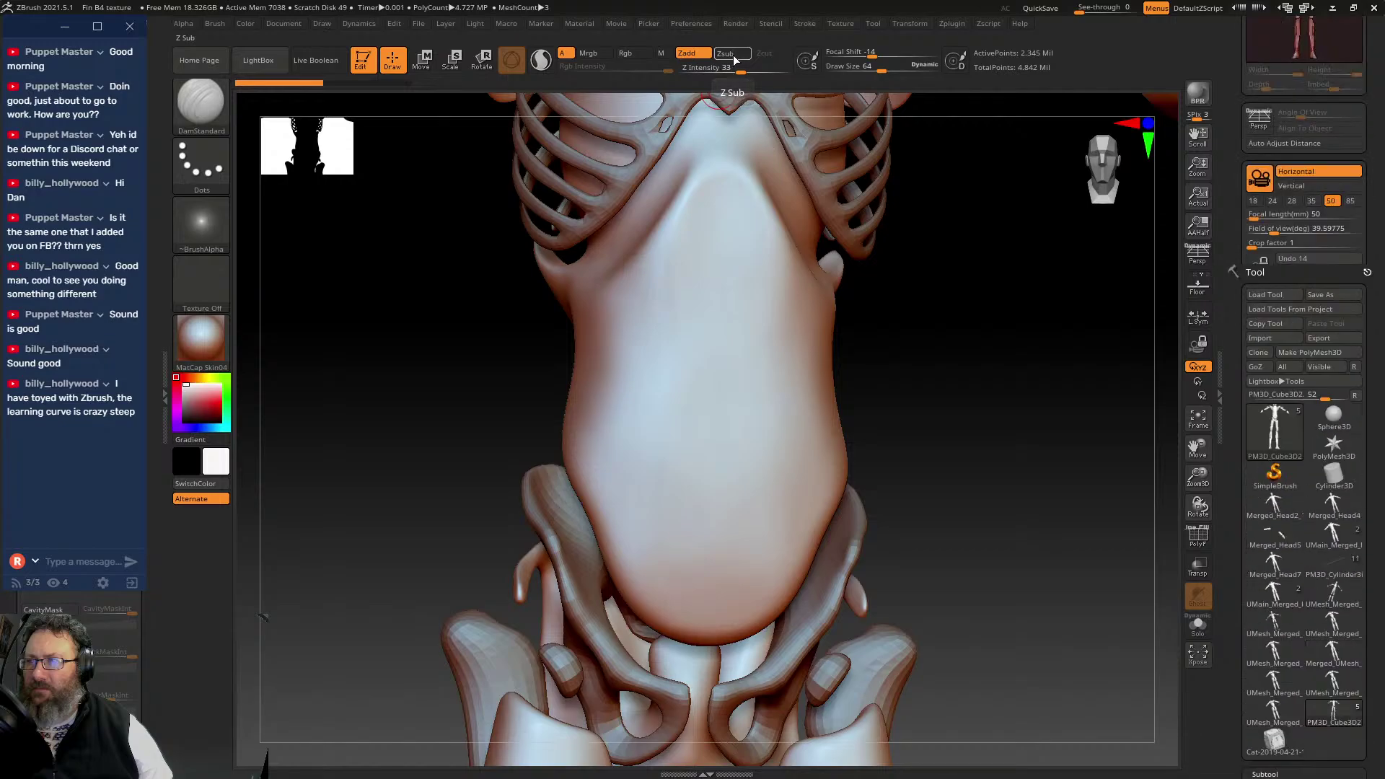
right_click(731, 61)
right_click(733, 61)
right_click(732, 60)
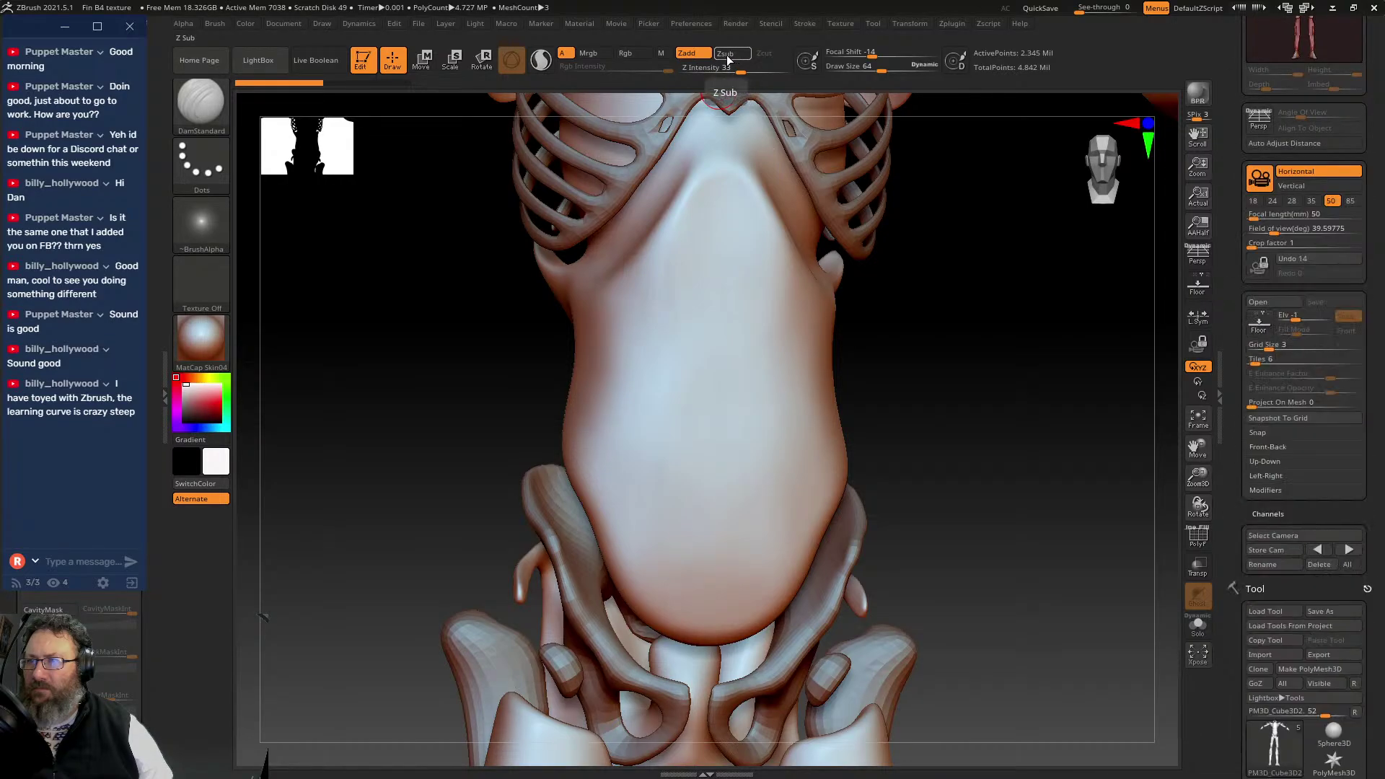
left_click(727, 58)
left_click_drag(689, 283, 656, 376)
left_click(693, 55)
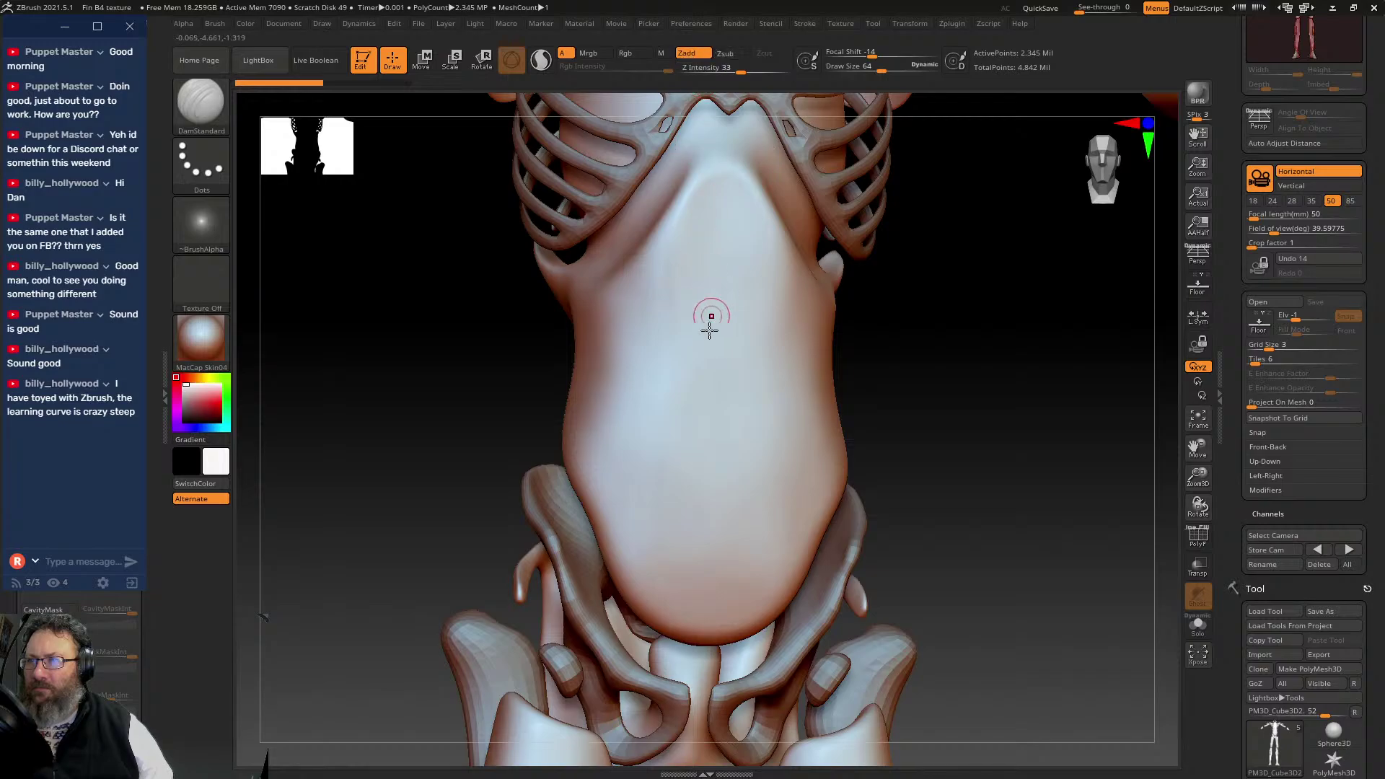
mouse_move(708, 322)
left_mouse_down()
mouse_move(628, 452)
mouse_move(693, 365)
left_mouse_up()
- Try the Deco1 brush with a vertical stroke down the abdomen, undo it, and return to the DamStandard brush
left_click(201, 103)
key("d")
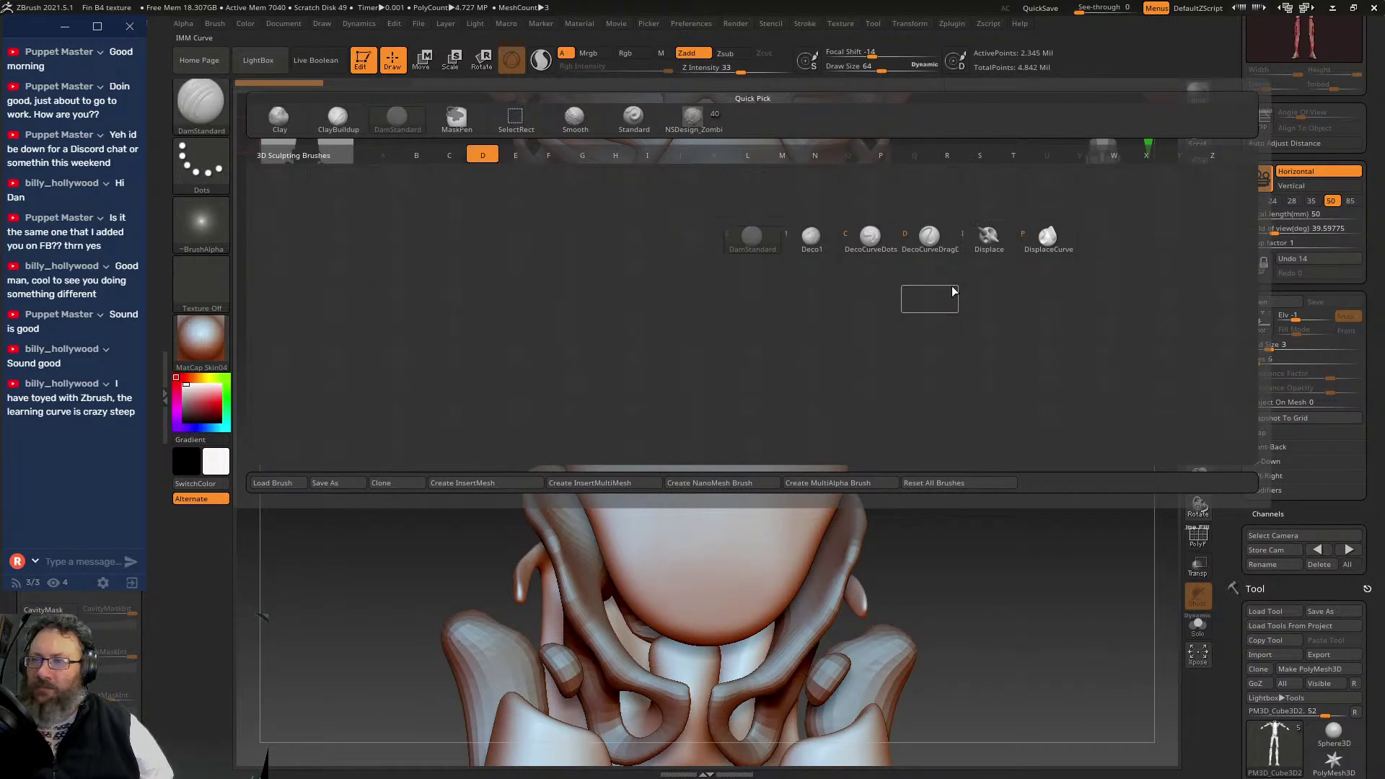
left_click(811, 237)
left_click_drag(739, 296, 744, 443)
key("ctrl+z")
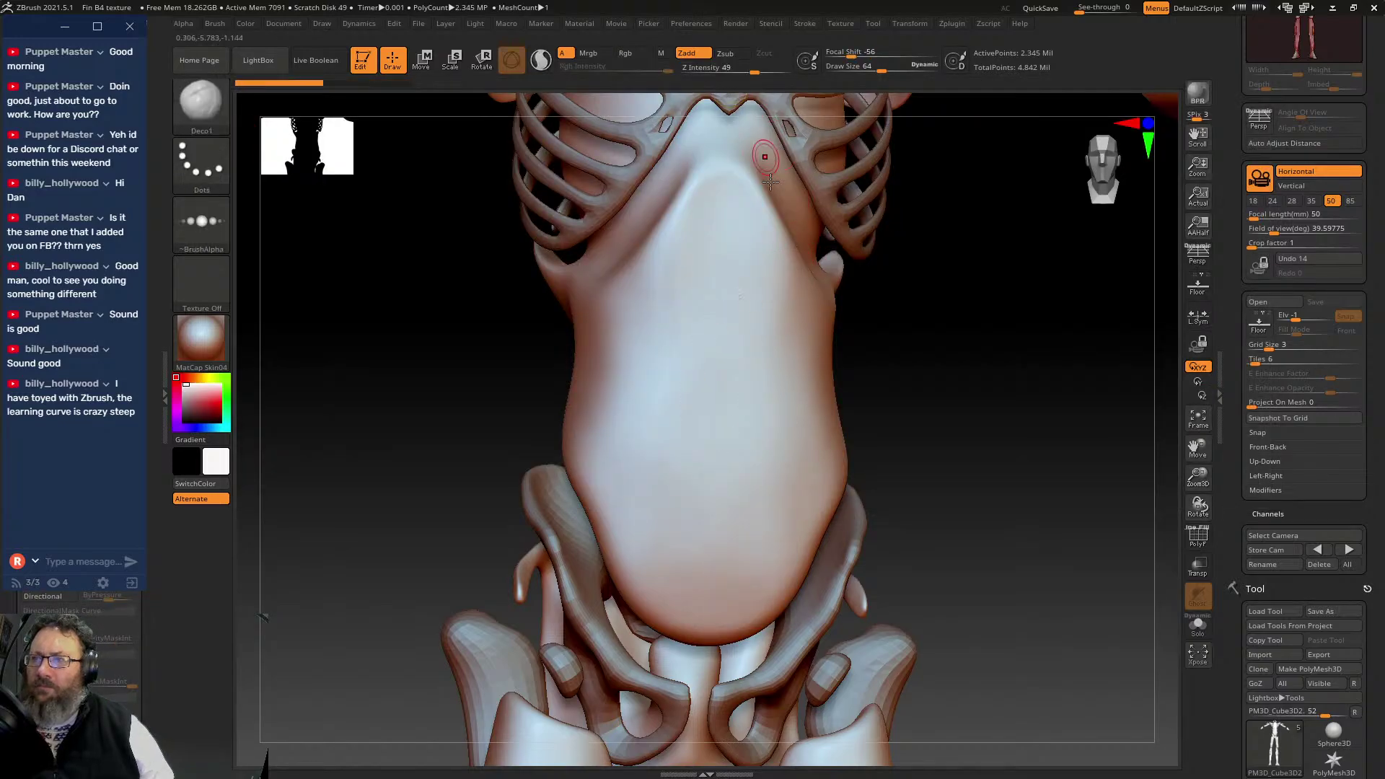
key("b")
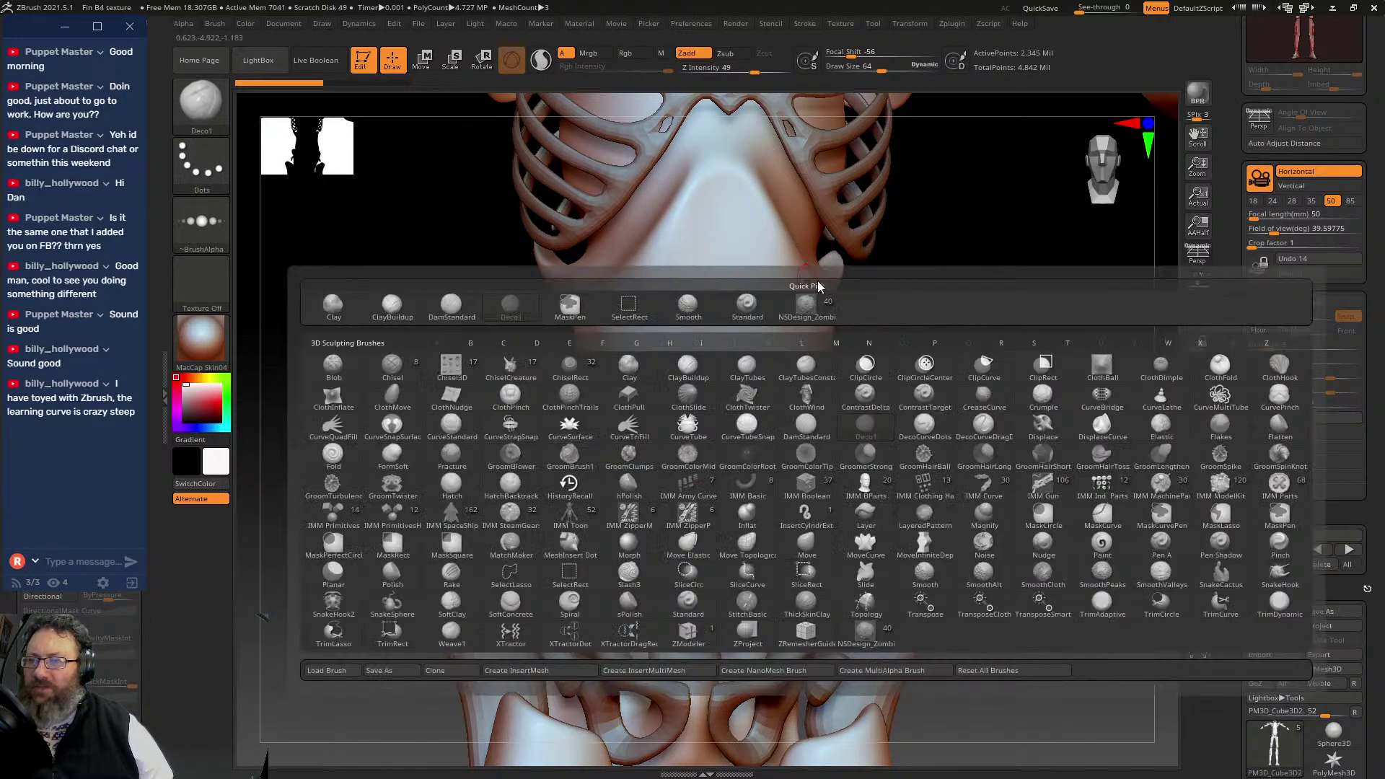
left_click(819, 283)
key("b")
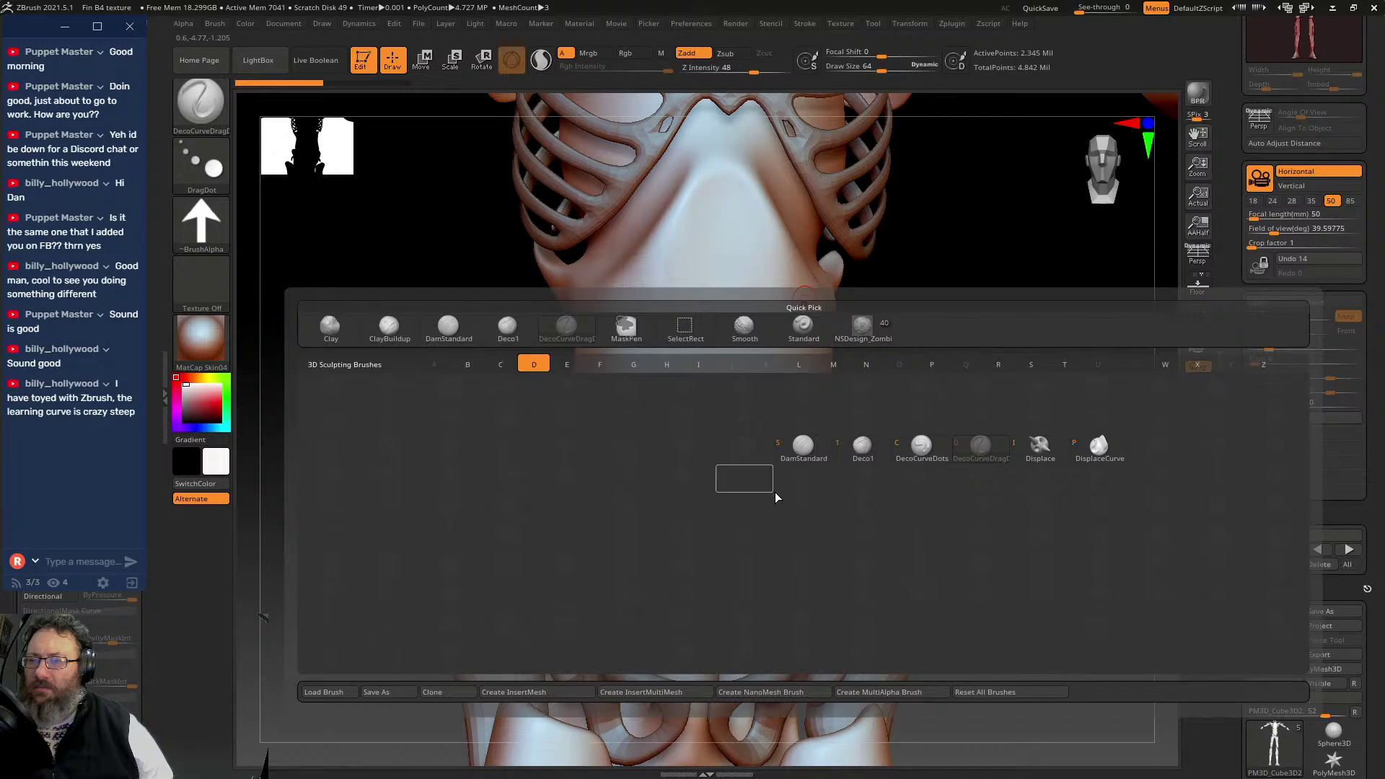
left_click(814, 456)
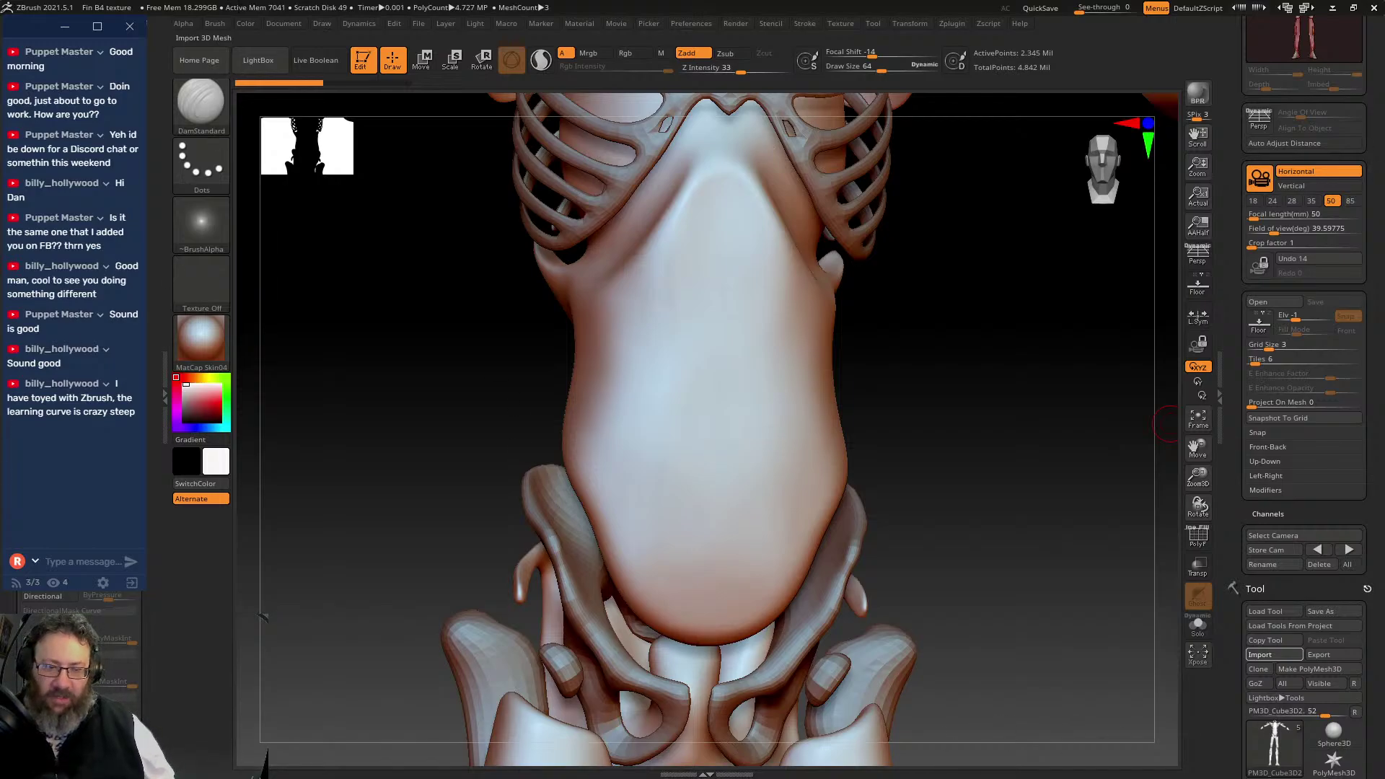
left_click(1274, 655)
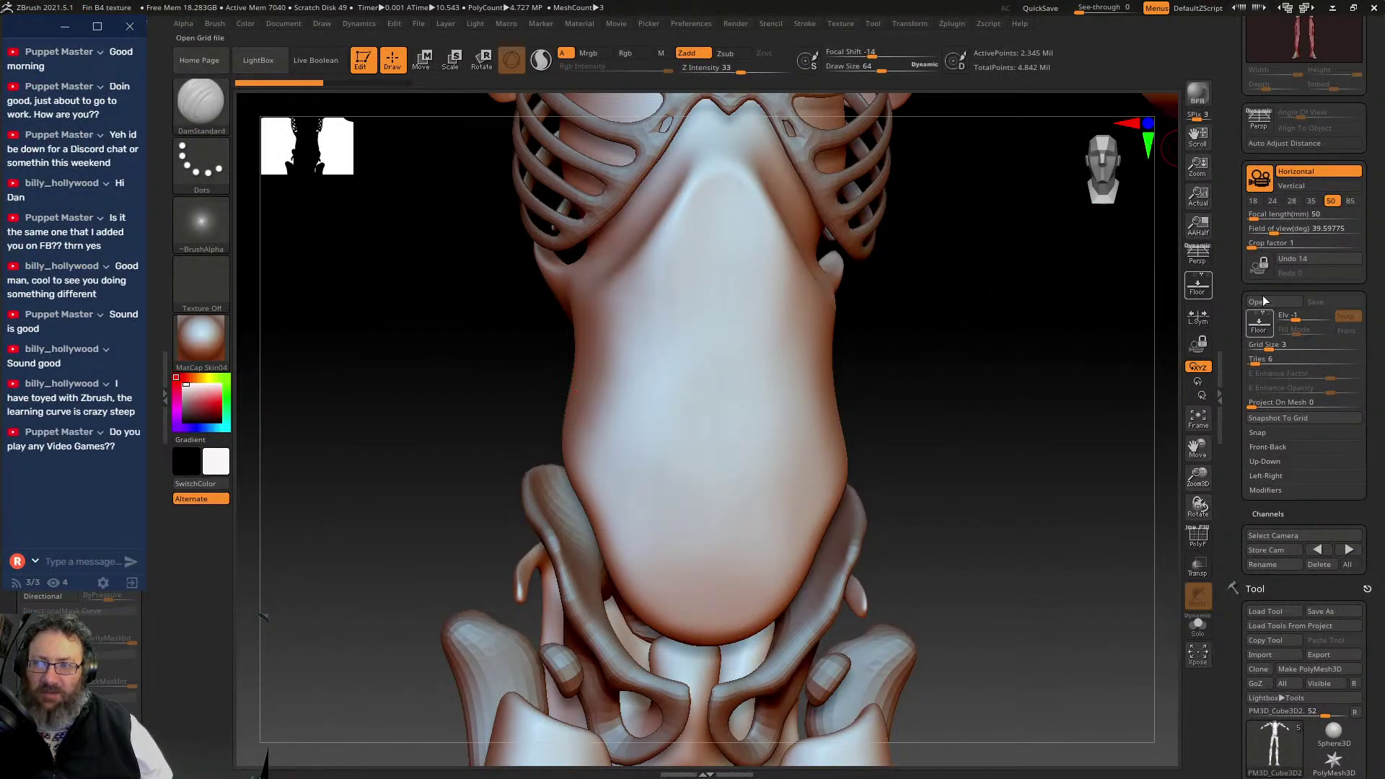
left_click(1274, 513)
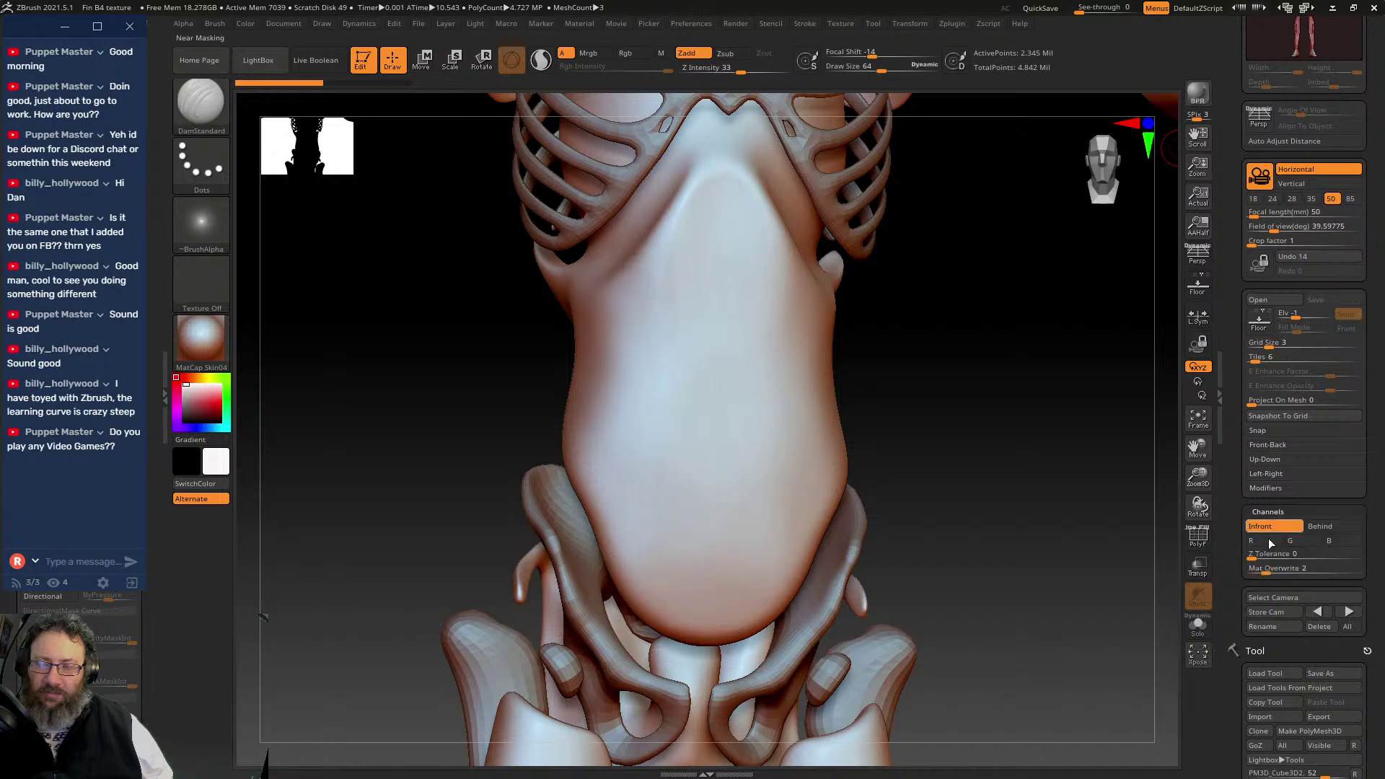
left_click(1264, 651)
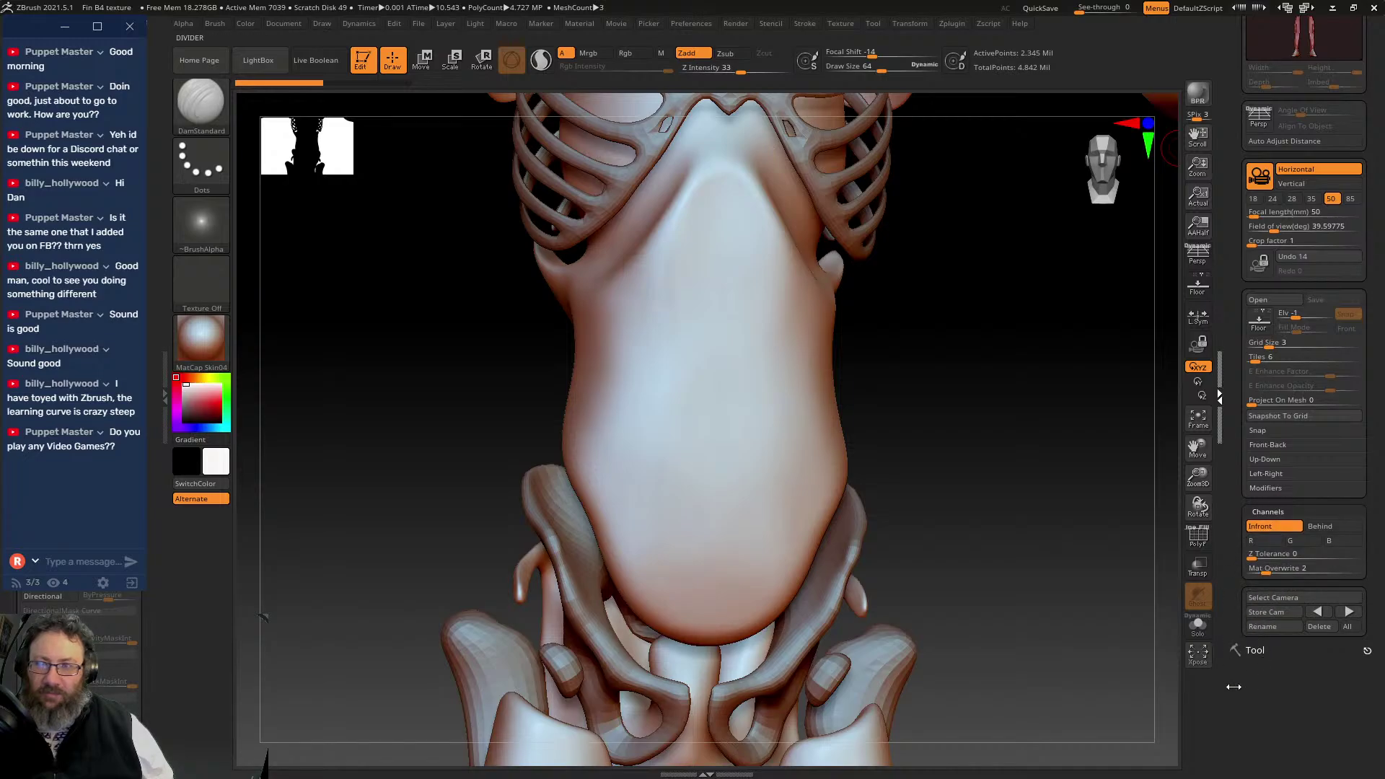
left_click_drag(1233, 100, 1219, 417)
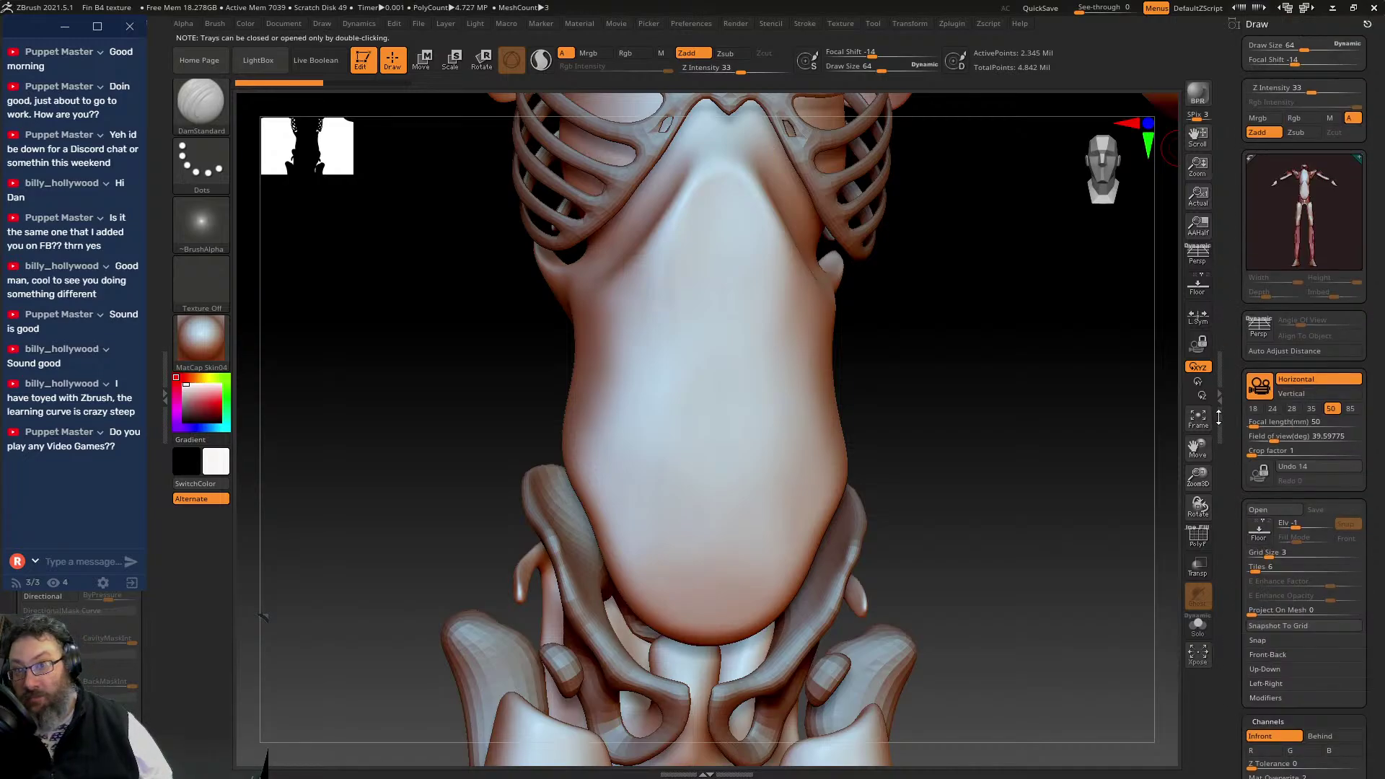
left_click(1259, 24)
left_click(1256, 41)
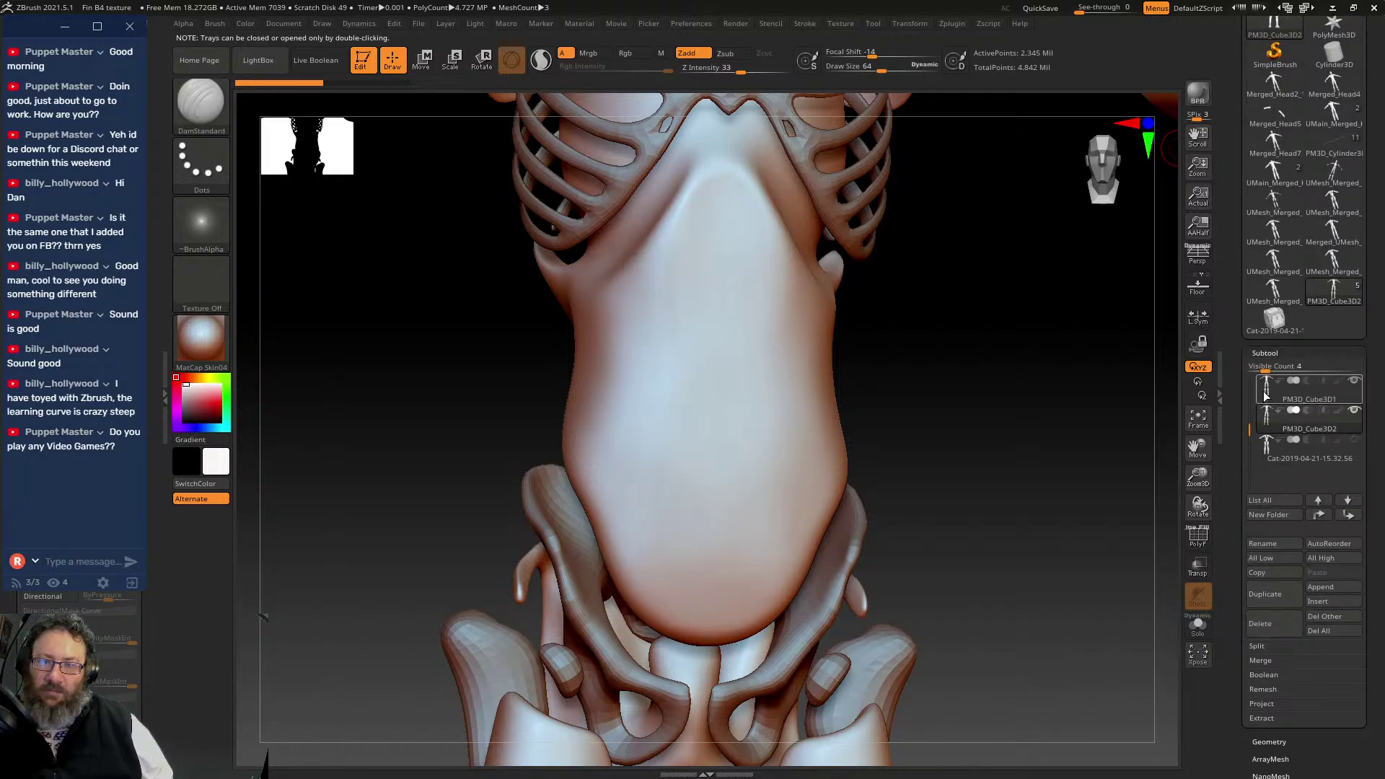
- Hide the PM3D_Cube3D1 subtool and keep PM3D_Cube3D2 as the active, visible subtool
scroll(1265, 383, "up", 2)
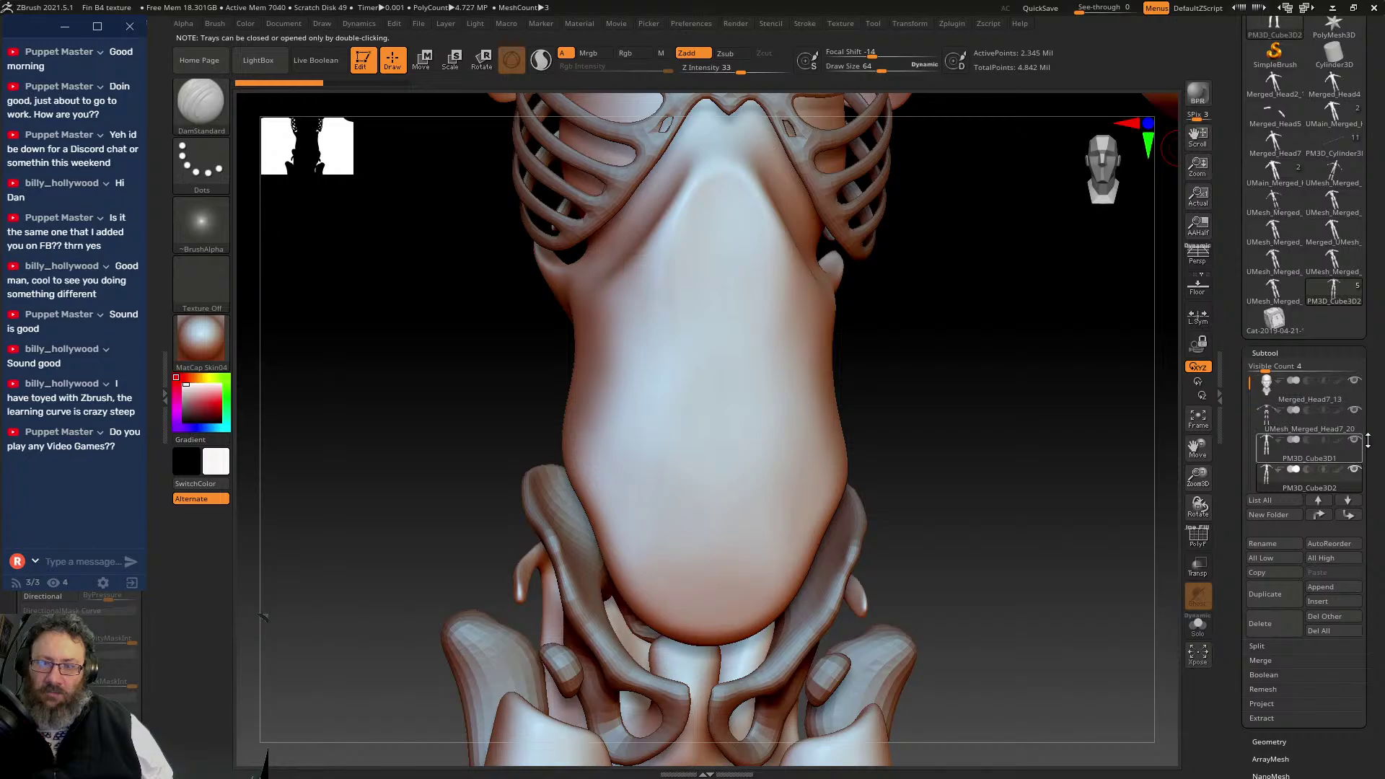
left_click(1318, 499)
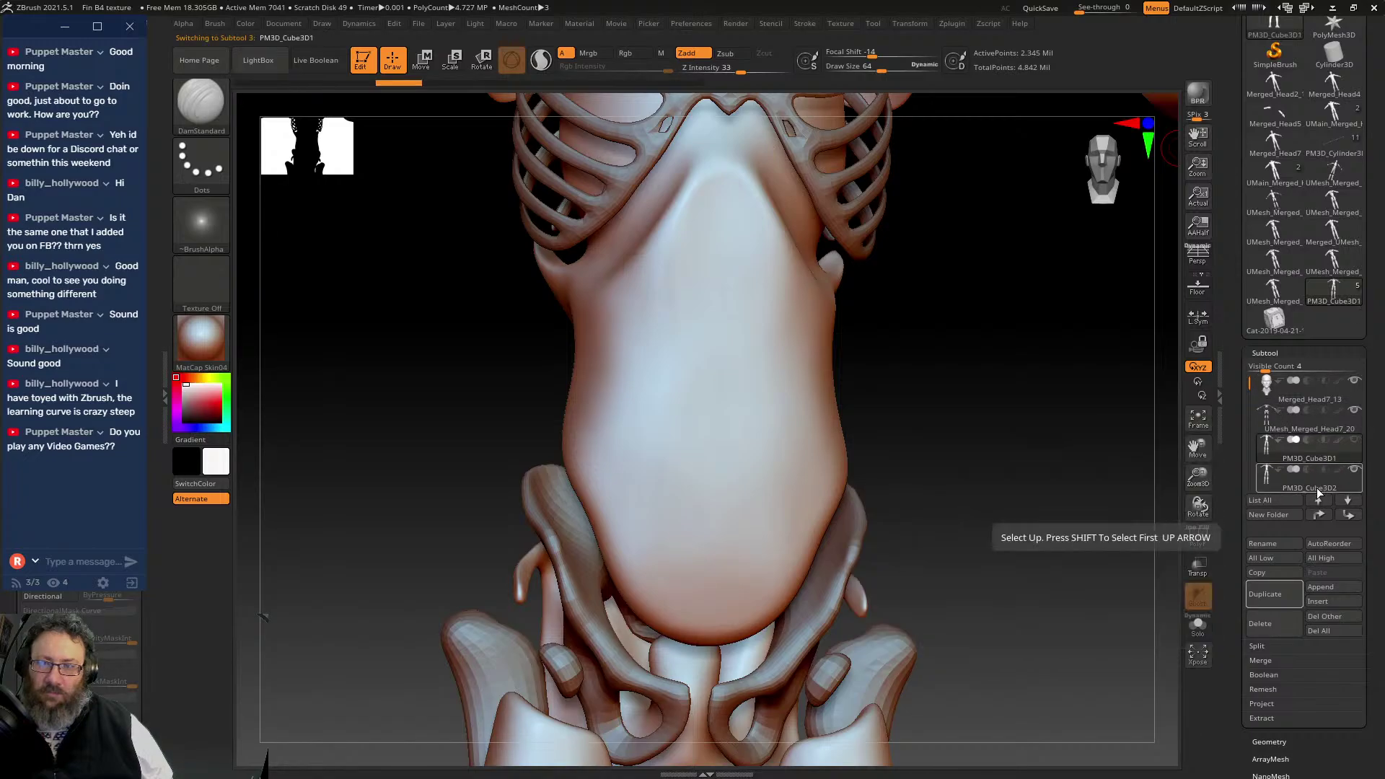
left_click(1348, 498)
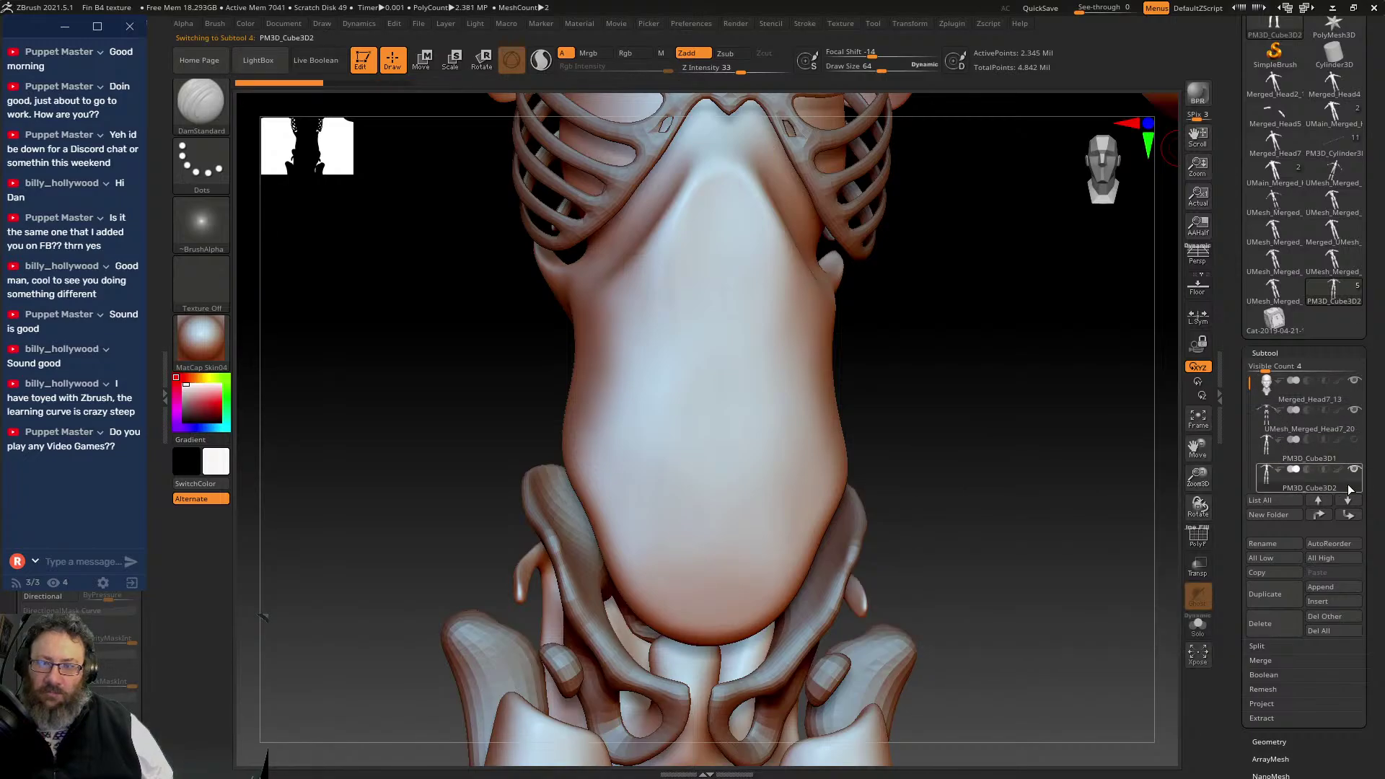
left_click(1252, 447)
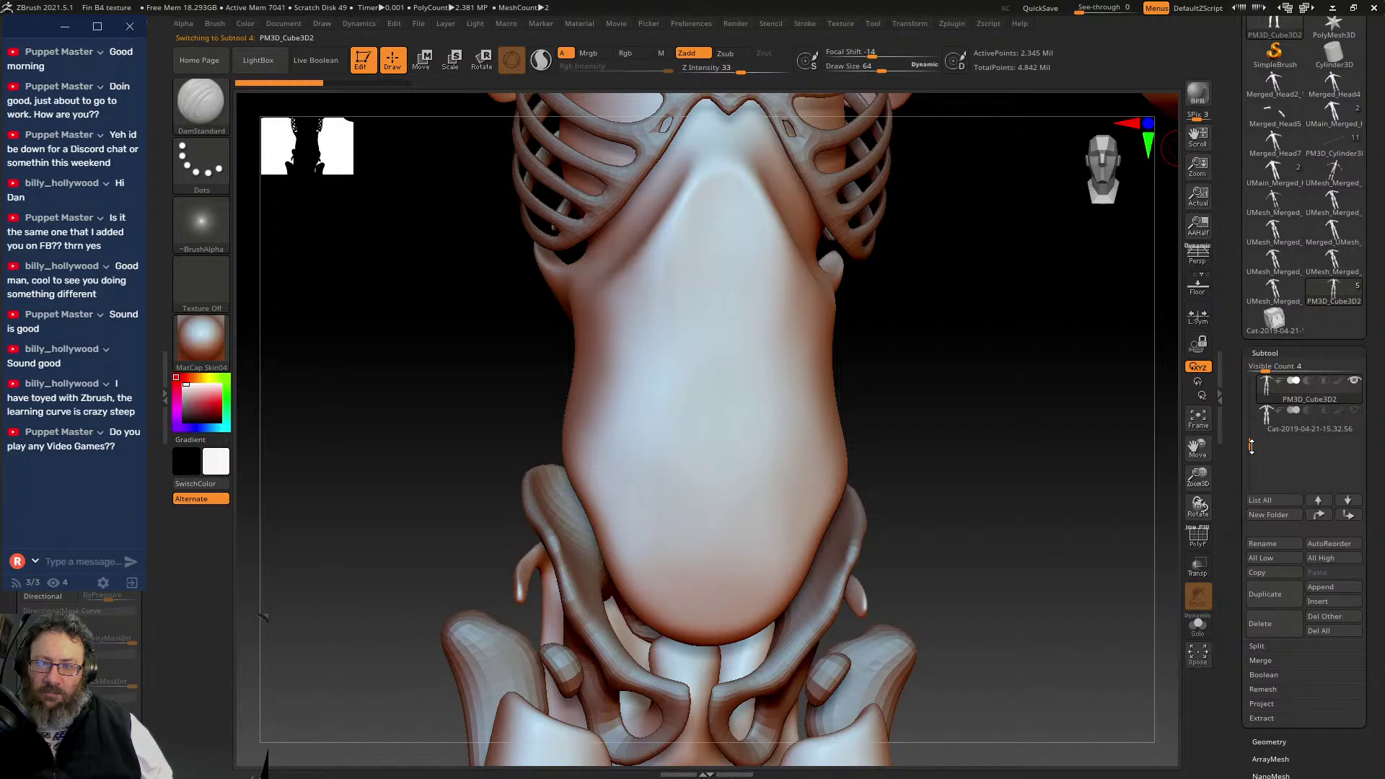
left_click(1356, 412)
left_click(1354, 412)
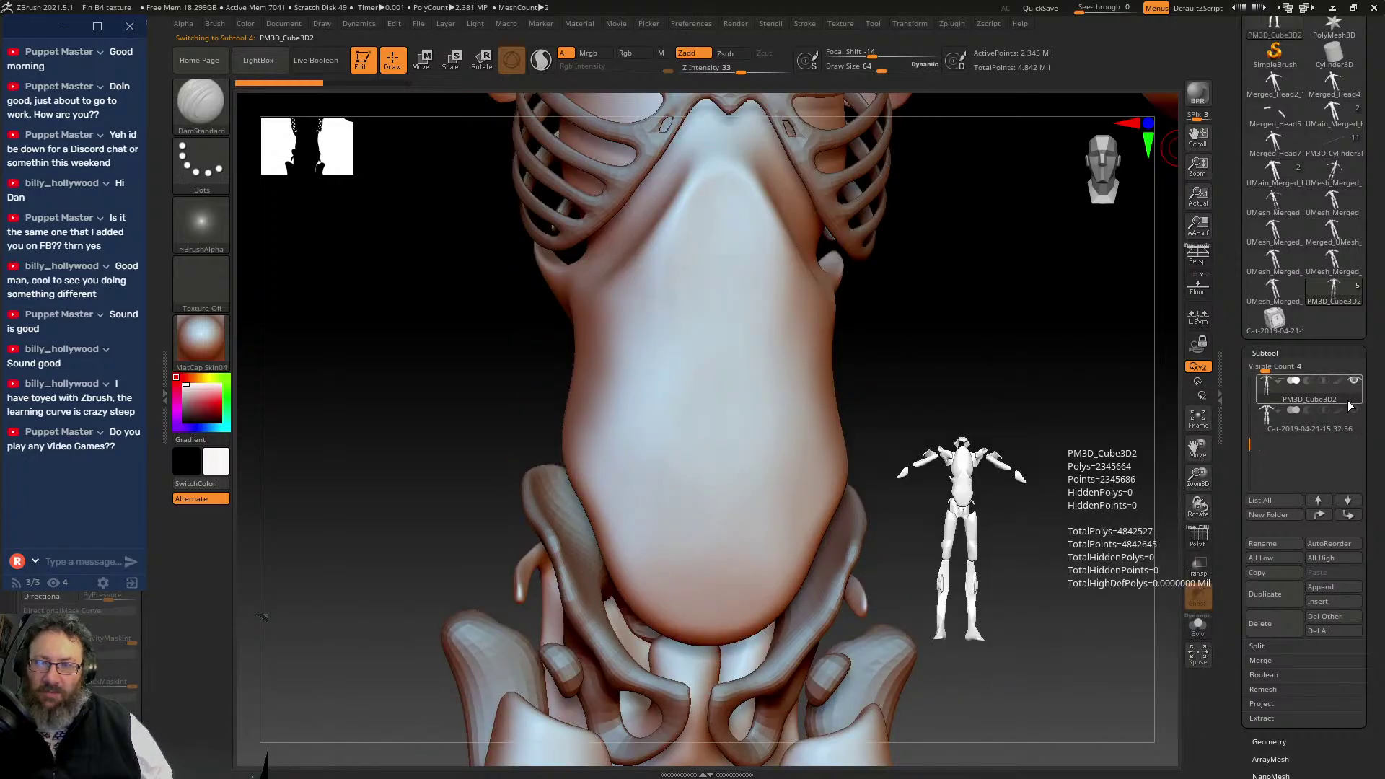
left_click_drag(1251, 427, 1251, 408)
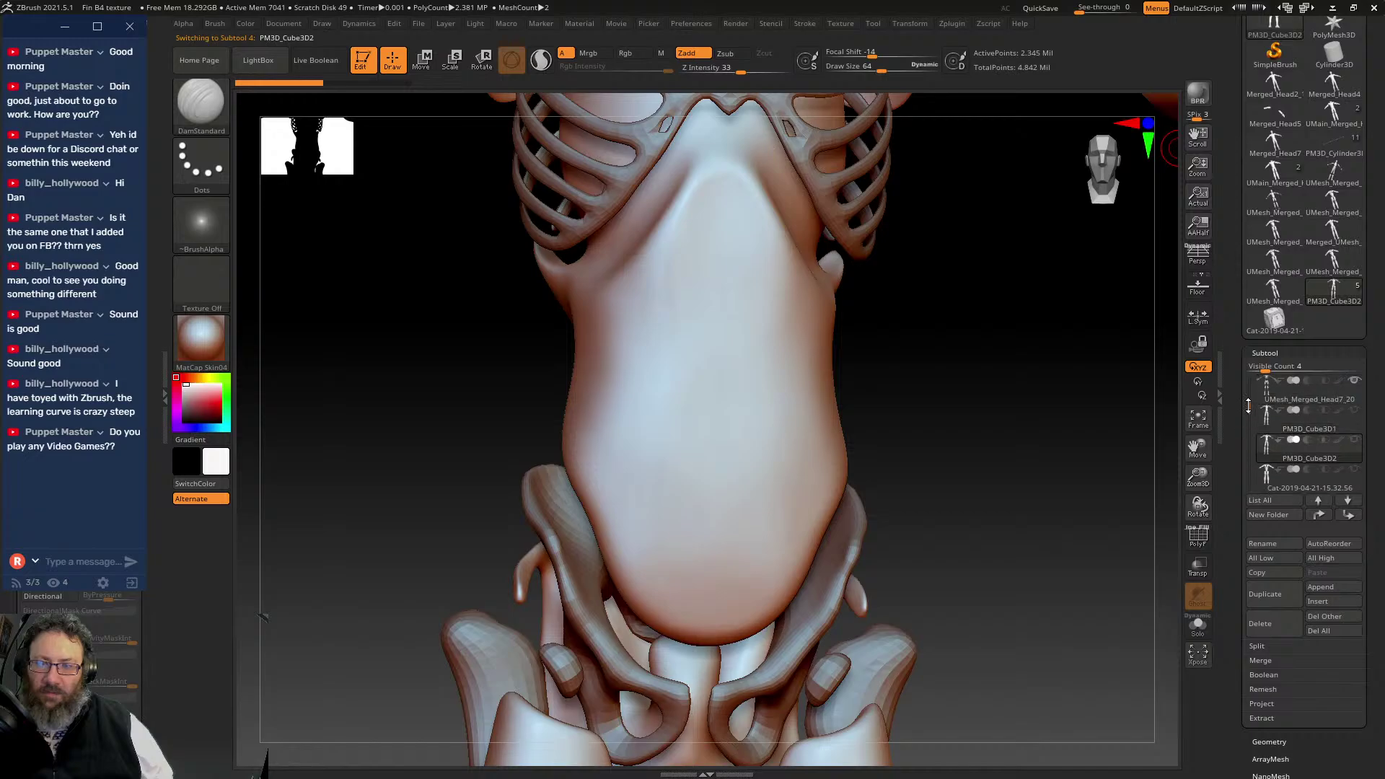
mouse_move(1361, 461)
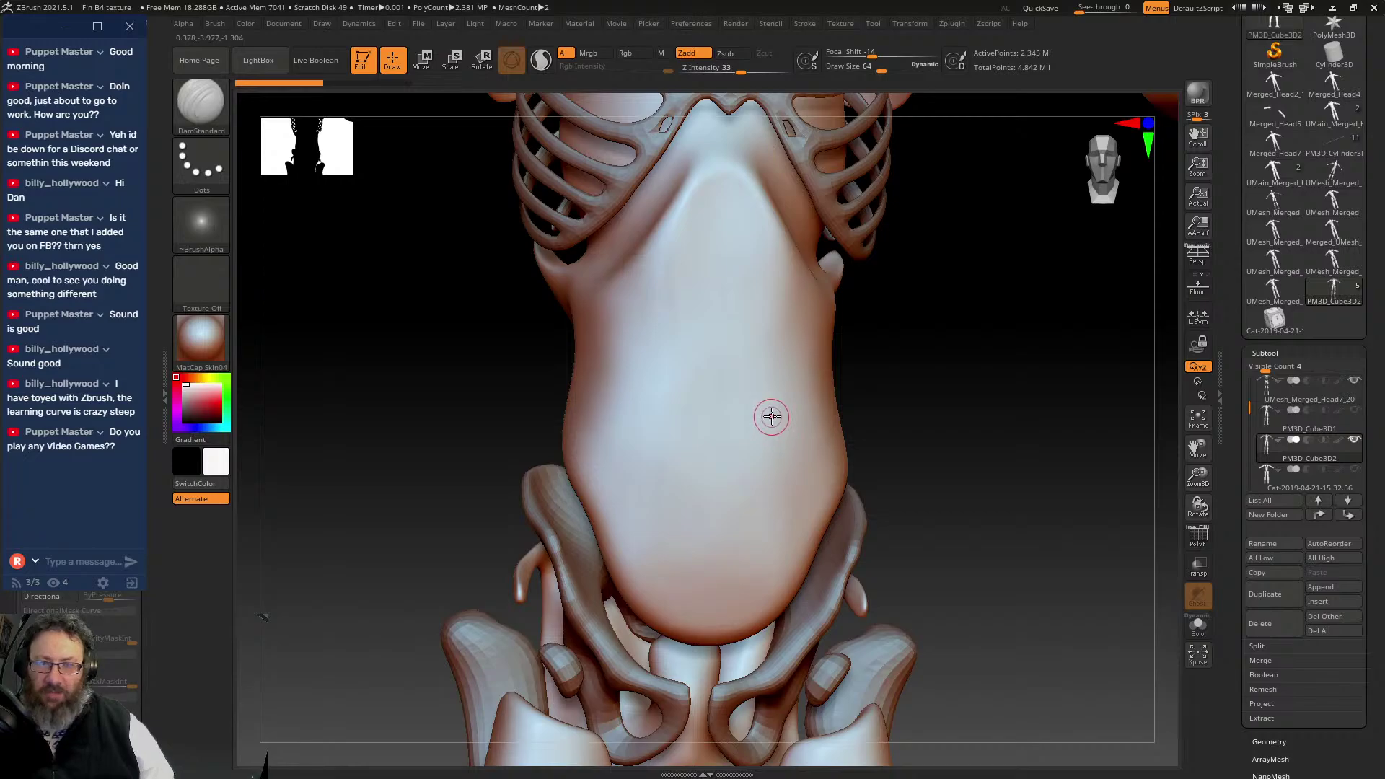
- Try carving a wavy one-sided groove from the upper centre of the abdomen down toward its base and undo it
mouse_move(881, 284)
left_mouse_down()
mouse_move(958, 328)
mouse_move(928, 347)
left_mouse_up()
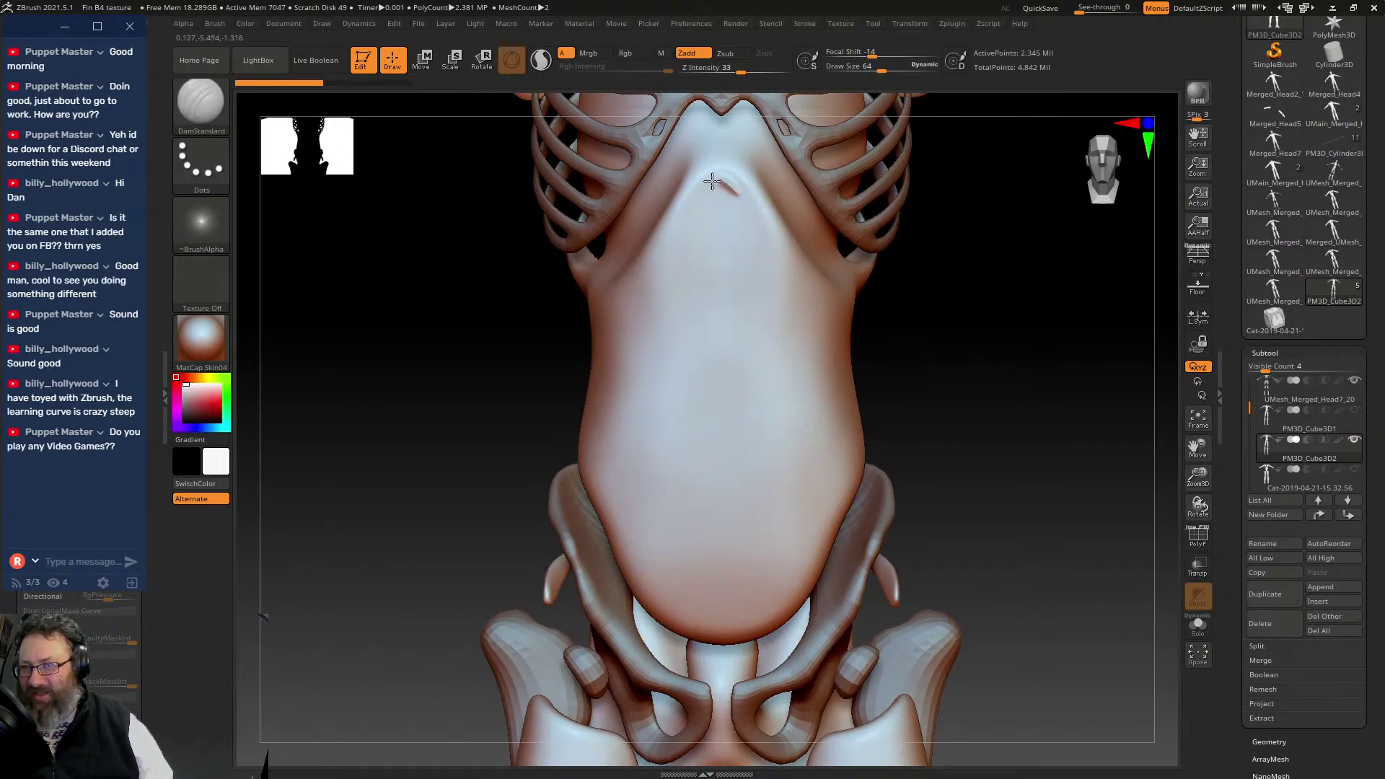
left_click_drag(708, 192, 718, 207, "shift")
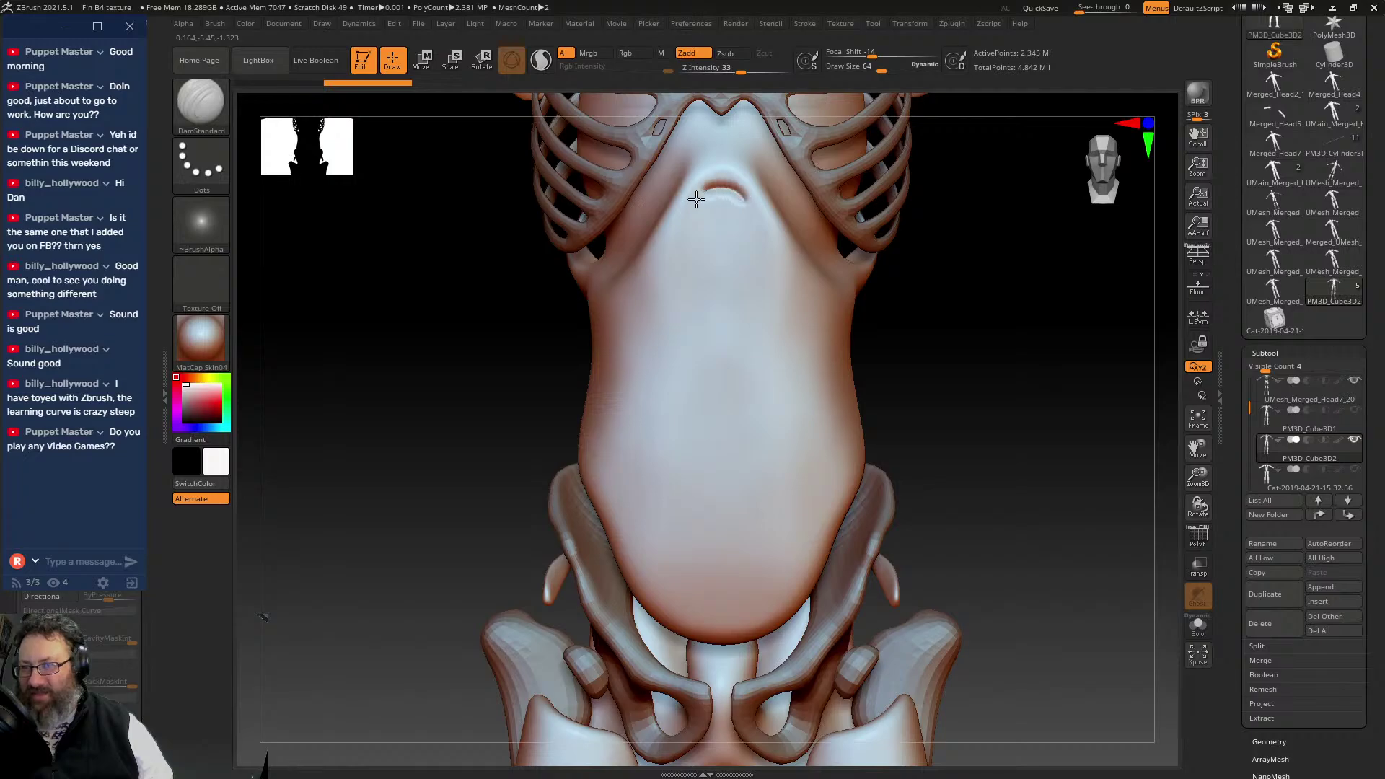
left_click_drag(651, 330, 630, 391)
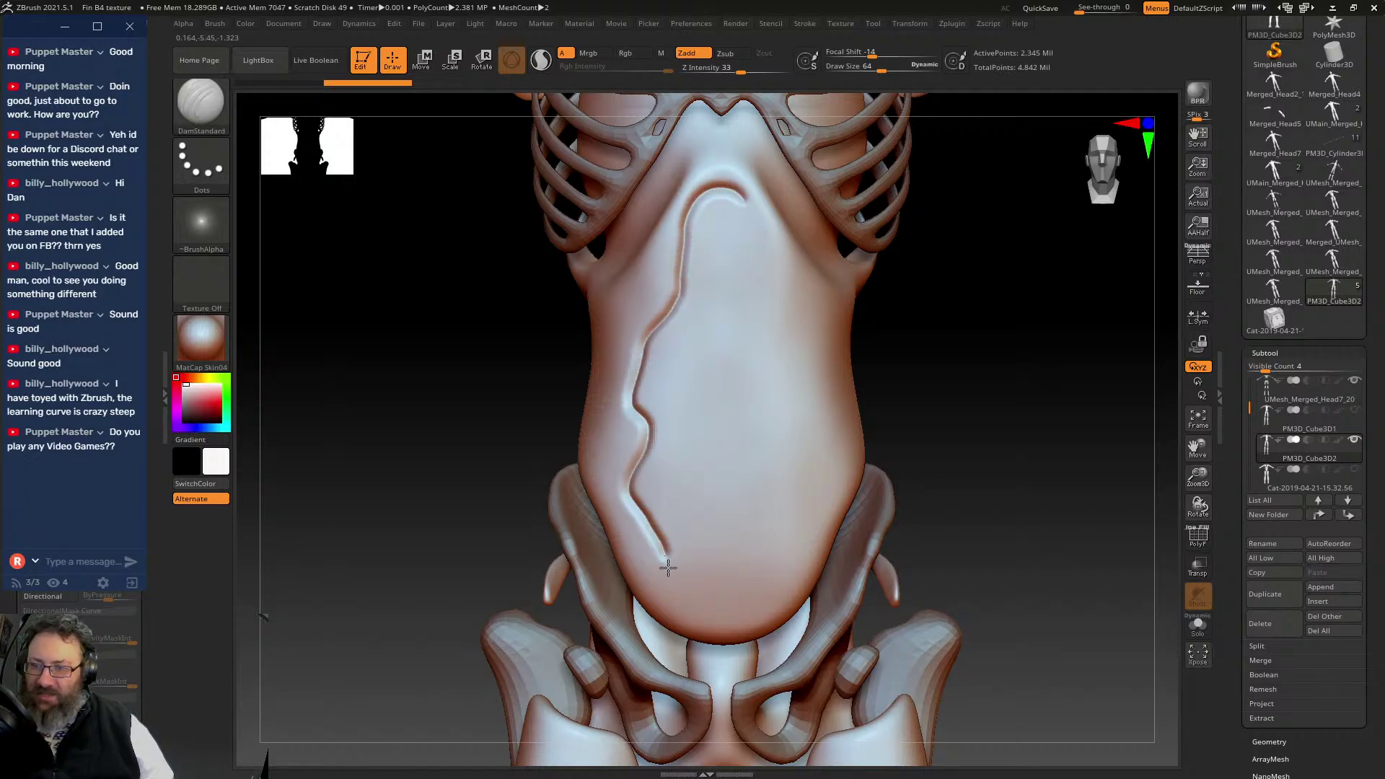
key("ctrl+z")
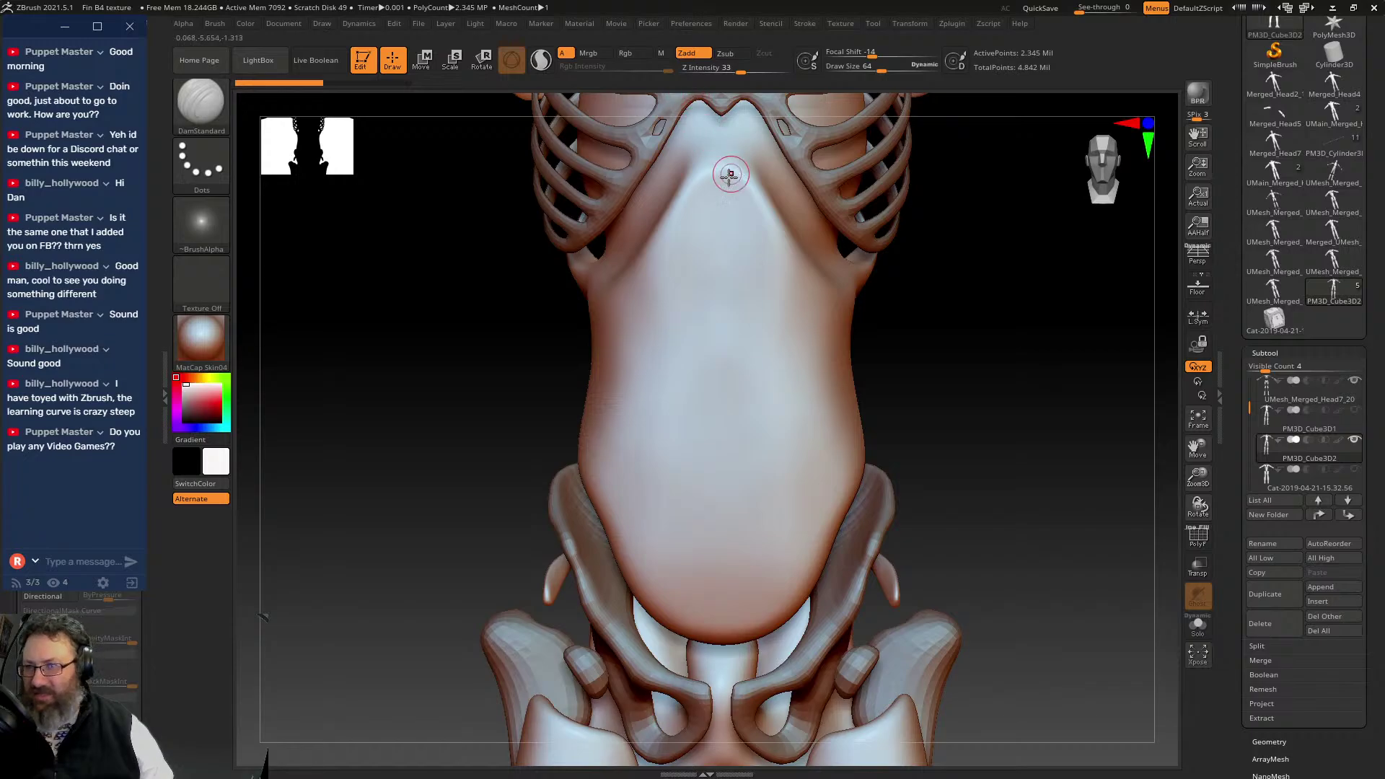
- Try a stepped groove around one side and the lower edge of the abdomen, plus a short stroke near its apex, and undo them
left_click_drag(729, 174, 676, 261)
key("ctrl+z")
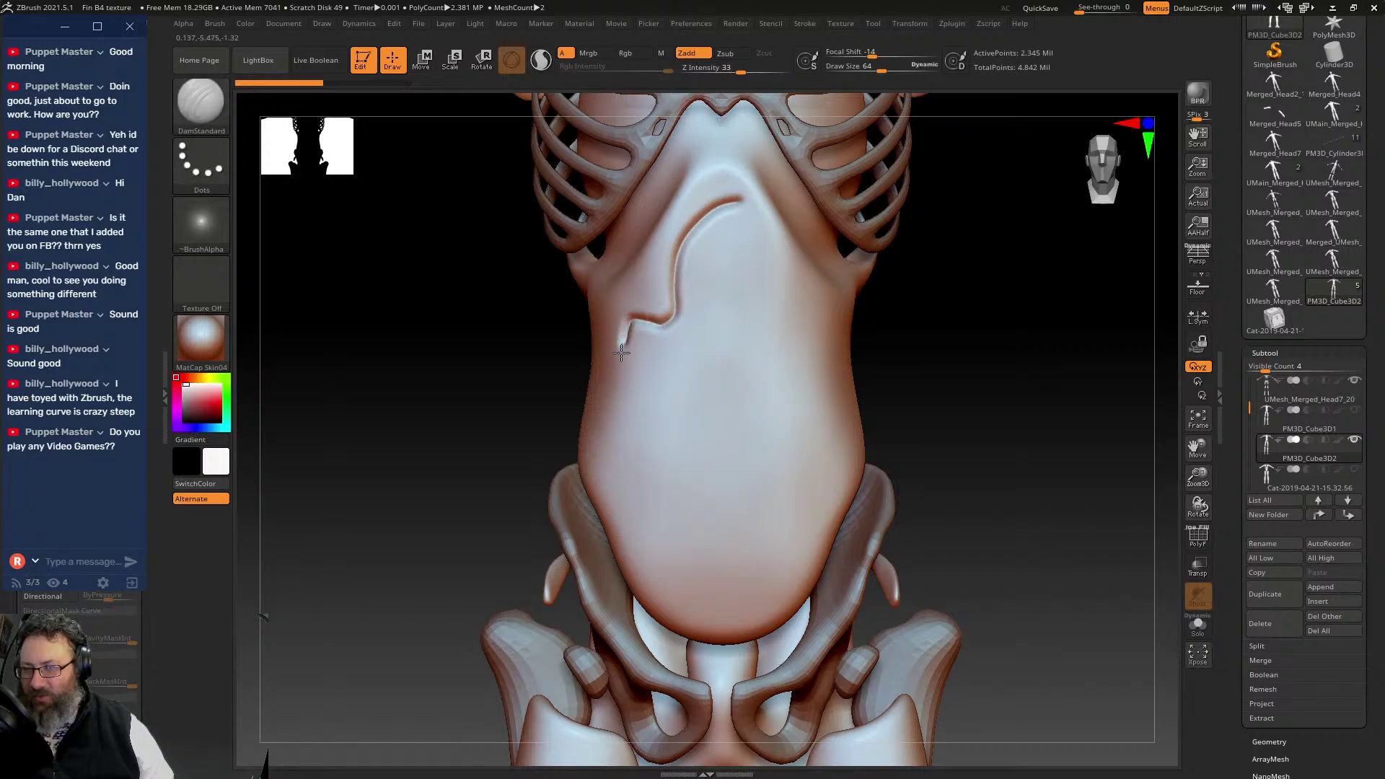
mouse_move(628, 490)
left_mouse_down()
mouse_move(665, 551)
mouse_move(742, 576)
mouse_move(788, 562)
mouse_move(831, 492)
left_mouse_up()
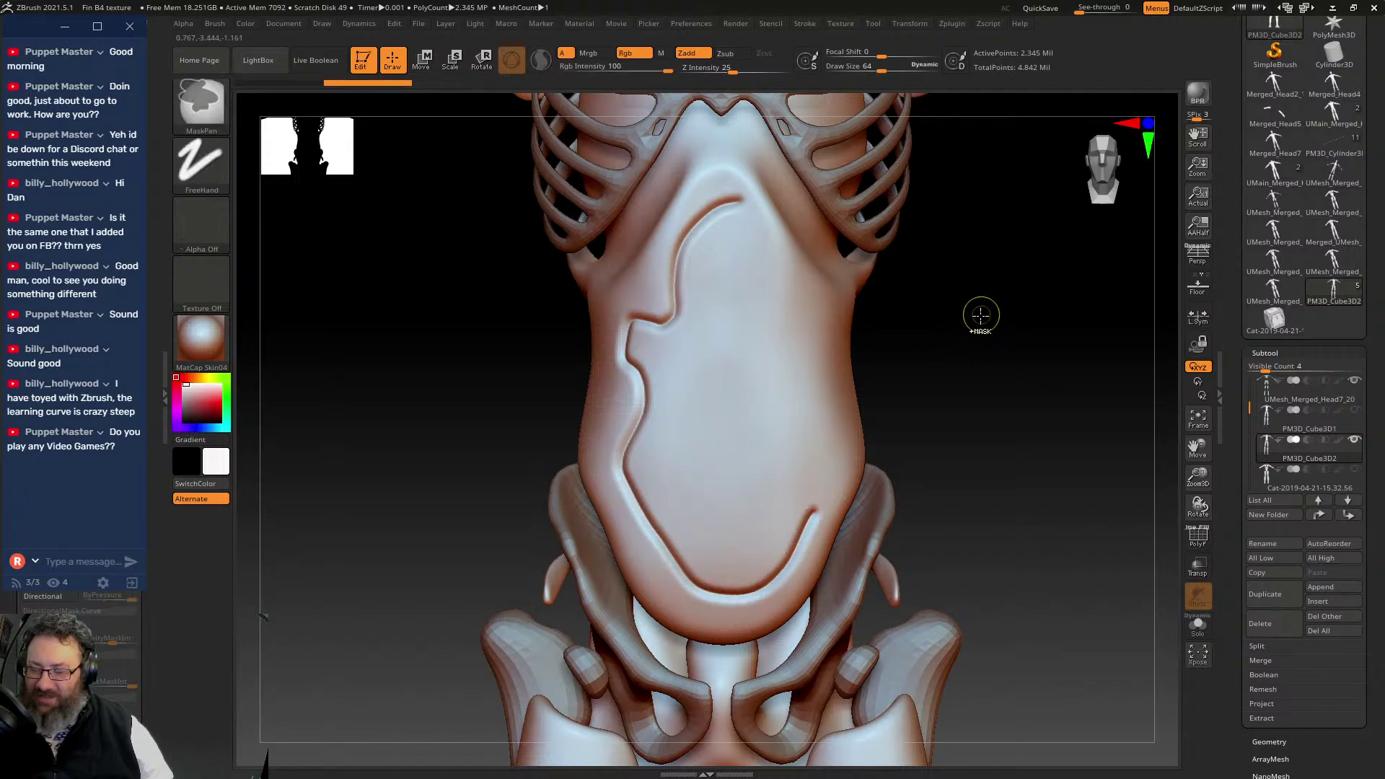
key("ctrl+z")
key("ctrl+z")
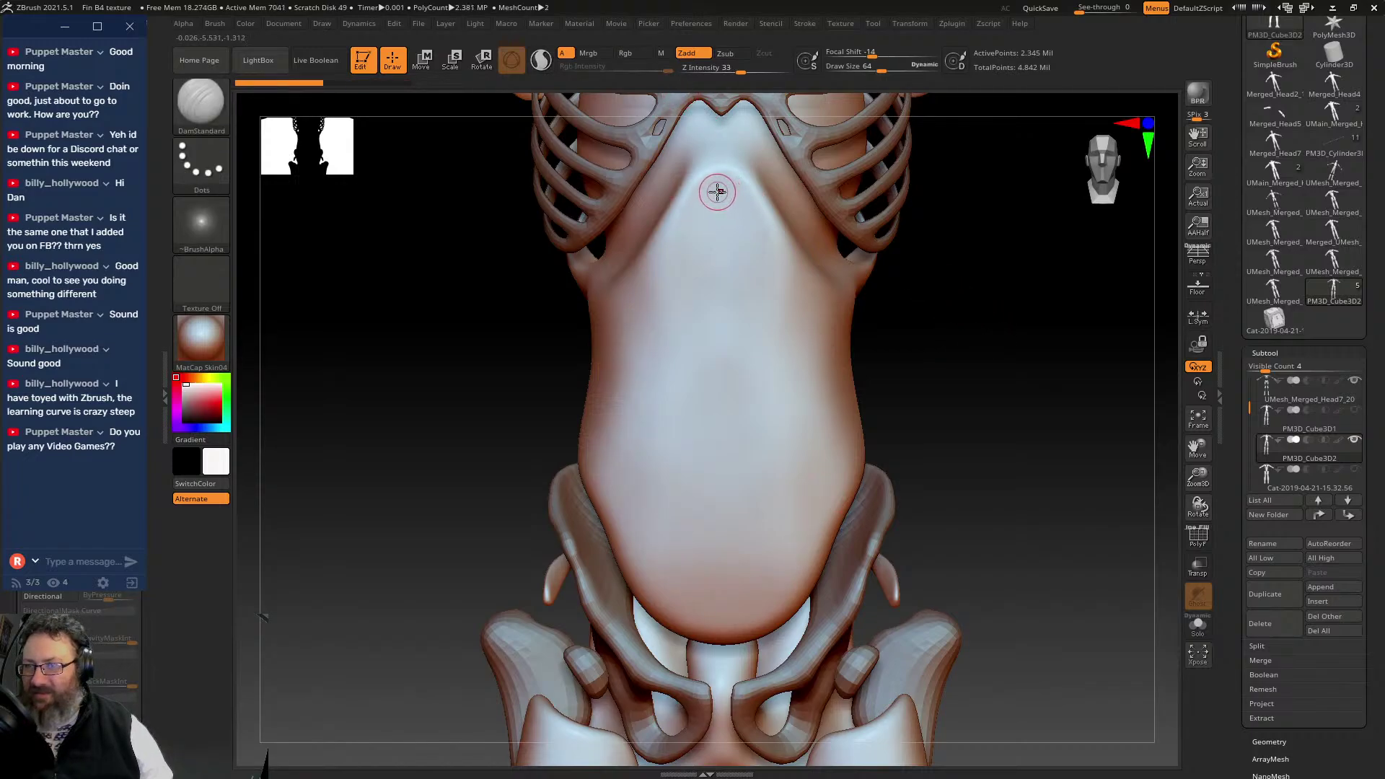
left_click_drag(719, 193, 658, 276)
key("ctrl+z")
key("ctrl+z")
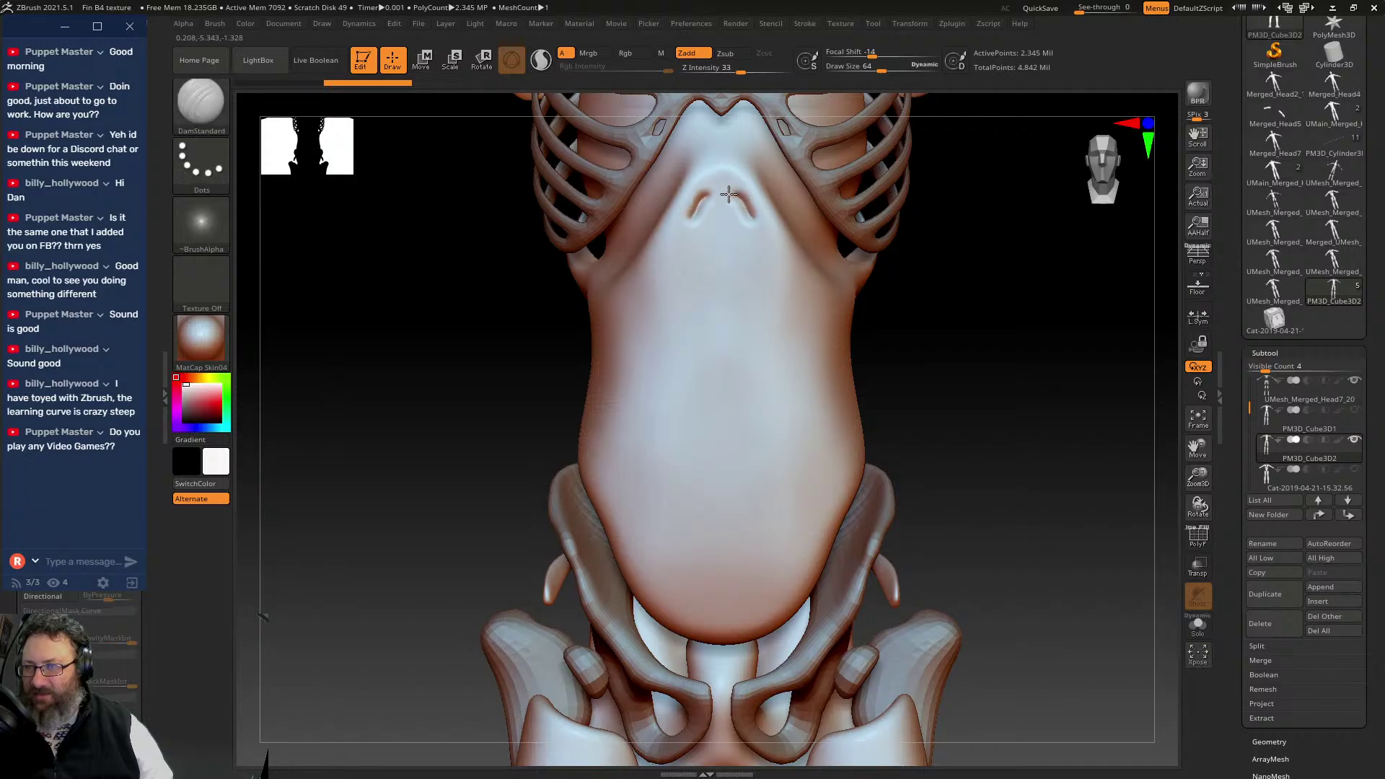
- Carve a closed, mirrored panel outline with stepped sides around the front of the abdomen using DamStandard
mouse_move(742, 209)
left_mouse_down()
mouse_move(759, 229)
mouse_move(761, 313)
mouse_move(808, 350)
mouse_move(814, 425)
left_mouse_up()
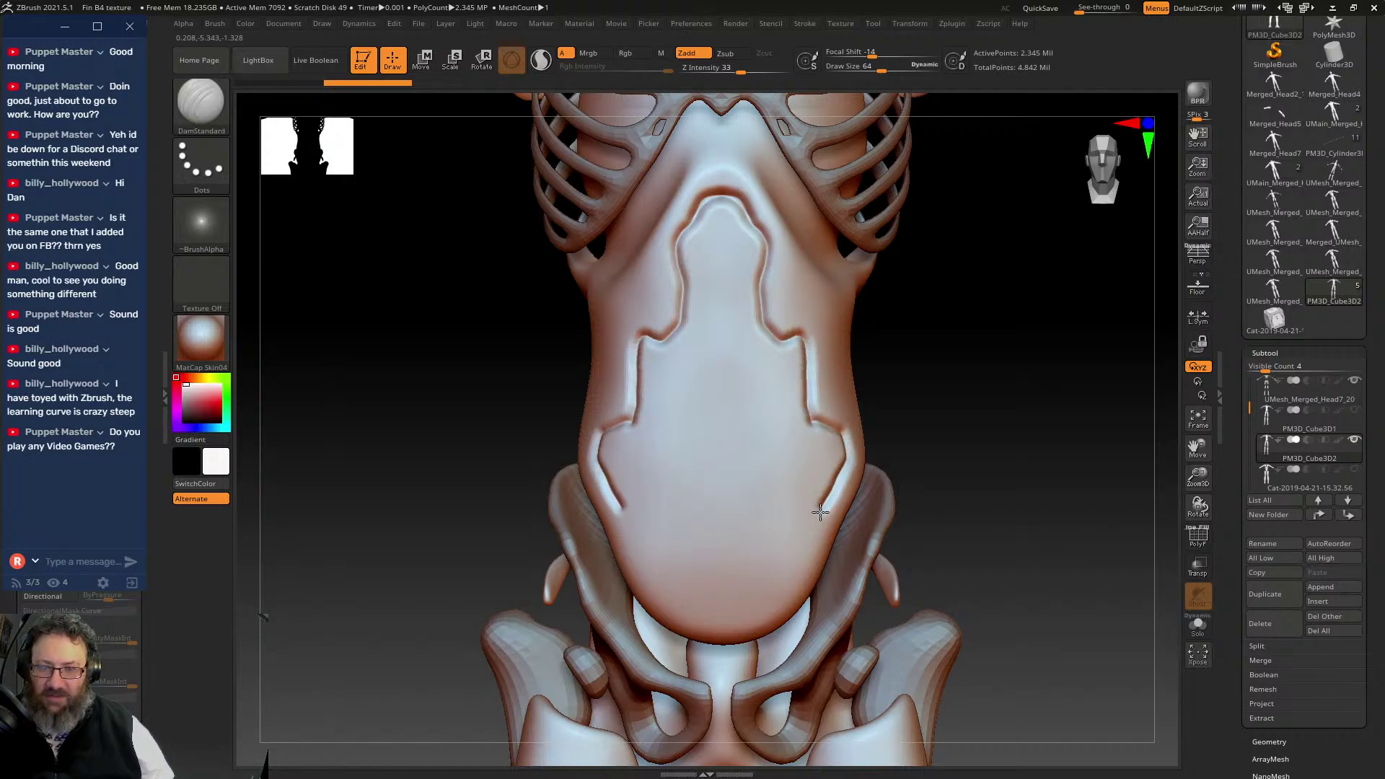
mouse_move(813, 530)
left_mouse_down()
mouse_move(791, 593)
mouse_move(720, 617)
left_mouse_up()
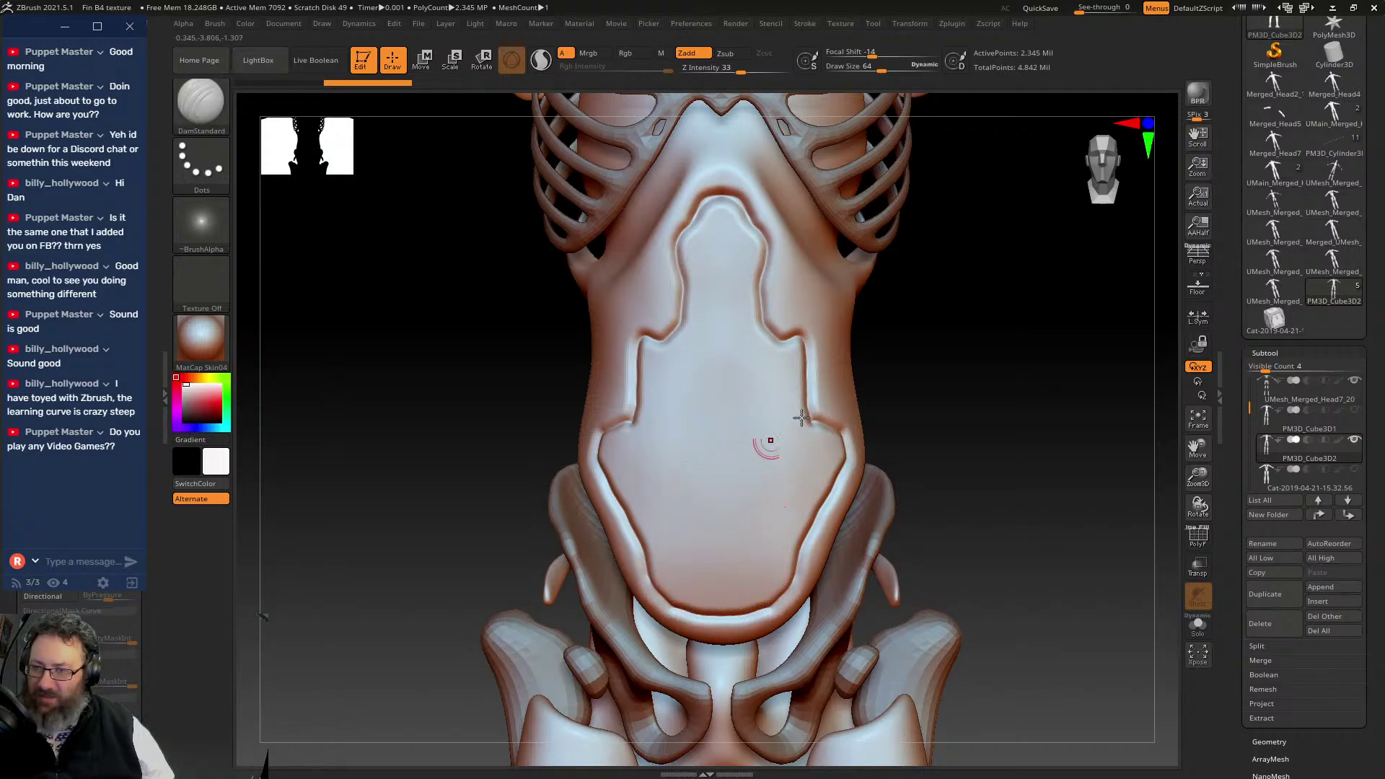
- Carve a tall, roughly rectangular panel outline on the side of the abdomen beside the central panel
left_click_drag(1019, 343, 971, 334)
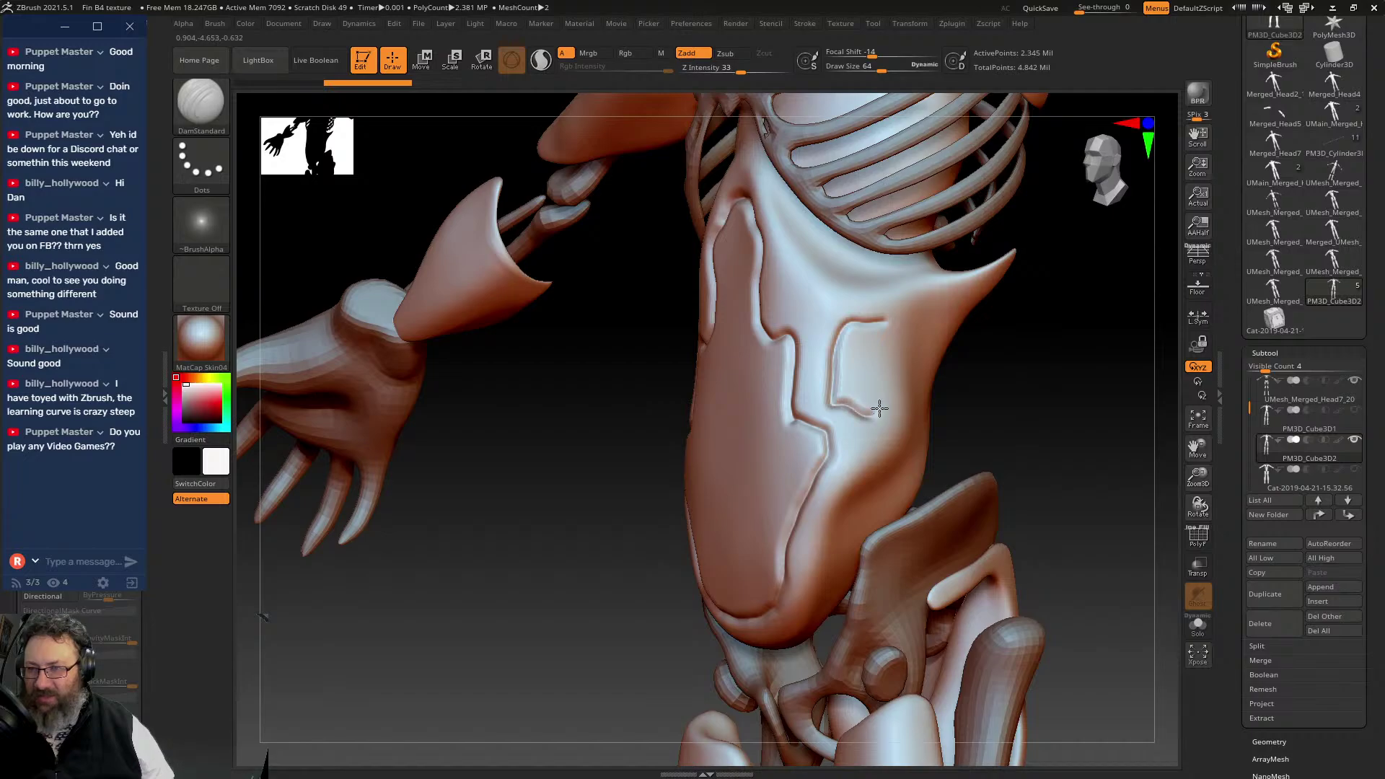
left_click_drag(883, 325, 883, 324)
left_click_drag(1024, 337, 958, 343)
- Carve a small mirrored triangular panel outline beside the narrow upper part of the central abdomen panel with DamStandard
mouse_move(1057, 454)
left_mouse_down()
mouse_move(1142, 460)
mouse_move(869, 211)
left_mouse_up()
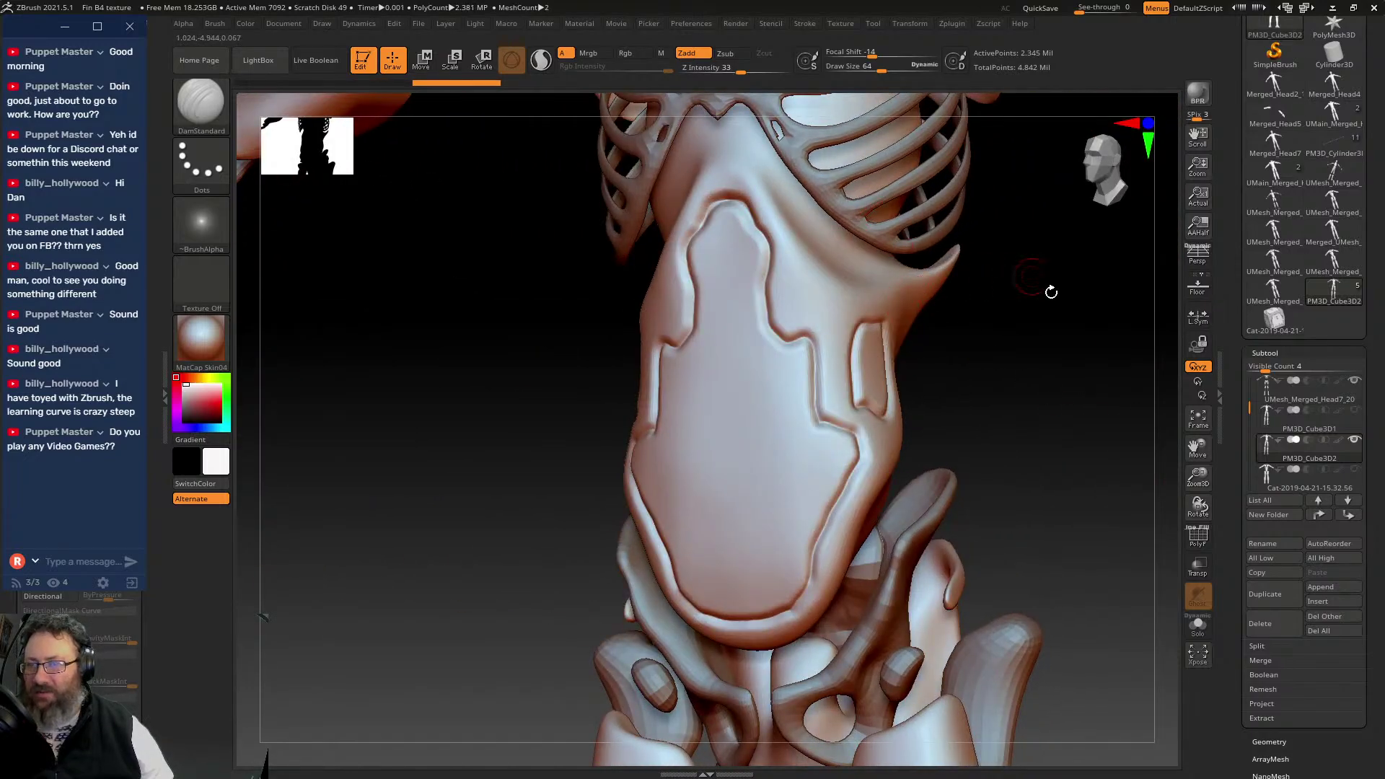
left_click_drag(1051, 291, 1020, 325)
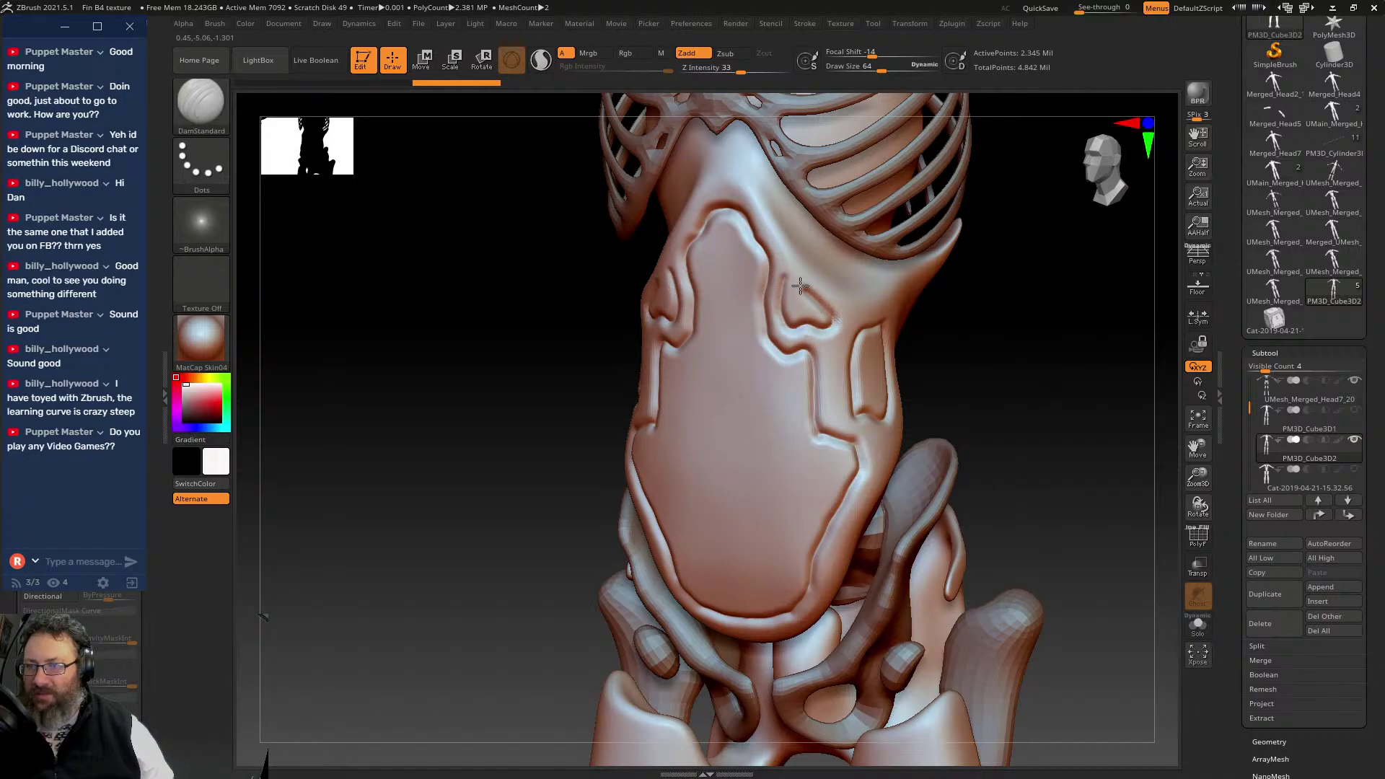
mouse_move(1021, 402)
left_mouse_down()
mouse_move(1060, 387)
mouse_move(967, 398)
left_mouse_up()
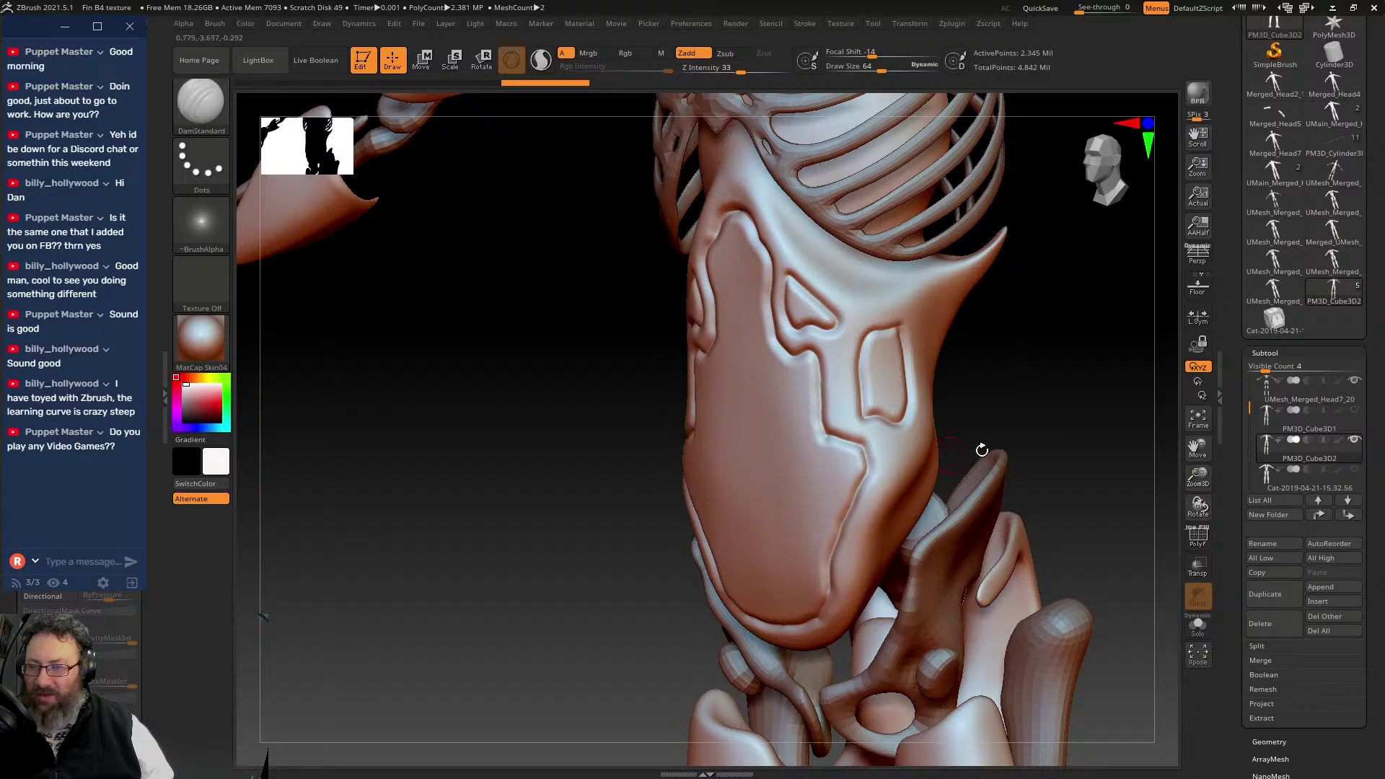
left_click_drag(982, 450, 1039, 375)
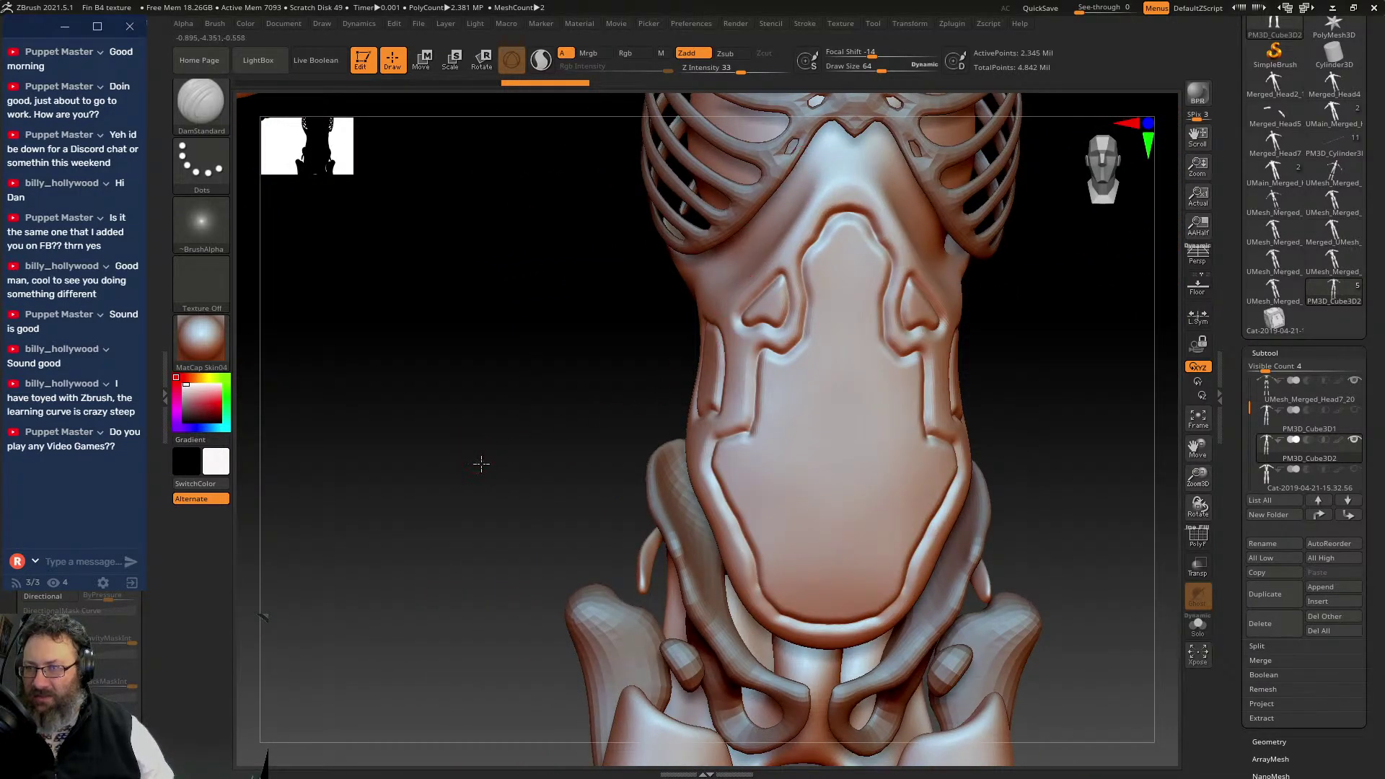
- Carve a mirrored panel outline with a curved upper edge around the rear flank of the abdomen
left_click_drag(481, 464, 555, 462)
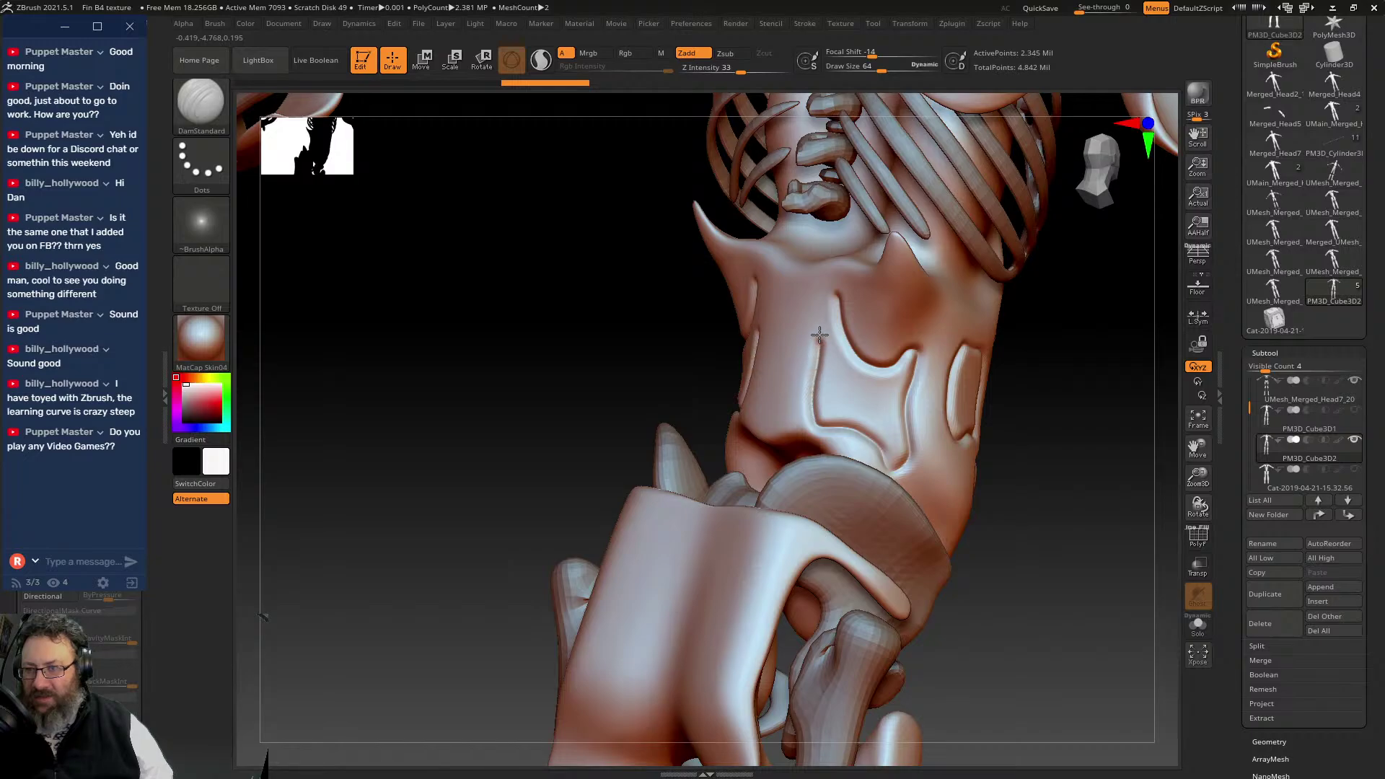
left_click_drag(1075, 498, 814, 114)
left_click_drag(978, 260, 985, 336, "alt")
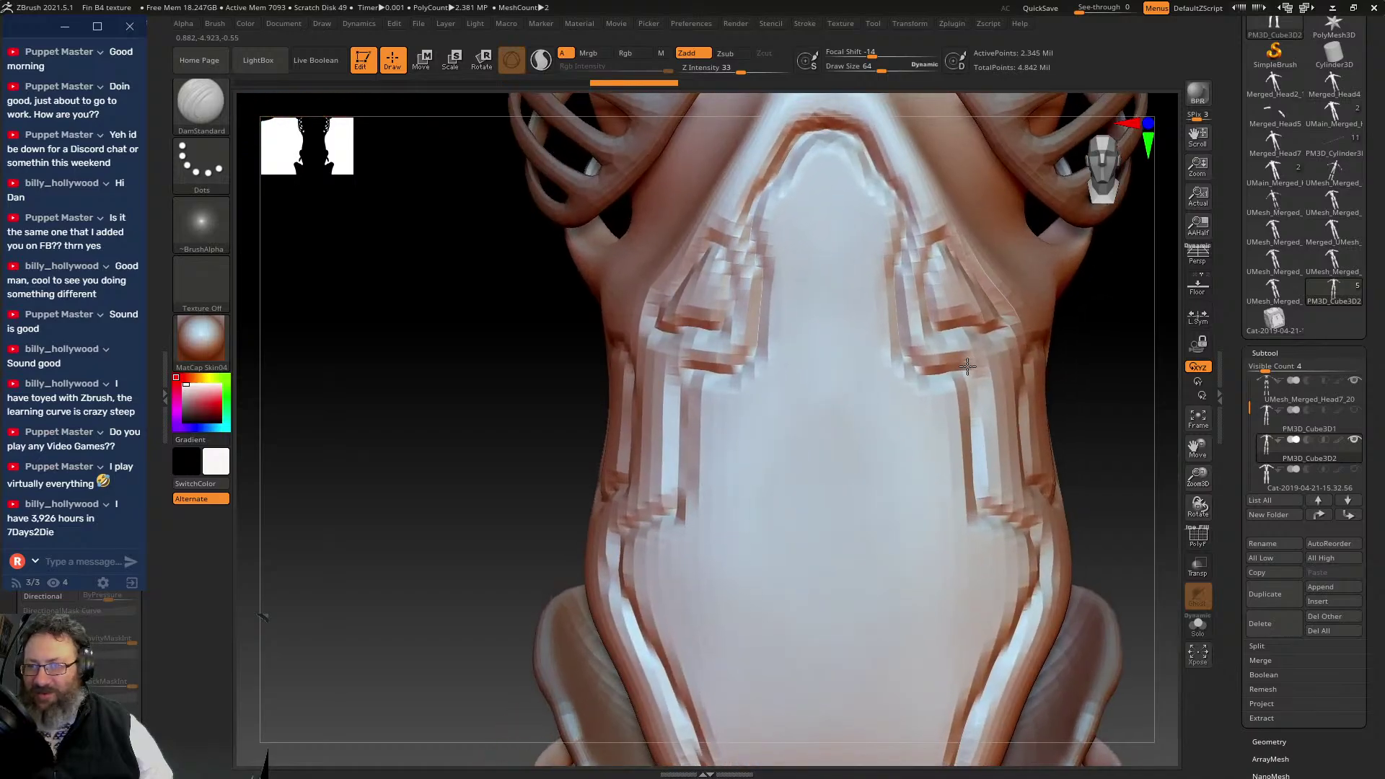
- Try carving a small stepped, bell-shaped detail in the middle of the central abdomen panel
left_click_drag(513, 402, 562, 291)
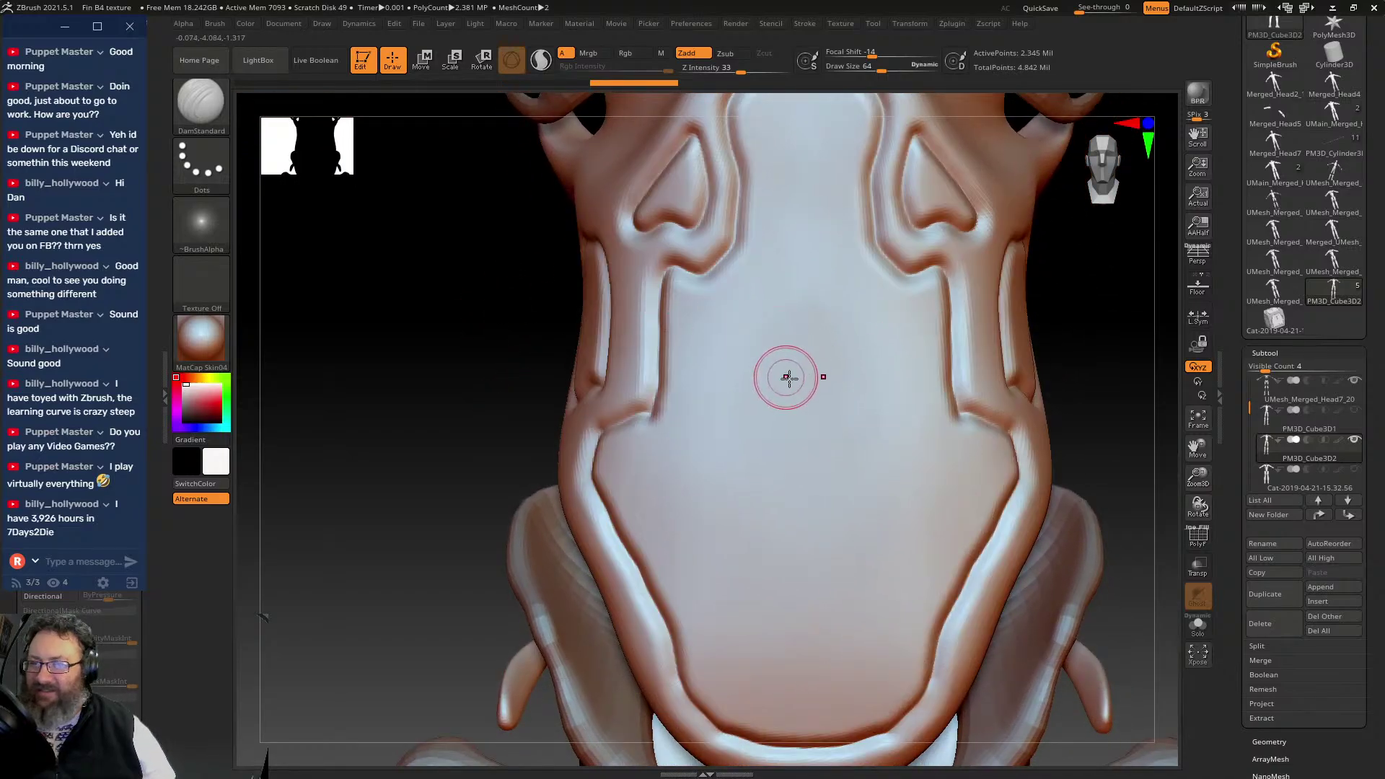
key("ctrl+z")
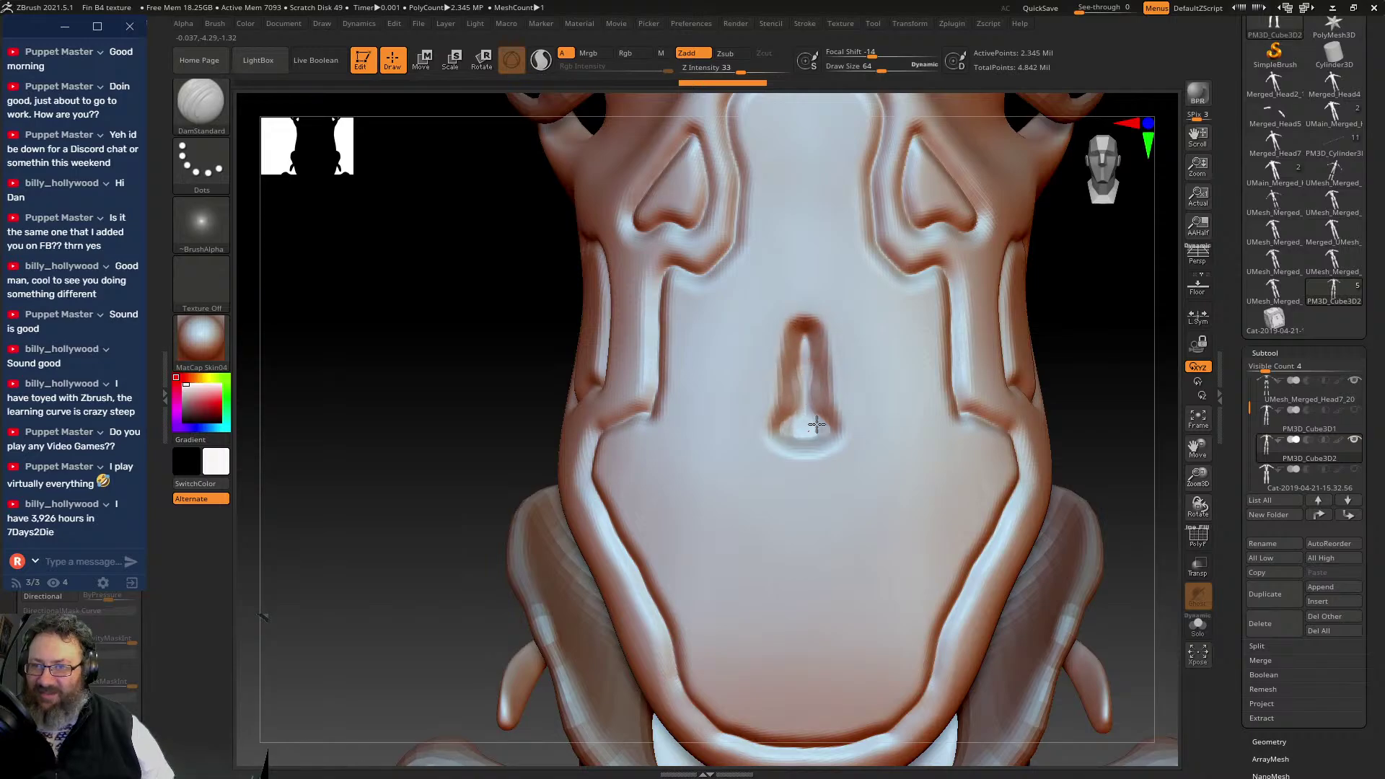
mouse_move(787, 397)
left_mouse_down()
mouse_move(783, 375)
mouse_move(773, 411)
mouse_move(779, 367)
left_mouse_up()
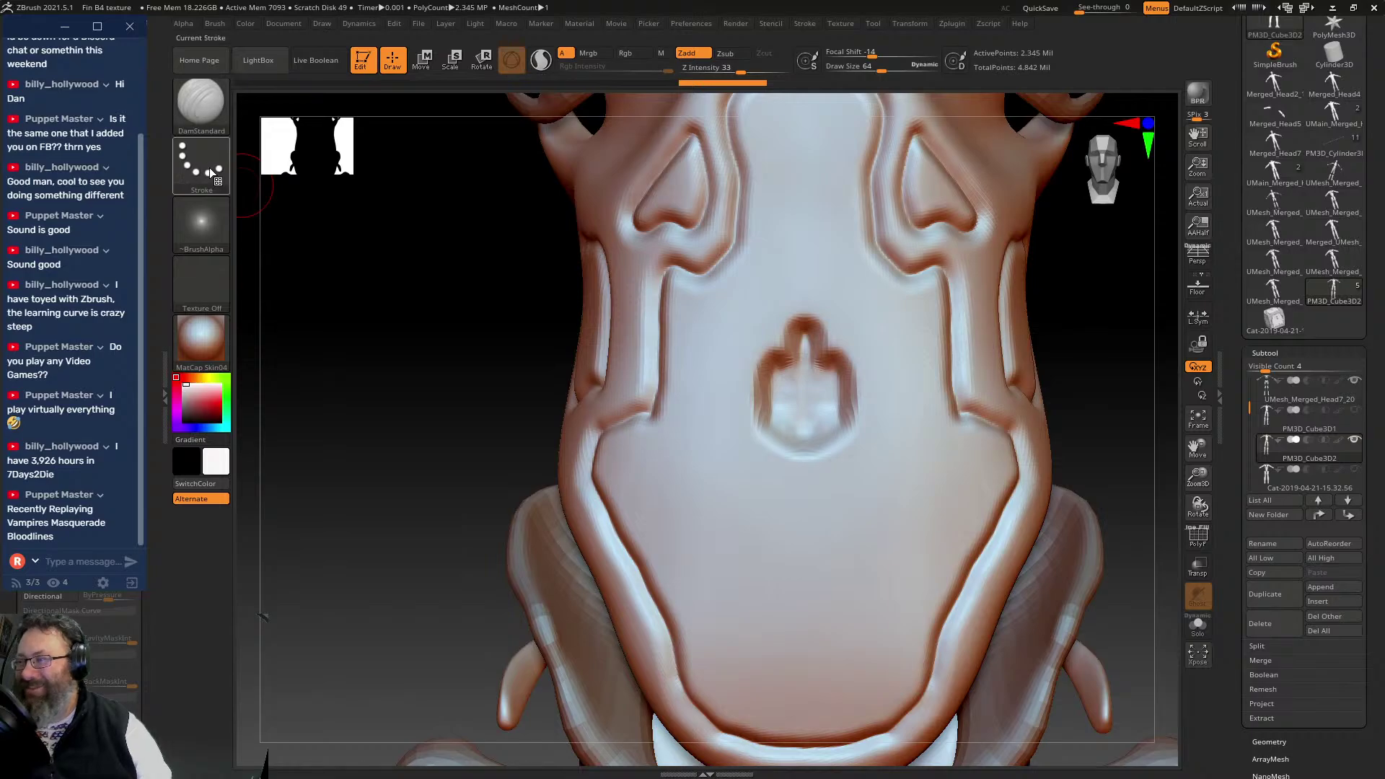
- Try flattening the small bell-shaped detail with the TrimDynamic brush and undo it
left_click(195, 100)
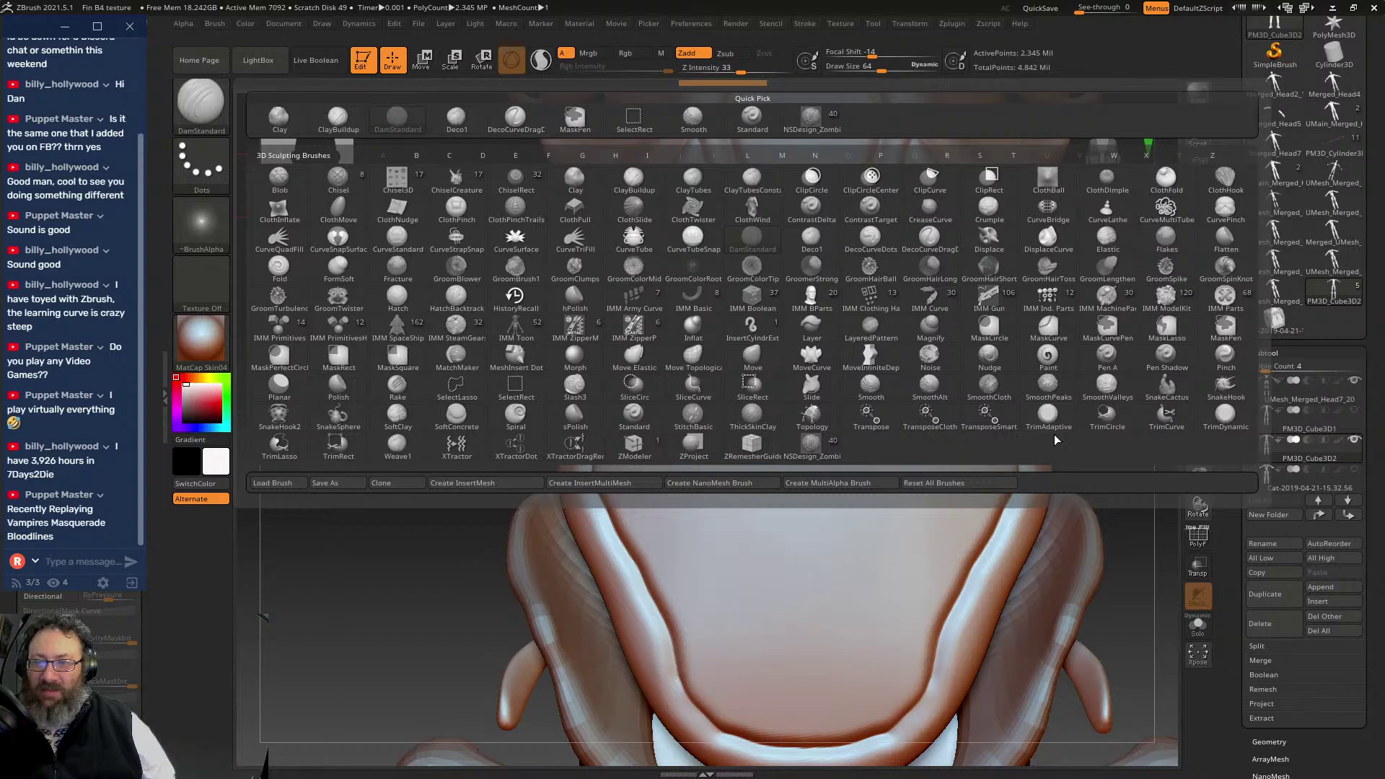
left_click(1226, 415)
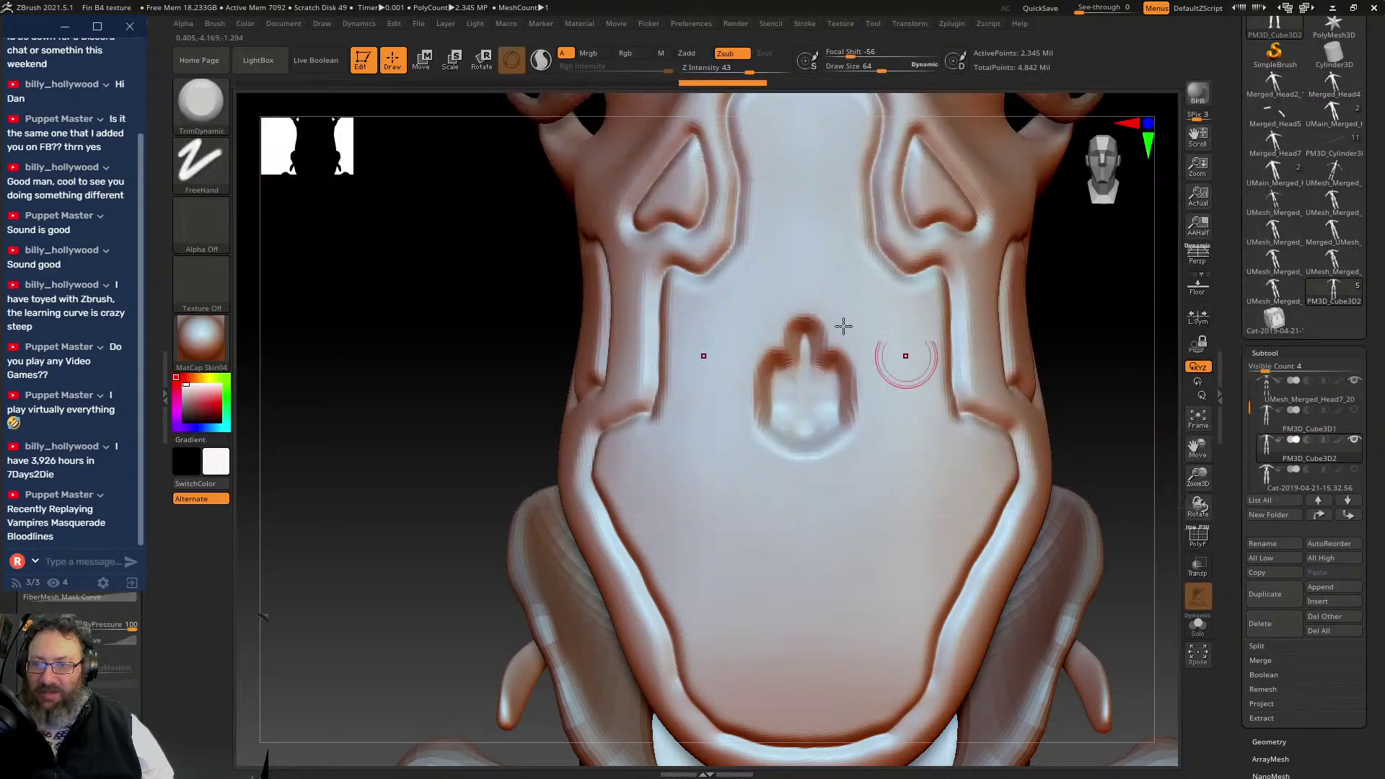
mouse_move(803, 393)
left_mouse_down()
mouse_move(807, 296)
mouse_move(798, 424)
mouse_move(801, 408)
left_mouse_up()
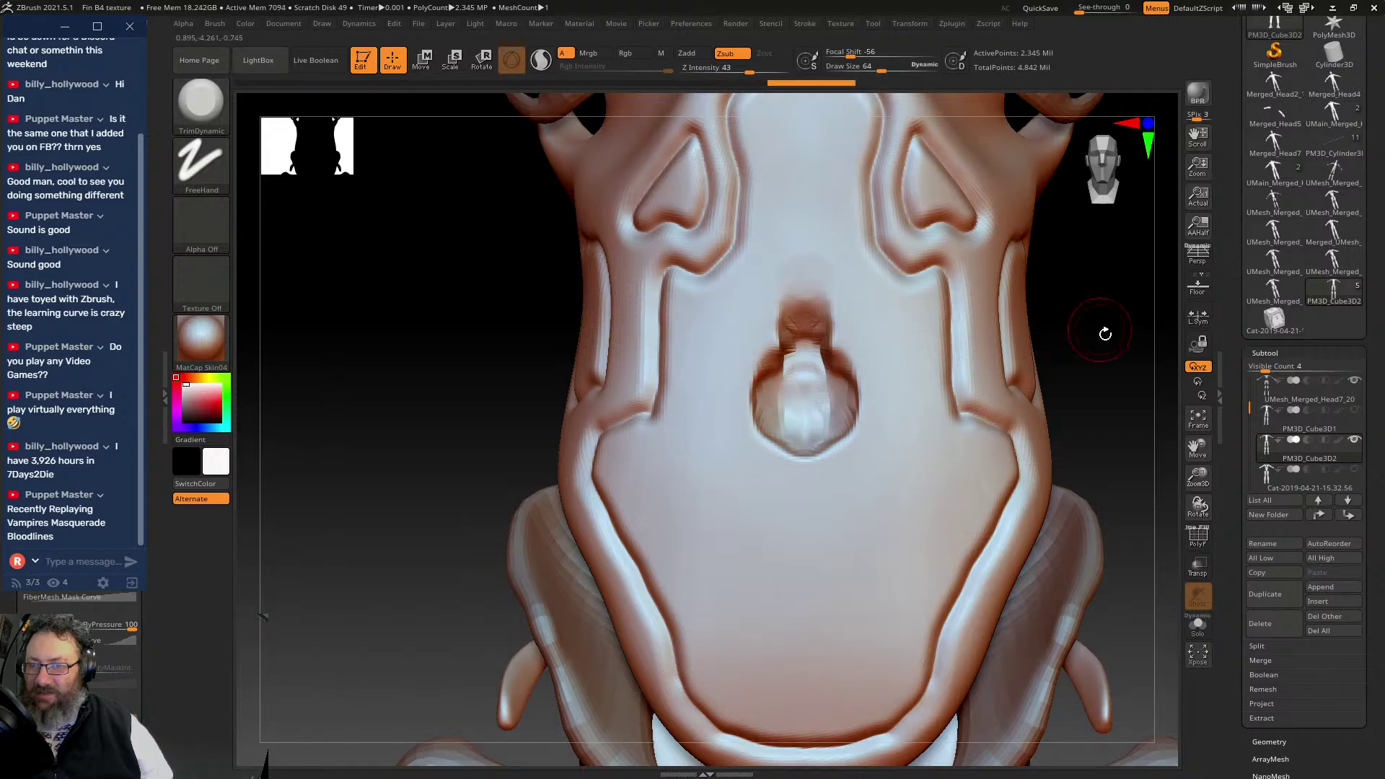
mouse_move(1104, 325)
left_mouse_down()
mouse_move(1083, 327)
mouse_move(1030, 288)
left_mouse_up()
left_click_drag(1042, 223, 1076, 294)
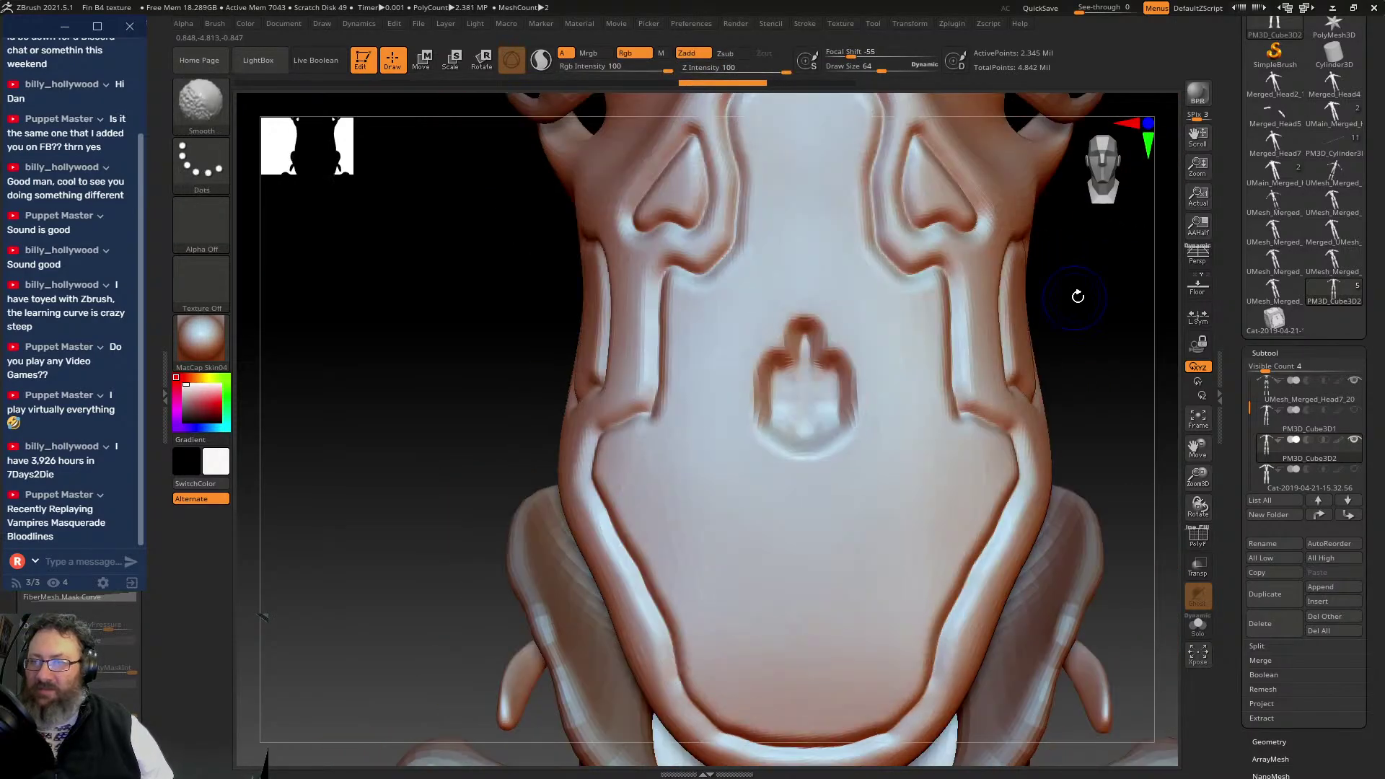
- Try flattening the middle of the central abdomen panel around the bell-shaped detail with the Planar brush
key("b")
key("p")
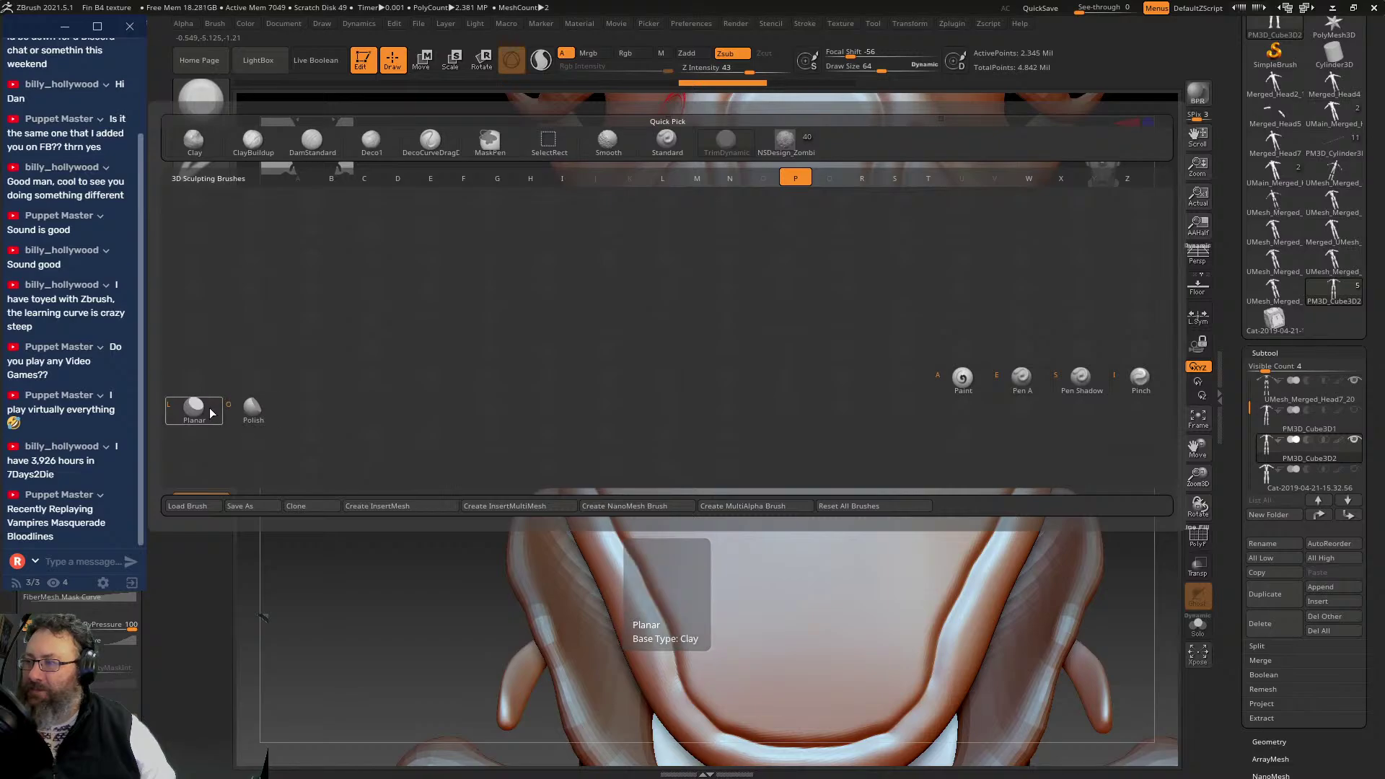
key("l")
mouse_move(798, 400)
left_mouse_down()
mouse_move(807, 285)
mouse_move(773, 402)
mouse_move(724, 451)
mouse_move(682, 456)
mouse_move(683, 402)
mouse_move(712, 362)
mouse_move(791, 354)
mouse_move(799, 473)
mouse_move(787, 564)
mouse_move(746, 454)
mouse_move(713, 511)
left_mouse_up()
left_click_drag(741, 352, 801, 222)
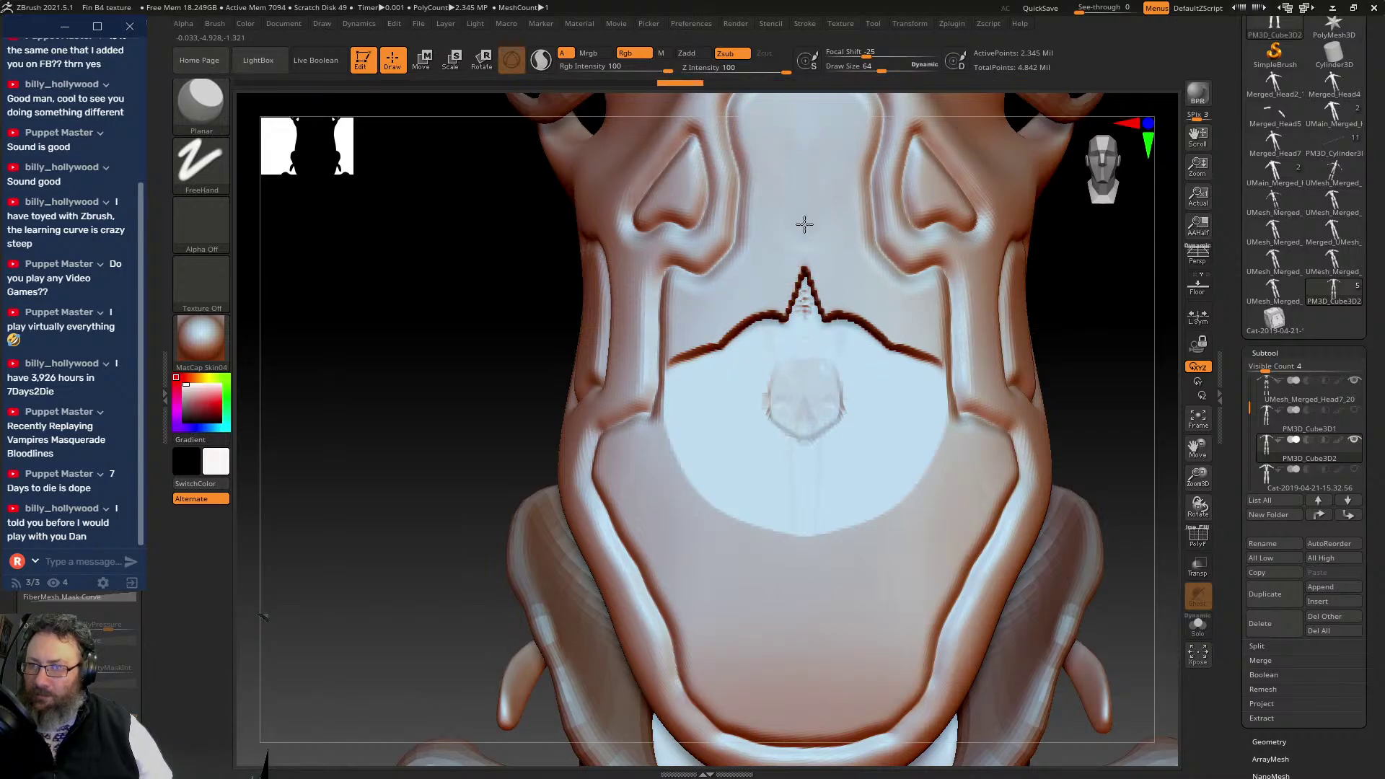
mouse_move(920, 361)
left_mouse_down()
mouse_move(902, 404)
mouse_move(921, 371)
mouse_move(925, 306)
mouse_move(864, 252)
mouse_move(849, 186)
mouse_move(857, 120)
mouse_move(816, 106)
mouse_move(775, 433)
mouse_move(736, 506)
mouse_move(693, 404)
mouse_move(785, 512)
mouse_move(805, 505)
left_mouse_up()
mouse_move(1088, 313)
left_mouse_down()
mouse_move(1043, 314)
mouse_move(1113, 318)
mouse_move(1104, 331)
mouse_move(1122, 332)
left_mouse_up()
key("ctrl+z")
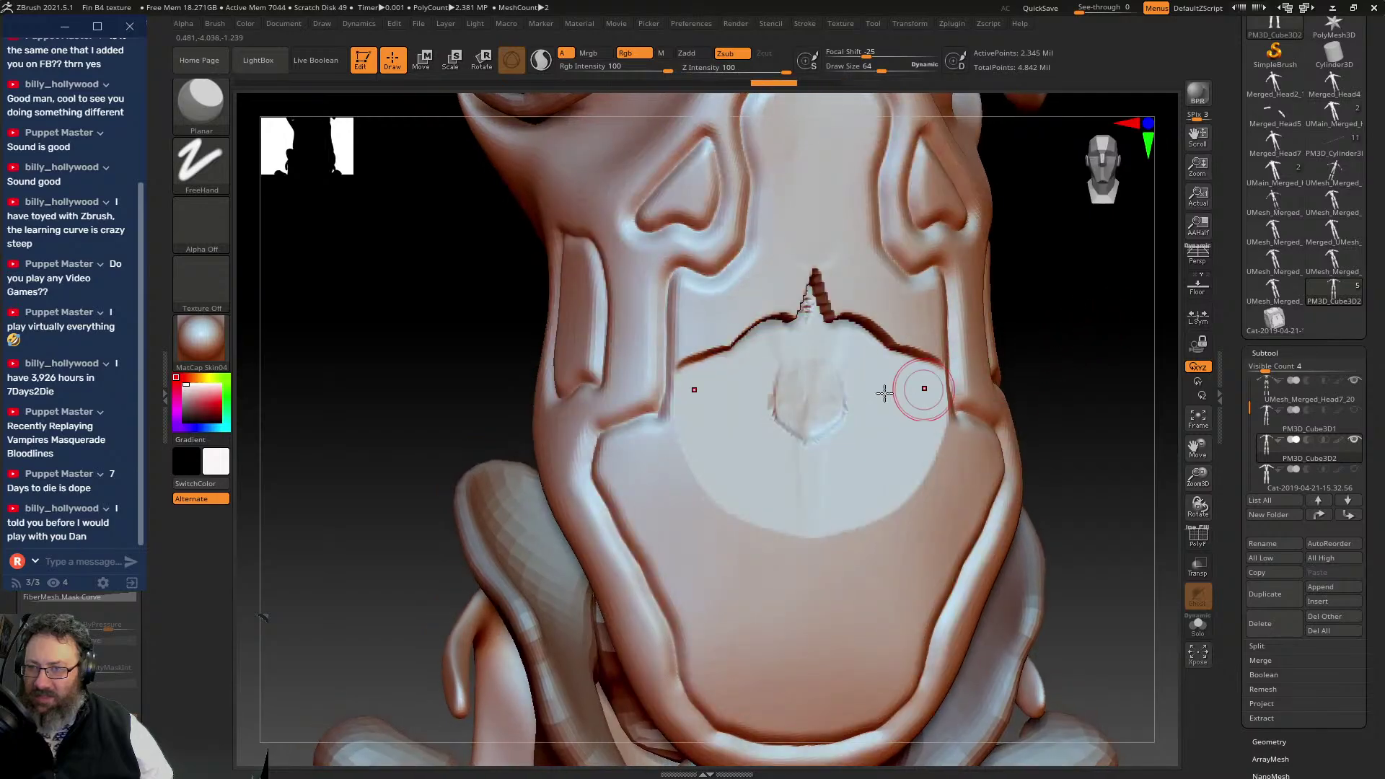
- Try extending the Planar flattening outward and up toward the stepped side grooves of the central panel
left_click_drag(891, 377, 840, 278)
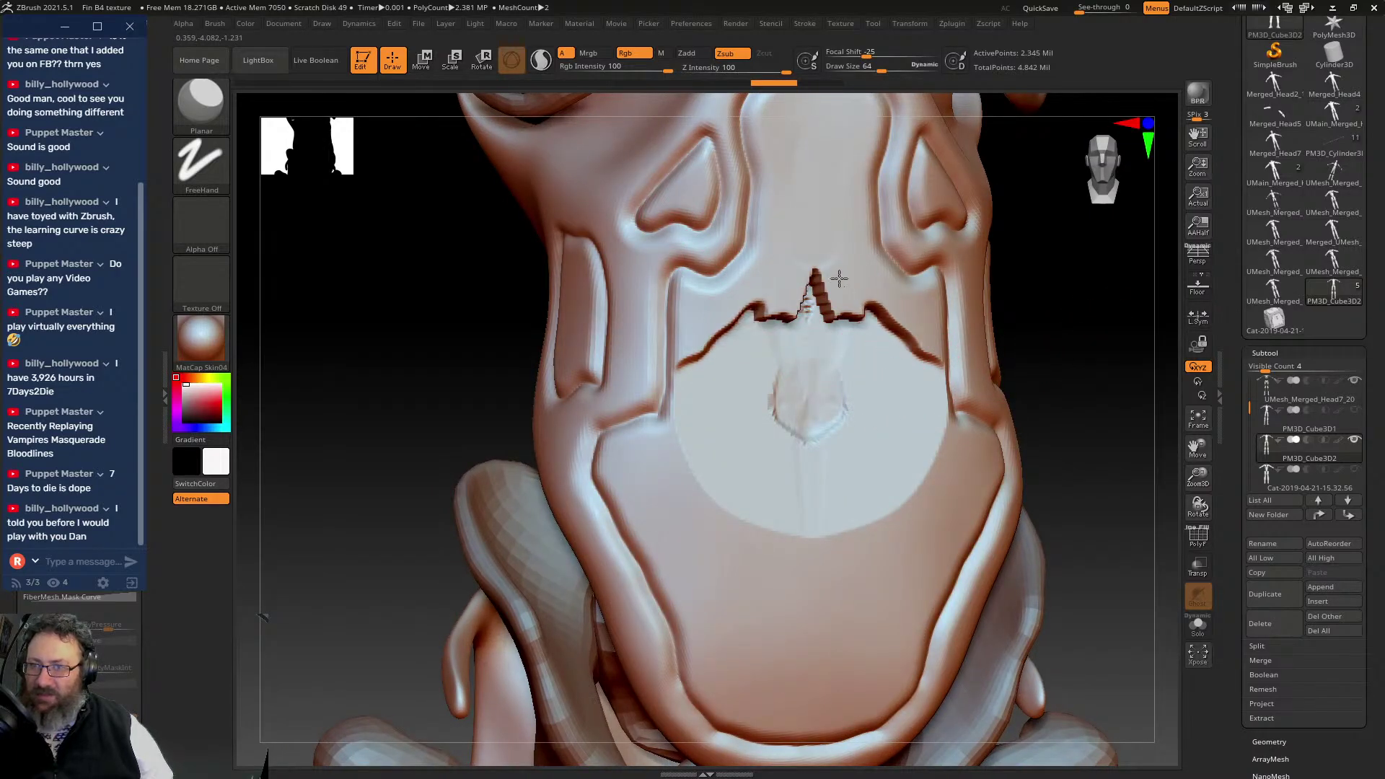
mouse_move(910, 362)
left_mouse_down()
mouse_move(927, 290)
mouse_move(892, 309)
mouse_move(851, 278)
left_mouse_up()
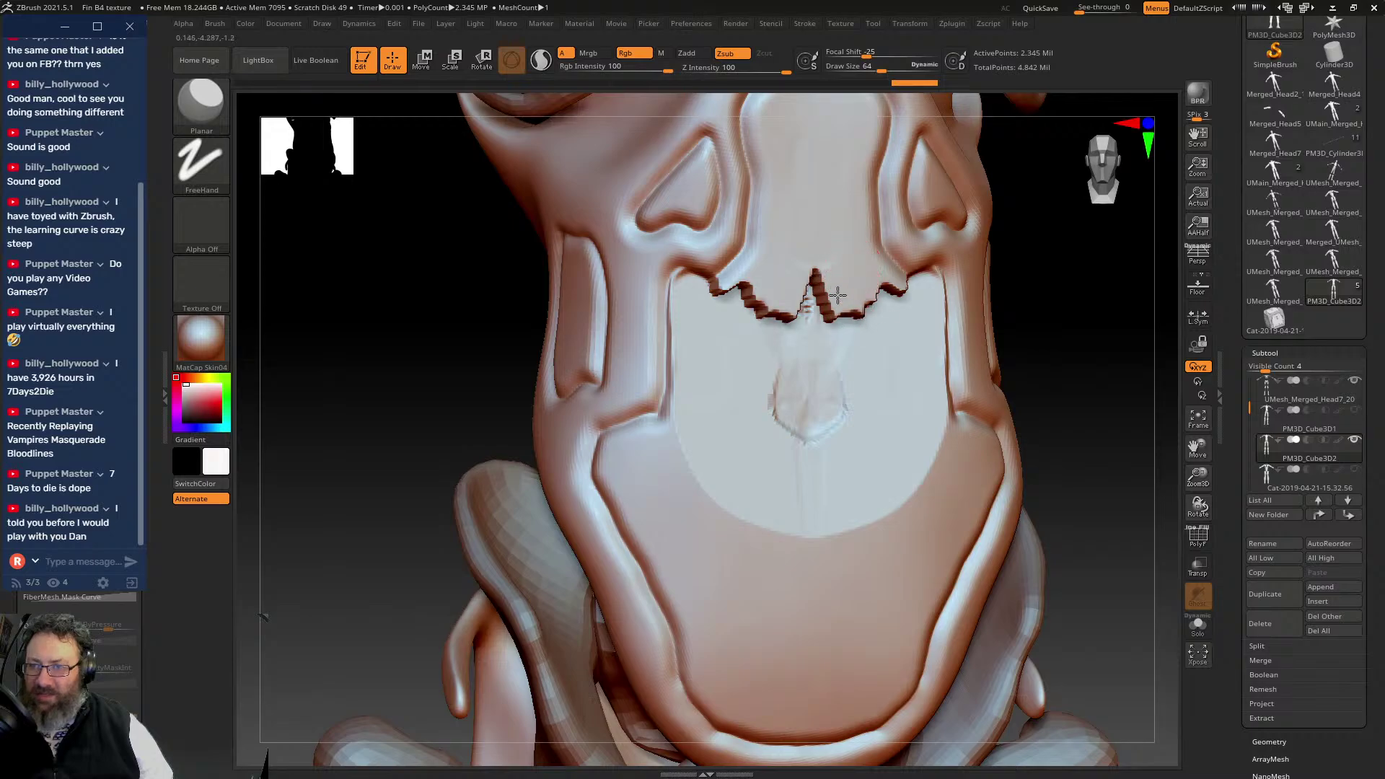
left_click_drag(1025, 317, 1039, 324)
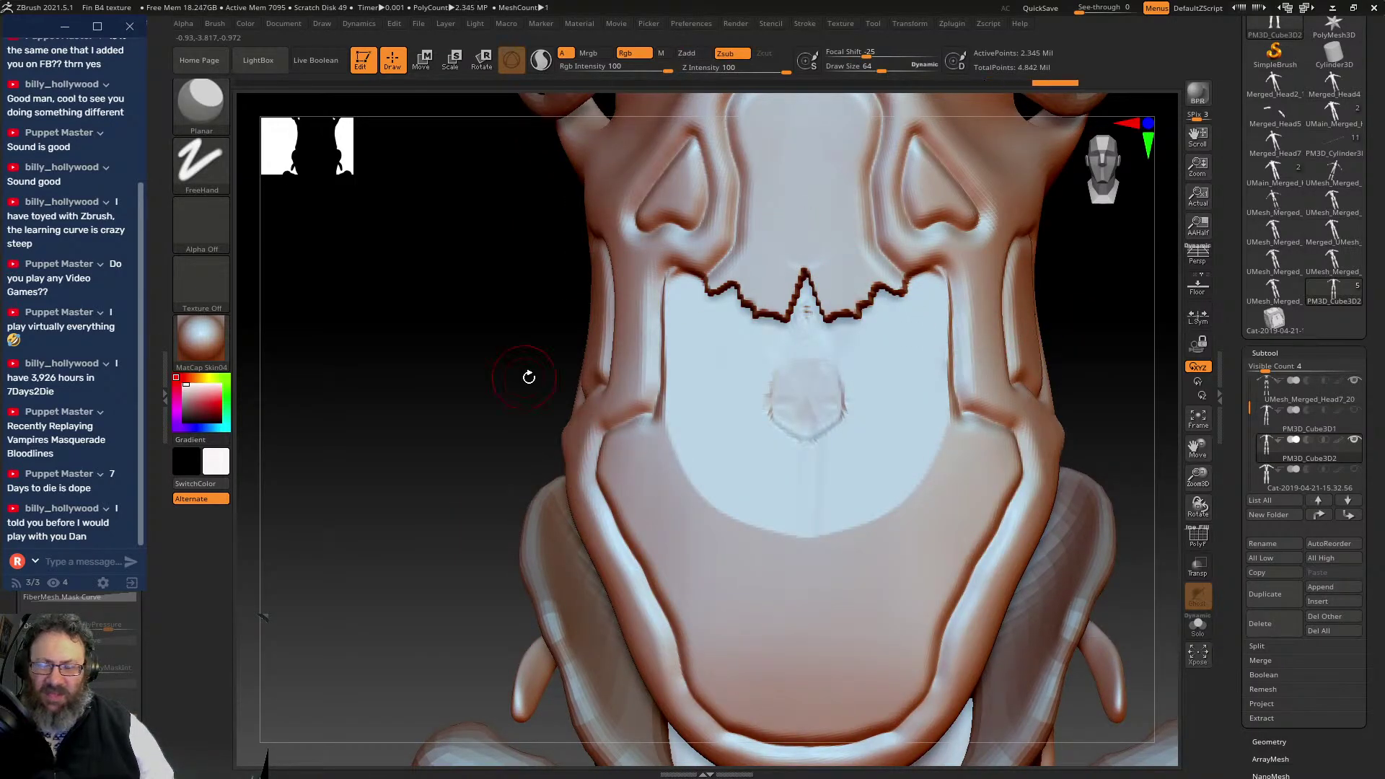
- Try flattening the wide lower part of the central panel and its ragged upper boundary with Planar strokes
left_click_drag(529, 377, 461, 447)
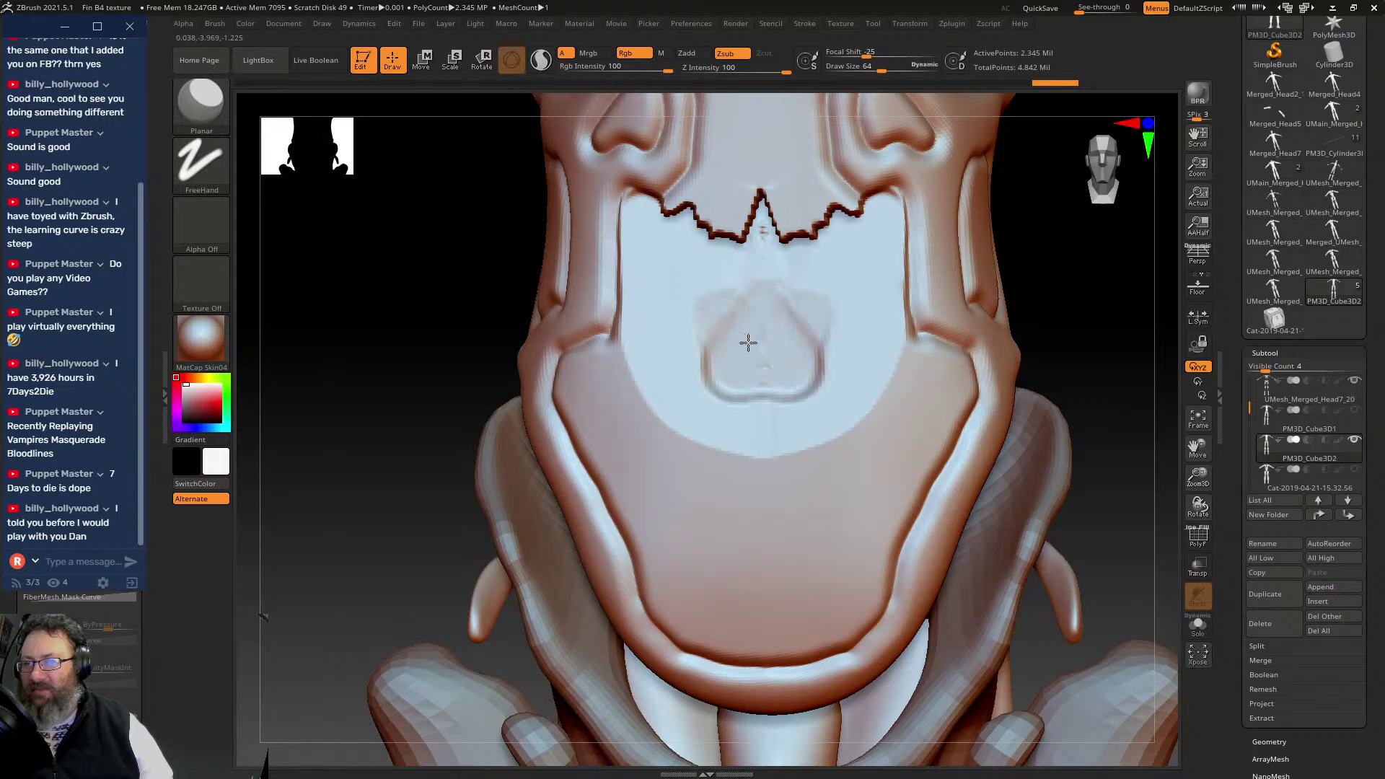
mouse_move(748, 344)
left_mouse_down()
mouse_move(650, 340)
mouse_move(572, 377)
mouse_move(599, 431)
mouse_move(714, 505)
mouse_move(765, 509)
left_mouse_up()
mouse_move(858, 455)
left_mouse_down()
mouse_move(912, 365)
mouse_move(893, 432)
mouse_move(823, 458)
mouse_move(765, 440)
mouse_move(705, 396)
mouse_move(645, 428)
mouse_move(657, 392)
left_mouse_up()
left_click_drag(744, 314, 759, 211)
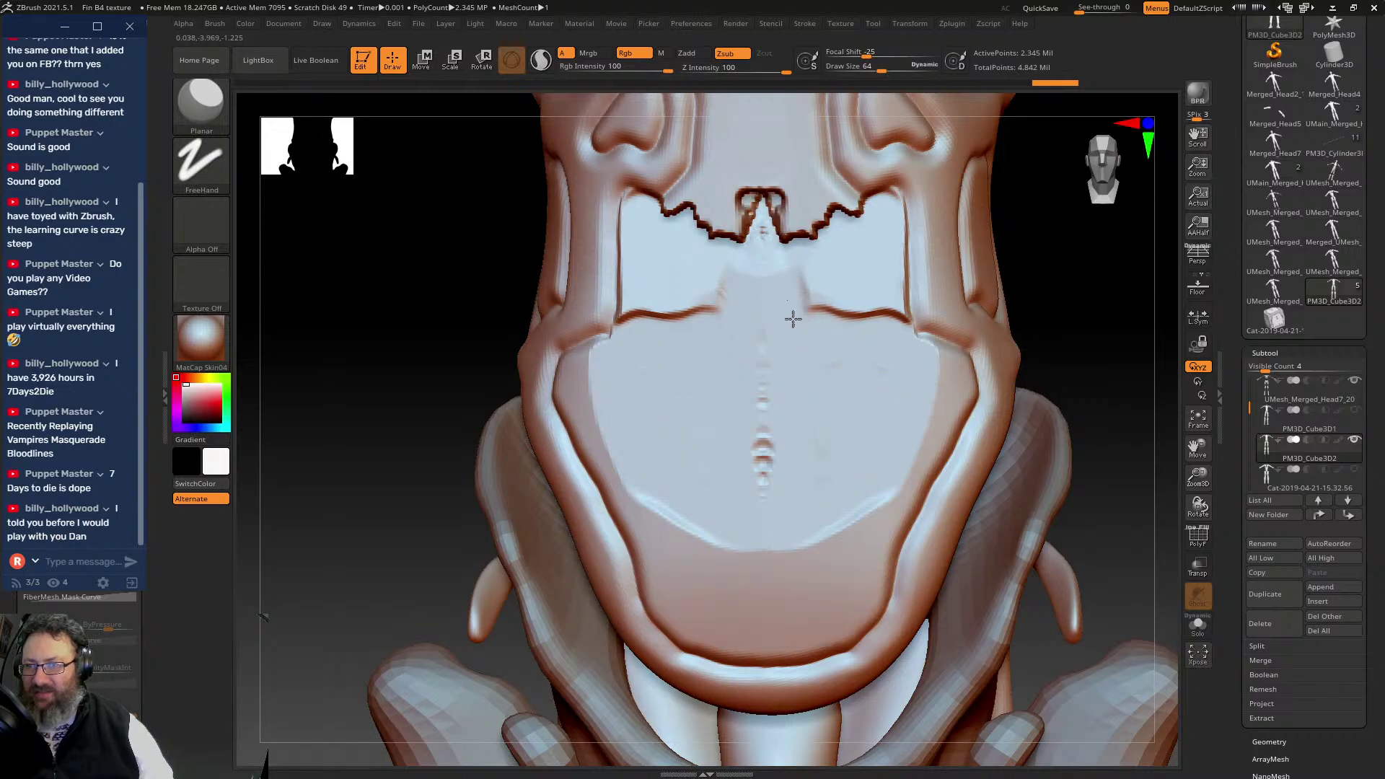
mouse_move(868, 296)
left_mouse_down("shift")
mouse_move(681, 278)
mouse_move(635, 309)
mouse_move(635, 223)
mouse_move(736, 209)
mouse_move(771, 144)
mouse_move(772, 210)
left_mouse_up("shift")
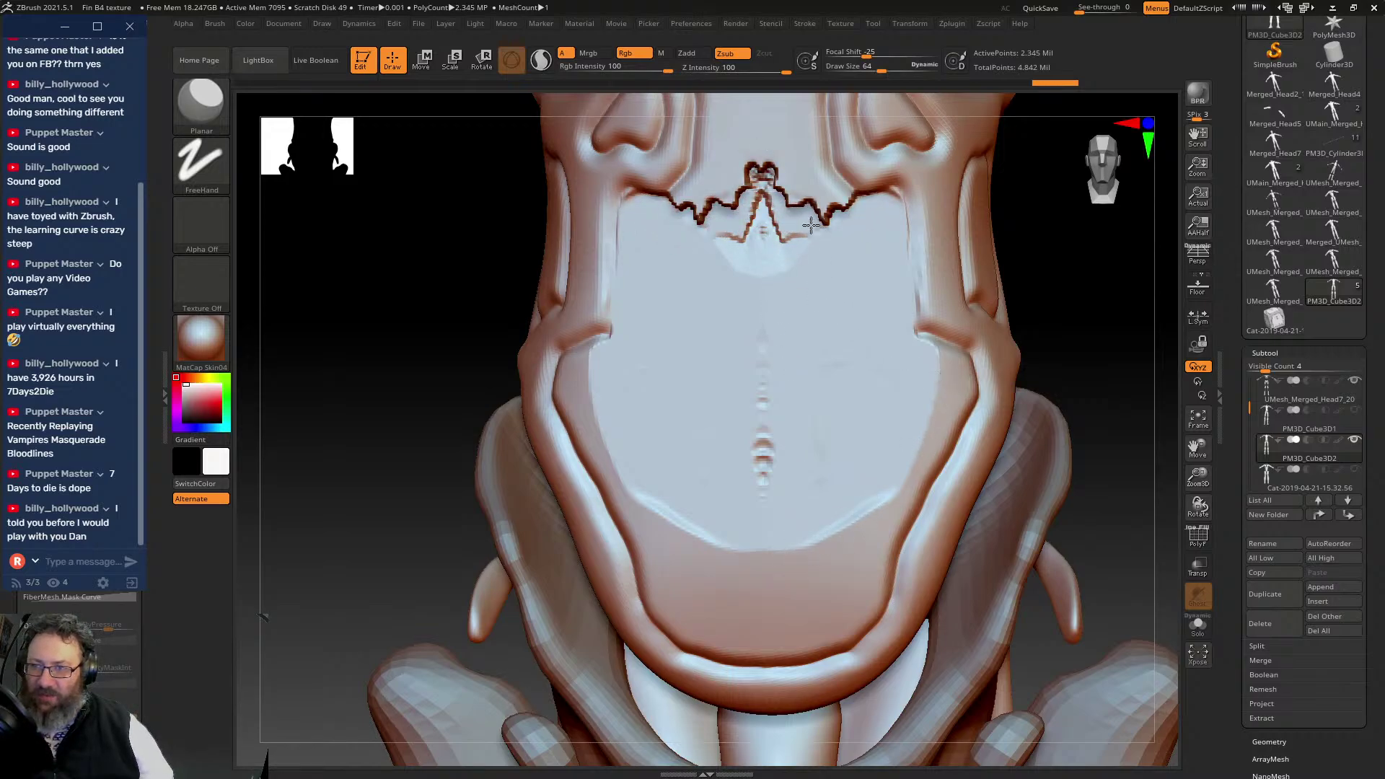
mouse_move(811, 226)
left_mouse_down()
mouse_move(750, 153)
mouse_move(742, 180)
left_mouse_up()
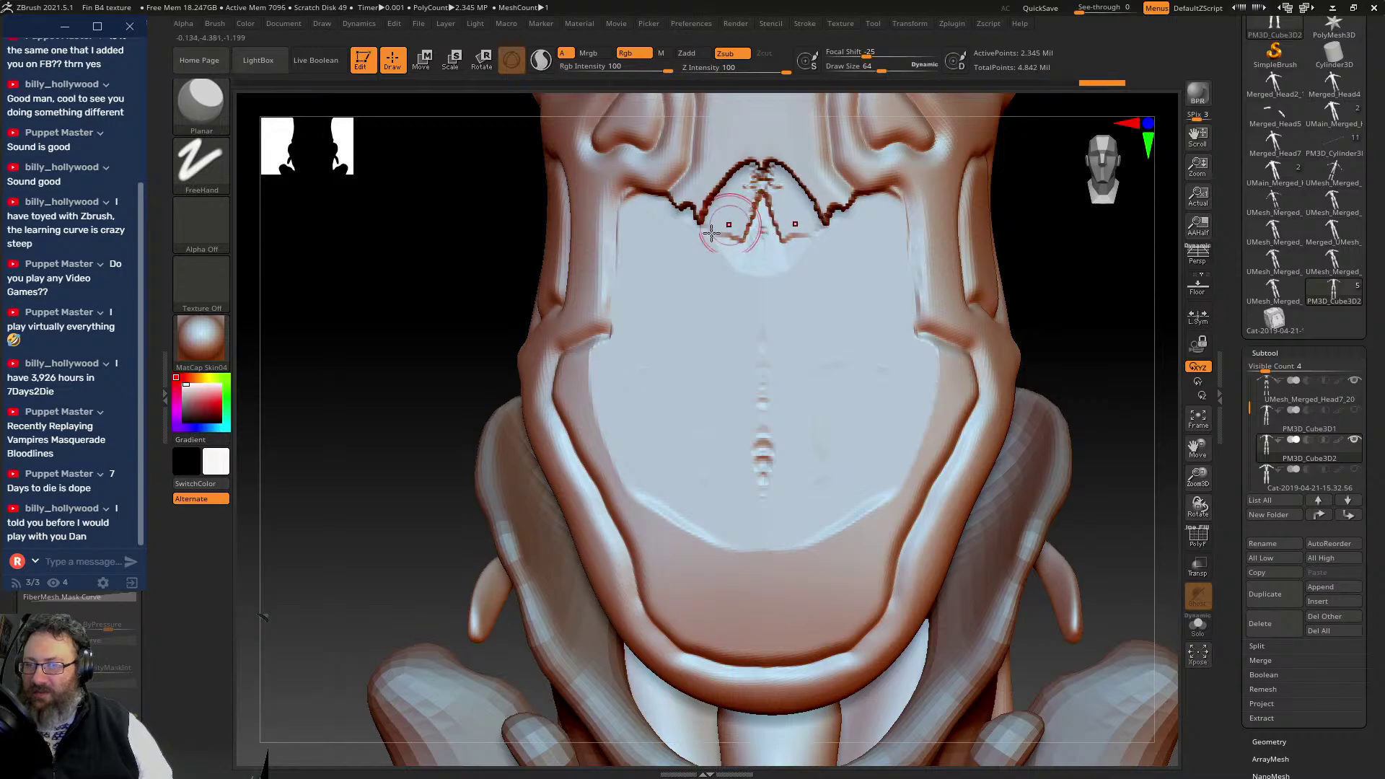
- Try cleaning up the jagged upper edge of the flattened area with more Planar strokes, undoing the bad ones
left_click_drag(469, 312, 477, 424, "alt")
mouse_move(751, 347)
left_mouse_down("shift")
mouse_move(788, 353)
mouse_move(786, 315)
left_mouse_up("shift")
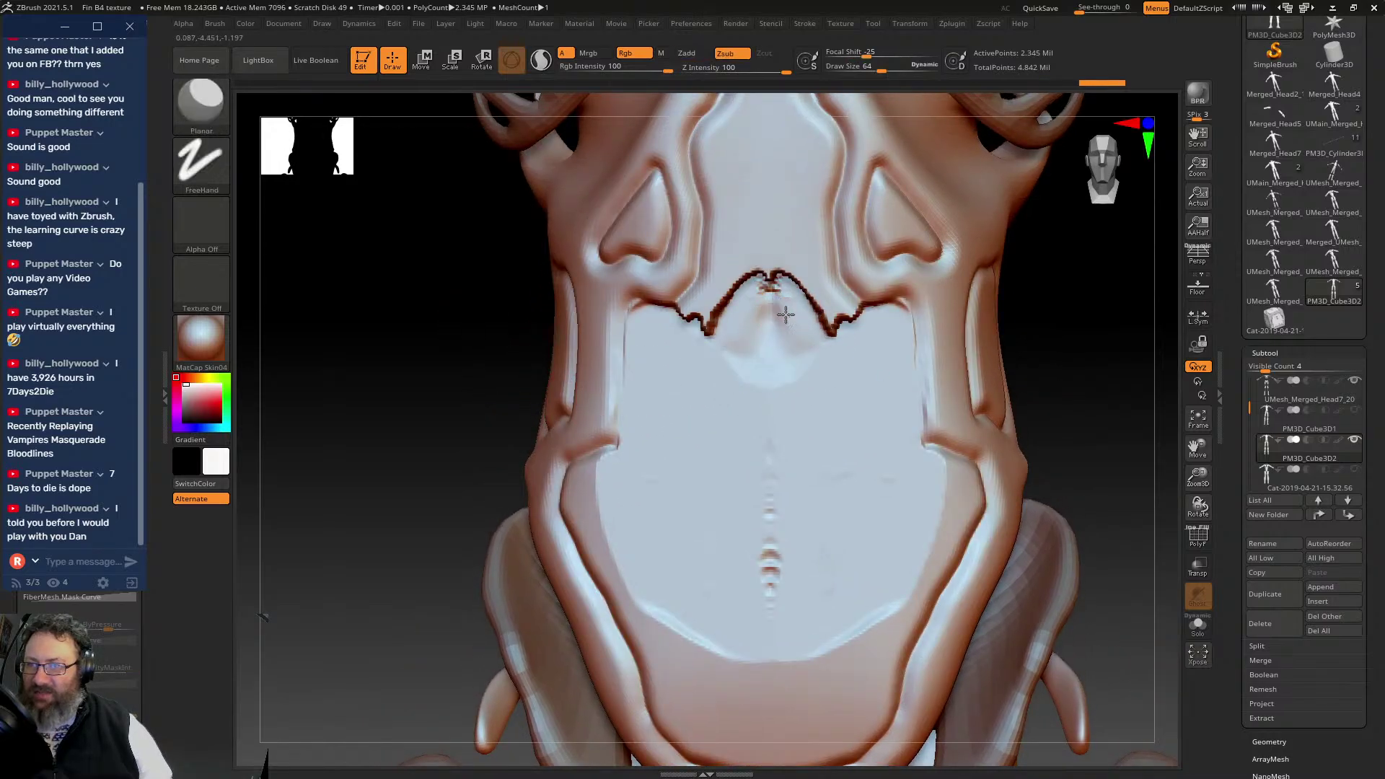
left_click_drag(873, 358, 798, 236)
mouse_move(734, 309)
left_mouse_down()
mouse_move(710, 319)
mouse_move(743, 245)
left_mouse_up()
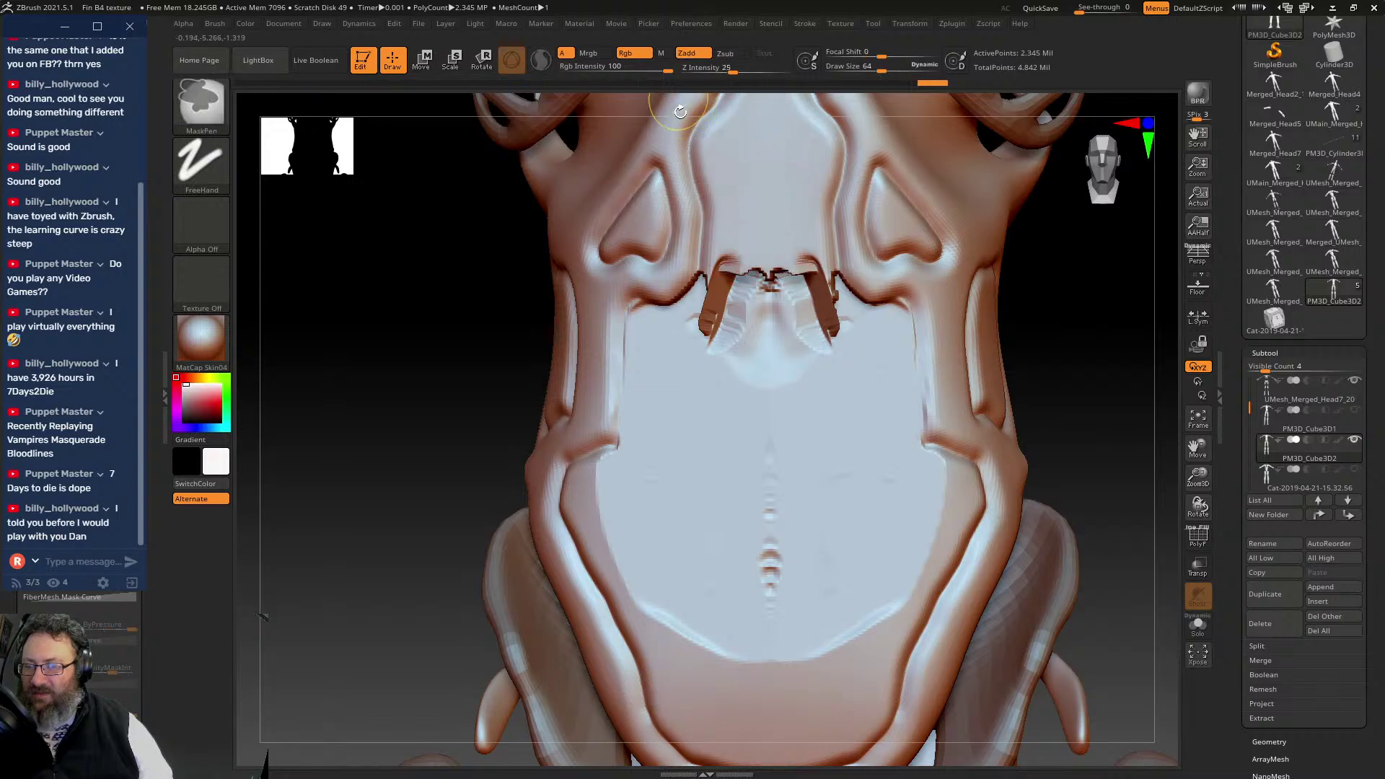
key("ctrl+z")
left_click_drag(766, 316, 770, 230)
left_click_drag(835, 189, 837, 207)
key("ctrl+z")
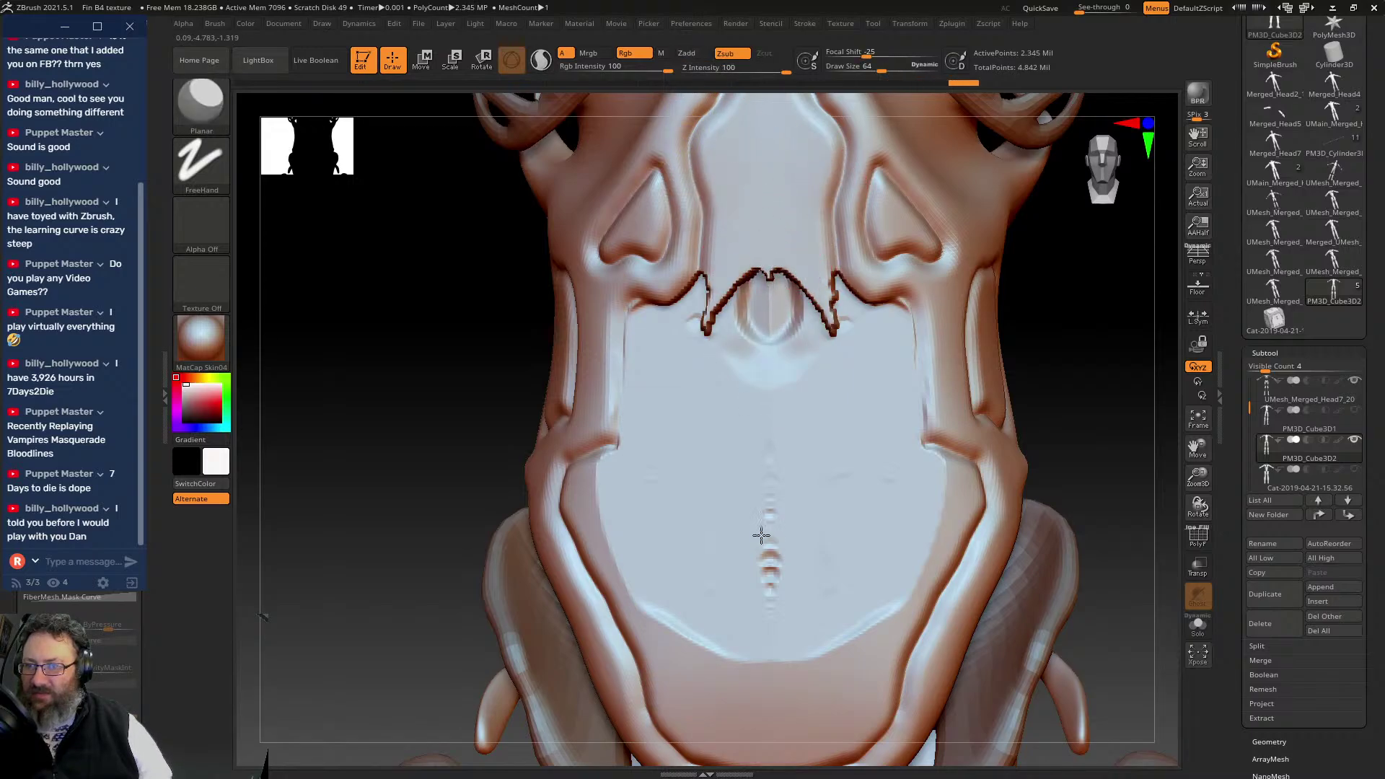
- Undo all the Planar flattening and the small bell-shaped detail on the central abdomen panel
mouse_move(617, 436)
right_mouse_down()
mouse_move(722, 361)
mouse_move(974, 253)
mouse_move(967, 226)
right_mouse_up()
key("ctrl+z")
key("ctrl+z")
key("ctrl+z")
key("ctrl+z")
key("ctrl+z")
key("ctrl+z")
key("ctrl+z")
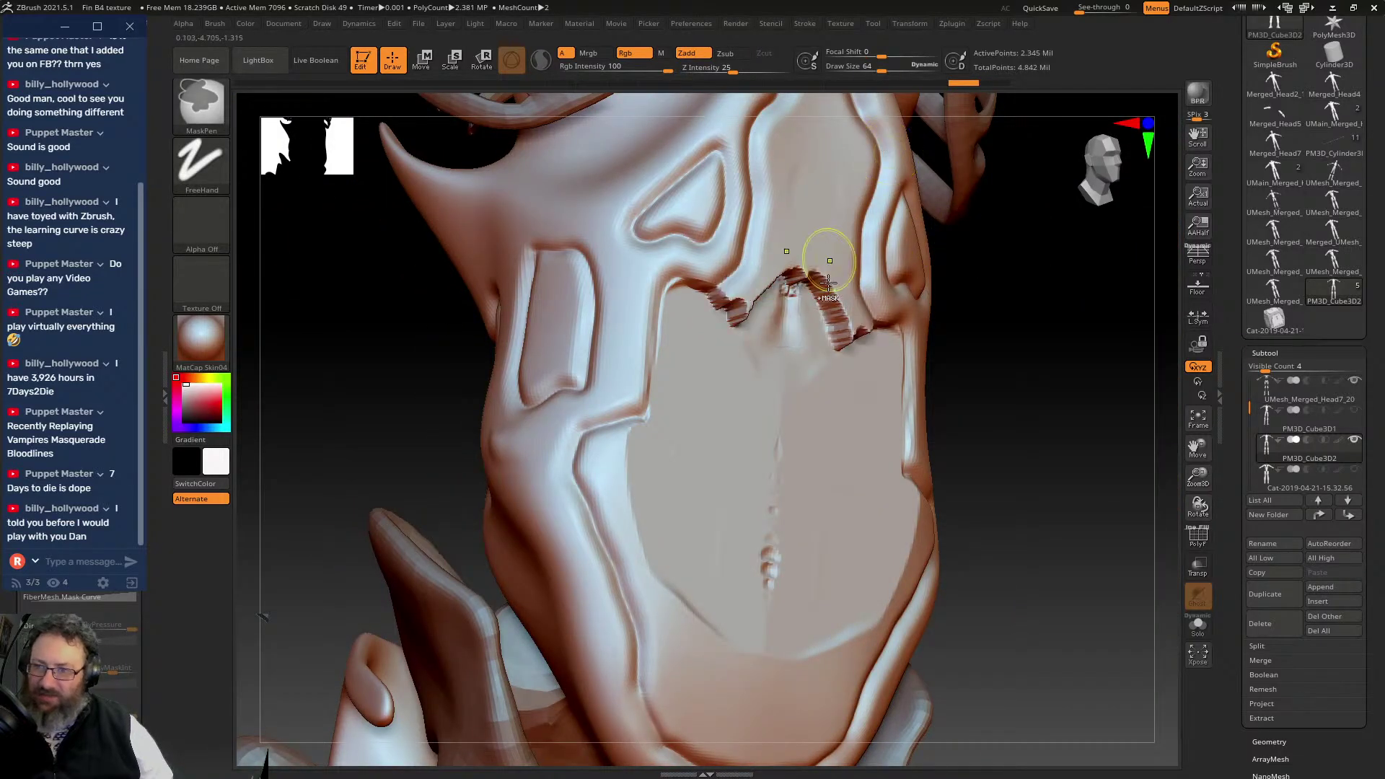
key("ctrl+z")
key("ctrl+z")
key("ctrl+z")
key("ctrl+z")
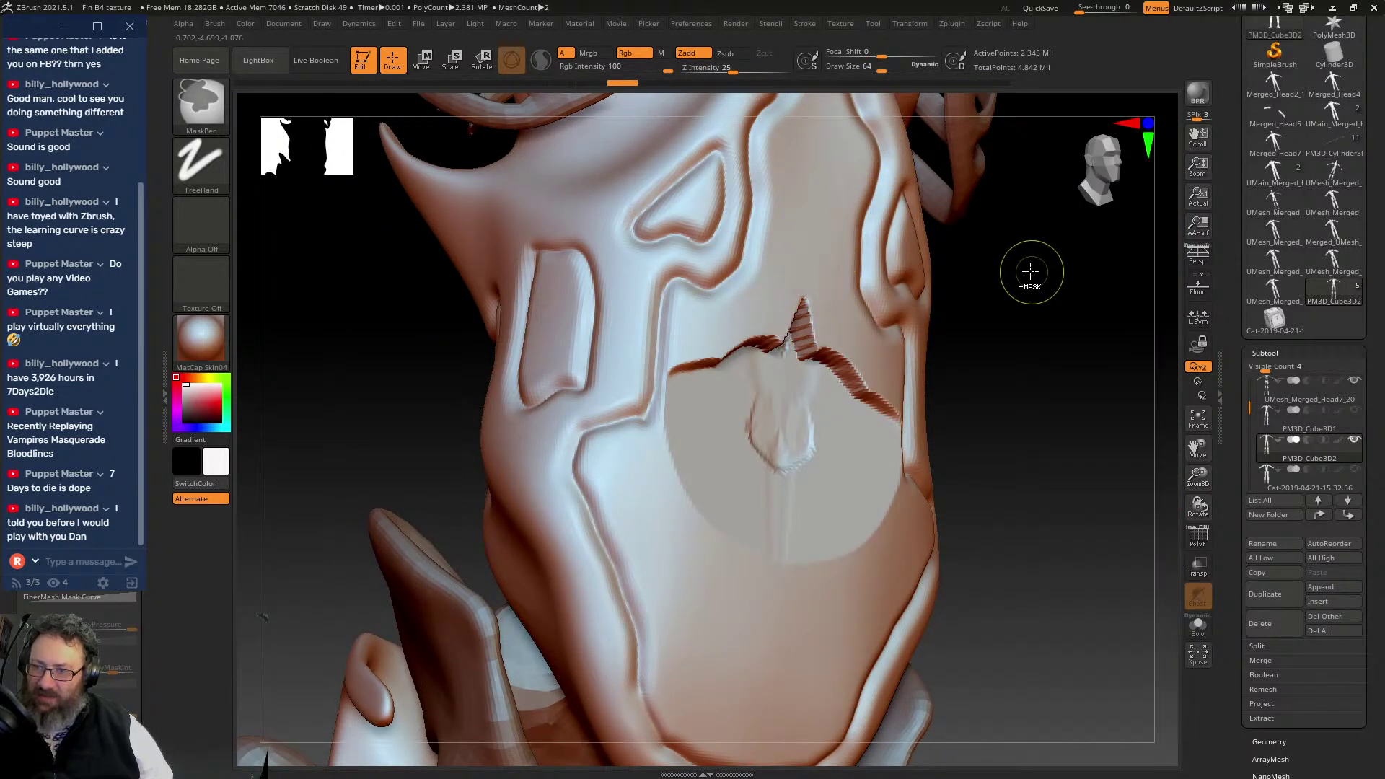
key("ctrl+z")
key("ctrl+z")
key("ctrl+z")
key("ctrl+z")
key("ctrl+z")
key("ctrl+z")
key("ctrl+z")
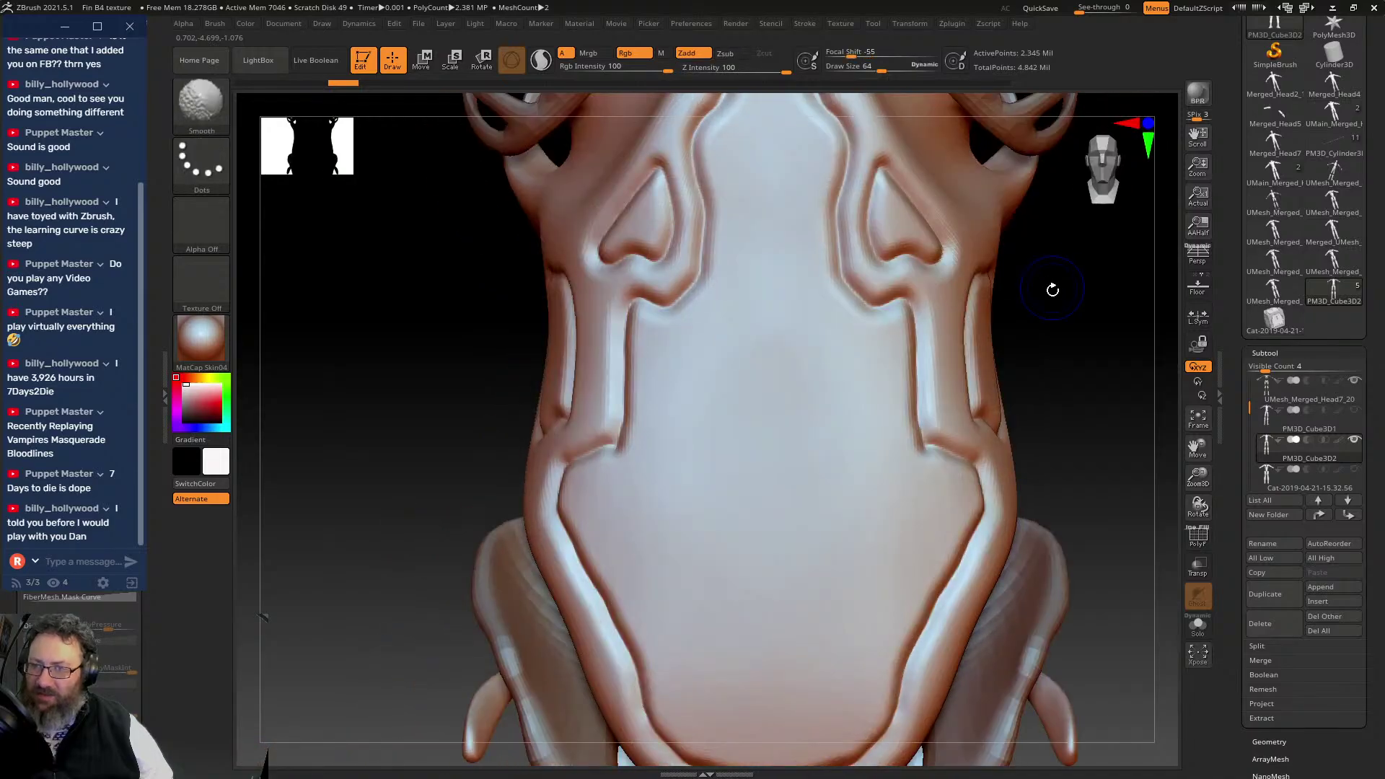
- Make TrimDynamic the active sculpting brush, keeping the current abdomen subtool
key("b")
left_click(578, 190)
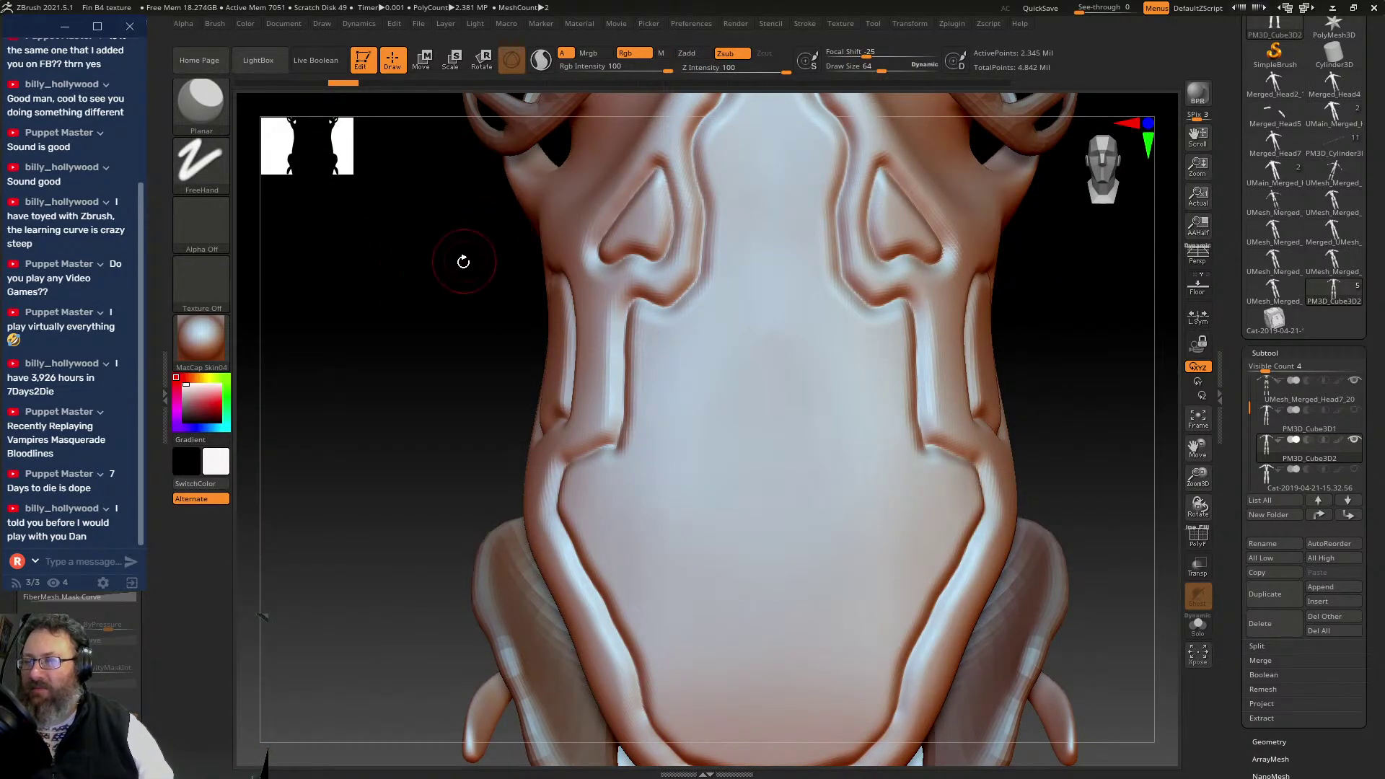
left_click(460, 283)
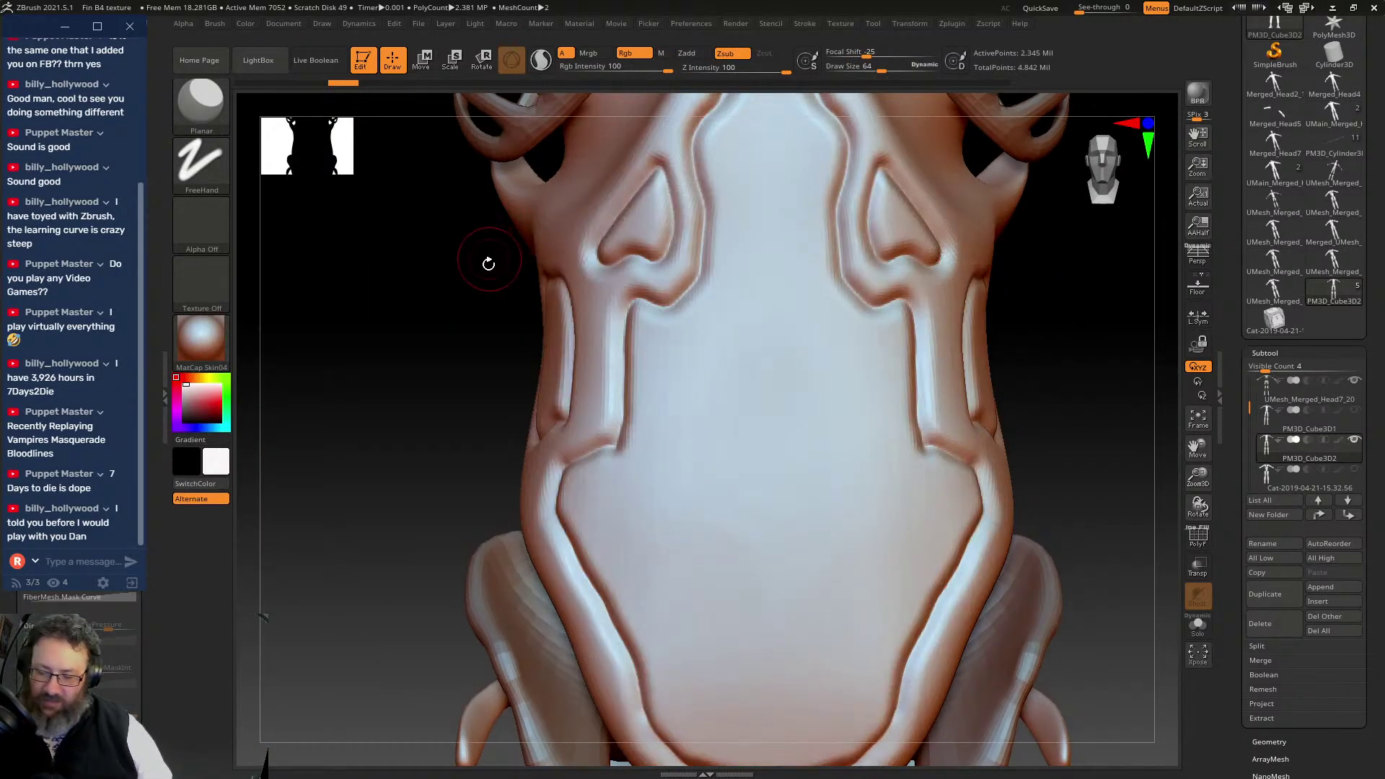
key("b")
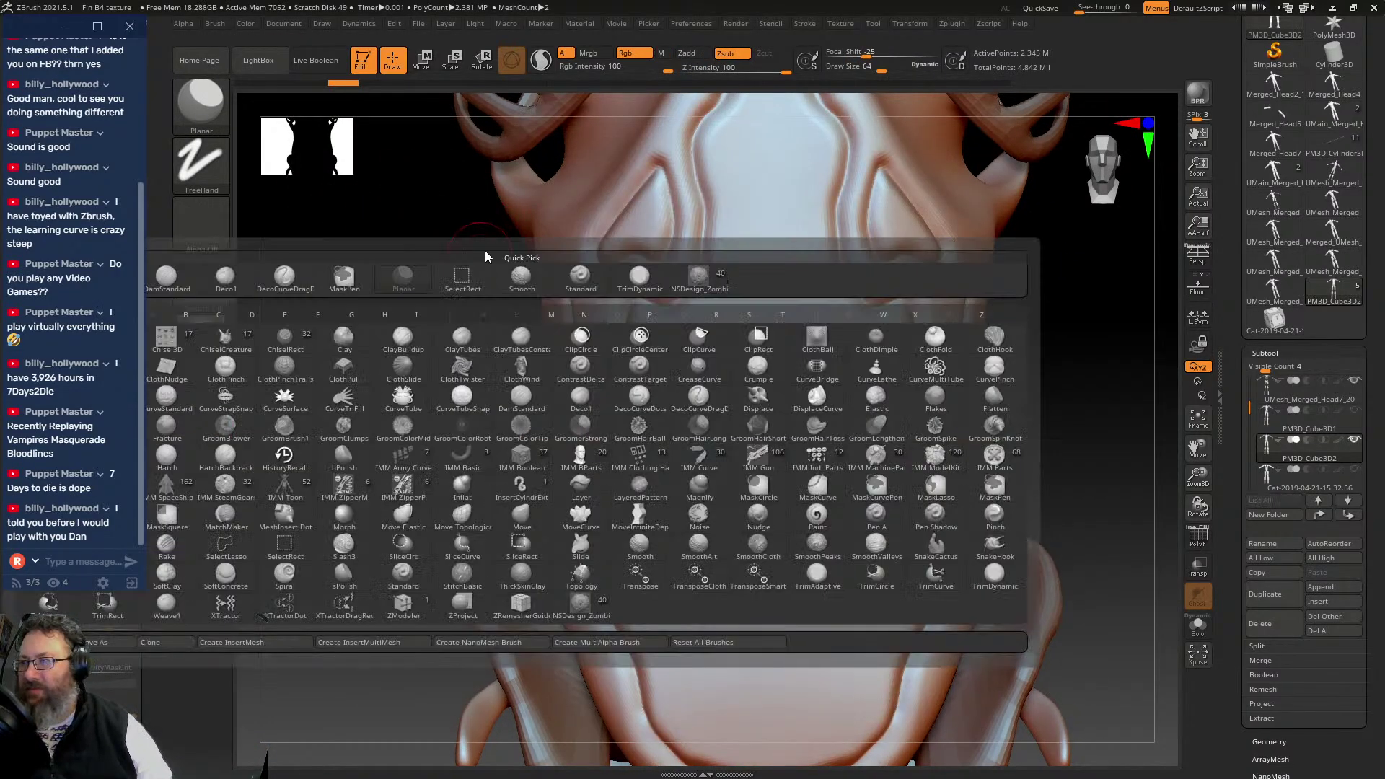
left_click(639, 287)
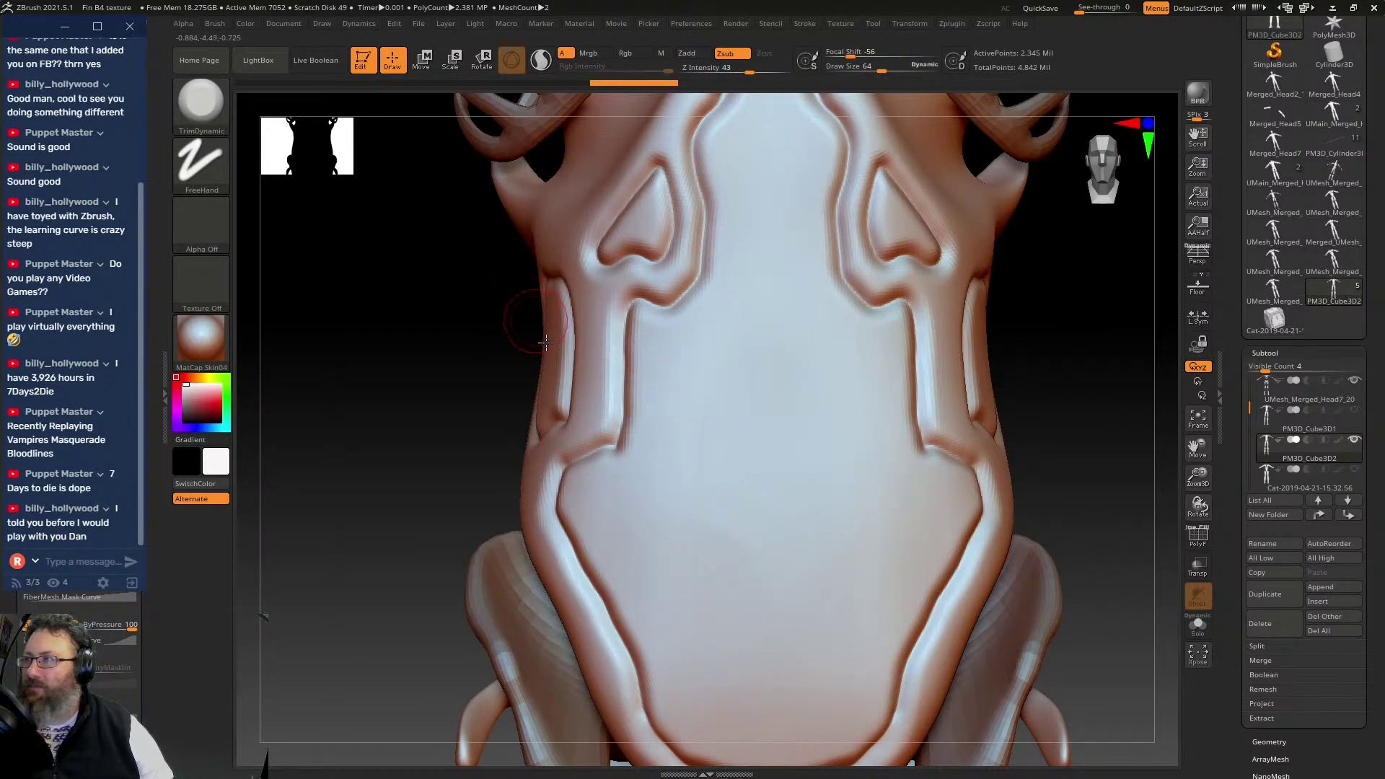
key("n")
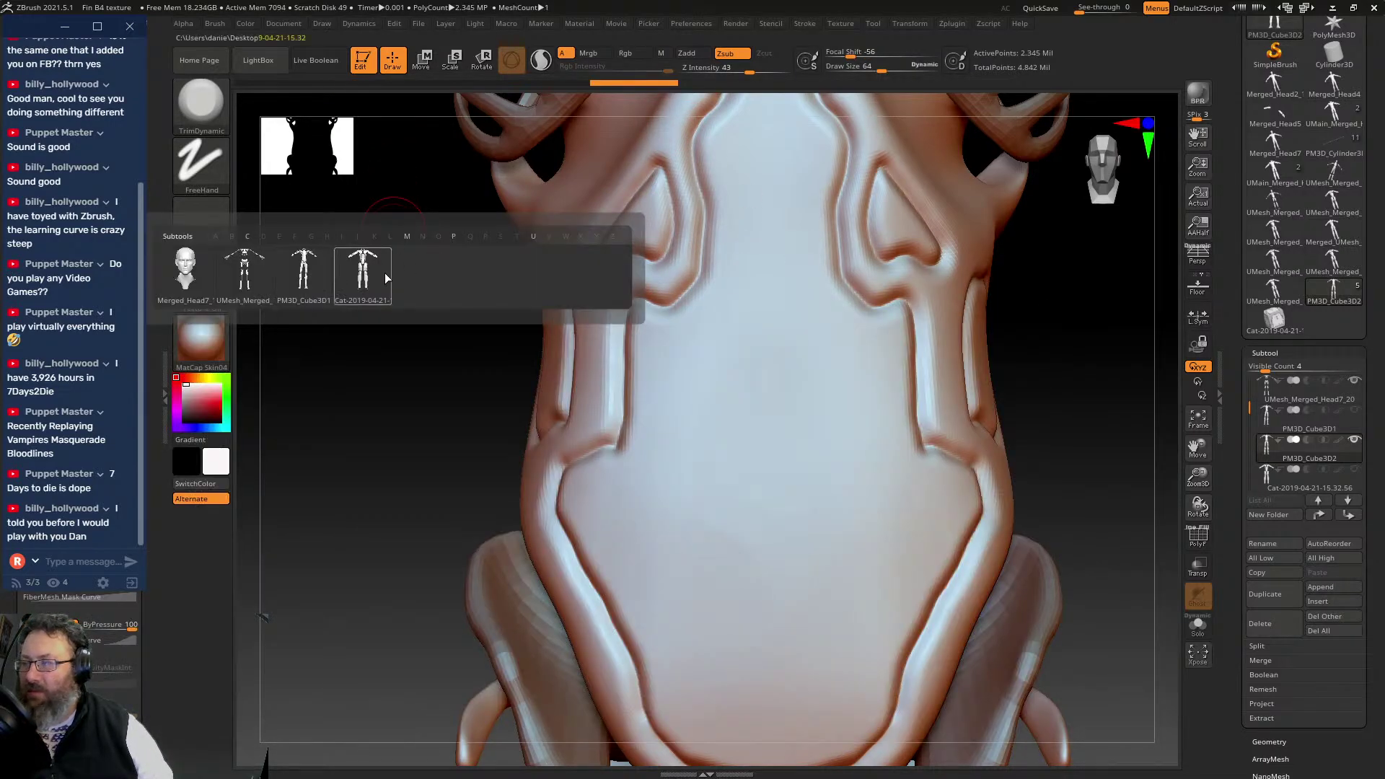
left_click_drag(409, 216, 436, 200)
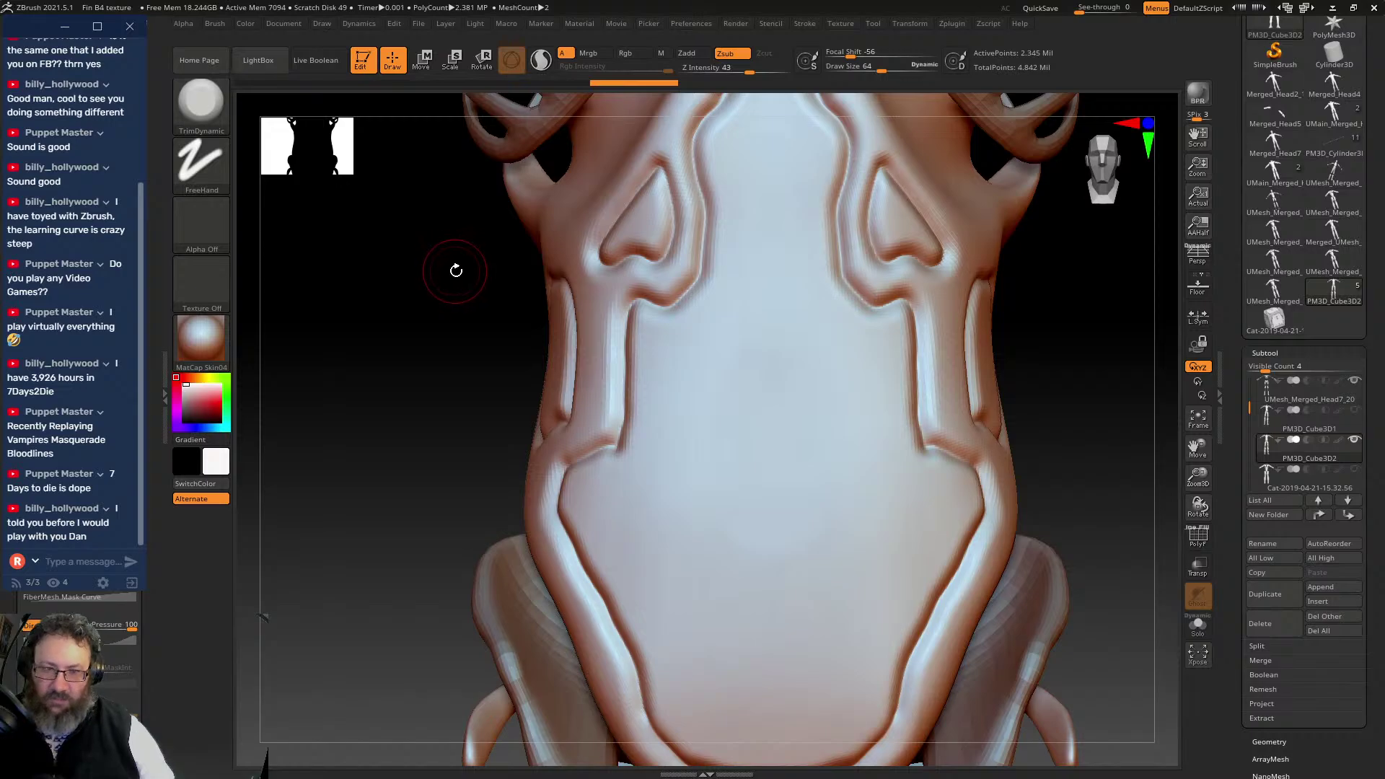
key("b")
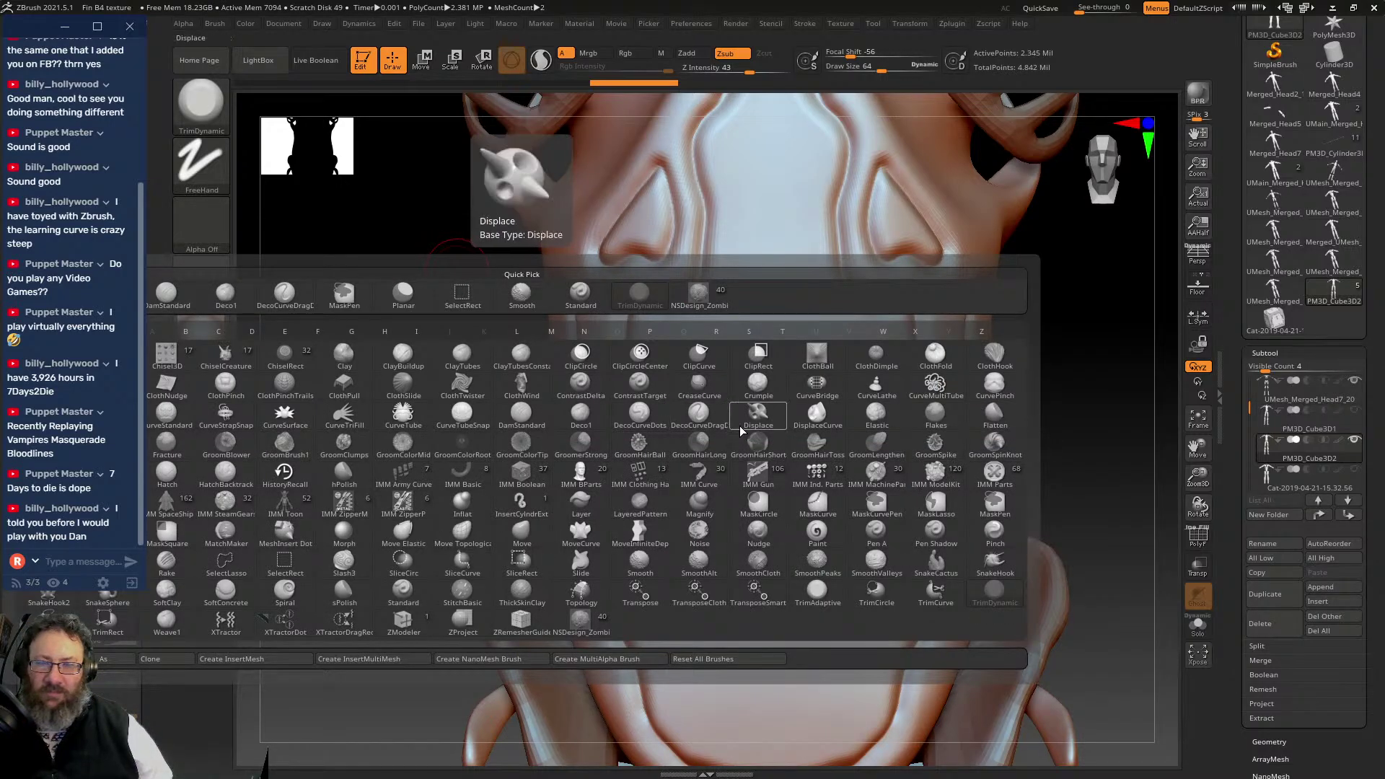
key("b")
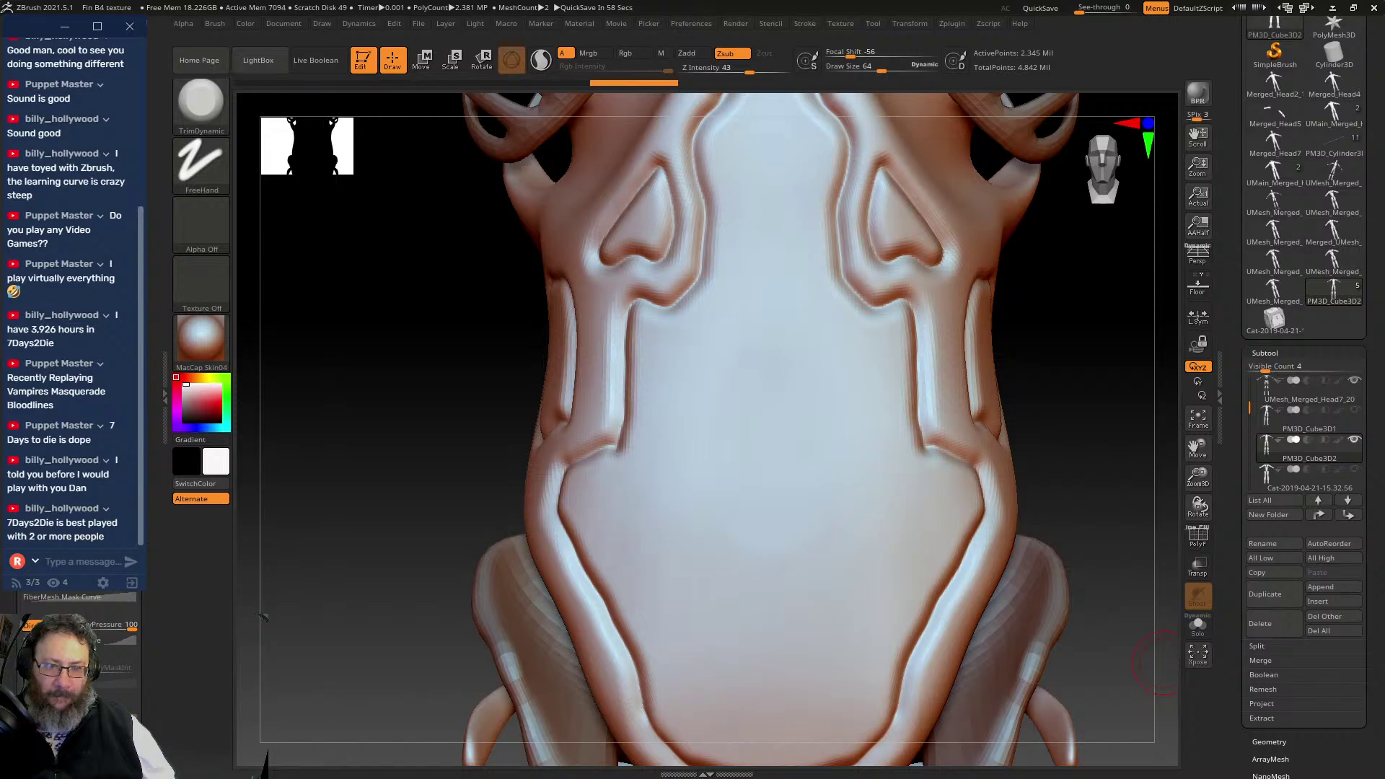
- Switch to the Firefox web browser and search Google for 7 days to die
left_click_drag(1384, 175, 967, 0)
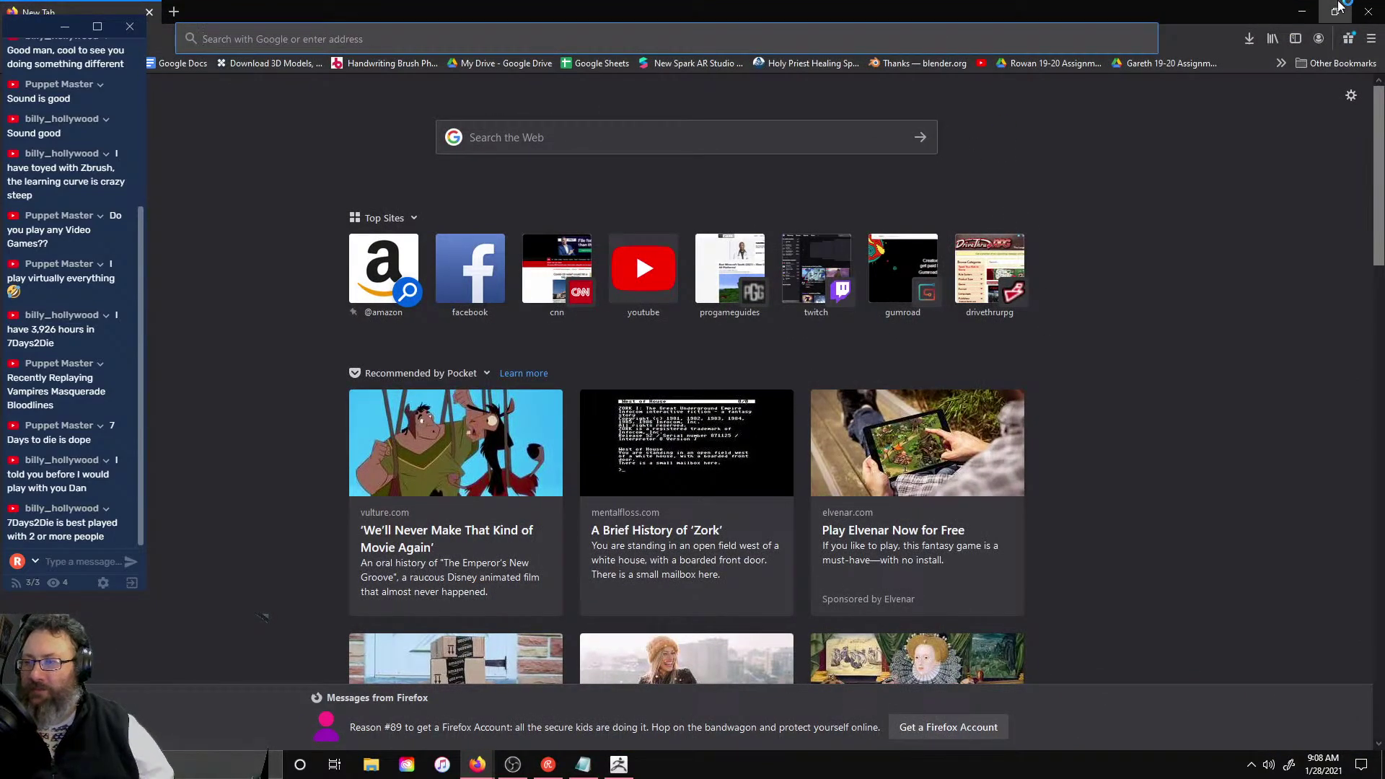
left_click(527, 39)
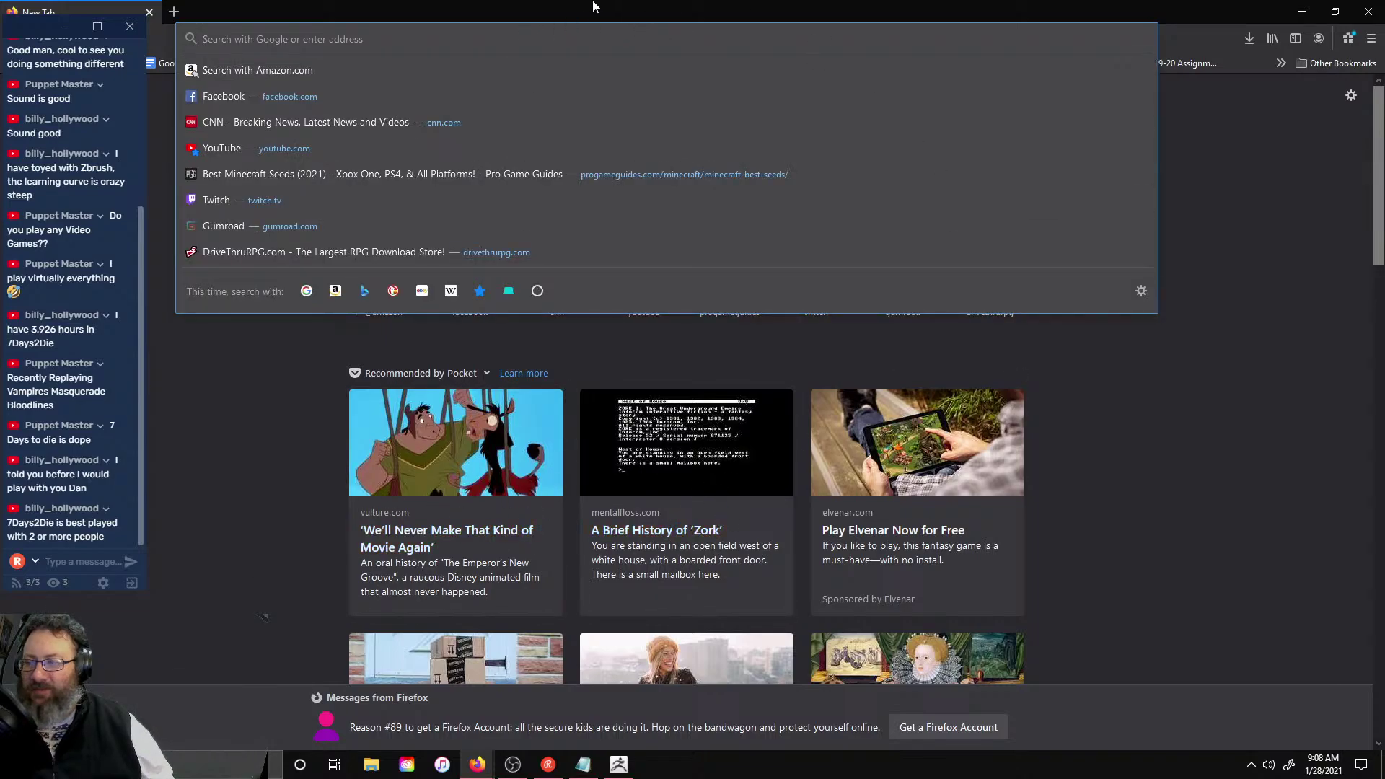
type("6")
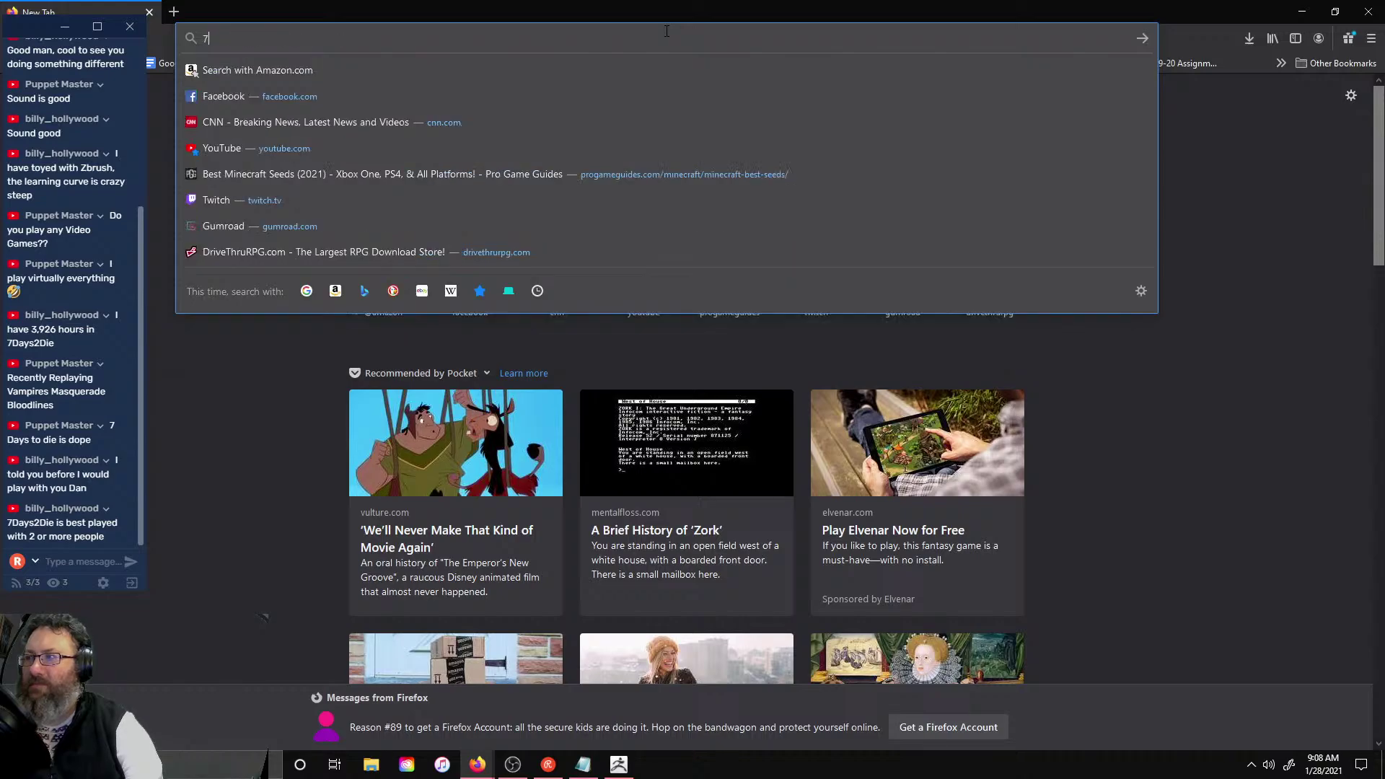
type("7 days to die")
key("Return")
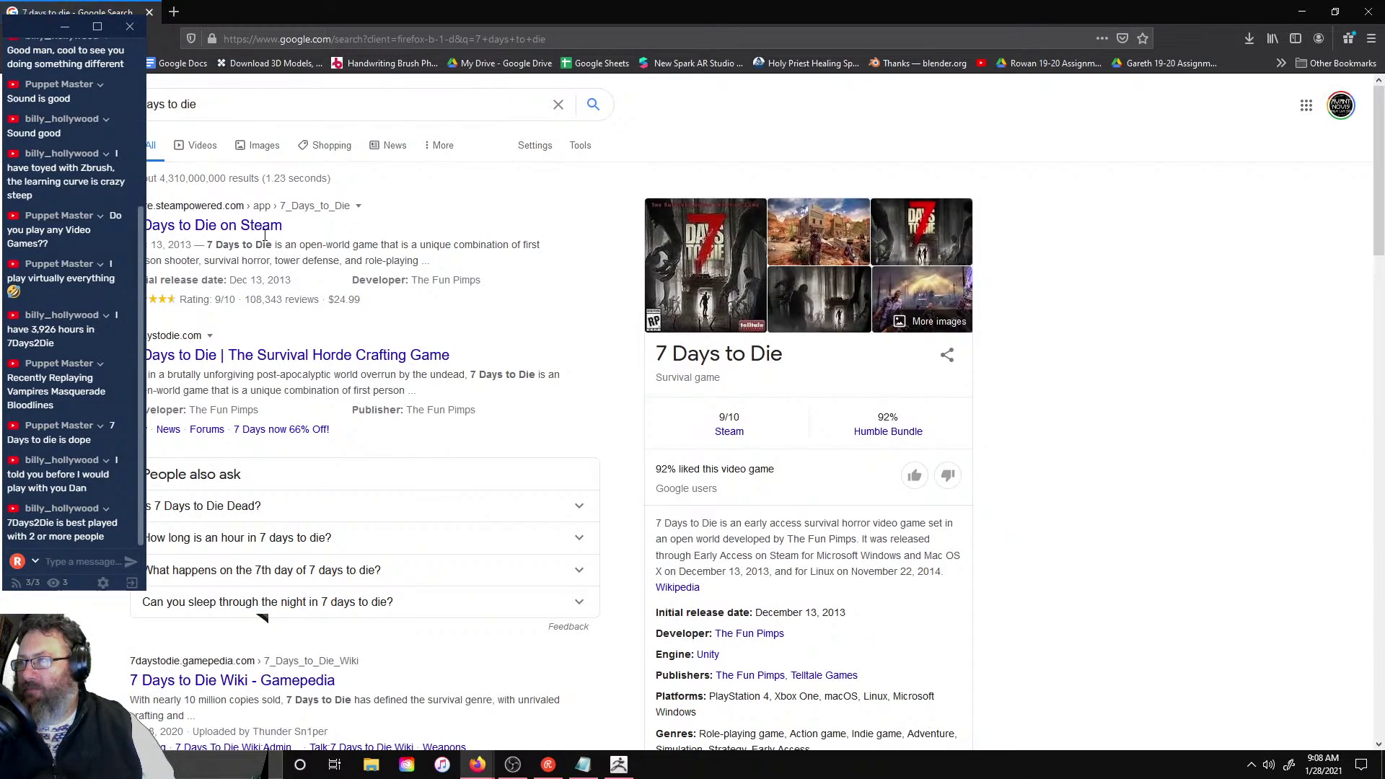
- Open the image results for the game and examine several gameplay screenshots in the enlarged preview
left_click(863, 238)
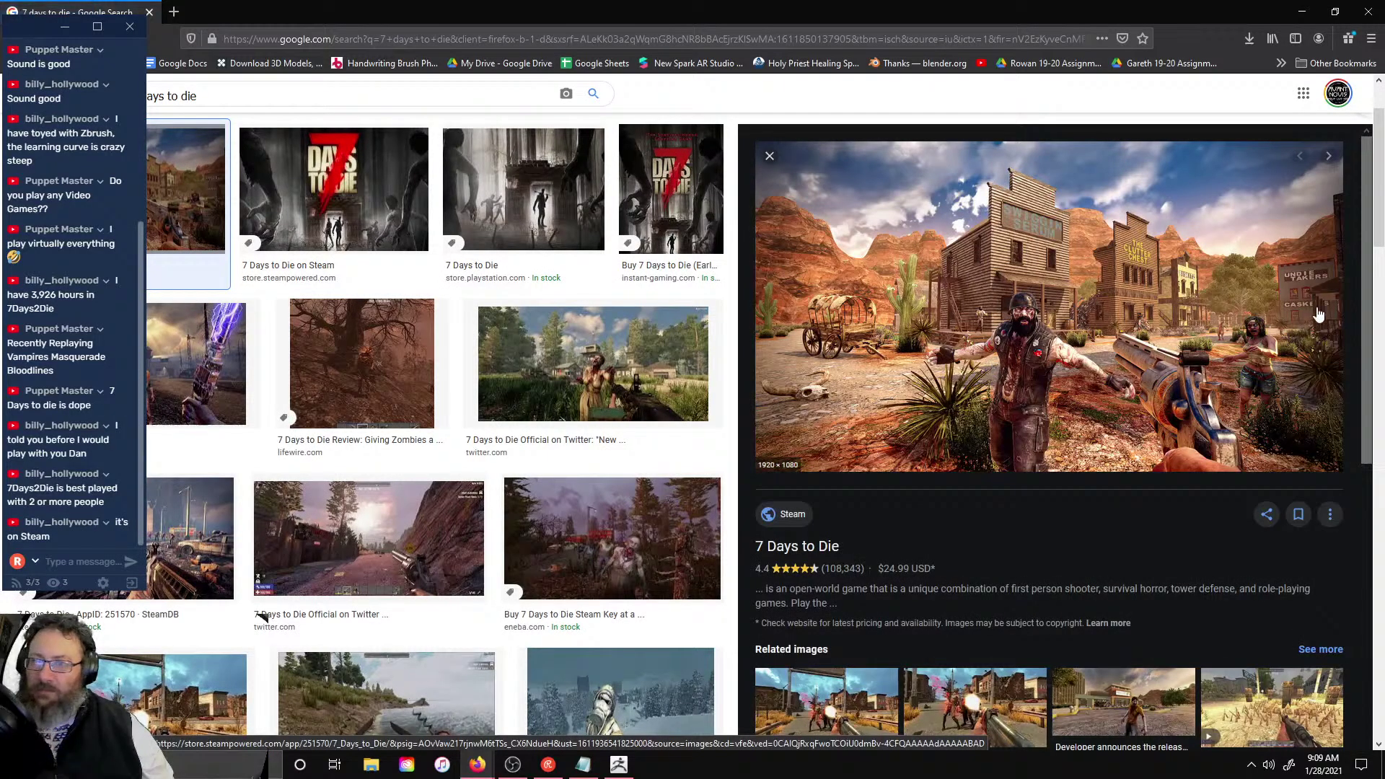
scroll(1318, 315, "down", 3)
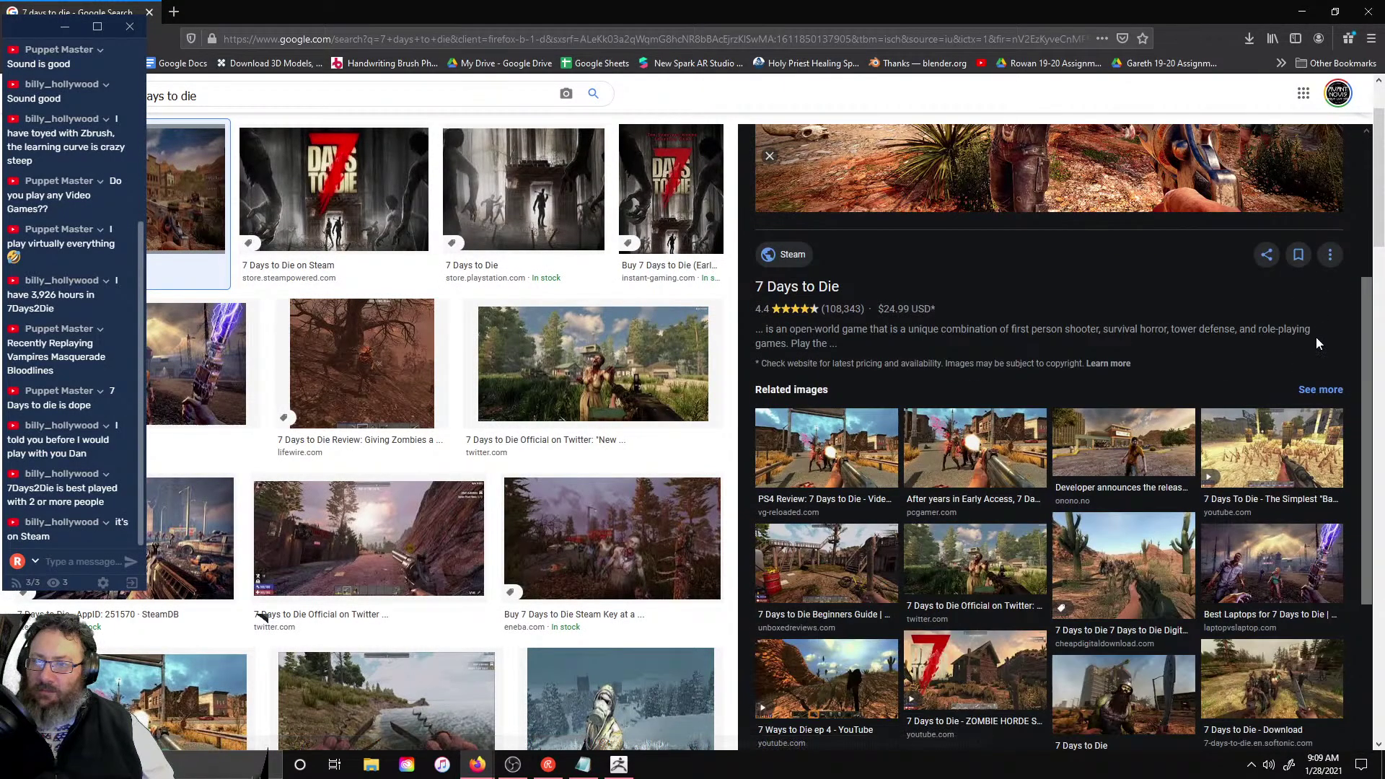
scroll(1317, 337, "down", 1)
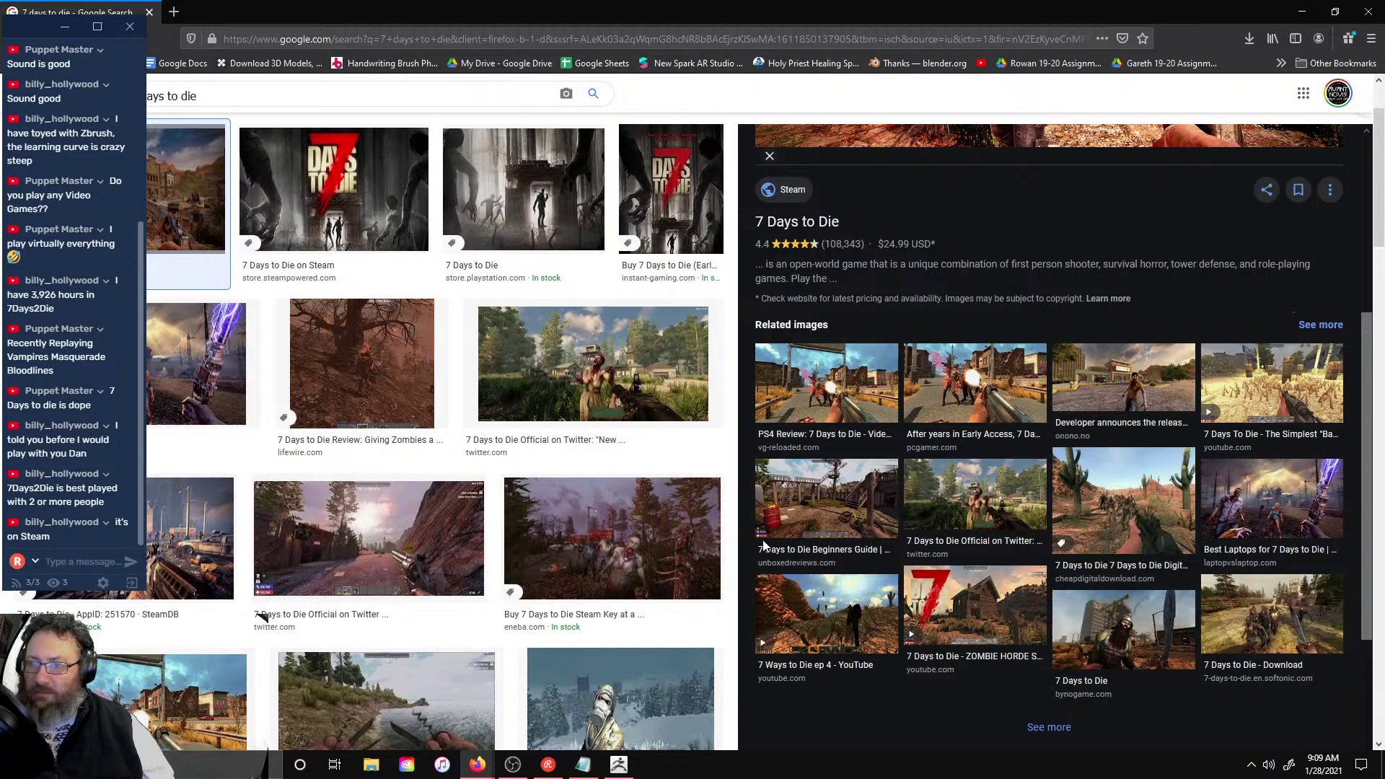
left_click(325, 404)
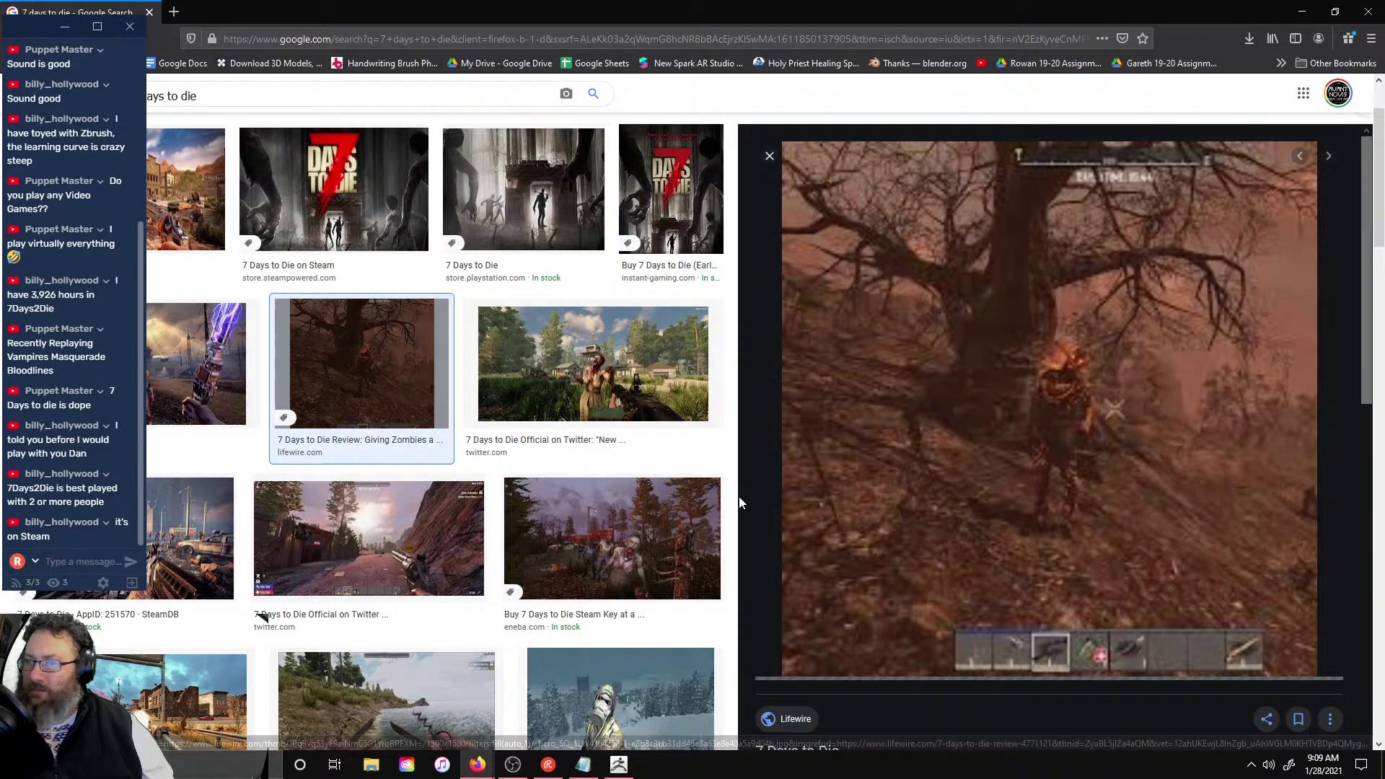
left_click(671, 539)
left_click(457, 532)
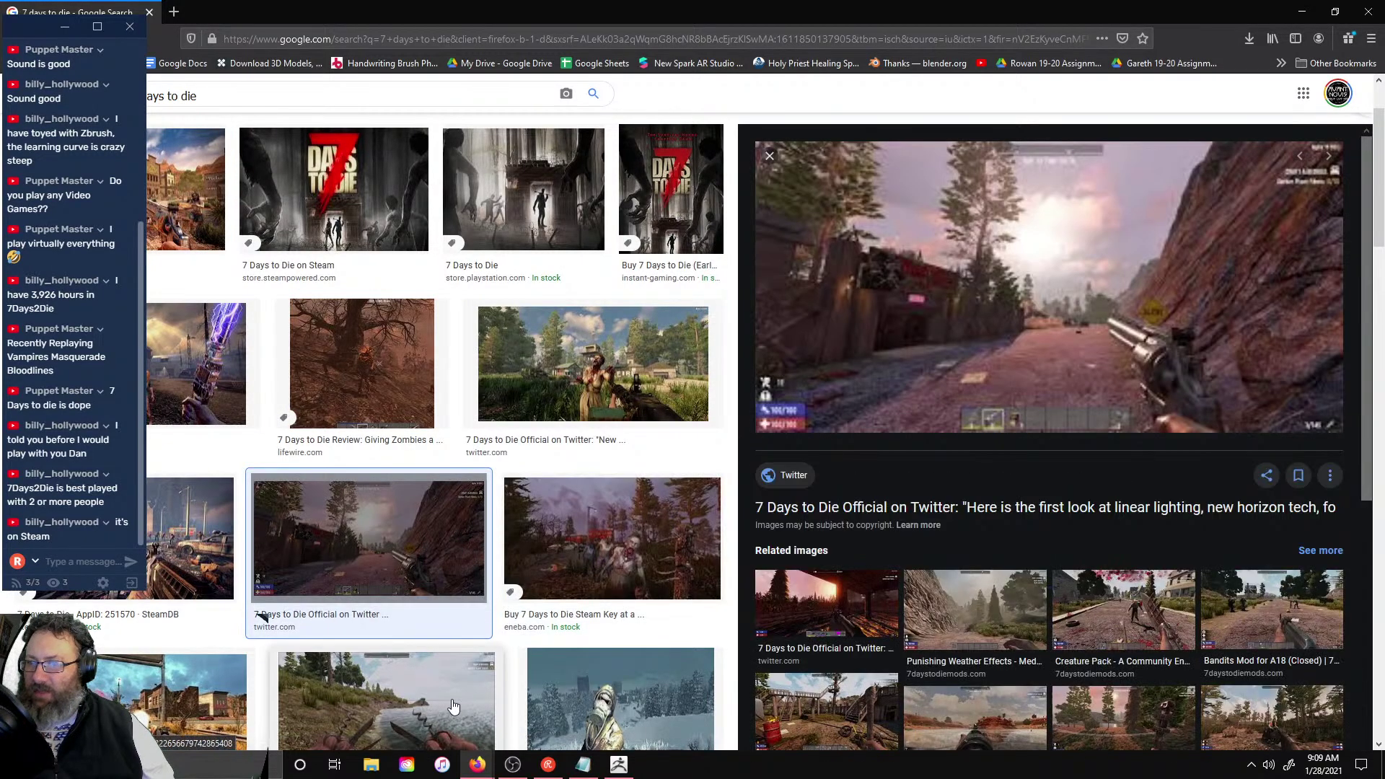
left_click(453, 708)
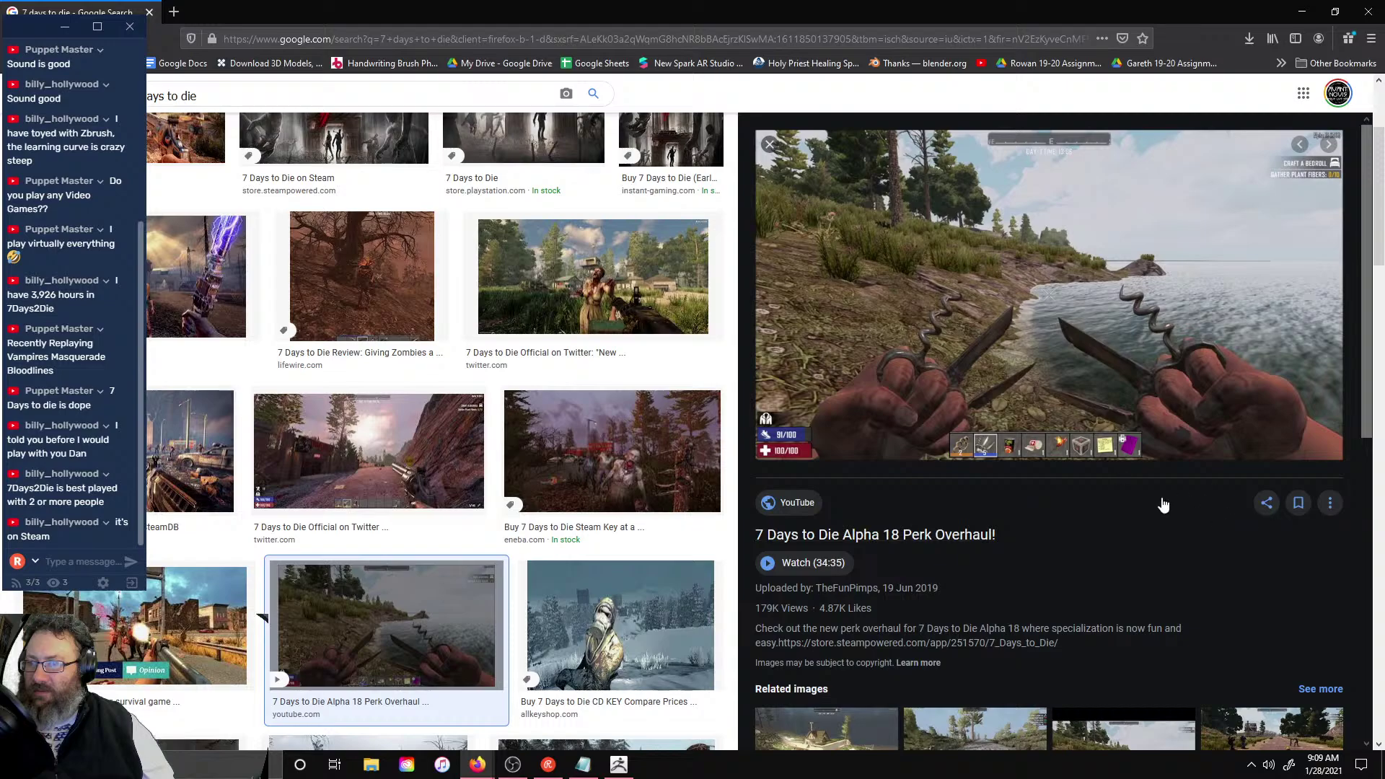
scroll(703, 424, "up", 3)
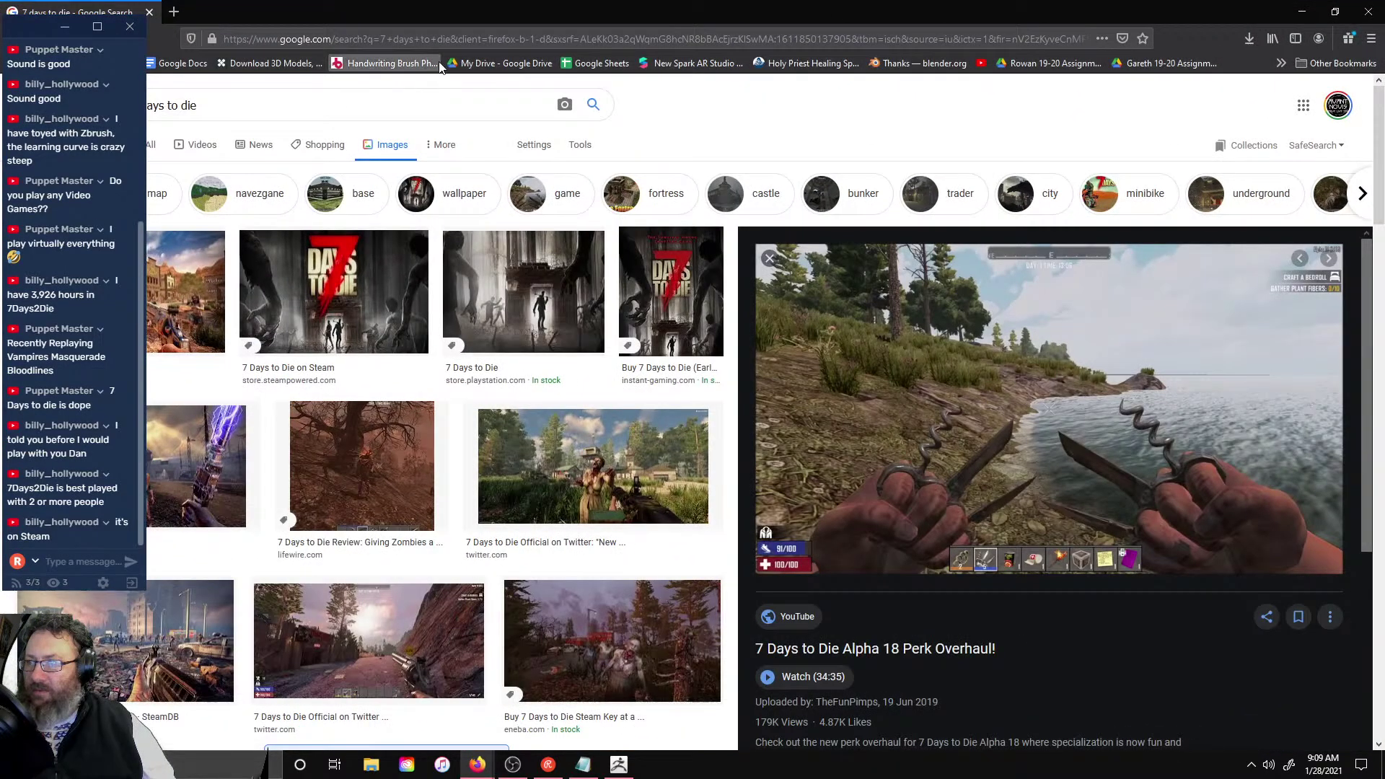
- Take the browser window out of its maximized state and move it clear of the chat overlay
left_click_drag(651, 39, 988, 39)
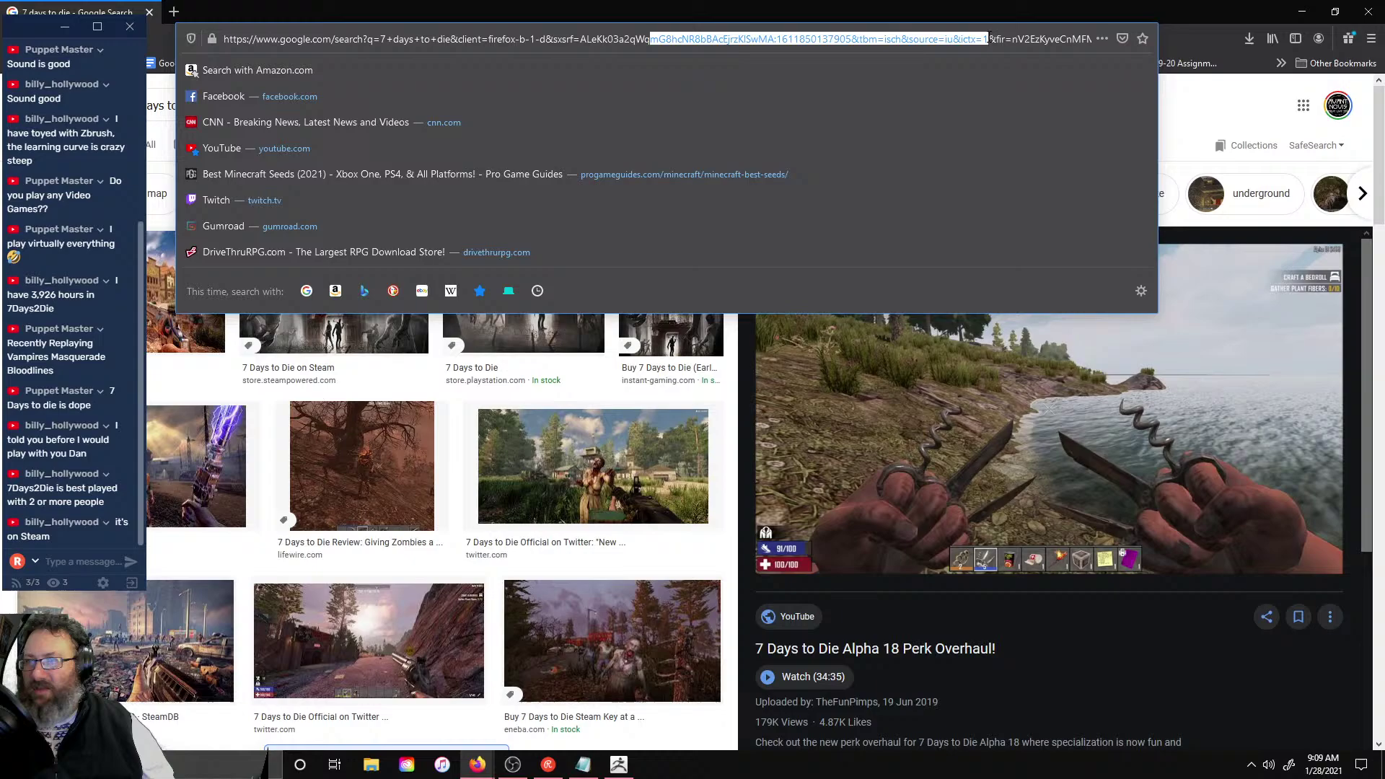
left_click(1205, 92)
left_click_drag(574, 16, 782, 42)
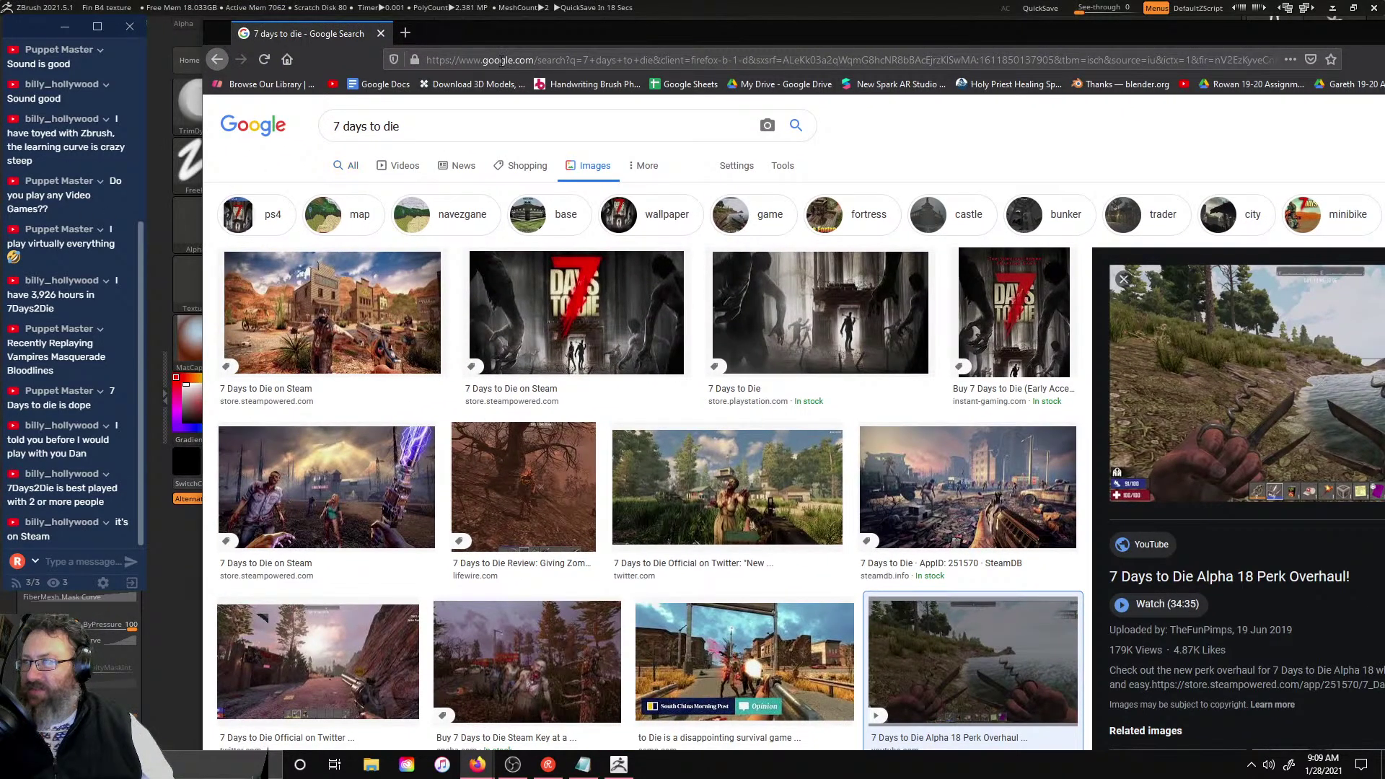
left_click_drag(1181, 29, 1128, 26)
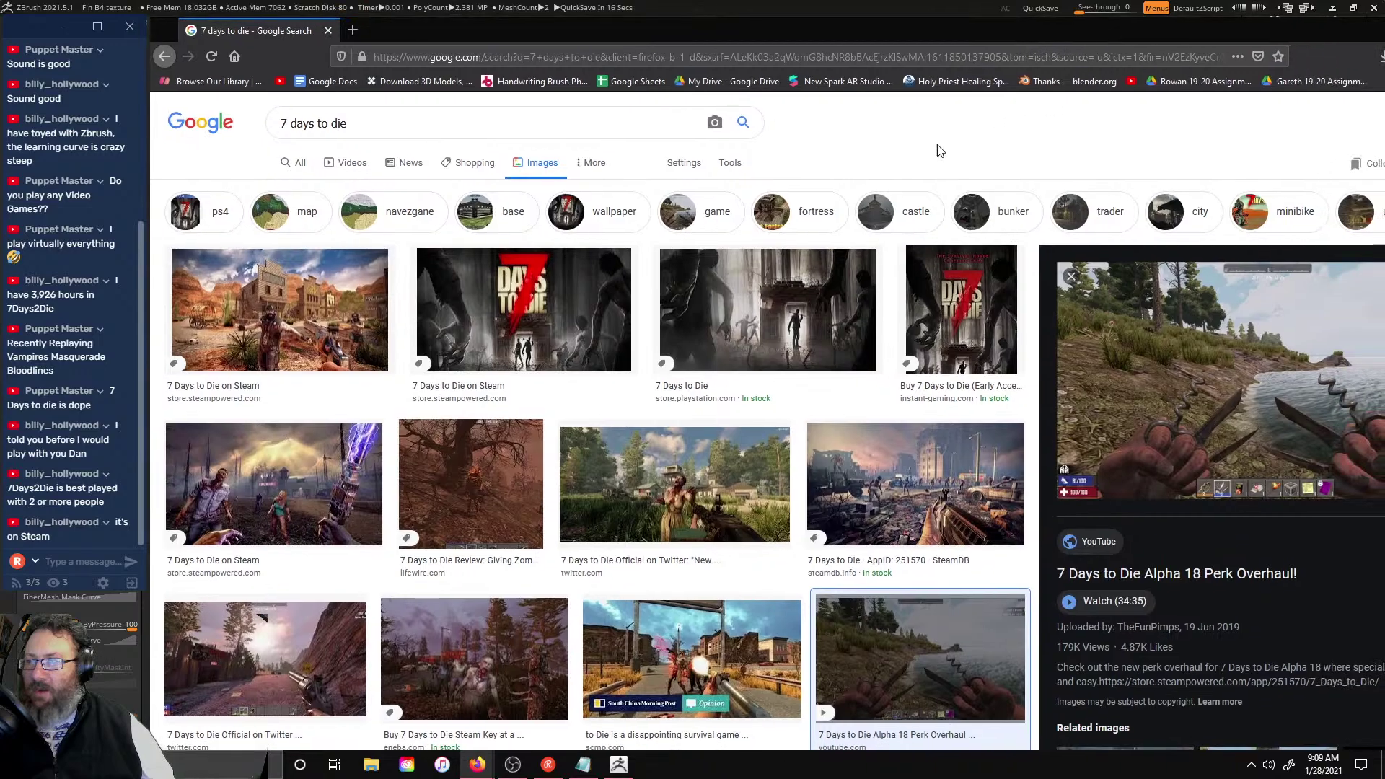
- Look through more cover art, zombie and gameplay images further down the results, and close the browser to return to ZBrush
left_click(511, 324)
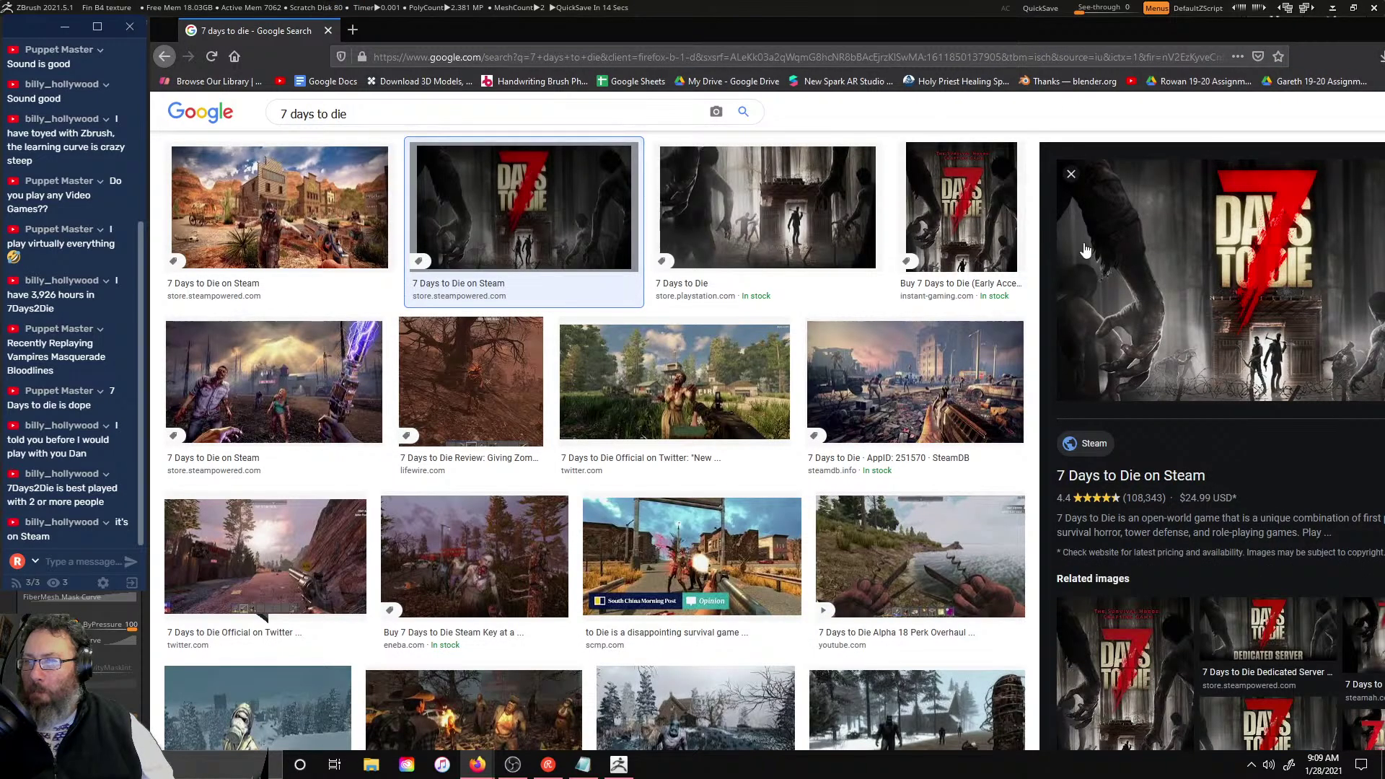
scroll(866, 317, "down", 2)
left_click(642, 249)
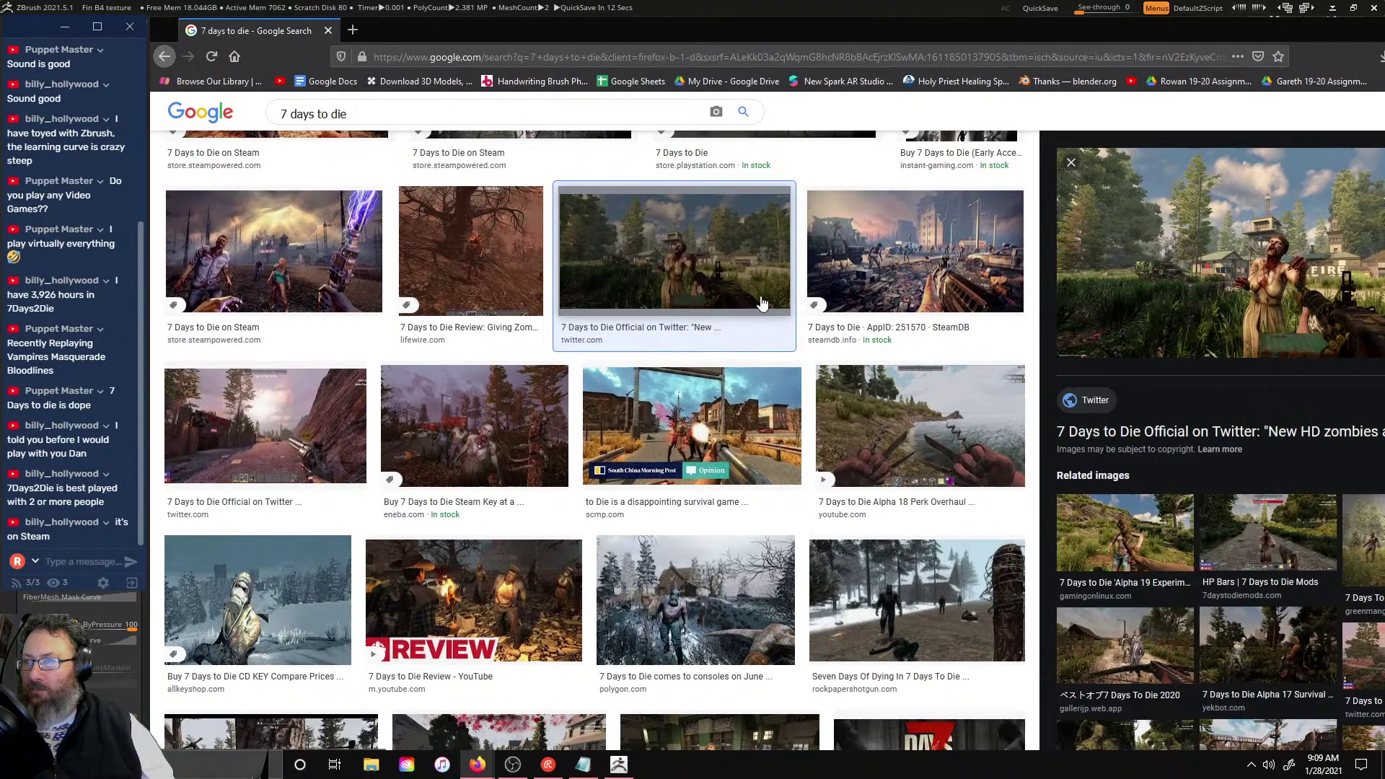
left_click(680, 455)
left_click(436, 476)
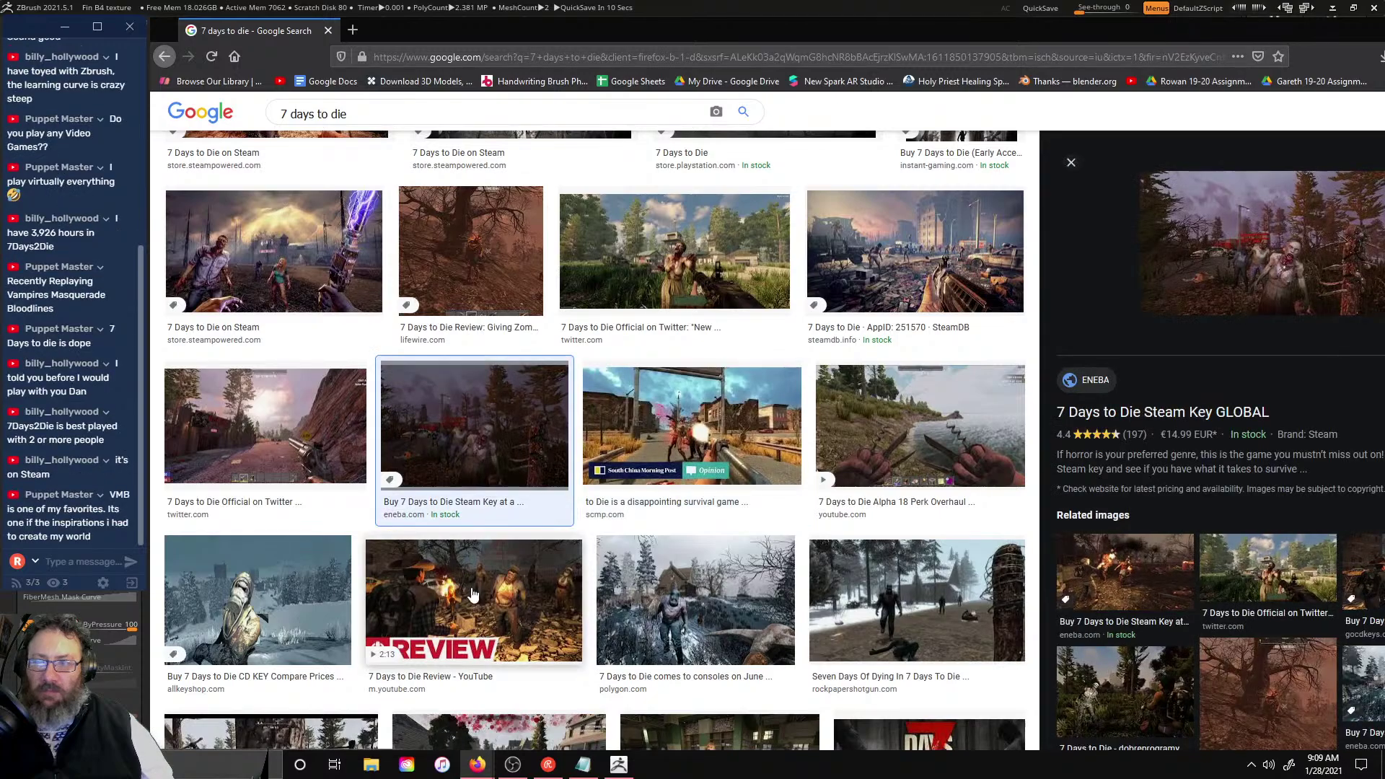
left_click(472, 602)
scroll(913, 552, "down", 2)
scroll(913, 552, "down", 5)
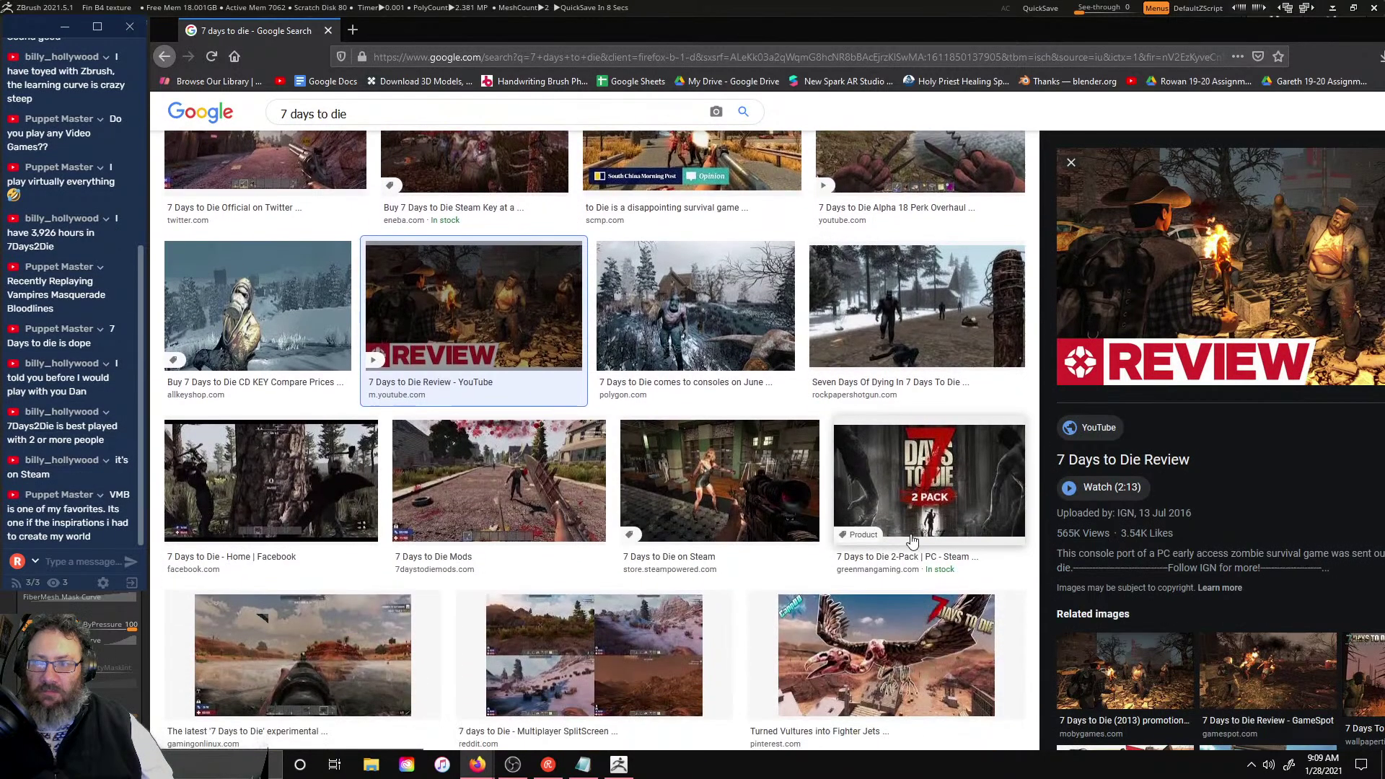
left_click(722, 404)
left_click(986, 380)
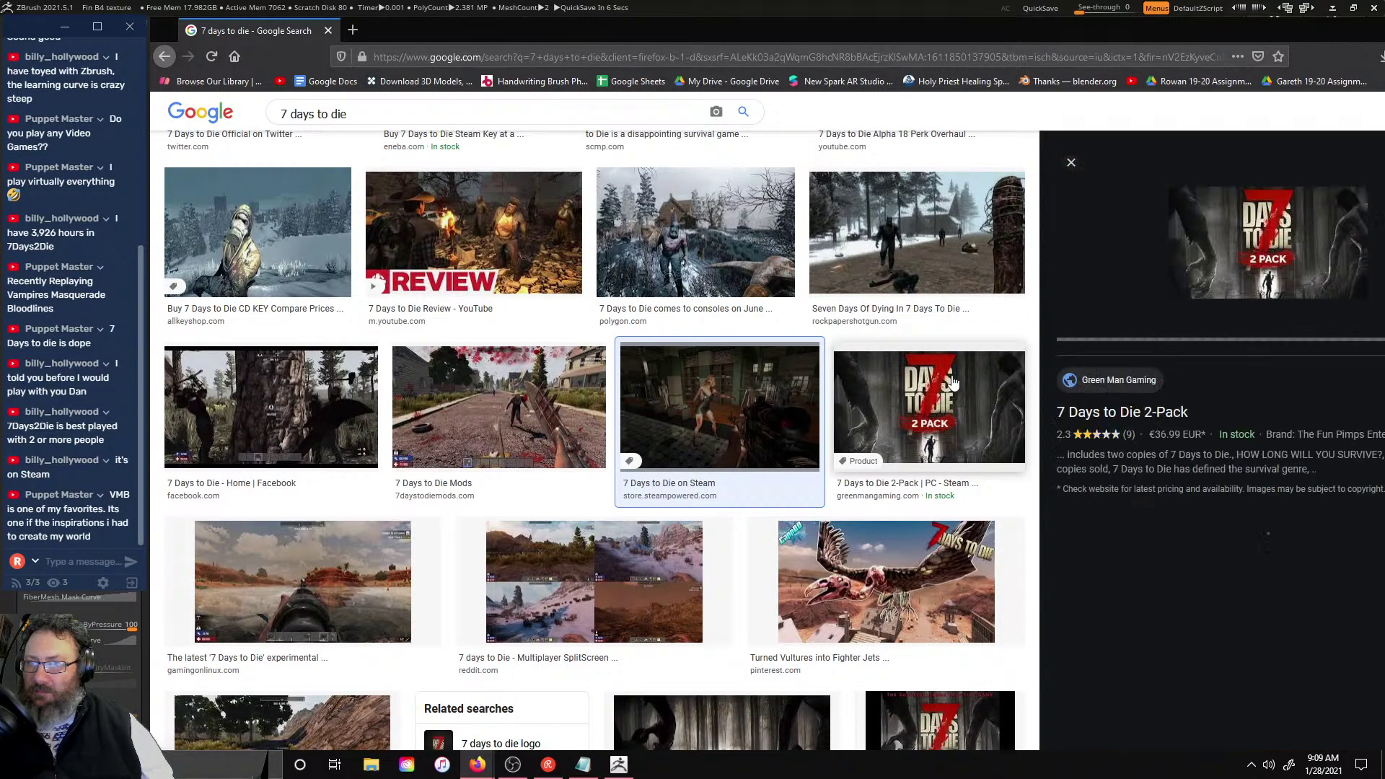
left_click(577, 369)
scroll(693, 383, "down", 4)
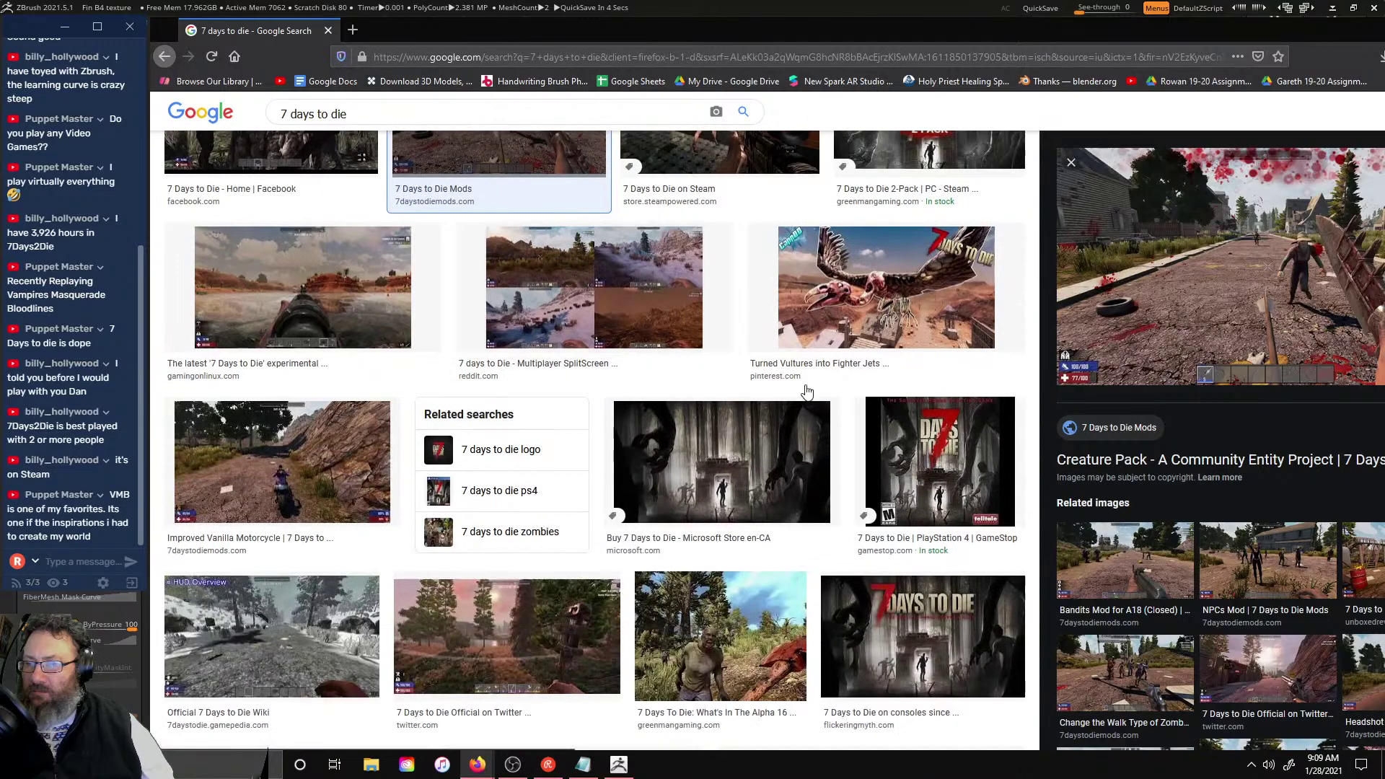
left_click(797, 412)
double_click(863, 27)
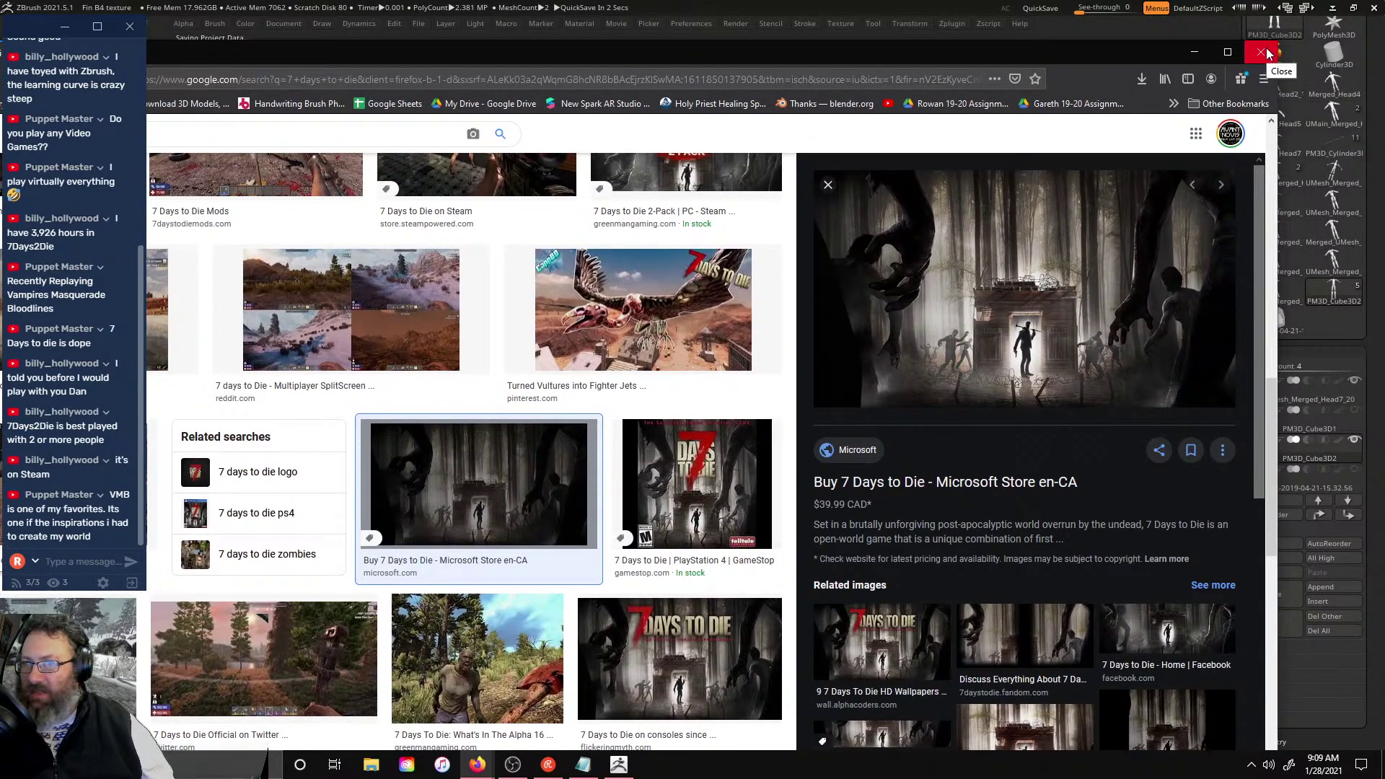
left_click(1261, 52)
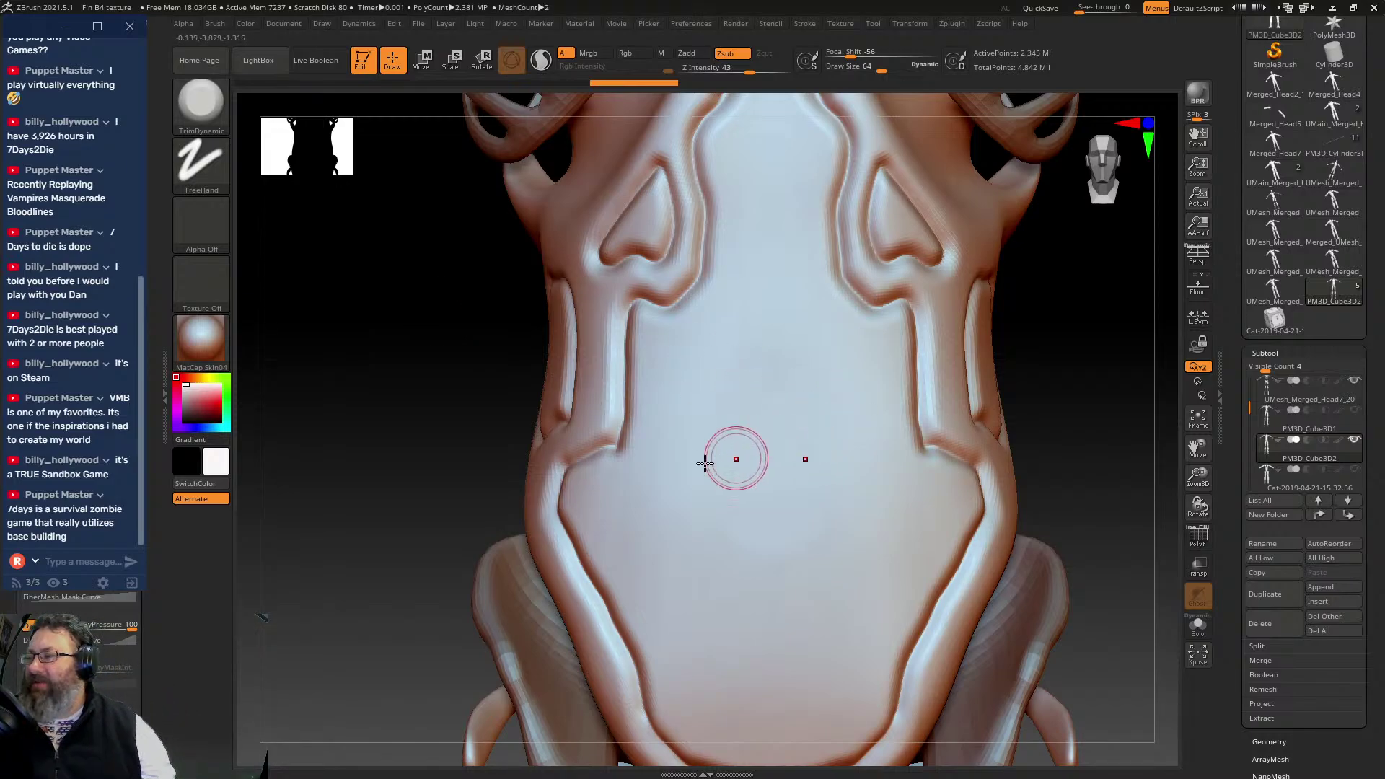
- Smooth the inner edges of the mirrored grooves bordering the central abdomen panel
key("shift")
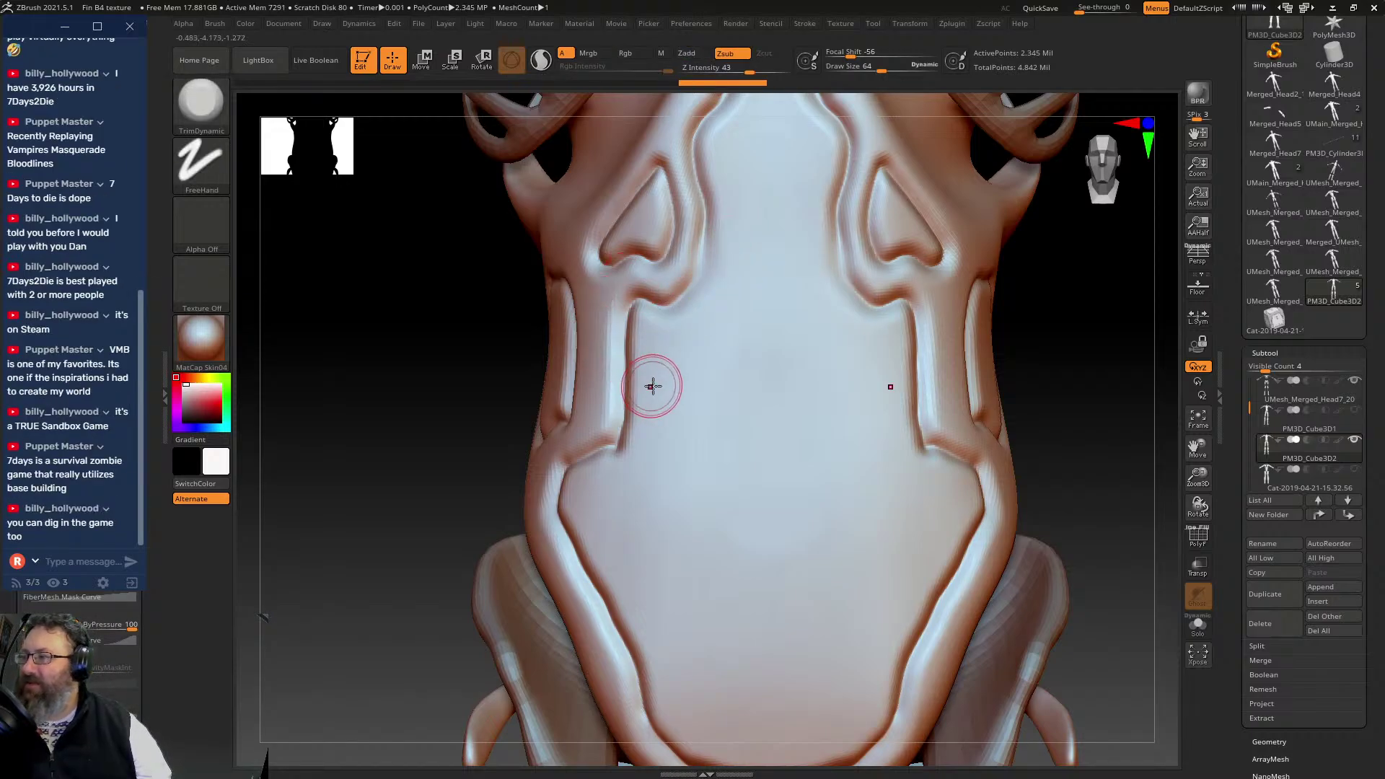
left_click_drag(640, 356, 643, 378, "shift")
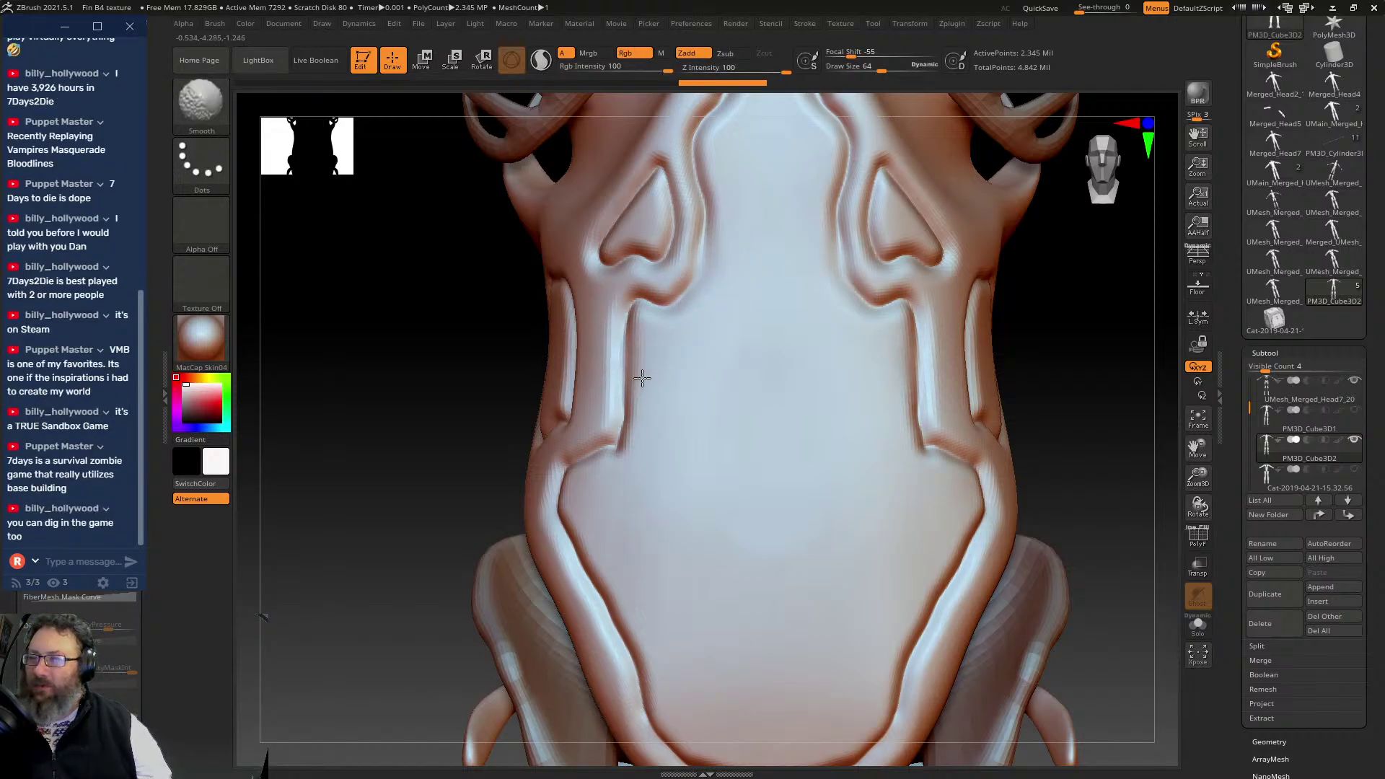
left_click_drag(646, 325, 702, 309, "shift")
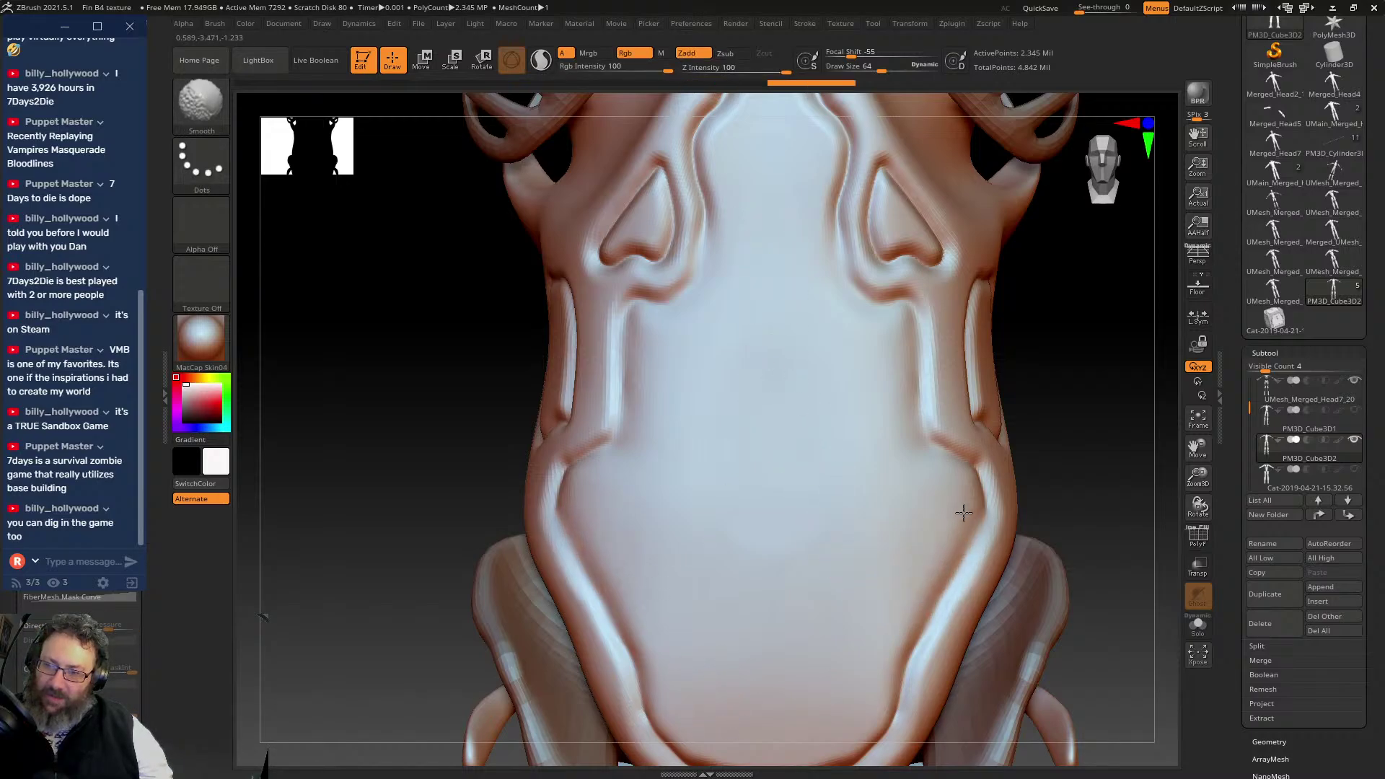
mouse_move(894, 434)
left_mouse_down("shift")
mouse_move(888, 327)
mouse_move(826, 328)
left_mouse_up("shift")
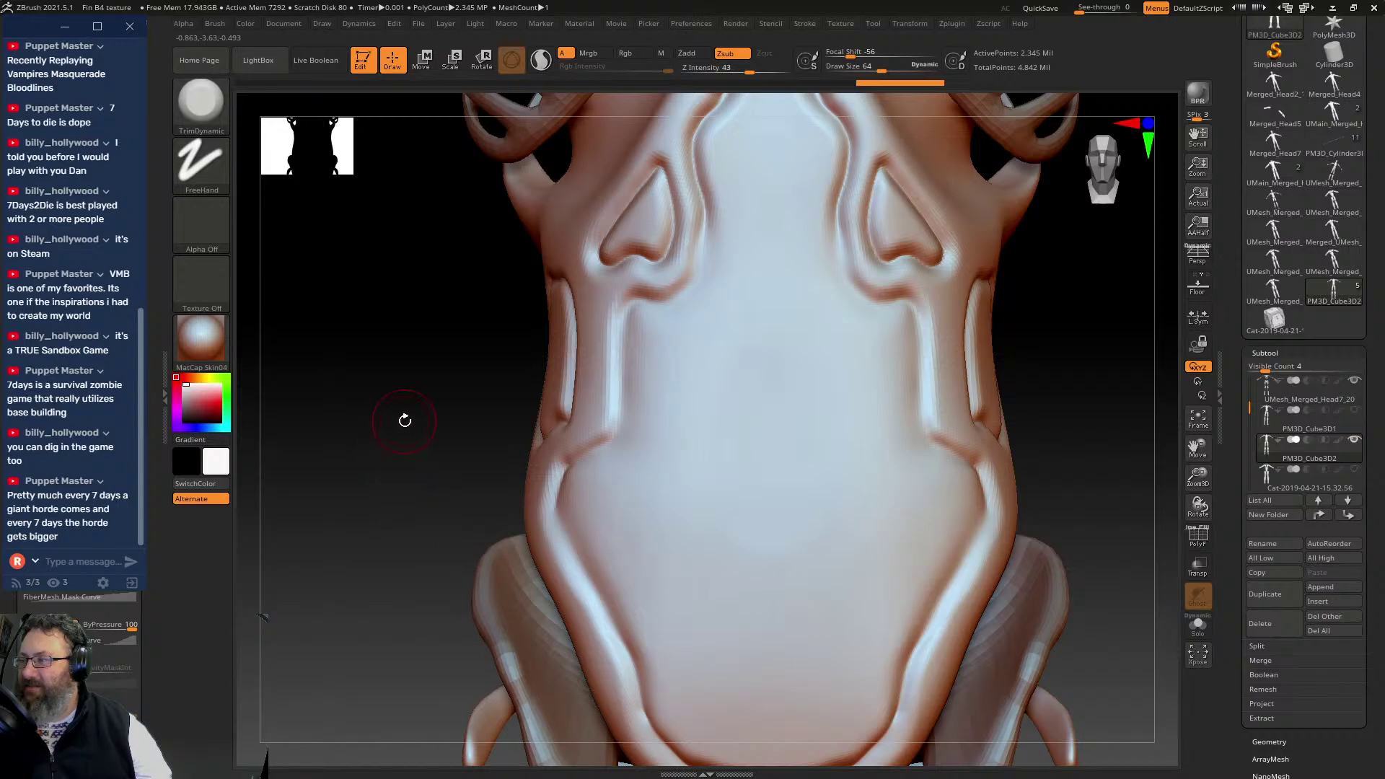
- Choose the ClayTubes brush and build up the upper and middle parts of the central abdomen panel with mirrored strokes
left_click(192, 95)
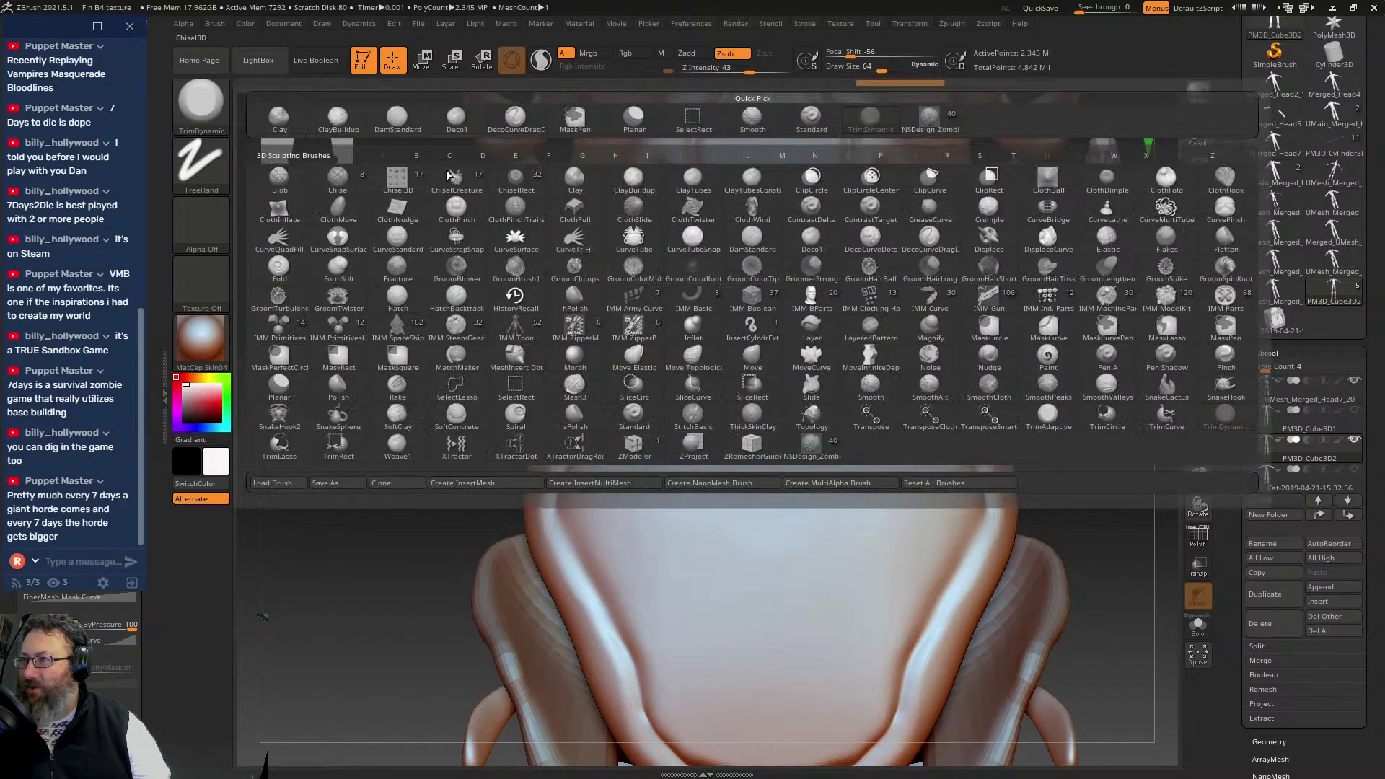
left_click(691, 184)
key("ctrl+z")
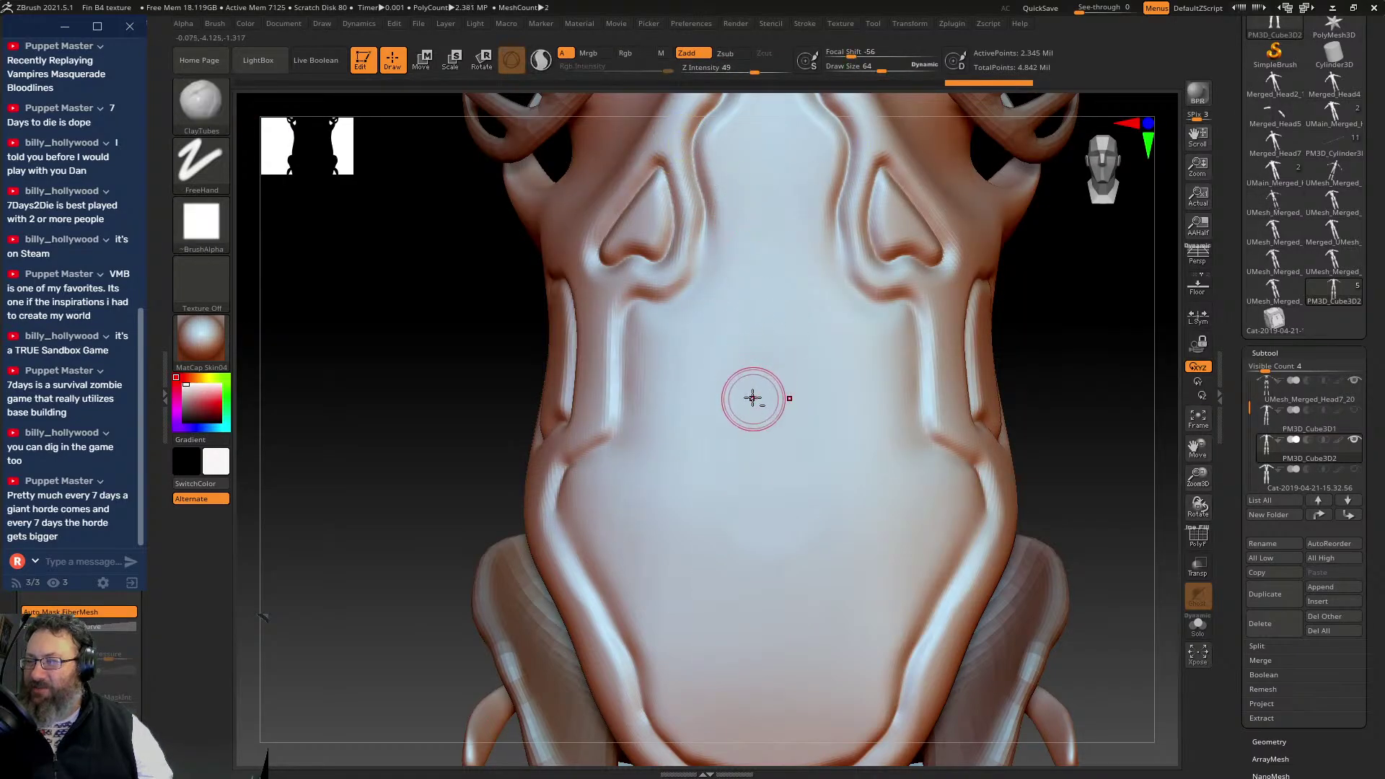
mouse_move(751, 396)
left_mouse_down()
mouse_move(765, 312)
mouse_move(752, 205)
mouse_move(722, 186)
mouse_move(744, 210)
mouse_move(714, 266)
mouse_move(772, 315)
mouse_move(718, 304)
mouse_move(751, 365)
mouse_move(681, 356)
mouse_move(767, 415)
mouse_move(617, 566)
mouse_move(588, 577)
mouse_move(731, 417)
mouse_move(715, 410)
mouse_move(613, 495)
mouse_move(587, 541)
mouse_move(581, 517)
mouse_move(705, 349)
mouse_move(638, 407)
mouse_move(662, 409)
left_mouse_up()
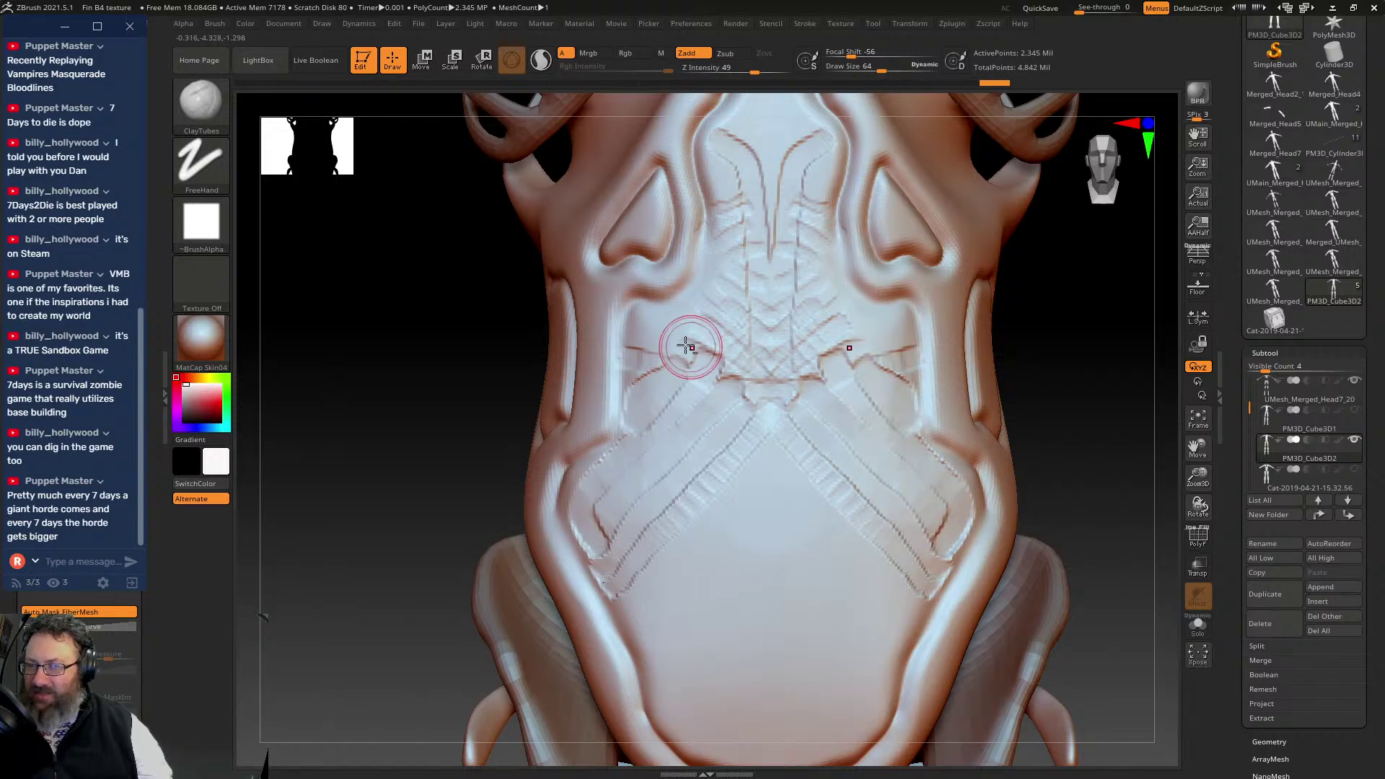
mouse_move(632, 336)
left_mouse_down()
mouse_move(638, 317)
mouse_move(708, 368)
mouse_move(644, 333)
mouse_move(697, 282)
mouse_move(718, 213)
mouse_move(706, 156)
mouse_move(789, 139)
mouse_move(823, 287)
mouse_move(801, 369)
mouse_move(772, 346)
mouse_move(772, 159)
mouse_move(774, 327)
left_mouse_up()
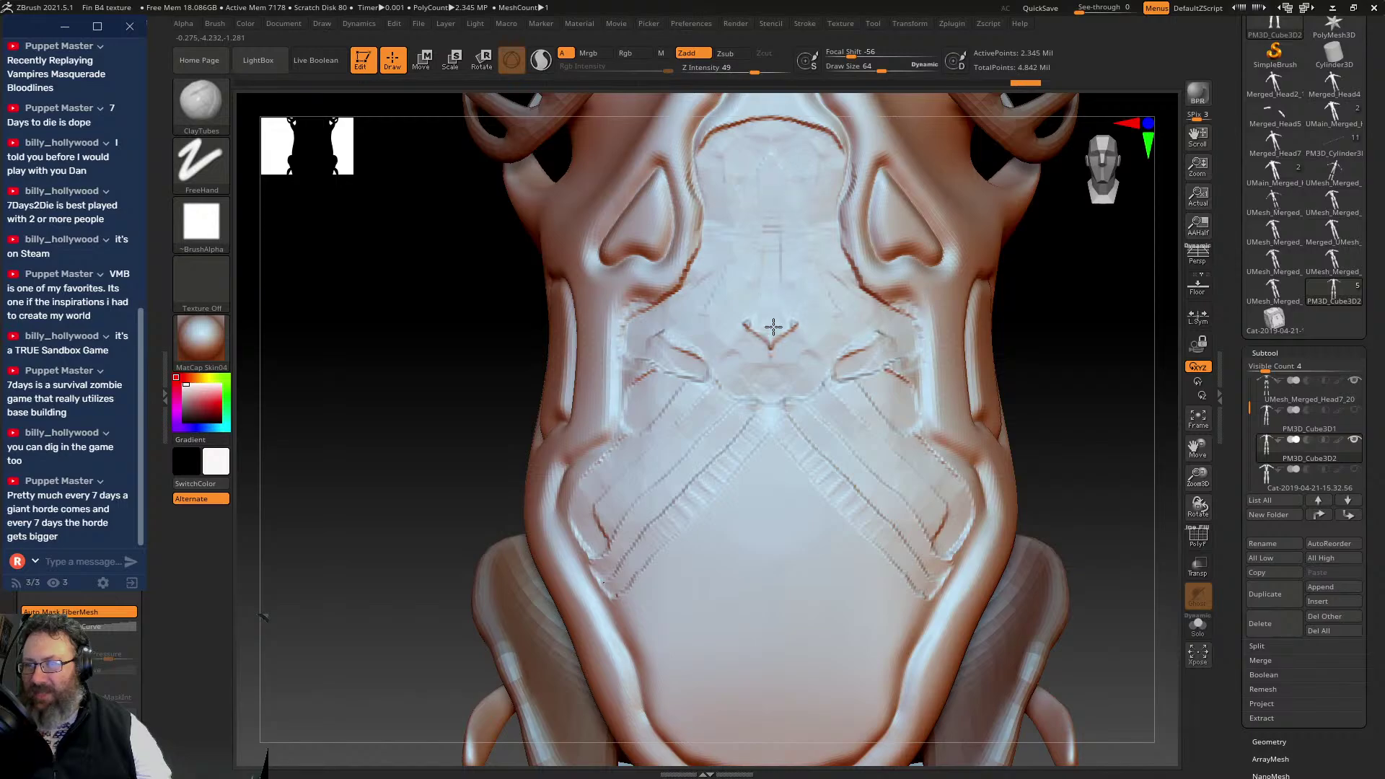
- Sculpt the lower half of the central abdomen panel with mirrored ClayTubes strokes and smooth out the ridges between them
mouse_move(712, 397)
left_mouse_down()
mouse_move(613, 562)
mouse_move(688, 731)
mouse_move(722, 750)
mouse_move(740, 714)
mouse_move(754, 420)
mouse_move(775, 651)
left_mouse_up()
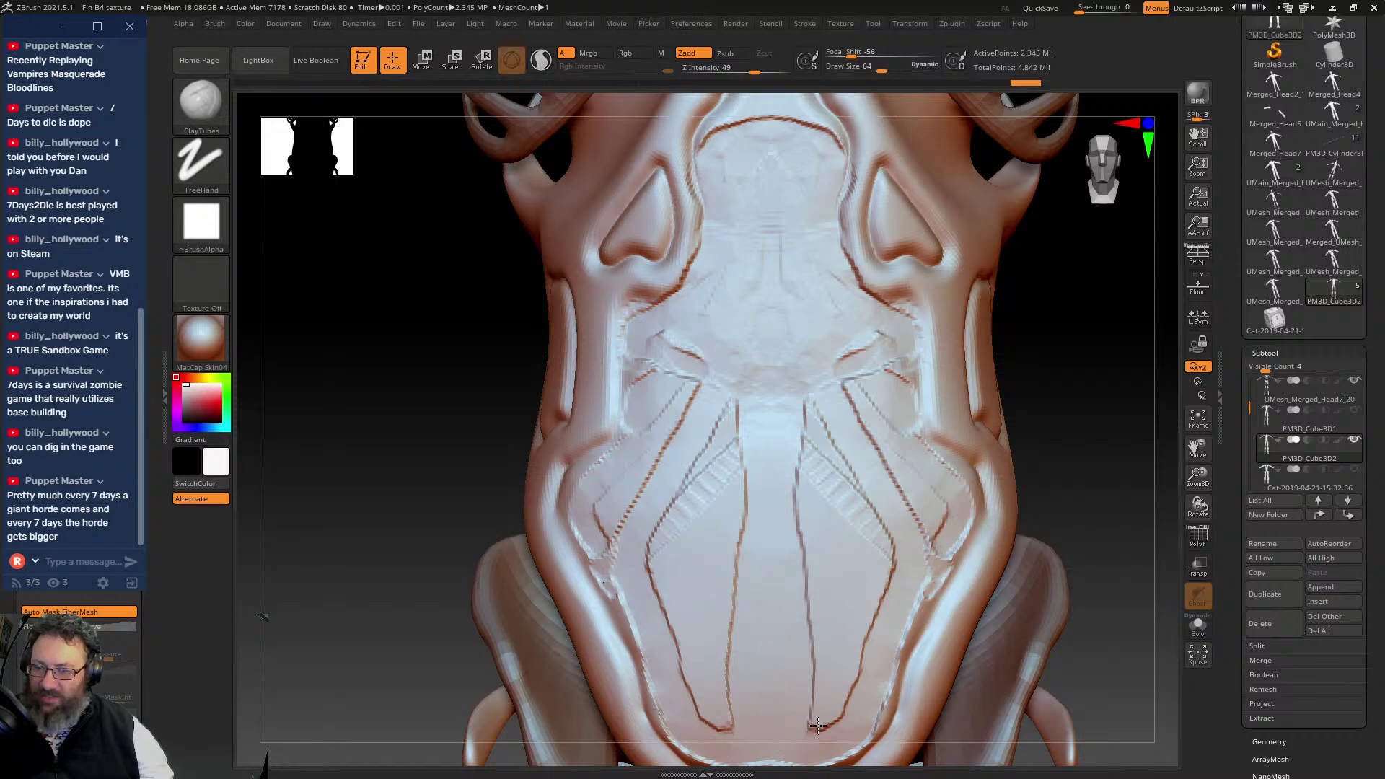
mouse_move(818, 725)
left_mouse_down("shift")
mouse_move(801, 411)
mouse_move(838, 693)
left_mouse_up("shift")
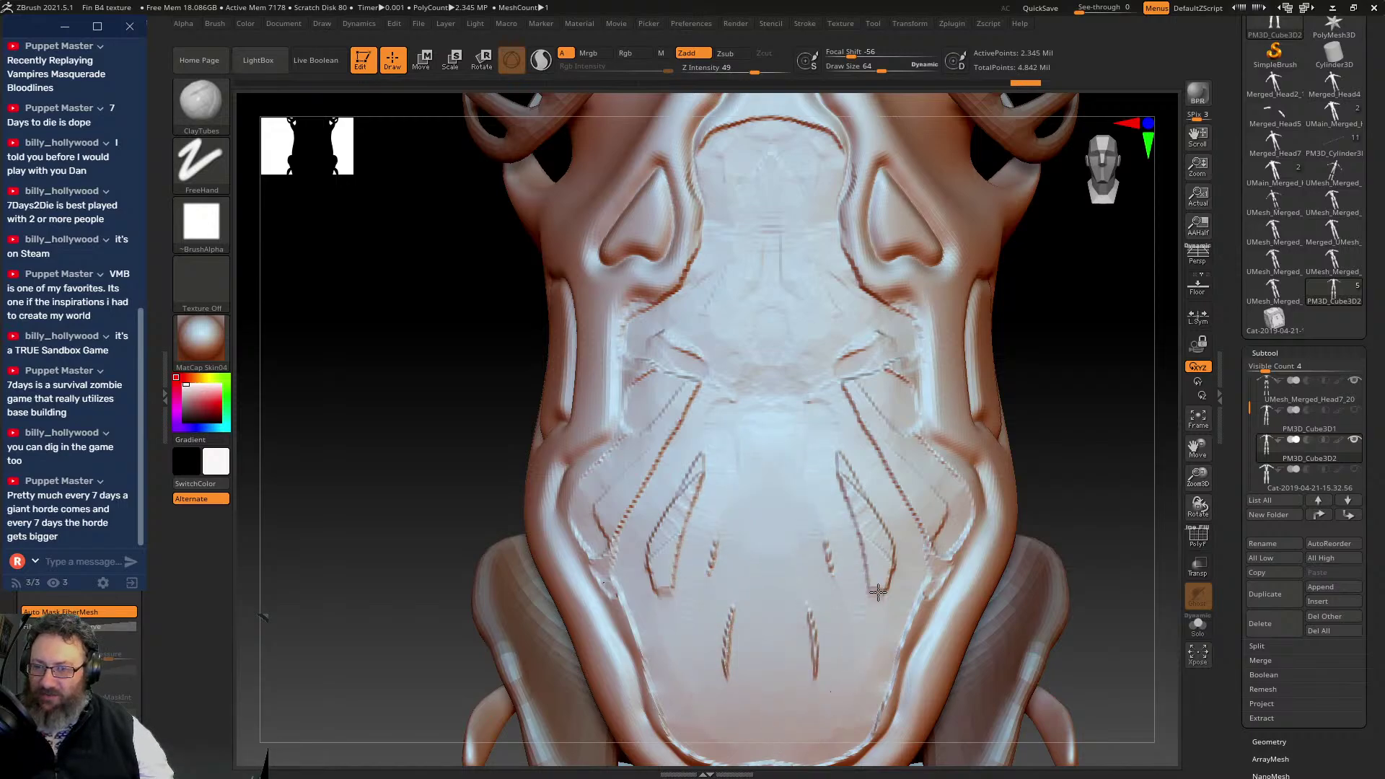
mouse_move(878, 591)
left_mouse_down("shift")
mouse_move(840, 469)
mouse_move(827, 684)
left_mouse_up("shift")
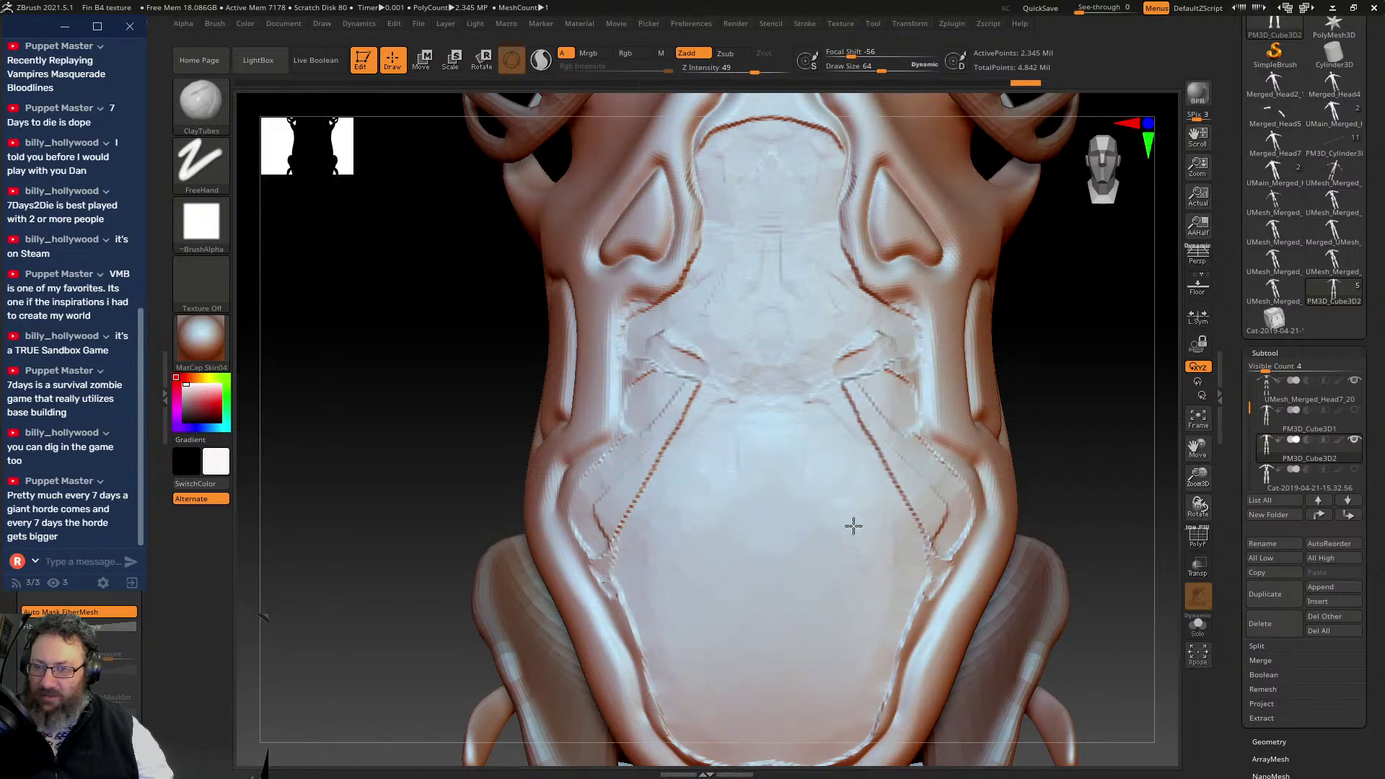
left_click_drag(721, 366, 687, 393, "shift")
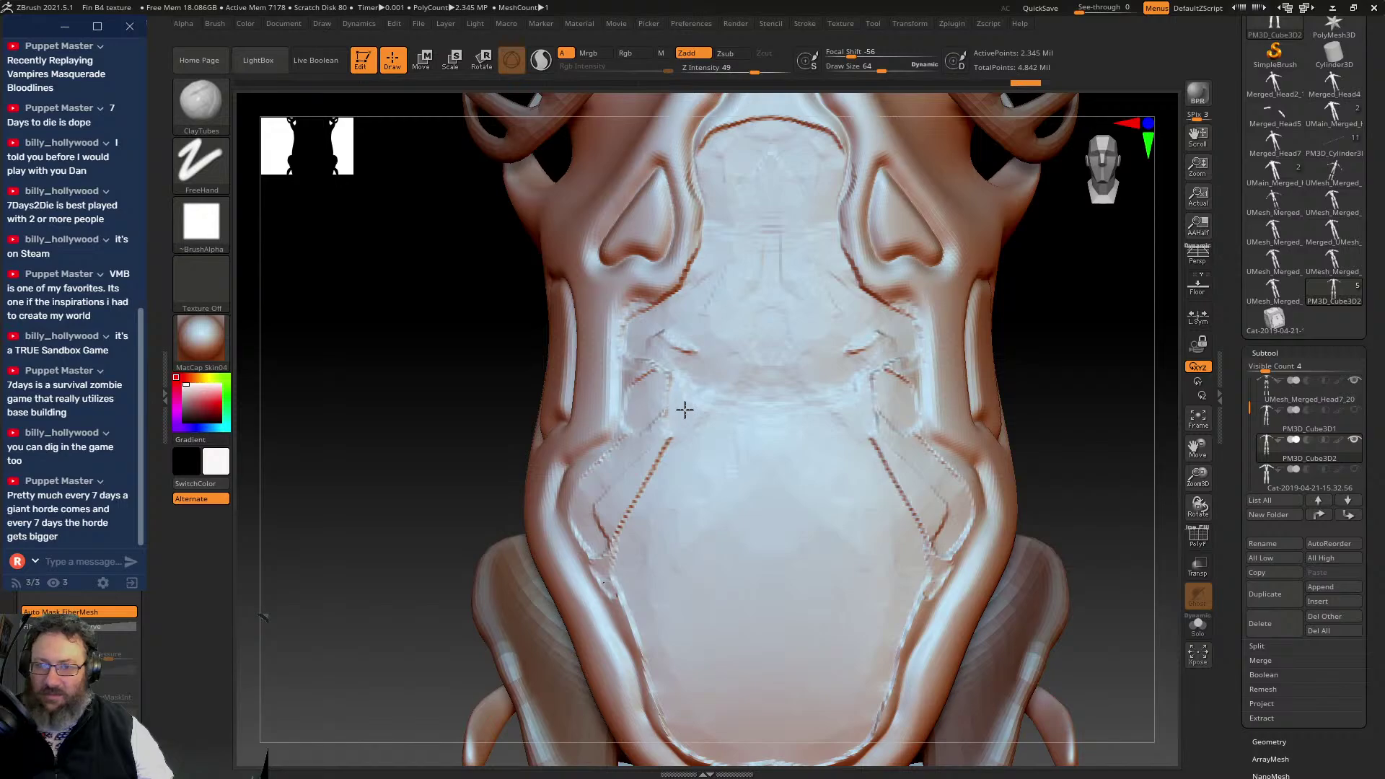
left_click_drag(685, 532, 697, 520)
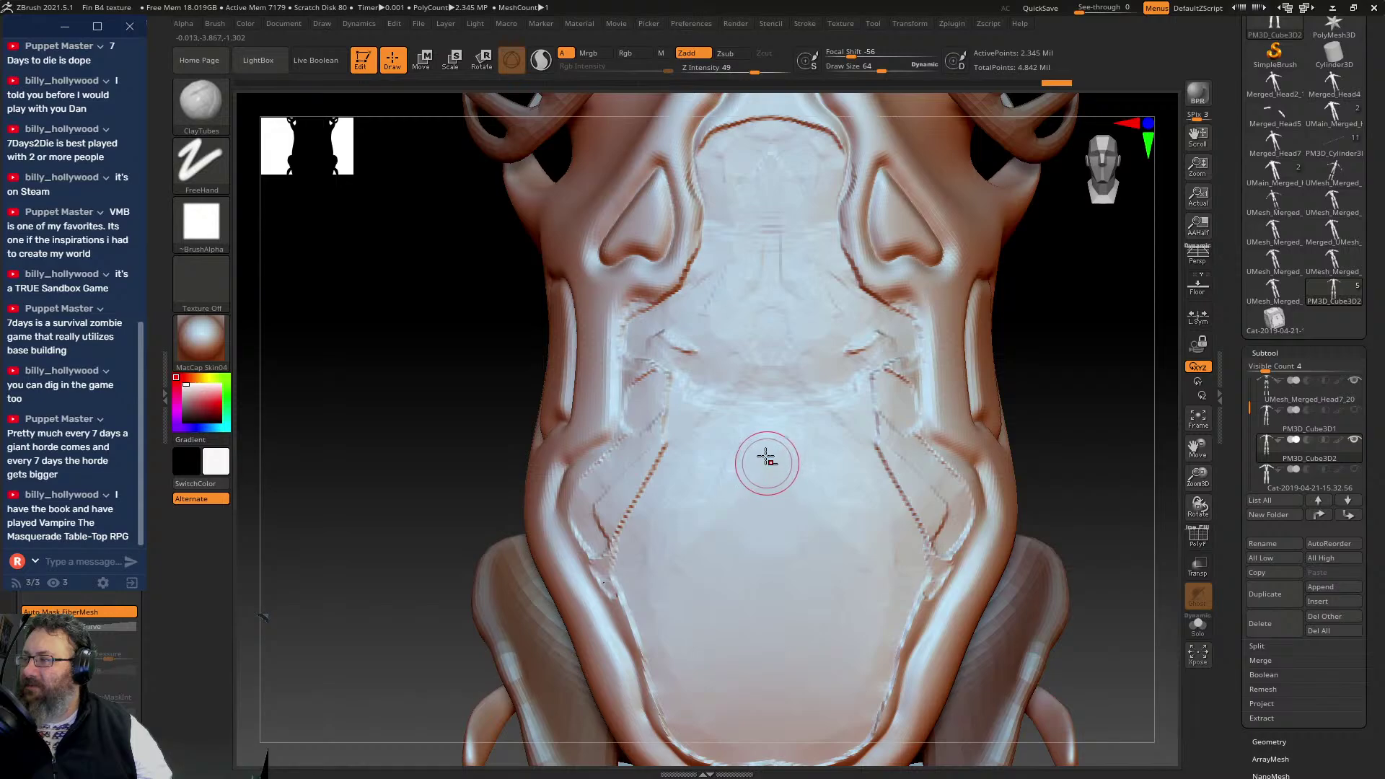
- Extend the mirrored ClayTubes strokes from the panel's arched upper end down along both sides to its lower rim
mouse_move(679, 348)
left_mouse_down()
mouse_move(610, 559)
mouse_move(653, 629)
mouse_move(676, 571)
mouse_move(674, 479)
mouse_move(724, 386)
mouse_move(818, 382)
mouse_move(678, 378)
mouse_move(596, 516)
mouse_move(609, 567)
mouse_move(581, 530)
mouse_move(574, 491)
mouse_move(615, 462)
mouse_move(652, 339)
mouse_move(718, 265)
mouse_move(730, 129)
mouse_move(756, 101)
mouse_move(878, 355)
mouse_move(815, 318)
mouse_move(665, 364)
mouse_move(744, 260)
mouse_move(788, 139)
left_mouse_up()
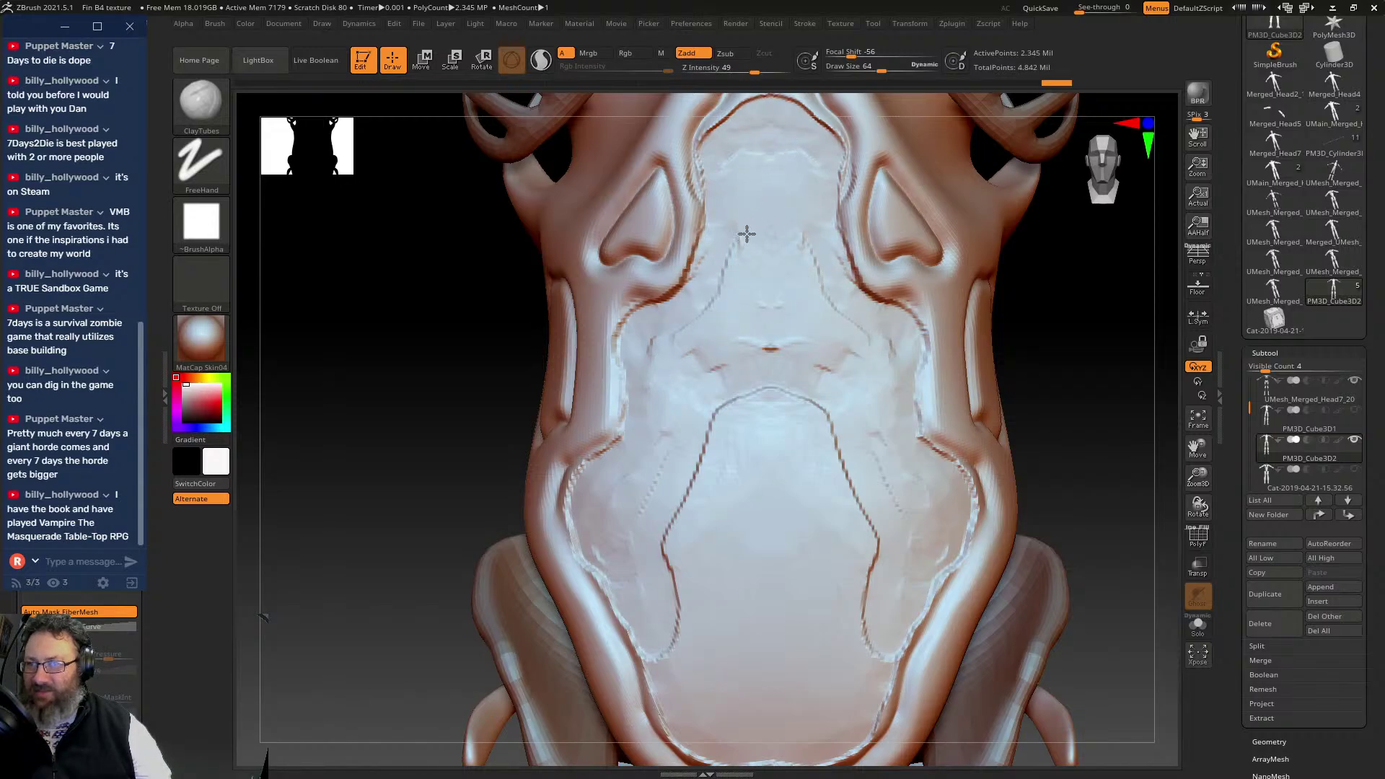
left_click_drag(712, 170, 761, 109, "shift")
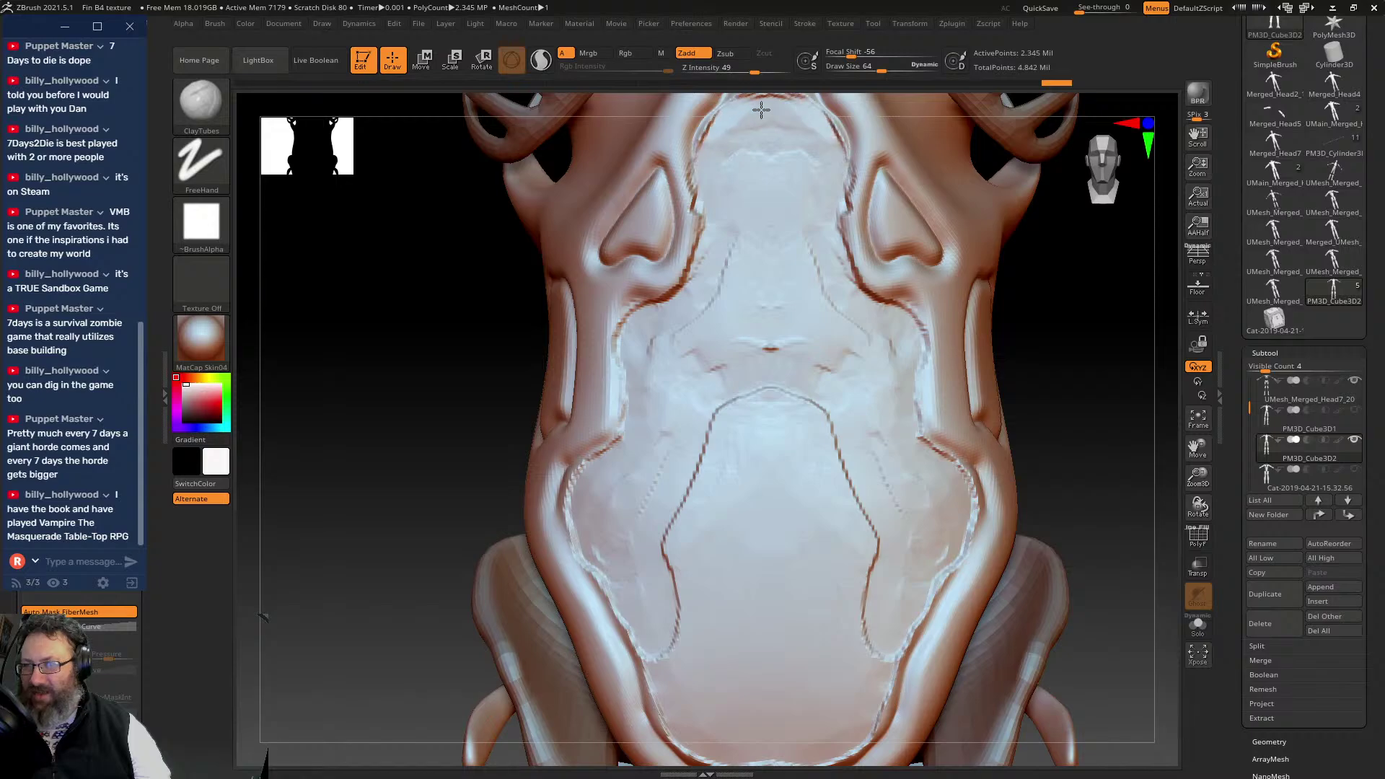
mouse_move(800, 401)
left_mouse_down()
mouse_move(795, 740)
mouse_move(821, 713)
mouse_move(788, 433)
mouse_move(876, 550)
mouse_move(888, 635)
mouse_move(874, 701)
mouse_move(823, 745)
mouse_move(750, 743)
mouse_move(693, 638)
mouse_move(691, 473)
mouse_move(720, 491)
mouse_move(709, 669)
left_mouse_up()
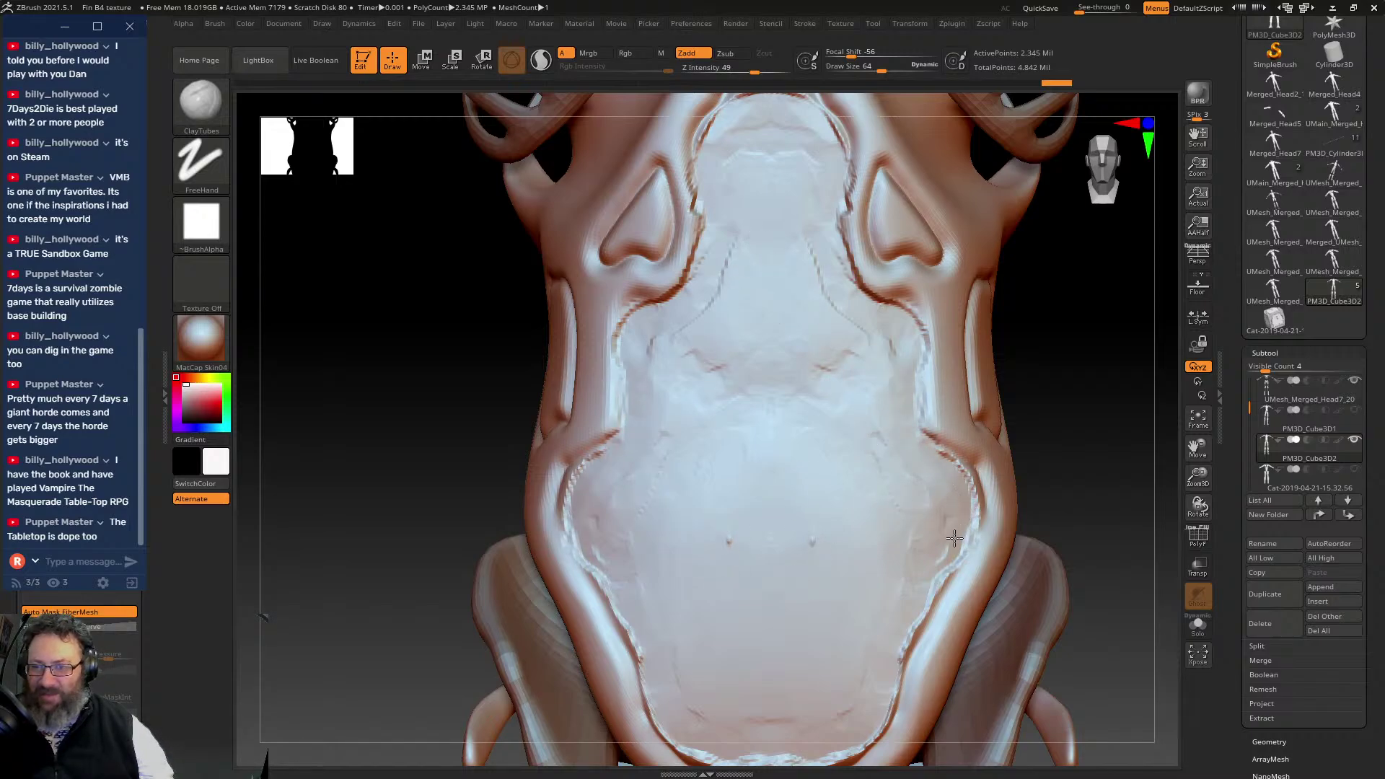
left_click_drag(928, 587, 867, 732, "shift")
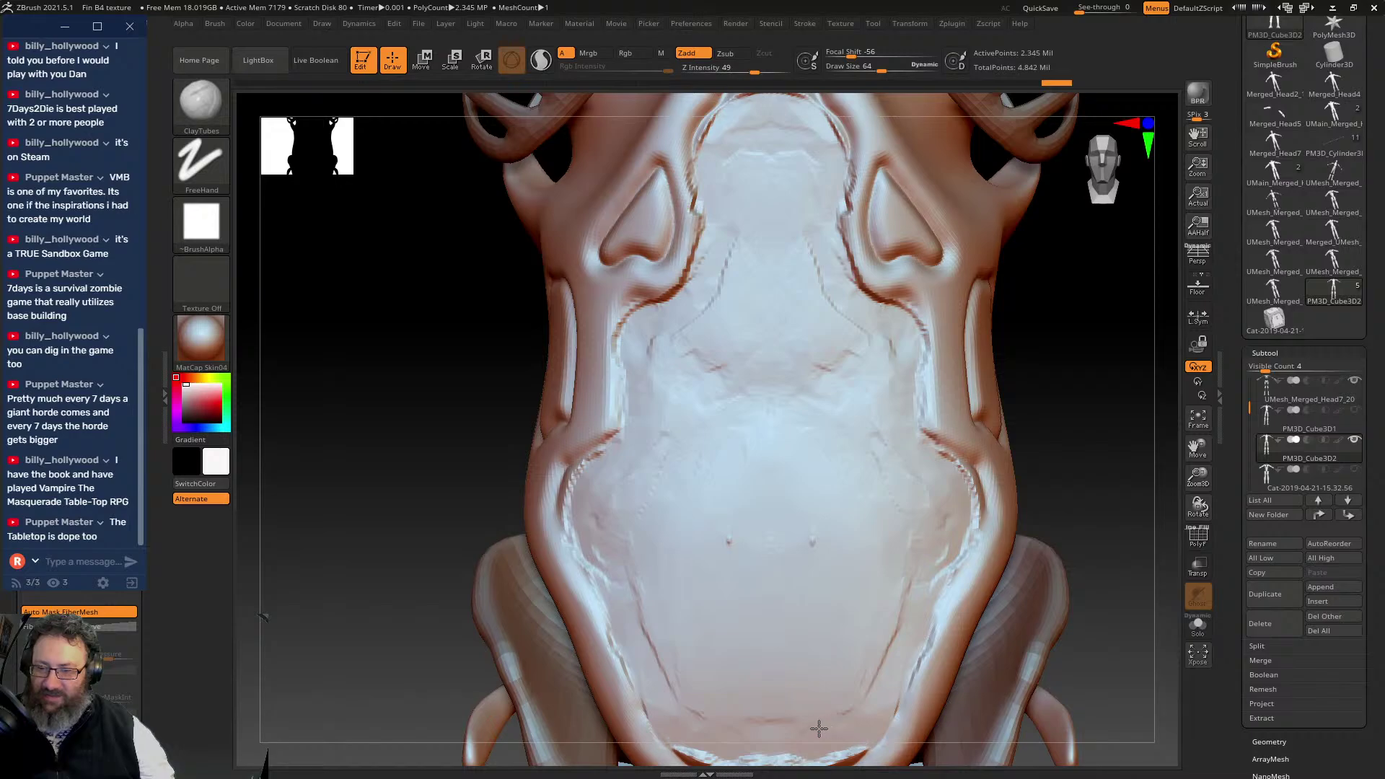
- Layer mirrored strokes inside the abdomen panel's rim to form stepped contours, smoothing the centre, lower end and narrow neck
mouse_move(627, 556)
left_mouse_down()
mouse_move(705, 685)
mouse_move(739, 524)
mouse_move(761, 507)
mouse_move(764, 695)
mouse_move(761, 130)
mouse_move(798, 139)
mouse_move(843, 675)
mouse_move(940, 514)
mouse_move(866, 329)
mouse_move(829, 322)
mouse_move(863, 615)
mouse_move(911, 500)
mouse_move(860, 386)
left_mouse_up()
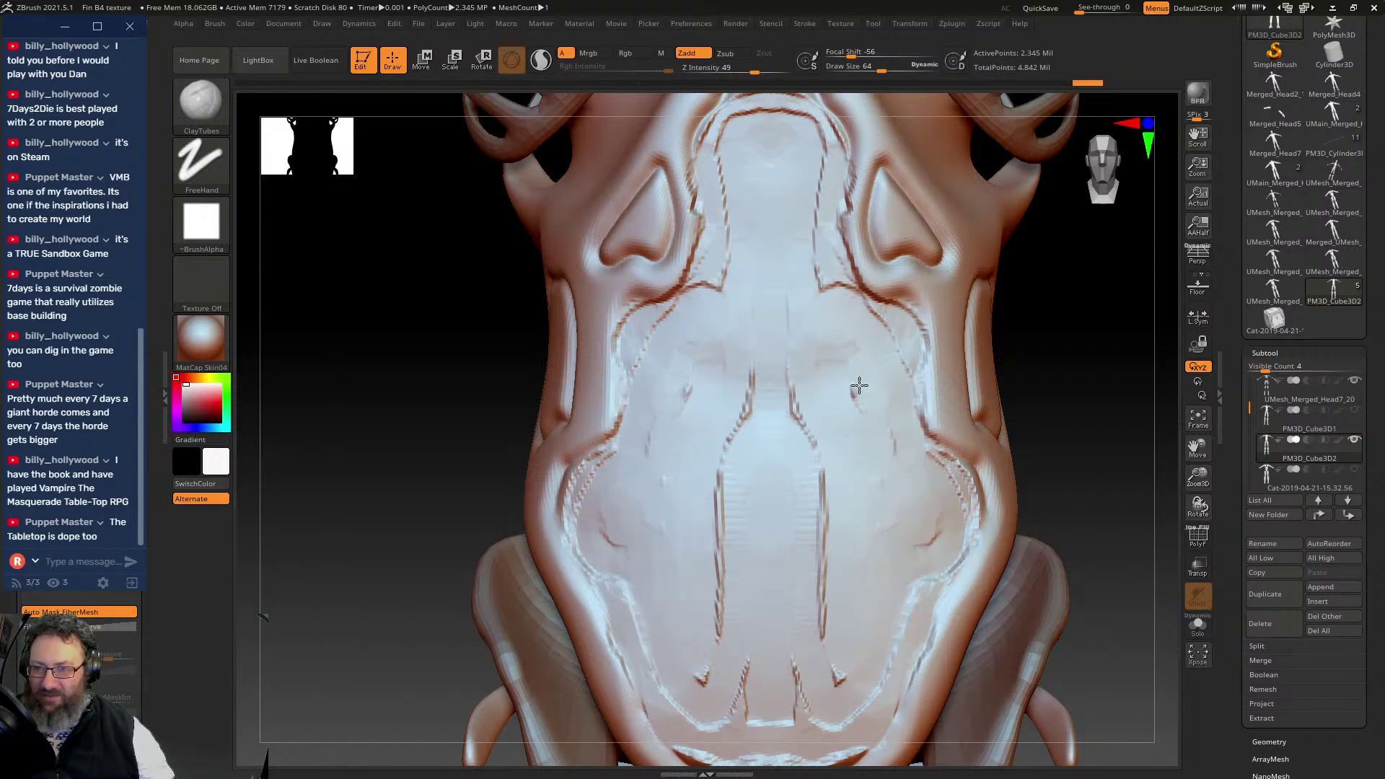
left_click_drag(807, 294, 824, 622, "shift")
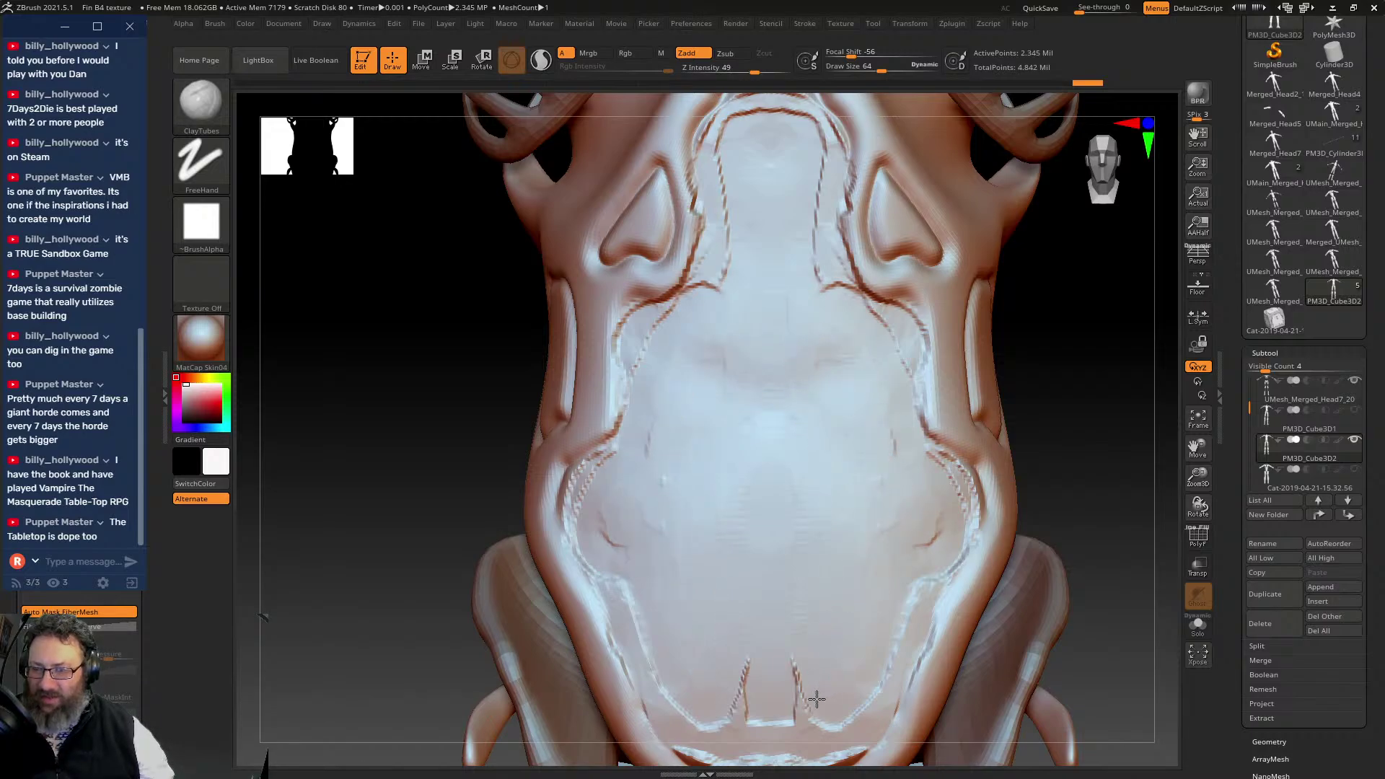
mouse_move(816, 699)
left_mouse_down("shift")
mouse_move(796, 725)
mouse_move(848, 724)
mouse_move(887, 674)
mouse_move(920, 590)
left_mouse_up("shift")
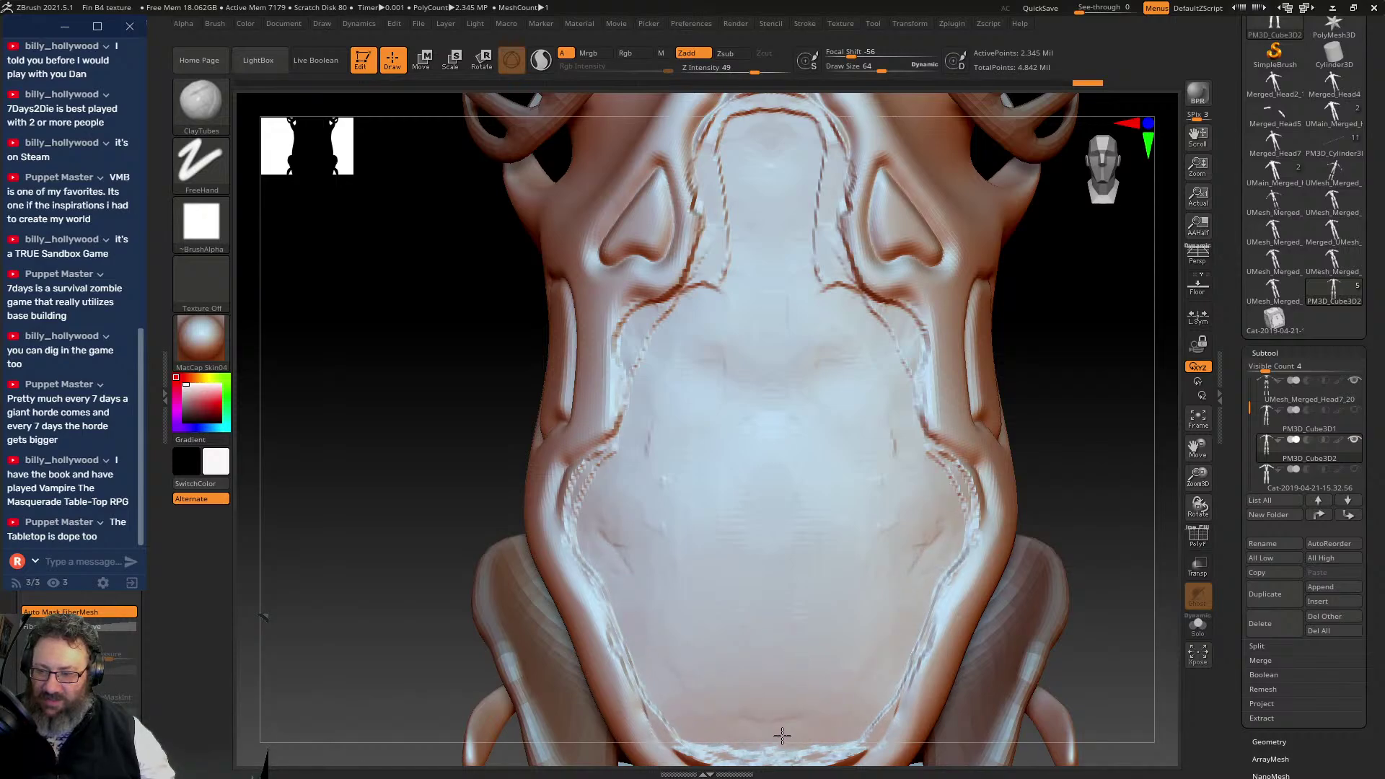
mouse_move(705, 301)
left_mouse_down()
mouse_move(644, 345)
mouse_move(653, 397)
mouse_move(610, 508)
mouse_move(635, 638)
mouse_move(682, 696)
mouse_move(750, 722)
mouse_move(829, 692)
left_mouse_up()
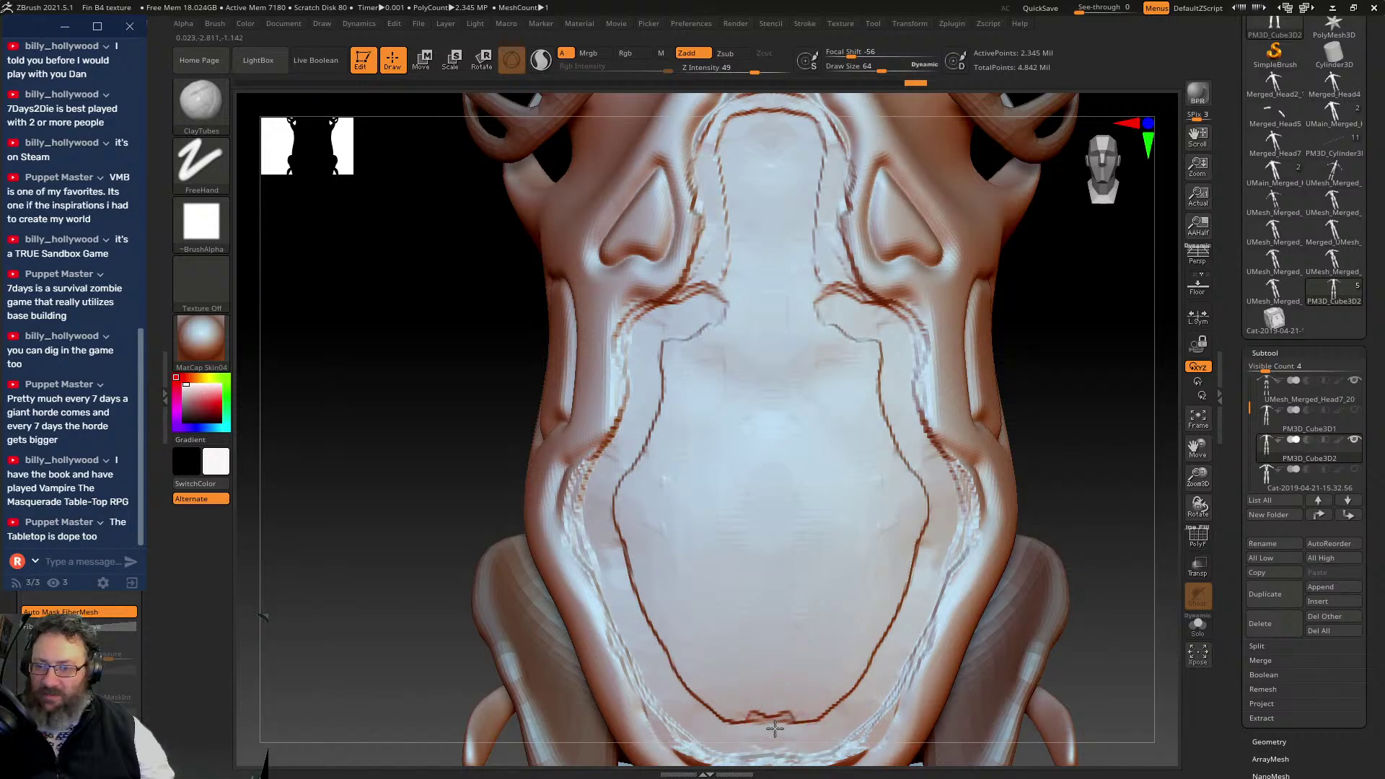
mouse_move(774, 729)
left_mouse_down()
mouse_move(730, 317)
mouse_move(731, 135)
mouse_move(768, 145)
mouse_move(799, 682)
mouse_move(830, 690)
mouse_move(895, 592)
mouse_move(920, 480)
mouse_move(877, 365)
mouse_move(845, 346)
mouse_move(823, 520)
mouse_move(830, 665)
mouse_move(888, 537)
mouse_move(866, 368)
mouse_move(858, 590)
mouse_move(850, 433)
left_mouse_up()
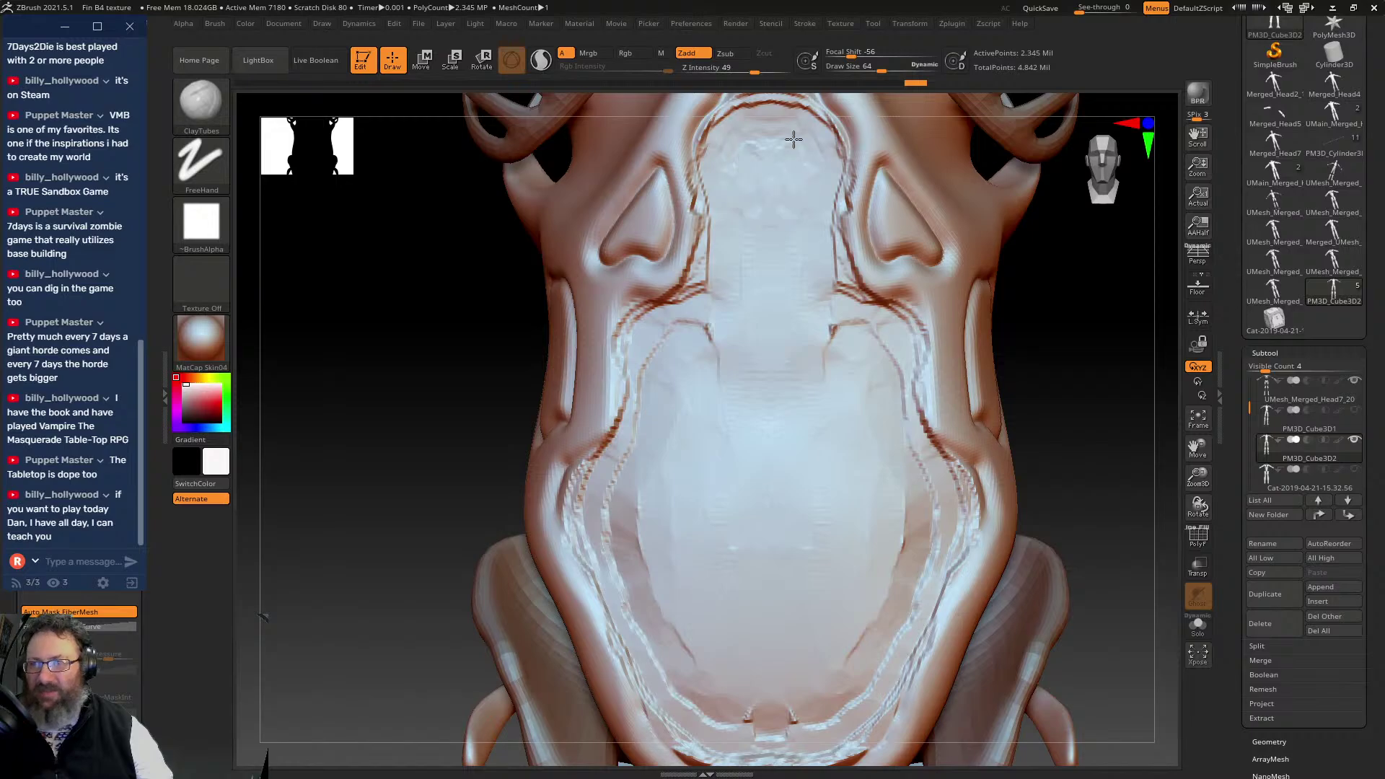
left_click_drag(718, 266, 712, 276, "shift")
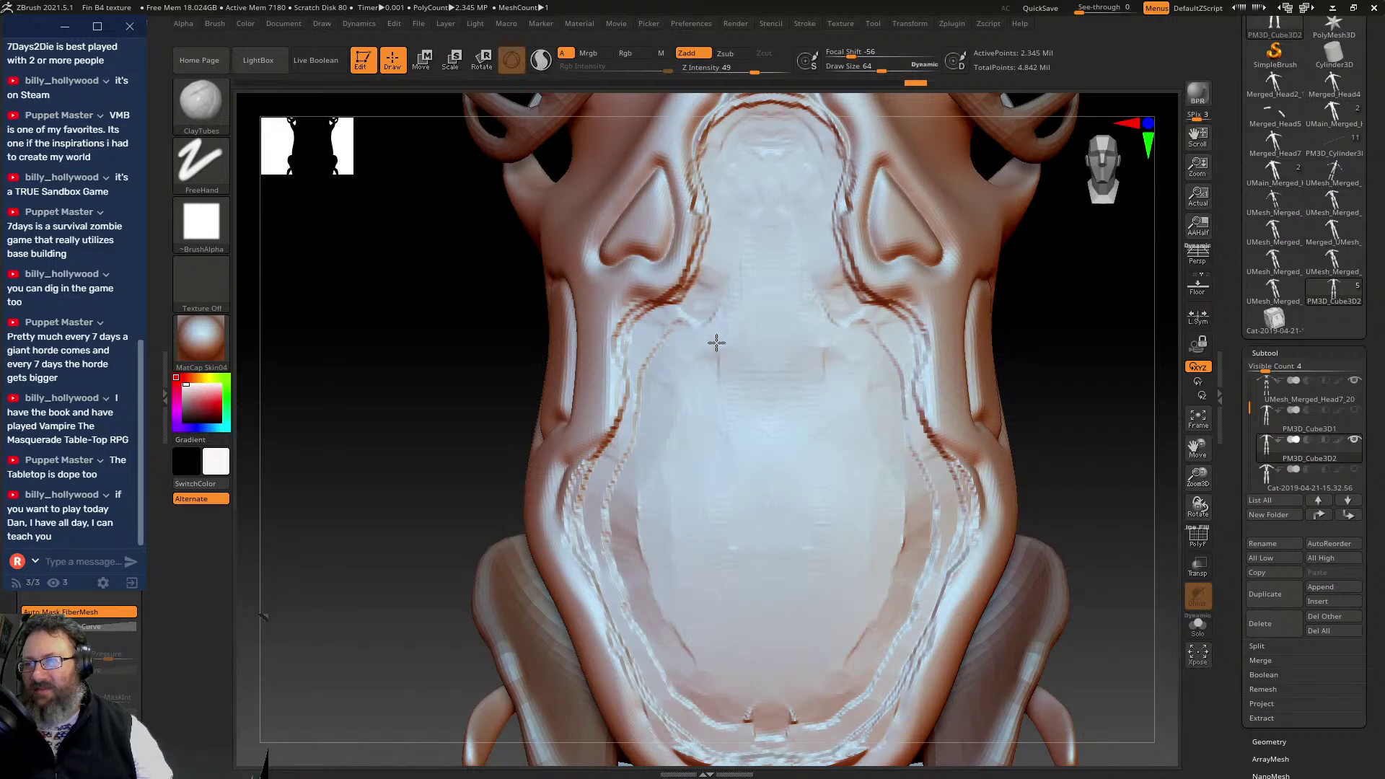
- Carve the rectangular recess on the side of the torso deeper with ClayTubes, widening its rounded outline
mouse_move(1107, 359)
left_mouse_down()
mouse_move(1025, 332)
mouse_move(1030, 317)
mouse_move(970, 363)
mouse_move(993, 301)
left_mouse_up()
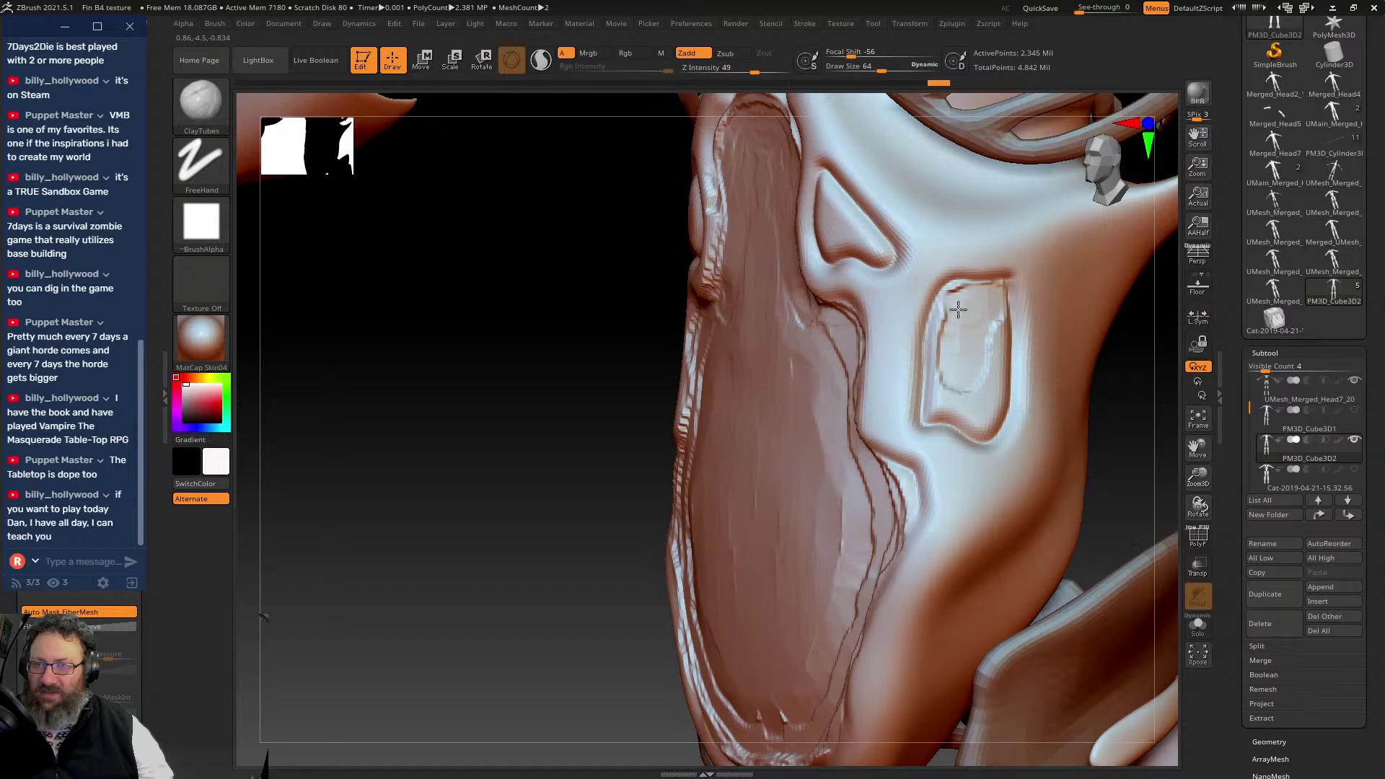
left_click_drag(993, 395, 983, 314, "alt")
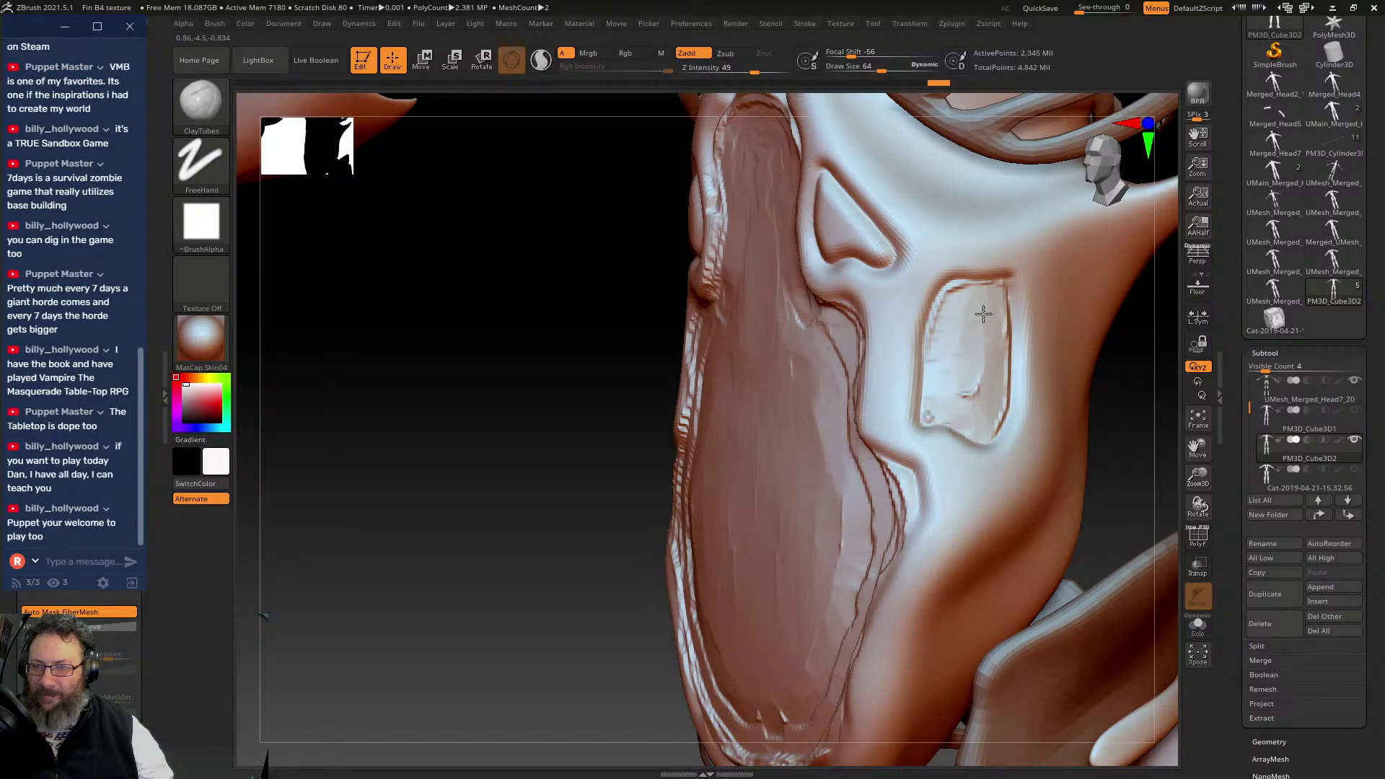
left_click_drag(984, 373, 992, 361)
mouse_move(968, 301)
left_mouse_down()
mouse_move(990, 326)
mouse_move(984, 297)
mouse_move(958, 312)
left_mouse_up()
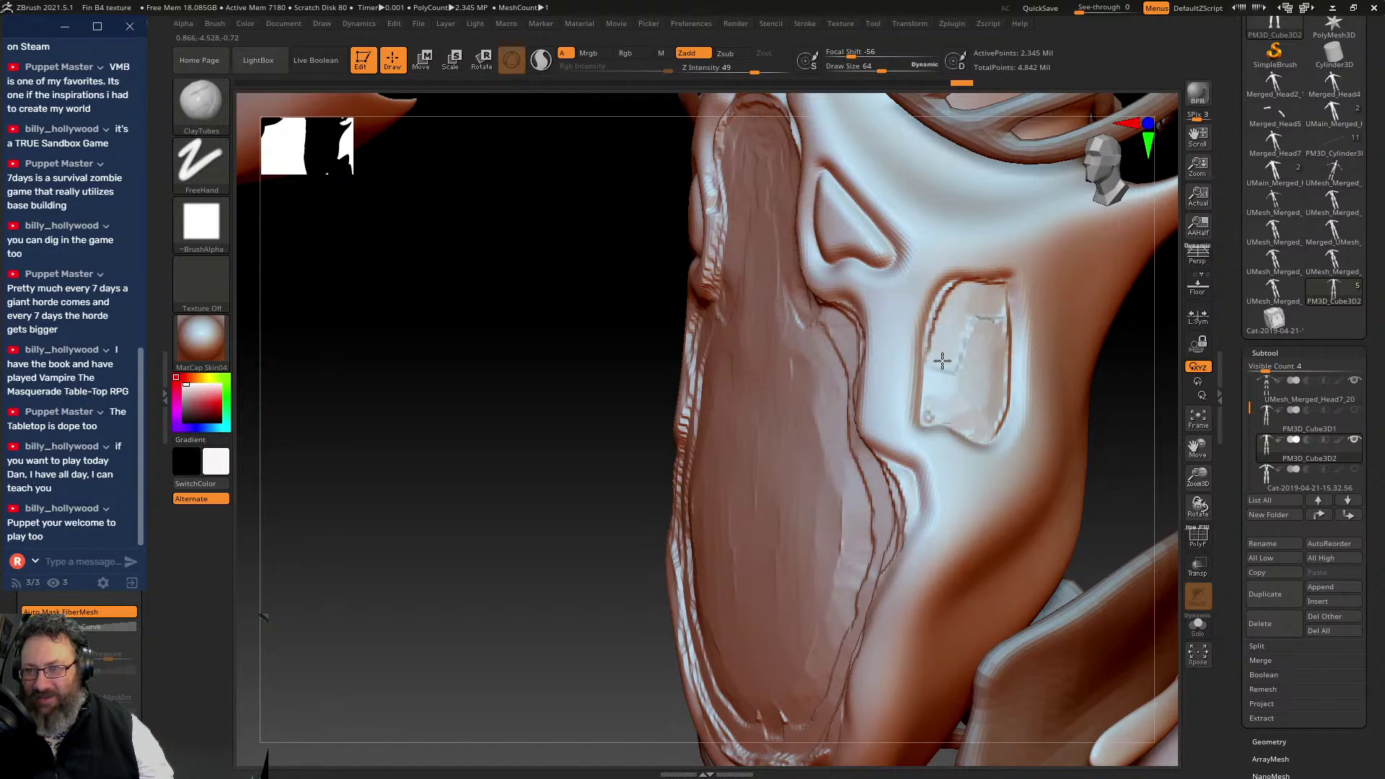
mouse_move(942, 361)
left_mouse_down()
mouse_move(940, 396)
mouse_move(987, 412)
mouse_move(984, 300)
mouse_move(957, 310)
mouse_move(942, 353)
left_mouse_up()
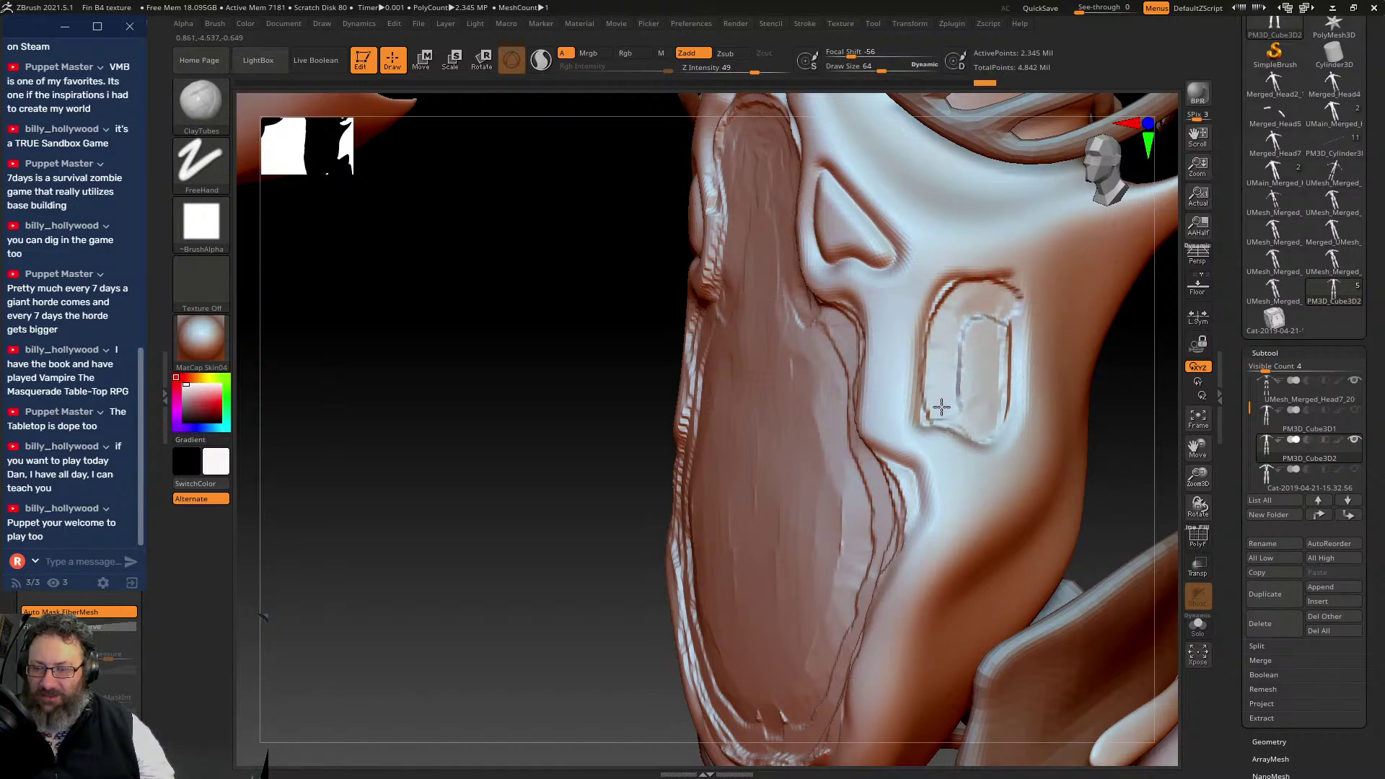
mouse_move(968, 408)
left_mouse_down()
mouse_move(1002, 405)
mouse_move(991, 330)
left_mouse_up()
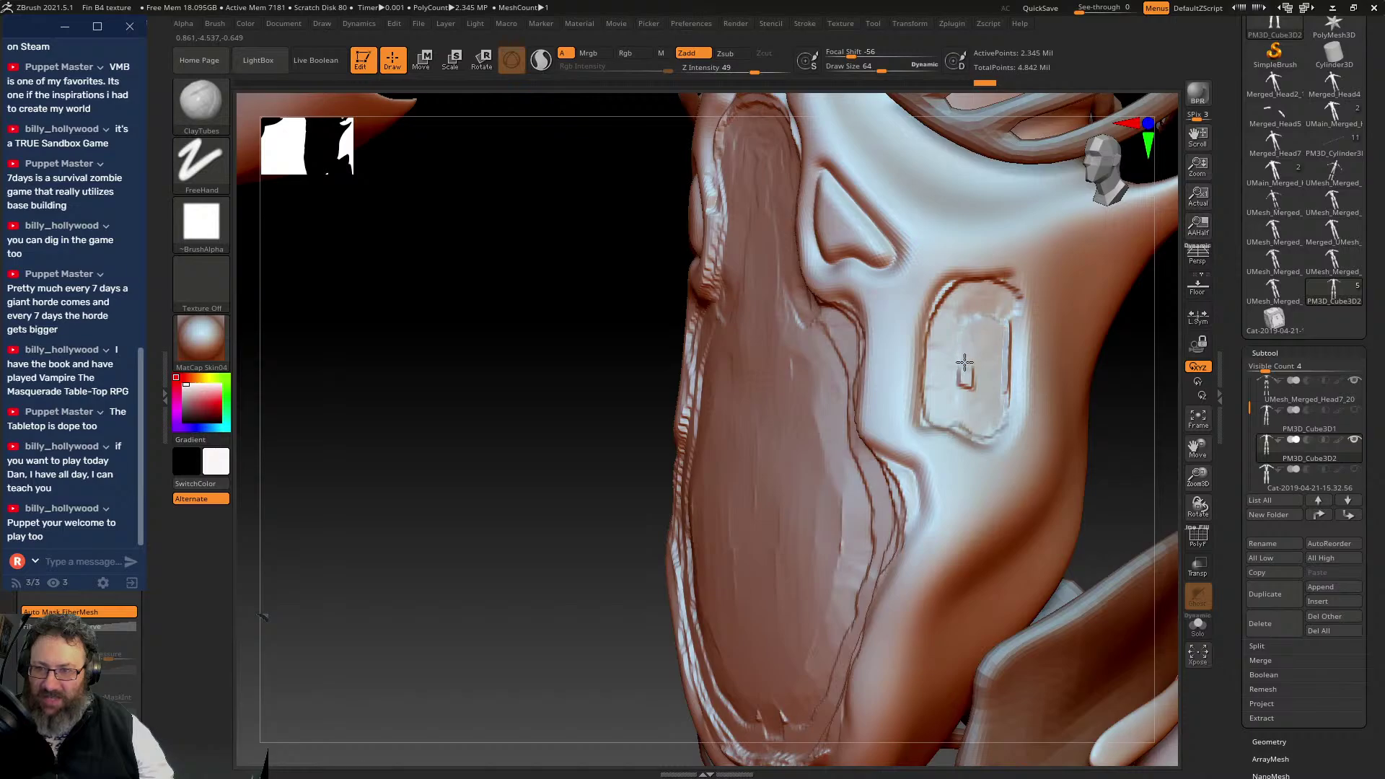
mouse_move(981, 422)
left_mouse_down()
mouse_move(997, 310)
mouse_move(949, 317)
mouse_move(955, 387)
left_mouse_up()
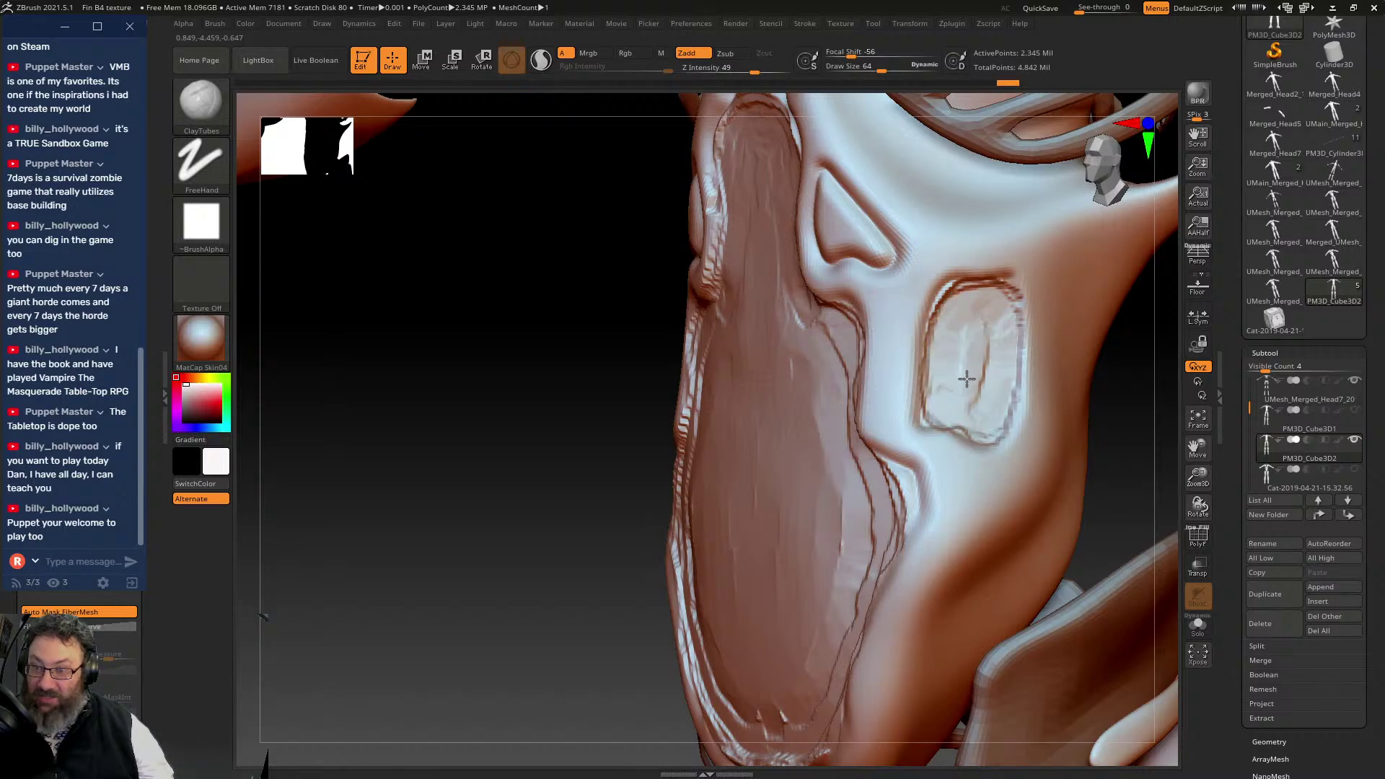
mouse_move(967, 379)
left_mouse_down()
mouse_move(977, 309)
mouse_move(971, 402)
mouse_move(1018, 303)
mouse_move(1014, 316)
mouse_move(956, 307)
mouse_move(938, 412)
mouse_move(974, 424)
mouse_move(996, 373)
left_mouse_up()
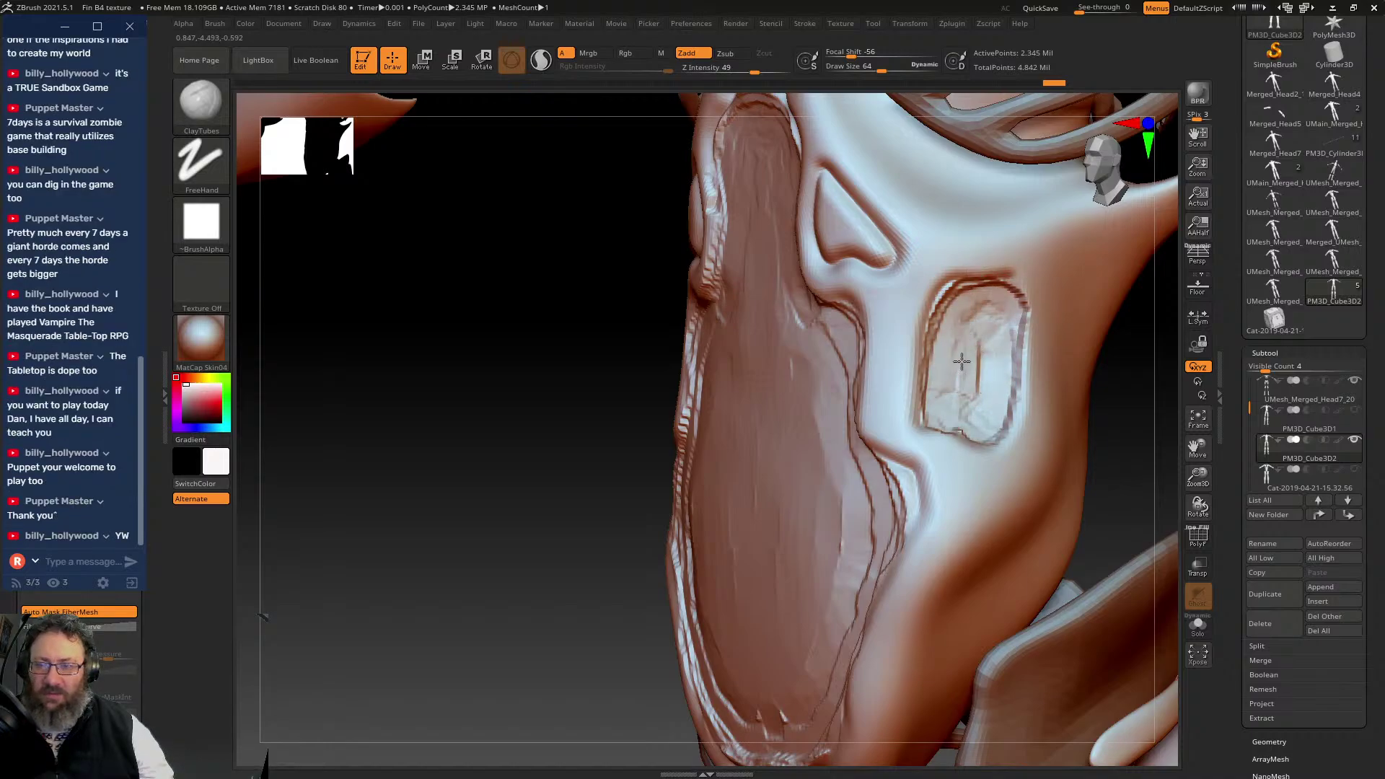
mouse_move(981, 346)
left_mouse_down()
mouse_move(964, 311)
mouse_move(987, 353)
mouse_move(984, 402)
mouse_move(968, 364)
mouse_move(1006, 318)
mouse_move(992, 433)
mouse_move(1006, 311)
mouse_move(987, 321)
mouse_move(971, 433)
mouse_move(985, 303)
mouse_move(1006, 311)
mouse_move(950, 338)
mouse_move(938, 433)
mouse_move(981, 433)
mouse_move(993, 352)
mouse_move(945, 332)
mouse_move(971, 408)
mouse_move(971, 328)
left_mouse_up()
- Hollow out the mirrored triangular recesses beside the upper abdomen panel and rework the floor of the rectangular side recess
left_click_drag(472, 511, 567, 500)
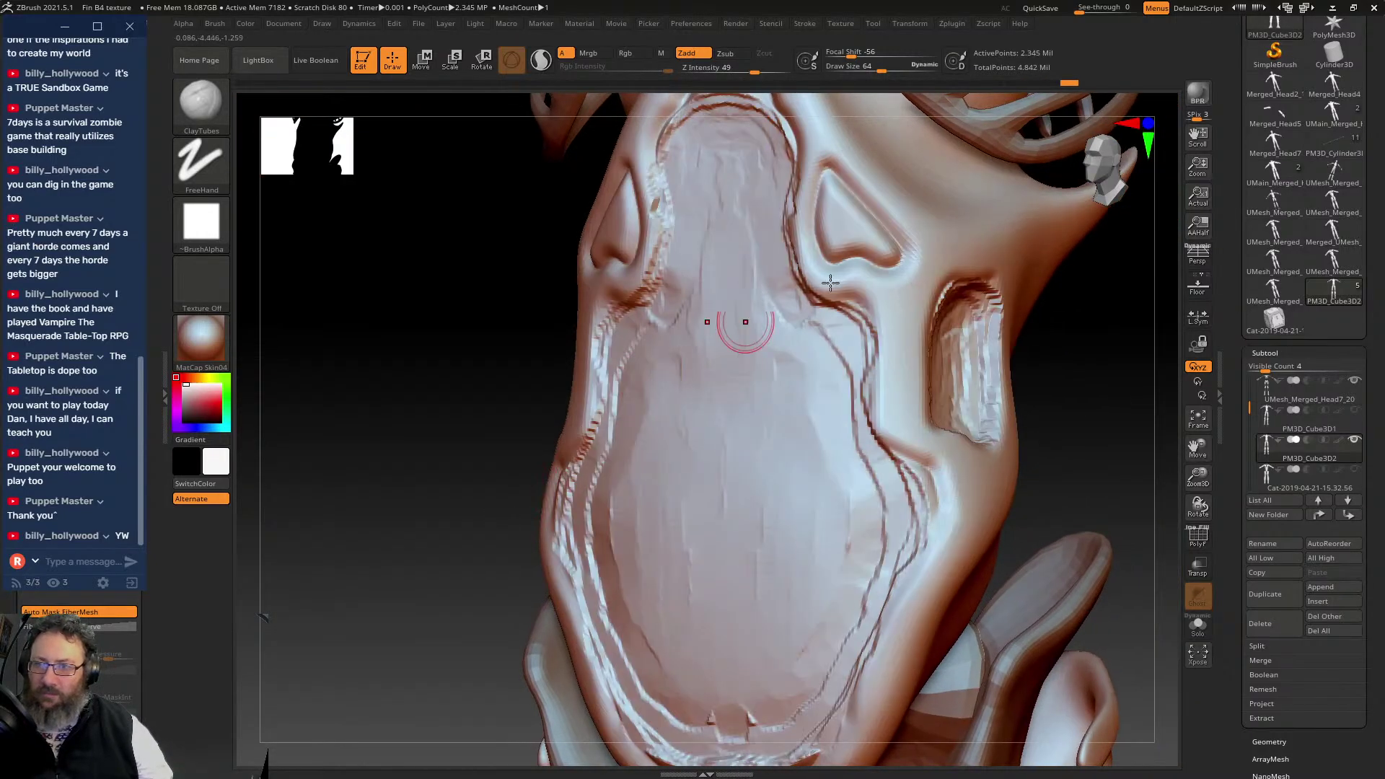
left_click_drag(1133, 364, 1032, 368)
left_click_drag(519, 367, 567, 377)
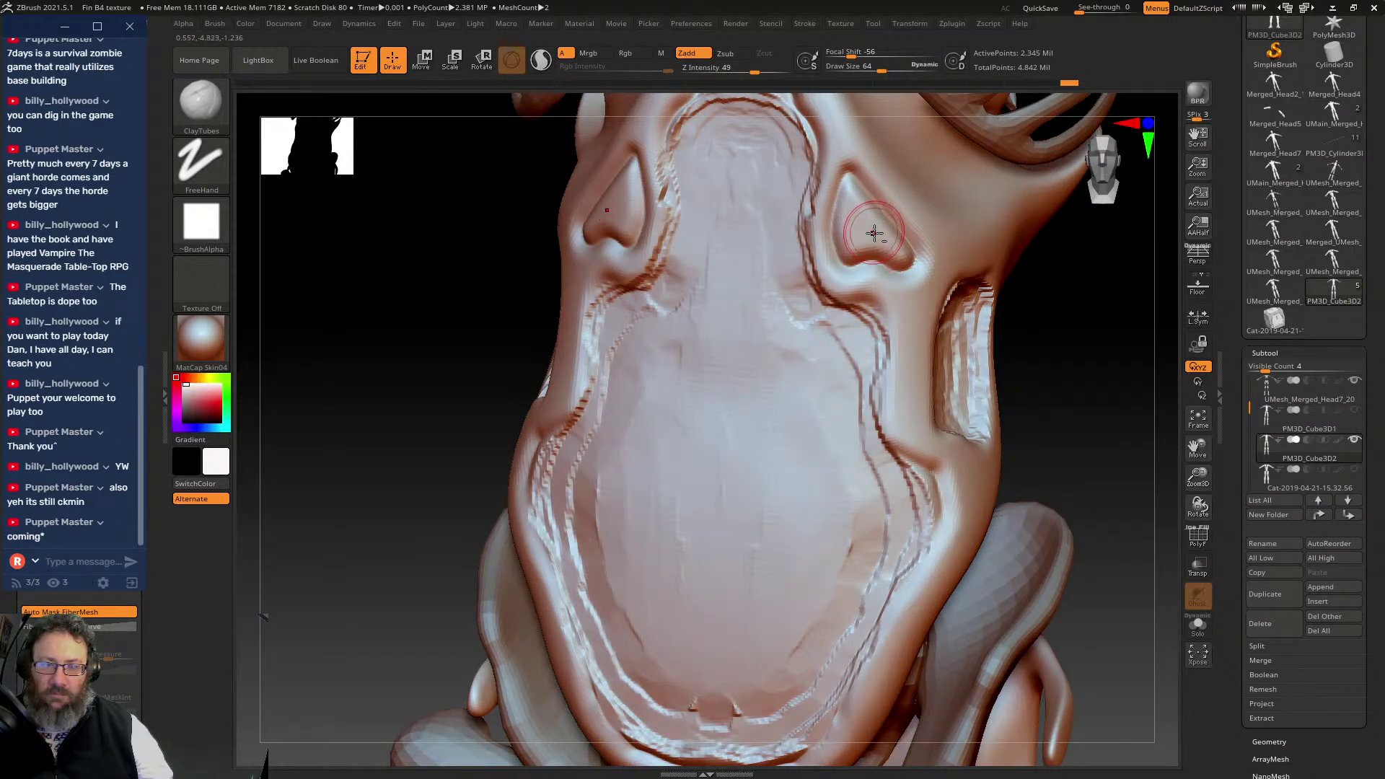
left_click_drag(898, 253, 901, 244, "alt")
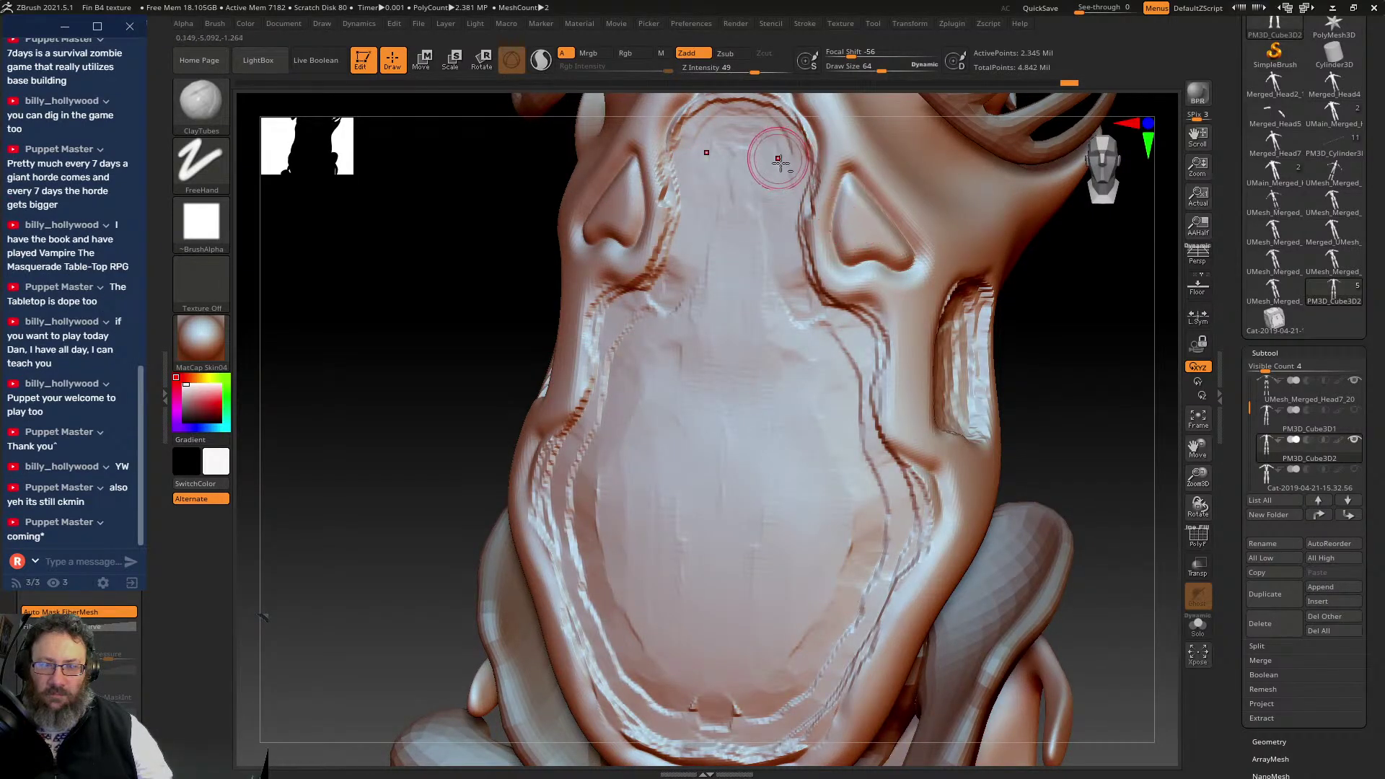
mouse_move(843, 199)
left_mouse_down("alt")
mouse_move(872, 223)
mouse_move(849, 222)
mouse_move(860, 243)
left_mouse_up("alt")
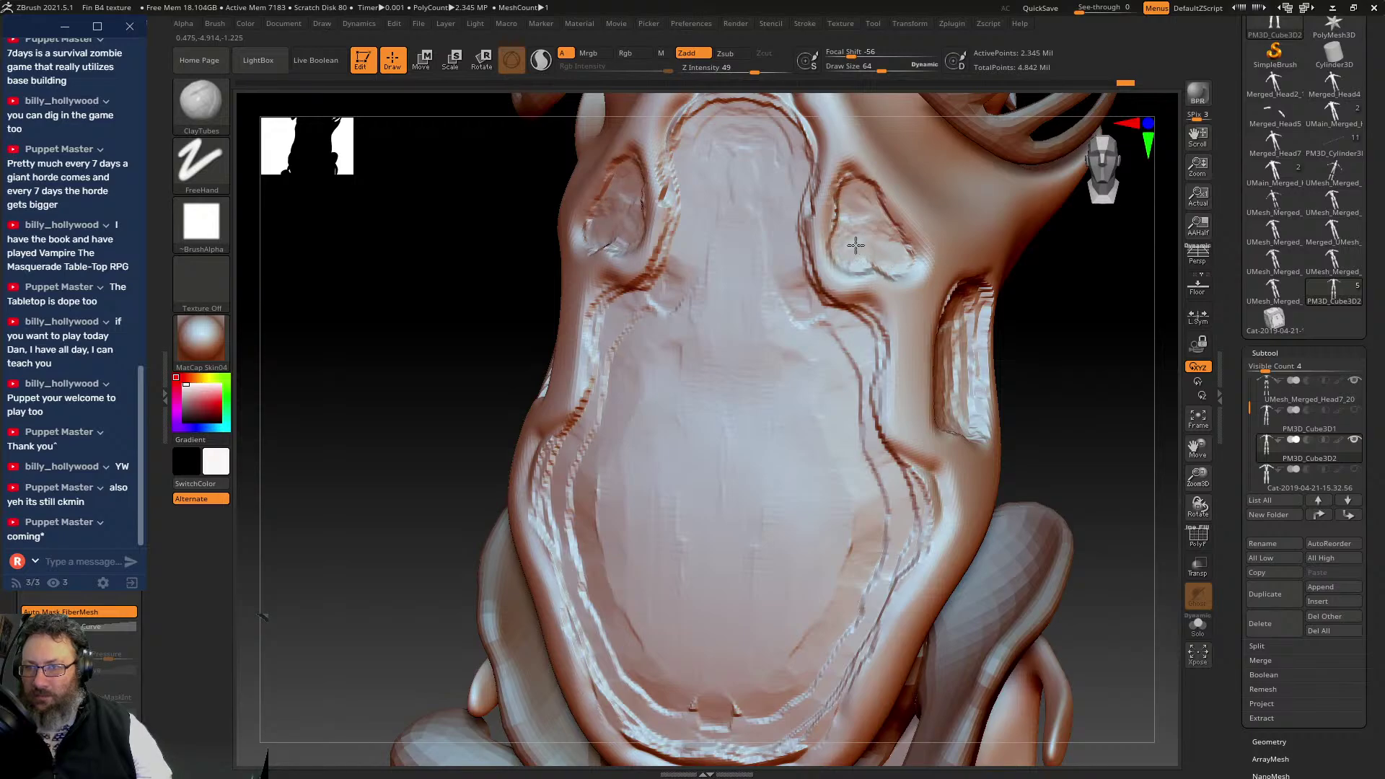
left_click_drag(863, 204, 857, 252, "alt")
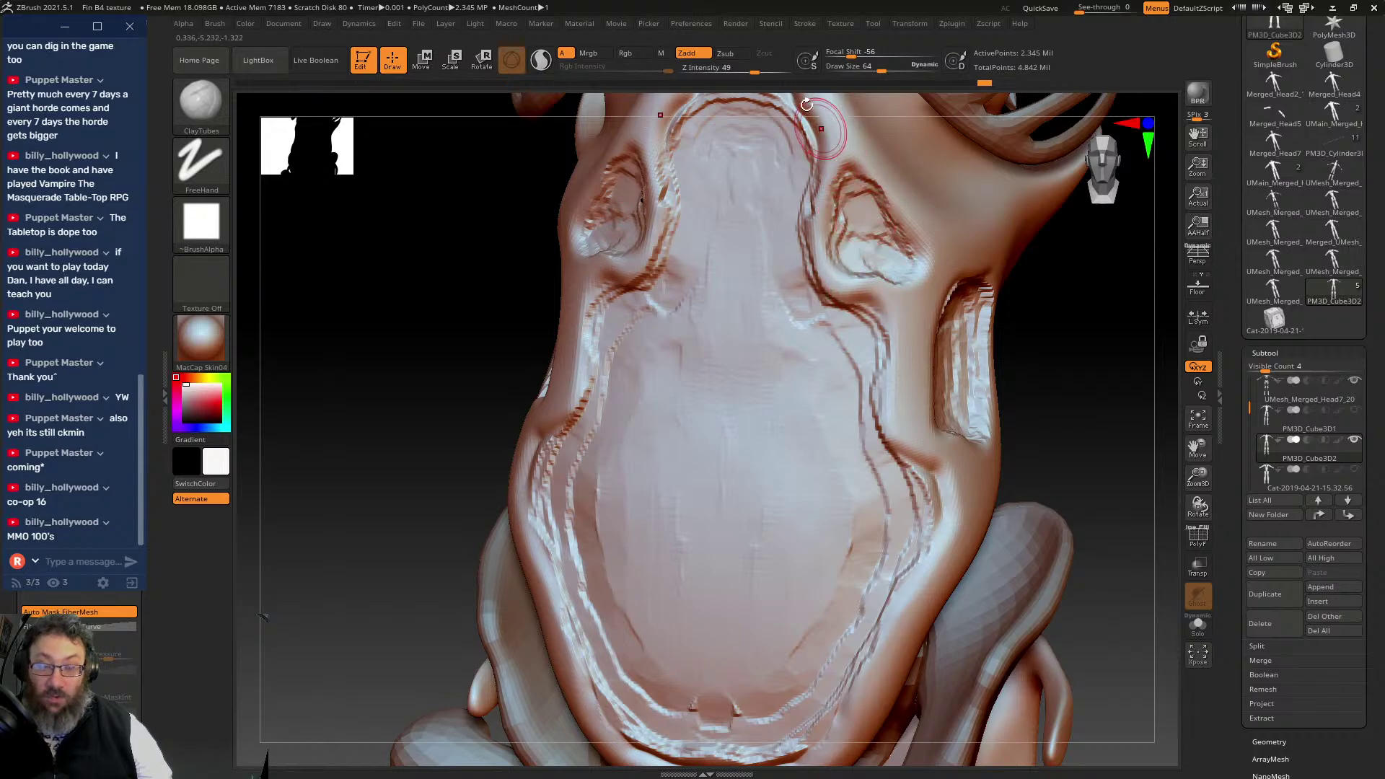
mouse_move(863, 210)
left_mouse_down("alt")
mouse_move(856, 246)
mouse_move(852, 211)
mouse_move(892, 259)
mouse_move(865, 226)
mouse_move(887, 250)
mouse_move(851, 248)
mouse_move(859, 205)
mouse_move(861, 250)
left_mouse_up("alt")
mouse_move(1104, 332)
left_mouse_down()
mouse_move(992, 289)
mouse_move(925, 379)
mouse_move(957, 412)
mouse_move(970, 333)
mouse_move(940, 396)
mouse_move(959, 296)
mouse_move(999, 354)
mouse_move(974, 426)
mouse_move(999, 339)
left_mouse_up()
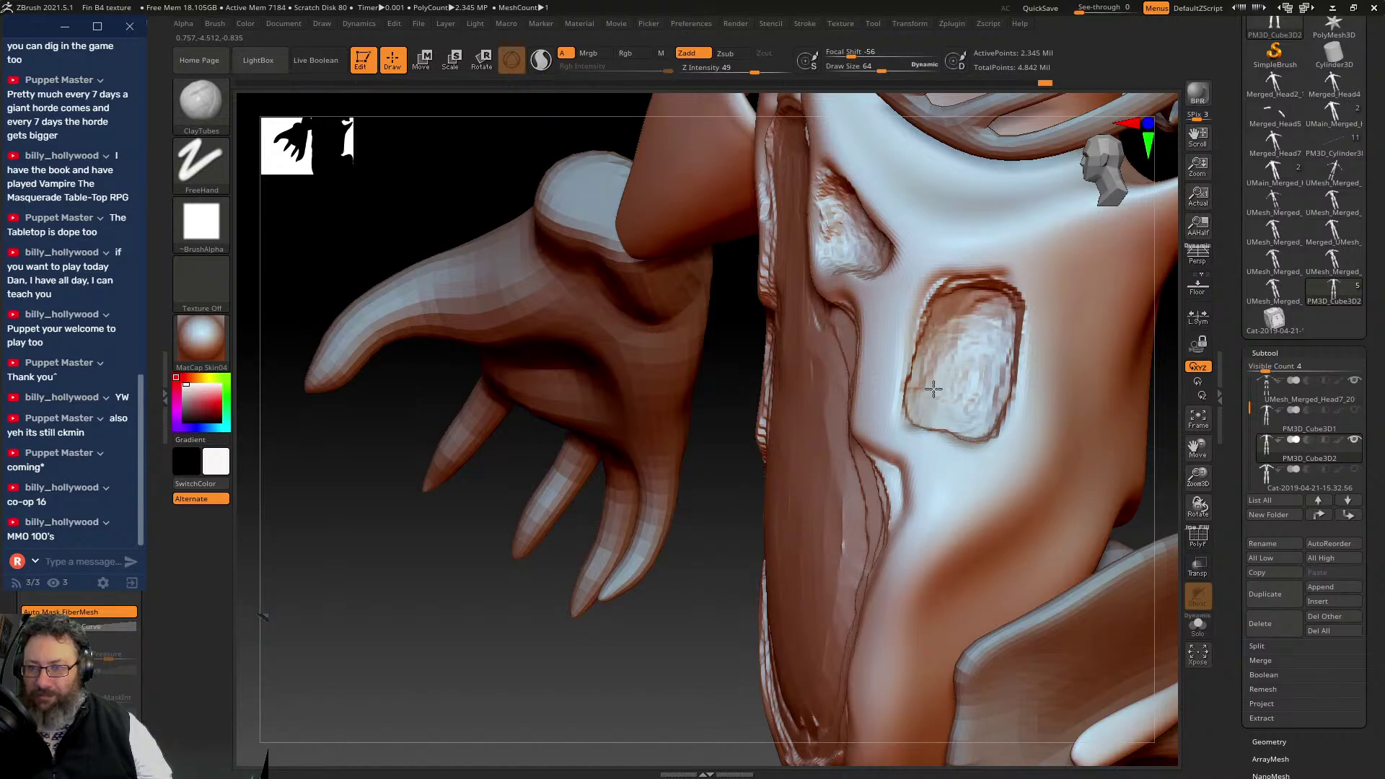
- Carve the lower abdomen basin and the narrow column above it with mirrored ClayTubes strokes, adding curved and tapering contours inside the basin
left_click_drag(383, 594, 448, 594)
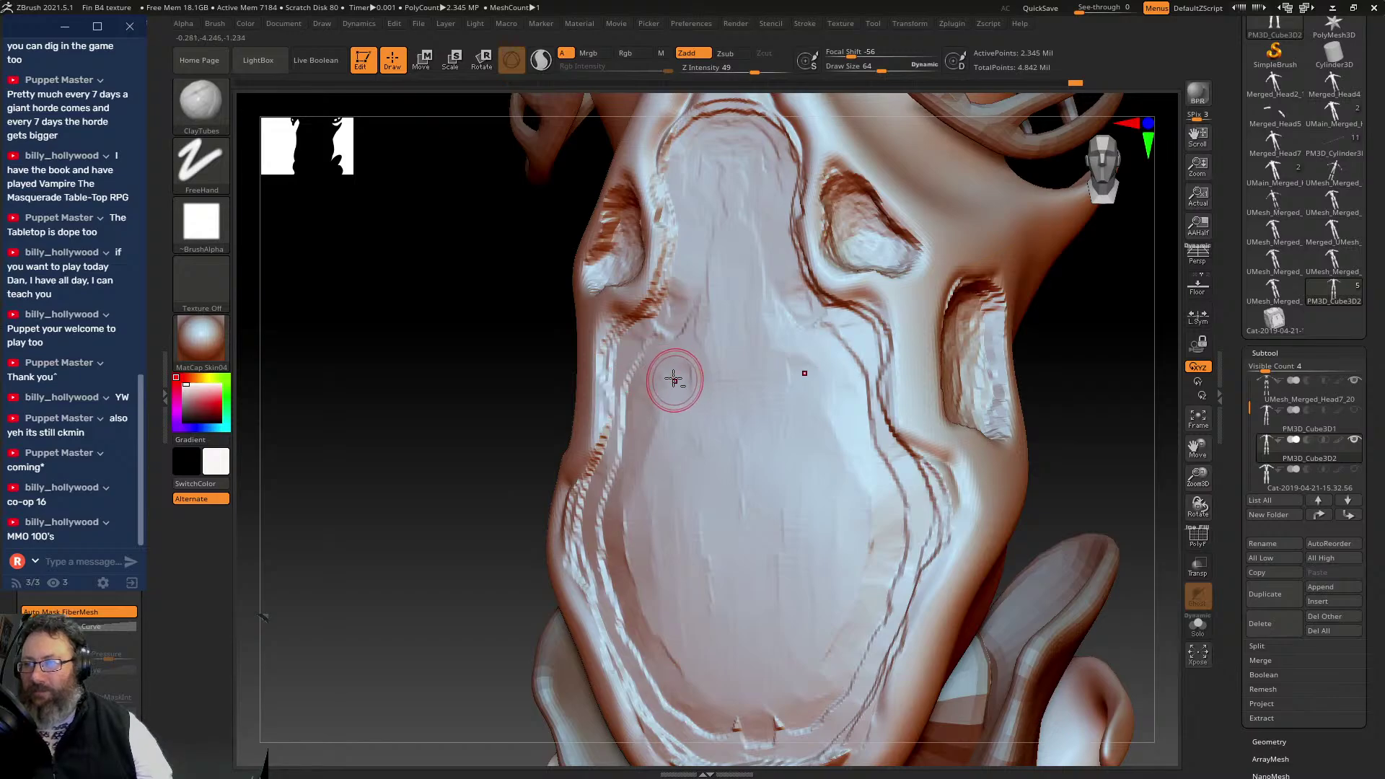
mouse_move(674, 378)
left_mouse_down("alt")
mouse_move(647, 505)
mouse_move(675, 552)
mouse_move(691, 525)
mouse_move(694, 427)
mouse_move(791, 411)
mouse_move(728, 401)
mouse_move(709, 415)
mouse_move(663, 513)
left_mouse_up("alt")
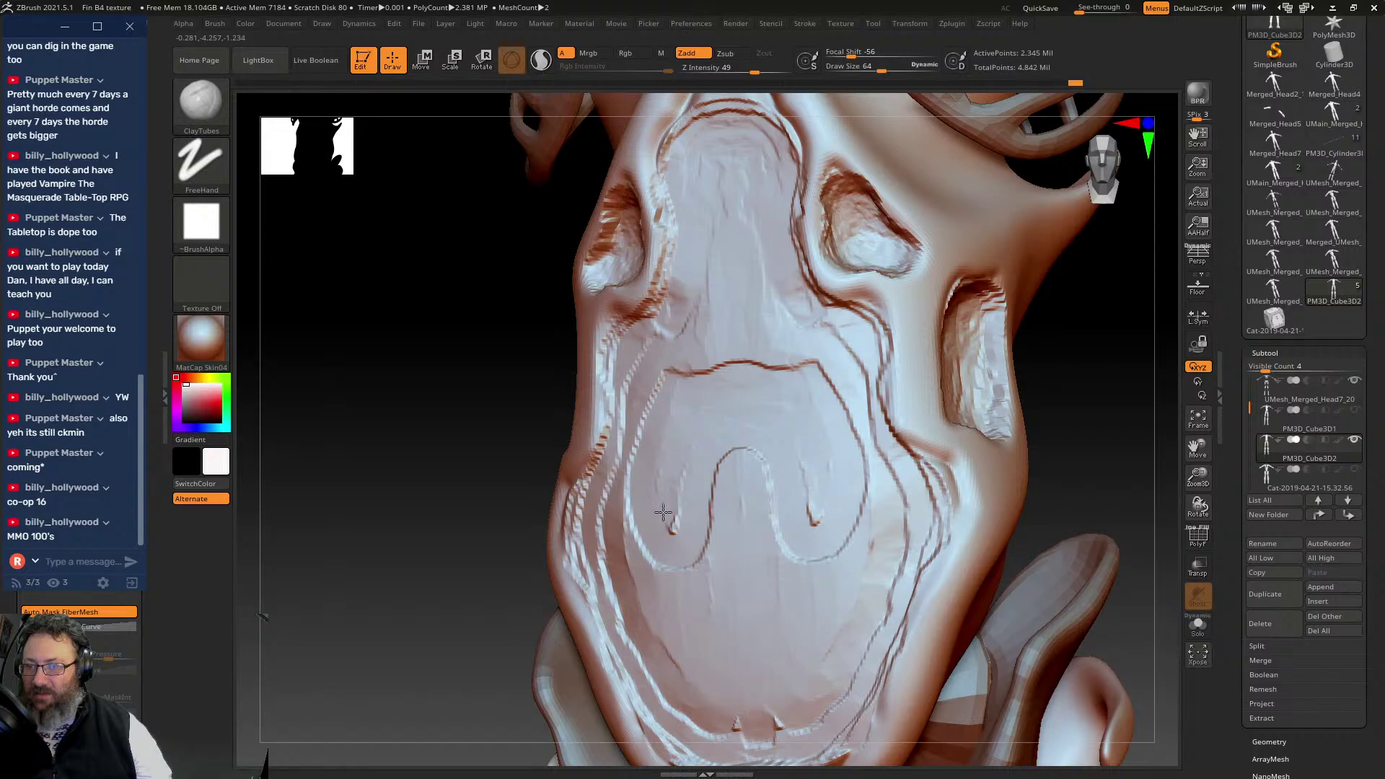
left_click_drag(692, 420, 690, 541, "shift")
left_click_drag(736, 457, 722, 538, "shift")
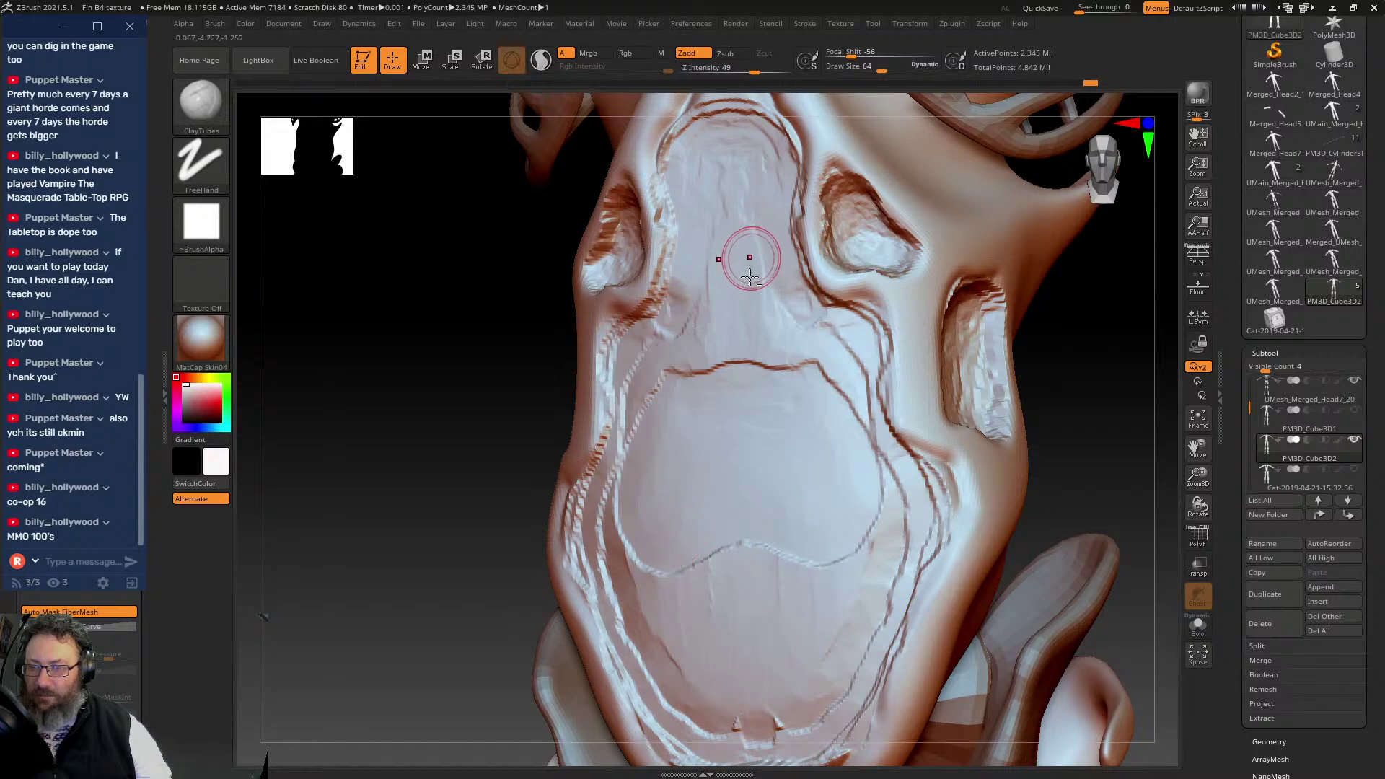
left_click_drag(714, 386, 732, 174, "shift")
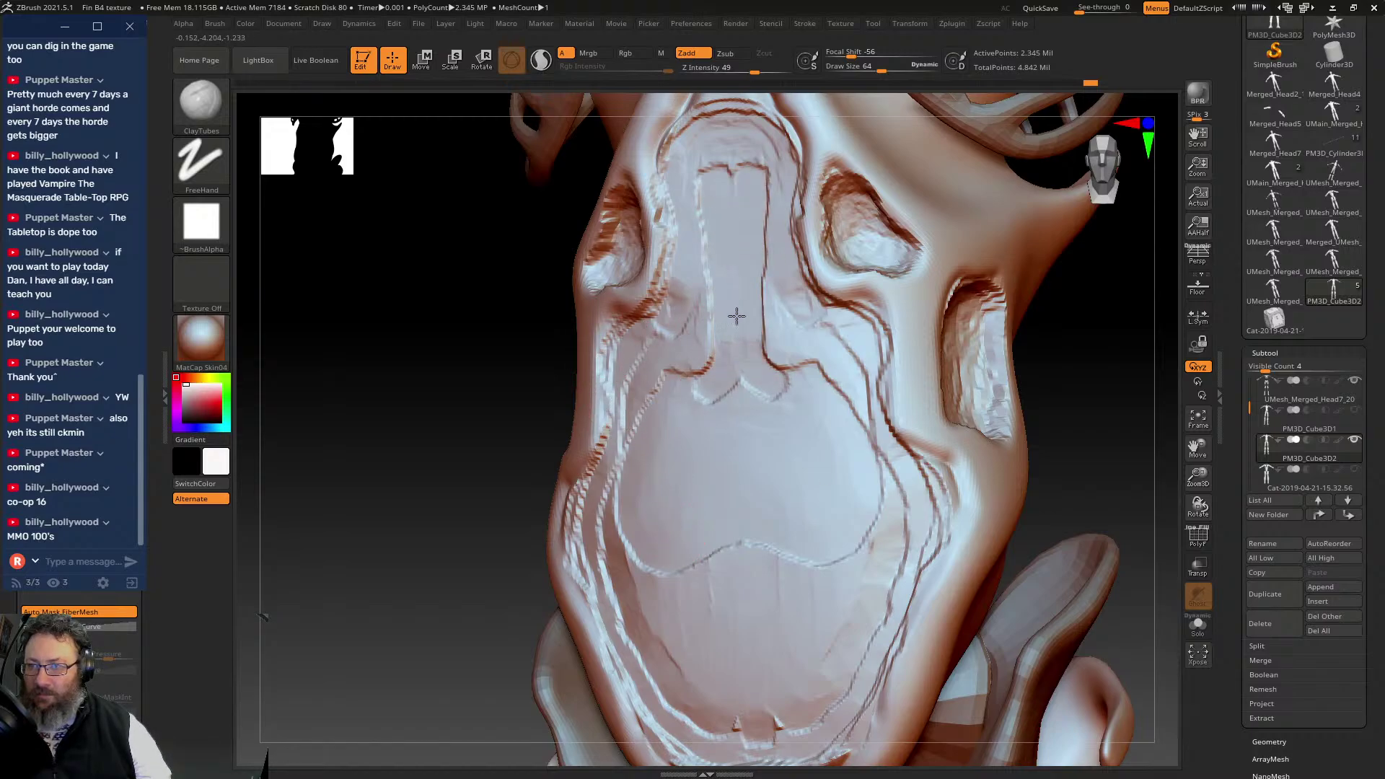
mouse_move(736, 314)
left_mouse_down()
mouse_move(751, 689)
mouse_move(763, 482)
mouse_move(742, 371)
mouse_move(829, 417)
mouse_move(844, 532)
mouse_move(787, 612)
mouse_move(791, 516)
mouse_move(766, 409)
mouse_move(828, 427)
left_mouse_up()
left_click_drag(845, 510, 821, 552)
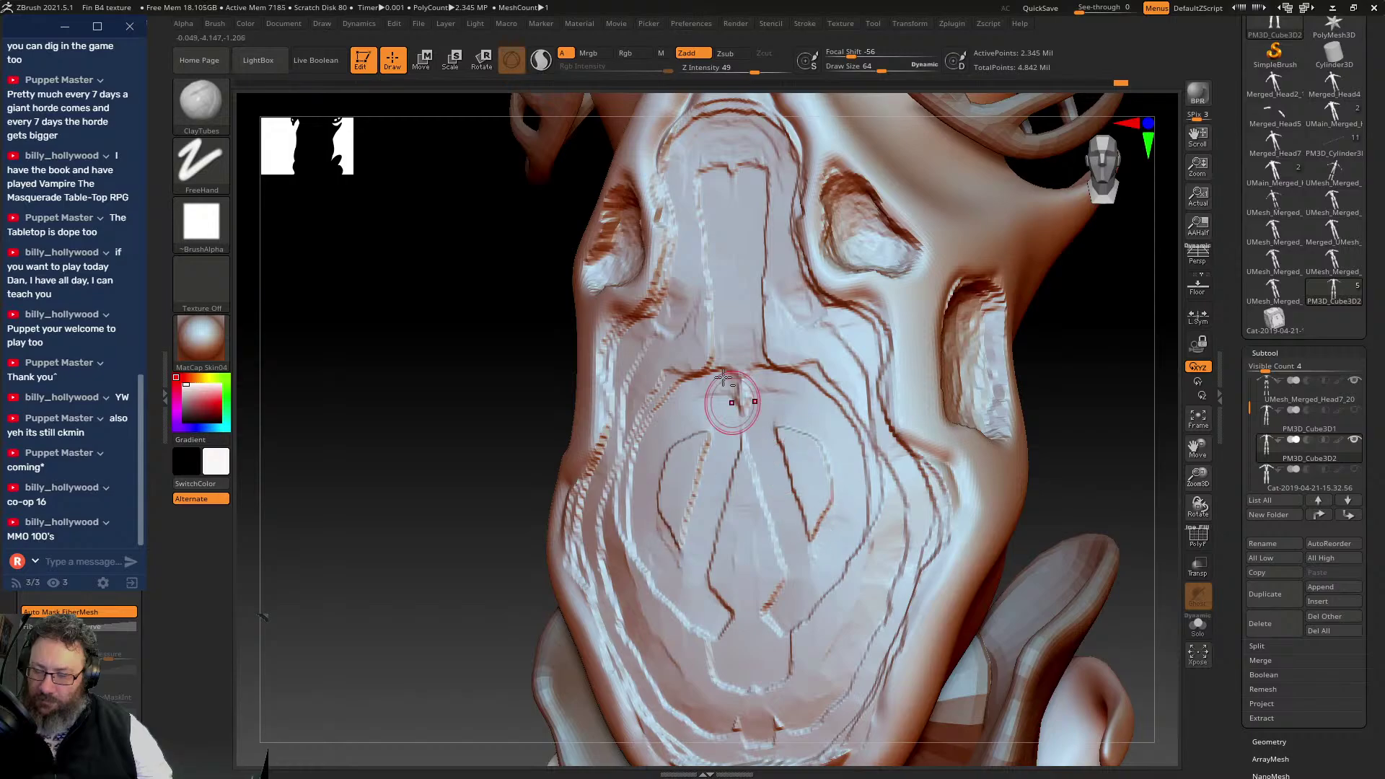
- Examine the full figure from the front and then the sculpted abdomen and pelvis up close
left_click_drag(473, 467, 525, 435, "shift")
key("f")
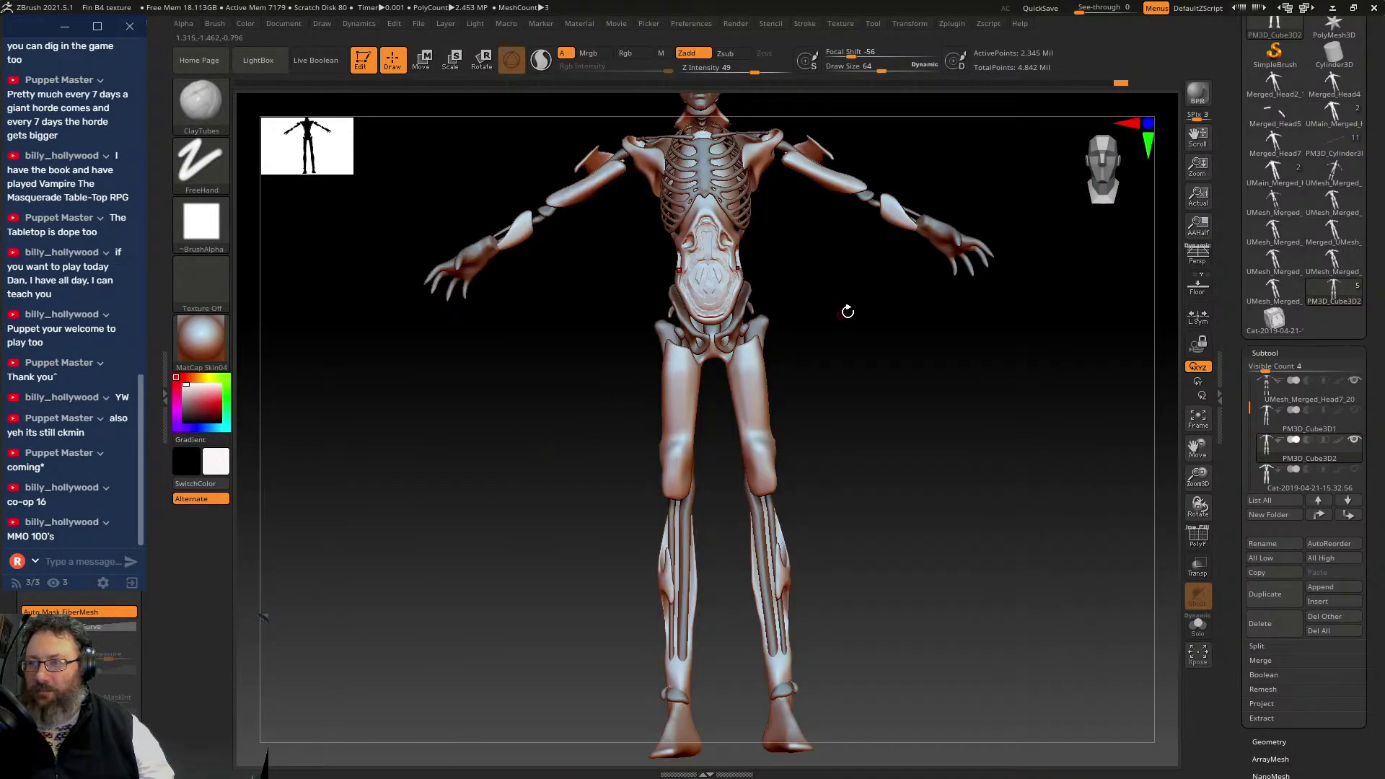
left_click_drag(848, 311, 832, 751)
left_click_drag(1041, 268, 1042, 380, "alt")
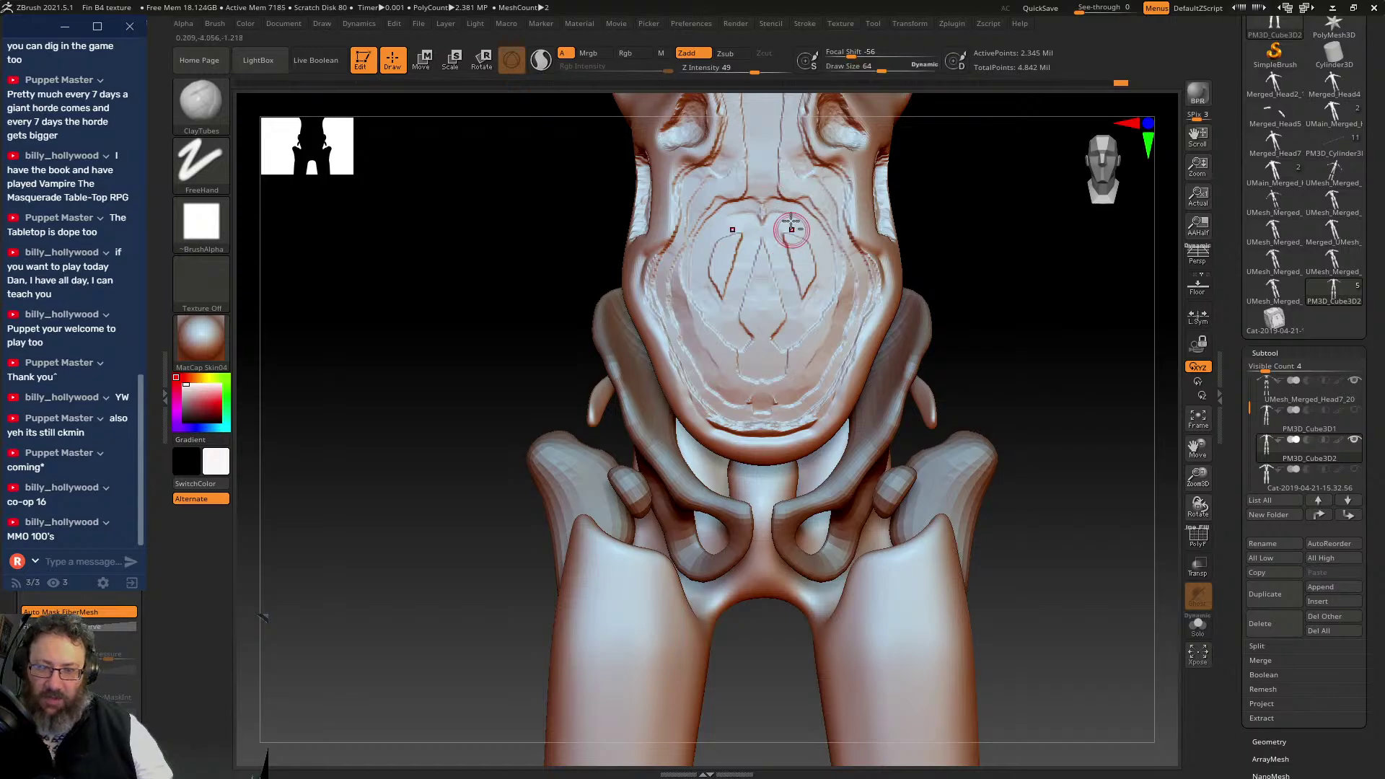
- Sculpt nested mirrored contours around the lower abdomen basin and rework its floor into a small arch above a tapered oval
left_click_drag(946, 235, 933, 287, "alt")
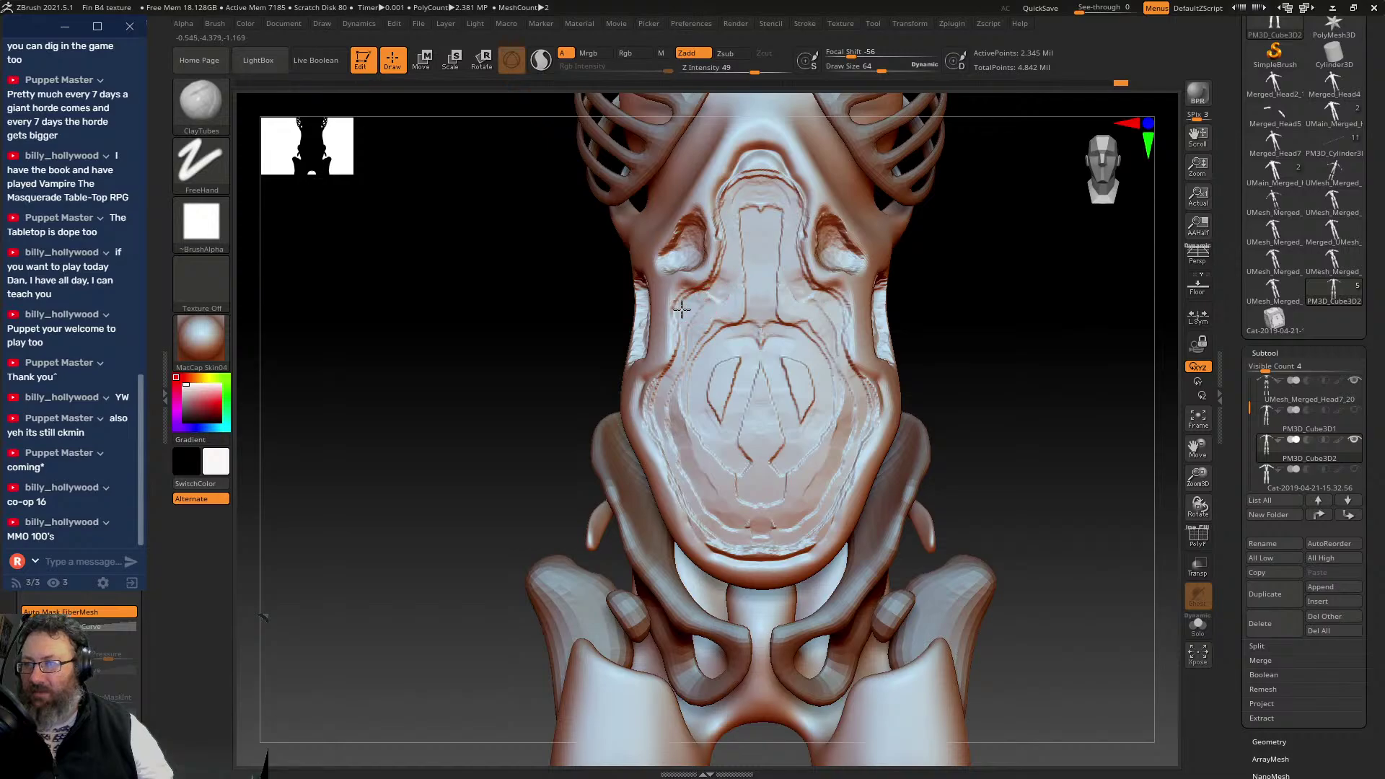
mouse_move(682, 309)
left_mouse_down()
mouse_move(722, 276)
mouse_move(724, 215)
left_mouse_up()
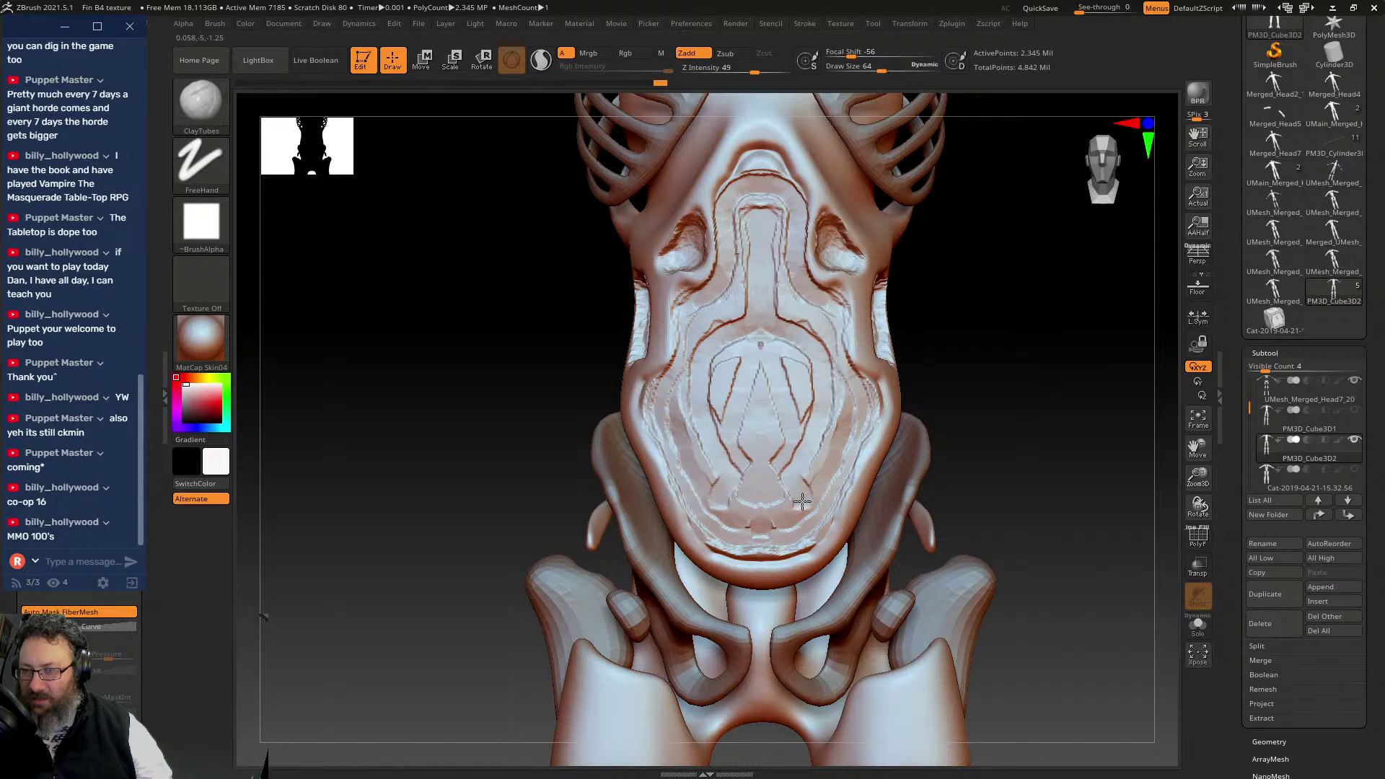
left_click_drag(790, 538, 765, 543)
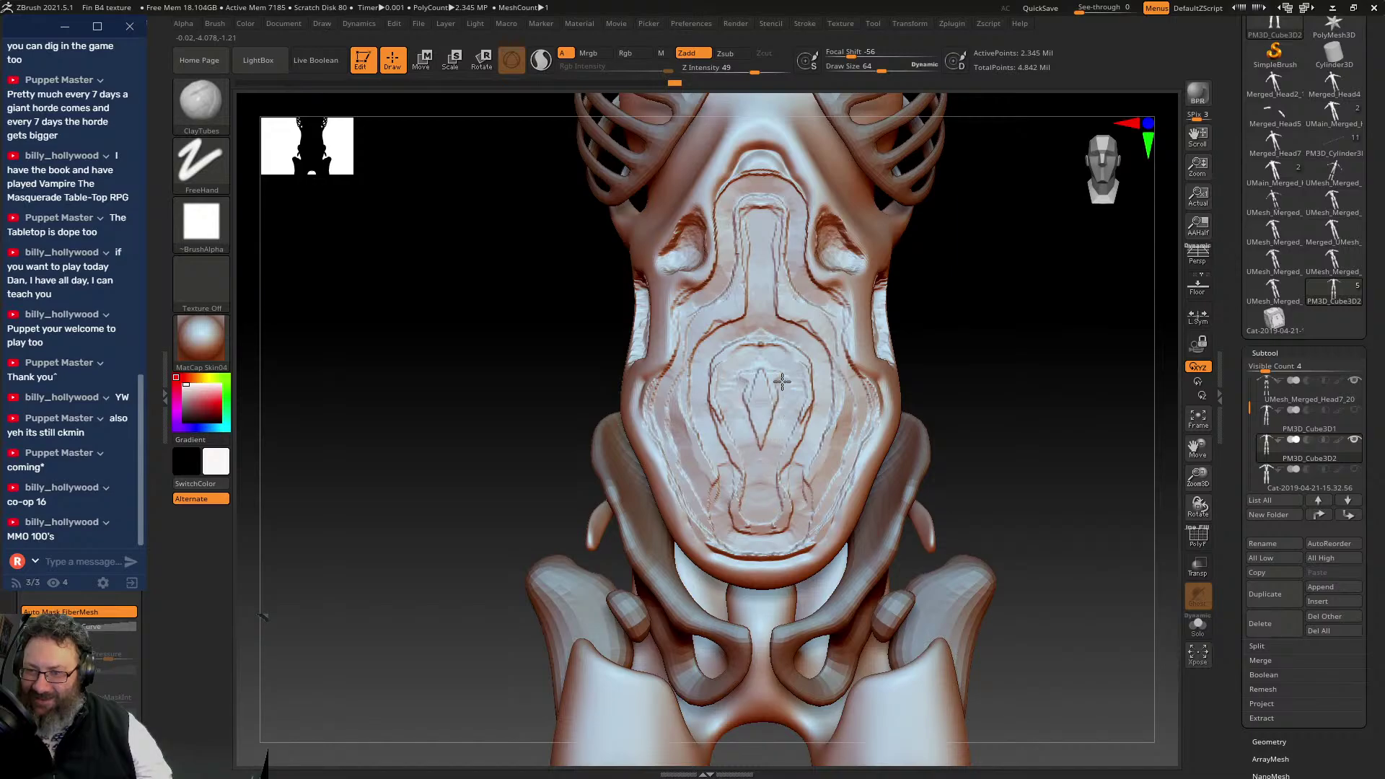
left_click_drag(782, 382, 767, 383, "shift")
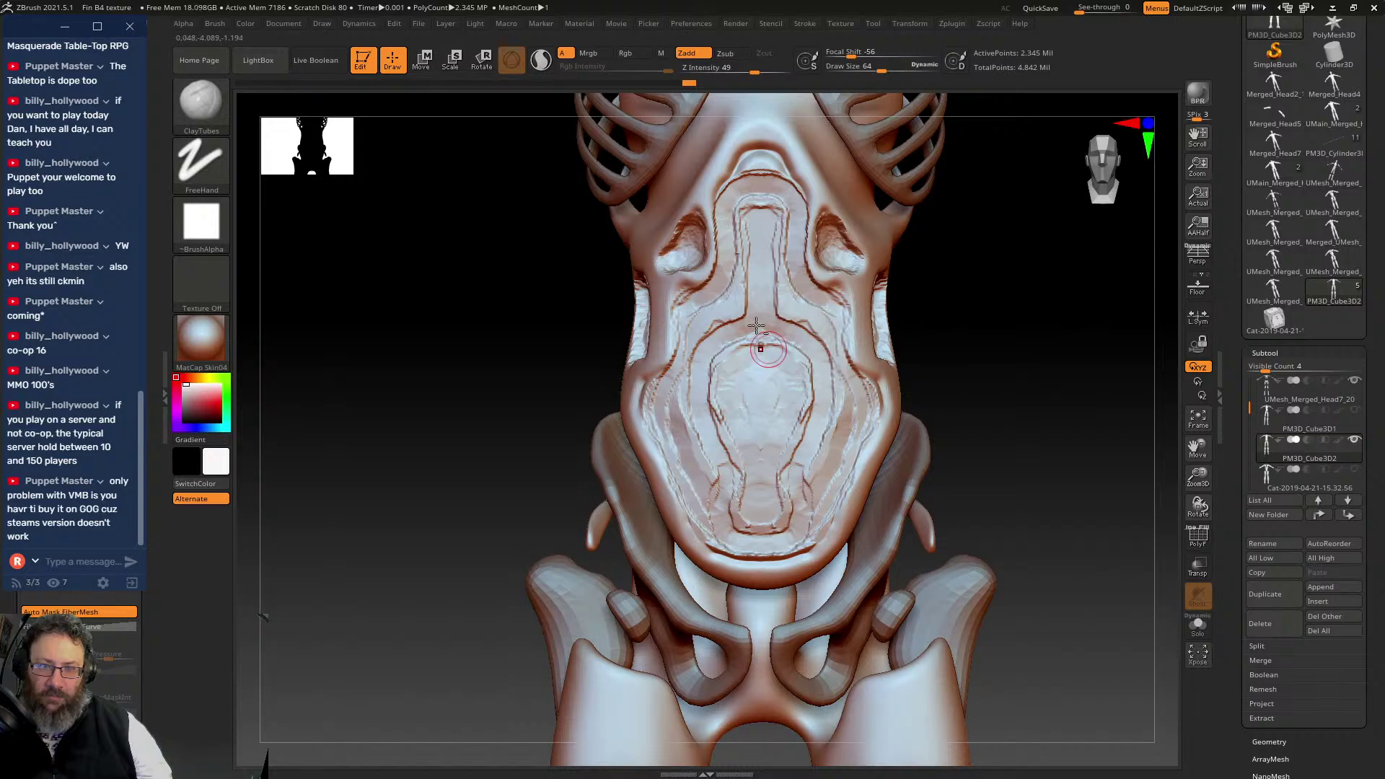
left_click_drag(793, 375, 769, 371)
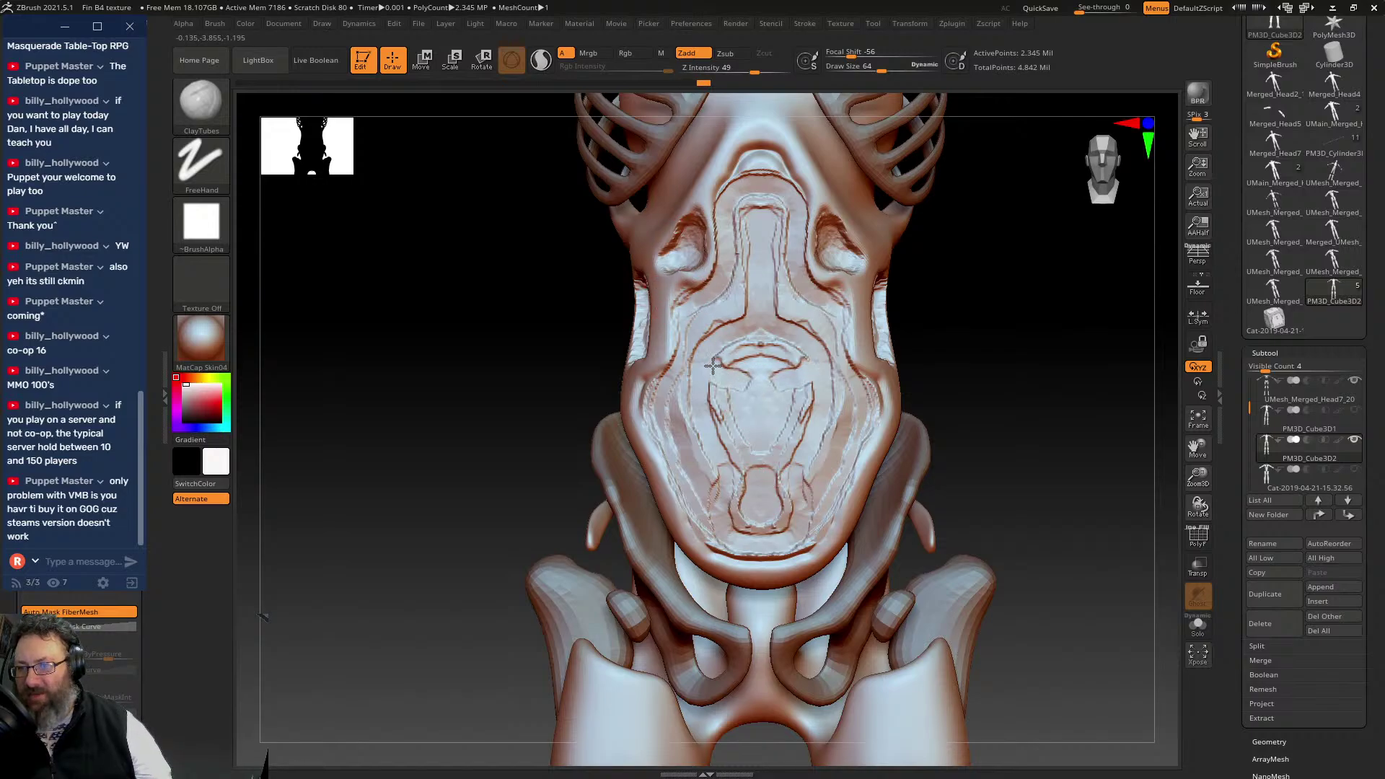
left_click_drag(713, 367, 748, 431)
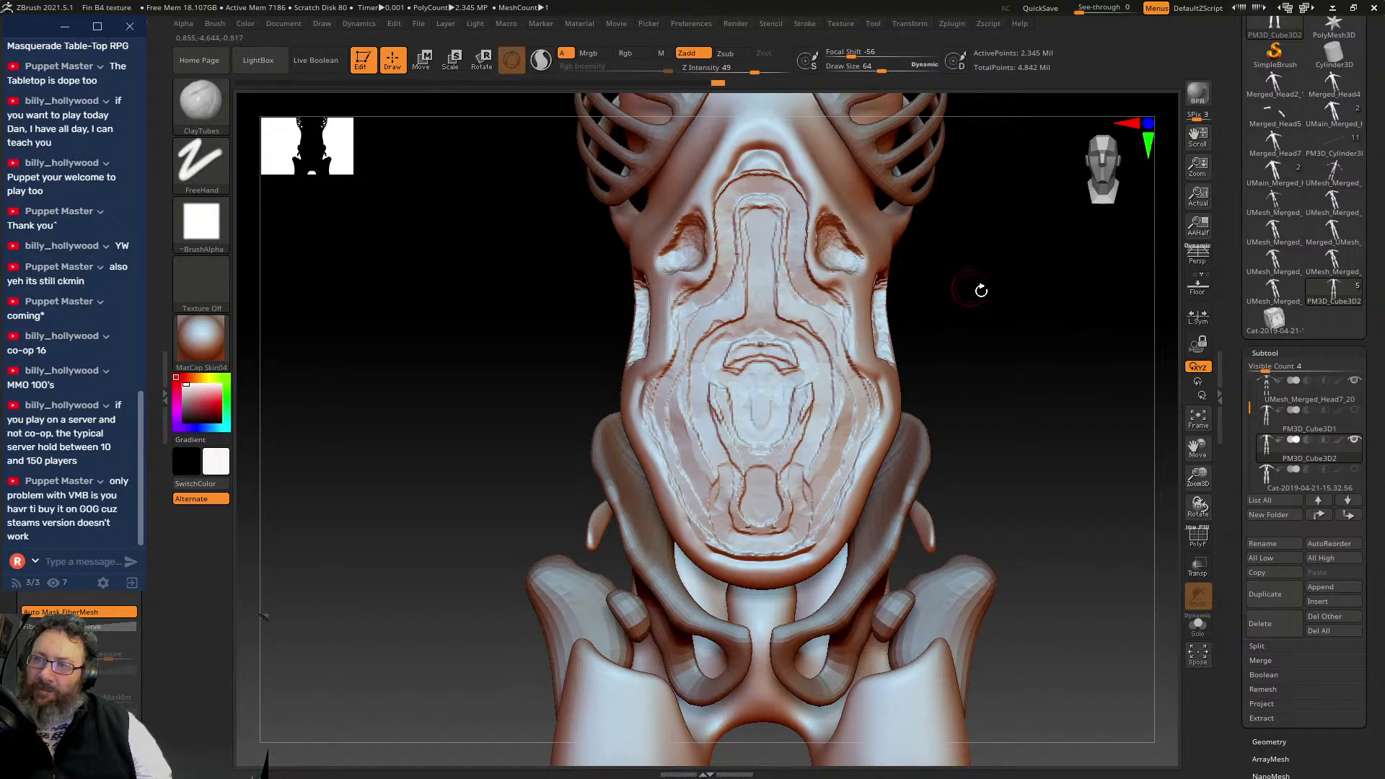
mouse_move(995, 299)
left_mouse_down()
mouse_move(980, 288)
mouse_move(988, 296)
left_mouse_up()
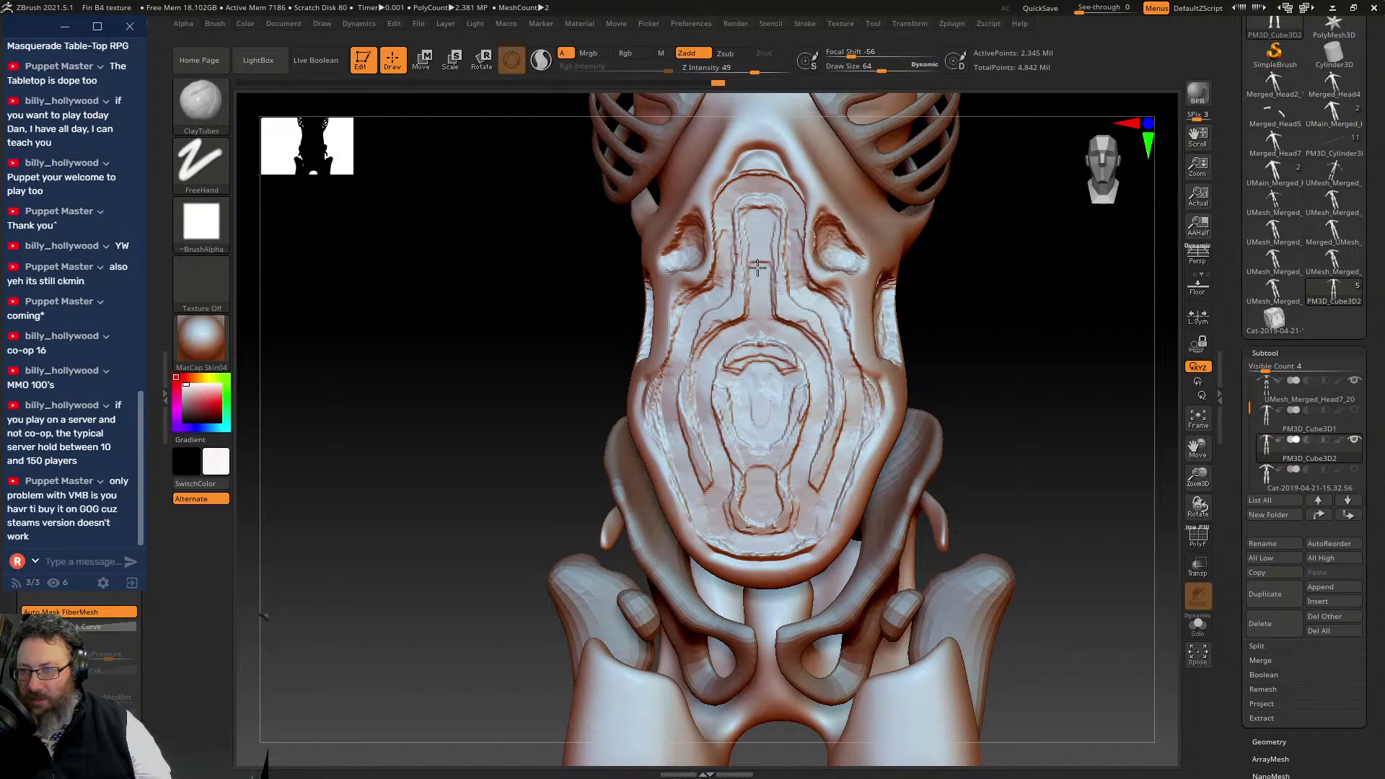
- Hide the UMesh_Merged_Head7_20 skeleton subtool to expose the smooth chest of the PM3D_Cube3D2 body mesh
left_click_drag(1053, 240, 866, 222)
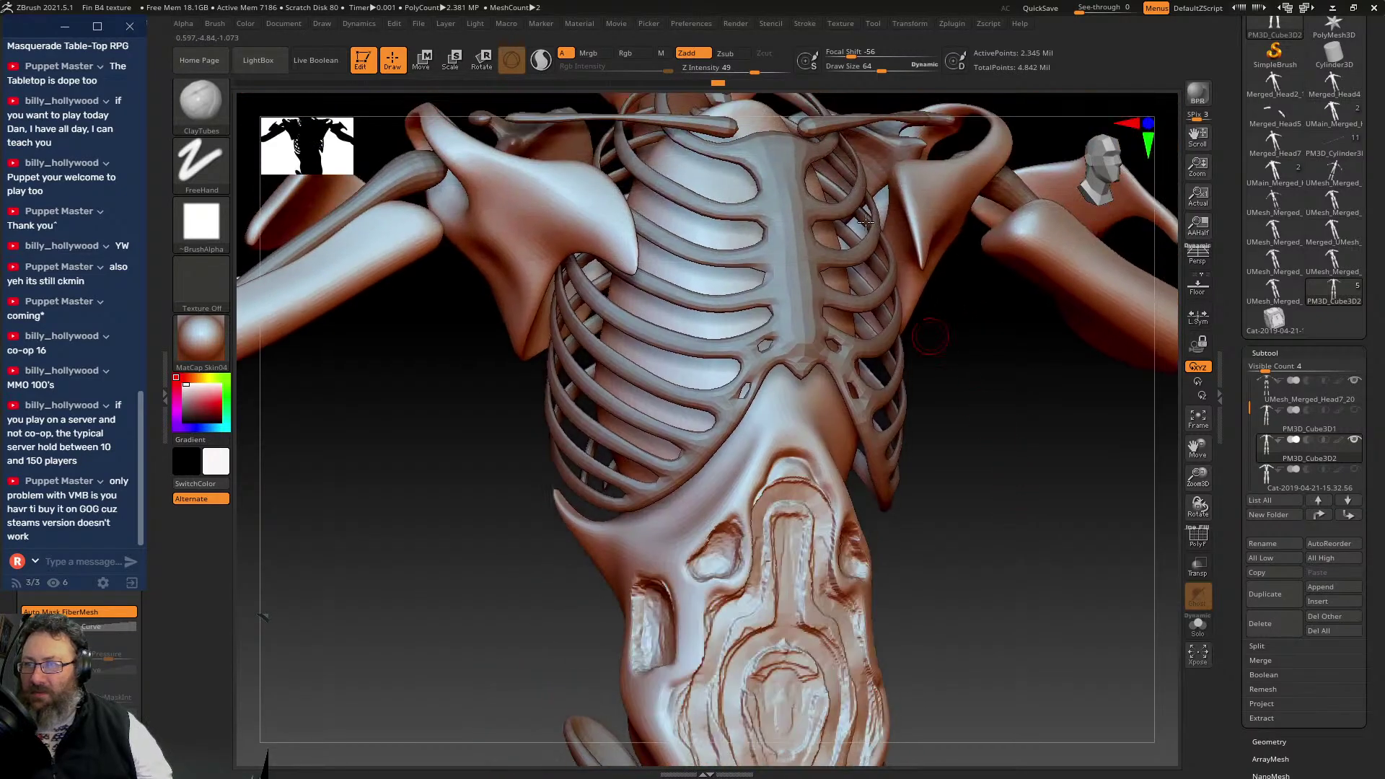
left_click_drag(971, 415, 1068, 431)
left_click(1355, 381)
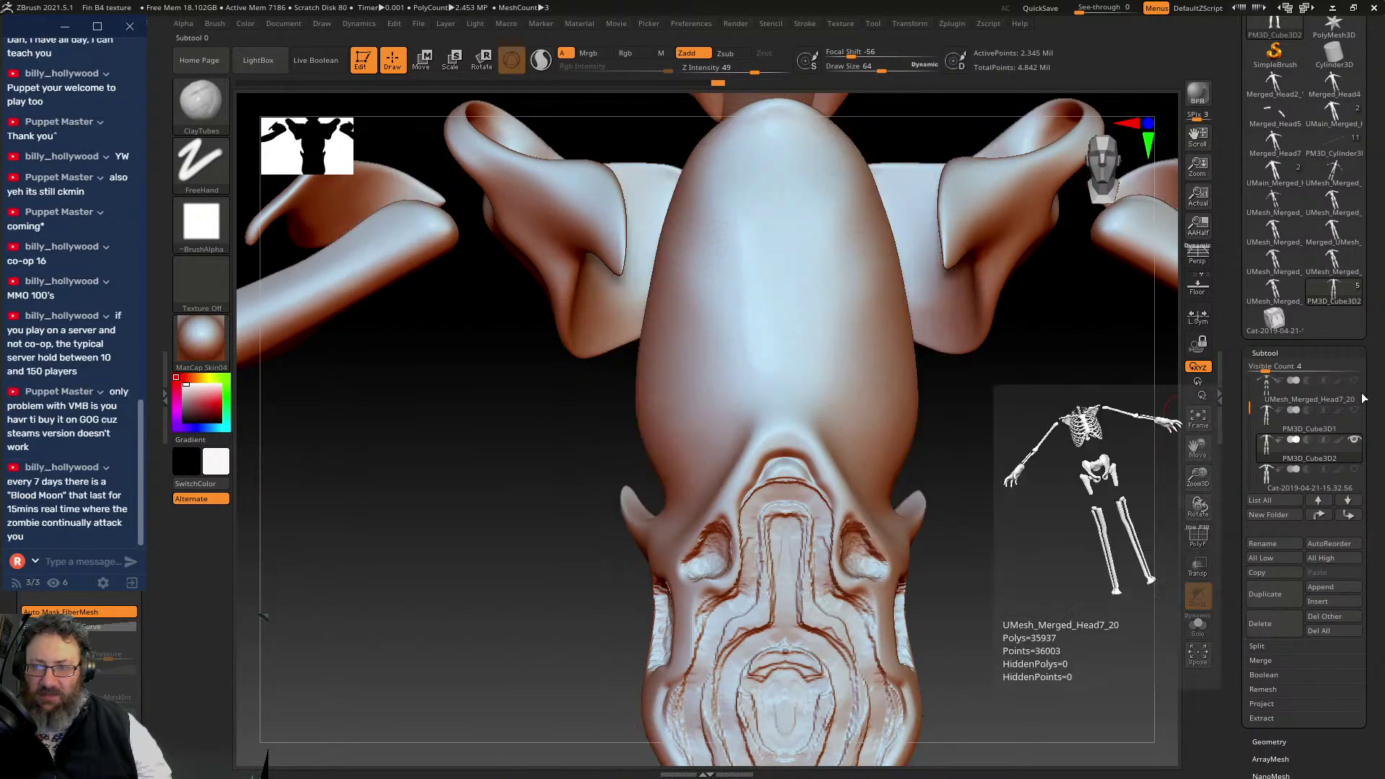
left_click(1354, 439)
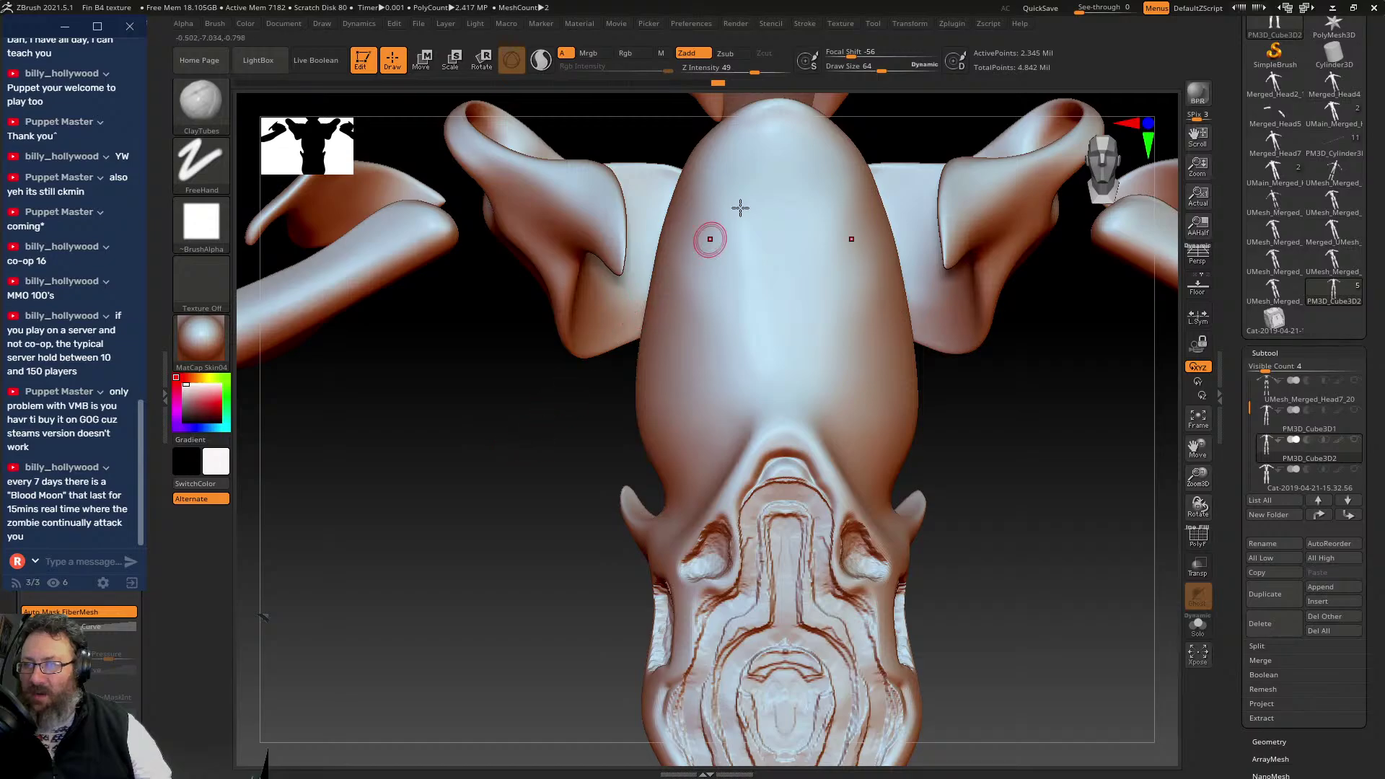
- Outline a mirrored arch above a T-shaped column on the front of the chest, with slim vertical bars on both sides
mouse_move(740, 208)
left_mouse_down()
mouse_move(773, 195)
mouse_move(779, 225)
mouse_move(826, 256)
mouse_move(791, 389)
left_mouse_up()
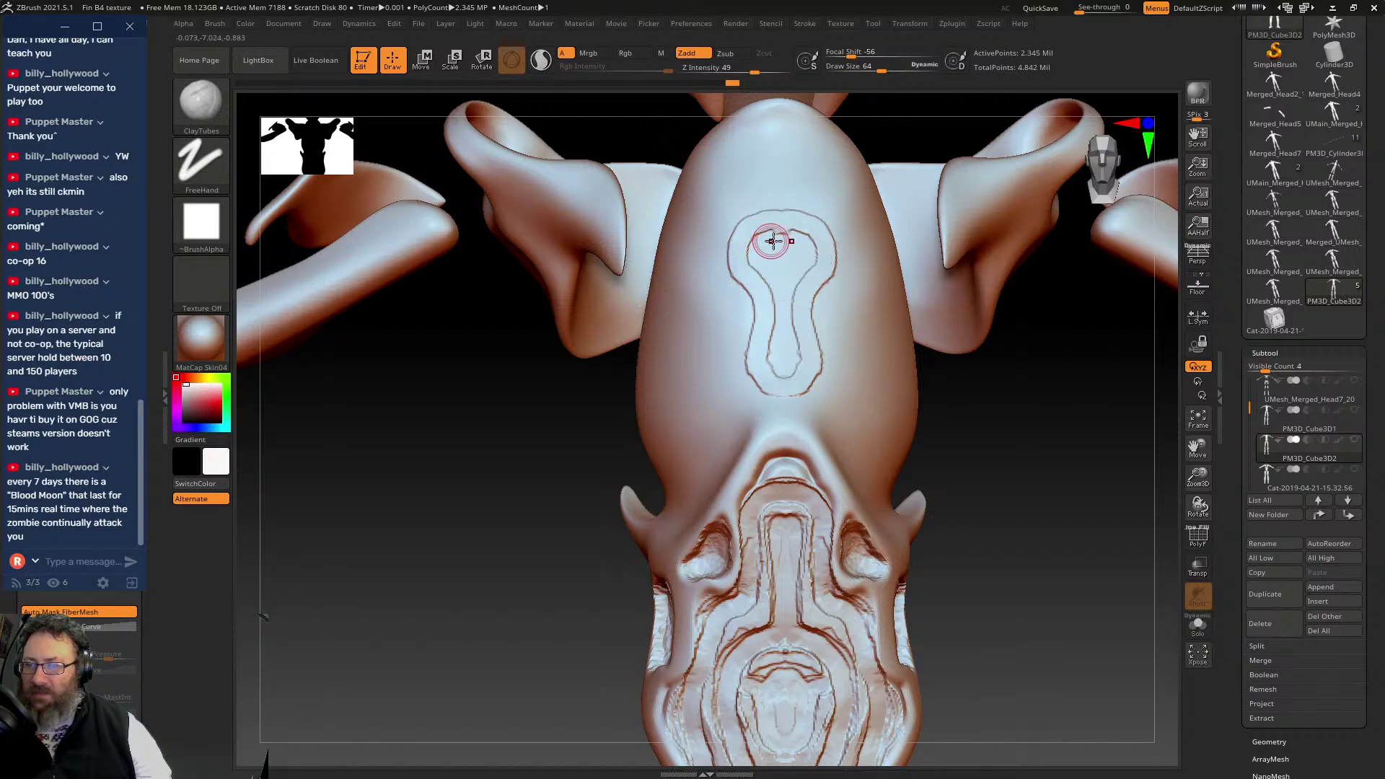
key("ctrl+z")
mouse_move(754, 223)
left_mouse_down()
mouse_move(739, 229)
mouse_move(773, 167)
left_mouse_up()
mouse_move(736, 272)
left_mouse_down()
mouse_move(767, 309)
mouse_move(767, 339)
mouse_move(738, 377)
mouse_move(782, 370)
left_mouse_up()
left_click_drag(1060, 424, 846, 231)
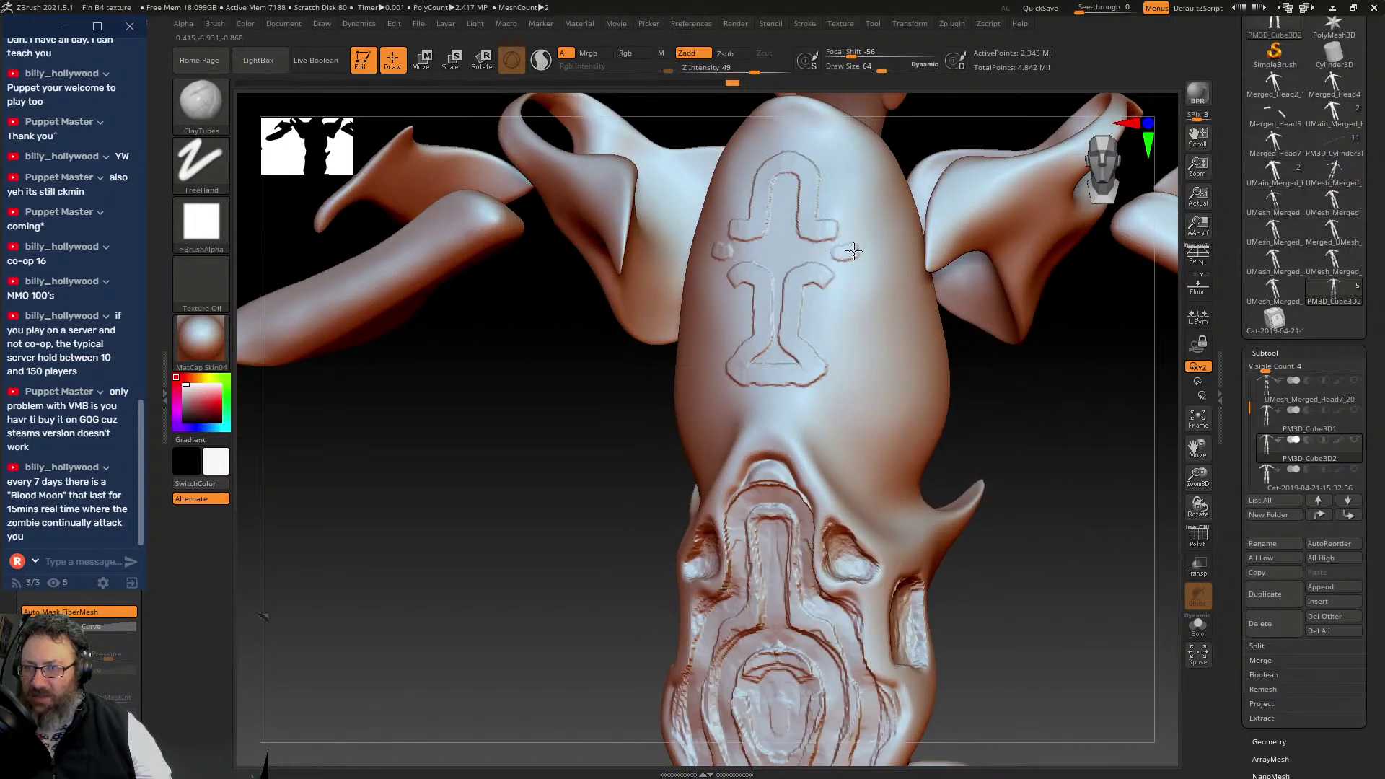
left_click_drag(857, 208, 859, 329)
left_click_drag(959, 346, 1045, 365)
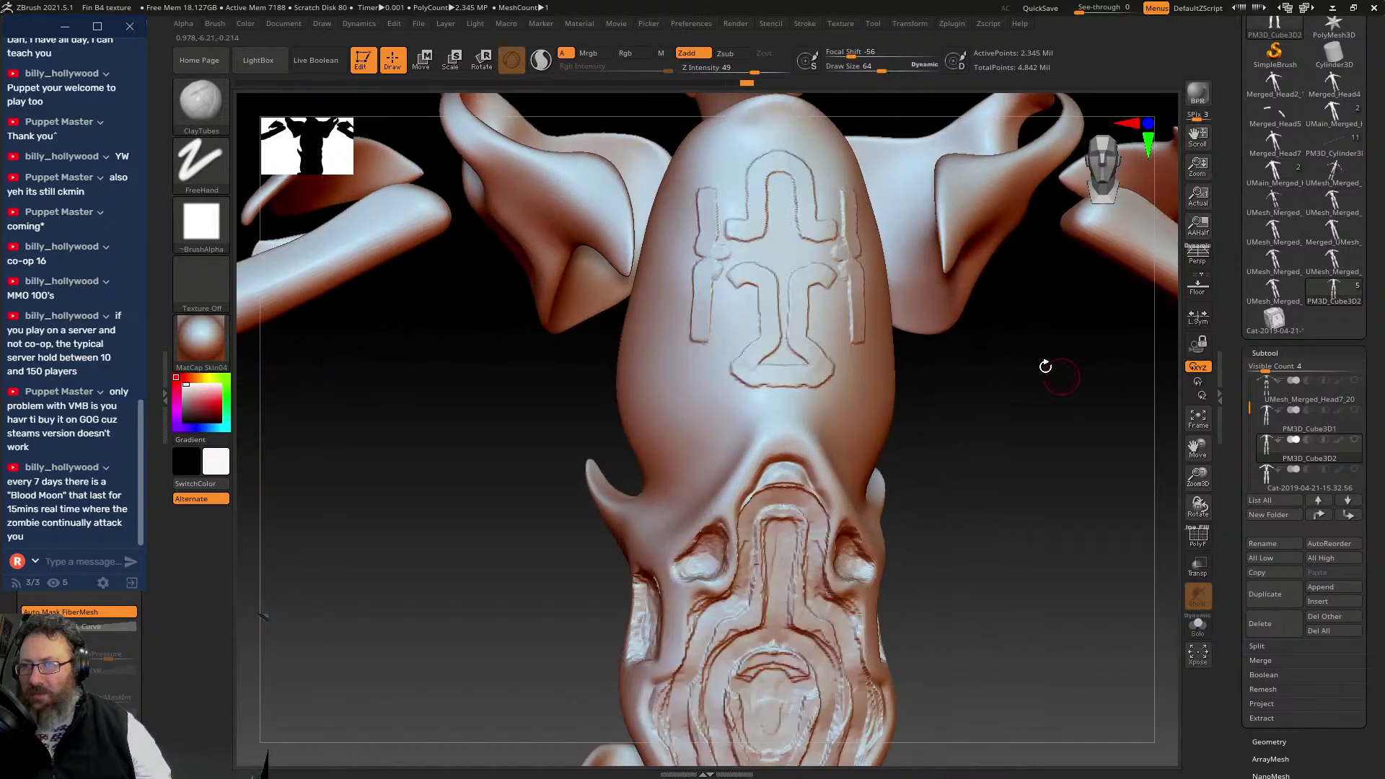
key("shift")
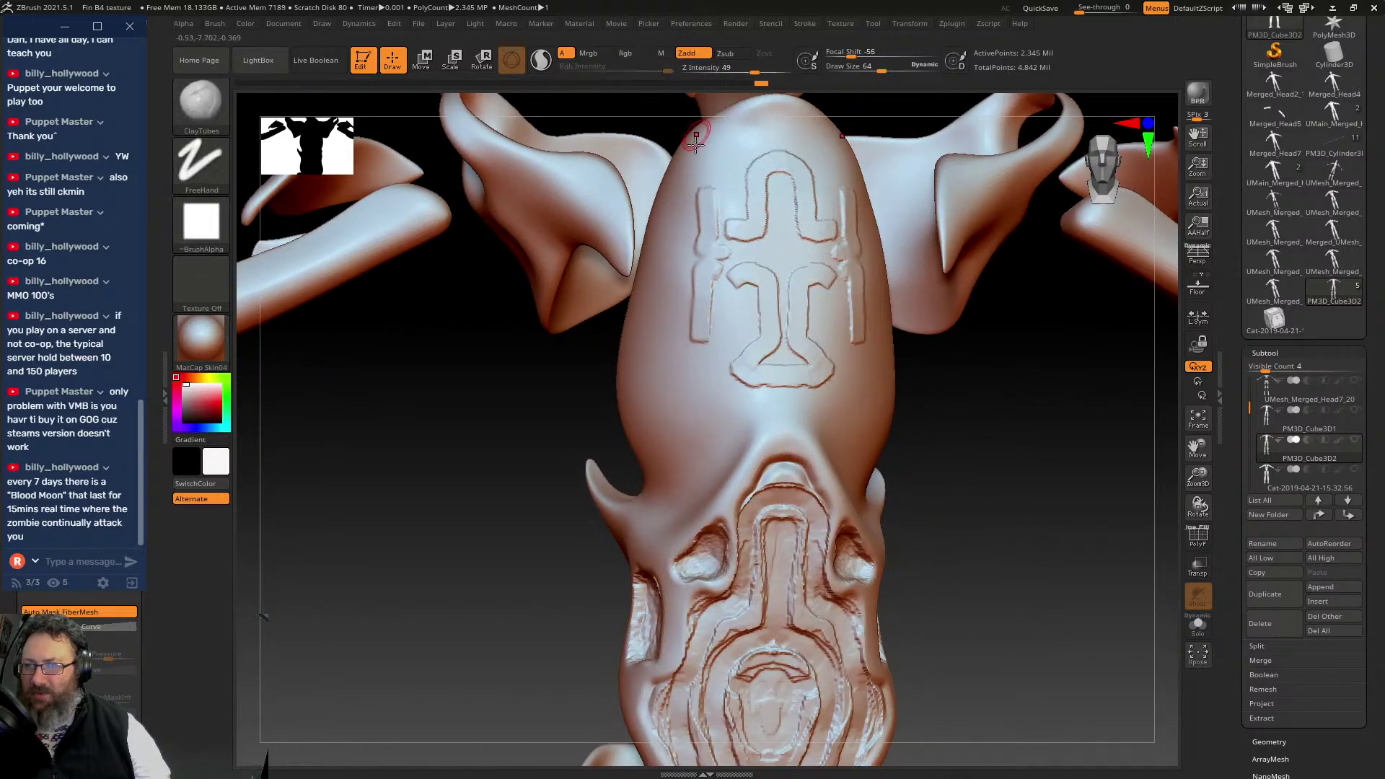
- Deepen the central chest arch and T-shaped column with mirrored ClayTubes strokes, adding a horizontal crossbar and a rounded surrounding outline
left_click_drag(759, 250, 772, 237)
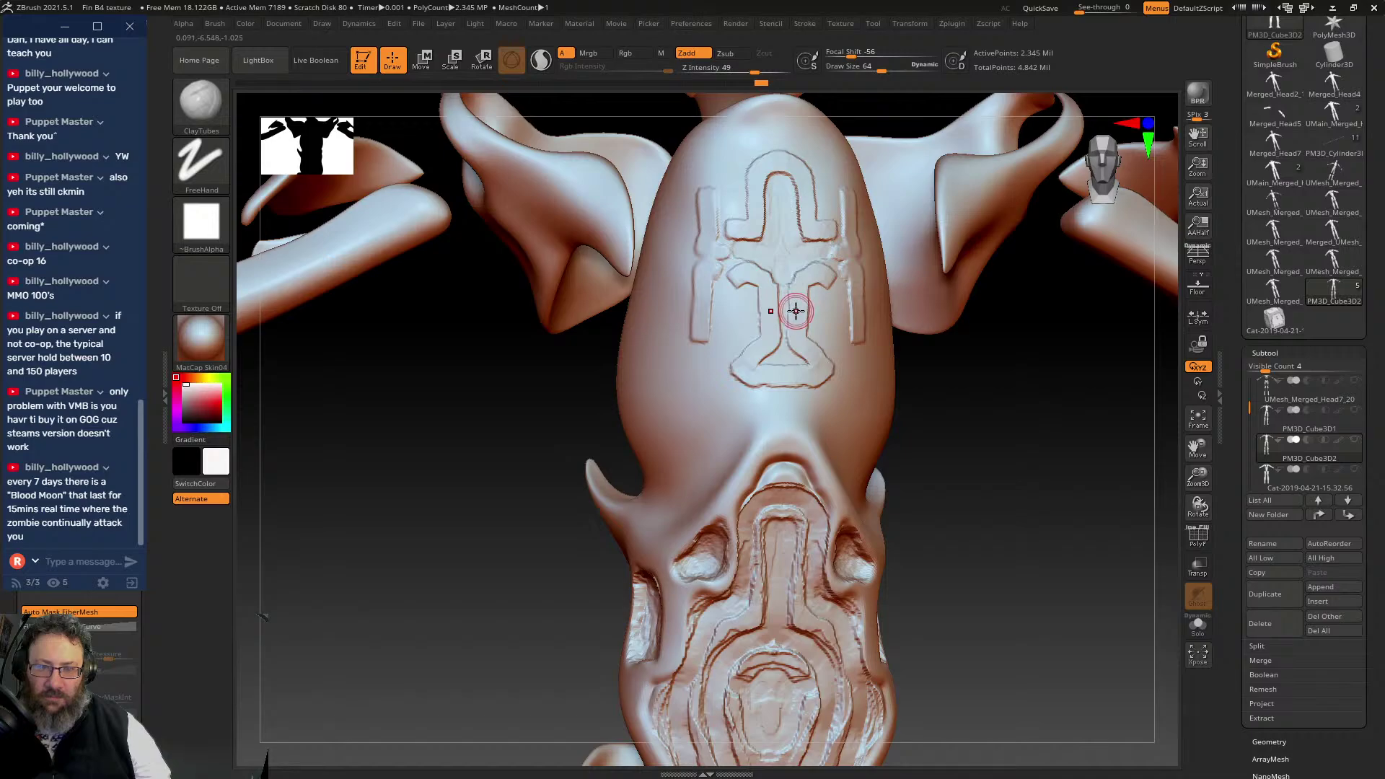
left_click_drag(795, 306, 757, 331)
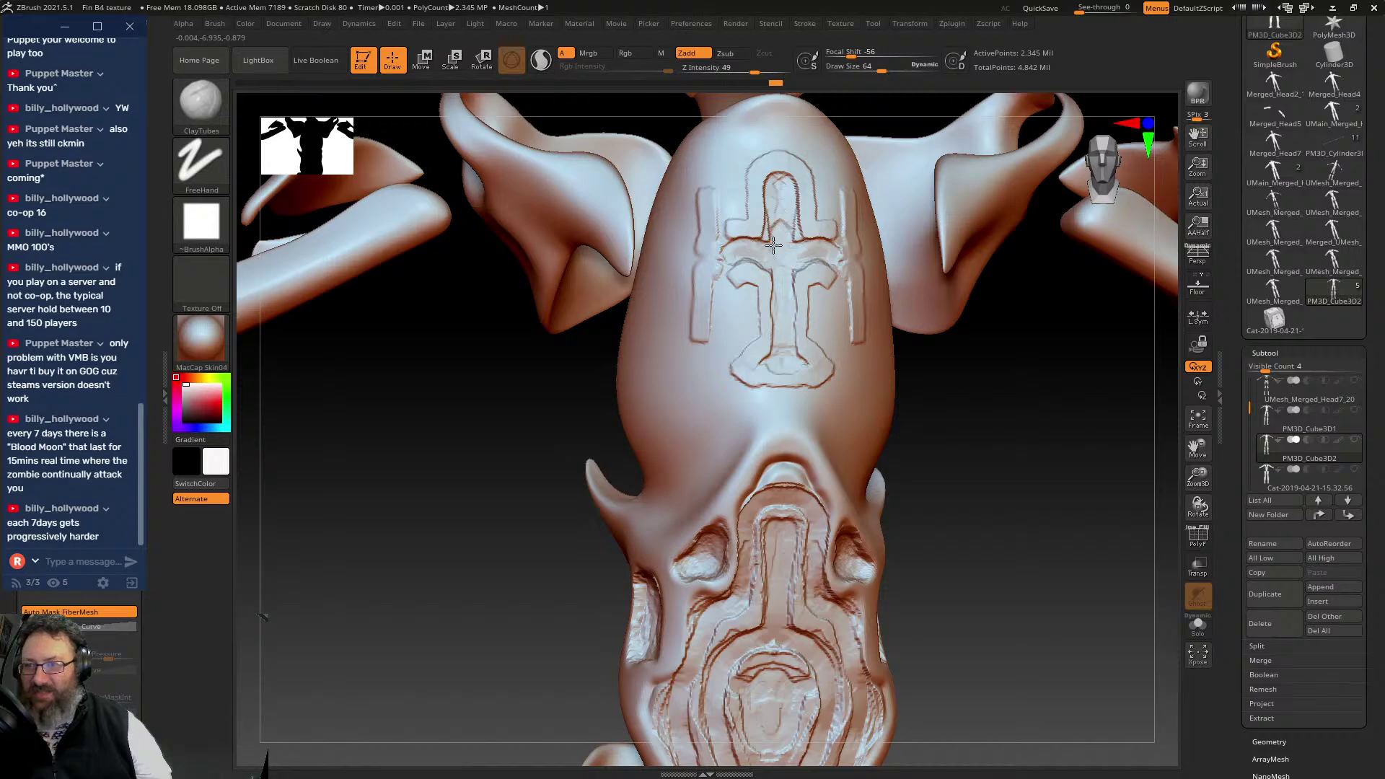
mouse_move(773, 246)
left_mouse_down()
mouse_move(779, 205)
mouse_move(781, 251)
mouse_move(743, 249)
mouse_move(725, 280)
mouse_move(749, 292)
mouse_move(754, 340)
mouse_move(721, 371)
mouse_move(764, 393)
mouse_move(792, 333)
left_mouse_up()
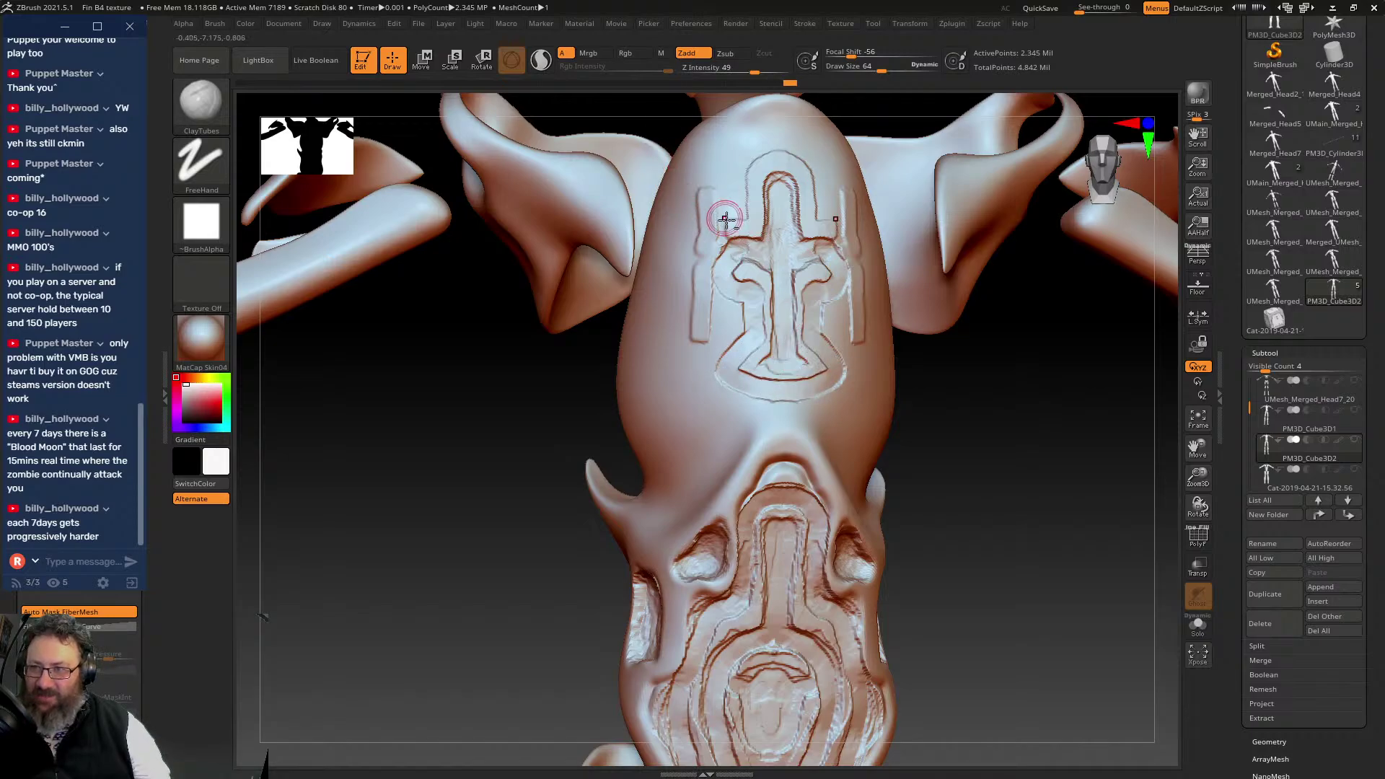
mouse_move(725, 220)
left_mouse_down()
mouse_move(736, 249)
mouse_move(728, 224)
mouse_move(754, 159)
mouse_move(776, 147)
left_mouse_up()
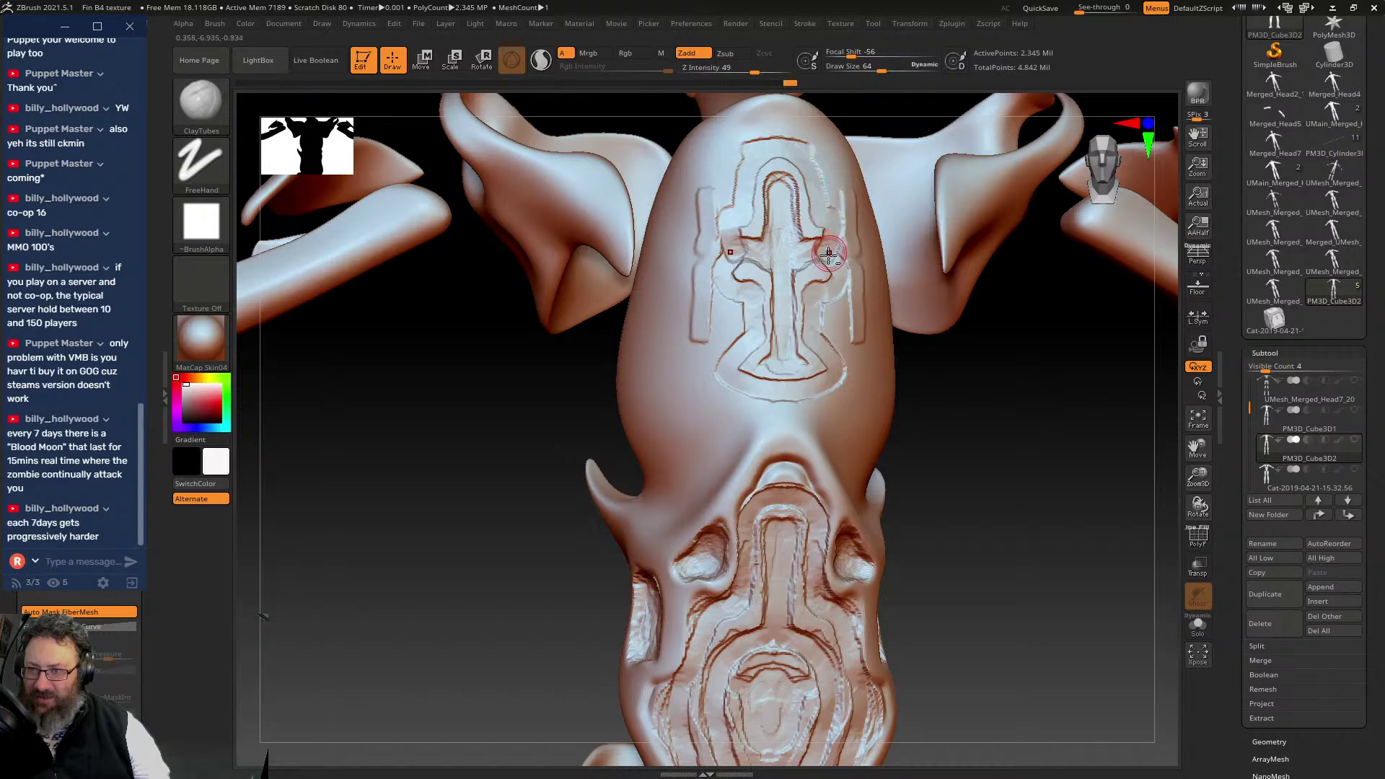
mouse_move(828, 247)
left_mouse_down()
mouse_move(743, 248)
mouse_move(784, 248)
mouse_move(782, 201)
left_mouse_up()
left_click_drag(1052, 409, 1043, 425)
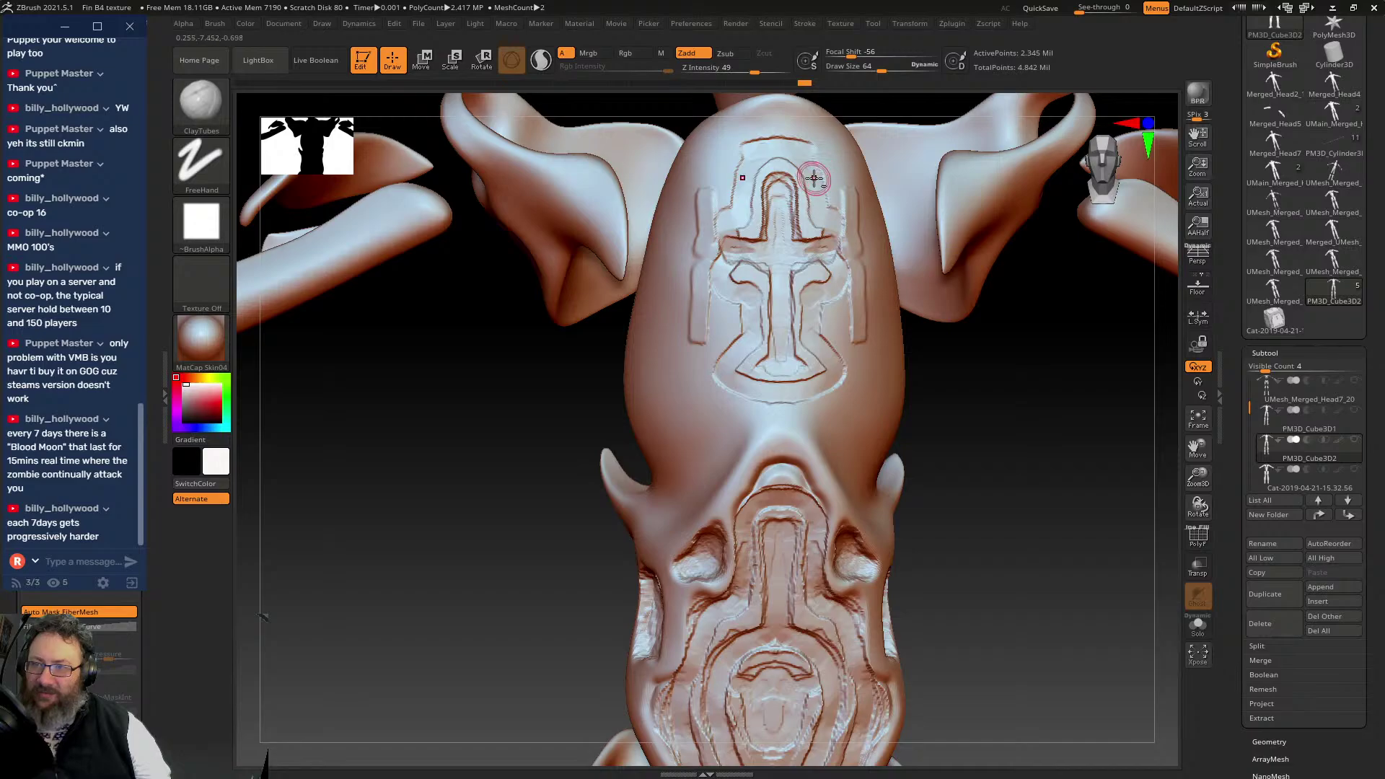
mouse_move(753, 232)
left_mouse_down()
mouse_move(728, 248)
mouse_move(690, 165)
mouse_move(714, 258)
mouse_move(690, 261)
mouse_move(743, 260)
mouse_move(720, 266)
mouse_move(713, 326)
mouse_move(663, 356)
mouse_move(713, 285)
mouse_move(783, 249)
left_mouse_up()
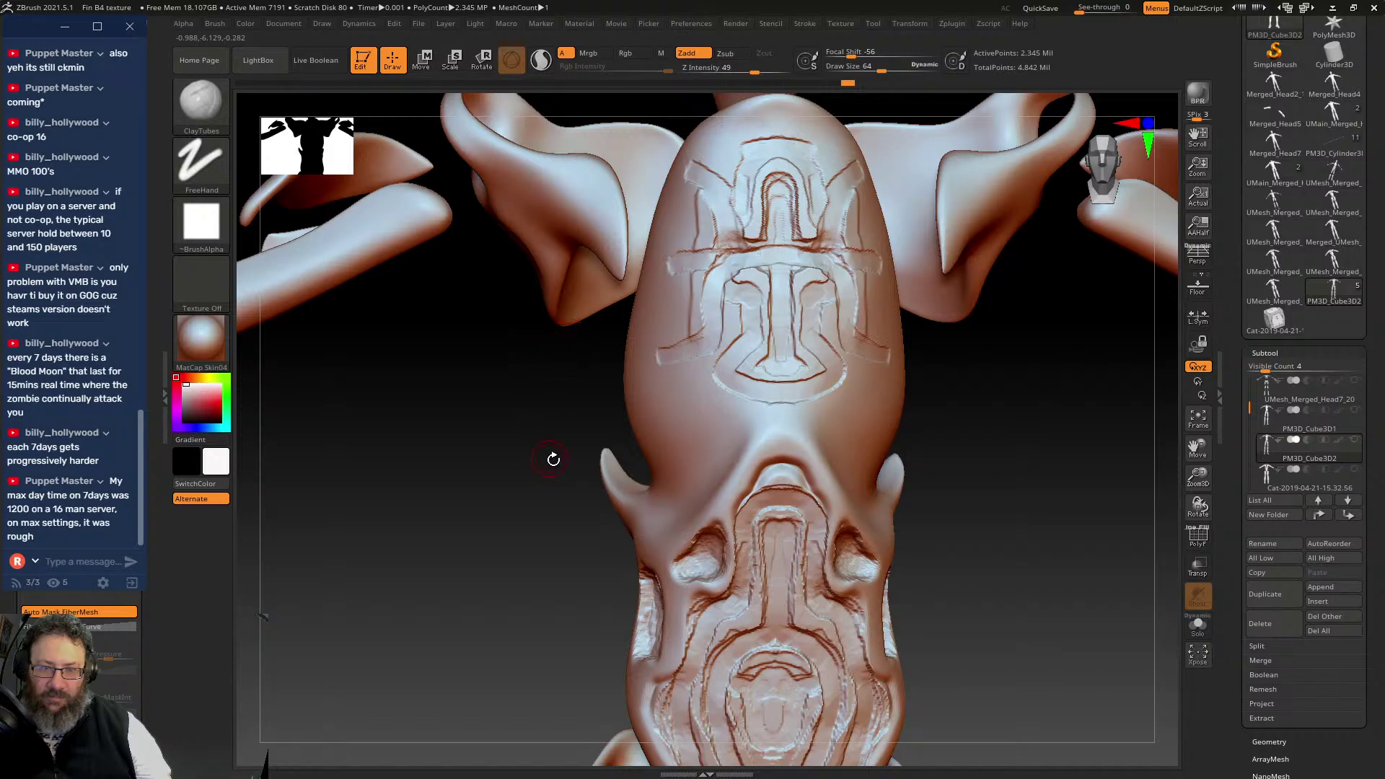
- Carve mirrored C-shaped brackets into the chest's side panels, above and below the horizontal crossbar
left_click_drag(554, 460, 982, 426)
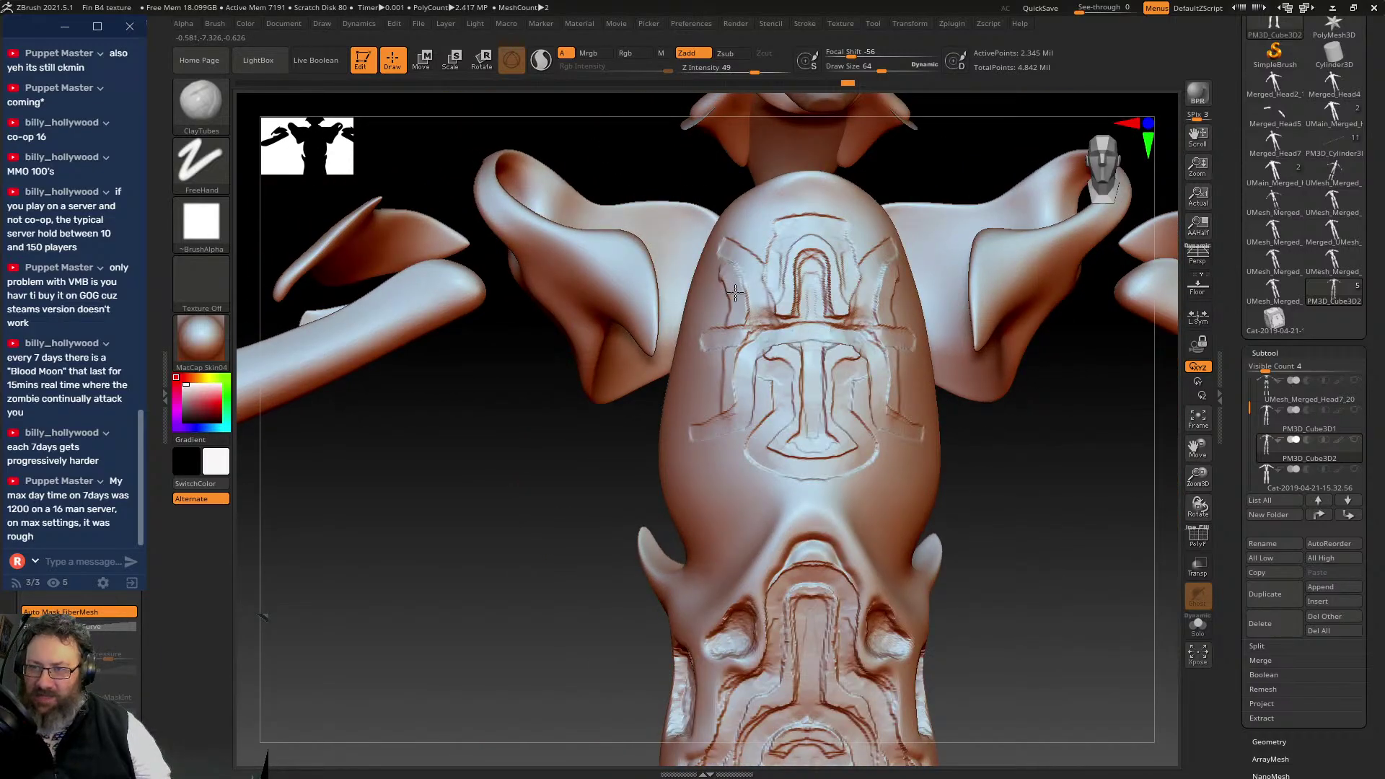
mouse_move(735, 293)
left_mouse_down()
mouse_move(732, 323)
mouse_move(734, 278)
left_mouse_up()
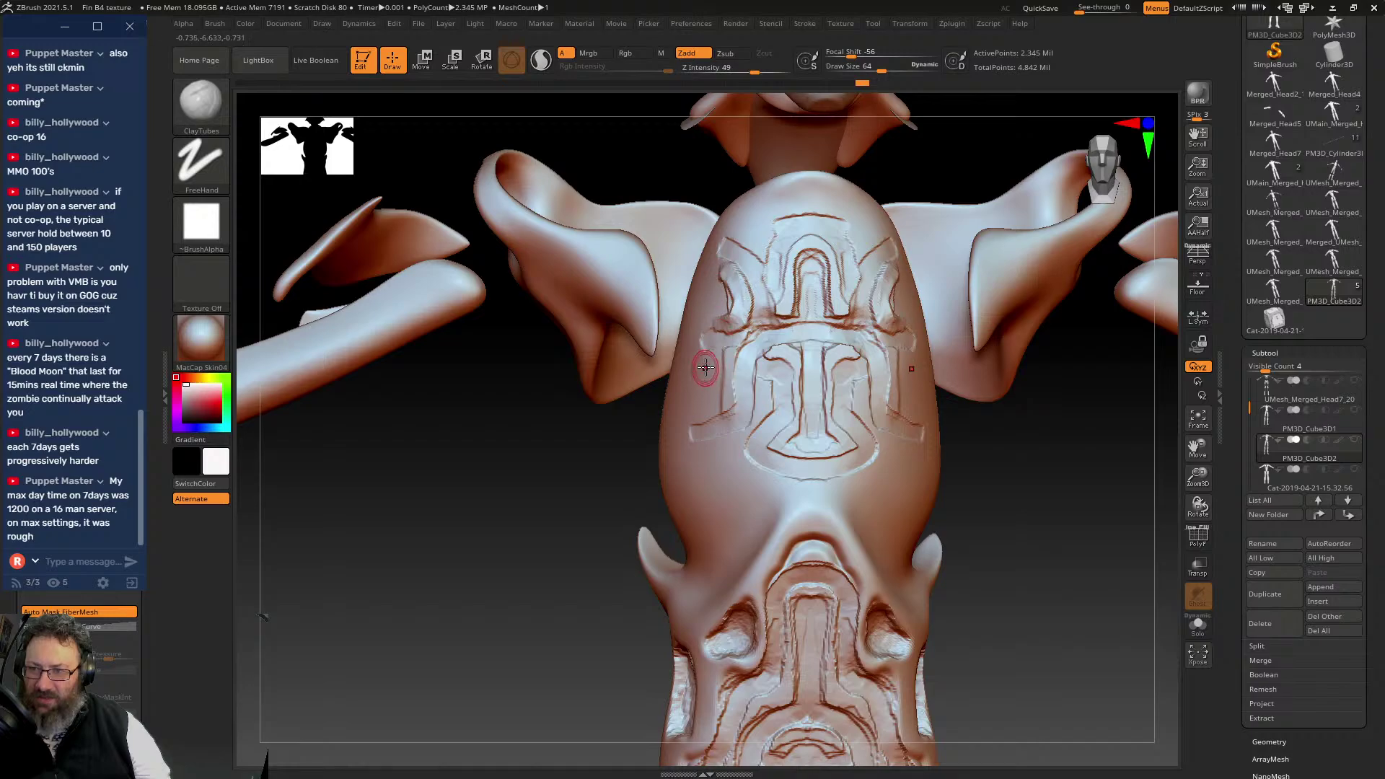
mouse_move(711, 353)
left_mouse_down()
mouse_move(730, 382)
mouse_move(699, 414)
left_mouse_up()
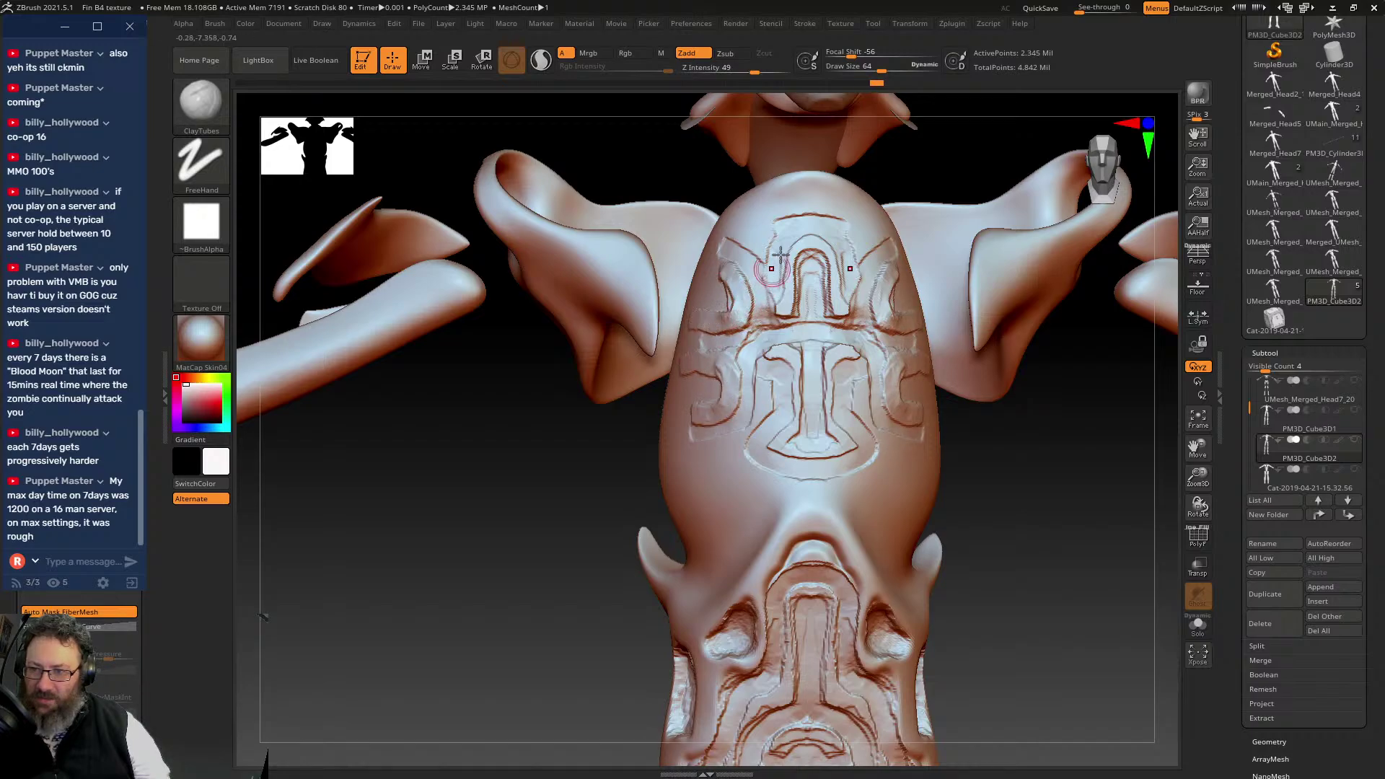
mouse_move(933, 178)
left_mouse_down()
mouse_move(934, 167)
mouse_move(927, 234)
left_mouse_up()
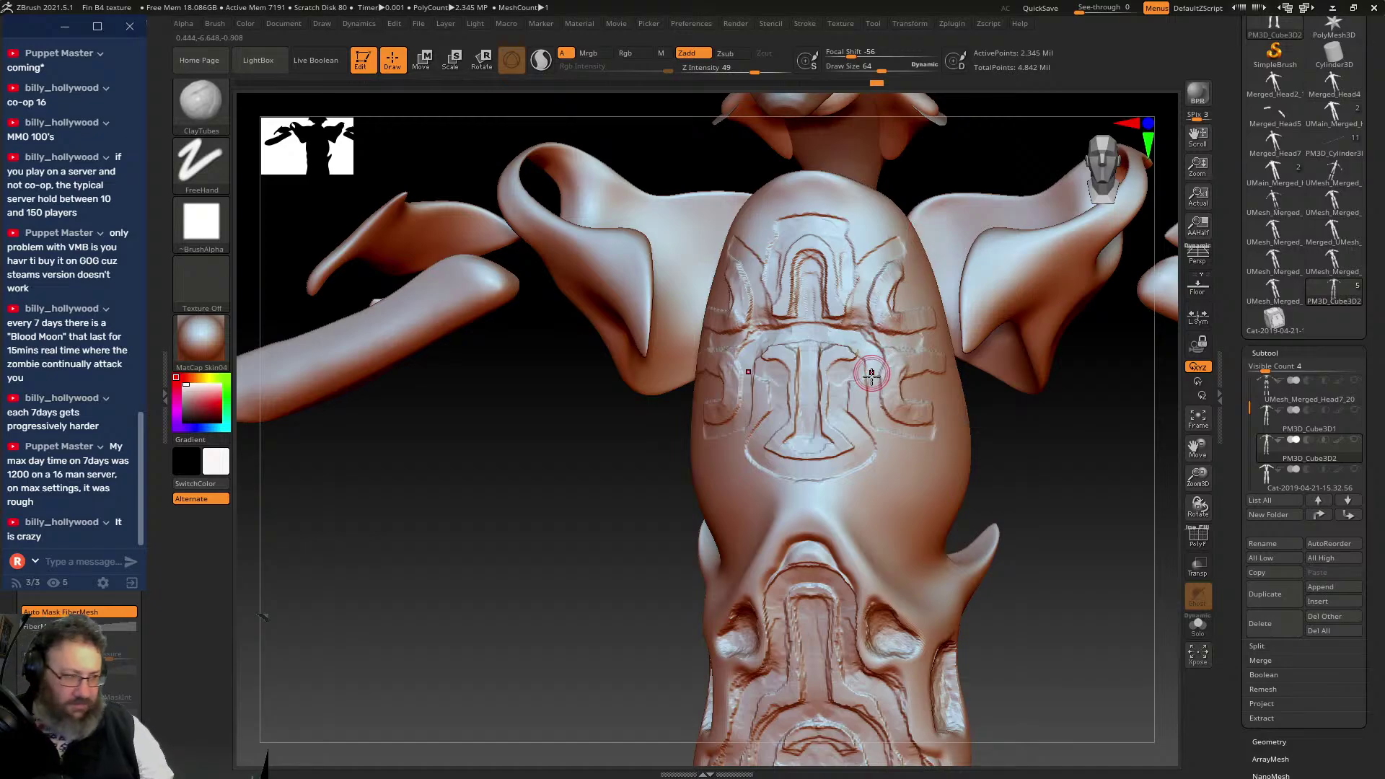
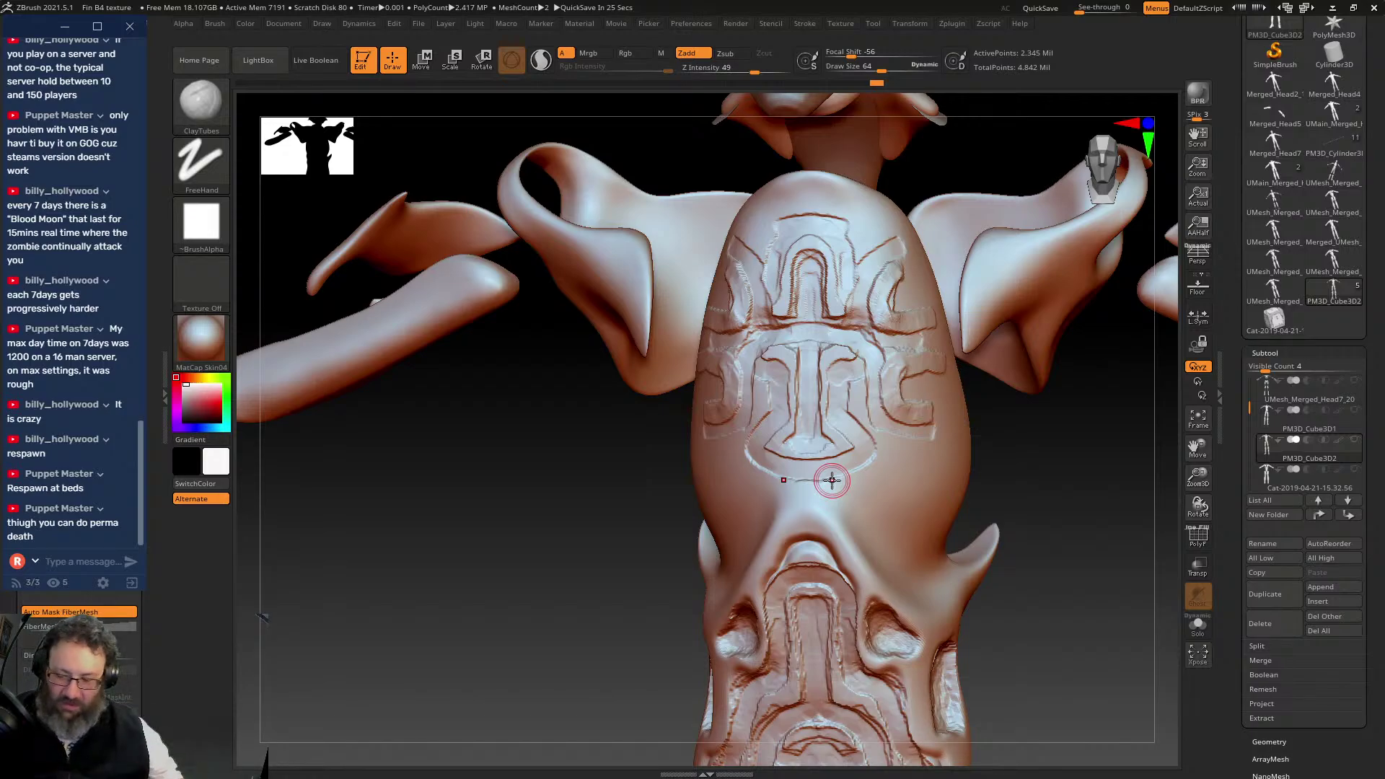
left_click(196, 414)
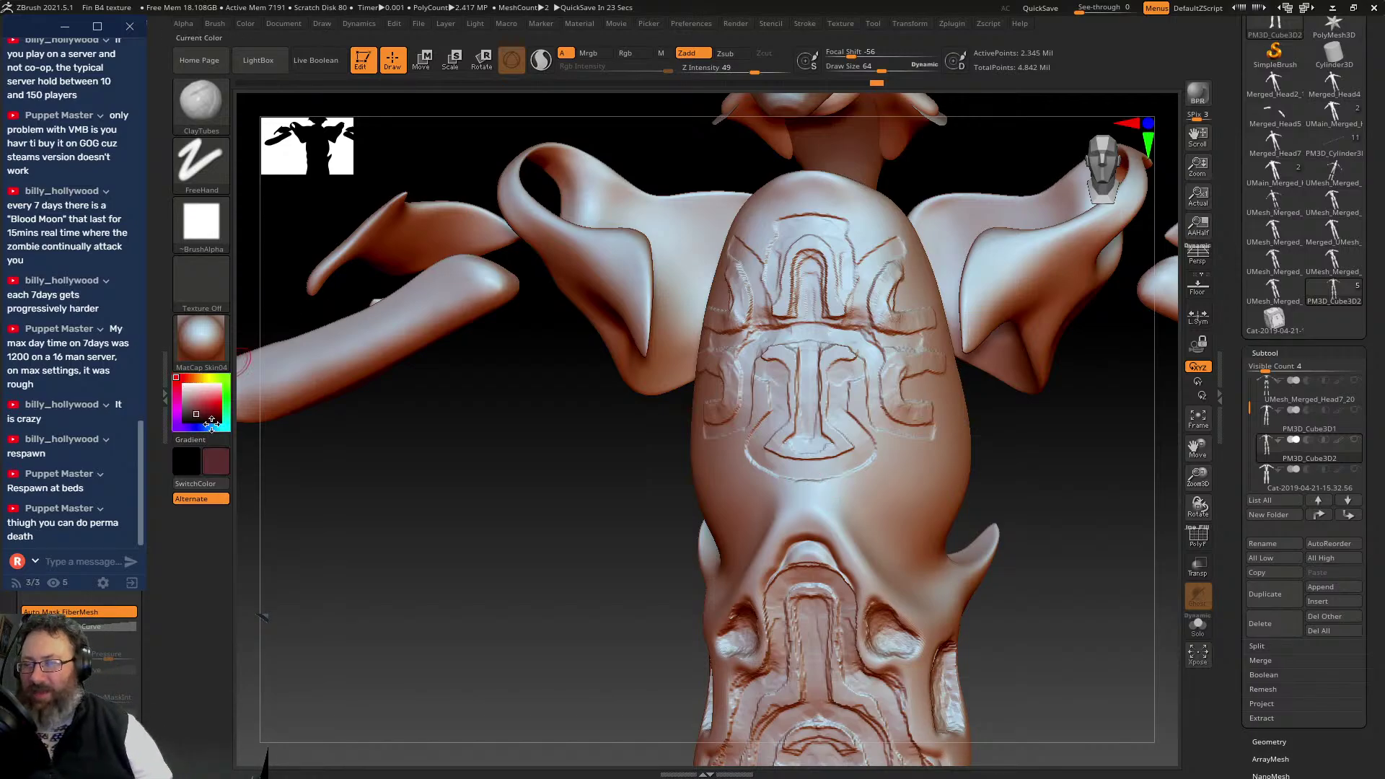
left_click_drag(422, 468, 435, 463)
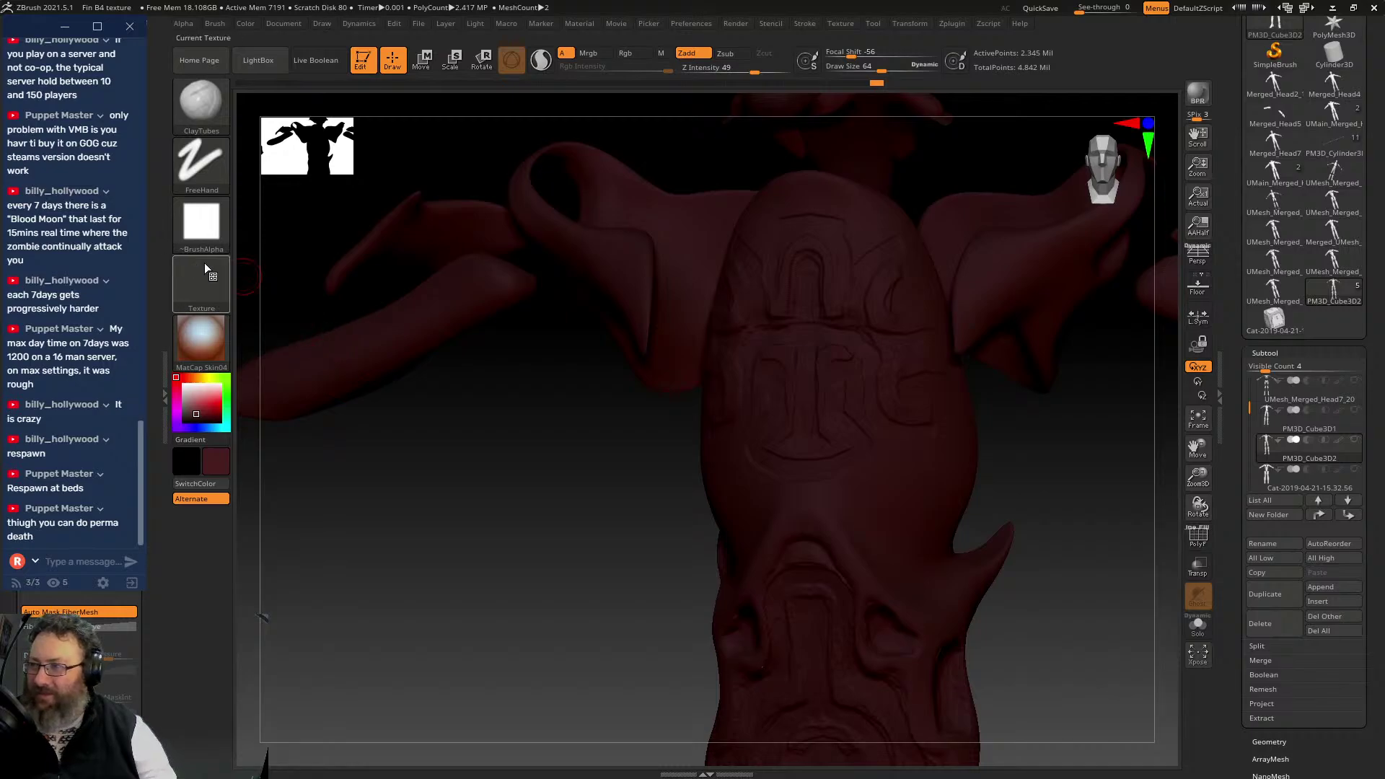
left_click(183, 384)
- Rework and smooth the horizontal groove across the chest where it meets the side brackets
left_click_drag(539, 517, 664, 426)
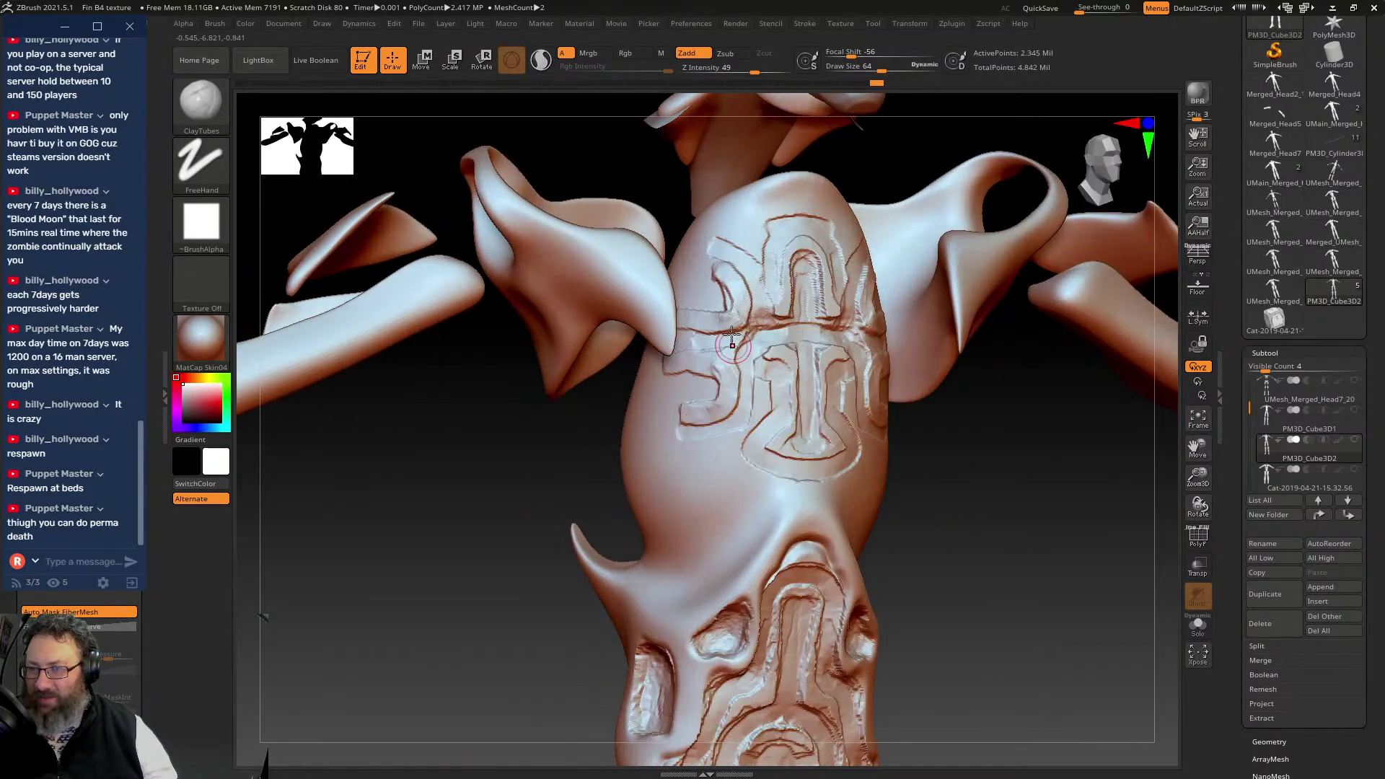
key("shift")
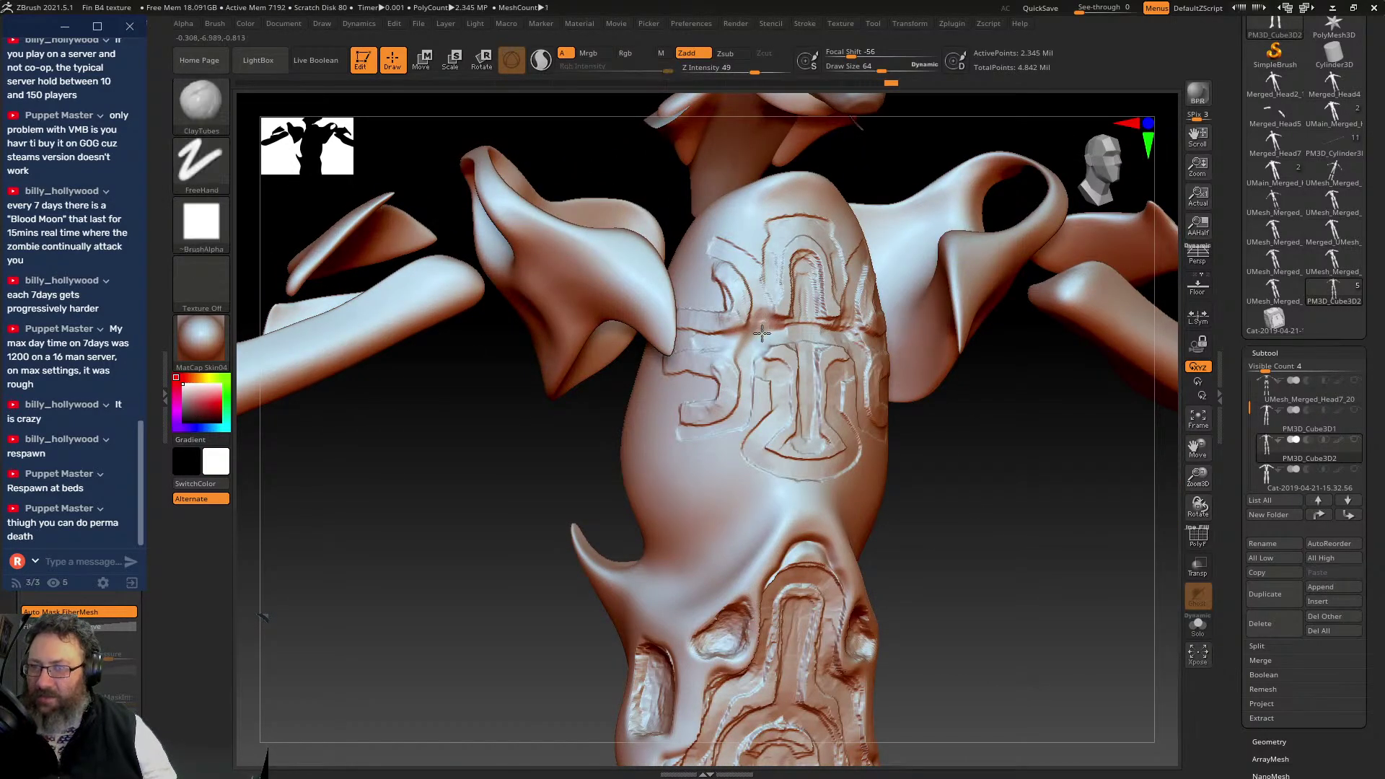
key("shift")
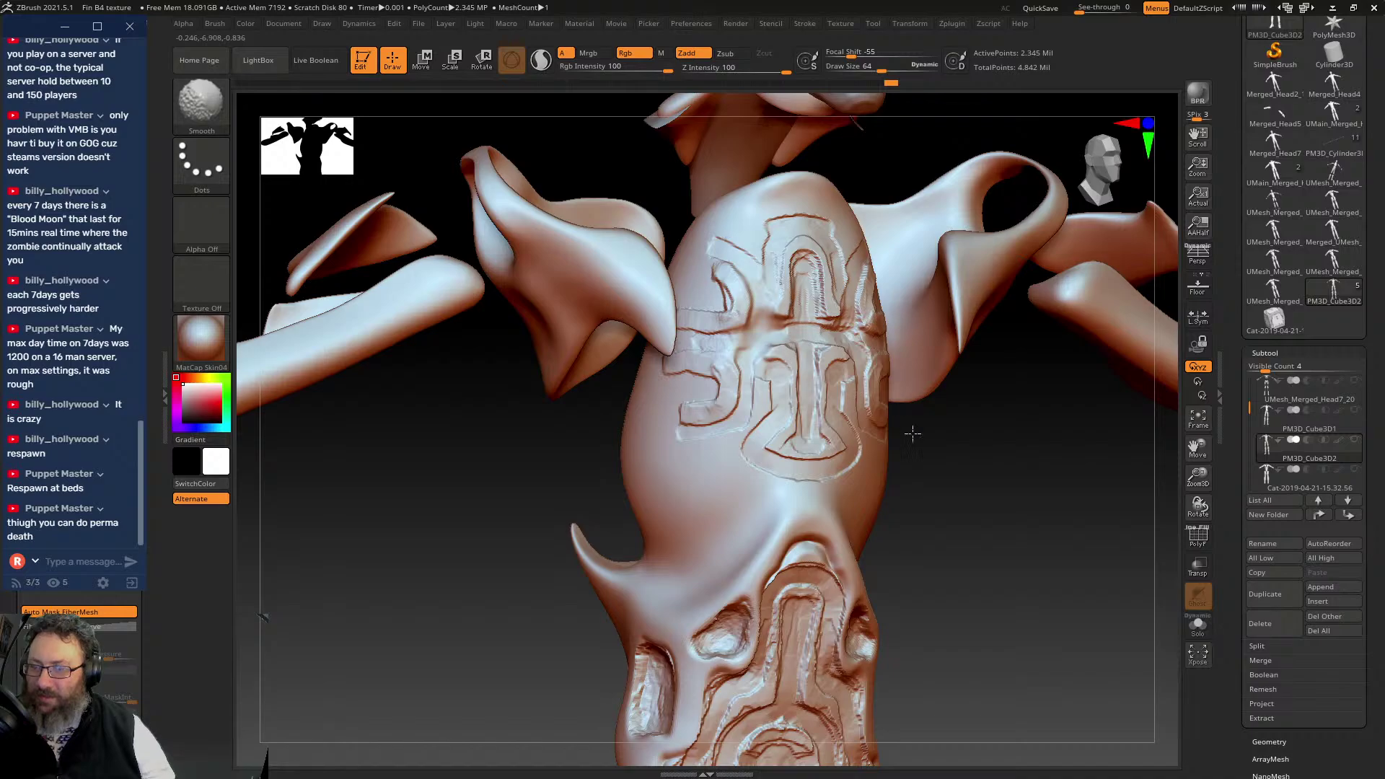
mouse_move(912, 433)
left_mouse_down()
mouse_move(1011, 510)
mouse_move(1024, 478)
mouse_move(1008, 475)
left_mouse_up()
left_click(830, 399)
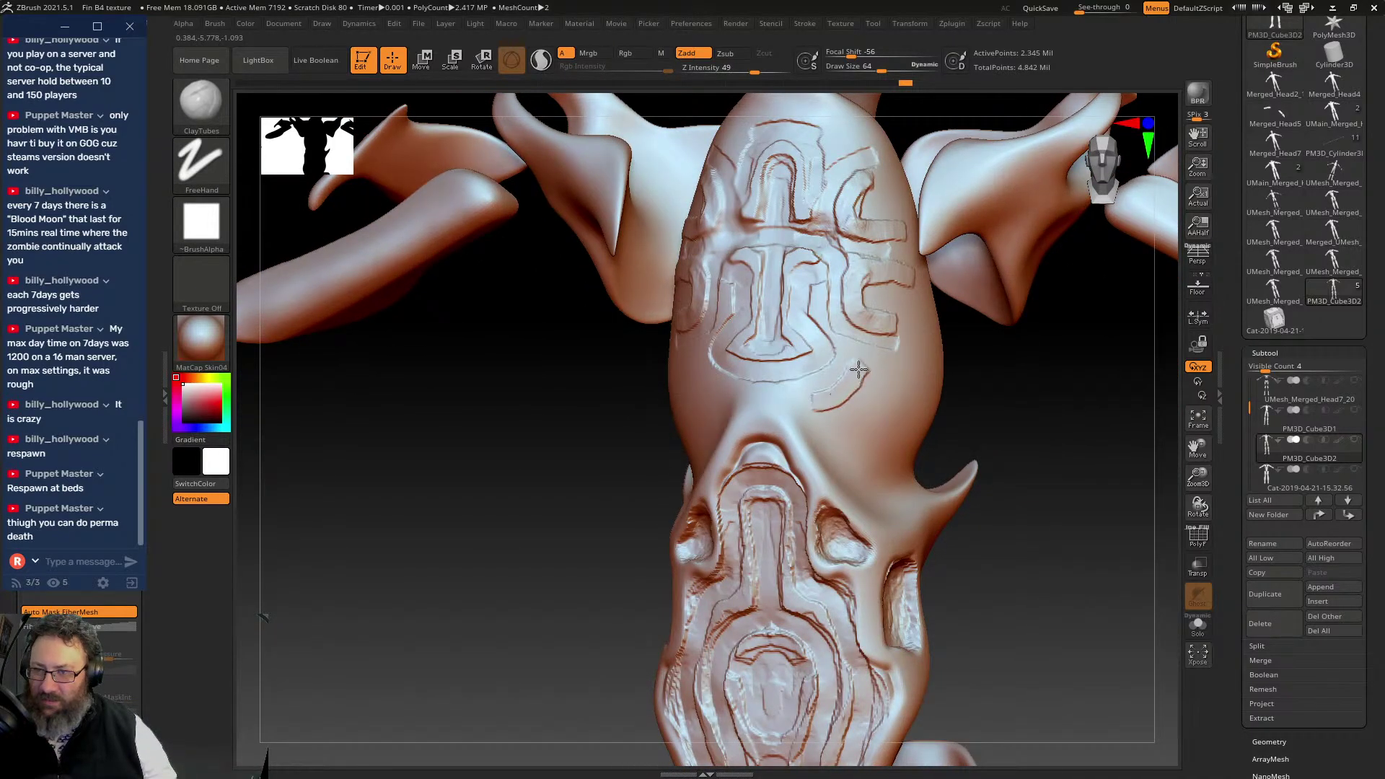
key("ctrl+z")
key("ctrl")
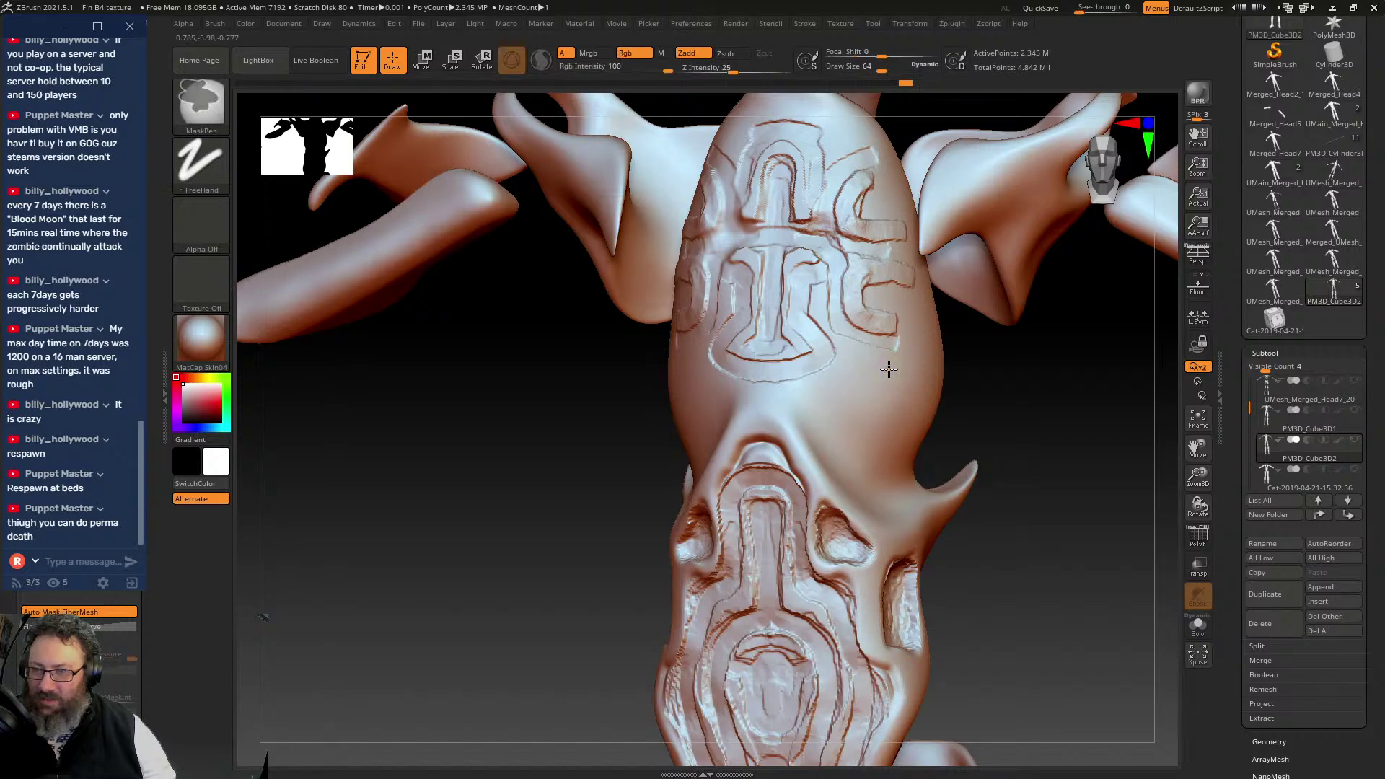
mouse_move(888, 370)
left_mouse_down("ctrl")
mouse_move(862, 376)
mouse_move(875, 368)
left_mouse_up("ctrl")
key("ctrl+z")
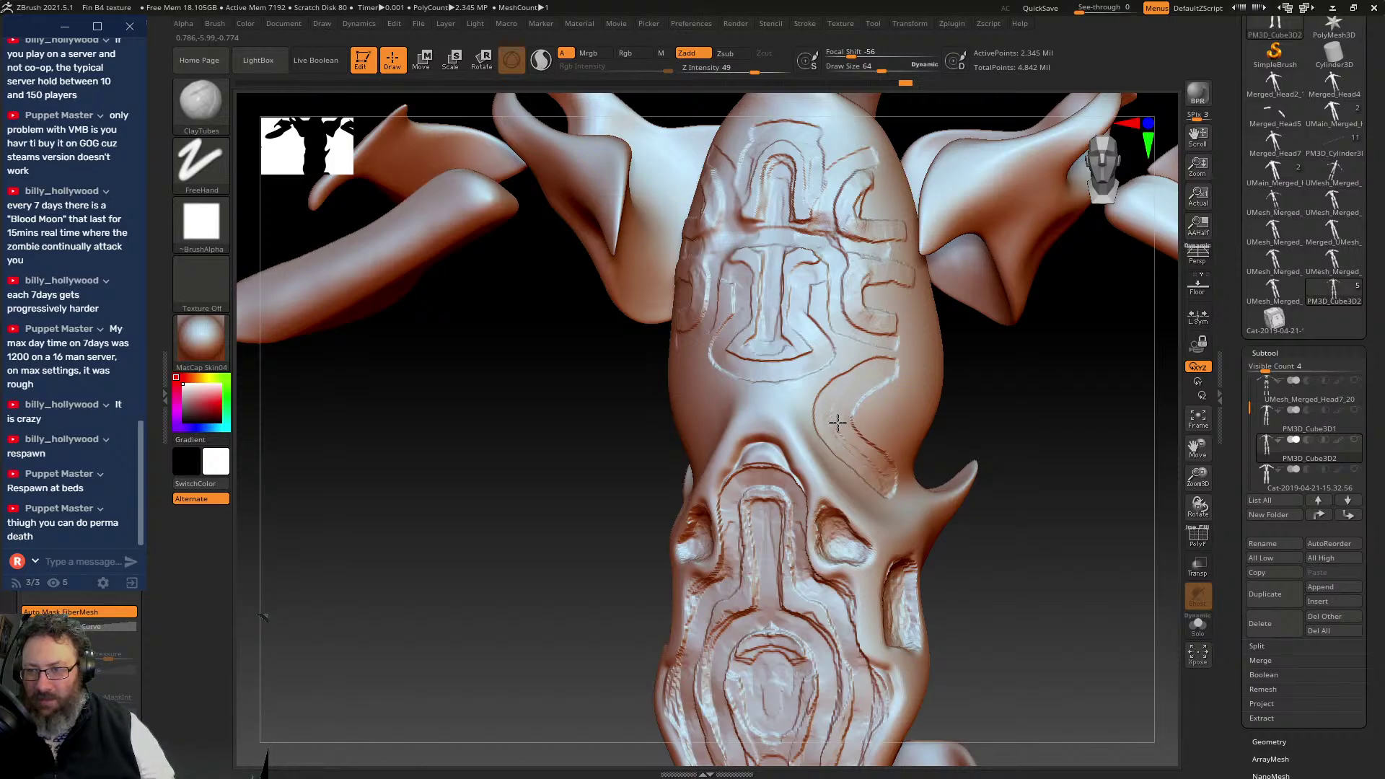
- Carve mirrored curved recesses into the lower chest below the C-shaped brackets, smoothing their lower ends
left_click_drag(985, 420, 1026, 409)
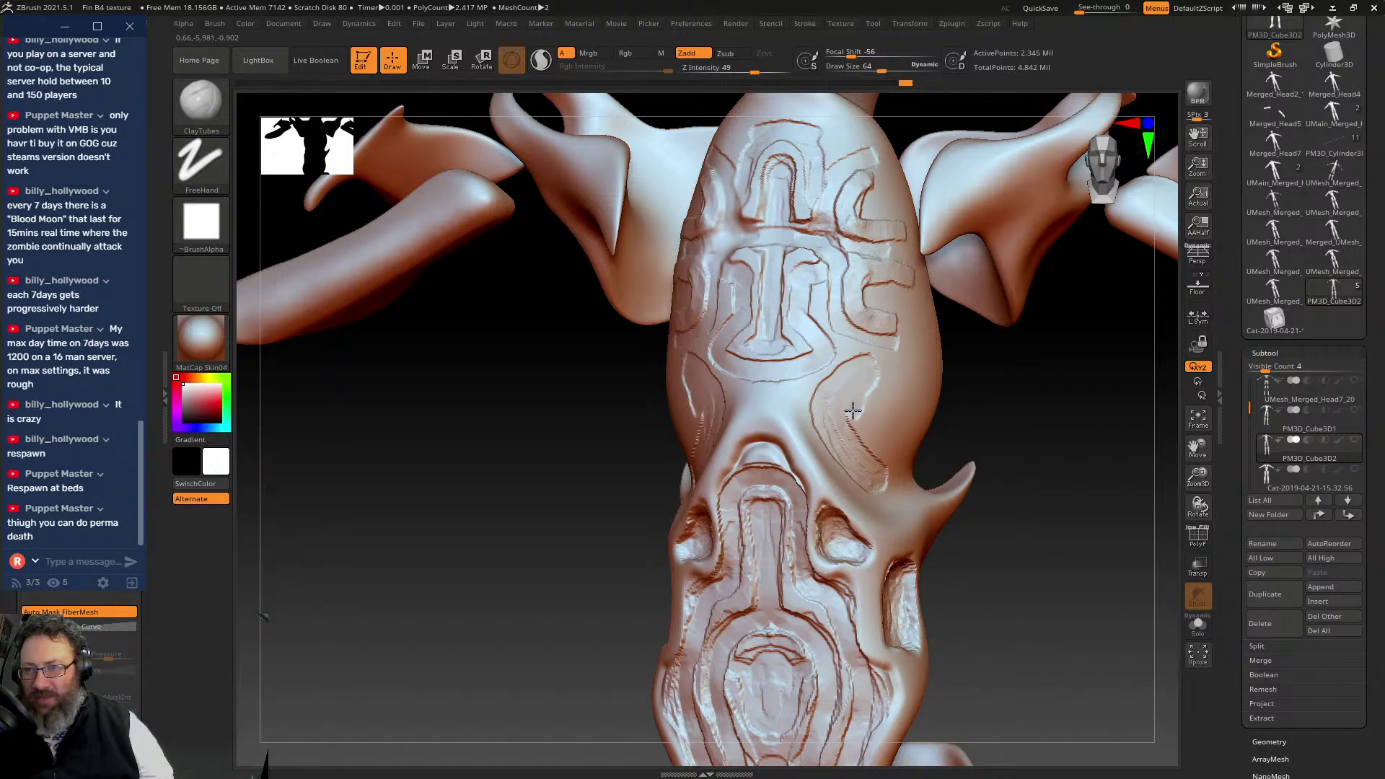
key("shift")
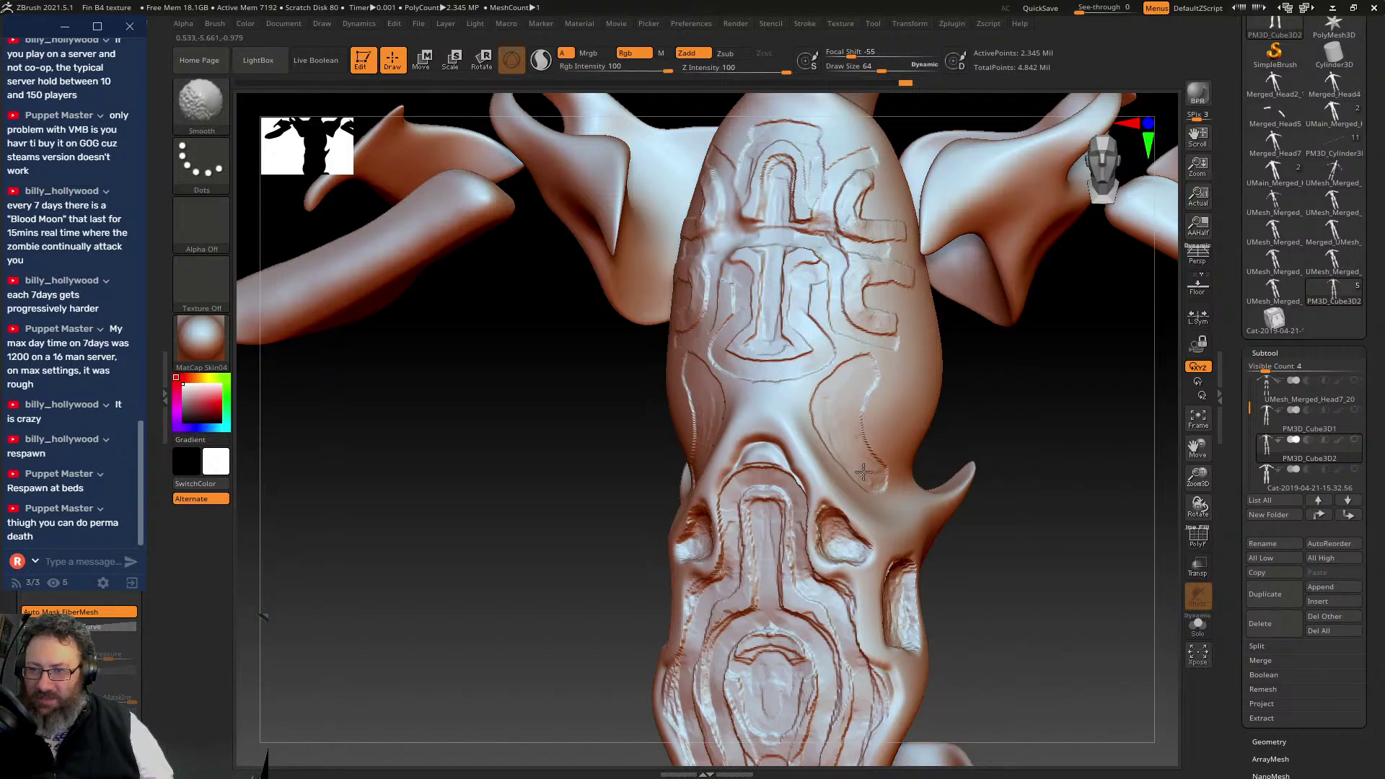
left_click_drag(863, 472, 871, 476, "shift")
left_click_drag(875, 368, 875, 481)
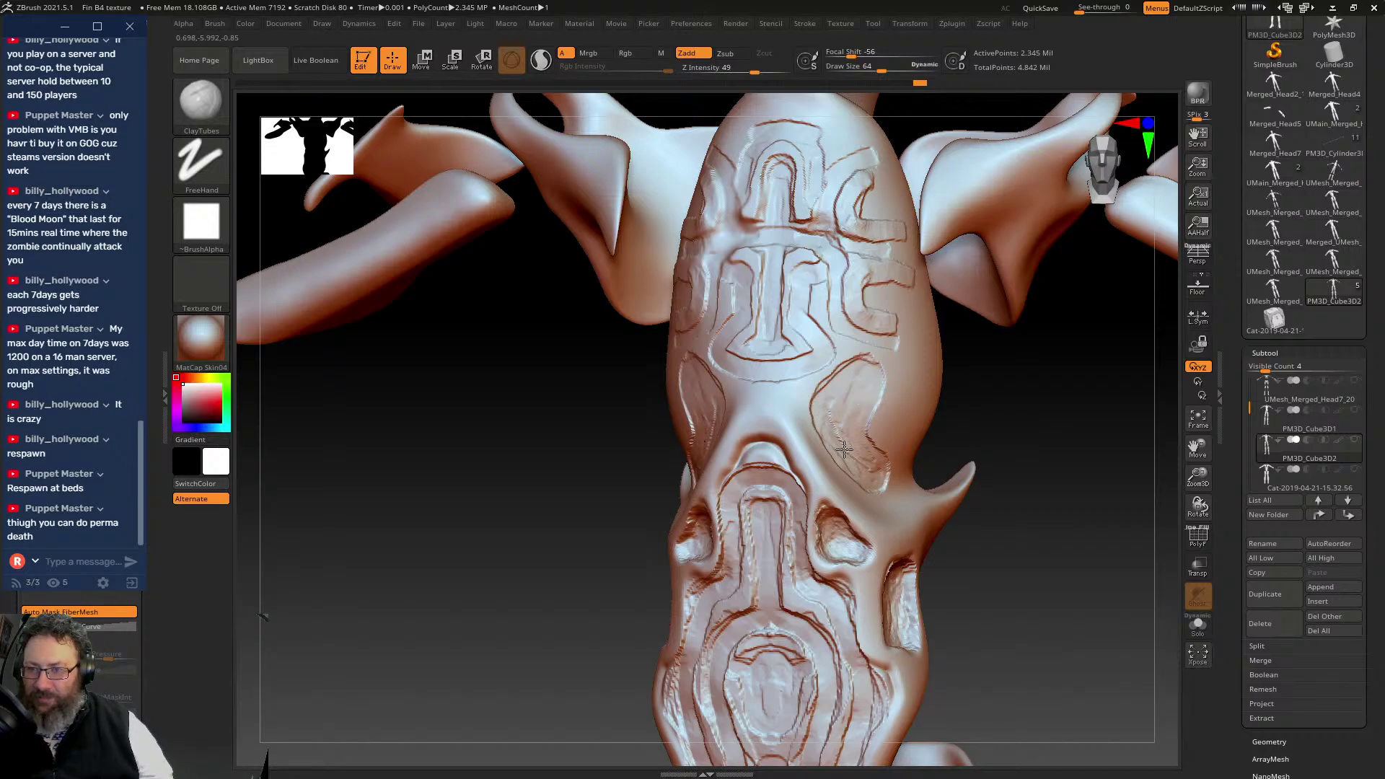
left_click_drag(1065, 414, 1042, 396)
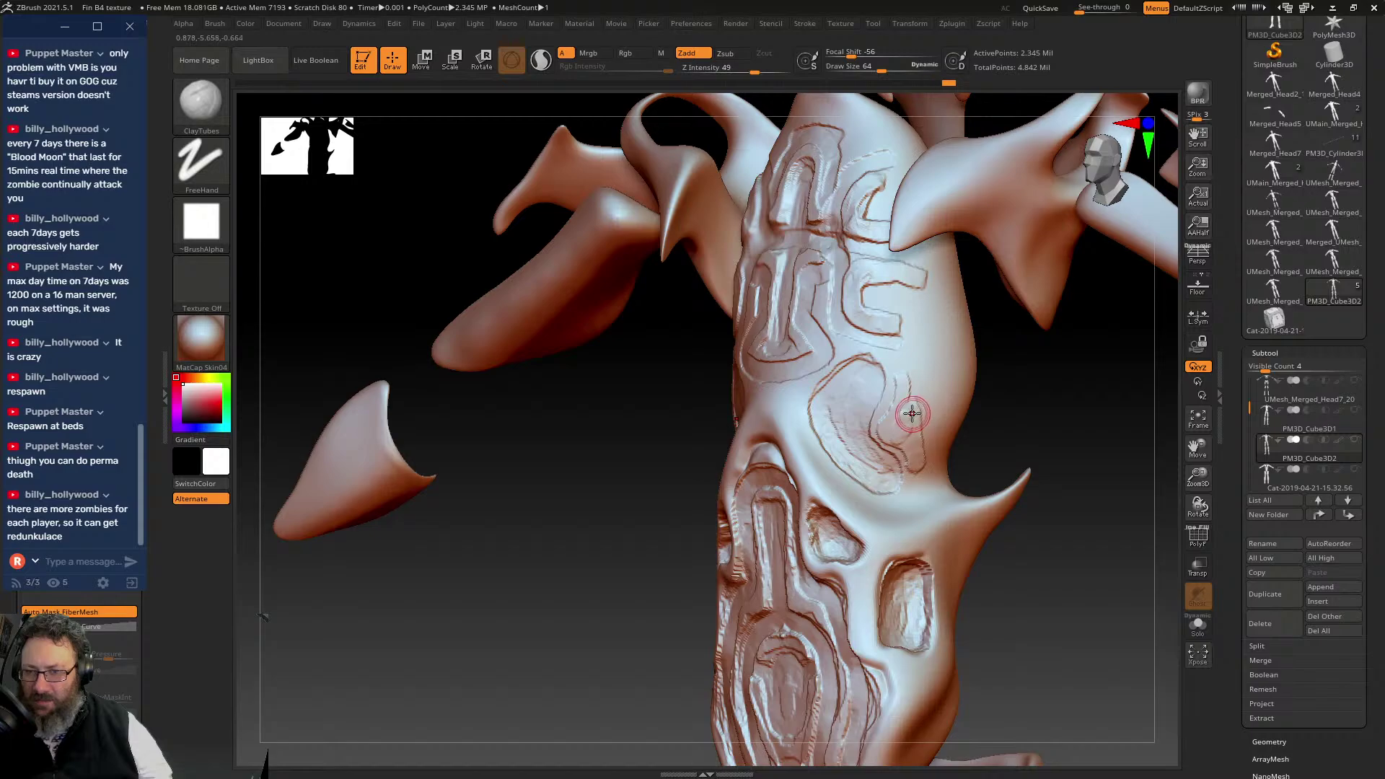
- Deepen the horizontal chest groove beneath the arch and the edges of the upper side brackets with ClayTubes
mouse_move(579, 499)
left_mouse_down()
mouse_move(616, 505)
mouse_move(576, 513)
left_mouse_up()
left_click_drag(575, 402, 956, 546)
mouse_move(648, 265)
left_mouse_down()
mouse_move(665, 339)
mouse_move(717, 328)
left_mouse_up()
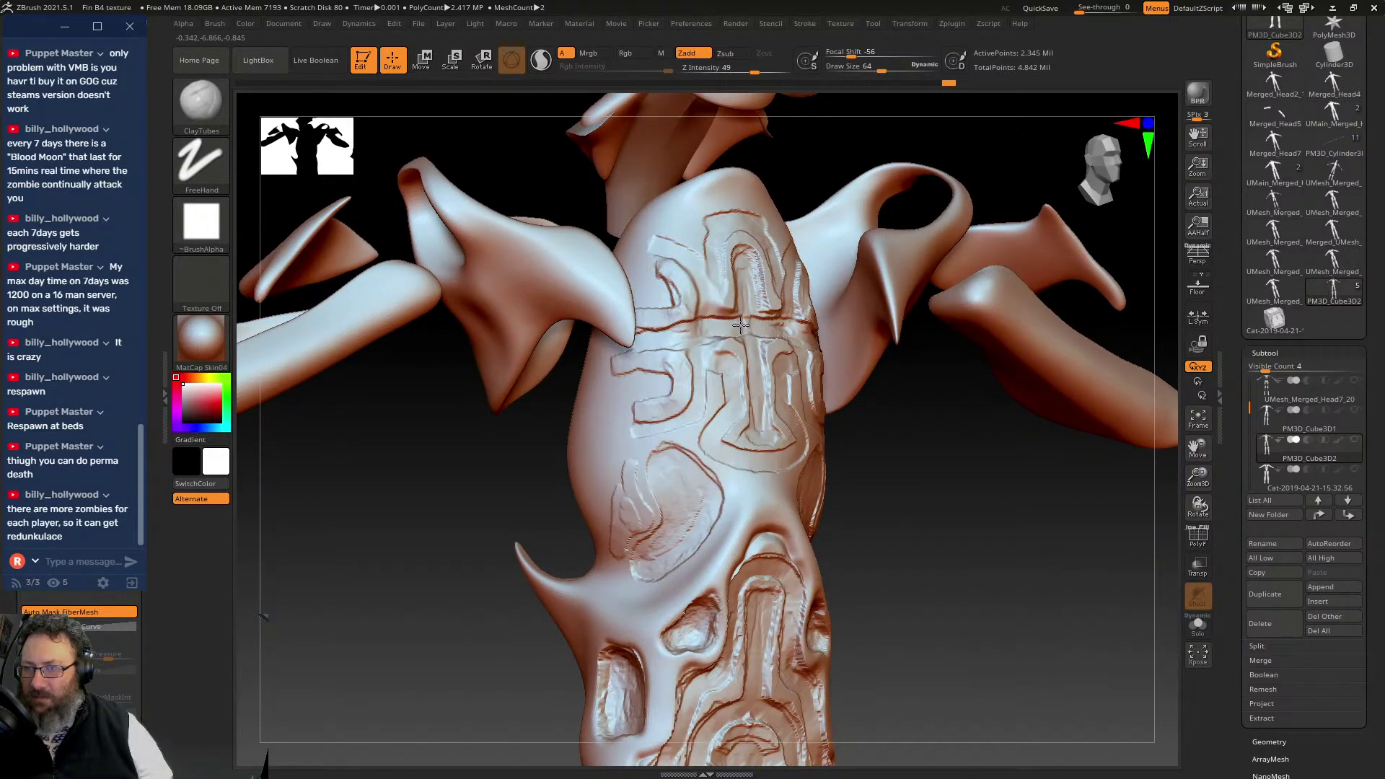
mouse_move(742, 264)
left_mouse_down()
mouse_move(754, 395)
mouse_move(743, 318)
mouse_move(697, 324)
left_mouse_up()
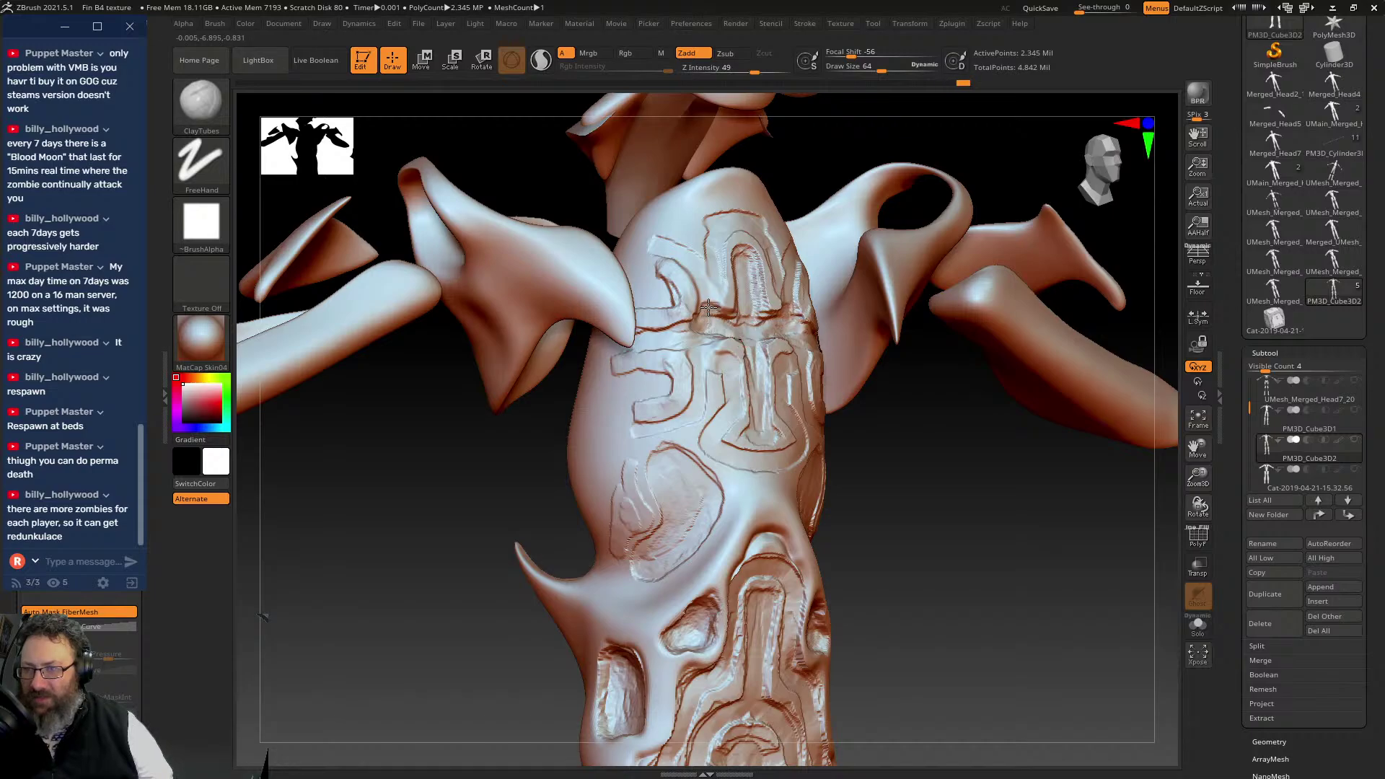
mouse_move(678, 254)
left_mouse_down()
mouse_move(664, 247)
mouse_move(756, 328)
mouse_move(709, 308)
mouse_move(704, 328)
mouse_move(669, 329)
left_mouse_up()
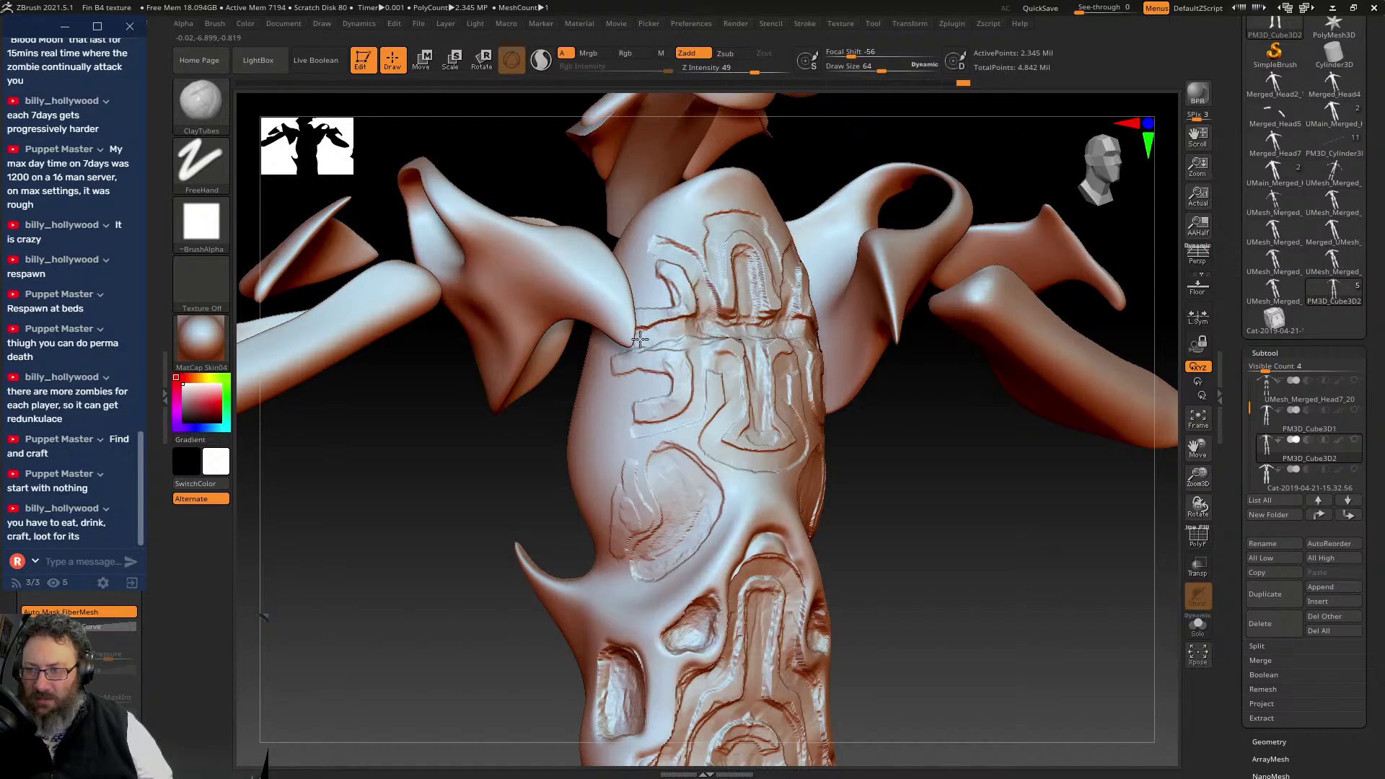
mouse_move(843, 378)
right_mouse_down("shift")
mouse_move(969, 495)
mouse_move(732, 257)
right_mouse_up("shift")
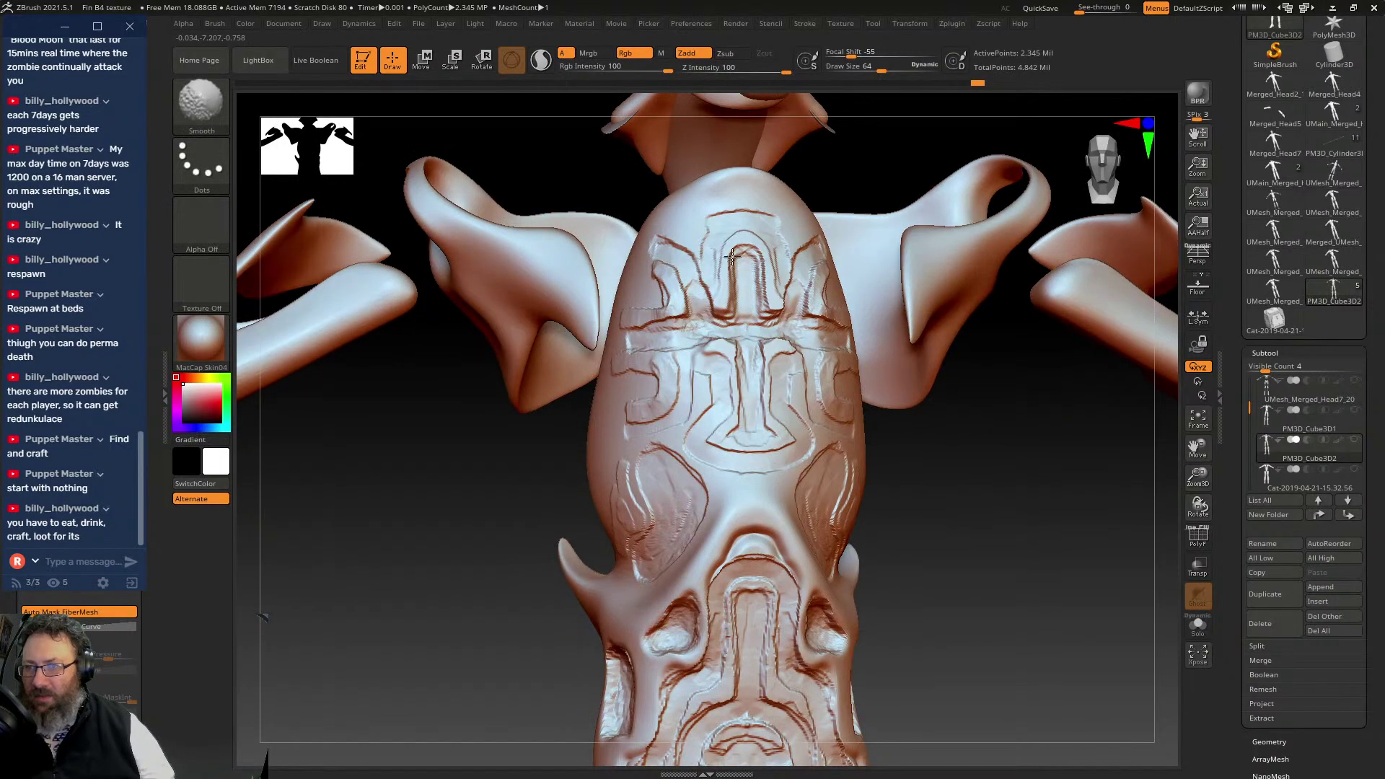
- Smooth the carved arch, T-shaped column and side brackets on the chest, and the oval panel pattern on the abdomen
left_click_drag(732, 256, 632, 440, "shift")
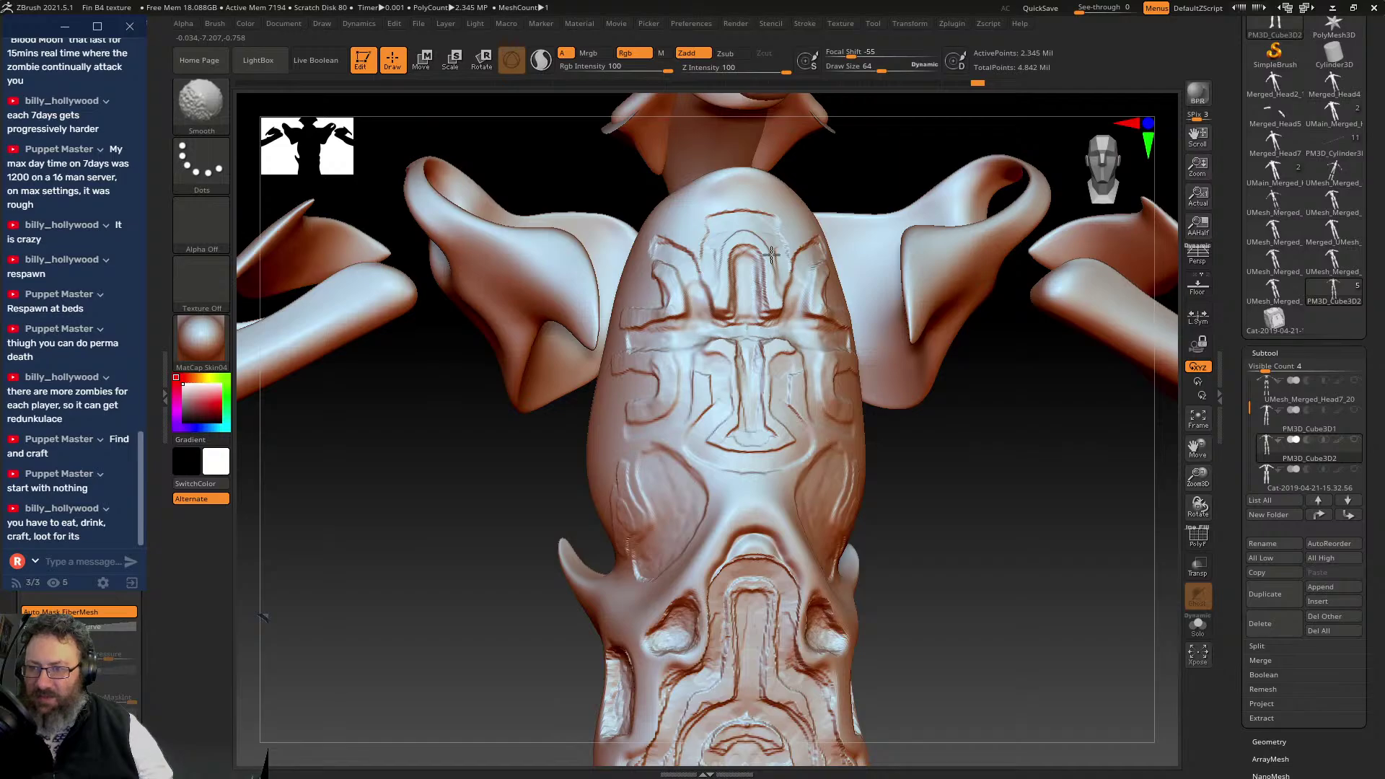
mouse_move(771, 254)
left_mouse_down("shift")
mouse_move(751, 260)
mouse_move(758, 585)
mouse_move(798, 722)
left_mouse_up("shift")
mouse_move(910, 635)
left_mouse_down()
mouse_move(945, 597)
mouse_move(938, 404)
left_mouse_up()
mouse_move(729, 433)
left_mouse_down("shift")
mouse_move(821, 615)
mouse_move(796, 688)
left_mouse_up("shift")
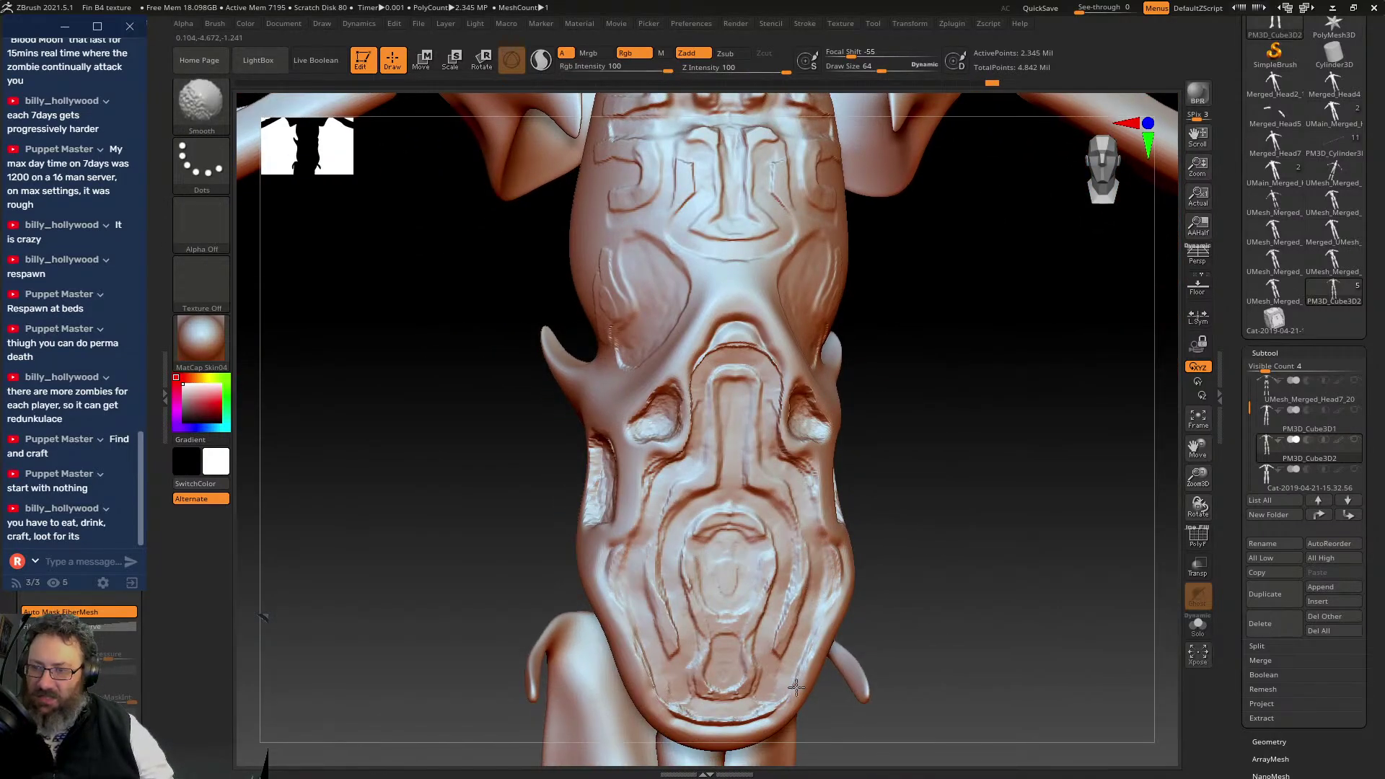
left_click_drag(743, 489, 632, 407, "shift")
- Smooth the rectangular side recesses on the abdomen, the curved lower-chest recesses and the upper chest outlines
left_click_drag(470, 489, 695, 500)
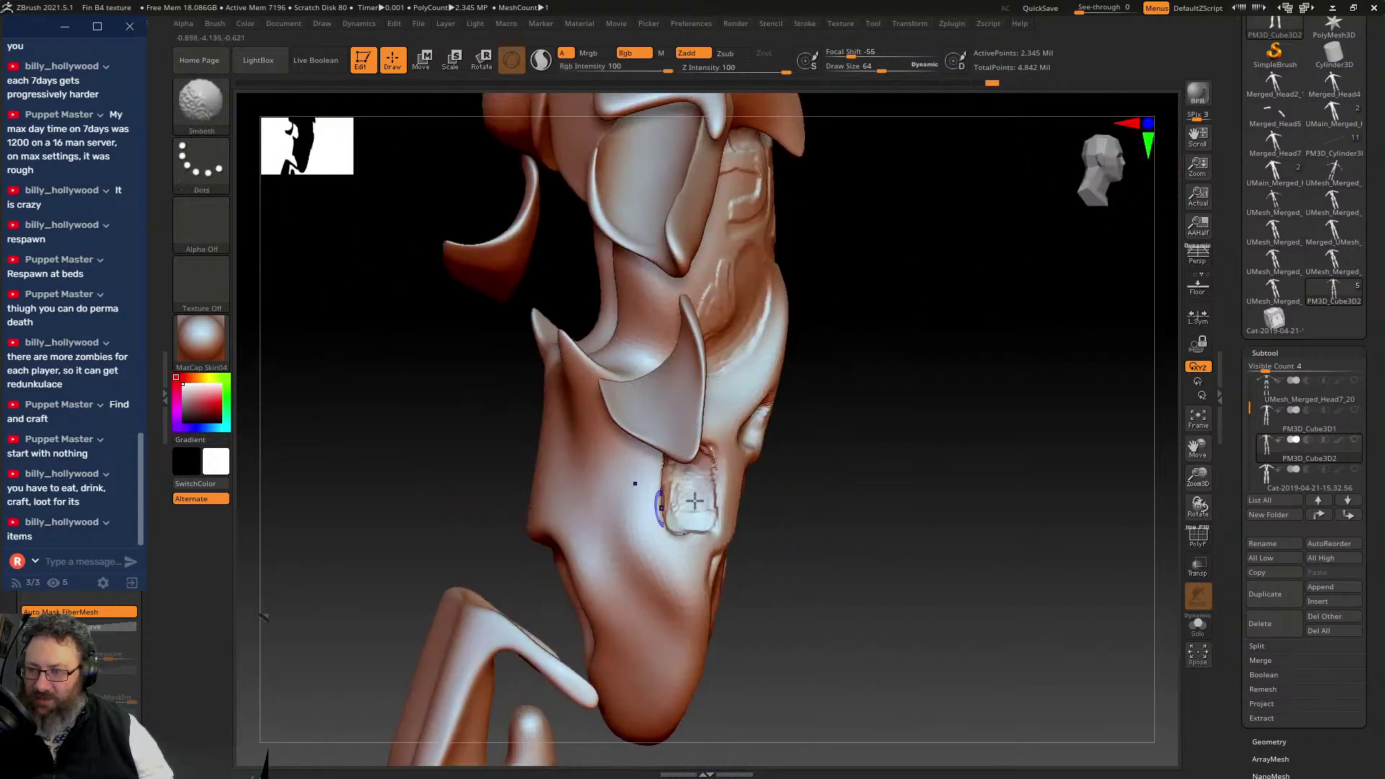
left_click_drag(916, 470, 718, 289)
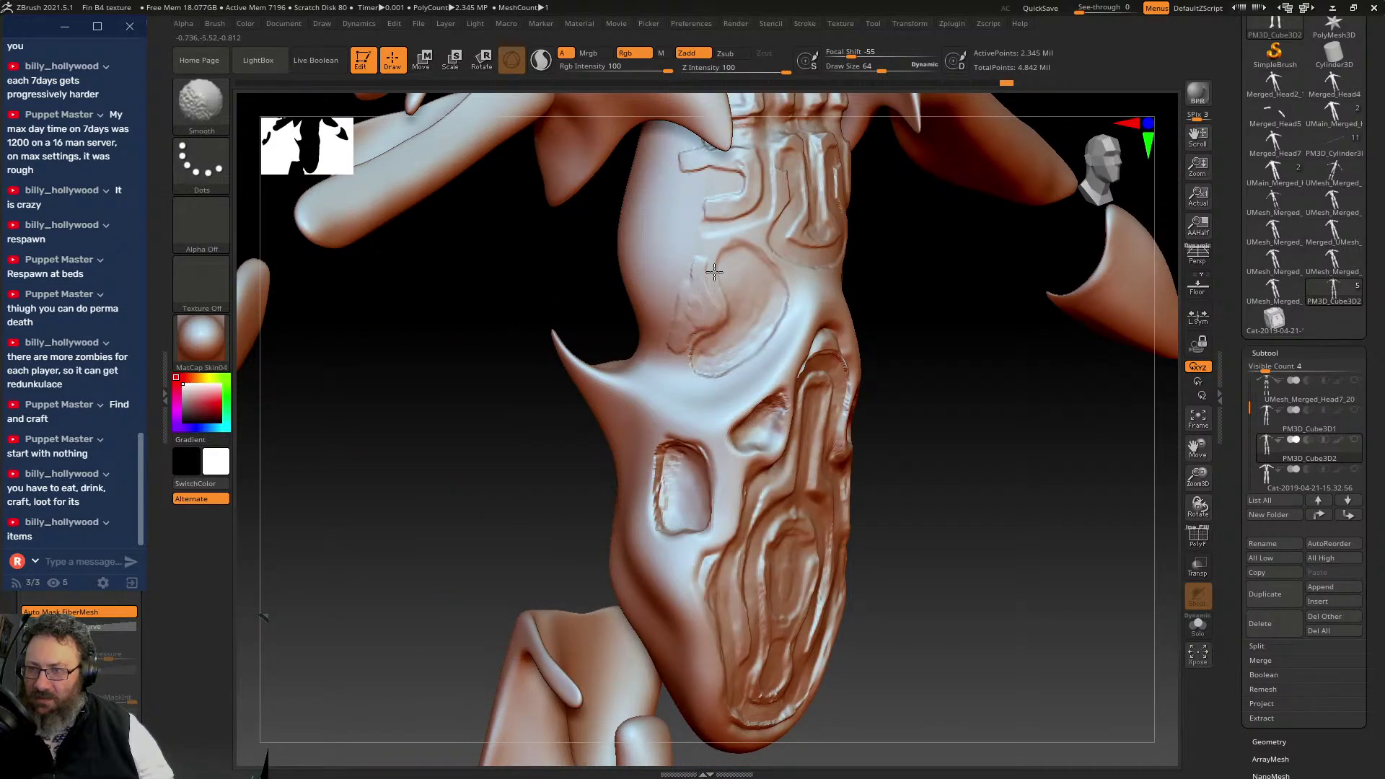
left_click_drag(952, 365, 901, 237)
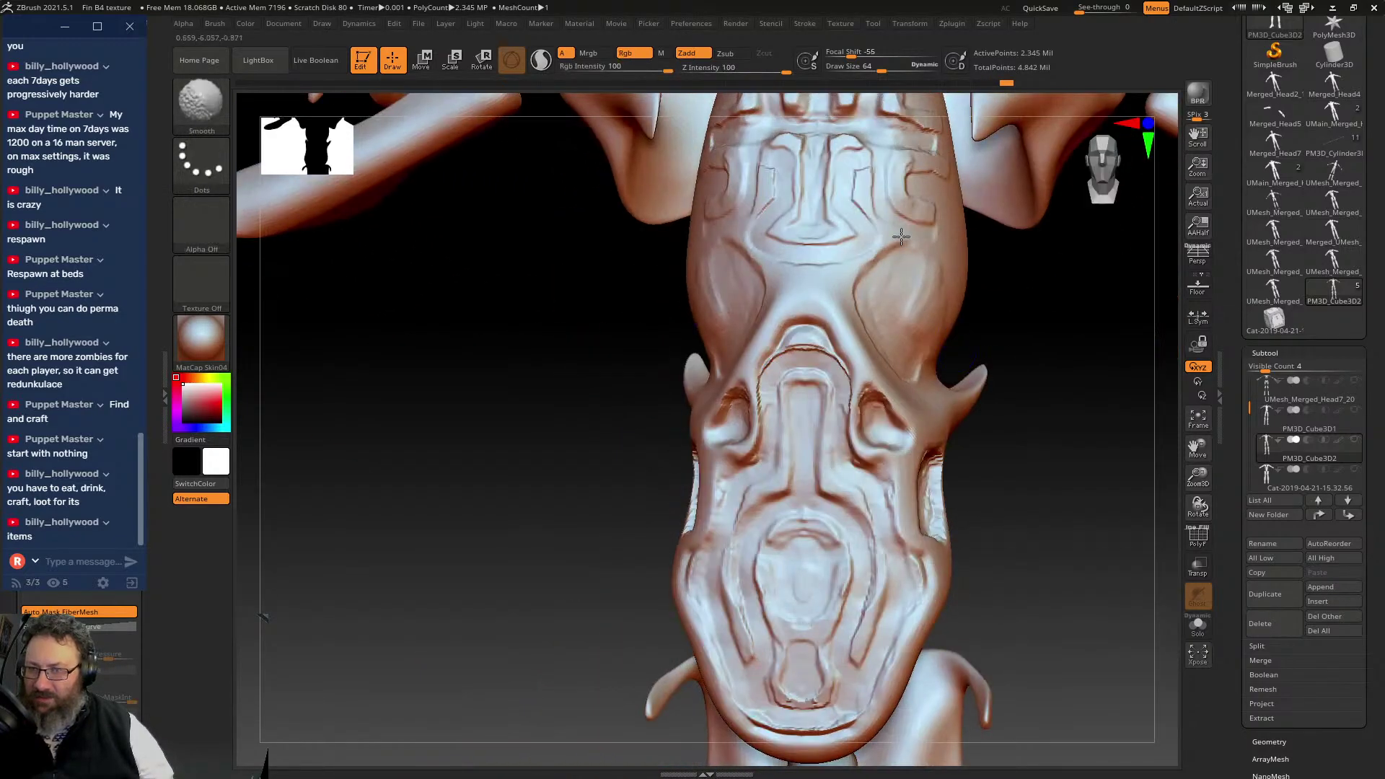
left_click_drag(934, 495, 575, 505)
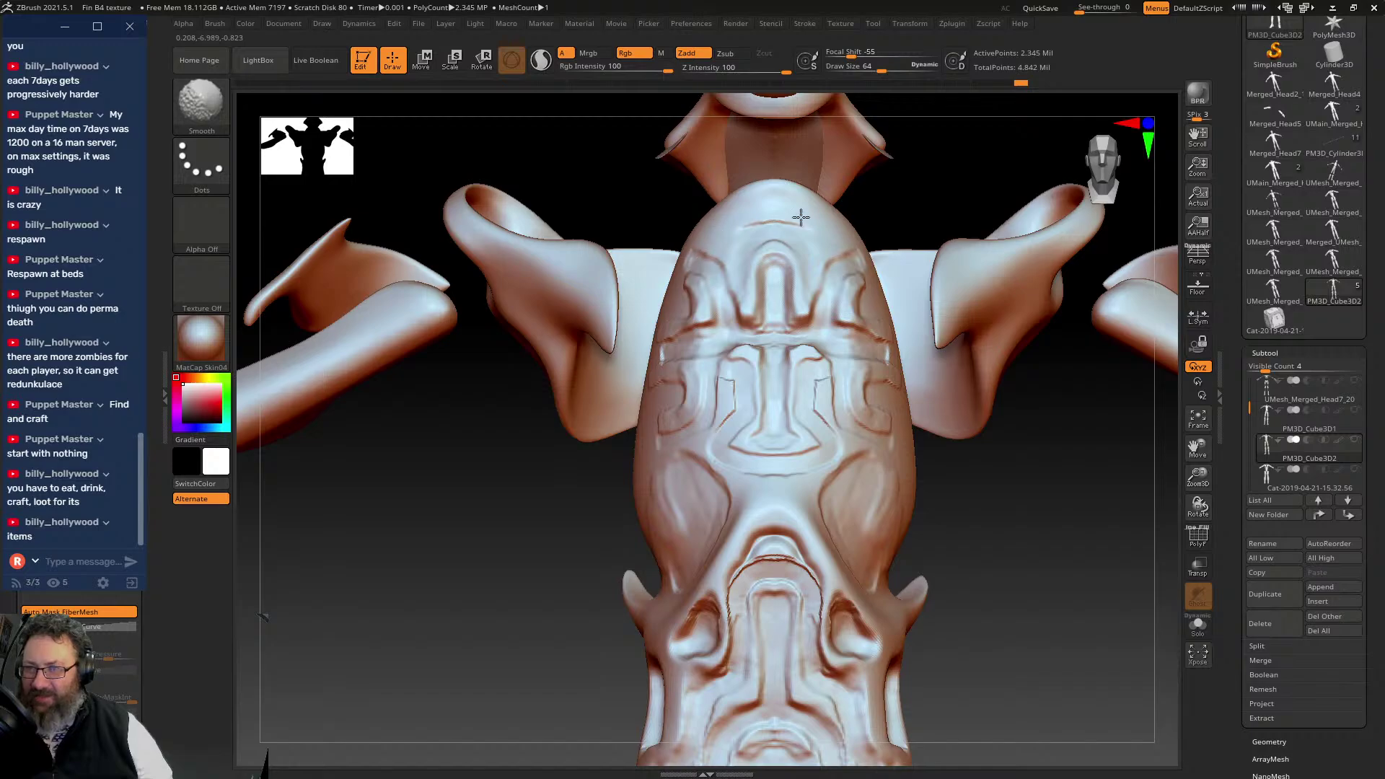
- Recut the mirrored curved recesses on the lower chest with ClayTubes, defining the inner outline and working over the floor
key("b")
key("c")
key("t")
mouse_move(956, 510)
left_mouse_down()
mouse_move(975, 424)
mouse_move(941, 377)
left_mouse_up()
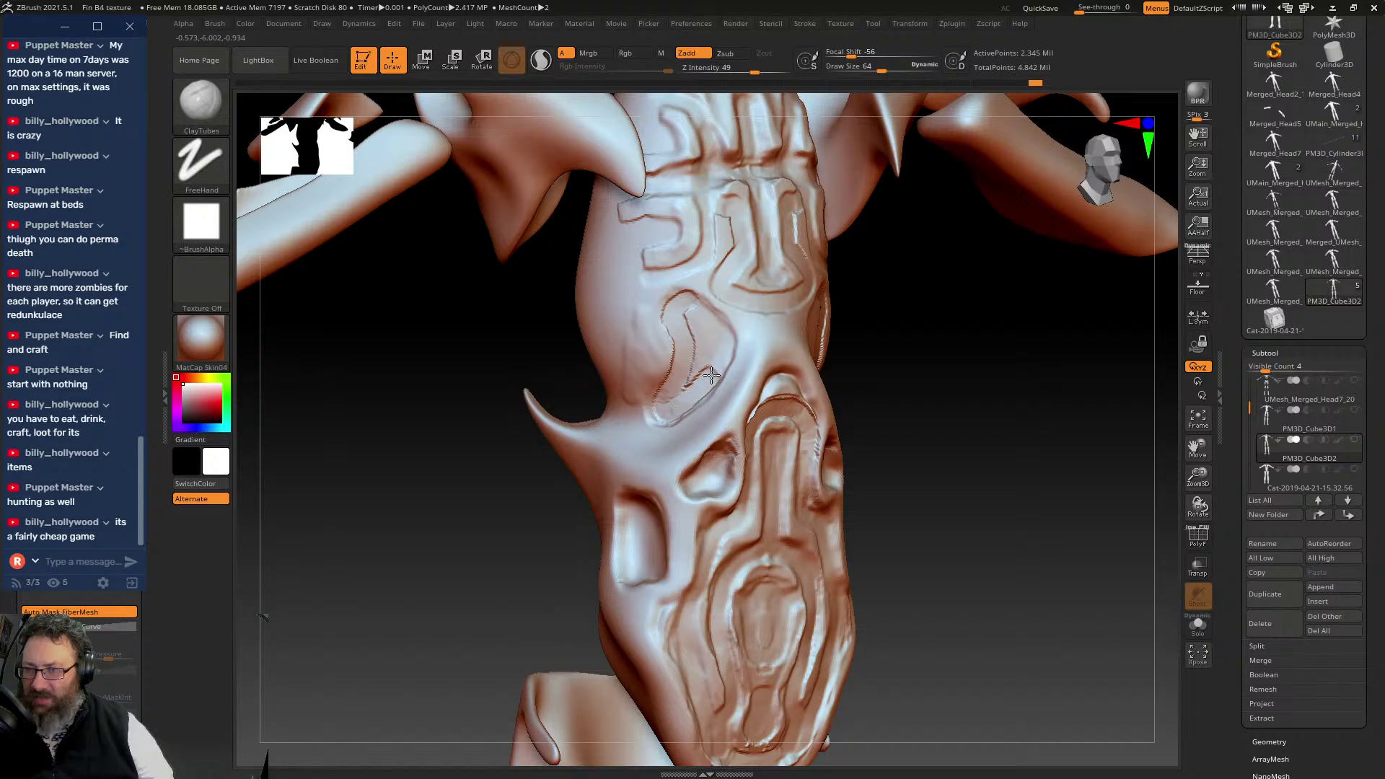
left_click_drag(711, 375, 712, 339)
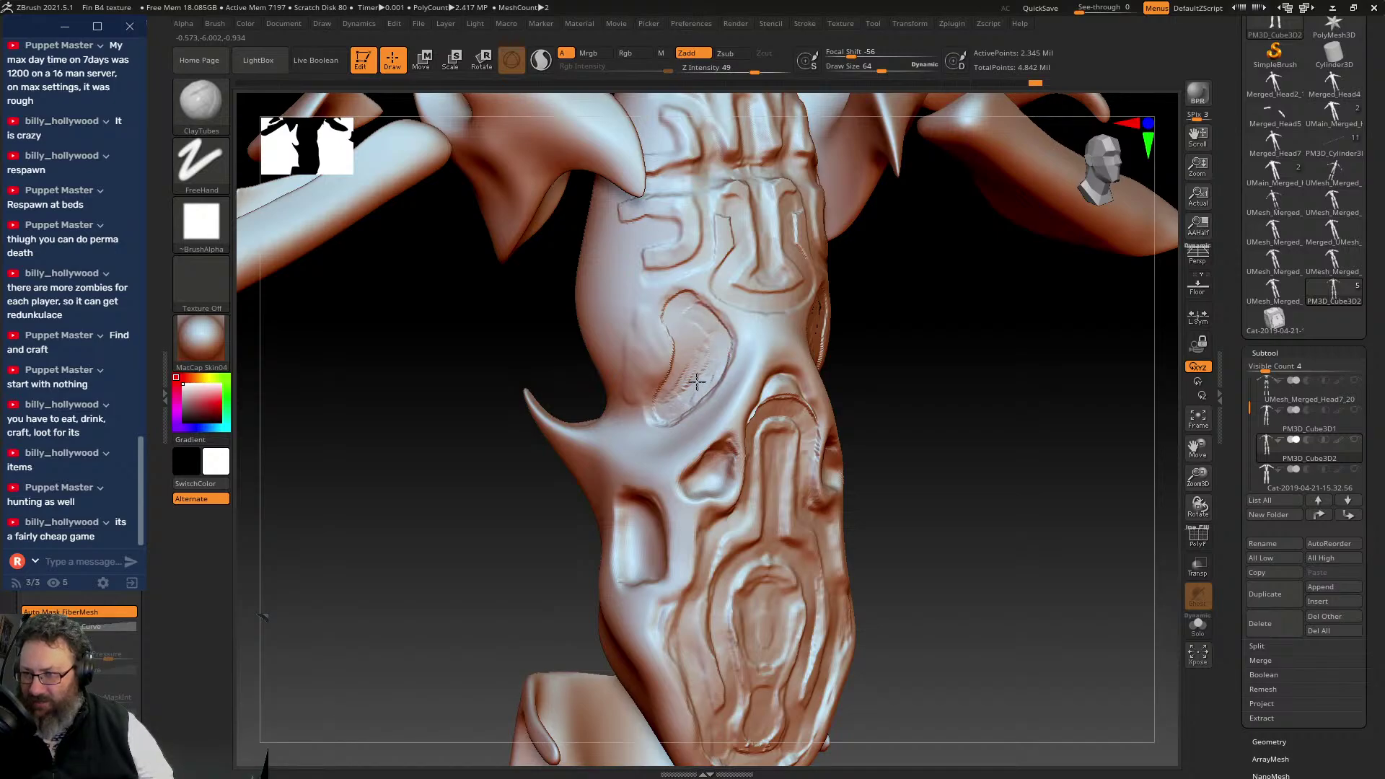
mouse_move(1021, 386)
left_mouse_down()
mouse_move(877, 379)
mouse_move(836, 339)
left_mouse_up()
mouse_move(942, 382)
left_mouse_down()
mouse_move(1037, 395)
mouse_move(714, 301)
left_mouse_up()
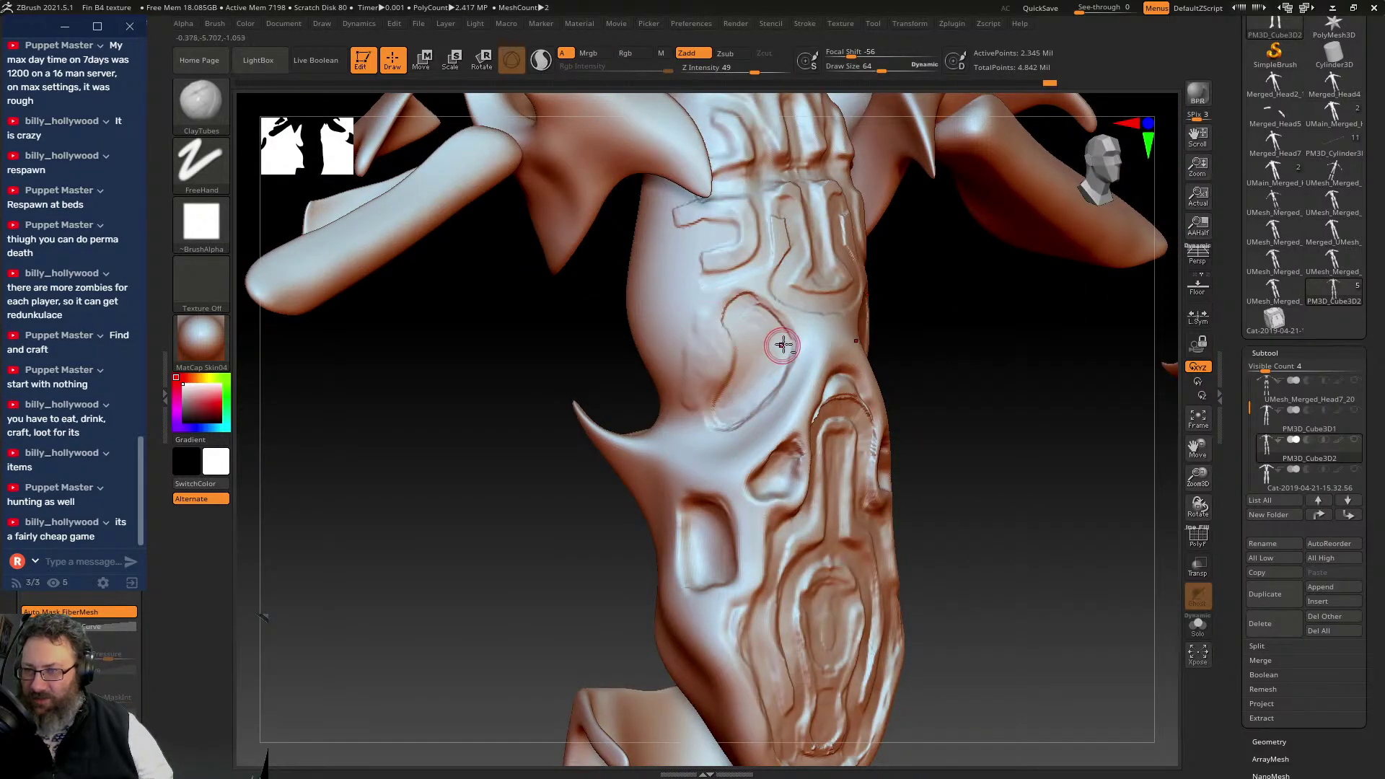
- Deepen the rim of the curved lower-chest recess and carve a smaller contour inside it
mouse_move(724, 410)
left_mouse_down("shift")
mouse_move(767, 368)
mouse_move(748, 387)
mouse_move(756, 328)
mouse_move(767, 353)
mouse_move(763, 308)
mouse_move(745, 344)
left_mouse_up("shift")
left_click_drag(726, 409, 778, 366)
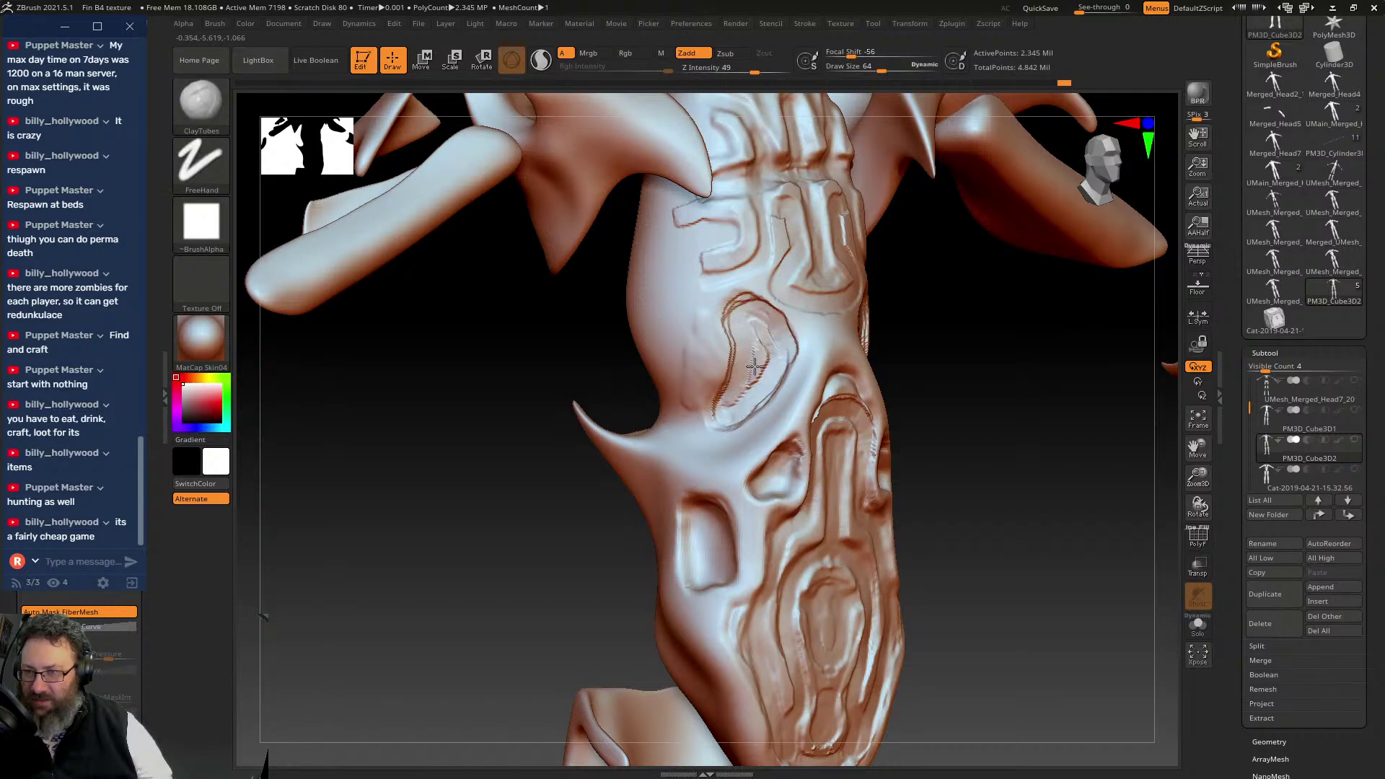
mouse_move(772, 317)
left_mouse_down()
mouse_move(744, 345)
mouse_move(759, 360)
mouse_move(771, 341)
mouse_move(754, 381)
mouse_move(771, 354)
mouse_move(739, 390)
mouse_move(751, 350)
mouse_move(749, 389)
mouse_move(808, 340)
left_mouse_up()
- Carve the outer edge and lower end of the curved lower-chest recesses deeper, and smooth their floors
mouse_move(946, 364)
left_mouse_down()
mouse_move(1045, 390)
mouse_move(805, 177)
left_mouse_up()
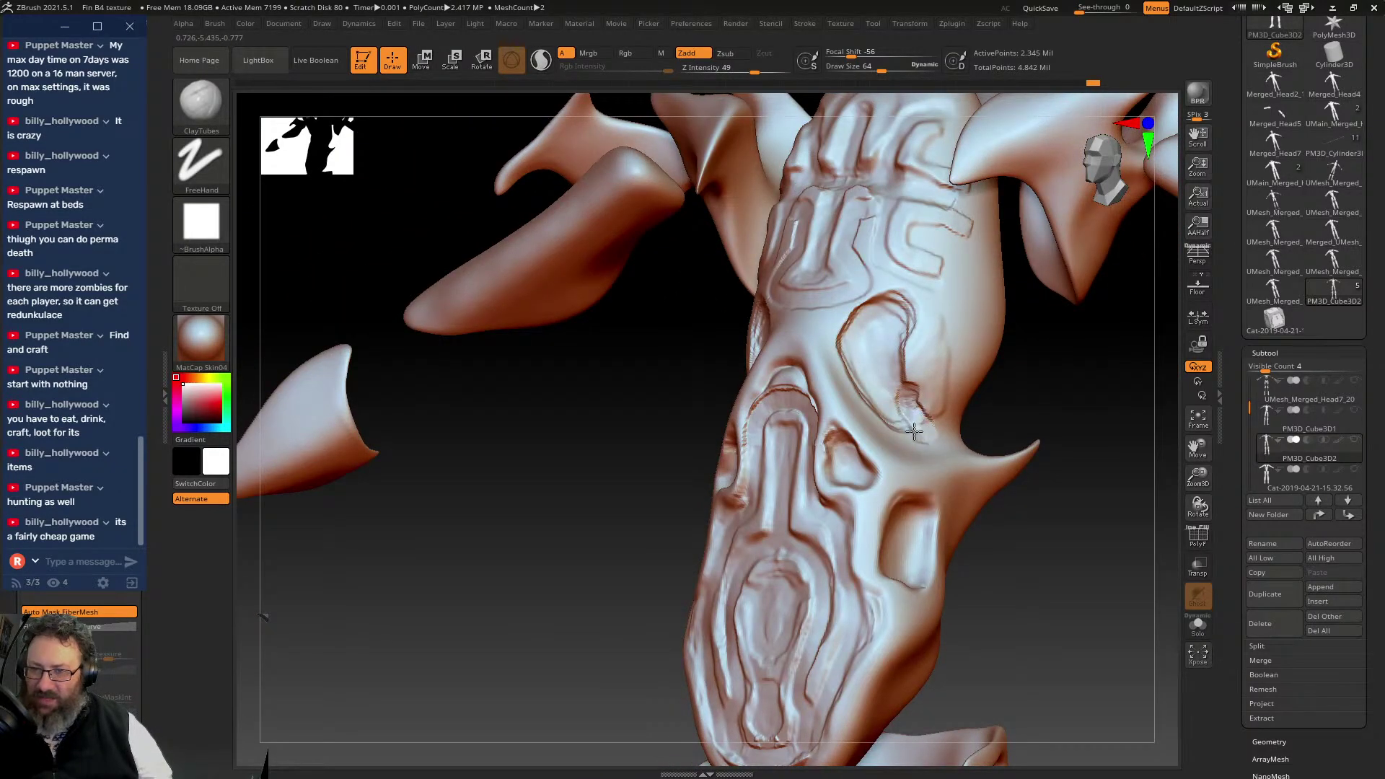
mouse_move(912, 428)
left_mouse_down()
mouse_move(877, 346)
mouse_move(897, 338)
mouse_move(899, 415)
mouse_move(870, 360)
mouse_move(888, 332)
left_mouse_up()
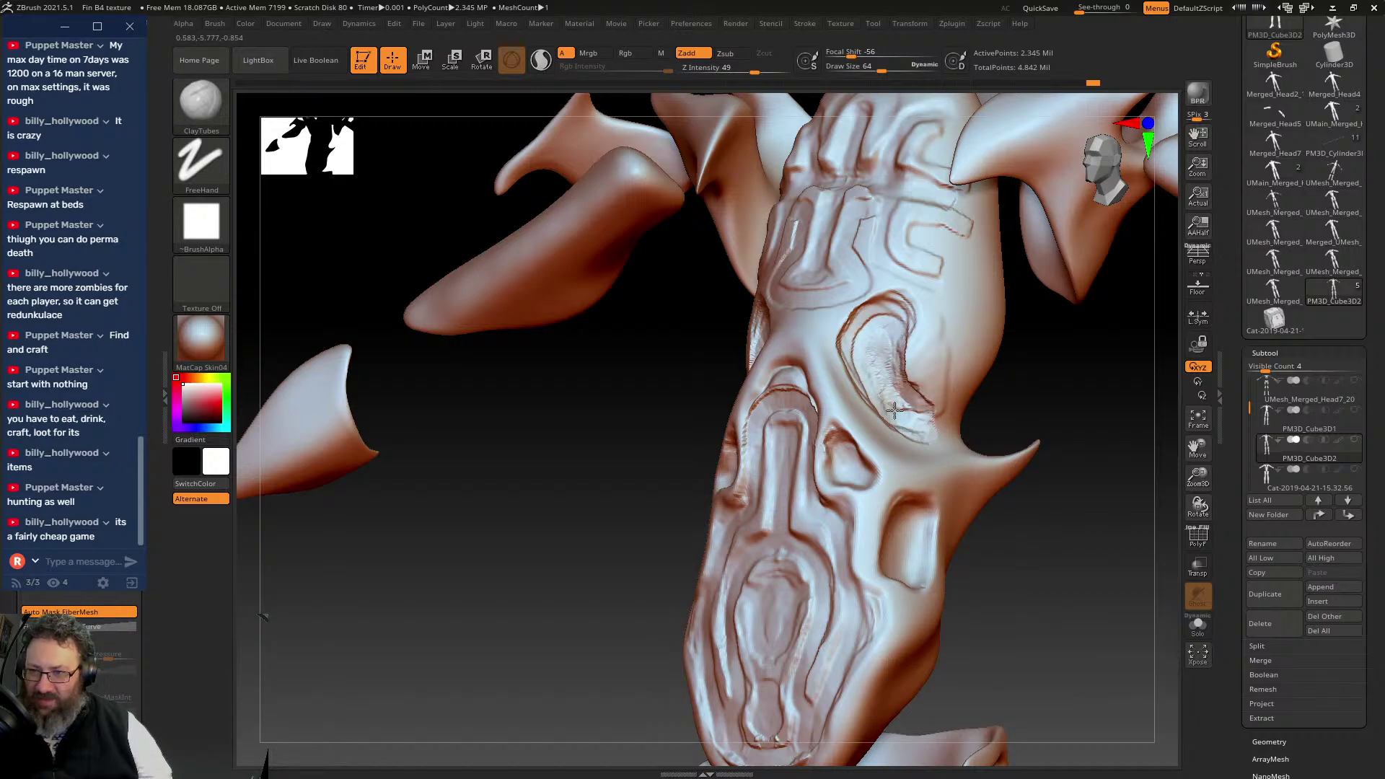
mouse_move(897, 405)
left_mouse_down("shift")
mouse_move(888, 339)
mouse_move(875, 353)
mouse_move(885, 406)
mouse_move(909, 416)
left_mouse_up("shift")
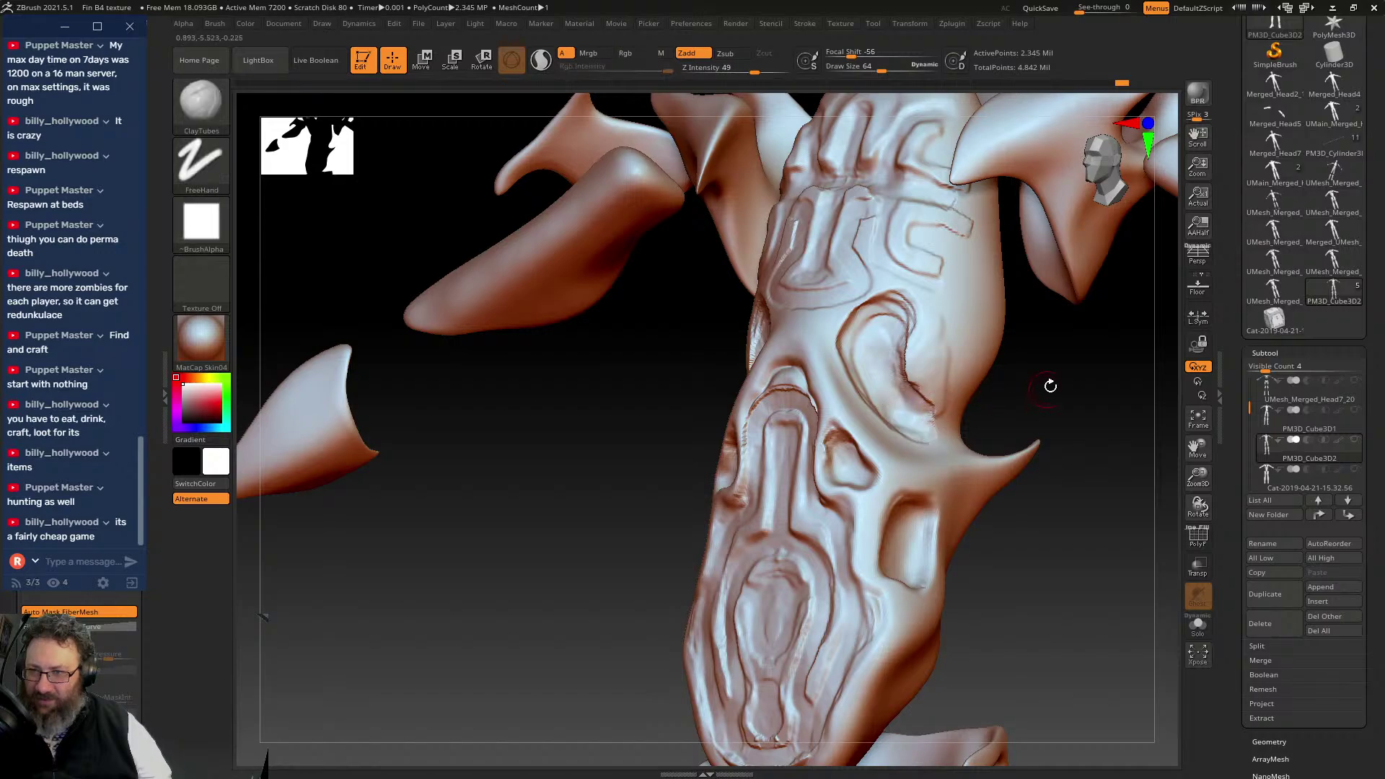
left_click_drag(1051, 386, 1162, 390, "shift")
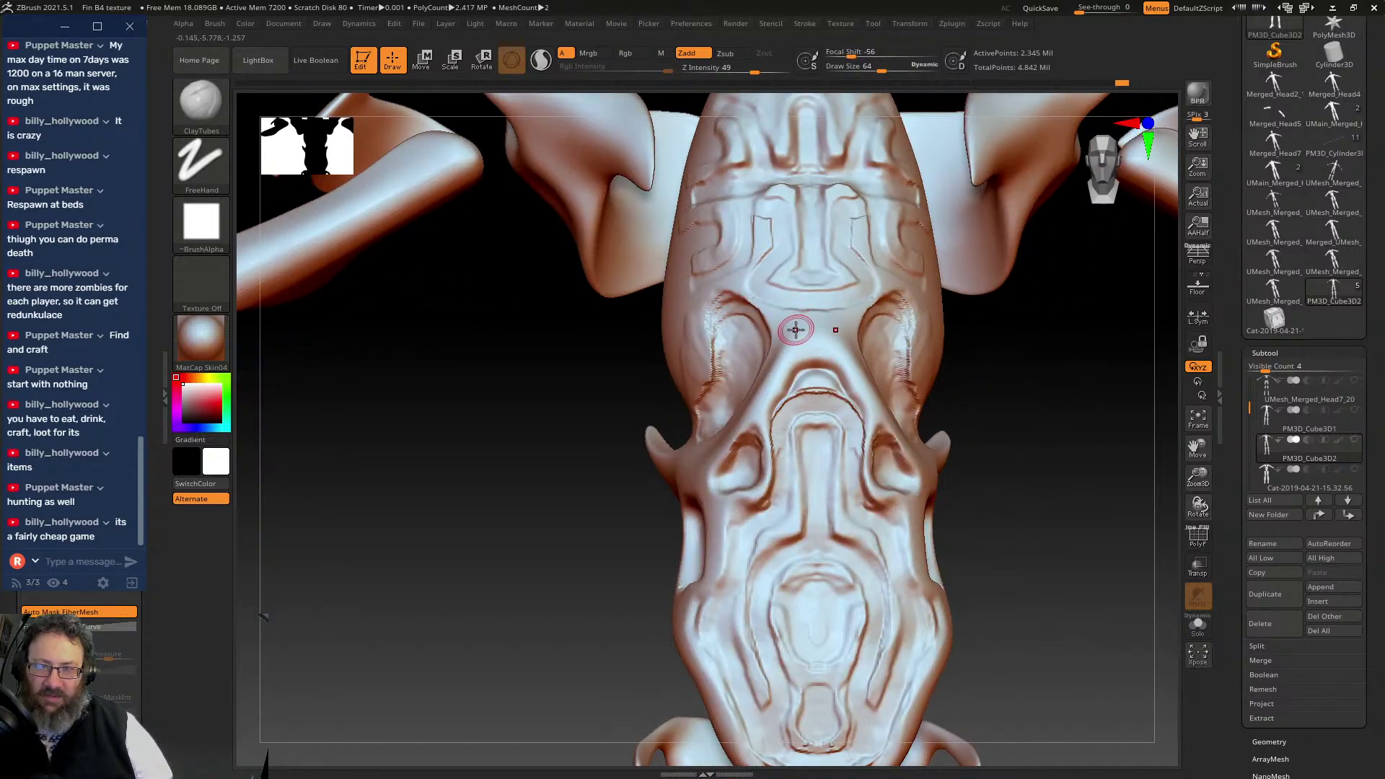
mouse_move(574, 521)
left_mouse_down()
mouse_move(609, 485)
mouse_move(634, 488)
mouse_move(953, 303)
mouse_move(933, 284)
left_mouse_up()
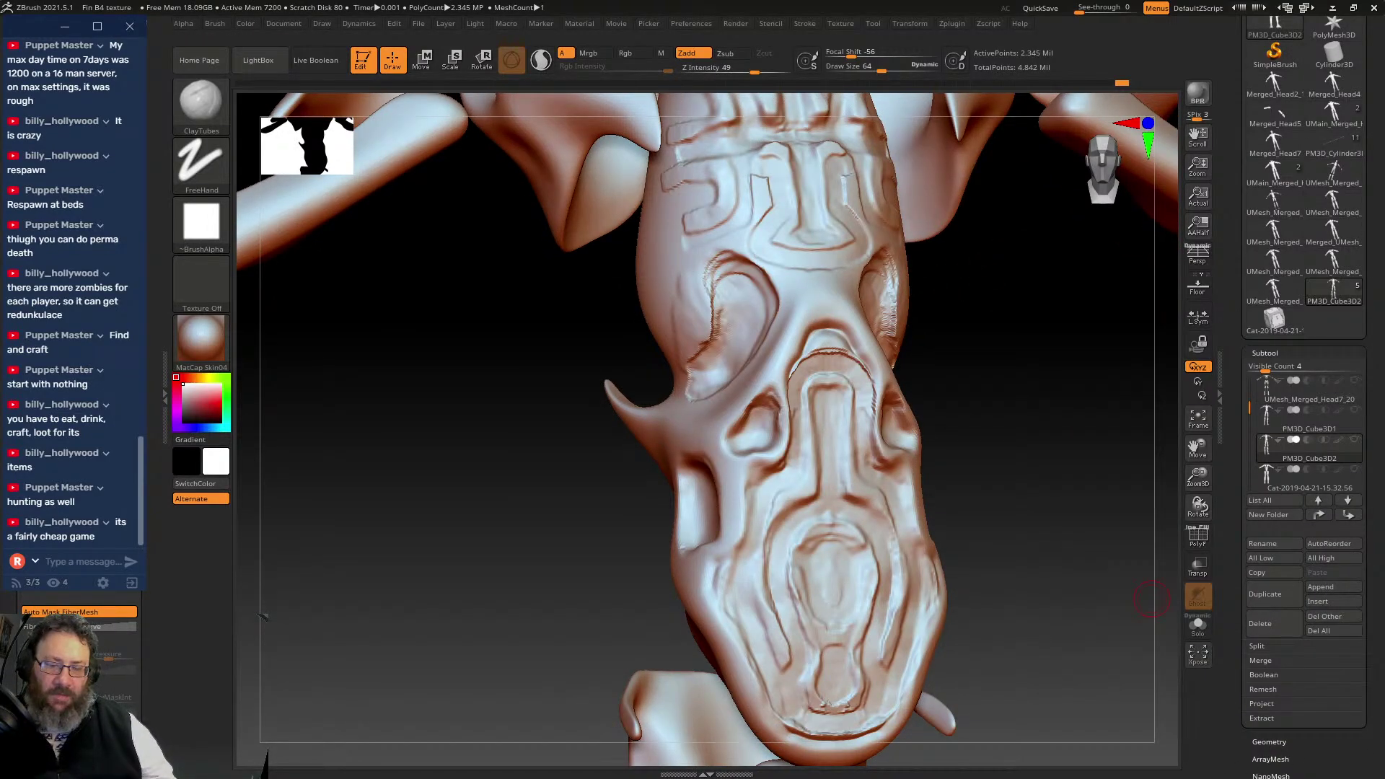
- Switch to Steam, dismiss the news window and open the store page of 7 Days to Die
key("super")
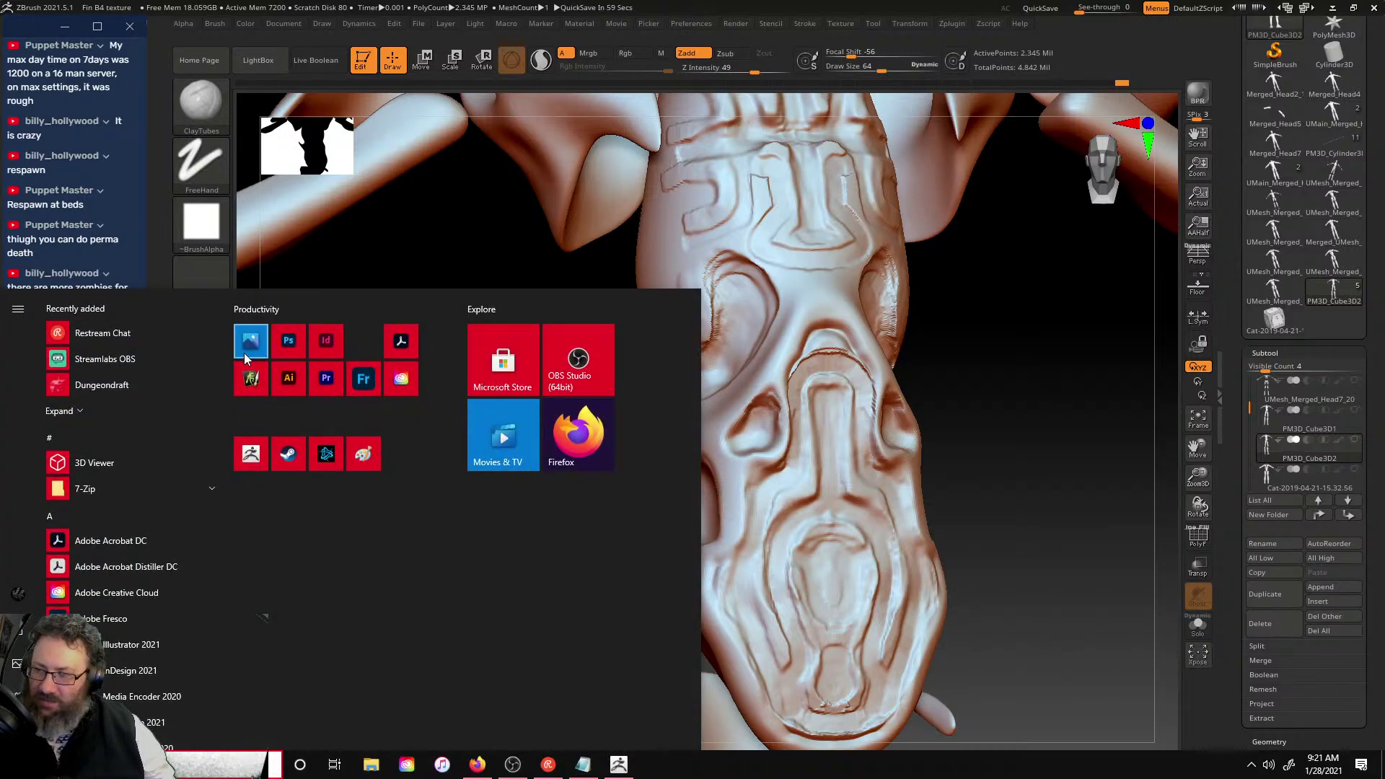
left_click(292, 455)
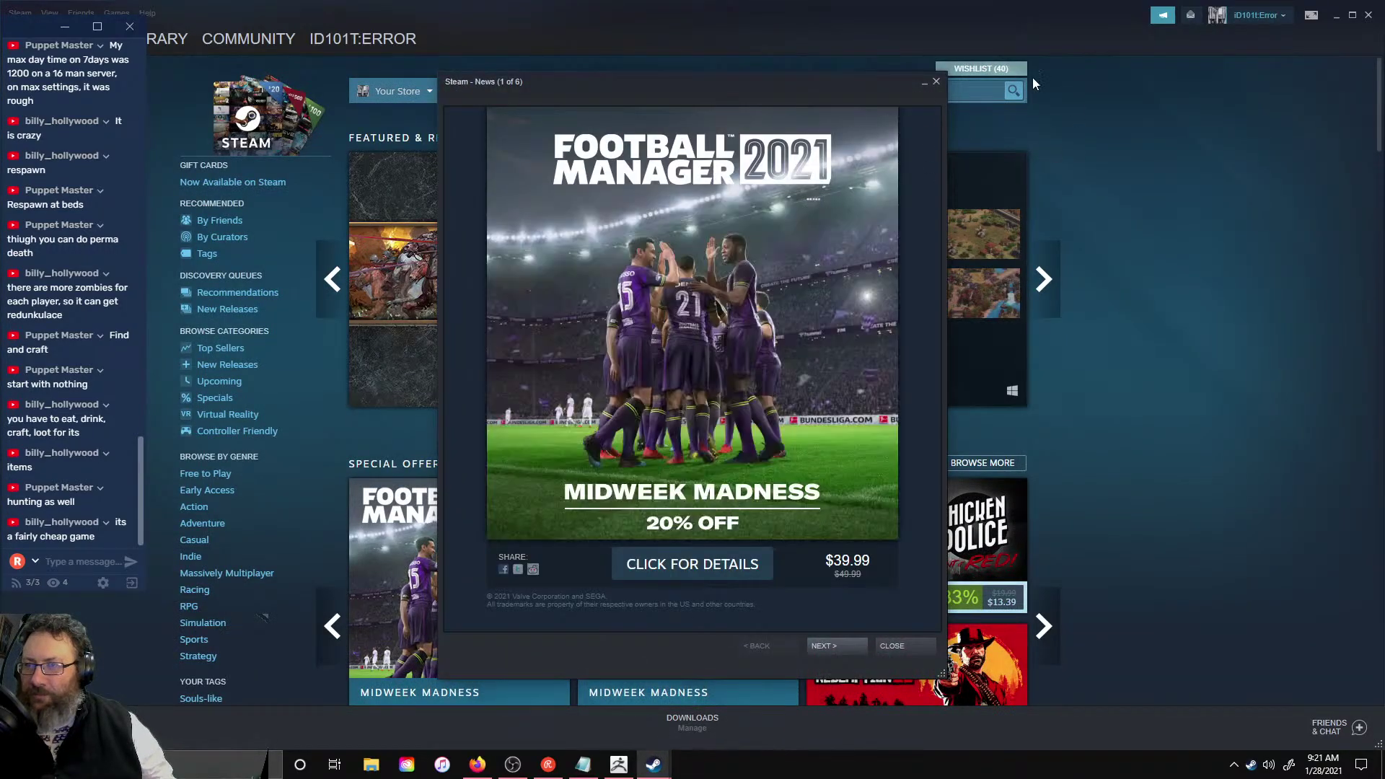
left_click(937, 83)
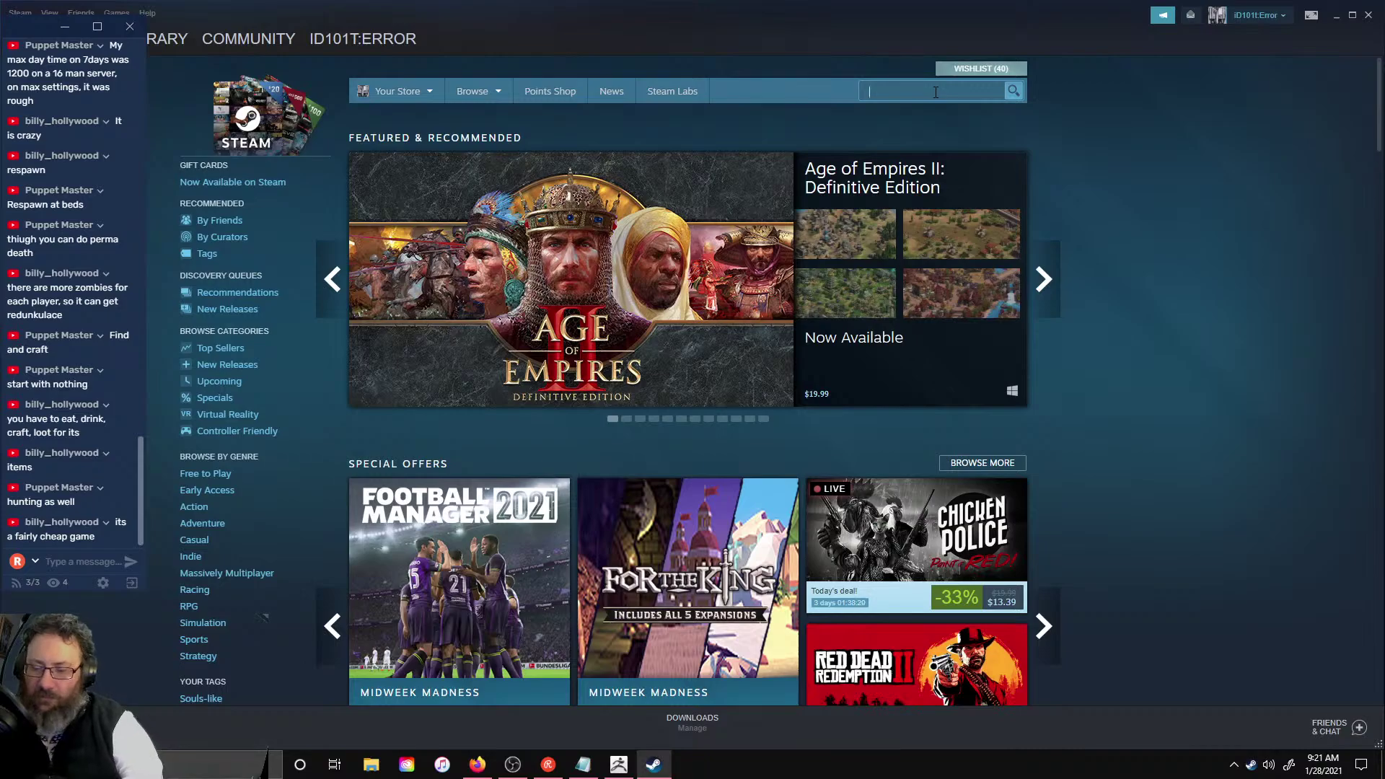
type("7 da")
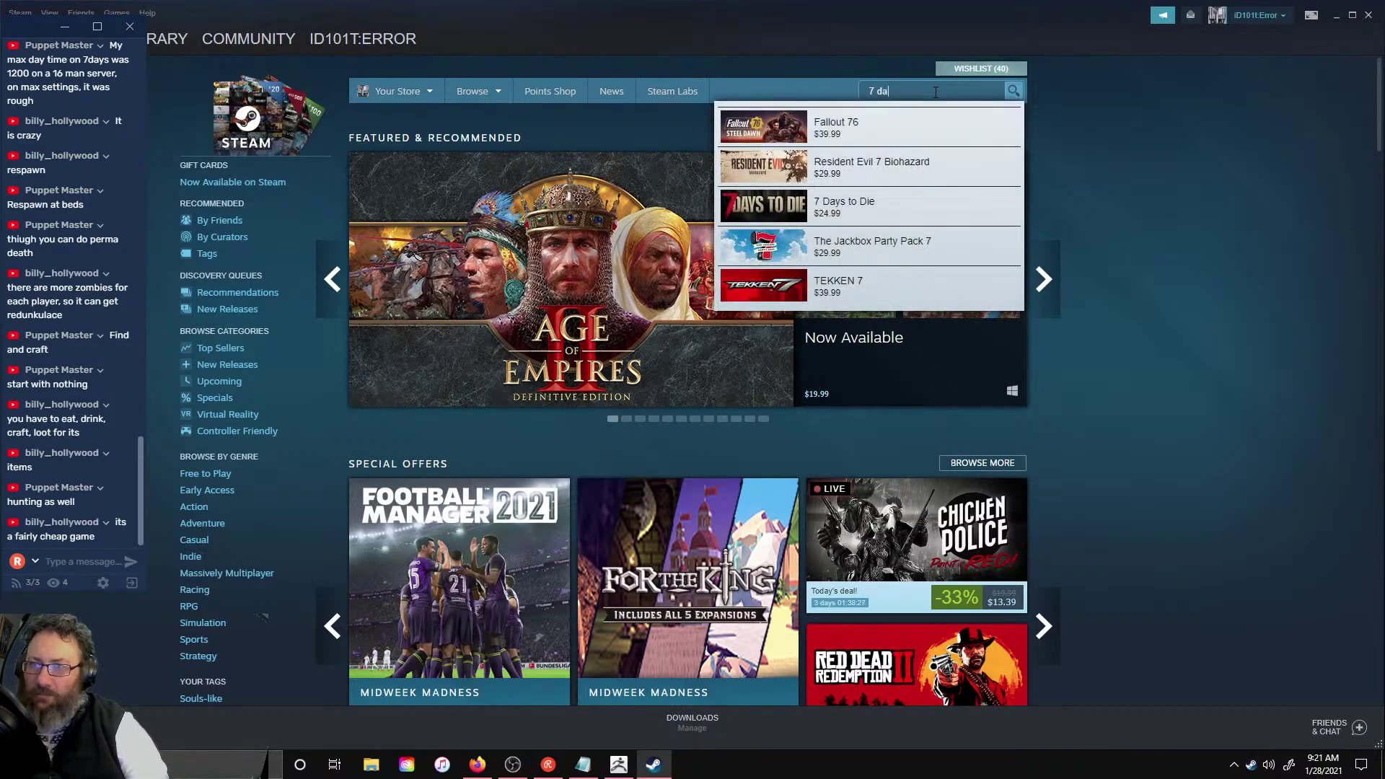
key("Return")
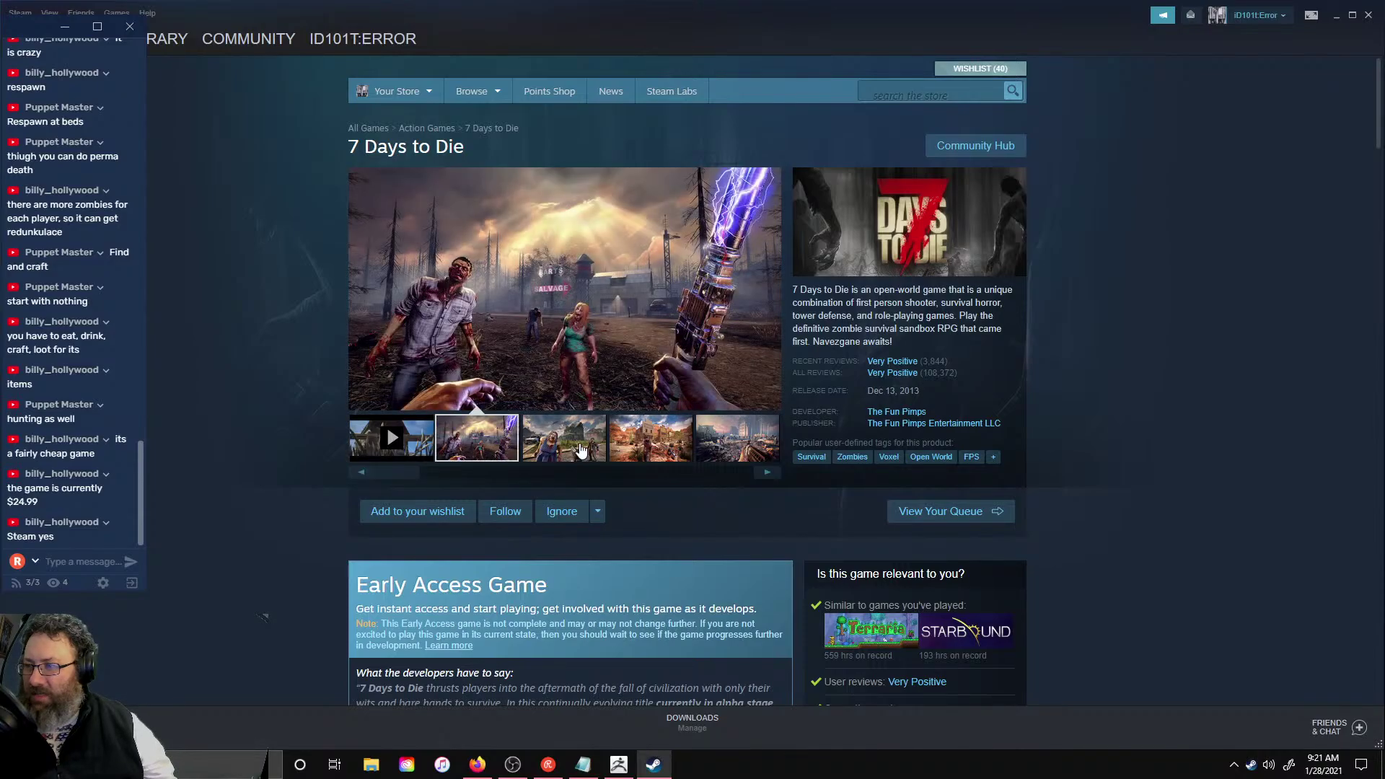
- Examine the gameplay screenshots in the 7 Days to Die store gallery
left_click(582, 449)
left_click(657, 449)
left_click(771, 441)
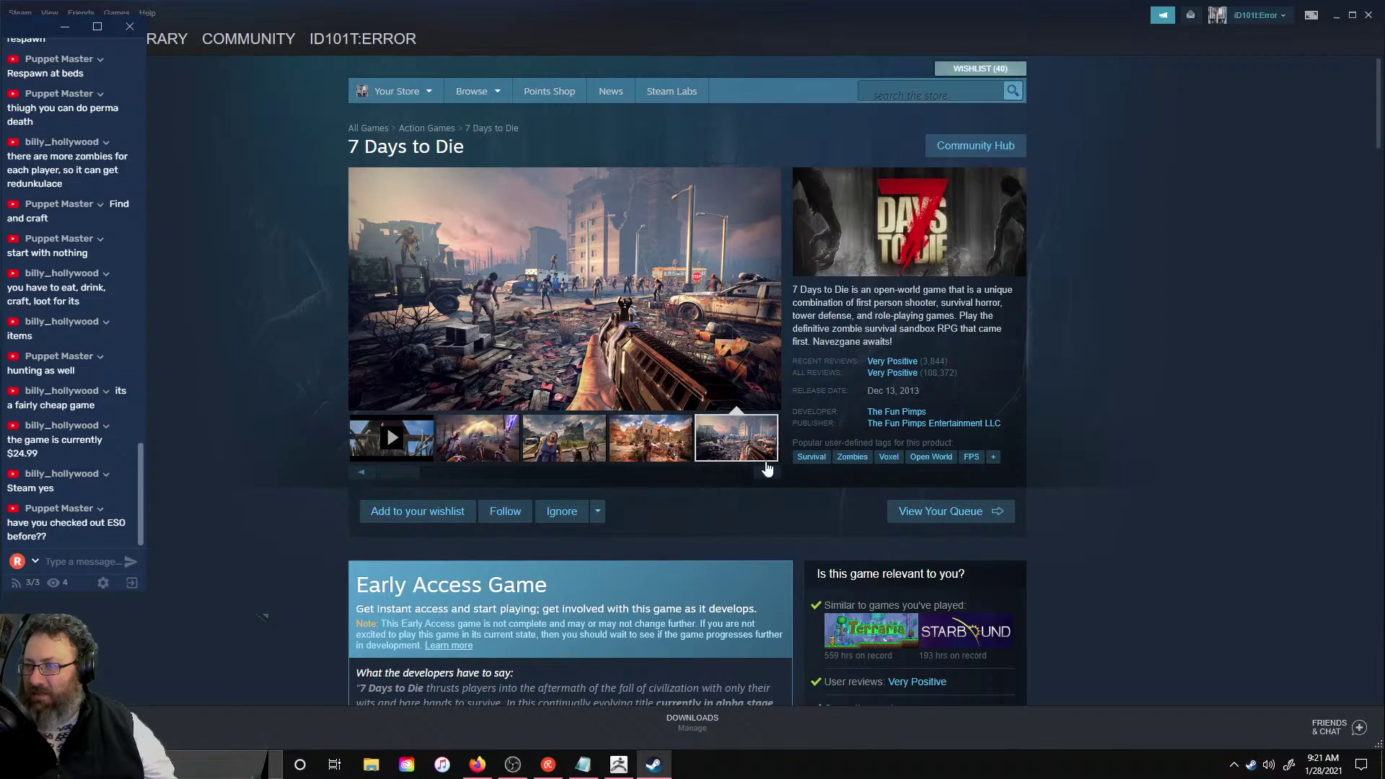
left_click(767, 471)
left_click(464, 436)
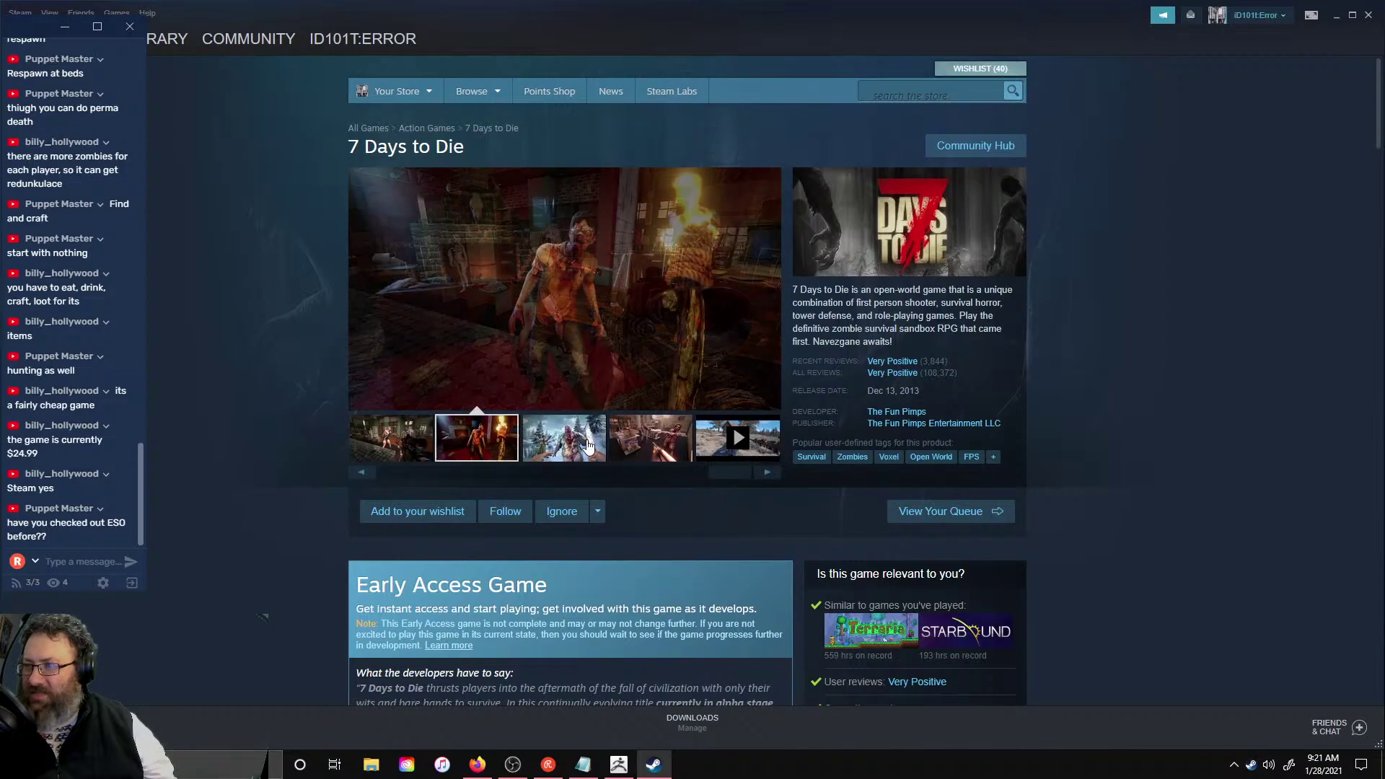
left_click(653, 448)
- Play the last gallery trailer, lower its volume and skip ahead to just past the one-minute mark
left_click(754, 455)
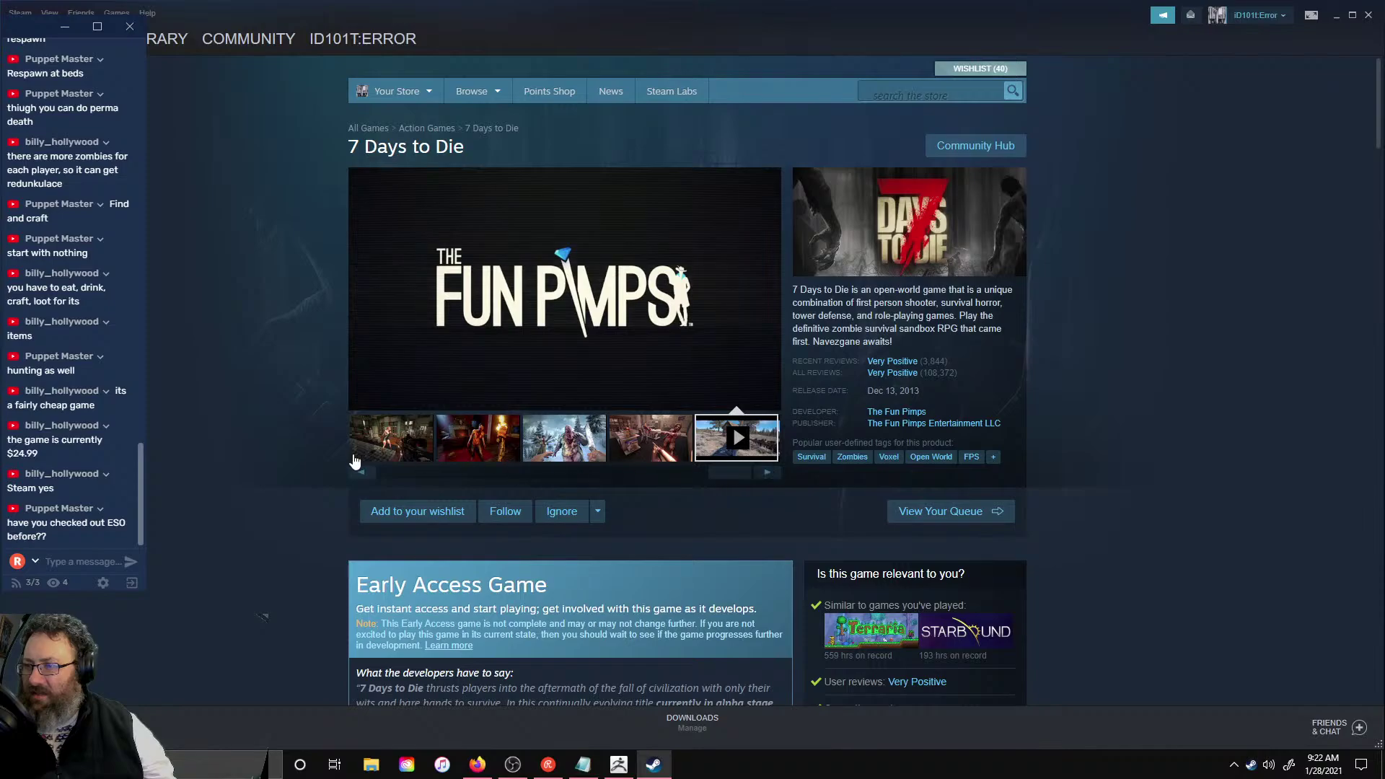
mouse_move(385, 376)
left_click(379, 407)
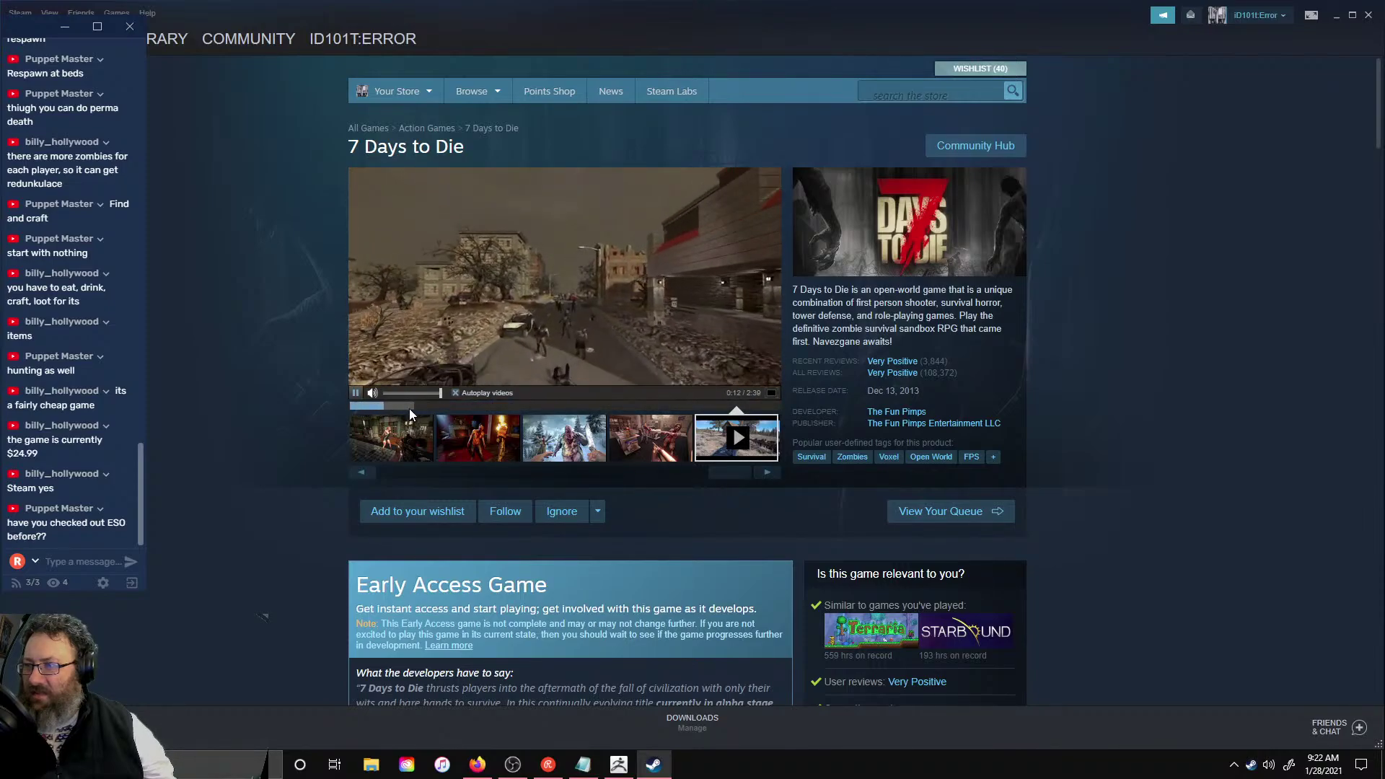
left_click(394, 393)
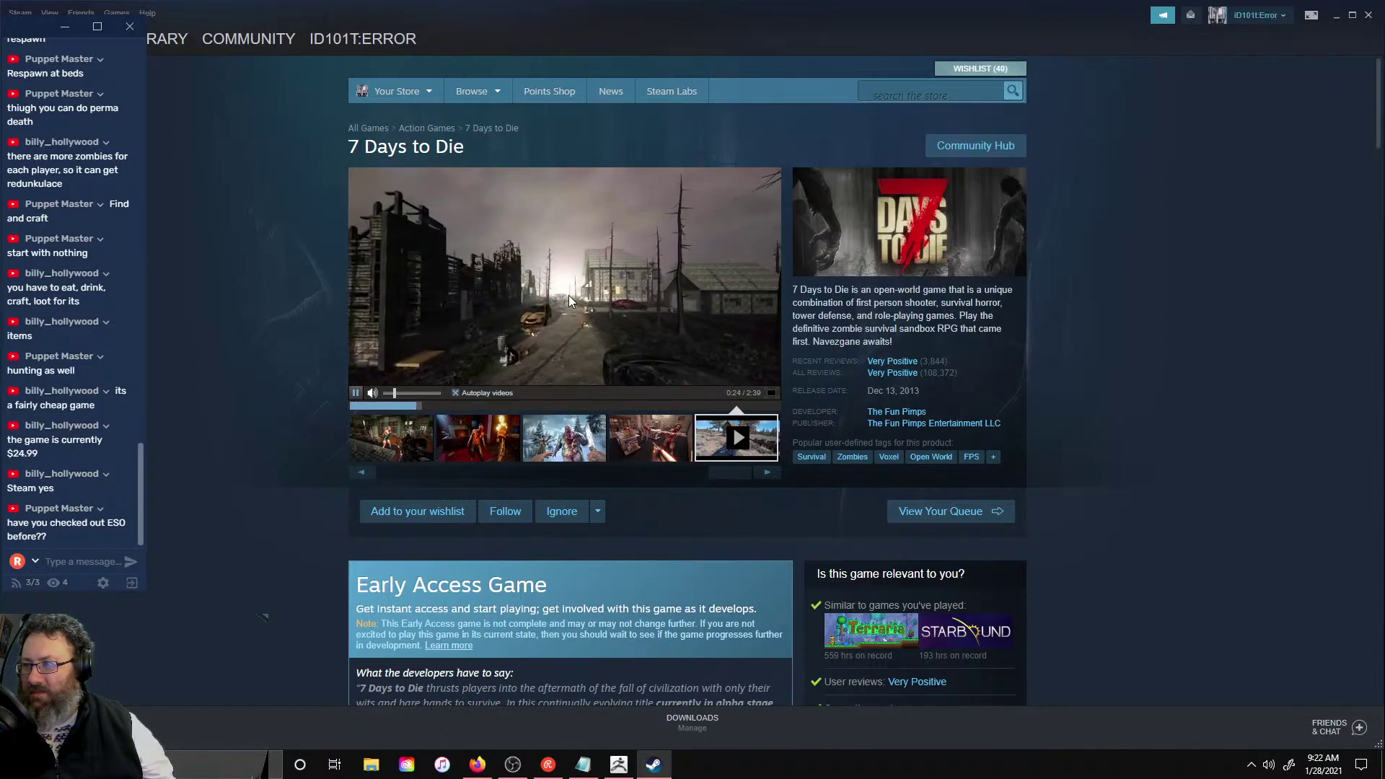
left_click(470, 406)
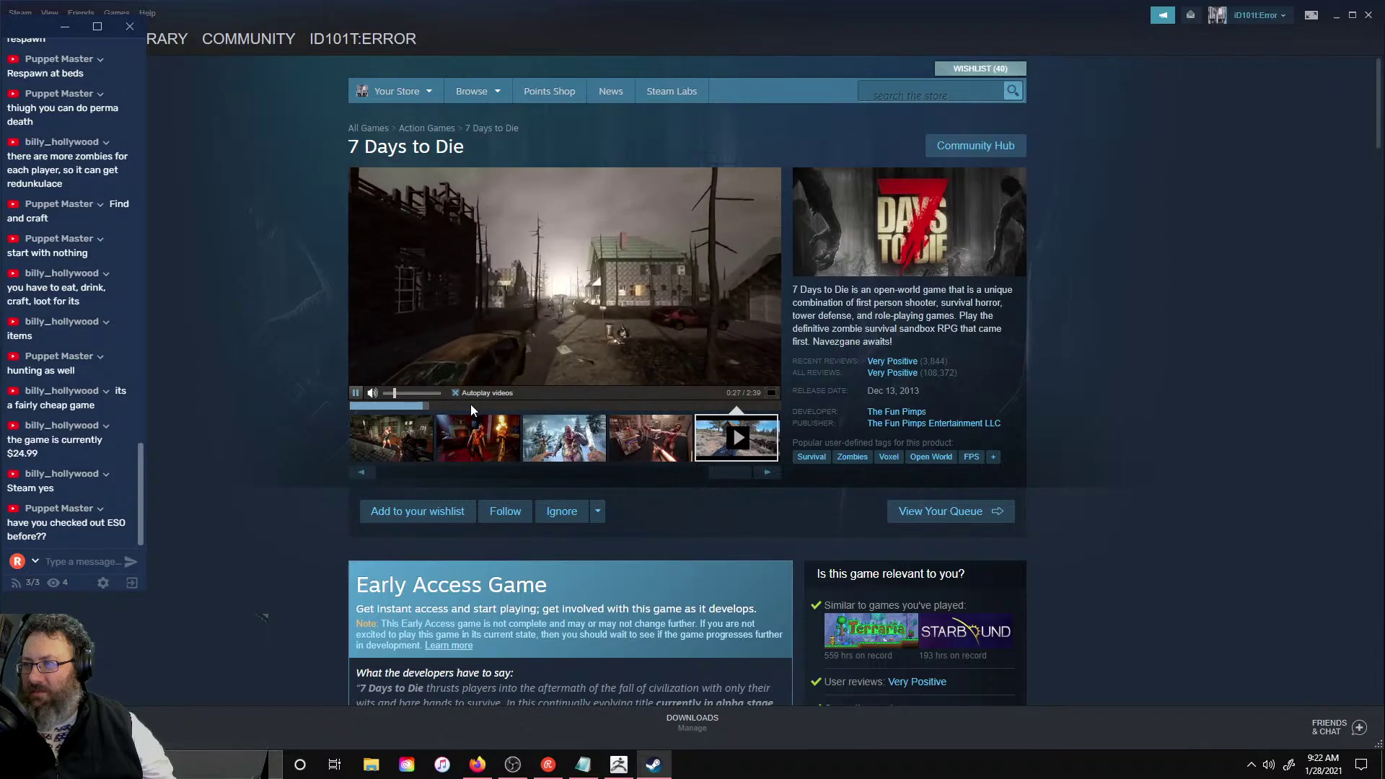
left_click(527, 406)
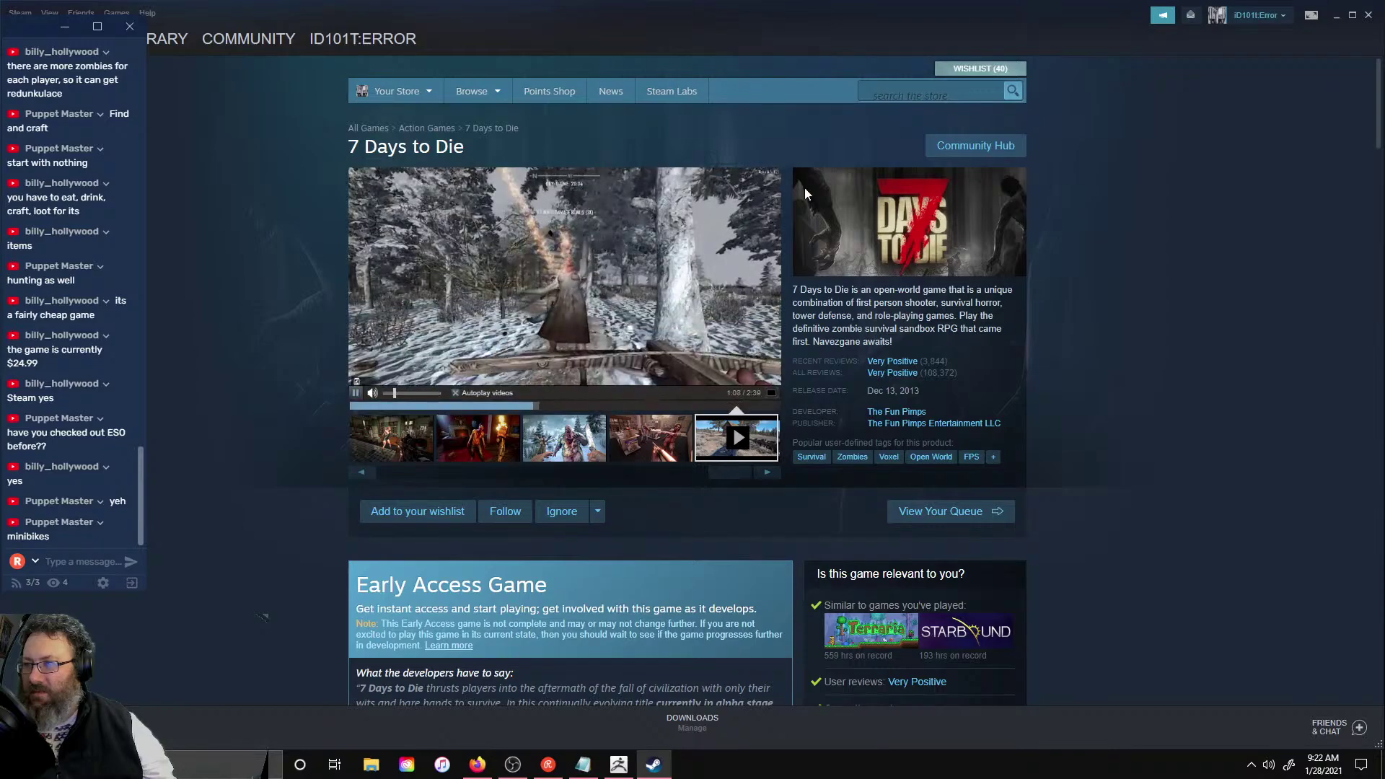
- Search the Steam store for ESO and for ESA cars
left_click(910, 96)
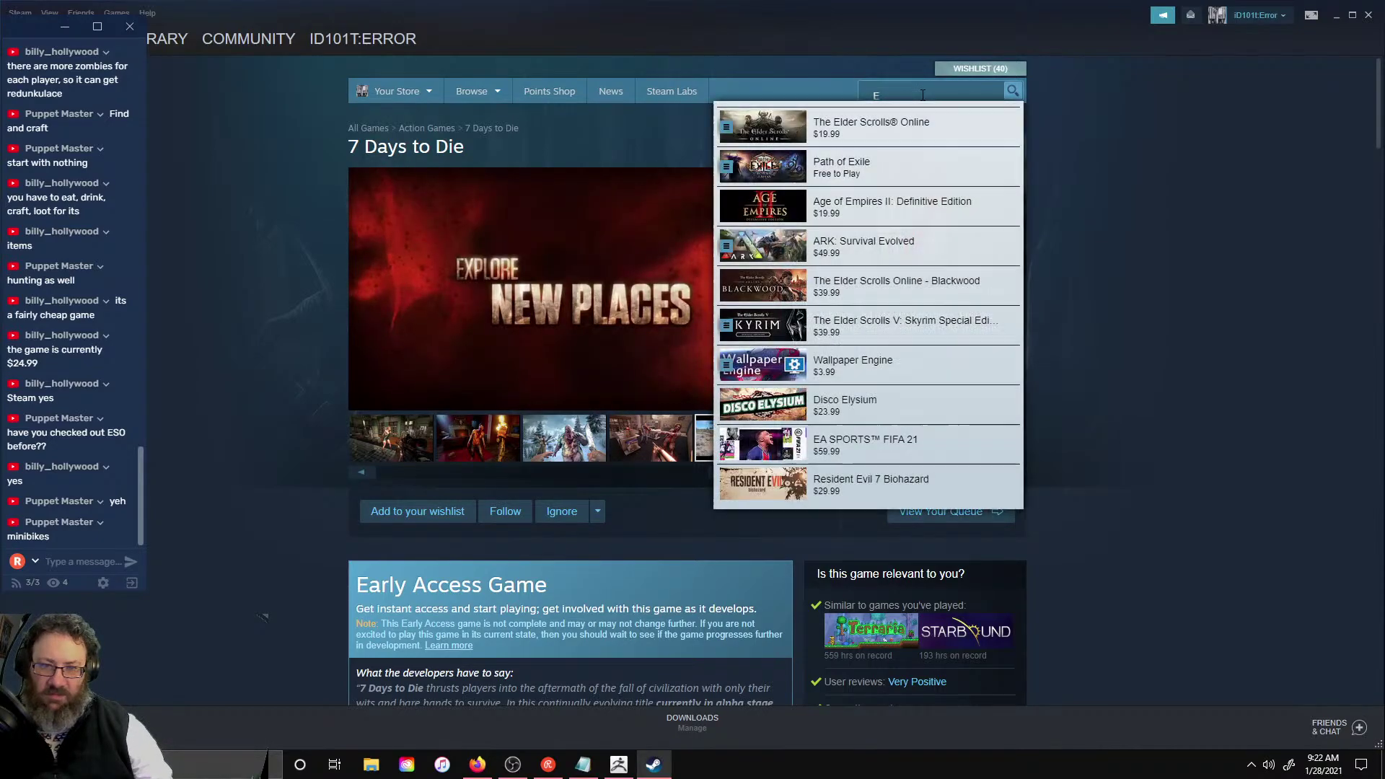
type("ESO")
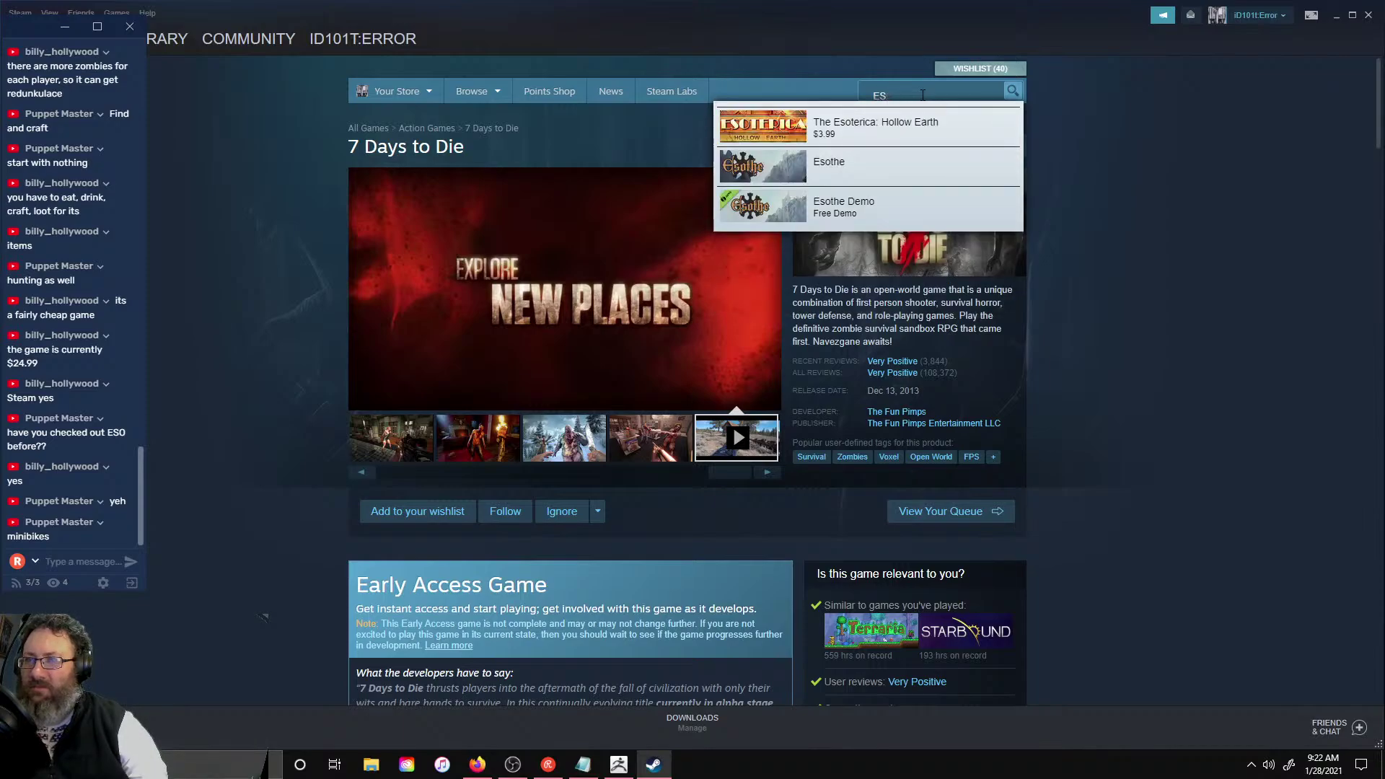
key("BackSpace")
key("BackSpace")
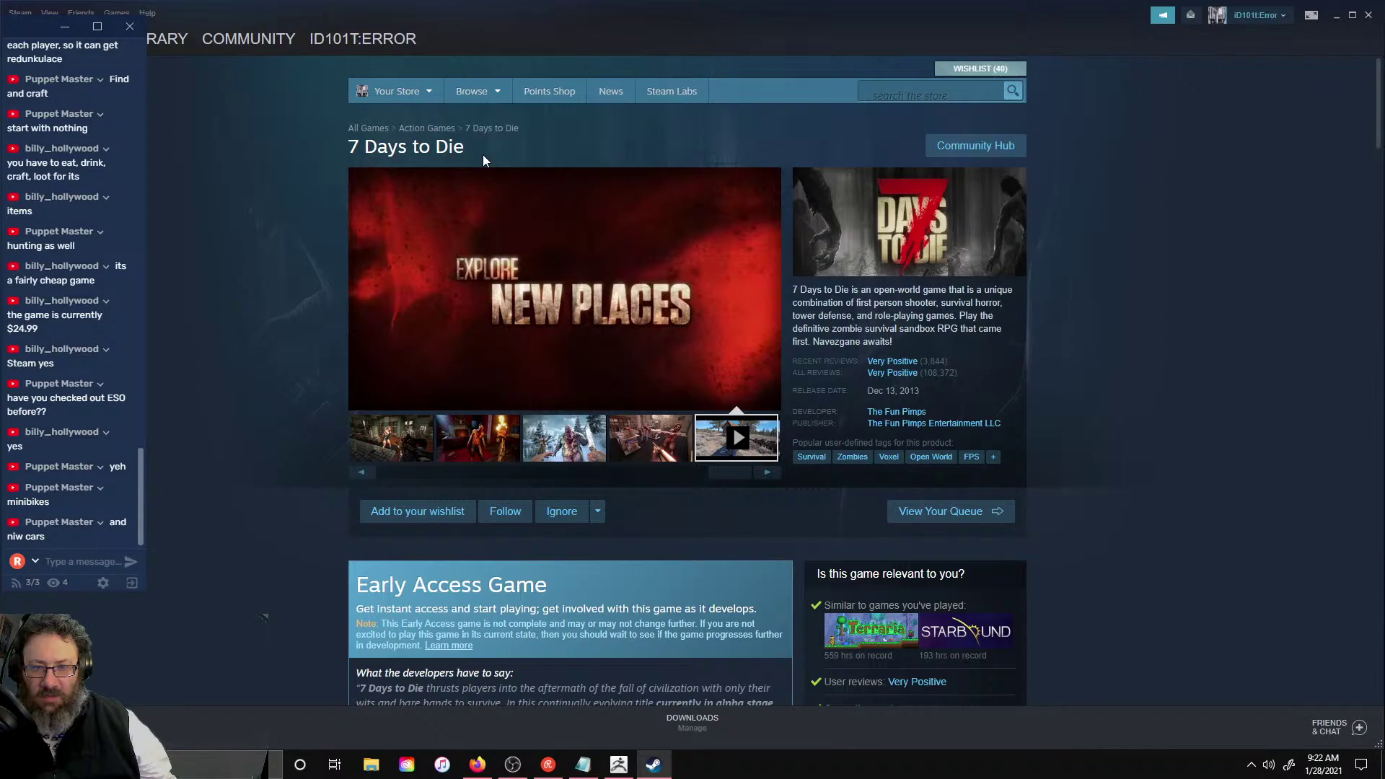
mouse_move(749, 242)
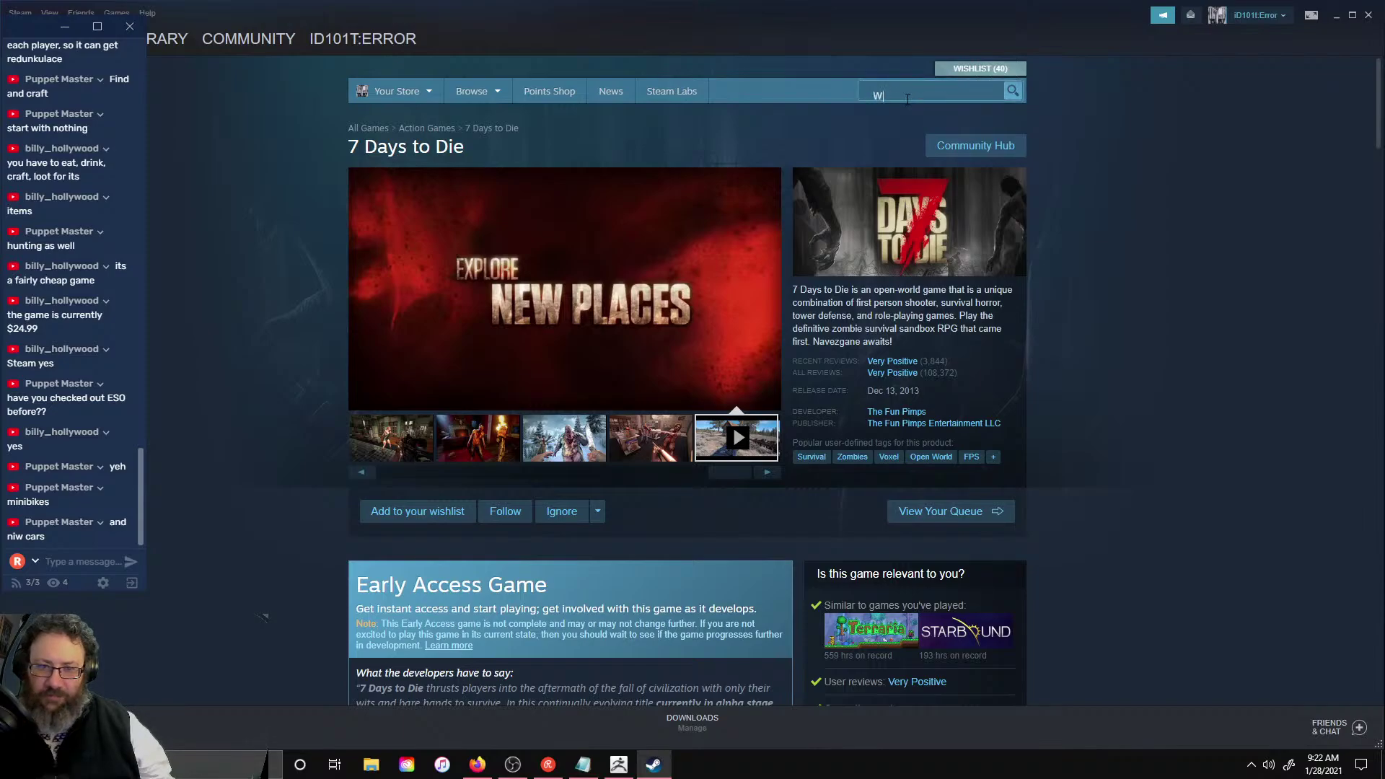
type("S")
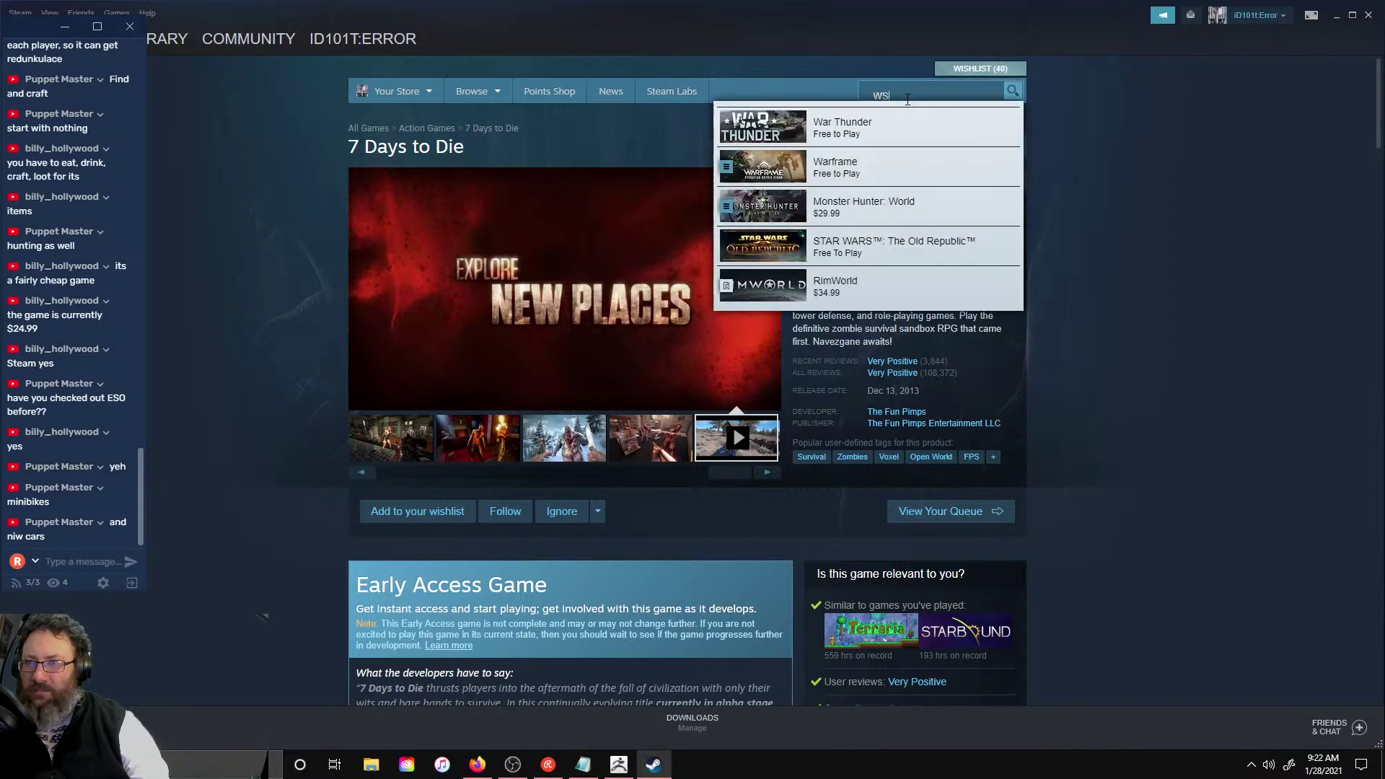
type("SA")
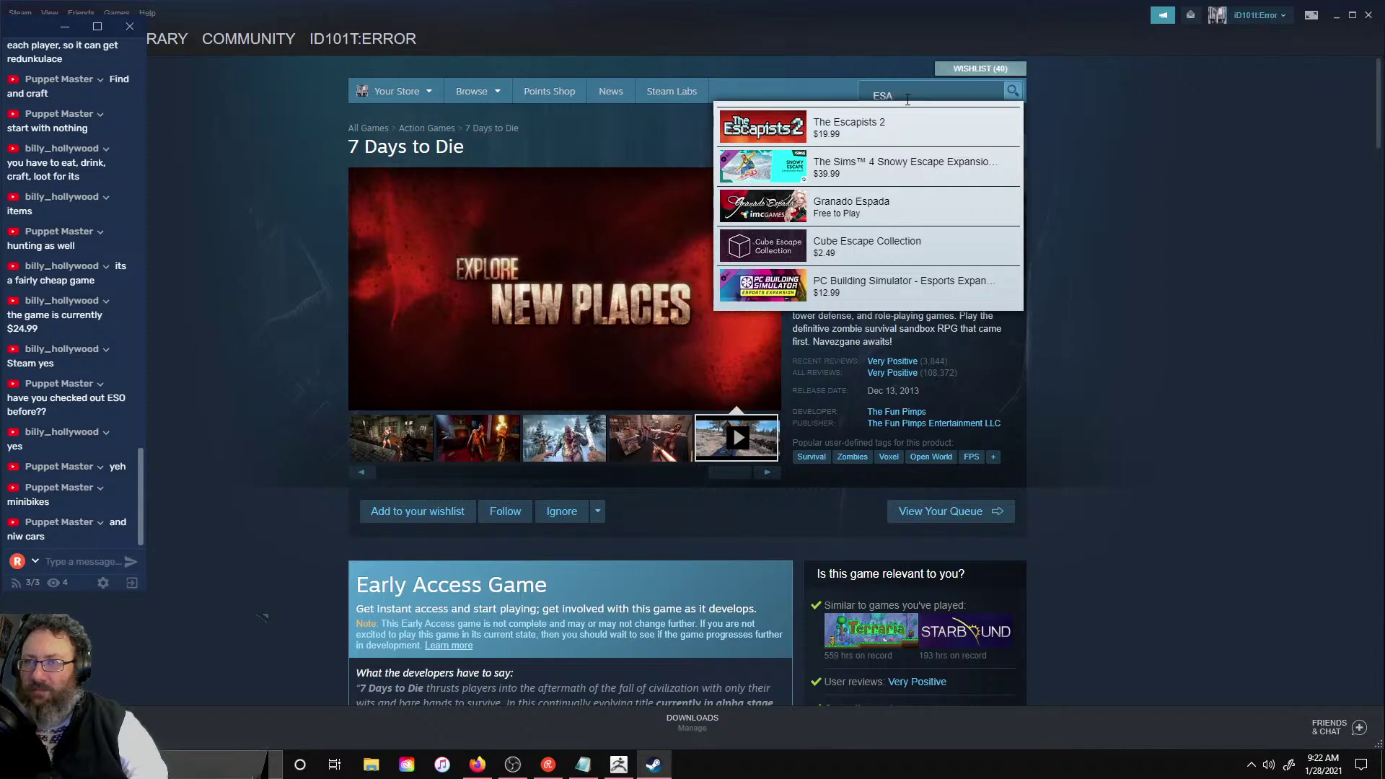
type(" cars")
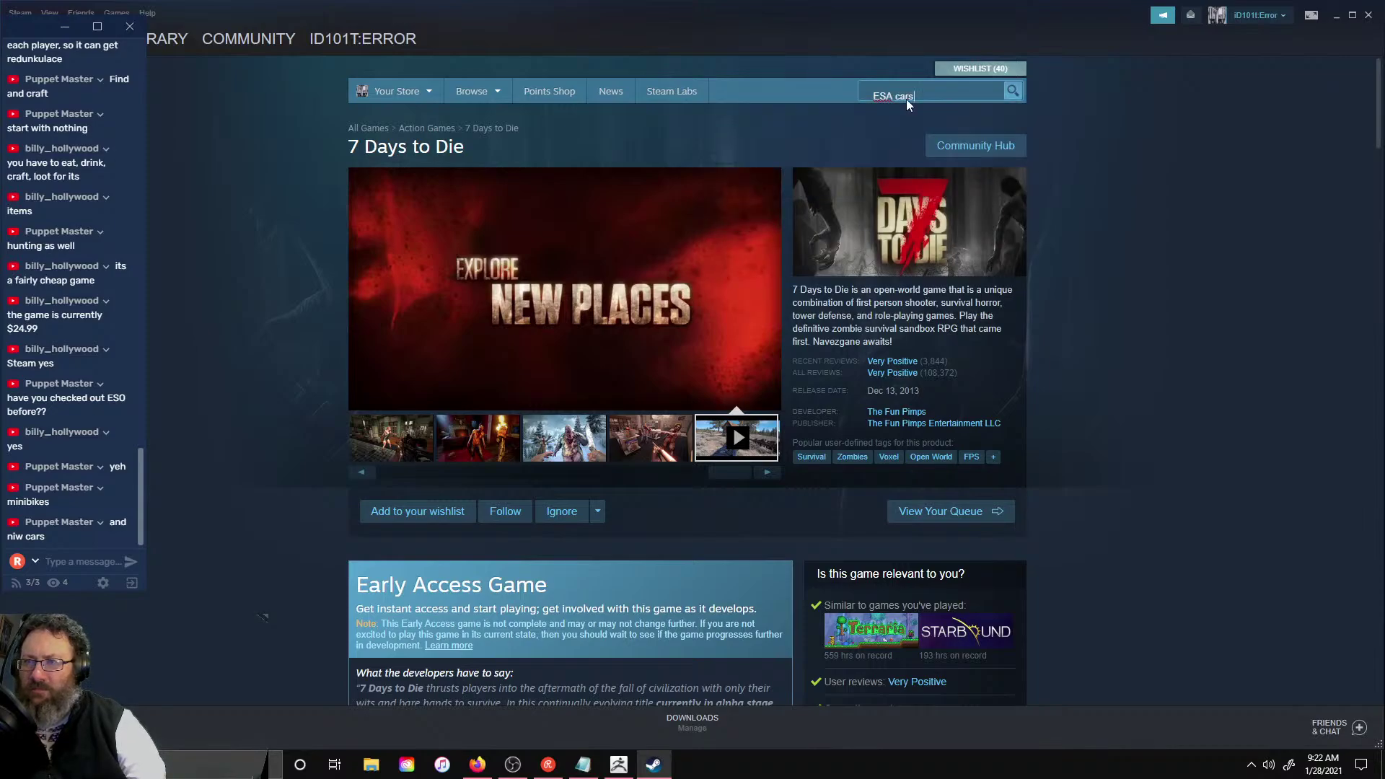
key("Return")
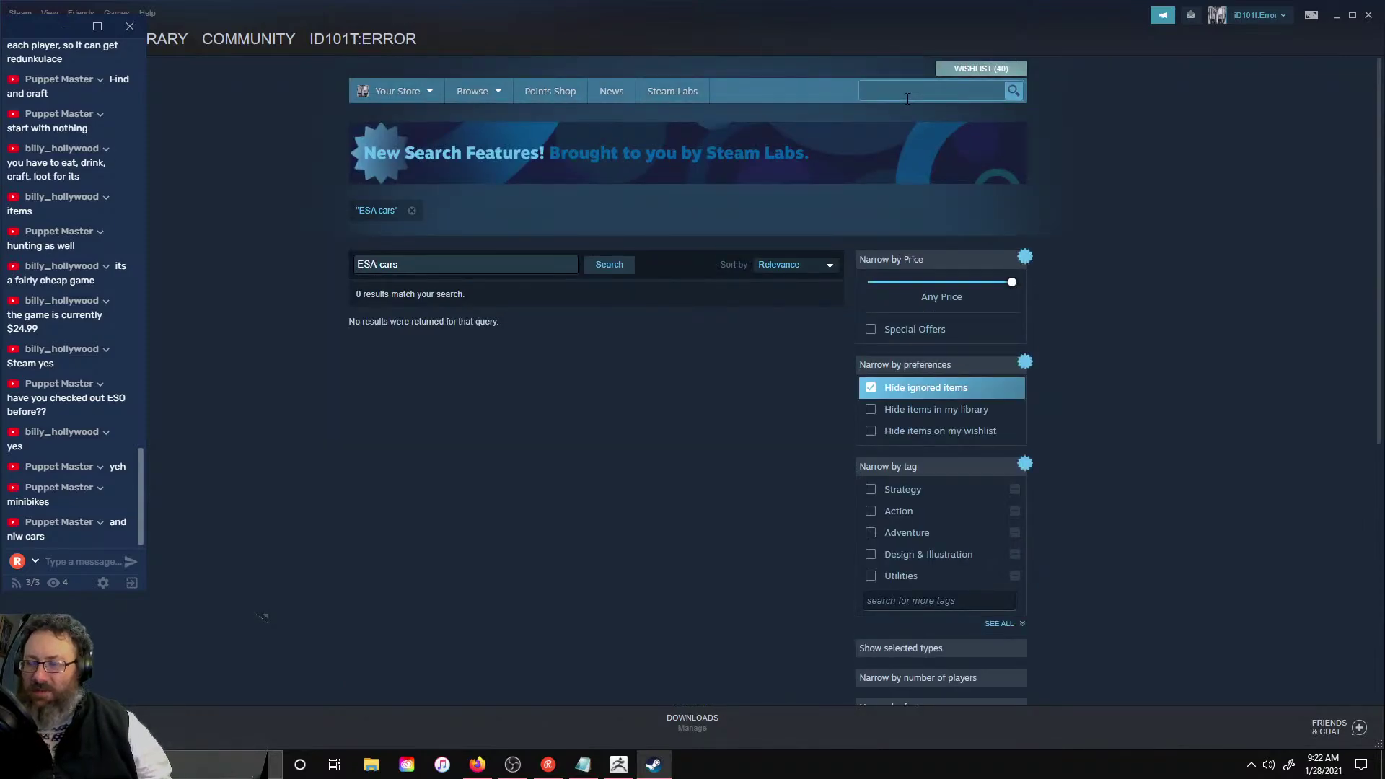
- Search the store for elder, open The Elder Scrolls Online page and pass its age check
type("ESo")
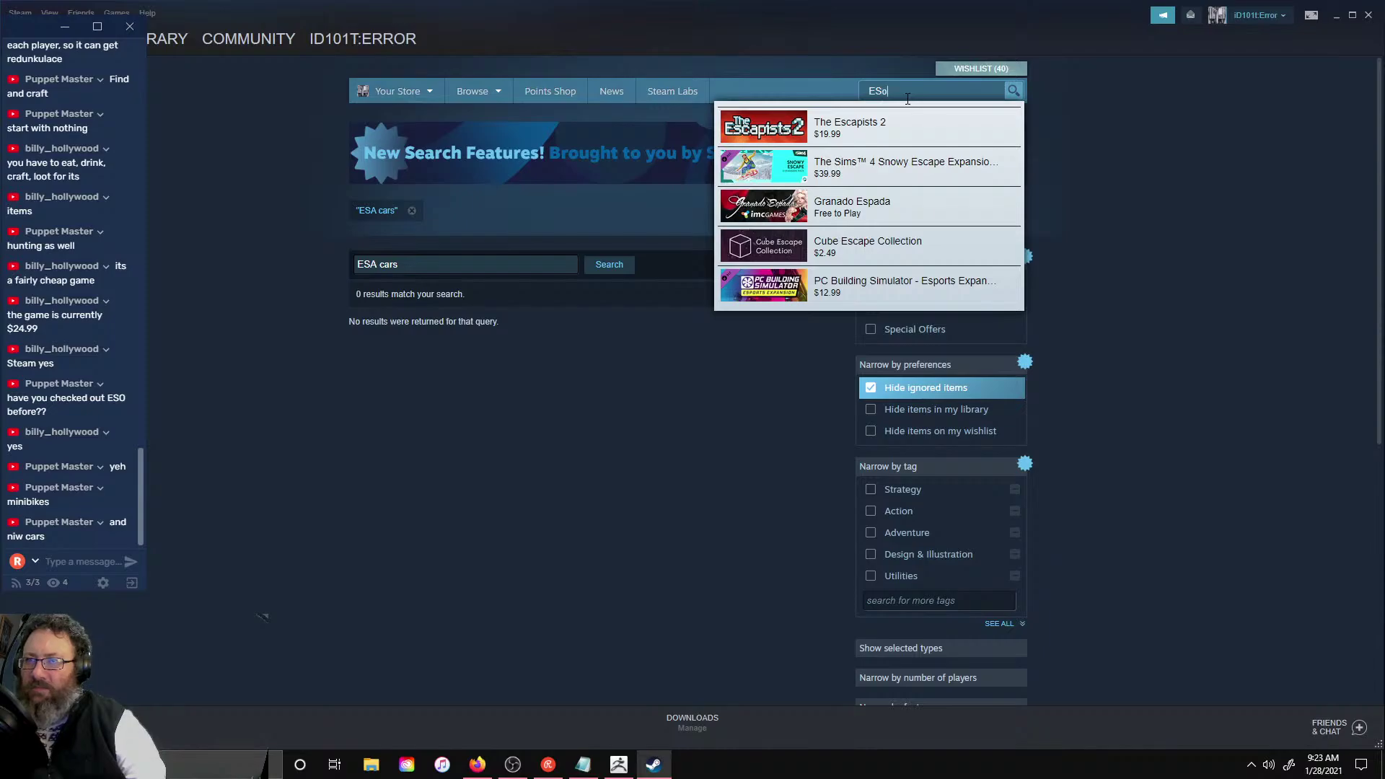
key("BackSpace")
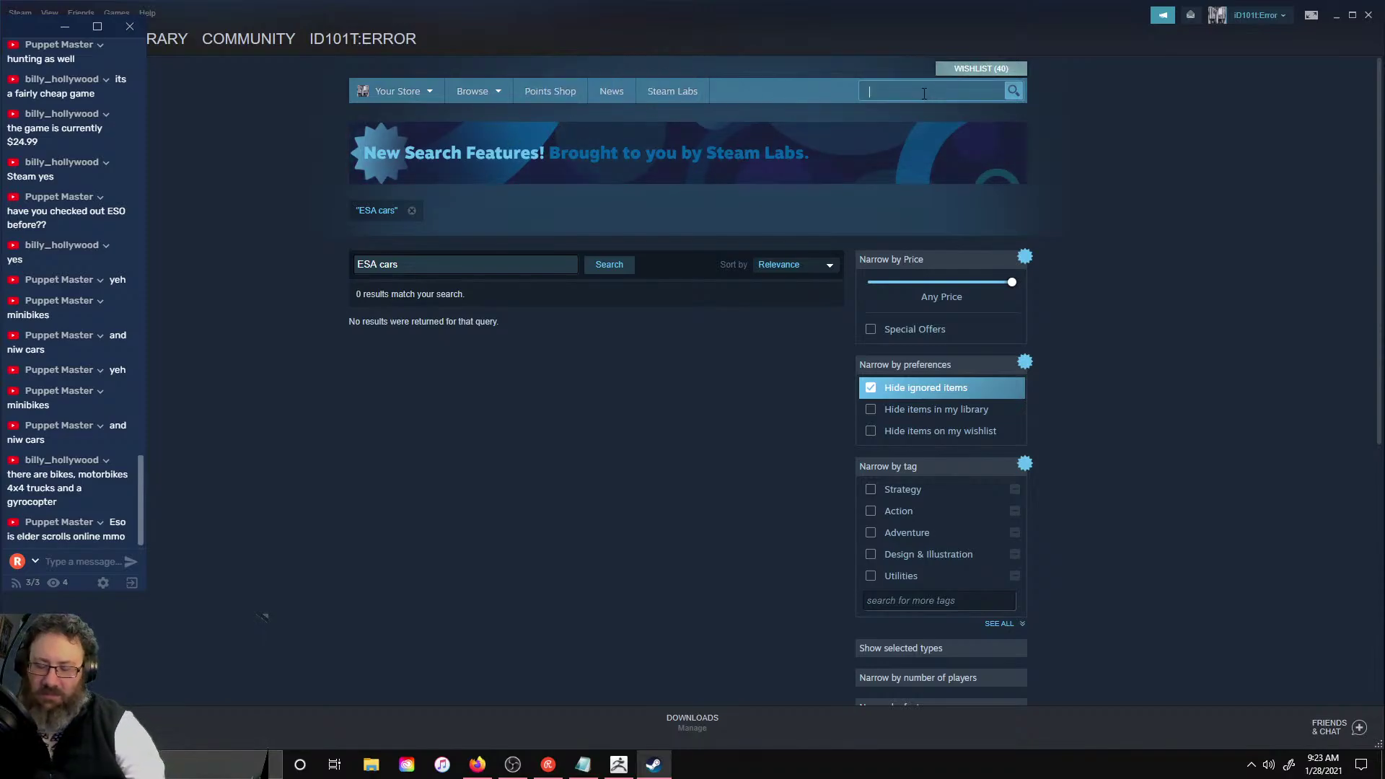
type("rsc")
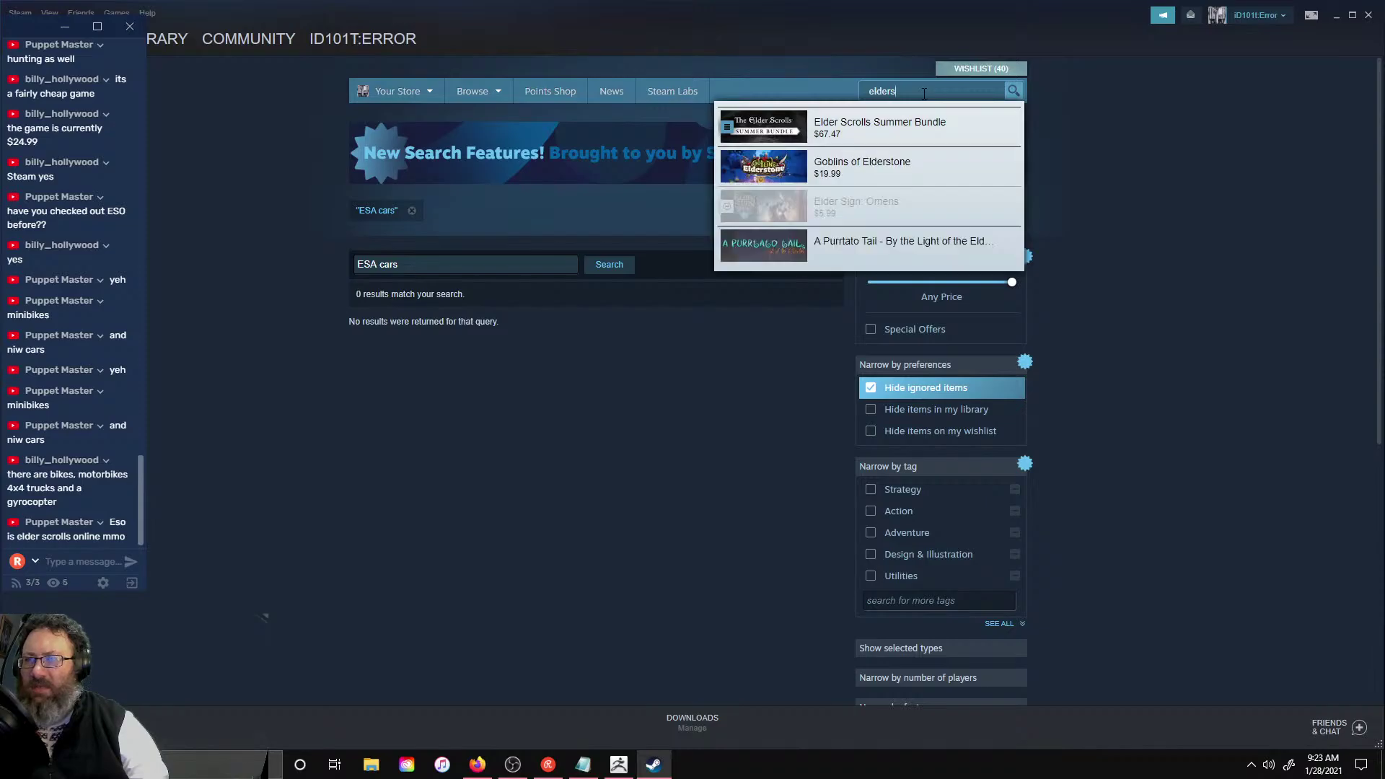
key("Down")
key("Down")
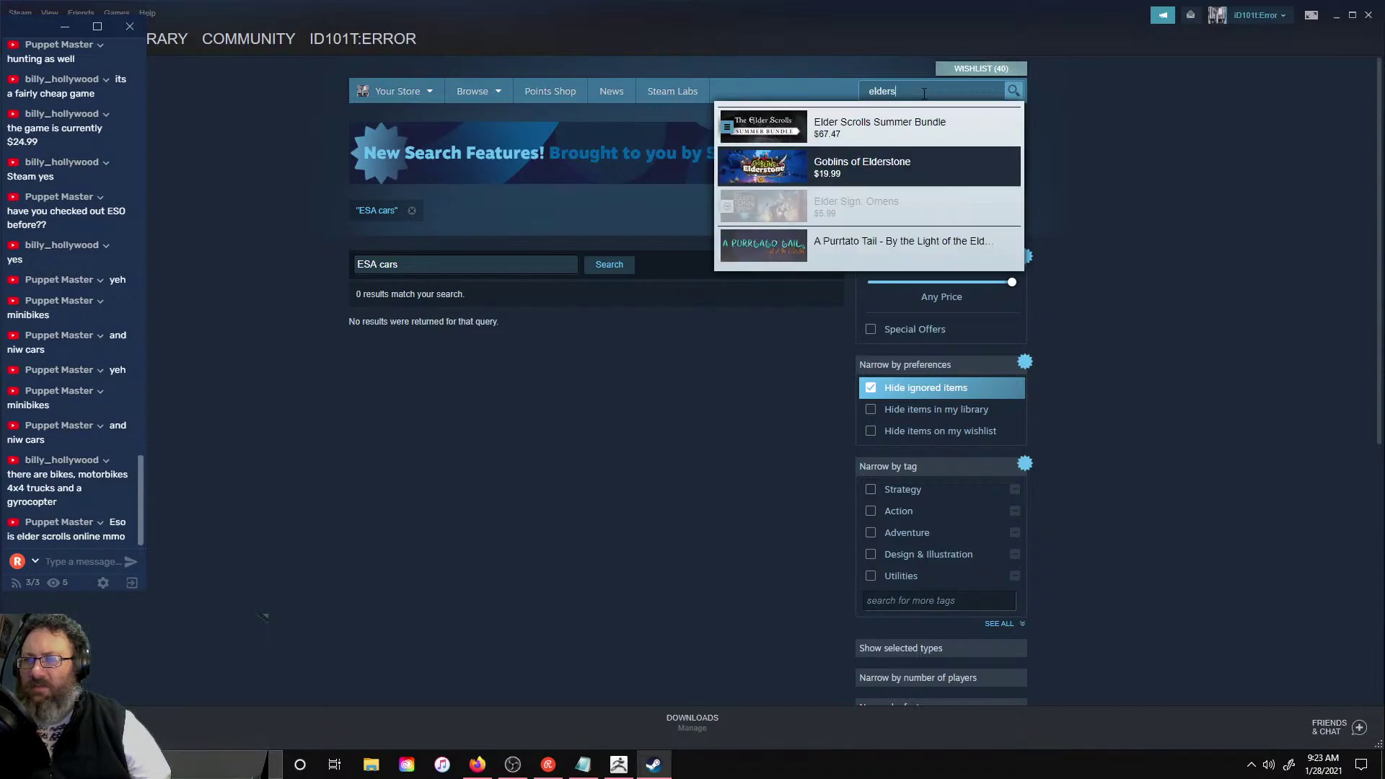
key("Up")
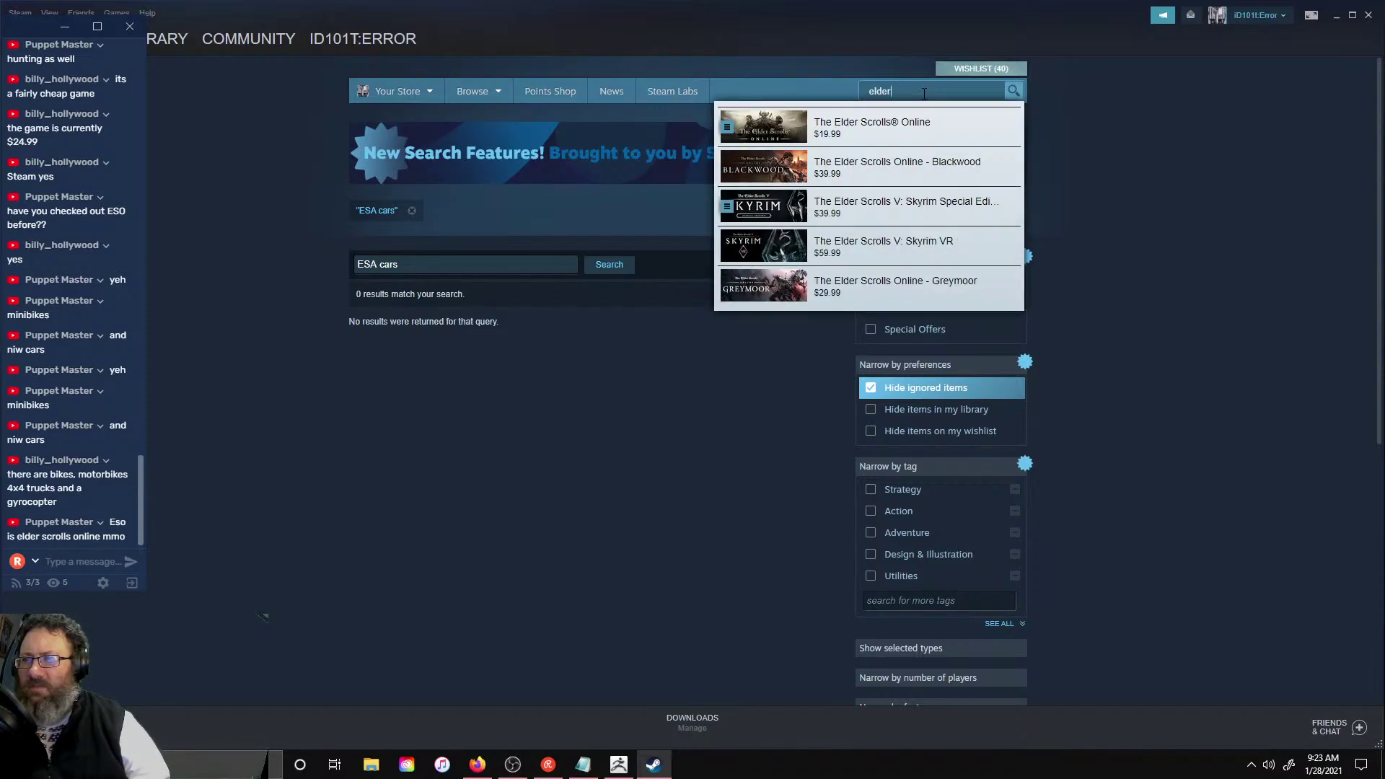
key("Down")
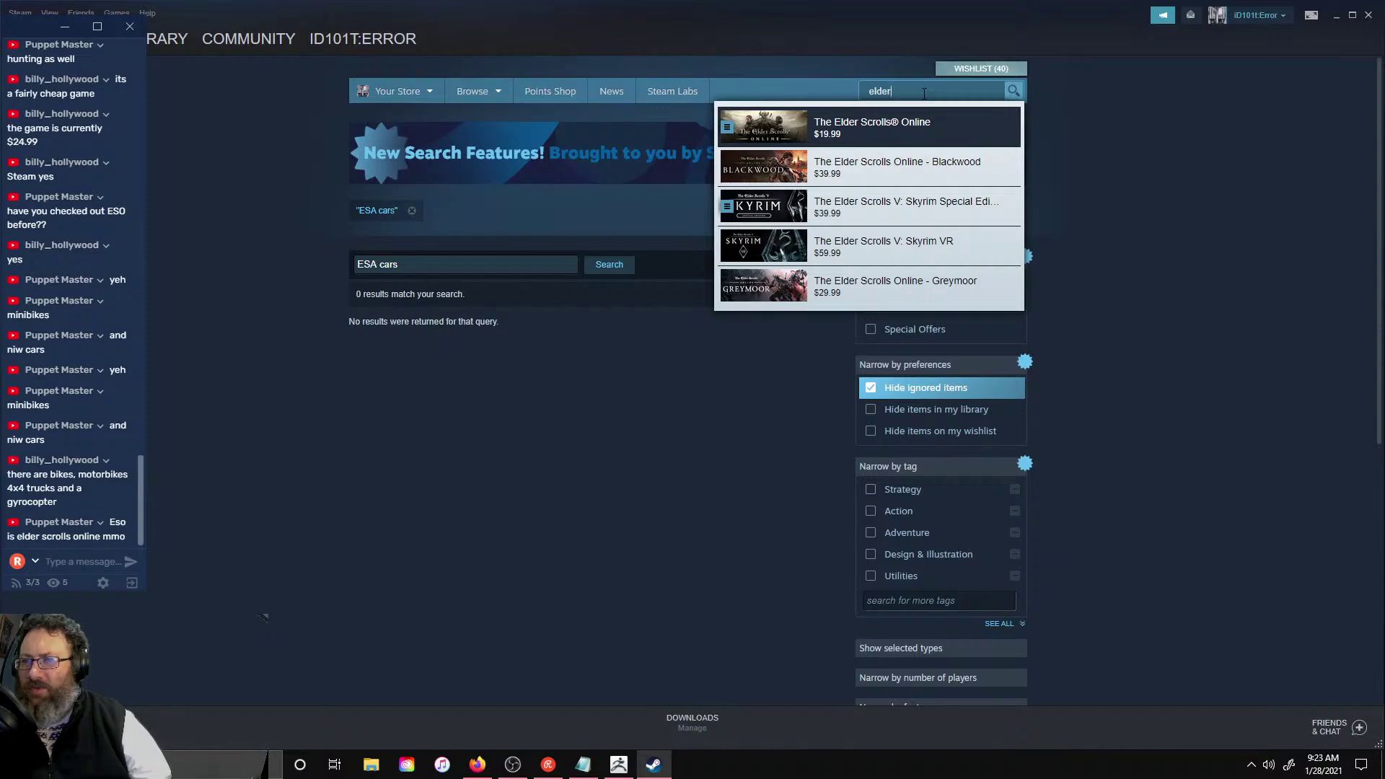
key("Return")
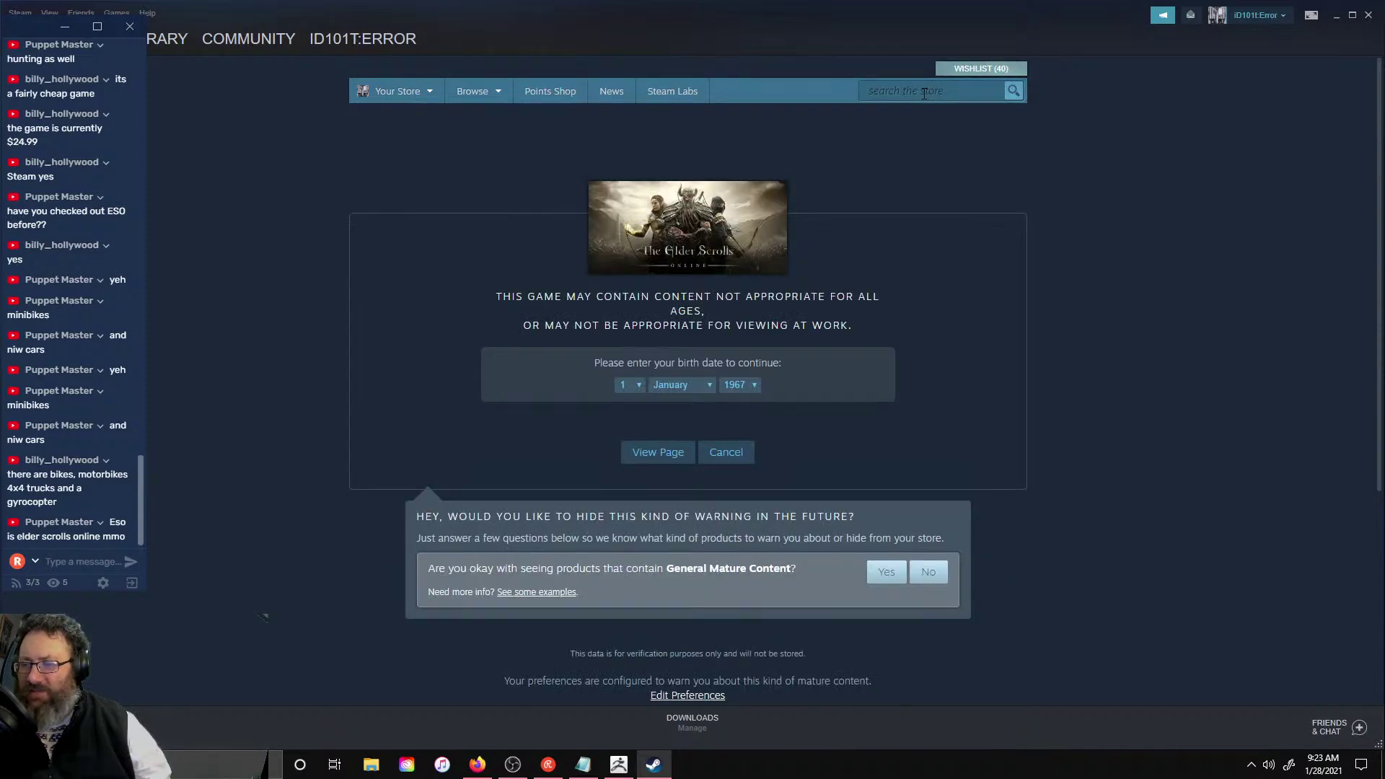
left_click(630, 452)
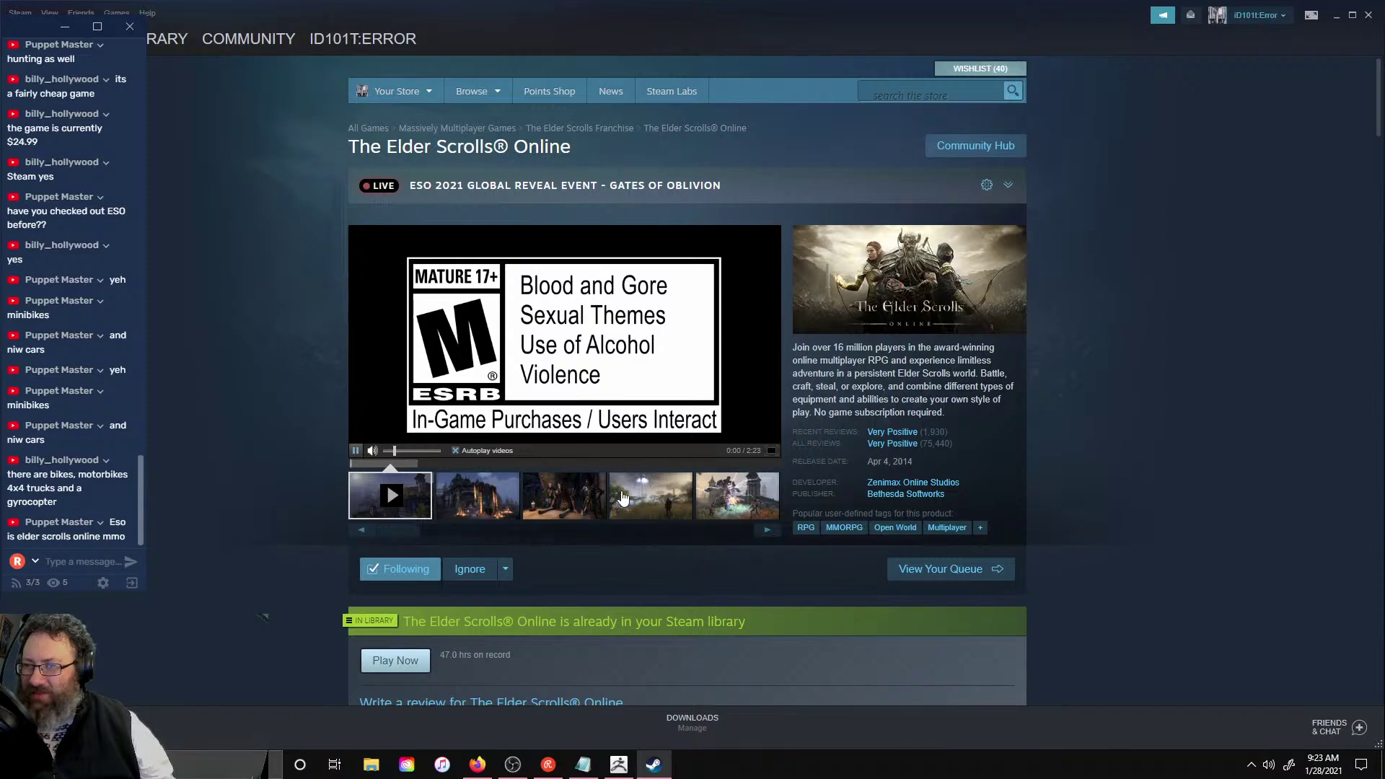
- Look through The Elder Scrolls Online gallery screenshots and store page, and close Steam to return to ZBrush
left_click(623, 498)
left_click(750, 505)
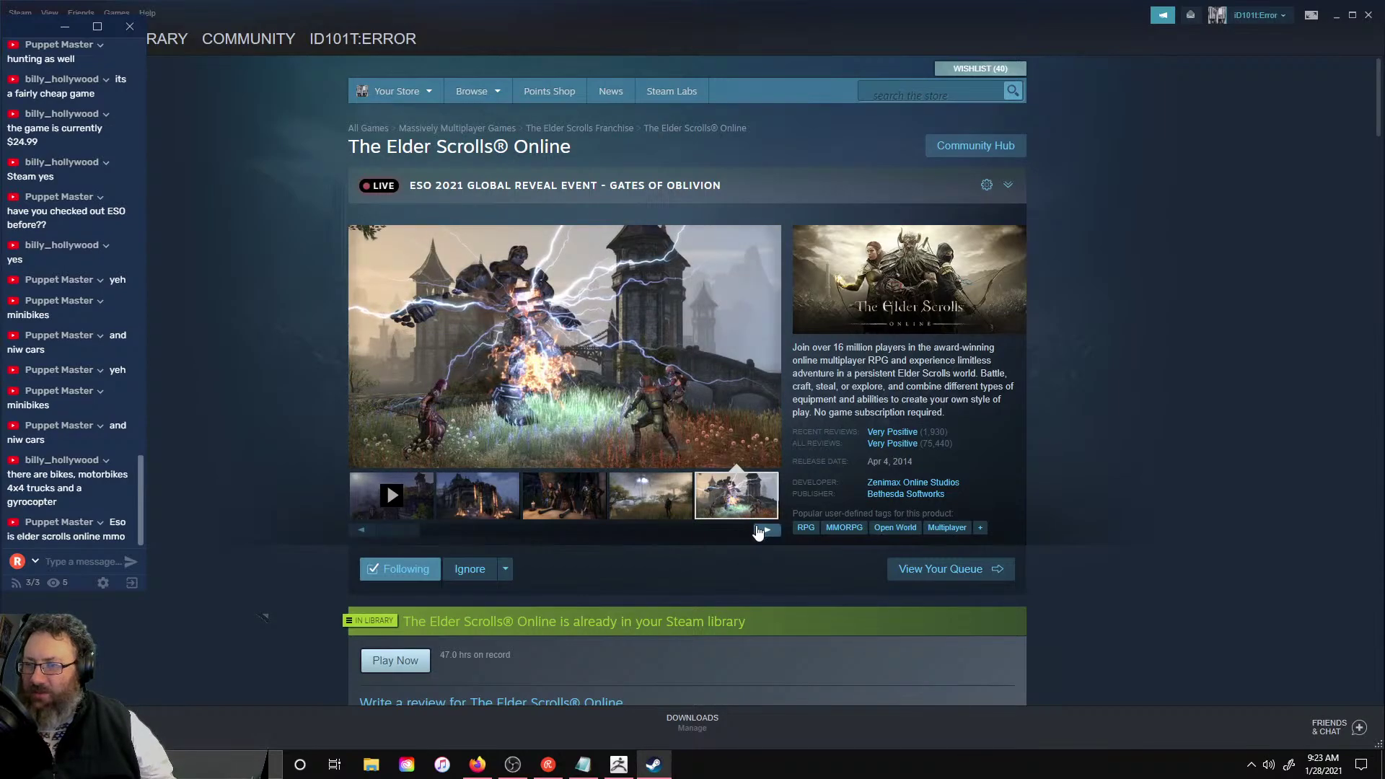
left_click(761, 531)
left_click(649, 496)
left_click(549, 496)
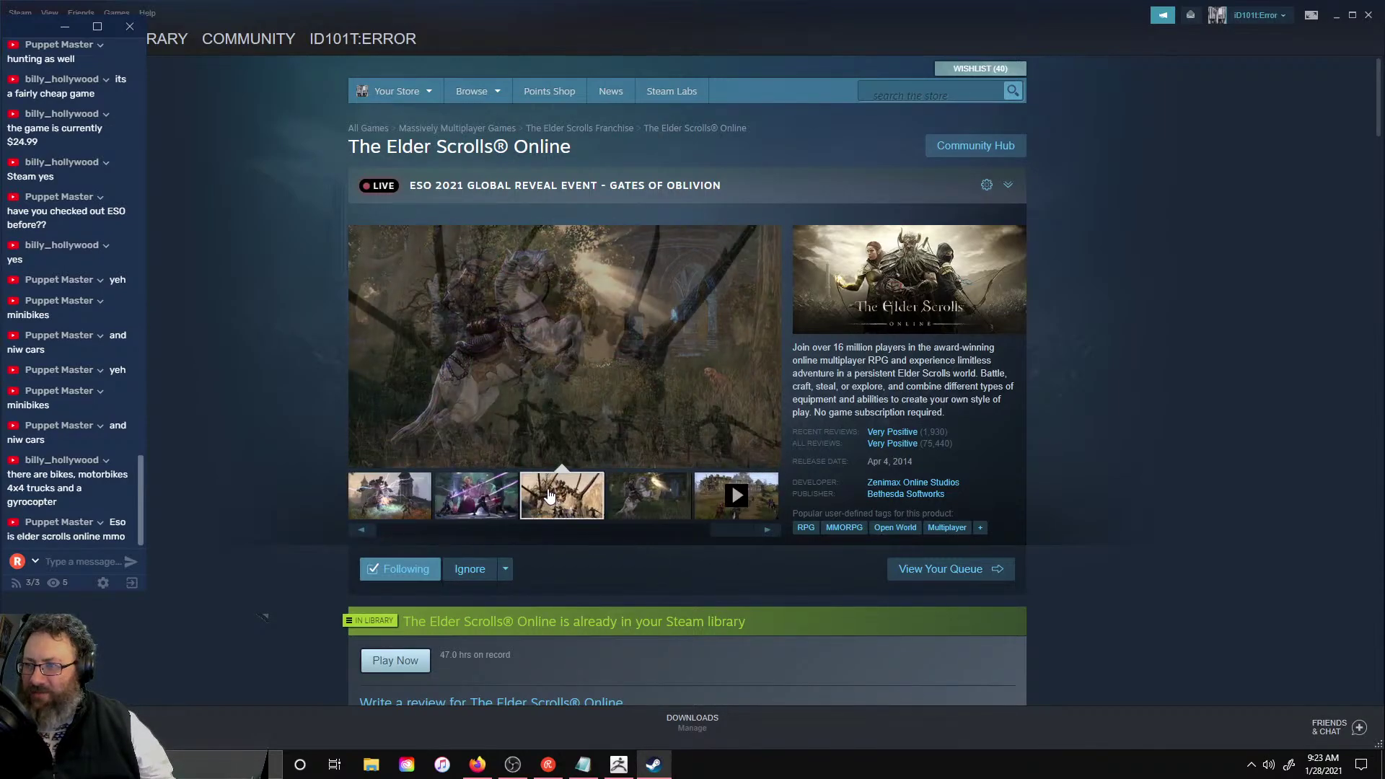
scroll(791, 319, "down", 7)
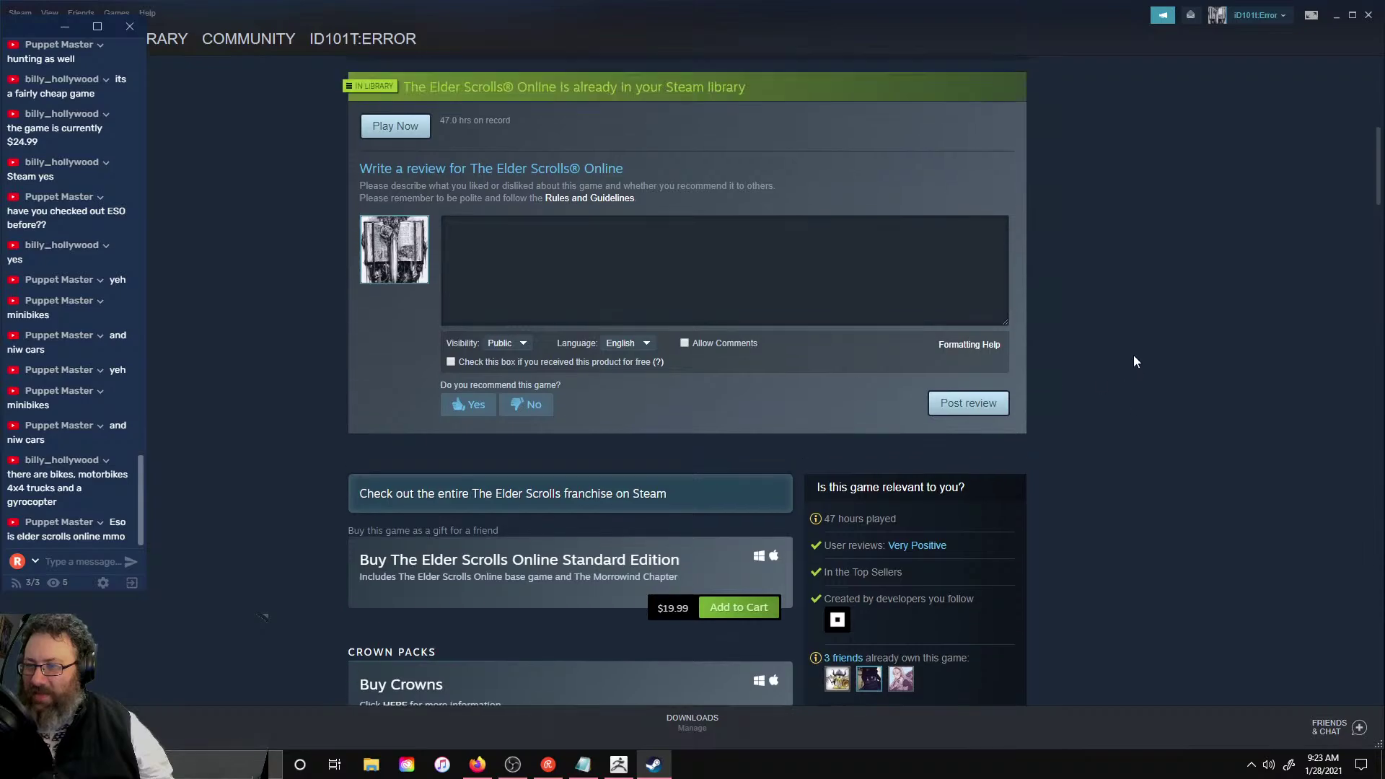
scroll(1135, 361, "up", 7)
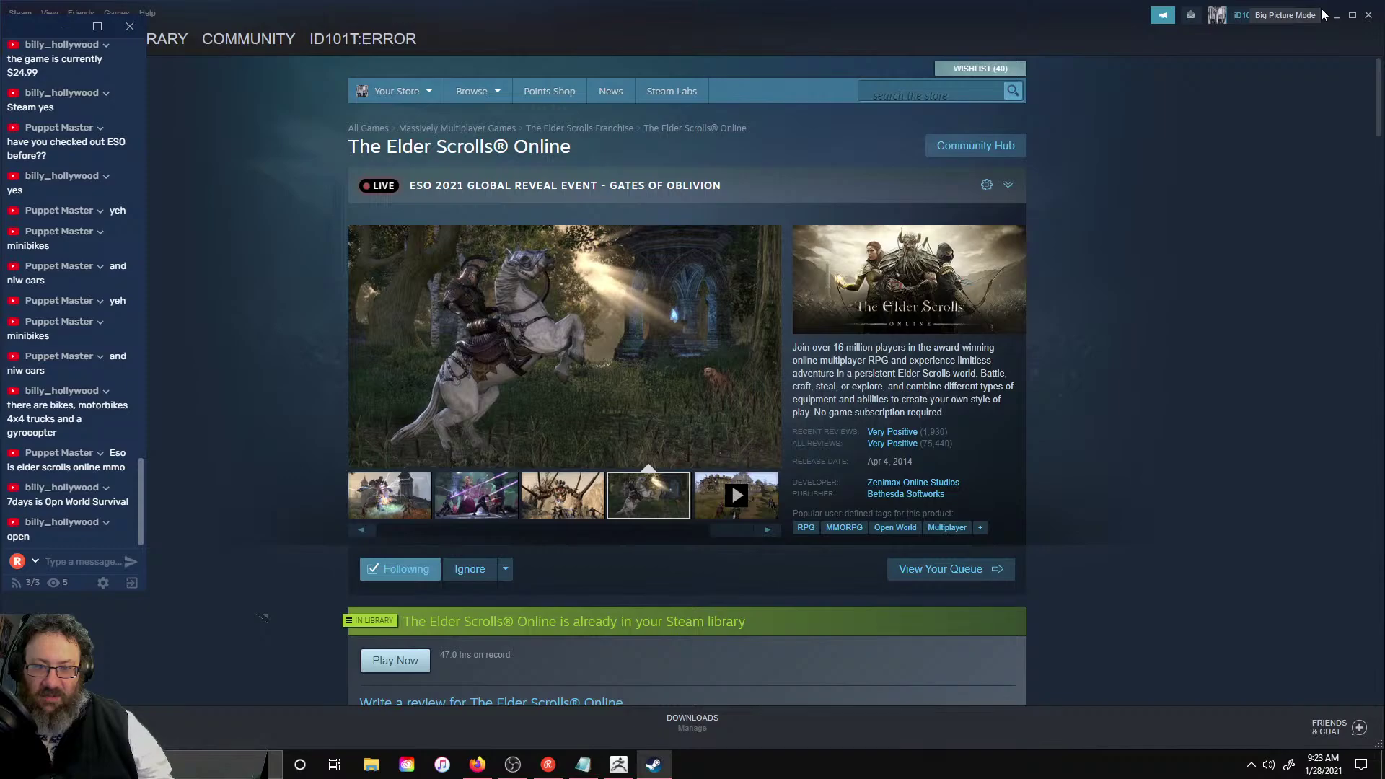
double_click(1002, 10)
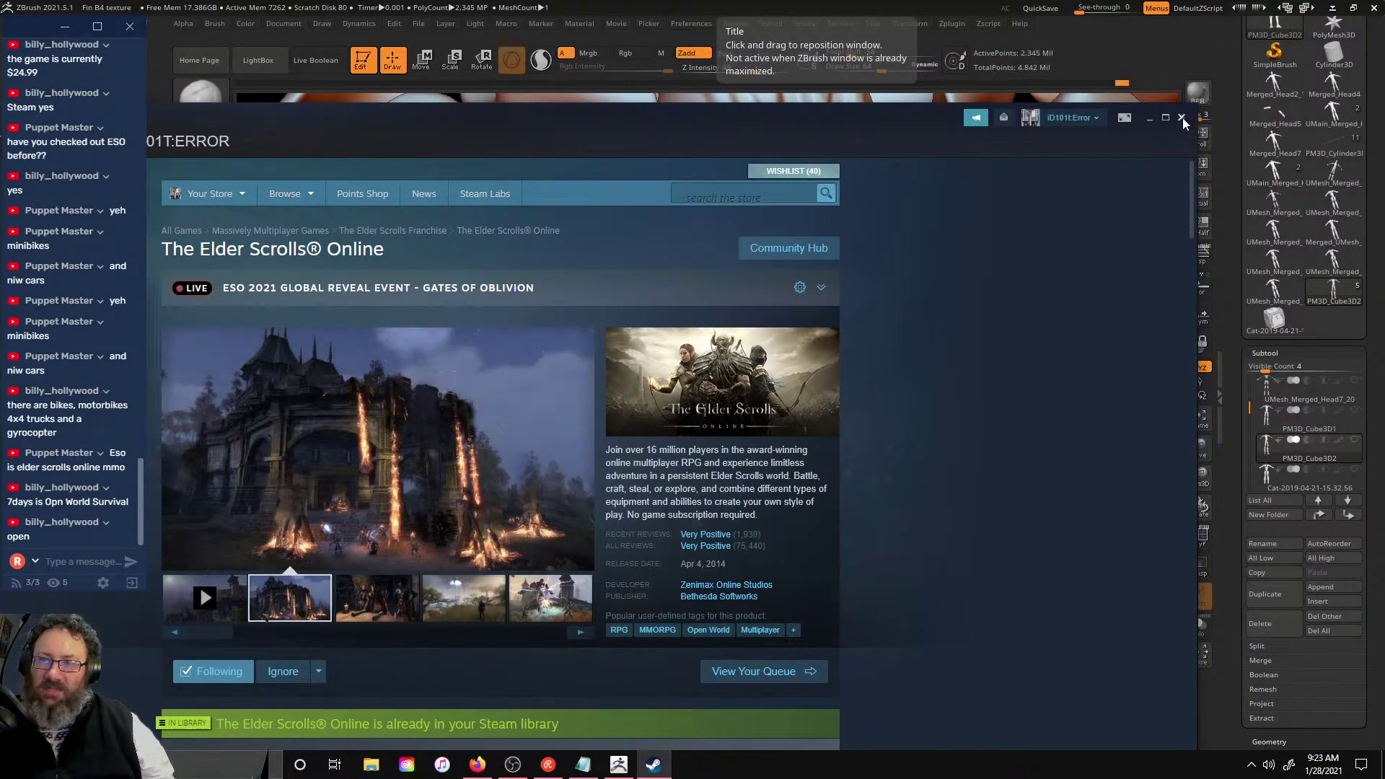
left_click(1182, 118)
- Smooth the floors of the curved lower-chest recesses and soften the hook-shaped and central panel outlines on the chest
key("shift")
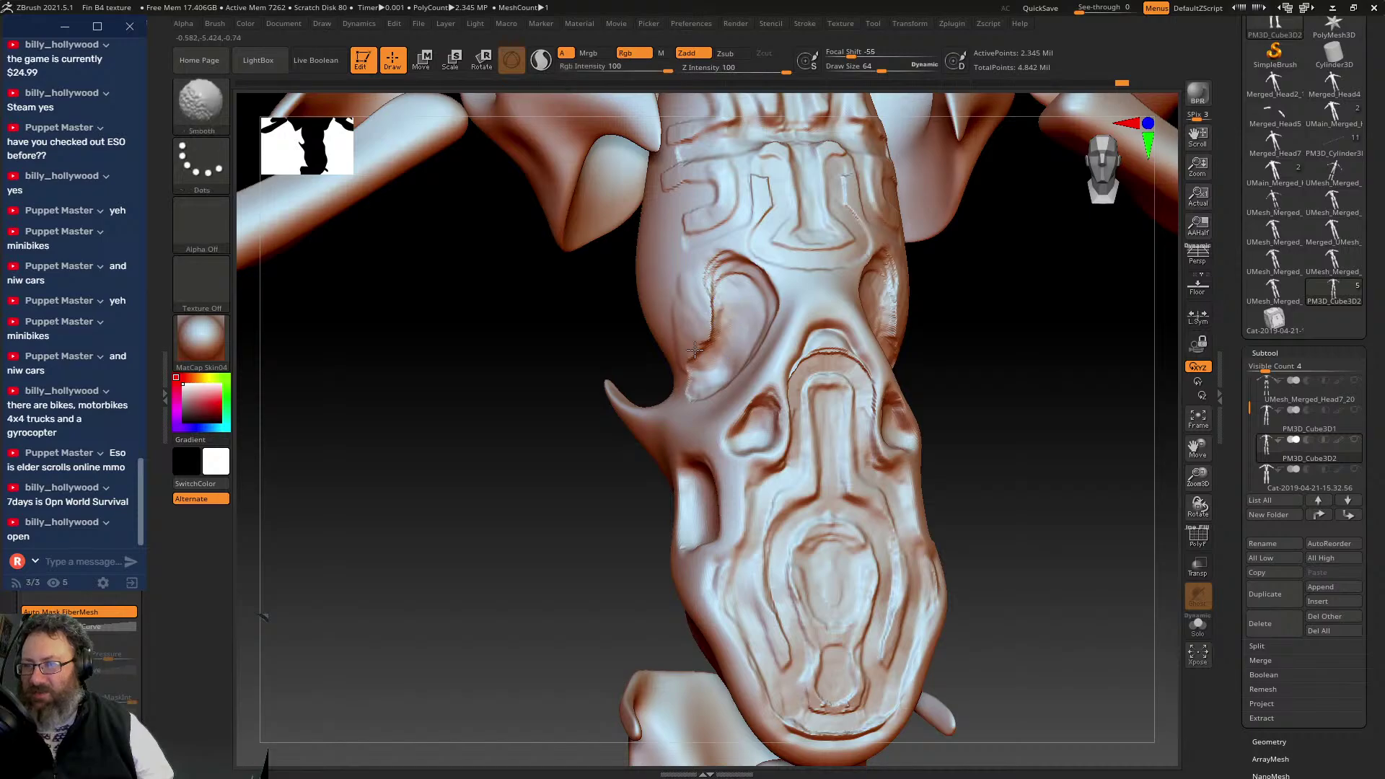
left_click_drag(1010, 330, 966, 319)
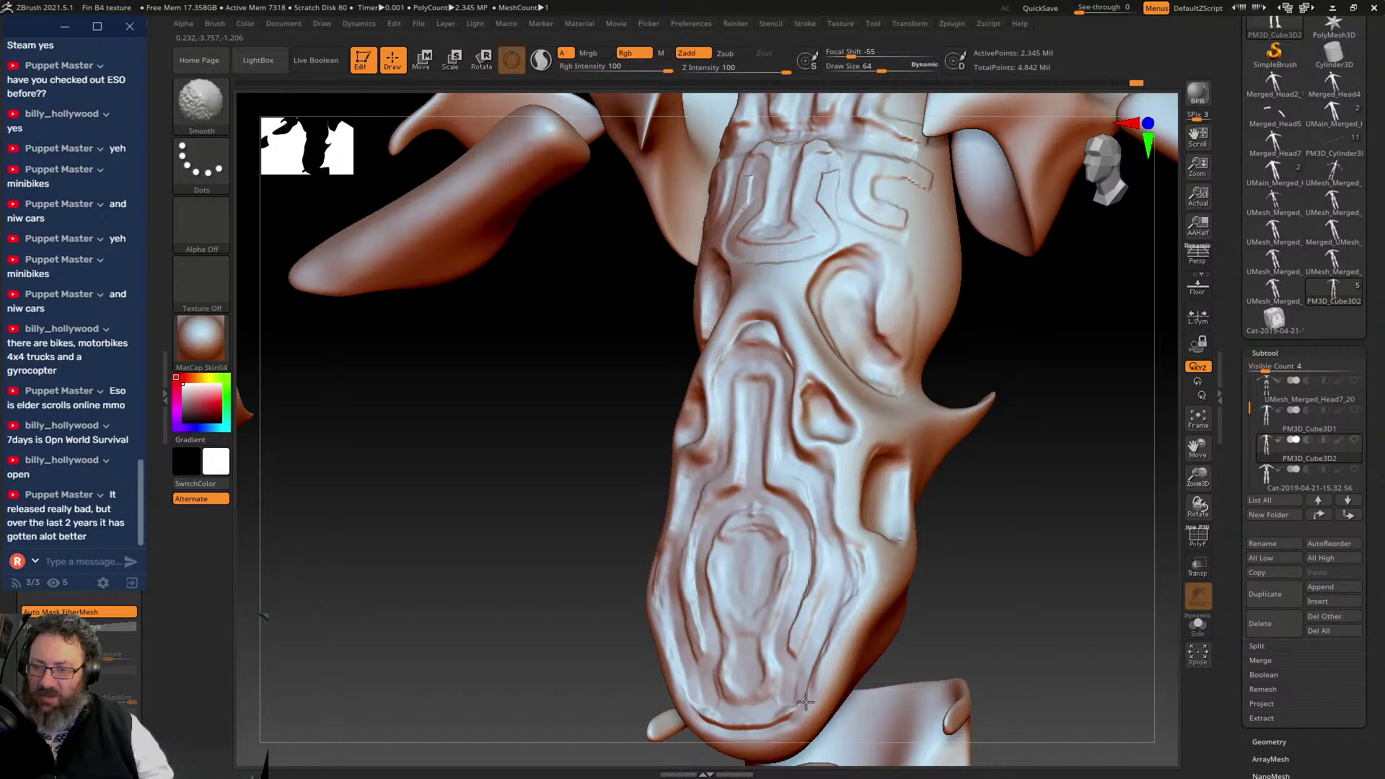
mouse_move(823, 520)
right_mouse_down()
mouse_move(965, 517)
mouse_move(742, 310)
right_mouse_up()
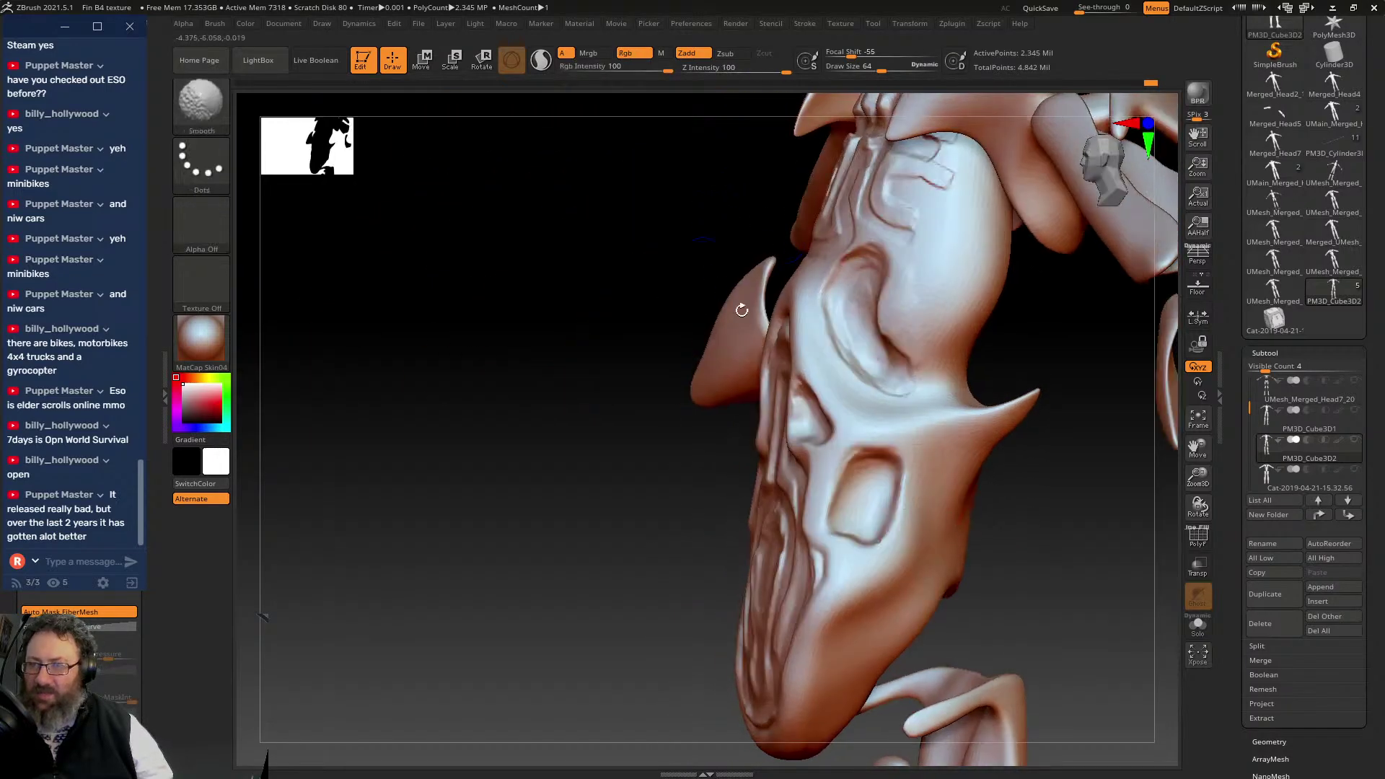
right_click_drag(871, 251, 705, 223)
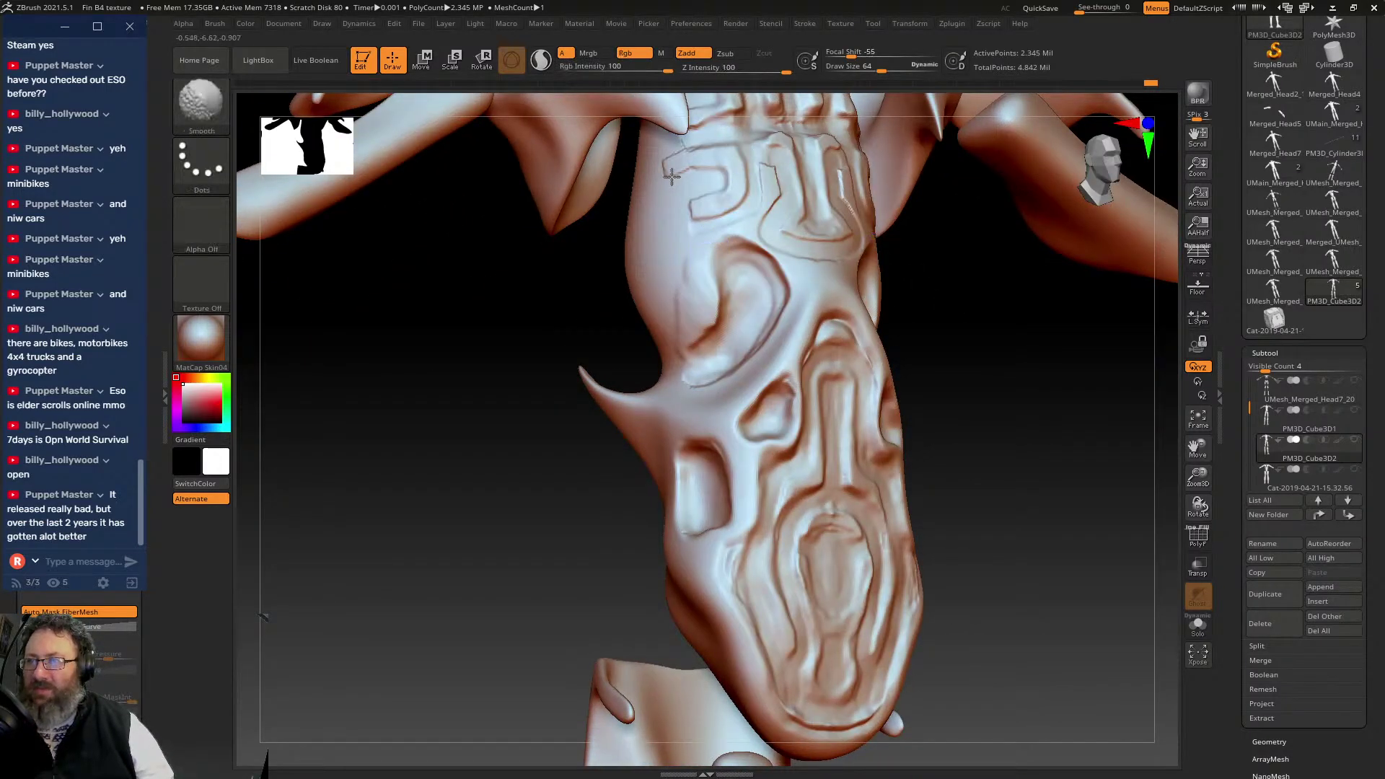
key("shift")
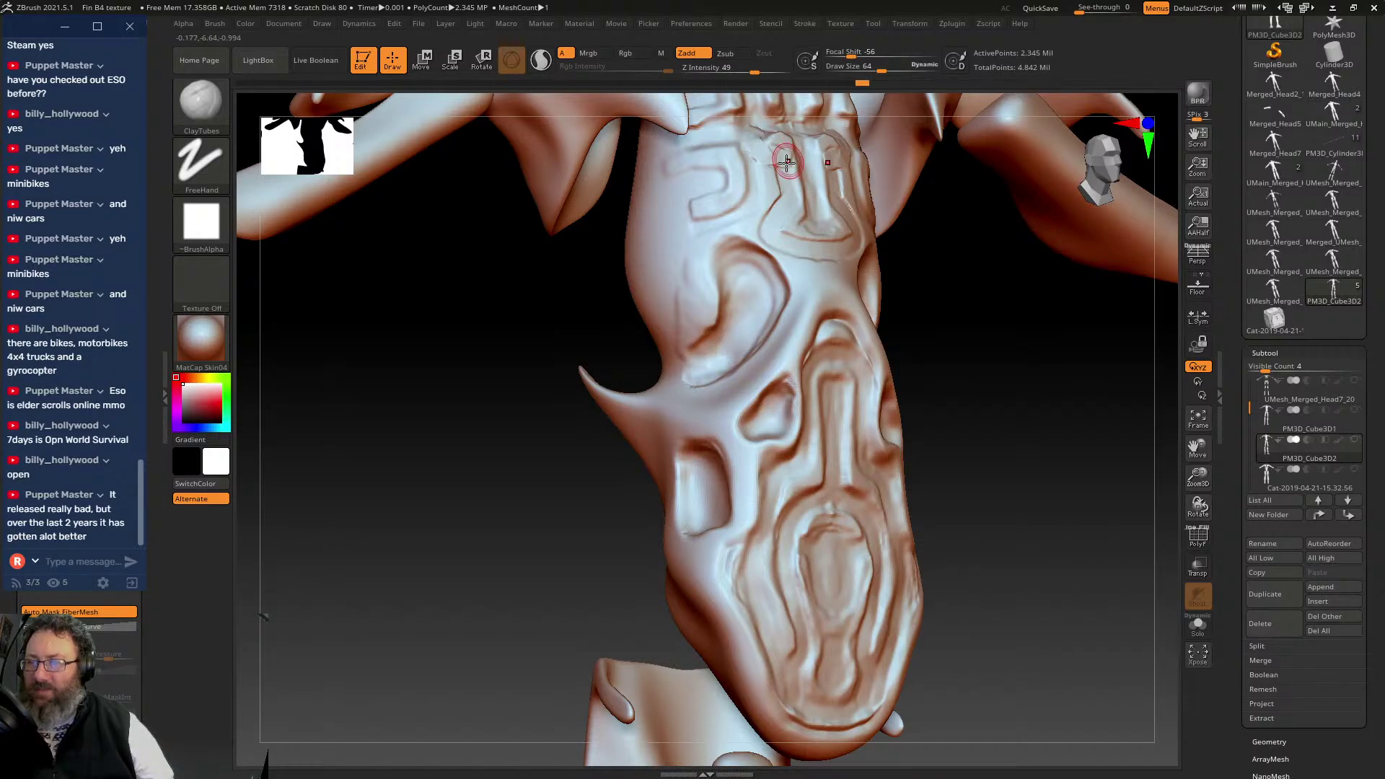
left_click_drag(751, 144, 783, 192, "shift")
- Carve the abdomen's grooves deeper with mirrored ClayTubes strokes, following the bands around the oval and the narrow central stem
right_click_drag(1000, 307, 936, 324)
key("f")
right_click_drag(822, 298, 958, 353, "ctrl")
right_click_drag(888, 308, 981, 264, "ctrl")
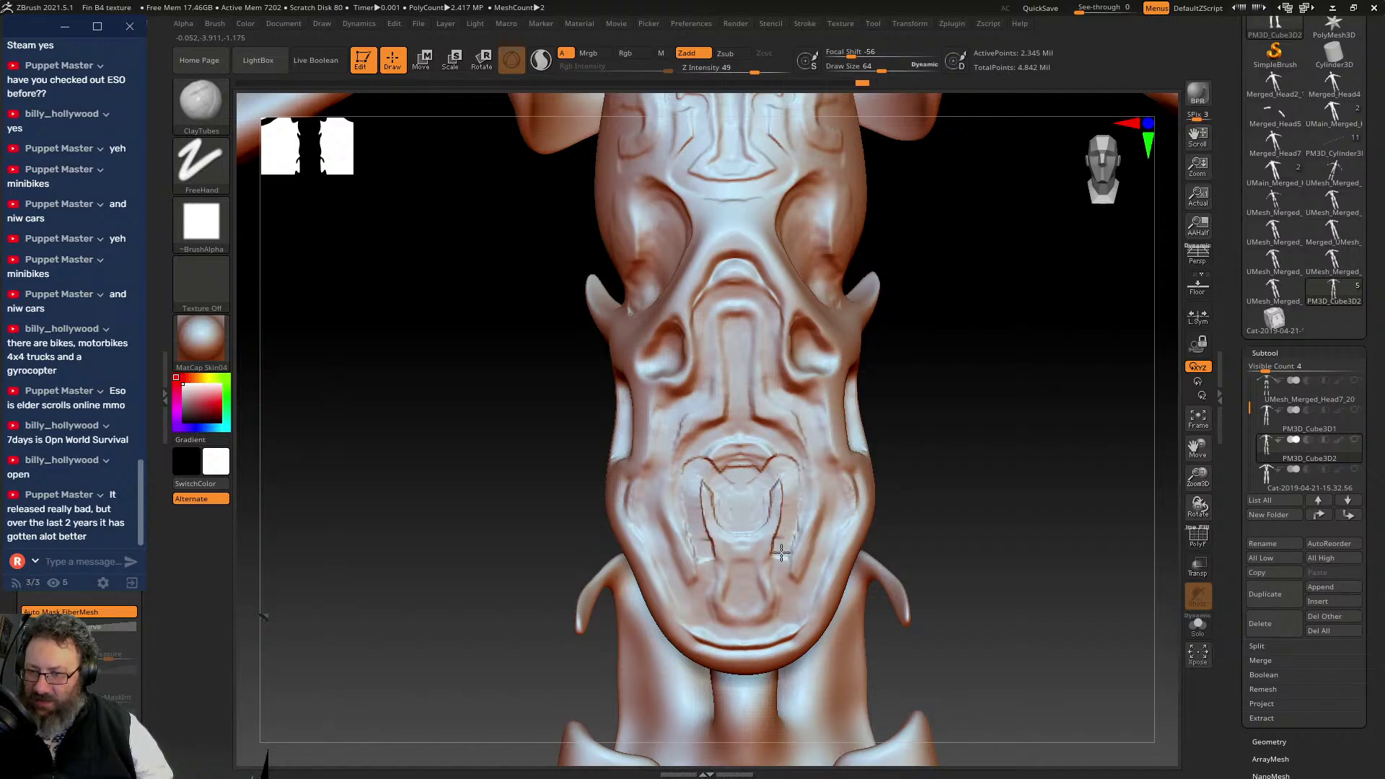
mouse_move(804, 580)
left_mouse_down()
mouse_move(832, 499)
mouse_move(814, 429)
left_mouse_up()
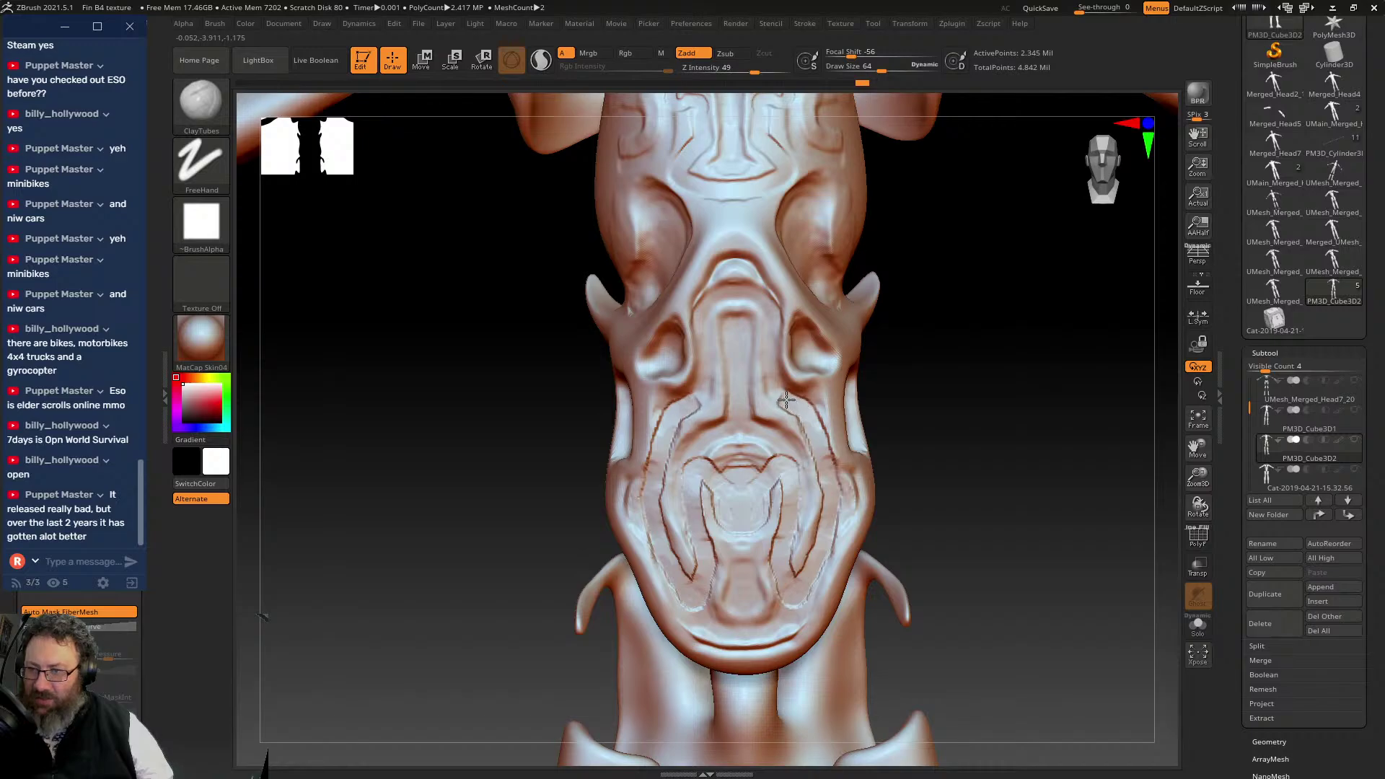
mouse_move(774, 371)
left_mouse_down()
mouse_move(771, 309)
mouse_move(745, 289)
left_mouse_up()
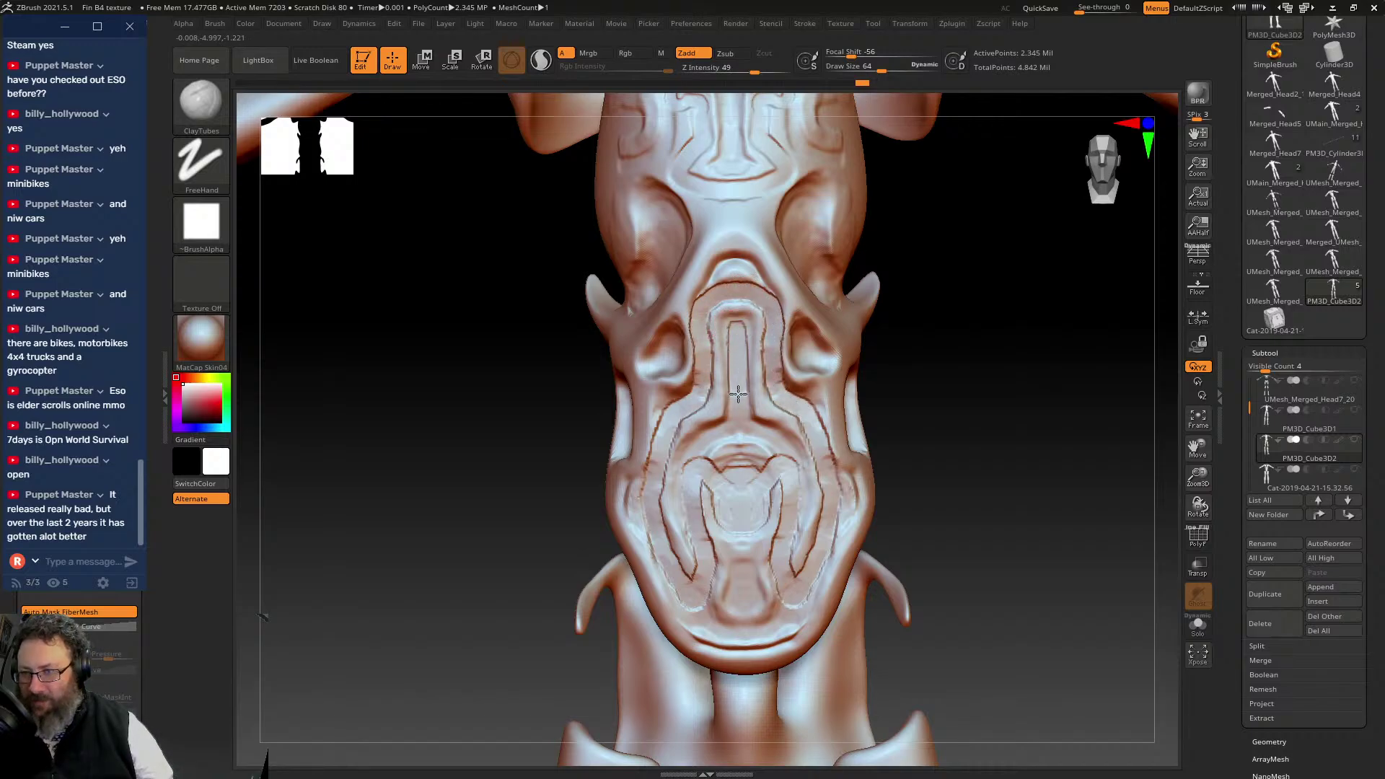
left_click_drag(743, 426, 771, 431)
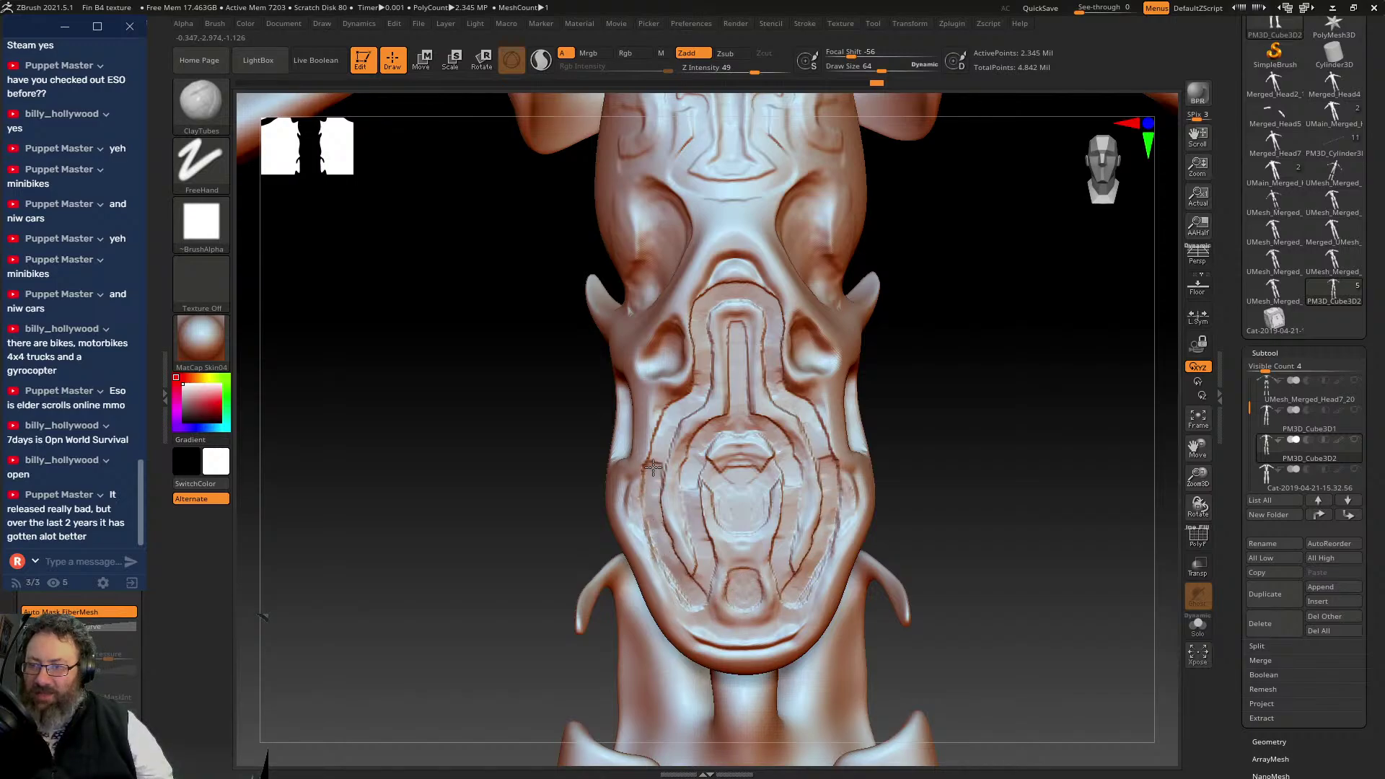
- Carve the abdomen panel's lower rim, side pockets and top arch with ClayTubes, and deepen the small recesses beside the stem
left_click_drag(694, 622, 750, 632)
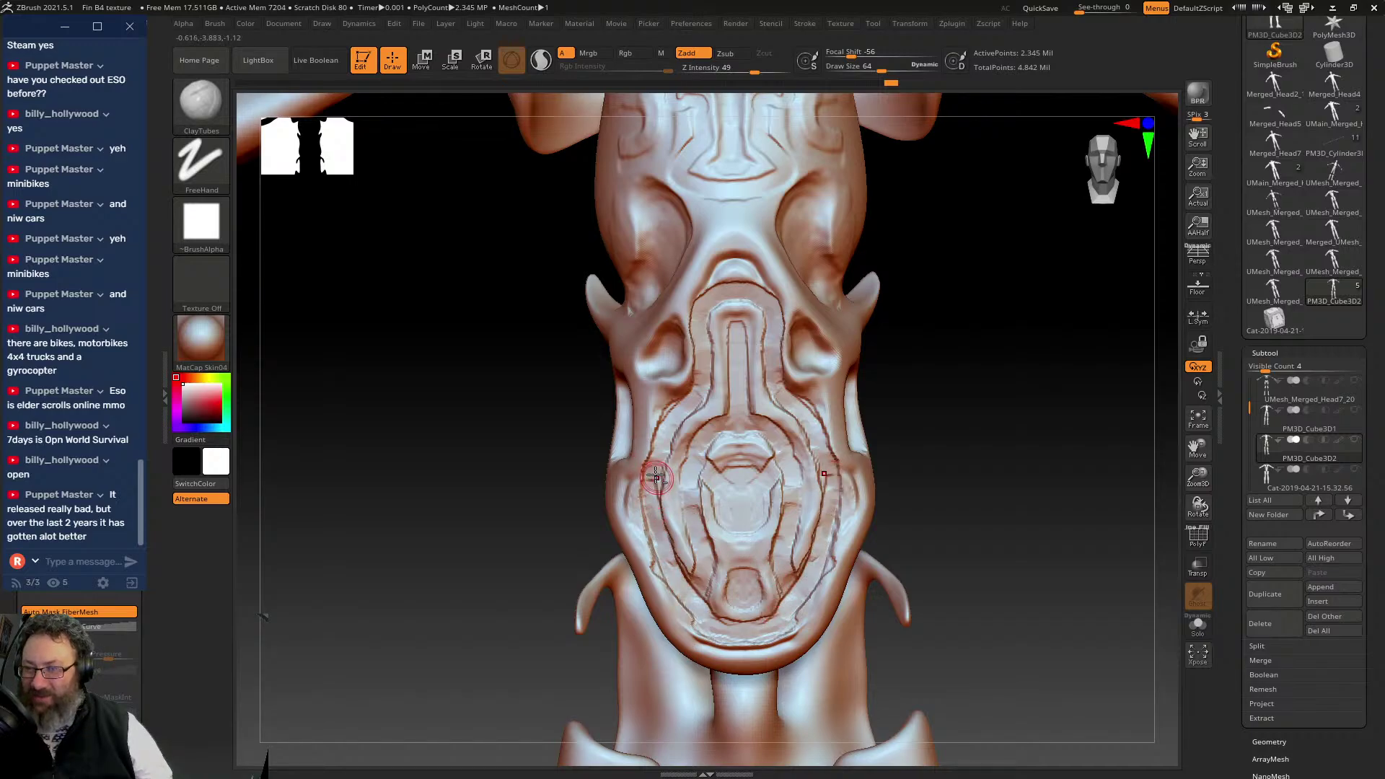
mouse_move(637, 490)
left_mouse_down()
mouse_move(637, 518)
mouse_move(647, 489)
left_mouse_up()
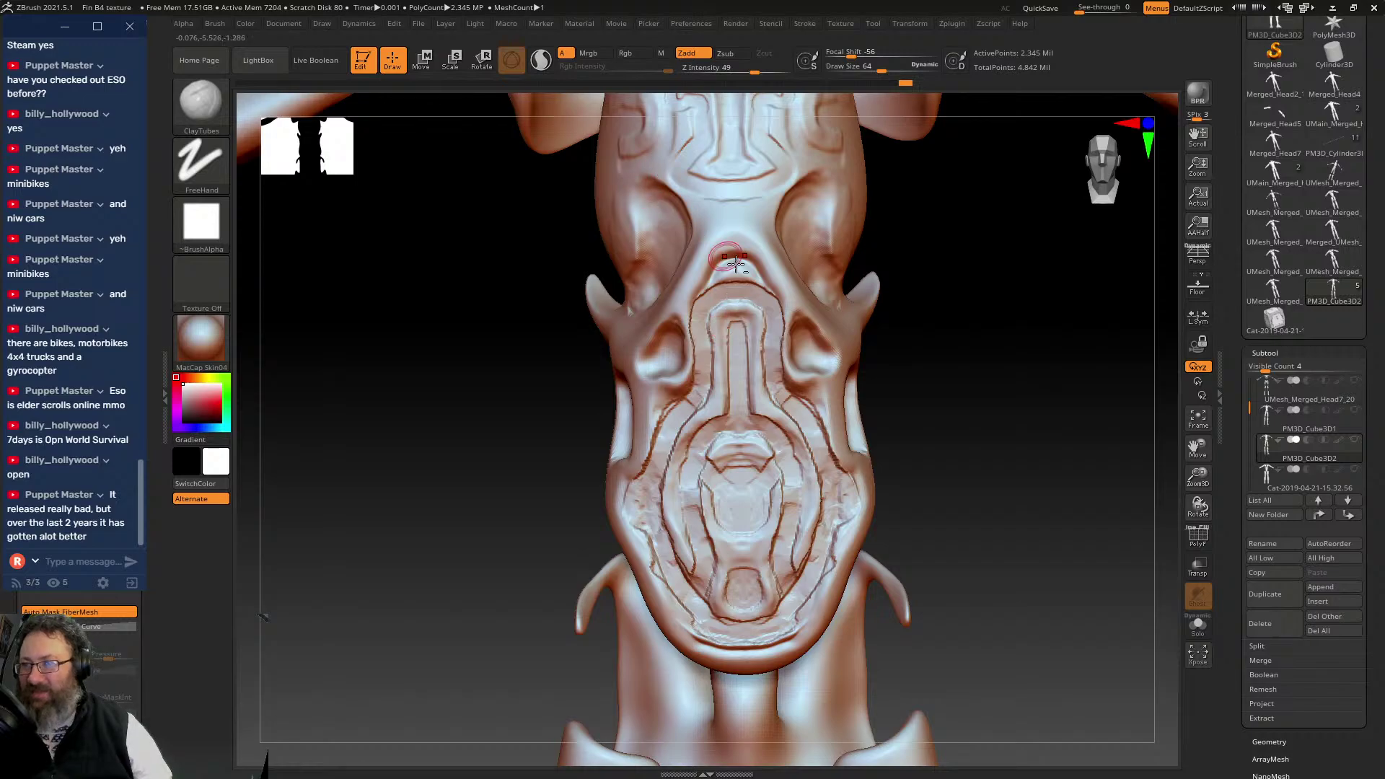
left_click_drag(712, 278, 733, 264)
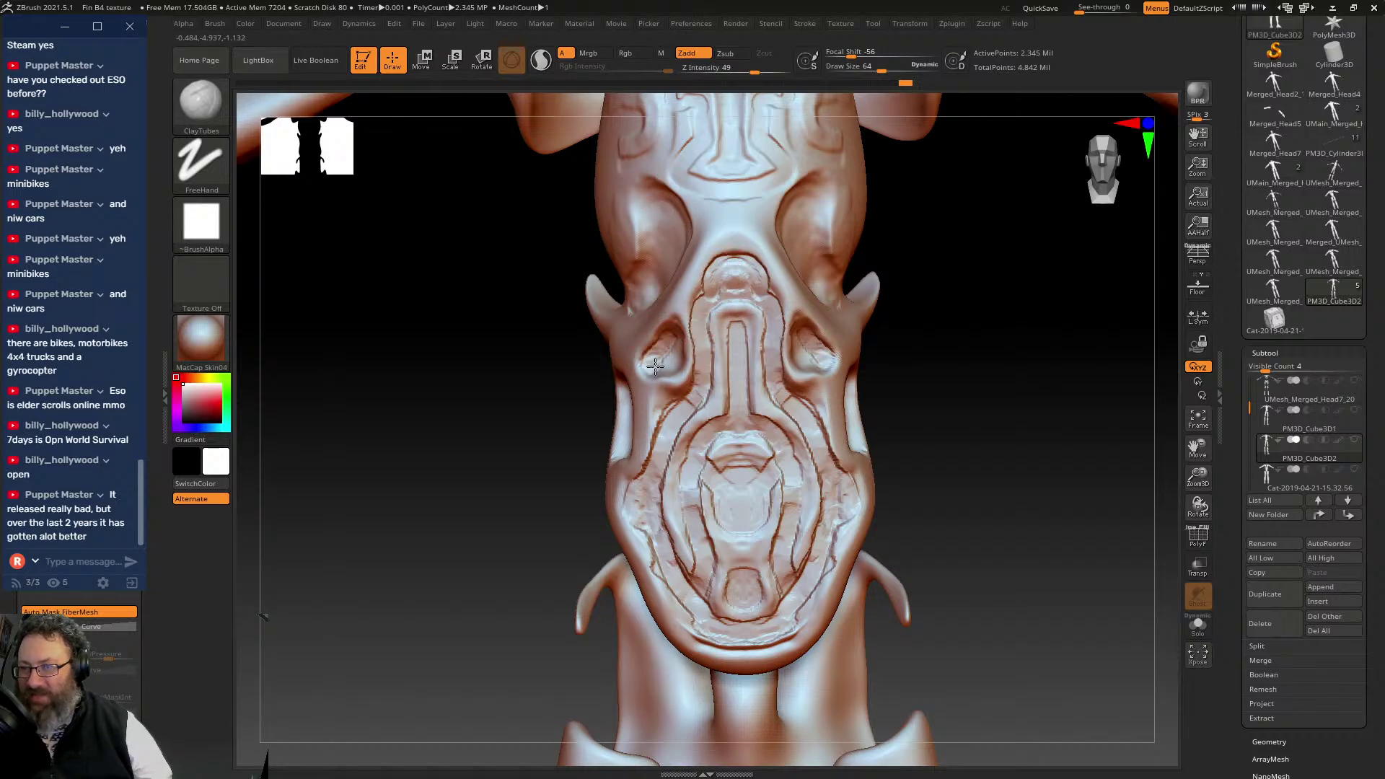
left_click_drag(655, 367, 669, 342)
mouse_move(830, 330)
left_mouse_down()
mouse_move(974, 355)
mouse_move(960, 358)
left_mouse_up()
mouse_move(513, 318)
left_mouse_down()
mouse_move(612, 292)
mouse_move(960, 303)
left_mouse_up()
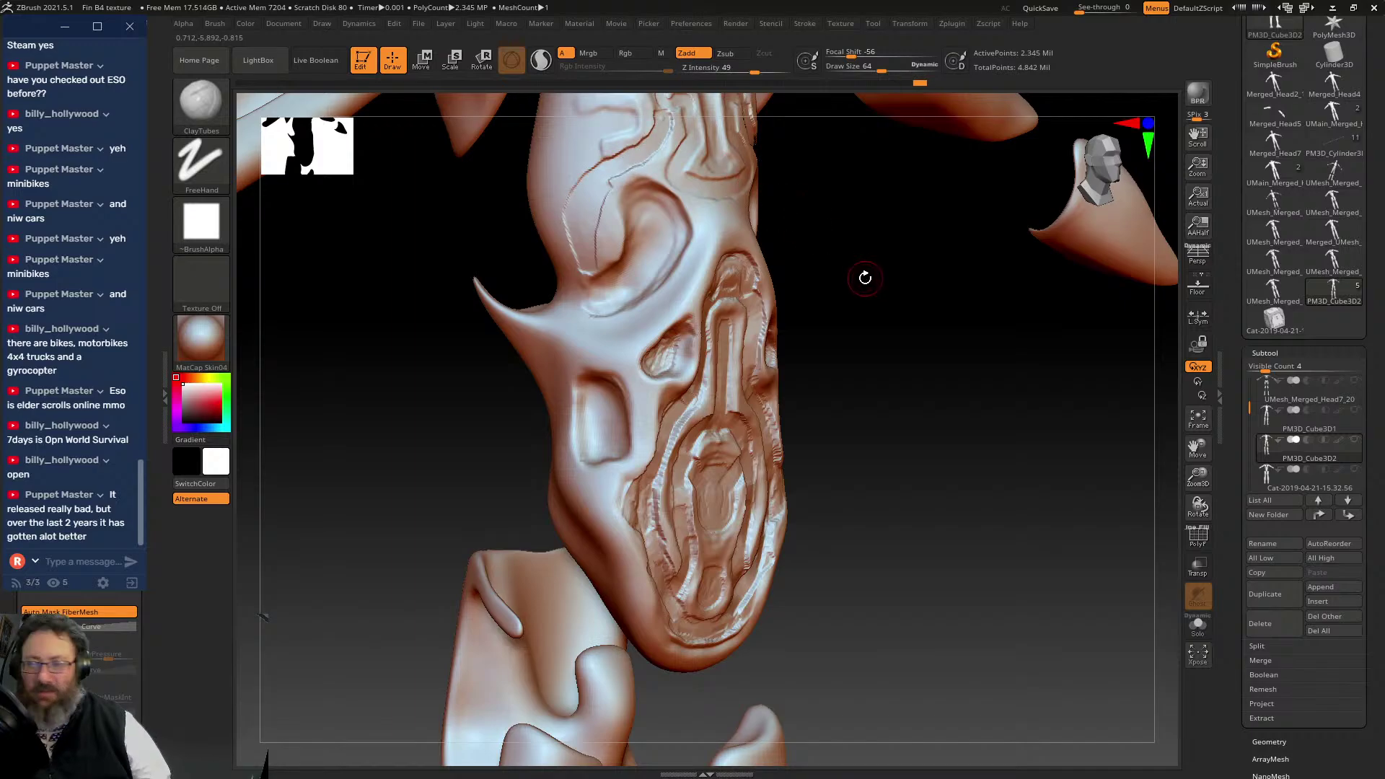
key("f")
left_click_drag(856, 286, 808, 203)
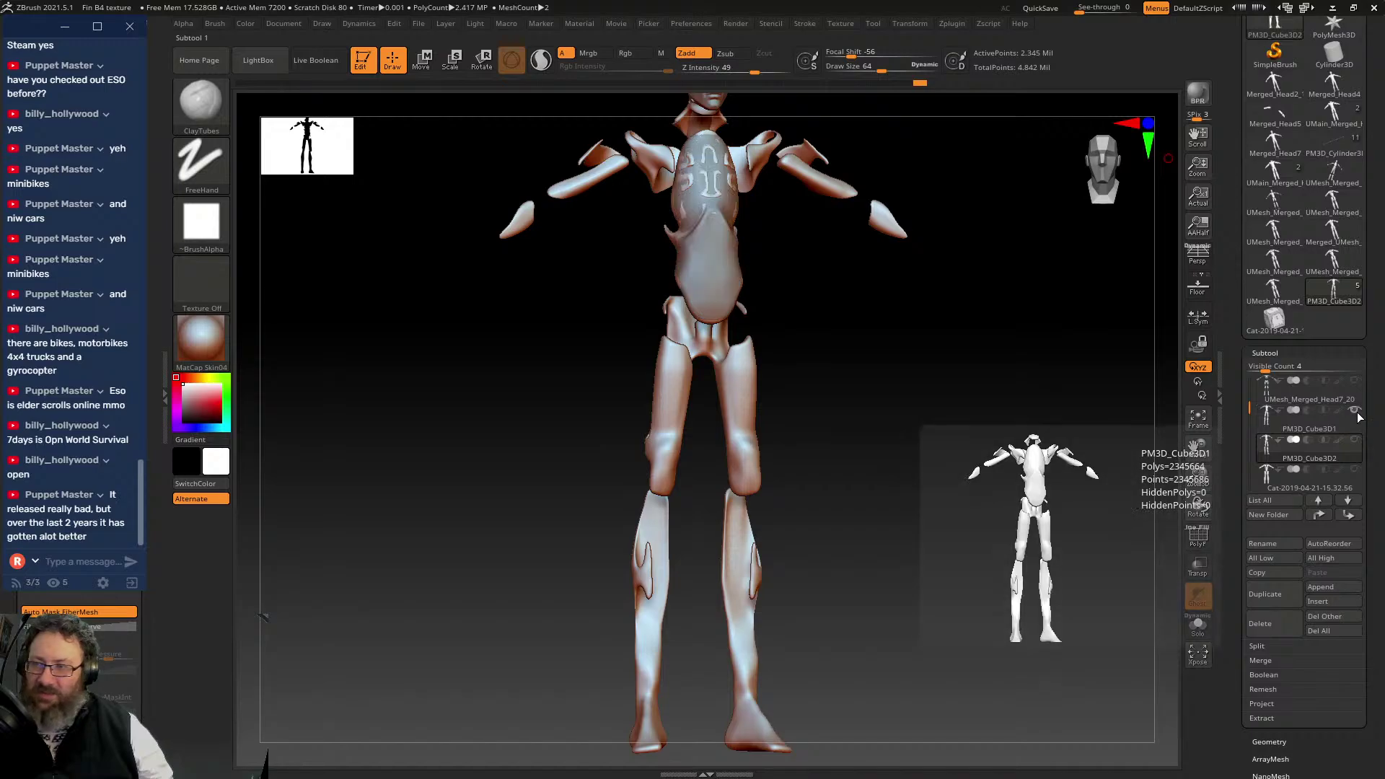
- Compare the carved PM3D_Cube3D2 body with the outer armour plates and the smooth PM3D_Cube3D1 body by switching their visibility
left_click(1355, 457)
mouse_move(1358, 451)
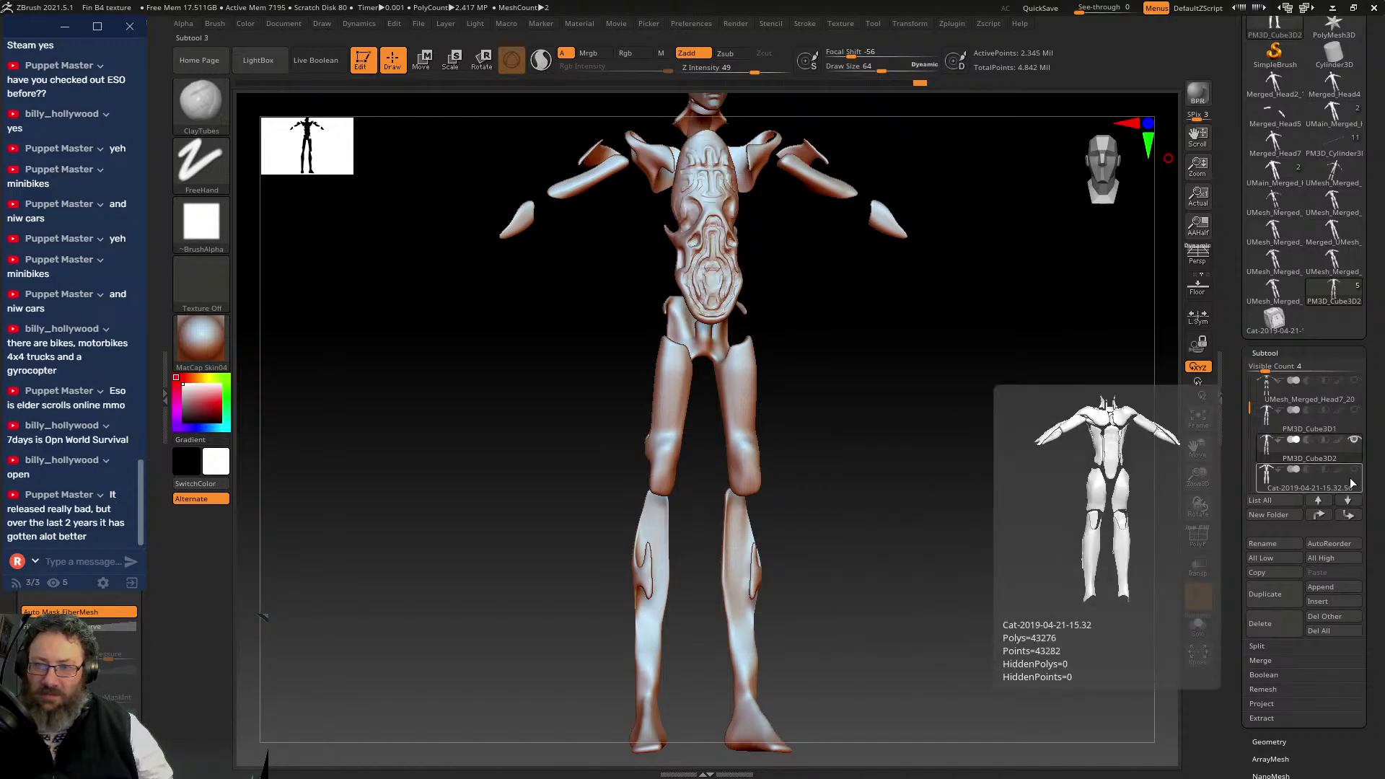
left_click(1355, 471)
left_click_drag(1002, 329, 1000, 422)
left_click(1311, 456)
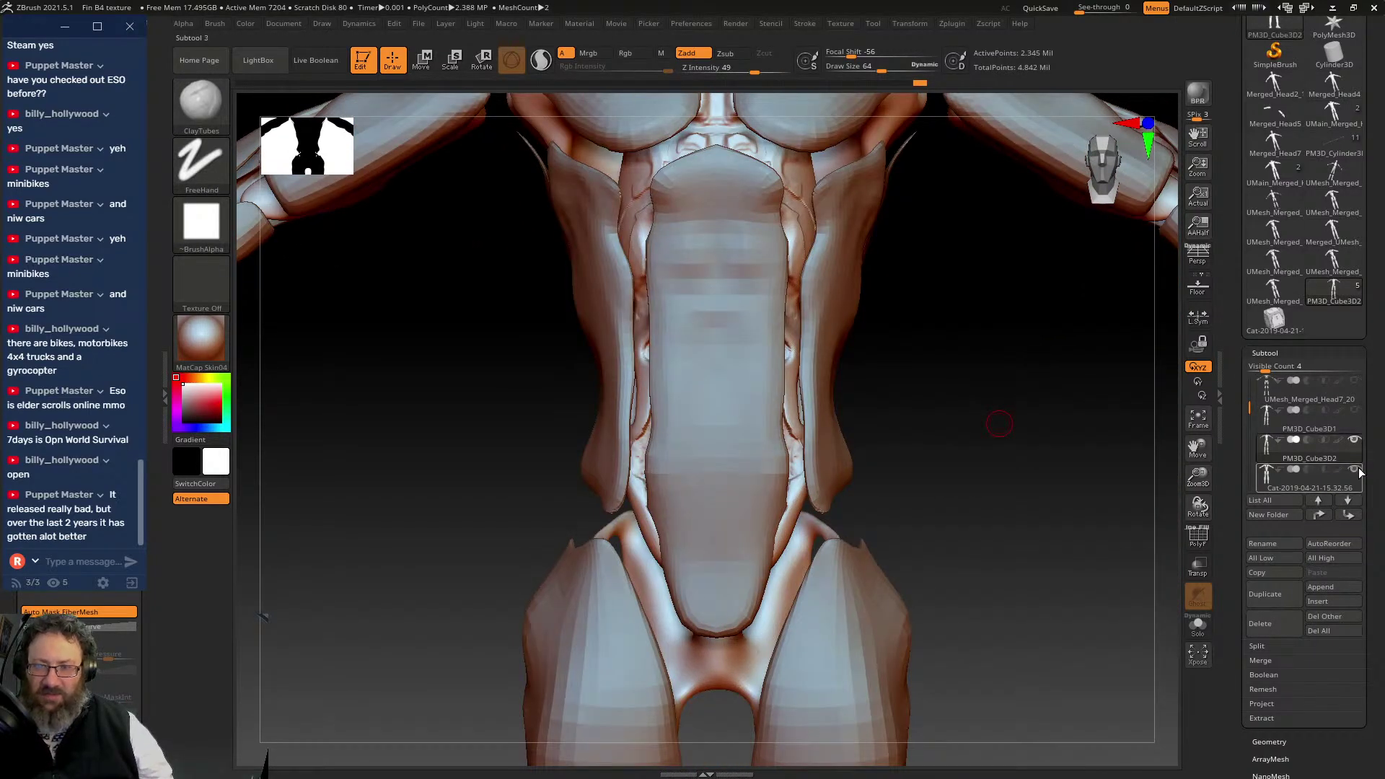
left_click(1359, 417)
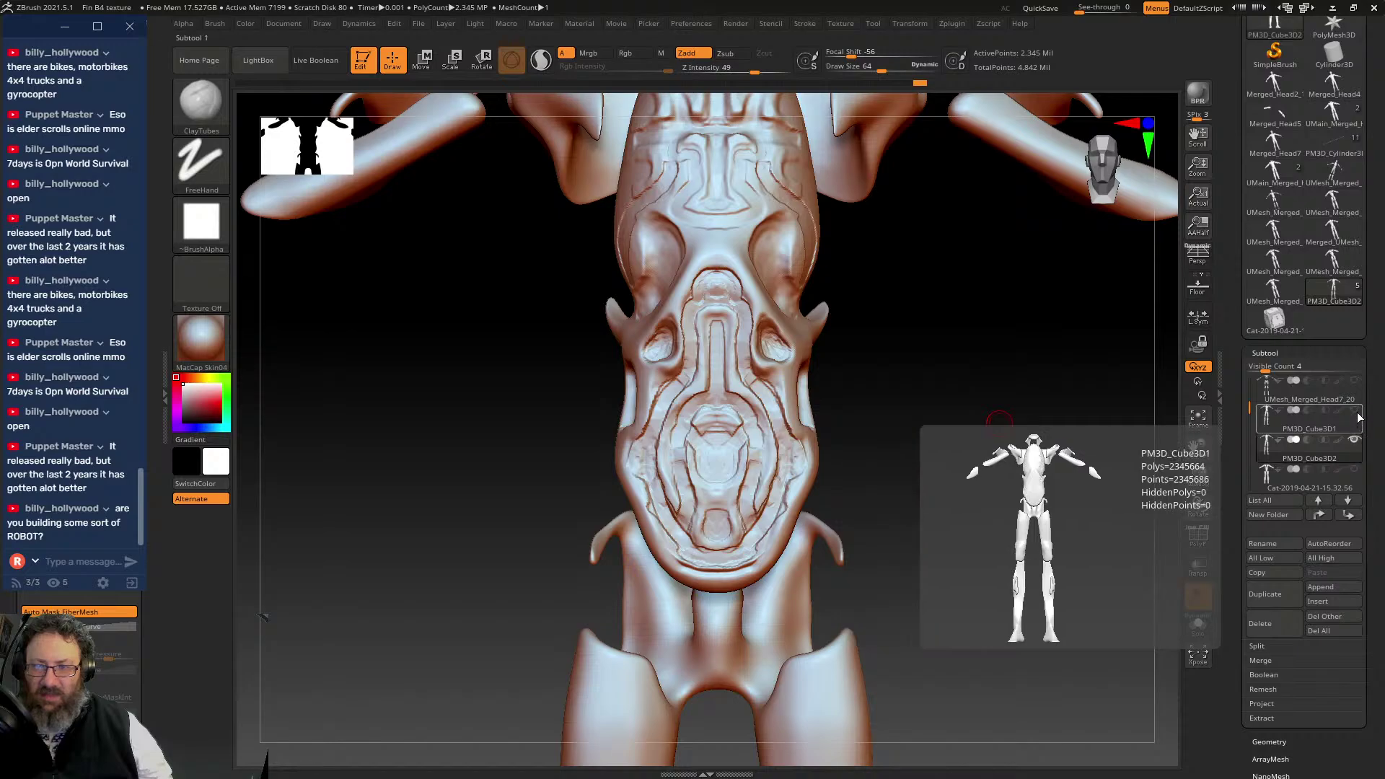
left_click(1355, 442)
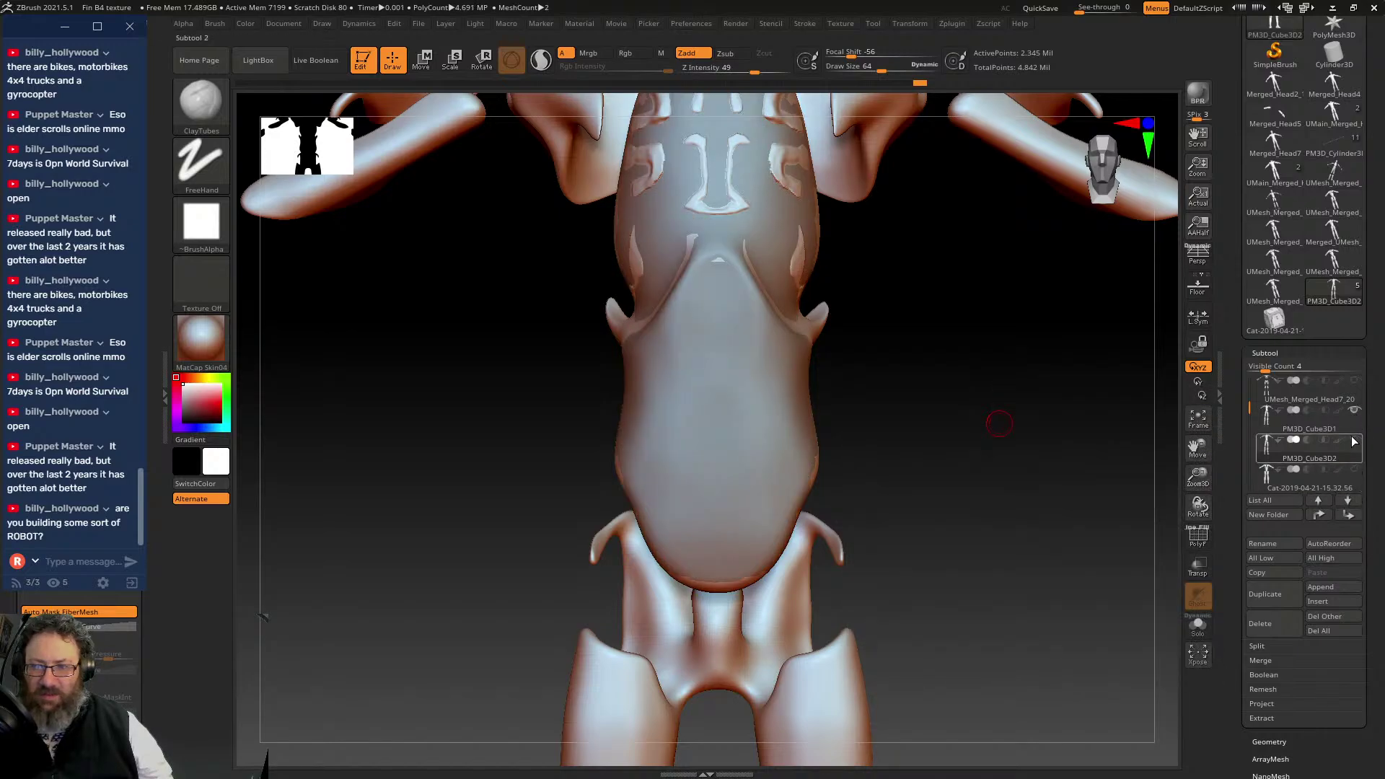
left_click(1354, 442)
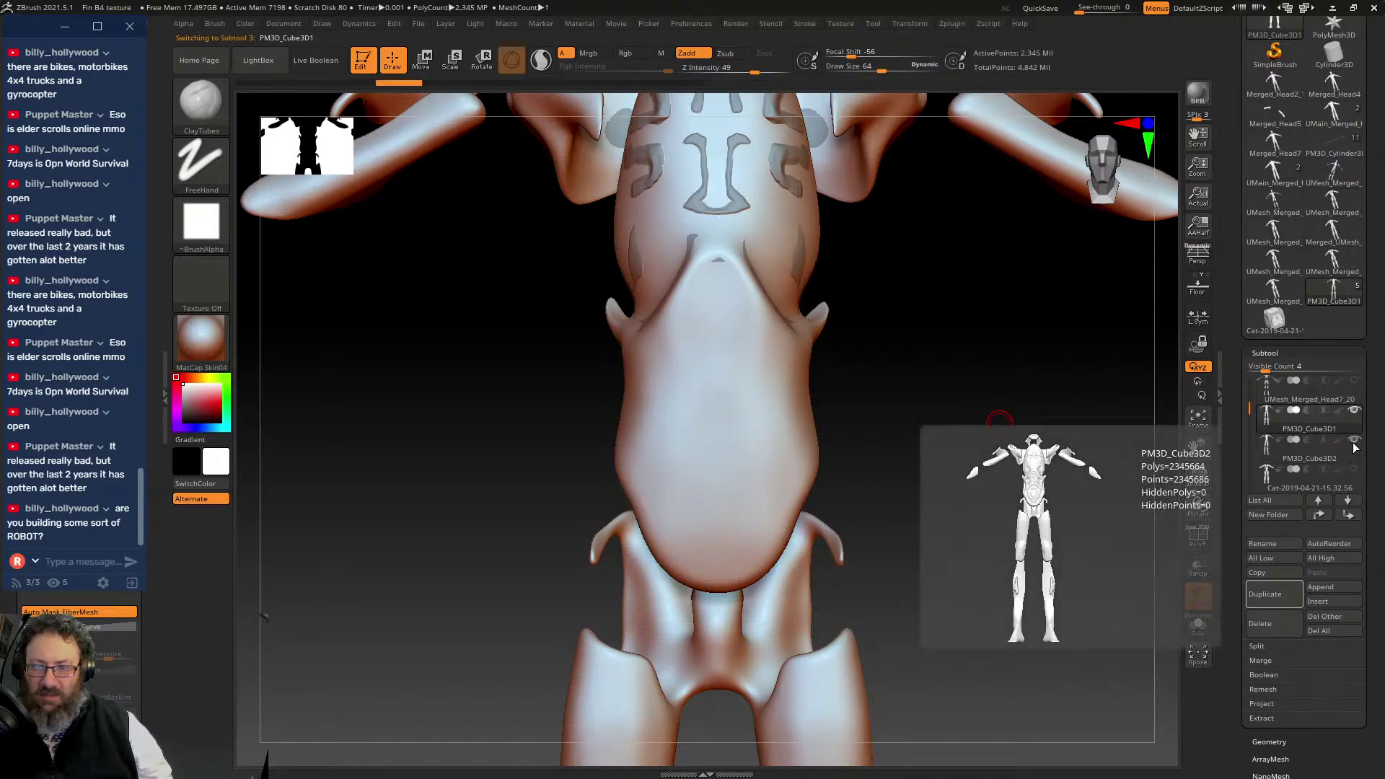
- Delete the carved PM3D_Cube3D2 subtool and accept the irreversible removal
left_click(1355, 446)
left_click(1275, 627)
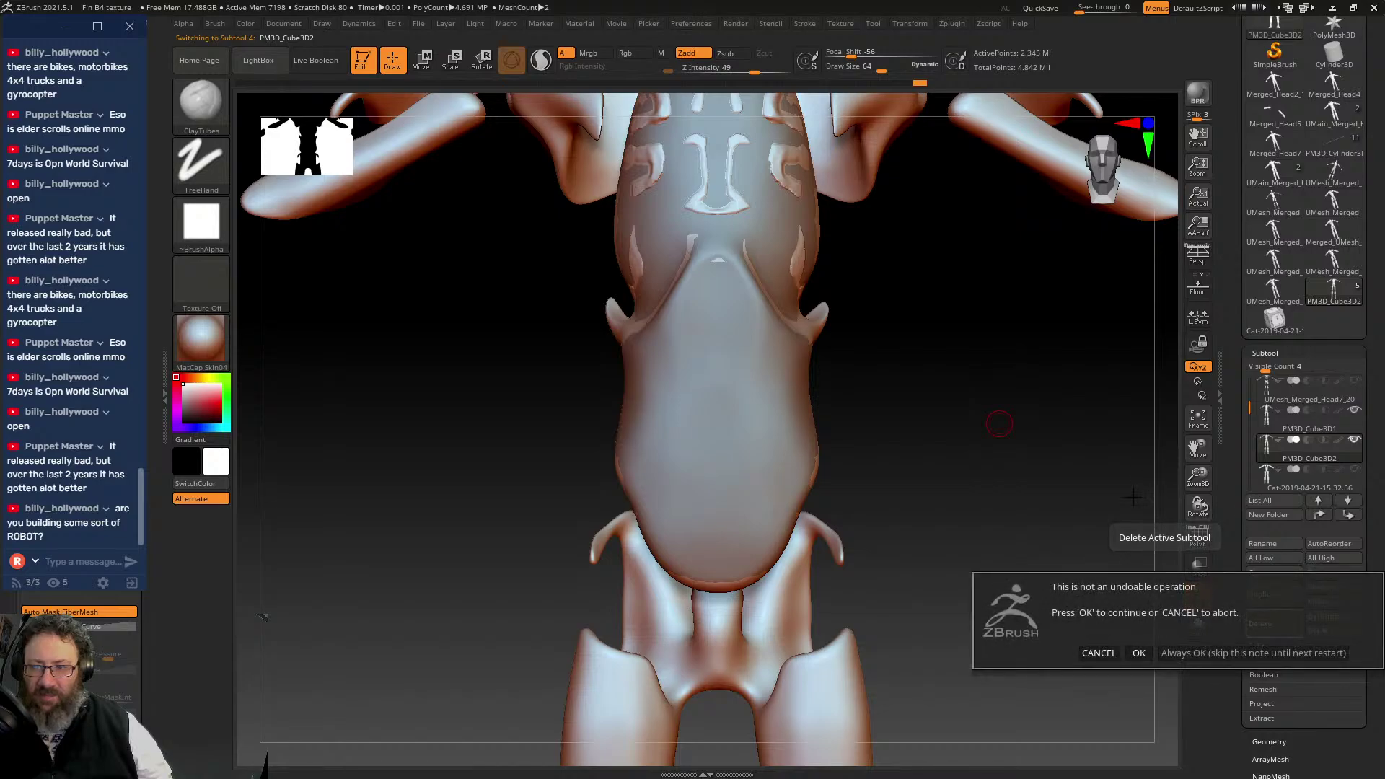
left_click(1140, 655)
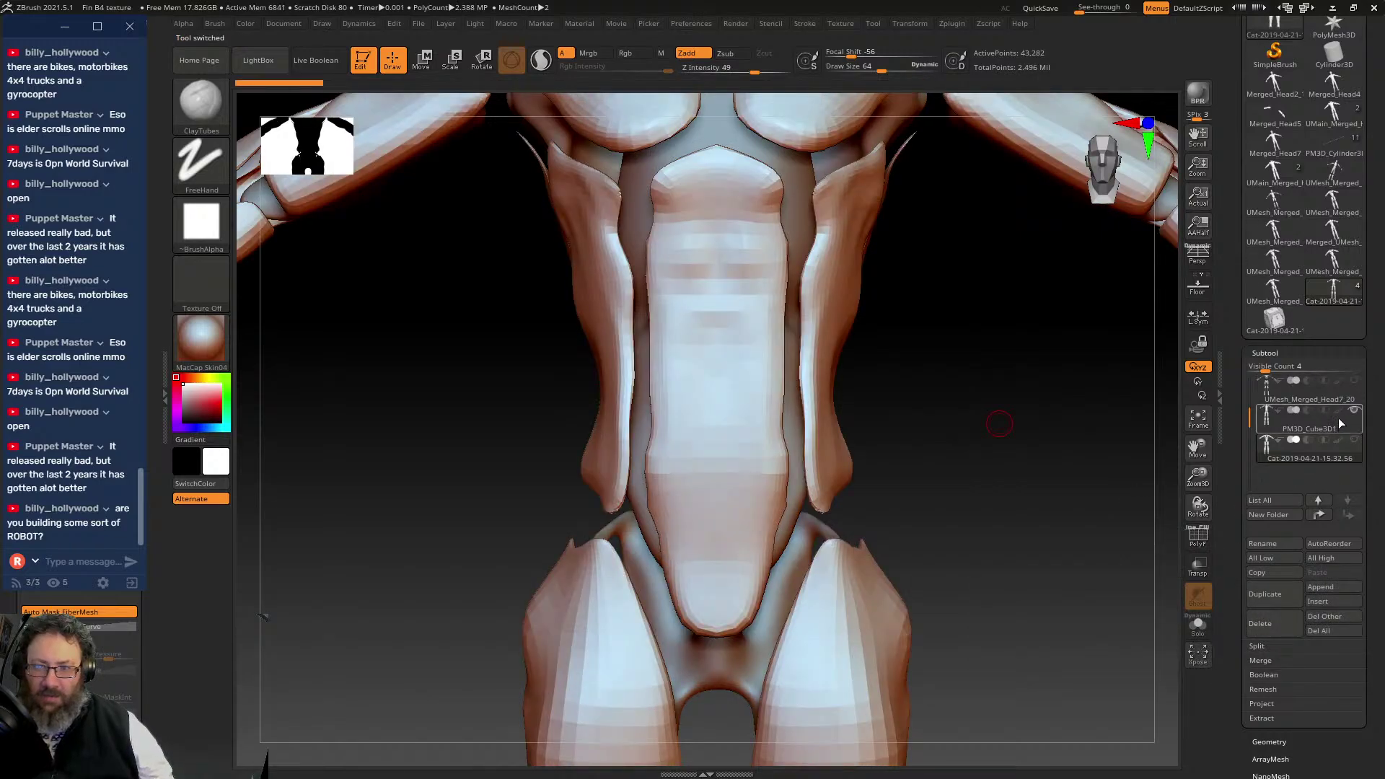
- Make PM3D_Cube3D1 the active subtool, compare it with the armour plates, and inspect the smooth body without them
left_click(1340, 424)
left_click(1356, 441)
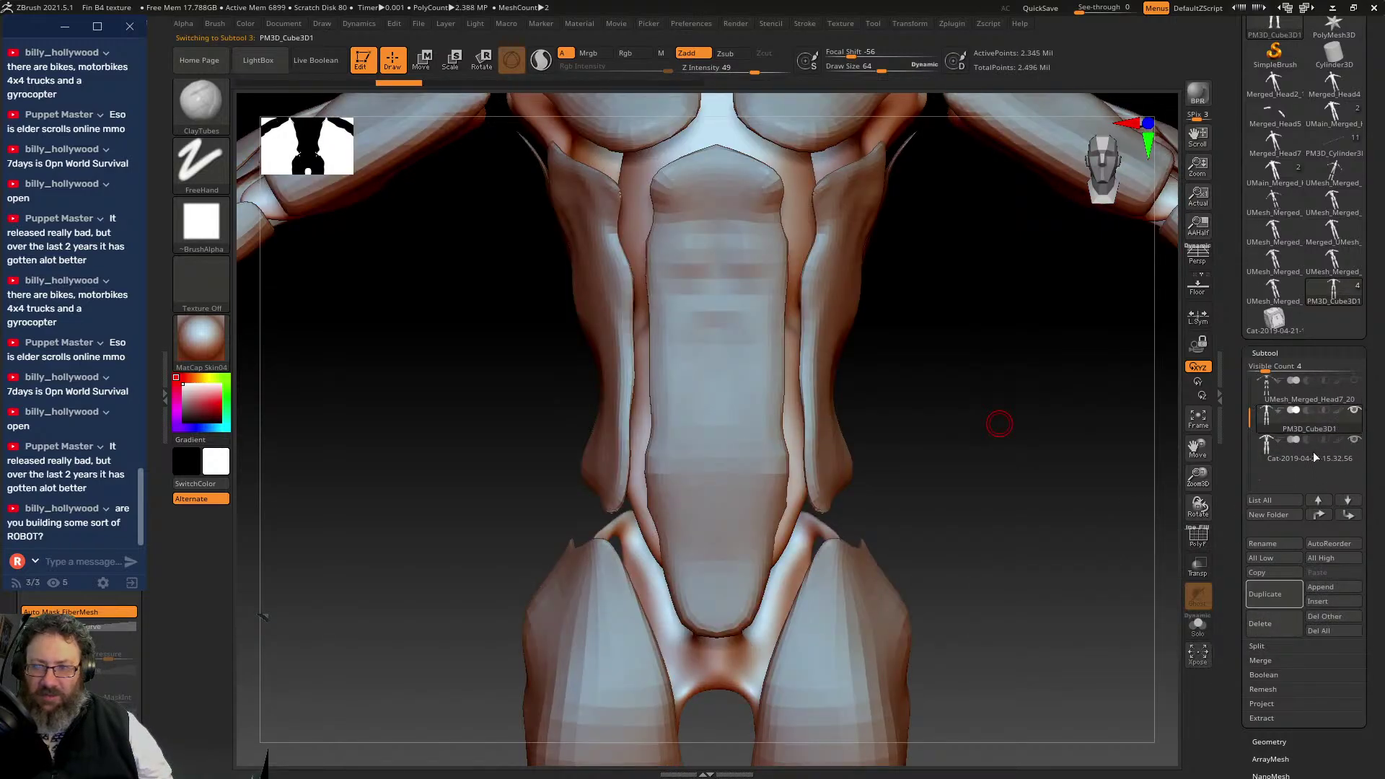
left_click(1340, 449)
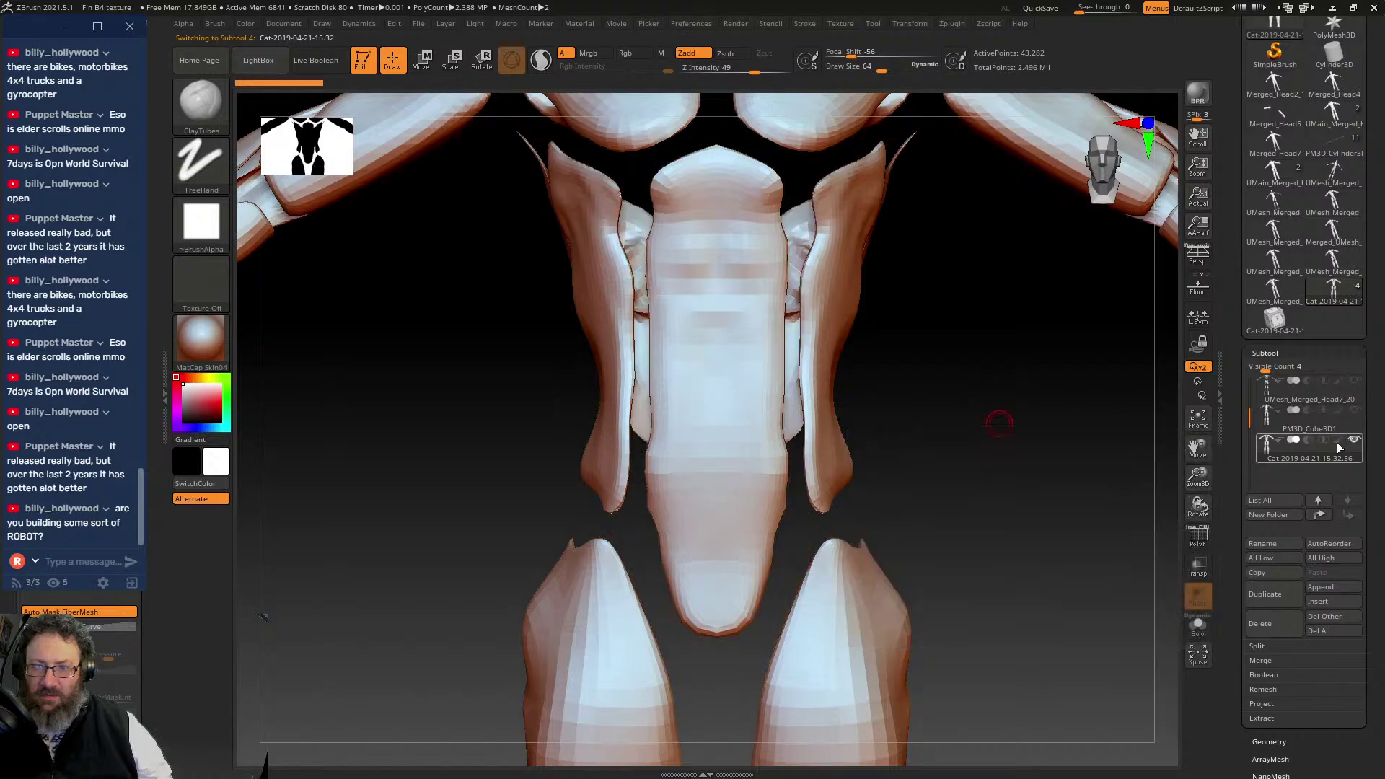
left_click(1356, 421)
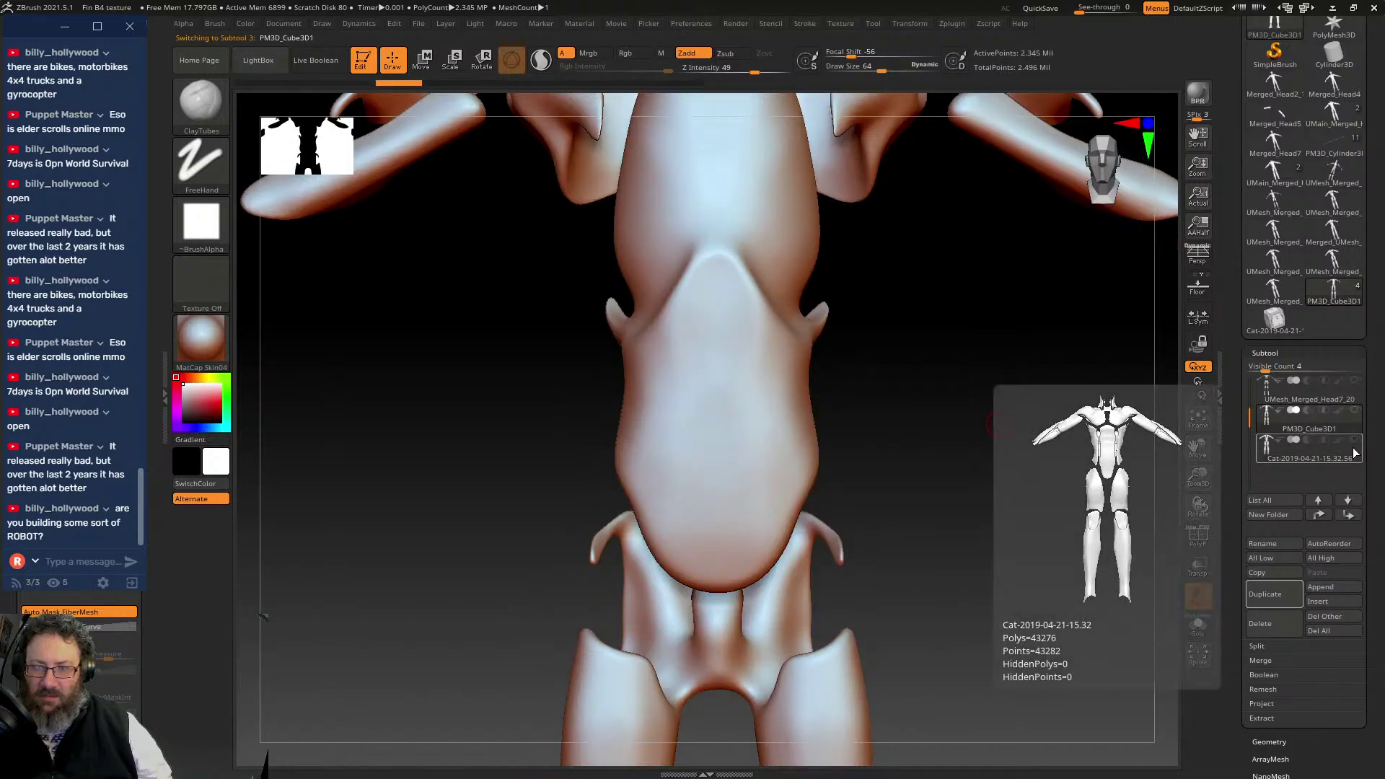
left_click_drag(866, 339, 915, 393)
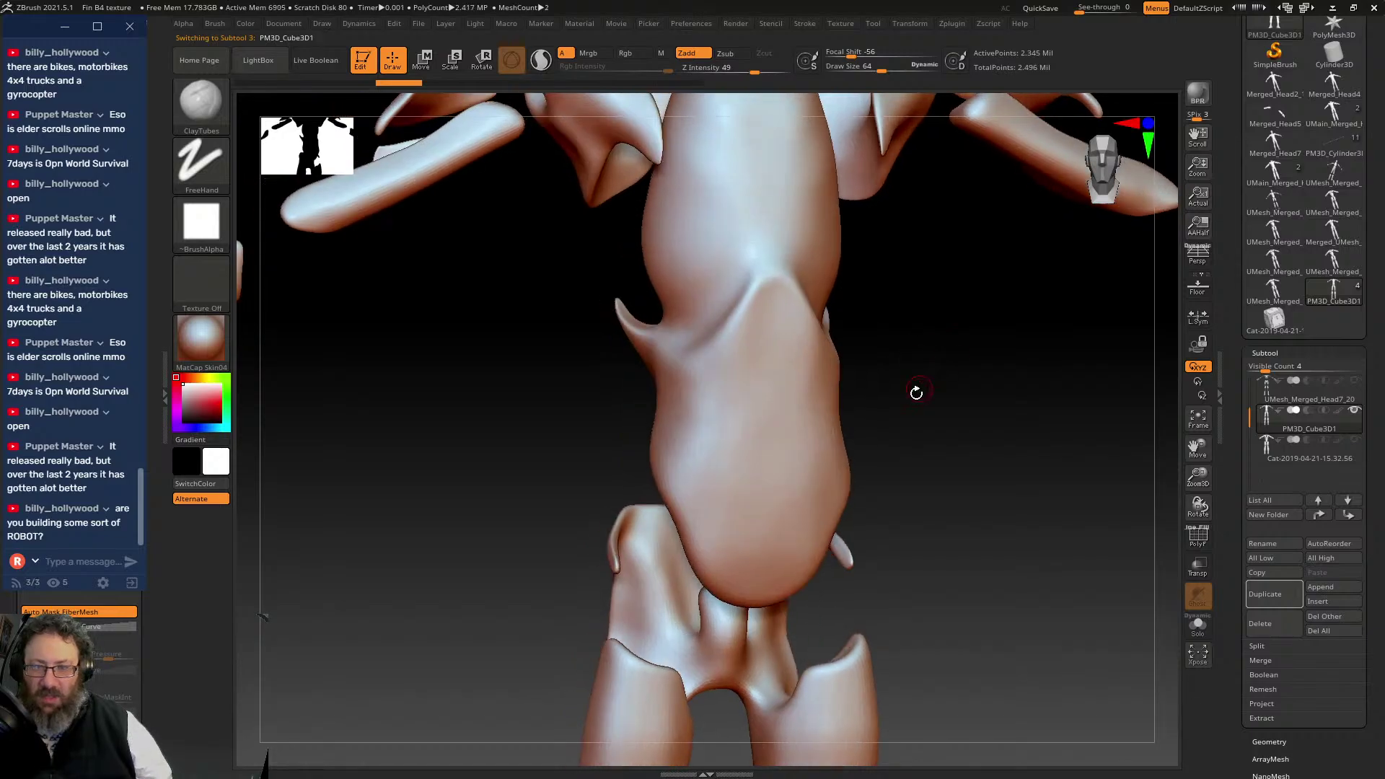
key("f")
left_click_drag(786, 308, 814, 375)
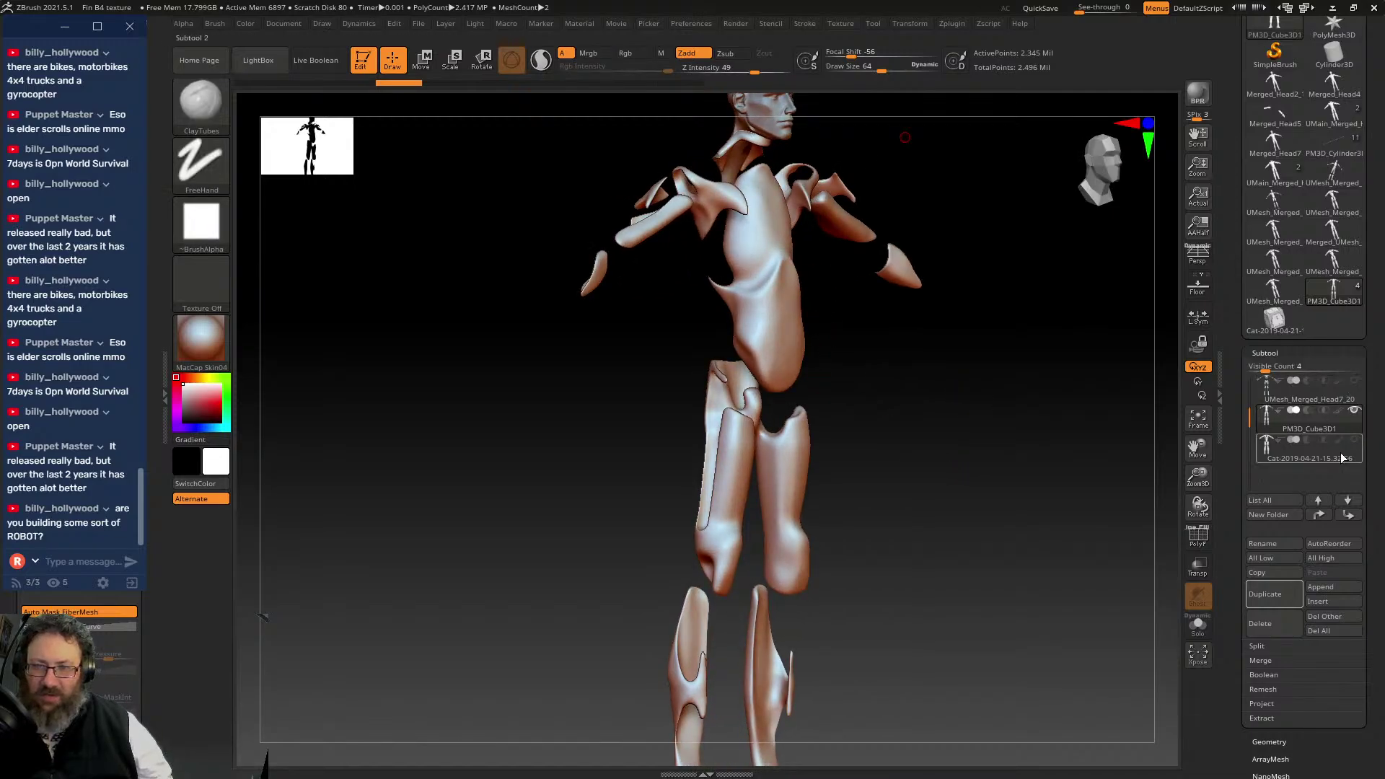
- Show the skeleton and the outer armour plates together with the smooth inner body and inspect the assembled humanoid
left_click(1354, 380)
left_click_drag(804, 349, 881, 412)
mouse_move(881, 473)
left_mouse_down()
mouse_move(1008, 464)
mouse_move(912, 488)
mouse_move(878, 477)
mouse_move(904, 483)
left_mouse_up()
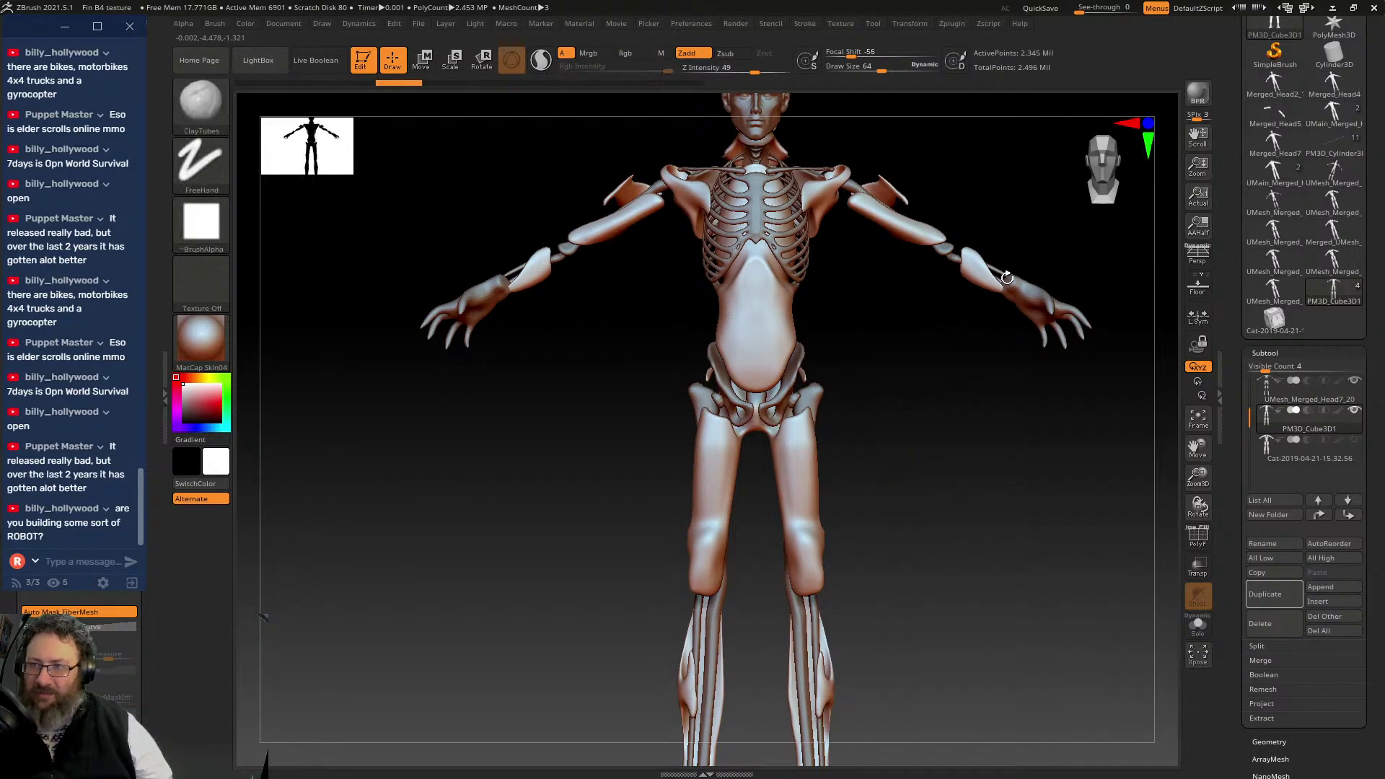
left_click(1355, 440)
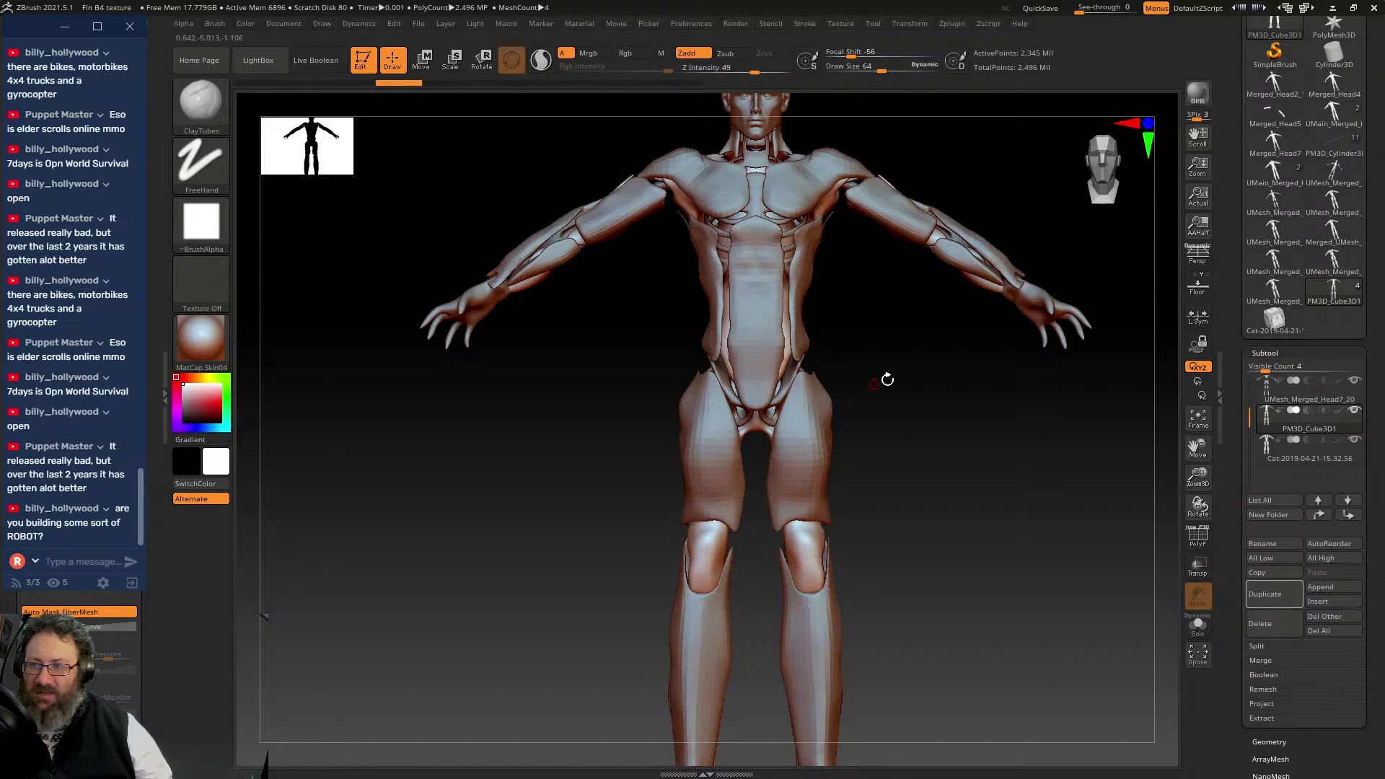
mouse_move(885, 378)
left_mouse_down()
mouse_move(887, 457)
mouse_move(907, 349)
mouse_move(854, 370)
mouse_move(869, 349)
mouse_move(884, 442)
mouse_move(996, 427)
mouse_move(907, 451)
mouse_move(851, 443)
mouse_move(879, 625)
mouse_move(851, 446)
mouse_move(878, 522)
mouse_move(909, 457)
mouse_move(906, 538)
mouse_move(918, 417)
mouse_move(919, 467)
mouse_move(973, 315)
mouse_move(991, 367)
left_mouse_up()
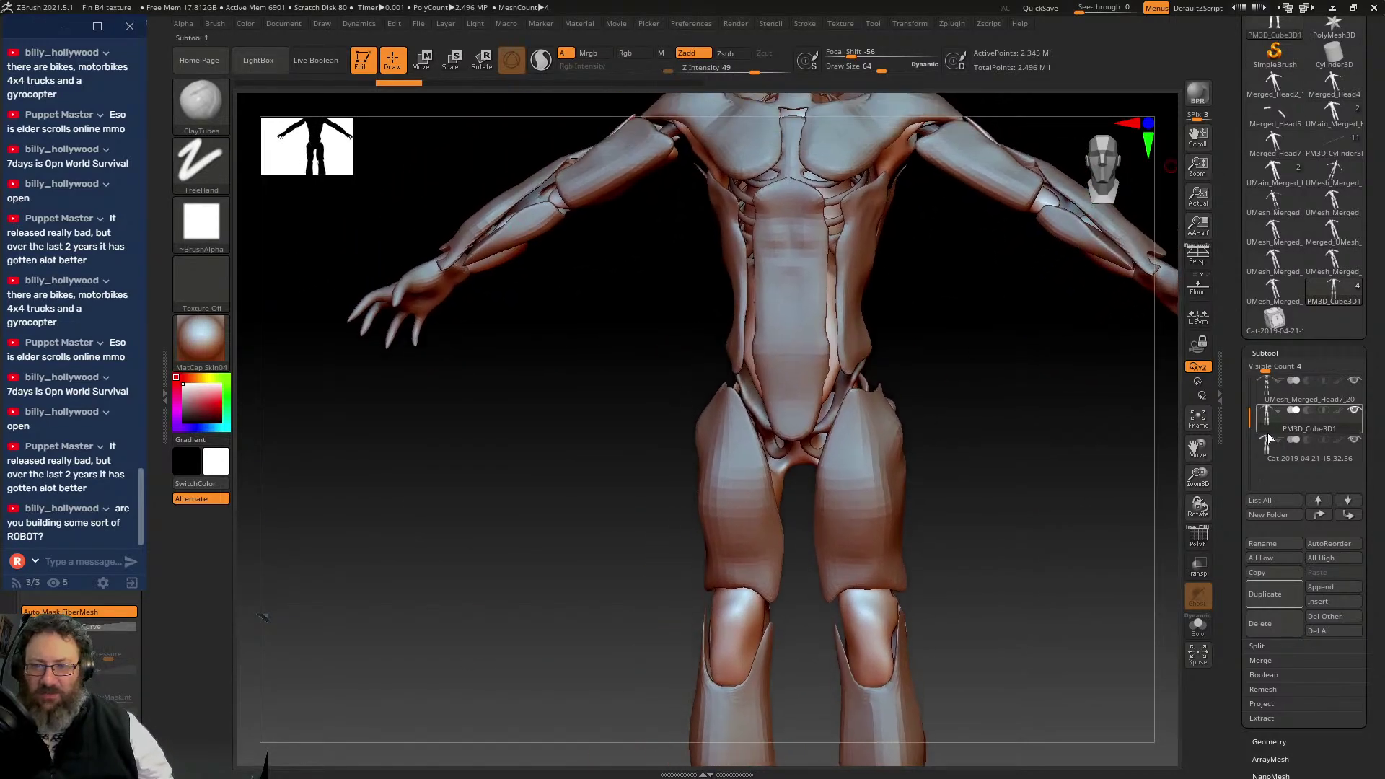
- Toggle the skeleton, inner body and armour subtools to compare how the layers fit, ending with armour over the skeleton only
left_click(1357, 412)
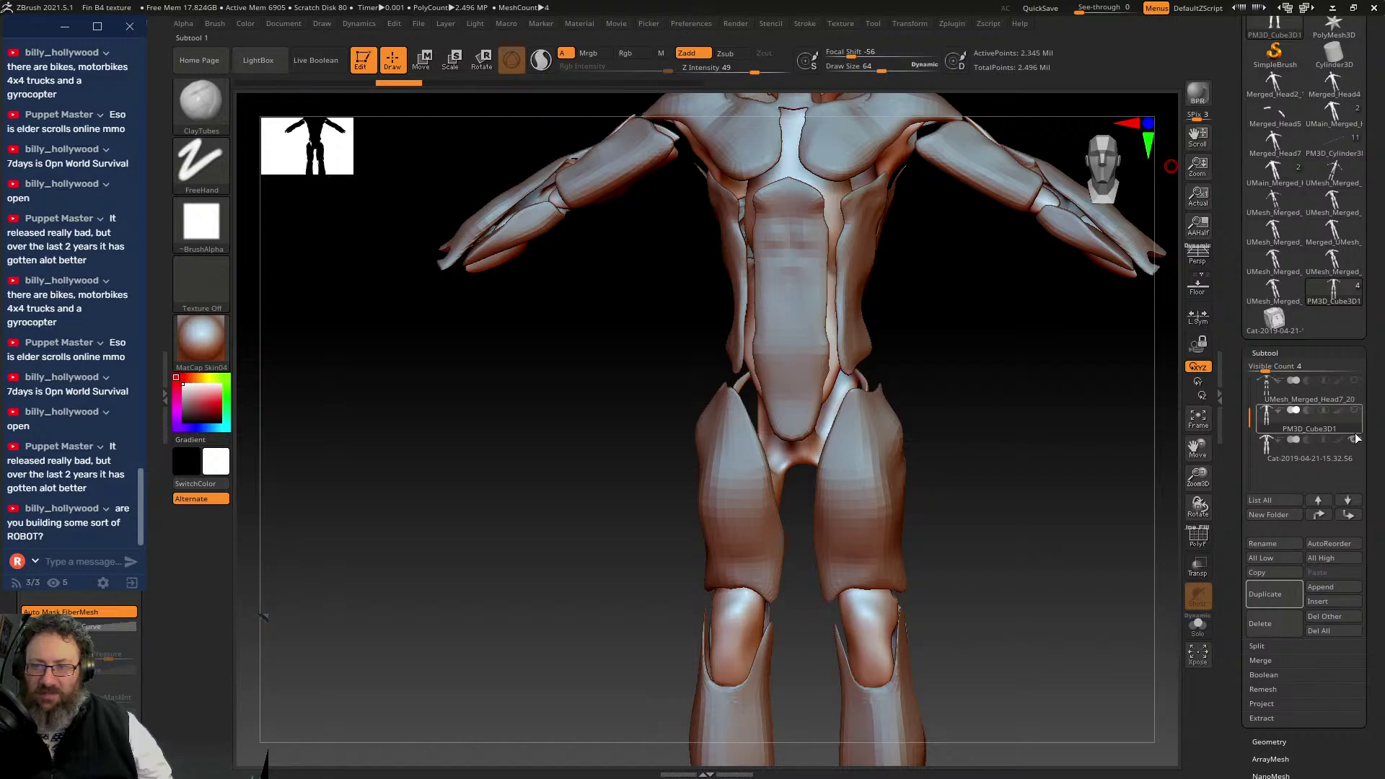
left_click(1357, 441)
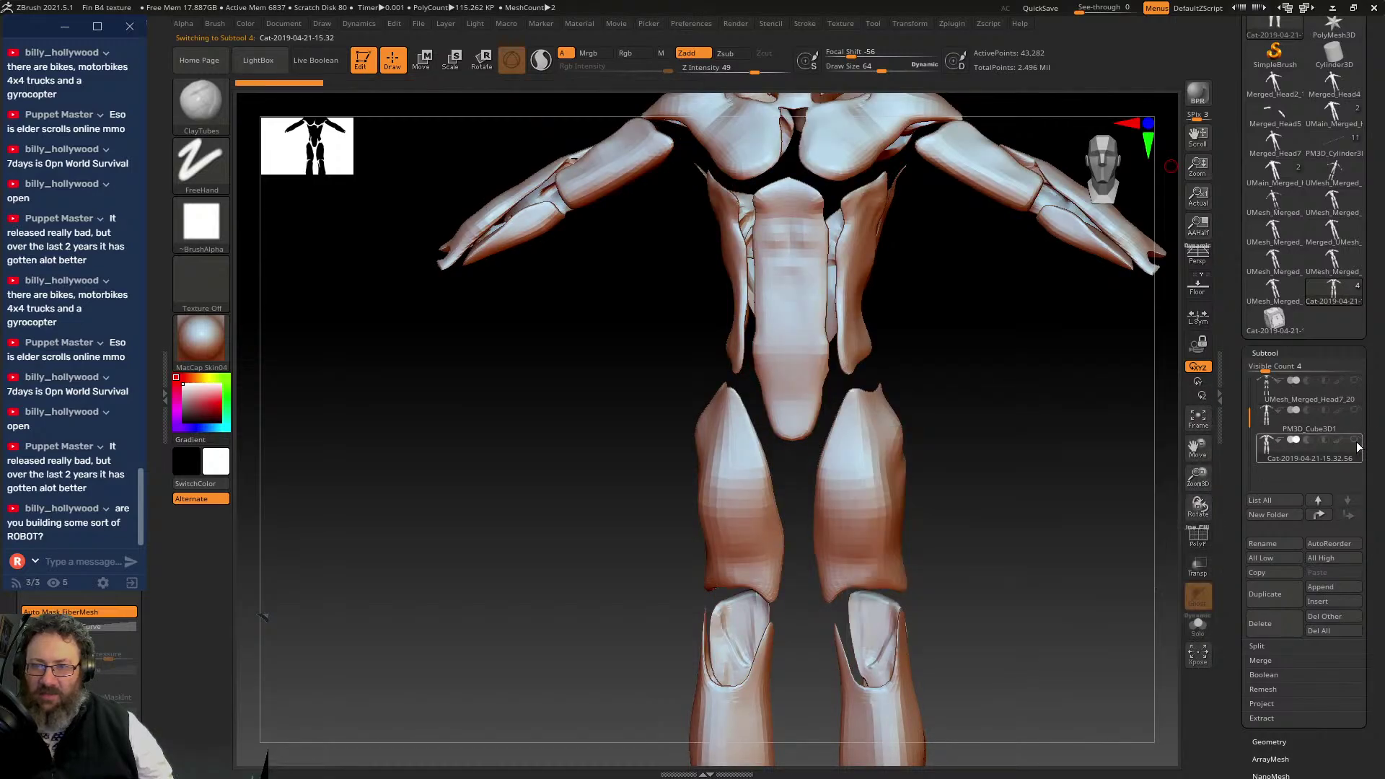
left_click(1356, 411)
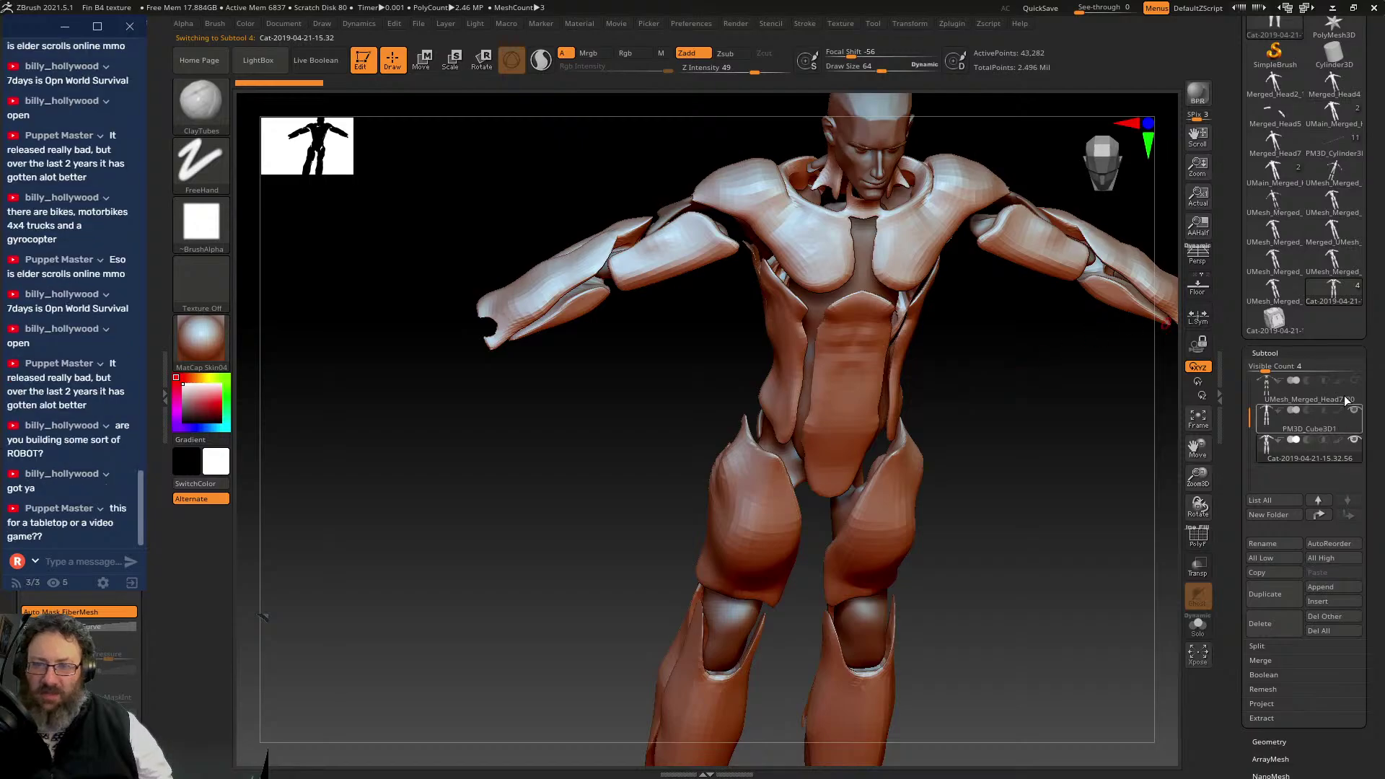
left_click(1357, 430)
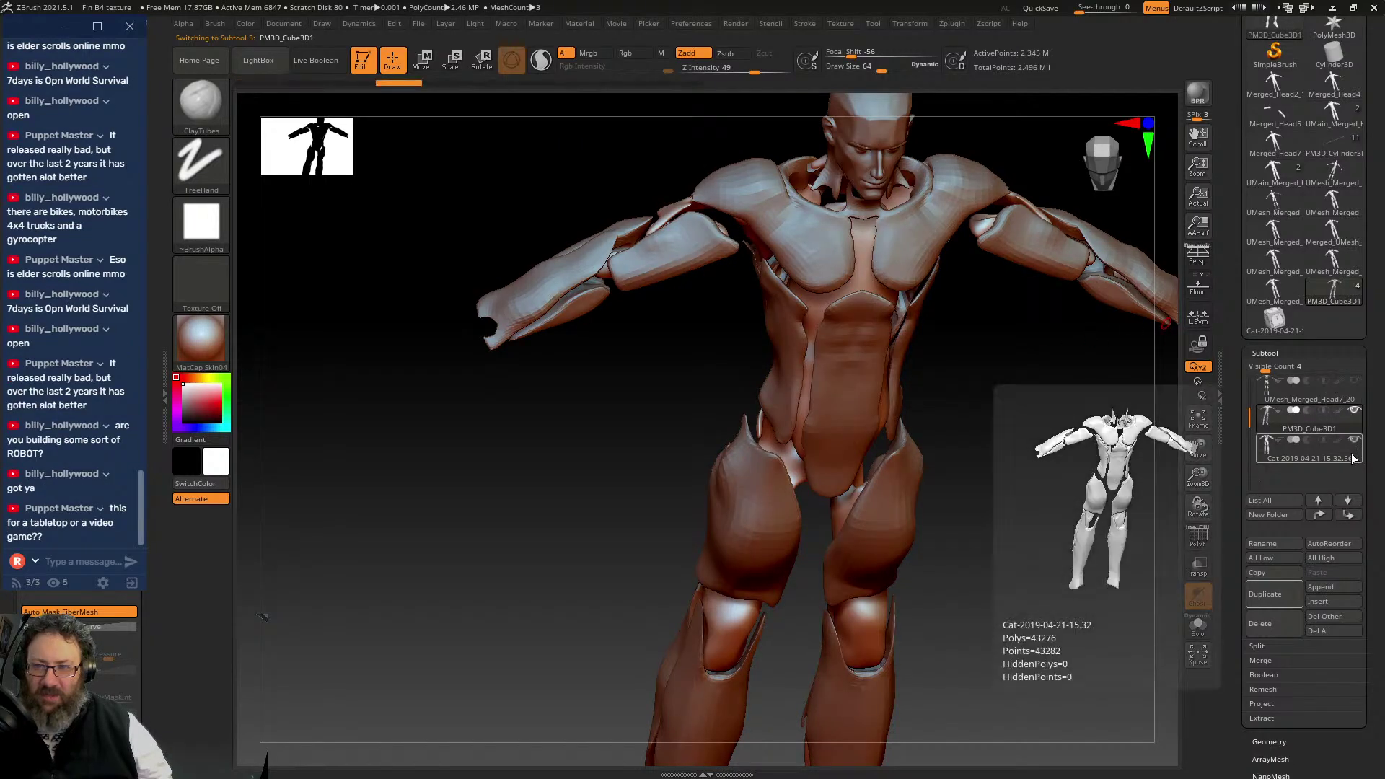
left_click_drag(1099, 392, 1251, 400)
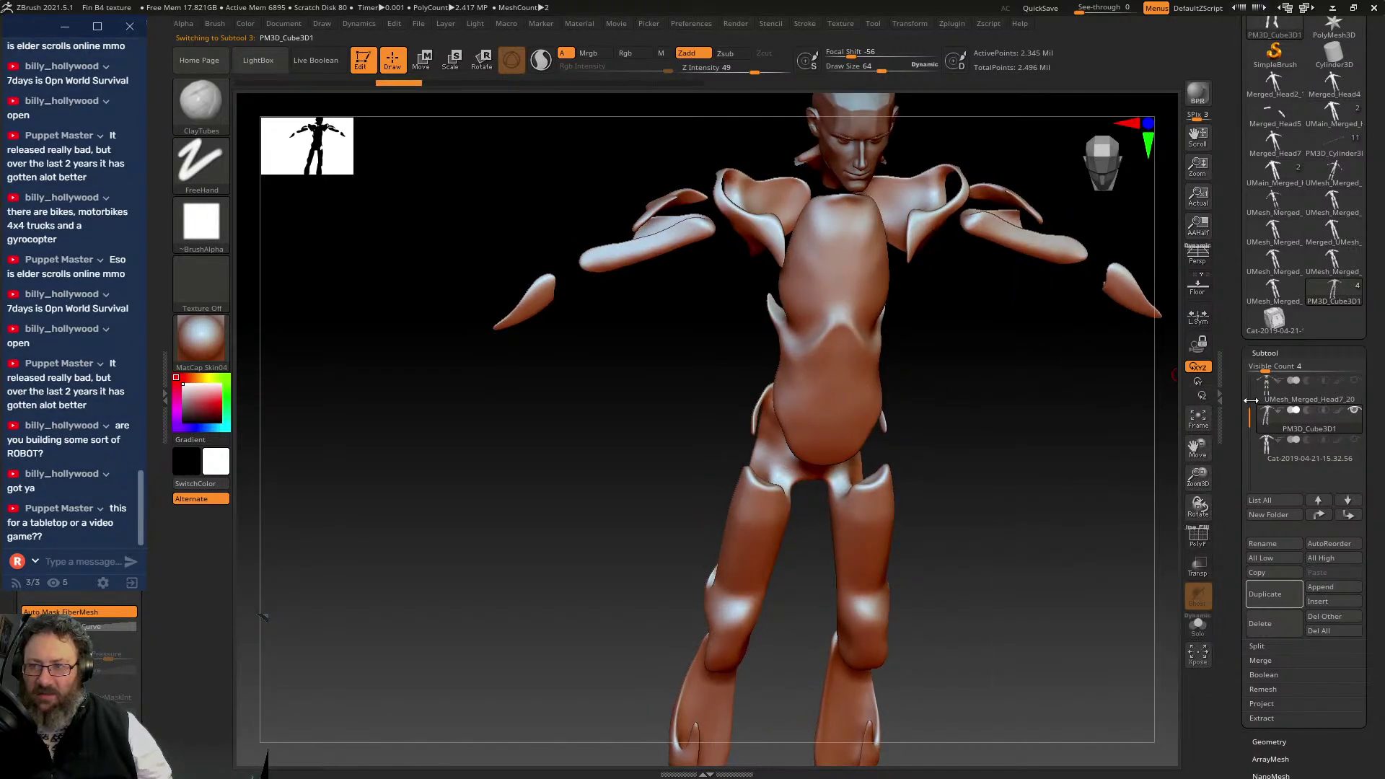
left_click(1346, 451)
left_click(1356, 381)
left_click(1360, 412)
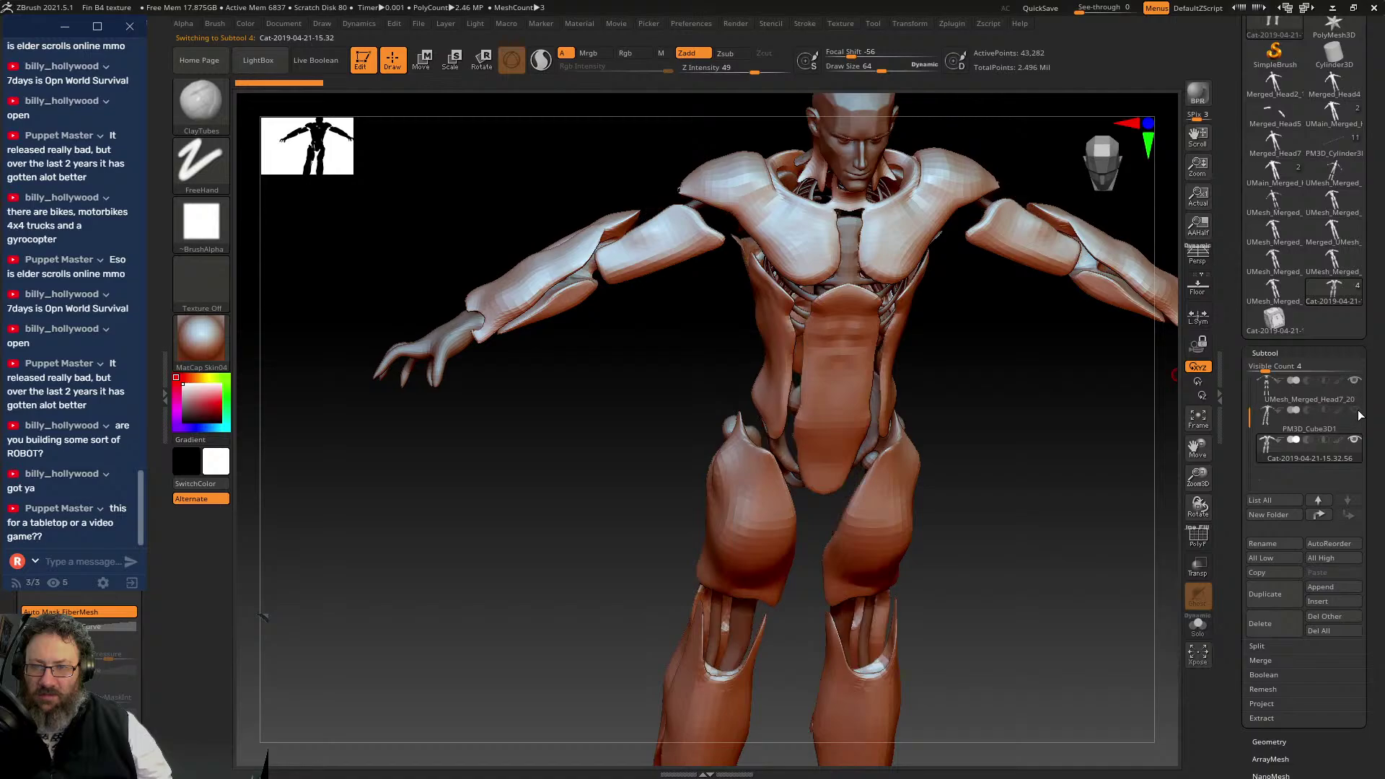
- Inspect the armour plates over the bare skeleton from the torso to the full figure
left_click_drag(1023, 453, 906, 294)
mouse_move(943, 392)
left_mouse_down()
mouse_move(913, 396)
mouse_move(1005, 417)
left_mouse_up()
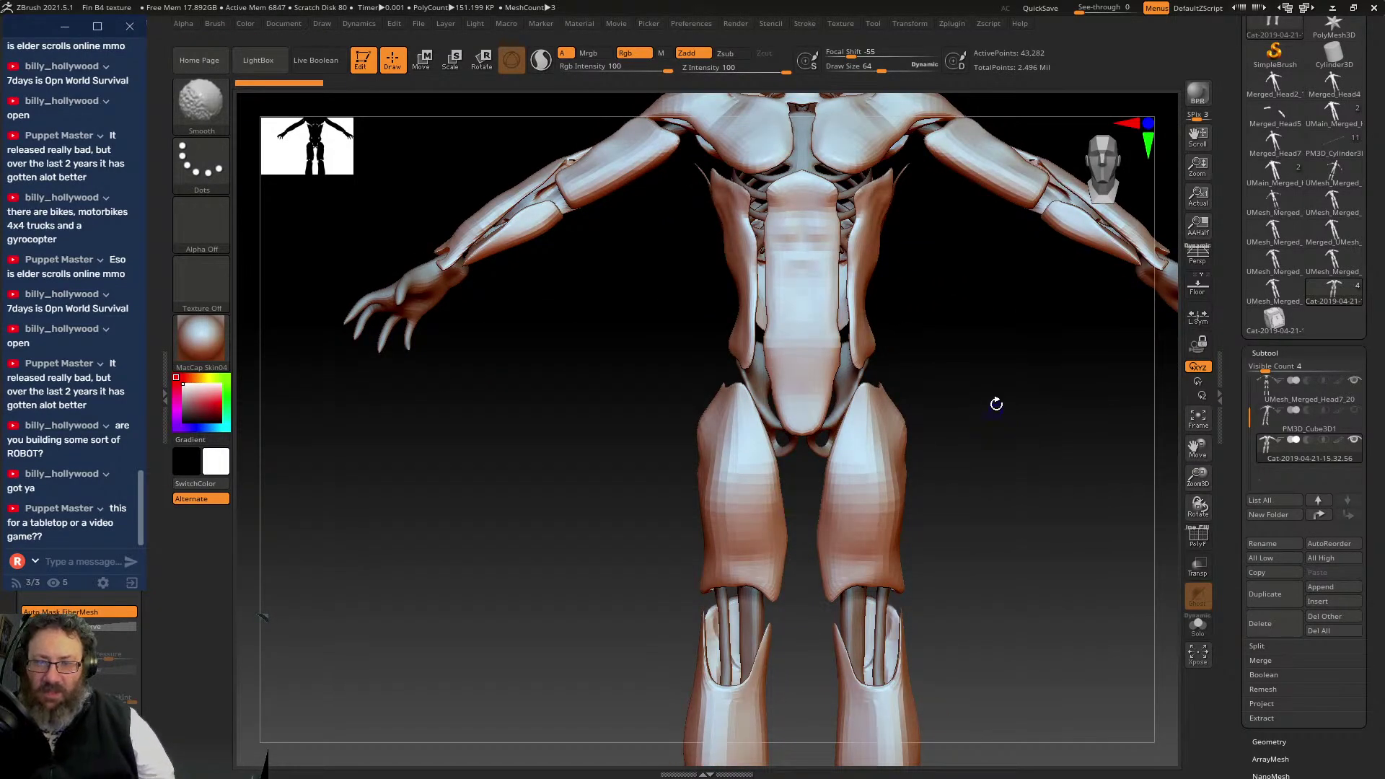
left_click_drag(904, 317, 803, 511, "alt")
left_click_drag(883, 457, 958, 390, "alt")
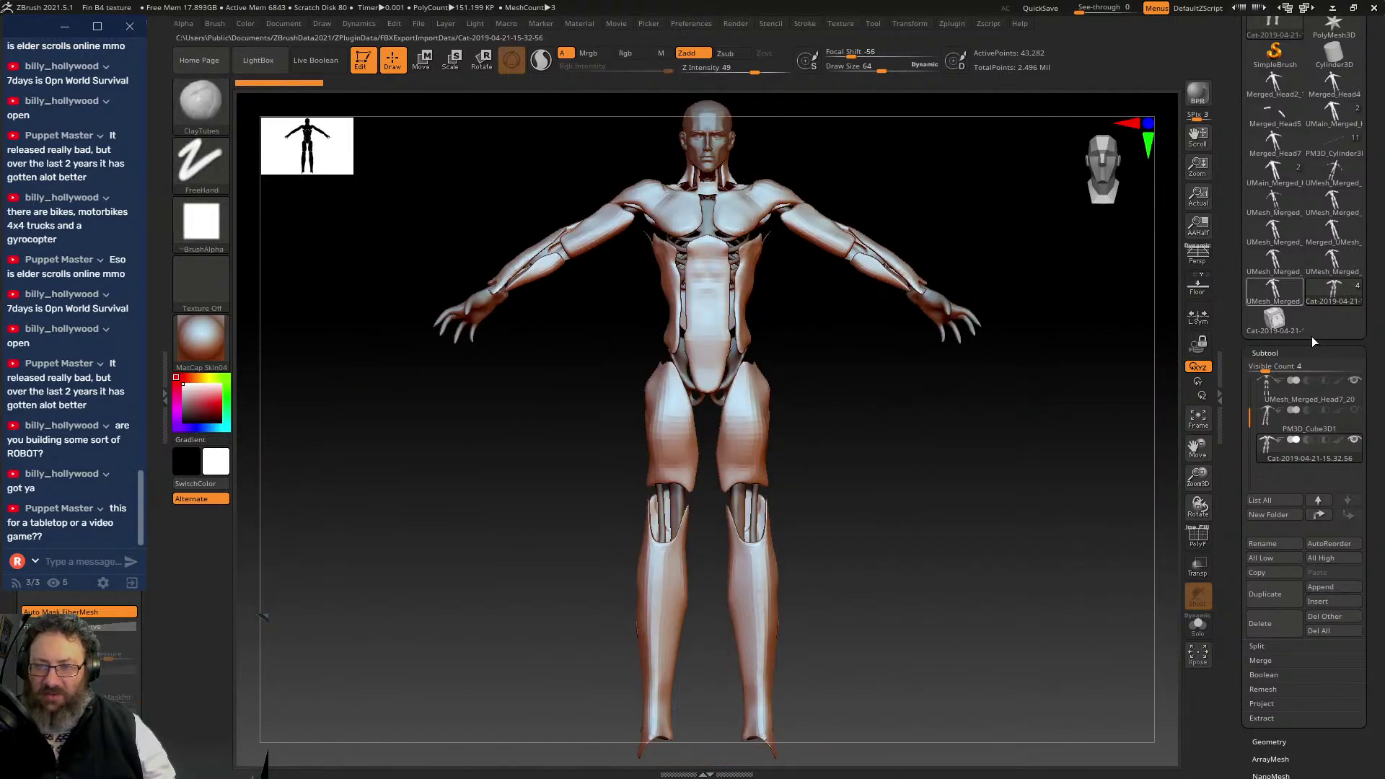
- Restore the inner body, inspect the assembled legs and torso, and isolate PM3D_Cube3D1 by hiding the armour and skeleton
left_click(1310, 448)
left_click_drag(943, 334, 872, 479)
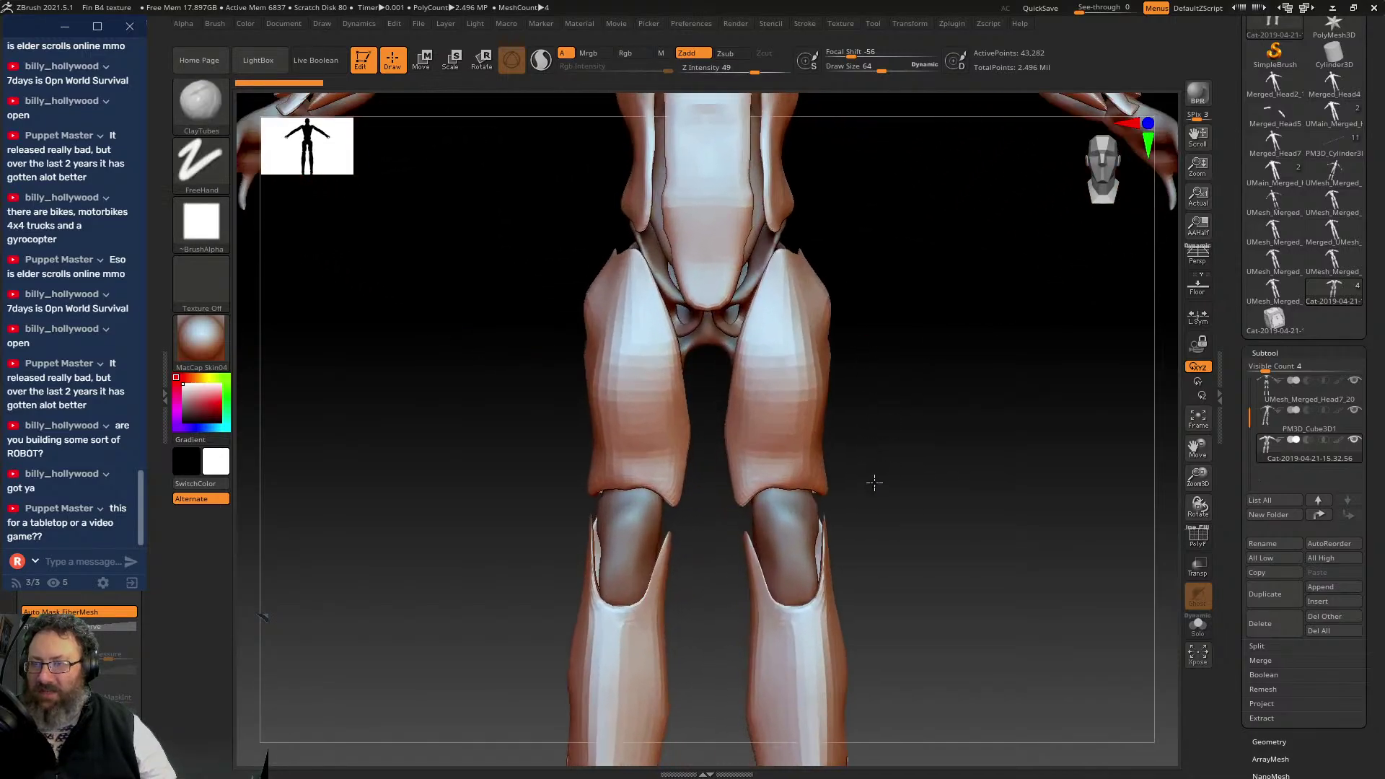
left_click_drag(881, 306, 866, 466, "alt")
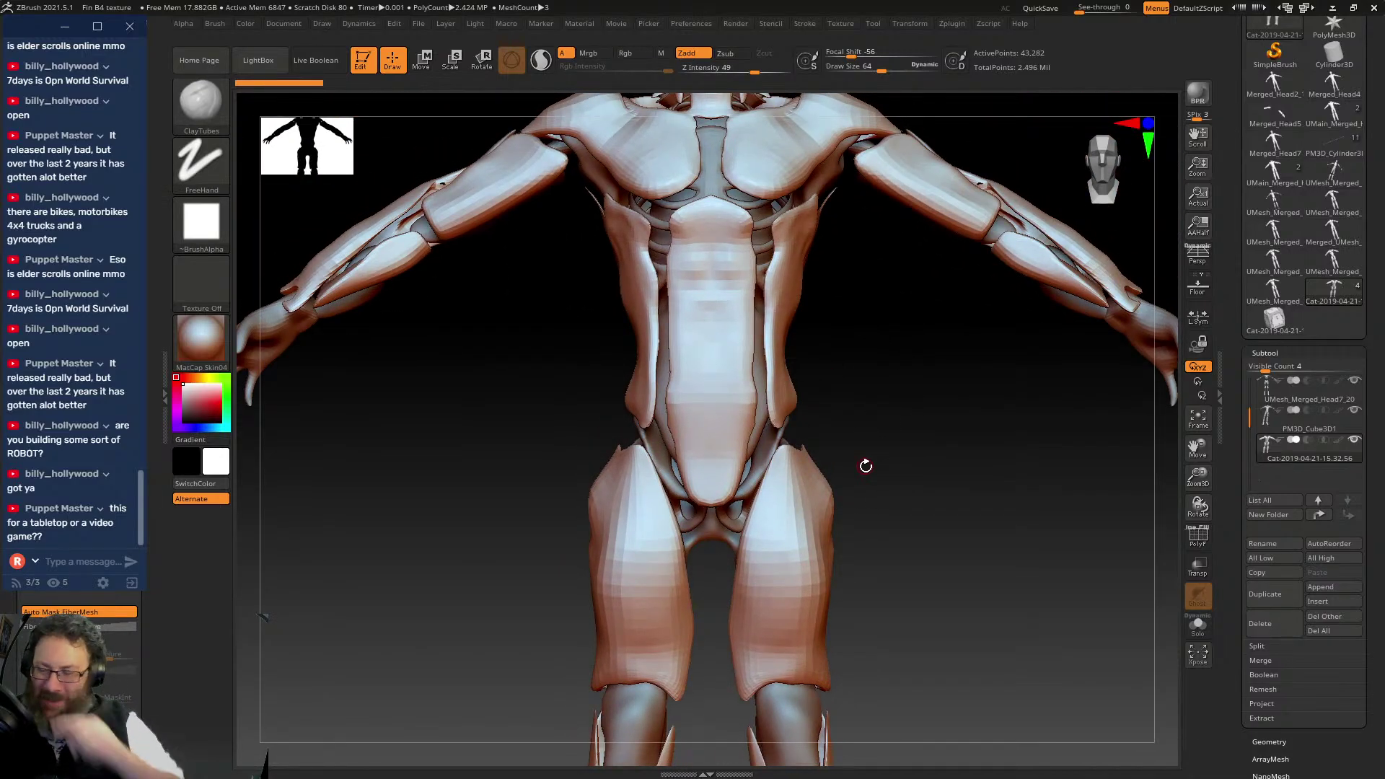
left_click_drag(607, 422, 727, 340)
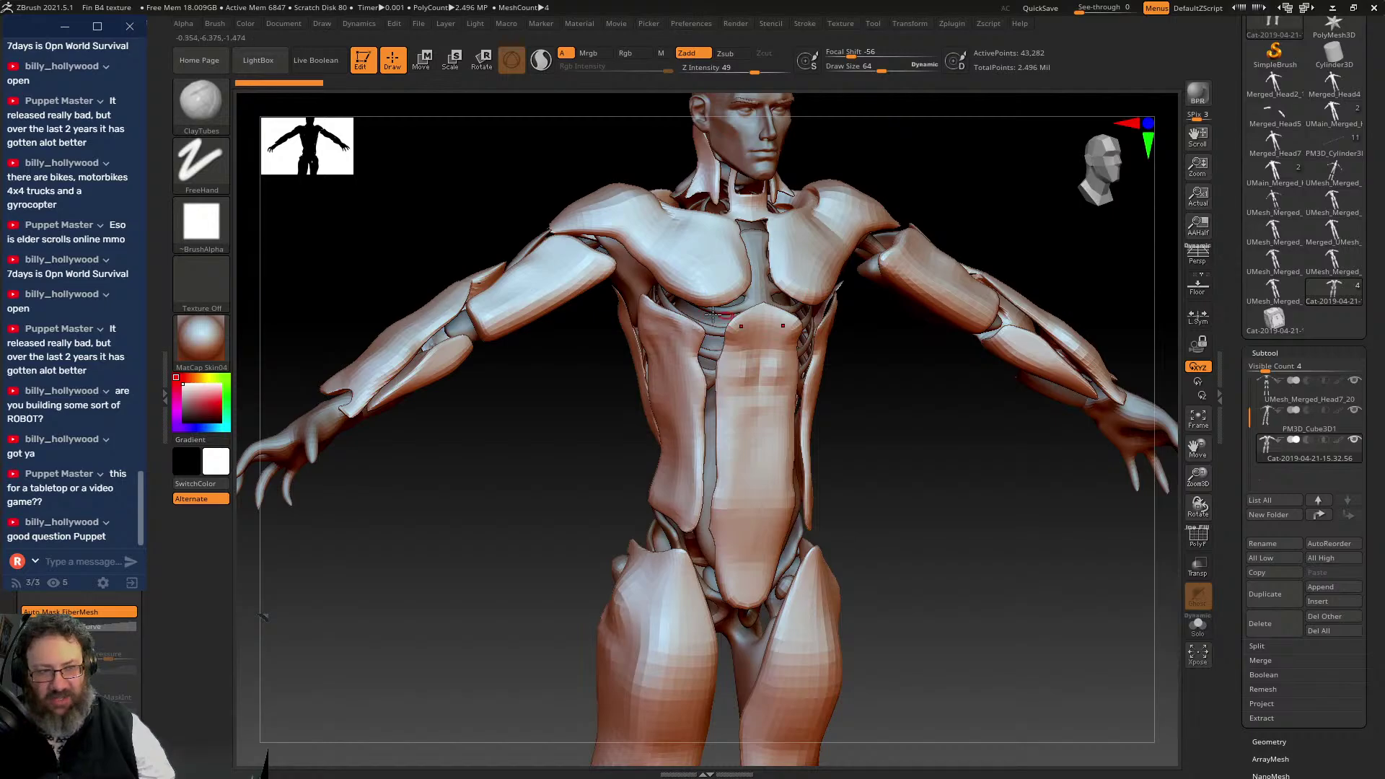
left_click(1357, 432)
left_click(1361, 413)
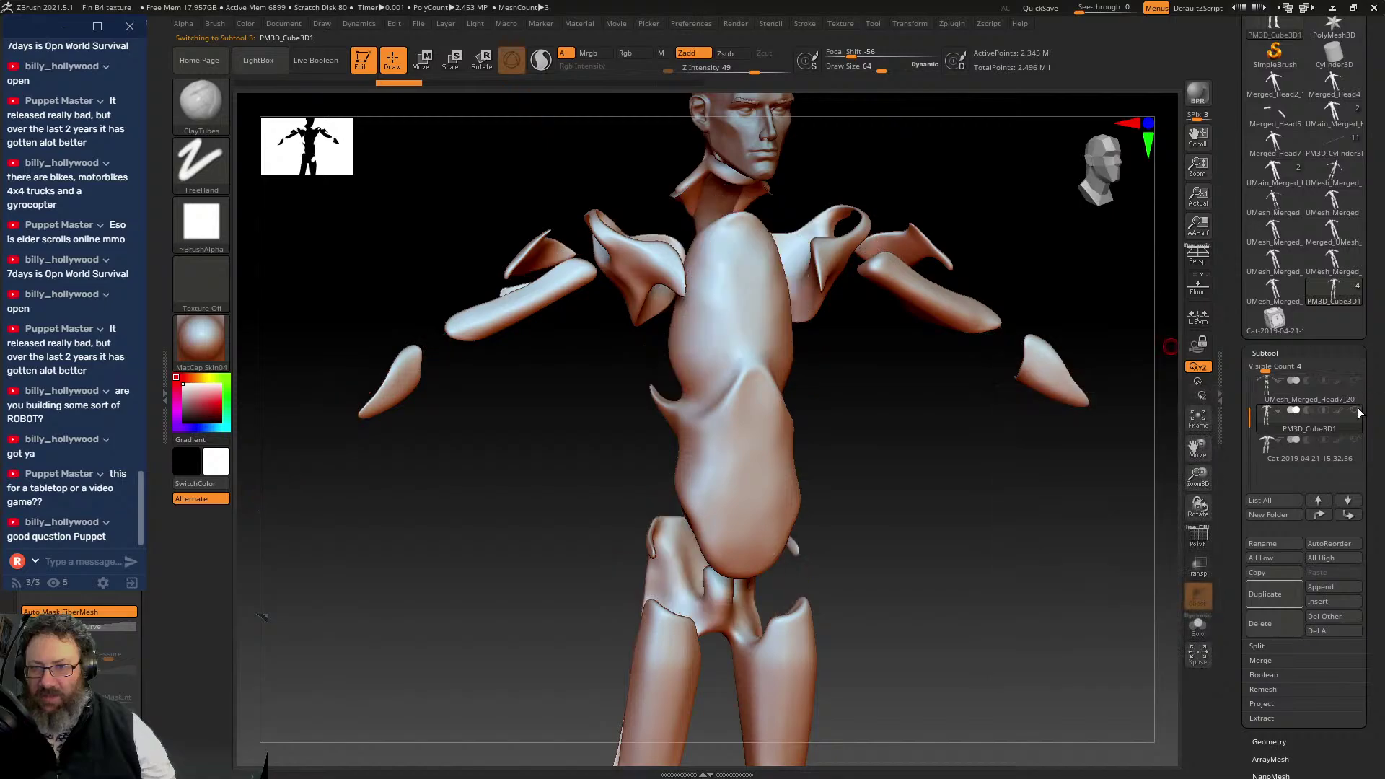
- Set the SelectRect brush's stroke to Curve while facing the front of the figure
left_click_drag(817, 339, 742, 370)
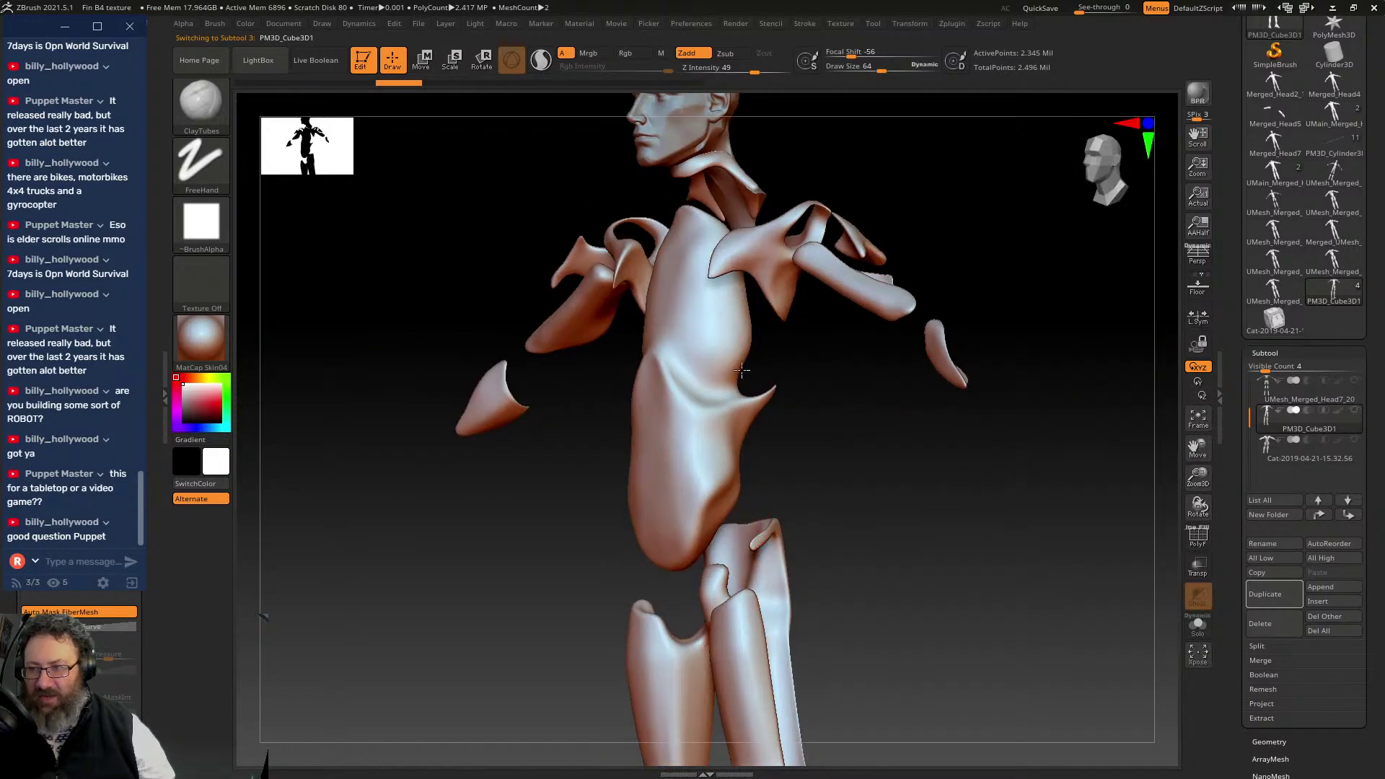
mouse_move(862, 421)
left_mouse_down()
mouse_move(952, 431)
mouse_move(919, 436)
mouse_move(919, 454)
mouse_move(782, 430)
mouse_move(863, 445)
mouse_move(848, 424)
mouse_move(903, 433)
mouse_move(866, 448)
mouse_move(876, 465)
mouse_move(924, 450)
mouse_move(903, 483)
mouse_move(841, 487)
mouse_move(991, 461)
mouse_move(934, 470)
mouse_move(915, 456)
left_mouse_up()
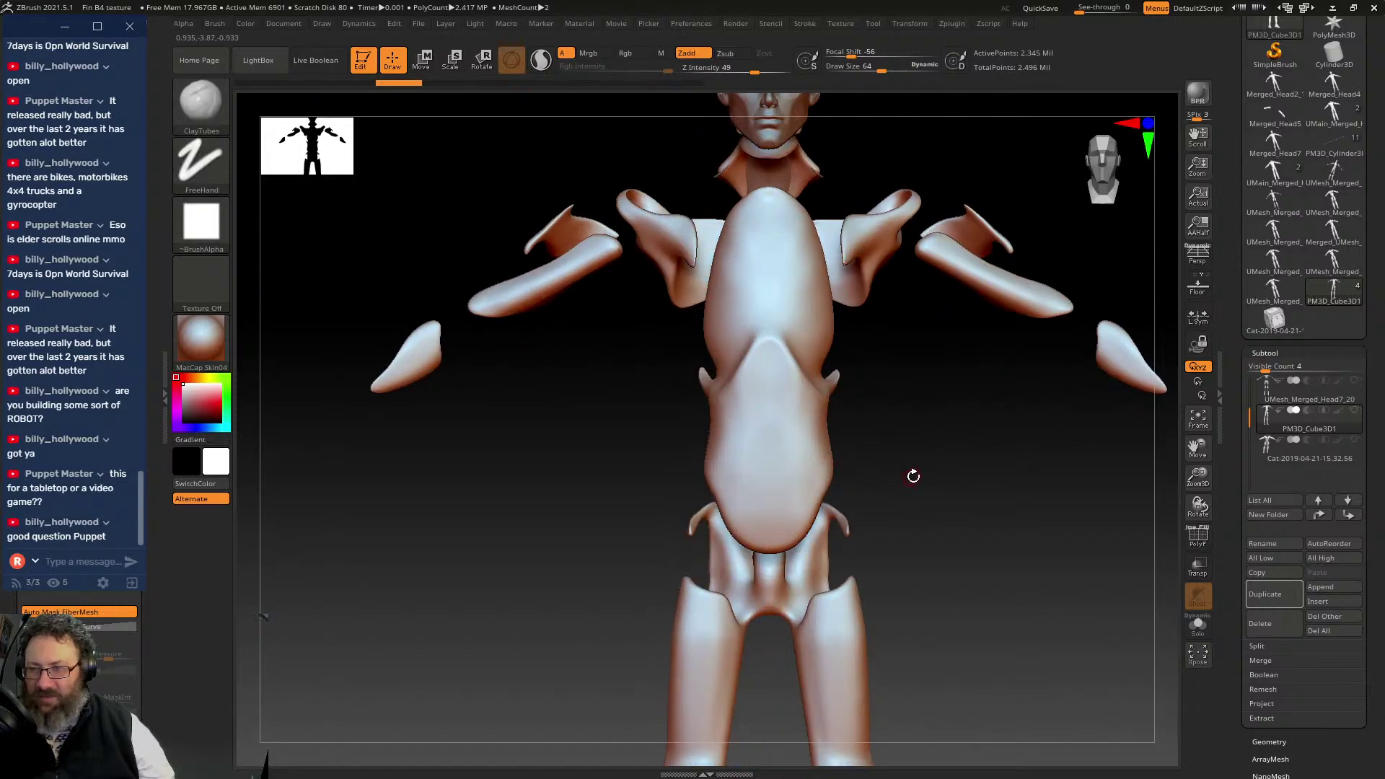
mouse_move(887, 443)
left_mouse_down()
mouse_move(891, 455)
mouse_move(903, 436)
mouse_move(874, 428)
mouse_move(894, 418)
mouse_move(900, 428)
mouse_move(771, 323)
mouse_move(888, 387)
mouse_move(895, 411)
left_mouse_up()
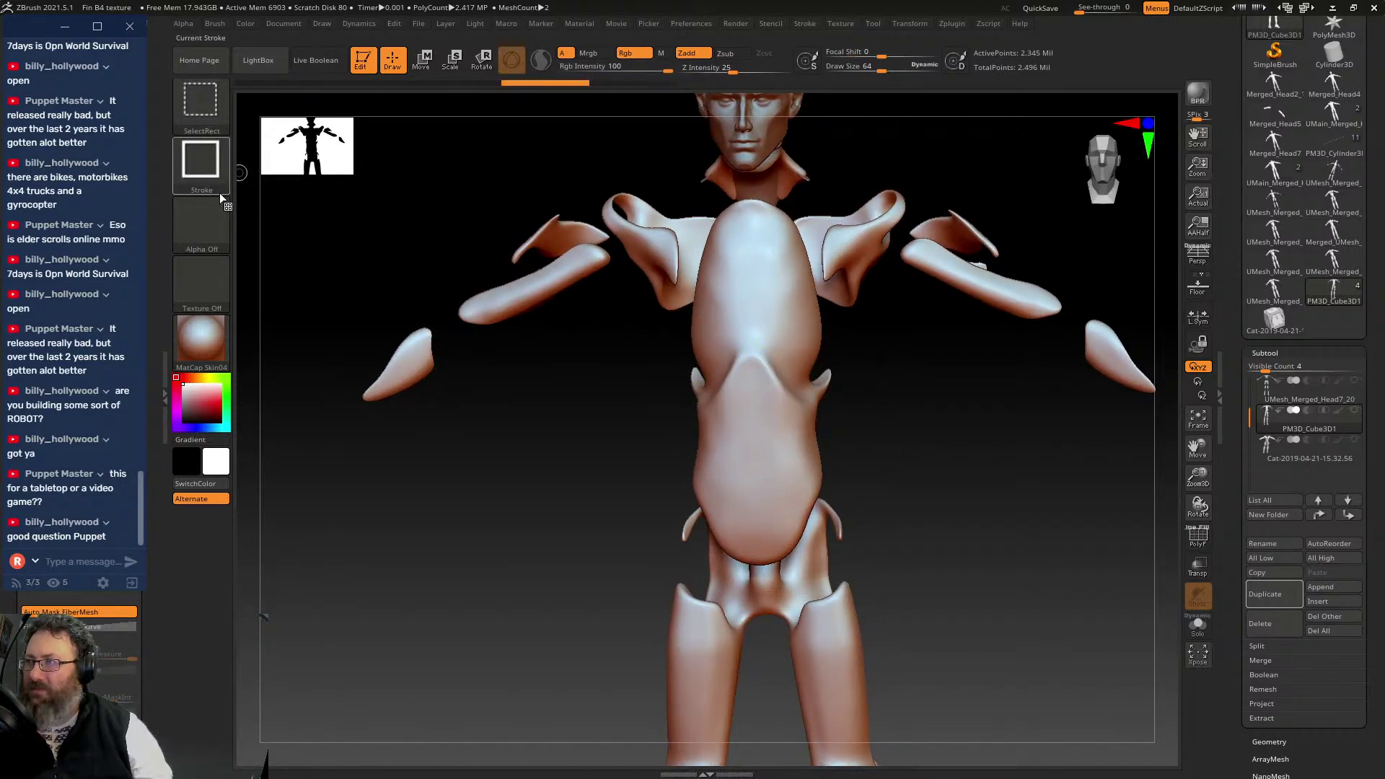
left_click(209, 168)
left_click(213, 156)
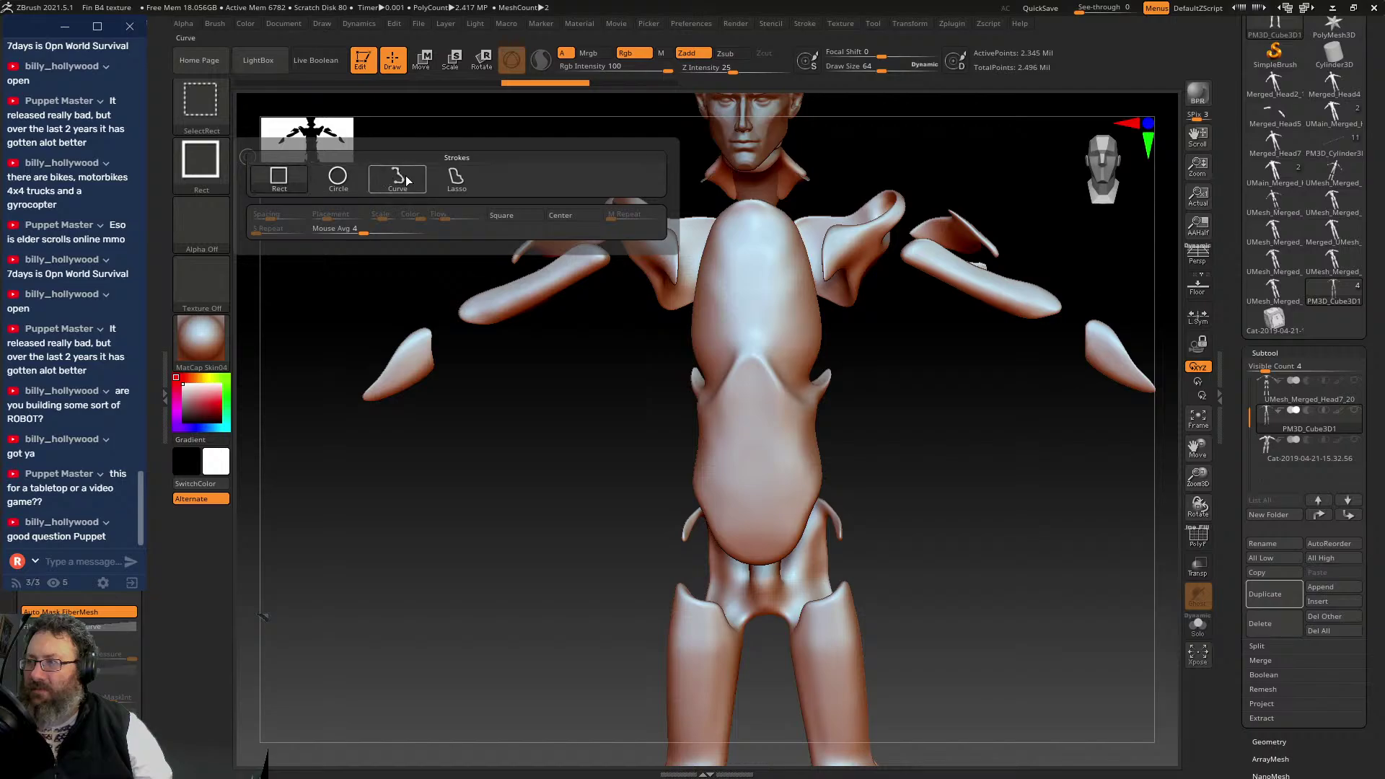
- Reconstruct the lower subdivision levels of PM3D_Cube3D1 and delete the higher ones, keeping only the coarse mesh
left_click_drag(948, 410, 988, 378)
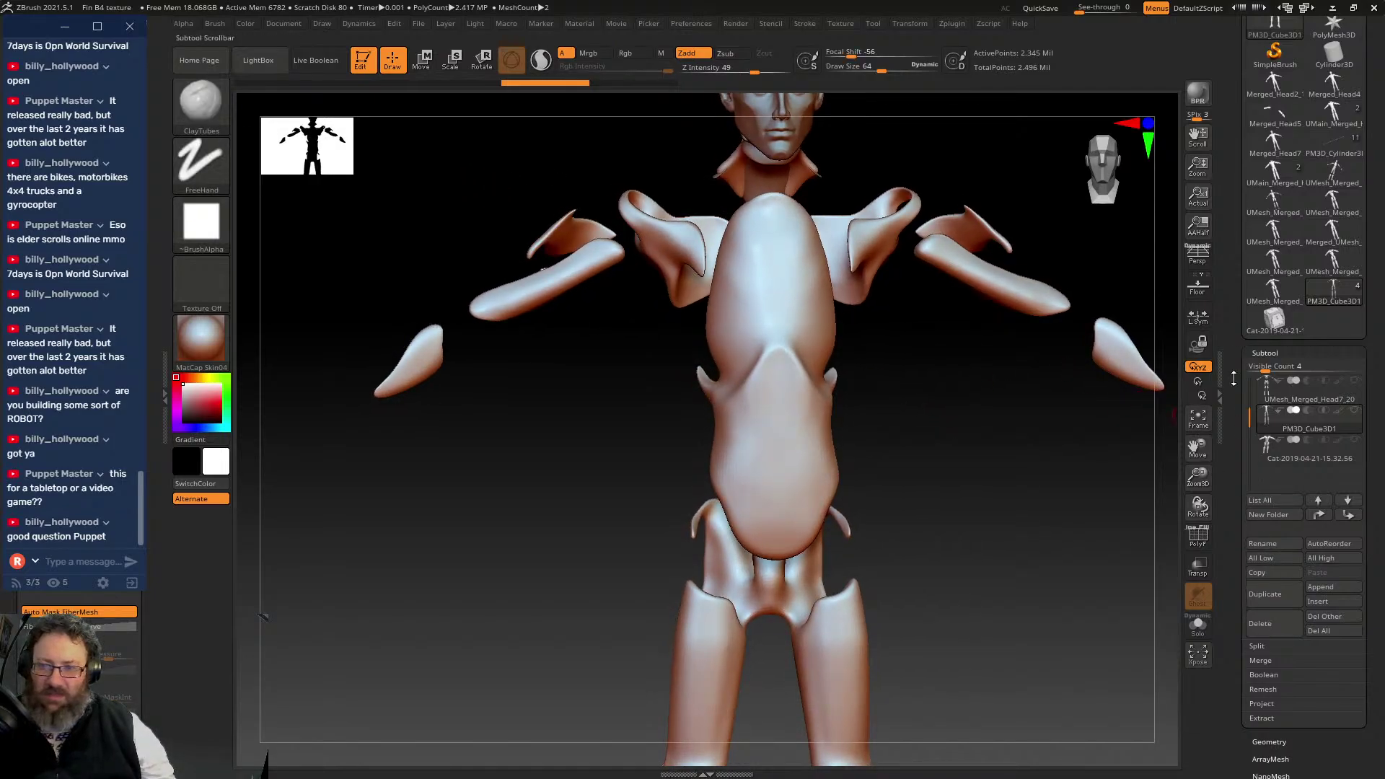
left_click(1265, 353)
left_click(1266, 369)
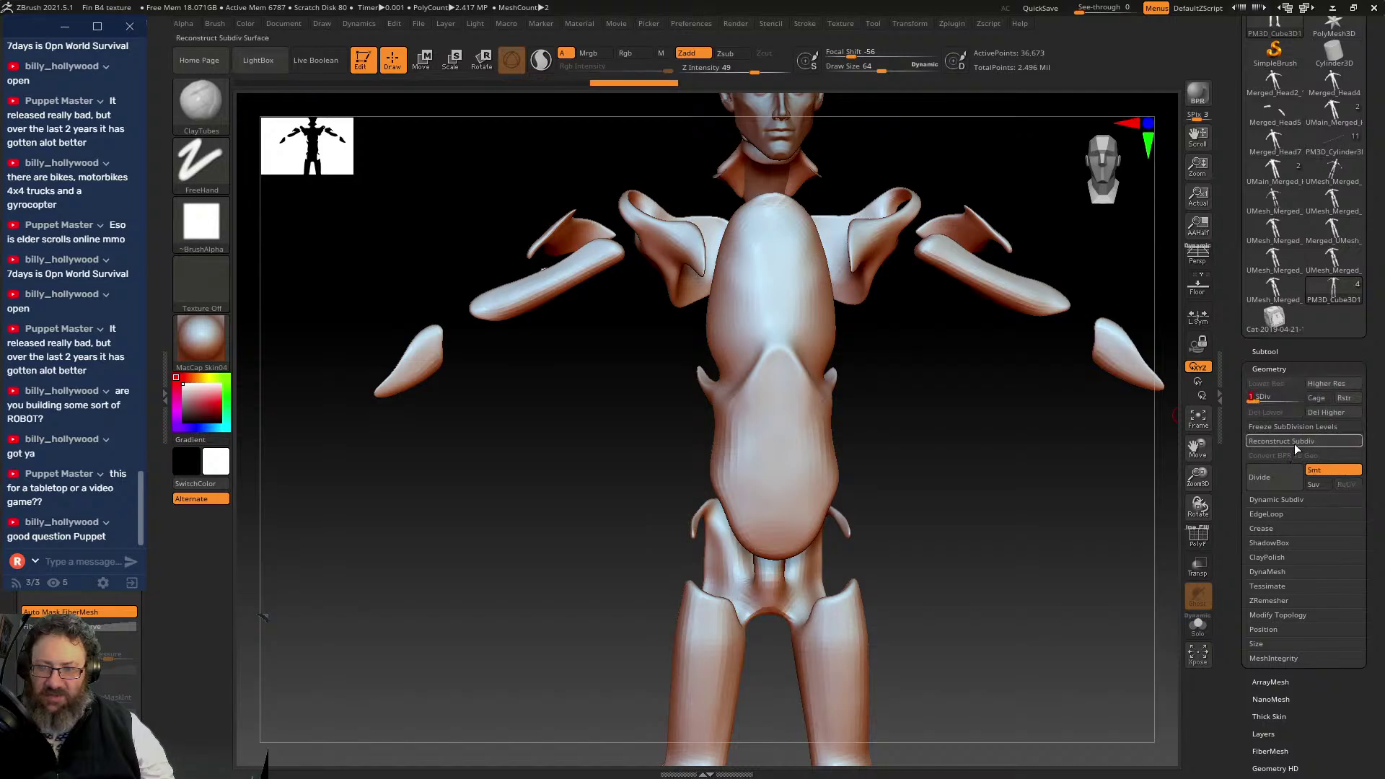
left_click(1331, 413)
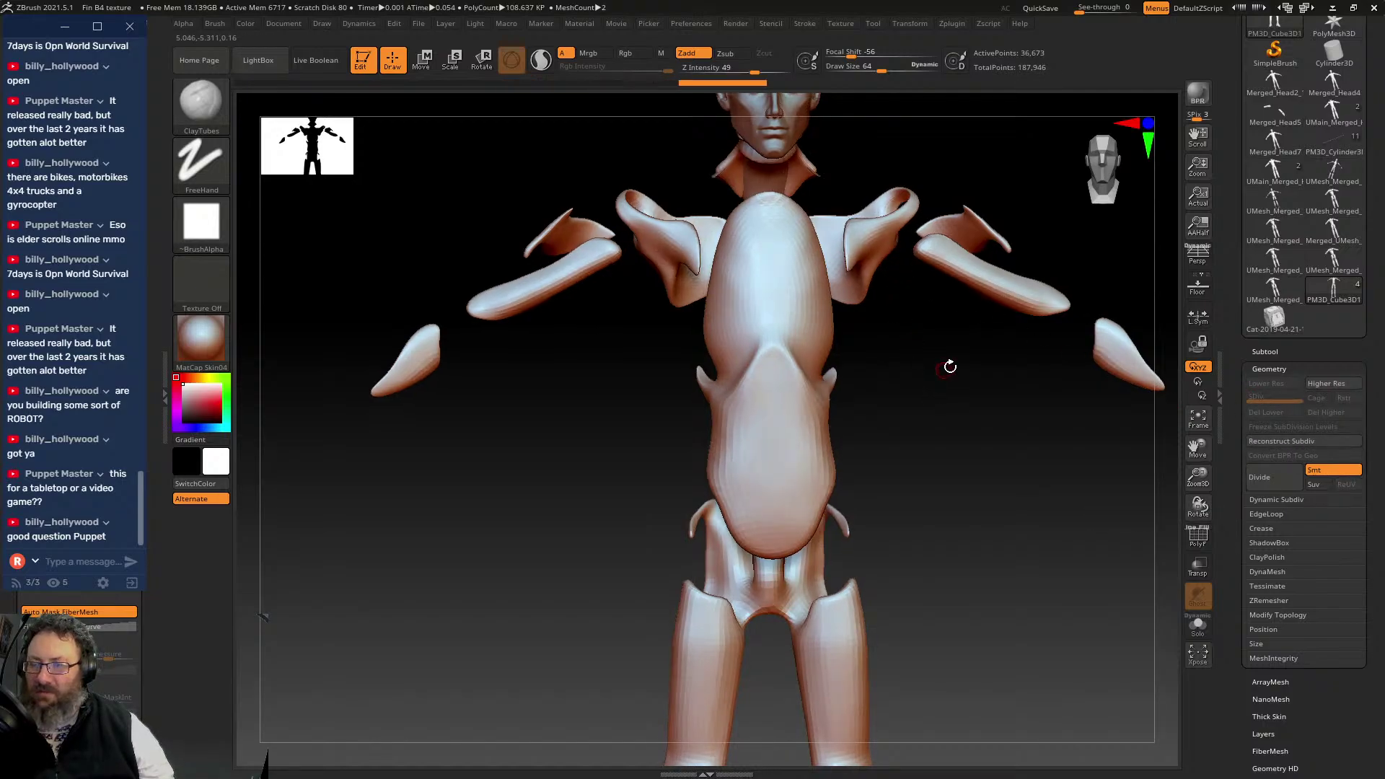
- Try to hide a horizontal band across the torso's waist with curve selections
key("ctrl+shift")
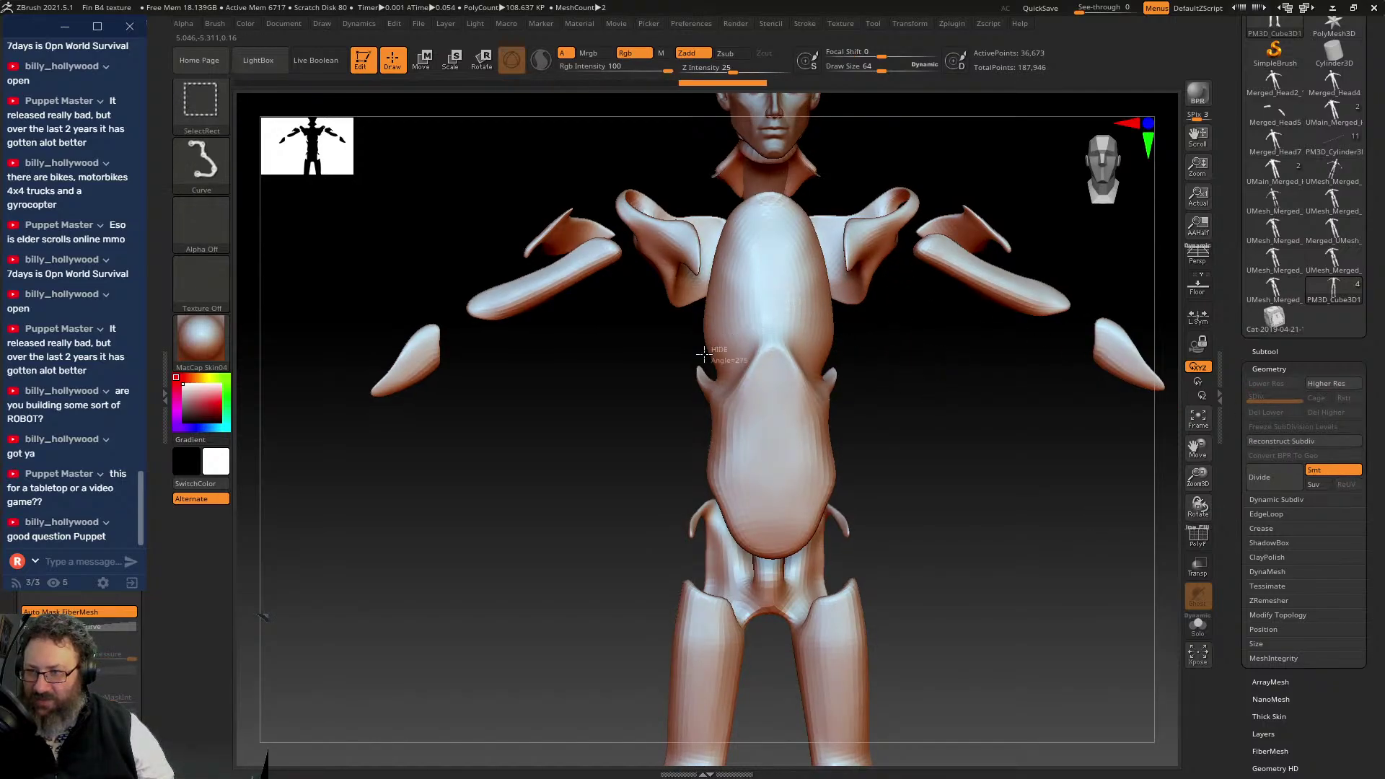
left_click_drag(665, 445, 665, 447, "ctrl+alt+shift")
mouse_move(1015, 434)
left_mouse_down()
mouse_move(993, 362)
mouse_move(1010, 434)
mouse_move(878, 414)
mouse_move(928, 436)
mouse_move(869, 431)
left_mouse_up()
key("ctrl+shift")
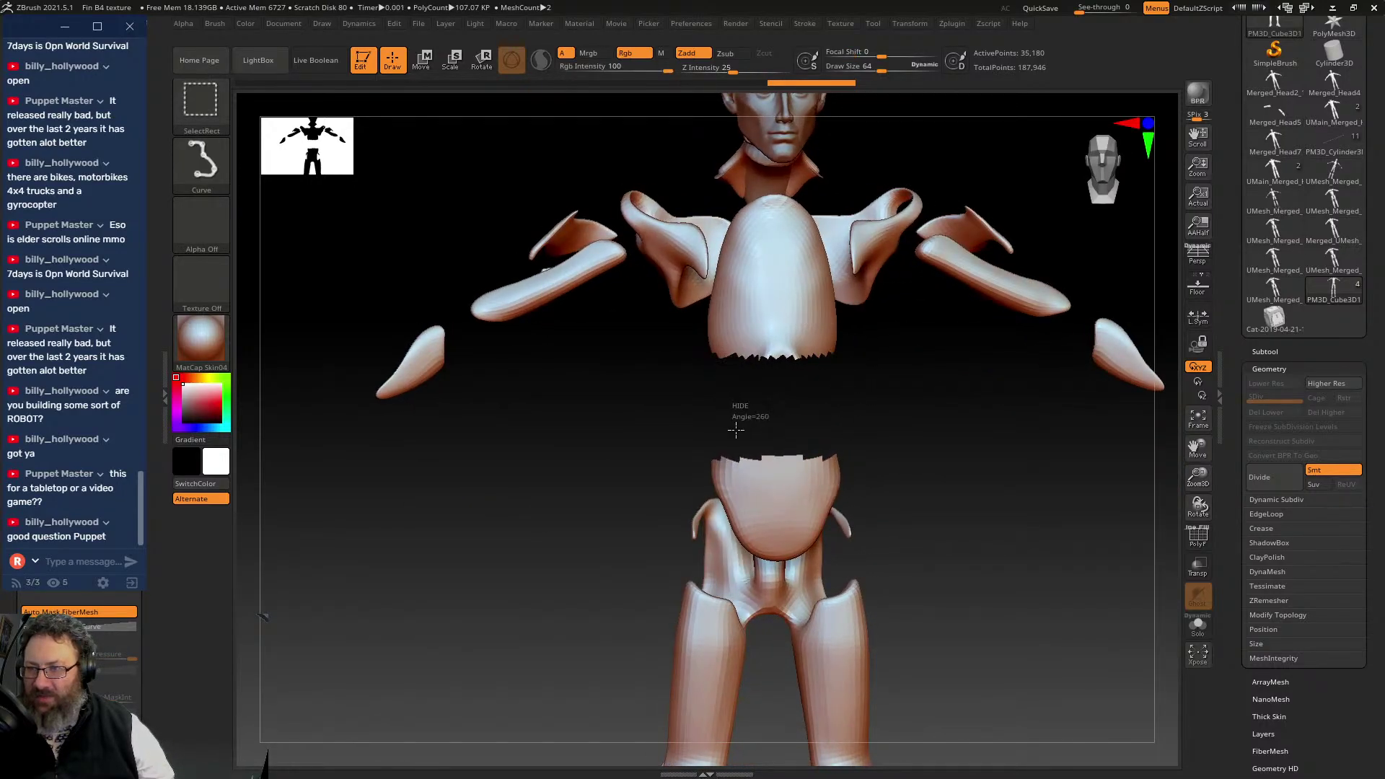
left_click_drag(824, 436, 872, 331, "ctrl+shift")
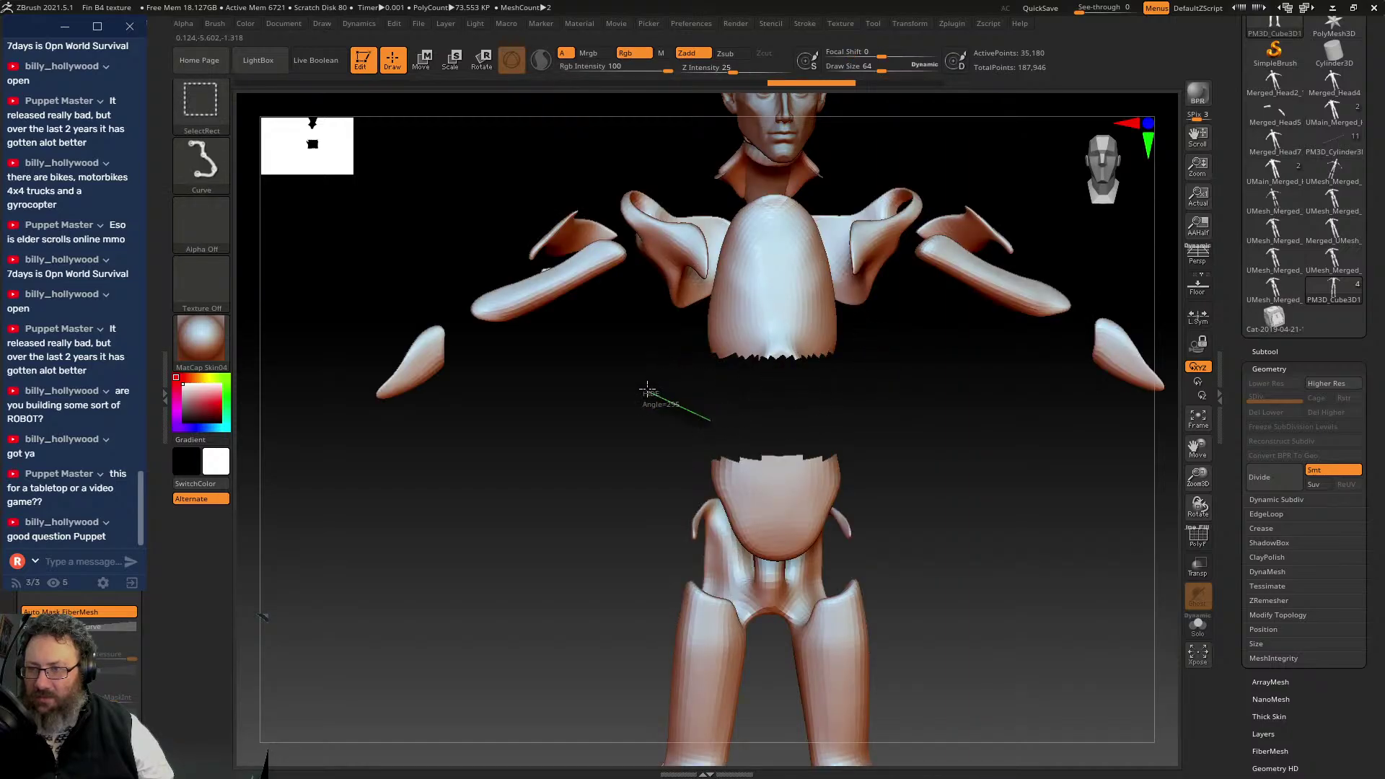
left_click_drag(648, 389, 642, 387, "ctrl+shift")
left_click_drag(642, 387, 720, 407, "ctrl+shift")
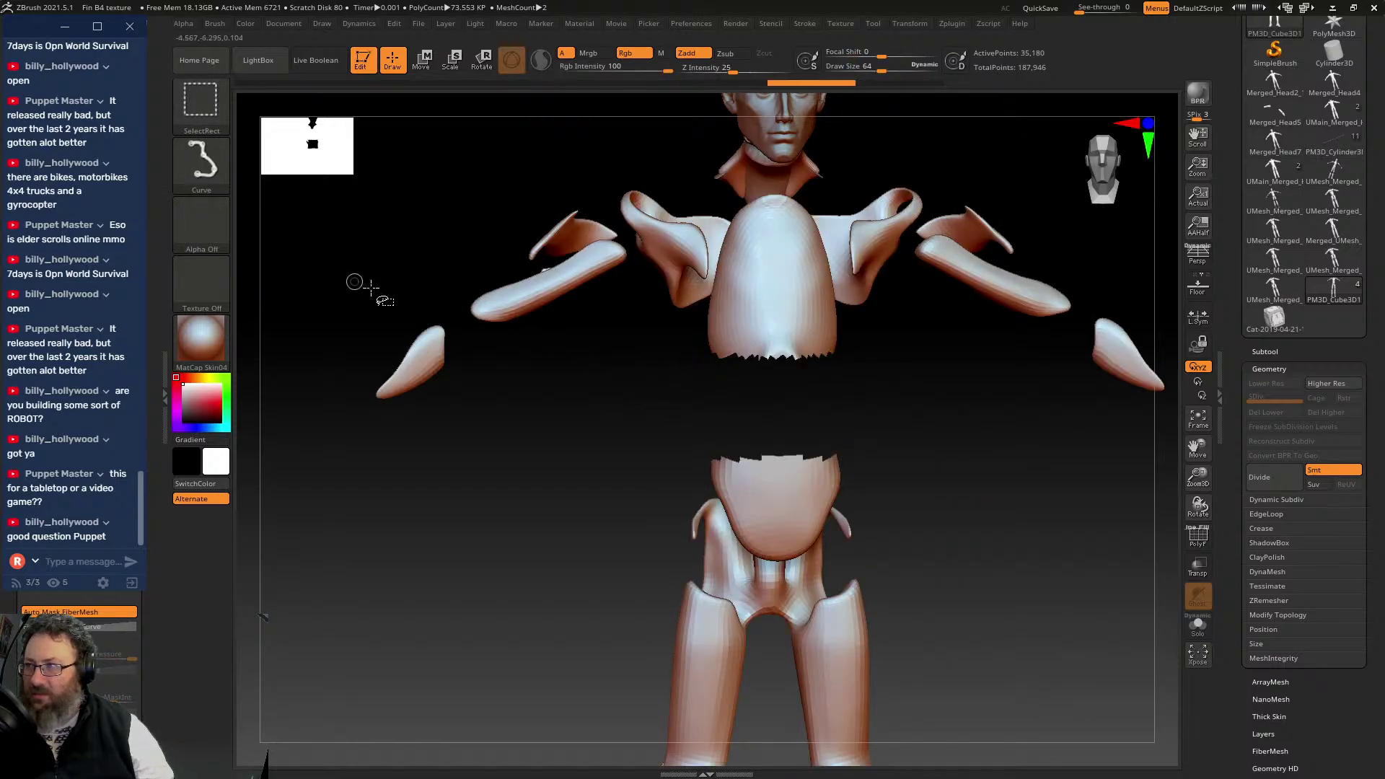
- Switch the SelectRect brush's stroke from Curve to Lasso
left_click(207, 144)
left_click(214, 159)
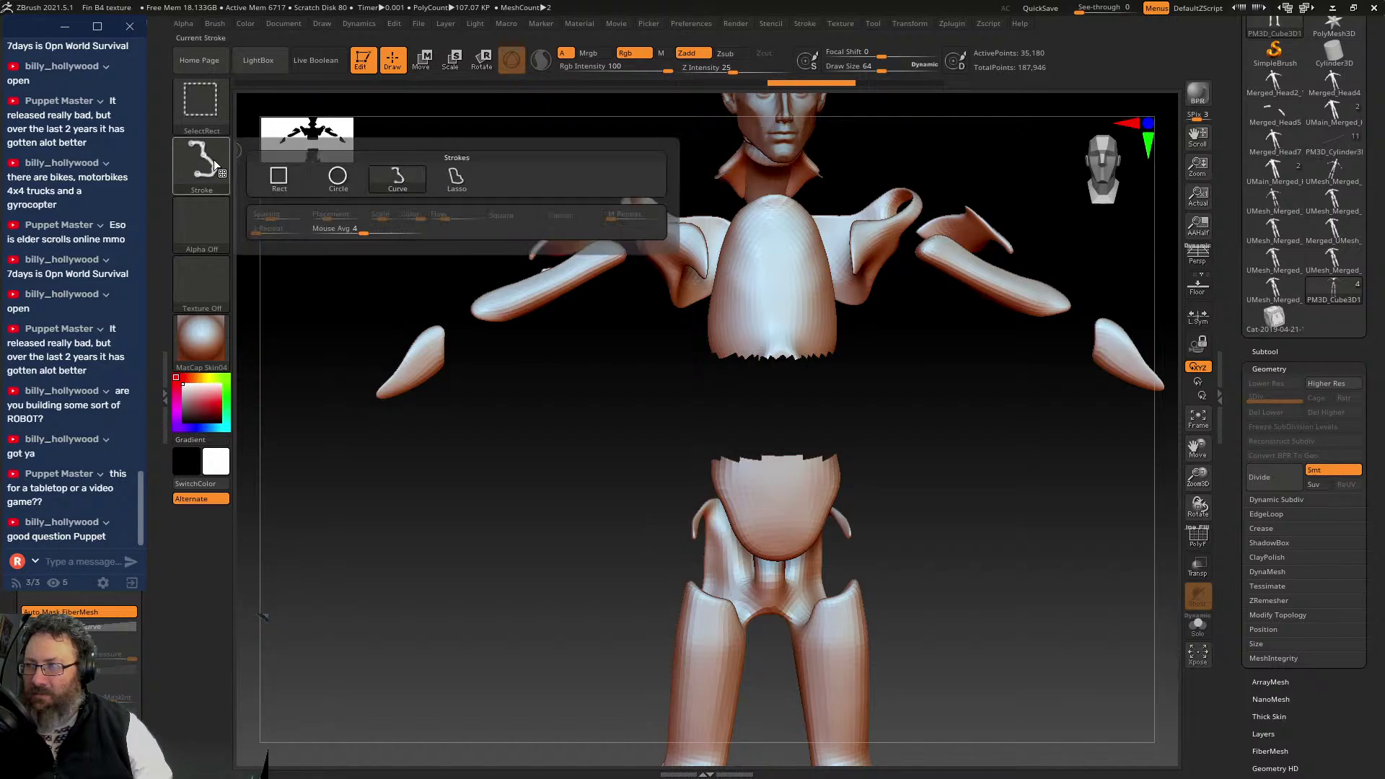
left_click(480, 189, "ctrl+shift")
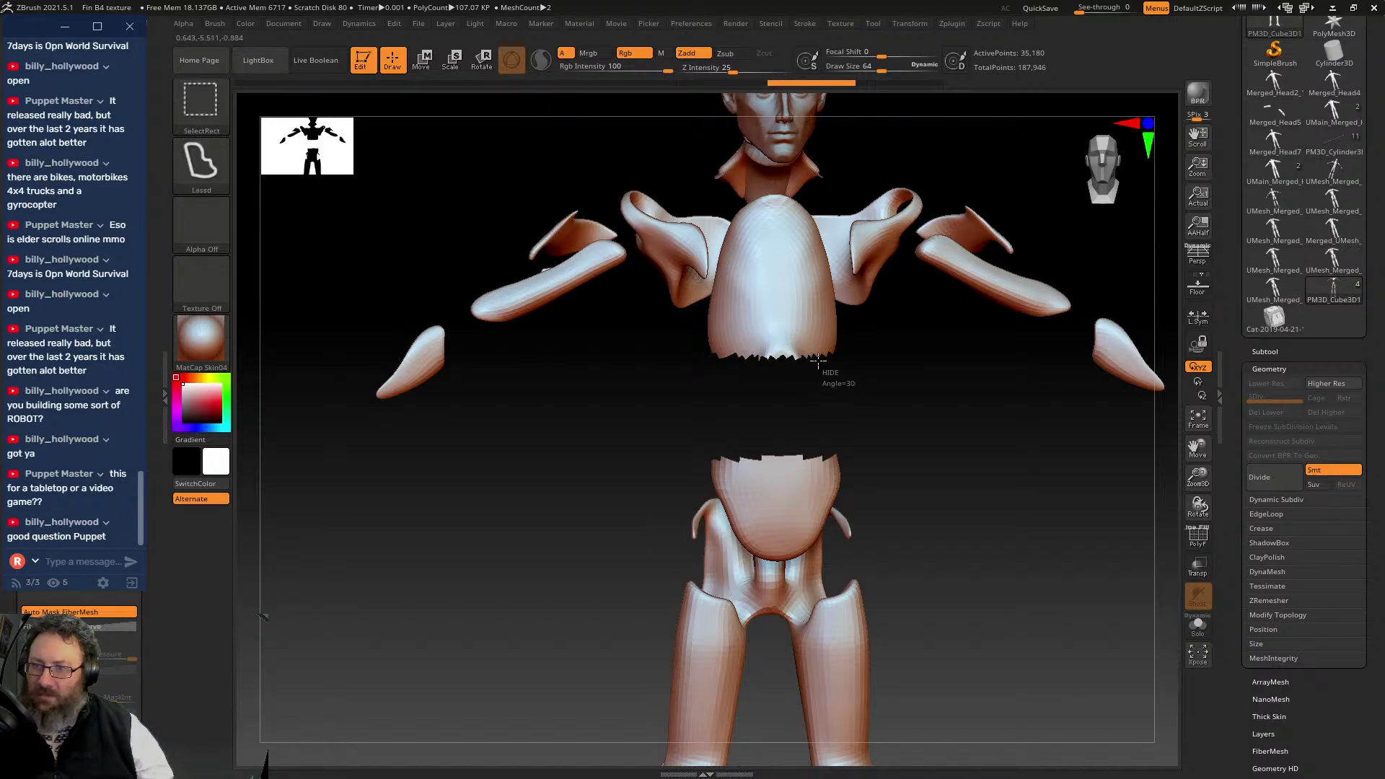
- Try hiding an arch-shaped area at the lower front of the chest with a lasso selection
mouse_move(751, 304)
left_mouse_down("ctrl+alt+shift")
mouse_move(715, 357)
mouse_move(743, 318)
left_mouse_up("ctrl+alt+shift")
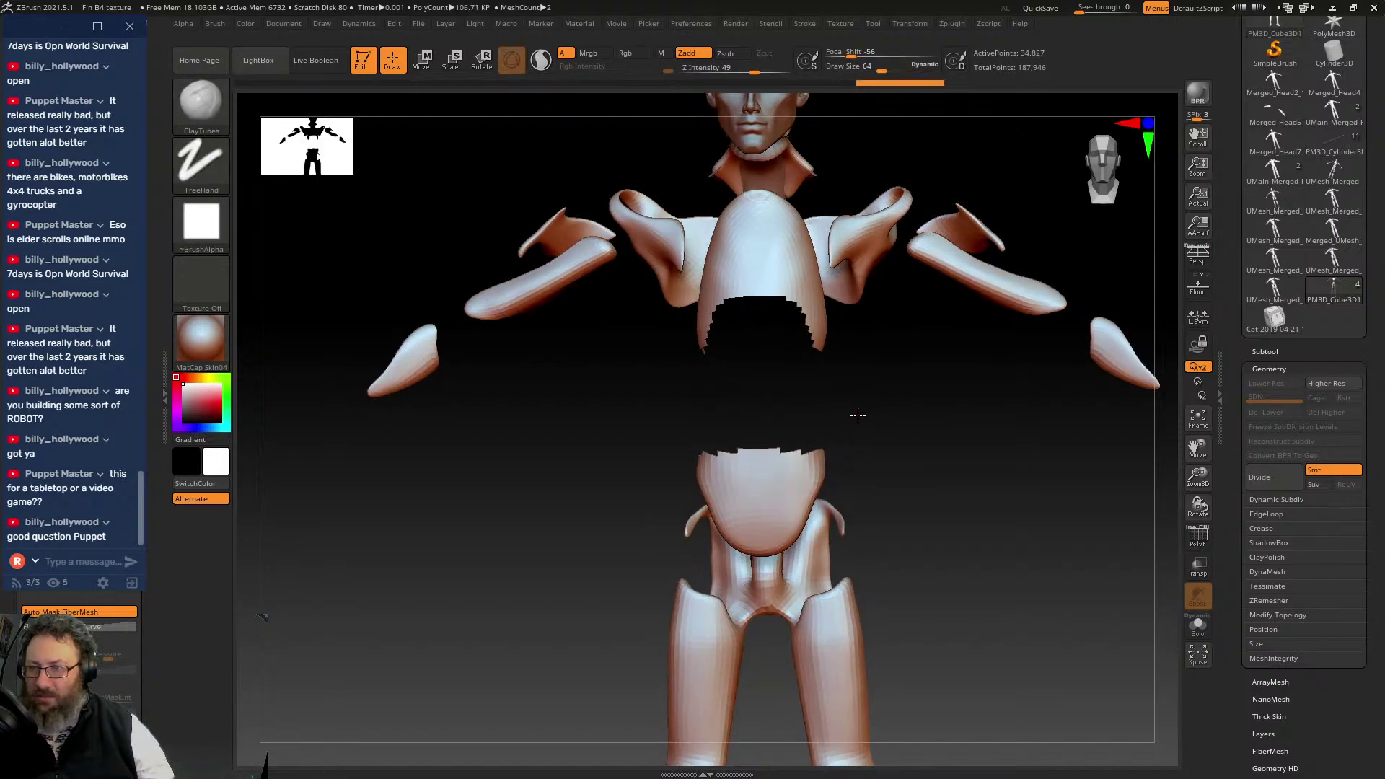
key("shift")
key("shift")
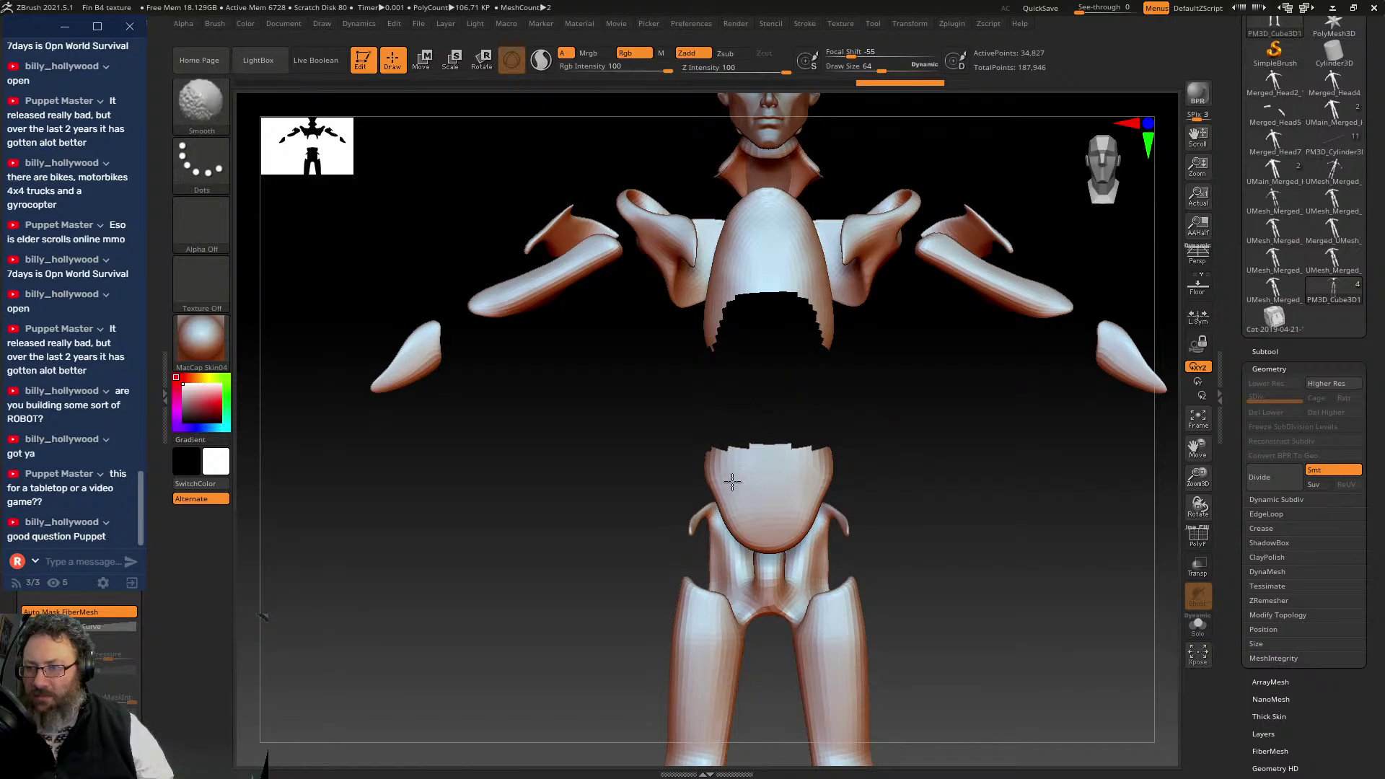
left_click_drag(826, 437, 779, 426)
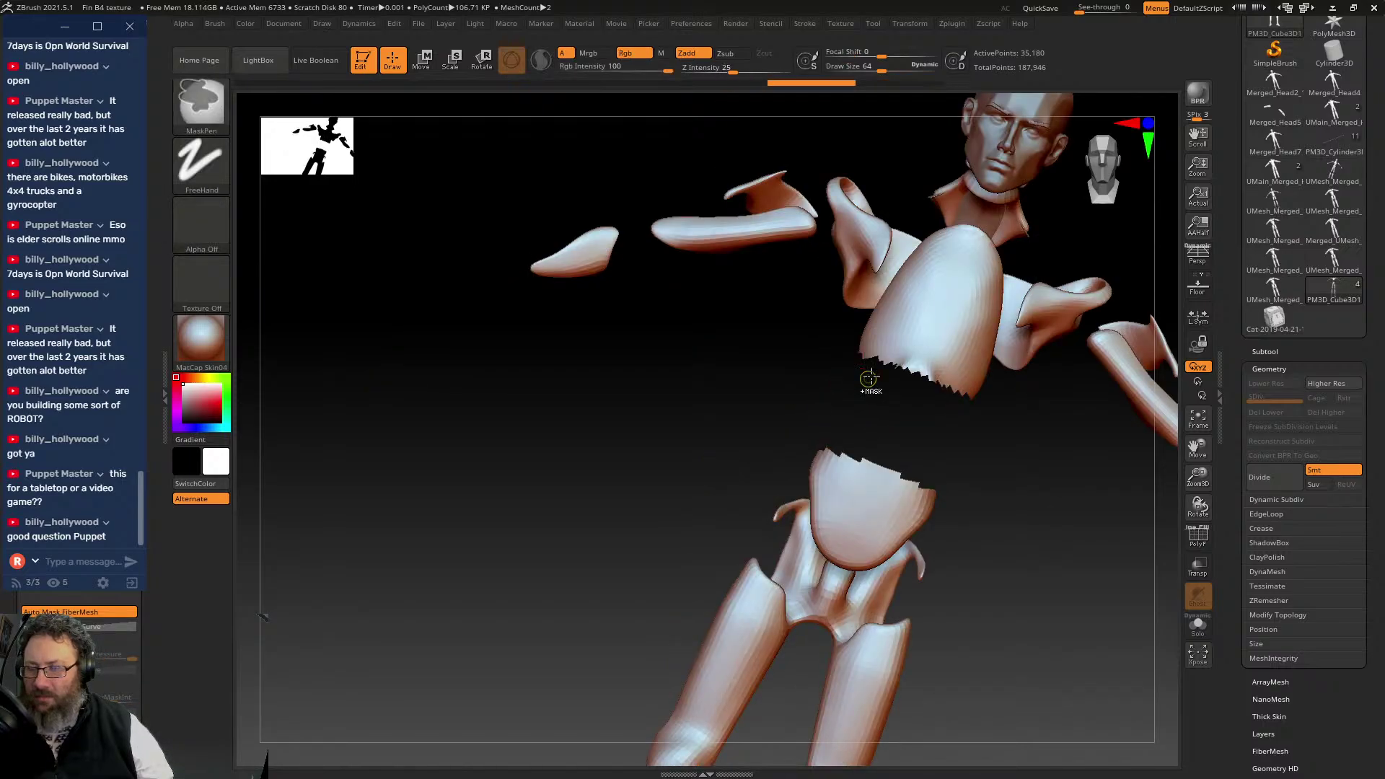
- Hide a lasso-drawn band that peaks at the centre of the waist, separating the chest from the abdomen
left_click_drag(947, 358, 948, 508, "shift")
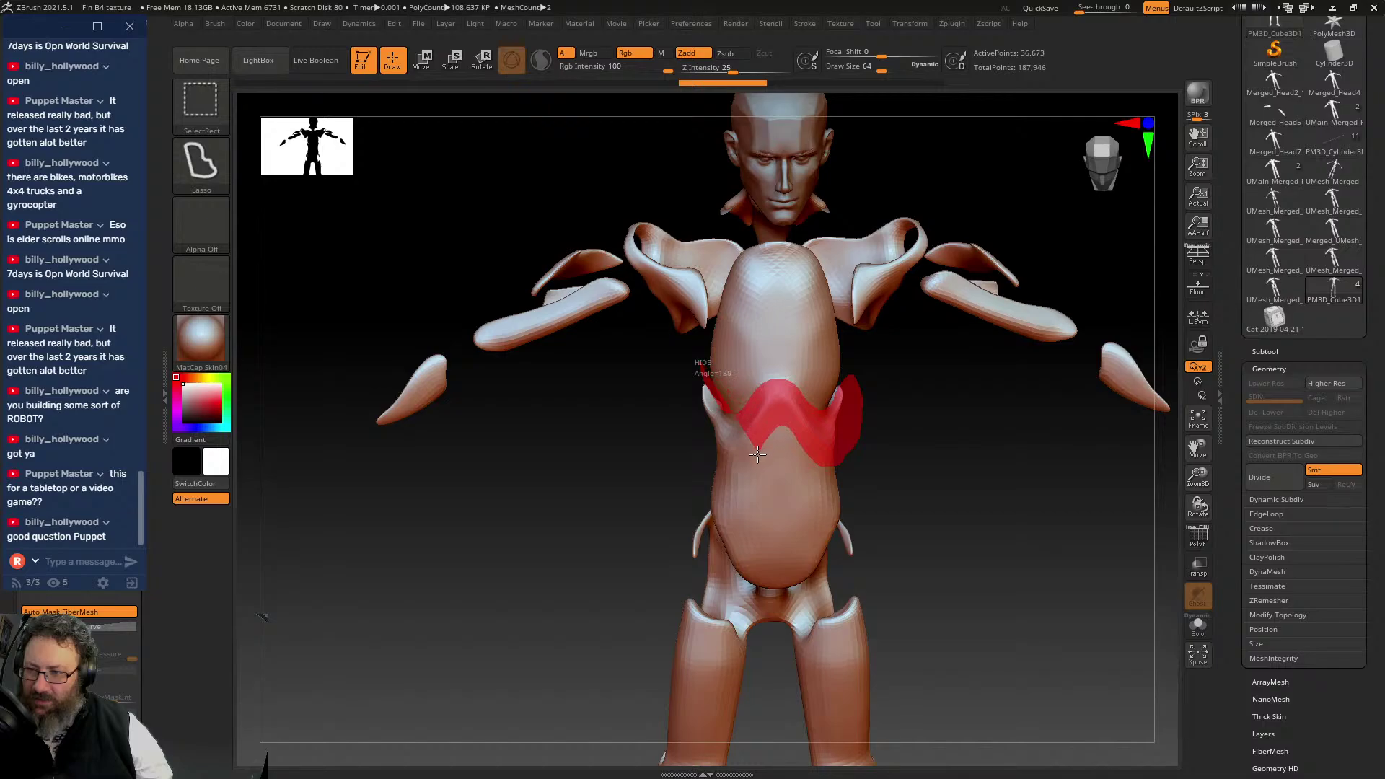
left_click_drag(702, 436, 707, 433, "ctrl+alt+shift")
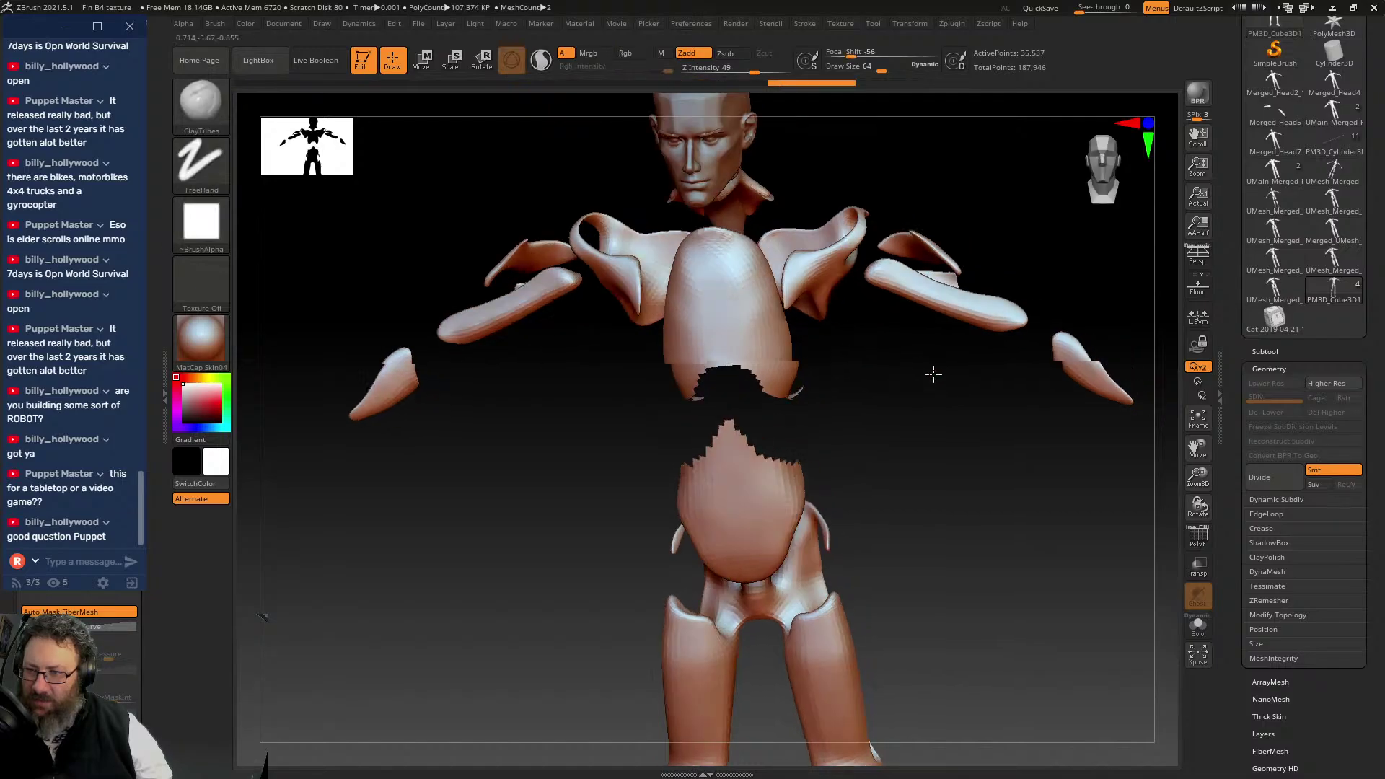
mouse_move(934, 374)
left_mouse_down()
mouse_move(928, 356)
mouse_move(907, 409)
mouse_move(950, 408)
mouse_move(950, 430)
mouse_move(794, 411)
mouse_move(816, 427)
mouse_move(840, 372)
mouse_move(874, 359)
left_mouse_up()
mouse_move(830, 426)
left_mouse_down()
mouse_move(888, 421)
mouse_move(829, 423)
mouse_move(832, 404)
mouse_move(812, 399)
left_mouse_up()
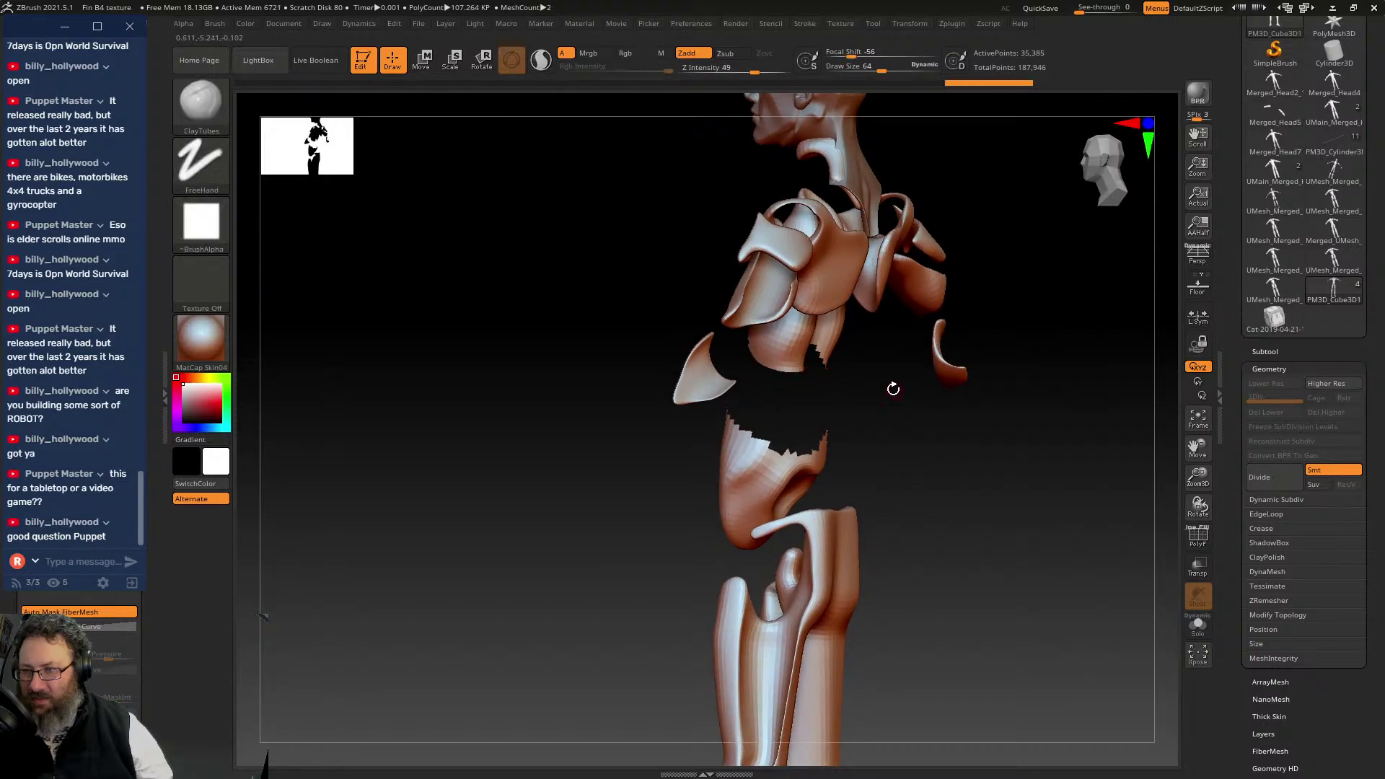
mouse_move(894, 386)
left_mouse_down()
mouse_move(832, 378)
mouse_move(922, 377)
mouse_move(958, 433)
mouse_move(1021, 439)
left_mouse_up()
- Delete the hidden waist polygons and close the holes left in the chest and abdomen pieces
left_click(1271, 367)
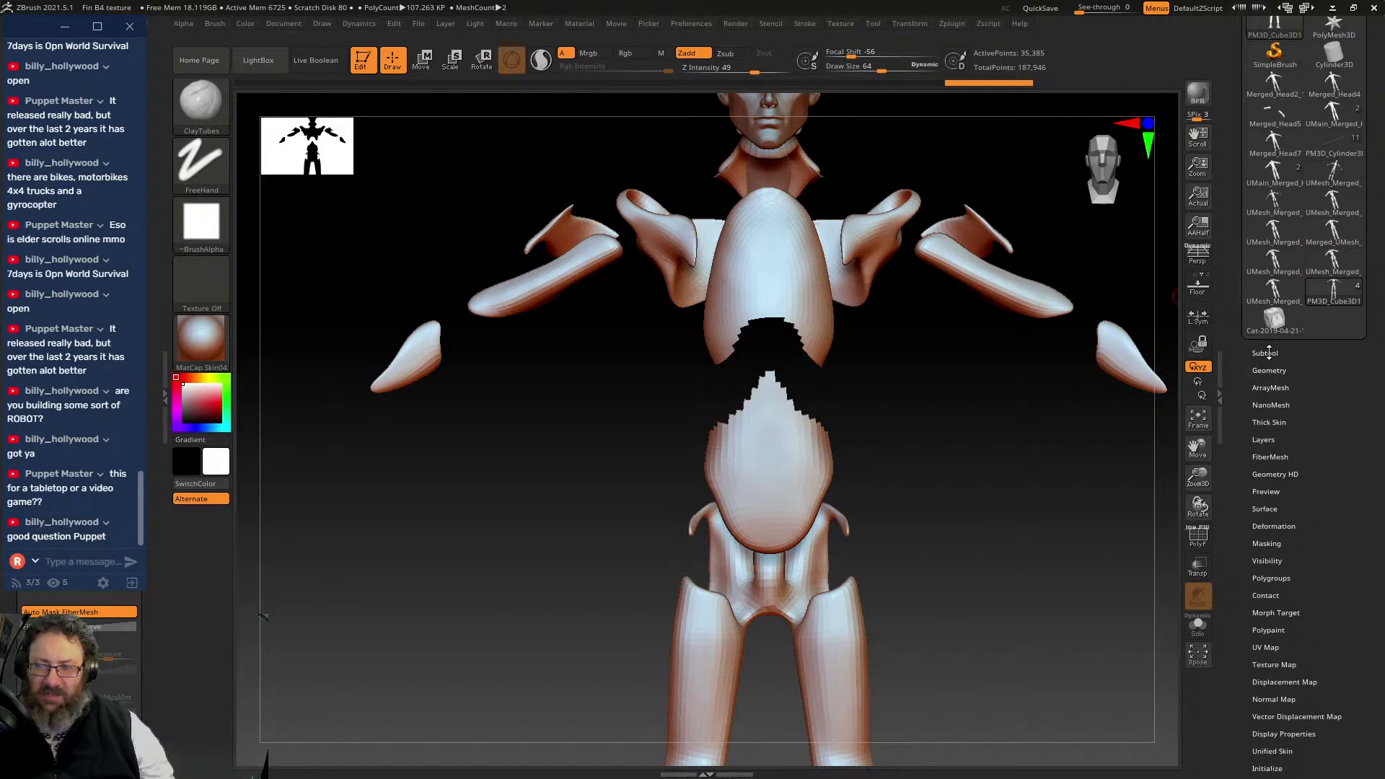
left_click(1267, 368)
left_click(1268, 368)
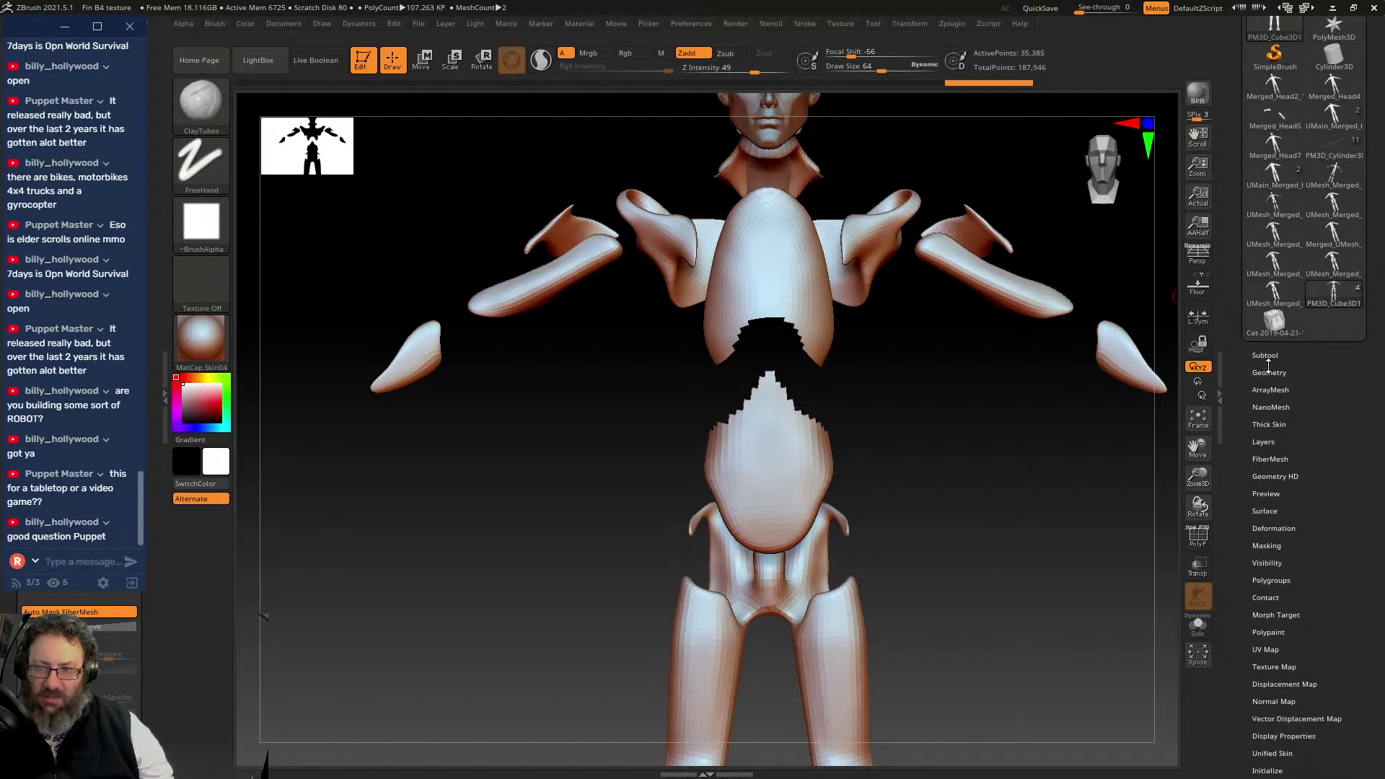
left_click(1271, 369)
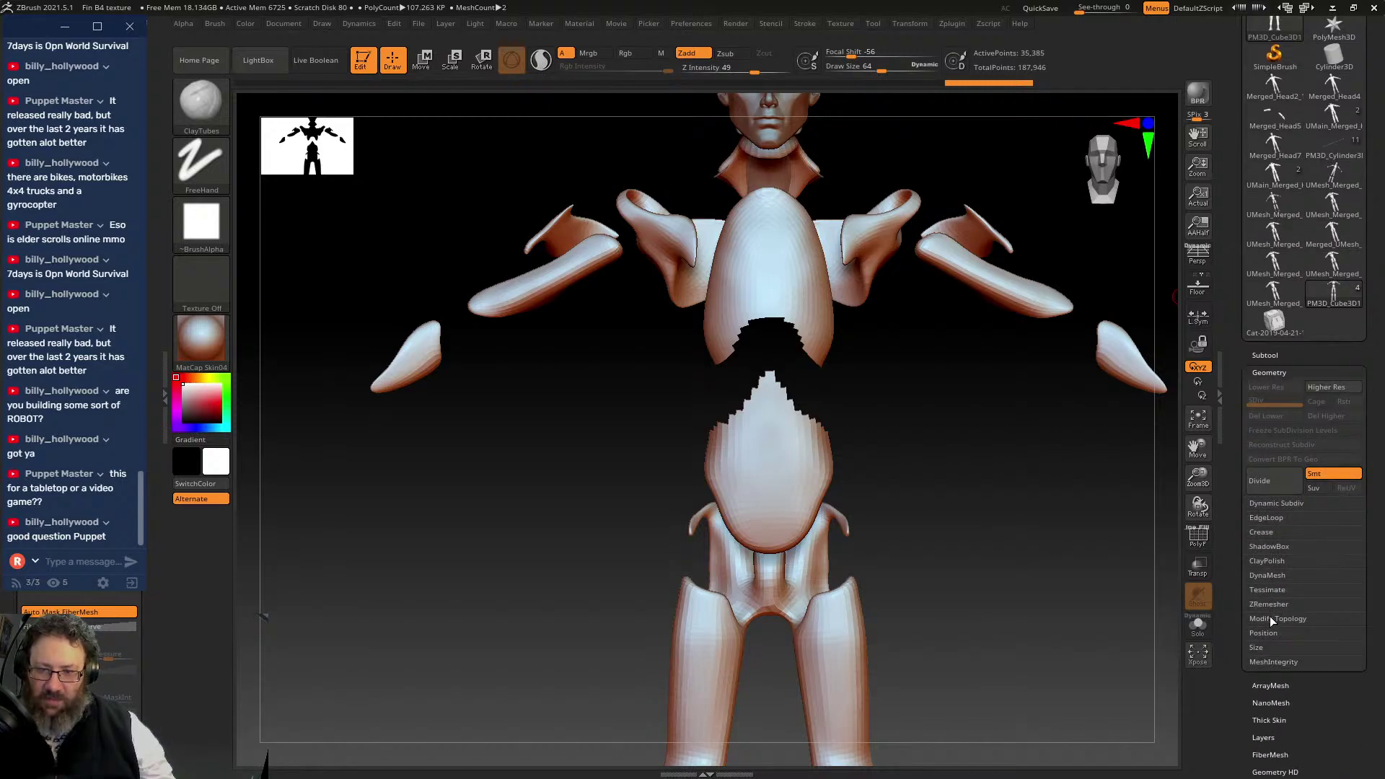
left_click(1268, 590)
left_click(1269, 589)
left_click(1276, 621)
scroll(1251, 635, "down", 1)
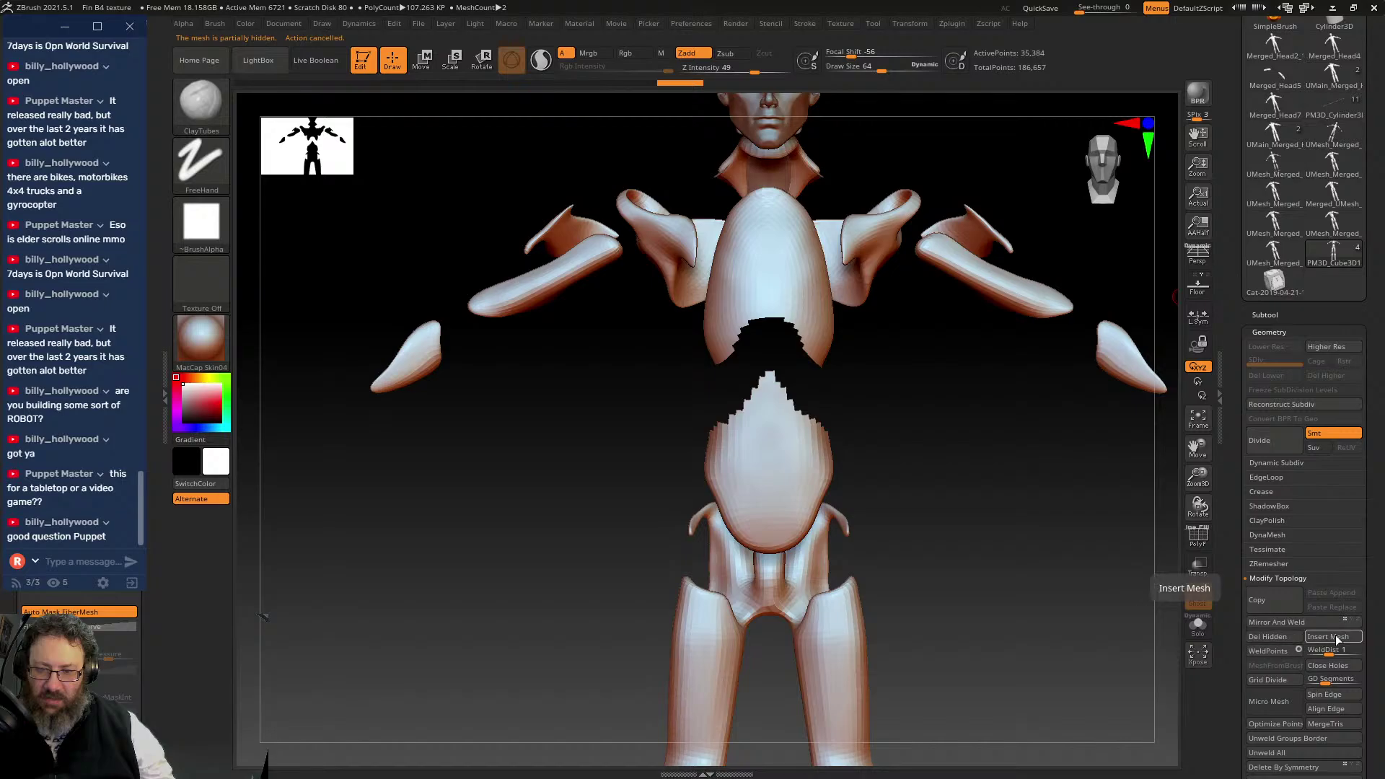
left_click(1339, 665)
- Smooth the jagged cut edges along the chest's lower arch and the abdomen's pointed upper end
left_click_drag(1112, 563, 1065, 557)
mouse_move(892, 440)
left_mouse_down()
mouse_move(977, 513)
mouse_move(1024, 532)
mouse_move(906, 495)
mouse_move(1006, 580)
left_mouse_up()
key("shift")
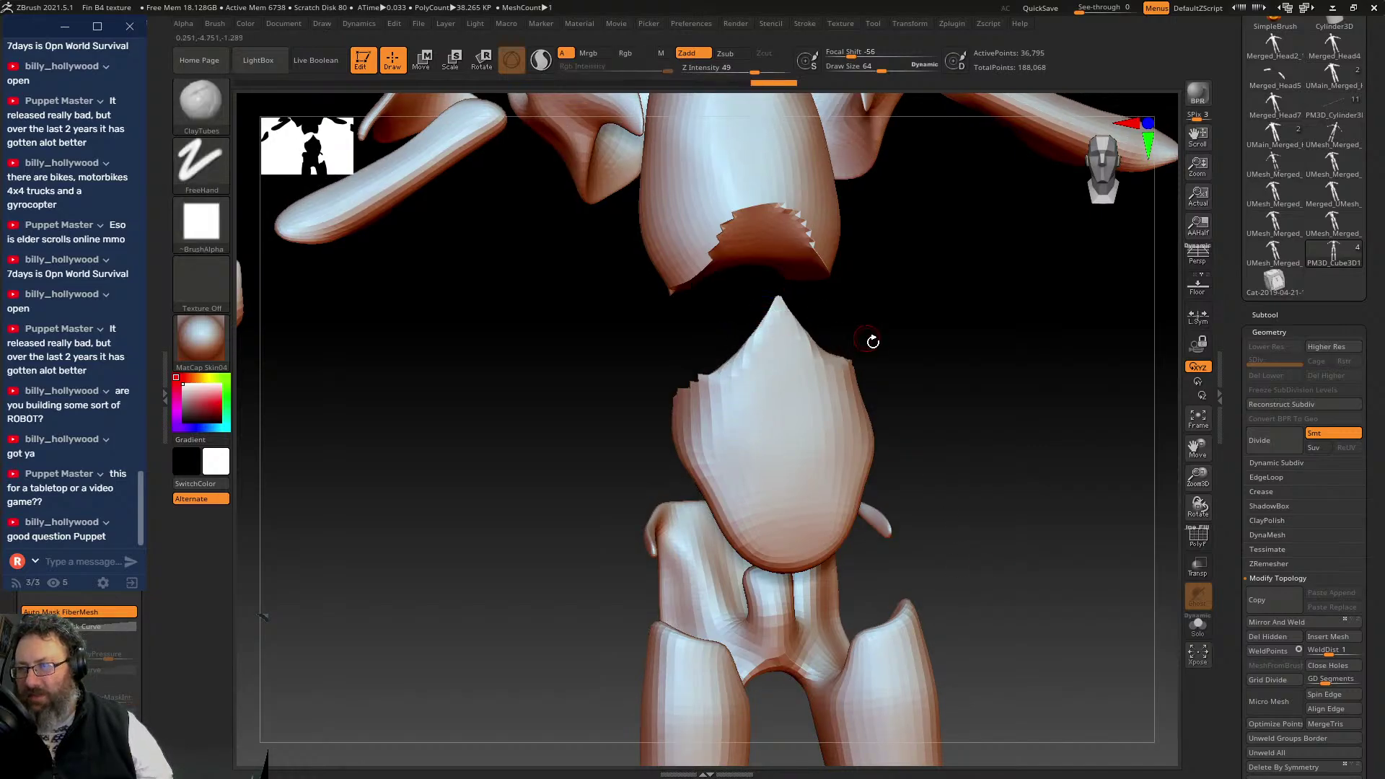
left_click_drag(872, 340, 761, 401)
left_click_drag(878, 368, 600, 225)
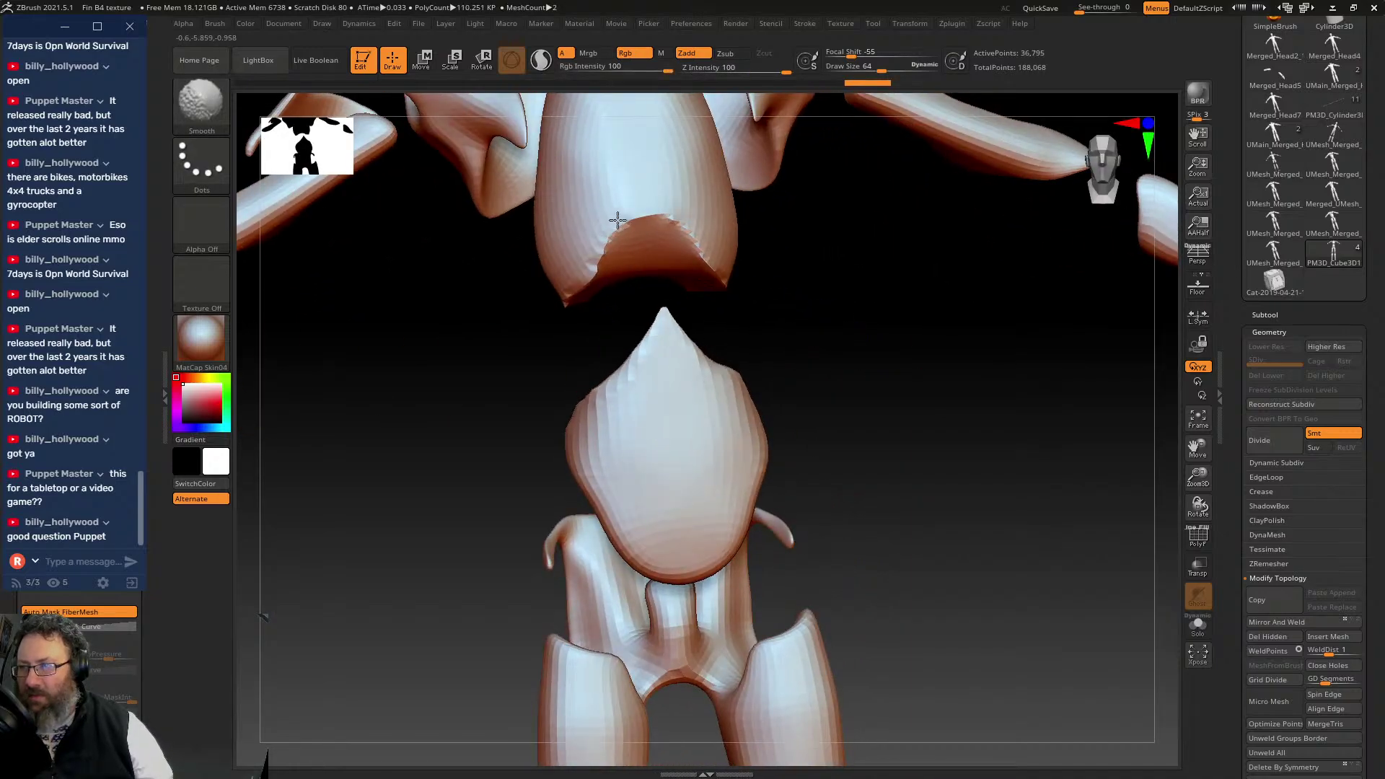
mouse_move(605, 294)
left_mouse_down()
mouse_move(860, 383)
mouse_move(900, 469)
mouse_move(881, 438)
mouse_move(903, 516)
left_mouse_up()
- Hide a tall tapered area up the front centre of the chest piece with a lasso selection
key("f")
mouse_move(761, 223)
left_mouse_down()
mouse_move(820, 356)
mouse_move(816, 284)
mouse_move(825, 391)
mouse_move(909, 275)
mouse_move(851, 325)
mouse_move(909, 458)
mouse_move(760, 263)
mouse_move(935, 417)
mouse_move(857, 480)
left_mouse_up()
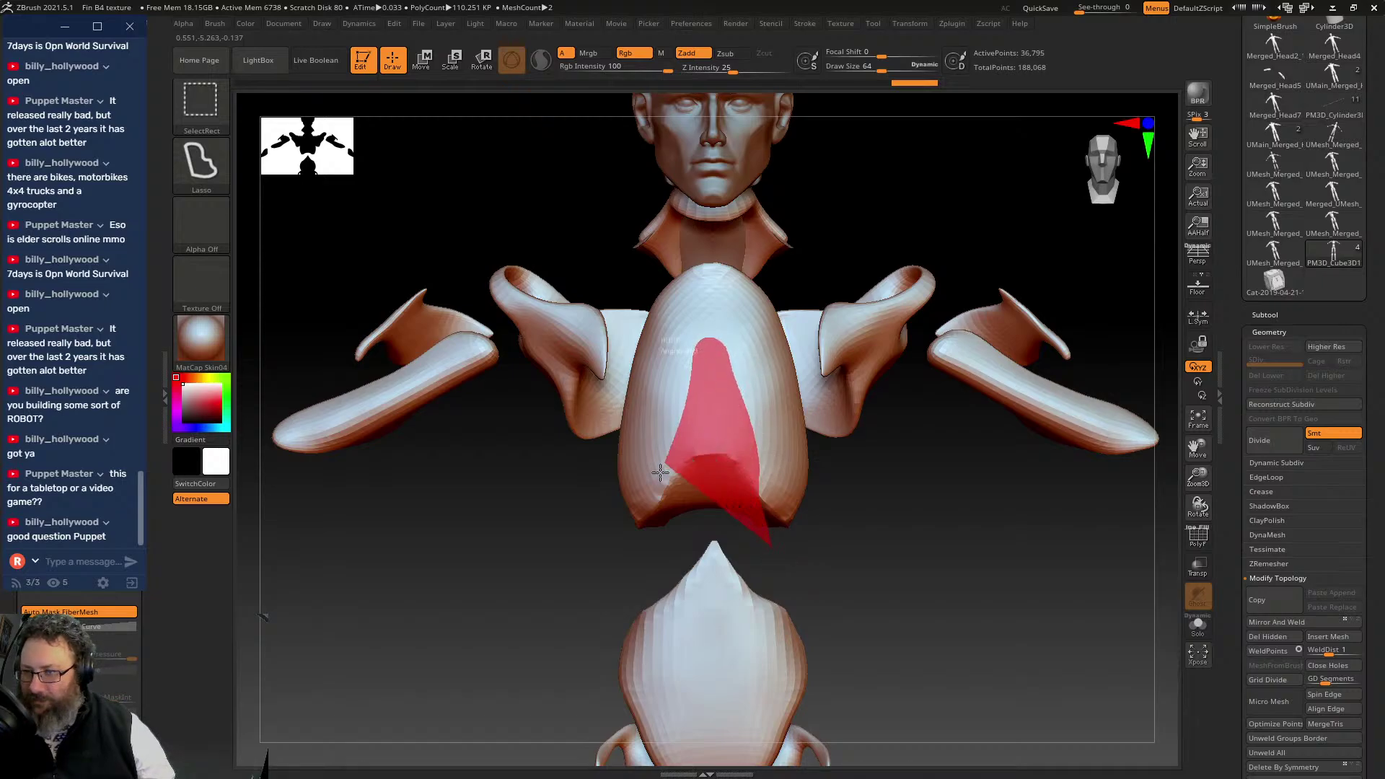
left_click_drag(667, 556, 667, 554, "ctrl+alt+shift")
mouse_move(830, 525)
left_mouse_down()
mouse_move(990, 486)
mouse_move(854, 535)
mouse_move(801, 495)
mouse_move(715, 479)
mouse_move(736, 514)
mouse_move(722, 459)
mouse_move(869, 483)
mouse_move(829, 445)
mouse_move(755, 448)
mouse_move(854, 465)
mouse_move(868, 516)
mouse_move(811, 370)
mouse_move(756, 298)
left_mouse_up()
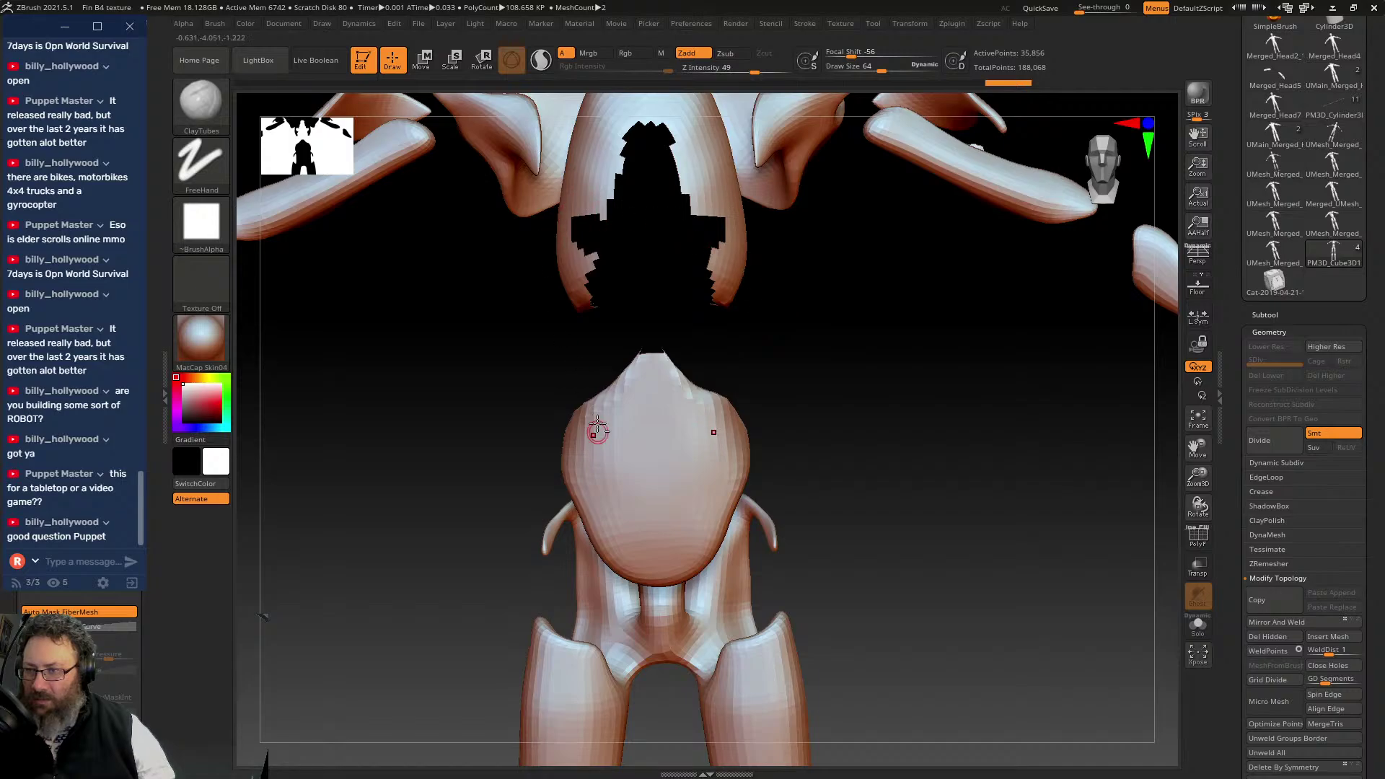
- Hide the abdomen's pointed top and lower side notches, plus narrow strips along the chest's upper sides
key("ctrl+shift")
mouse_move(712, 368)
left_mouse_down("ctrl+shift")
mouse_move(801, 401)
mouse_move(912, 392)
mouse_move(814, 383)
mouse_move(783, 340)
mouse_move(737, 521)
mouse_move(694, 531)
mouse_move(728, 550)
left_mouse_up("ctrl+shift")
mouse_move(729, 550)
left_mouse_down()
mouse_move(834, 418)
mouse_move(853, 458)
left_mouse_up()
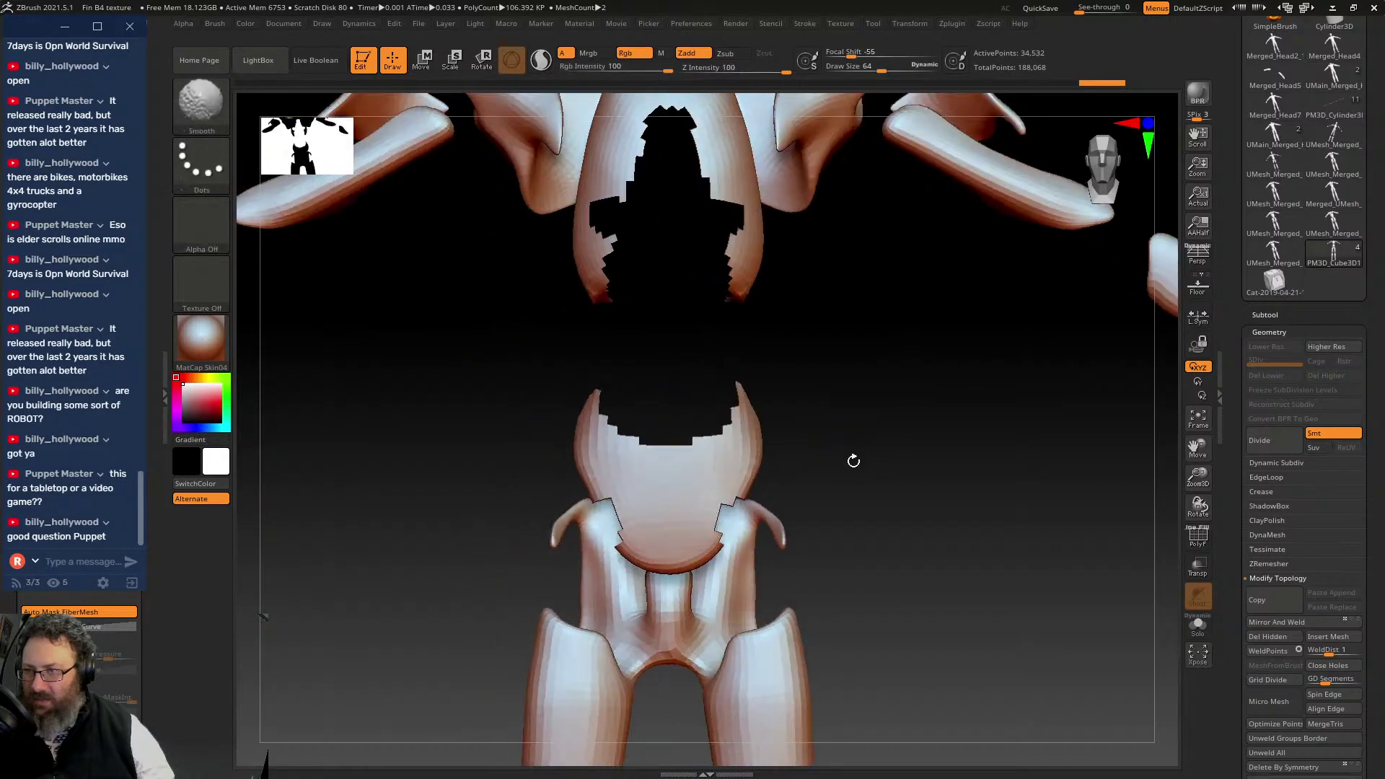
mouse_move(723, 254)
left_mouse_down()
mouse_move(869, 517)
mouse_move(903, 531)
mouse_move(791, 567)
mouse_move(806, 531)
mouse_move(767, 537)
mouse_move(876, 659)
mouse_move(882, 588)
mouse_move(730, 391)
mouse_move(823, 347)
mouse_move(847, 496)
mouse_move(847, 412)
left_mouse_up()
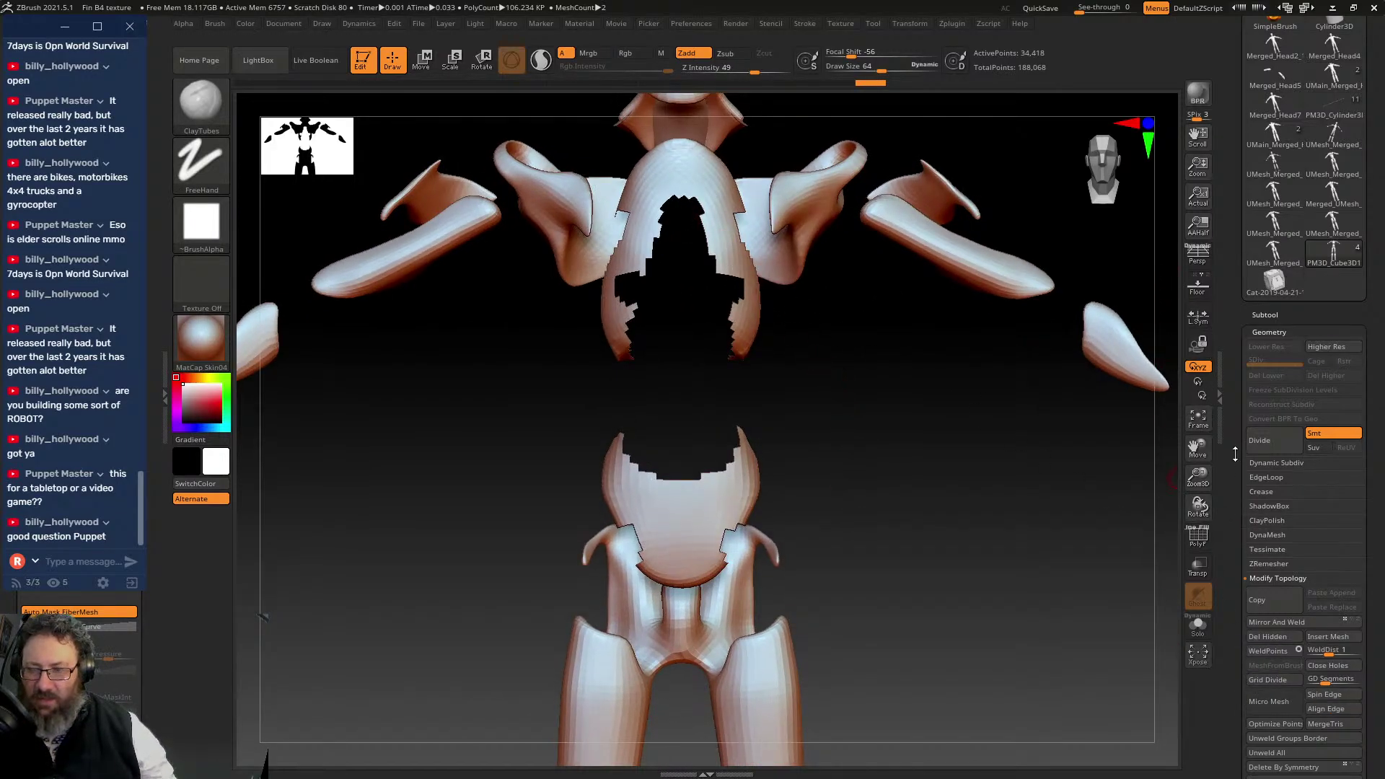
- Delete the hidden chest and abdomen polygons and close the resulting holes
mouse_move(1236, 454)
left_mouse_down()
mouse_move(1233, 402)
mouse_move(1248, 478)
left_mouse_up()
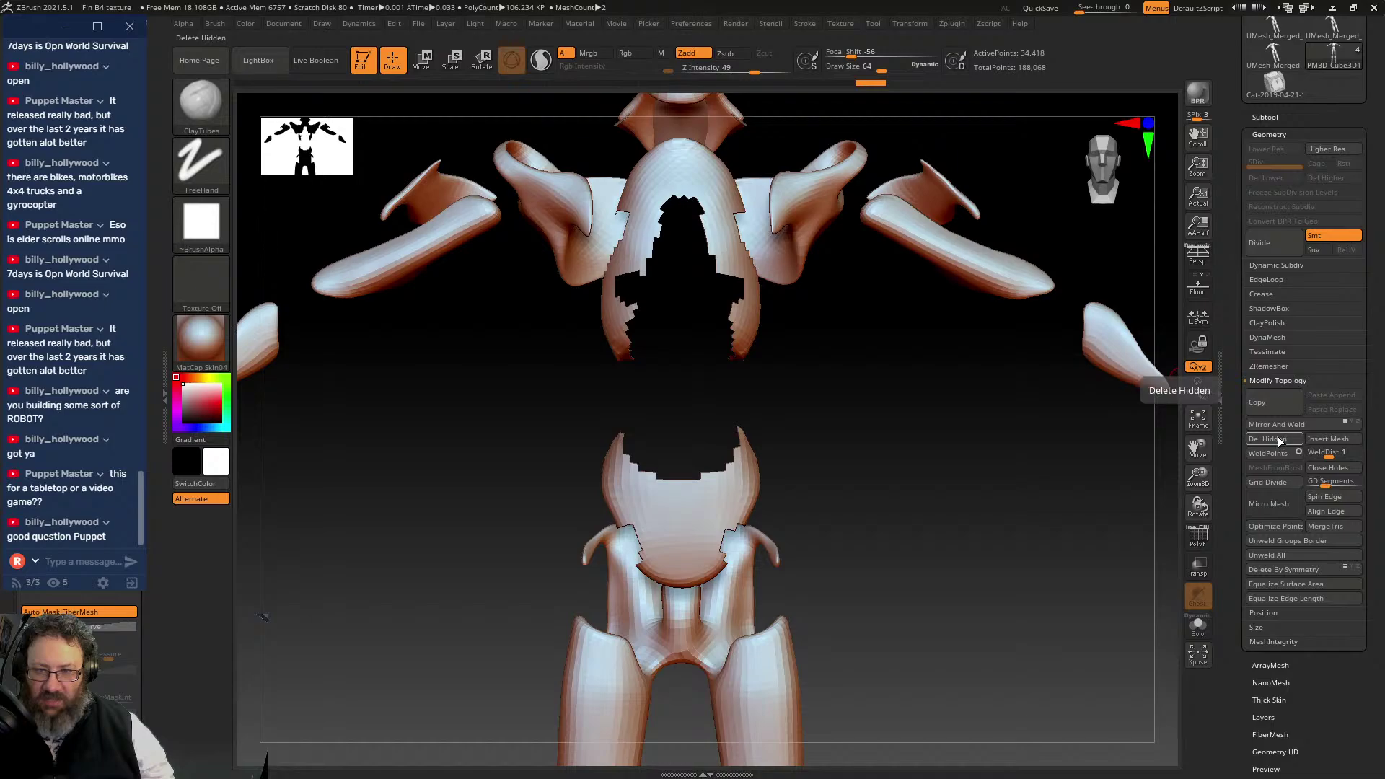
left_click(1282, 482)
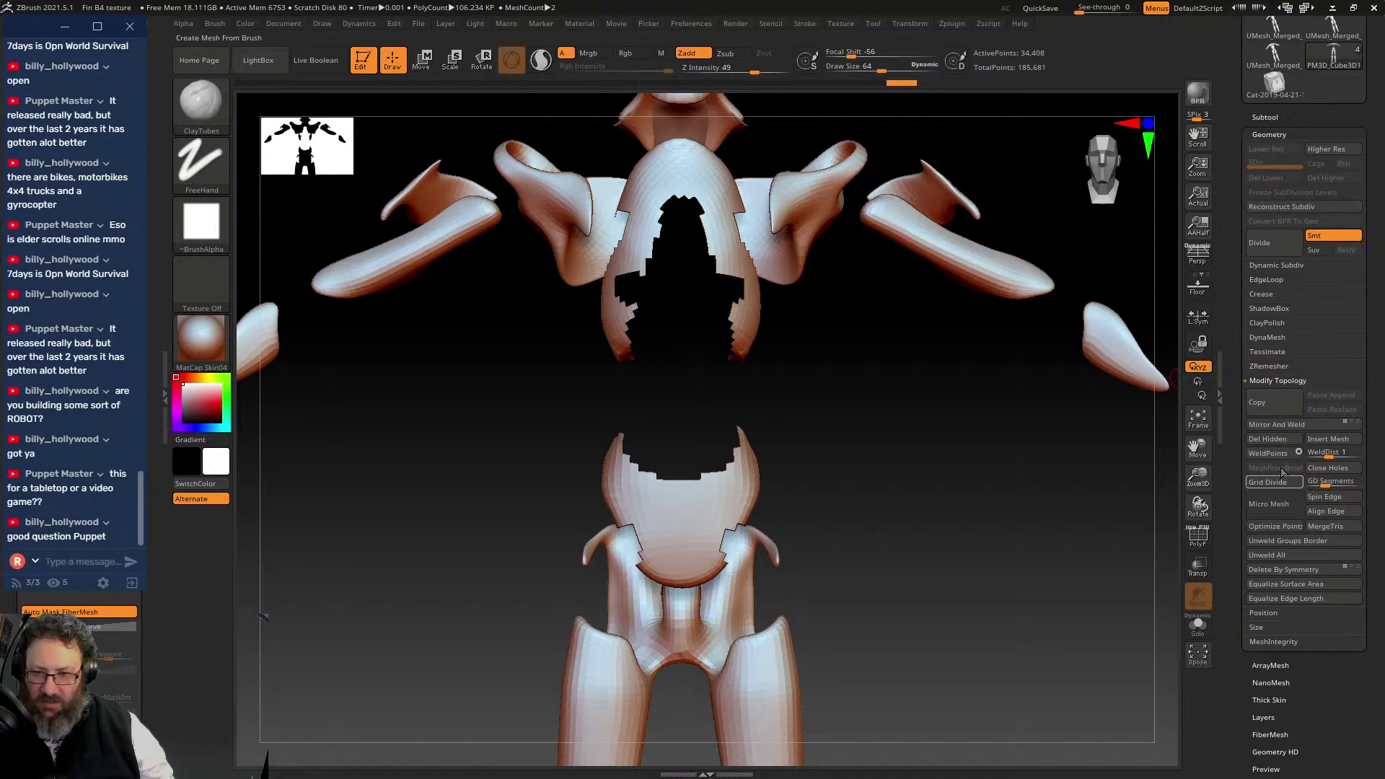
left_click(1327, 468)
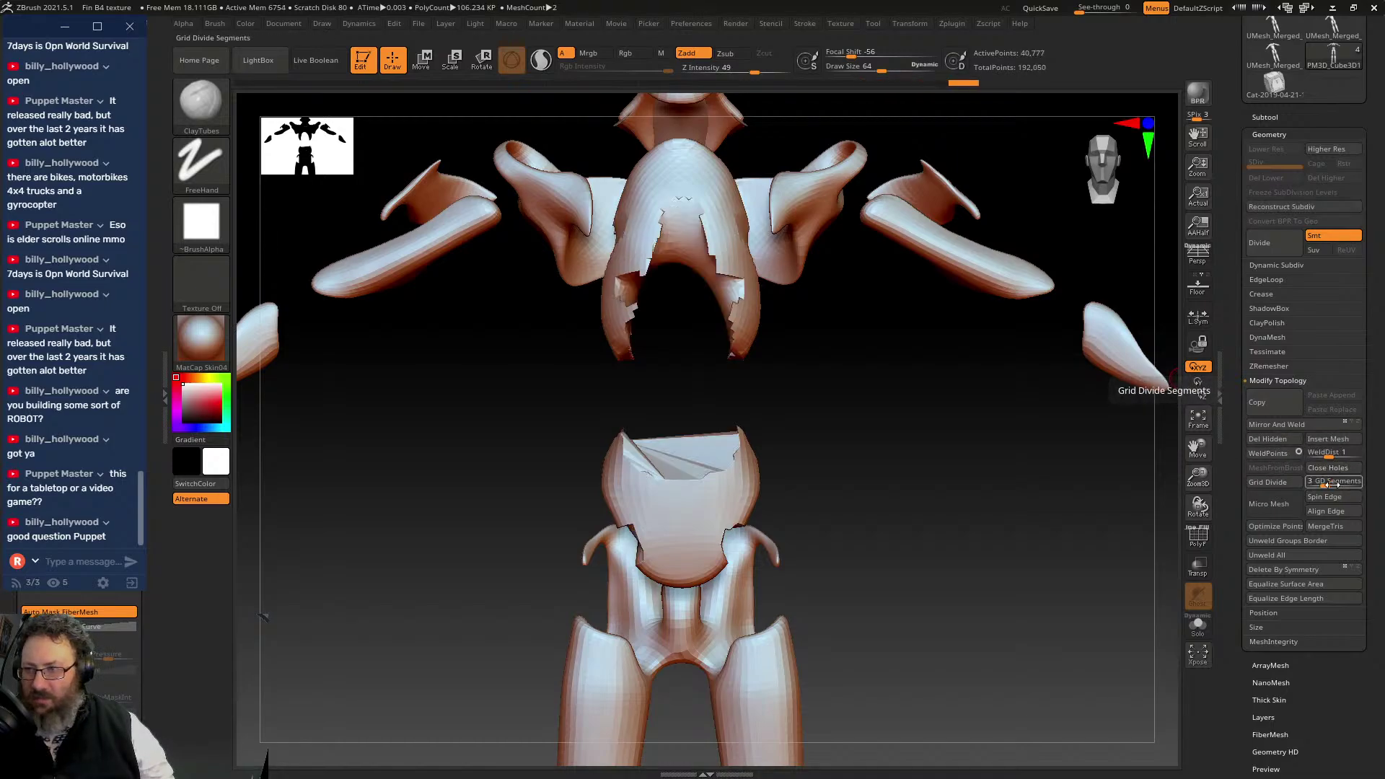
left_click_drag(878, 477, 881, 414)
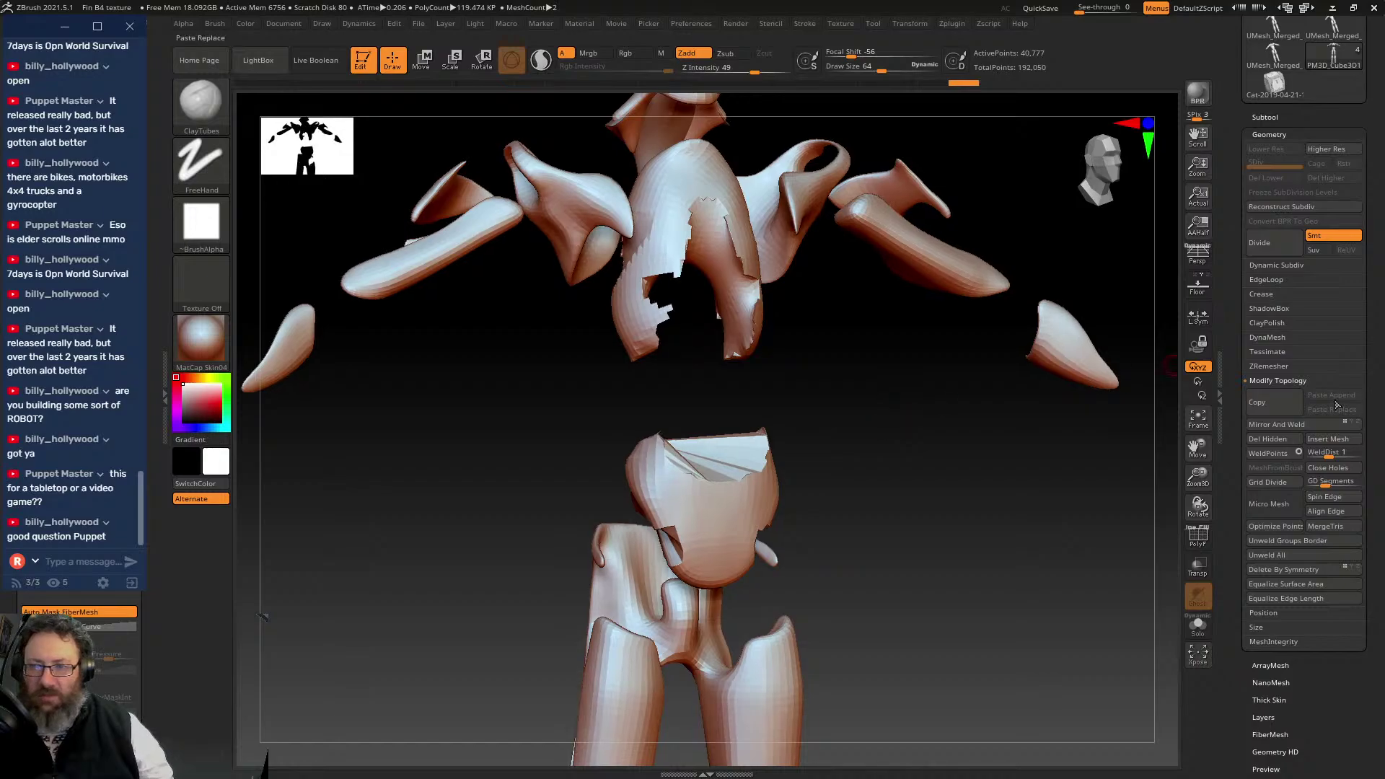
- Mirror and weld the body mesh so the chest and abdomen cutouts match on both sides
left_click(1313, 427)
mouse_move(903, 477)
left_mouse_down()
mouse_move(854, 464)
mouse_move(815, 496)
mouse_move(804, 446)
mouse_move(850, 324)
mouse_move(892, 329)
mouse_move(798, 374)
mouse_move(829, 375)
mouse_move(804, 372)
left_mouse_up()
- Subdivide the body mesh to level 2 and smooth the filled surface at the top of the abdomen
key("ctrl+d")
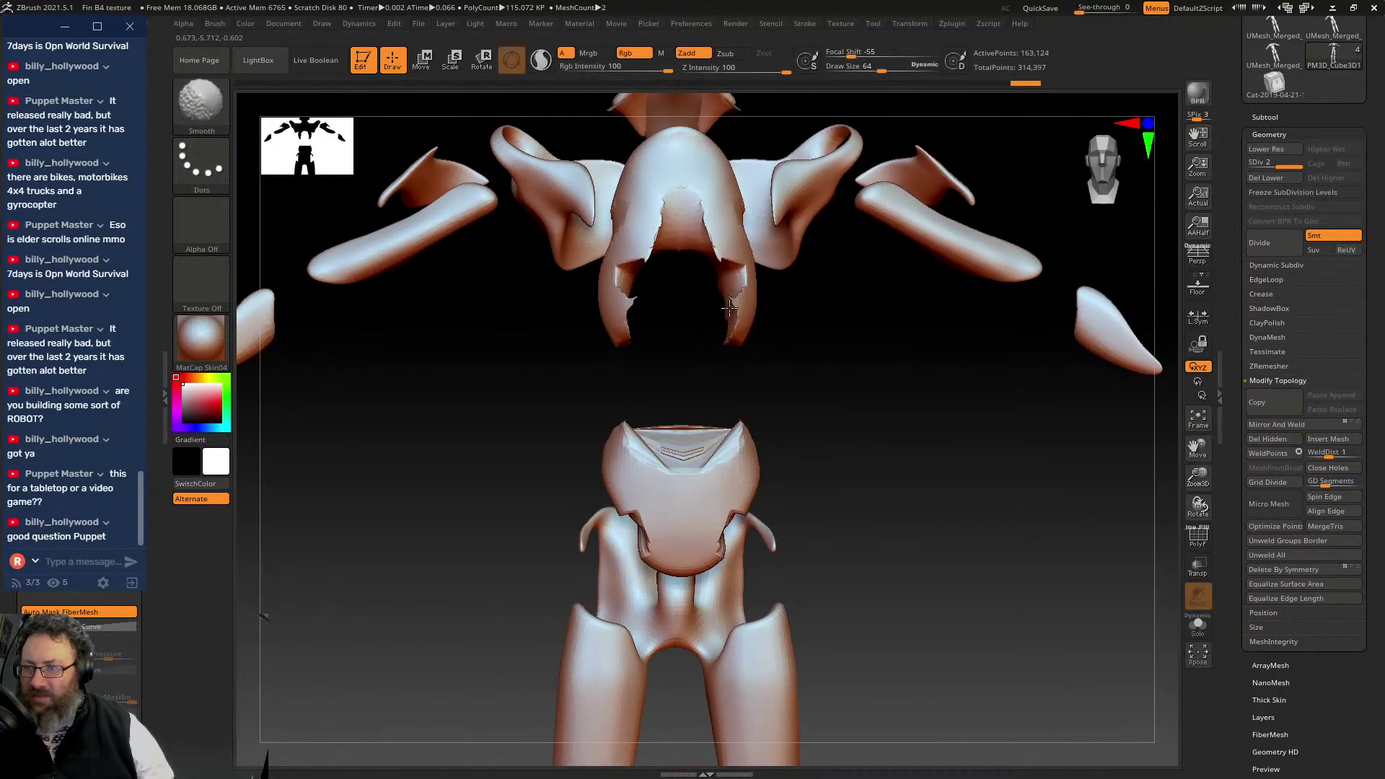
mouse_move(683, 446)
left_mouse_down("shift")
mouse_move(678, 435)
mouse_move(689, 459)
mouse_move(691, 439)
mouse_move(704, 442)
left_mouse_up("shift")
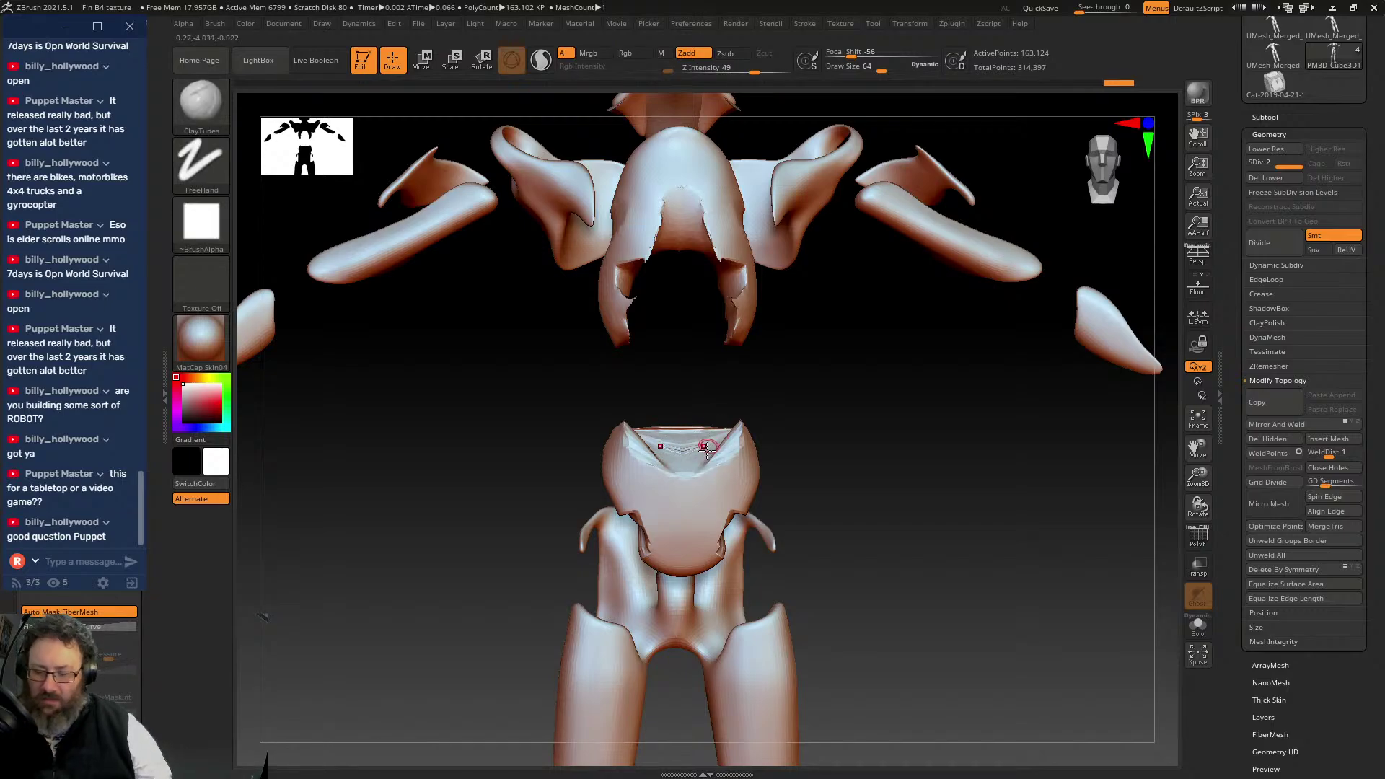
- Set the brush draw size to about 127 and smooth the abdomen's top surface and the chest opening's edge
key("space")
left_click_drag(695, 387, 713, 387)
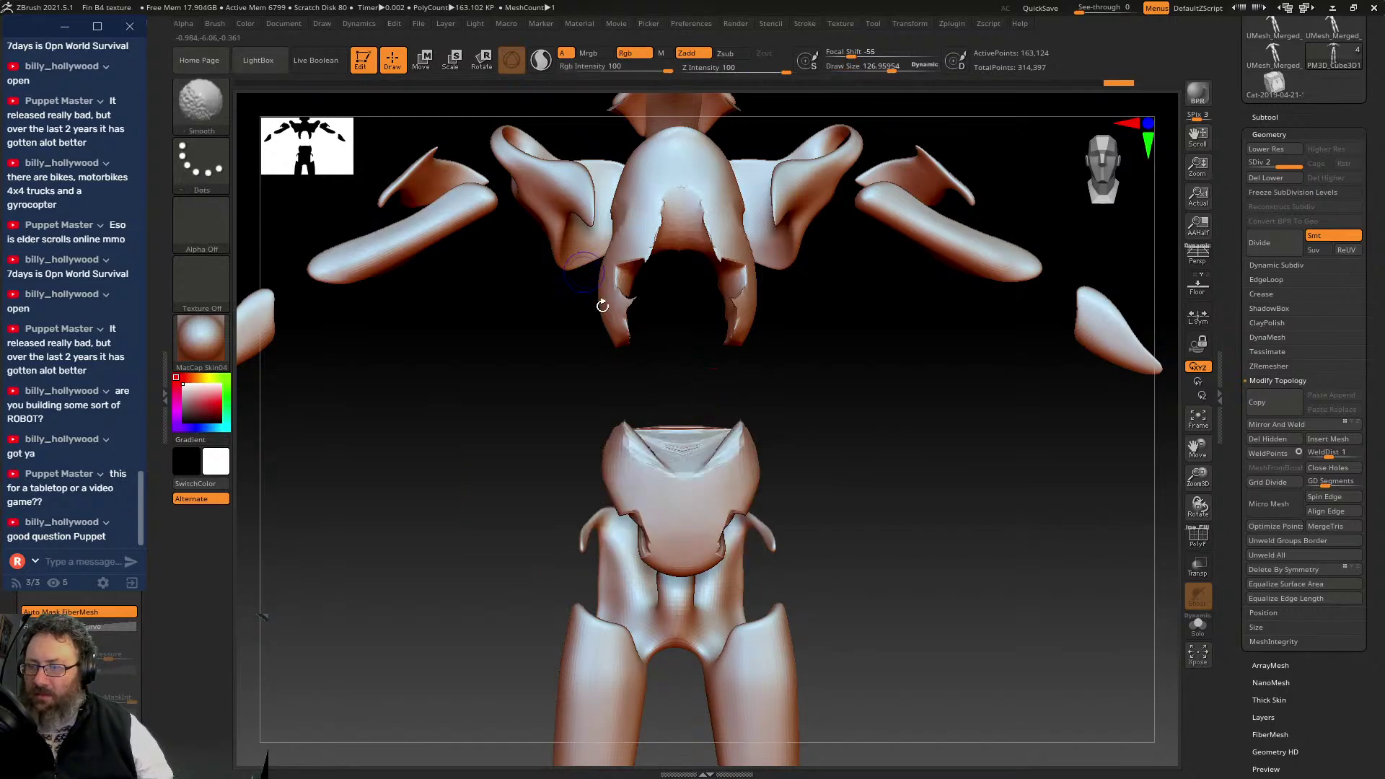
mouse_move(646, 435)
left_mouse_down("shift")
mouse_move(668, 426)
mouse_move(665, 465)
left_mouse_up("shift")
left_click_drag(647, 242, 654, 228, "shift")
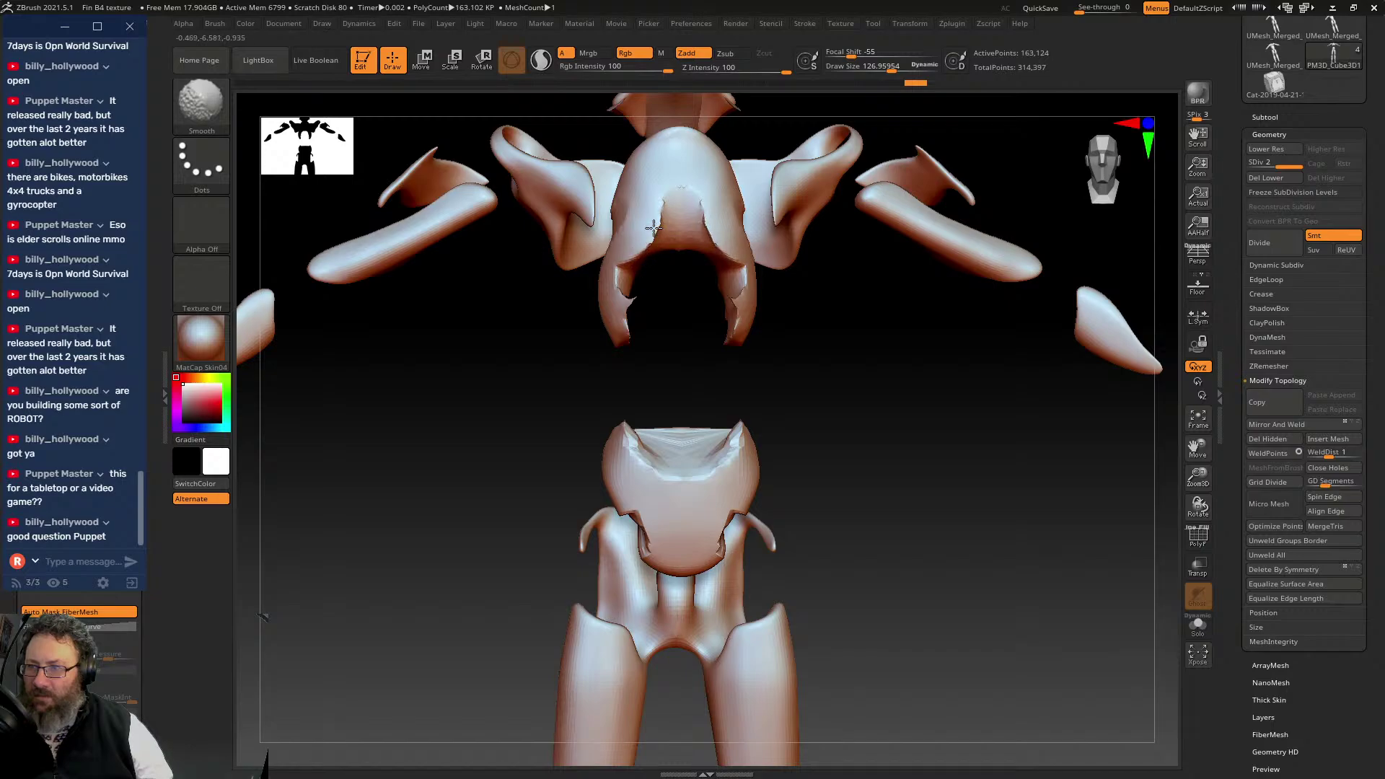
- Smooth the abdomen's back and filled surfaces and subdivide the body mesh to level 3, smoothing the chest opening's jagged edges
left_click_drag(789, 405, 736, 346)
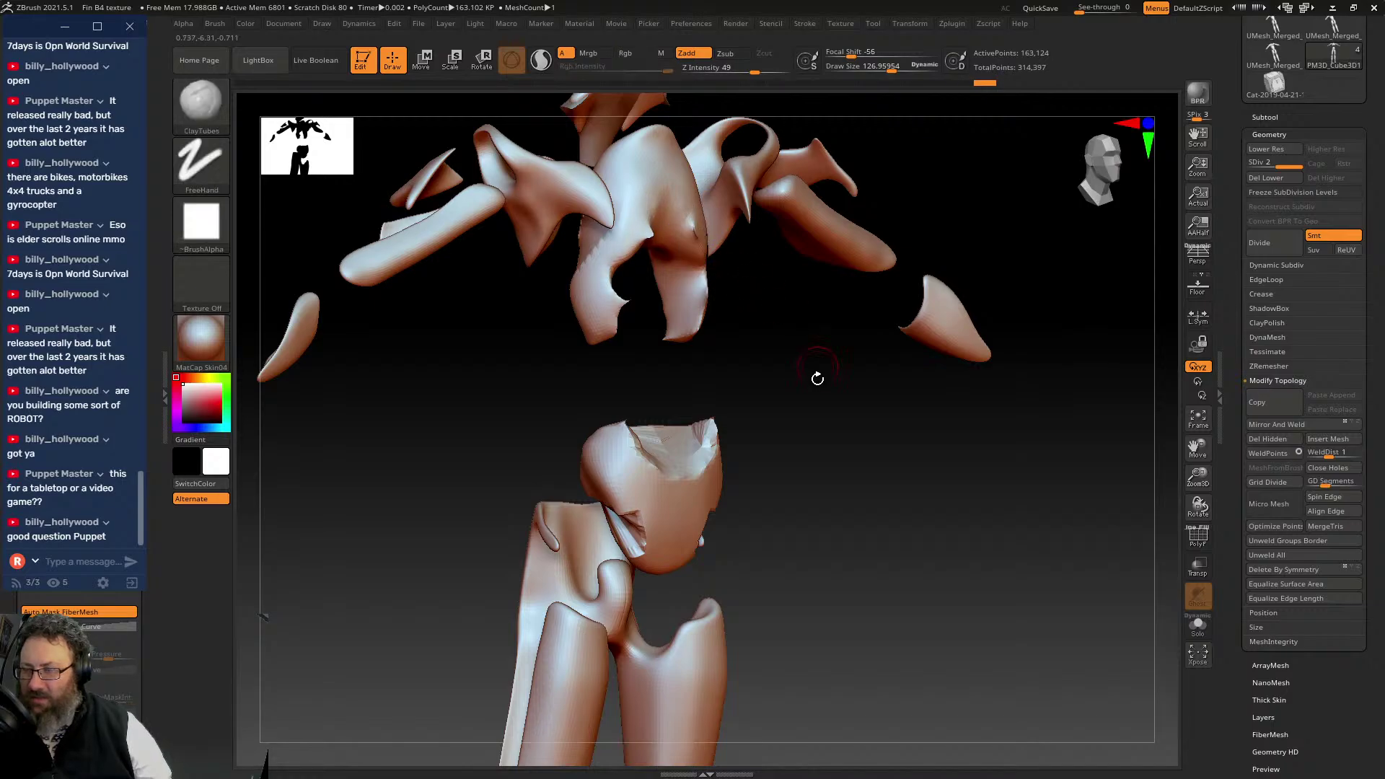
mouse_move(816, 377)
left_mouse_down("shift")
mouse_move(773, 377)
mouse_move(904, 346)
mouse_move(744, 440)
mouse_move(750, 454)
mouse_move(722, 476)
mouse_move(736, 436)
mouse_move(750, 440)
left_mouse_up("shift")
key("b")
key("c")
key("t")
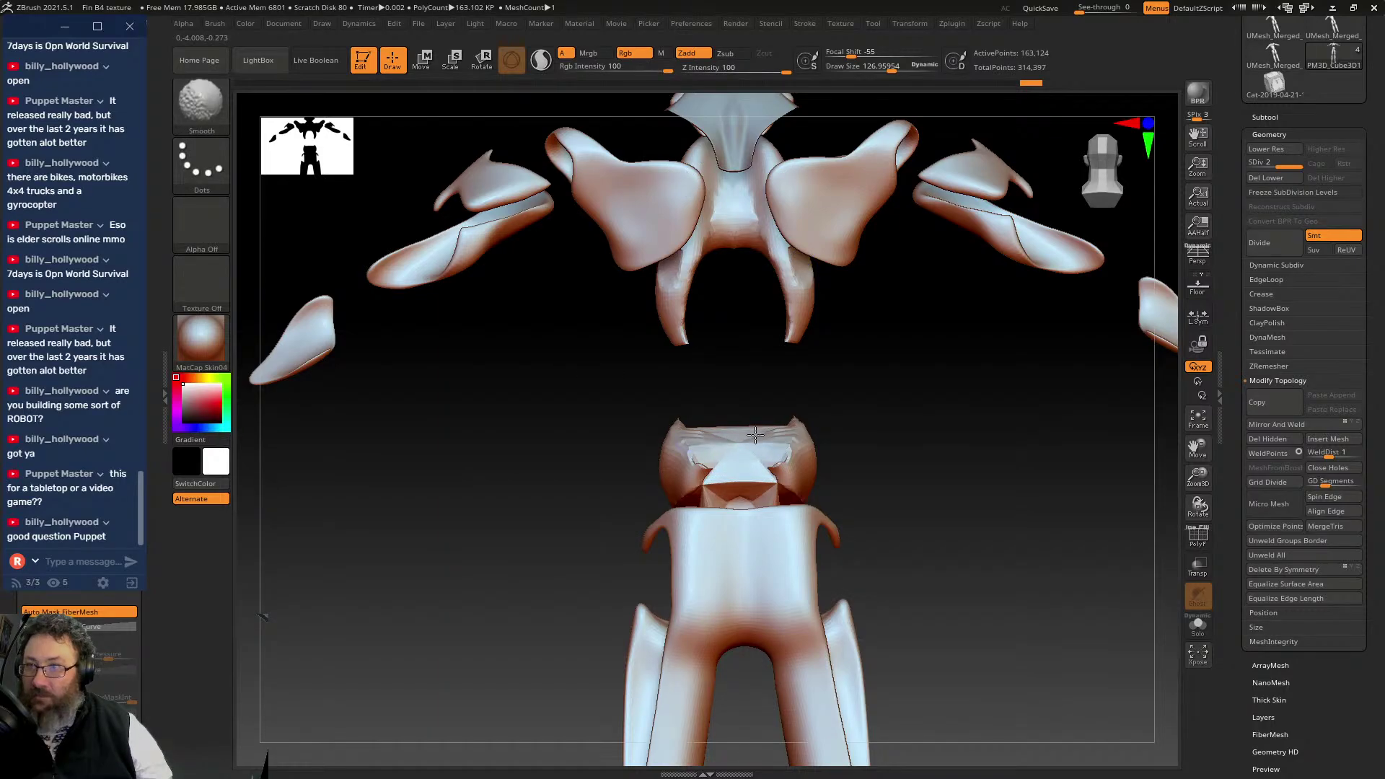
left_click_drag(737, 491, 787, 432, "shift")
right_click_drag(786, 432, 768, 530)
mouse_move(762, 525)
left_mouse_down("shift")
mouse_move(797, 538)
mouse_move(765, 505)
left_mouse_up("shift")
key("d")
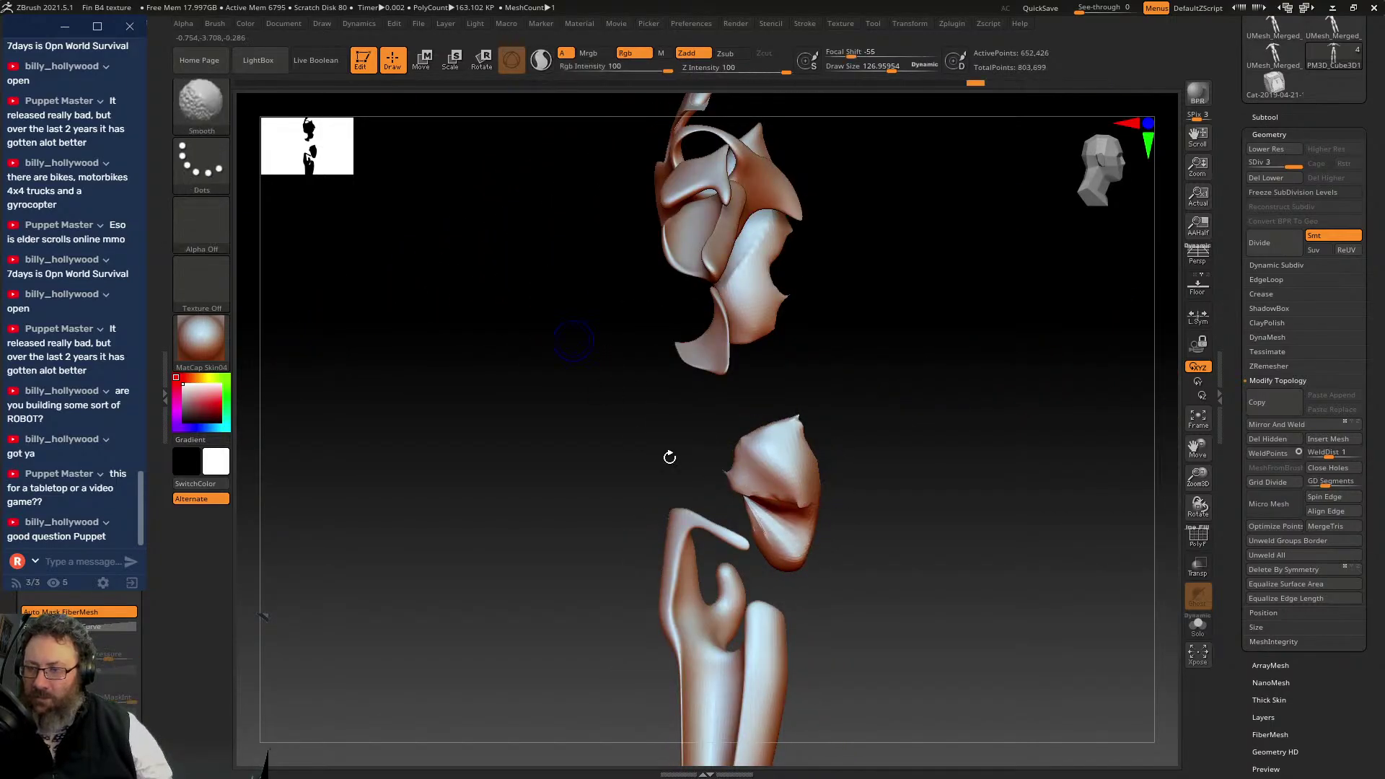
right_click_drag(772, 534, 804, 504)
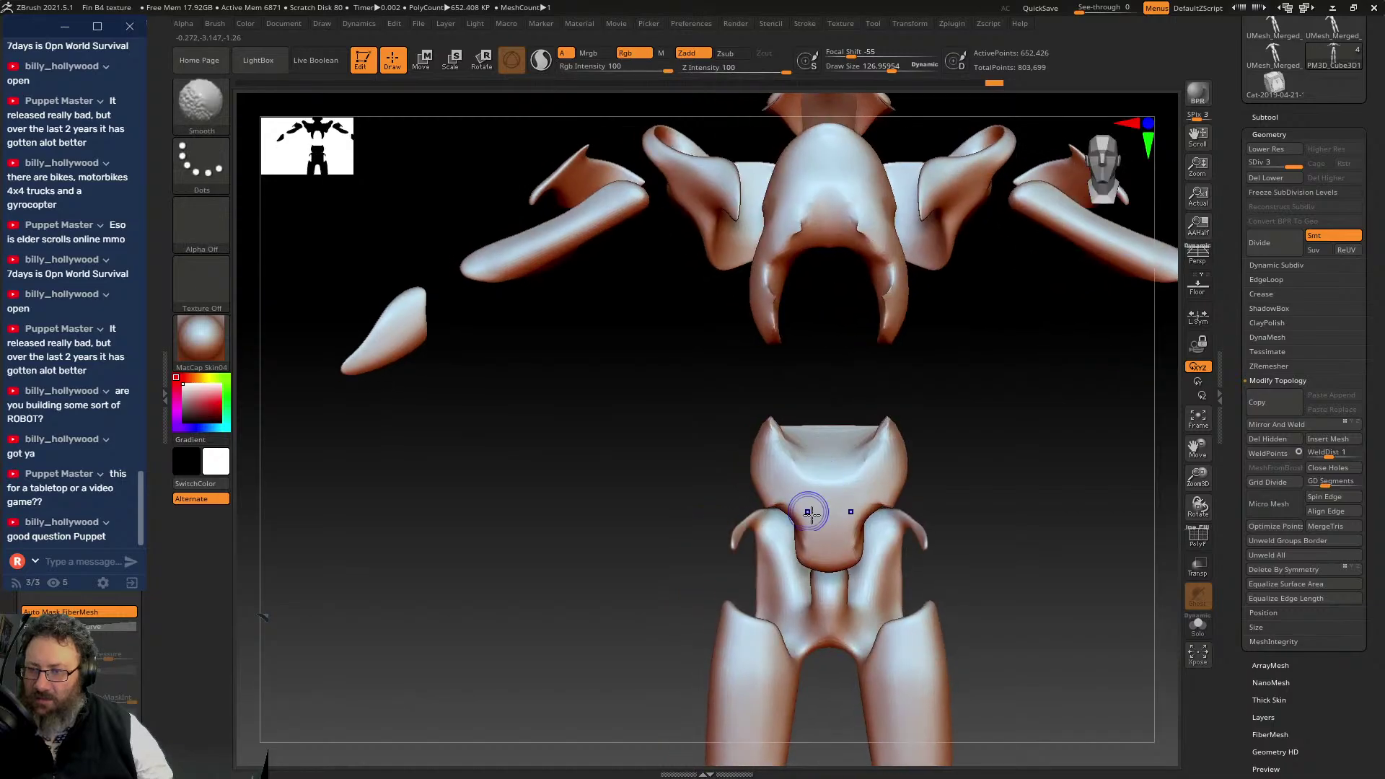
right_click_drag(764, 269, 868, 436)
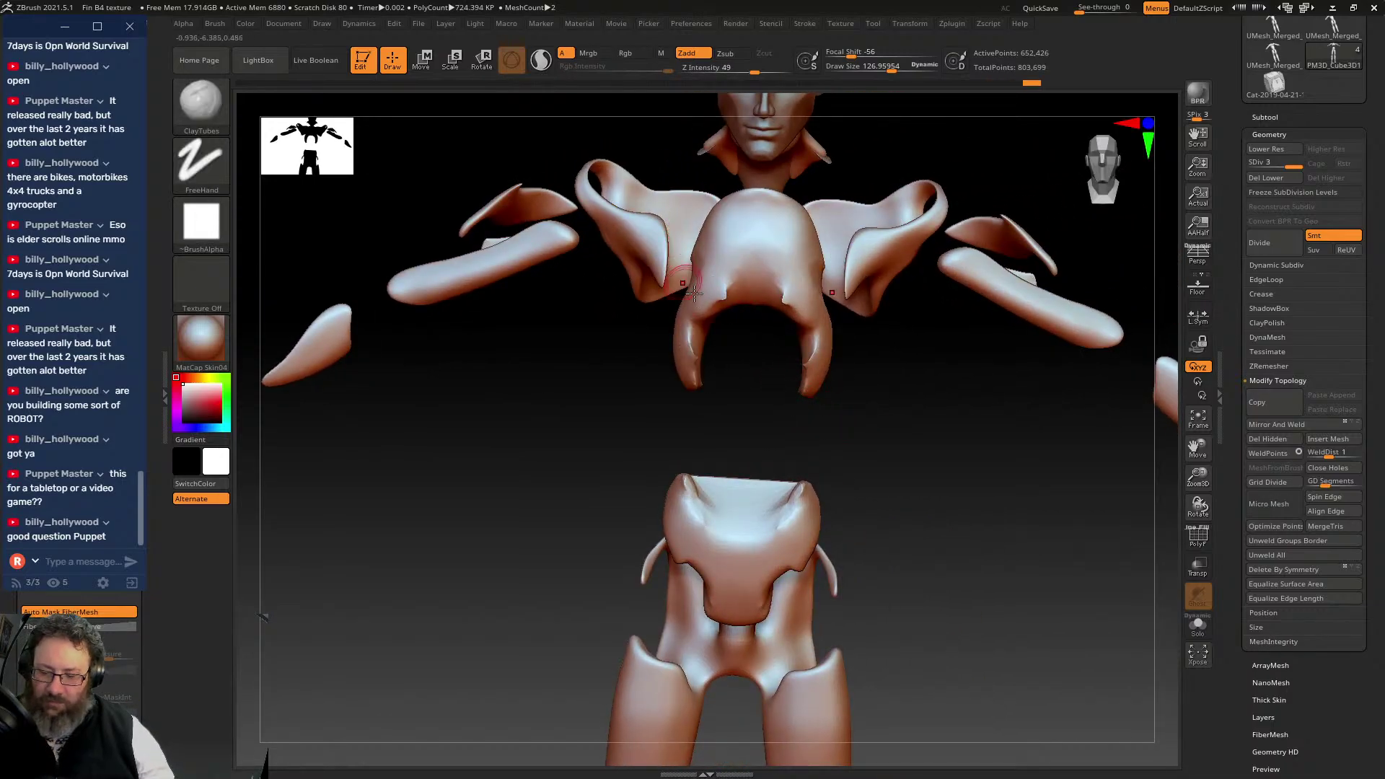
- Sharpen the front edge of the chest plate's lower opening with the Pinch brush
key("b")
key("p")
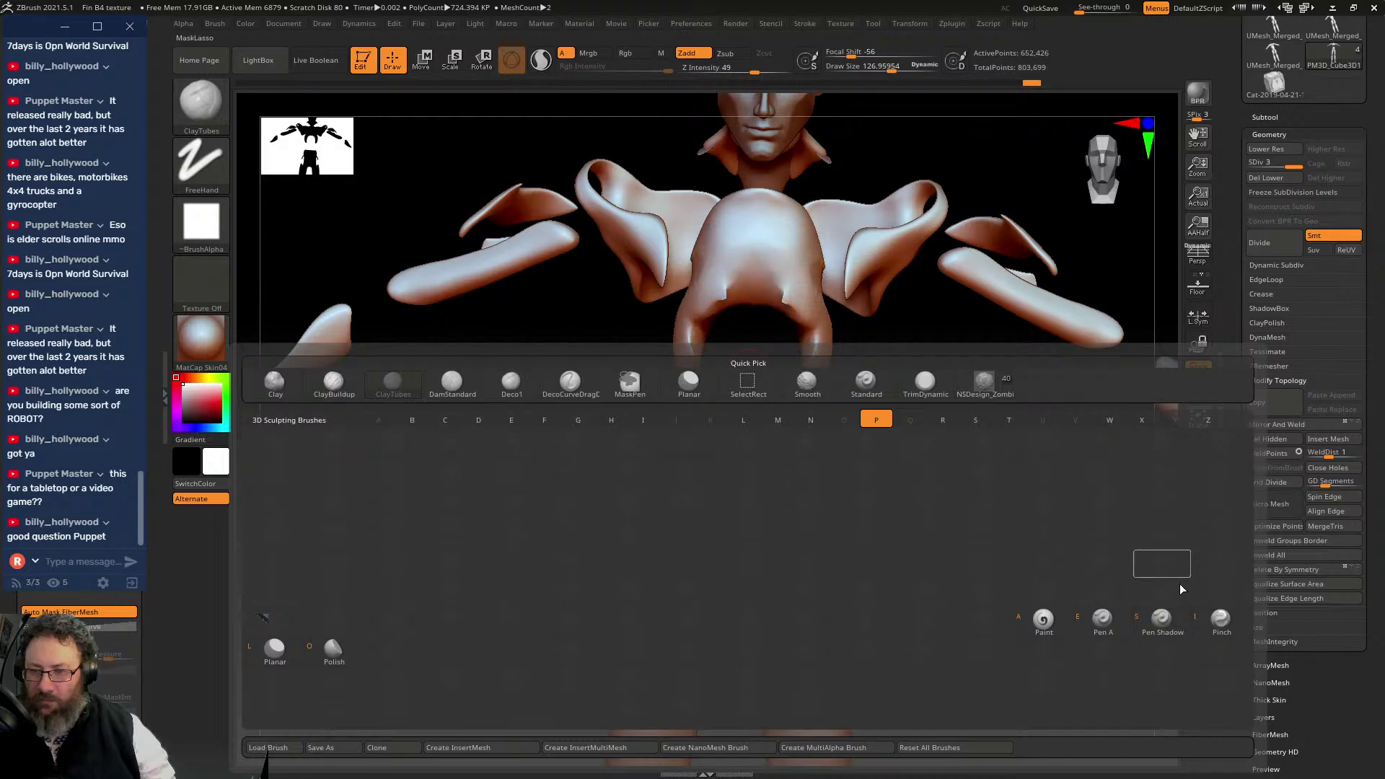
left_click(1225, 635)
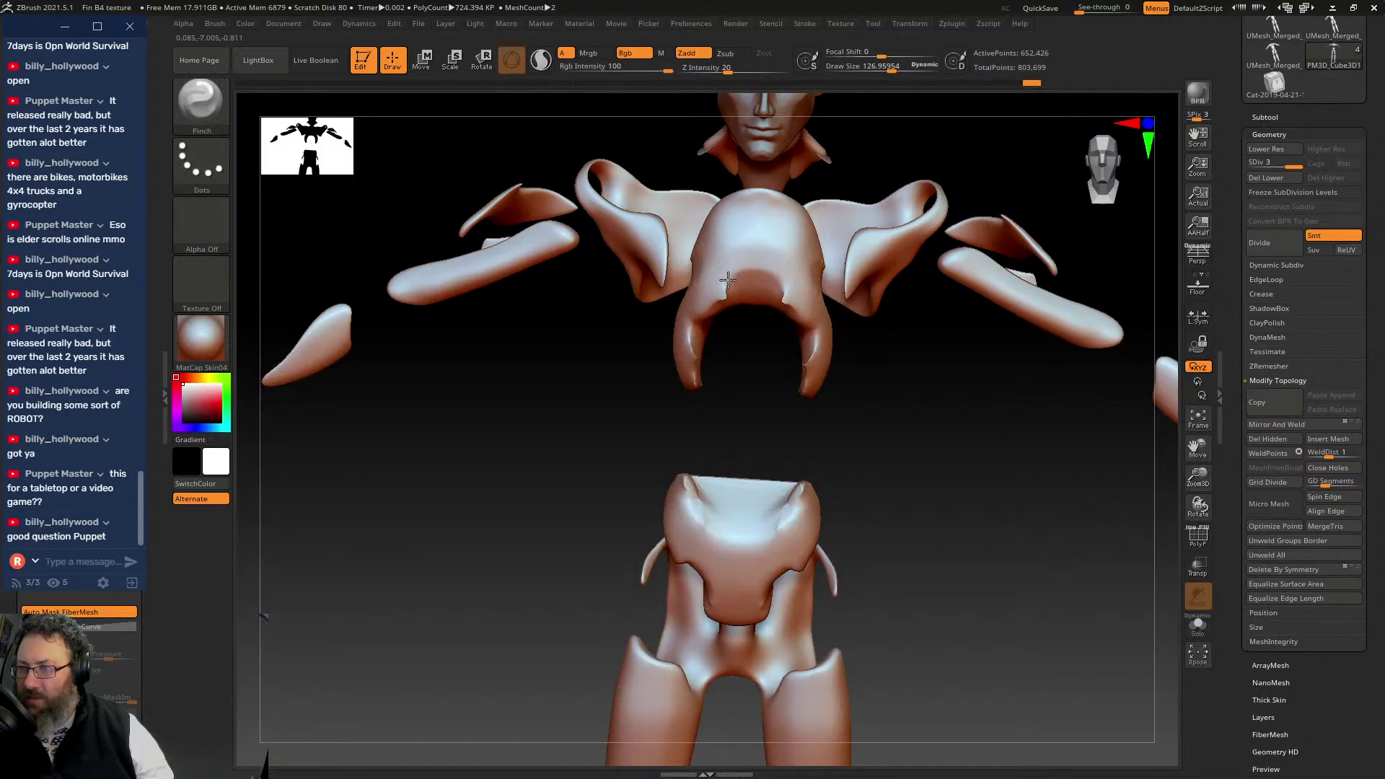
left_click_drag(727, 280, 695, 373)
left_click_drag(766, 420, 798, 417)
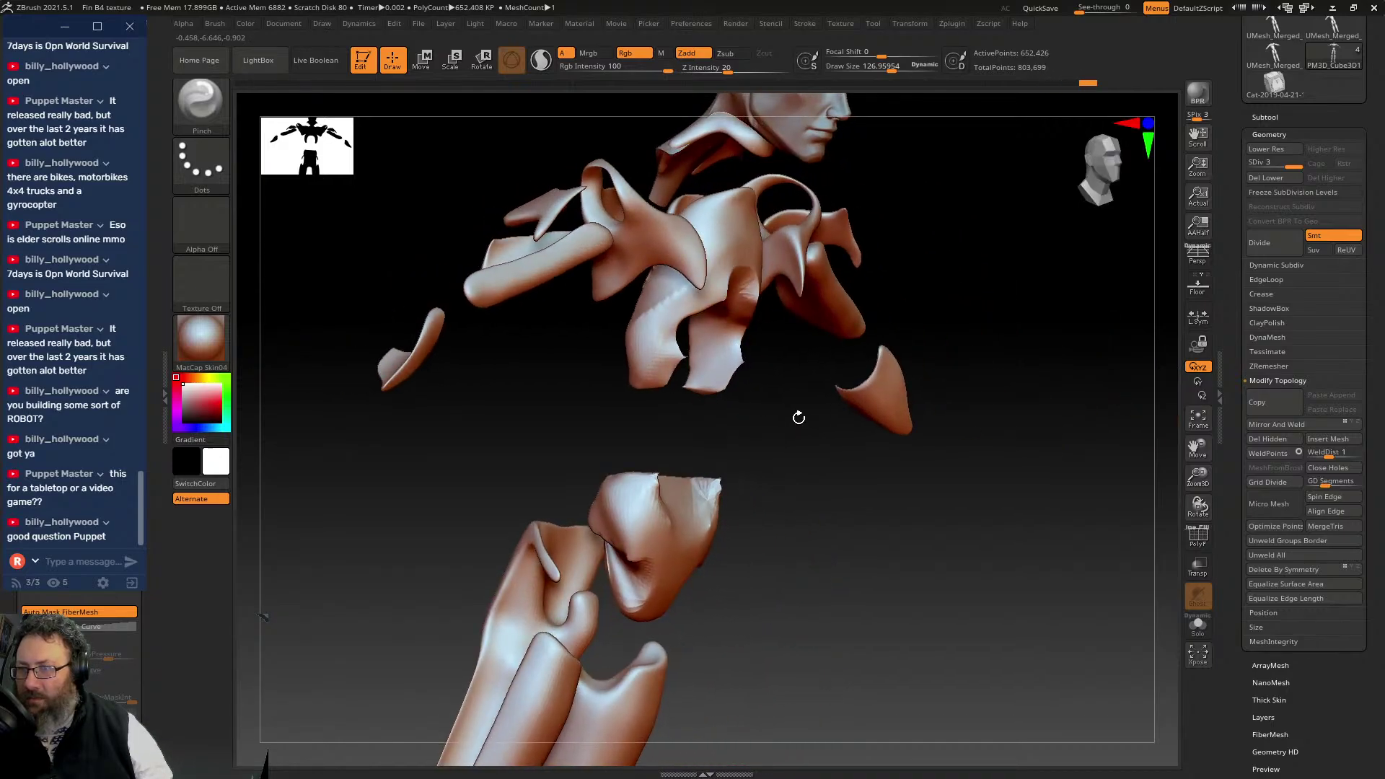
- Smooth and pinch the chest plate's side edges, and smooth the inner surface of its lower opening
left_click_drag(655, 352, 649, 333, "shift")
left_click_drag(910, 361, 874, 318)
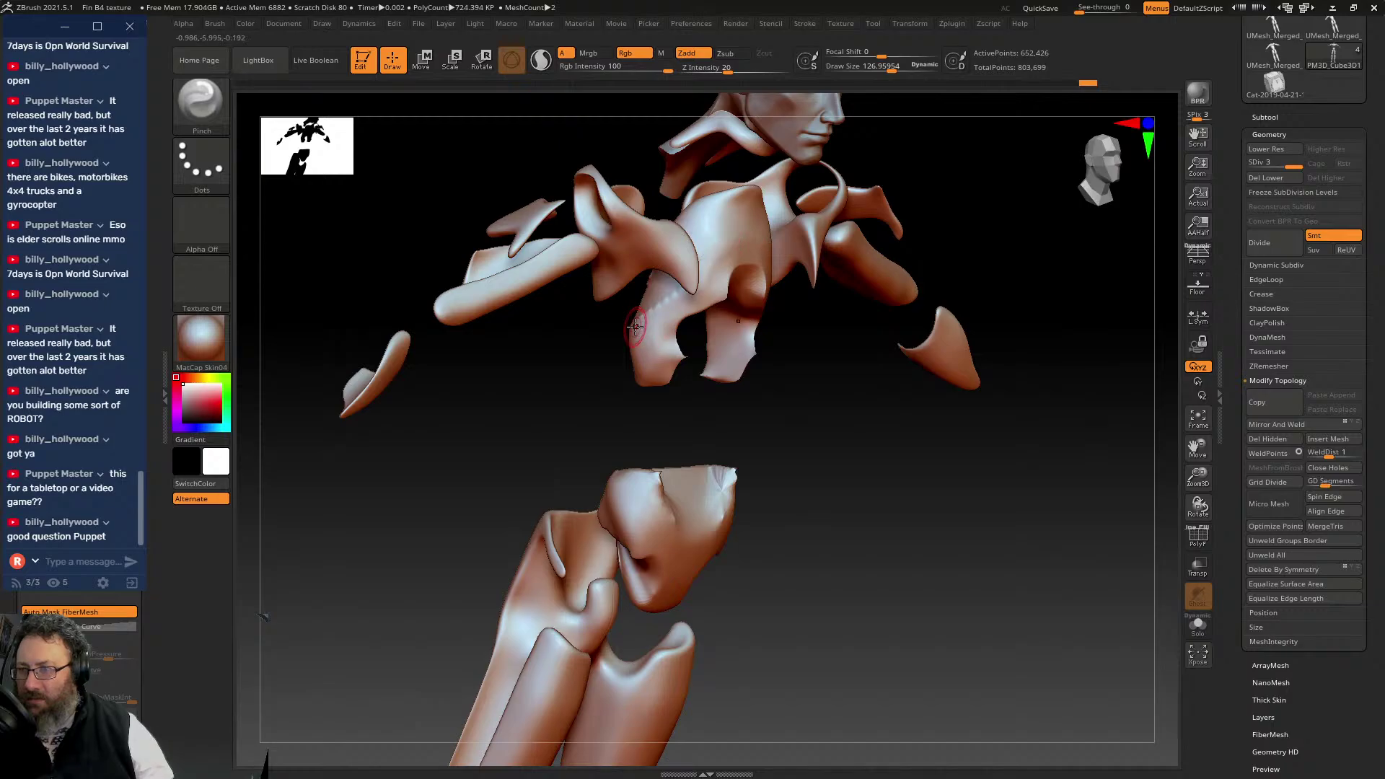
left_click_drag(681, 291, 698, 273)
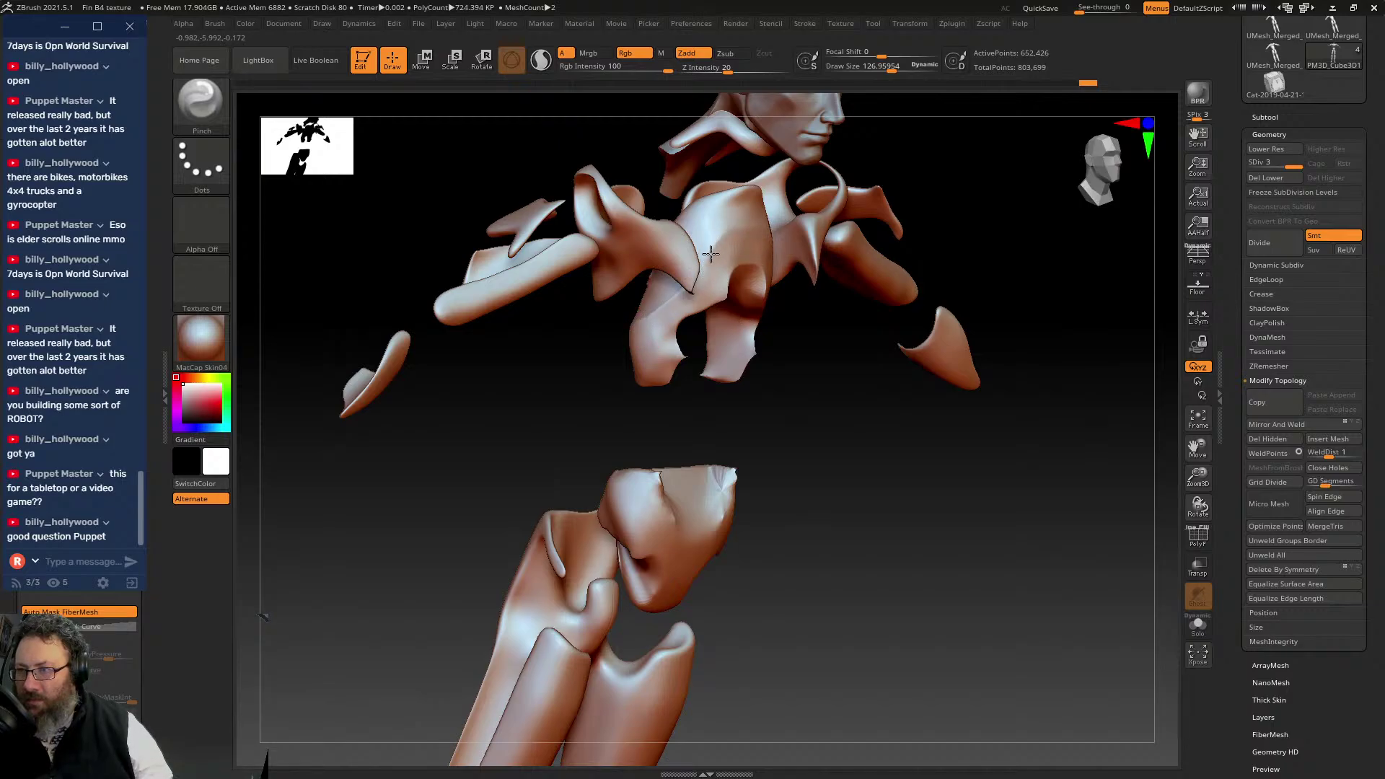
mouse_move(702, 281)
left_mouse_down()
mouse_move(718, 234)
mouse_move(704, 218)
left_mouse_up()
right_click_drag(705, 235, 560, 235)
left_click_drag(782, 257, 768, 327, "shift")
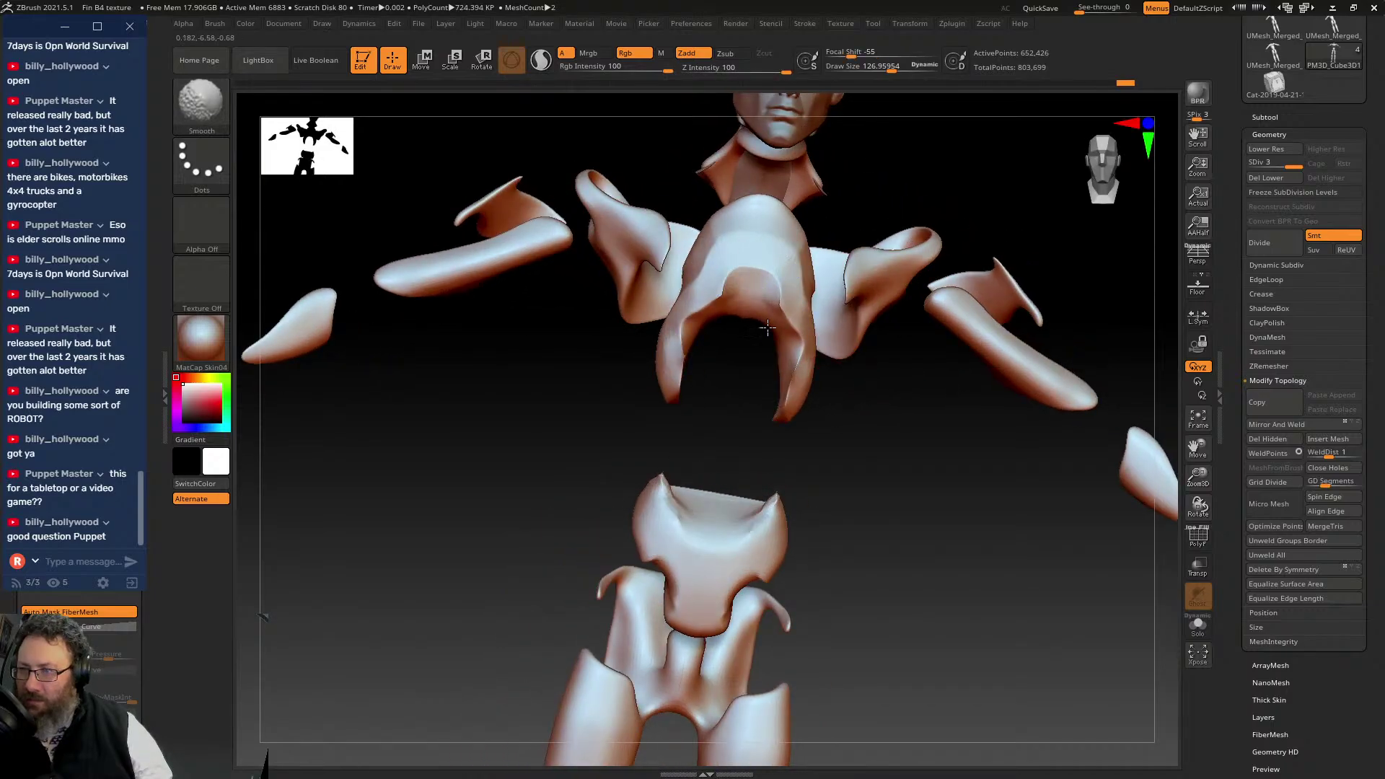
- Smooth the abdomen plate's back, side notches and upper edges from several angles
mouse_move(906, 469)
left_mouse_down()
mouse_move(950, 498)
mouse_move(971, 574)
mouse_move(956, 575)
mouse_move(953, 522)
left_mouse_up()
left_click_drag(916, 572, 844, 236, "alt")
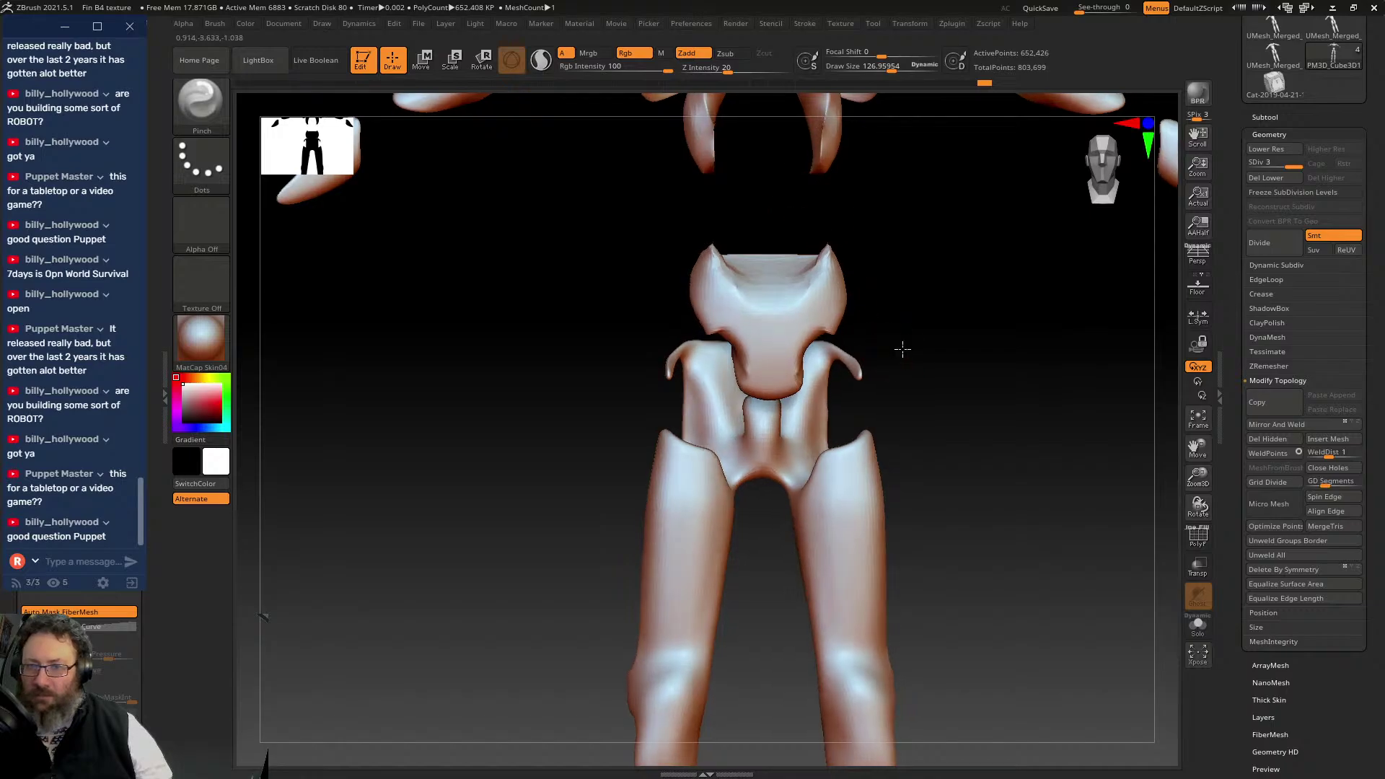
left_click_drag(902, 349, 708, 241)
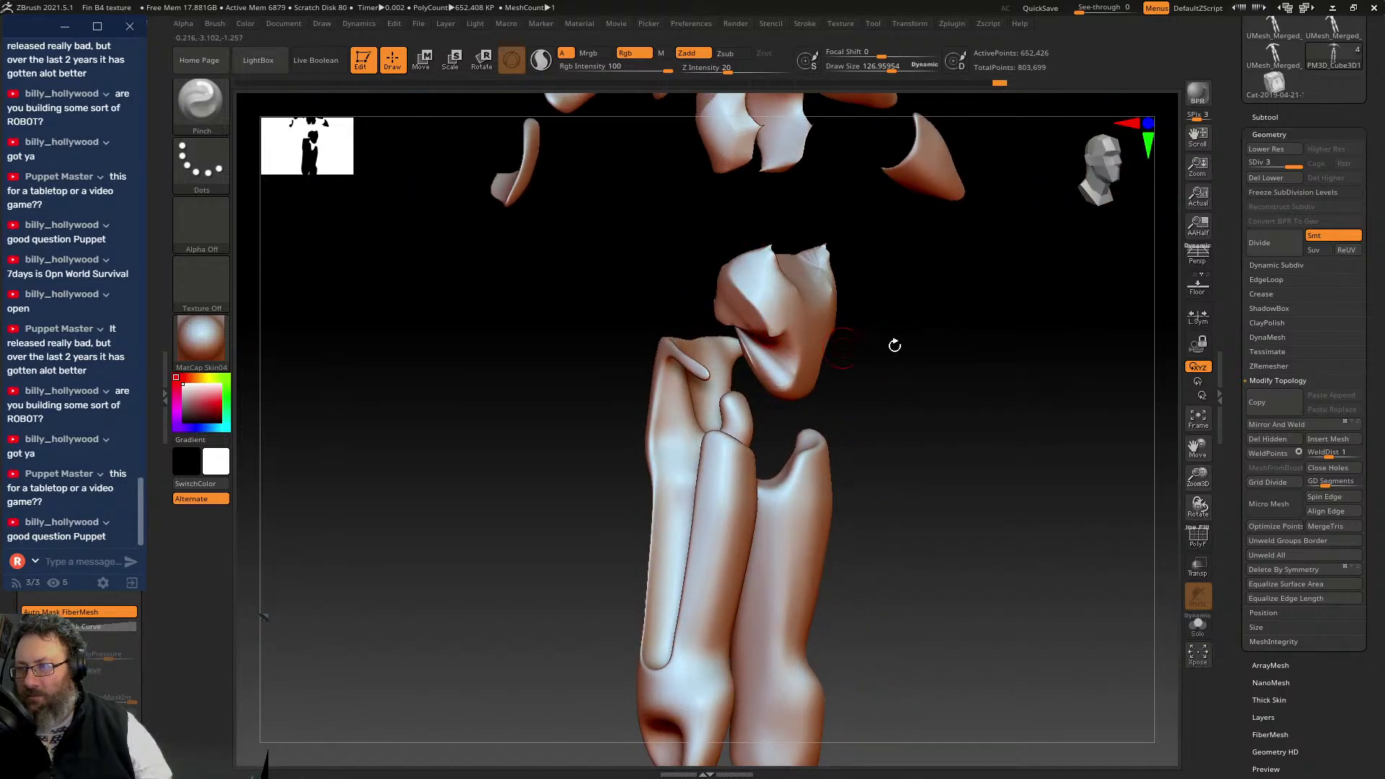
left_click_drag(894, 343, 835, 350)
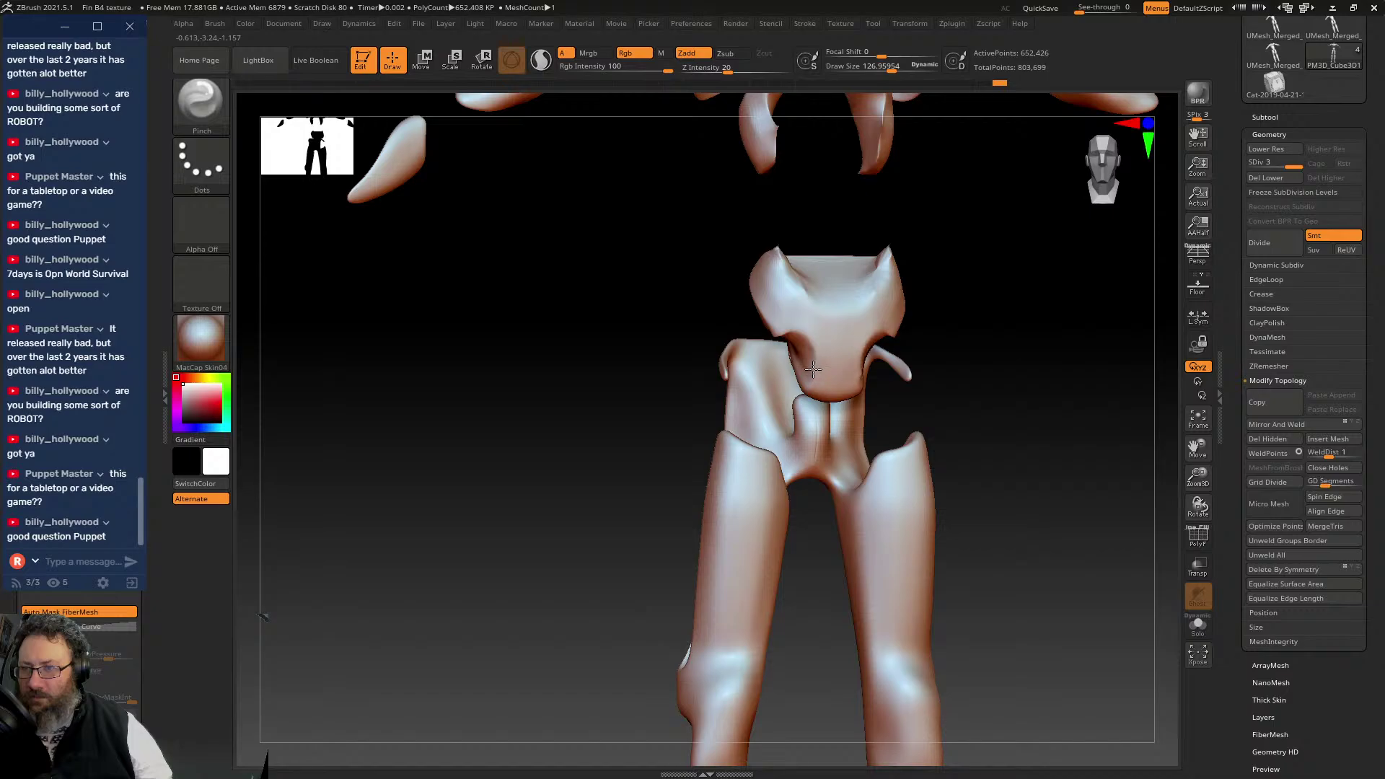
mouse_move(903, 393)
left_mouse_down("shift")
mouse_move(950, 371)
mouse_move(916, 313)
mouse_move(866, 317)
left_mouse_up("shift")
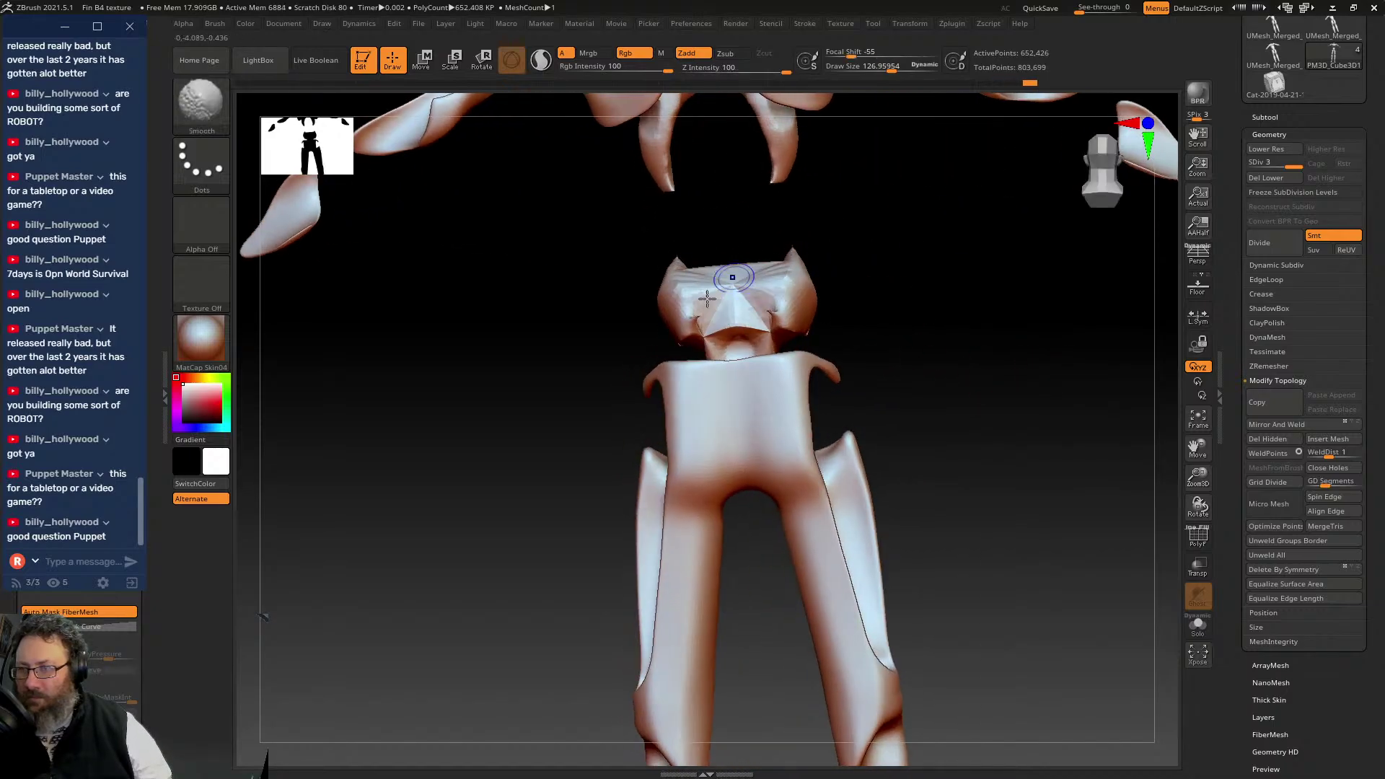
mouse_move(735, 336)
left_mouse_down()
mouse_move(768, 332)
mouse_move(768, 349)
left_mouse_up()
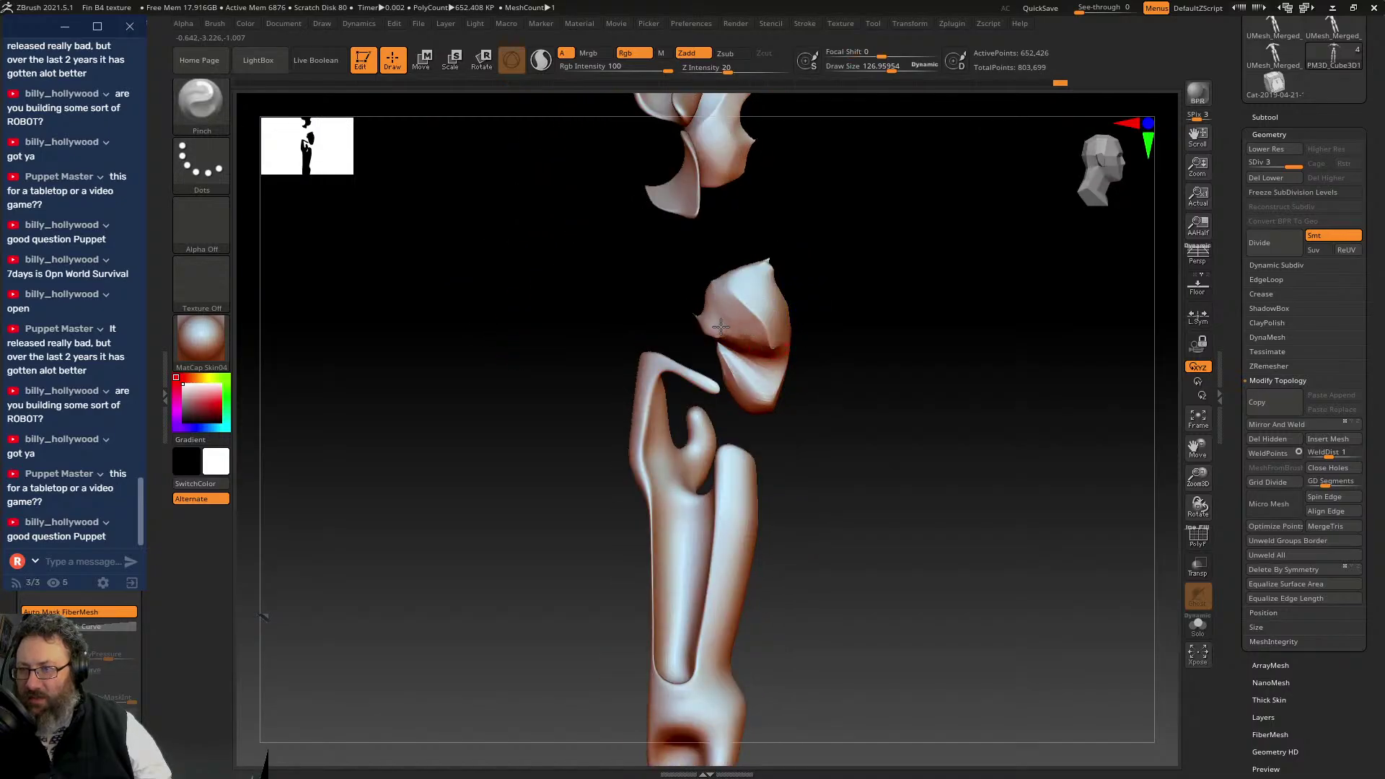
mouse_move(866, 335)
left_mouse_down()
mouse_move(837, 343)
mouse_move(823, 403)
left_mouse_up()
left_click_drag(737, 286, 746, 282, "shift")
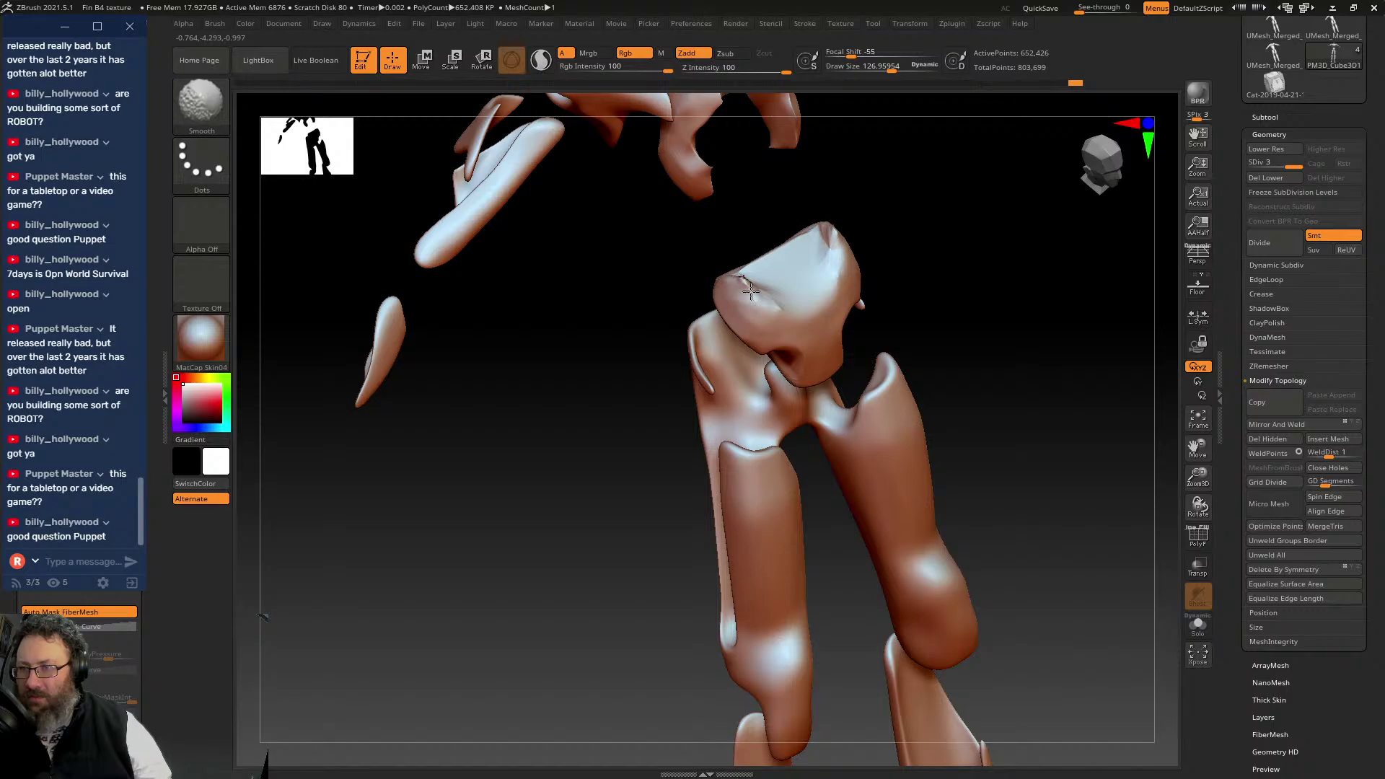
mouse_move(888, 181)
left_mouse_down()
mouse_move(953, 219)
mouse_move(977, 313)
mouse_move(990, 314)
mouse_move(853, 281)
mouse_move(881, 455)
mouse_move(863, 311)
left_mouse_up()
- Turn on the polyframe display and examine the wireframe and polygroups of the legs, abdomen and chest
key("f")
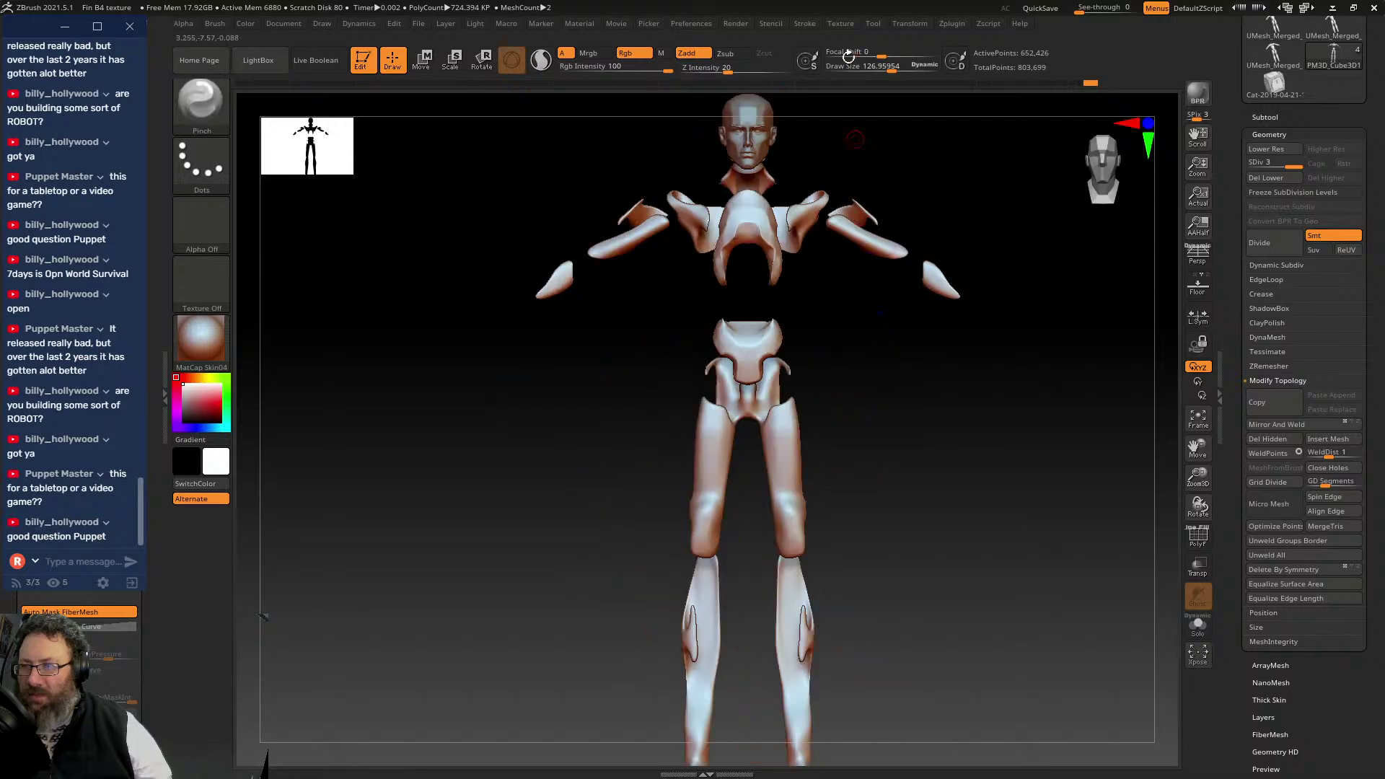
left_click(911, 24)
left_click(952, 24)
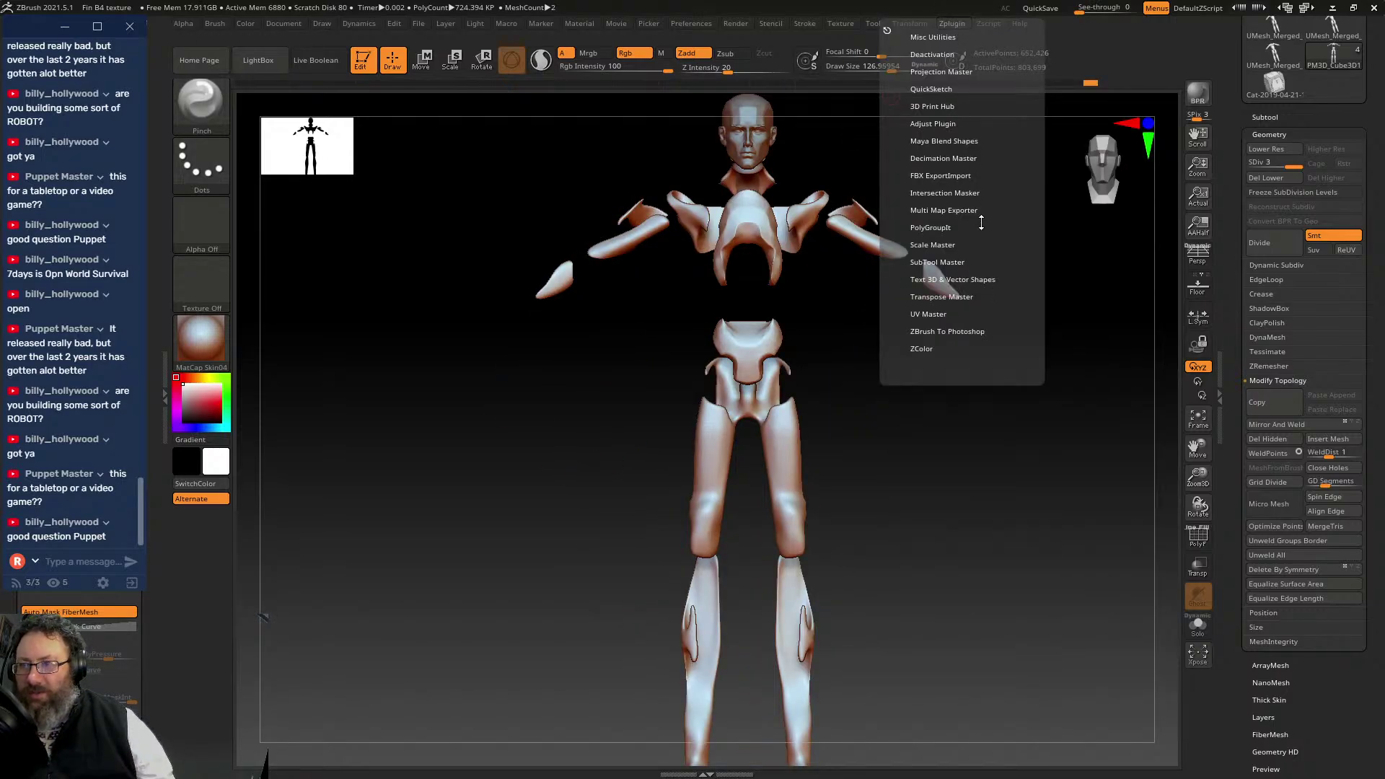
left_click(1198, 535)
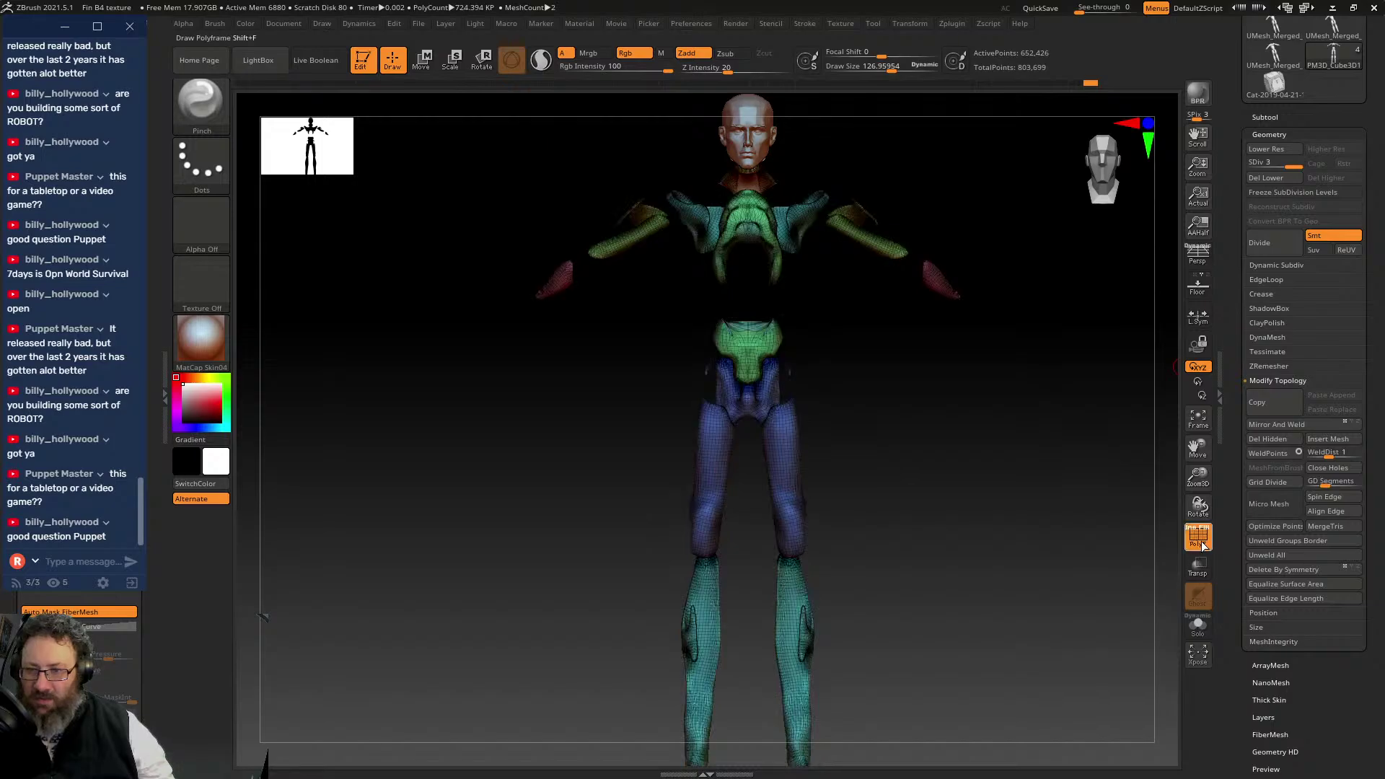
key("f")
left_click_drag(895, 306, 911, 433, "alt")
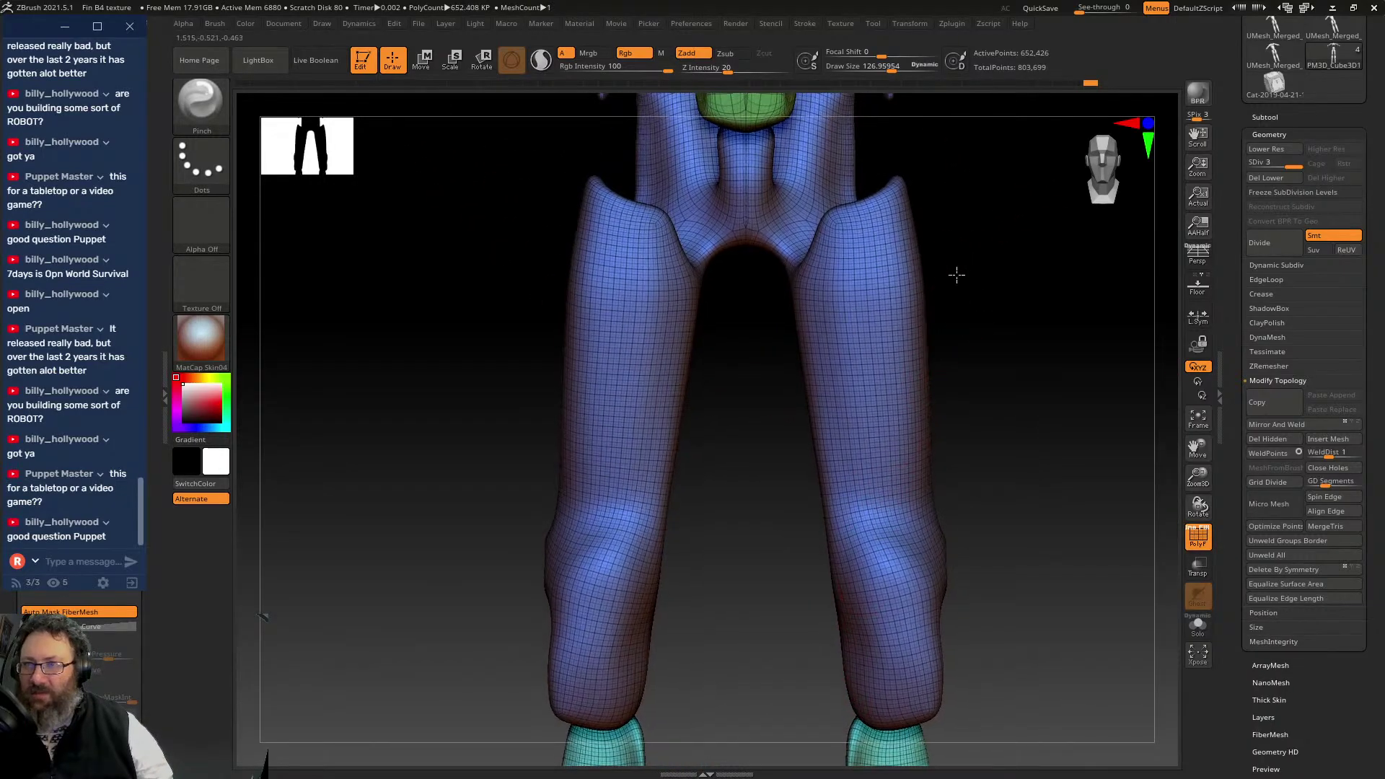
left_click_drag(956, 275, 956, 610, "alt")
left_click_drag(926, 316, 959, 427, "alt")
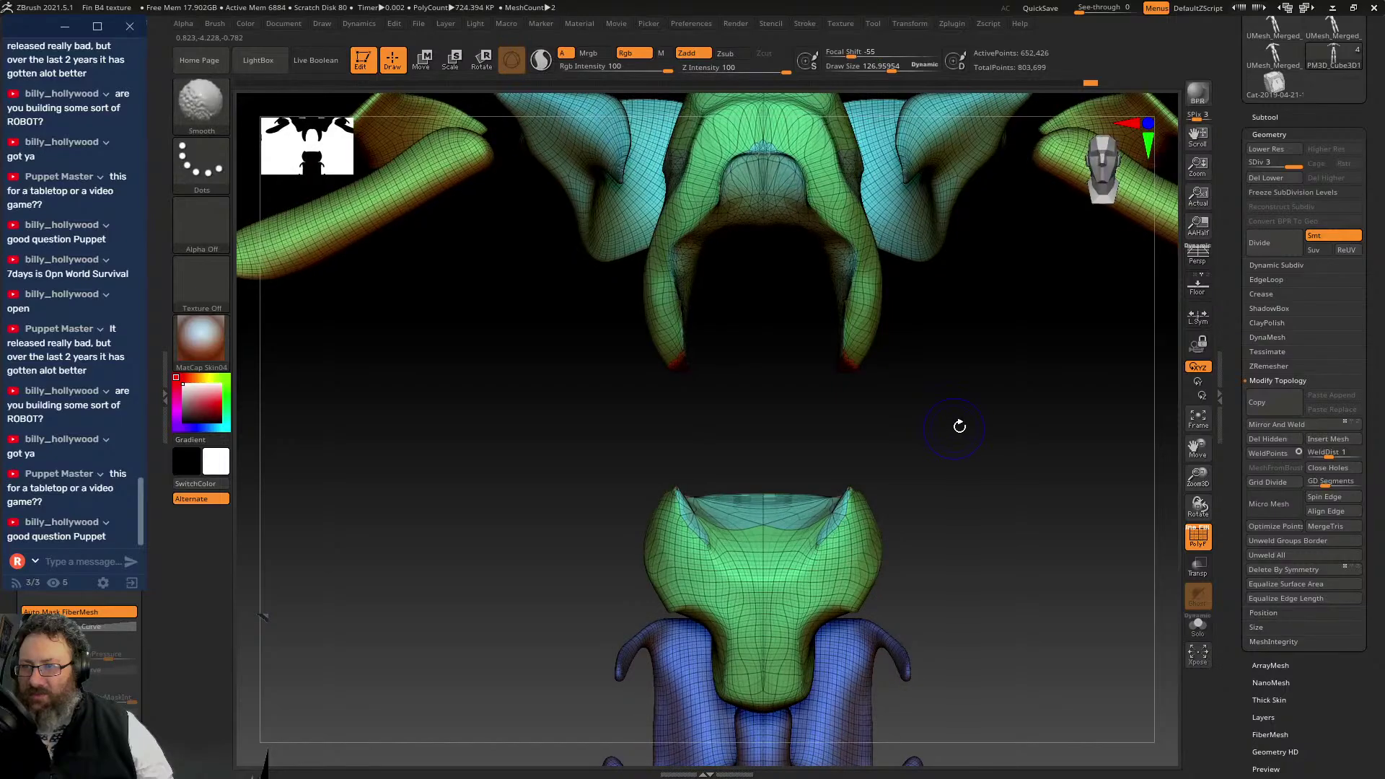
- Decimate the body mesh with Decimation Master's 75k preset
left_click(920, 24)
left_click(956, 24)
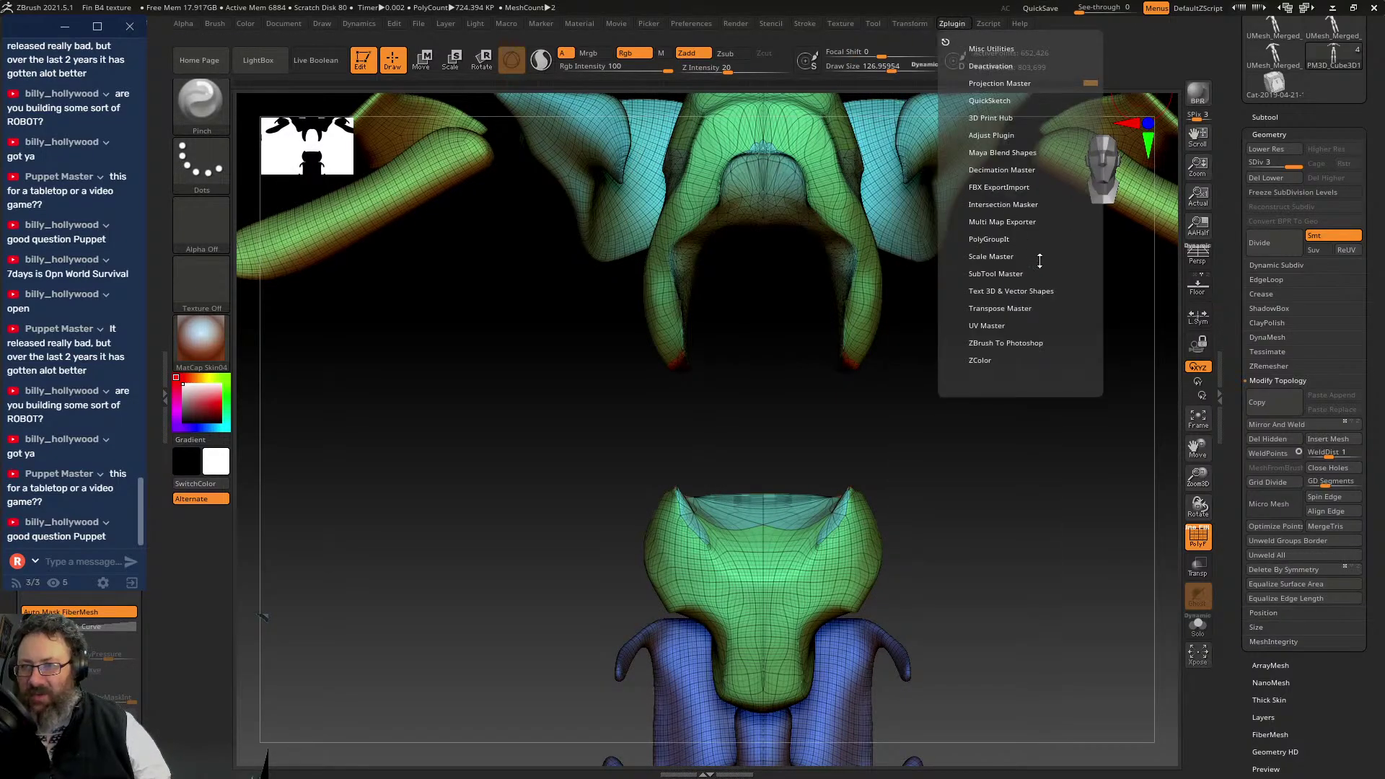
left_click(989, 170)
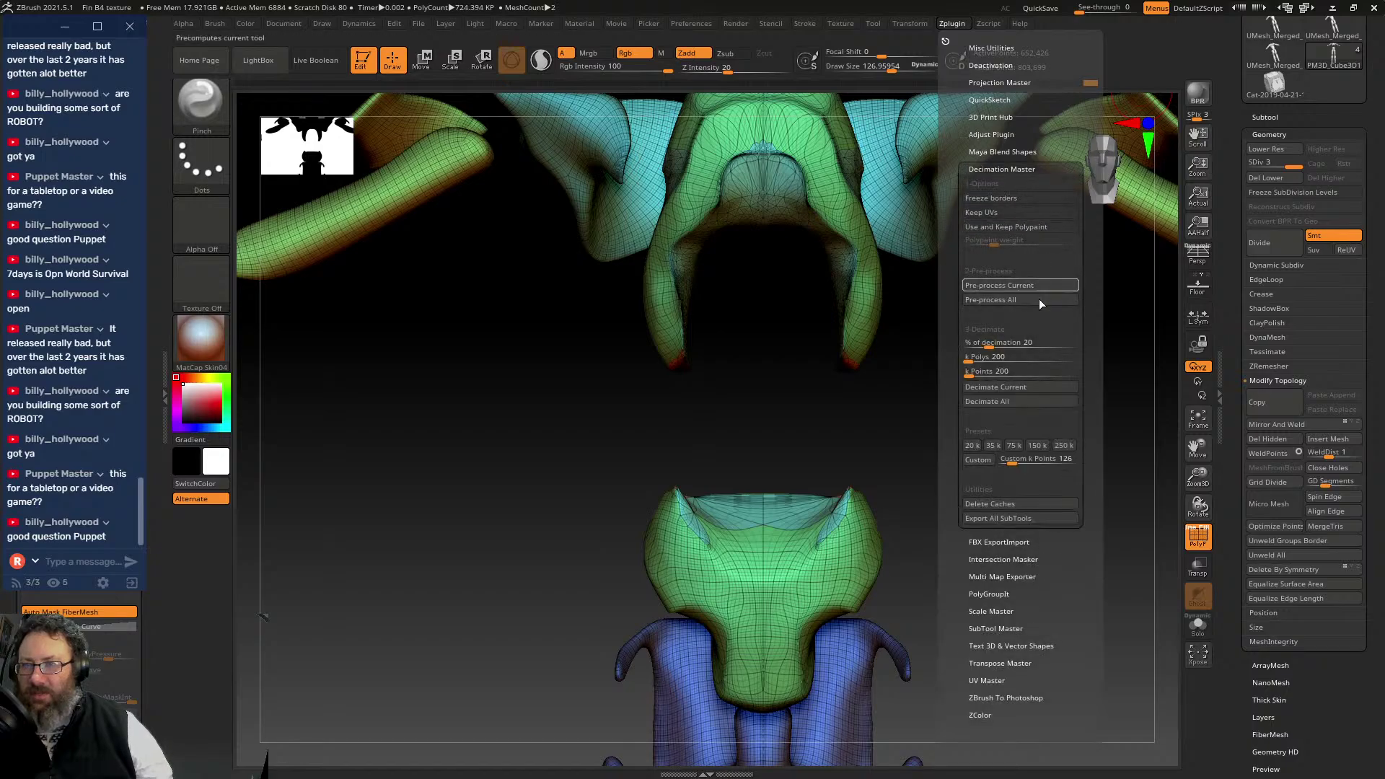
left_click(1014, 446)
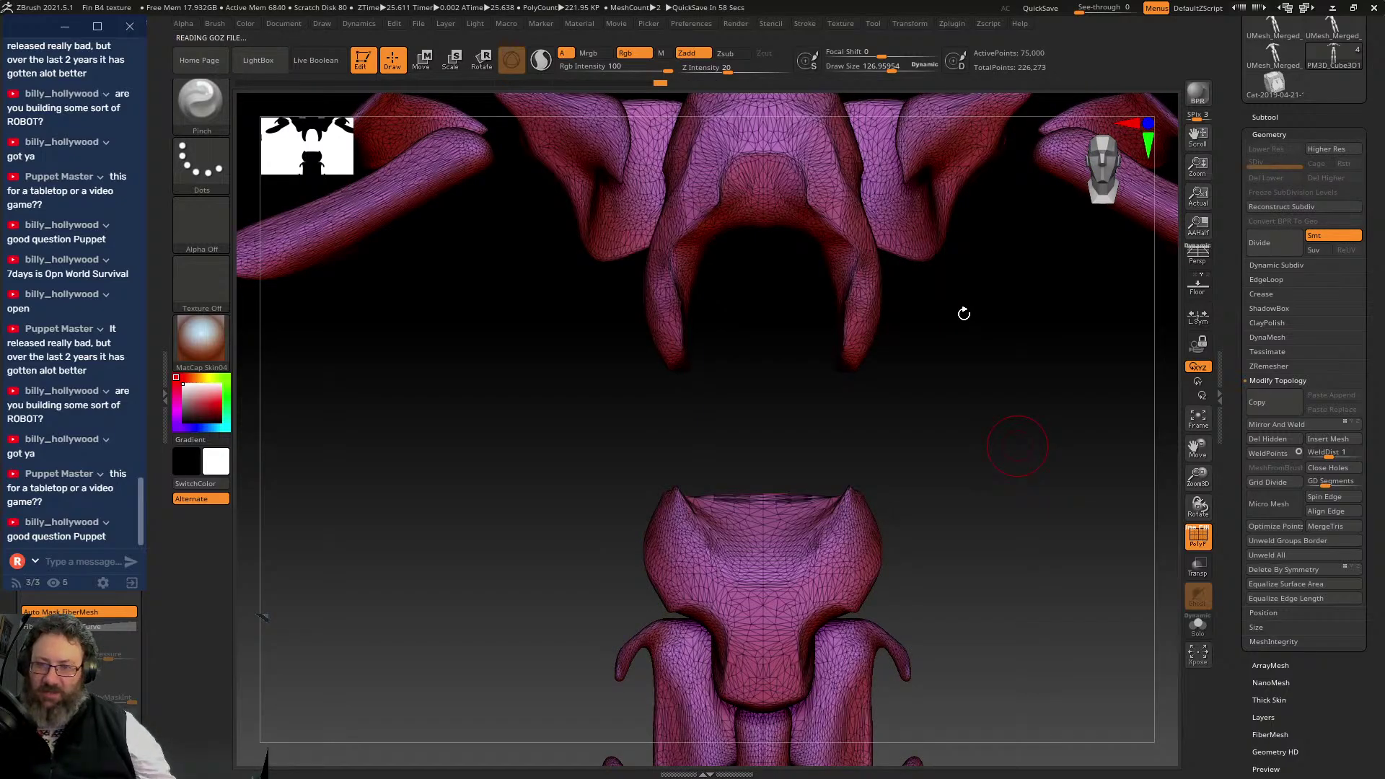
- Retopologize the decimated body mesh with ZRemesher, using the Half and Adapt options
scroll(1227, 578, "down", 5)
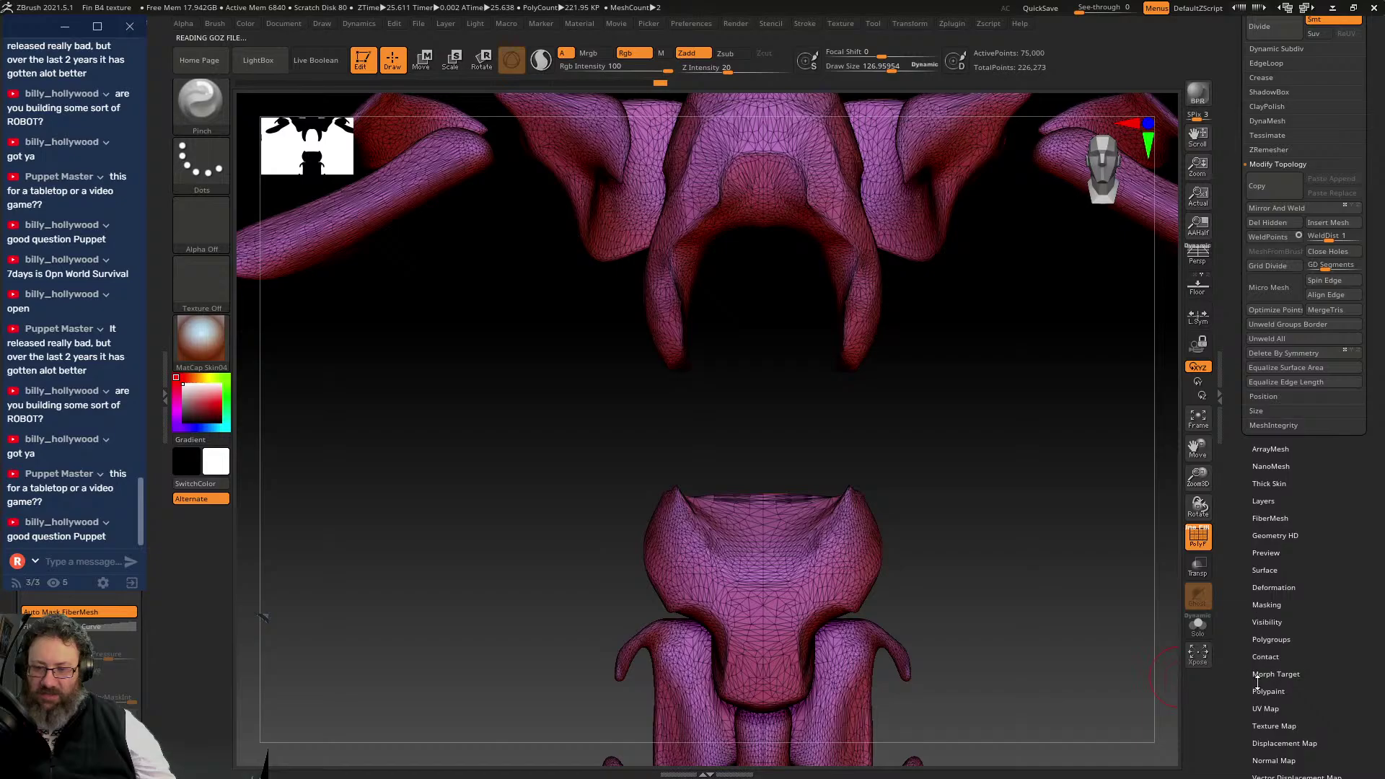
scroll(1227, 467, "up", 2)
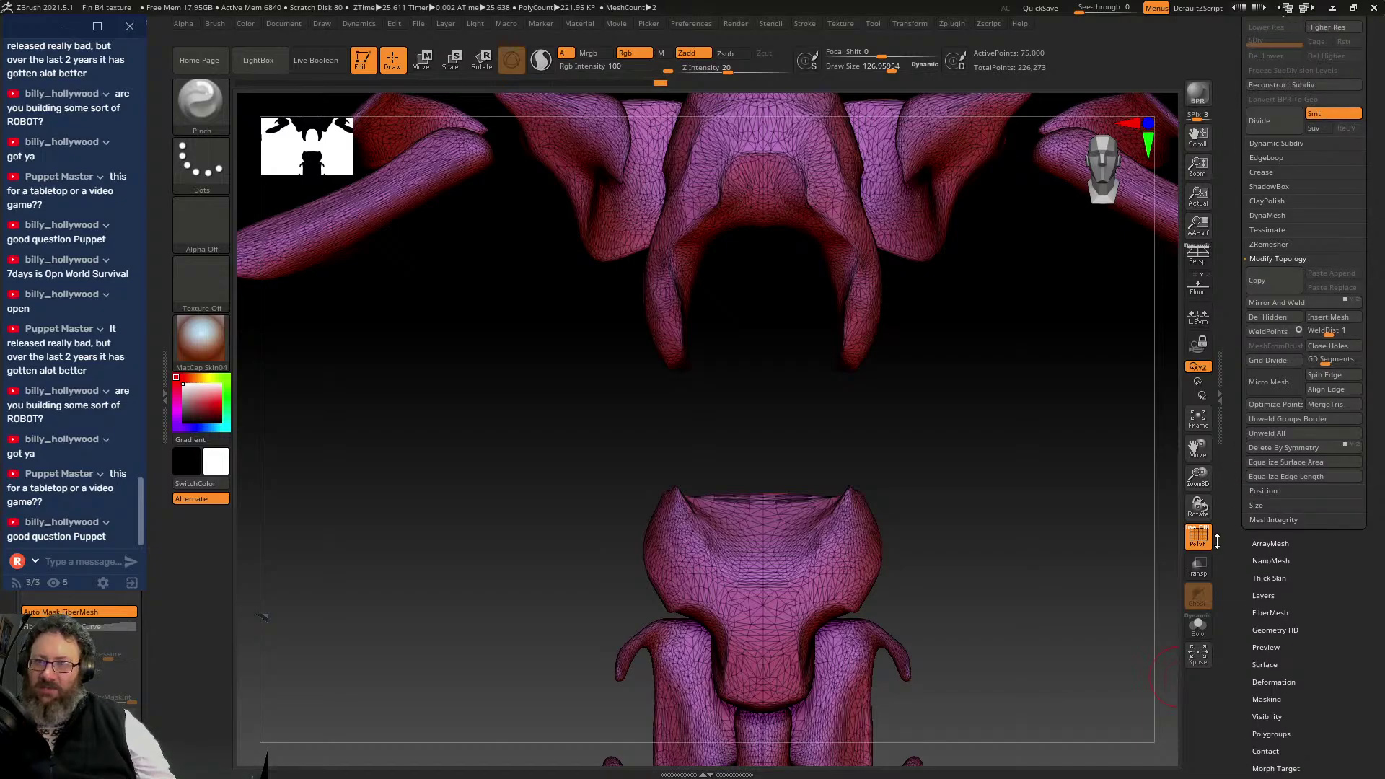
scroll(1217, 542, "down", 2)
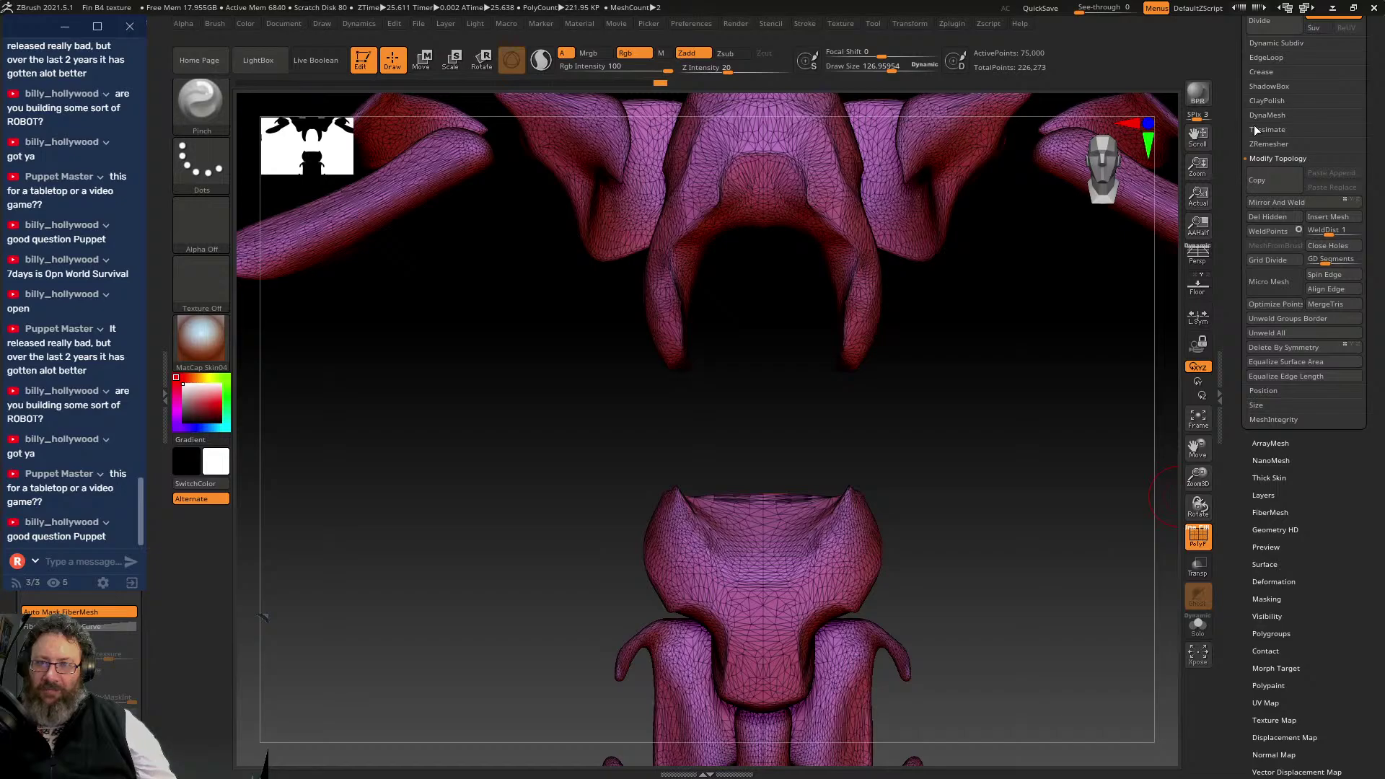
left_click(1260, 145)
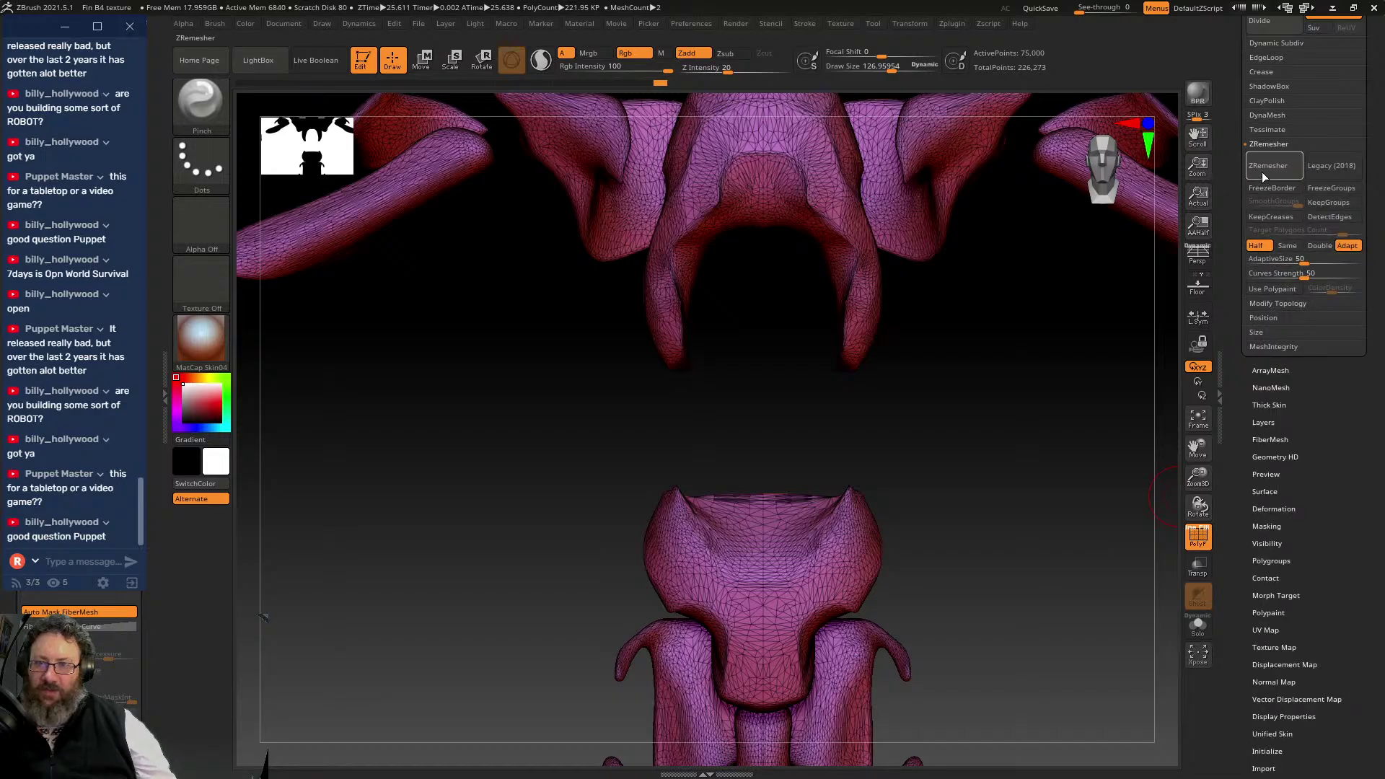
left_click(1279, 171)
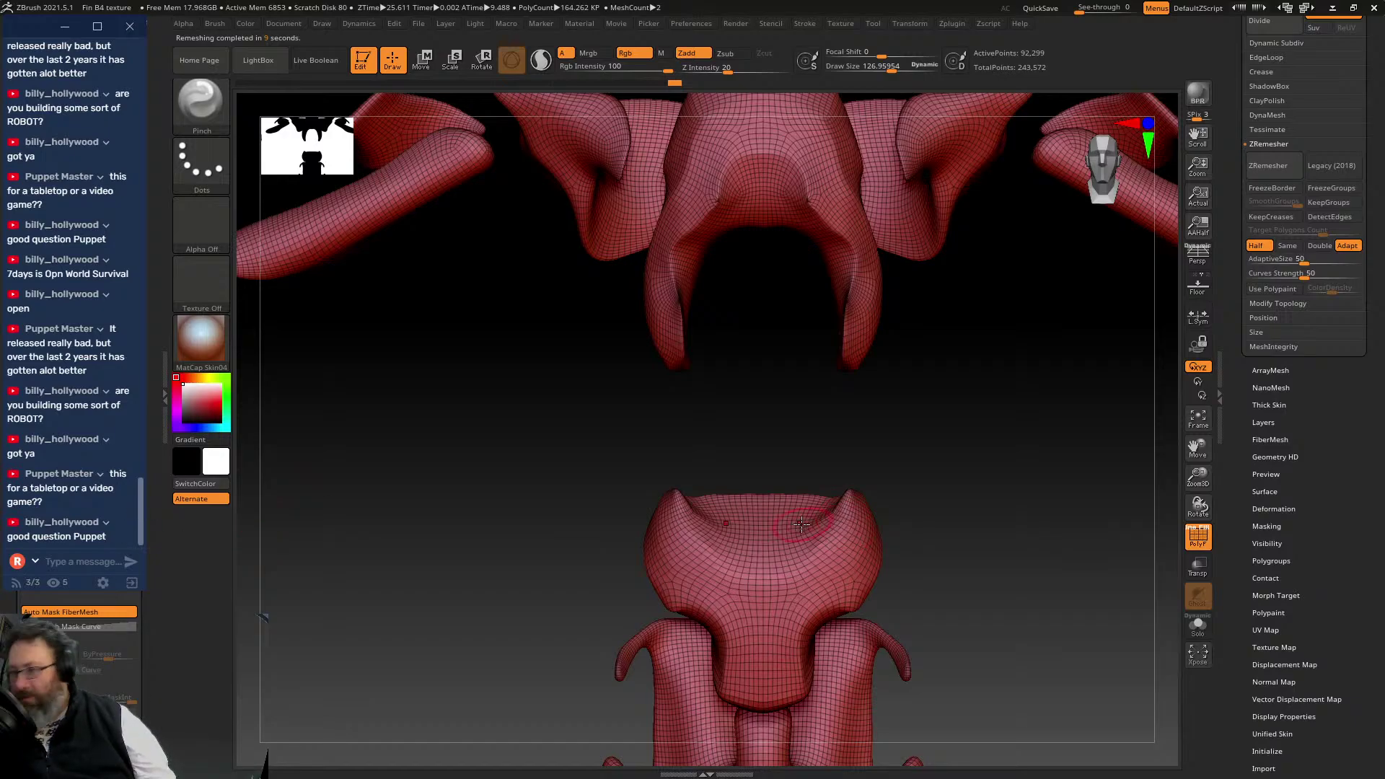
- Run ZRemesher a second time at Half to reduce the body mesh further, and frame the whole figure
mouse_move(823, 471)
left_mouse_down()
mouse_move(882, 457)
mouse_move(835, 470)
left_mouse_up()
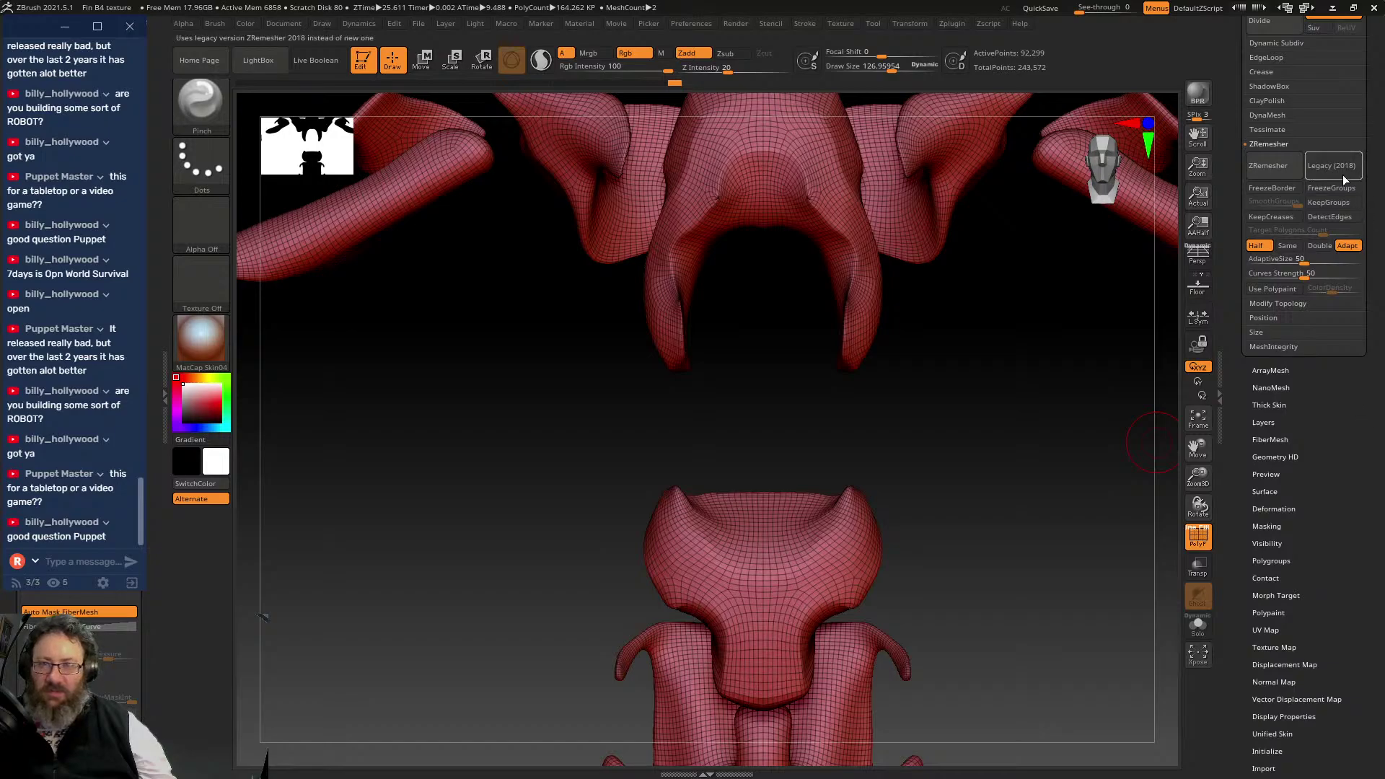
left_click(1281, 171)
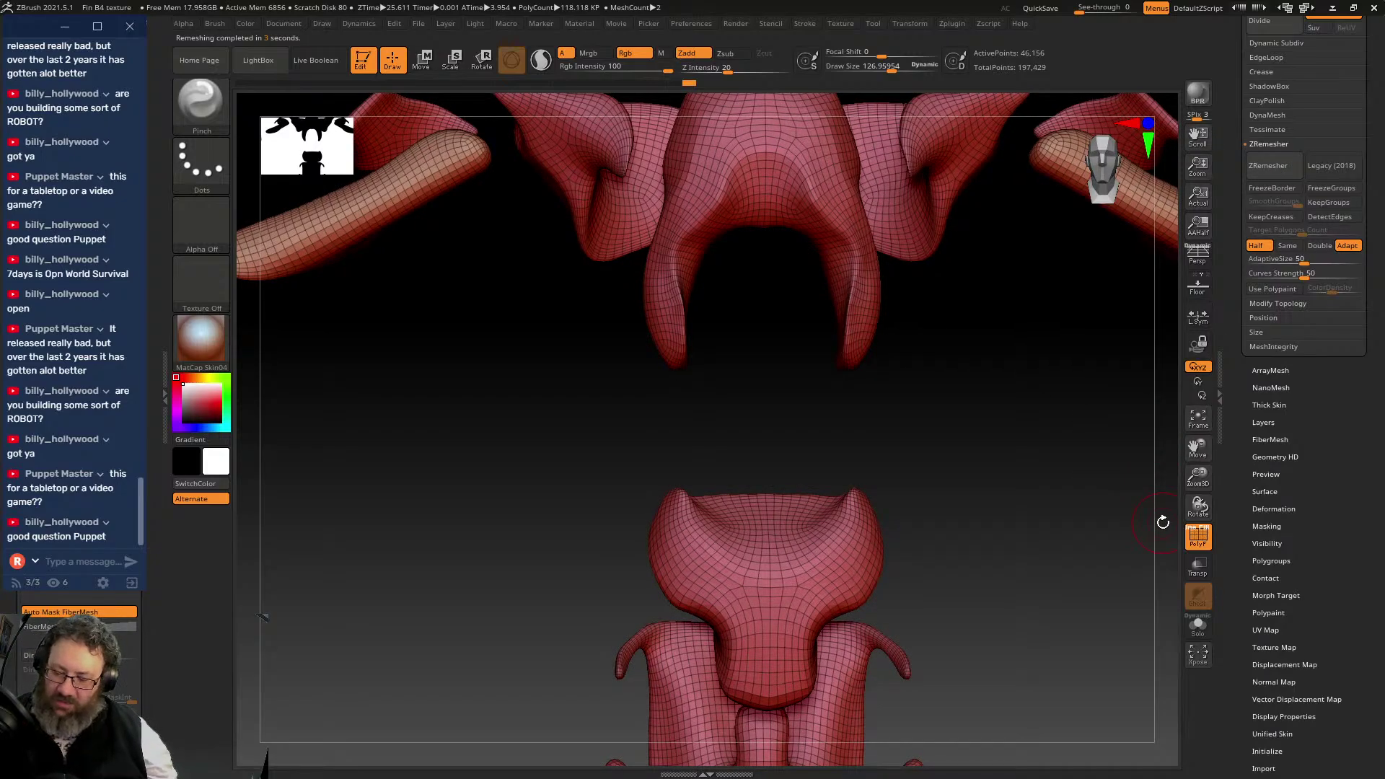
key("f")
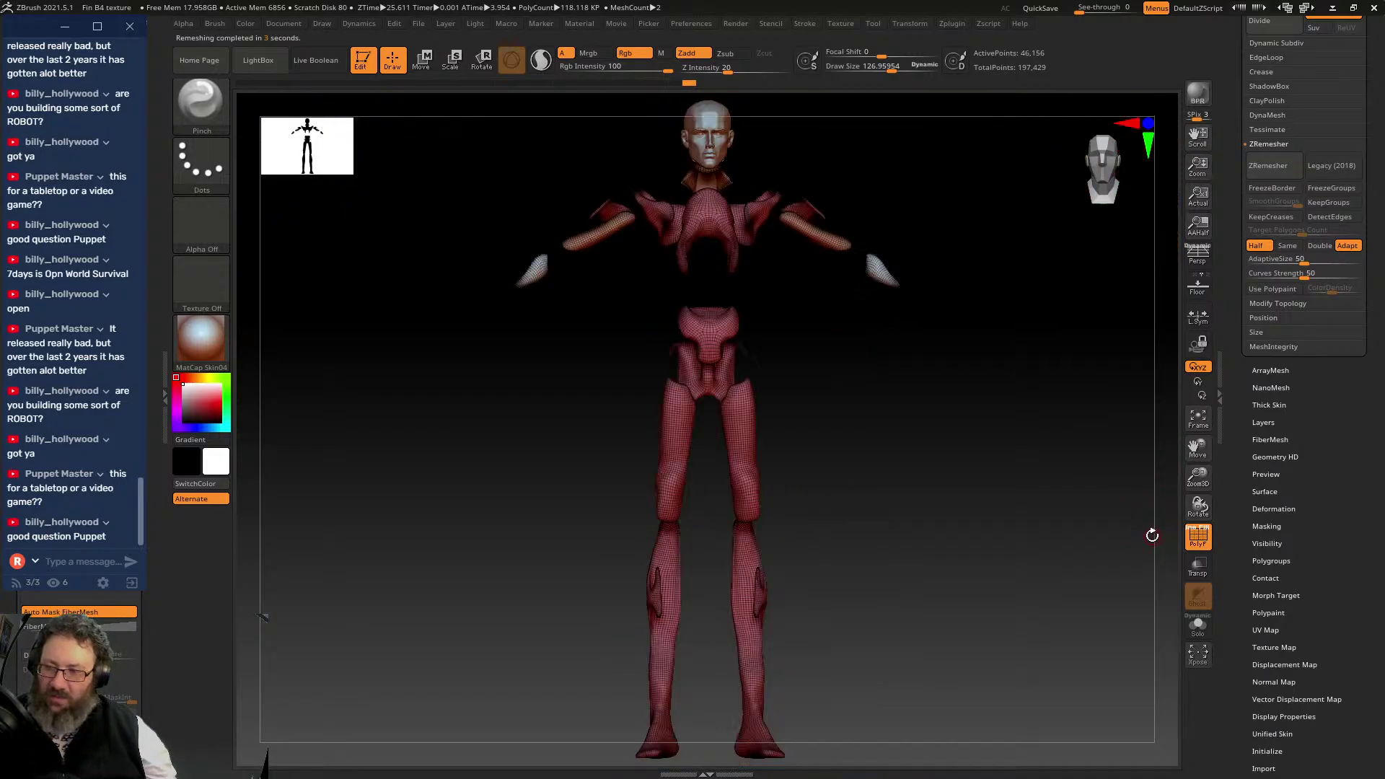
- Turn off the polyframe display and append a Sphere3D as a new subtool
left_click(1196, 532)
left_click_drag(1062, 498, 1091, 485)
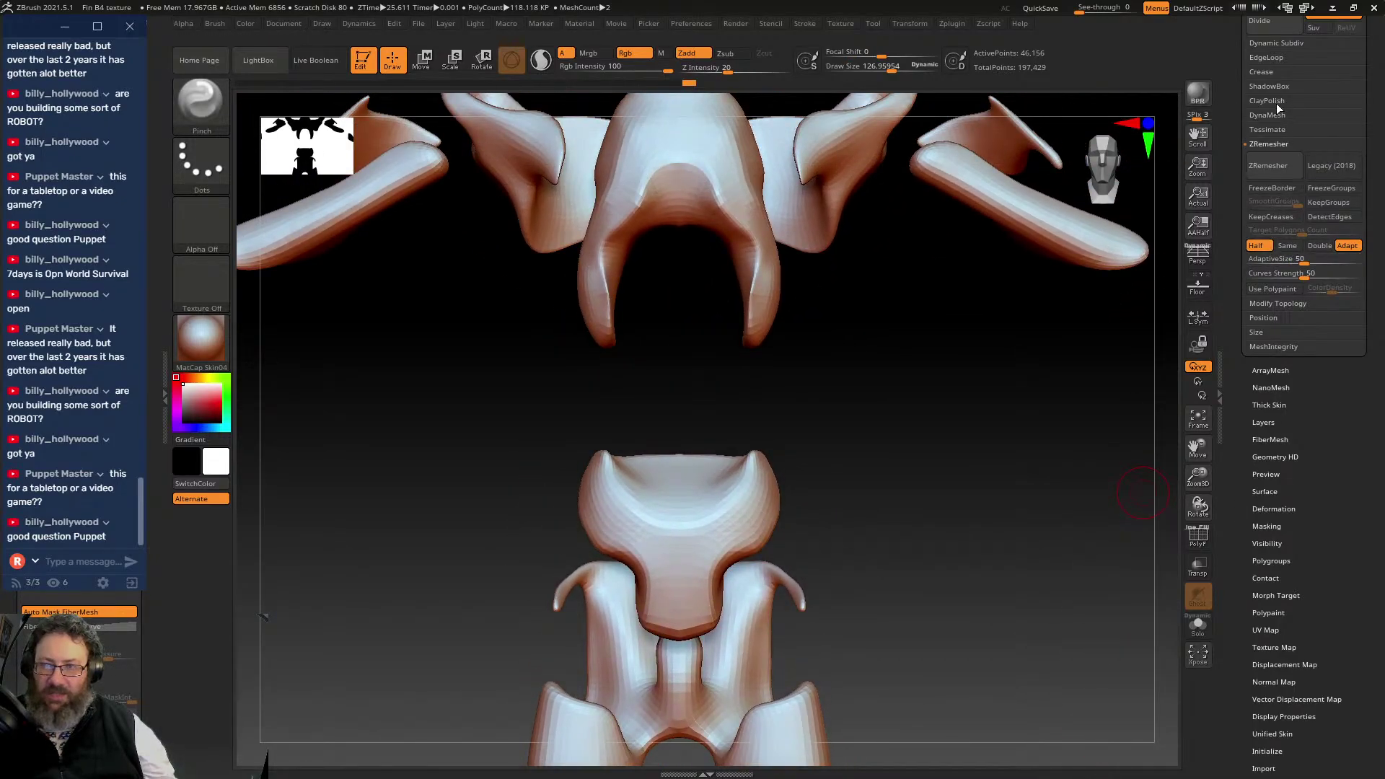
scroll(1227, 317, "up", 3)
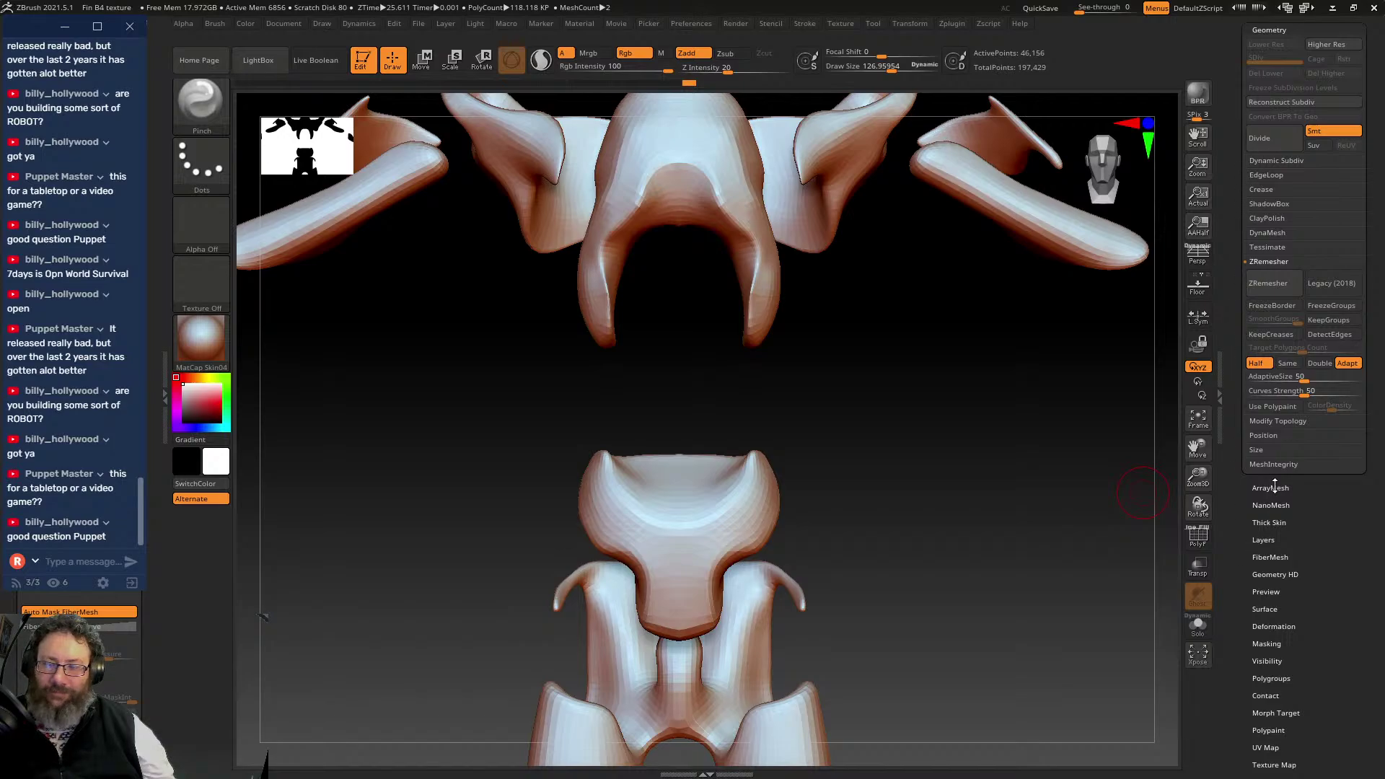
left_click(1224, 215)
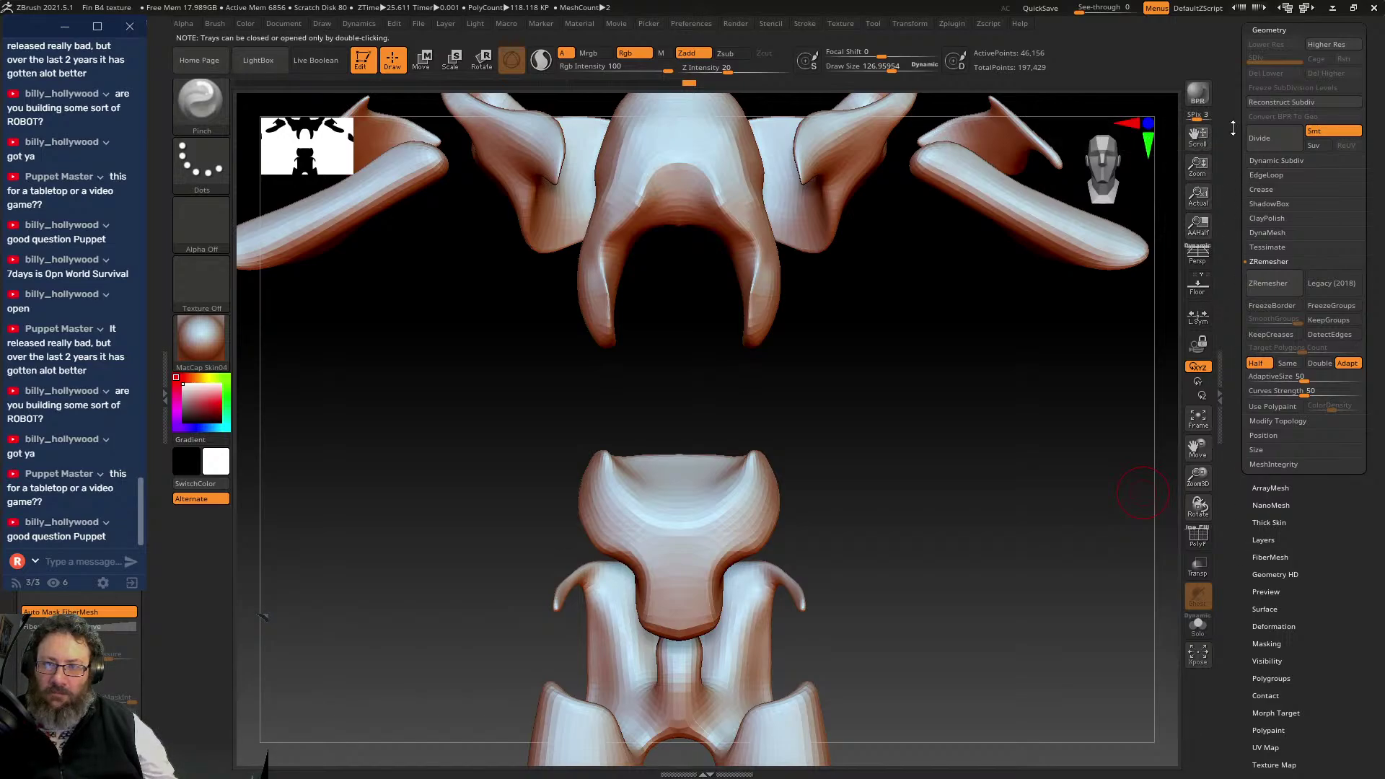
scroll(1257, 294, "up", 5)
left_click(1264, 544)
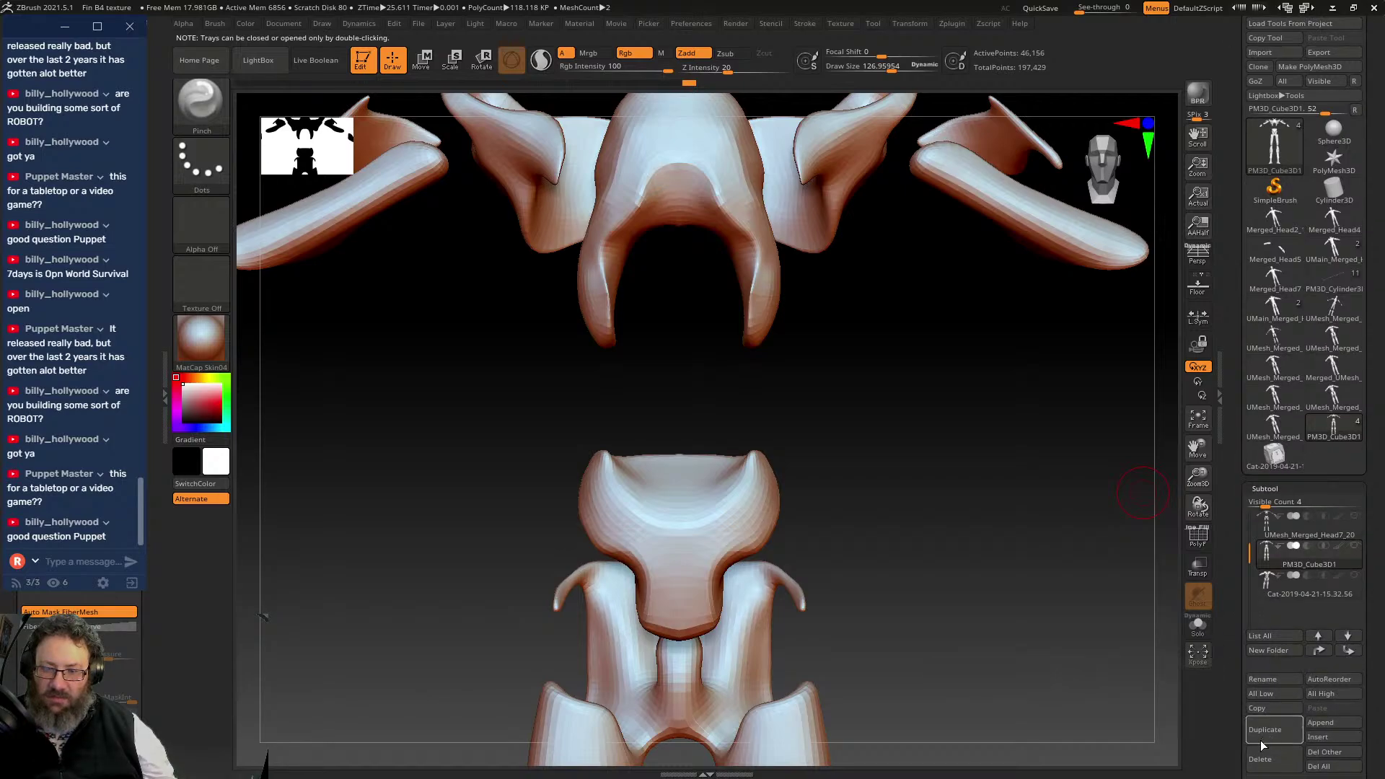
left_click(1337, 724)
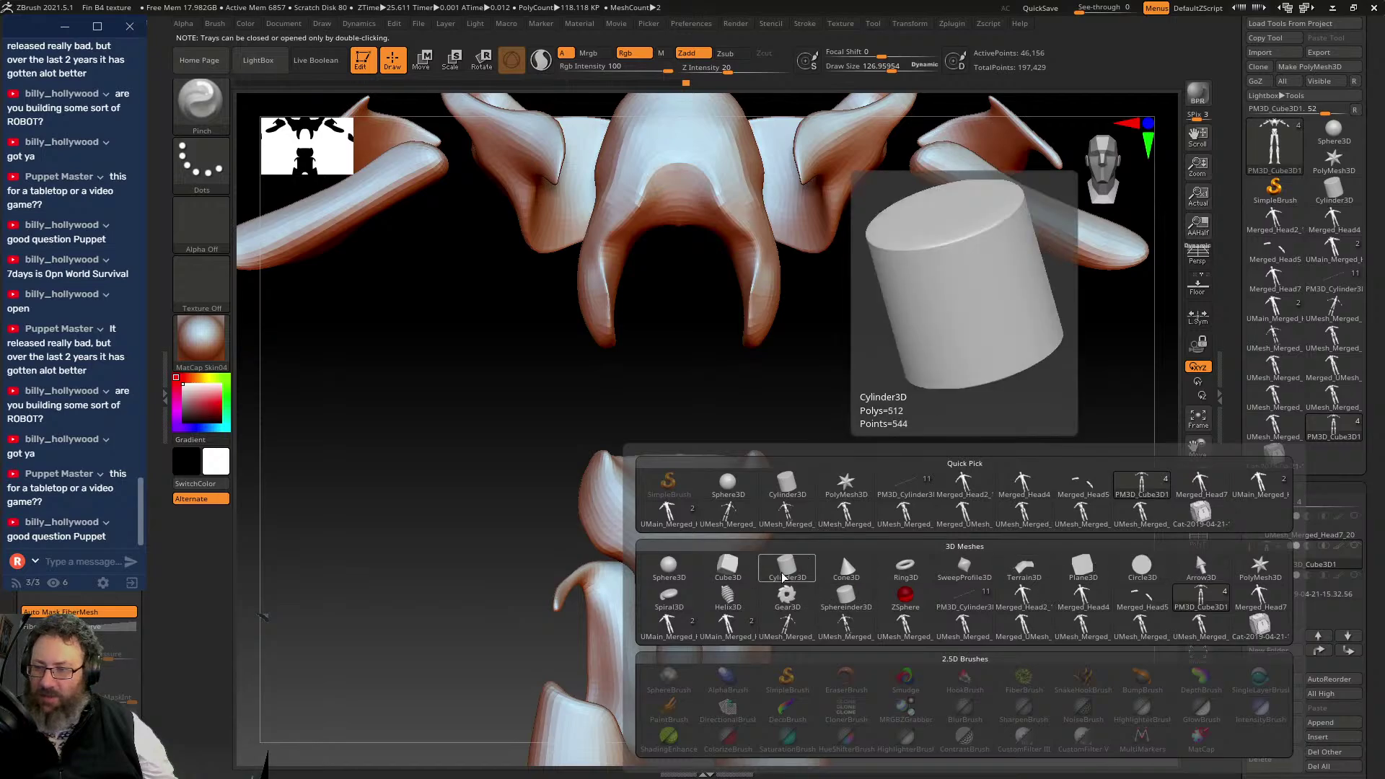
left_click(670, 567)
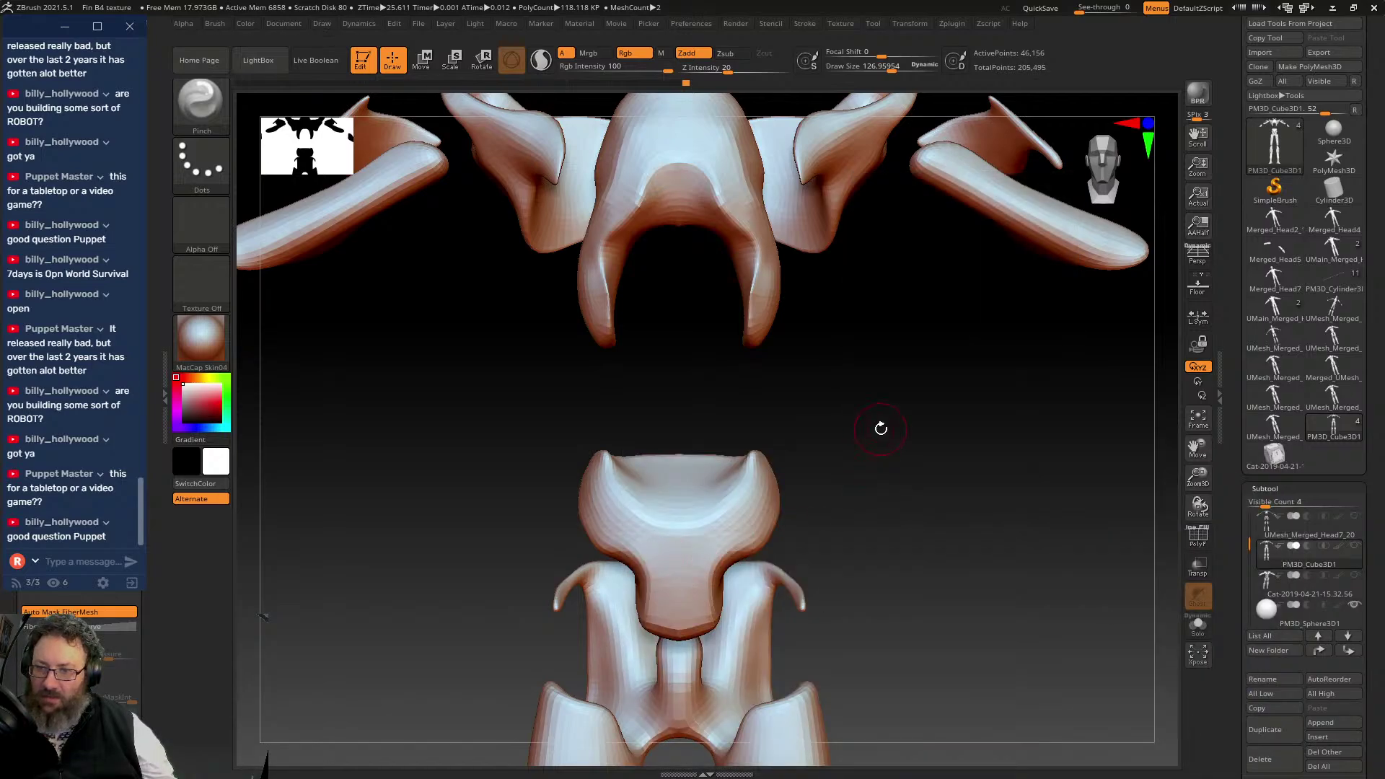
- Select the new sphere subtool and show the plated body mesh PM3D_Cube3D1 with it, keeping the Cat reference body hidden
left_click(1332, 625)
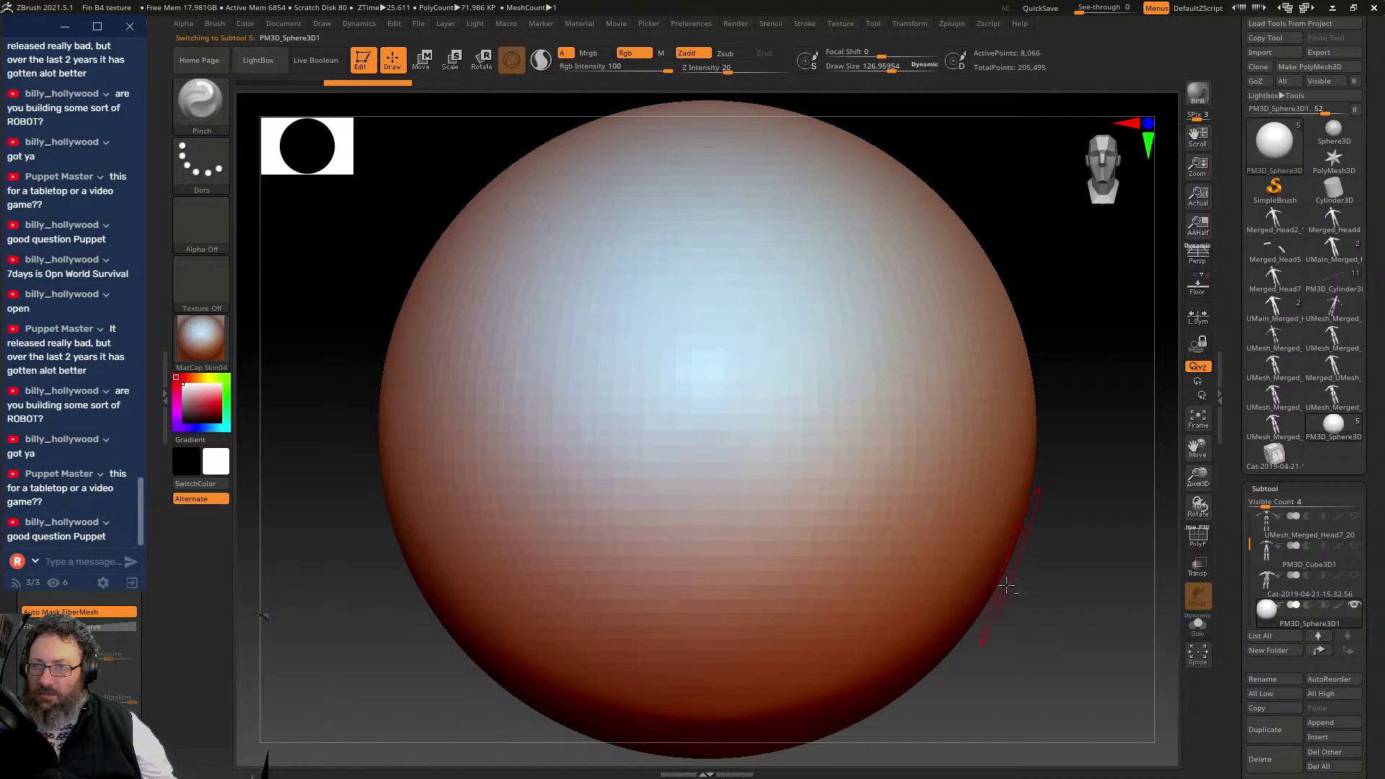
left_click_drag(1050, 638, 802, 277, "alt")
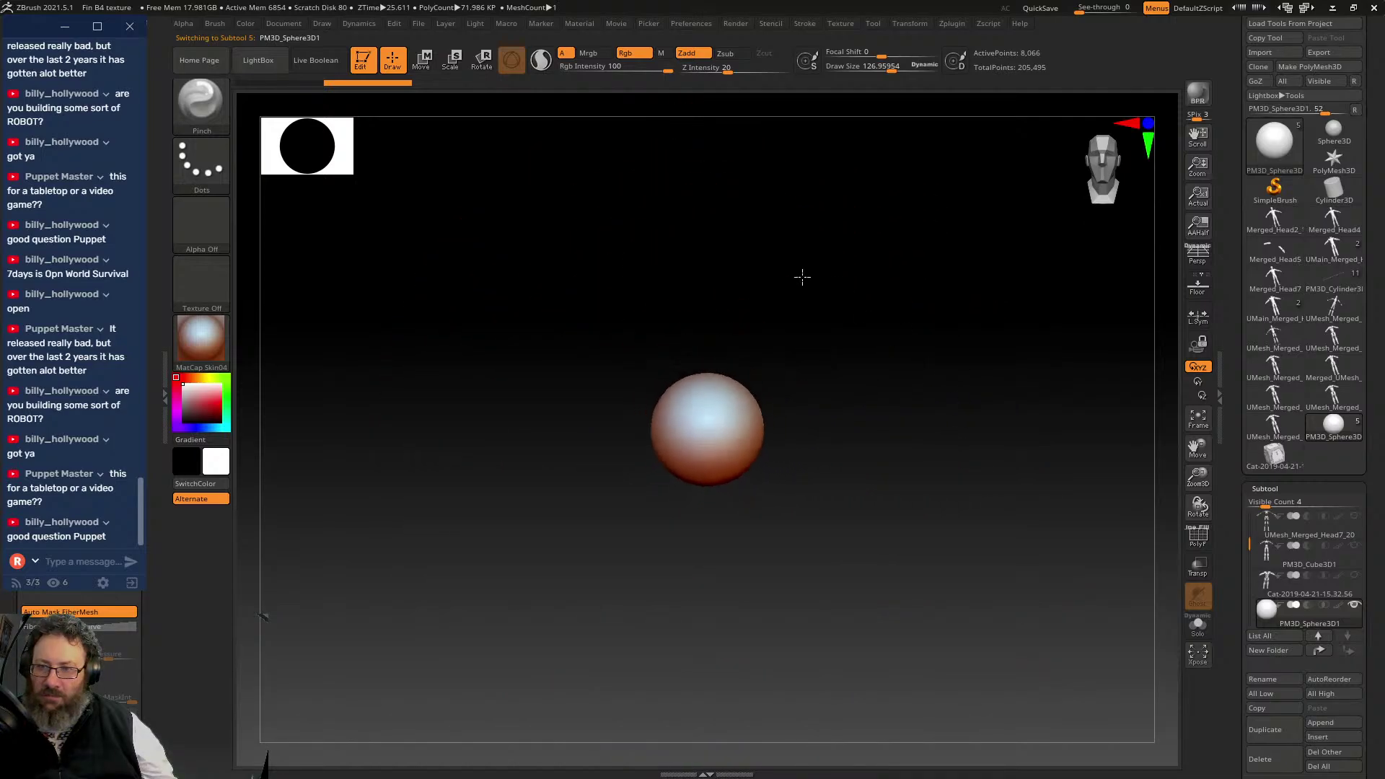
left_click(1355, 575)
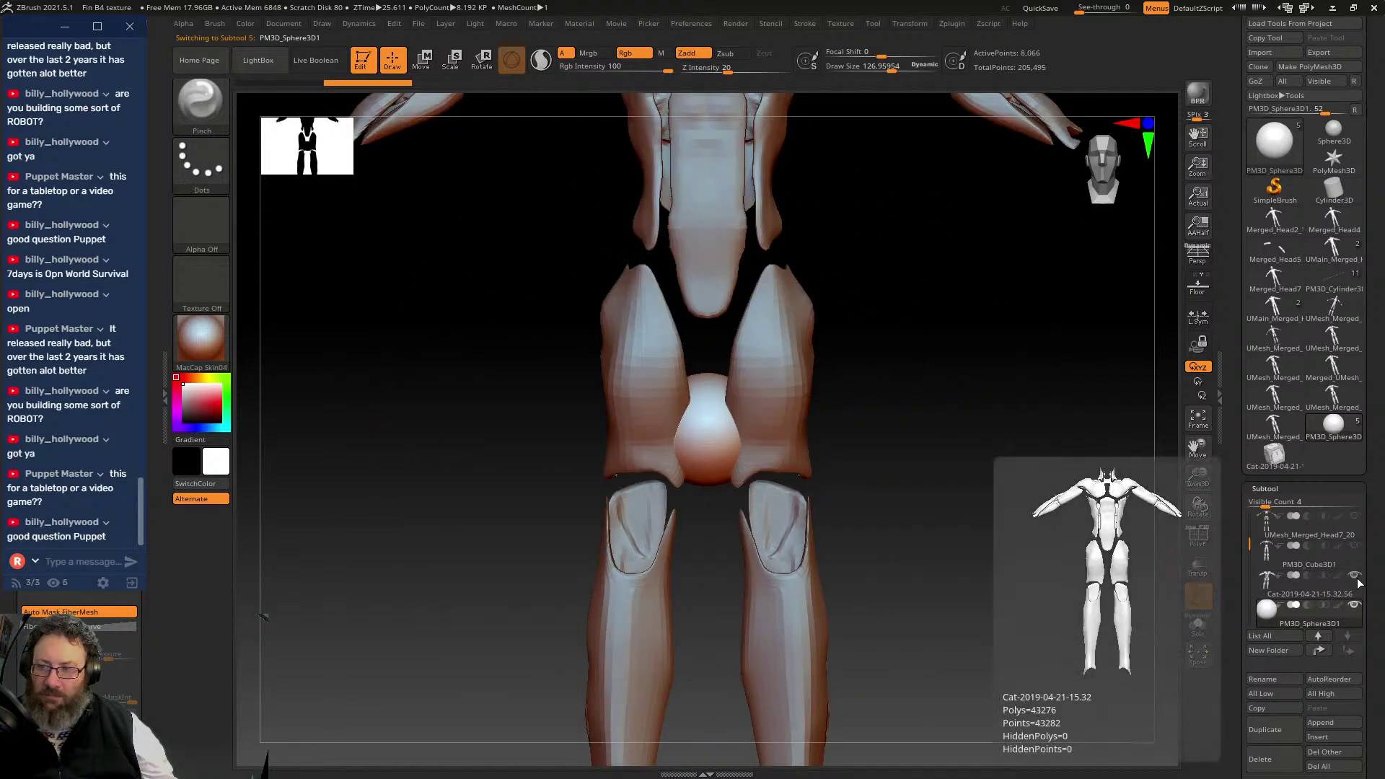
left_click_drag(1009, 491, 1017, 681, "alt")
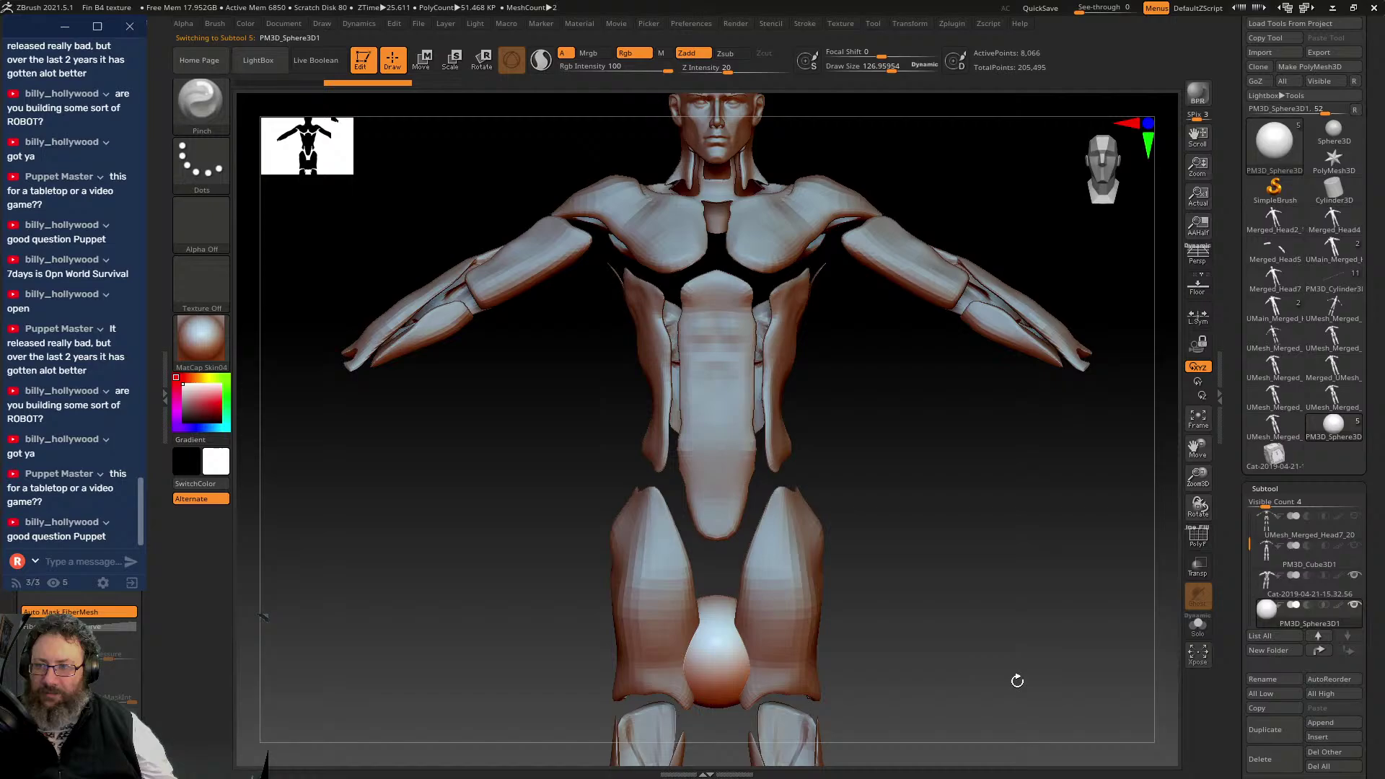
left_click(1354, 575)
left_click(1356, 547)
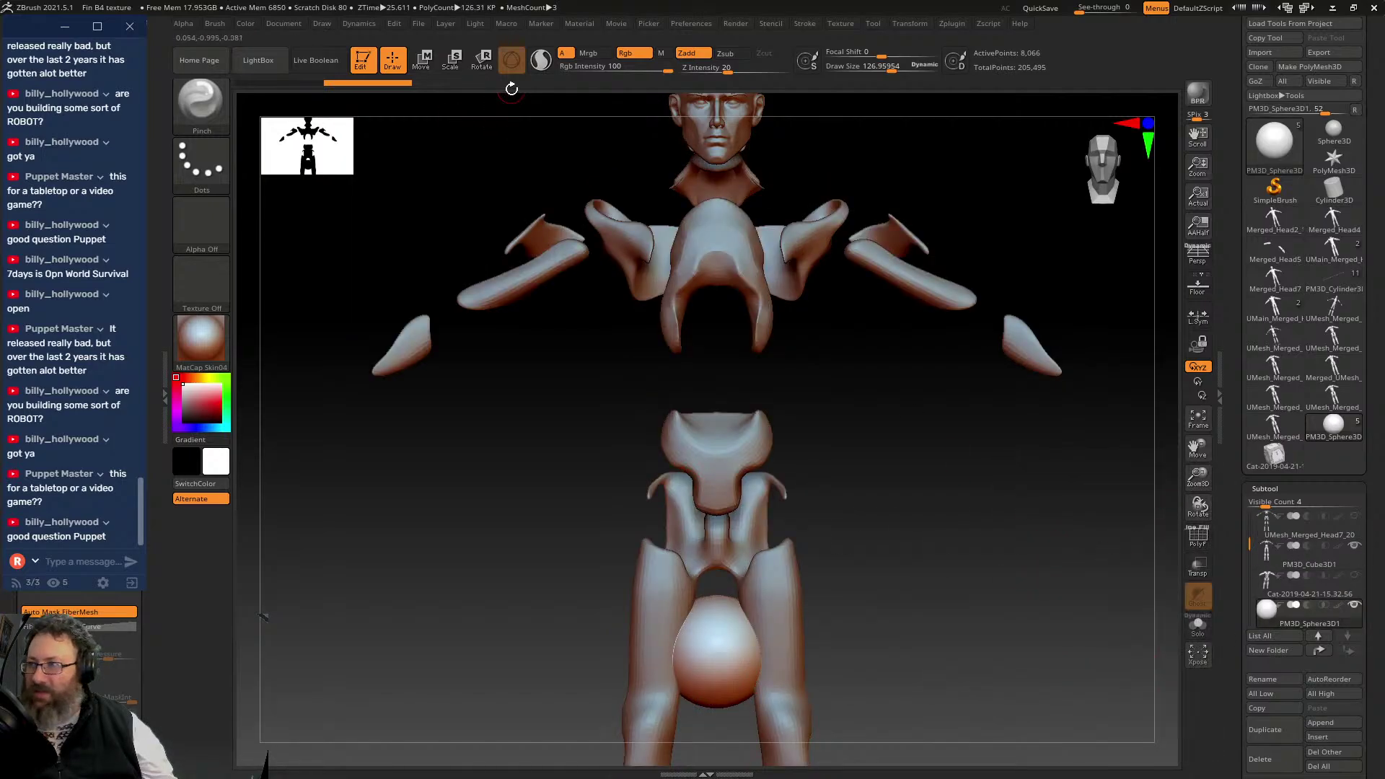
- Move the sphere up into the torso gap, scale it to about 0.33, and centre it inside the chest plate's arch
left_click(422, 58)
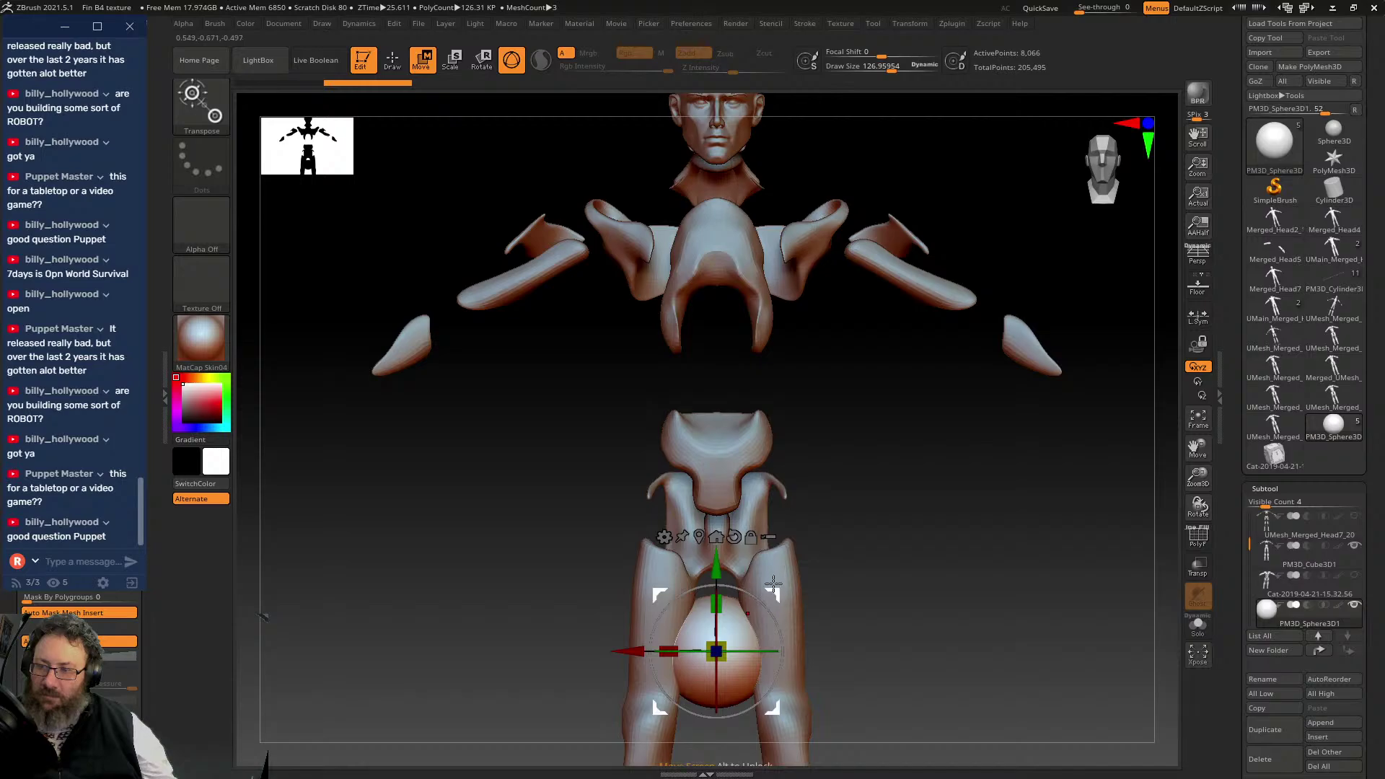
left_click_drag(772, 583, 774, 292)
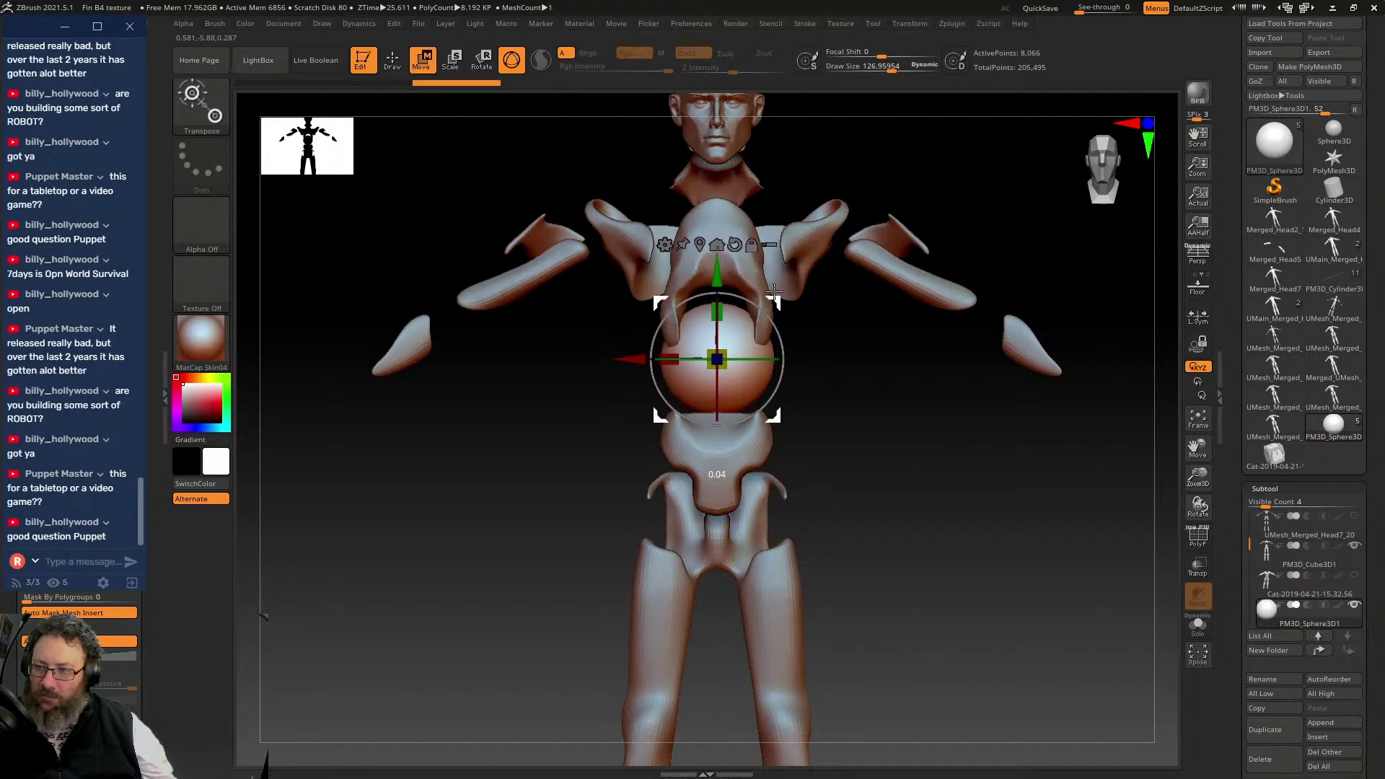
right_click_drag(774, 291, 794, 447, "ctrl")
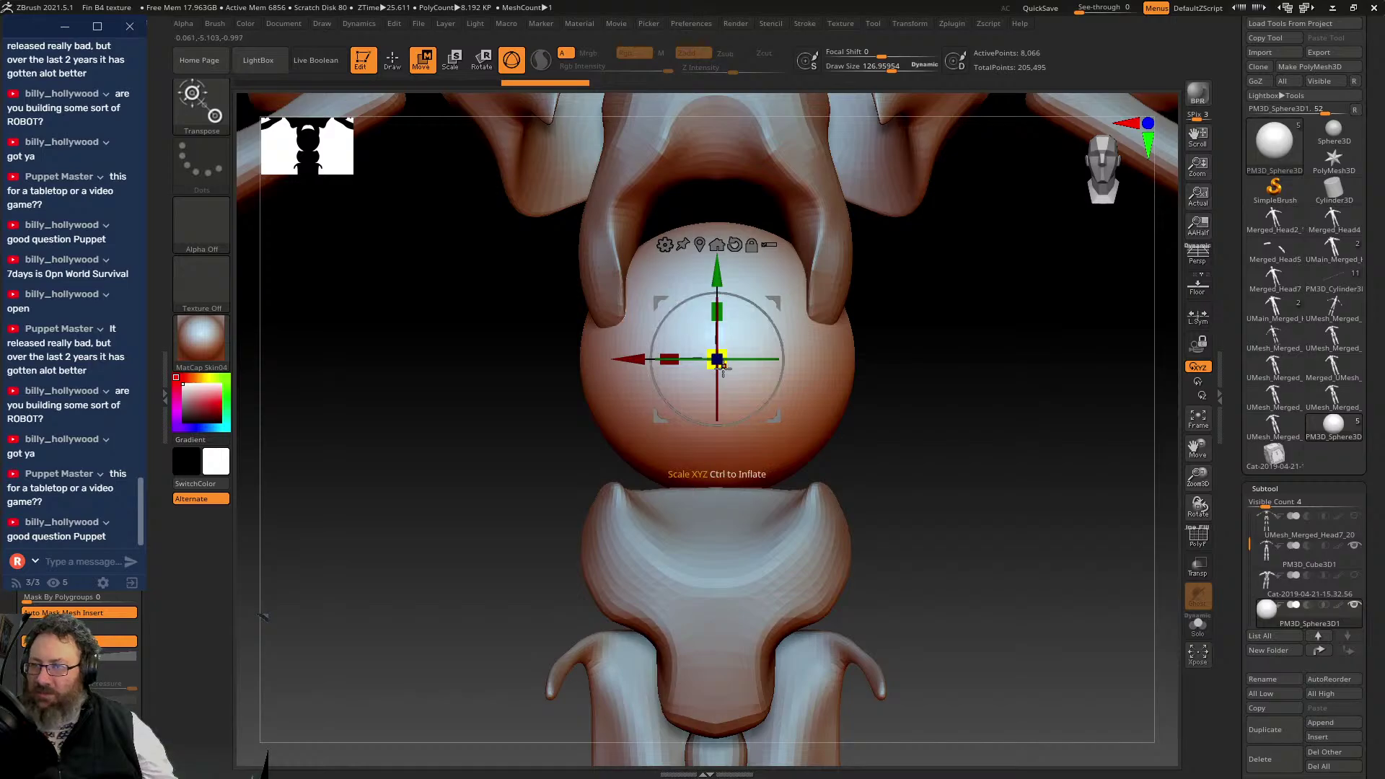
left_click_drag(722, 368, 636, 313)
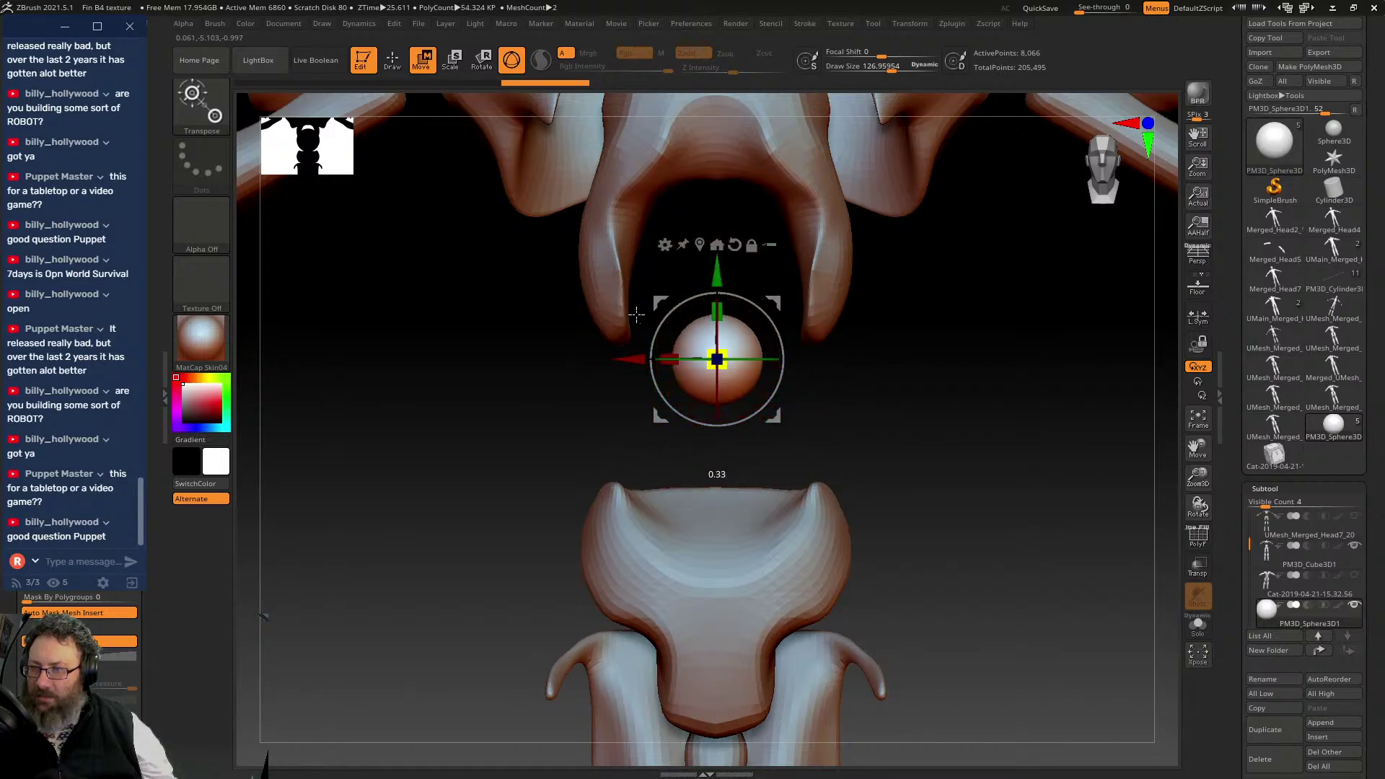
right_click_drag(637, 313, 930, 439)
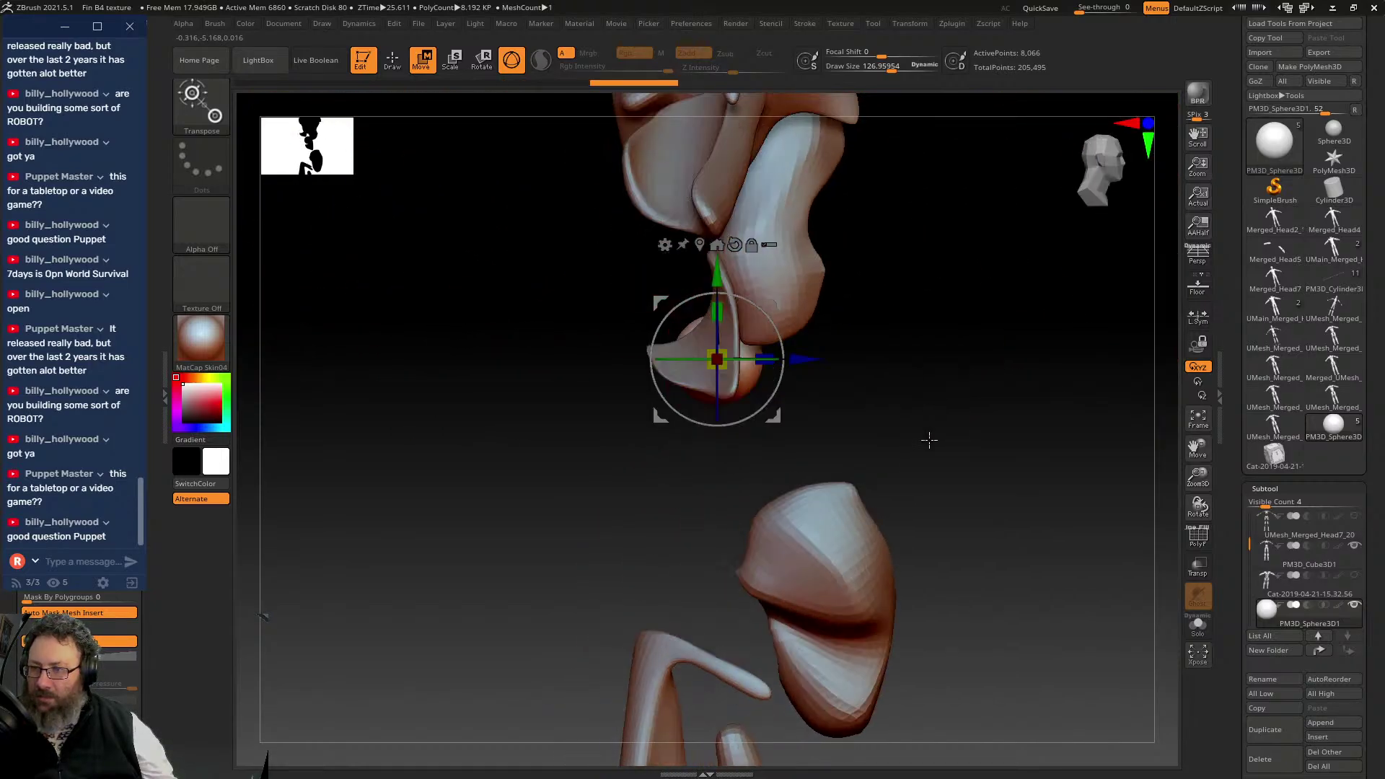
left_click_drag(778, 301, 868, 202)
right_click_drag(1010, 238, 931, 252, "shift")
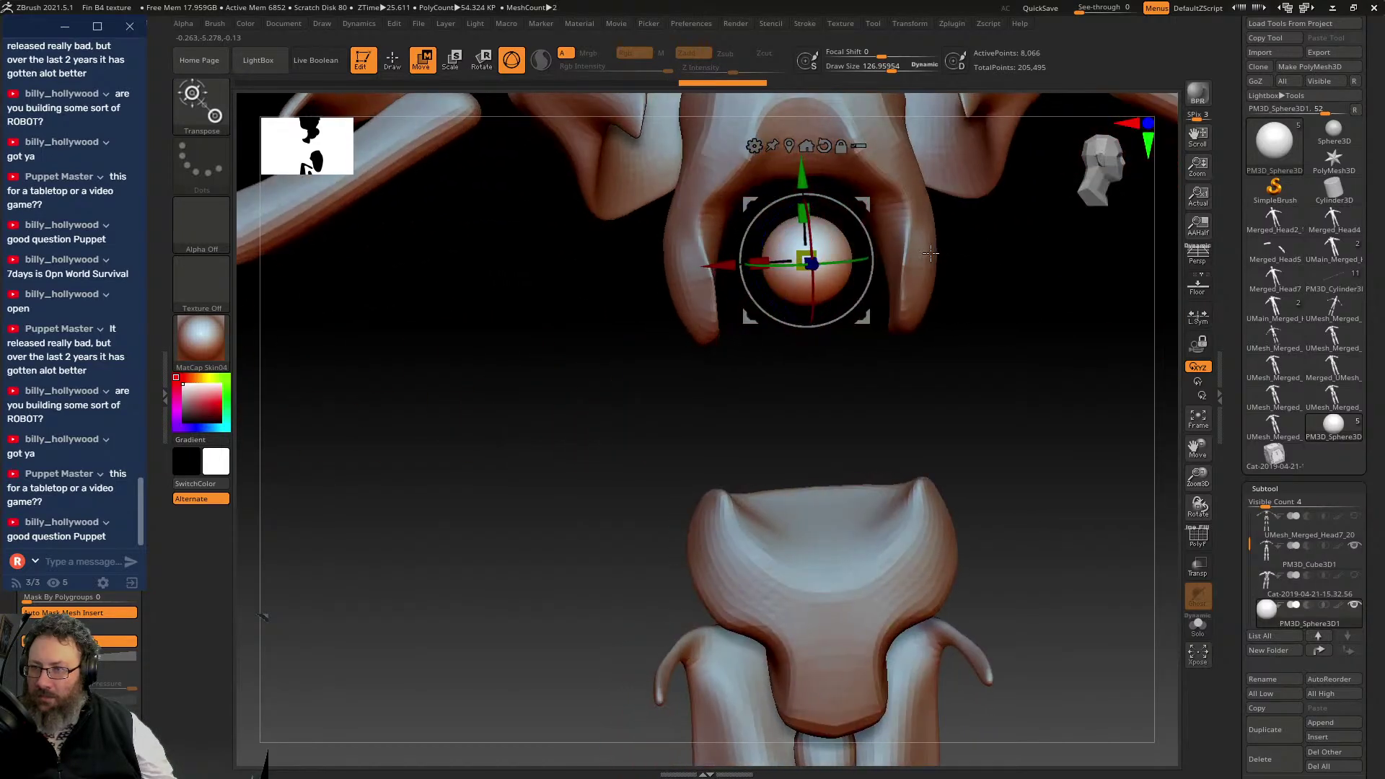
left_click_drag(866, 205, 869, 225)
right_click_drag(989, 358, 968, 430)
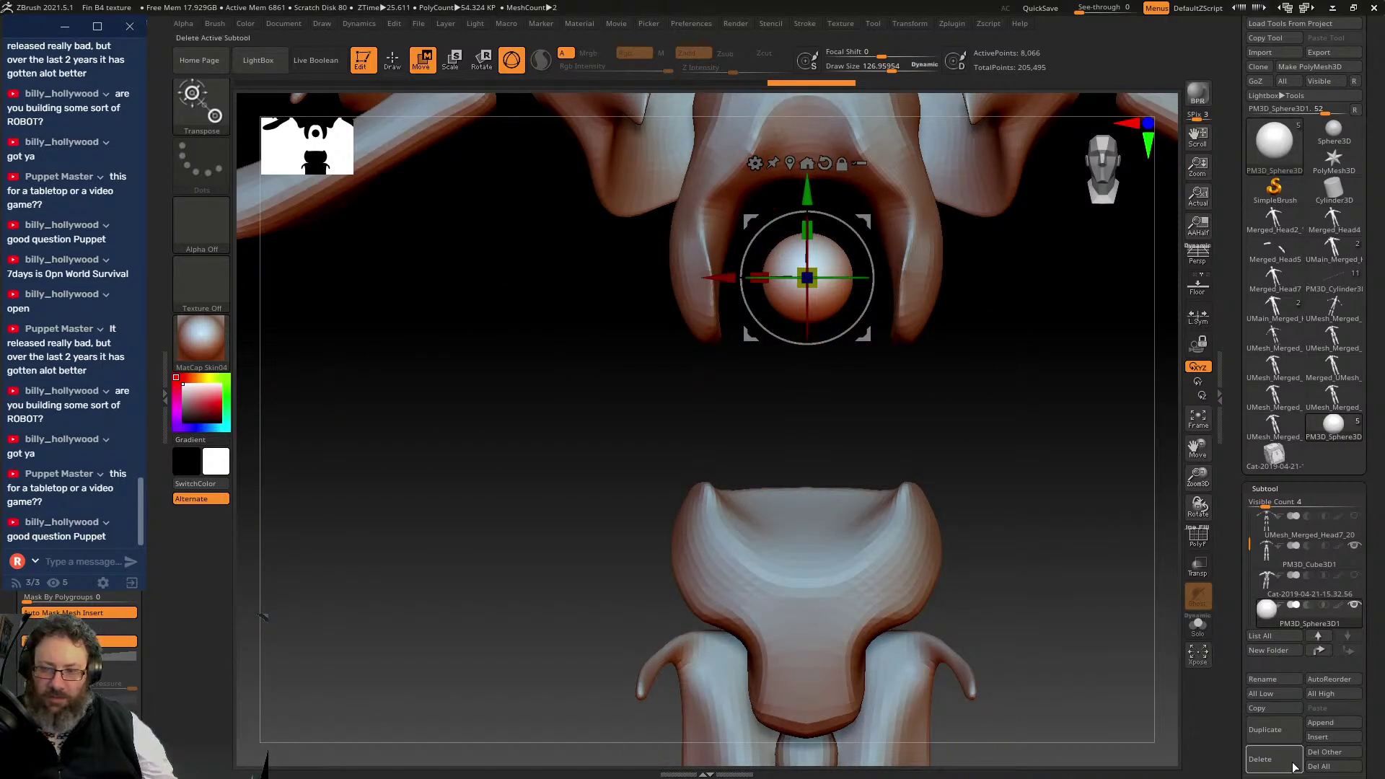
- Duplicate the sphere twice and place the two copies side by side between the chest arch and the abdomen plate
left_click(1274, 730)
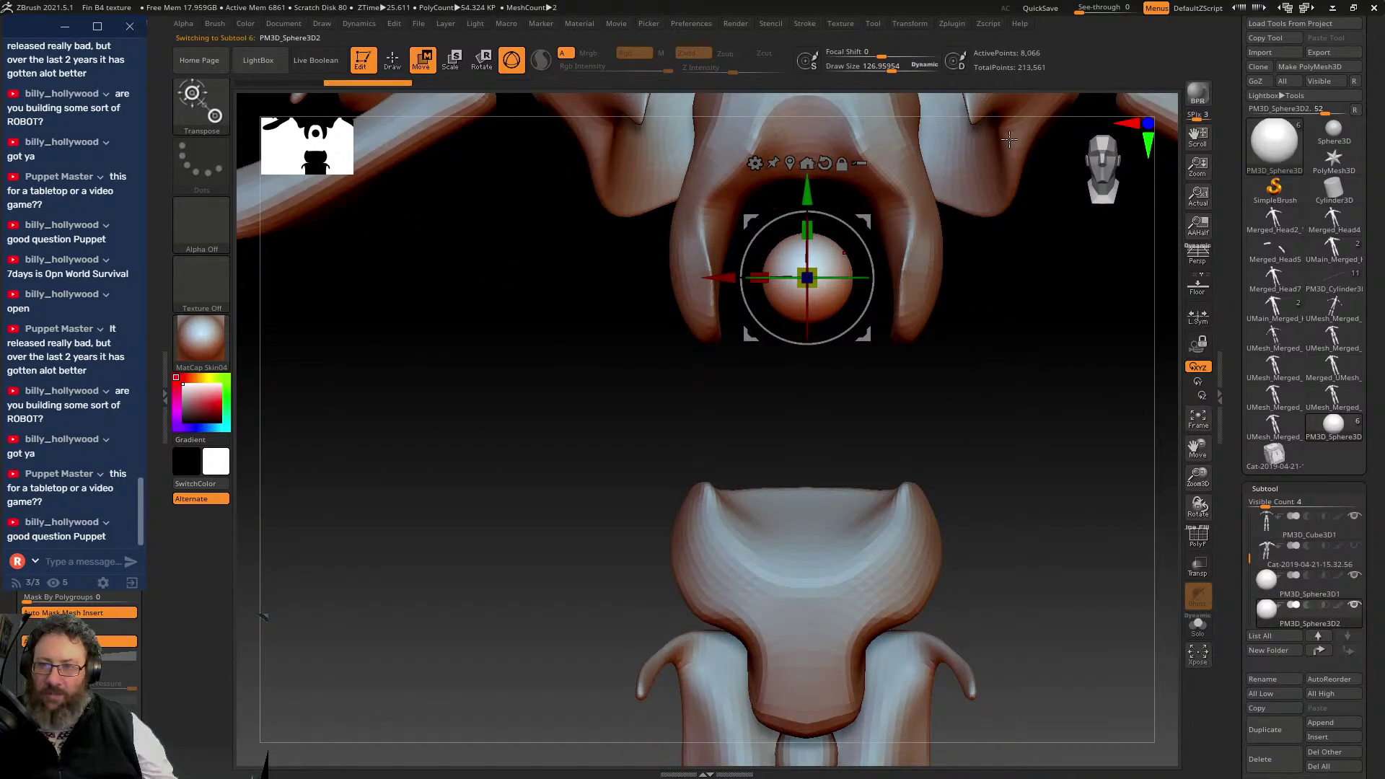
left_click_drag(807, 194, 819, 355)
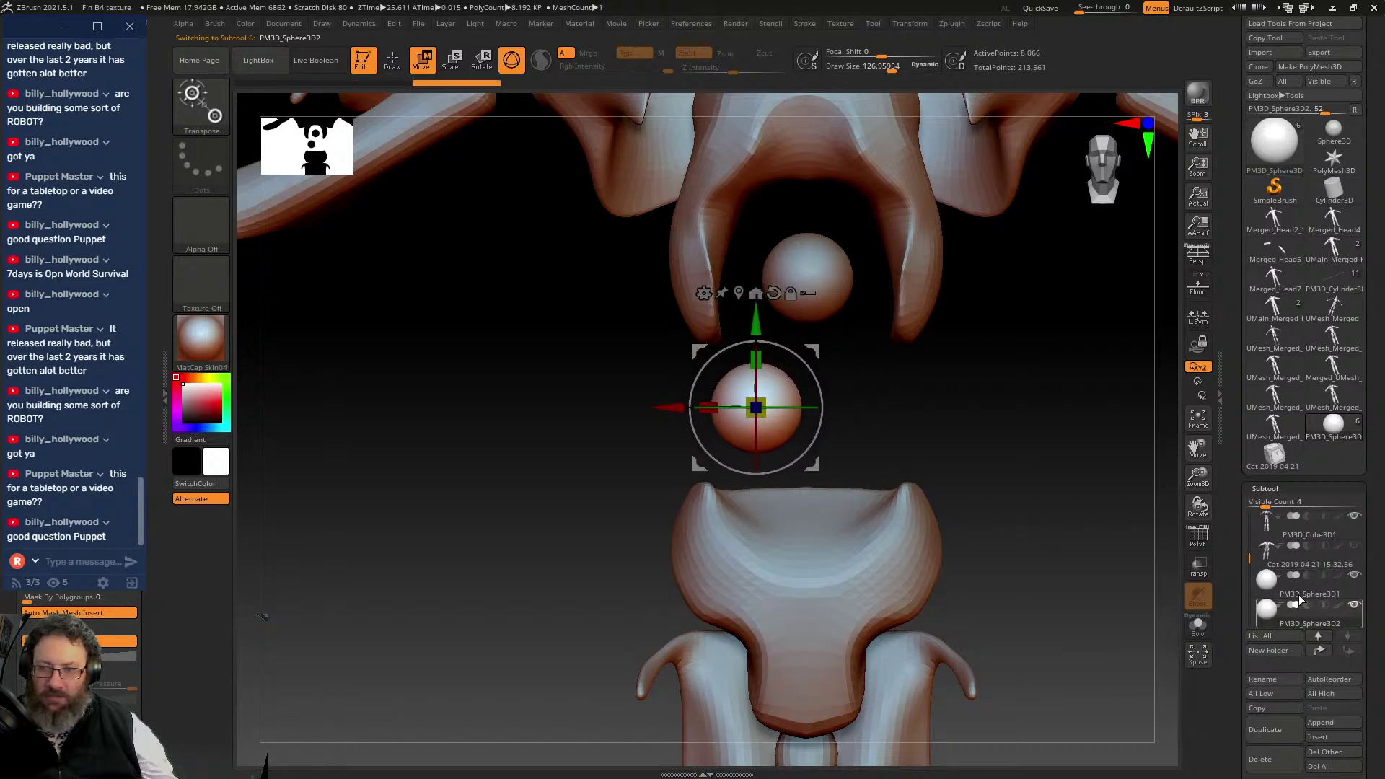
left_click(1270, 742)
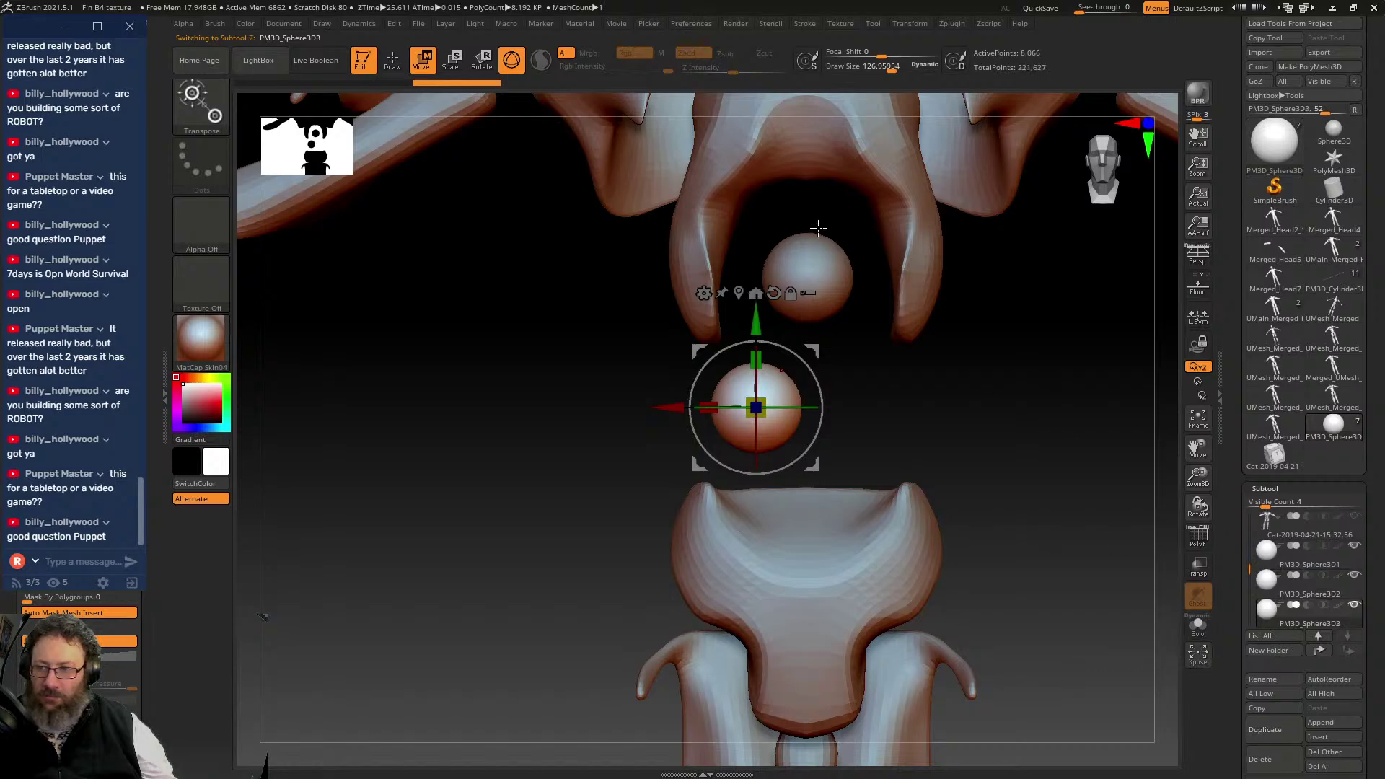
mouse_move(813, 352)
left_mouse_down()
mouse_move(952, 355)
mouse_move(926, 344)
mouse_move(1054, 376)
mouse_move(1172, 372)
mouse_move(1015, 387)
left_mouse_up()
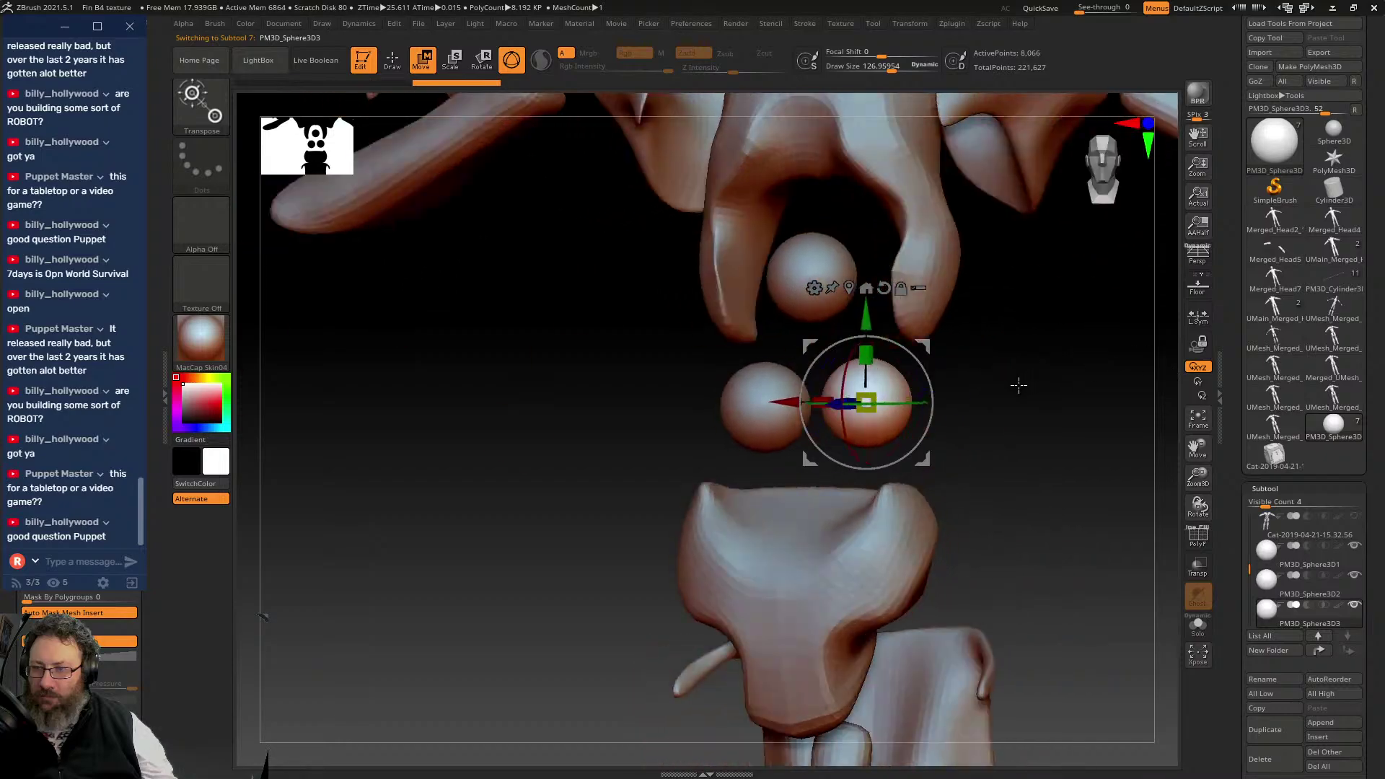
key("q")
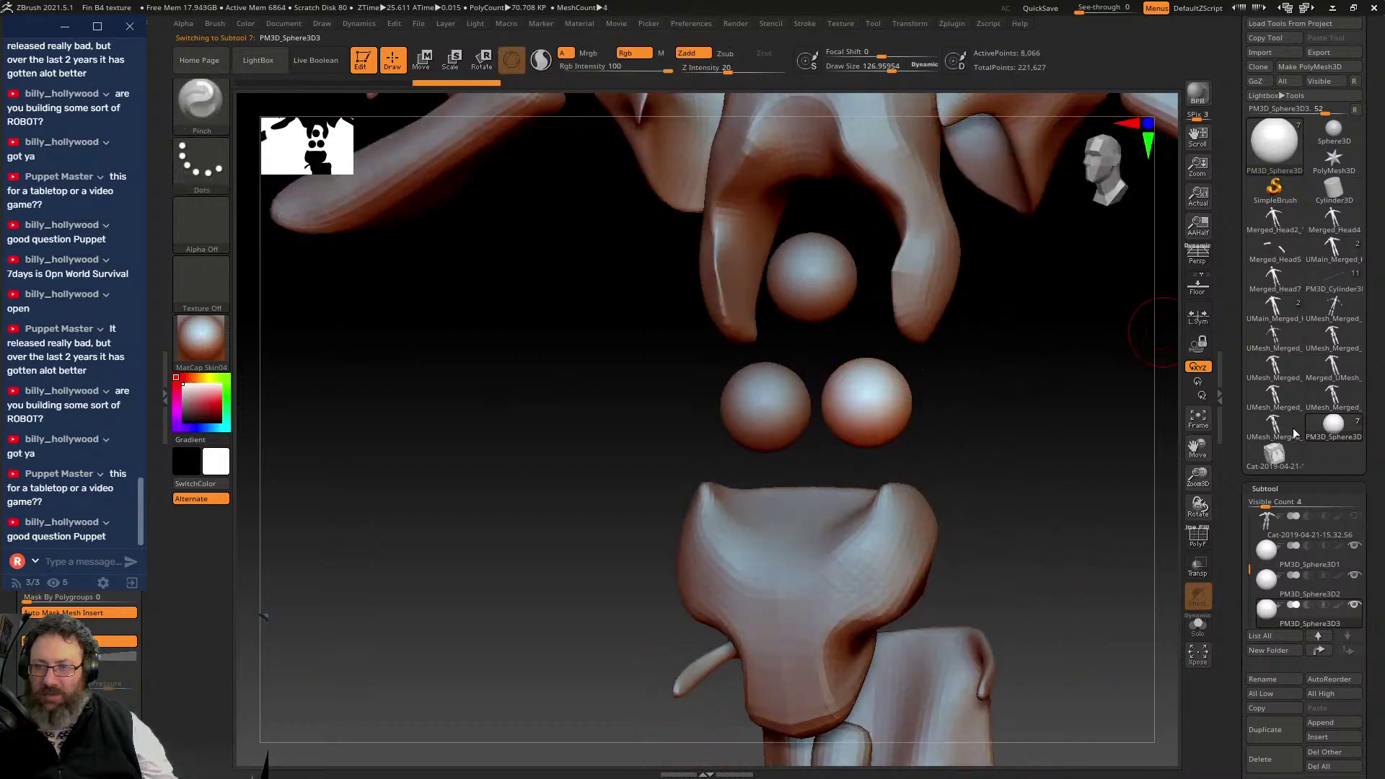
- Enlarge the upper sphere to roughly 1.5 times the size of the lower pair and recentre it in the chest arch
left_click(1327, 560)
left_click_drag(1052, 467, 1053, 438)
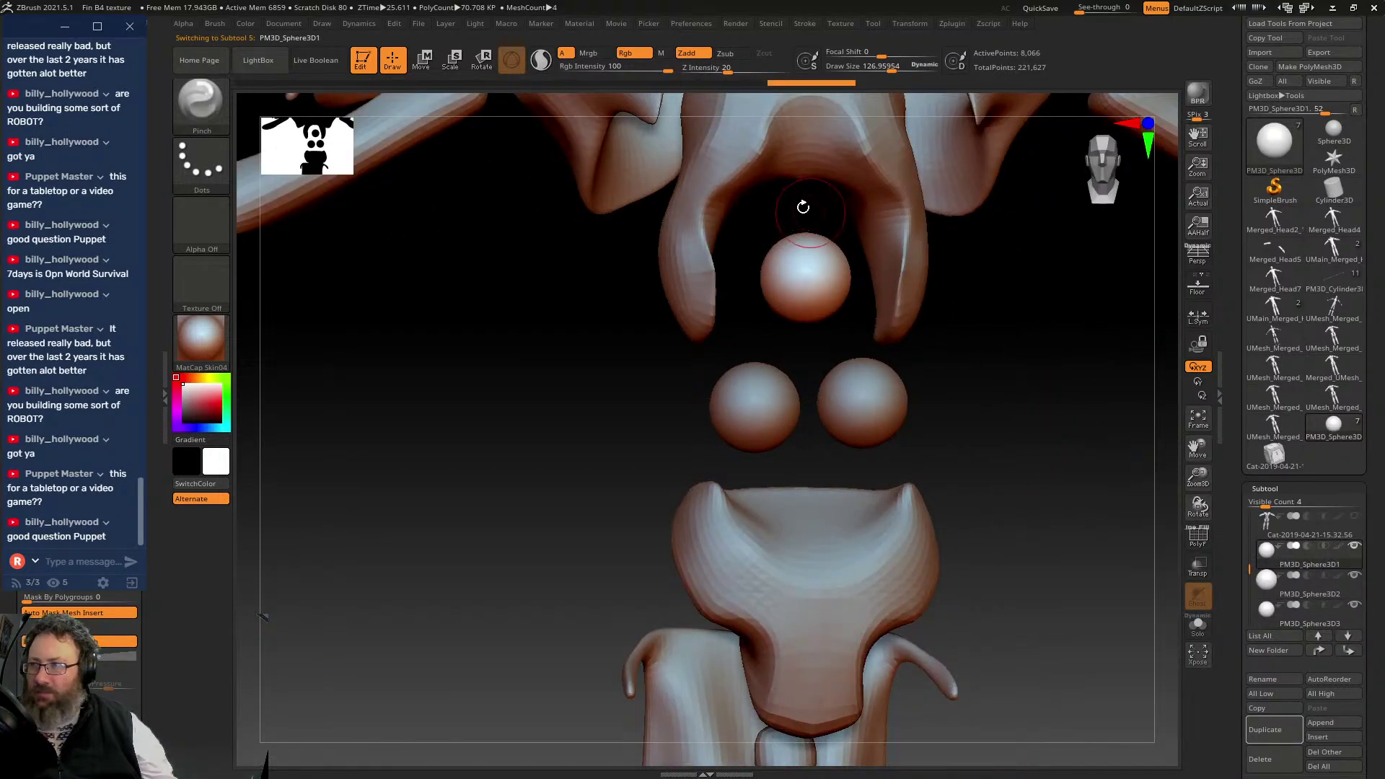
key("e")
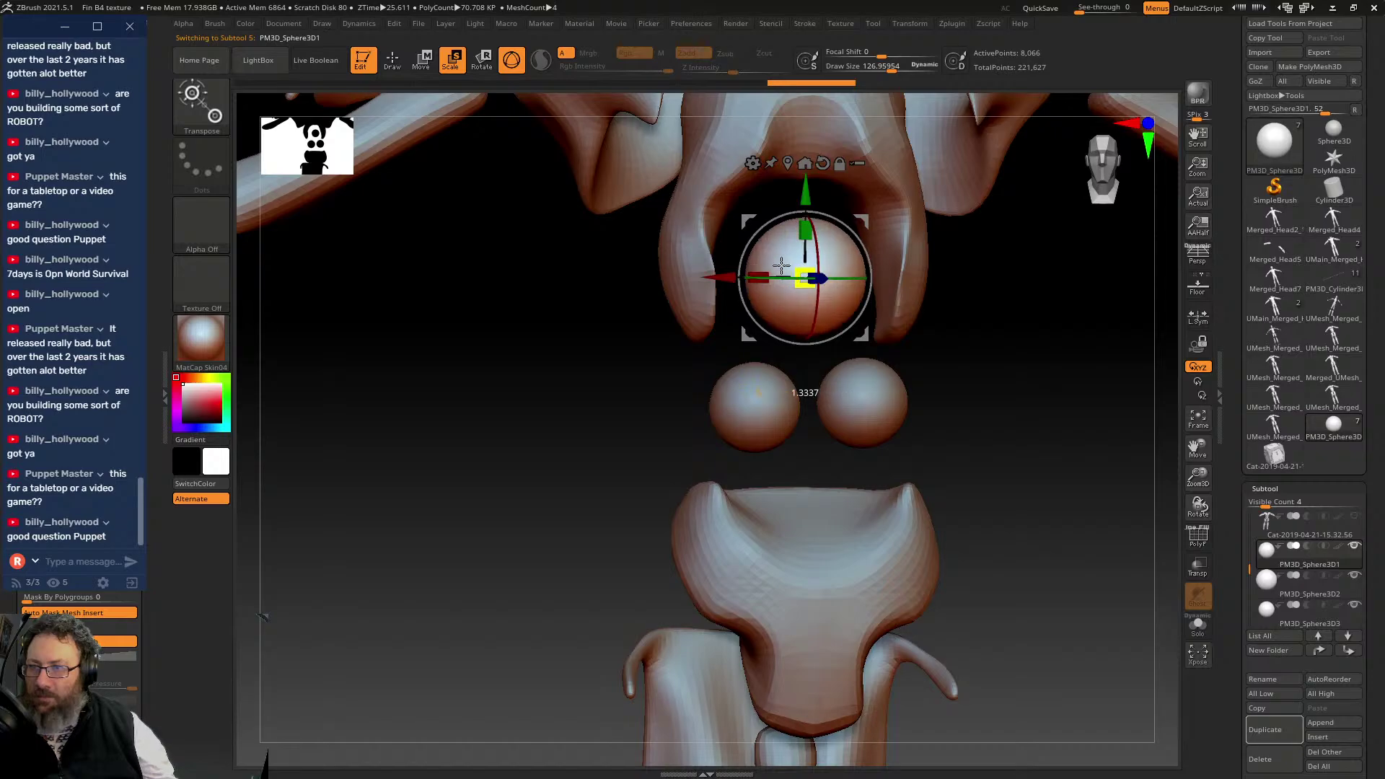
left_click_drag(781, 265, 776, 262)
left_click_drag(870, 225, 866, 214)
mouse_move(1097, 328)
left_mouse_down()
mouse_move(1046, 350)
mouse_move(1053, 370)
mouse_move(1046, 338)
mouse_move(1006, 412)
mouse_move(916, 402)
left_mouse_up()
key("q")
- Subdivide the upper sphere four times and turn on the polyframe display to check its mesh density
key("f")
key("f")
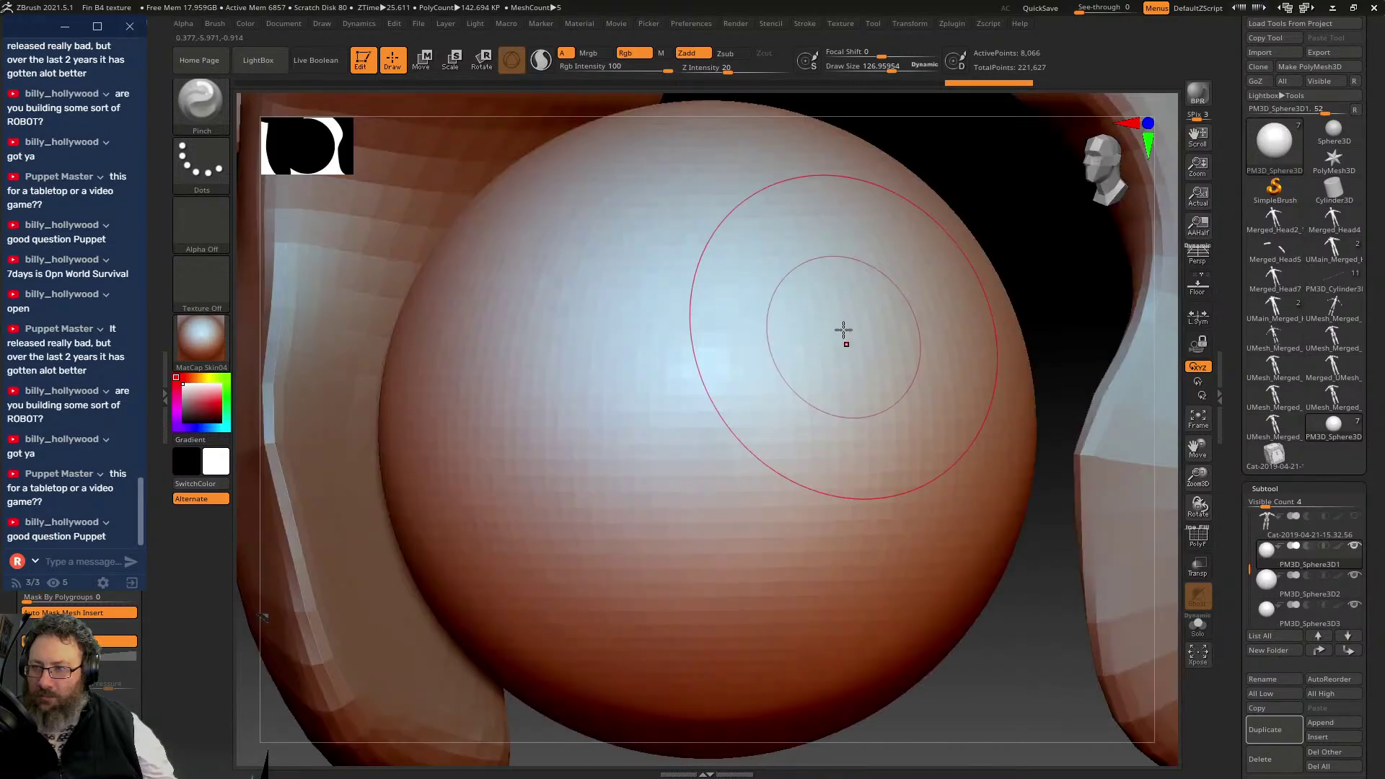
key("f")
left_click_drag(869, 346, 900, 733, "shift")
left_click_drag(990, 475, 994, 365)
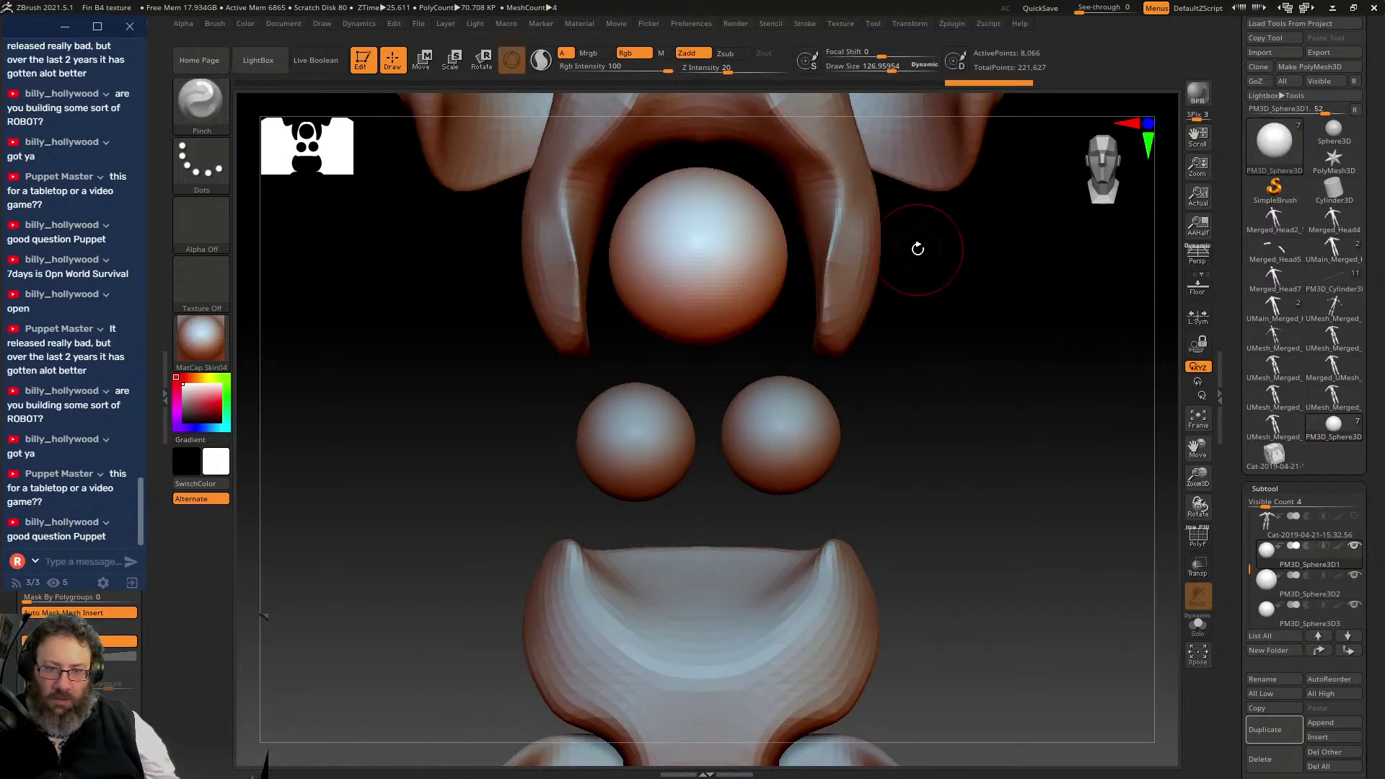
key("ctrl")
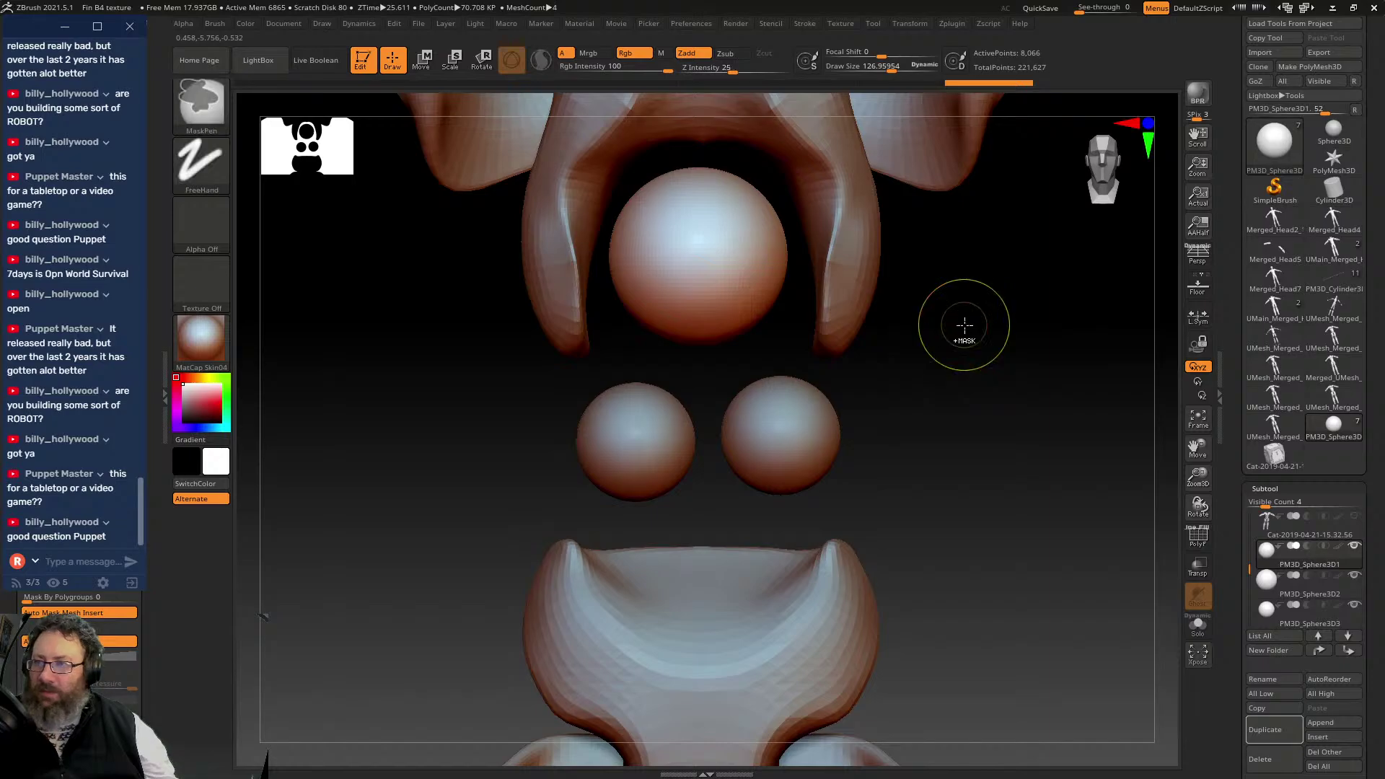
key("ctrl+d")
key("ctrl+d")
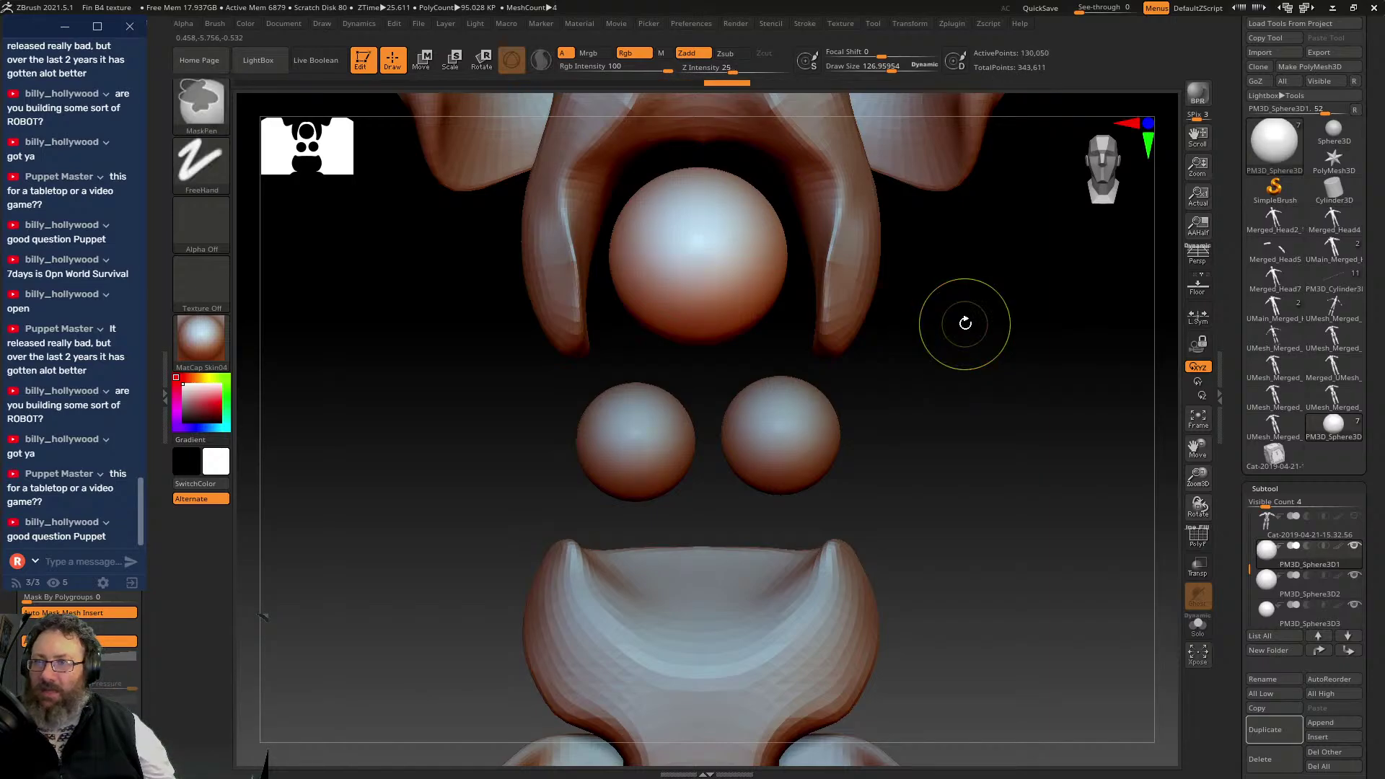
key("ctrl+d")
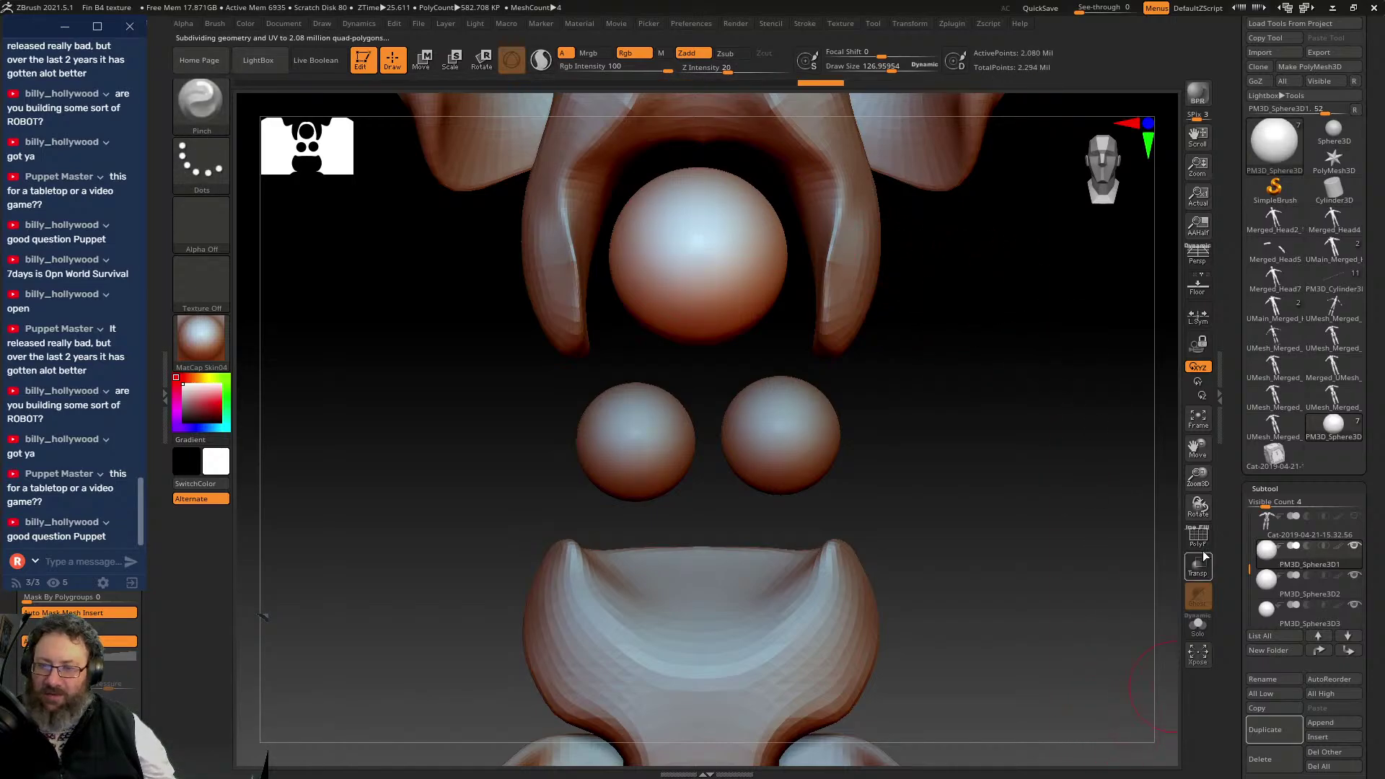
left_click(1200, 540)
mouse_move(1000, 331)
right_mouse_down("ctrl")
mouse_move(943, 450)
mouse_move(1124, 487)
right_mouse_up("ctrl")
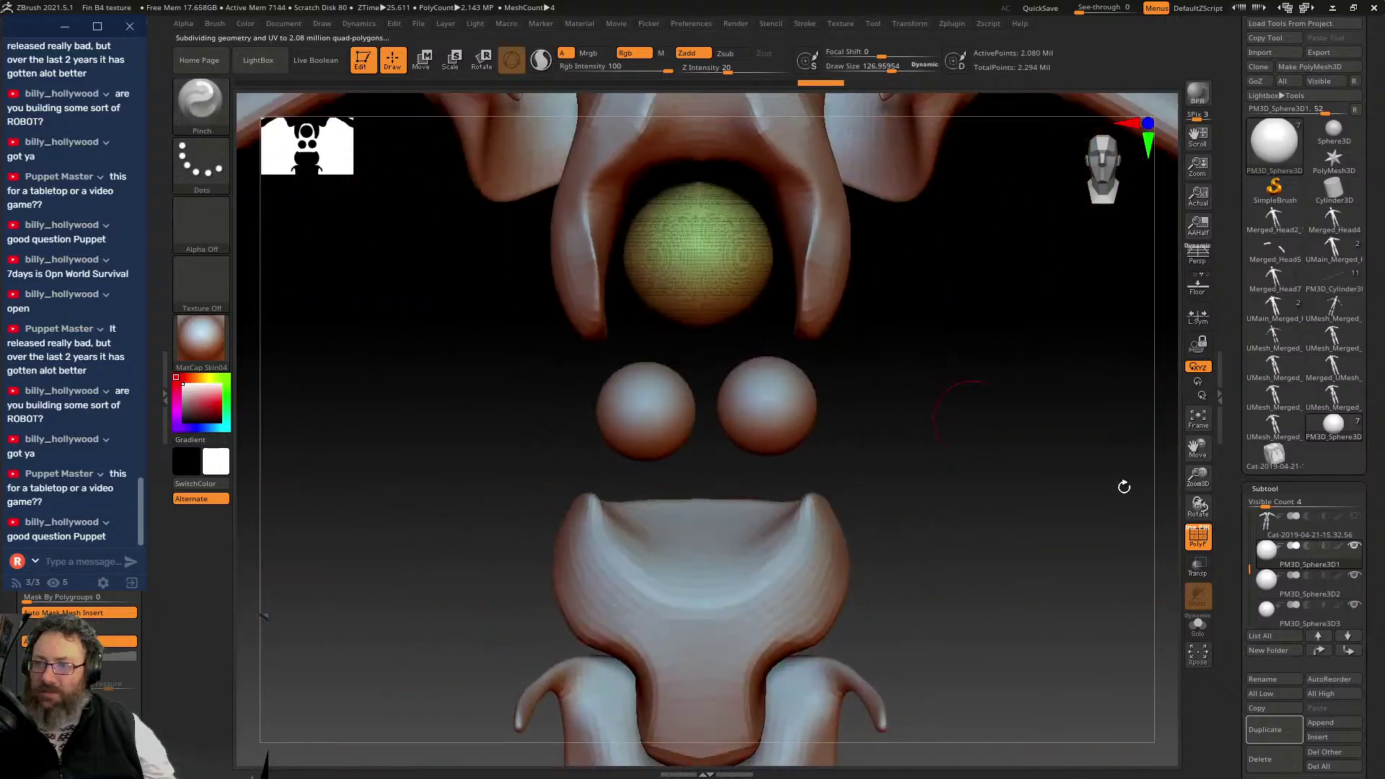
- Leave the Monsters folder in the LightBox brush library and load the Splash Brush set
left_click(272, 62)
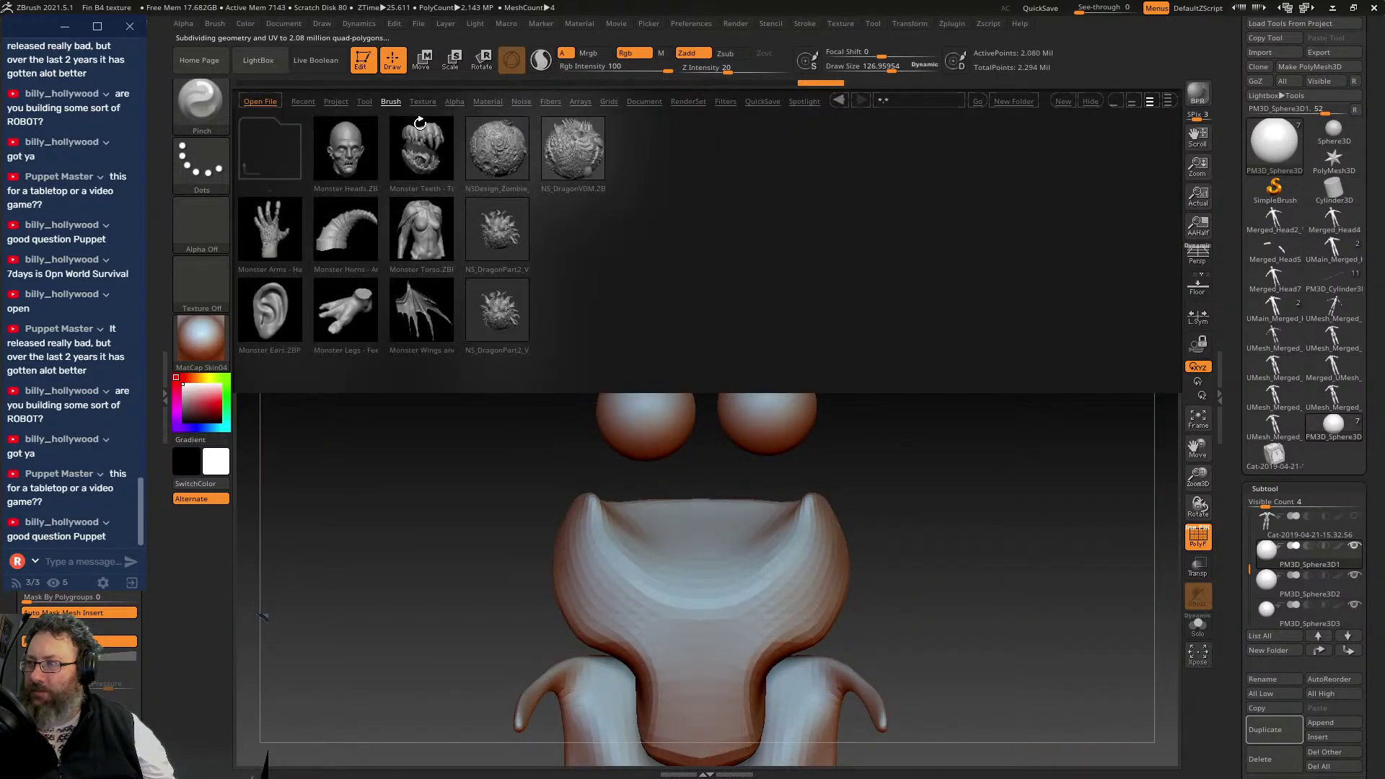
left_click(265, 101)
left_click(641, 365)
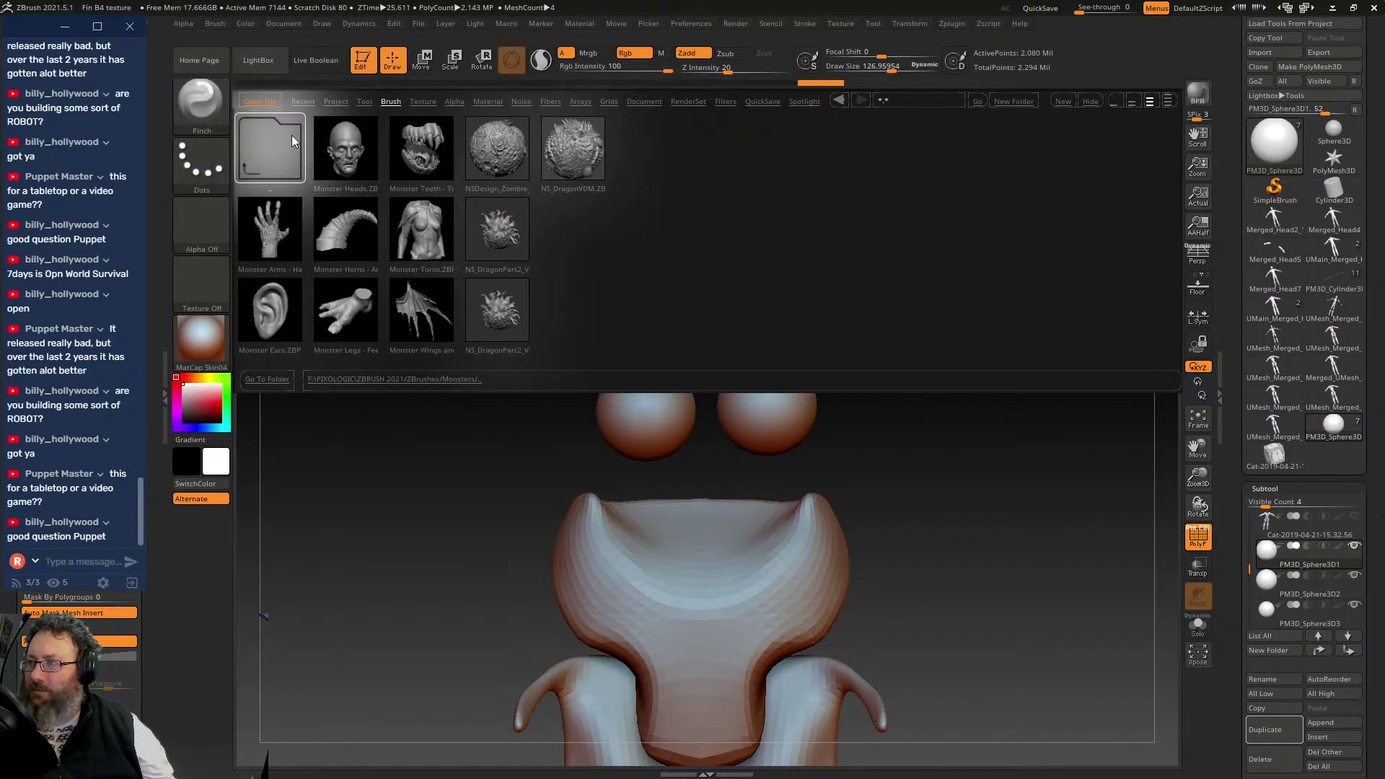
left_click(293, 141)
left_click(971, 316)
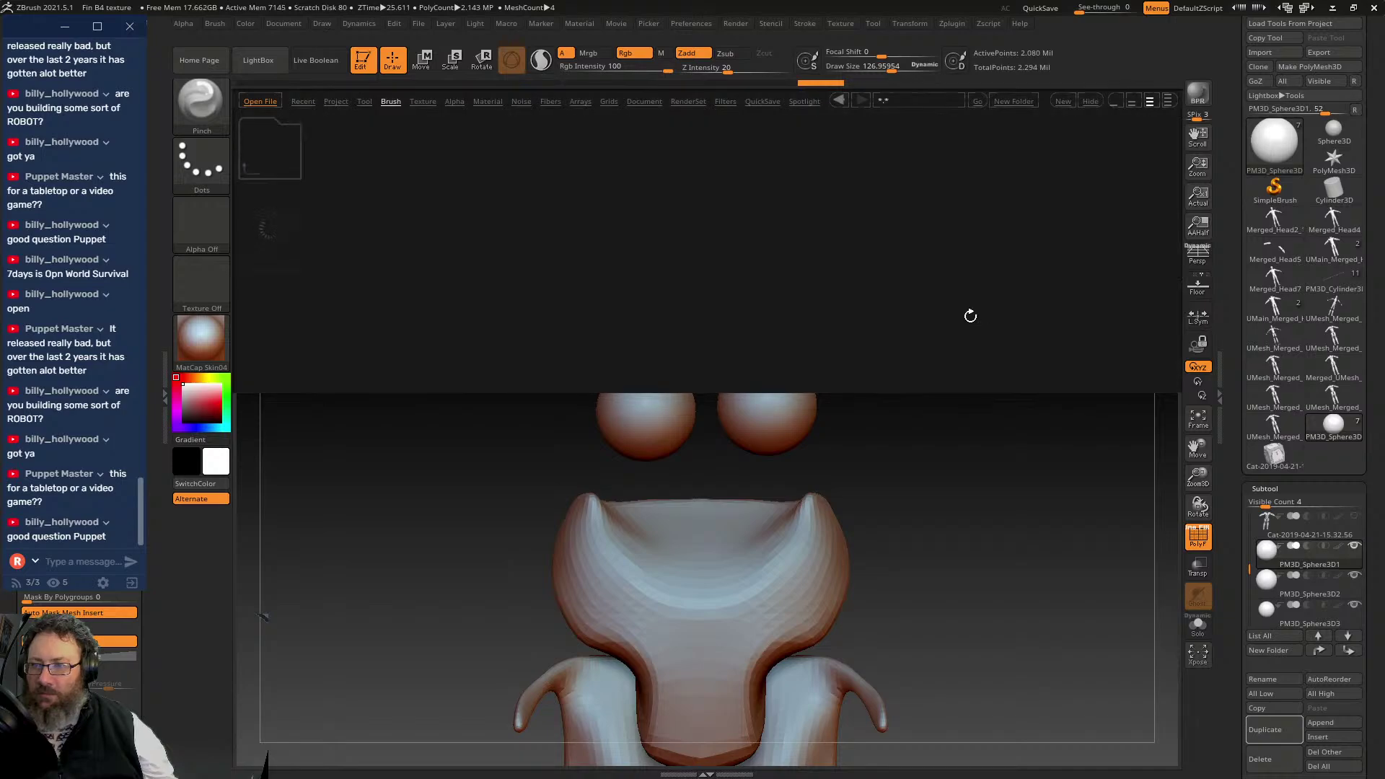
double_click(287, 224)
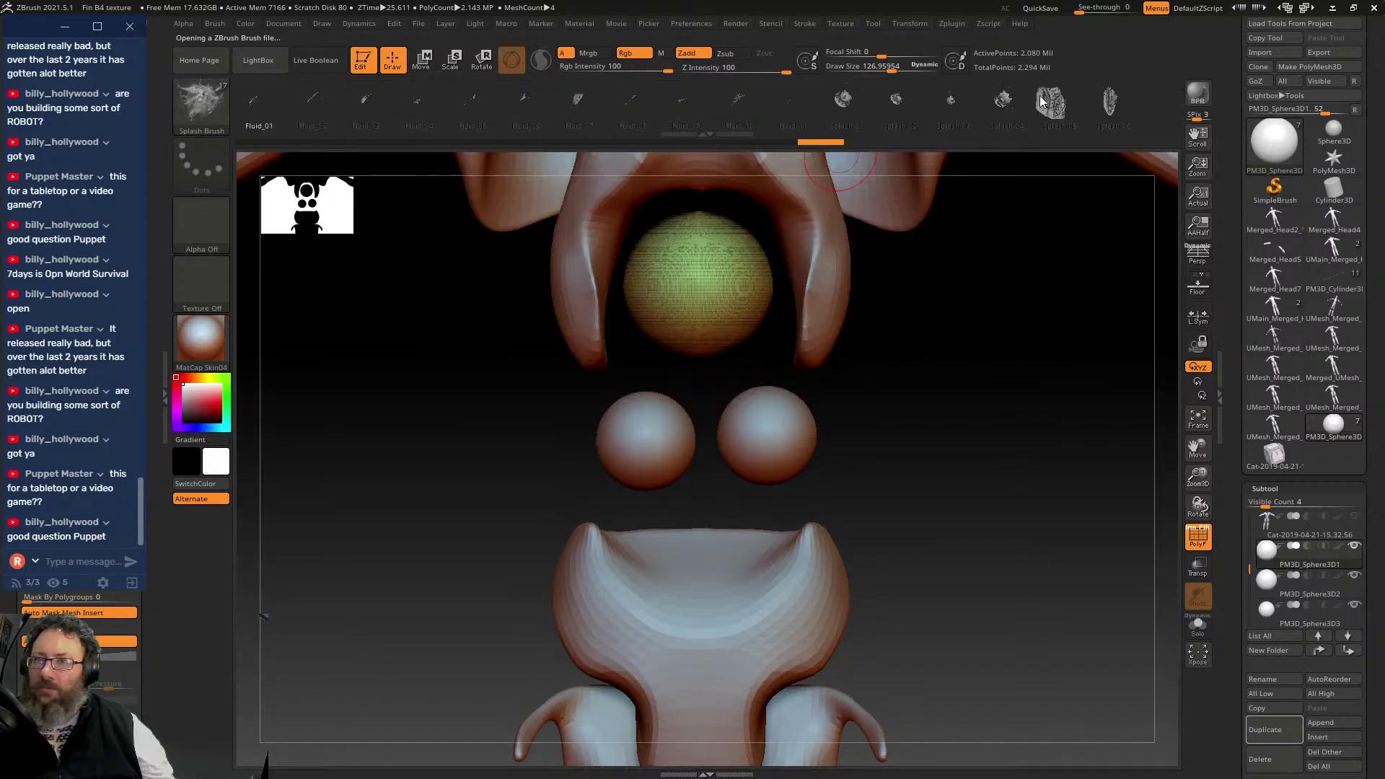
- Subdivide the upper sphere once more and turn off the polyframe display
key("ctrl+d")
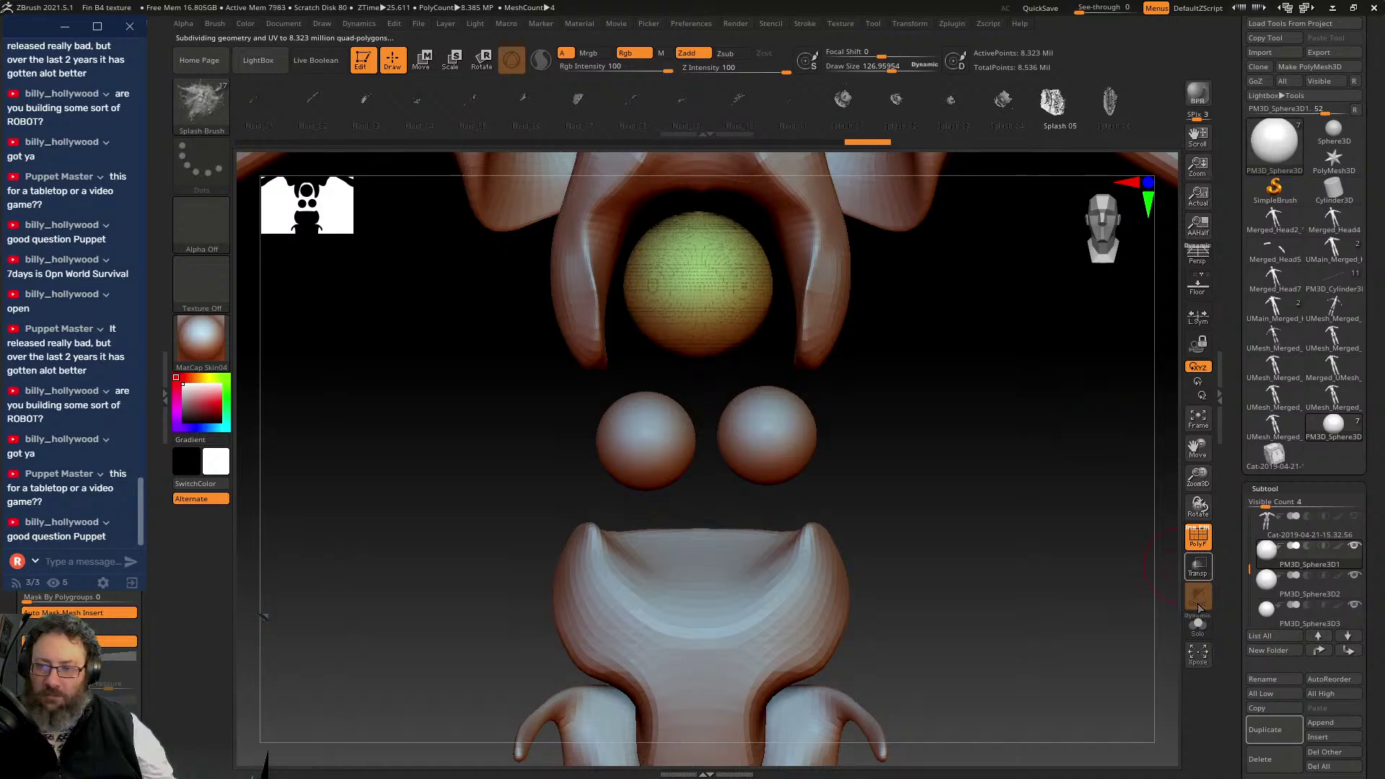
left_click(1210, 539)
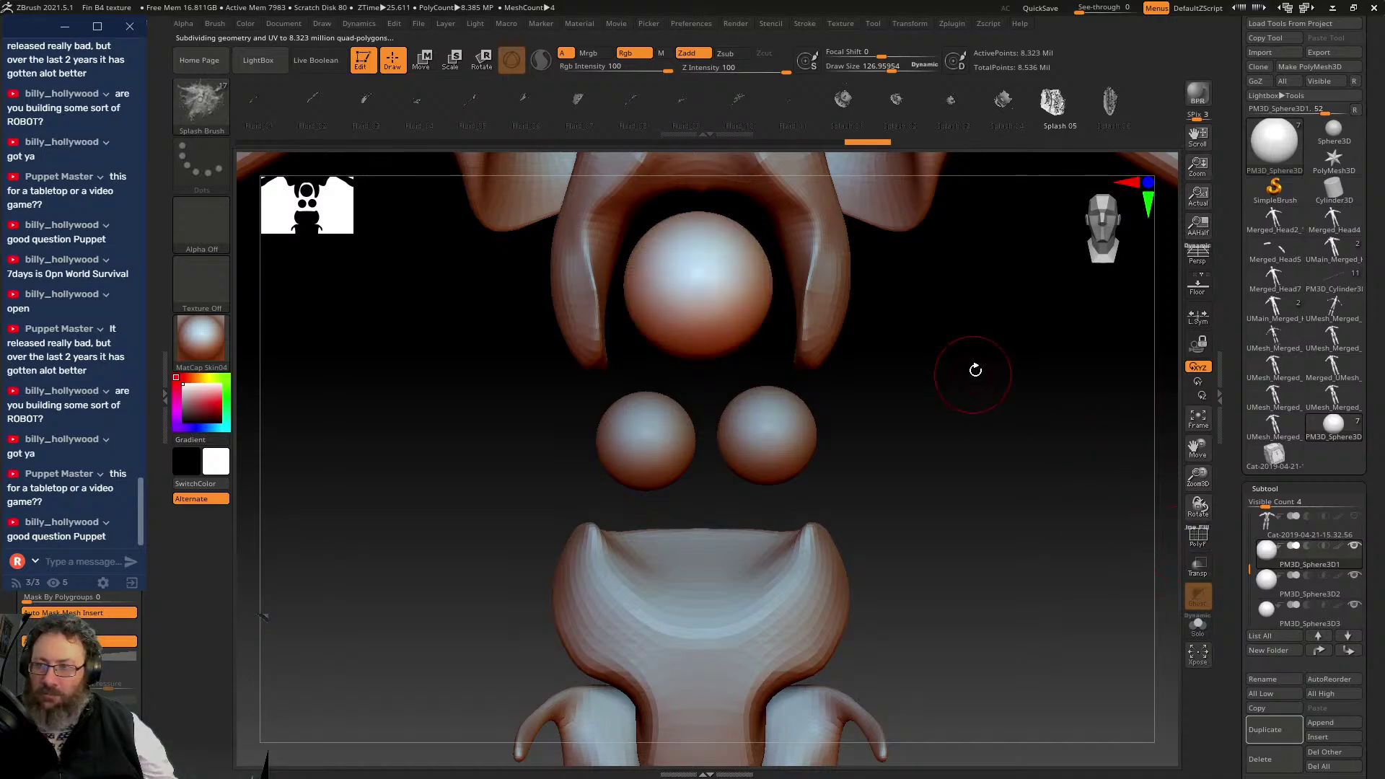
mouse_move(974, 370)
left_mouse_down("alt")
mouse_move(1028, 514)
mouse_move(1031, 592)
left_mouse_up("alt")
- Delete the upper sphere's lower subdivision levels so that splash meshes can be inserted on it
left_click_drag(793, 377, 813, 407)
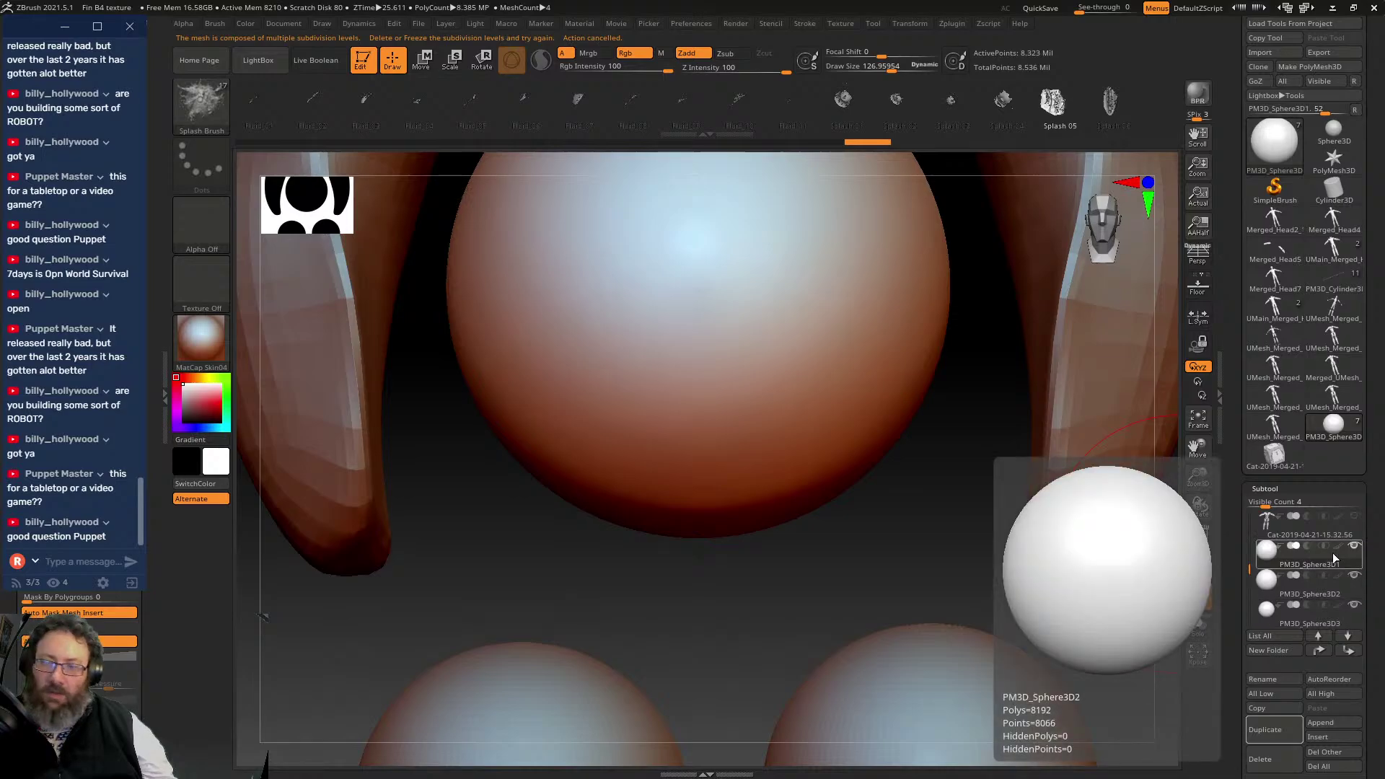
left_click_drag(1231, 661, 1232, 480)
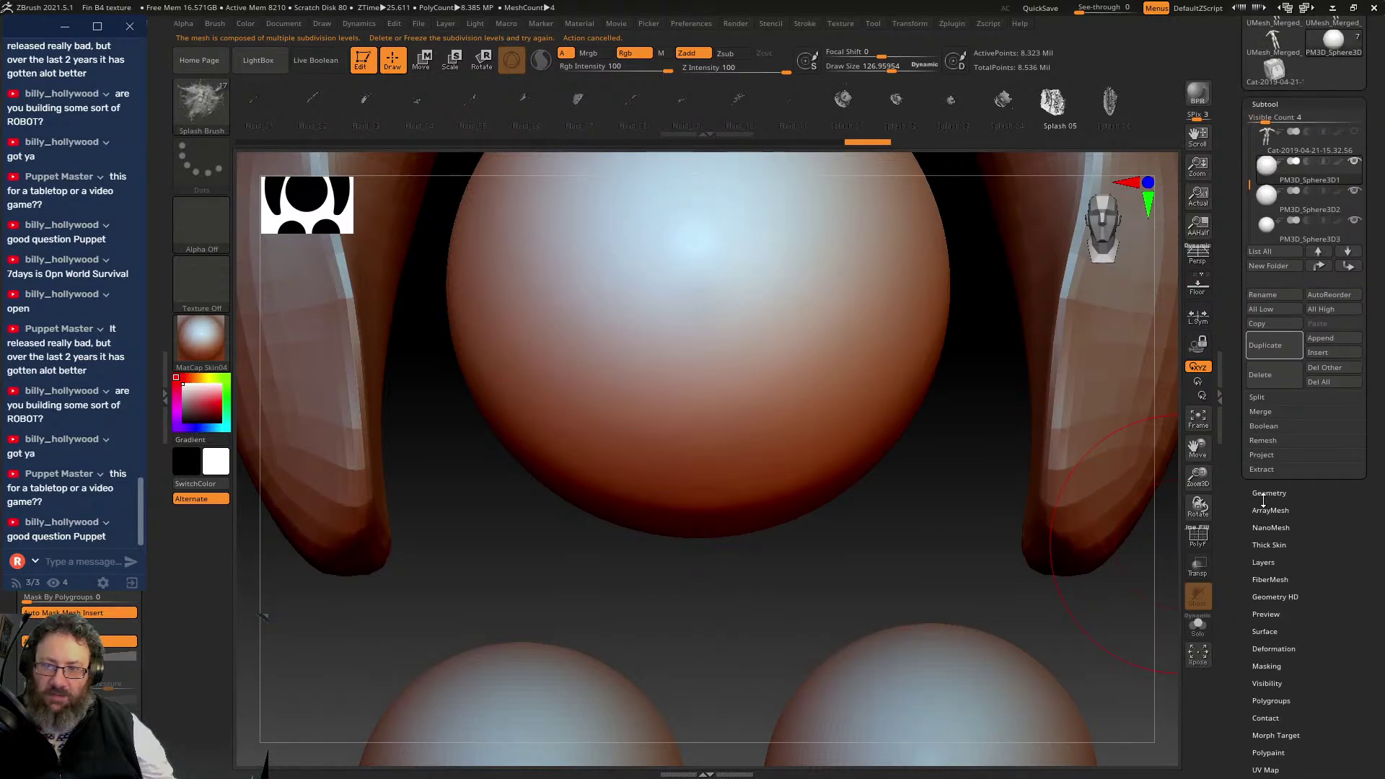
left_click(1264, 494)
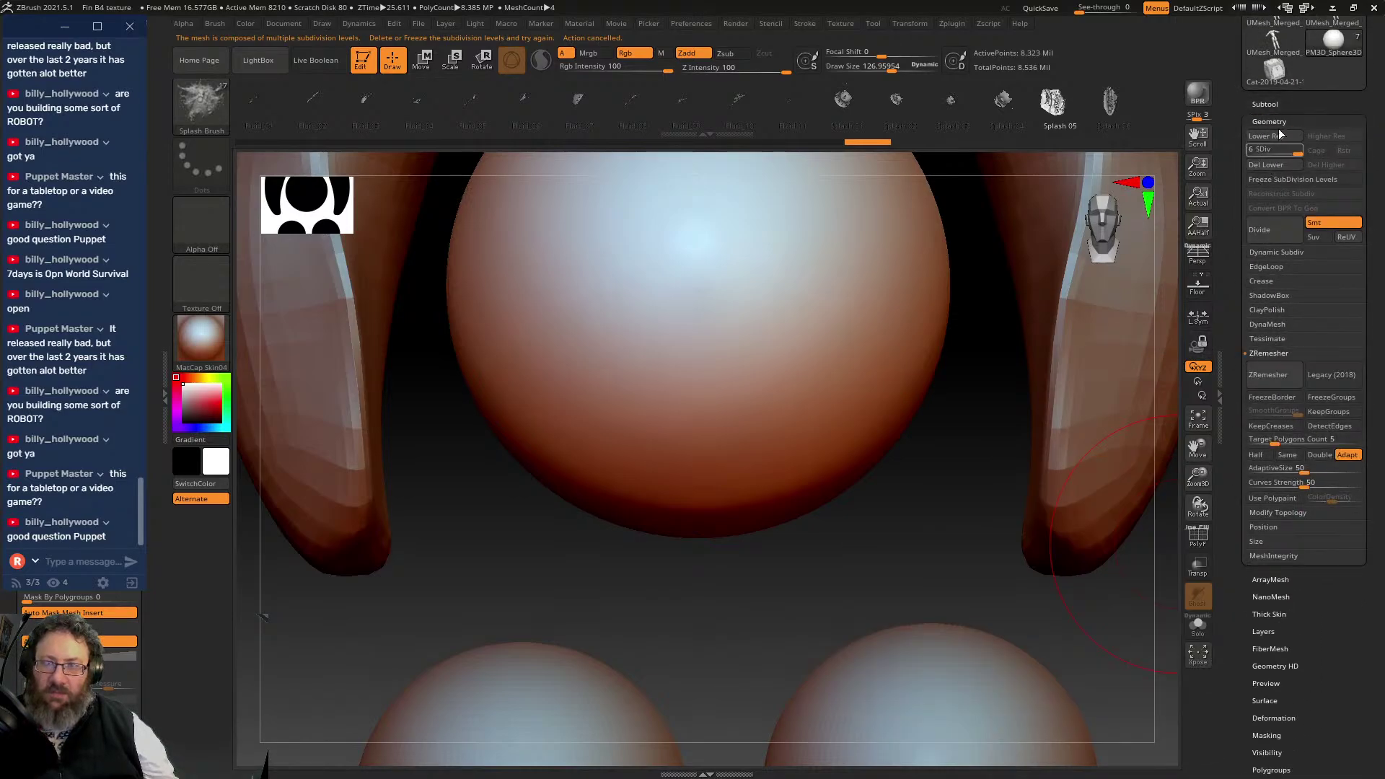
left_click(1267, 165)
- Try inserting a Splash 05 mesh on the side of the upper sphere, clear its mask, and undo the insertion
mouse_move(794, 318)
left_mouse_down()
mouse_move(835, 444)
mouse_move(905, 547)
mouse_move(907, 486)
mouse_move(944, 517)
mouse_move(931, 523)
mouse_move(946, 520)
left_mouse_up()
left_click(987, 511, "ctrl")
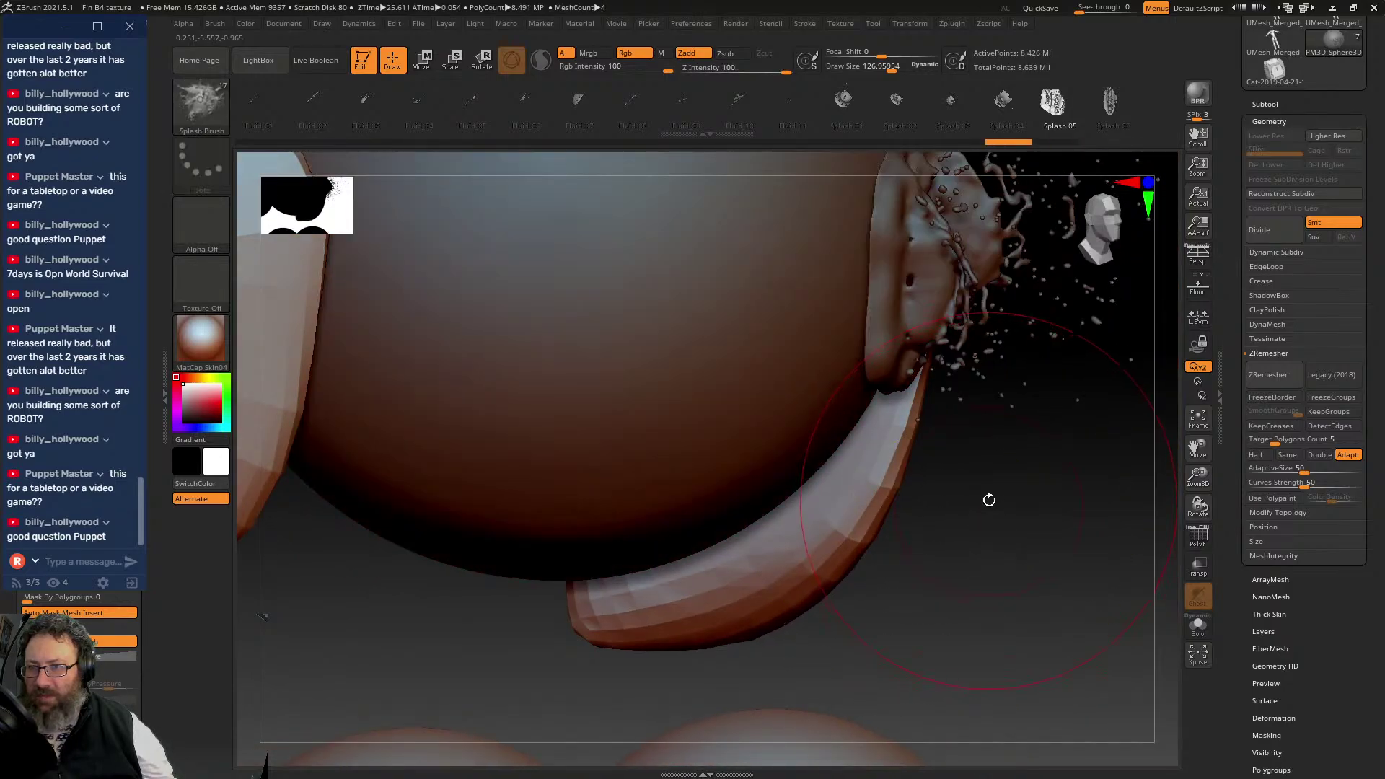
key("ctrl+z")
key("ctrl+z")
key("ctrl+z")
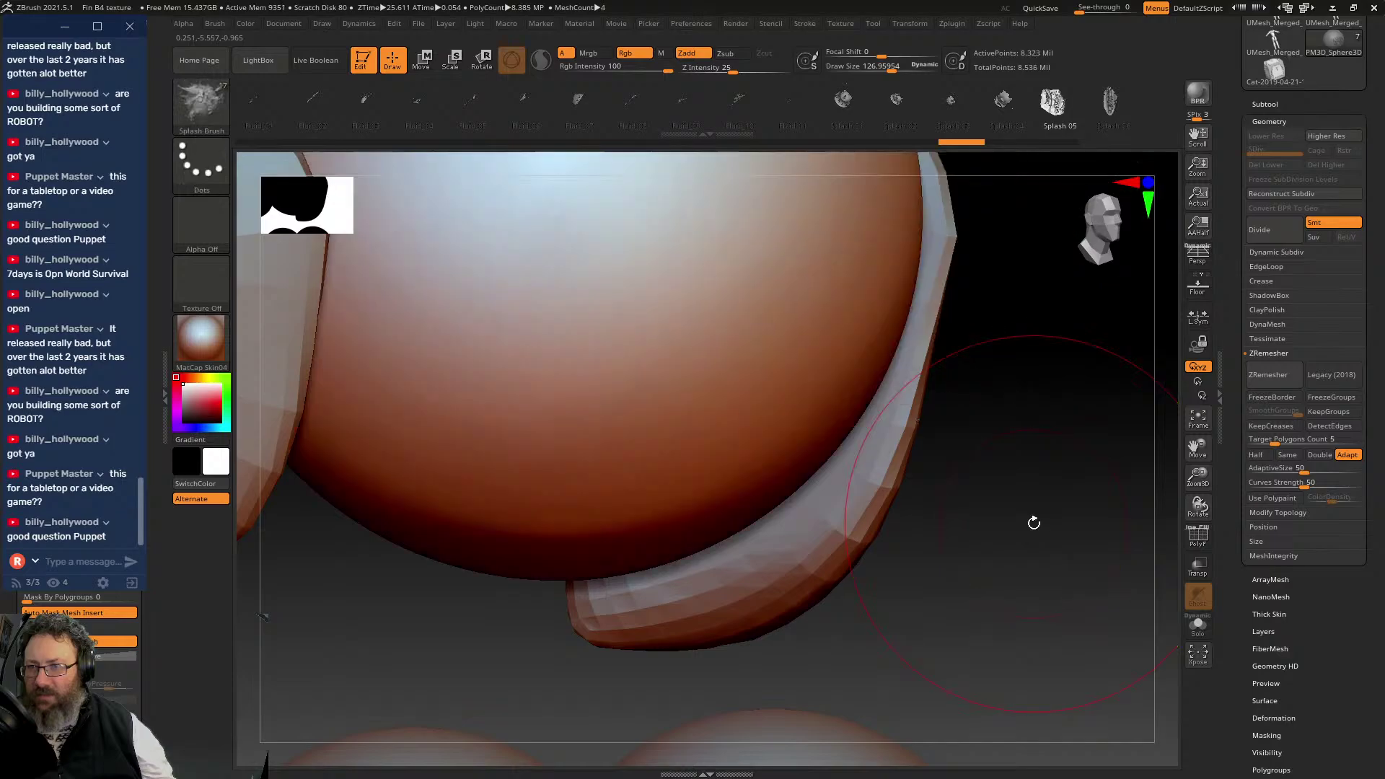
left_click_drag(1012, 486, 970, 438, "alt")
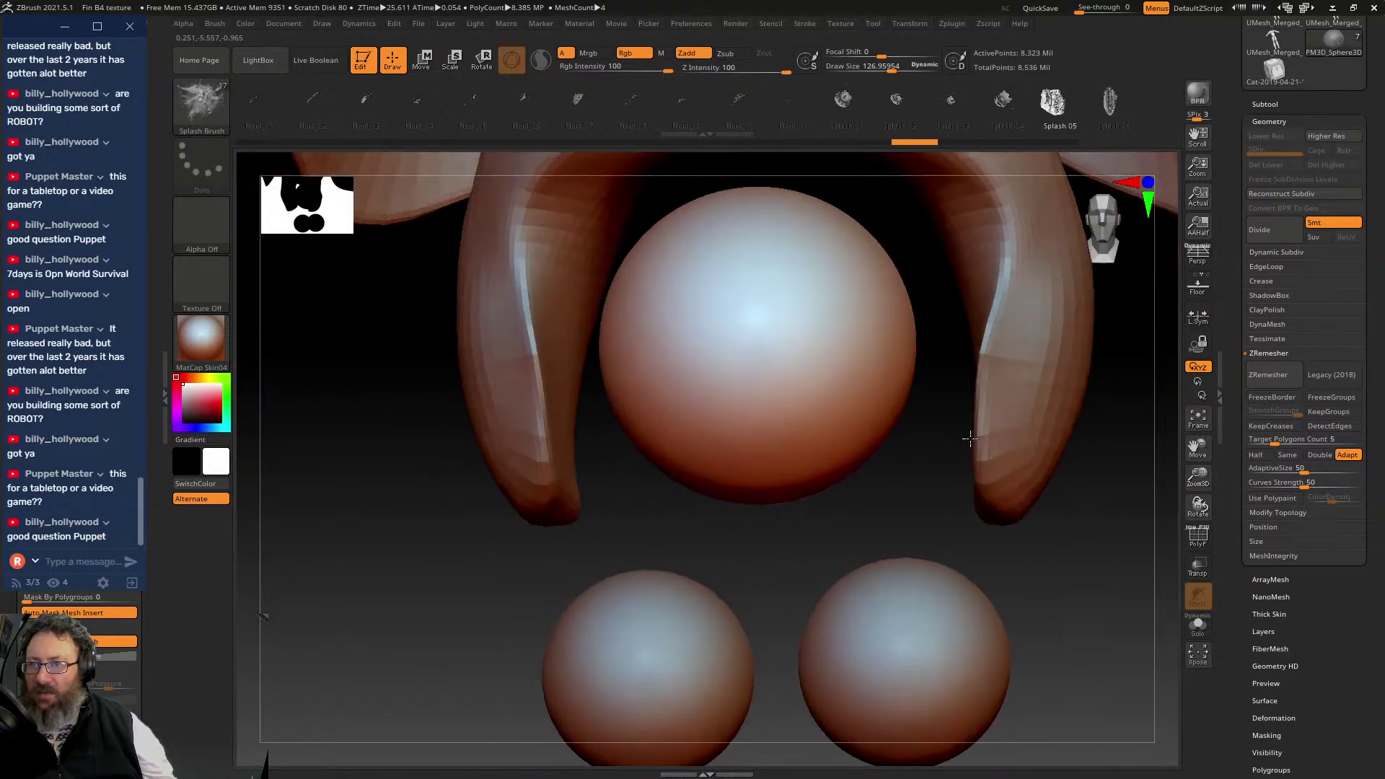
key("ctrl+z")
key("ctrl+z")
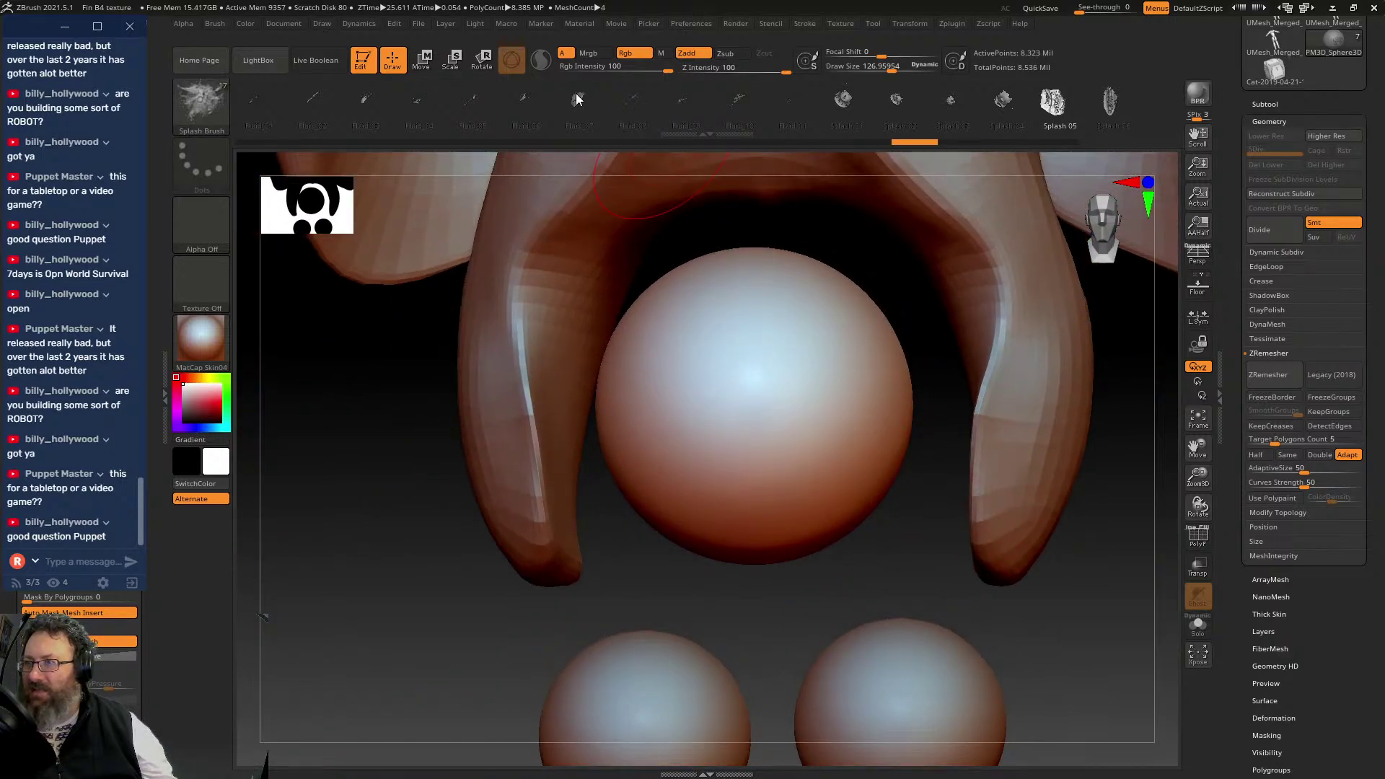
- Insert a Fluid_03 splash from the Splash Brush set onto the front of the upper sphere, beside its edge
left_click(577, 100)
left_click(478, 112)
left_click(406, 103)
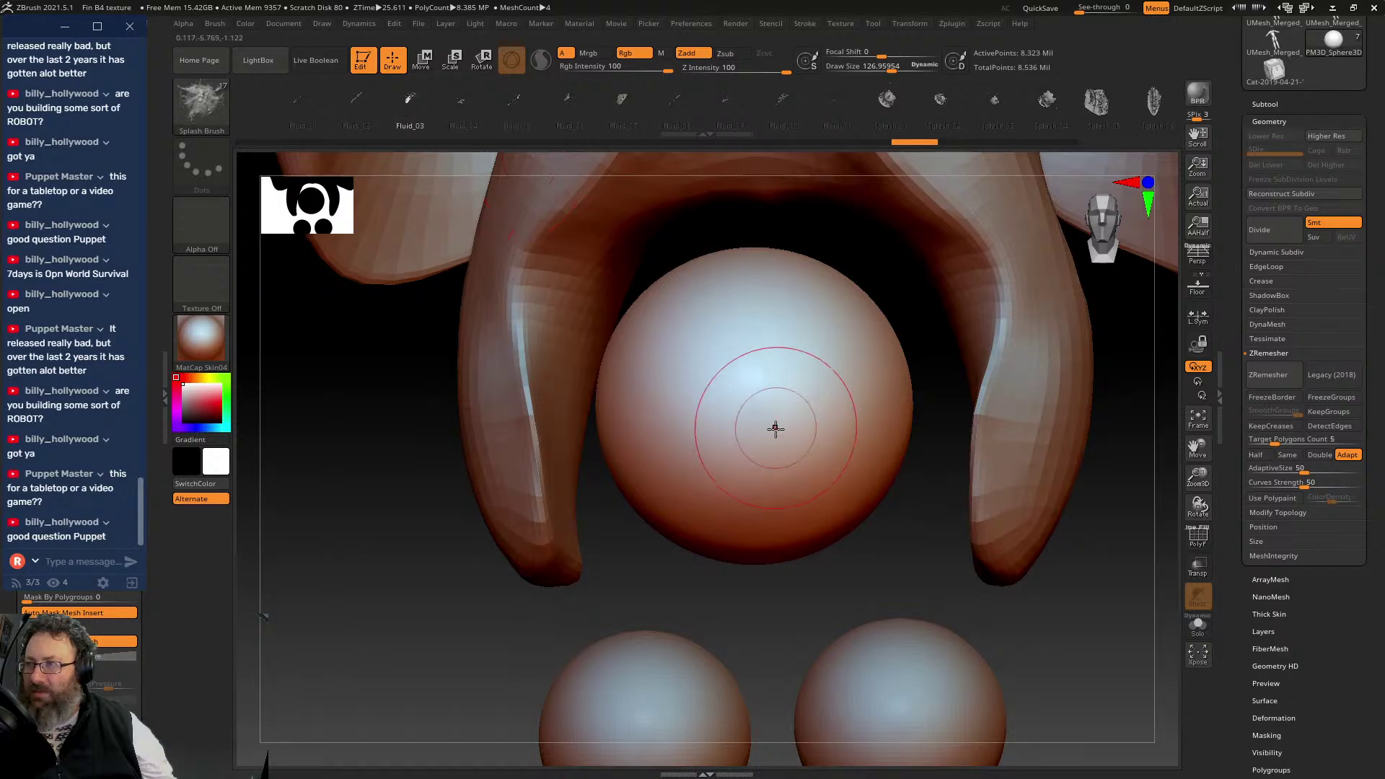
left_click_drag(808, 412, 651, 606)
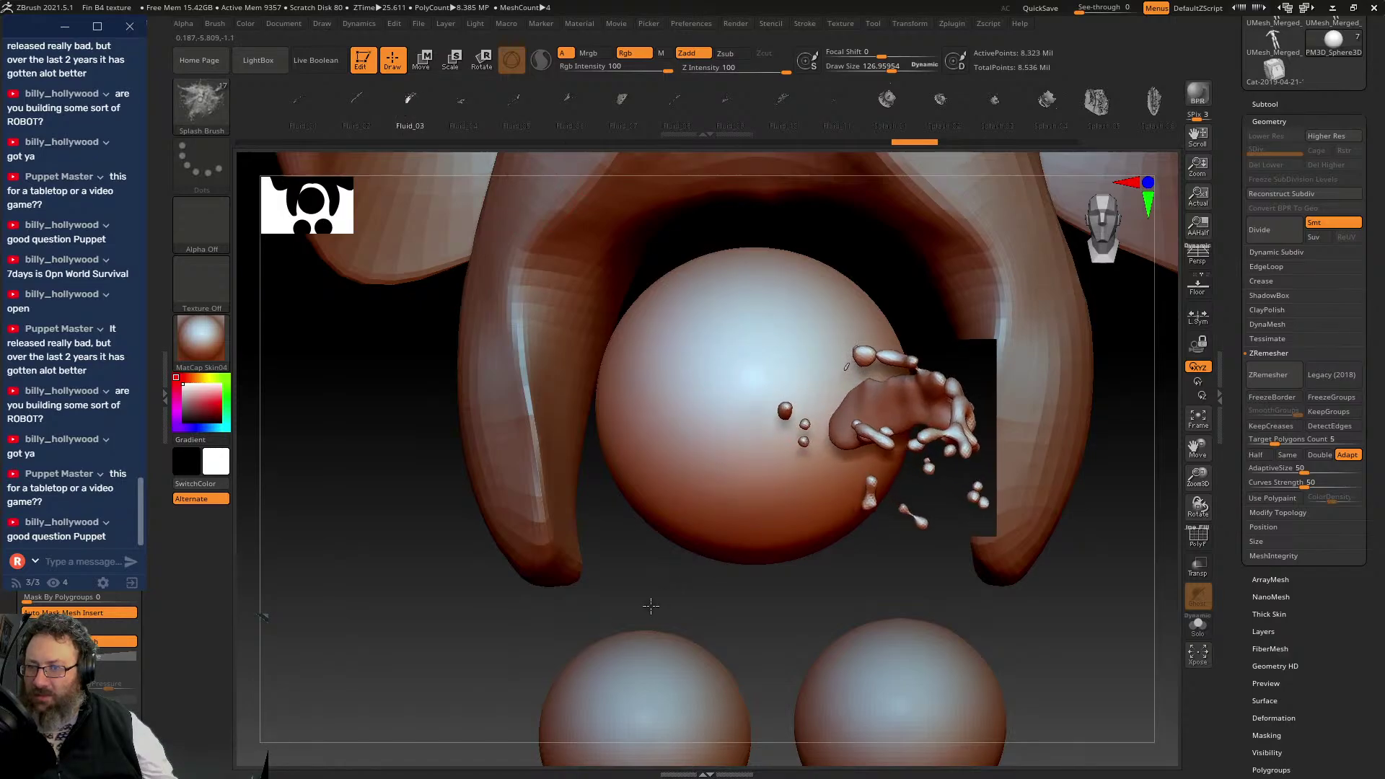
left_click_drag(818, 595, 768, 639)
- Rotate the fluid splash so it runs diagonally across the front of the upper sphere
left_click(431, 65)
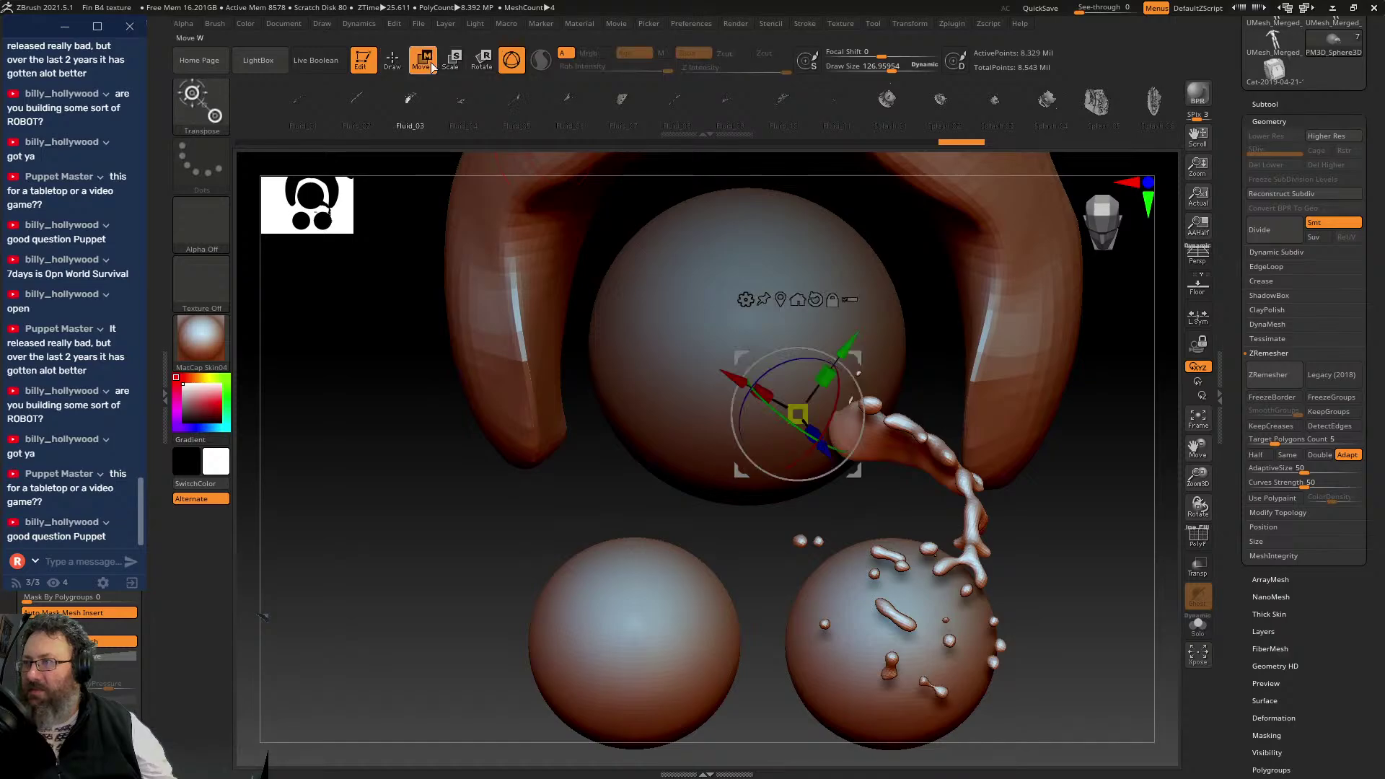
left_click_drag(1050, 390, 904, 423)
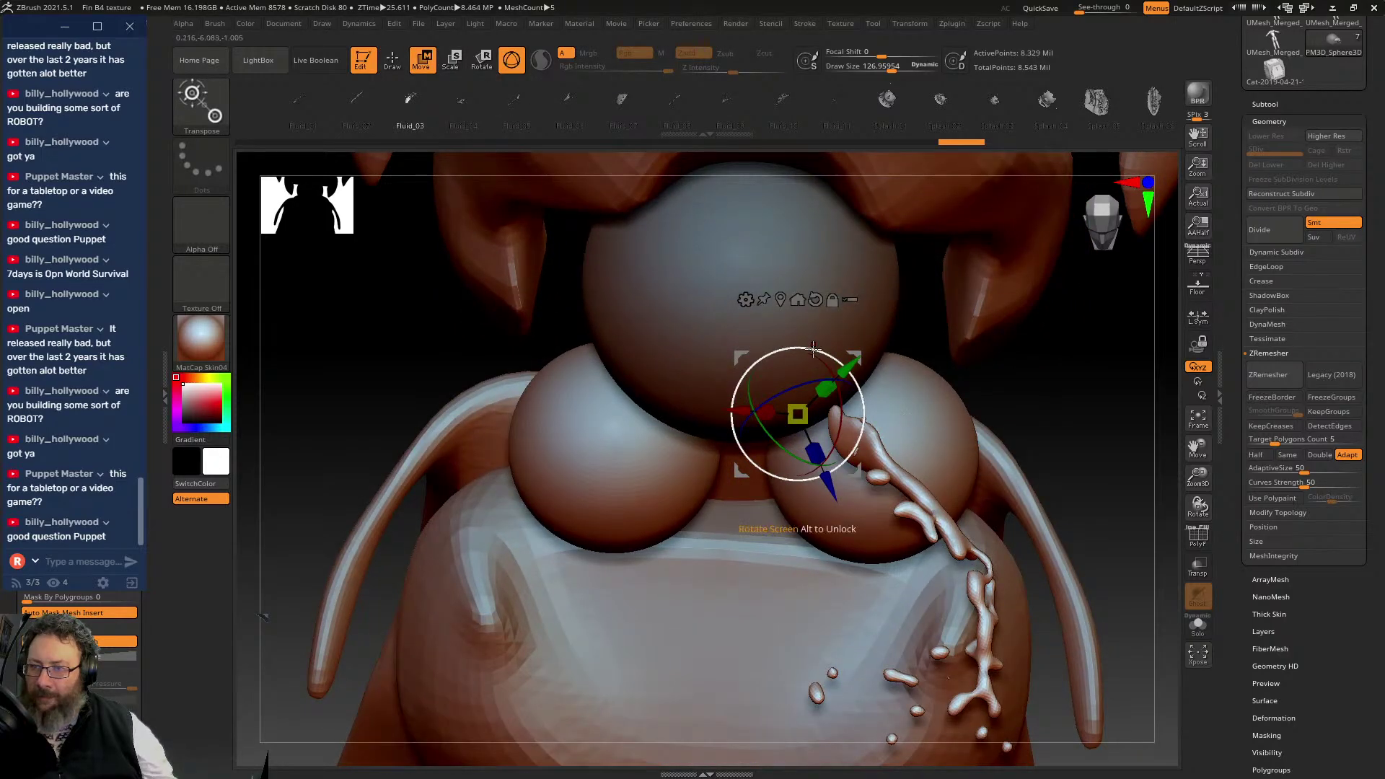
left_click_drag(813, 353, 973, 368)
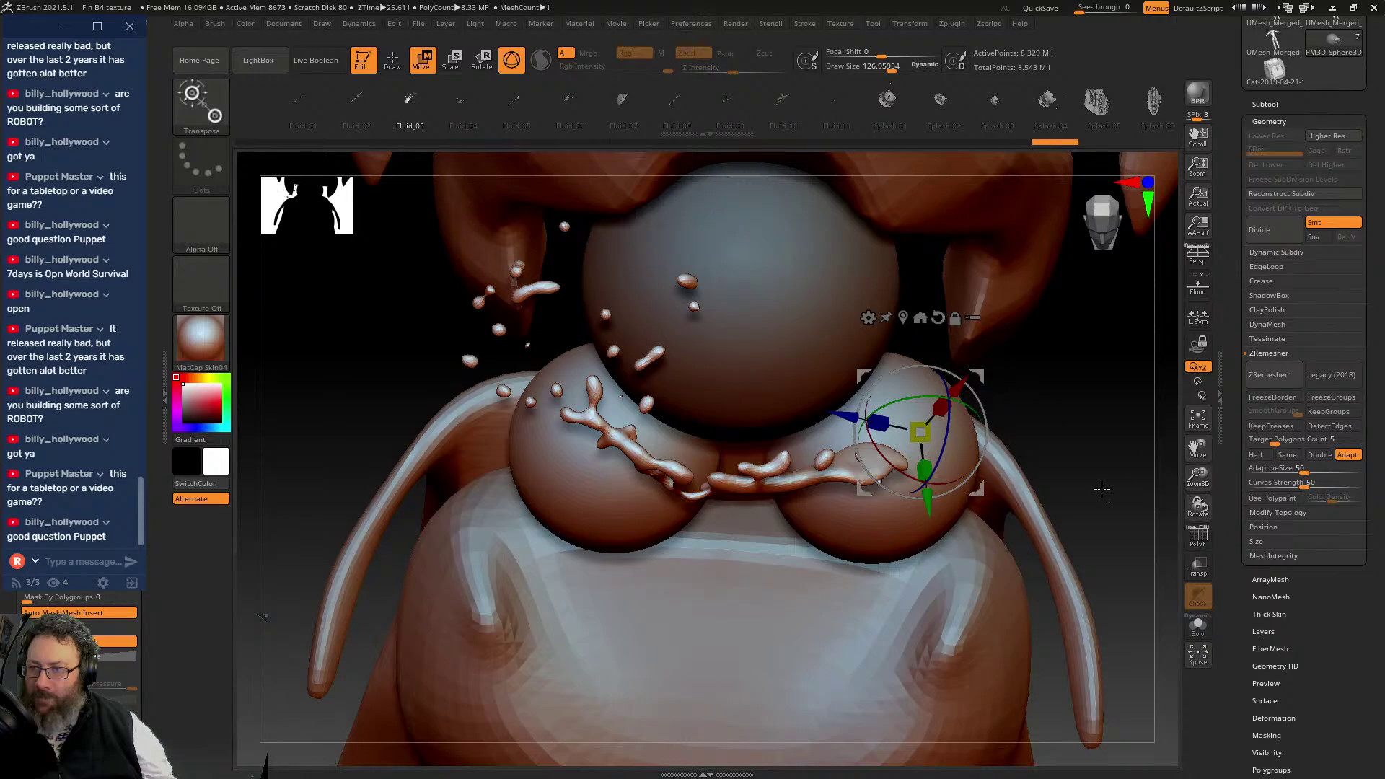
left_click_drag(1101, 487, 1097, 356)
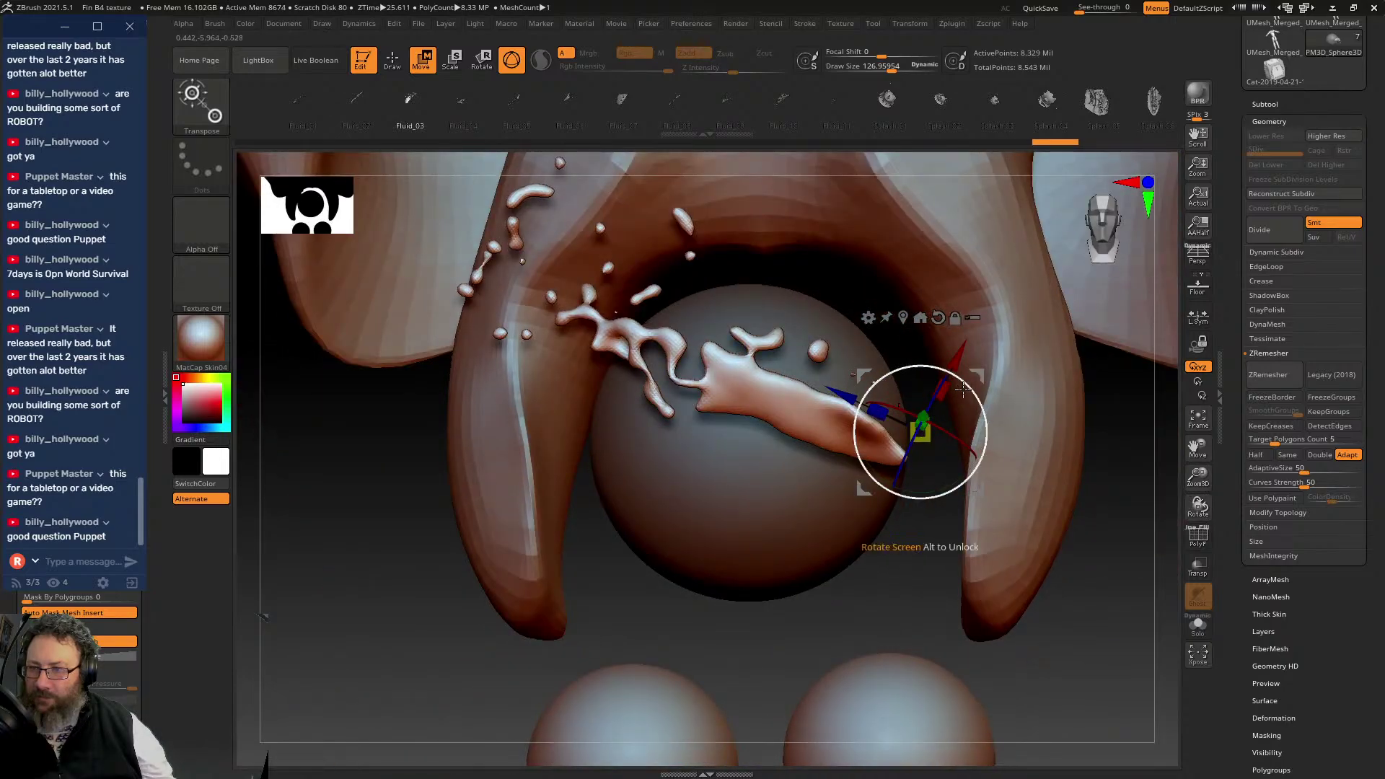
left_click_drag(974, 396, 1012, 505)
- Reposition the splash so it lies along the sphere's front surface, and undo the last rotation
left_click_drag(1071, 635, 1065, 632)
left_click_drag(1034, 729, 967, 361)
left_click_drag(857, 424, 816, 508)
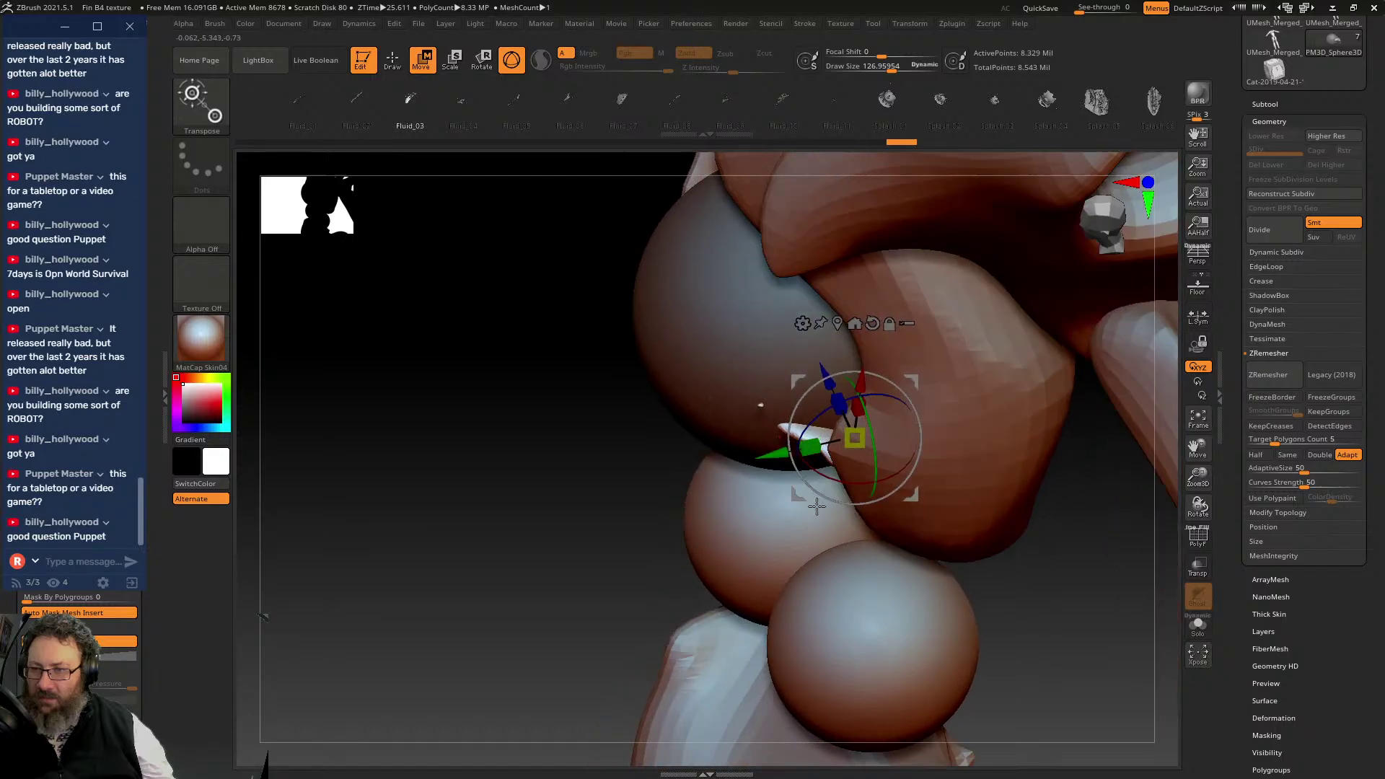
left_click_drag(927, 380, 823, 472)
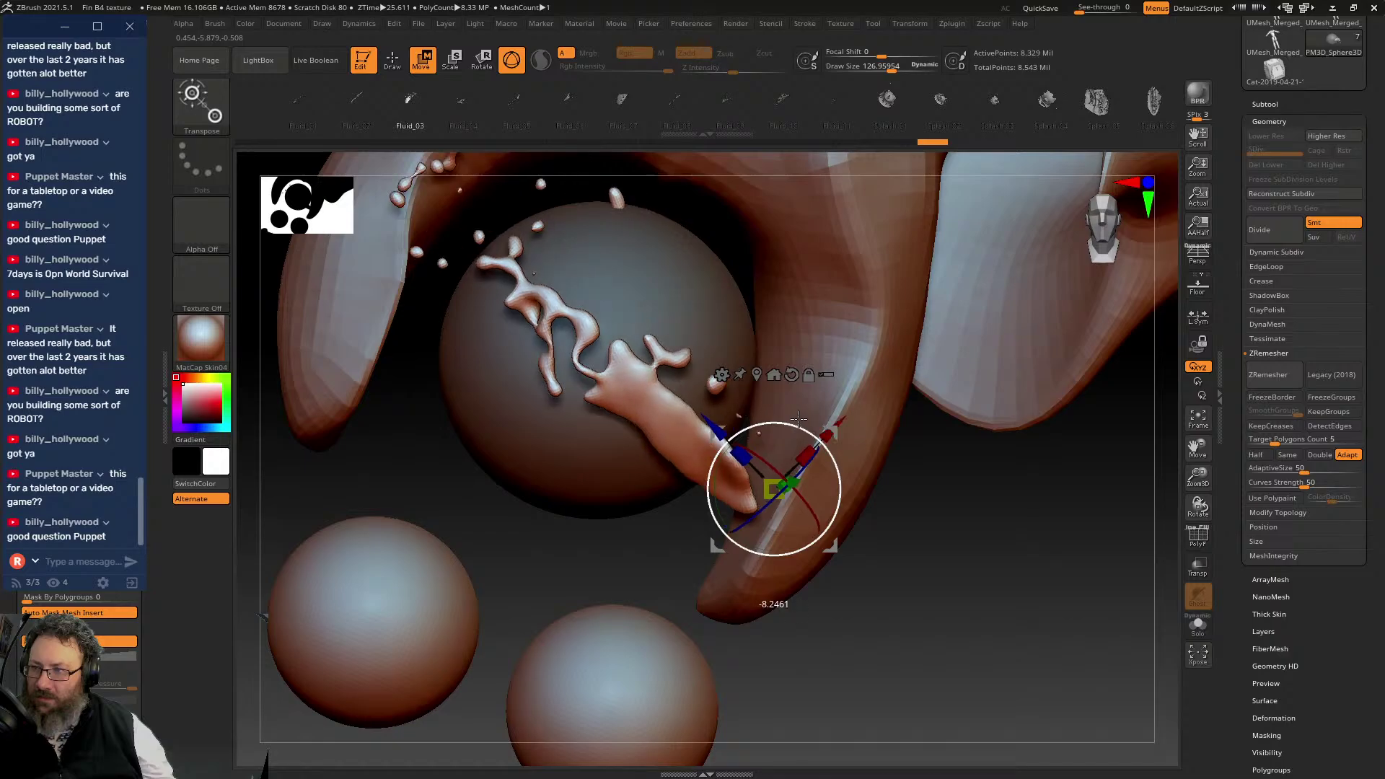
key("ctrl+z")
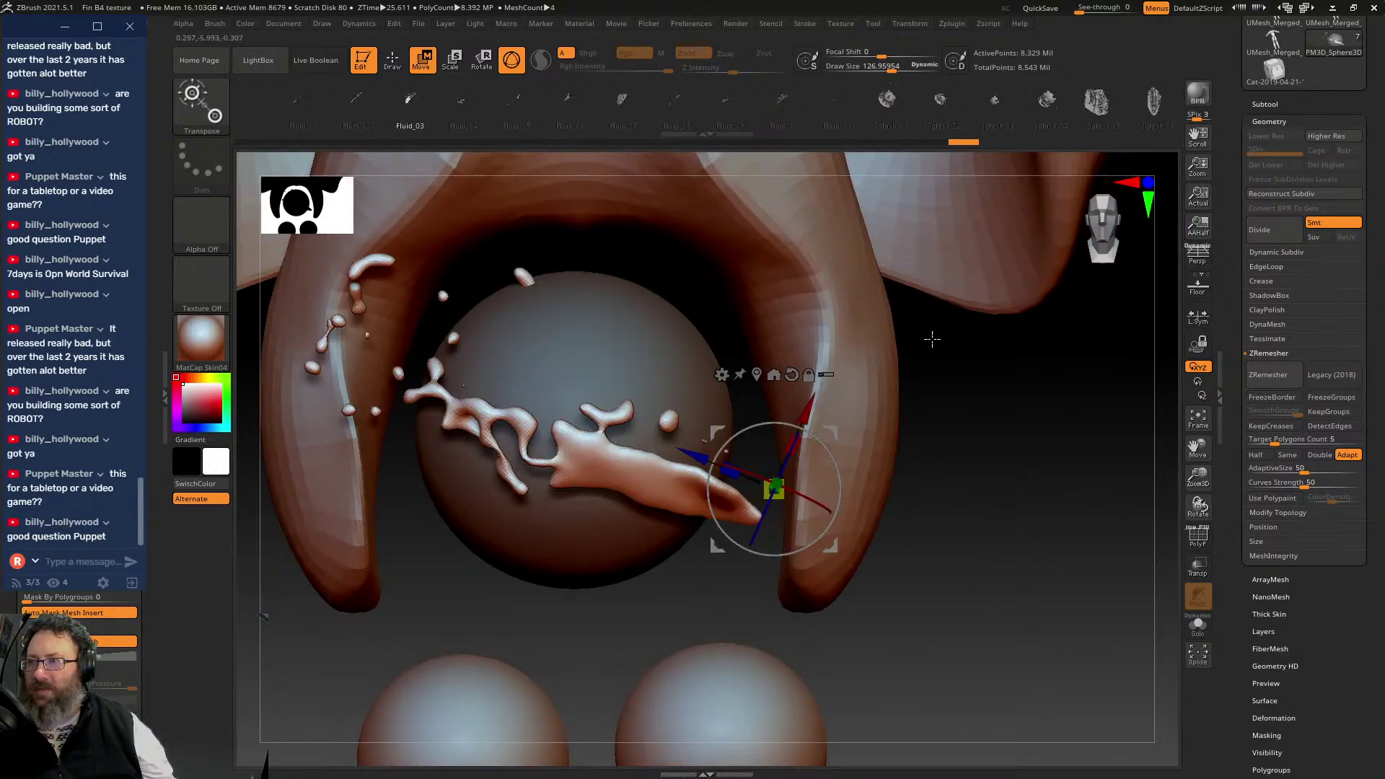
- Try Fluid_10 splashes on the top and side of the upper sphere, and undo them
key("q")
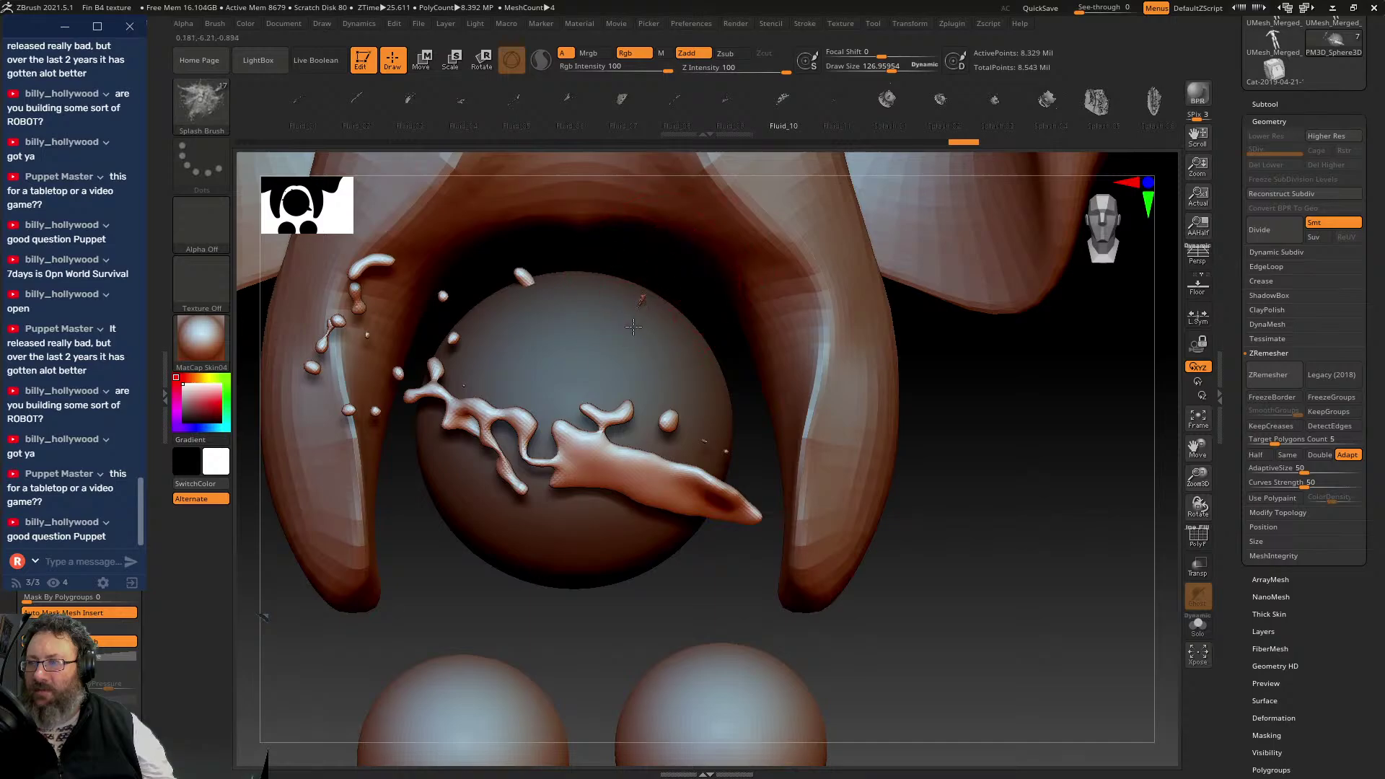
left_click_drag(634, 327, 367, 442)
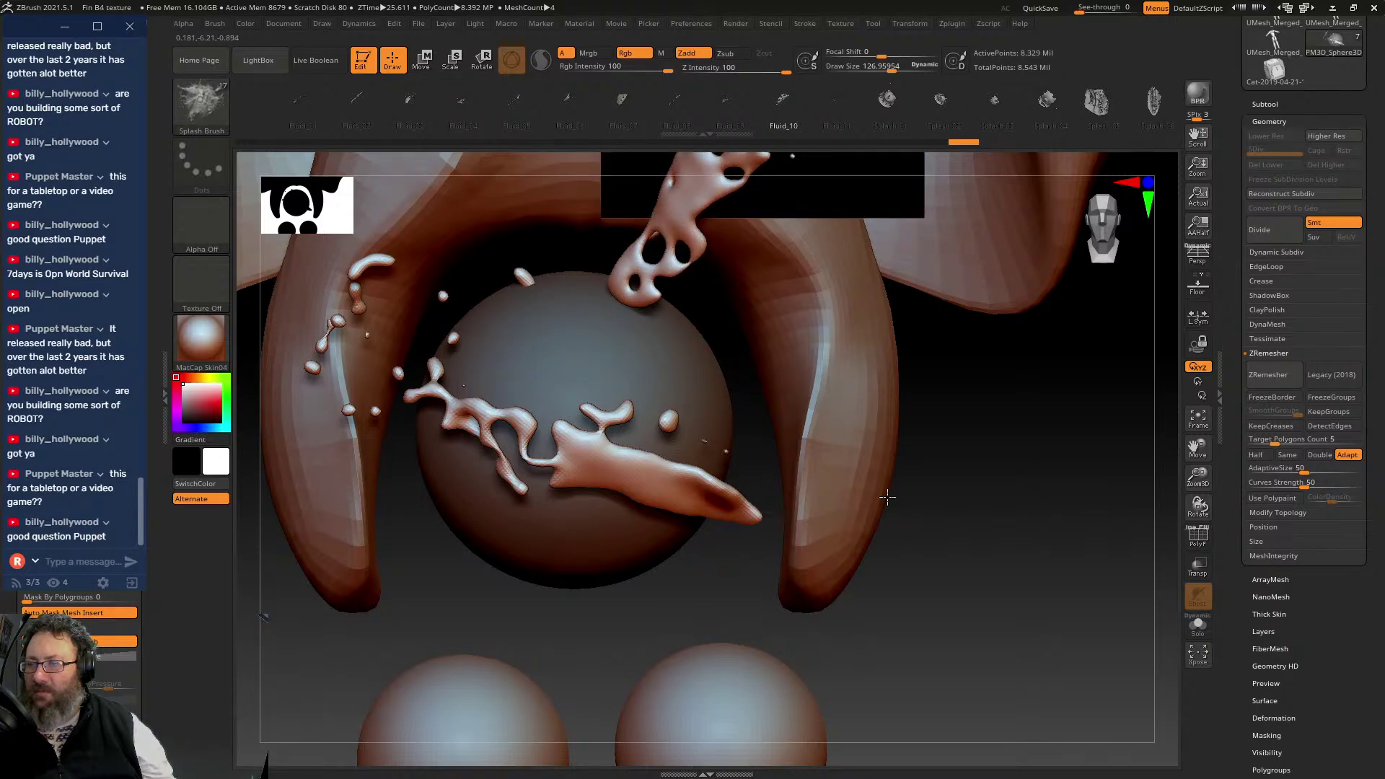
mouse_move(887, 497)
left_mouse_down()
mouse_move(986, 464)
mouse_move(873, 464)
mouse_move(893, 493)
mouse_move(919, 489)
left_mouse_up()
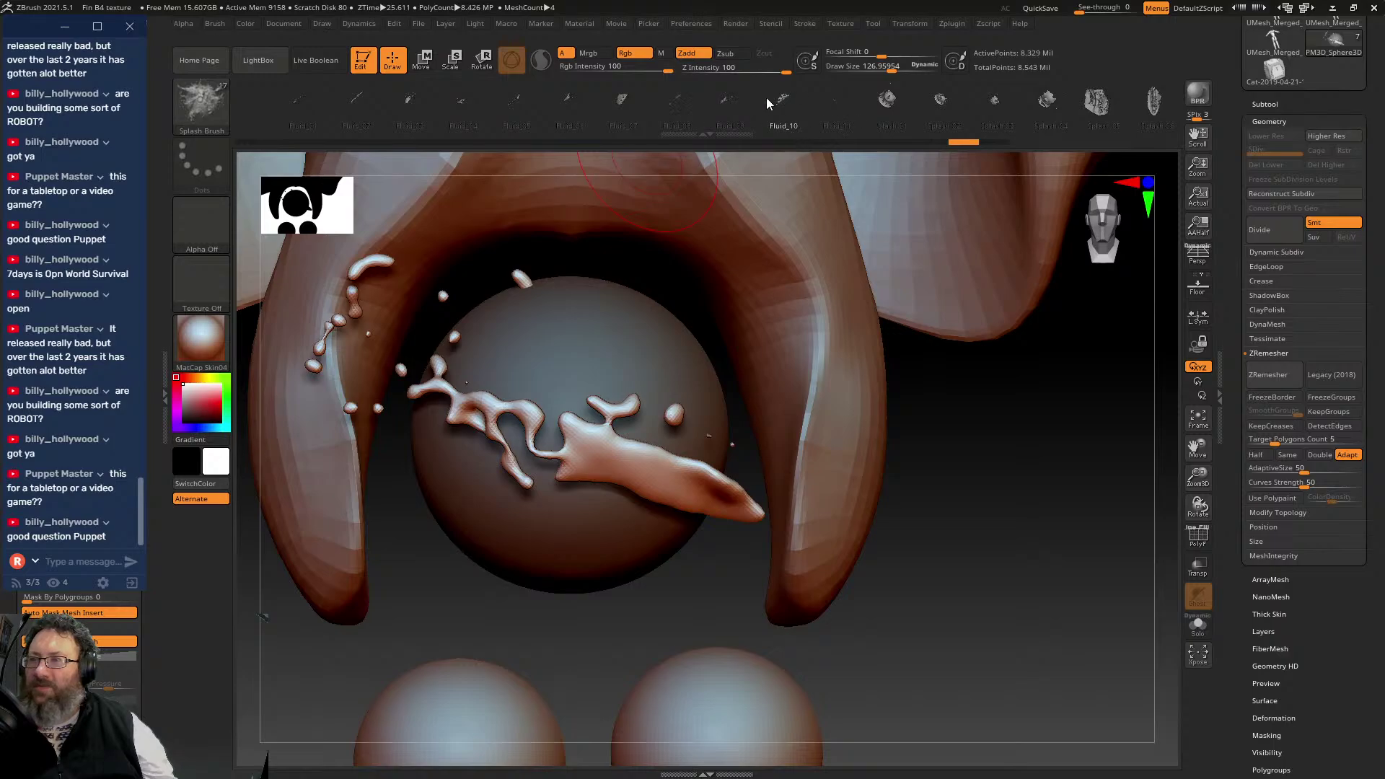
left_click_drag(1061, 476, 1083, 433)
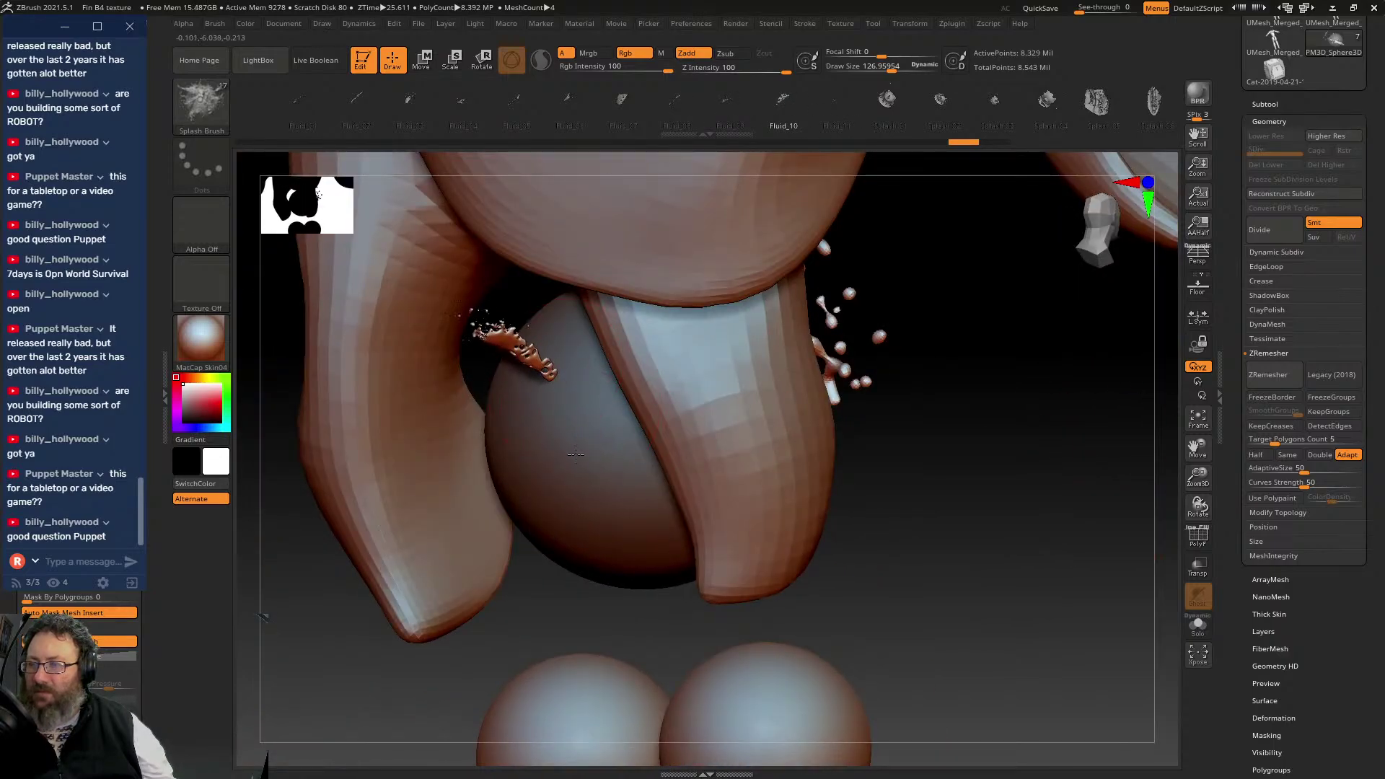
left_click_drag(576, 454, 545, 551)
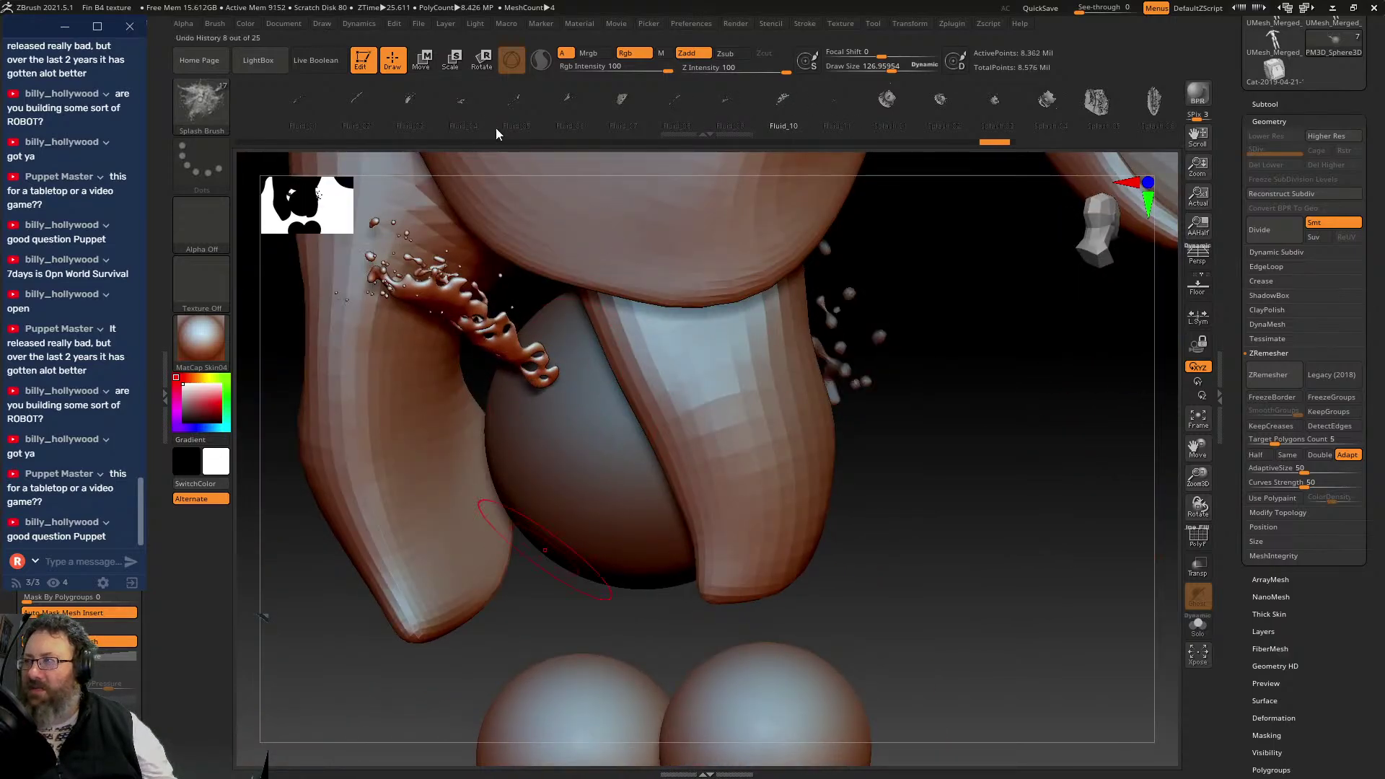
key("ctrl+z")
- Try thin Fluid_02 splashes on the side and upper edge of the sphere, undoing the side one
left_click_drag(507, 353, 373, 263)
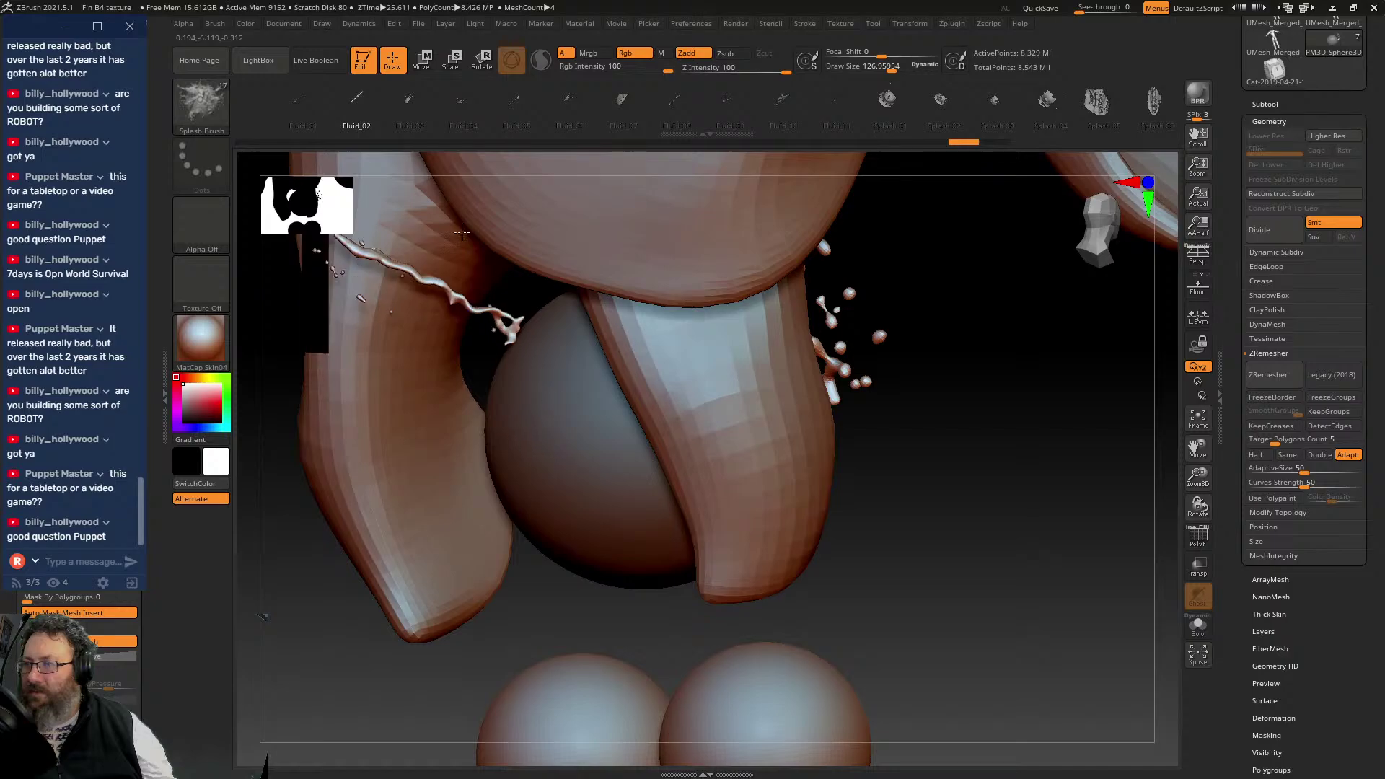
key("ctrl+z")
mouse_move(923, 410)
left_mouse_down()
mouse_move(835, 433)
mouse_move(1019, 309)
mouse_move(902, 357)
left_mouse_up()
left_click_drag(938, 209, 837, 321)
left_click_drag(818, 428, 814, 449)
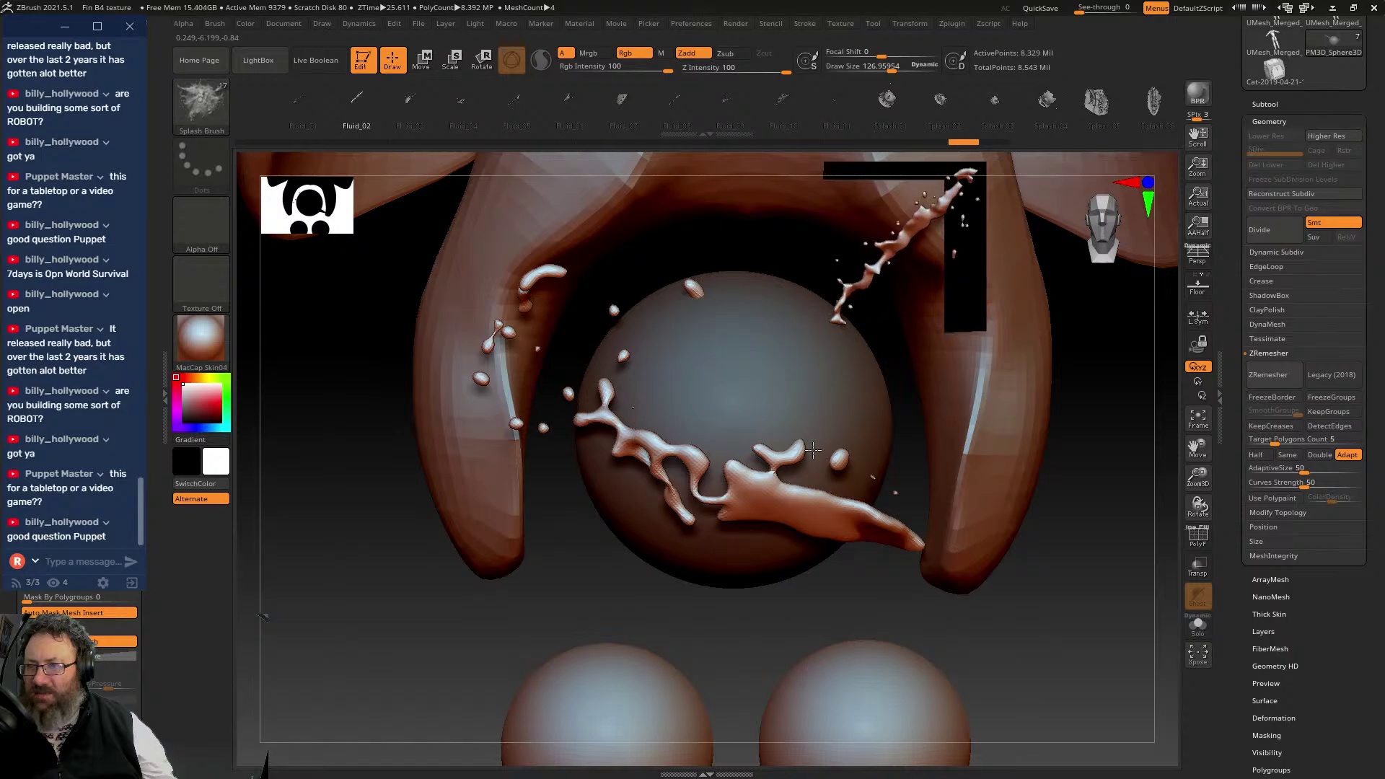
- Try Fluid_02 splashes rising from the top of the sphere toward the chest arch, and undo them
left_click_drag(1024, 470, 756, 339)
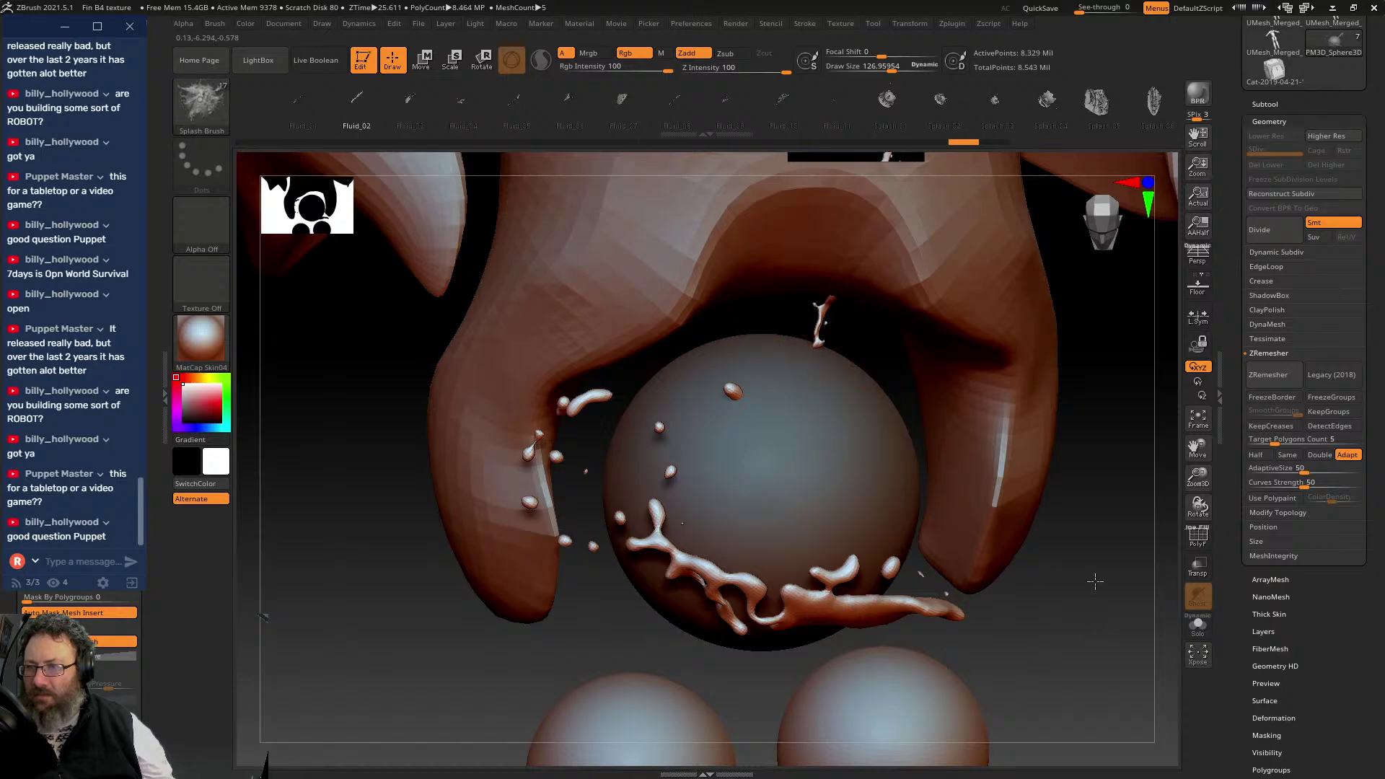
left_click_drag(1096, 582, 1045, 518)
key("ctrl+z")
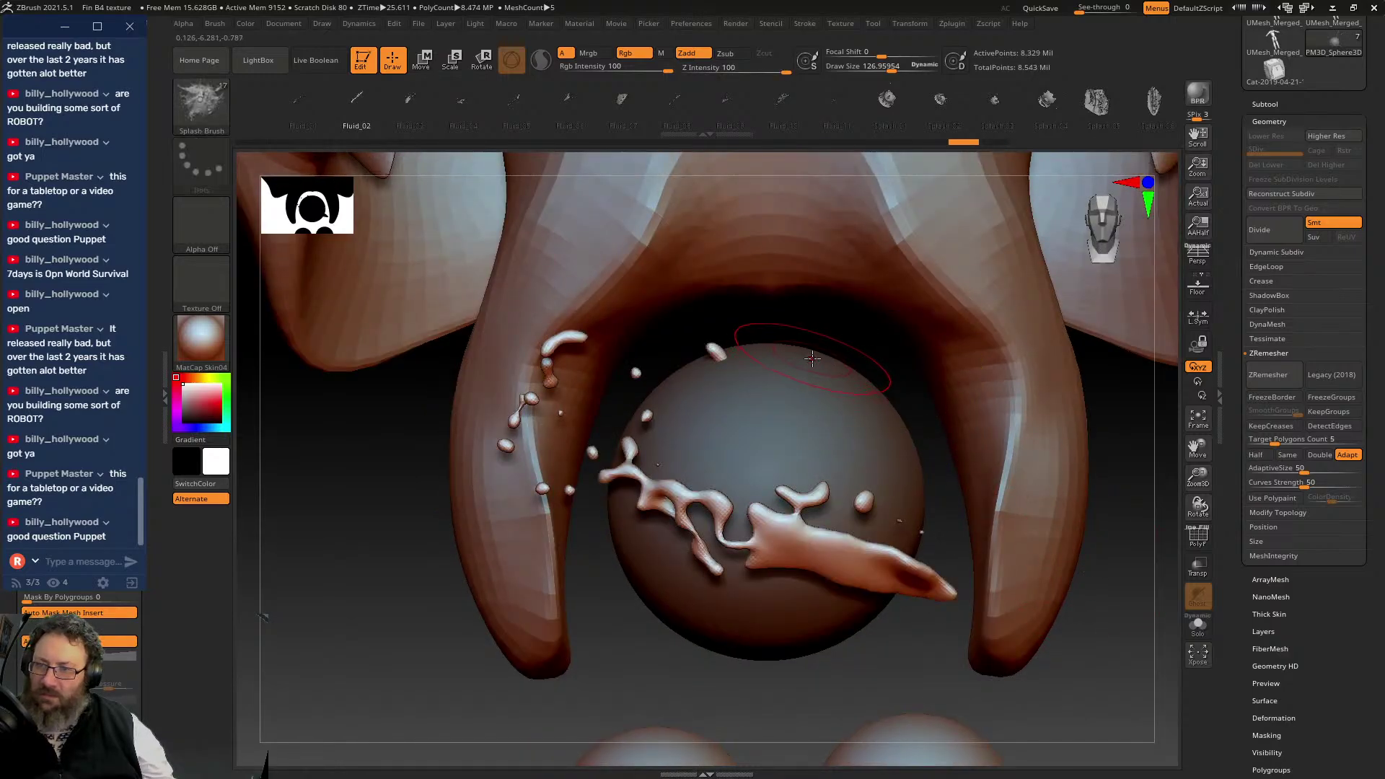
left_click_drag(838, 399, 867, 460)
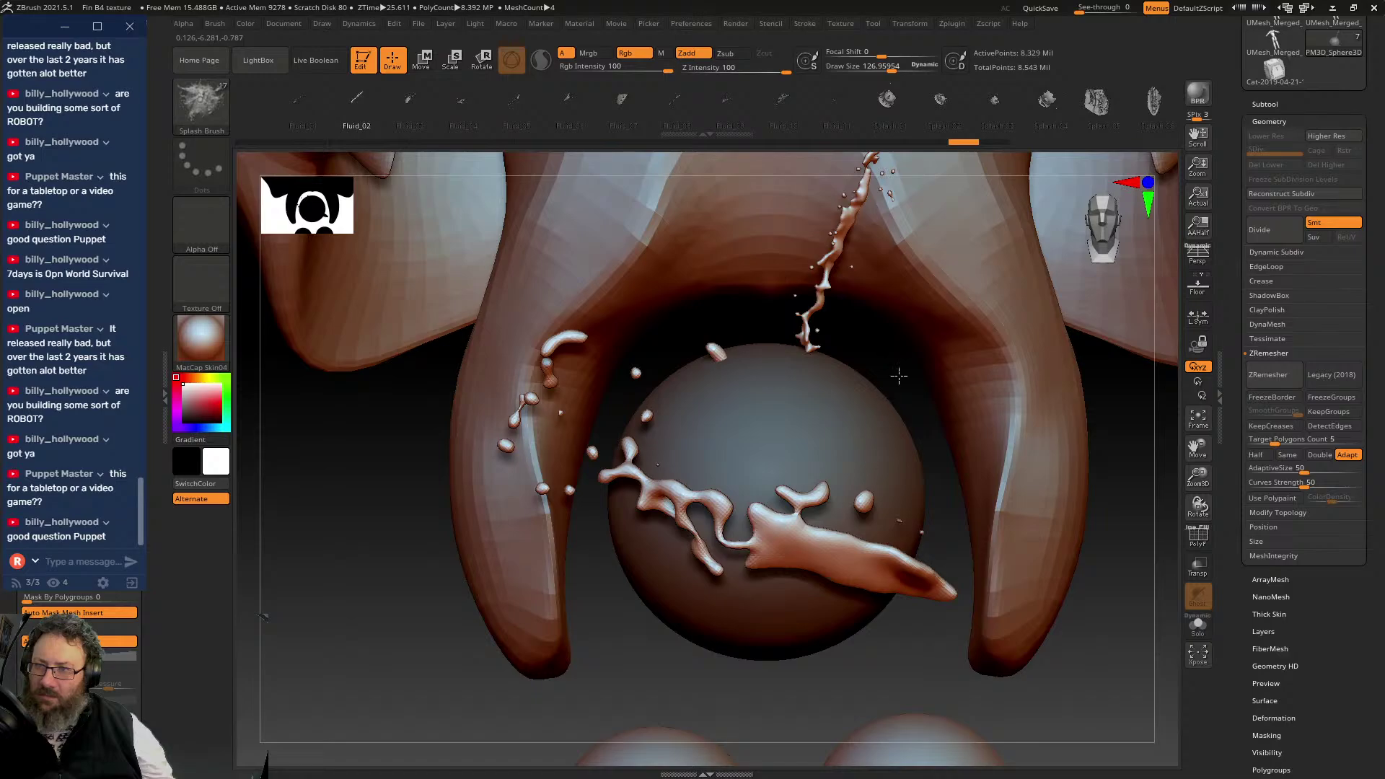
left_click_drag(904, 371, 881, 331)
key("ctrl+z")
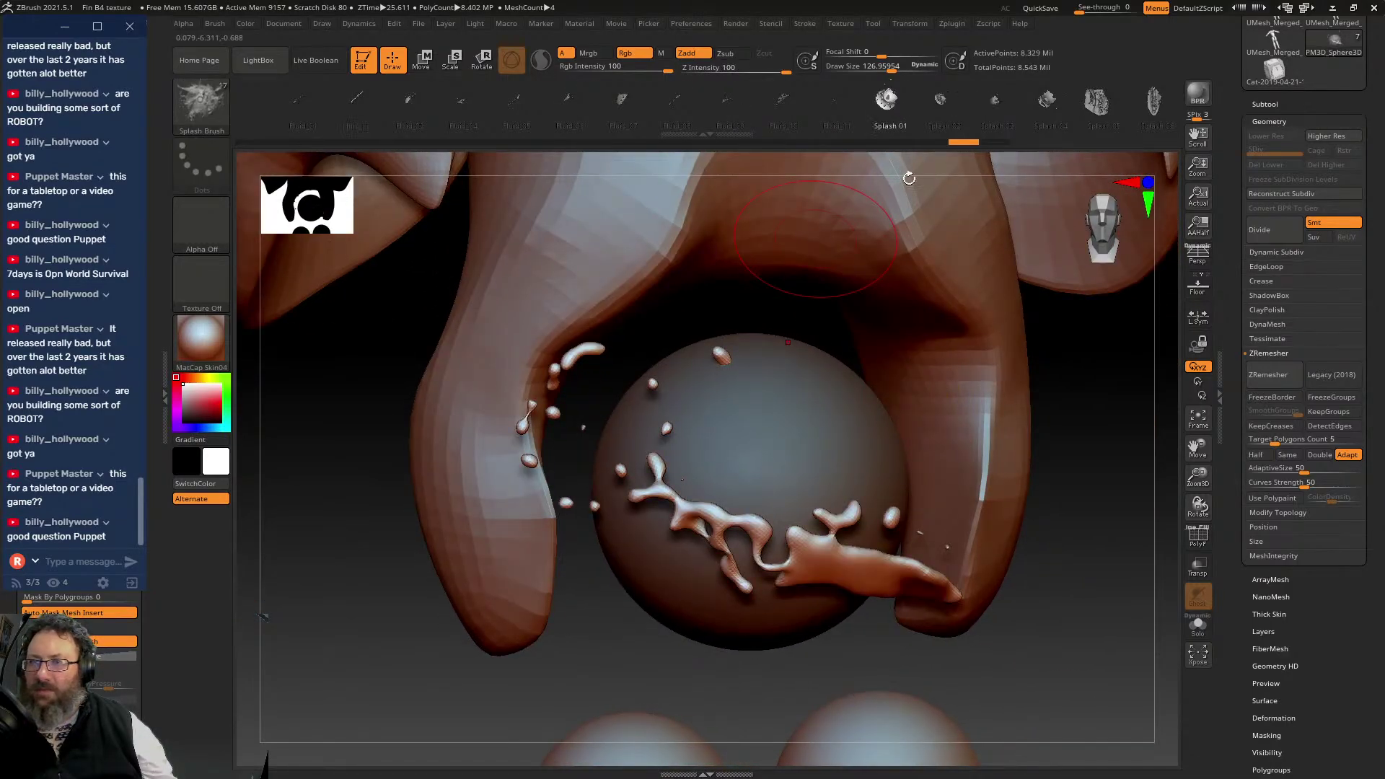
- Insert a single crown-shaped Splash 01 mesh on the upper front of the sphere, undoing any extra change
mouse_move(818, 431)
left_mouse_down()
mouse_move(852, 576)
mouse_move(901, 577)
left_mouse_up()
mouse_move(1092, 592)
left_mouse_down()
mouse_move(1107, 490)
mouse_move(1030, 475)
left_mouse_up()
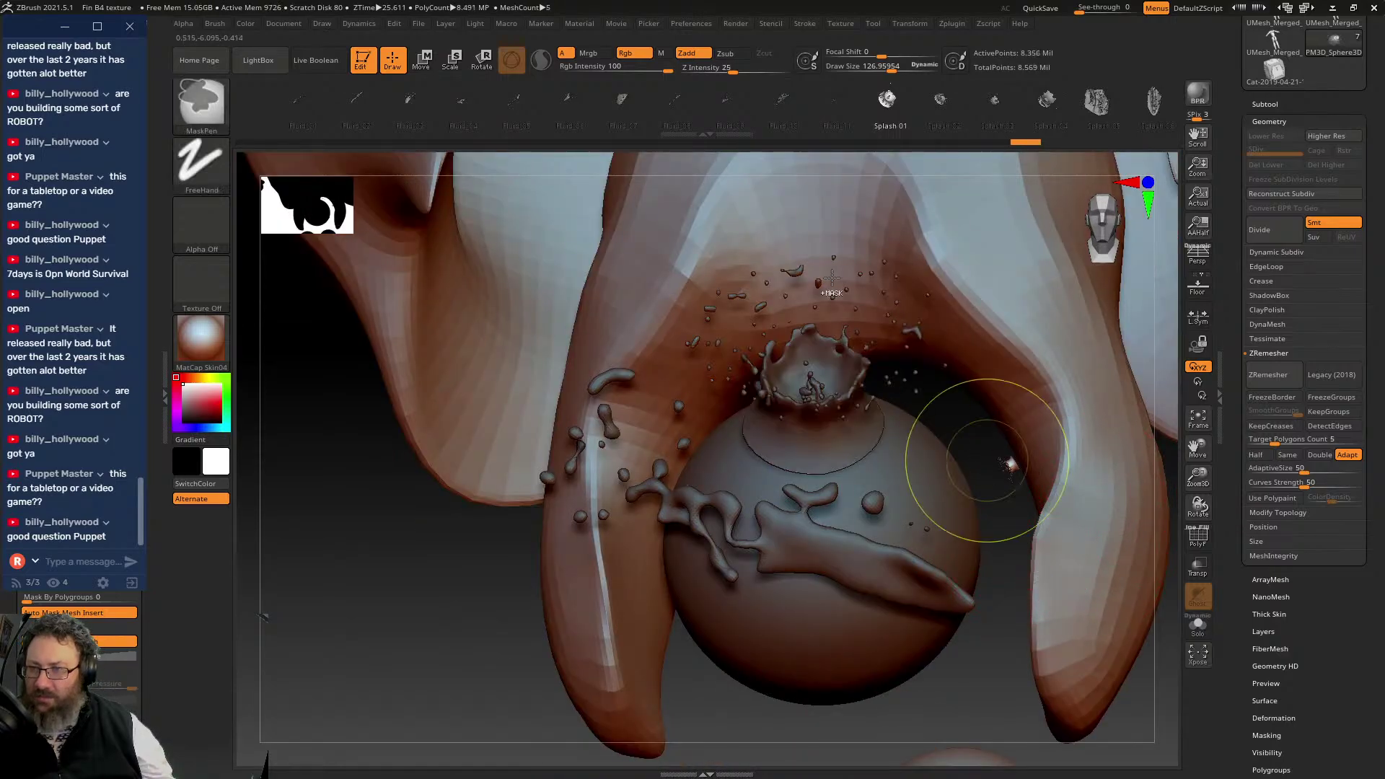
key("ctrl+z")
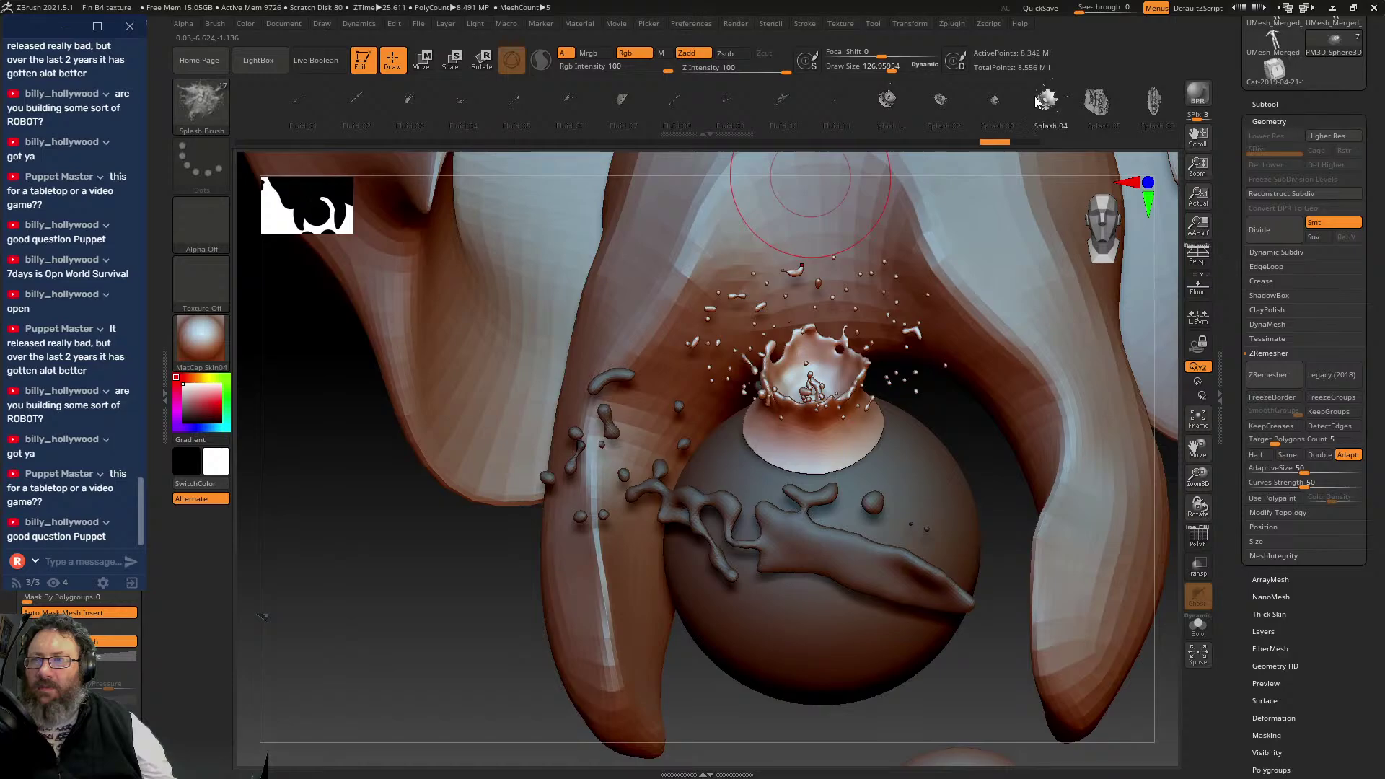
- Insert a Splash 03 mesh on the sphere's lower side, at the thick end of the fluid splash
left_click_drag(1073, 107, 735, 114)
left_click(652, 104)
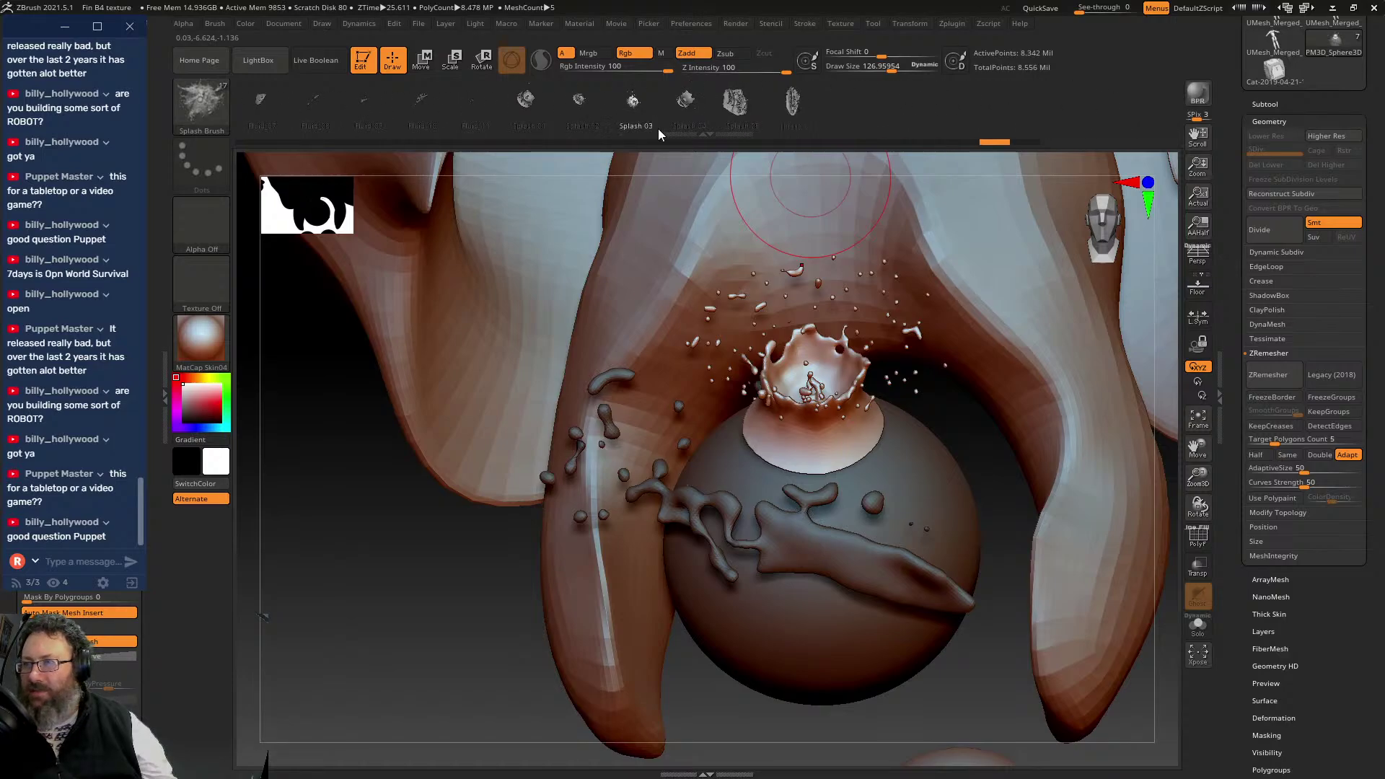
left_click_drag(751, 643, 808, 595)
left_click_drag(910, 568, 905, 667)
left_click_drag(595, 235, 615, 237)
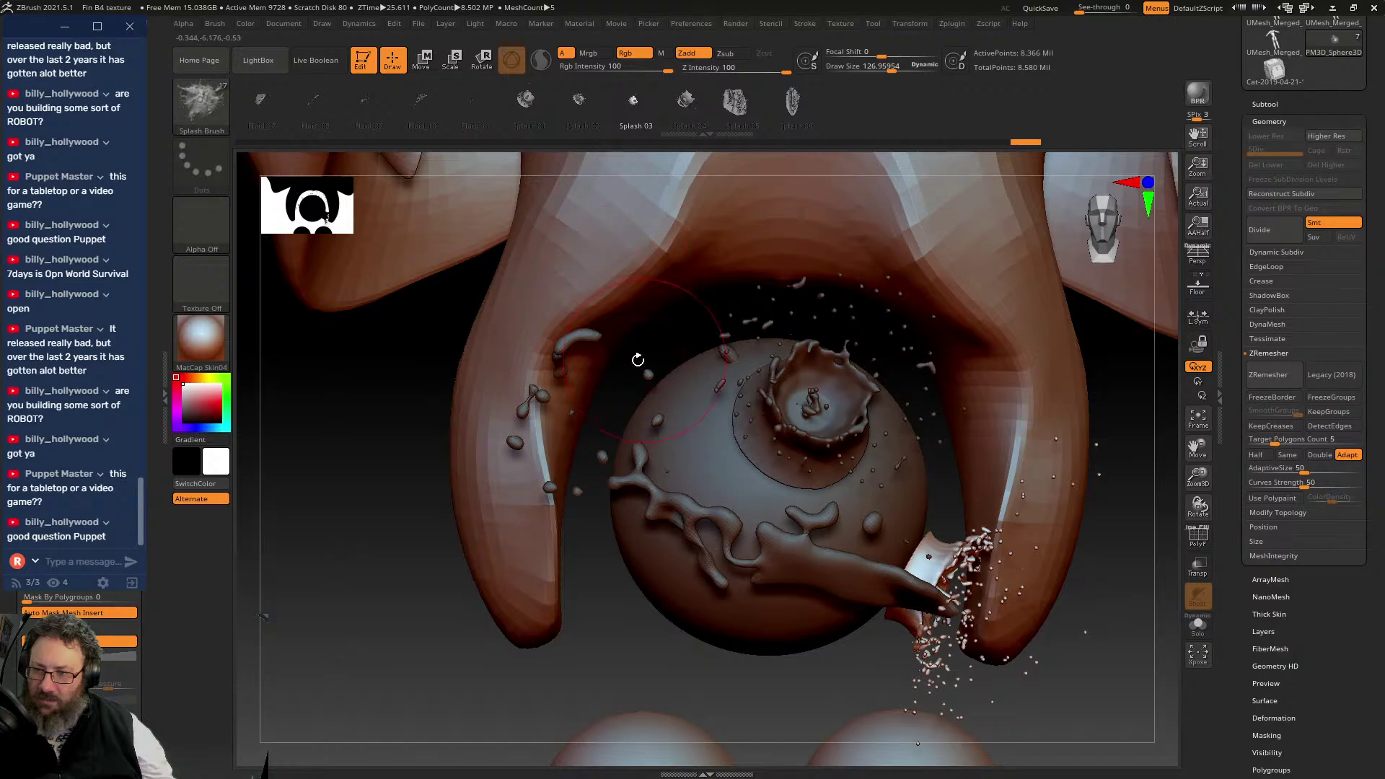
- Frame the whole figure to review the splashes and clear the mask from the upper sphere
left_click_drag(638, 360, 793, 375)
key("f")
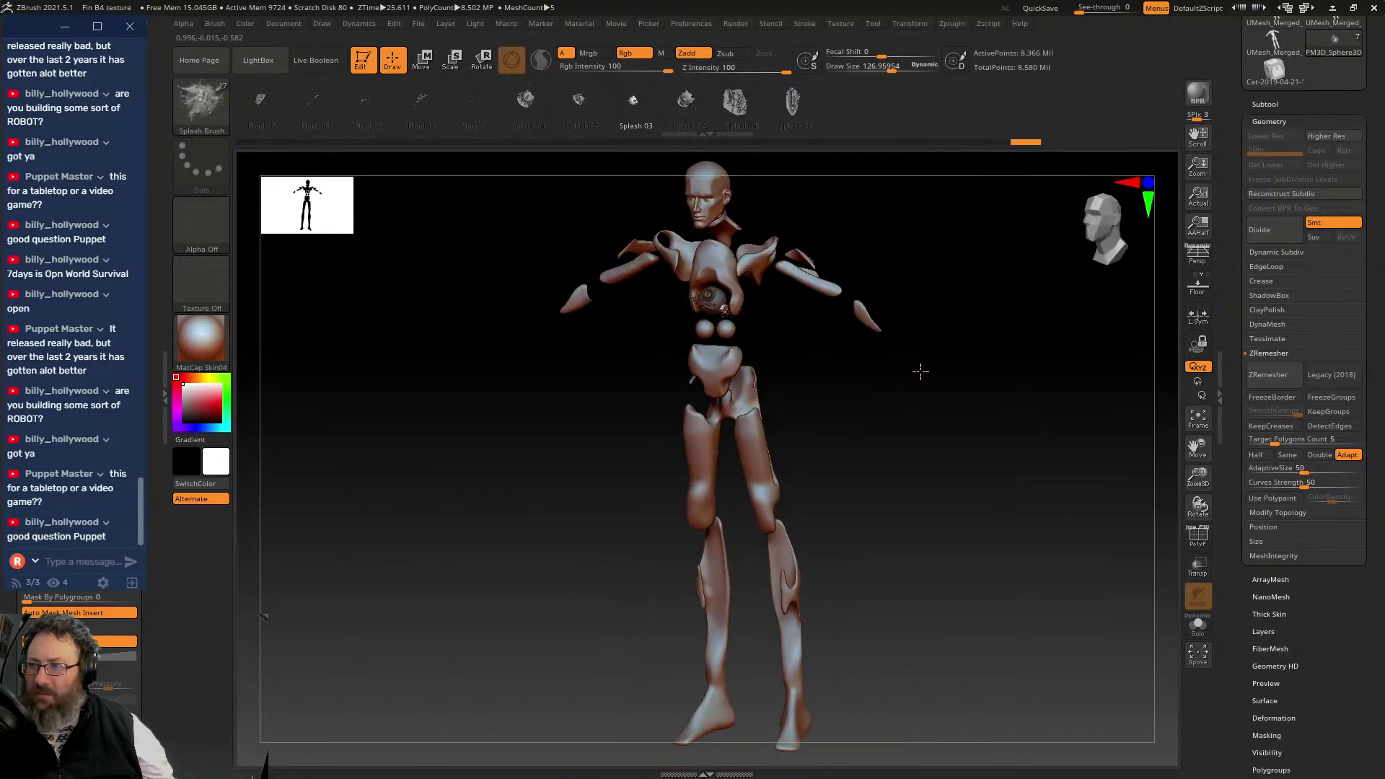
left_click_drag(921, 371, 912, 393)
left_click_drag(854, 332, 938, 480)
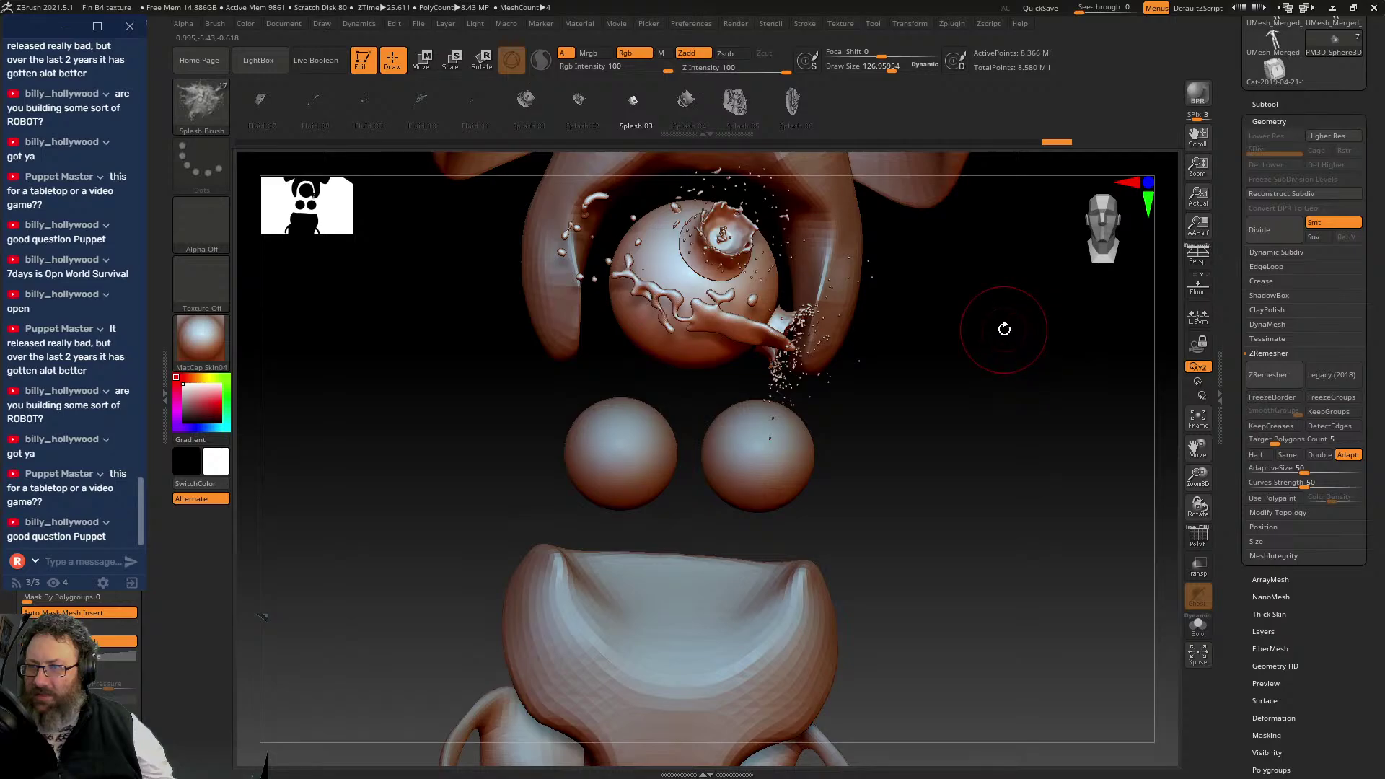
- Undo all the splash meshes on the upper sphere until it is plain and its subdivision levels are back
key("ctrl+z")
key("ctrl+z")
key("ctrl+z")
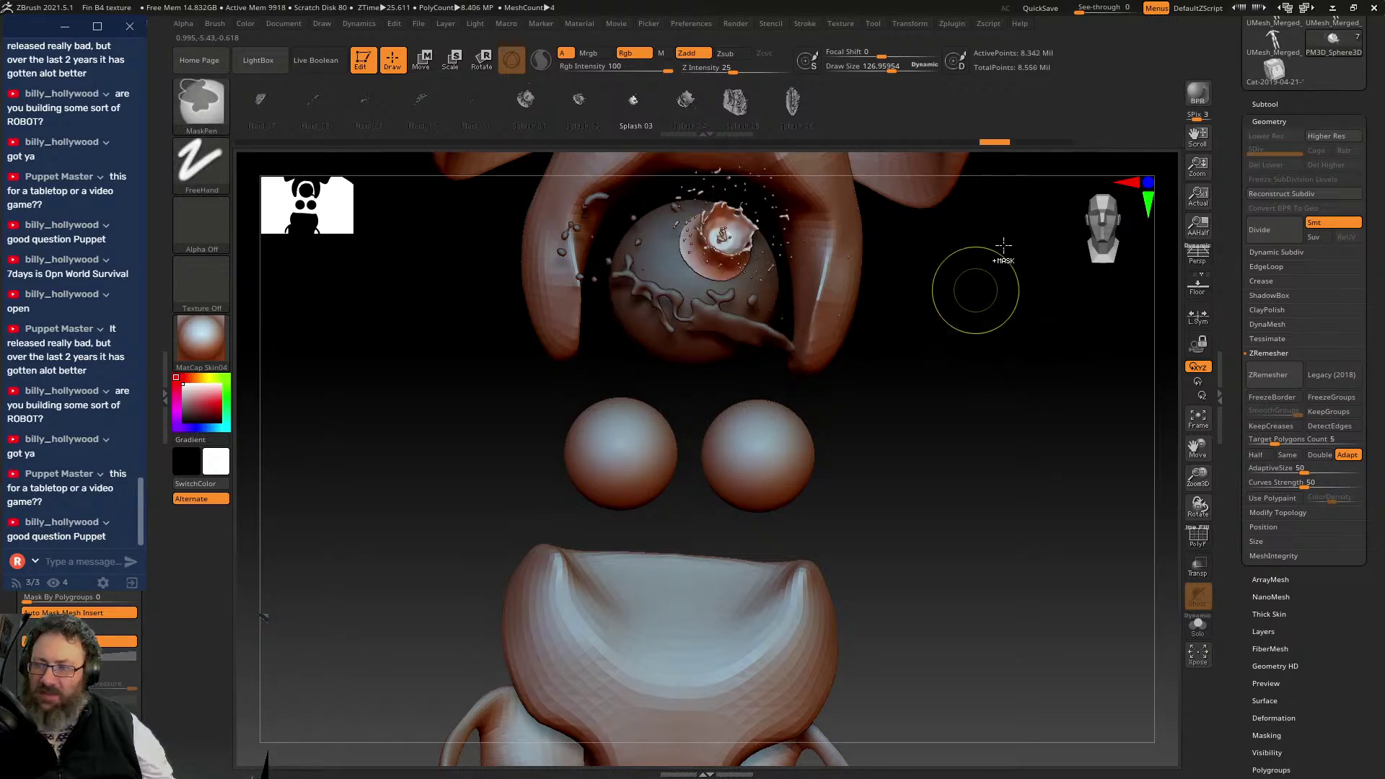
key("ctrl+z")
key("ctrl+z")
key("ctrl+z")
key("ctrl+z")
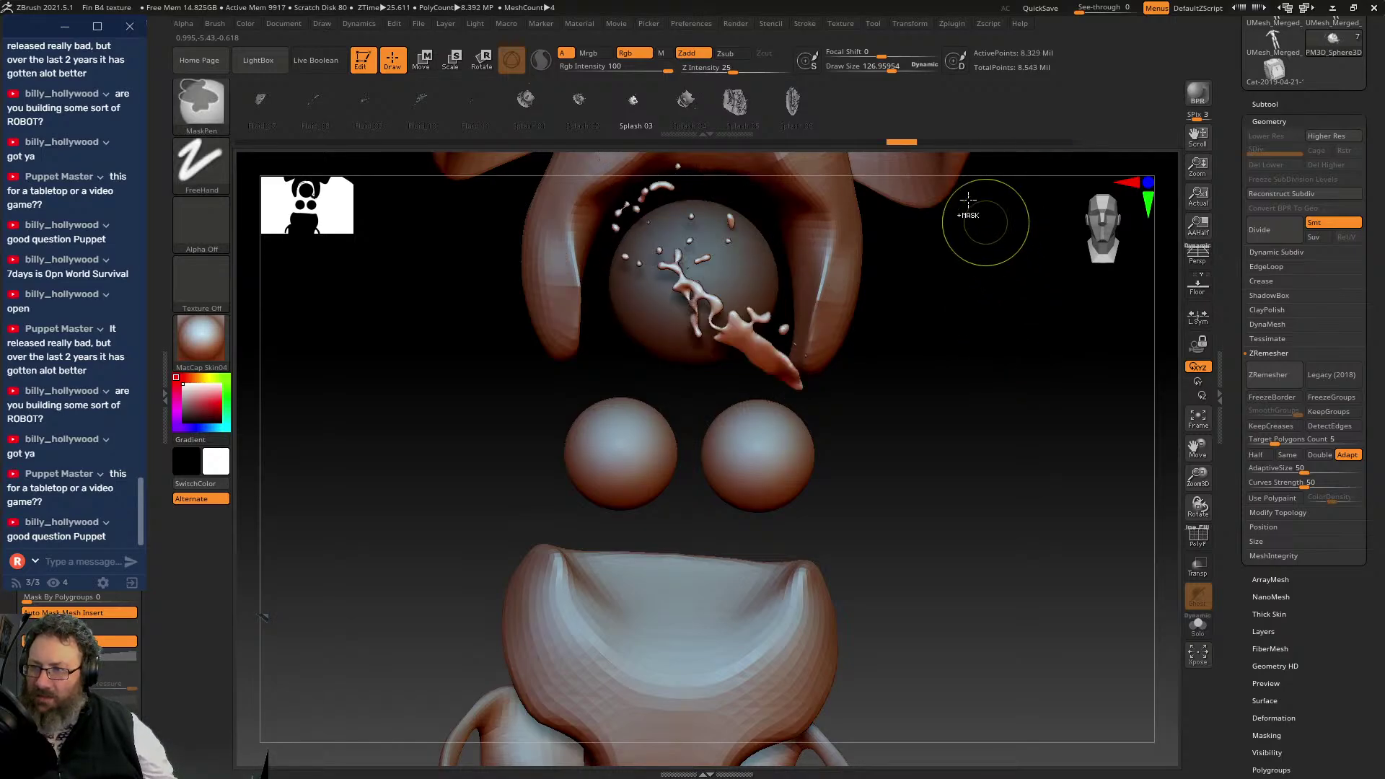
key("ctrl+z")
key("ctrl+z")
key("ctrl+z")
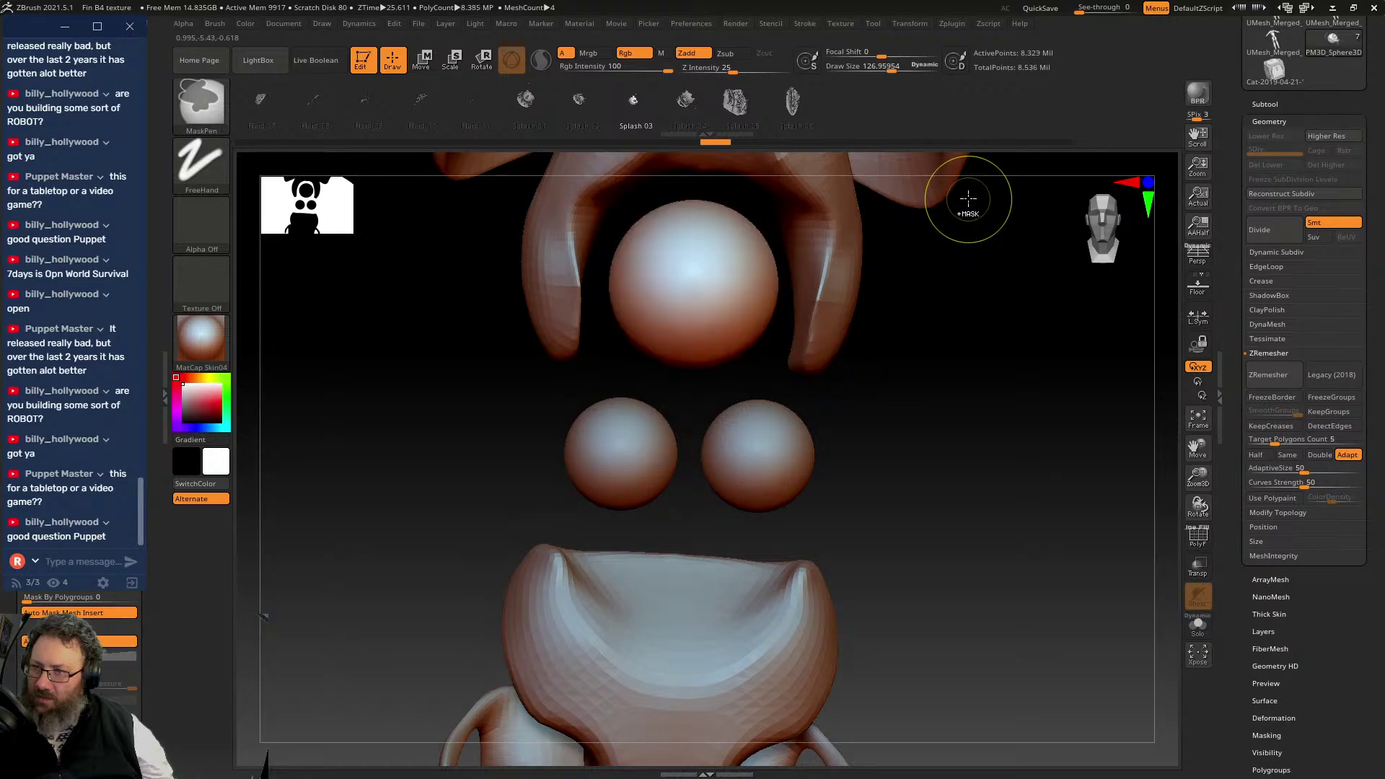
key("ctrl+z")
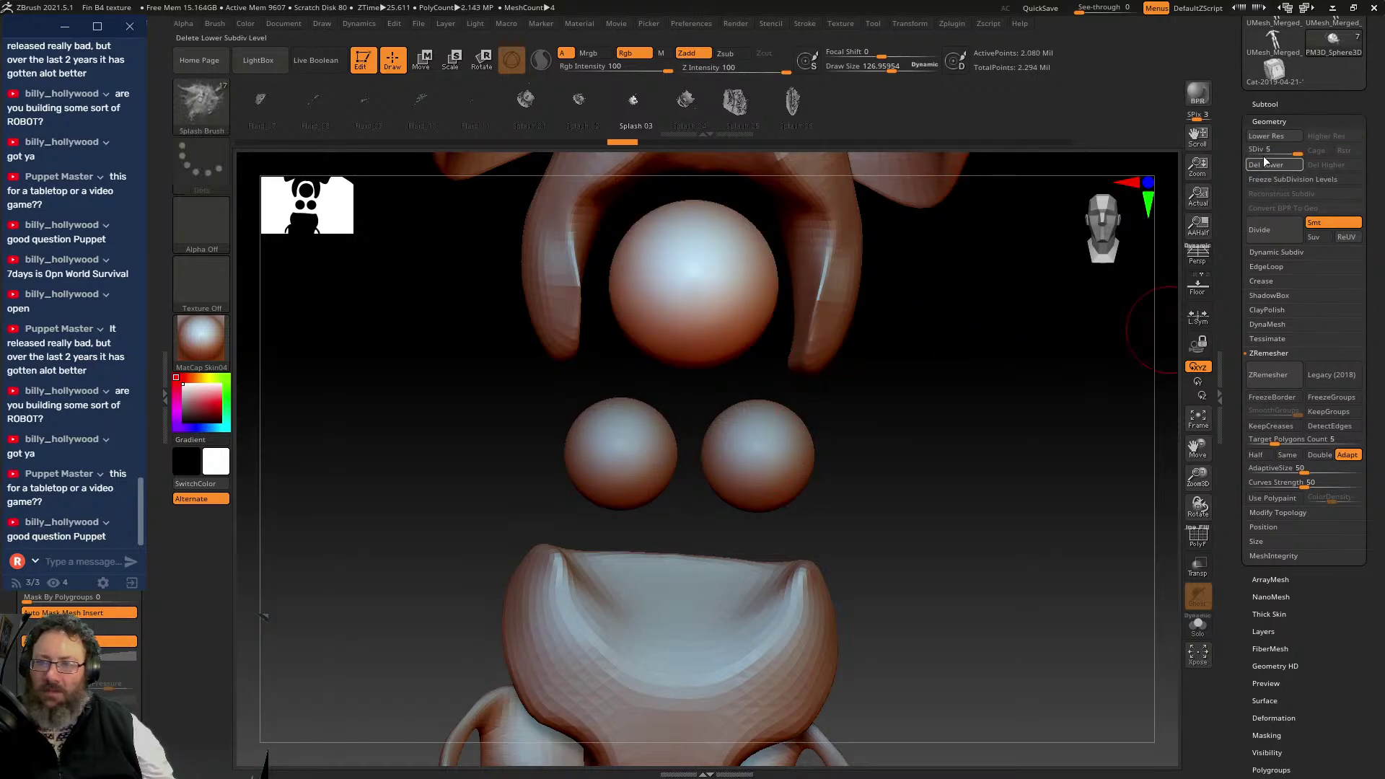
- Delete the PM3D_Sphere3D3 subtool, one of the two small spheres between chest and abdomen
left_click(1264, 104)
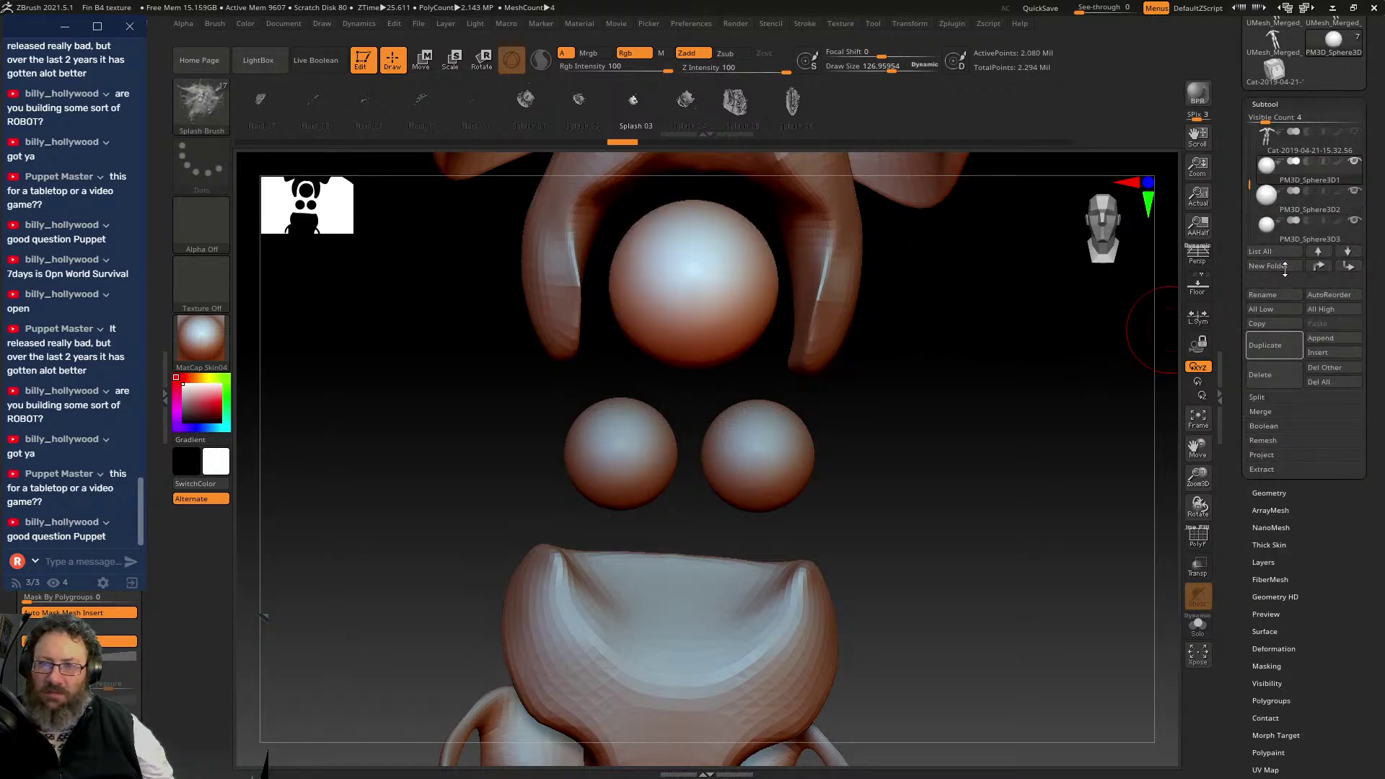
left_click(1289, 228)
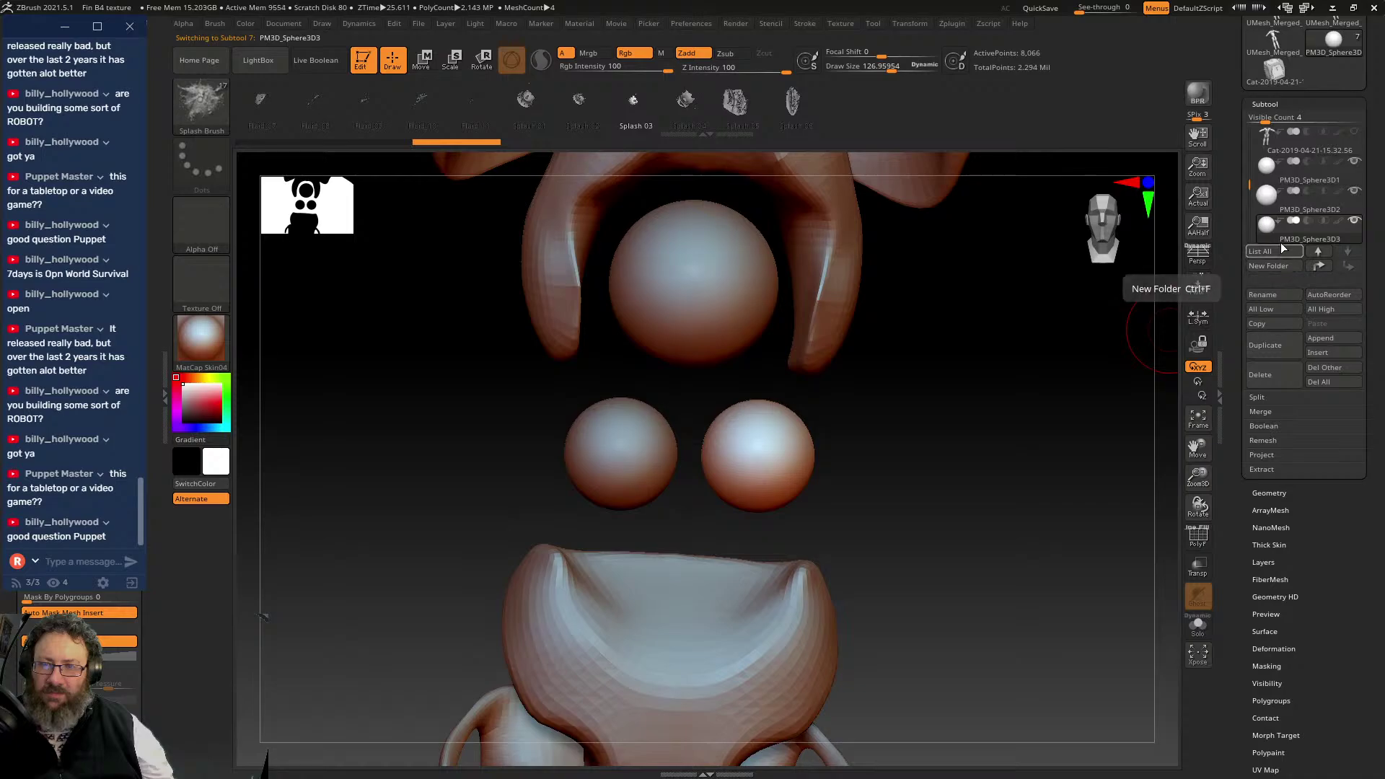
left_click(1270, 379)
left_click(1138, 410)
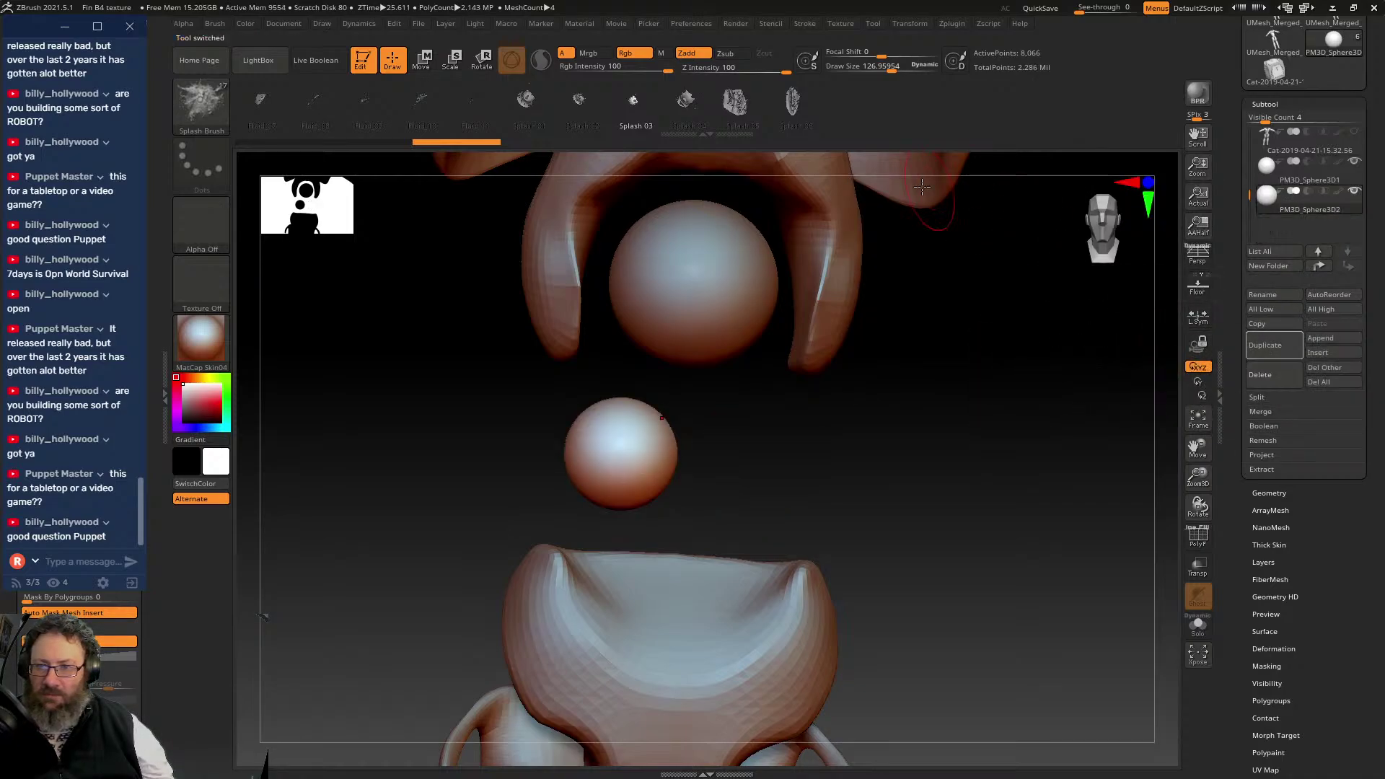
- Move the remaining small sphere down into the abdomen plate's hollow, enlarge it, and seat it within the plate
left_click(1315, 177)
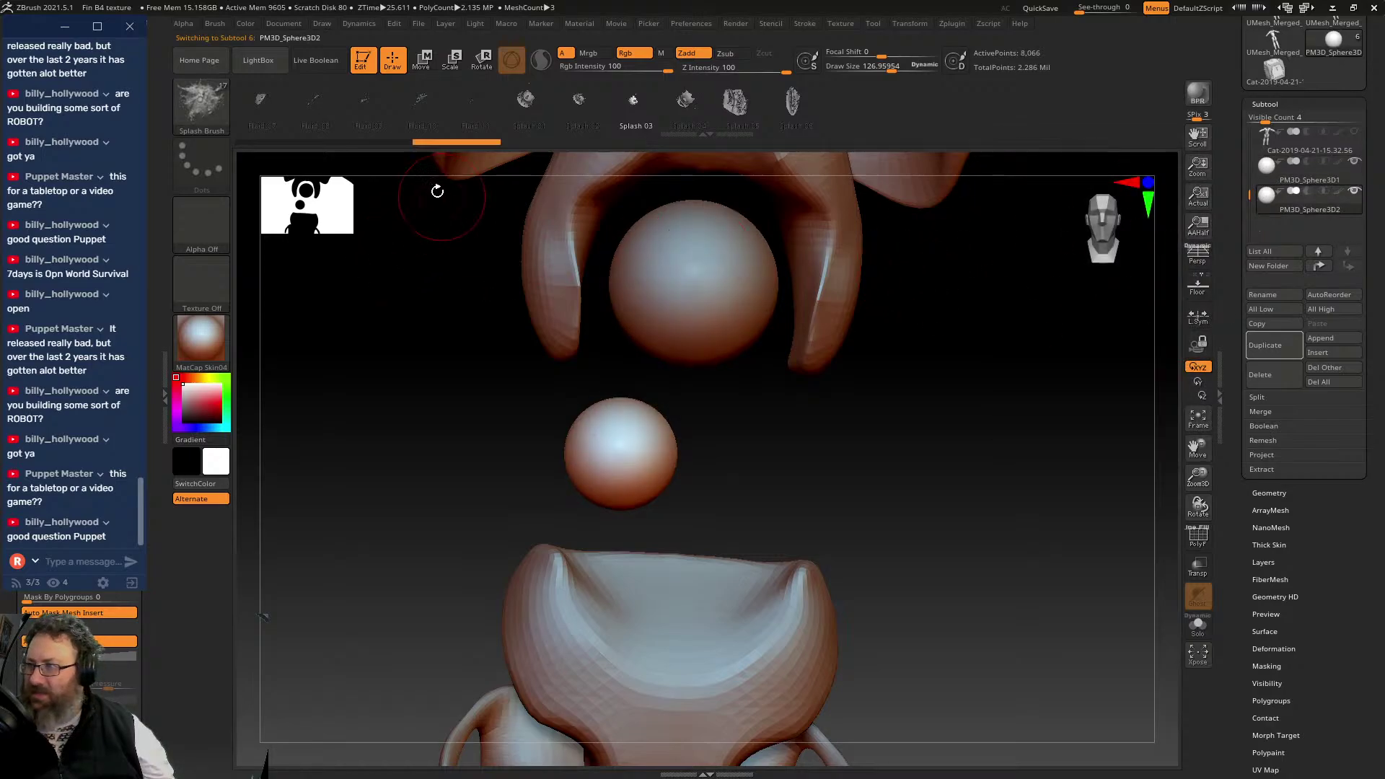
key("w")
left_click_drag(678, 396, 737, 554)
mouse_move(795, 514)
left_mouse_down()
mouse_move(743, 479)
mouse_move(795, 495)
mouse_move(792, 511)
left_mouse_up()
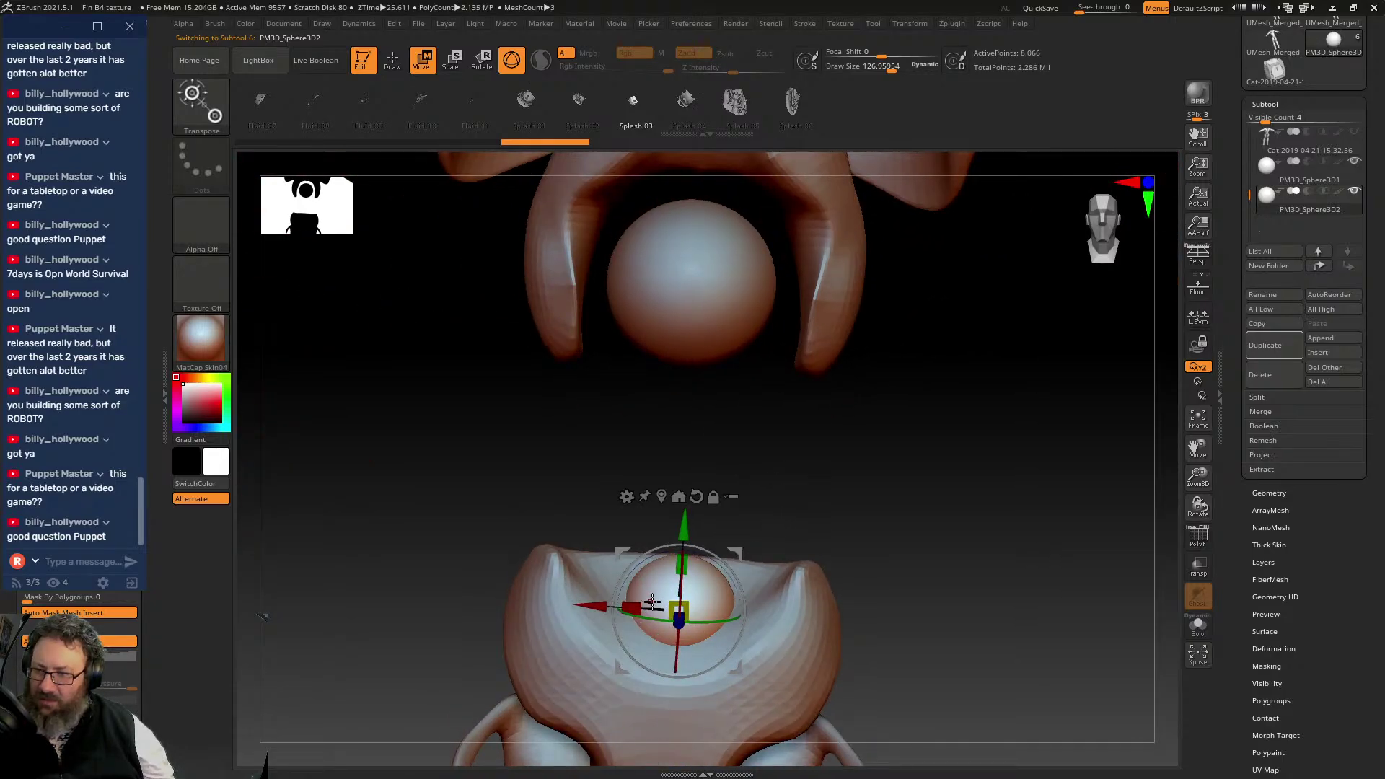
left_click_drag(679, 606, 712, 571)
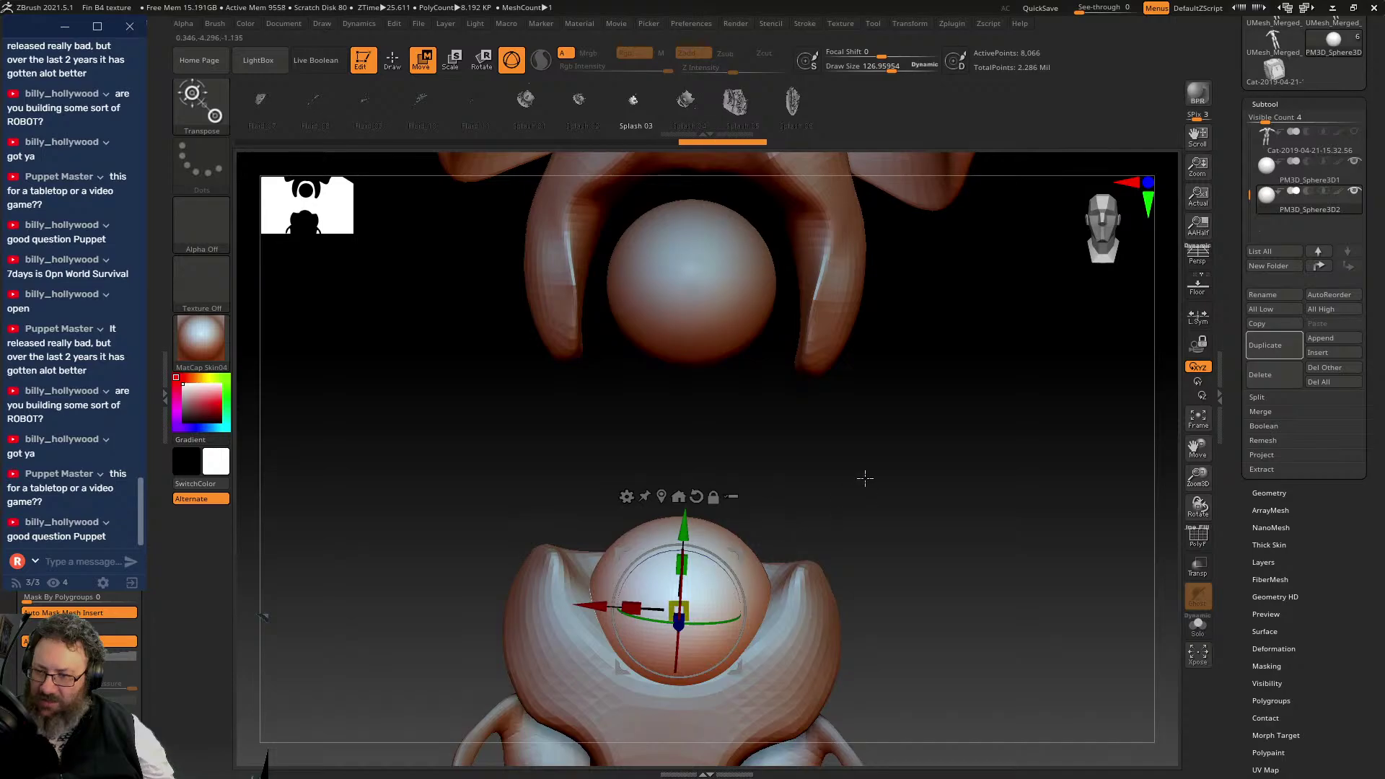
left_click_drag(865, 478, 838, 503)
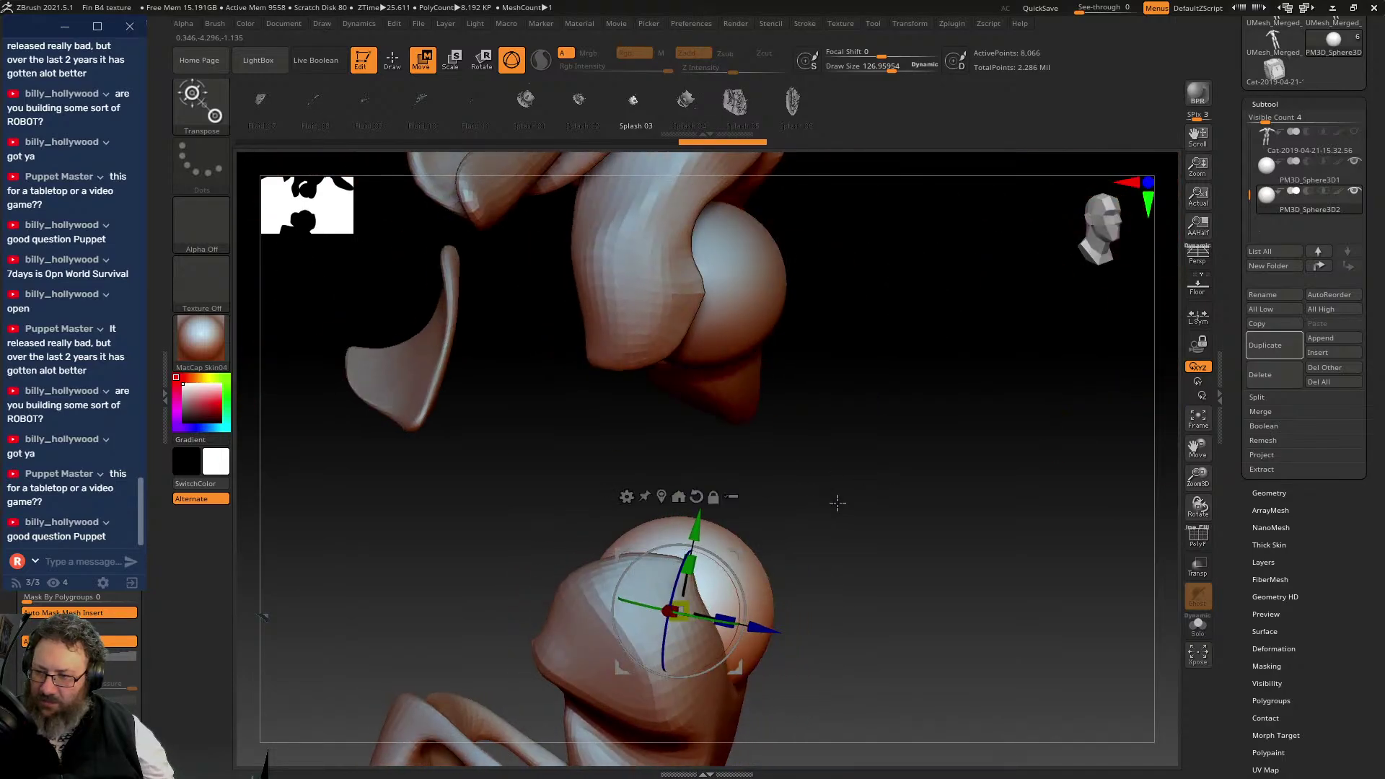
left_click_drag(694, 578, 714, 614)
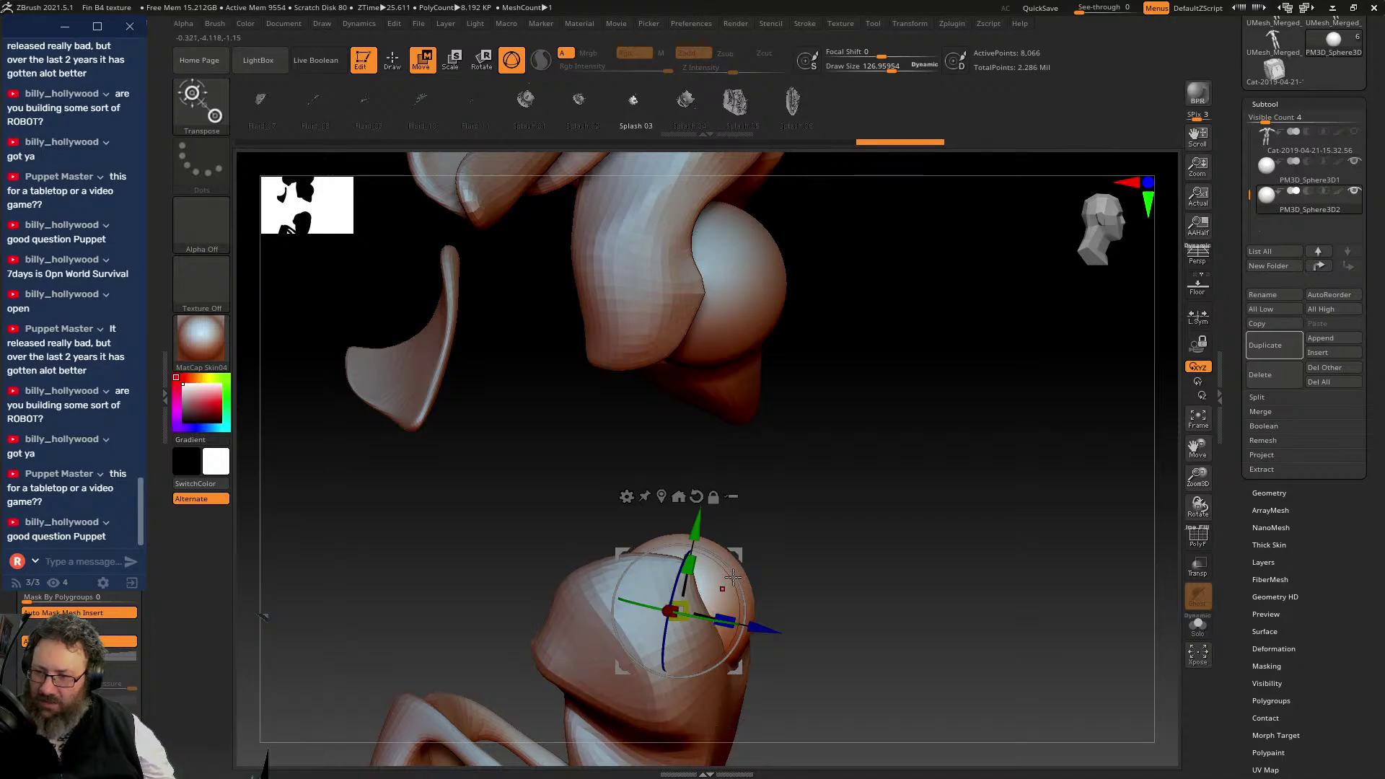
left_click_drag(737, 554, 606, 621)
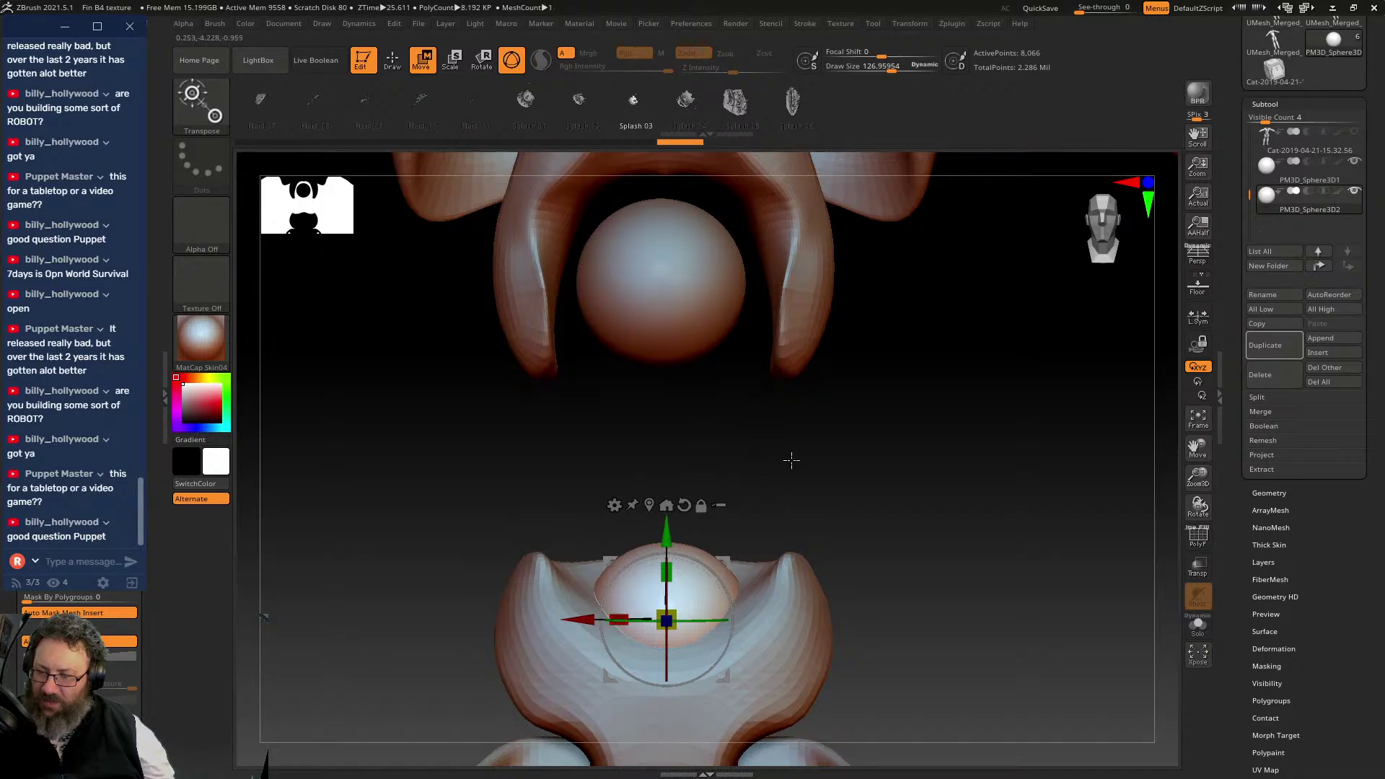
- Try a Fluid_02 splash rising from the top of the abdomen sphere, and undo it
key("q")
left_click_drag(817, 431, 823, 430)
left_click_drag(488, 119, 809, 130)
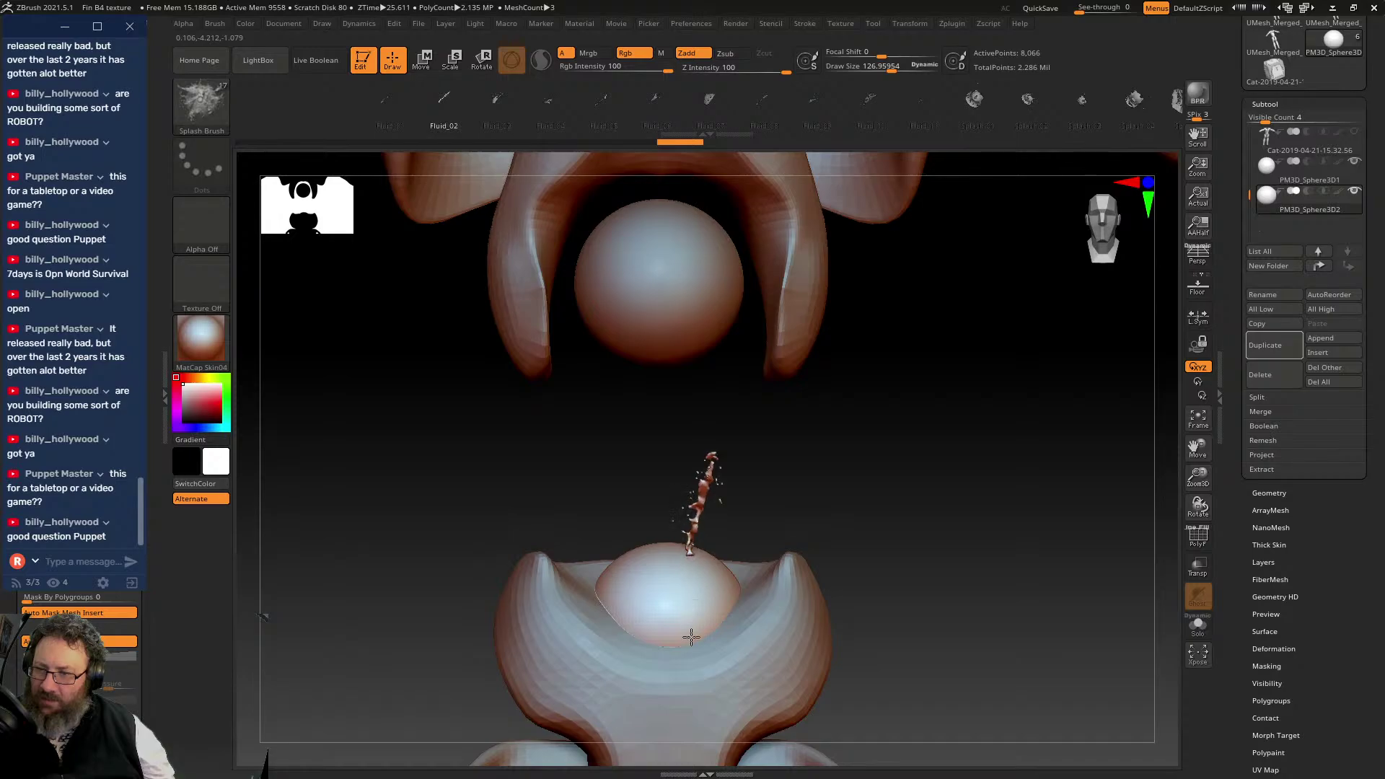
left_click_drag(691, 637, 667, 755)
mouse_move(851, 515)
left_mouse_down()
mouse_move(912, 530)
mouse_move(657, 469)
left_mouse_up()
key("ctrl+z")
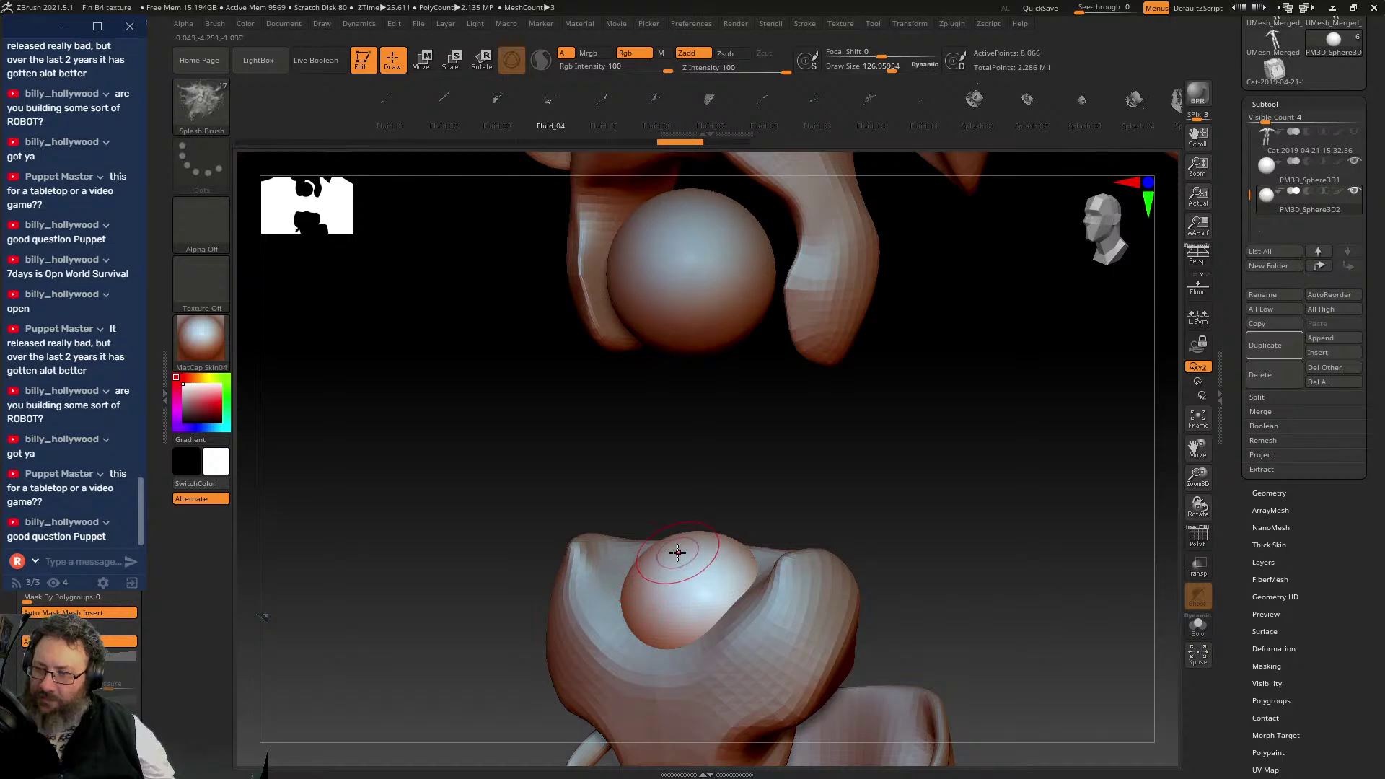
- Try Fluid_04 splashes on the front and side of the abdomen sphere, undoing each one
left_click_drag(673, 627, 694, 666)
left_click_drag(869, 494, 830, 550)
key("ctrl+z")
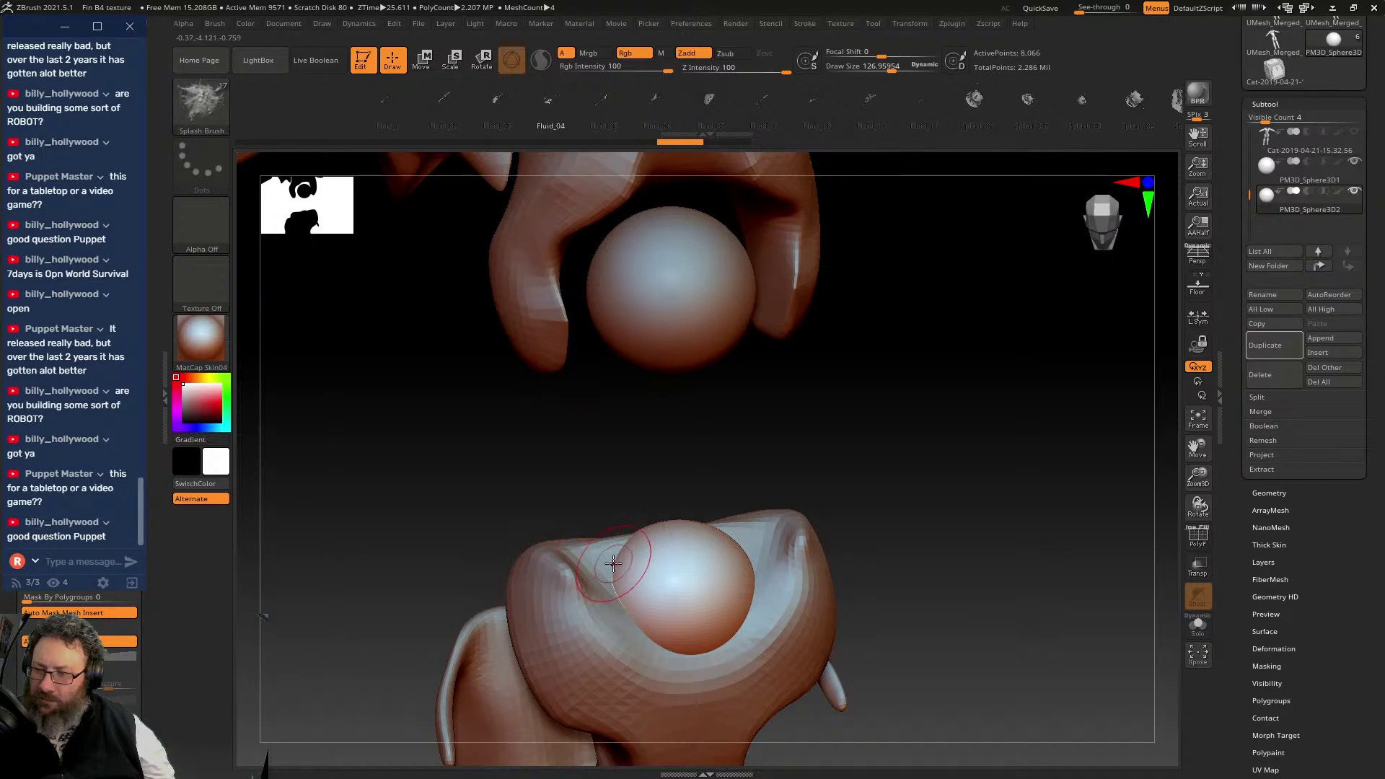
left_click_drag(613, 565, 620, 591)
left_click_drag(830, 516, 845, 463)
key("ctrl+z")
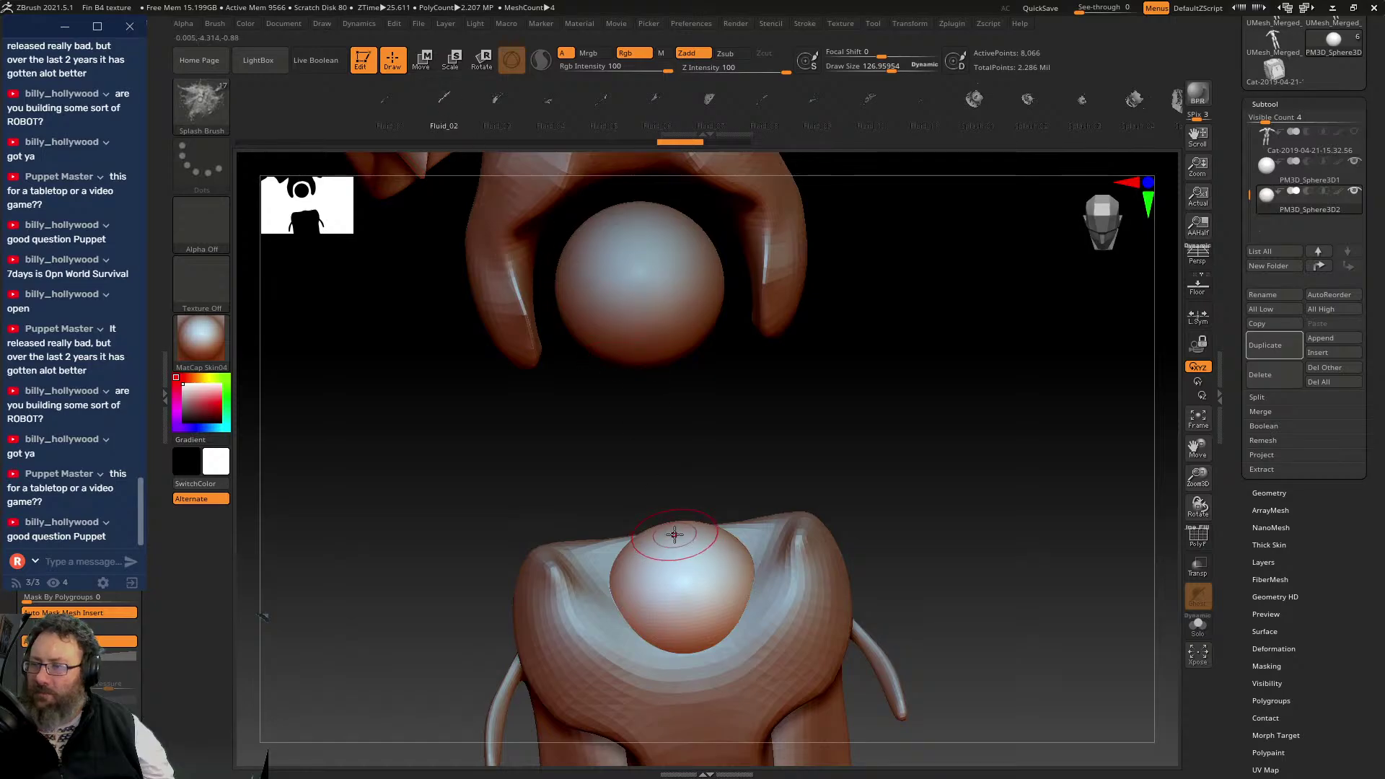
- Try several Fluid_02 streaks fanning upward from the abdomen sphere, and undo them
left_click_drag(677, 533, 689, 584)
left_click_drag(734, 534, 812, 396)
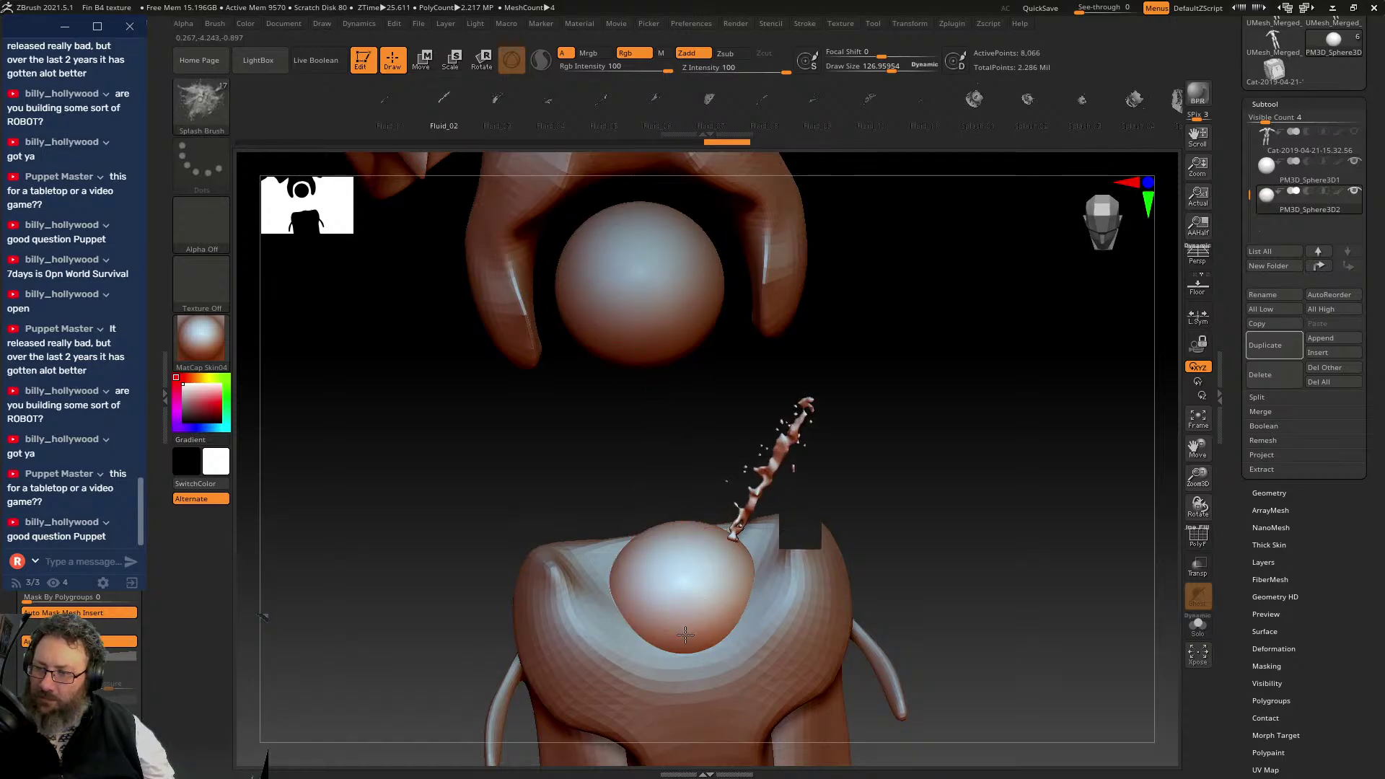
left_click_drag(644, 537, 690, 578)
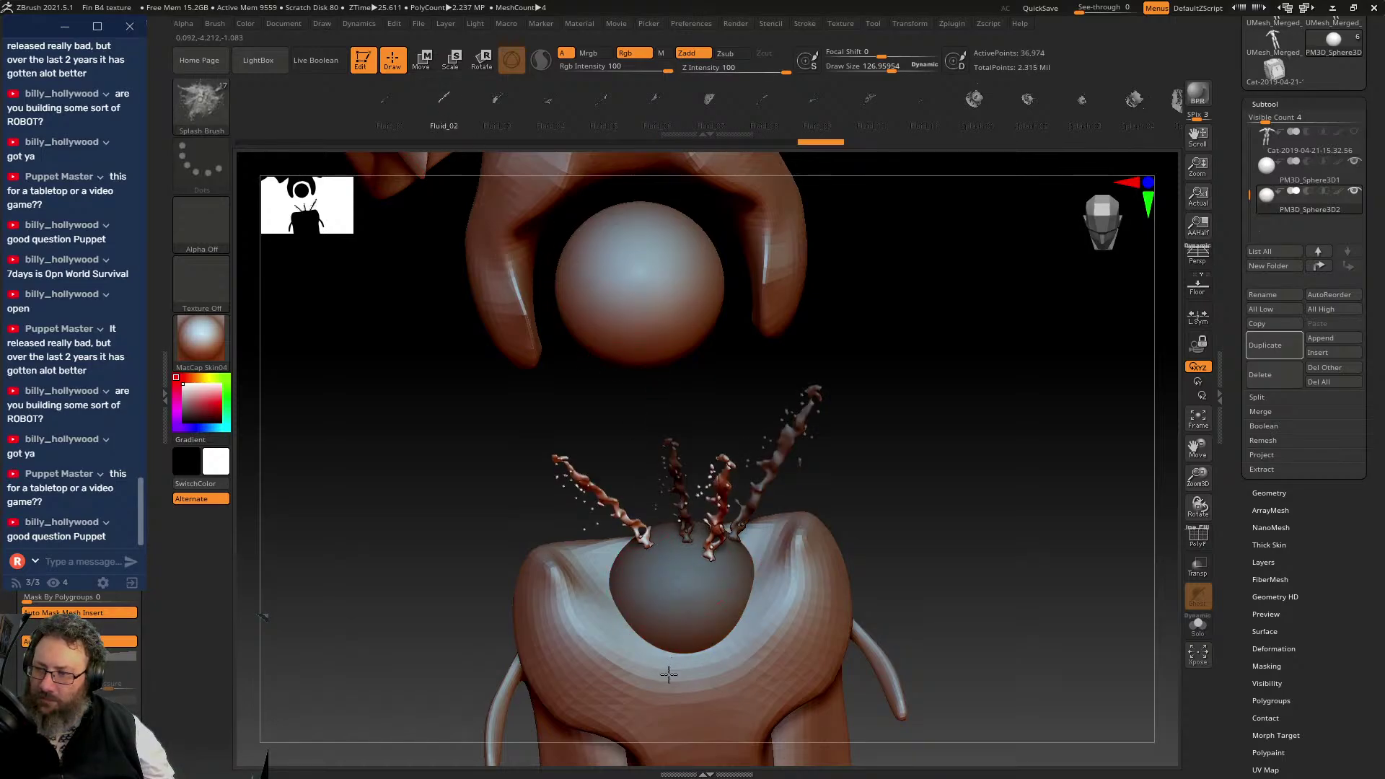
left_click_drag(902, 451, 971, 405)
key("ctrl+z")
key("ctrl+z")
key("ctrl+z")
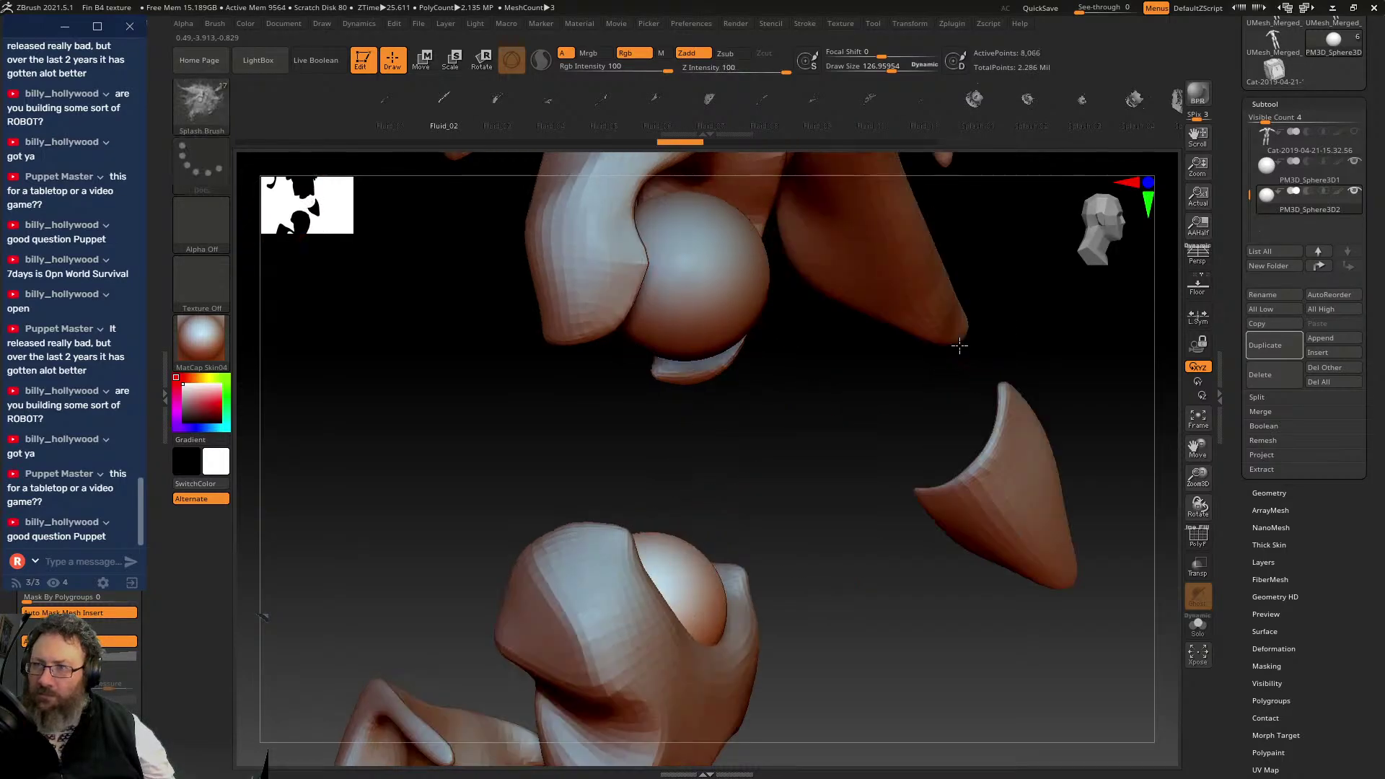
key("ctrl+z")
- Try a single Splash 01 mesh from the splash brush set, and undo it
left_click(976, 98)
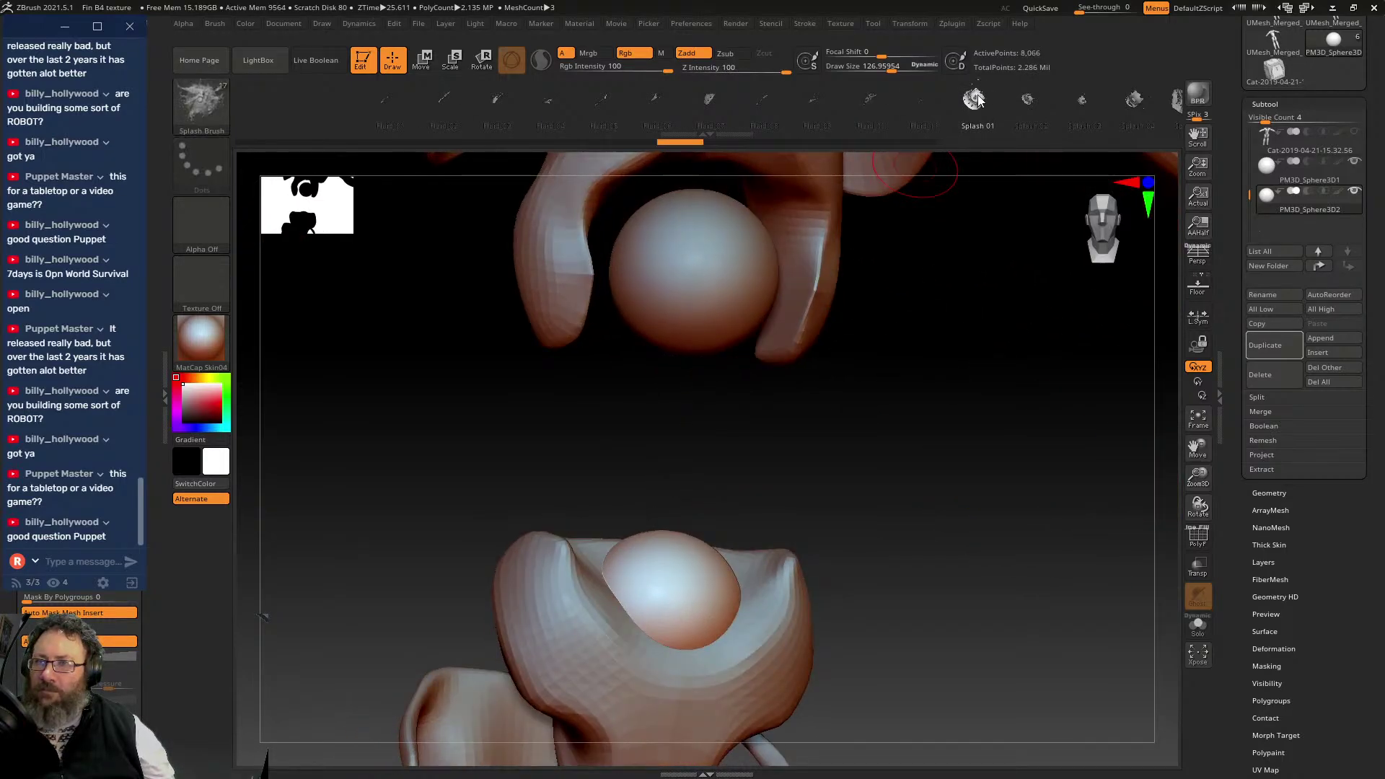
left_click(697, 259)
left_click_drag(830, 310, 866, 404)
key("ctrl+z")
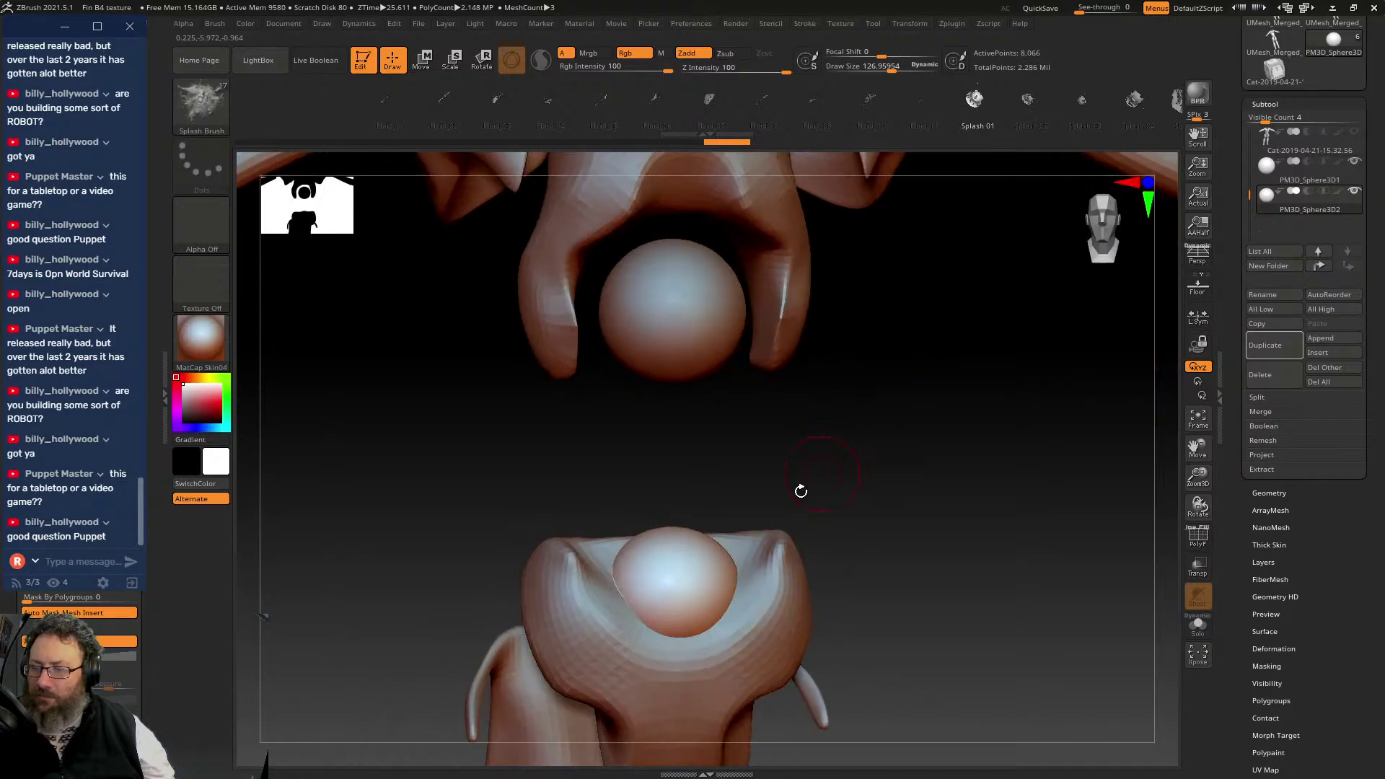
left_click_drag(857, 567, 882, 530)
- Try a ring of crown-shaped Splash 01 meshes around the top of the abdomen sphere, and undo them
left_click_drag(697, 662, 711, 549)
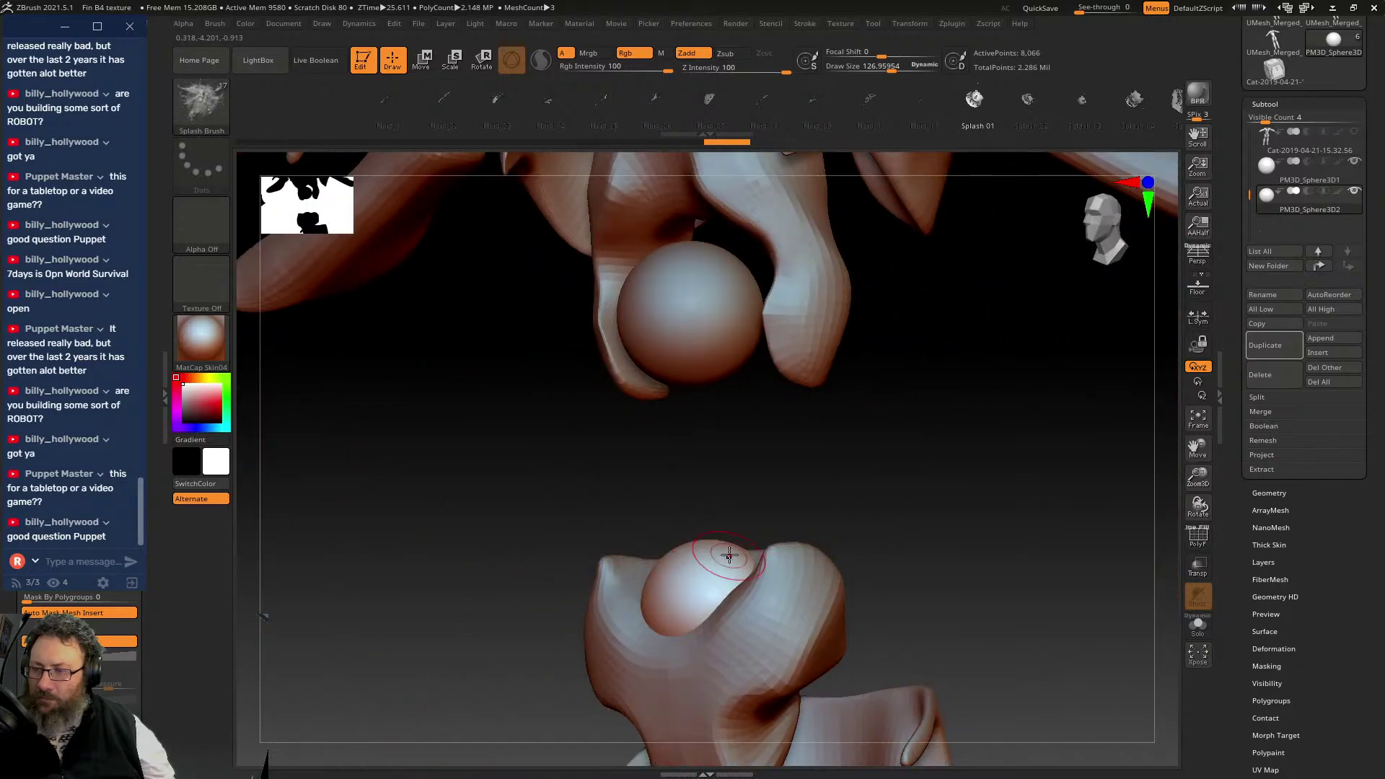
left_click_drag(705, 609, 828, 575)
left_click_drag(541, 484, 560, 489)
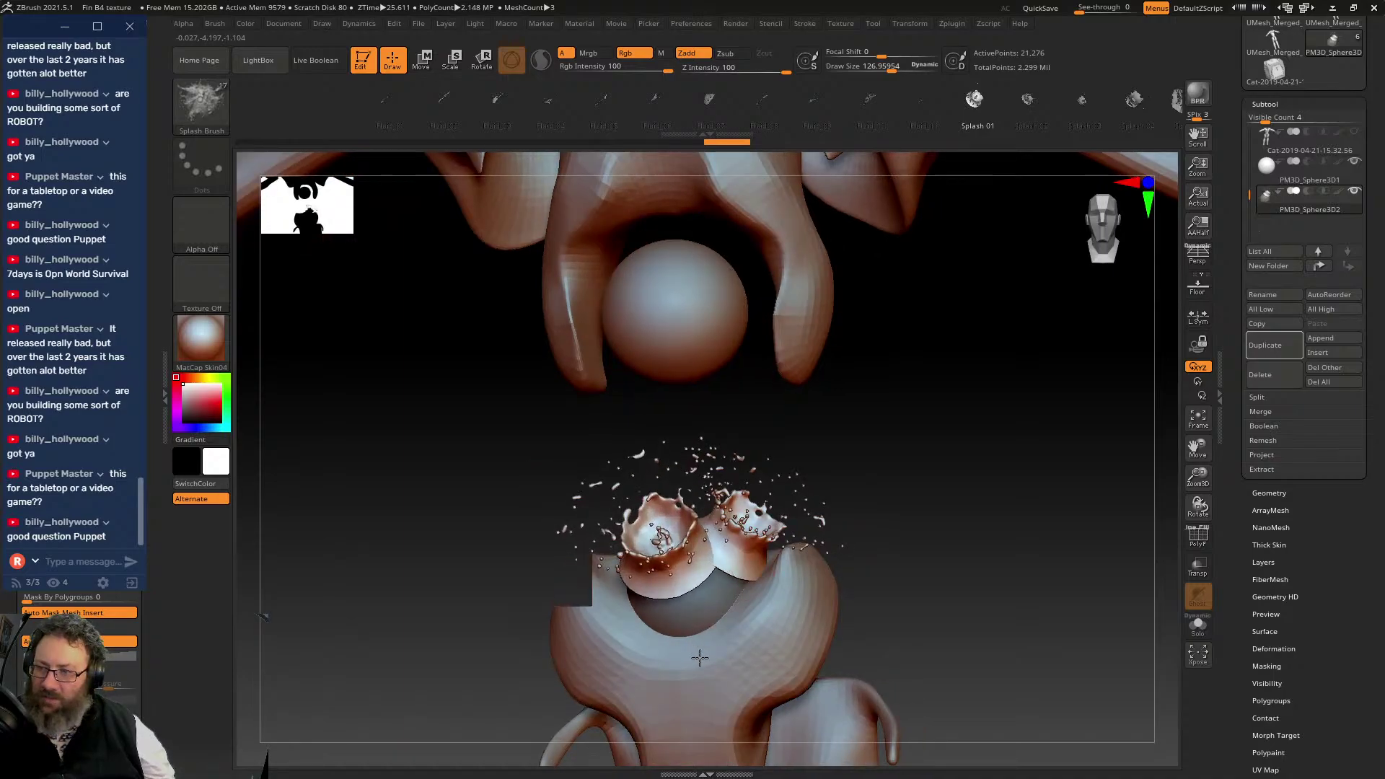
left_click_drag(700, 658, 700, 658)
left_click_drag(484, 519, 635, 506)
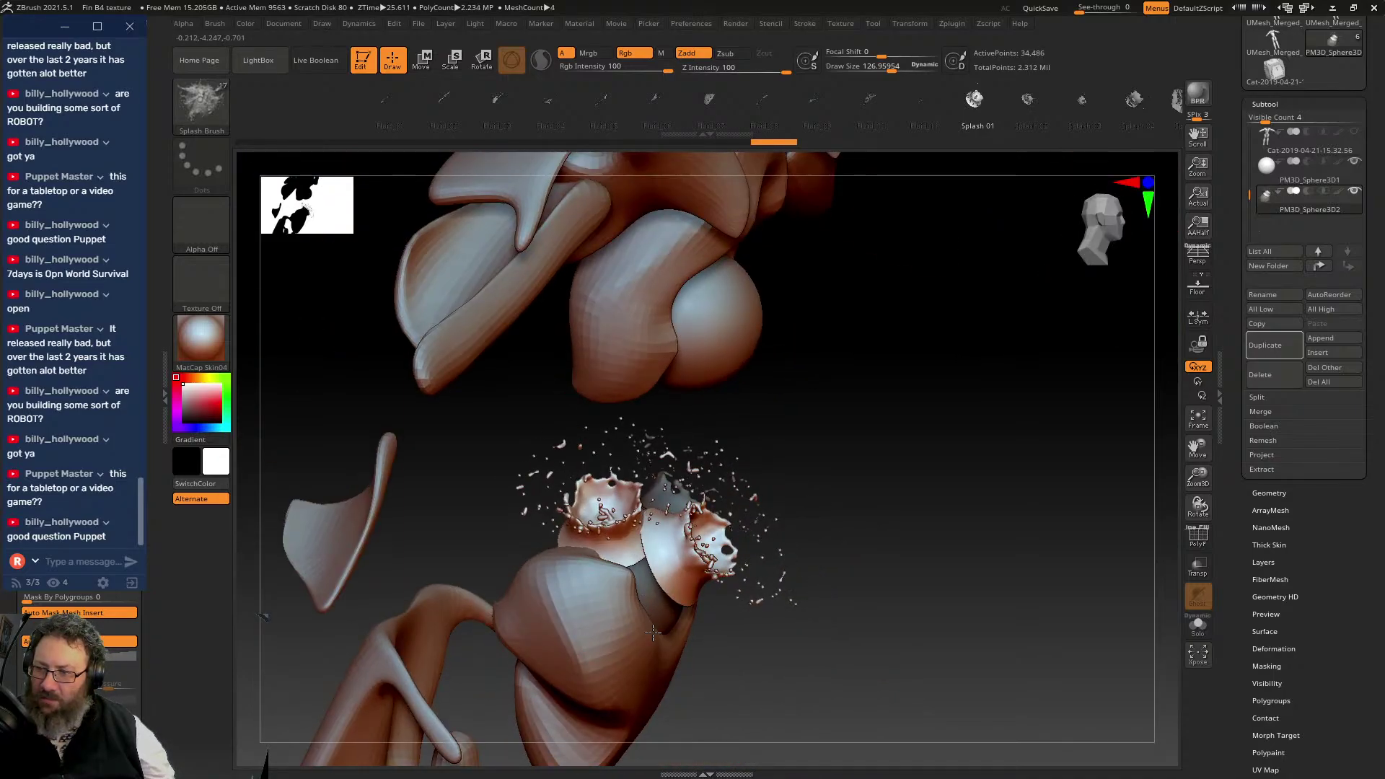
left_click_drag(653, 633, 653, 633)
left_click_drag(873, 635, 708, 646)
key("f")
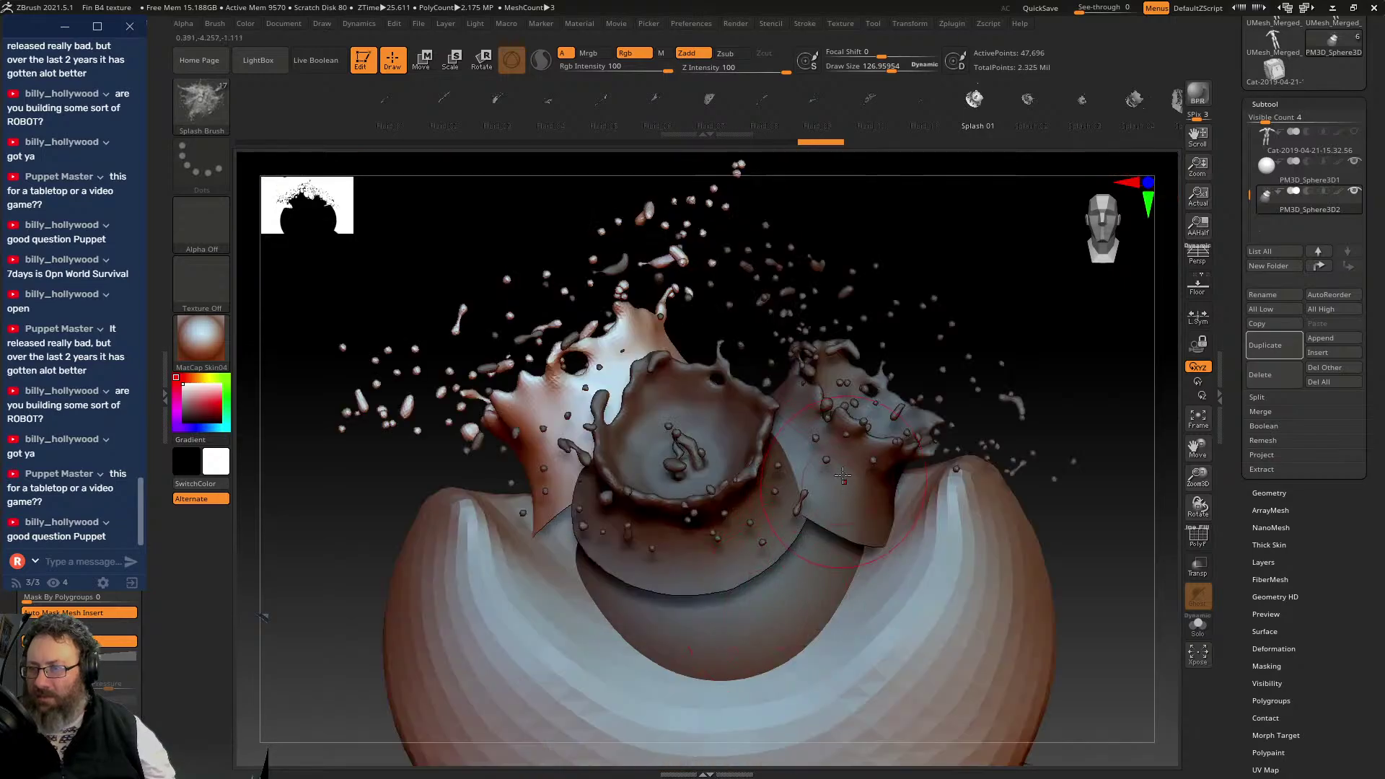
key("f")
mouse_move(835, 378)
left_mouse_down()
mouse_move(897, 390)
mouse_move(837, 387)
left_mouse_up()
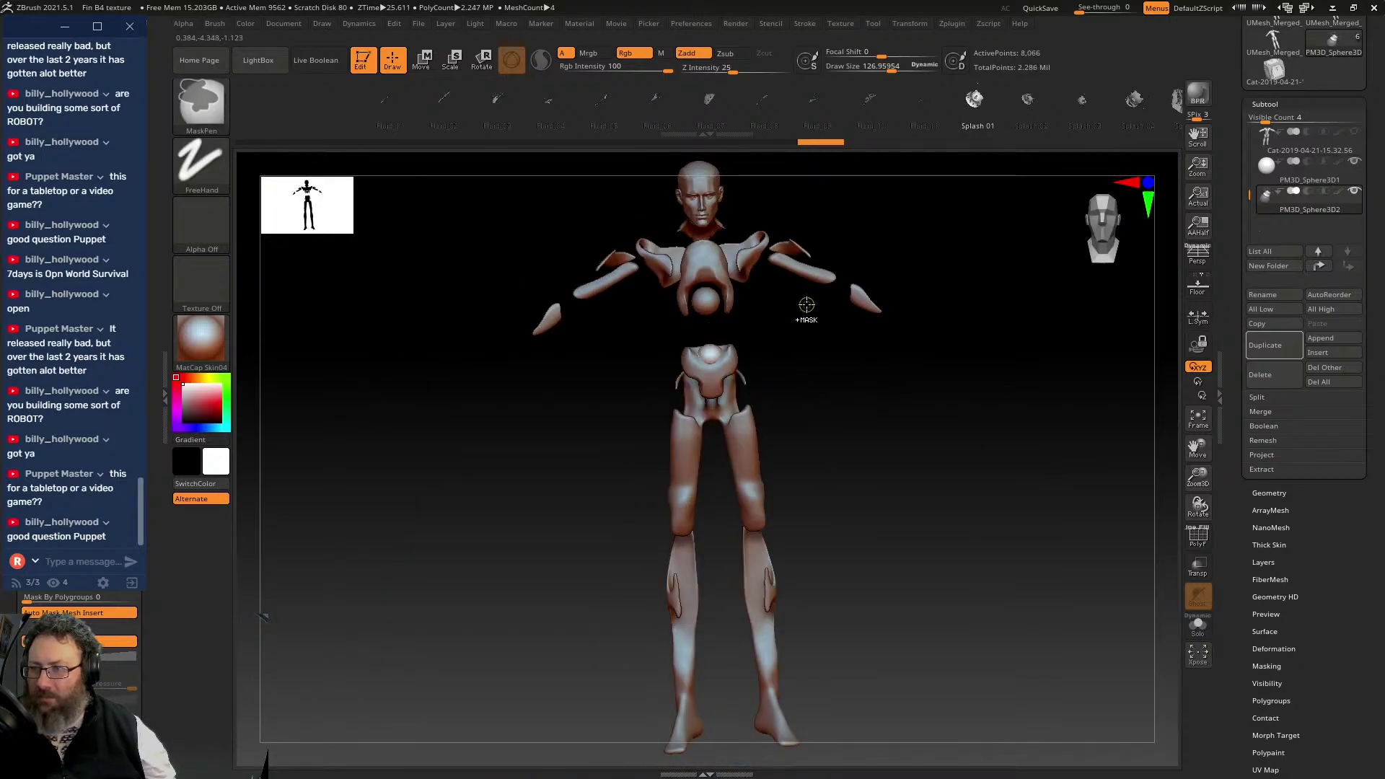
left_click_drag(768, 319, 881, 430, "alt")
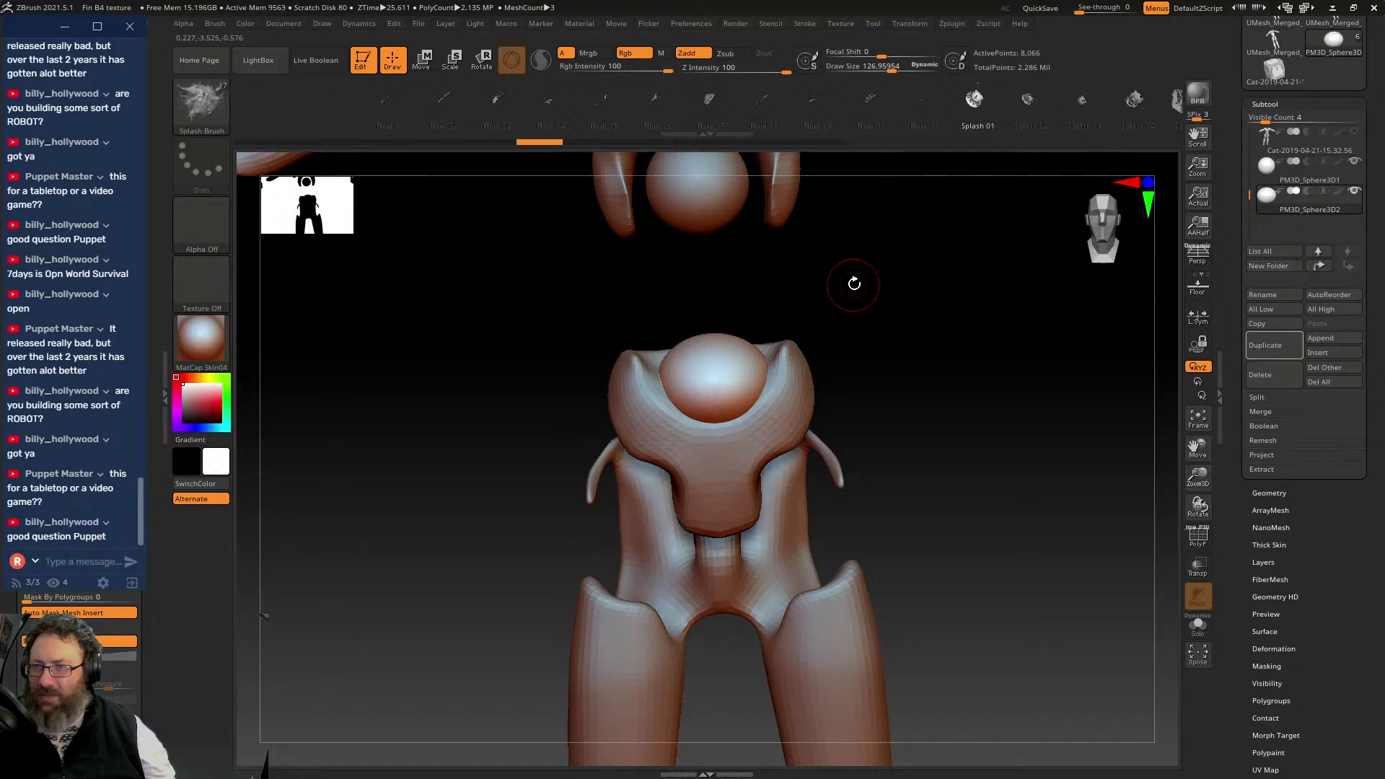
- Try Fluid_07 splashes from the abdomen sphere toward the chest and shoulder, and undo them
left_click_drag(854, 283, 790, 498, "alt")
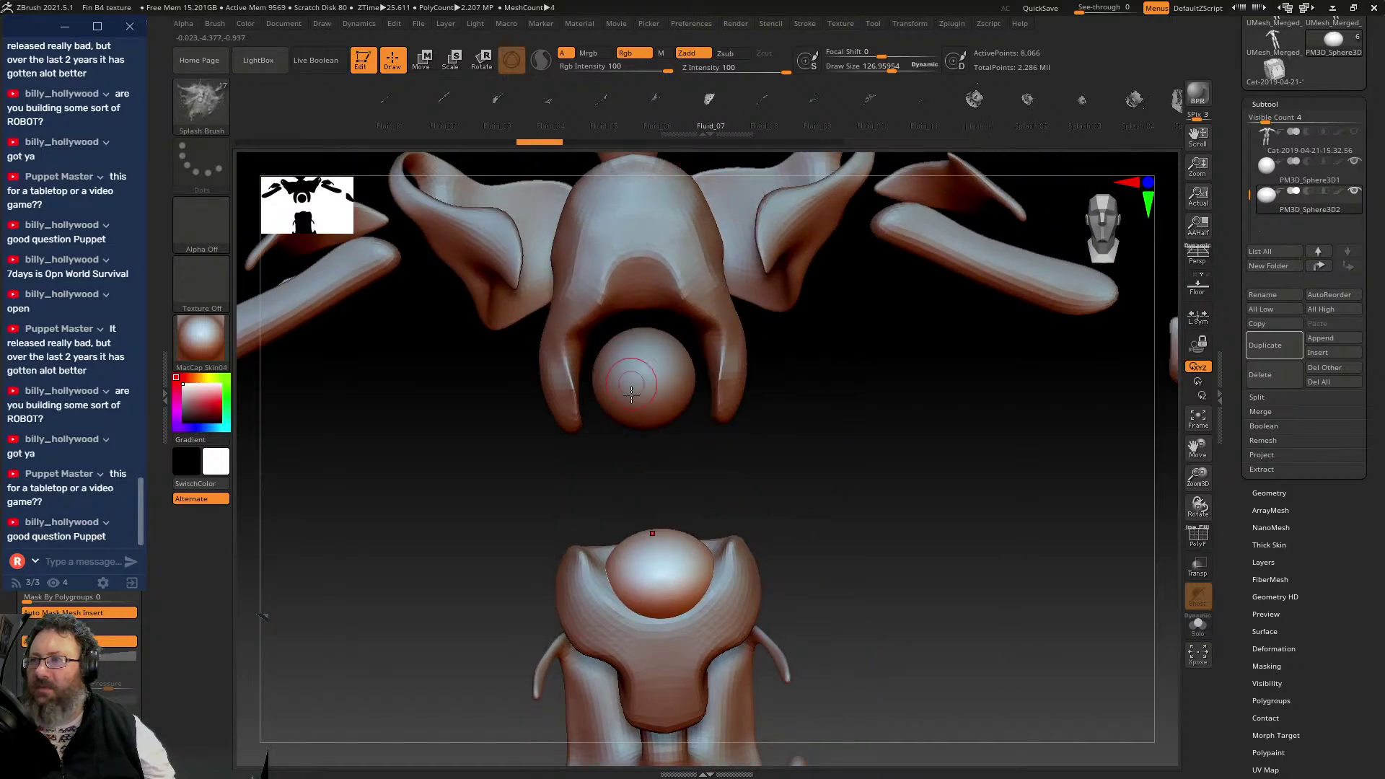
left_click_drag(648, 420, 653, 494)
mouse_move(768, 444)
left_mouse_down()
mouse_move(831, 431)
mouse_move(702, 451)
mouse_move(789, 455)
left_mouse_up()
key("ctrl+z")
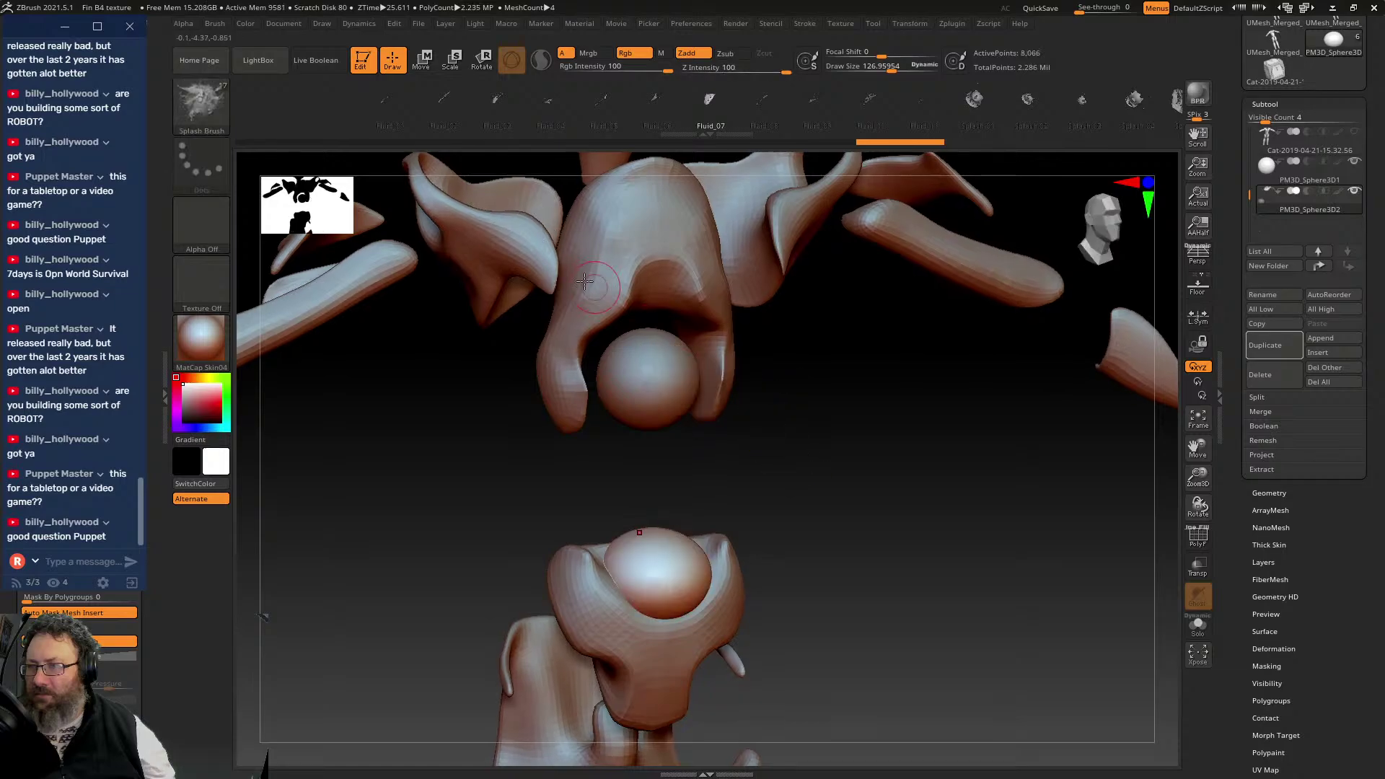
left_click_drag(771, 368, 794, 456)
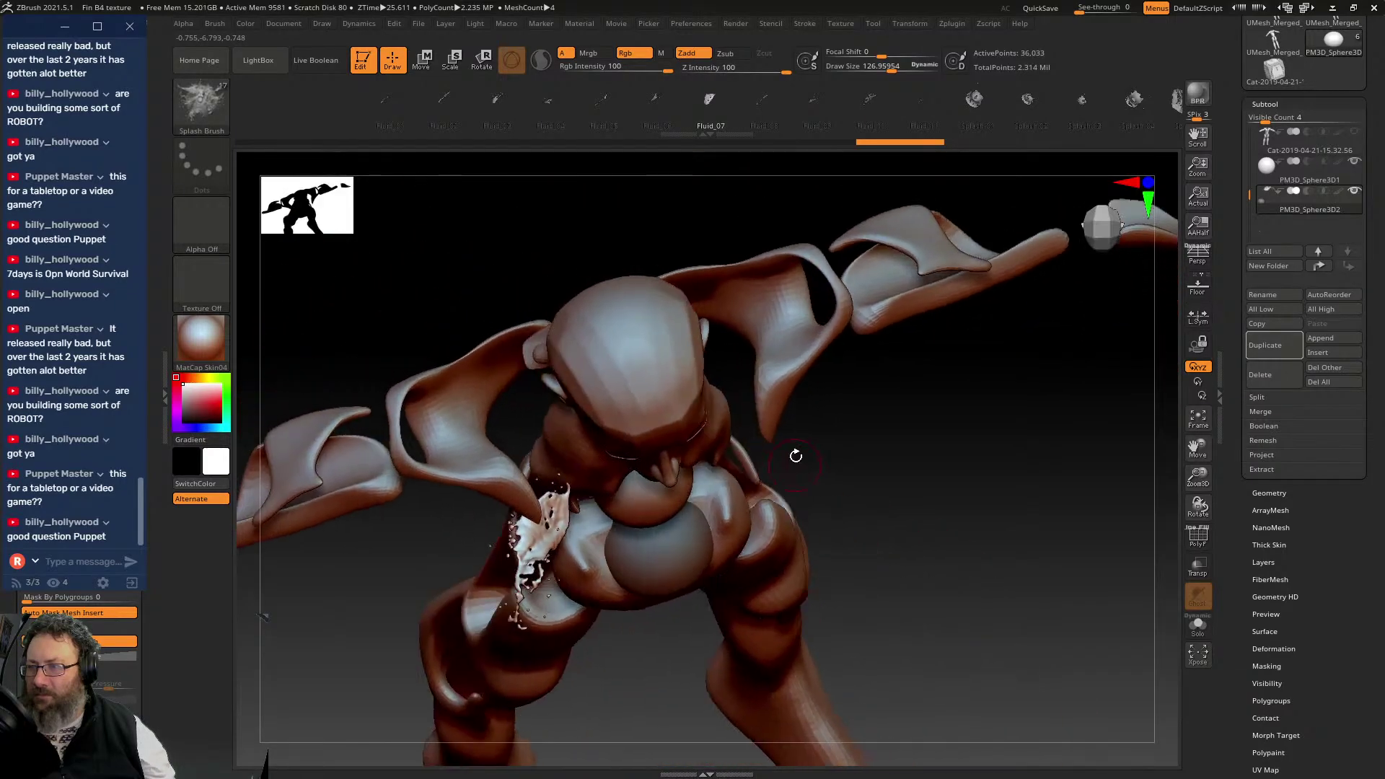
left_click_drag(578, 431, 632, 481)
left_click_drag(859, 530, 850, 408)
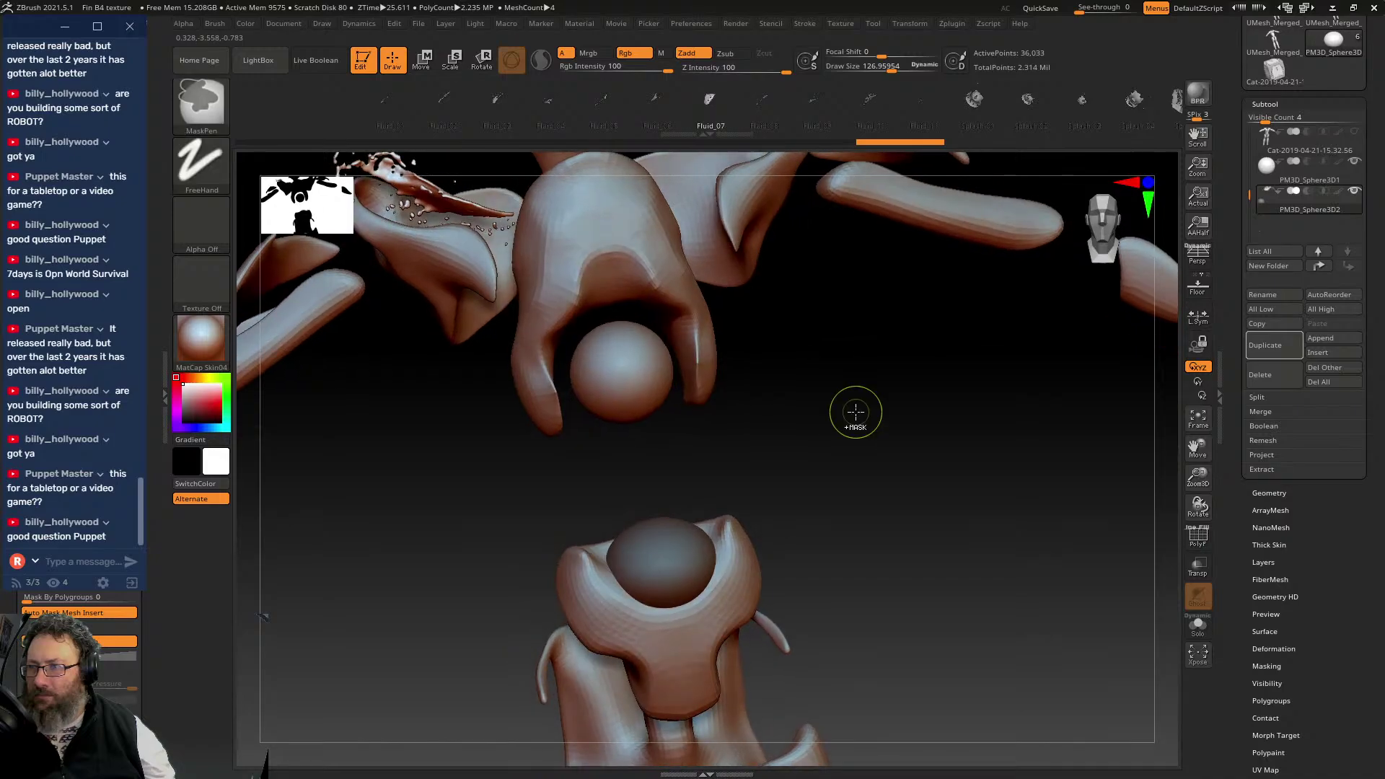
key("ctrl+z")
left_click_drag(831, 337, 825, 393)
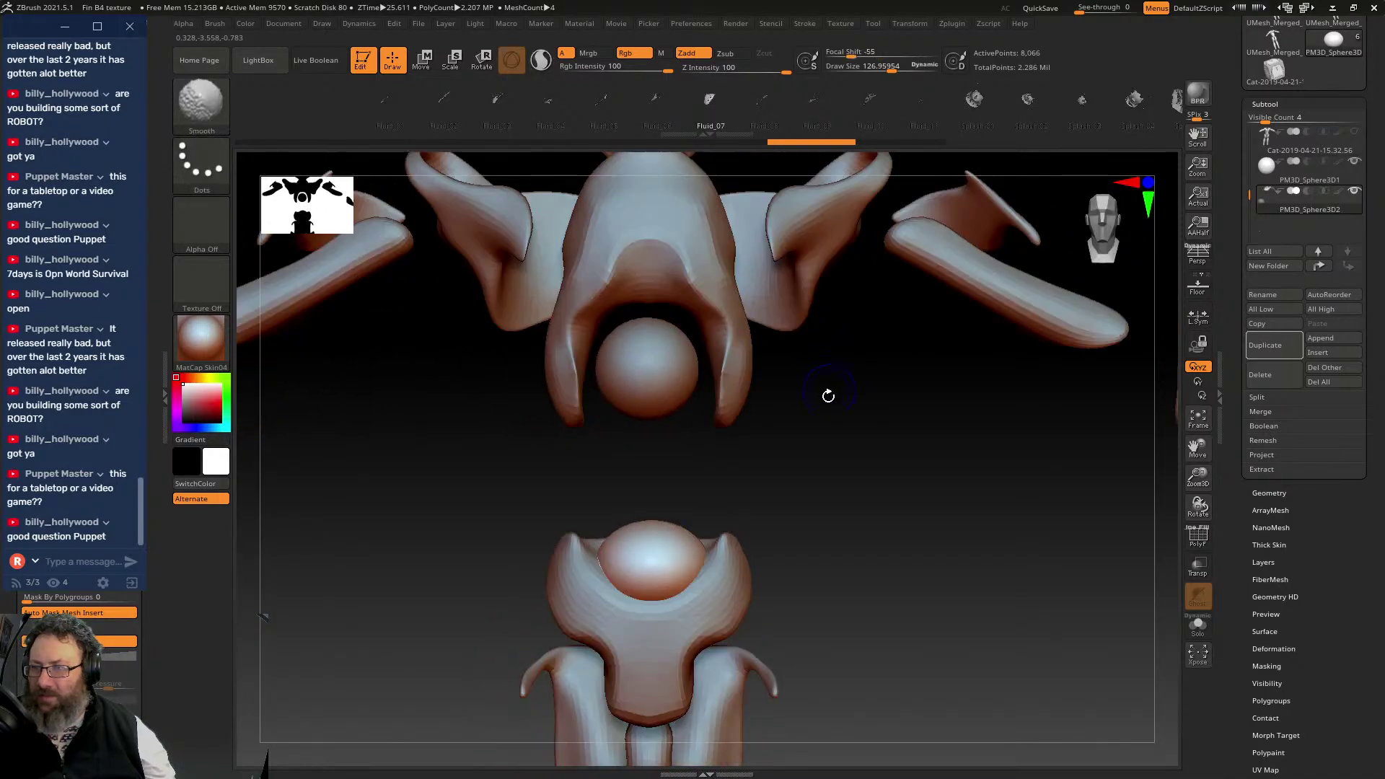
- Select the upper sphere PM3D_Sphere3D1 and subdivide its geometry
left_click(1292, 176)
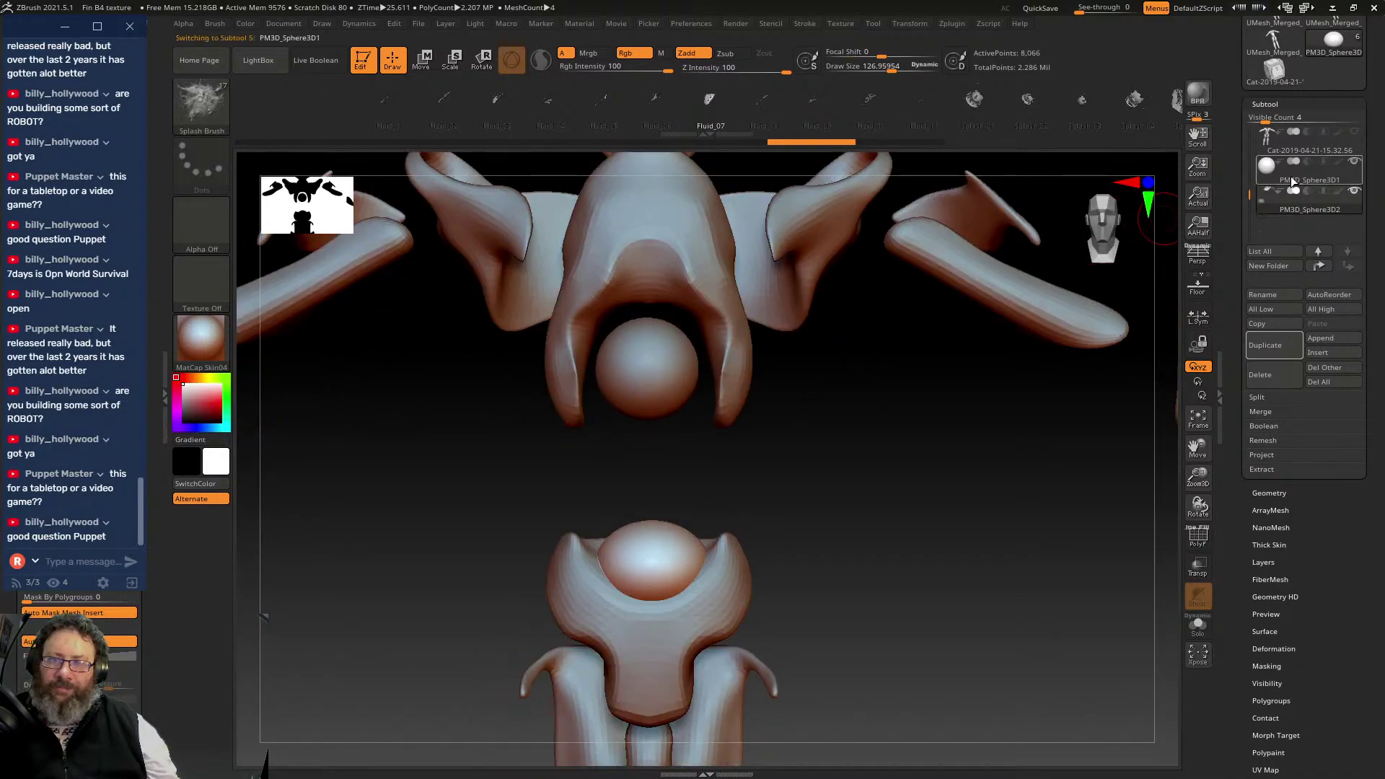
key("ctrl")
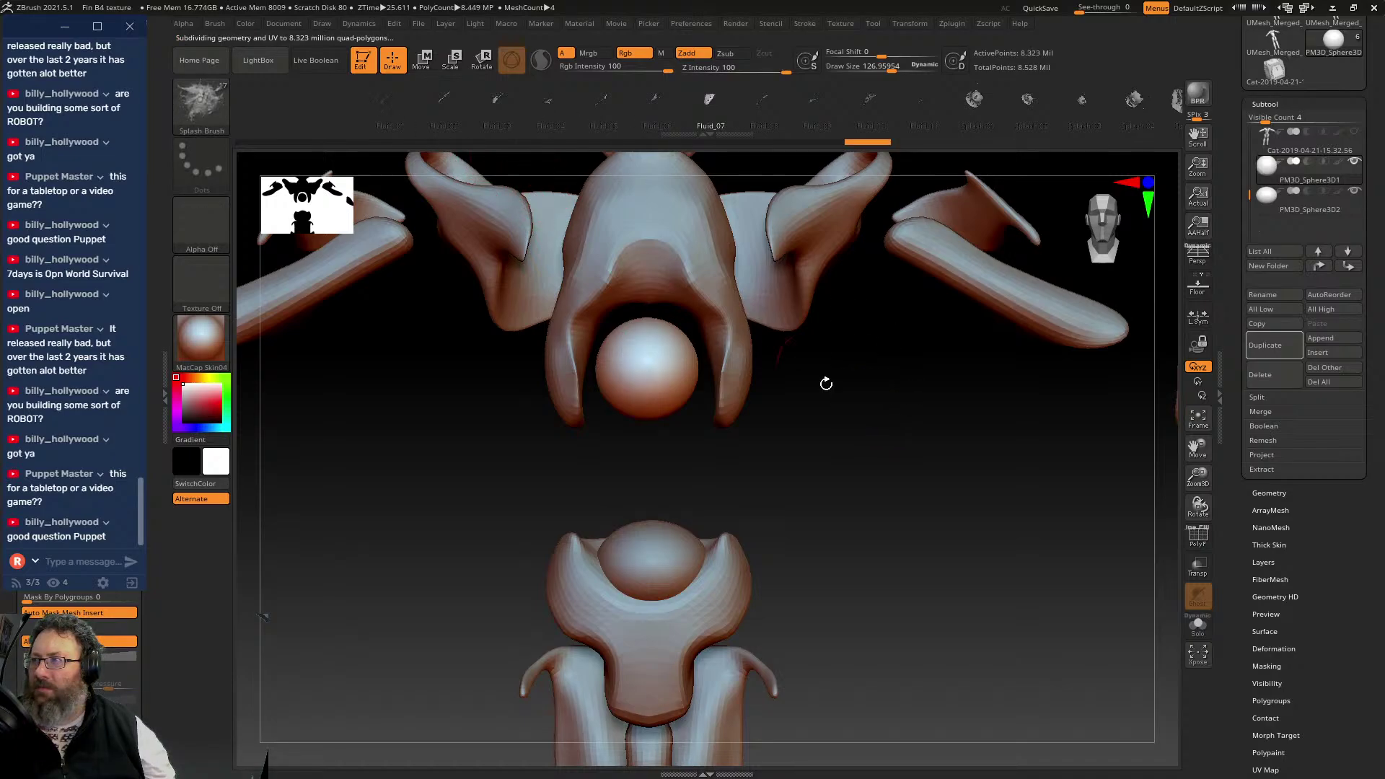
- Try a curved groove on the upper sphere using the DamStandard brush, and undo the stroke
left_click_drag(881, 437, 853, 438)
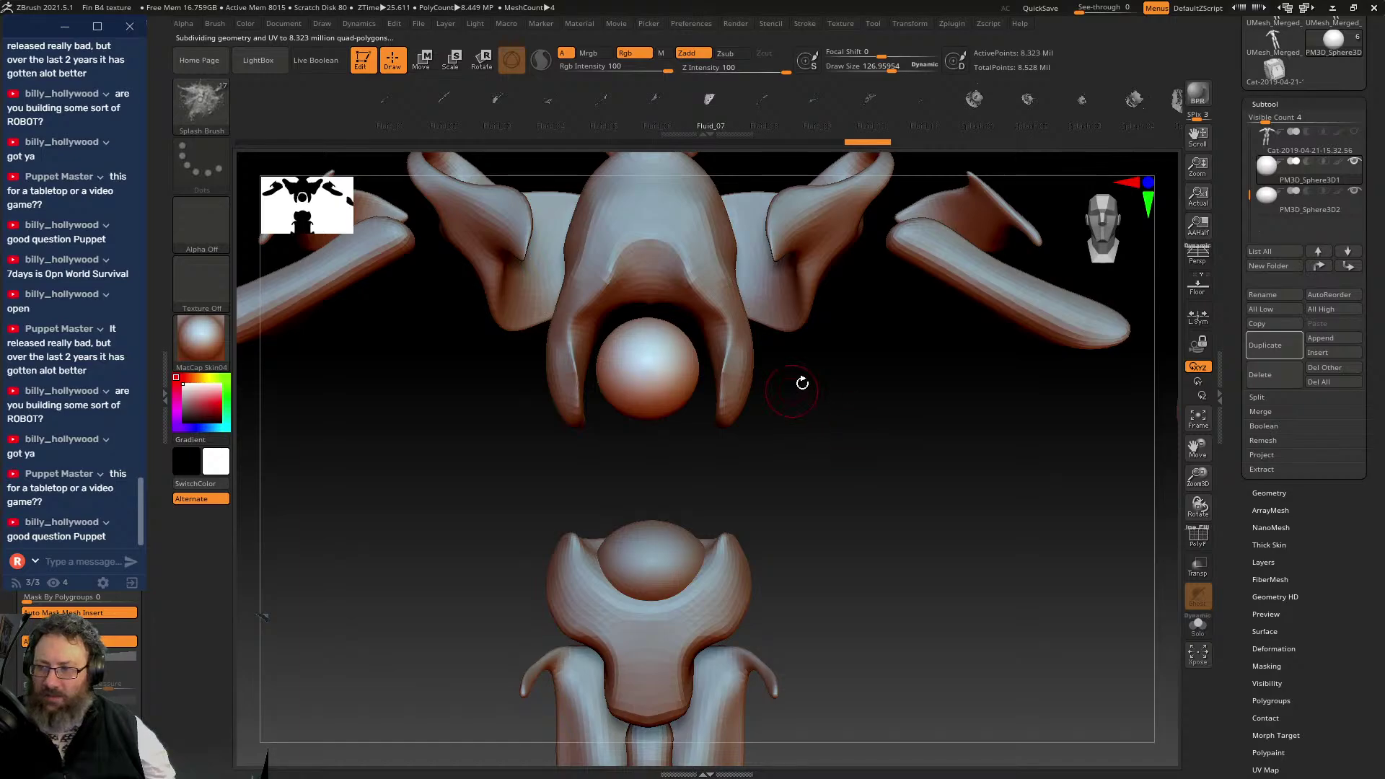
key("b")
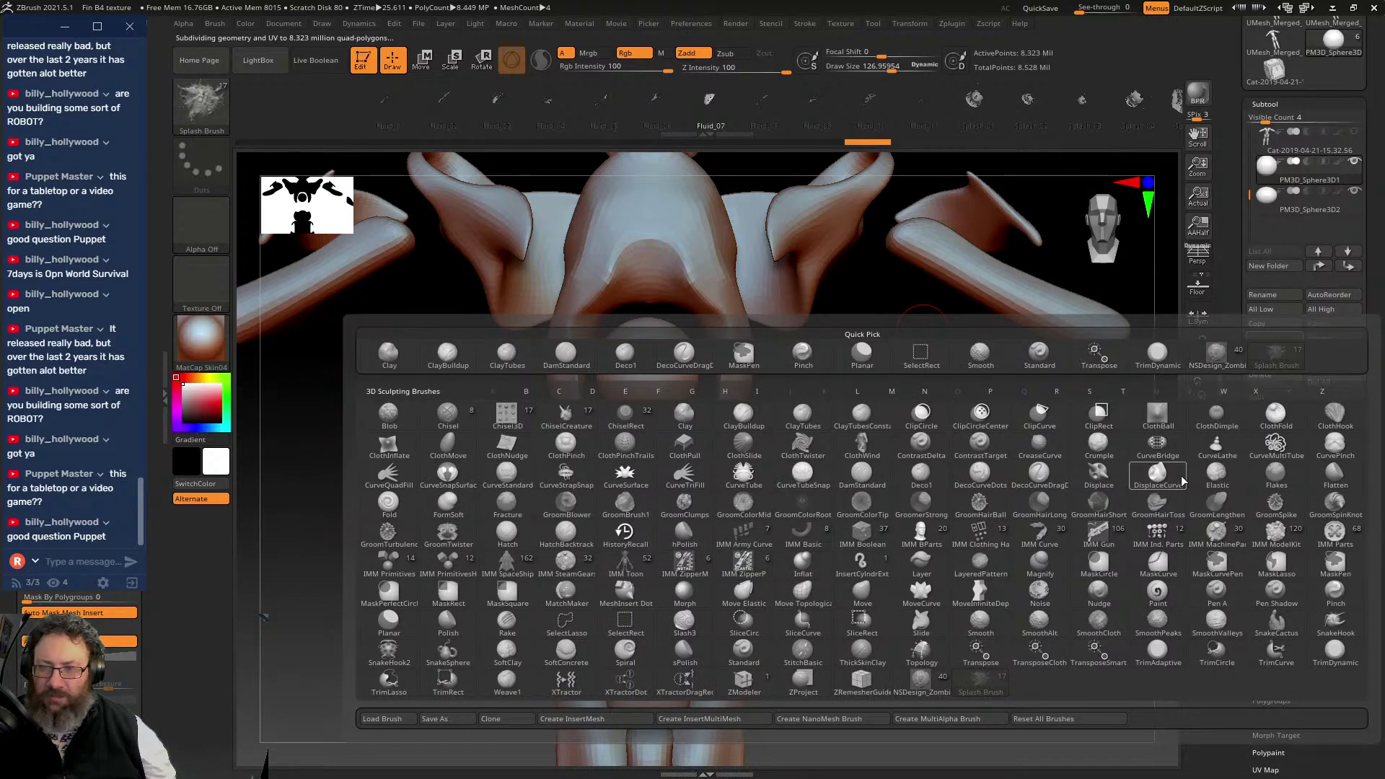
key("d")
left_click(863, 472)
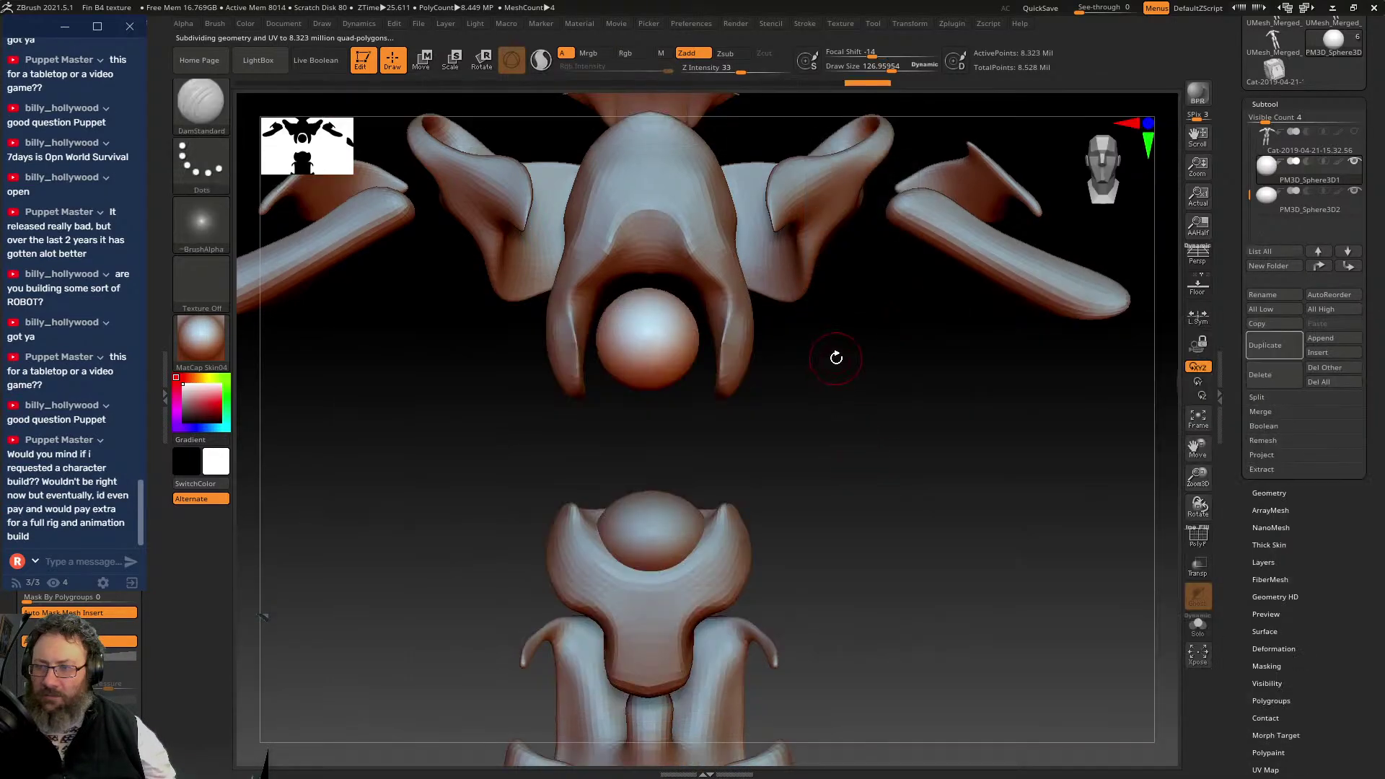
right_click_drag(835, 356, 824, 529, "ctrl")
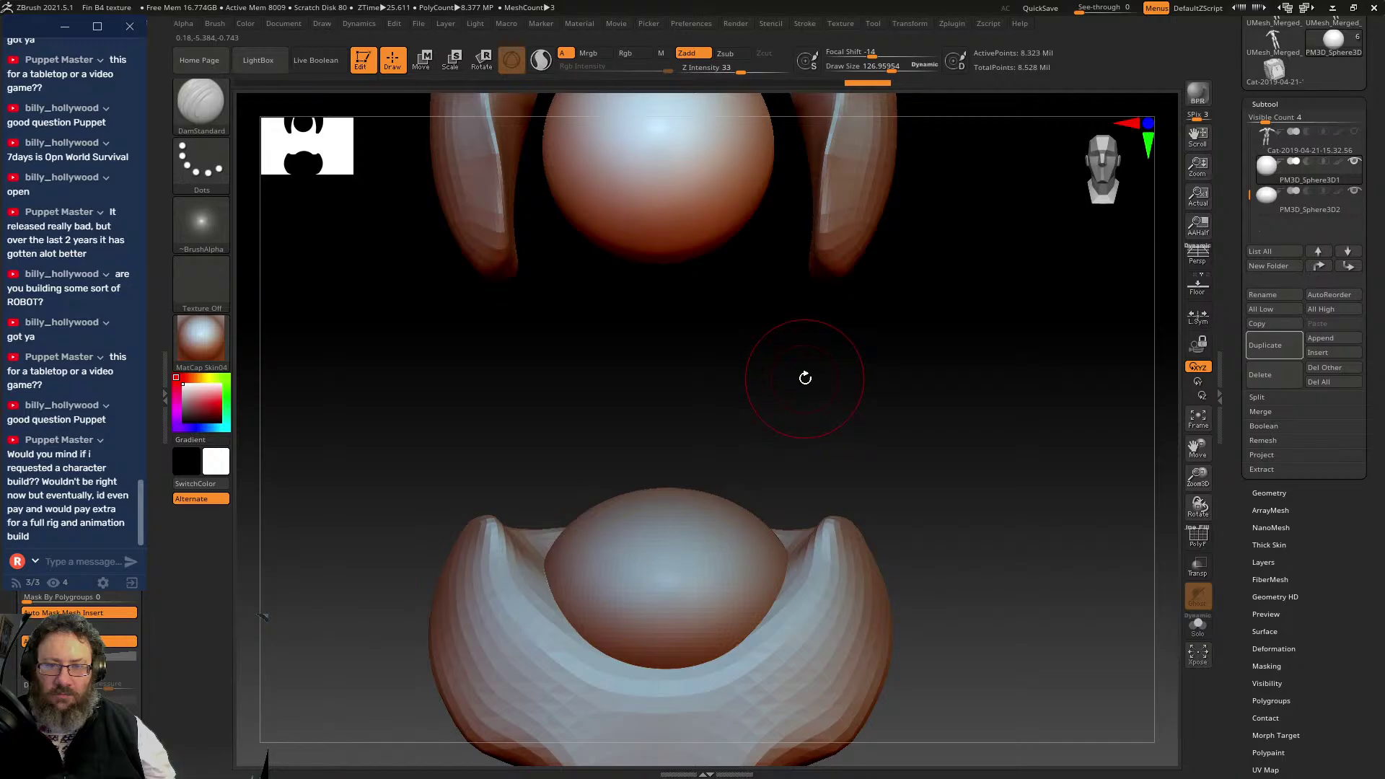
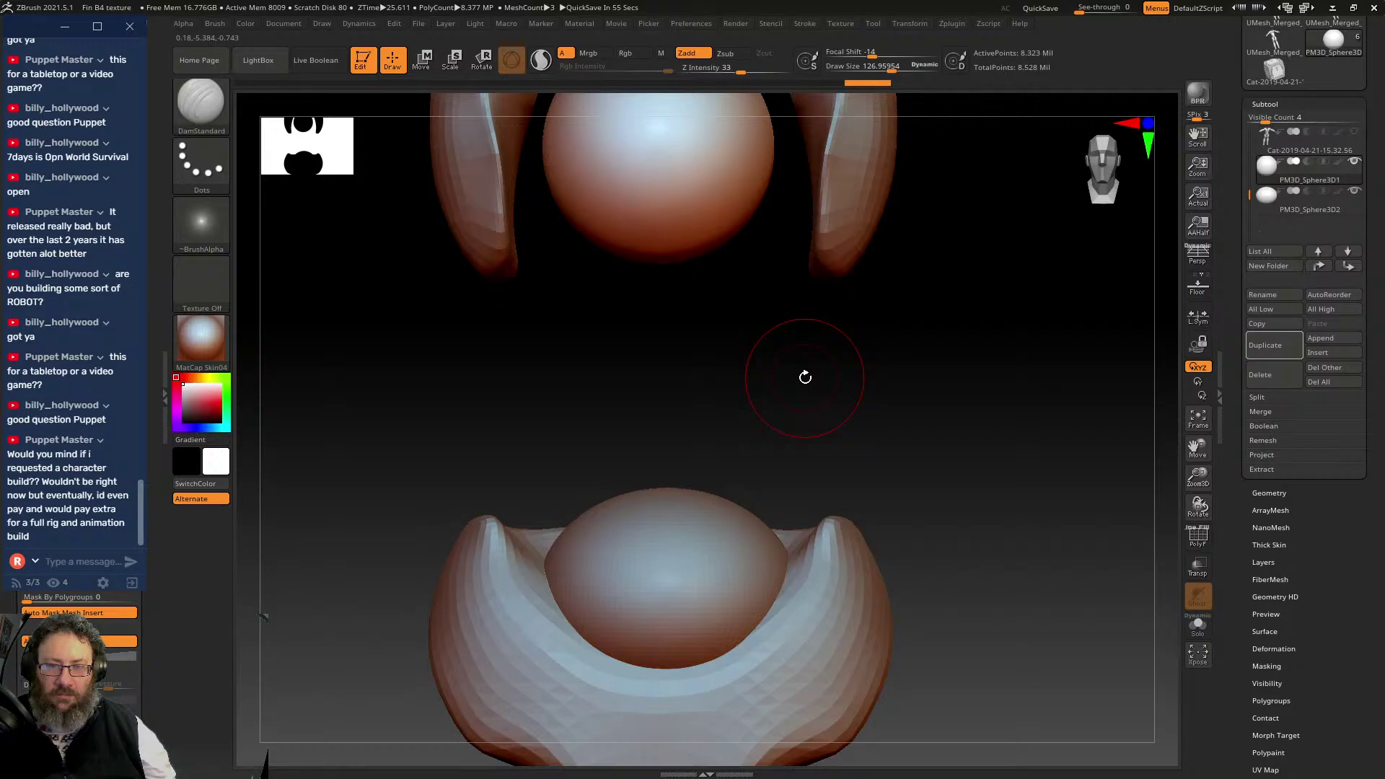
mouse_move(805, 377)
left_mouse_down()
mouse_move(866, 389)
mouse_move(814, 379)
mouse_move(872, 535)
left_mouse_up()
left_click_drag(912, 400, 873, 329, "alt")
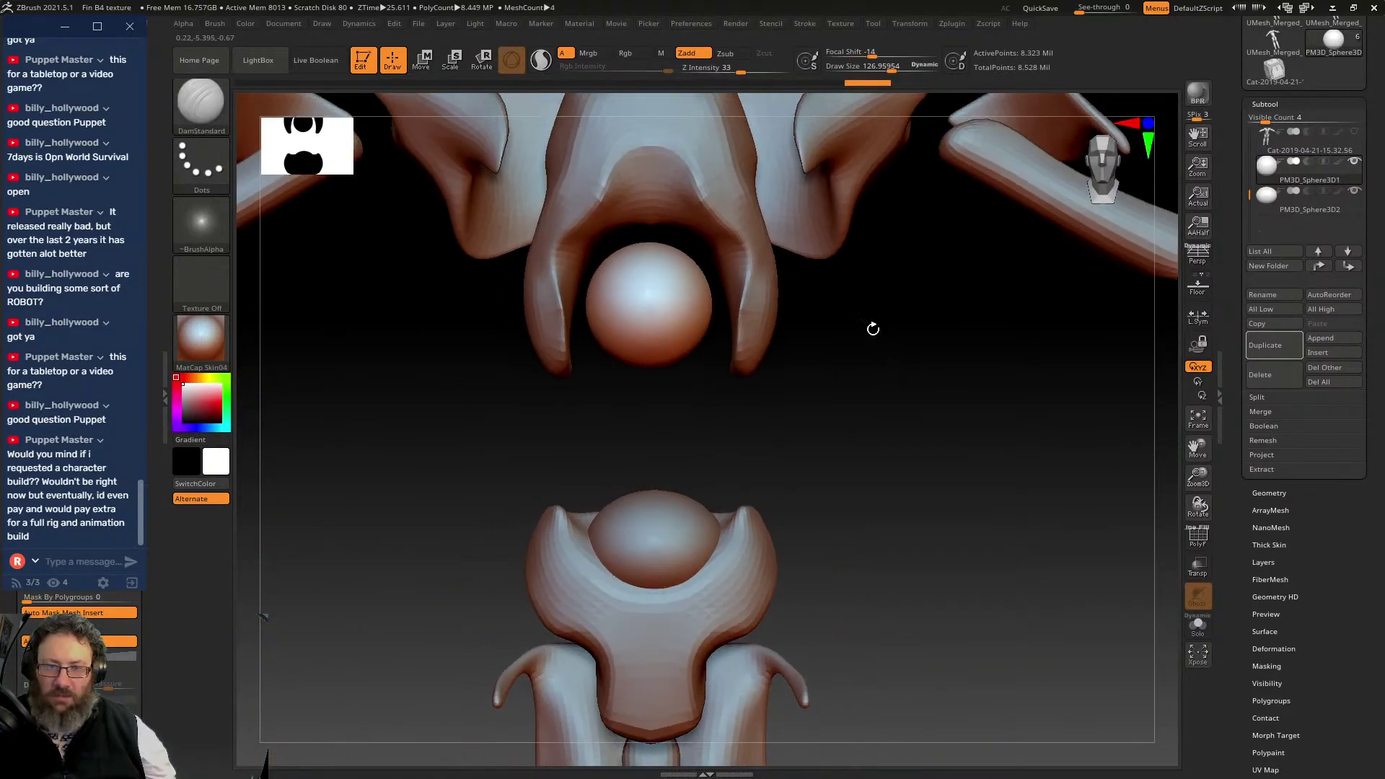
left_click_drag(797, 404, 916, 681, "alt")
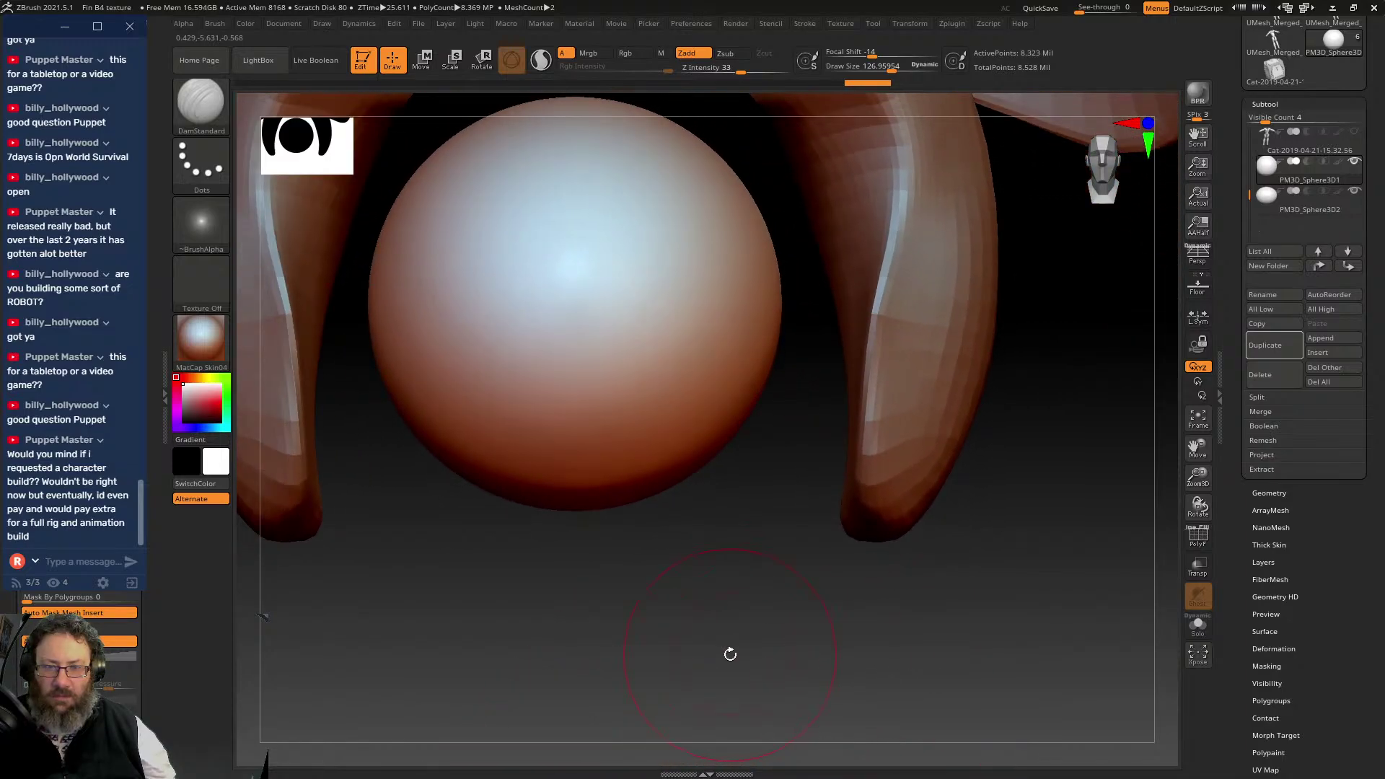
mouse_move(731, 654)
left_mouse_down("alt")
mouse_move(860, 625)
mouse_move(798, 606)
mouse_move(791, 541)
mouse_move(770, 606)
mouse_move(829, 602)
left_mouse_up("alt")
mouse_move(763, 278)
left_mouse_down()
mouse_move(762, 338)
mouse_move(646, 390)
mouse_move(704, 447)
mouse_move(739, 408)
left_mouse_up()
mouse_move(776, 547)
left_mouse_down()
mouse_move(736, 457)
mouse_move(838, 347)
left_mouse_up()
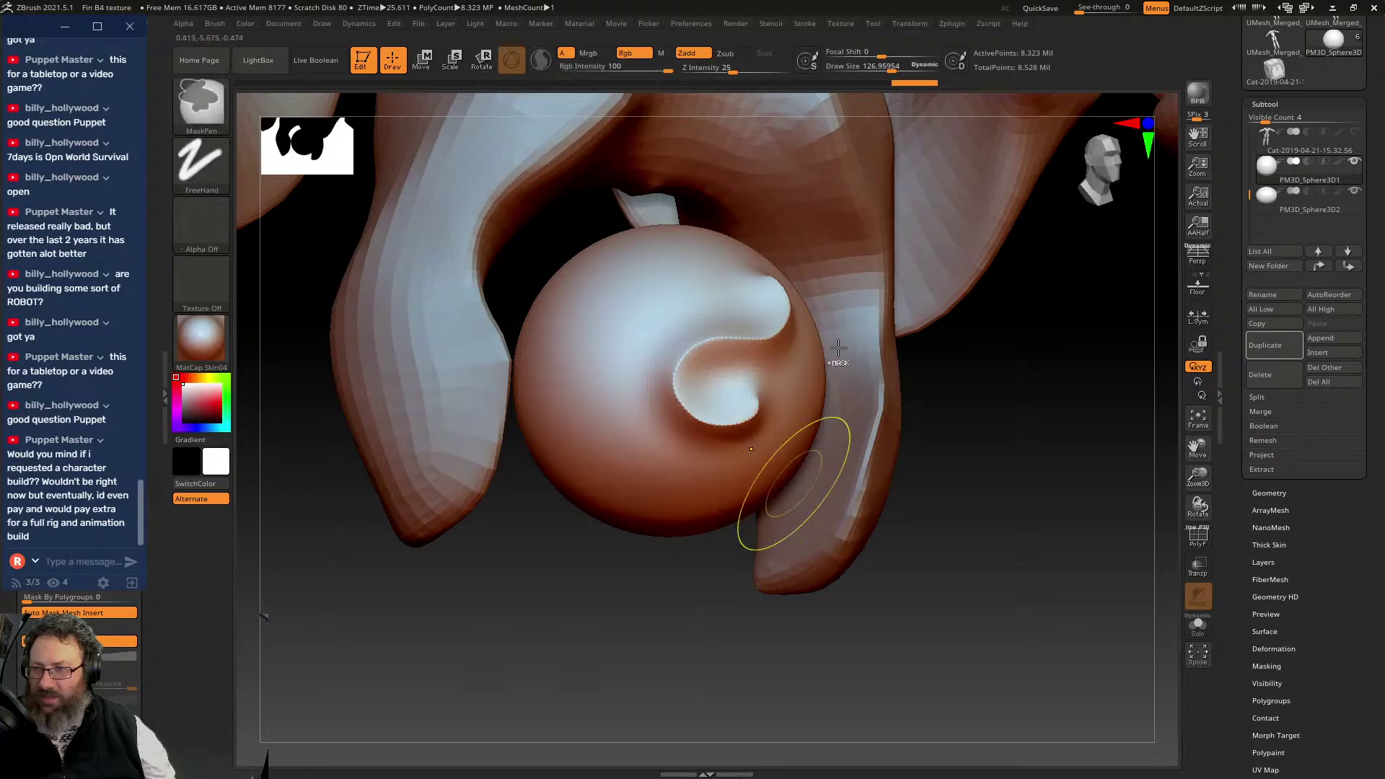
key("ctrl+z")
- Carve a swirl-shaped groove into the front of the upper sphere using the DamStandard brush
left_click_drag(1015, 365, 962, 399, "shift")
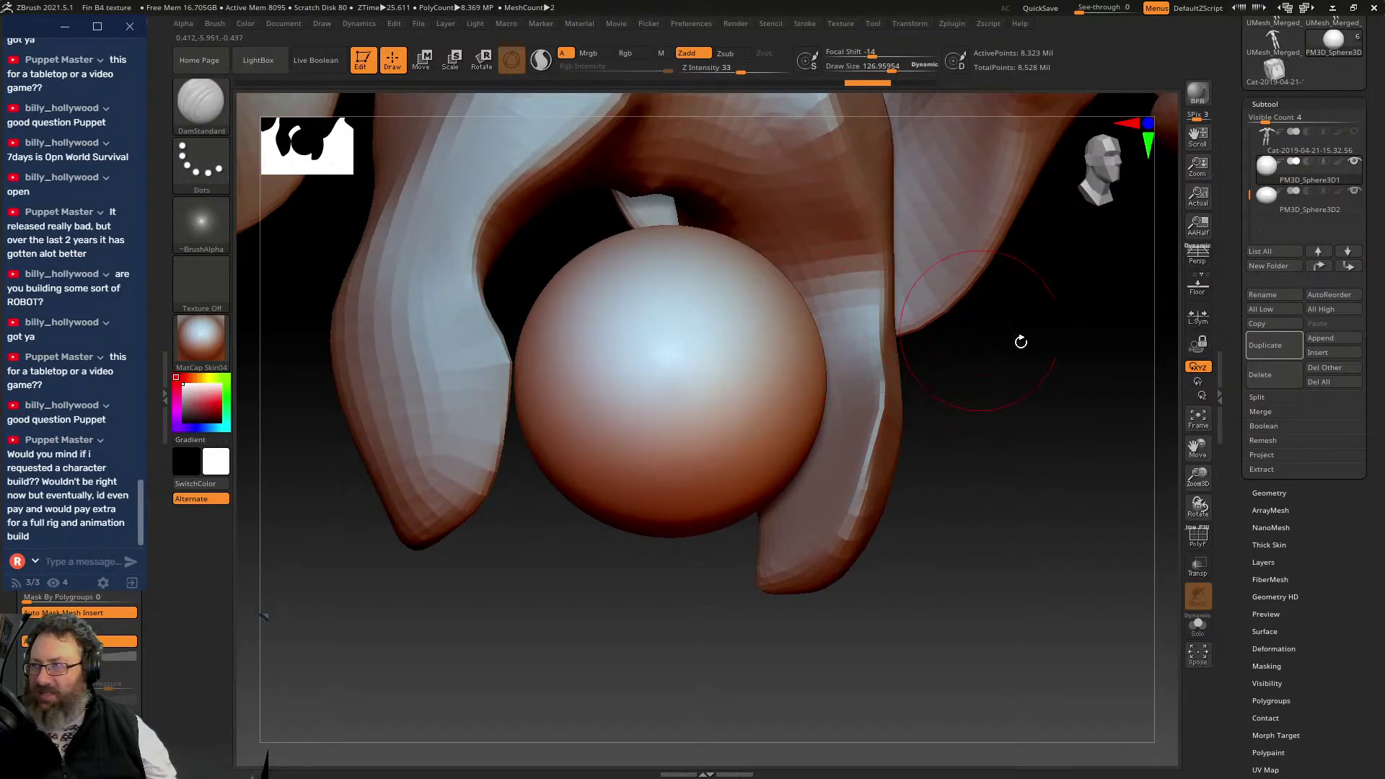
left_click_drag(1021, 342, 1003, 353, "shift")
mouse_move(778, 283)
left_mouse_down()
mouse_move(705, 339)
mouse_move(687, 377)
mouse_move(702, 420)
mouse_move(757, 438)
mouse_move(788, 407)
mouse_move(758, 379)
mouse_move(752, 392)
left_mouse_up()
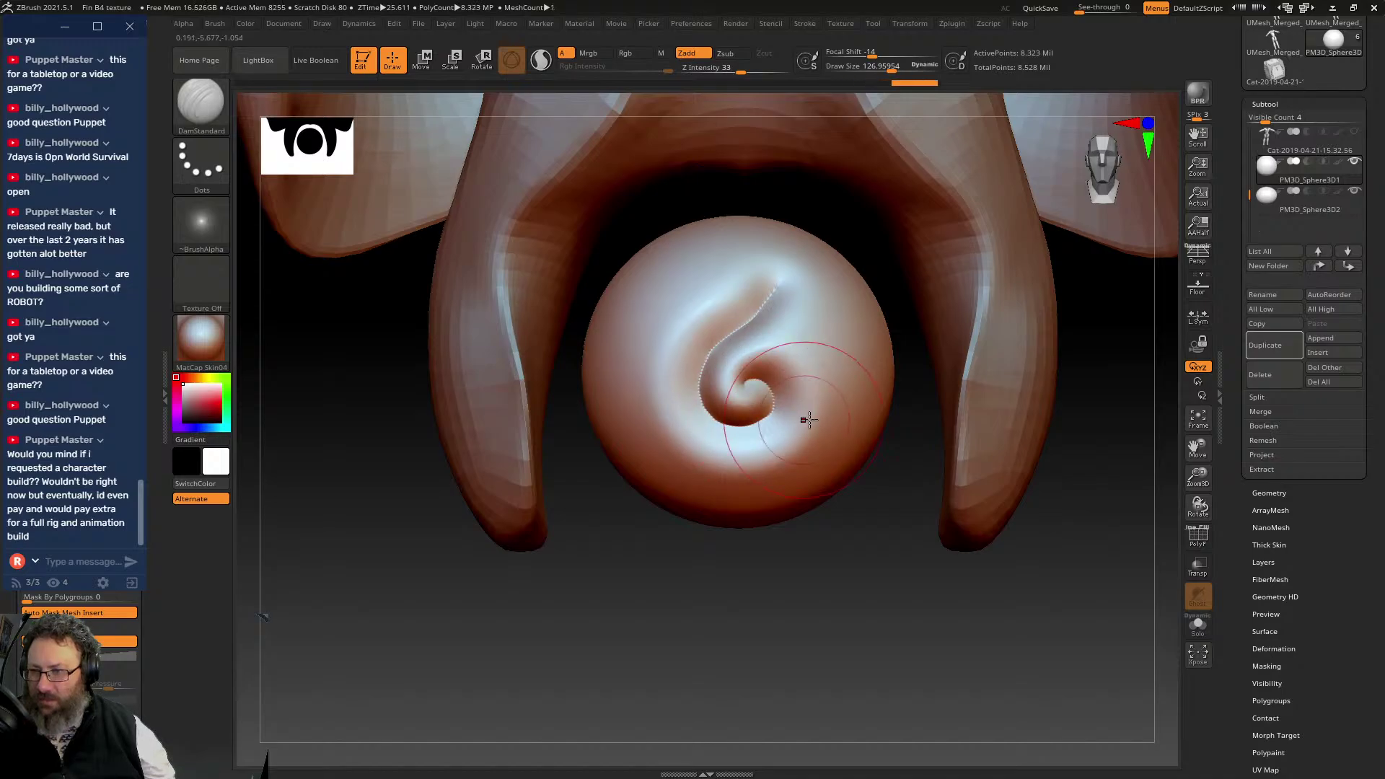
key("f")
key("f")
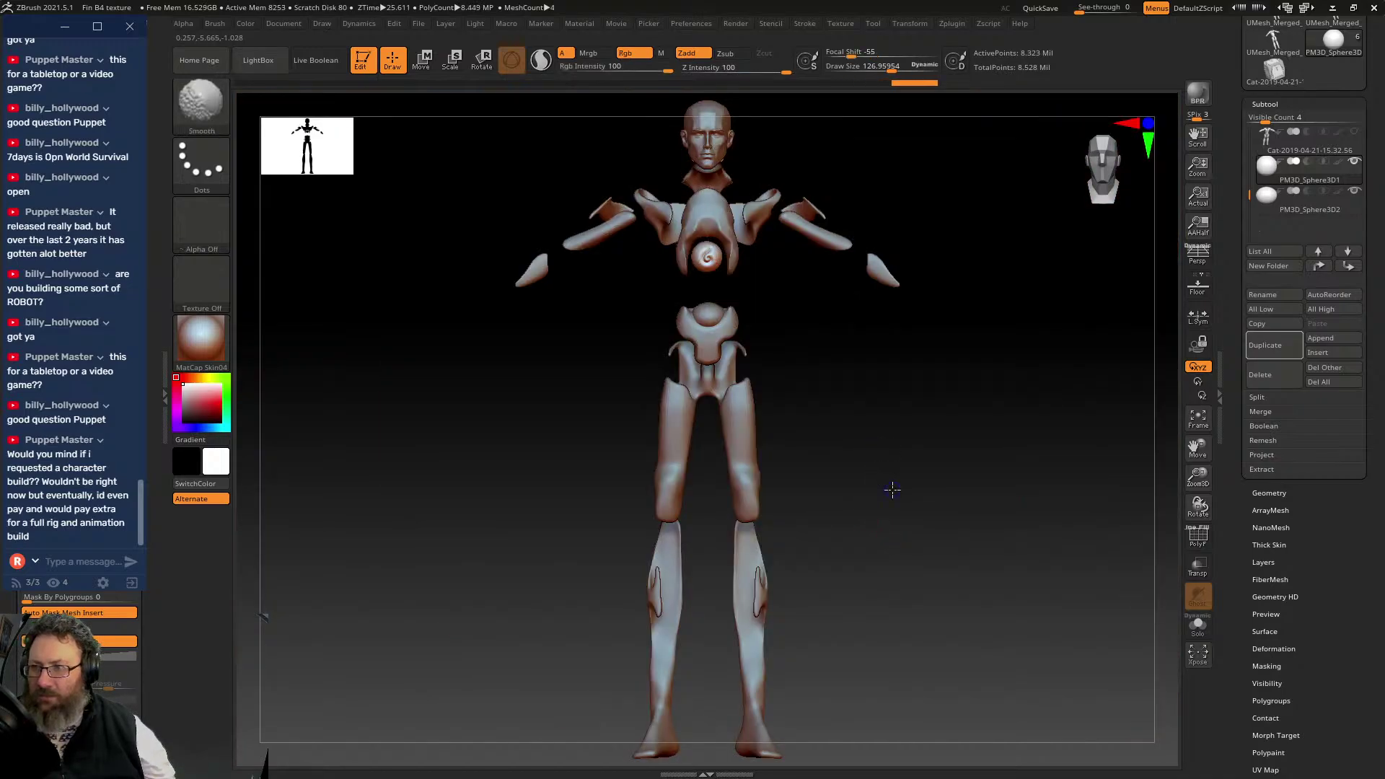
mouse_move(893, 490)
left_mouse_down()
mouse_move(906, 394)
mouse_move(866, 439)
mouse_move(959, 532)
mouse_move(946, 436)
left_mouse_up()
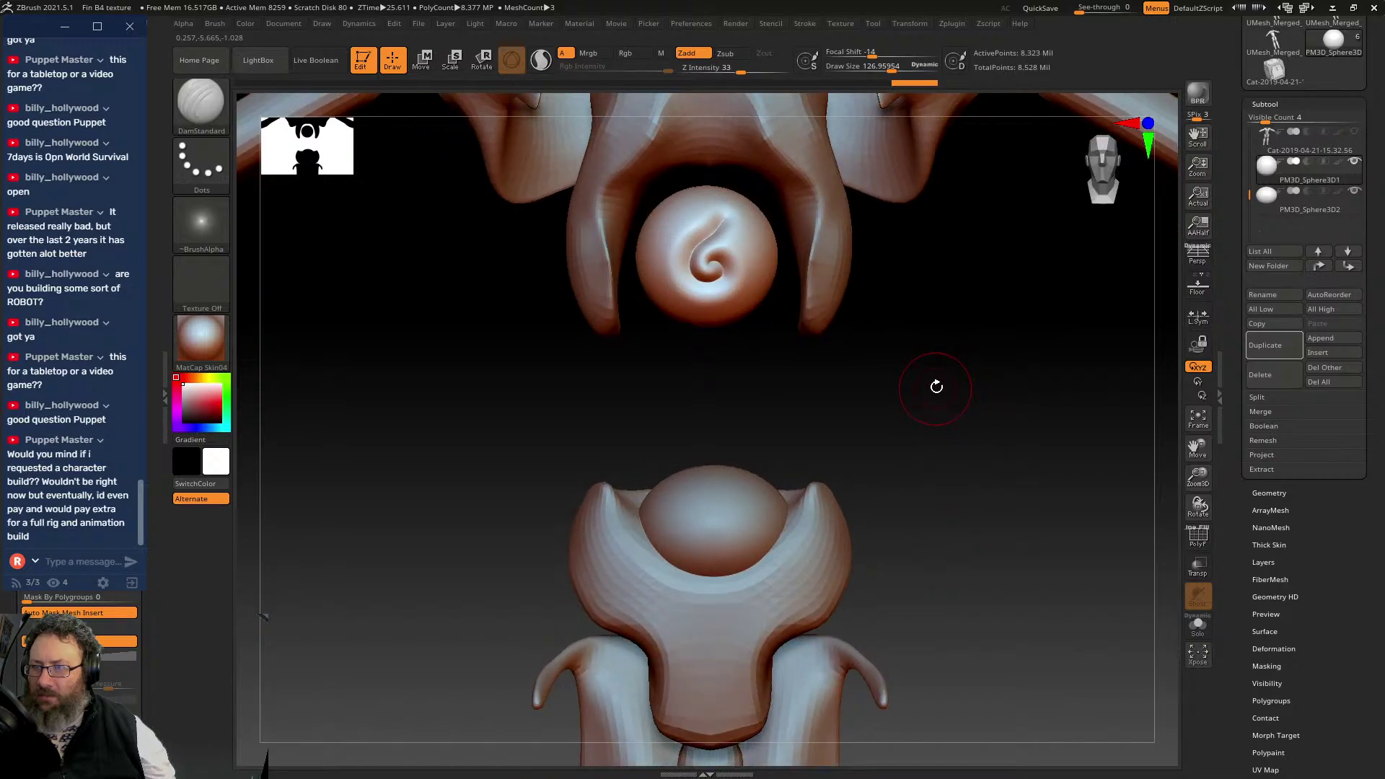
- Try additional DamStandard grooves on the side of the sphere beside the swirl, and undo them
left_click_drag(937, 387, 1028, 505, "alt")
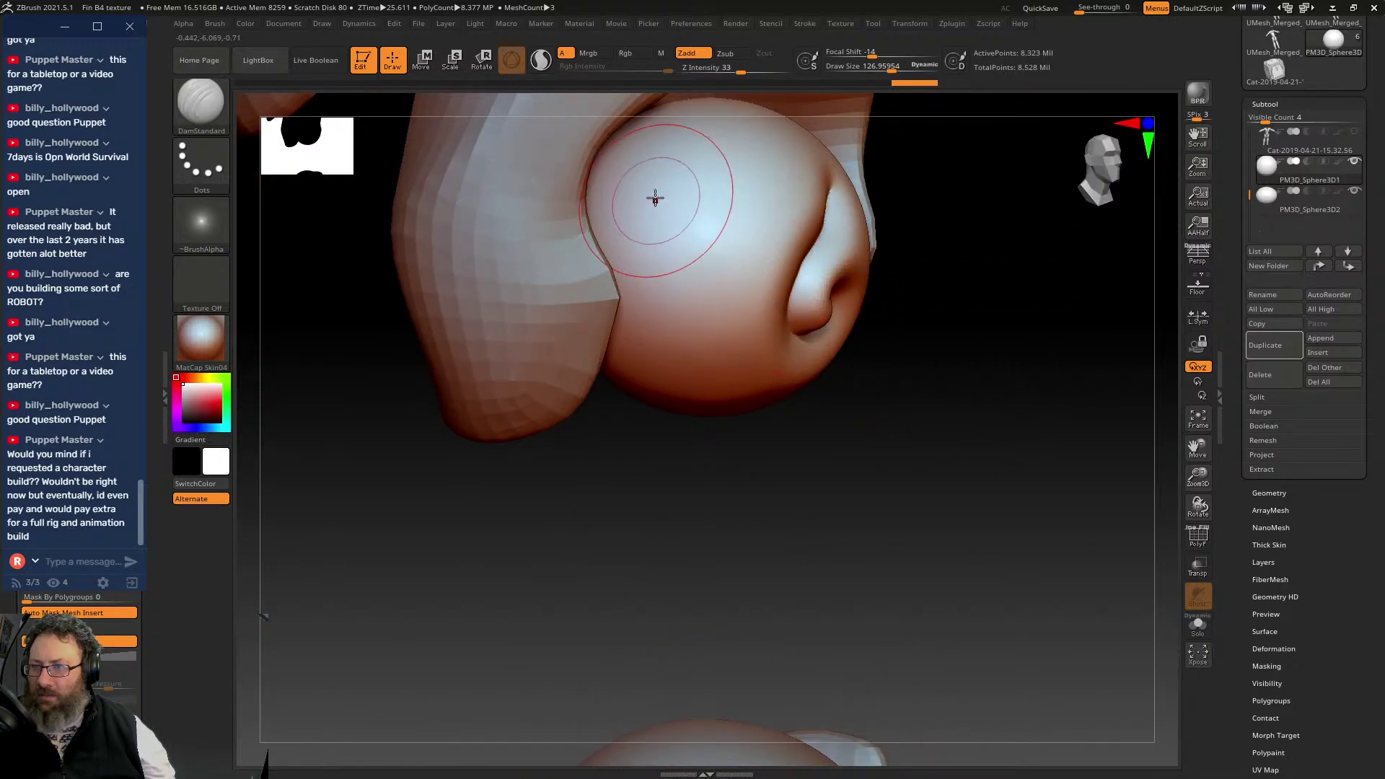
mouse_move(655, 197)
left_mouse_down()
mouse_move(707, 192)
mouse_move(635, 222)
mouse_move(634, 252)
mouse_move(696, 268)
mouse_move(692, 342)
left_mouse_up()
key("ctrl+z")
mouse_move(720, 229)
left_mouse_down()
mouse_move(748, 232)
mouse_move(776, 146)
mouse_move(737, 384)
left_mouse_up()
mouse_move(999, 433)
left_mouse_down()
mouse_move(937, 417)
mouse_move(967, 380)
left_mouse_up()
key("ctrl")
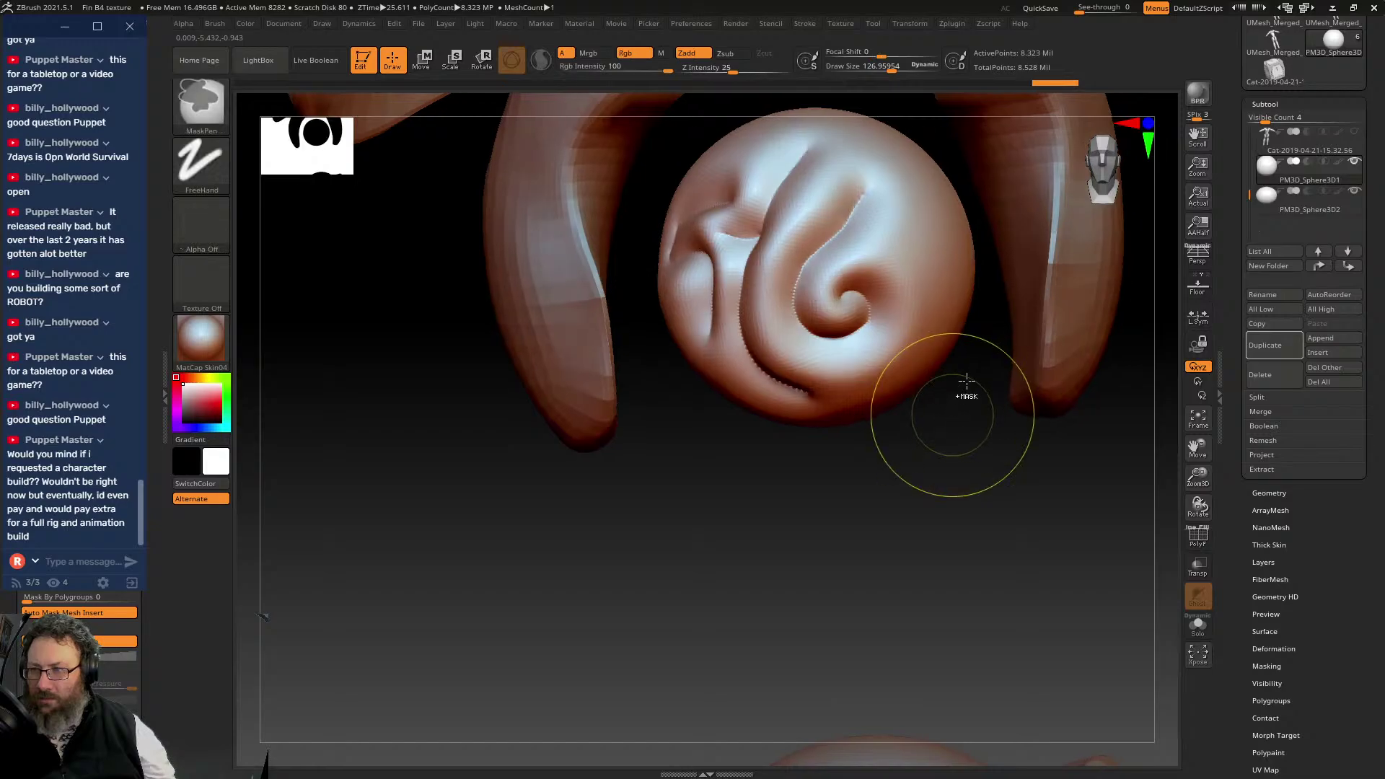
key("ctrl+z")
key("ctrl+z")
key("ctrl+z")
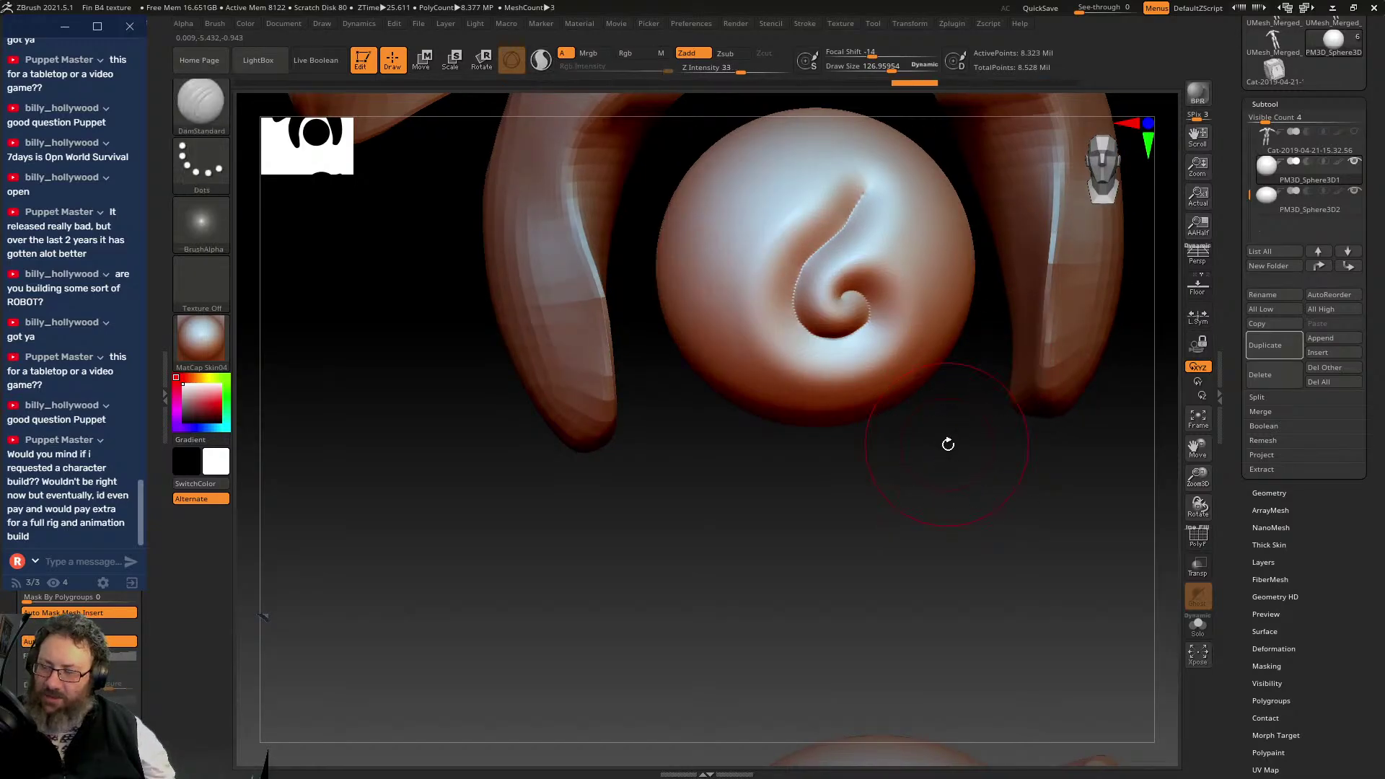
- Undo the swirl groove, try a fresh set of strokes down the front of the upper sphere, and revert them
left_click_drag(948, 445, 947, 490)
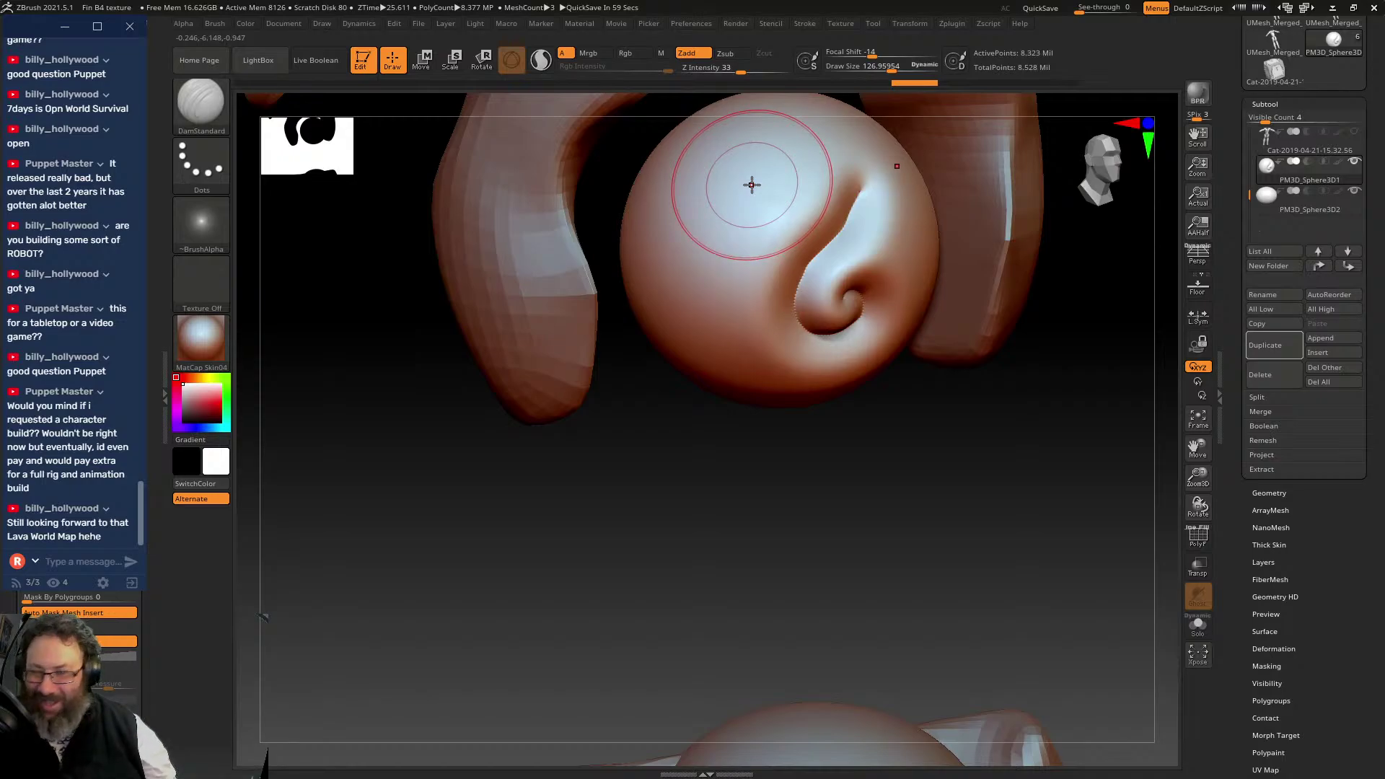
left_click_drag(906, 474, 904, 522)
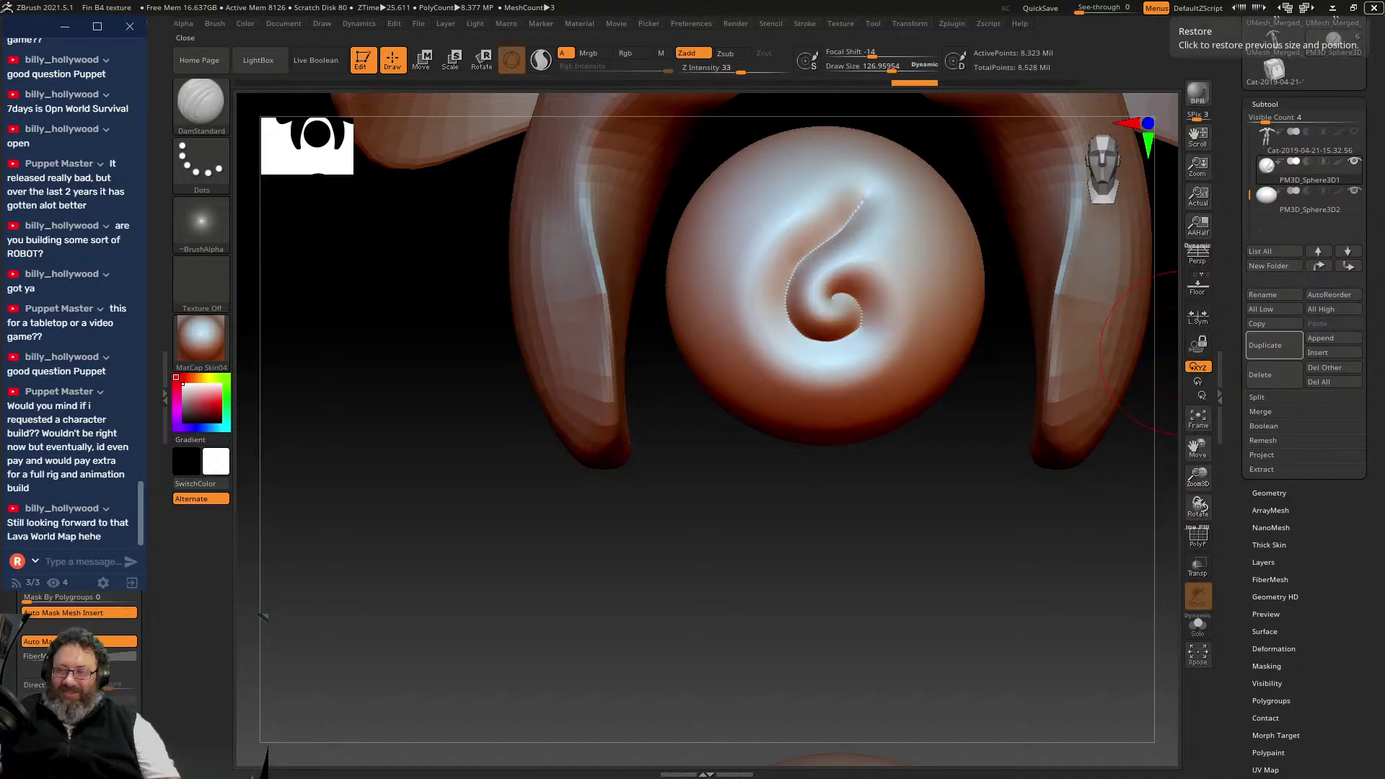
left_click_drag(848, 469, 825, 540)
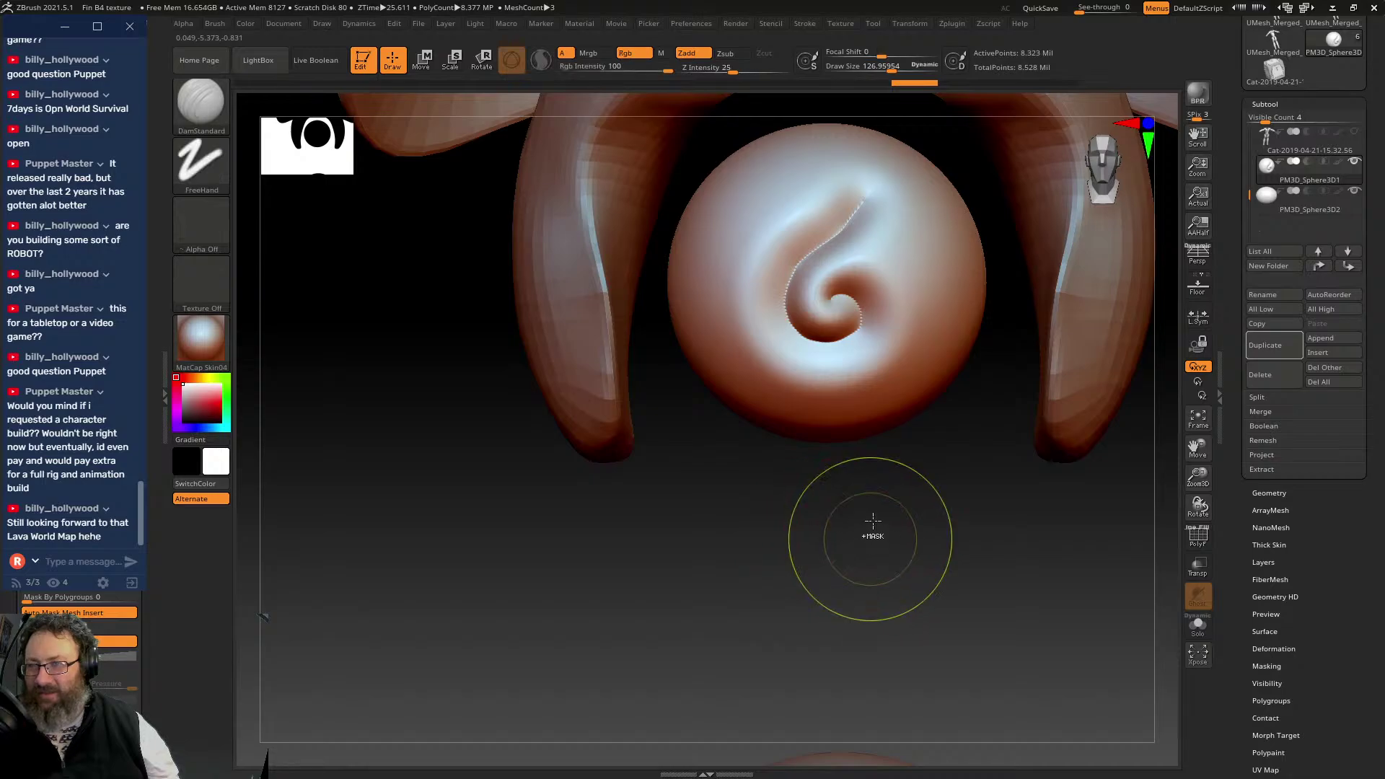
key("ctrl+z")
mouse_move(798, 238)
left_mouse_down()
mouse_move(767, 198)
mouse_move(686, 303)
mouse_move(739, 334)
mouse_move(816, 272)
mouse_move(821, 193)
mouse_move(835, 489)
left_mouse_up()
mouse_move(962, 541)
left_mouse_down()
mouse_move(915, 544)
mouse_move(959, 529)
mouse_move(965, 559)
left_mouse_up()
key("f")
key("f")
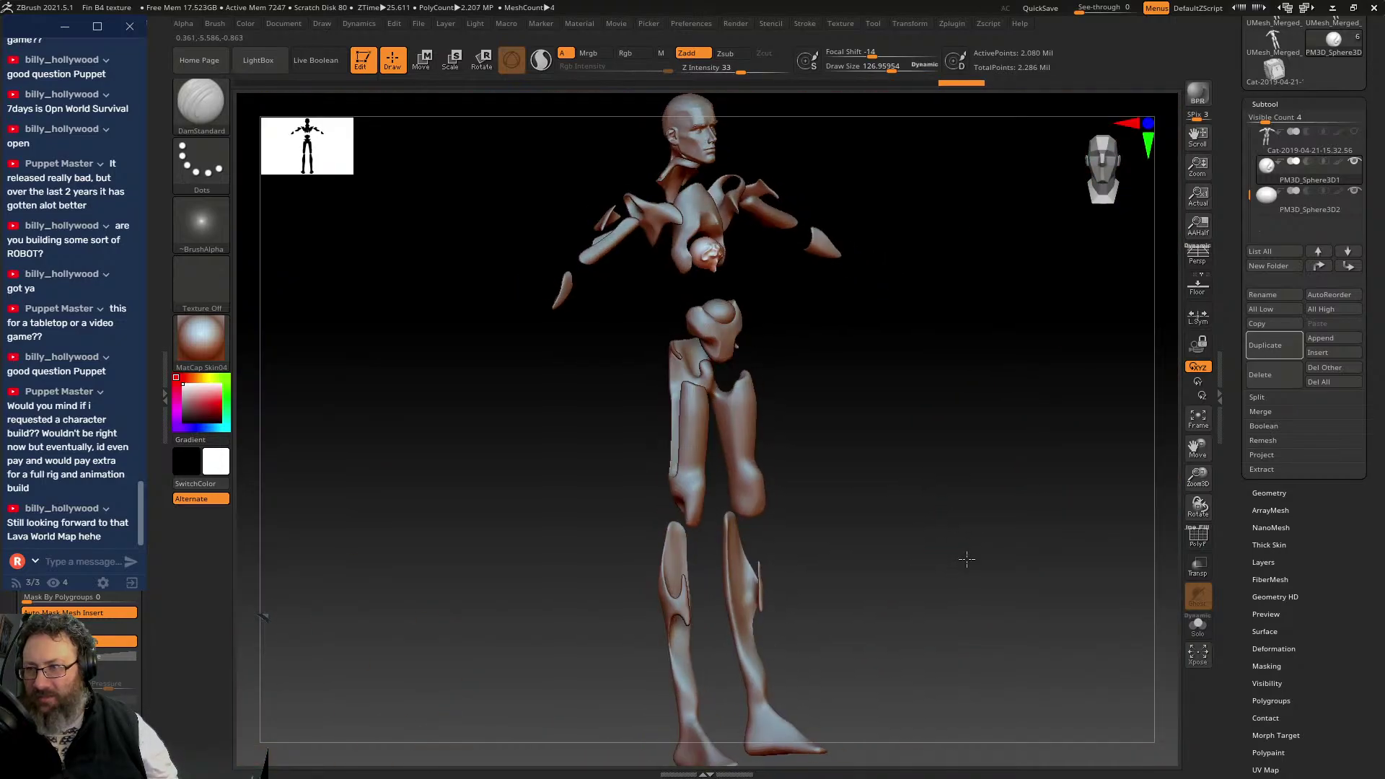
mouse_move(887, 266)
left_mouse_down()
mouse_move(825, 288)
mouse_move(873, 353)
left_mouse_up()
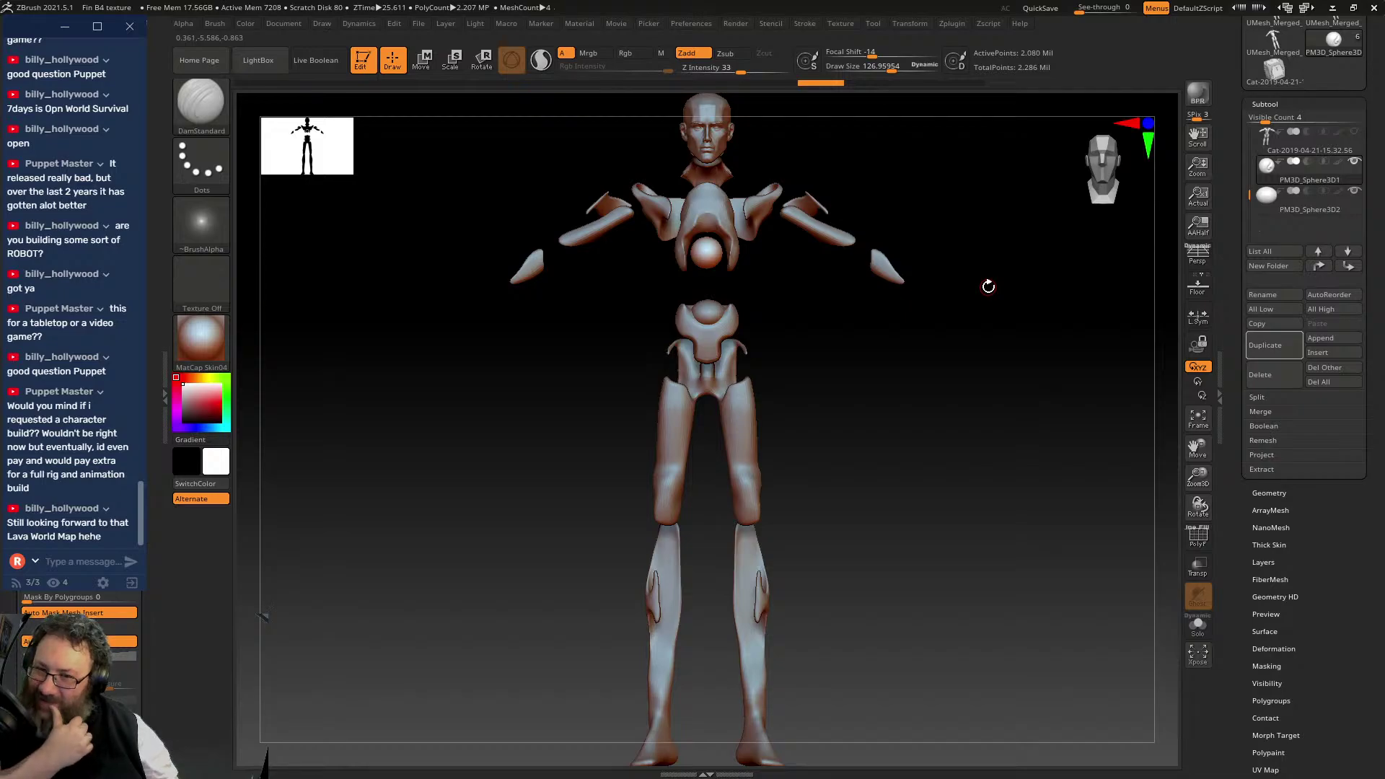
- Save the project over the existing Fin B4 texture.zpr file and close ZBrush without saving again
key("ctrl+s")
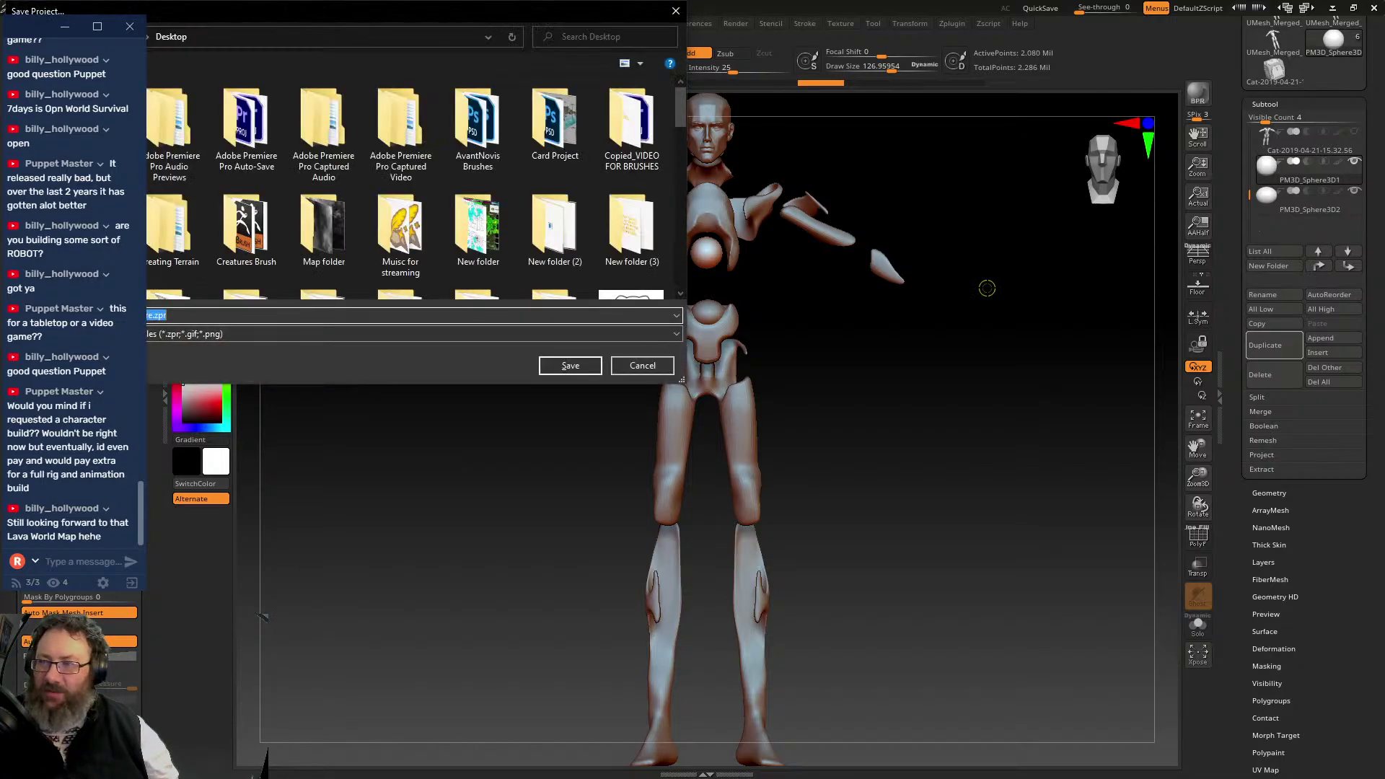
left_click(570, 369)
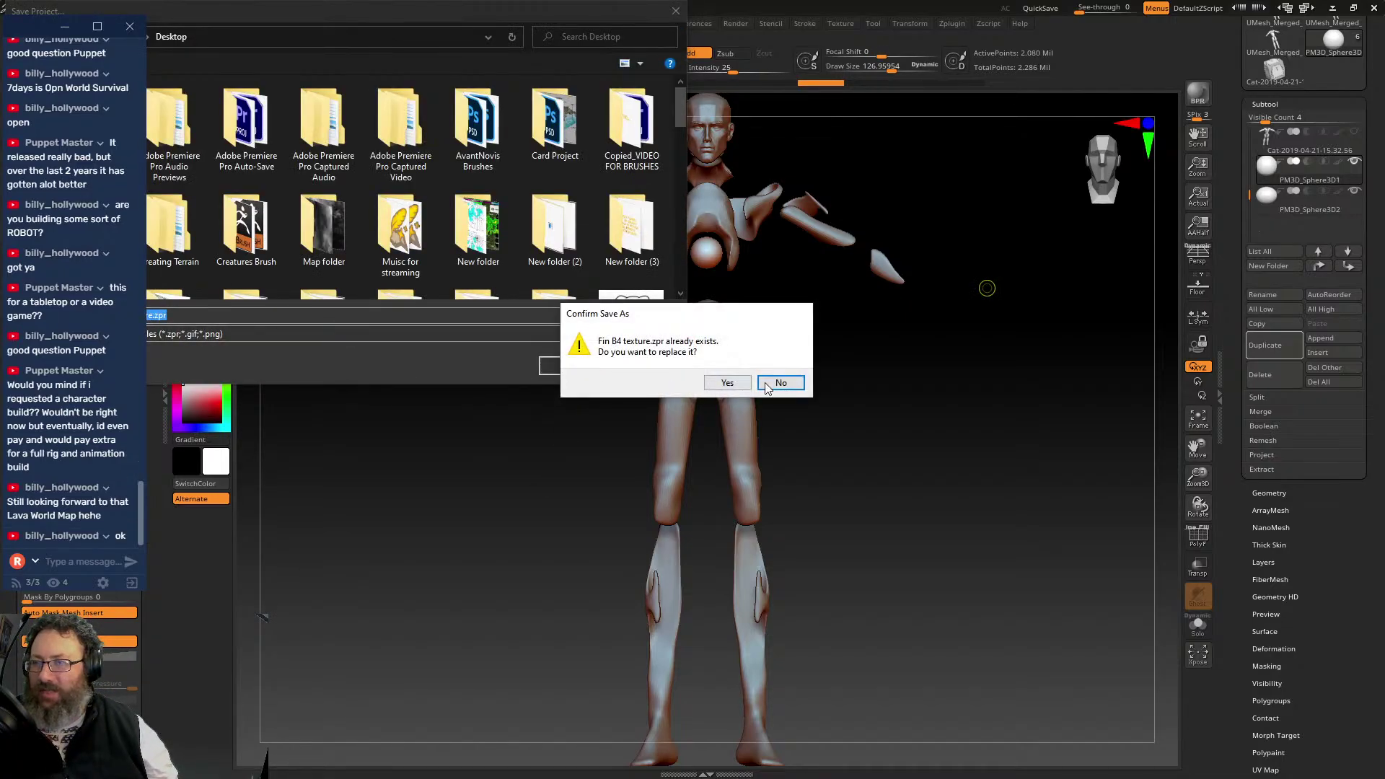
left_click(723, 379)
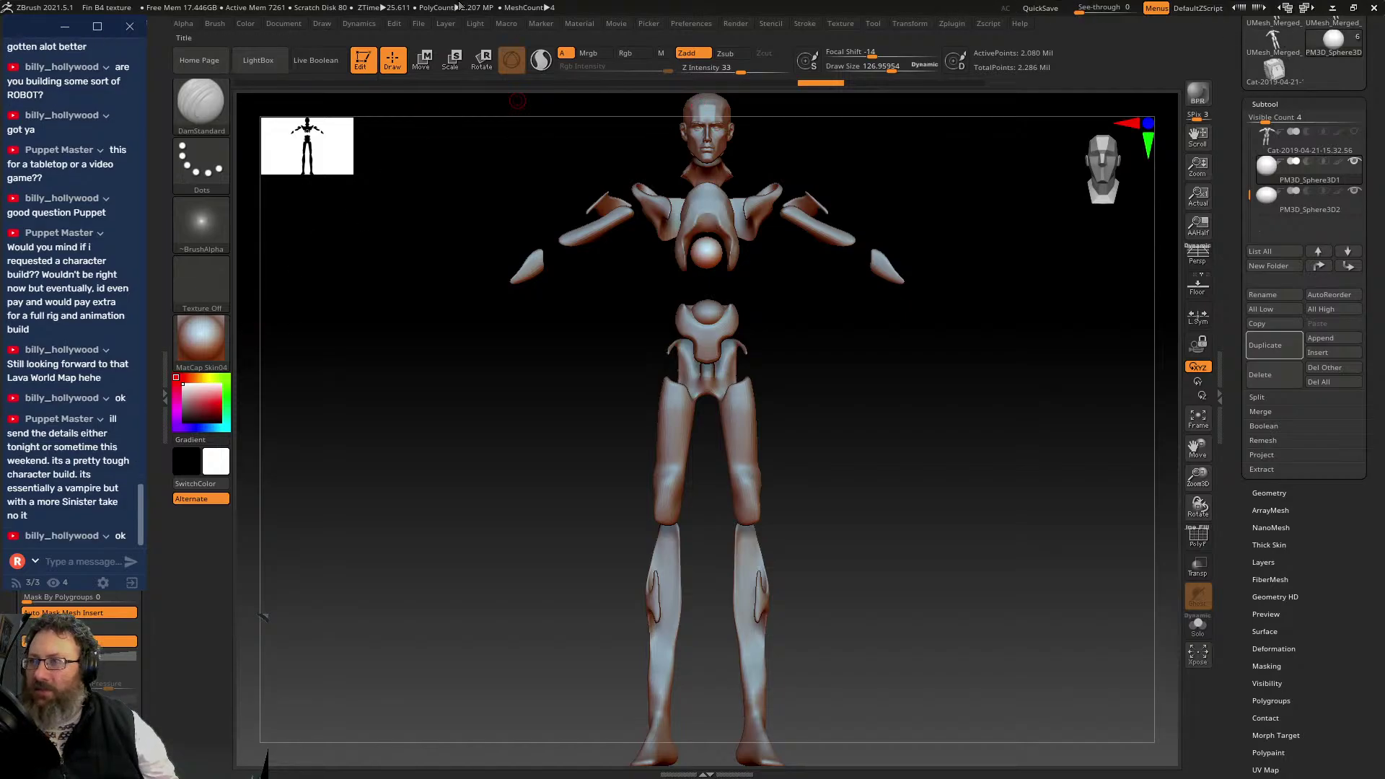
left_click(1375, 7)
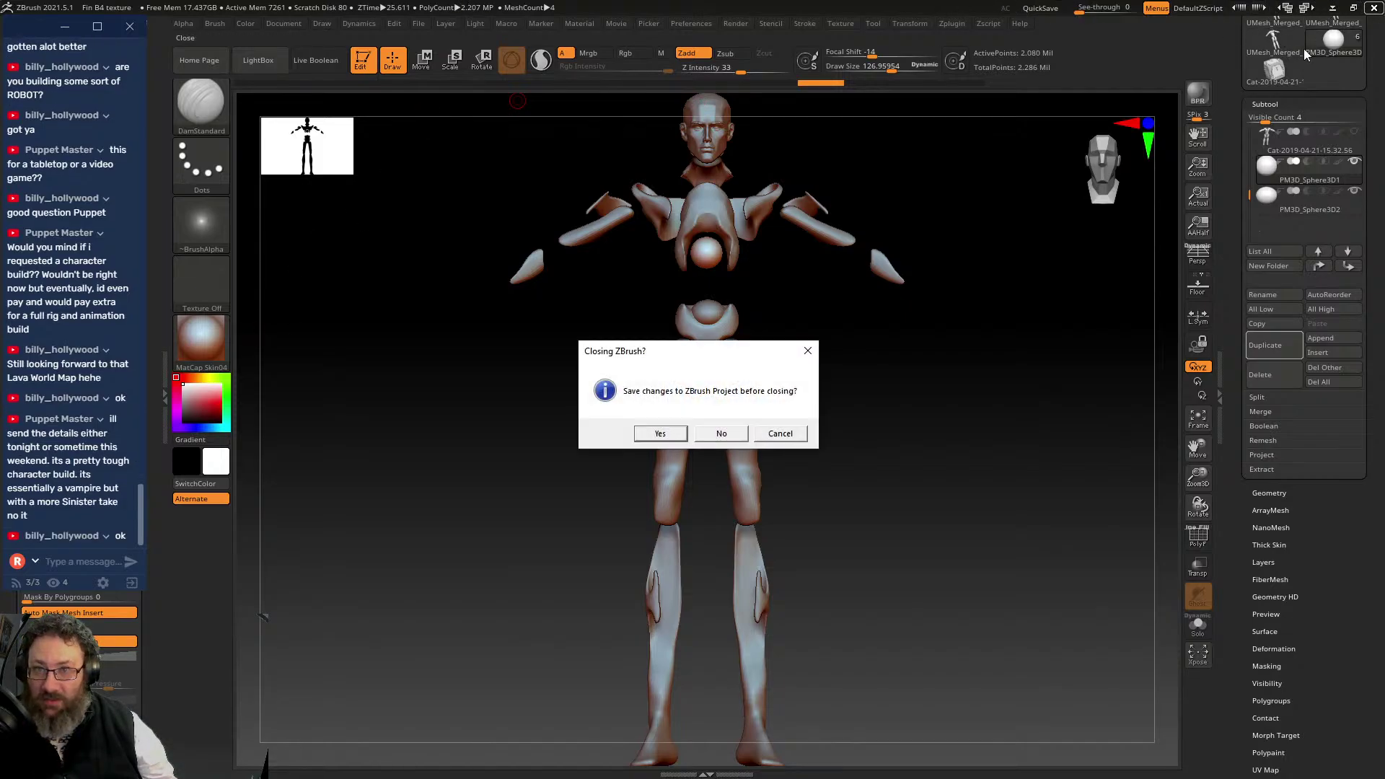
left_click(725, 431)
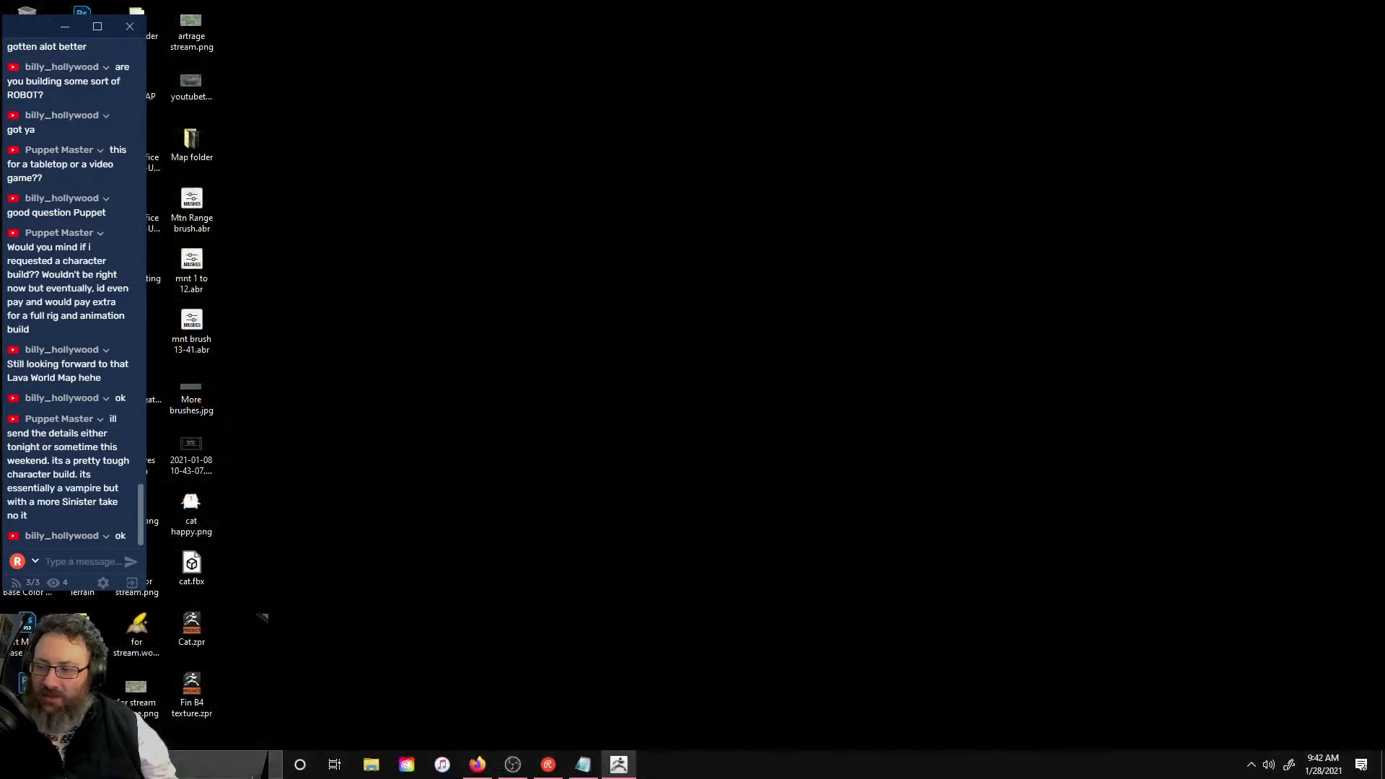
- Find World Creator through the Windows search and launch it
key("super")
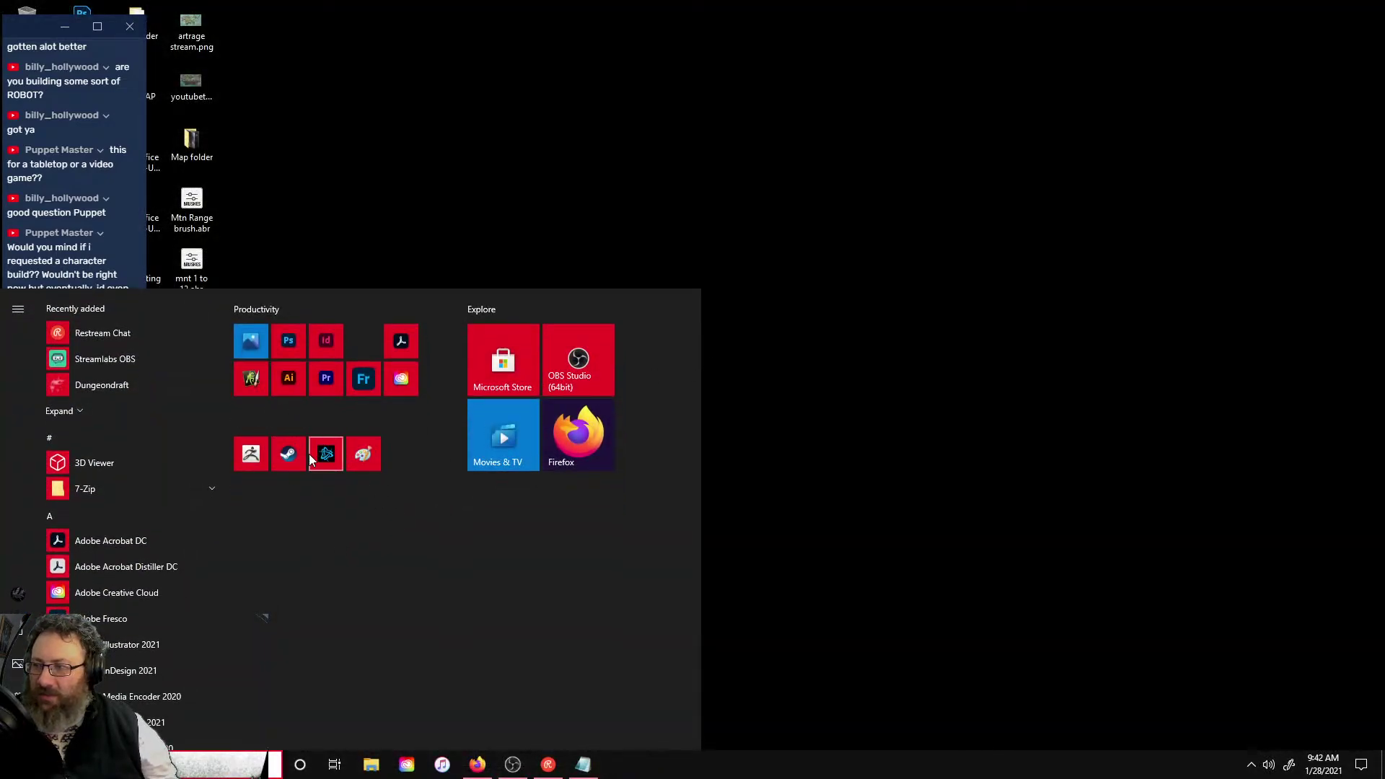
type("c")
key("BackSpace")
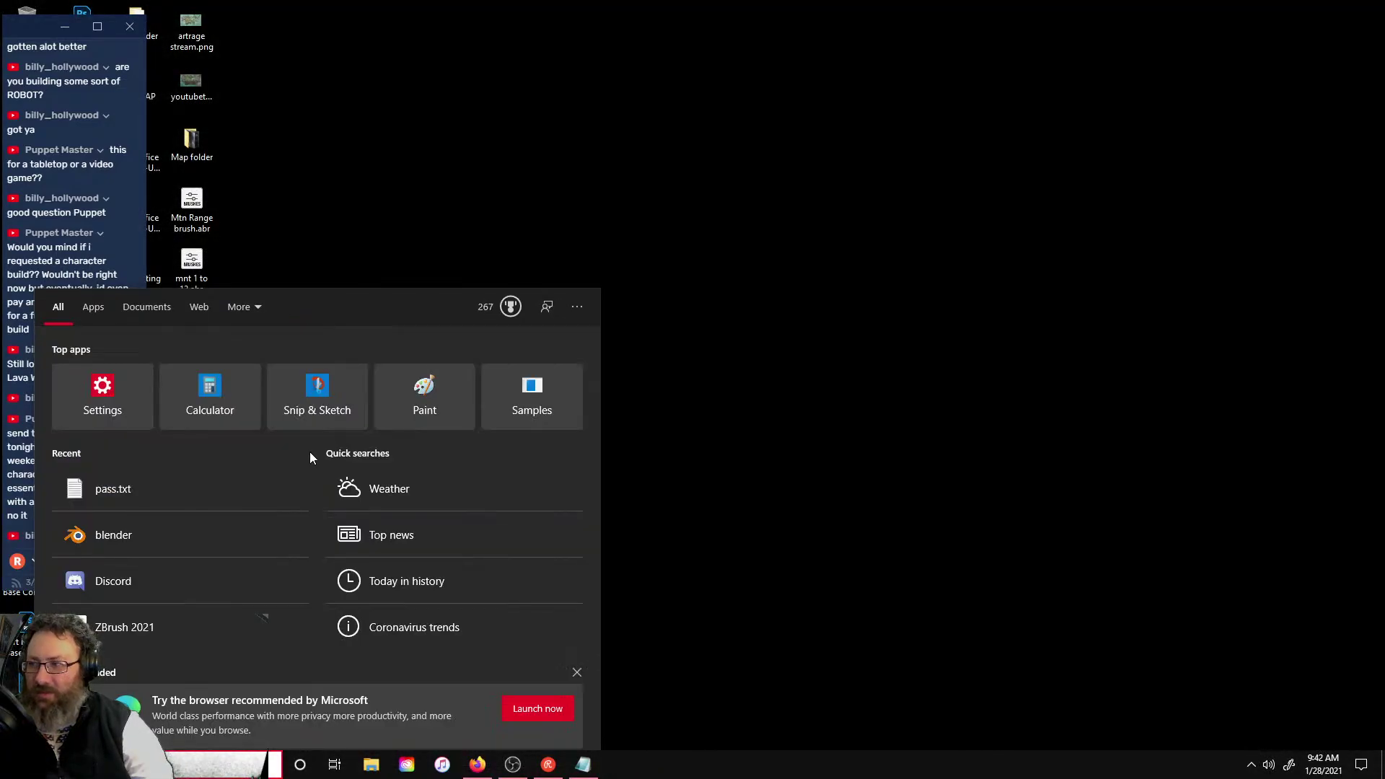
type("wor")
key("Return")
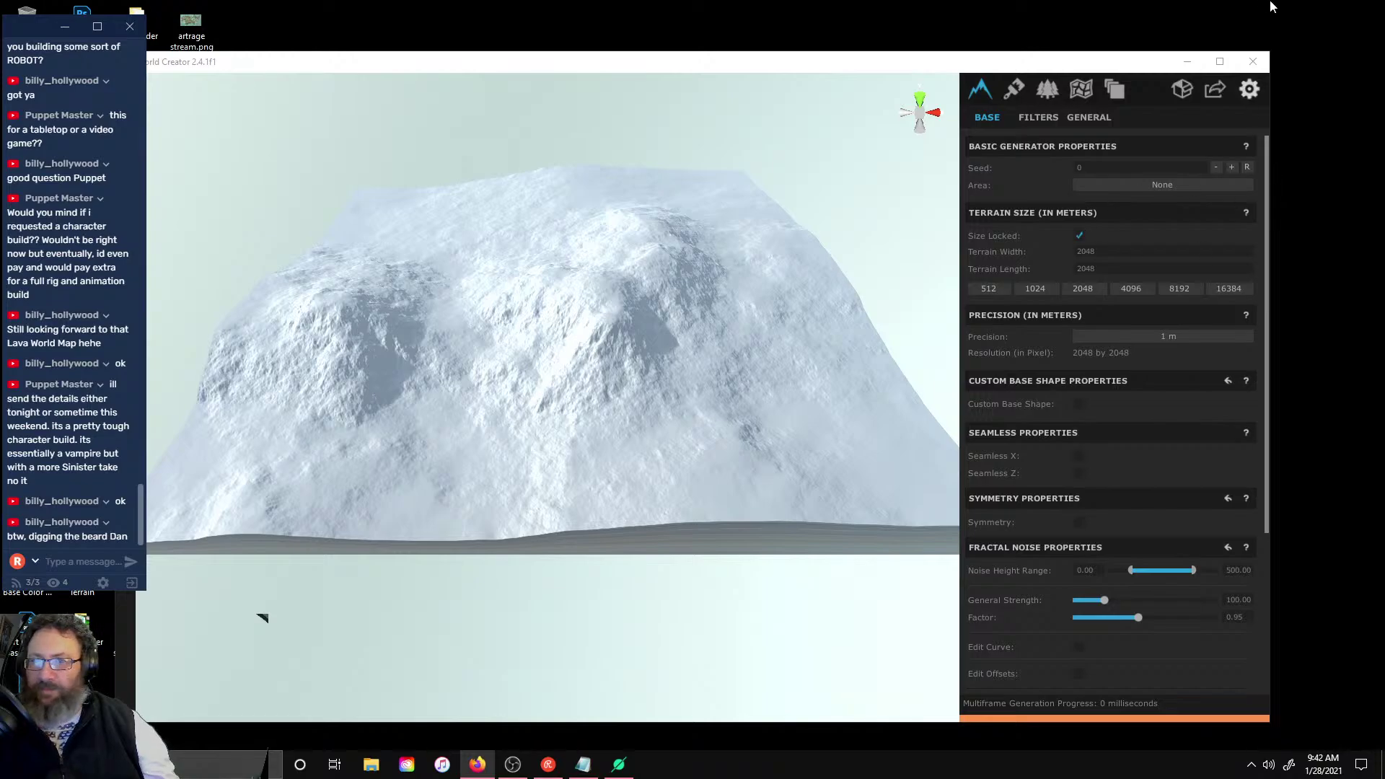
- Reposition and resize the World Creator window, and maximize it to fill the screen
left_click(1220, 62)
left_click_drag(852, 7, 910, 18)
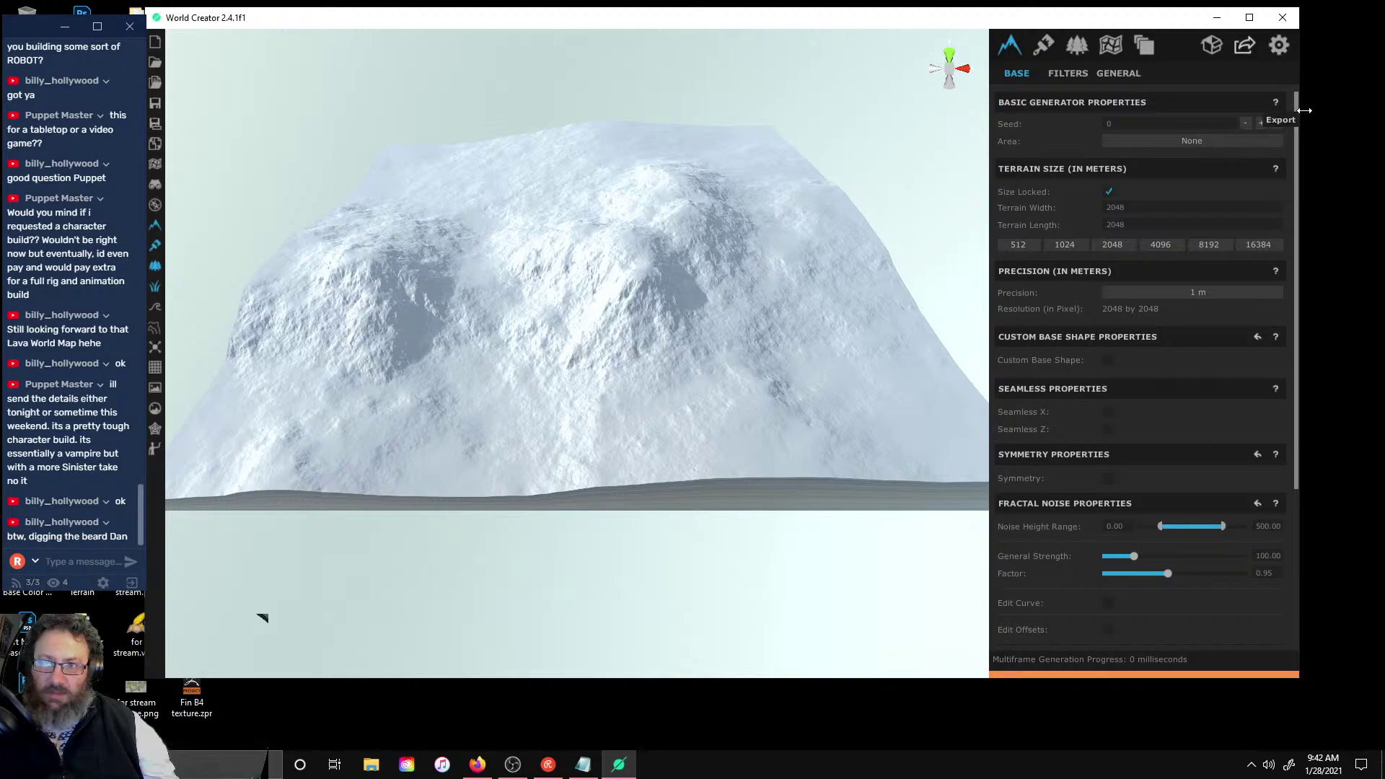
left_click_drag(1304, 110, 1381, 117)
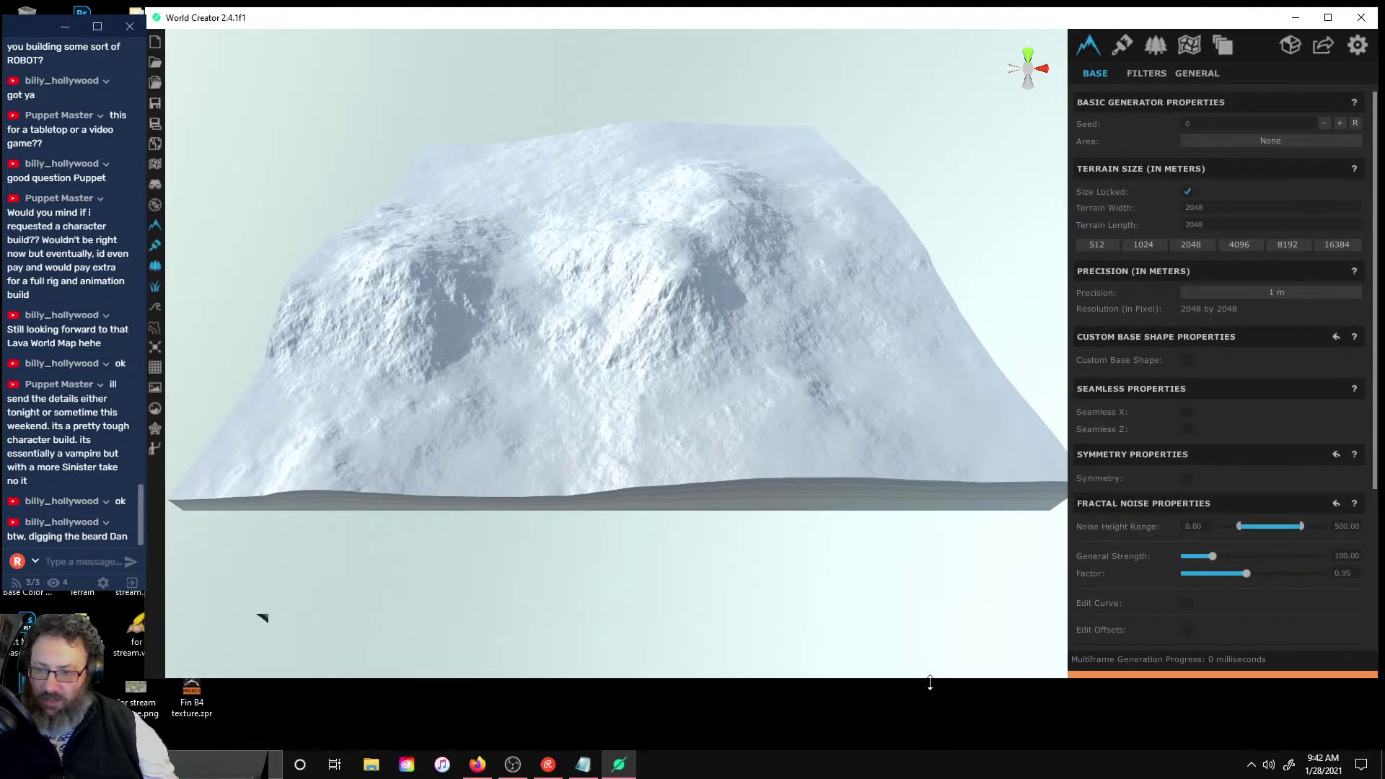
left_click_drag(928, 678, 914, 759)
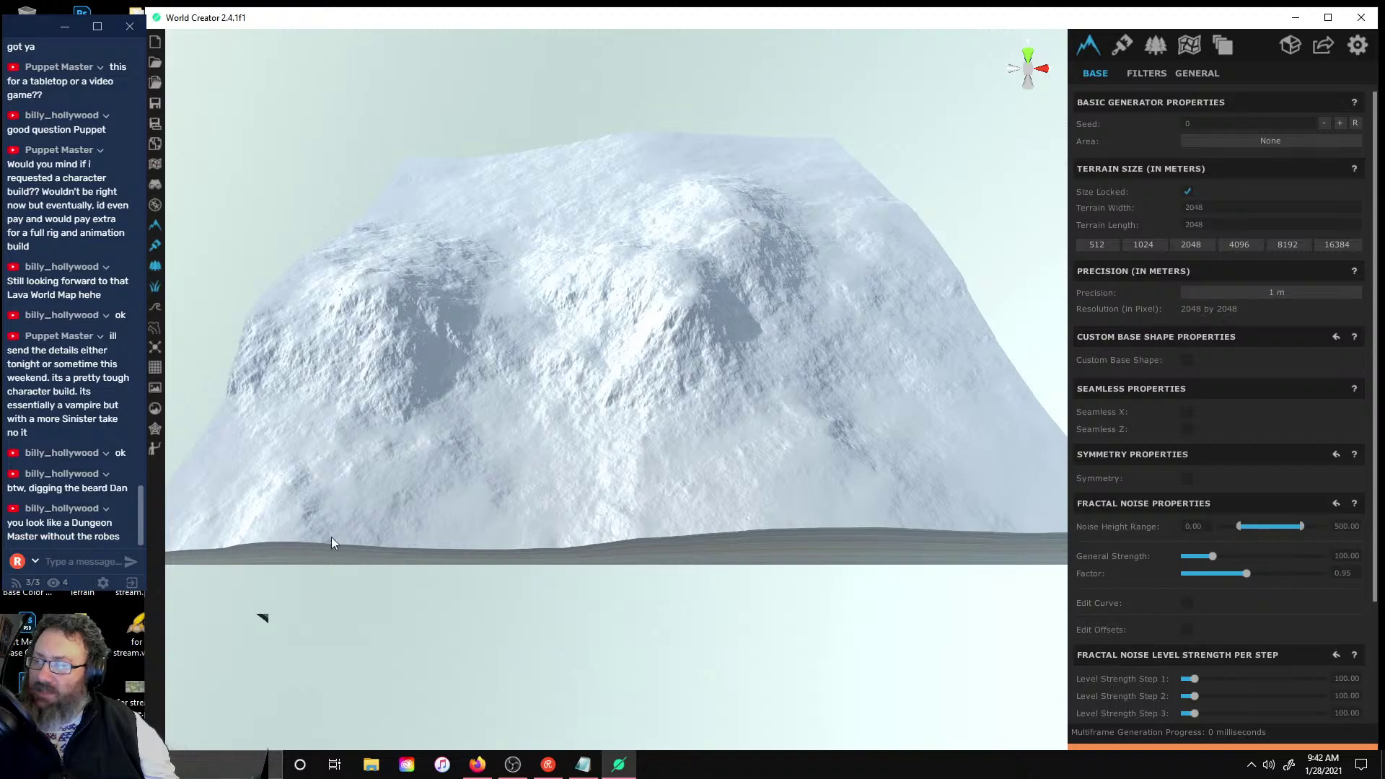
left_click_drag(1052, 7, 822, 37)
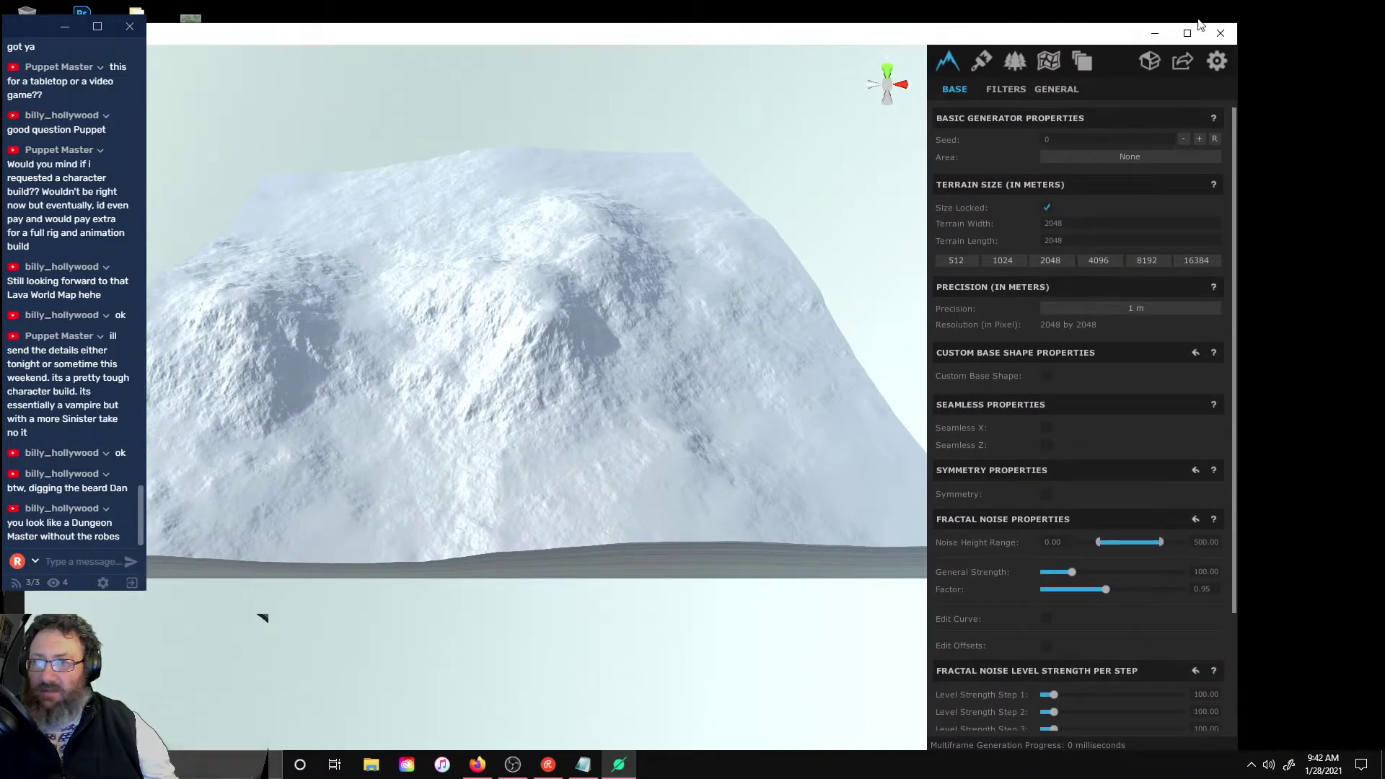
left_click(1187, 33)
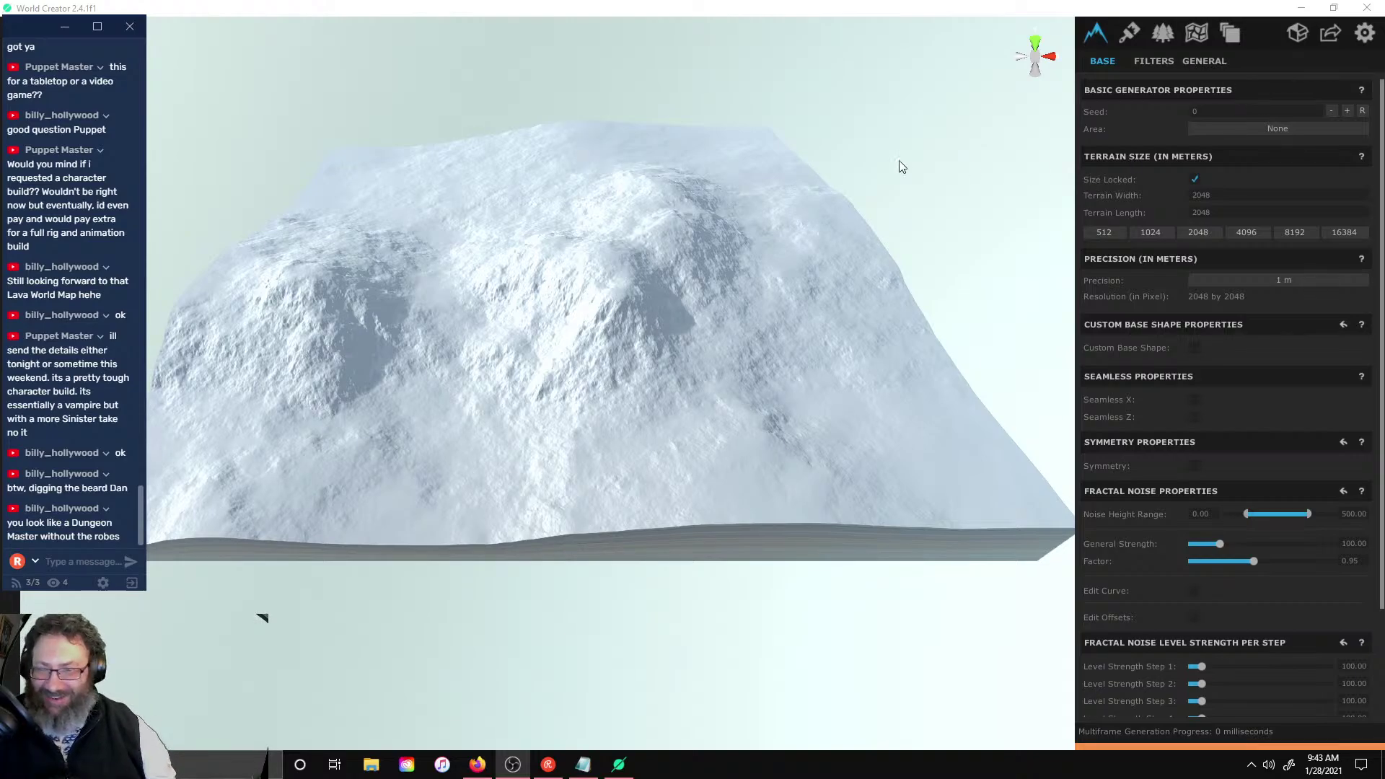
middle_click_drag(464, 158, 825, 151)
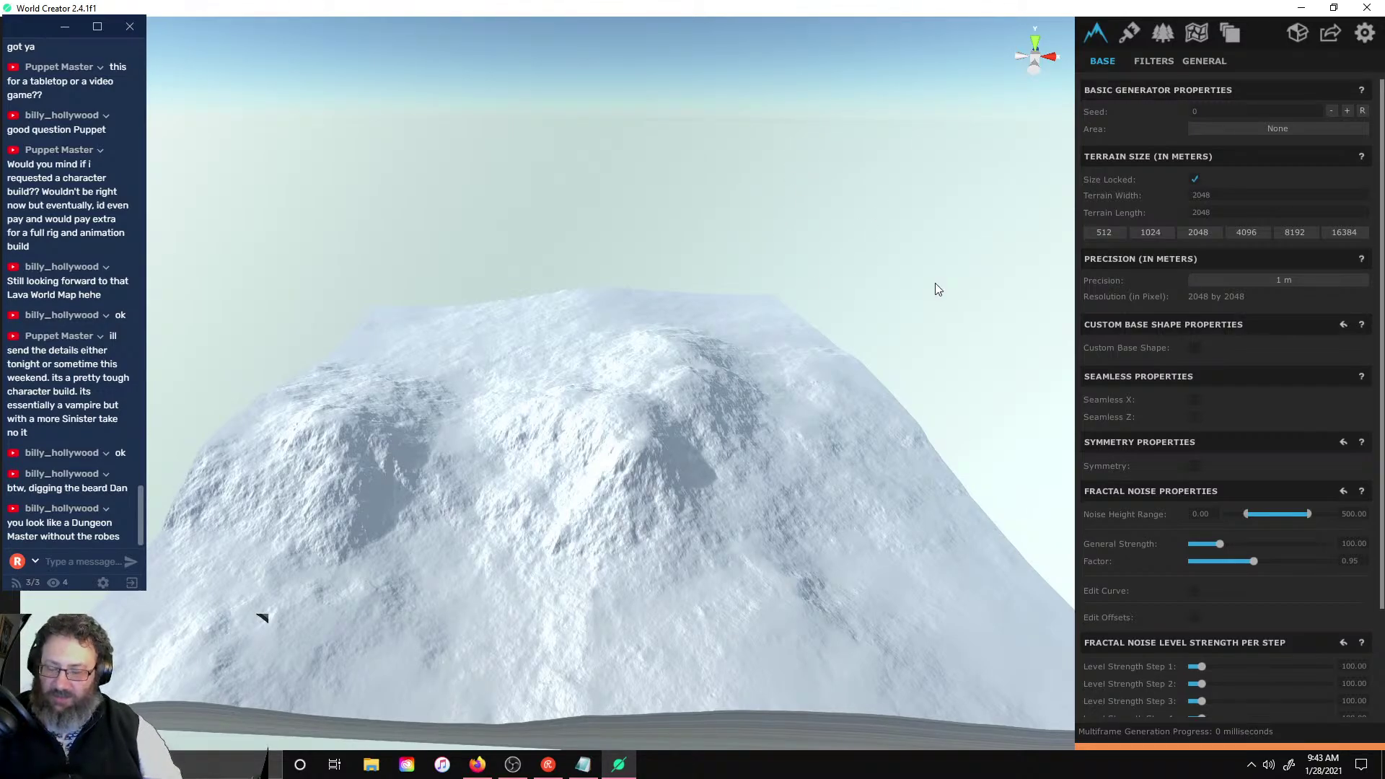
middle_click_drag(804, 274, 766, 326)
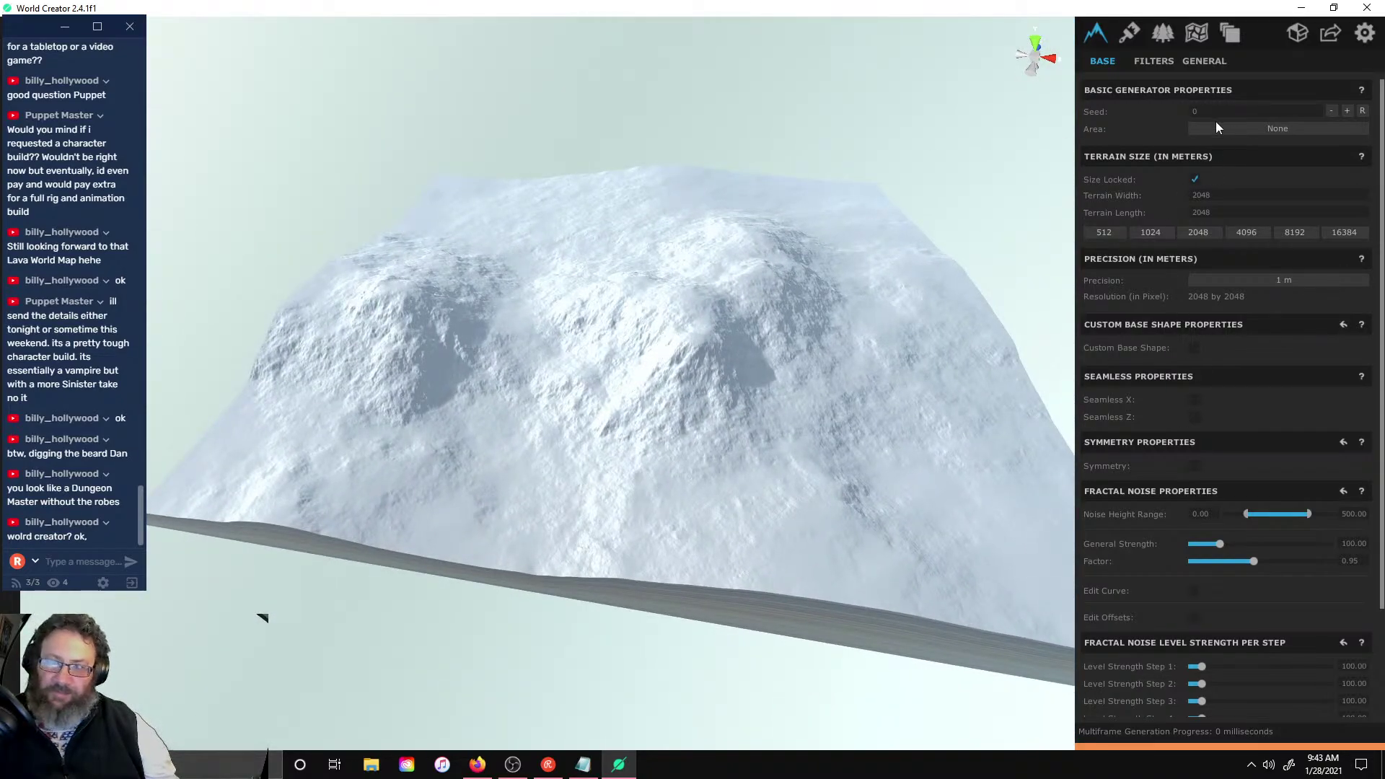
- Set the terrain precision to 2 m and the fractal noise Level Strength Step 1 to about 237
left_click(1266, 278)
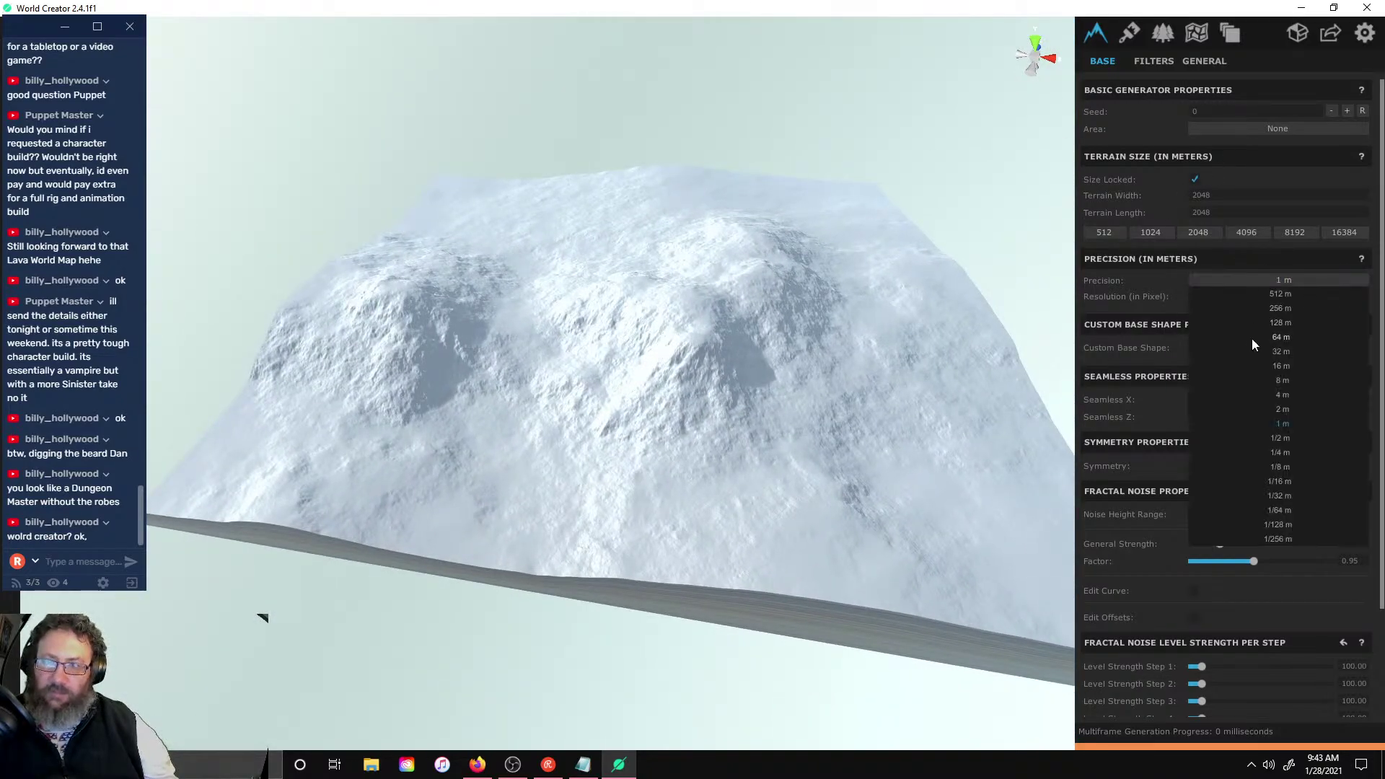
left_click(1278, 409)
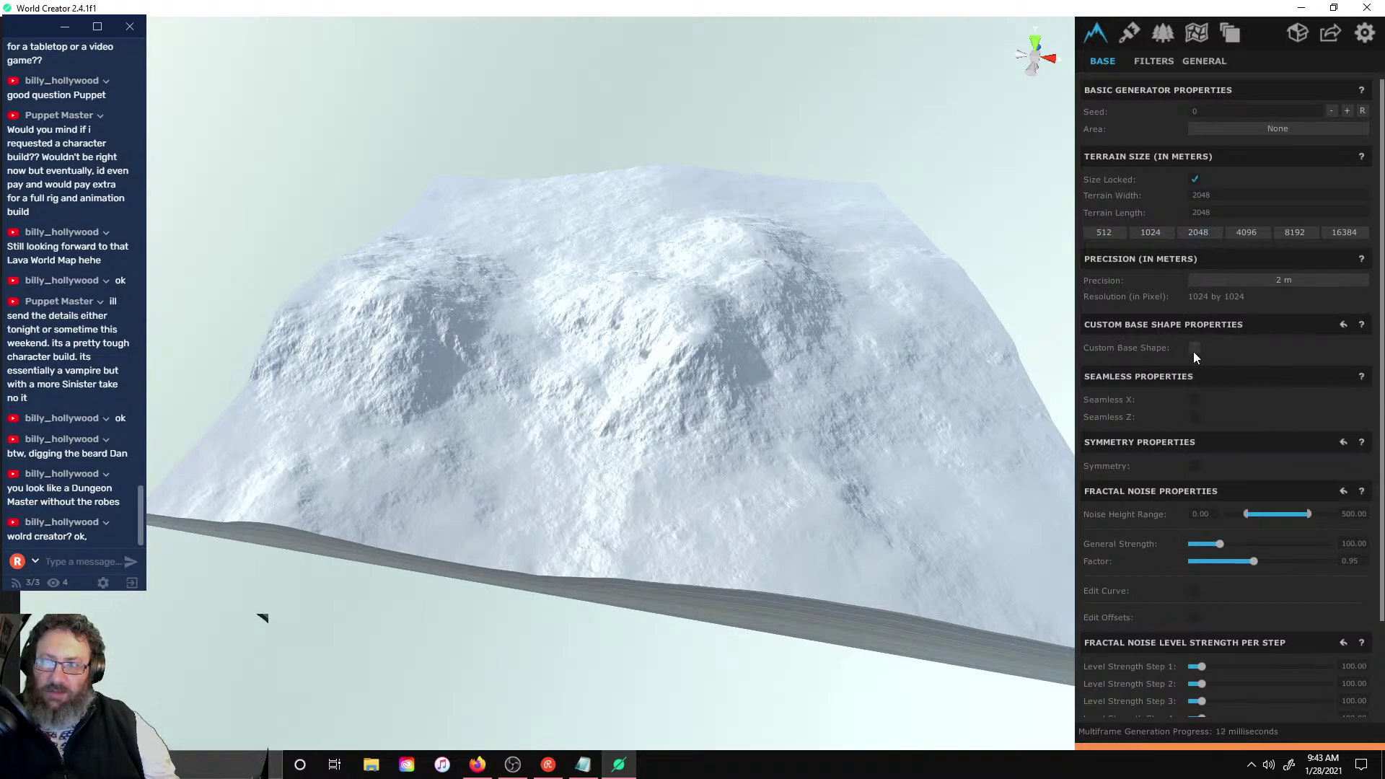
left_click_drag(1201, 666, 1183, 666)
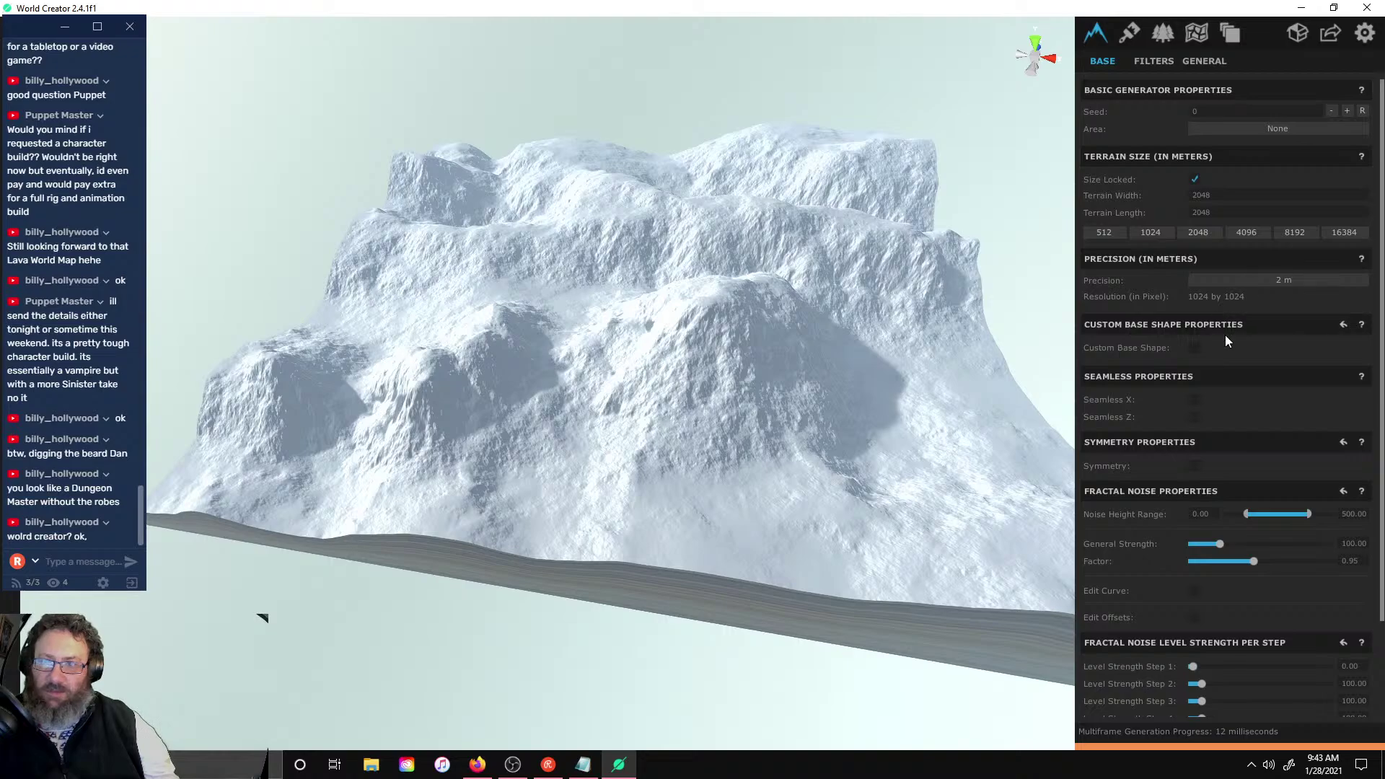
left_click(1194, 667)
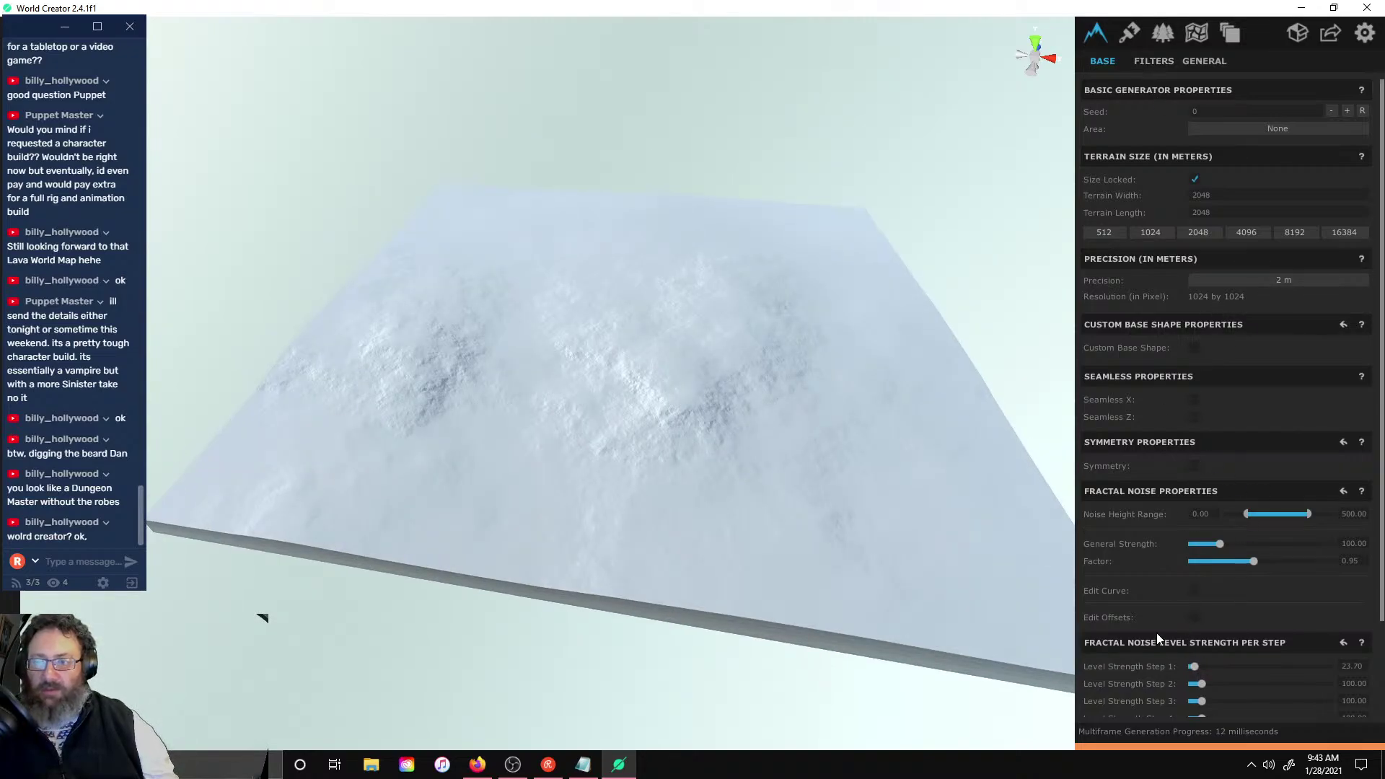
mouse_move(1197, 666)
left_mouse_down()
mouse_move(1236, 667)
mouse_move(1216, 667)
left_mouse_up()
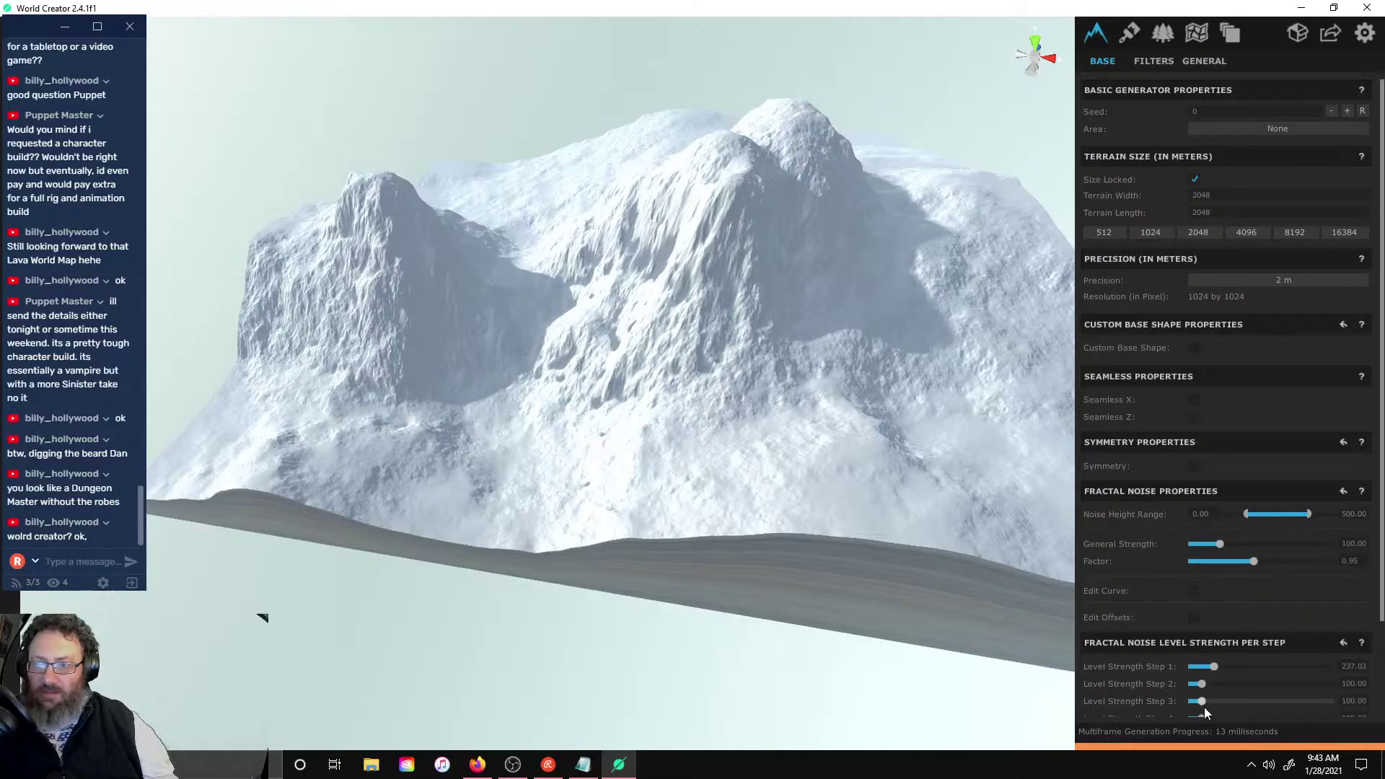
- Add a new filter layer and preview the Invert Height filter on the terrain
left_click(1167, 61)
left_click(1115, 111)
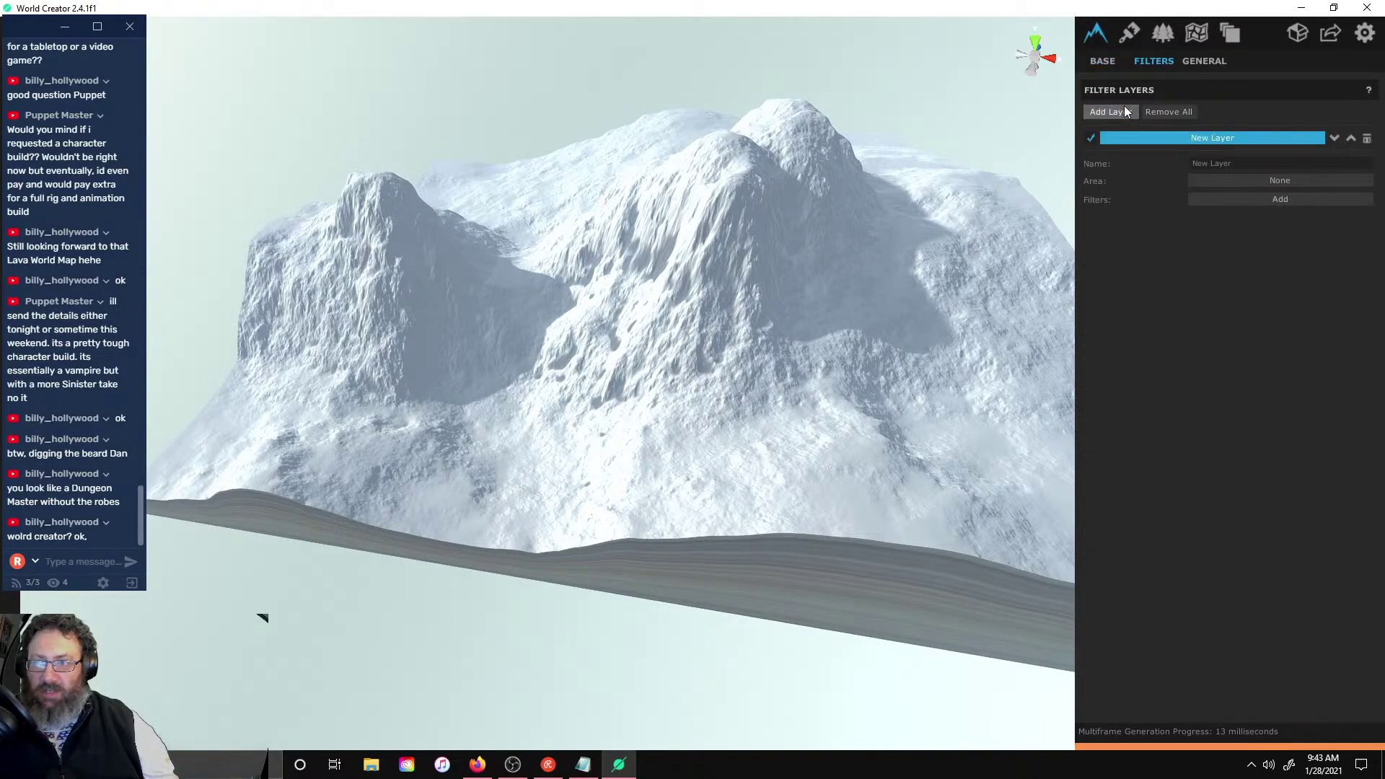
left_click(1238, 196)
left_click(1236, 211)
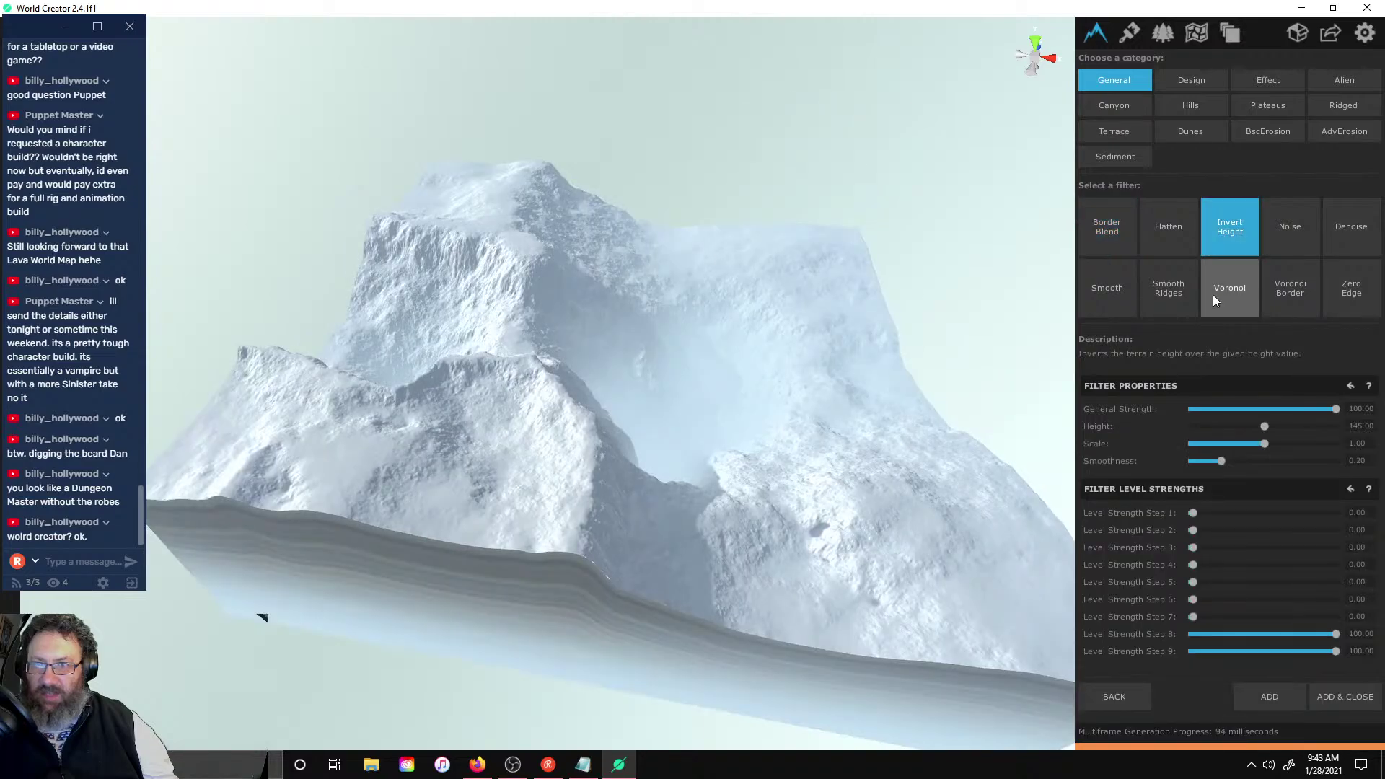
- Preview the Plateaus category and the Erosion Deep basic erosion filter, inspecting the eroded mountains from closer up
left_click(1263, 107)
left_click(1262, 131)
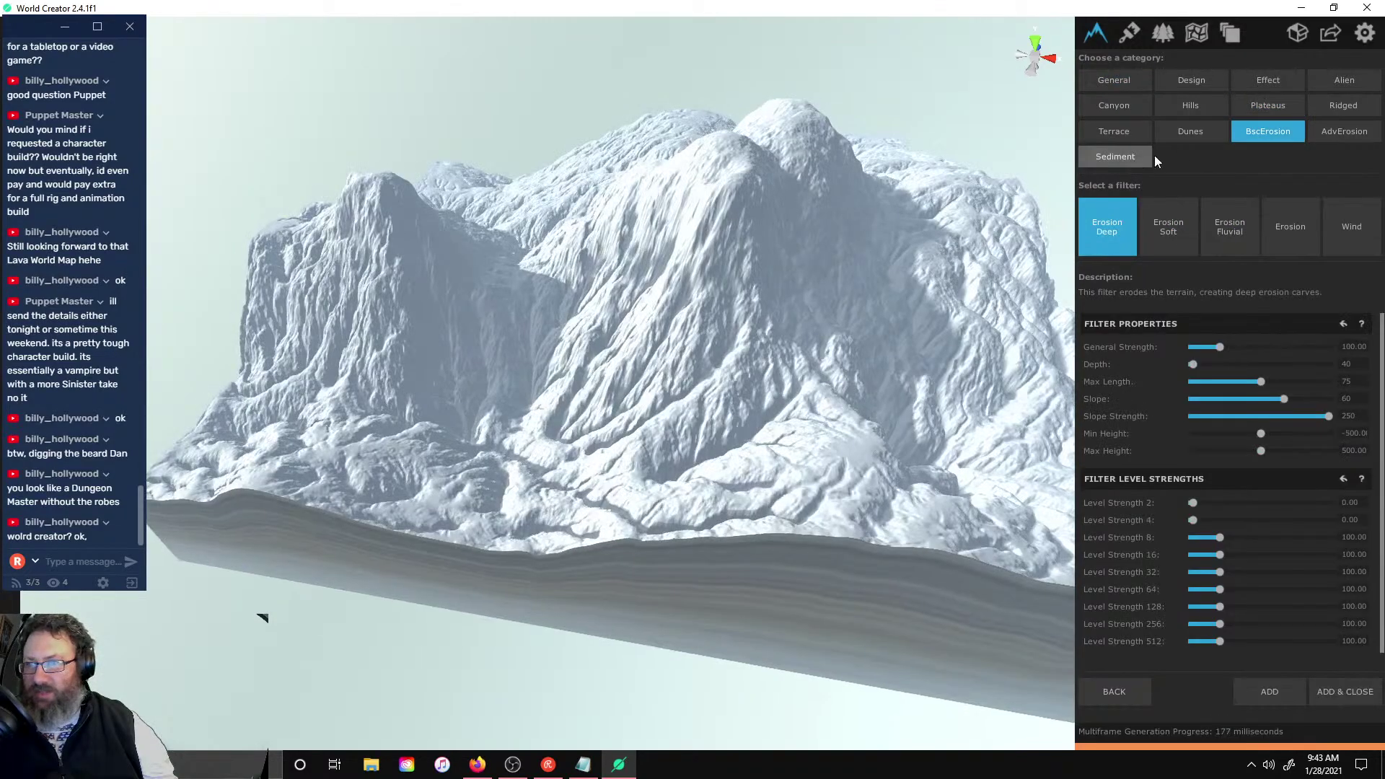
right_click_drag(577, 476, 807, 257)
key("w")
key("s")
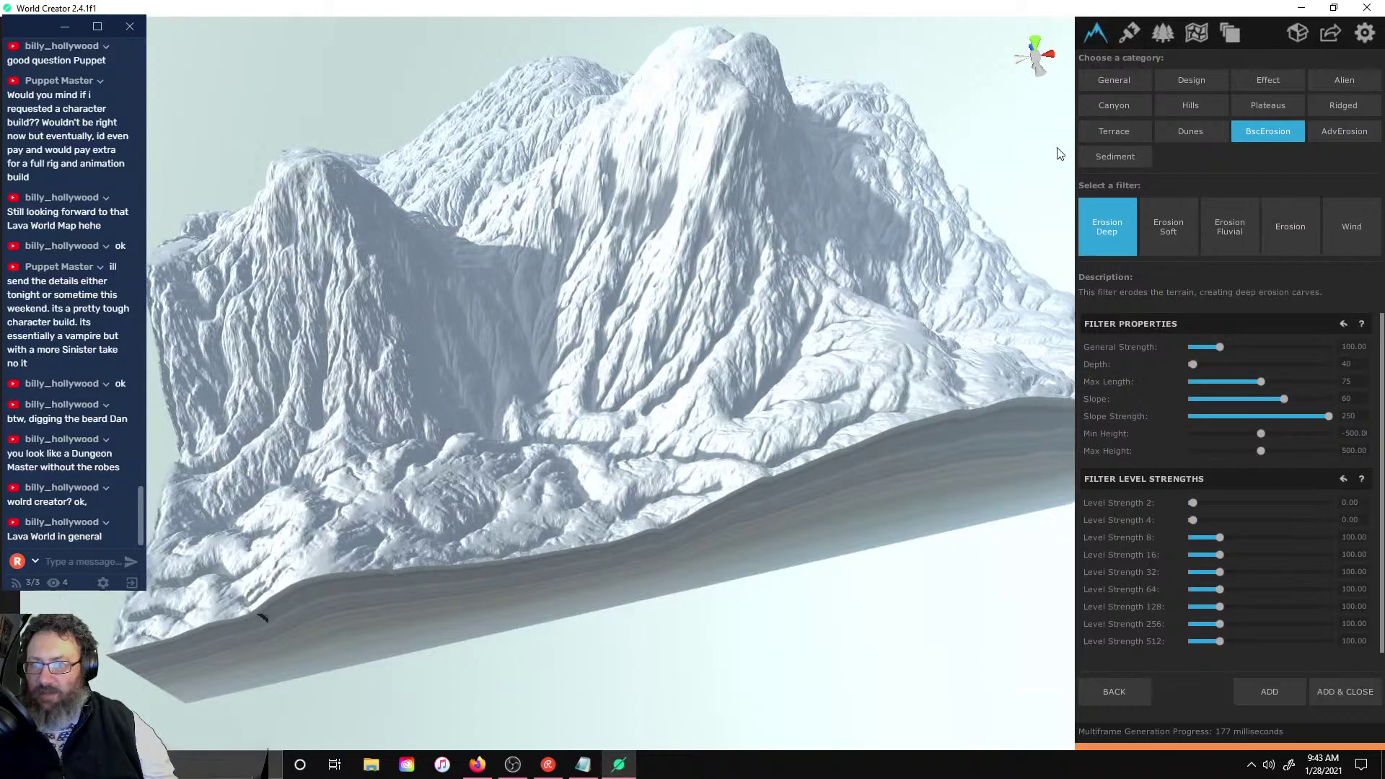
- Browse the Terrace, Dunes, Hills, Plateaus, Effect, General and Canyon filter categories to compare their previews on the terrain
left_click(1092, 136)
left_click(1198, 134)
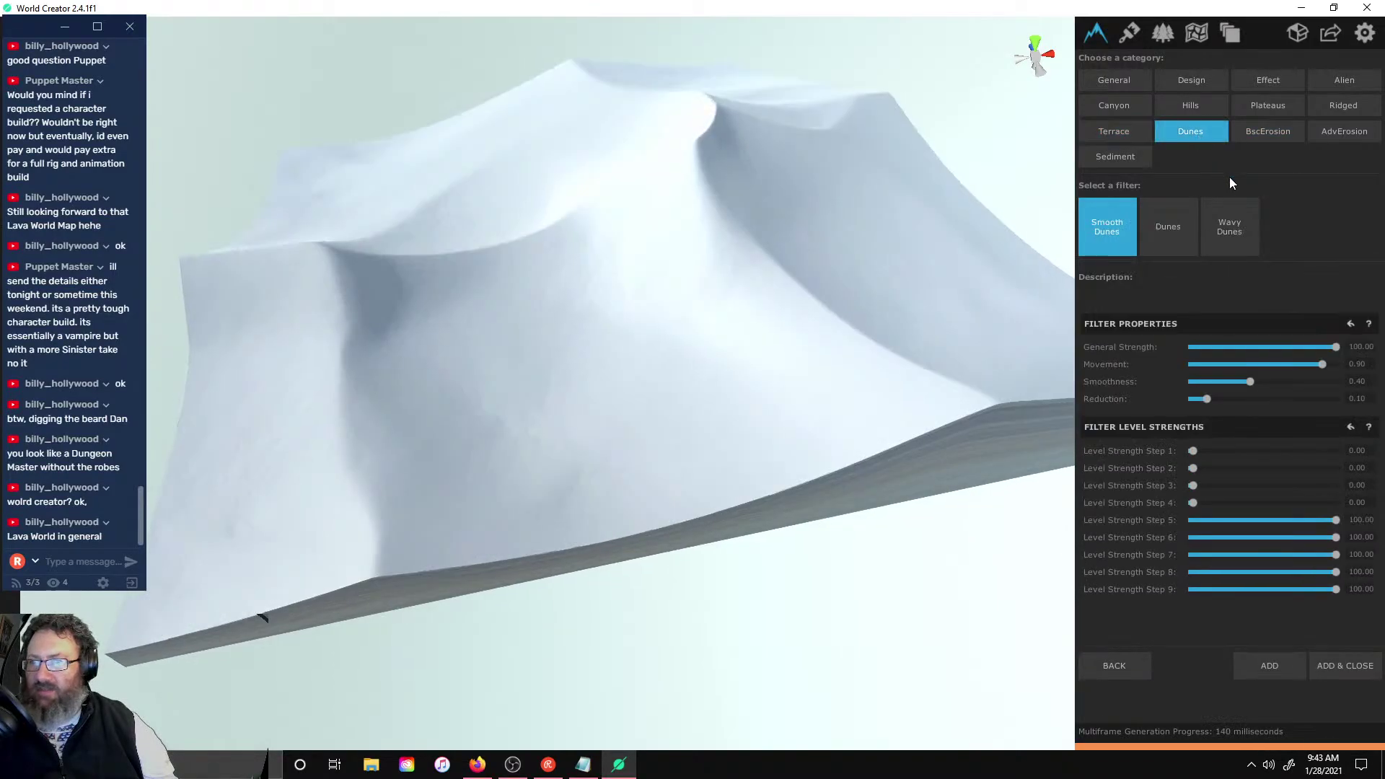
left_click(1210, 101)
left_click(1249, 101)
left_click(1235, 81)
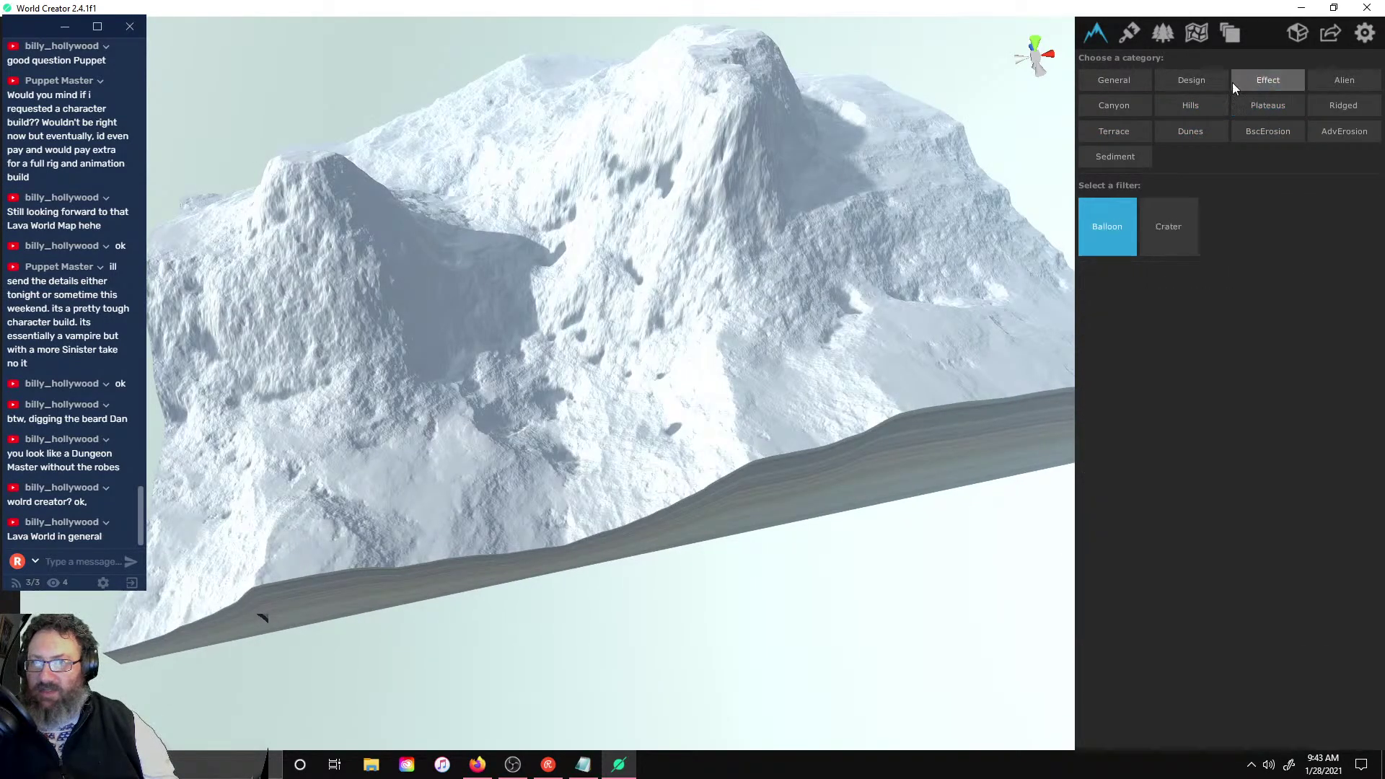
left_click(1111, 81)
left_click(1122, 107)
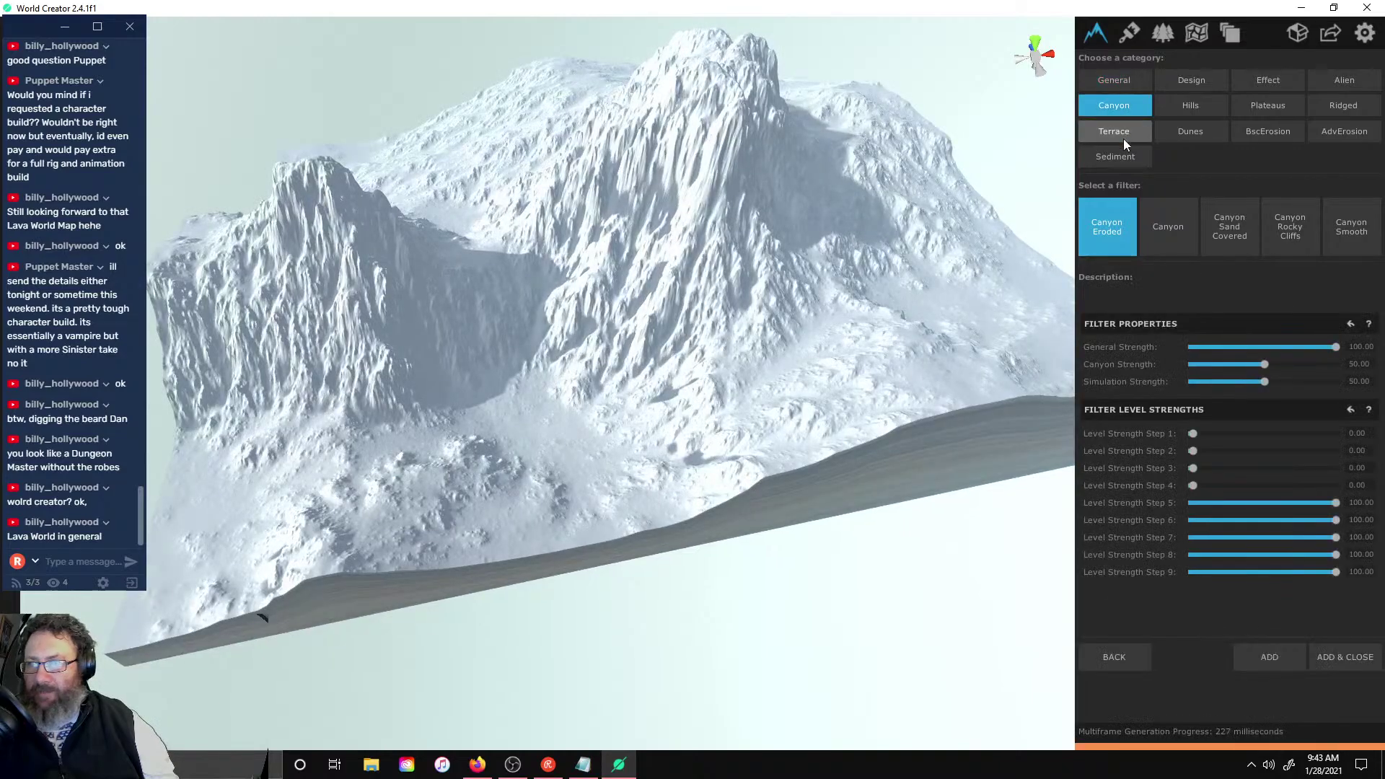
- Preview the Minecraft and Terrace Smooth filters from the Terrace category
left_click(1123, 139)
left_click(1240, 236)
left_click(1288, 233)
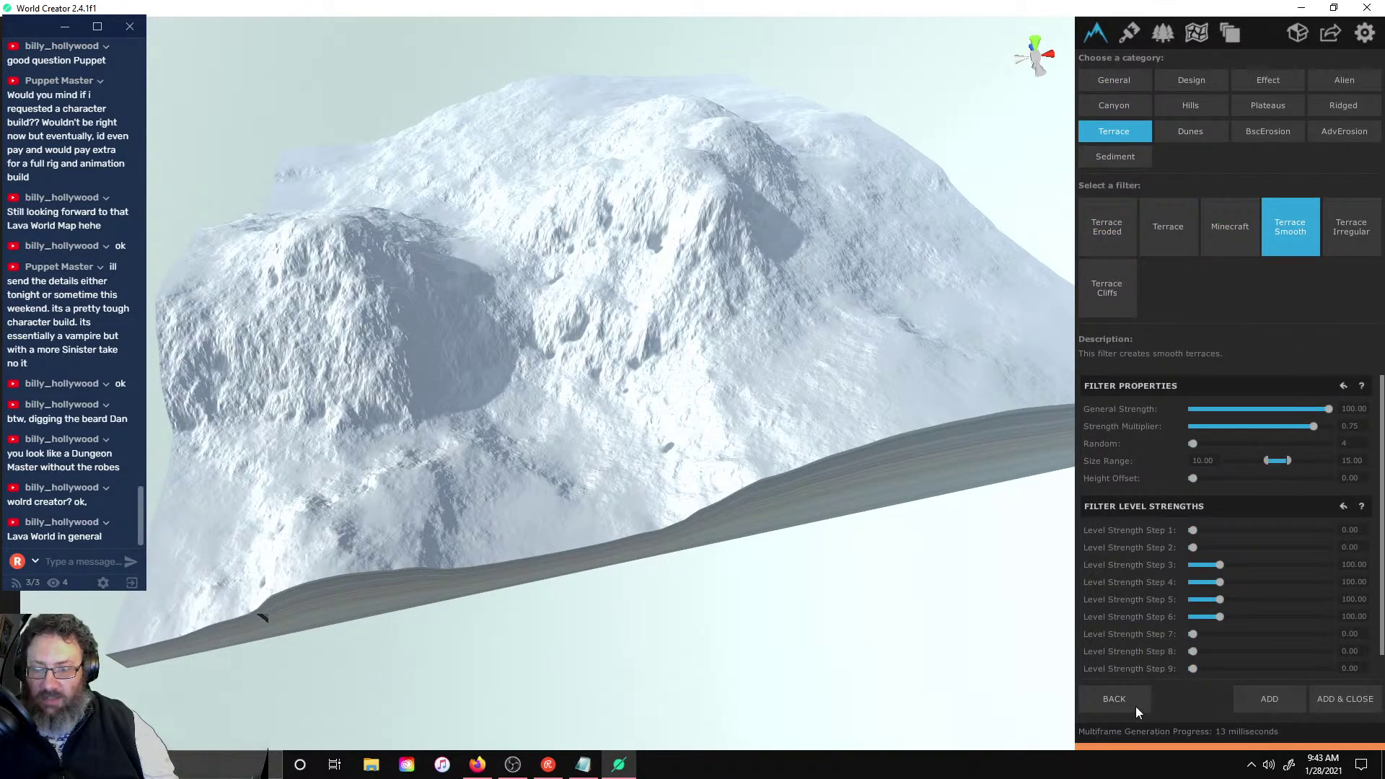
- Switch to File Explorer, view First render.jpg from the Desktop folder, and close the image
key("alt+Tab")
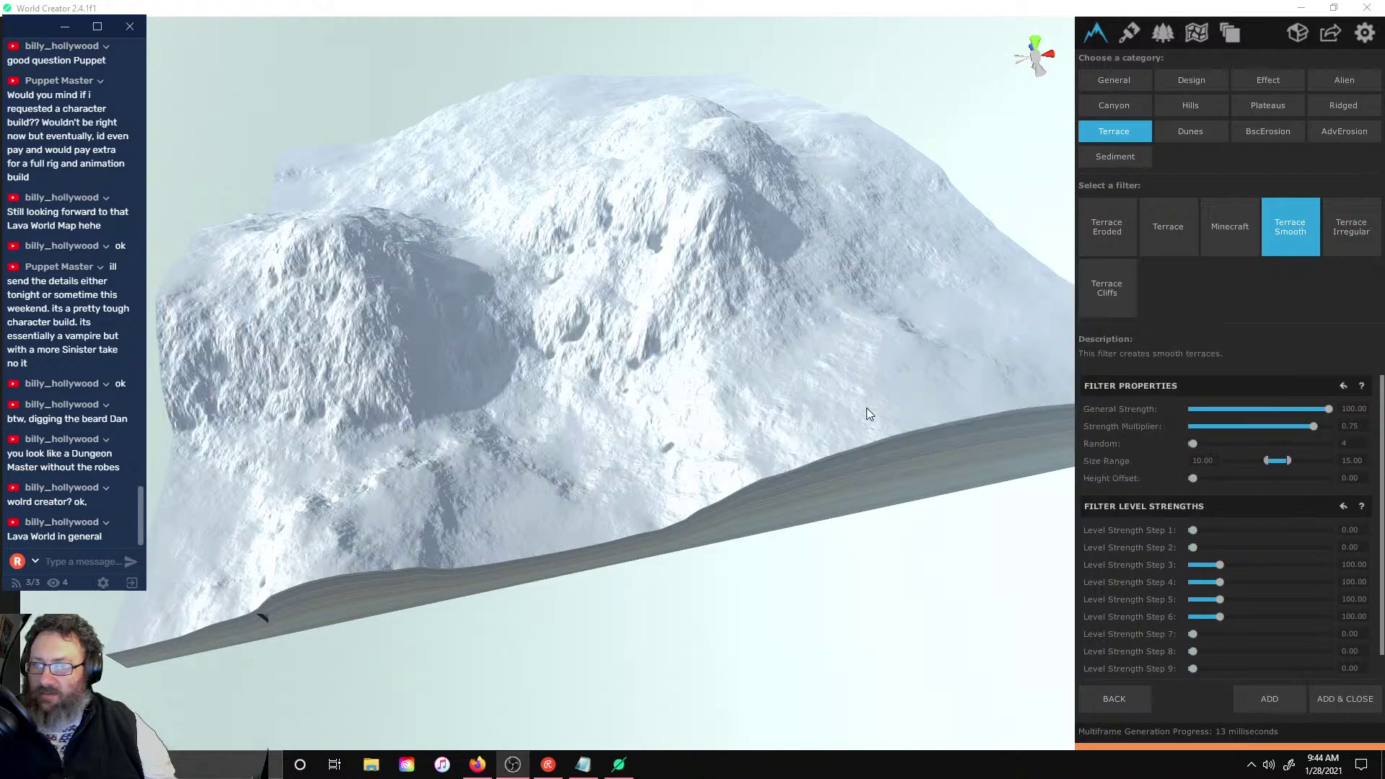
left_click(371, 765)
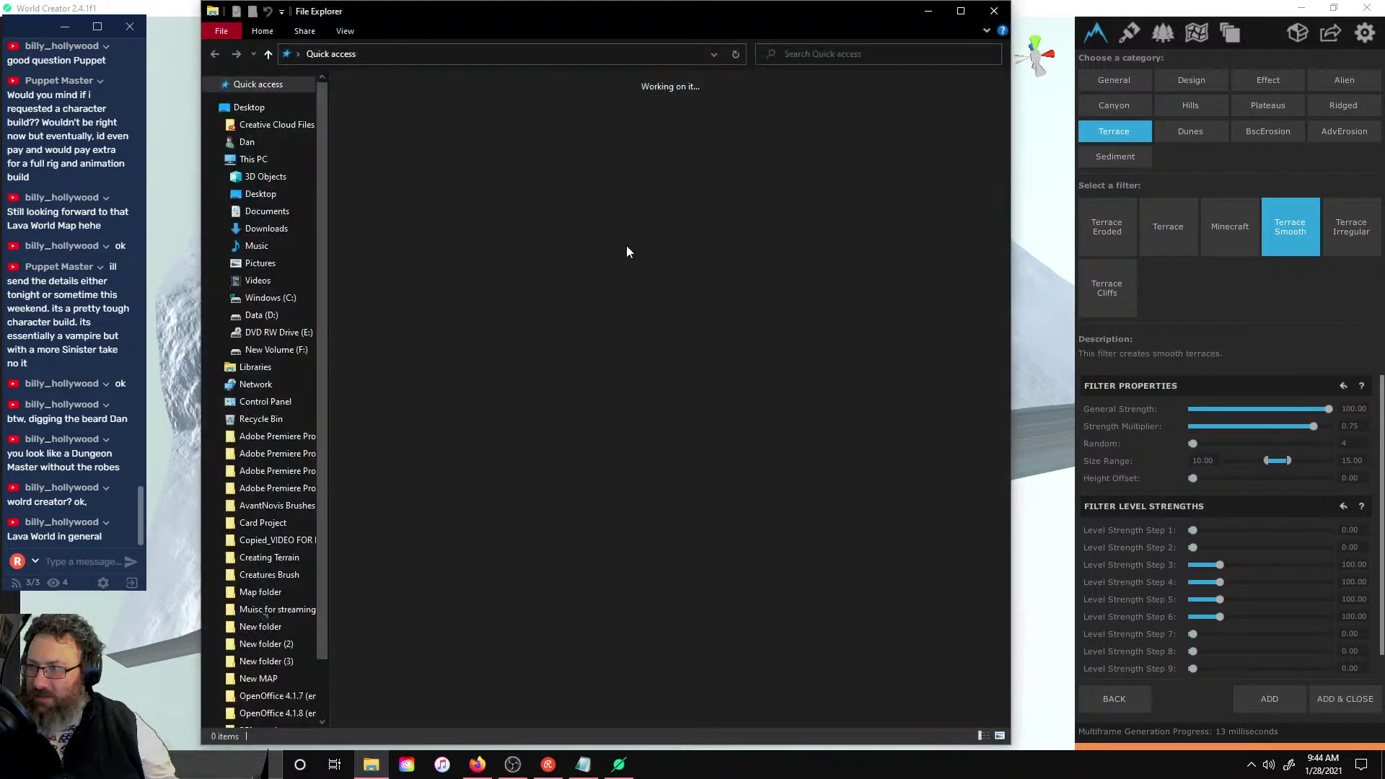
left_click(274, 194)
scroll(833, 275, "down", 3)
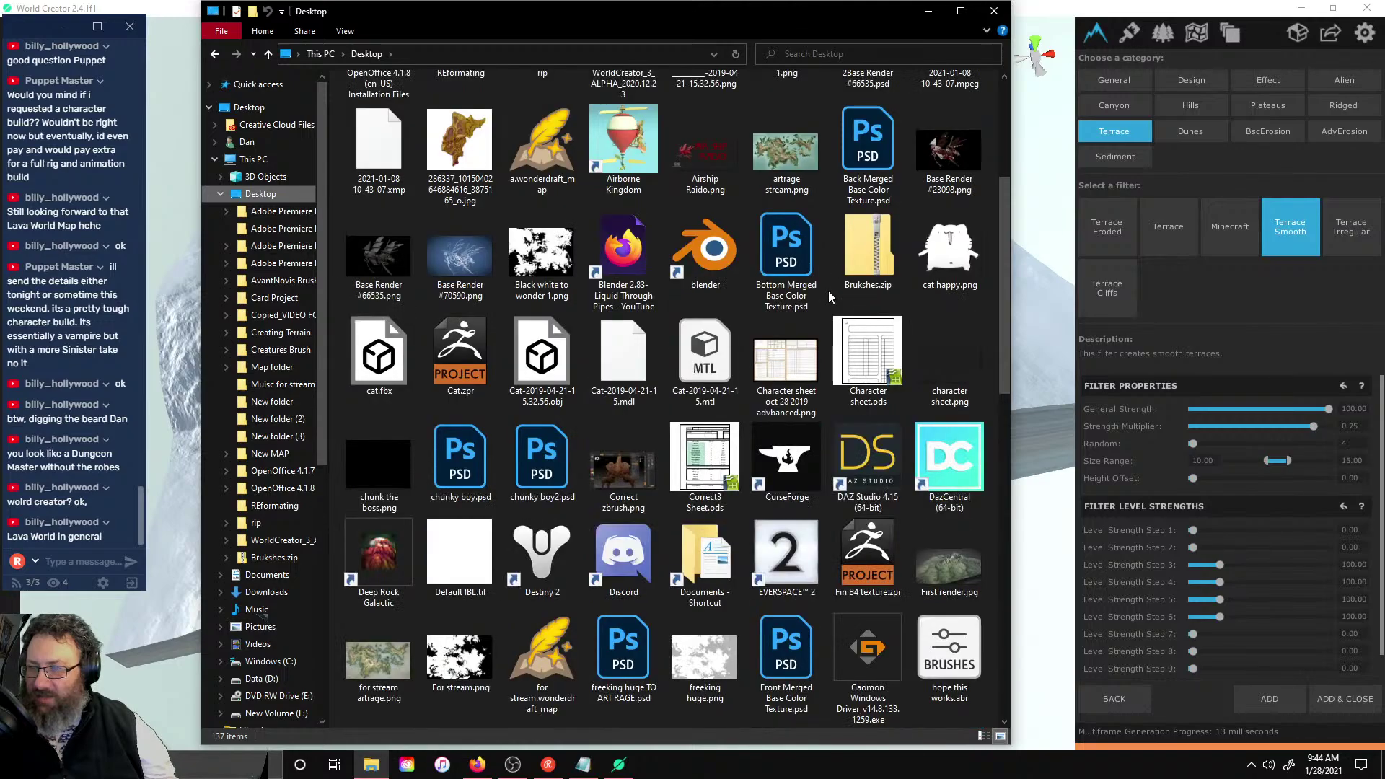
scroll(828, 296, "down", 3)
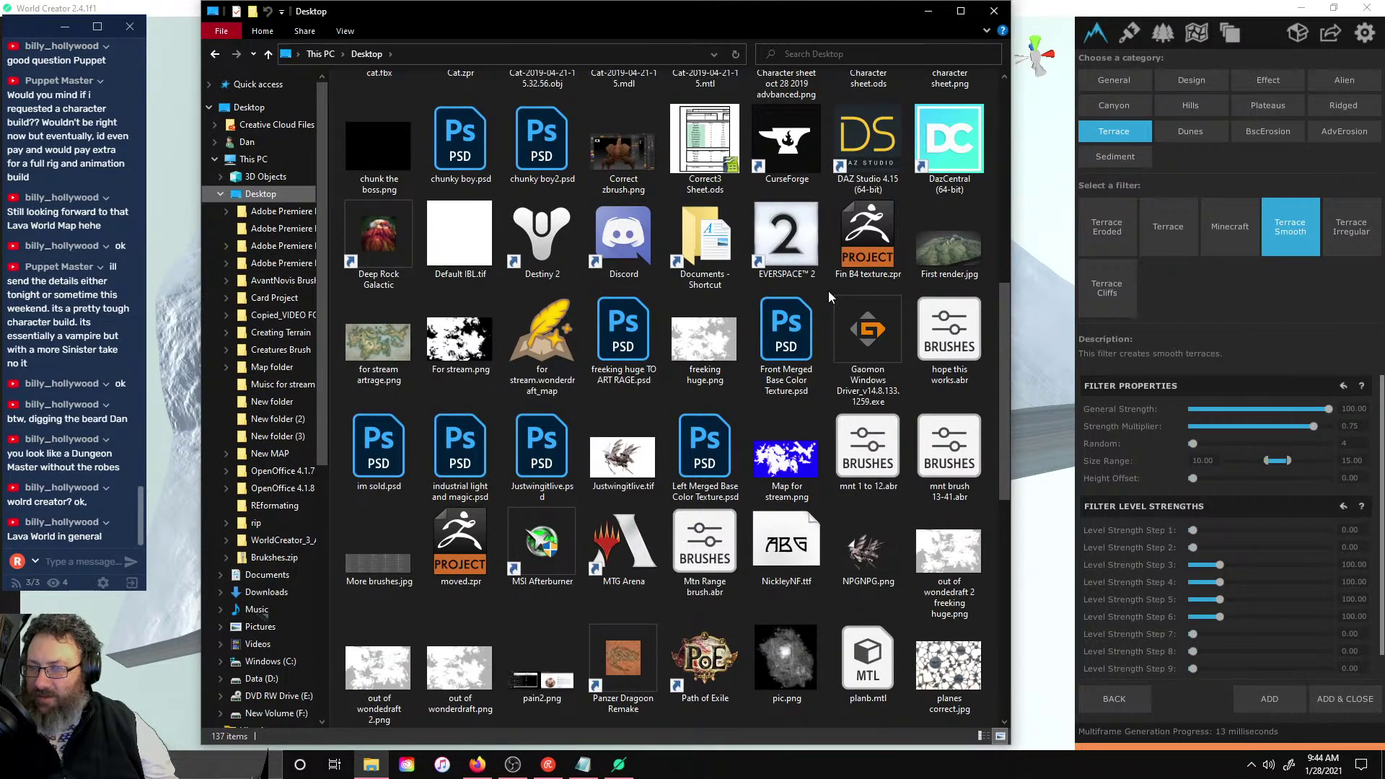
double_click(932, 243)
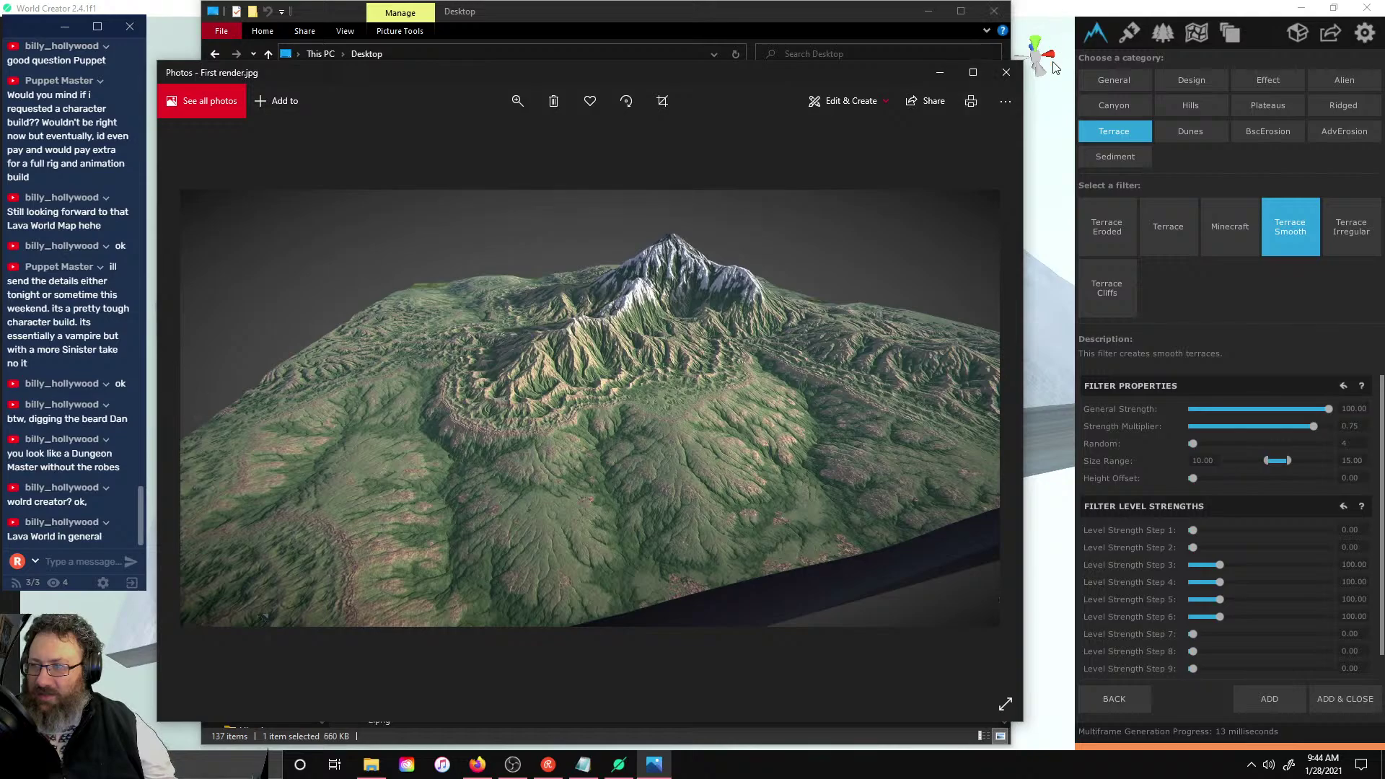
left_click(1007, 72)
- Look through the remaining files in the Desktop folder
scroll(860, 271, "down", 6)
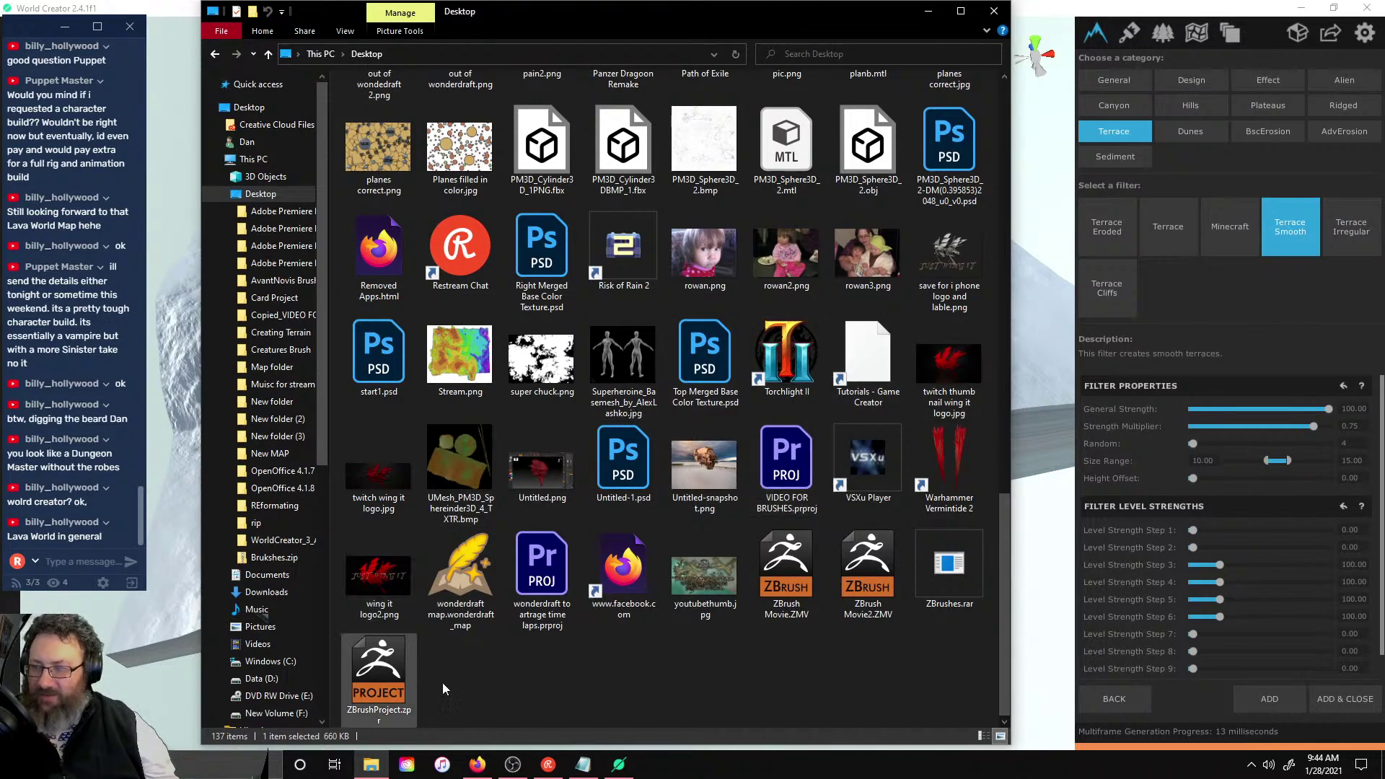
scroll(671, 593, "up", 3)
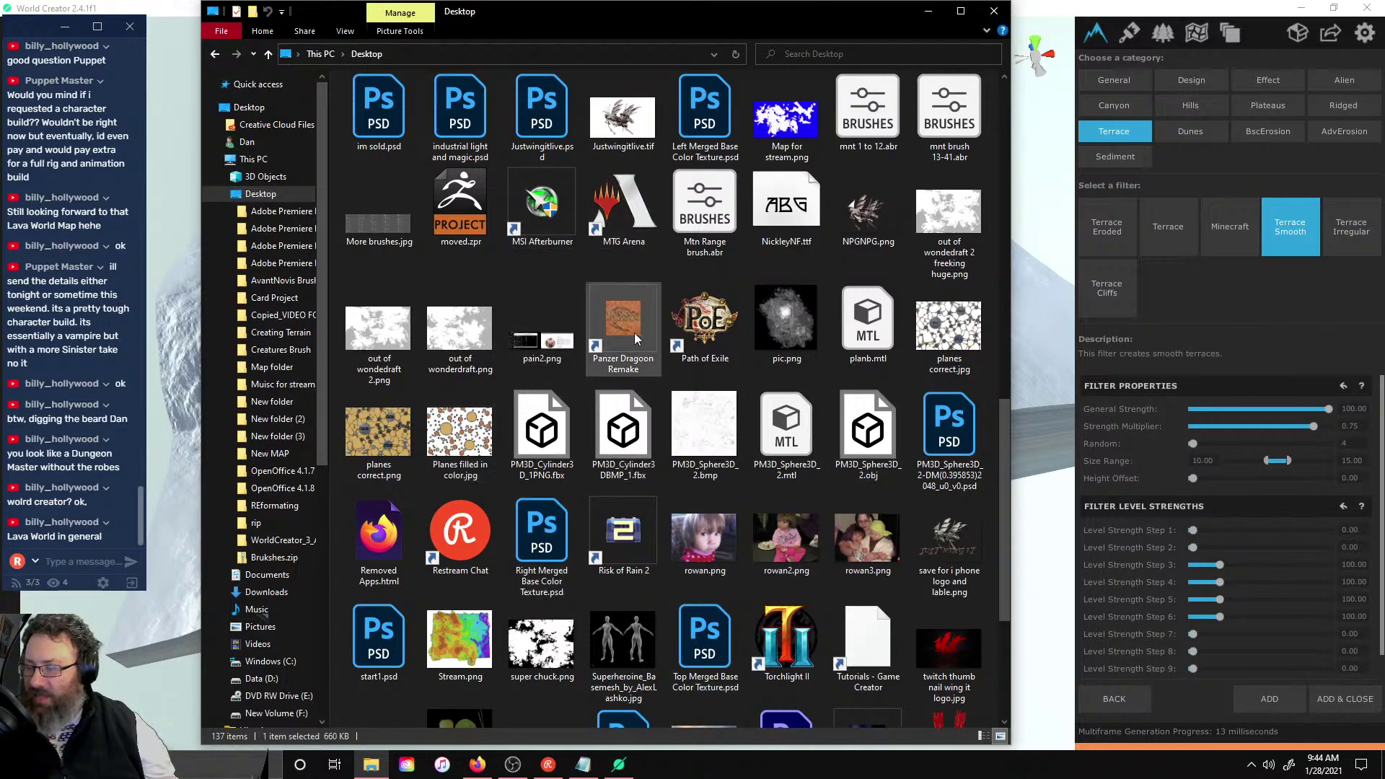
scroll(721, 379, "down", 3)
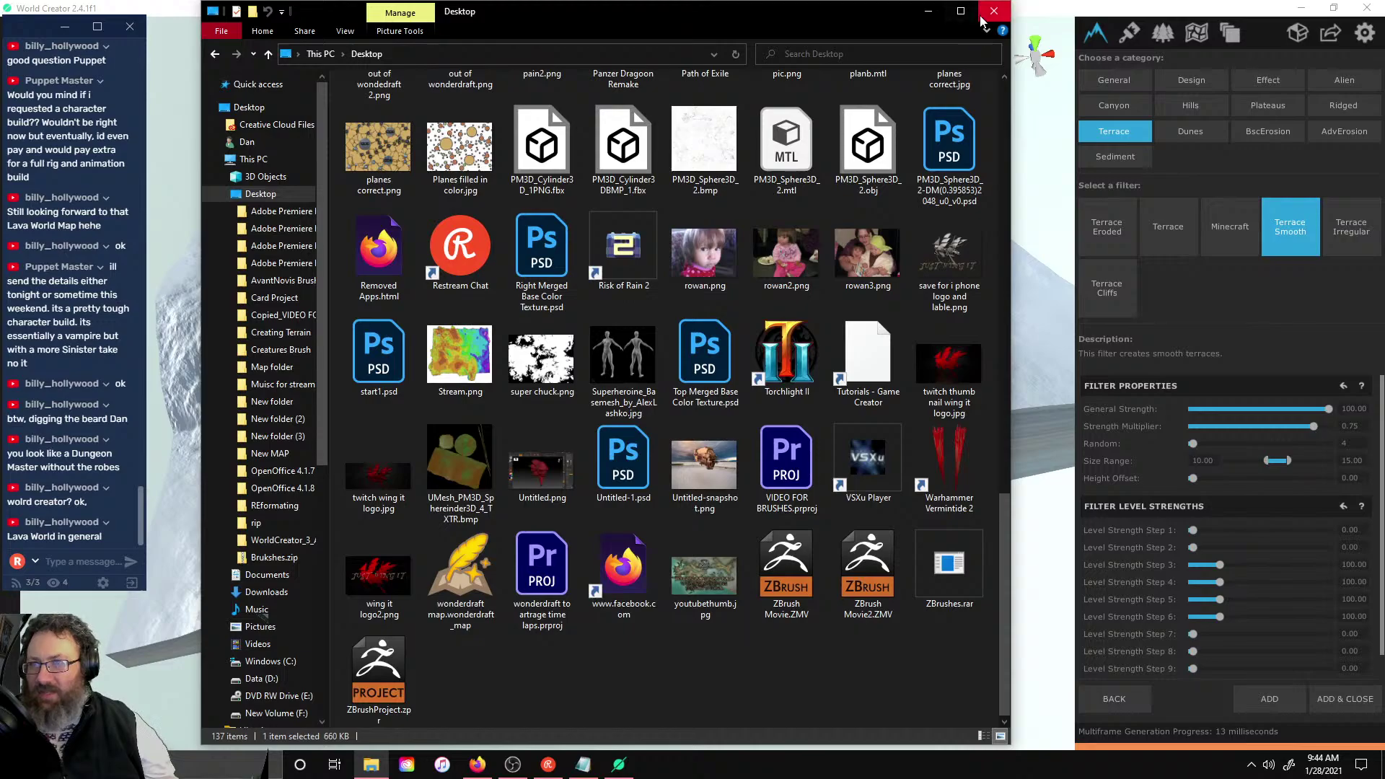
scroll(912, 124, "up", 15)
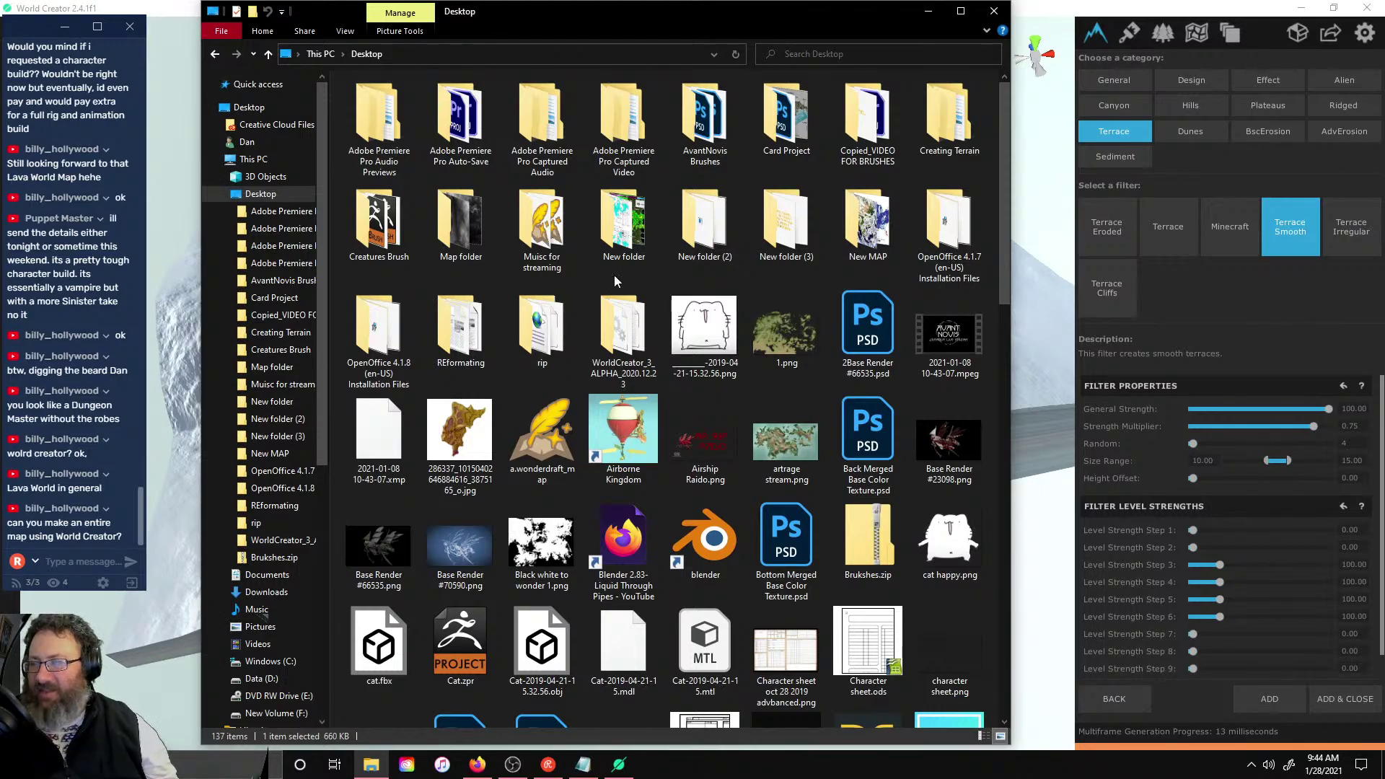
- Check the contents of the WorldCreator_3_ALPHA_2020.12.23 folder and the Brukshes.zip archive
scroll(292, 469, "down", 2)
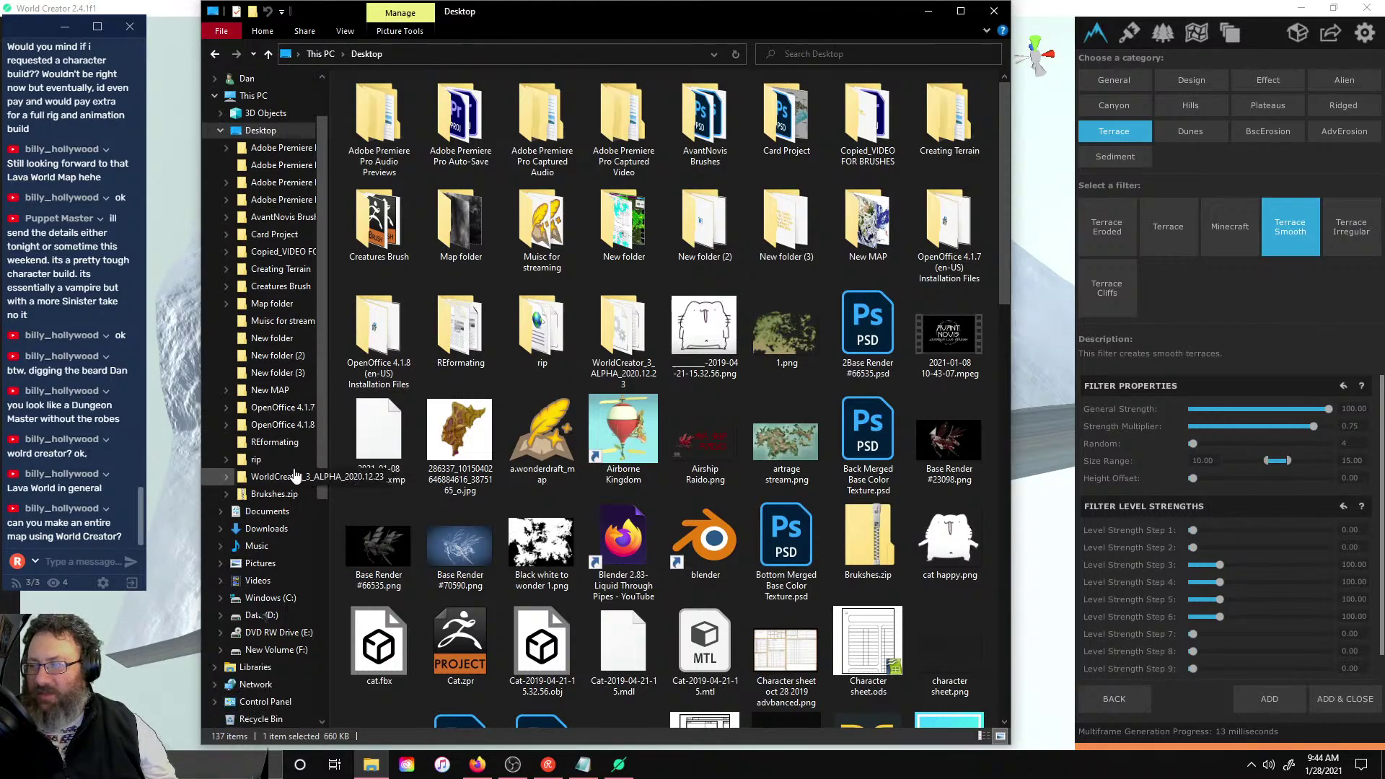
left_click(293, 471)
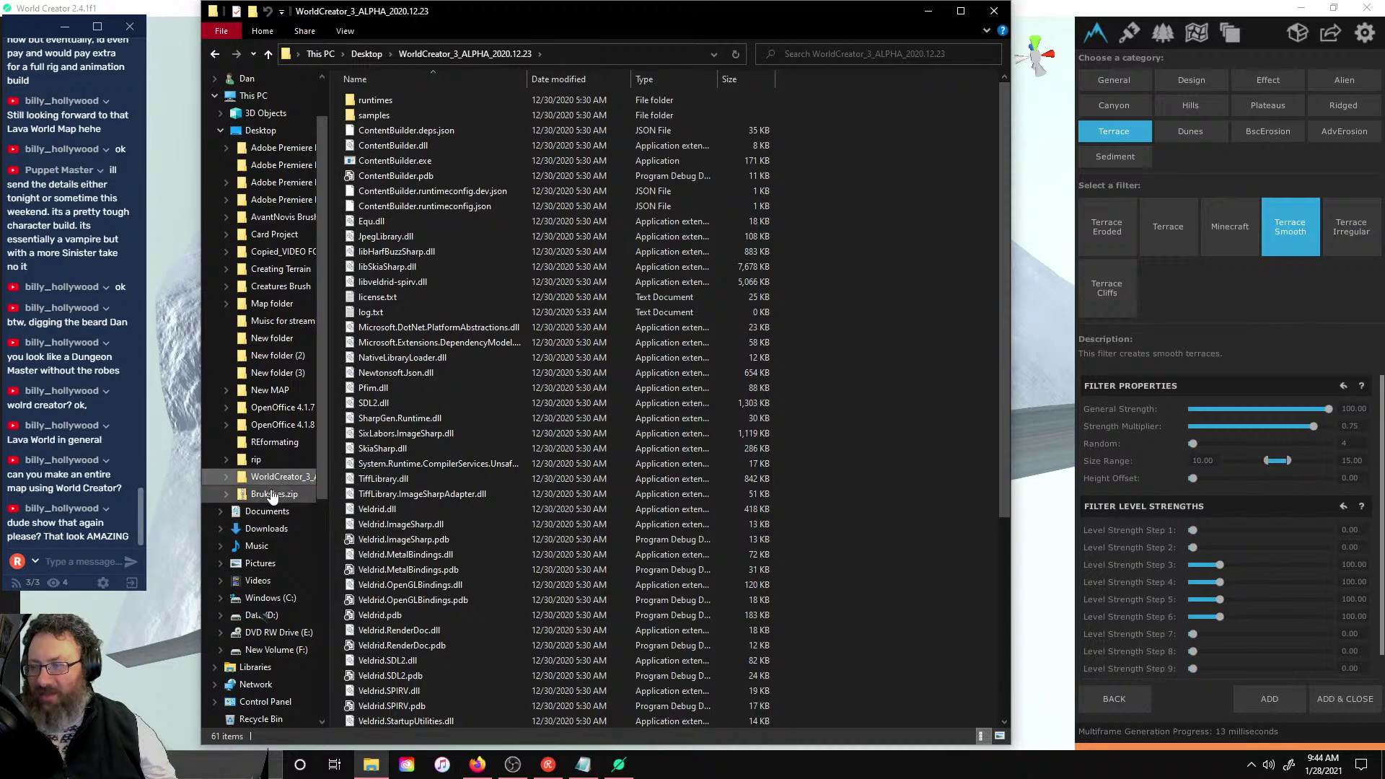
left_click(272, 496)
left_click(280, 477)
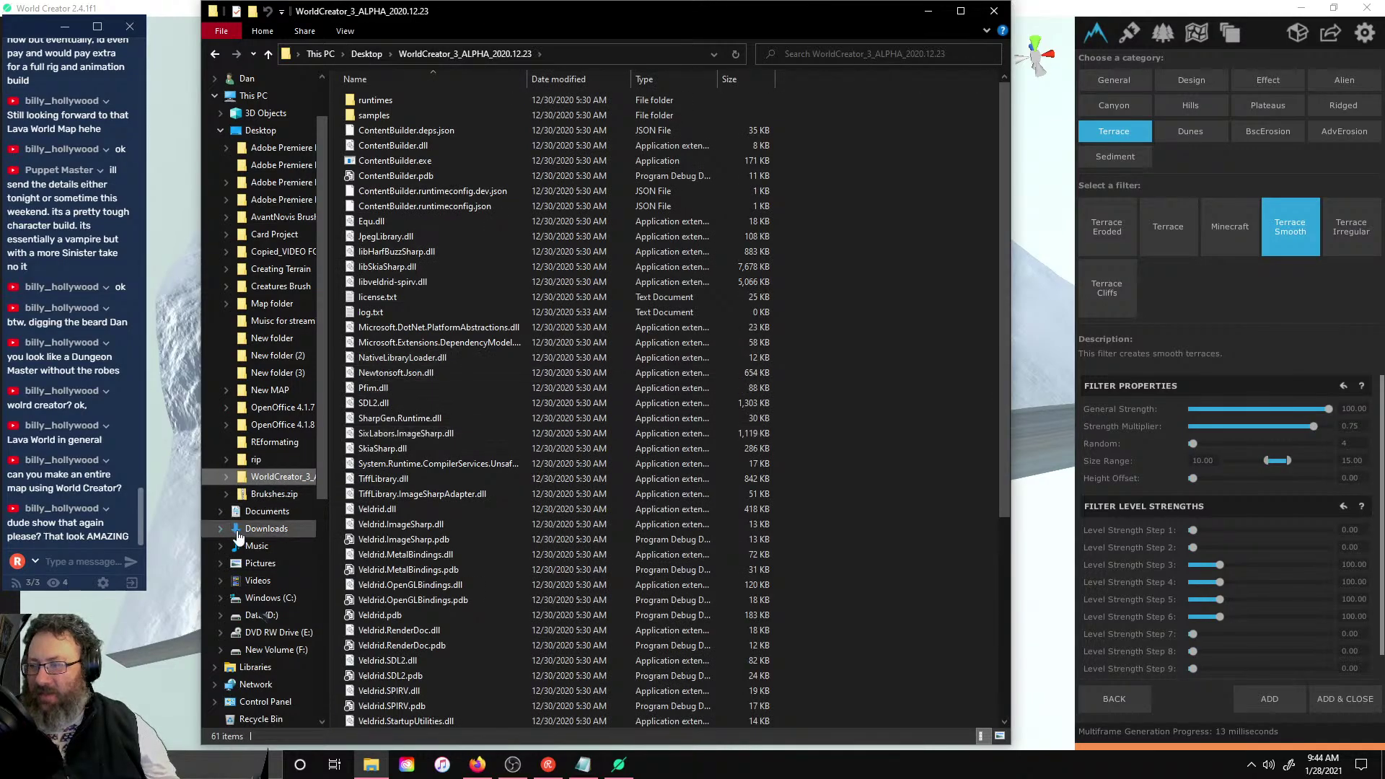
left_click(274, 495)
- Check the contents of New folder (2) and New folder (3)
scroll(274, 429, "down", 3)
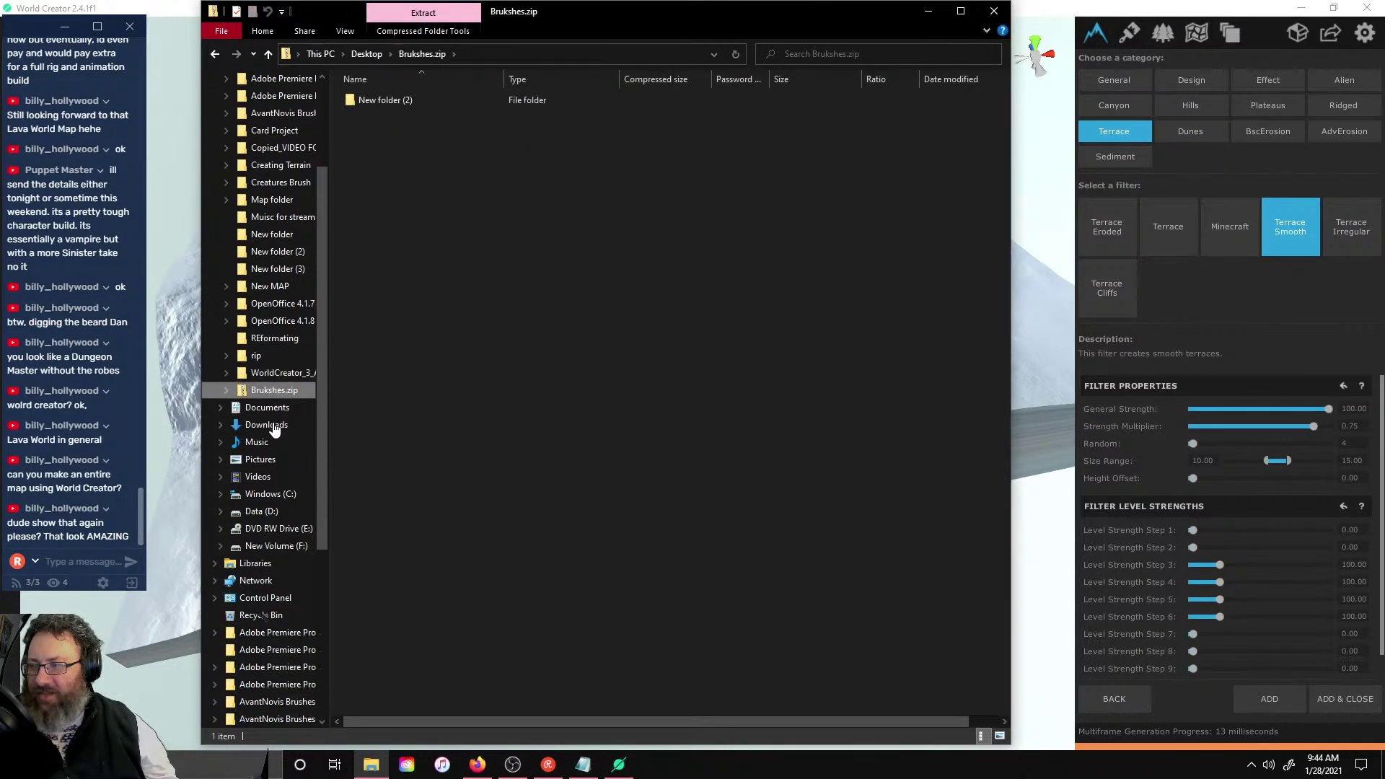
scroll(275, 429, "down", 5)
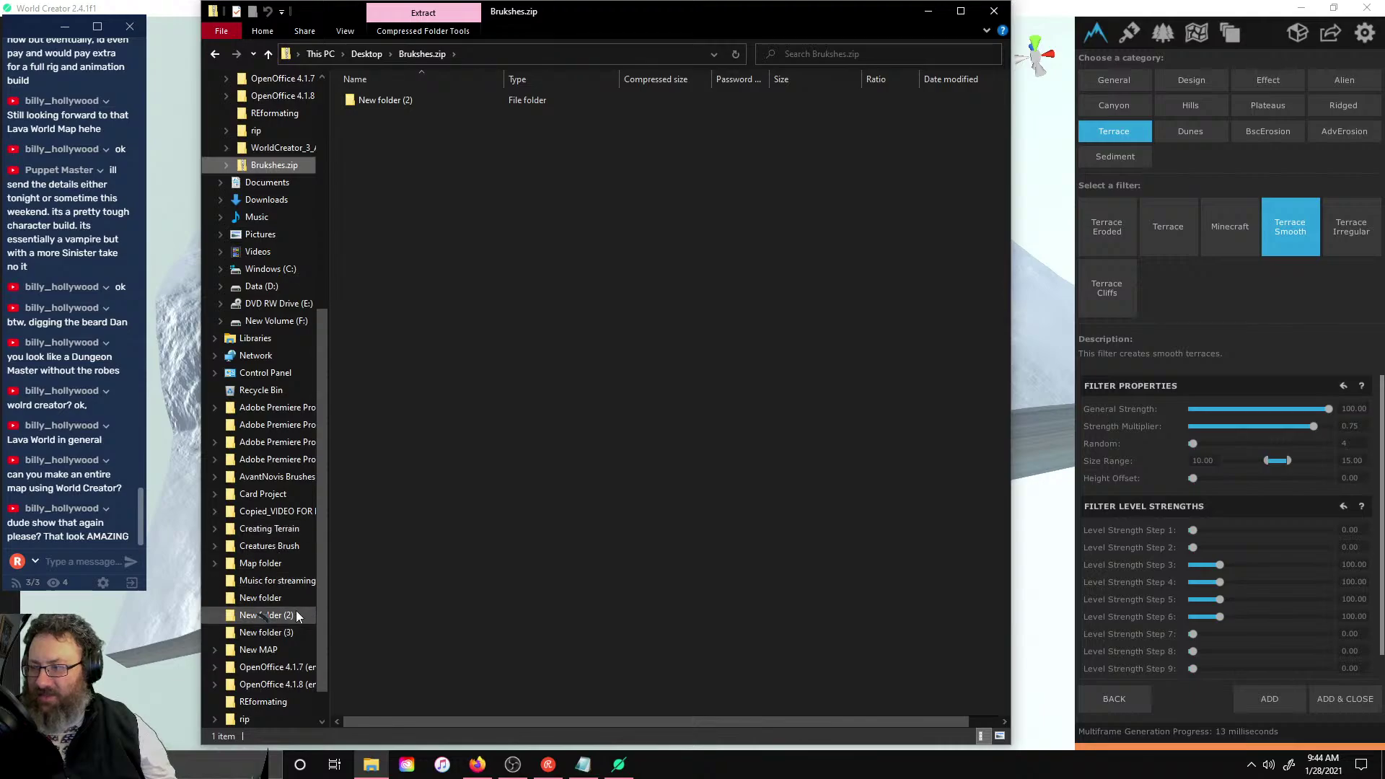
left_click(295, 615)
left_click(256, 634)
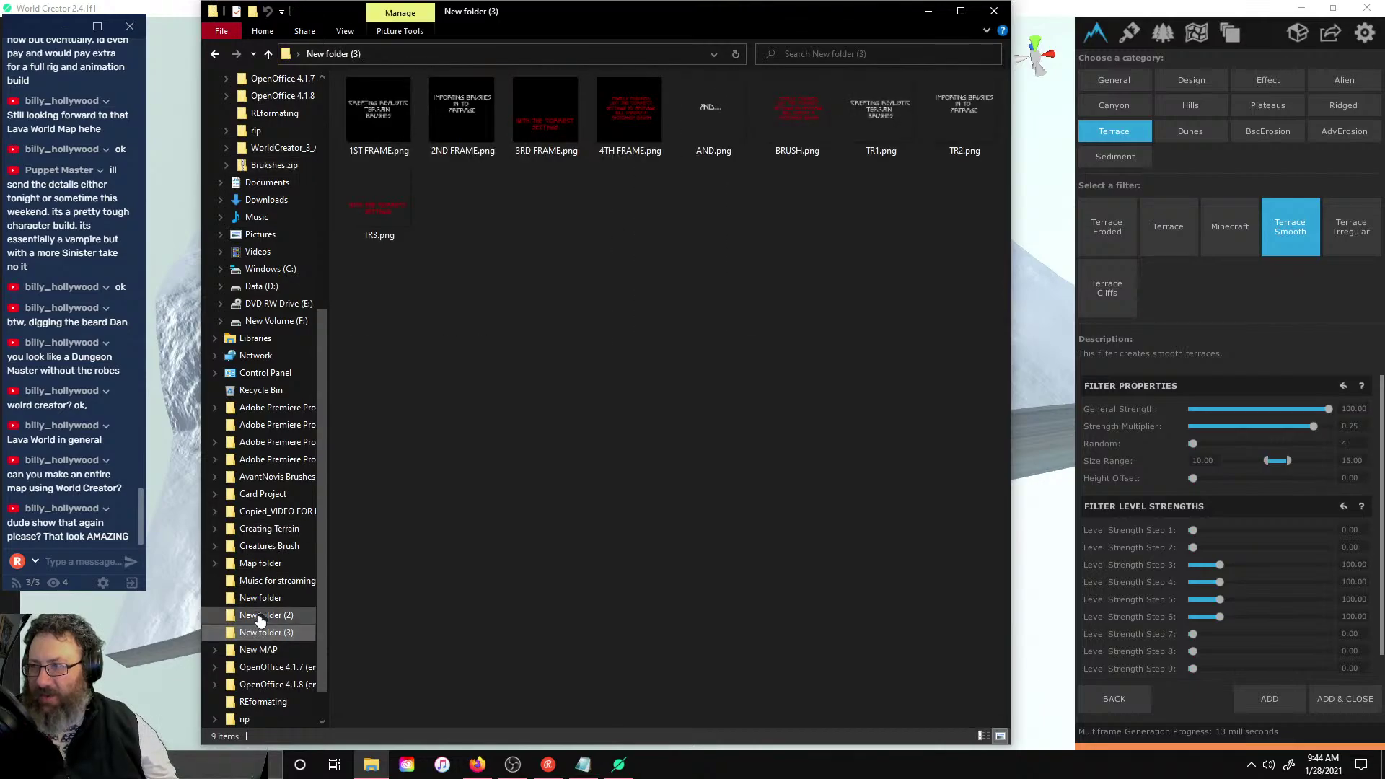
left_click(261, 617)
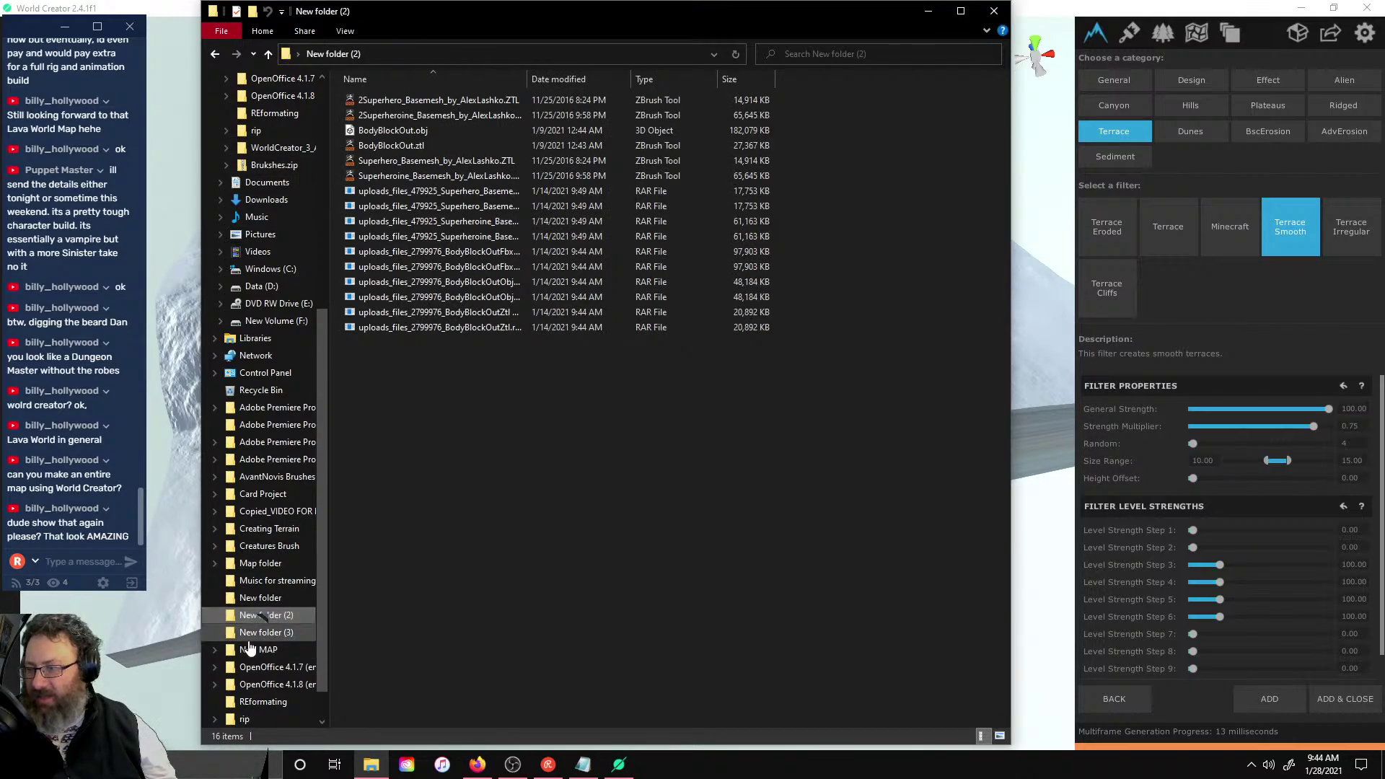
left_click(259, 633)
- Go to the Data (D:) drive and look through its folders and files
scroll(256, 563, "down", 1)
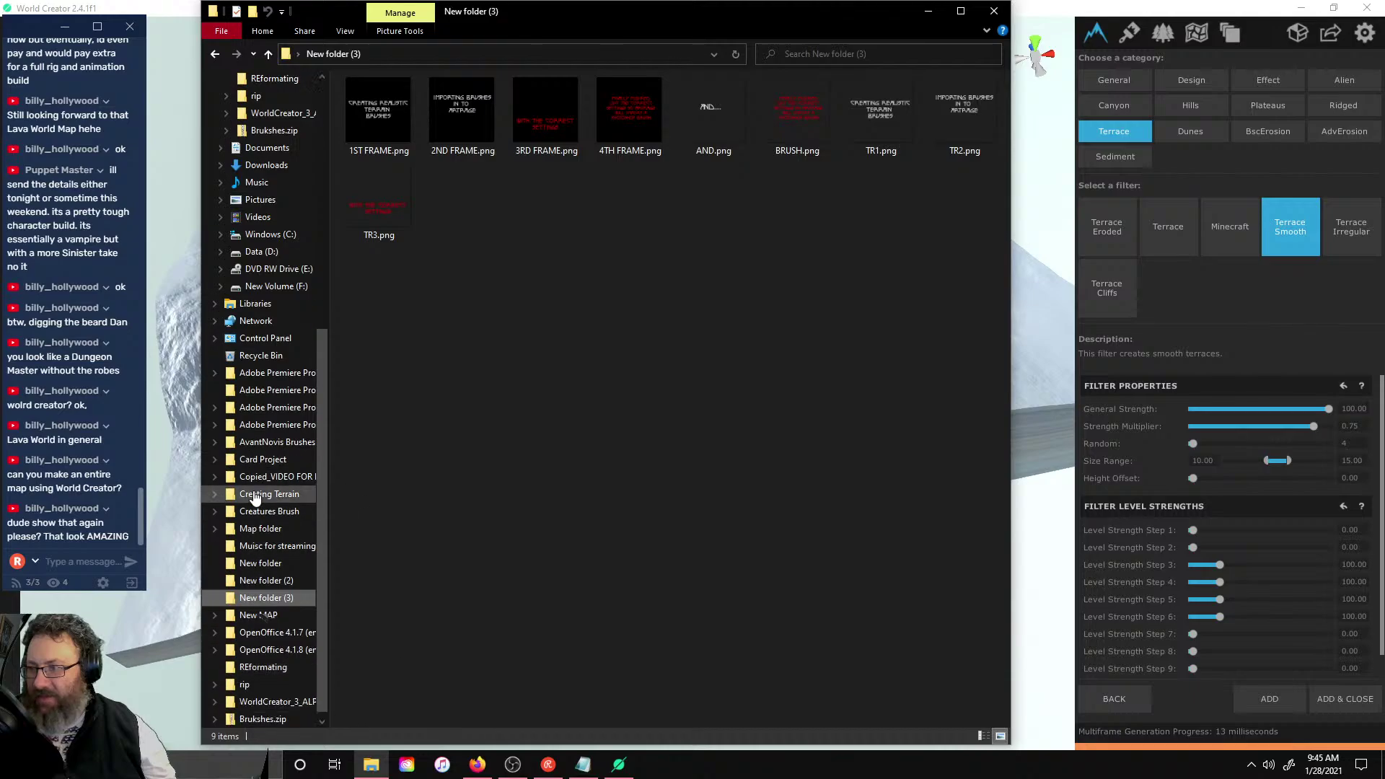
left_click(311, 236)
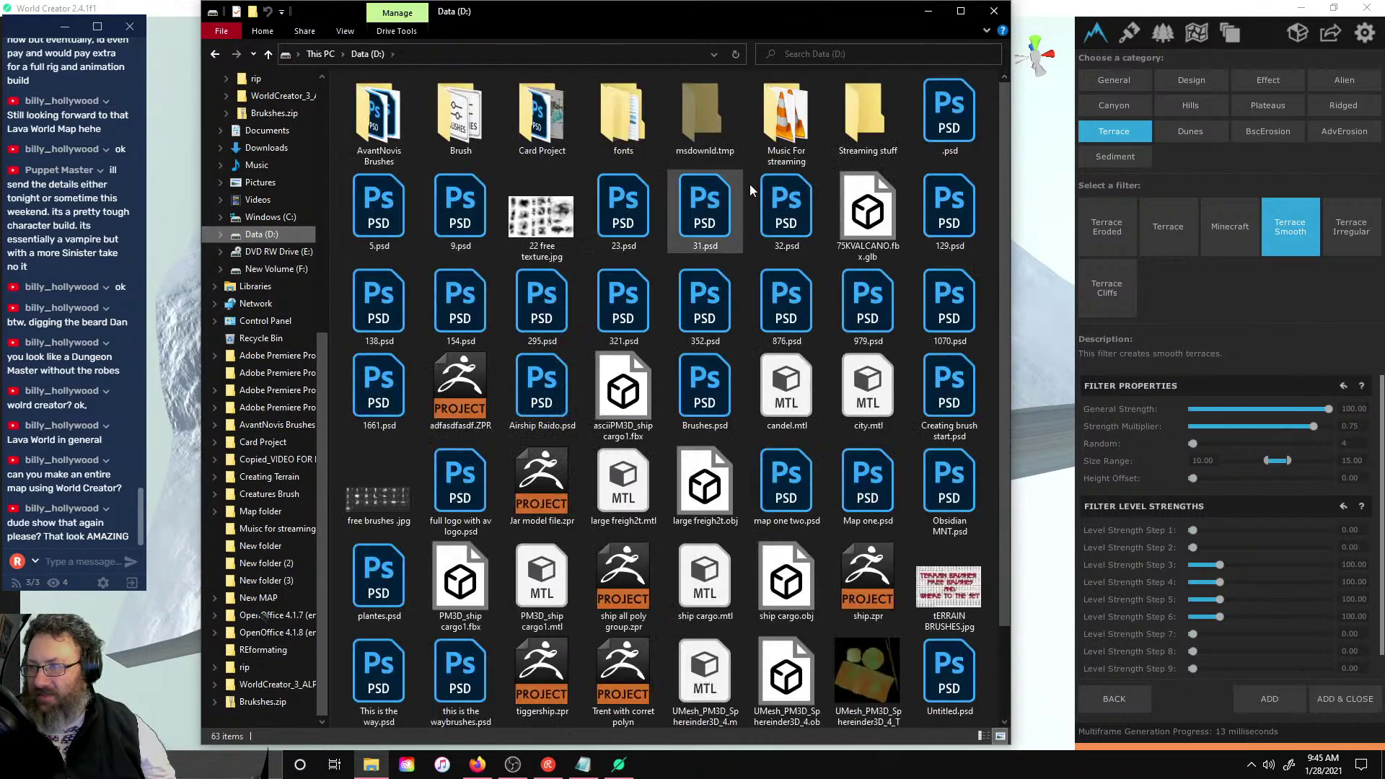
scroll(794, 245, "down", 3)
scroll(858, 318, "up", 2)
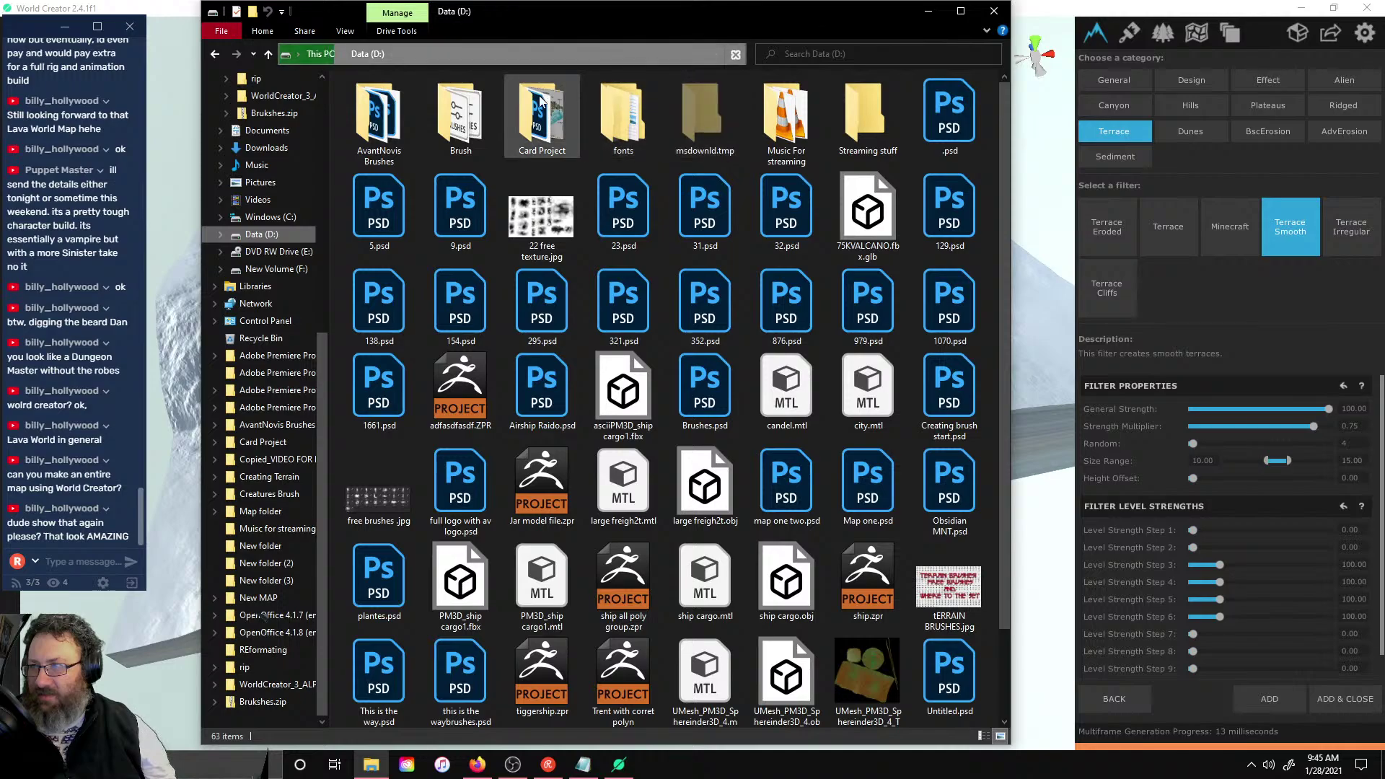
- Open the Streaming stuff folder and check its Twitch and Photoshop template subfolders
left_click(837, 121)
double_click(837, 120)
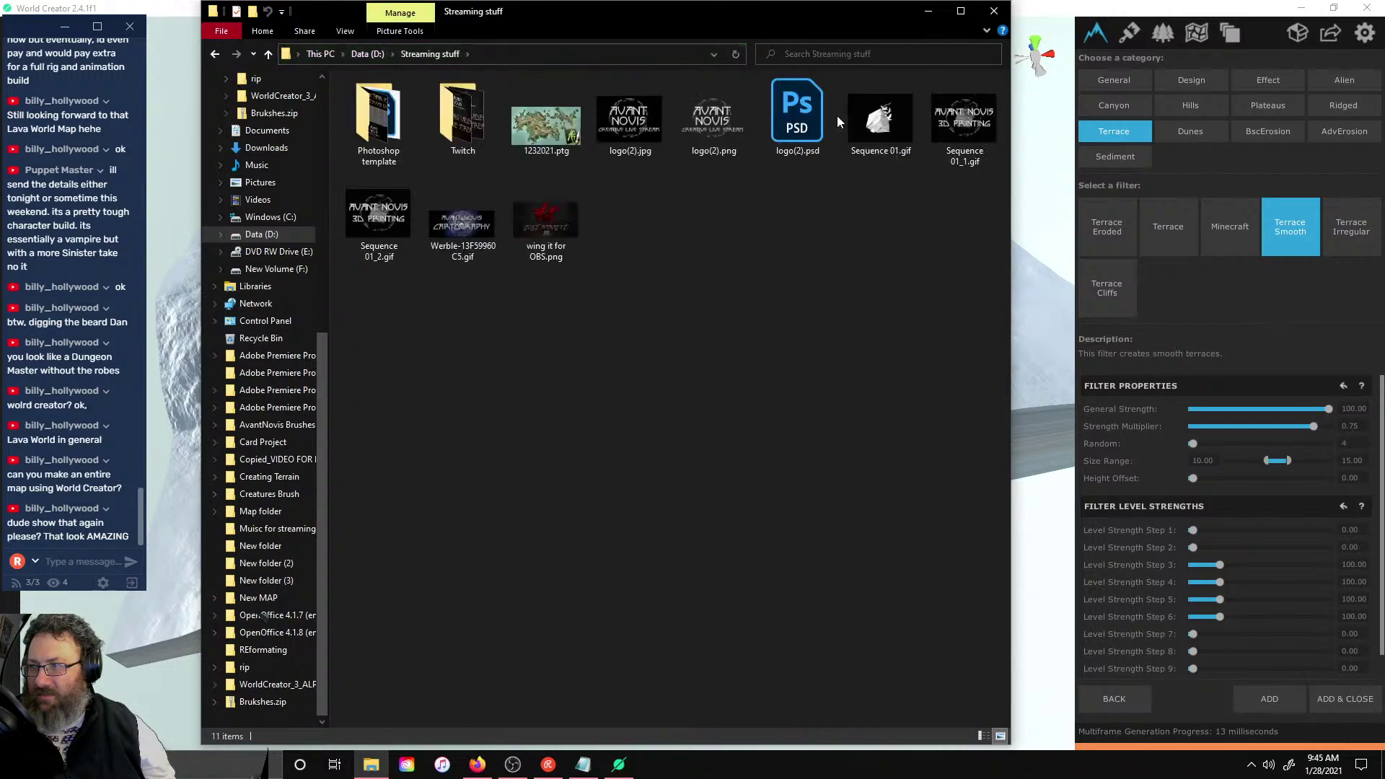
left_click(479, 118)
double_click(478, 114)
left_click(269, 54)
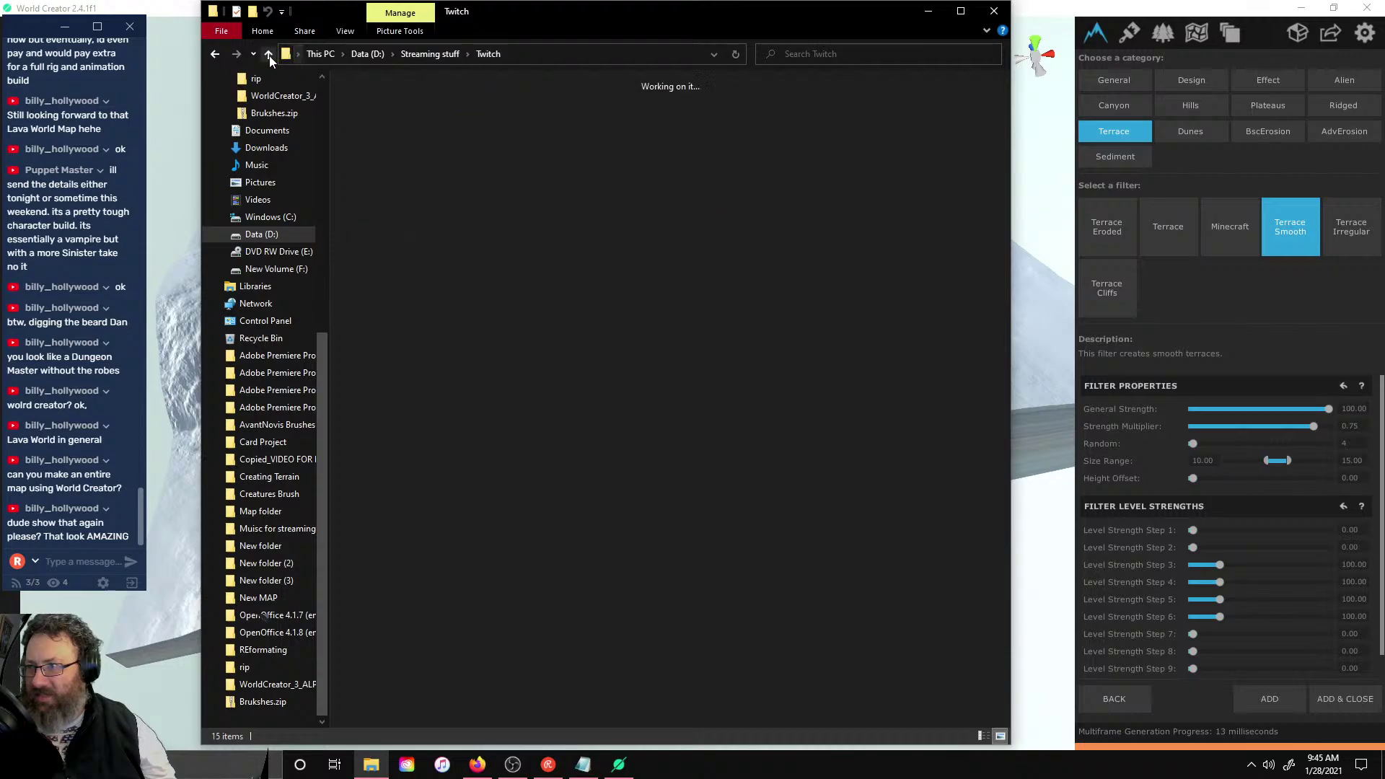
double_click(371, 119)
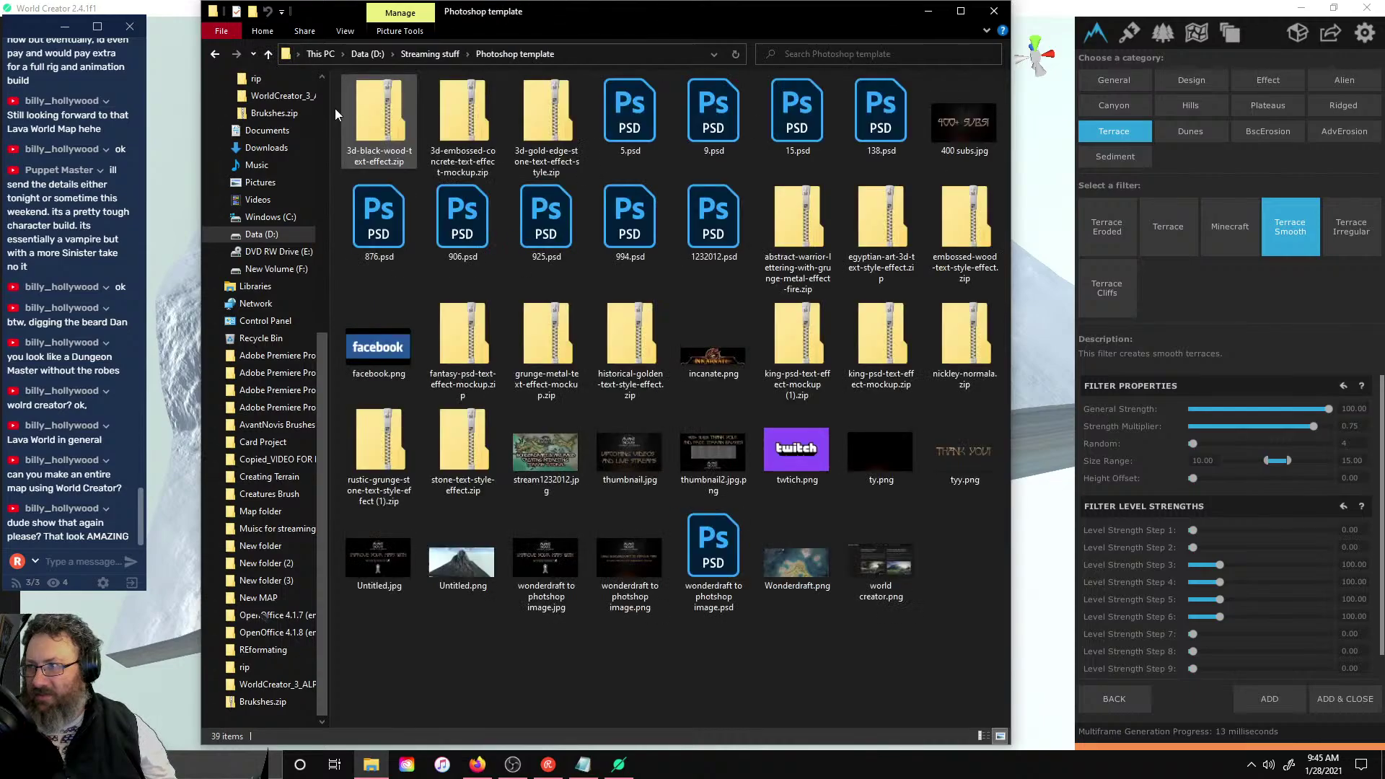
- Return to the Data (D:) drive, look through its files once more, and close File Explorer
left_click(271, 53)
left_click(270, 54)
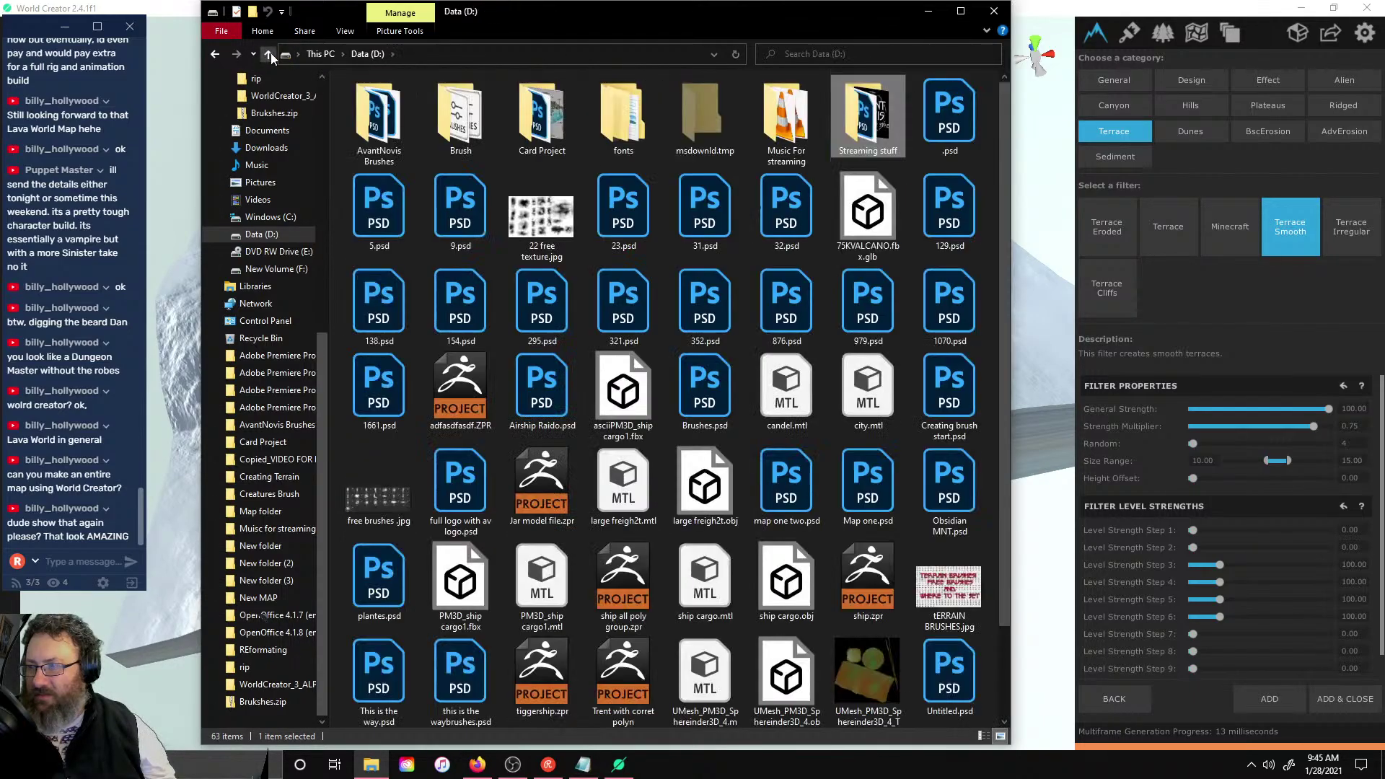
scroll(659, 293, "down", 2)
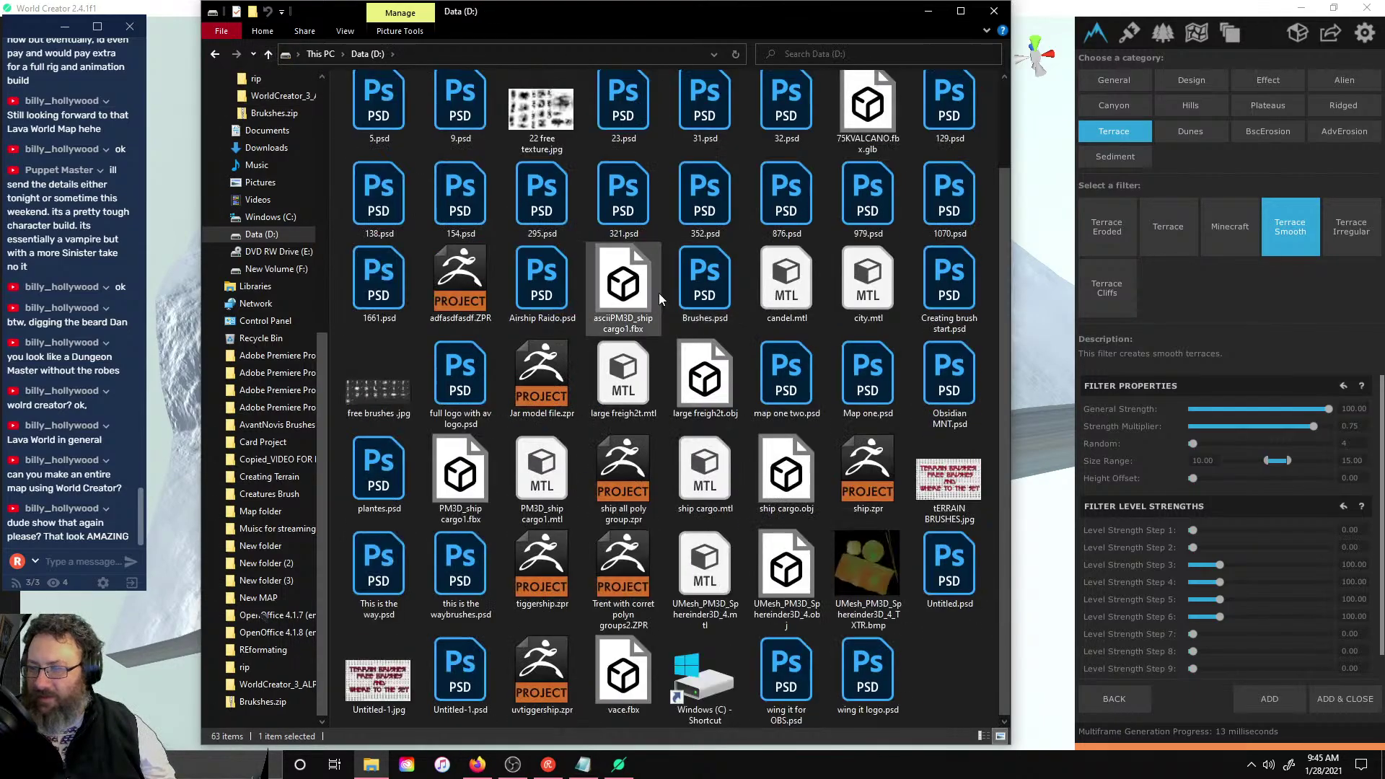
left_click(269, 55)
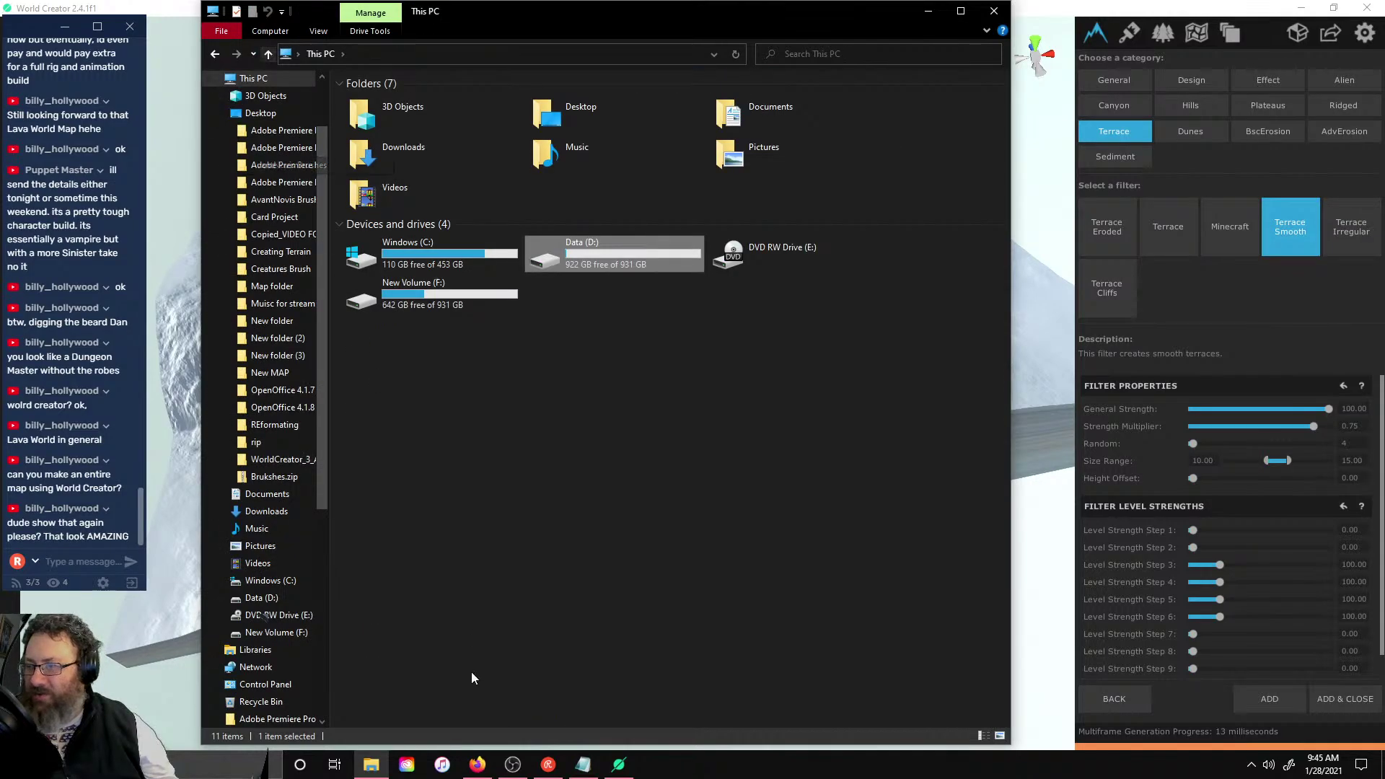
left_click(994, 10)
- Inspect the mountain terrain and leave the filter selection without adding the Terrace Smooth filter
middle_click_drag(716, 239, 808, 228)
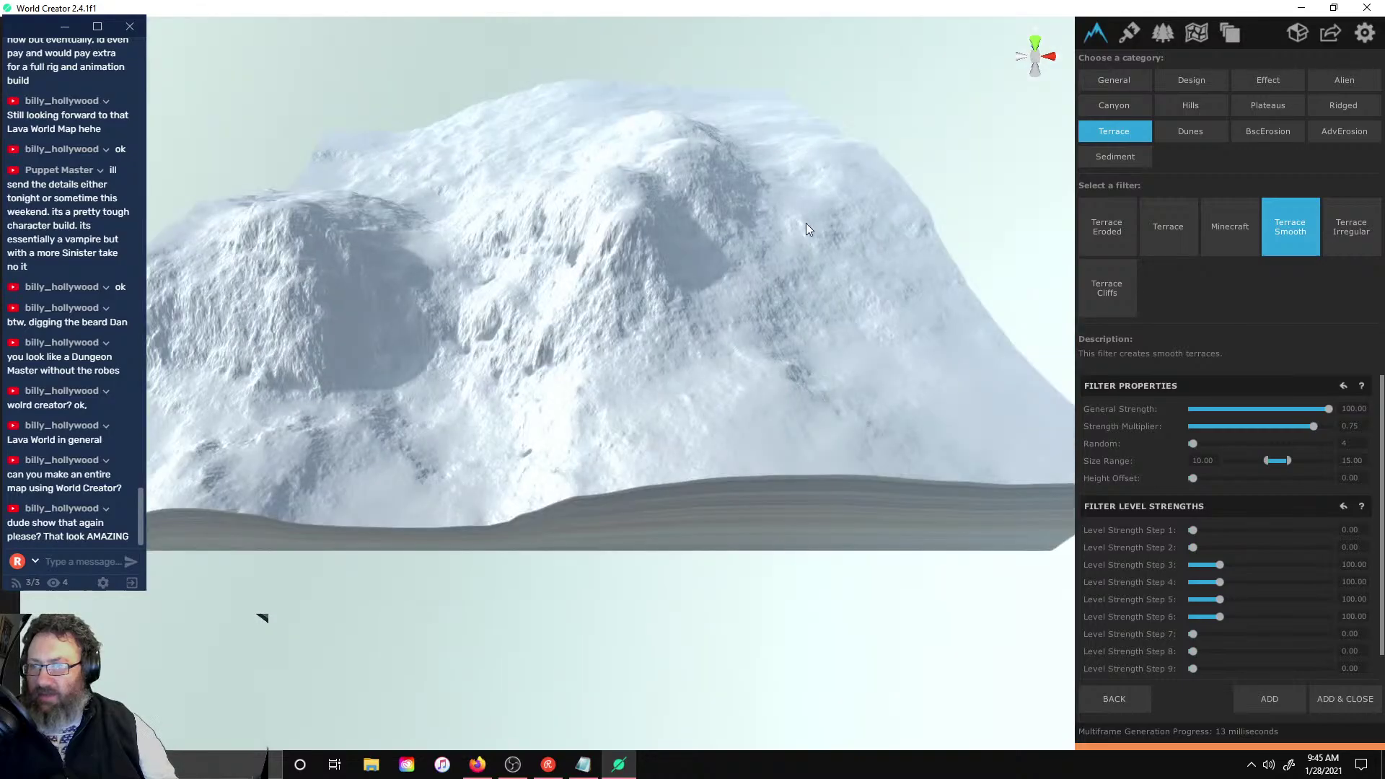
mouse_move(741, 178)
middle_mouse_down()
mouse_move(820, 217)
mouse_move(765, 184)
middle_mouse_up()
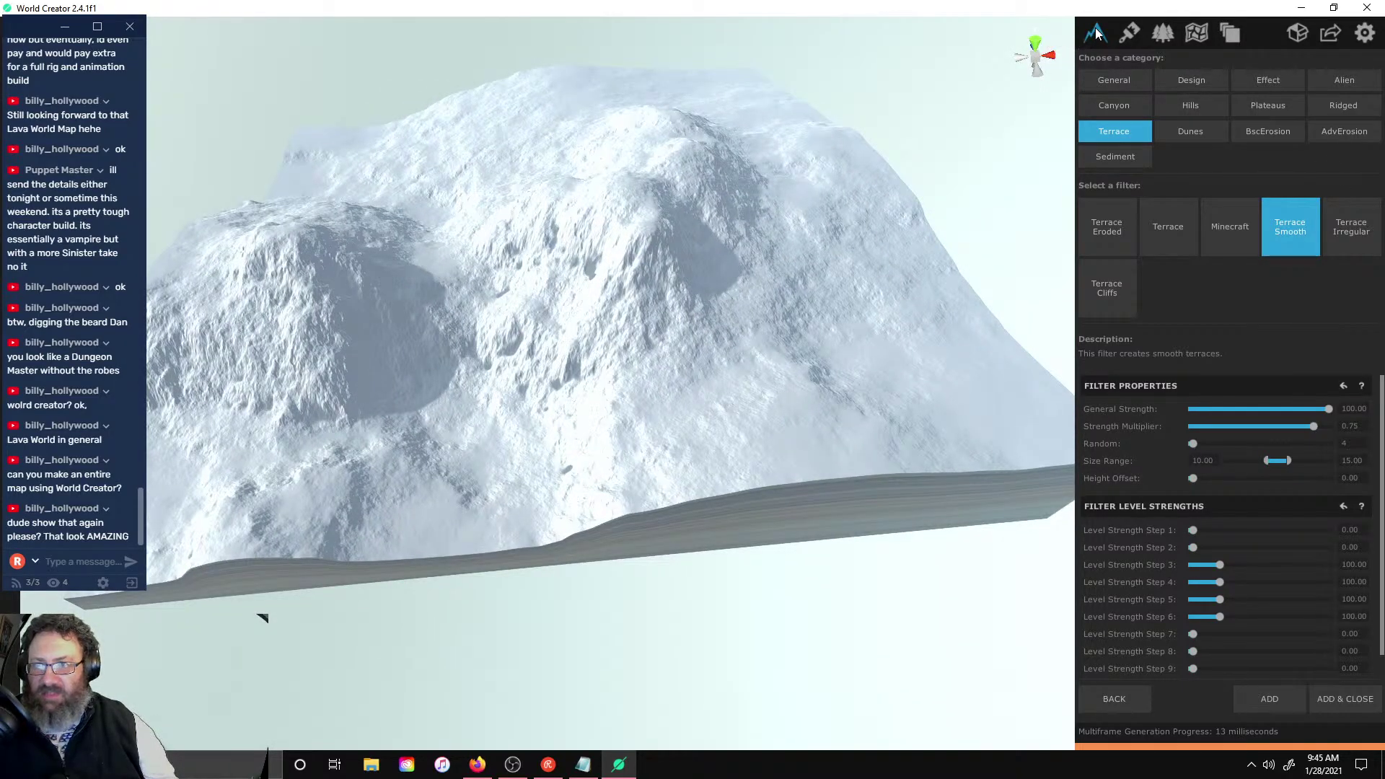
left_click(1116, 712)
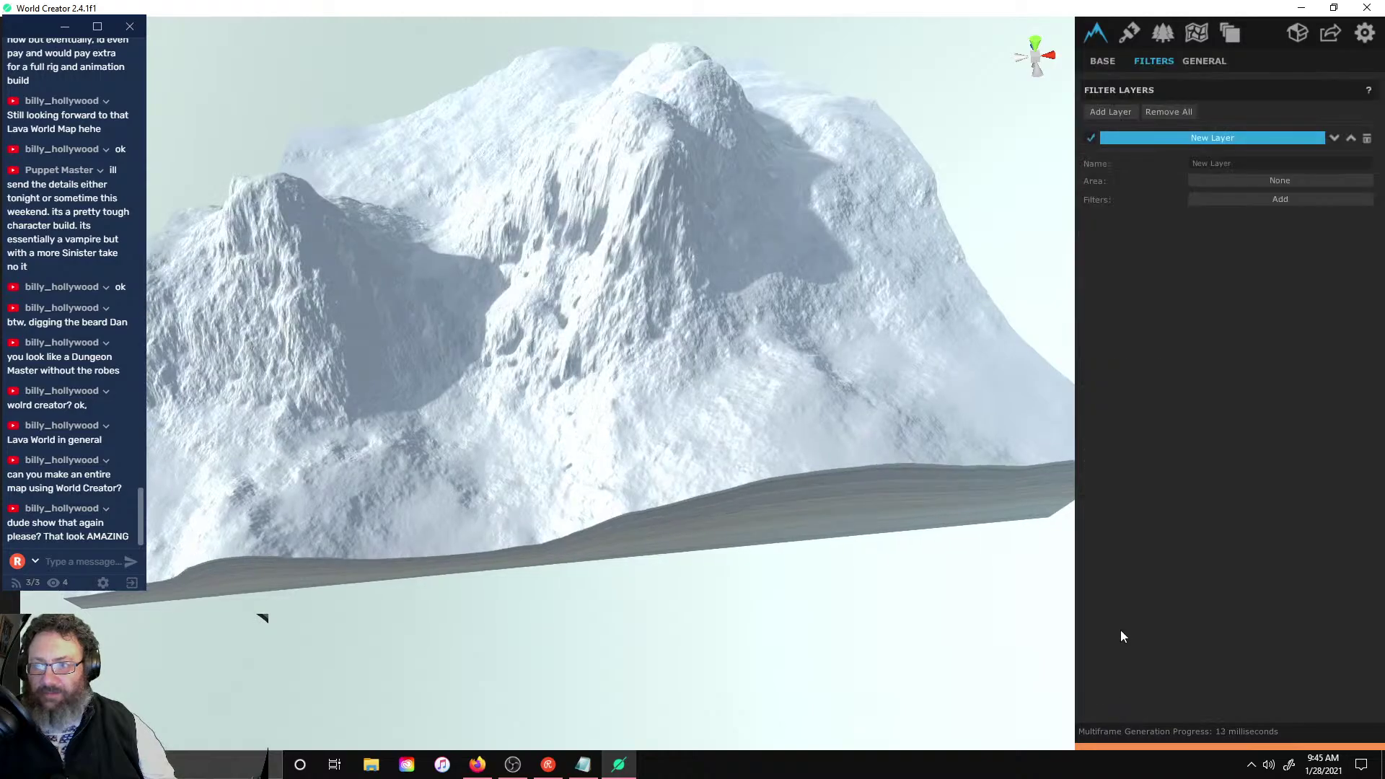
- Generate a new random terrain seed and set the fractal noise Level Strength Step 1 to 0
left_click(1103, 62)
left_click(1347, 111)
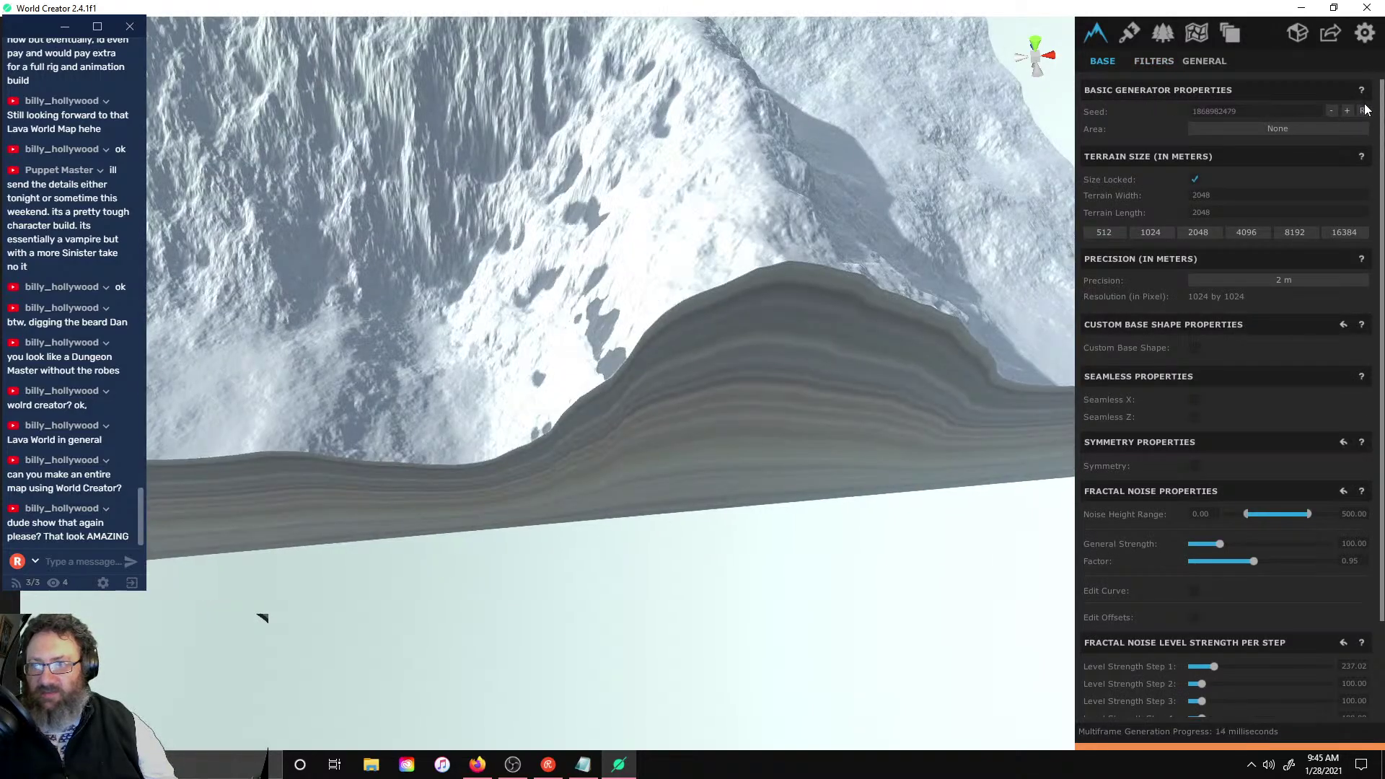
left_click(1364, 110)
left_click_drag(1215, 666, 1131, 669)
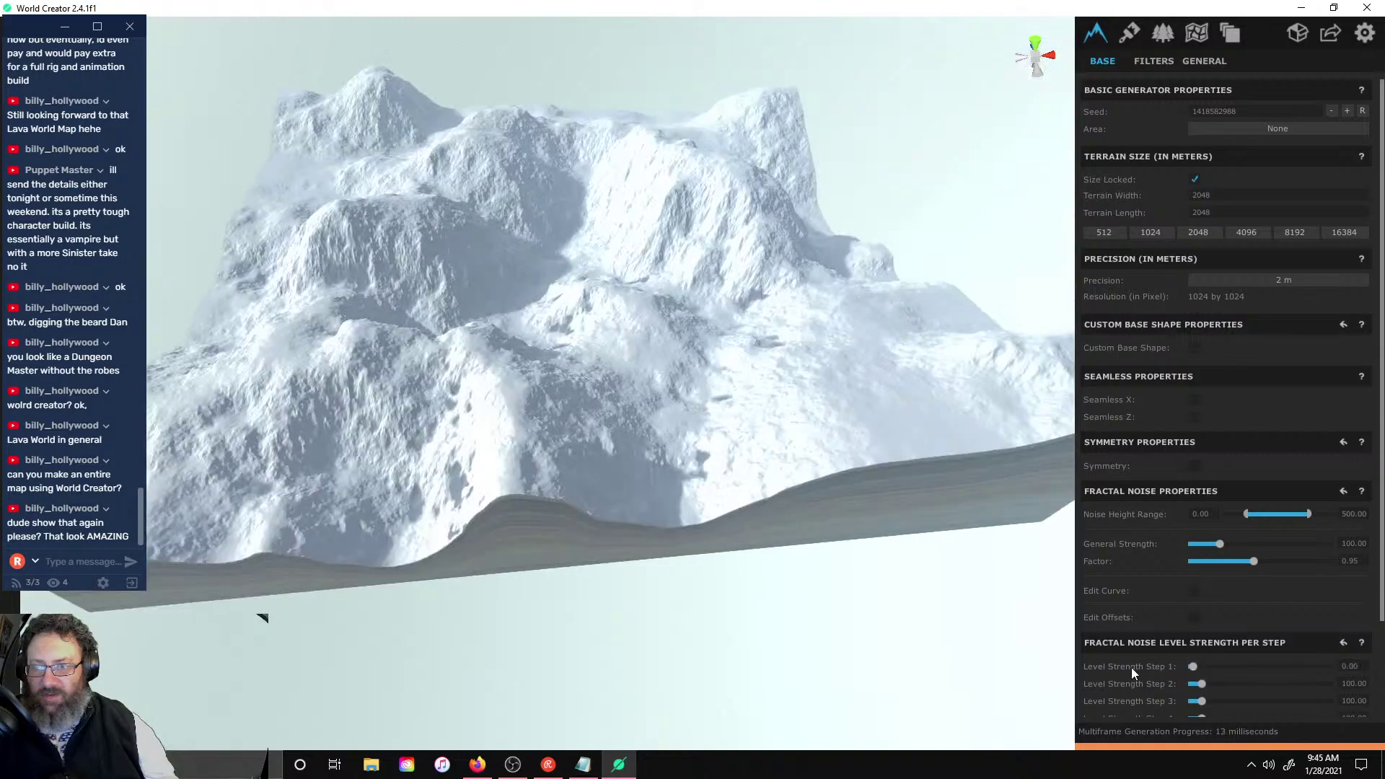
- Enable the custom base shape and open it for editing, declining to flatten the entire terrain
left_click(1192, 347)
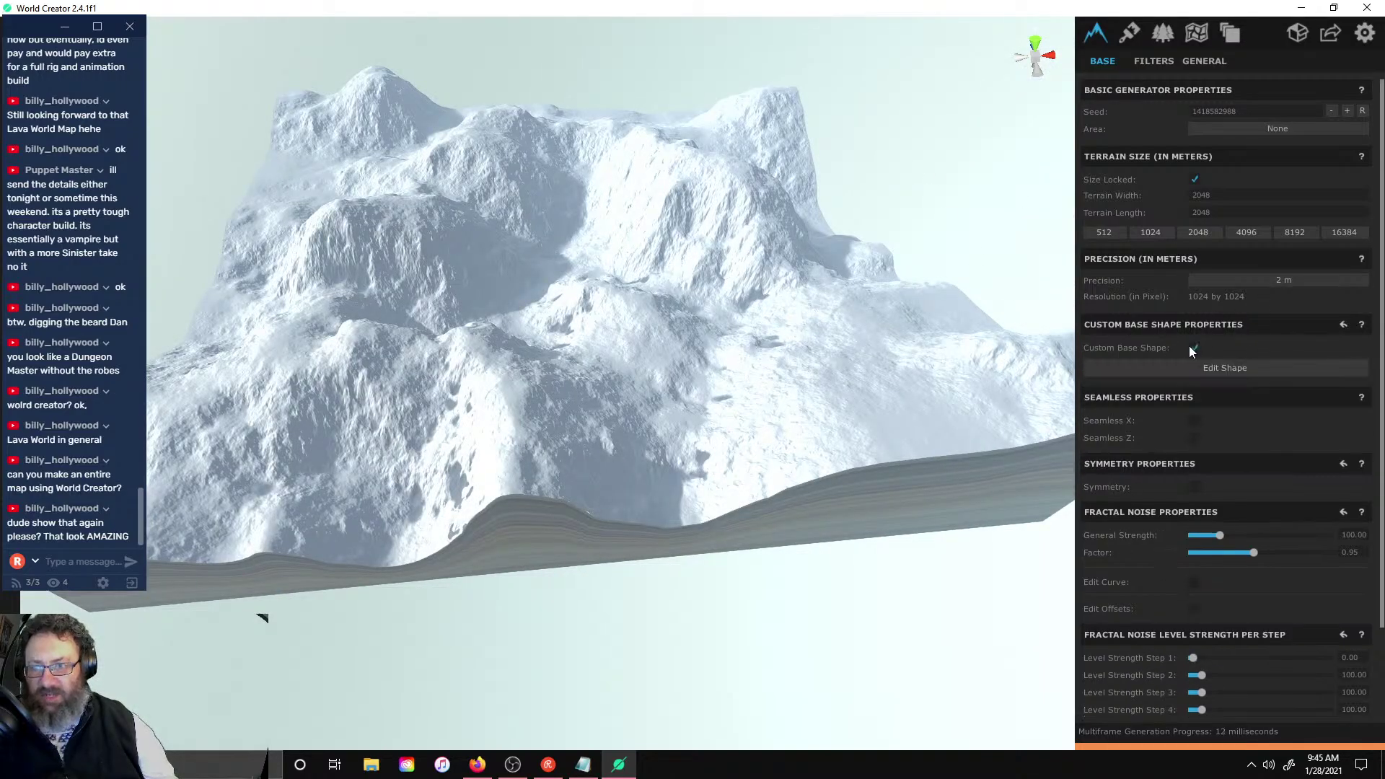
left_click(1249, 368)
scroll(911, 187, "up", 3)
scroll(911, 166, "down", 3)
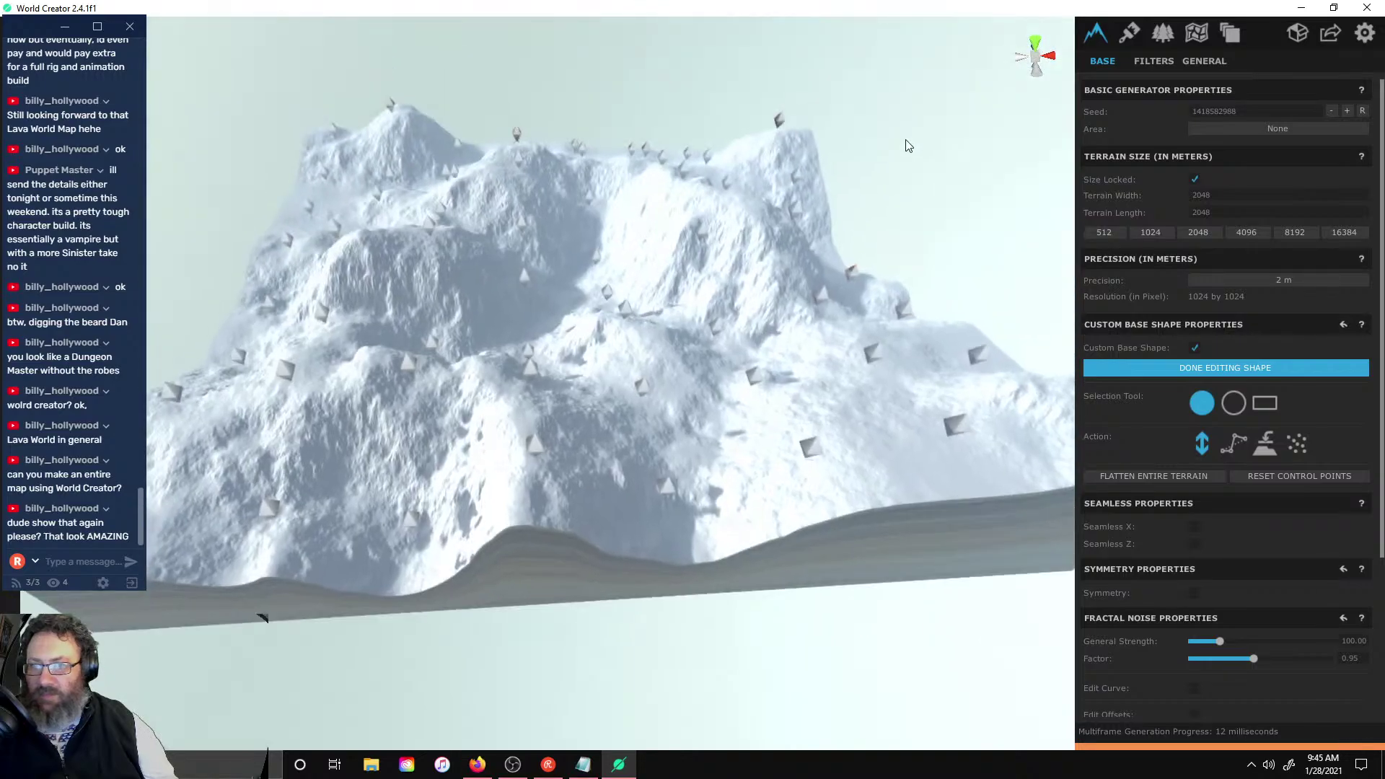
left_click(1154, 477)
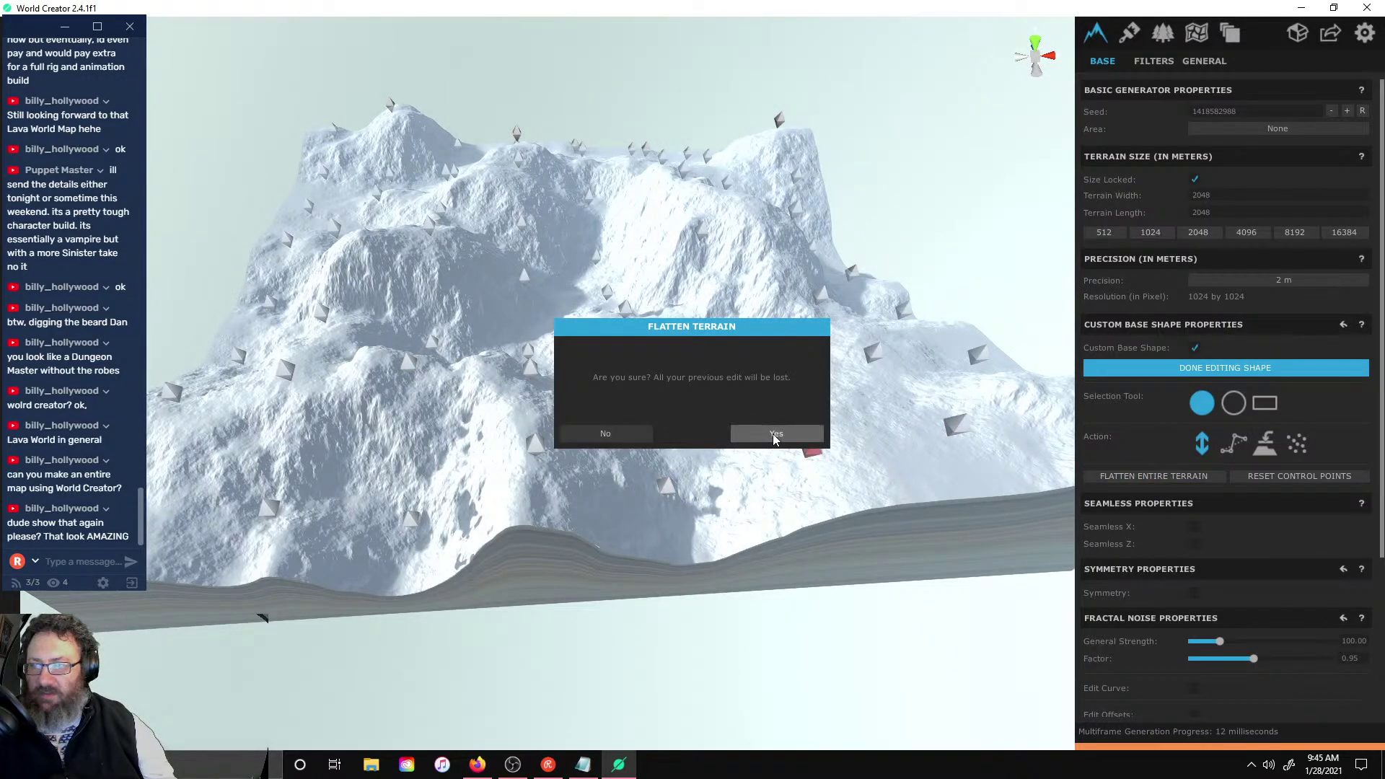
left_click(610, 434)
- Set the terrain size to 4096 m and review the precision options, keeping 2 m
left_click(1247, 232)
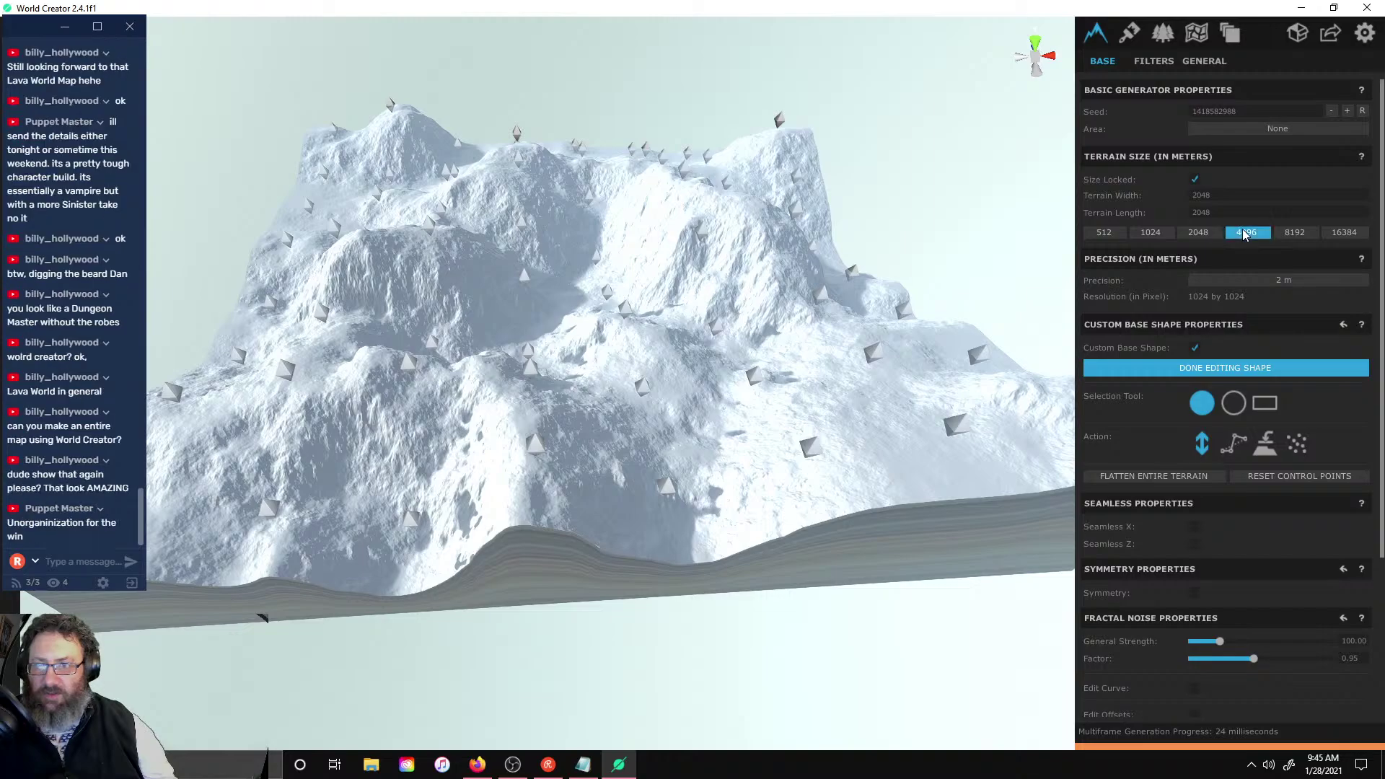
left_click(1297, 280)
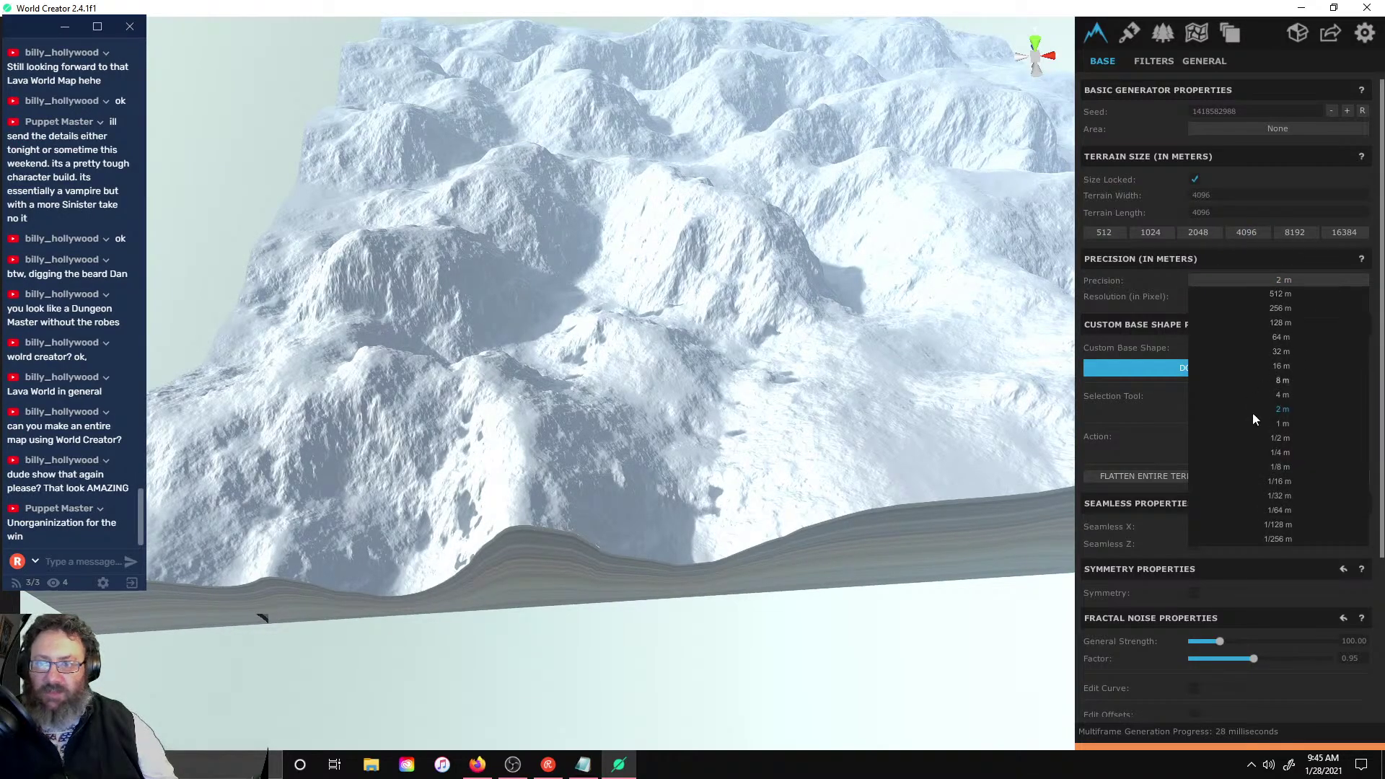
left_click(1279, 409)
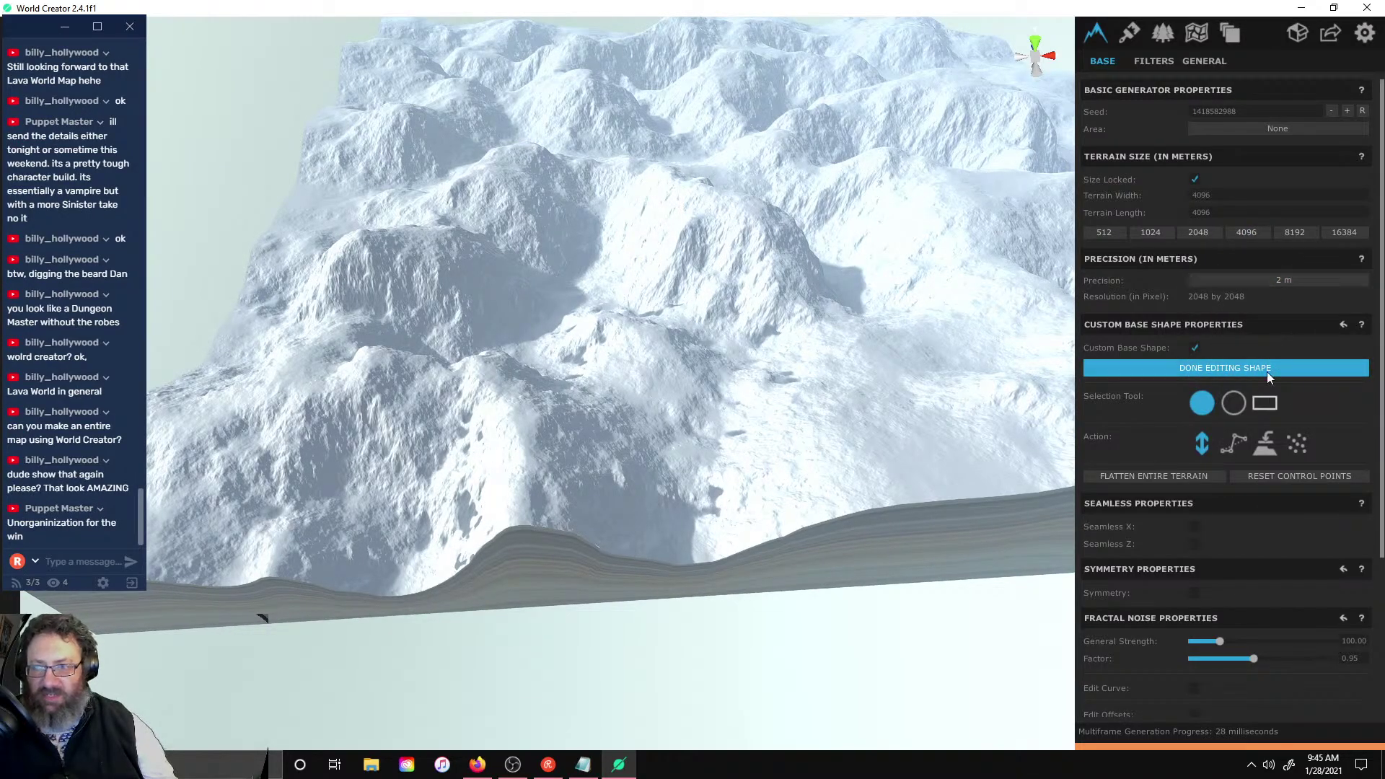
left_click(1249, 282)
scroll(1296, 386, "down", 5)
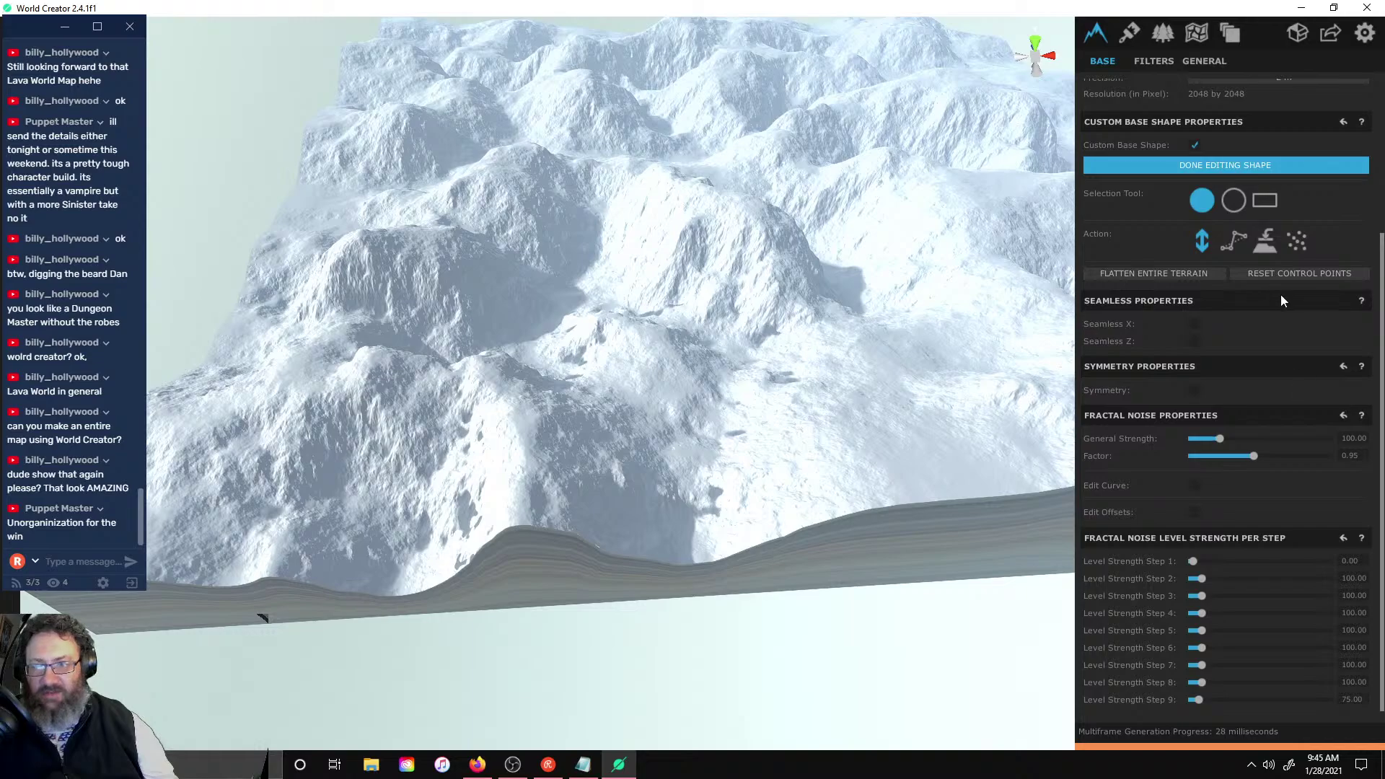
scroll(1280, 295, "up", 3)
left_click(1289, 205)
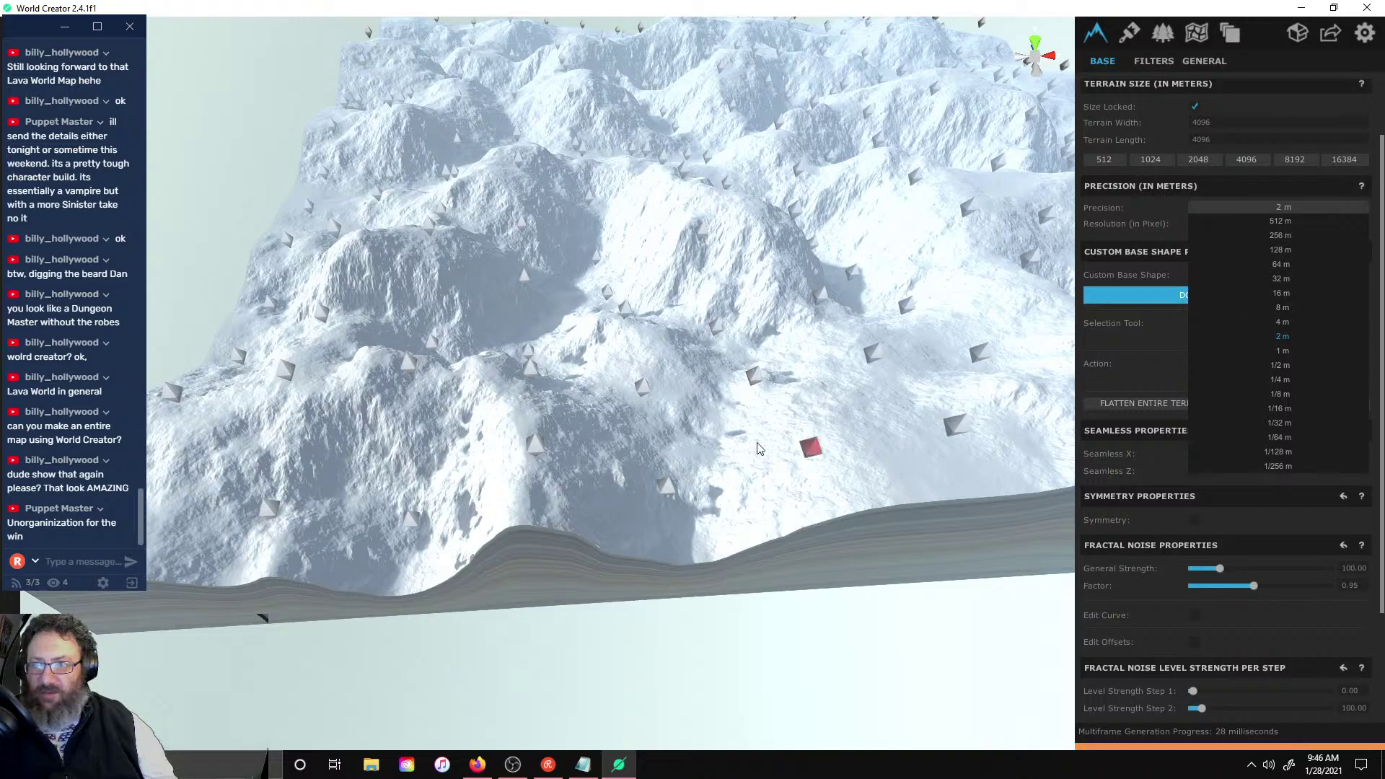
left_click(901, 679)
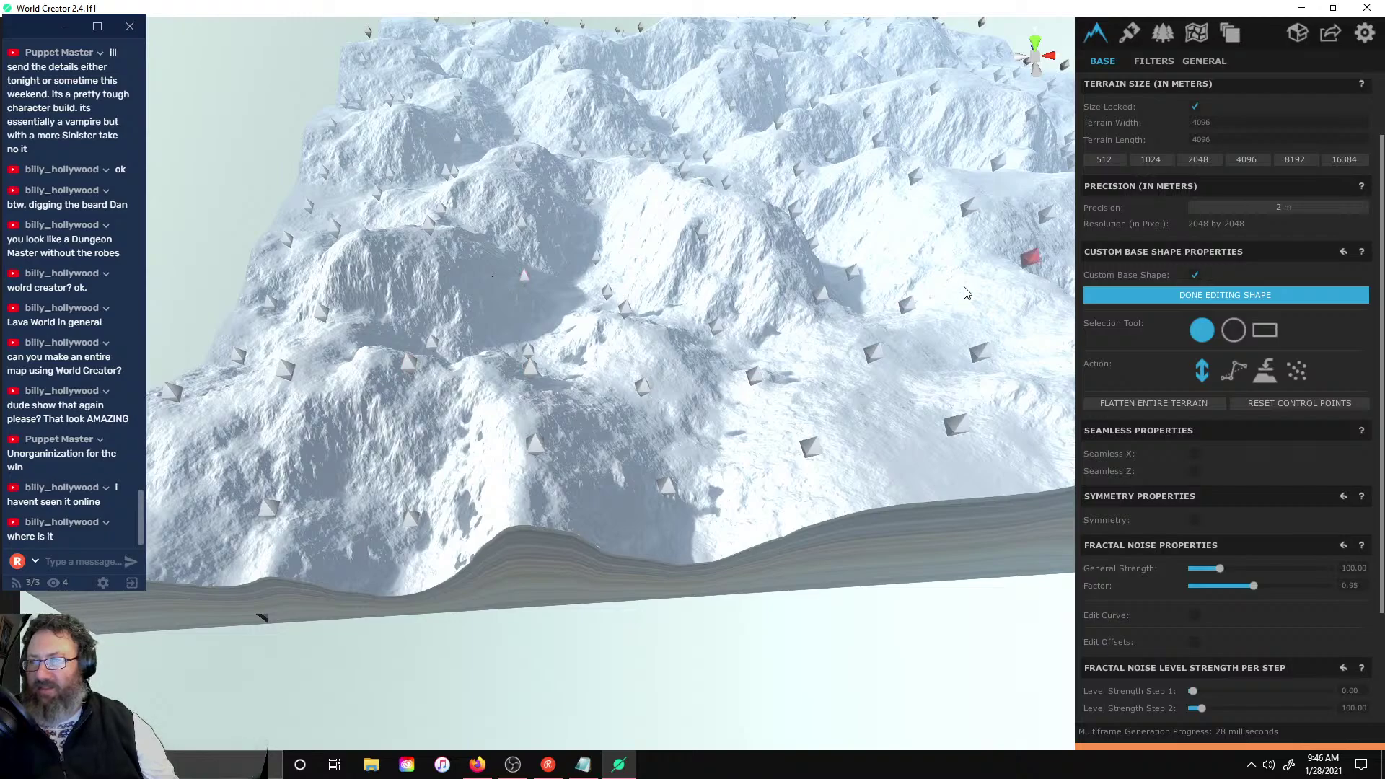
- Look through the terrain's Base, Filters and General settings, and the sky, fog and sun settings of the environment
right_click_drag(908, 306, 956, 259)
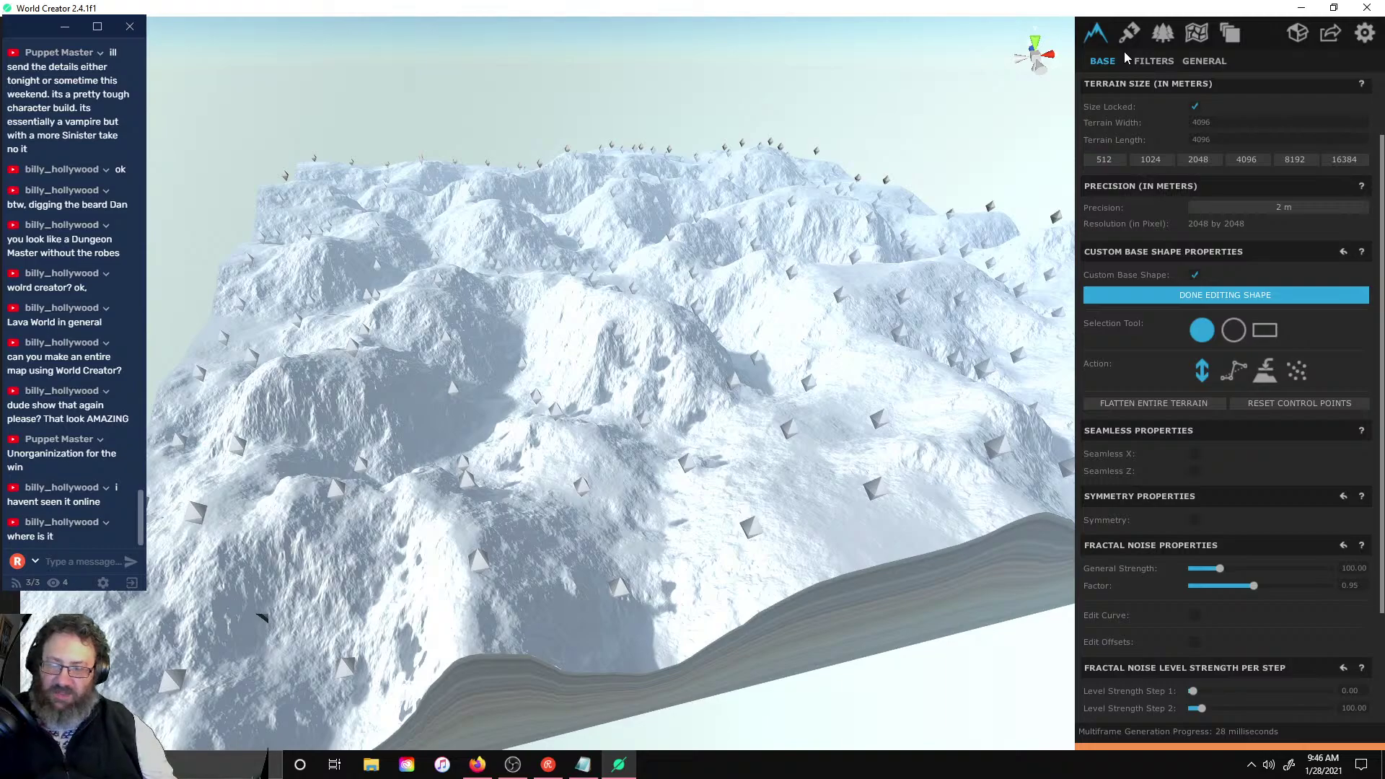
left_click(1153, 62)
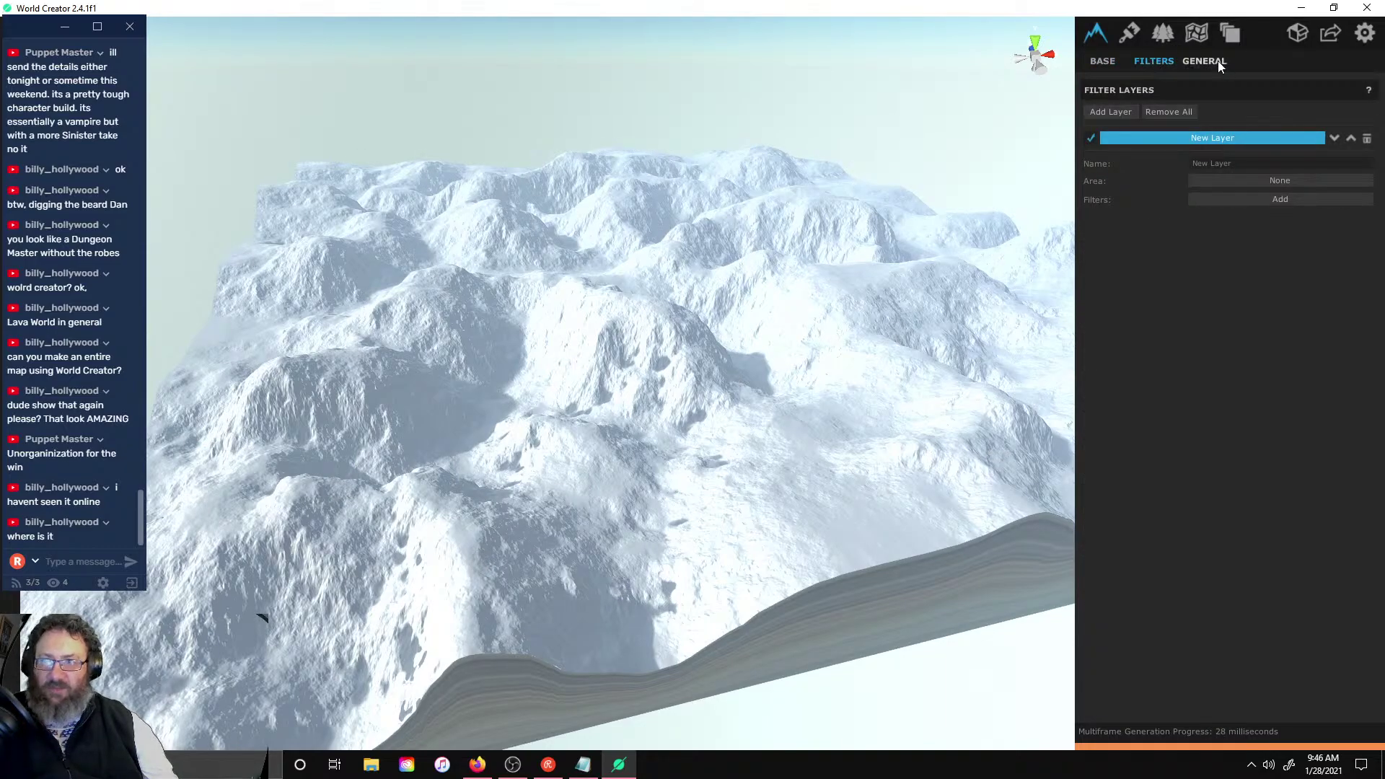
left_click(1212, 62)
left_click(1151, 63)
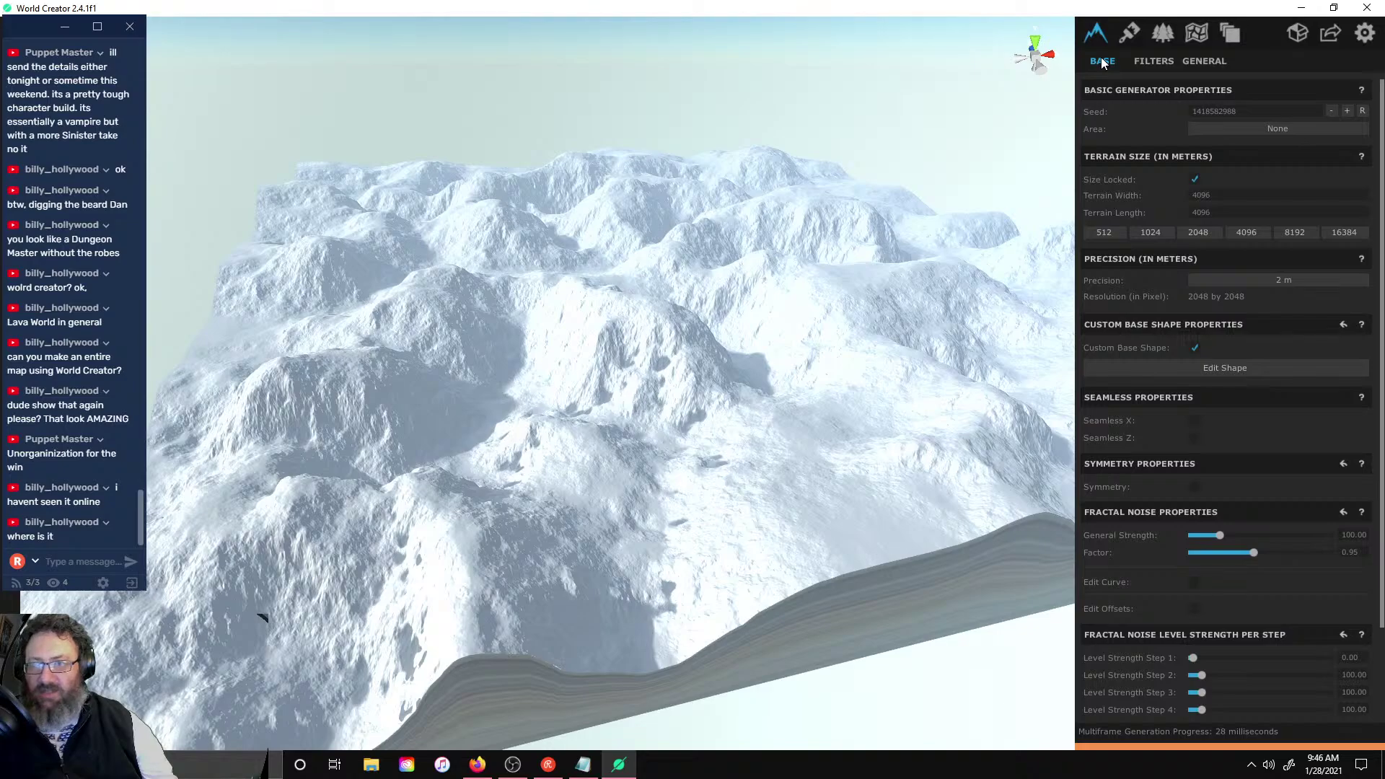
left_click(1154, 62)
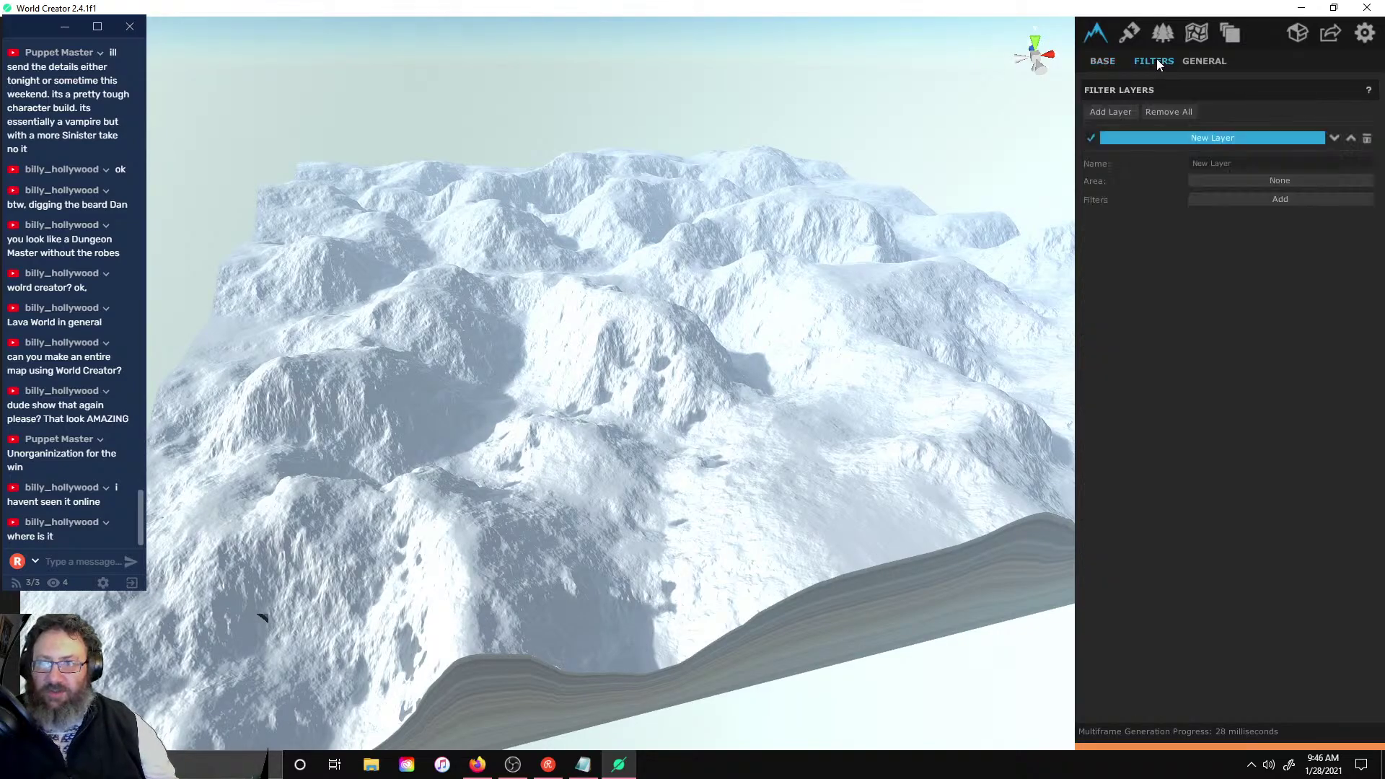
left_click(1205, 60)
left_click(1151, 61)
left_click(1105, 61)
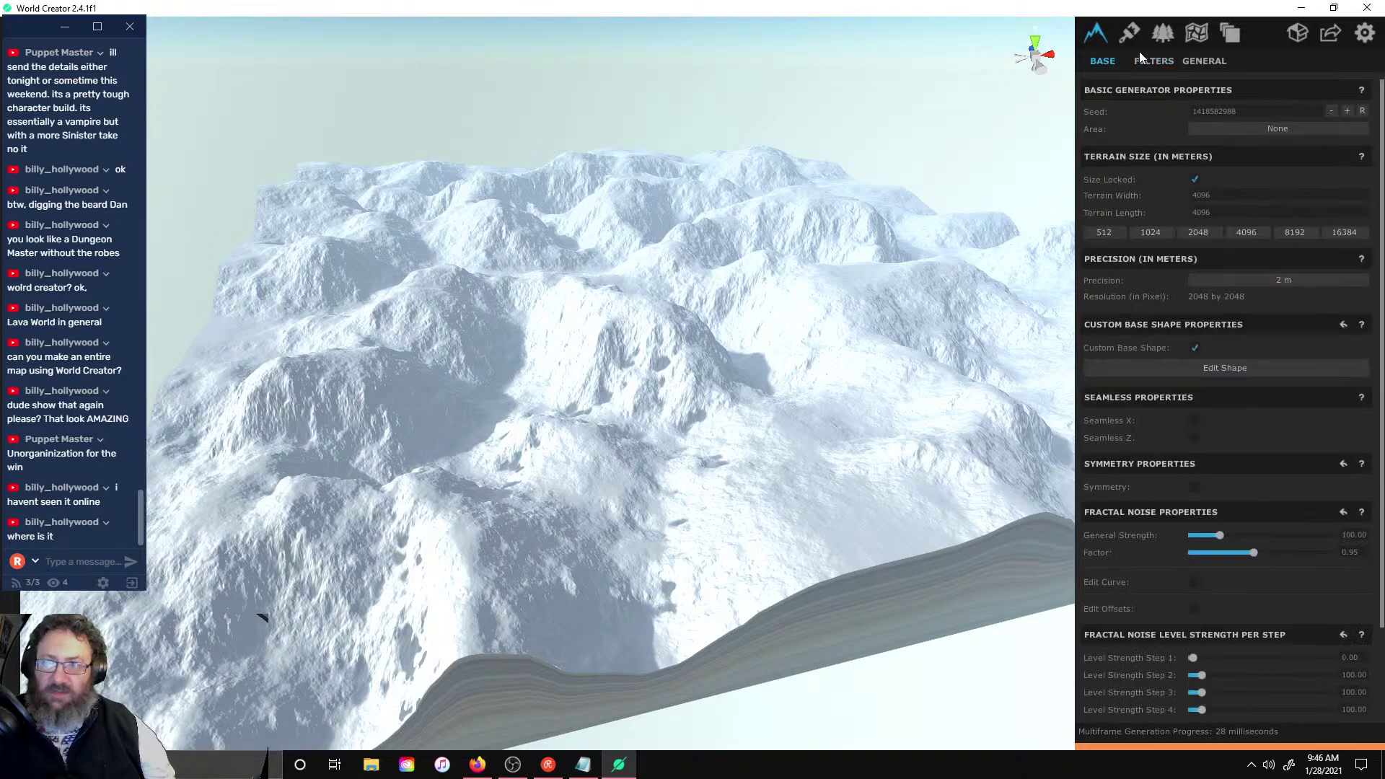
left_click(1154, 62)
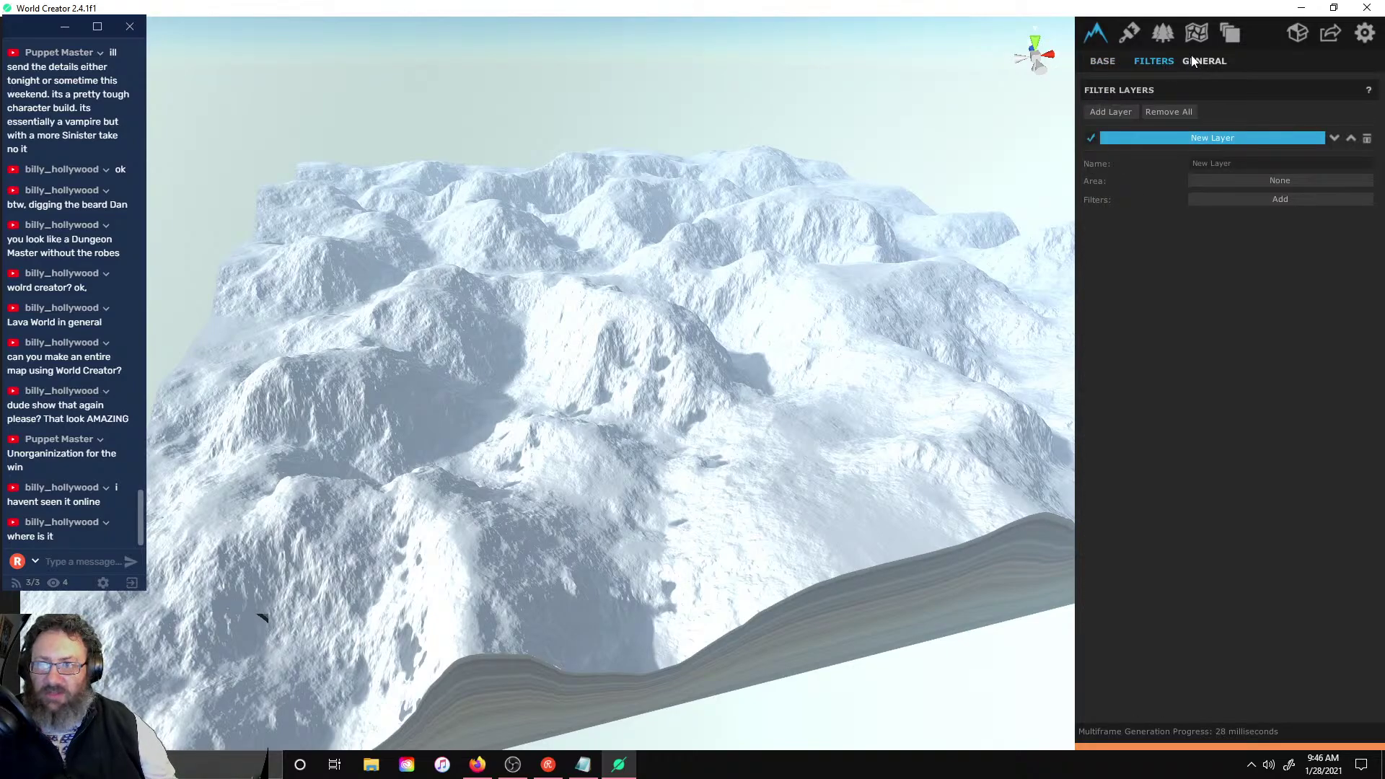
left_click(1191, 58)
left_click(1163, 32)
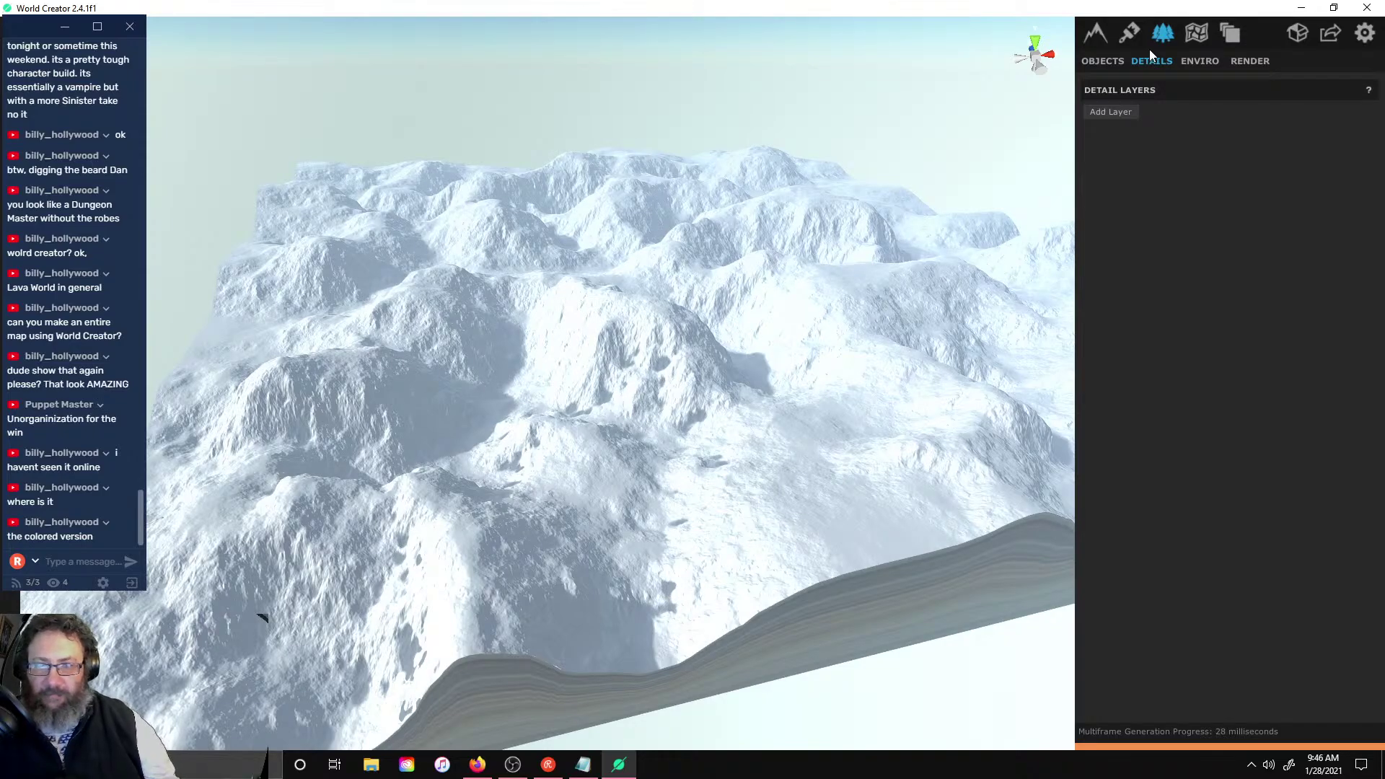
left_click(1201, 62)
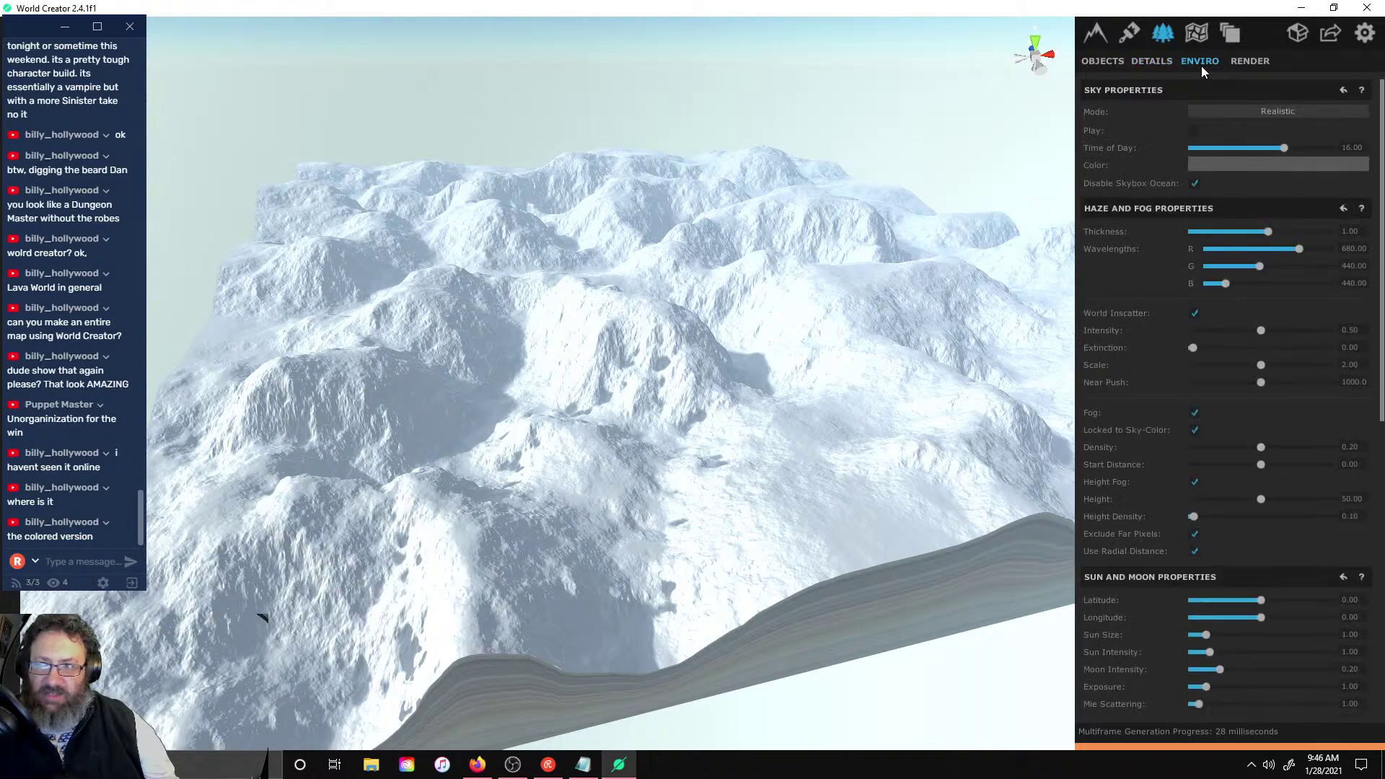
- Switch to Firefox and open the World Creator website, world-creator.com
key("alt+Tab")
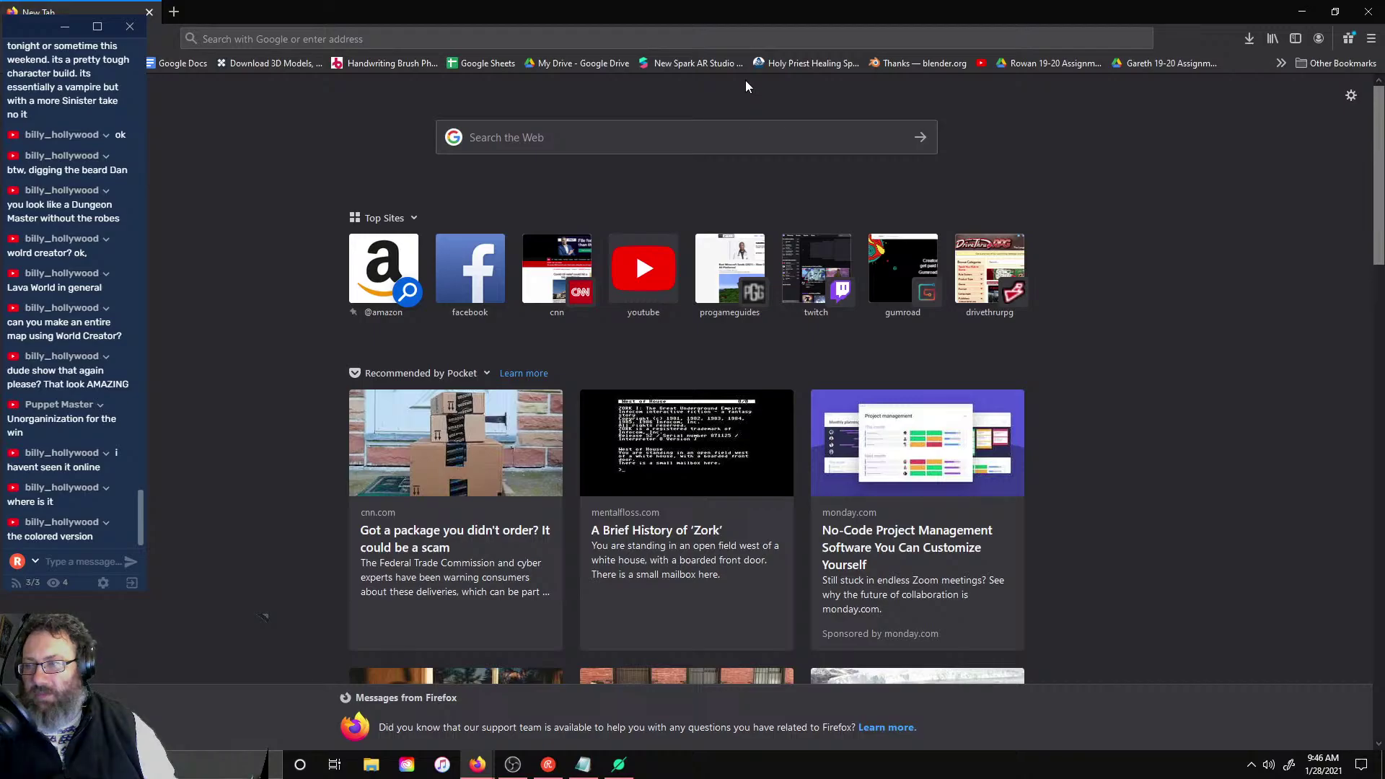
left_click(613, 40)
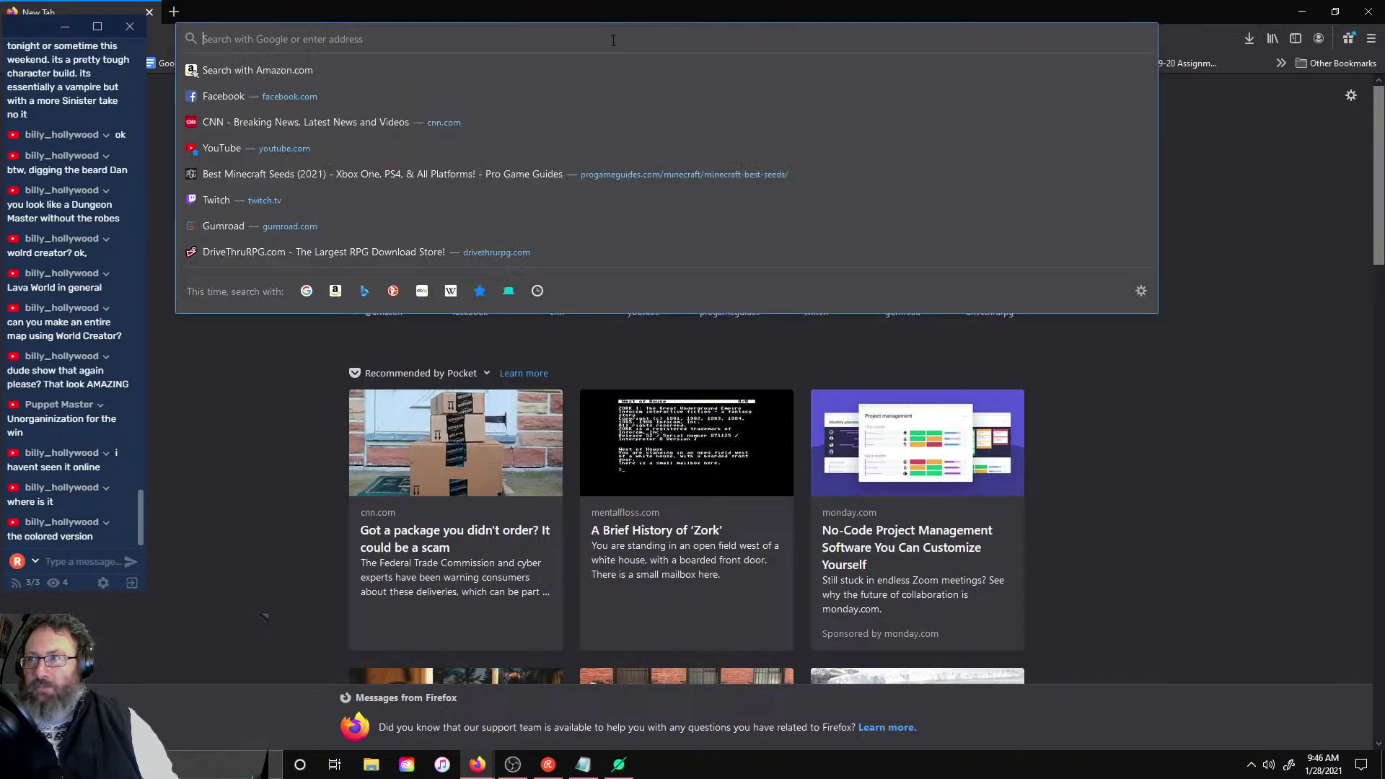
type("WORLD CREATOR")
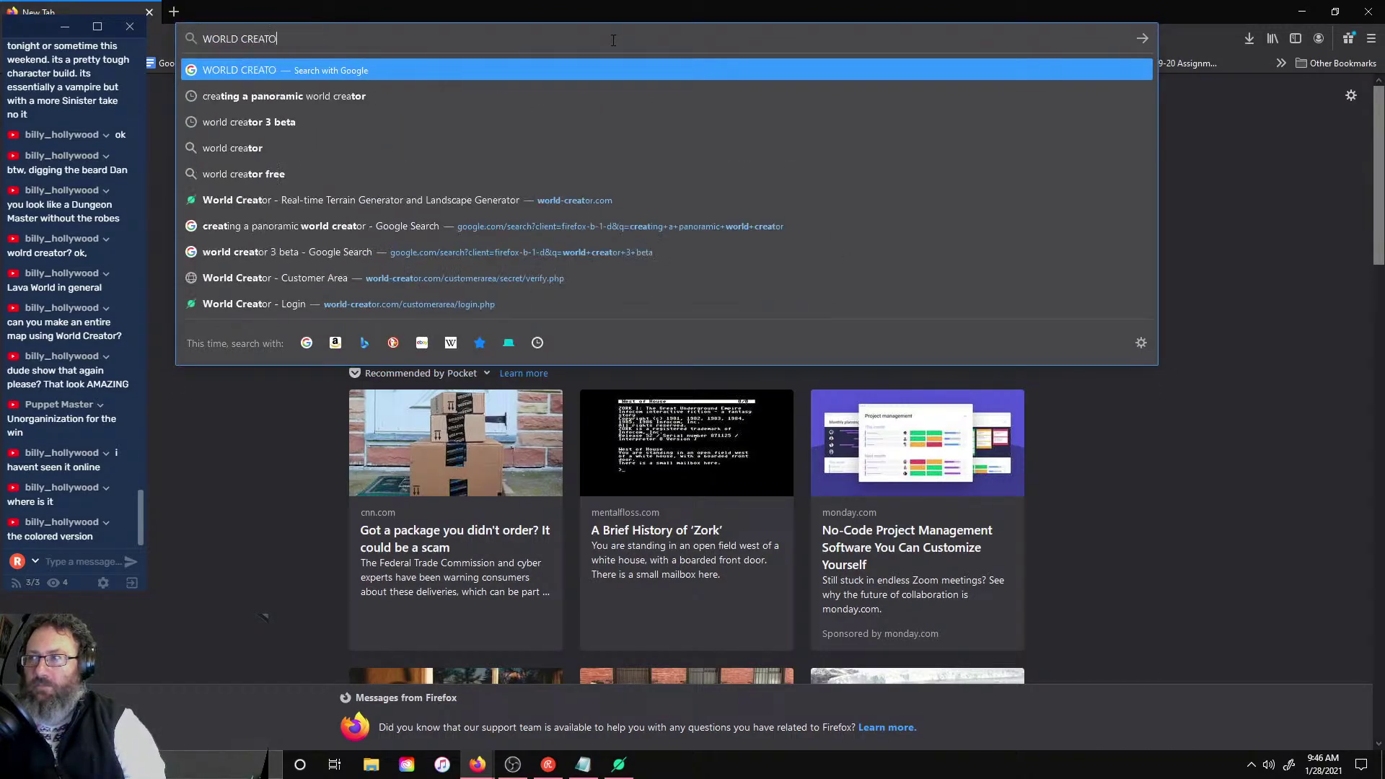
key("Return")
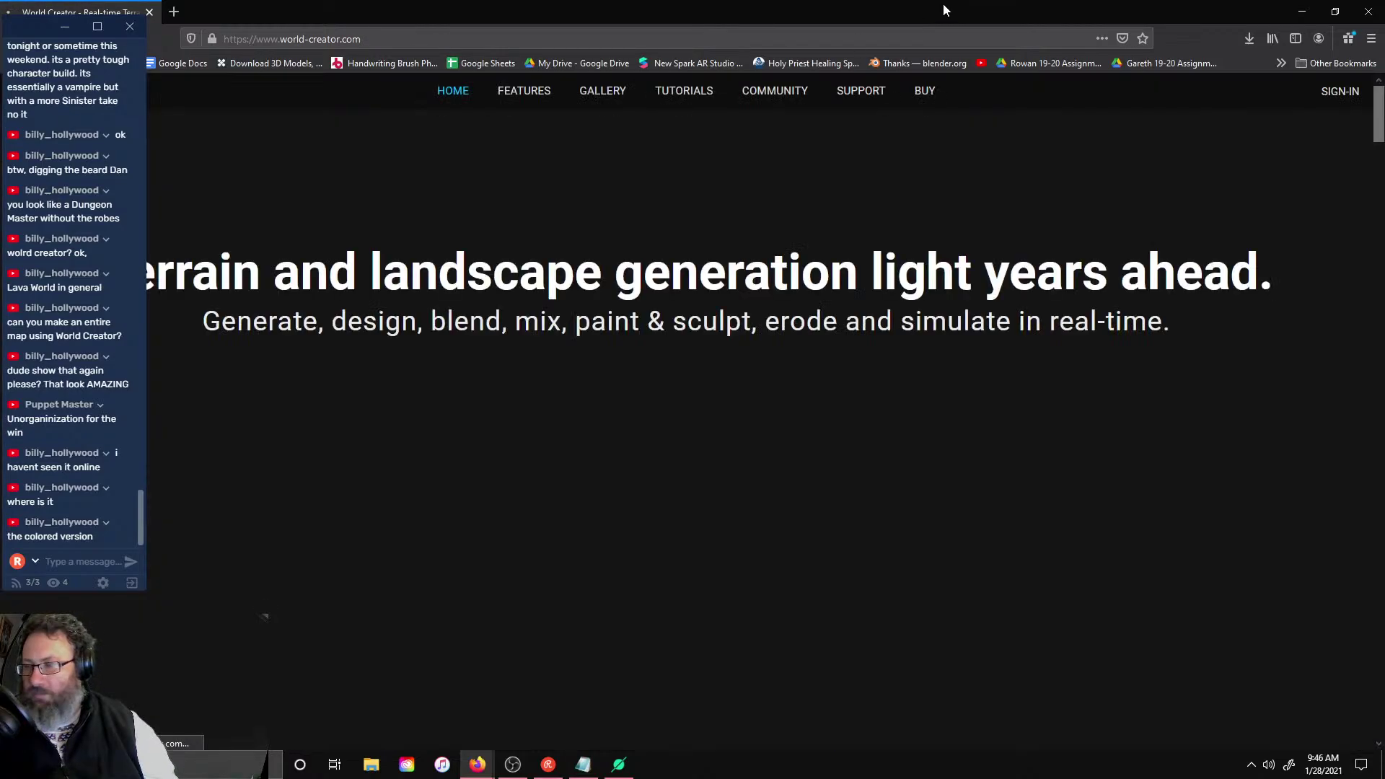
- Examine the terrain showcase images on the home page, especially the lava landscape and the texturing and coloring examples
scroll(1126, 224, "down", 5)
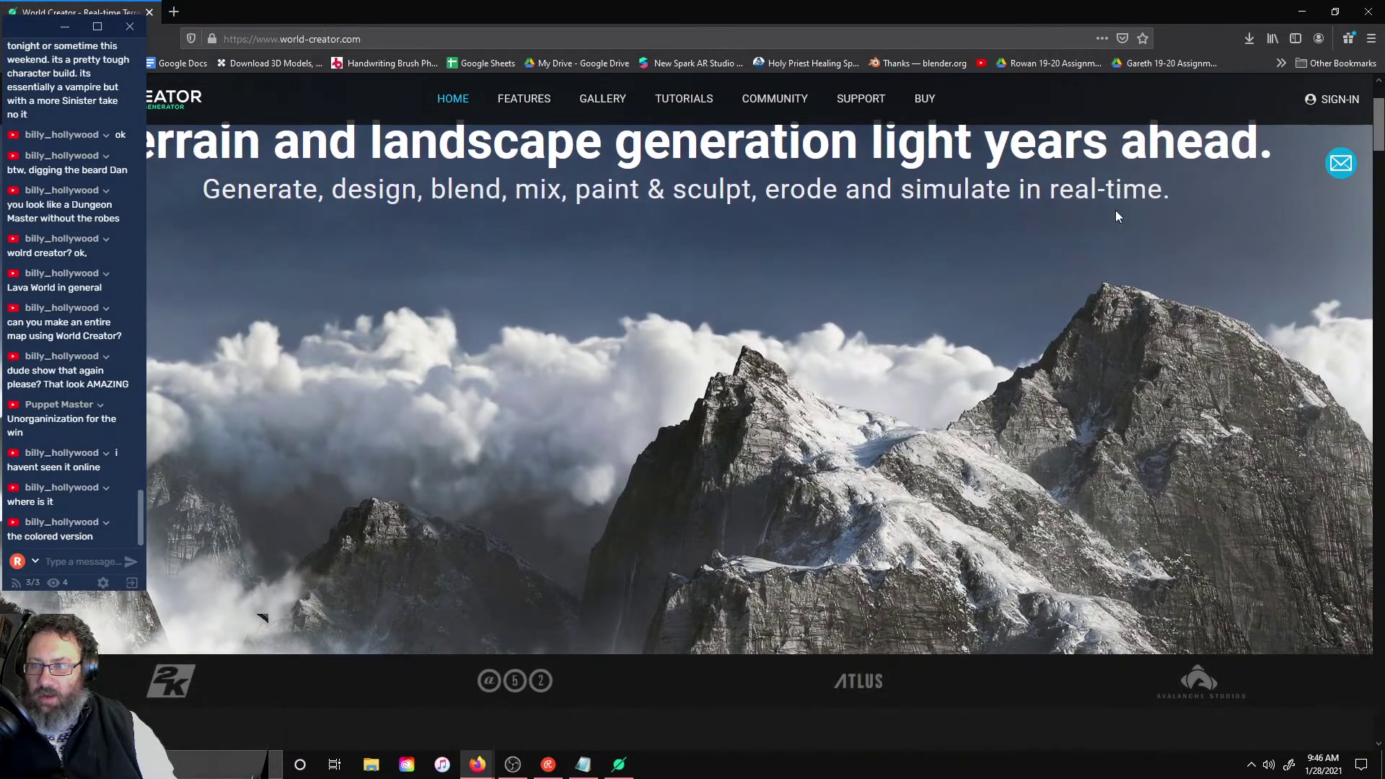
scroll(1113, 210, "down", 5)
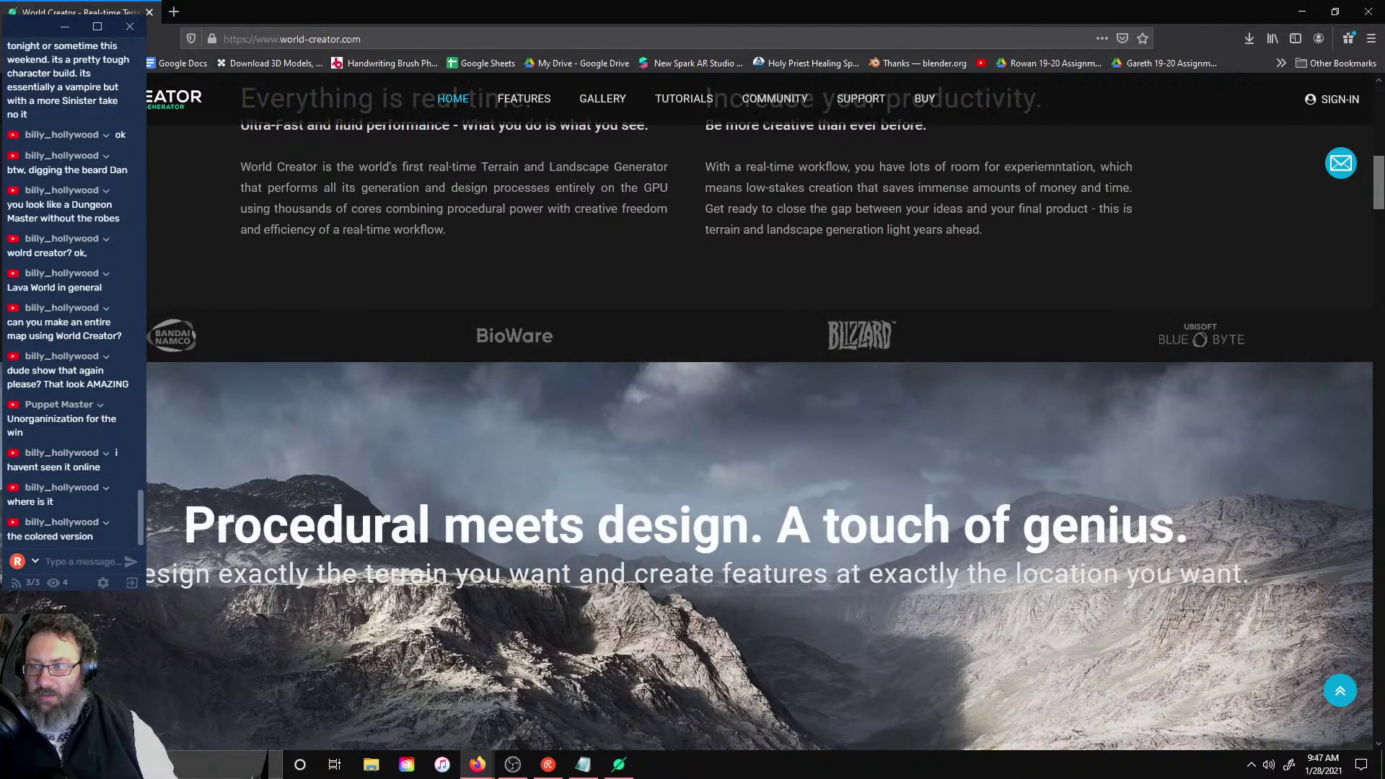
scroll(1122, 190, "down", 5)
scroll(1121, 190, "down", 10)
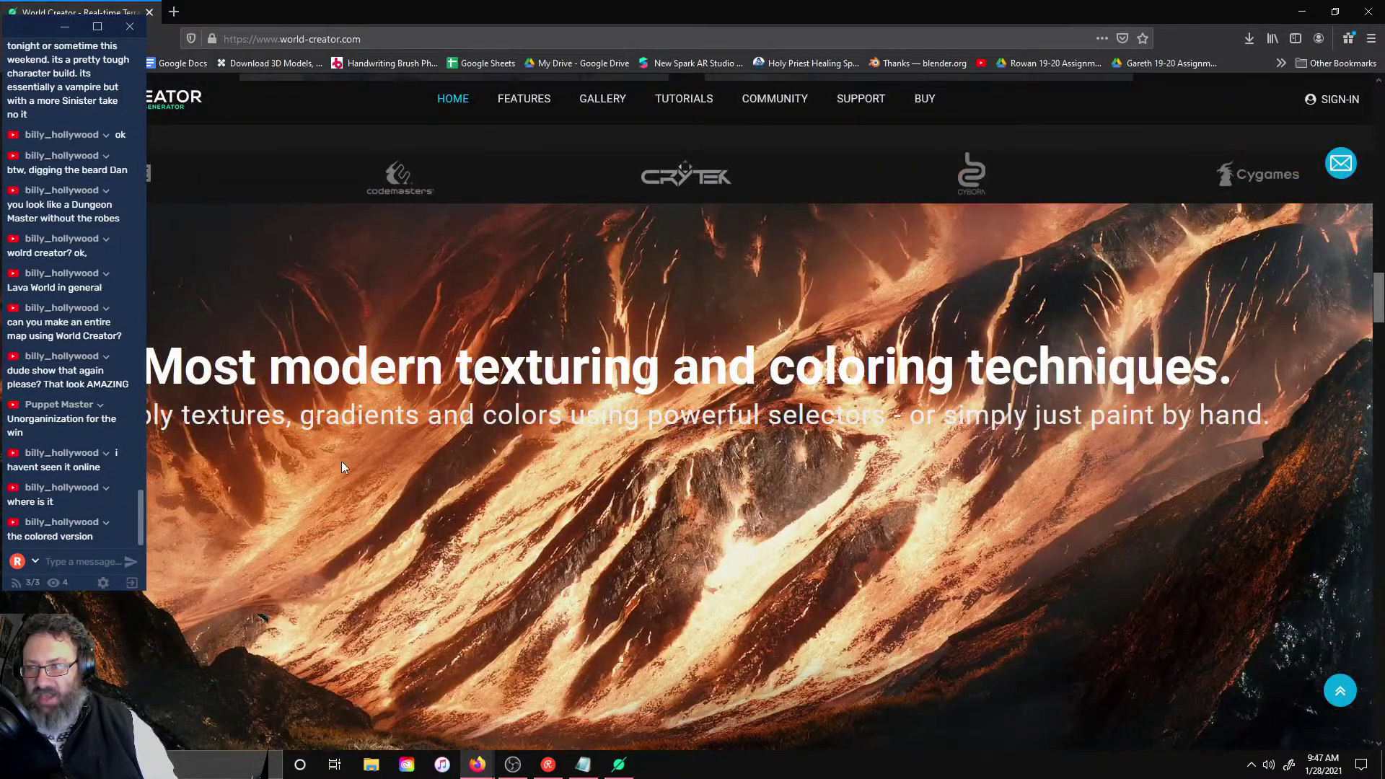
scroll(861, 370, "down", 5)
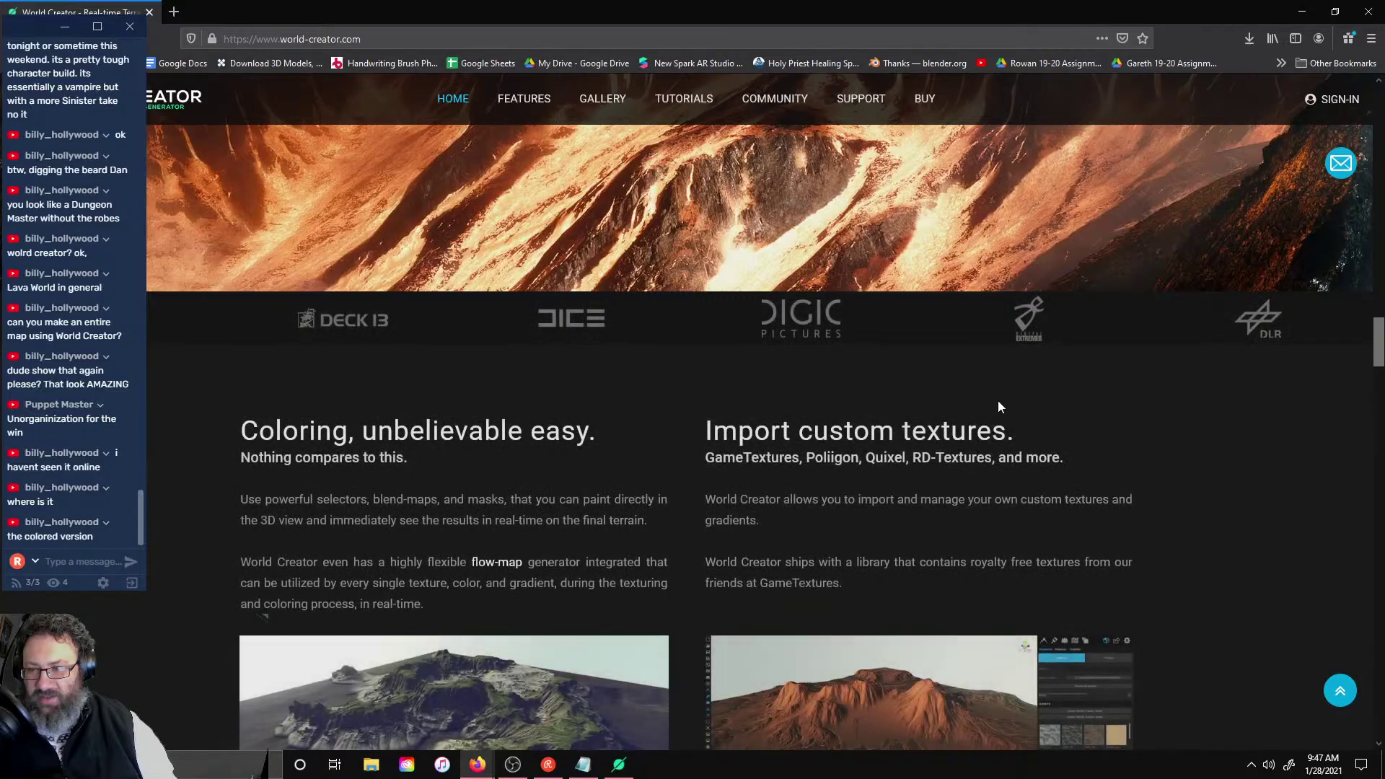
scroll(1003, 347, "up", 6)
scroll(1006, 473, "down", 8)
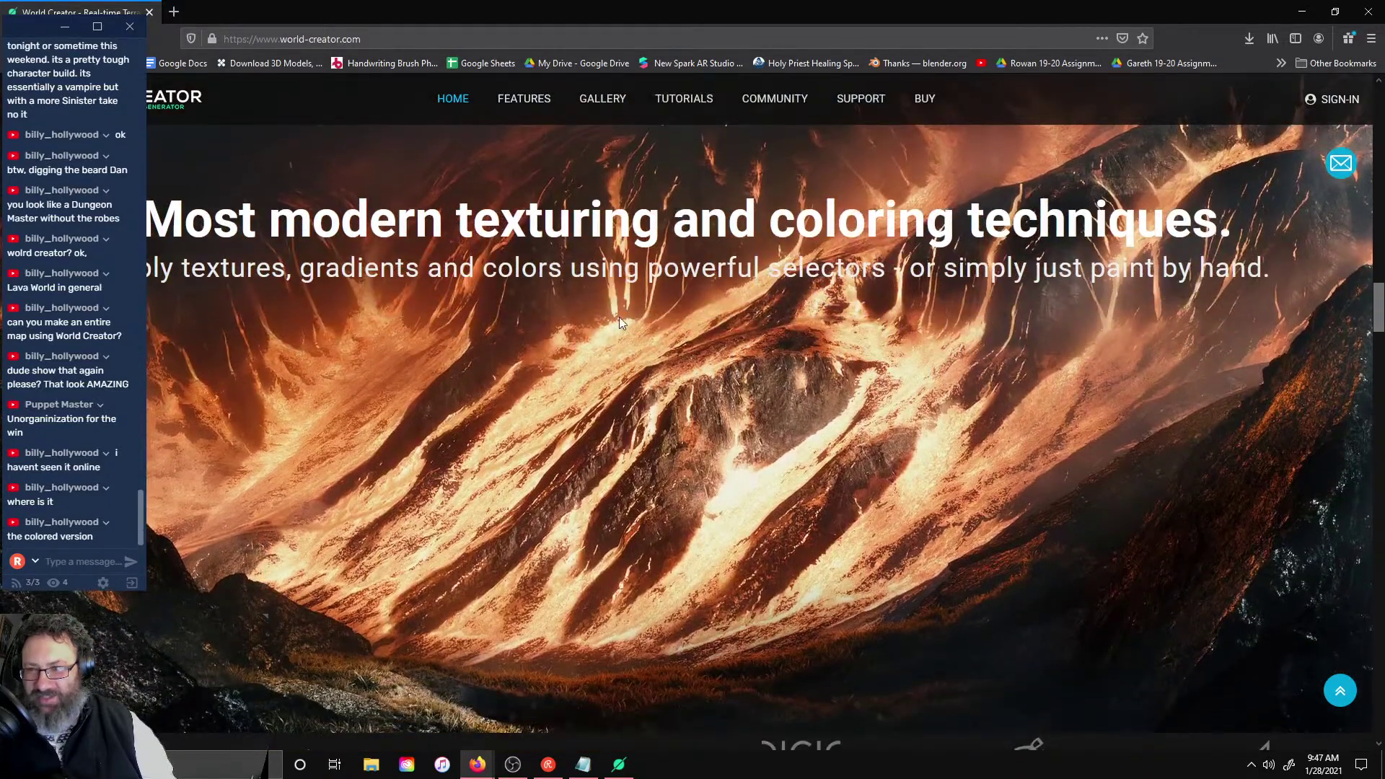
scroll(867, 365, "down", 10)
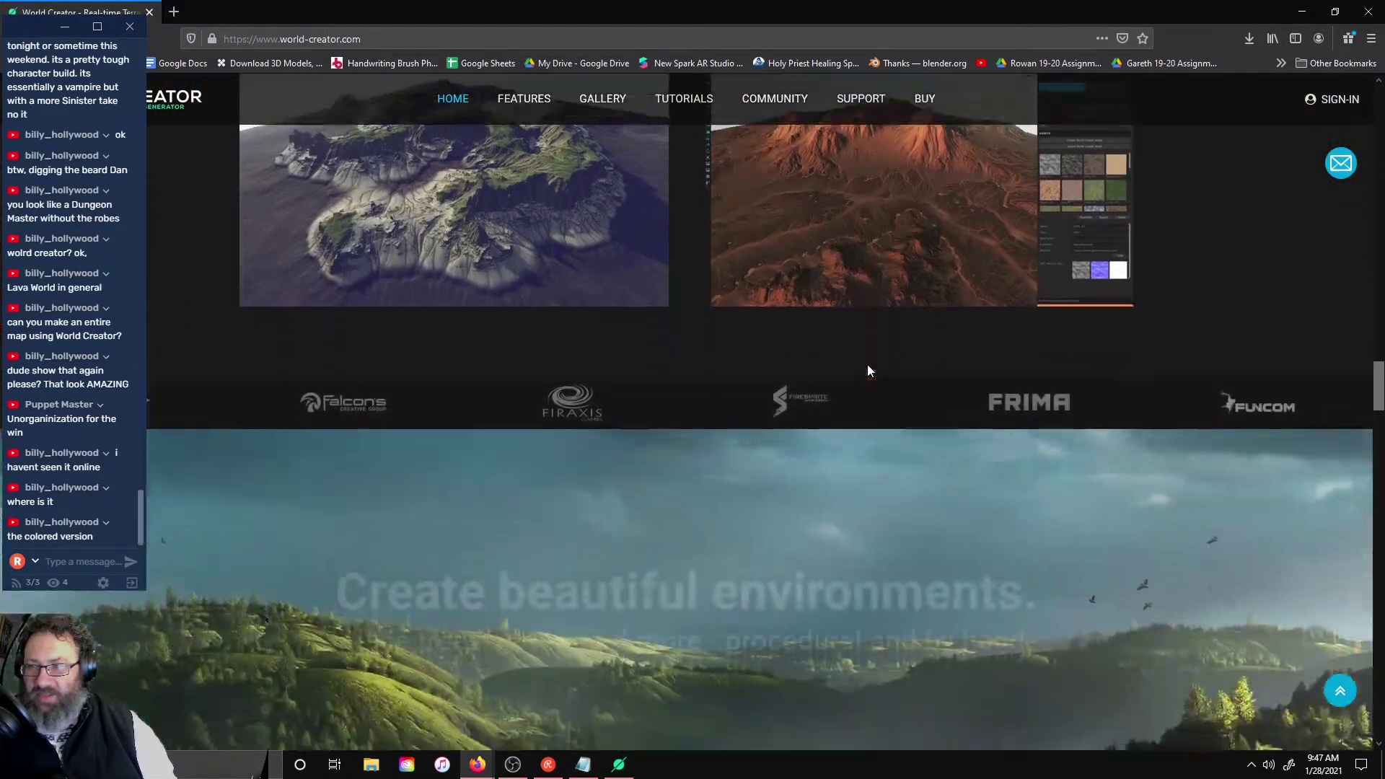
- Look through the home page's renderer, custom 3D model import, export compatibility and customer sections
scroll(869, 365, "down", 10)
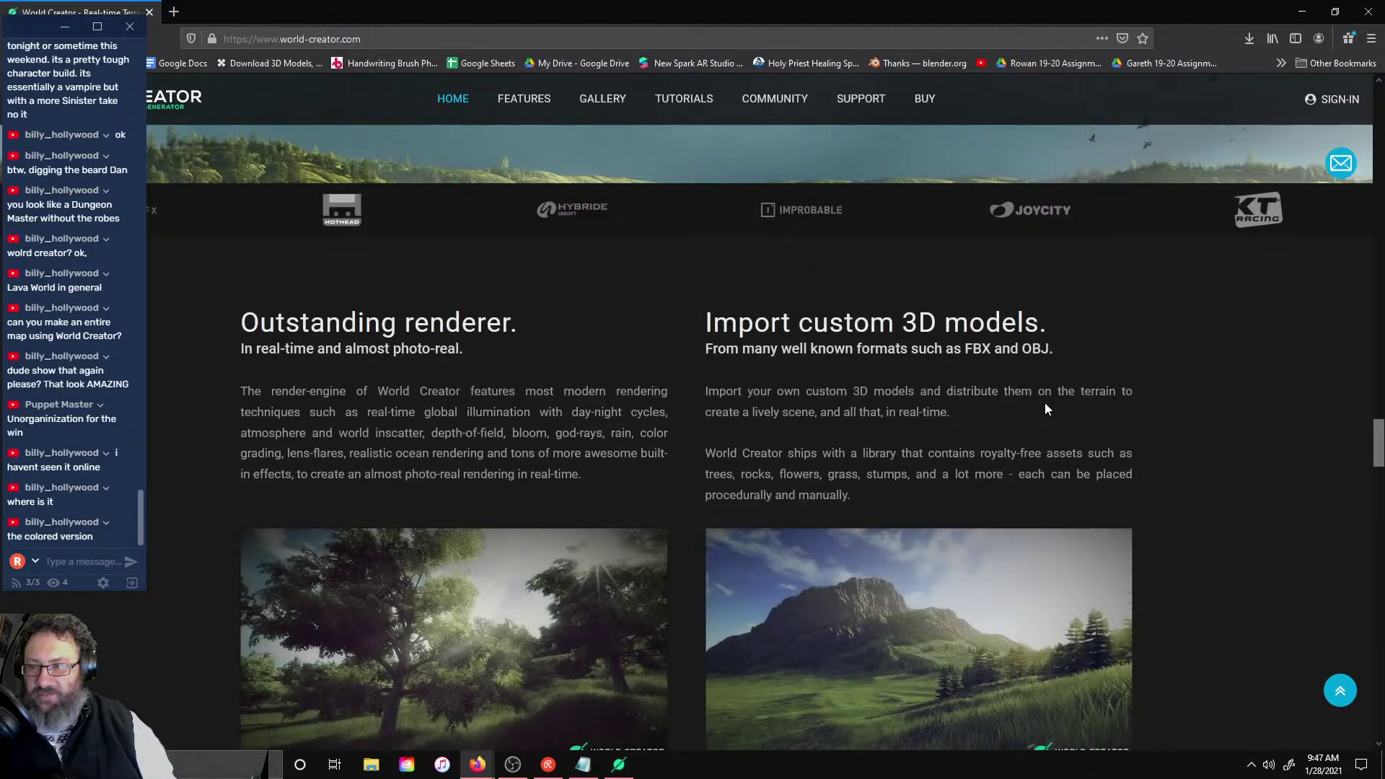
scroll(1050, 388, "down", 10)
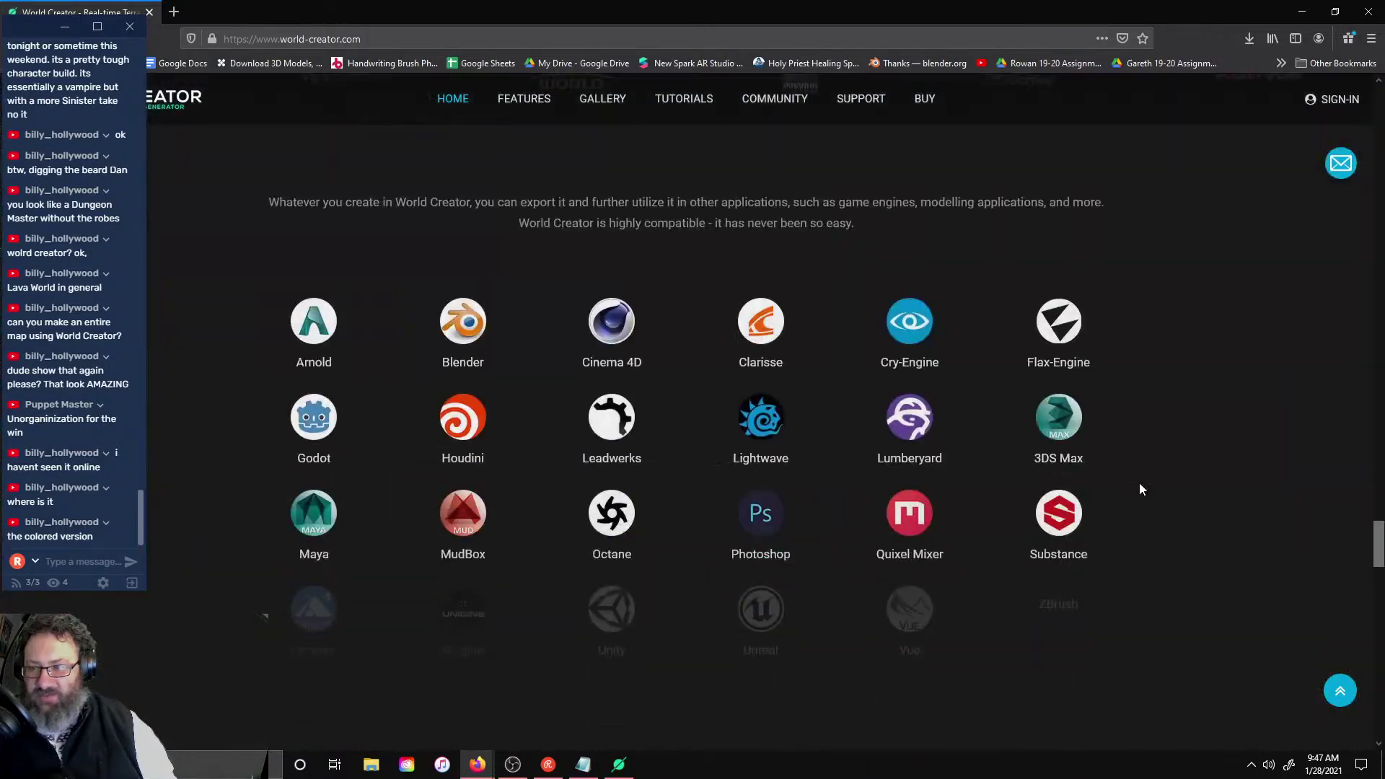
scroll(1202, 555, "down", 5)
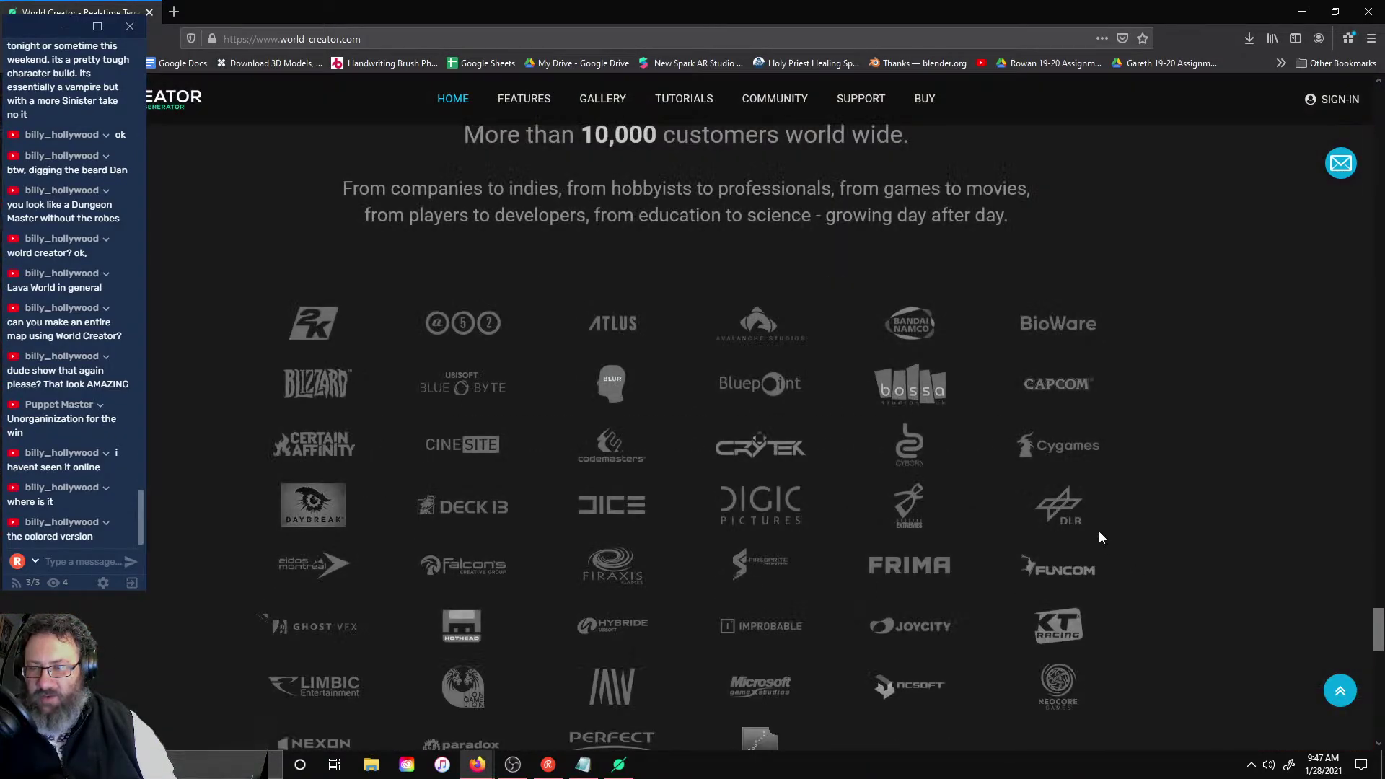
scroll(1101, 534, "up", 8)
scroll(1117, 559, "up", 10)
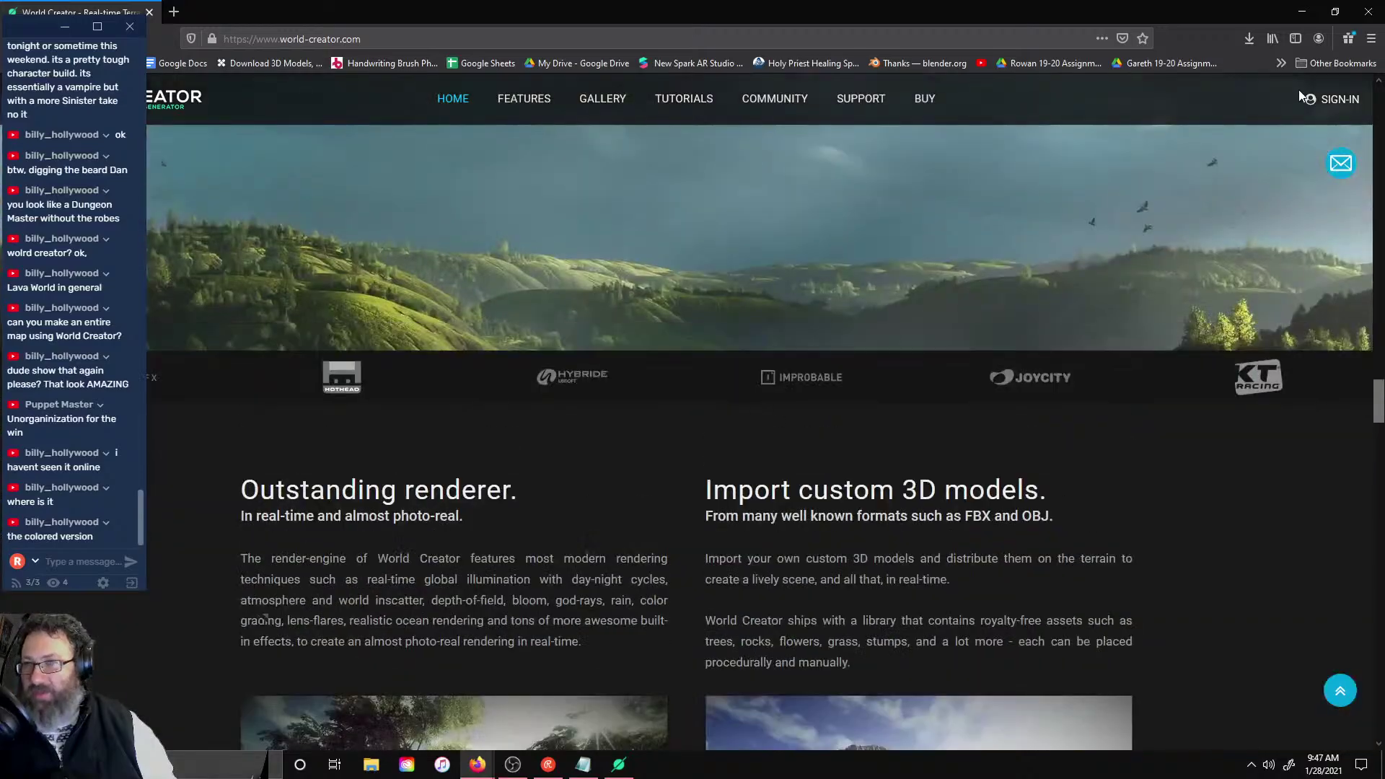
- Switch to World Creator and set the environment's sky mode to None
key("alt+Tab")
left_click_drag(749, 239, 847, 232)
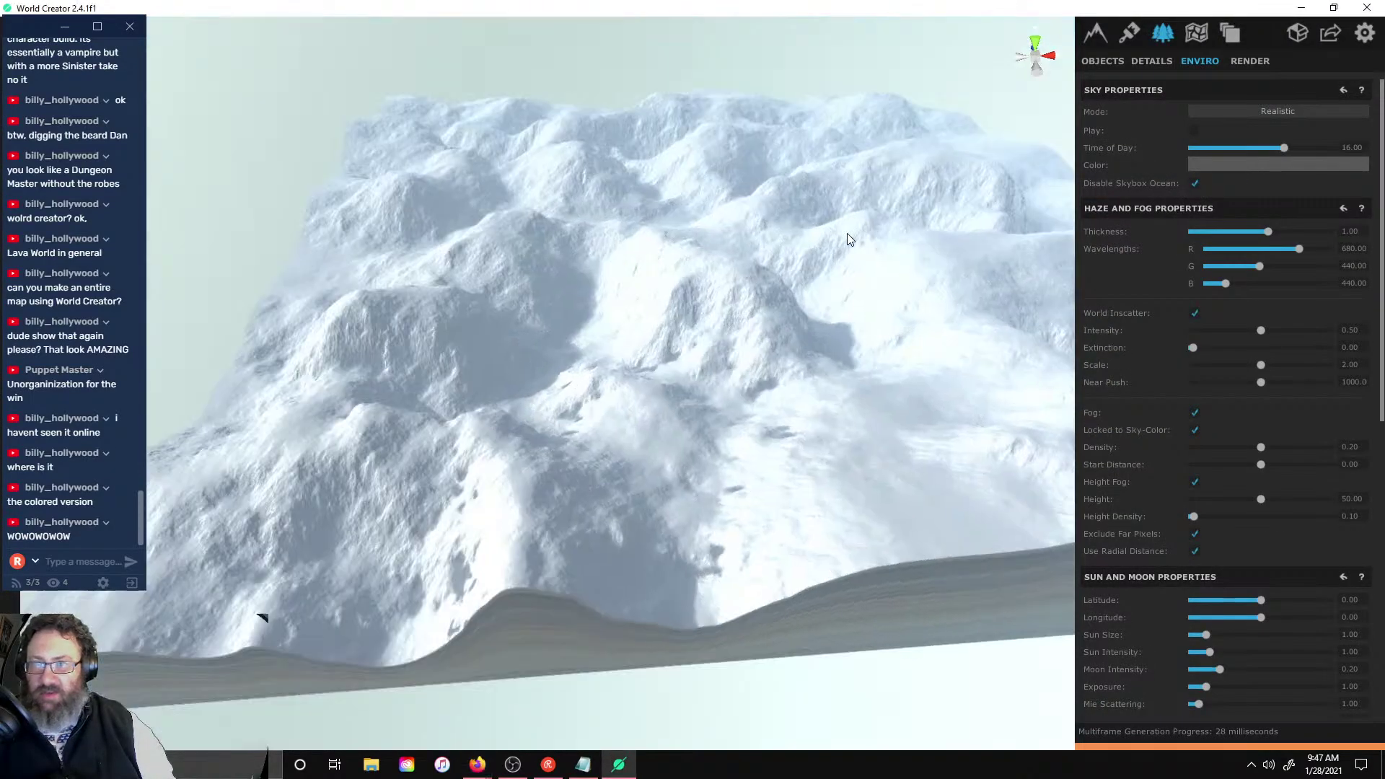
left_click_drag(1040, 199, 1052, 159)
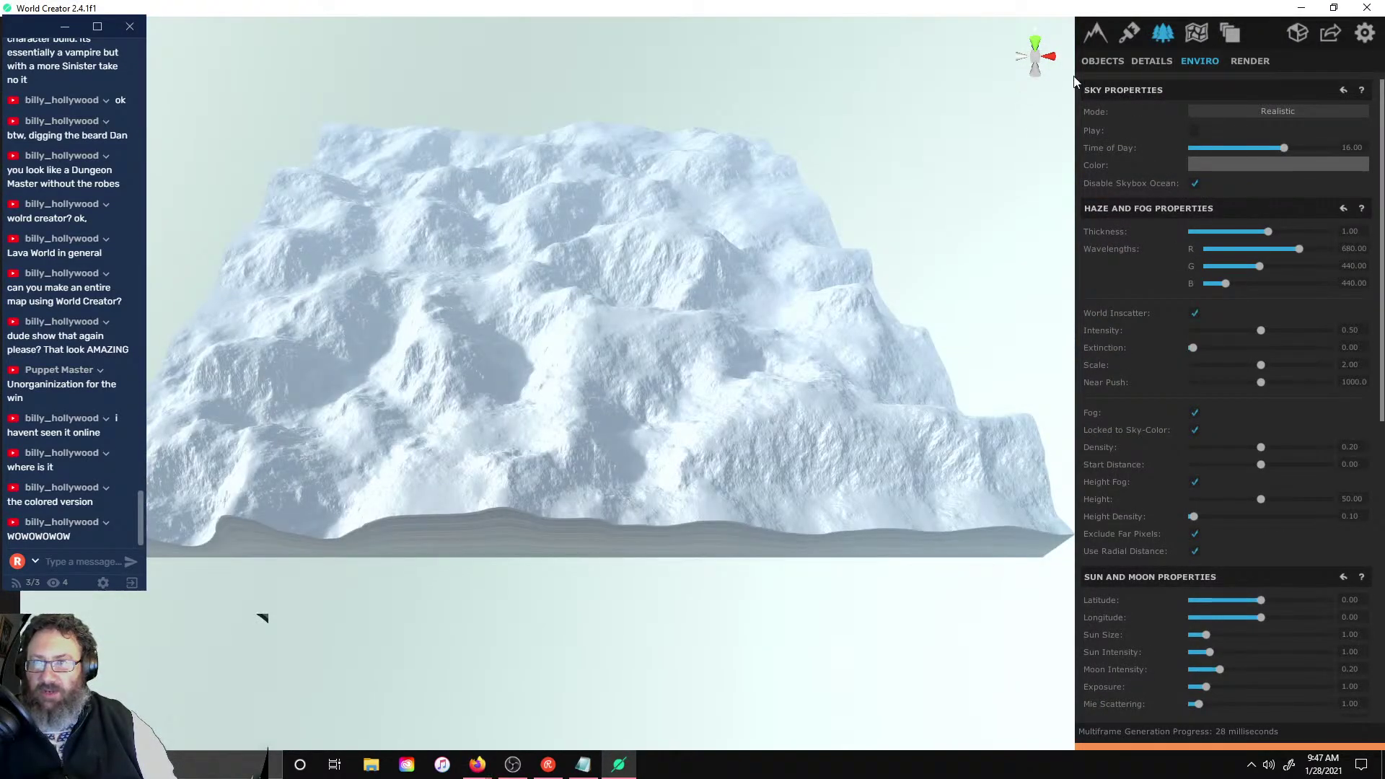
left_click(1154, 61)
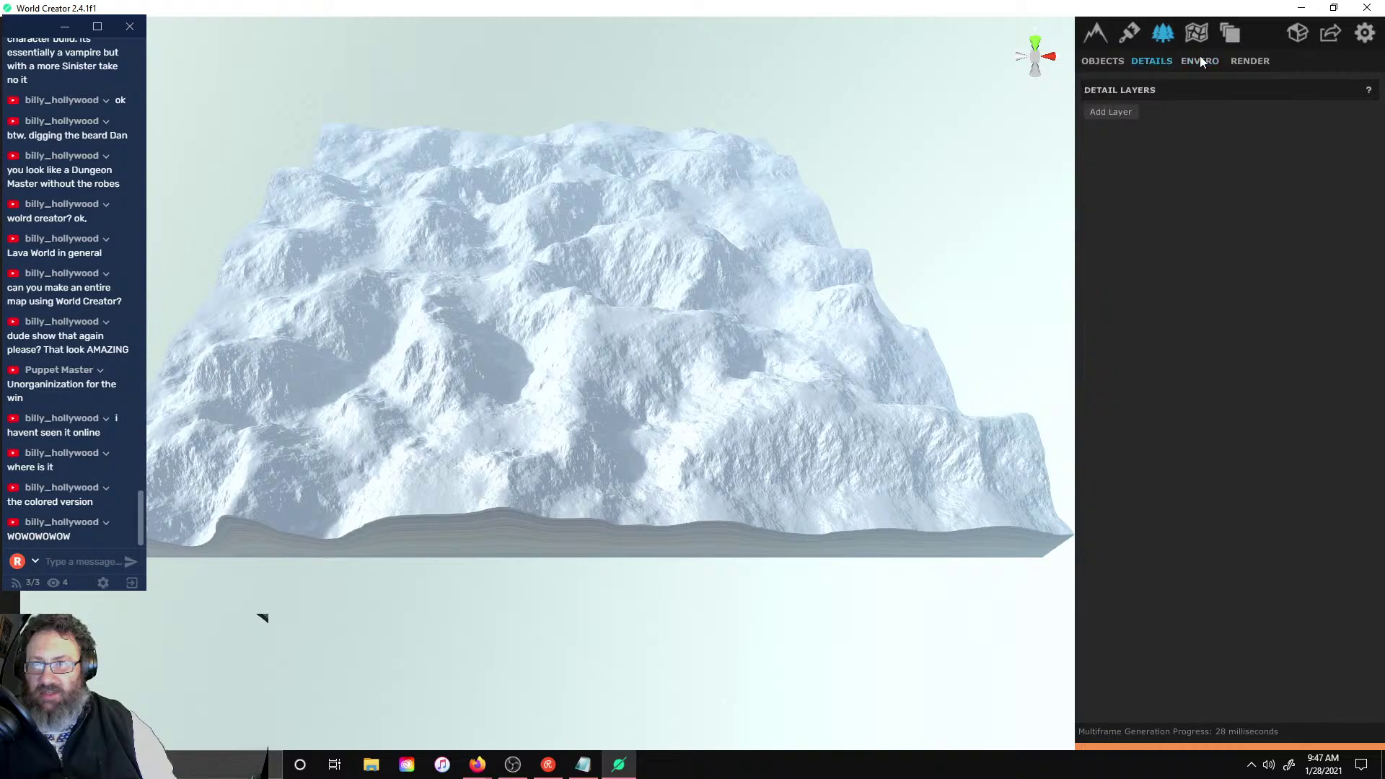
left_click(1200, 61)
left_click(1256, 63)
left_click(1198, 61)
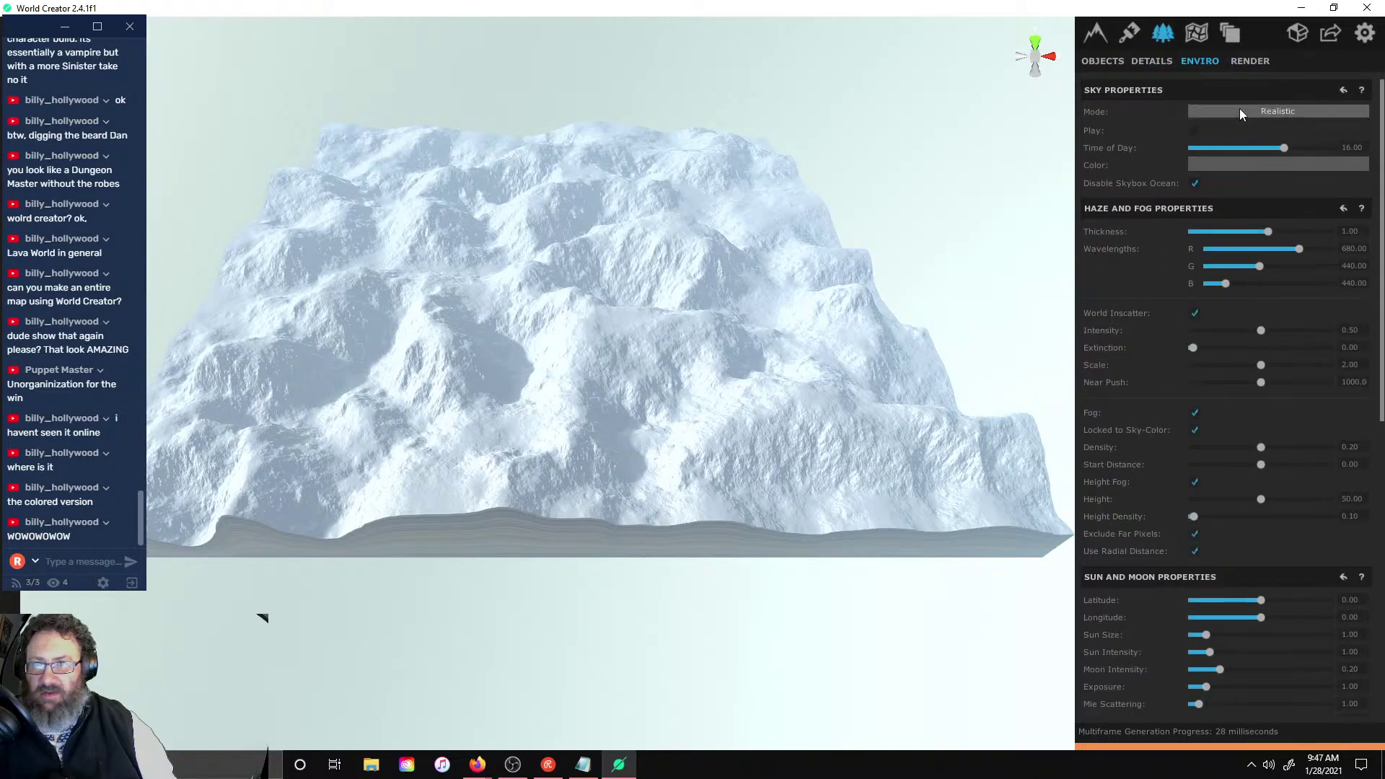
left_click(1258, 112)
left_click(1261, 122)
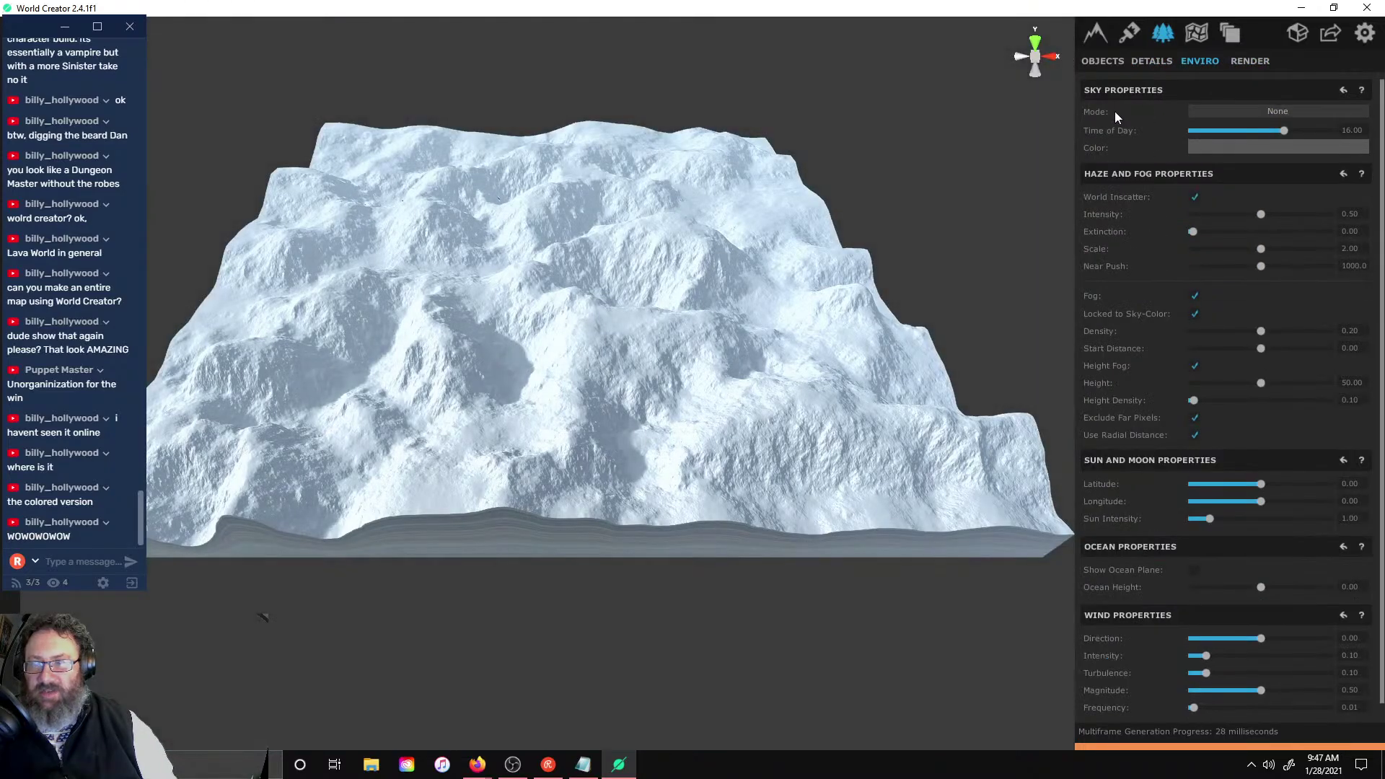
- Turn off the fog in the environment's haze and fog properties
scroll(1124, 462, "down", 1)
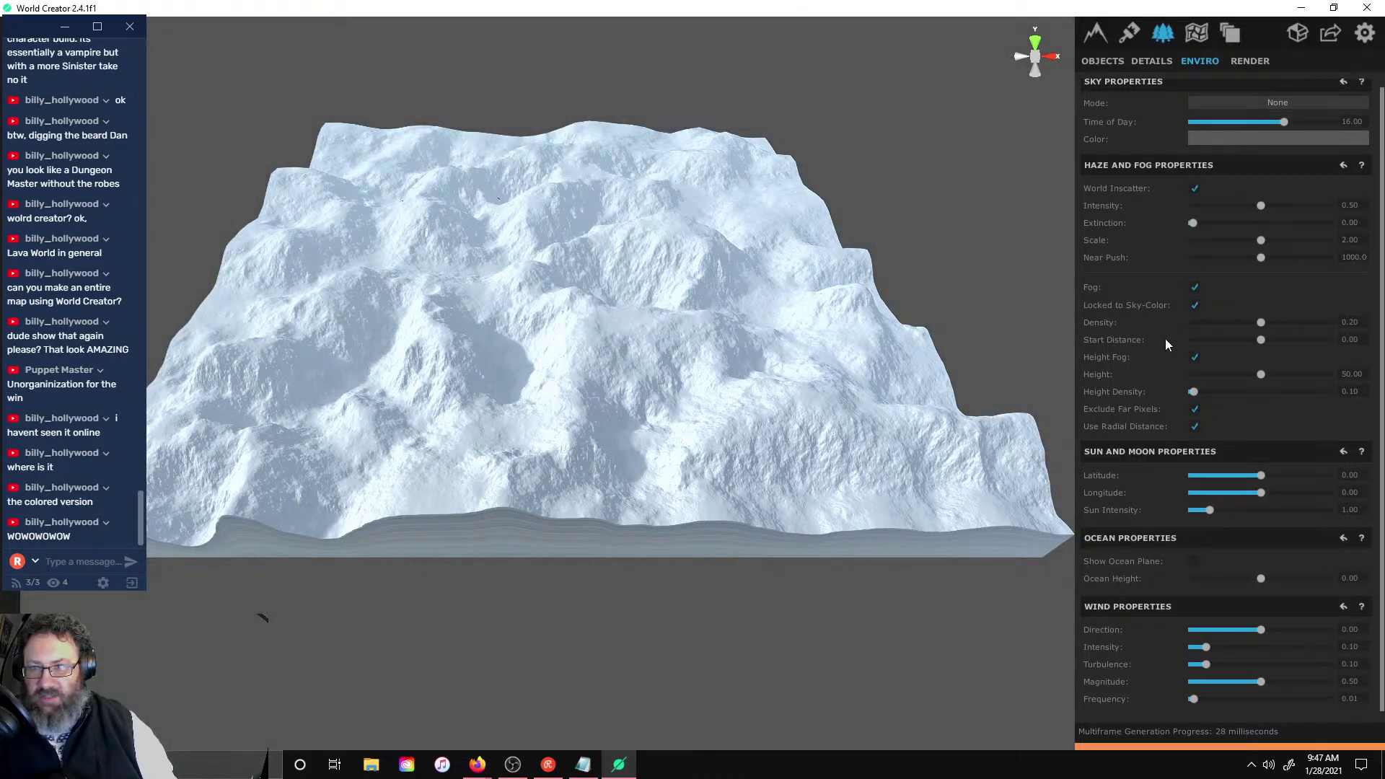
left_click(1194, 289)
right_click_drag(967, 298, 931, 272)
- Show the ocean plane at a height of 220.16 and examine the water around the terrain up close
left_click(1195, 431)
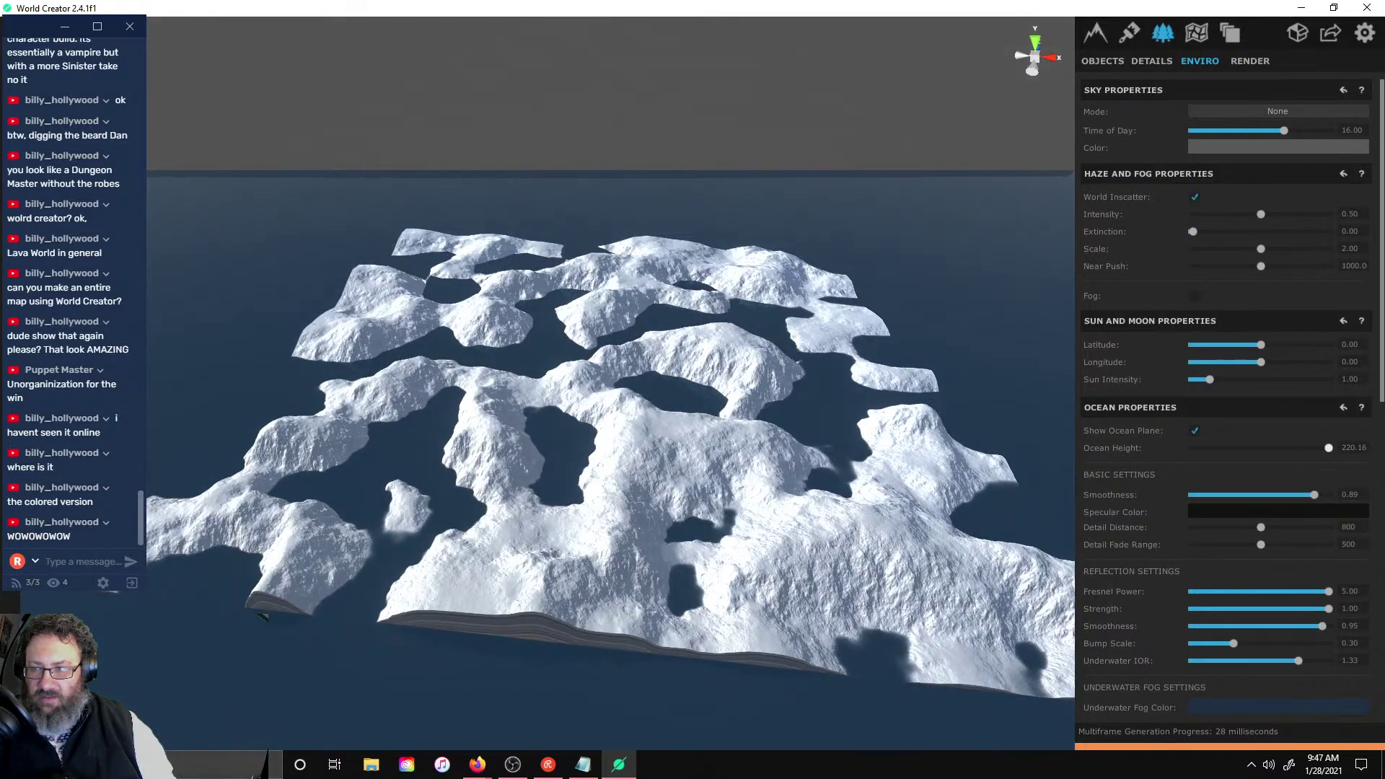
scroll(832, 353, "up", 10)
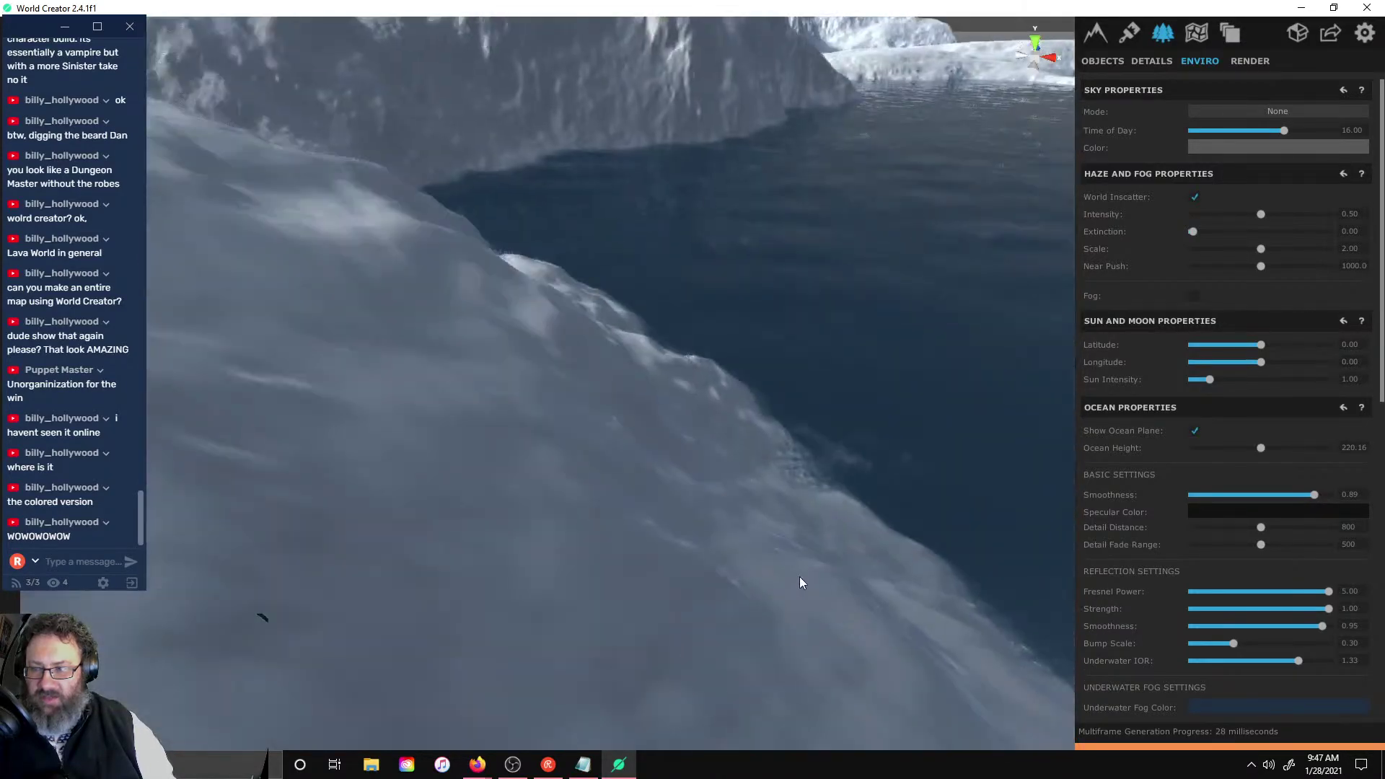
right_click_drag(800, 577, 673, 311)
scroll(867, 407, "up", 5)
scroll(868, 408, "down", 5)
scroll(788, 350, "up", 5)
scroll(672, 311, "down", 10)
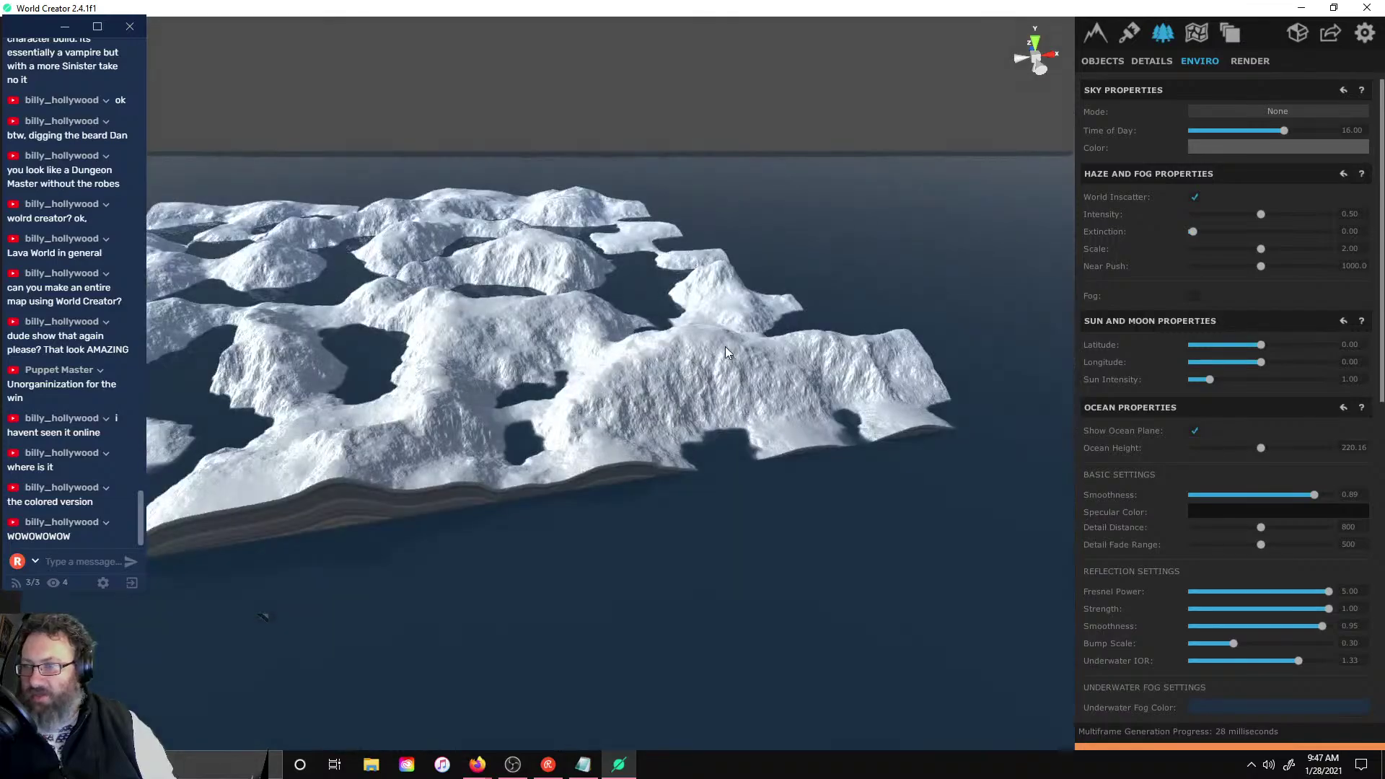
scroll(725, 346, "up", 3)
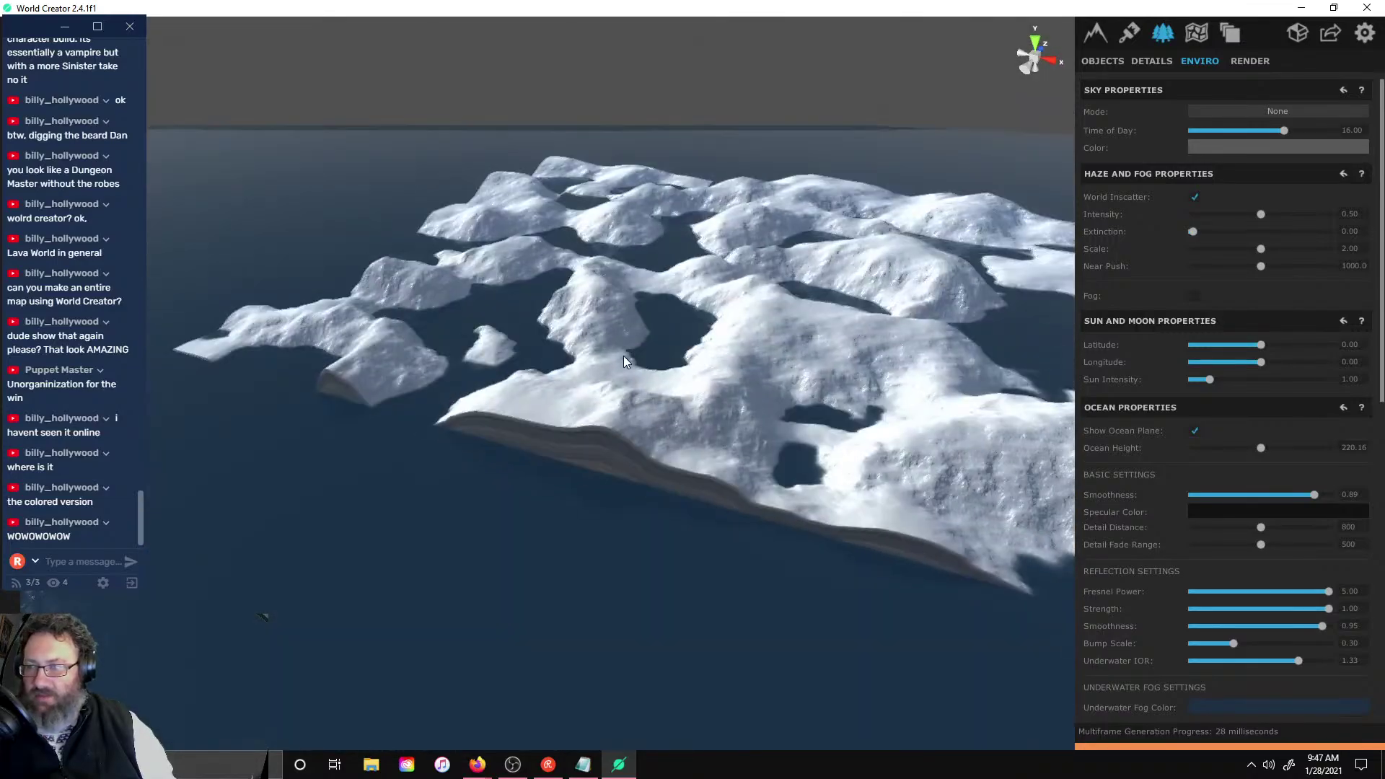
- Hide the ocean plane and view the bare terrain from several angles
left_click(1195, 432)
scroll(812, 326, "up", 5)
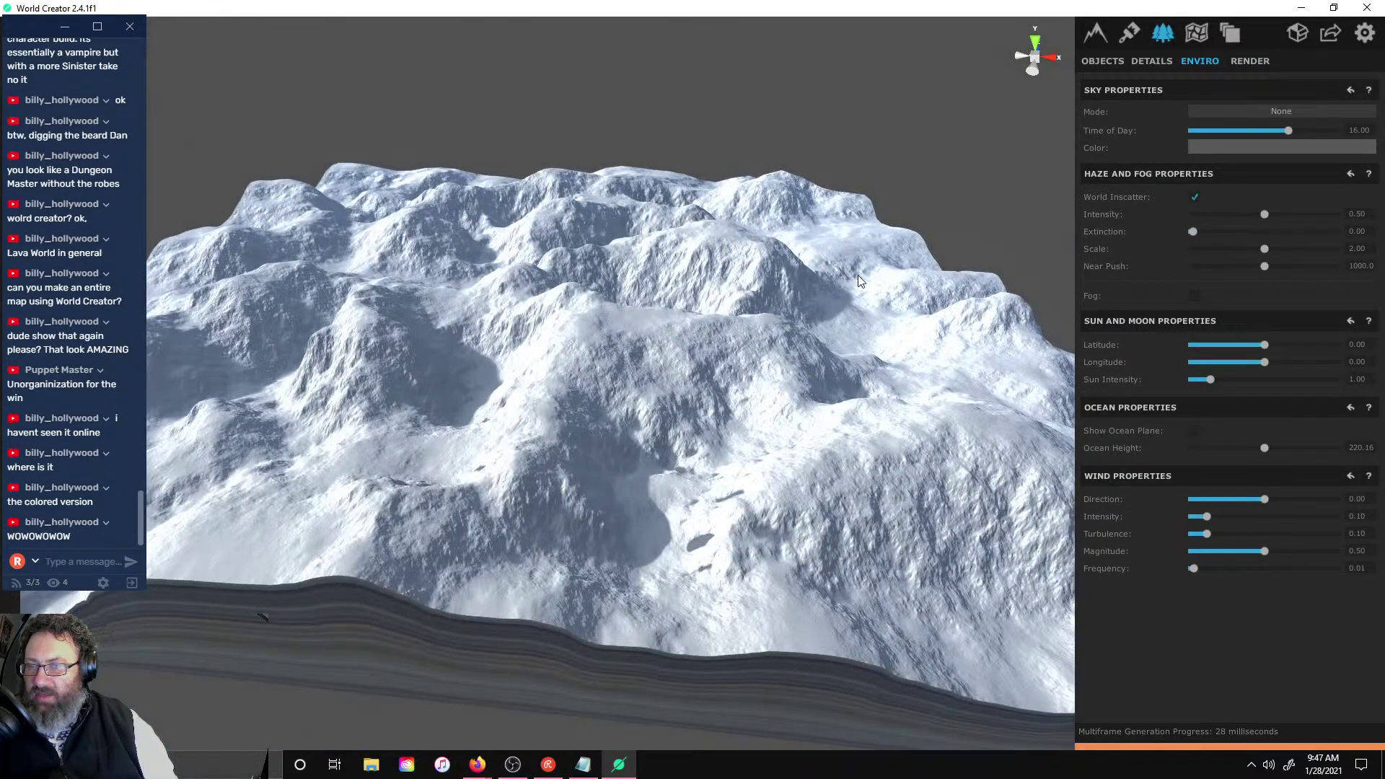
left_click_drag(858, 275, 877, 318, "alt")
scroll(865, 267, "down", 3)
left_click_drag(866, 266, 776, 160, "alt")
- Edit the terrain's custom base shape and flatten the entire terrain
left_click(1103, 61)
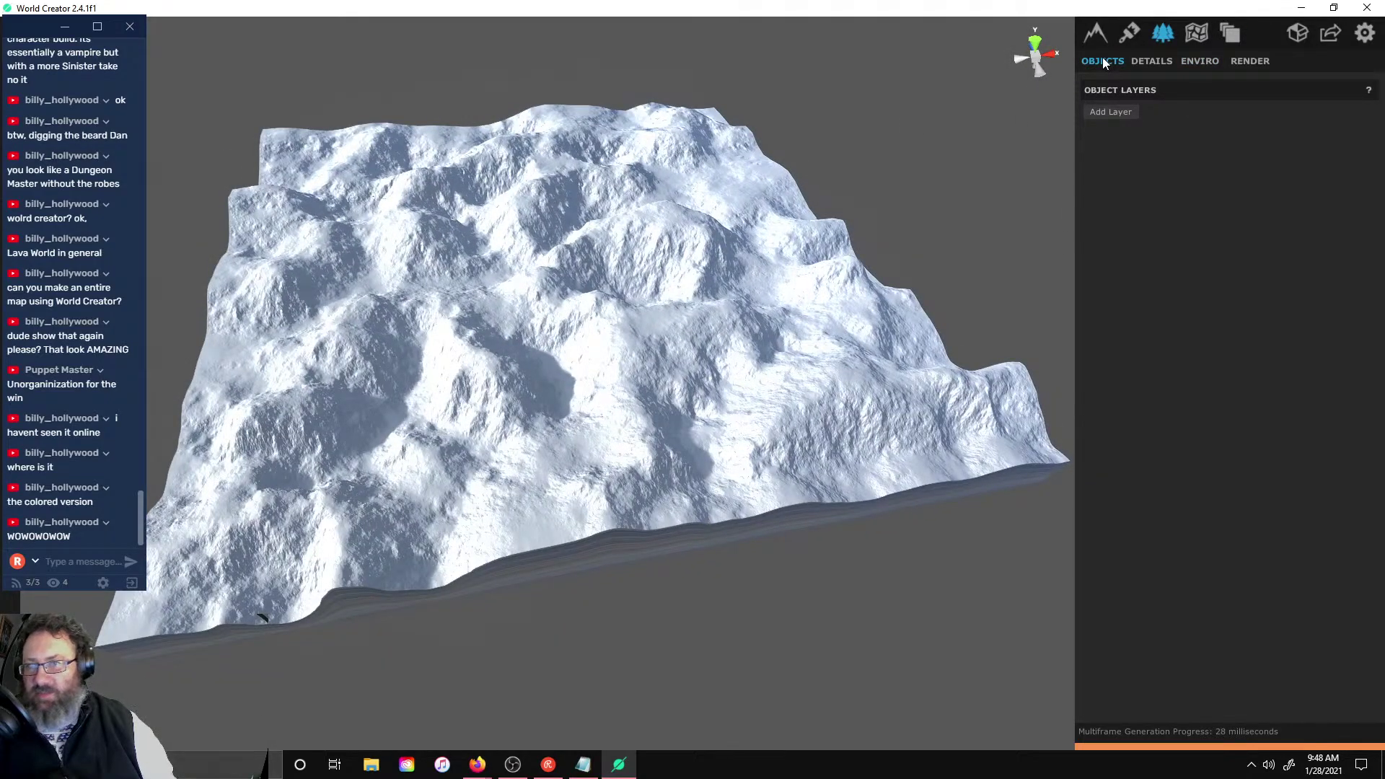
left_click(1116, 108)
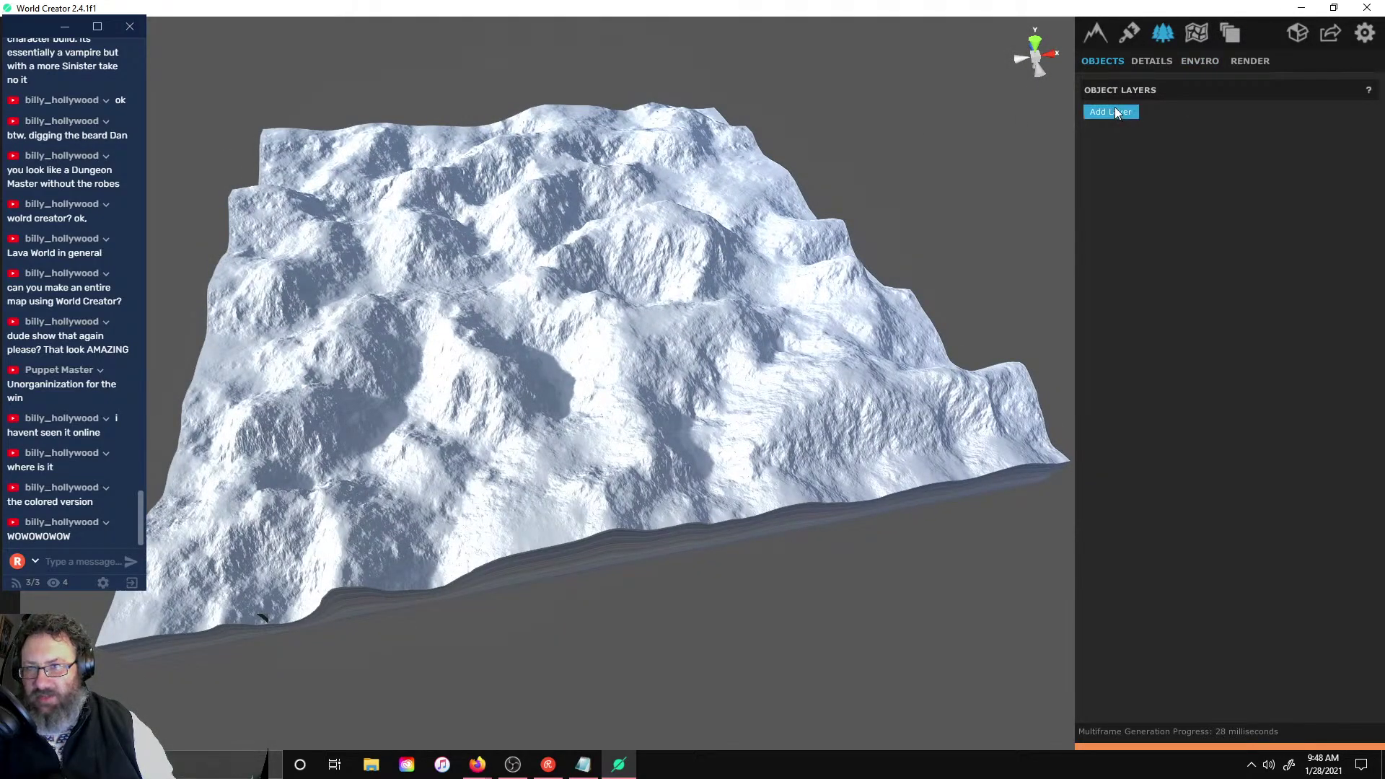
left_click(1096, 34)
left_click(1103, 62)
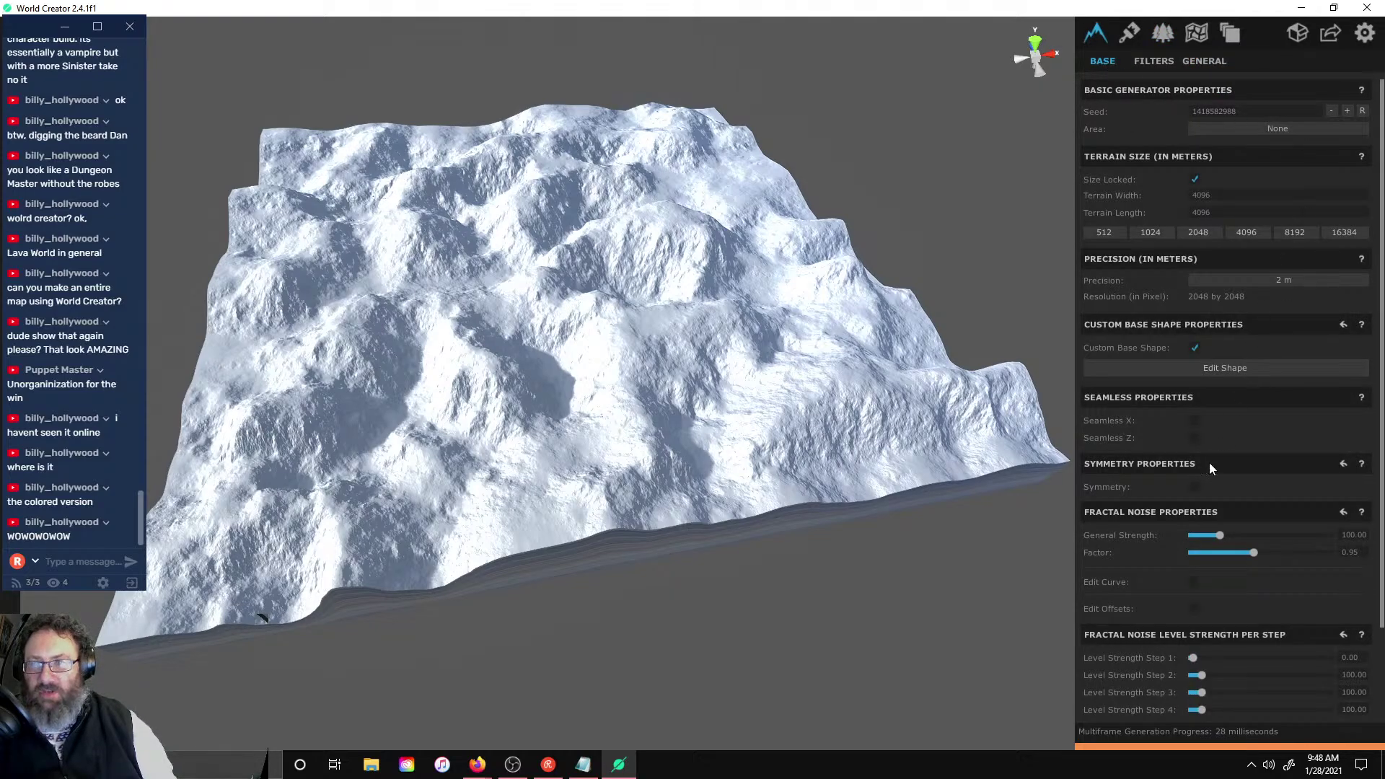
left_click(1202, 367)
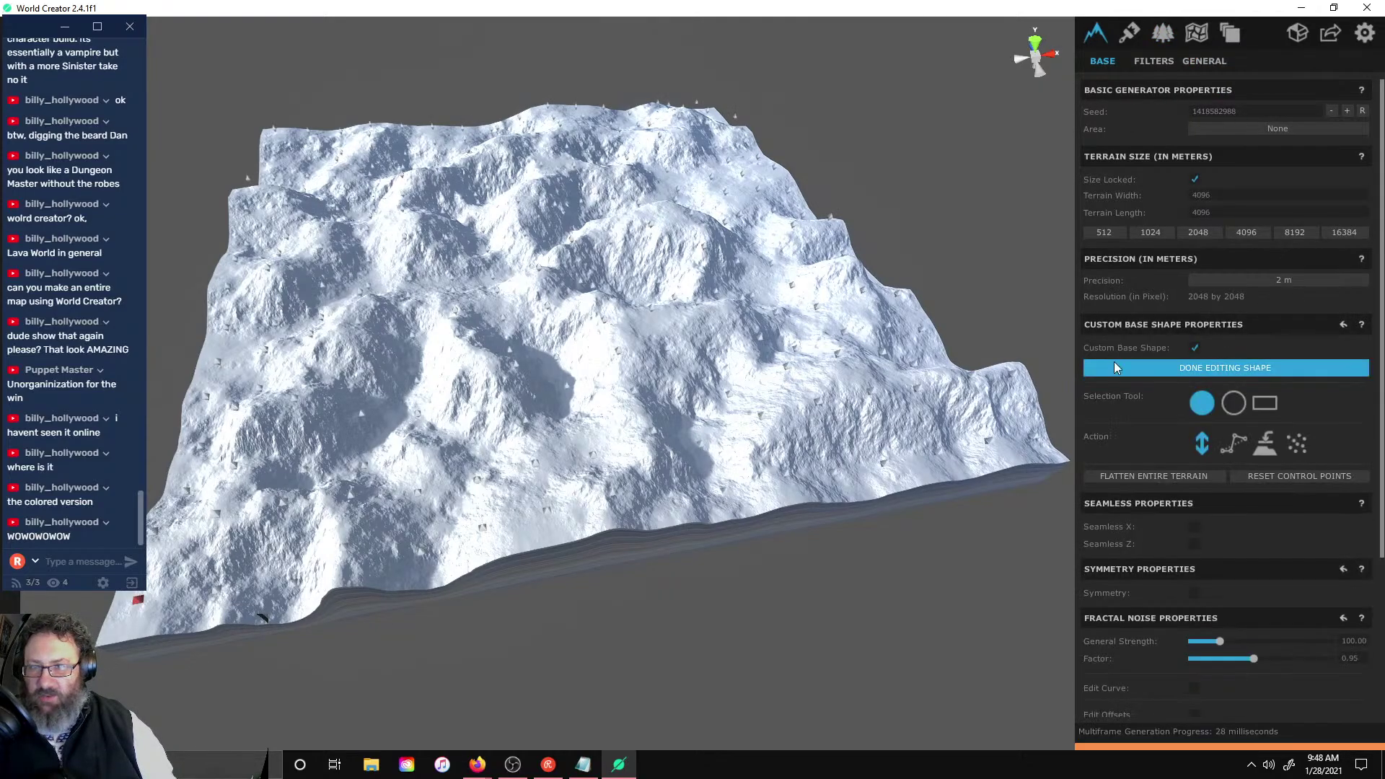
left_click(1163, 475)
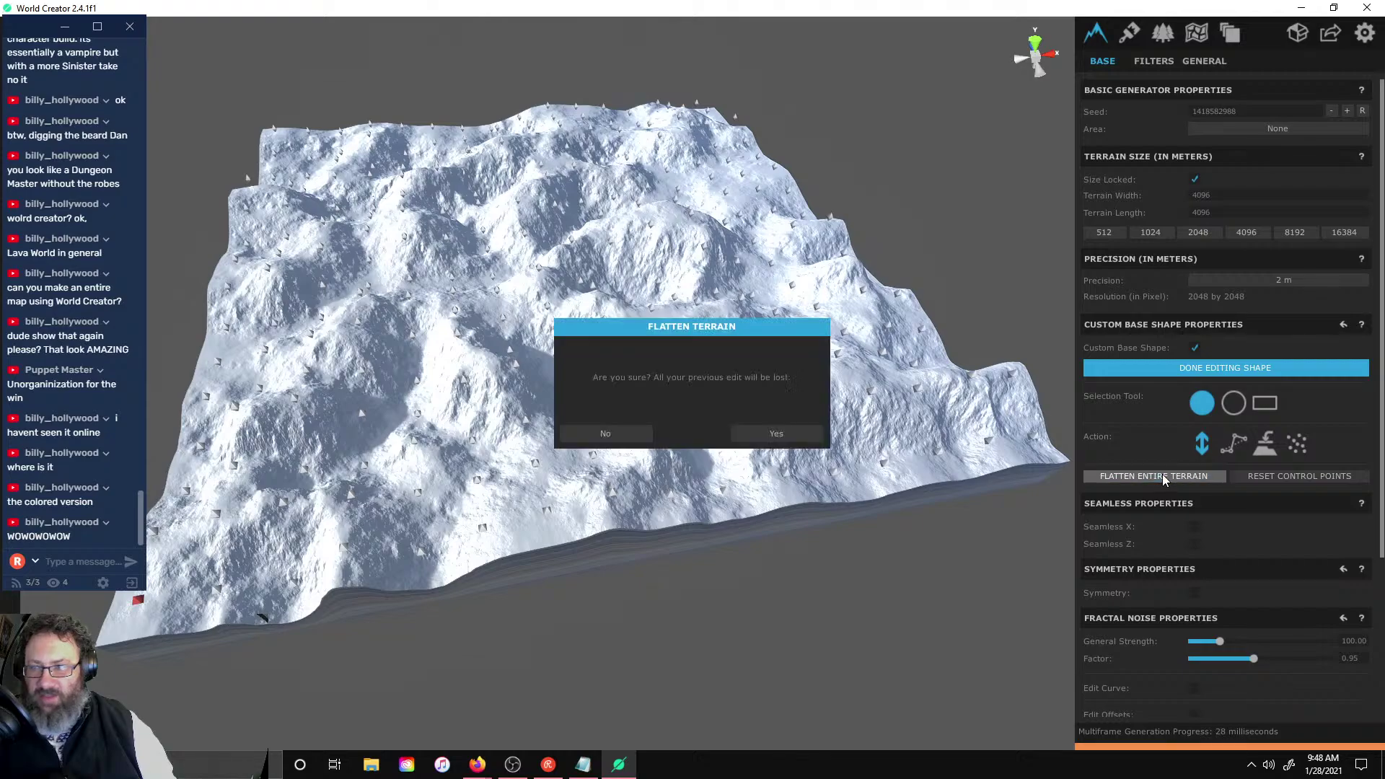
left_click(772, 442)
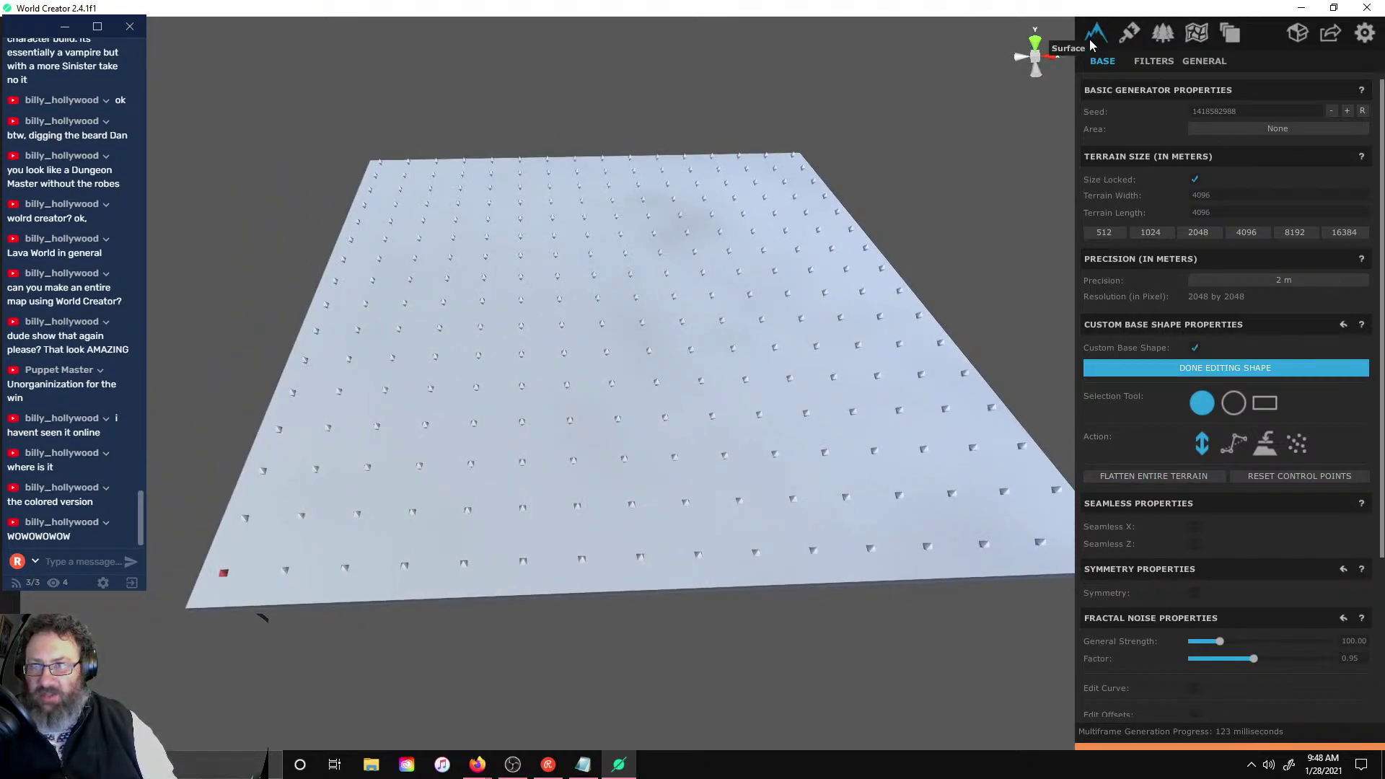
- Raise several neighbouring control points in the far half of the flat terrain to form a cluster of mountain peaks
scroll(799, 194, "up", 5)
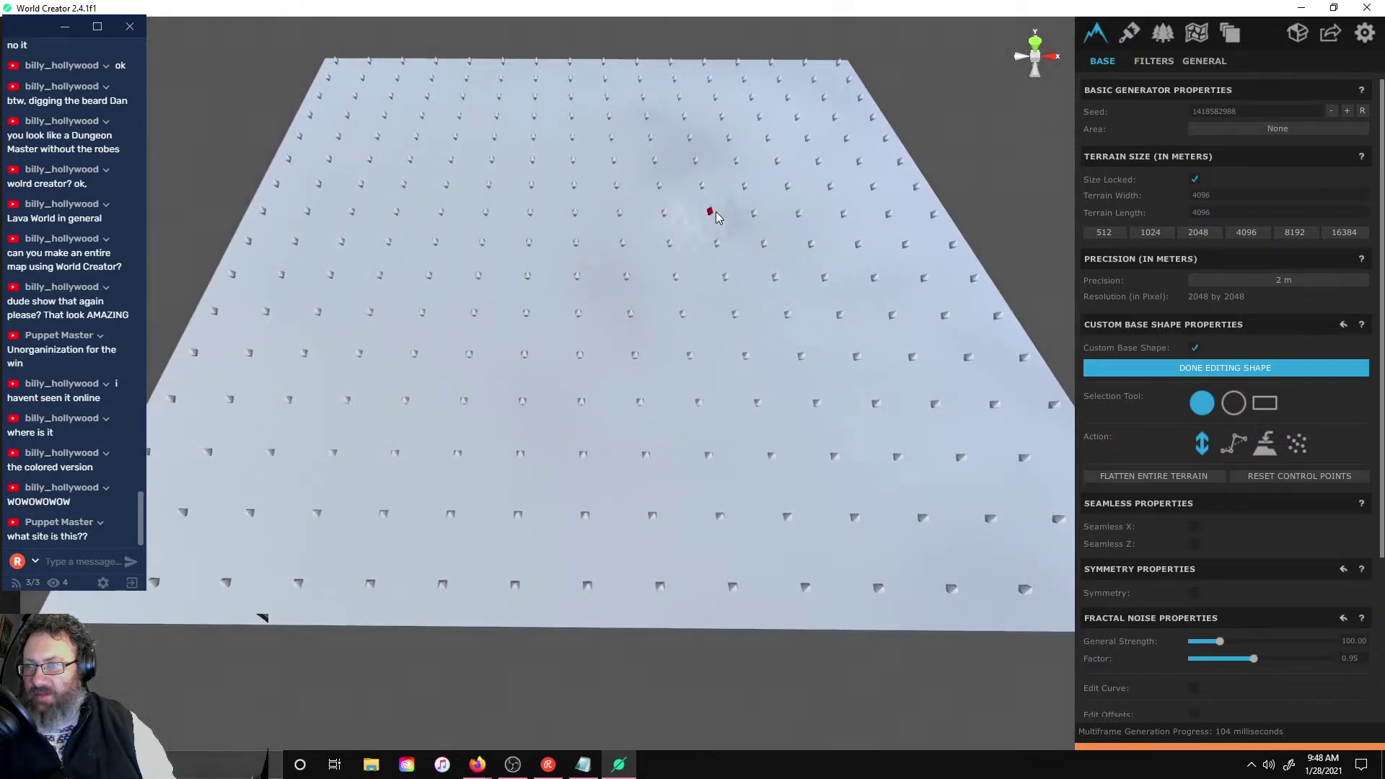
left_click_drag(715, 212, 720, 176)
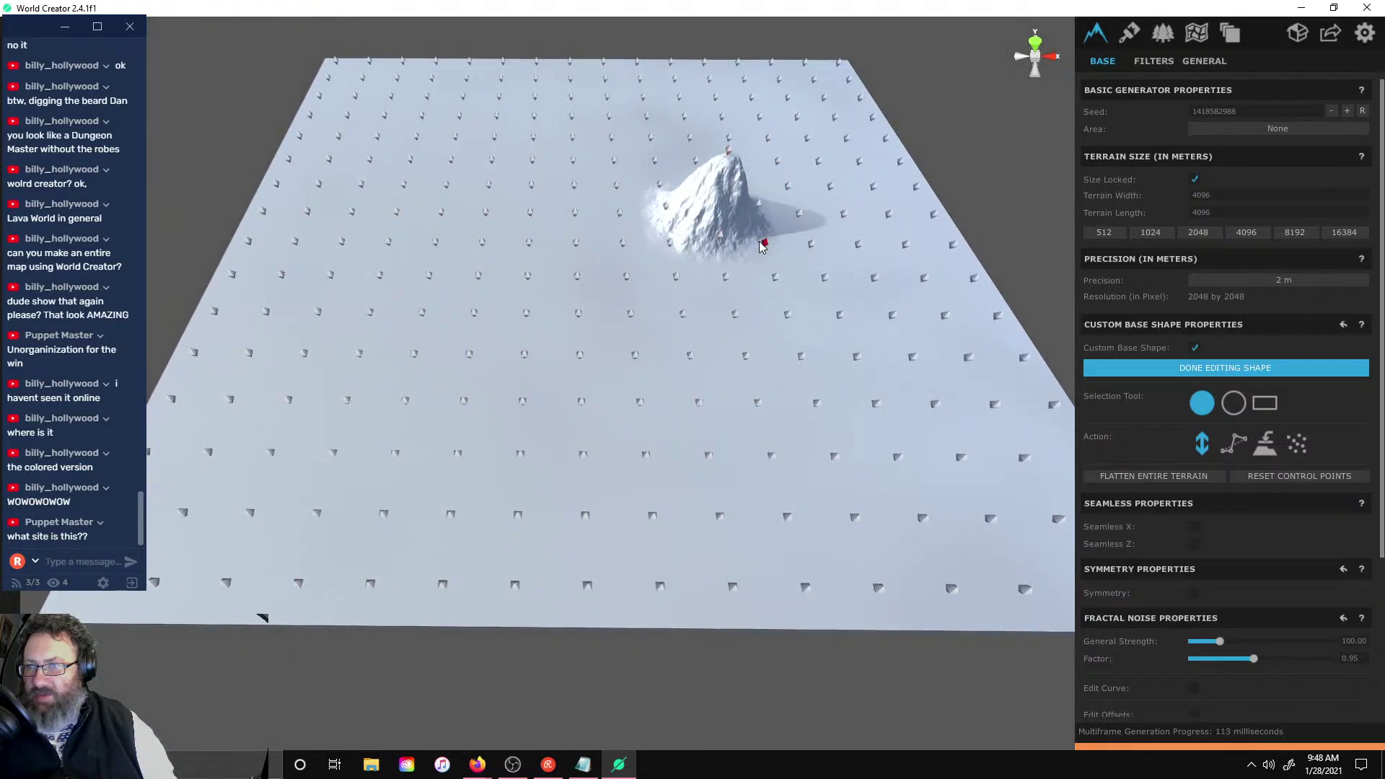
left_click_drag(763, 244, 768, 227)
left_click(671, 242)
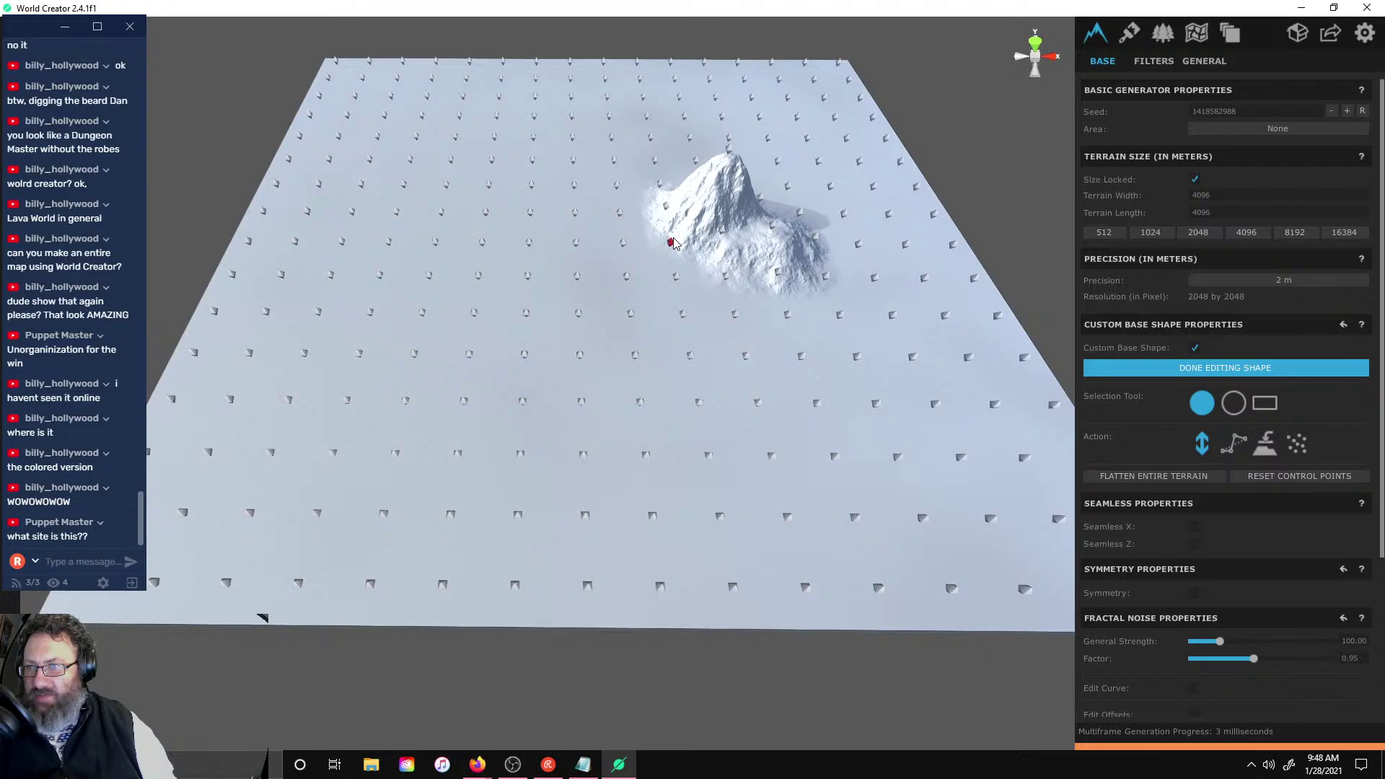
left_click_drag(675, 243, 671, 159)
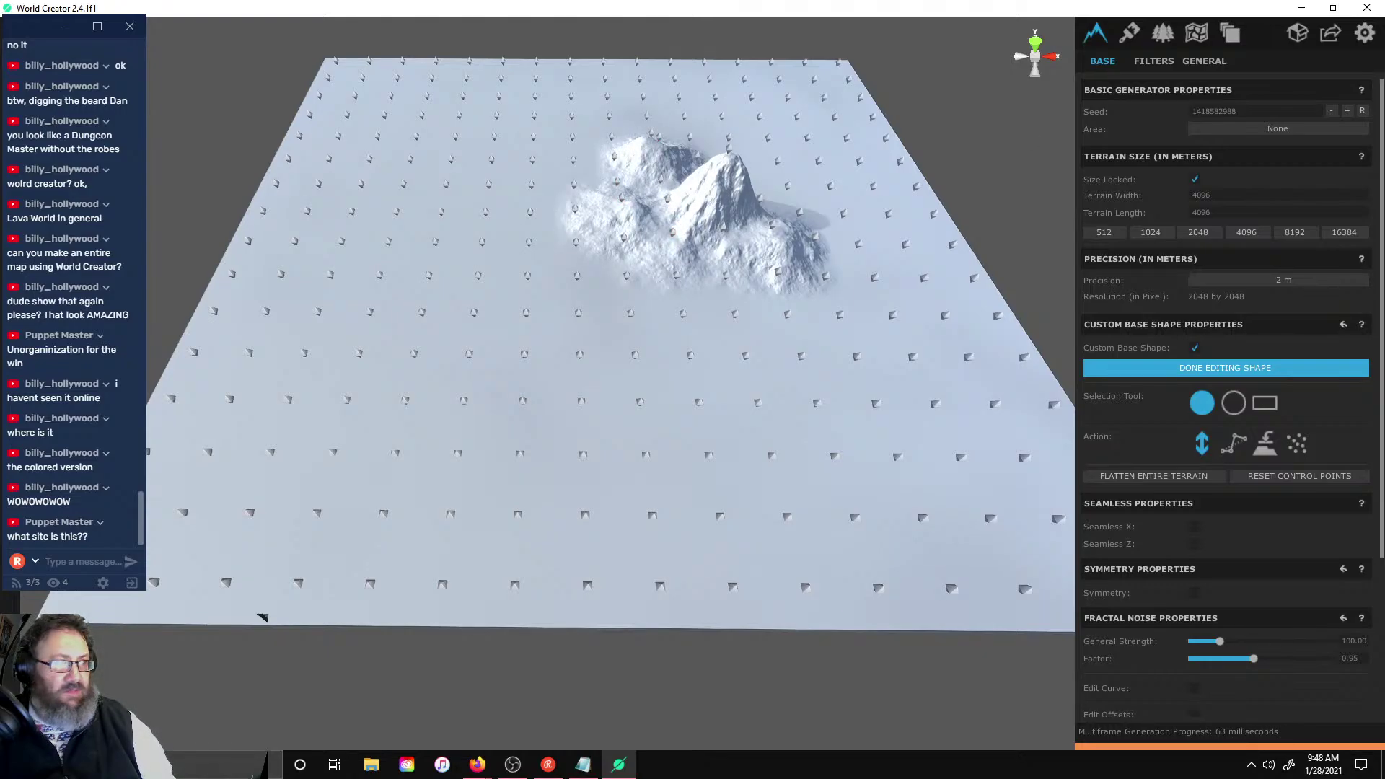
key("alt+Tab")
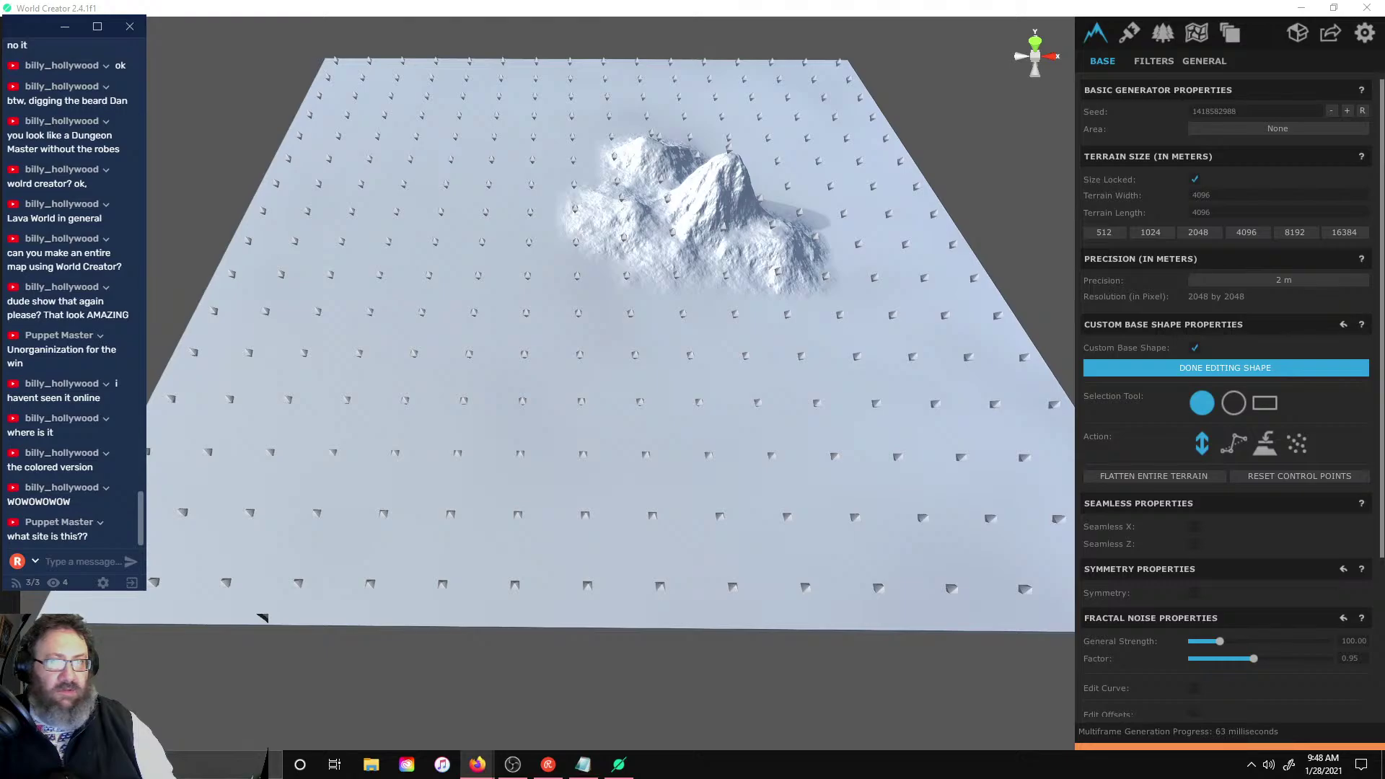
key("alt+Tab")
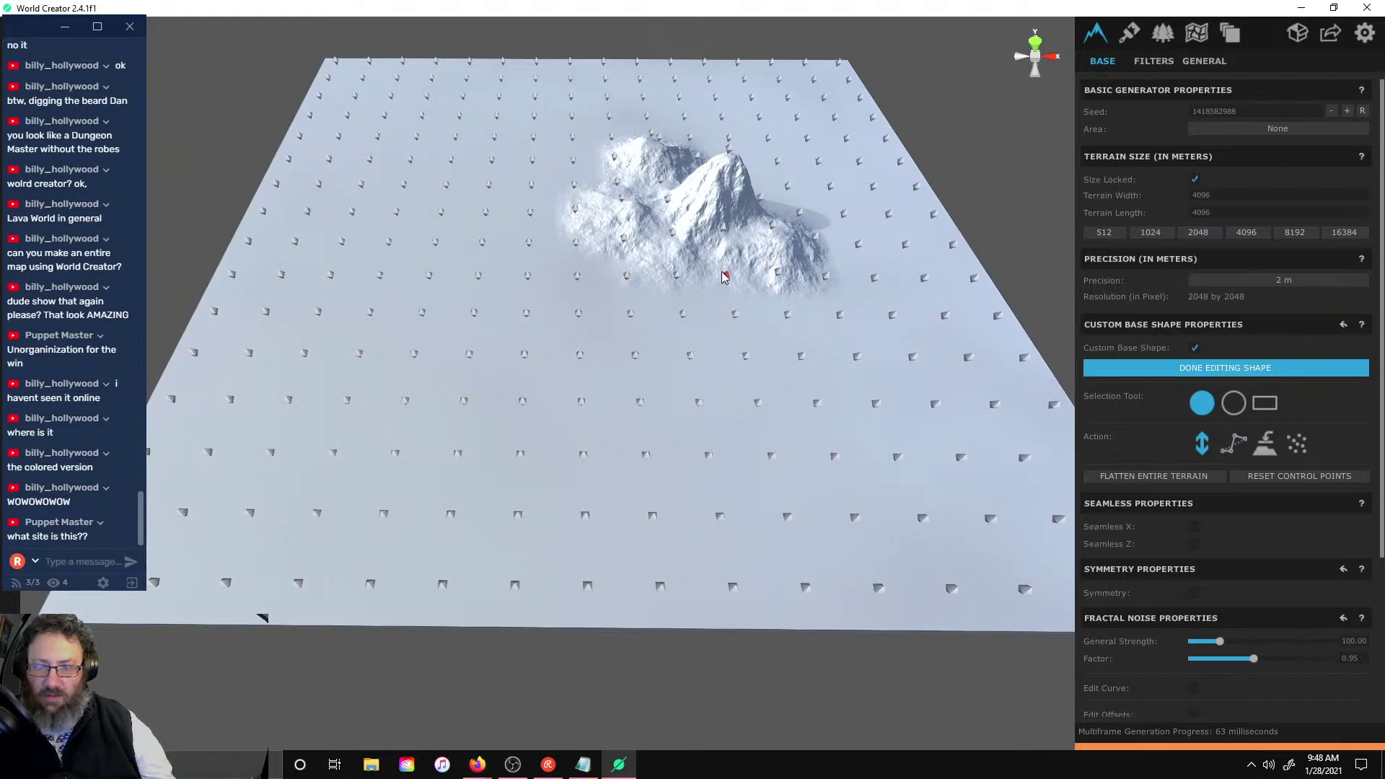
scroll(725, 278, "up", 3)
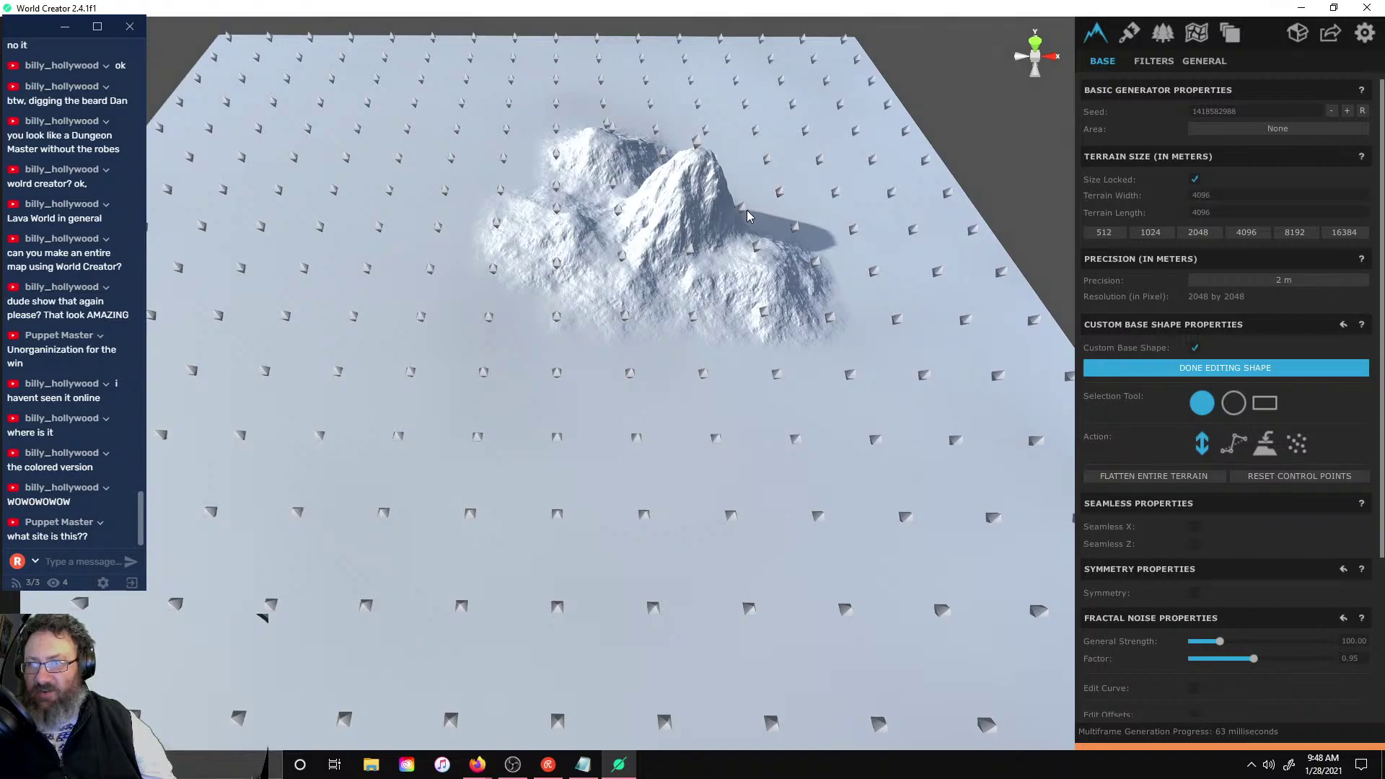
left_click_drag(742, 211, 754, 173)
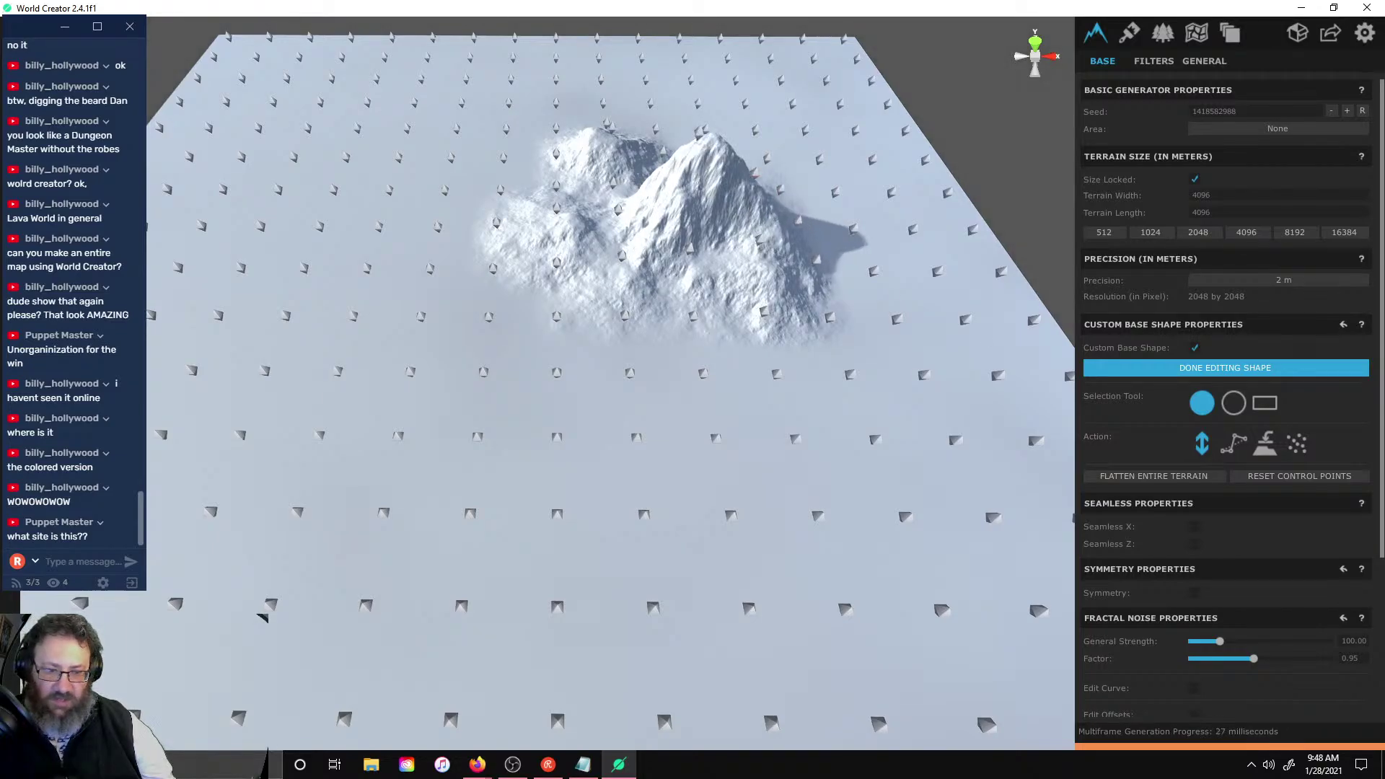
- Switch to Firefox and show the World Creator website's address, world-creator.com
key("alt+Tab")
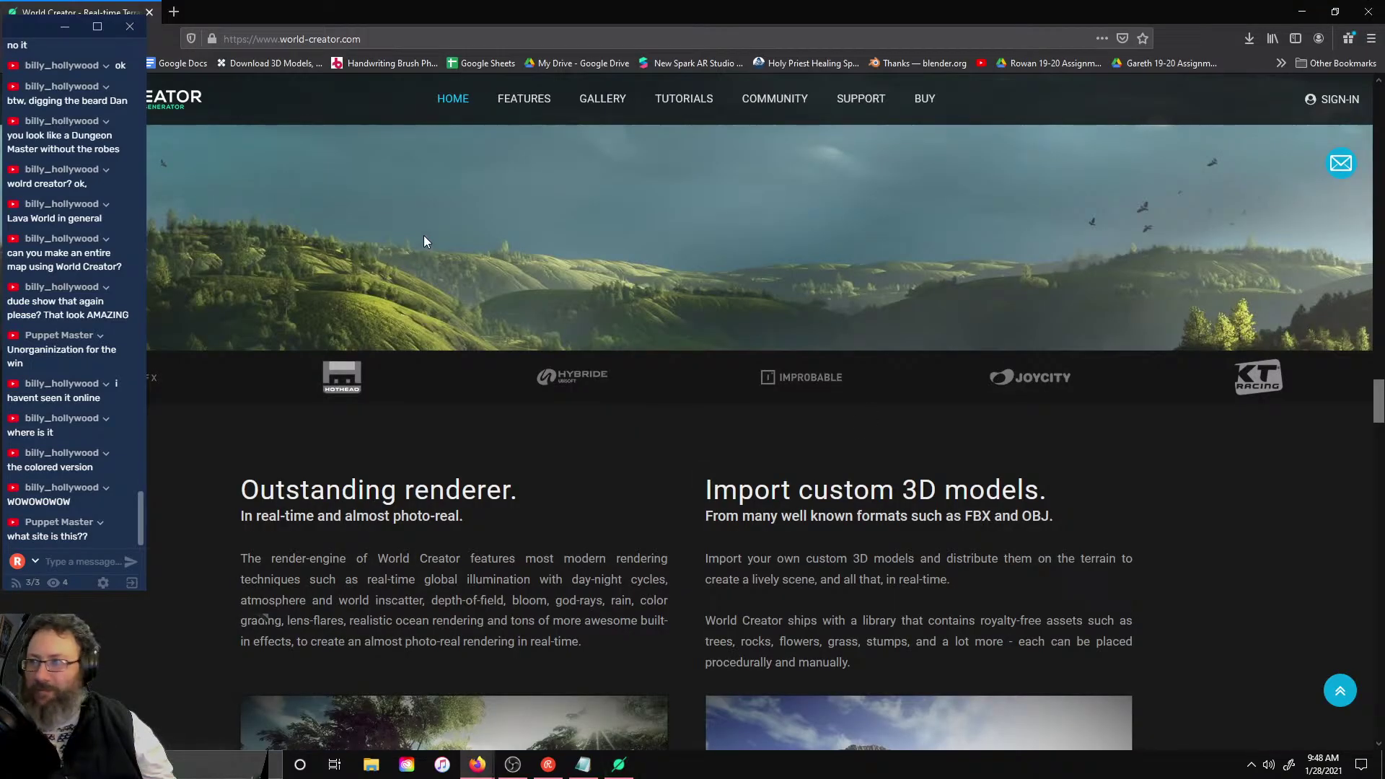
left_click(820, 42)
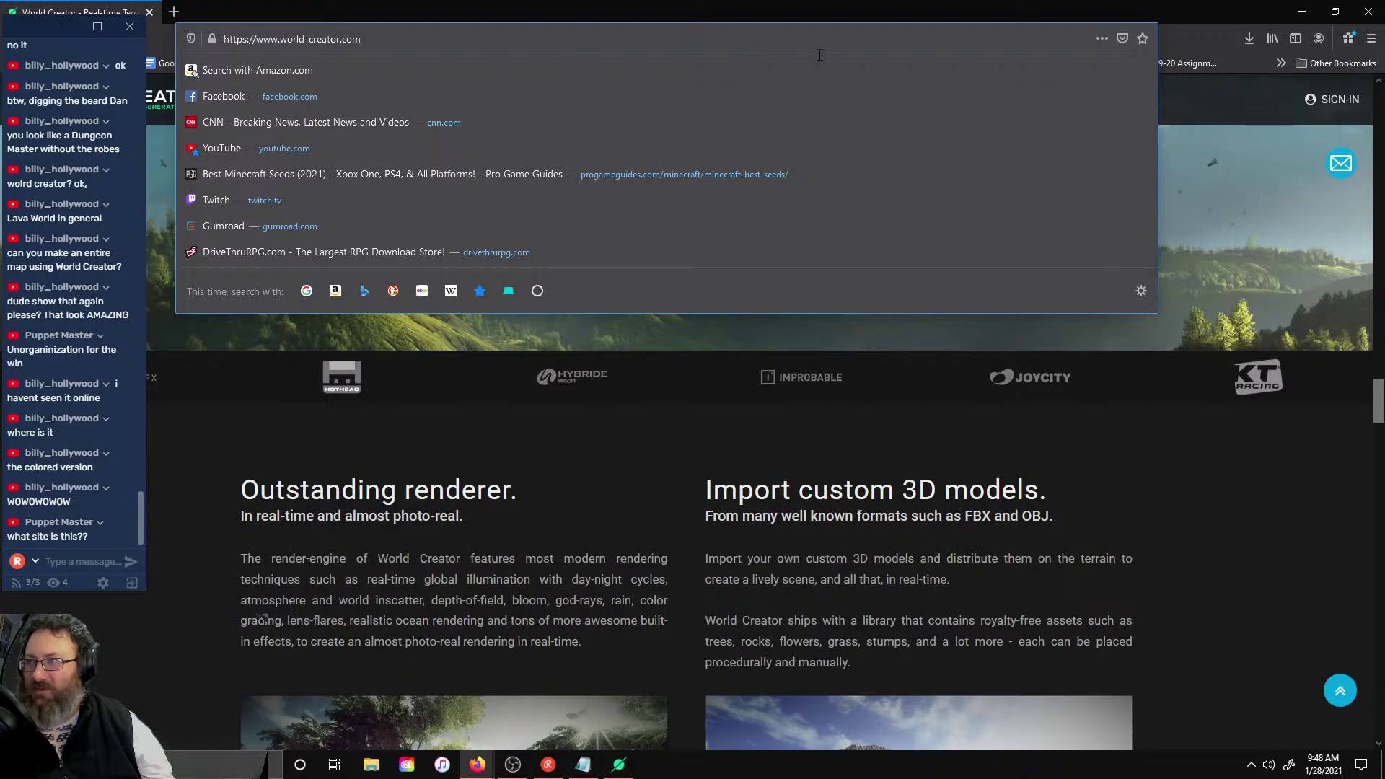
left_click(1183, 448)
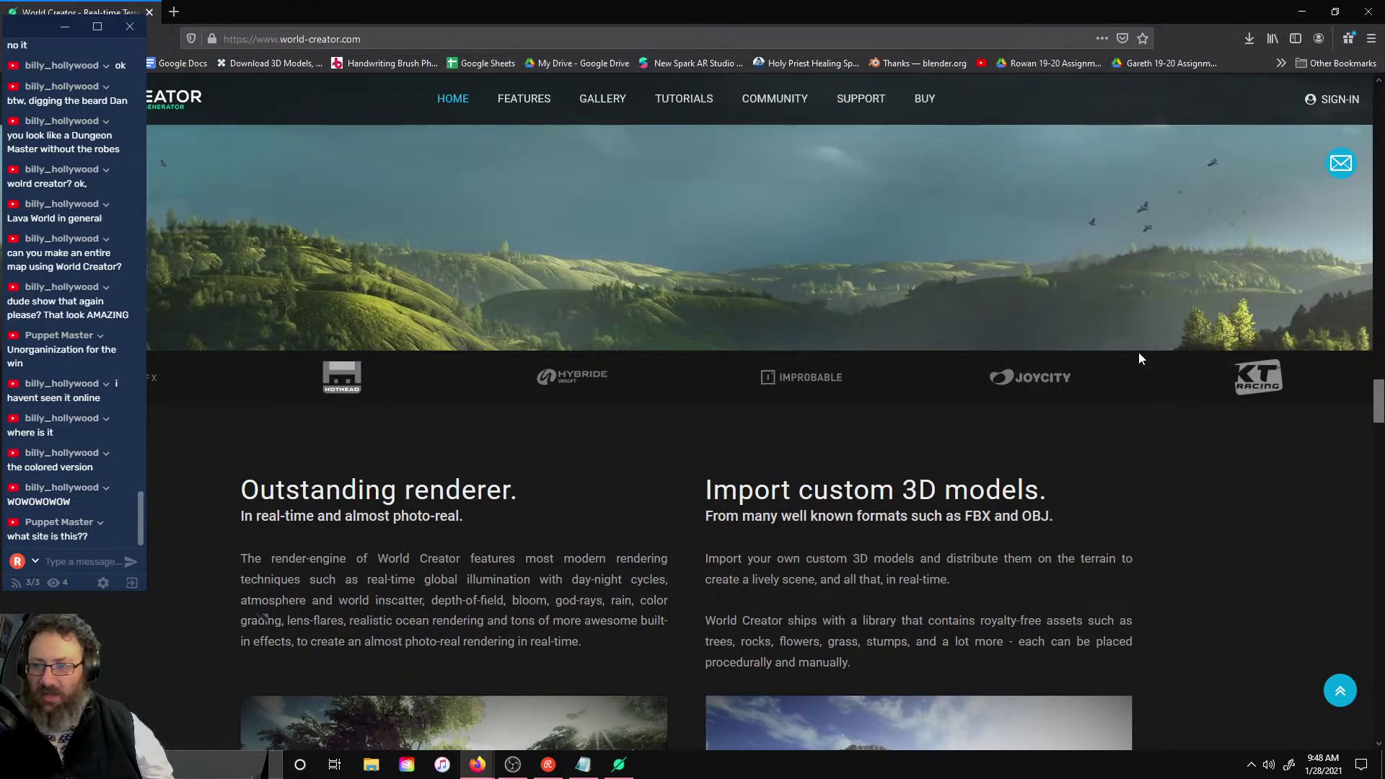
- Look through the customer testimonials on the home page and open the site's Buy page
scroll(1140, 358, "down", 20)
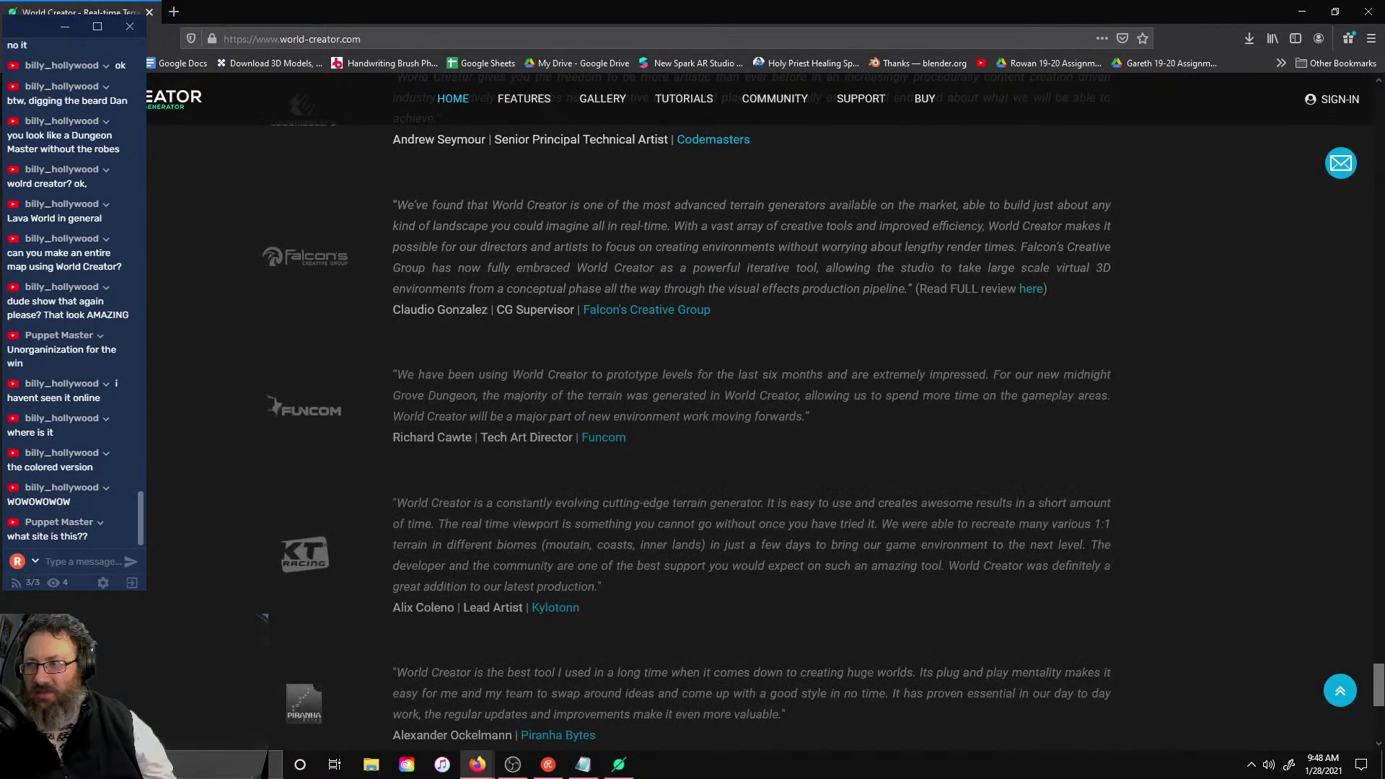
scroll(704, 239, "down", 6)
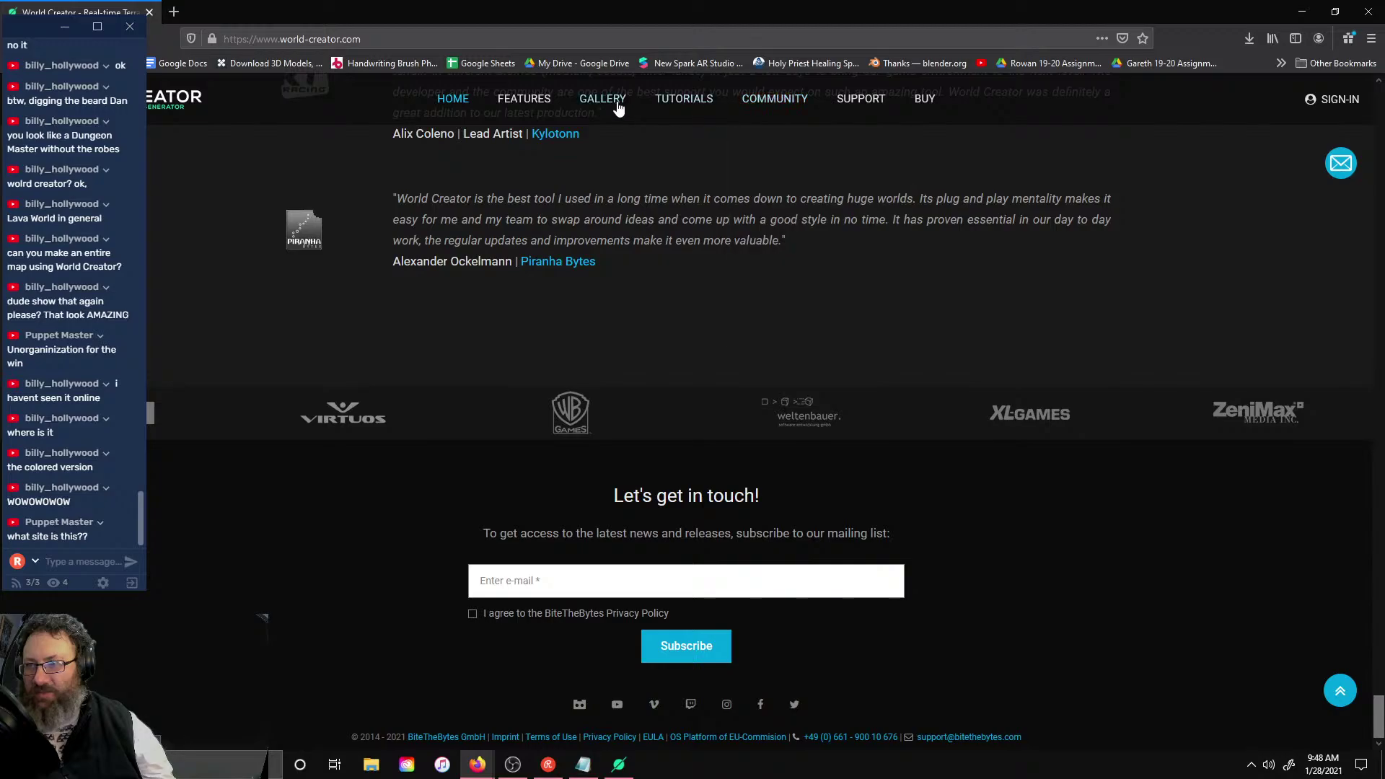
left_click(932, 102)
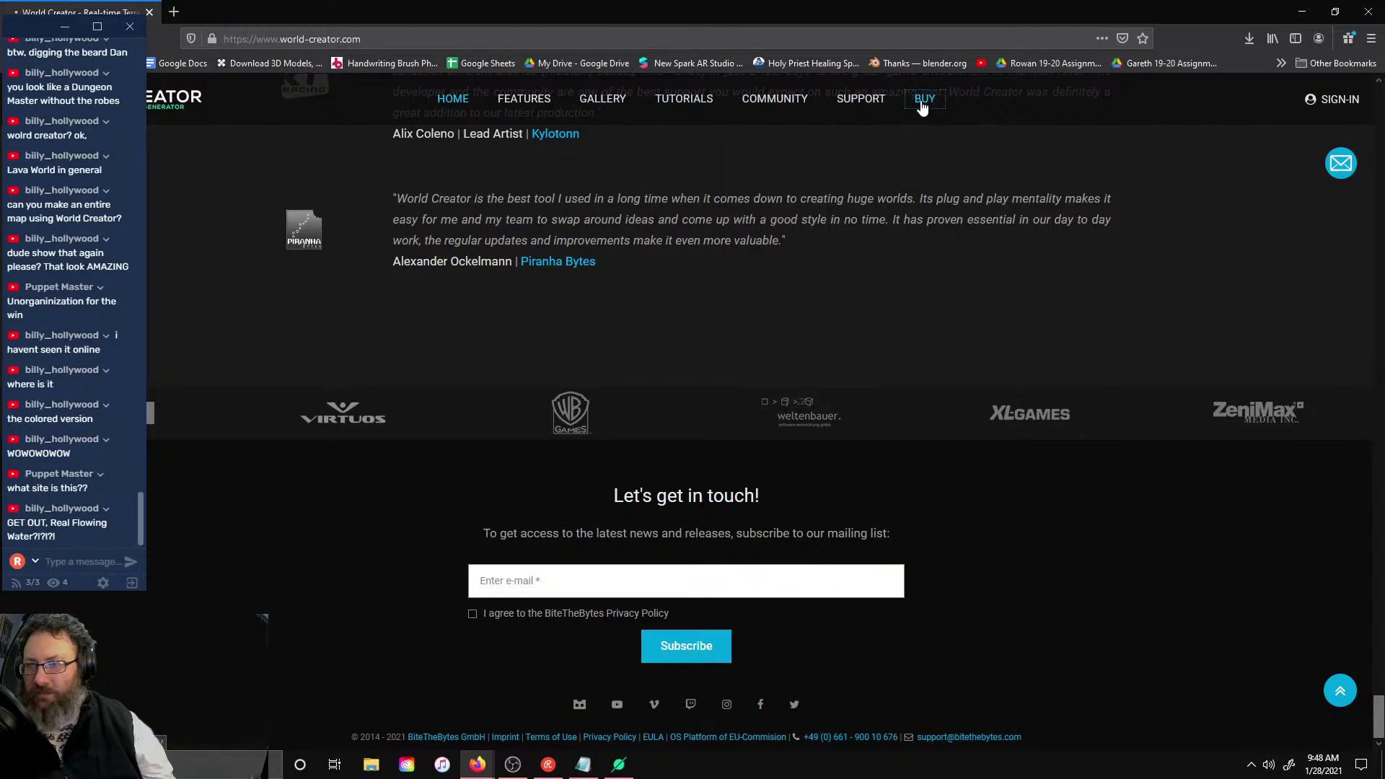
- Review the upgrade offers, feature and license comparisons and edition prices on the Buy page, and return to World Creator
scroll(994, 314, "down", 10)
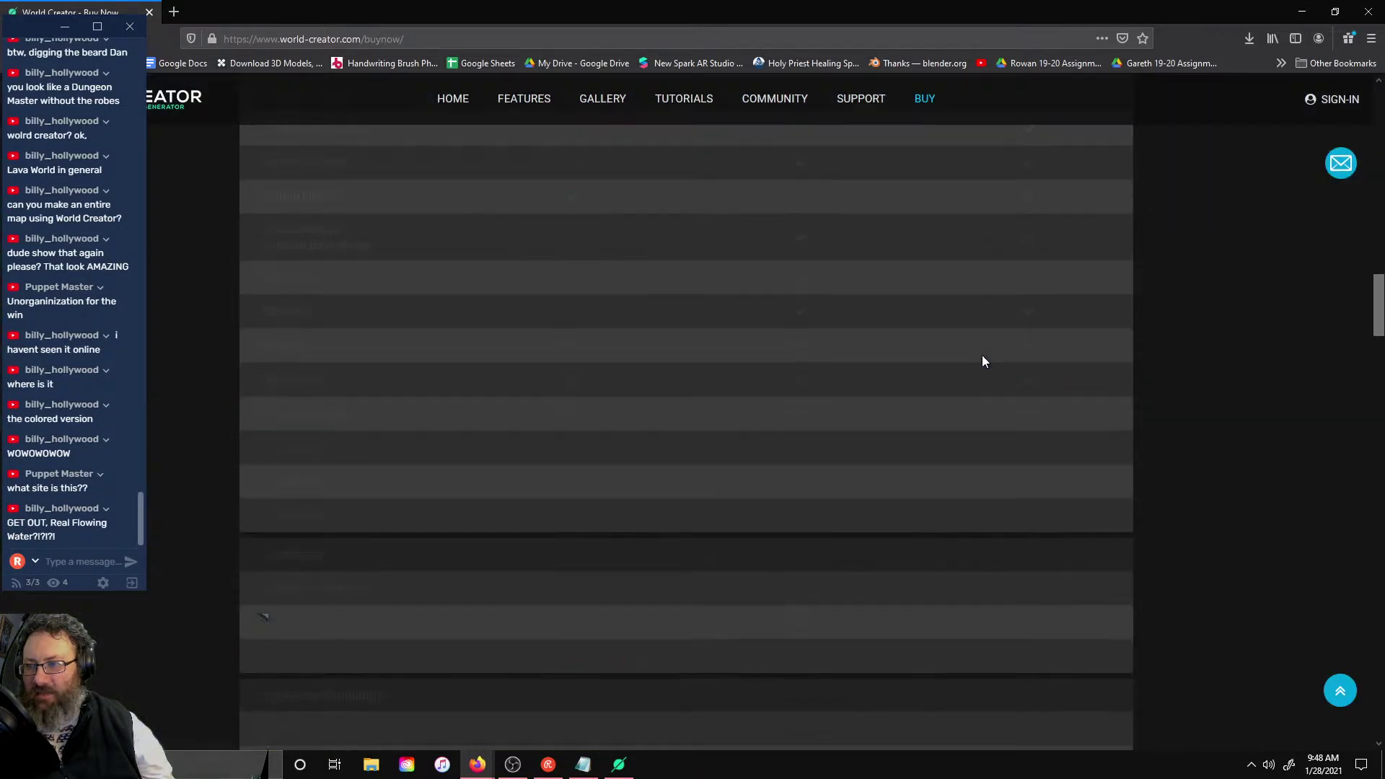
scroll(969, 394, "up", 12)
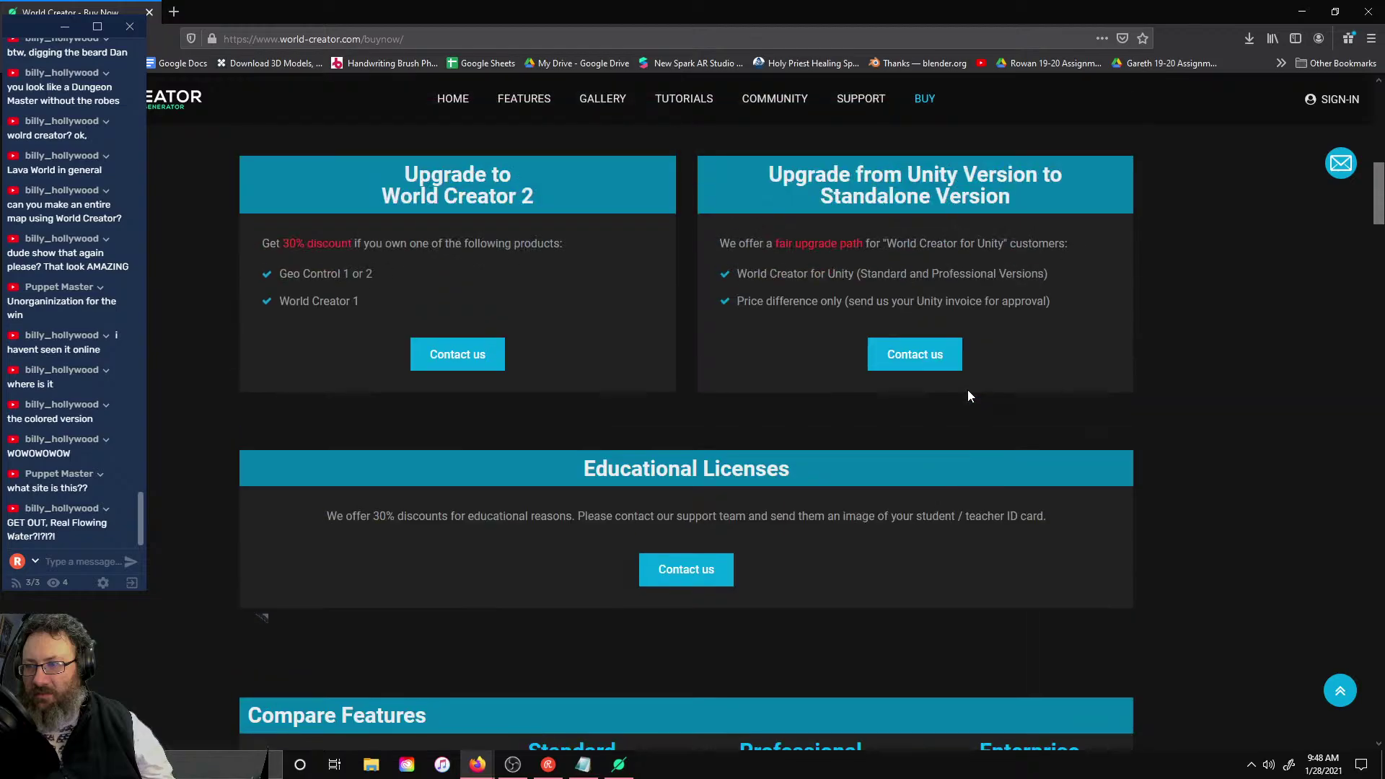
scroll(968, 394, "down", 5)
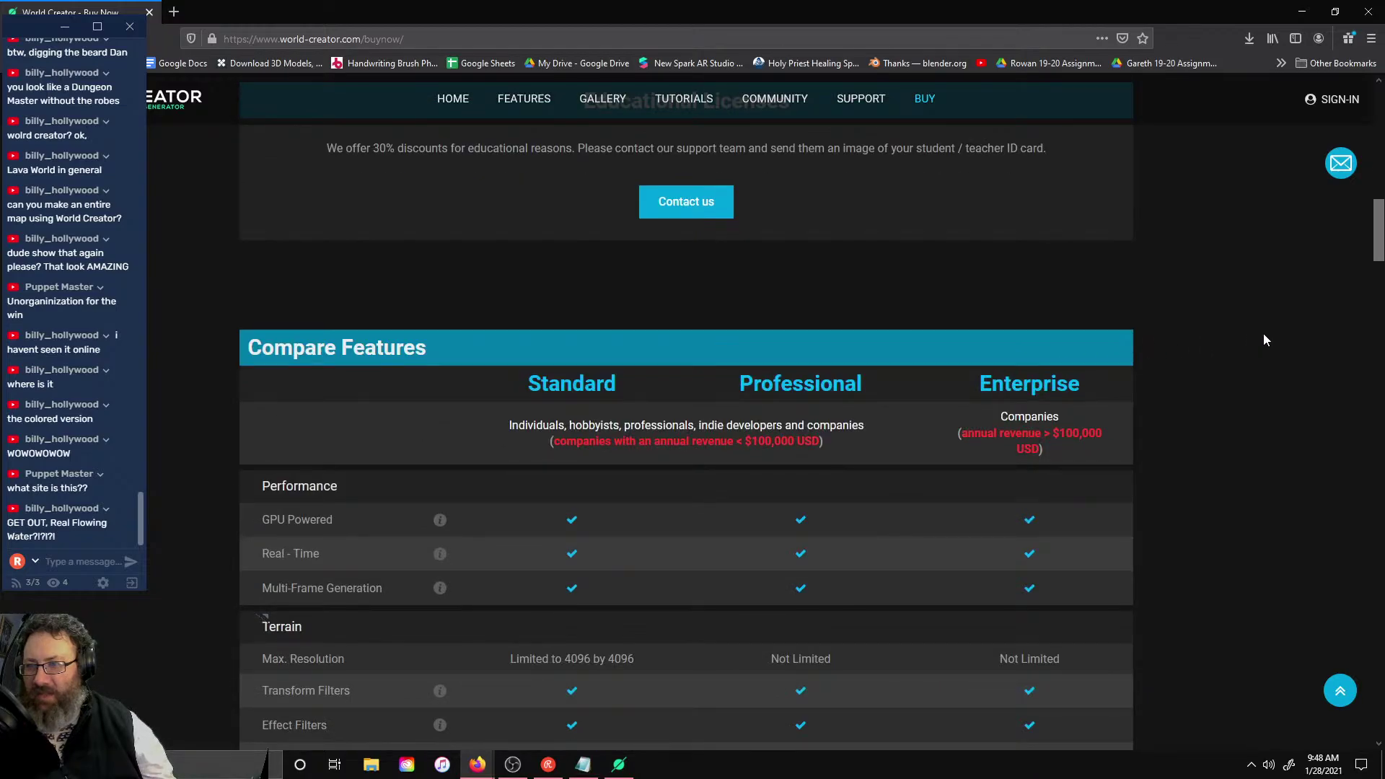
scroll(1265, 339, "down", 15)
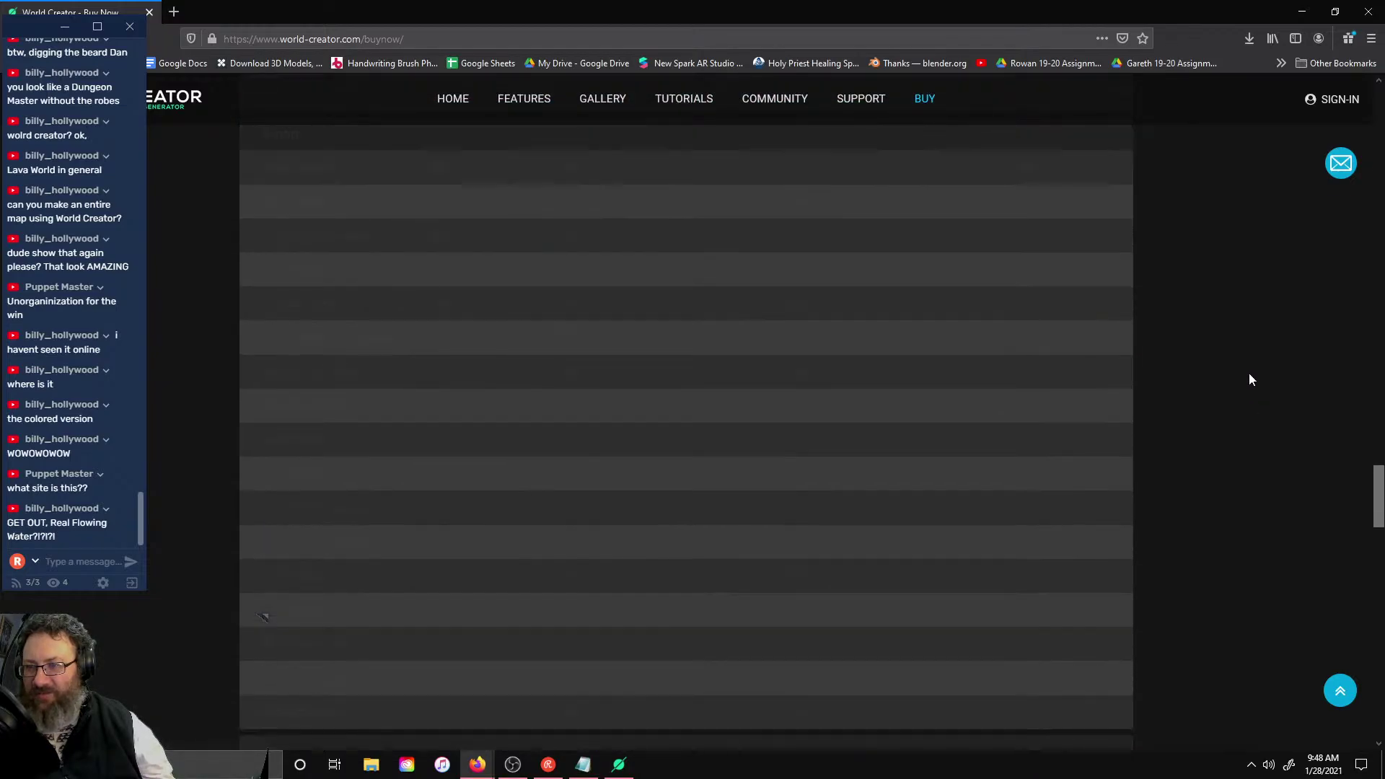
scroll(1249, 375, "down", 20)
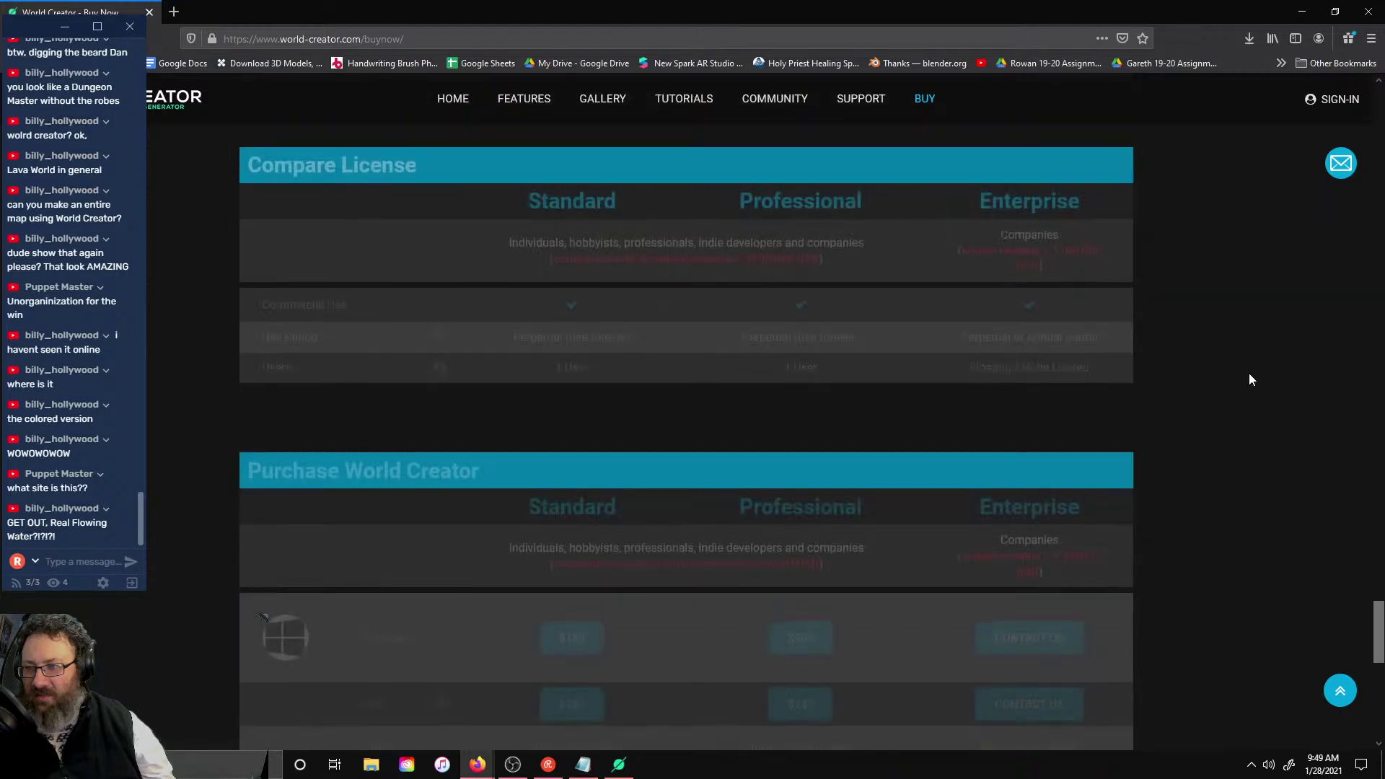
scroll(1249, 375, "down", 3)
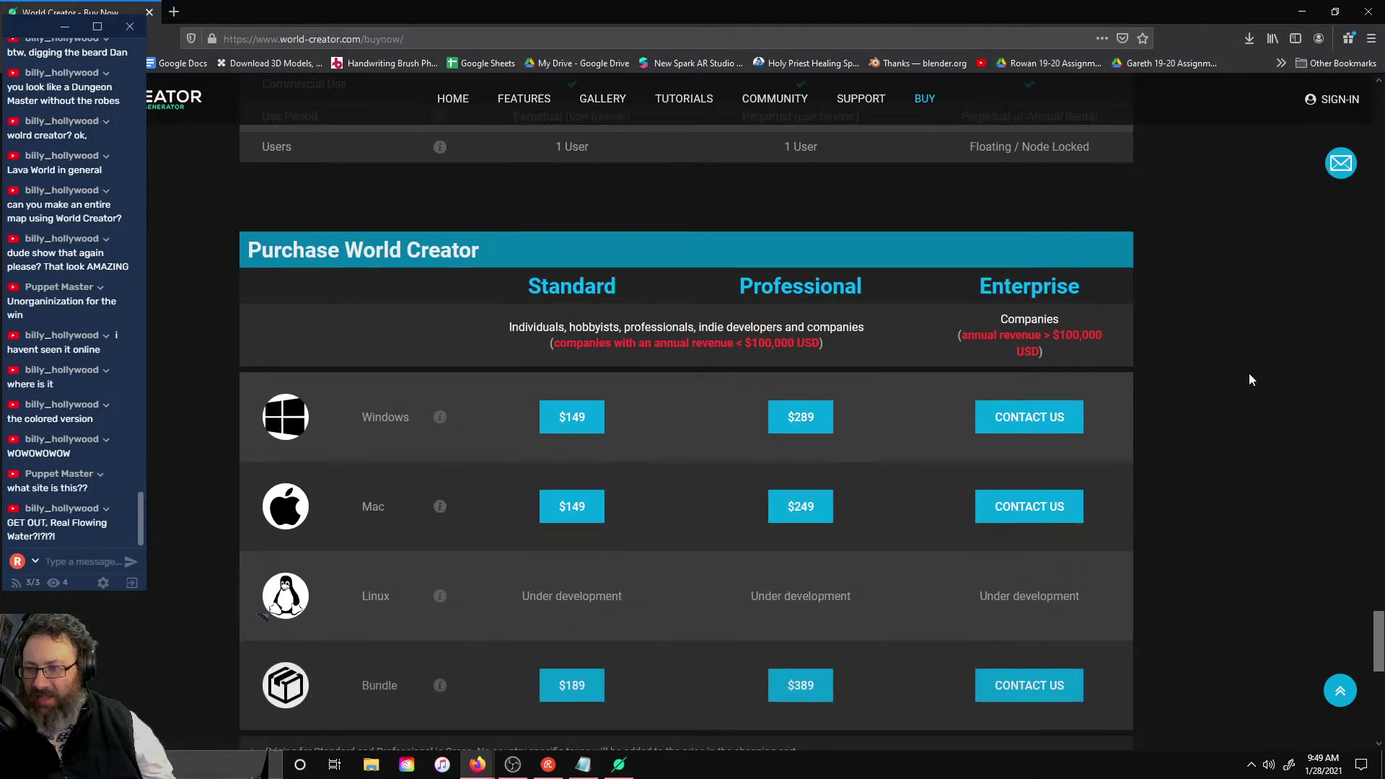
scroll(1249, 374, "down", 5)
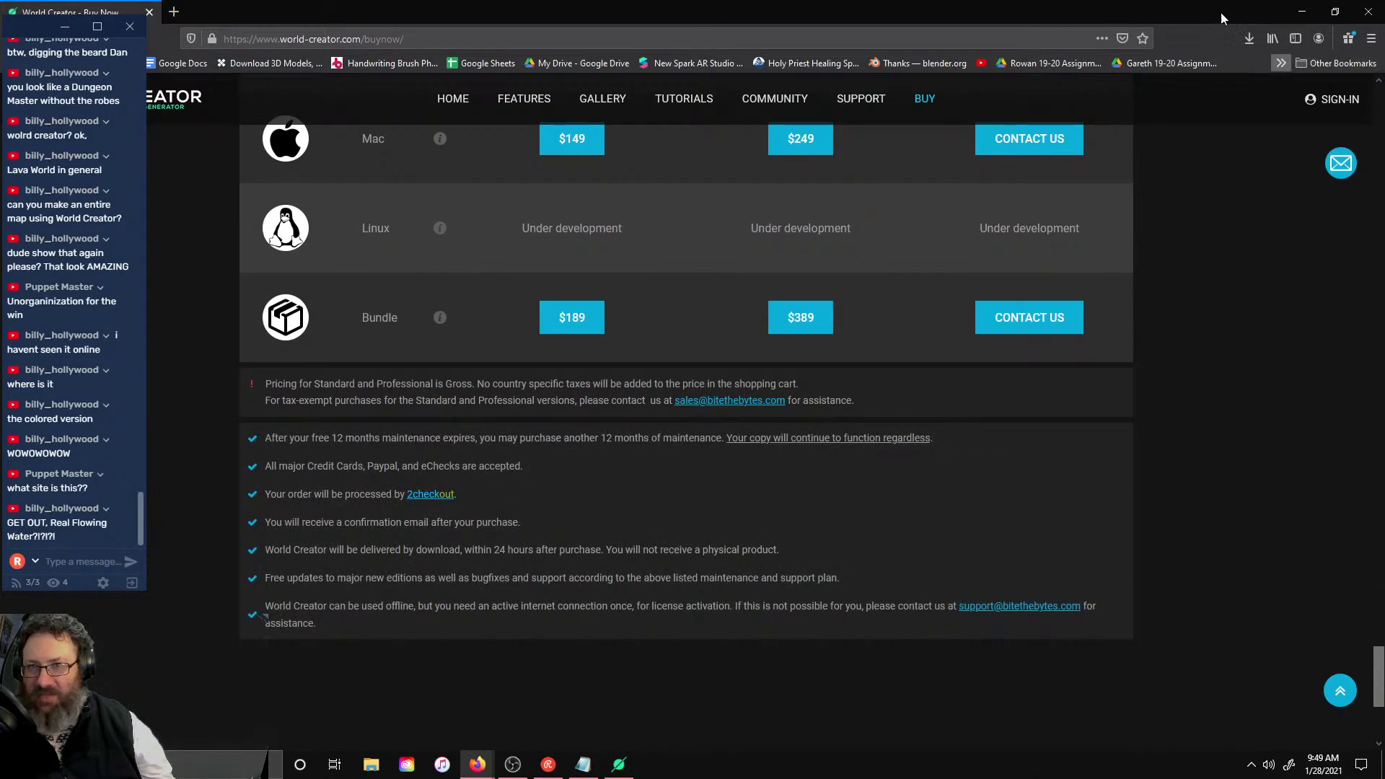
double_click(1131, 20)
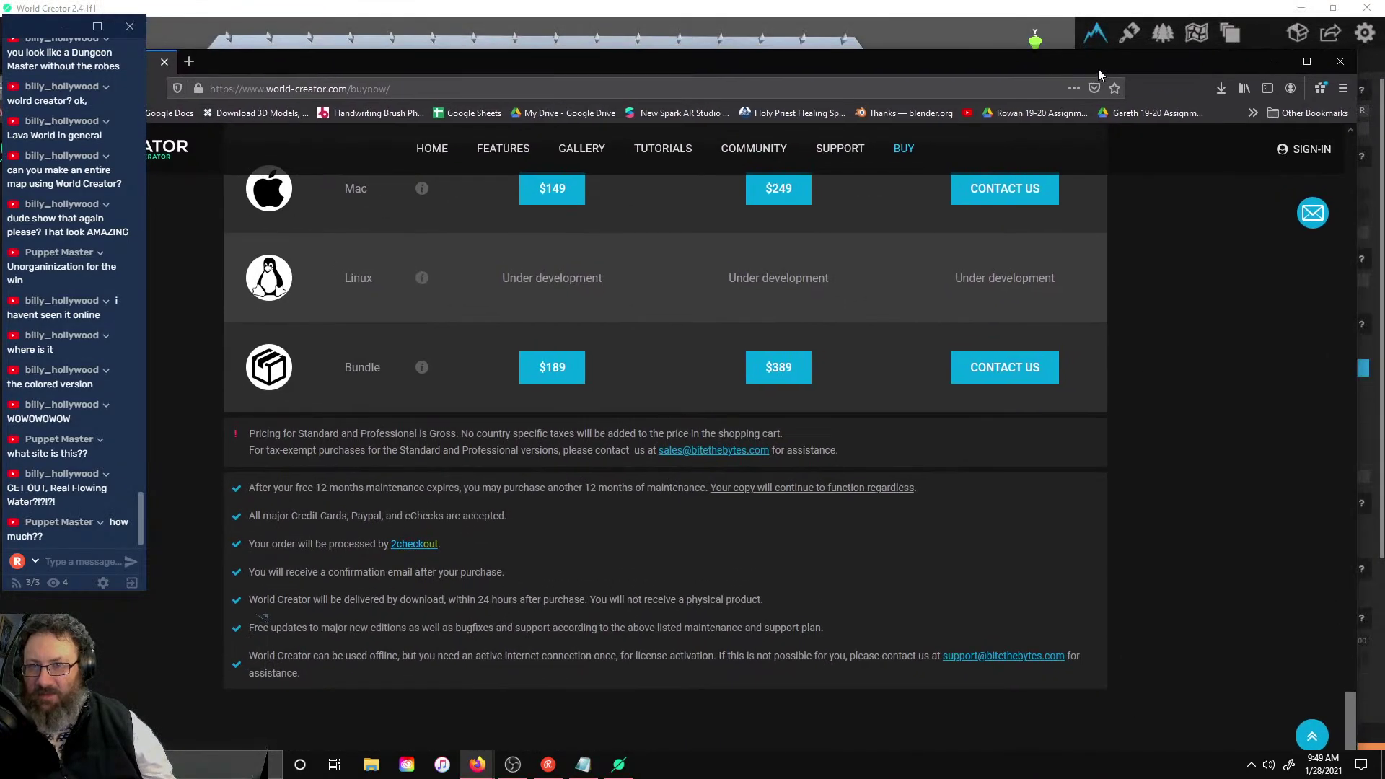
left_click(1276, 62)
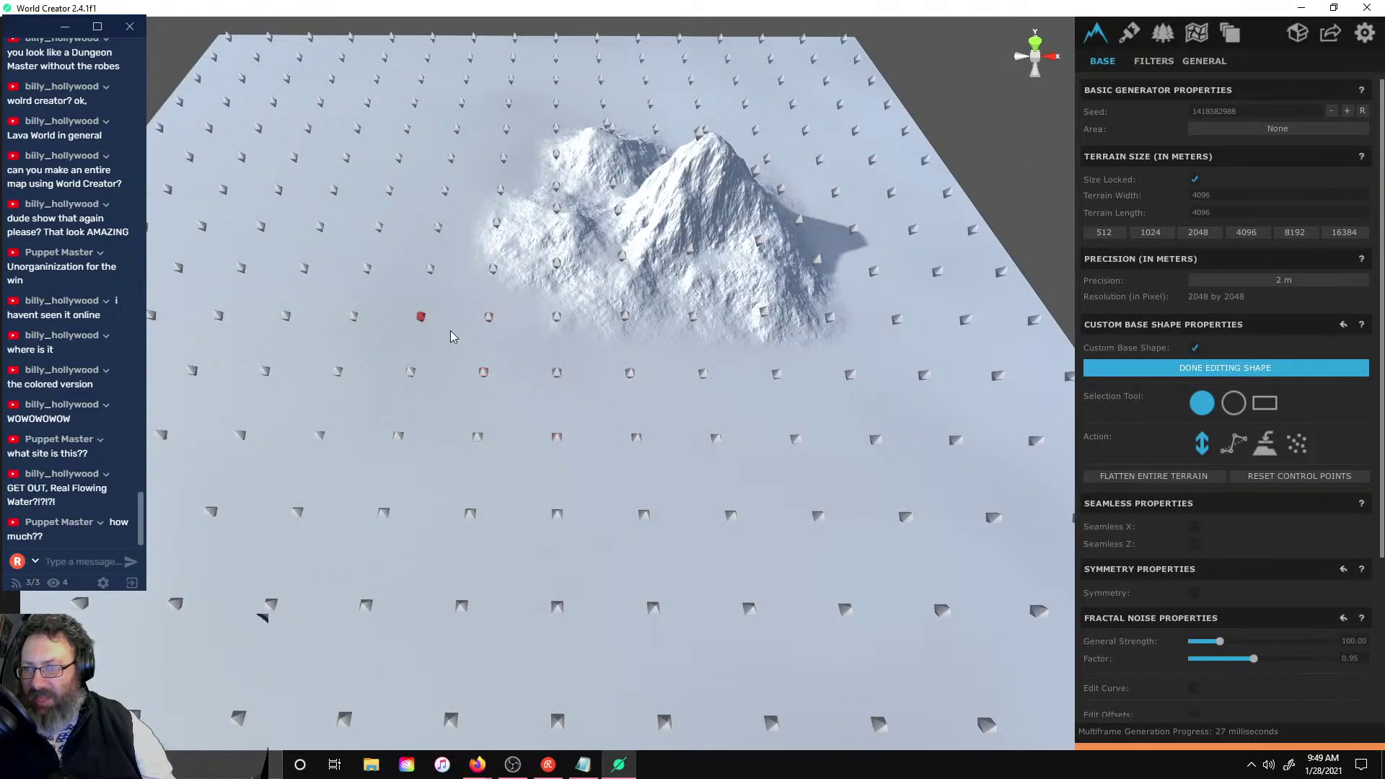
- Raise control points on both sides of the mountain cluster, extending one ridge along the terrain's side toward the near edge
left_click_drag(453, 337, 494, 263)
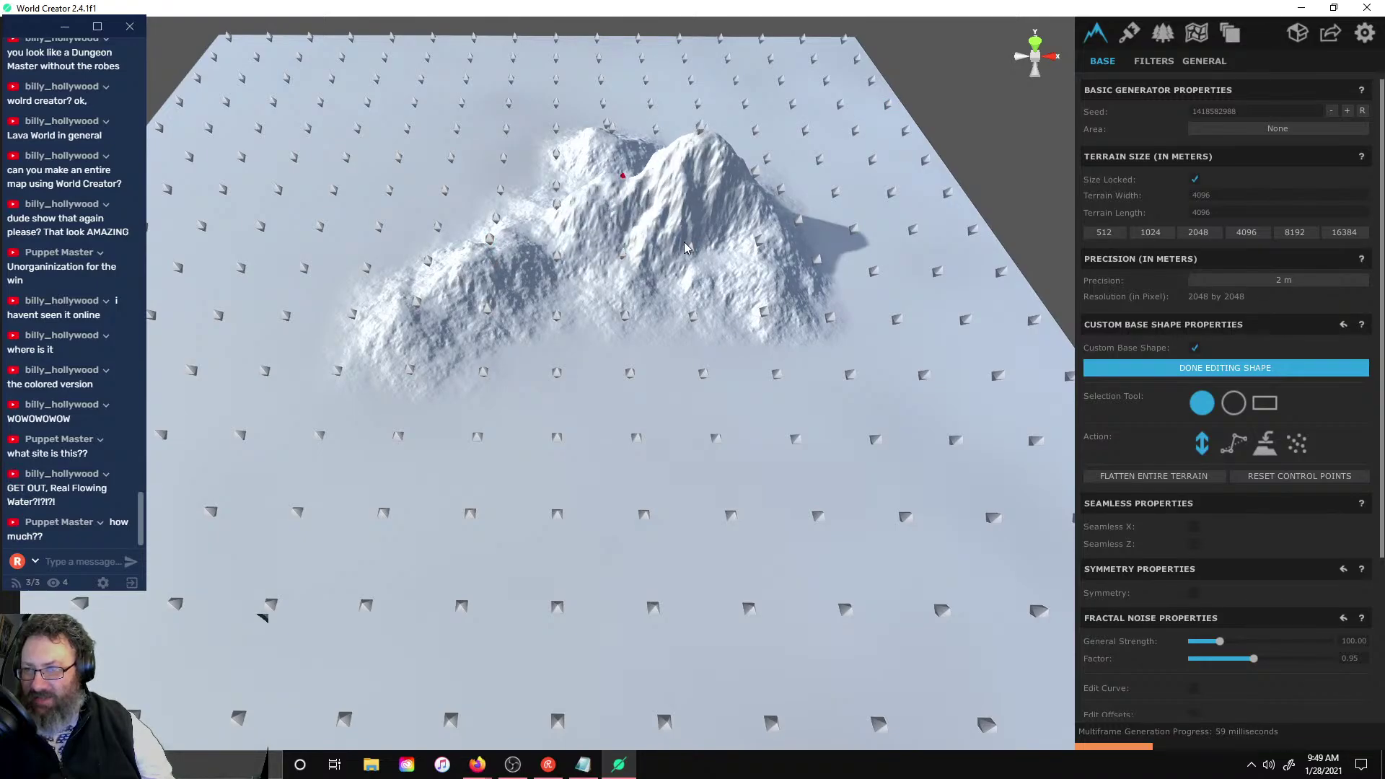
left_click_drag(847, 327, 853, 295)
left_click_drag(941, 401, 945, 375)
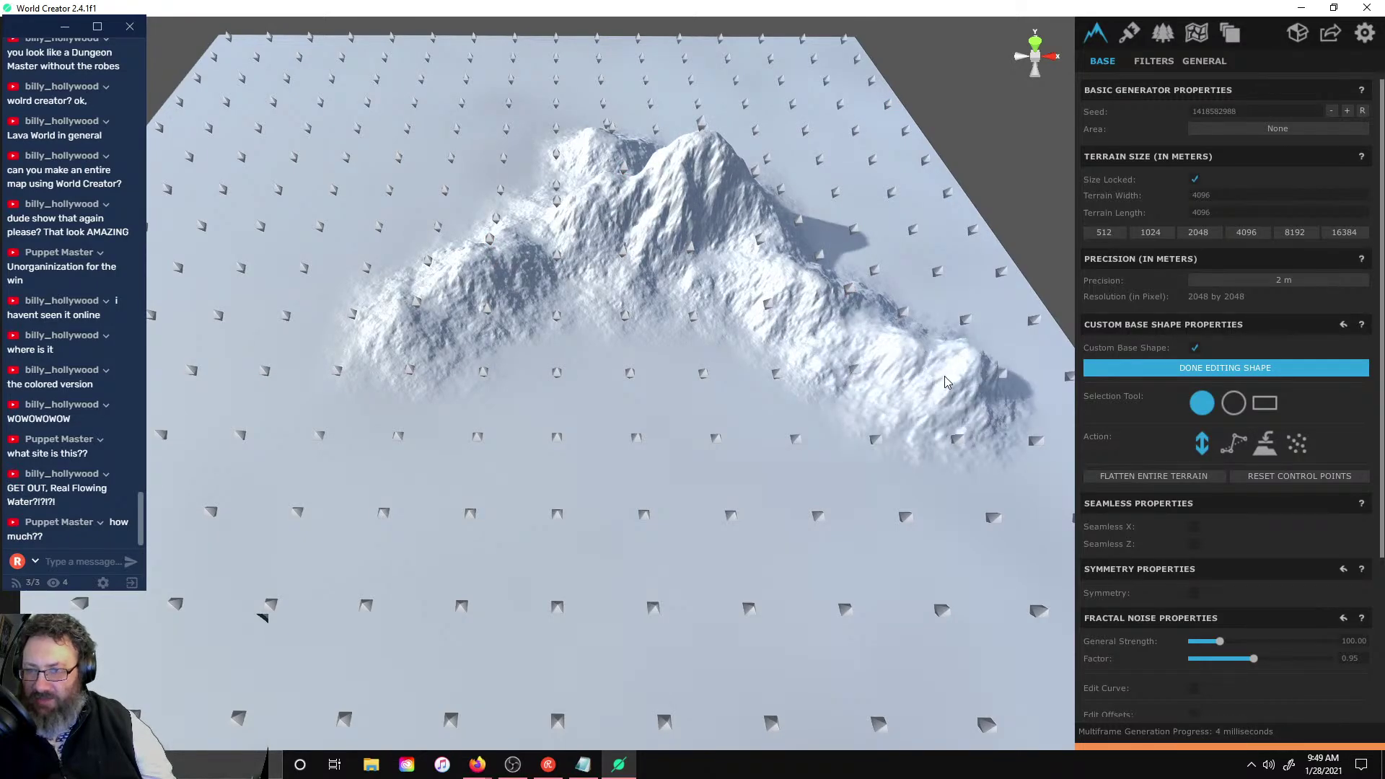
left_click_drag(878, 441, 881, 417)
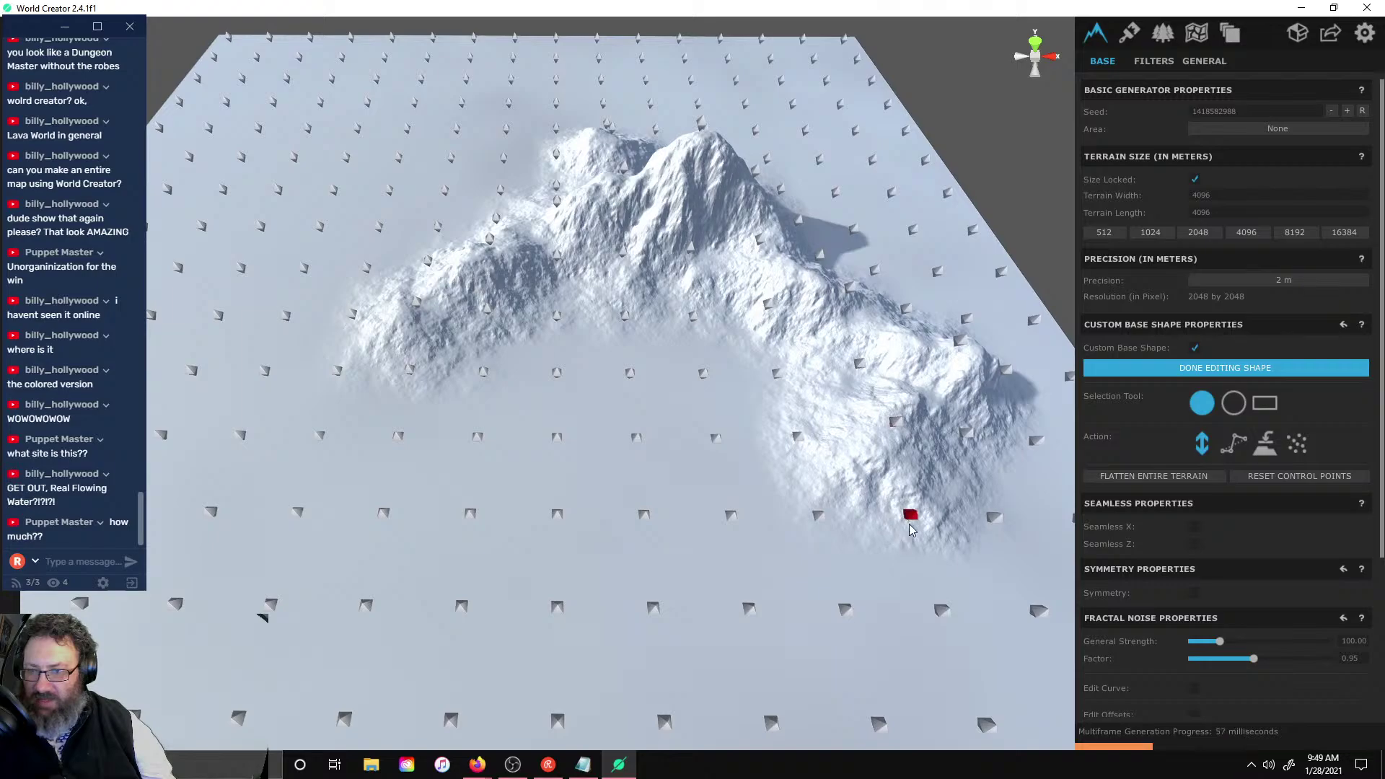
left_click_drag(911, 512, 931, 498)
- Raise control points behind and beside the main peak to add mountains reaching toward the terrain's far edge
scroll(690, 435, "down", 3)
scroll(646, 138, "up", 3)
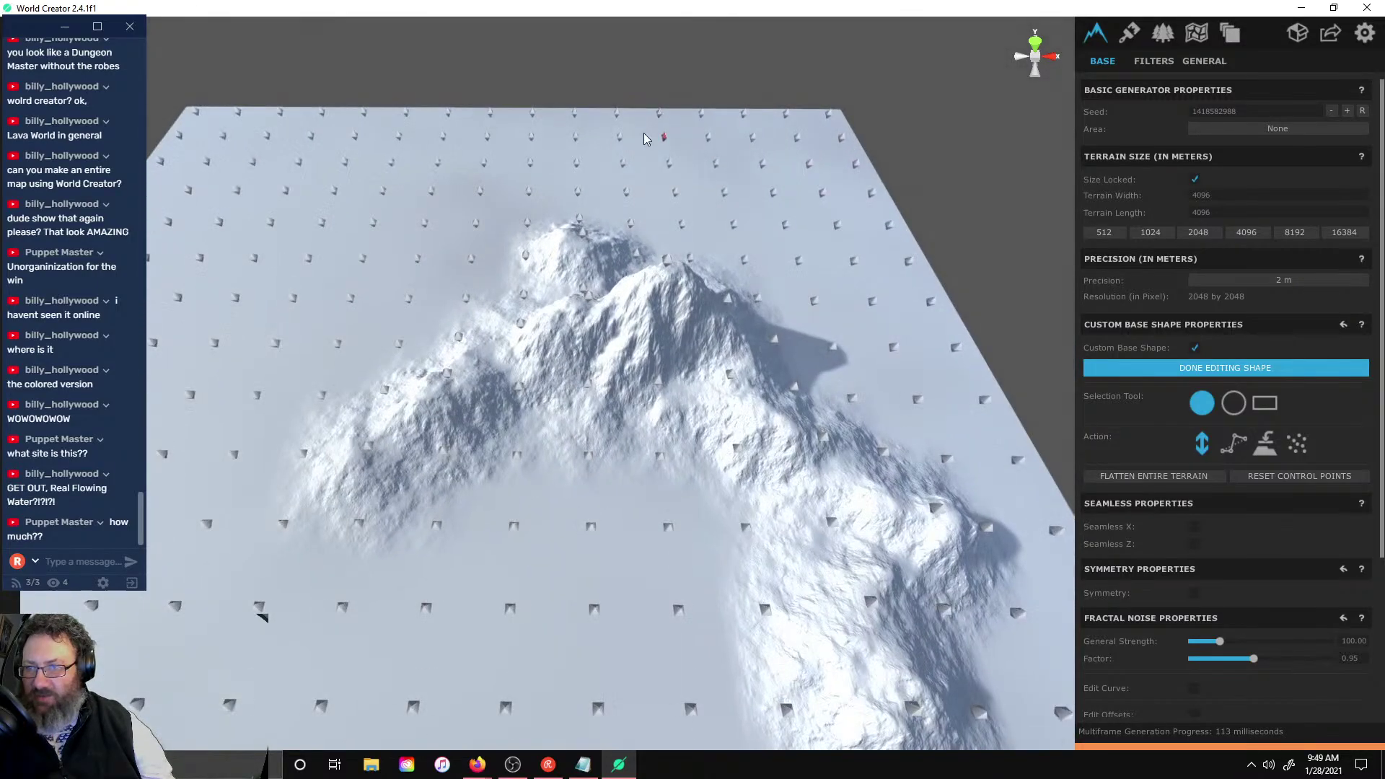
left_click_drag(629, 231, 441, 117)
left_click_drag(736, 228, 736, 211)
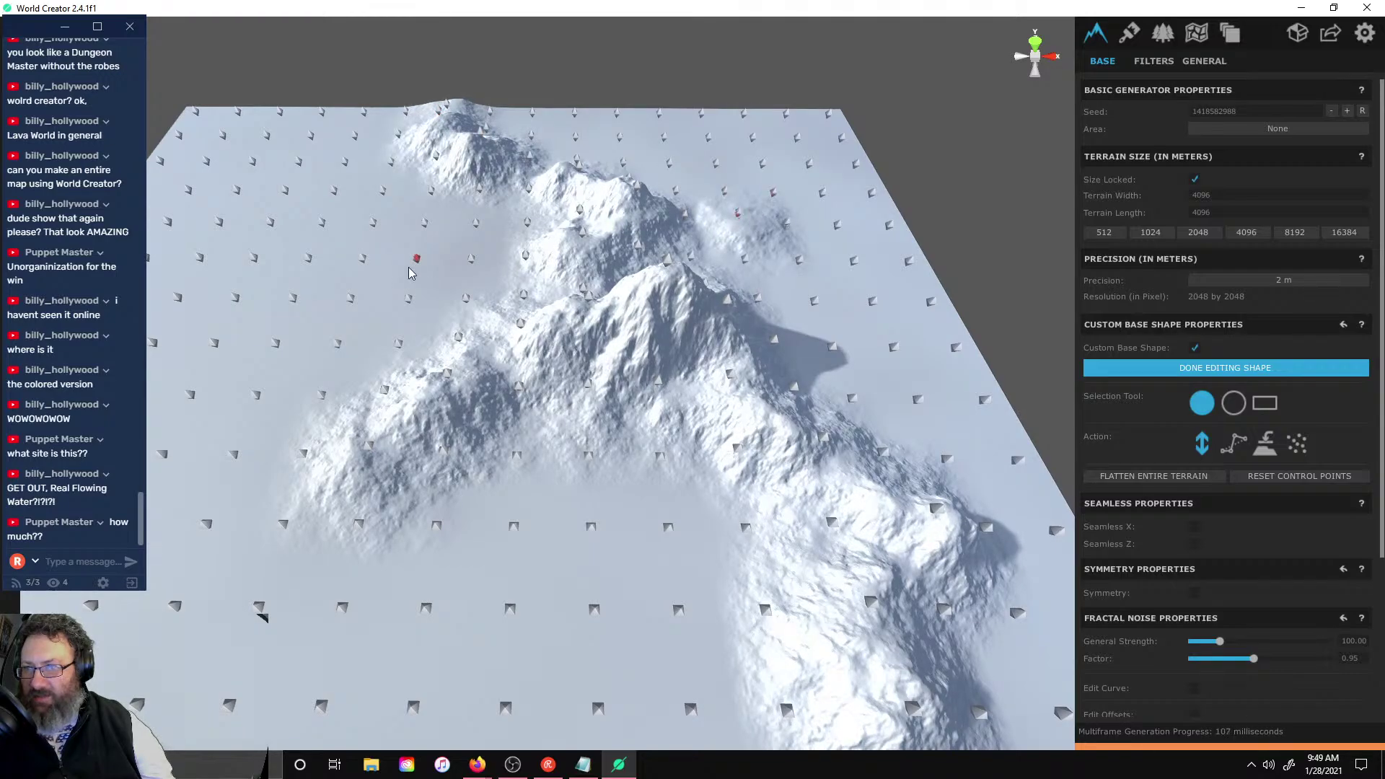
left_click_drag(407, 297, 522, 213)
- Raise a chain of control points from the central mountains out to the far corner to form a connected ridge
middle_click_drag(750, 307, 851, 332)
scroll(850, 332, "up", 2)
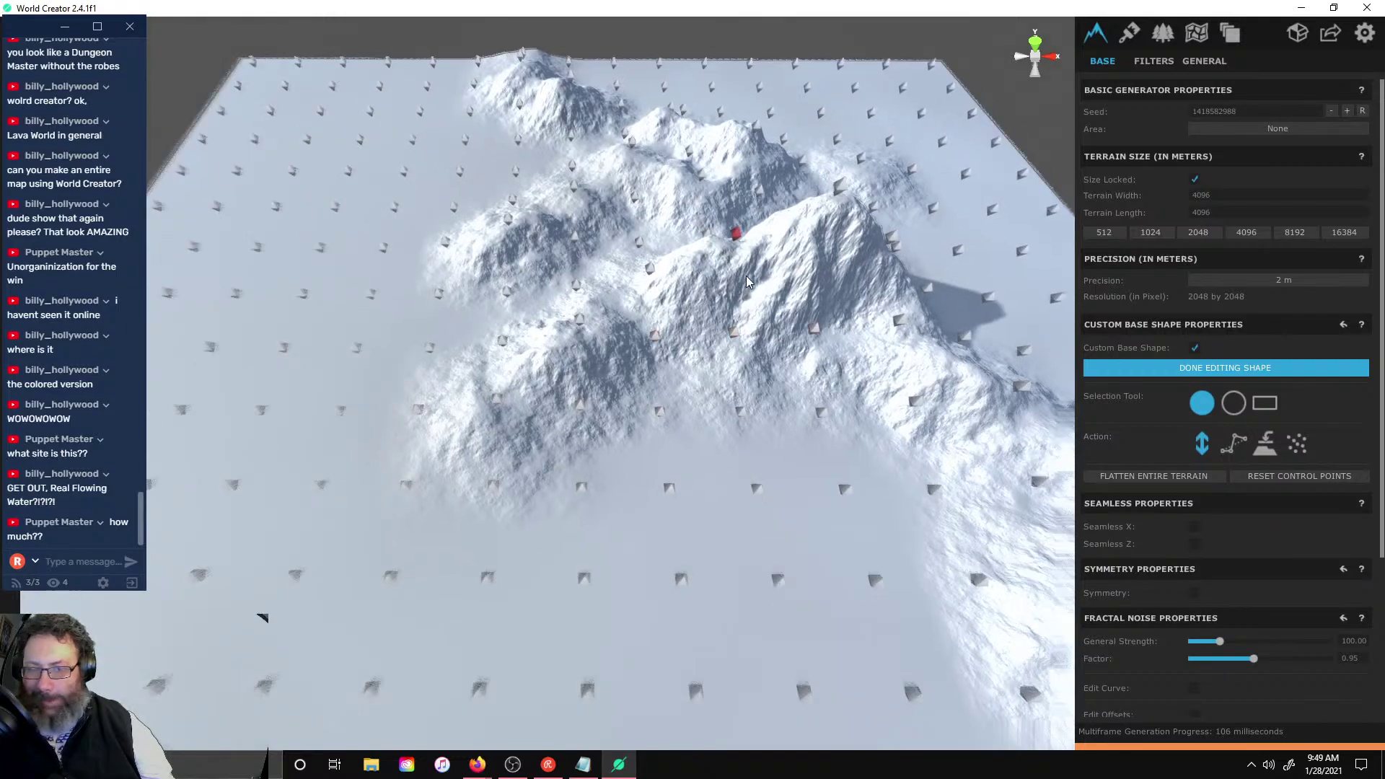
scroll(816, 270, "down", 2)
scroll(563, 285, "up", 2)
right_click_drag(564, 285, 612, 270)
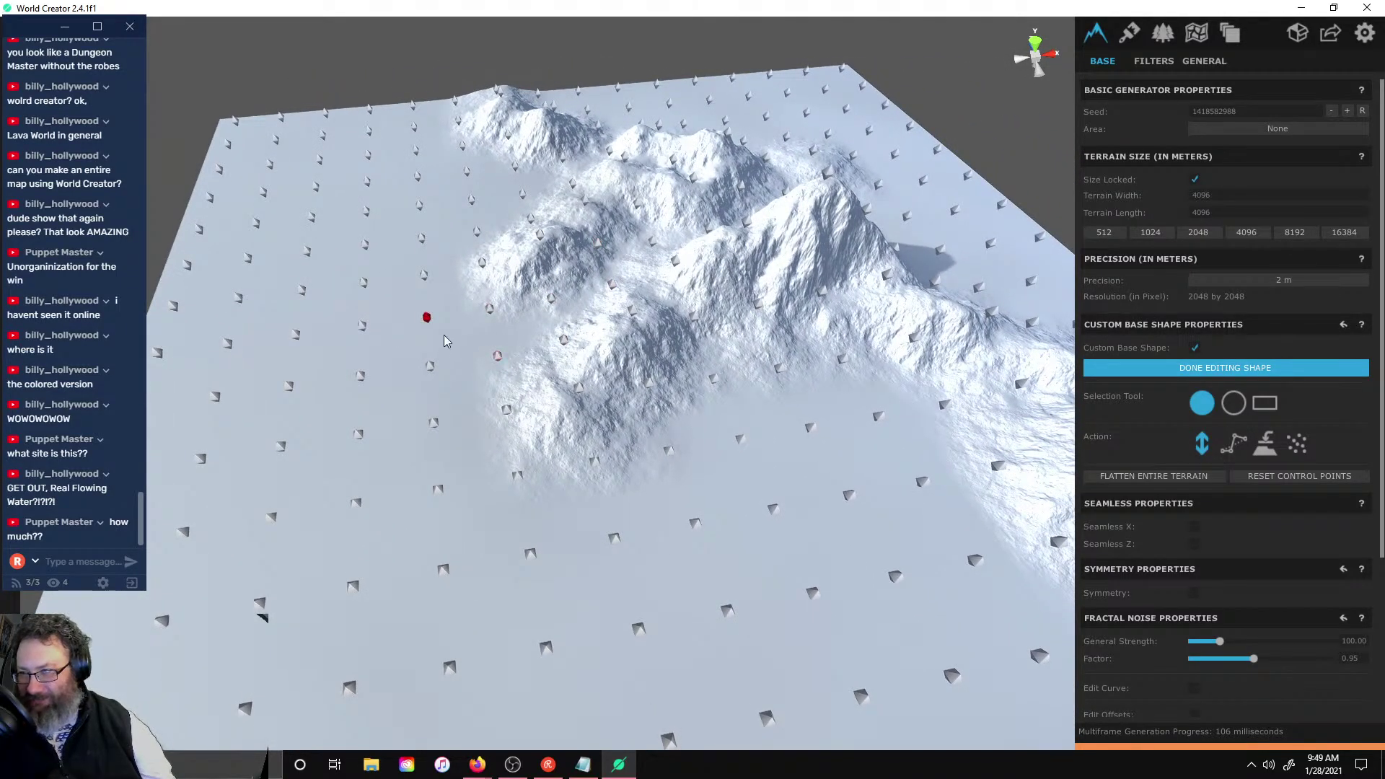
left_click_drag(443, 334, 459, 270)
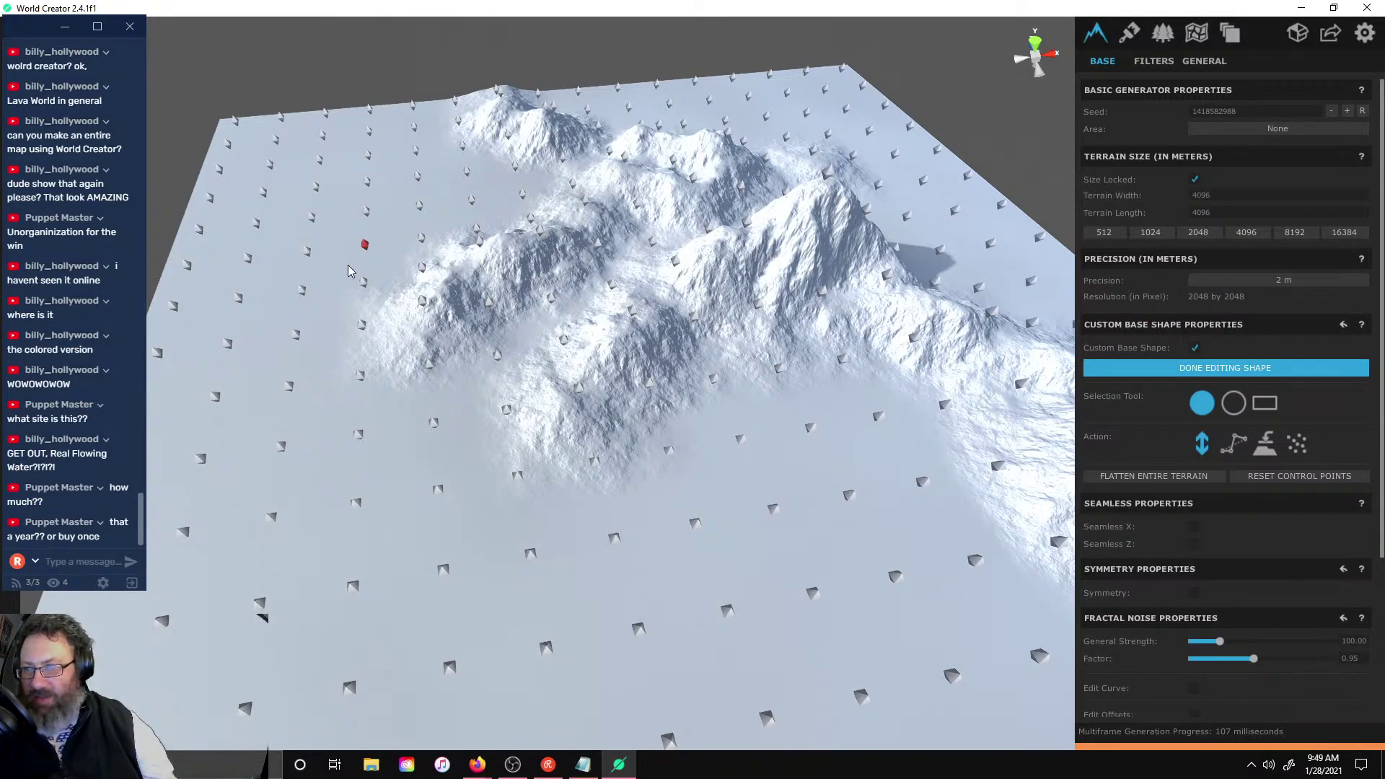
left_click_drag(349, 271, 479, 231)
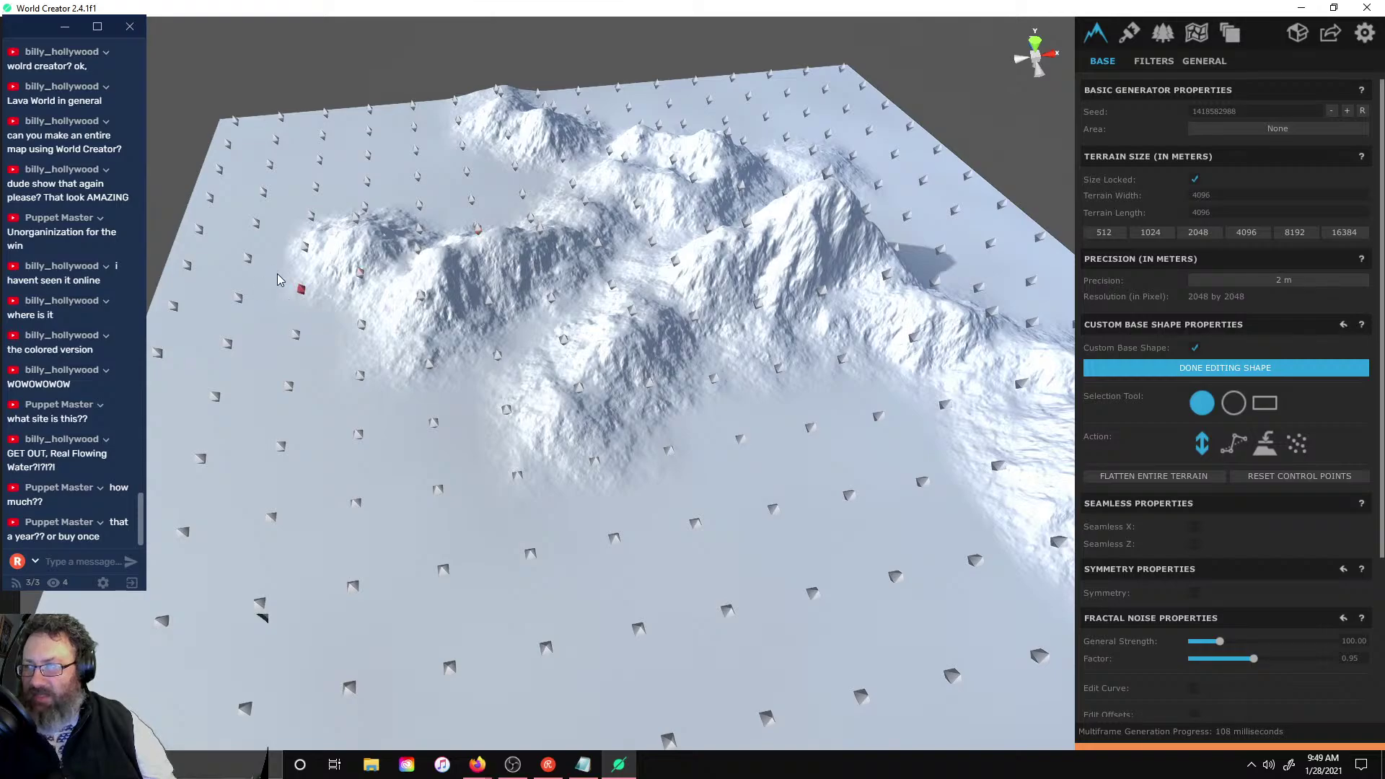
left_click_drag(265, 270, 263, 257)
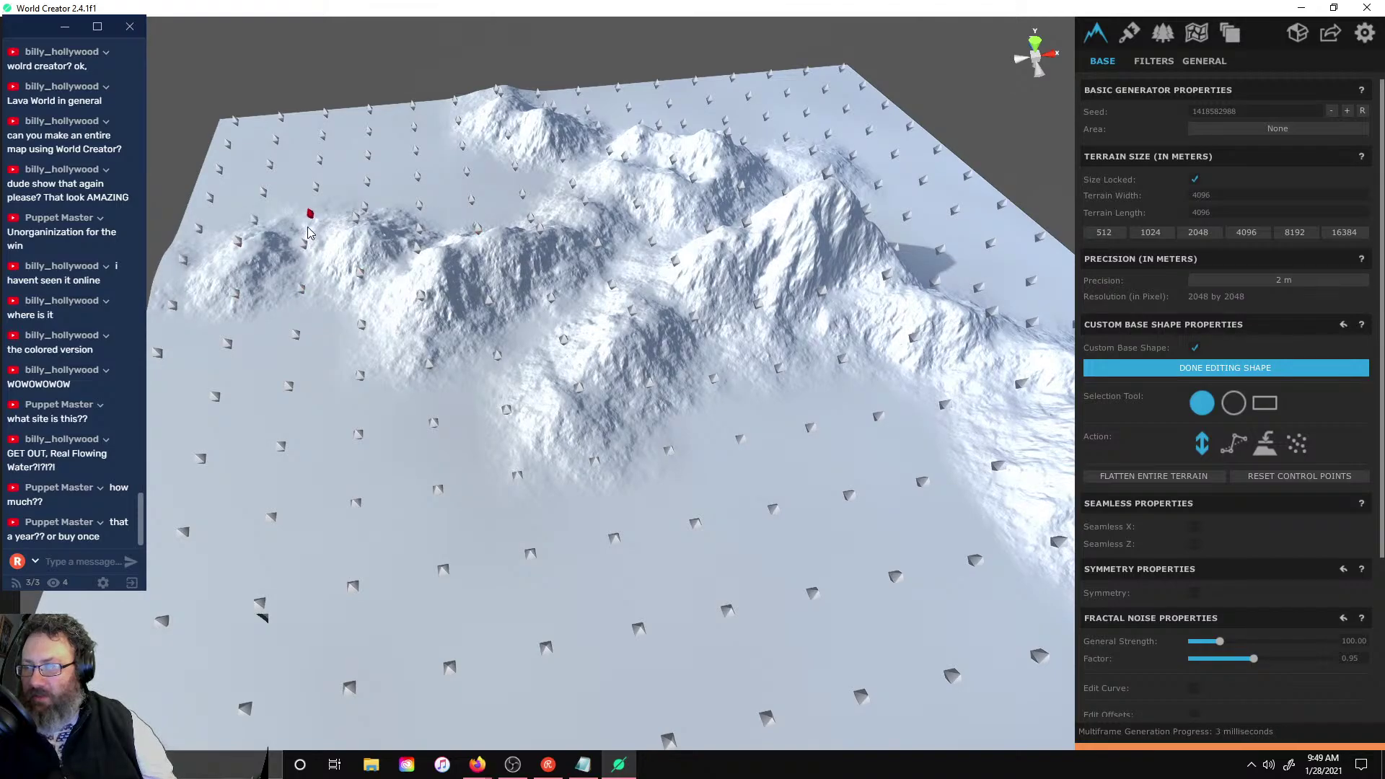
left_click_drag(308, 232, 269, 164)
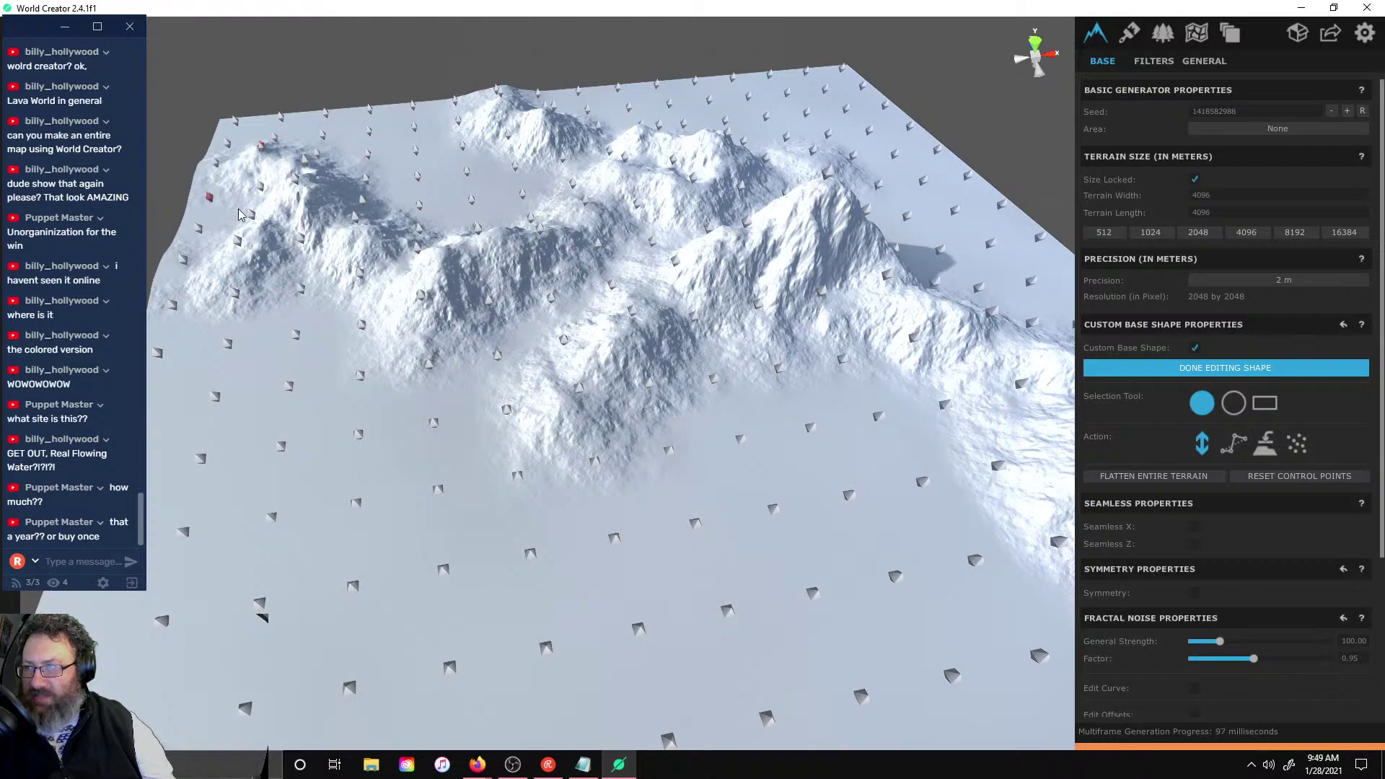
left_click_drag(251, 211, 248, 206)
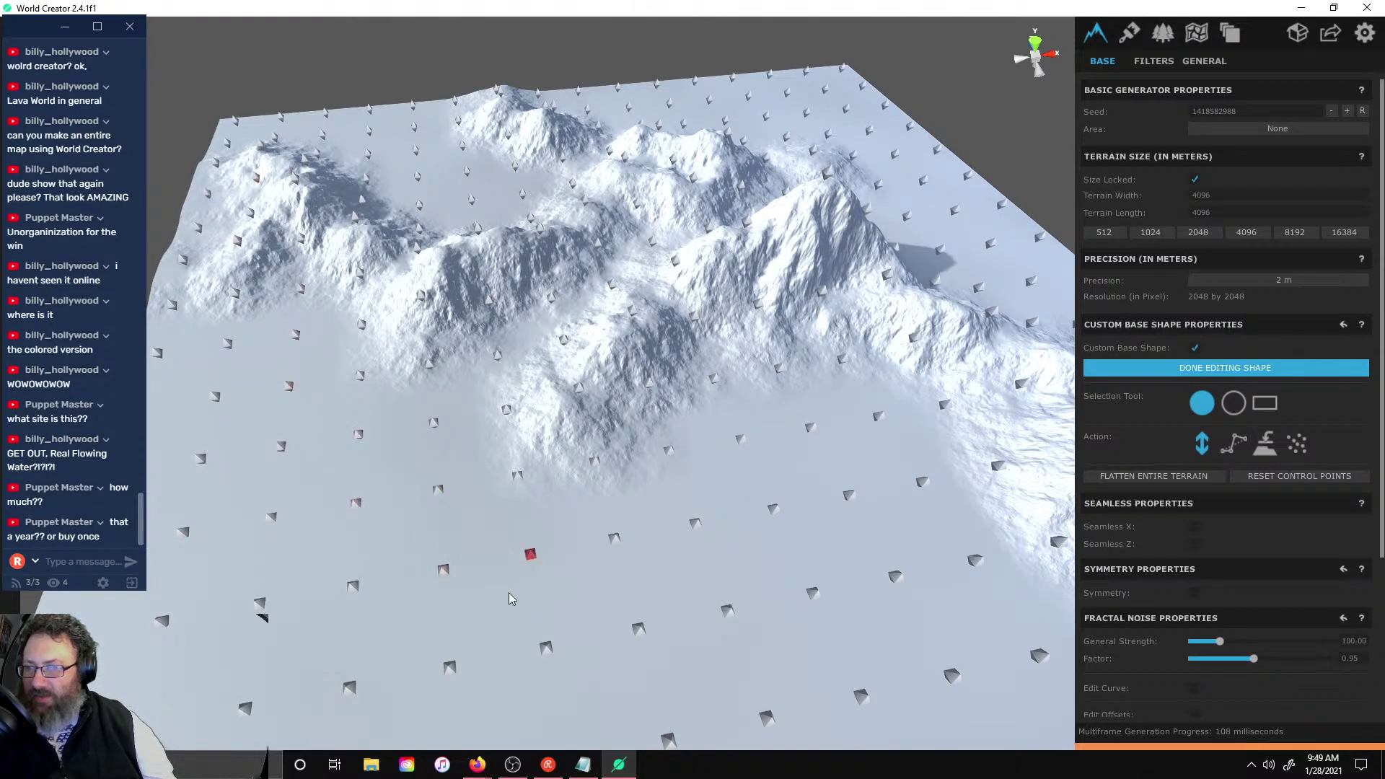
- Raise control points on the flat ground in front of the mountains to form a curved group of foothills
left_click_drag(507, 563, 507, 537)
left_click(660, 613)
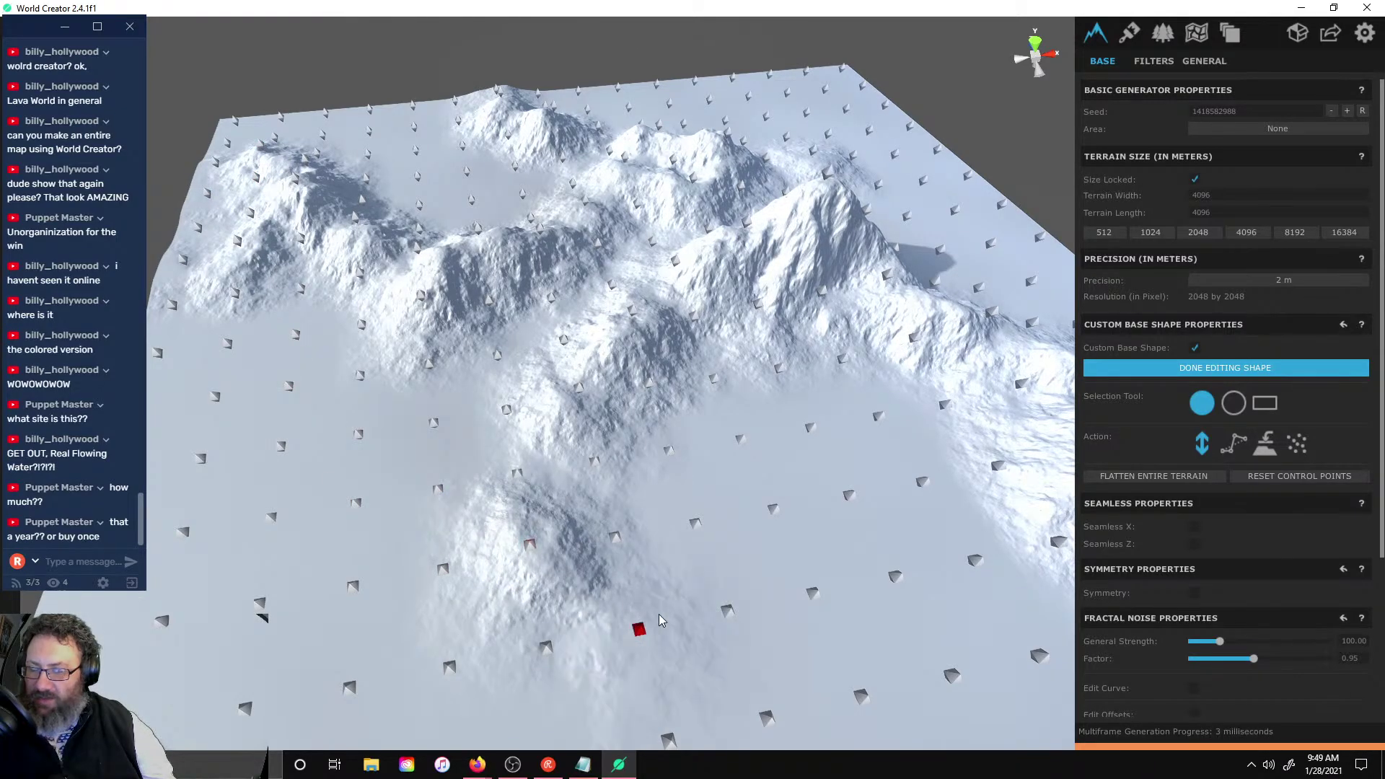
left_click(727, 610)
left_click(773, 509)
left_click_drag(773, 509, 777, 505)
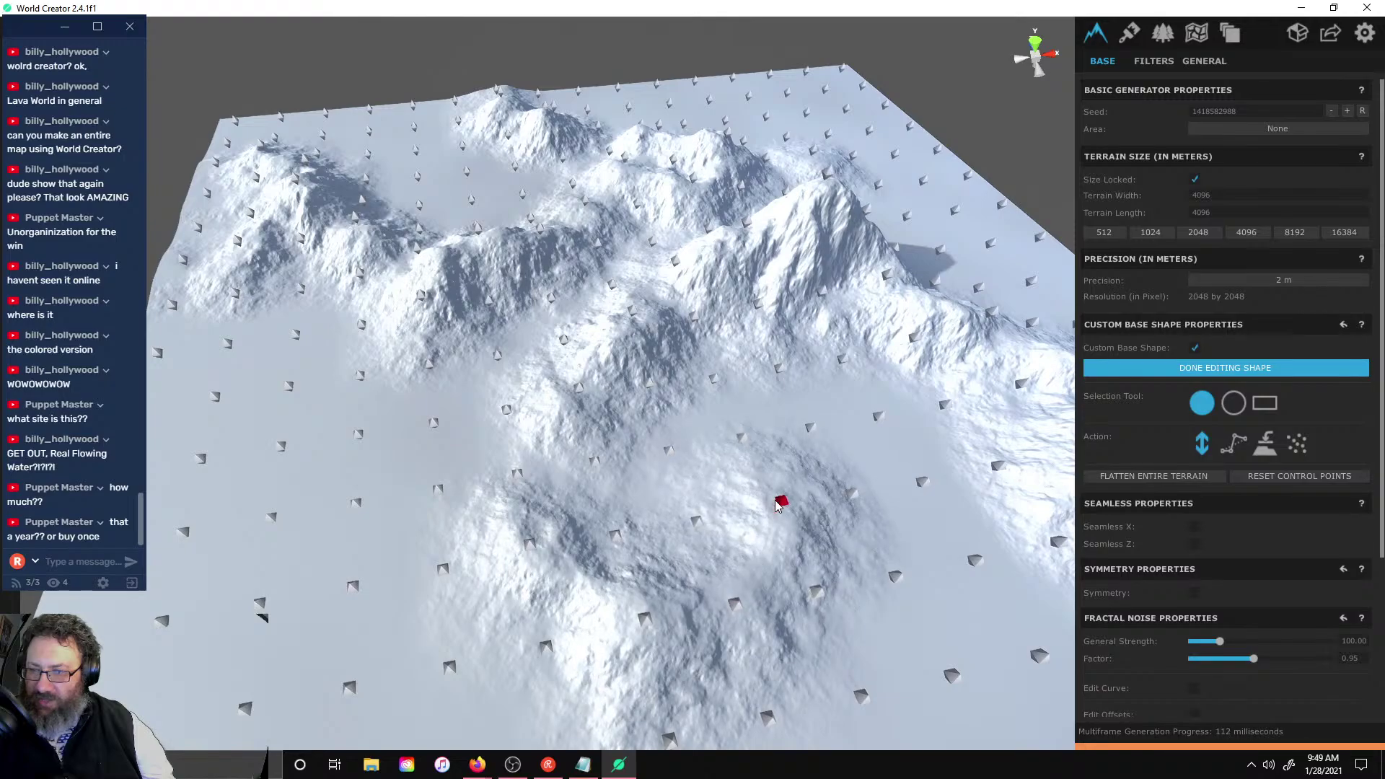
left_click_drag(829, 596, 790, 498)
- Raise control points between the foothills and the terrain's near edge to add hills and widen the foothill group
right_click_drag(790, 498, 678, 401)
scroll(676, 448, "up", 3)
left_click_drag(582, 529, 591, 511)
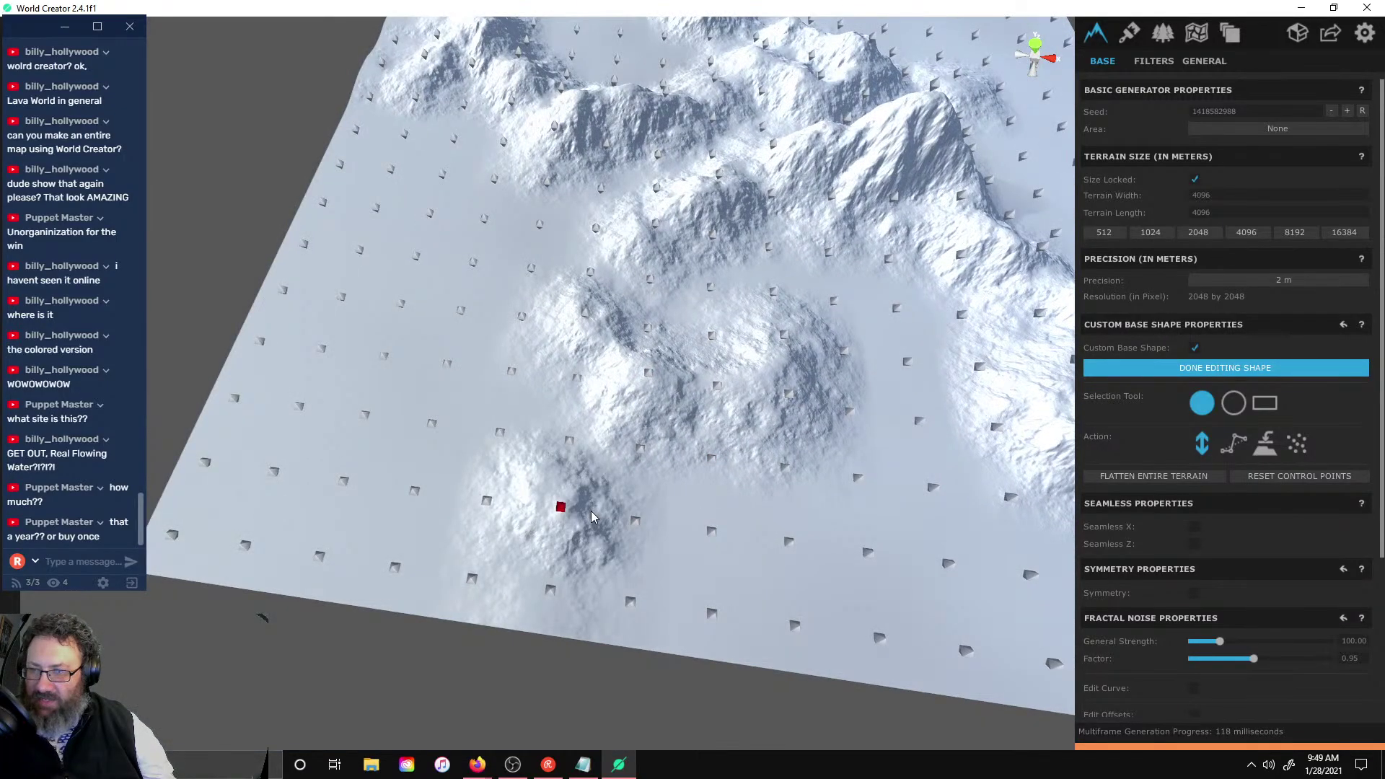
left_click(569, 439)
left_click(637, 521)
left_click(631, 600)
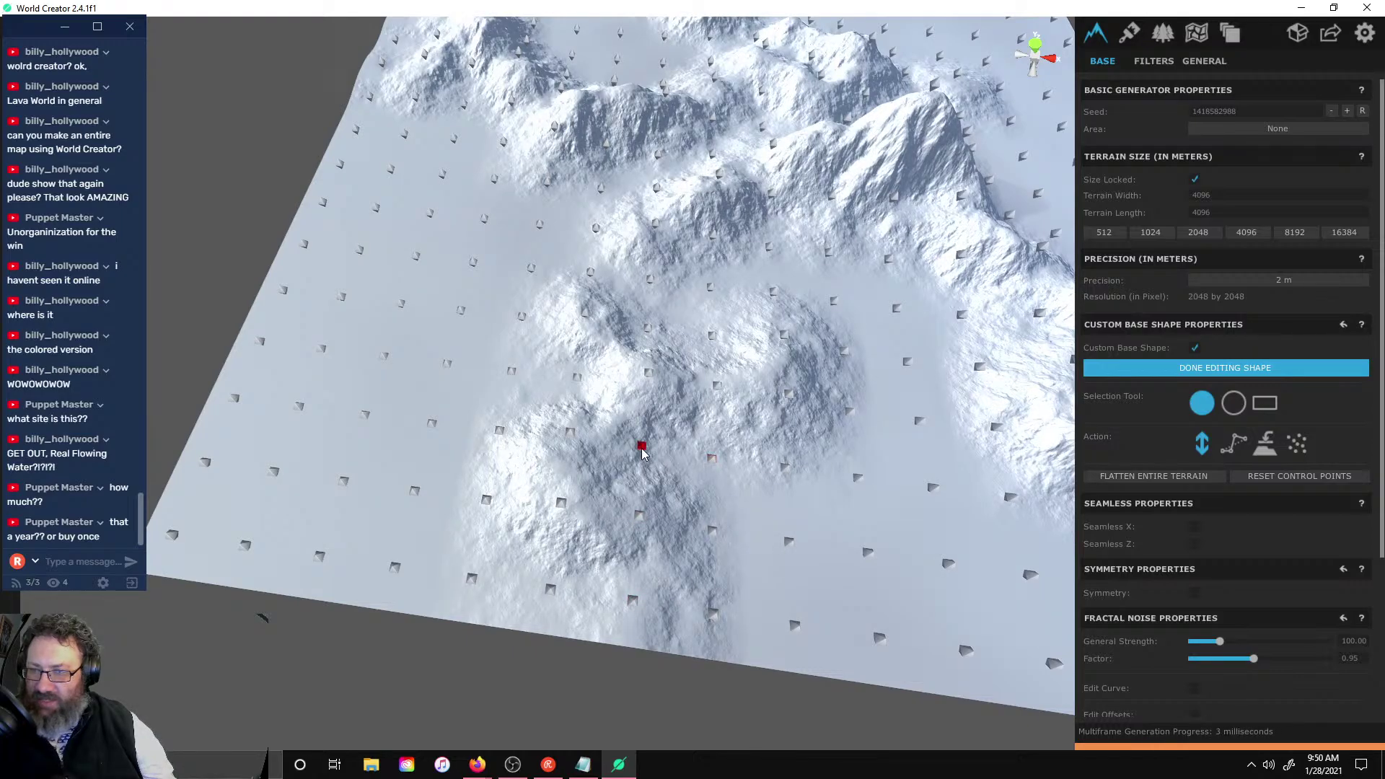
left_click_drag(645, 453, 645, 451)
left_click(853, 417)
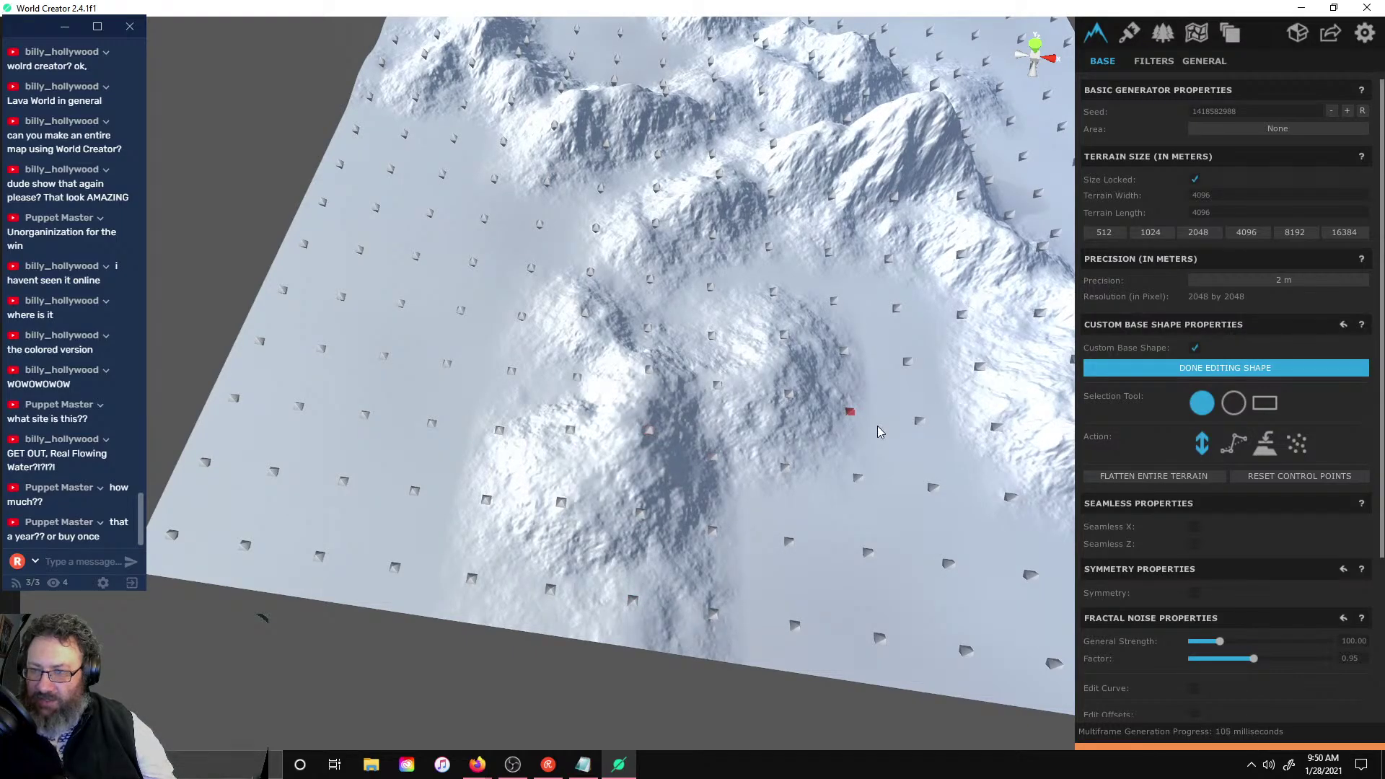
left_click(816, 372)
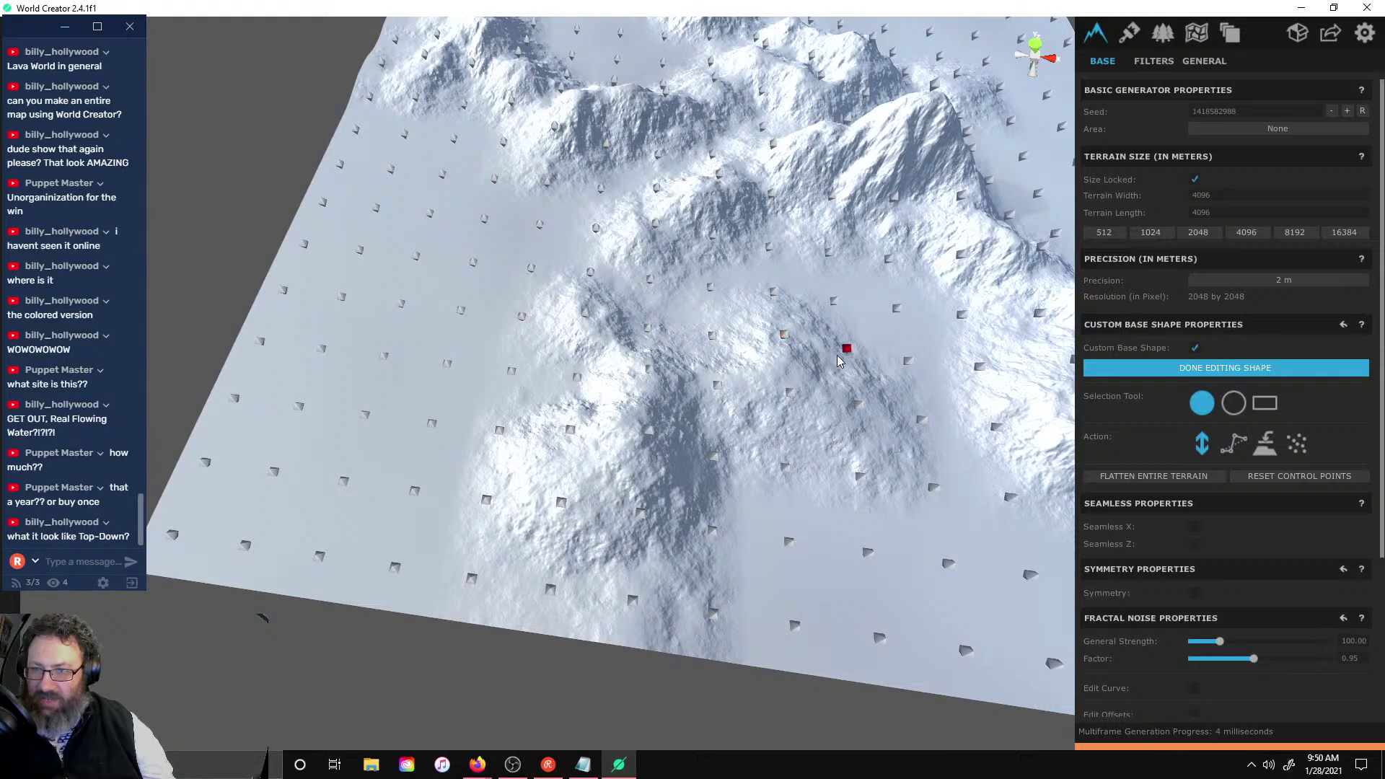
left_click_drag(838, 355, 838, 354)
- Raise scattered control points in the remaining flat areas near the terrain's edges, including beside and behind the main mountain
right_click_drag(838, 353, 668, 210)
left_click_drag(650, 191, 653, 156)
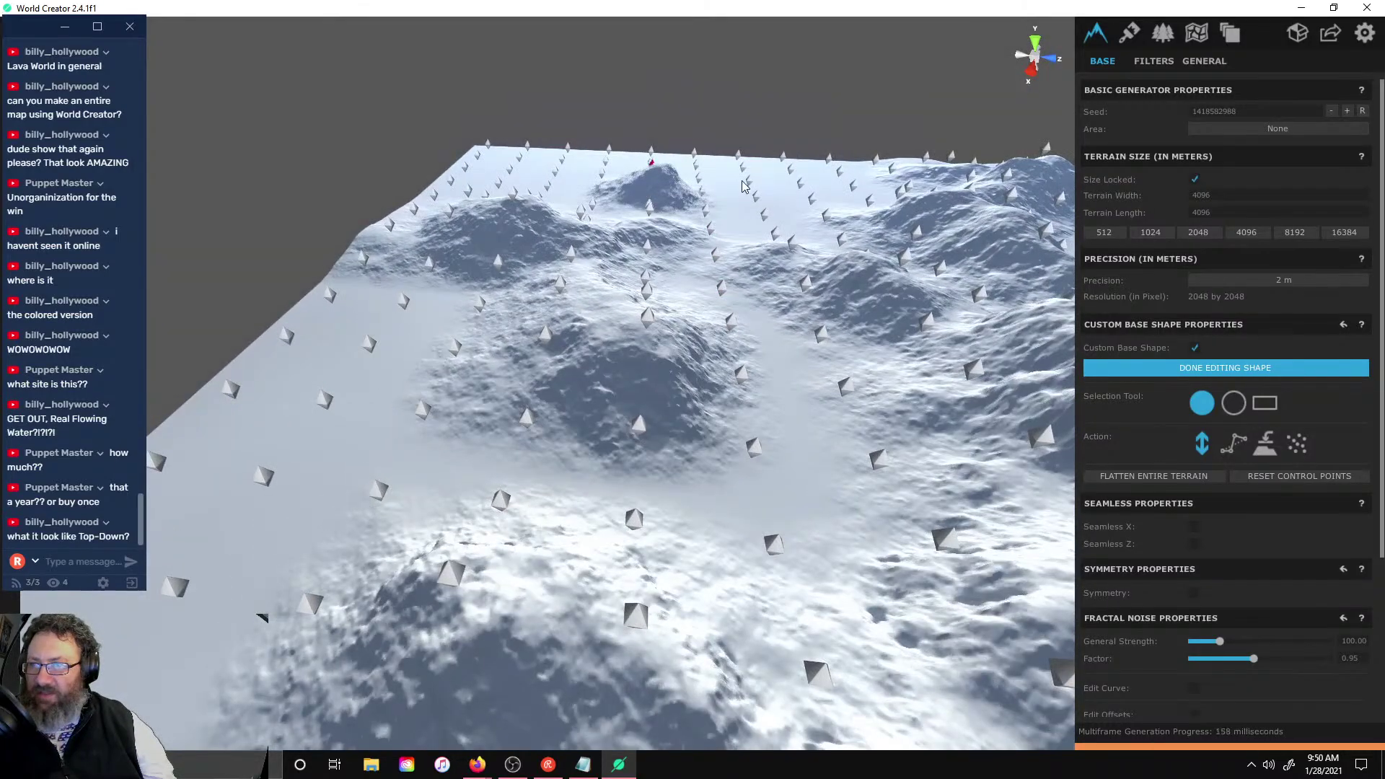
right_click_drag(704, 189, 676, 471)
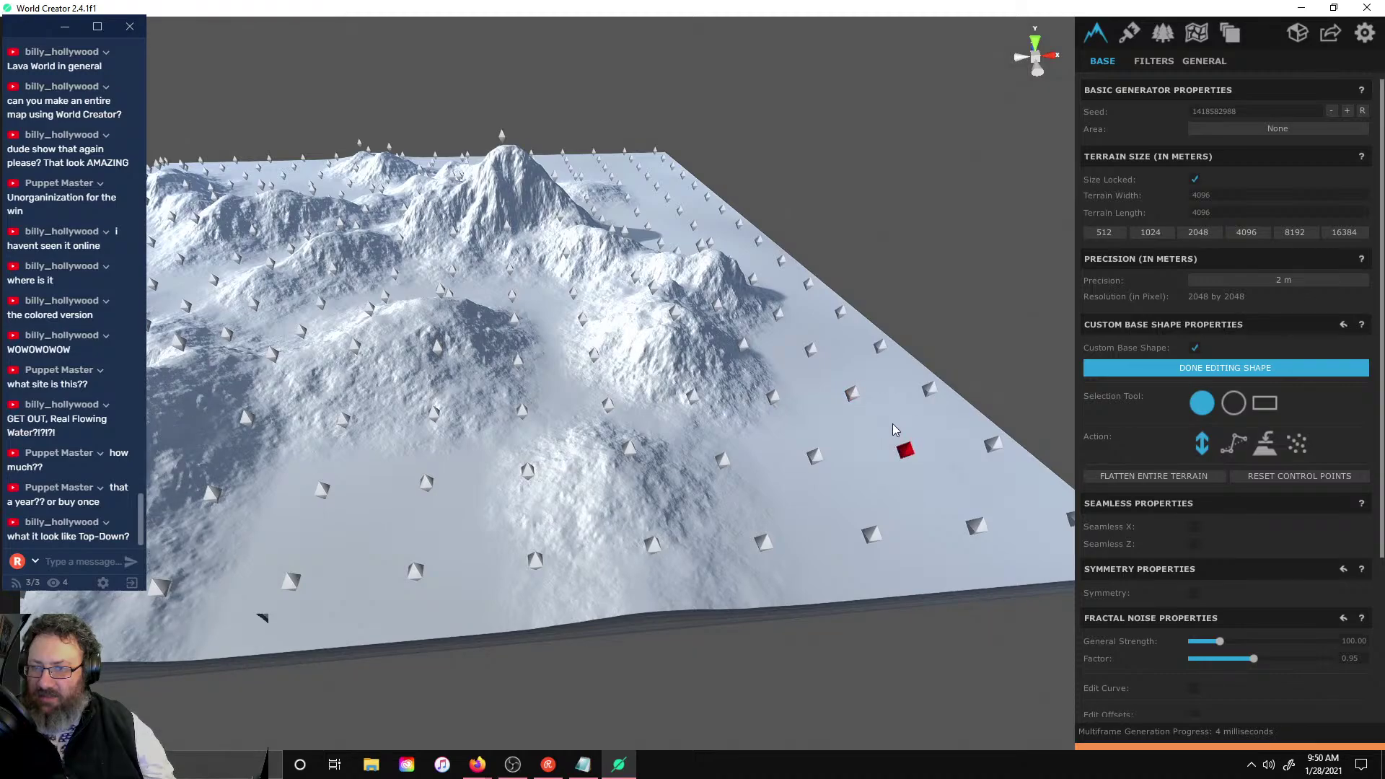
left_click_drag(894, 425, 884, 413)
left_click_drag(774, 396, 762, 368)
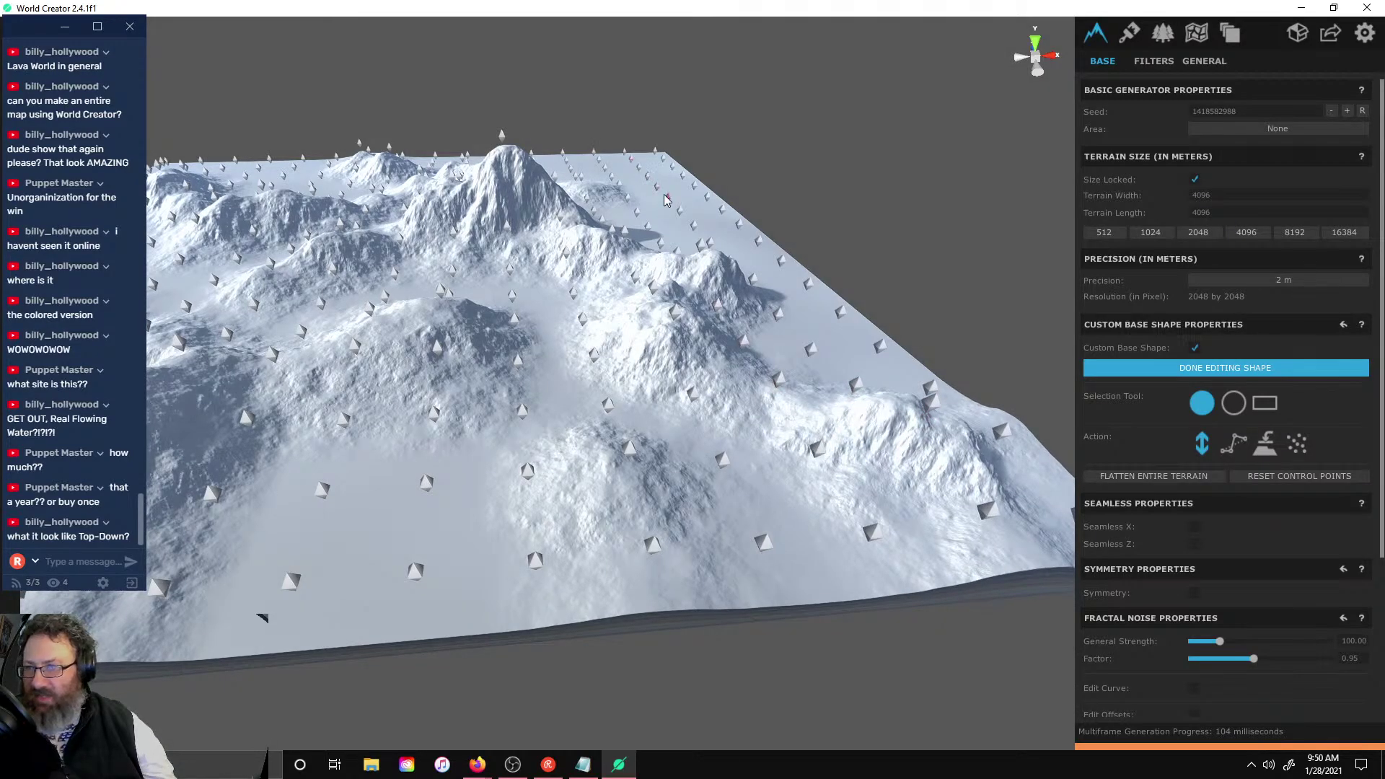
left_click_drag(665, 200, 588, 176)
- Raise control points on the flat ground behind the main mountain to add peaks along the terrain's outer edges
scroll(681, 95, "up", 5)
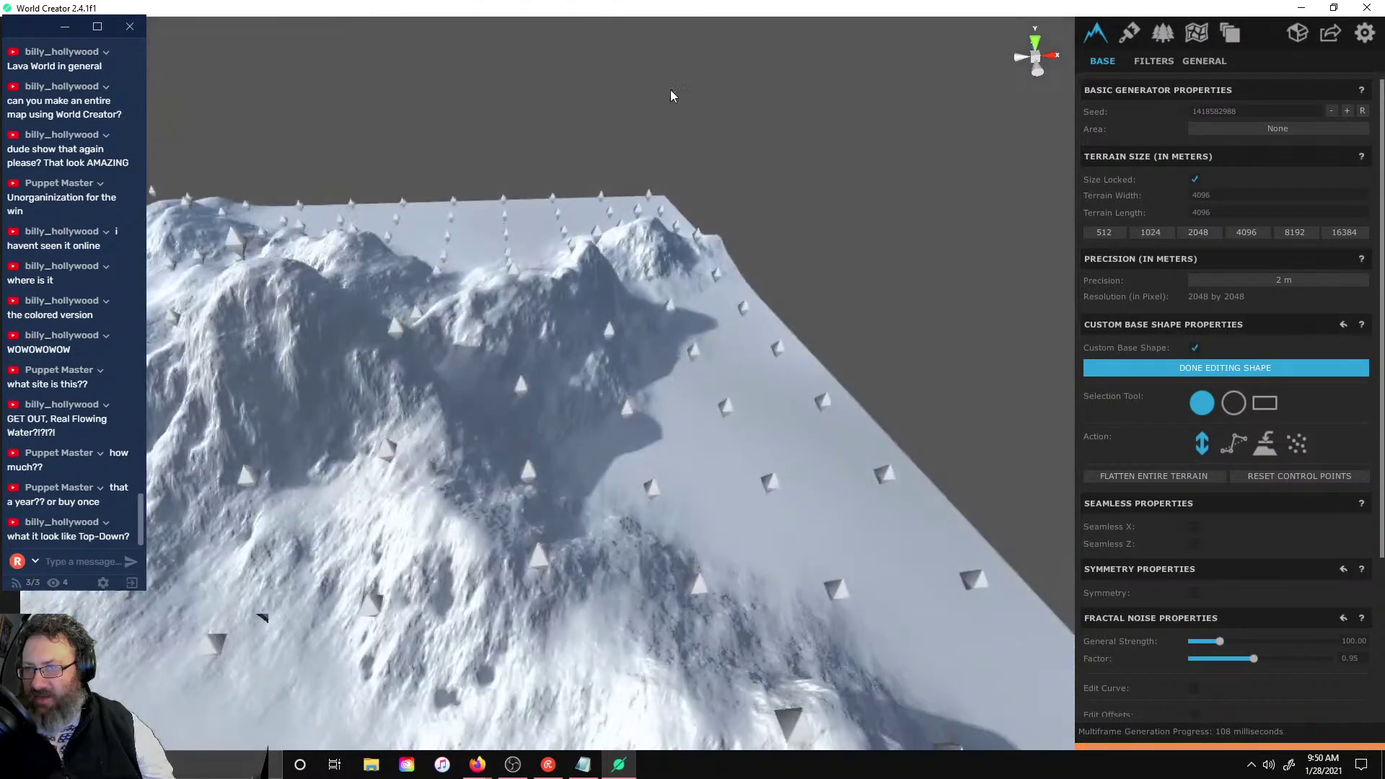
scroll(669, 89, "up", 4)
right_click_drag(755, 148, 547, 219)
scroll(474, 326, "down", 8)
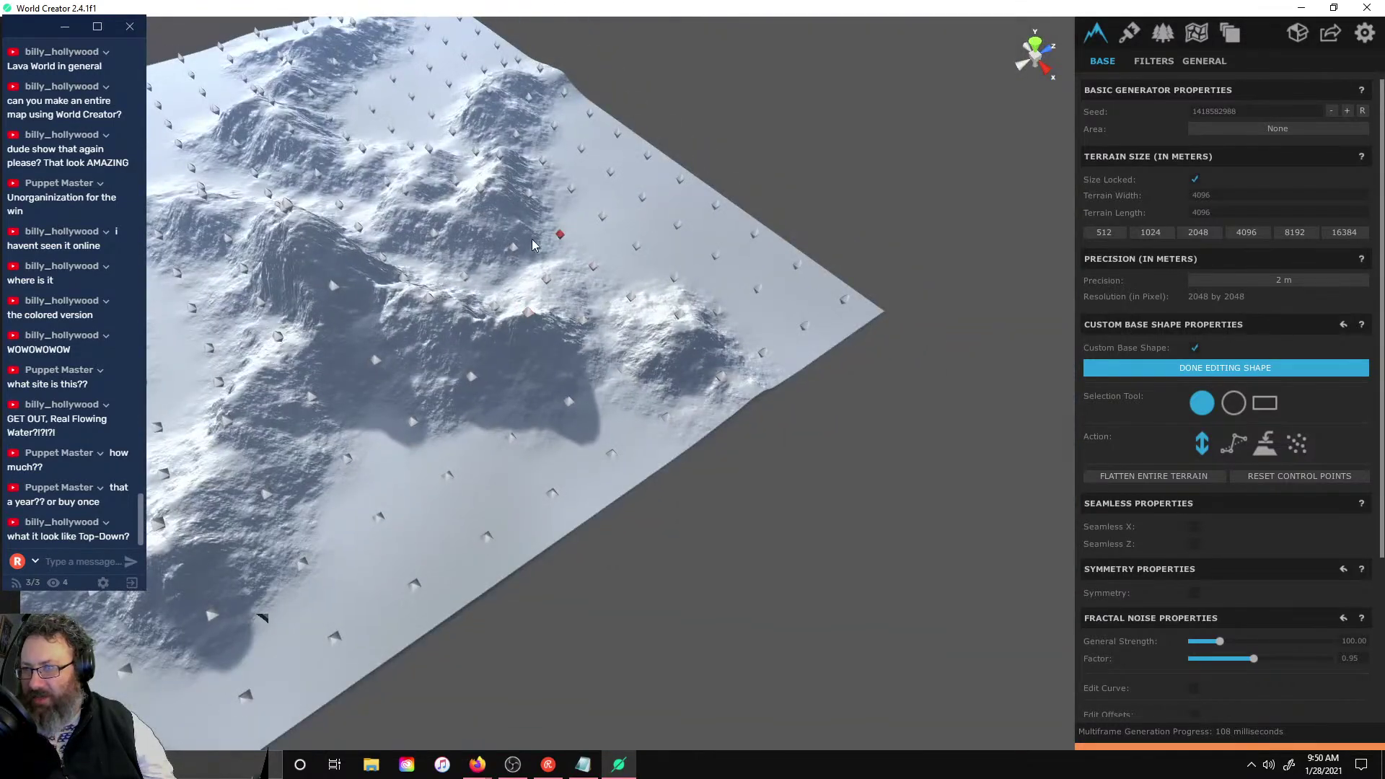
left_click_drag(515, 249, 515, 243)
left_click_drag(602, 223, 682, 210)
left_click_drag(612, 180, 622, 119)
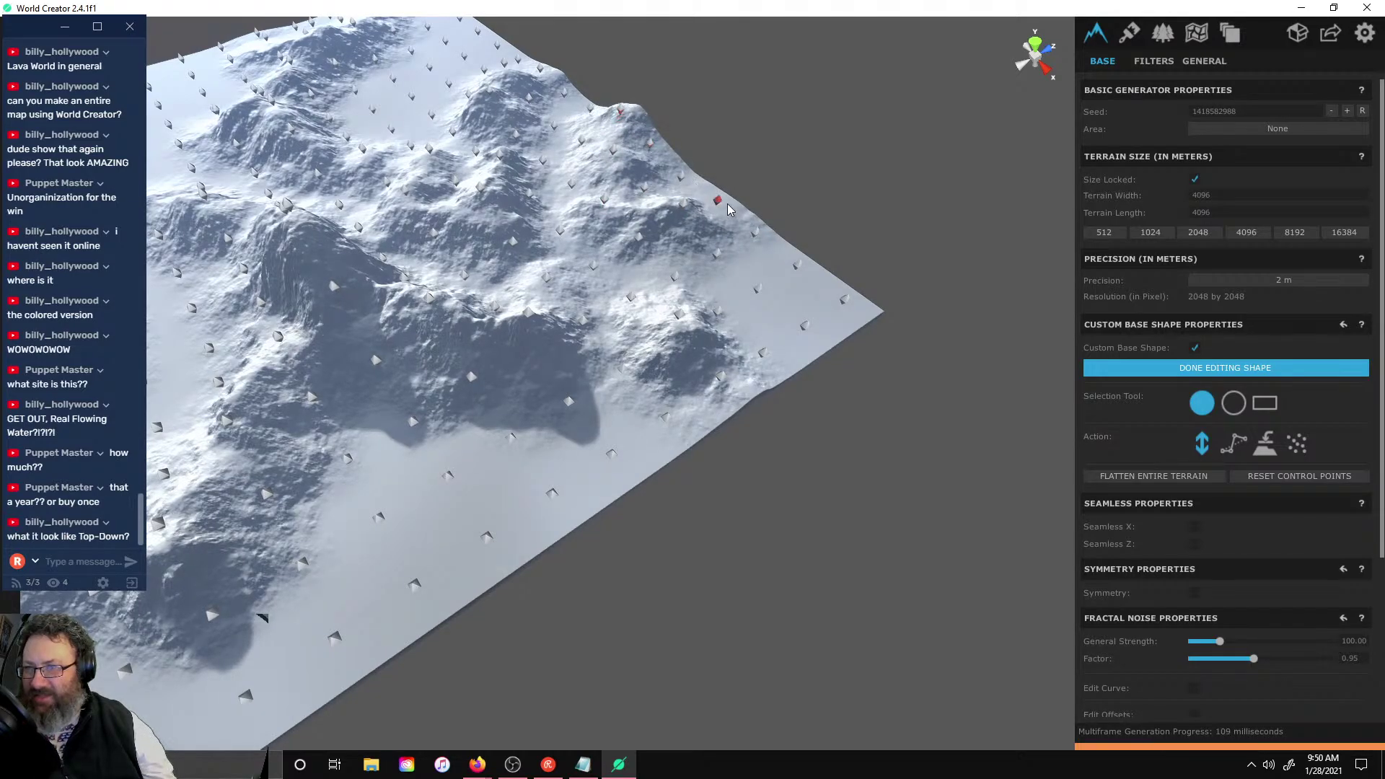
left_click_drag(728, 204, 739, 185)
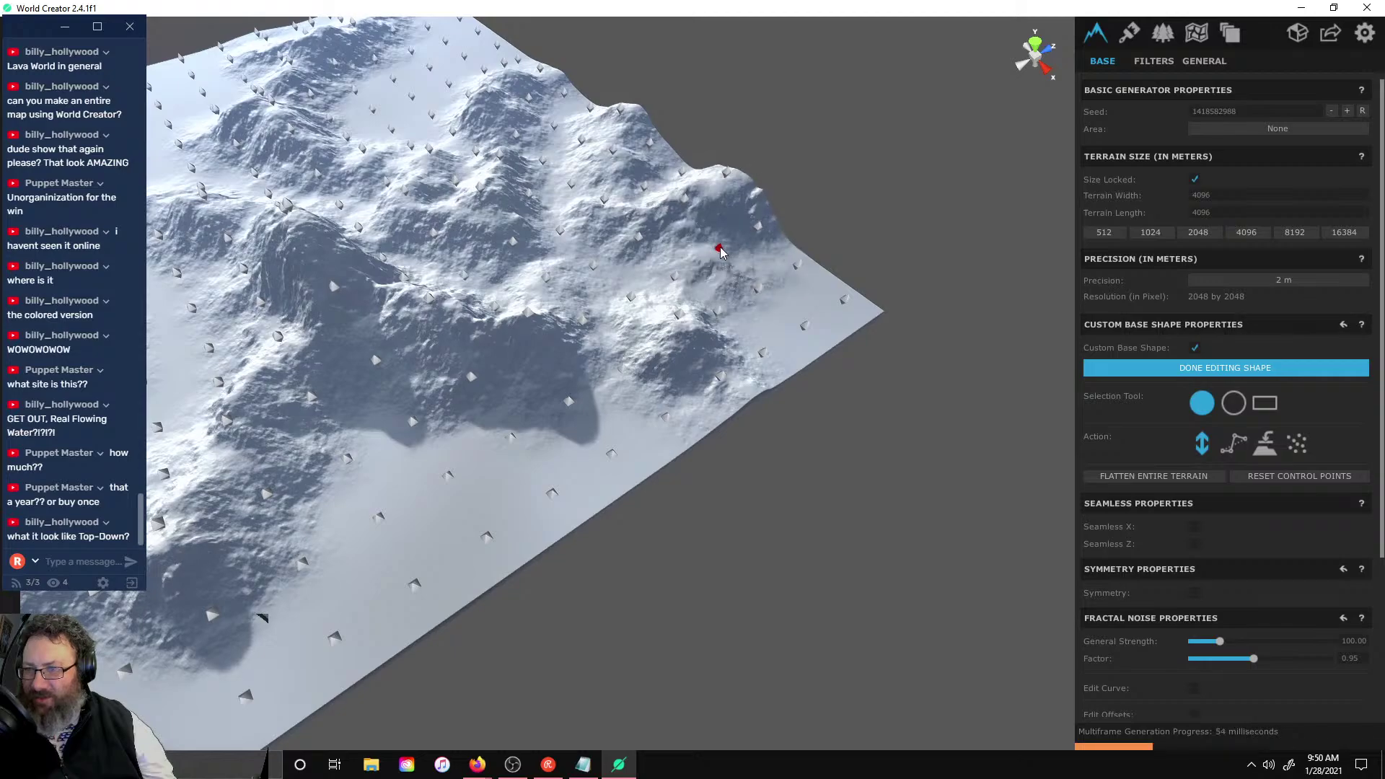
left_click_drag(443, 474, 442, 464)
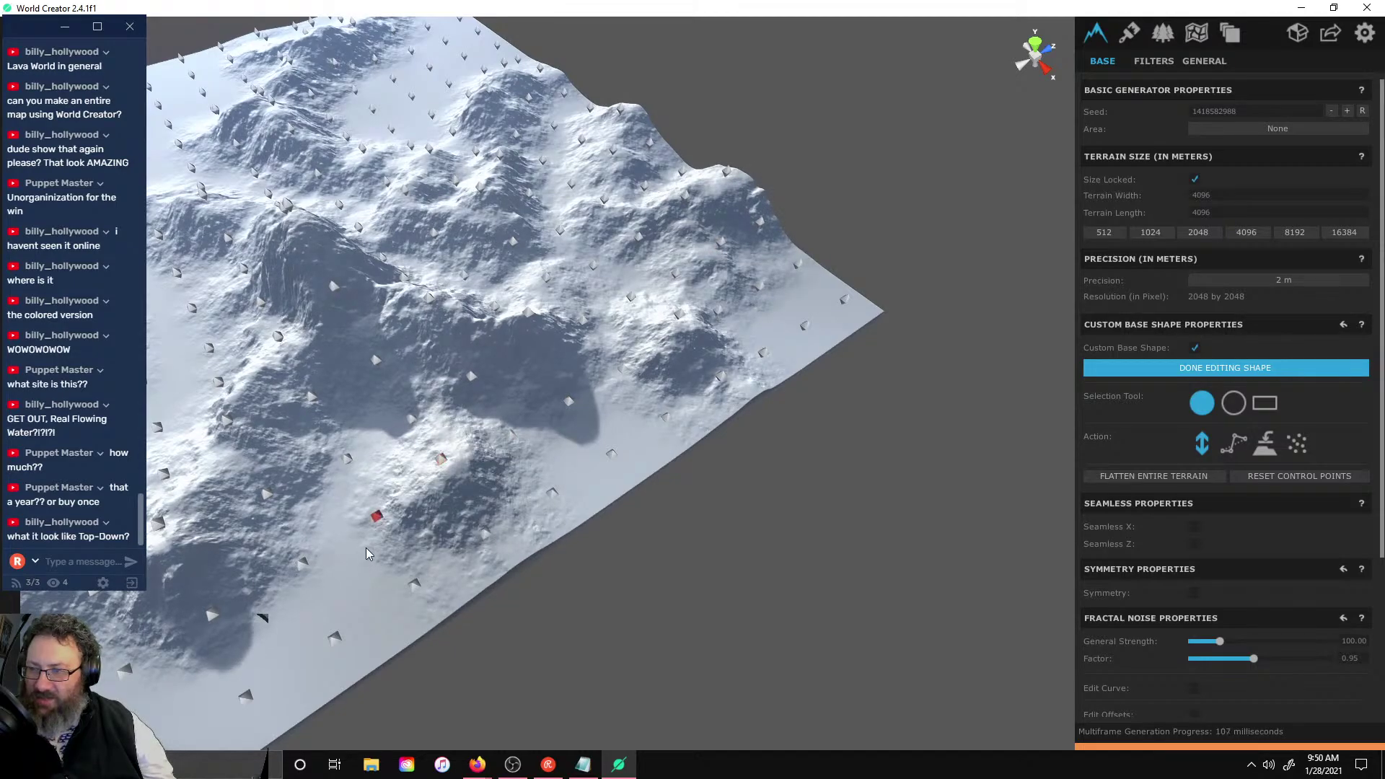
- Raise control points on the flat ground along the terrain's near edge, extending the foothills in front of the main mountain
left_click_drag(367, 545, 368, 527)
mouse_move(411, 588)
left_mouse_down()
mouse_move(408, 570)
mouse_move(482, 531)
left_mouse_up()
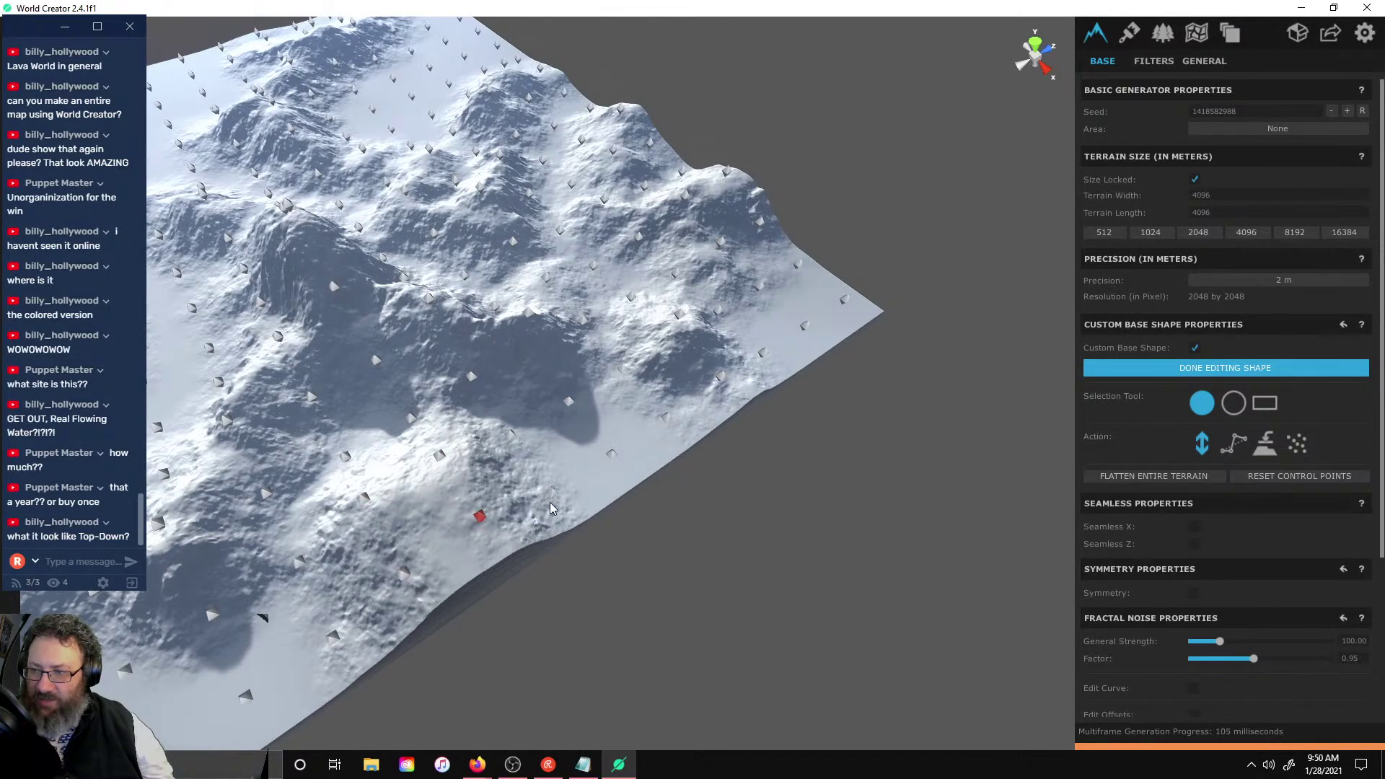
mouse_move(551, 498)
left_mouse_down()
mouse_move(552, 481)
mouse_move(611, 441)
left_mouse_up()
left_click_drag(482, 511, 480, 497)
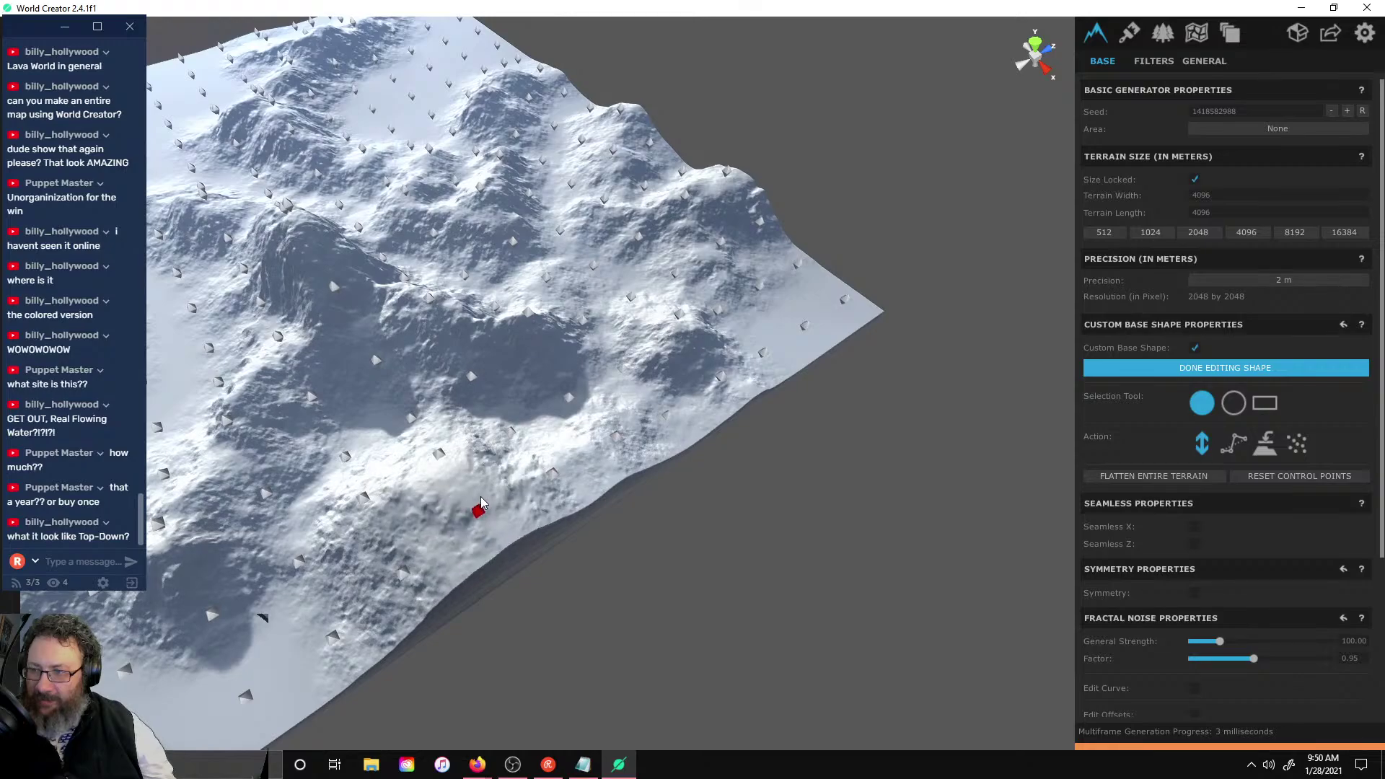
- Lower control points around the hills near the terrain's edge to deepen the ground between them
right_click_drag(525, 536, 574, 418)
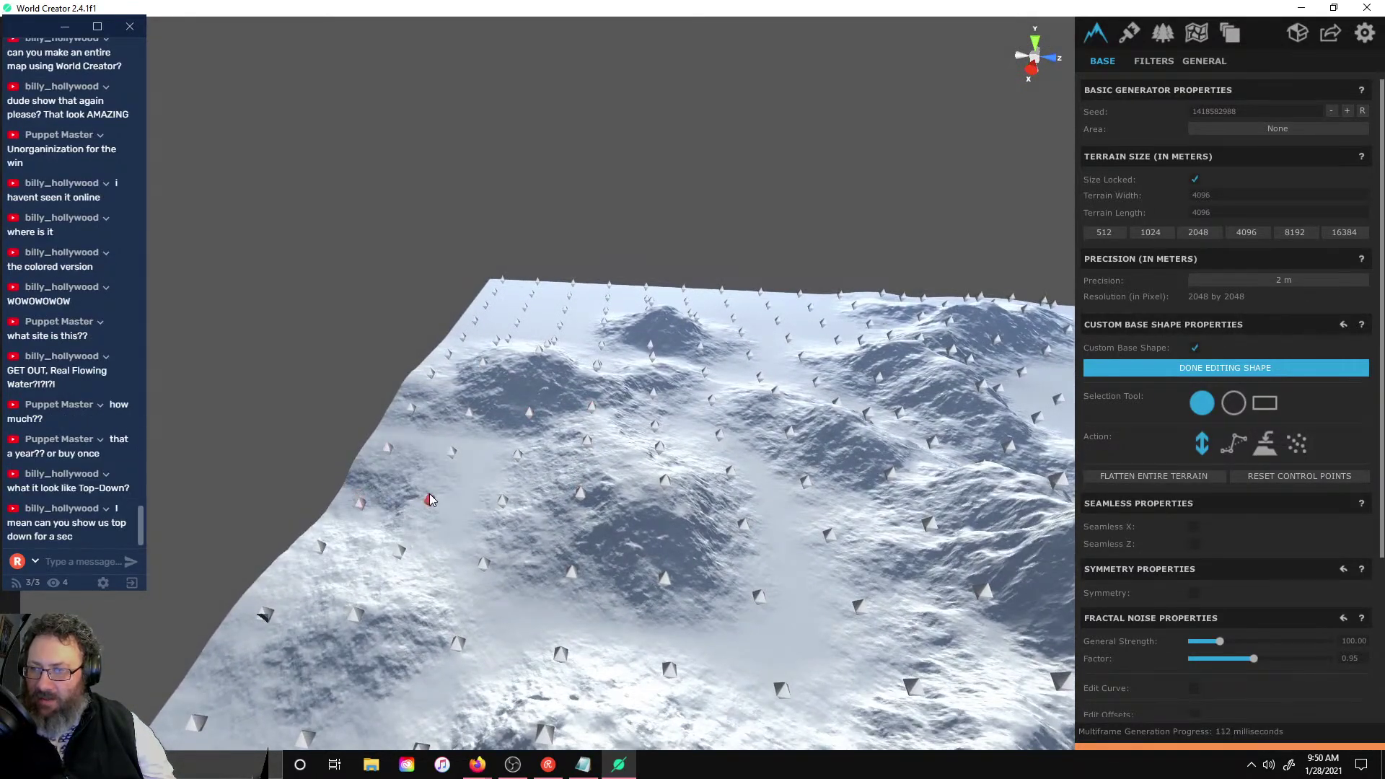
left_click_drag(430, 499, 432, 516)
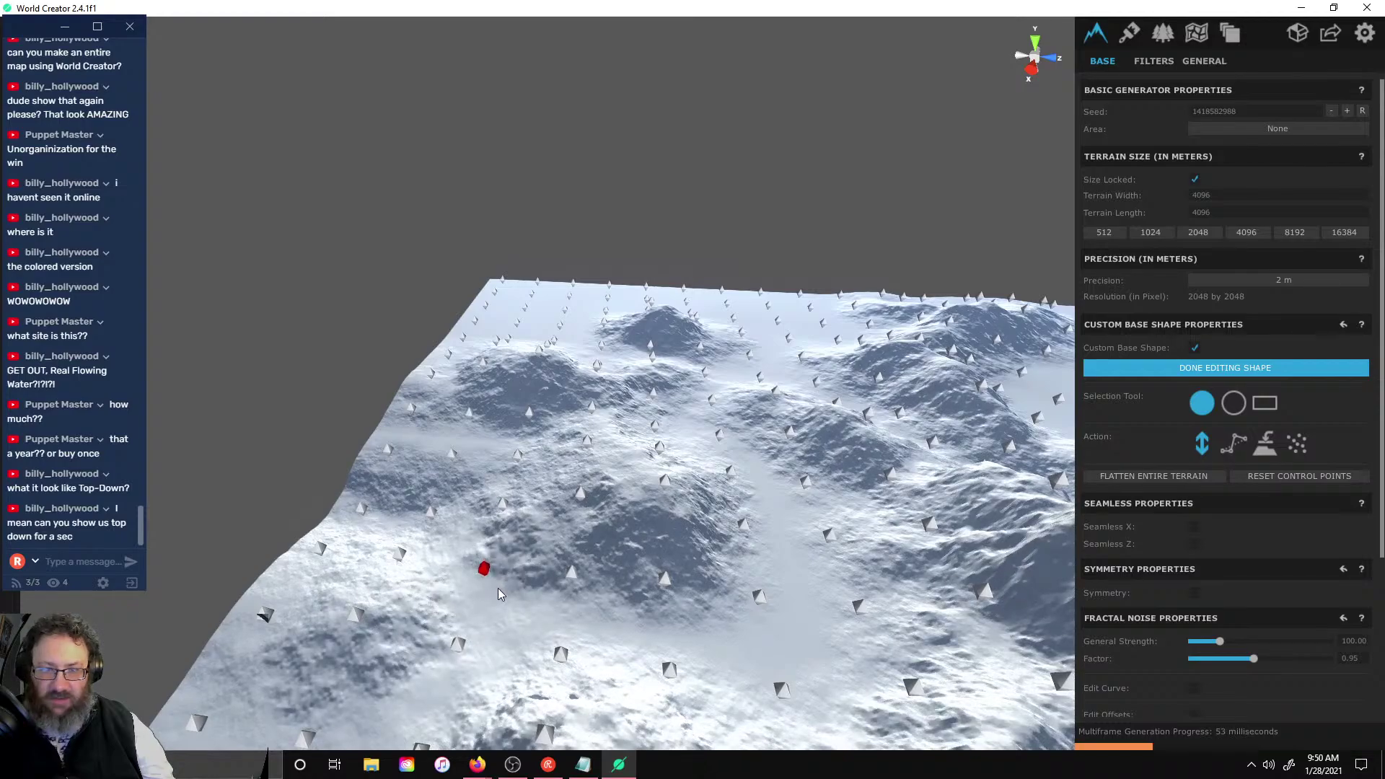
left_click_drag(571, 570, 571, 589)
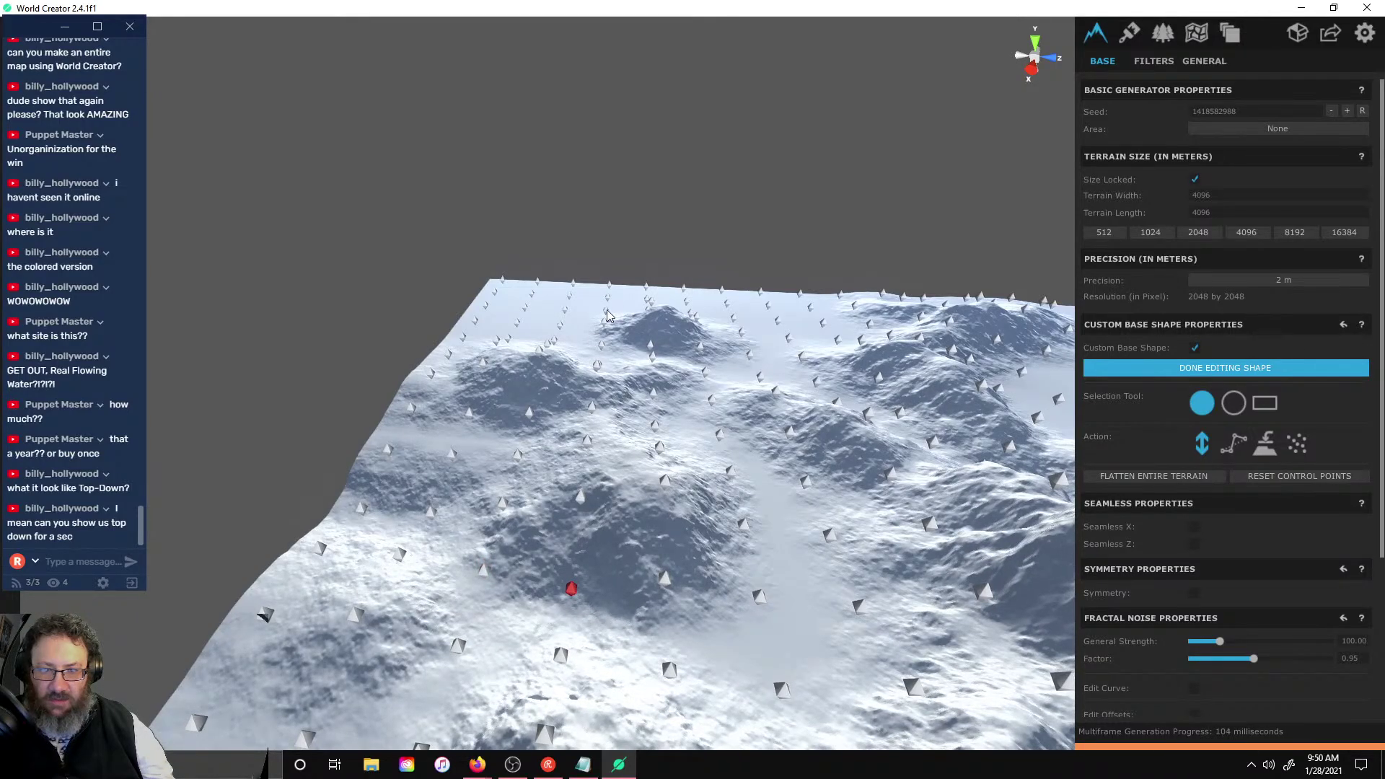
- Examine the whole sculpted terrain from a top-down view
right_click_drag(607, 316, 732, 515)
scroll(702, 520, "down", 5)
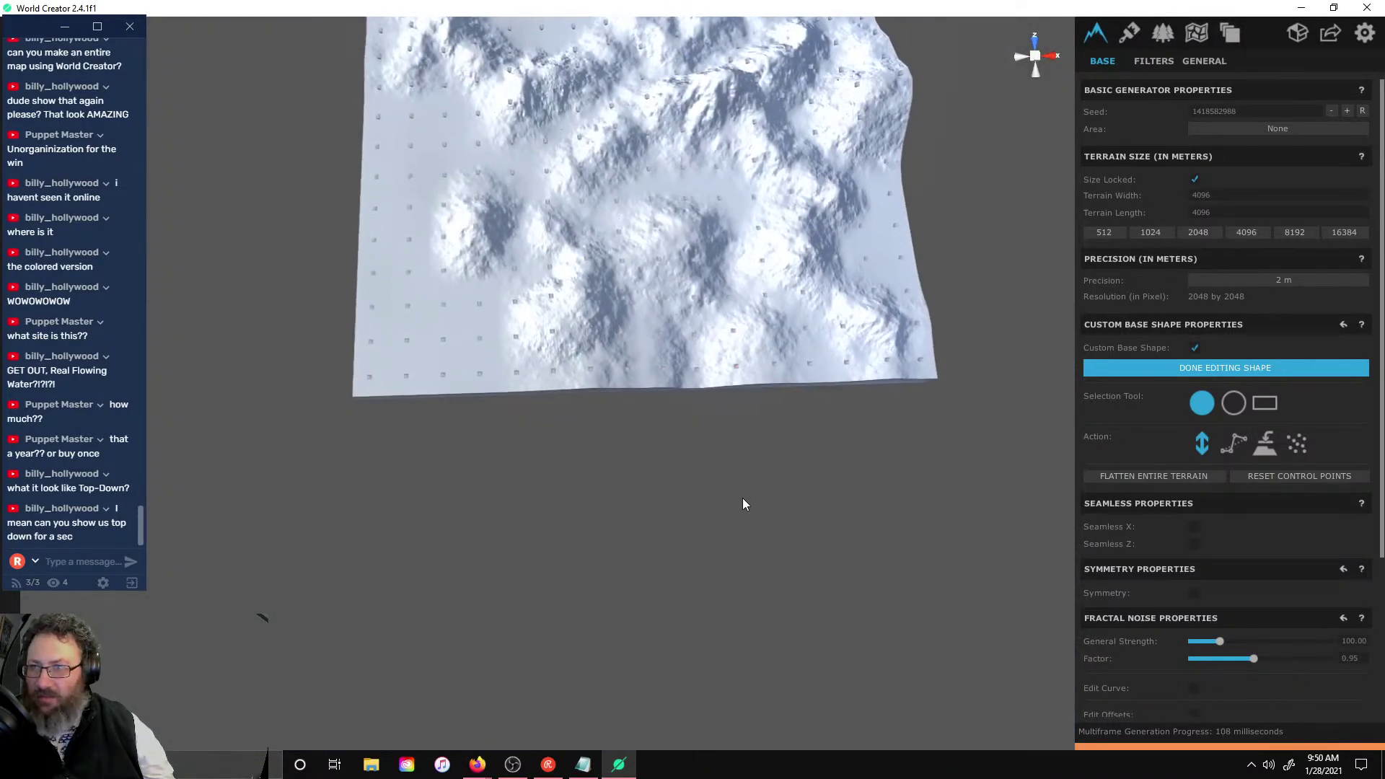
scroll(743, 499, "up", 5)
mouse_move(797, 403)
right_mouse_down()
mouse_move(785, 431)
mouse_move(856, 226)
mouse_move(853, 16)
mouse_move(886, 6)
mouse_move(890, 34)
mouse_move(971, 25)
right_mouse_up()
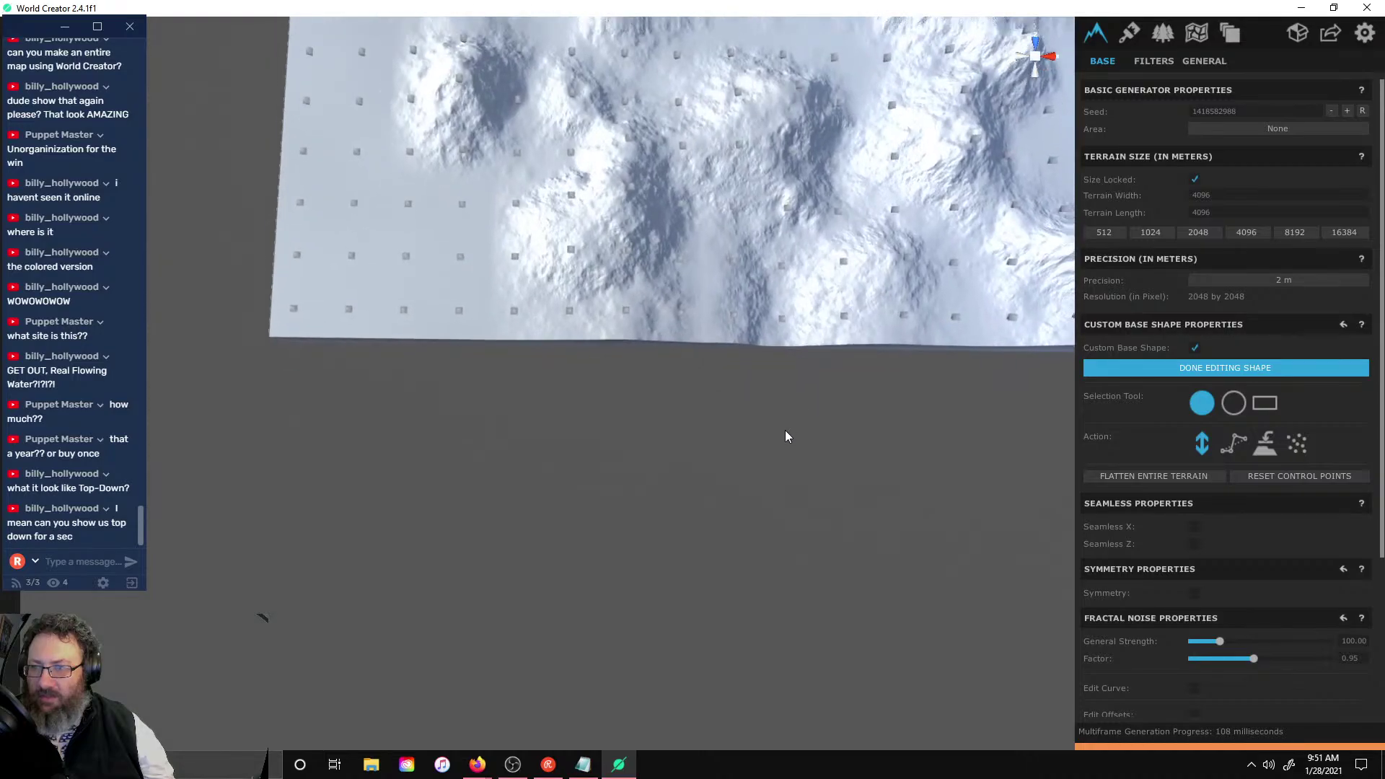
scroll(786, 437, "down", 3)
scroll(771, 99, "up", 4)
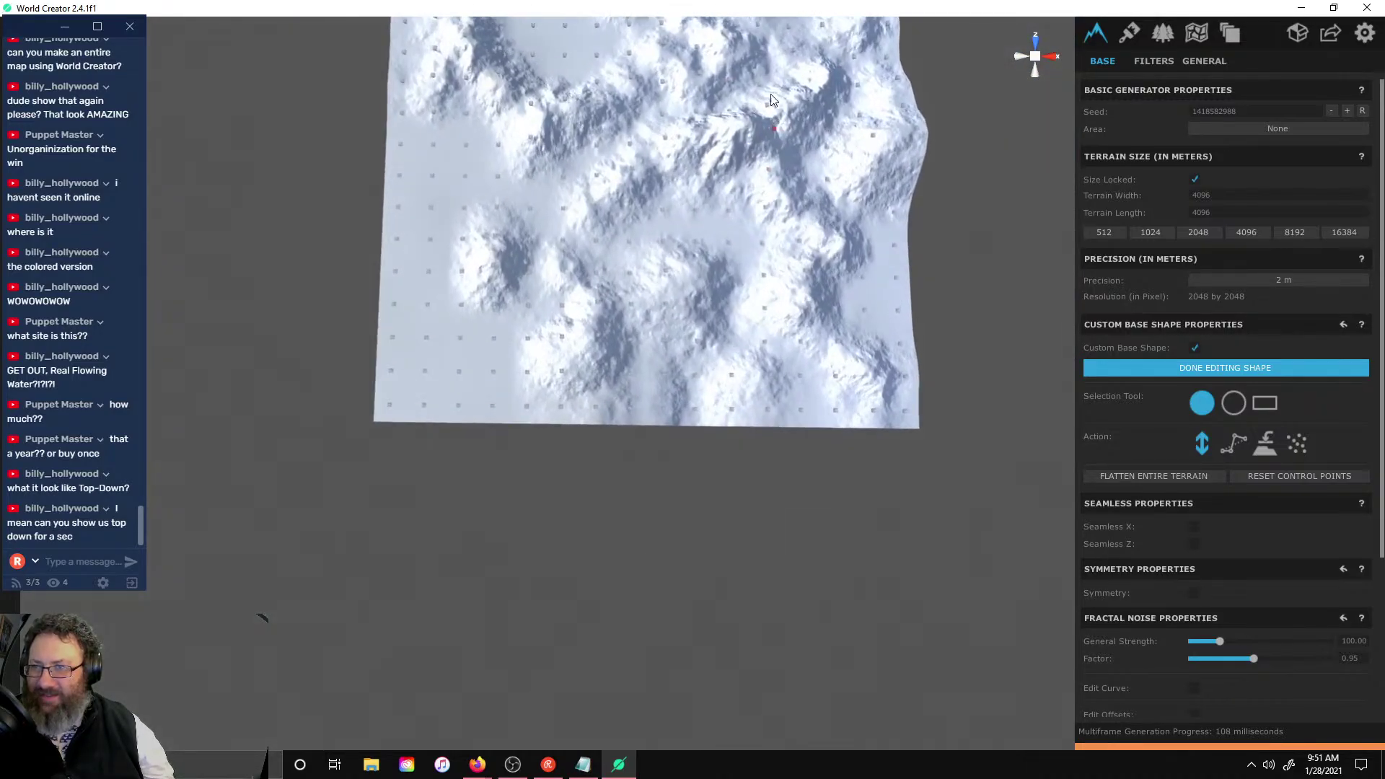
mouse_move(772, 100)
right_mouse_down()
mouse_move(730, 309)
mouse_move(715, 326)
mouse_move(806, 215)
mouse_move(928, 187)
mouse_move(907, 183)
mouse_move(908, 301)
mouse_move(855, 433)
right_mouse_up()
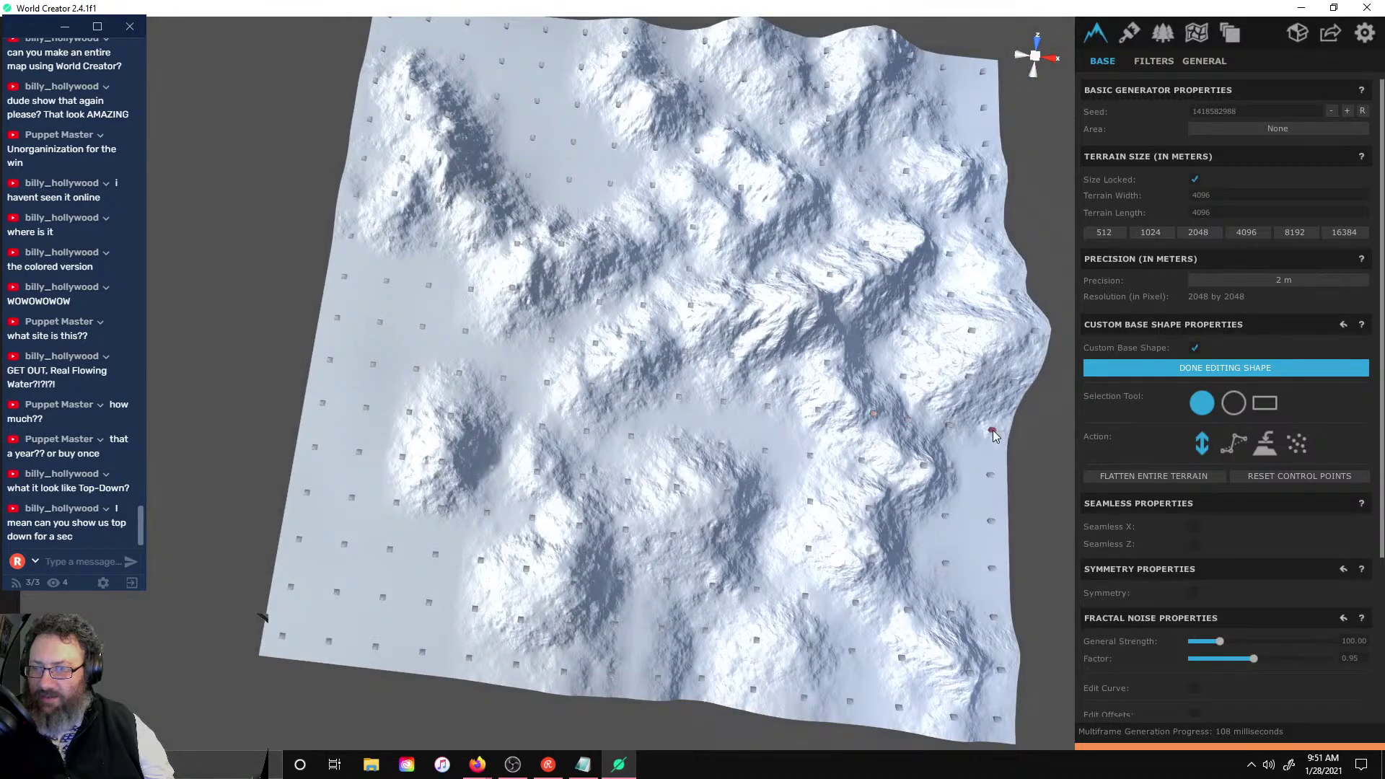
mouse_move(993, 431)
right_mouse_down()
mouse_move(1019, 420)
mouse_move(1003, 430)
right_mouse_up()
- Raise control points between the main ridge and the foothills, and on the flat ground beside the foothills near the terrain's corner
left_click_drag(1007, 463, 1010, 454)
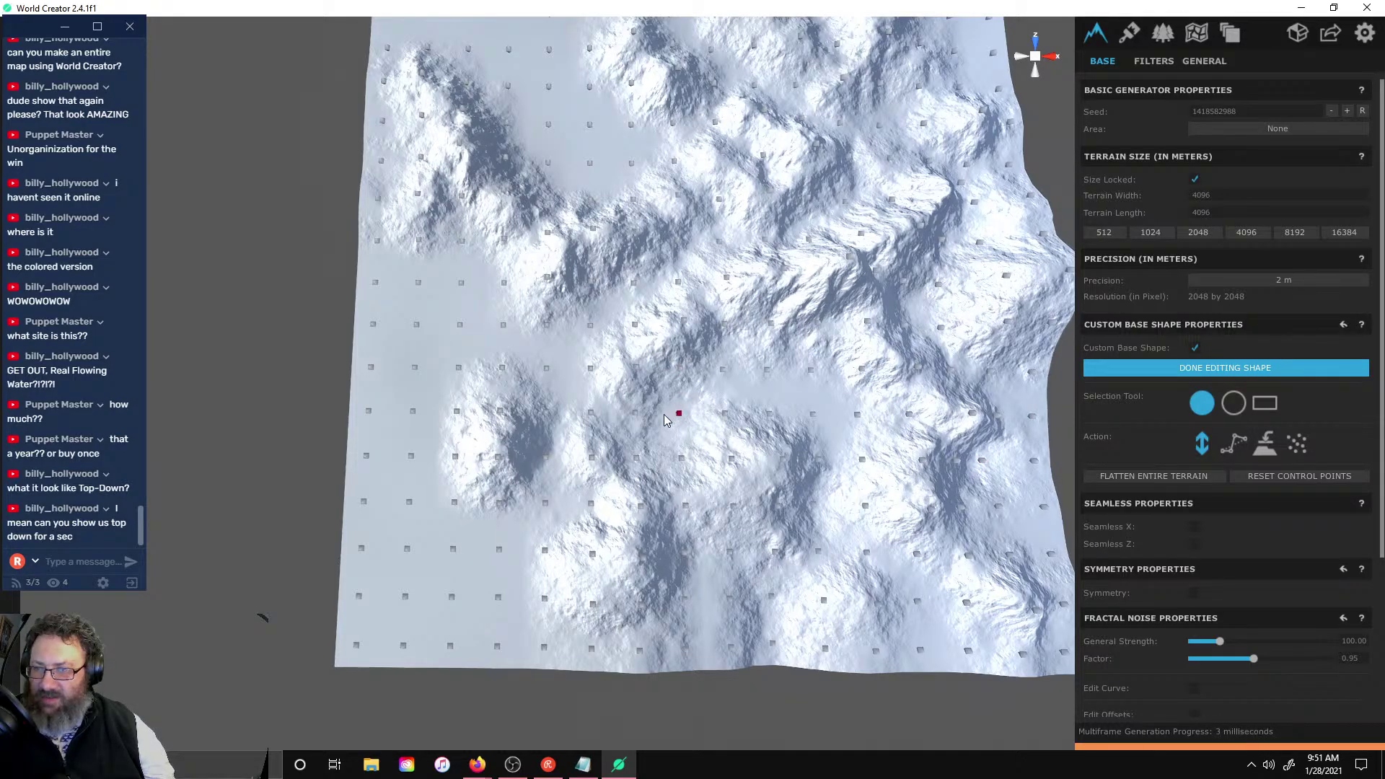
left_click_drag(664, 414, 698, 390)
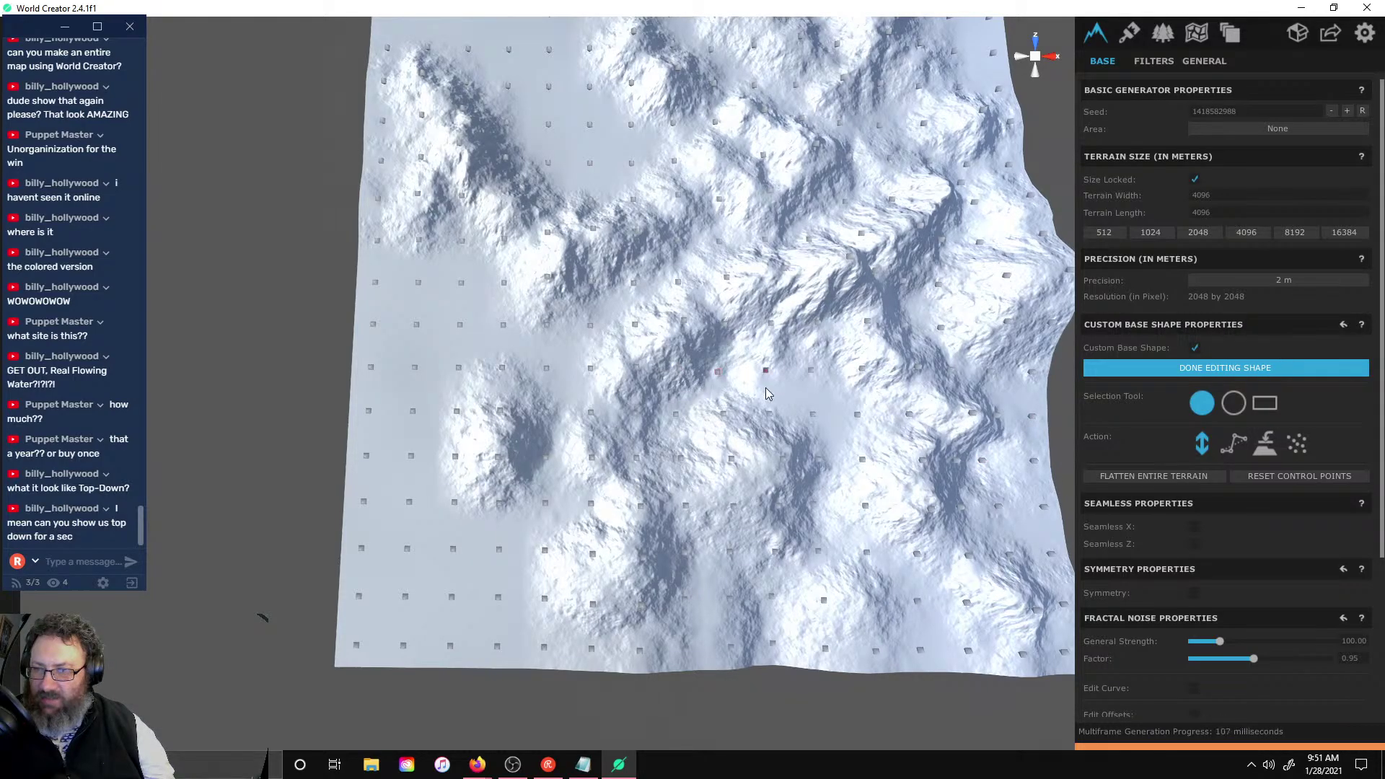
left_click(811, 413)
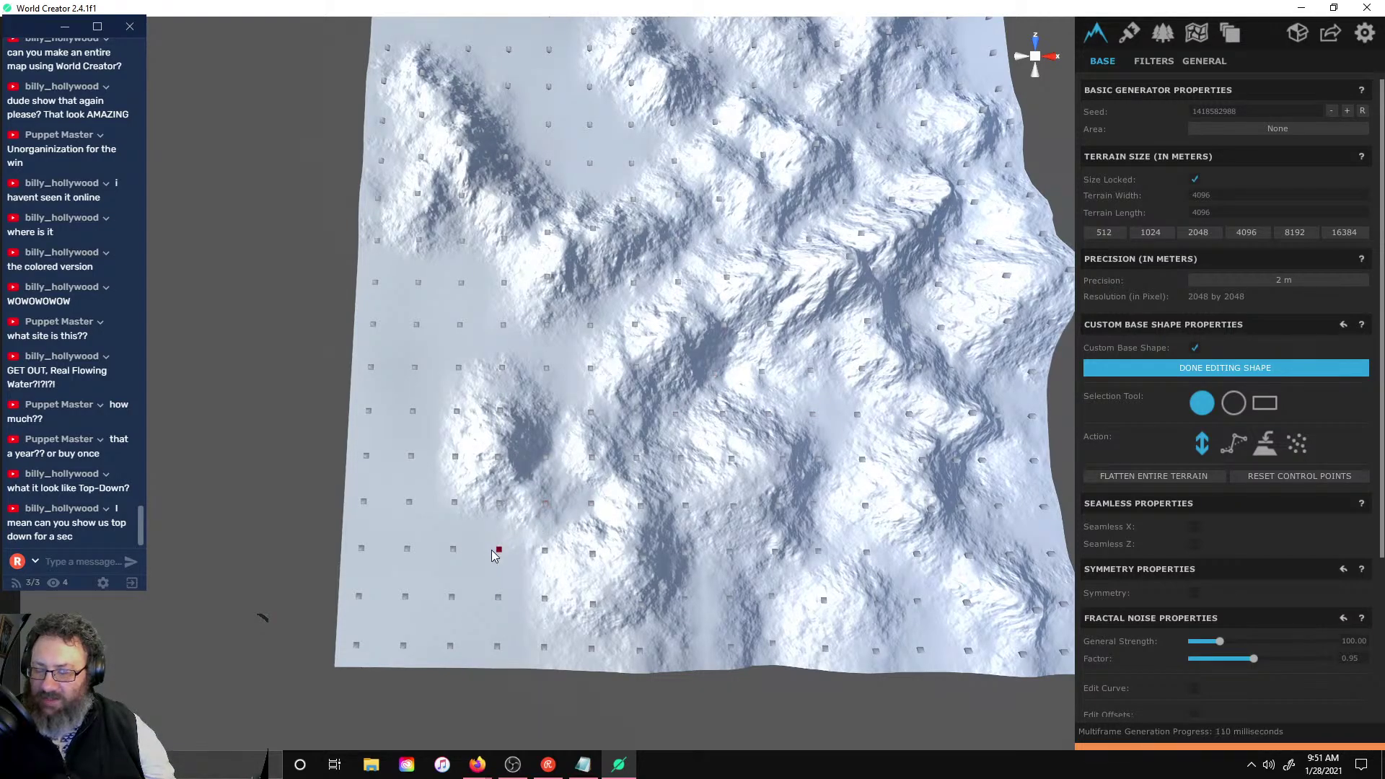
left_click_drag(492, 550, 536, 584)
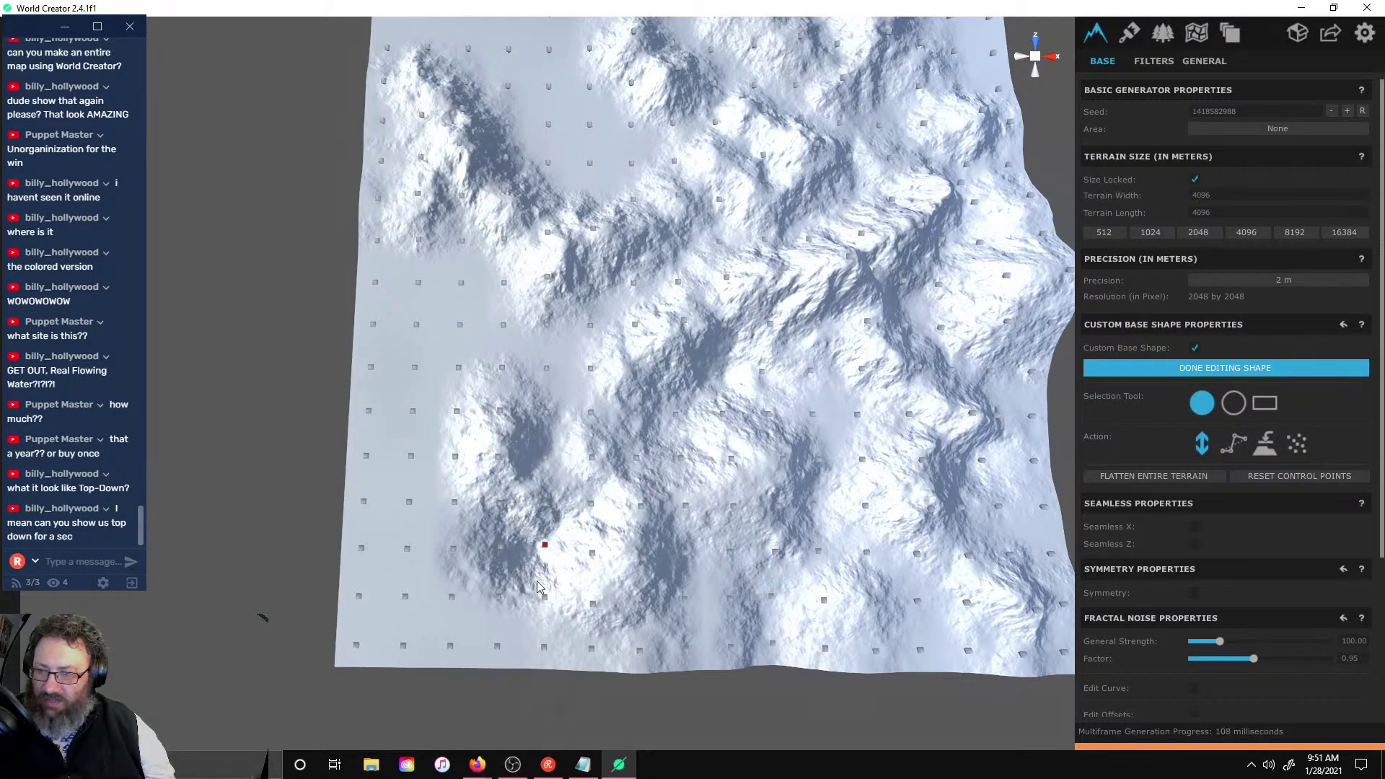
left_click_drag(463, 610, 505, 617)
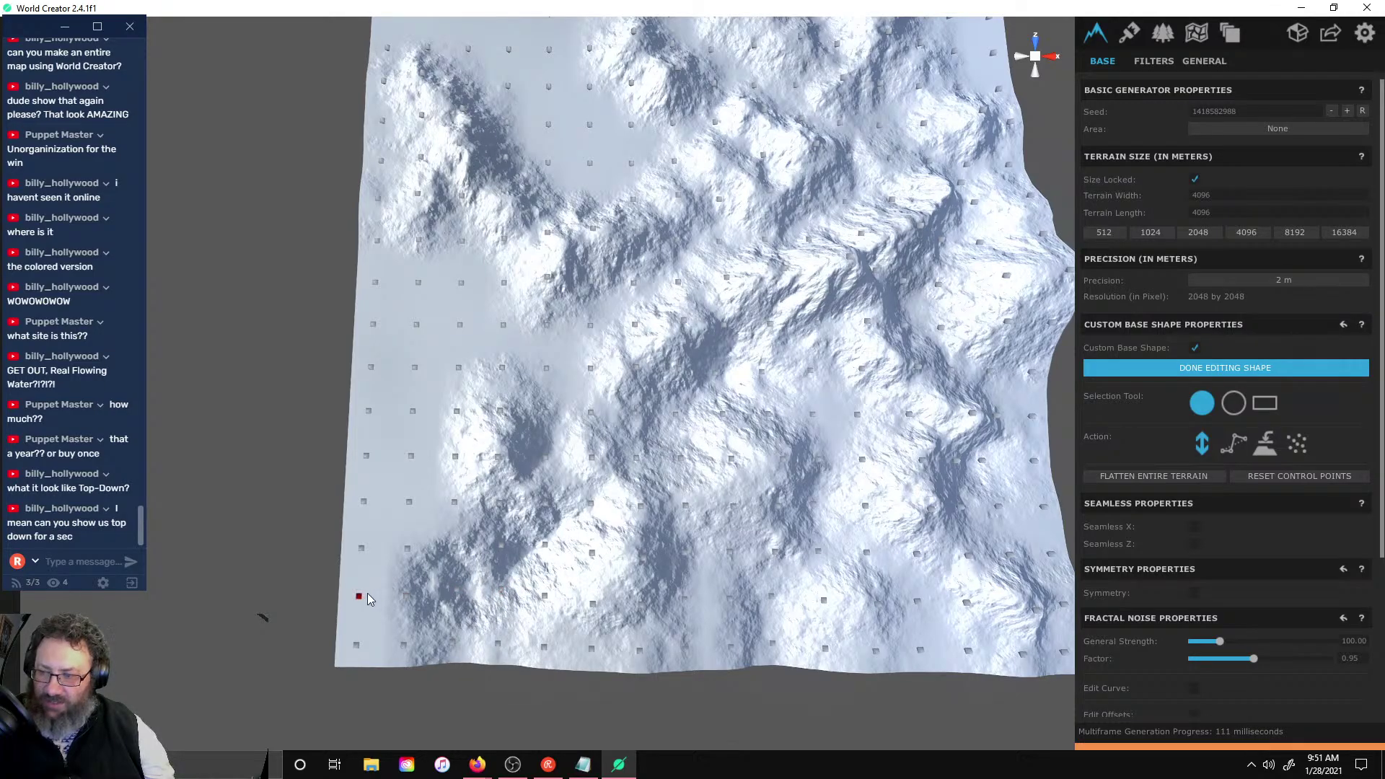
- Raise the base-shape control points in the flat southwest corner and along the lower western edge to form rugged hills
left_click_drag(368, 599, 379, 608)
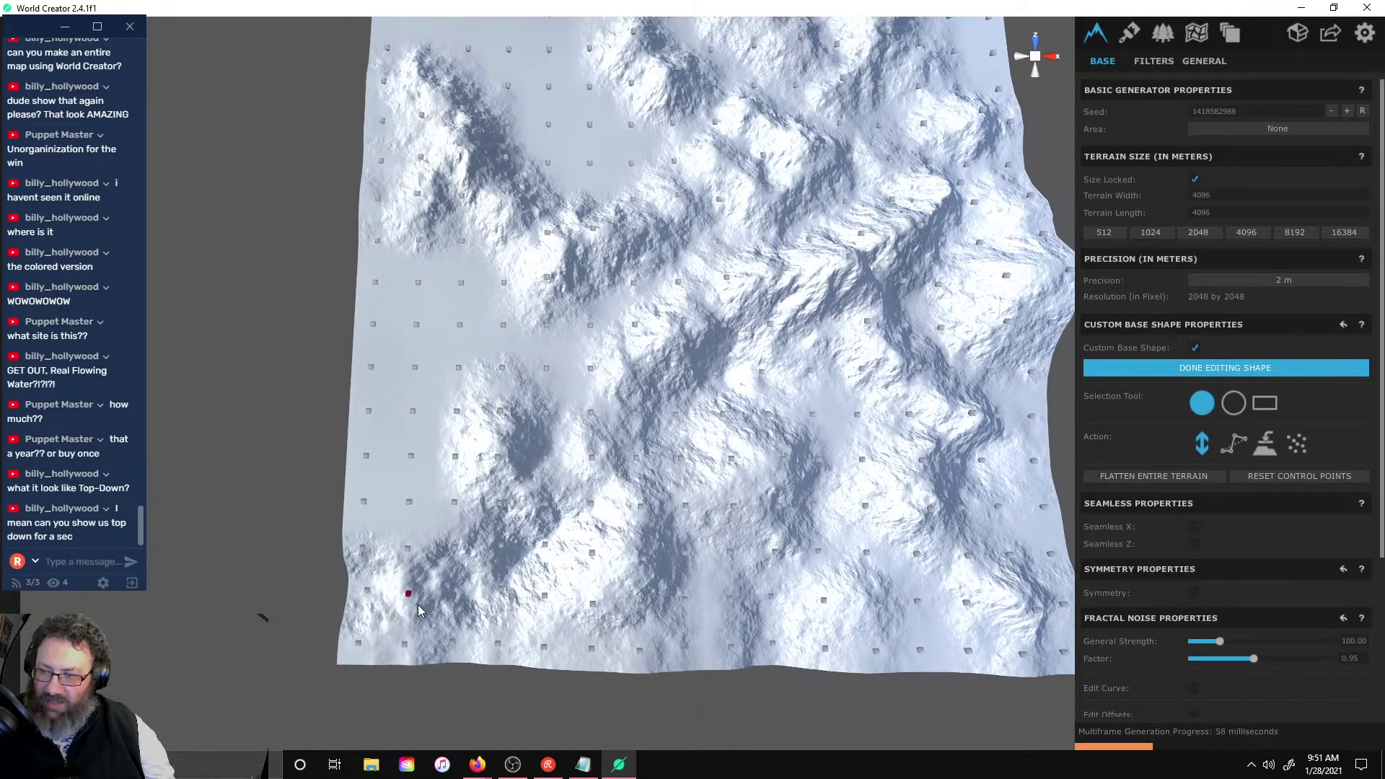
left_click(406, 537)
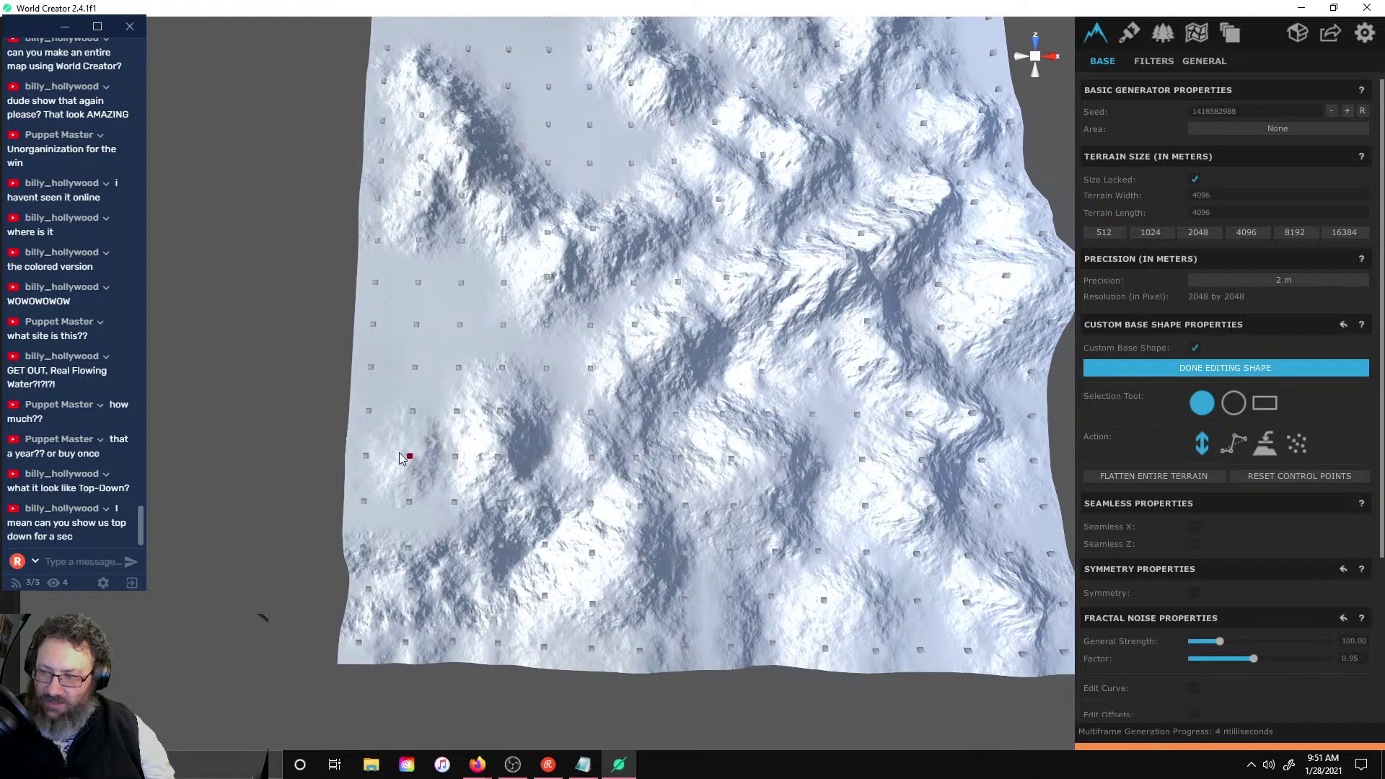
left_click_drag(399, 454, 396, 452)
left_click_drag(452, 514, 452, 436)
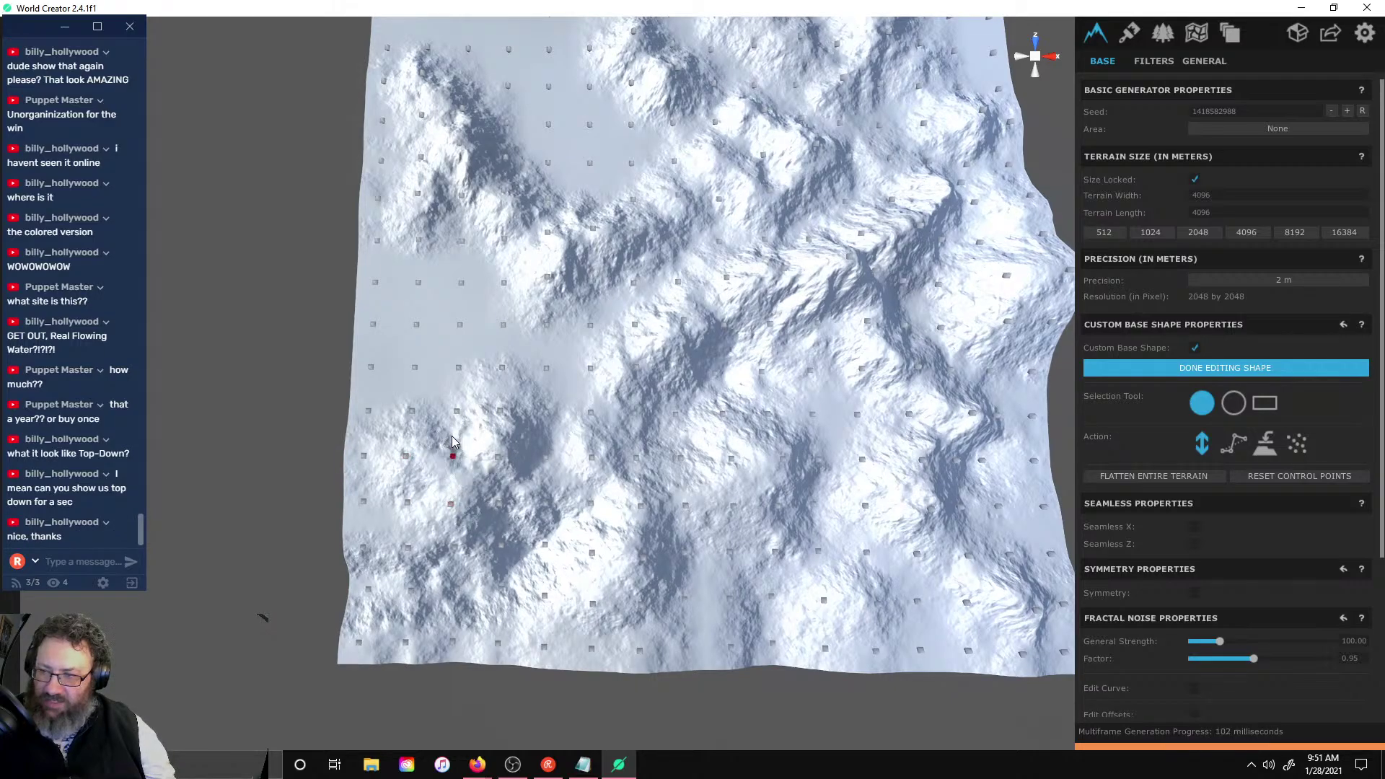
- Raise the control points across the flat valley farther north on the western edge to fill it with hills
left_click_drag(459, 367, 471, 336)
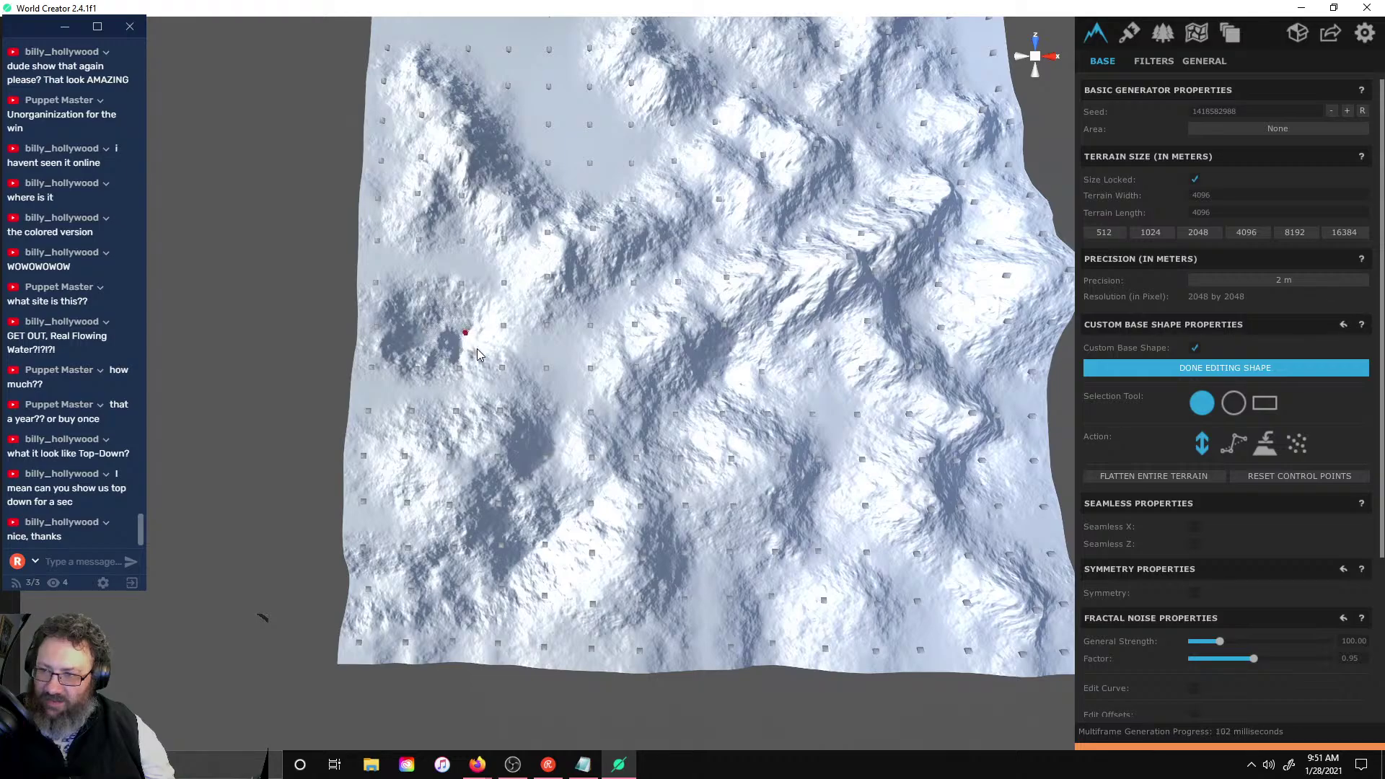
left_click(375, 330)
left_click_drag(375, 335, 380, 334)
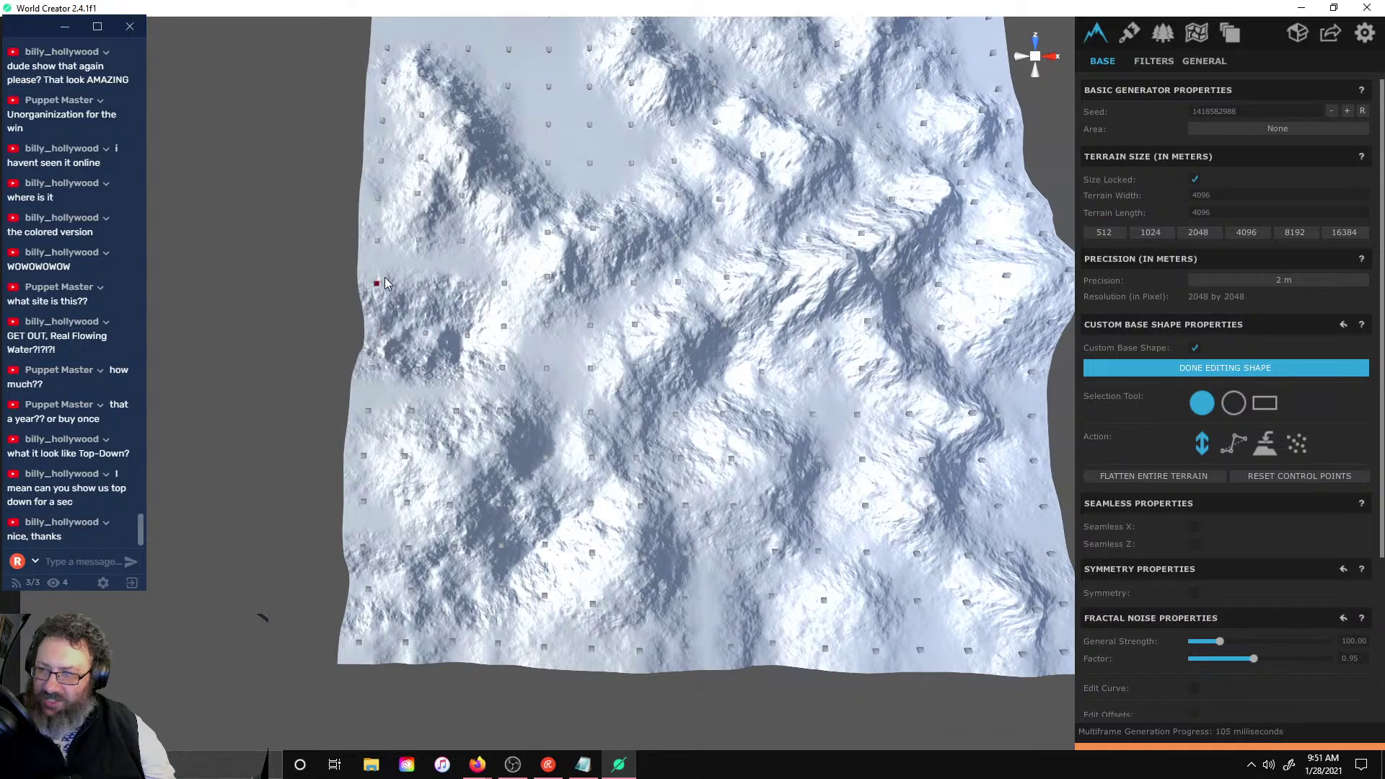
left_click_drag(379, 281, 387, 291)
left_click_drag(450, 257, 452, 261)
- Raise the control points in the remaining flat strip on the western edge and in the valley beside the central ridges
left_click(368, 414)
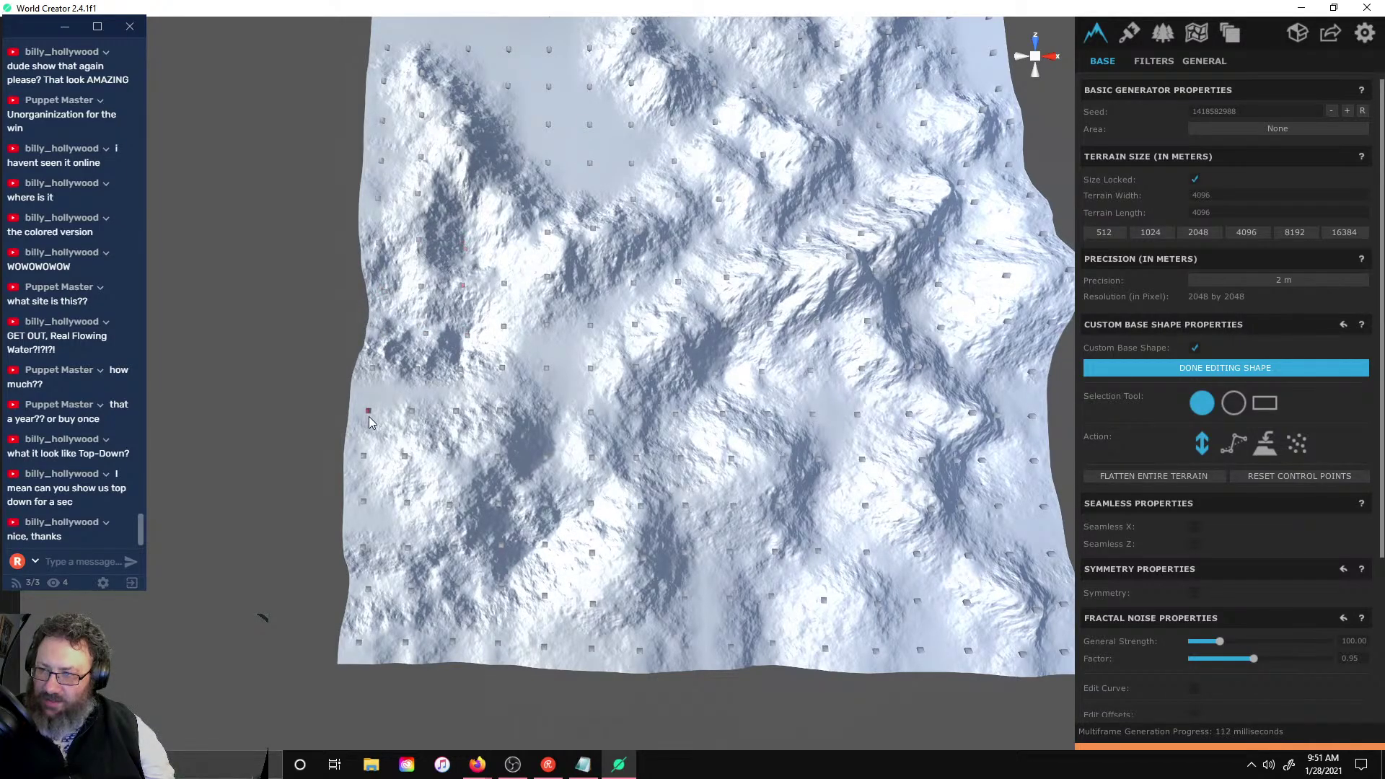
left_click_drag(392, 391, 389, 390)
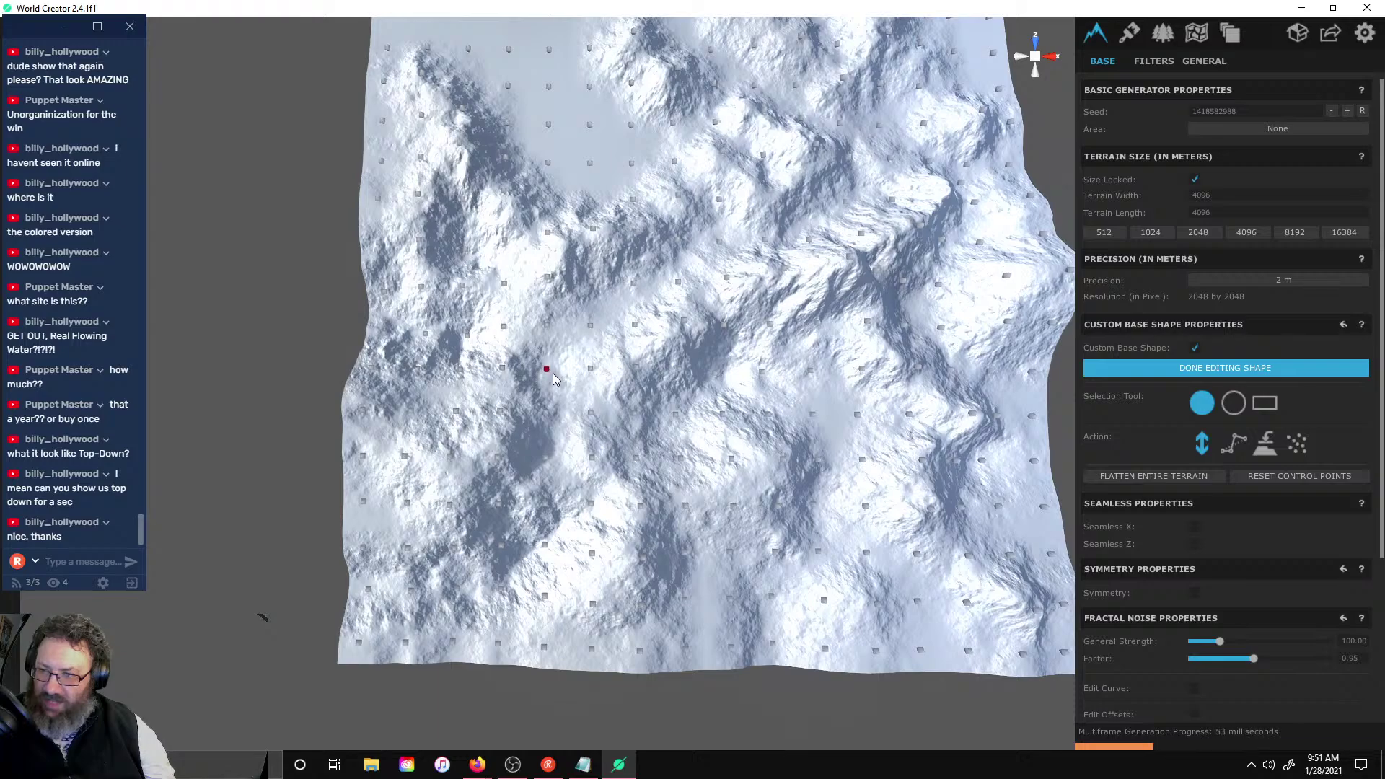
left_click_drag(613, 418, 662, 330)
left_click(635, 378)
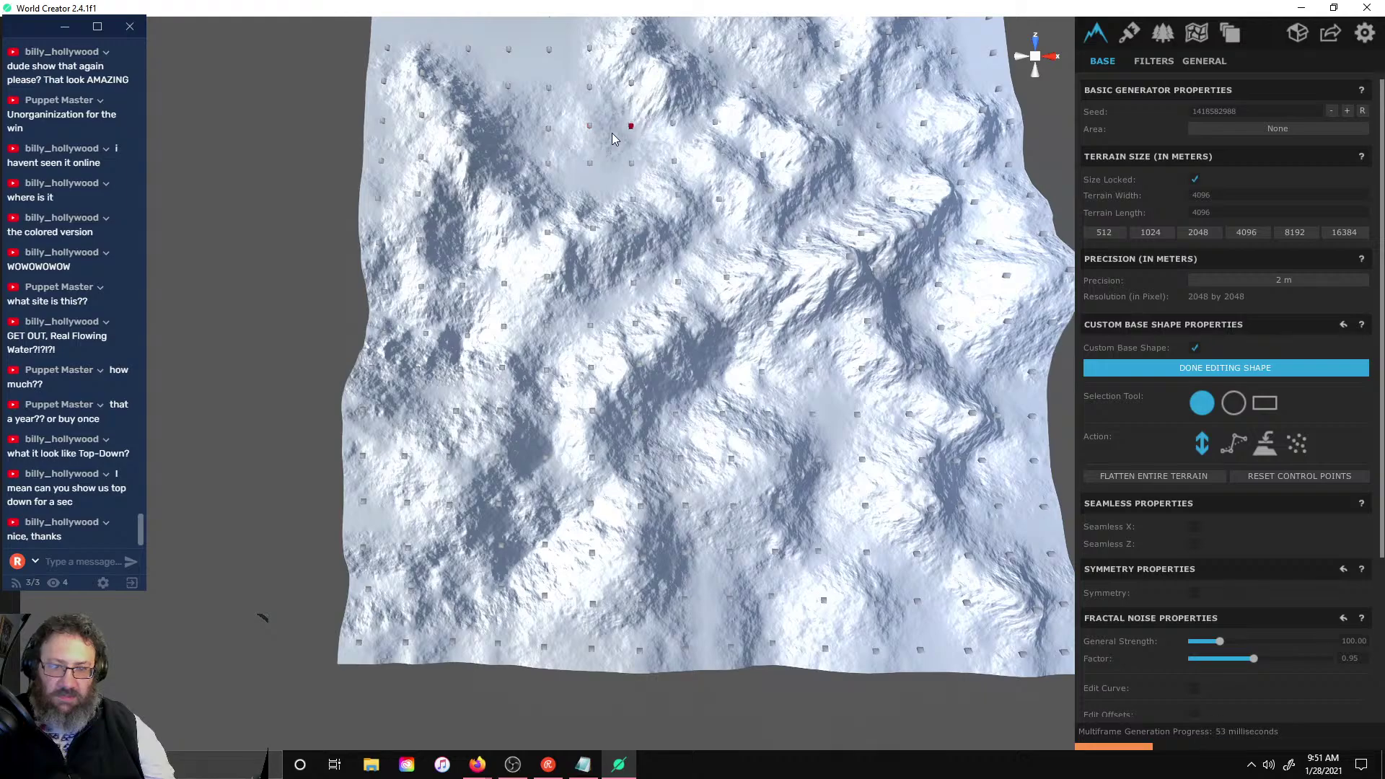
- Raise the control points on the central ridge into a tall, steep peak standing above the surrounding hills
right_click_drag(582, 430, 449, 381)
left_click_drag(304, 477, 368, 270)
mouse_move(431, 604)
left_mouse_down()
mouse_move(596, 387)
mouse_move(667, 355)
mouse_move(649, 333)
left_mouse_up()
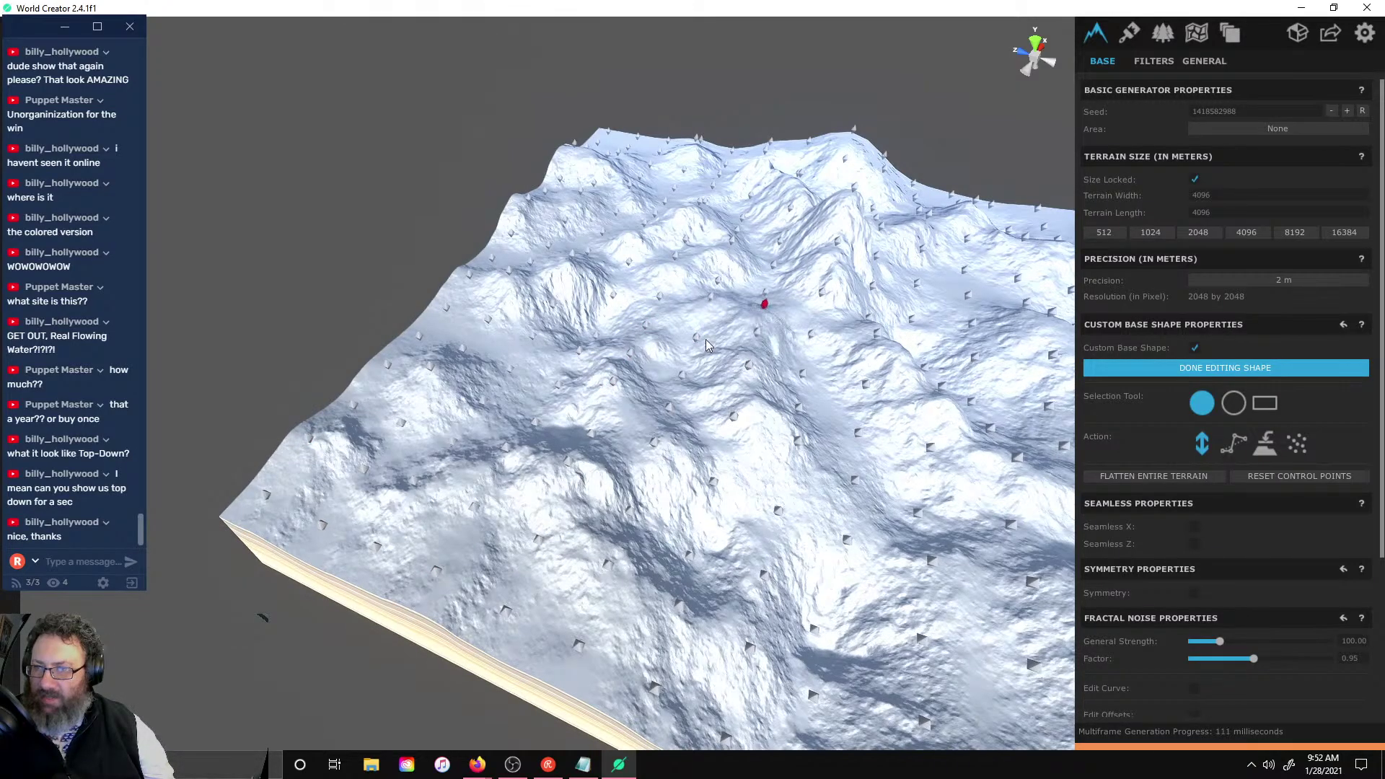
right_click_drag(706, 339, 779, 290)
scroll(778, 286, "up", 5)
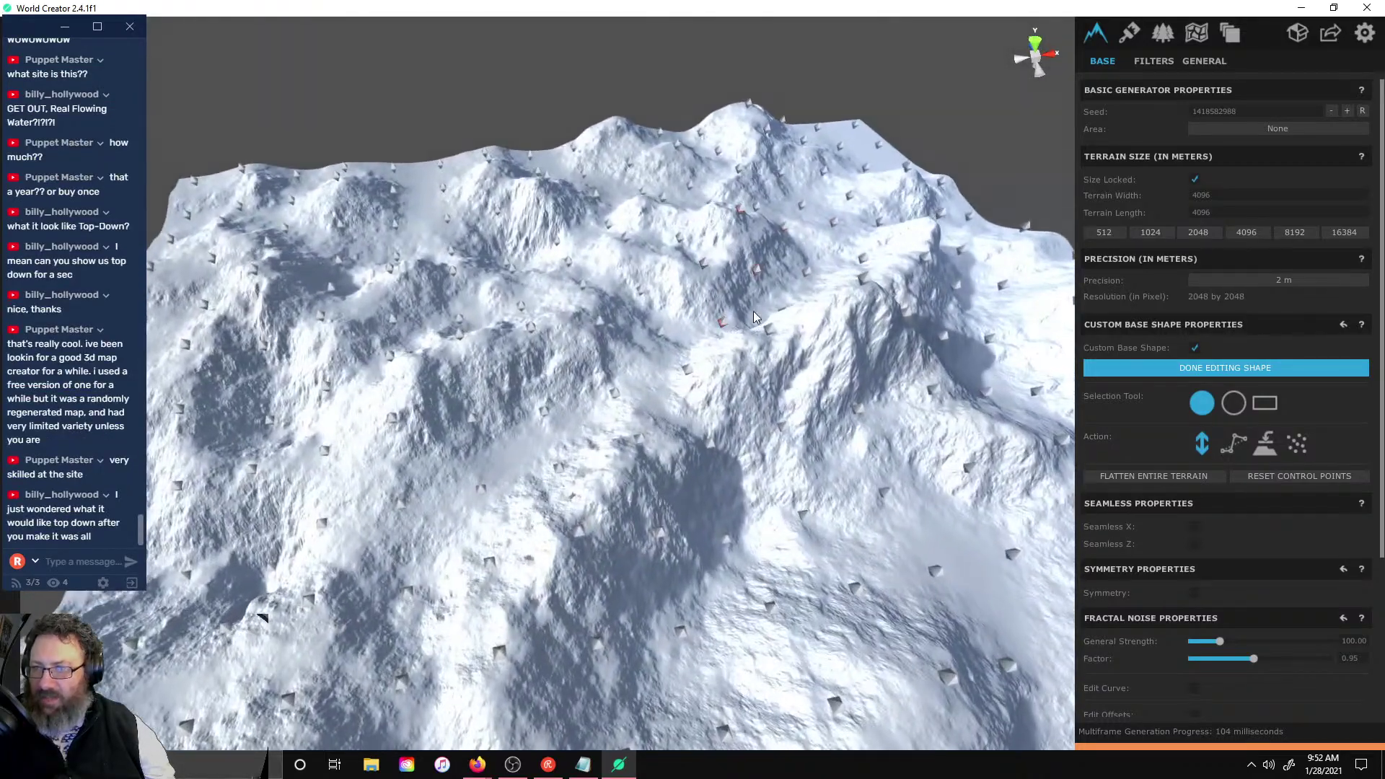
left_click_drag(720, 316, 655, 177)
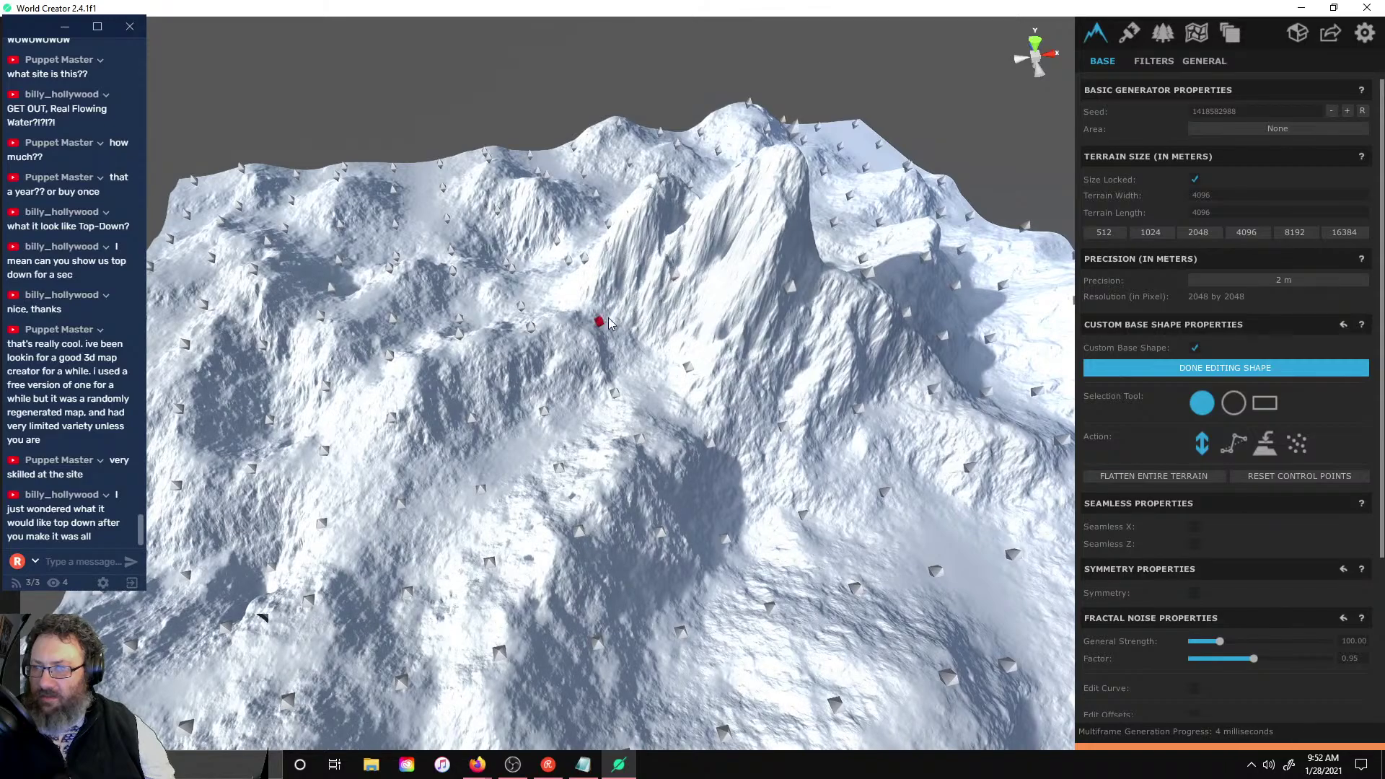
- Raise the control points around the tall peak to build secondary summits and rugged shoulders on its near flanks
left_click_drag(598, 319, 587, 257)
left_click_drag(688, 368, 694, 345)
left_click_drag(677, 275, 686, 229)
left_click_drag(839, 357, 846, 338)
left_click_drag(781, 498, 790, 350)
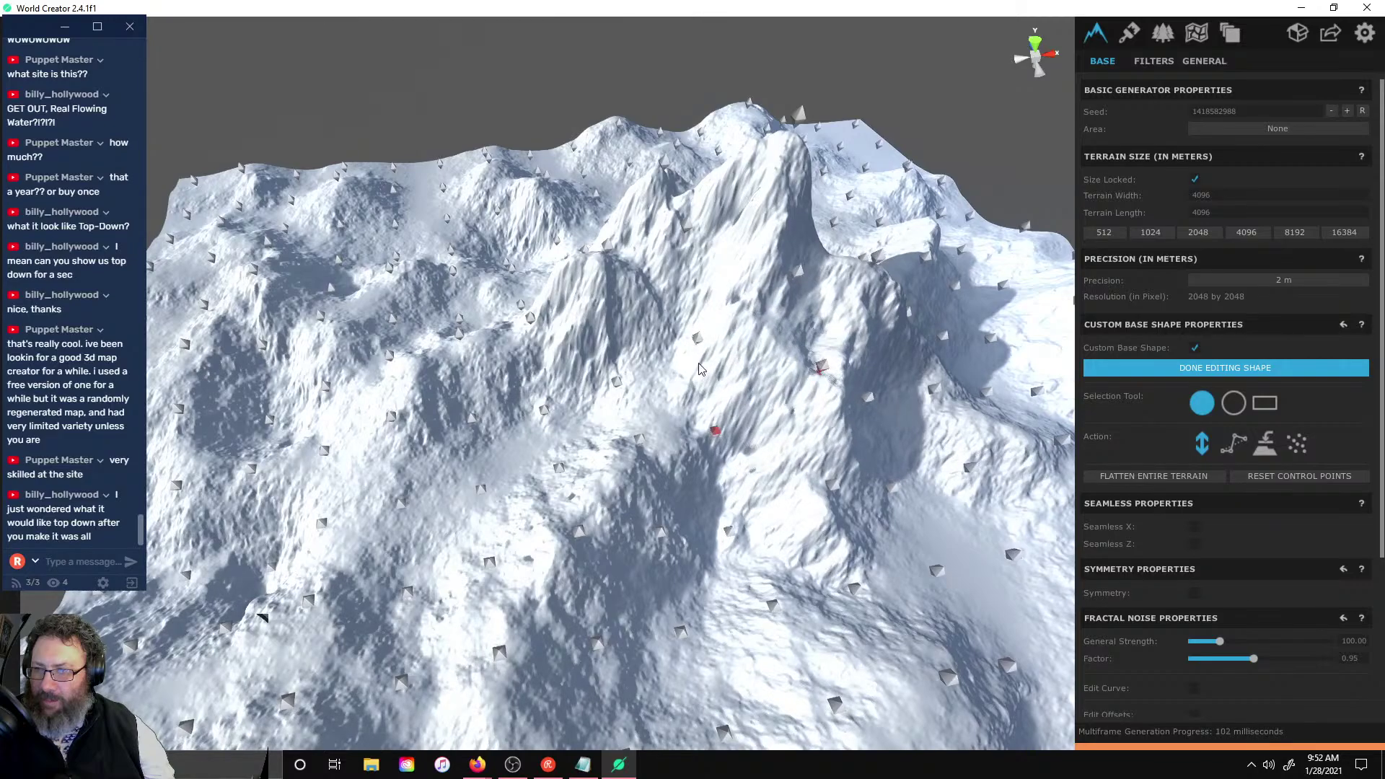
left_click(698, 335)
left_click_drag(697, 331, 707, 306)
- Raise a secondary peak on the mountain's shaded flank and lower the main summit
right_click_drag(707, 306, 602, 330)
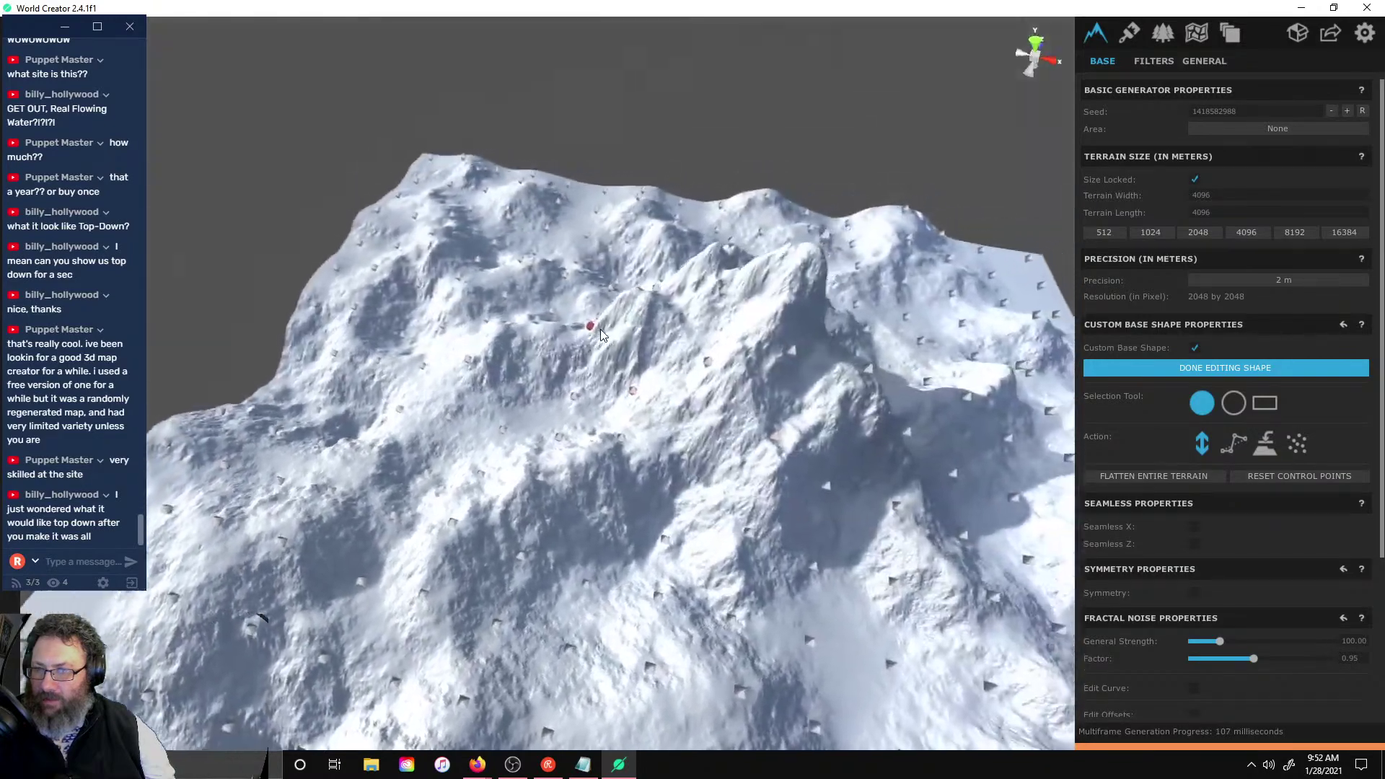
key("s")
scroll(600, 328, "up", 5)
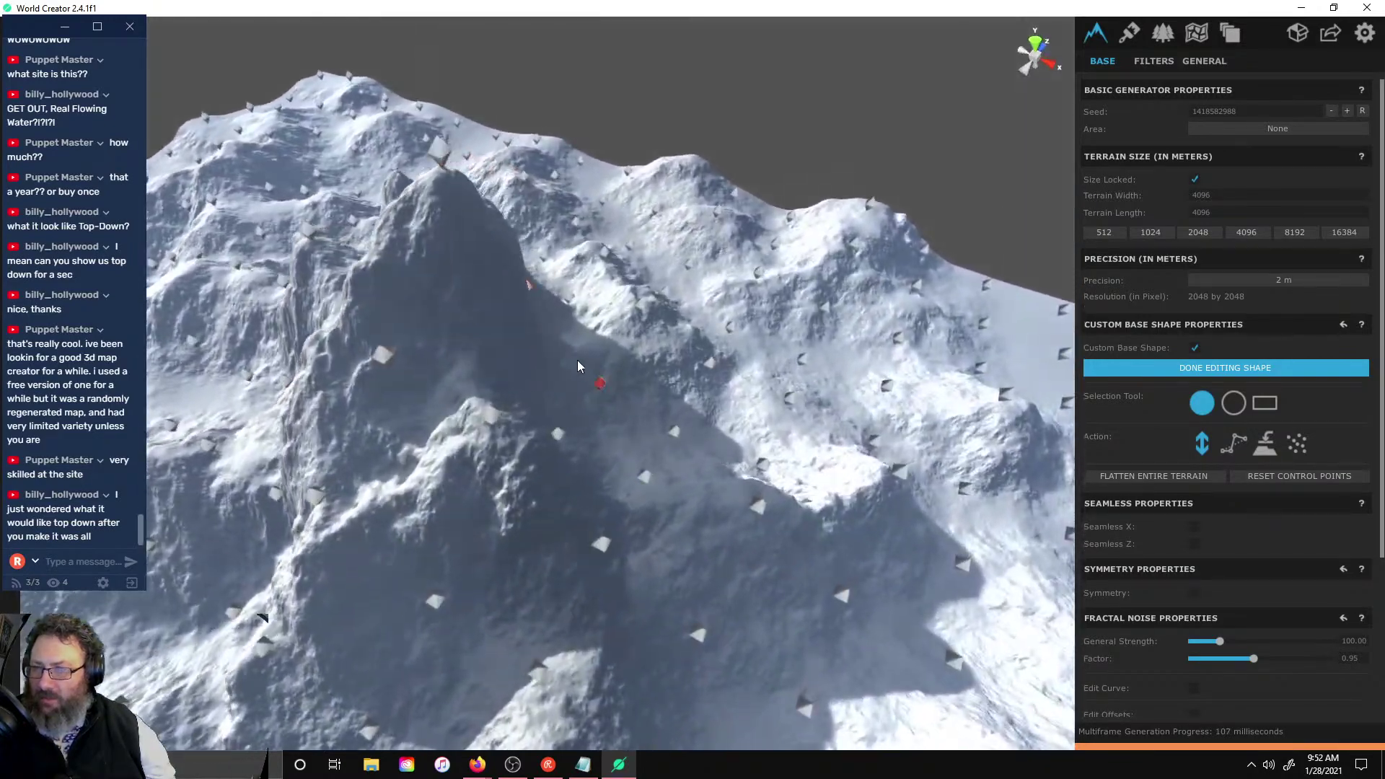
left_click_drag(595, 373, 596, 280)
left_click_drag(557, 433, 540, 342)
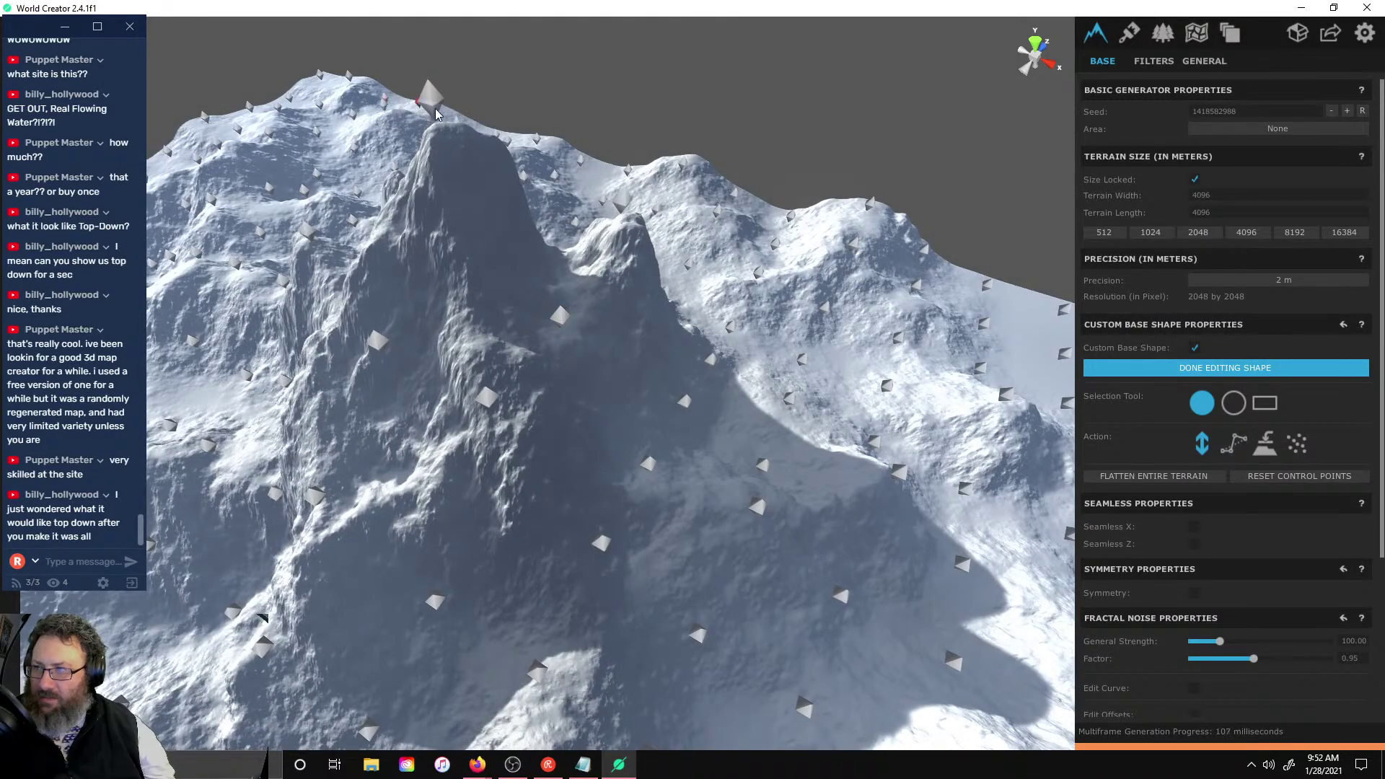
left_click_drag(495, 184, 498, 232)
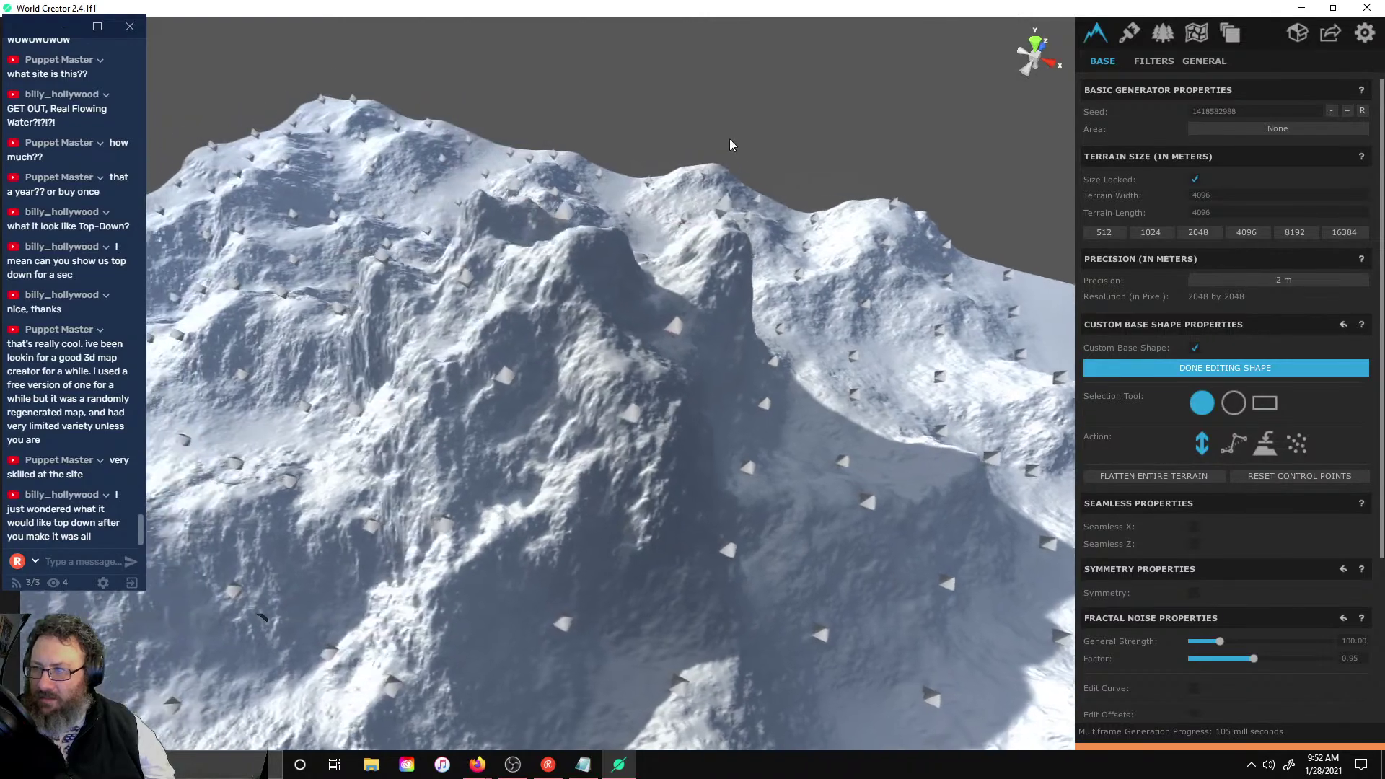
- Raise the control points between and beside the mountain's peaks to form a high, jagged crest wall
right_click_drag(730, 144, 687, 232)
left_click_drag(683, 203, 654, 346)
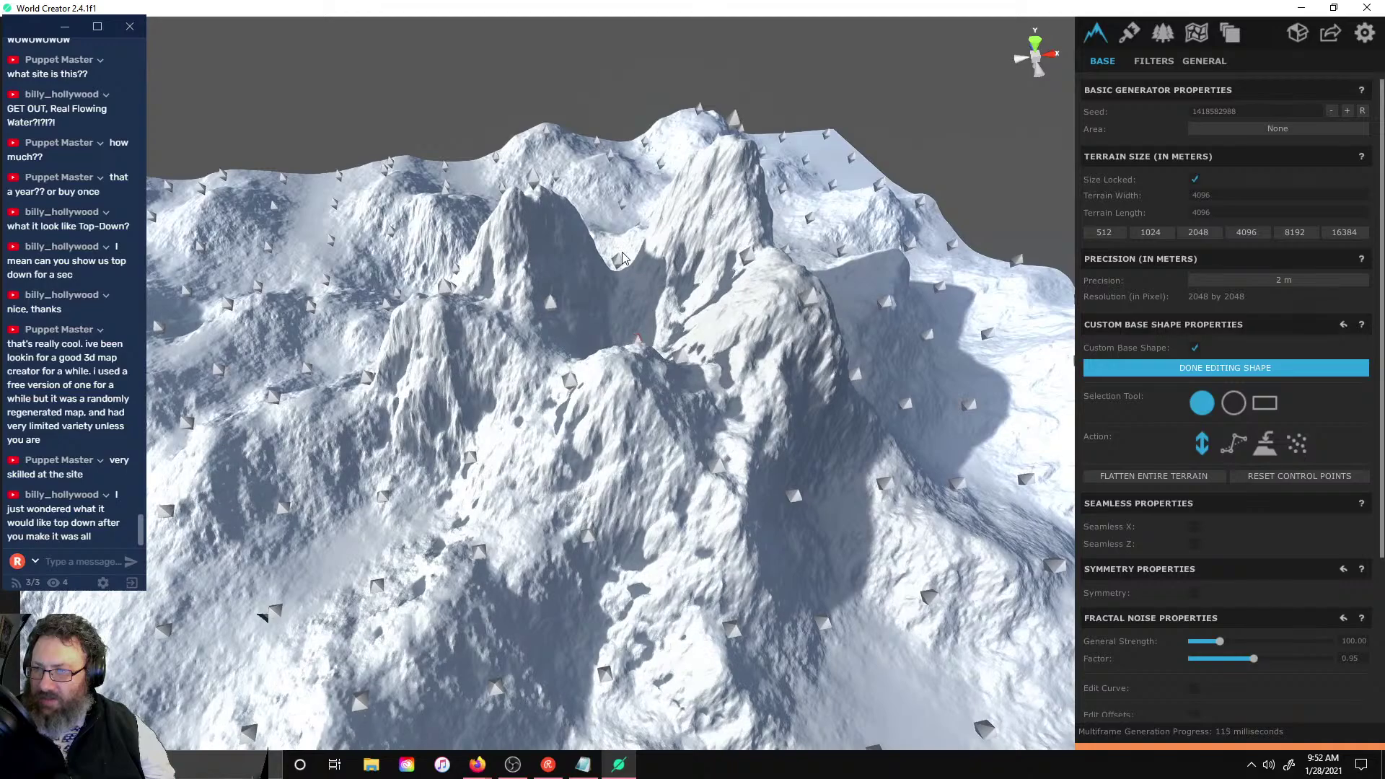
left_click(638, 340)
left_click_drag(619, 264, 622, 203)
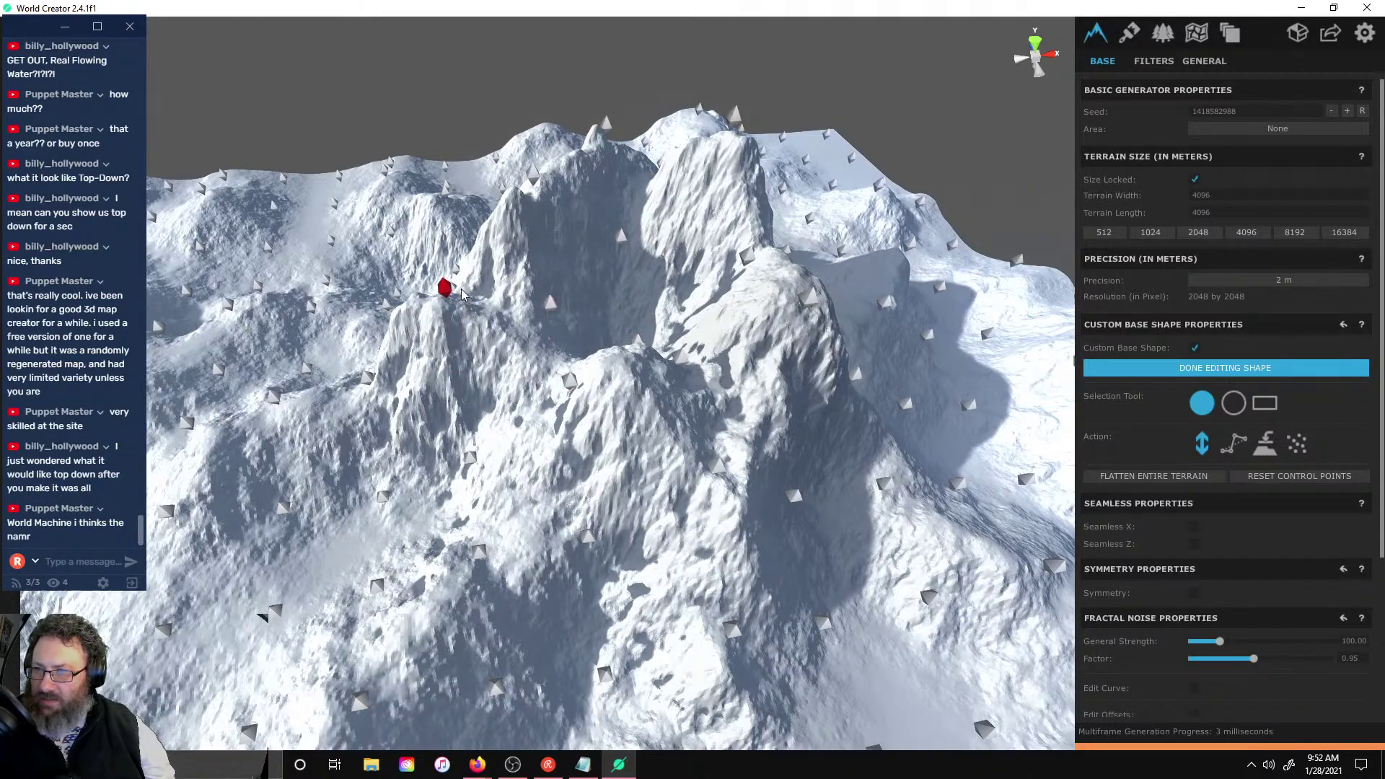
left_click_drag(467, 310, 530, 101)
left_click_drag(438, 274, 470, 303)
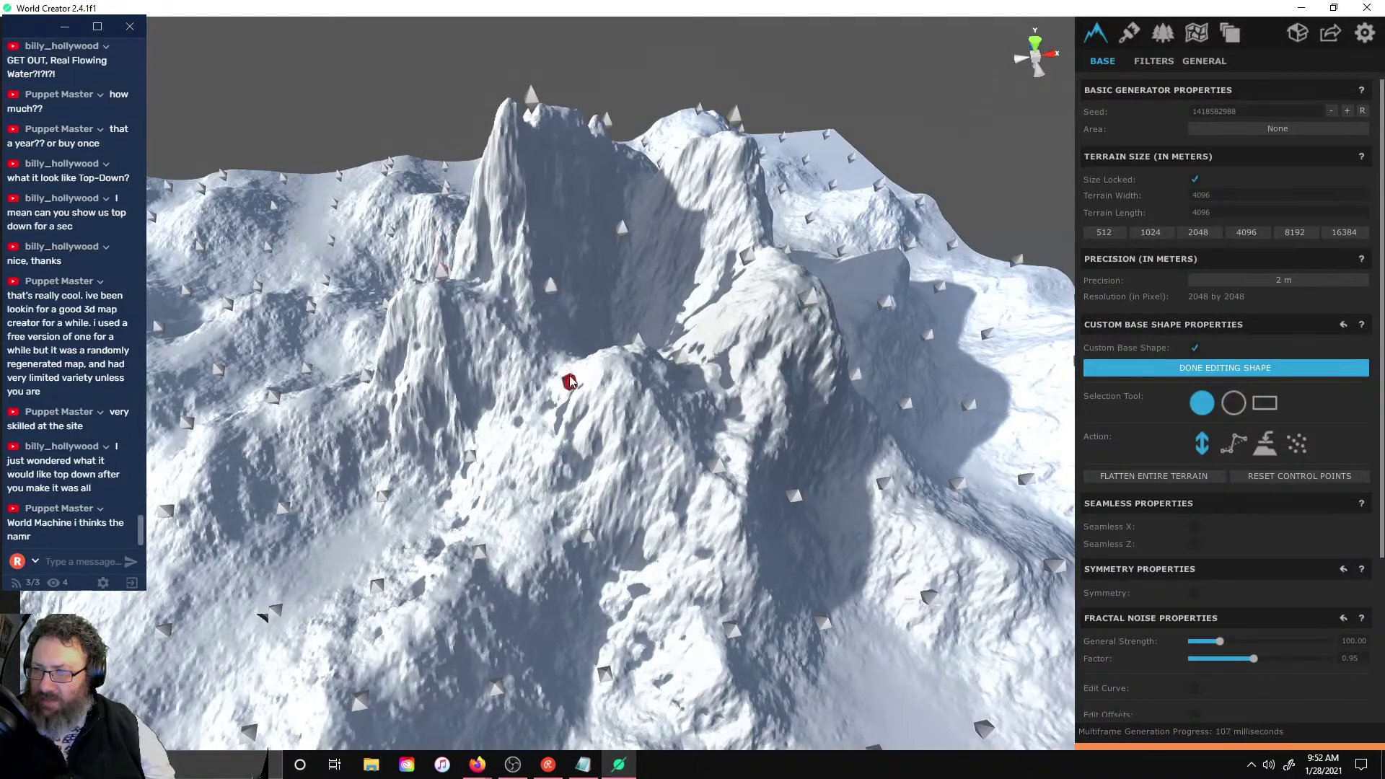
left_click_drag(570, 382, 570, 373)
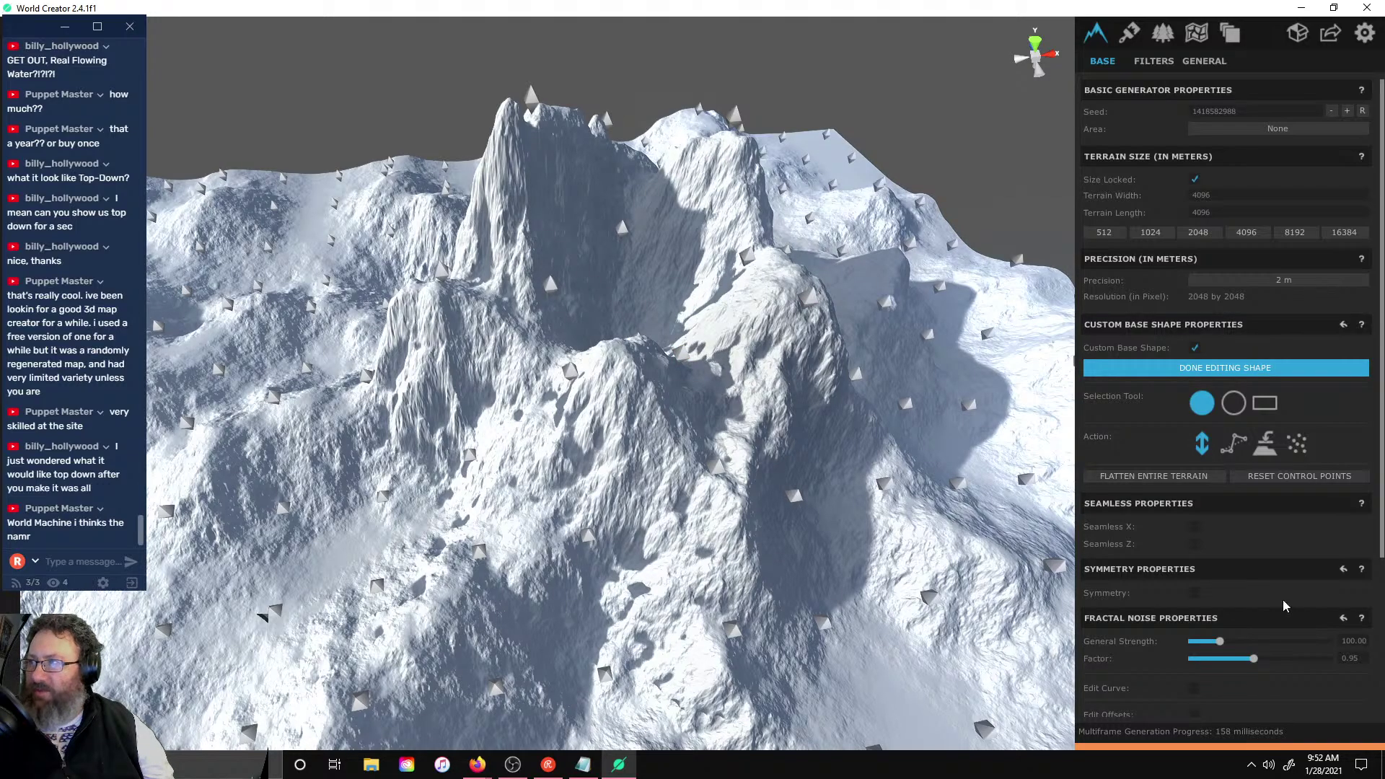
- Raise a sharp spire on the crest plus the side and front ridges, and lower the gap in front of the crest
left_click_drag(739, 265, 749, 236)
left_click_drag(647, 147, 607, 62)
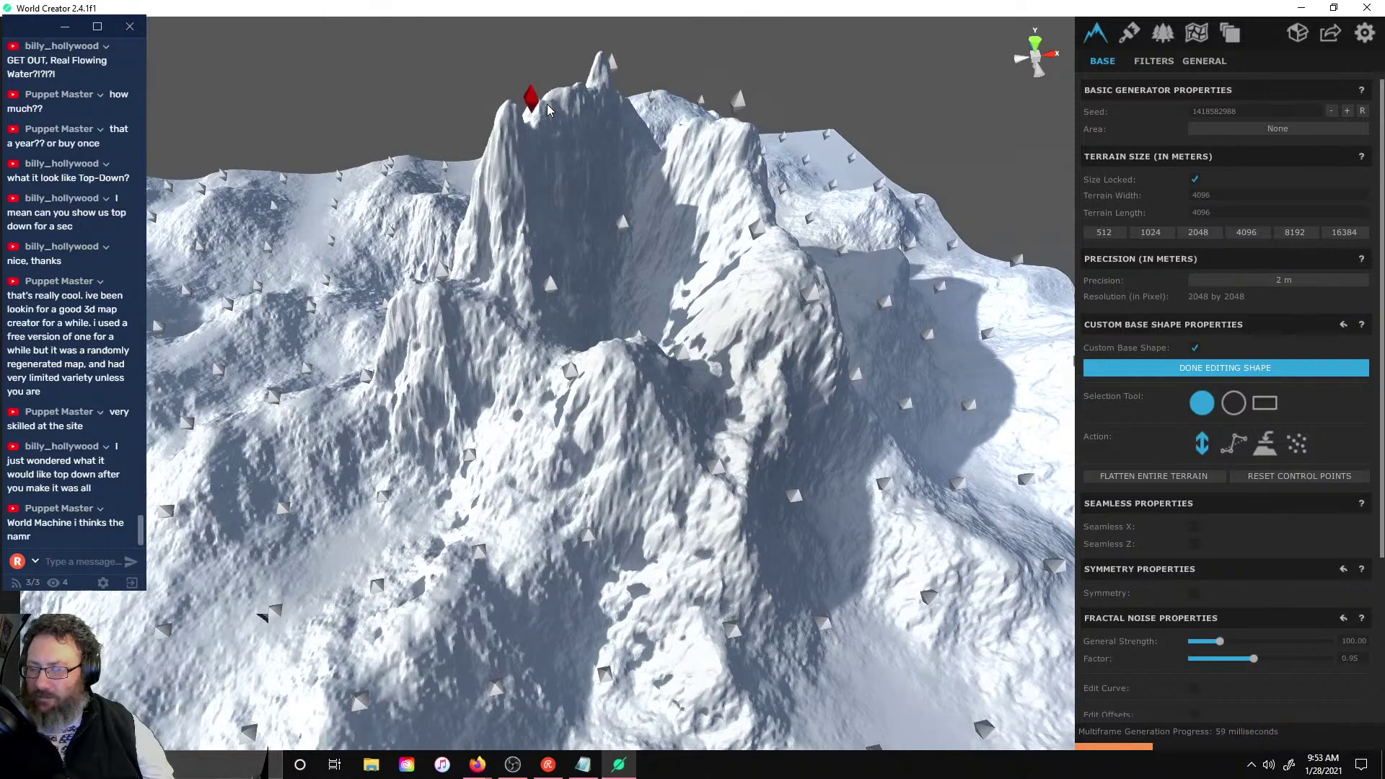
left_click_drag(548, 103, 547, 117)
left_click_drag(449, 289, 436, 254)
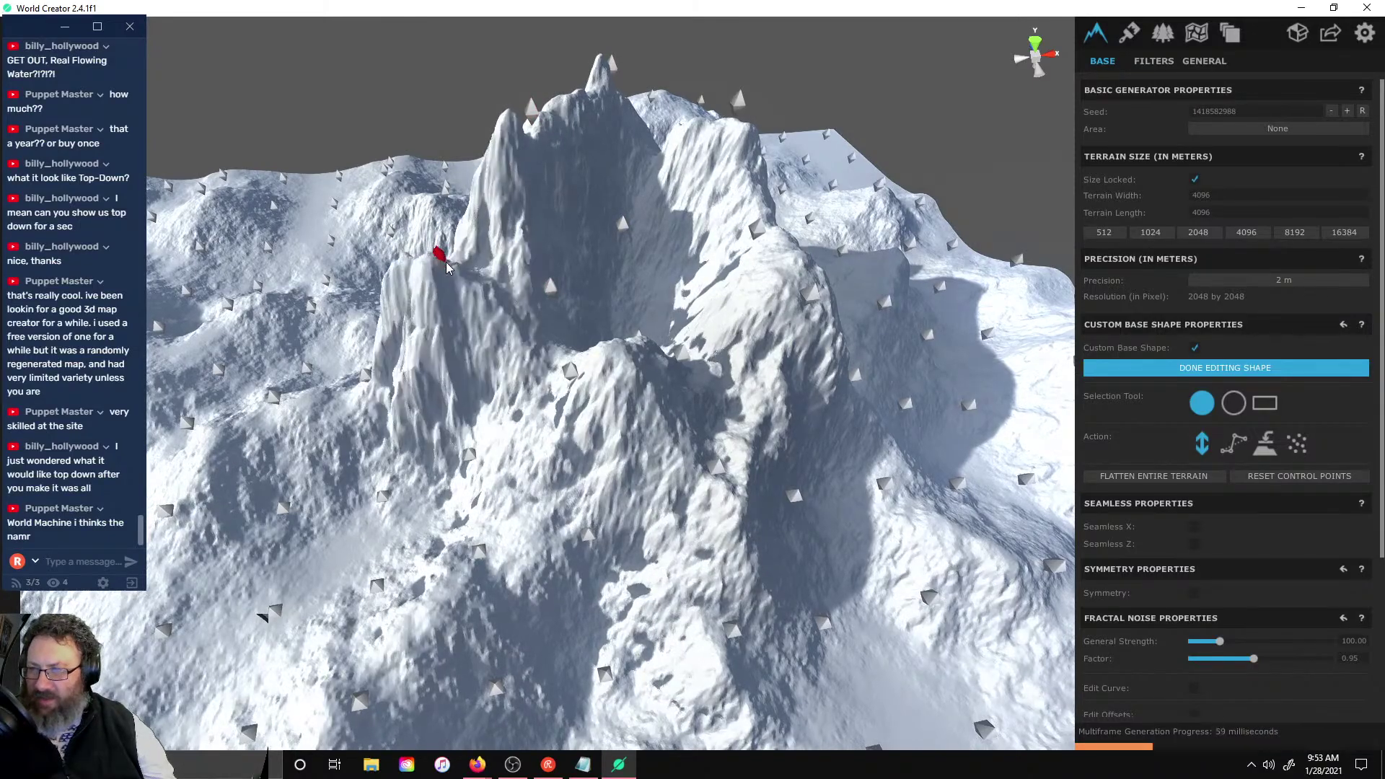
left_click_drag(537, 425, 537, 437)
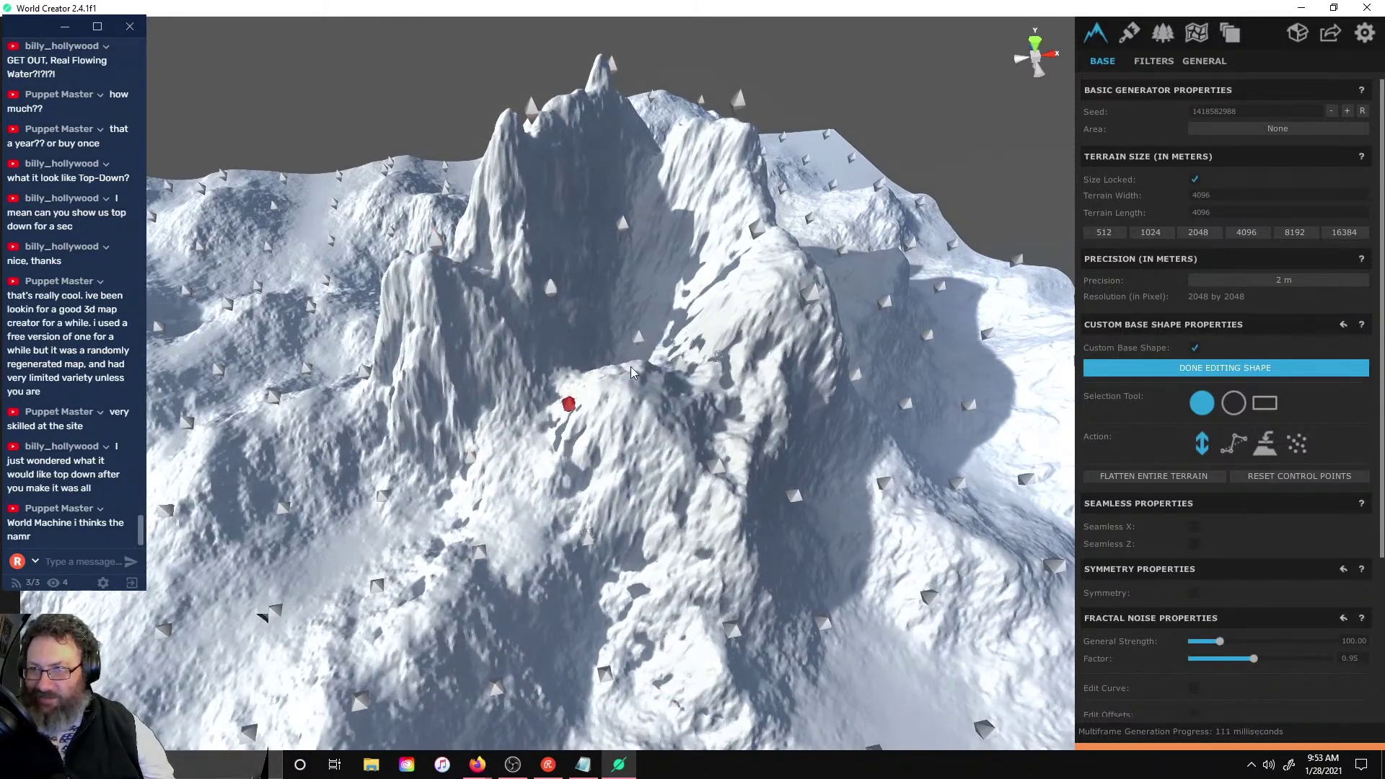
left_click_drag(677, 360, 656, 310)
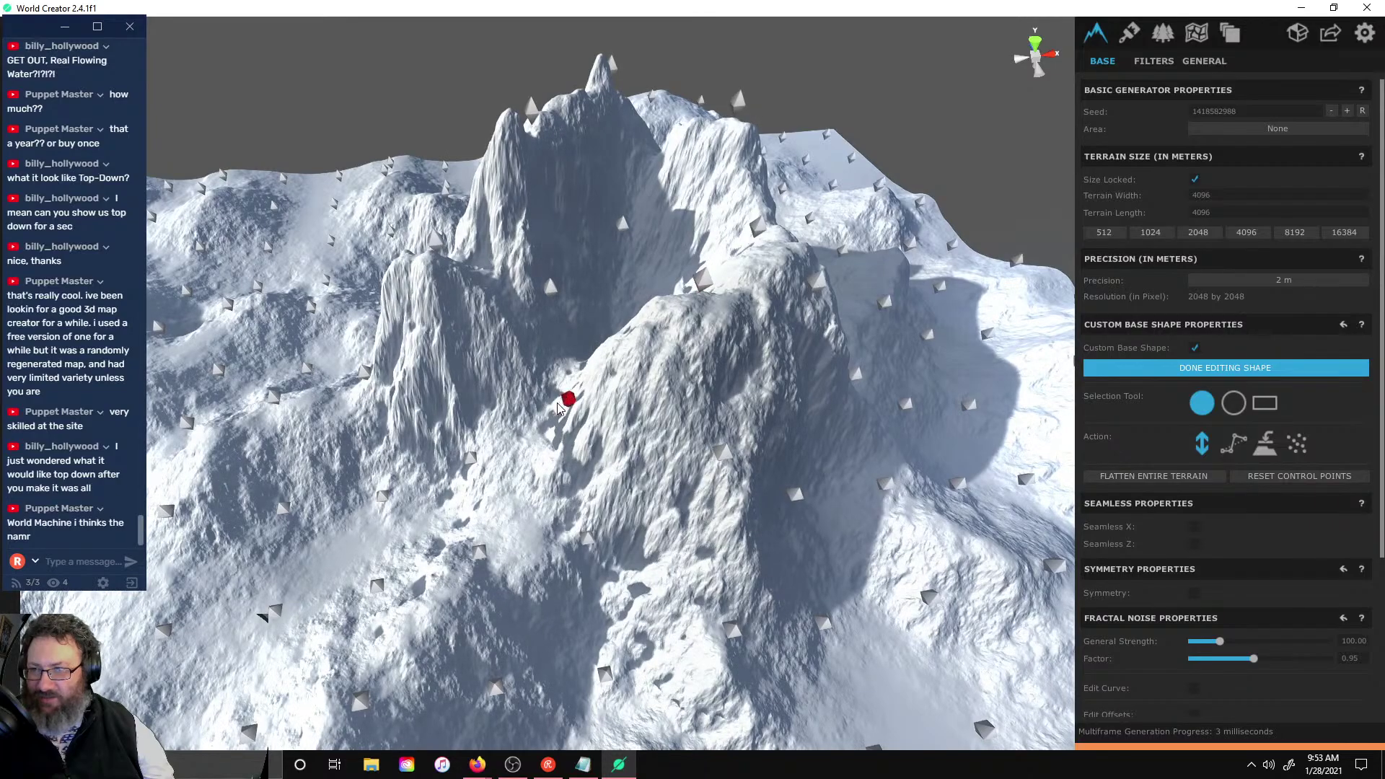
- Adjust the control points at the mountain's foot and raise a separate smaller peak on the open slope beside it
right_click_drag(566, 395, 603, 517)
left_click_drag(603, 527, 606, 469)
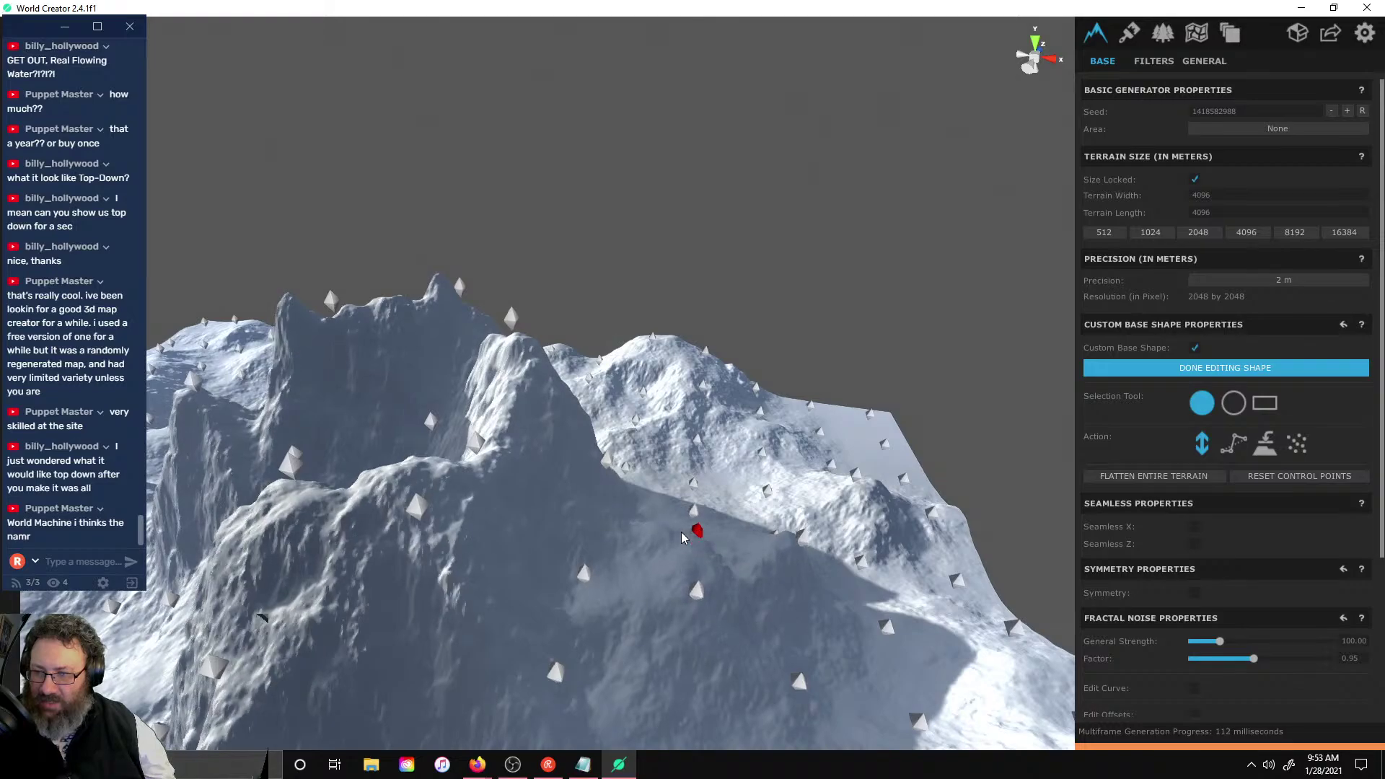
left_click_drag(797, 536, 799, 529)
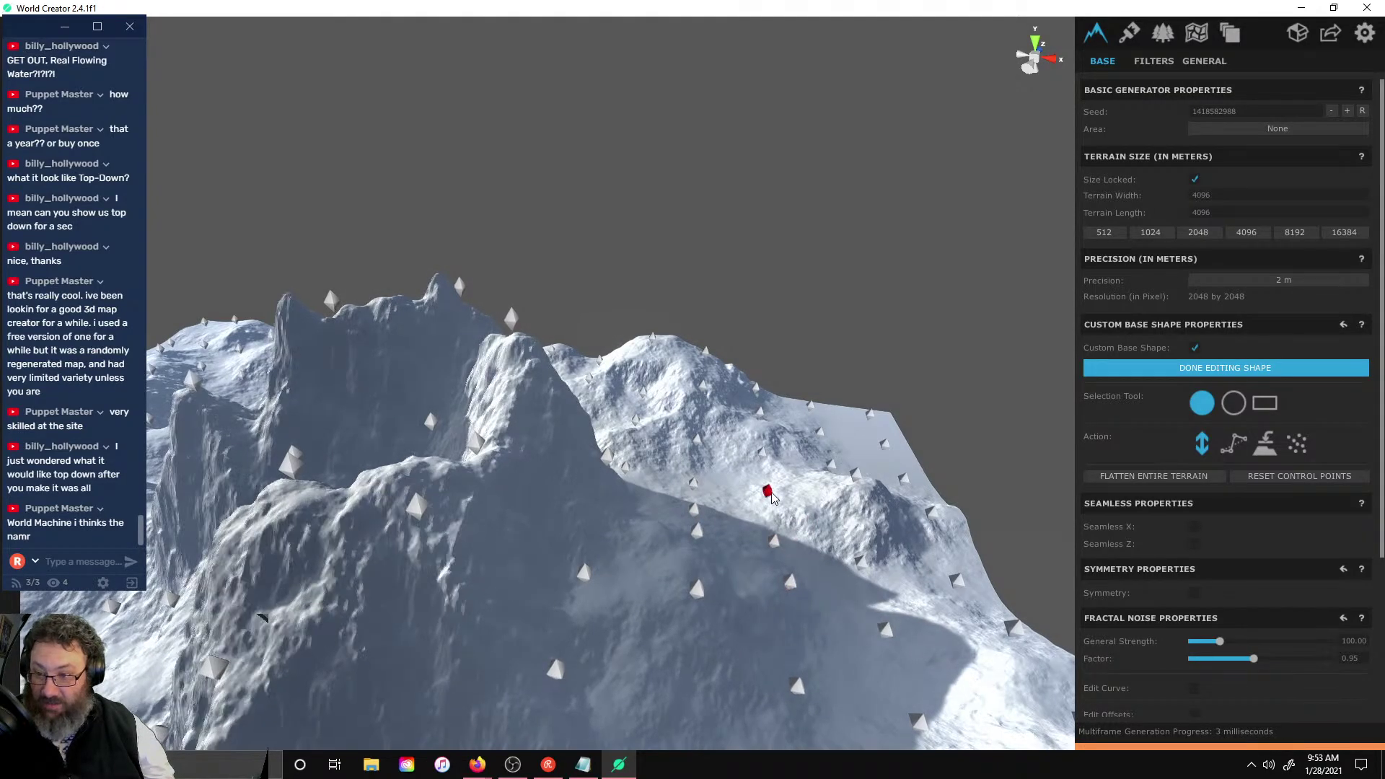
right_click_drag(918, 402, 812, 426)
left_click_drag(812, 426, 767, 488)
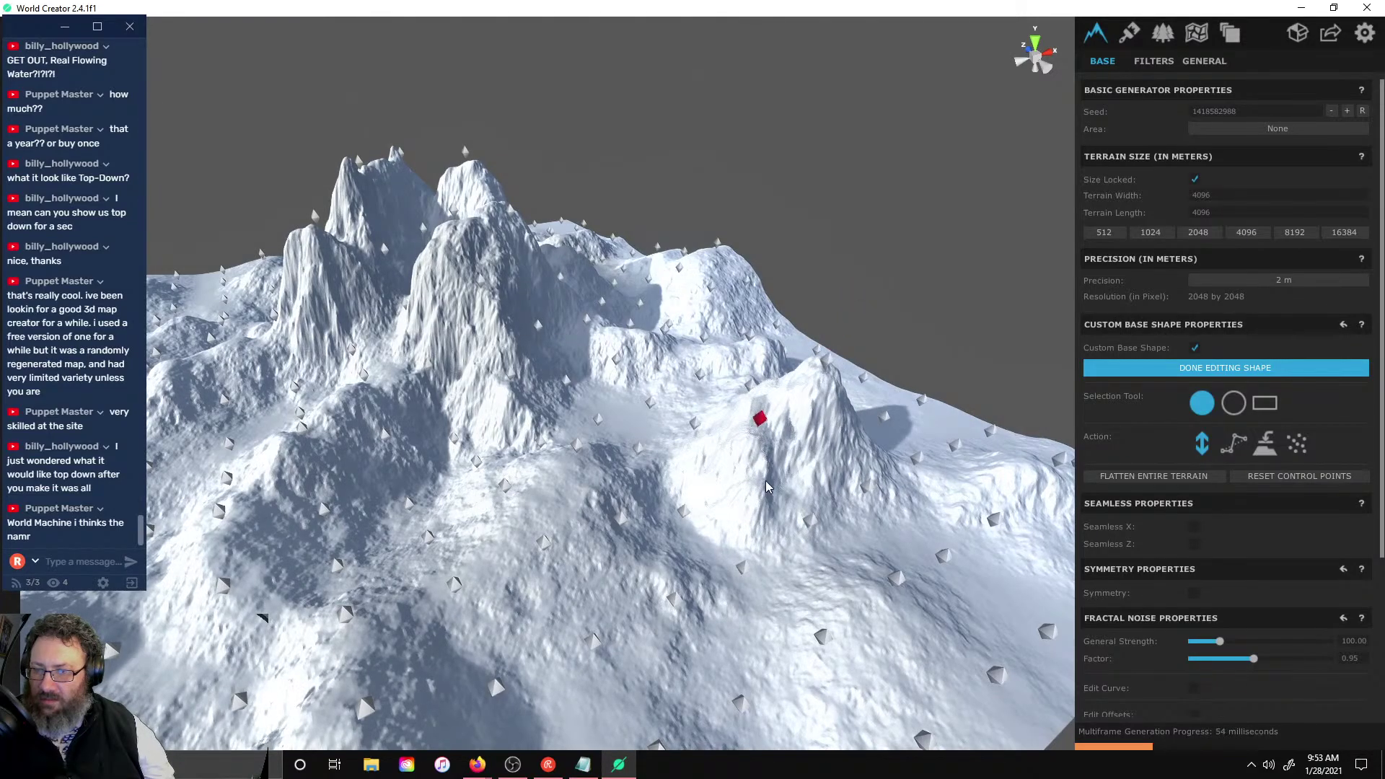
- Raise the smaller peak's summit and reshape the control points on its slopes into broad shoulders with a hollow in front
left_click_drag(811, 529, 887, 465)
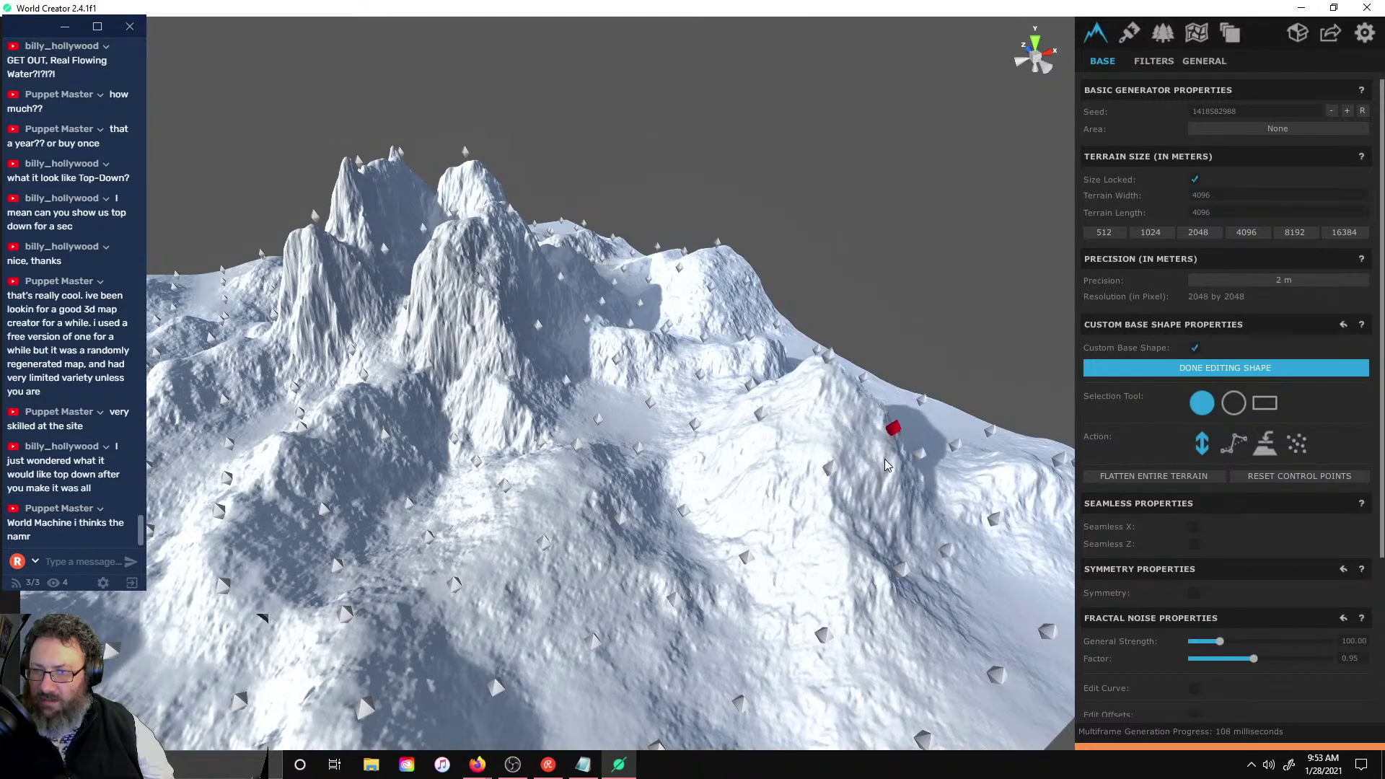
left_click_drag(833, 387, 838, 357)
left_click(761, 410)
left_click_drag(761, 410, 967, 507)
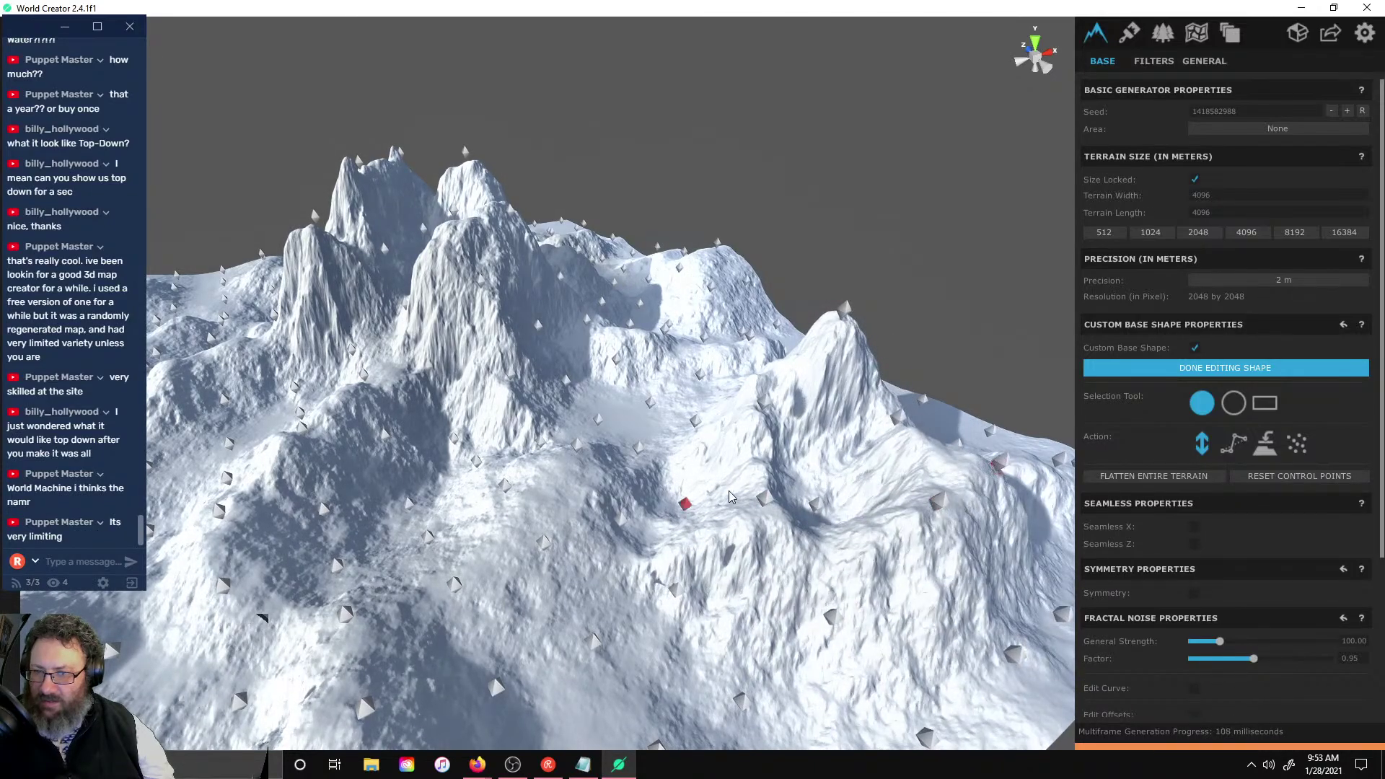
left_click_drag(764, 500, 762, 508)
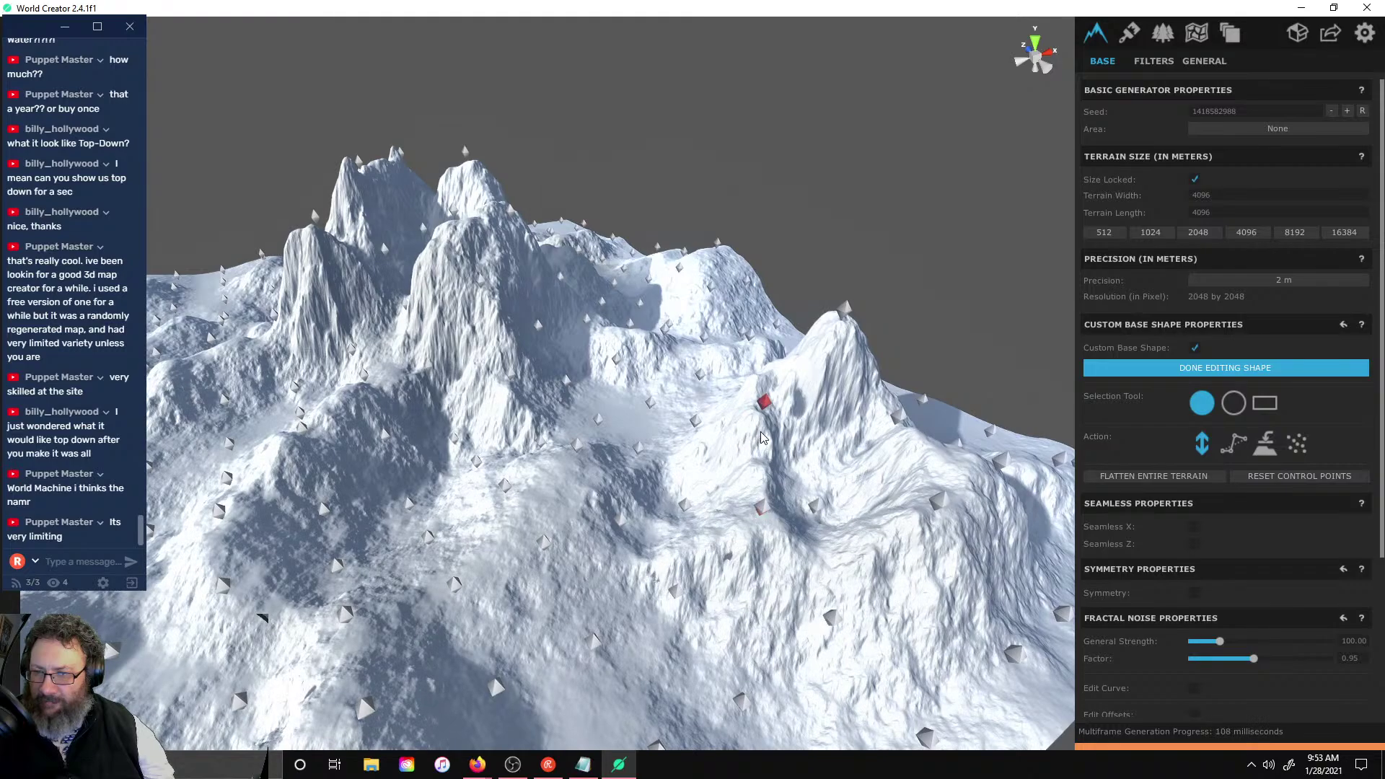
left_click_drag(764, 438, 736, 488)
left_click_drag(905, 424, 920, 366)
- Raise a tall peak on the outer ridge across from the main mountain, lower its tip, and broaden it with neighbouring points
right_click_drag(916, 364, 538, 379)
key("w")
key("a")
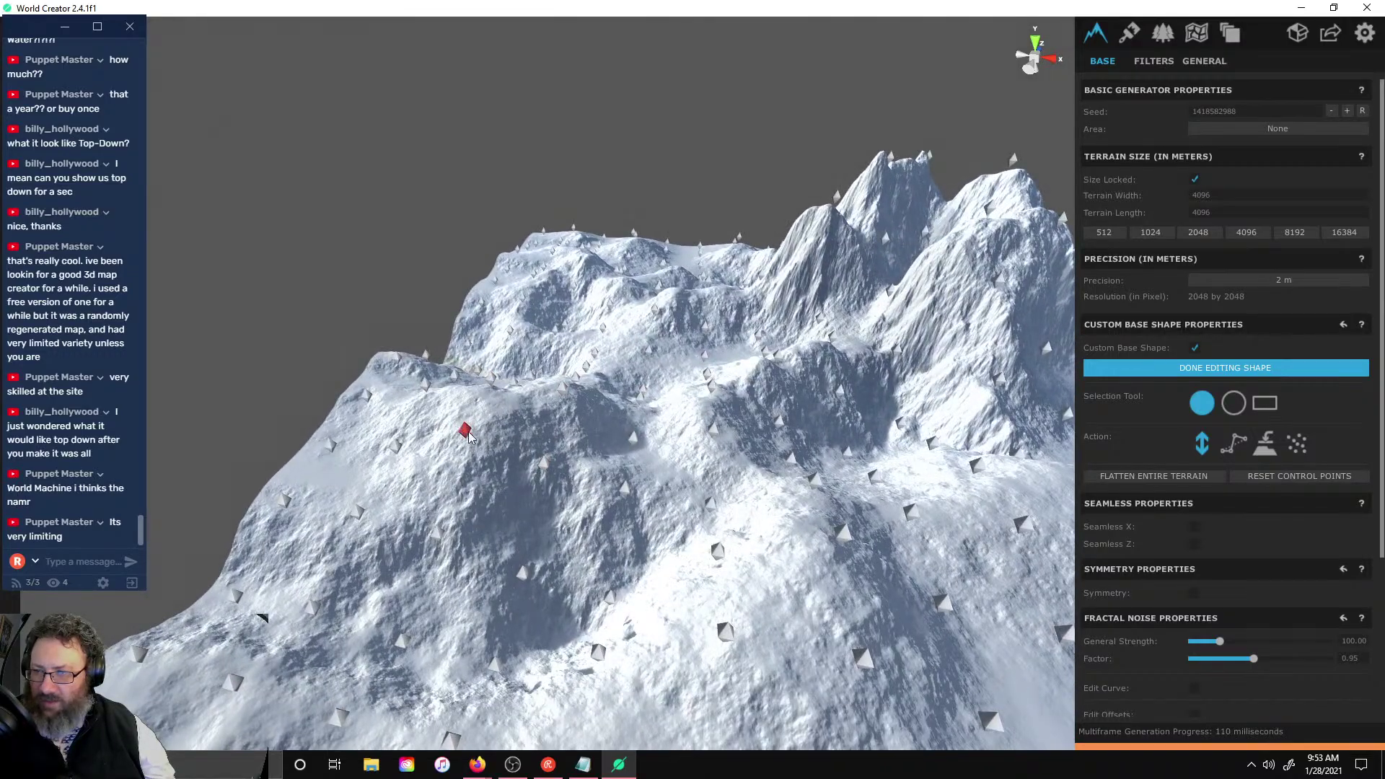
left_click_drag(497, 391, 455, 324)
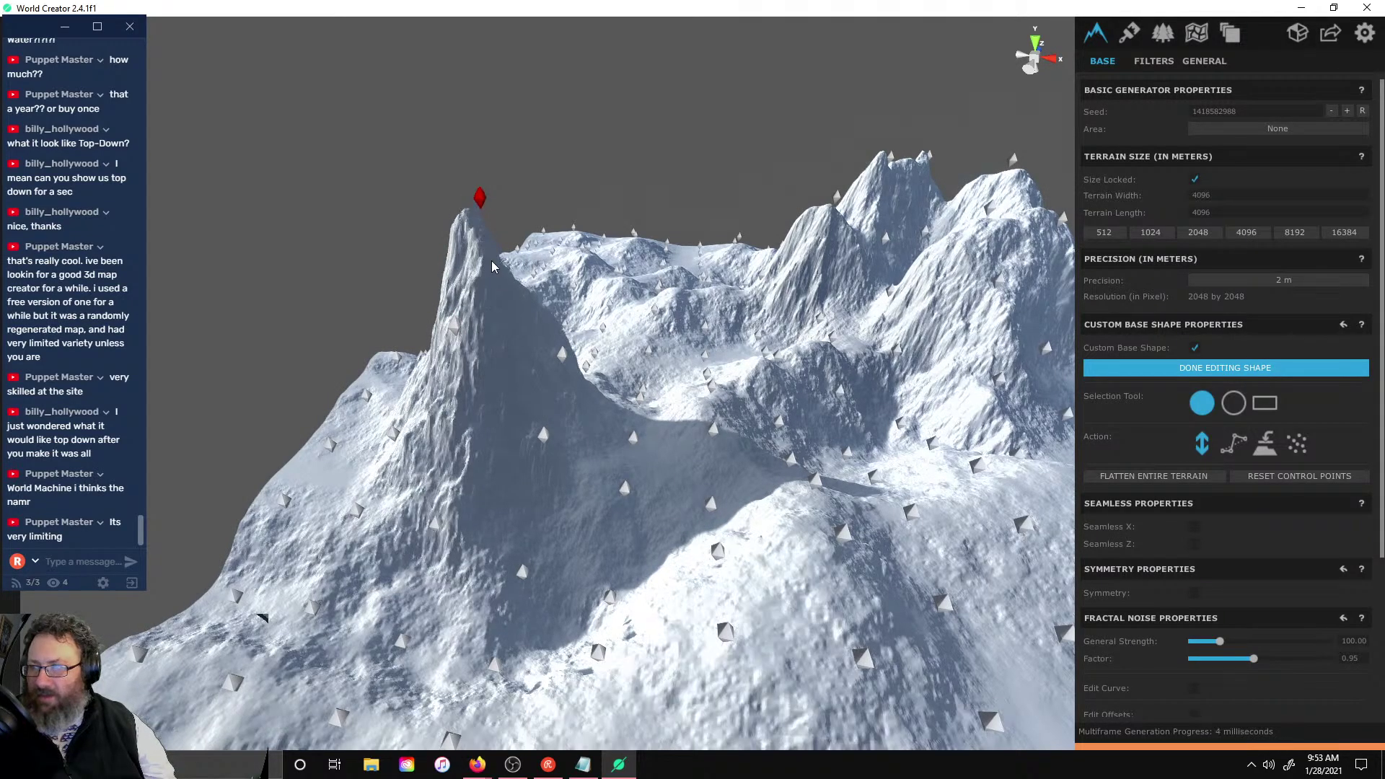
left_click_drag(489, 240, 495, 289)
mouse_move(562, 370)
left_mouse_down()
mouse_move(563, 300)
mouse_move(544, 418)
mouse_move(546, 371)
left_mouse_up()
right_click_drag(545, 365, 742, 416)
left_click_drag(760, 407, 740, 379)
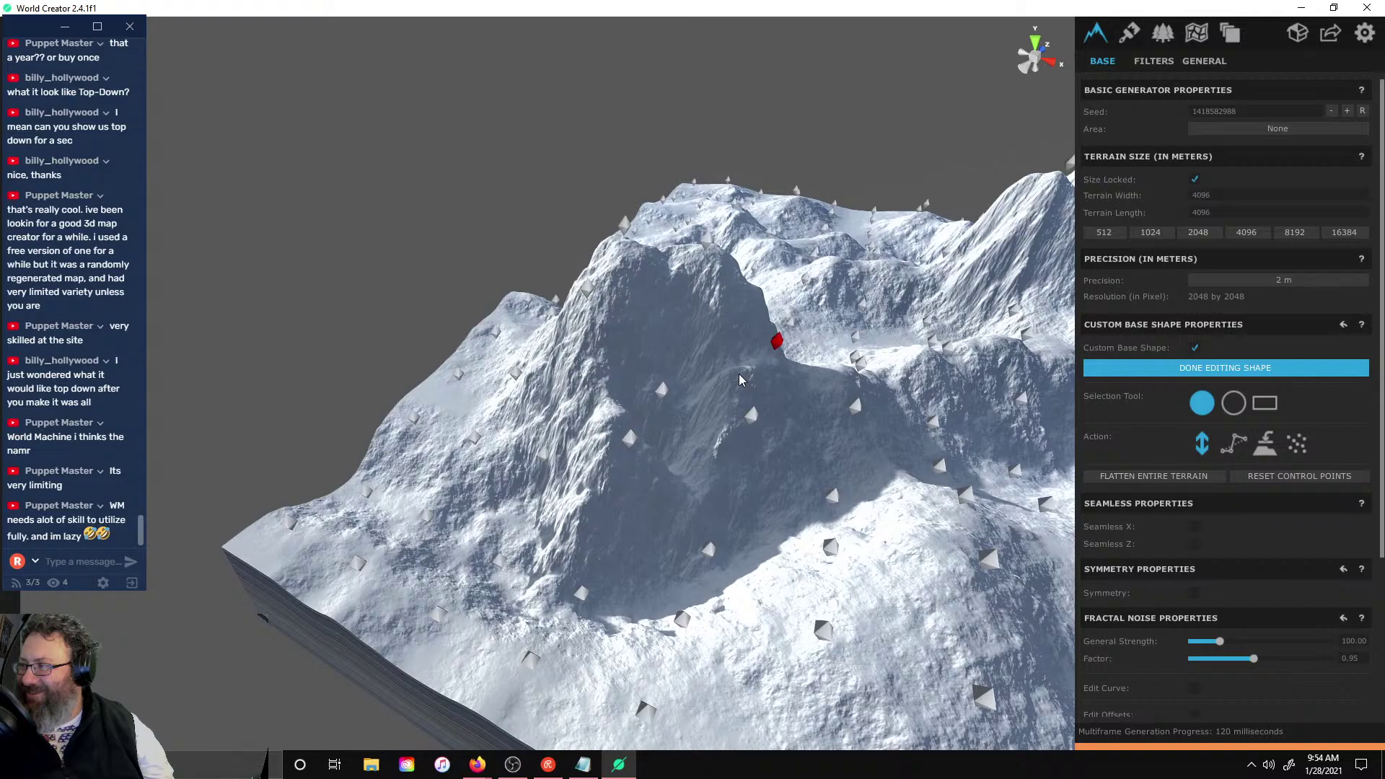
- Lower the control points between the new peak's shaded flank and the foreground ridge to deepen the valley there
right_click_drag(698, 388, 550, 574)
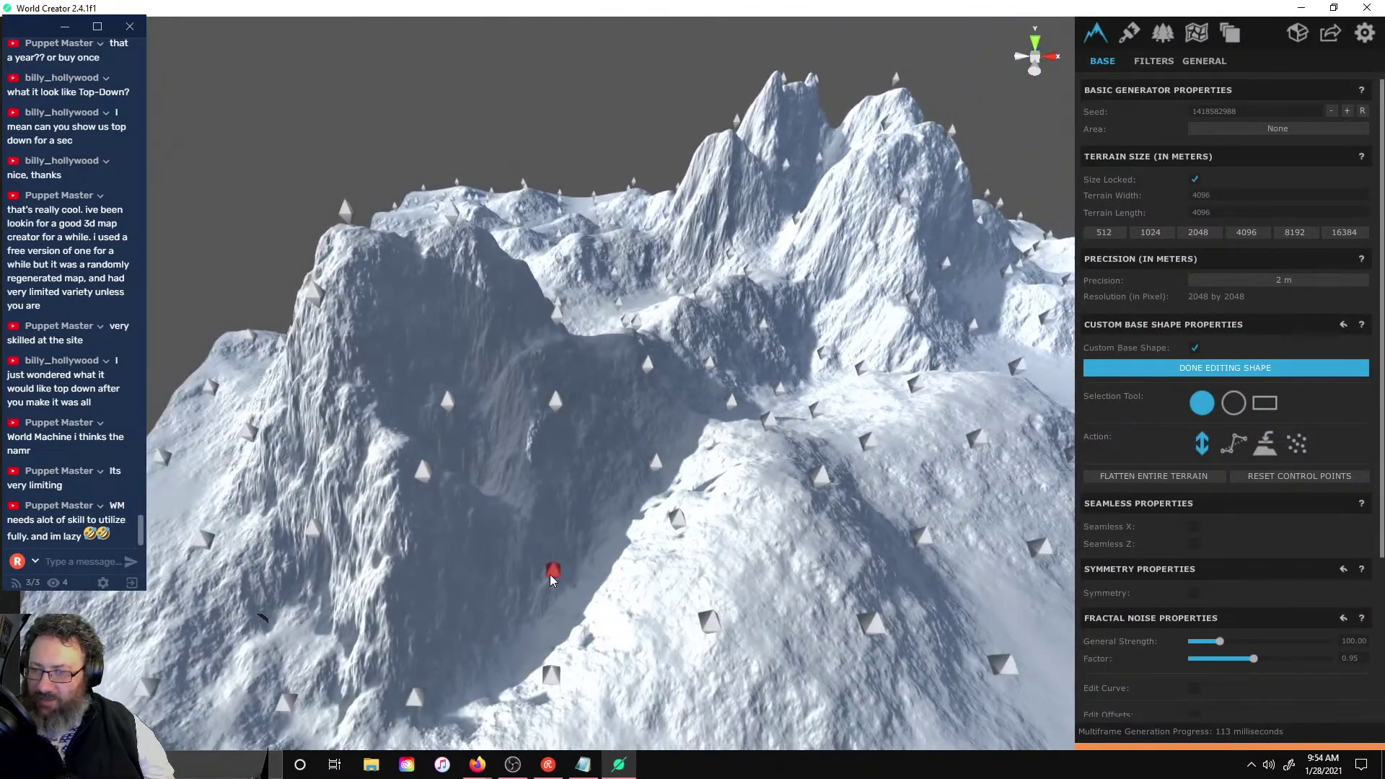
left_click_drag(547, 593, 547, 584)
left_click_drag(657, 467, 660, 505)
left_click_drag(733, 413, 678, 468)
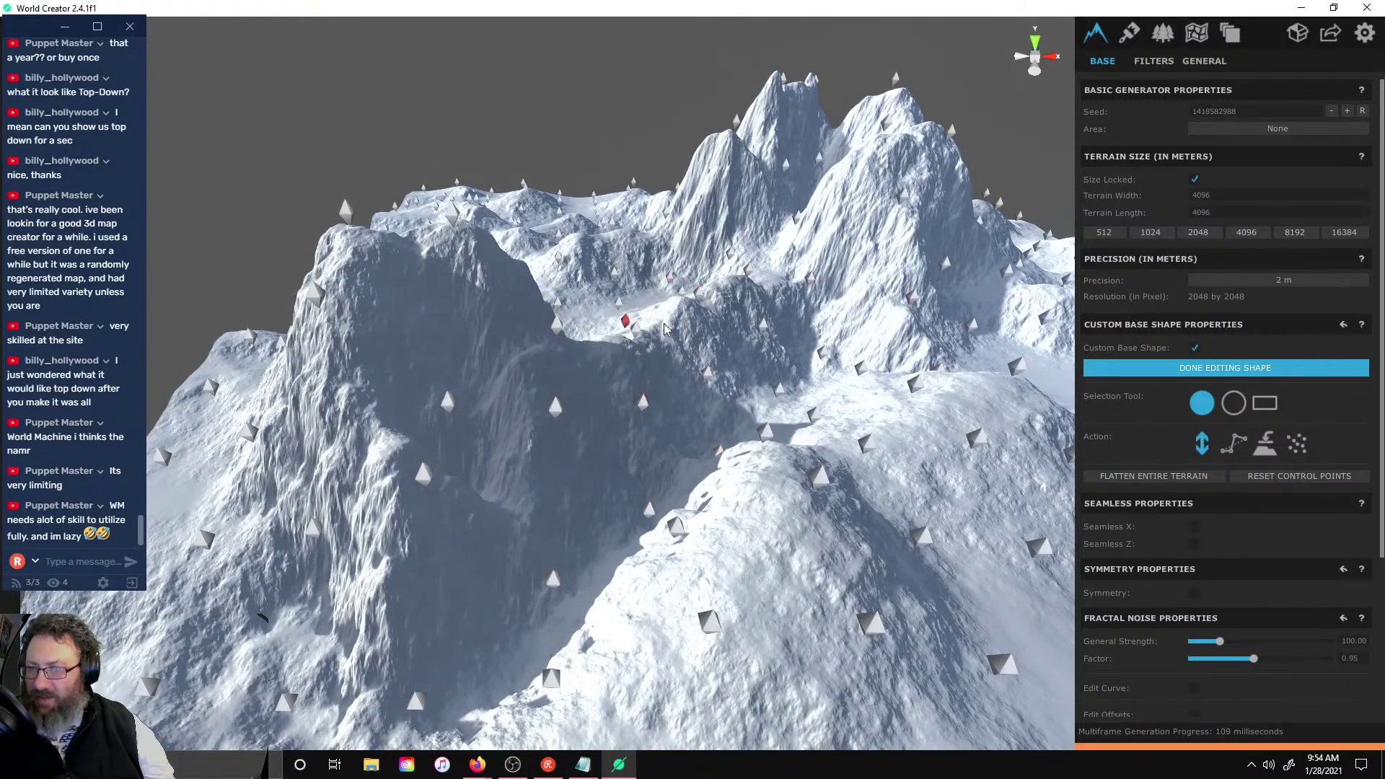
- Lower the control points in the valley behind the foreground ridge and along its flank down to the terrain edge
left_click_drag(668, 330, 652, 409)
right_click_drag(328, 310, 579, 328)
left_click_drag(564, 352, 576, 386)
left_click_drag(625, 438, 588, 422)
left_click_drag(633, 524, 633, 540)
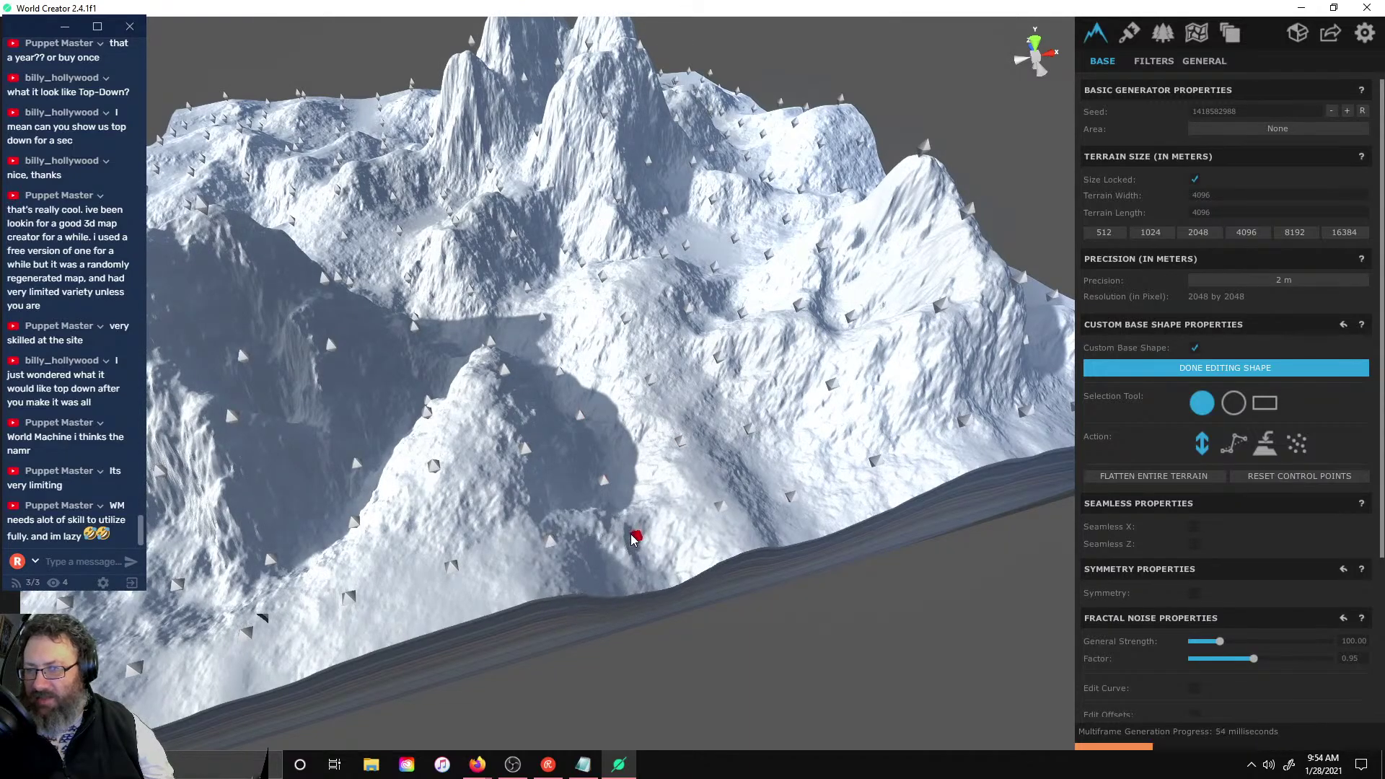
left_click_drag(681, 440, 617, 527)
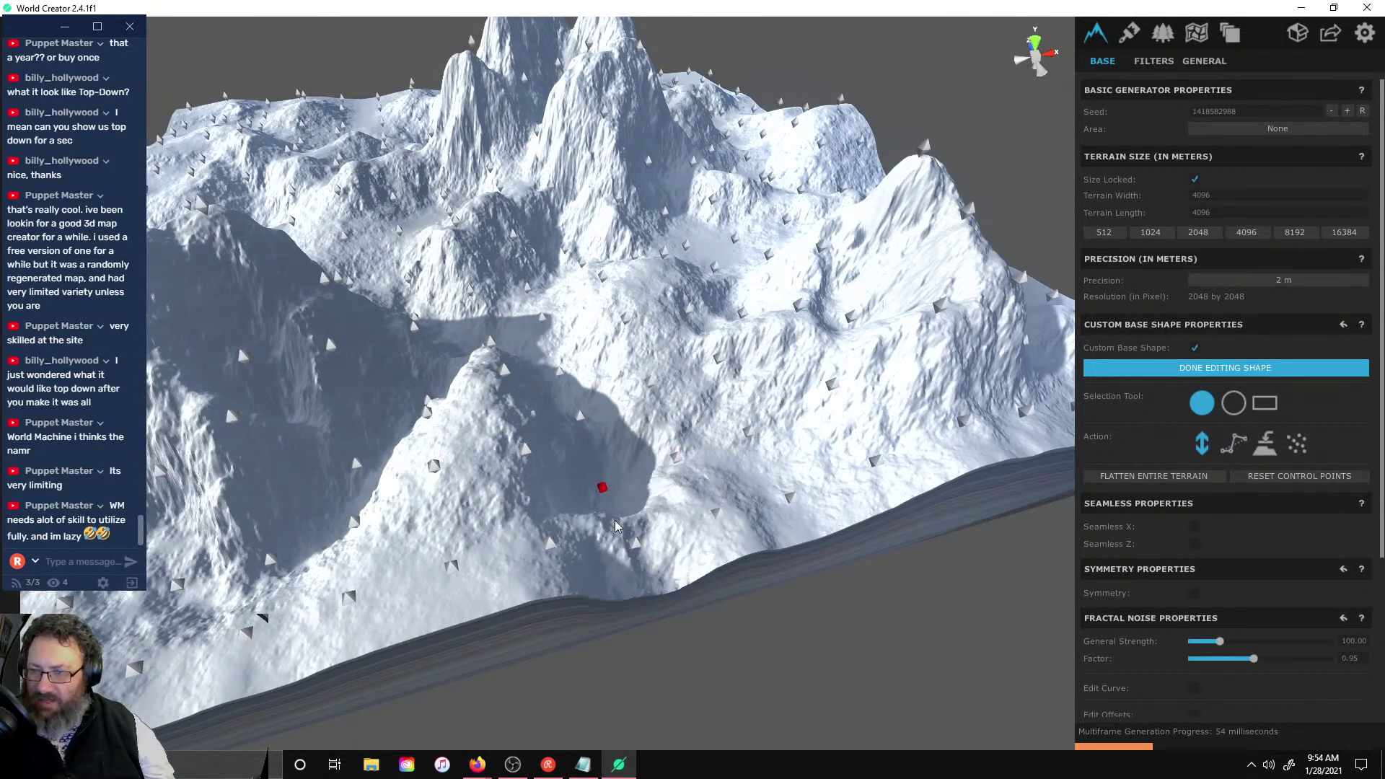
- Raise the control points on the hills along the terrain's outer edge and lower those on the slope toward the valley
scroll(625, 544, "up", 6)
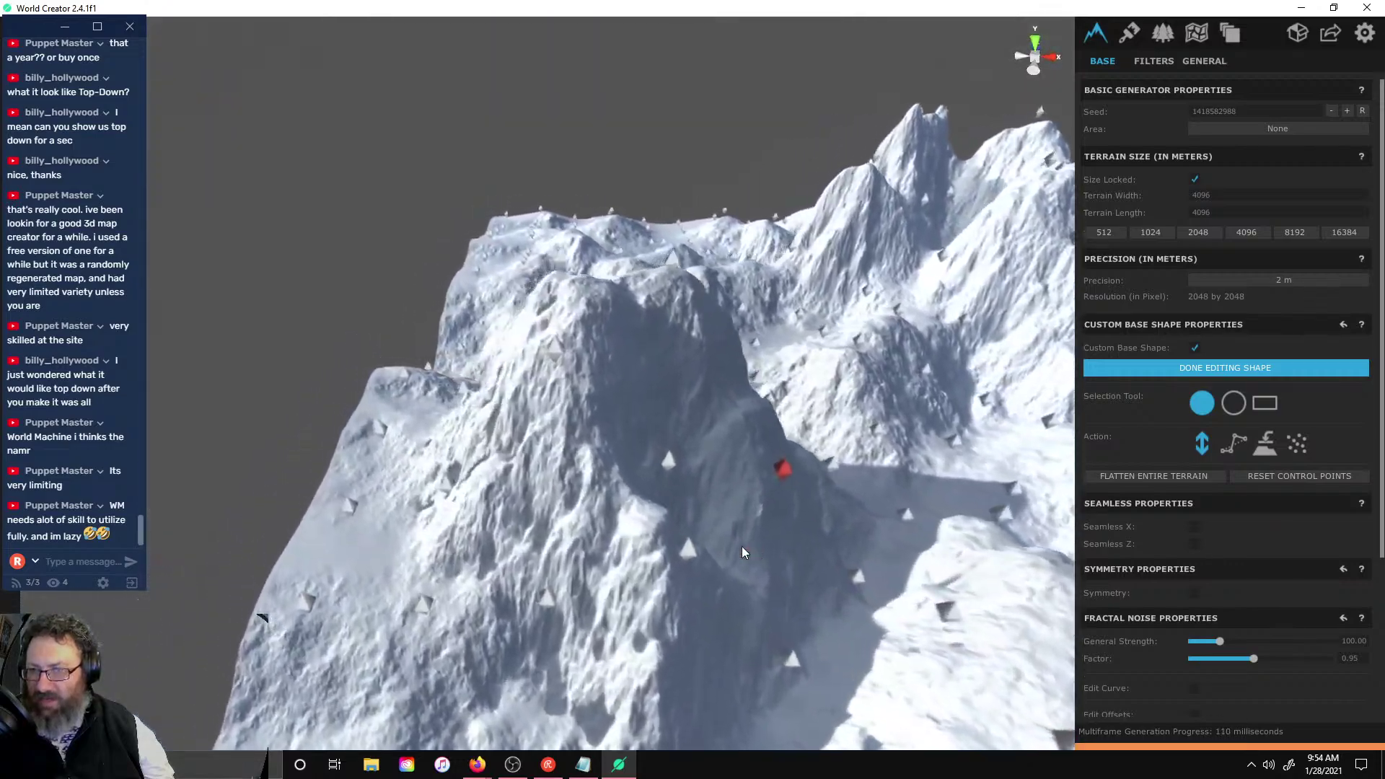
right_click_drag(742, 547, 870, 511)
scroll(888, 503, "down", 3)
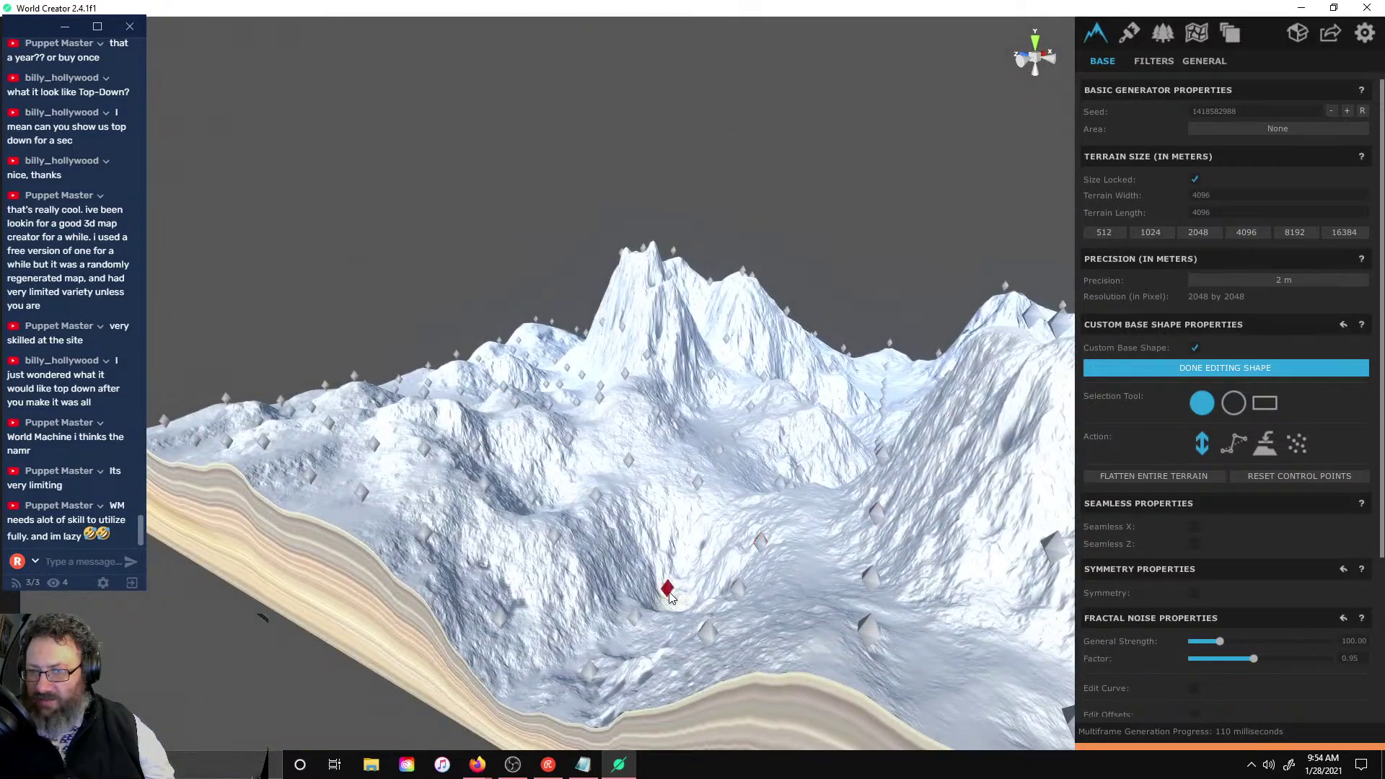
left_click_drag(670, 596, 853, 566)
left_click(462, 470)
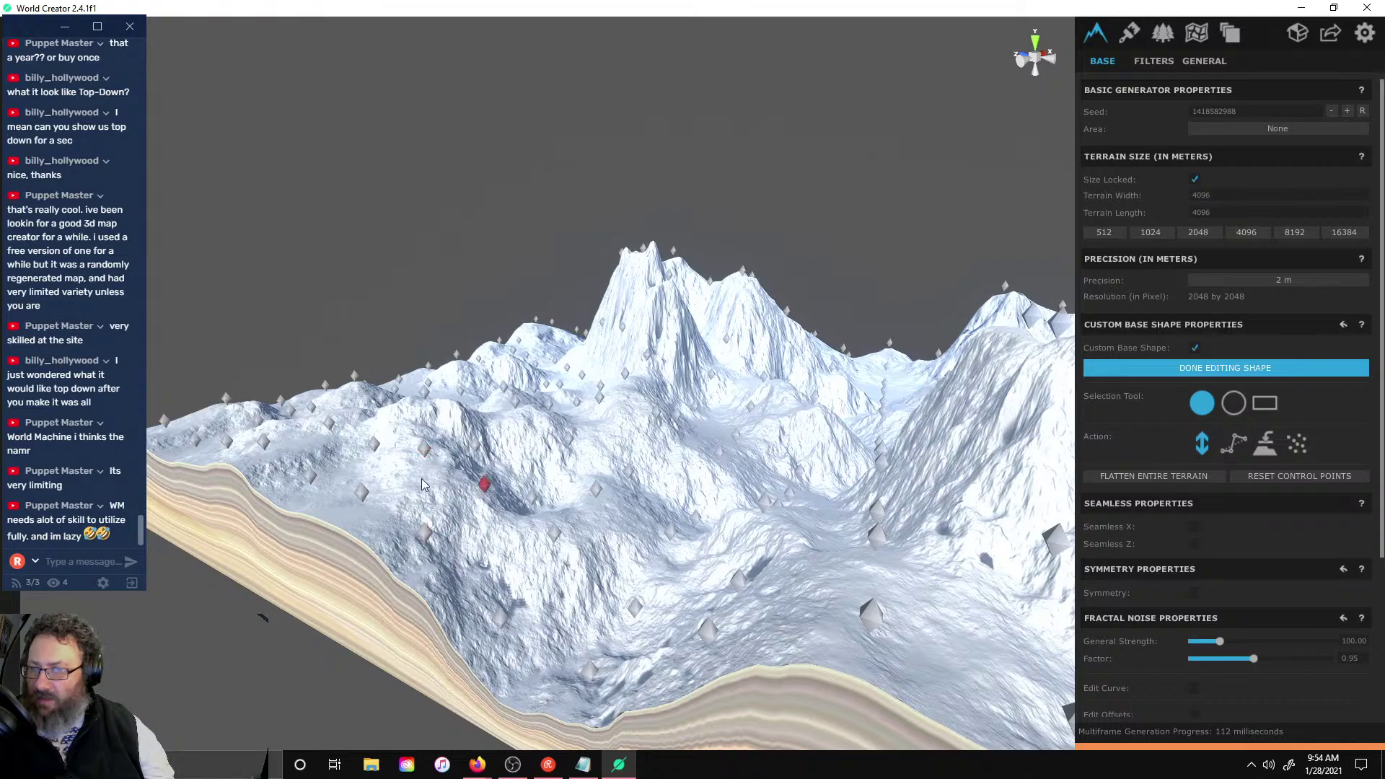
left_click_drag(312, 479, 309, 457)
left_click_drag(362, 493, 359, 464)
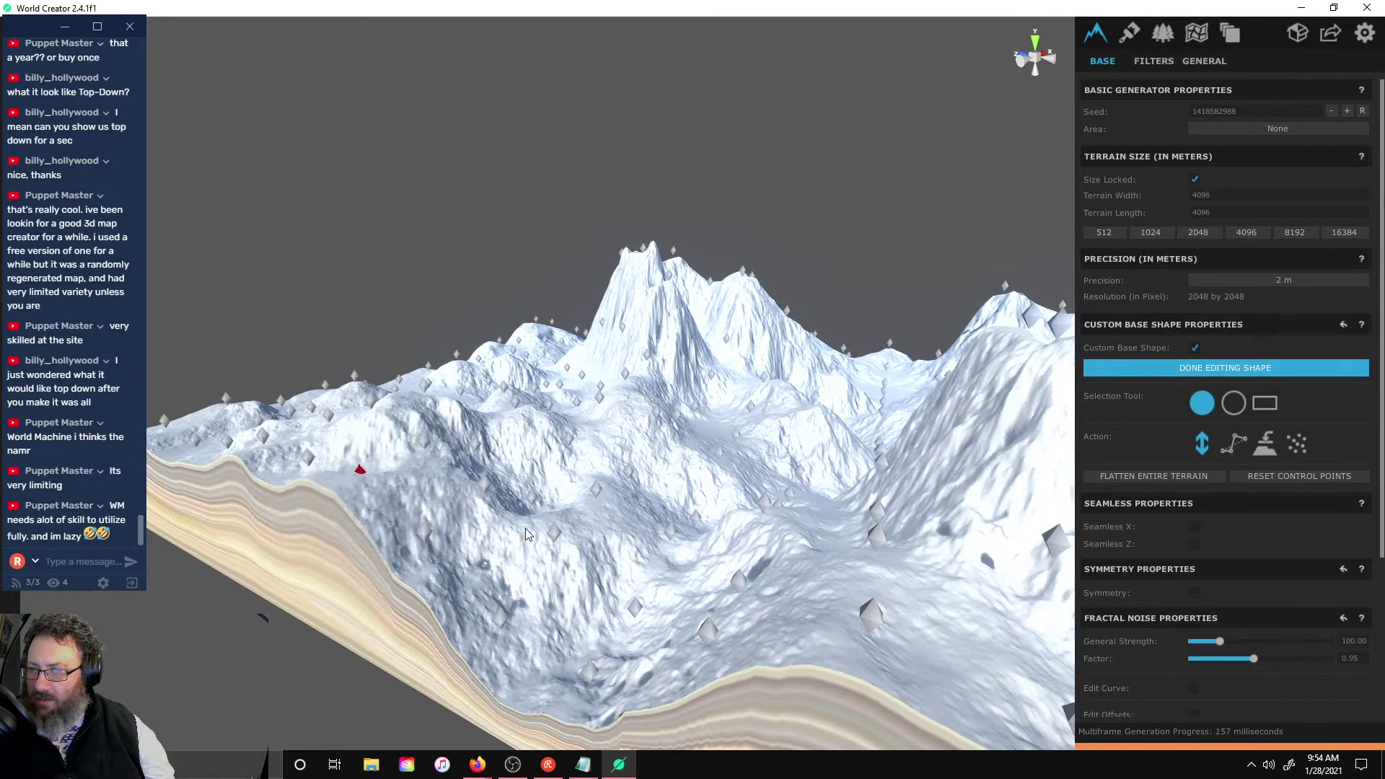
left_click_drag(556, 553, 555, 577)
- Lower the control points along the foreground ridge's crest to reduce it to a low, rounded spur
right_click_drag(534, 461, 314, 387)
scroll(767, 341, "up", 5)
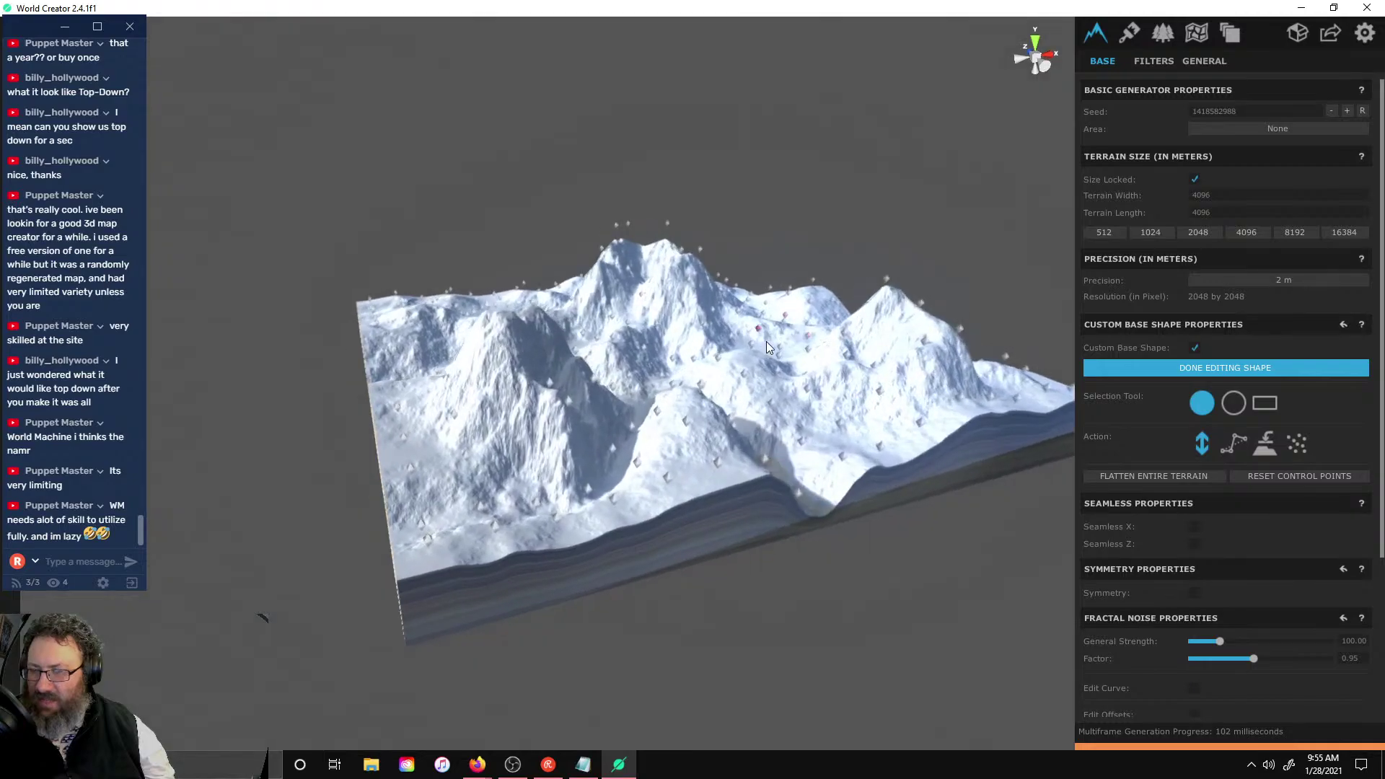
right_click_drag(769, 347, 711, 297)
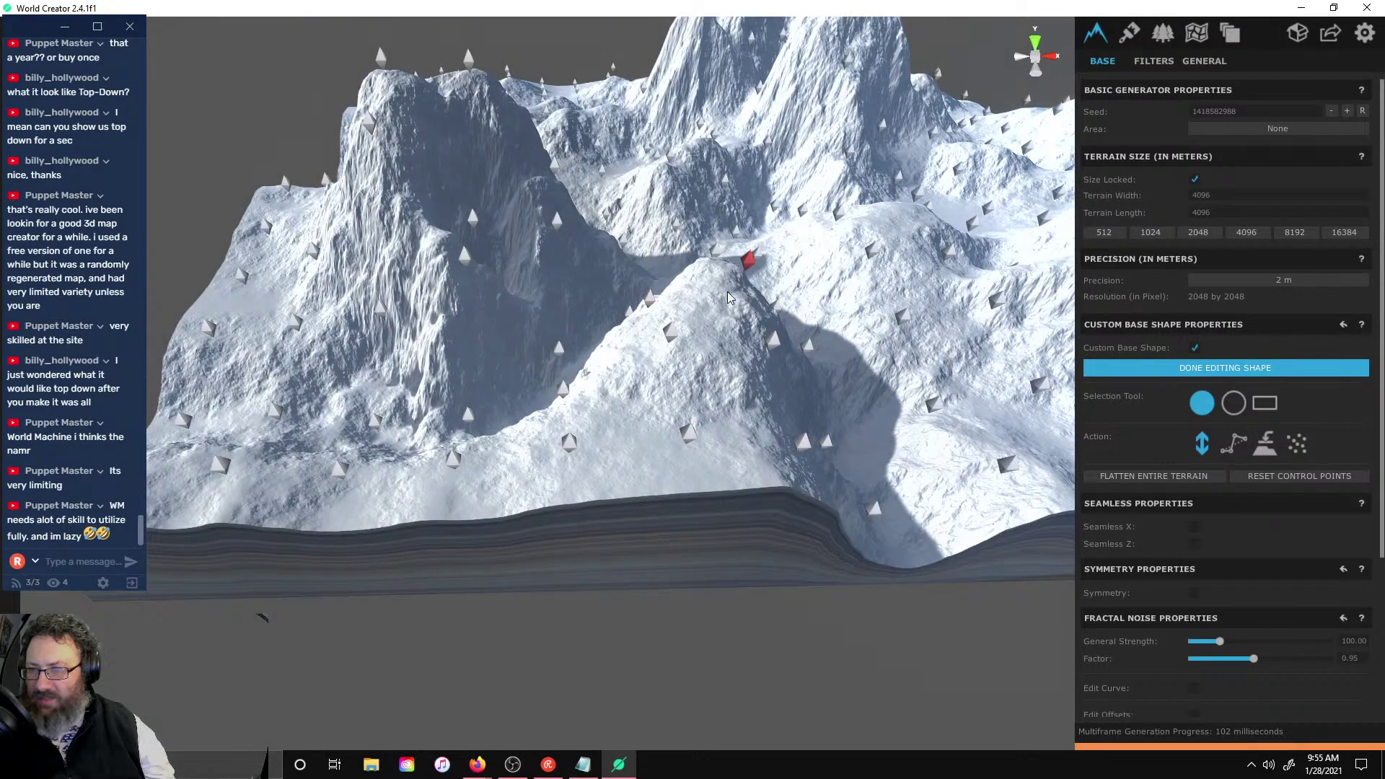
left_click_drag(728, 290, 718, 354)
left_click_drag(684, 288, 687, 317)
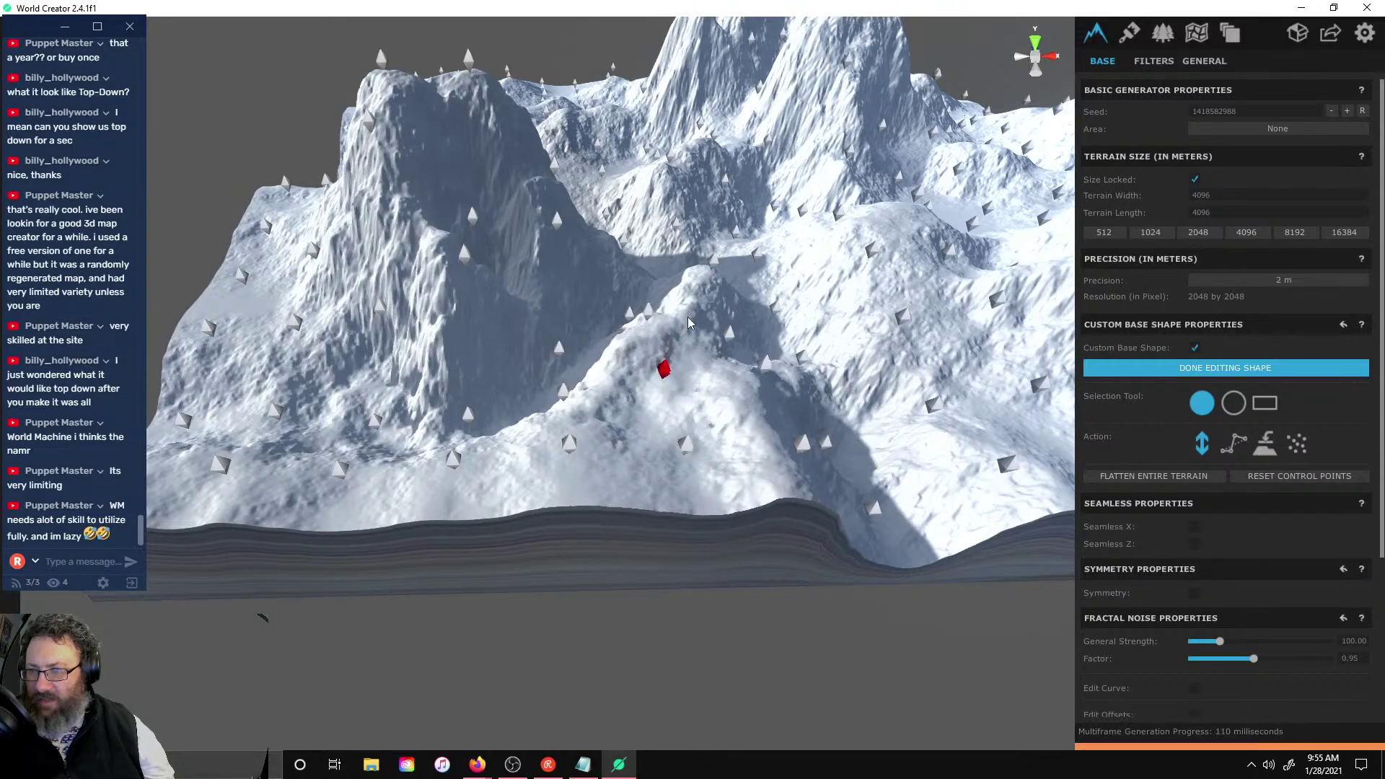
left_click_drag(704, 267, 700, 293)
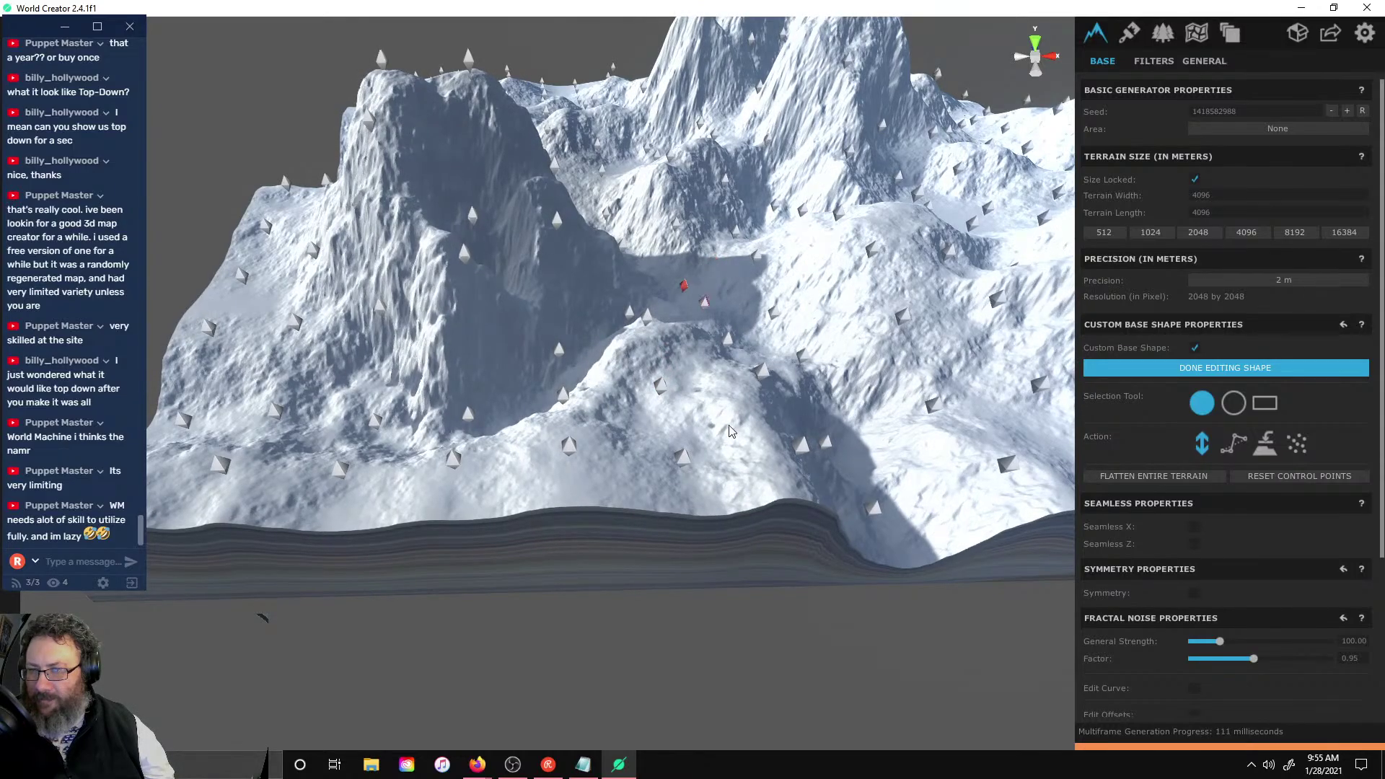
- Raise the gap between the main mountain's twin summits into one pointed peak and lift the control points on its front flanks
scroll(678, 564, "down", 6)
right_click_drag(677, 564, 889, 304)
scroll(882, 303, "up", 3)
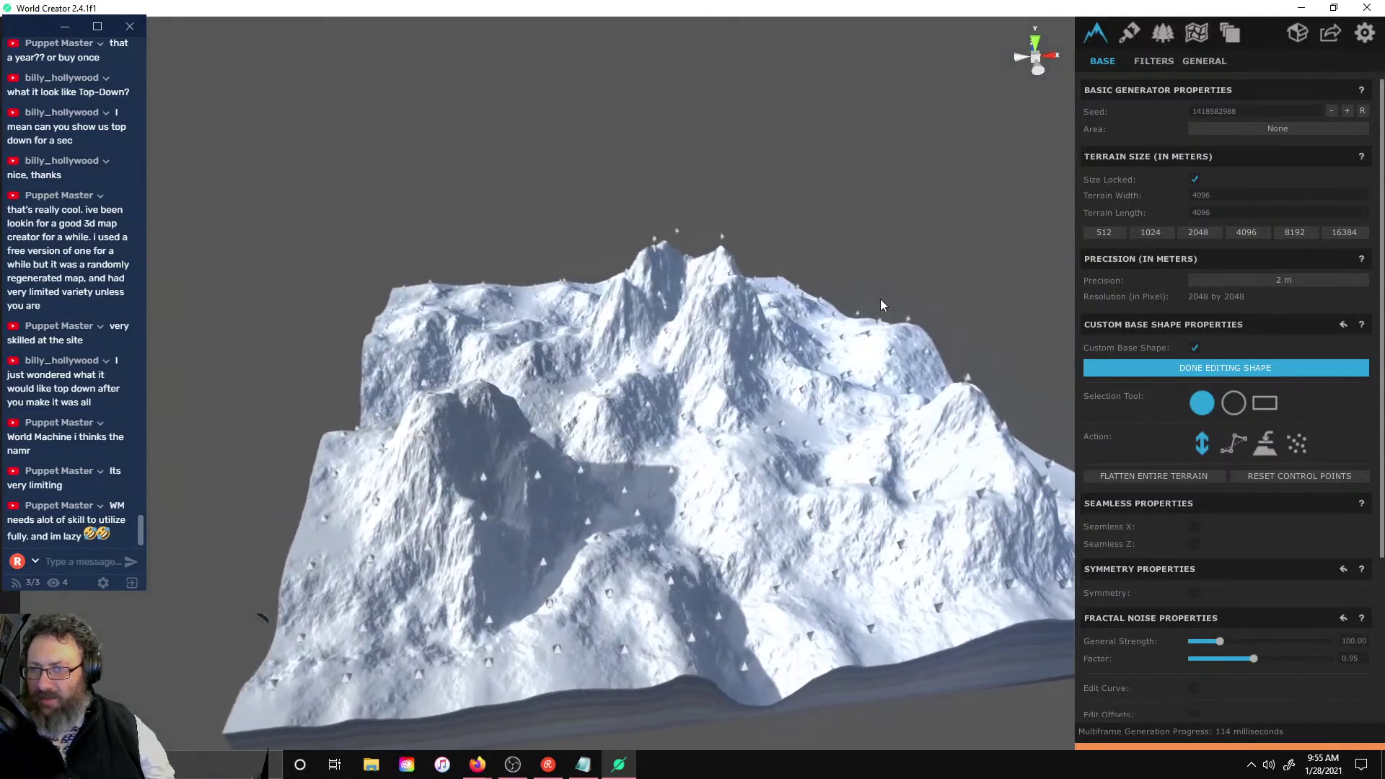
scroll(880, 304, "up", 4)
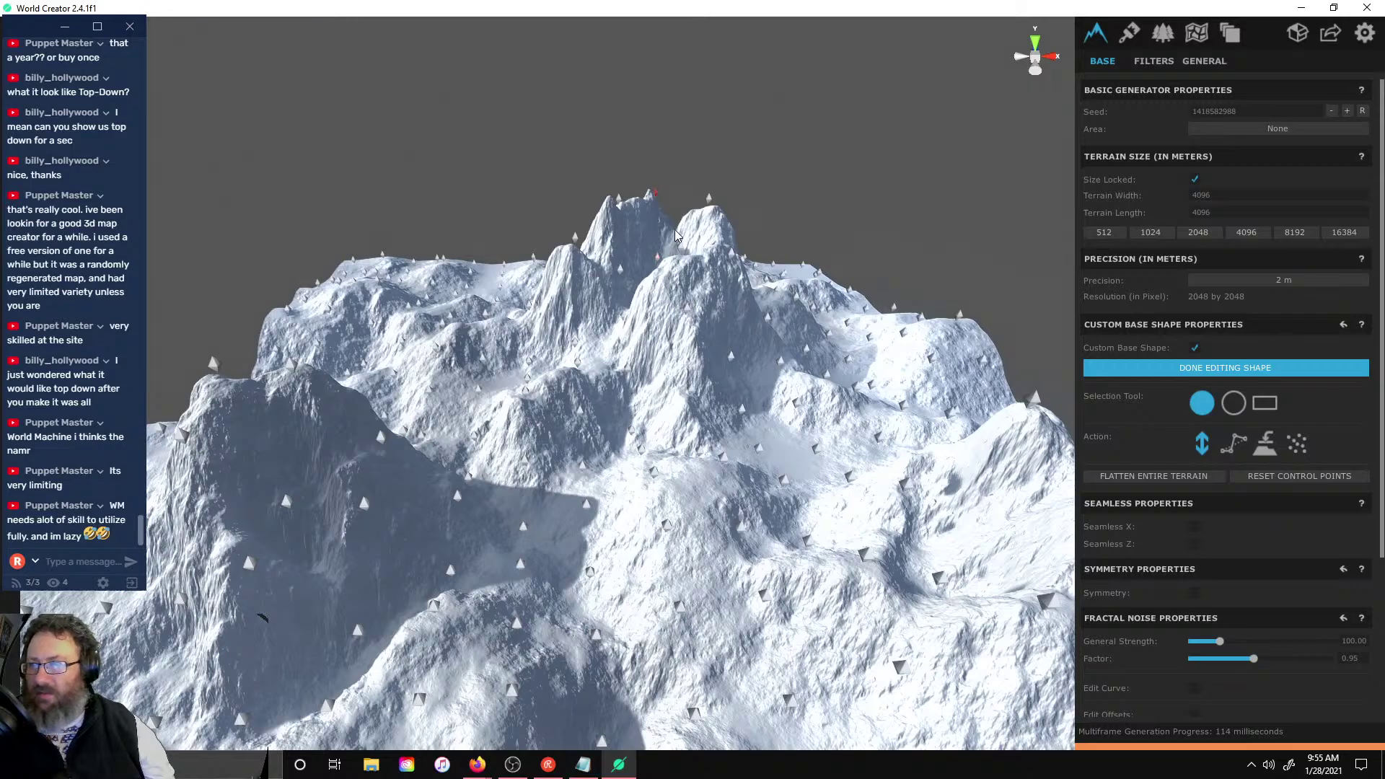
left_click_drag(661, 254, 670, 211)
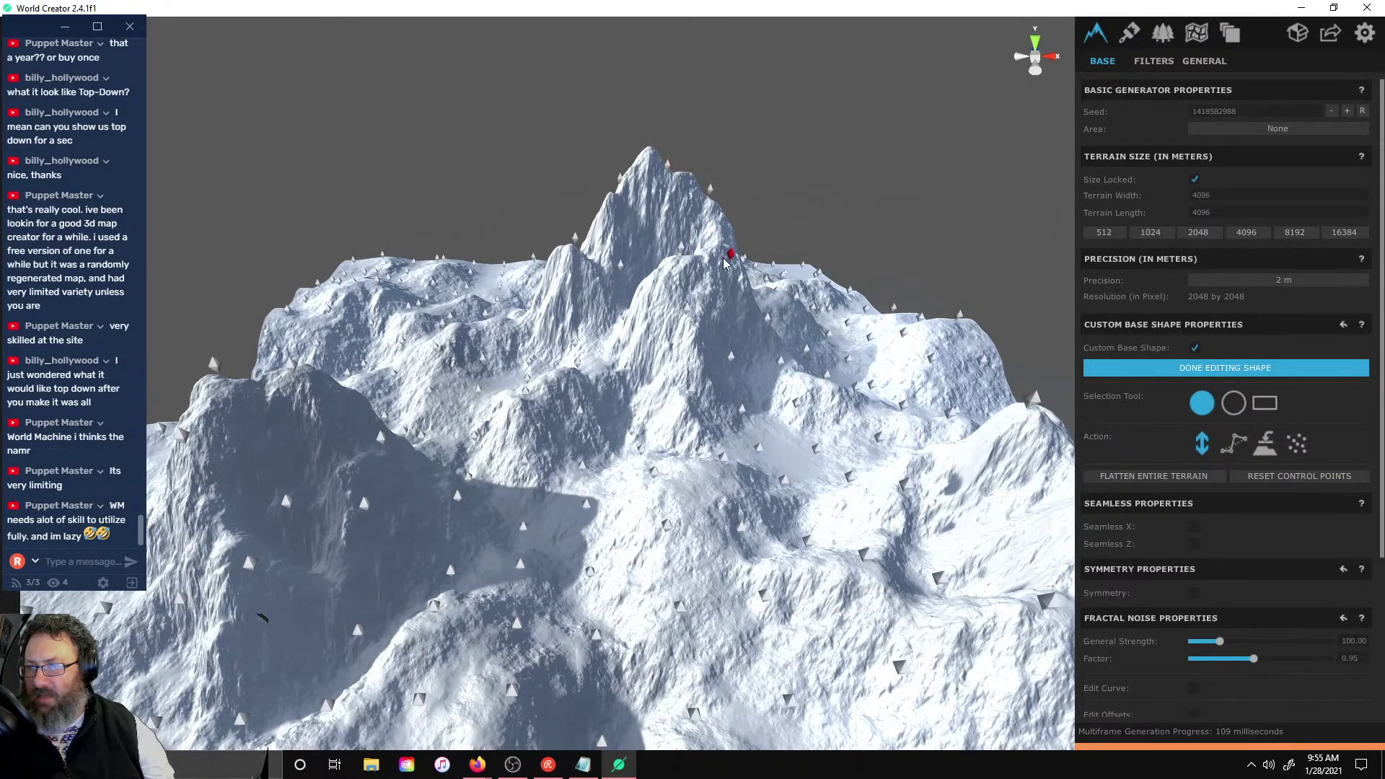
left_click_drag(728, 363, 737, 335)
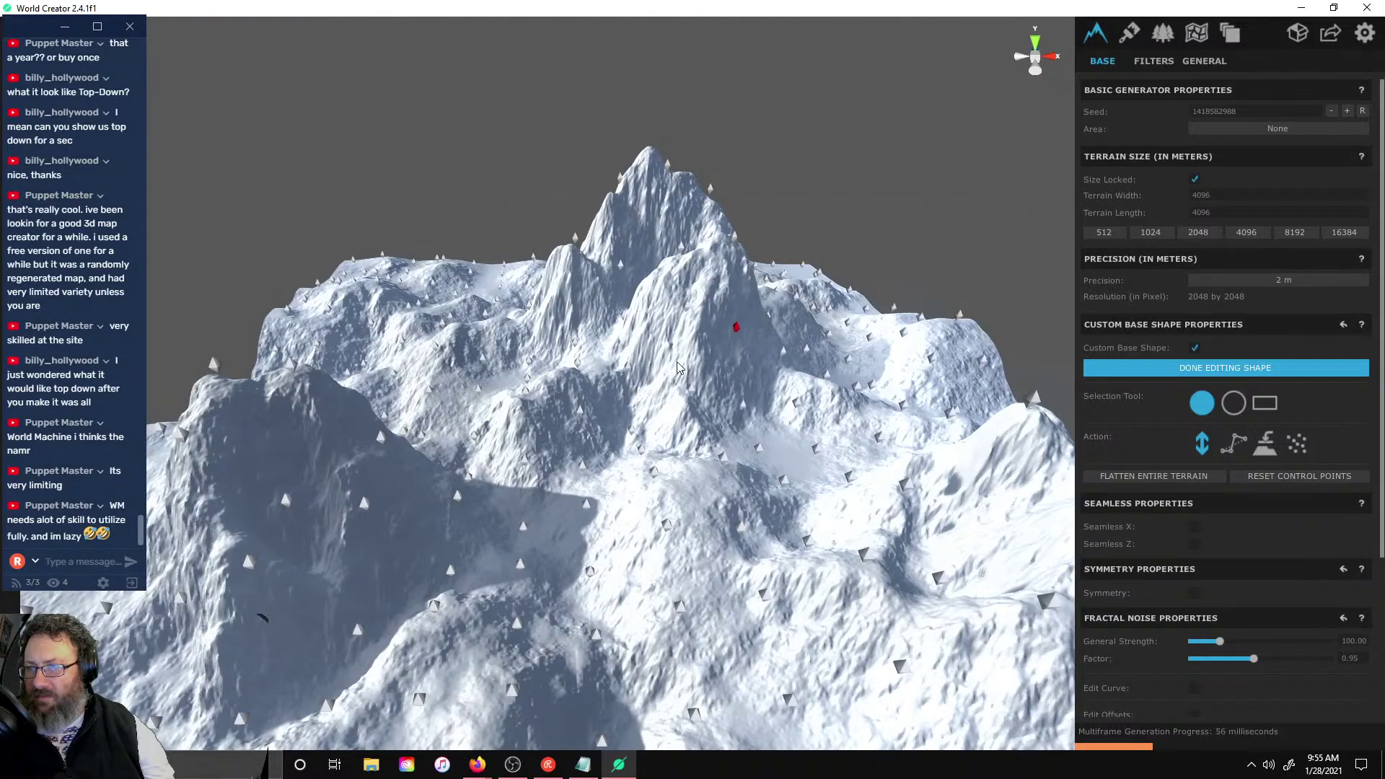
mouse_move(625, 361)
left_mouse_down()
mouse_move(622, 319)
mouse_move(632, 313)
mouse_move(634, 352)
mouse_move(647, 309)
mouse_move(642, 341)
left_mouse_up()
- Reshape the control points beside the main mountain's front spur into a steep shoulder with a deep ravine at its foot
left_click_drag(538, 391, 530, 456)
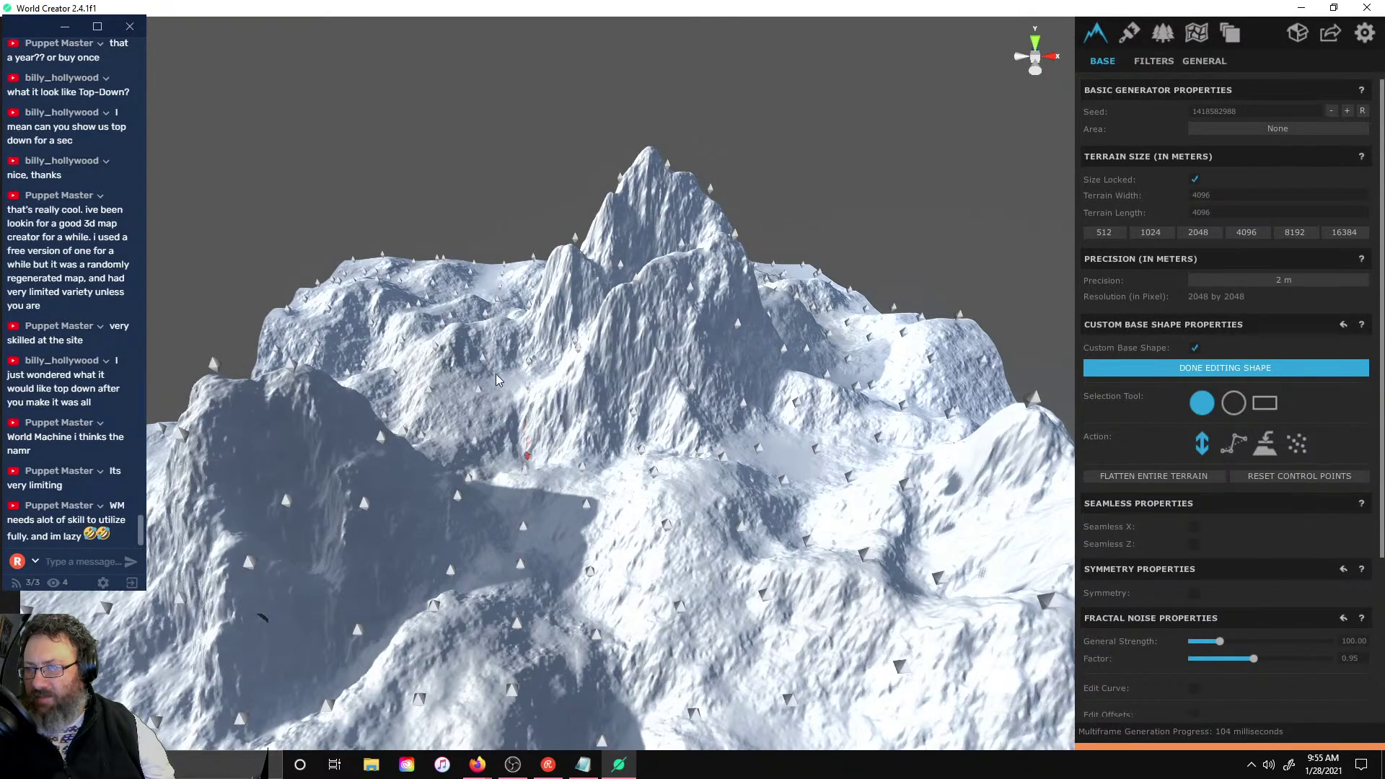
left_click_drag(490, 366, 452, 365)
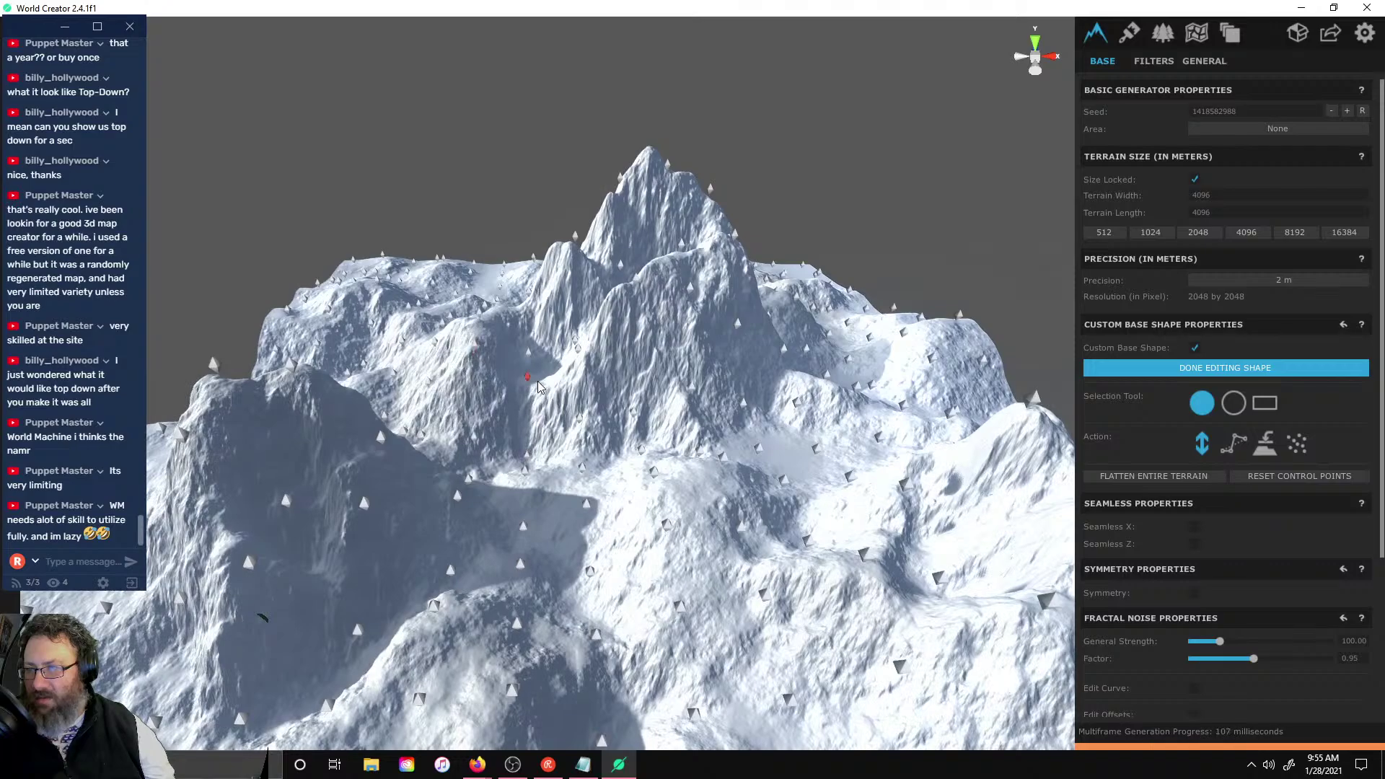
left_click_drag(536, 391, 546, 399)
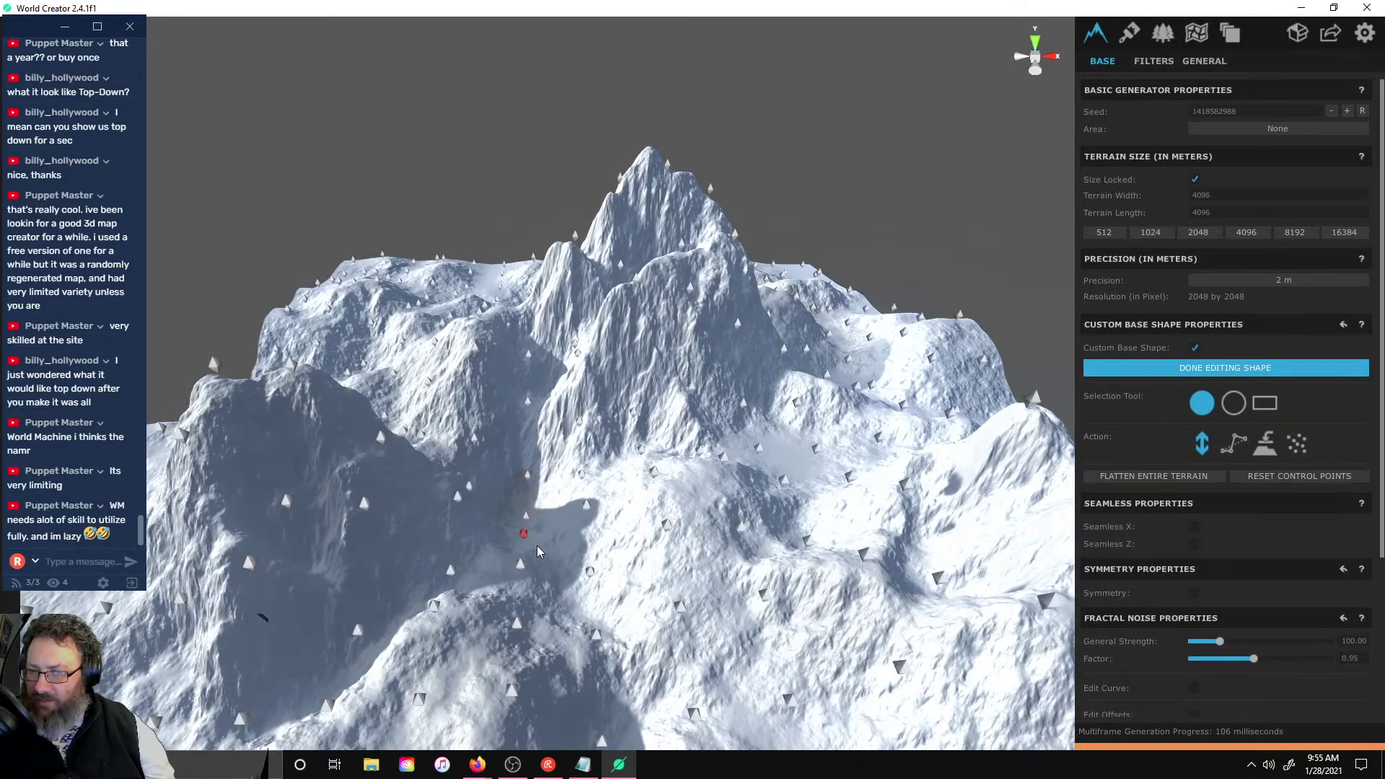
- Adjust the control points in the shaded gully beside the foreground spur to carry the ravine down toward the terrain edge
right_click_drag(537, 546, 411, 538)
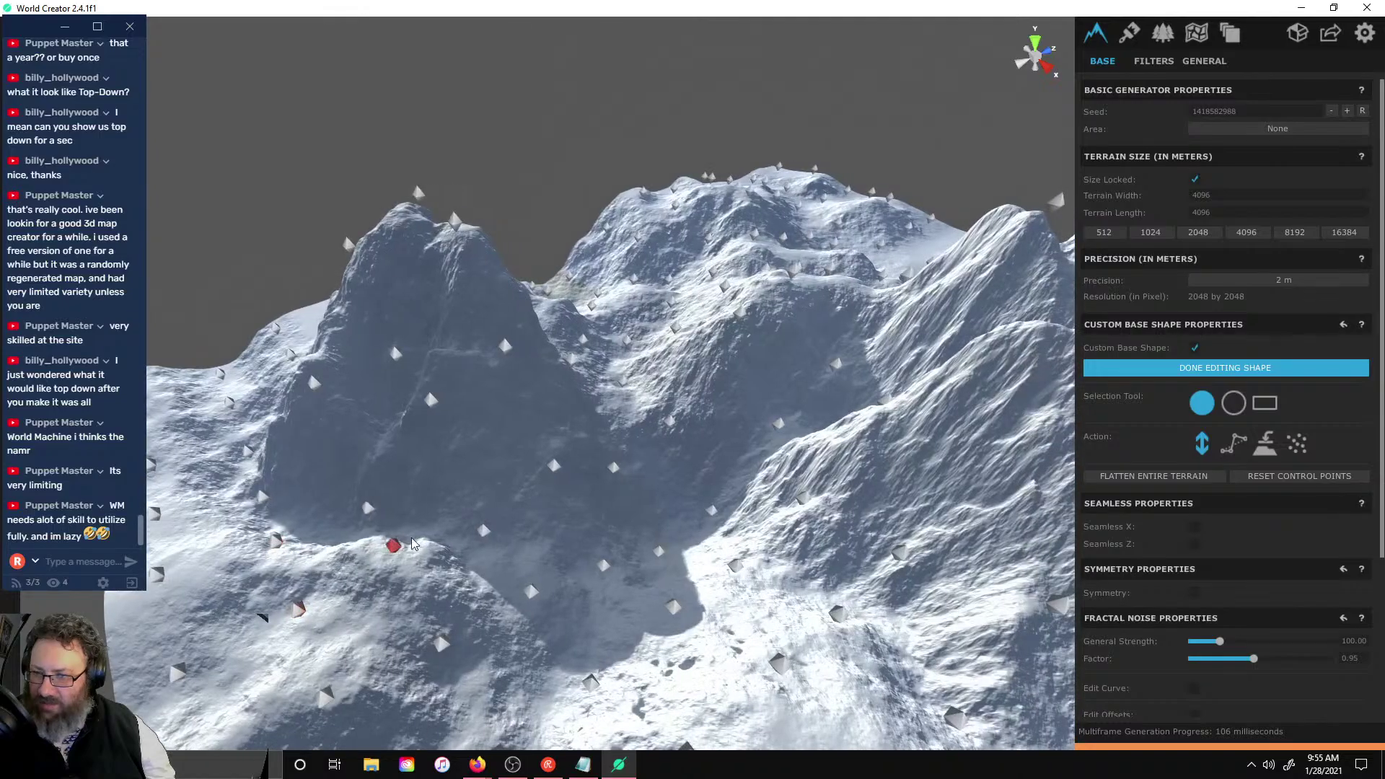
right_click_drag(362, 495, 646, 512)
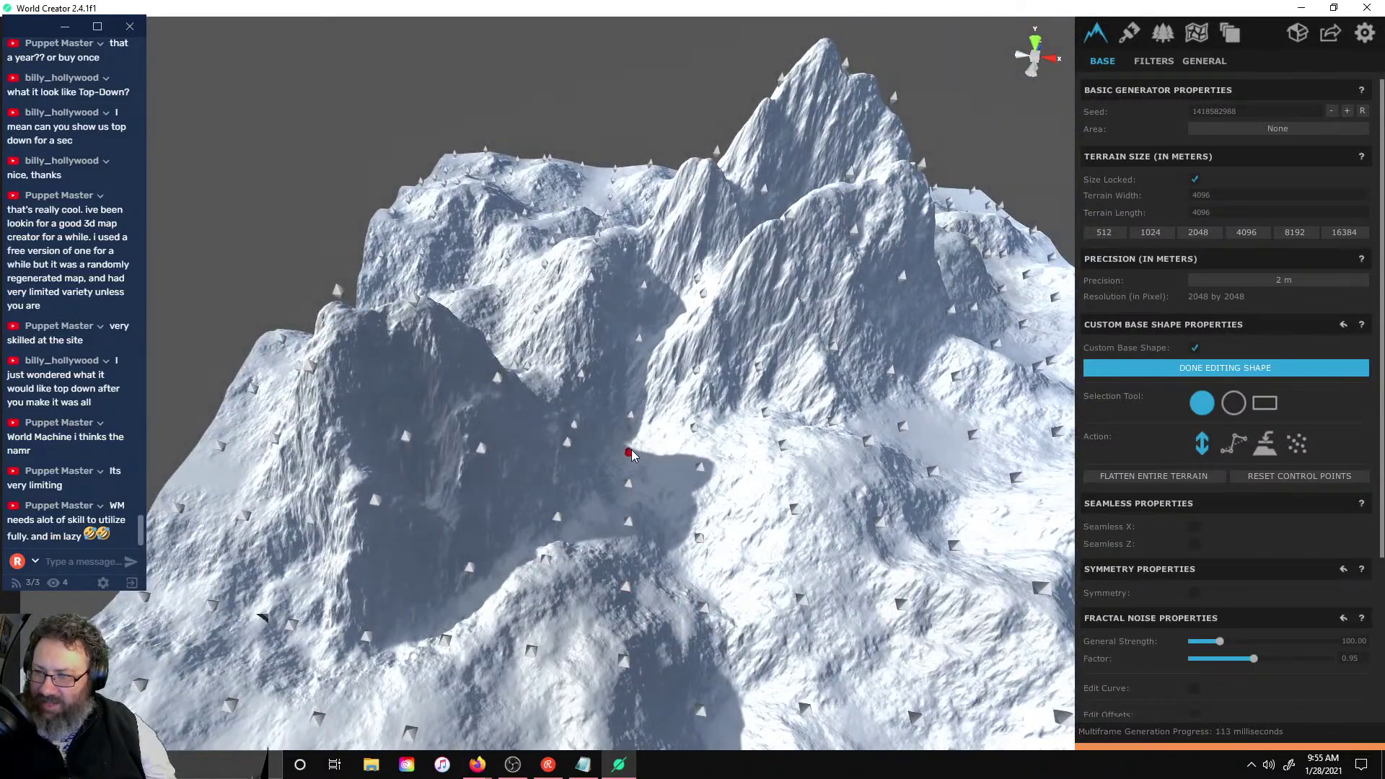
left_click_drag(691, 570, 686, 658)
right_click_drag(684, 652, 635, 476)
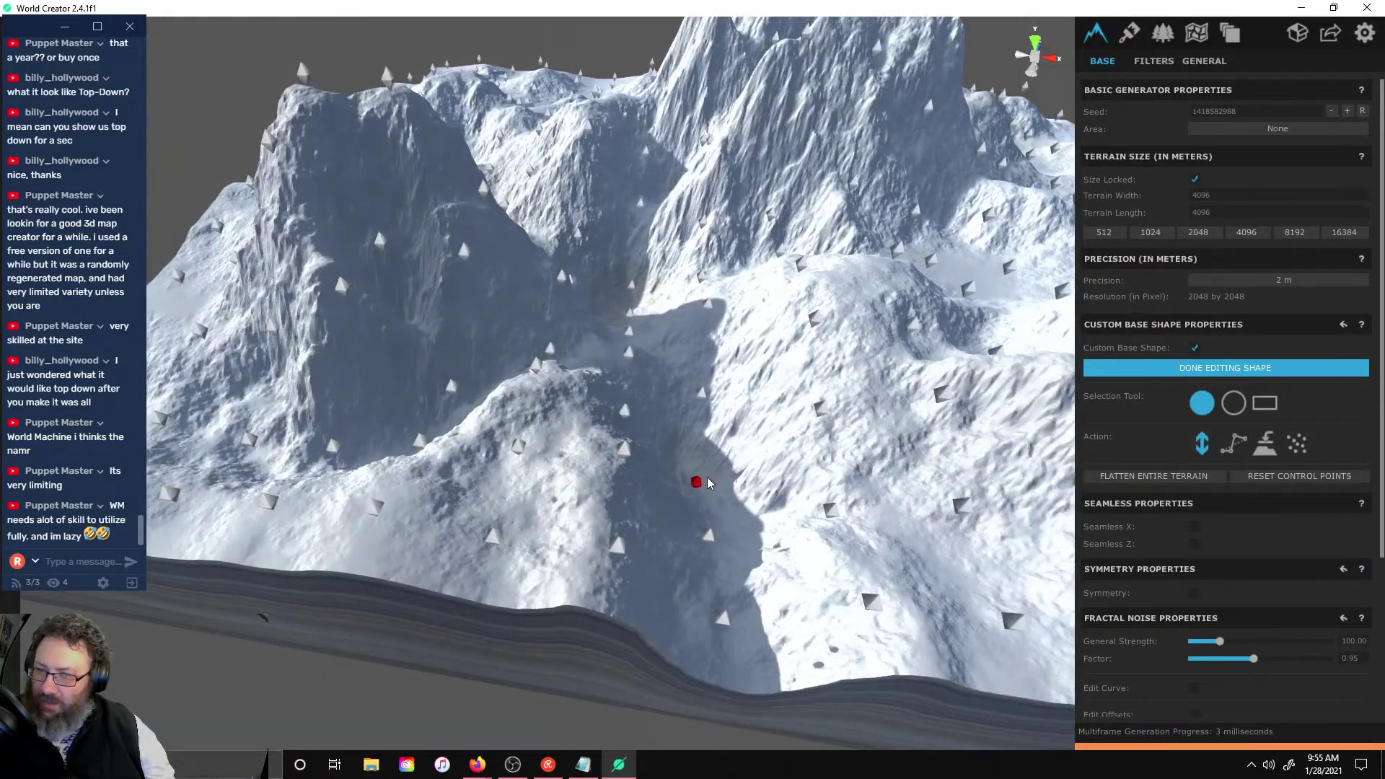
left_click_drag(708, 478, 708, 454)
- Lower the control points around the hollow below the main mountain to deepen and widen it, adjusting the slope behind it
scroll(537, 553, "down", 6)
right_click_drag(594, 490, 713, 328)
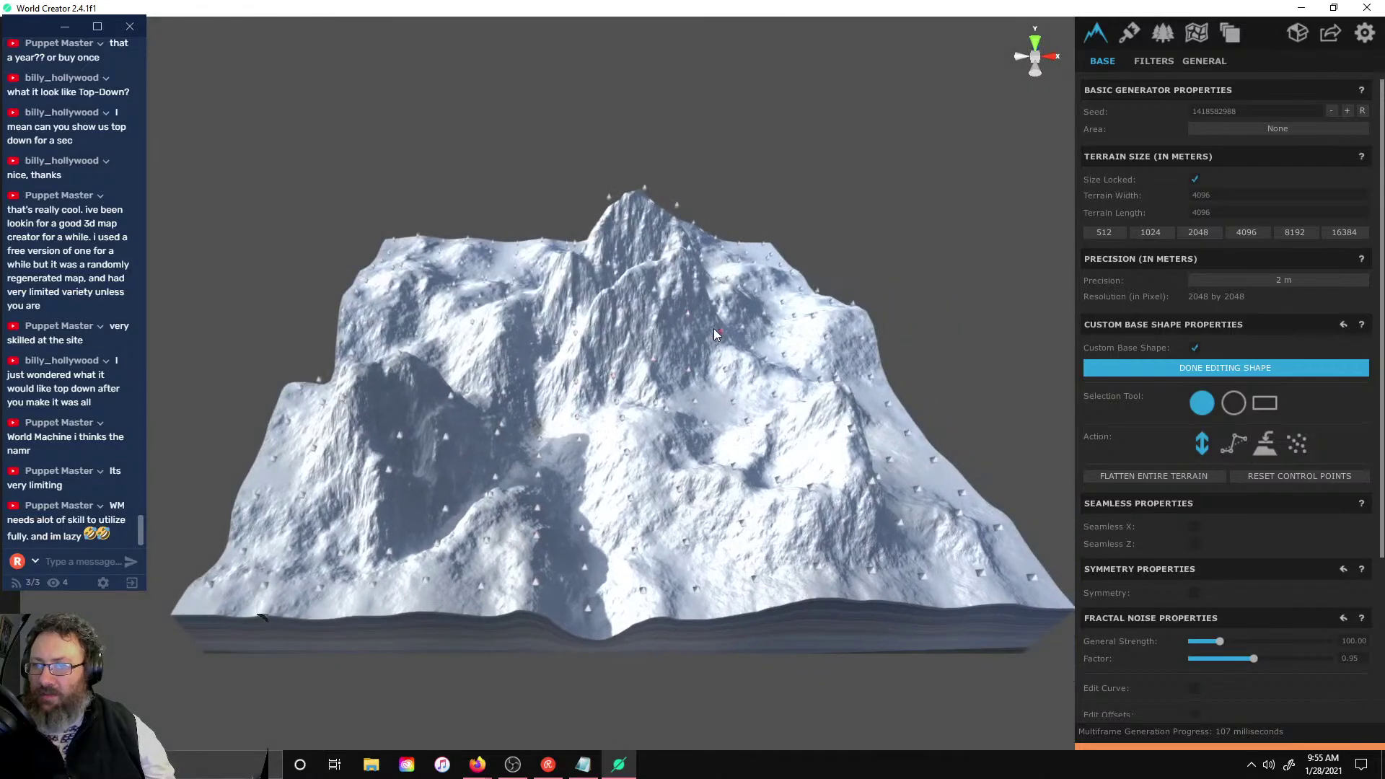
scroll(817, 480, "up", 5)
scroll(764, 431, "up", 2)
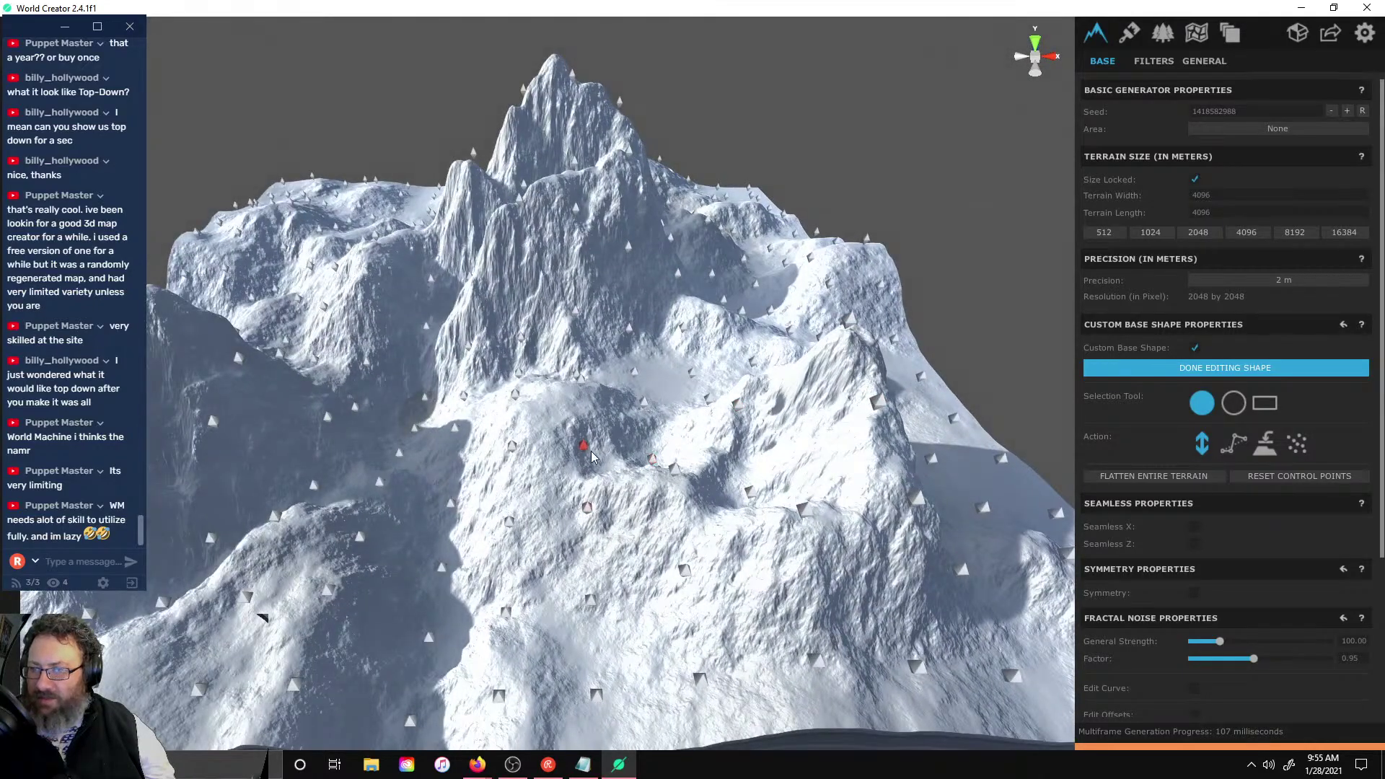
left_click_drag(584, 446, 583, 460)
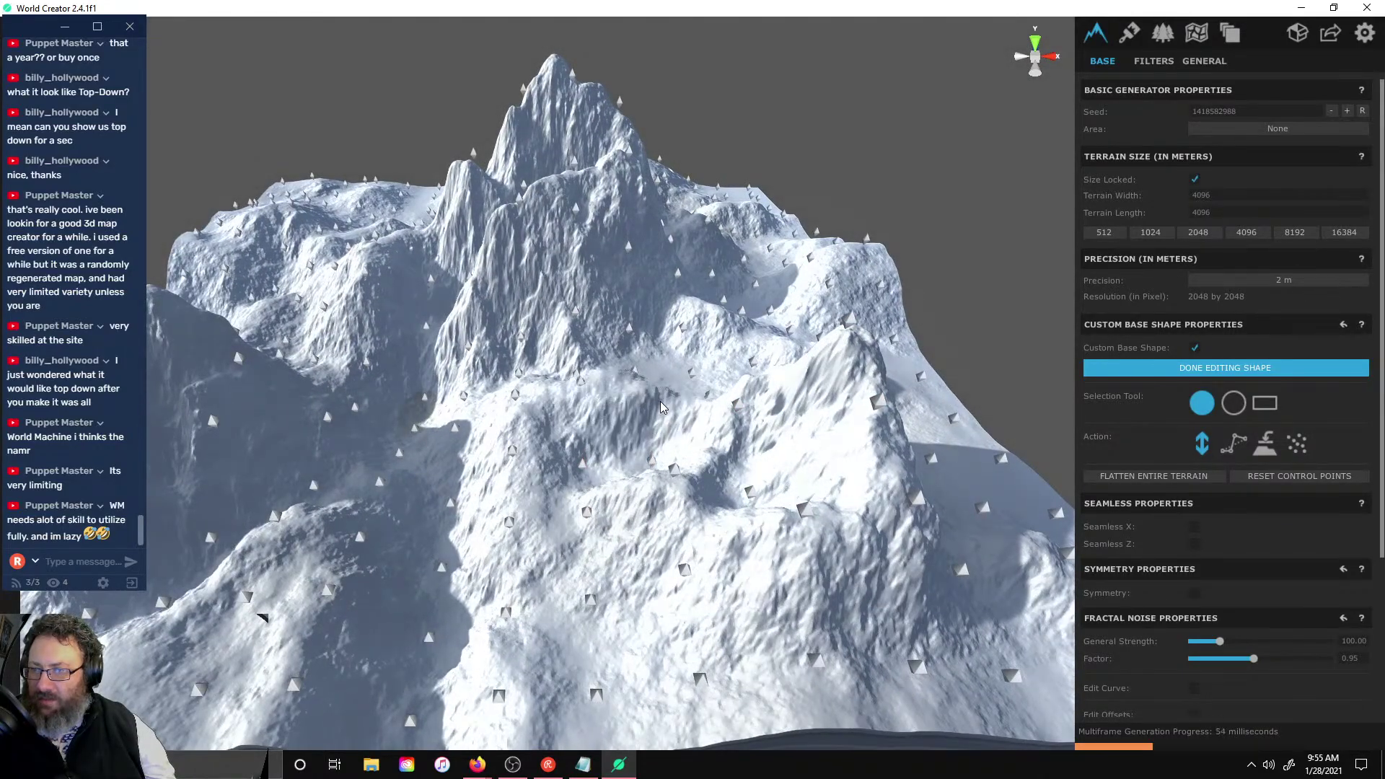
left_click_drag(728, 408, 720, 397)
left_click(674, 469)
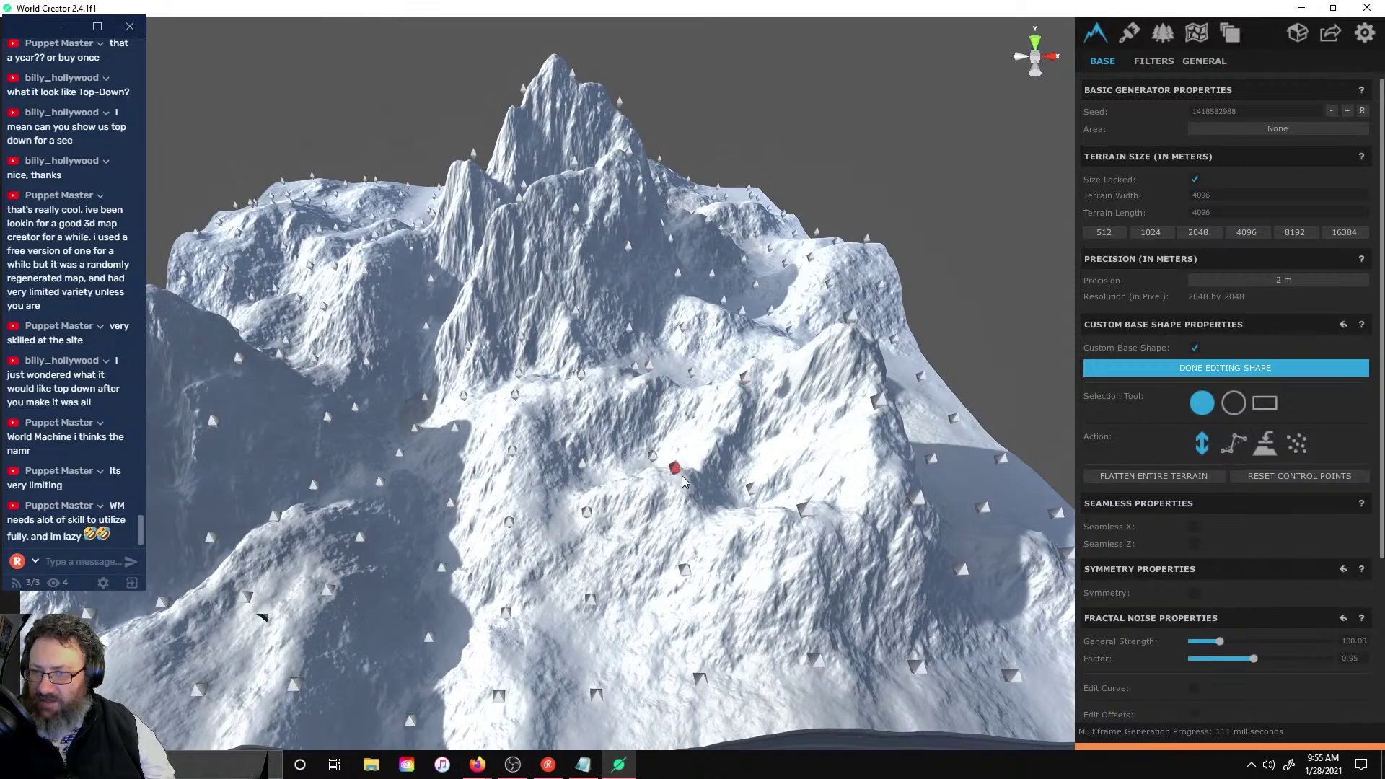
left_click_drag(680, 490, 674, 504)
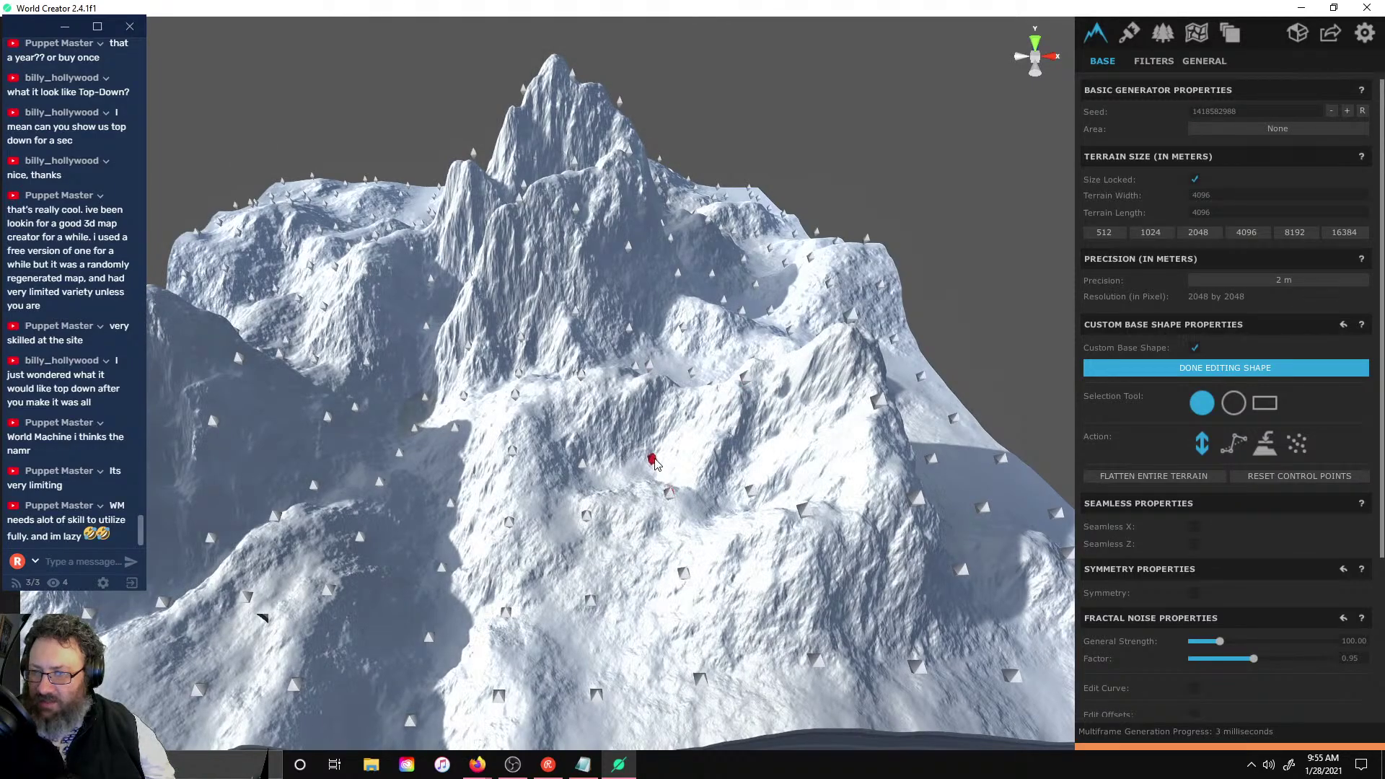
left_click(750, 491)
left_click_drag(749, 491, 741, 512)
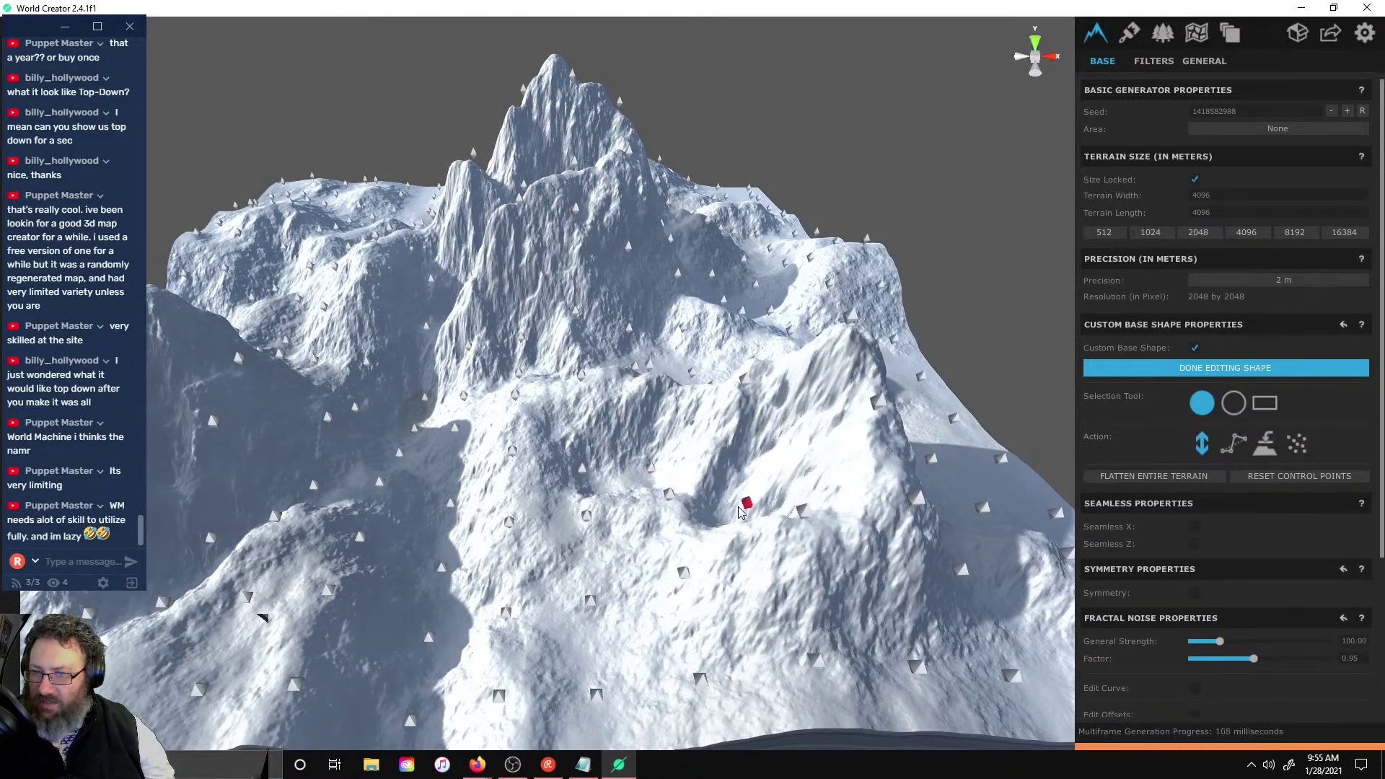
- Raise the control points on the outer peak and along the ridge behind the hollow
left_click_drag(877, 407, 890, 383)
left_click_drag(746, 382, 754, 361)
left_click_drag(651, 369, 653, 351)
- Save the project as a folder structure in the default Projects folder, using the chat viewer's name as the project name
scroll(794, 354, "down", 5)
scroll(696, 356, "up", 5)
right_click_drag(695, 356, 727, 306)
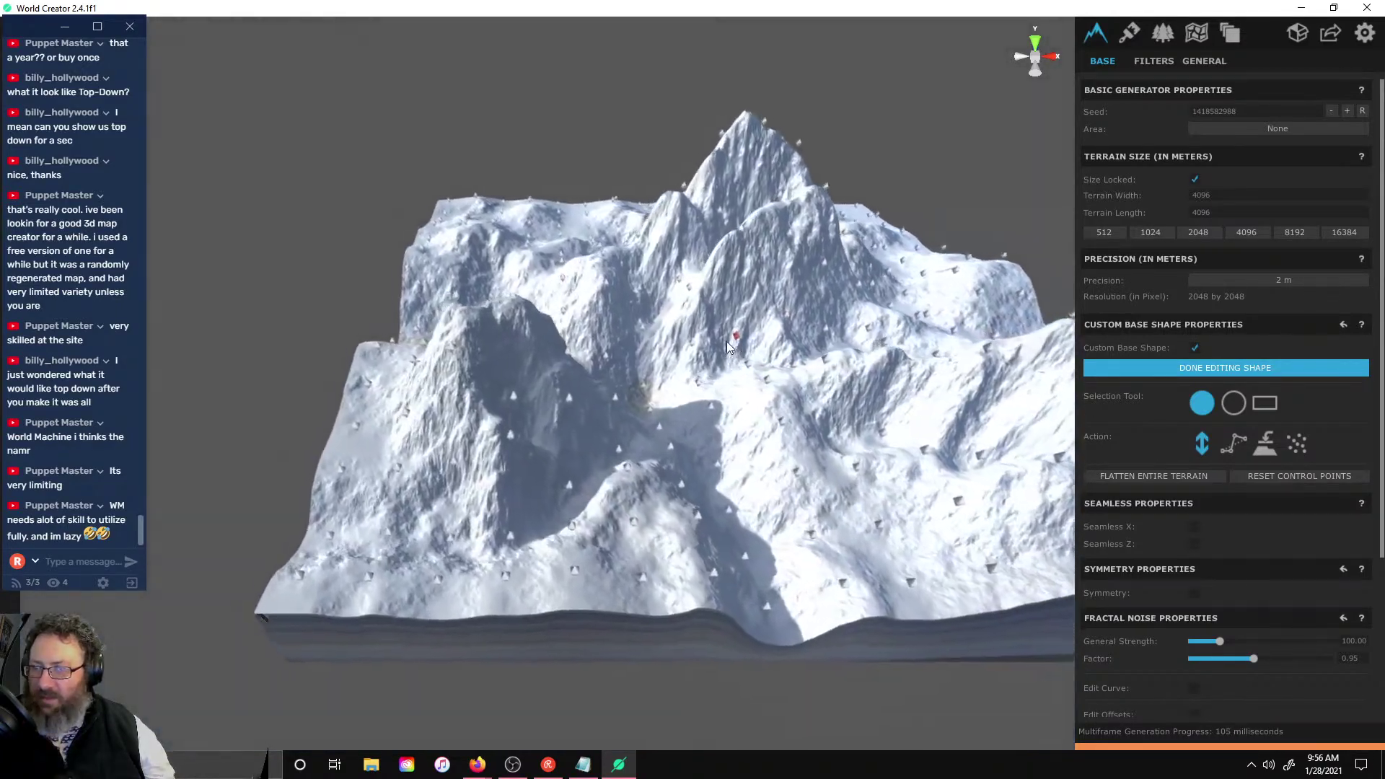
scroll(700, 305, "down", 4)
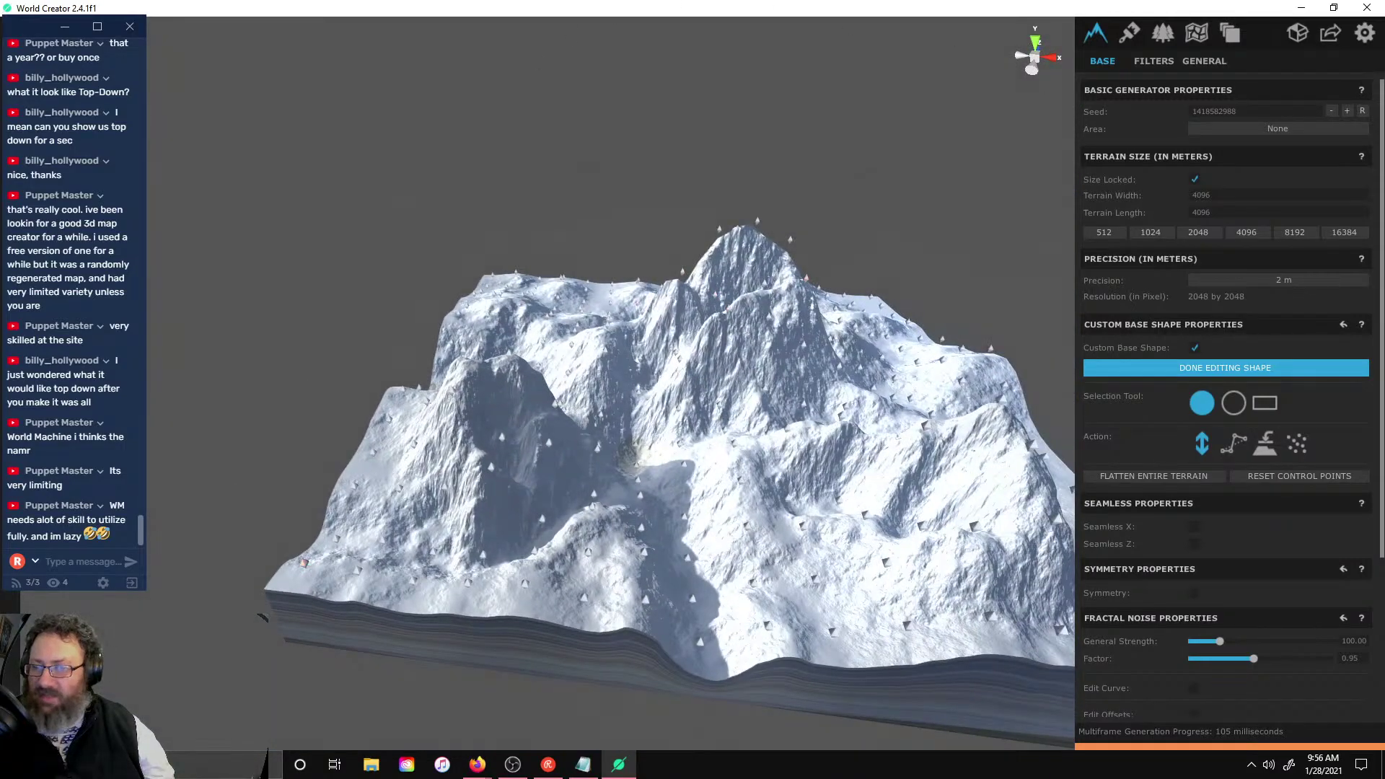
key("ctrl+s")
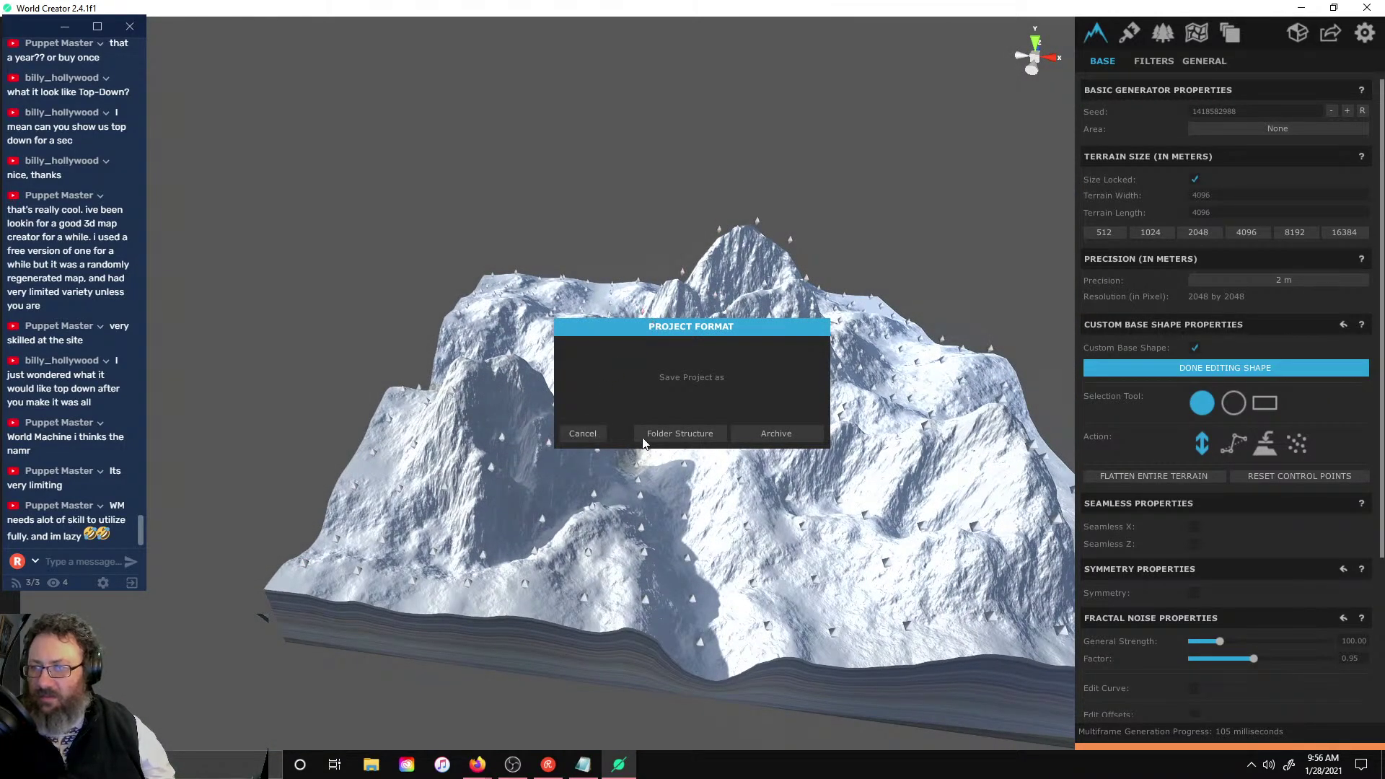
left_click(677, 434)
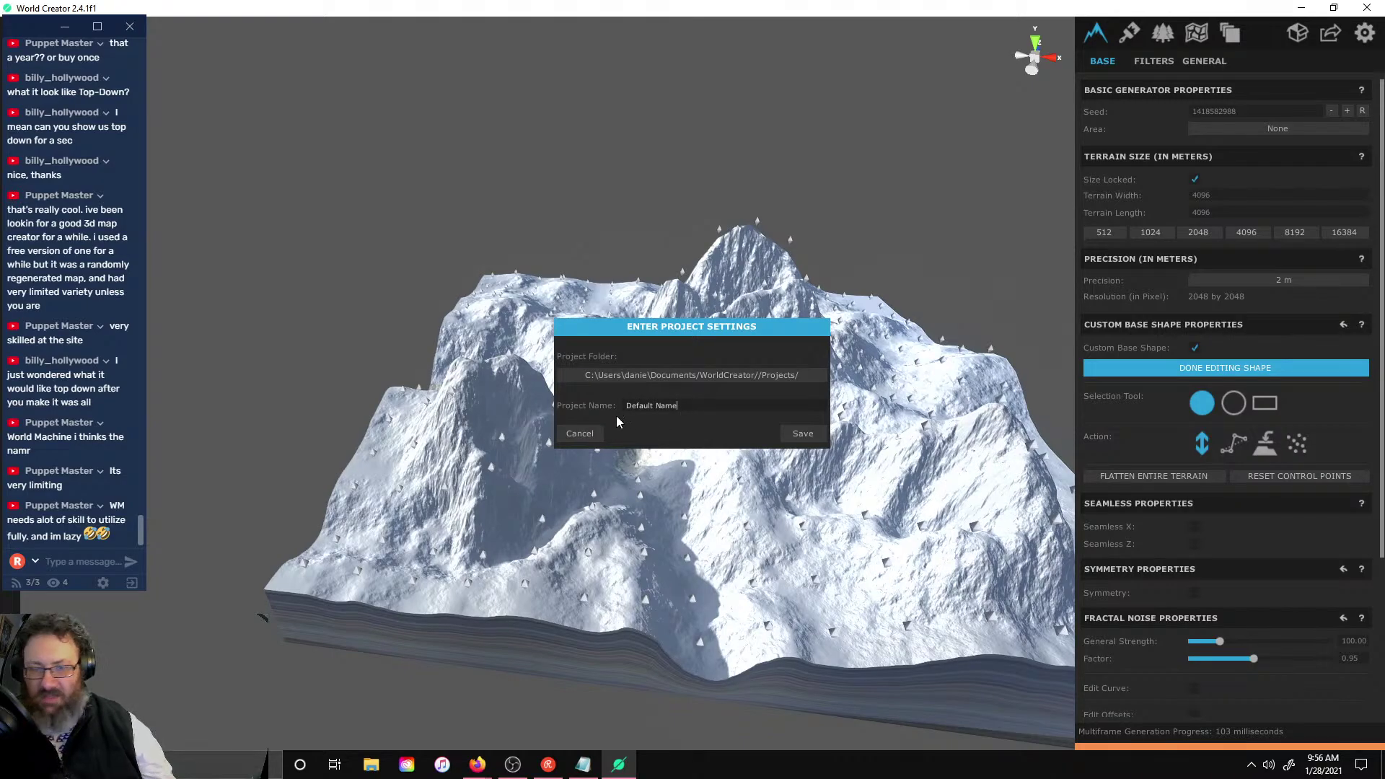
type("be")
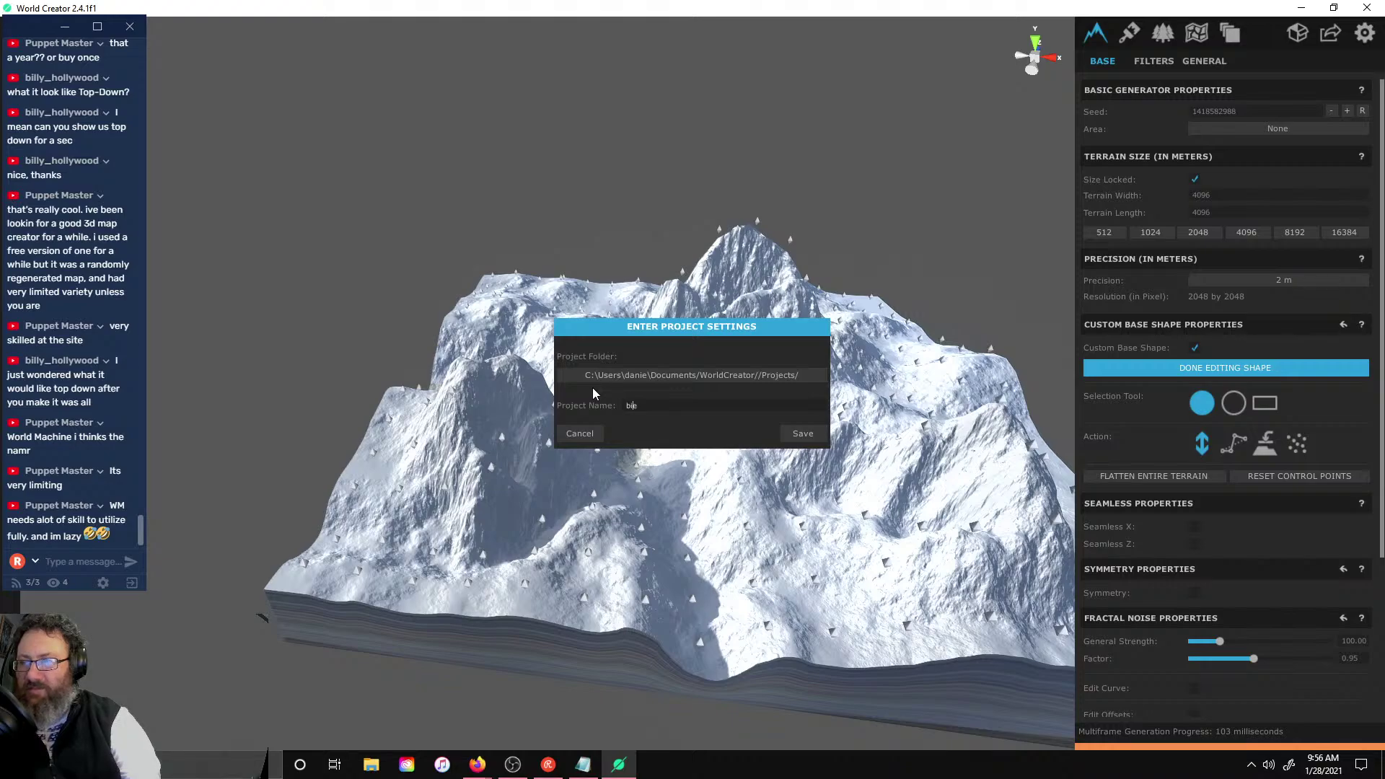
type("LL hollwood")
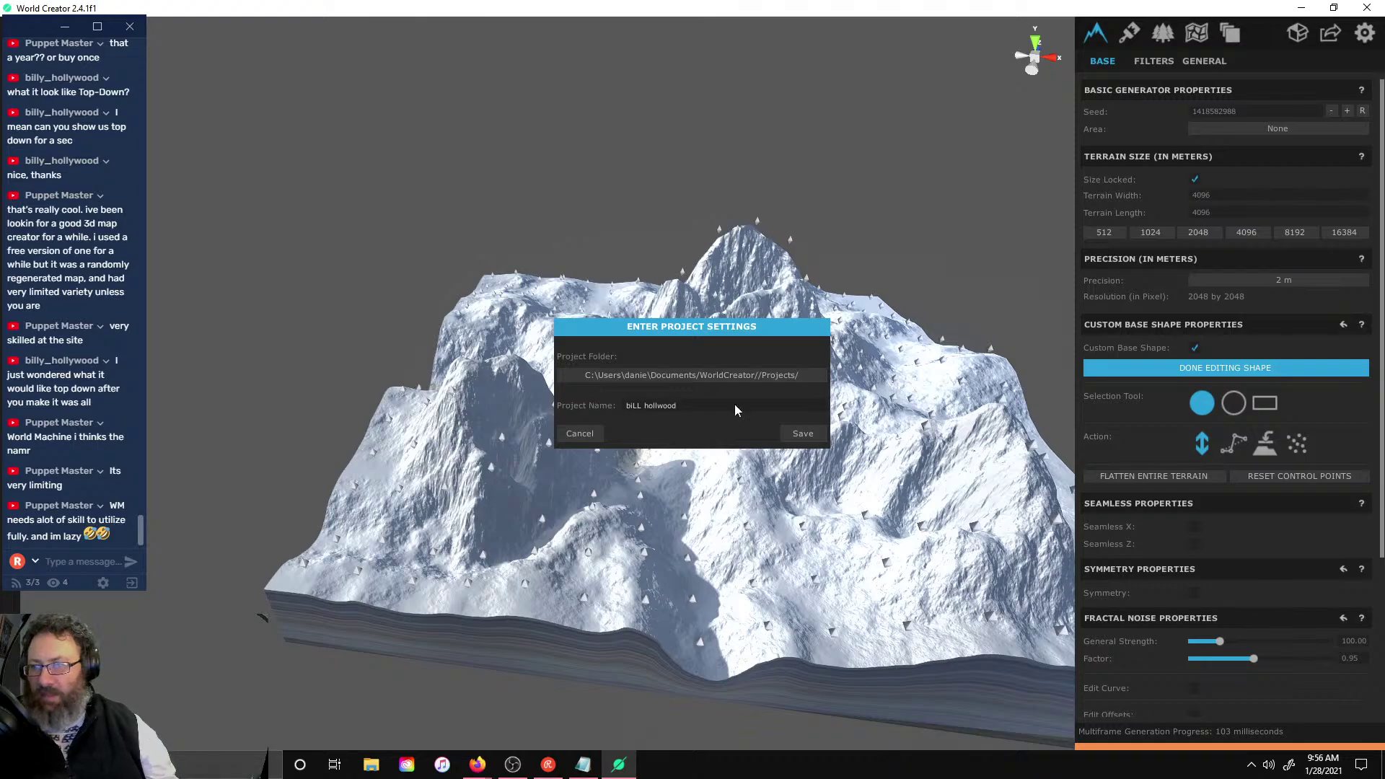
left_click(803, 433)
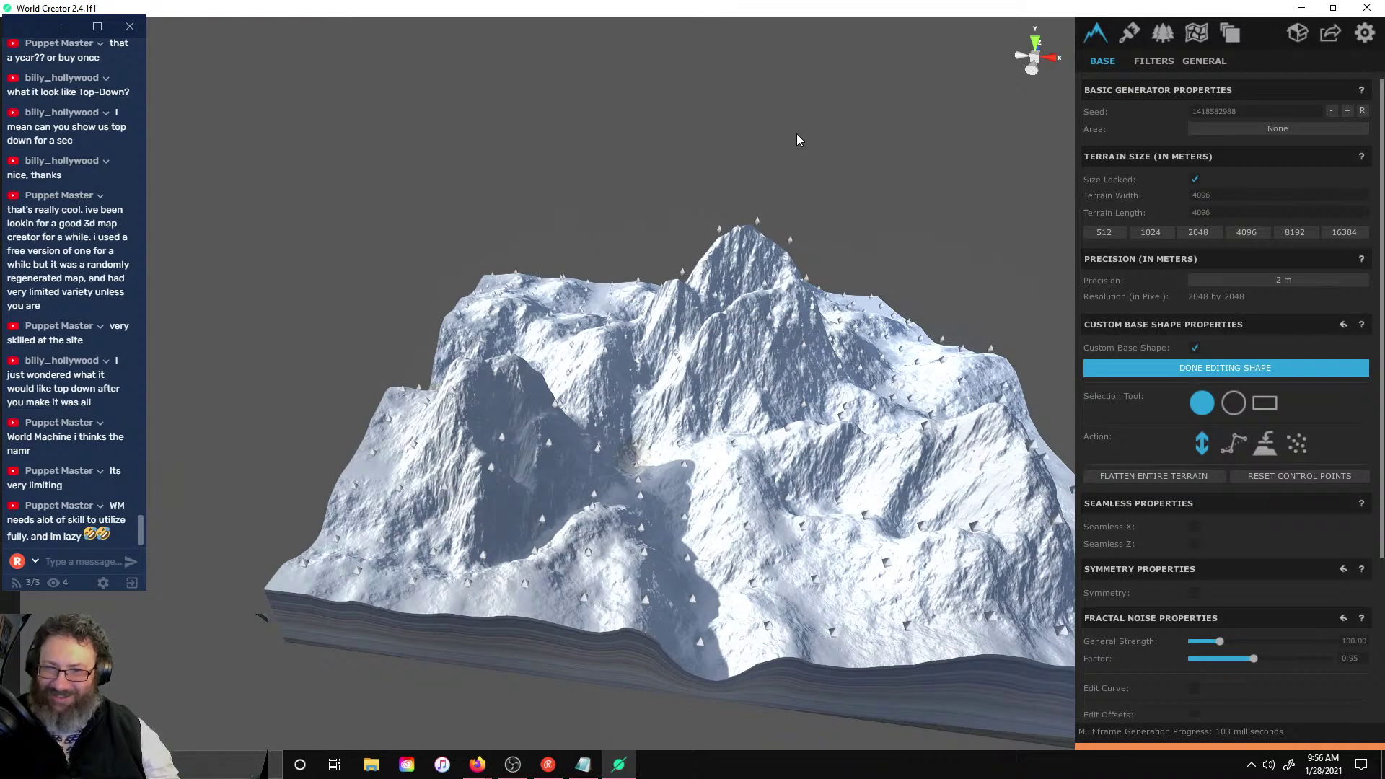
- Face the mountain from the front and open the terrain's filter layers
right_click_drag(796, 132, 797, 188)
scroll(801, 171, "up", 3)
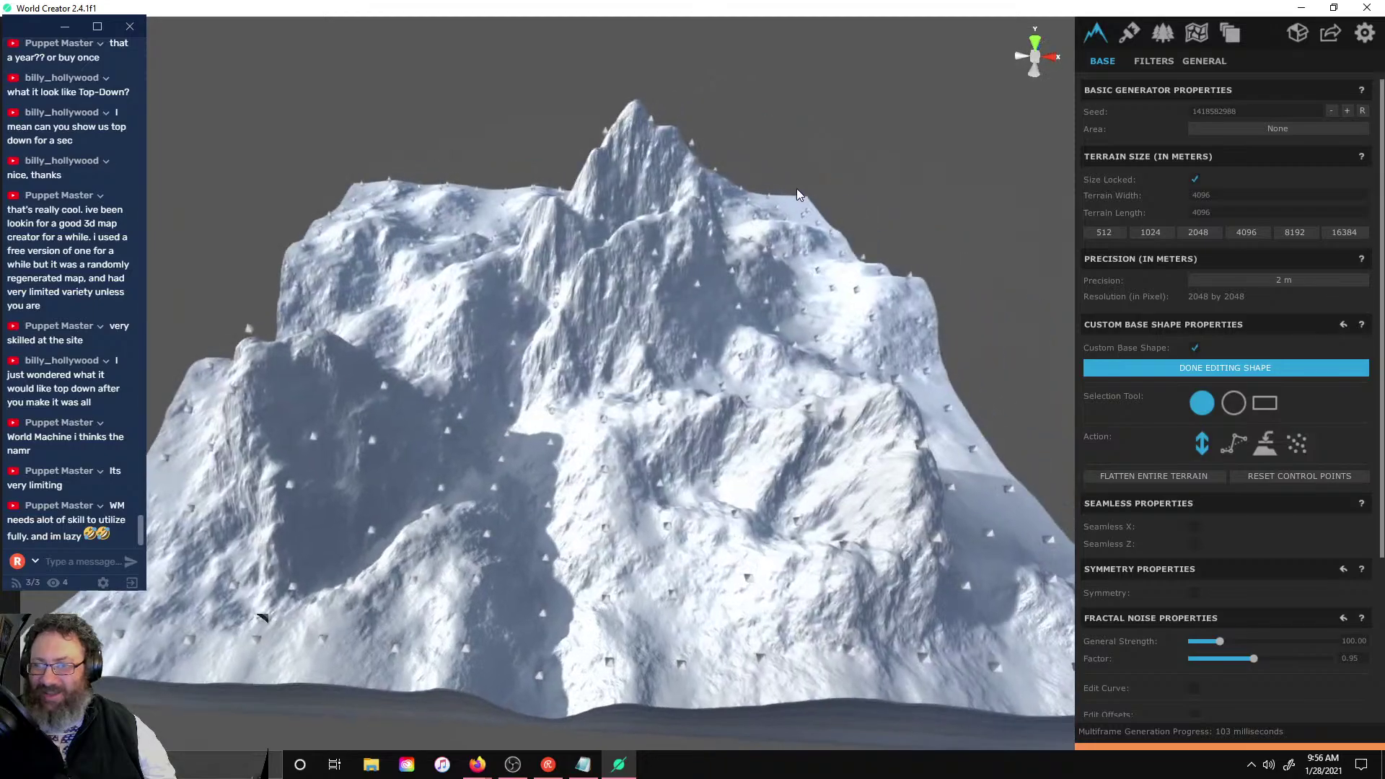
left_click(1153, 64)
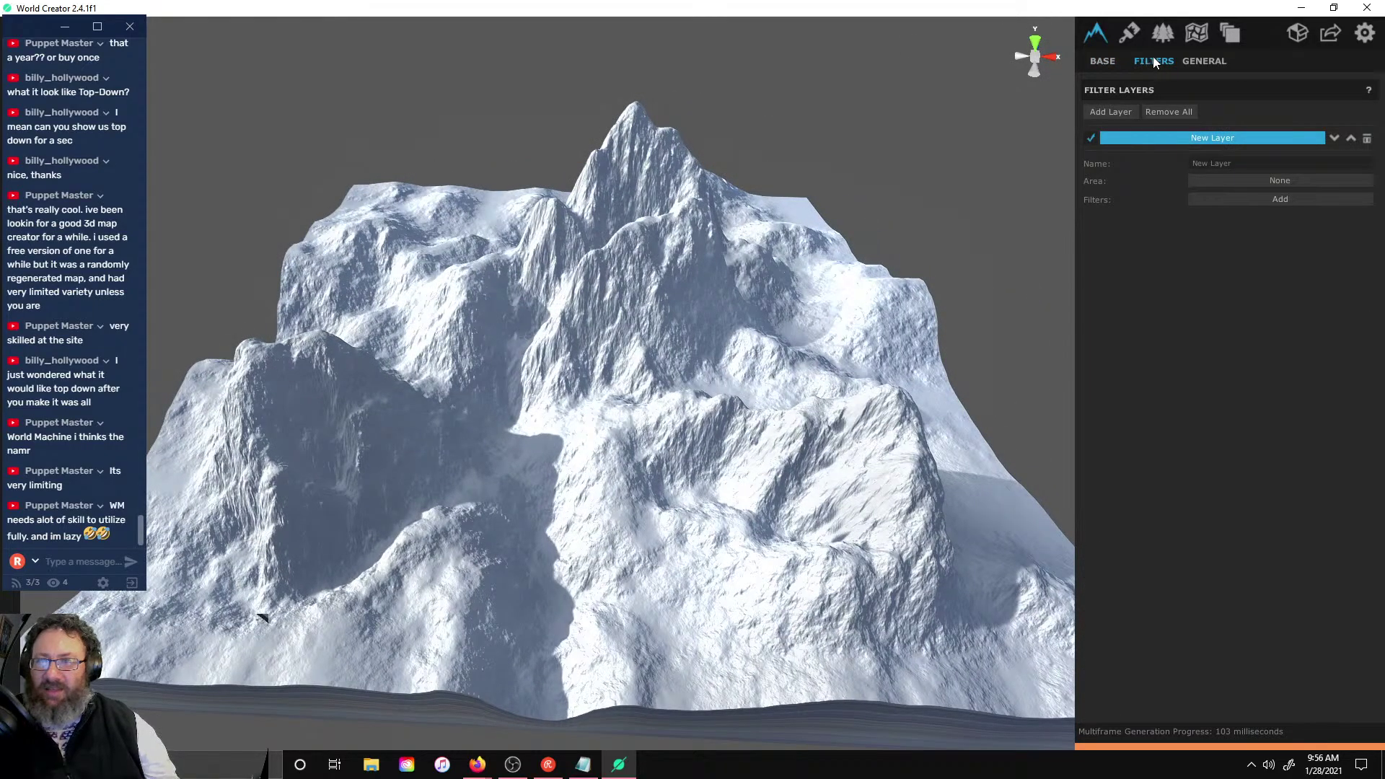
- Add a second filter layer, then compare the ridged filters and give the first layer a Ridged filter with general strength 84.18
left_click(1122, 116)
left_click(1184, 141)
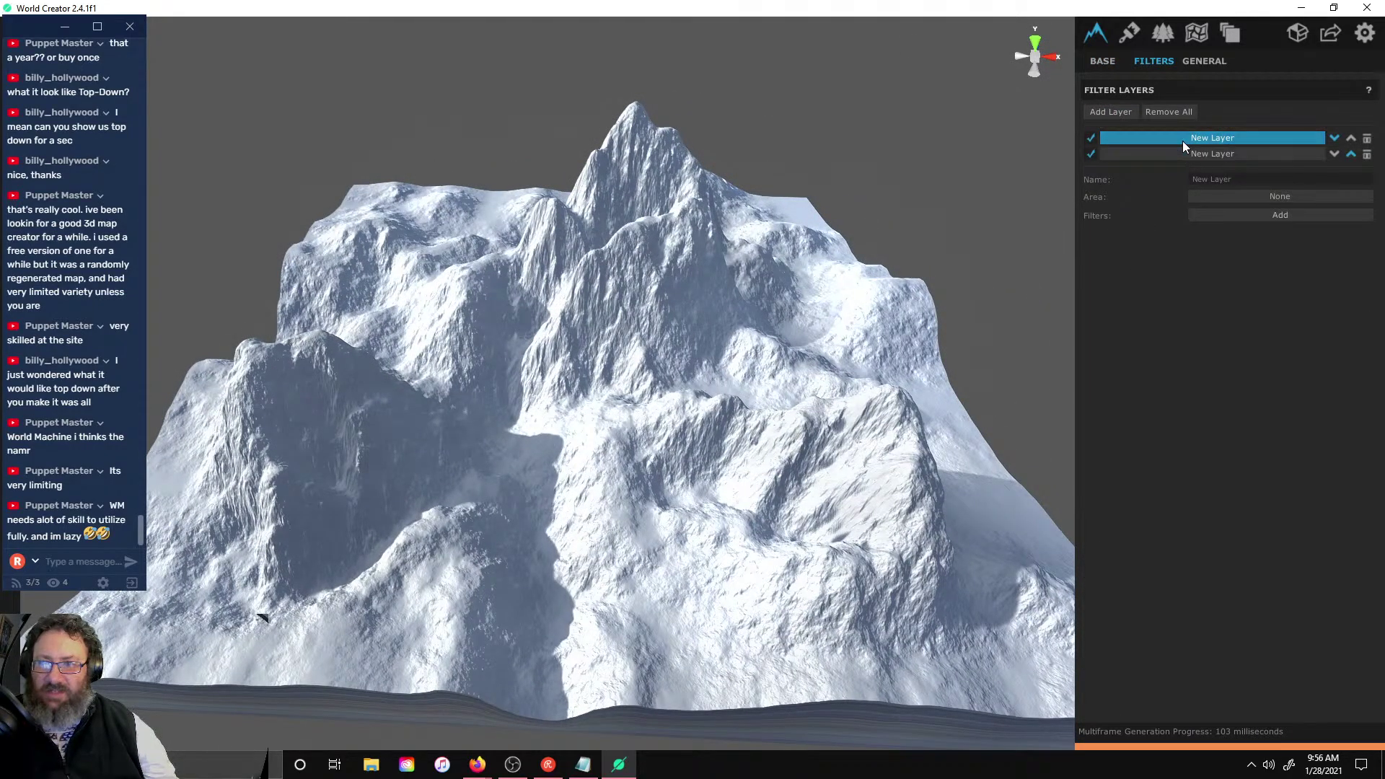
left_click(1226, 211)
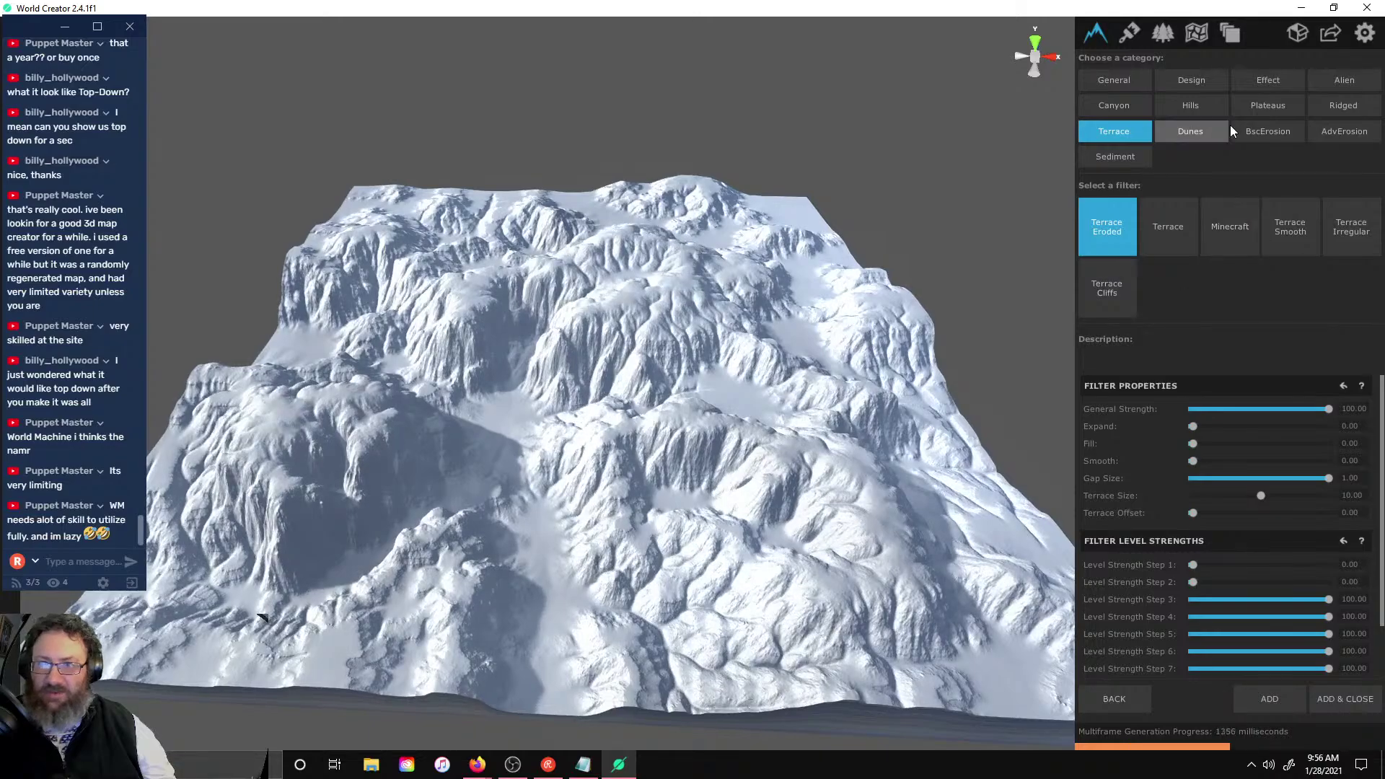
left_click(1341, 114)
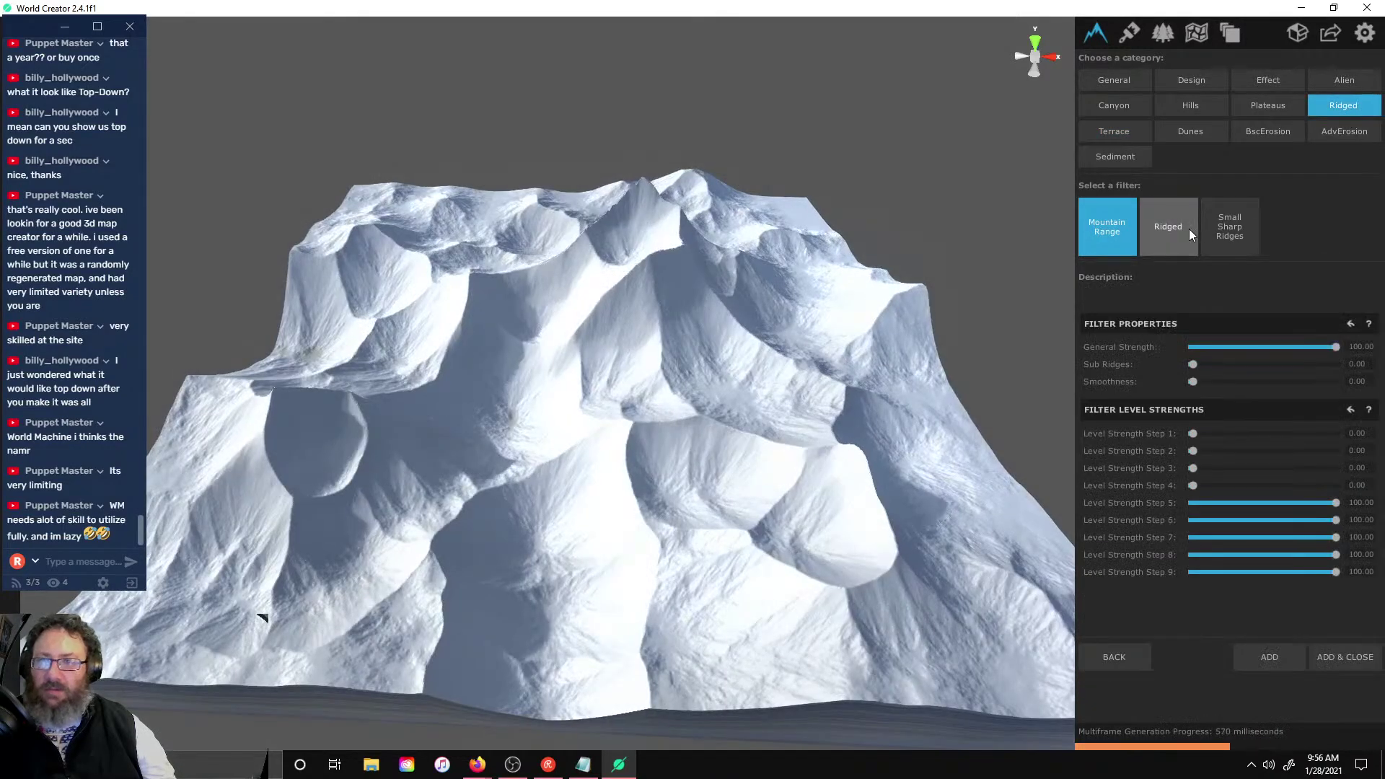
left_click(1188, 228)
left_click(1235, 231)
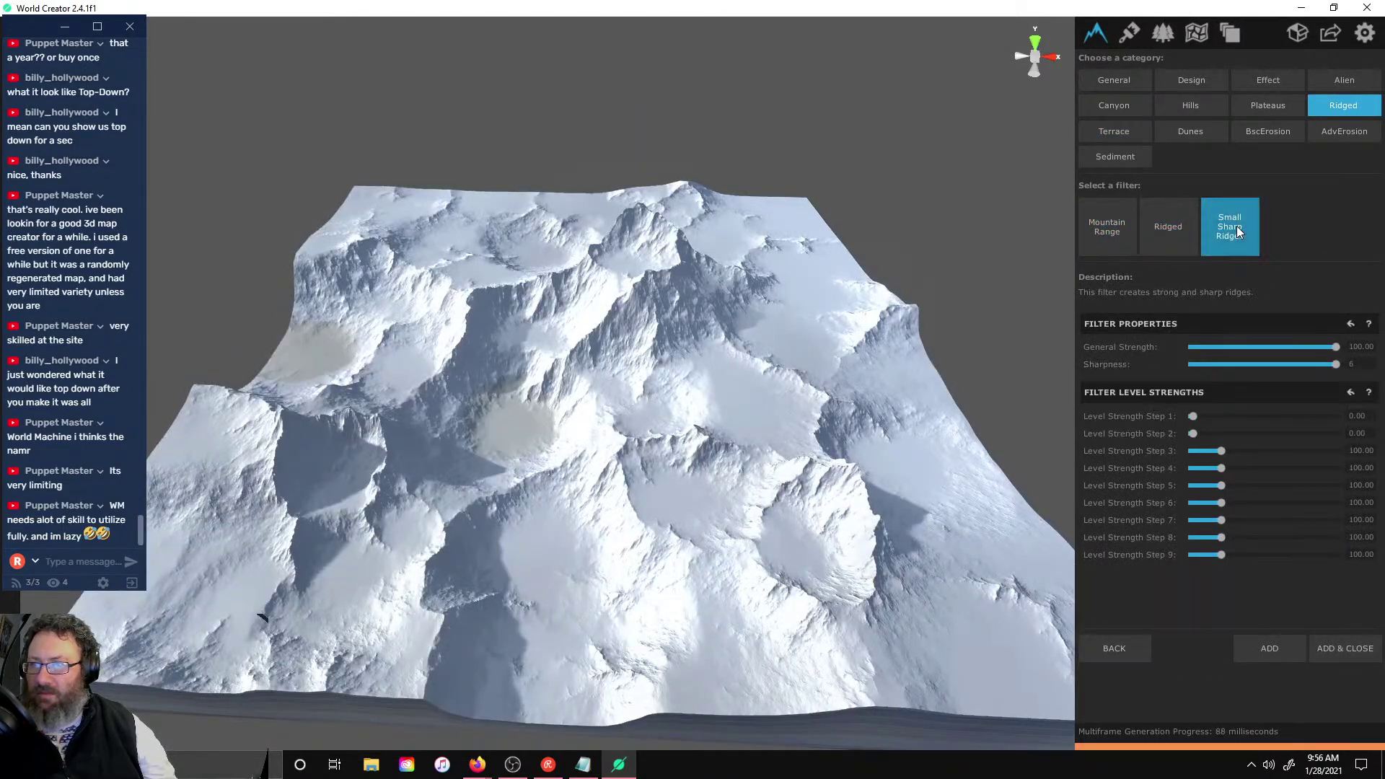
left_click(1173, 248)
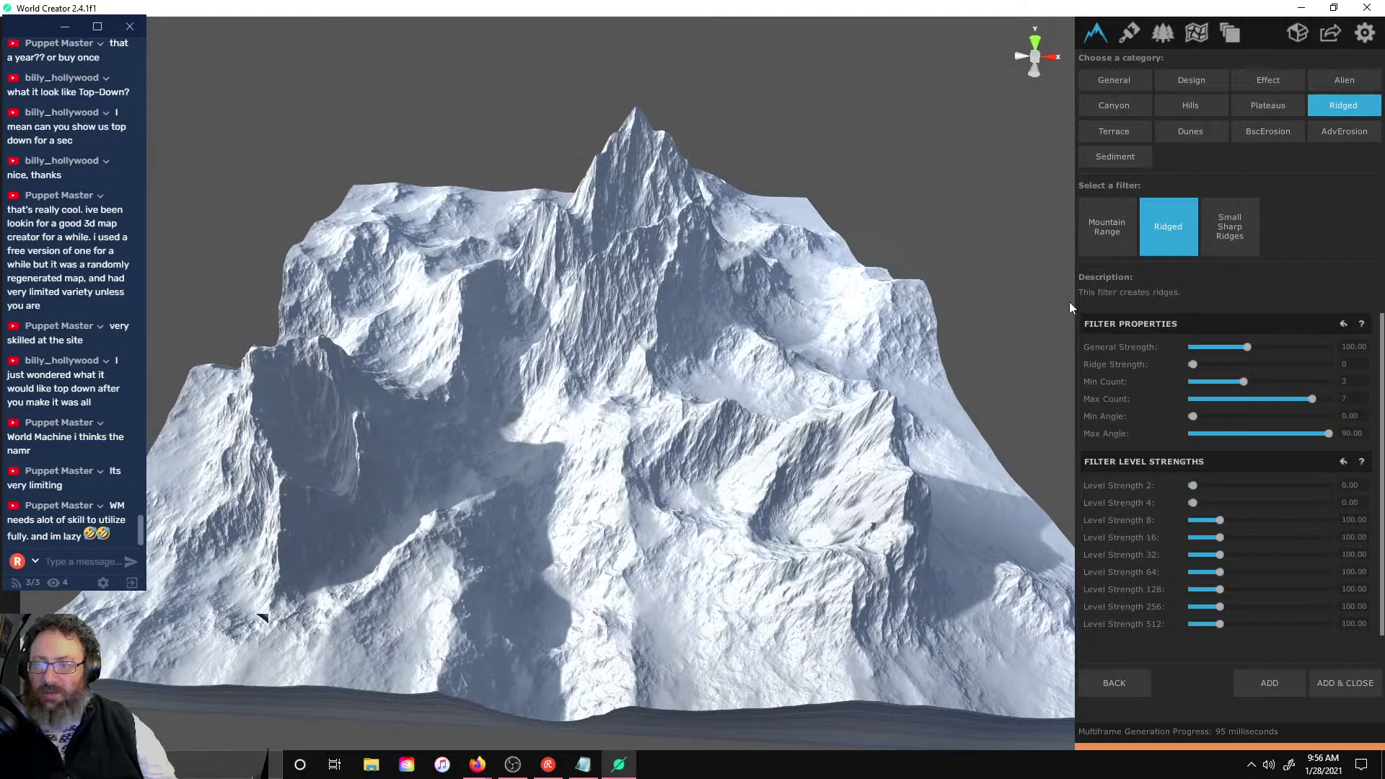
left_click_drag(1336, 347, 1241, 344)
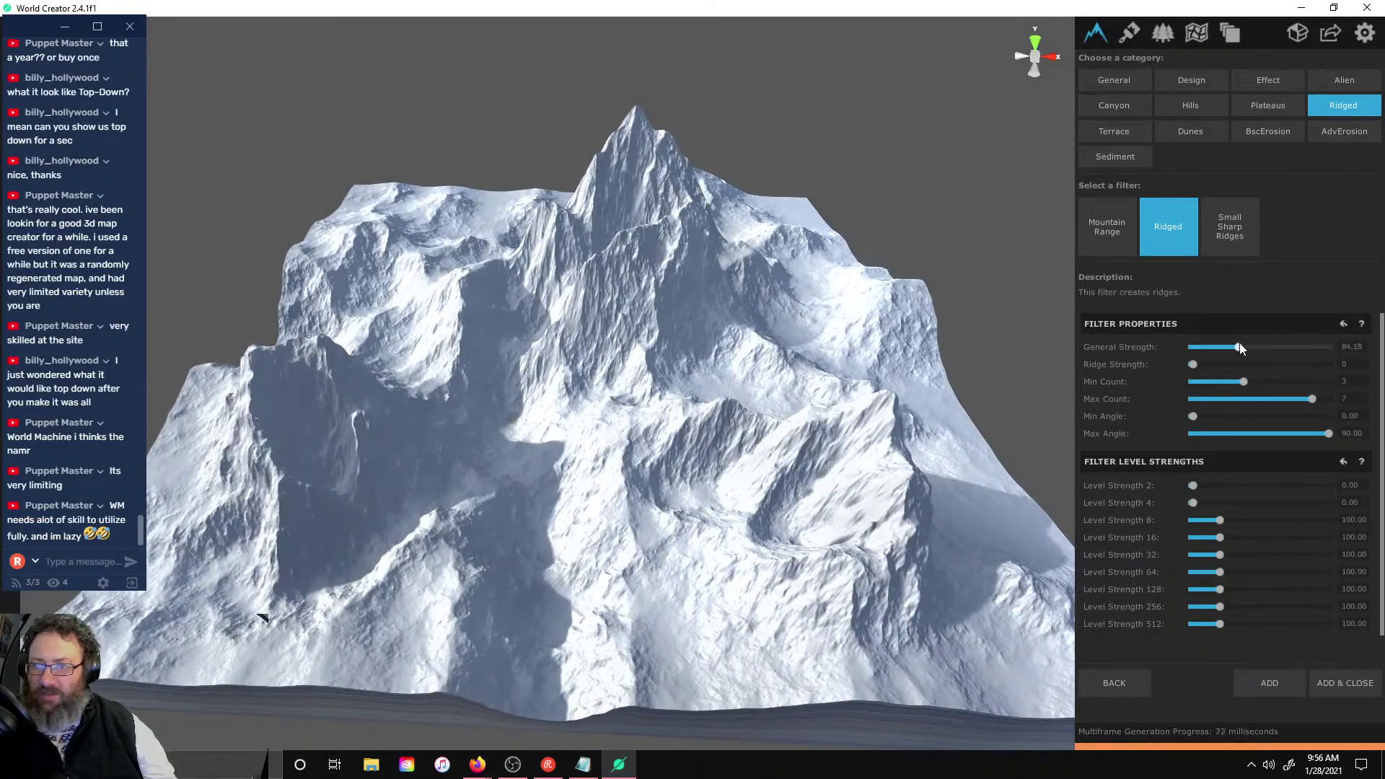
left_click(1270, 686)
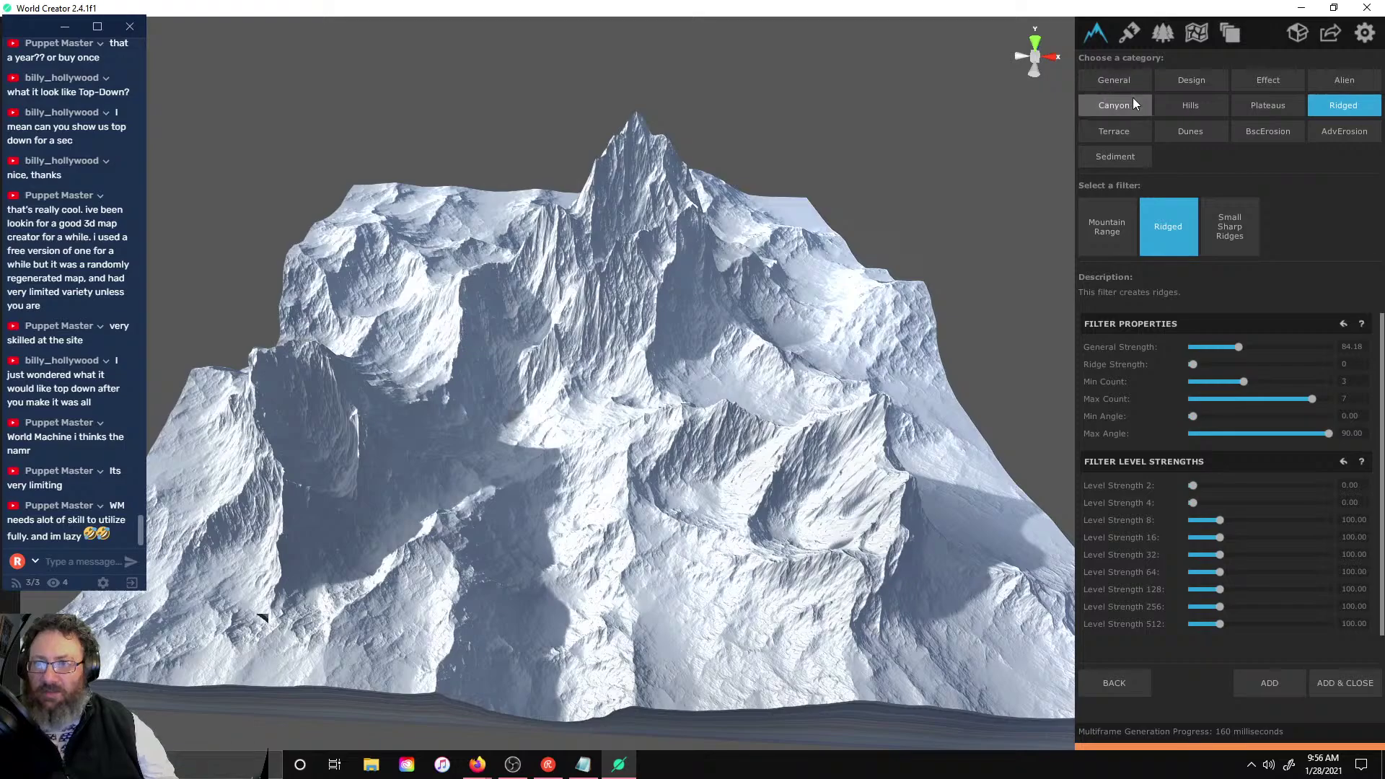
- Preview the Curve design filter and the Inflate, Deflate and Magnify effect filters on the terrain
left_click(1191, 80)
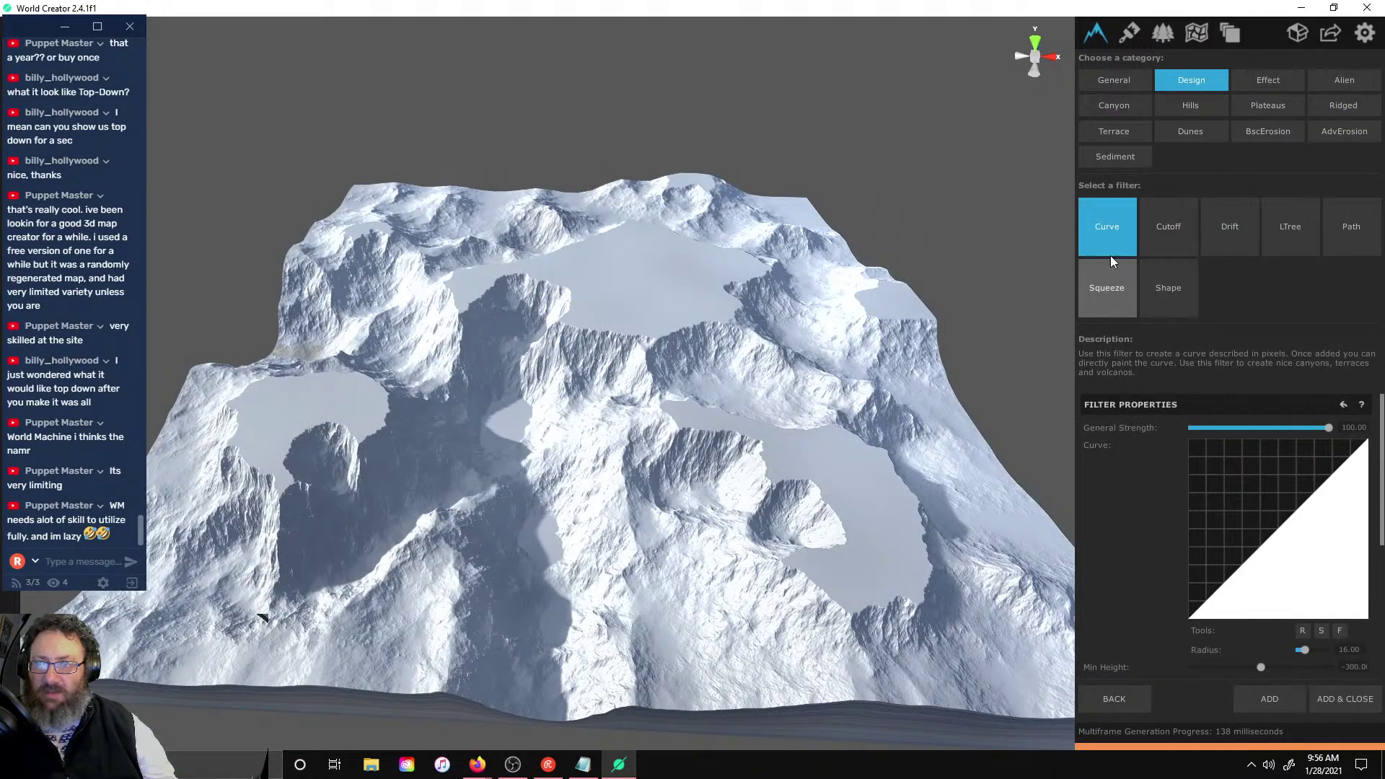
left_click(1270, 81)
left_click(1176, 282)
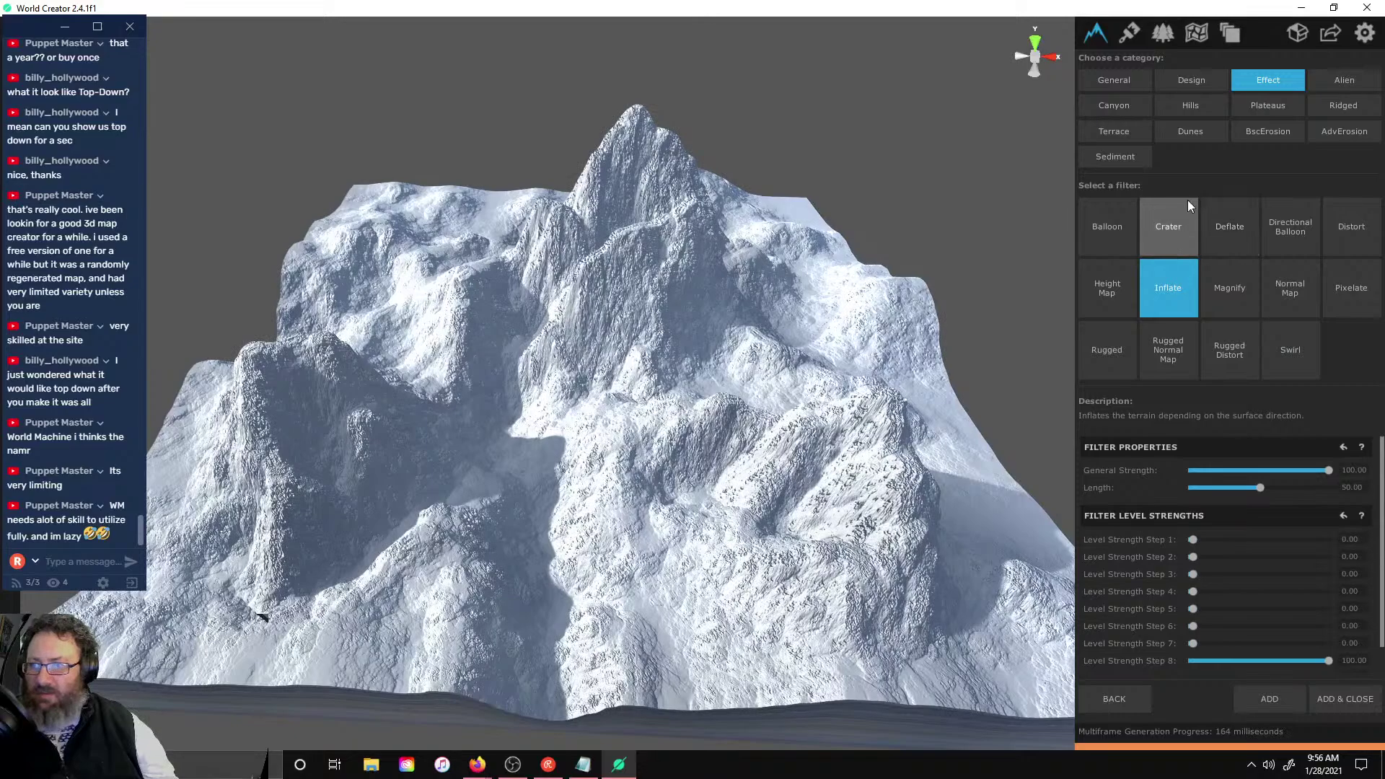
left_click(1223, 224)
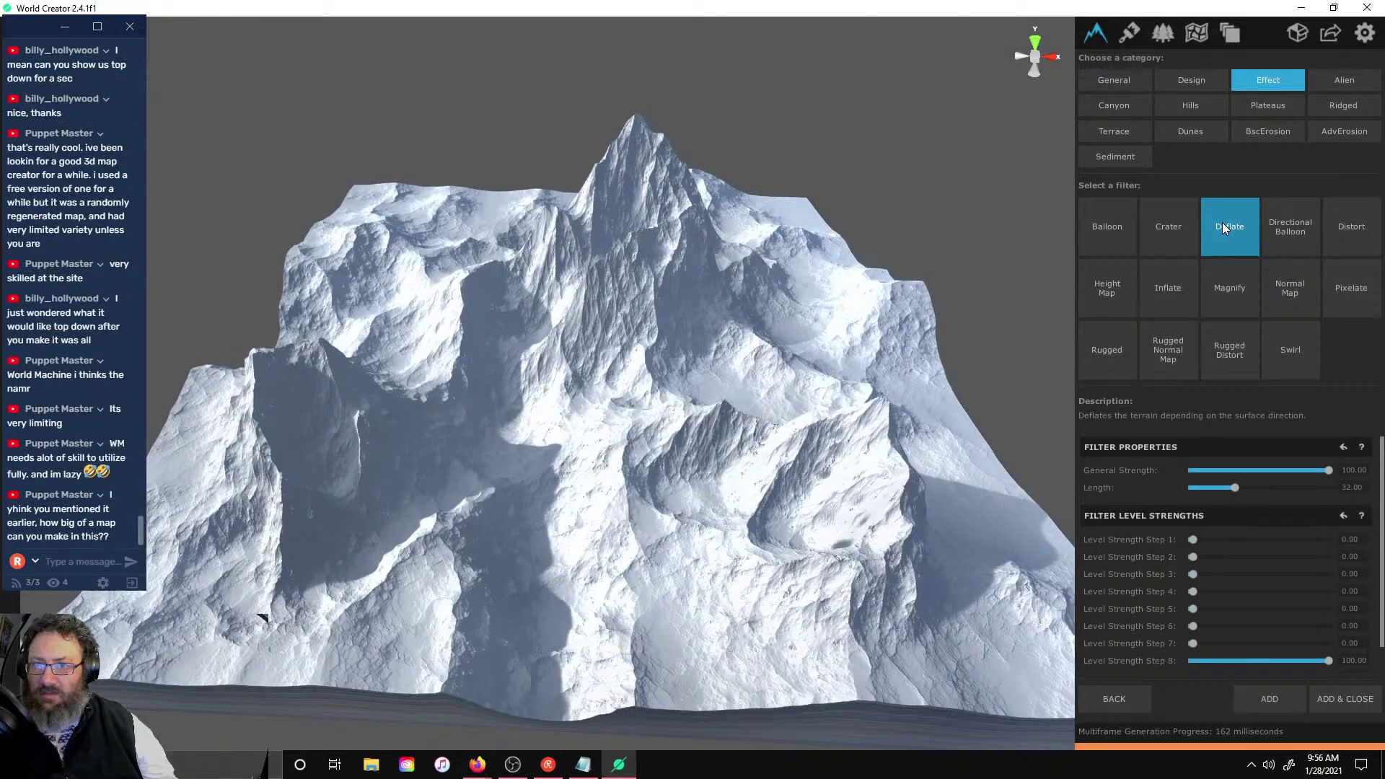
left_click(1231, 309)
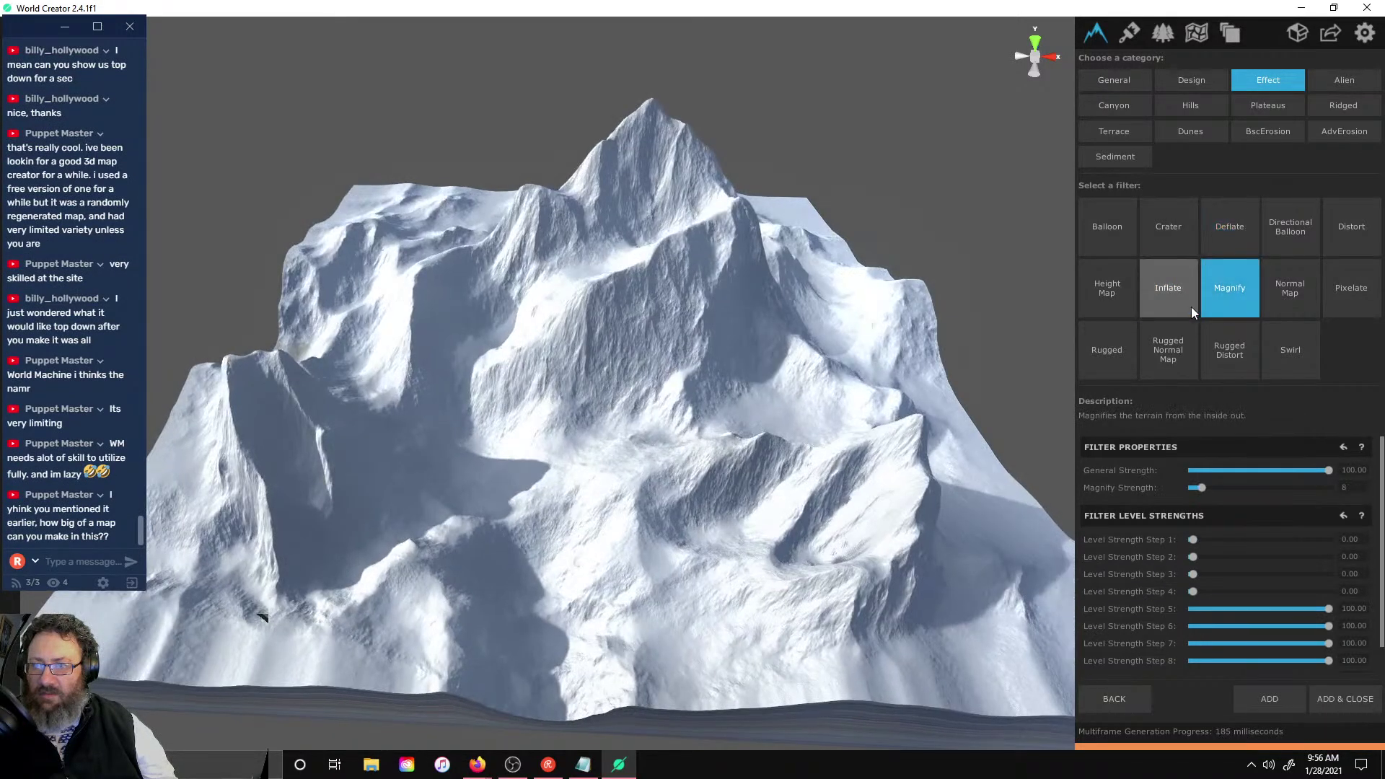
left_click(1163, 301)
- Try the Magnify filter with magnify strength 1 and general strength 73.17, then leave the filter selection without adding a filter
left_click(1231, 290)
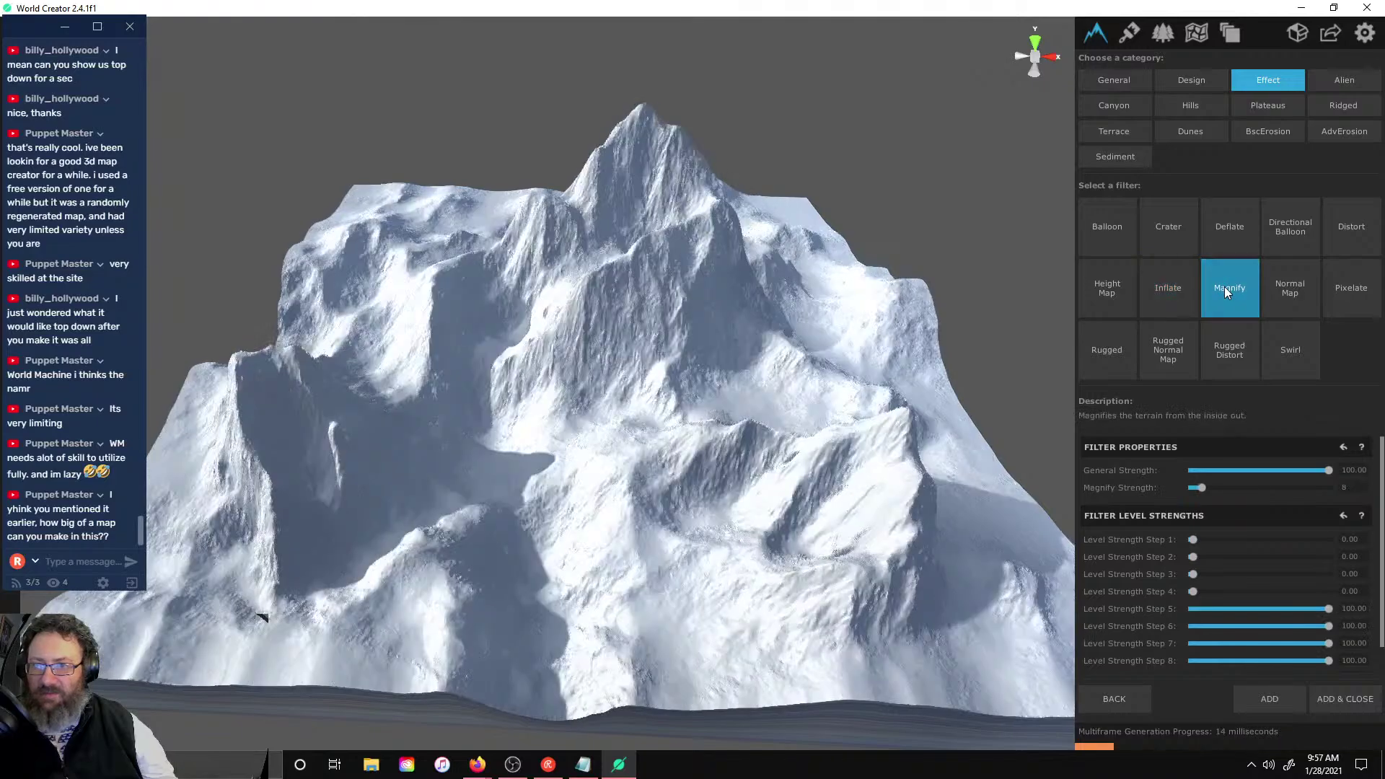
left_click_drag(1274, 487, 1161, 485)
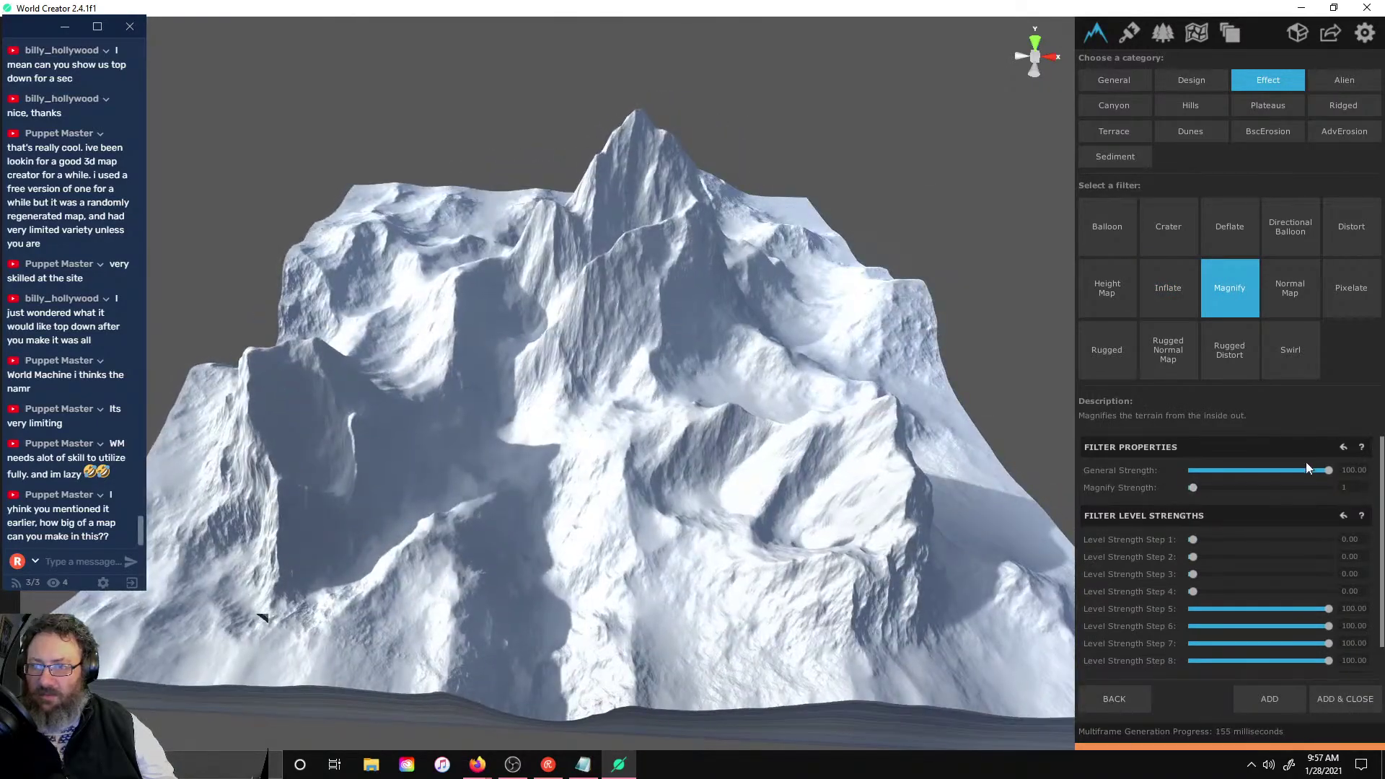
left_click_drag(1330, 471, 1293, 474)
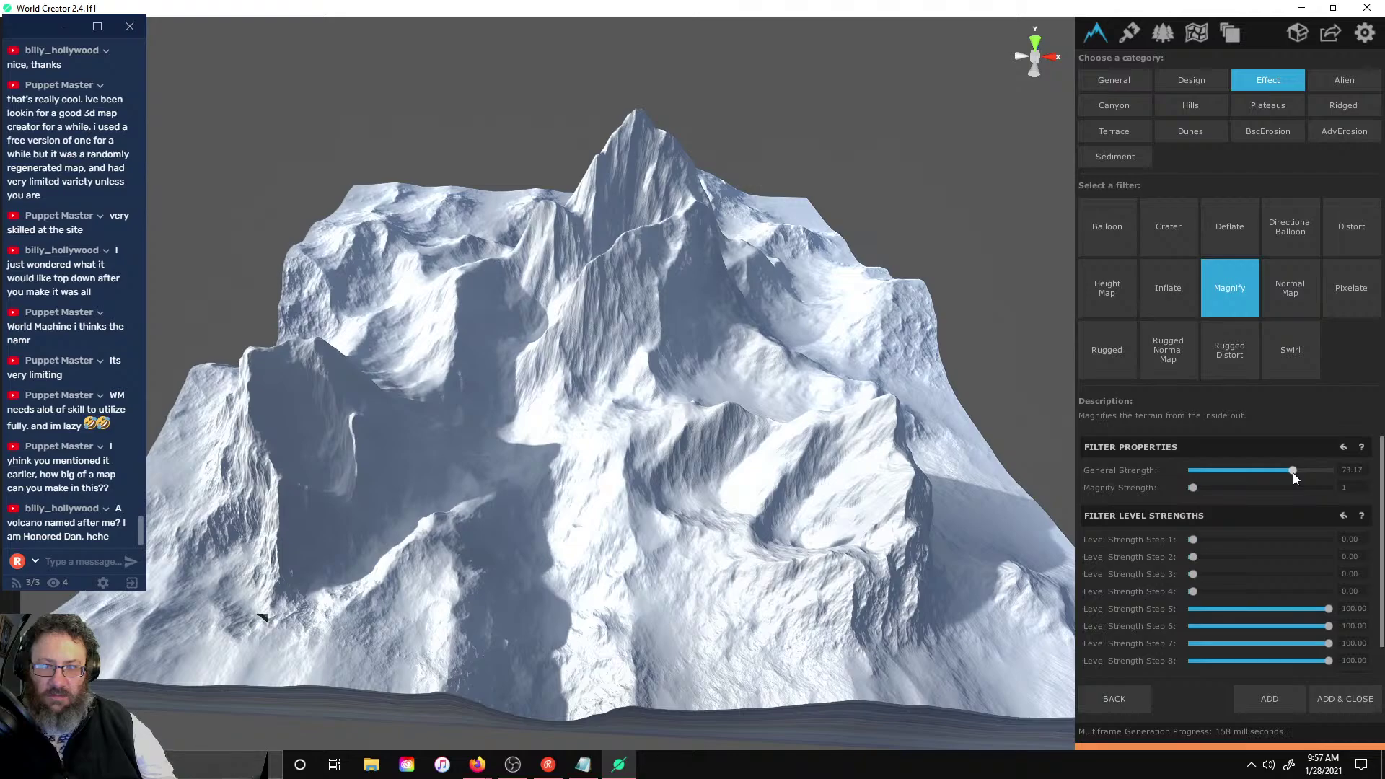
left_click(1121, 82)
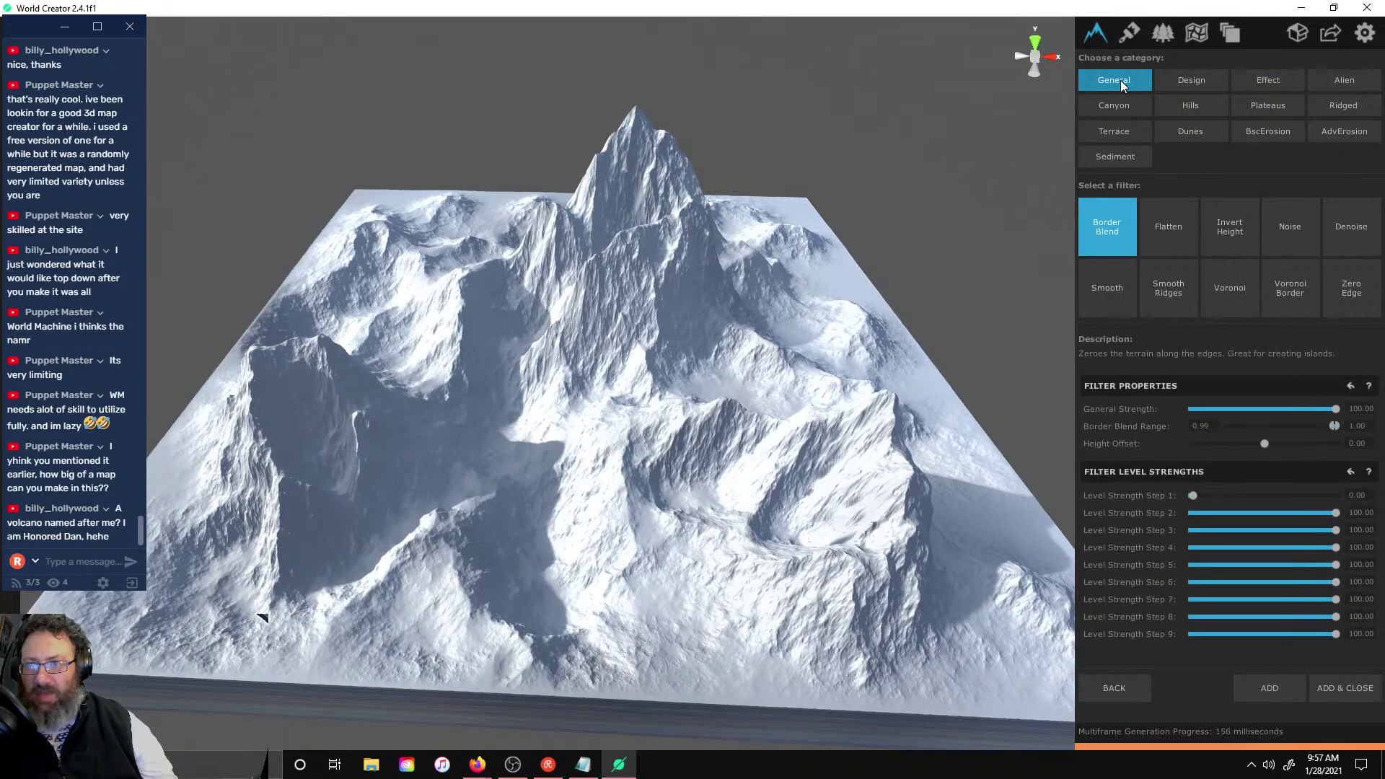
left_click(1130, 34)
left_click(1095, 32)
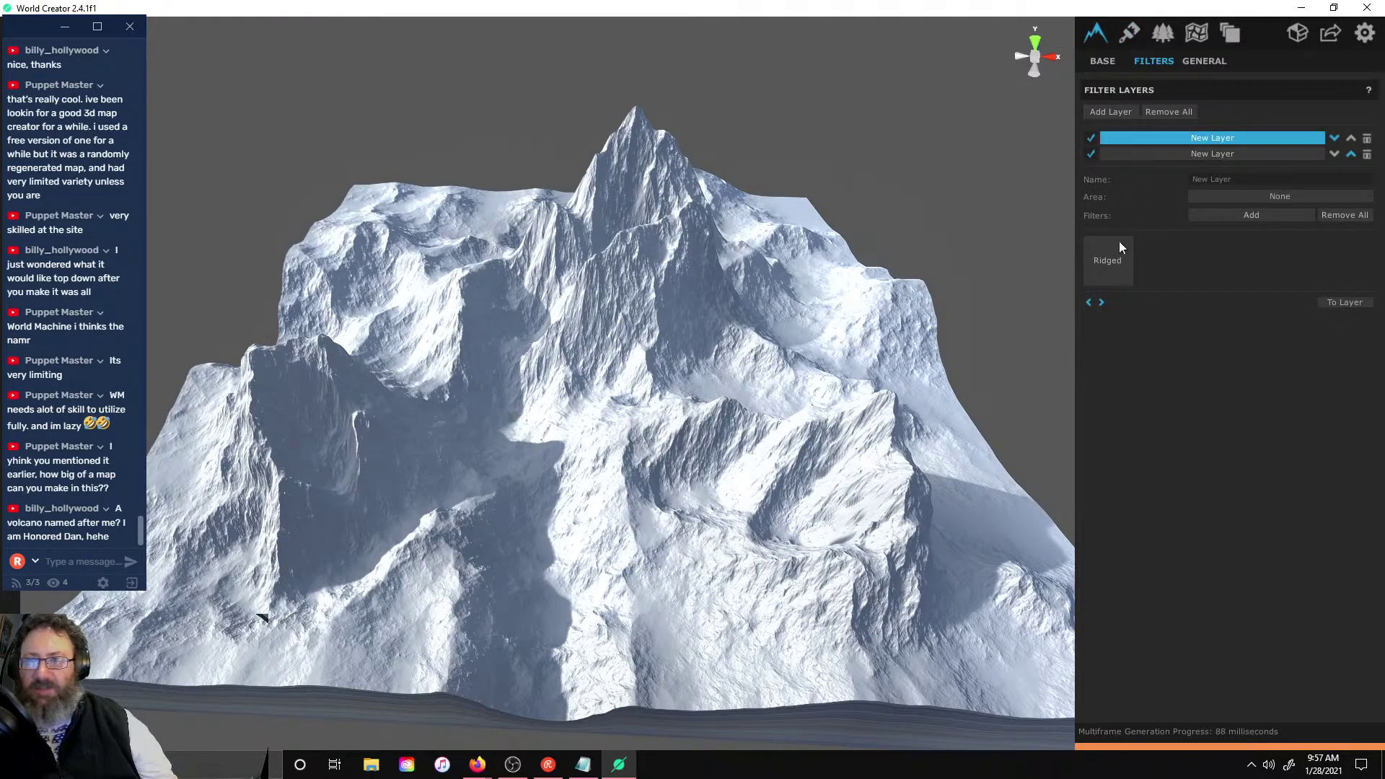
- Examine the available terrain sizes in the terrain's base properties and view the whole mountain
left_click(1104, 62)
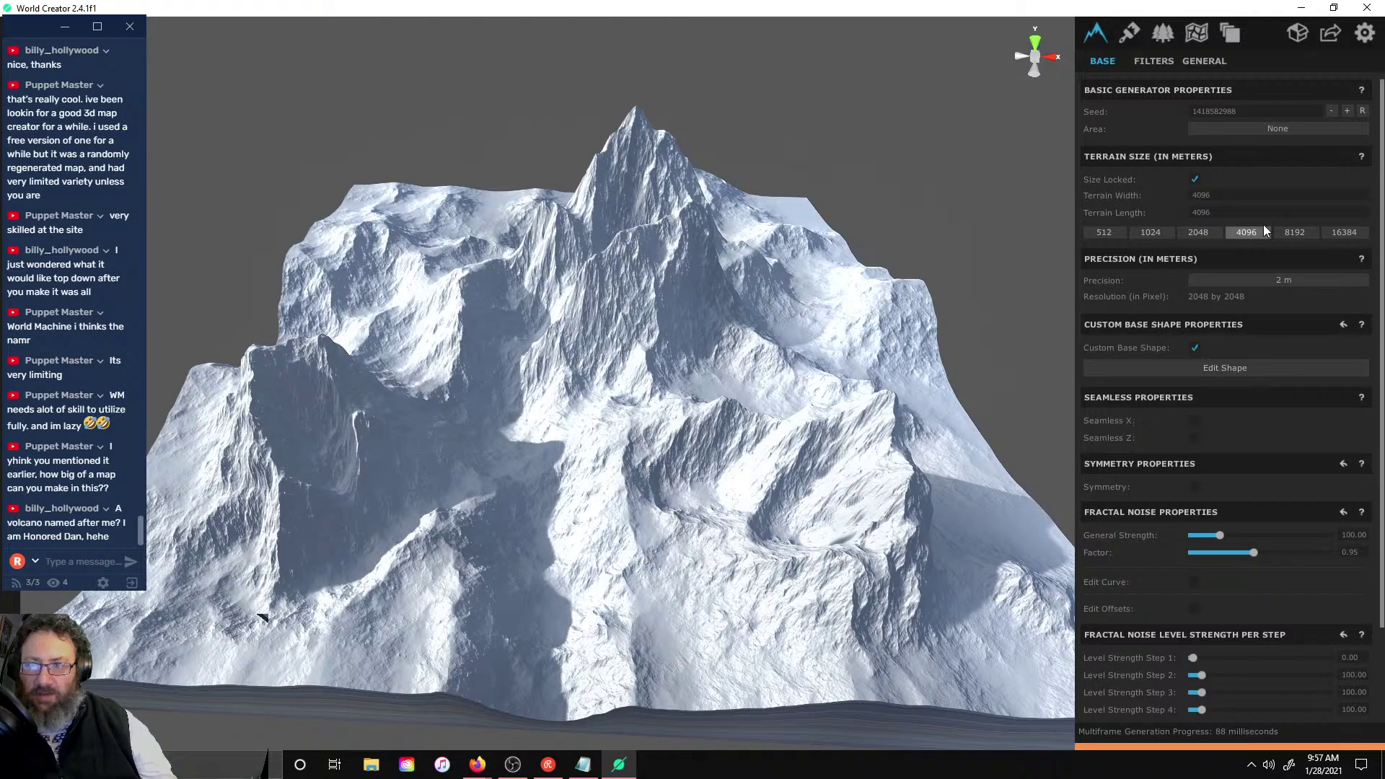
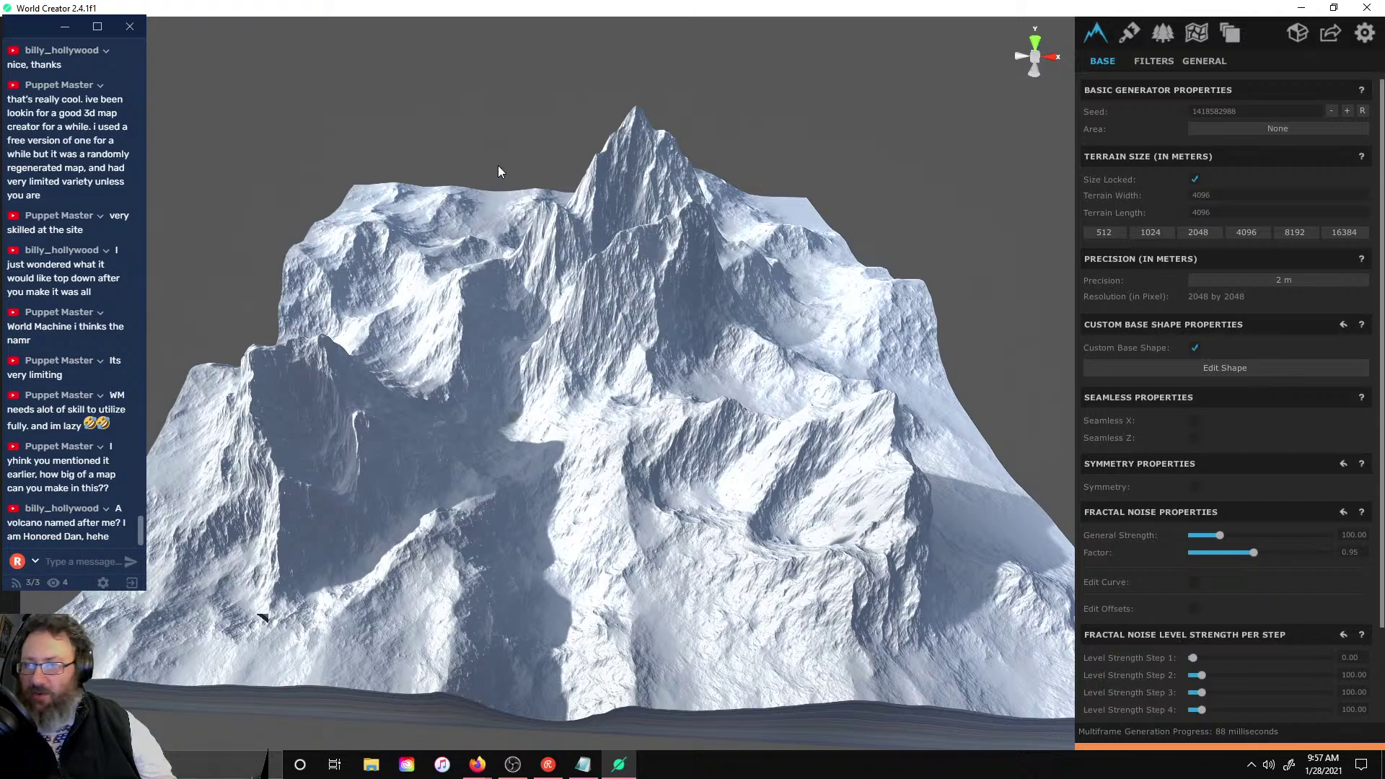
mouse_move(664, 167)
right_mouse_down()
mouse_move(608, 148)
mouse_move(676, 167)
right_mouse_up()
scroll(665, 172, "down", 5)
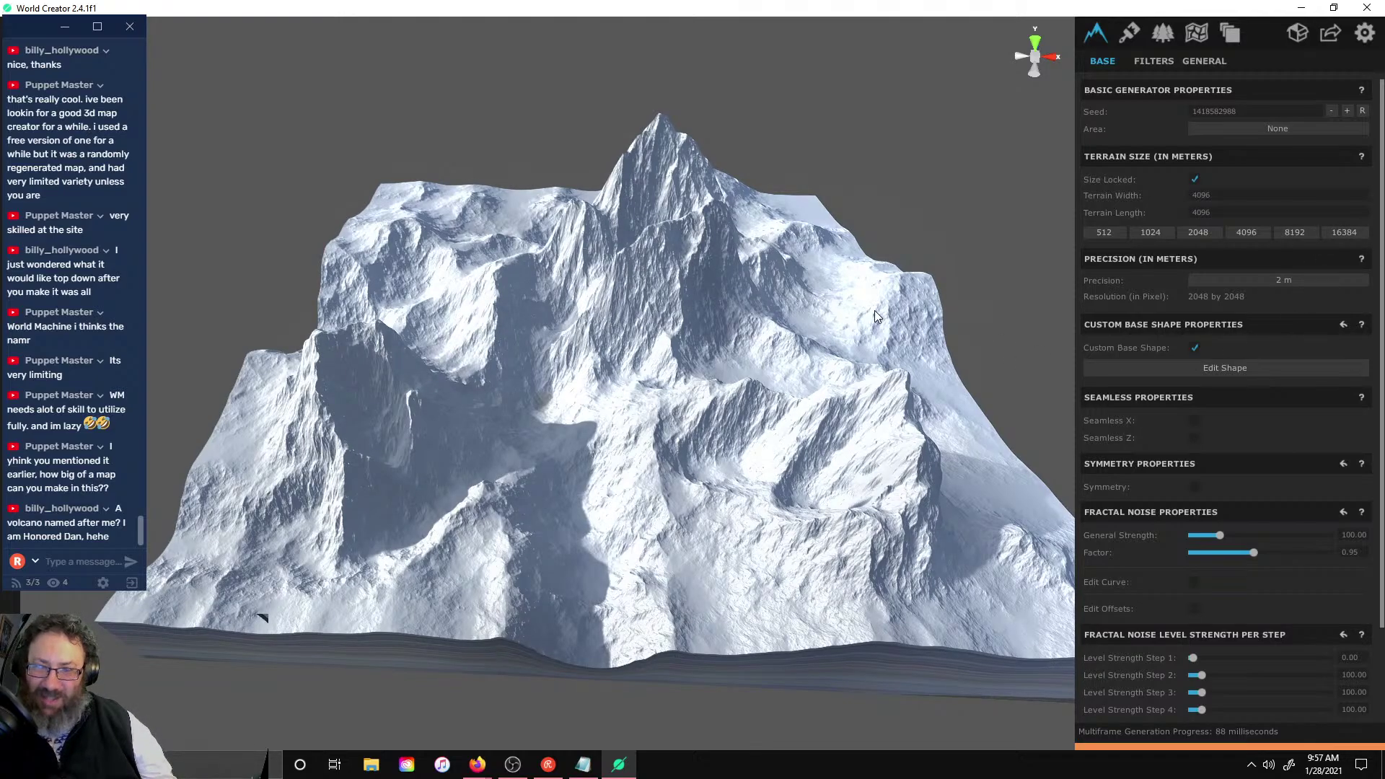
- Look through the object layers and general texturing properties, then add a texture layer
left_click(1161, 34)
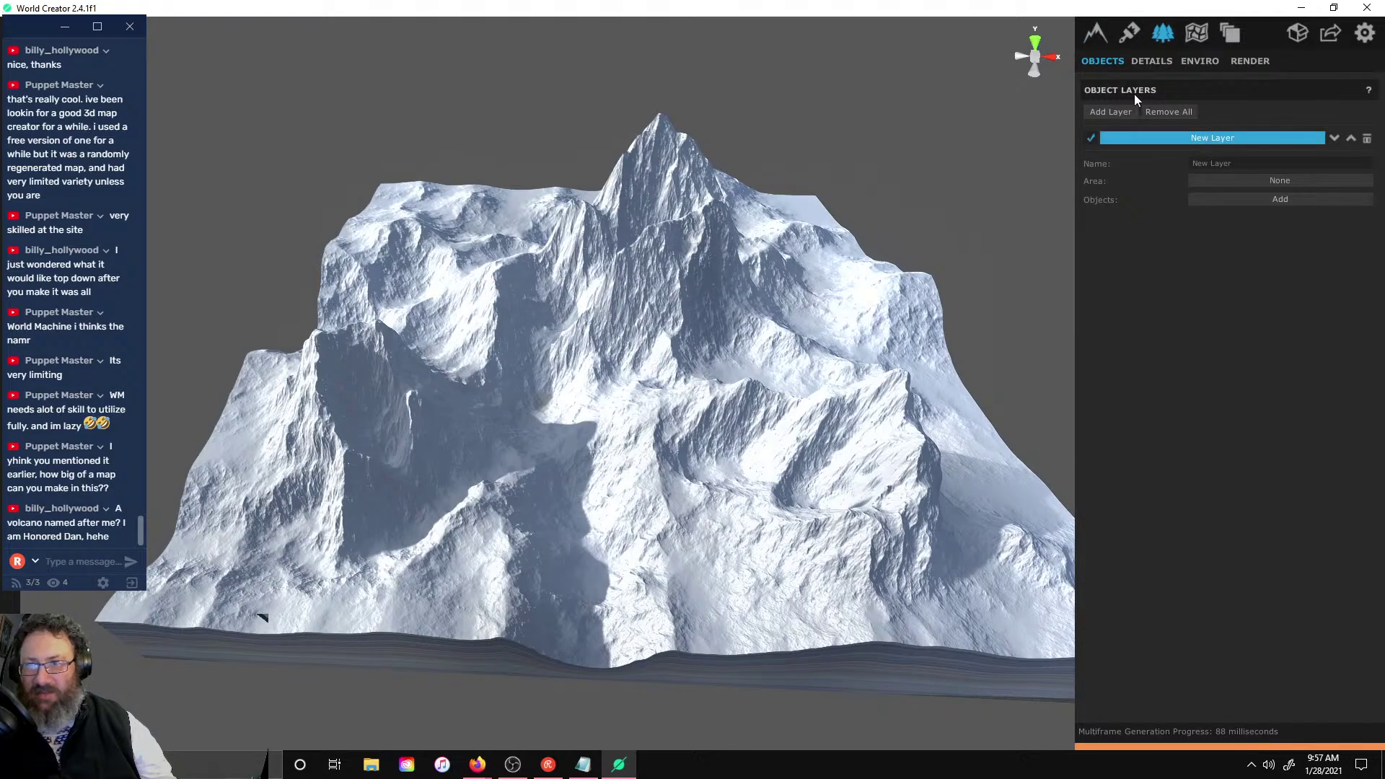
left_click(1130, 33)
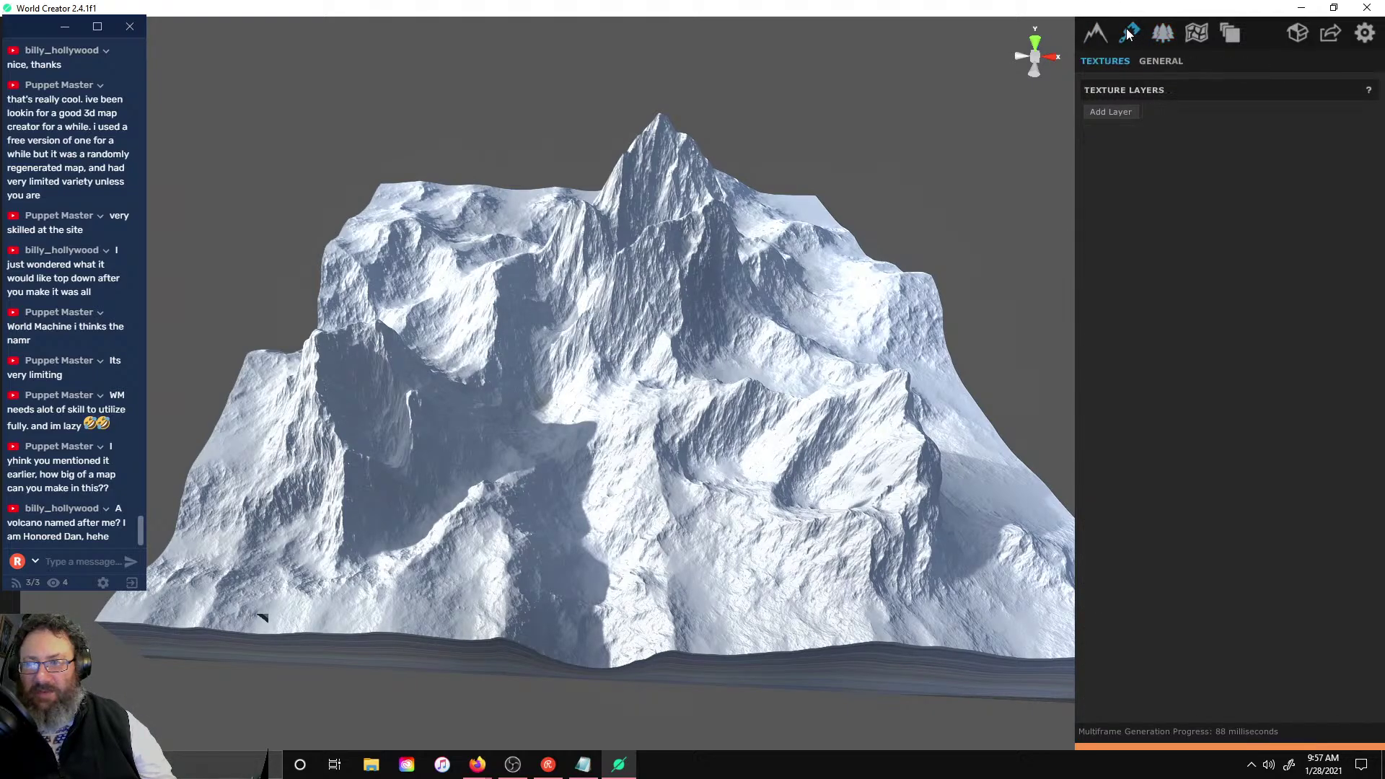
left_click(1163, 61)
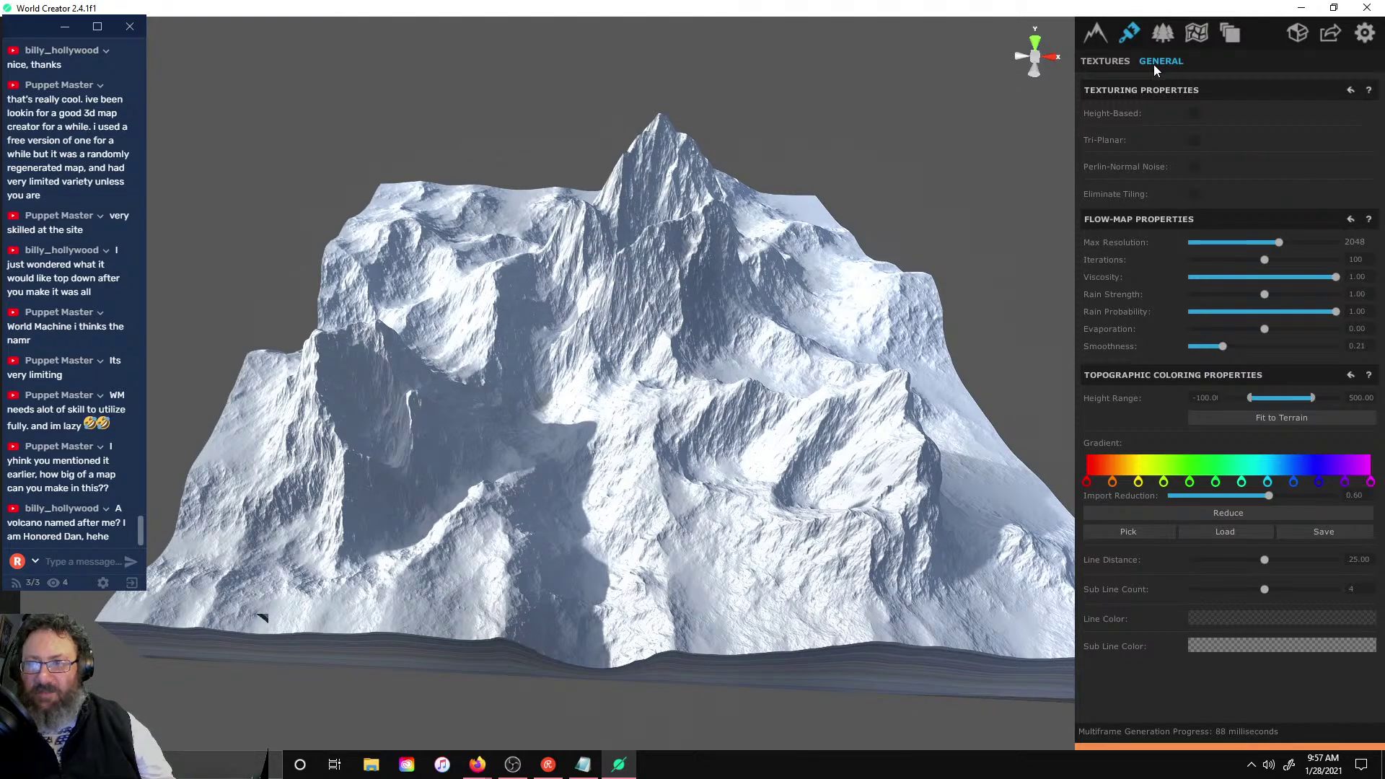
left_click(1119, 62)
left_click(1151, 62)
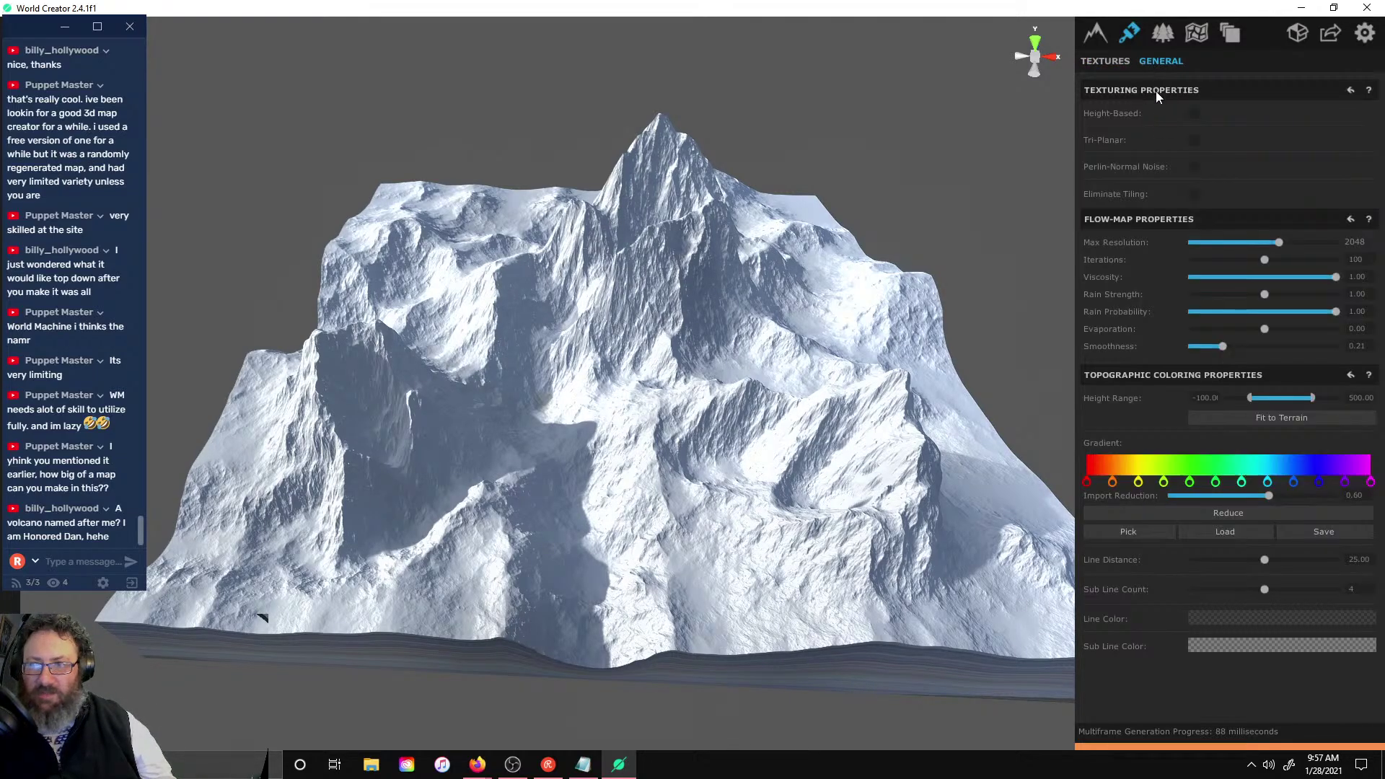
left_click(1123, 62)
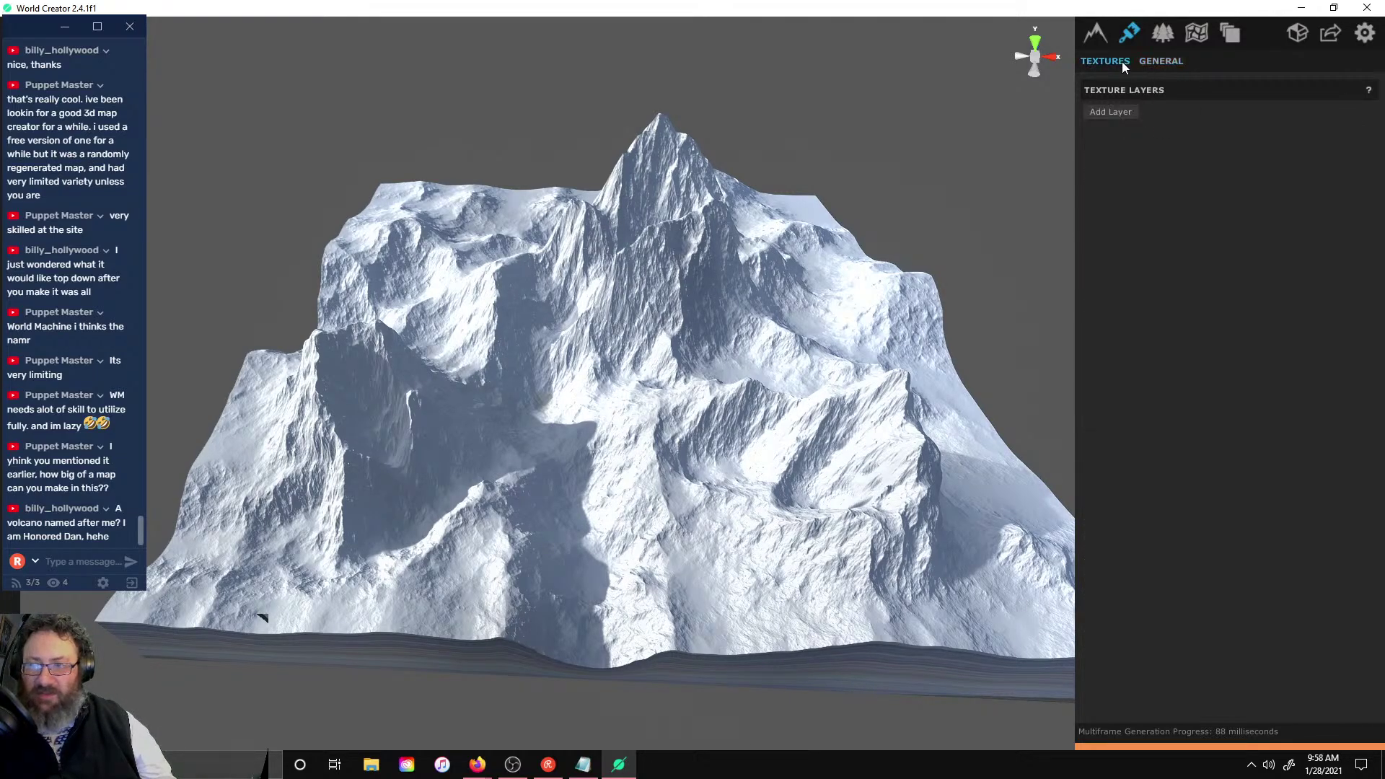
left_click(1116, 114)
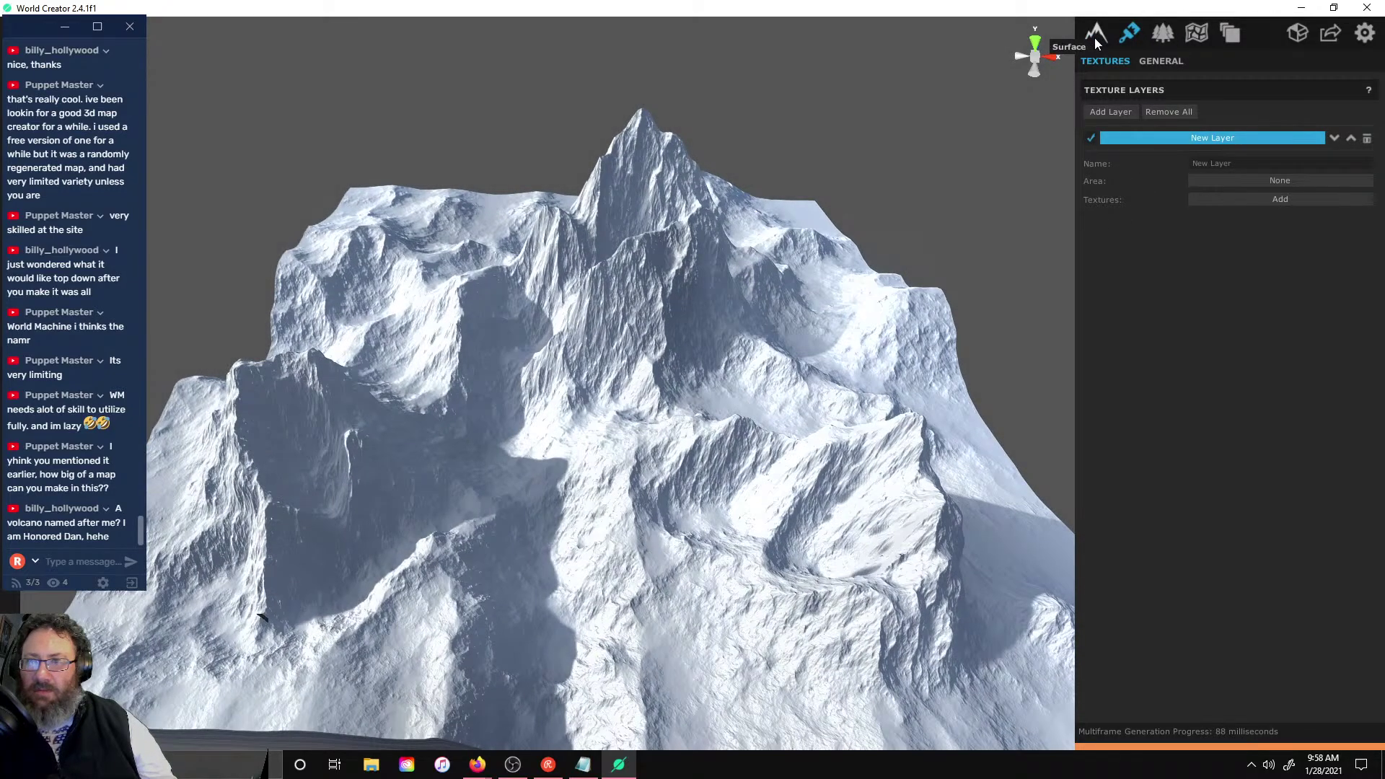
- Compare the effect filters, including Inflate and Deflate, and add the Directional Balloon filter to the terrain's second filter layer
left_click(1095, 34)
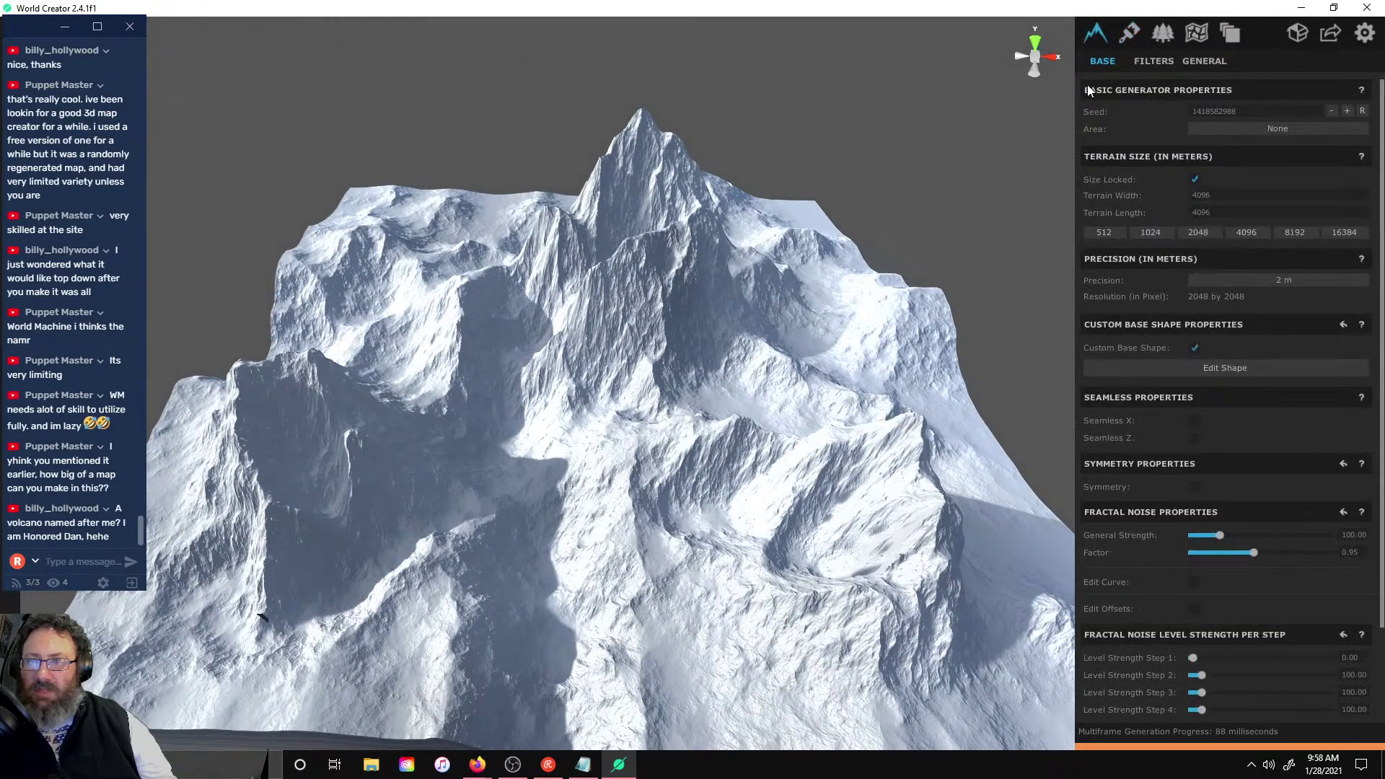
left_click(1153, 61)
left_click(1195, 153)
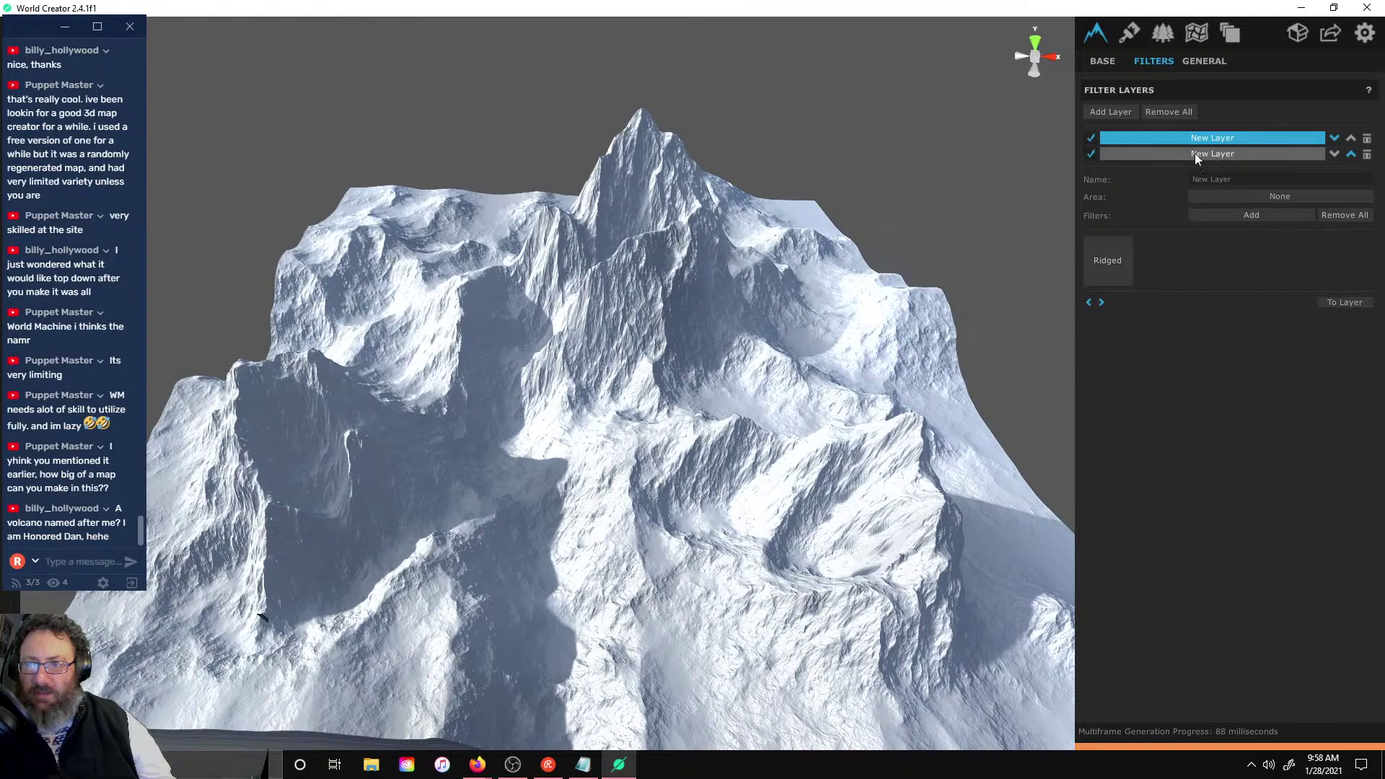
left_click(1219, 215)
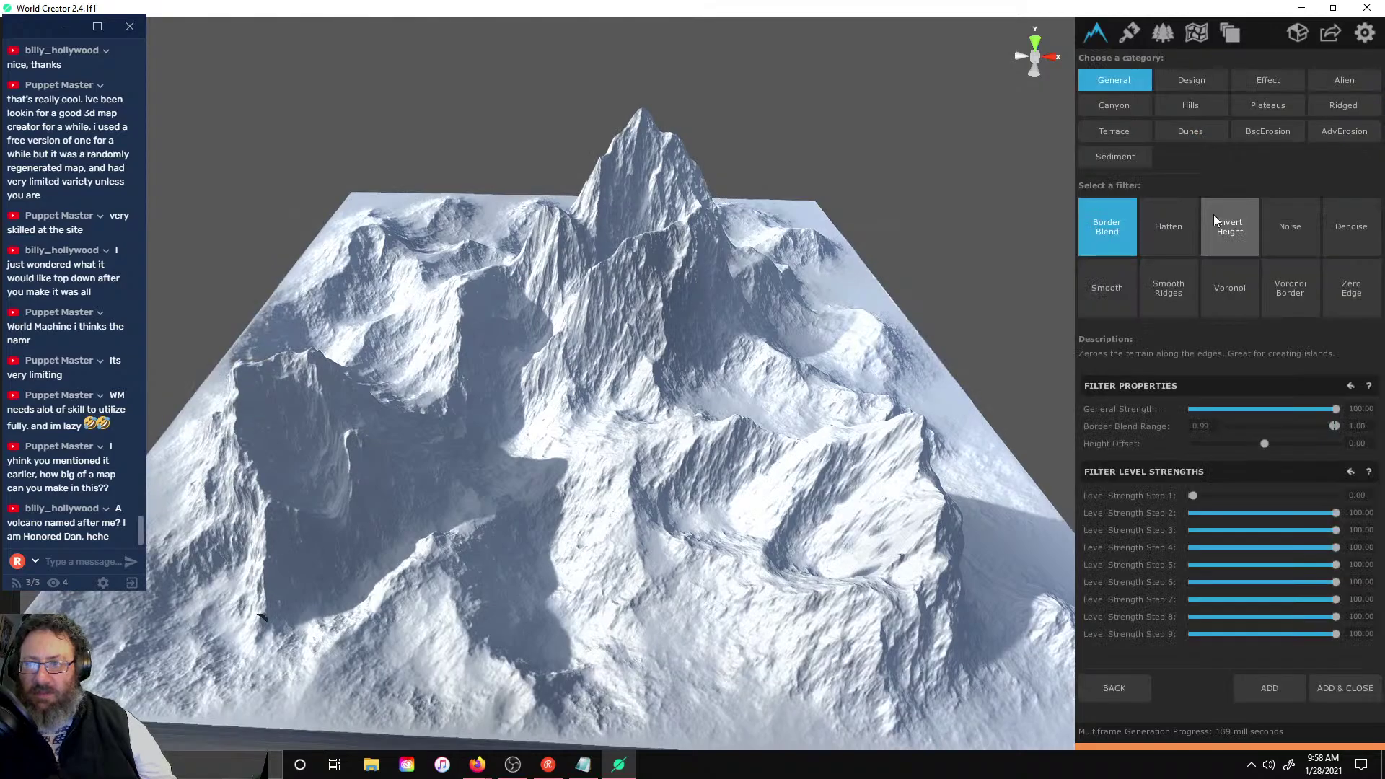
left_click(1271, 81)
left_click(1104, 227)
left_click(1173, 290)
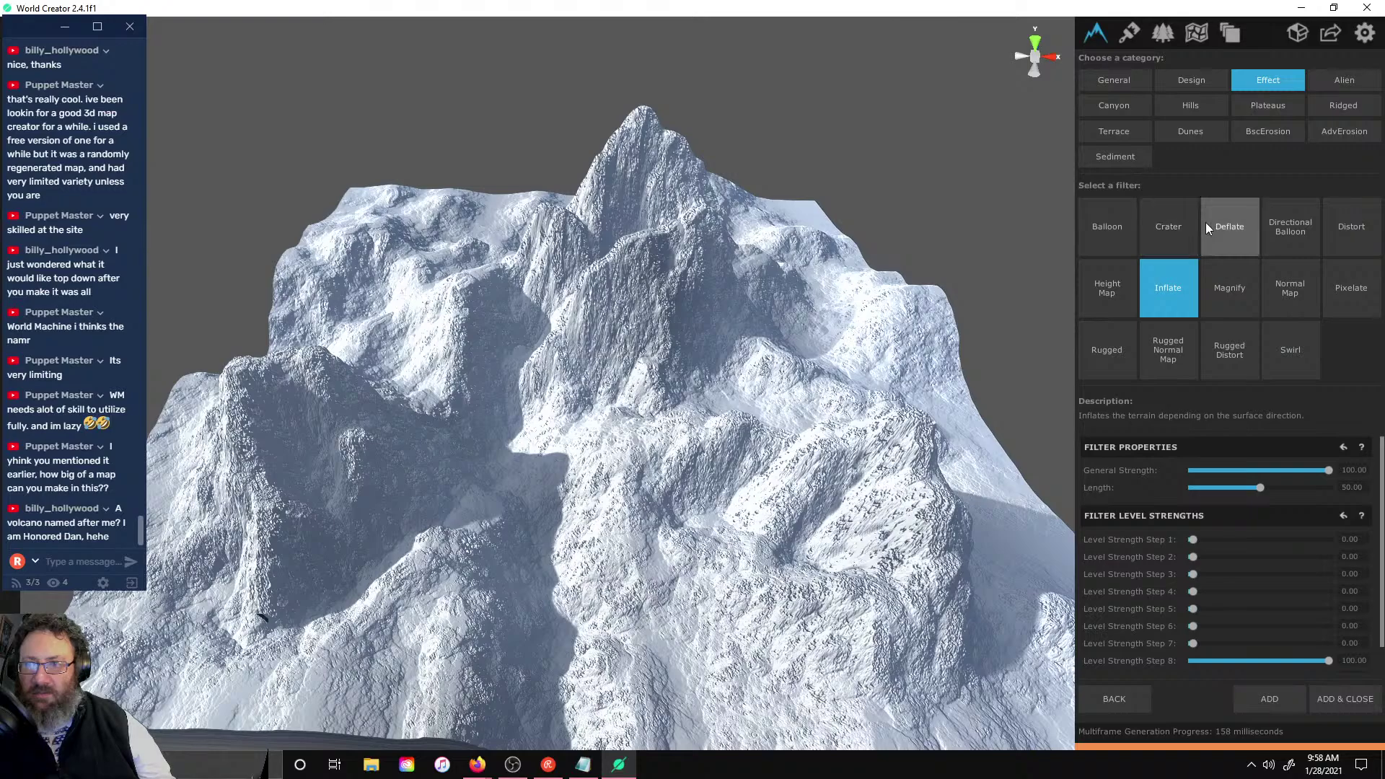
left_click(1181, 227)
left_click(1244, 225)
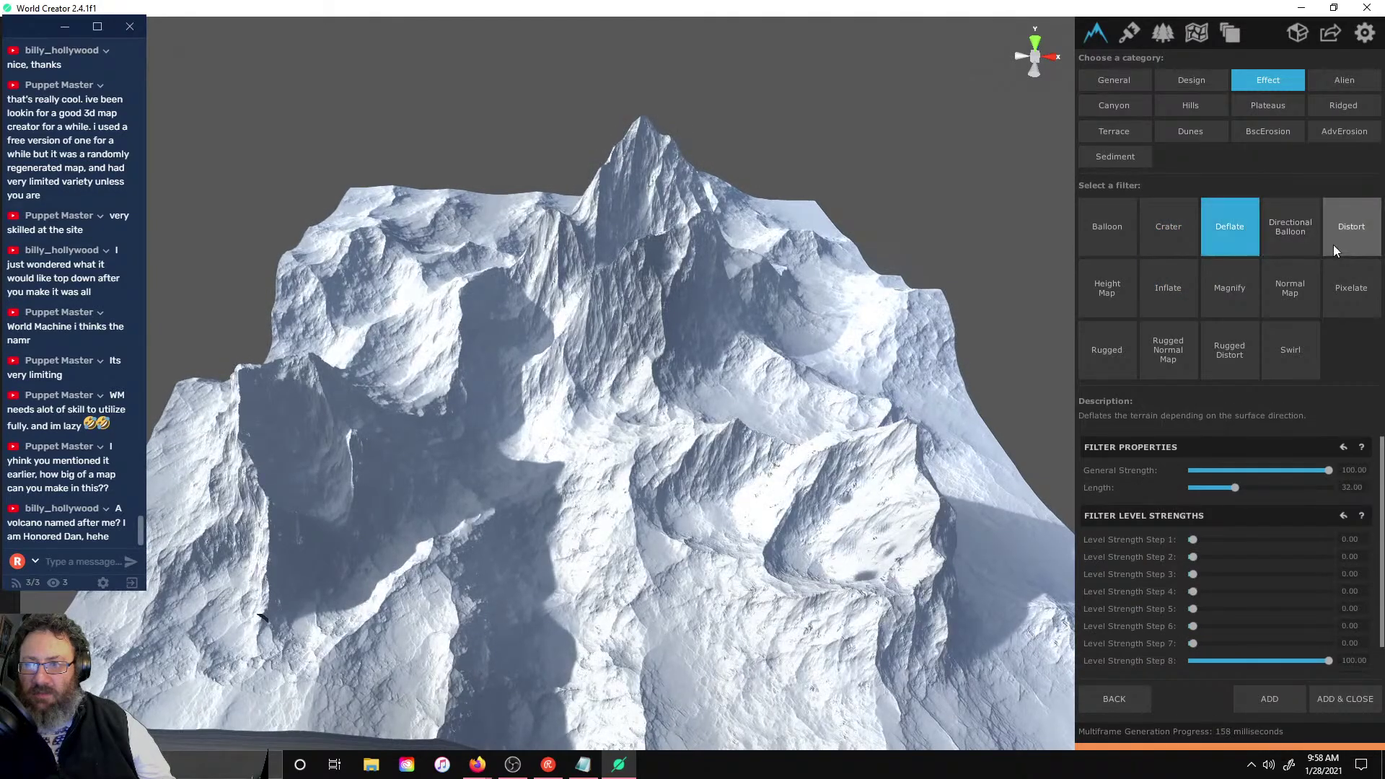
left_click(1293, 229)
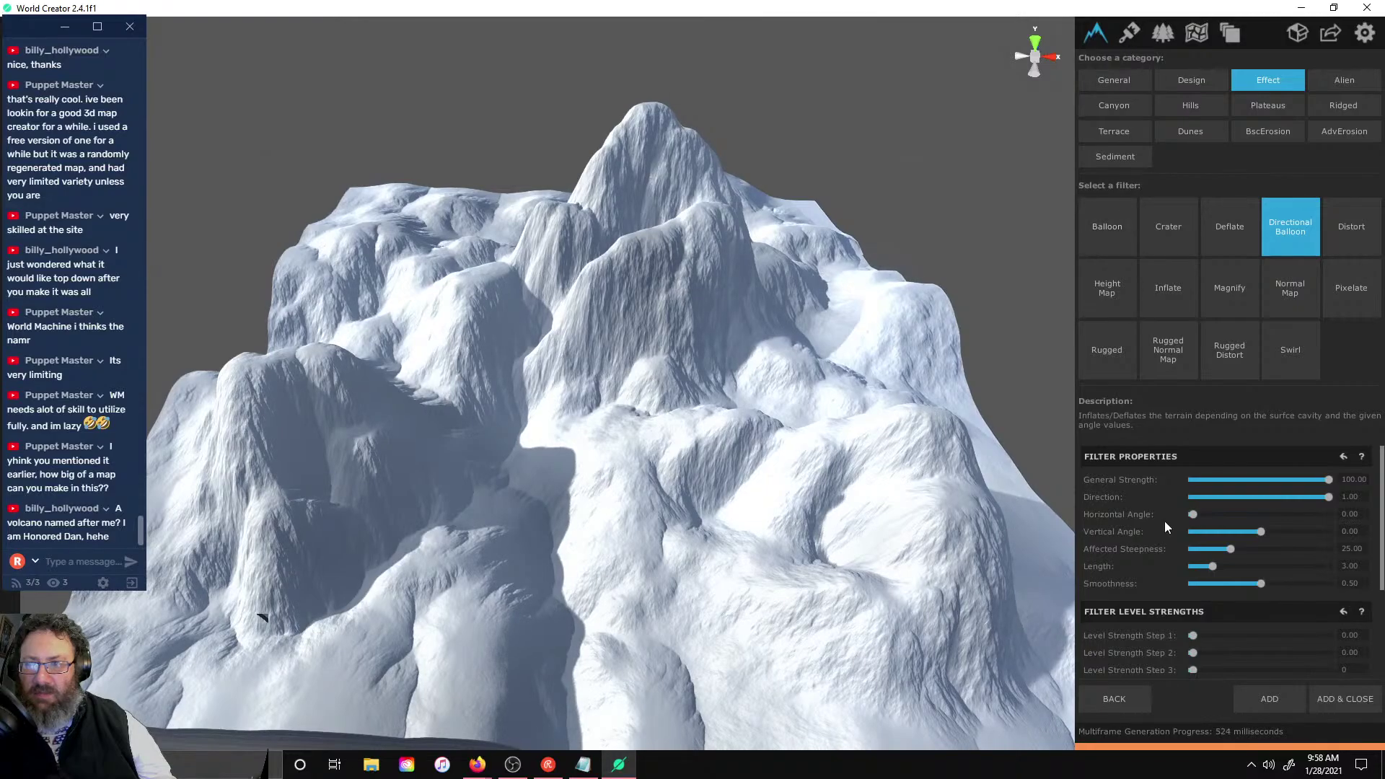
left_click(1132, 700)
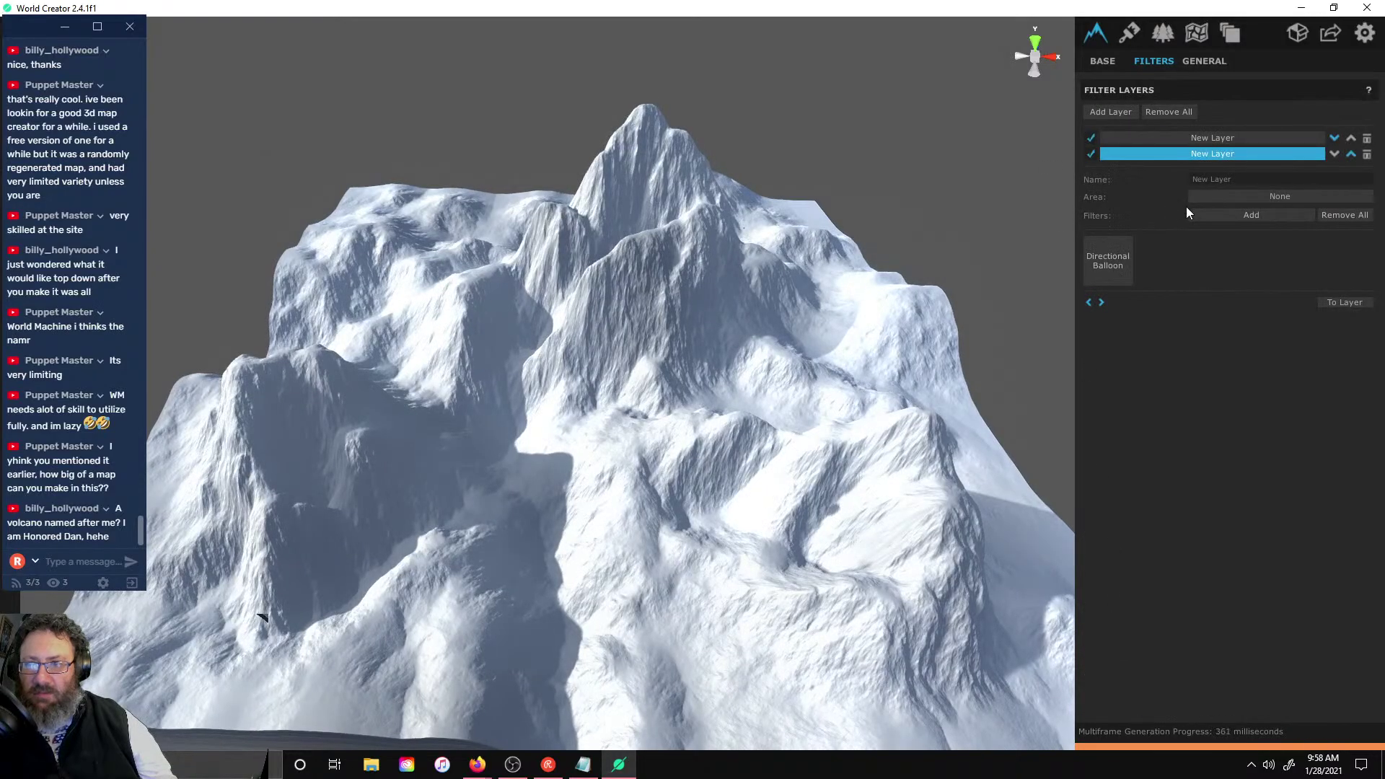
- Move the Directional Balloon layer above the Ridged layer and set the Ridged filter's general strength to 306.64
left_click(1351, 155)
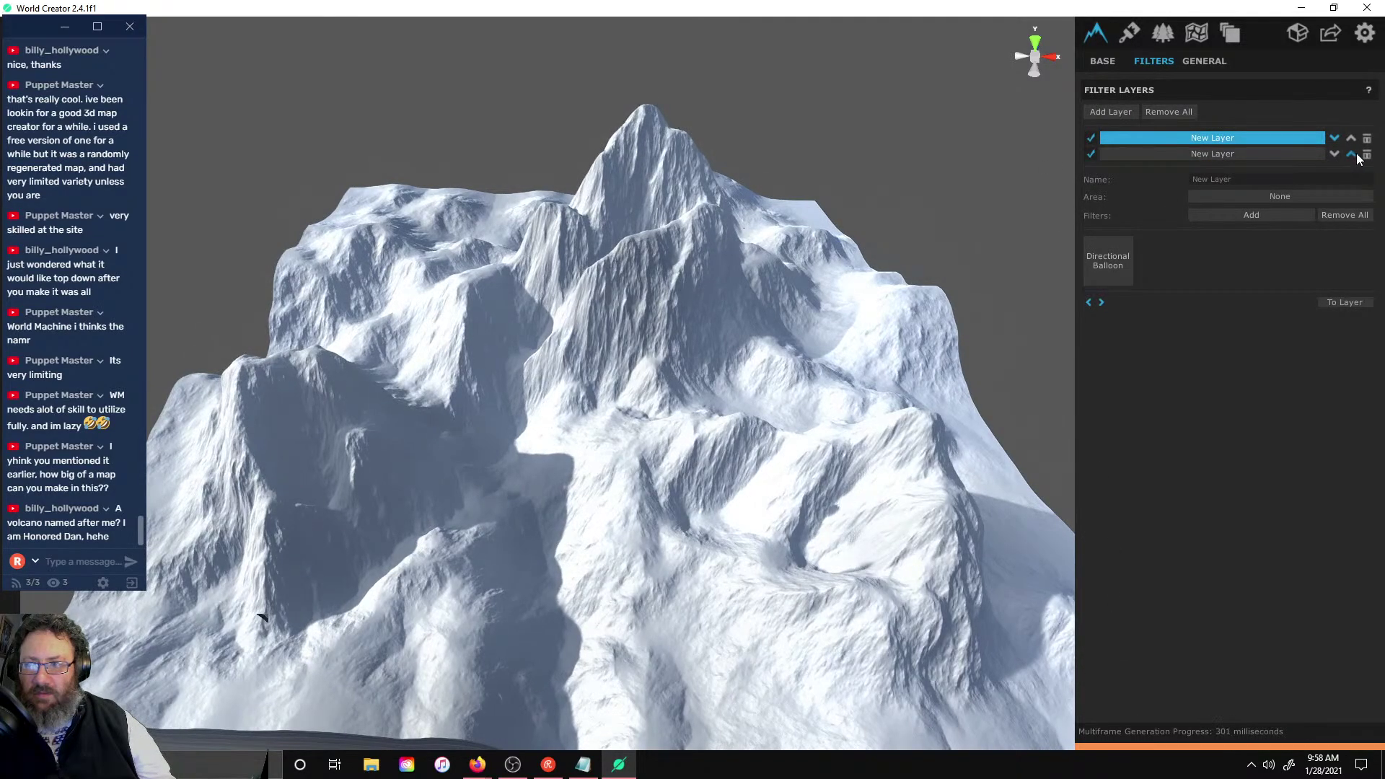
left_click(1221, 153)
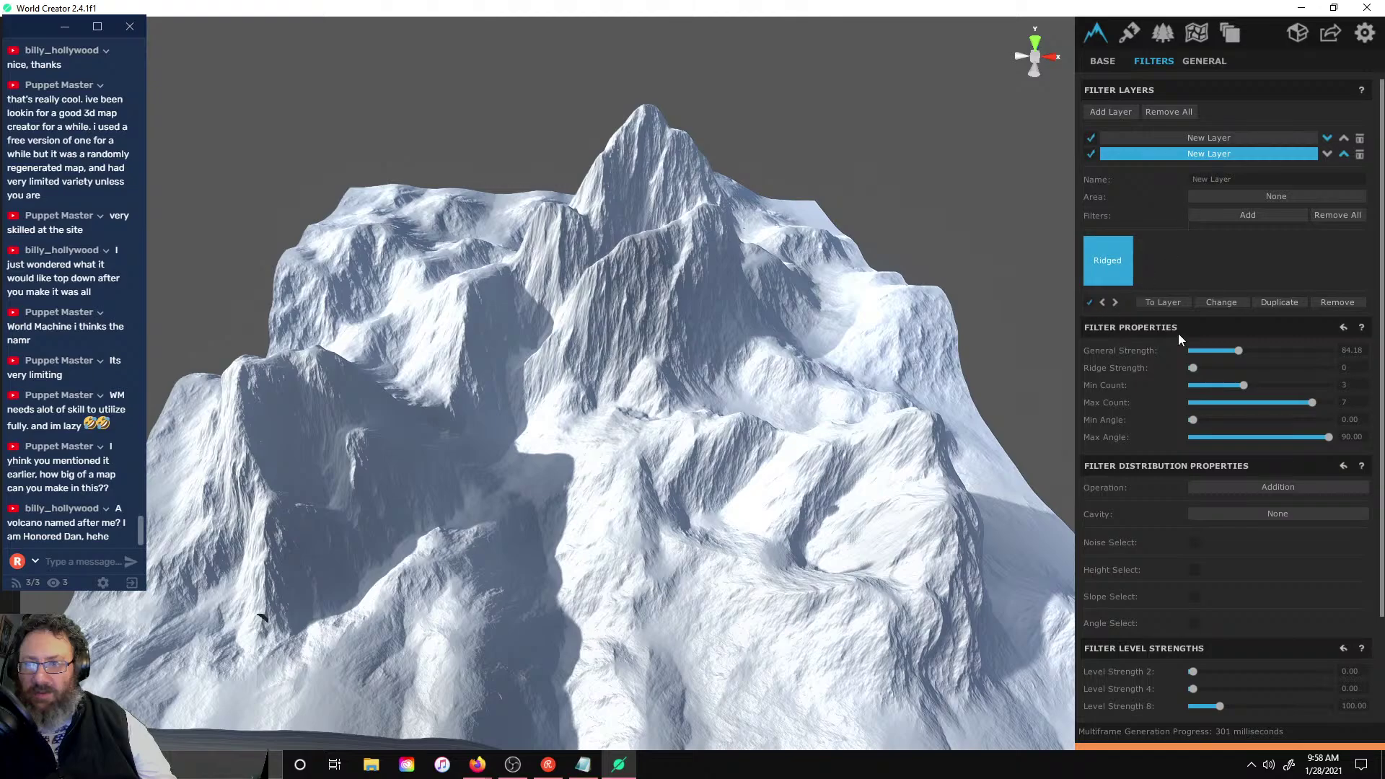
left_click_drag(1242, 352, 1307, 349)
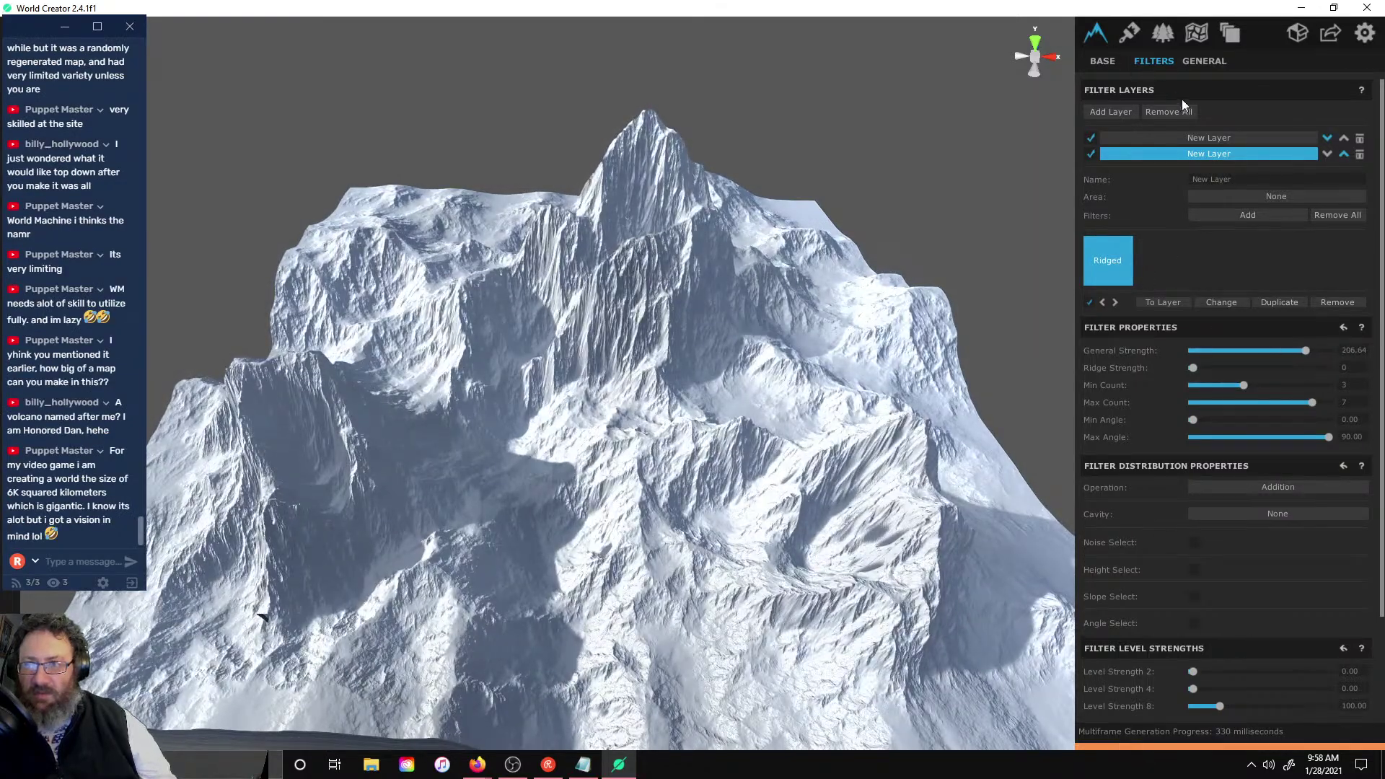
left_click(1199, 60)
left_click(1104, 61)
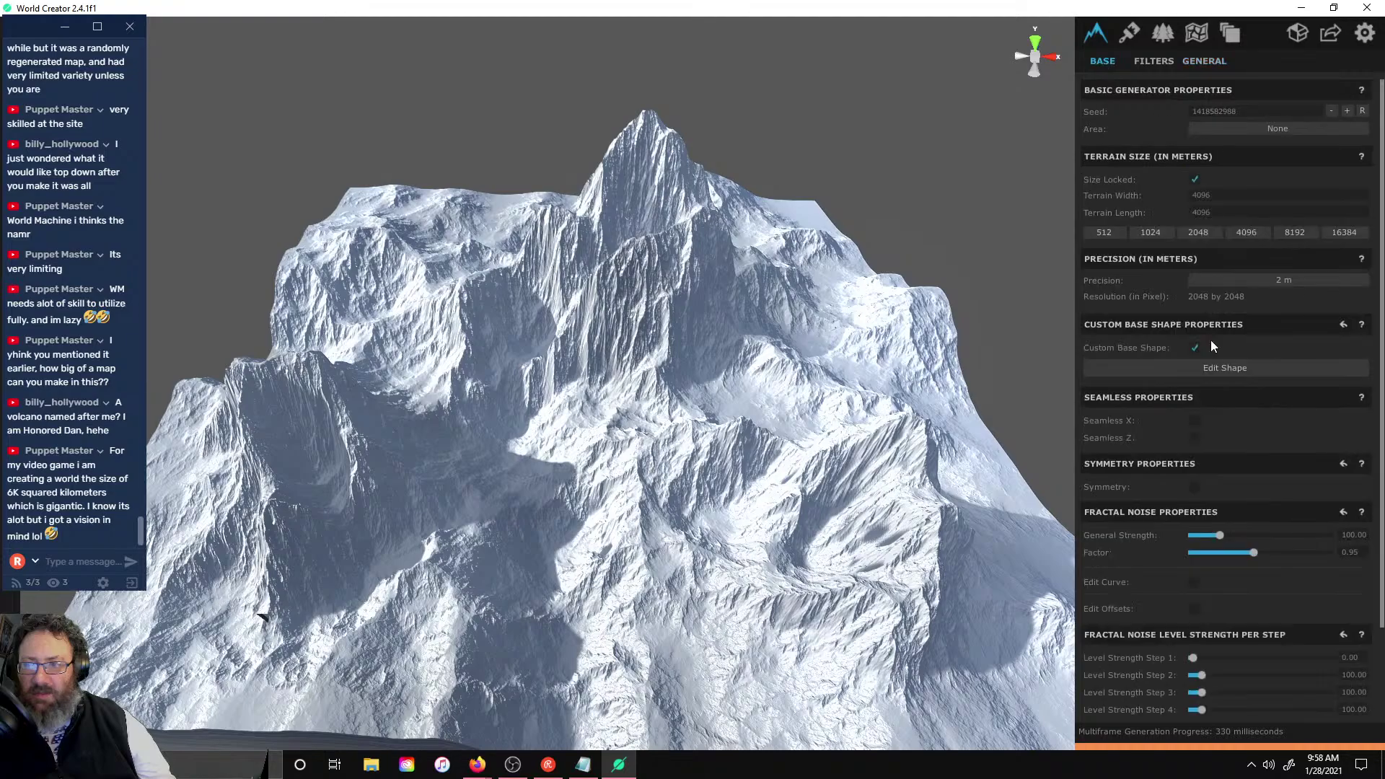
left_click(1159, 61)
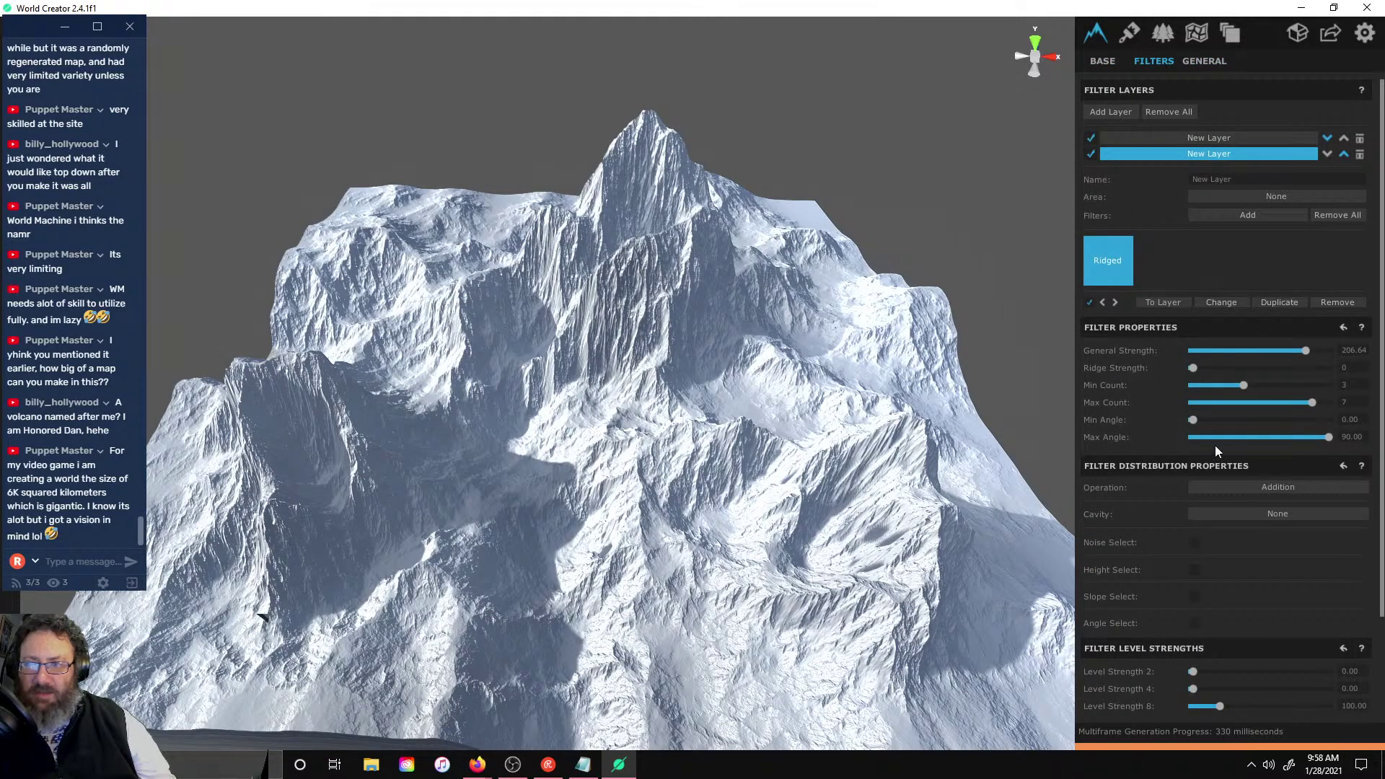
- Compare the Sediment filters with the advanced erosion filters Angled Erosion, Hydro Simulation and Talus Simulation on the Ridged layer
left_click(1212, 215)
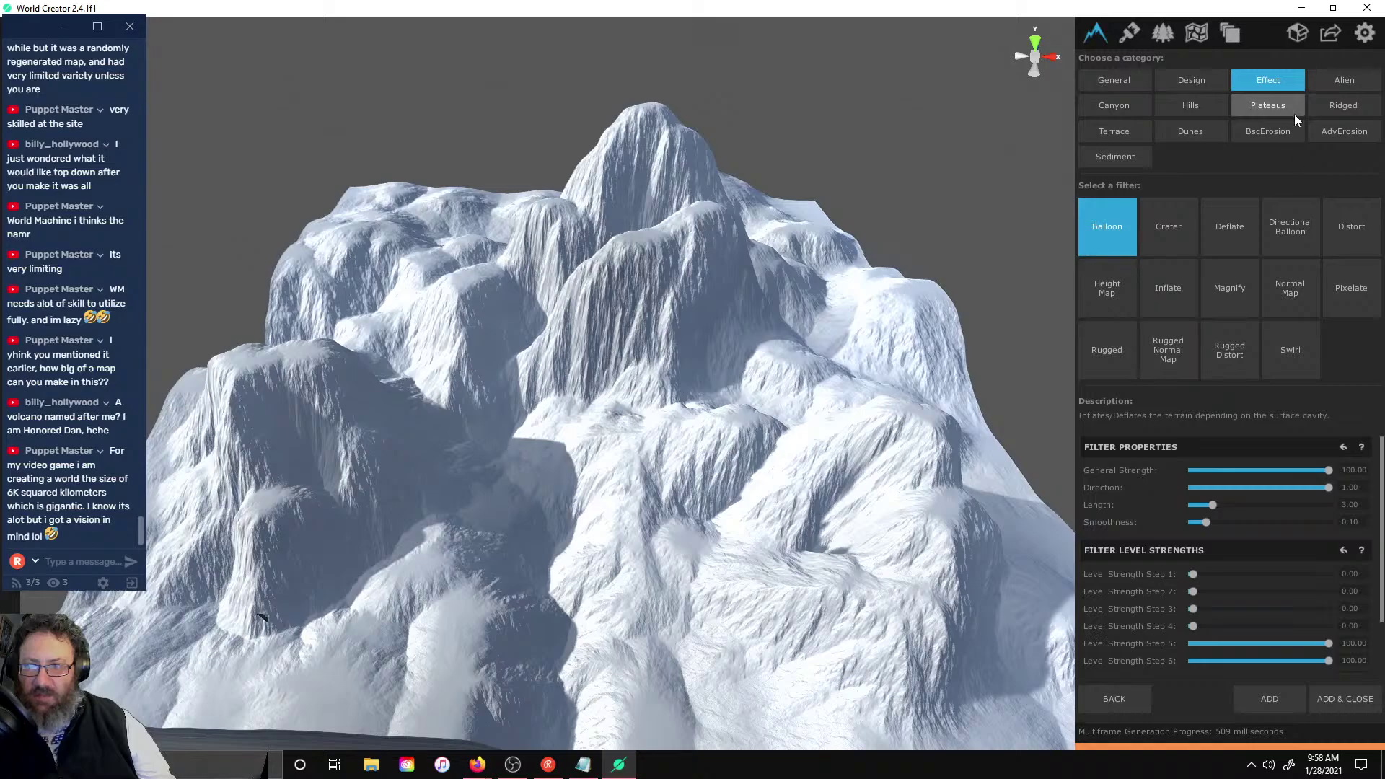
left_click(1126, 157)
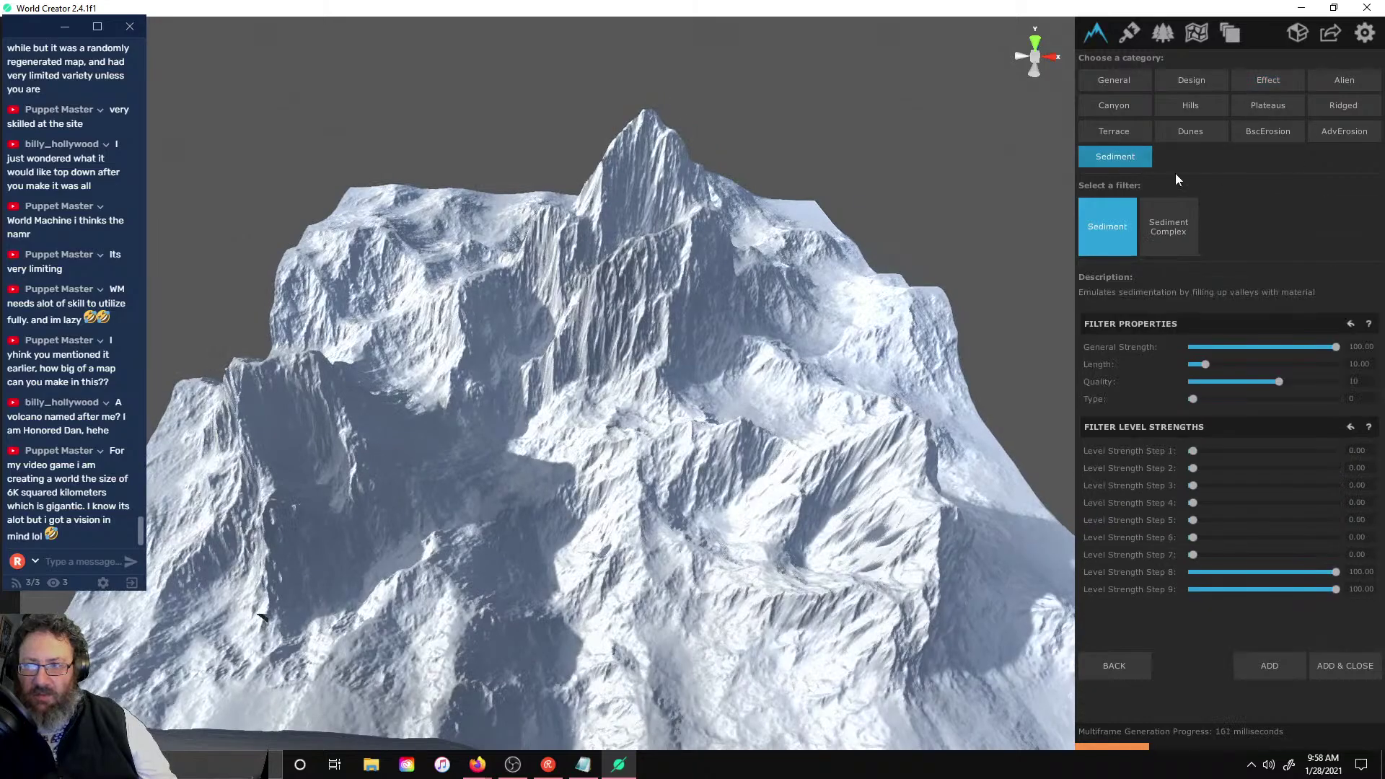
left_click(1175, 237)
left_click(1094, 238)
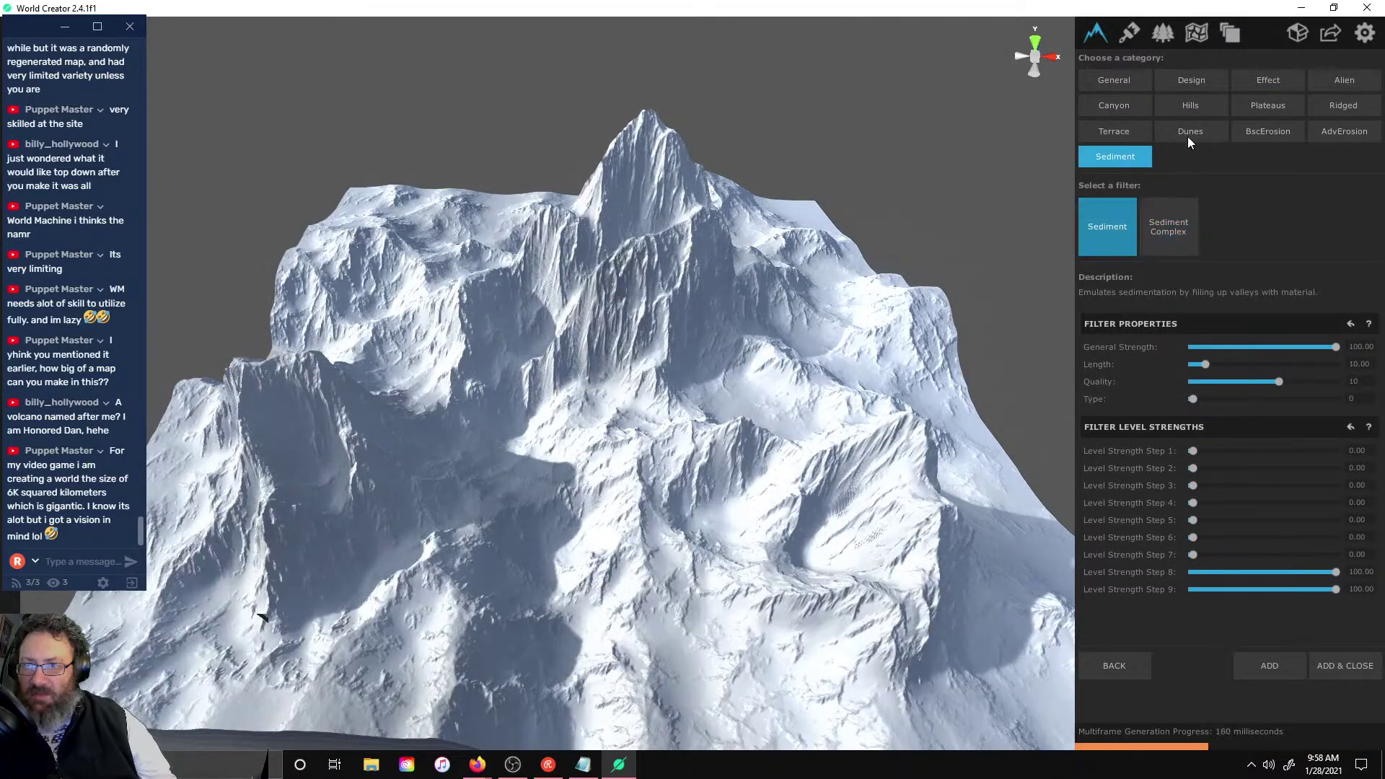
left_click(1339, 130)
left_click(1162, 223)
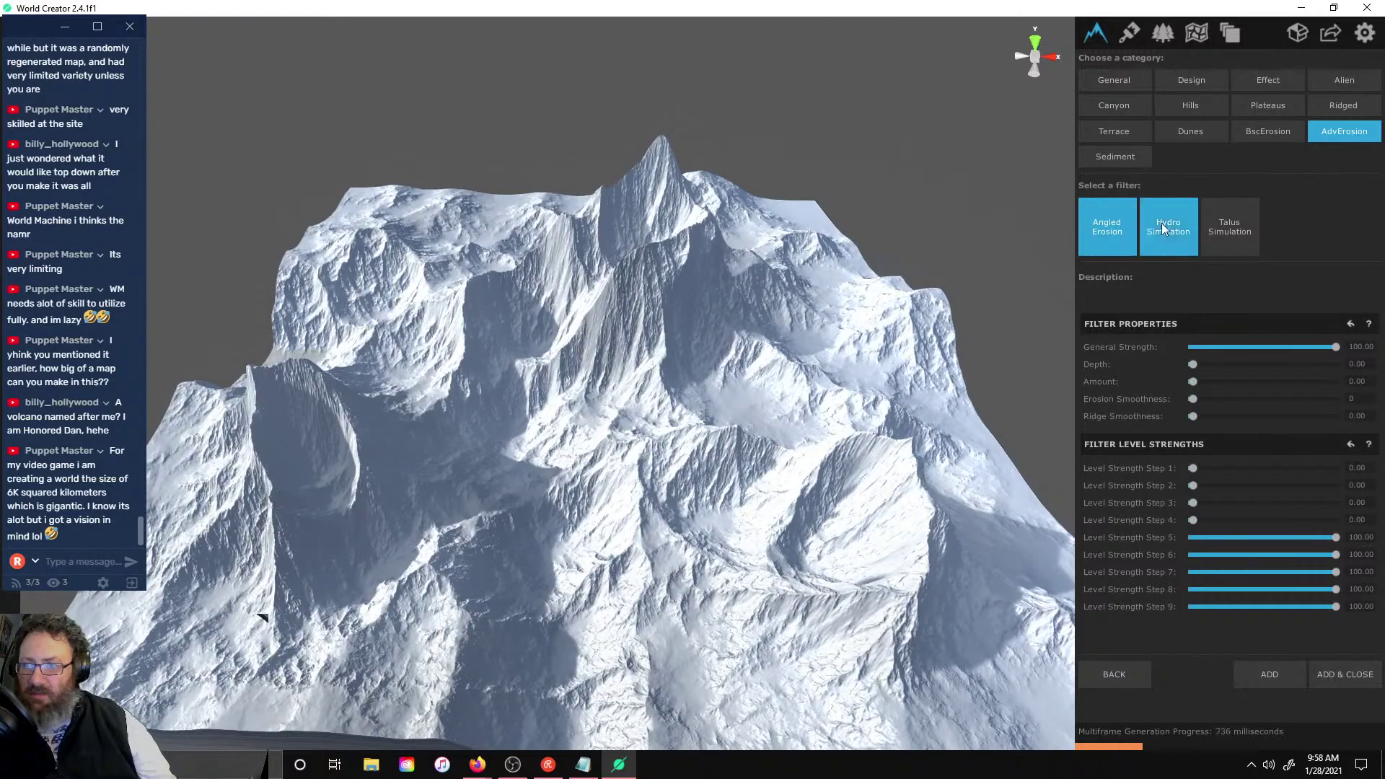
left_click(1229, 226)
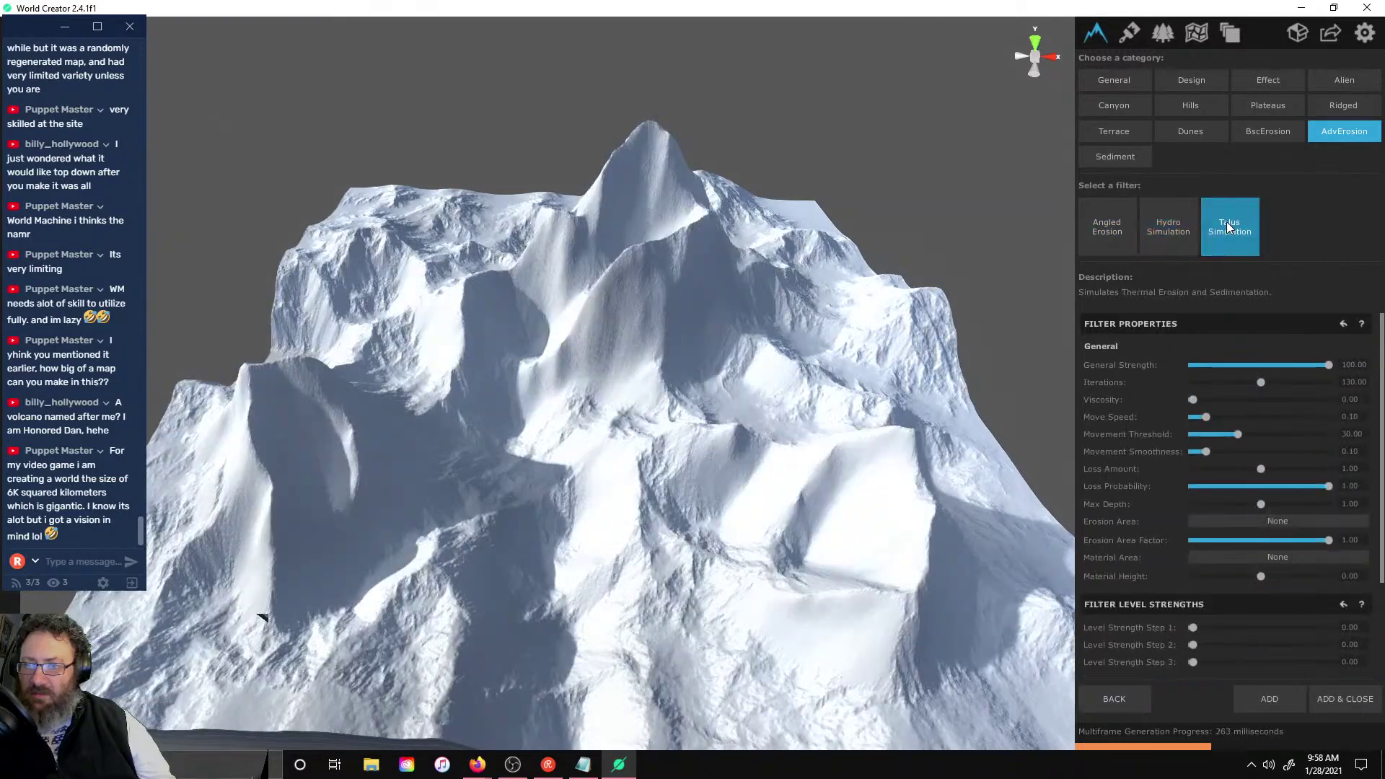
left_click(1107, 226)
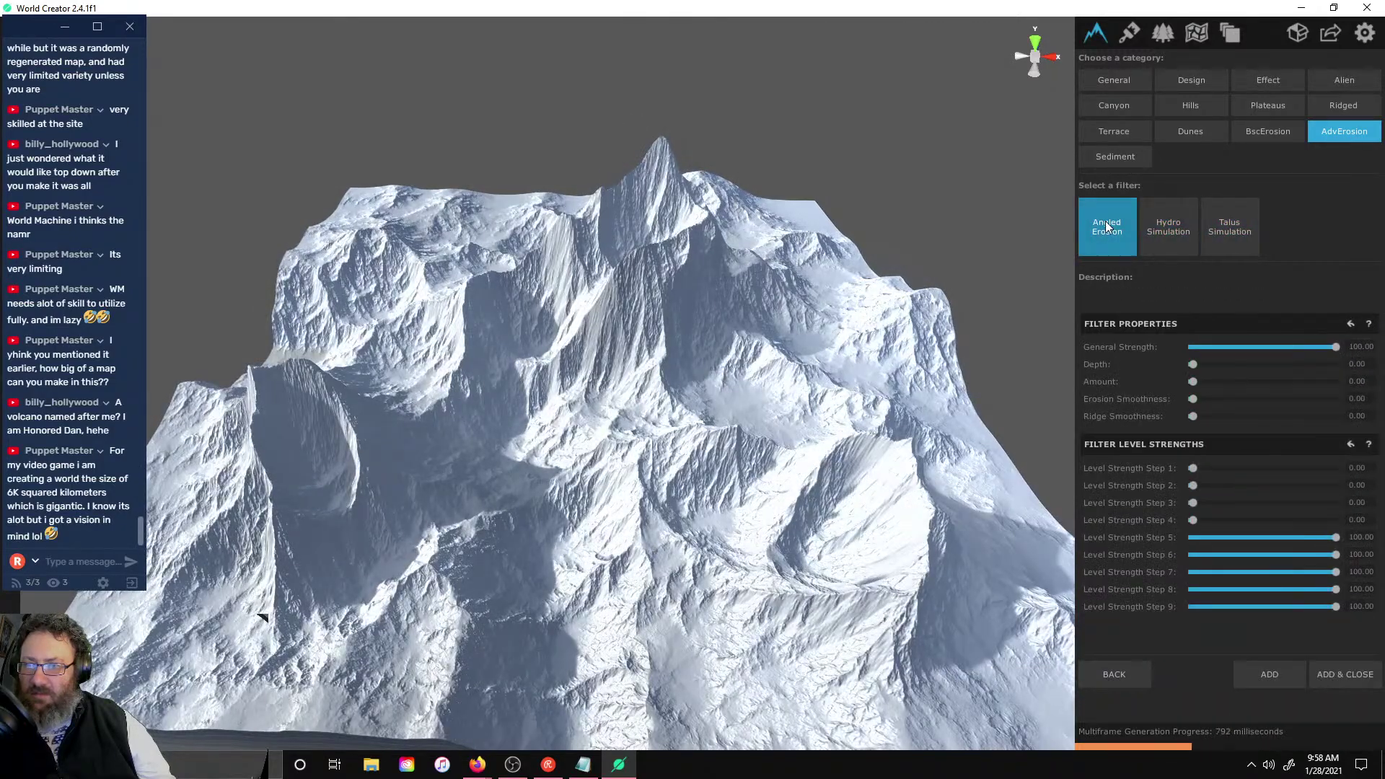
left_click(1115, 156)
left_click(1133, 217)
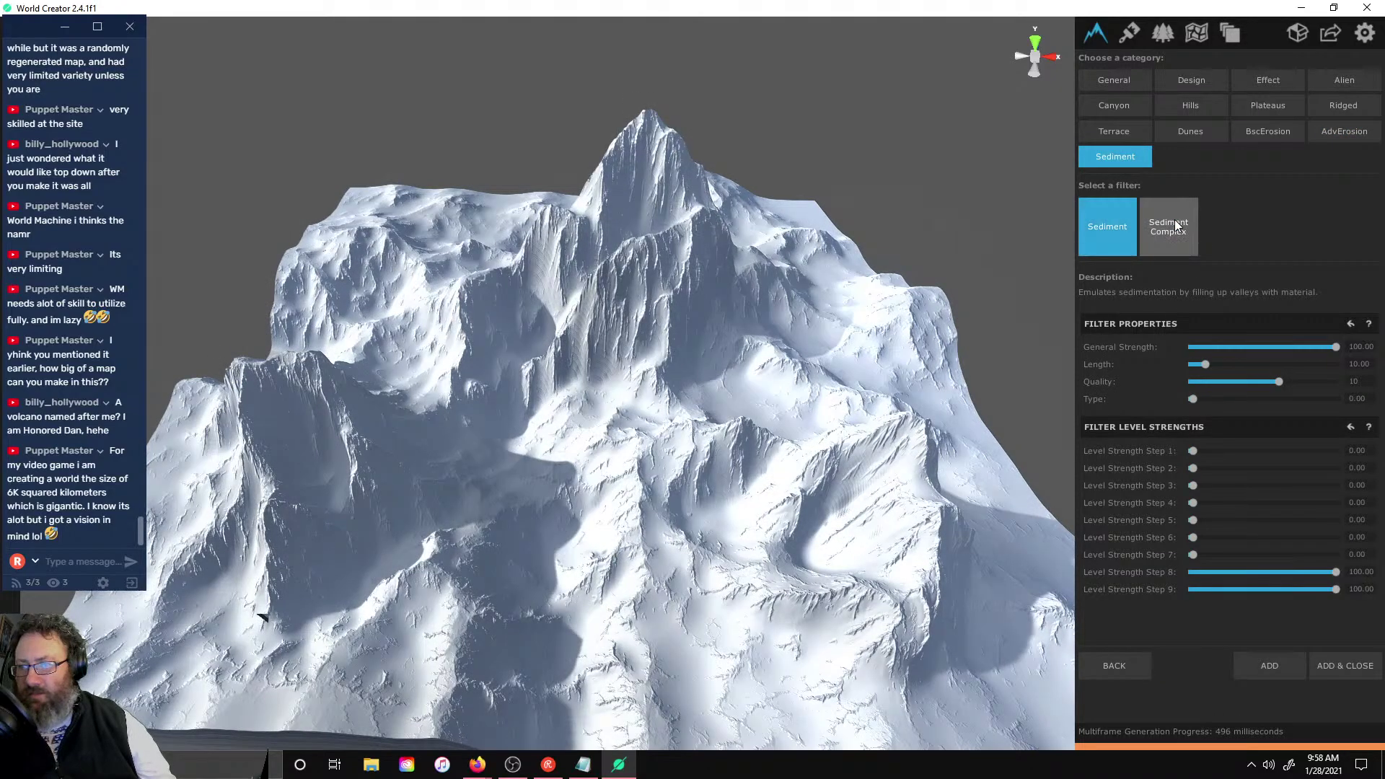
- Preview the Sediment Complex filter up close on the peaks and add it to the layer holding the Ridged filter
left_click(1165, 225)
key("w")
mouse_move(706, 443)
right_mouse_down()
mouse_move(751, 407)
mouse_move(717, 383)
mouse_move(737, 311)
mouse_move(728, 322)
mouse_move(791, 319)
mouse_move(859, 369)
mouse_move(768, 368)
mouse_move(661, 435)
mouse_move(625, 379)
mouse_move(617, 401)
mouse_move(674, 393)
right_mouse_up()
key("w")
key("s")
key("s")
key("w")
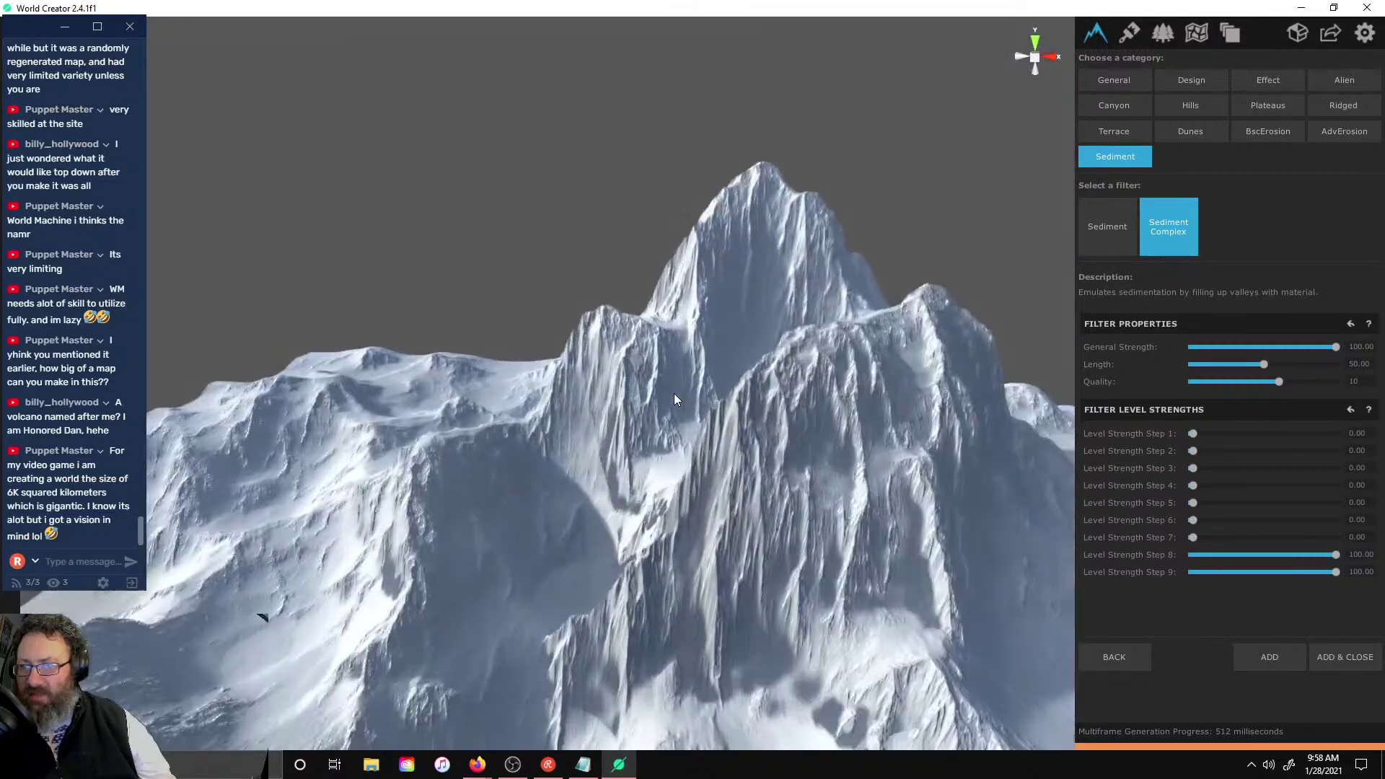
left_click(1282, 657)
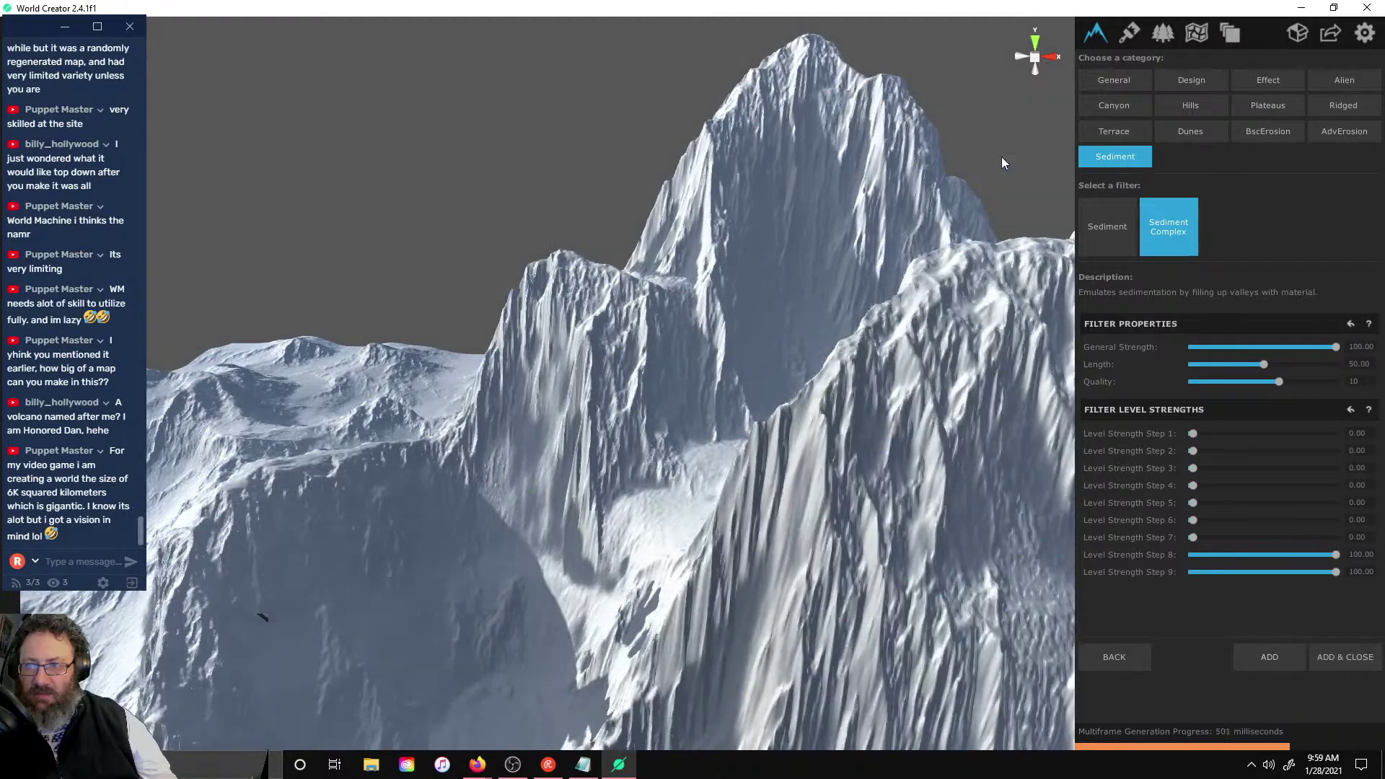
- Compare the basic erosion filters Erosion Deep, Erosion Soft, Erosion Fluvial and Erosion on the mountain slopes
left_click(1108, 226)
left_click(1268, 131)
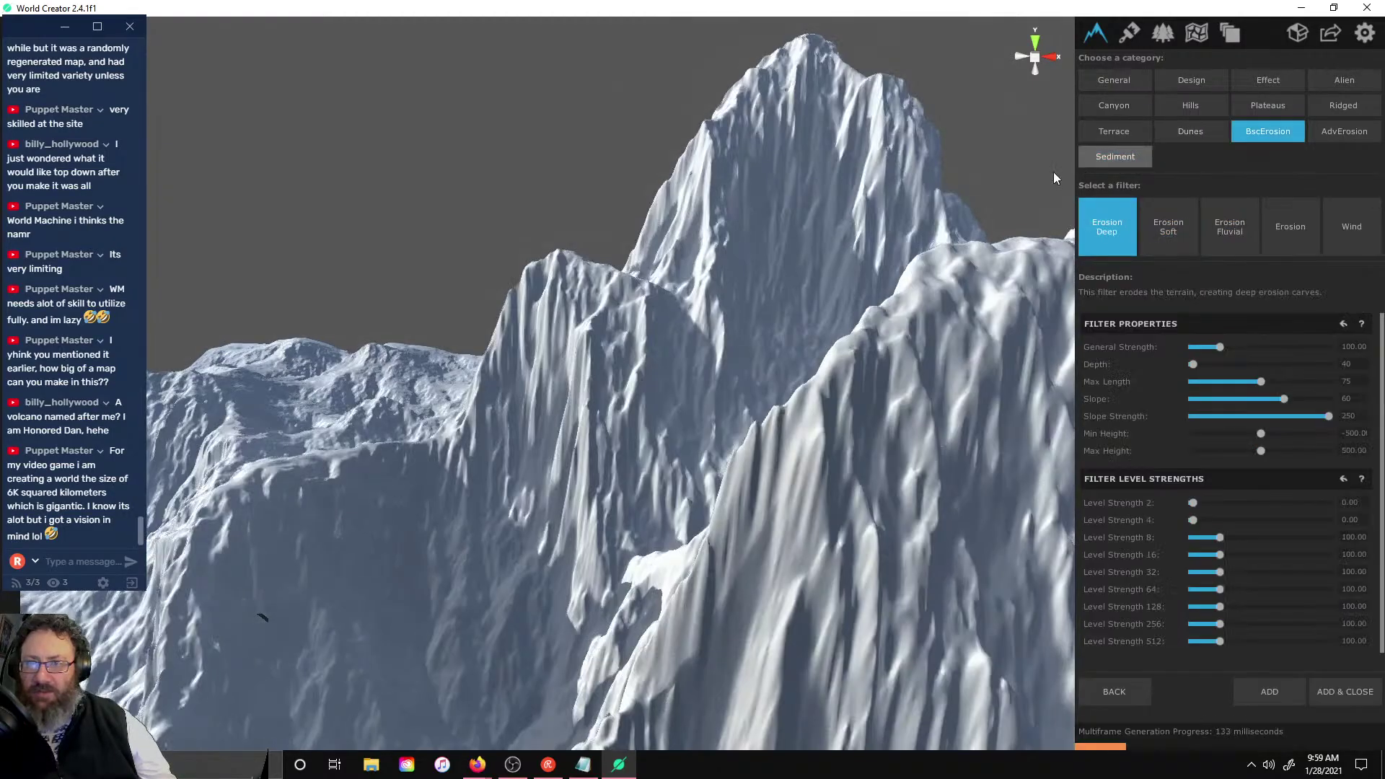
left_click(1162, 226)
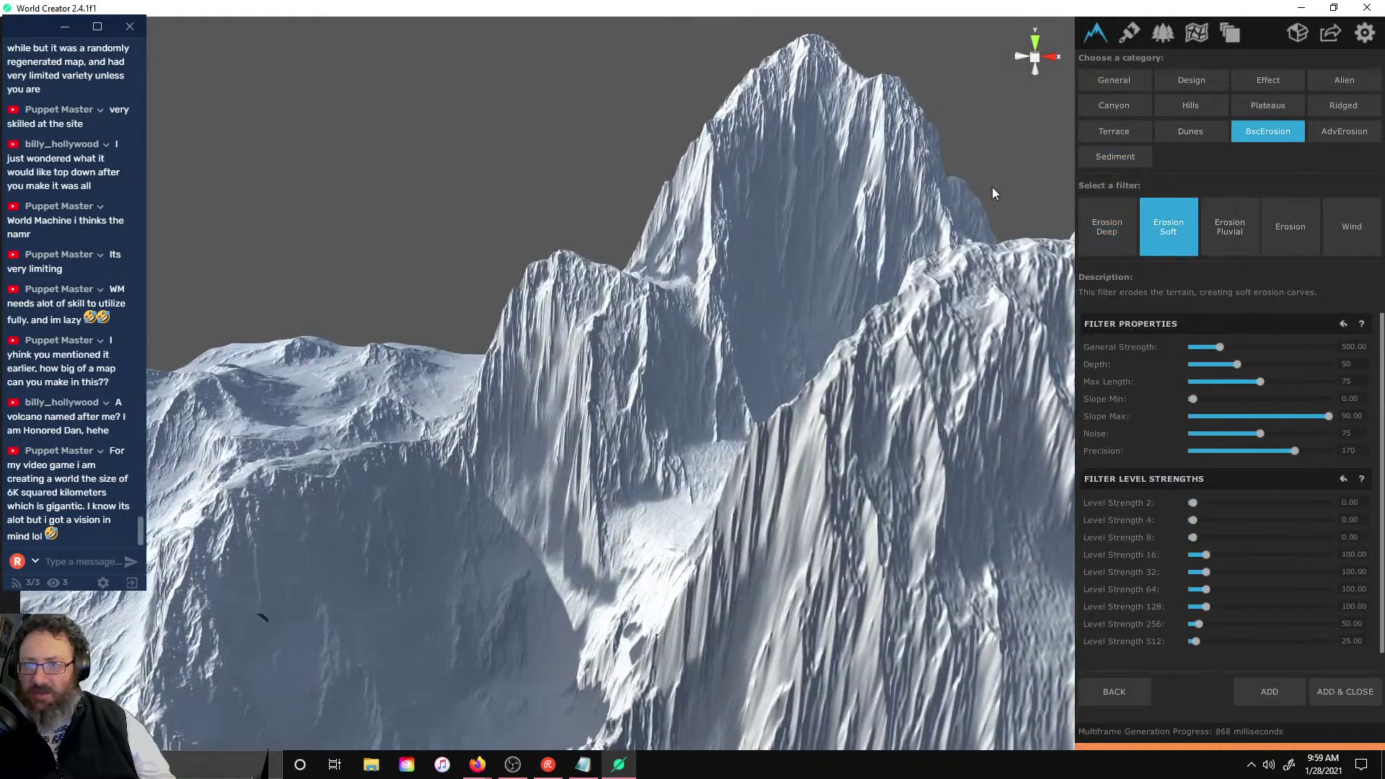
scroll(760, 172, "down", 5)
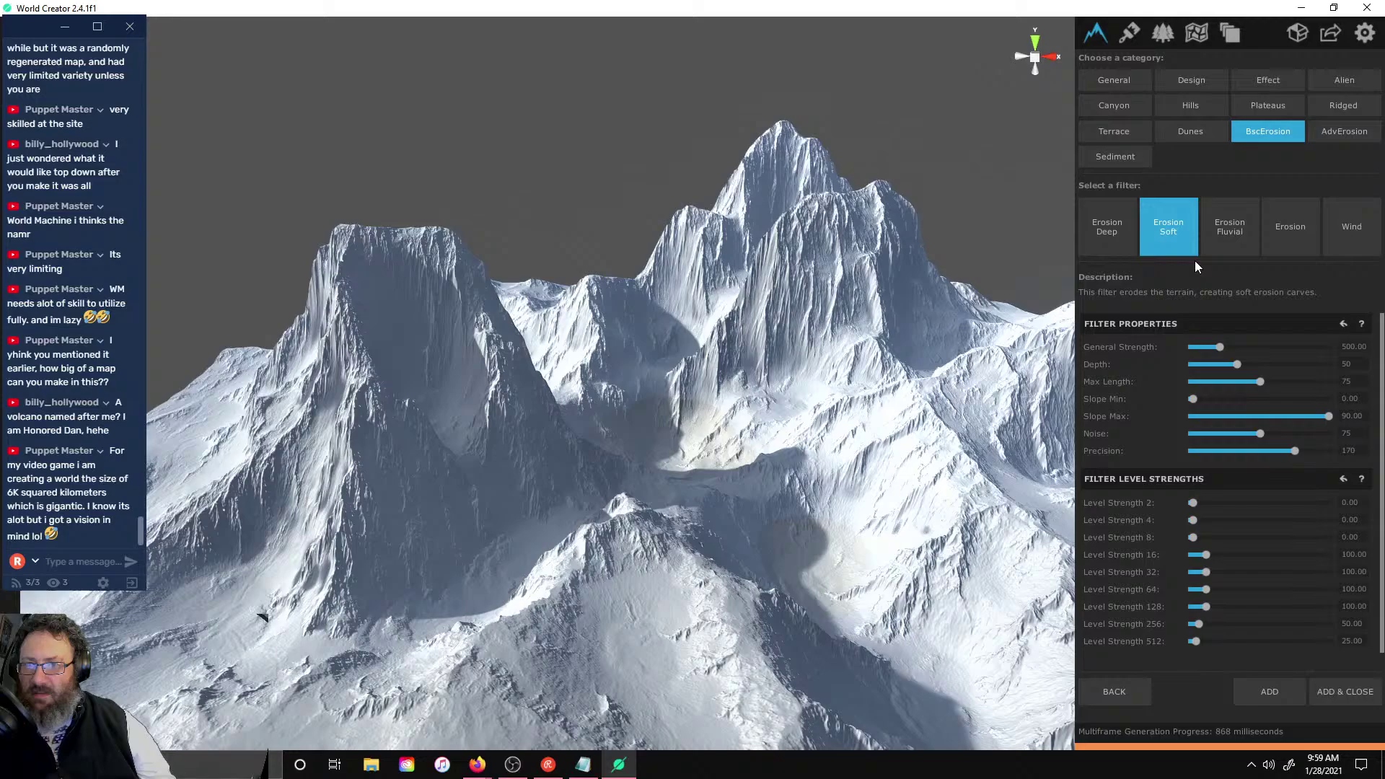
left_click(1223, 231)
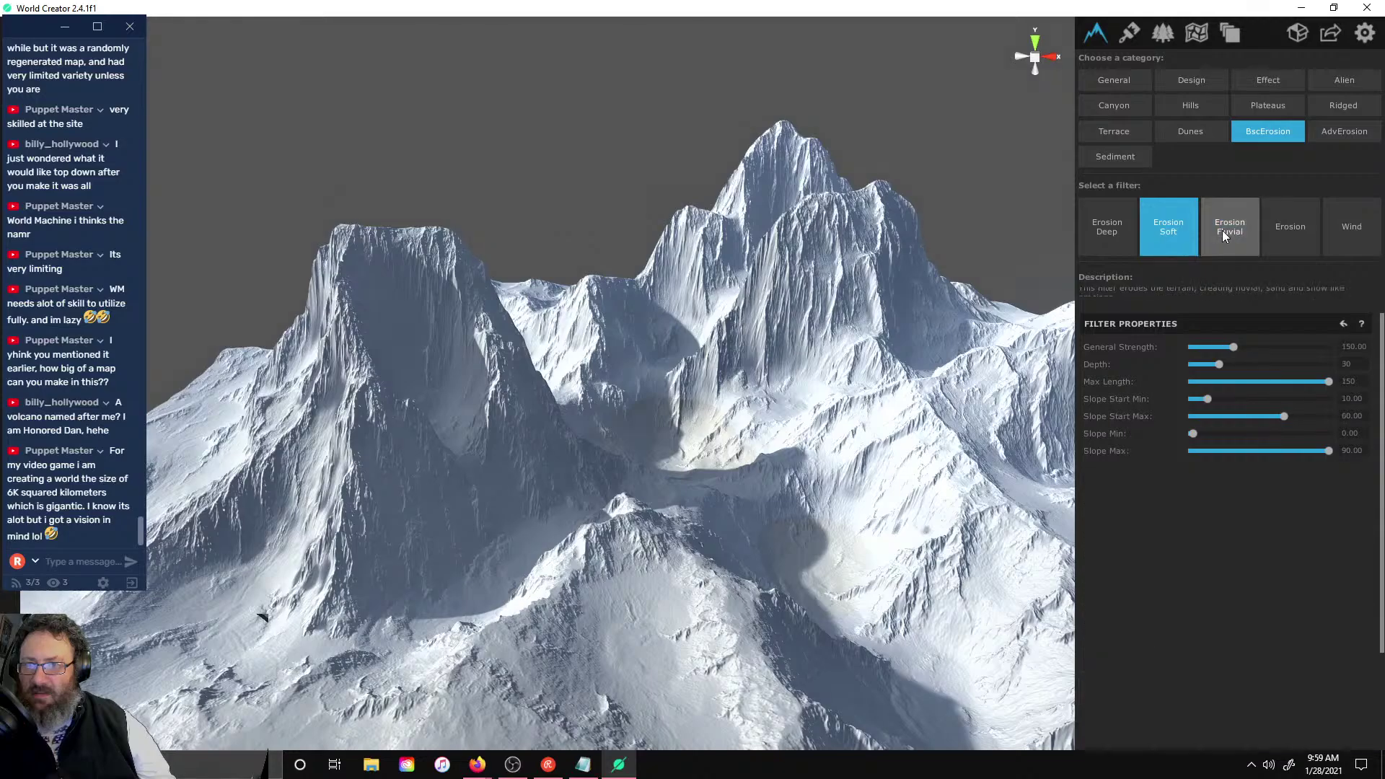
left_click(1296, 218)
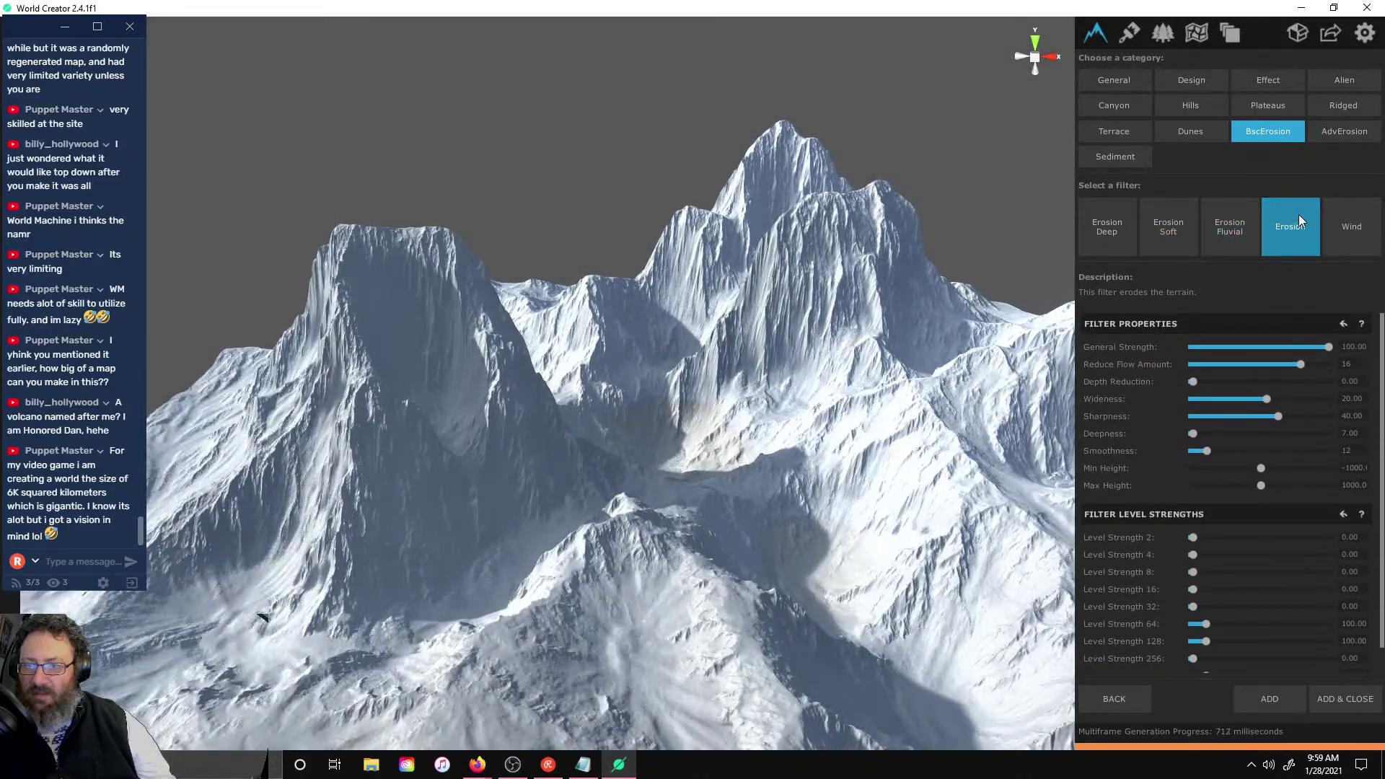
left_click(1227, 231)
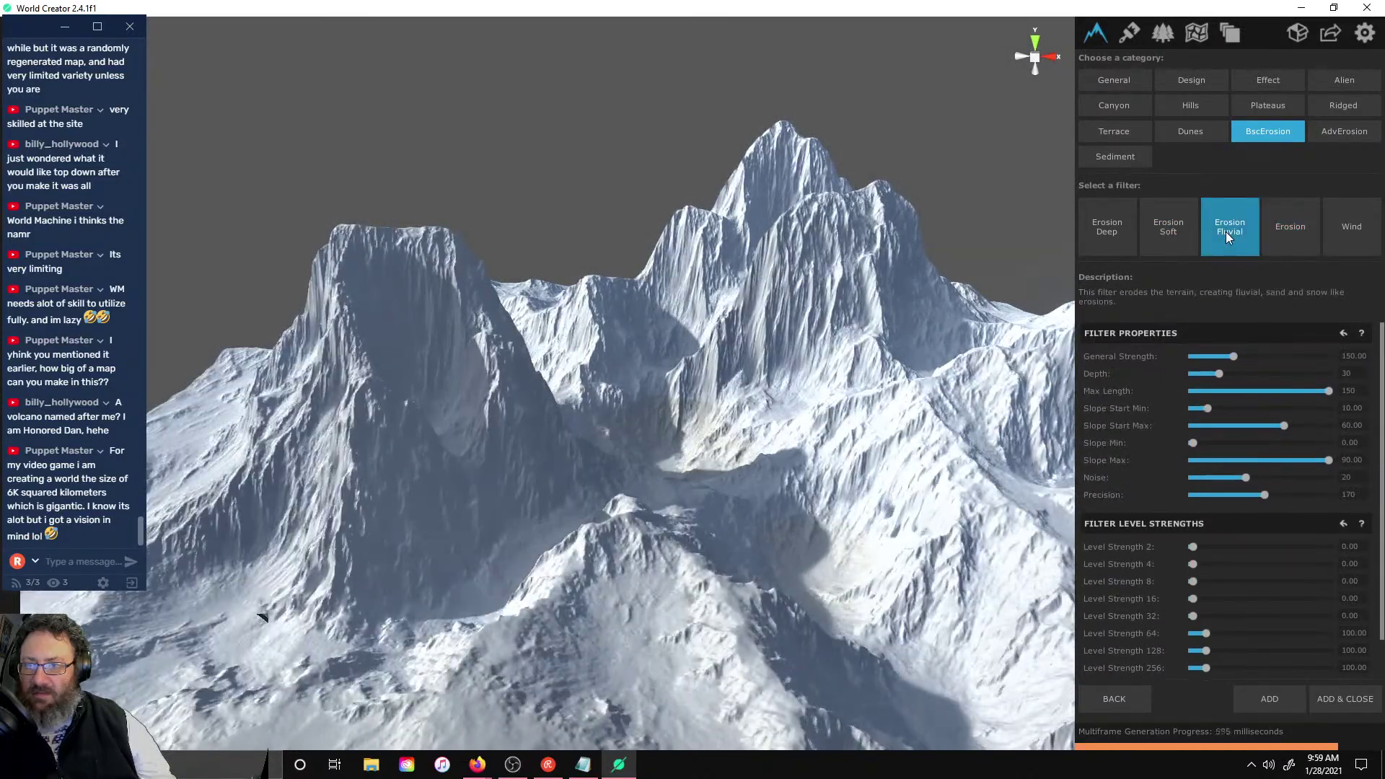
scroll(604, 639, "up", 3)
scroll(731, 513, "up", 3)
scroll(651, 518, "down", 6)
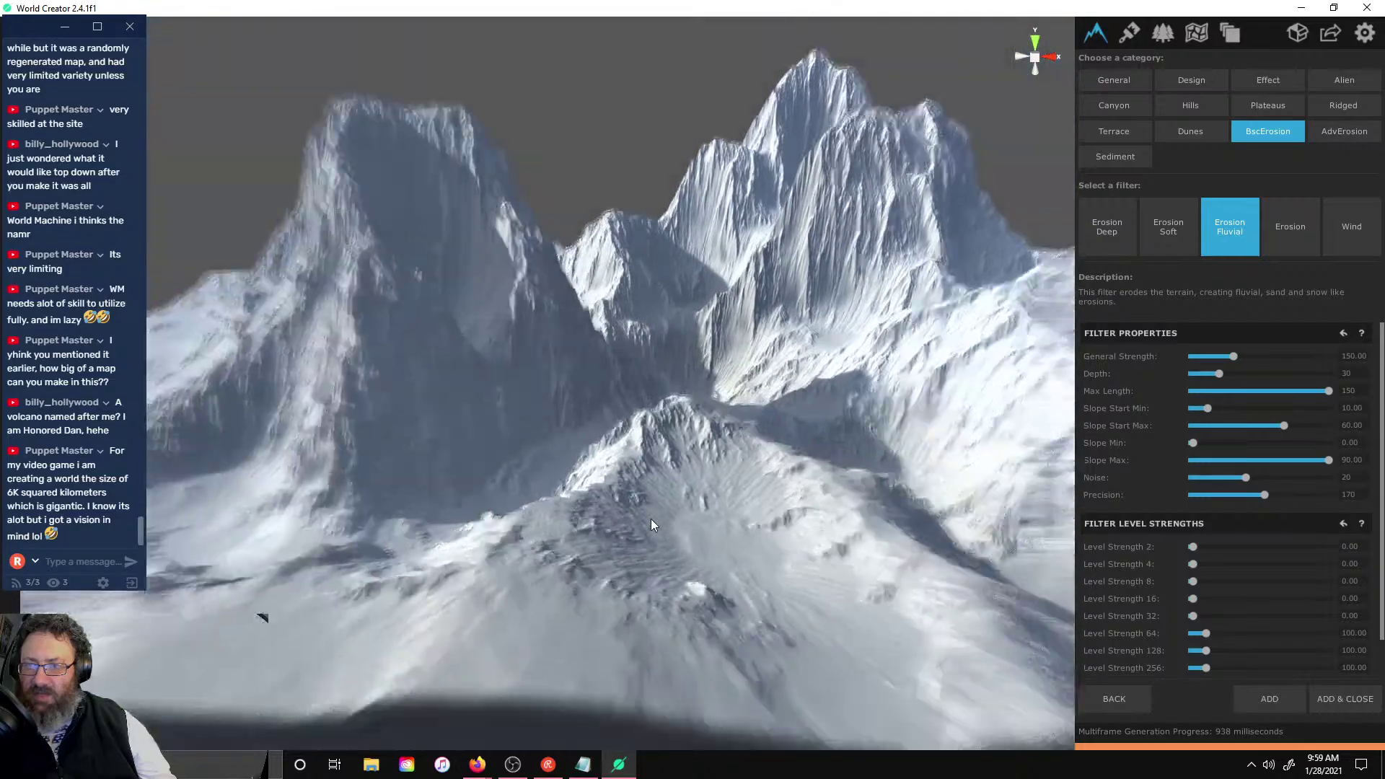
scroll(726, 133, "up", 4)
scroll(737, 185, "up", 4)
right_click_drag(703, 304, 774, 322)
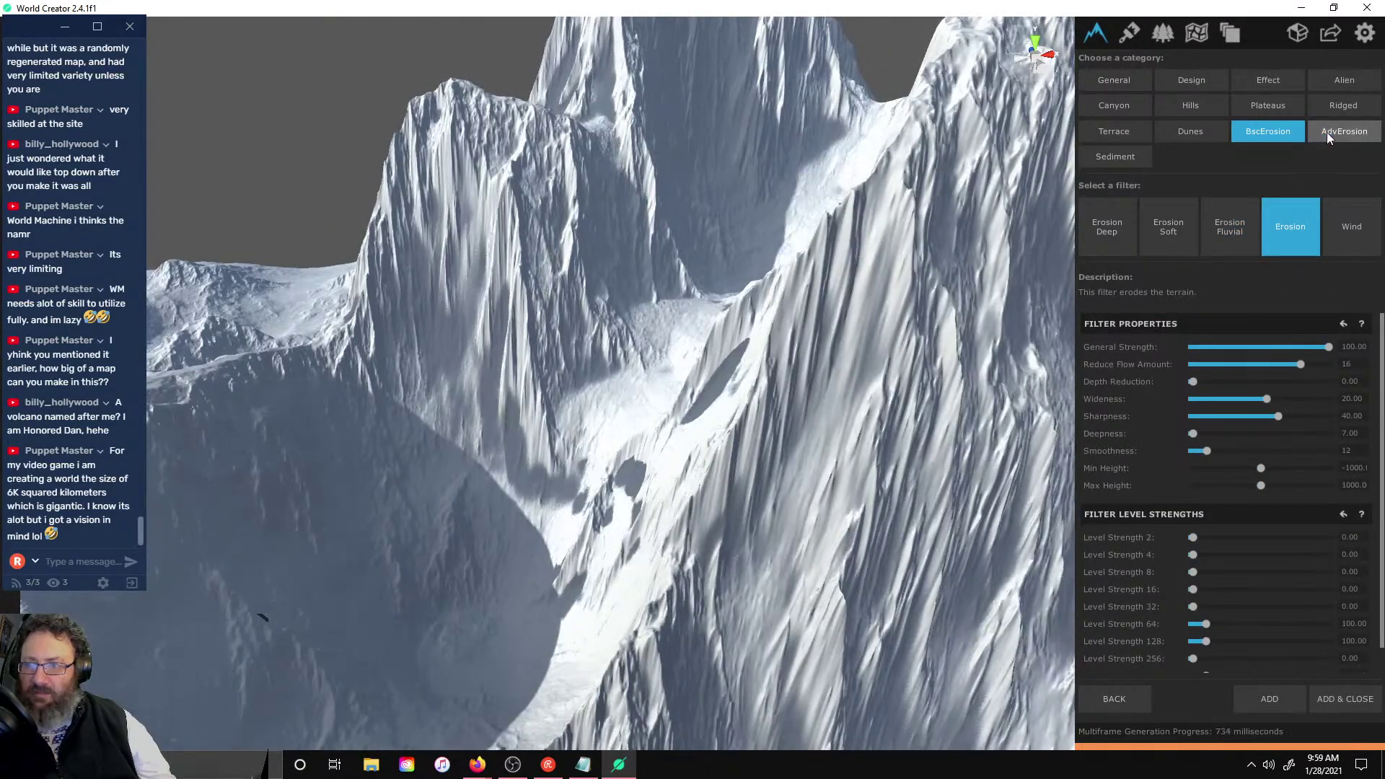
- Preview the Hydro Simulation advanced erosion filter and examine its effect on the peaks and cliffs
left_click(1327, 133)
left_click(1164, 216)
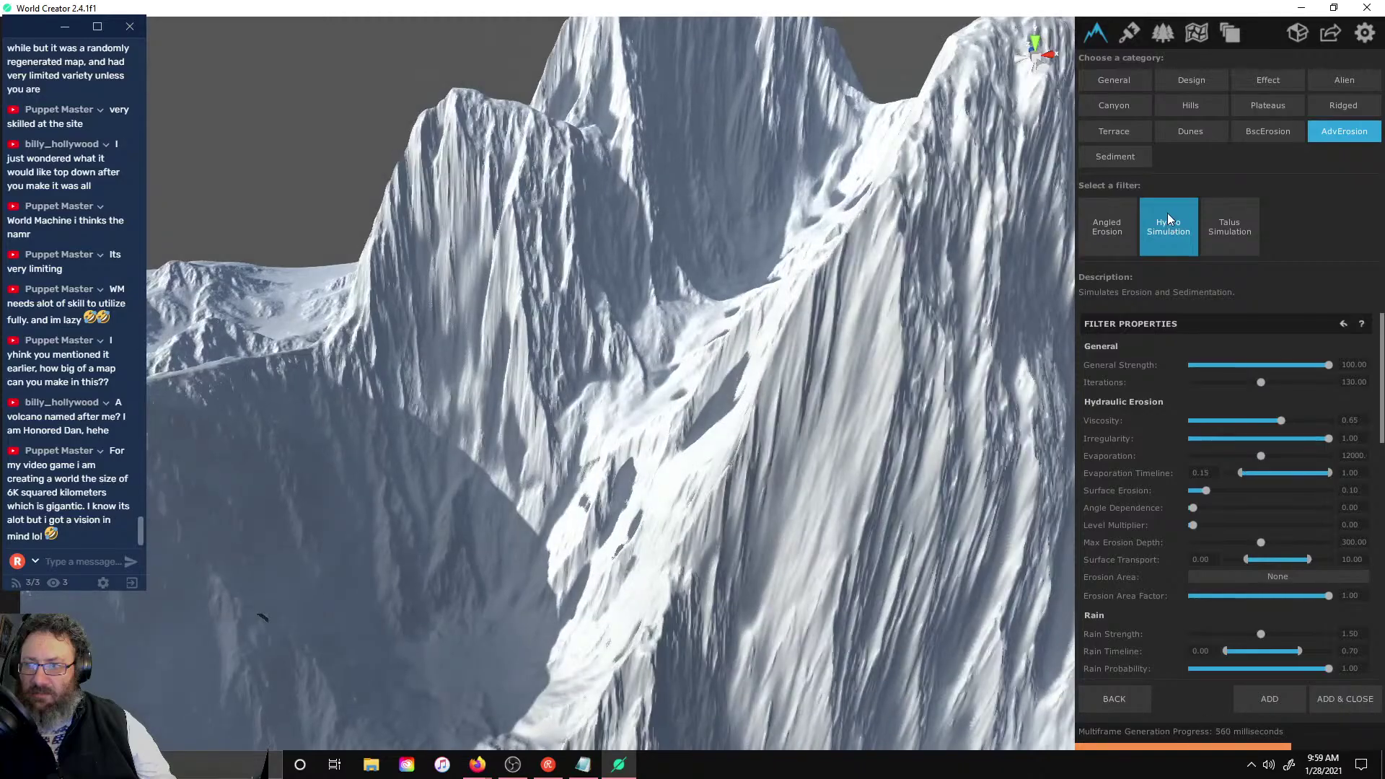
scroll(723, 219, "down", 5)
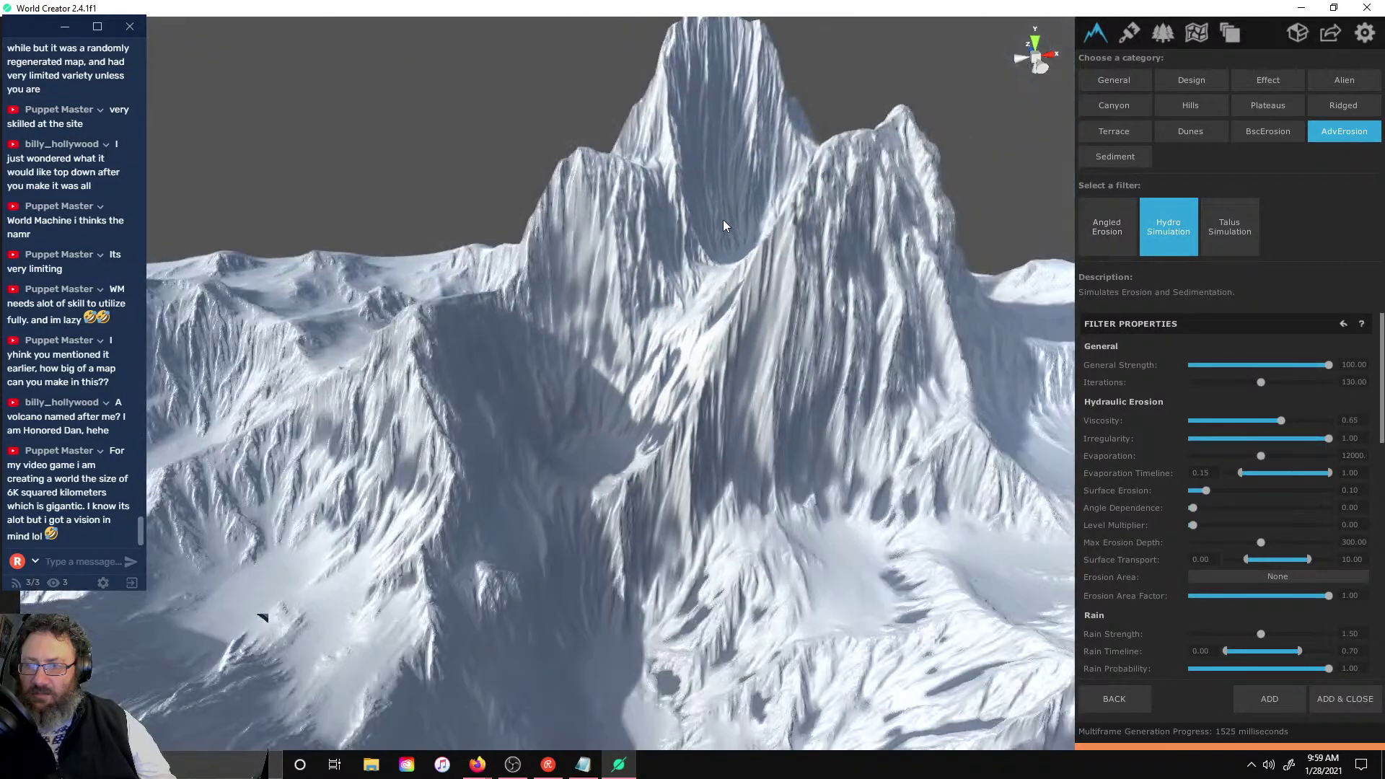
scroll(904, 199, "down", 3)
middle_click_drag(866, 217, 855, 271)
right_click_drag(855, 271, 767, 319)
scroll(823, 259, "up", 5)
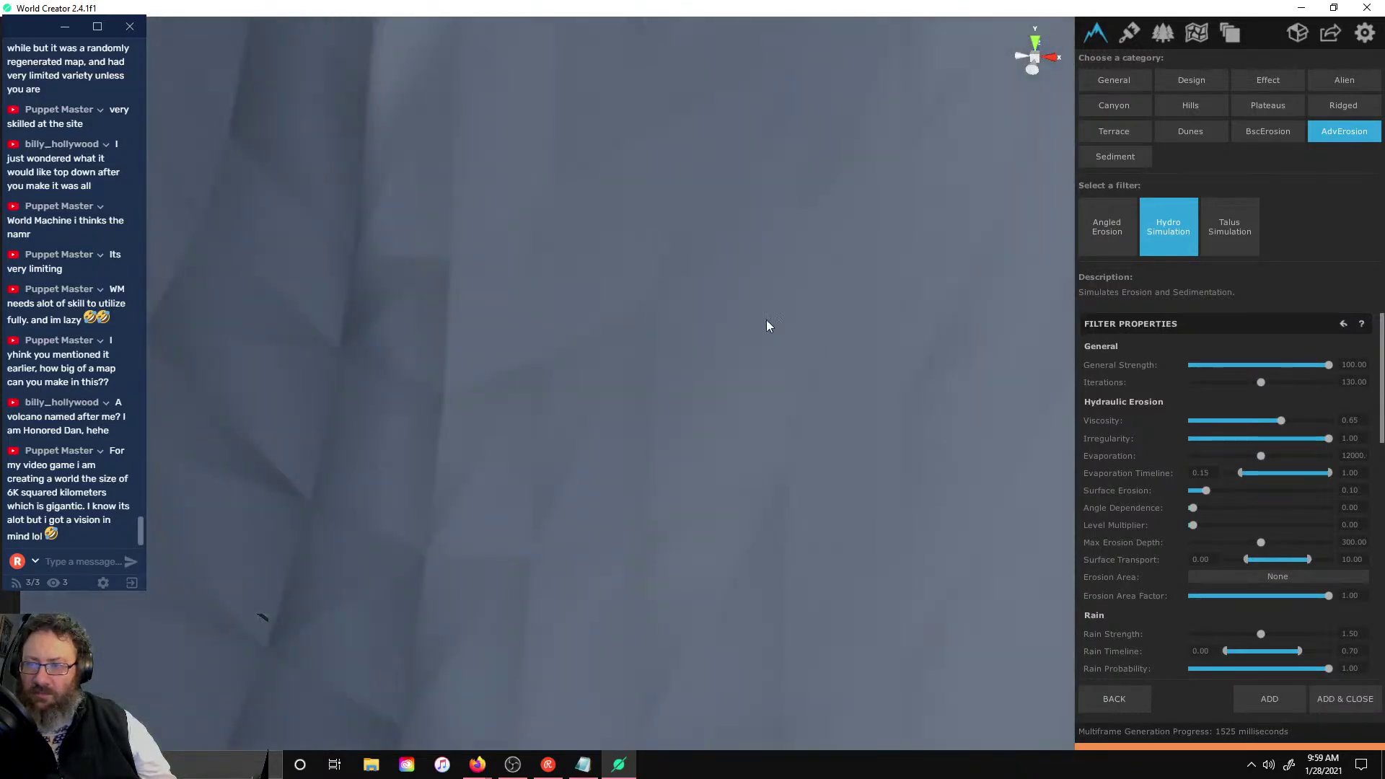
scroll(768, 318, "down", 3)
scroll(768, 318, "down", 5)
right_click_drag(622, 289, 1003, 408)
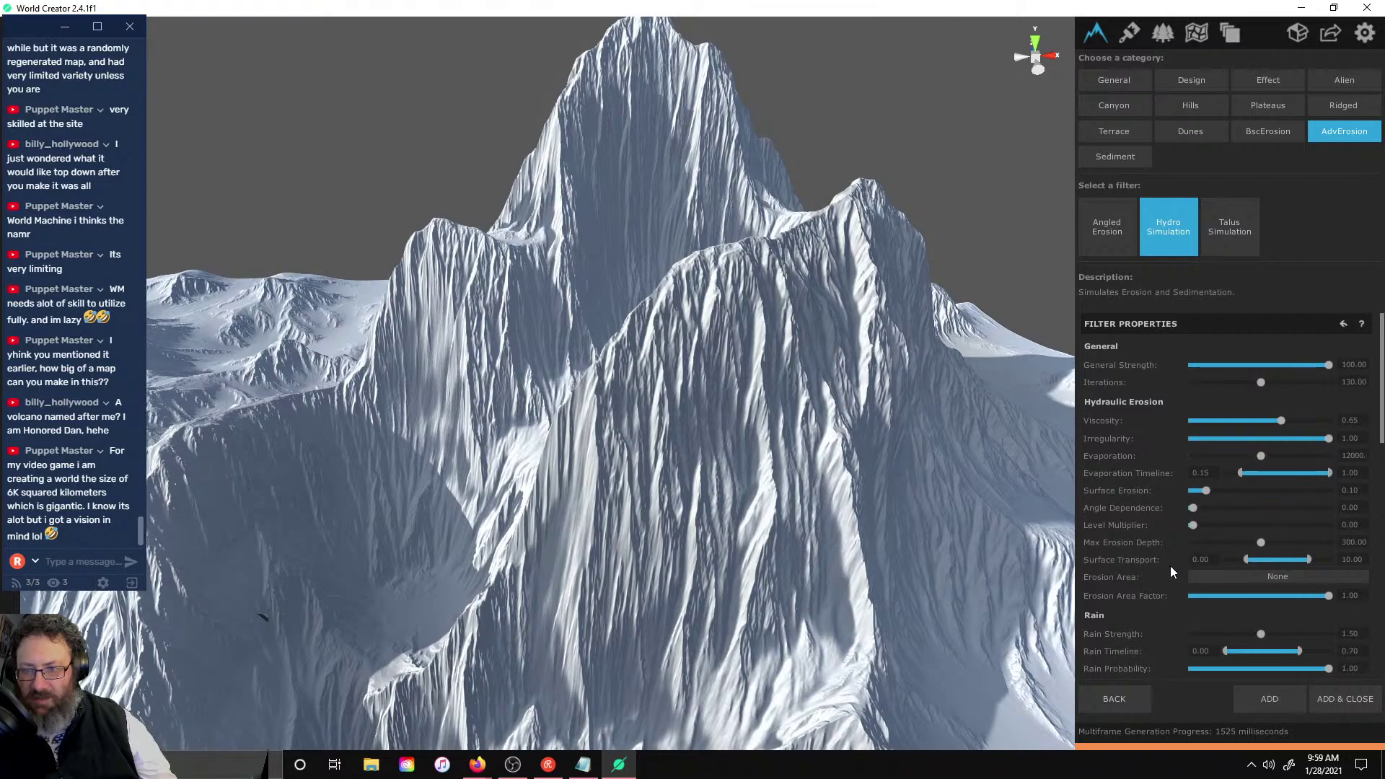
- Try Hydro Simulation with level multiplier 1.00, angle dependence 0.90, surface erosion 0.54, viscosity 1.00 and evaporation 10967
scroll(1232, 515, "down", 3)
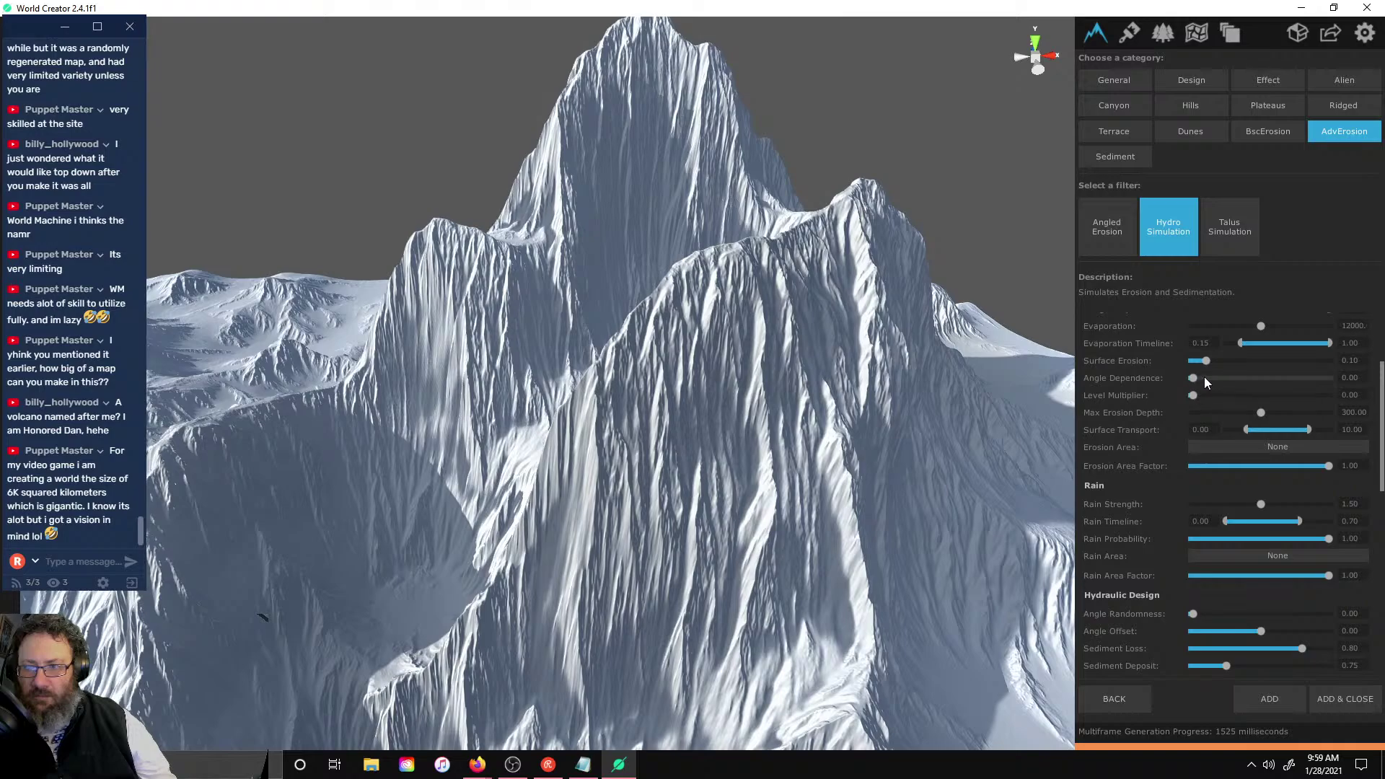
left_click_drag(1205, 396, 1332, 397)
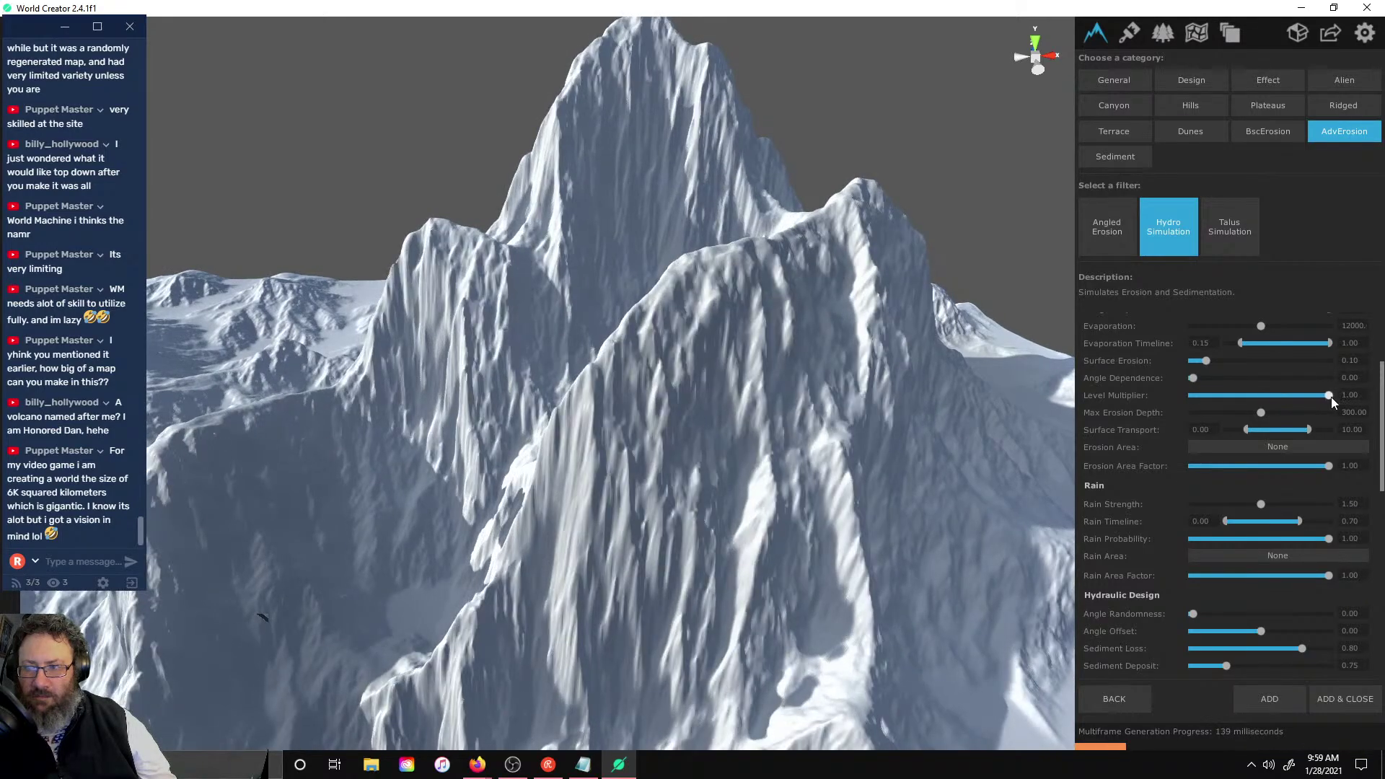
left_click_drag(1193, 378, 1316, 379)
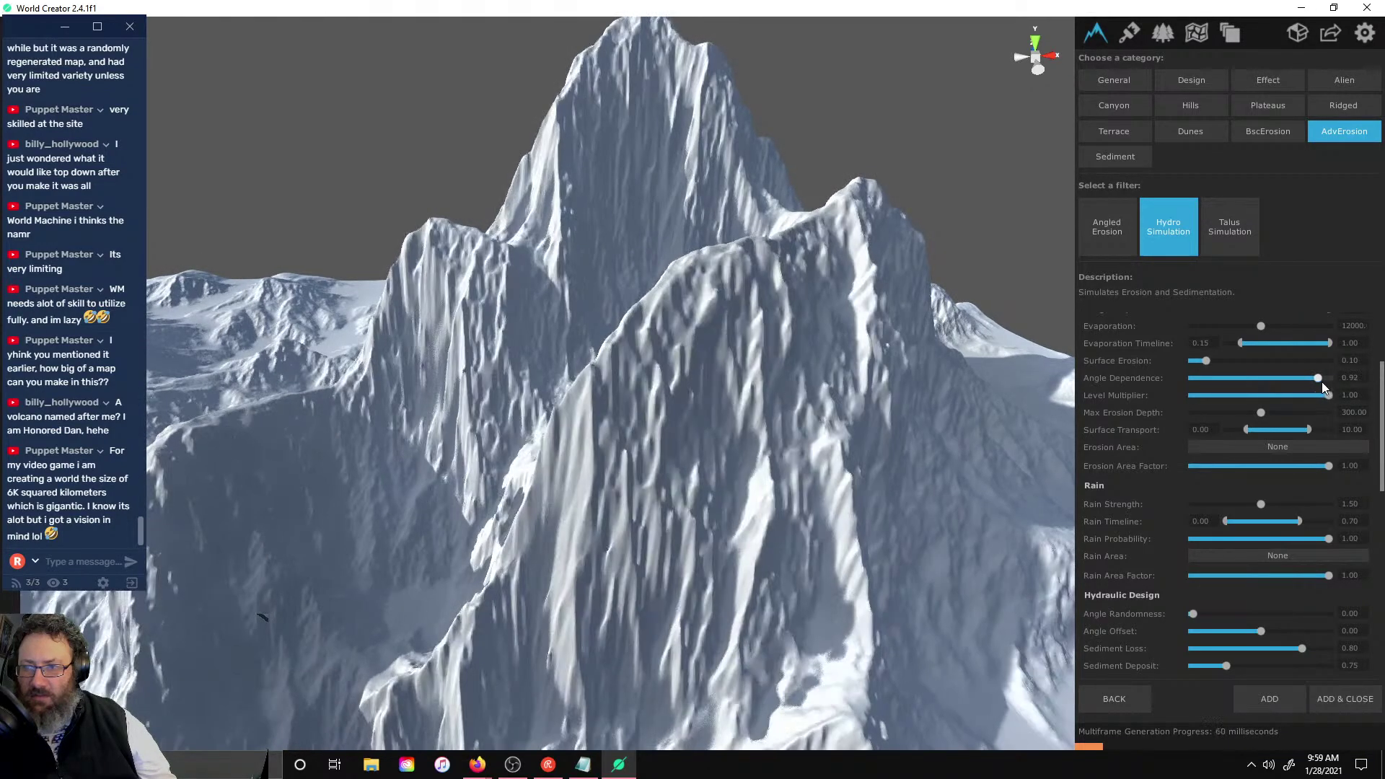
left_click_drag(1208, 361, 1267, 361)
scroll(1171, 356, "up", 1)
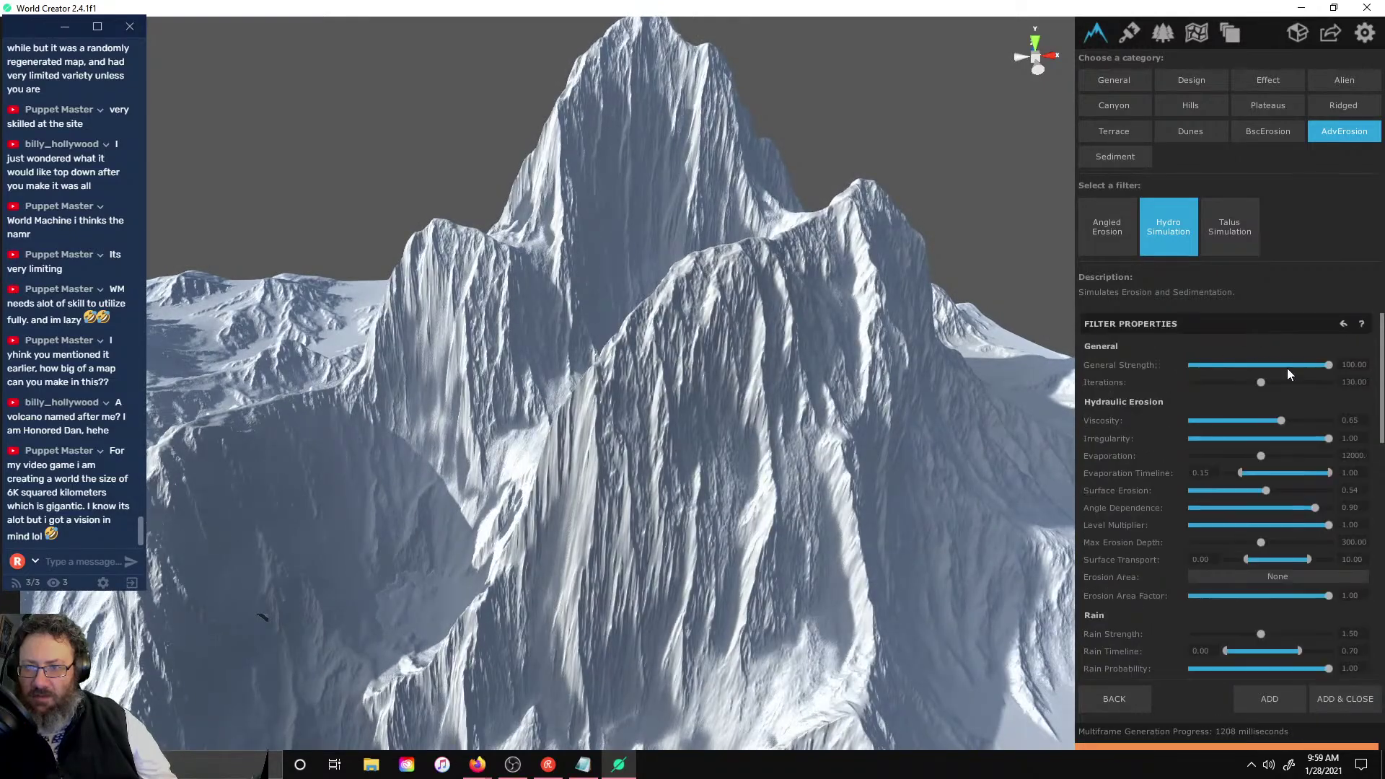
left_click_drag(1288, 426, 1340, 423)
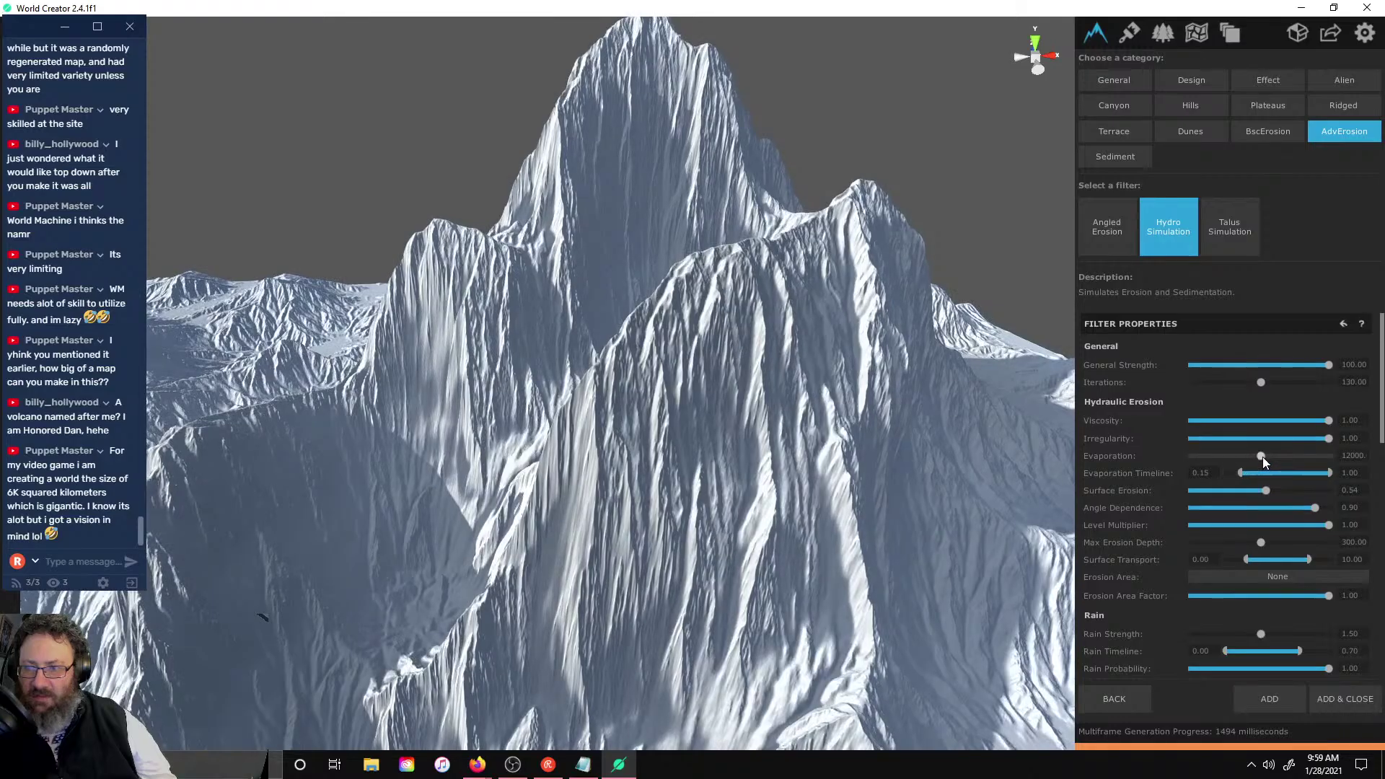
mouse_move(1263, 457)
left_mouse_down()
mouse_move(1192, 457)
mouse_move(1262, 455)
left_mouse_up()
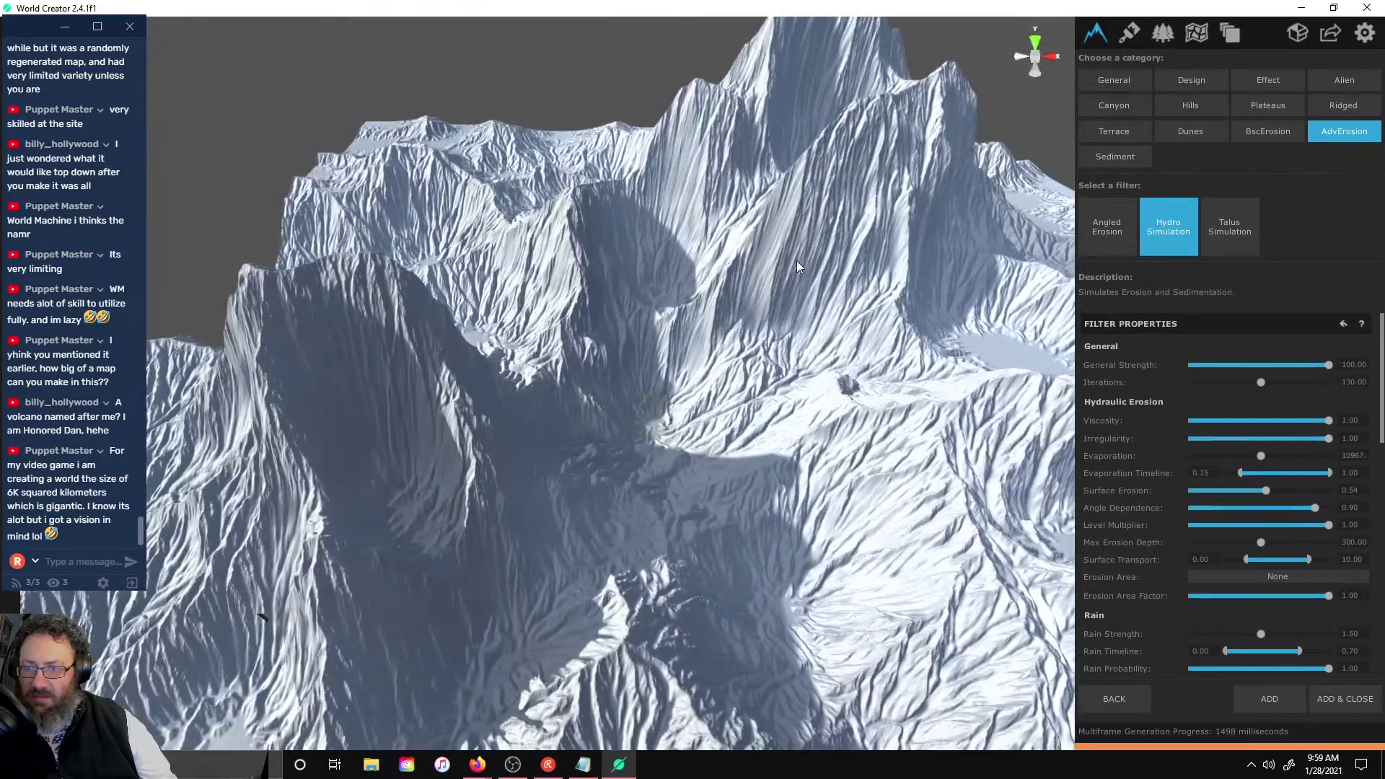
- Examine the tuned Hydro Simulation's carving across the whole terrain from several distances and angles
scroll(797, 261, "down", 5)
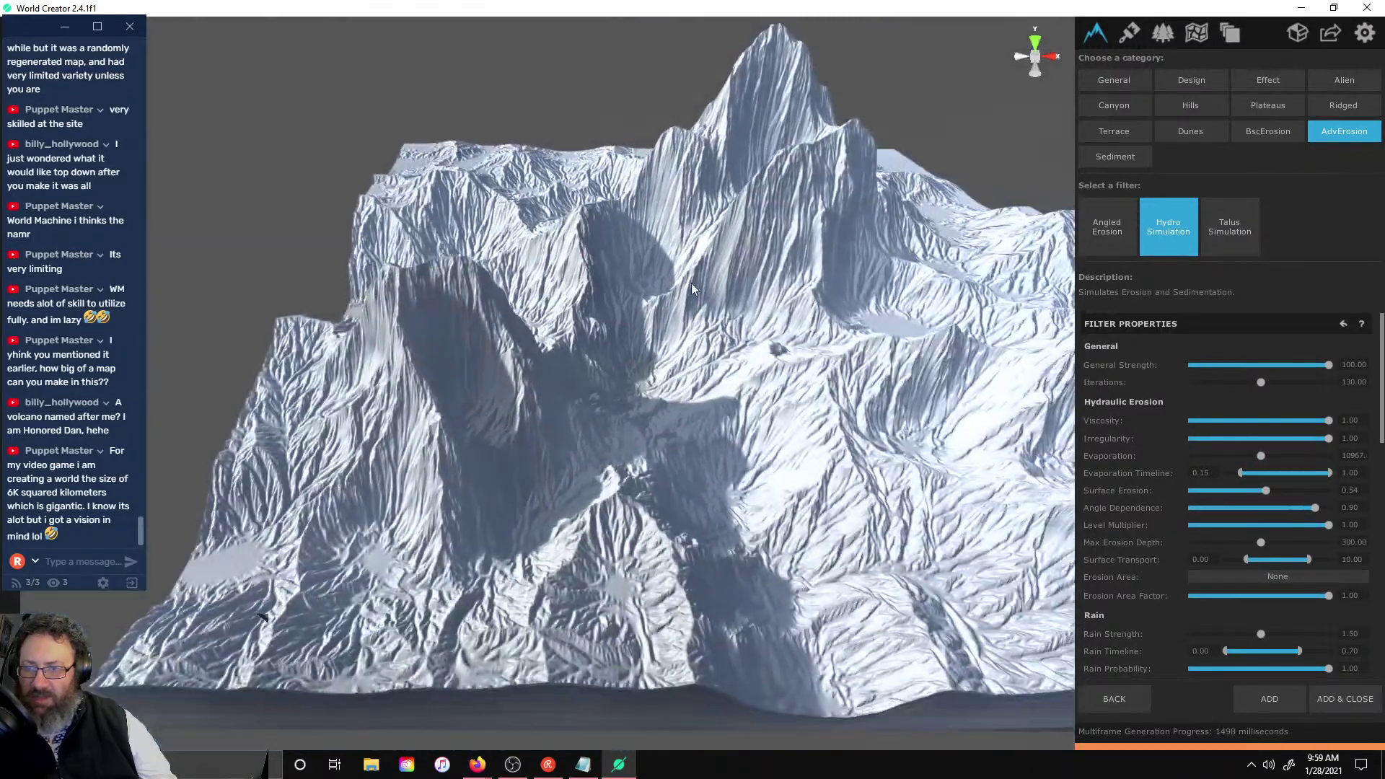
right_click_drag(691, 283, 826, 235)
scroll(826, 235, "up", 5)
right_click_drag(752, 269, 895, 295)
scroll(448, 492, "down", 3)
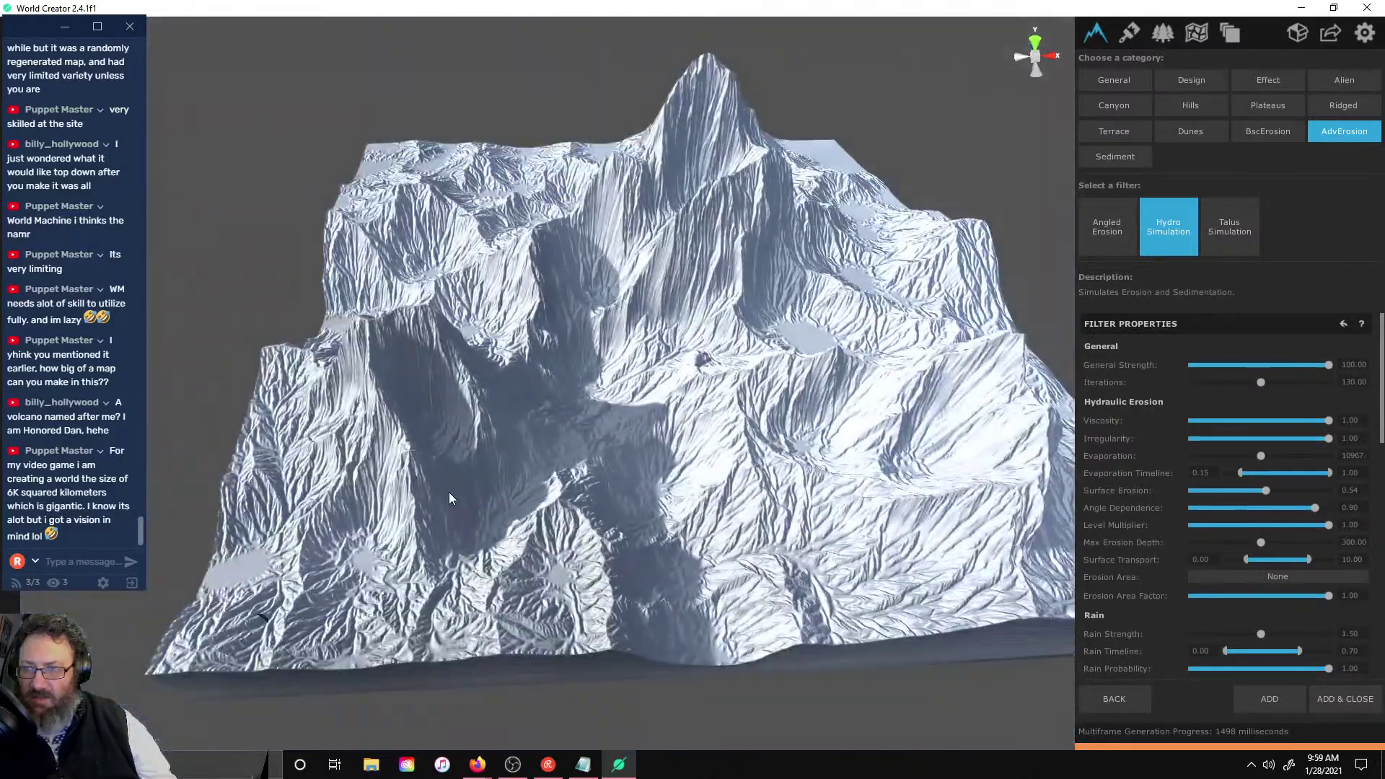
scroll(478, 491, "up", 3)
right_click_drag(478, 491, 813, 386)
scroll(702, 329, "up", 4)
scroll(702, 323, "down", 3)
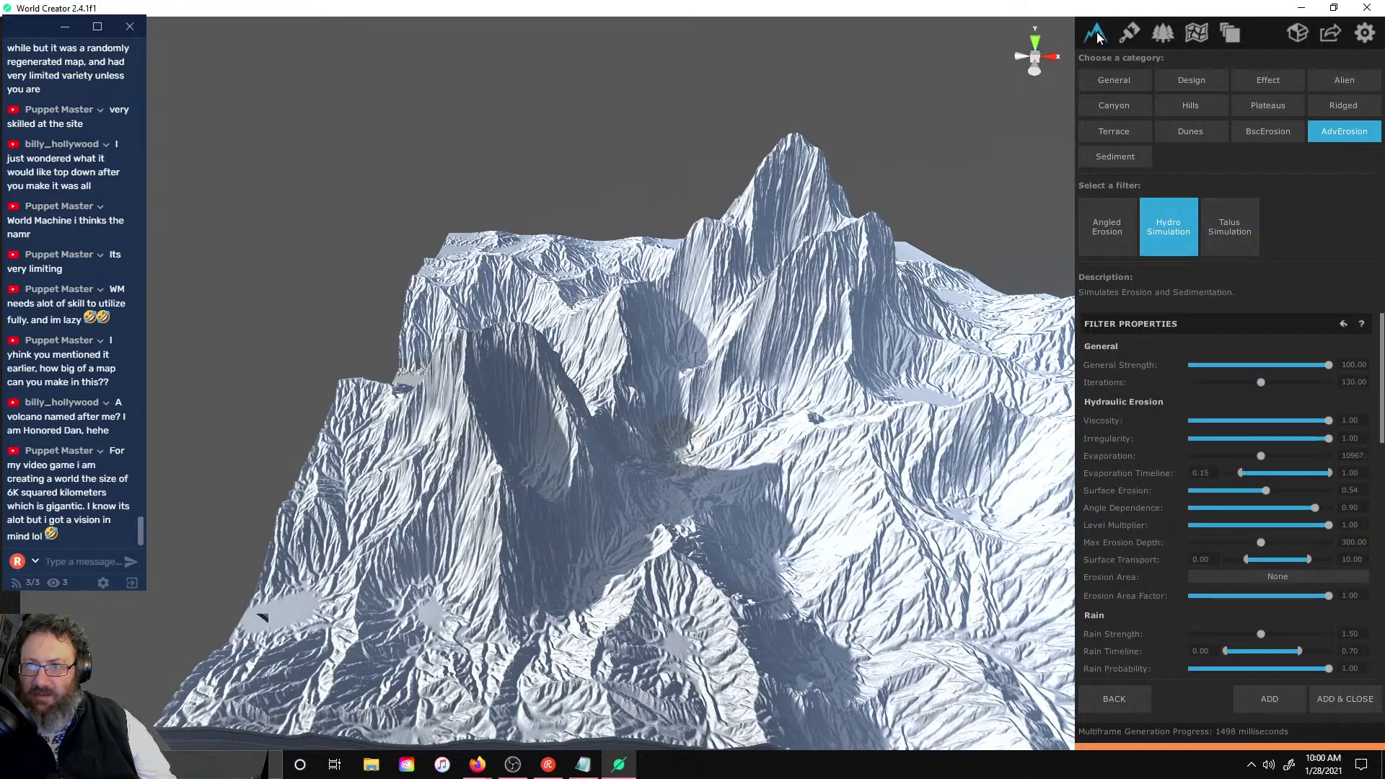
- Discard the Hydro Simulation trial and preview the default advanced erosion, Terrace Eroded and Dunes filters on the same layer
left_click(1096, 36)
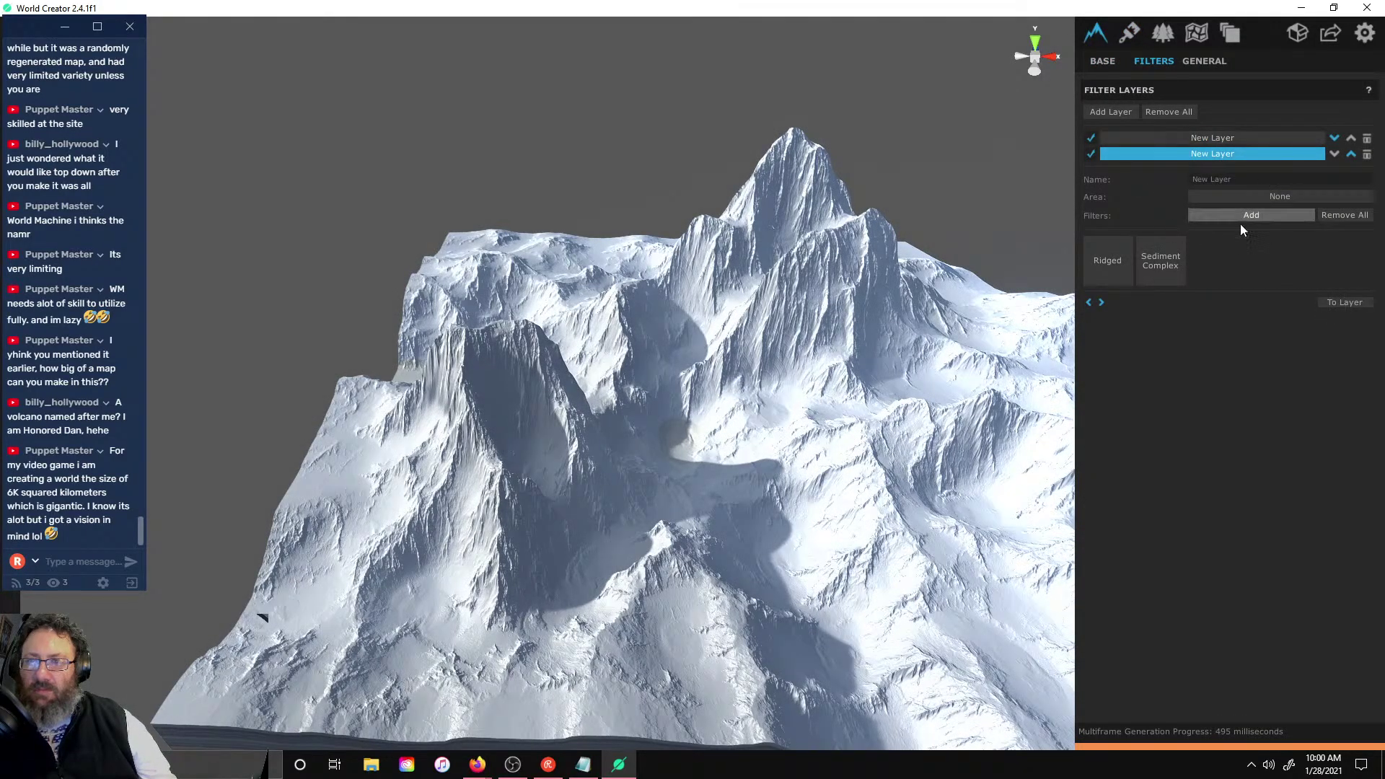
left_click(1257, 215)
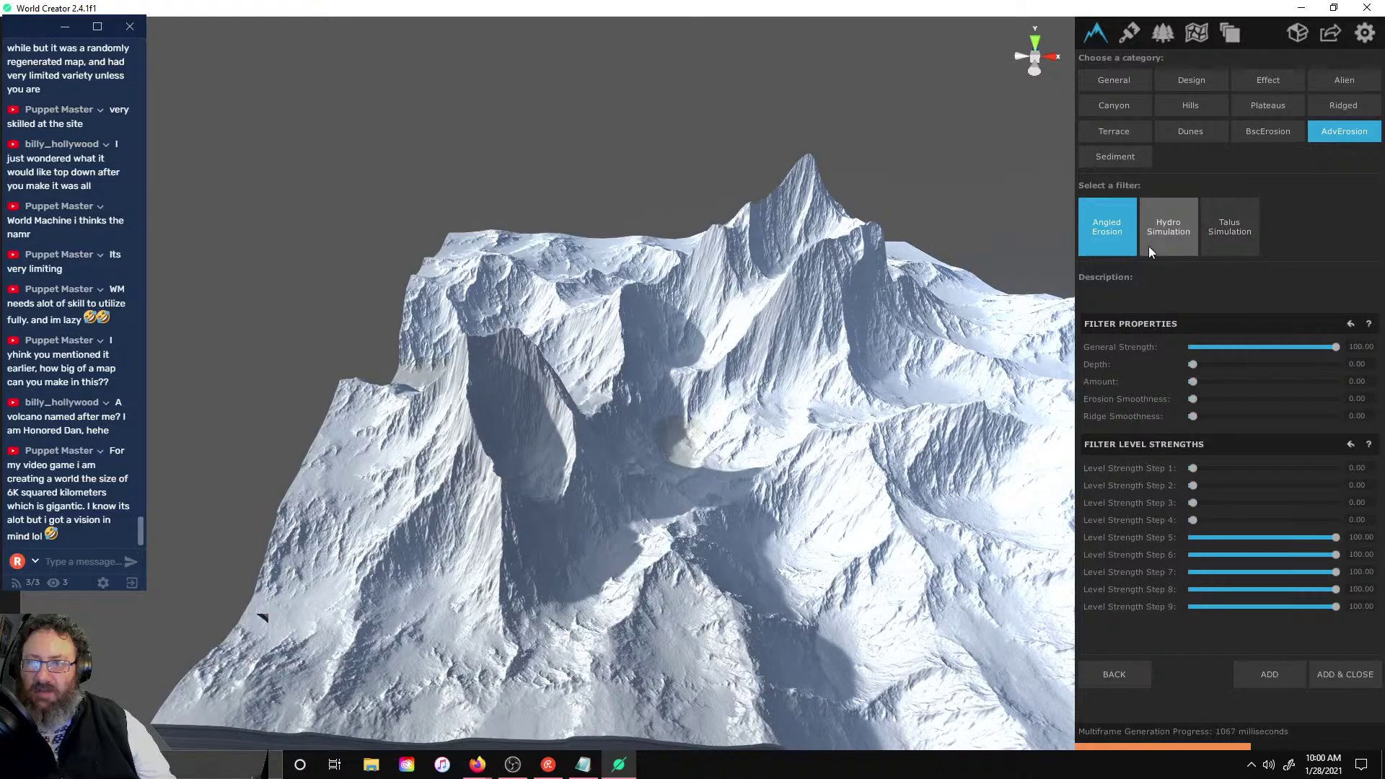
left_click(1187, 228)
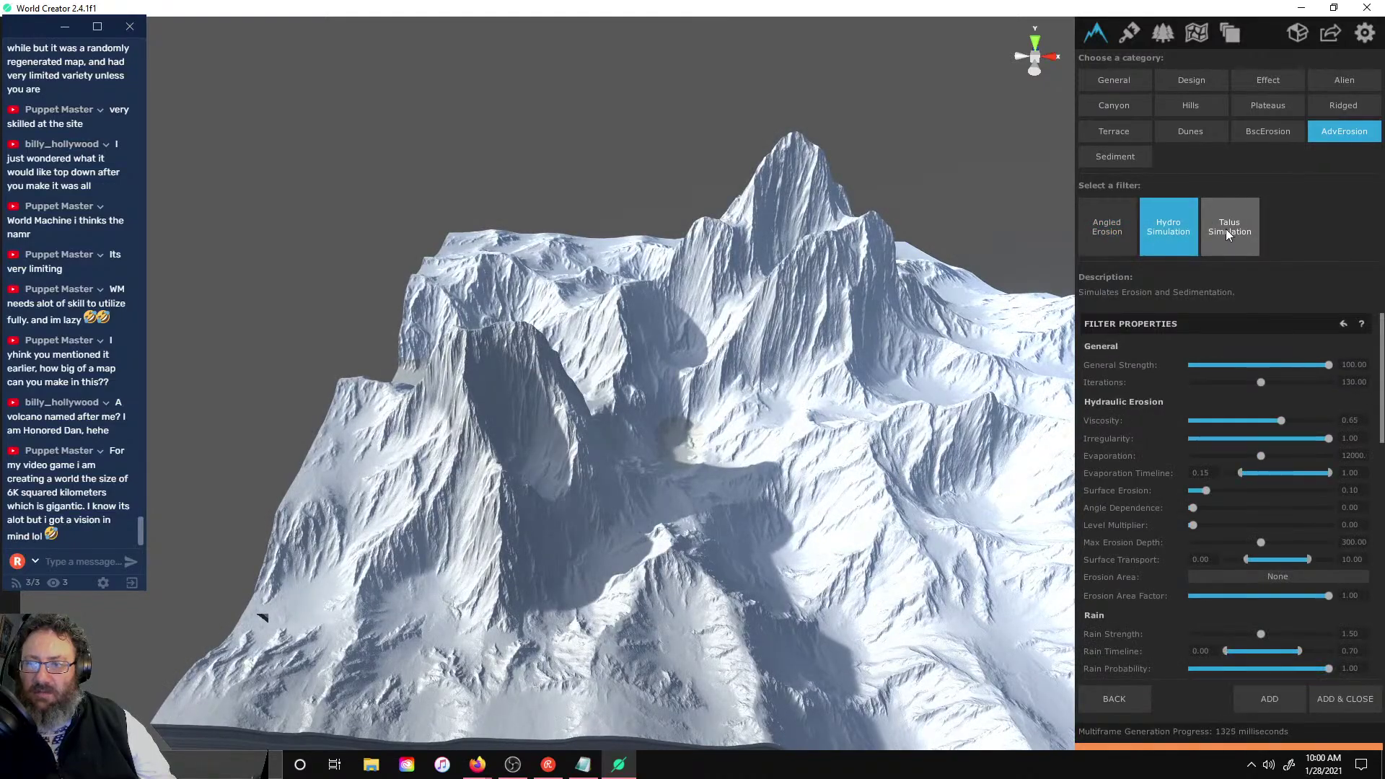
left_click(1226, 229)
left_click(1189, 230)
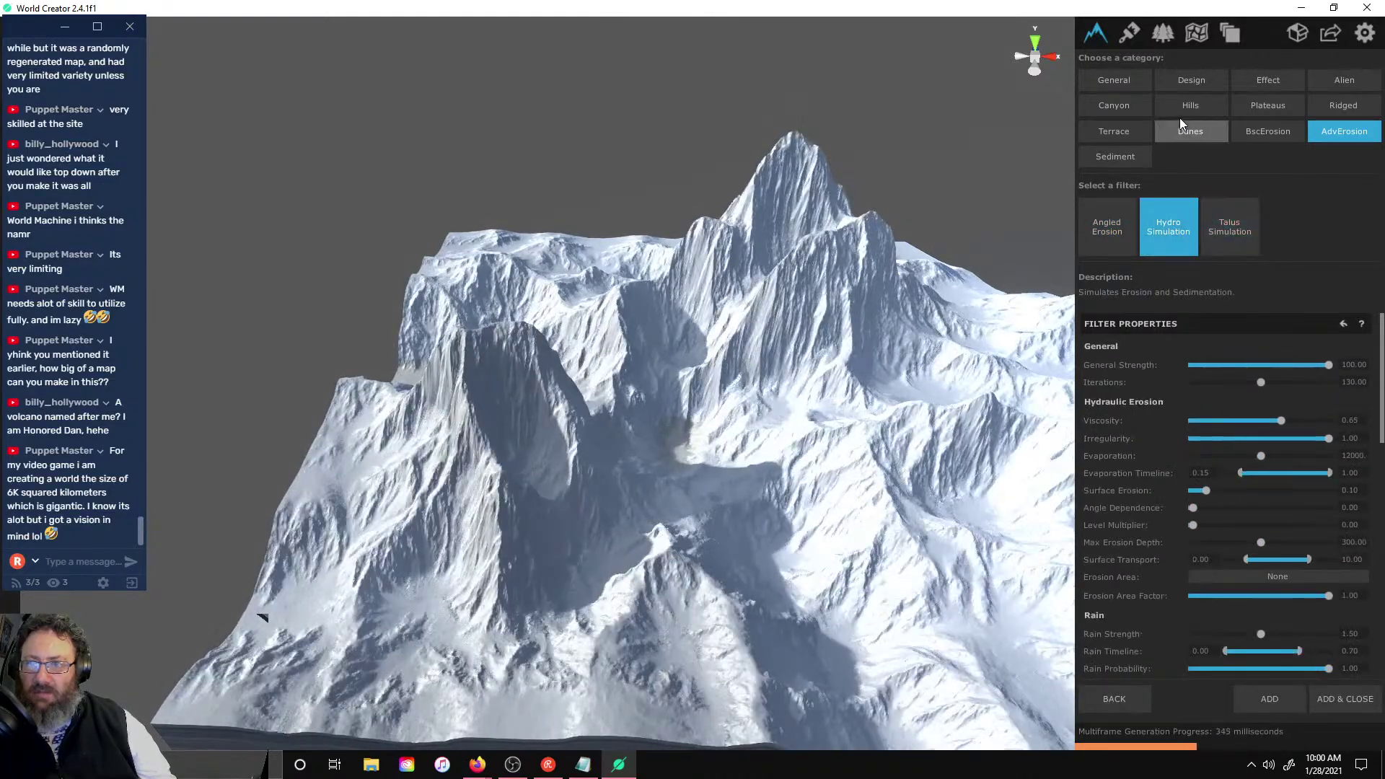
left_click(1115, 132)
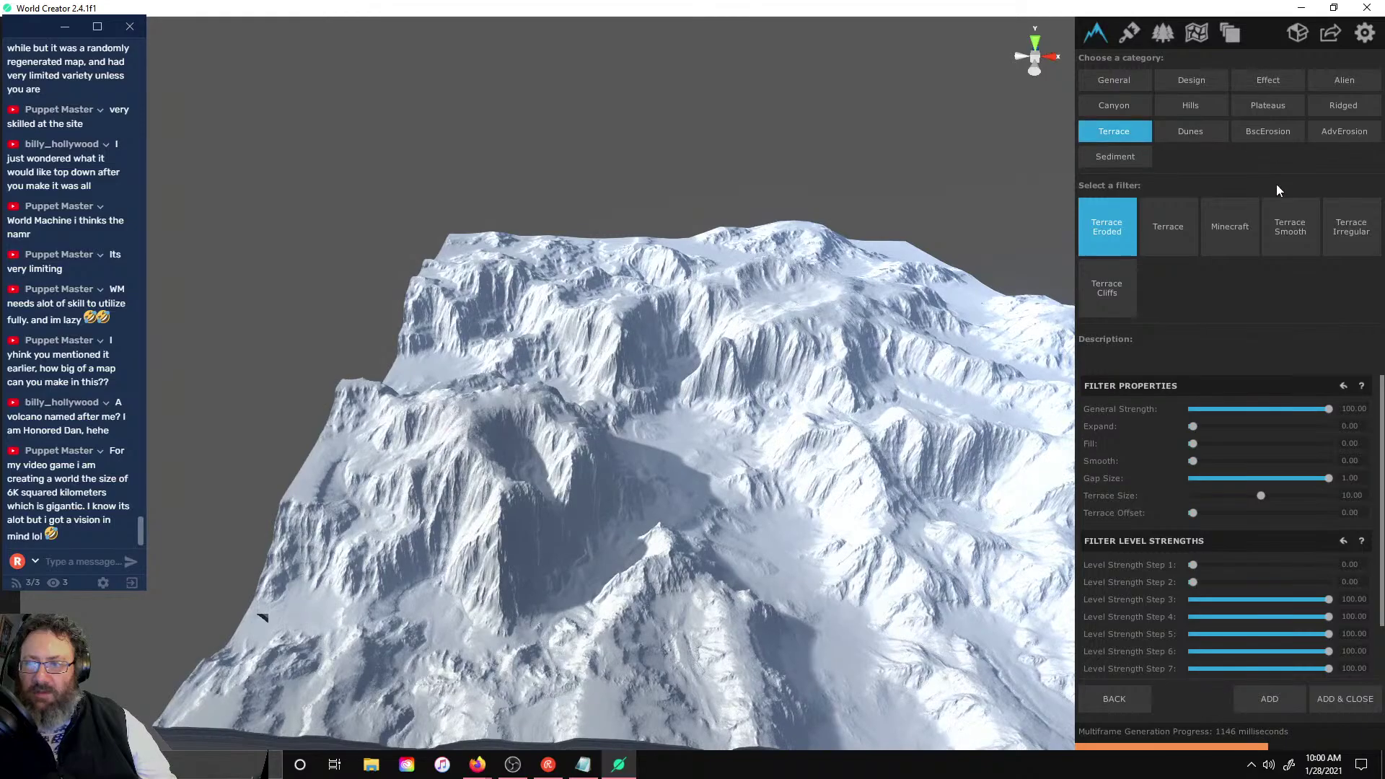
left_click(1187, 140)
- Preview the default Erosion Deep filter and examine its carving on the peaks, cliffs and valleys up close
left_click(1256, 135)
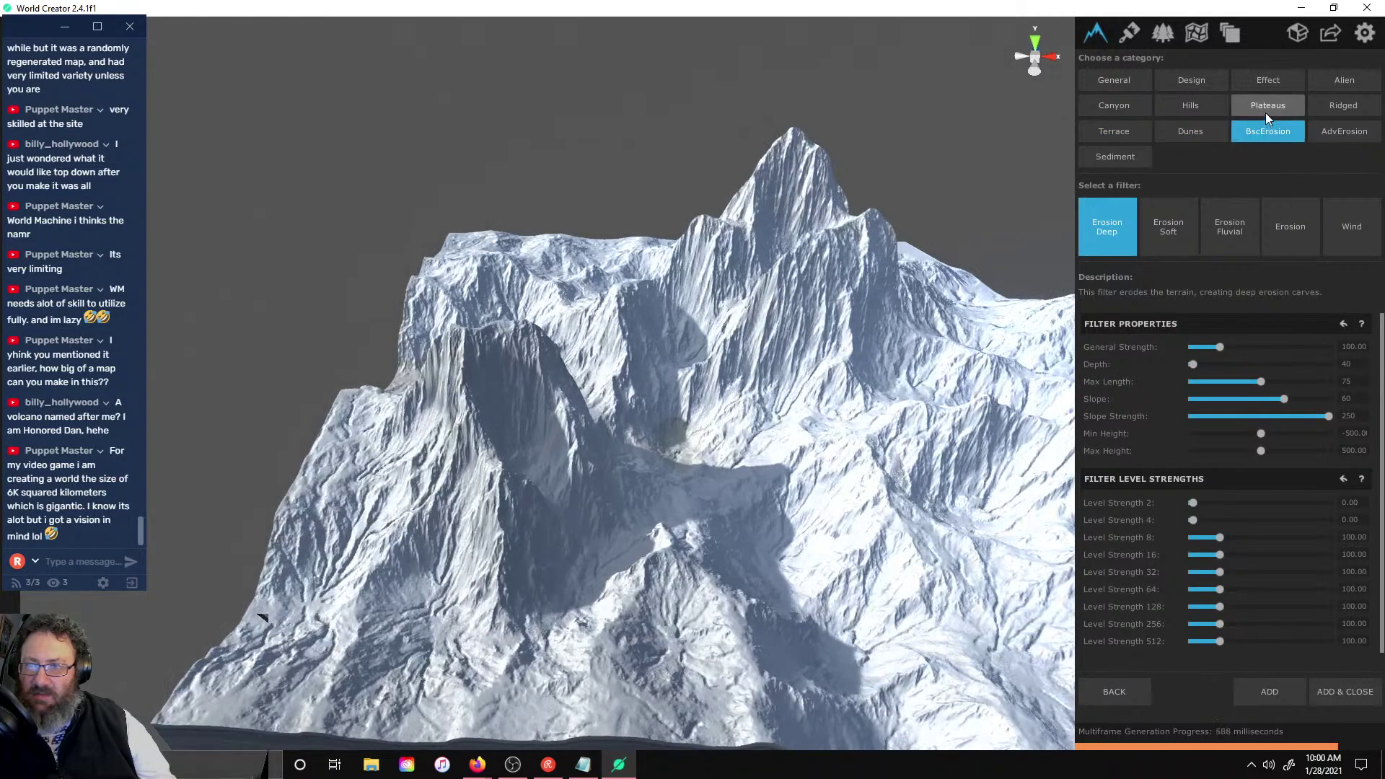
scroll(697, 409, "up", 2)
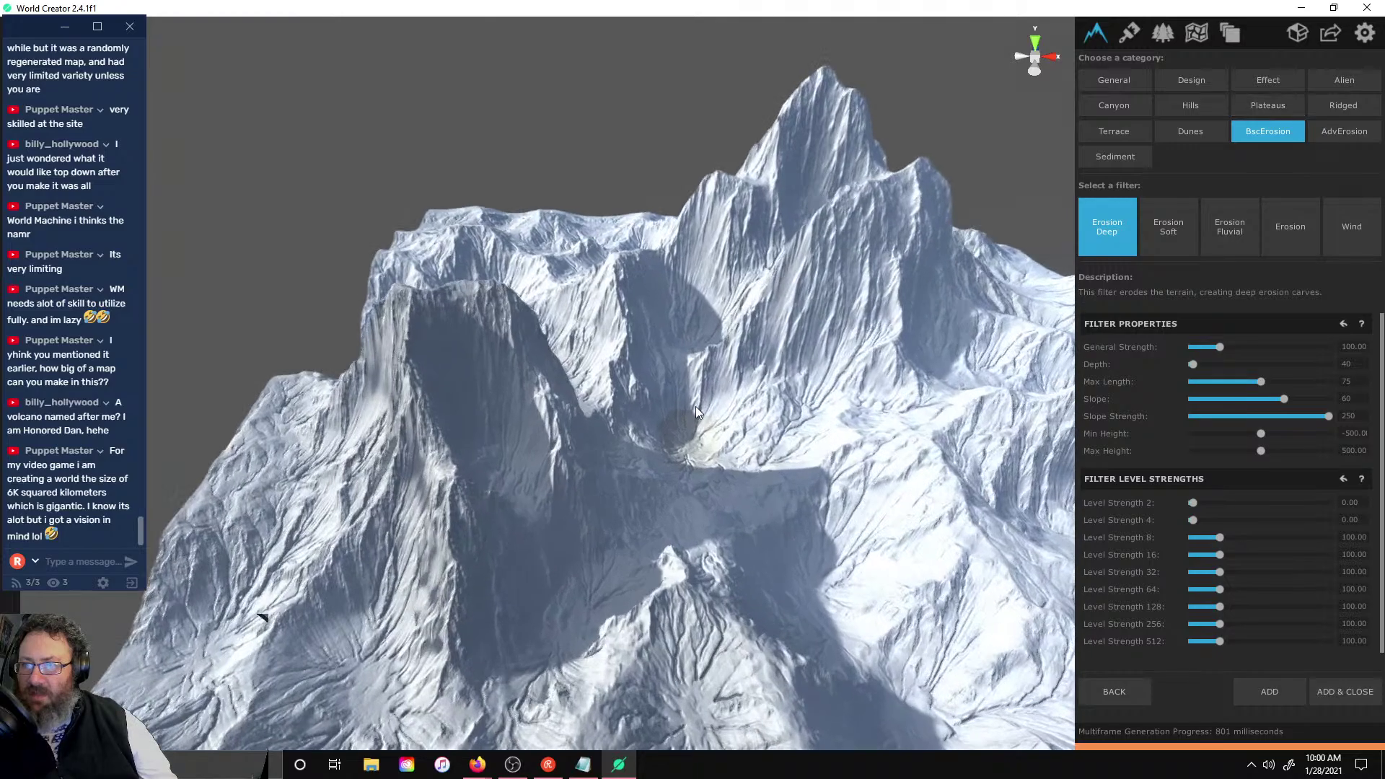
scroll(696, 406, "up", 4)
right_click_drag(696, 405, 899, 369)
scroll(900, 369, "down", 2)
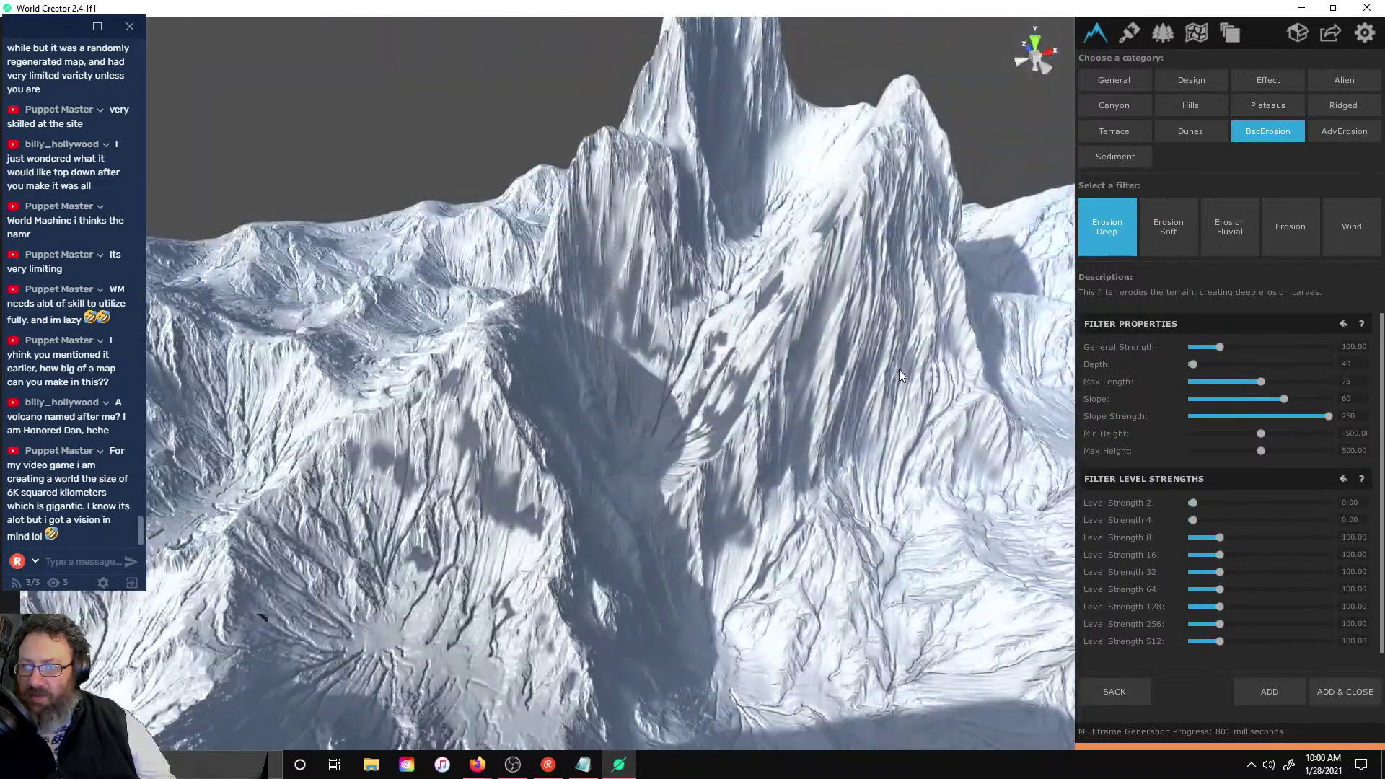
scroll(899, 369, "up", 5)
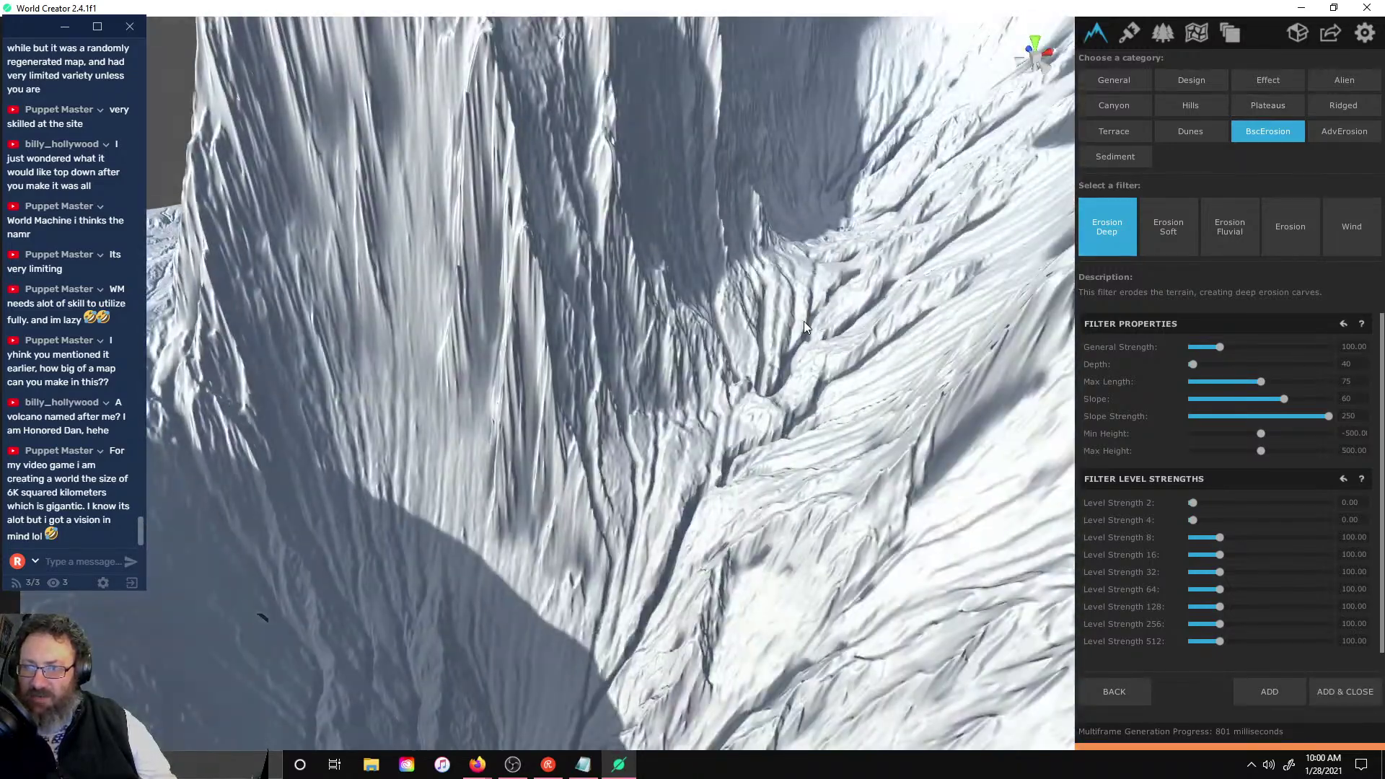
scroll(868, 292, "up", 4)
scroll(702, 249, "down", 7)
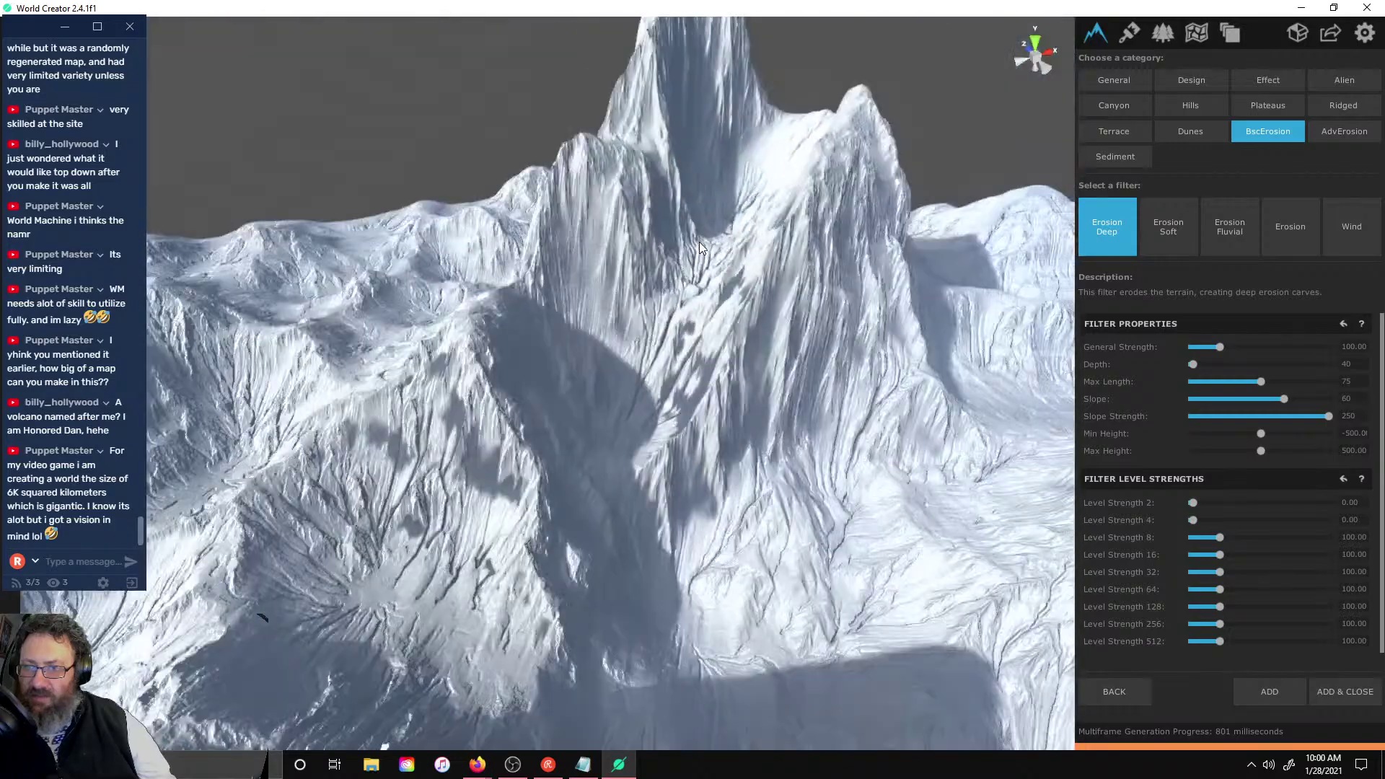
scroll(699, 243, "down", 4)
right_click_drag(699, 243, 935, 320)
scroll(954, 333, "up", 4)
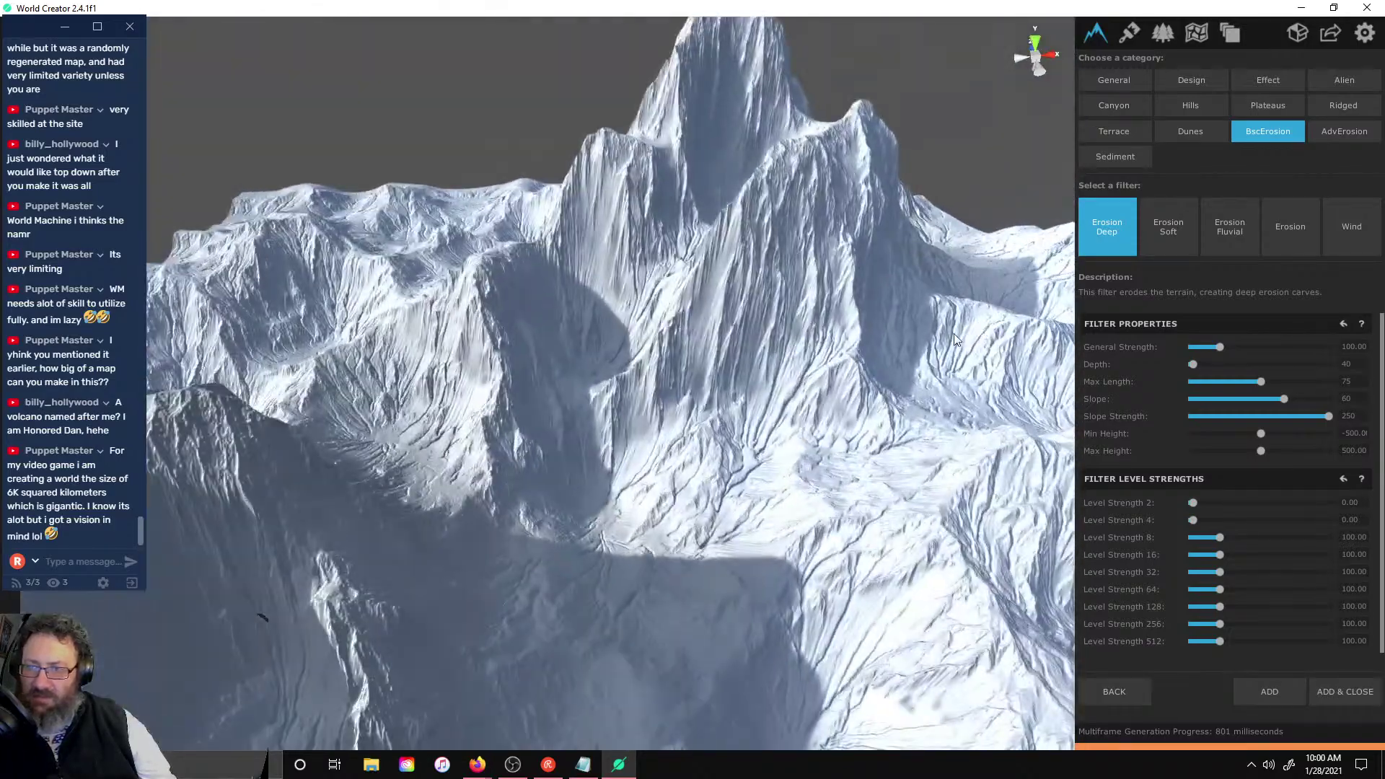
scroll(954, 336, "up", 3)
- Set Erosion Deep to general strength about 358, depth 129, max length 117, slope 25 and slope strength 152
left_click_drag(1218, 347, 1290, 348)
left_click_drag(1193, 365, 1264, 365)
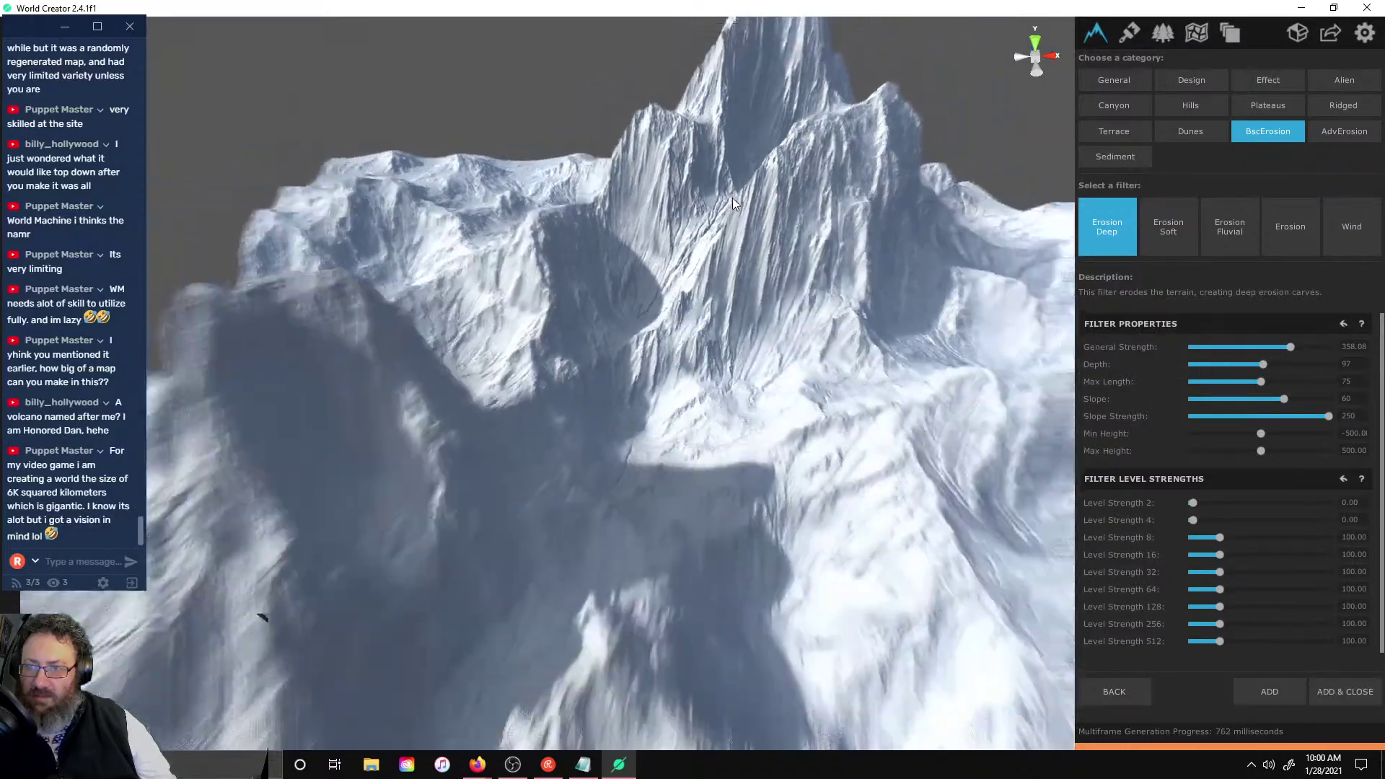
scroll(733, 199, "down", 4)
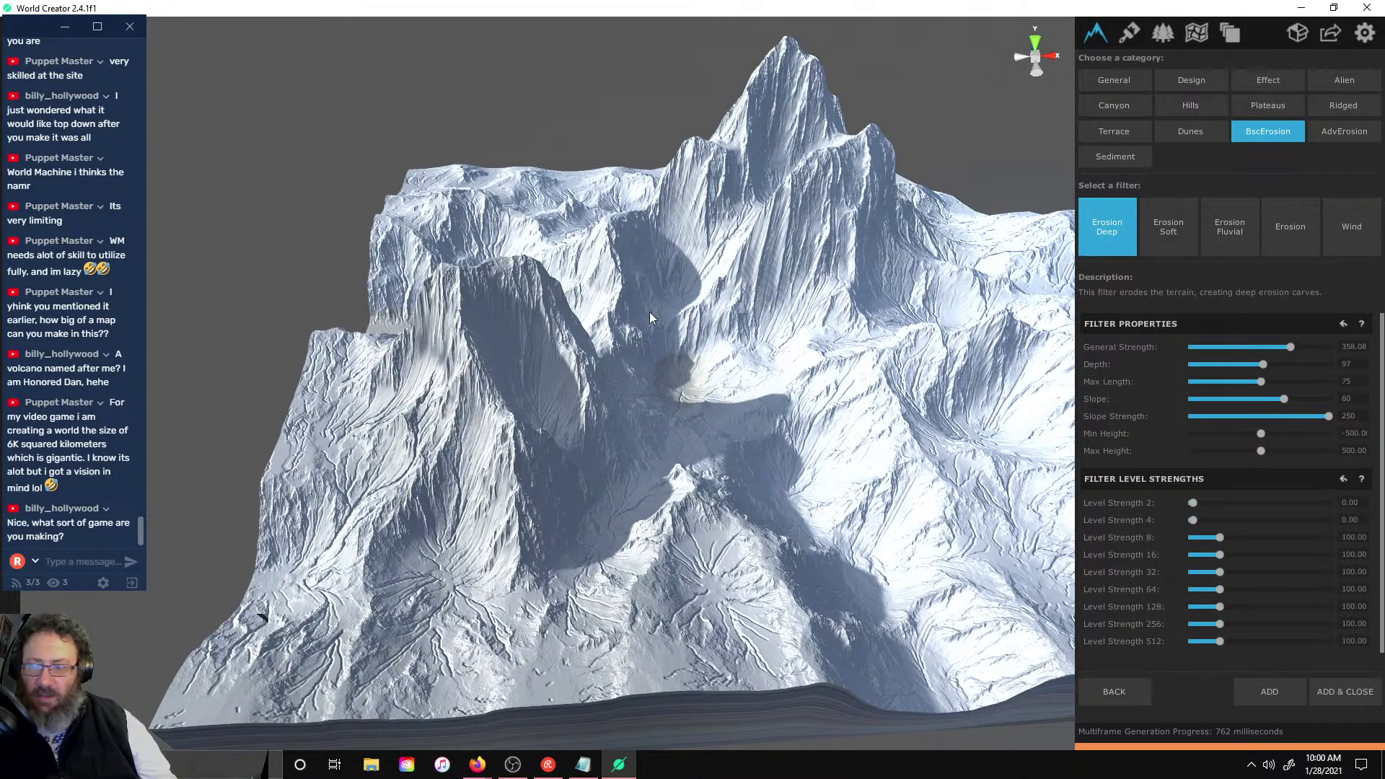
scroll(720, 192, "up", 6)
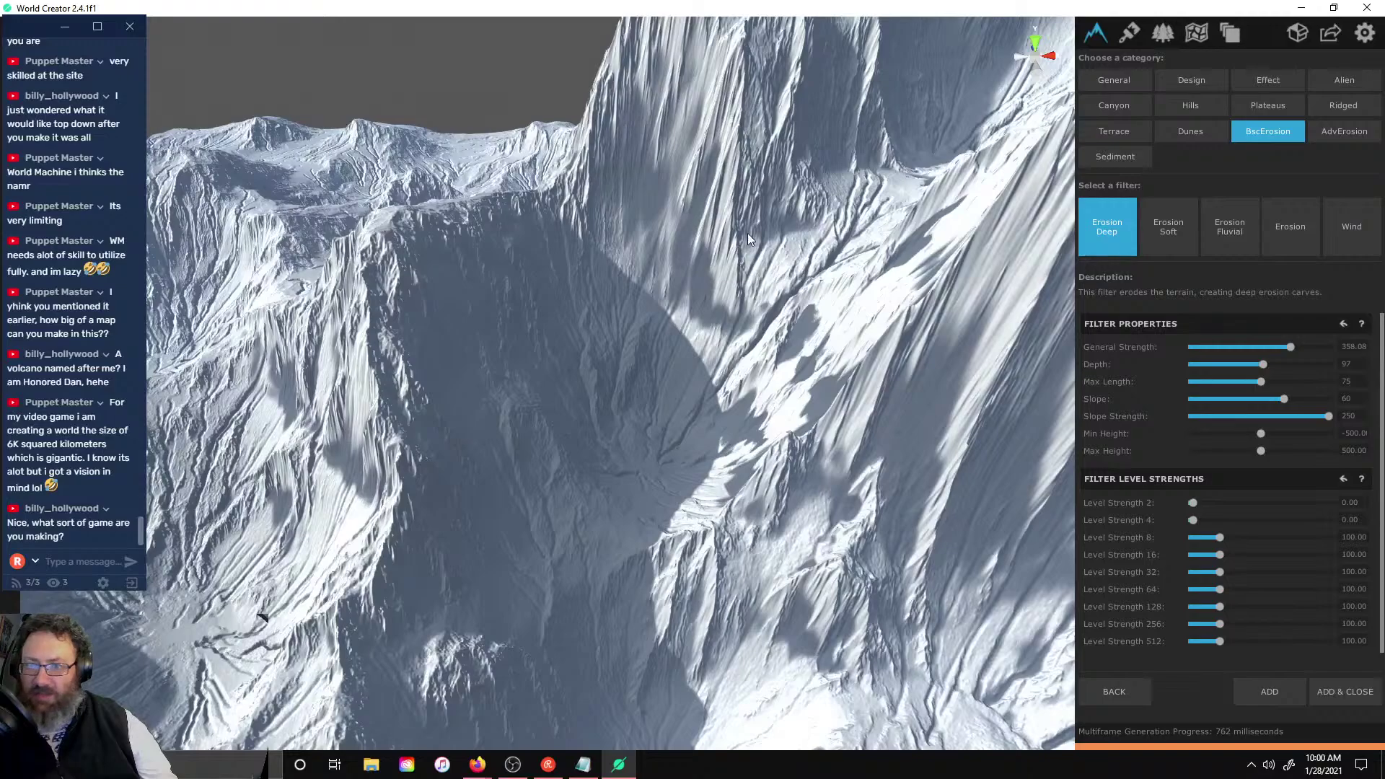
mouse_move(1327, 417)
left_mouse_down()
mouse_move(1176, 418)
mouse_move(1314, 416)
mouse_move(1181, 417)
mouse_move(1283, 417)
mouse_move(1256, 401)
mouse_move(1154, 397)
mouse_move(1331, 404)
mouse_move(1236, 406)
mouse_move(1275, 384)
mouse_move(1362, 397)
mouse_move(1297, 387)
mouse_move(1345, 370)
mouse_move(1306, 372)
left_mouse_up()
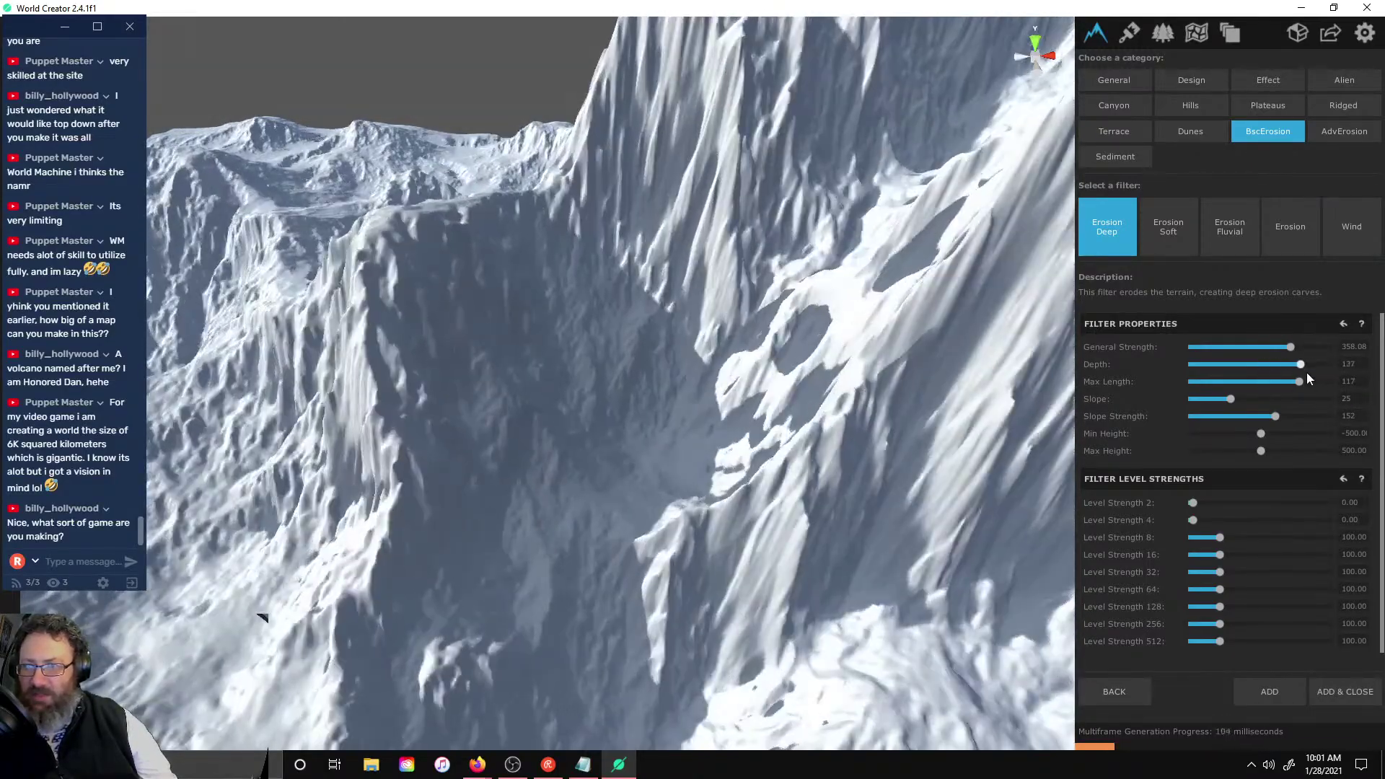
- Examine the tuned Erosion Deep effect on the ridges, slopes and valley floors from several distances and angles
scroll(716, 180, "down", 8)
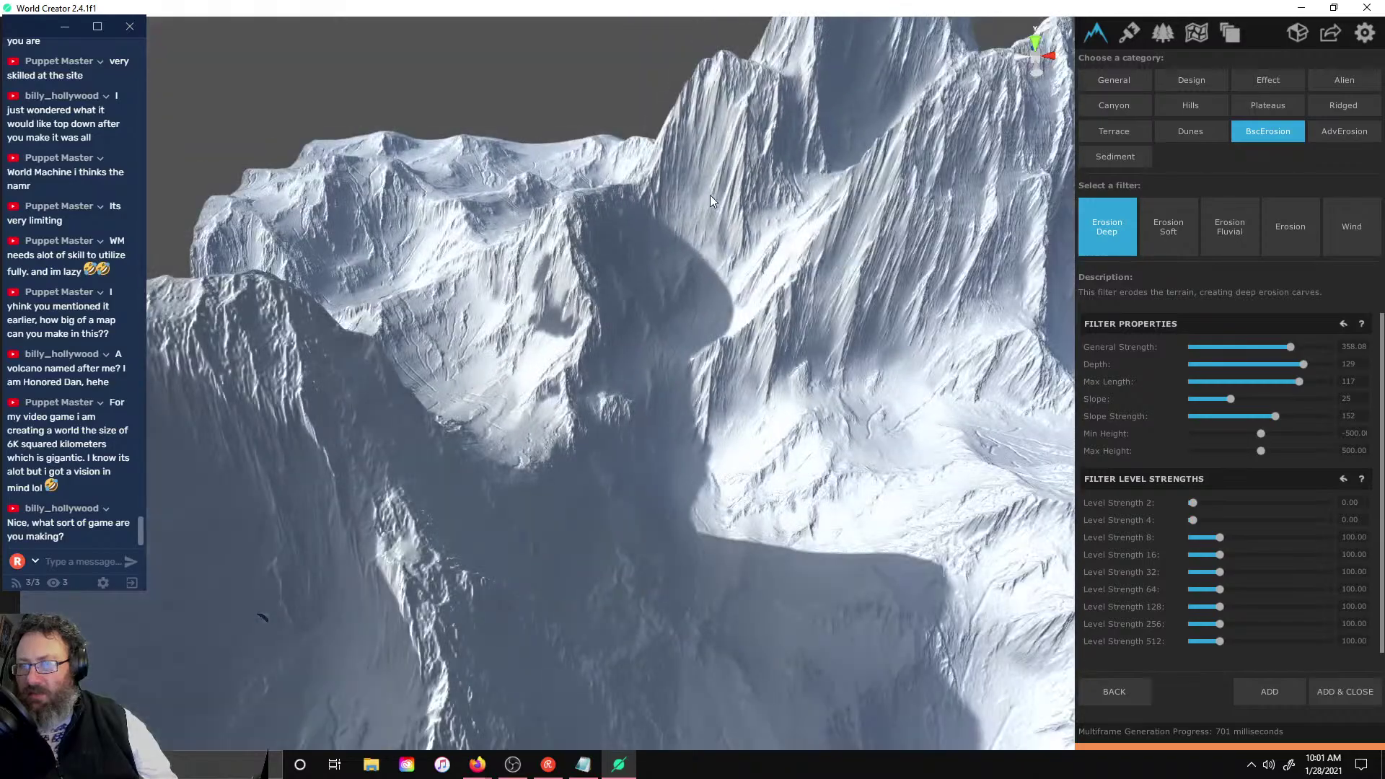
scroll(986, 430, "up", 8)
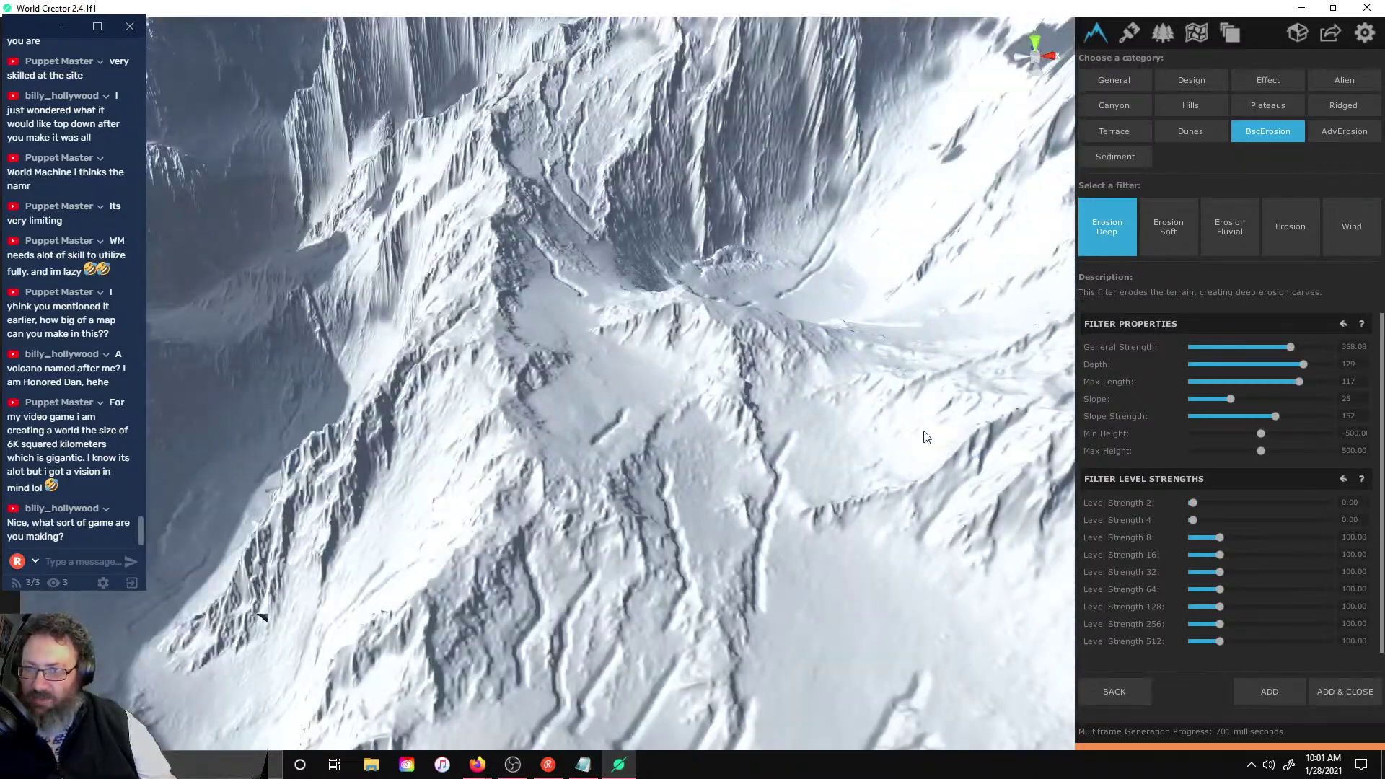
right_click_drag(925, 434, 531, 340)
scroll(808, 349, "up", 4)
scroll(877, 353, "down", 4)
scroll(878, 352, "down", 3)
scroll(488, 339, "up", 3)
scroll(859, 437, "up", 4)
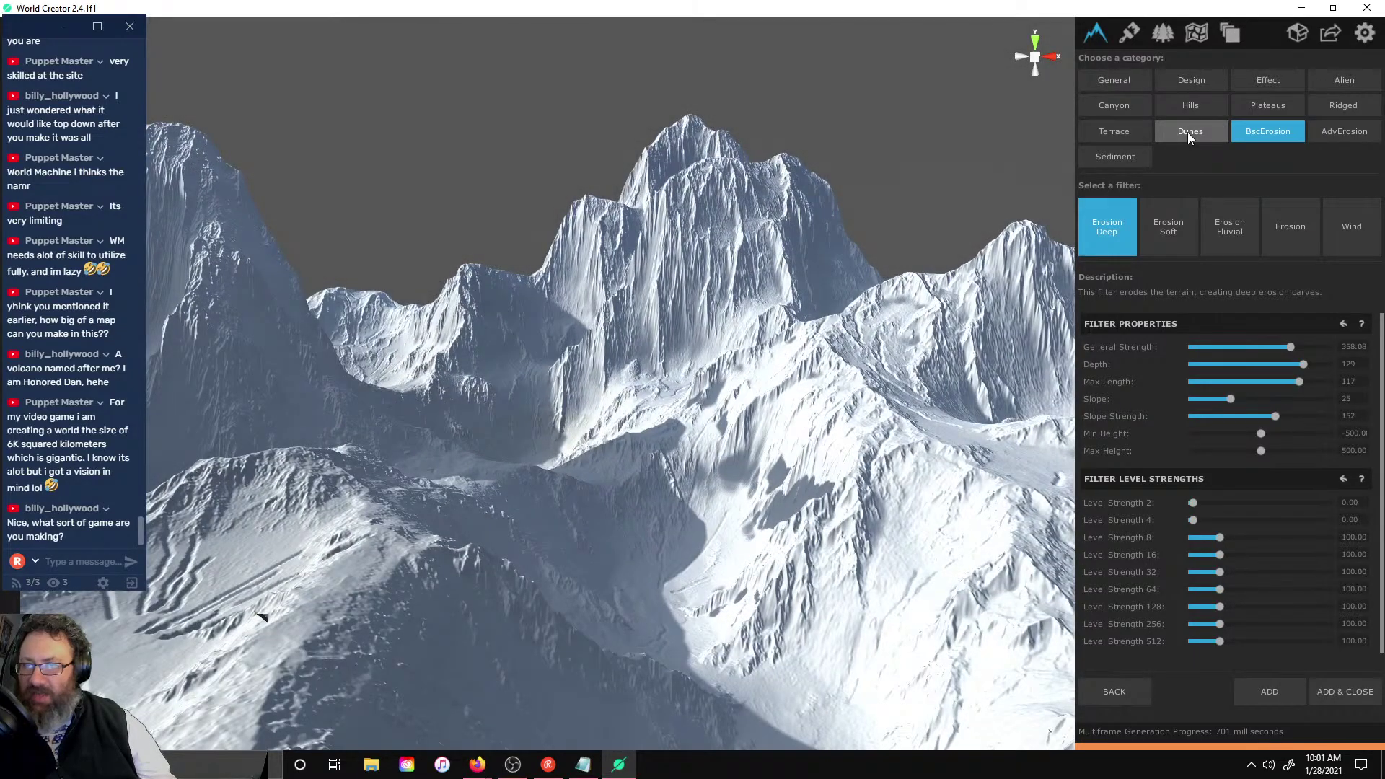
- Compare the result with Erosion Soft, add the tuned Erosion Deep filter to the layer and return to the filter layers
left_click(1175, 214)
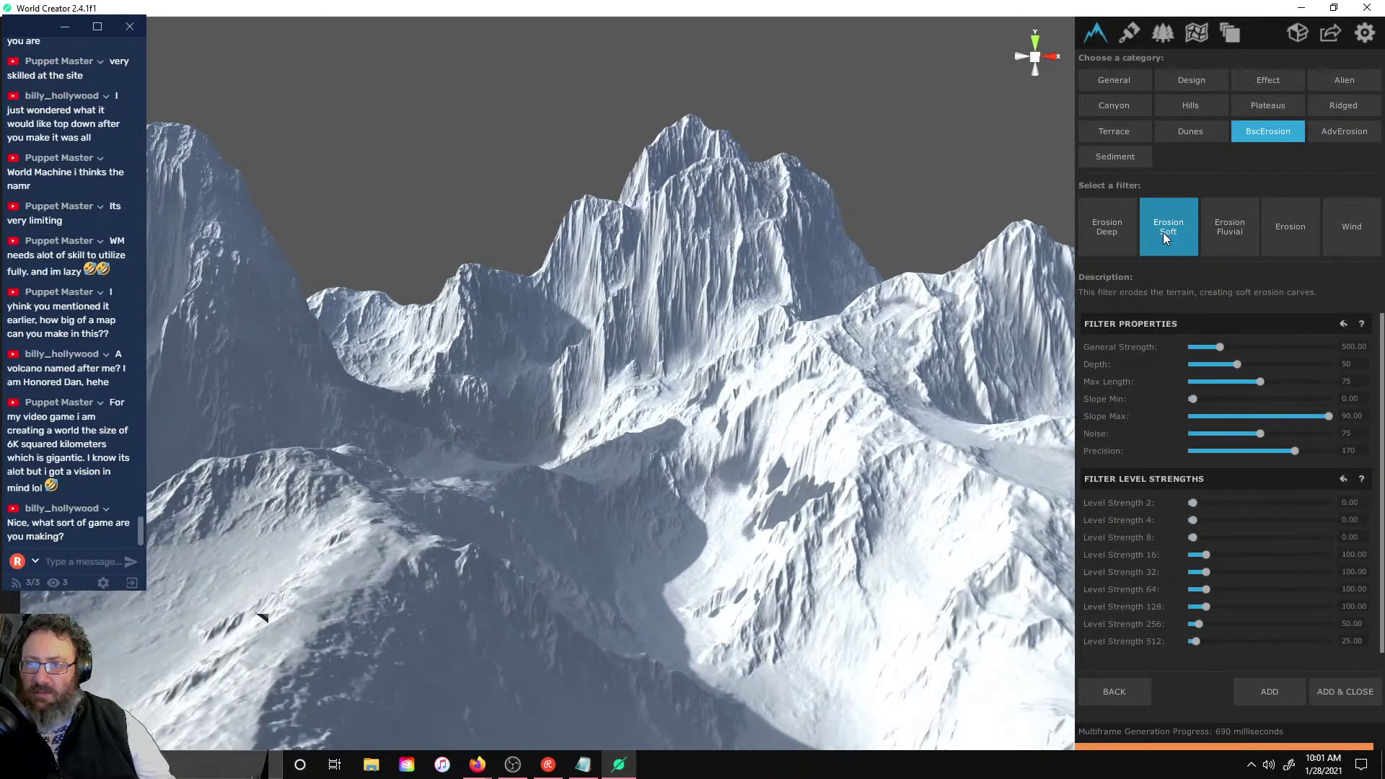
left_click(1087, 219)
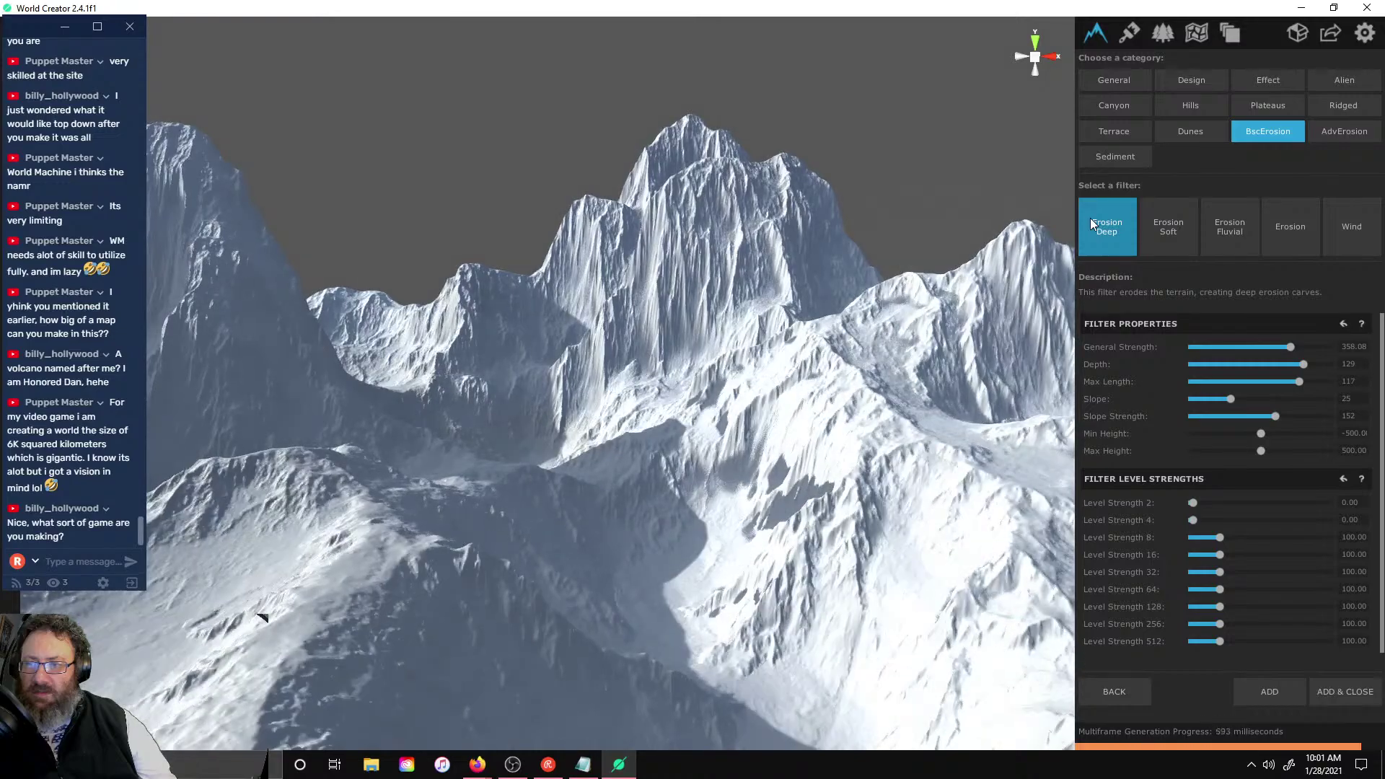
left_click(1249, 690)
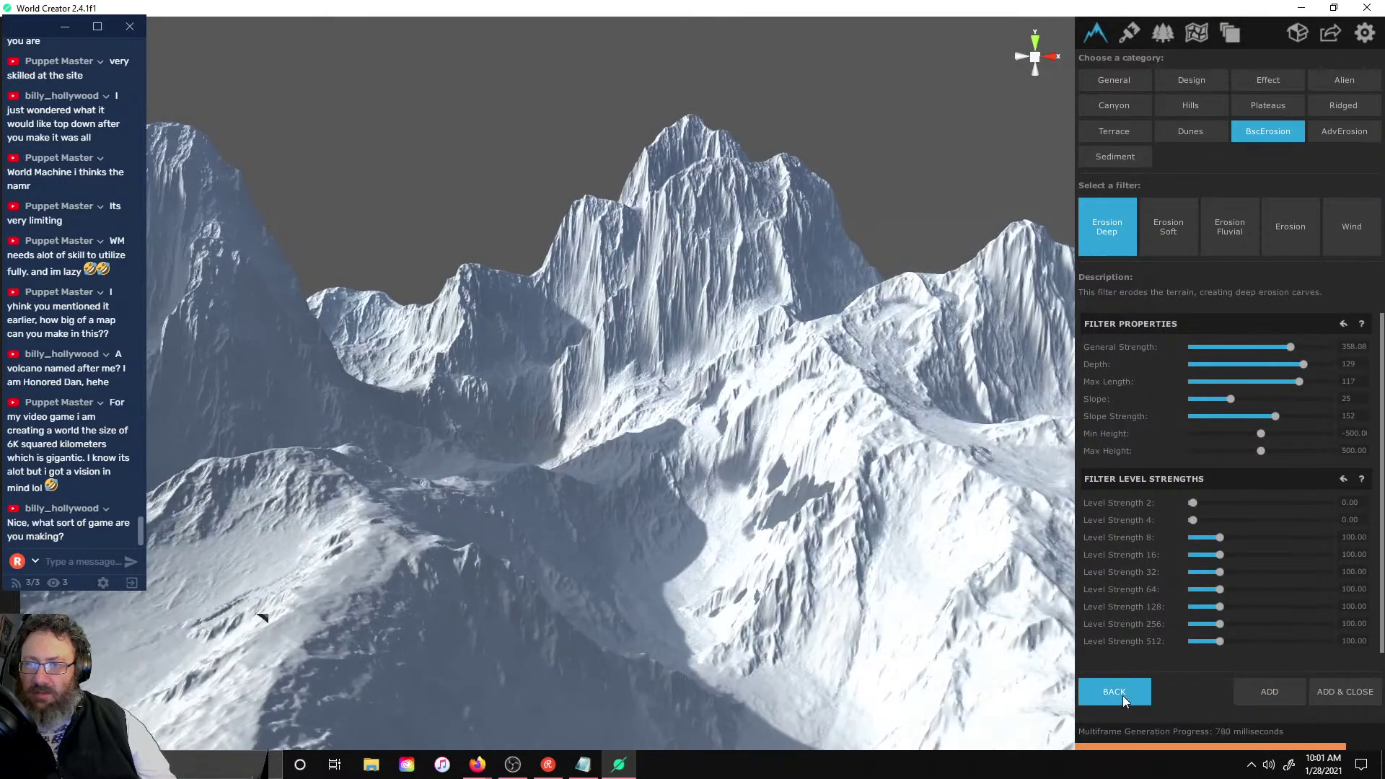
left_click(1123, 694)
- Switch the Ridged, Sediment Complex and Erosion Deep filters off and back on one at a time to compare their effects
left_click(1107, 261)
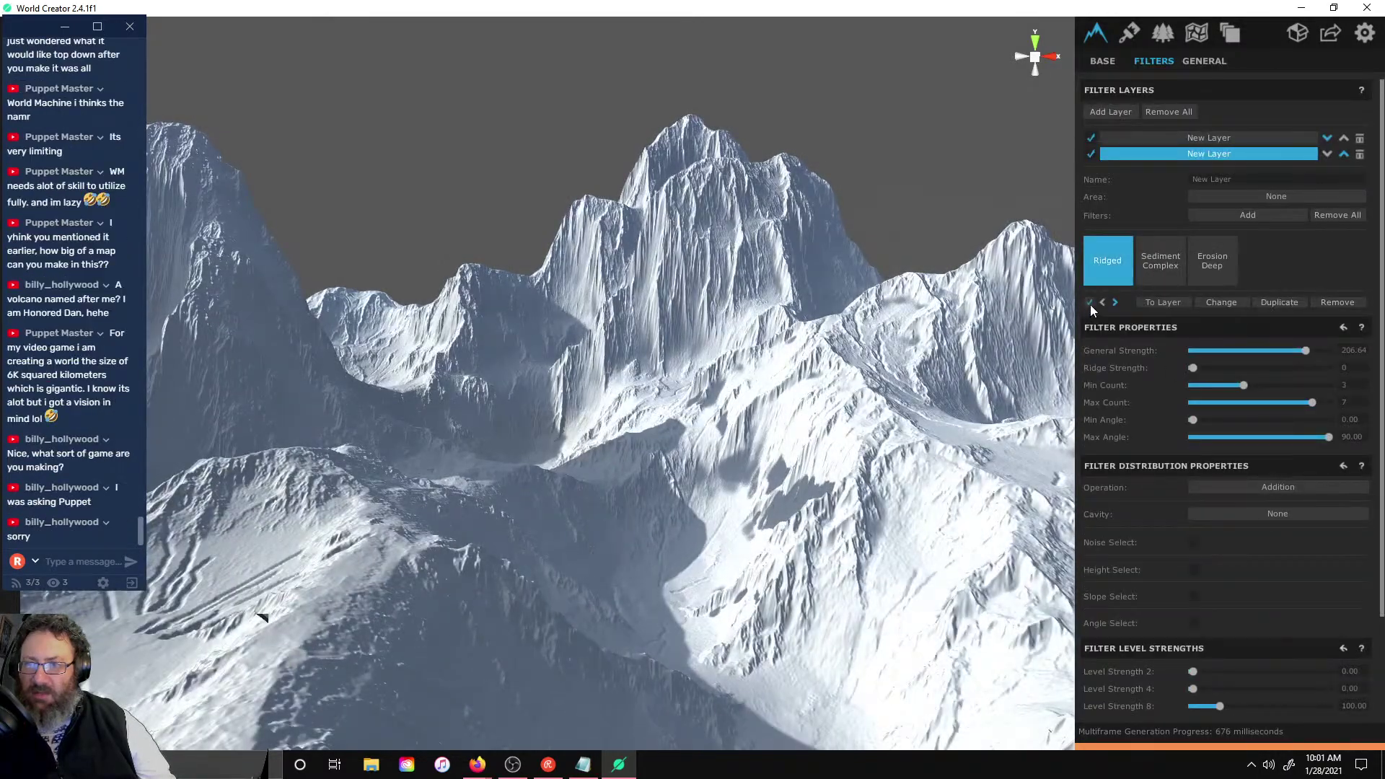
left_click(1090, 305)
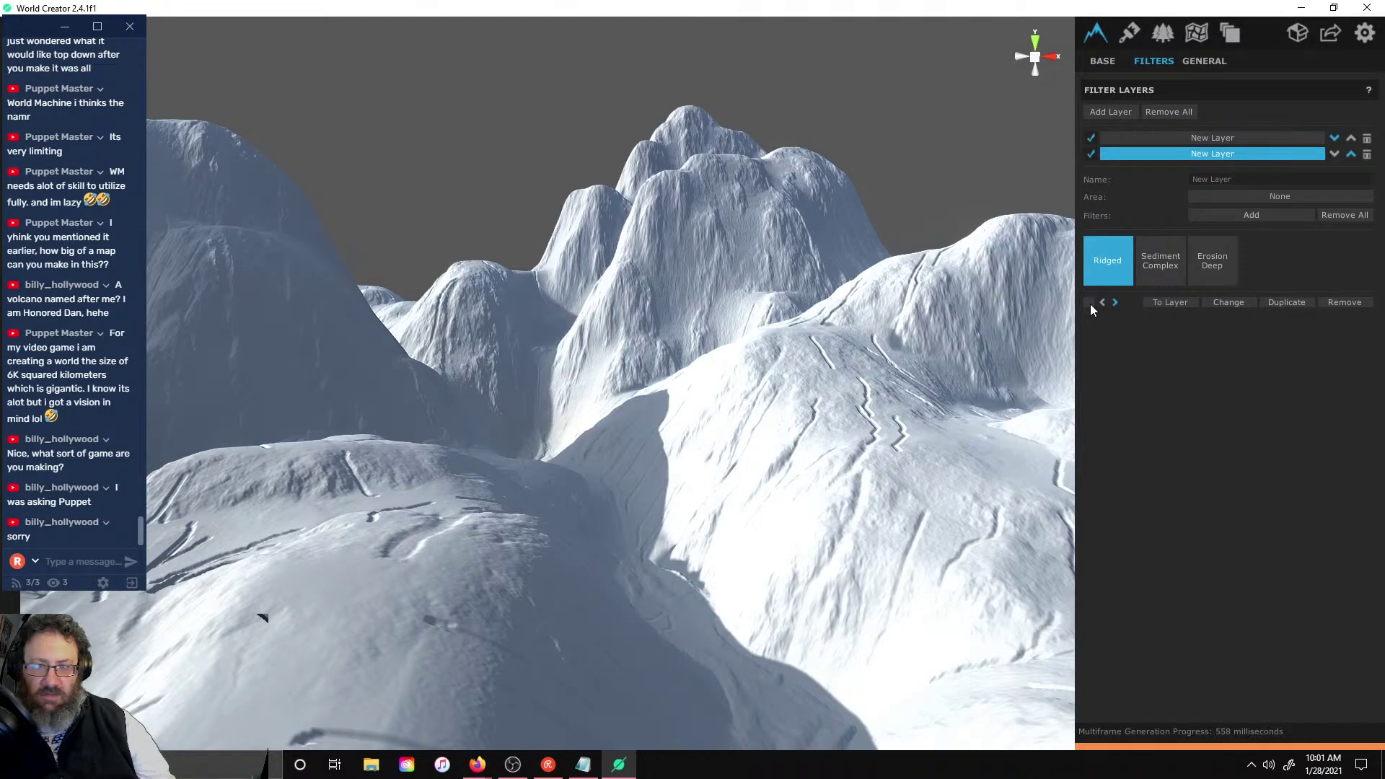
left_click(1089, 303)
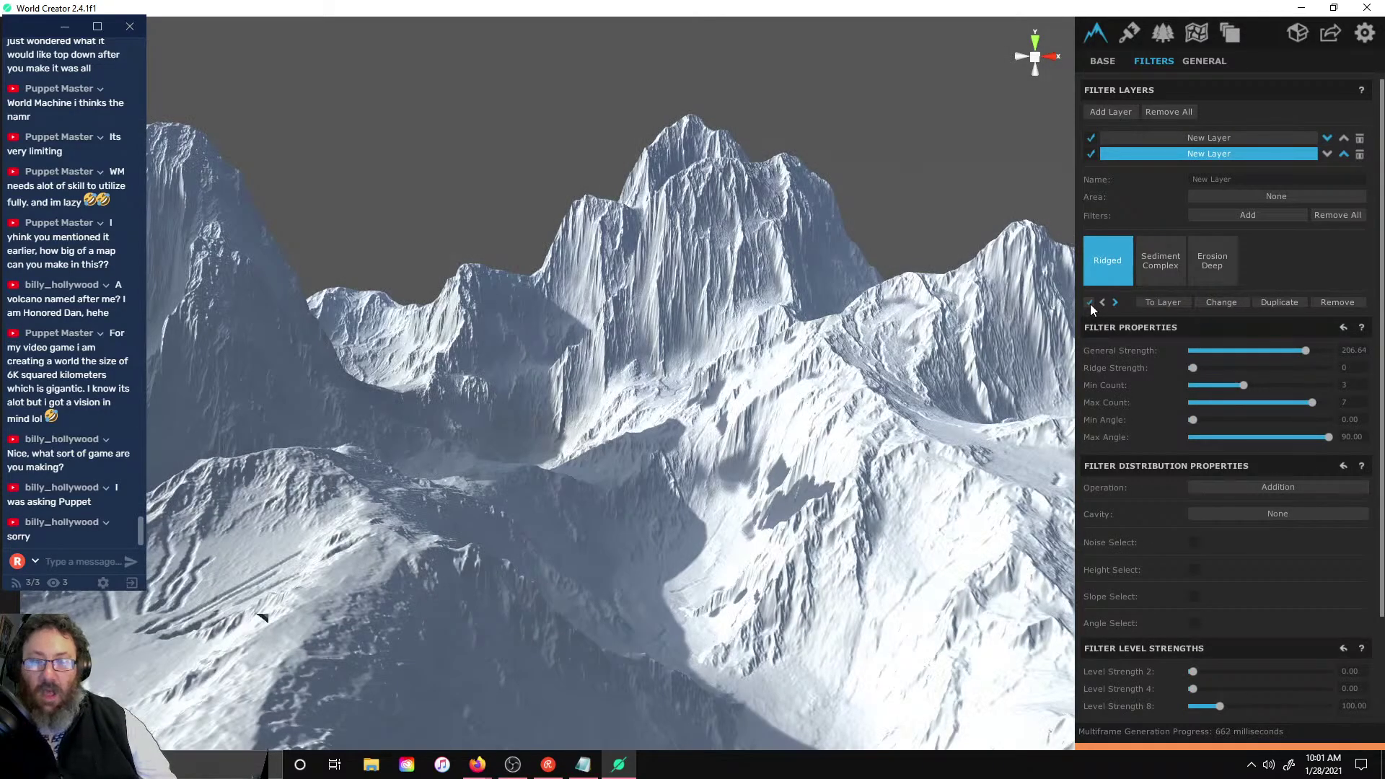
left_click(1184, 254)
left_click(1088, 303)
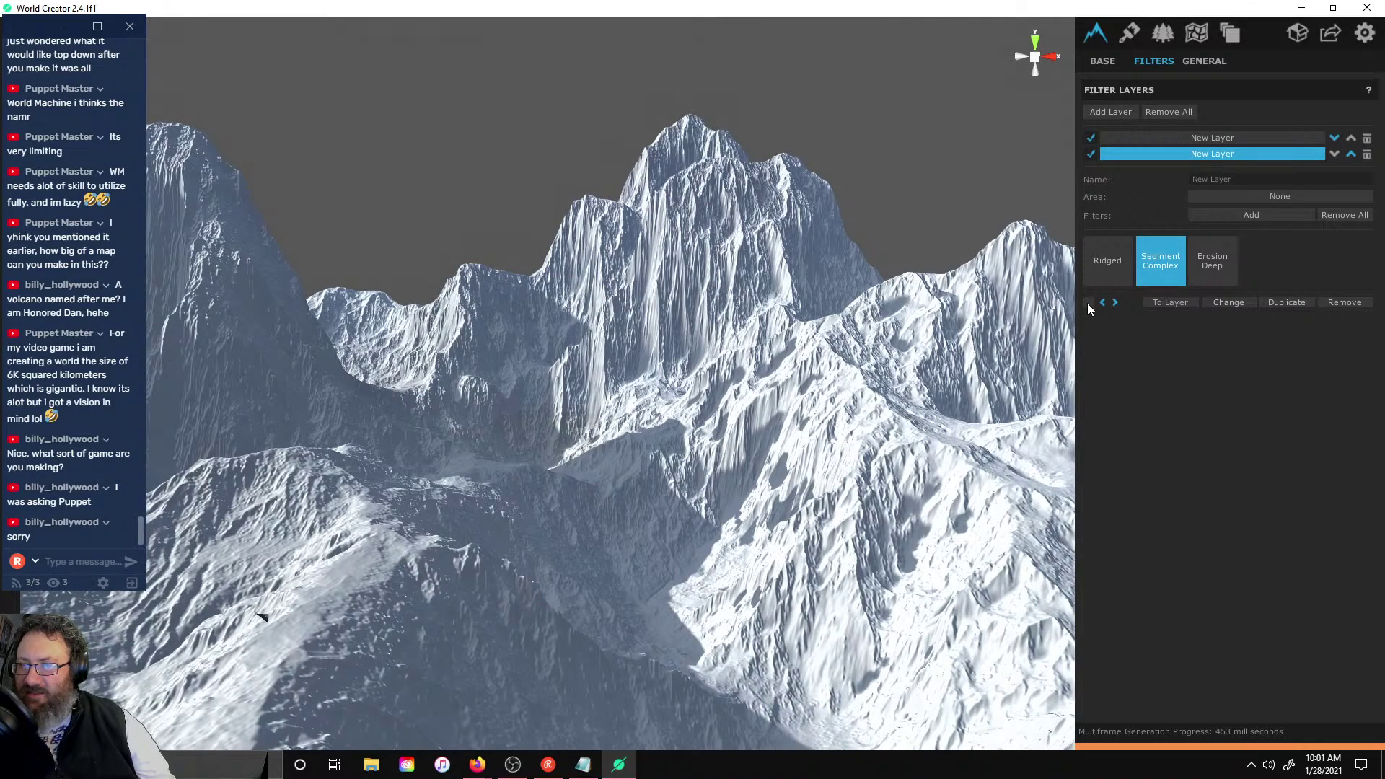
left_click(1195, 268)
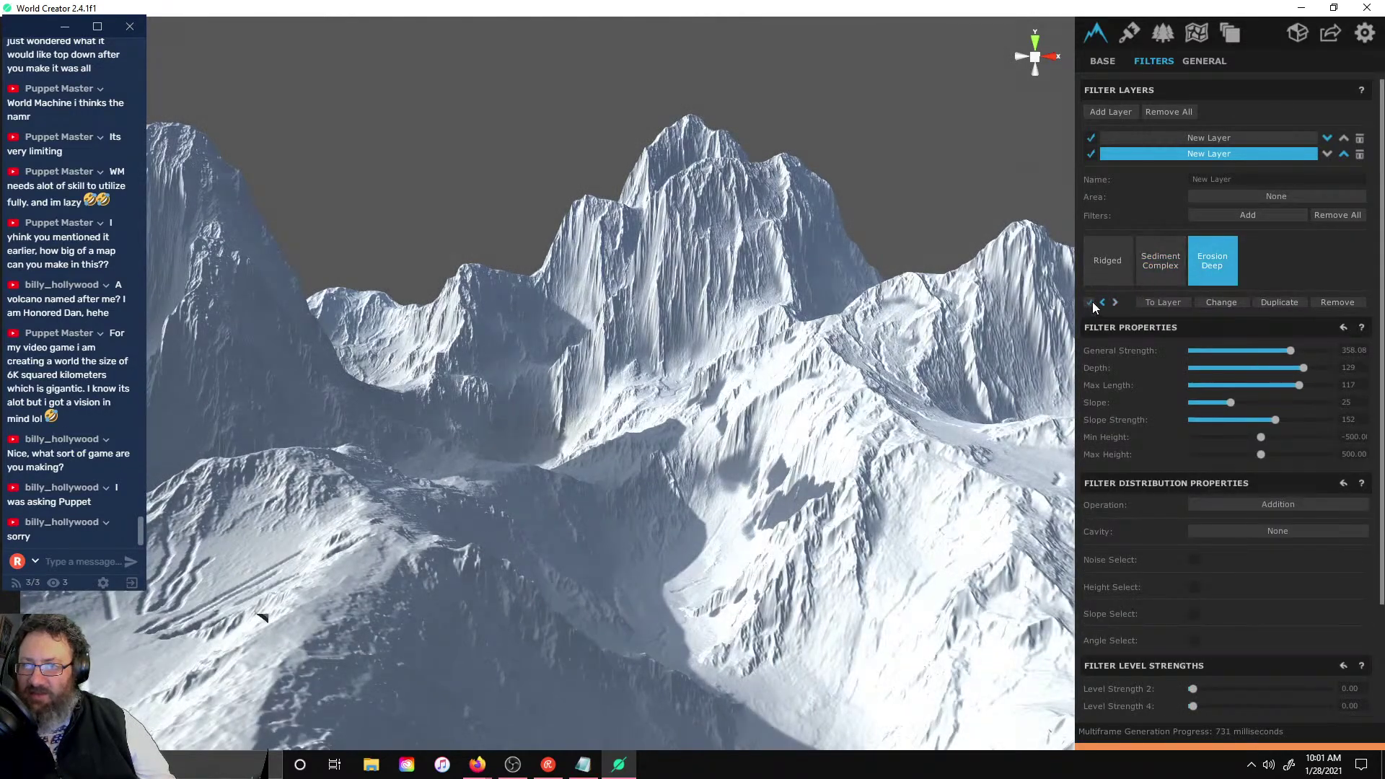
left_click(1091, 302)
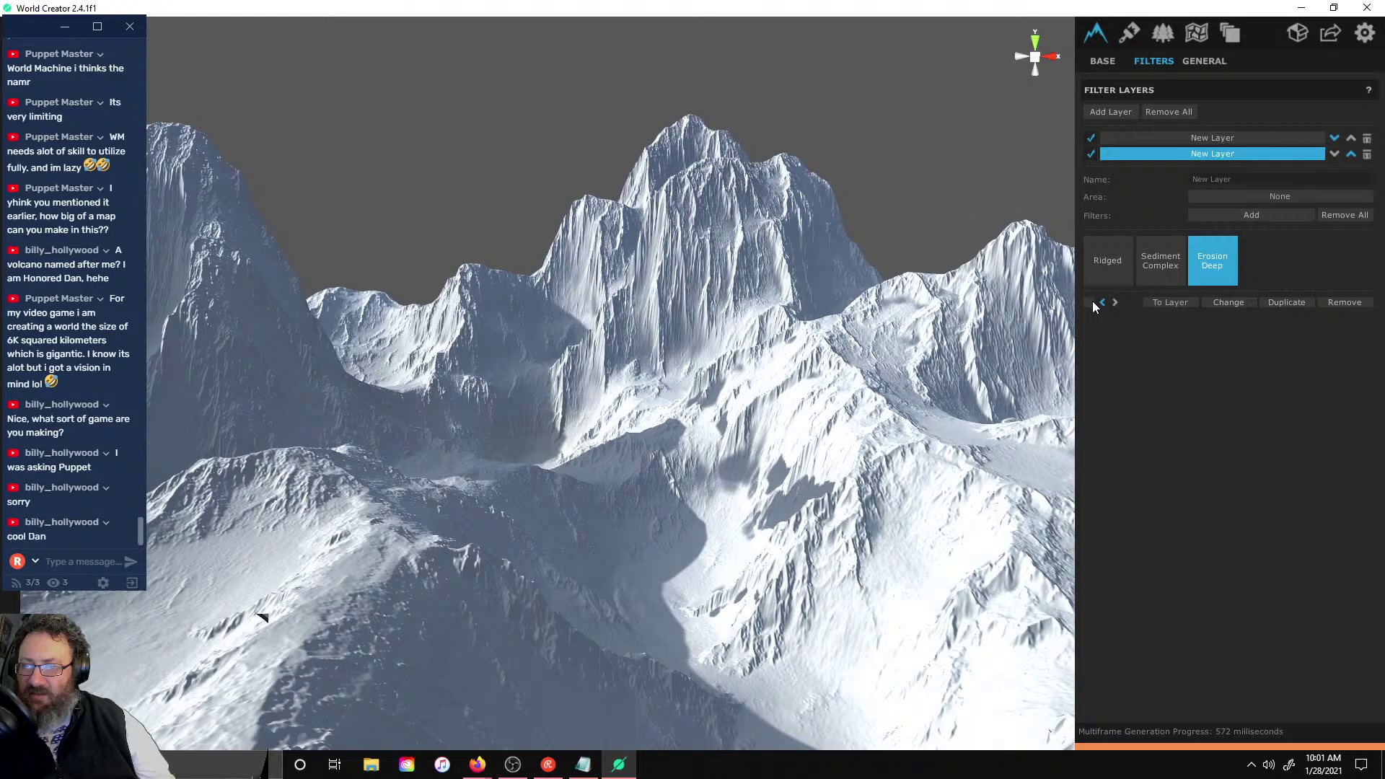
left_click(1092, 302)
- Disable the Sediment Complex filter and inspect the main peak and surrounding slopes without it
left_click(1162, 264)
left_click(1091, 301)
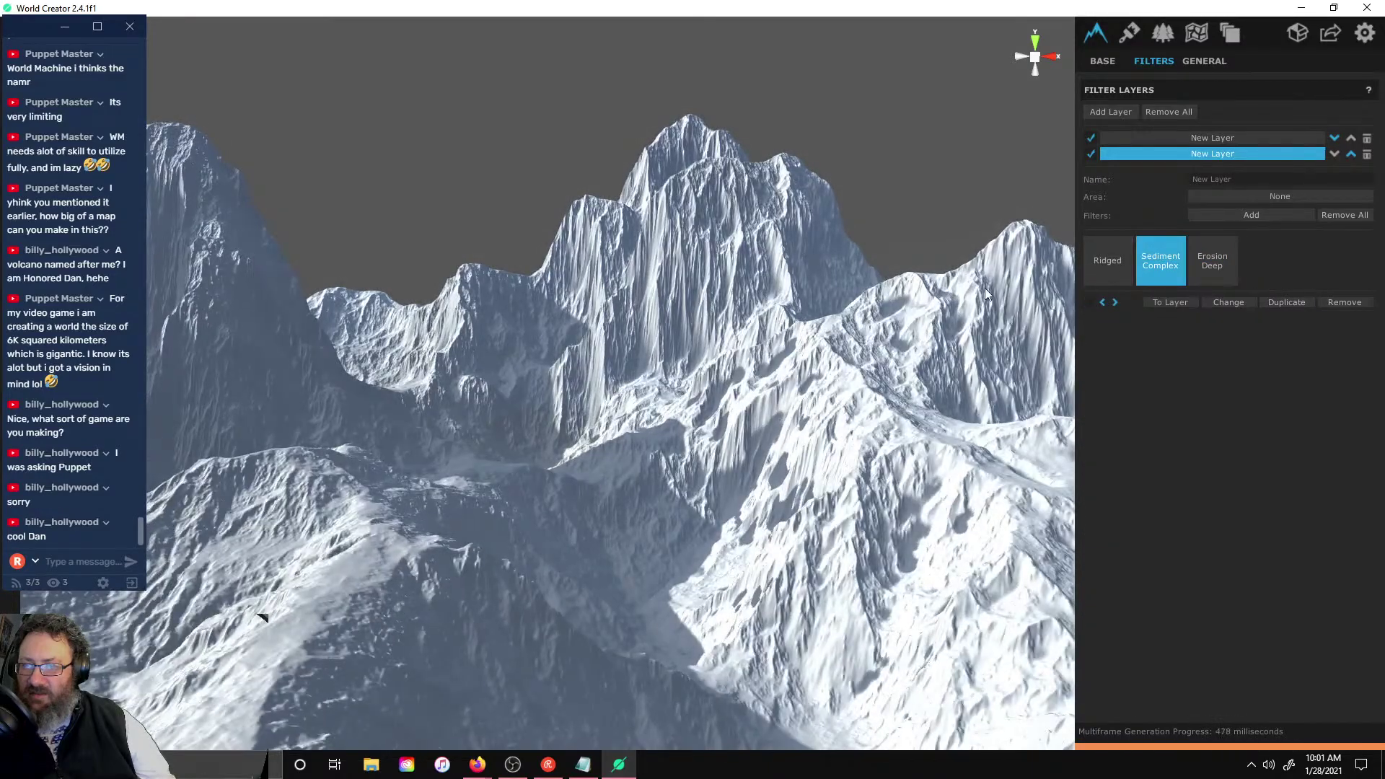
right_click_drag(985, 288, 891, 387)
scroll(837, 604, "down", 8)
scroll(926, 166, "up", 5)
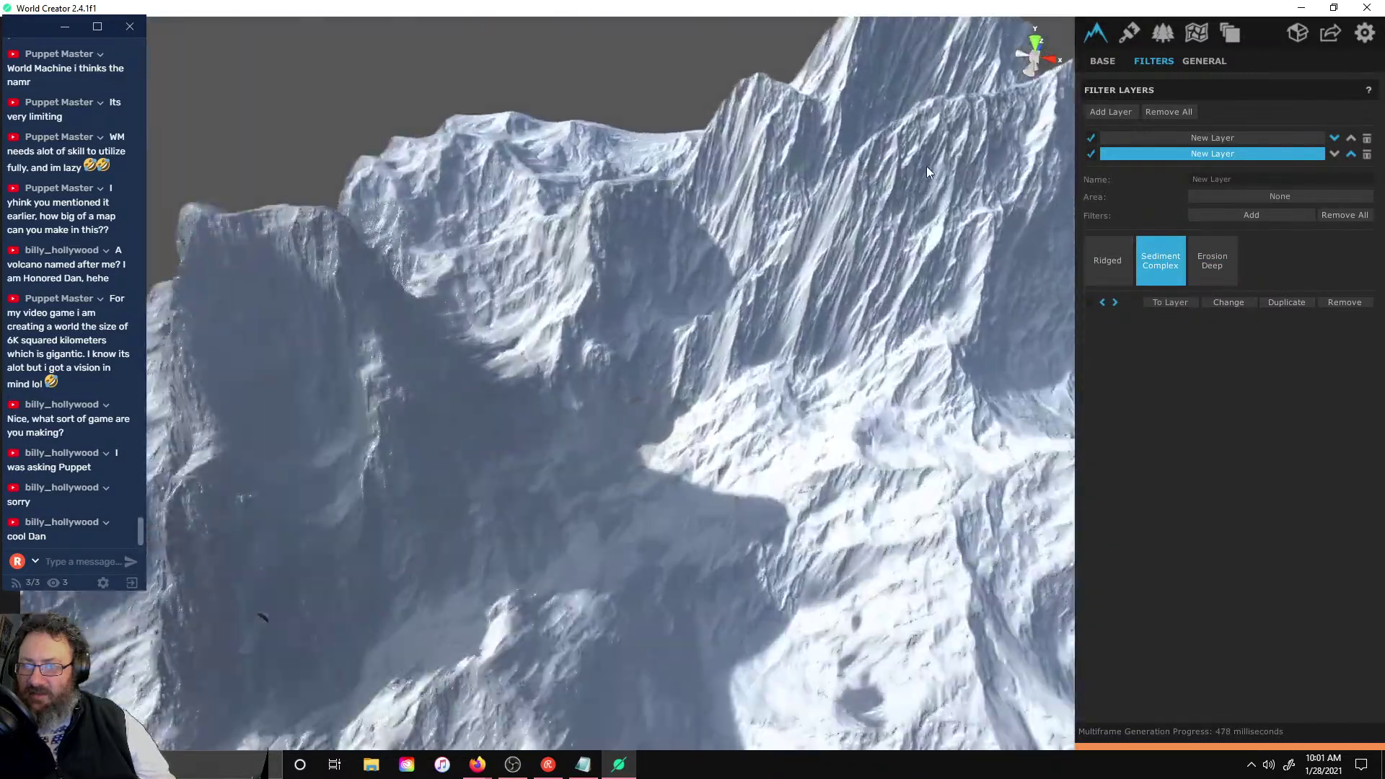
right_click_drag(926, 166, 936, 210)
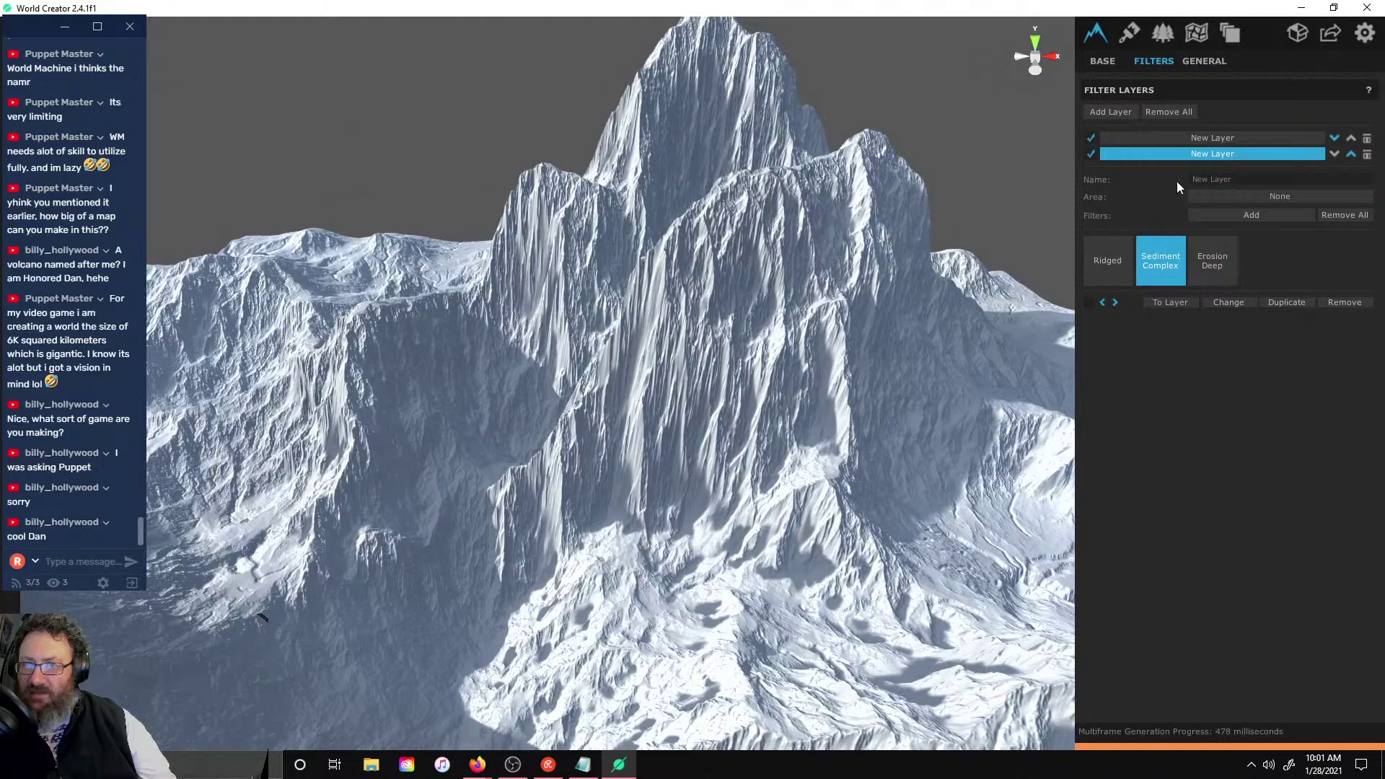
- Switch the other layer's Directional Balloon filter off and back on to compare its effect on the cliffs
left_click(1147, 136)
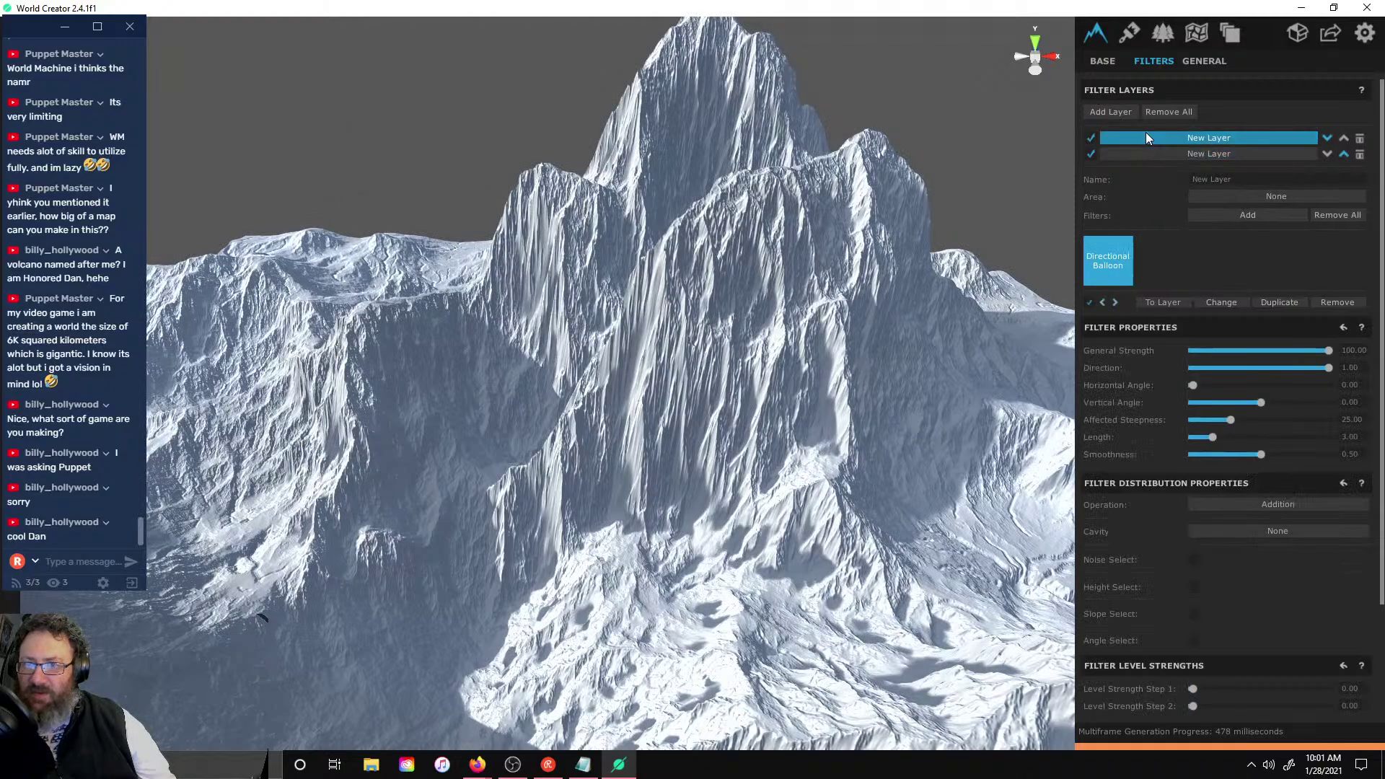
left_click(1092, 302)
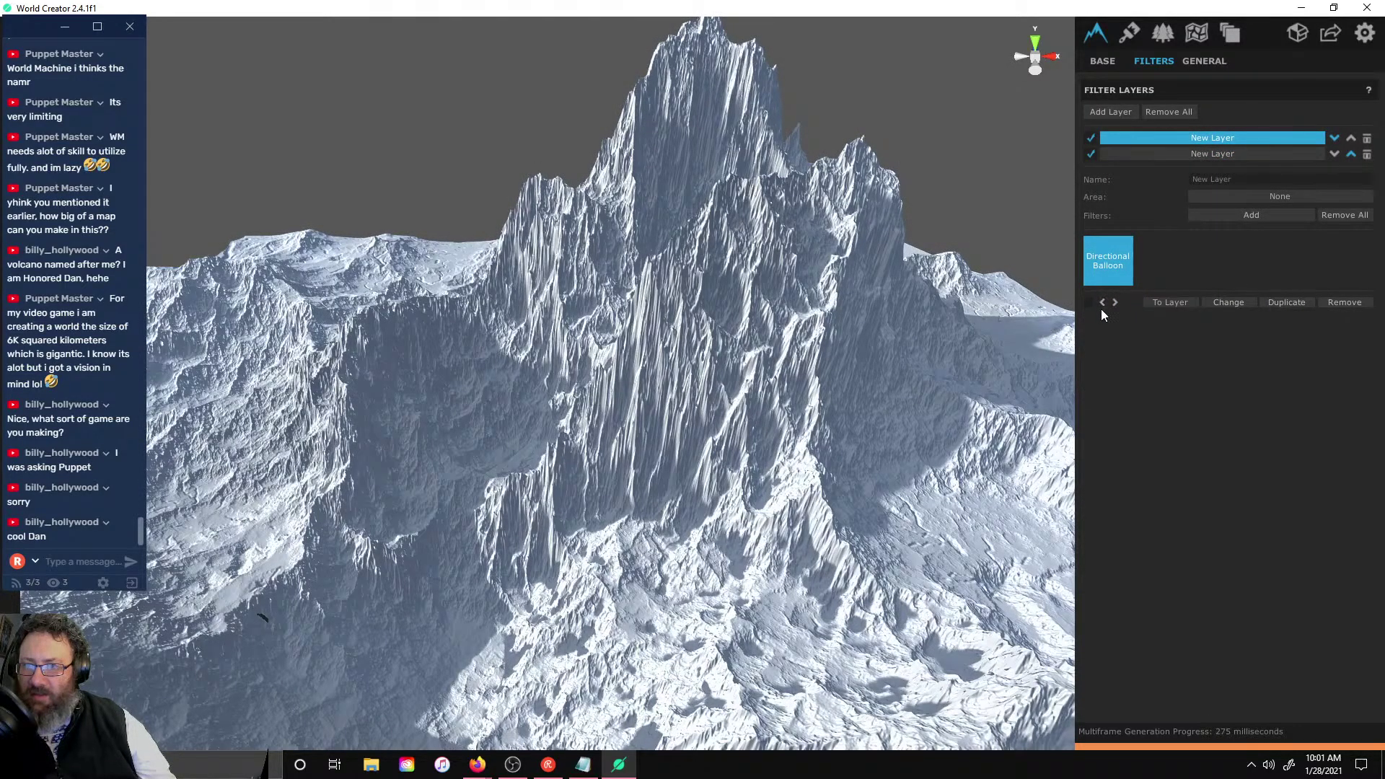
left_click(1093, 304)
- Preview the Mountain Range, Terrace Eroded, Terrace, Minecraft and Terrace Smooth filters on the Directional Balloon layer
left_click(1212, 214)
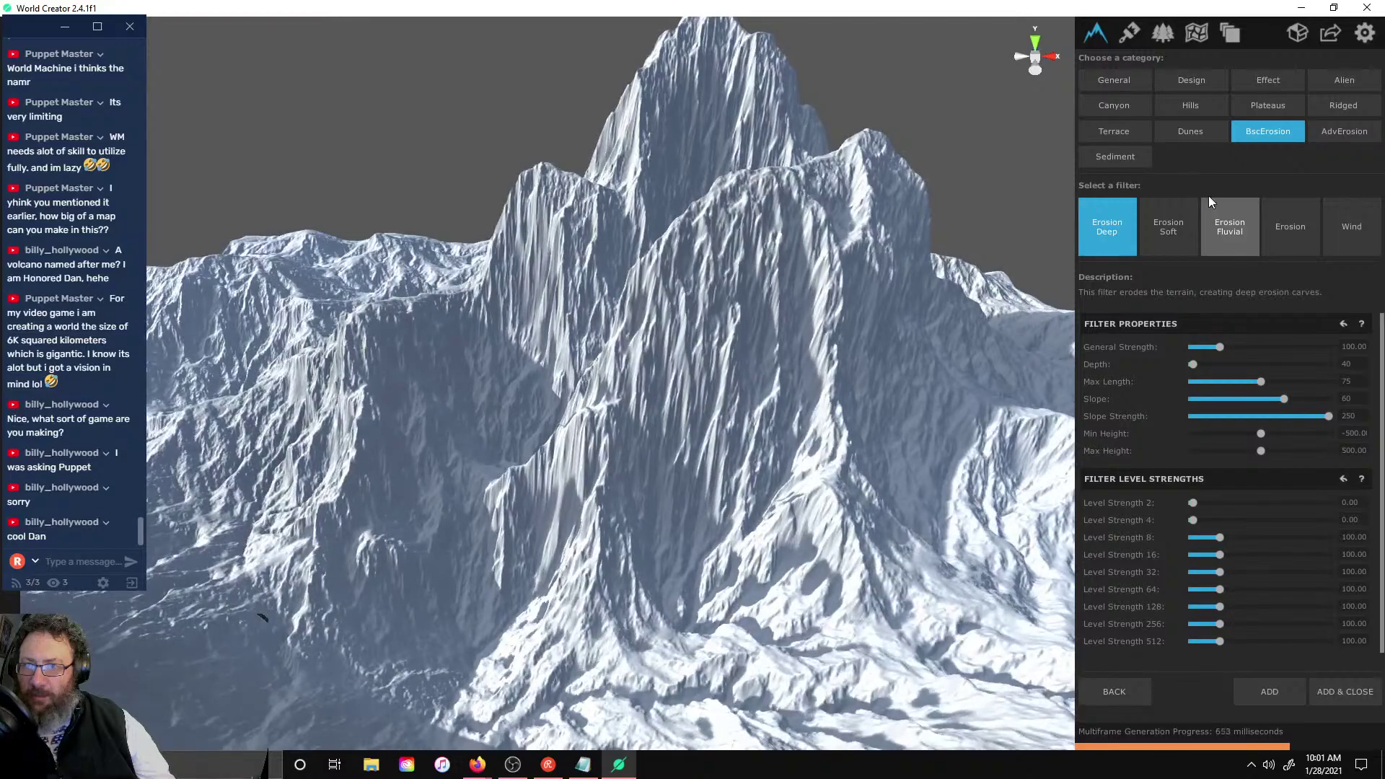
left_click(1361, 114)
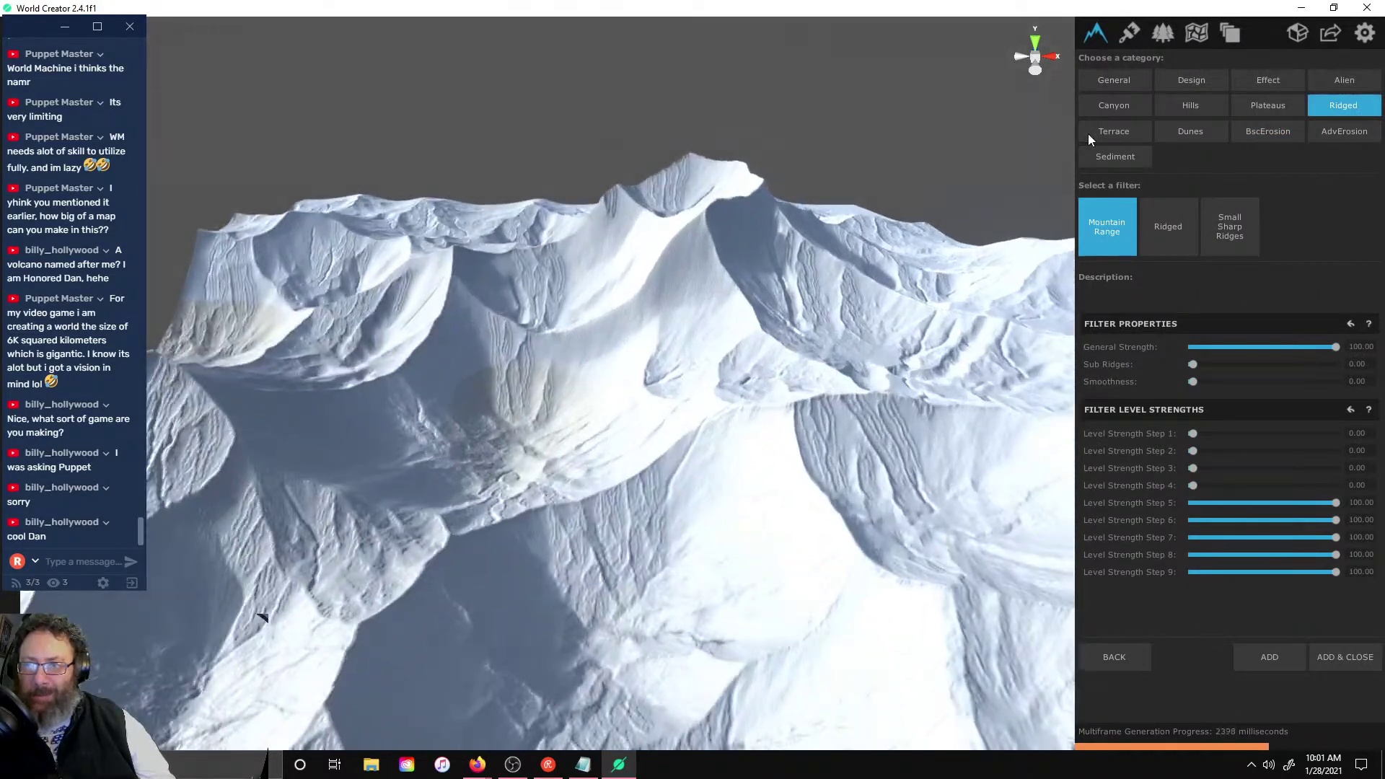
left_click(1128, 124)
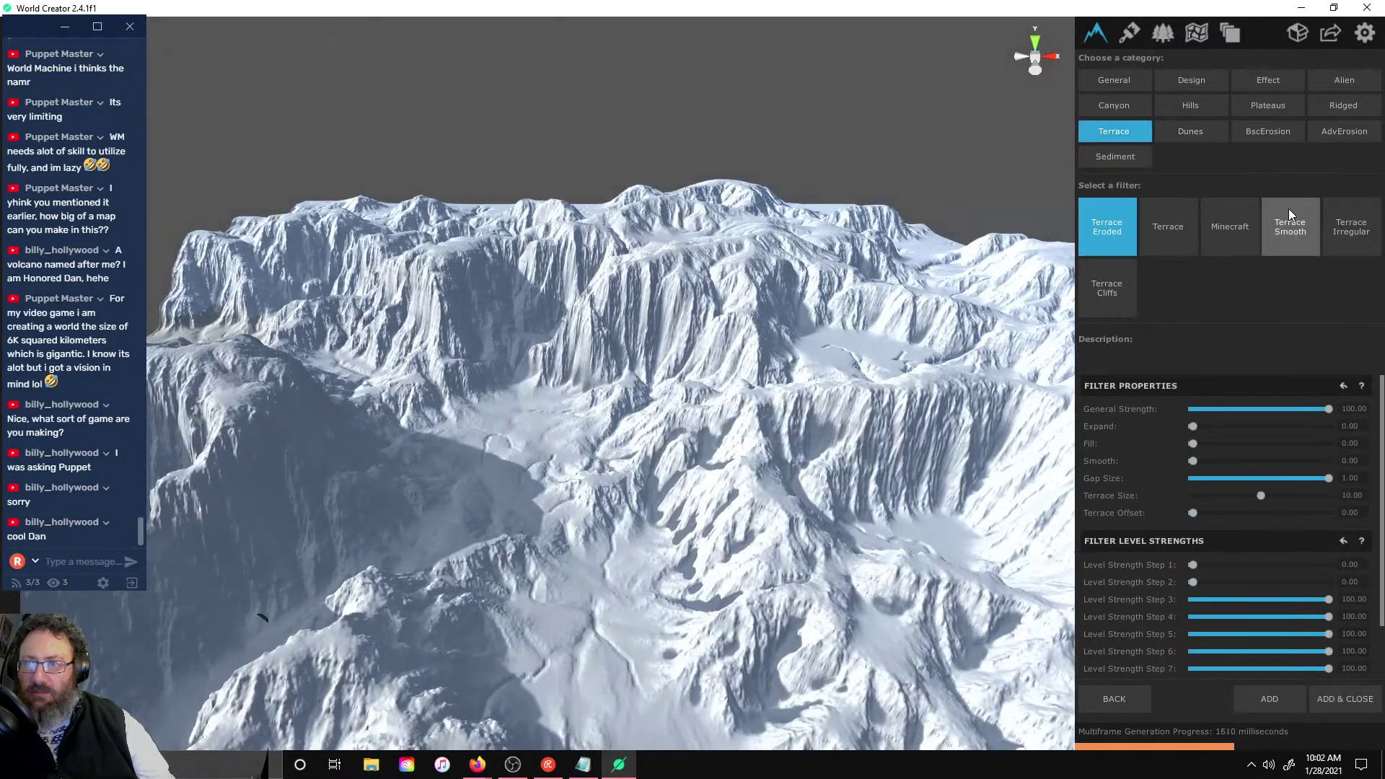
left_click(1187, 217)
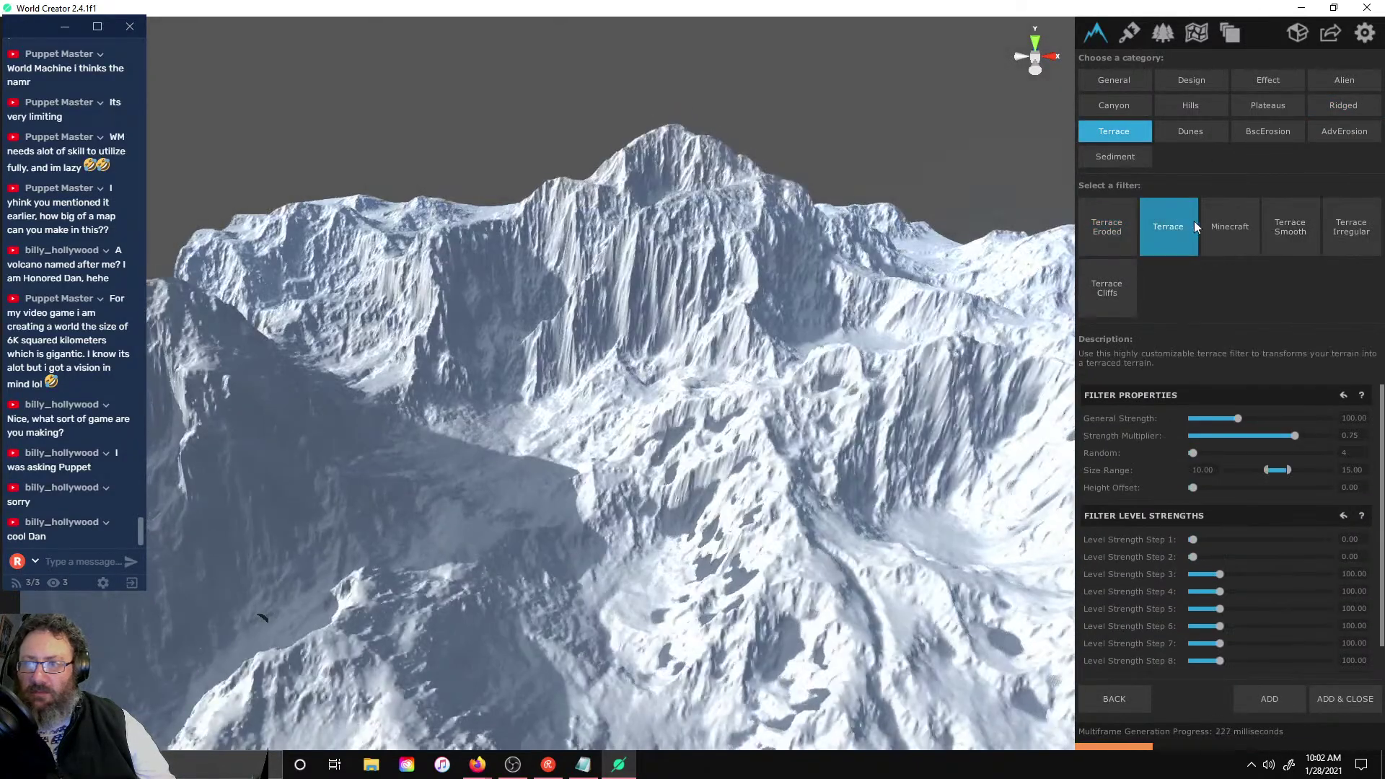
left_click(1235, 227)
left_click(1288, 231)
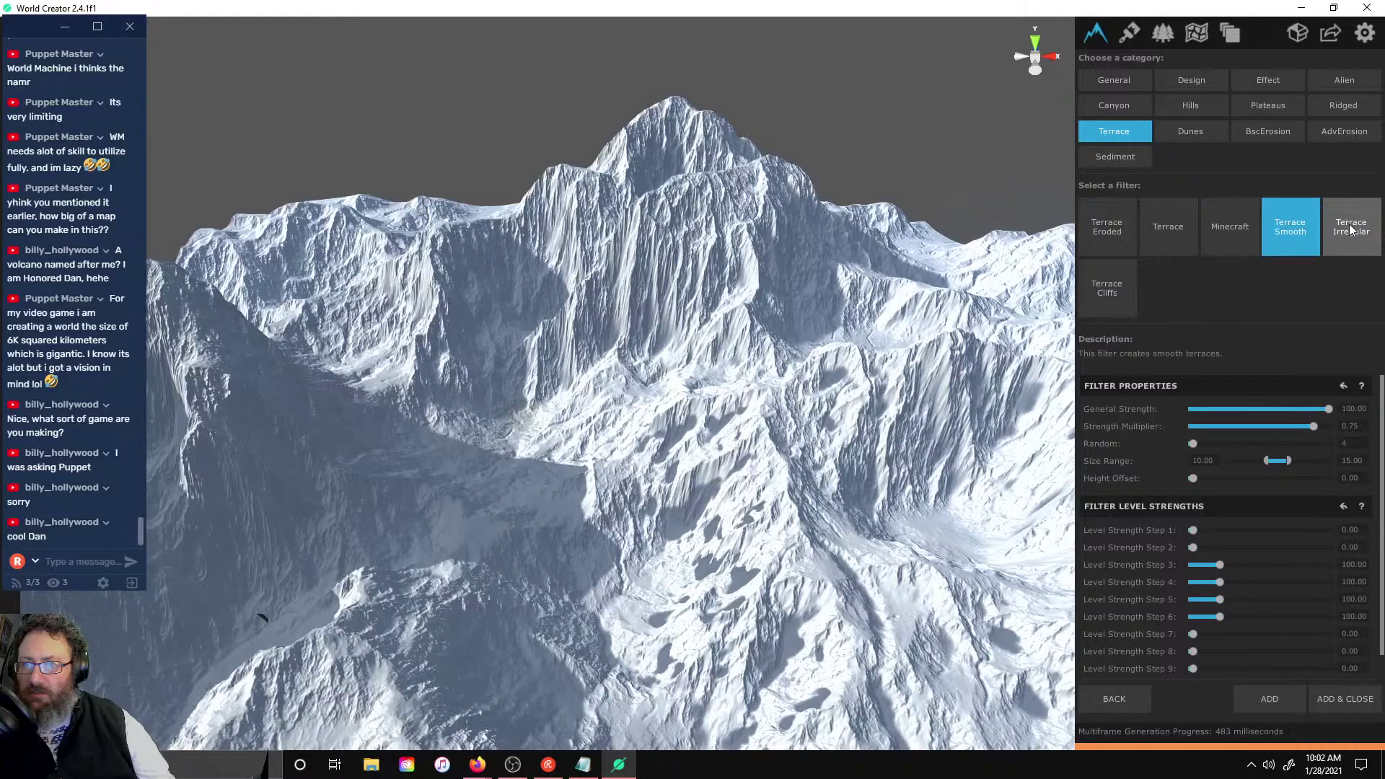
- Examine the cliffs and slopes with Terrace Smooth from several angles, and preview the Terrace Irregular and Terrace Cliffs filters
scroll(836, 231, "down", 5)
scroll(384, 214, "up", 5)
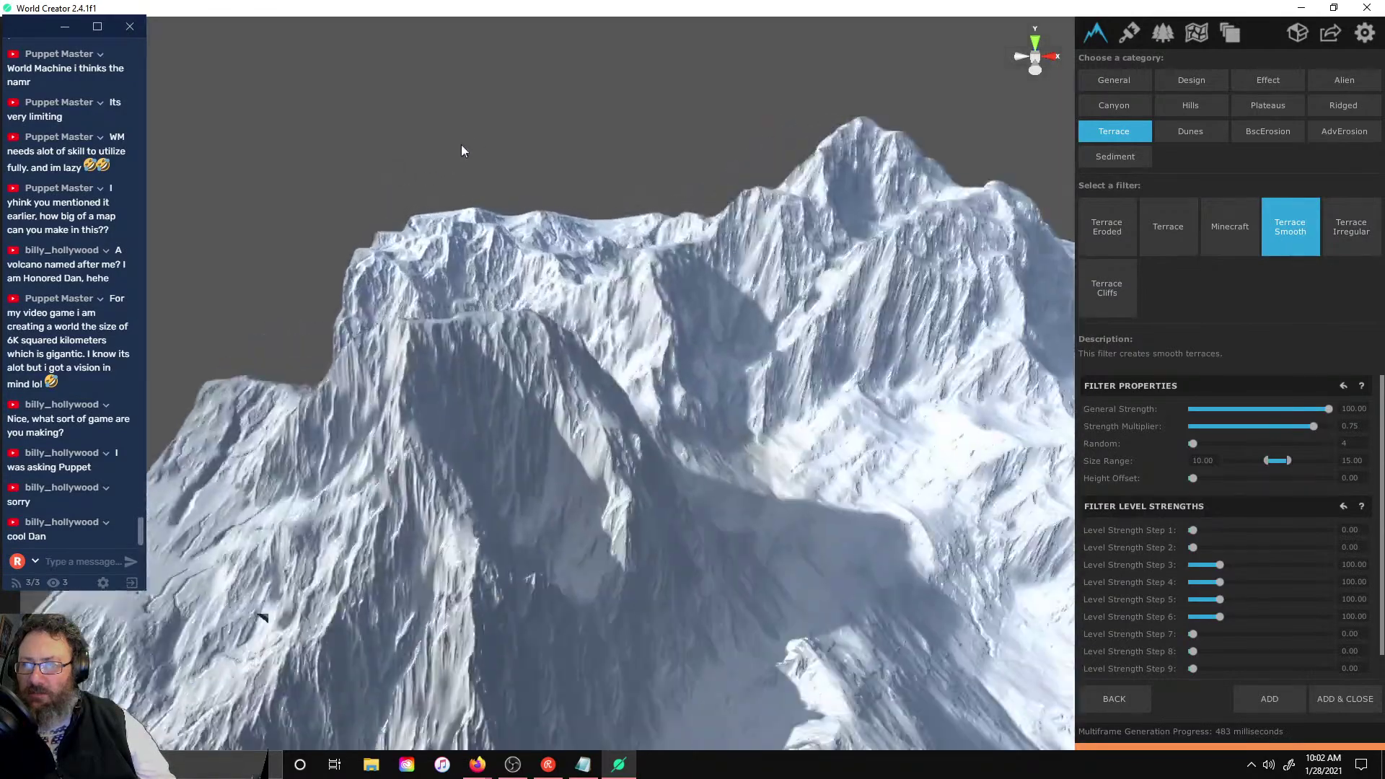
scroll(920, 220, "up", 2)
scroll(920, 221, "up", 6)
scroll(760, 248, "down", 5)
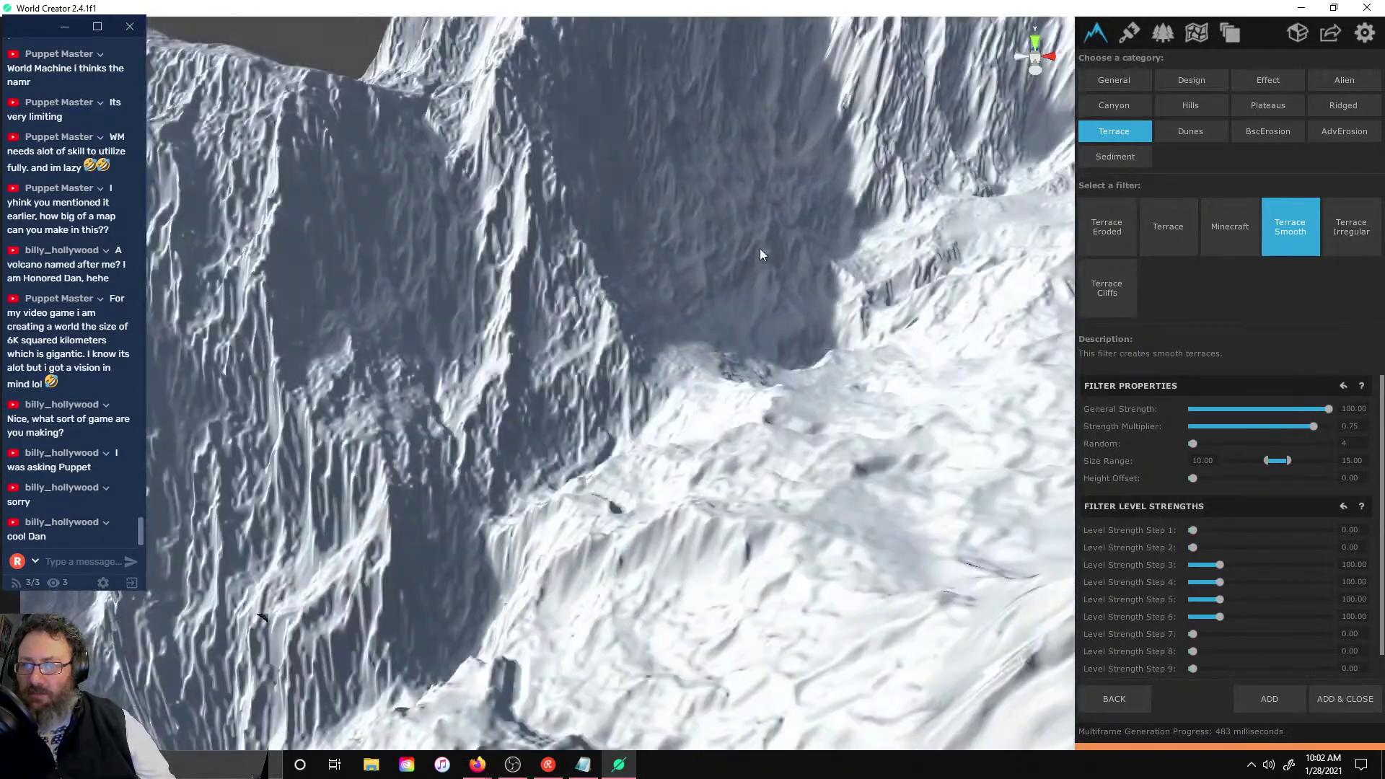
scroll(532, 209, "down", 4)
right_click_drag(448, 231, 712, 499)
scroll(674, 219, "up", 6)
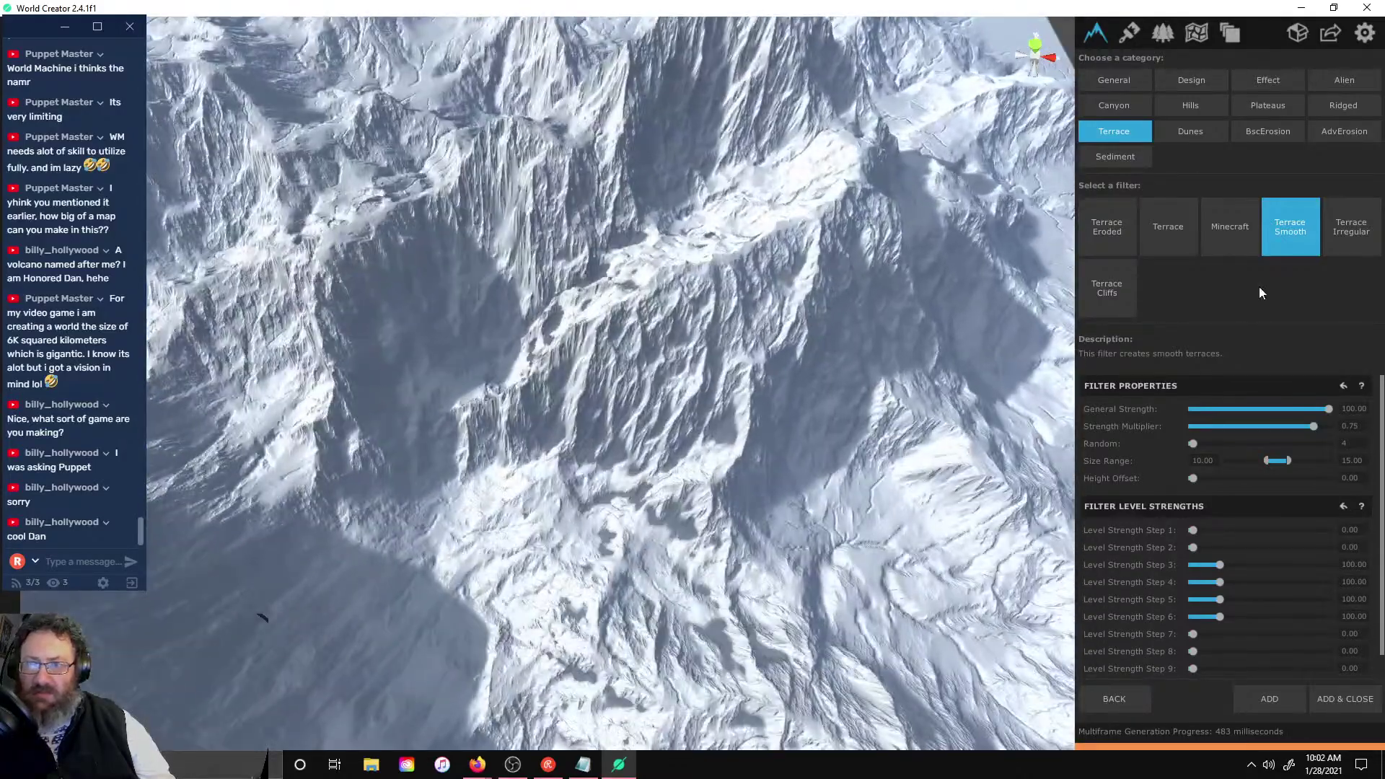
left_click(1340, 236)
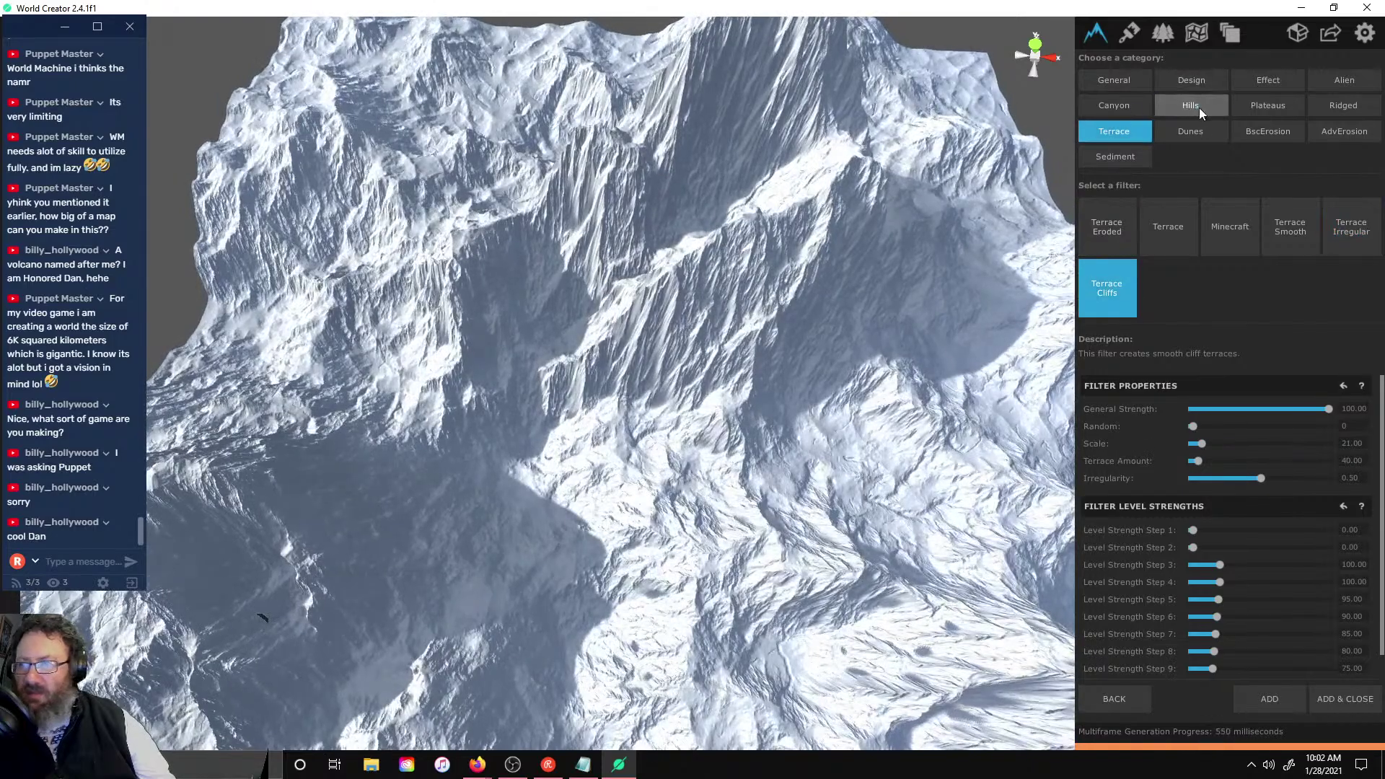
- Preview the Hills, Rocky Deep Hills, Rocky Bumpy Hills, Rocky Hills and Mountains filters on the terrain
left_click(1195, 106)
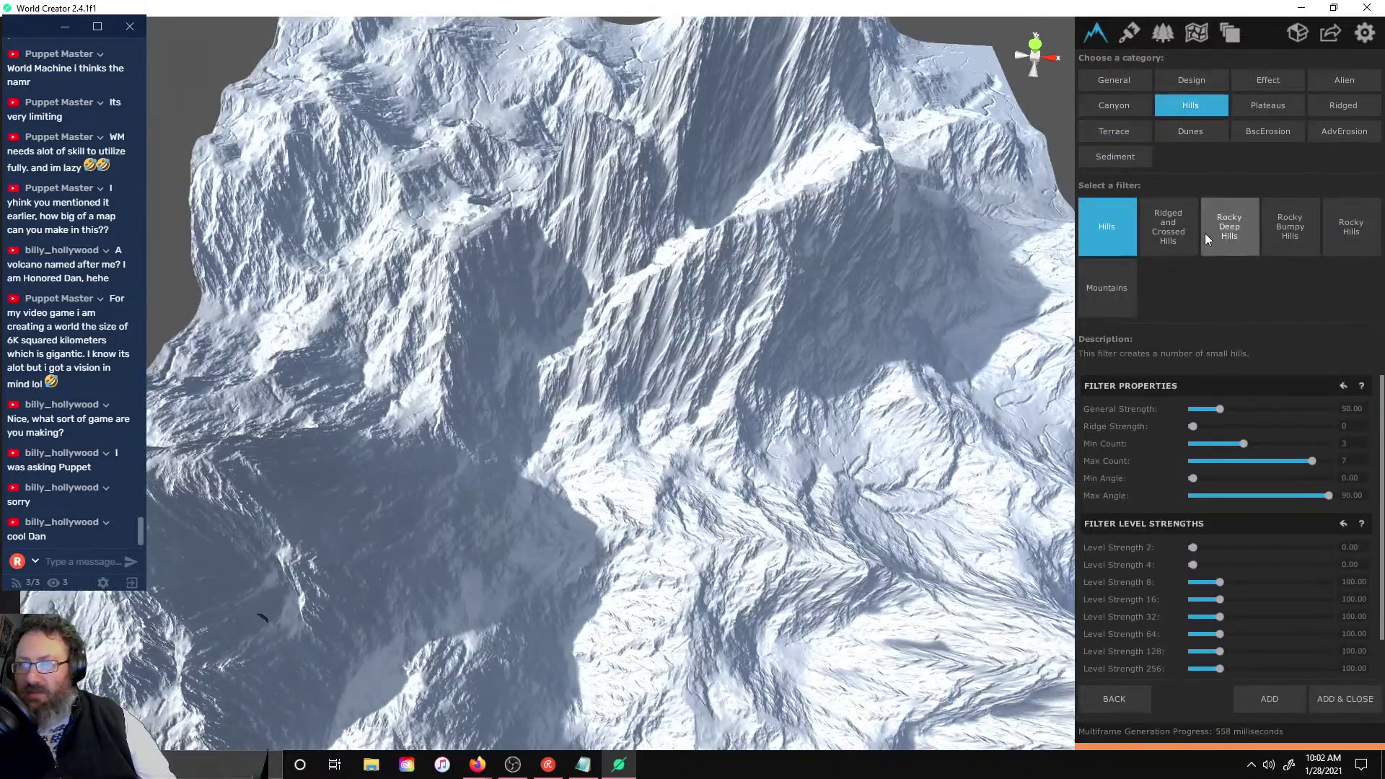
scroll(878, 267, "down", 5)
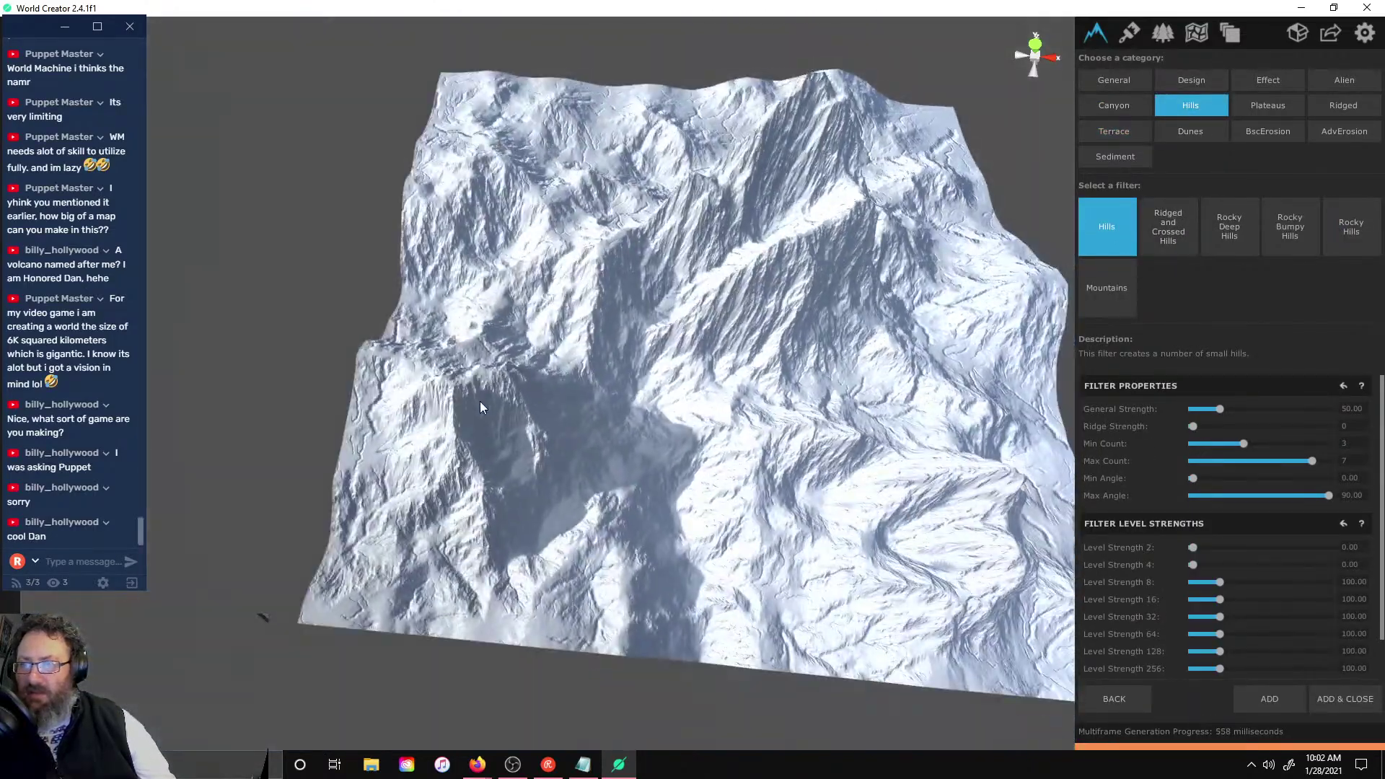
right_click_drag(480, 403, 719, 437)
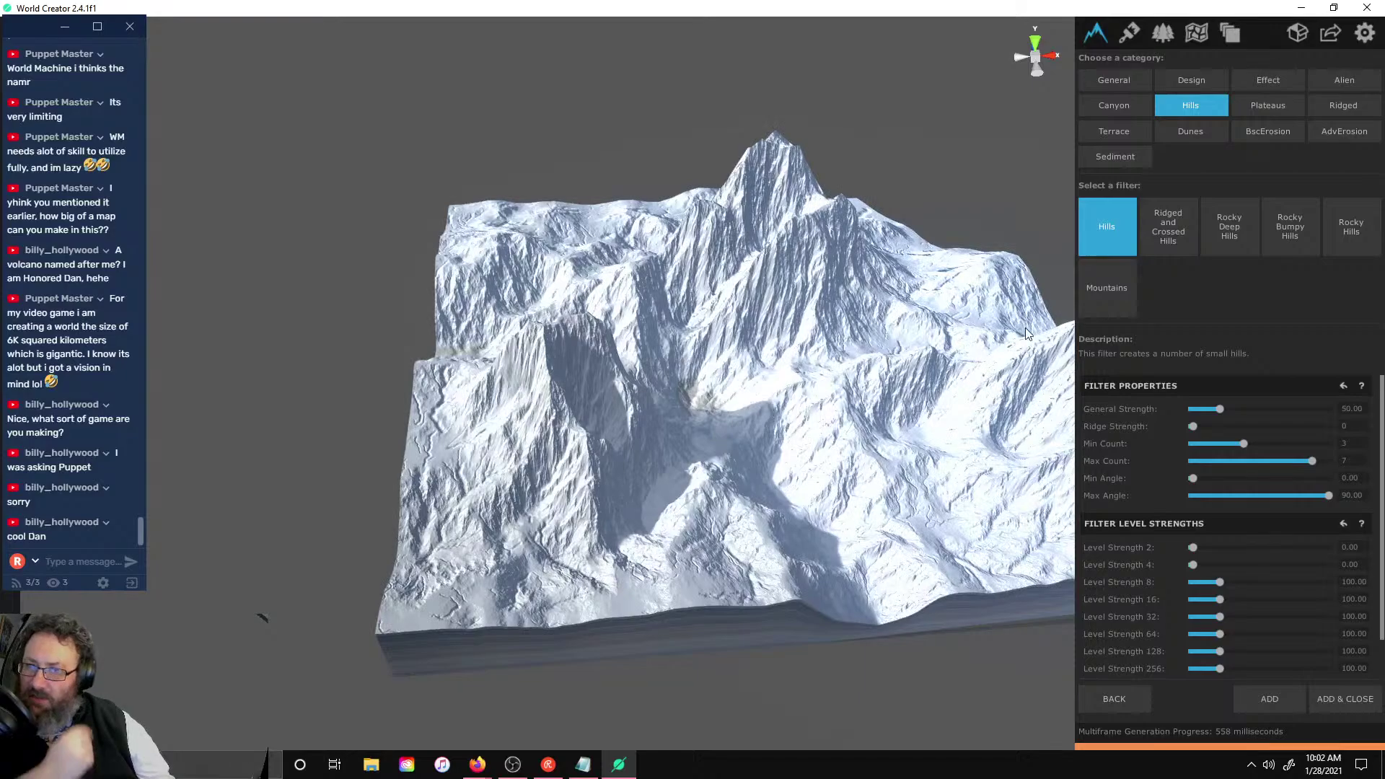
left_click(1230, 222)
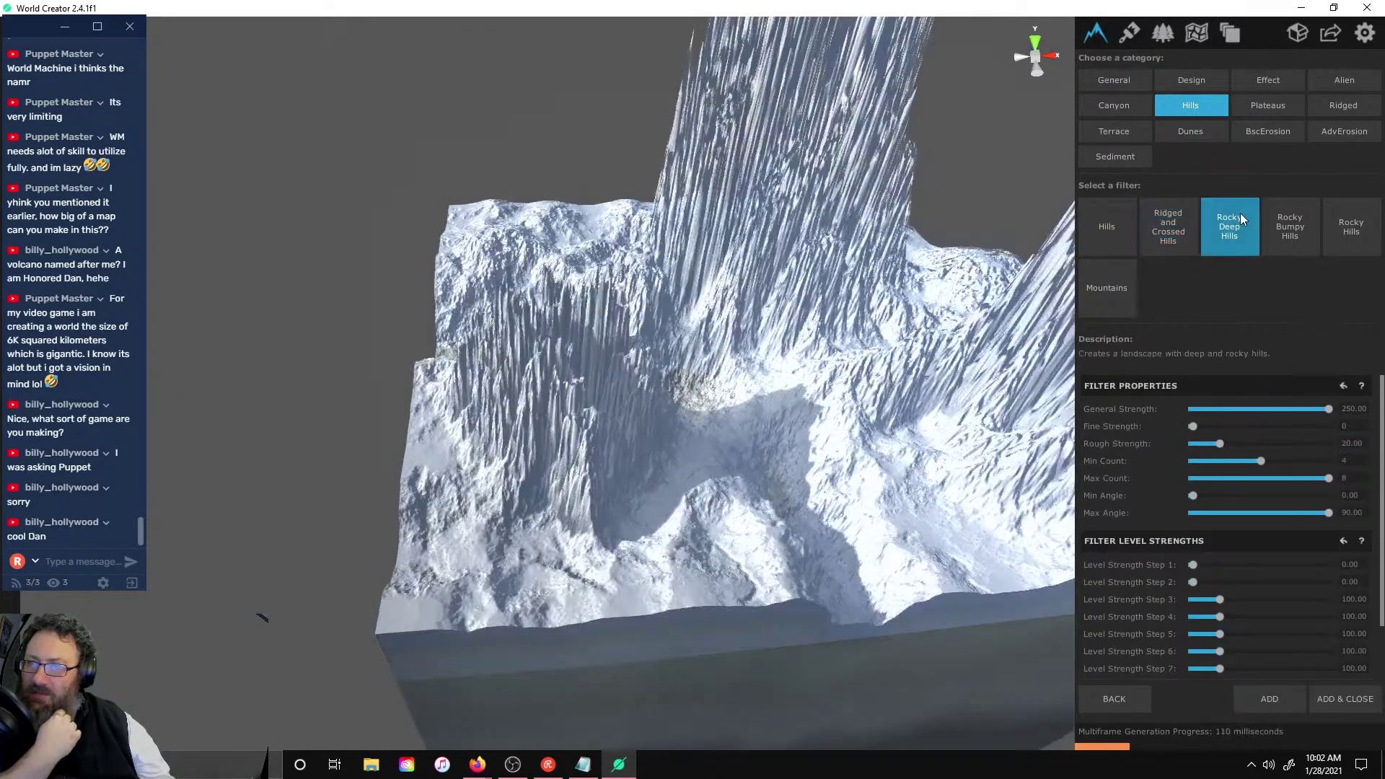
left_click(1291, 225)
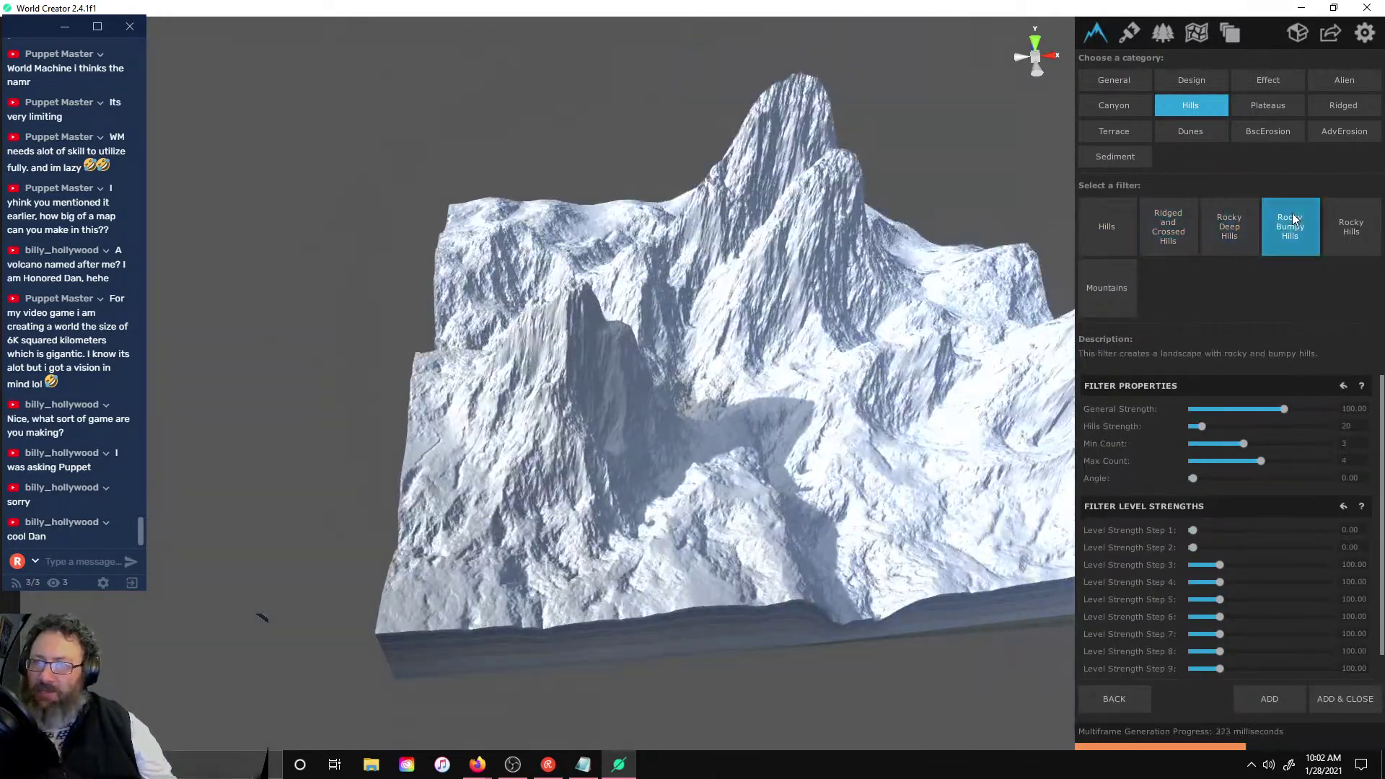
left_click(1330, 216)
left_click(1124, 287)
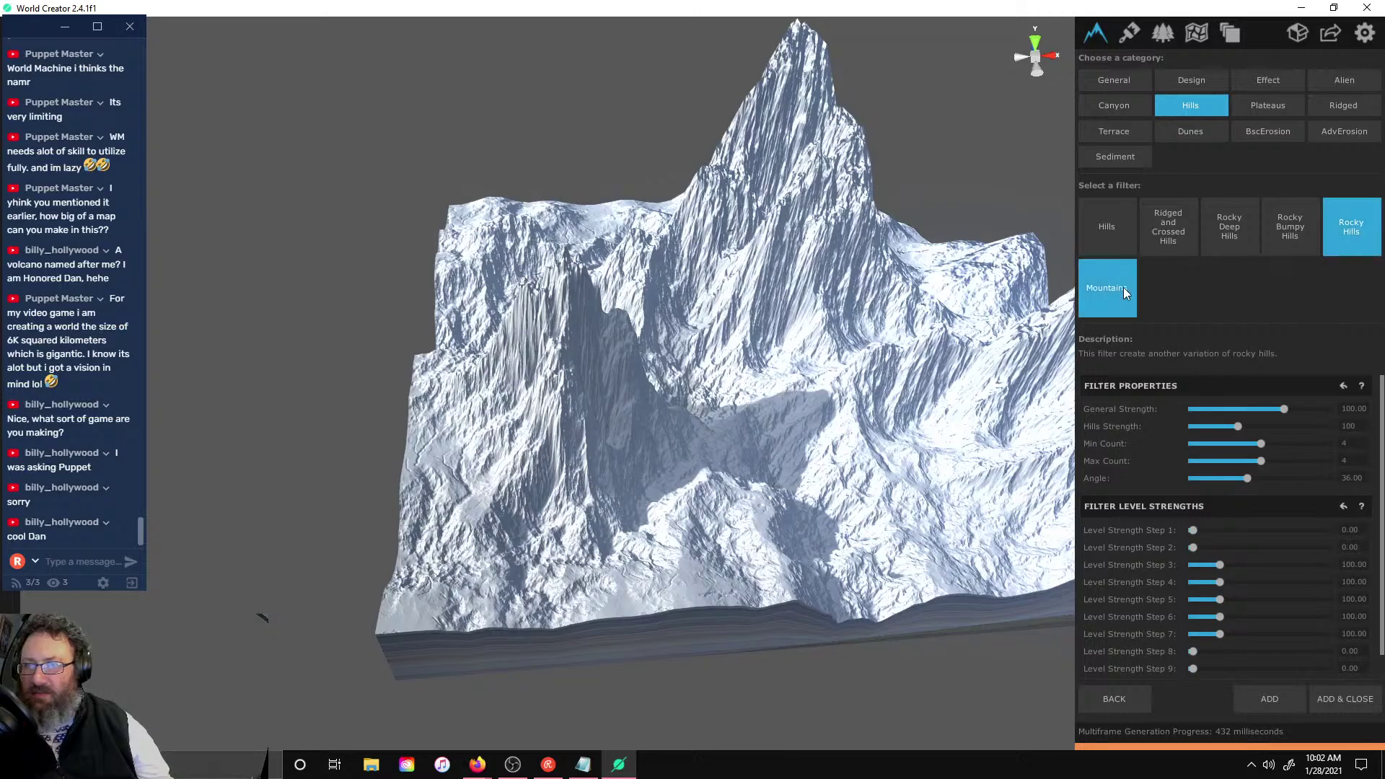
scroll(880, 228, "up", 5)
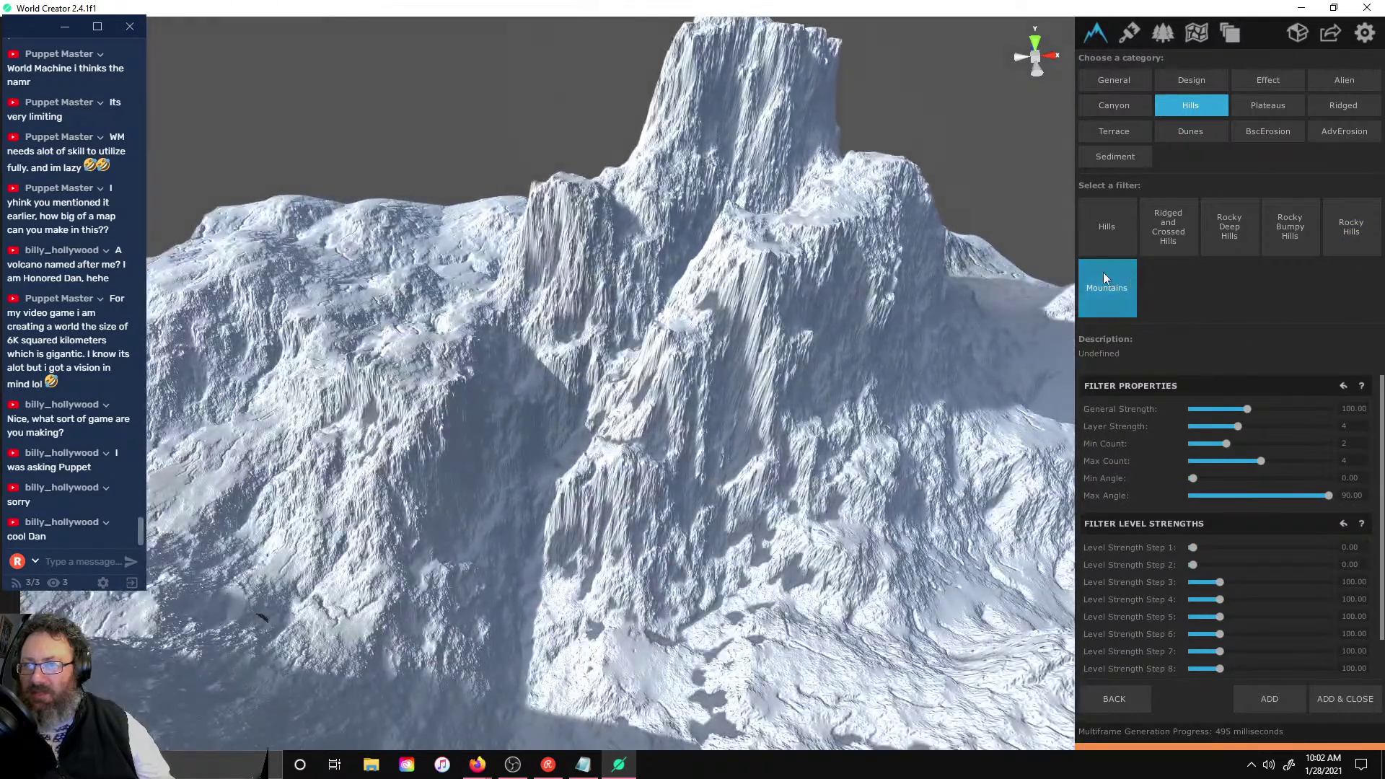
- Add the Hills filter with its default settings to the Directional Balloon layer and return to the filter layers
left_click(1104, 227)
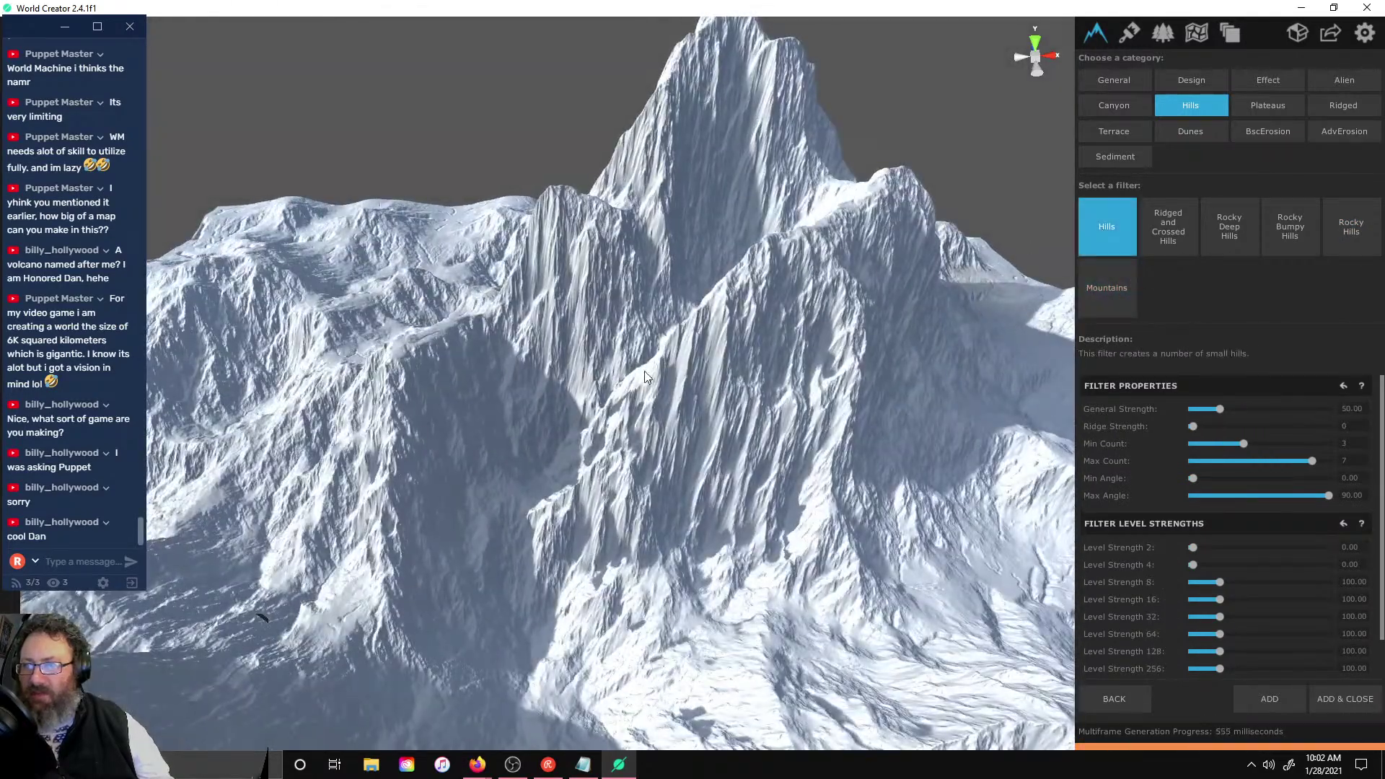
left_click(1280, 698)
left_click(1094, 696)
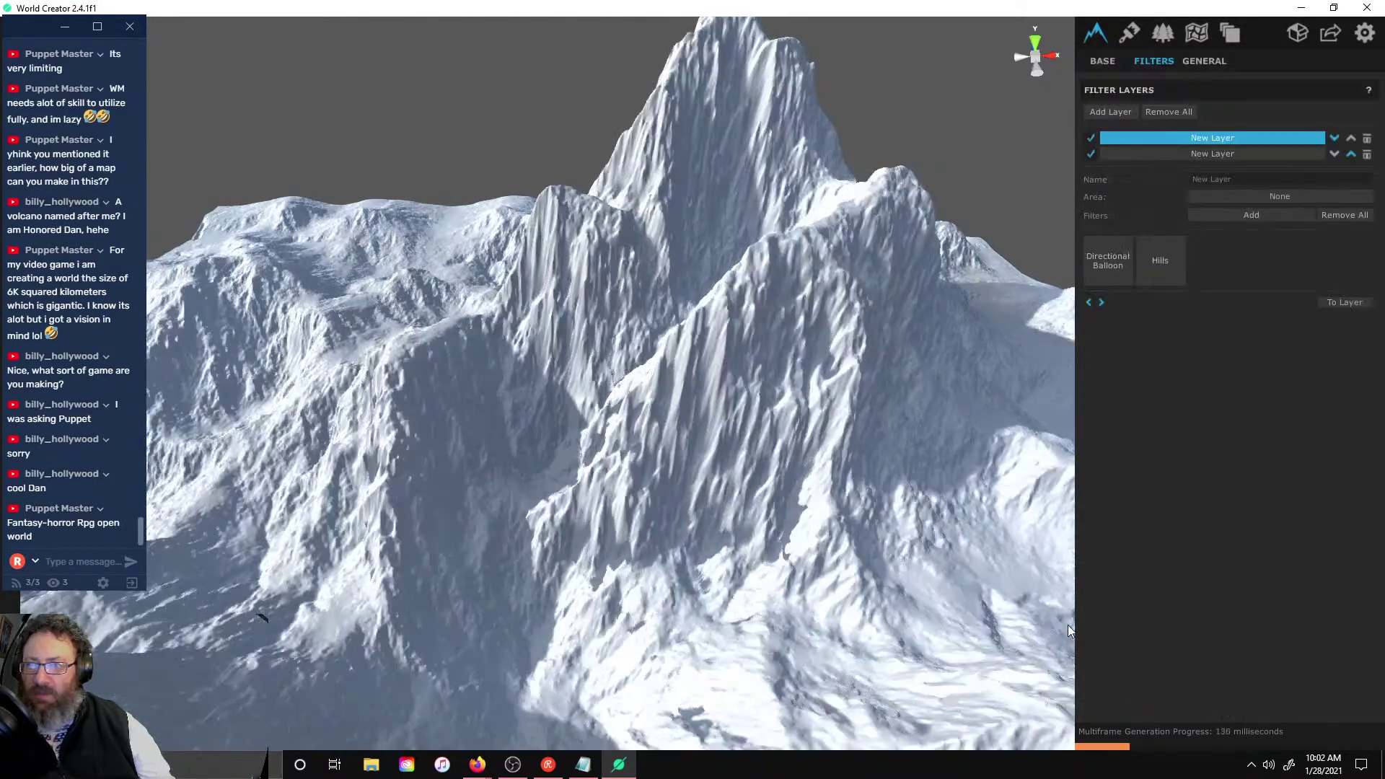
- Switch the Ridged filter in the other layer off and back on to compare its effect on the mountain
left_click(1154, 155)
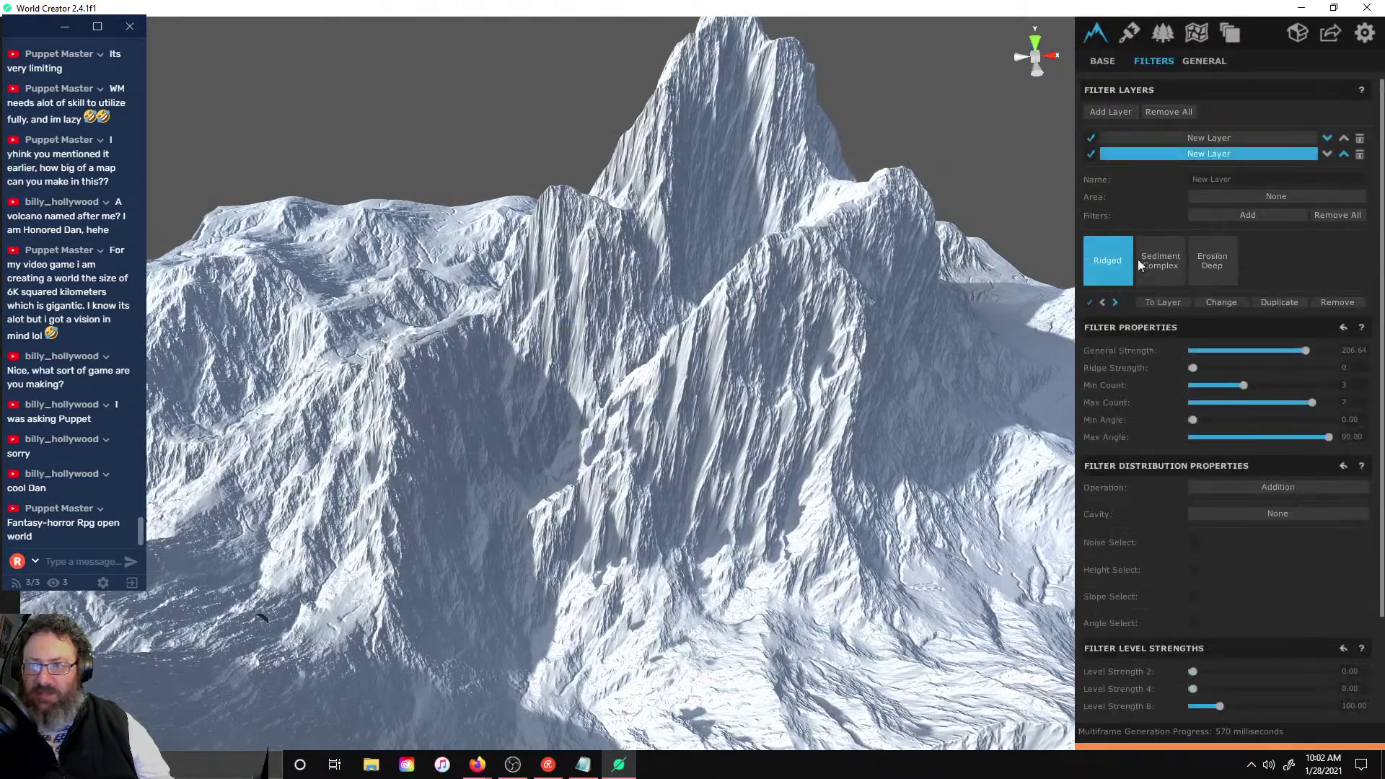
left_click(1089, 301)
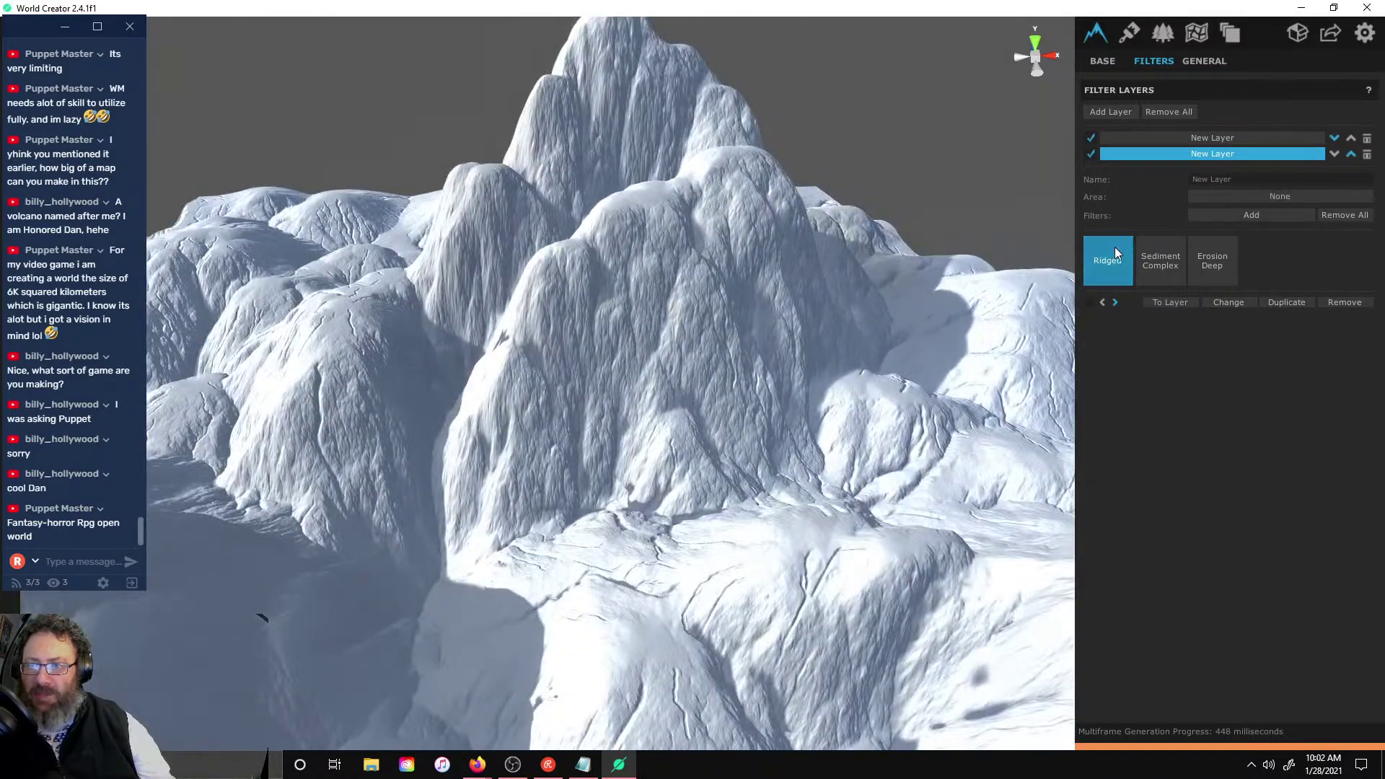
left_click(1090, 302)
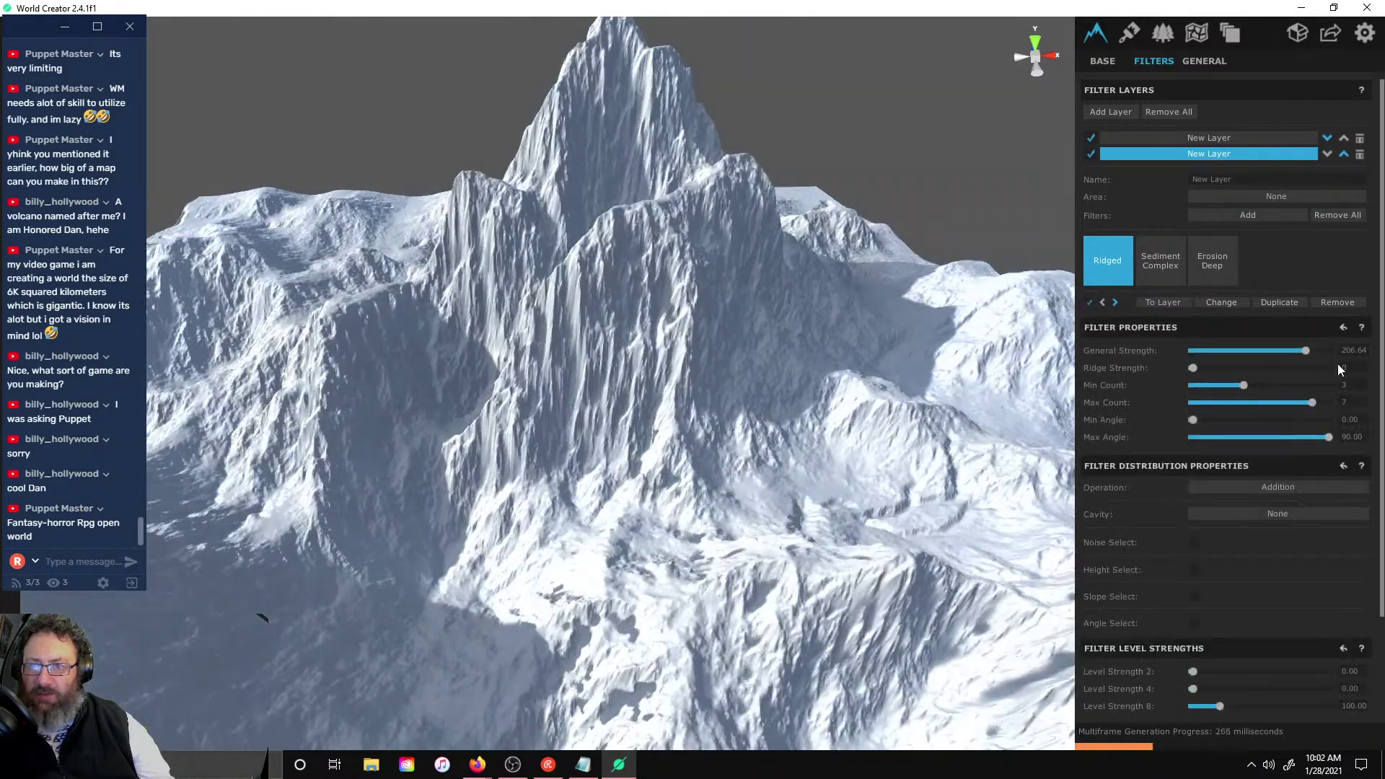
- Set the Ridged filter's General Strength to 156.60 and restrict it with Height Select to a range of 264.34 to about 1118.4
left_click_drag(1299, 350, 1270, 404)
scroll(1252, 477, "down", 3)
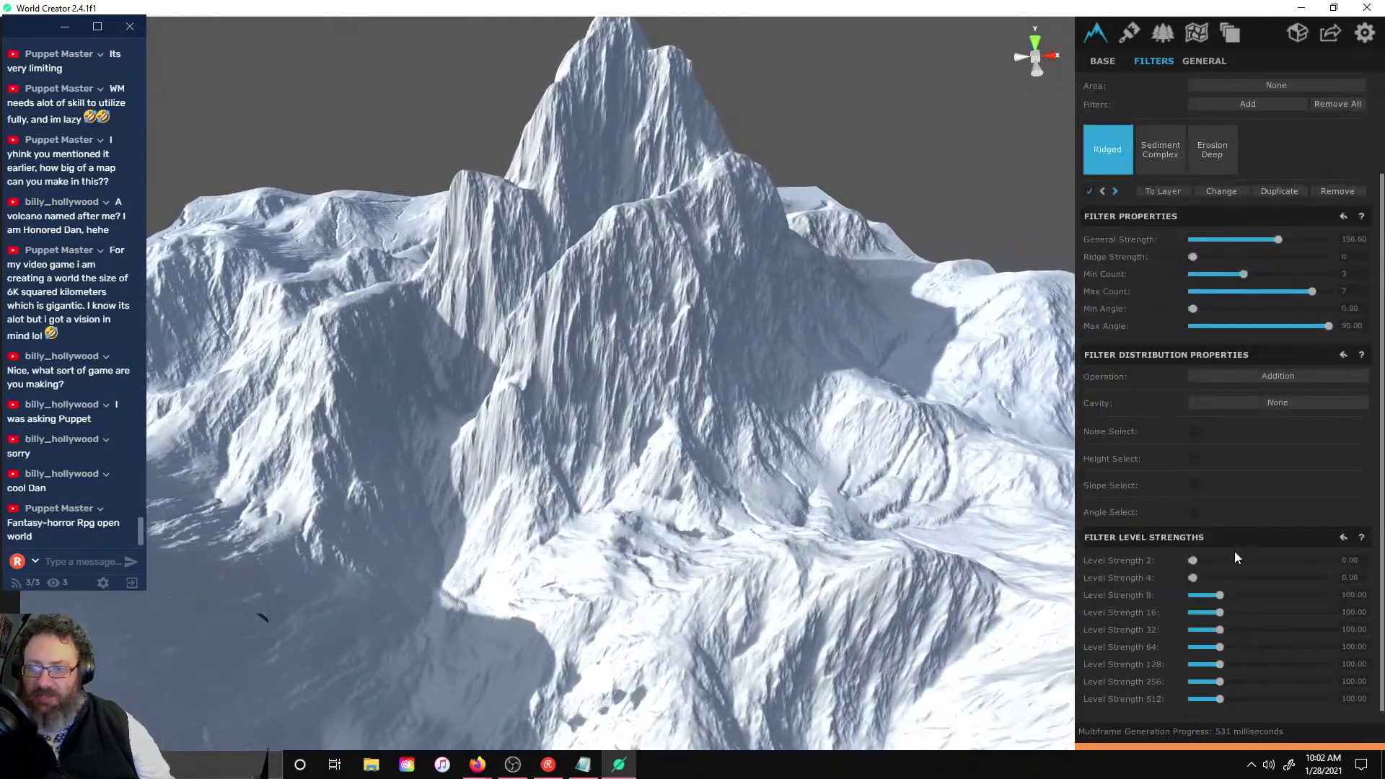
left_click(1192, 457)
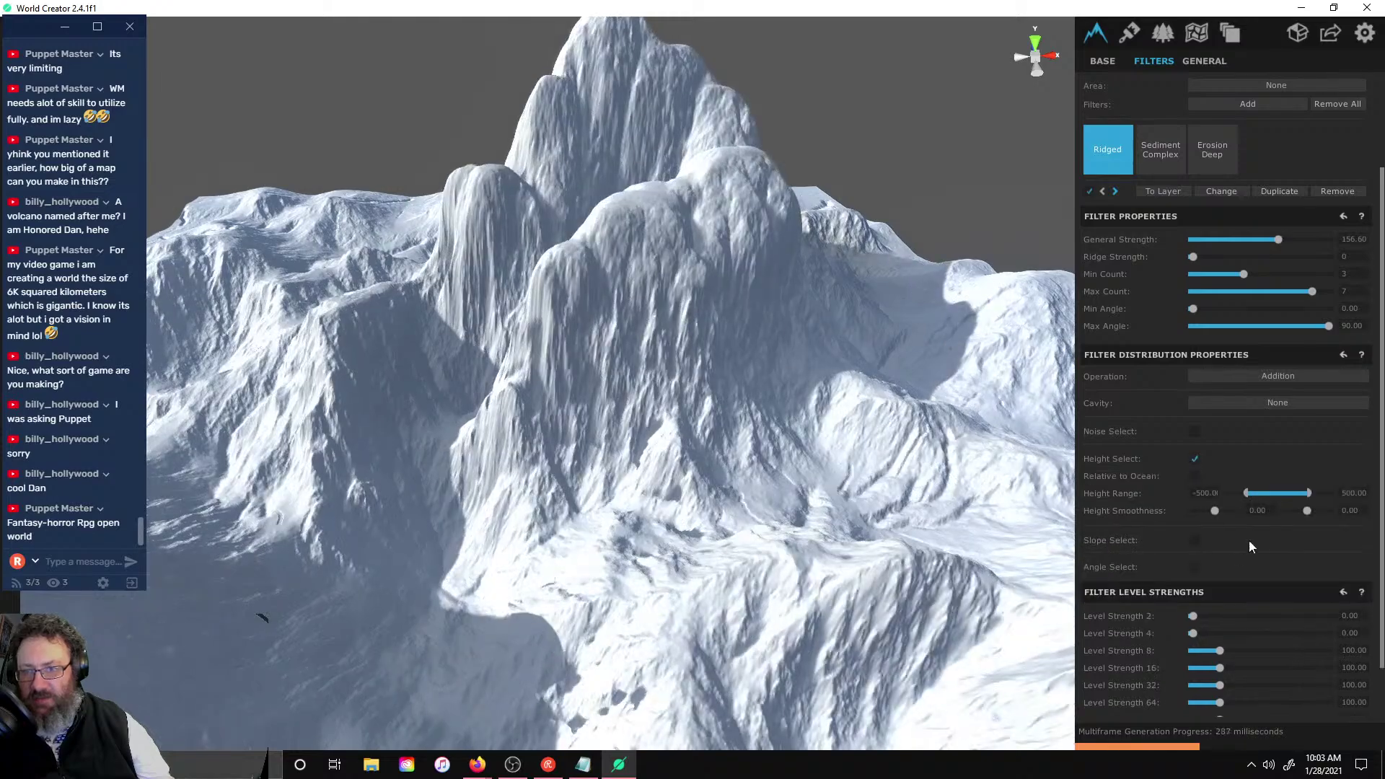
left_click_drag(1247, 491, 1286, 493)
mouse_move(1287, 493)
left_mouse_down()
mouse_move(1305, 493)
mouse_move(1290, 493)
left_mouse_up()
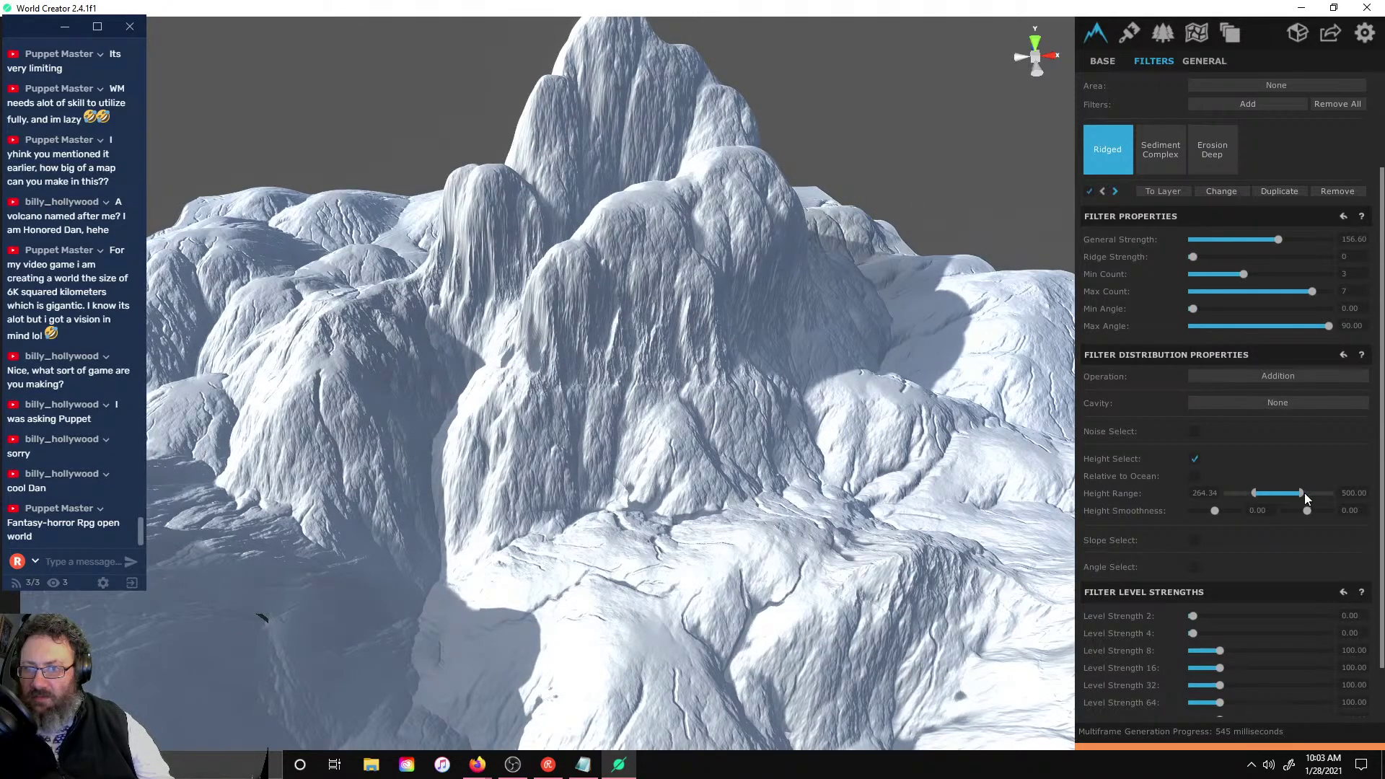
left_click_drag(1303, 493, 1308, 493)
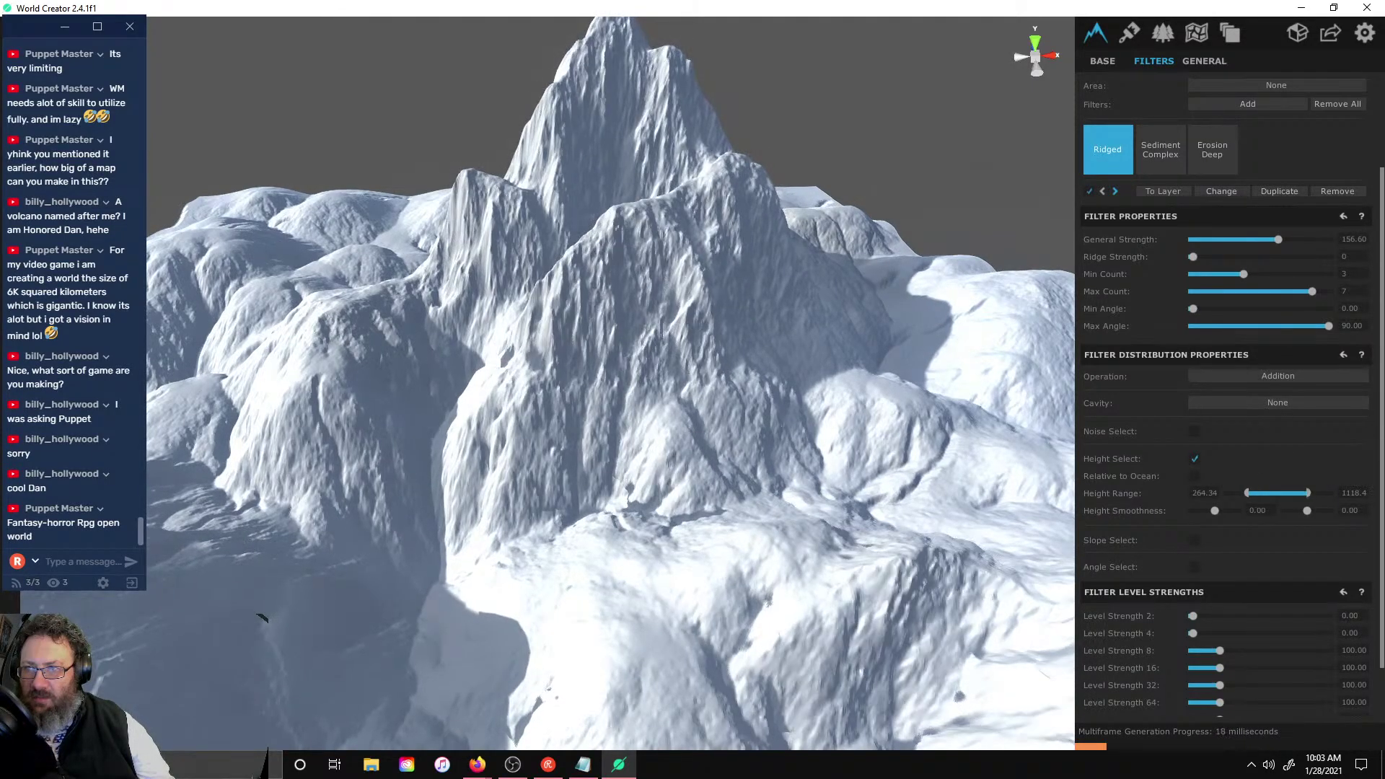
- Set the Ridged filter's General Strength to 190.84 and its lower Height Smoothness to 78.27, checking the blend around the peaks
mouse_move(1279, 239)
left_mouse_down()
mouse_move(1311, 239)
mouse_move(1248, 250)
mouse_move(1296, 240)
left_mouse_up()
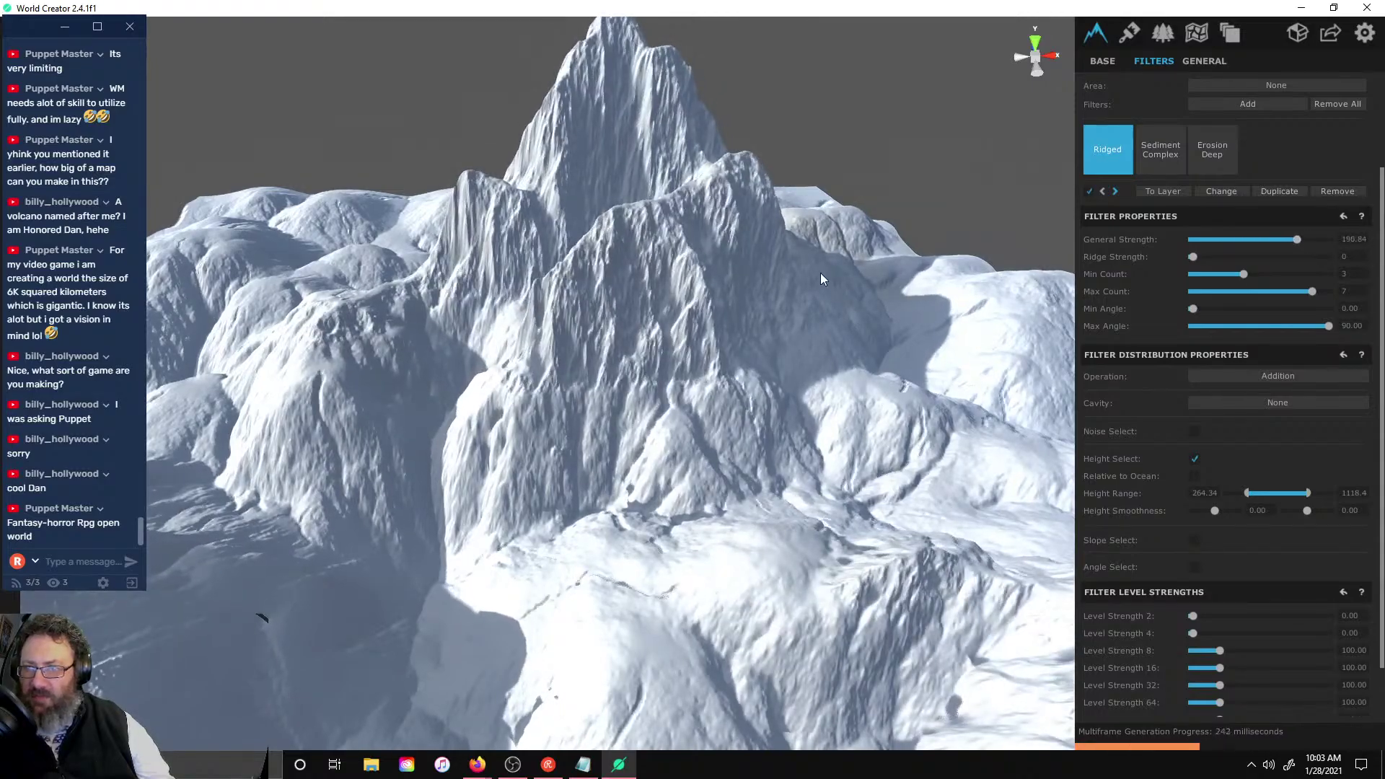
scroll(828, 233, "down", 5)
mouse_move(843, 232)
right_mouse_down()
mouse_move(804, 297)
mouse_move(665, 235)
mouse_move(845, 248)
right_mouse_up()
scroll(777, 265, "up", 4)
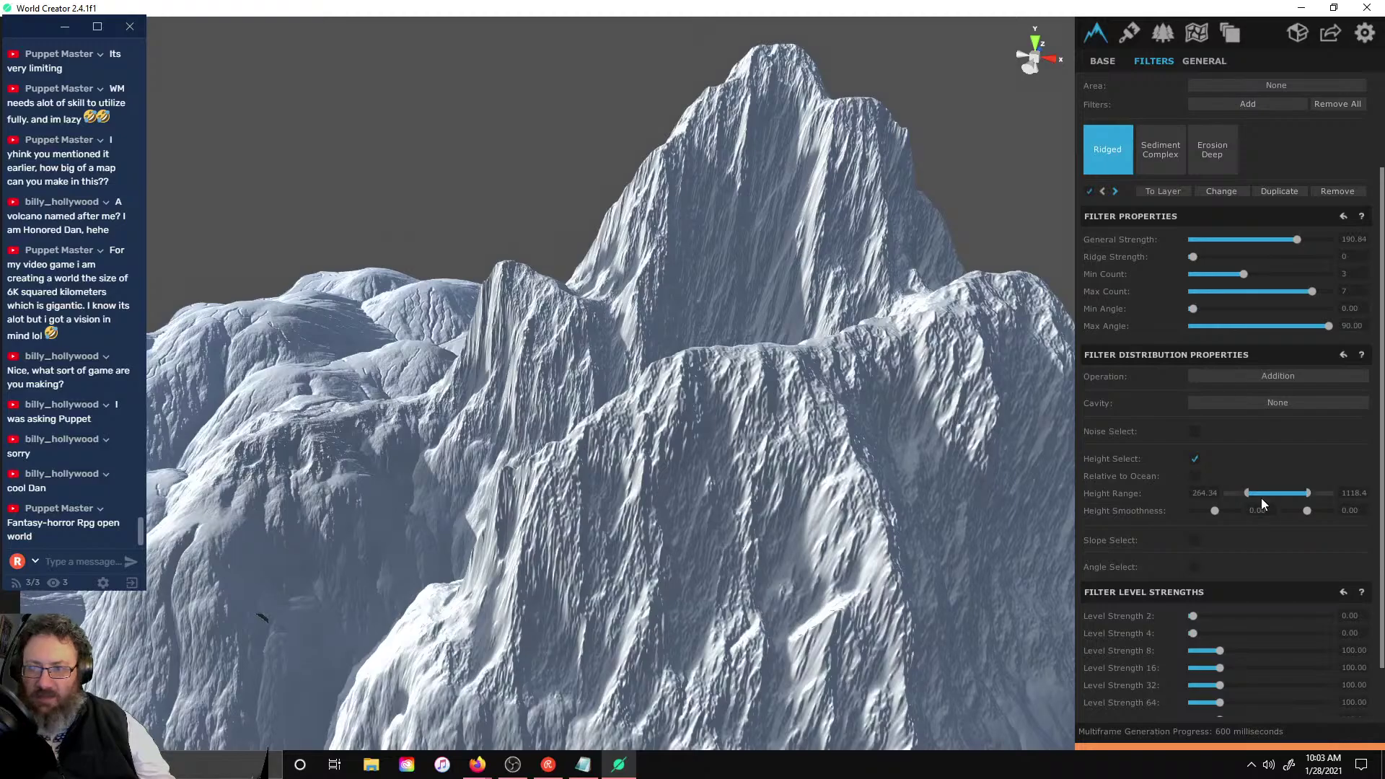
mouse_move(1214, 510)
left_mouse_down()
mouse_move(1238, 510)
mouse_move(1216, 510)
left_mouse_up()
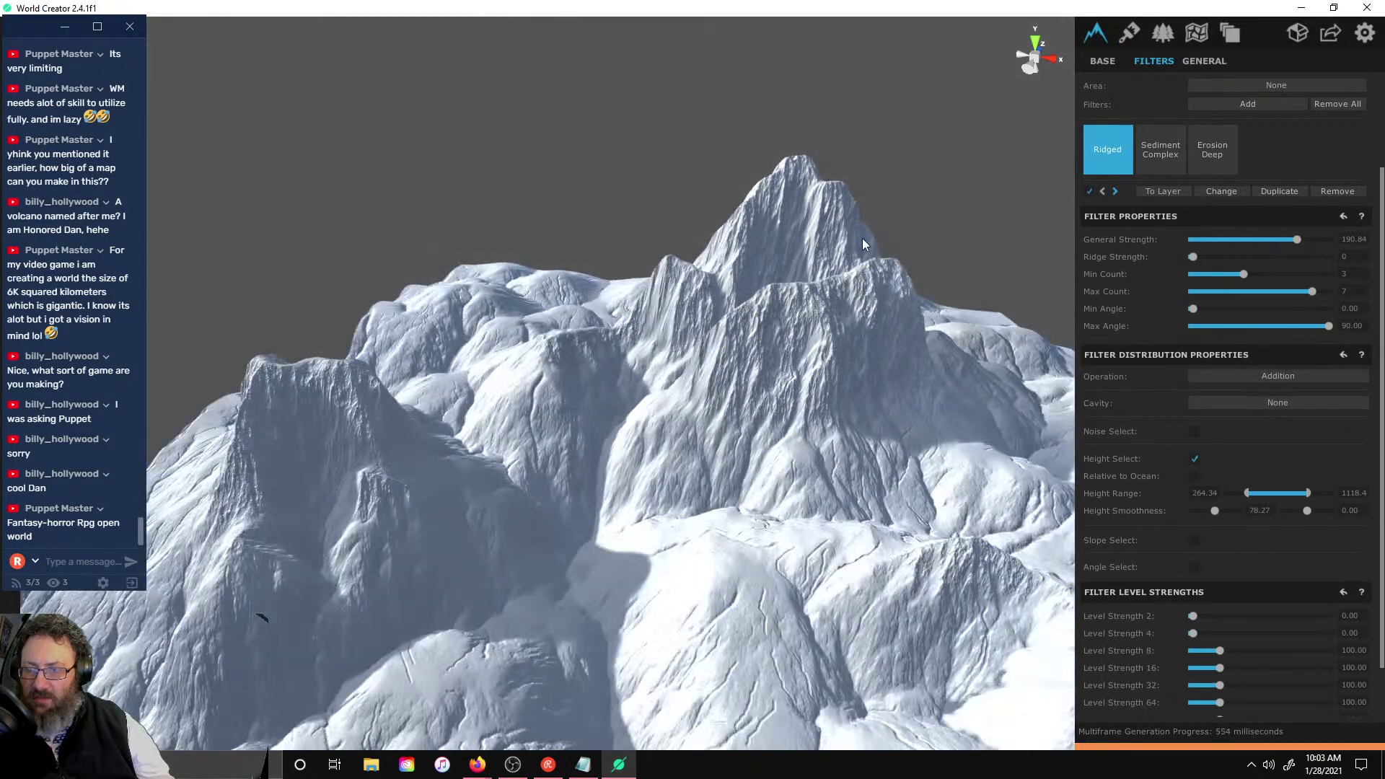
right_click_drag(863, 244, 565, 325)
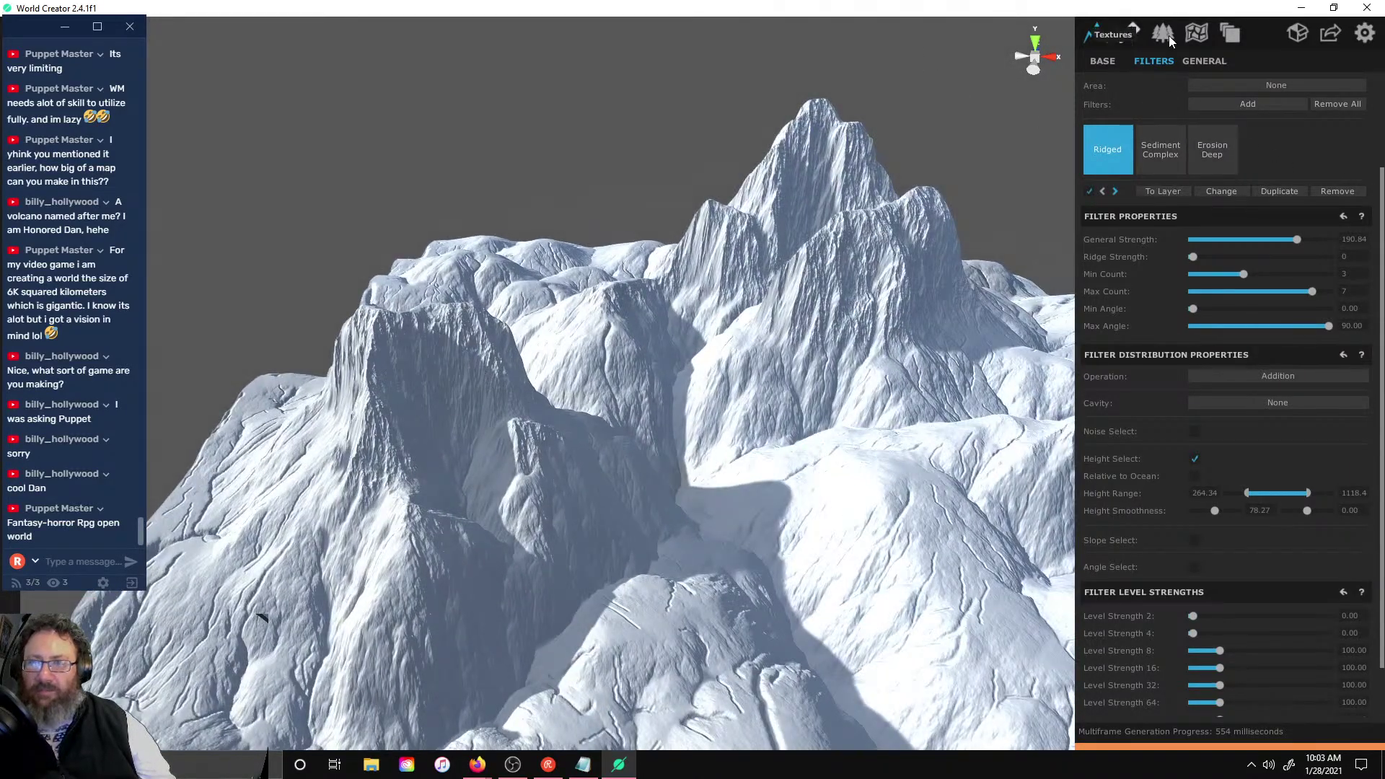
- Preview the Rocky Bumpy, Rocky Deep, Ridged and Crossed, Mountains and Hills filters of the Hills category on the Ridged layer
left_click(1165, 163)
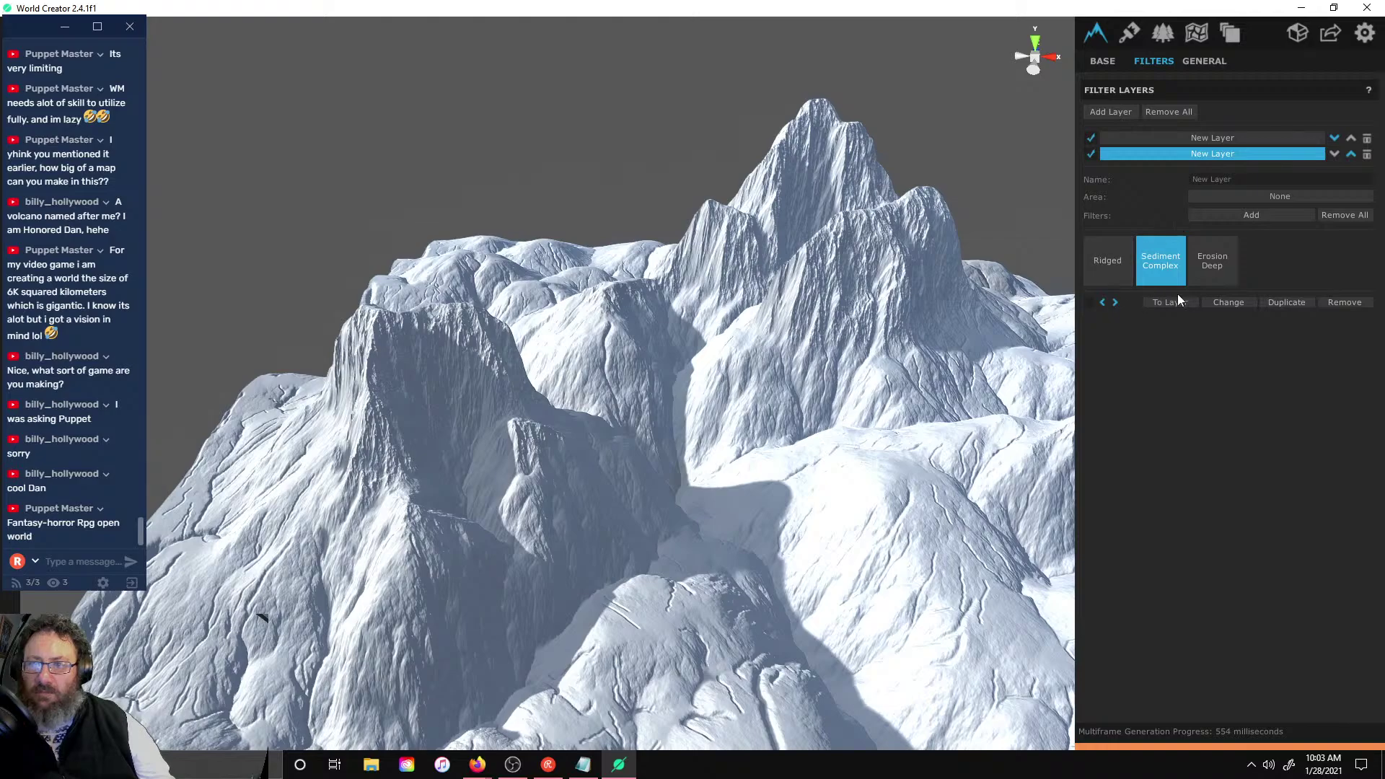
left_click(1250, 215)
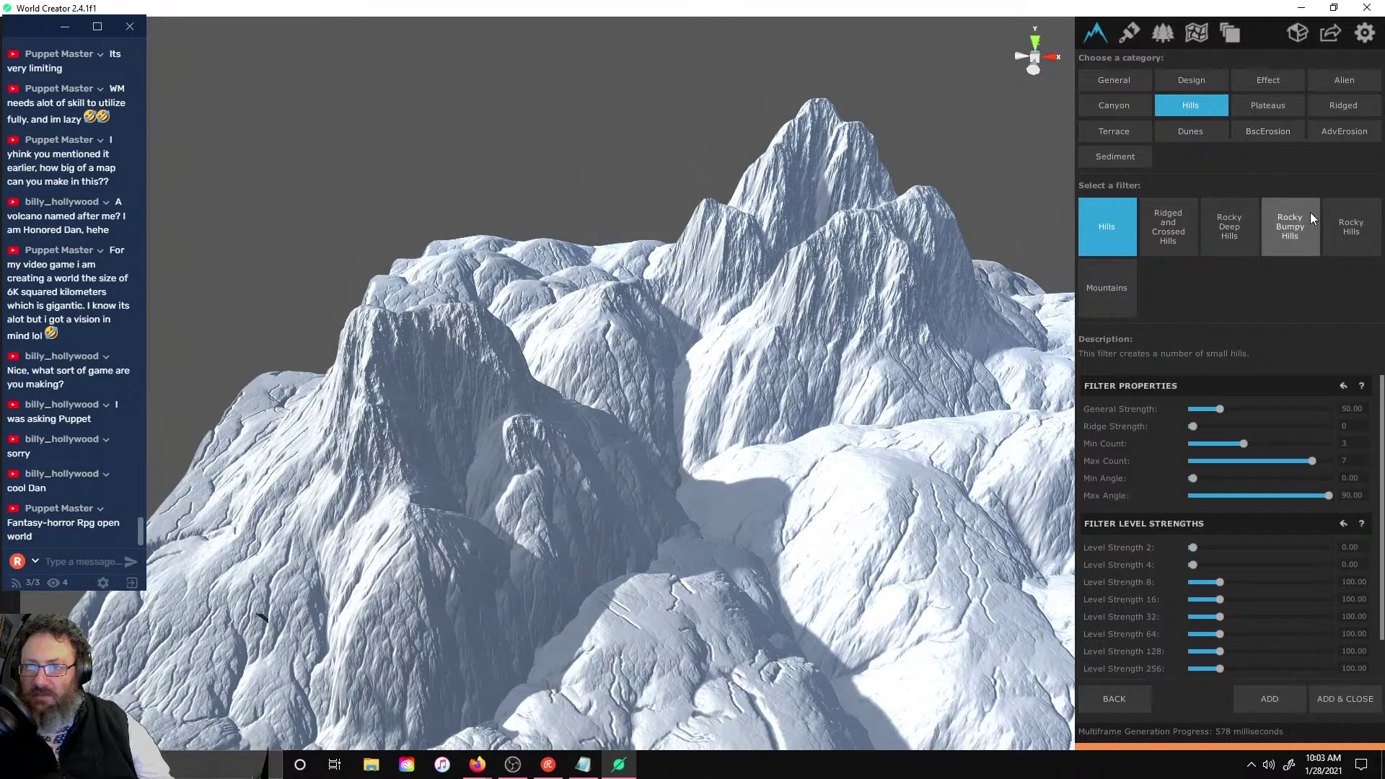
scroll(758, 238, "down", 5)
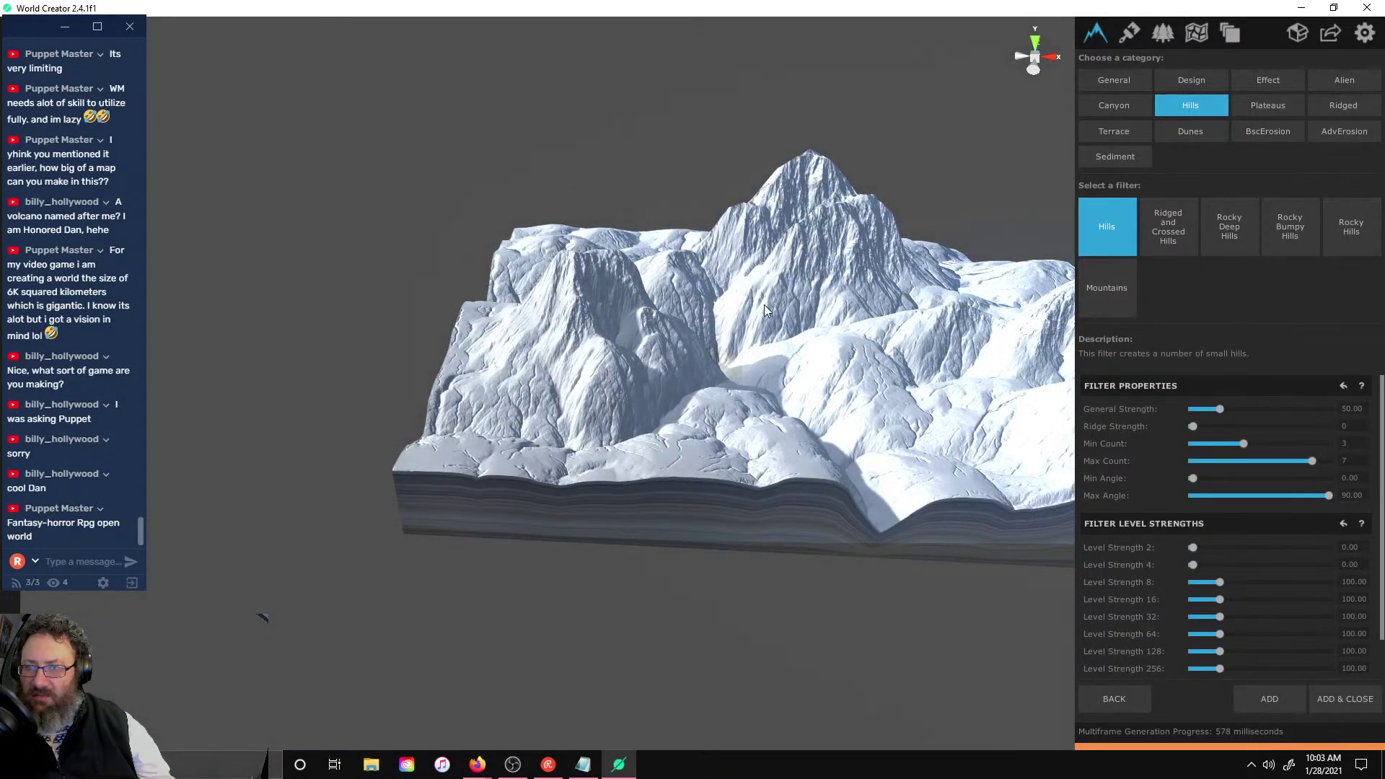
scroll(989, 255, "up", 10)
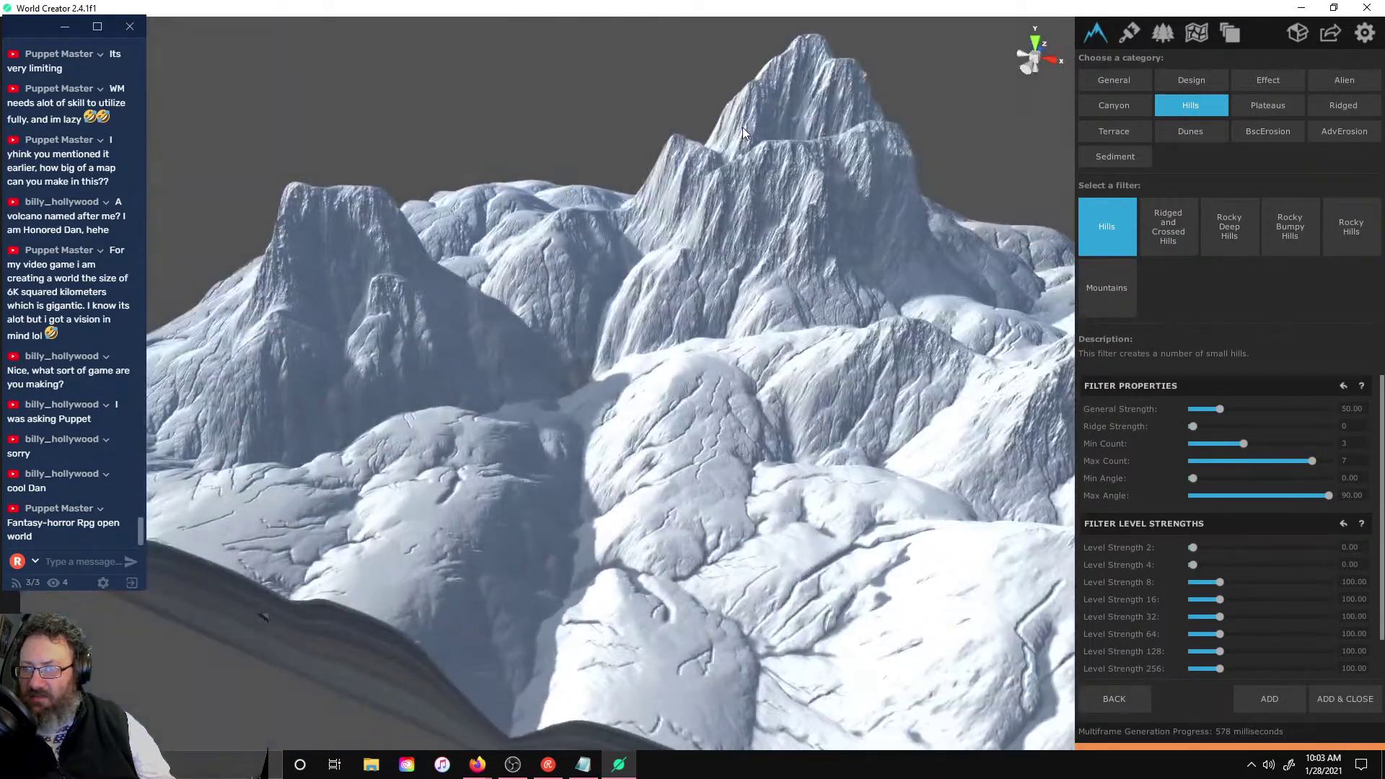
left_click(1284, 237)
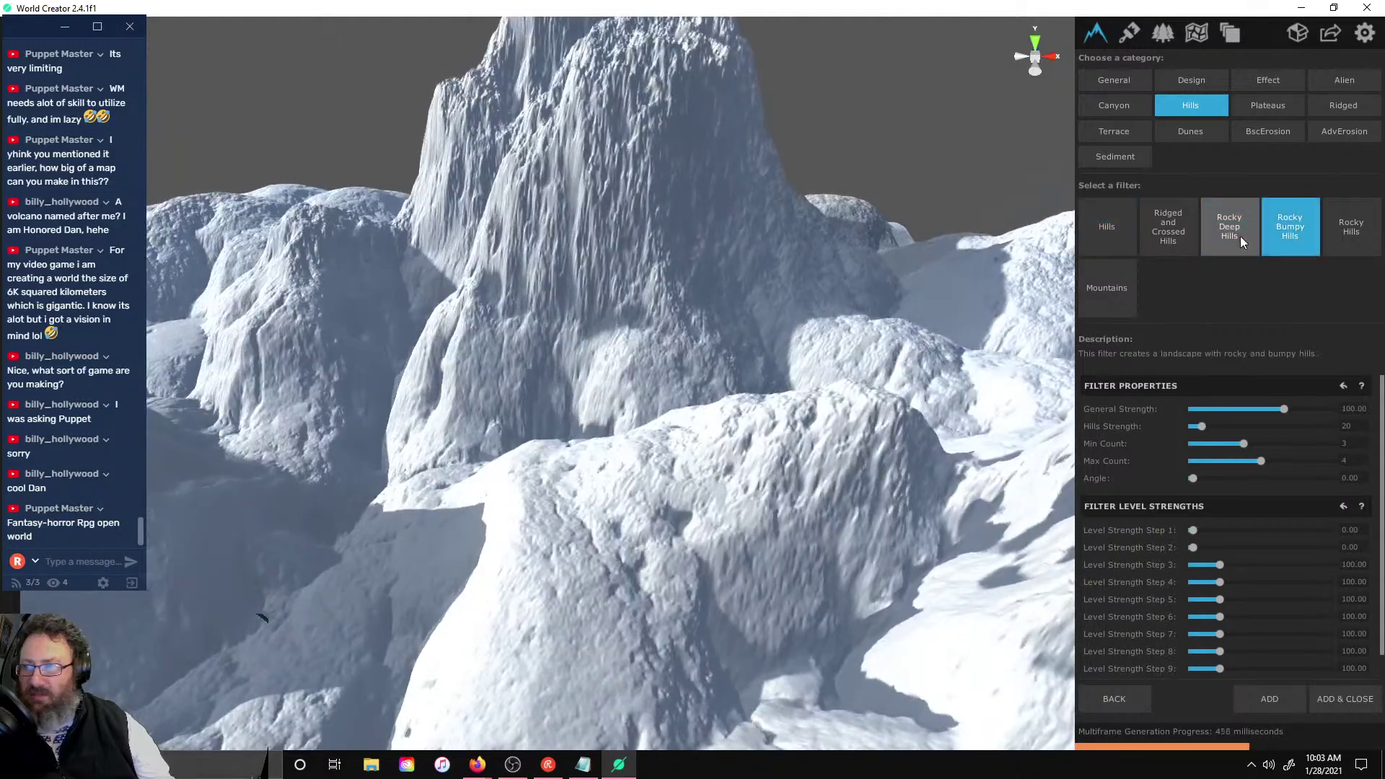
left_click(1241, 236)
left_click(1191, 240)
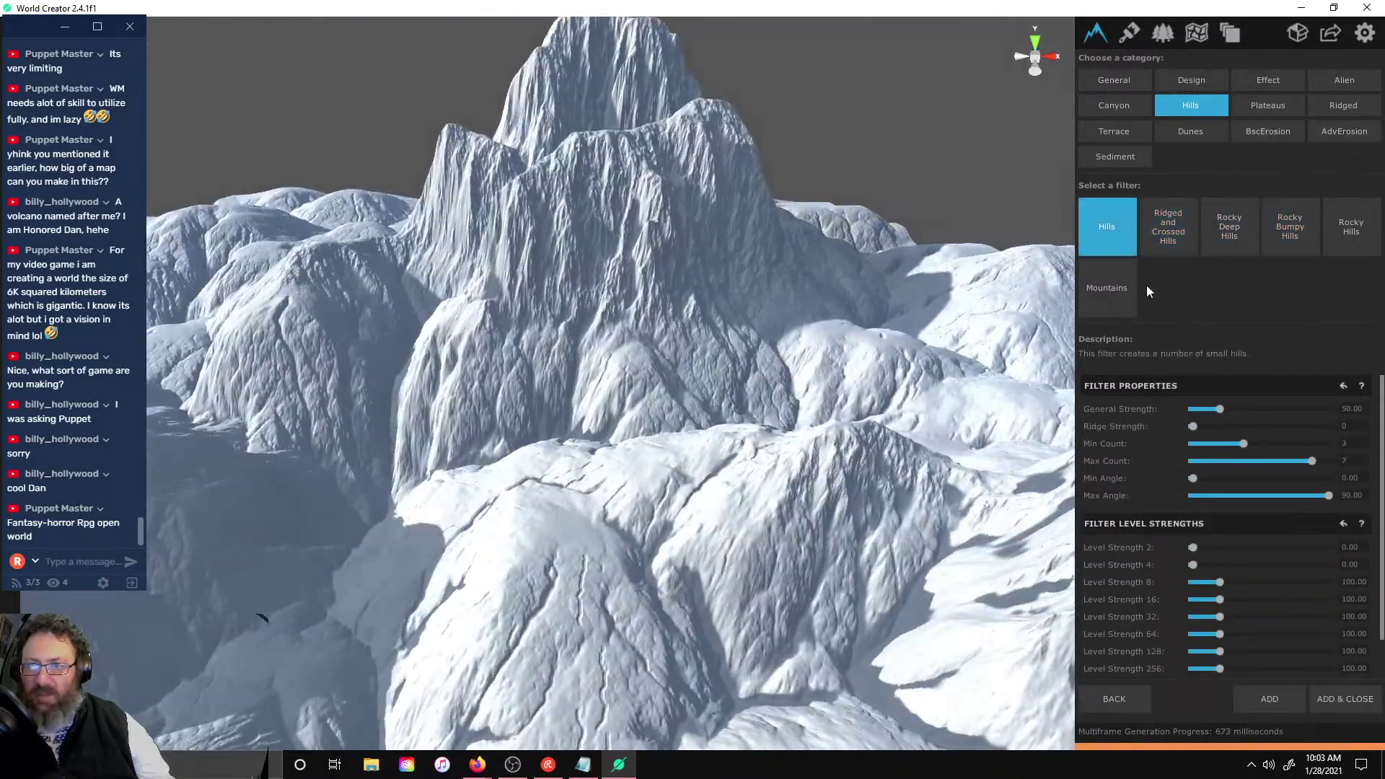
left_click(1123, 306)
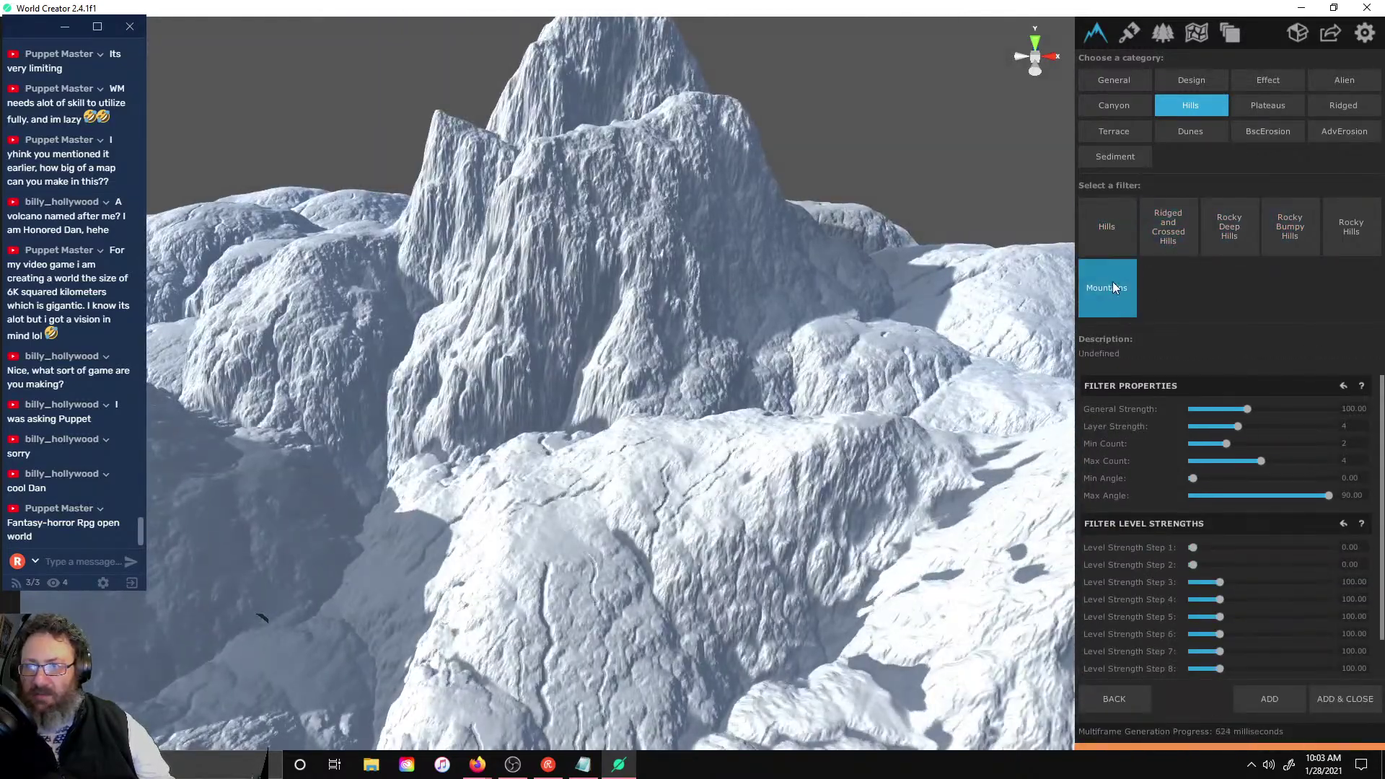
left_click(1093, 235)
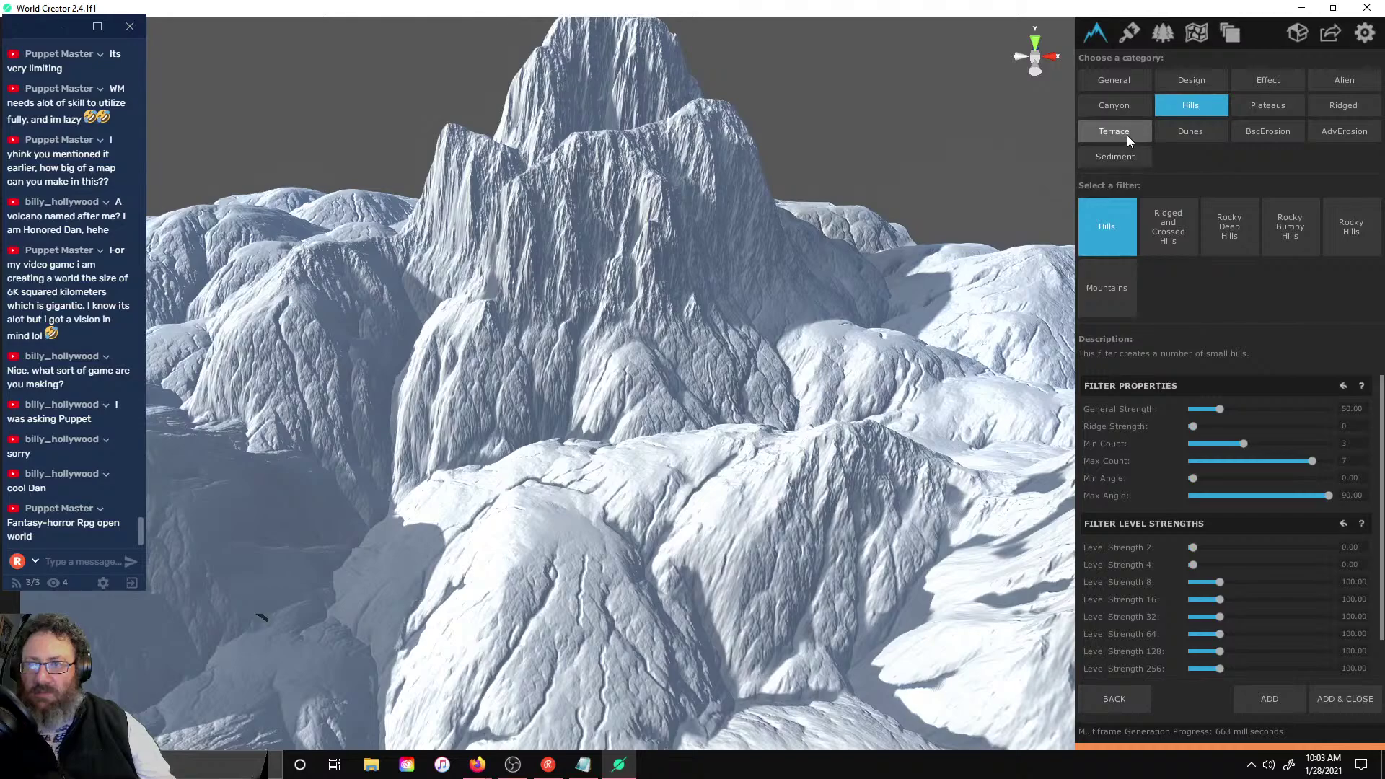
- Compare the basic erosion filters Deep, Soft, Fluvial and Erosion, and add the Erosion filter with its default settings to the layer
left_click(1269, 132)
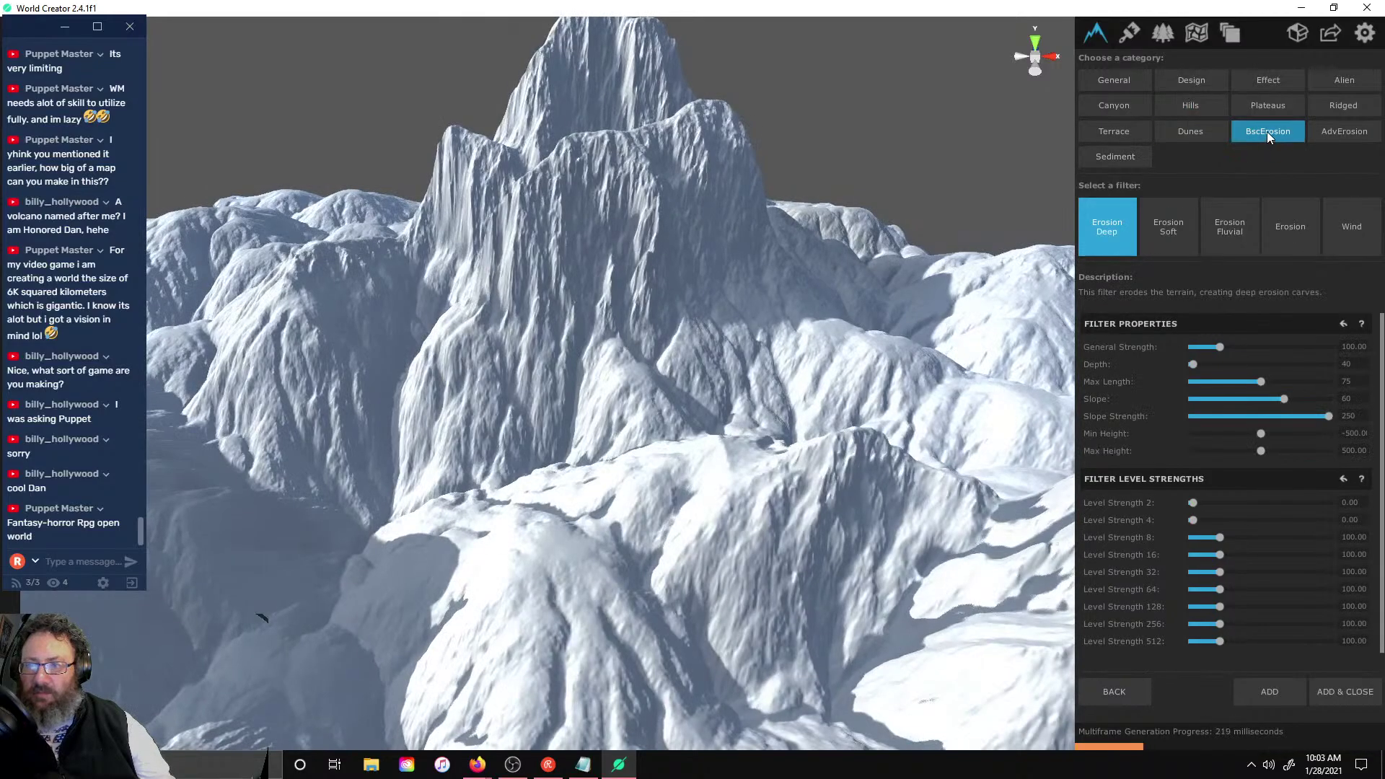
left_click(1168, 227)
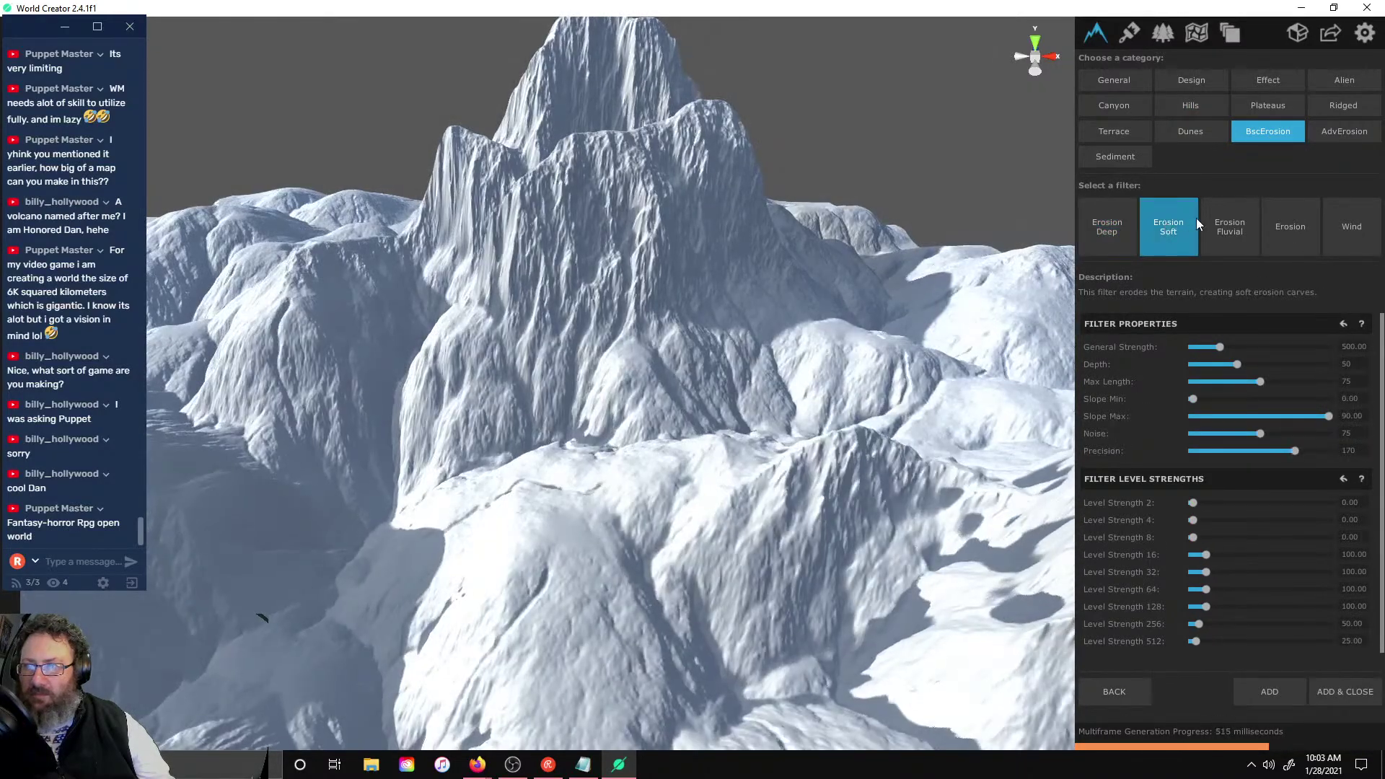
left_click(1239, 224)
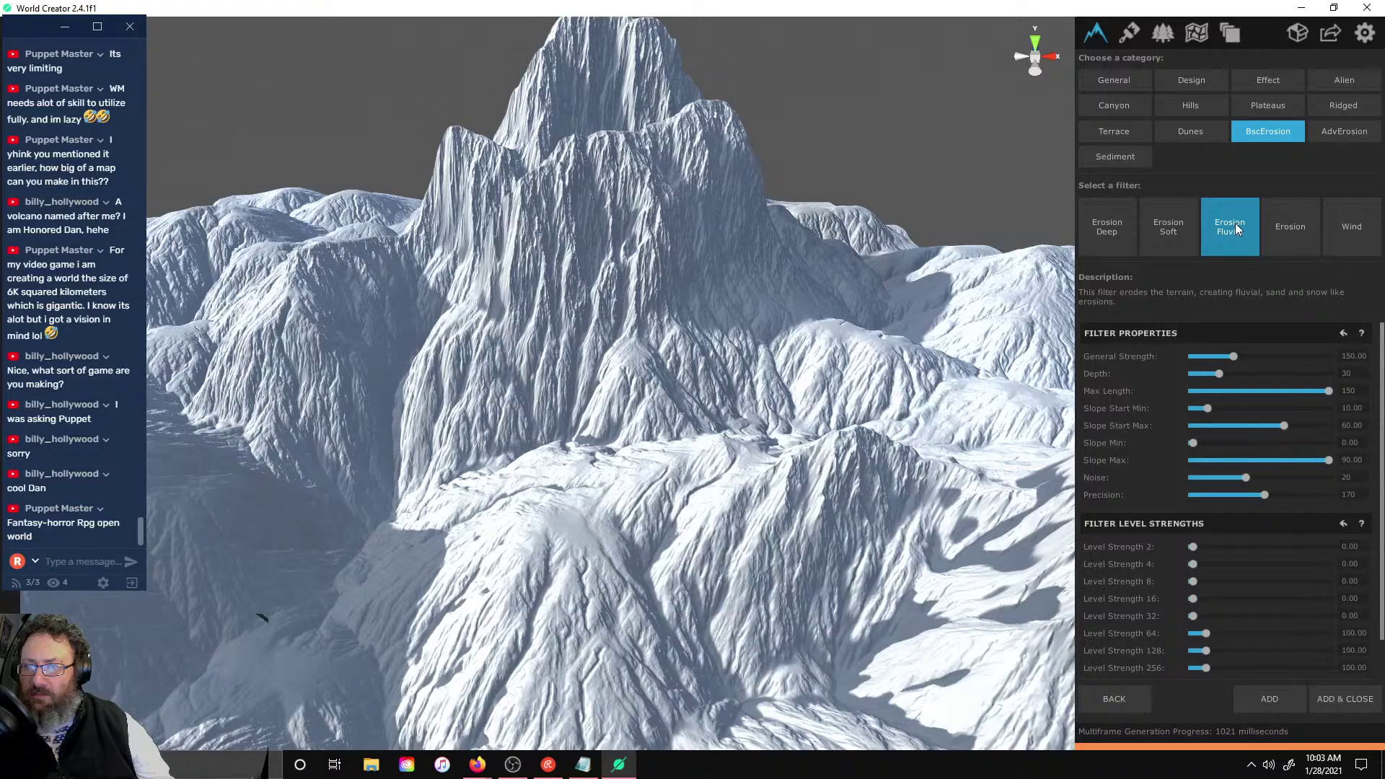
scroll(989, 160, "down", 5)
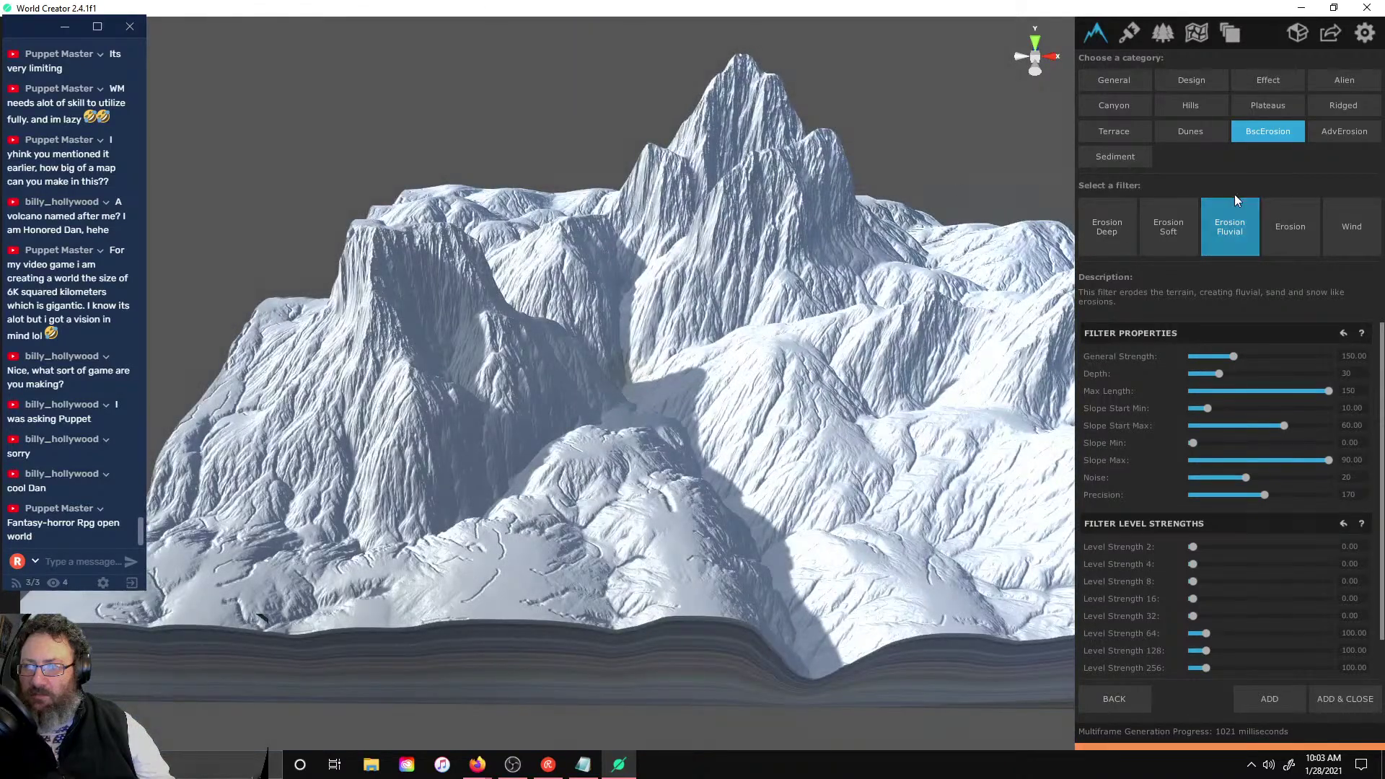
left_click(1310, 219)
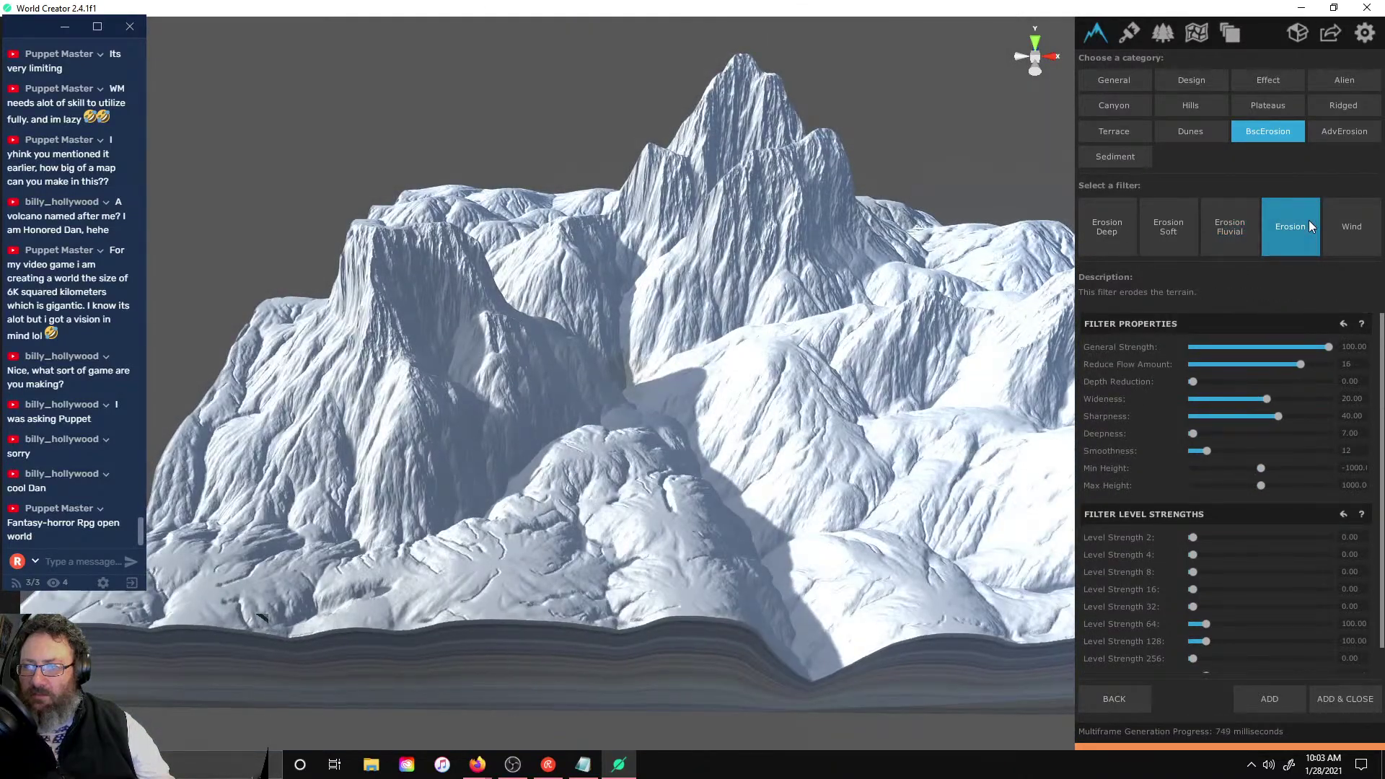
left_click(1252, 700)
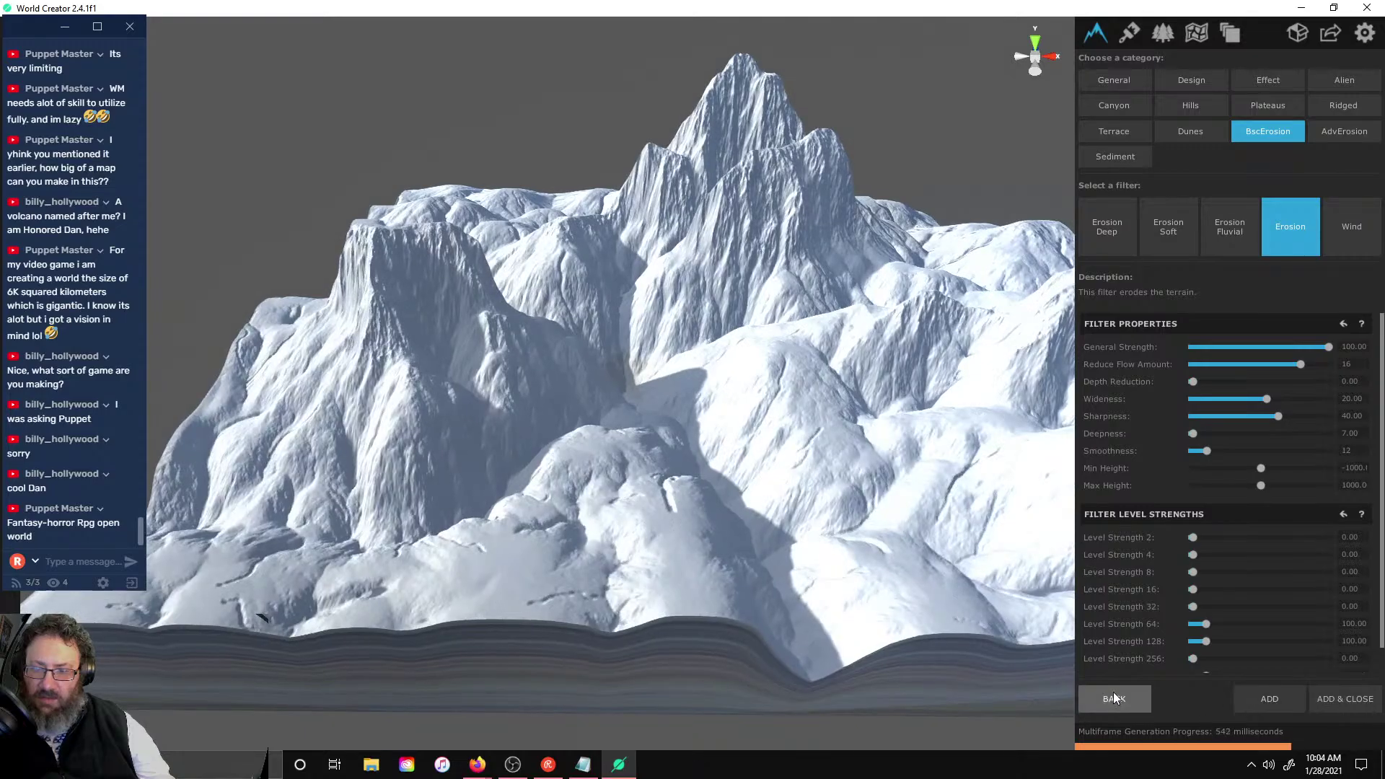
left_click(1114, 691)
- Open the custom base shape for editing and lower the control point on the ravine's edge below the main peak
left_click(1102, 61)
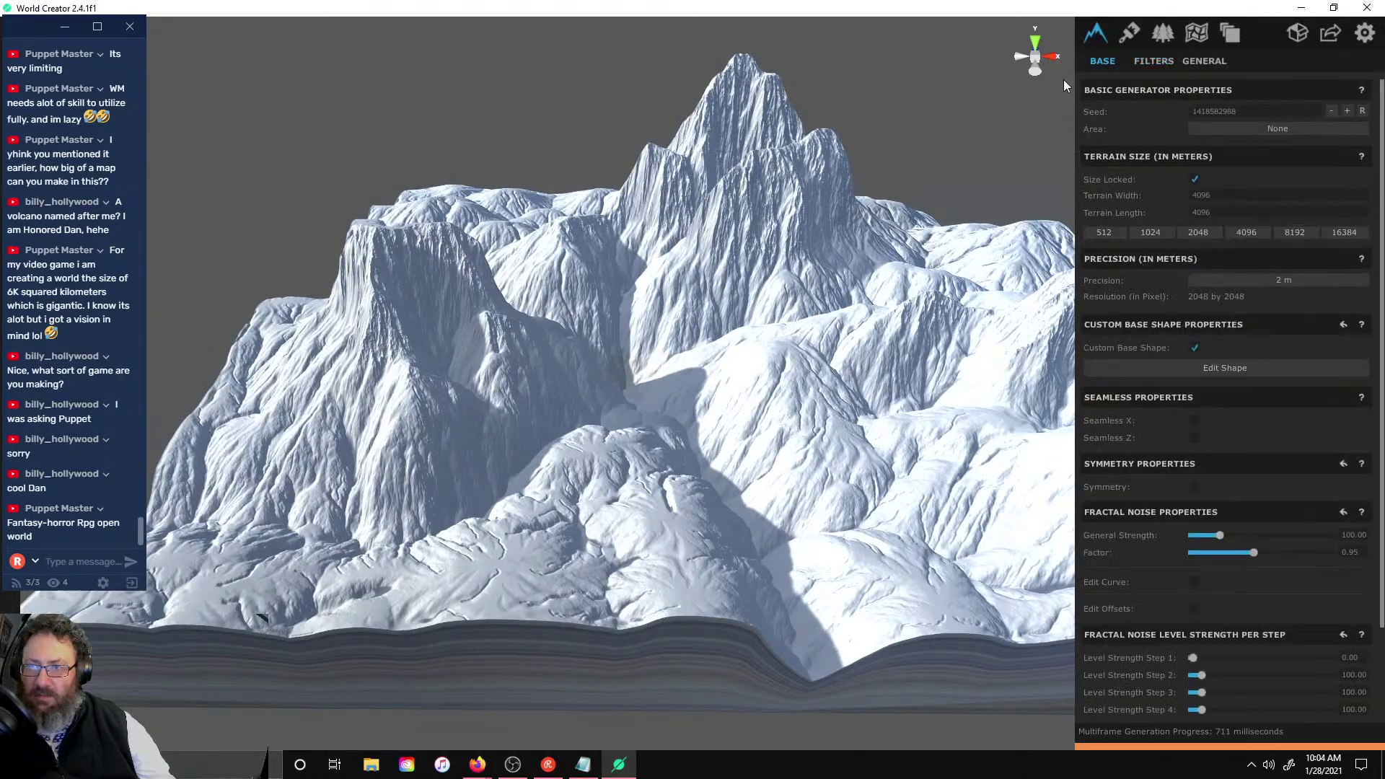
scroll(828, 152, "up", 3)
right_click_drag(828, 152, 962, 472)
scroll(960, 469, "down", 3)
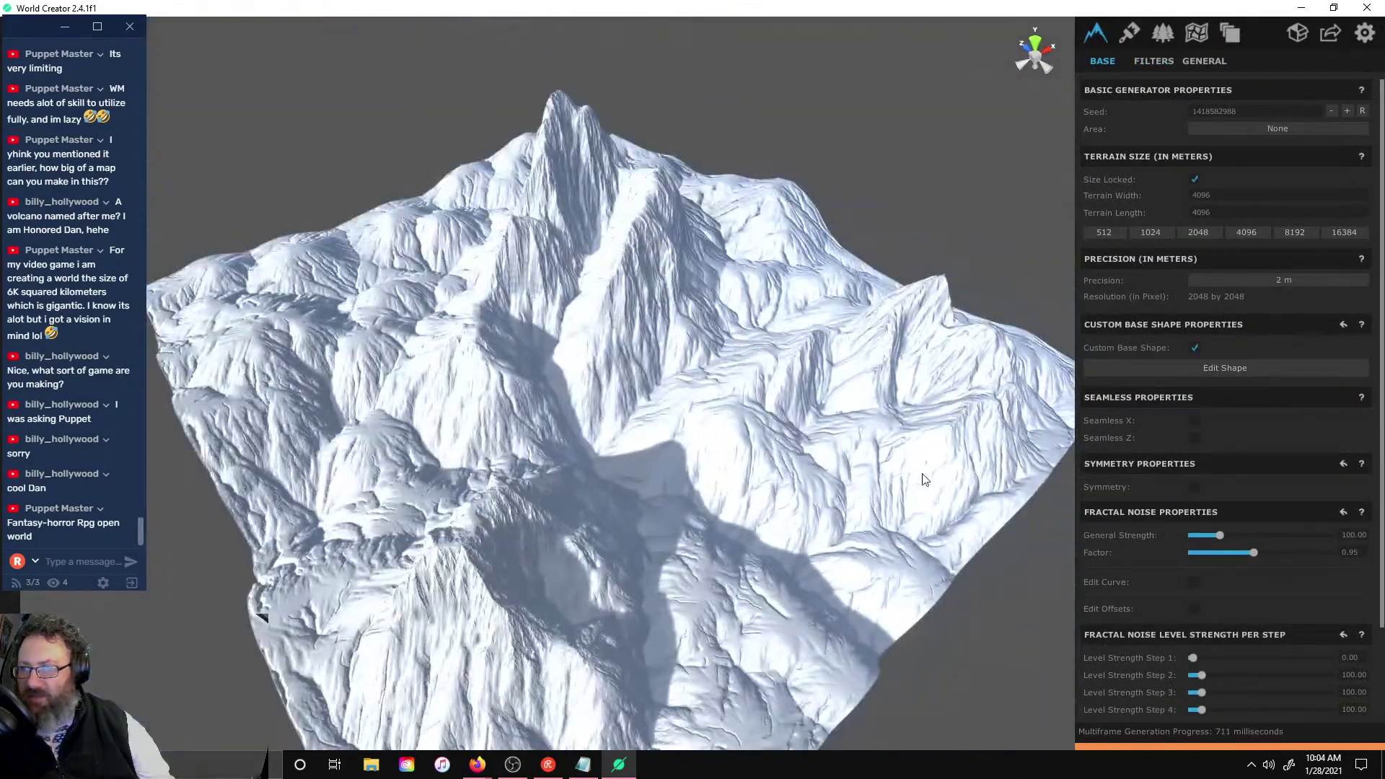
scroll(510, 132, "up", 5)
scroll(558, 612, "down", 3)
right_click_drag(559, 612, 776, 527)
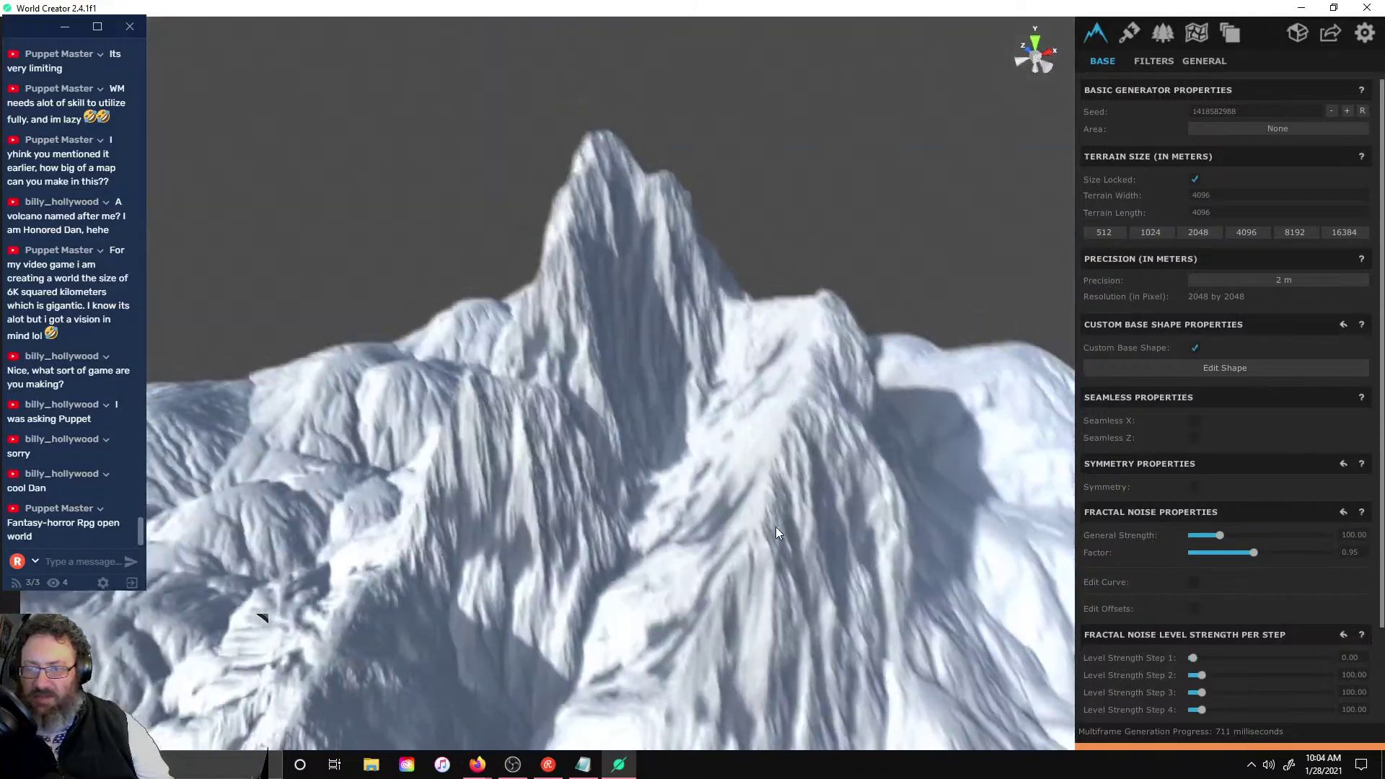
scroll(776, 526, "up", 4)
left_click(1200, 369)
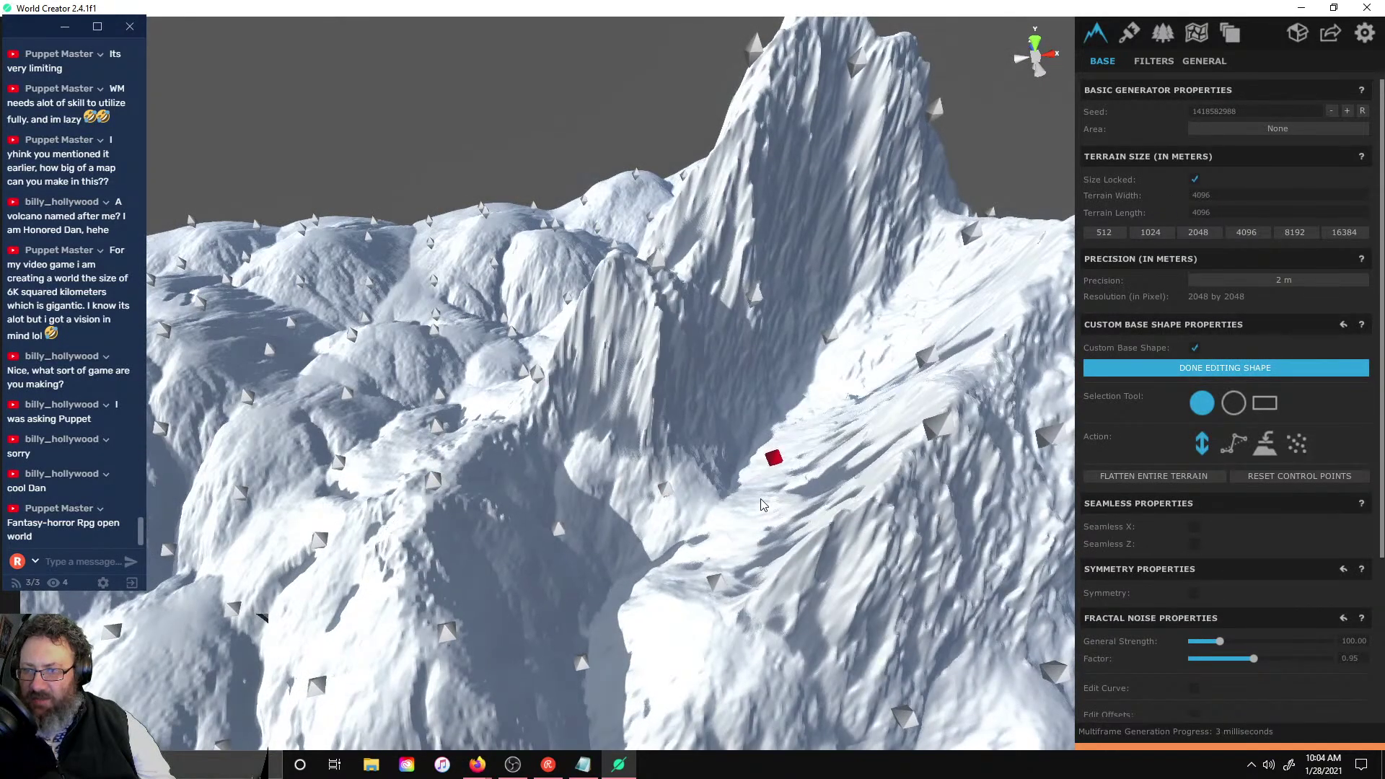
scroll(535, 249, "down", 4)
scroll(558, 417, "up", 4)
scroll(642, 410, "up", 2)
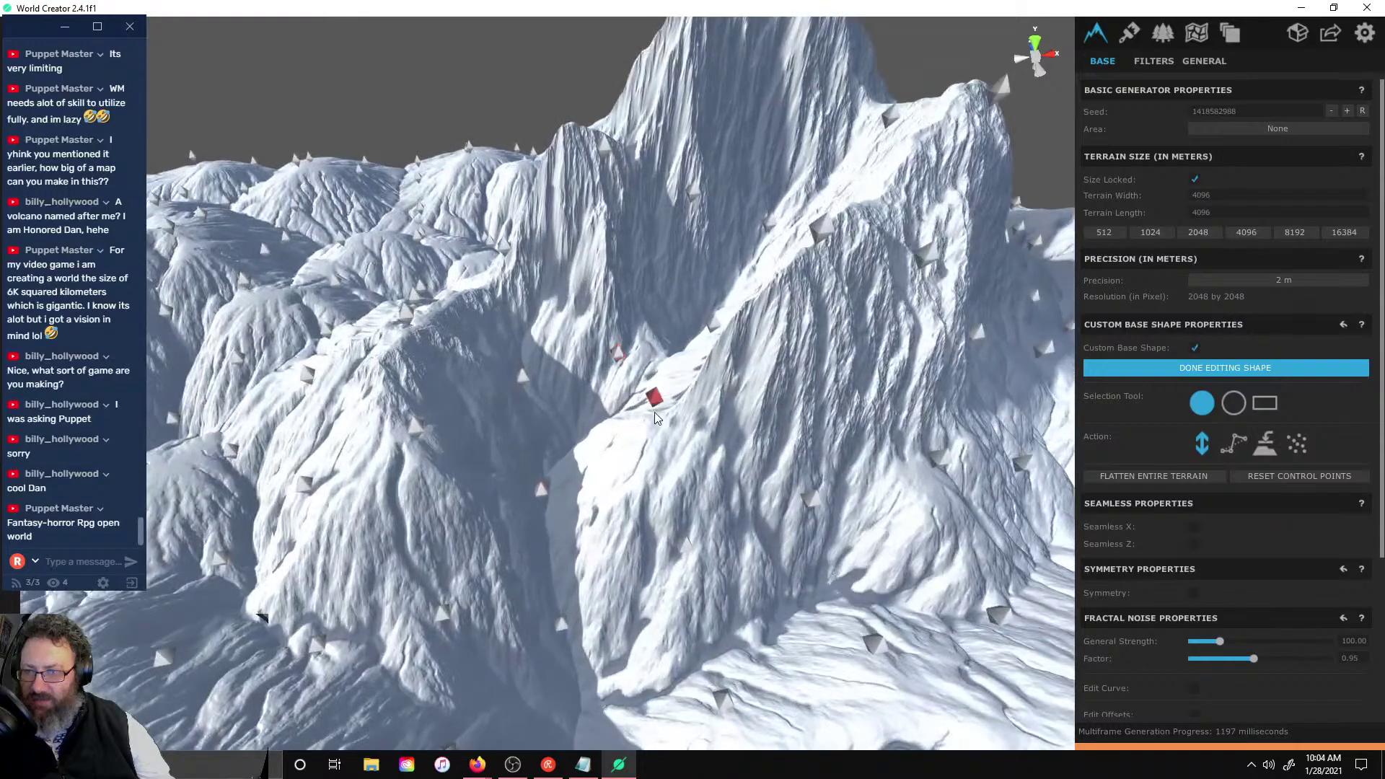
left_click_drag(655, 433, 676, 521)
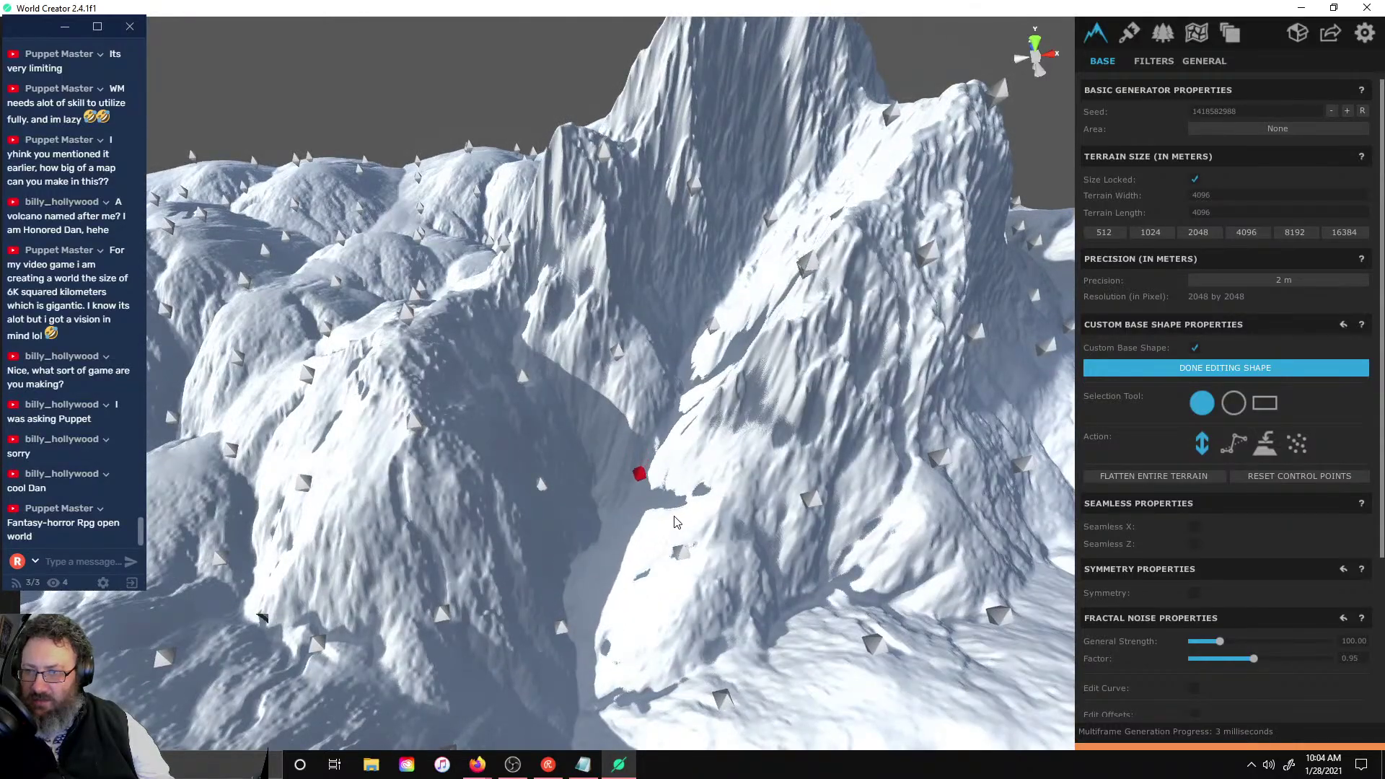
- Lower several more control points along the ravine at the foot of the main mountain to deepen the gorge
scroll(560, 270, "down", 5)
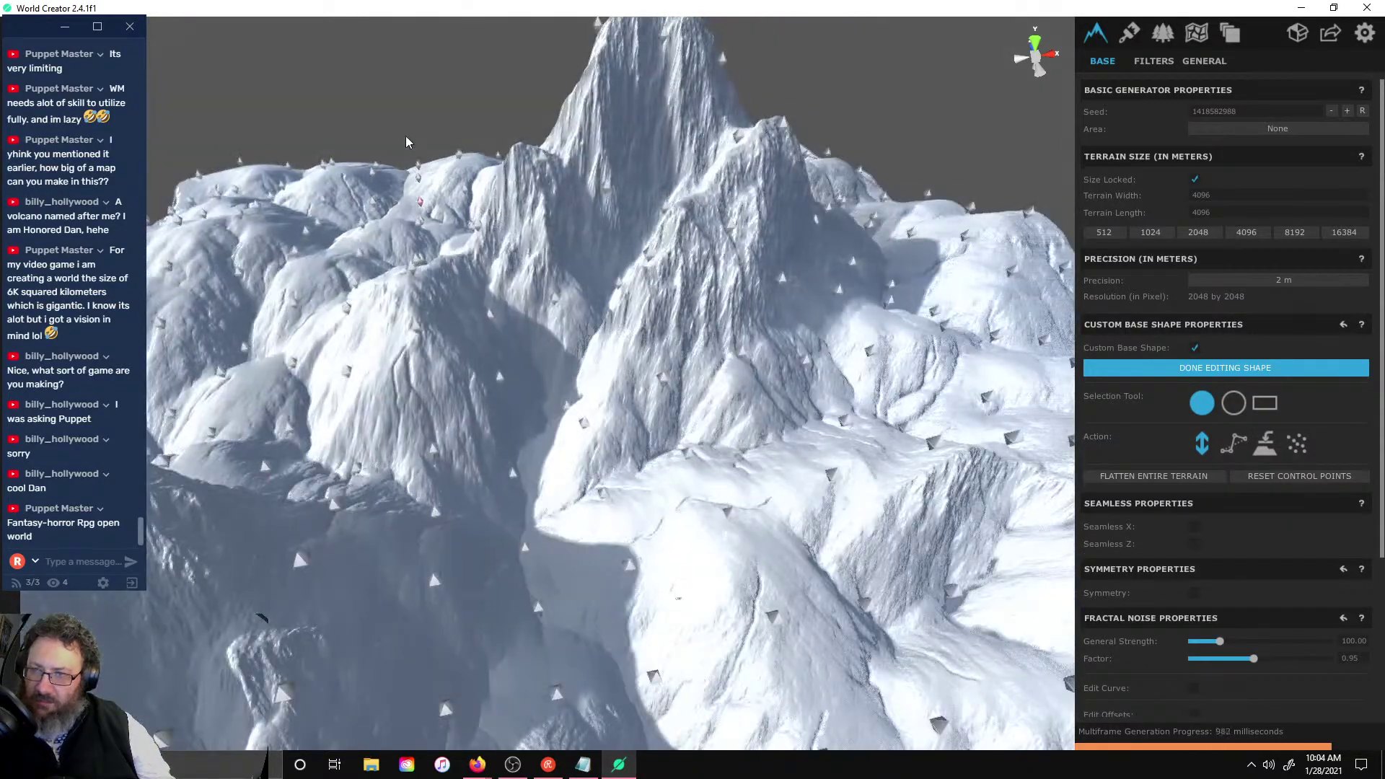
scroll(560, 270, "up", 5)
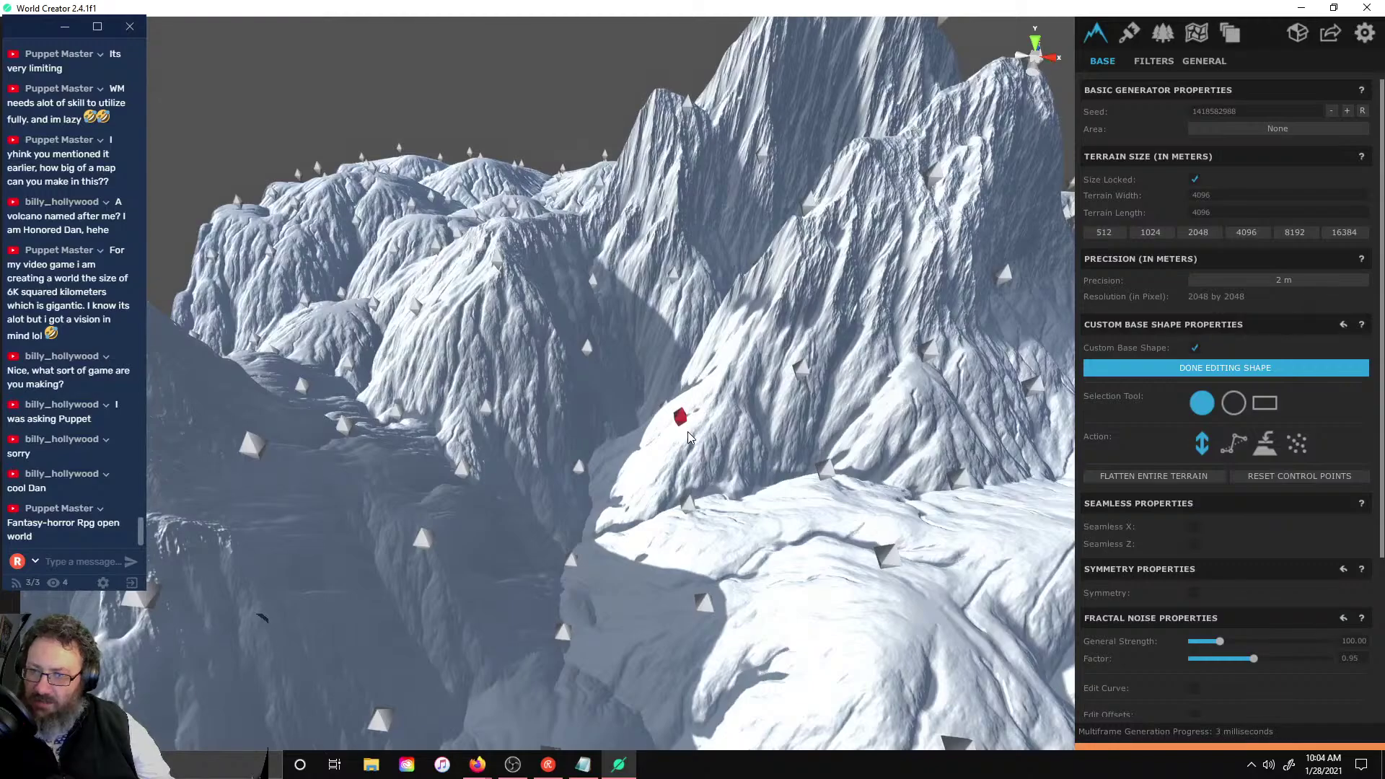
left_click_drag(688, 433, 690, 540)
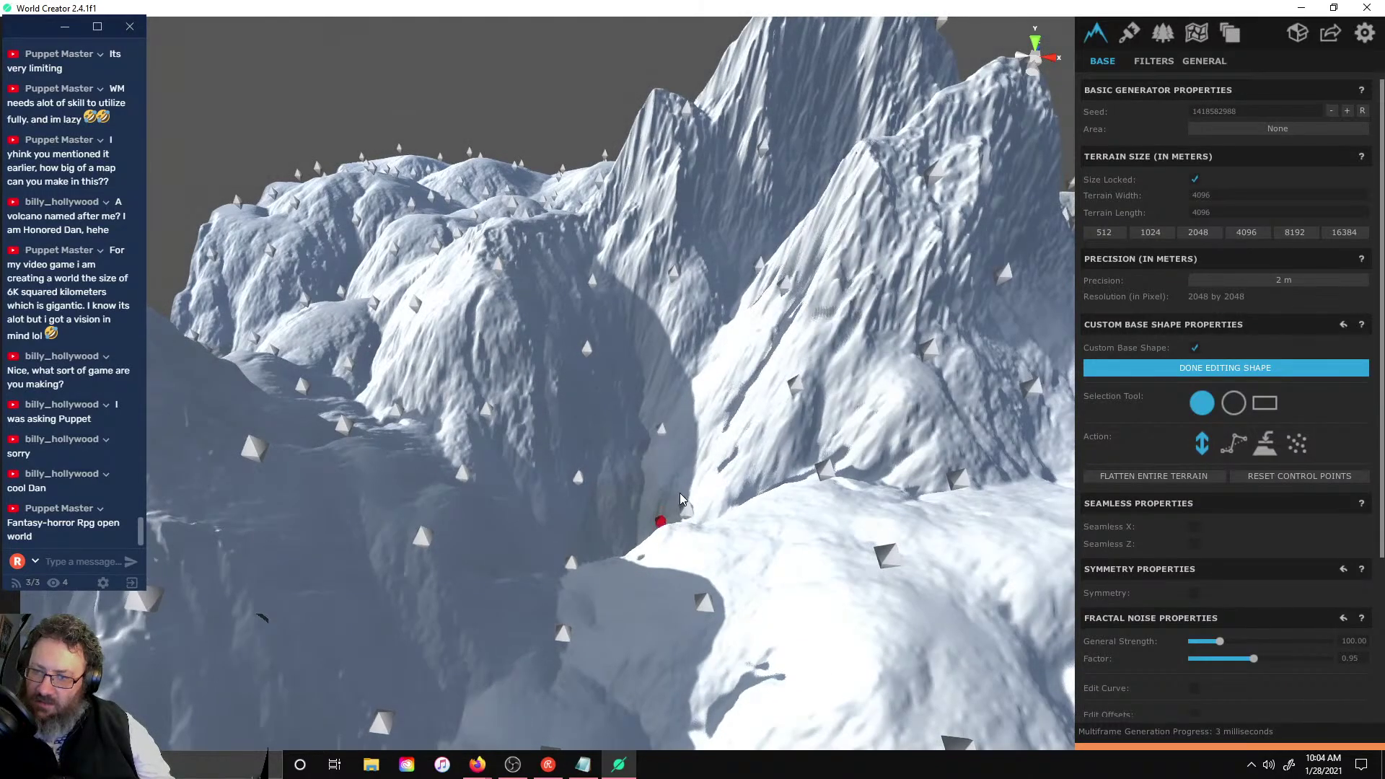
left_click(687, 619)
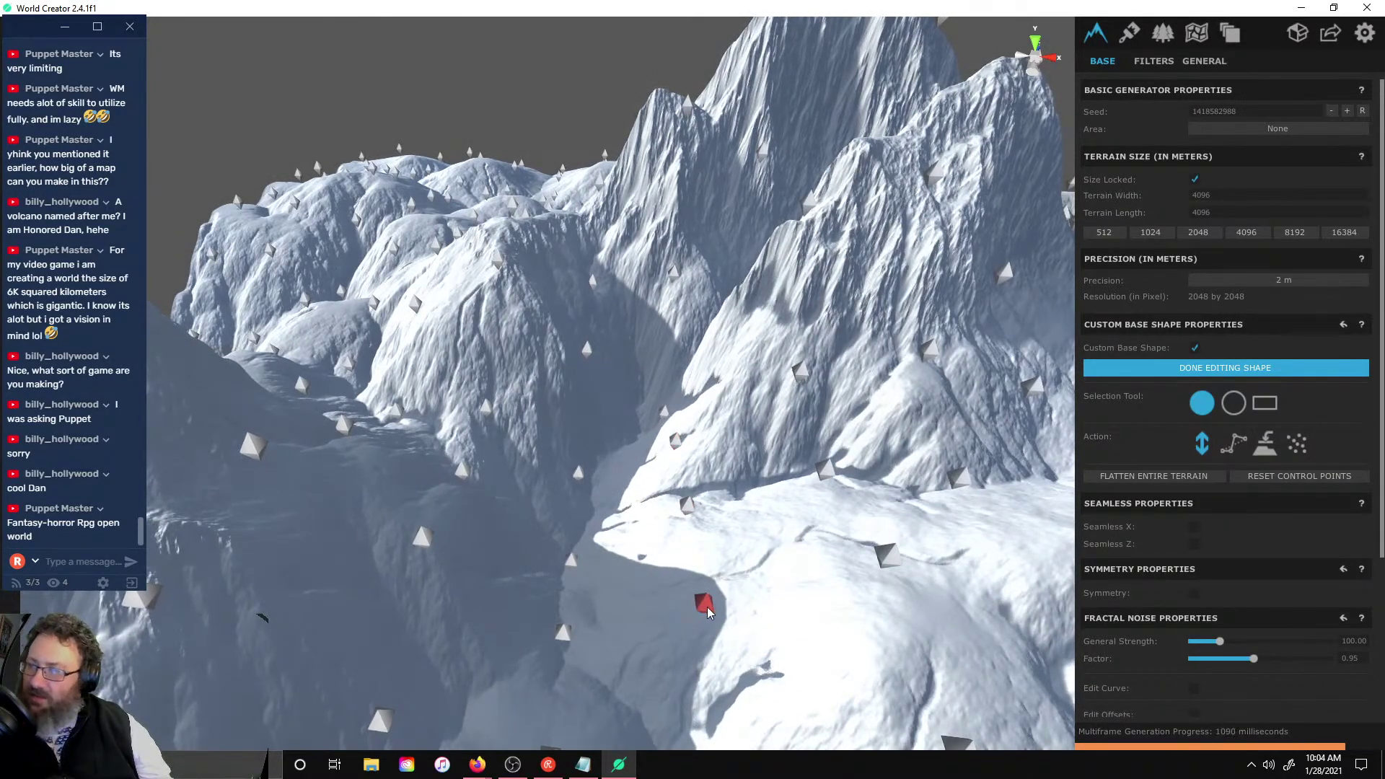
left_click_drag(712, 608, 695, 698)
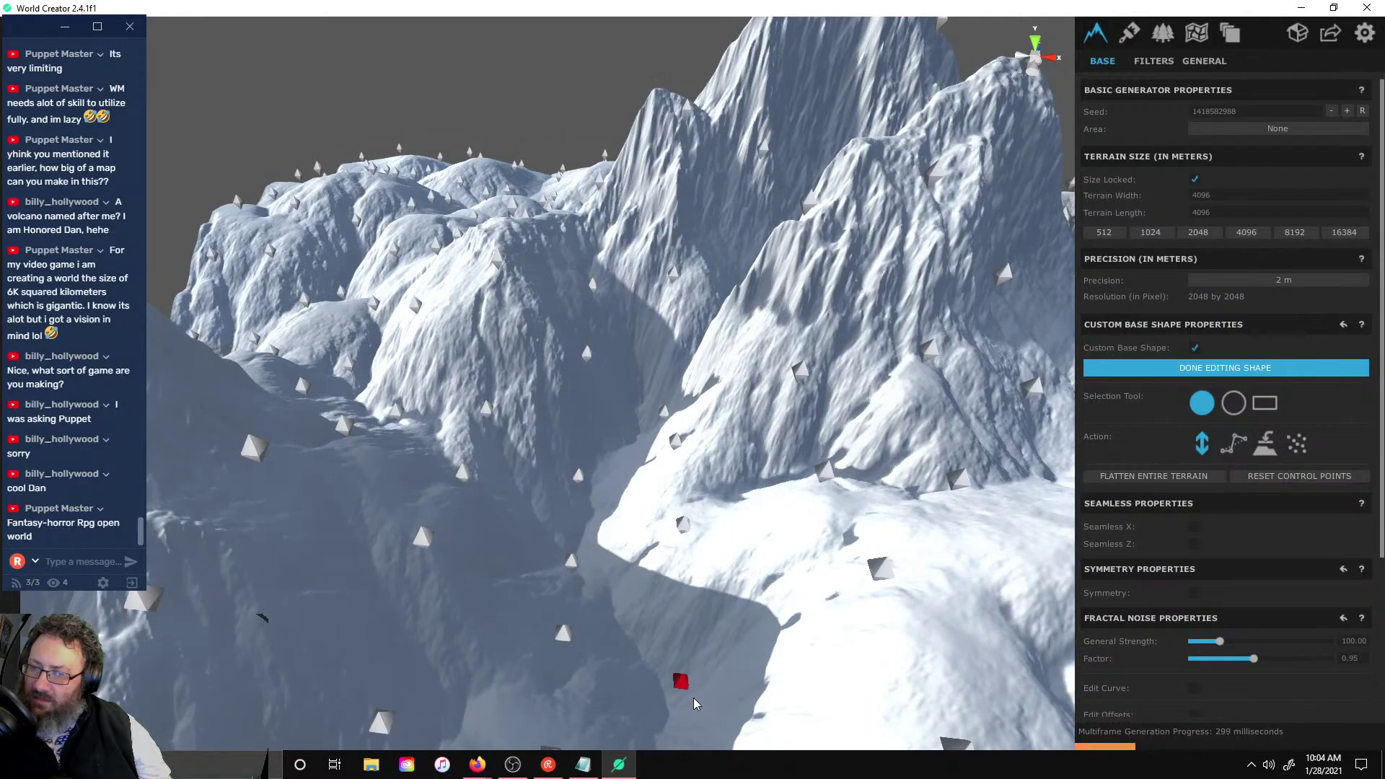
left_click_drag(681, 532, 660, 584)
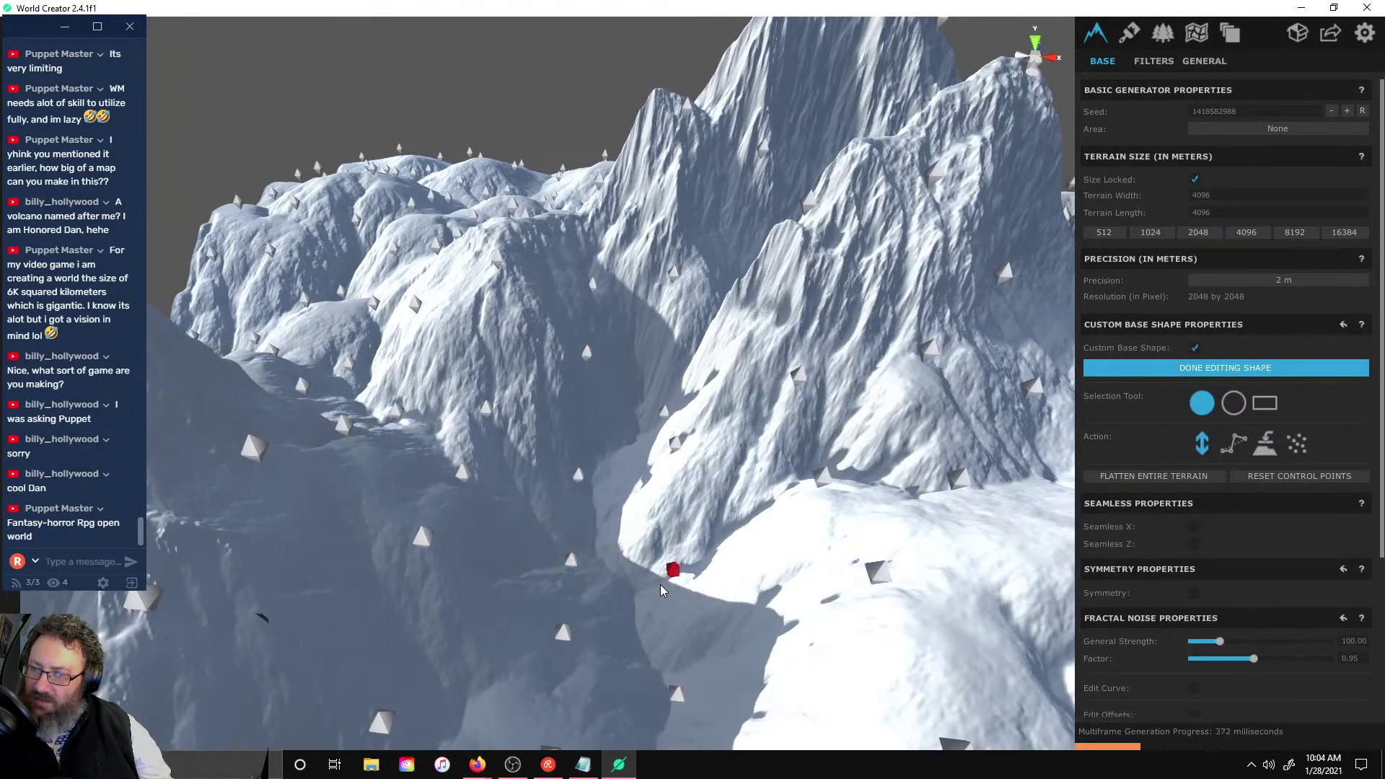
left_click(578, 476)
left_click_drag(578, 476, 576, 509)
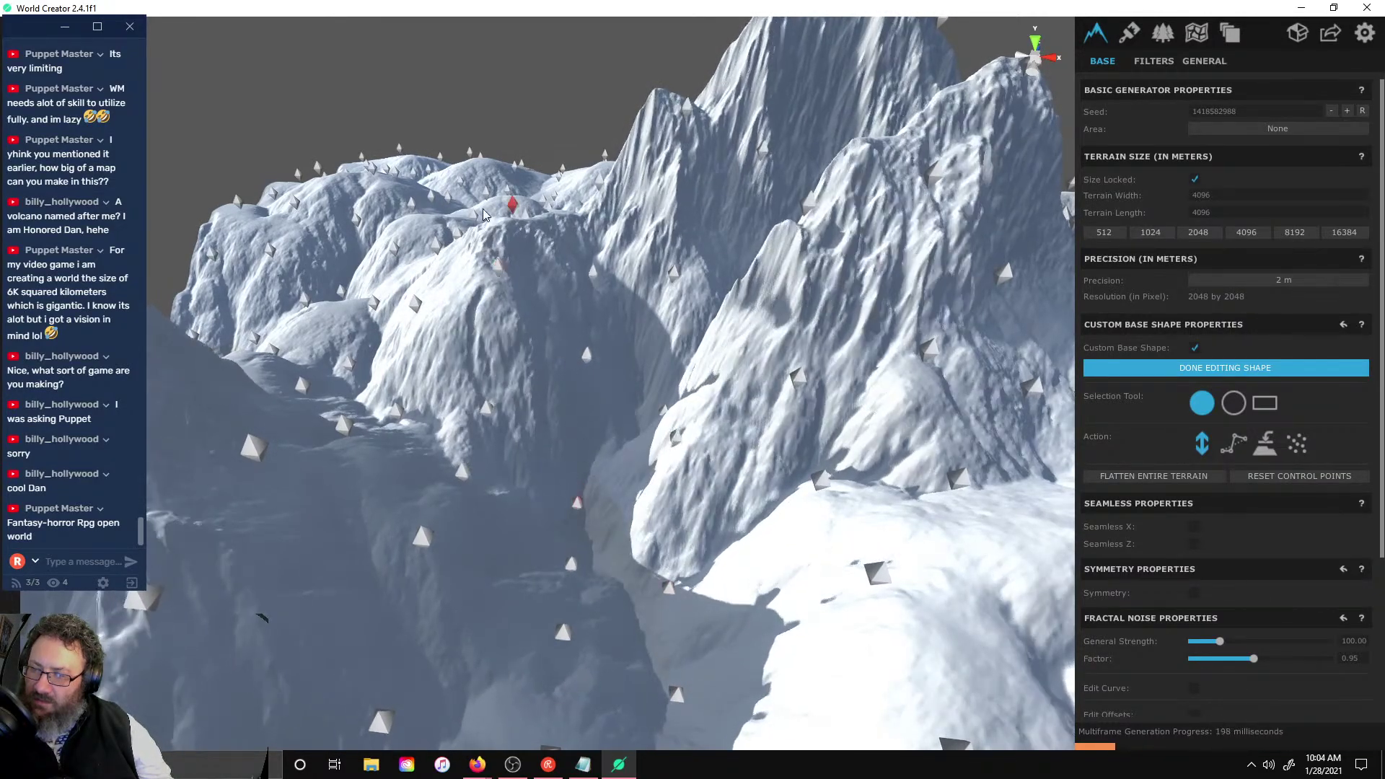
- Pull down control points on the hills beside the front valley to cut it deeper between the slopes
scroll(483, 215, "down", 10)
right_click_drag(559, 305, 505, 498)
scroll(495, 689, "up", 8)
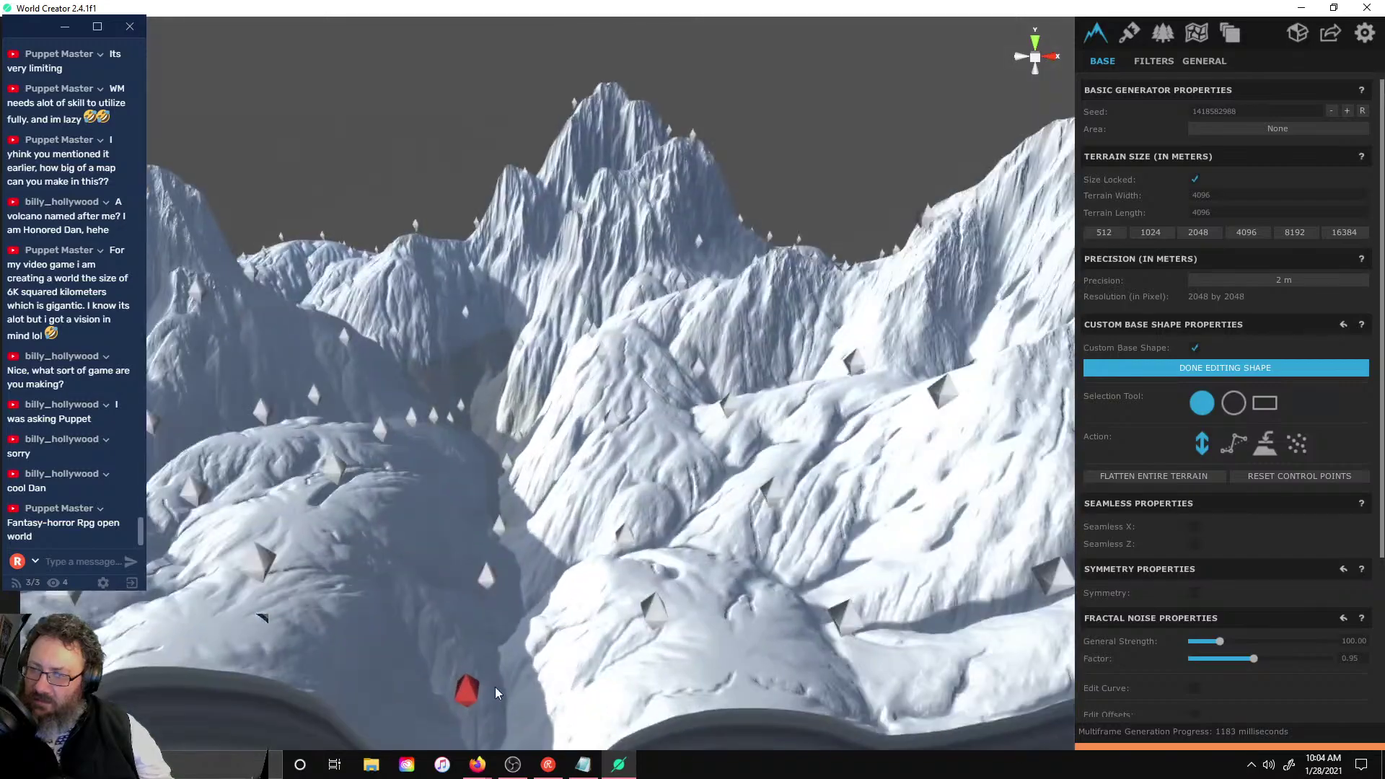
scroll(495, 693, "up", 3)
left_click_drag(753, 441, 746, 596)
scroll(747, 596, "down", 5)
scroll(691, 344, "up", 5)
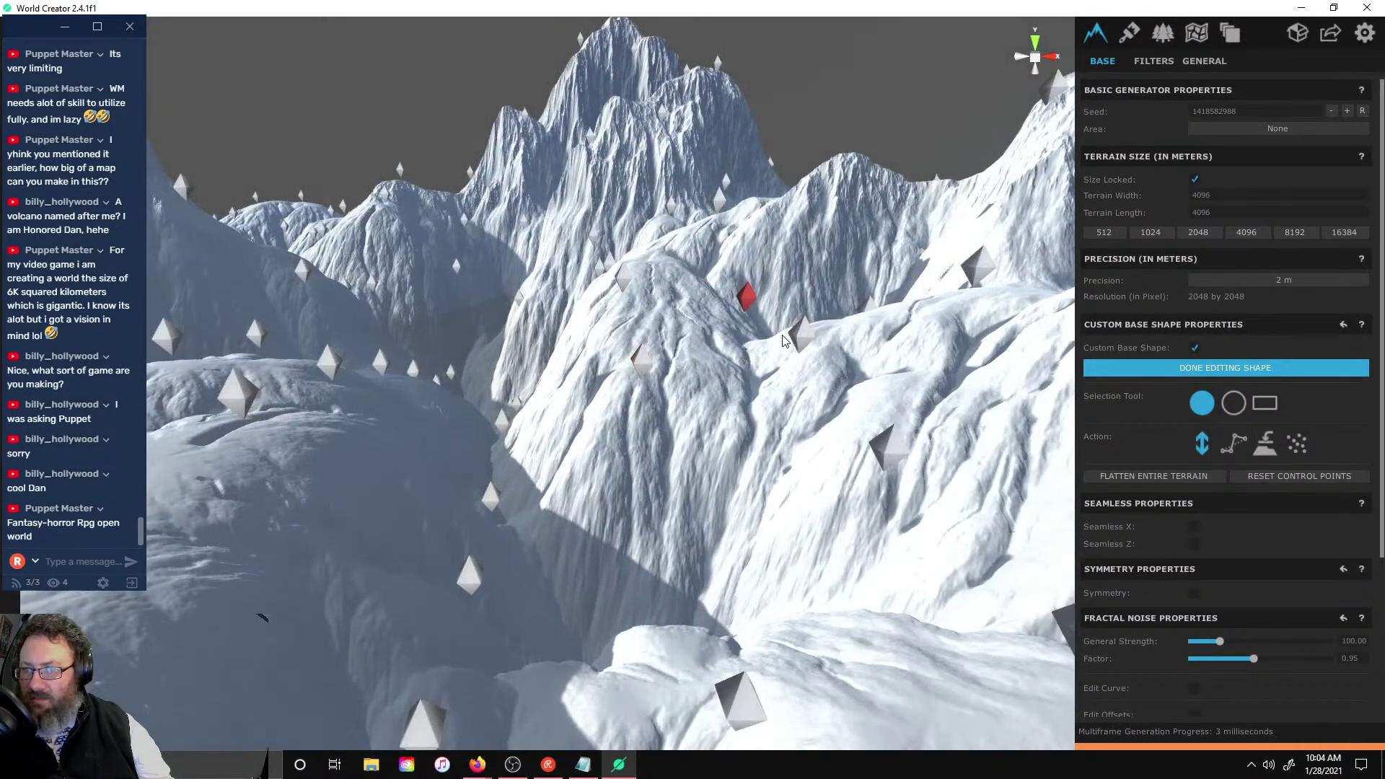
left_click_drag(754, 295, 764, 535)
scroll(762, 536, "down", 5)
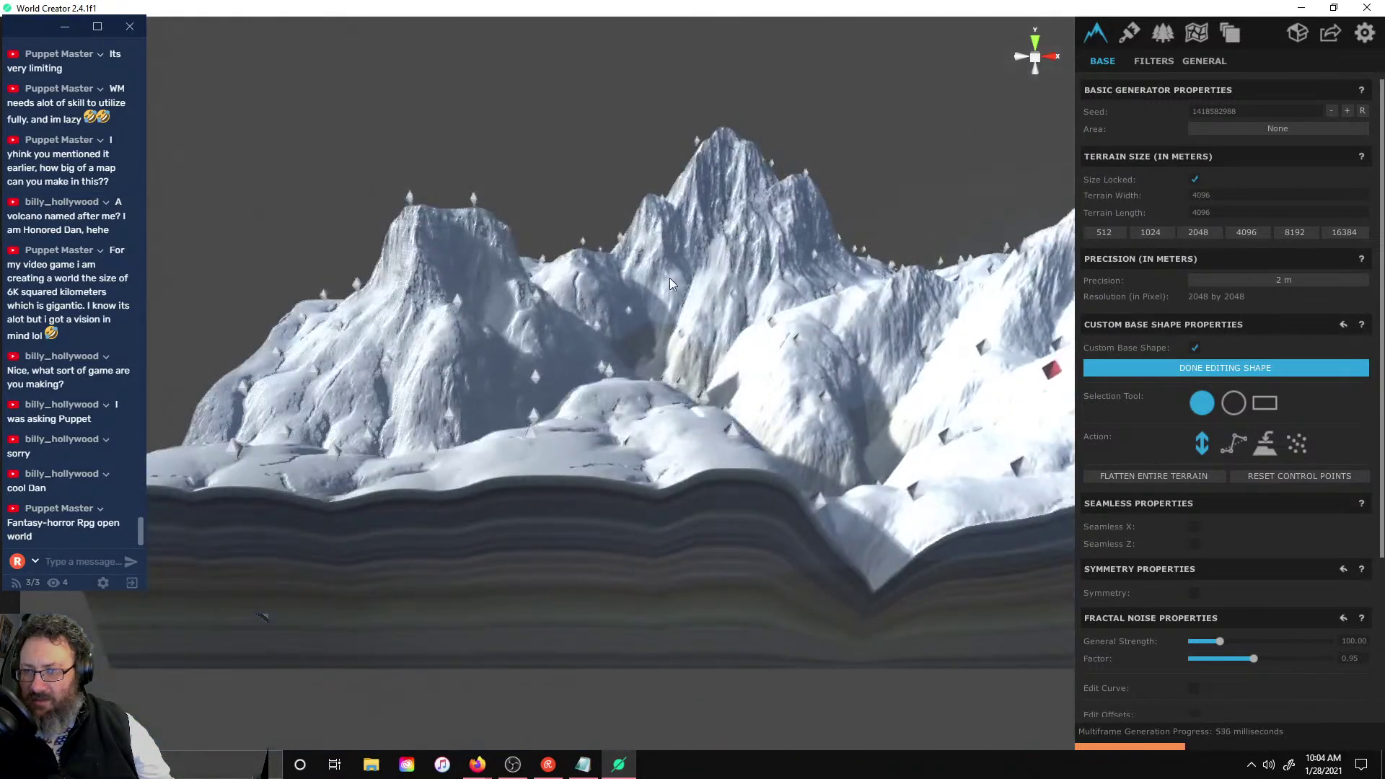
- Lower control points on the flank of the flat-topped mountain where it drops into the ravine
scroll(496, 342, "up", 5)
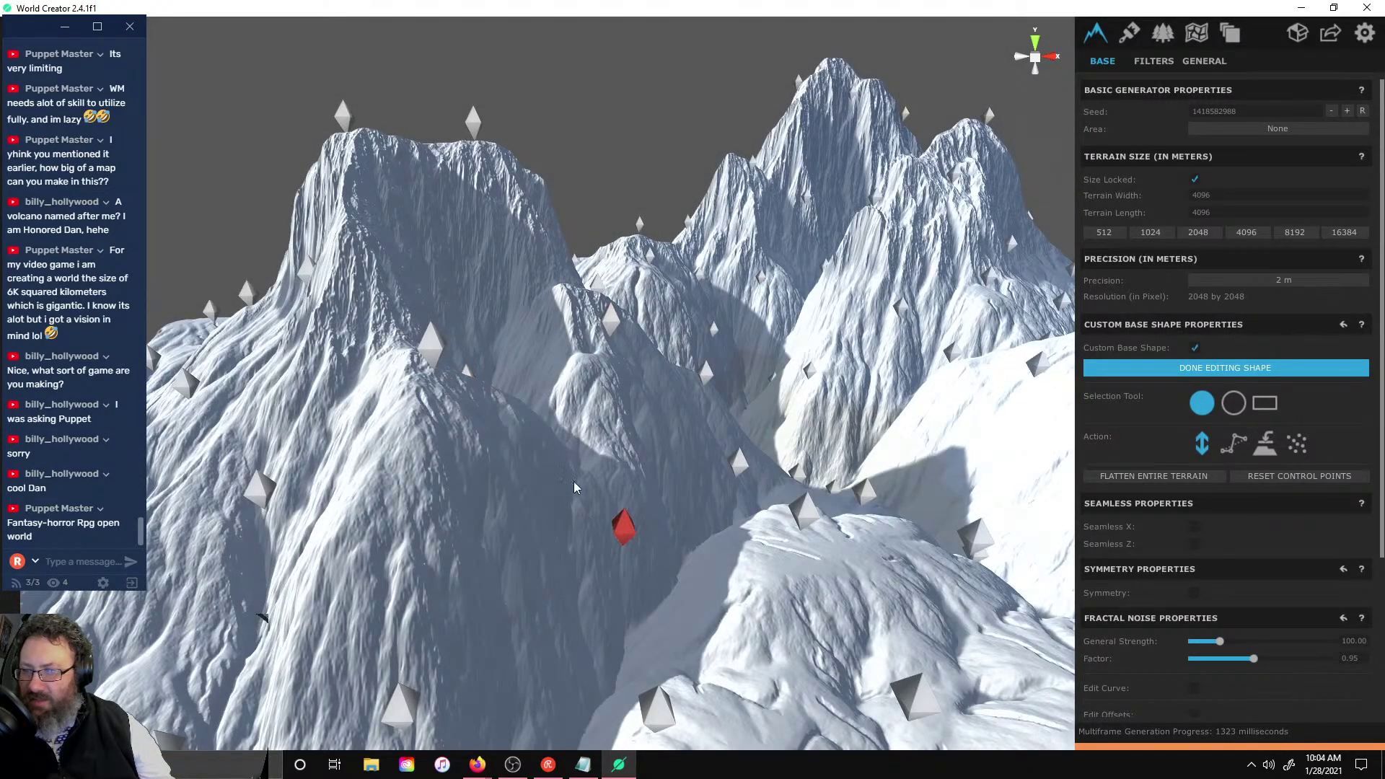
left_click_drag(514, 400, 498, 461)
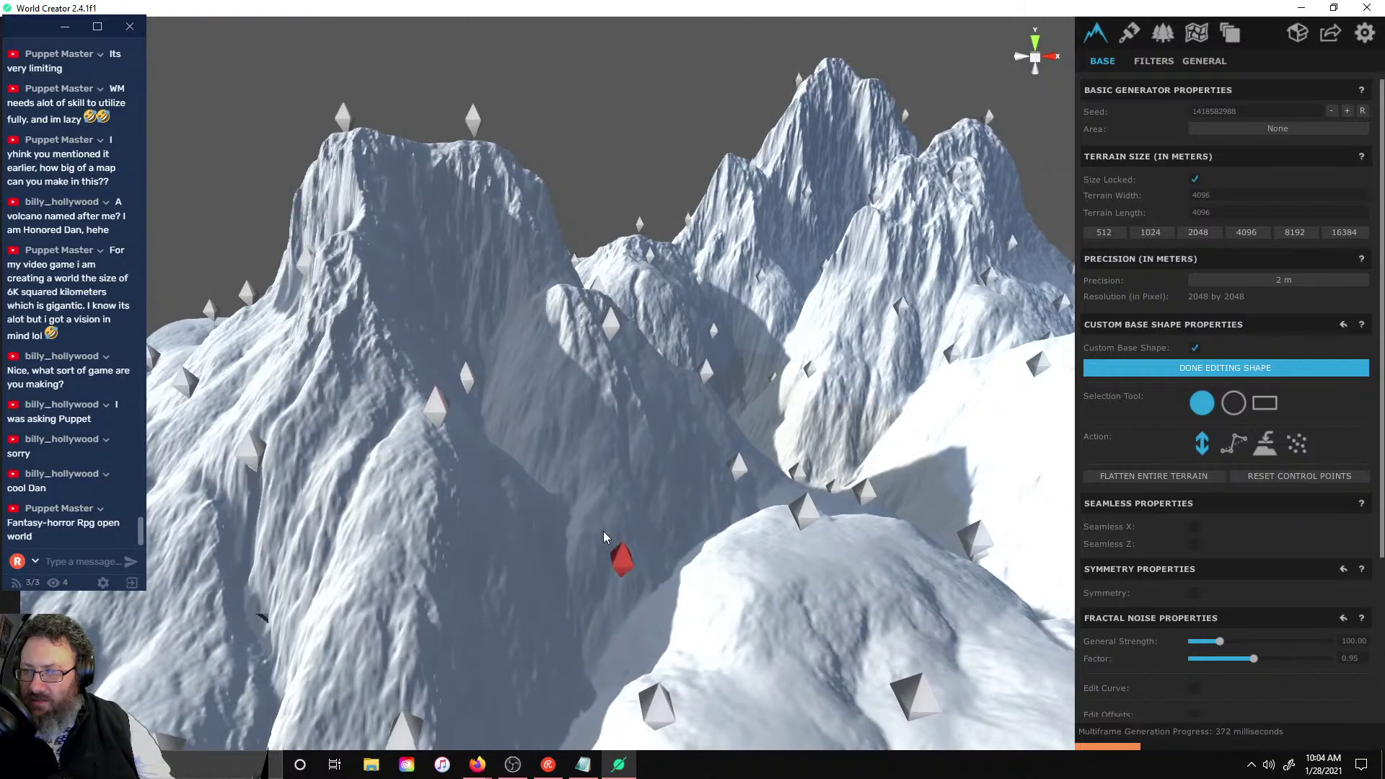
left_click_drag(605, 566, 599, 621)
scroll(544, 408, "down", 5)
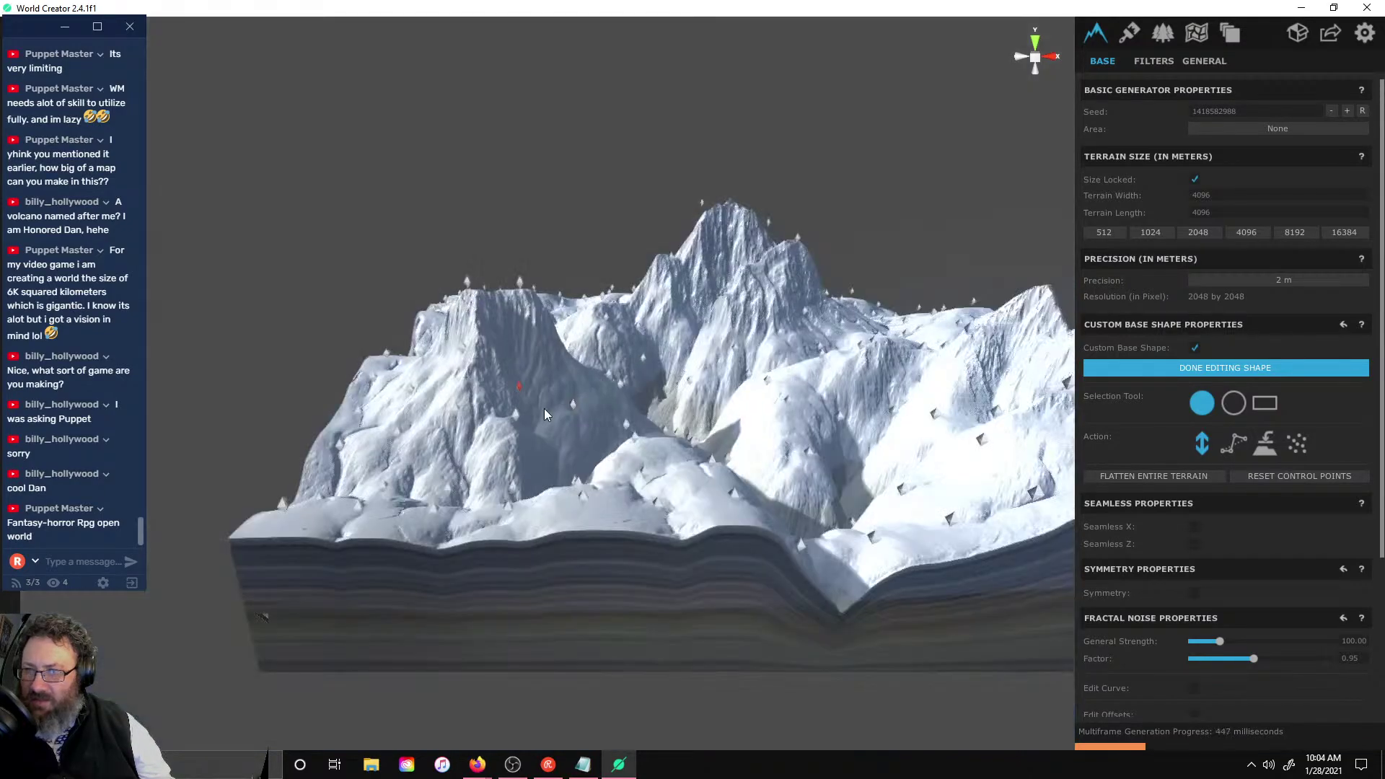
scroll(764, 599, "down", 3)
right_click_drag(834, 214, 733, 500)
scroll(717, 515, "down", 5)
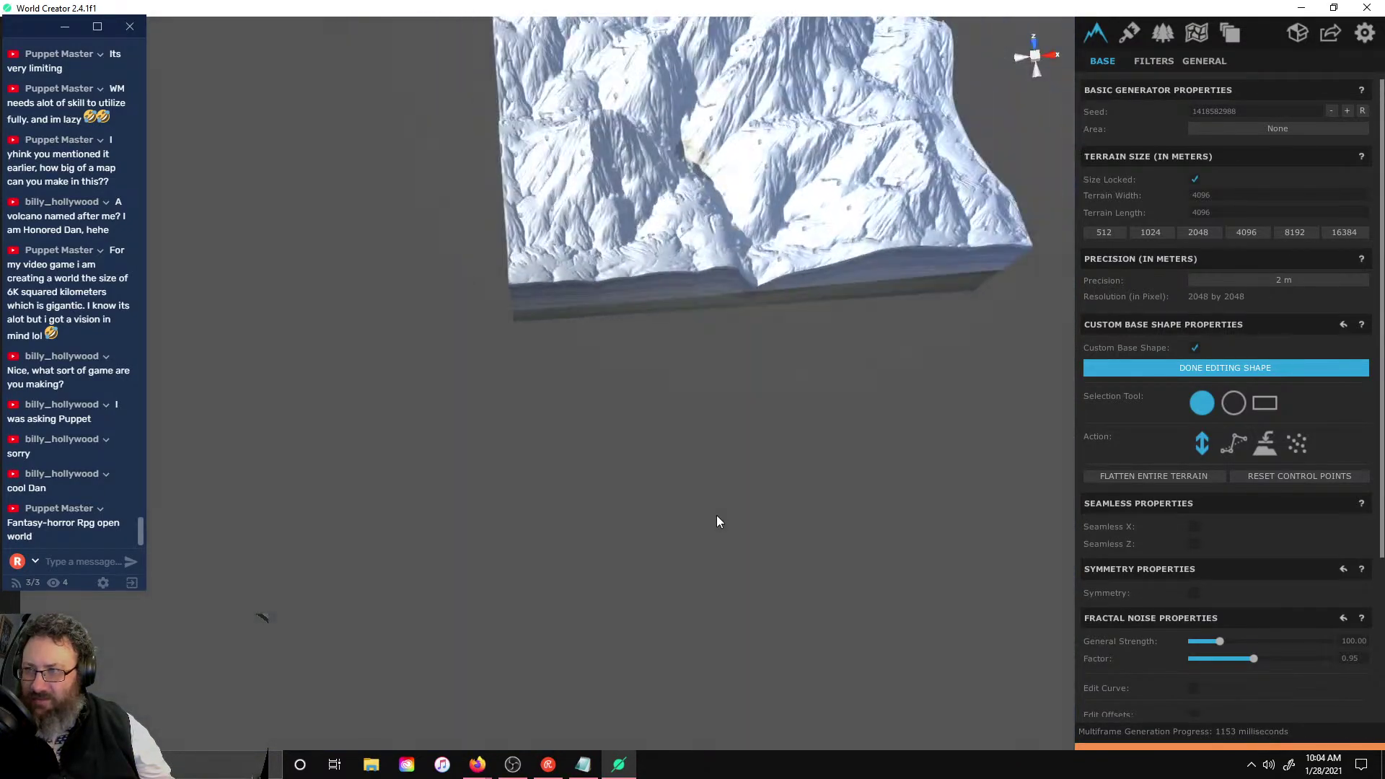
scroll(739, 76, "up", 10)
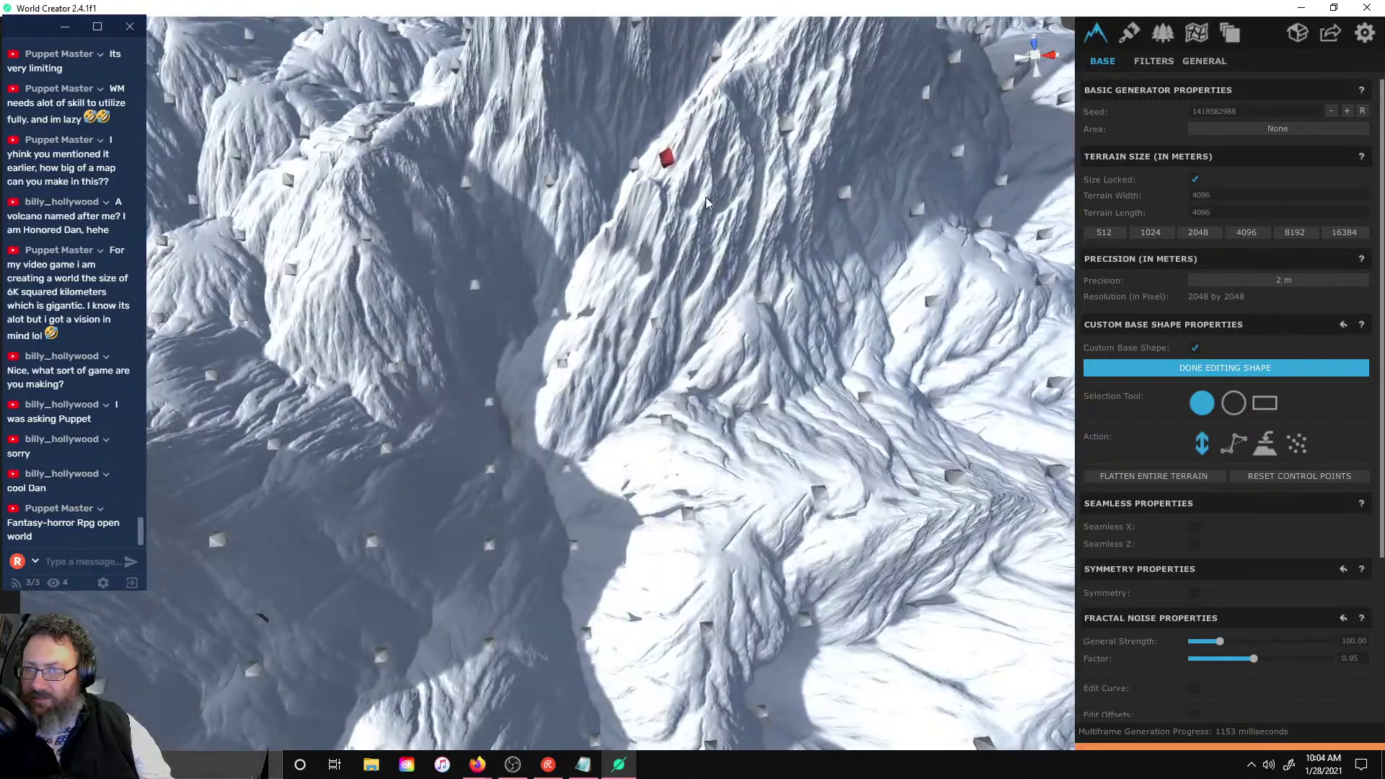
- Add a third filter layer containing a Terrace Eroded filter to the terrain
right_click_drag(705, 197, 673, 223)
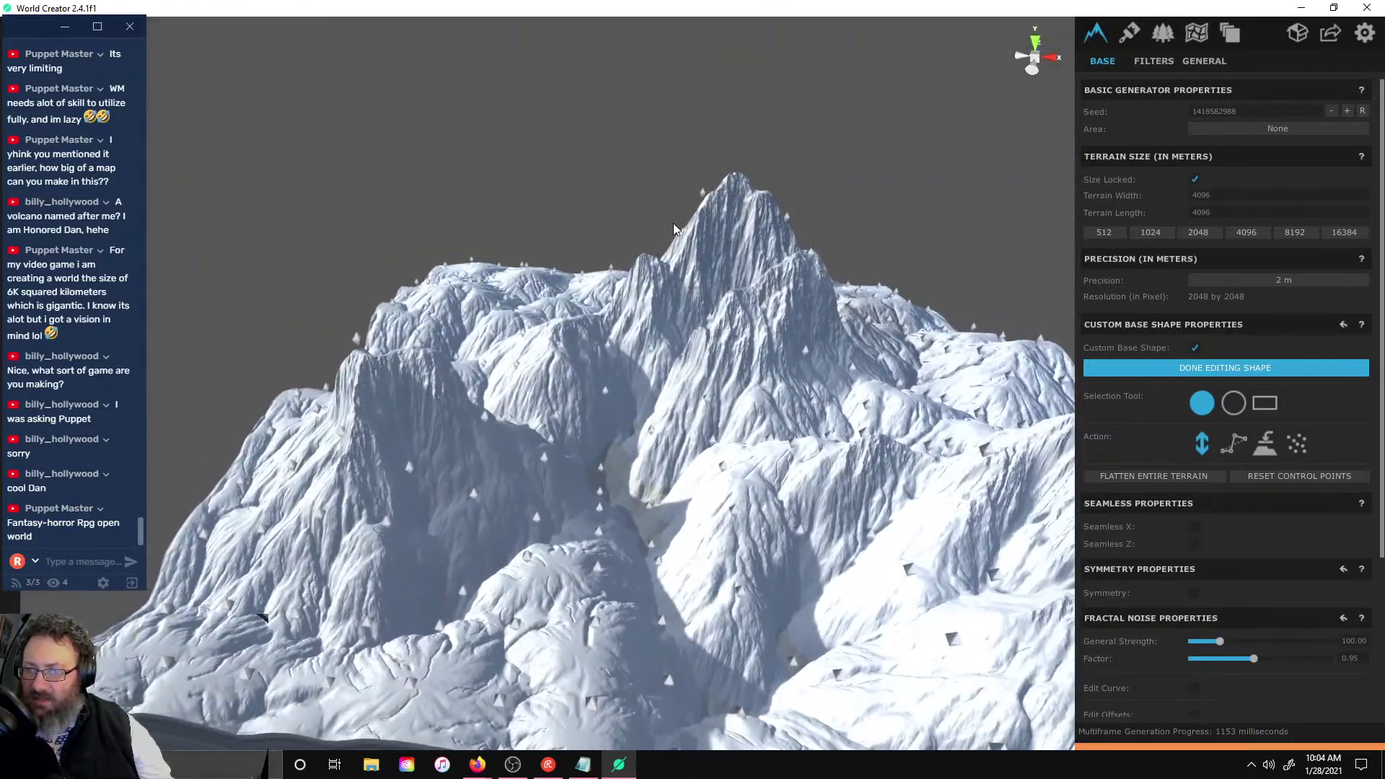
left_click(1154, 62)
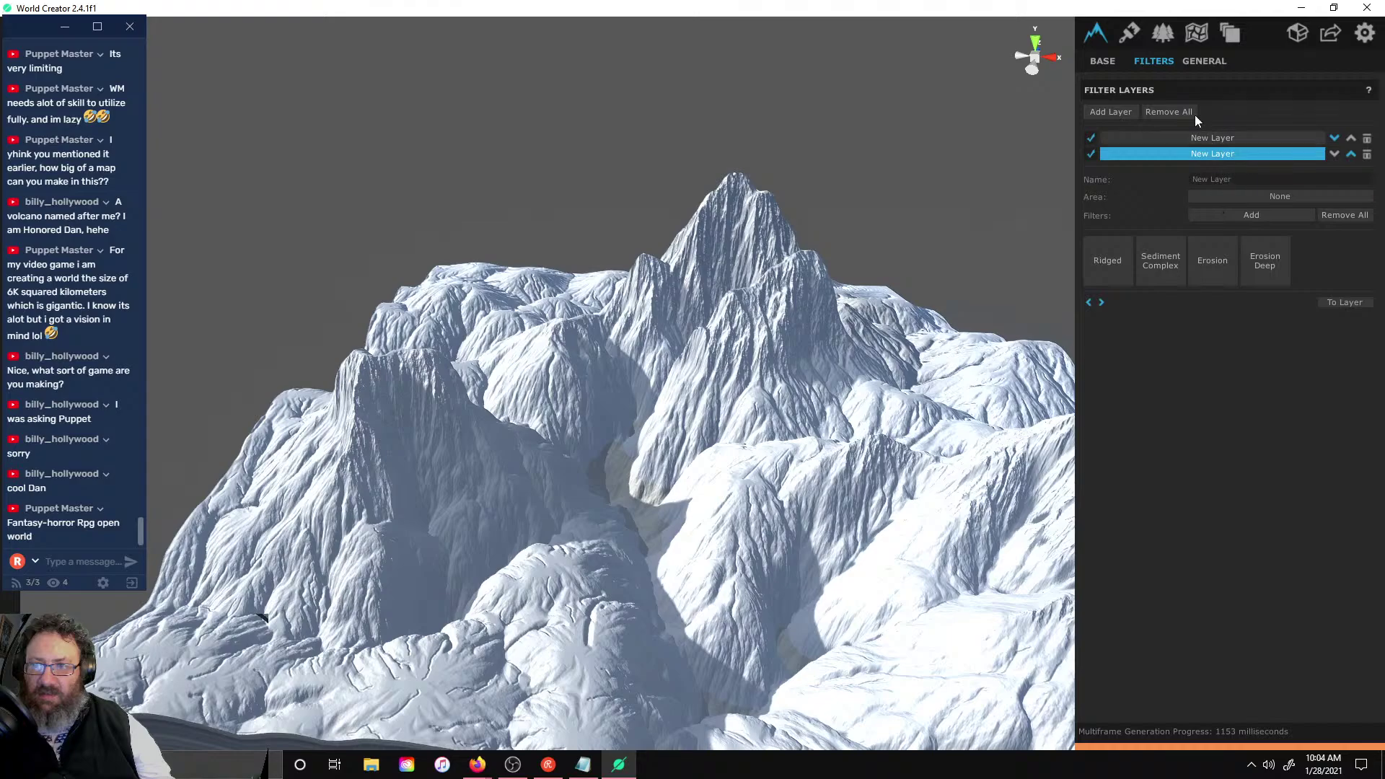
left_click(1108, 114)
left_click(1277, 236)
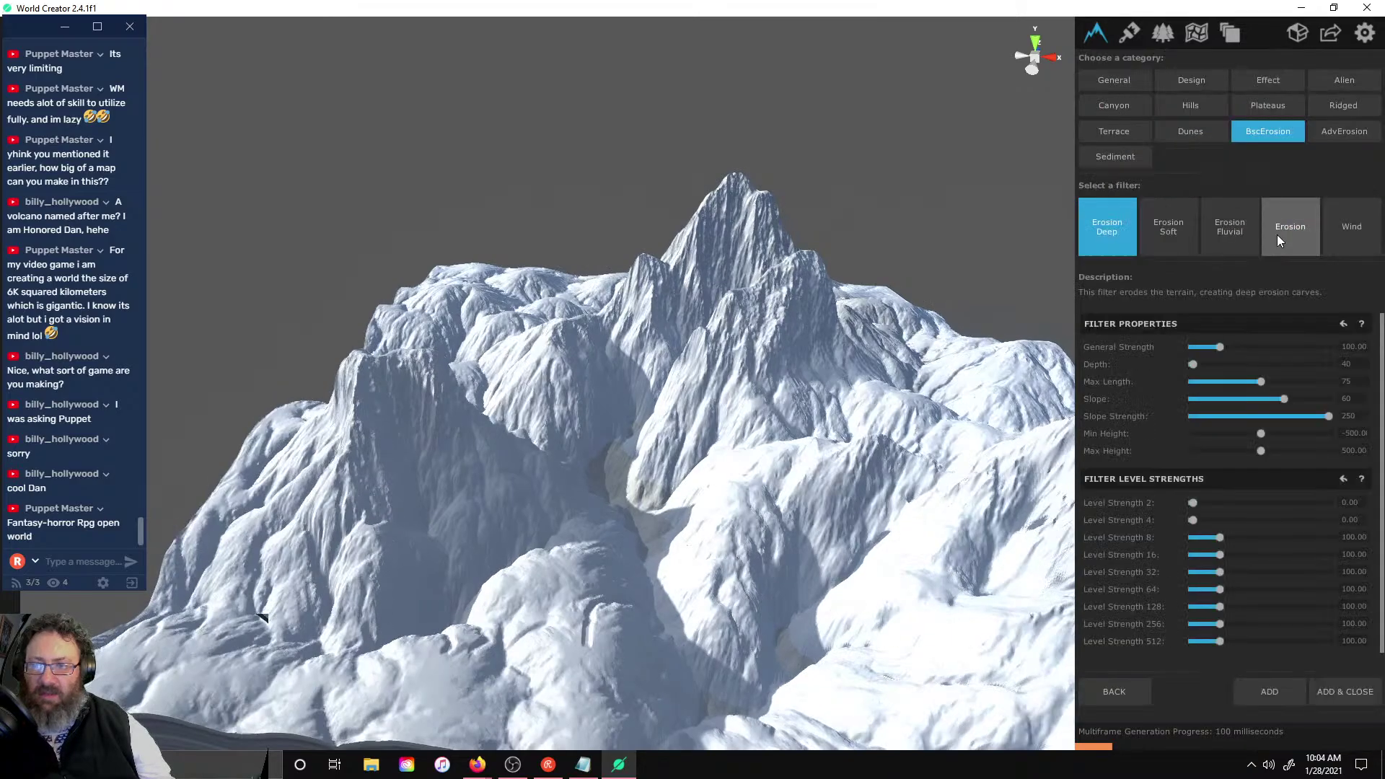
left_click(1118, 137)
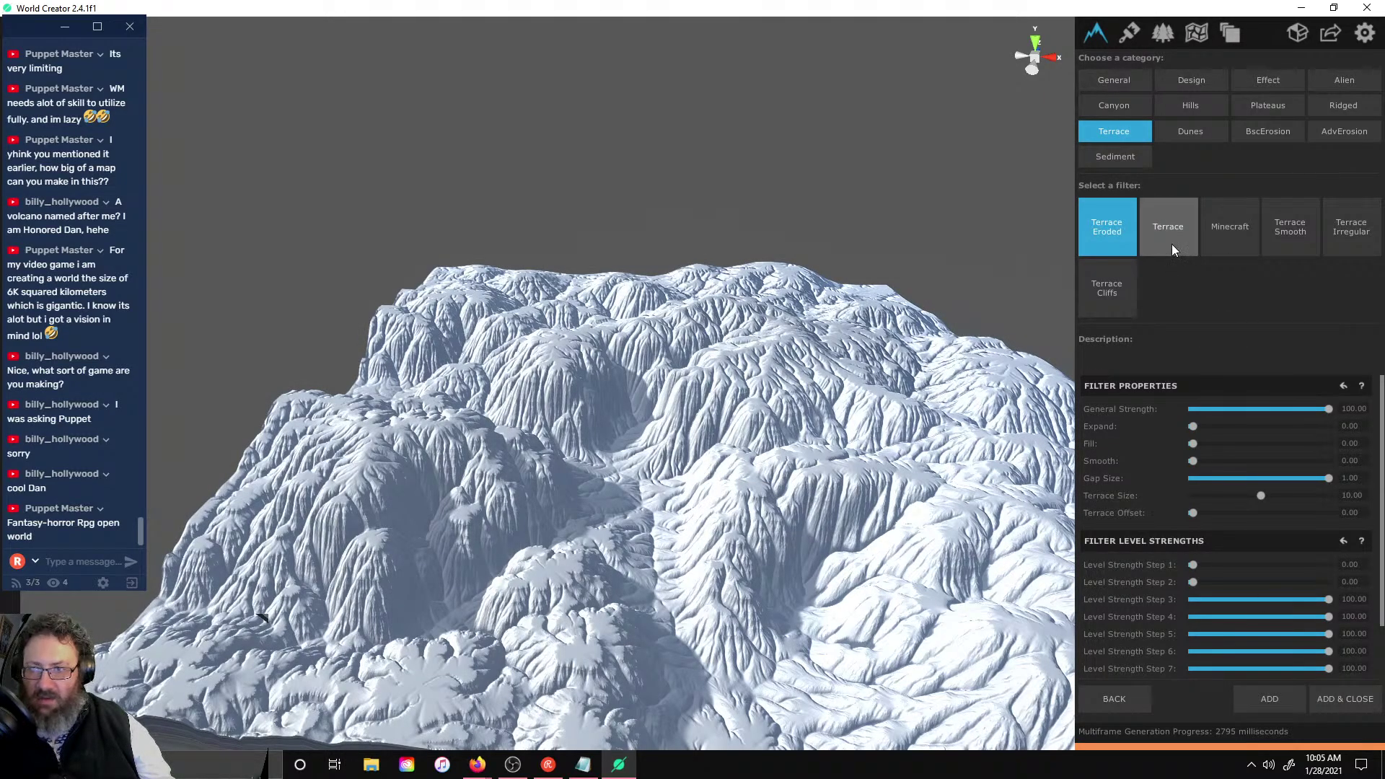
left_click_drag(1227, 408, 1368, 397)
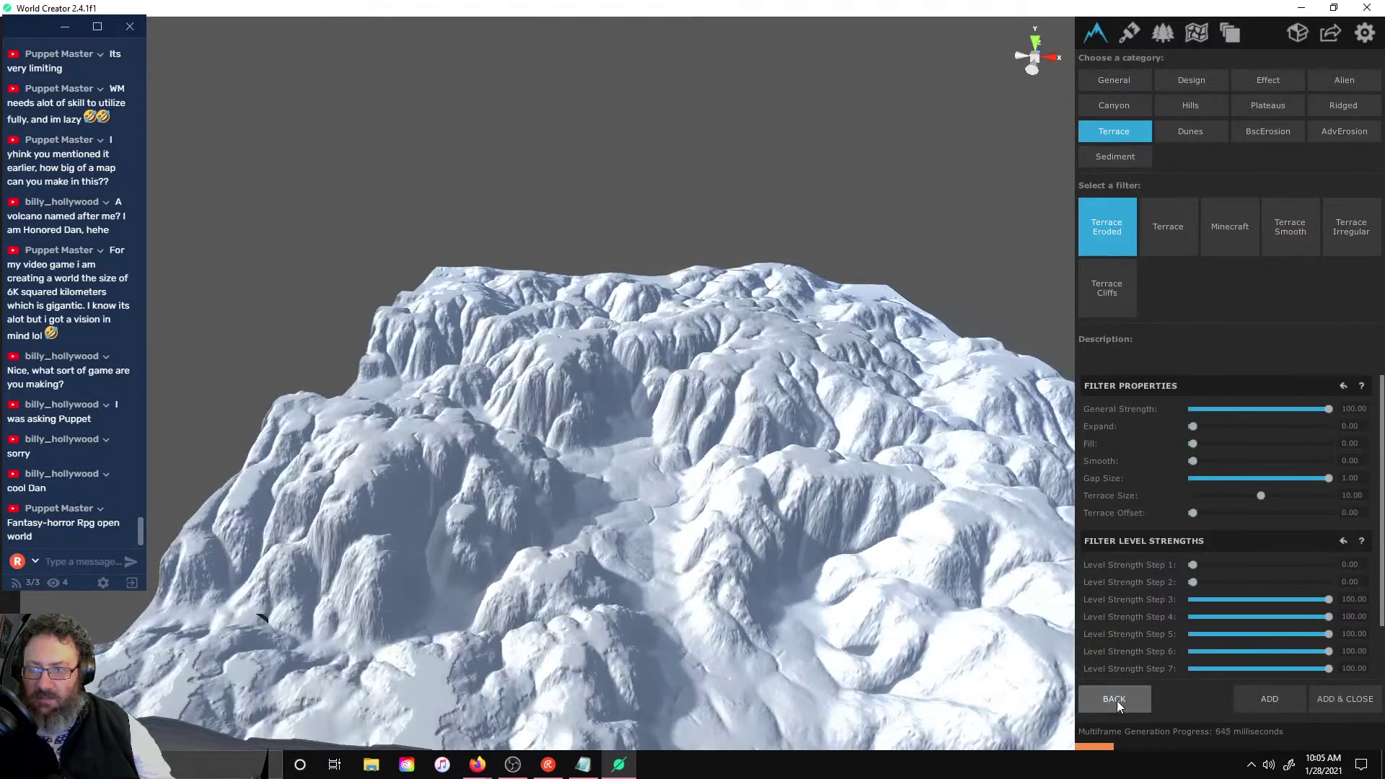
left_click(1116, 699)
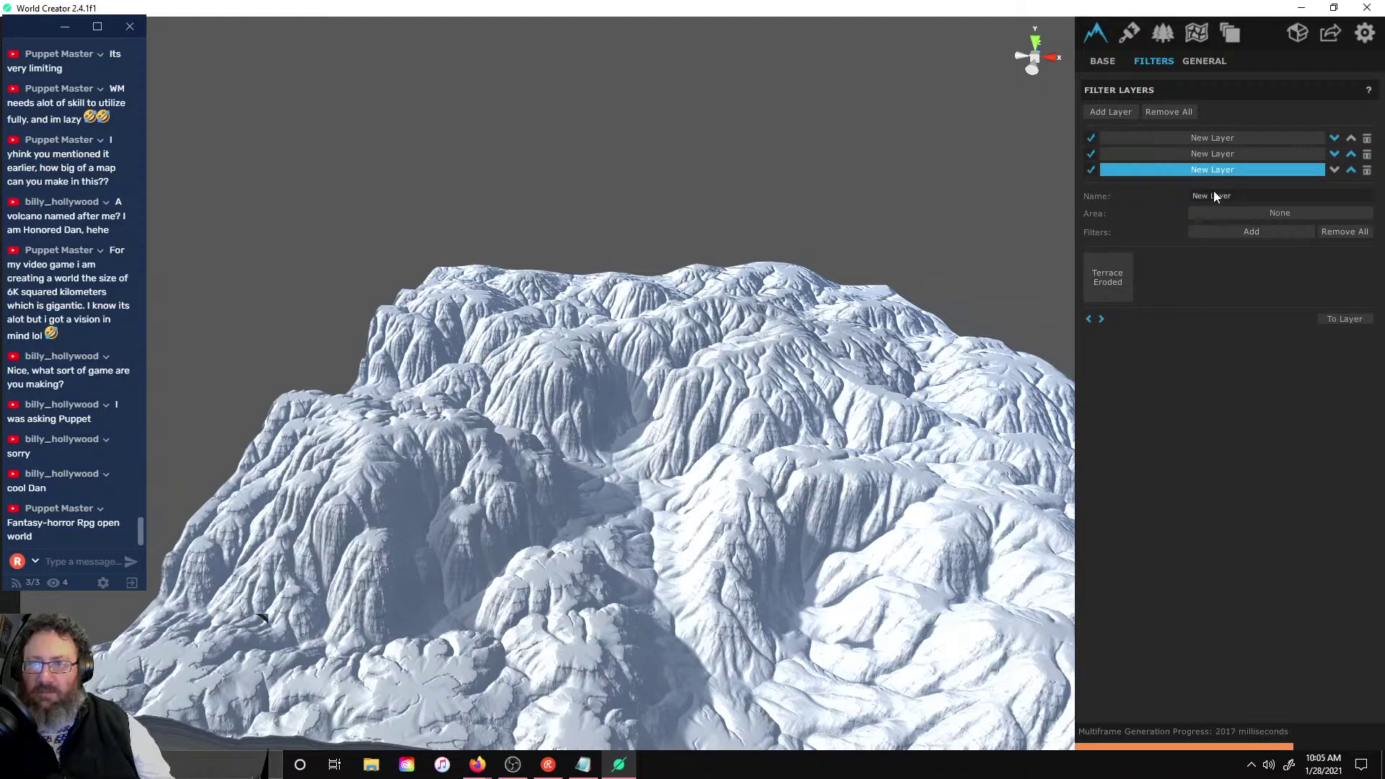
- Enable Height Select on the Terrace Eroded filter and lower the upper limit of its height range to 8.08
left_click(1107, 277)
scroll(1158, 527, "down", 3)
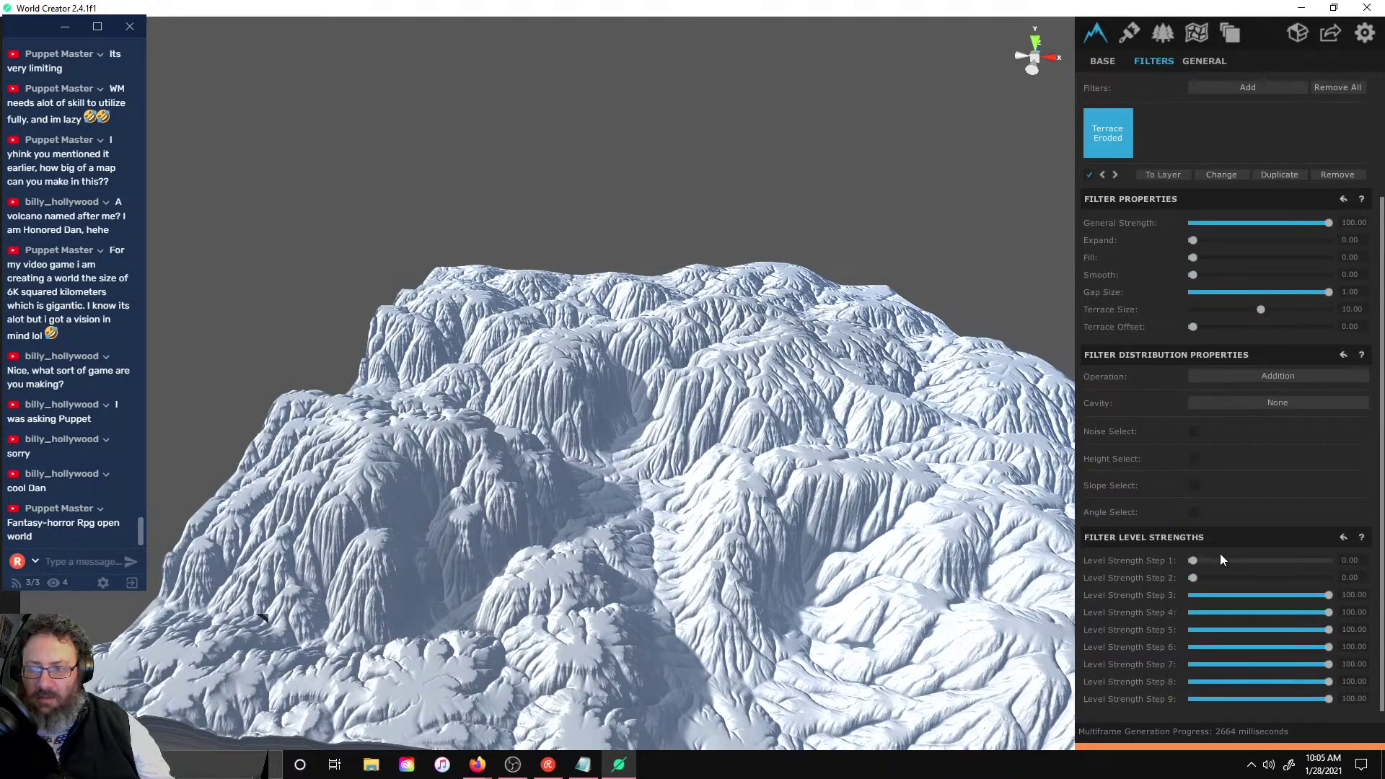
left_click(1195, 459)
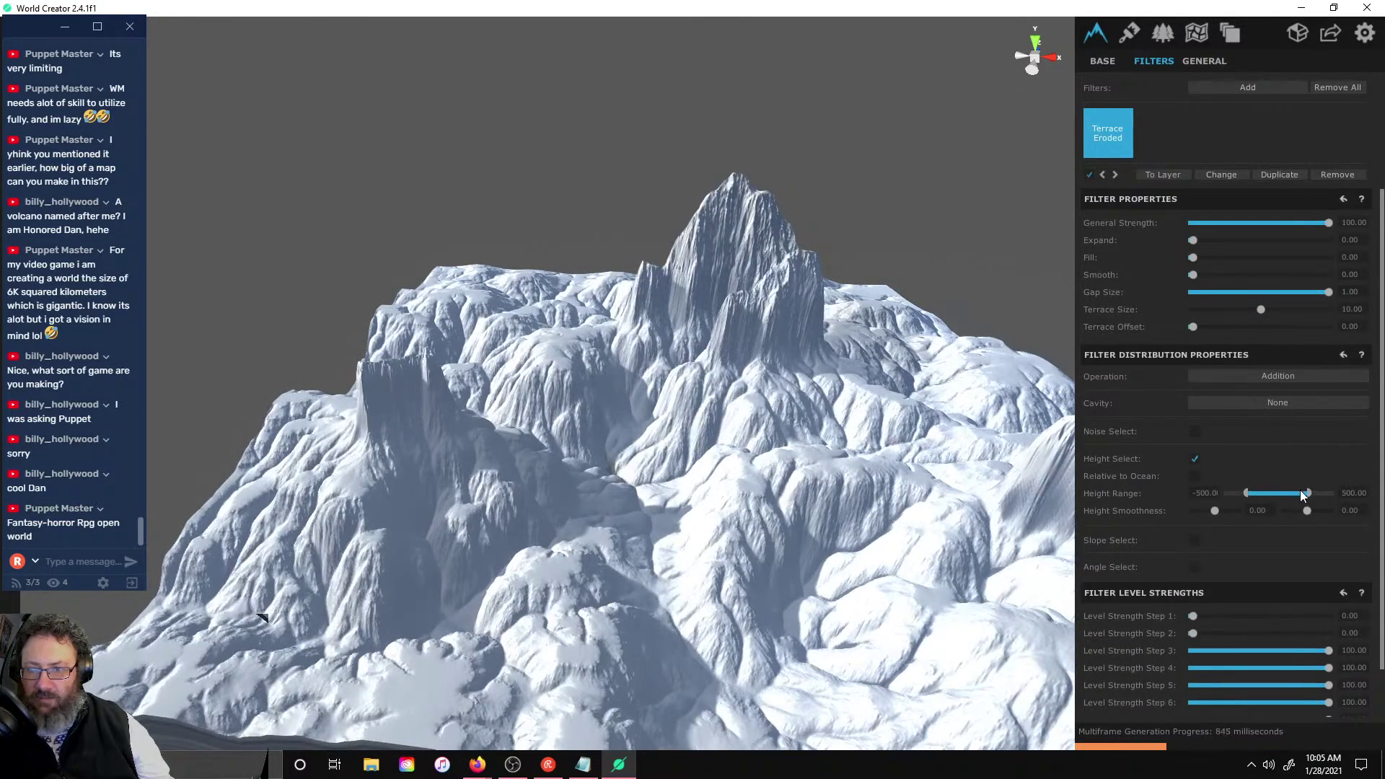
mouse_move(1307, 494)
left_mouse_down()
mouse_move(1248, 491)
mouse_move(1311, 493)
mouse_move(1293, 494)
left_mouse_up()
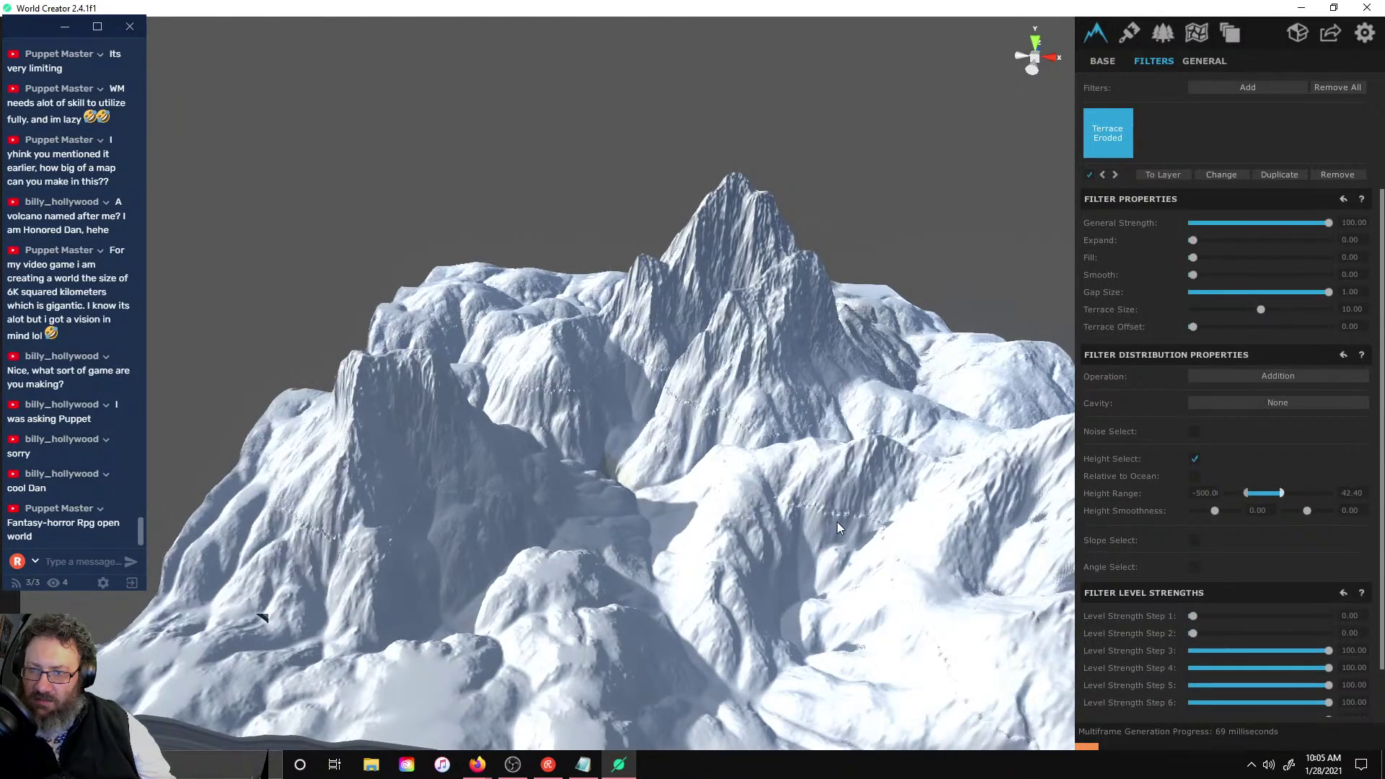
left_click_drag(791, 530, 817, 519)
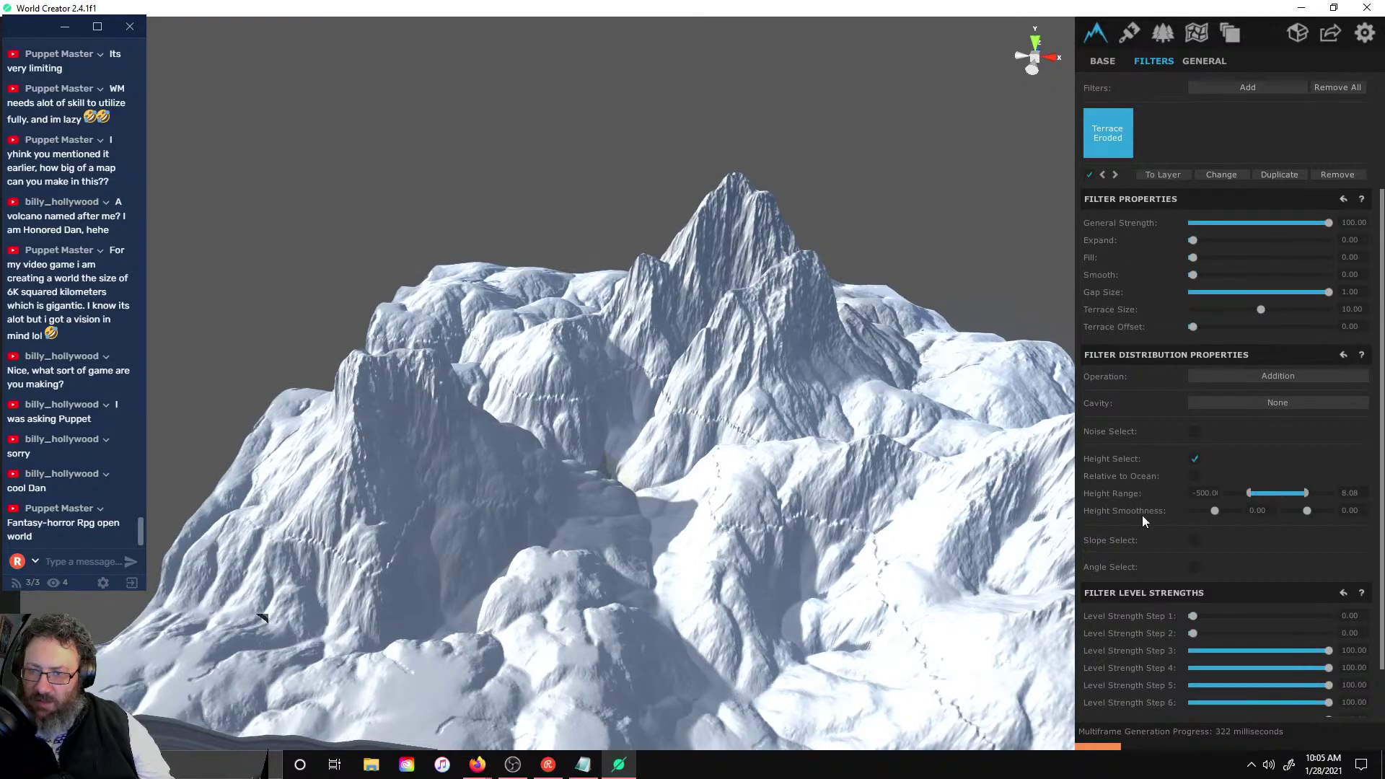
left_click_drag(1205, 509, 1244, 507)
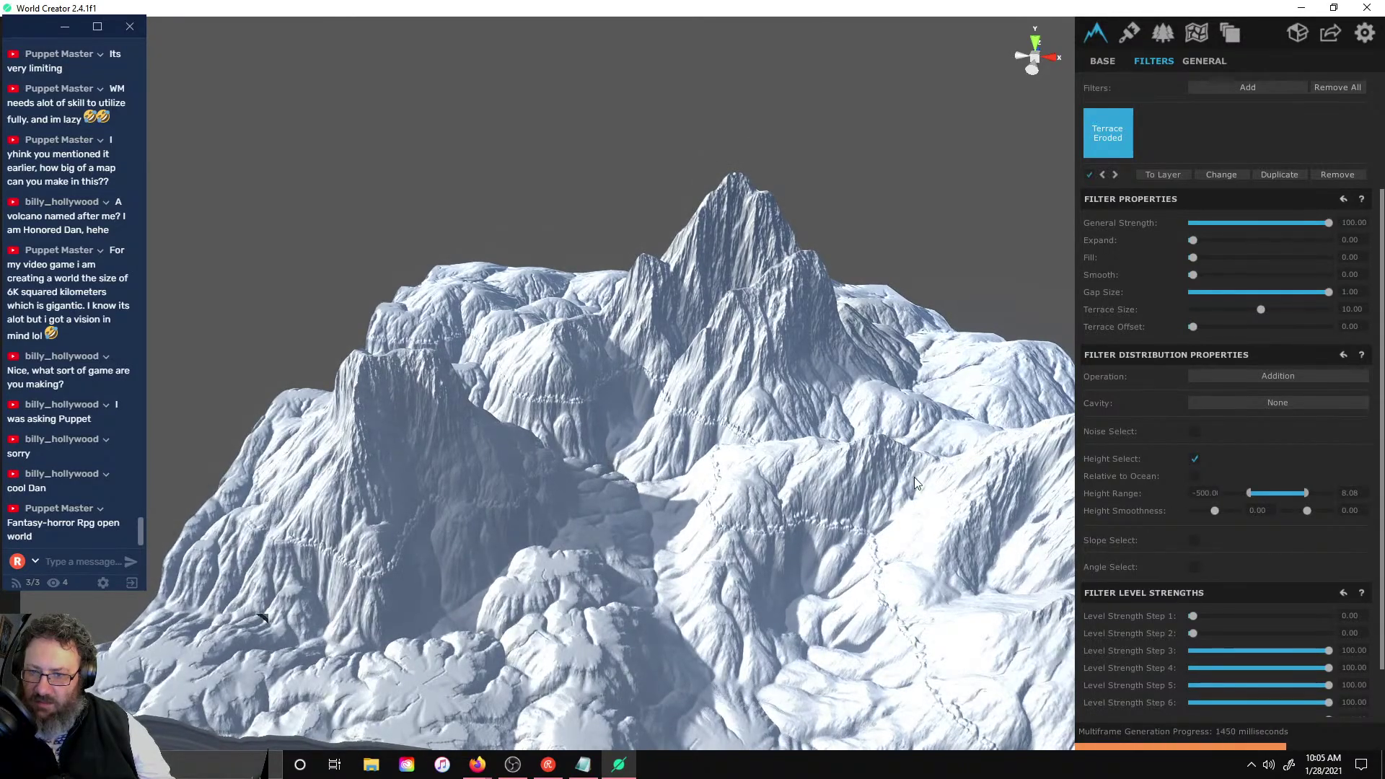
left_click_drag(1214, 511, 1335, 514)
left_click_drag(1237, 511, 1218, 510)
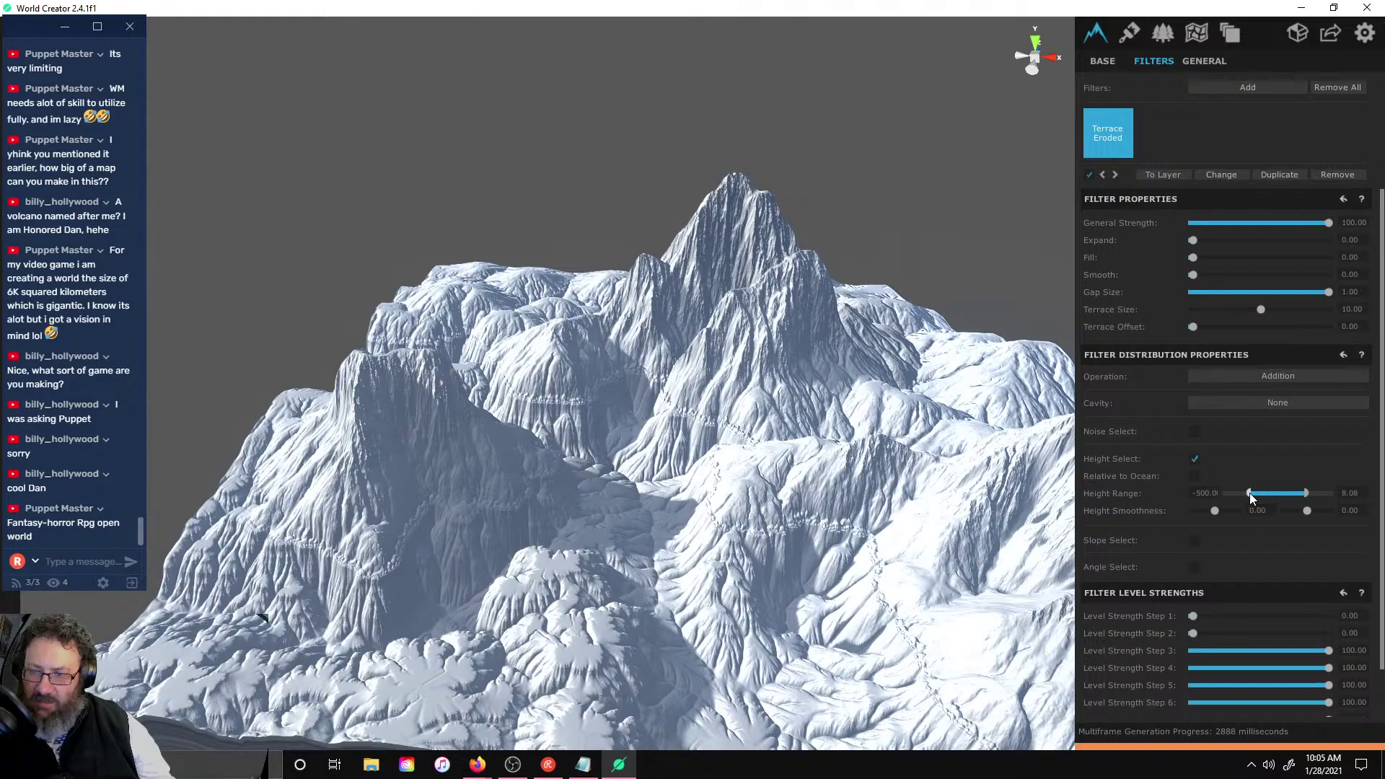
- Raise the Terrace Eroded filter's upper height limit to 121.05 and set its upper height smoothness to 129.49
scroll(907, 433, "down", 3)
scroll(872, 635, "up", 10)
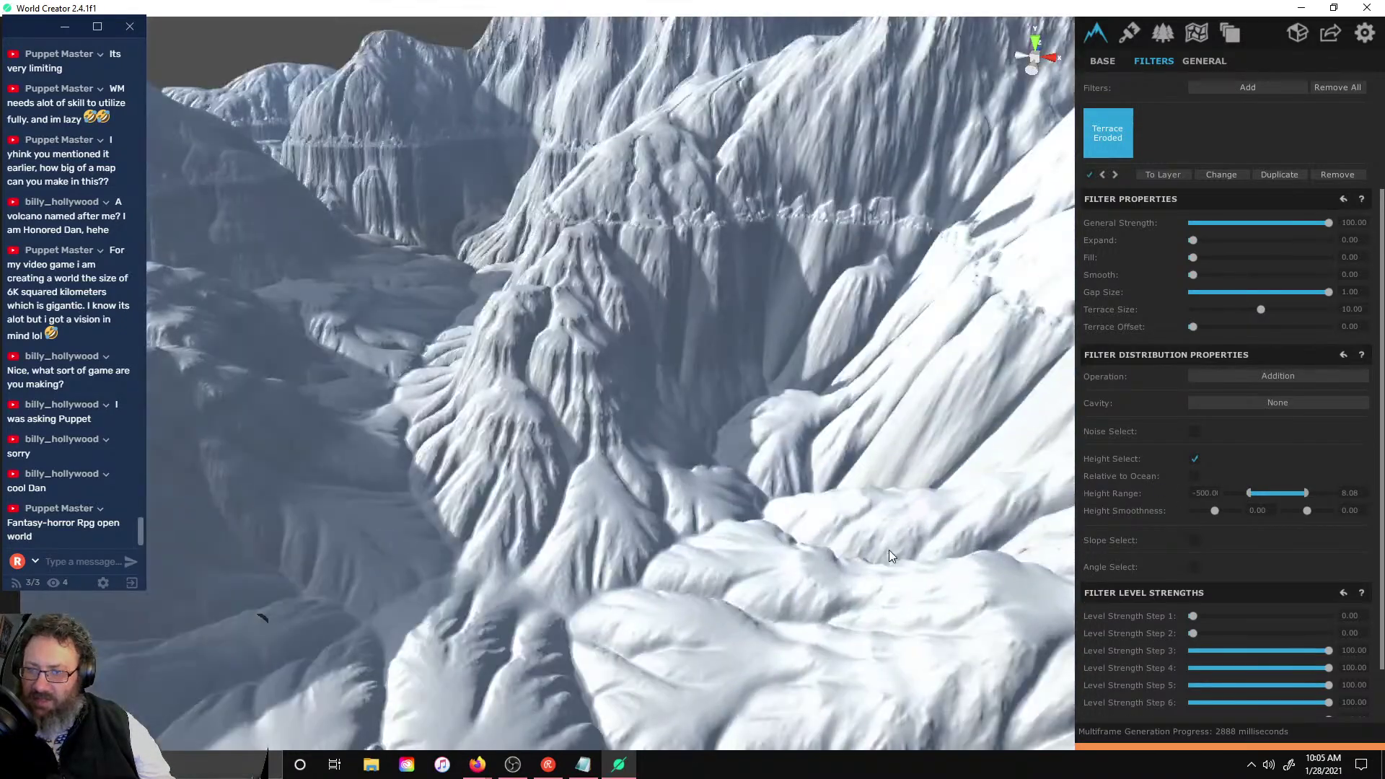
right_click_drag(889, 550, 878, 486)
scroll(846, 422, "up", 8)
scroll(866, 387, "down", 10)
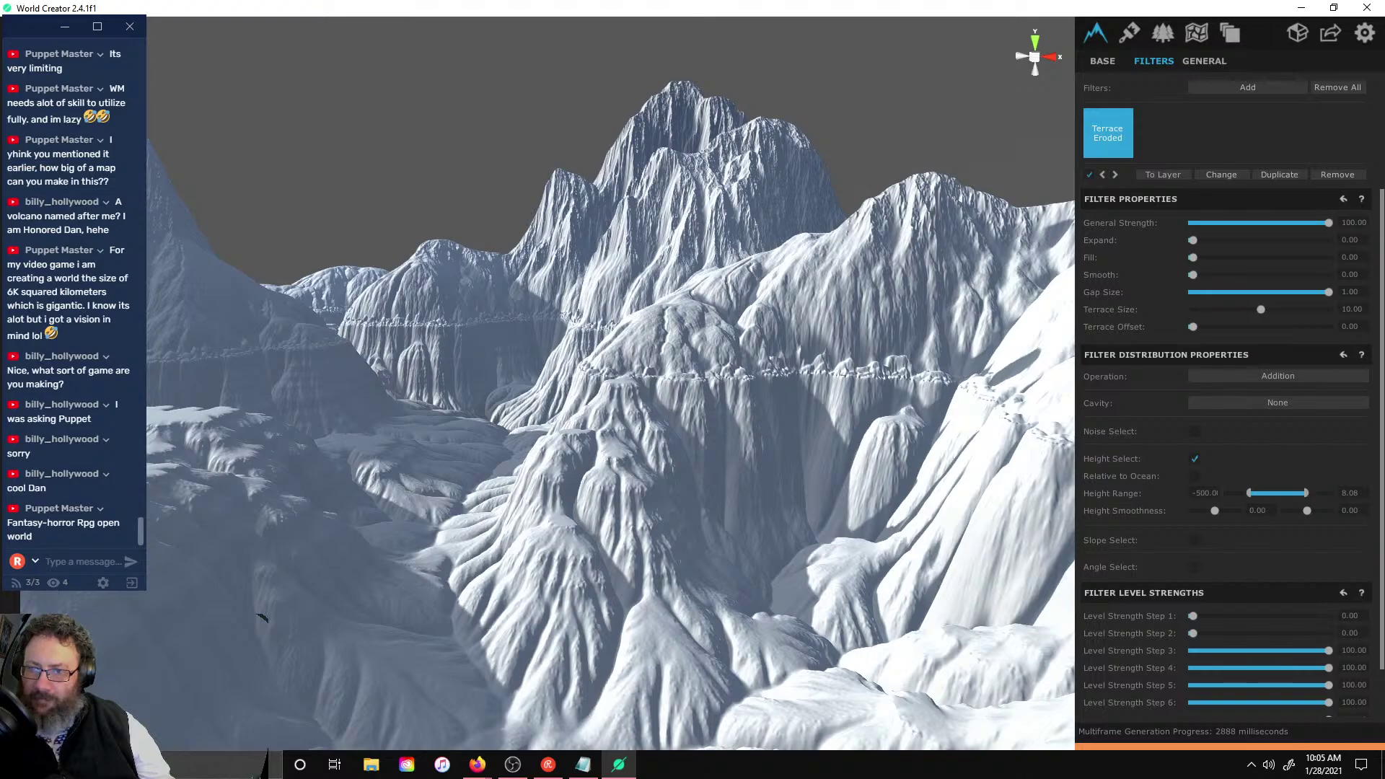
mouse_move(1308, 493)
left_mouse_down()
mouse_move(1327, 517)
mouse_move(1352, 515)
mouse_move(1326, 495)
mouse_move(1292, 499)
left_mouse_up()
scroll(763, 309, "down", 10)
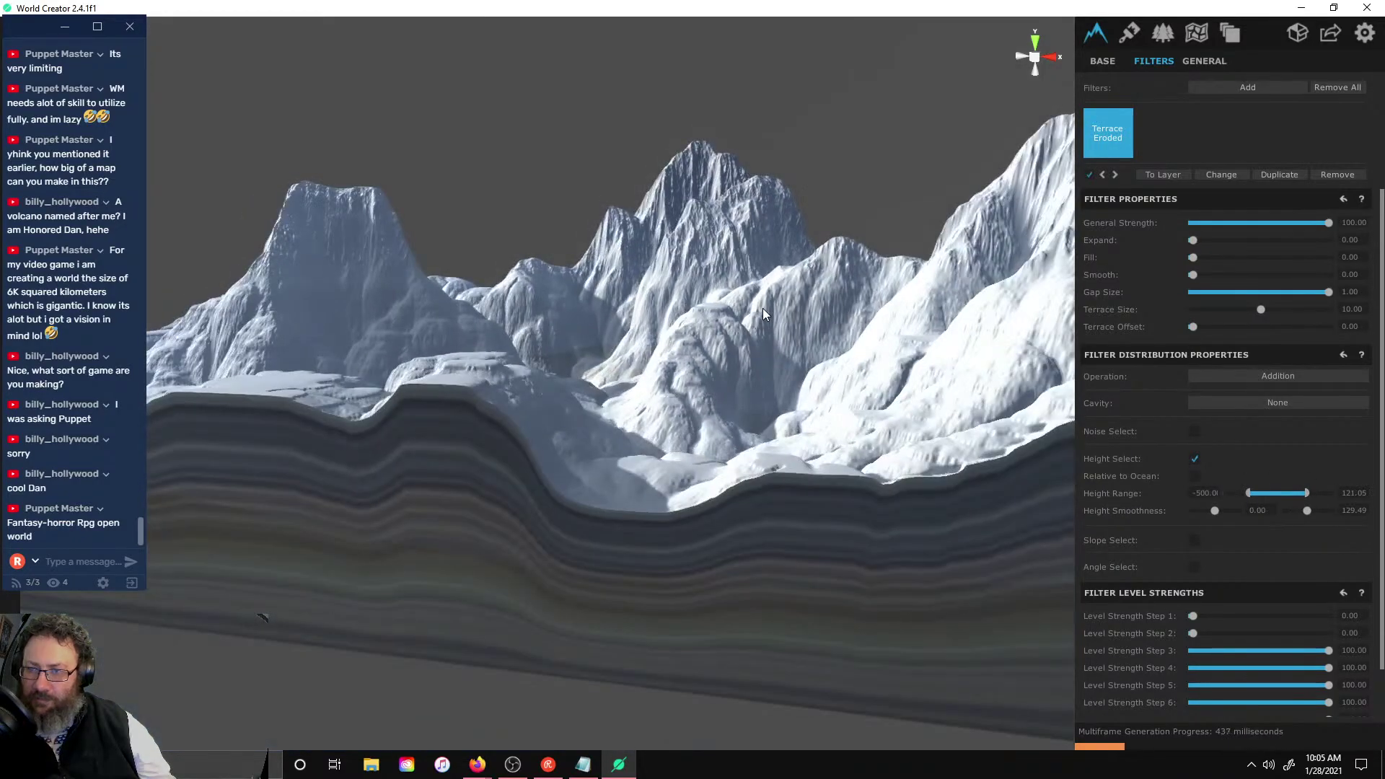
- Check the terraced slopes around the main peak and disable the Terrace Eroded filter
scroll(704, 281, "up", 10)
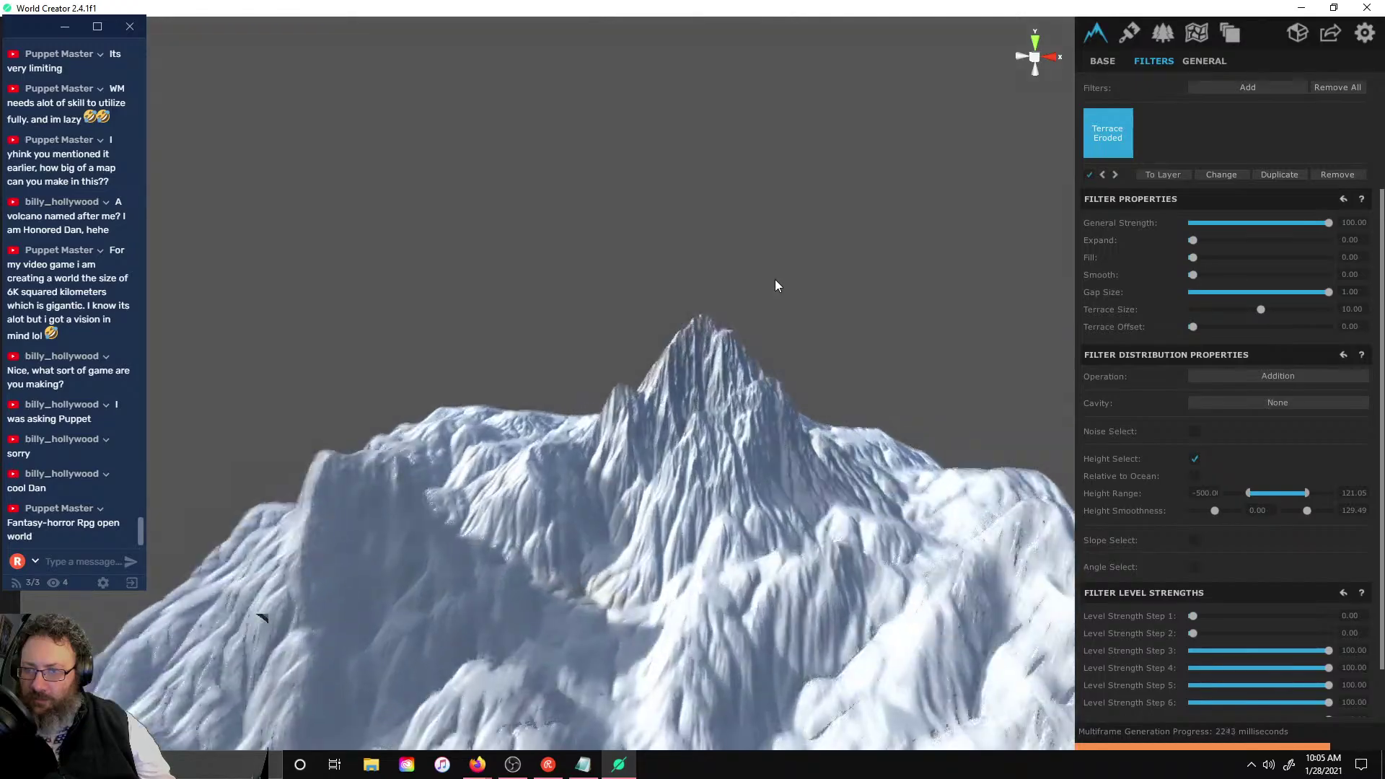
right_click_drag(821, 286, 872, 477)
scroll(824, 557, "down", 3)
scroll(817, 566, "down", 2)
scroll(829, 565, "up", 8)
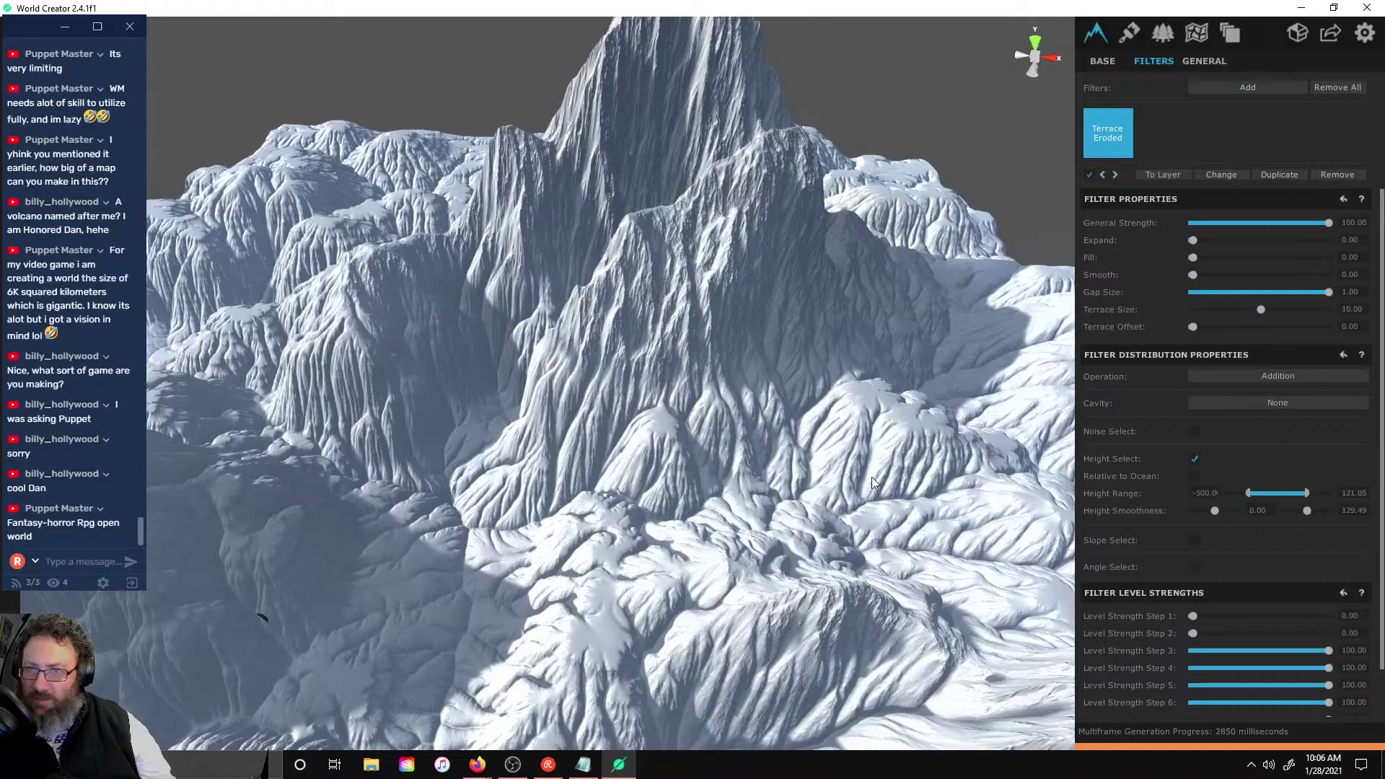
left_click(1089, 176)
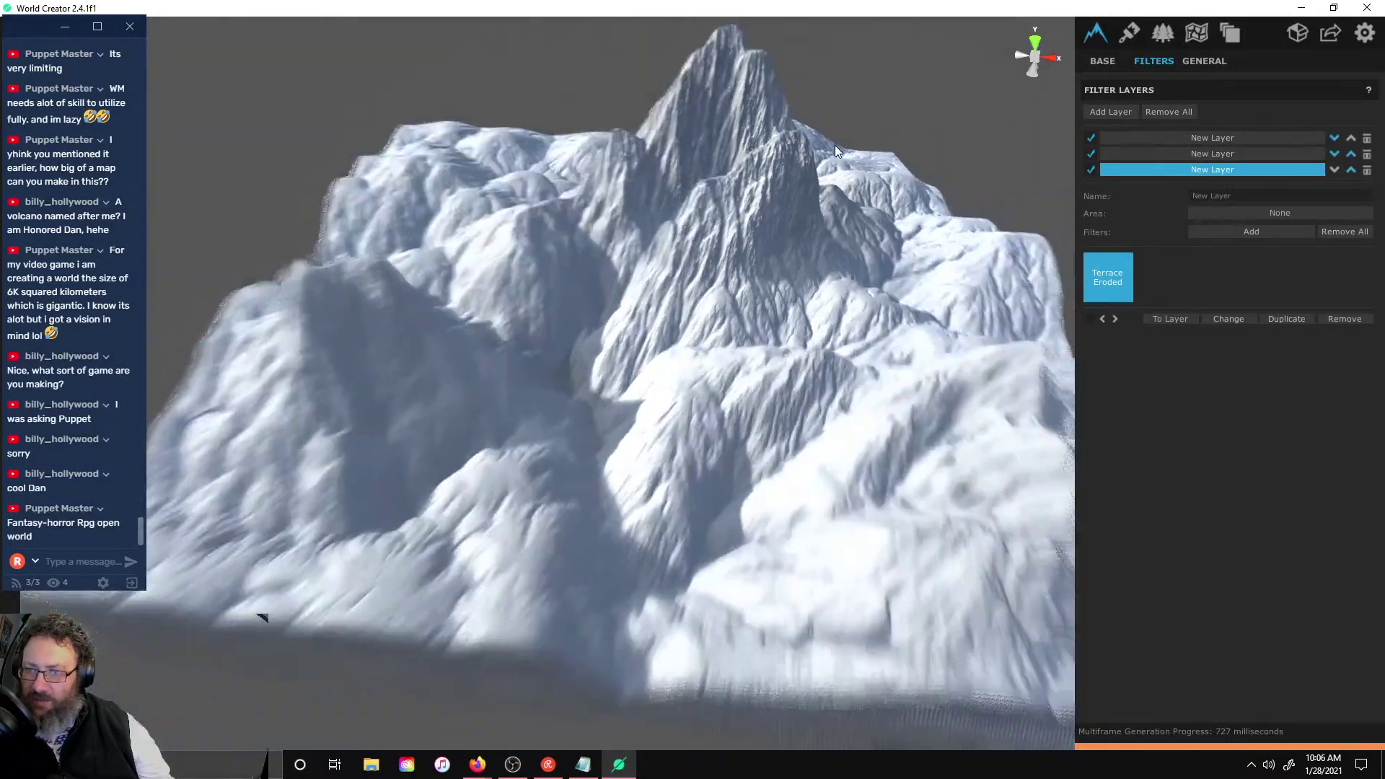
scroll(738, 284, "up", 3)
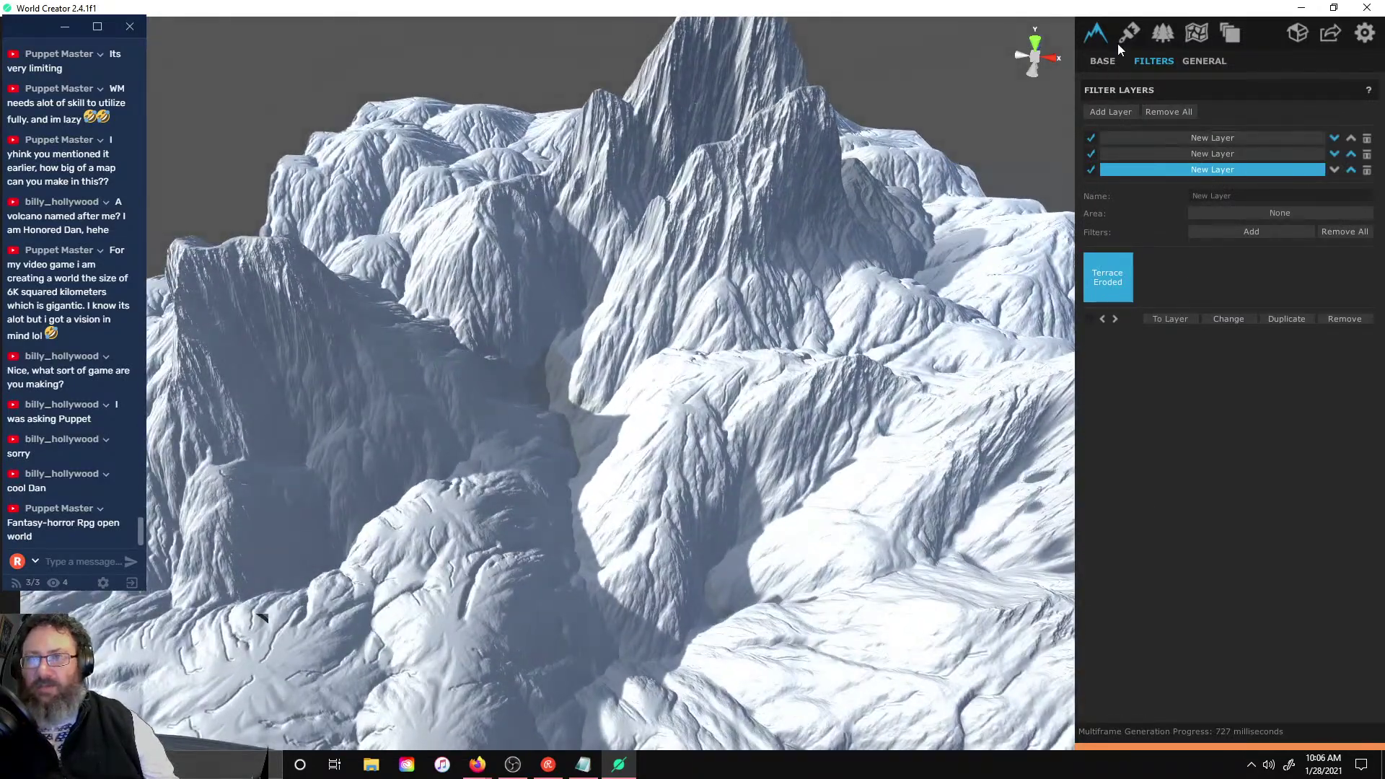
- Add the white rocky Texture_6 and the dark Texture_ from the ground library to the texture layer
left_click(1130, 33)
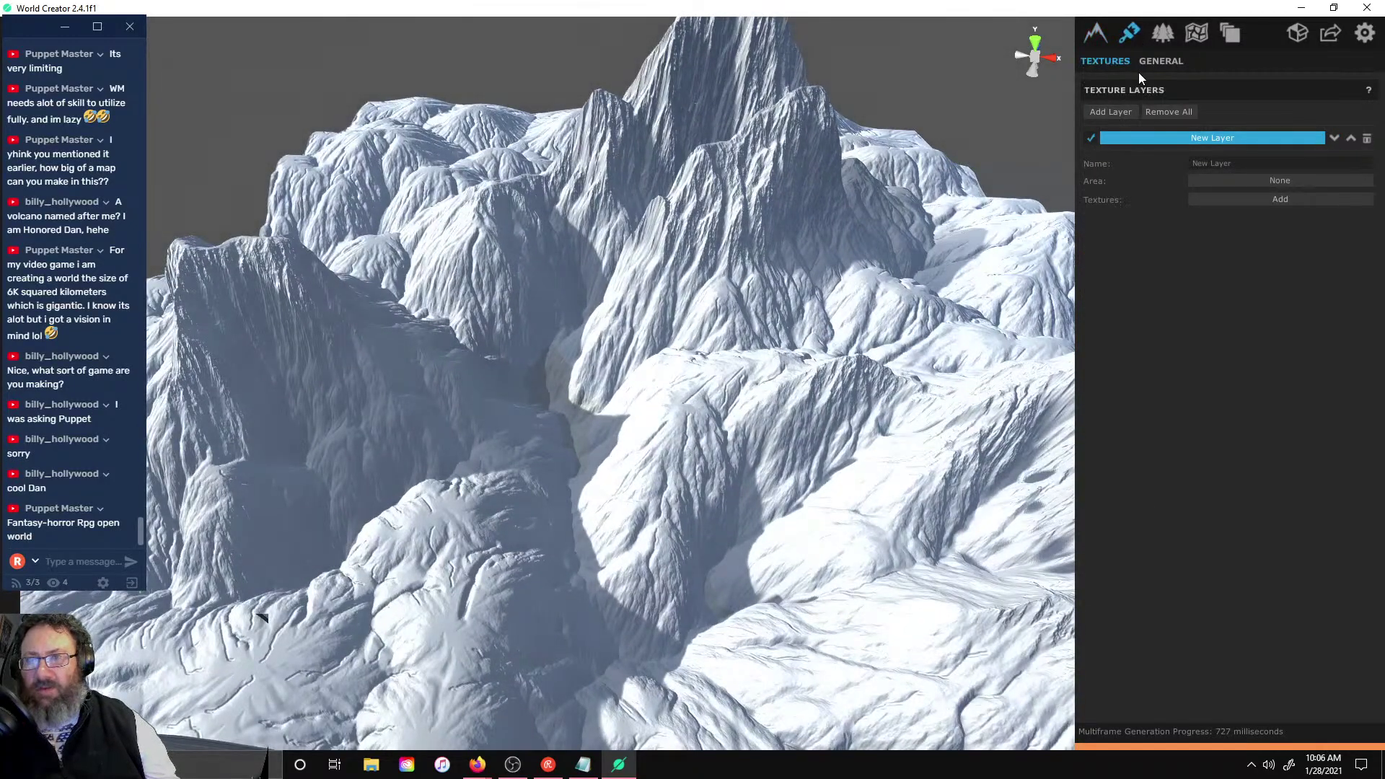
left_click(1253, 200)
scroll(1232, 378, "down", 3)
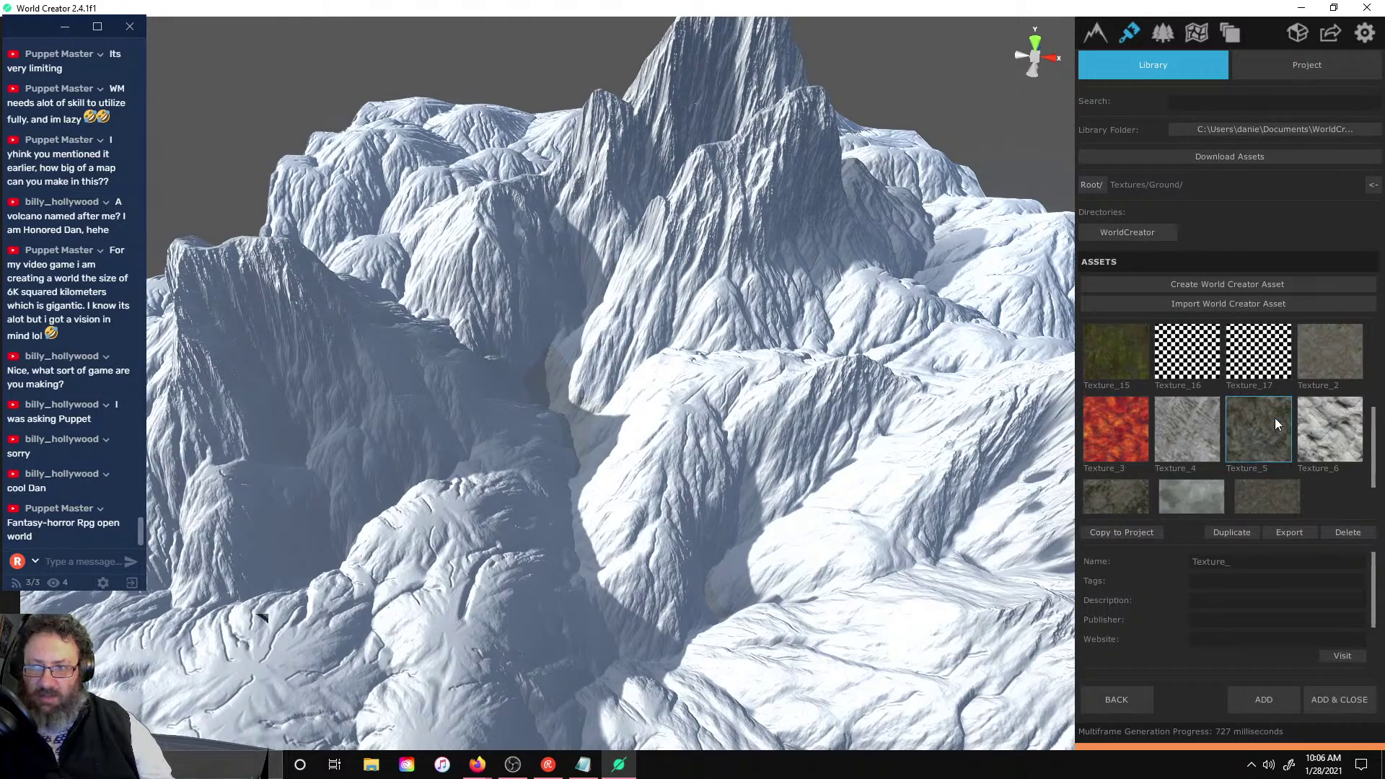
scroll(1277, 417, "down", 2)
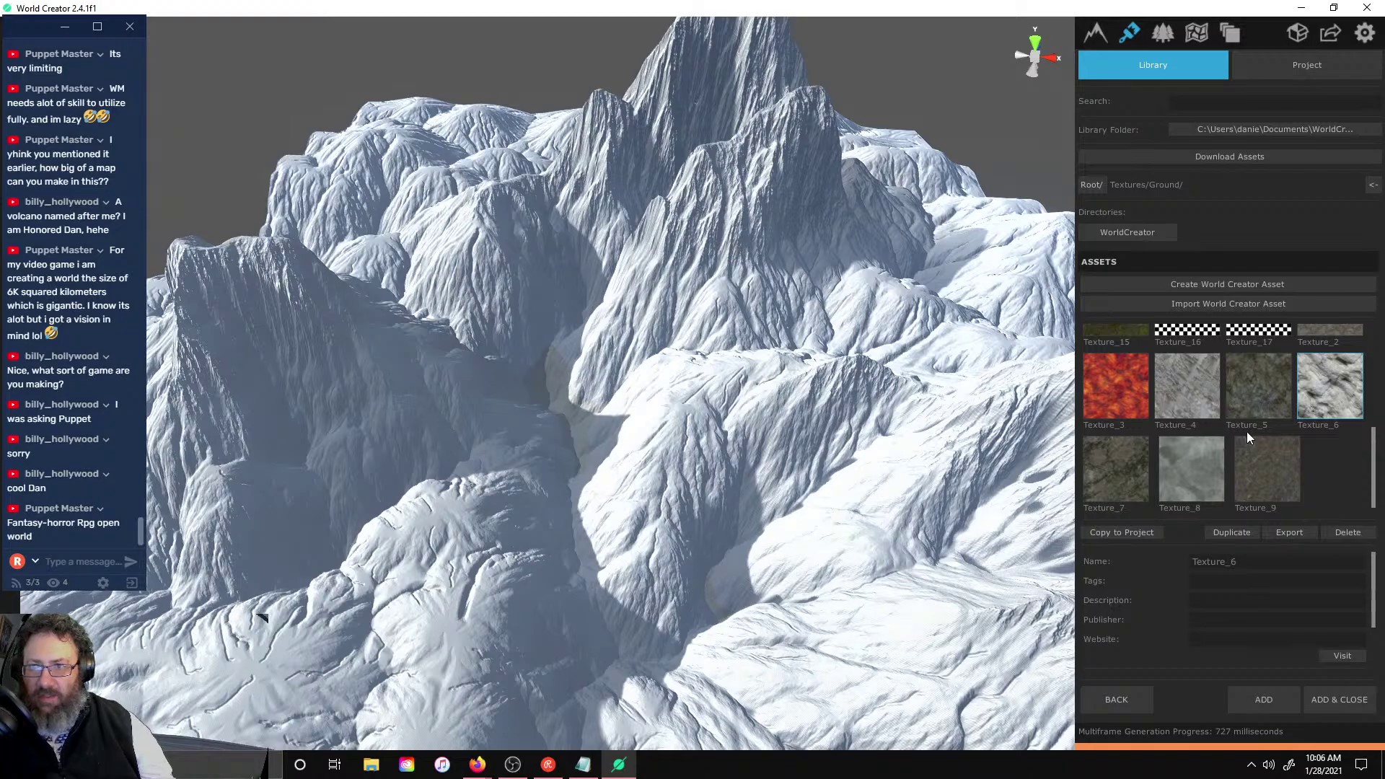
scroll(1247, 431, "up", 4)
left_click(1127, 370)
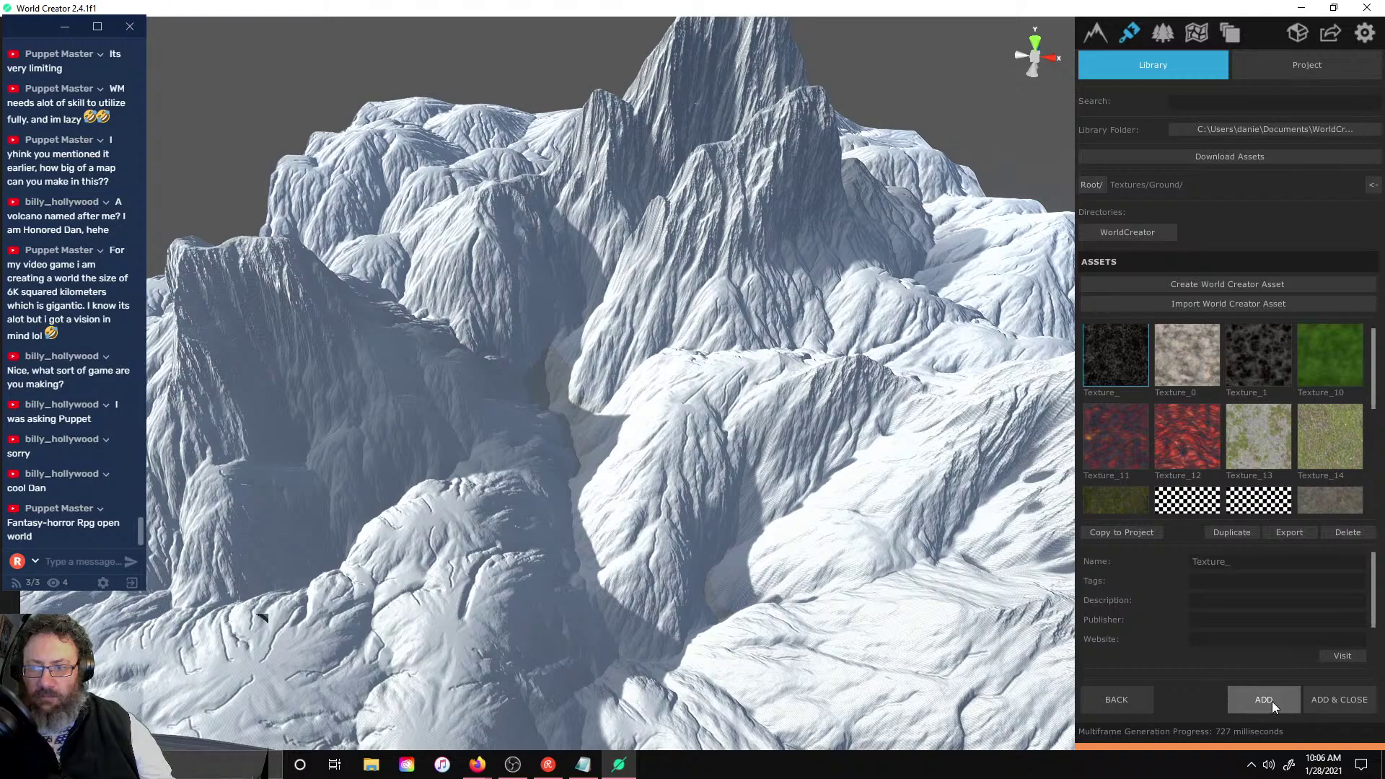
left_click(1233, 712)
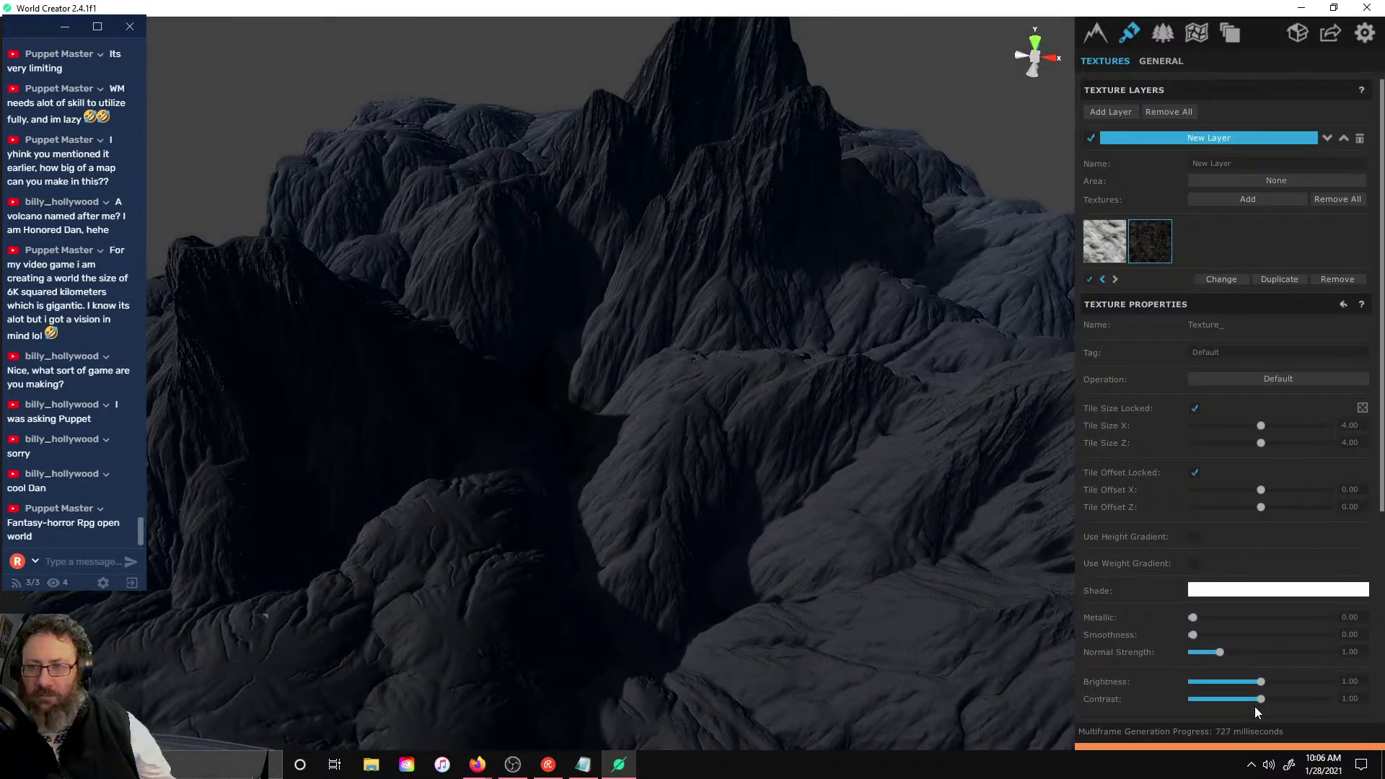
- Enable flow distribution on the dark texture and inspect how it follows the channels on the mountain slopes
left_click(1108, 236)
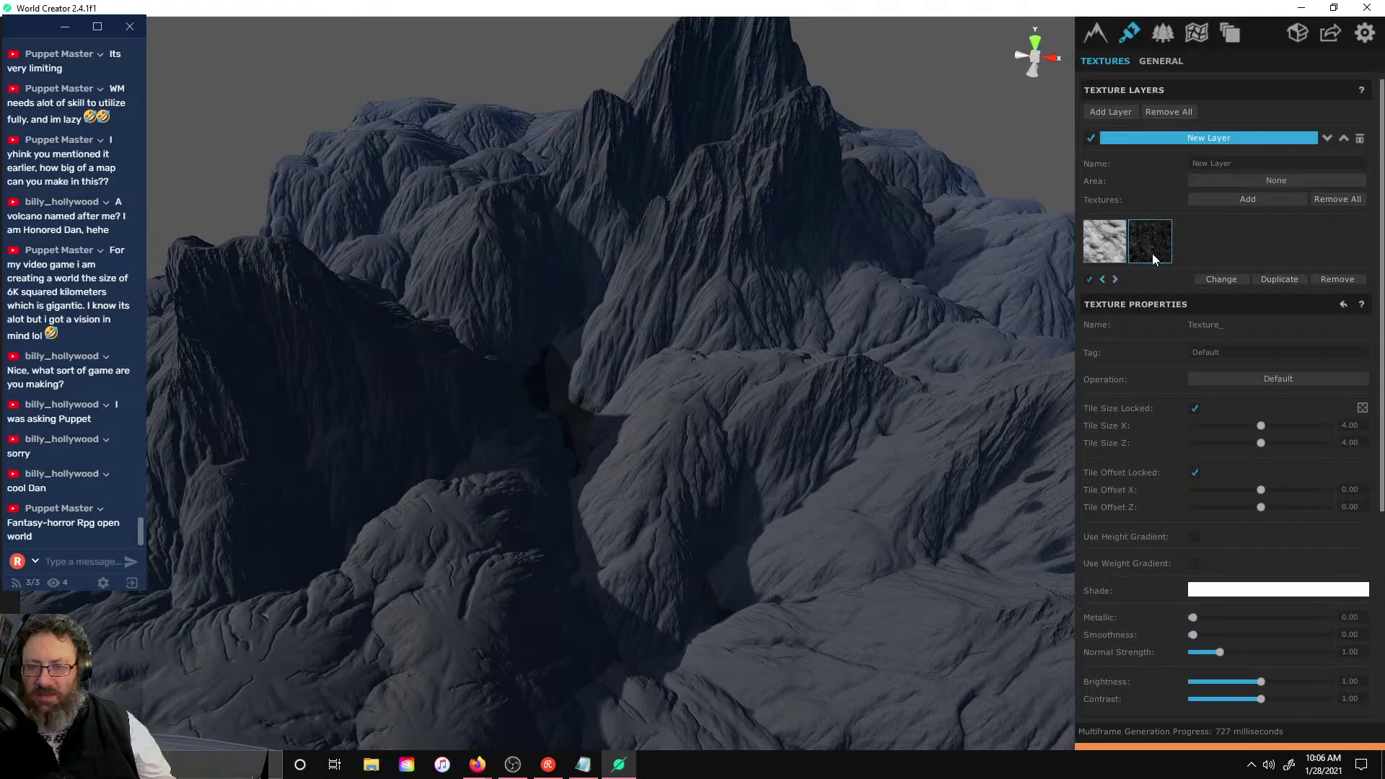
scroll(1222, 492, "down", 3)
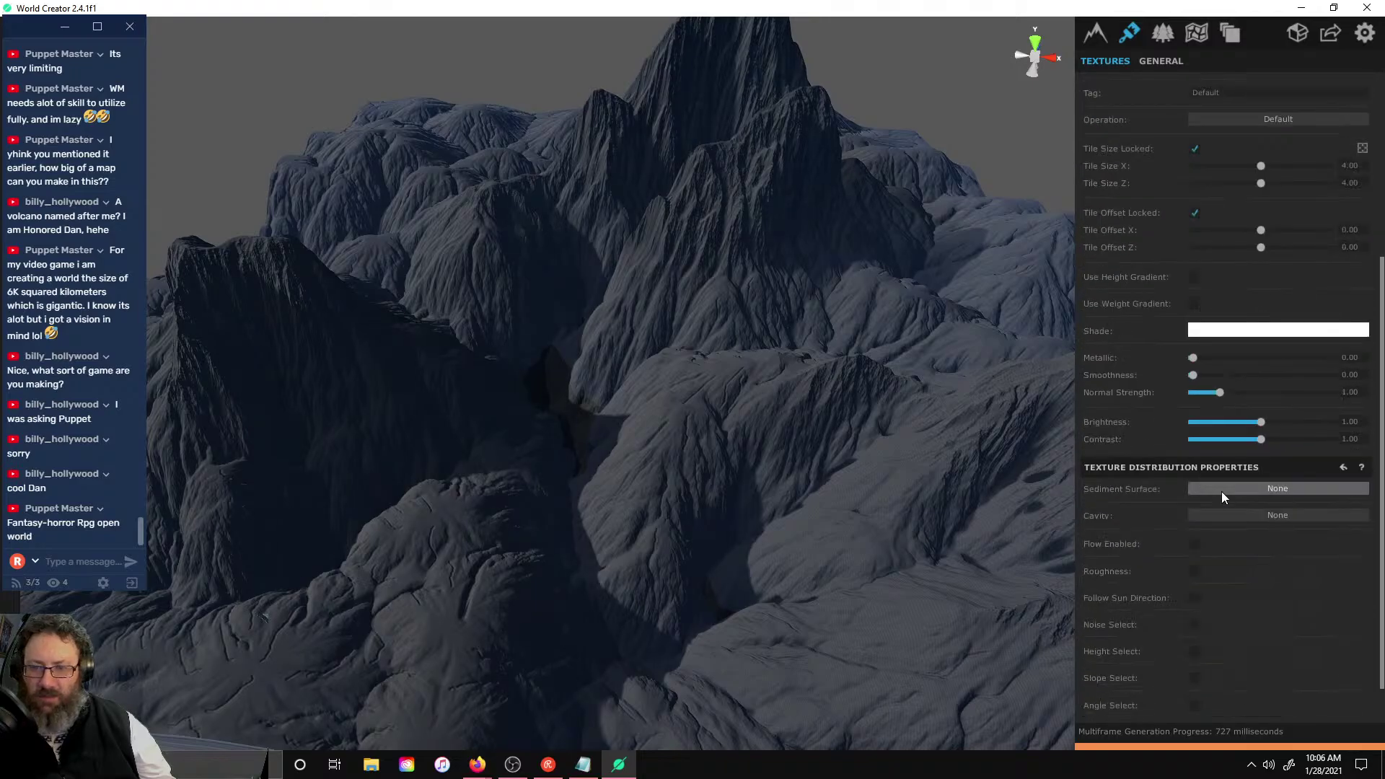
left_click(1195, 544)
scroll(941, 297, "up", 3)
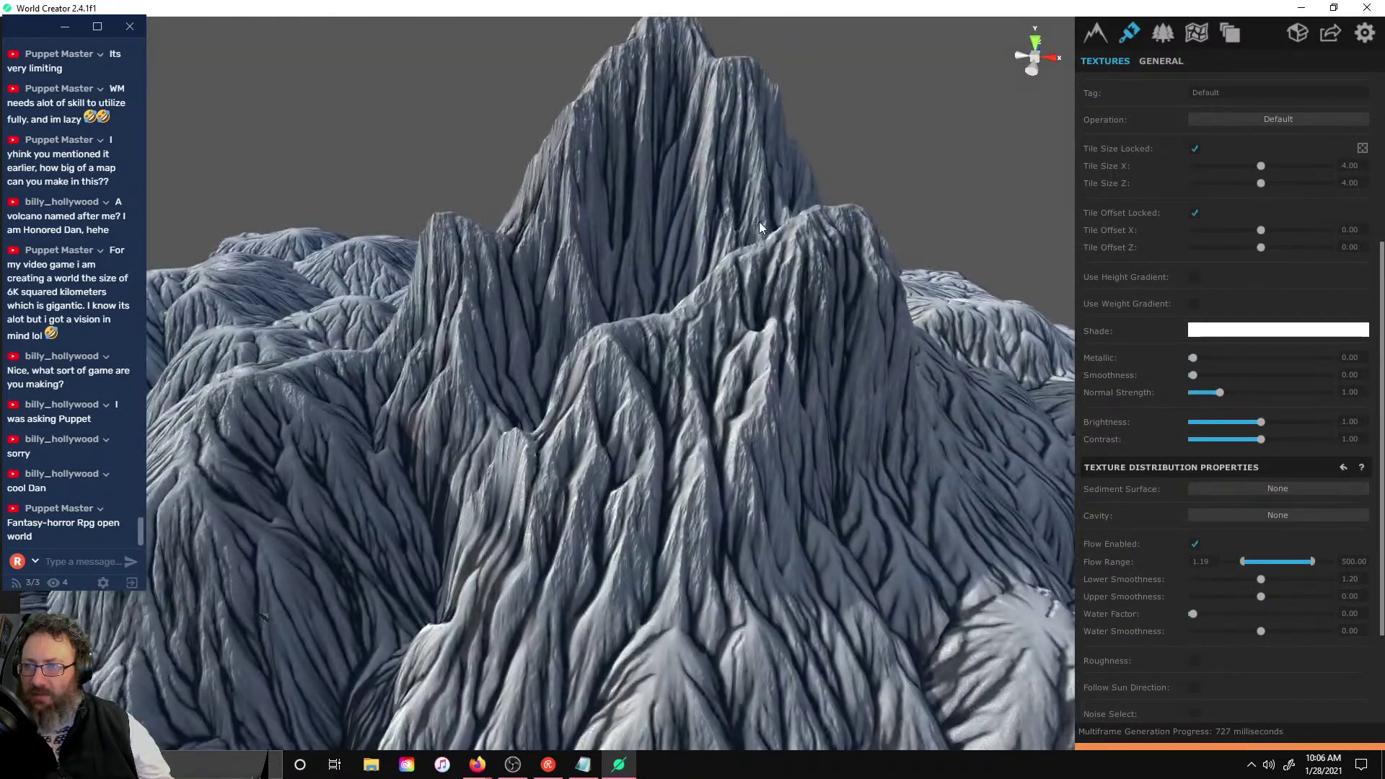
scroll(721, 179, "up", 3)
right_click_drag(711, 166, 781, 171)
scroll(768, 169, "down", 6)
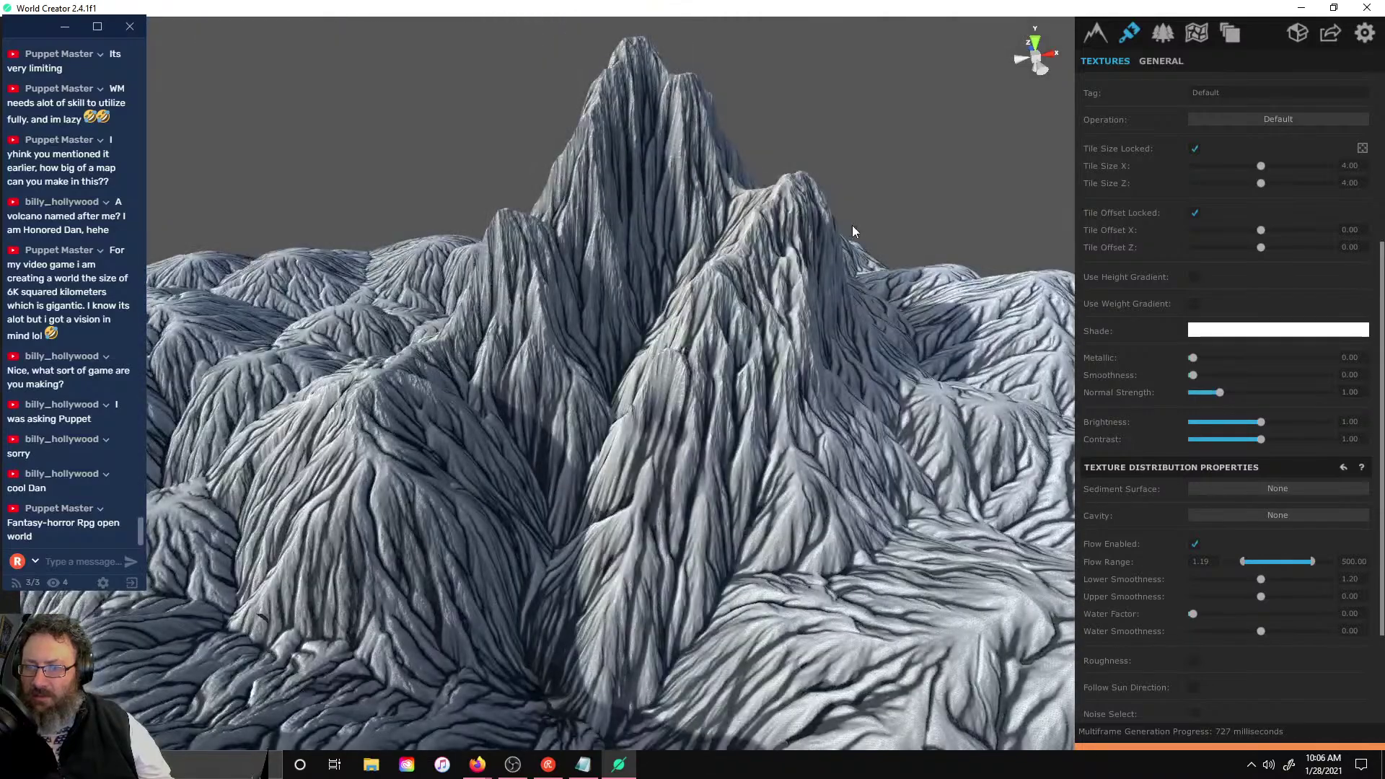
scroll(852, 225, "up", 2)
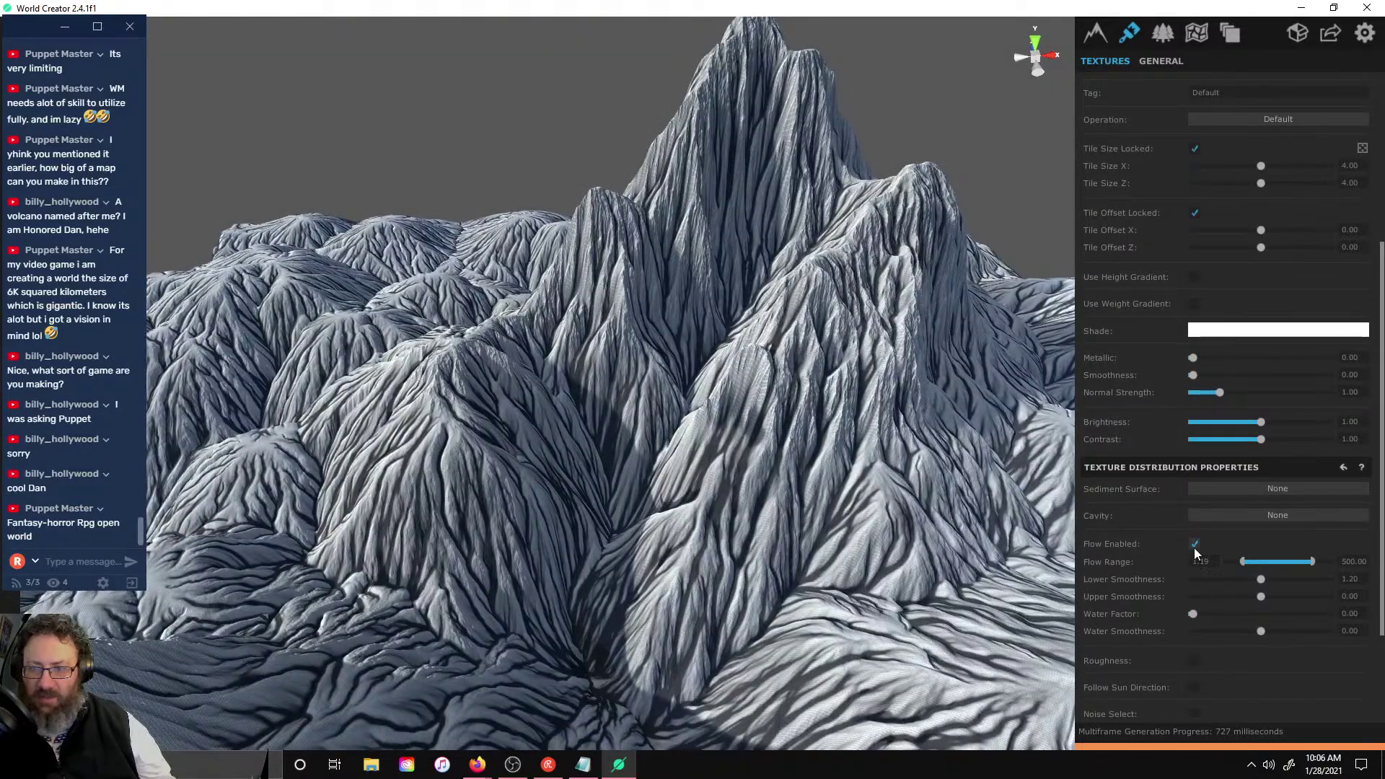
- Move Texture_6 after the dark texture in the layer's order and set its Cavity distribution to Convex
scroll(1112, 218, "up", 3)
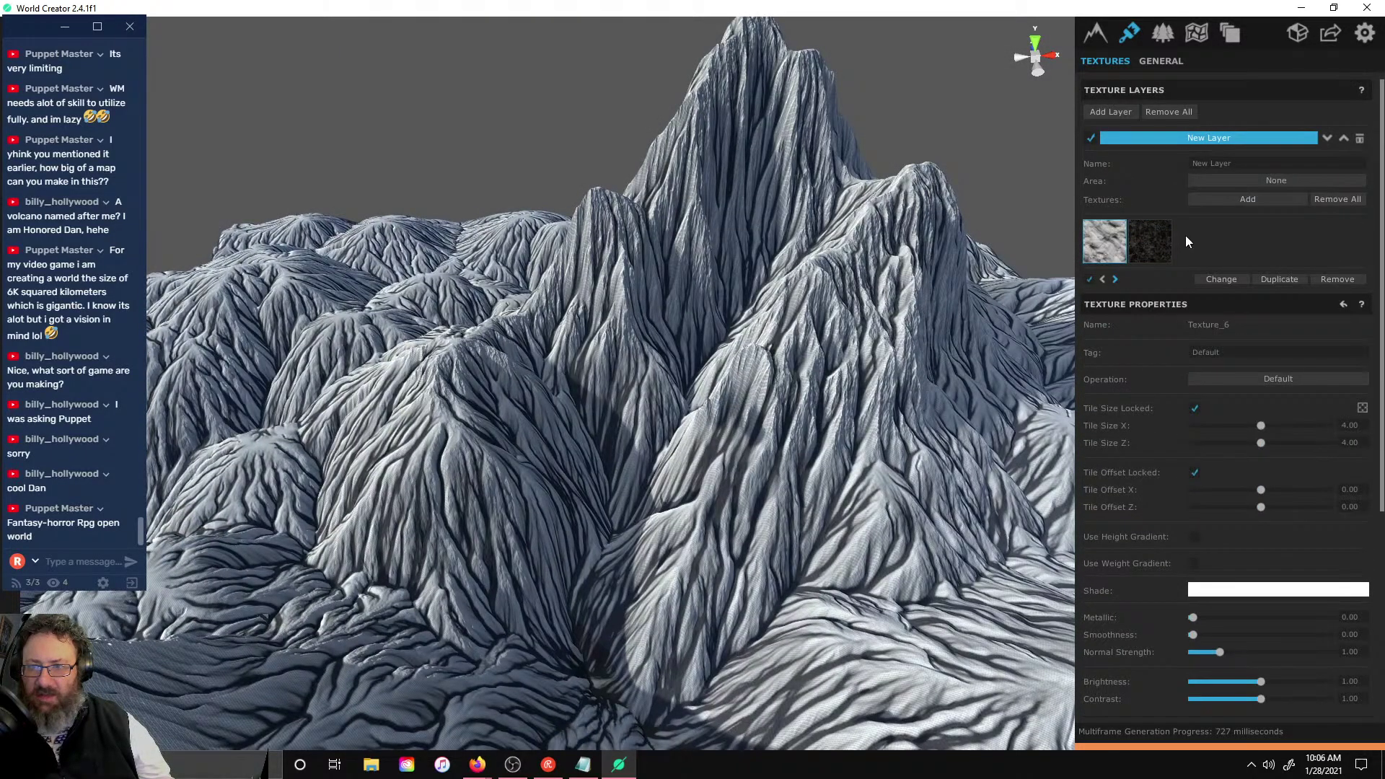
left_click(1101, 242)
left_click(1115, 278)
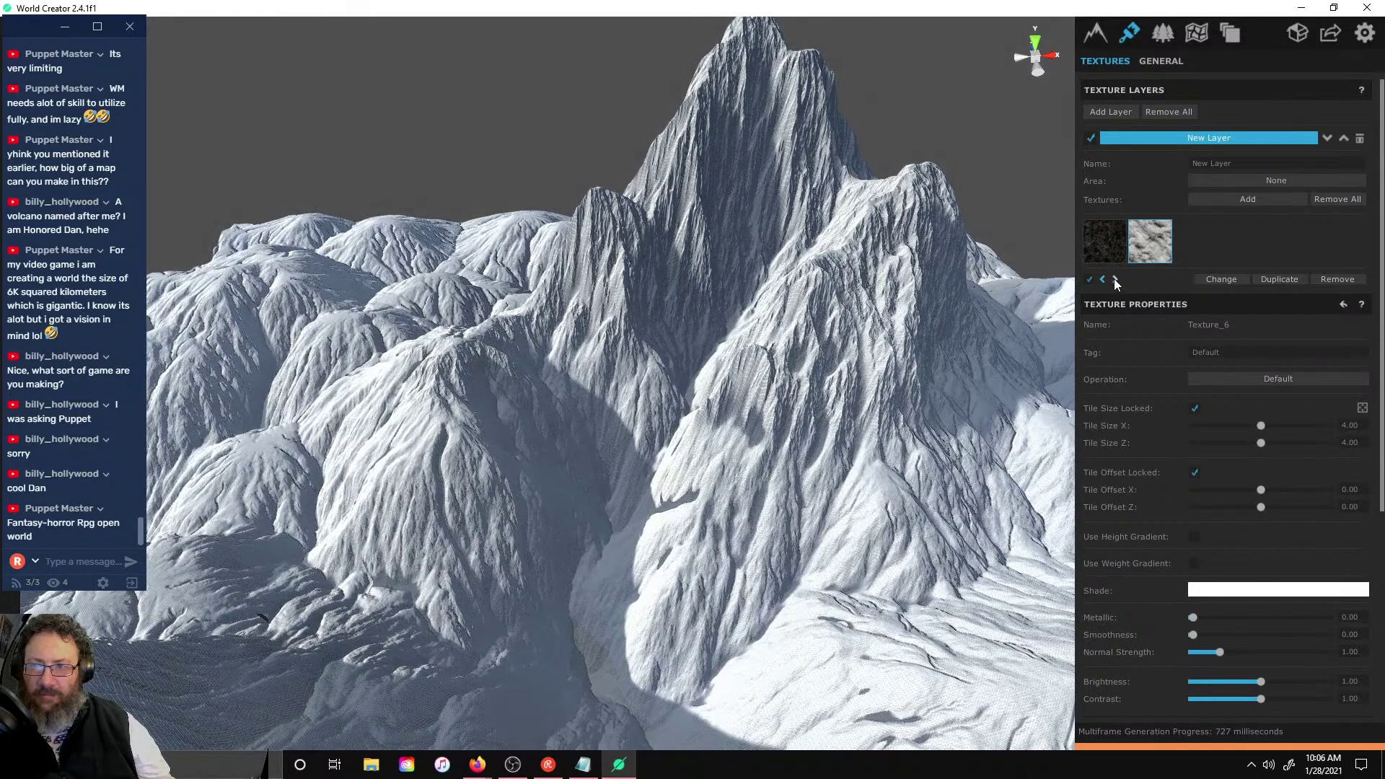
scroll(1231, 336, "down", 4)
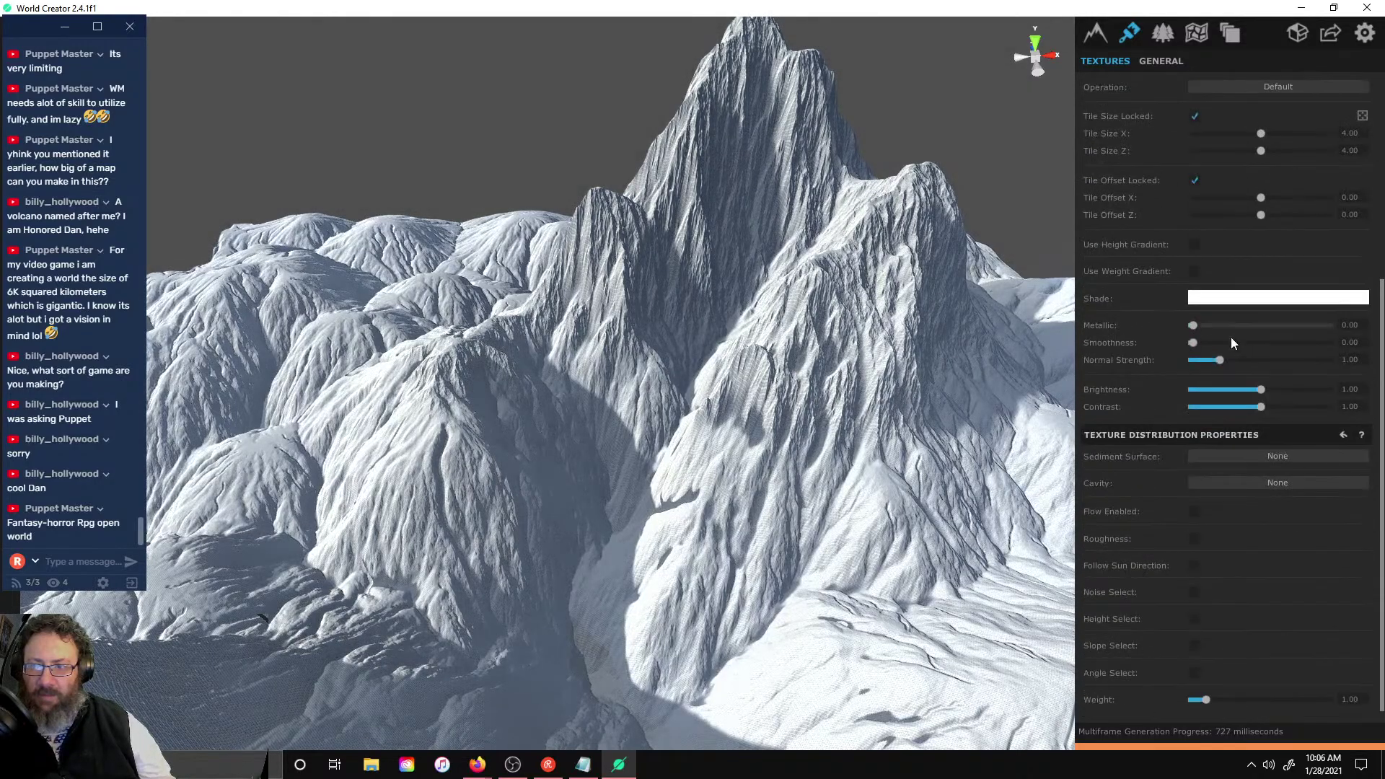
left_click(1204, 483)
left_click(1235, 517)
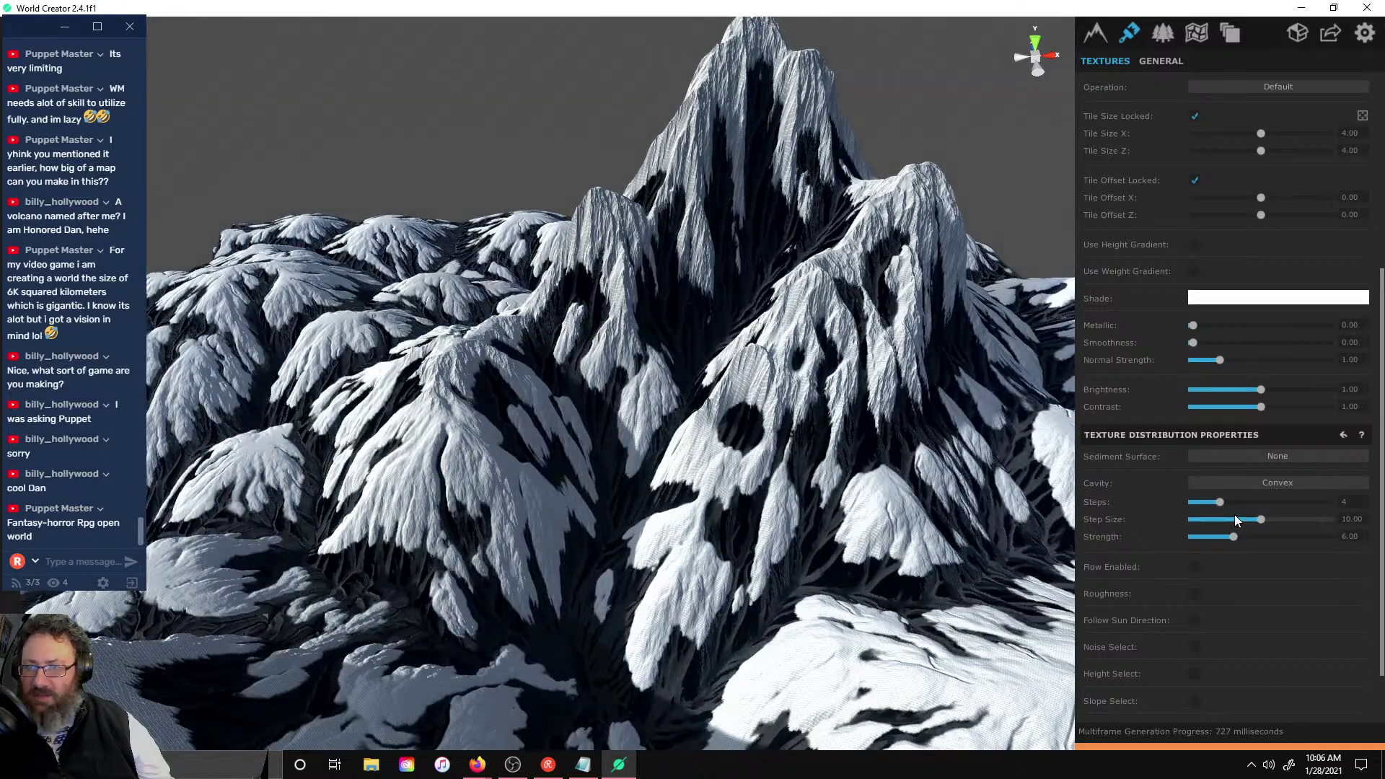
scroll(949, 217, "up", 5)
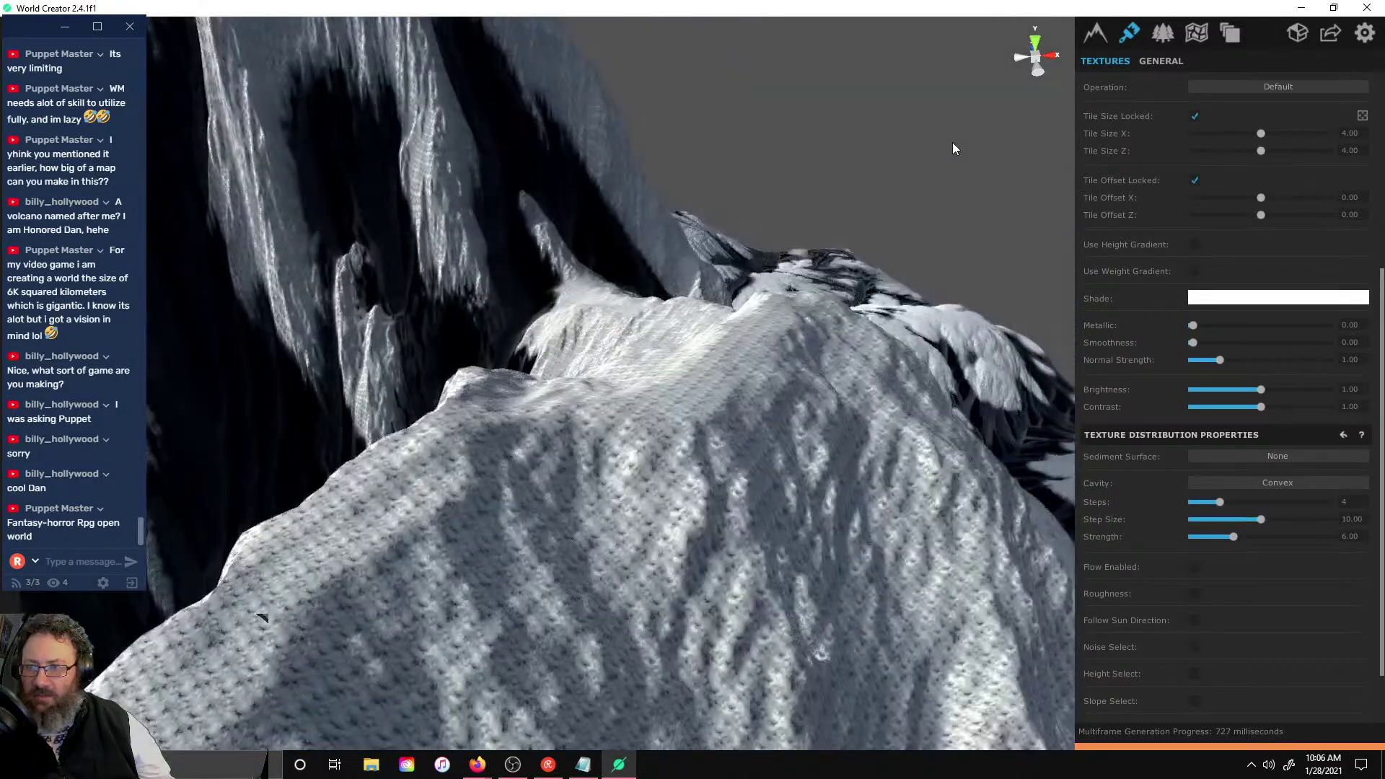
scroll(952, 141, "down", 5)
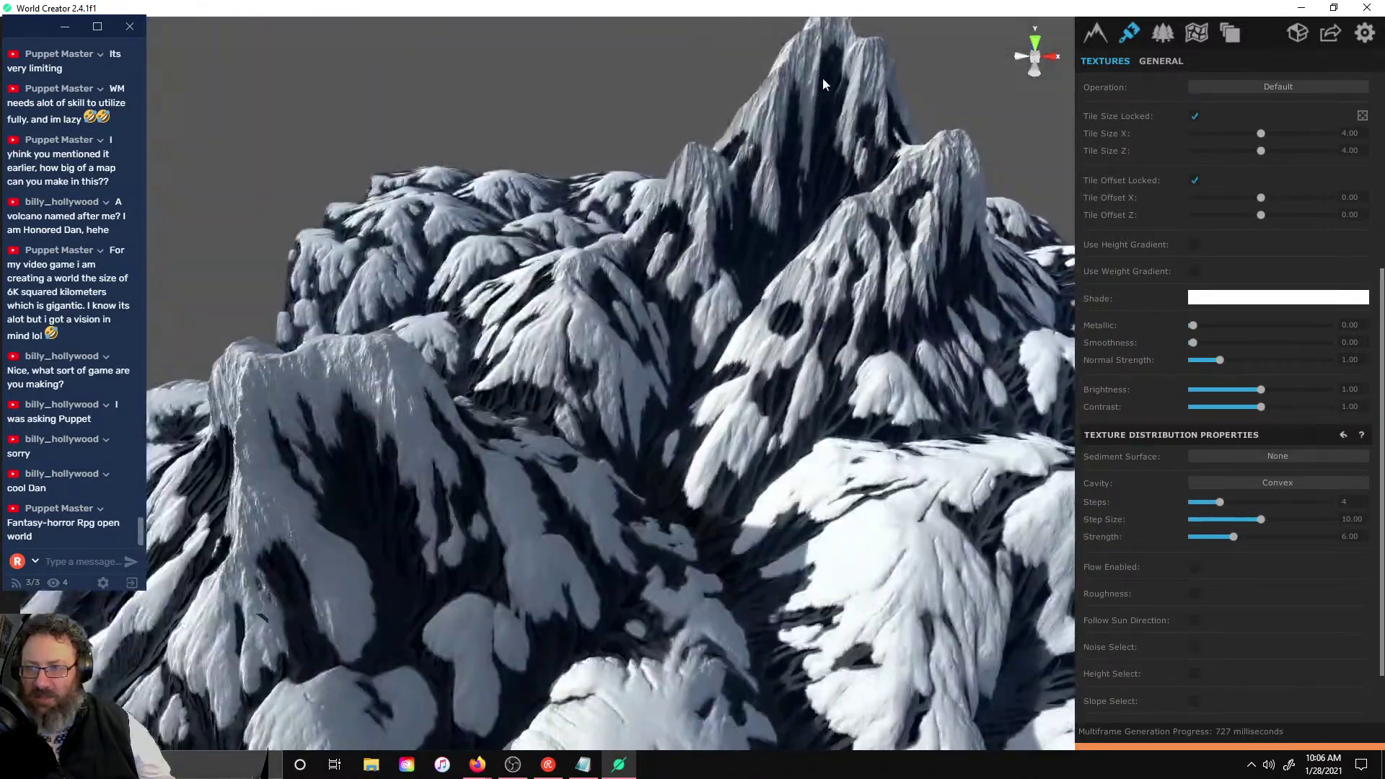
- Set the tile size of Texture_6 to 1 and check the surface detail around the main peak
scroll(796, 117, "down", 5)
scroll(934, 88, "up", 8)
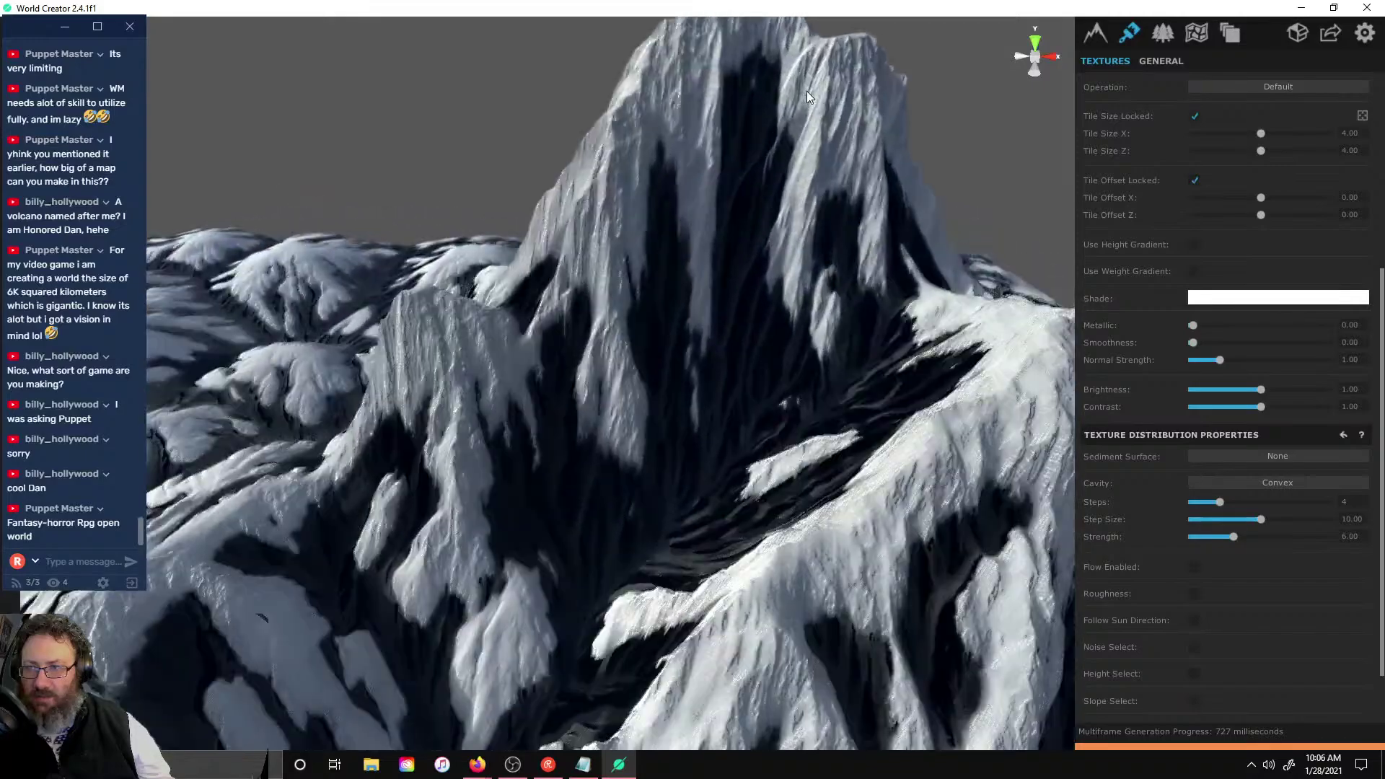
scroll(814, 118, "down", 5)
scroll(859, 108, "up", 5)
scroll(821, 176, "down", 3)
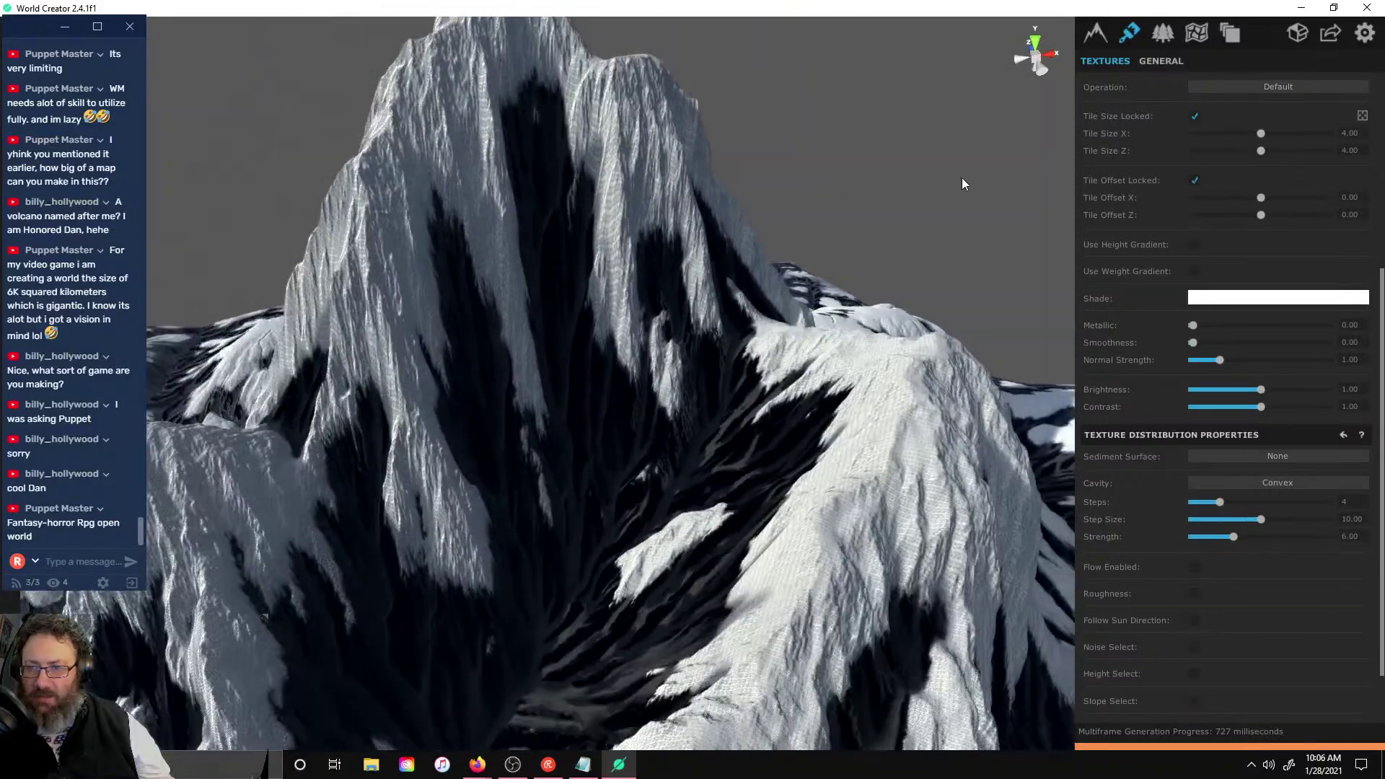
scroll(1328, 183, "up", 5)
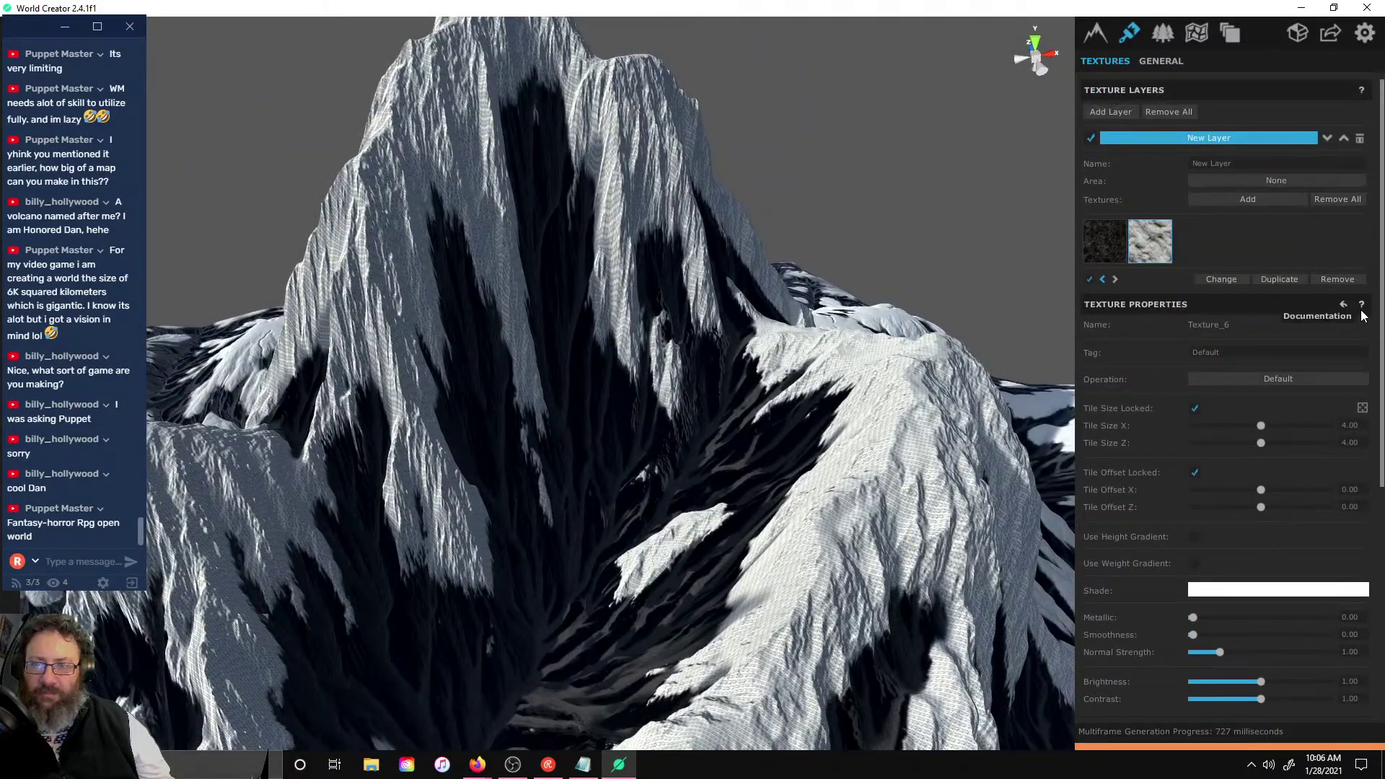
type("1")
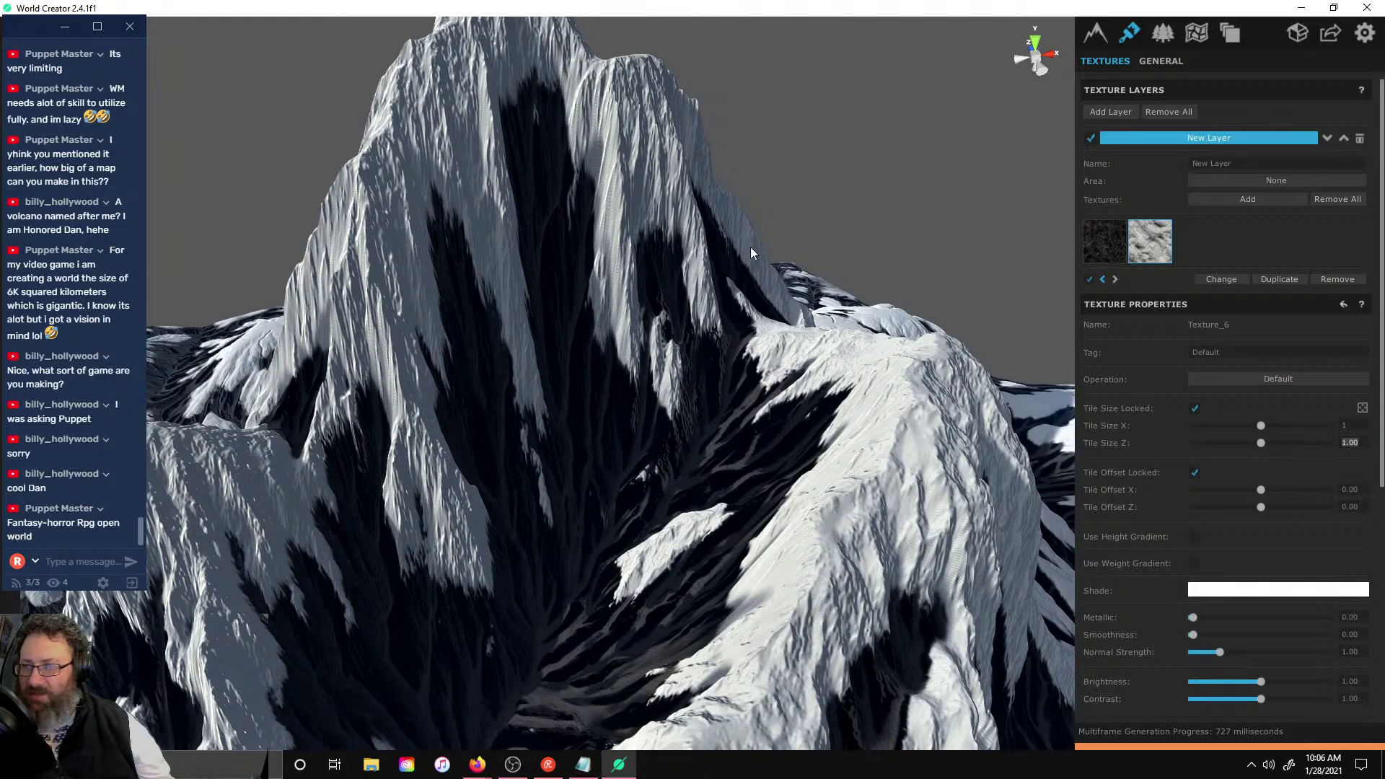
scroll(826, 214, "down", 5)
scroll(832, 226, "up", 5)
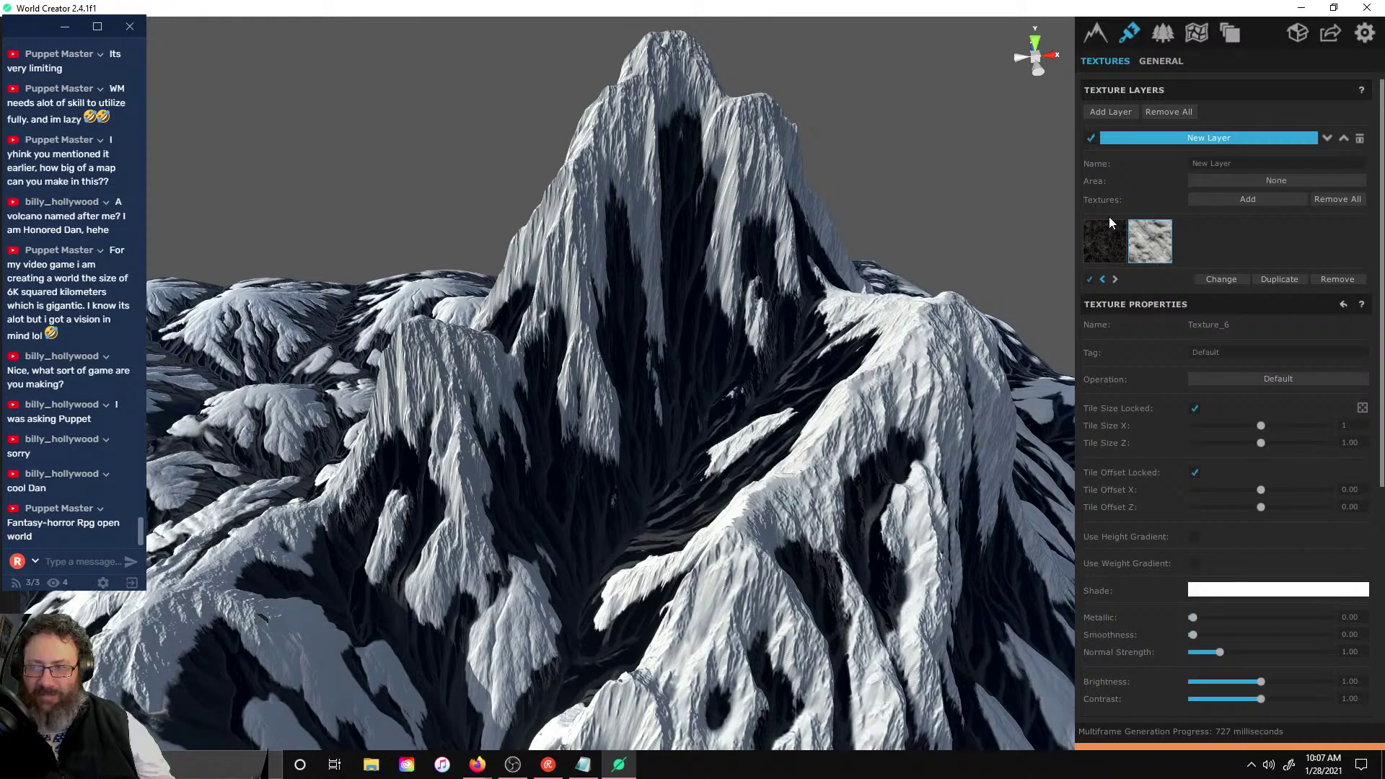
- Add Texture_8 from the ground library to the layer, placed directly after the dark texture
left_click(1106, 227)
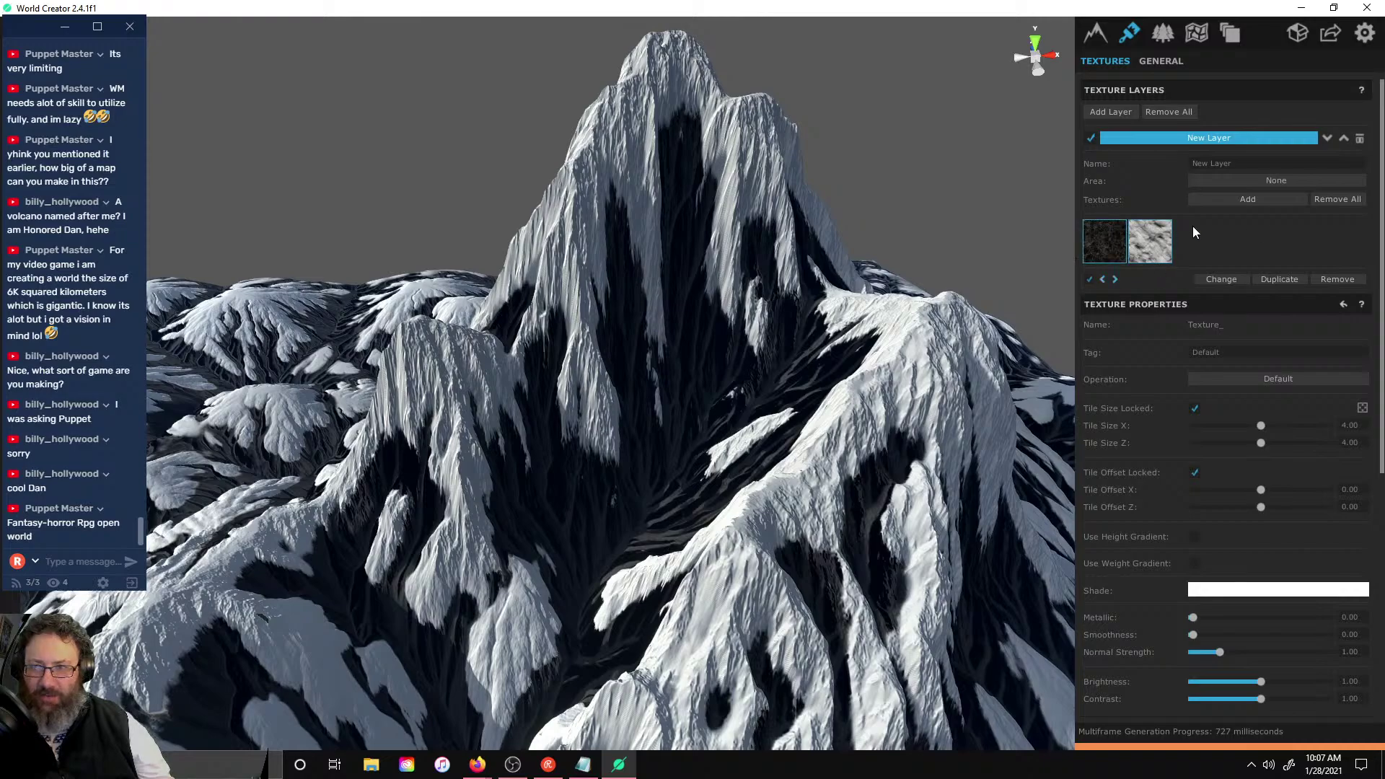
left_click(1232, 202)
scroll(1242, 376, "down", 3)
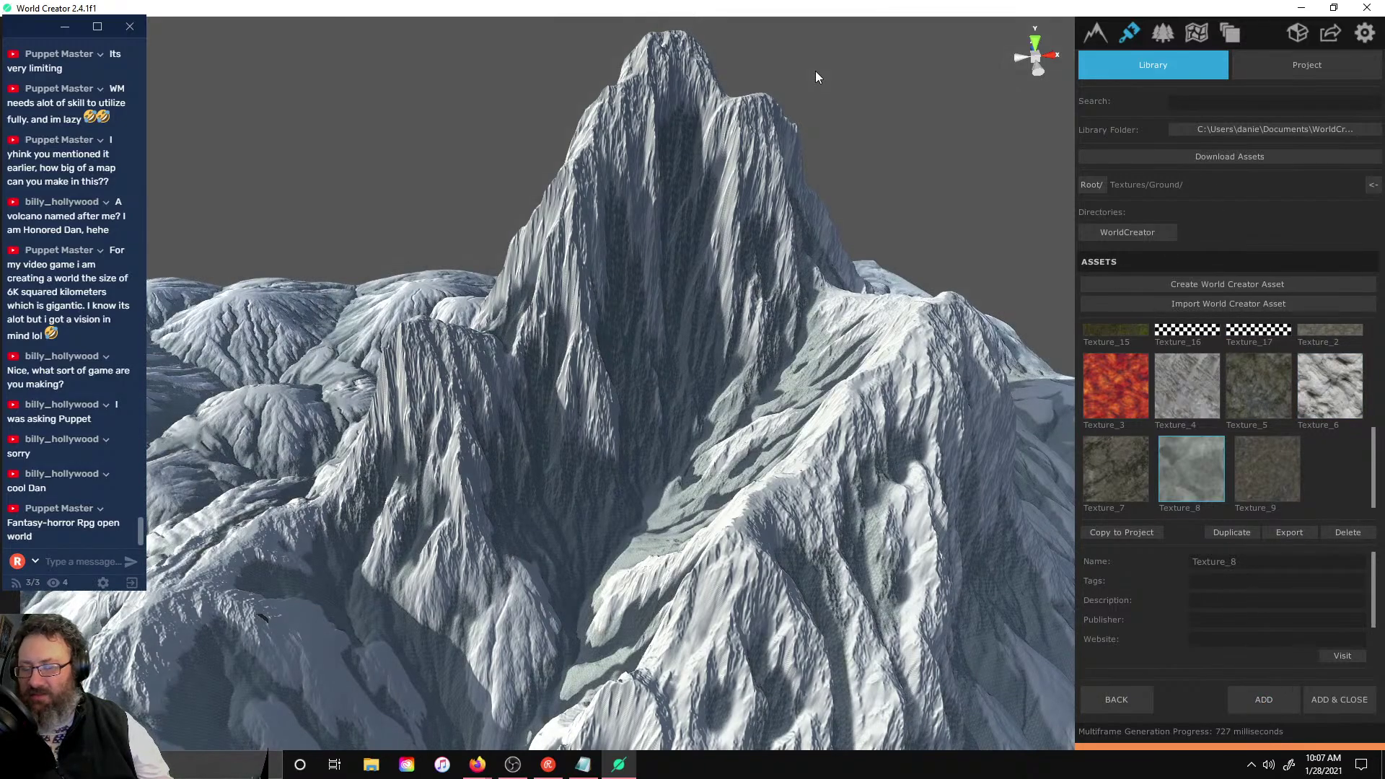
left_click(1107, 703)
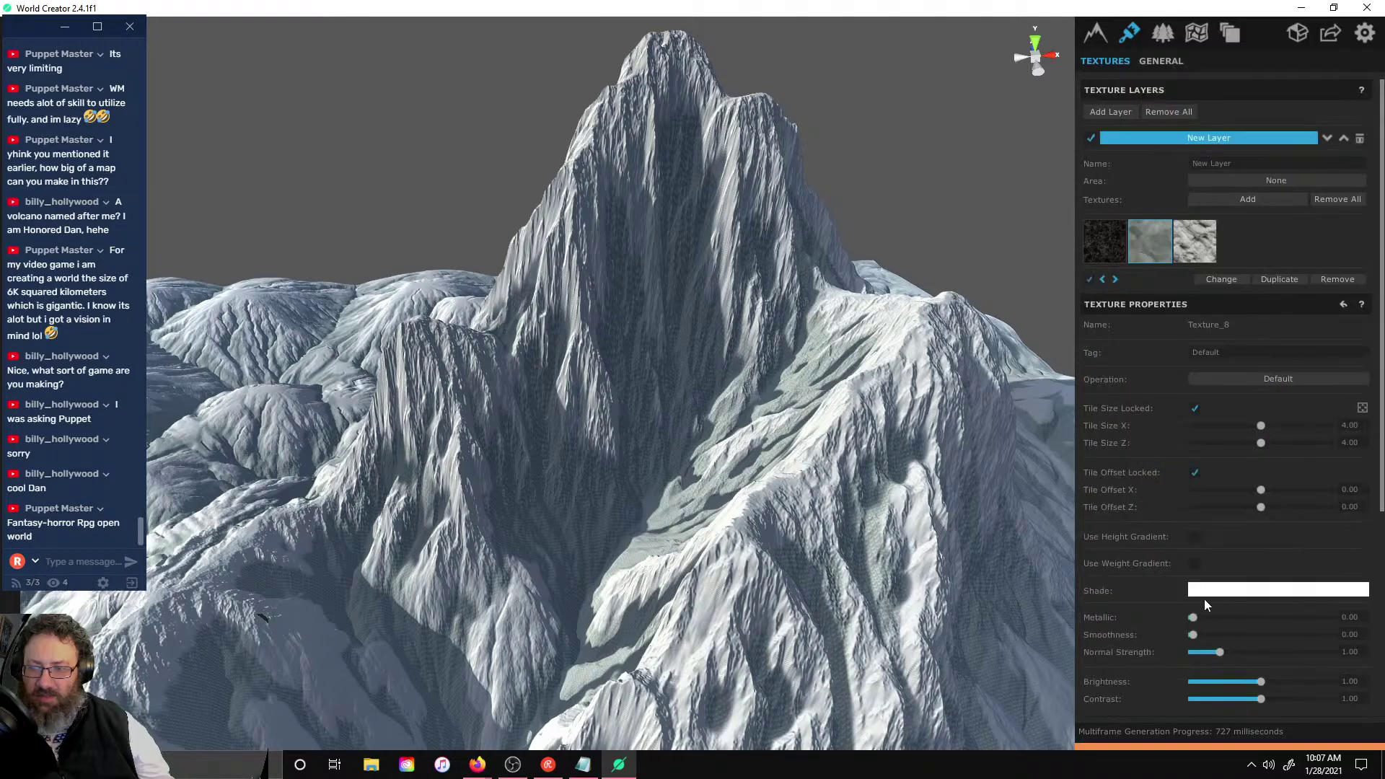
- Enable flow distribution on Texture_8 and inspect how it fills the channels on the slopes
scroll(1227, 599, "down", 5)
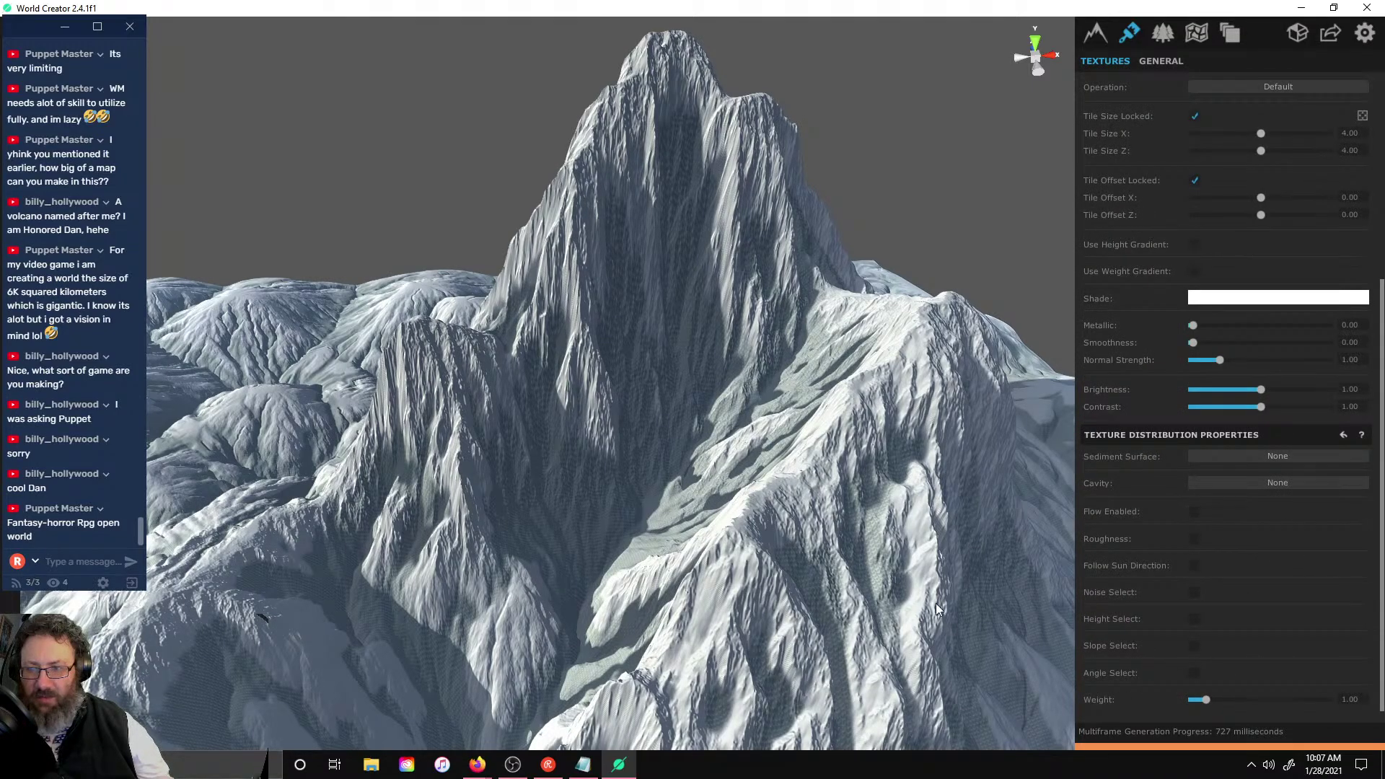
left_click(1195, 512)
scroll(831, 202, "down", 8)
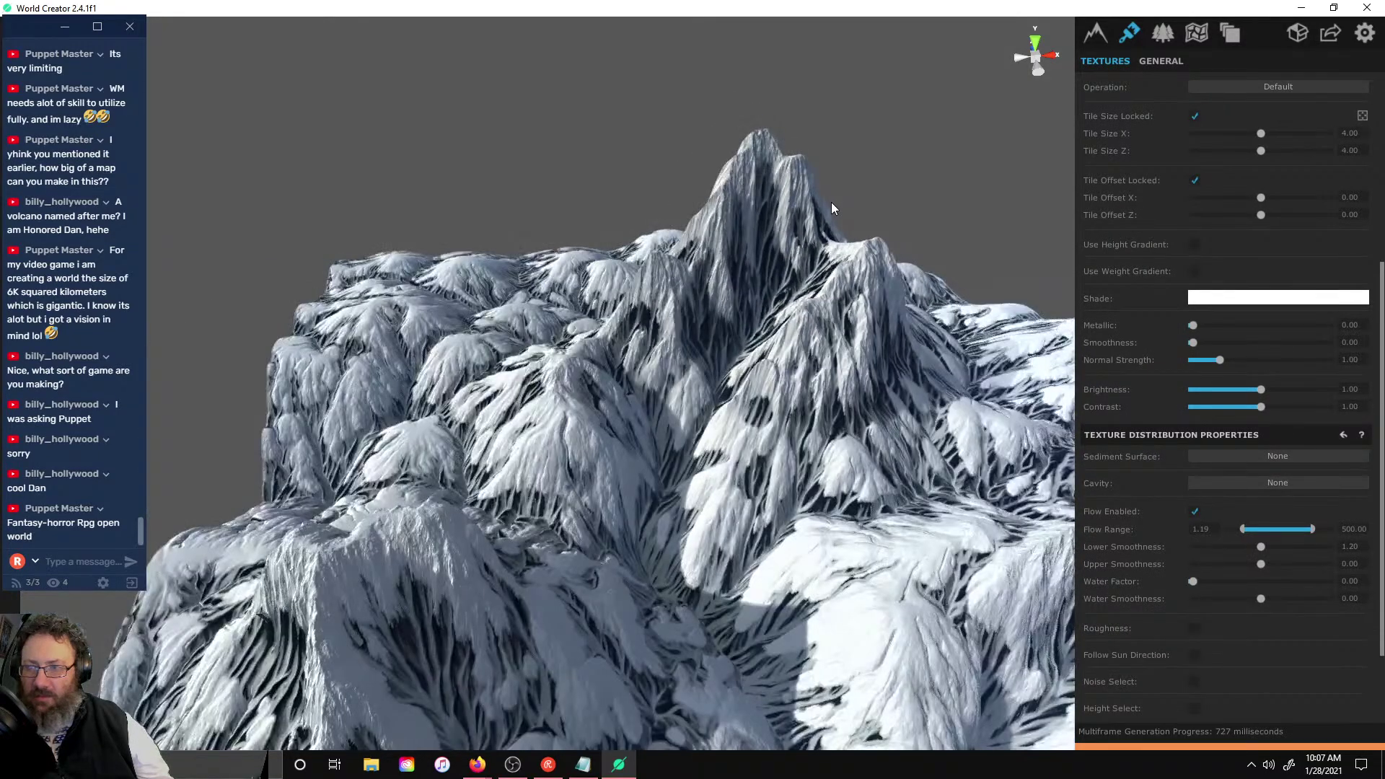
scroll(764, 410, "up", 6)
scroll(763, 410, "up", 4)
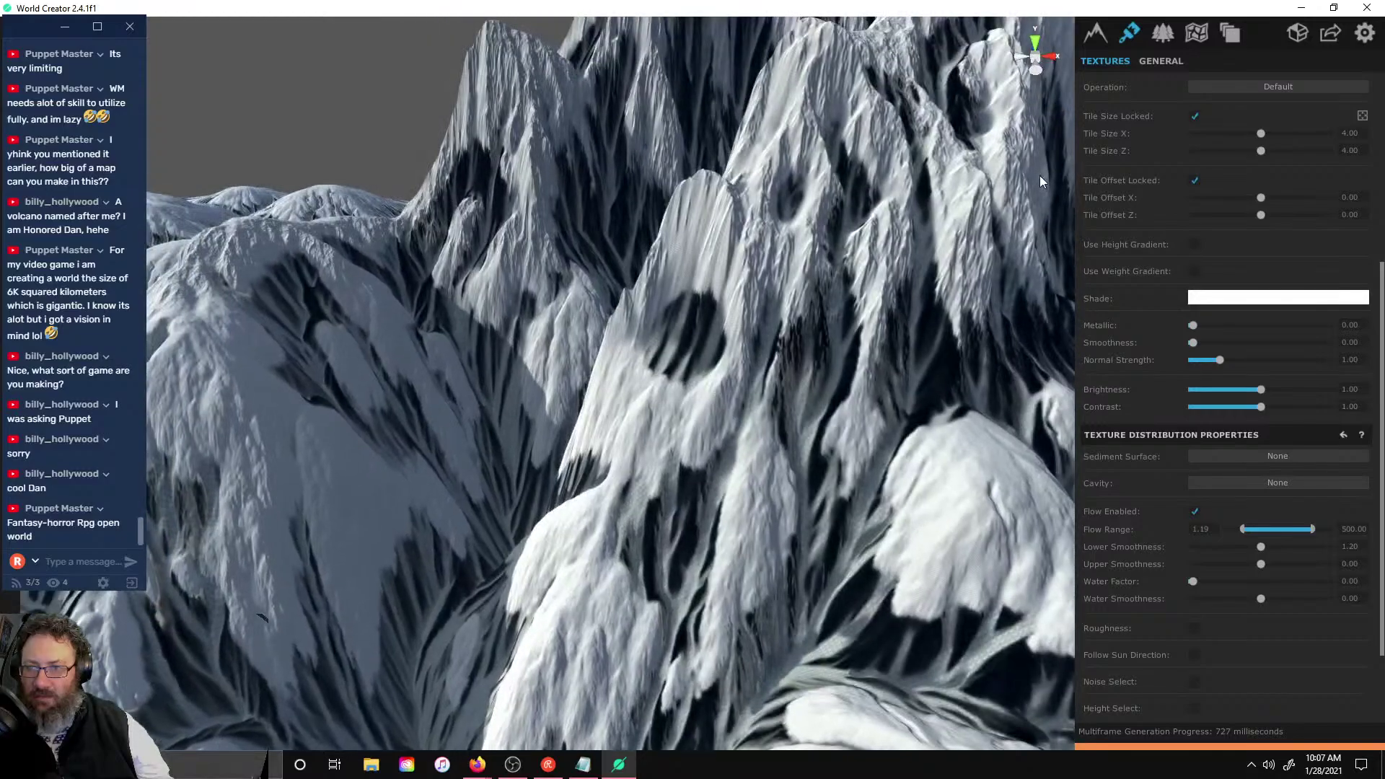
- Set Texture_6's brightness to 0.76, contrast to 0.37, smoothness to 0.47 and normal strength to 3.16
scroll(1179, 195, "up", 5)
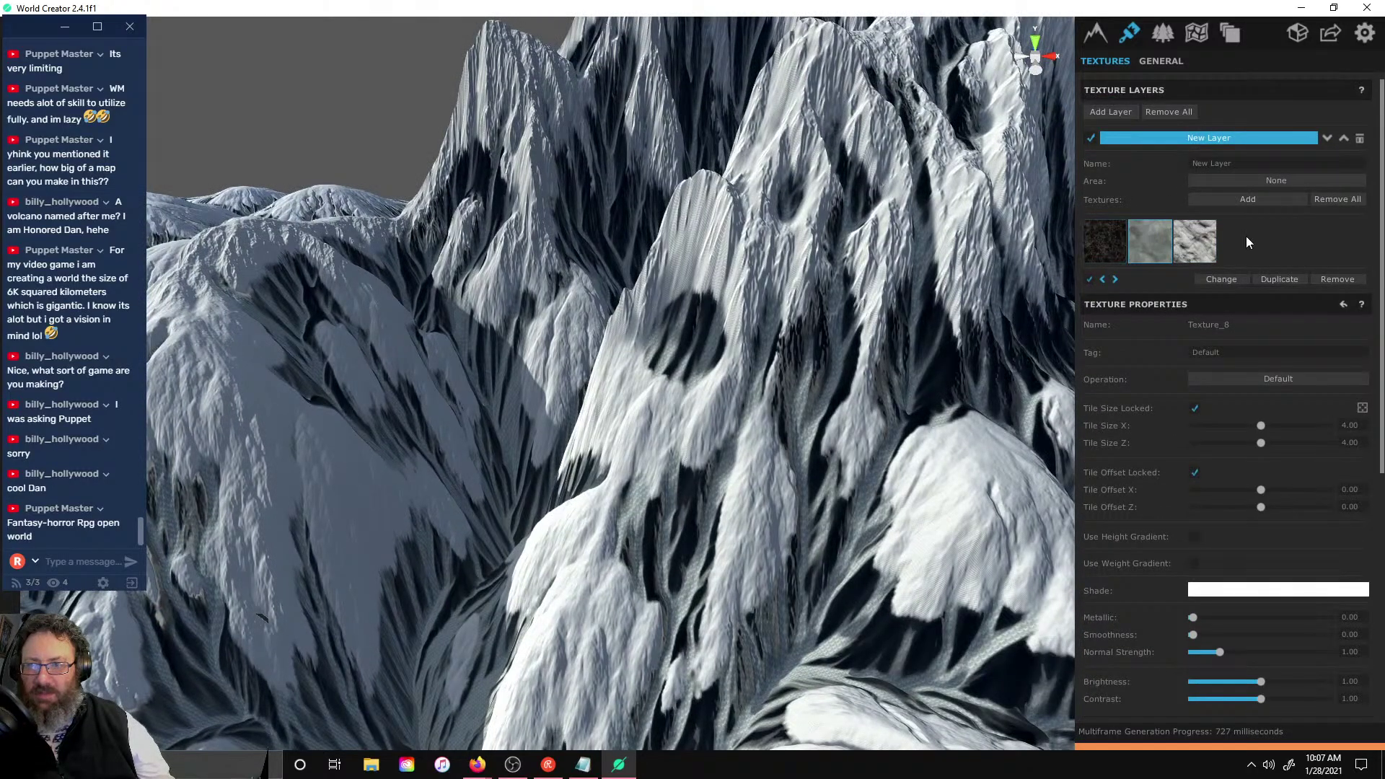
scroll(1193, 241, "down", 5)
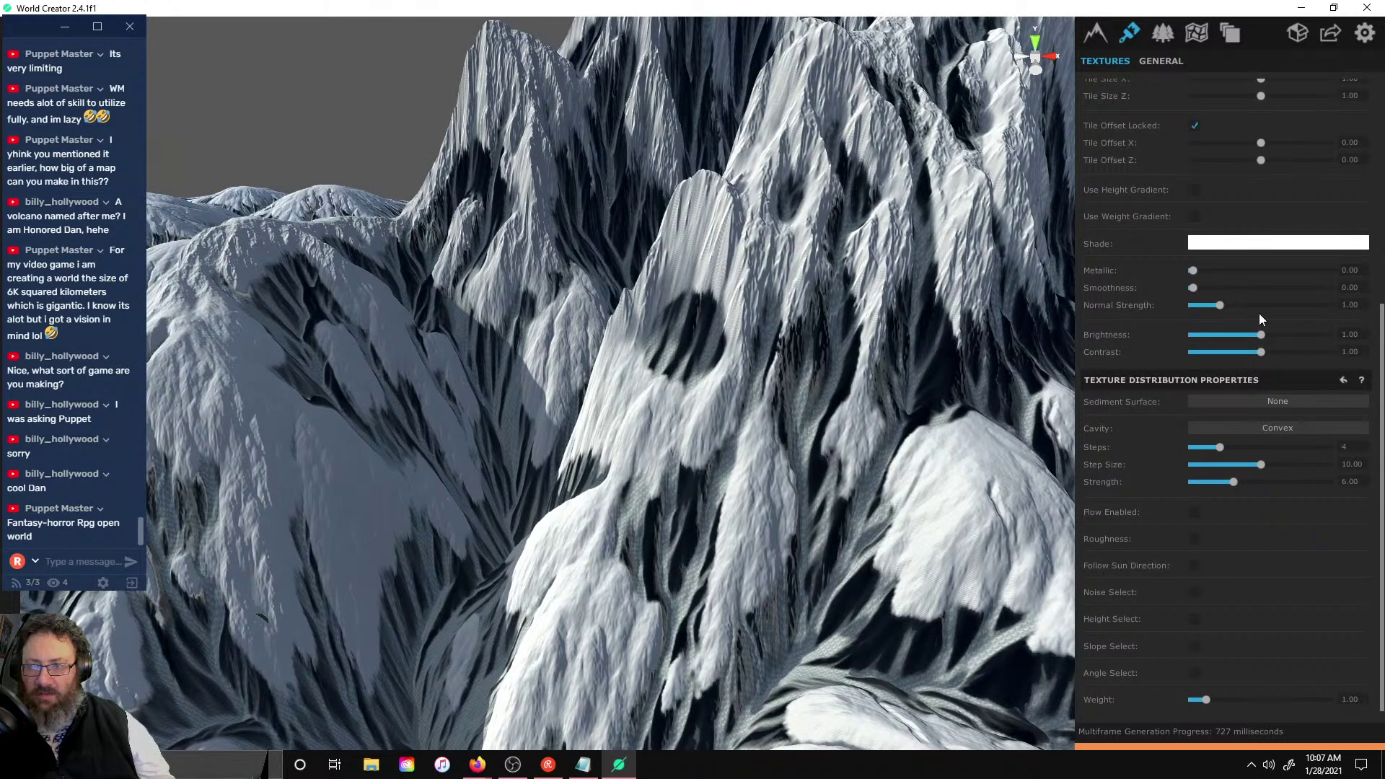
left_click_drag(1260, 335, 1218, 357)
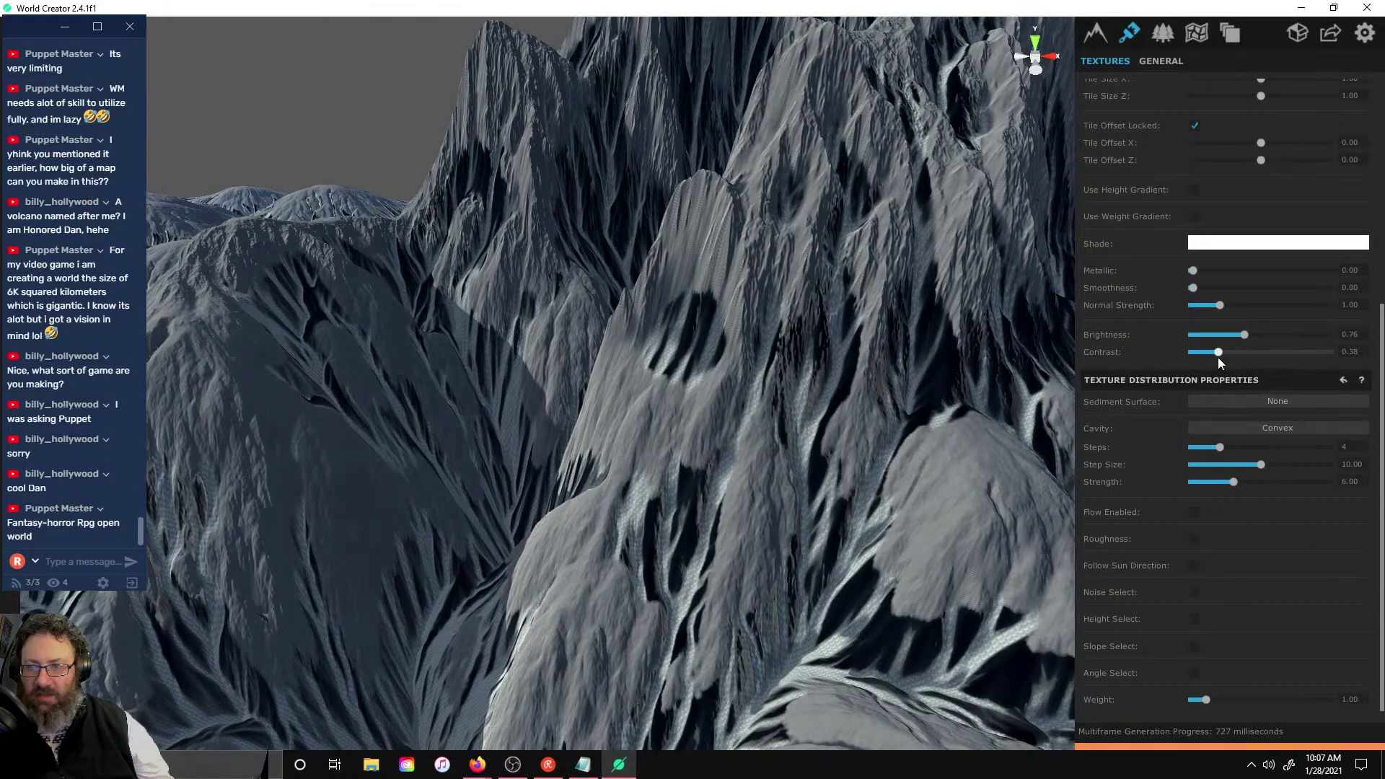
left_click(1199, 289)
mouse_move(1201, 287)
left_mouse_down()
mouse_move(1258, 289)
mouse_move(1280, 306)
left_mouse_up()
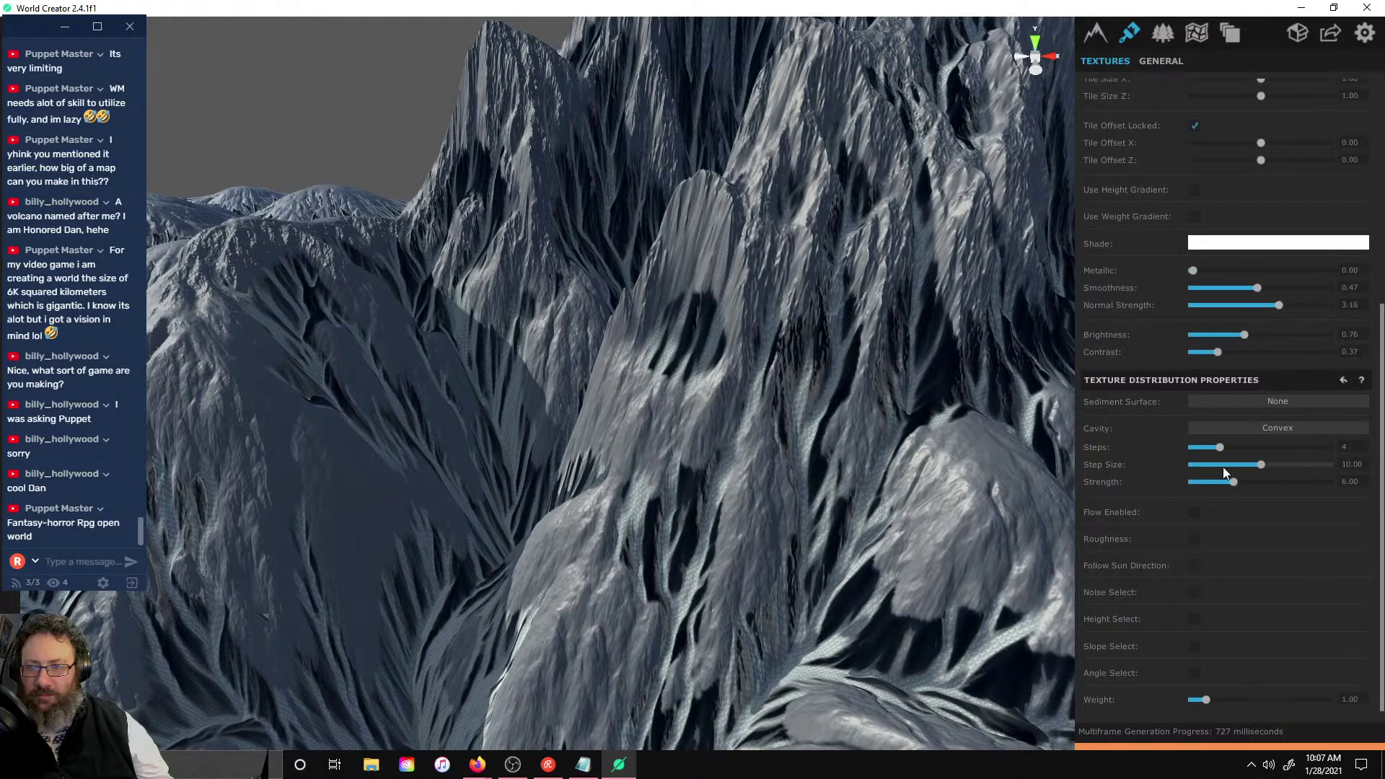
- Set Texture_6's convex cavity to 2 steps, step size 1.68 and strength 10, and its weight to 2.05
mouse_move(1218, 444)
left_mouse_down()
mouse_move(1332, 451)
mouse_move(1206, 436)
mouse_move(1188, 447)
mouse_move(1361, 464)
mouse_move(1201, 465)
mouse_move(1363, 491)
mouse_move(1209, 485)
mouse_move(1285, 485)
mouse_move(1261, 486)
left_mouse_up()
mouse_move(1206, 700)
left_mouse_down()
mouse_move(1280, 700)
mouse_move(1193, 703)
mouse_move(1221, 699)
left_mouse_up()
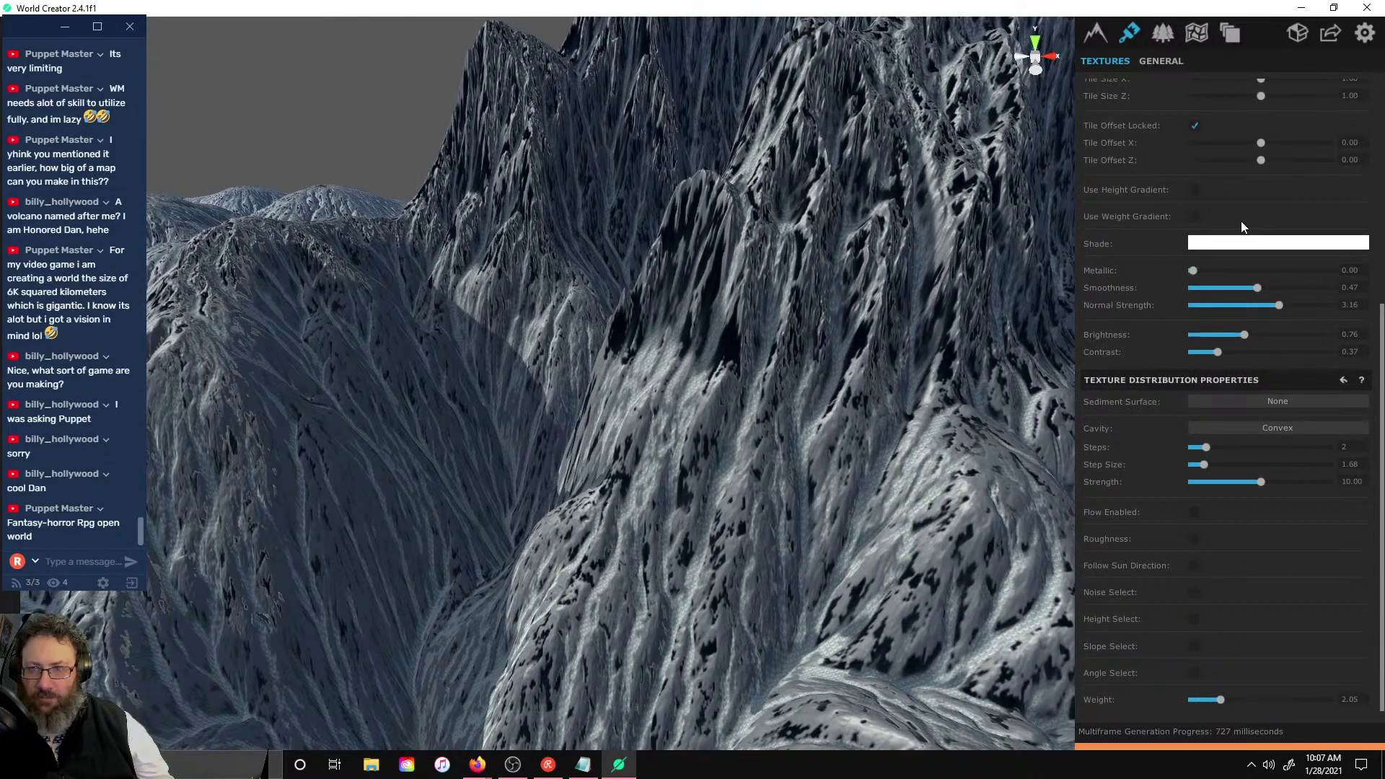
- Enable a height gradient on Texture_6, add a golden-brown A37B34 stop near its upper end, and check the terrain
left_click(1195, 190)
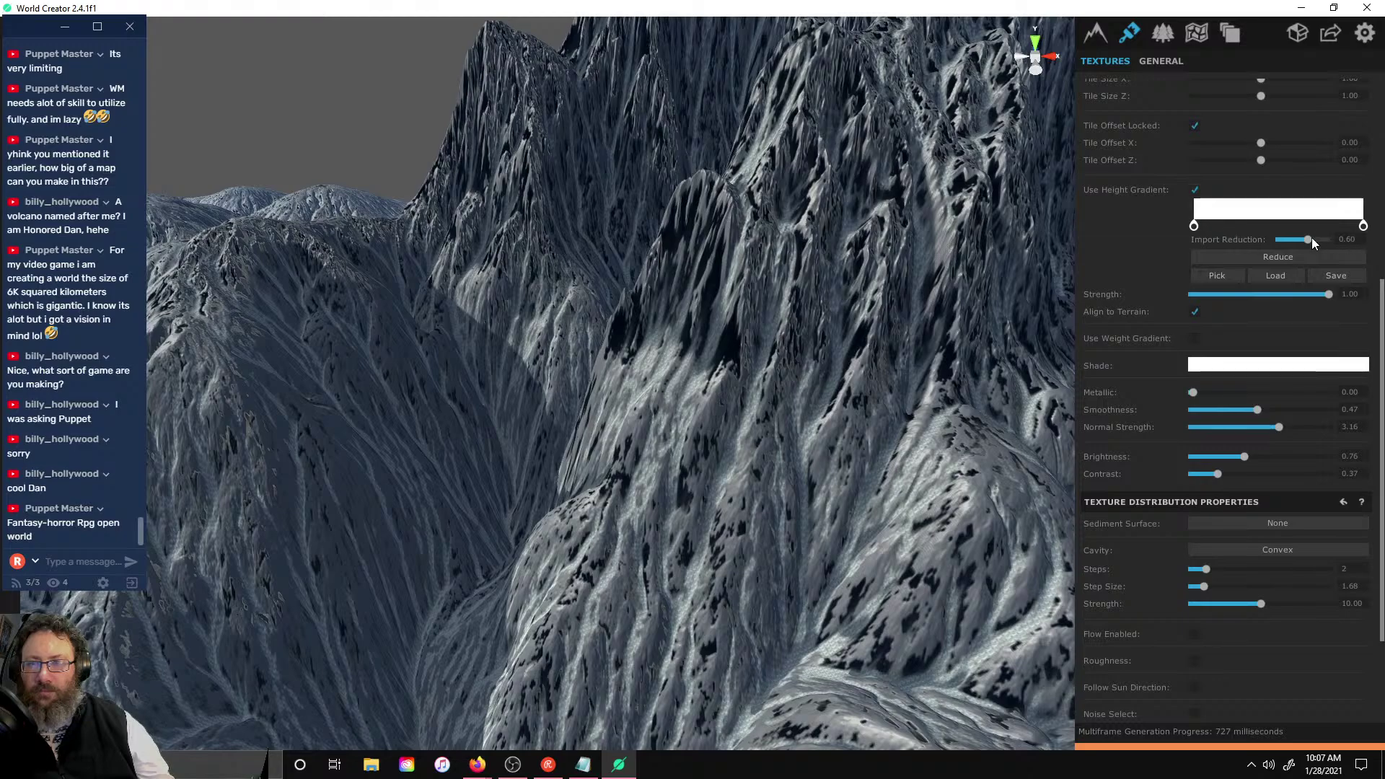
left_click(1331, 226)
mouse_move(1263, 308)
left_mouse_down()
mouse_move(1280, 329)
mouse_move(1249, 295)
mouse_move(1206, 284)
mouse_move(1218, 306)
mouse_move(1230, 299)
left_mouse_up()
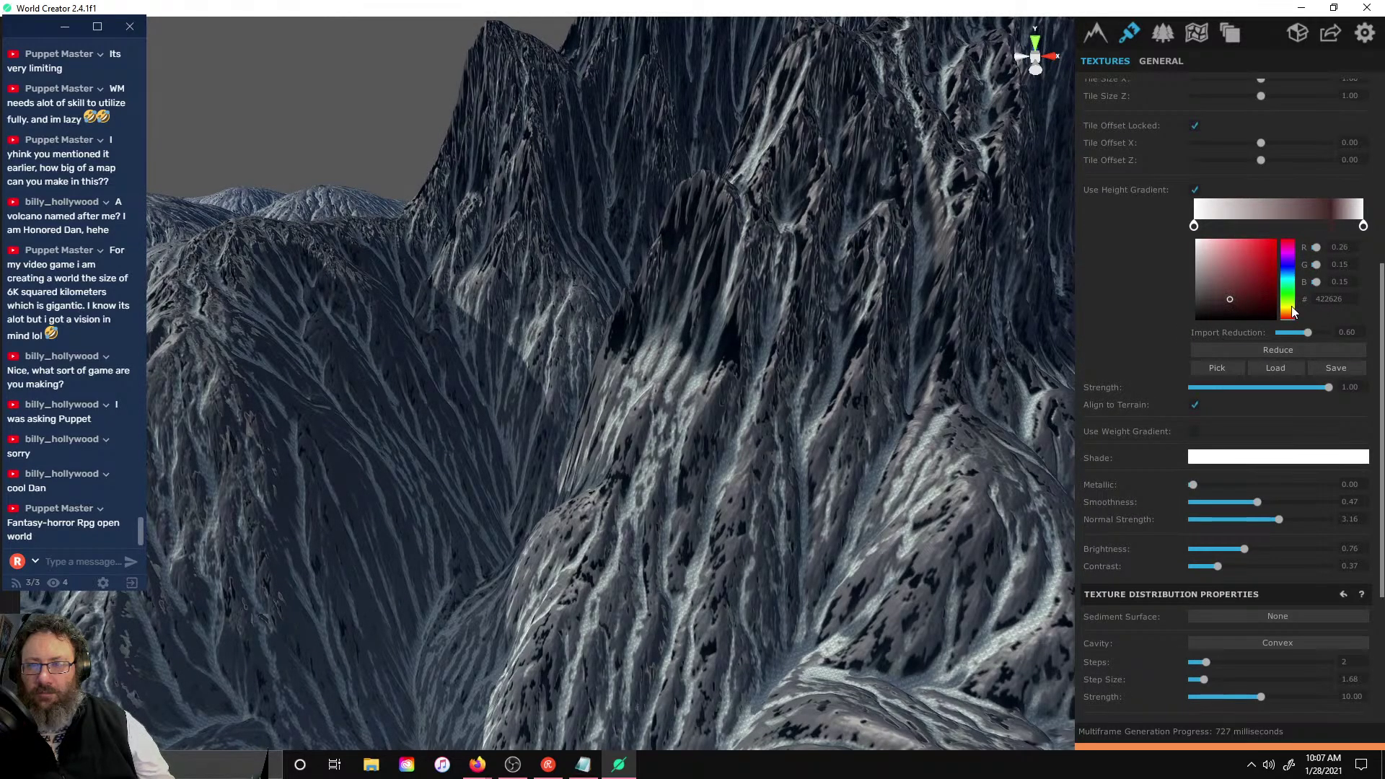
left_click(1289, 311)
left_click(1251, 269)
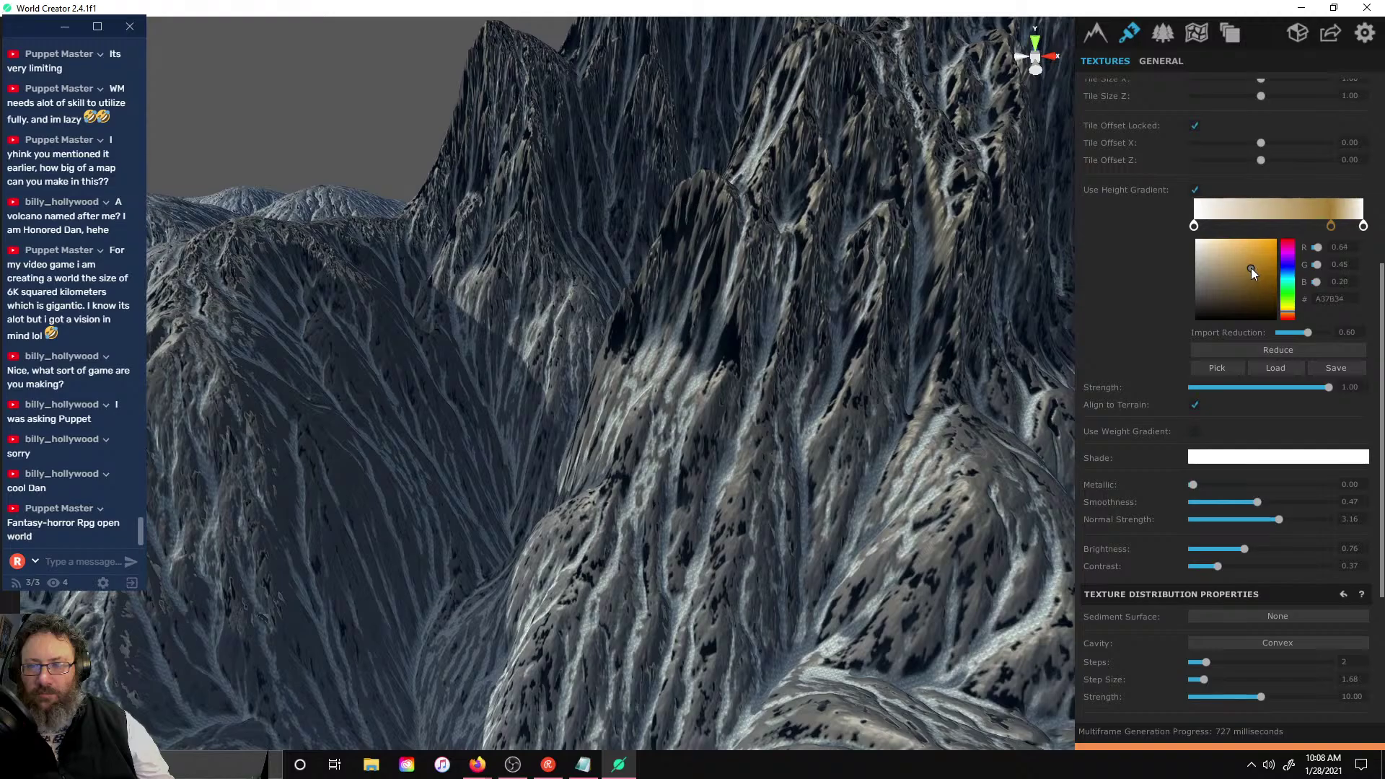
scroll(957, 428, "down", 5)
right_click_drag(849, 365, 910, 394)
scroll(909, 394, "up", 6)
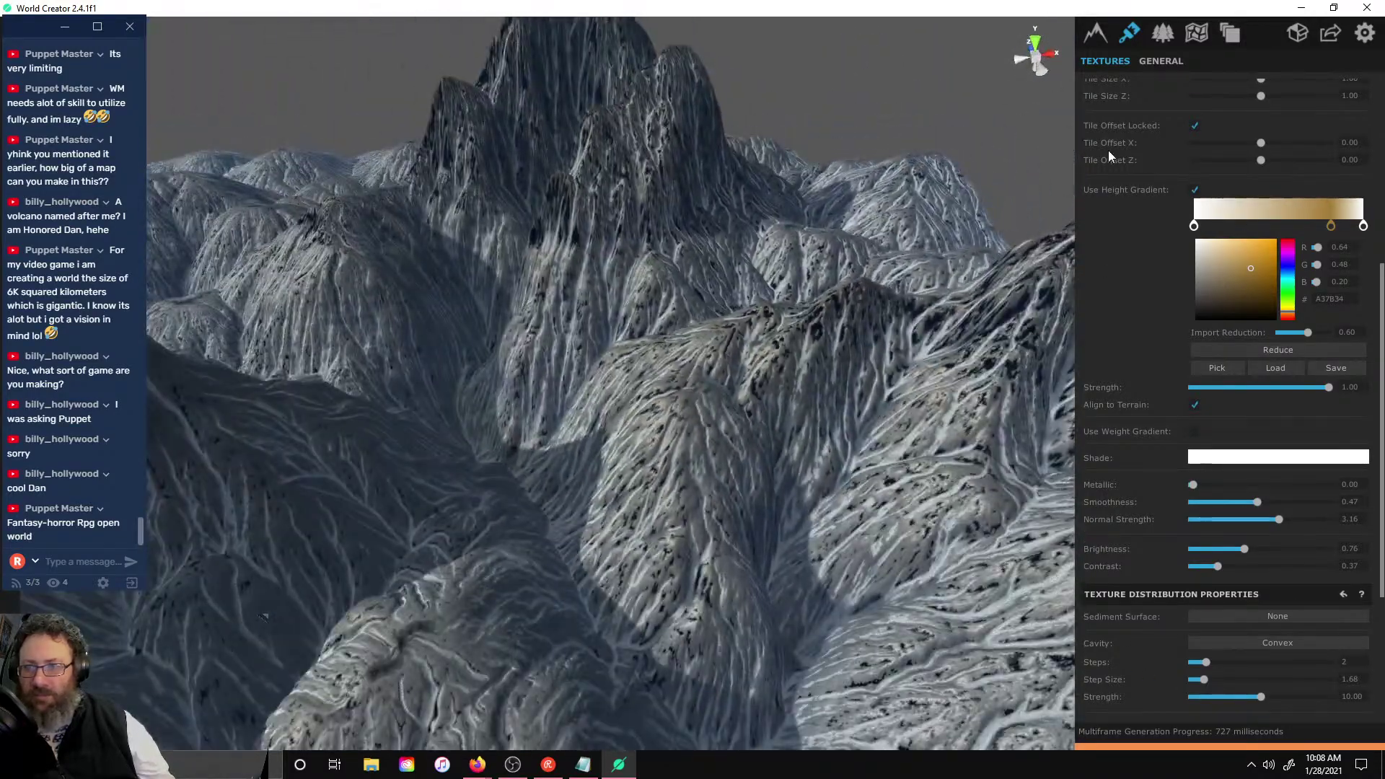
- Shade Texture_8 dark grey-green with colour 2E302A and view the darkened slopes up close
left_click(1160, 61)
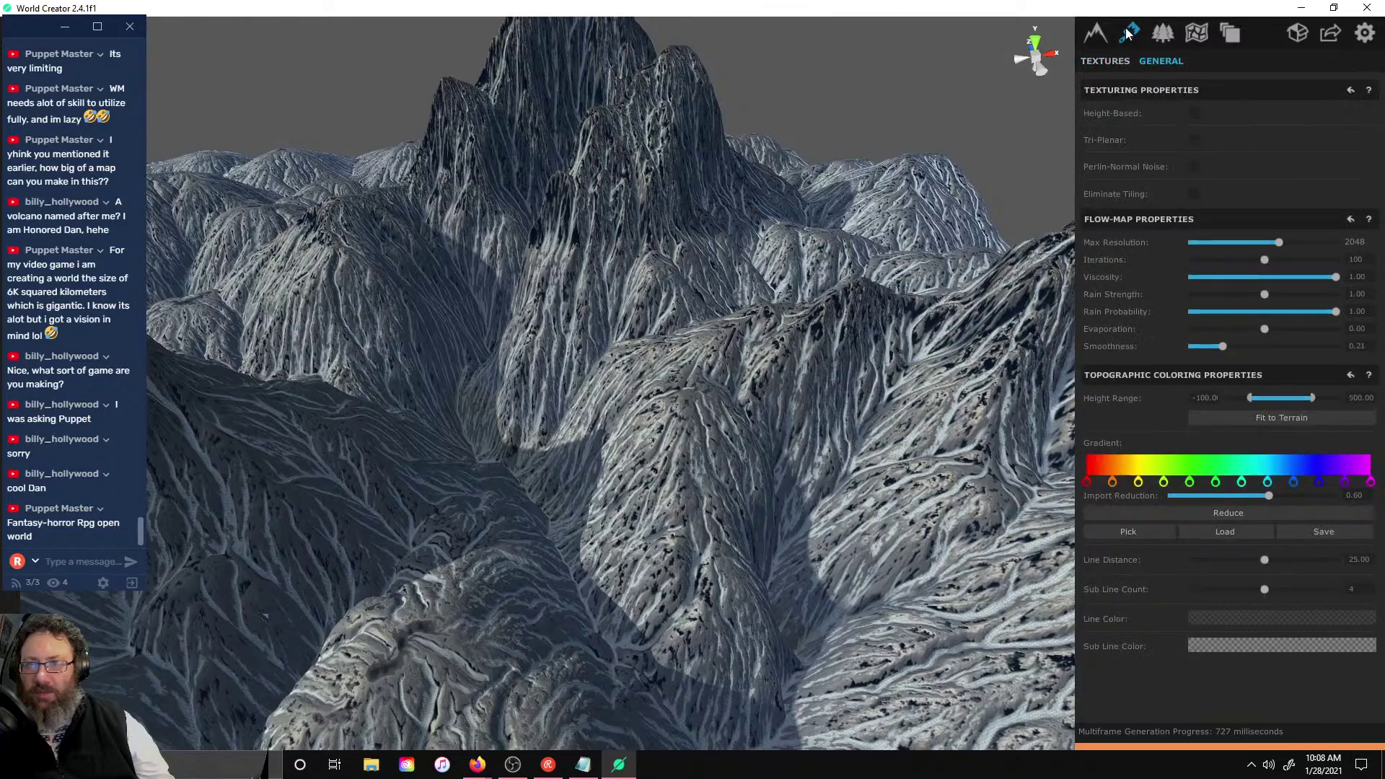
left_click(1105, 61)
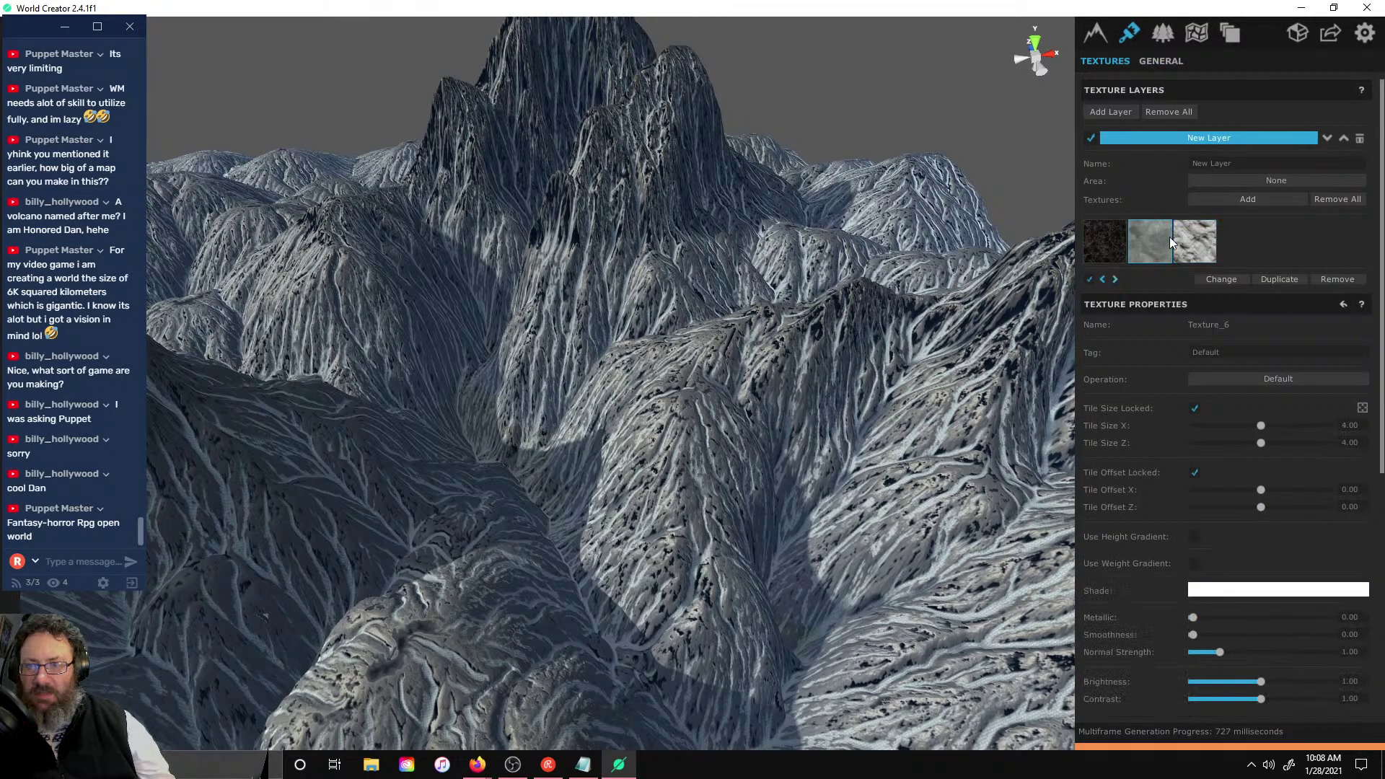
left_click(1209, 588)
mouse_move(1232, 627)
left_mouse_down()
mouse_move(1234, 609)
mouse_move(1275, 650)
mouse_move(1277, 626)
mouse_move(1282, 663)
mouse_move(1198, 640)
mouse_move(1188, 652)
mouse_move(1207, 635)
mouse_move(1189, 612)
mouse_move(1233, 657)
mouse_move(1198, 643)
mouse_move(1213, 668)
mouse_move(1244, 665)
mouse_move(1210, 673)
mouse_move(1221, 585)
mouse_move(1197, 656)
mouse_move(1241, 578)
mouse_move(1202, 675)
mouse_move(1232, 648)
mouse_move(1211, 620)
mouse_move(1198, 666)
left_mouse_up()
left_click(1195, 241)
left_click(1150, 249)
key("s")
mouse_move(975, 163)
right_mouse_down()
mouse_move(569, 201)
mouse_move(971, 181)
mouse_move(957, 138)
mouse_move(934, 170)
mouse_move(812, 193)
mouse_move(795, 162)
mouse_move(808, 274)
right_mouse_up()
key("w")
key("d")
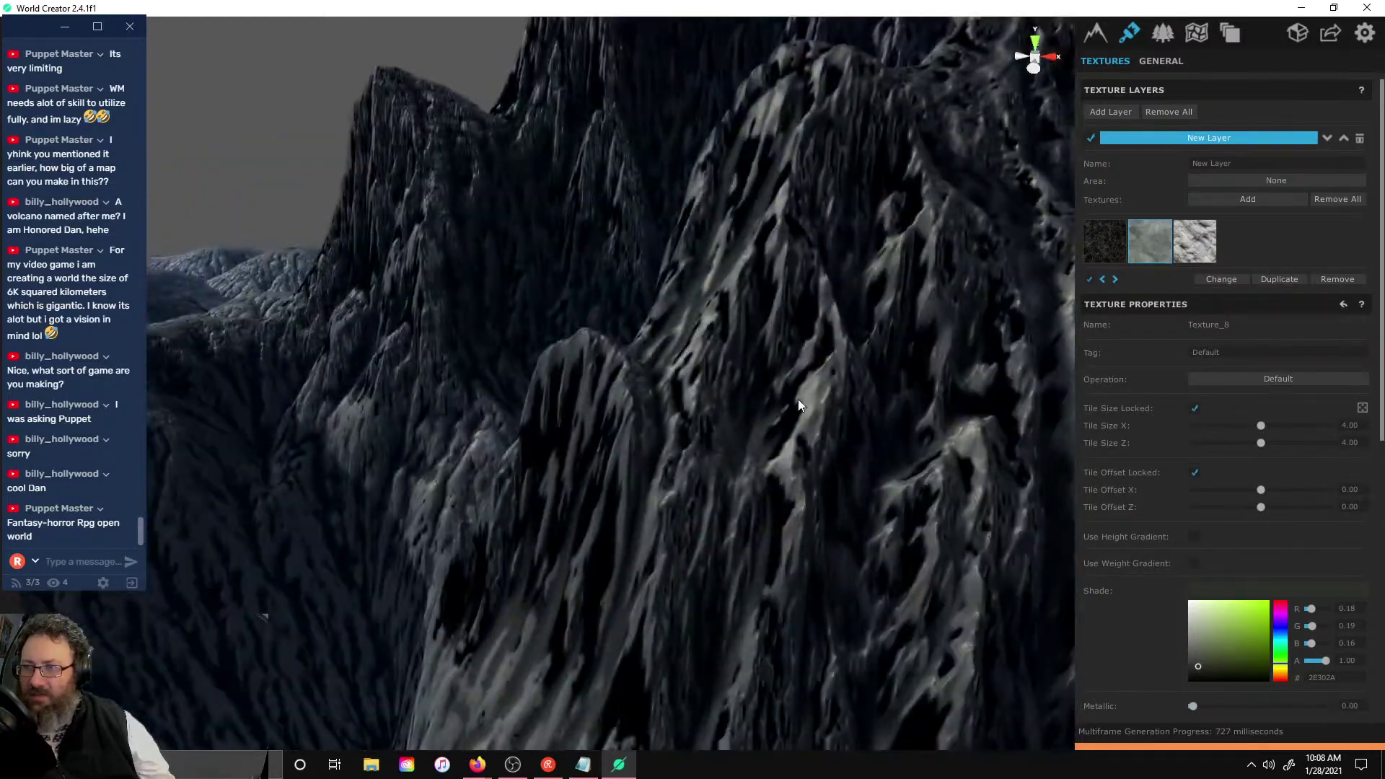
- Adjust the flow water factor and lower smoothness of the dark Texture_
scroll(1209, 504, "down", 5)
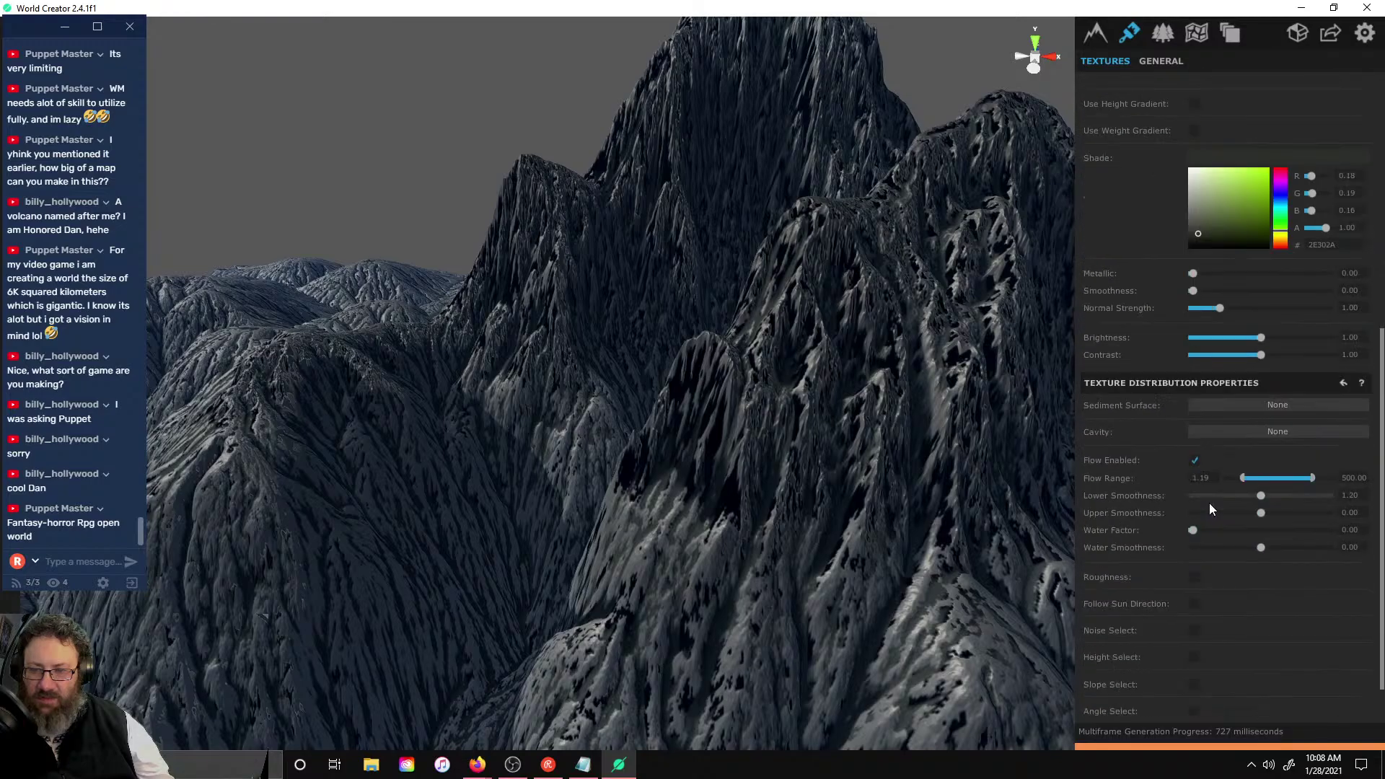
scroll(1129, 183, "up", 3)
scroll(1132, 195, "up", 2)
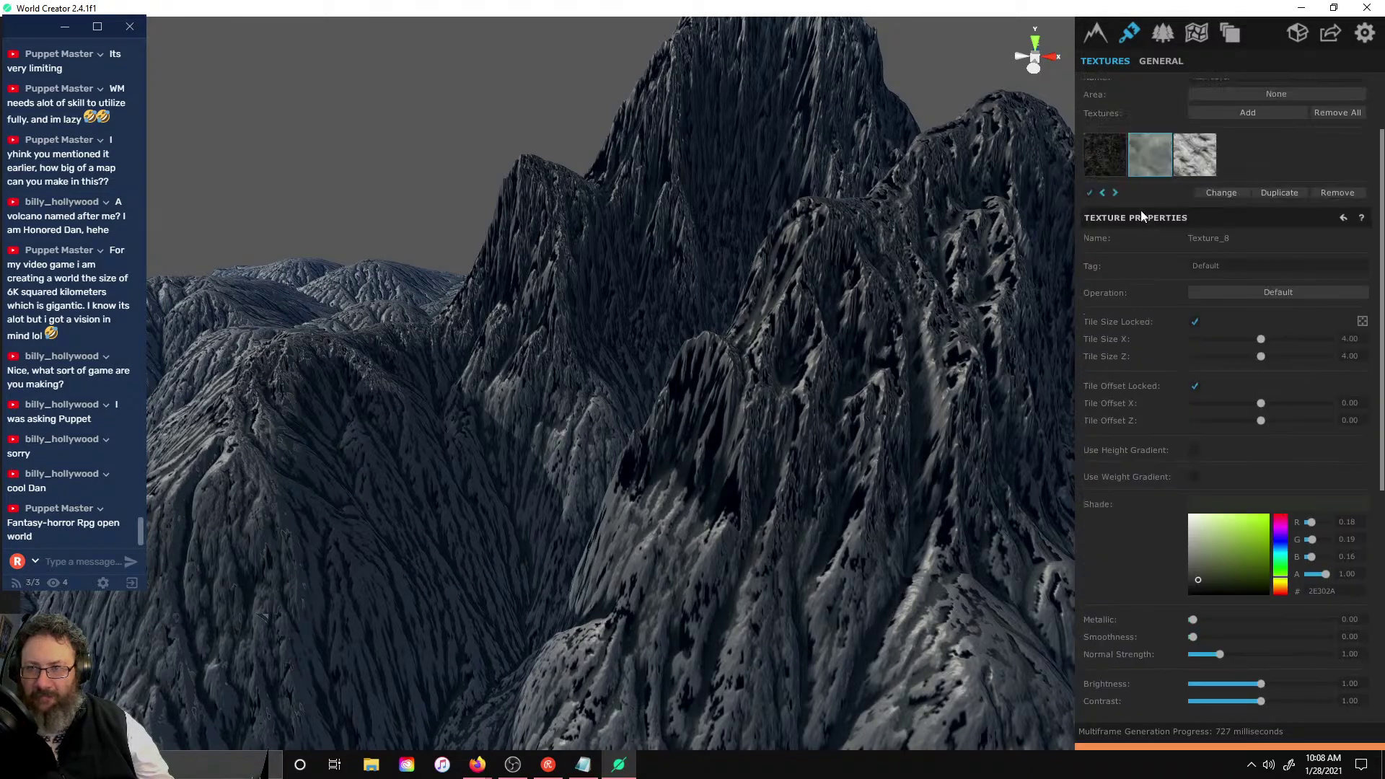
left_click(1107, 158)
scroll(1223, 337, "down", 6)
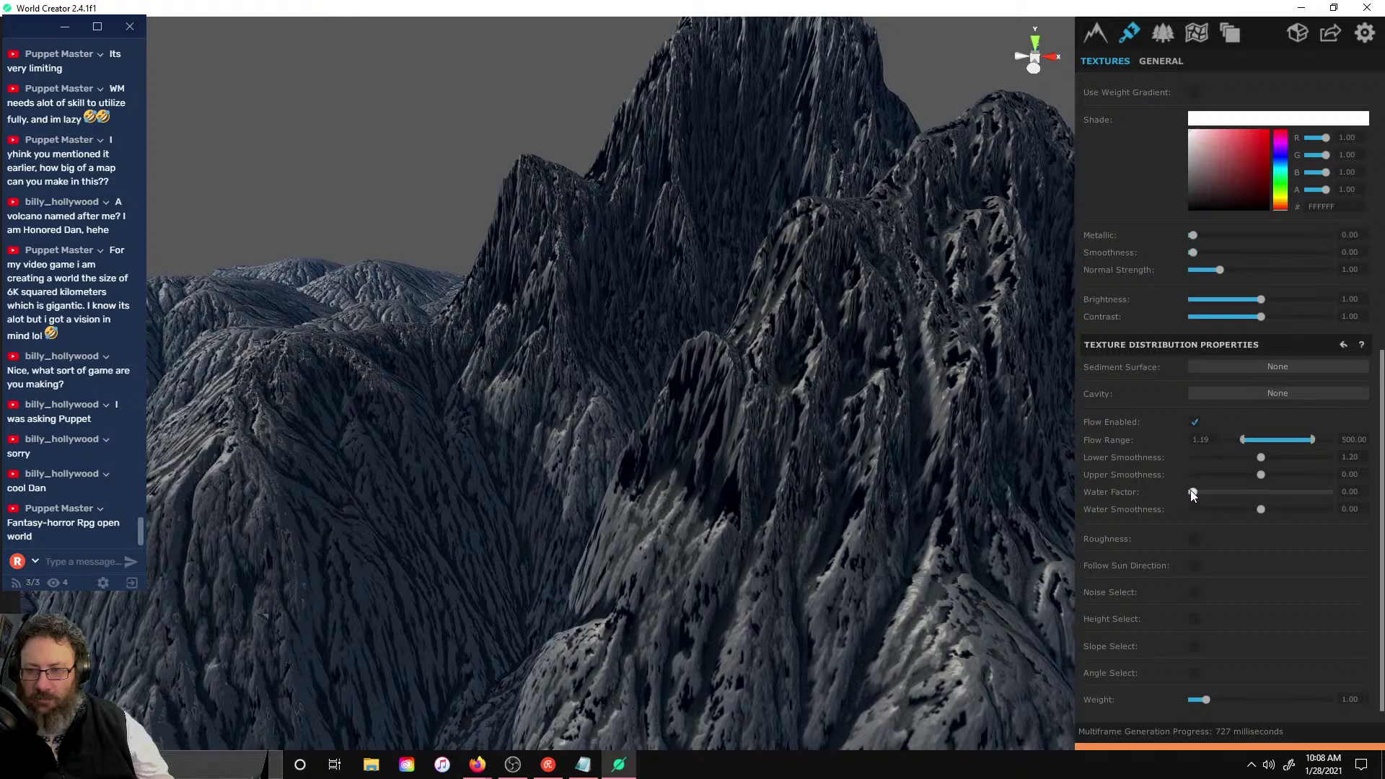
left_click_drag(1329, 492, 1263, 458)
scroll(1130, 309, "up", 5)
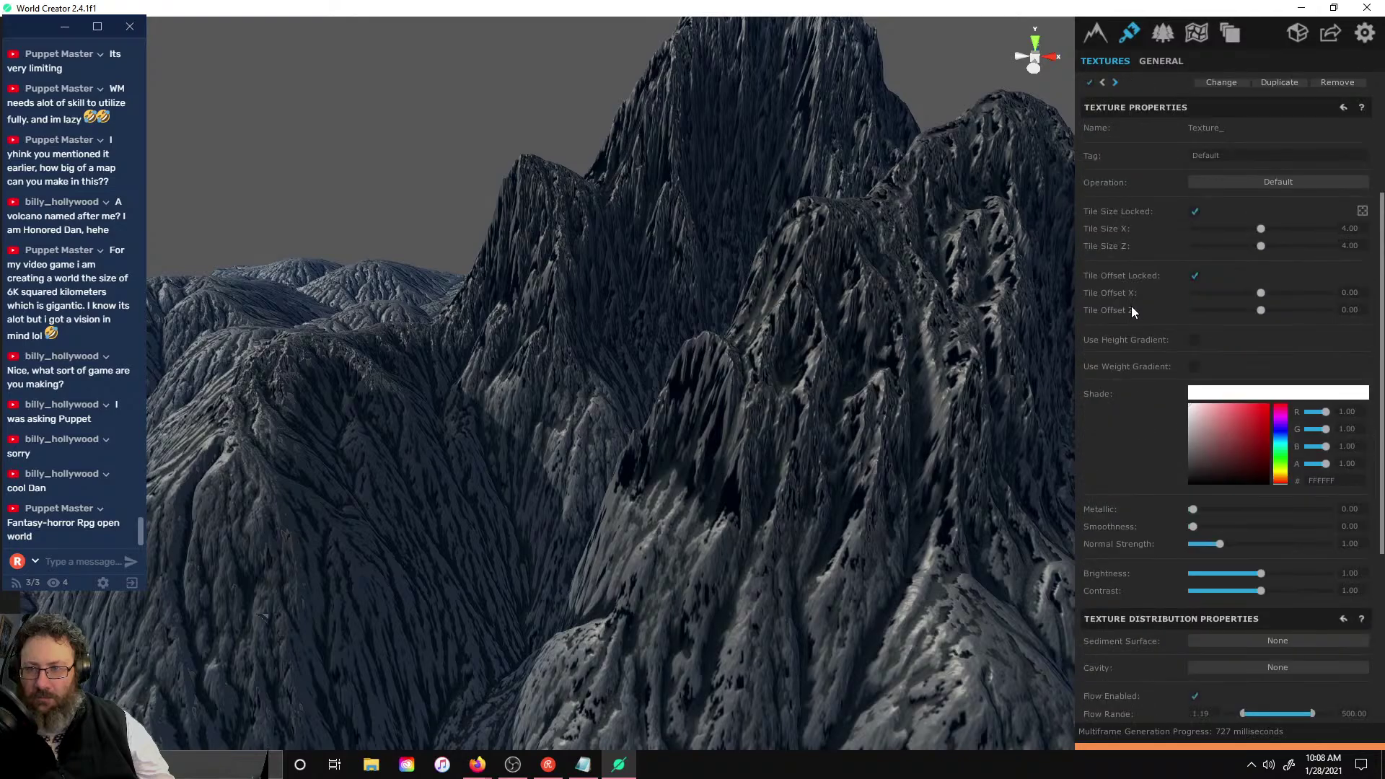
scroll(1192, 224, "up", 2)
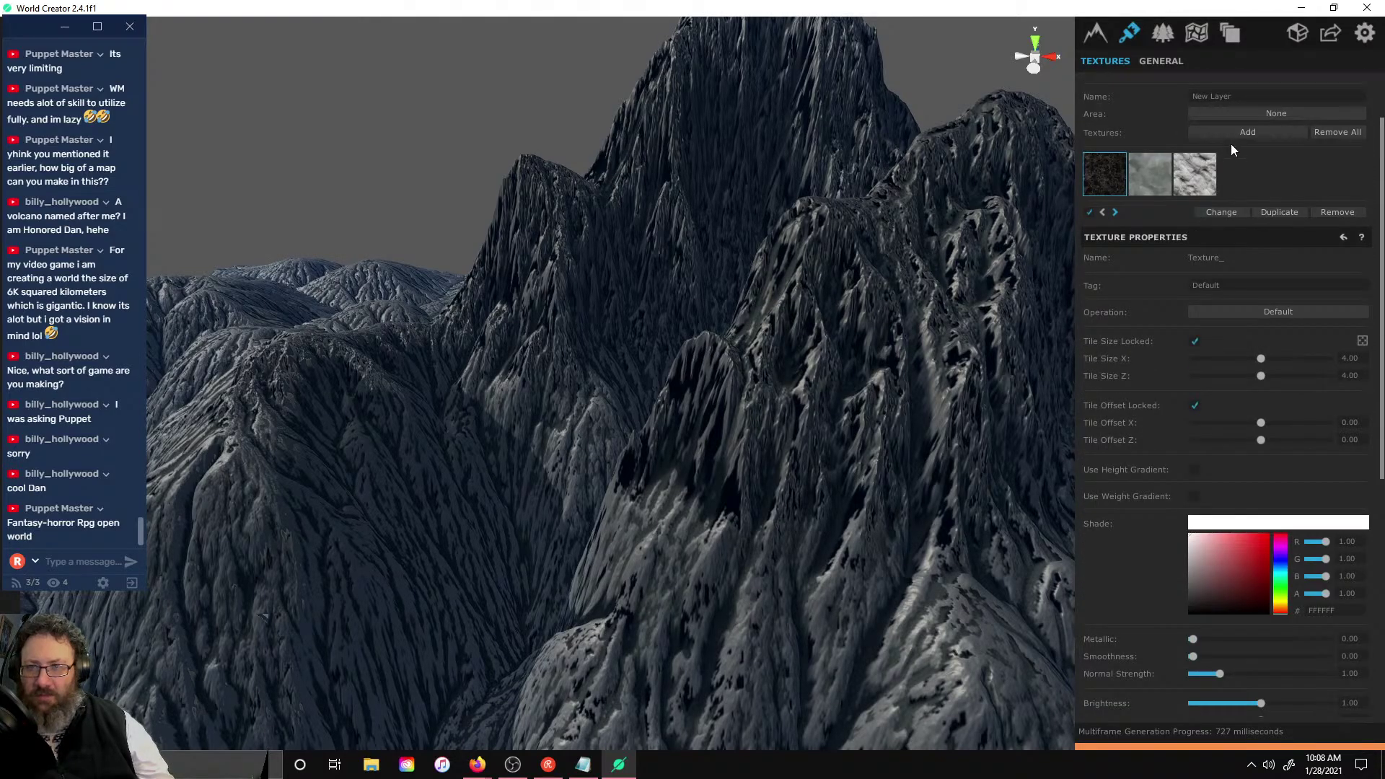
- Add two copies of Texture_2 from the ground library to the layer, directly after the dark texture
left_click(1236, 125)
scroll(1205, 440, "up", 3)
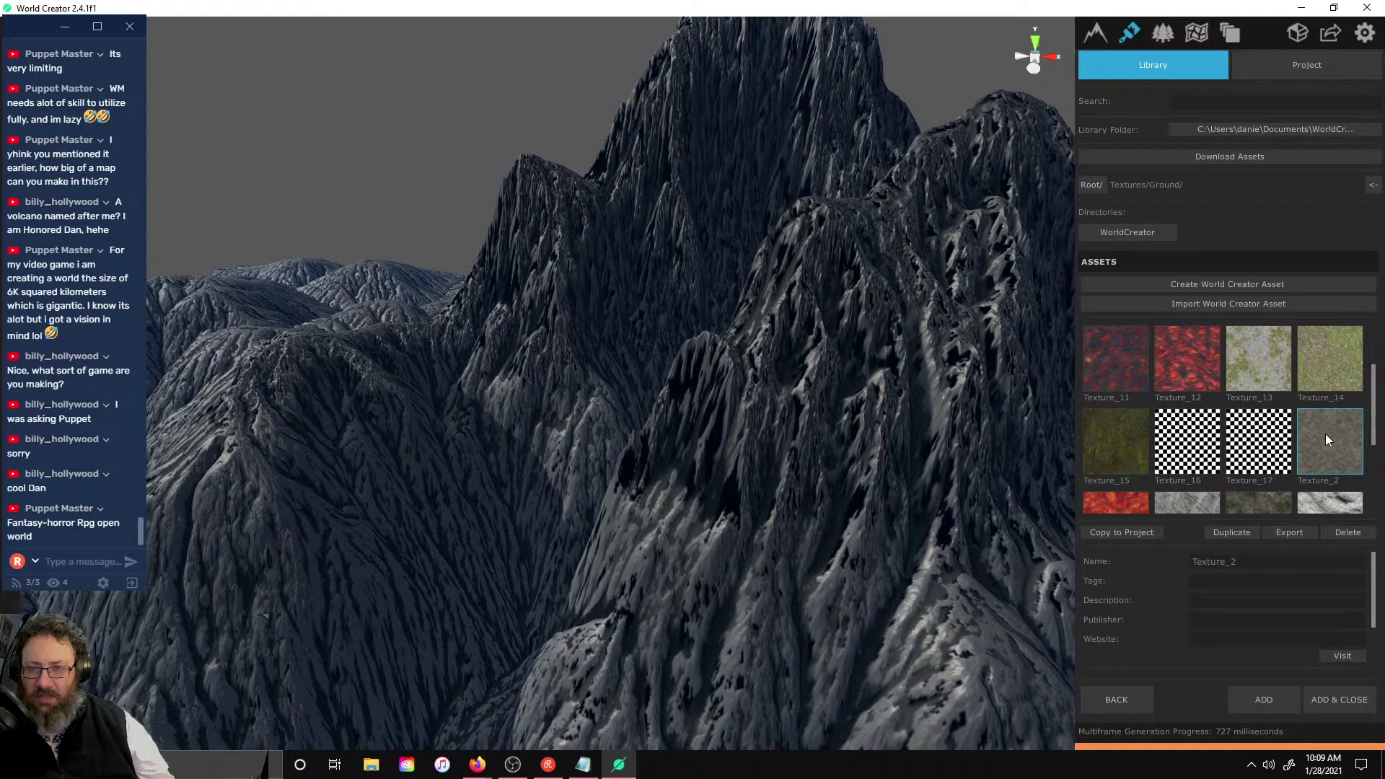
left_click(1265, 701)
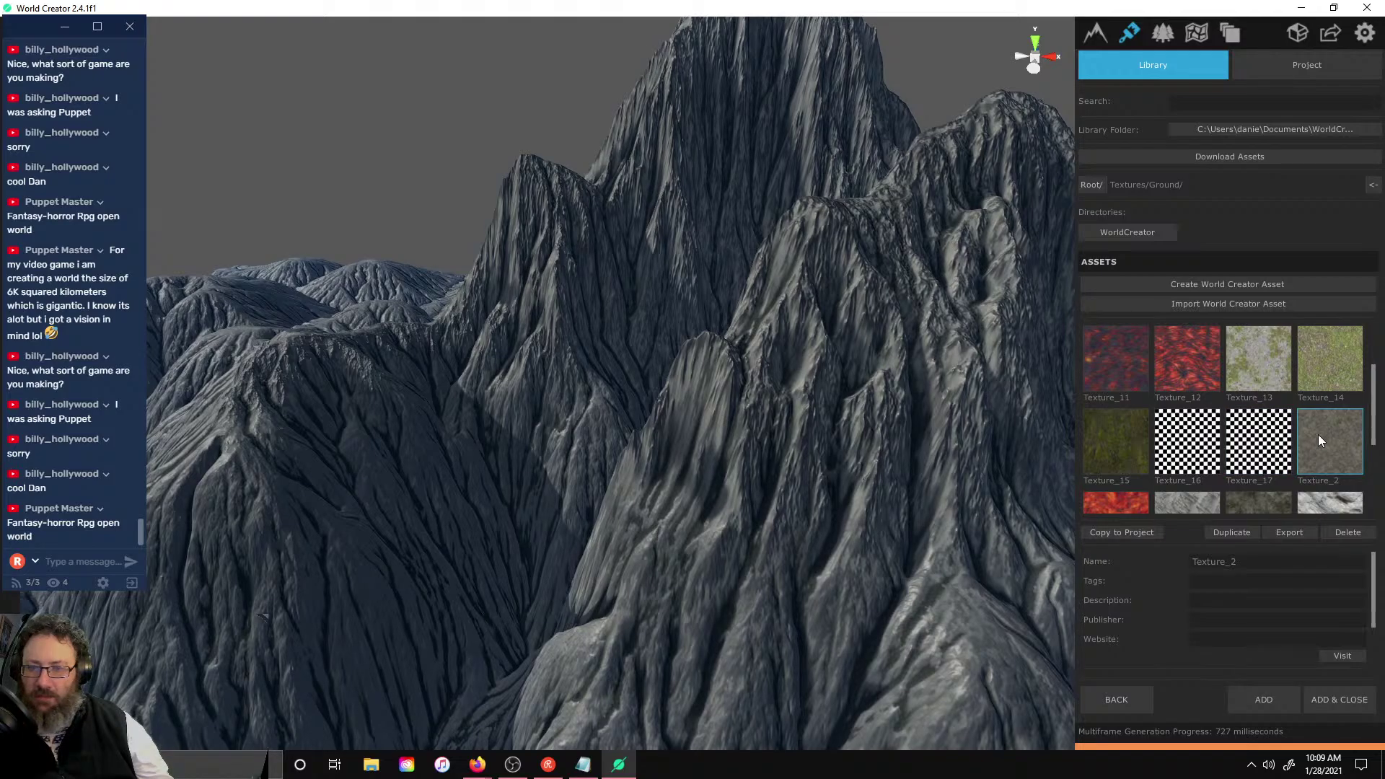
left_click(1259, 699)
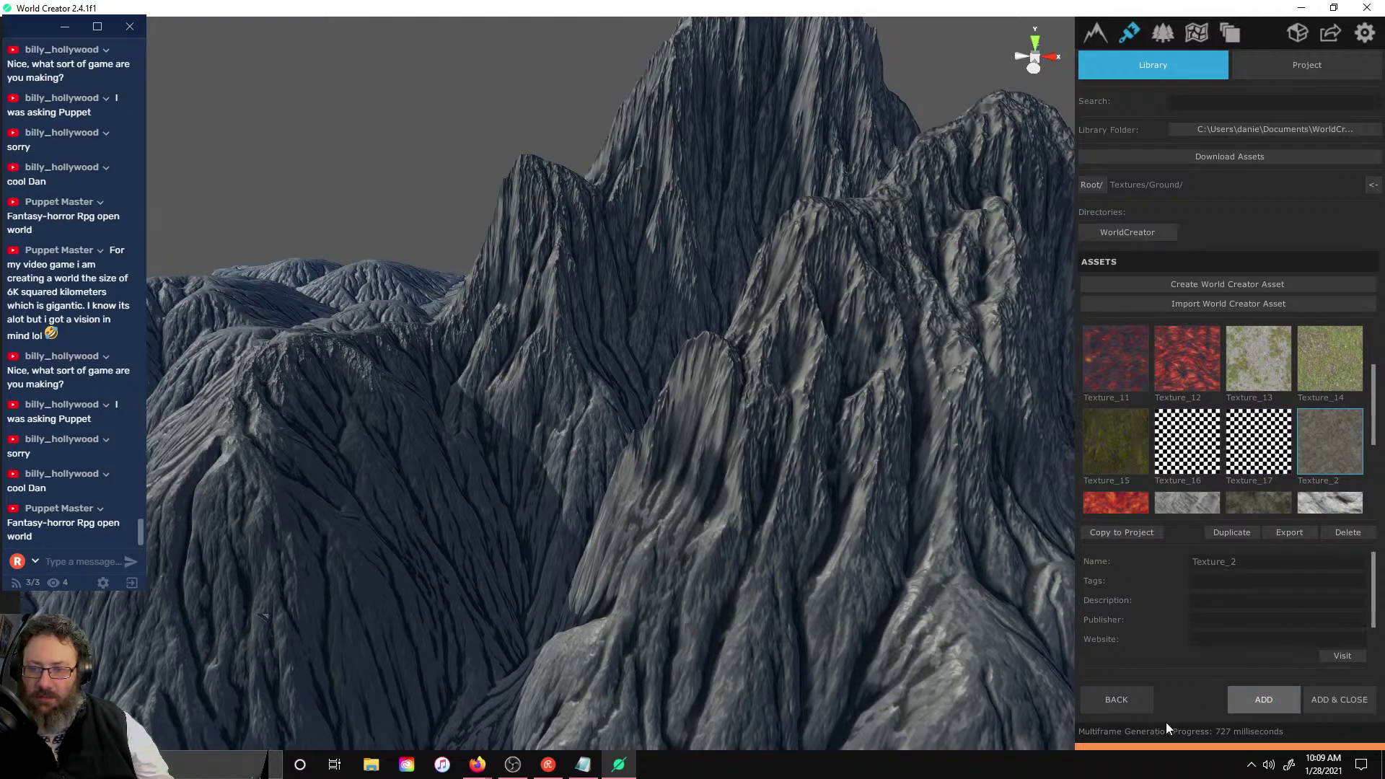
left_click(1140, 702)
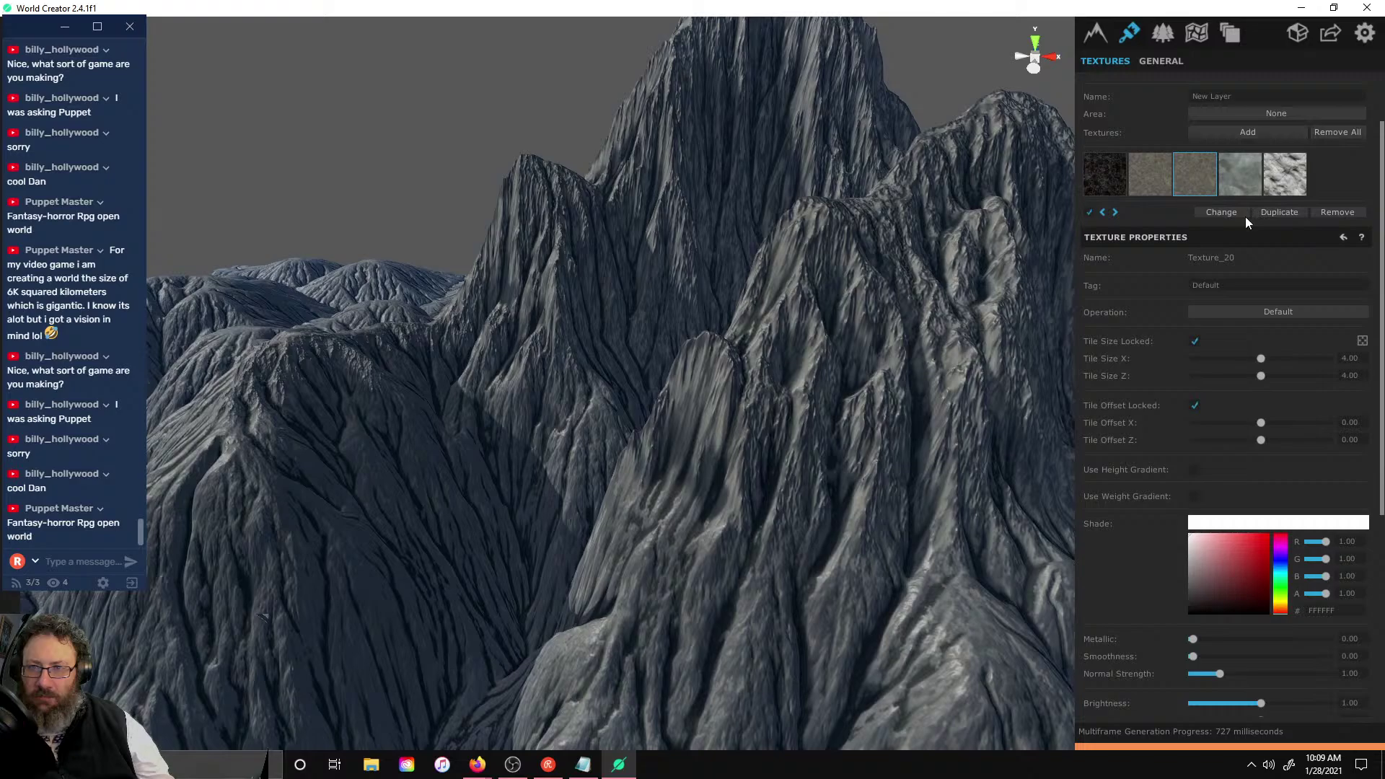
- Set the Cavity distribution of the second Texture_2 copy to Convex and check the effect on the slopes
scroll(1249, 540, "down", 3)
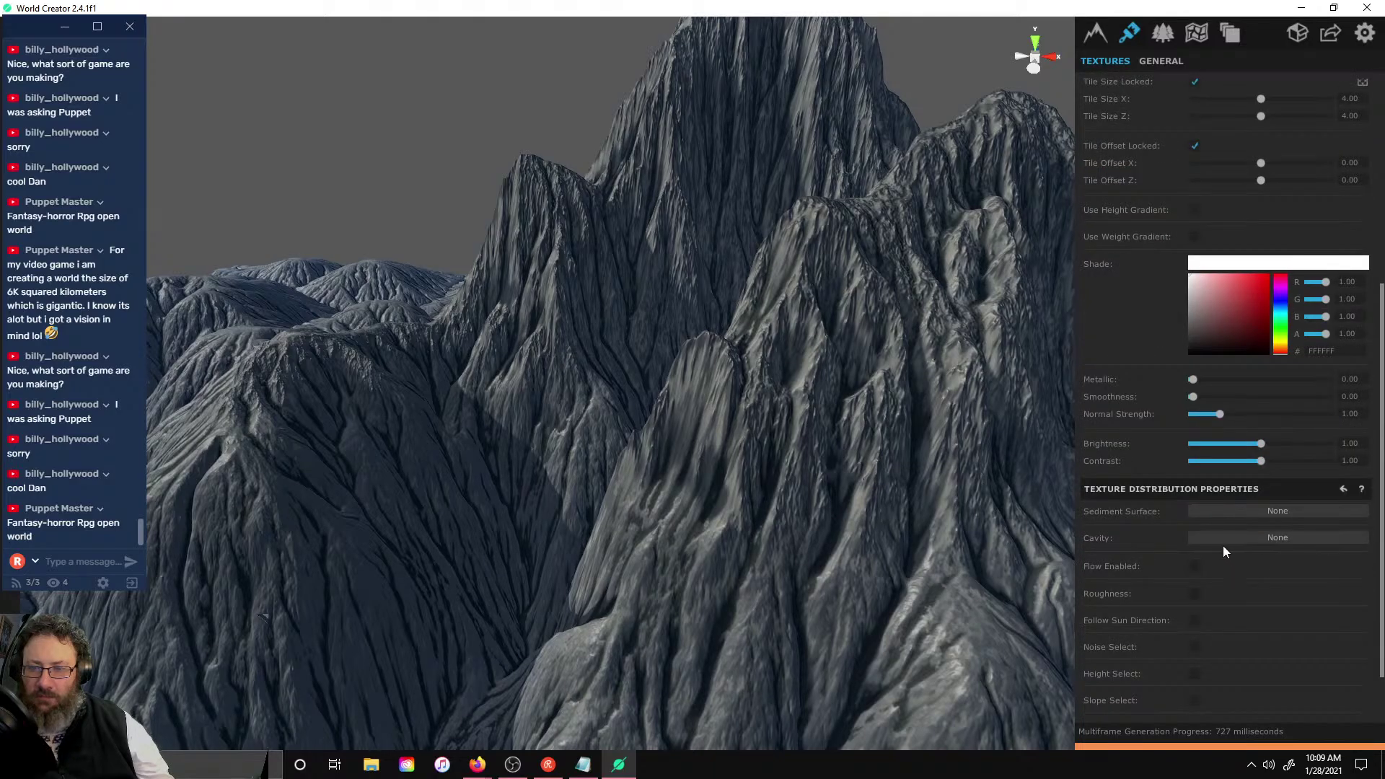
left_click(1223, 540)
left_click(1239, 564)
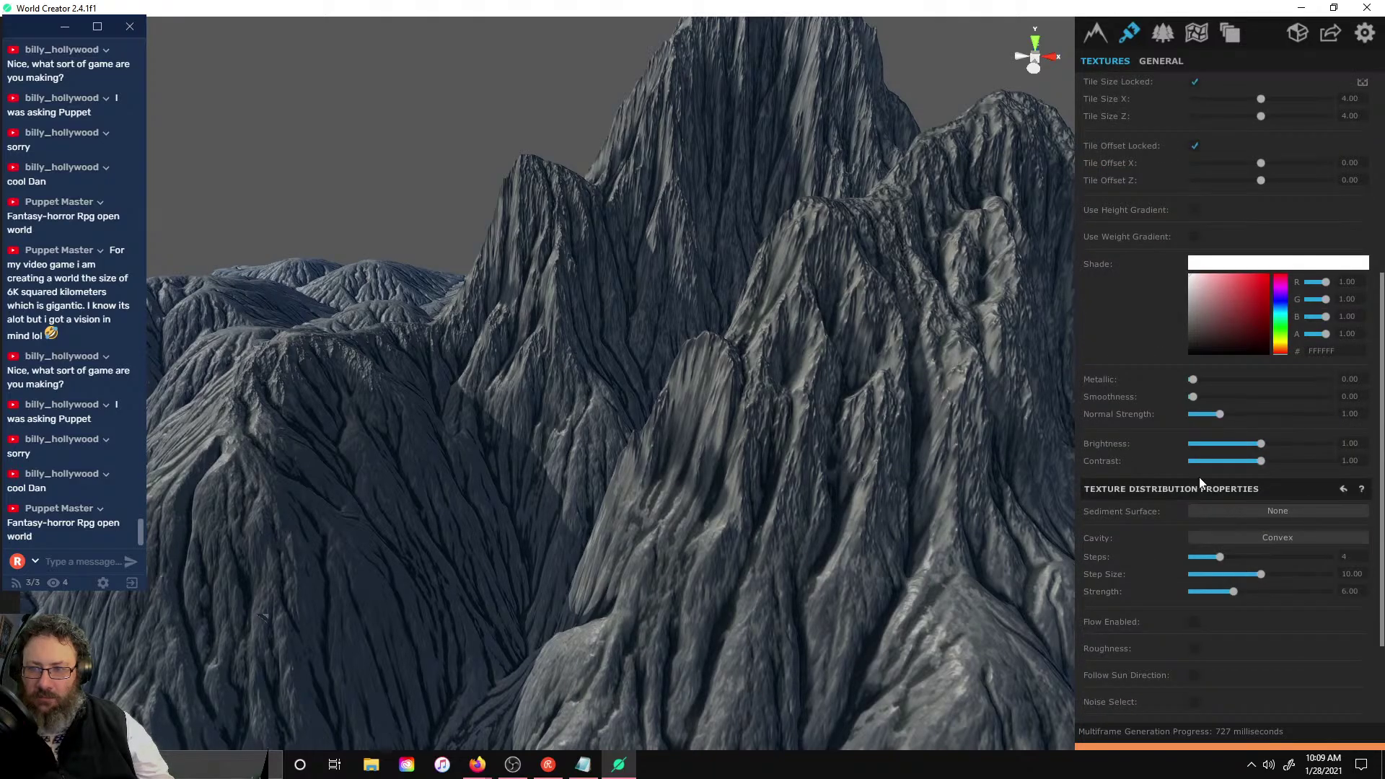
scroll(1072, 201, "up", 2)
scroll(1119, 257, "down", 1)
scroll(984, 383, "down", 3)
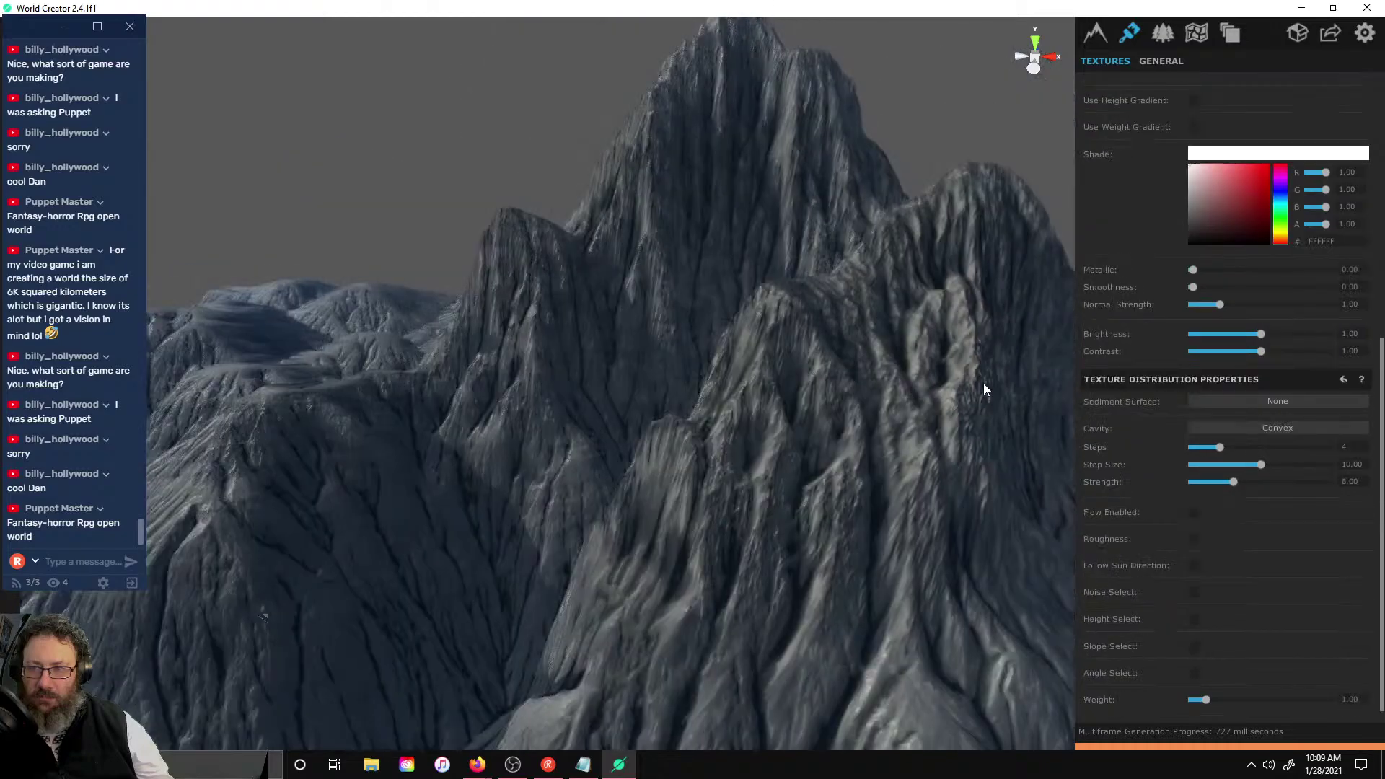
- Set the Cavity distribution of the first Texture_2 copy to Convex after trying Concave
scroll(1123, 453, "up", 2)
scroll(1198, 376, "down", 1)
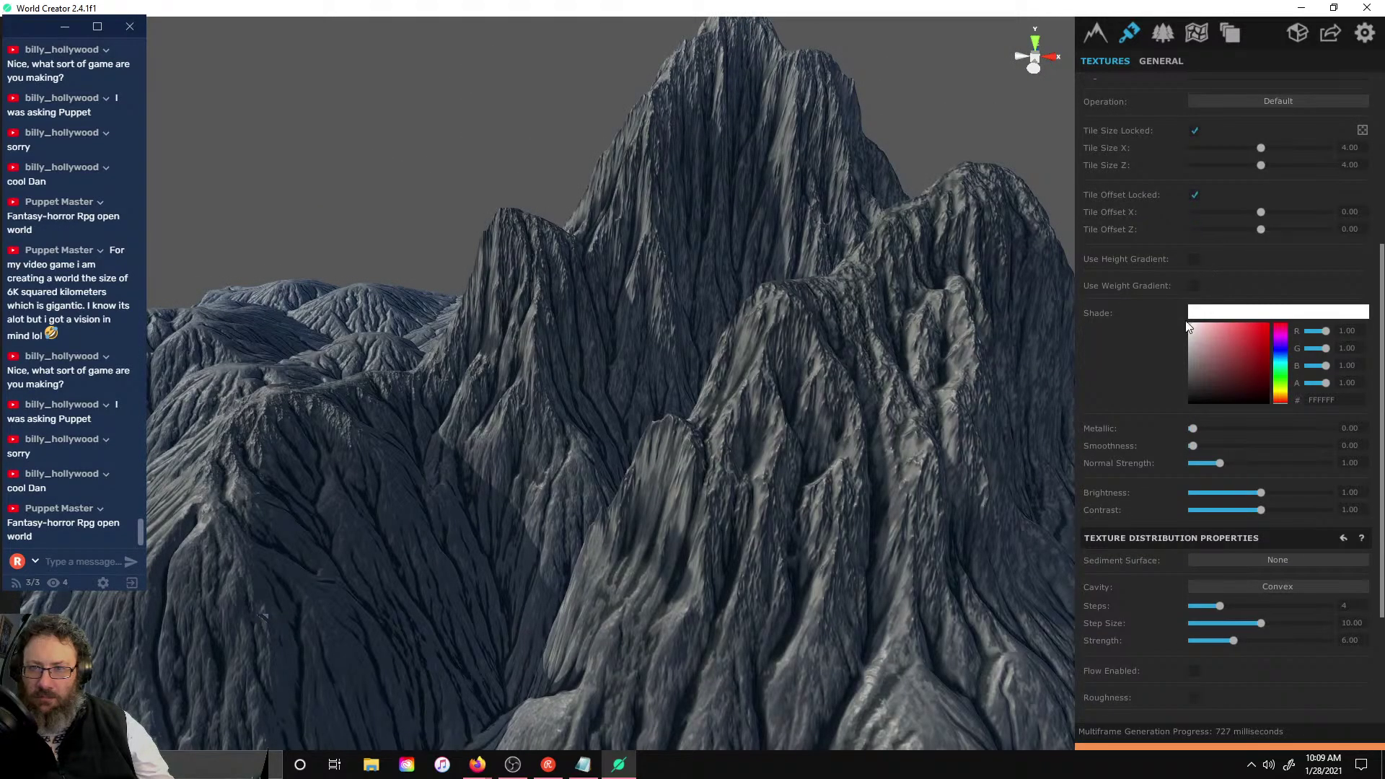
scroll(1192, 210, "up", 3)
scroll(1215, 437, "down", 4)
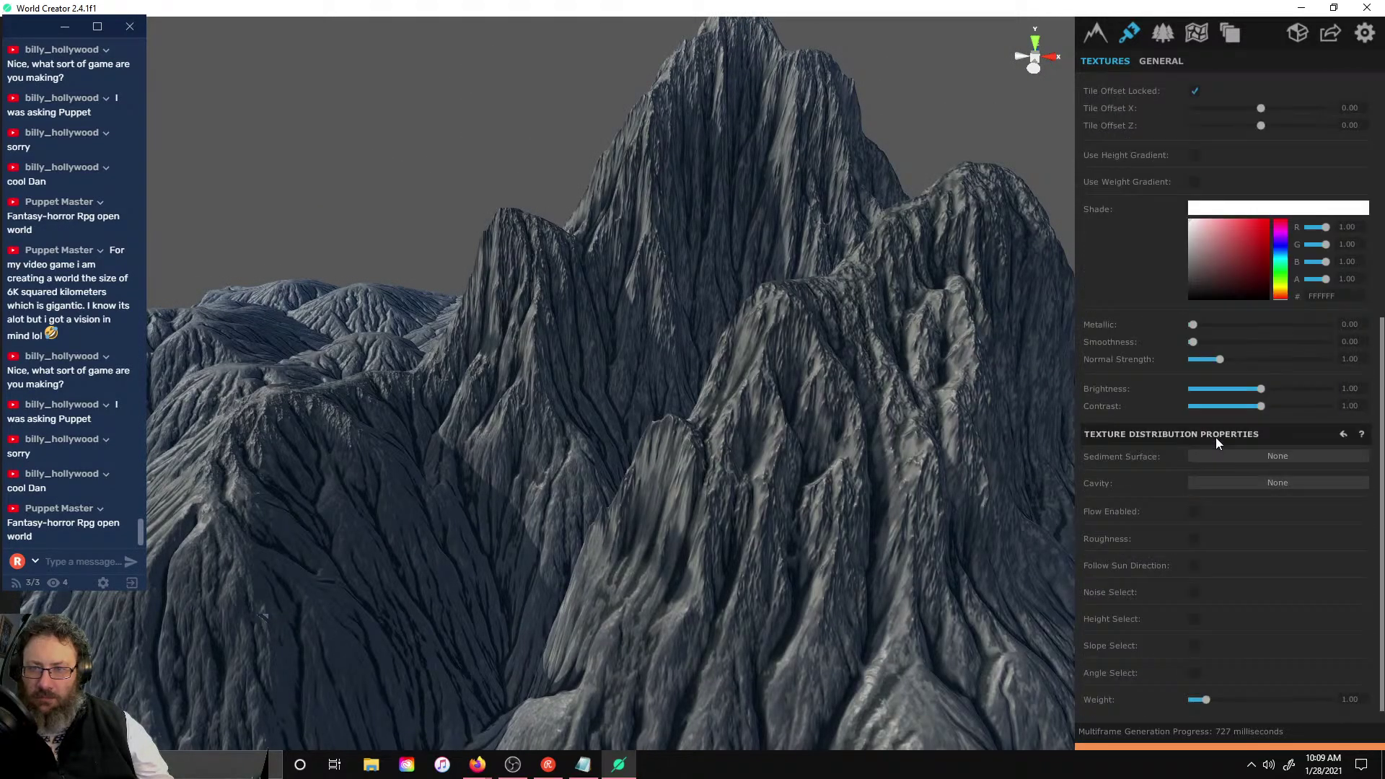
left_click(1236, 479)
left_click(1259, 527)
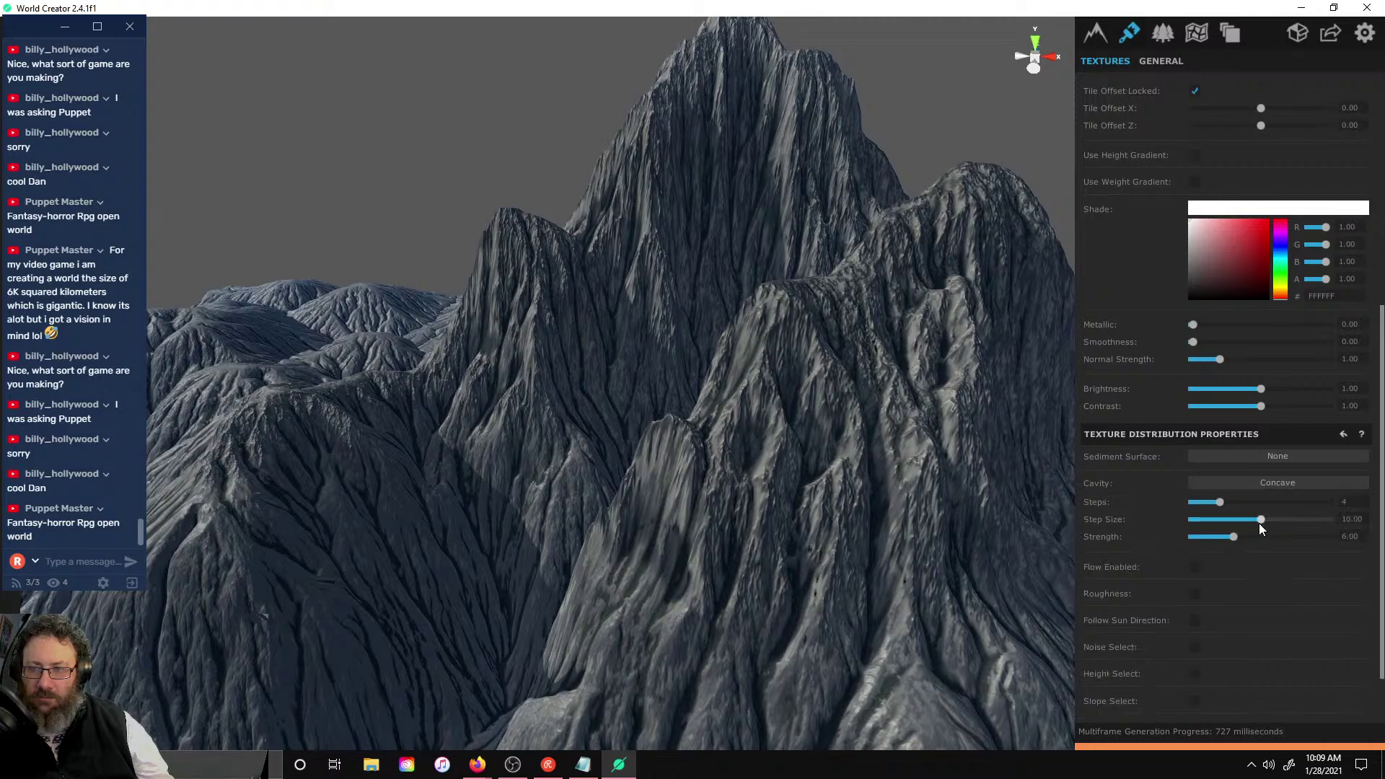
left_click(1263, 485)
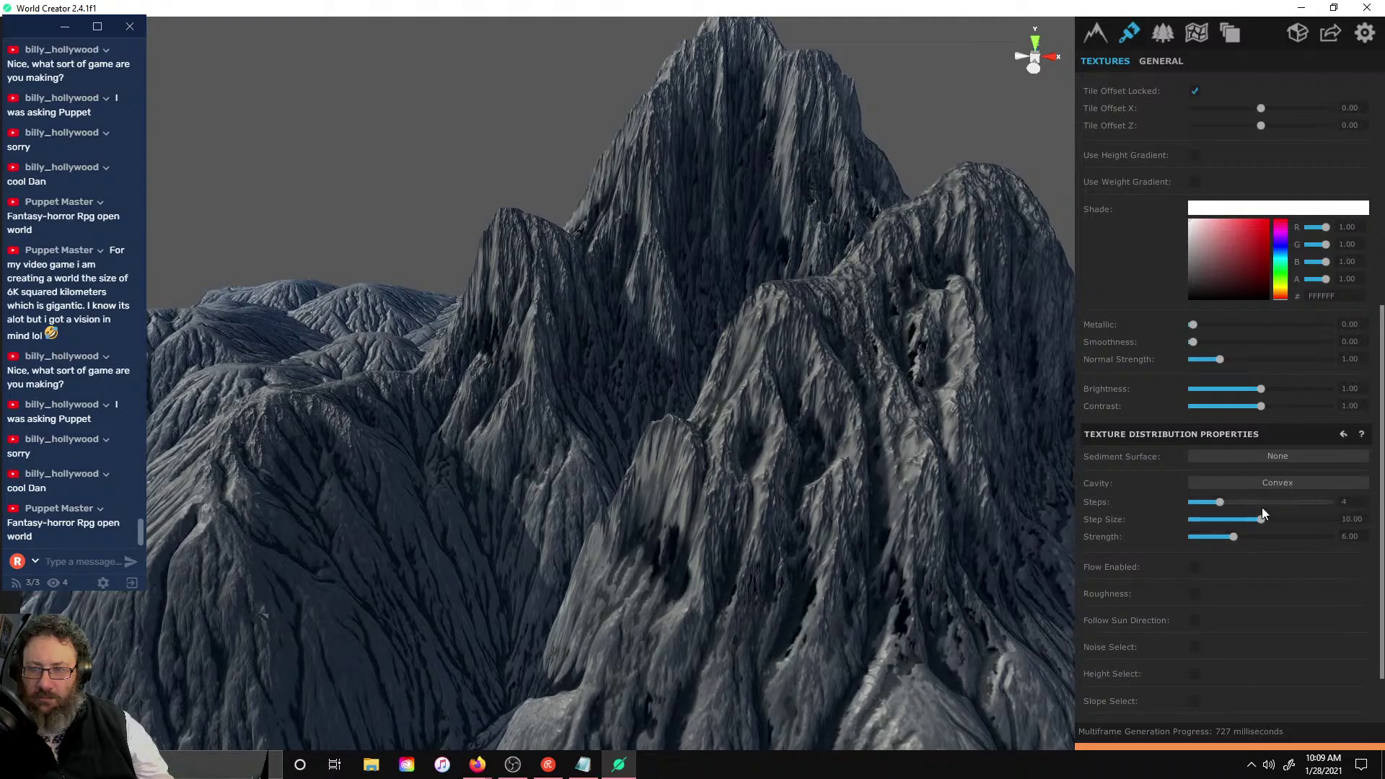
left_click(1262, 510)
- Examine the layered textures on the peaks, ridges and valleys from close up and from a distance
scroll(945, 256, "down", 3)
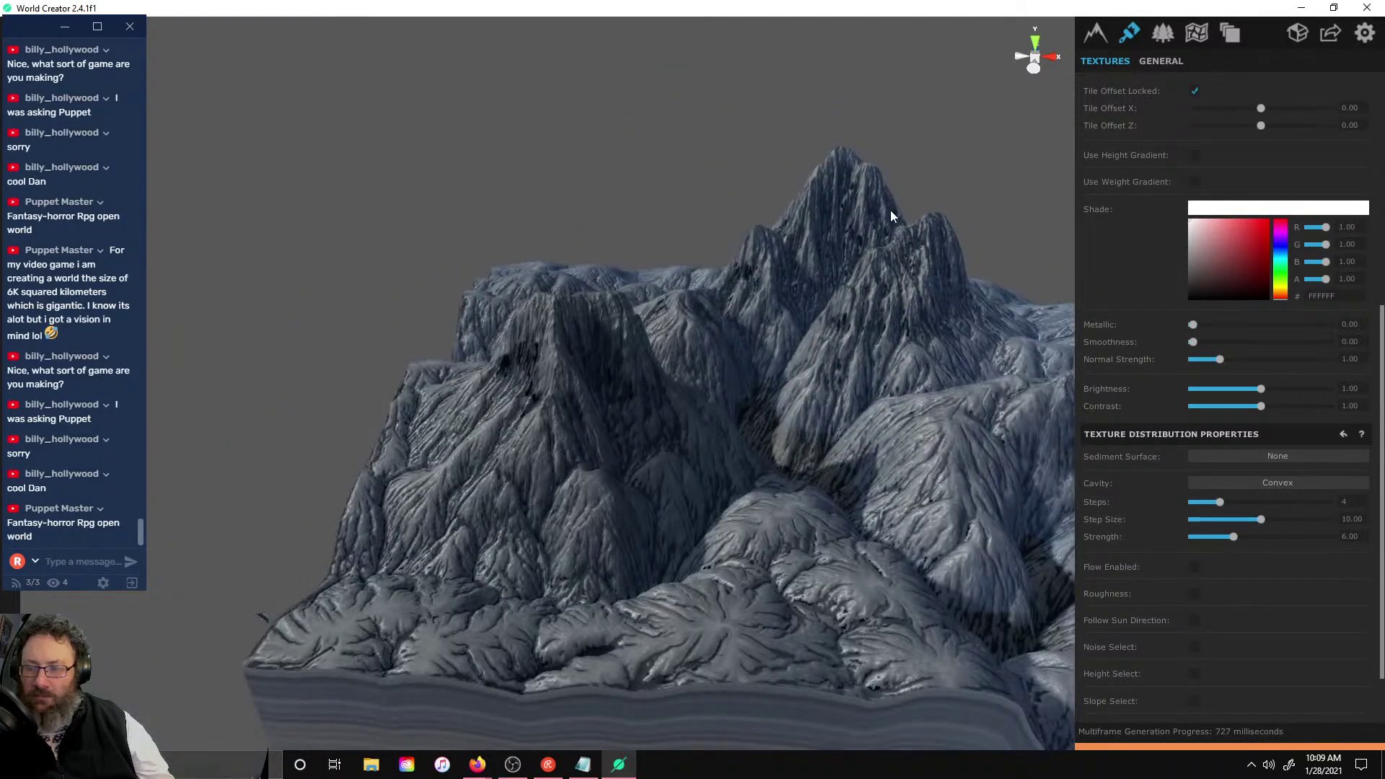
scroll(890, 210, "up", 6)
scroll(977, 191, "up", 2)
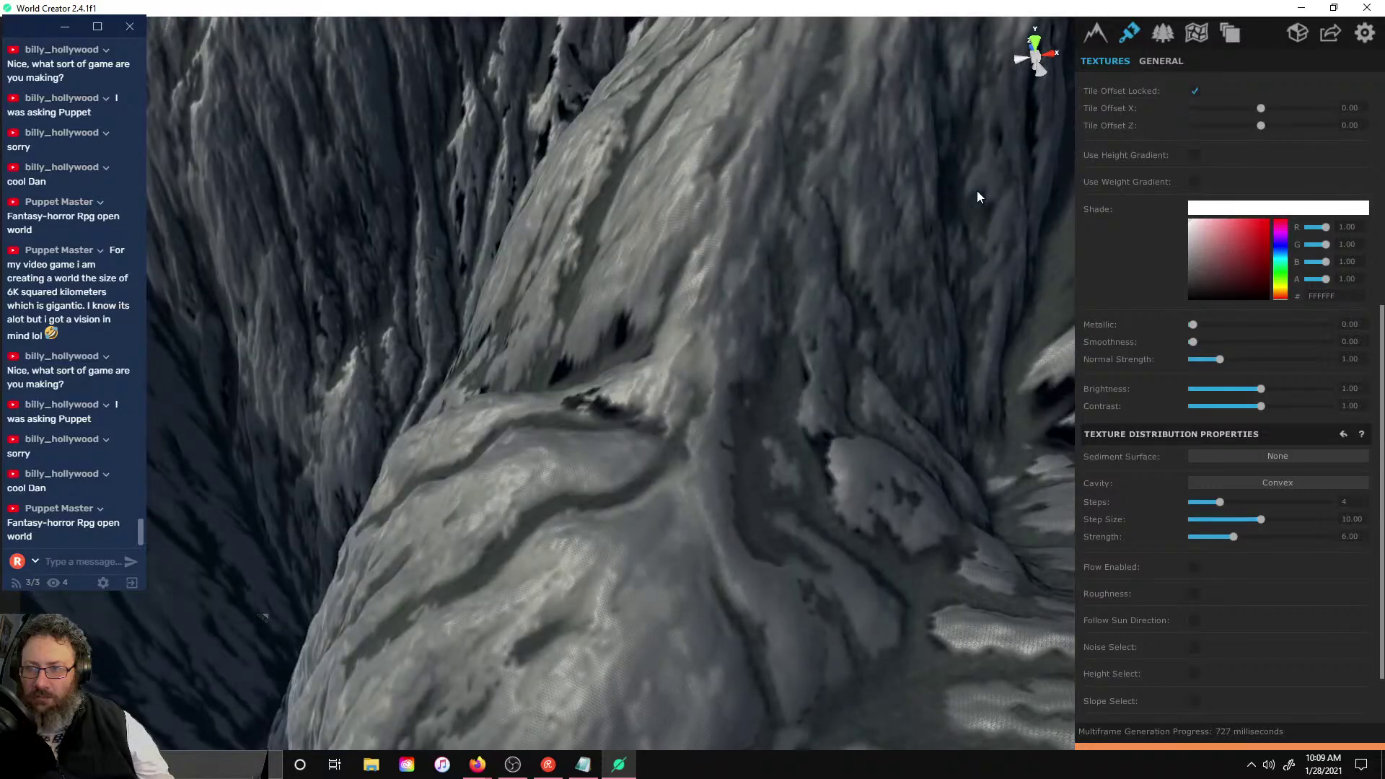
right_click_drag(977, 191, 864, 261)
scroll(940, 275, "down", 6)
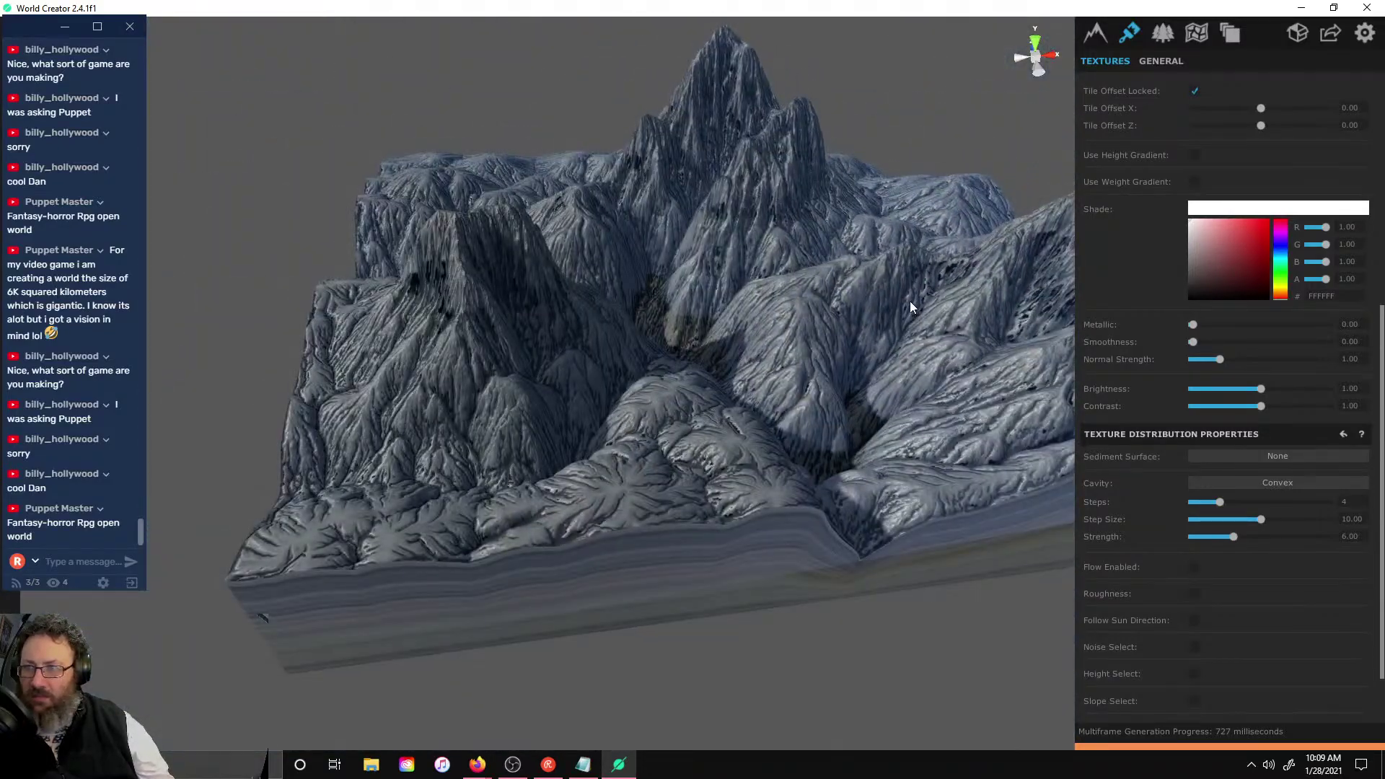
scroll(911, 301, "up", 6)
scroll(959, 275, "down", 6)
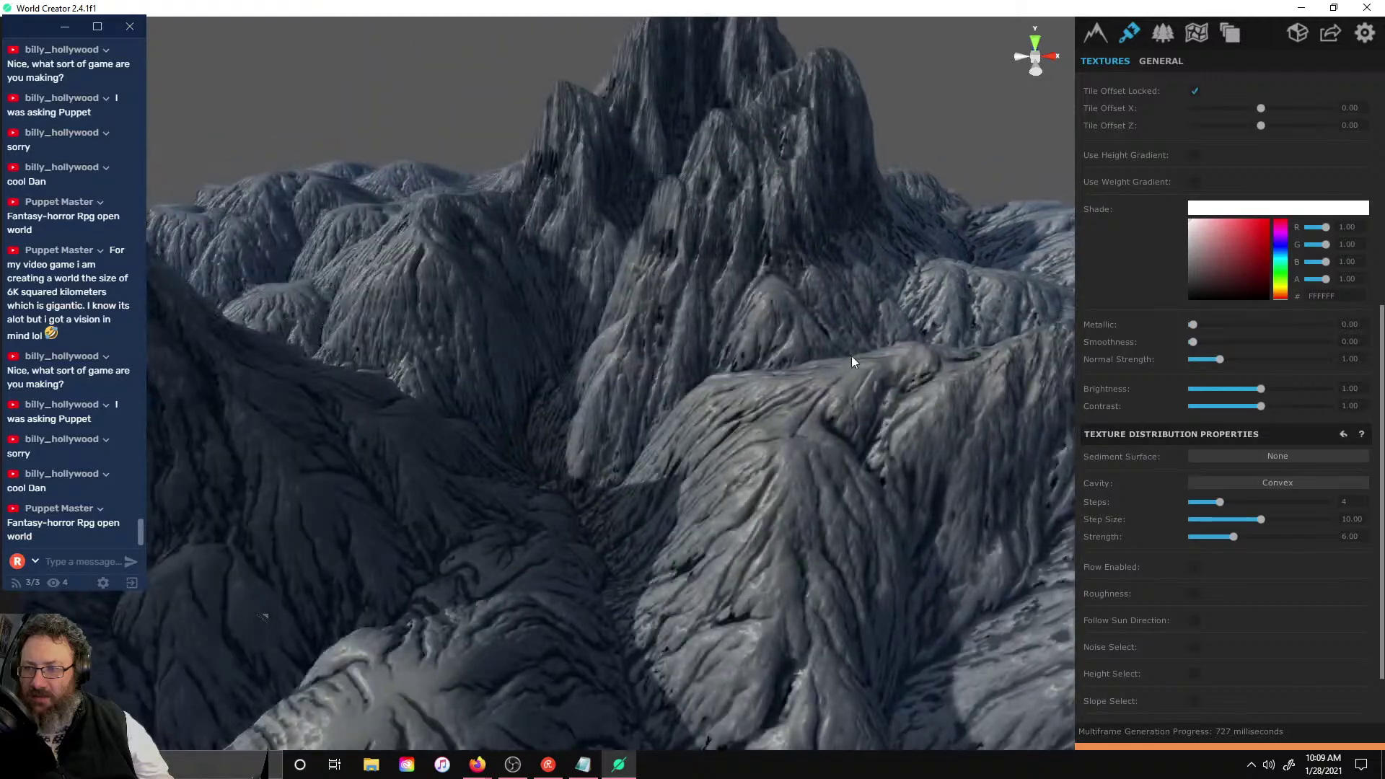
scroll(907, 453, "up", 6)
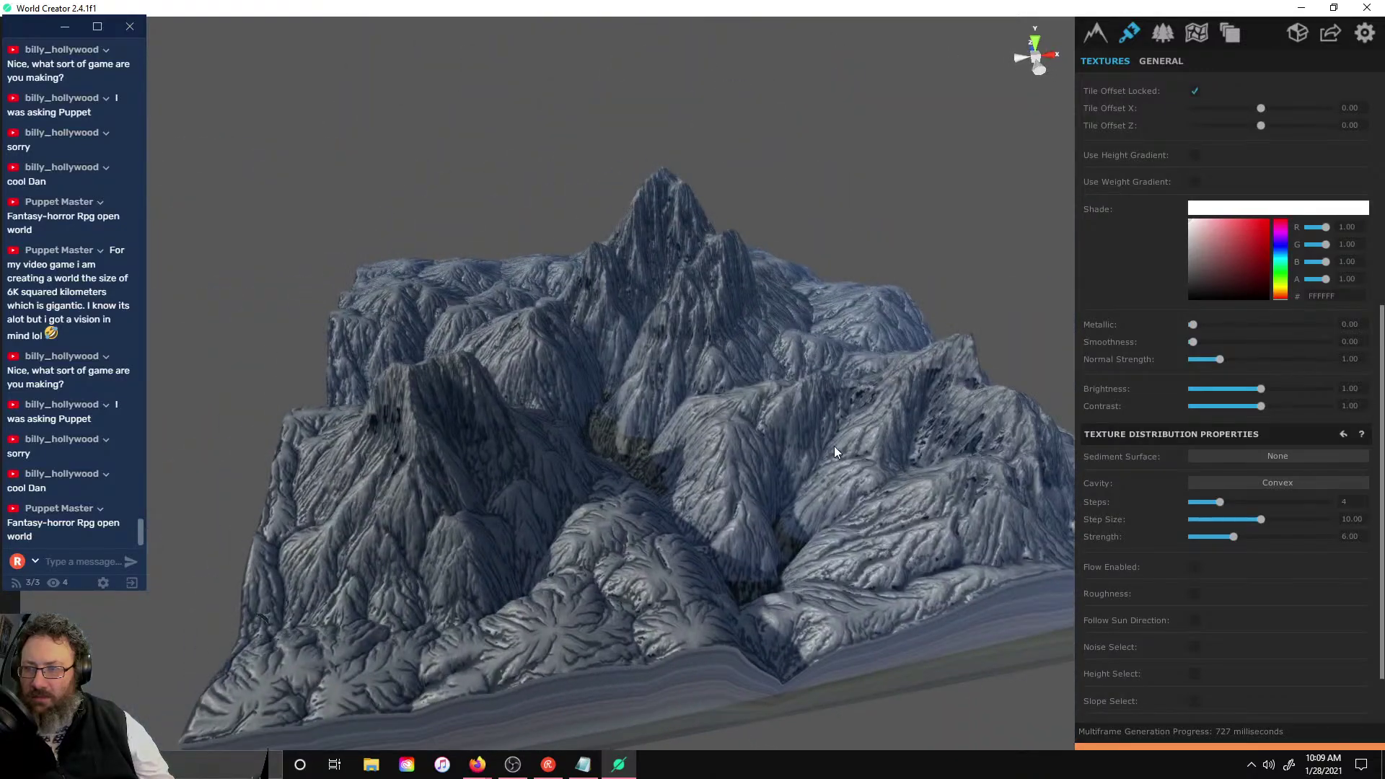
scroll(918, 302, "down", 6)
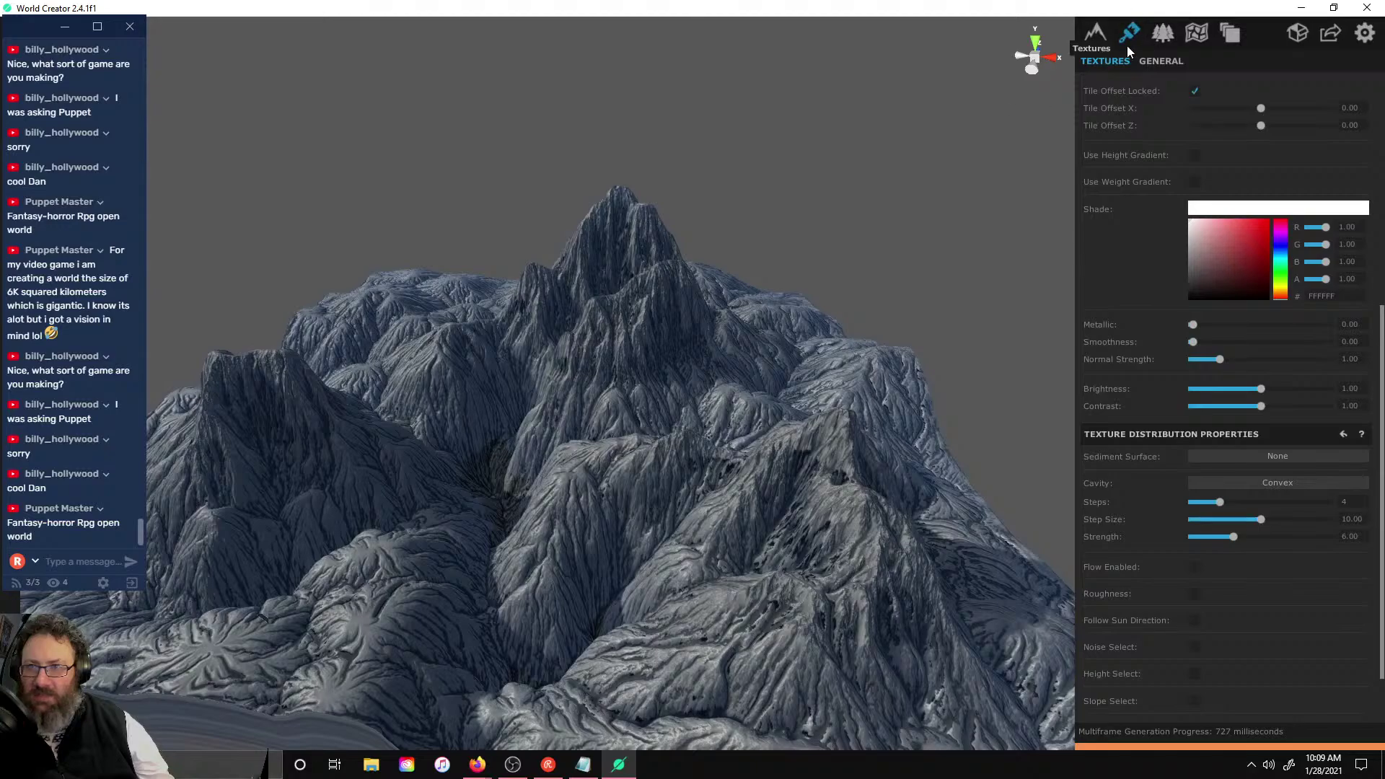
- Add another terrain filter layer and open the filter selection for it
left_click(1148, 62)
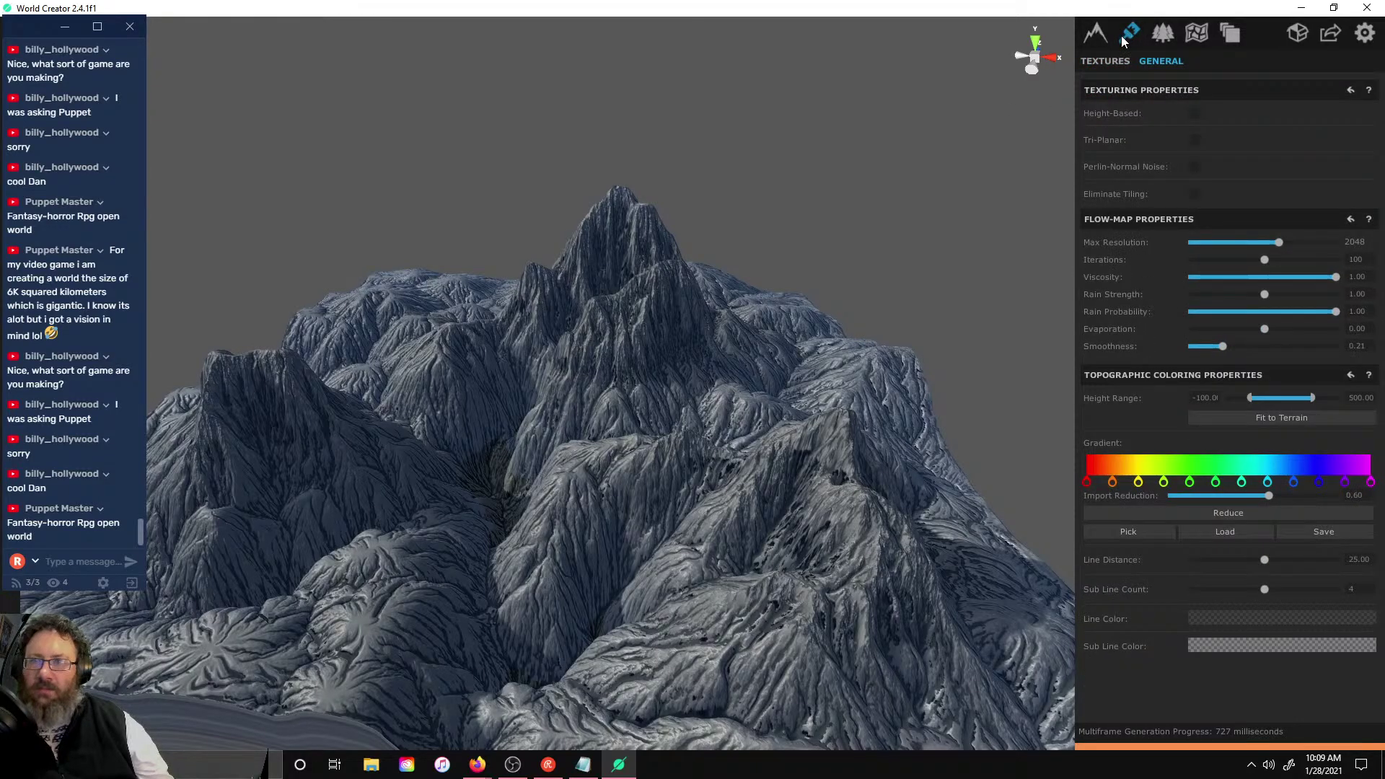
left_click(1110, 56)
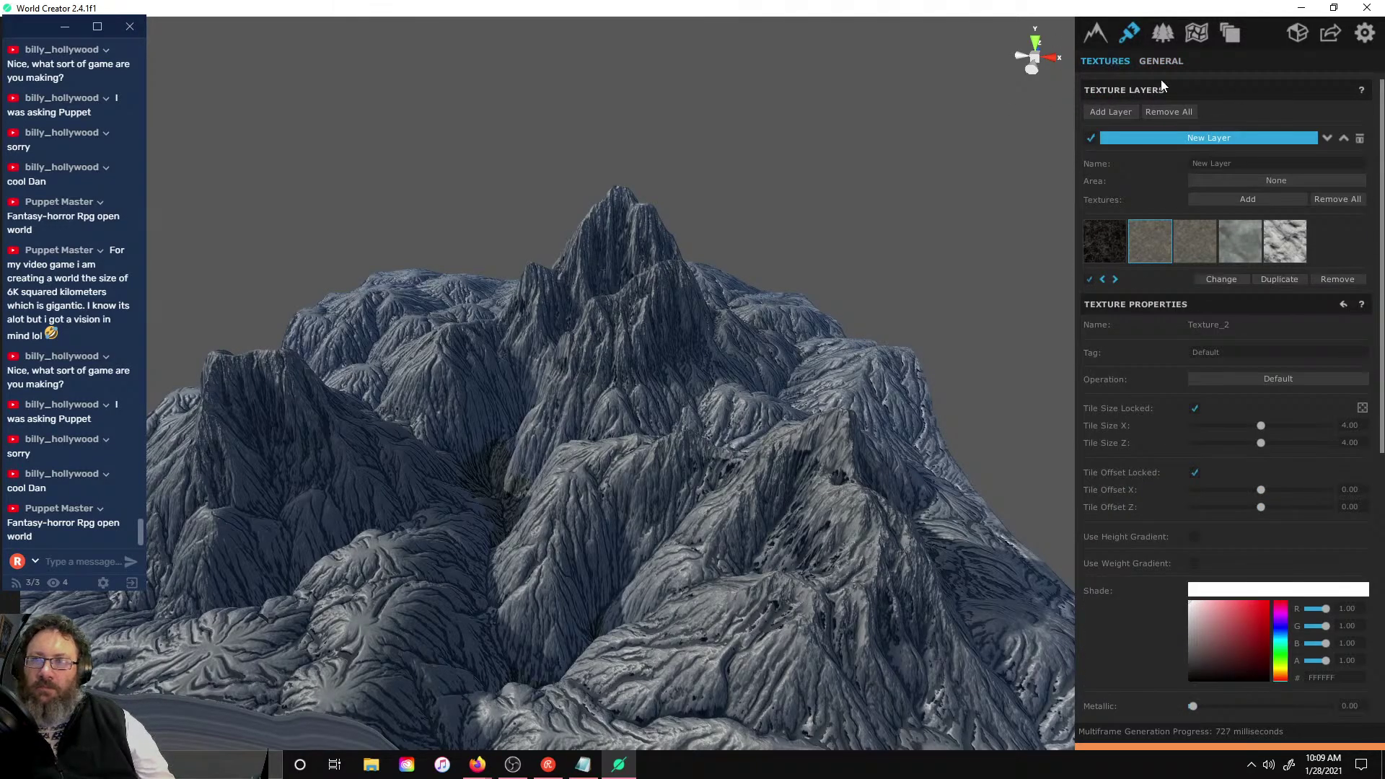
left_click(1095, 32)
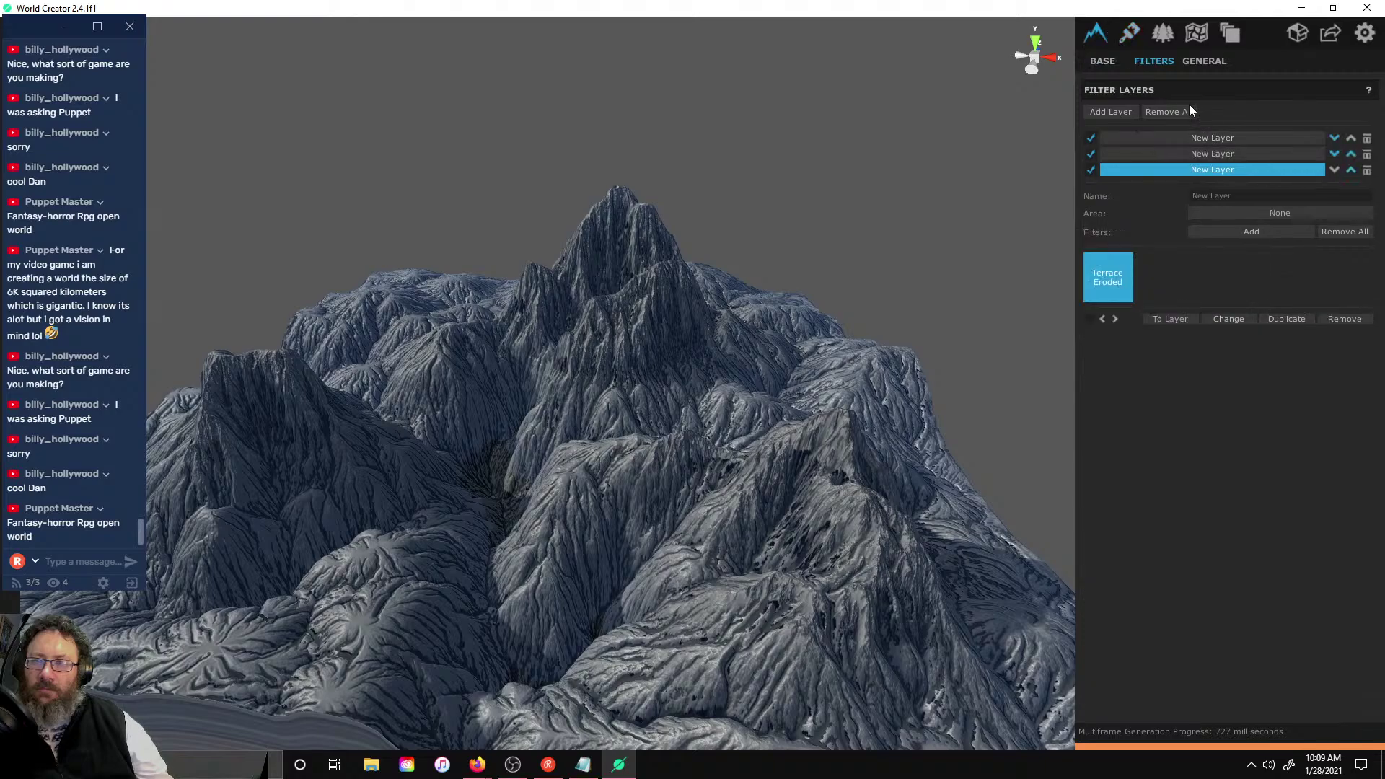
left_click(1122, 110)
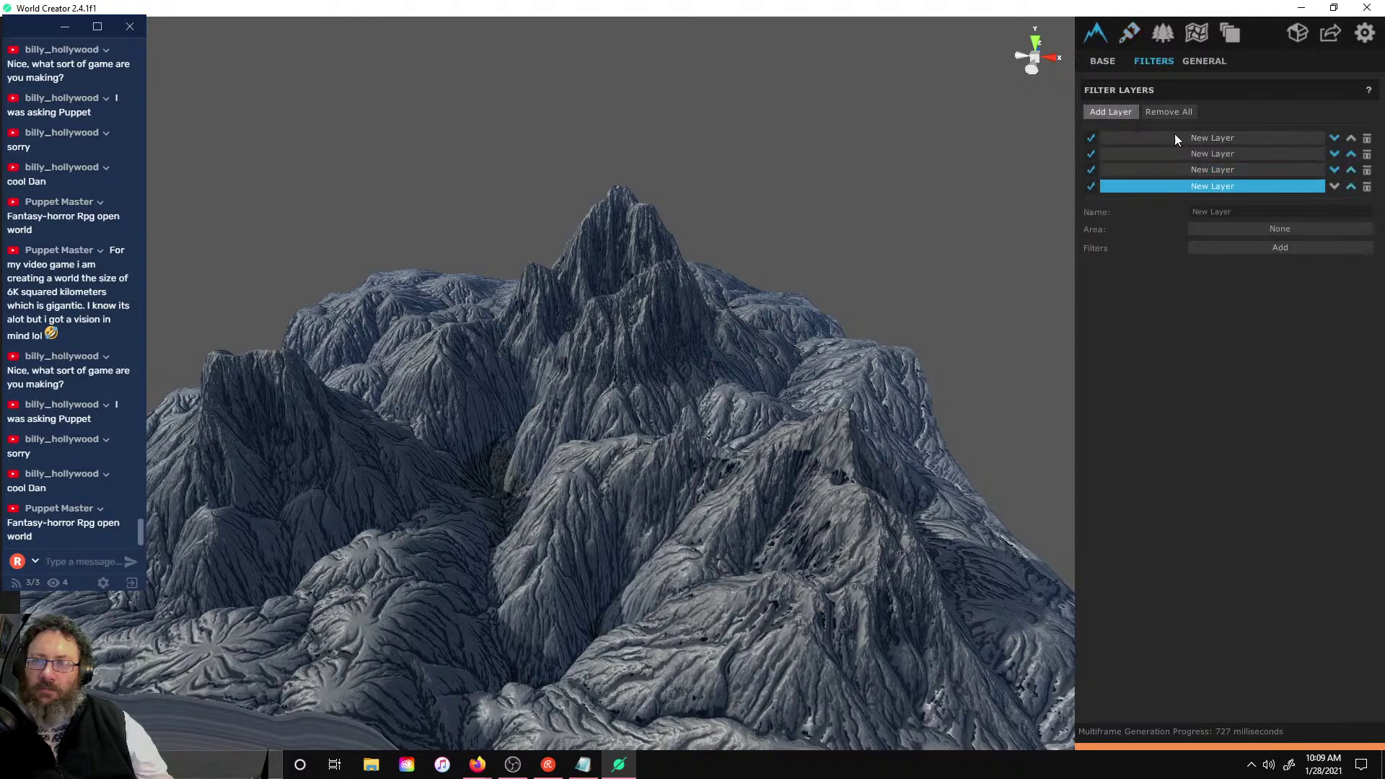
left_click(1256, 247)
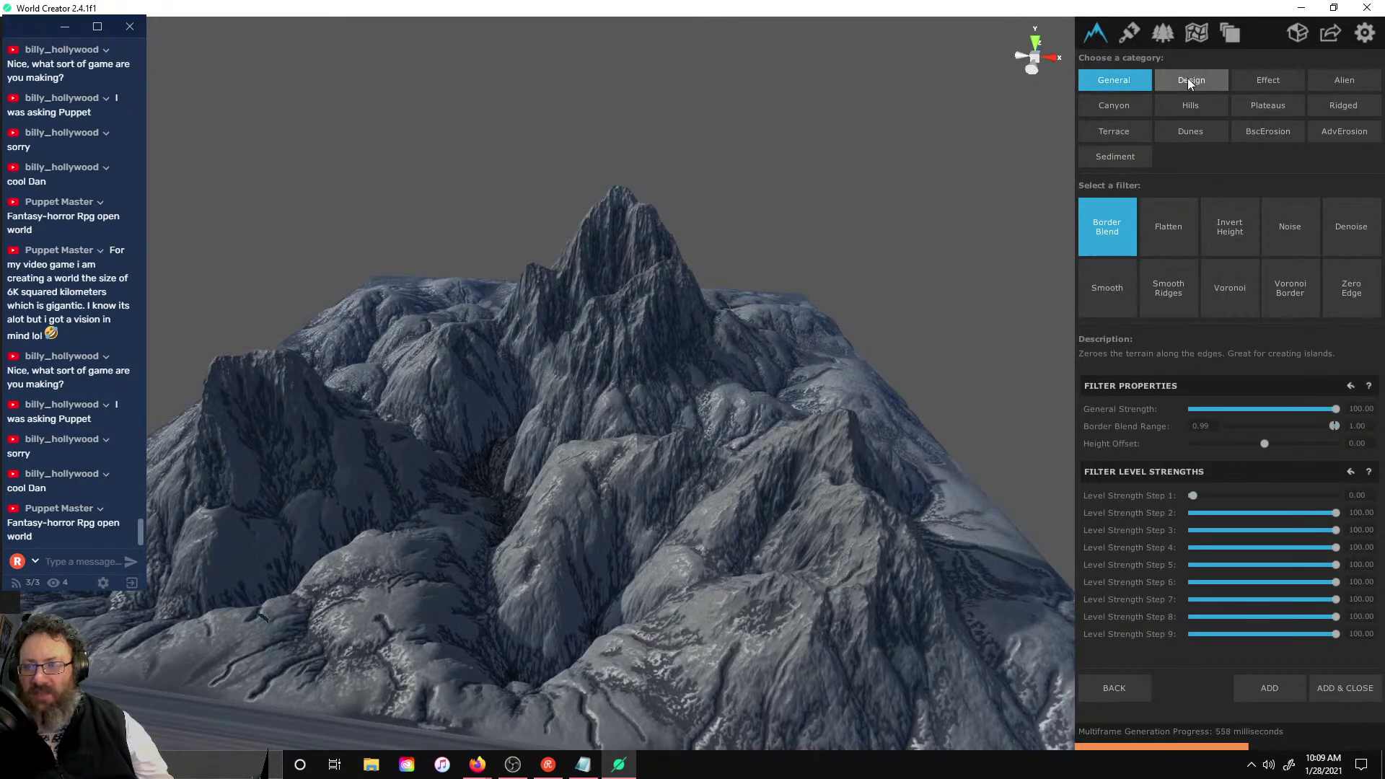
- Preview the Sediment filter on the mountain slopes and add it to the new filter layer with its default settings
left_click(1191, 80)
left_click(1133, 81)
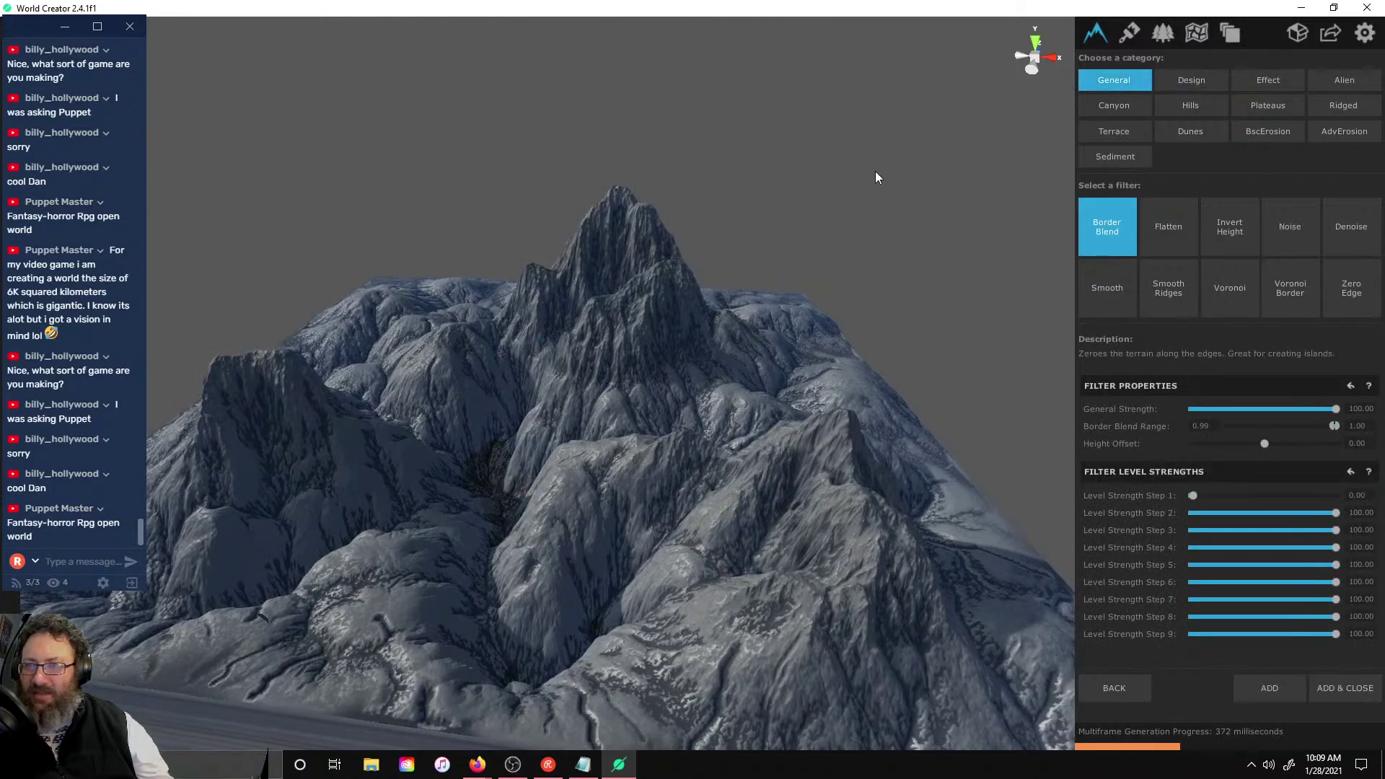
left_click_drag(876, 177, 1016, 228)
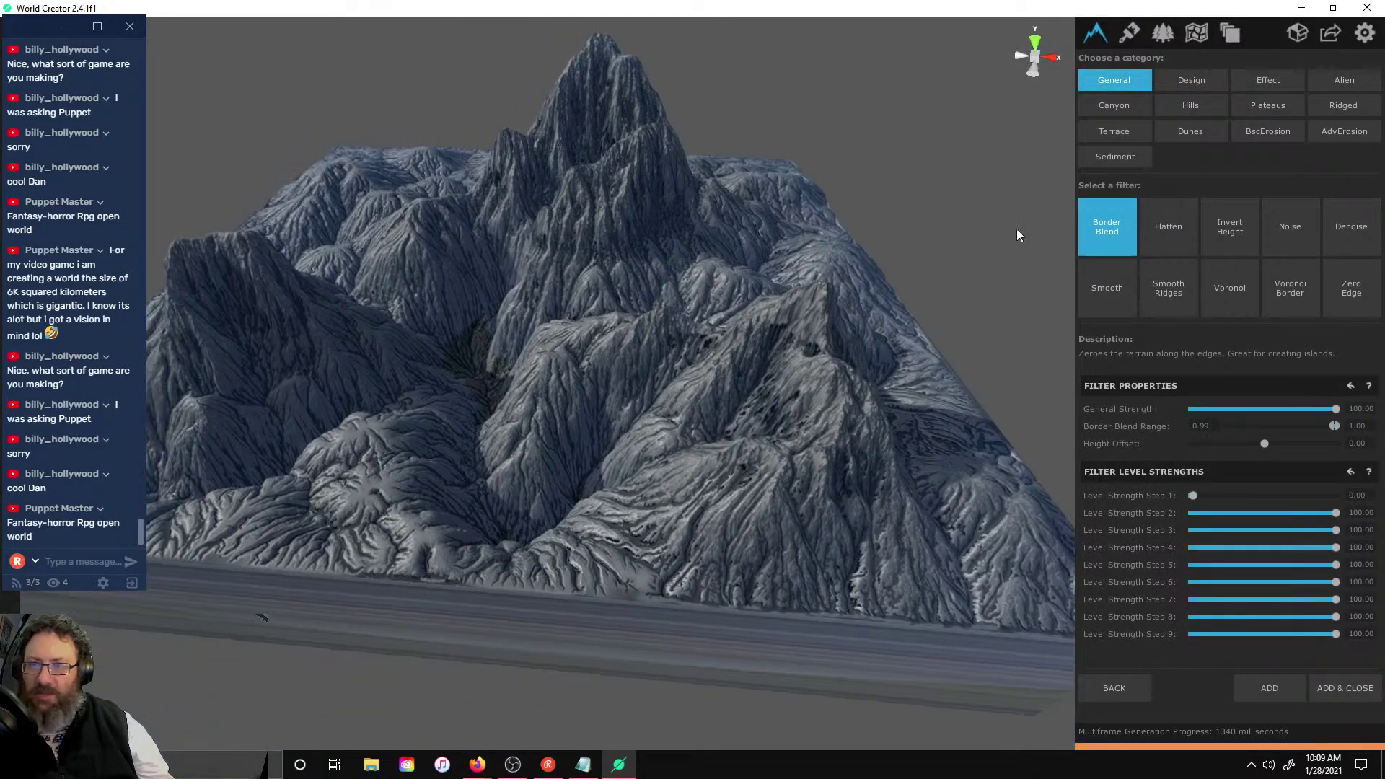
left_click(1114, 131)
left_click(1116, 157)
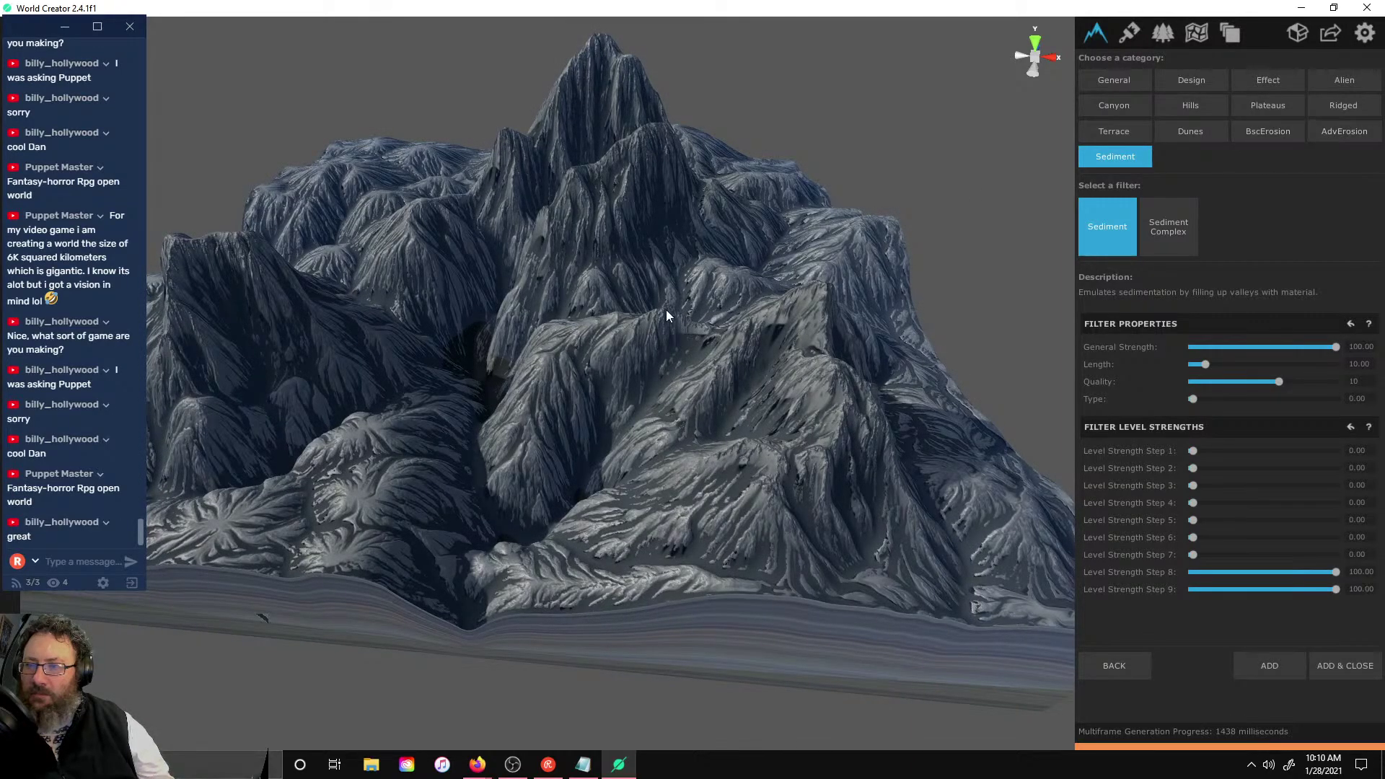
scroll(588, 199, "up", 4)
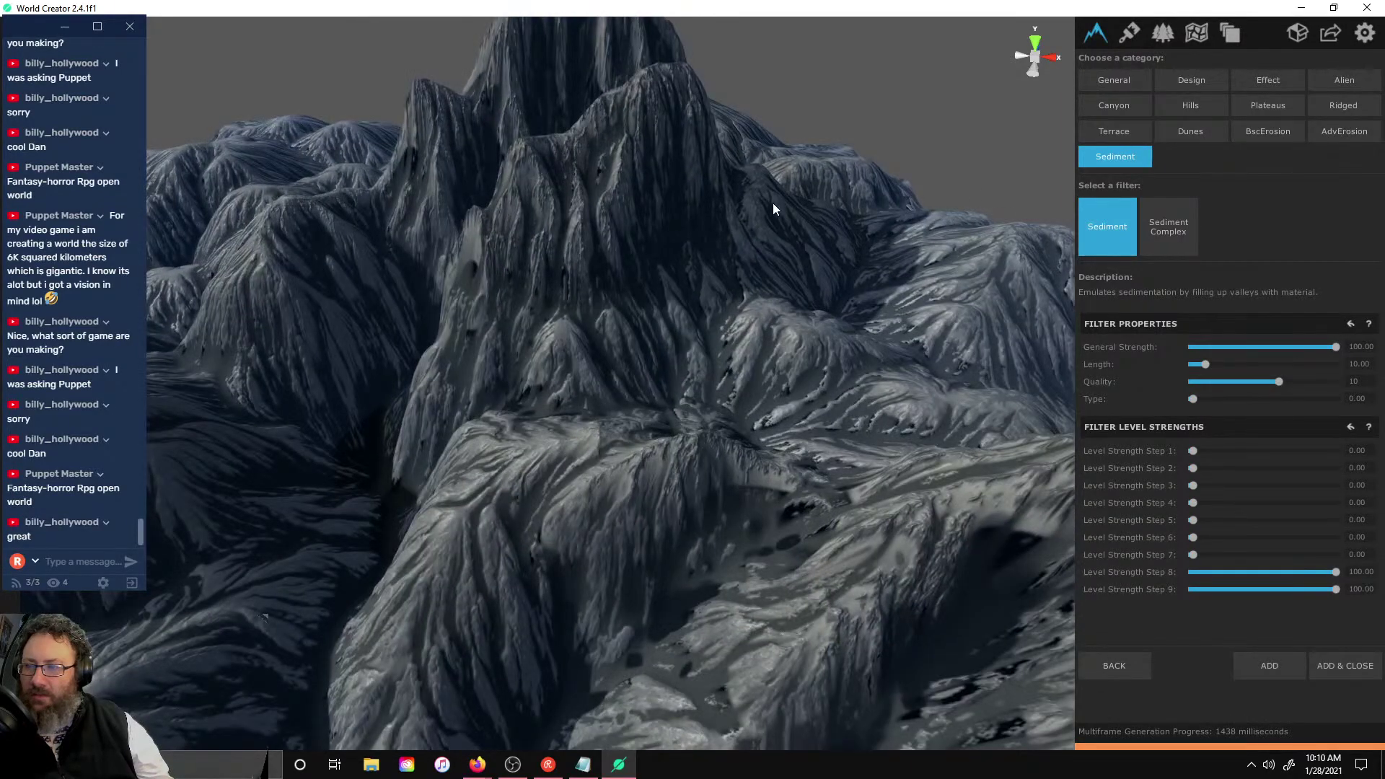
scroll(773, 202, "up", 2)
scroll(790, 192, "down", 5)
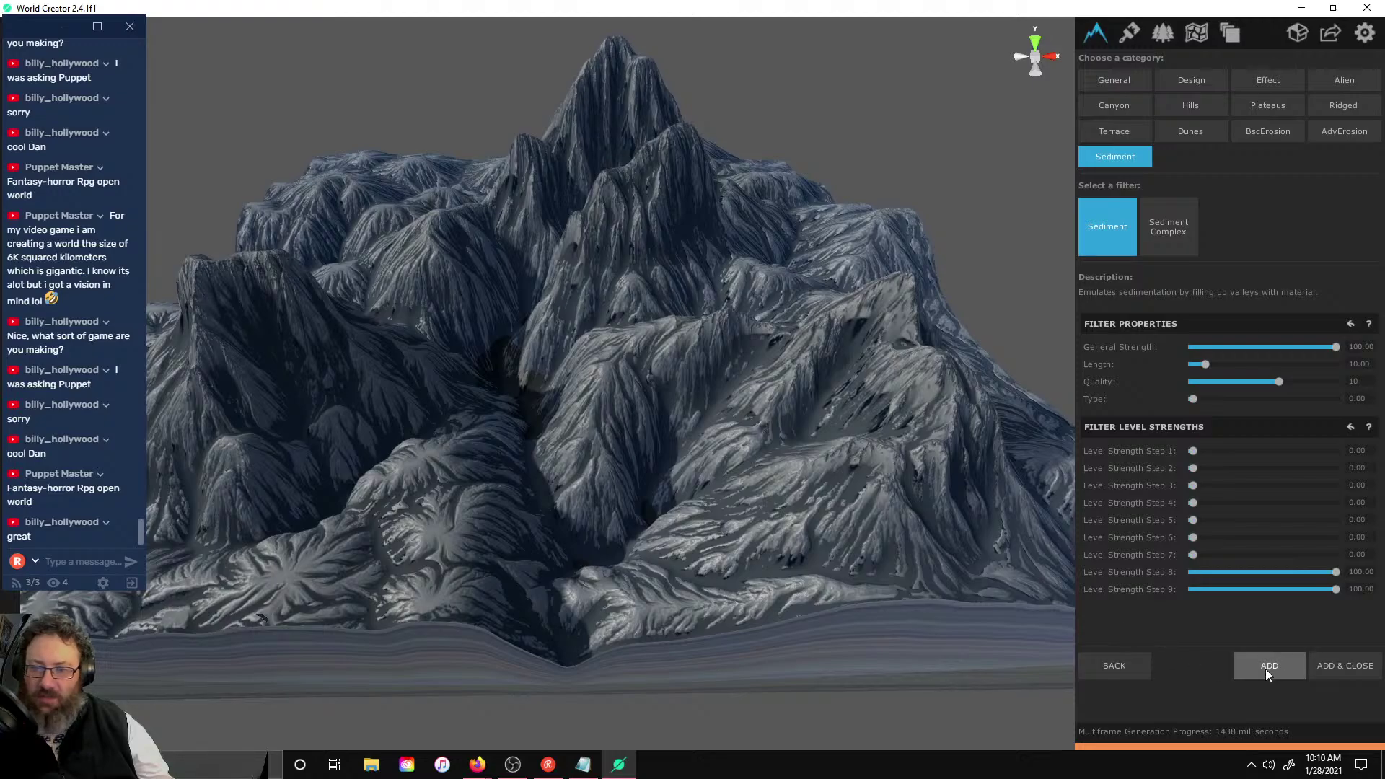
left_click(1268, 667)
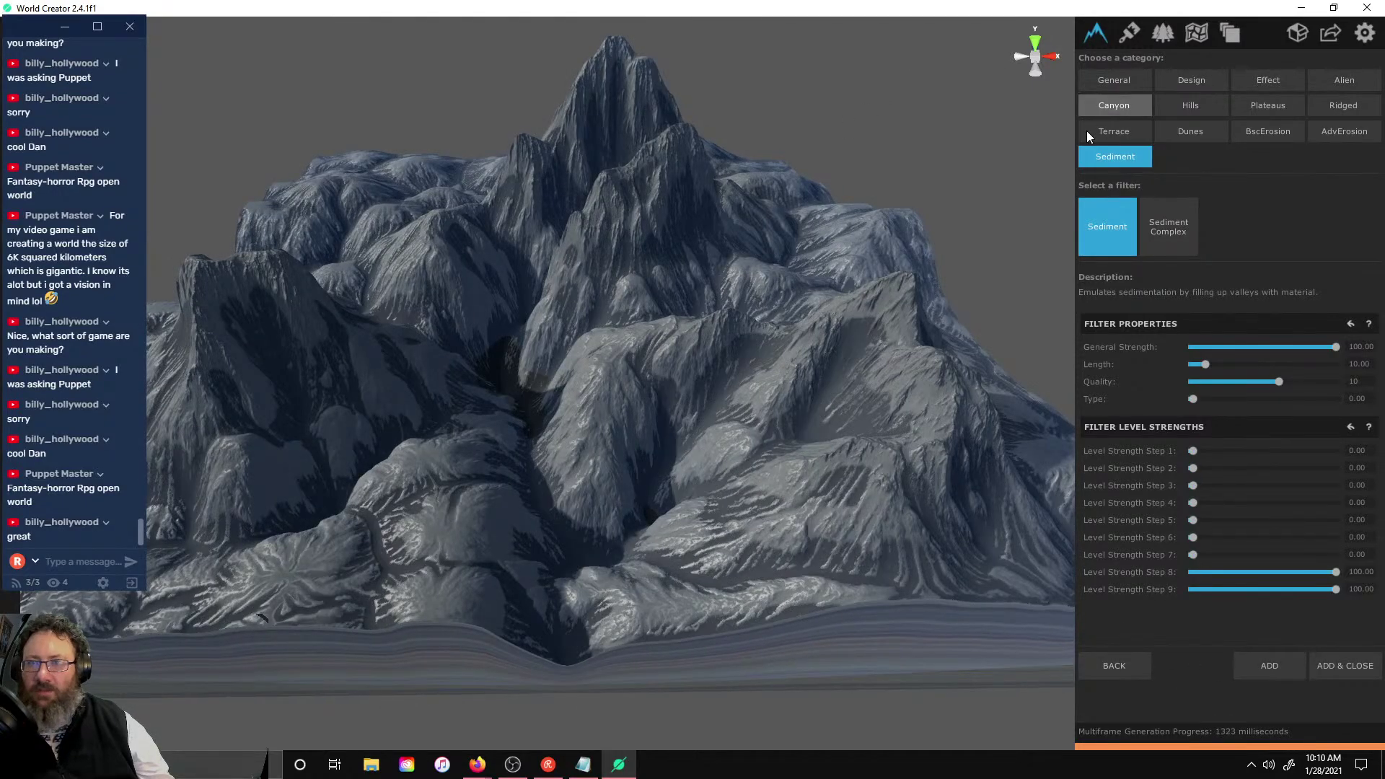
- Preview the Rocky Plateaus, Hills and Cratered Cliffs filters on the terrain
left_click(1189, 106)
left_click(1257, 109)
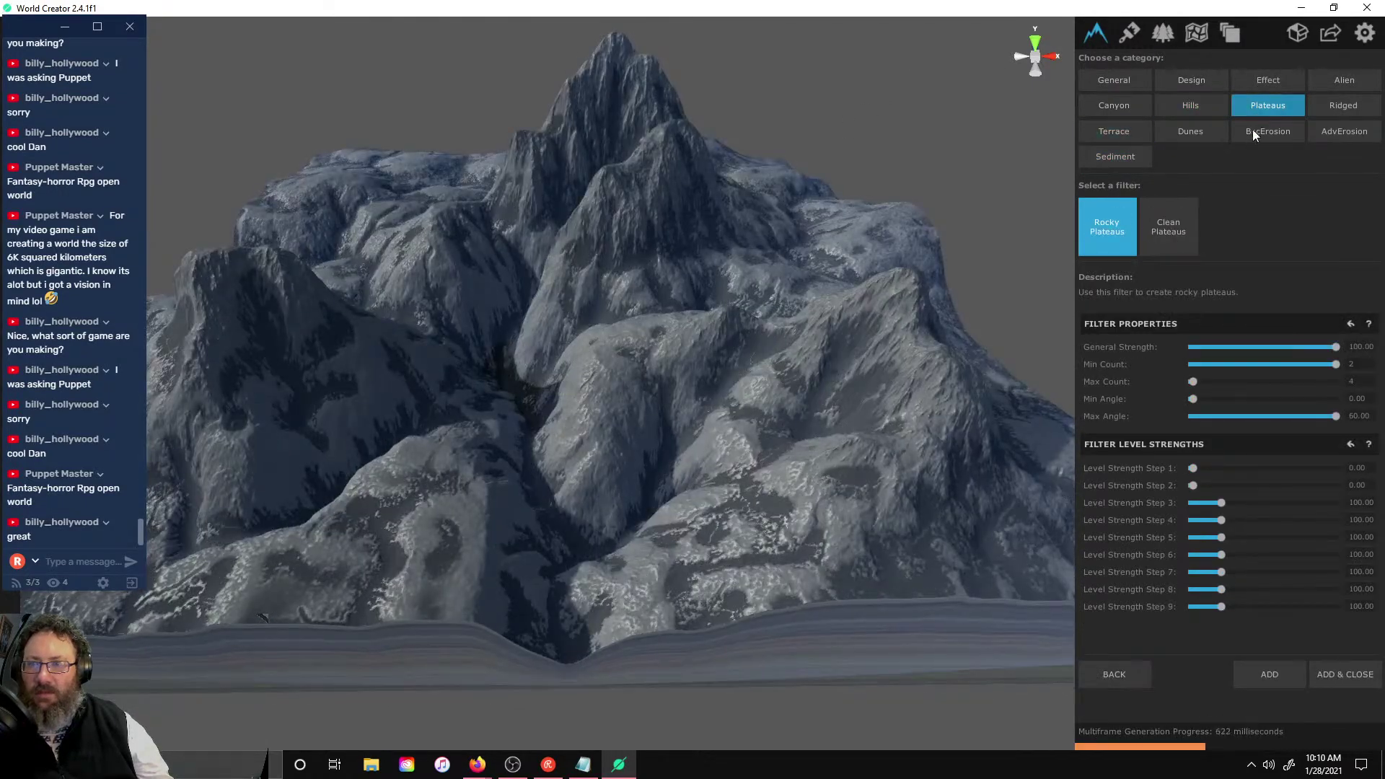
left_click(1201, 107)
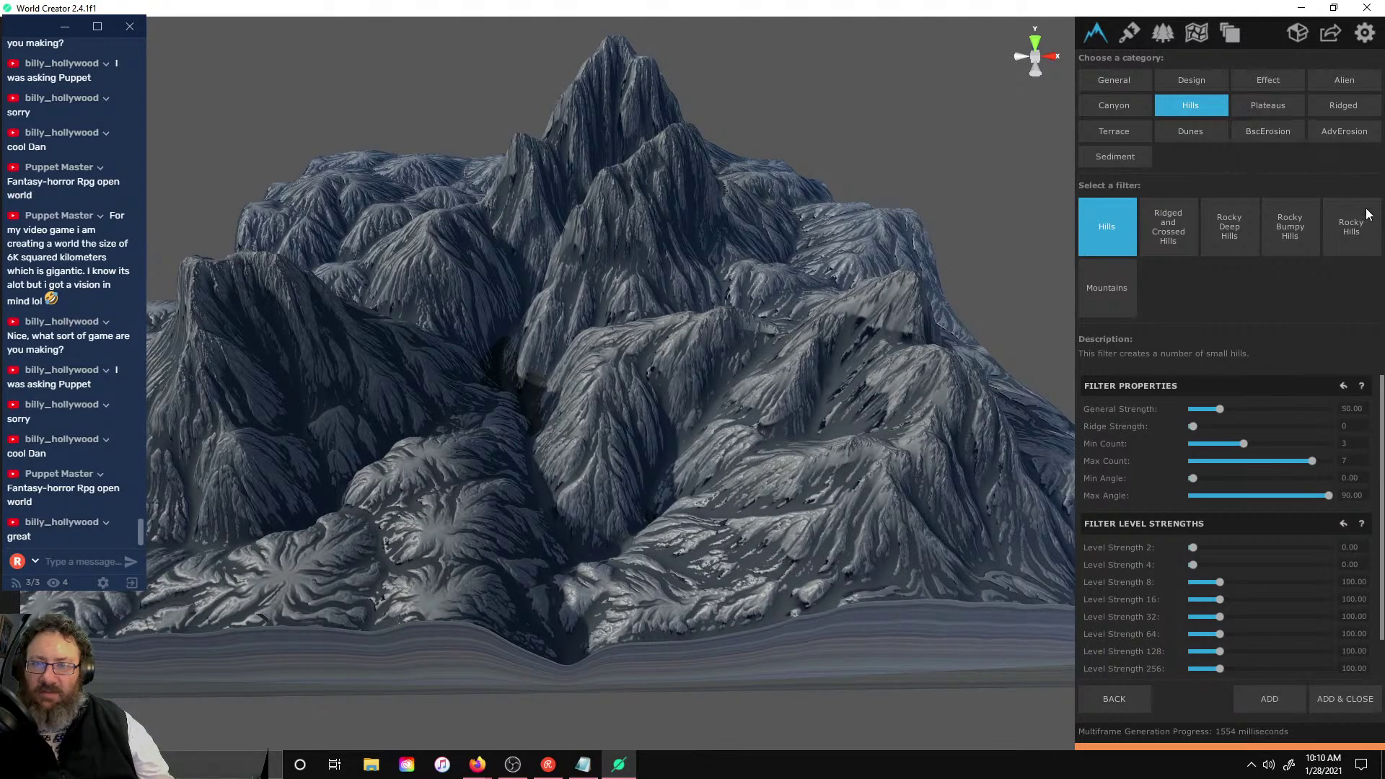
left_click(1345, 105)
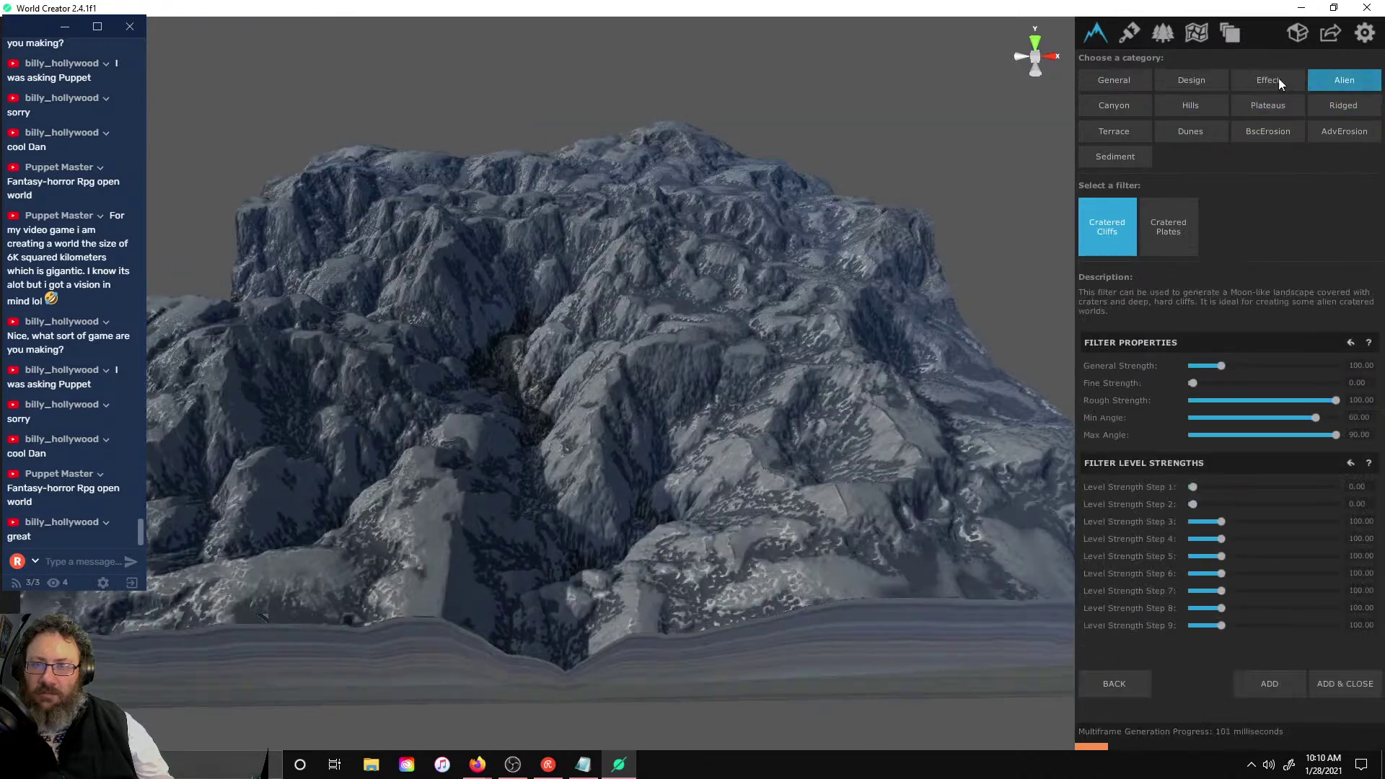
- Preview the Balloon effect, then try the Crater effect with a crater scale of 0.56
left_click(1275, 77)
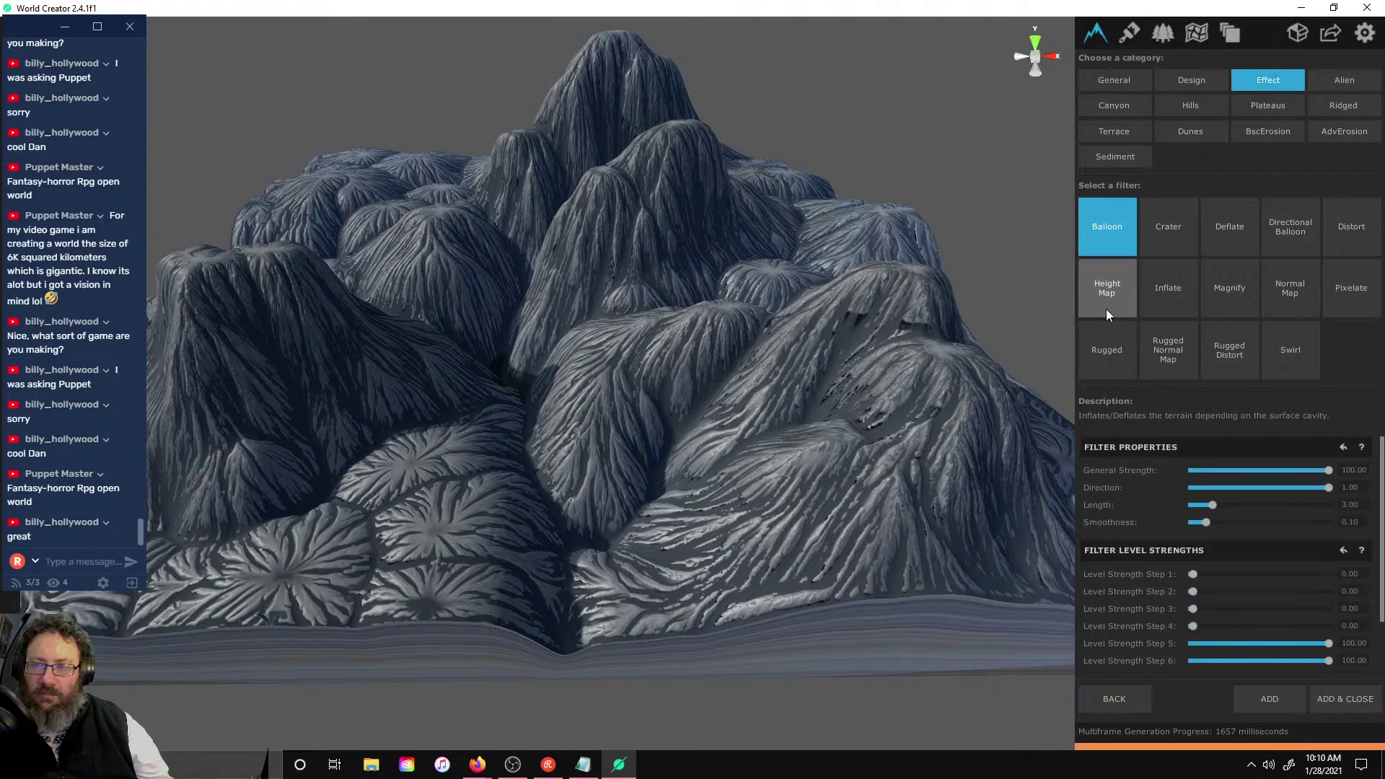
left_click(1184, 223)
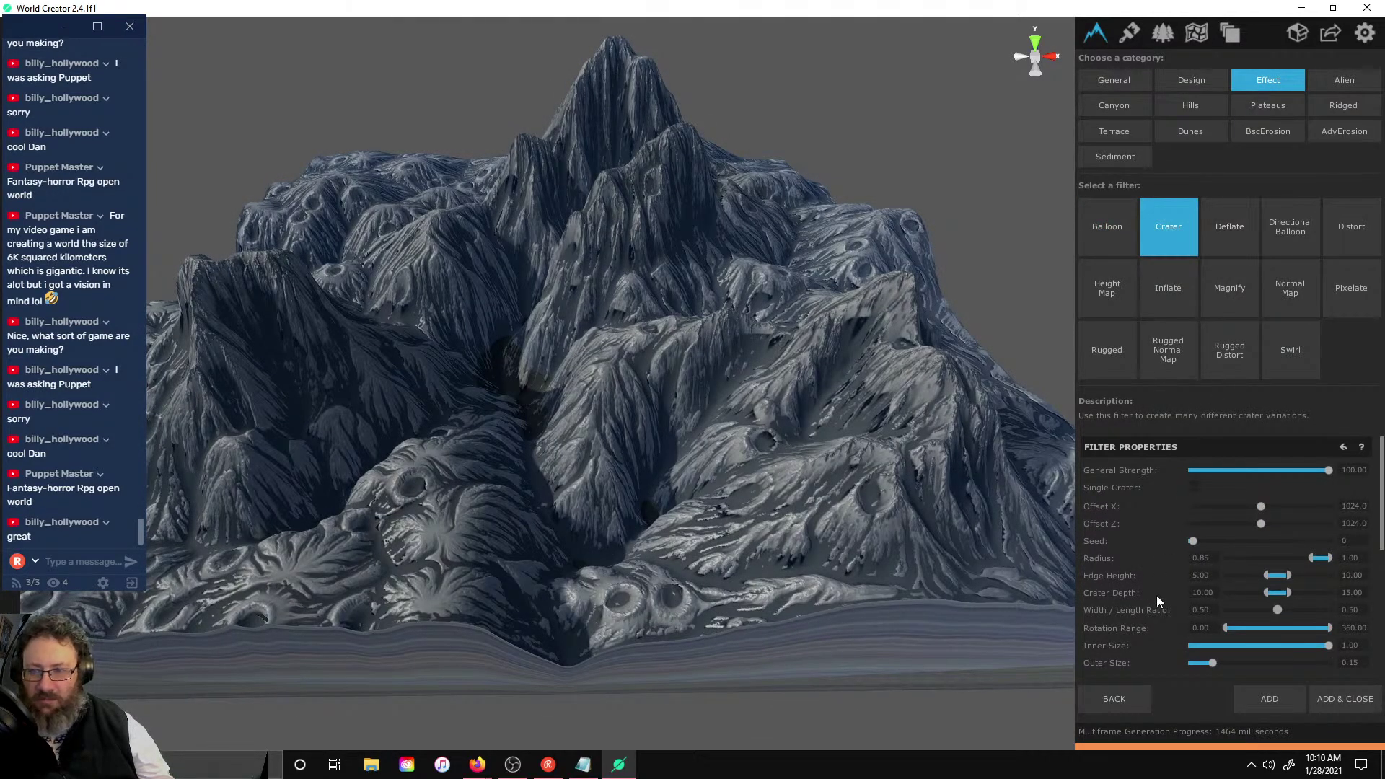
scroll(1160, 583, "down", 2)
scroll(1157, 540, "up", 1)
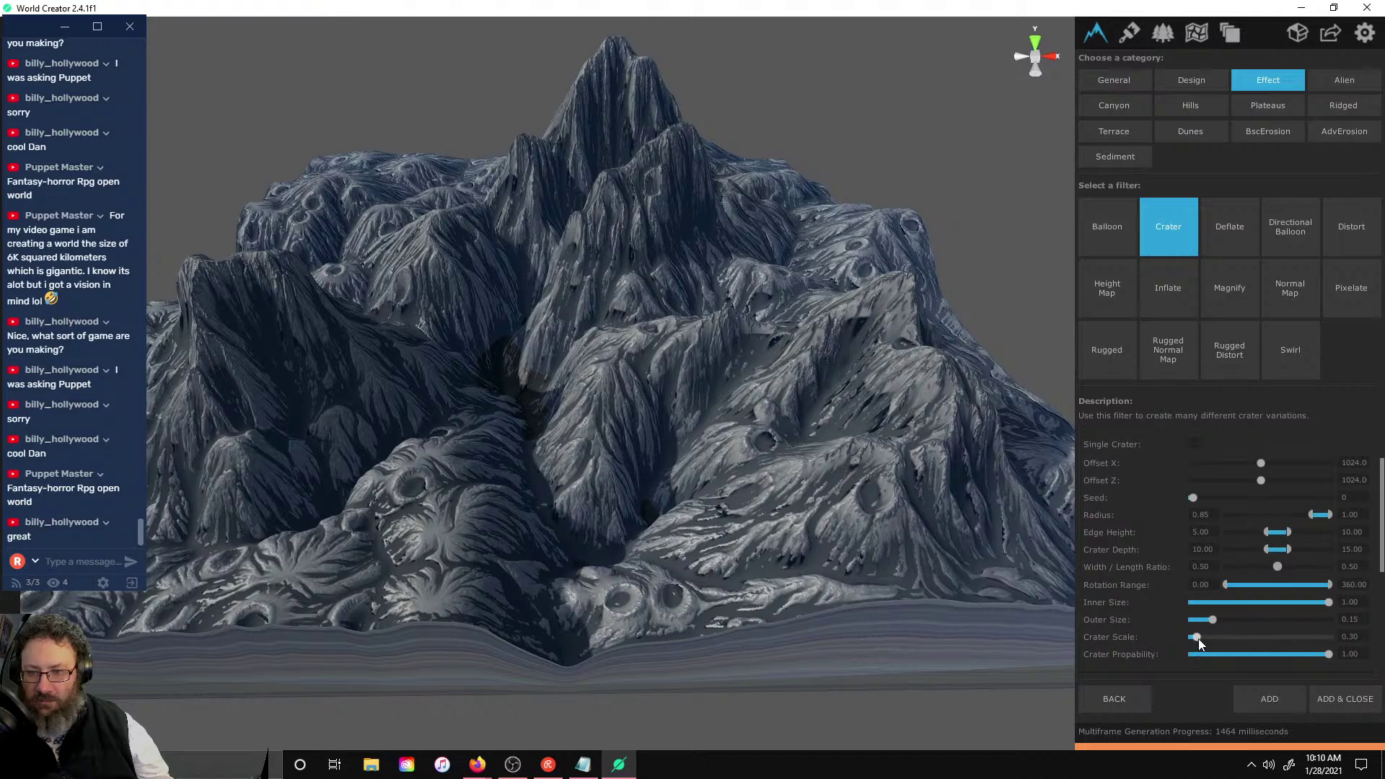
mouse_move(1198, 638)
left_mouse_down()
mouse_move(1268, 642)
mouse_move(1186, 630)
mouse_move(1201, 625)
left_mouse_up()
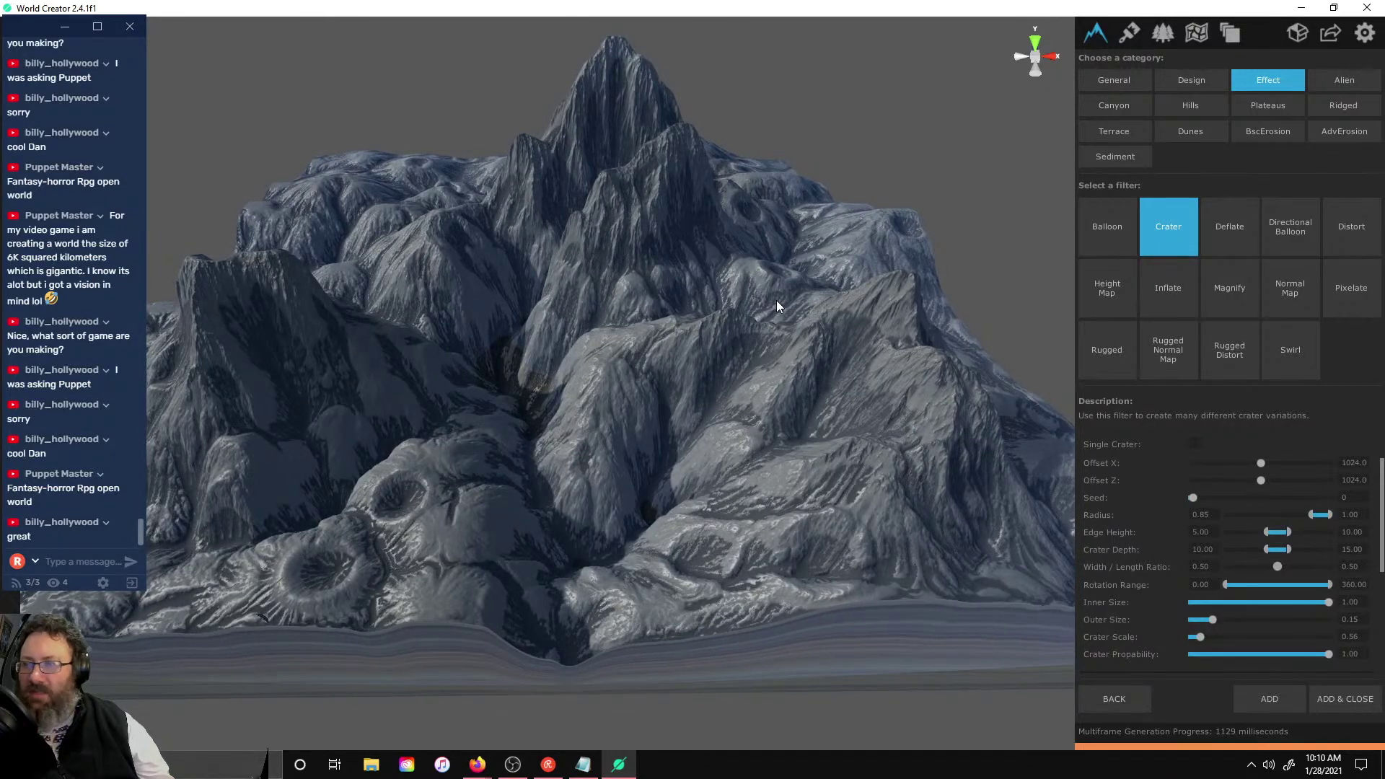
- Preview the Inflate, Height Map, Normal Map and Distort effect filters on the terrain
left_click(1155, 296)
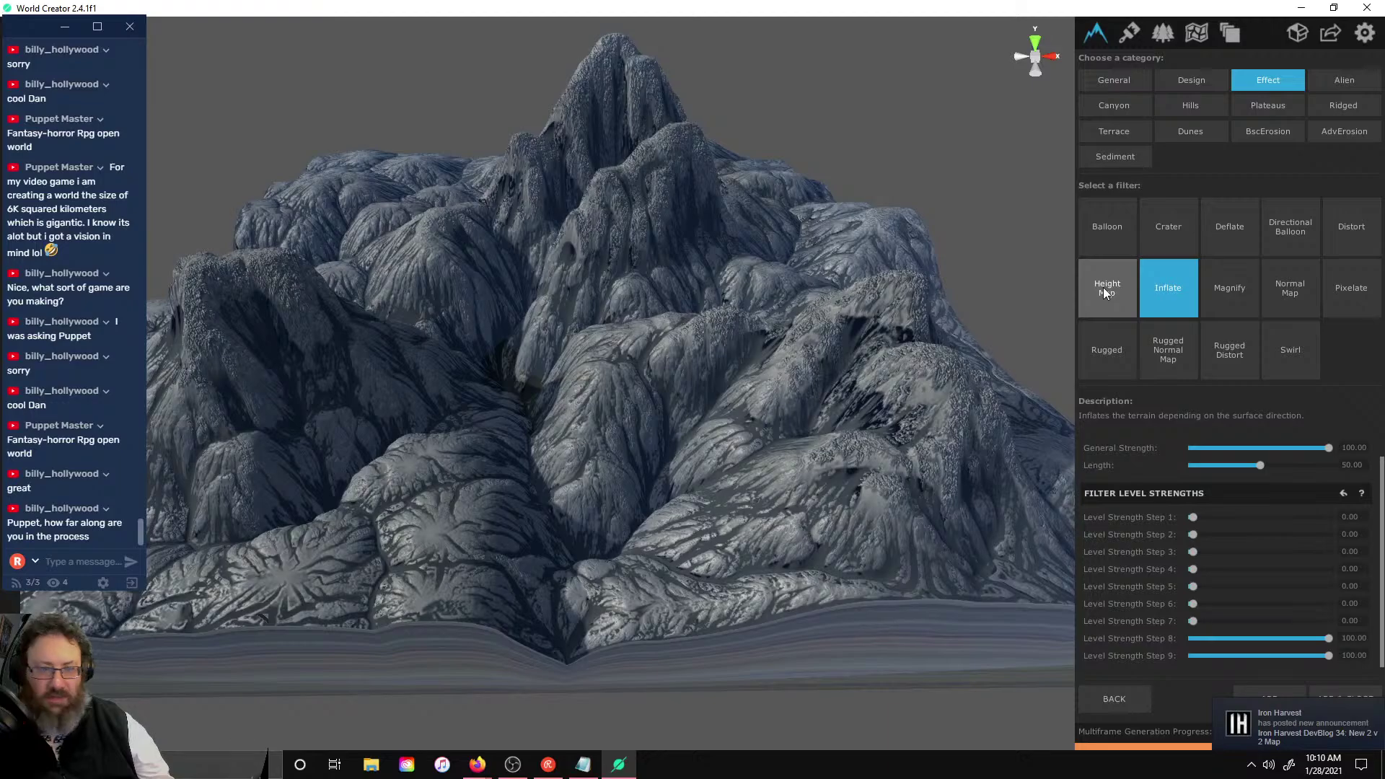
left_click(1104, 290)
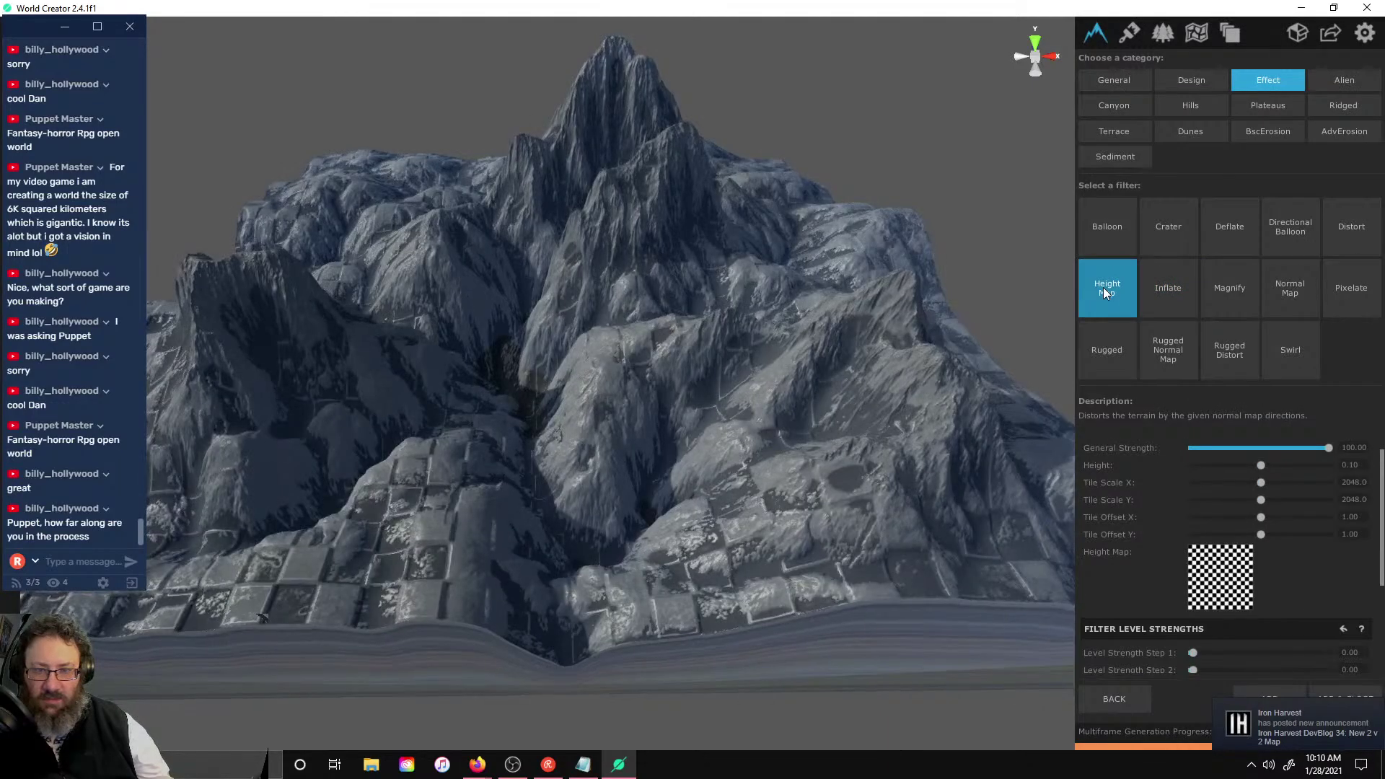
left_click(1275, 288)
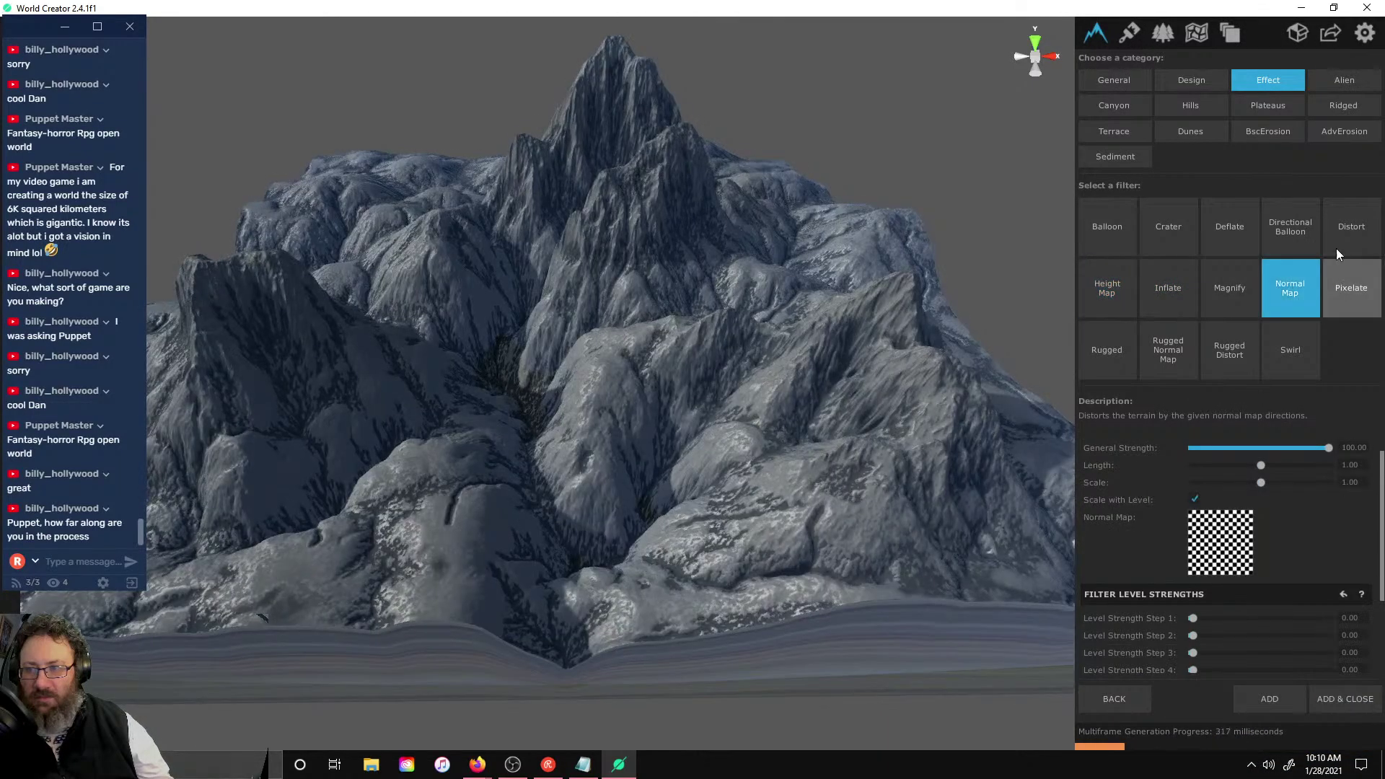
left_click(1331, 232)
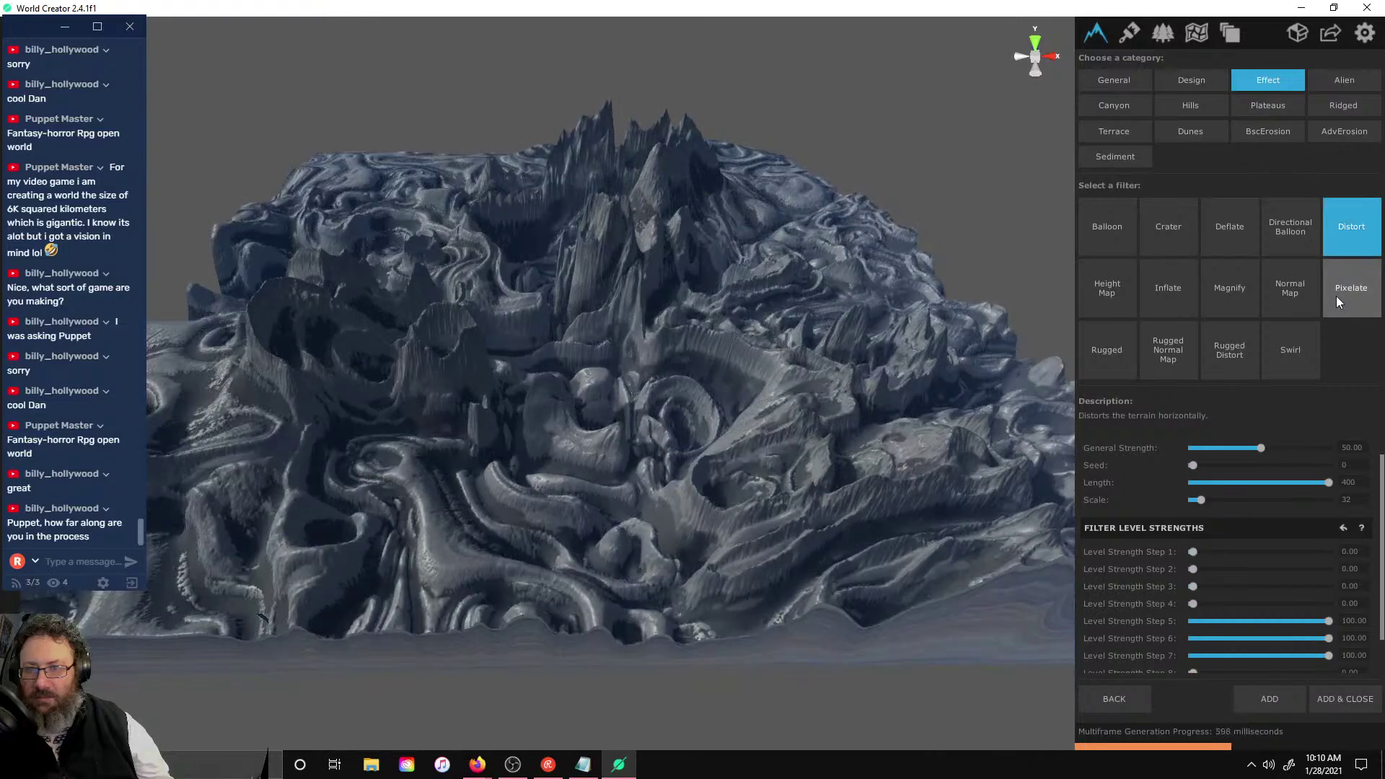
- Preview the Curve design filter and the general Border Blend, Flatten, Invert Height, Noise, Voronoi Border and Voronoi filters on the terrain
left_click(1189, 81)
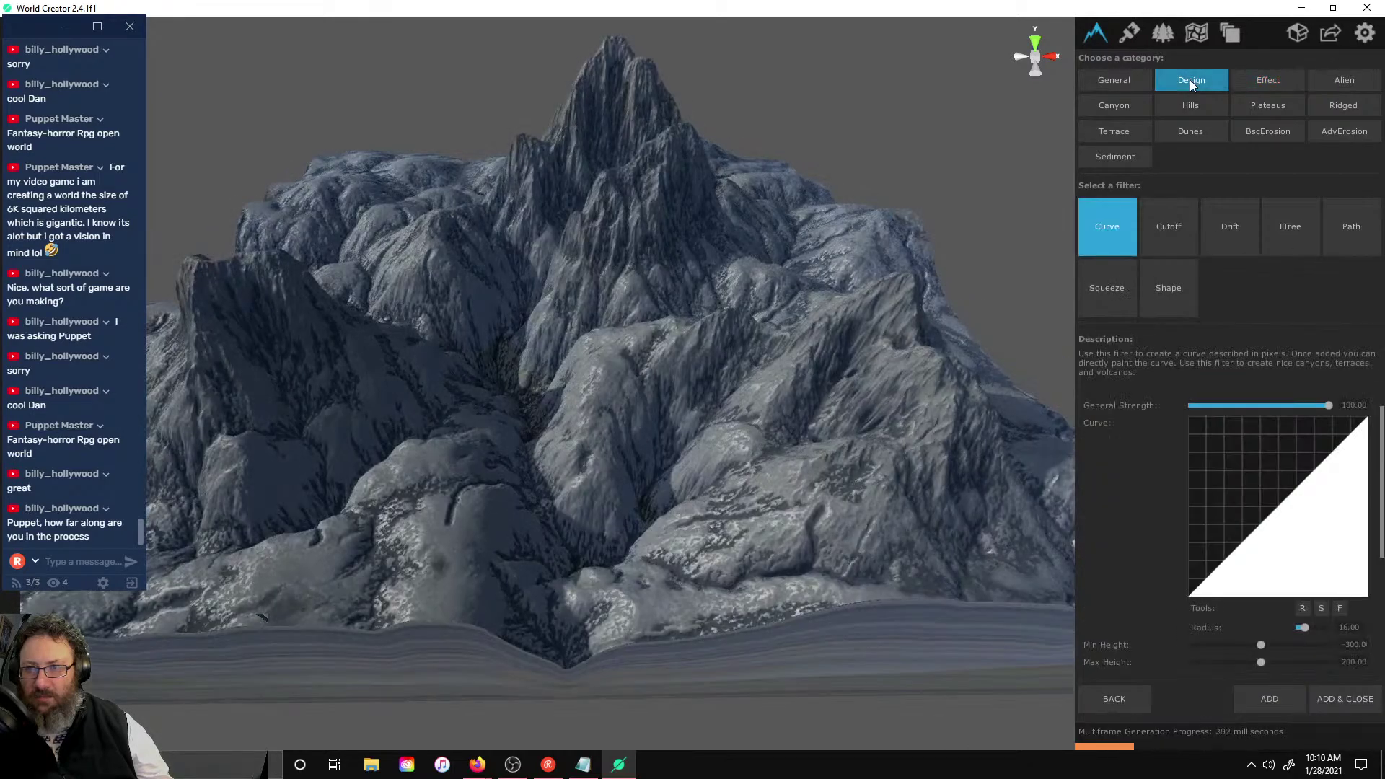
left_click(1121, 80)
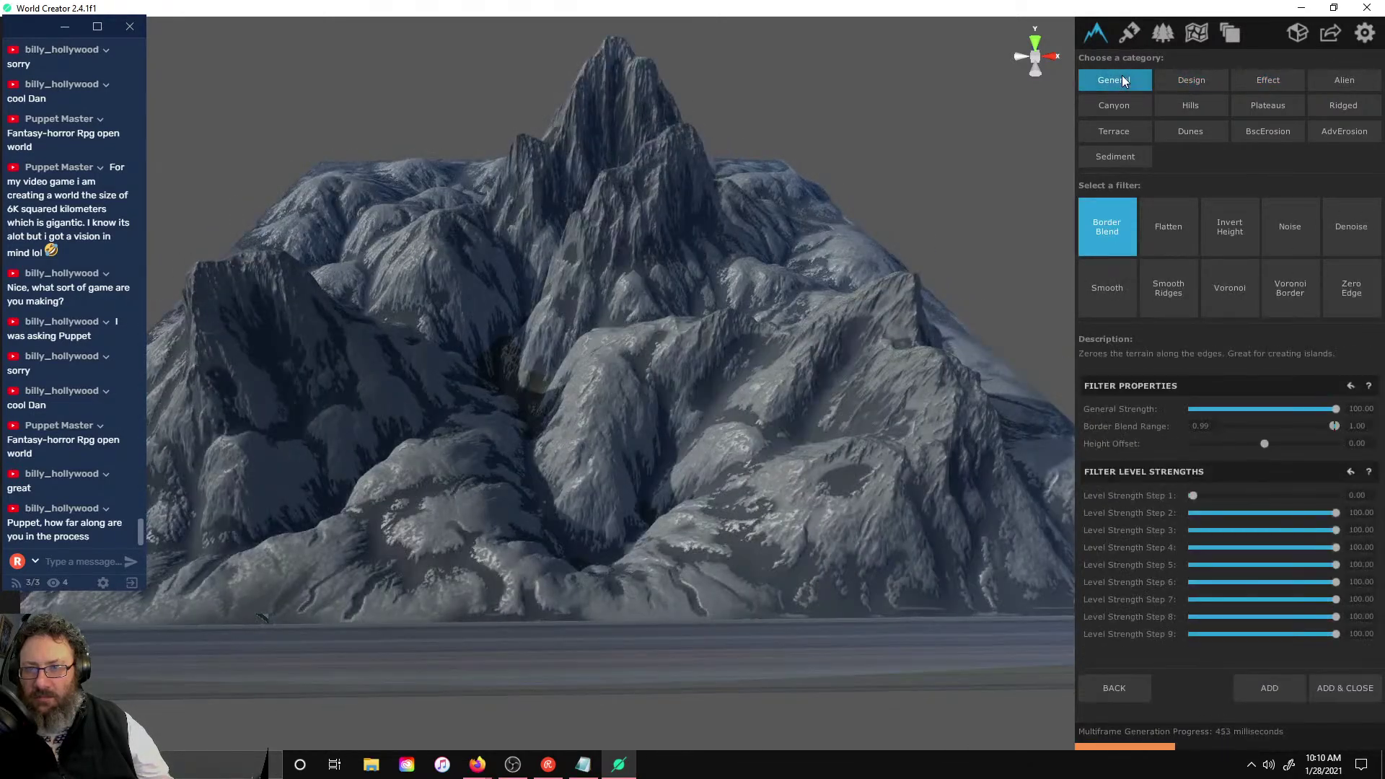
left_click(1193, 226)
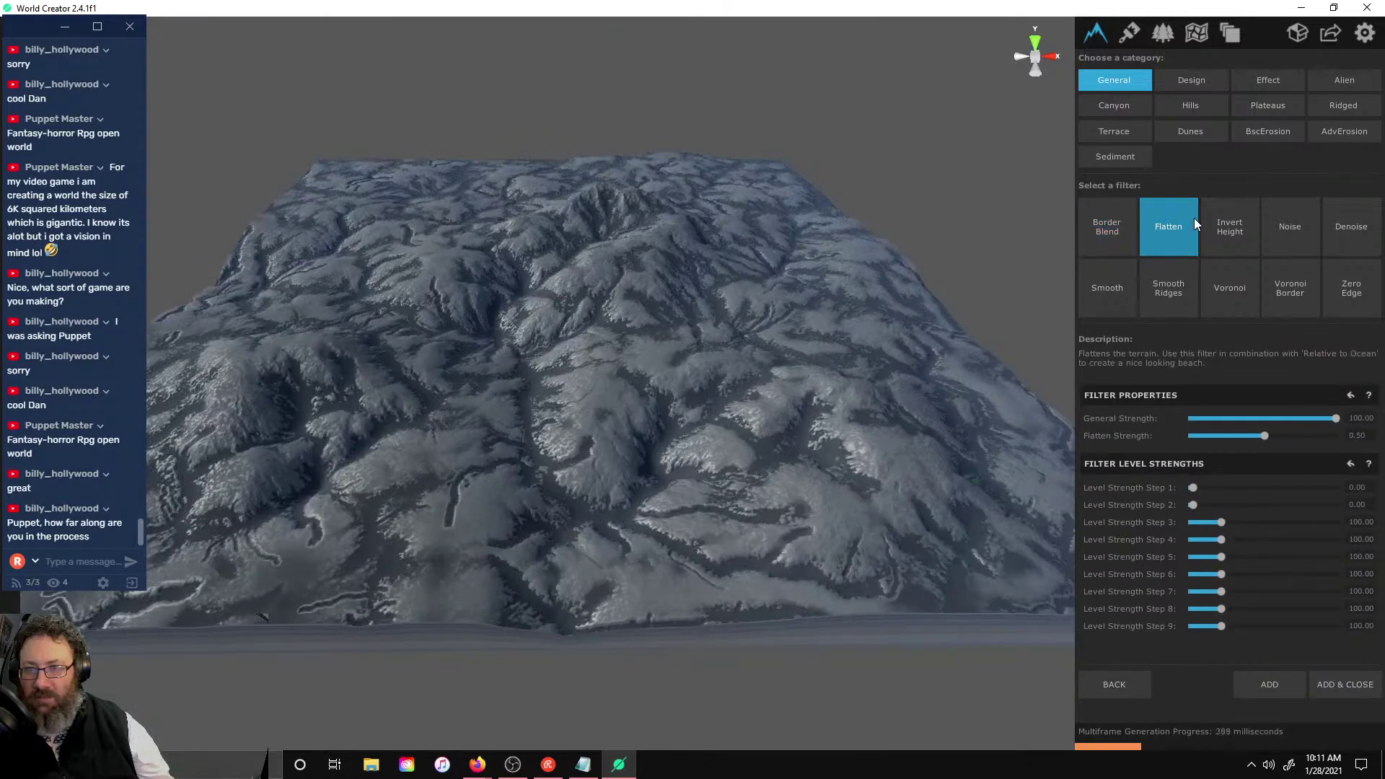
left_click(1237, 220)
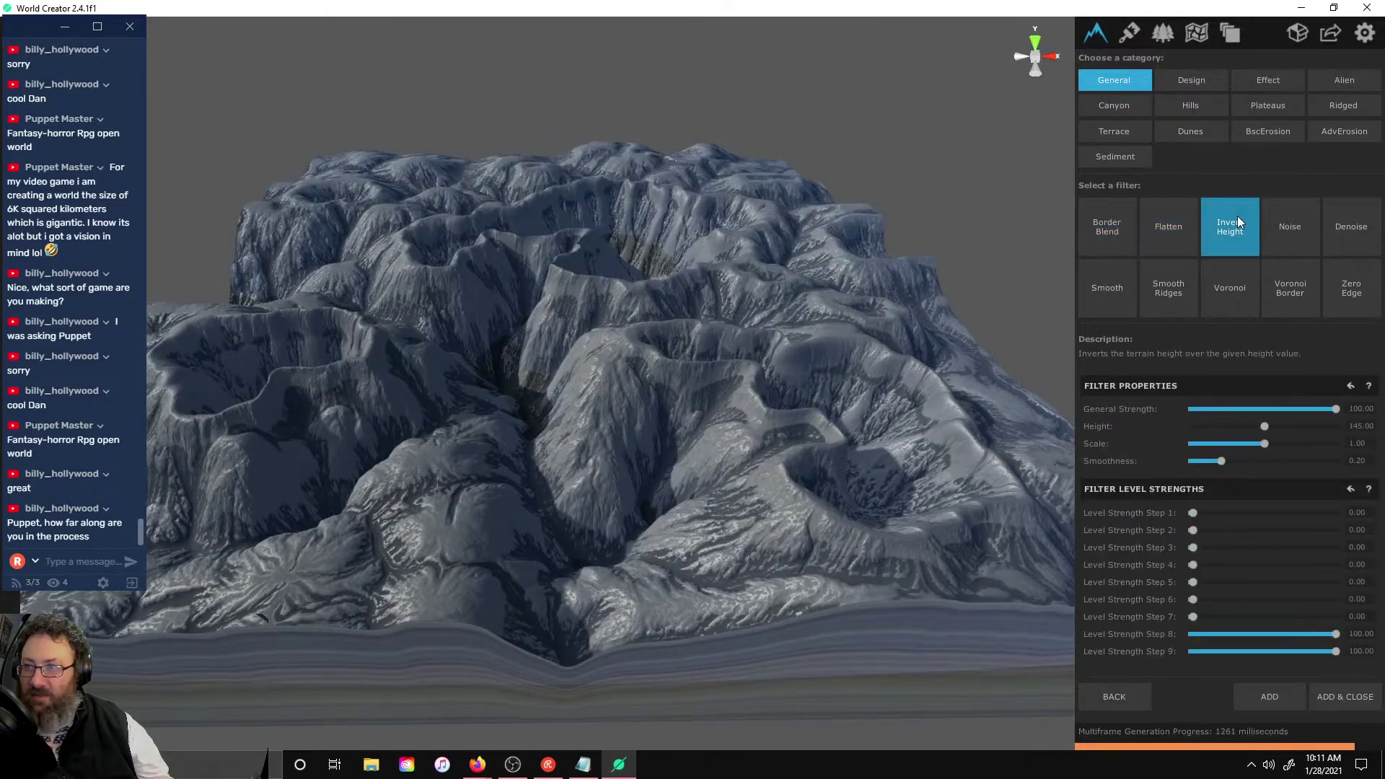
left_click(1280, 215)
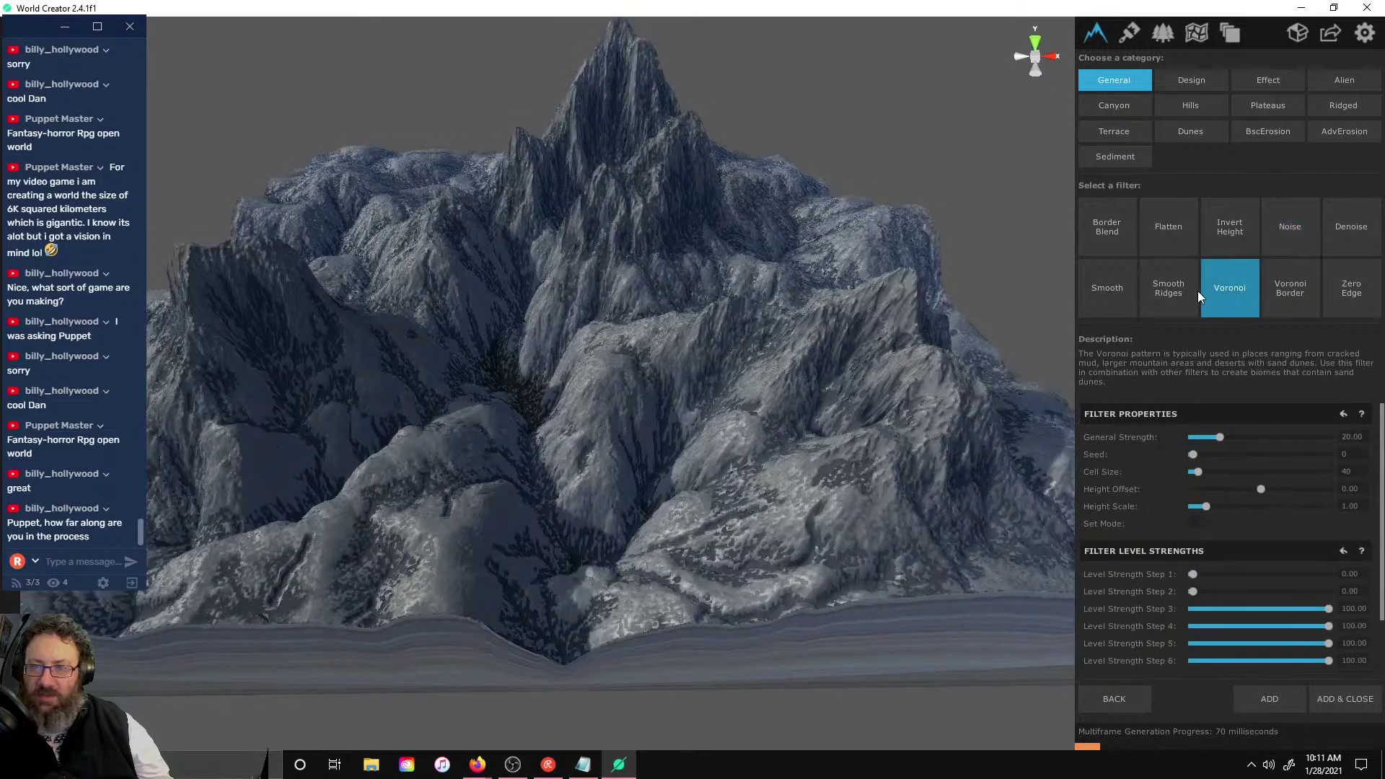
left_click(1281, 285)
left_click(1230, 288)
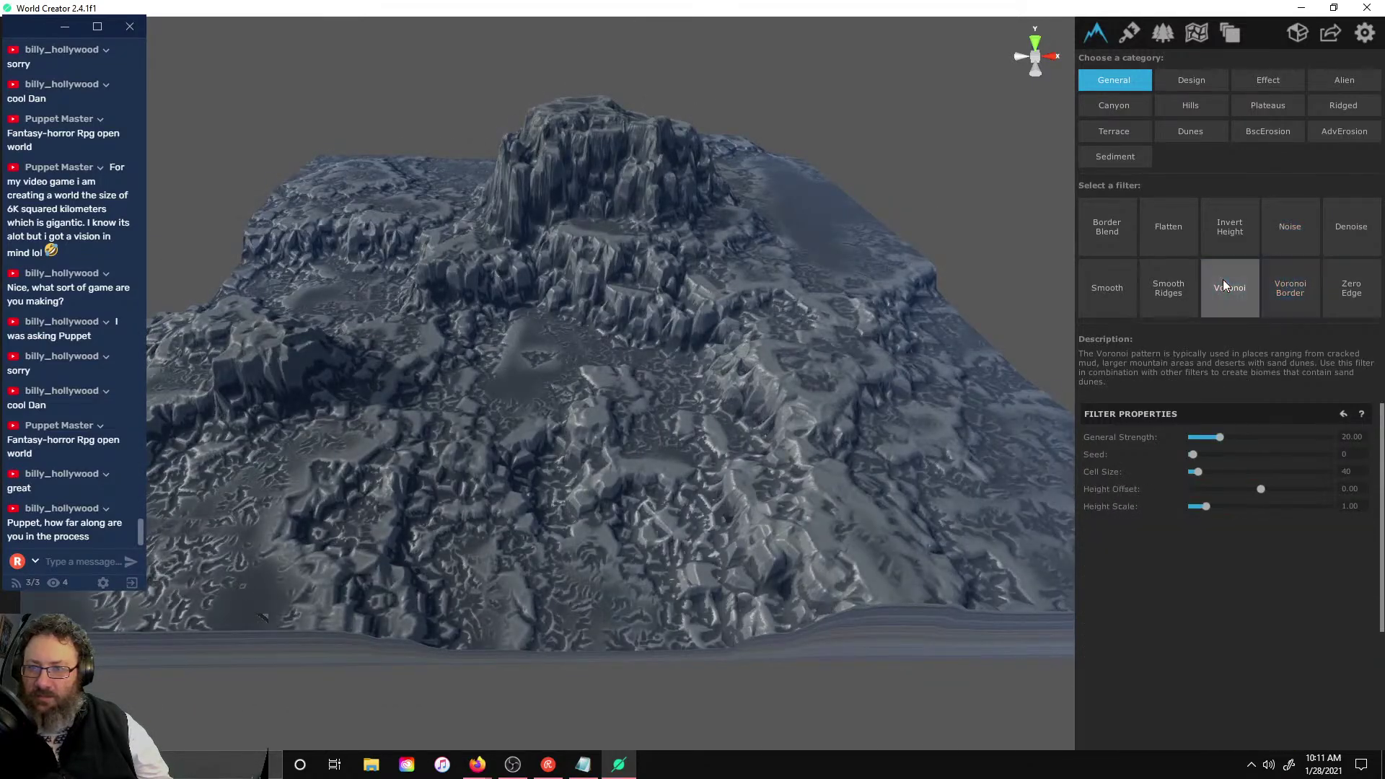
- Preview the Border Blend filter and inspect its effect on the terrain edges from above and from the front
left_click(1092, 231)
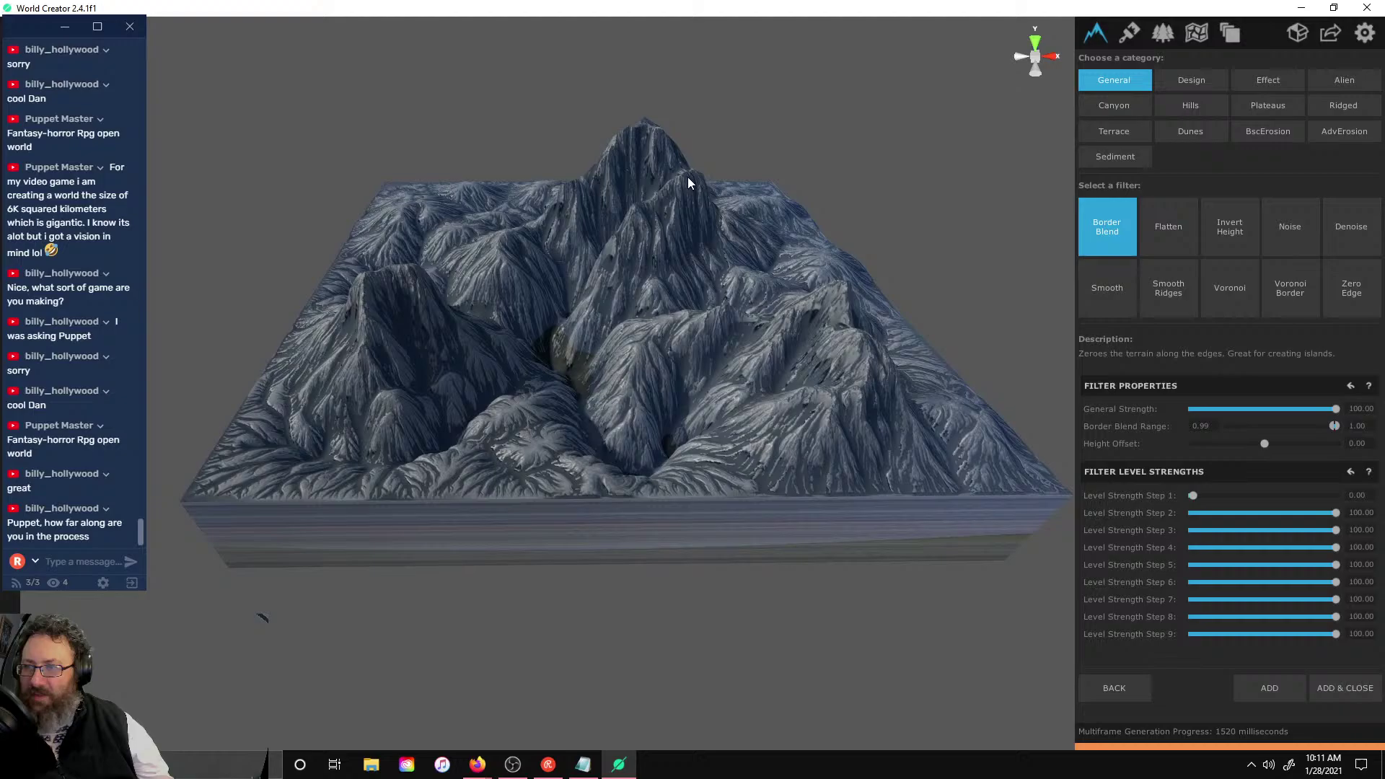
right_click_drag(687, 176, 685, 520)
key("s")
scroll(568, 73, "up", 4)
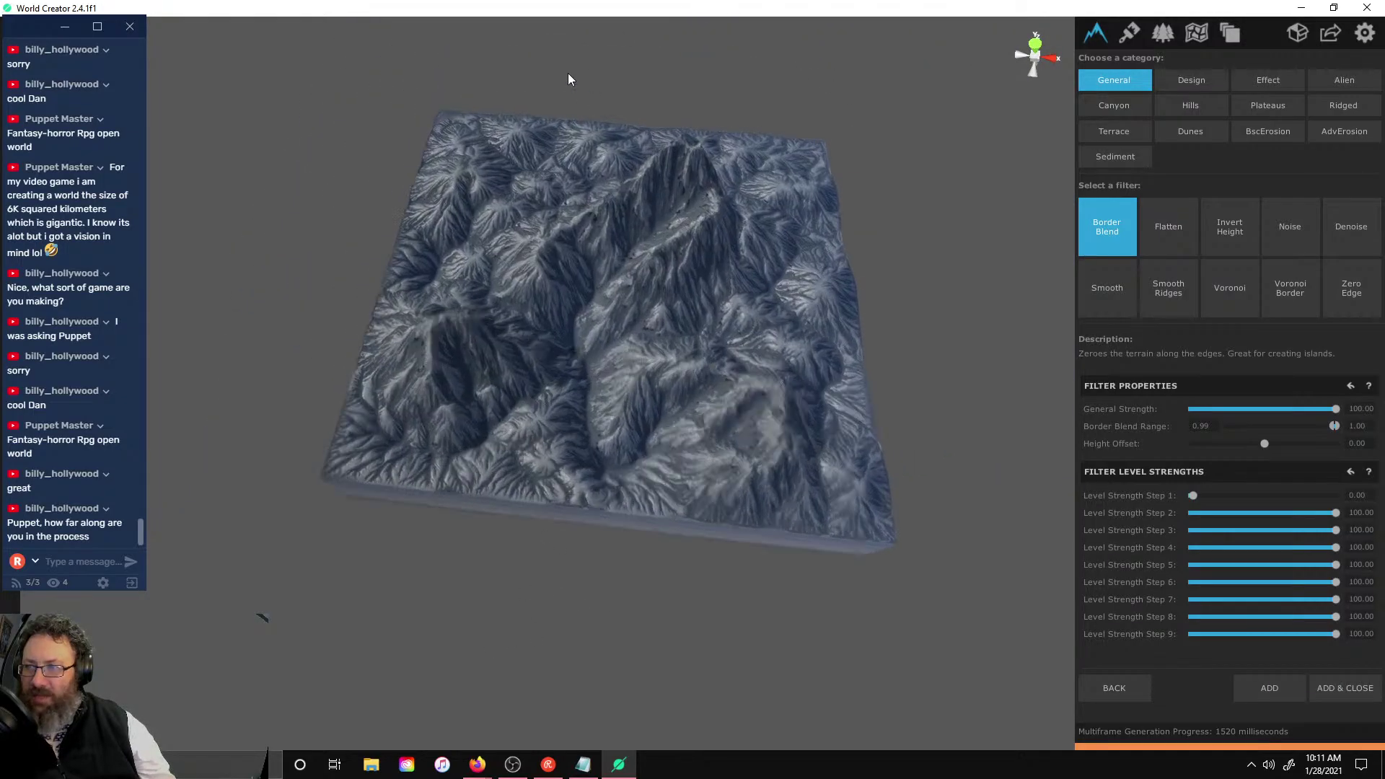
right_click_drag(659, 48, 937, 180)
scroll(938, 187, "up", 3)
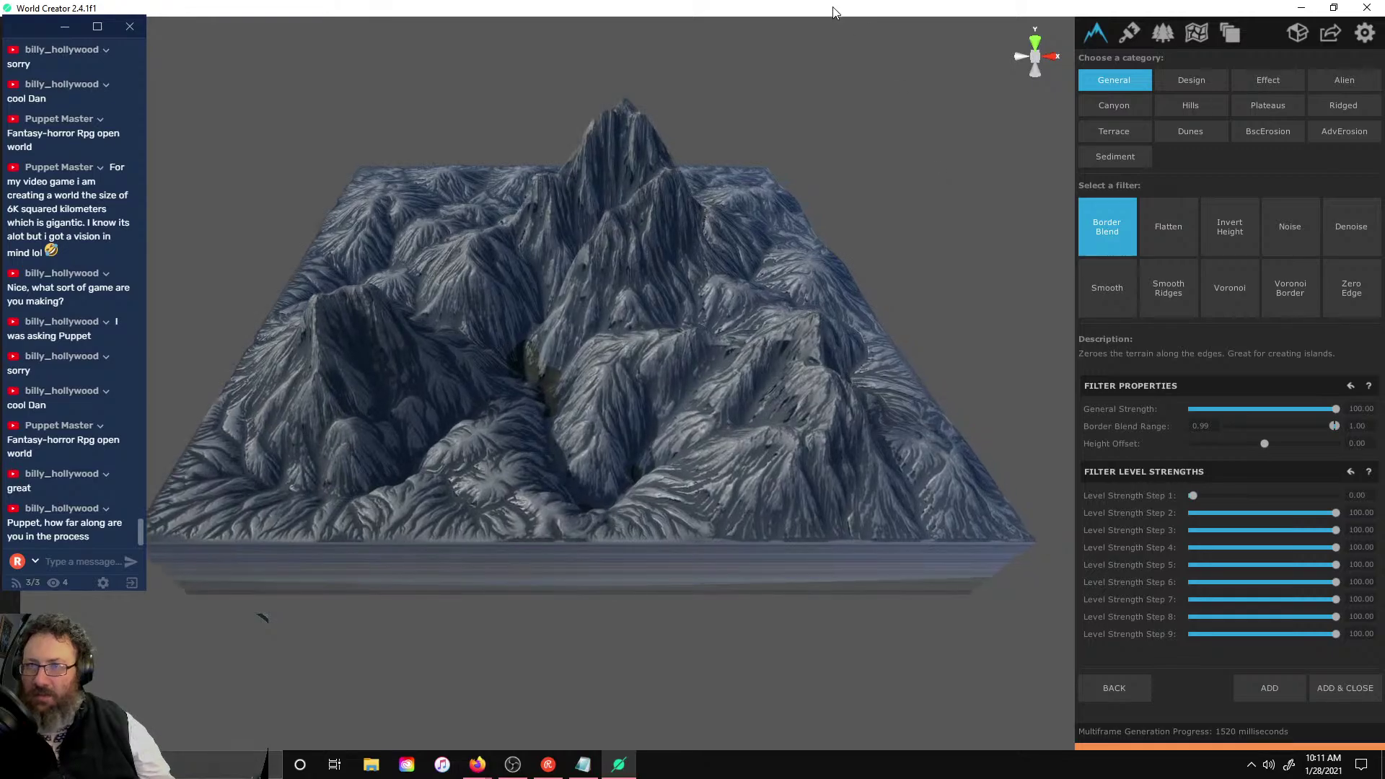
- Open the surface export settings, try the Terrain Normal-Map type and return the map type to Terrain Height-Map
left_click(1328, 36)
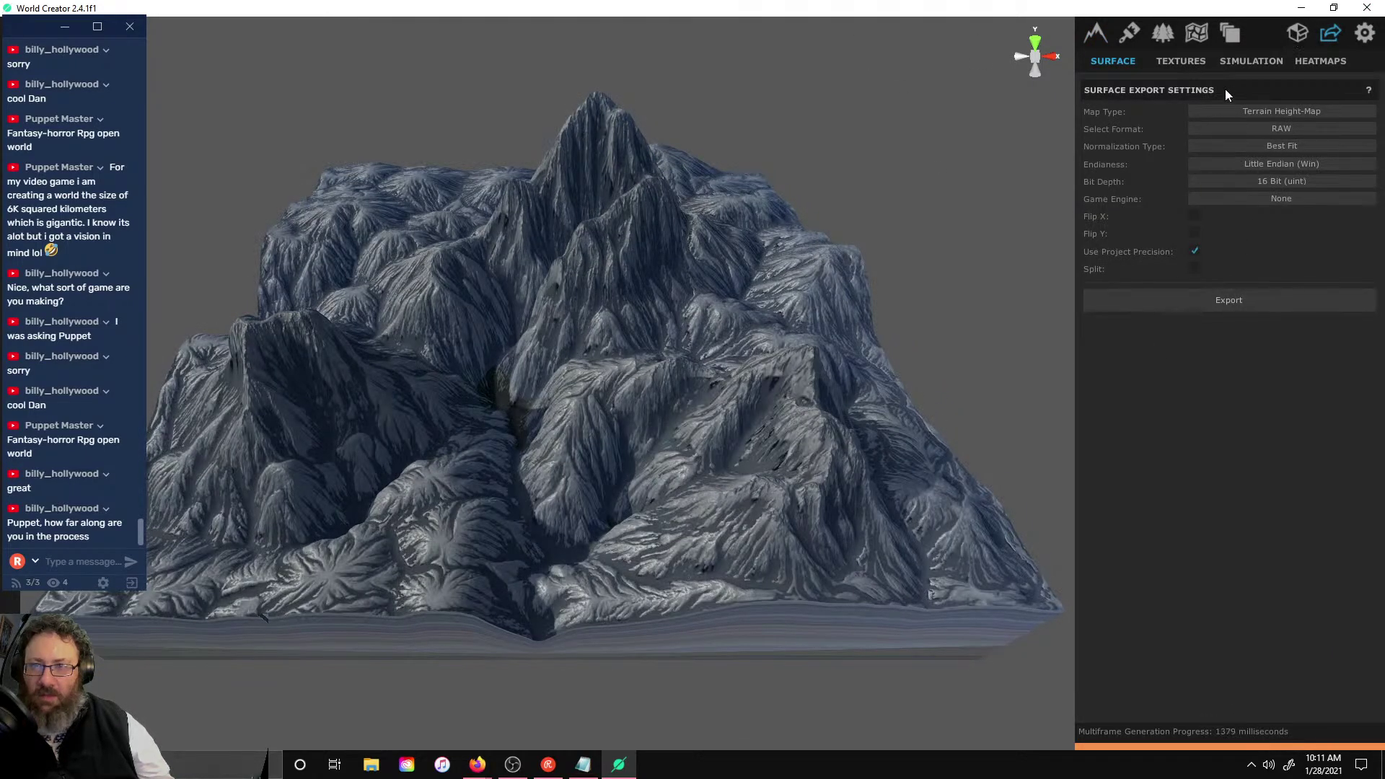
left_click(1257, 114)
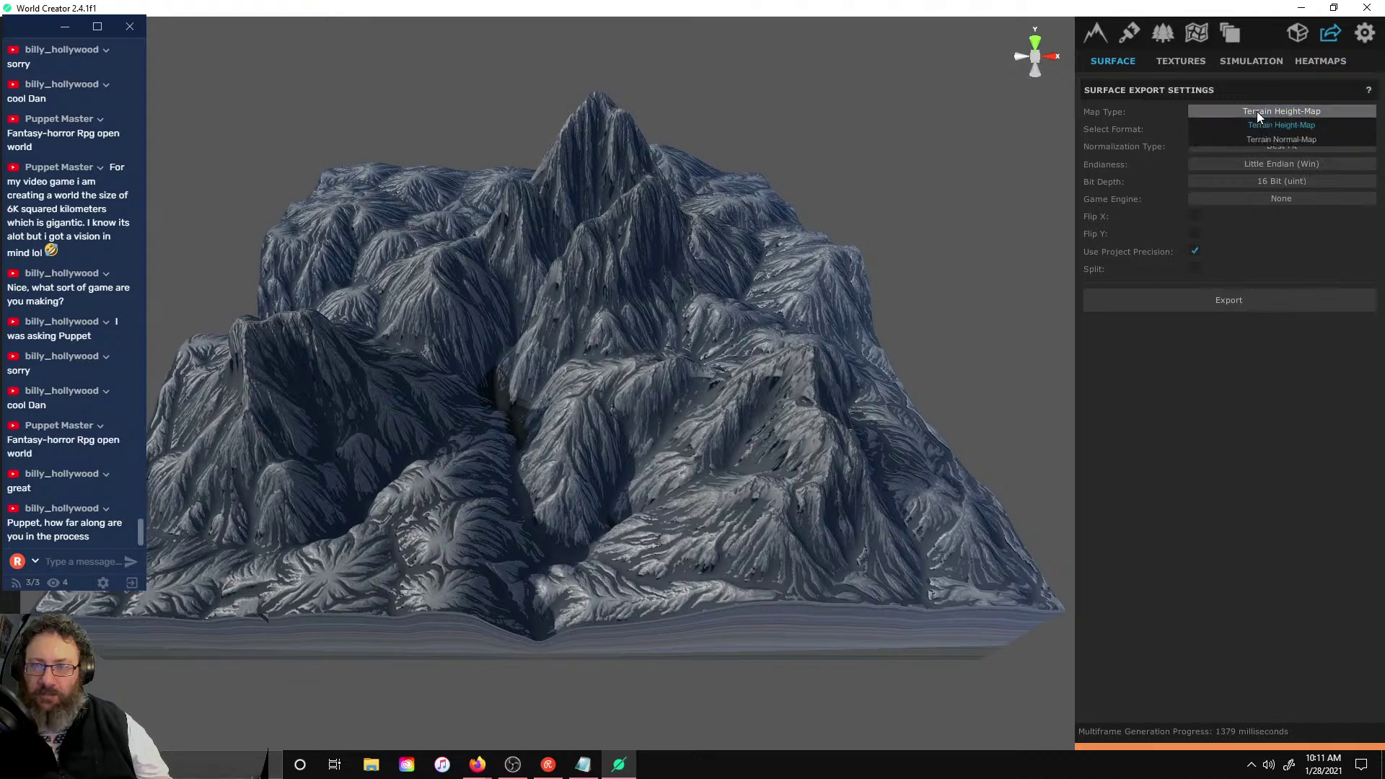
left_click(1262, 143)
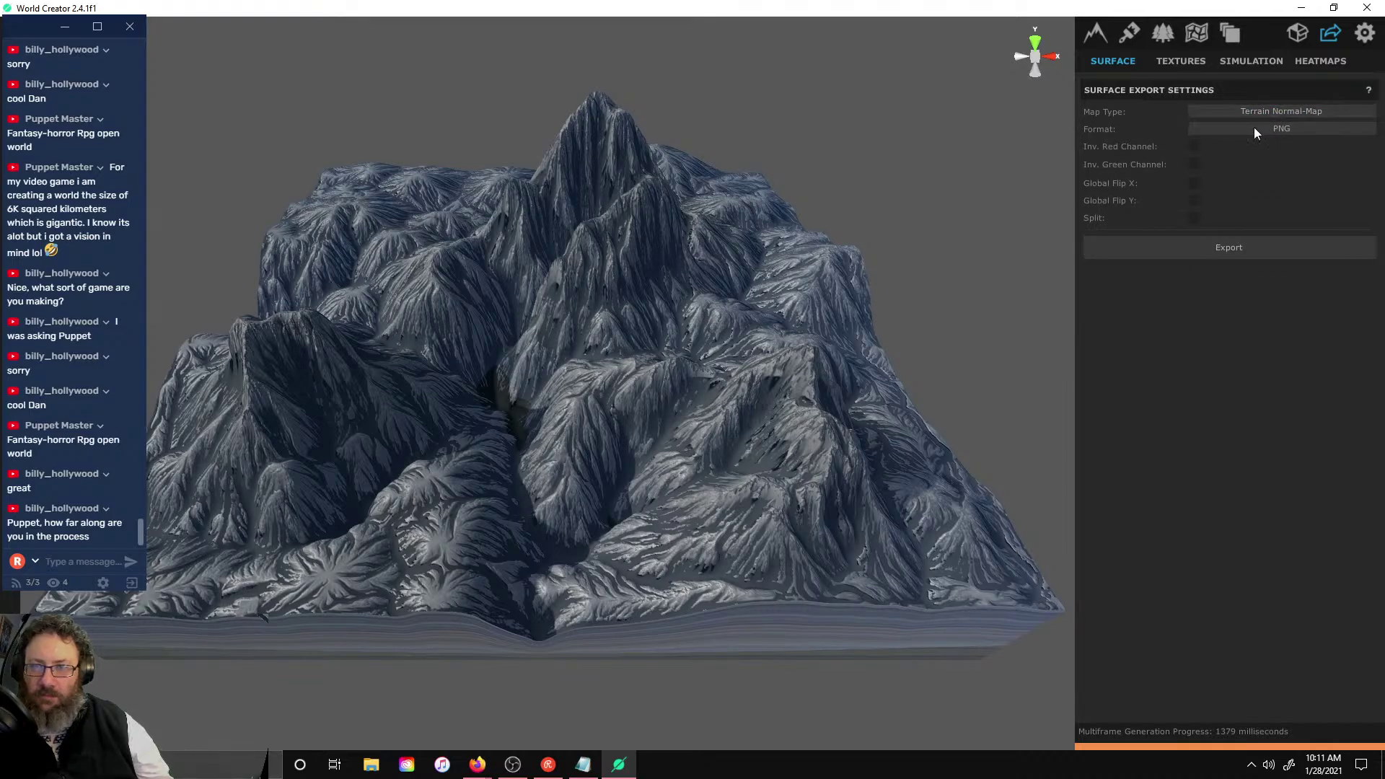
left_click(1262, 110)
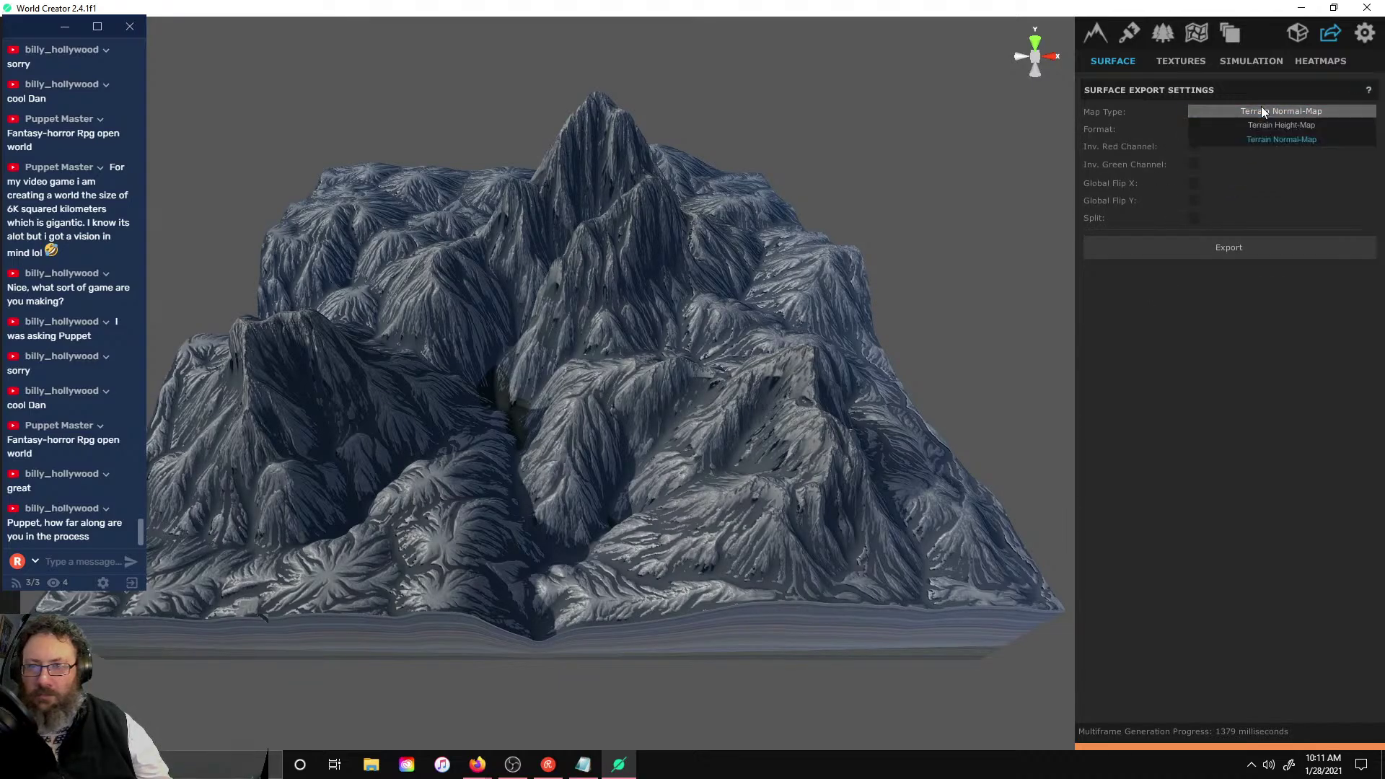
left_click(1262, 124)
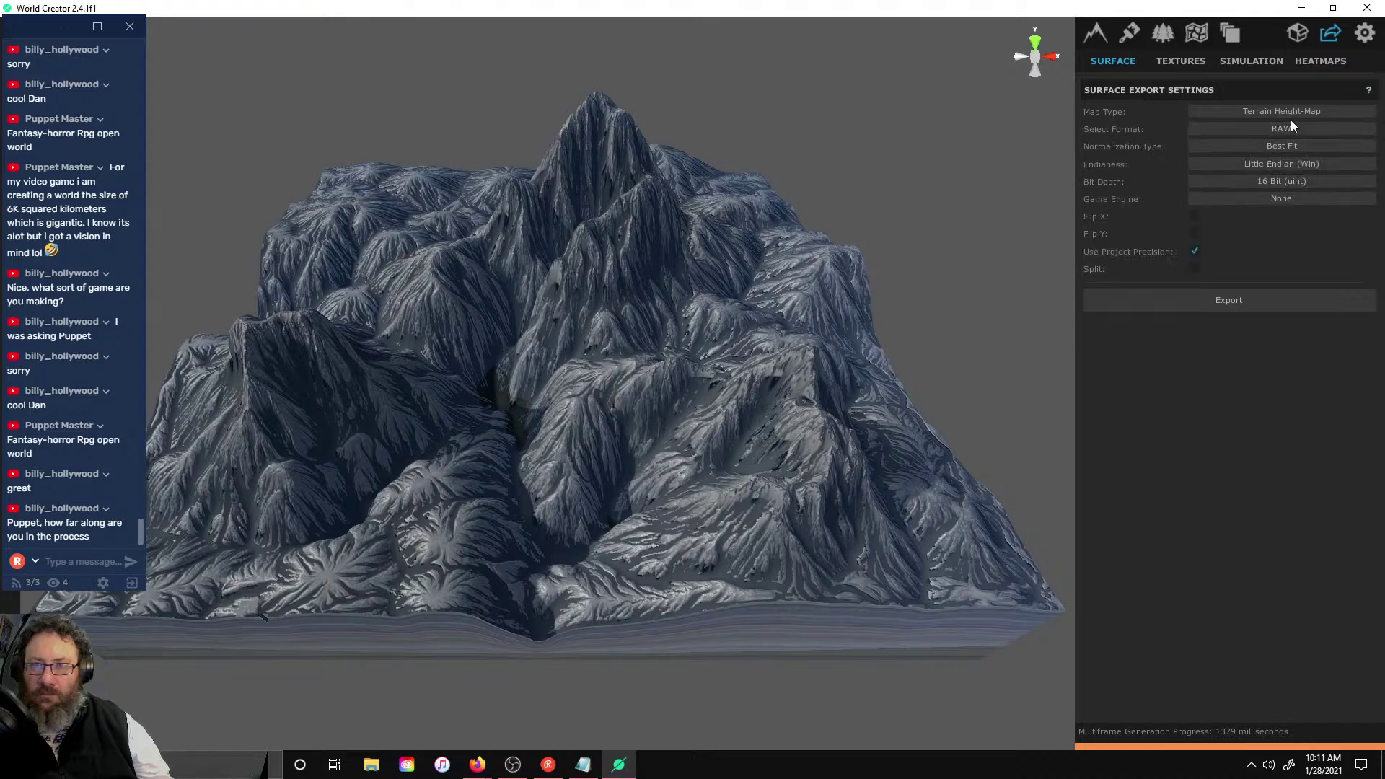
- Keep Little Endian (Win) and the 16 Bit (uint) depth, and set the height-map export format to PNG
left_click(1323, 163)
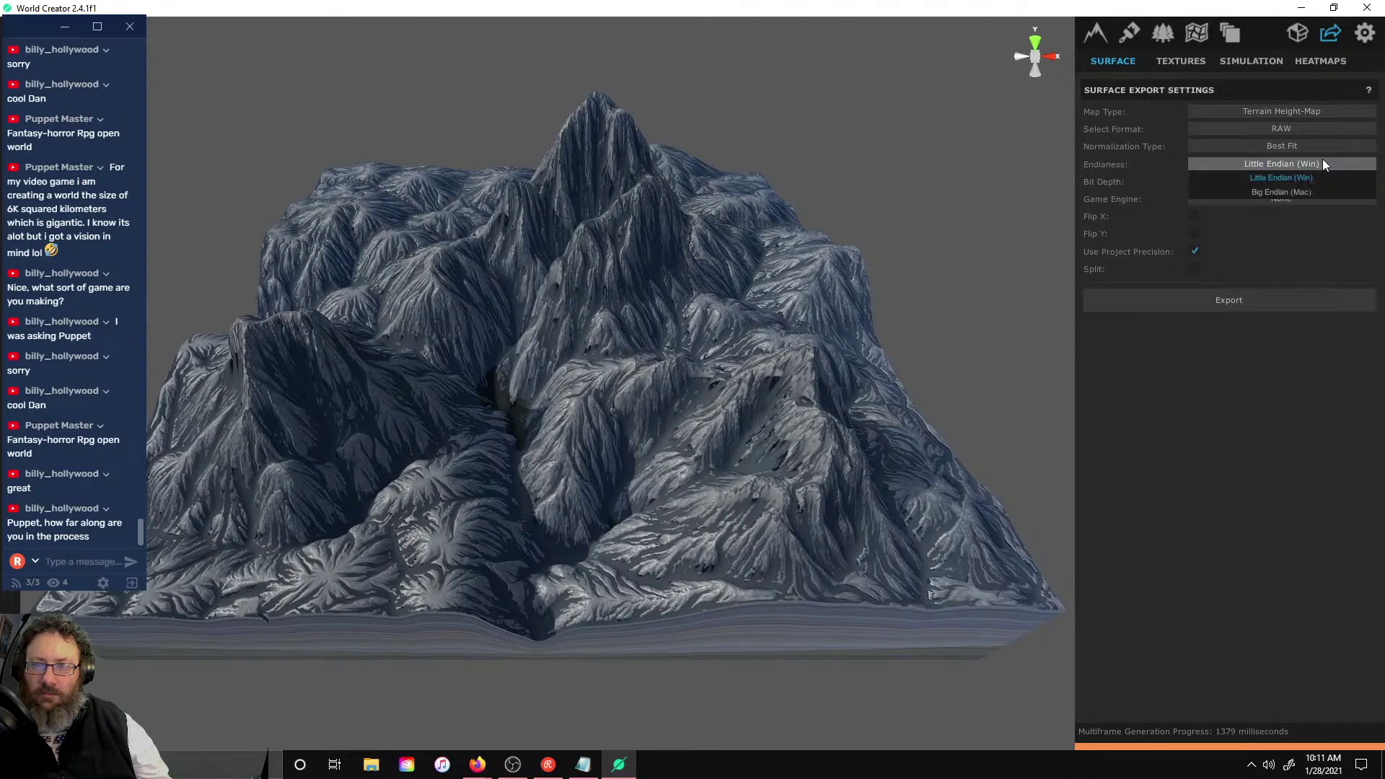
left_click(1295, 178)
left_click(1294, 180)
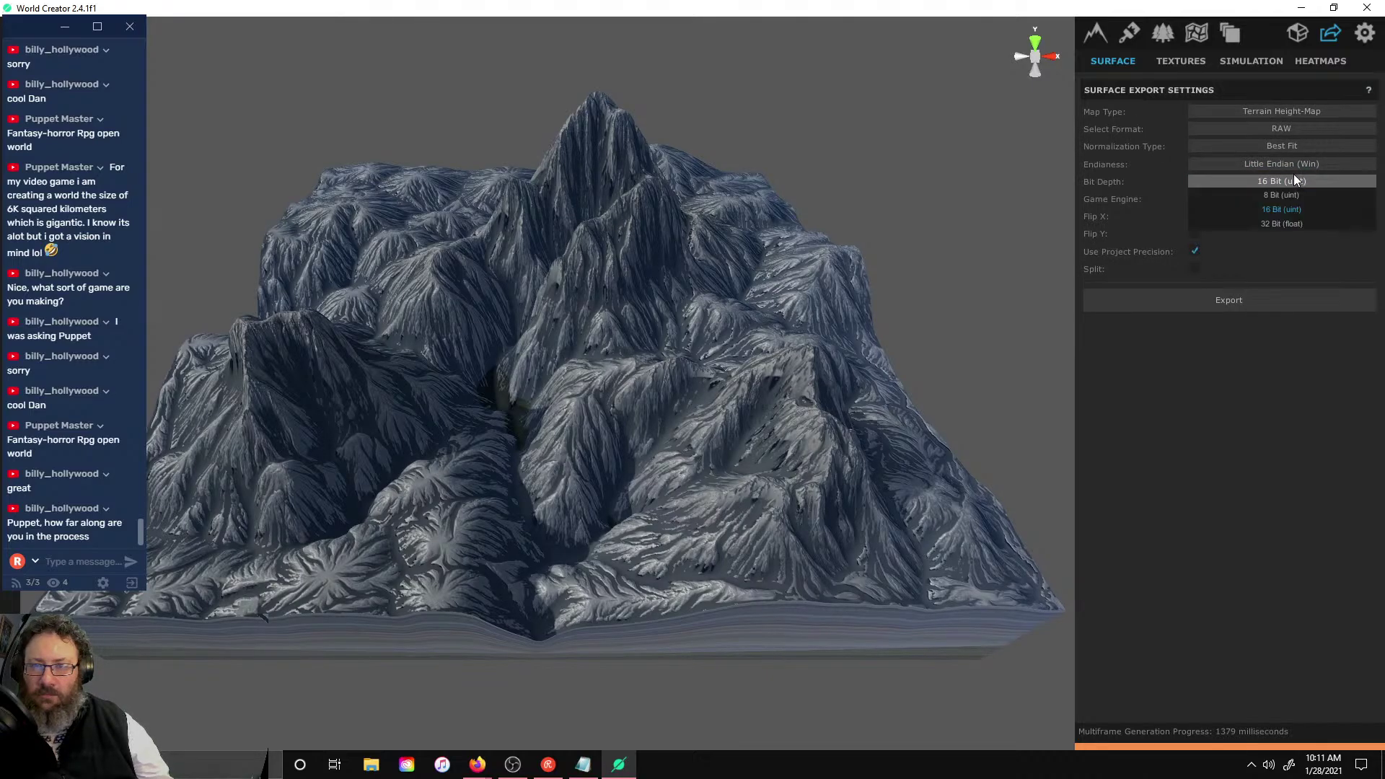
left_click(1294, 179)
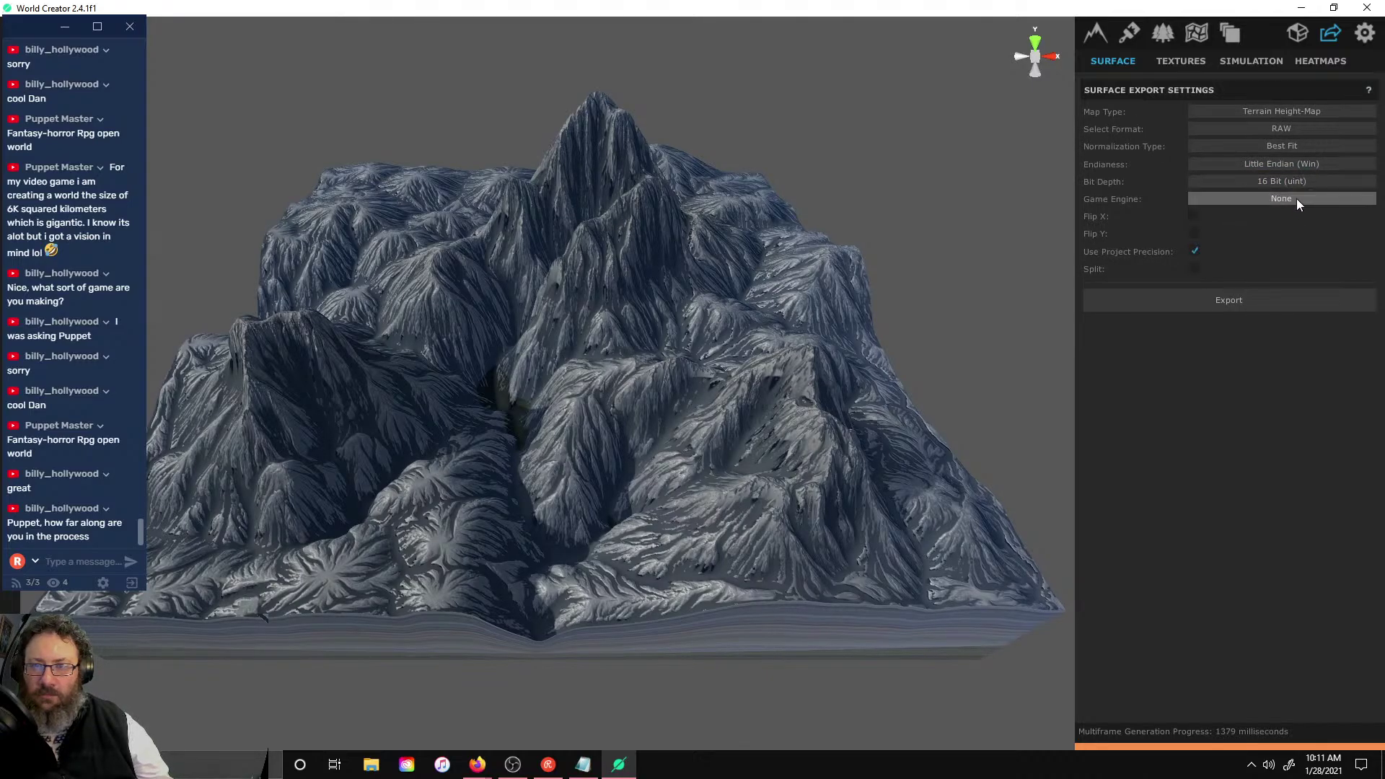
left_click(1297, 130)
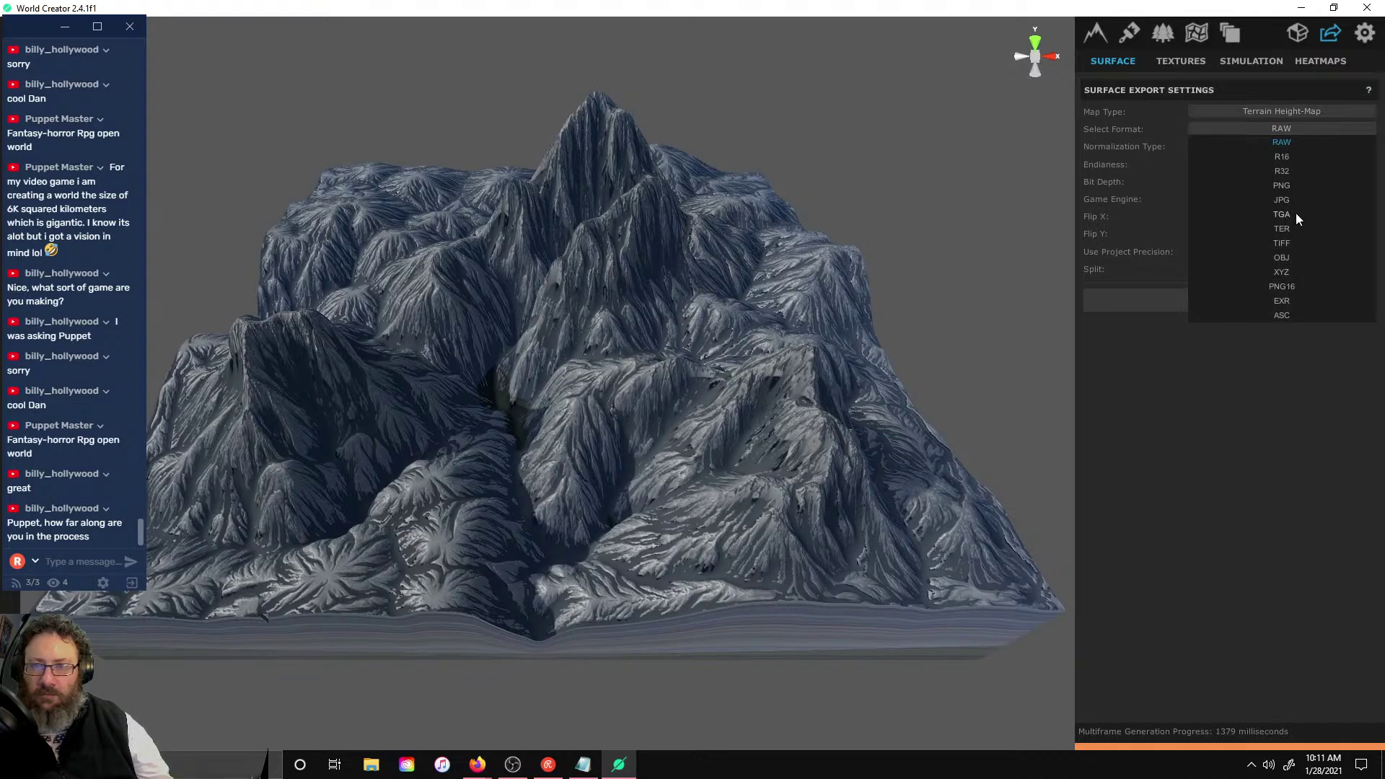
left_click(1301, 184)
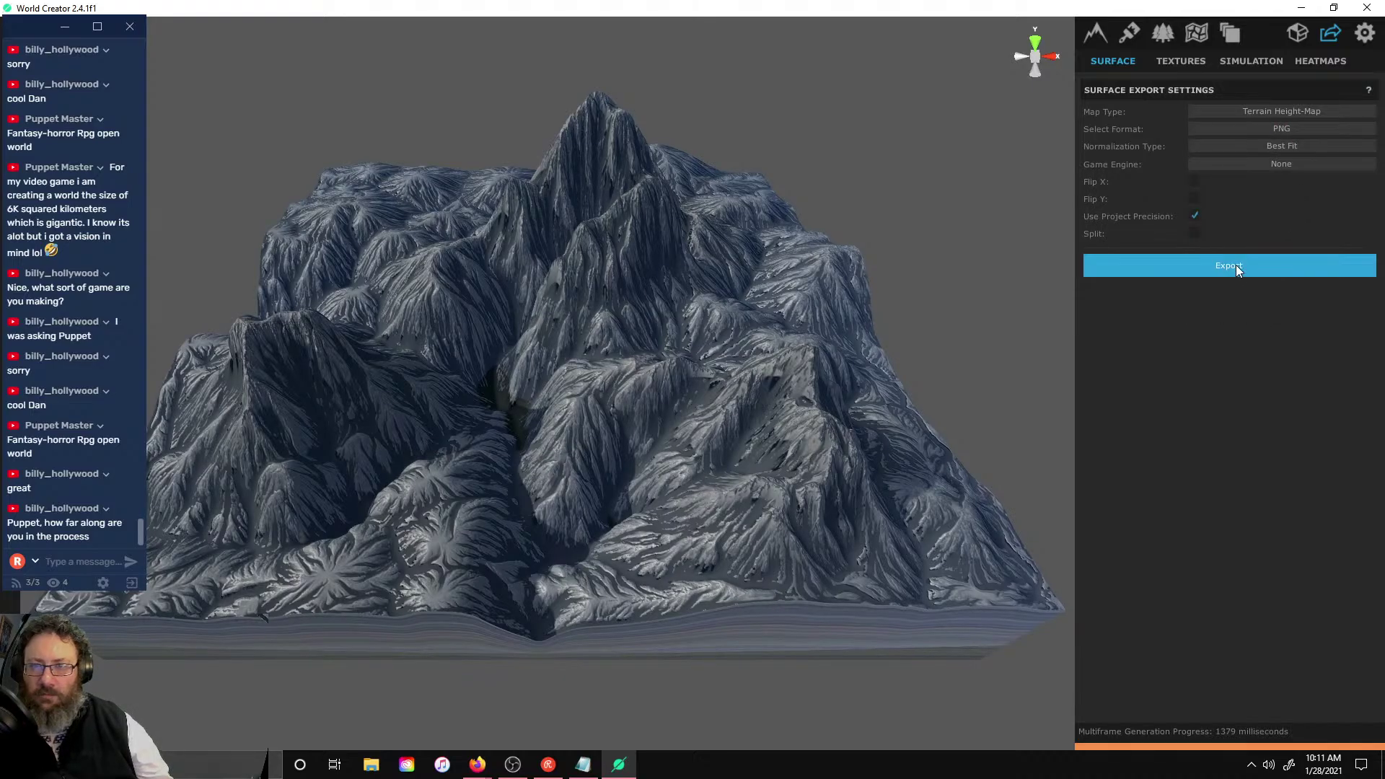
- Export the terrain height map to the Desktop as bILLS.png
left_click(1251, 266)
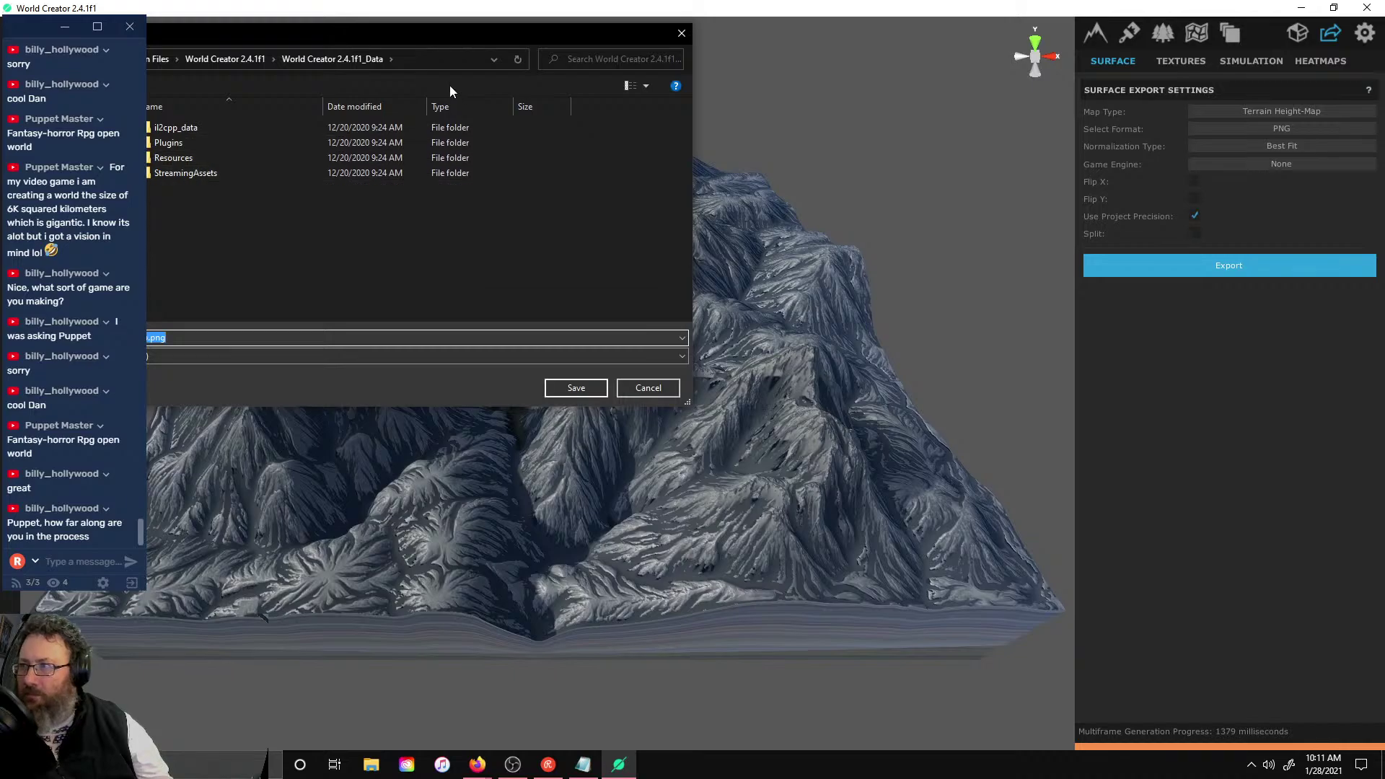
left_click_drag(223, 37, 492, 36)
left_click(338, 142)
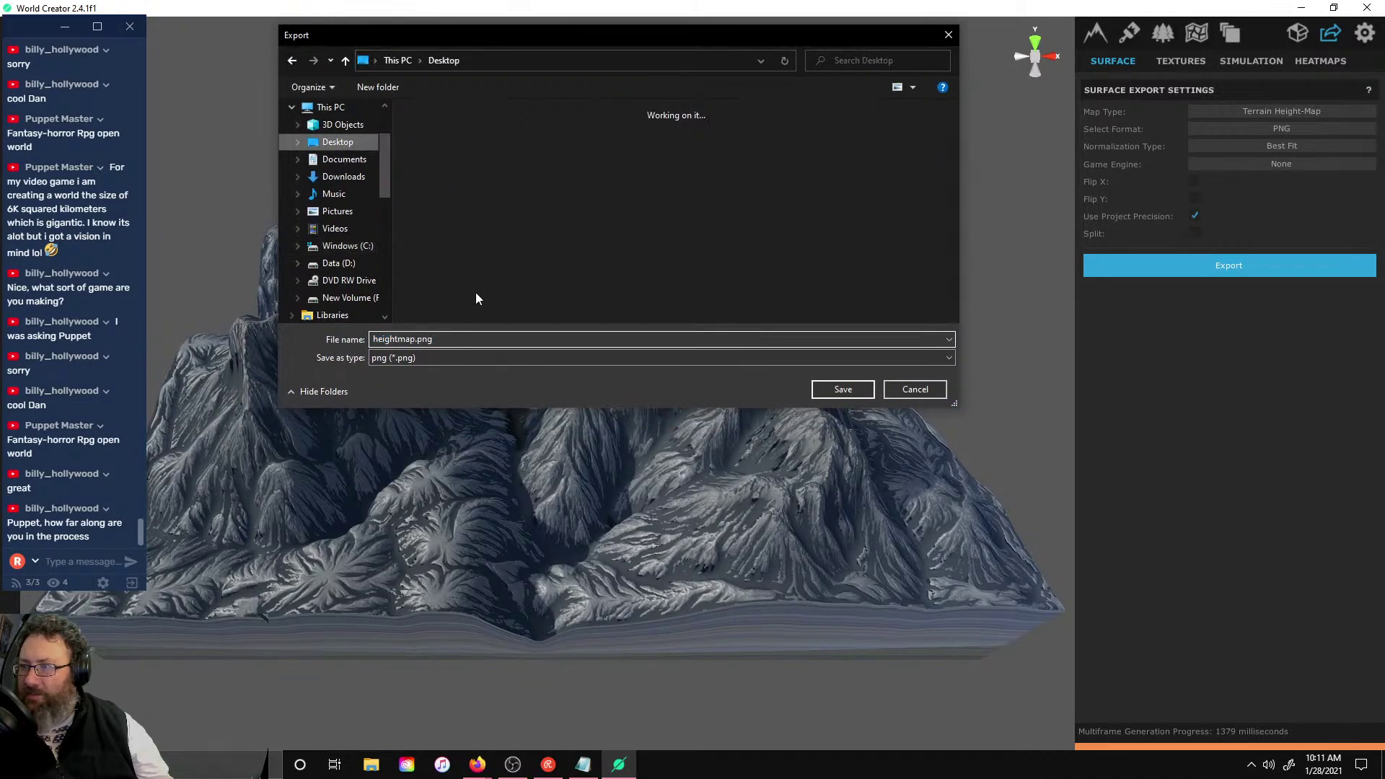
type("bil")
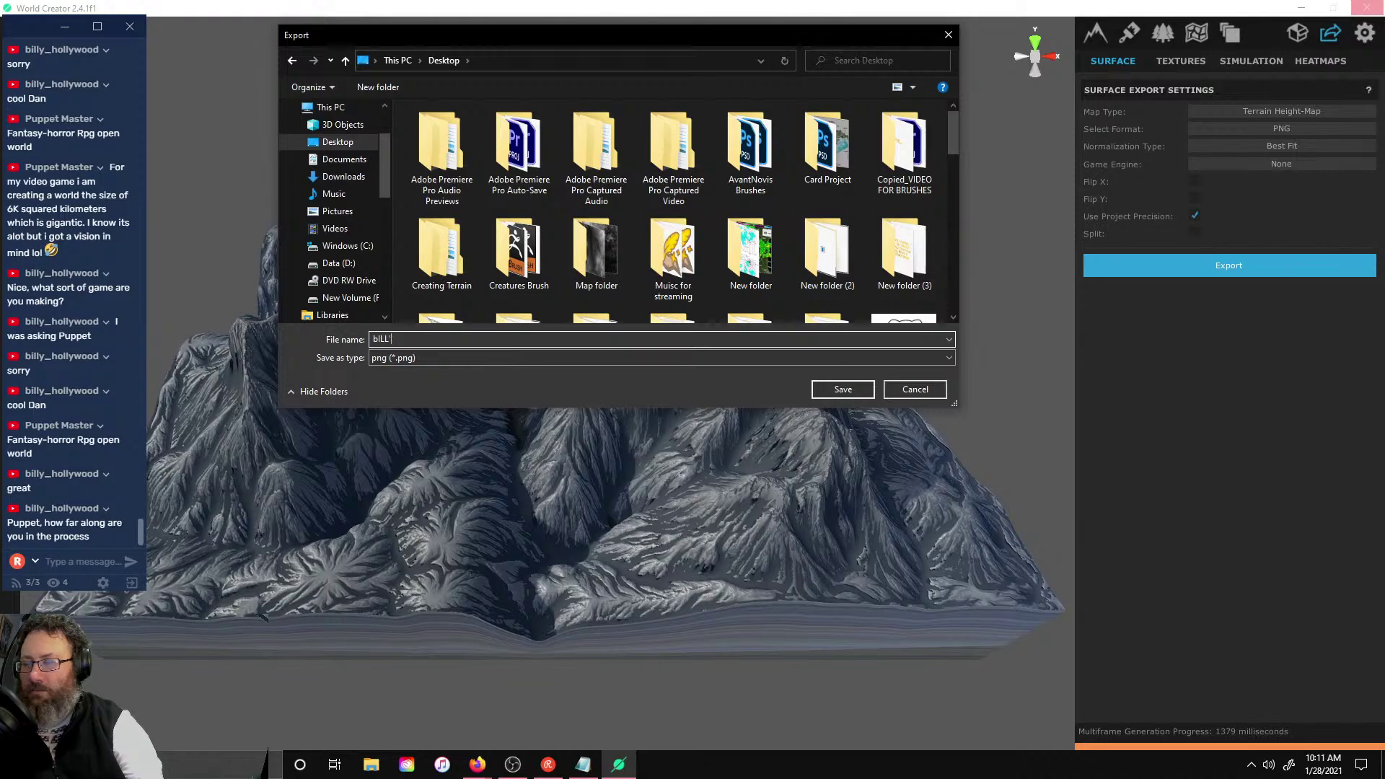
key("Return")
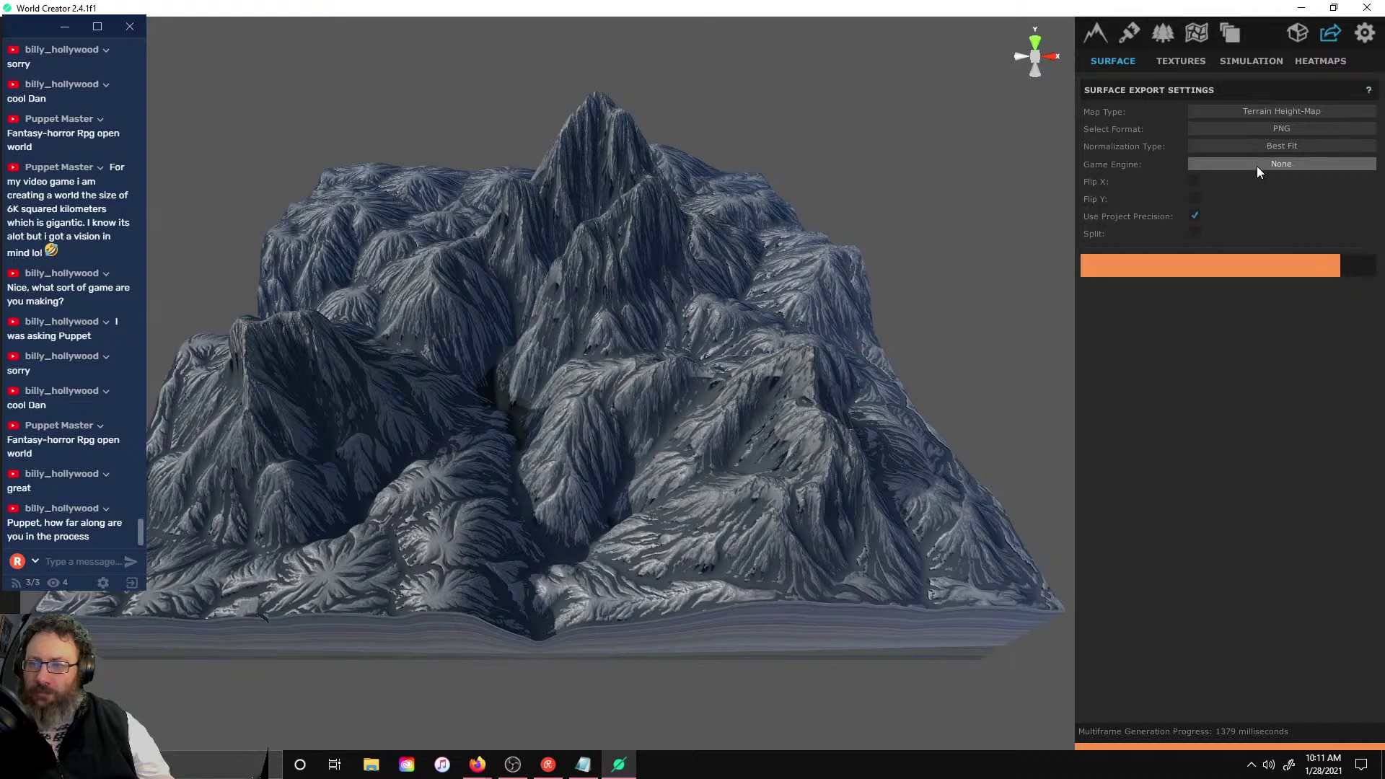
- Review the height-map format options, and switch the export map type to Terrain Normal-Map with PNG as the format
left_click(1289, 128)
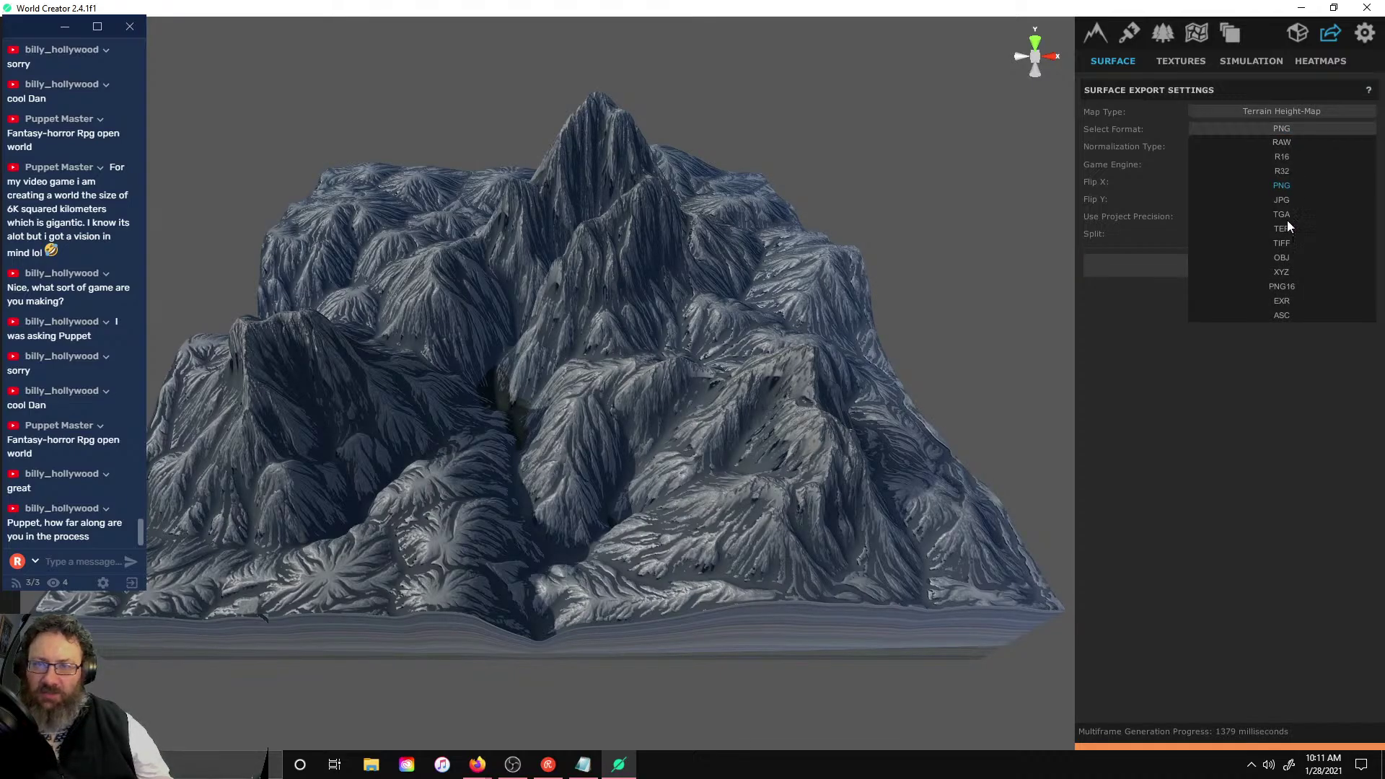
left_click(1286, 111)
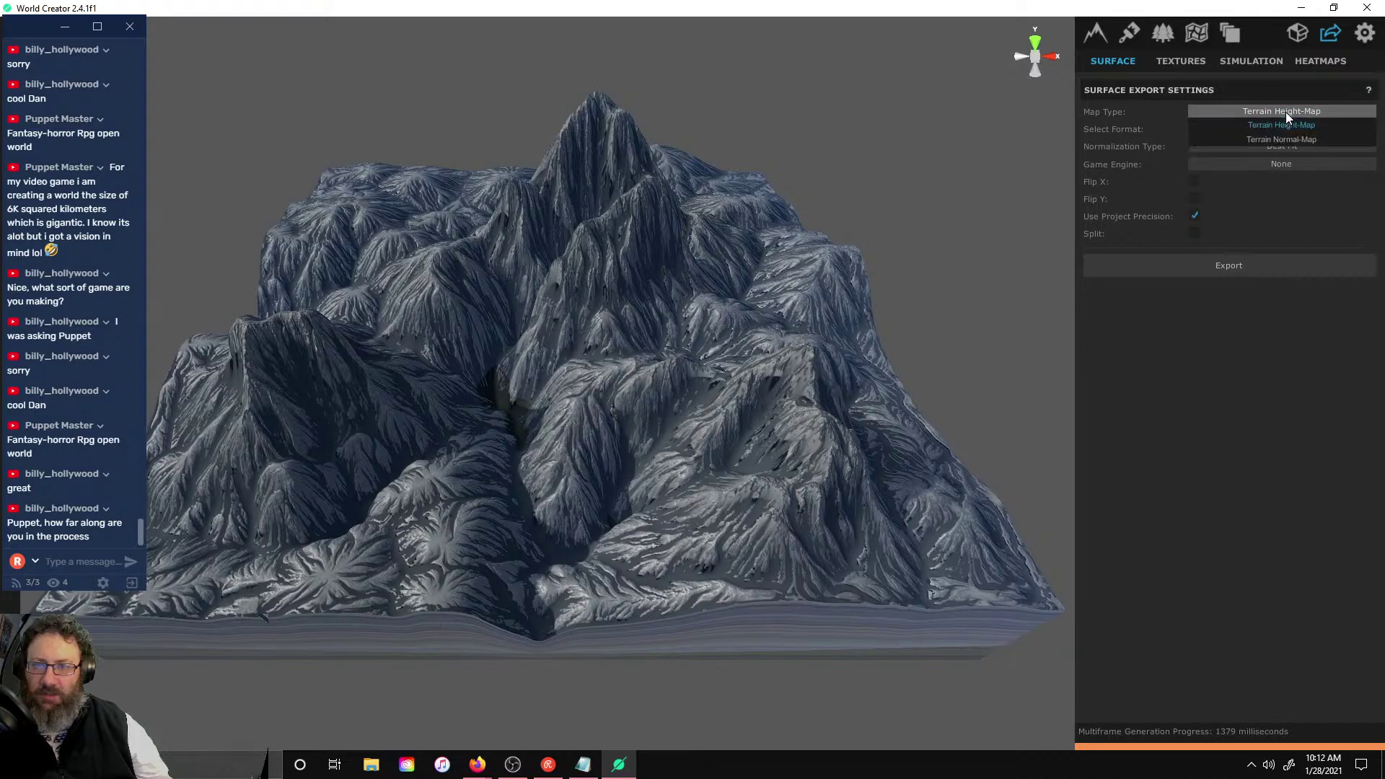
left_click(1286, 111)
left_click(1286, 111)
left_click(1287, 140)
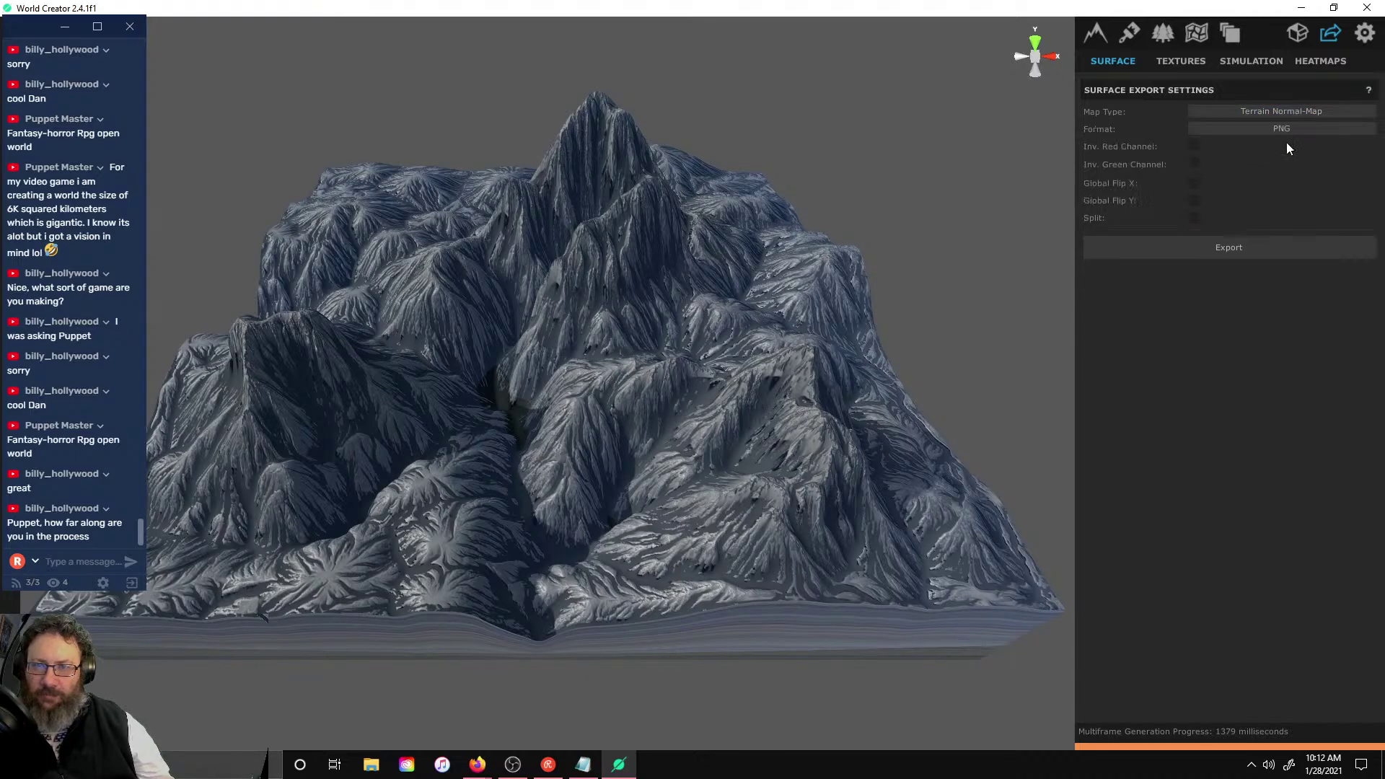
left_click(1296, 134)
left_click(1294, 130)
- Export the terrain normal map to the Desktop as a PNG named BILLCOLOR
left_click(1233, 244)
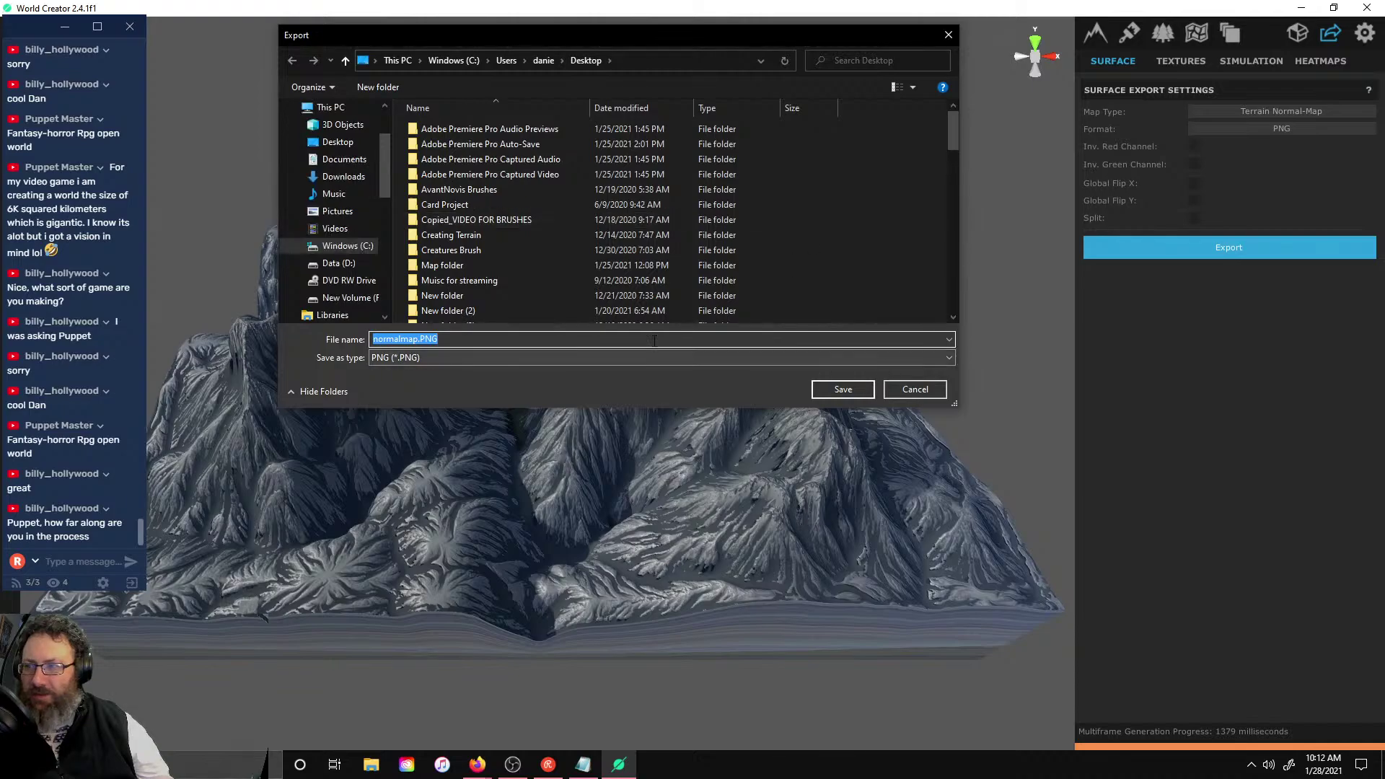
left_click(337, 146)
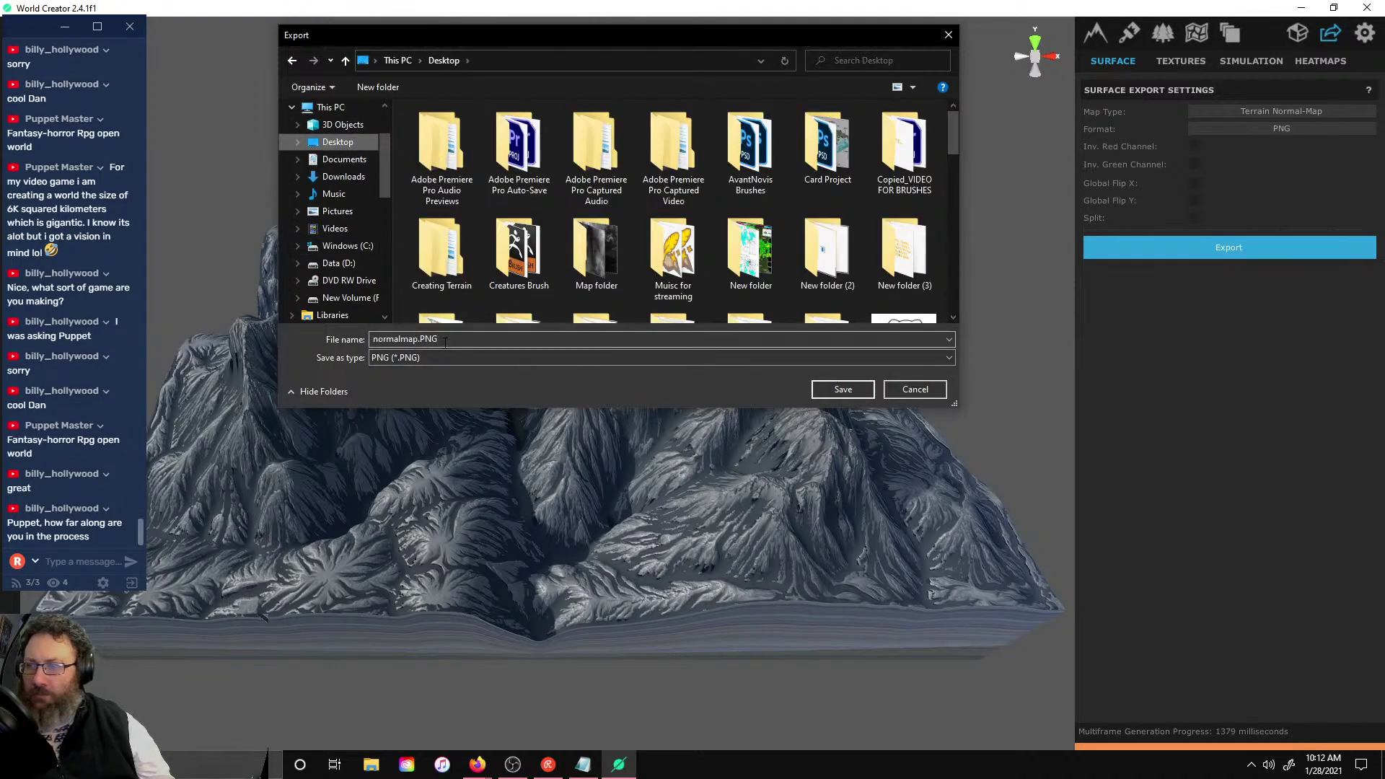
type("BILLCOLOR")
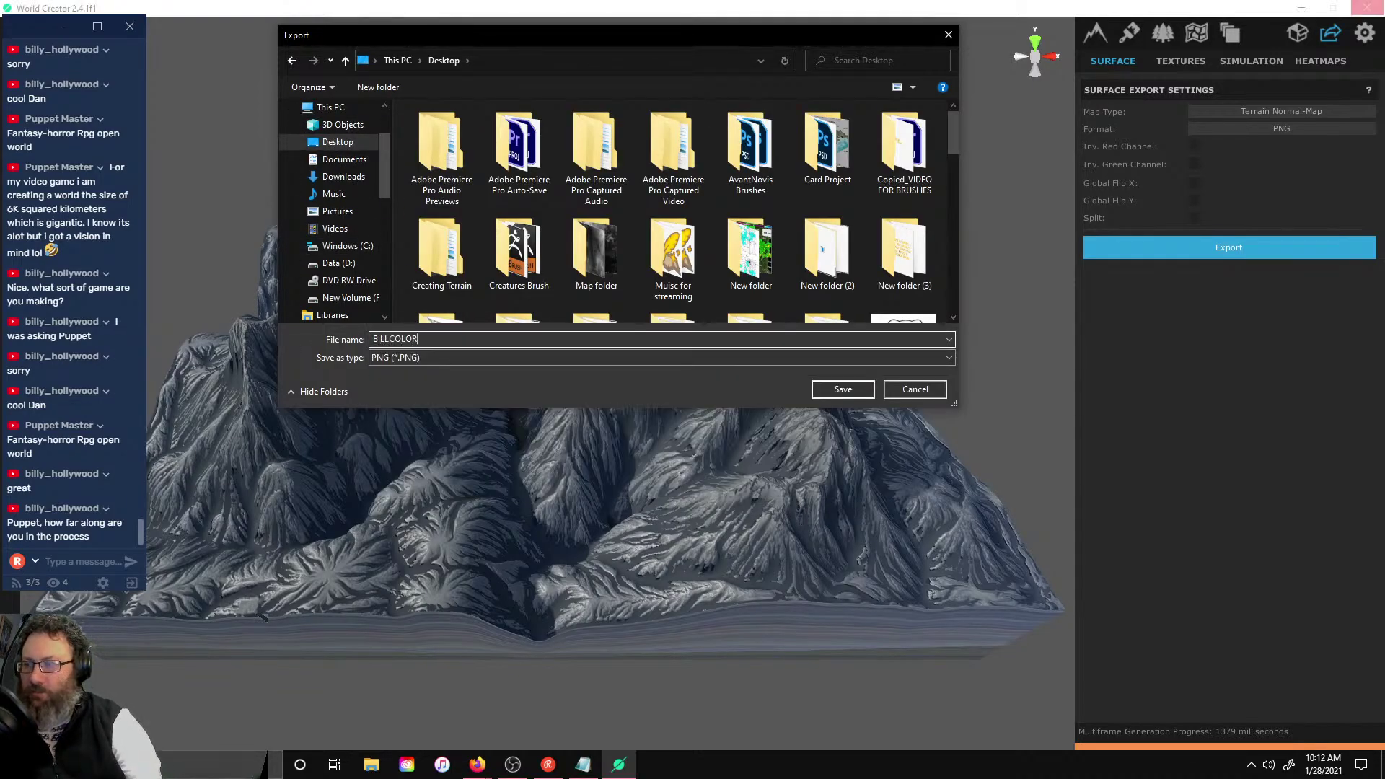
key("Return")
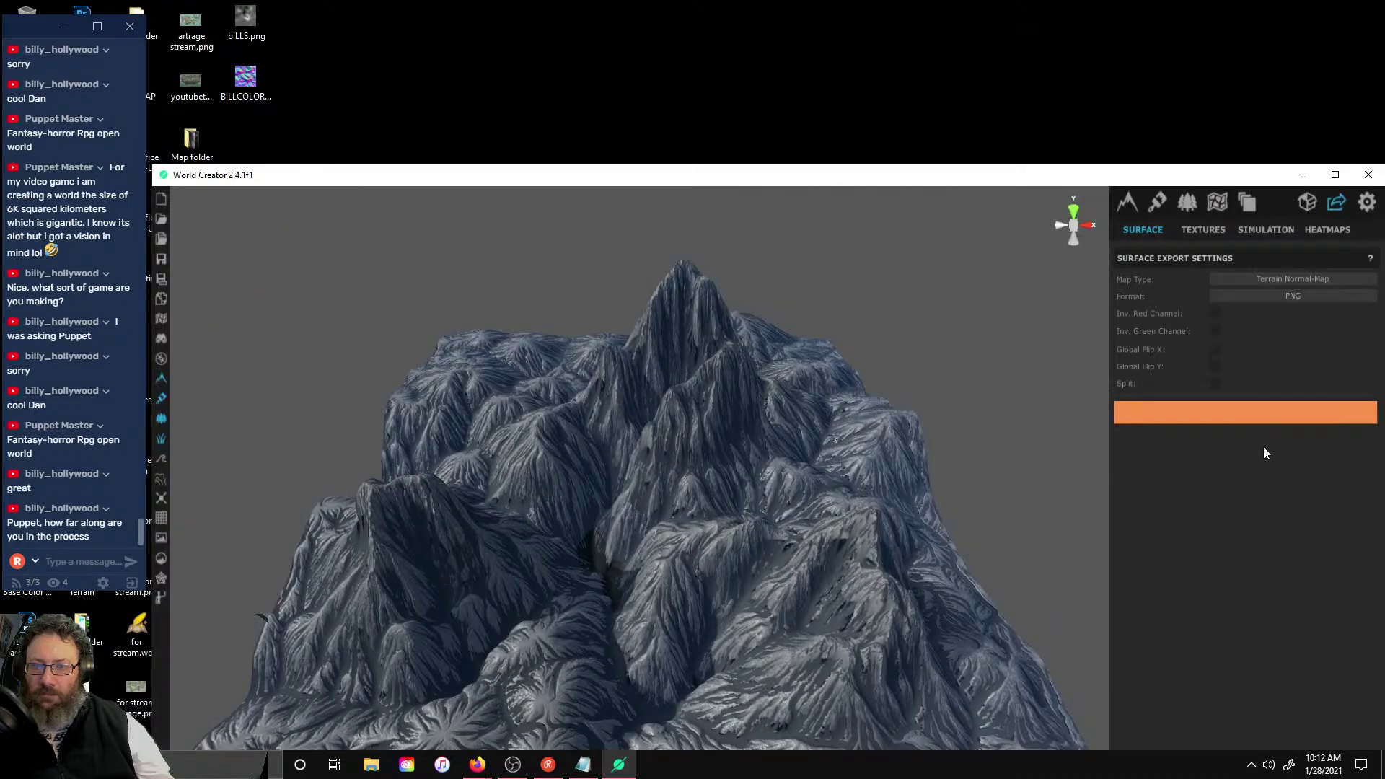
- Export the terrain normal map as a PNG and quit World Creator without saving the project
left_click(1262, 417)
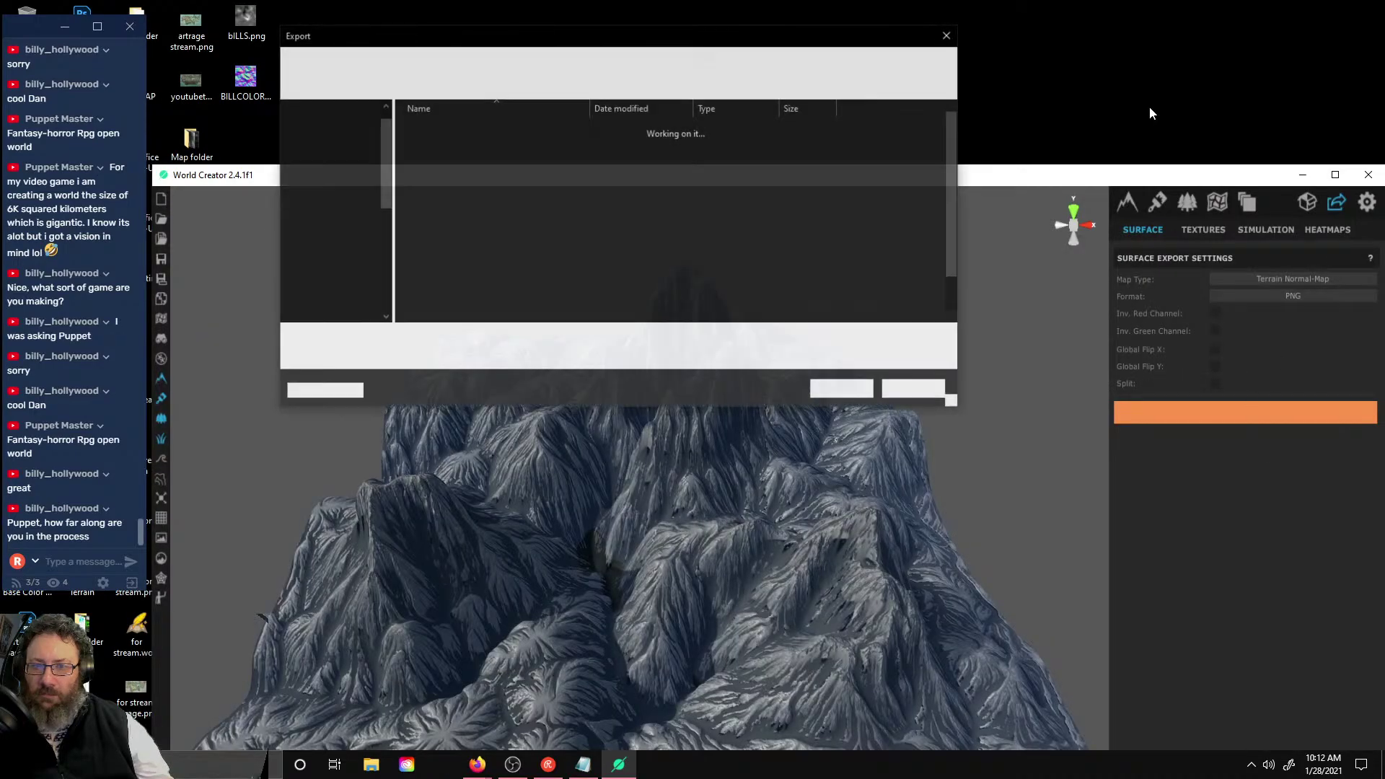
left_click(844, 388)
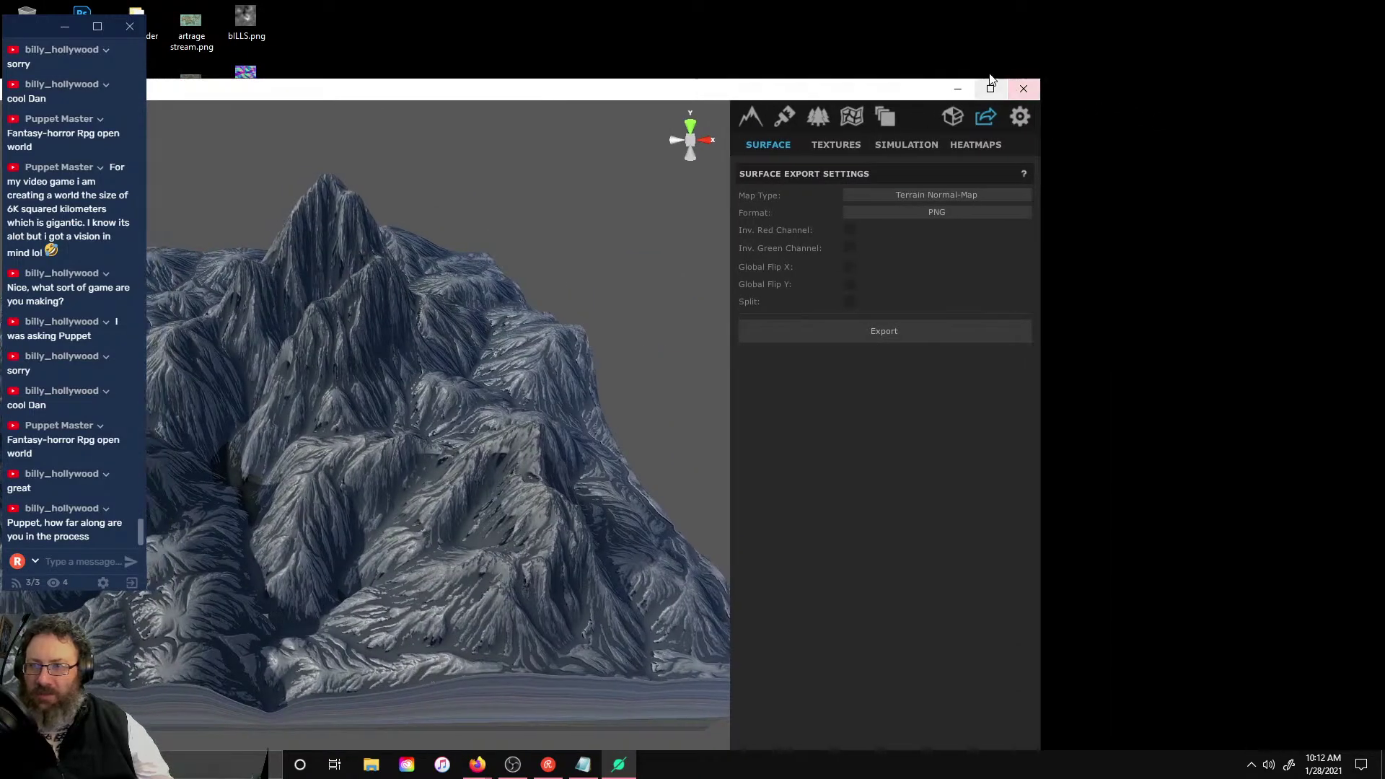
left_click(1024, 88)
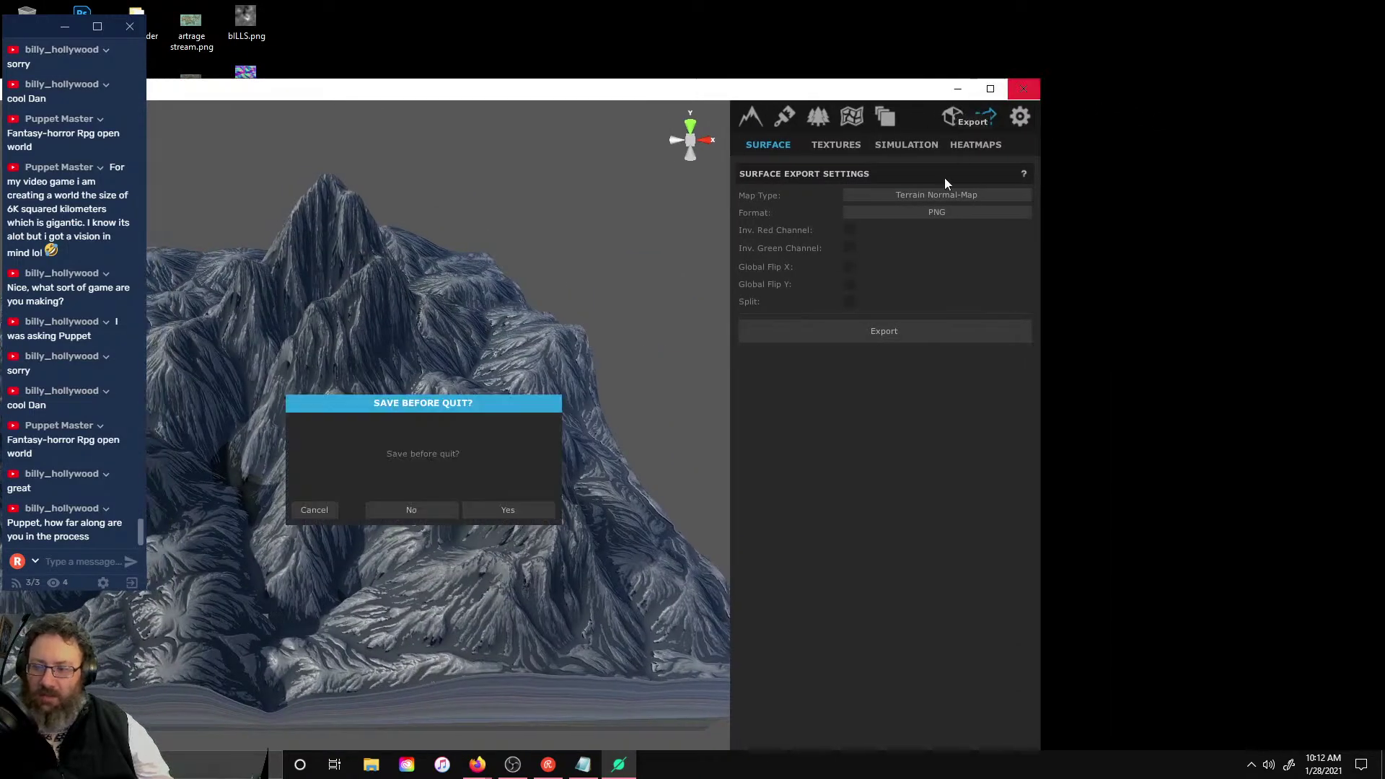
left_click(394, 510)
- Launch Photoshop and close the photo viewer showing bILLS.png
key("super")
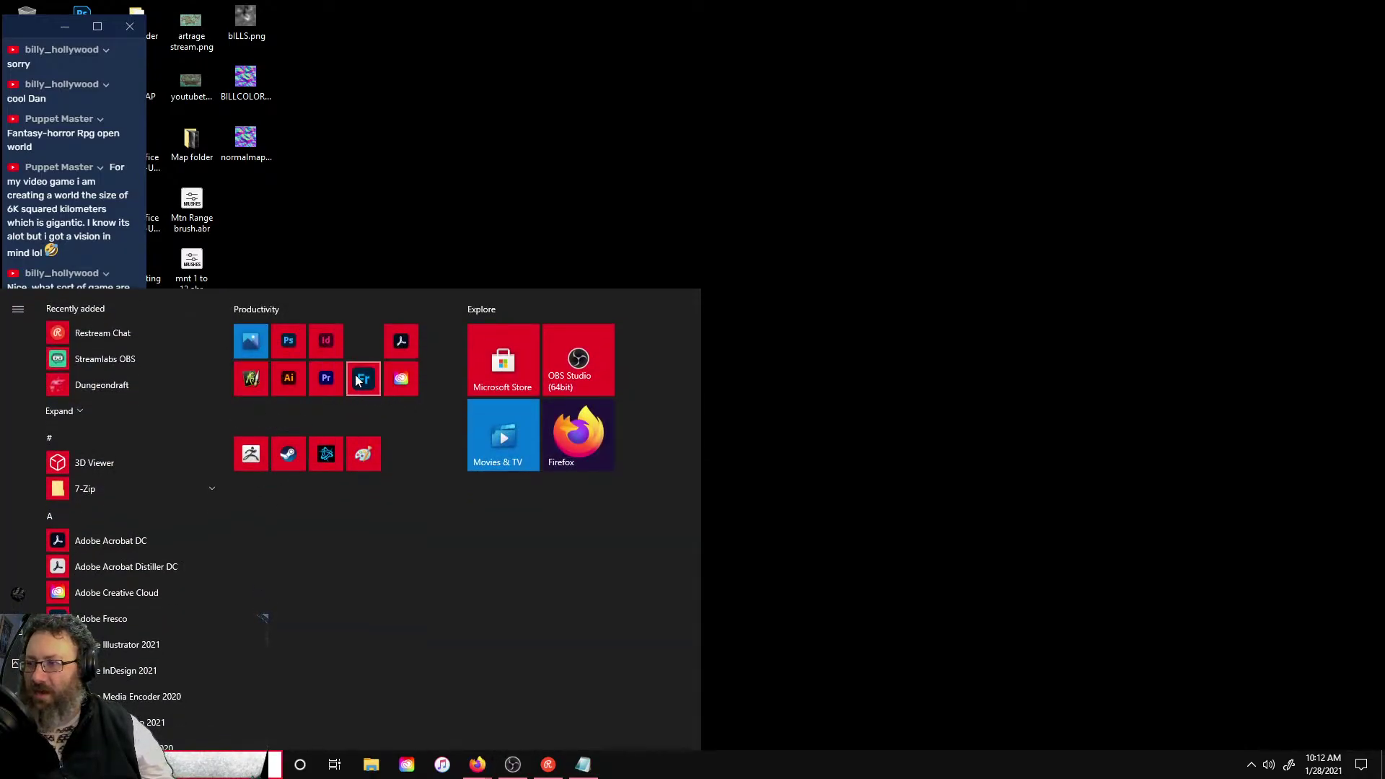
left_click(288, 336)
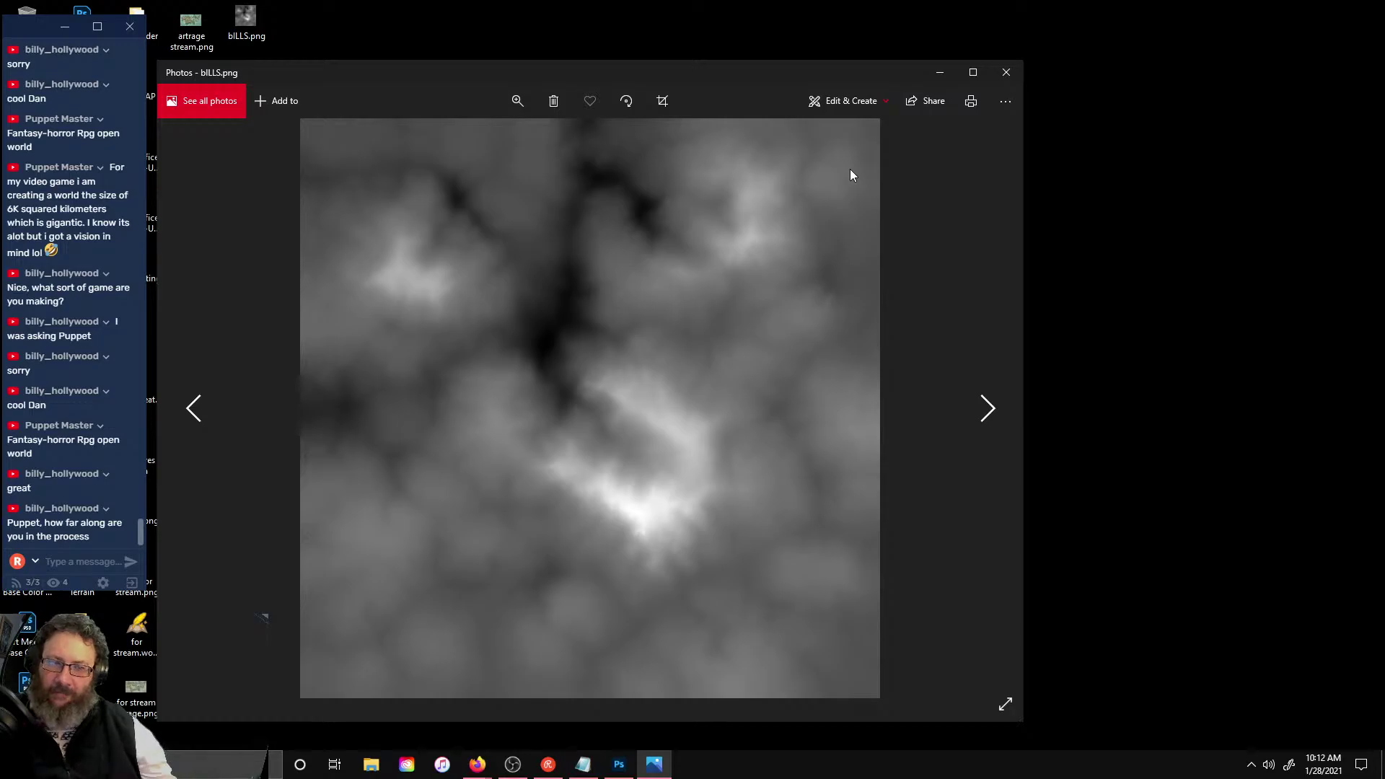
left_click(1006, 75)
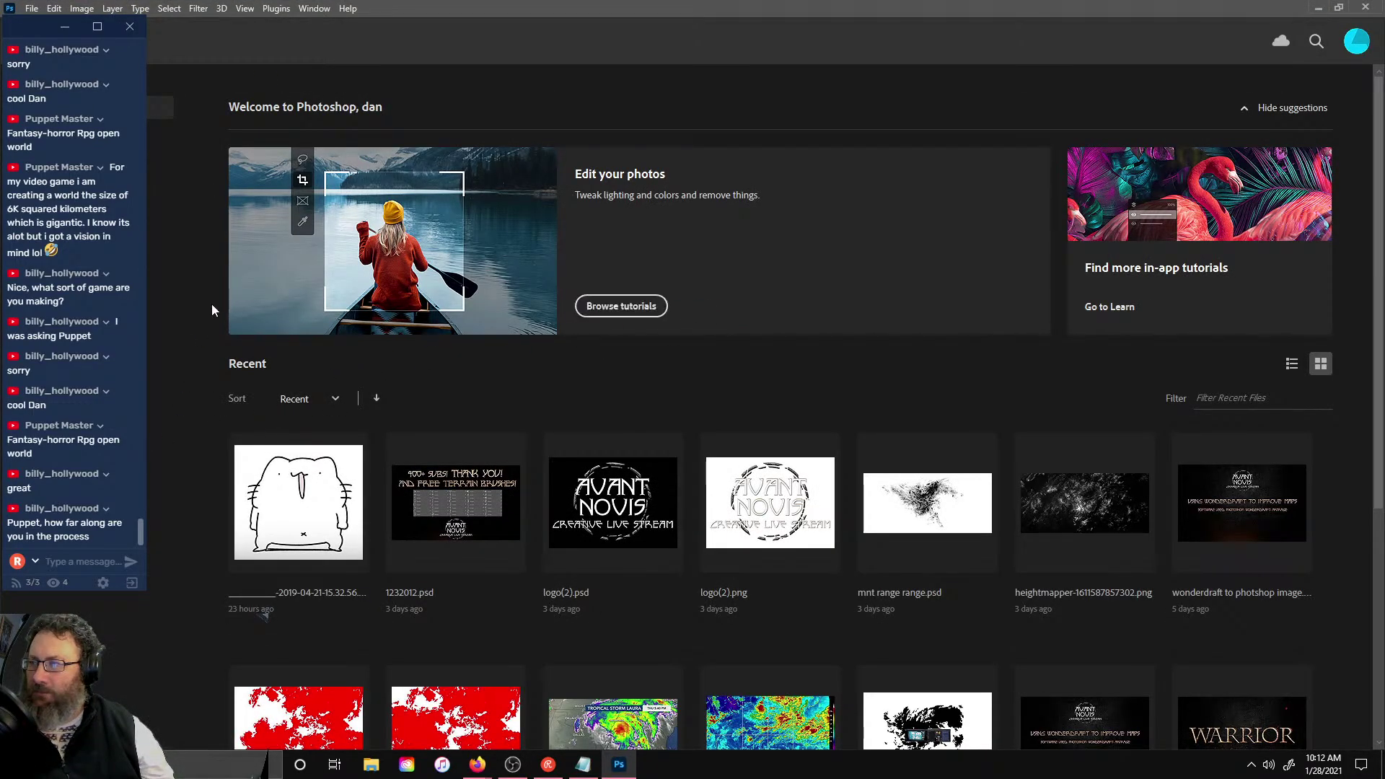
- Create a new document from the Default Photoshop Size preset, 7 x 5 in at 300 ppi
left_click(32, 9)
left_click(52, 27)
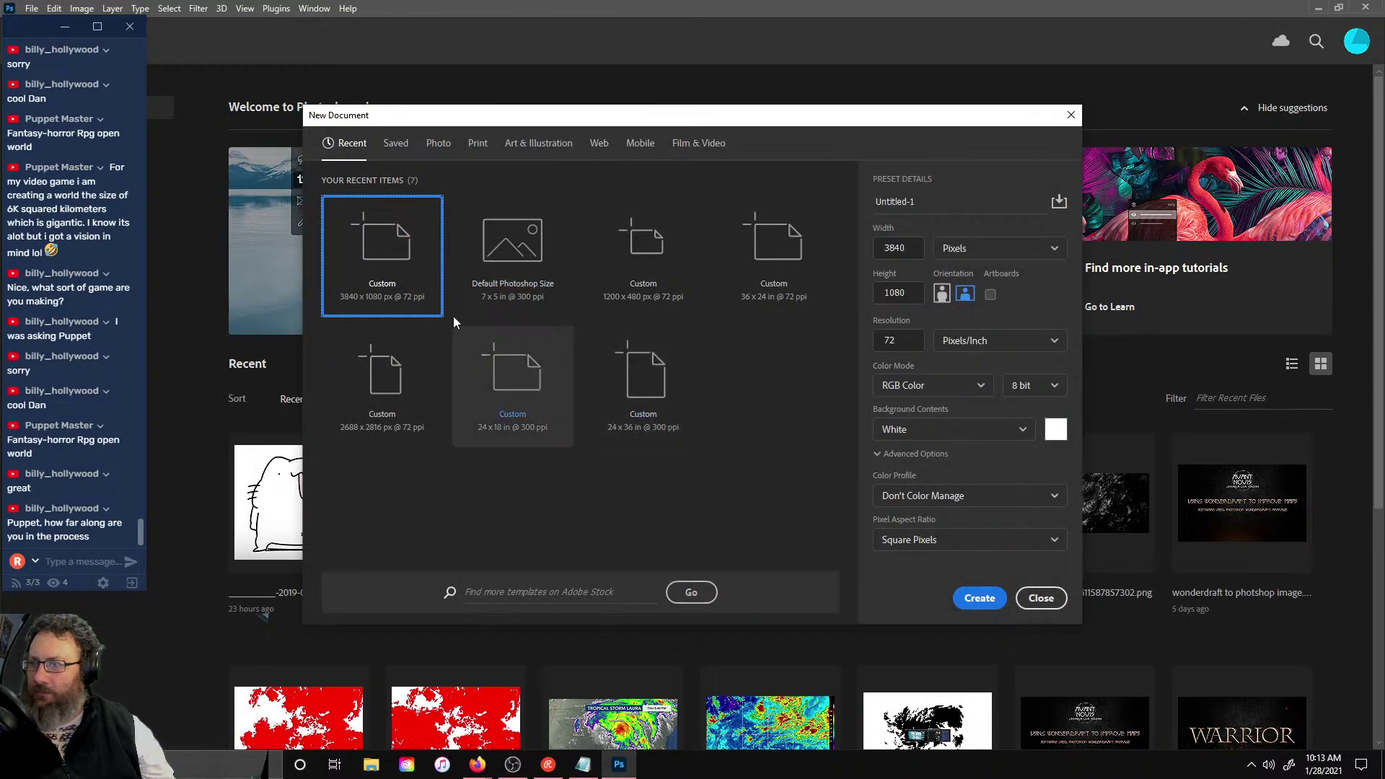
double_click(530, 253)
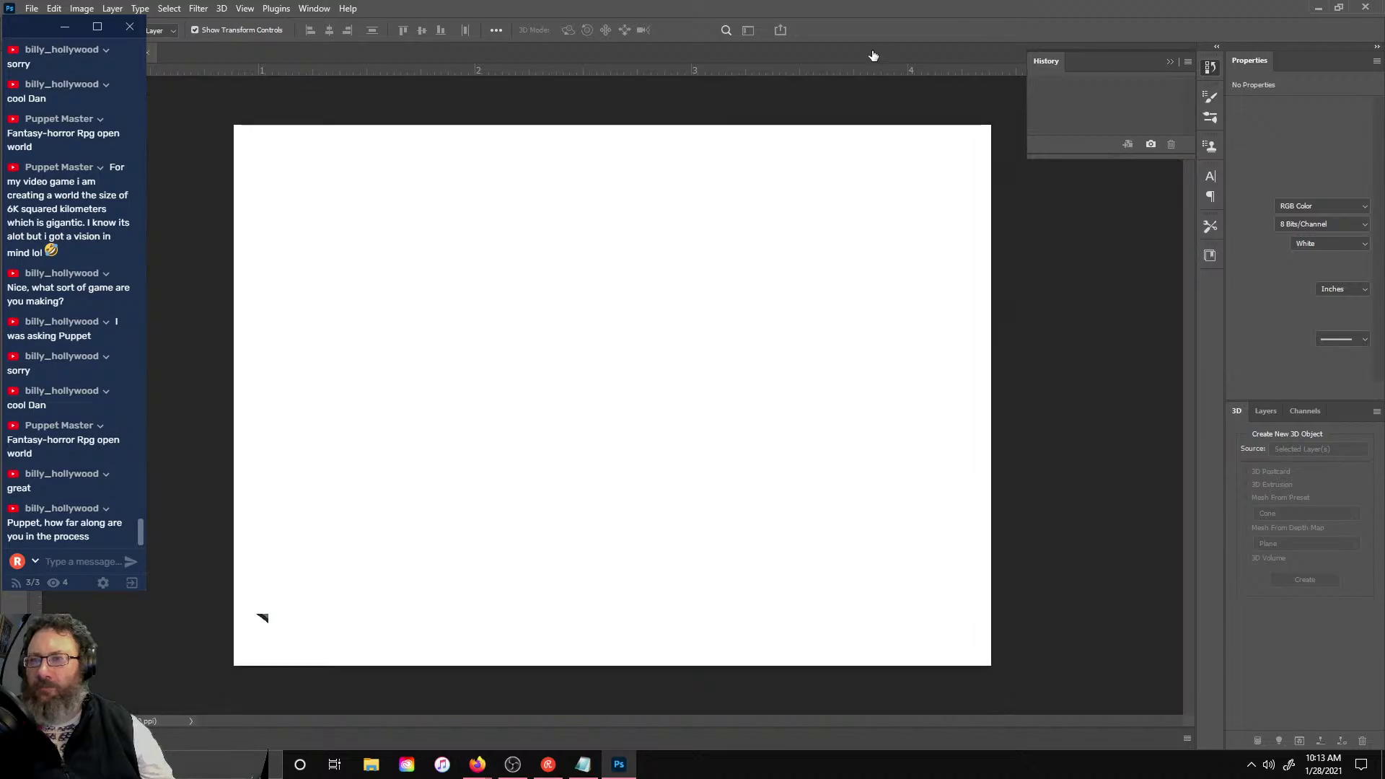
left_click(178, 10)
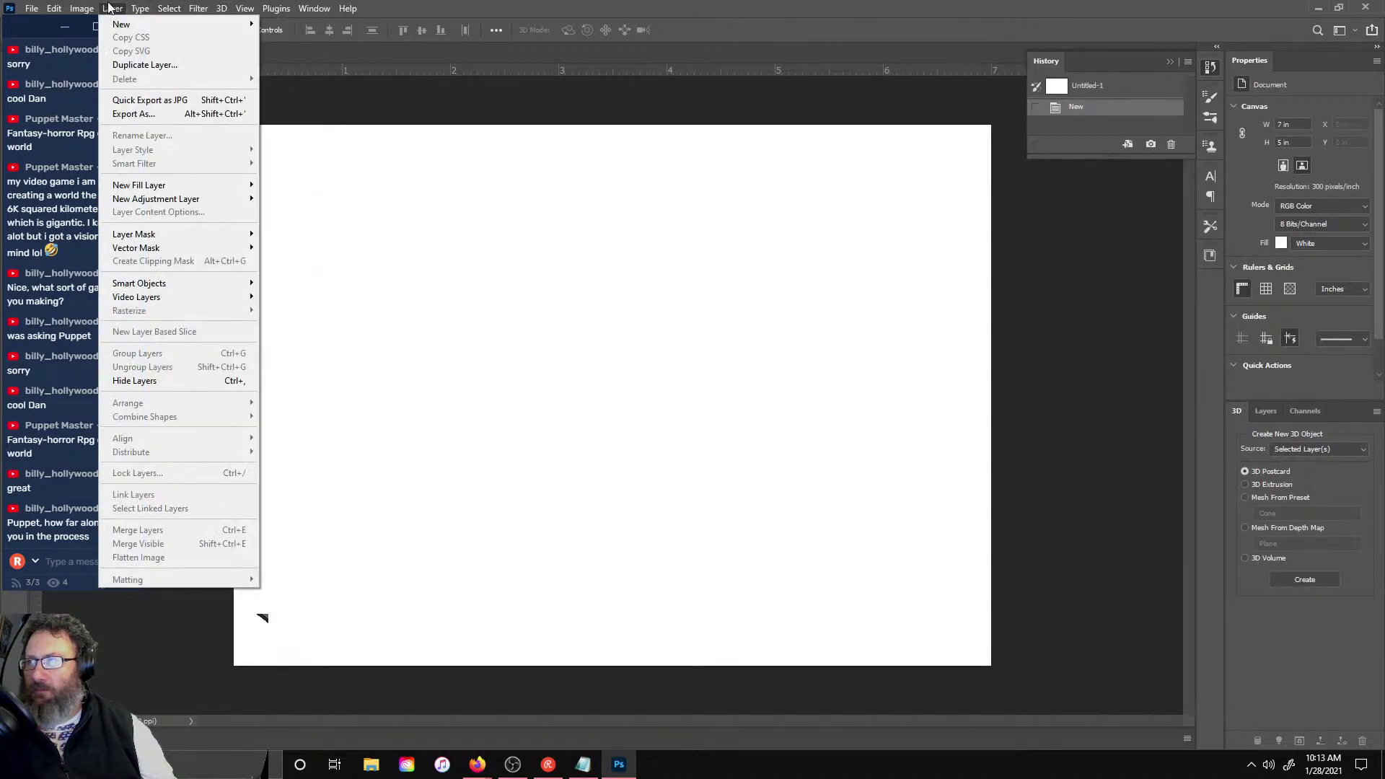
mouse_move(99, 9)
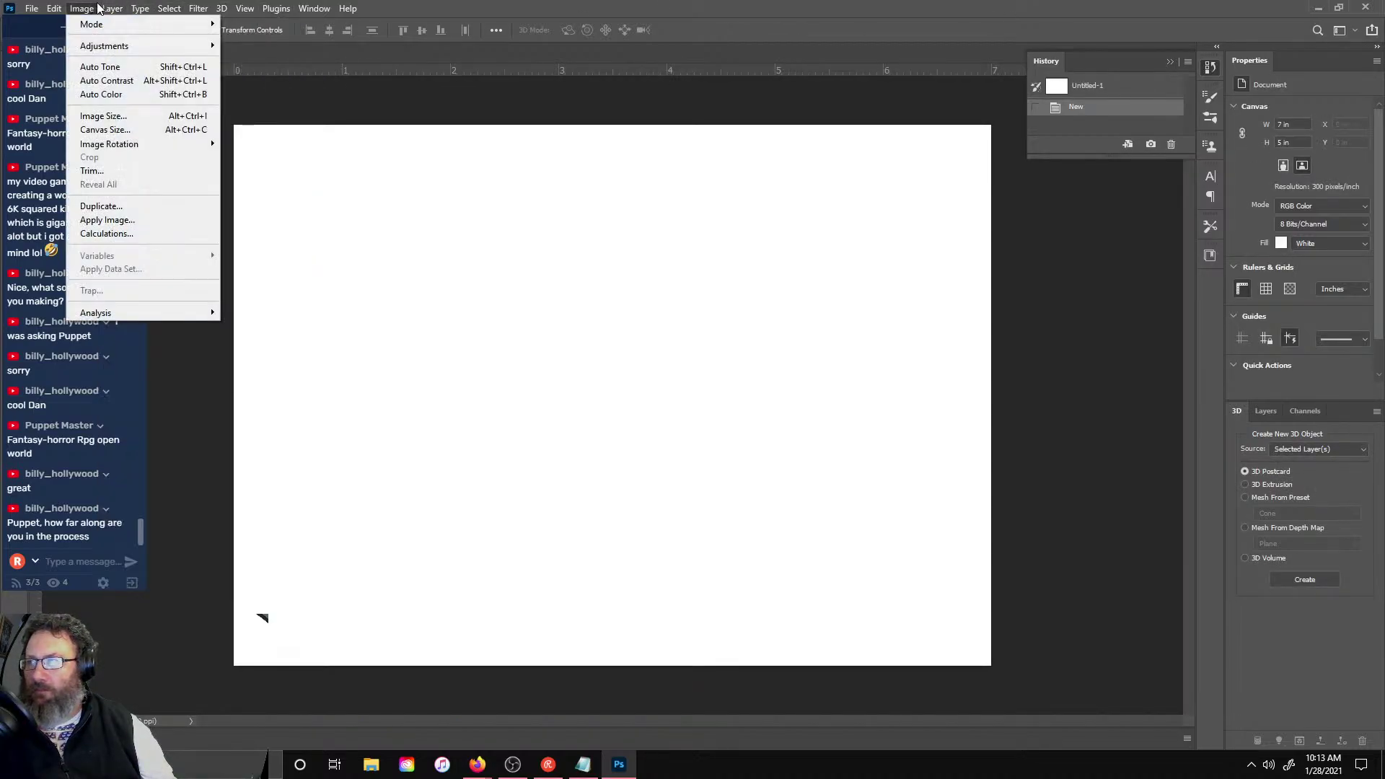
left_click(119, 115)
double_click(950, 234)
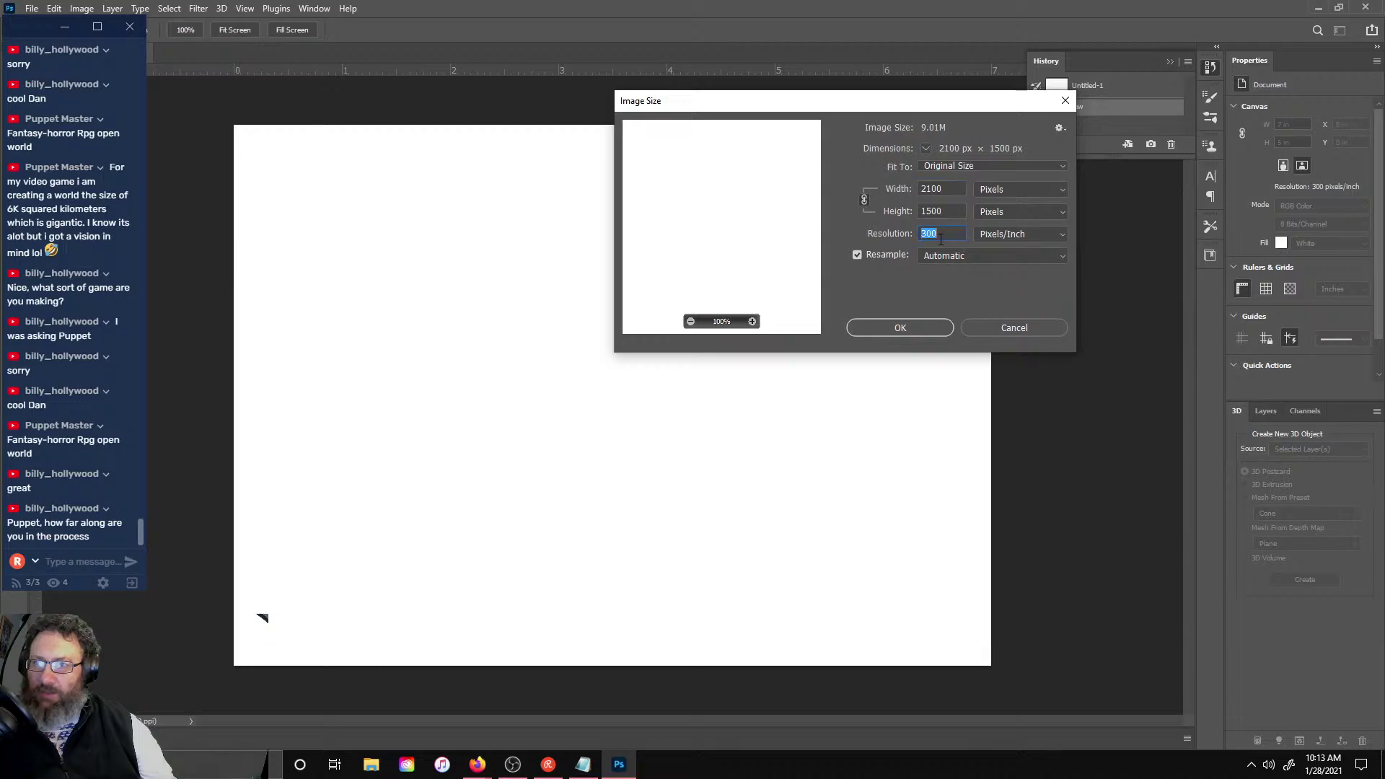
left_click(54, 8)
mouse_move(81, 8)
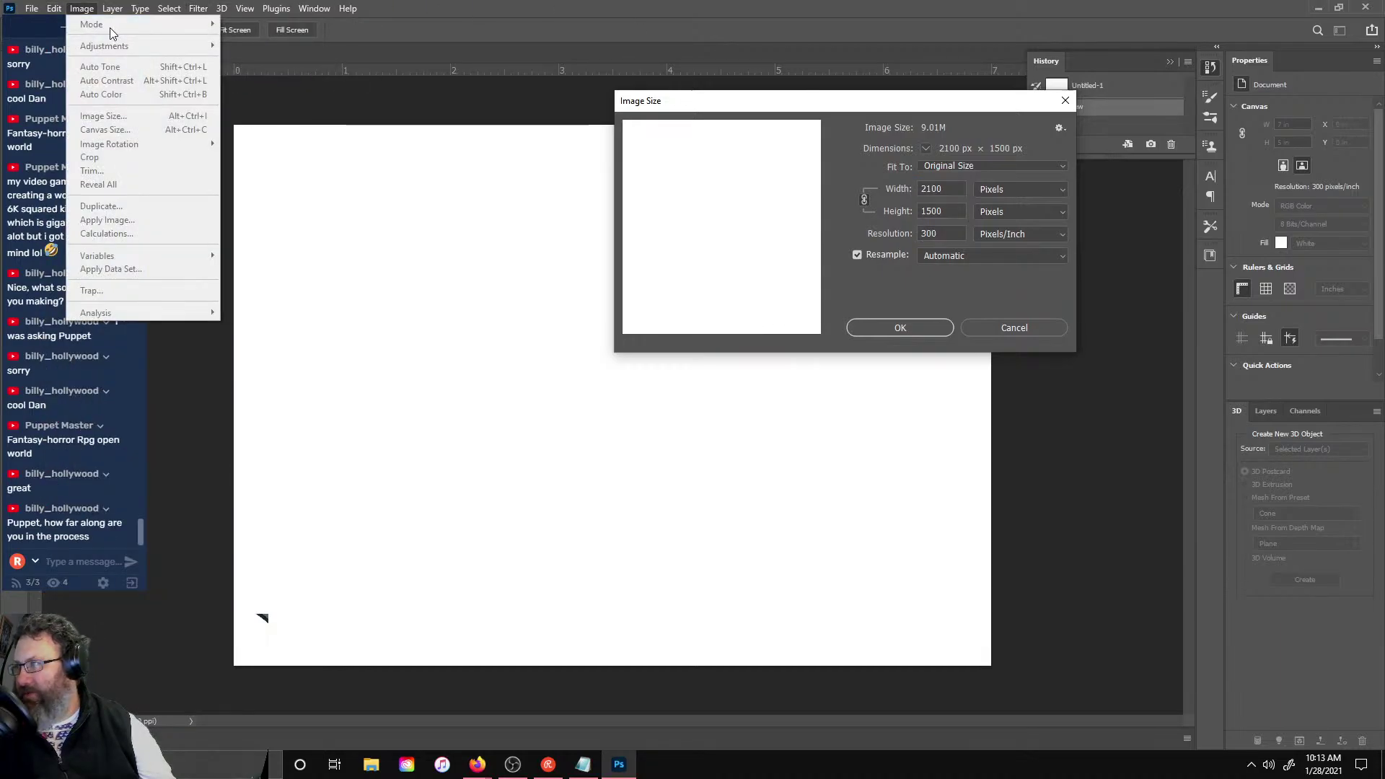
left_click(1015, 328)
left_click(1015, 328)
left_click(98, 9)
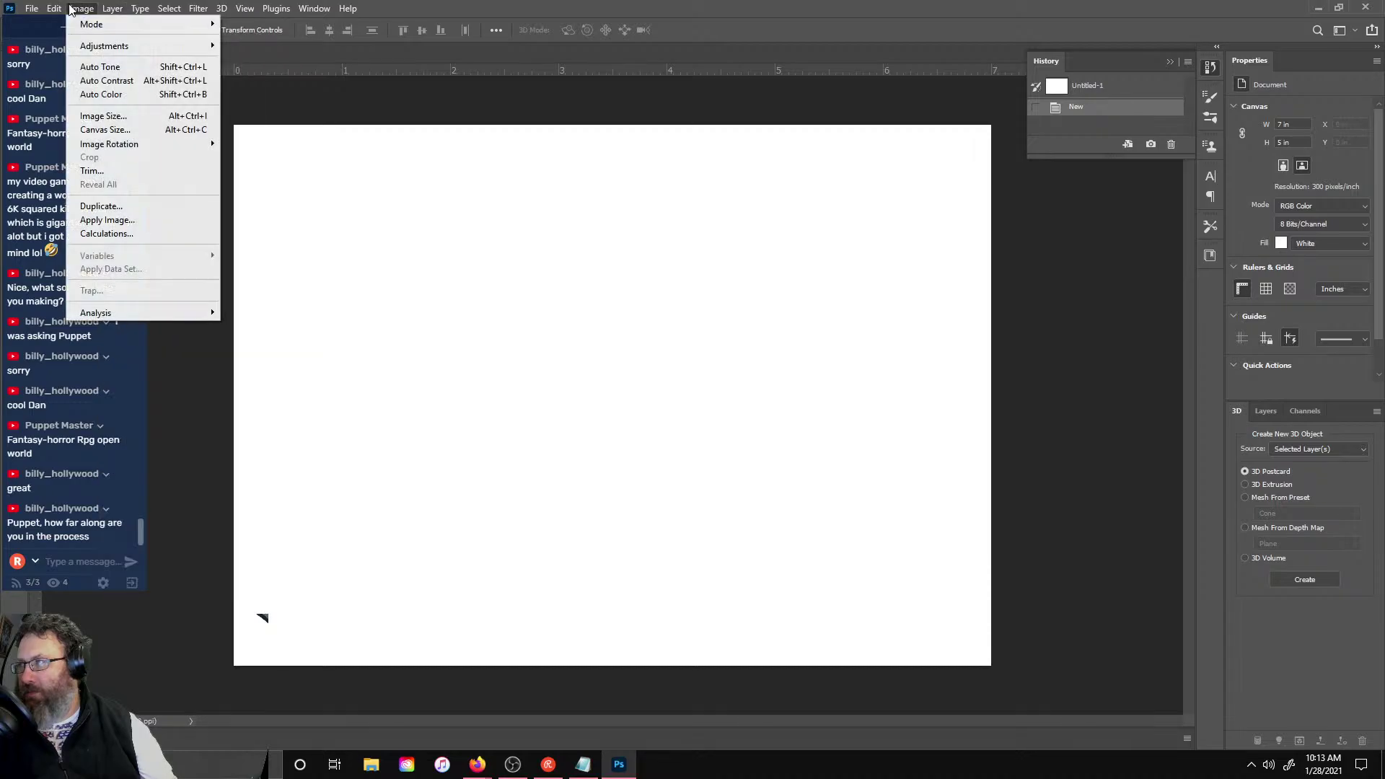
mouse_move(82, 28)
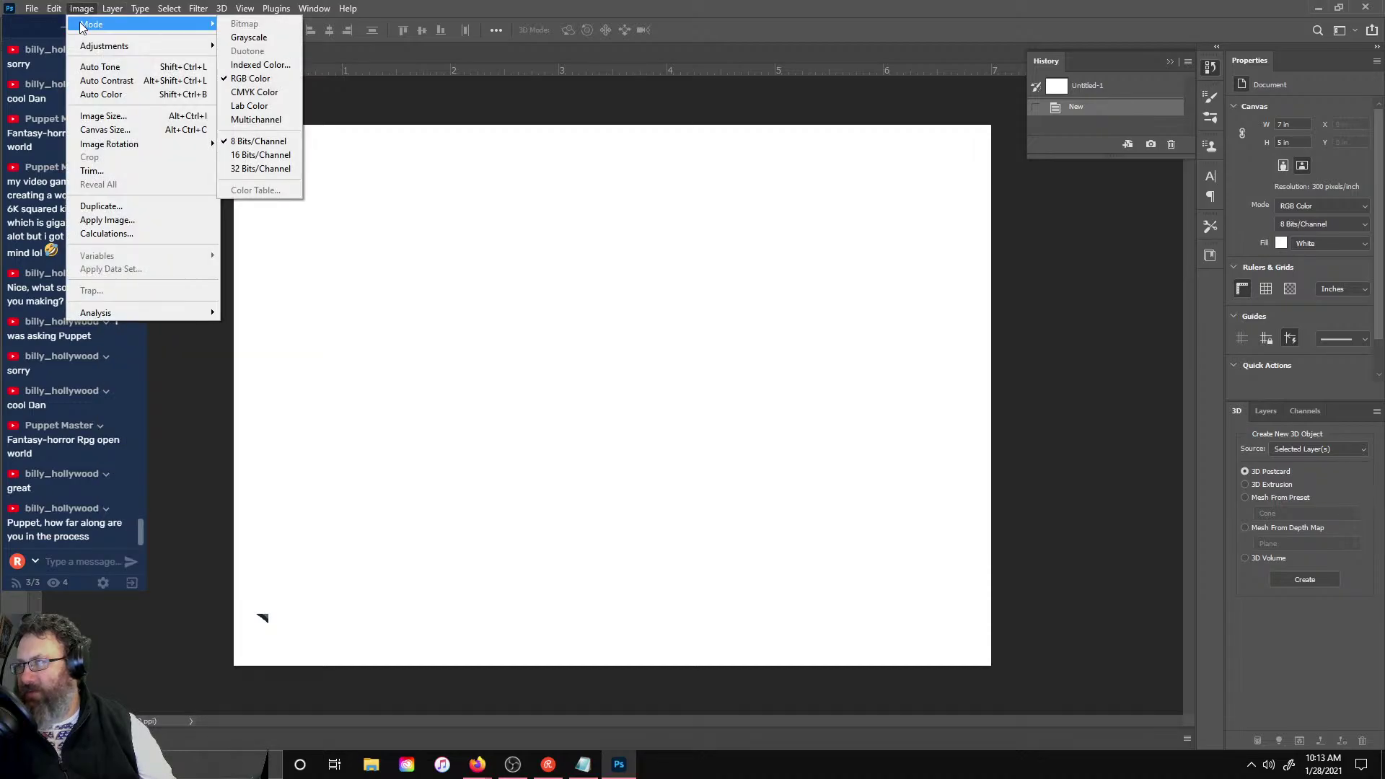
left_click(1218, 371)
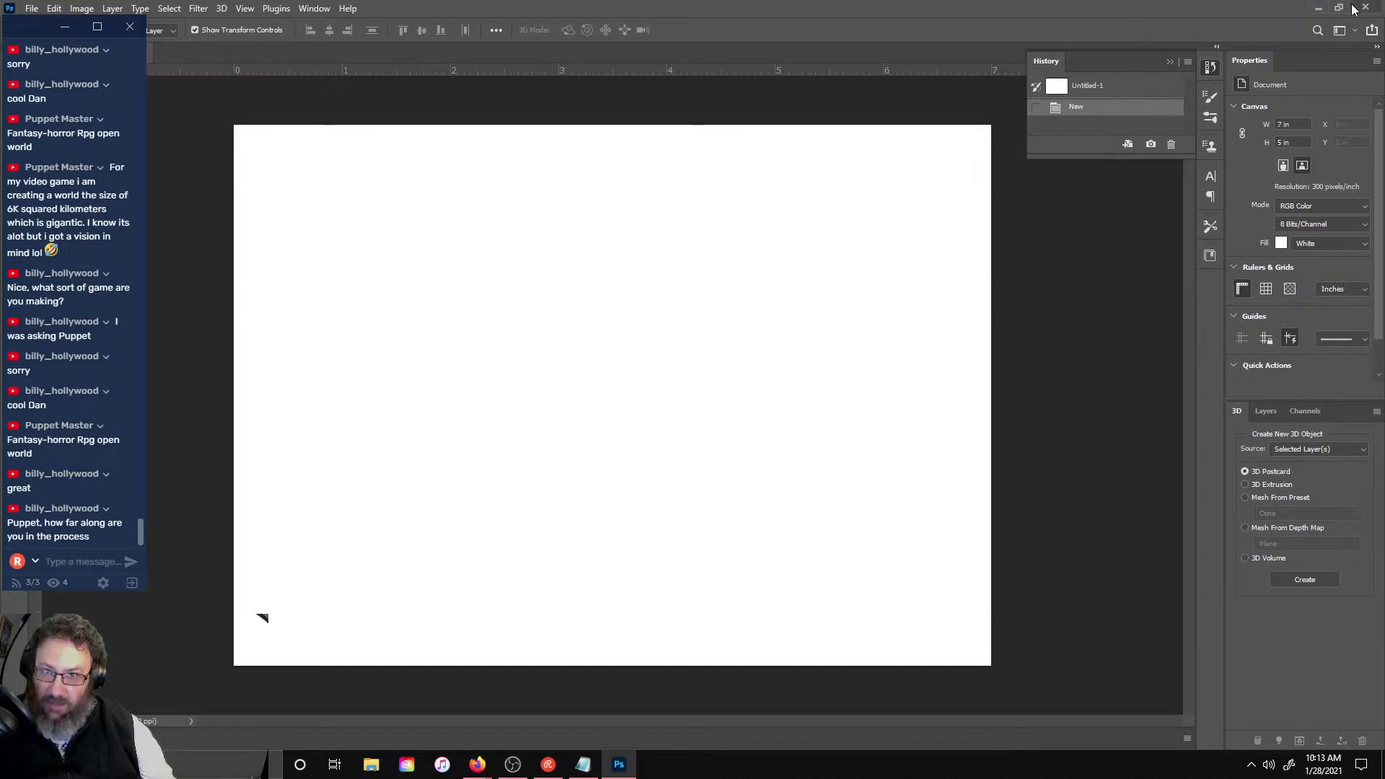
- Close Photoshop with its blank document and launch it again
left_click(1319, 8)
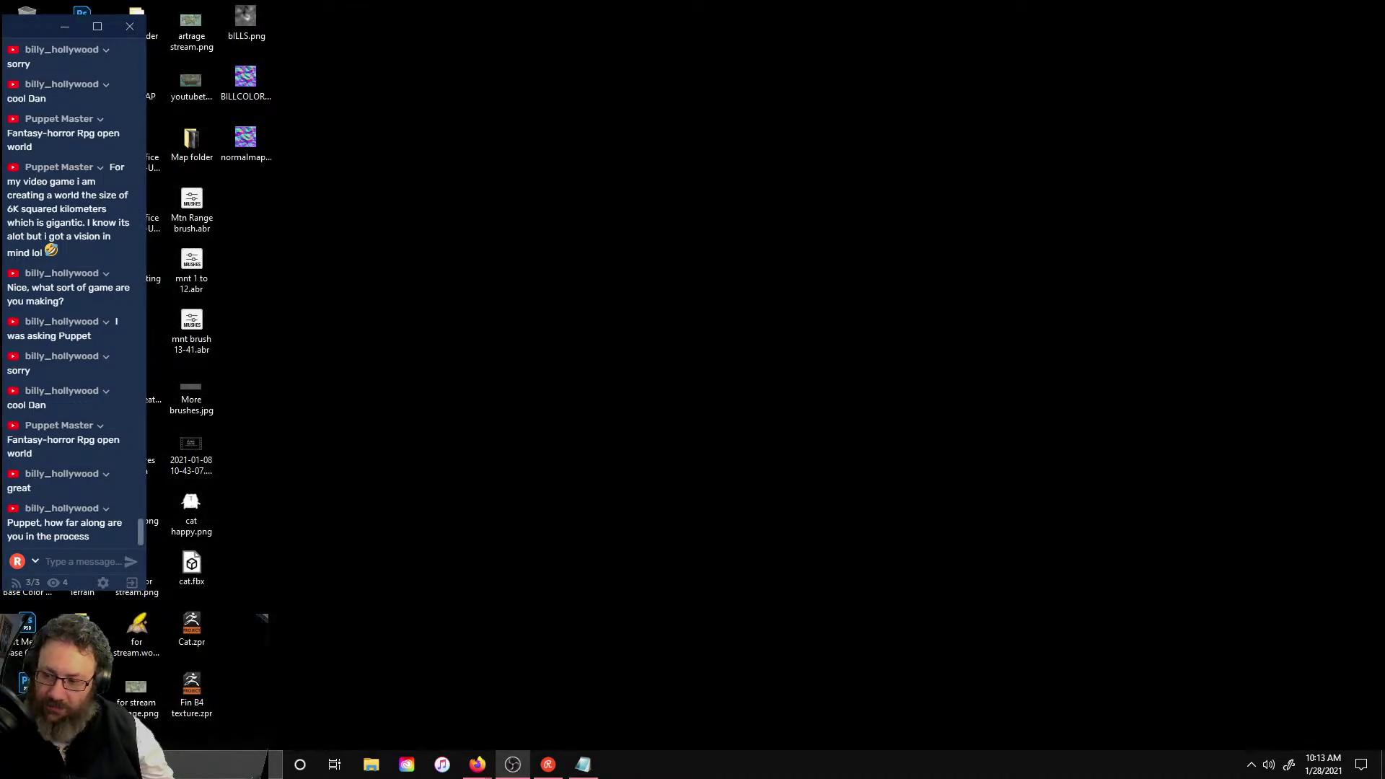
key("super")
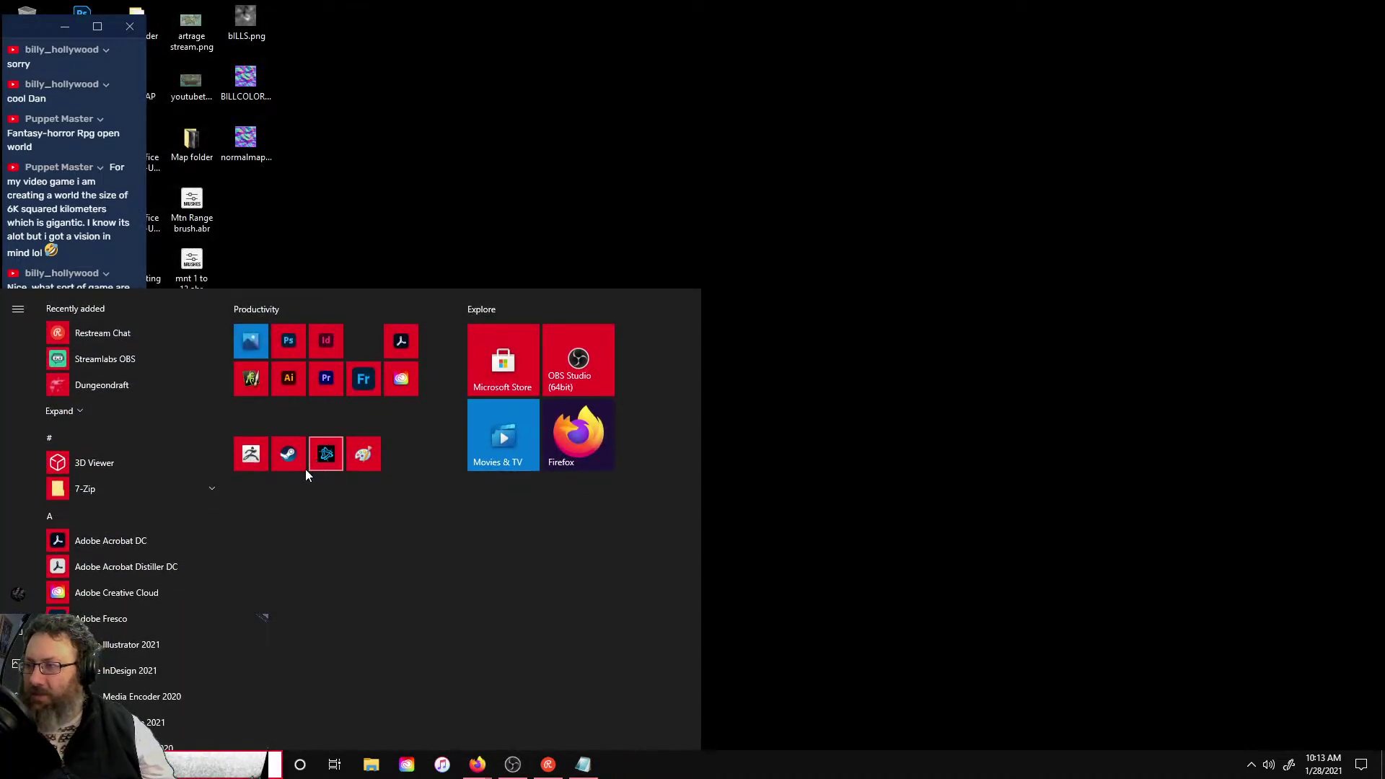
left_click(289, 355)
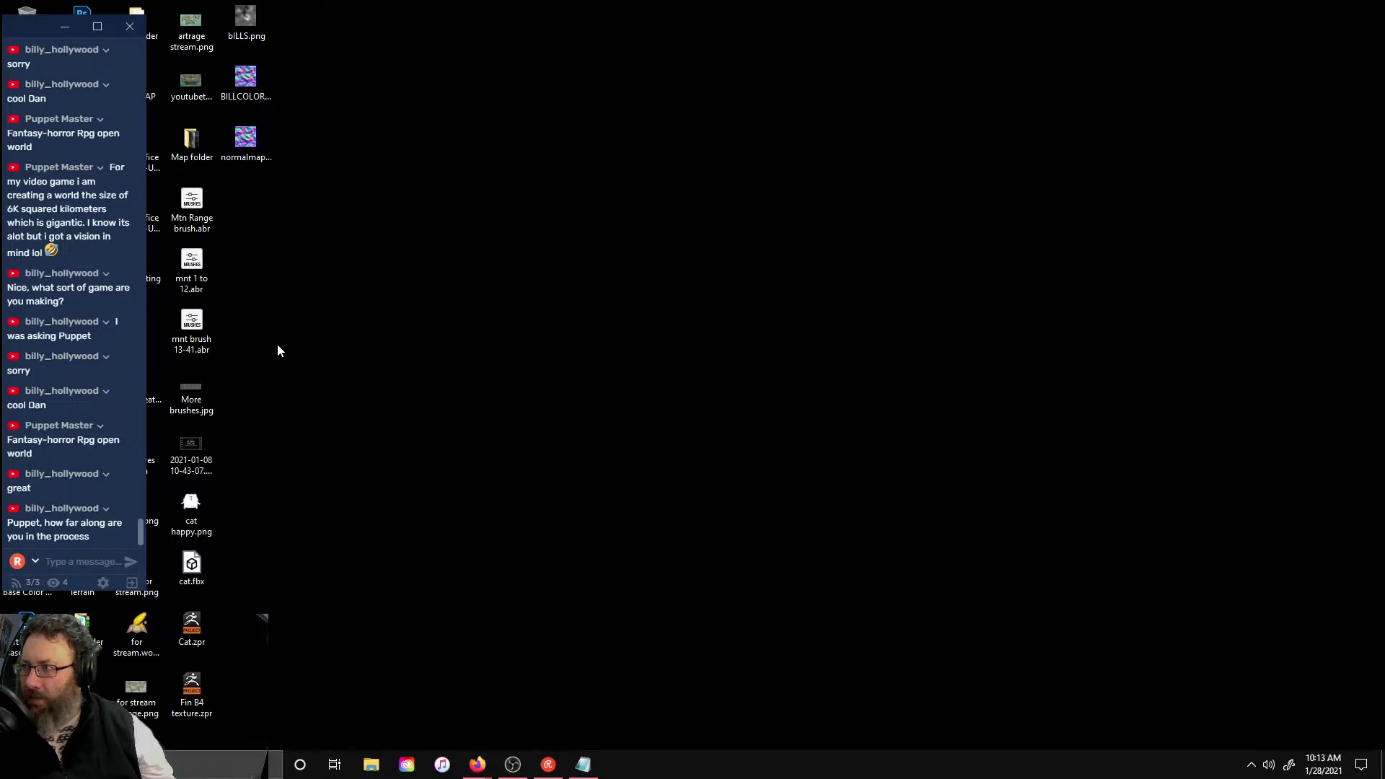
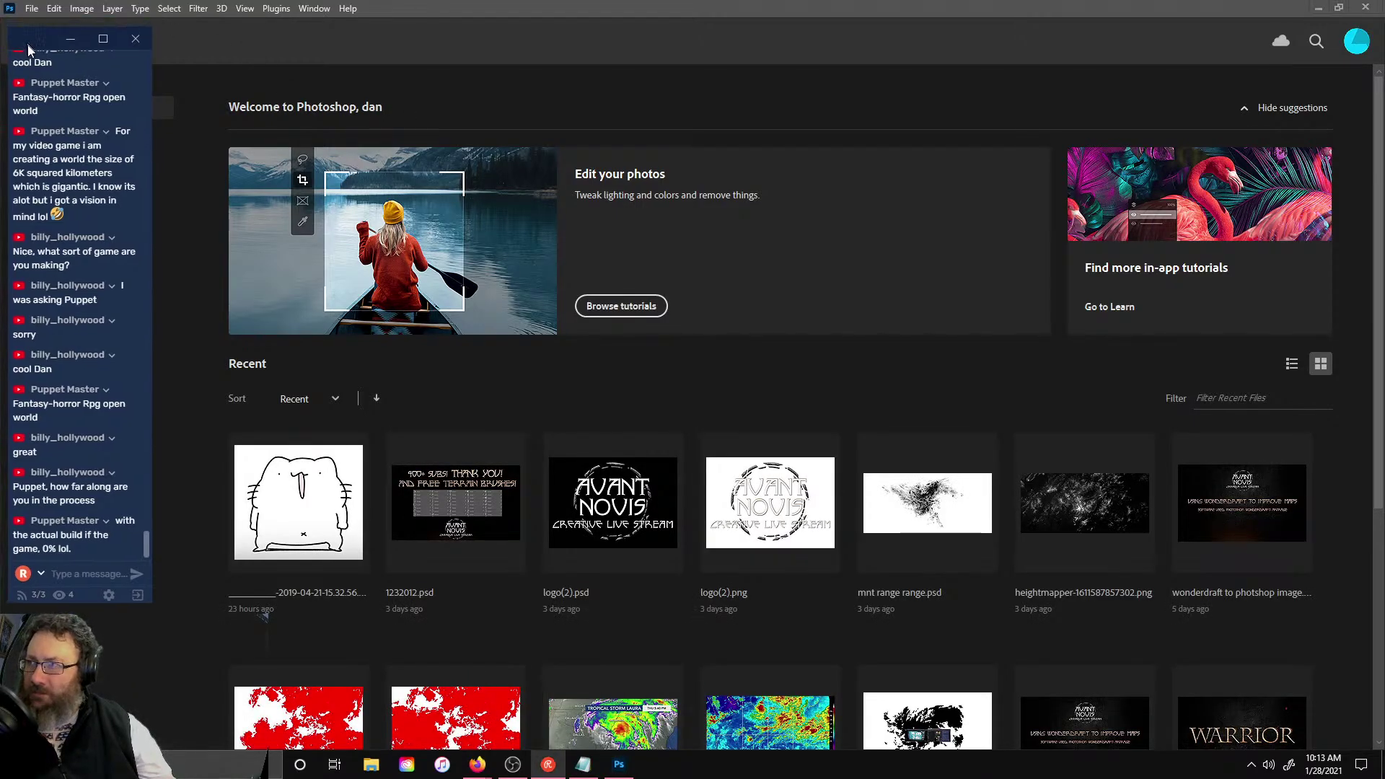
- Move the chat window off the menu bar and create a new 24 x 36 in document at 300 ppi
left_click_drag(58, 23, 12, 135)
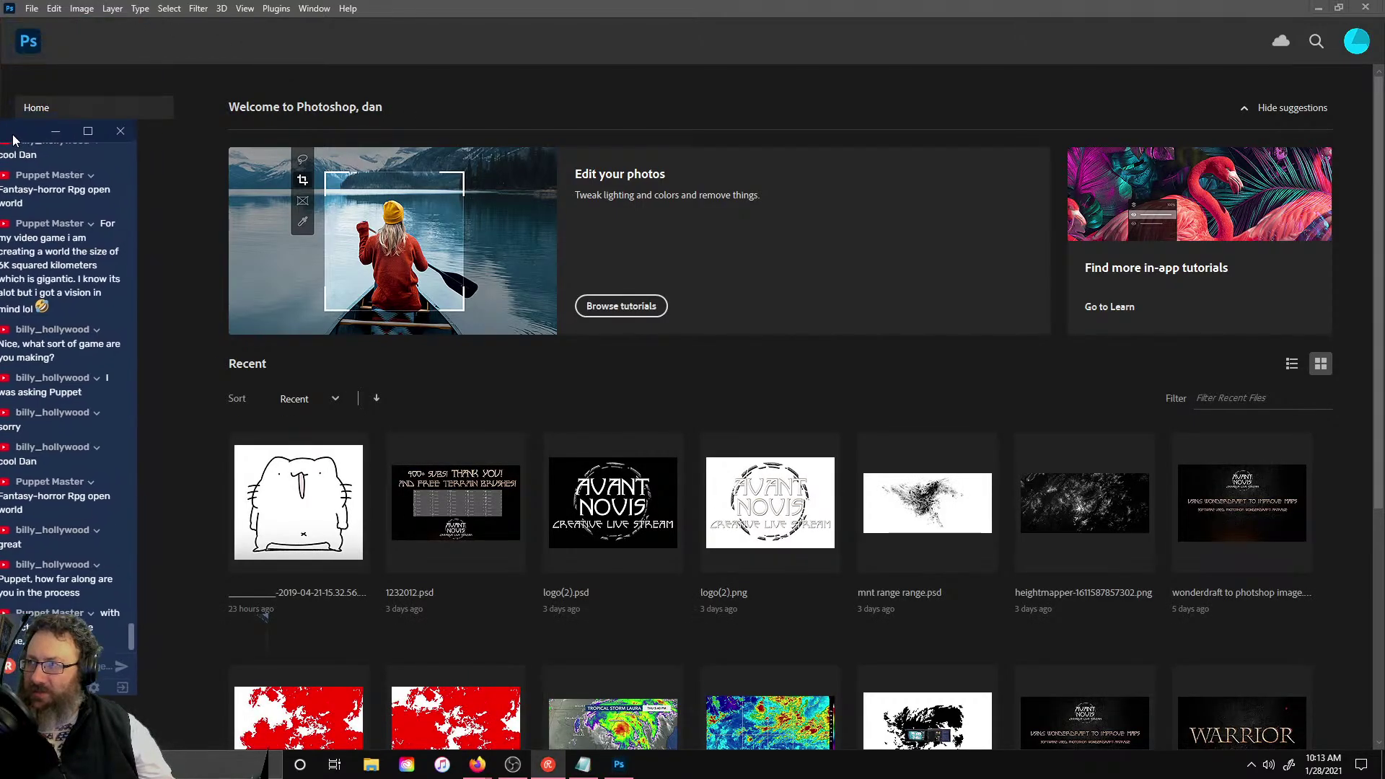
left_click(47, 9)
left_click(52, 25)
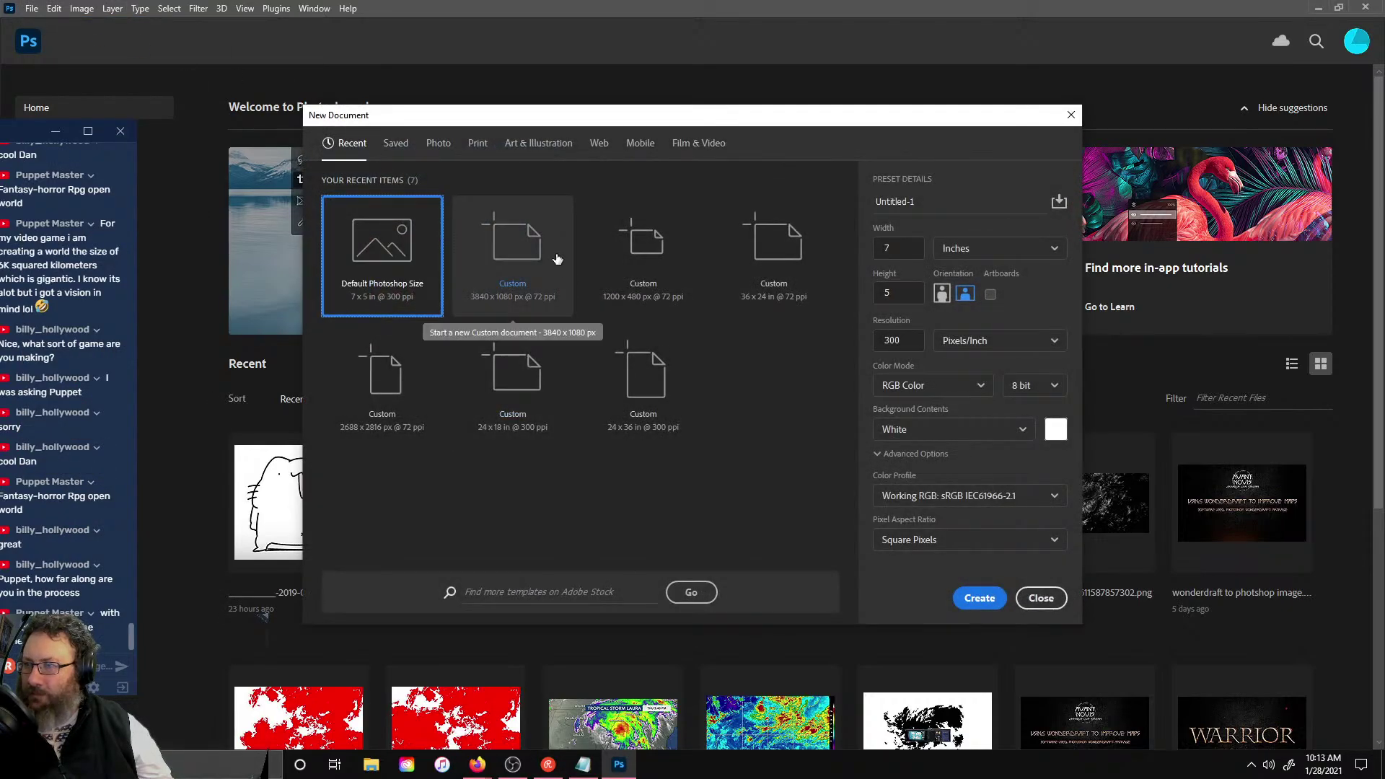
double_click(641, 370)
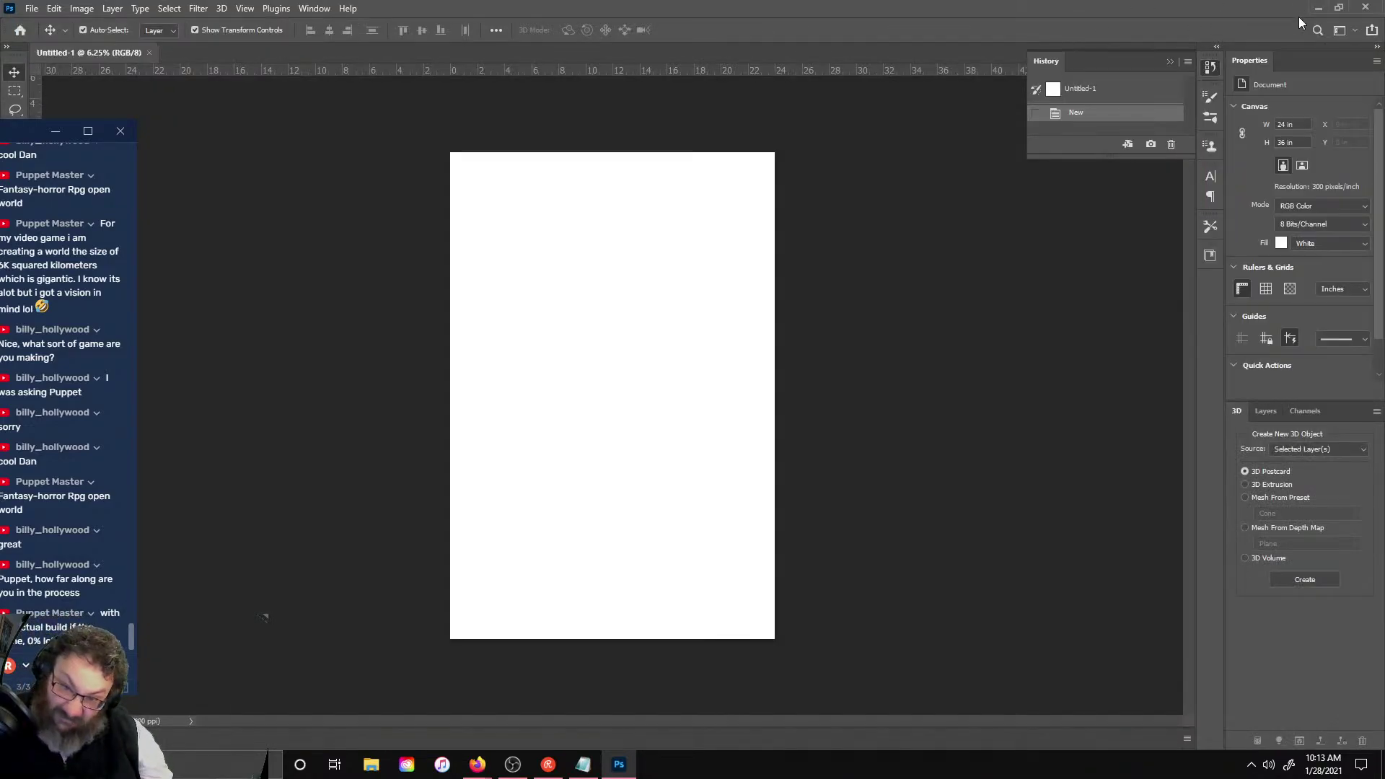
- Place bILLS.png from the desktop into the blank 24 x 36 in document
double_click(1258, 2)
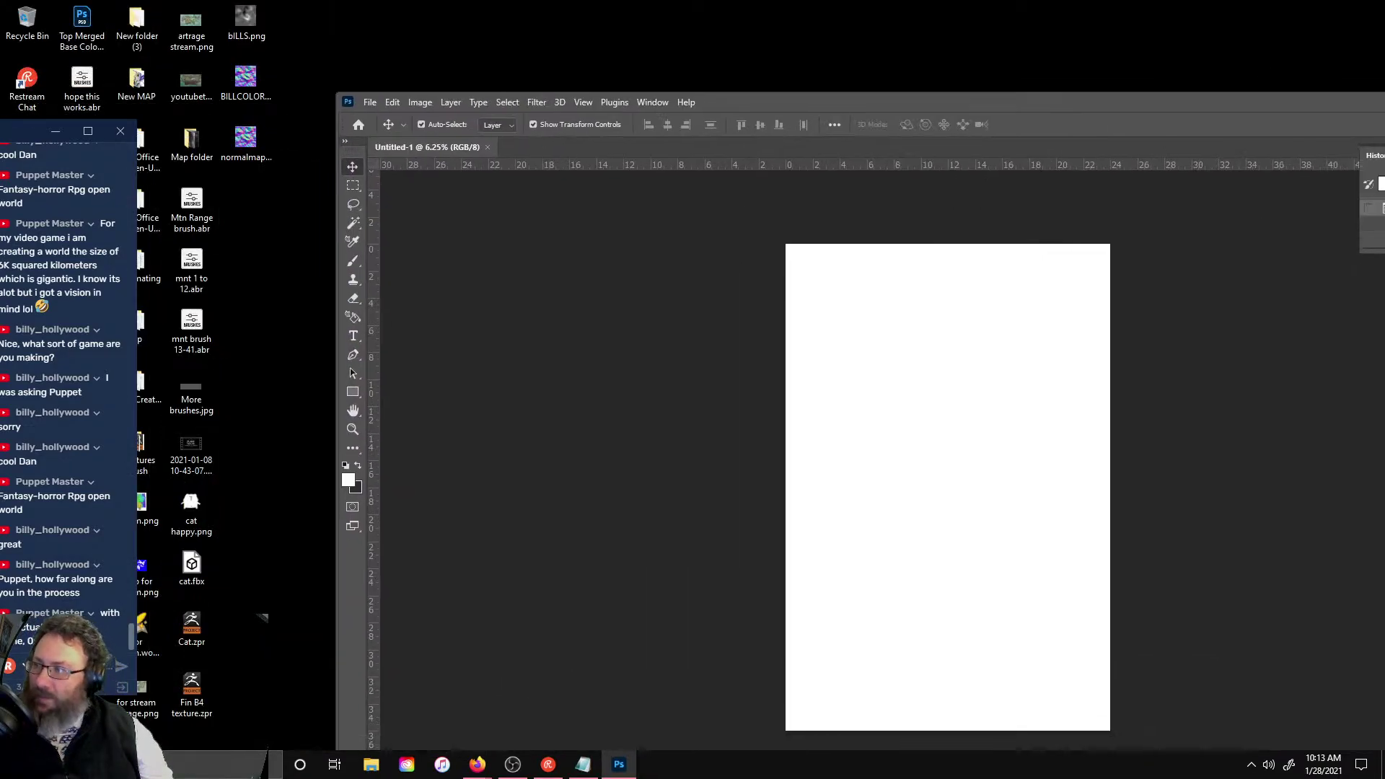
left_click_drag(246, 18, 981, 300)
double_click(1087, 102)
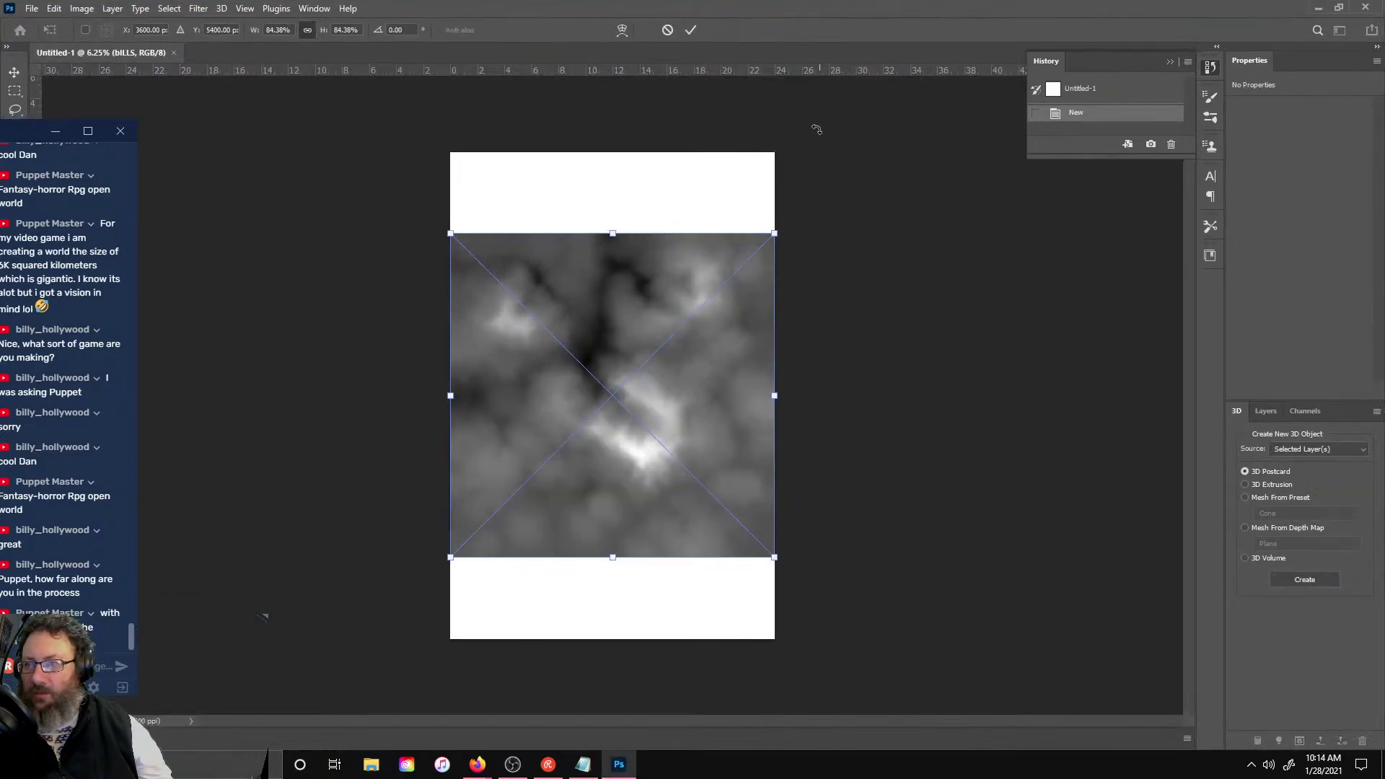
- Scale the placed bILLS image down to about 78%, centre it horizontally on the canvas and commit the placement
scroll(710, 331, "up", 3, "alt")
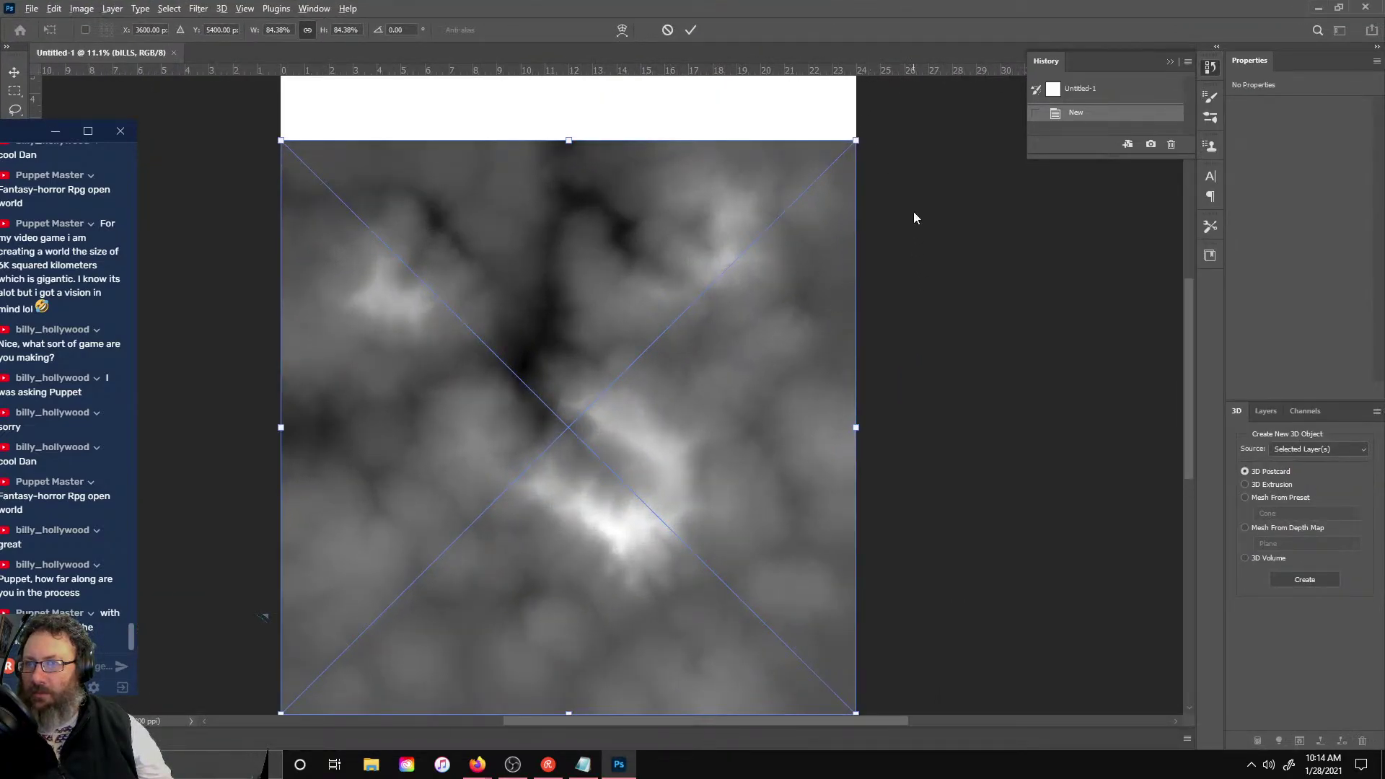
scroll(914, 211, "down", 2)
scroll(979, 227, "down", 1, "alt")
scroll(986, 236, "down", 1, "alt")
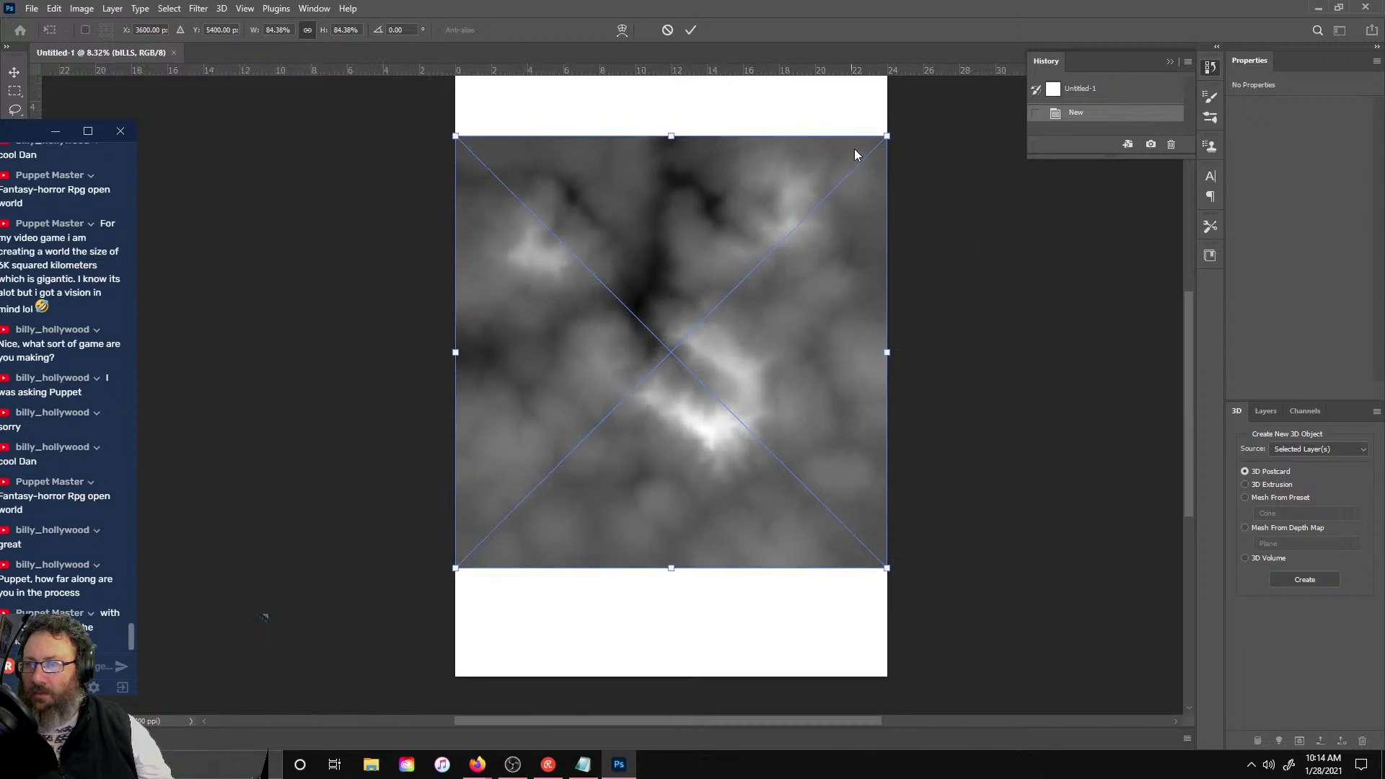
left_click_drag(887, 133, 854, 164)
left_click_drag(734, 234, 748, 233)
key("Return")
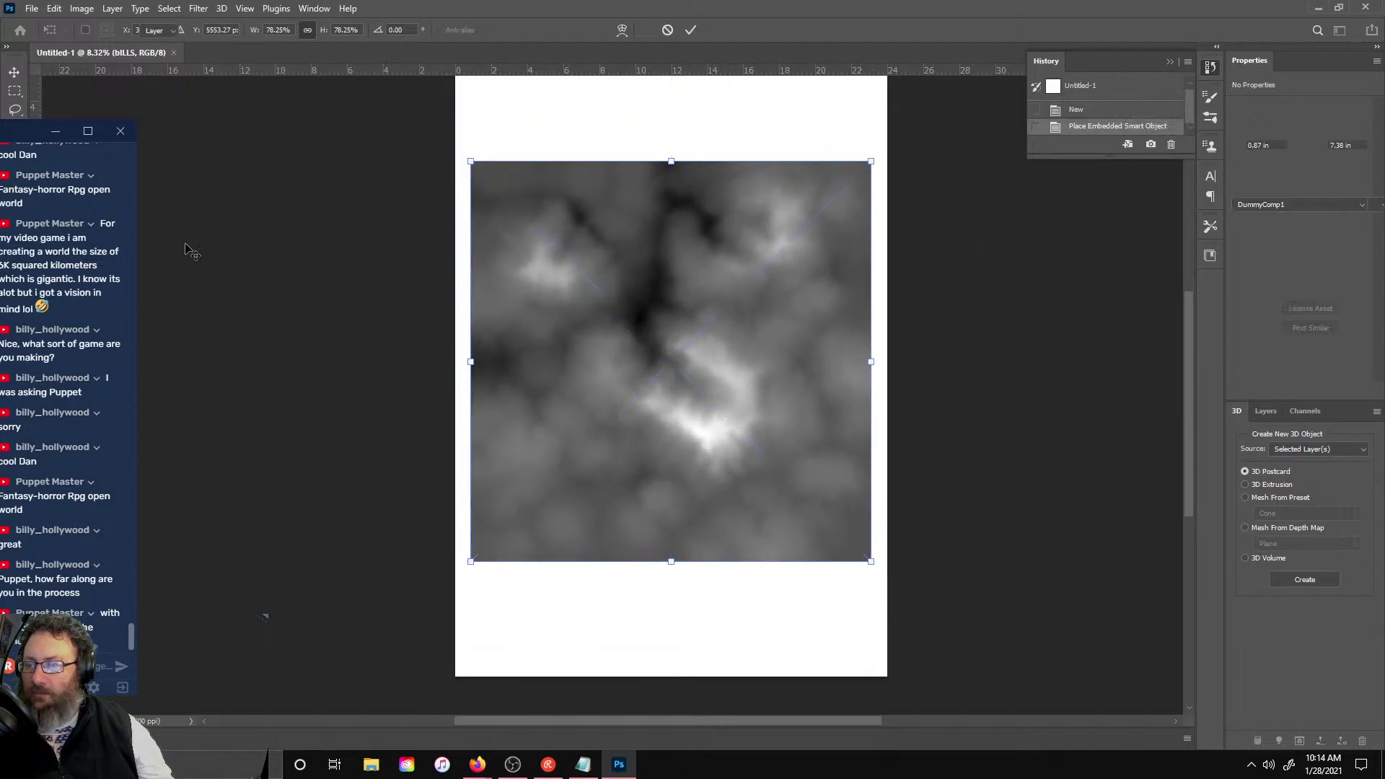
- Move the chat window off the tools, select the 3D Material Drop tool and switch to the Painting workspace
left_click_drag(35, 132, 273, 189)
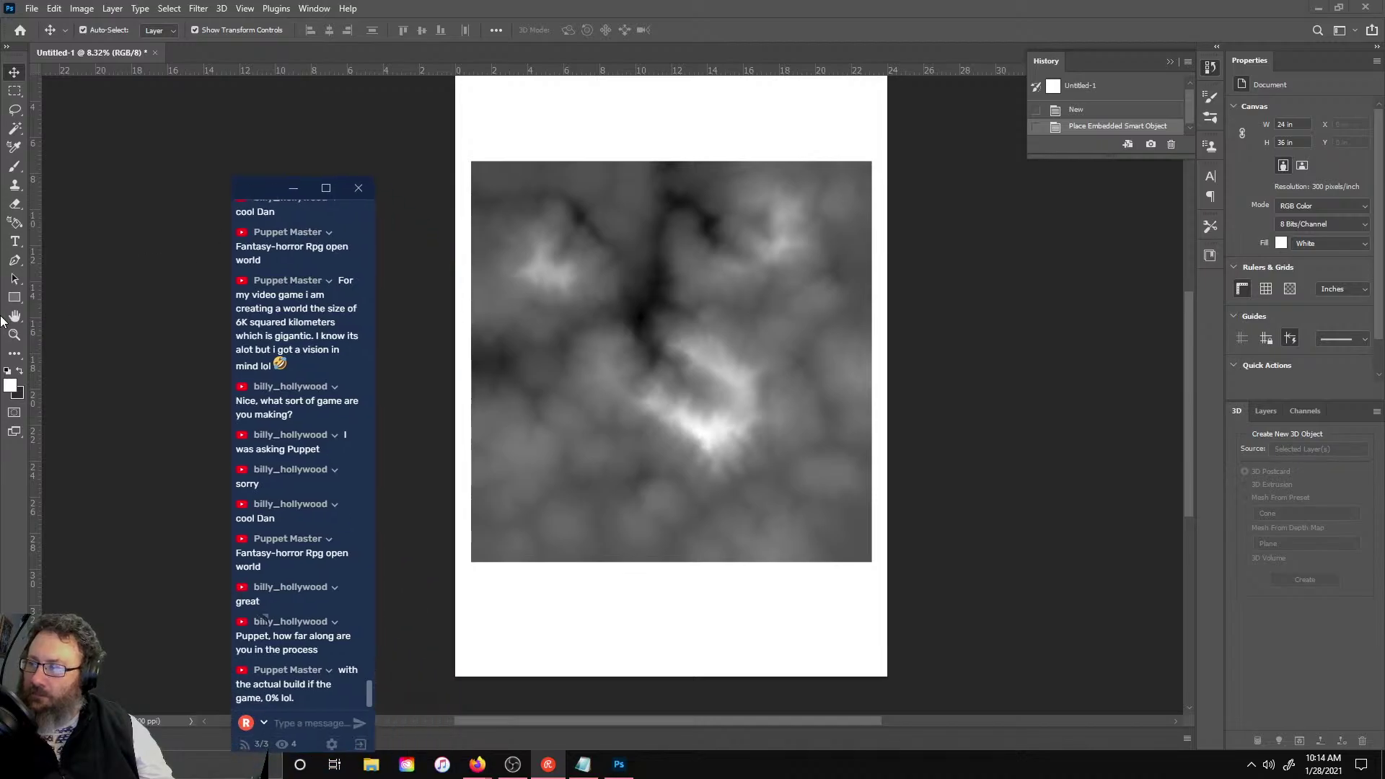
left_click(11, 224)
left_click(11, 227)
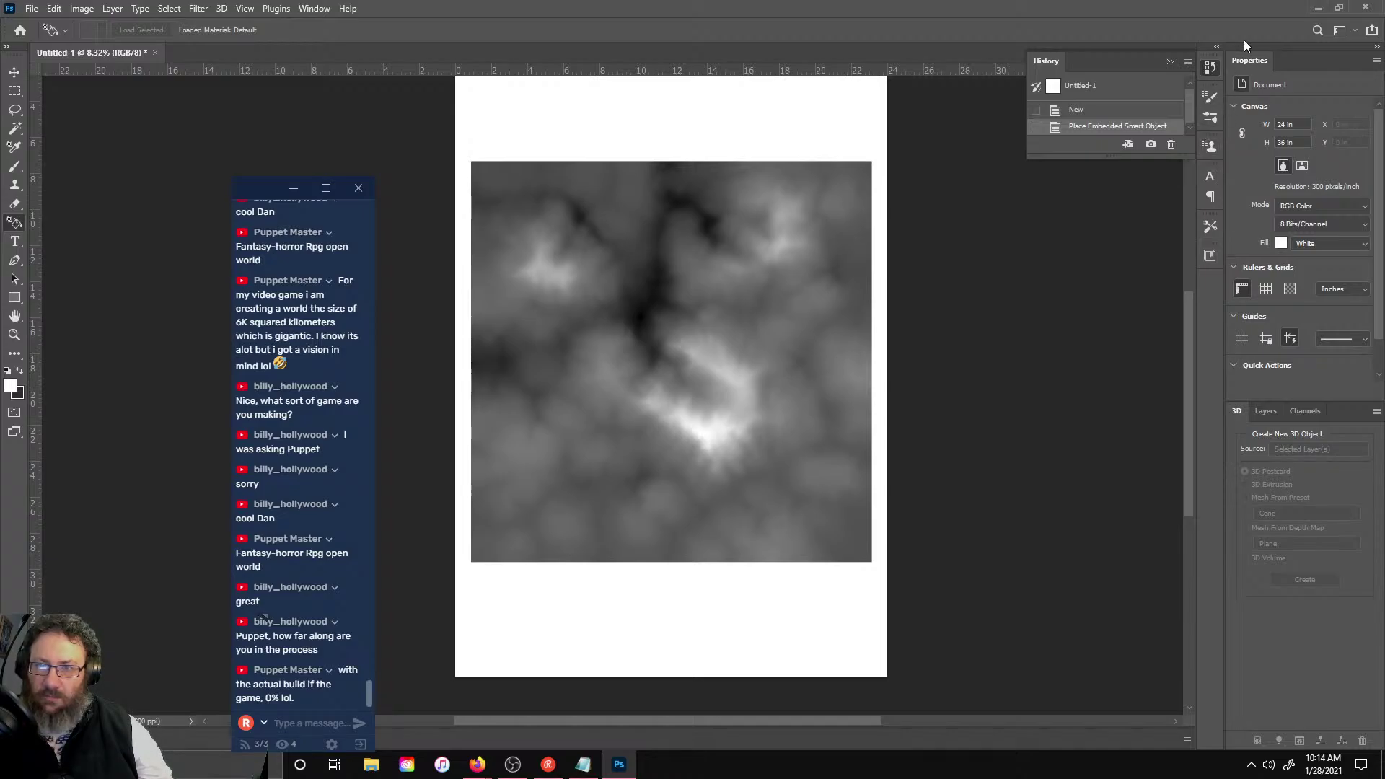
left_click(1350, 30)
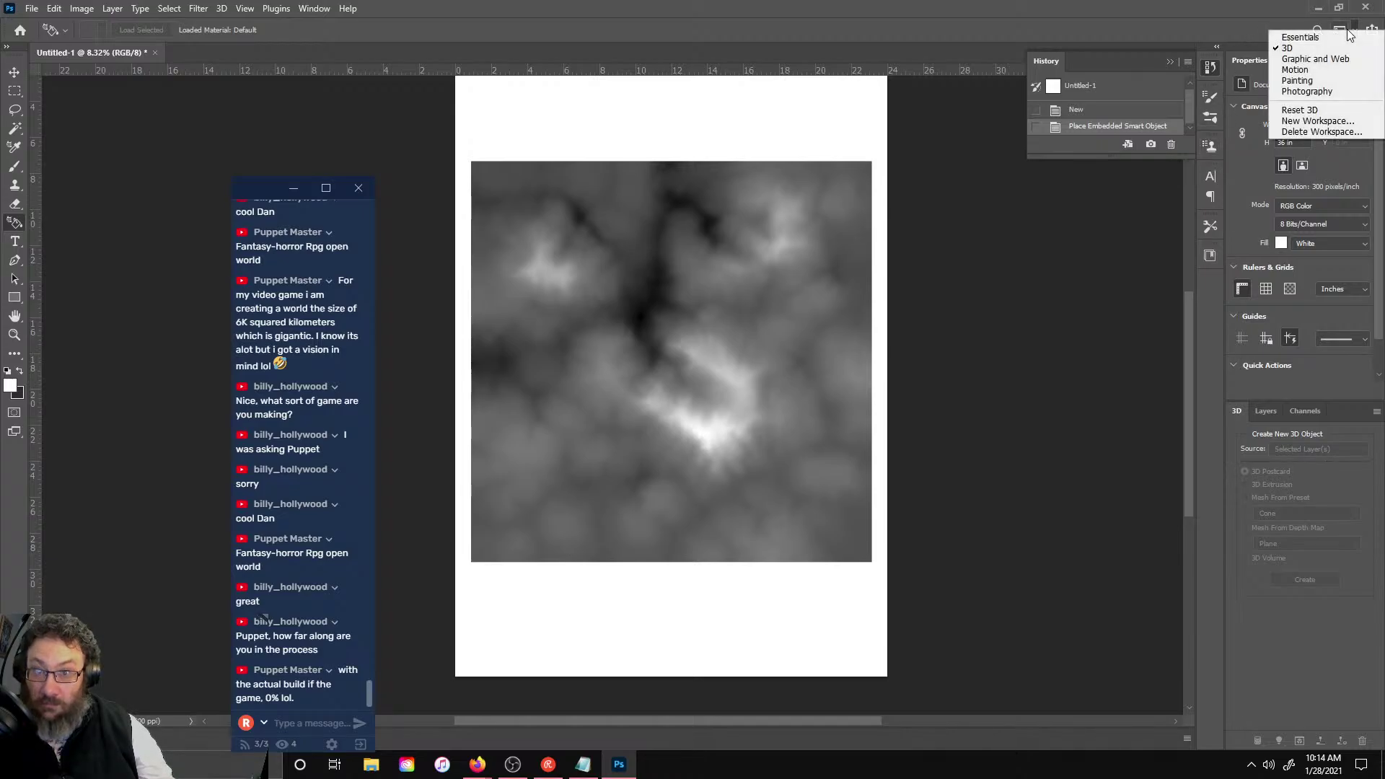
left_click(1332, 79)
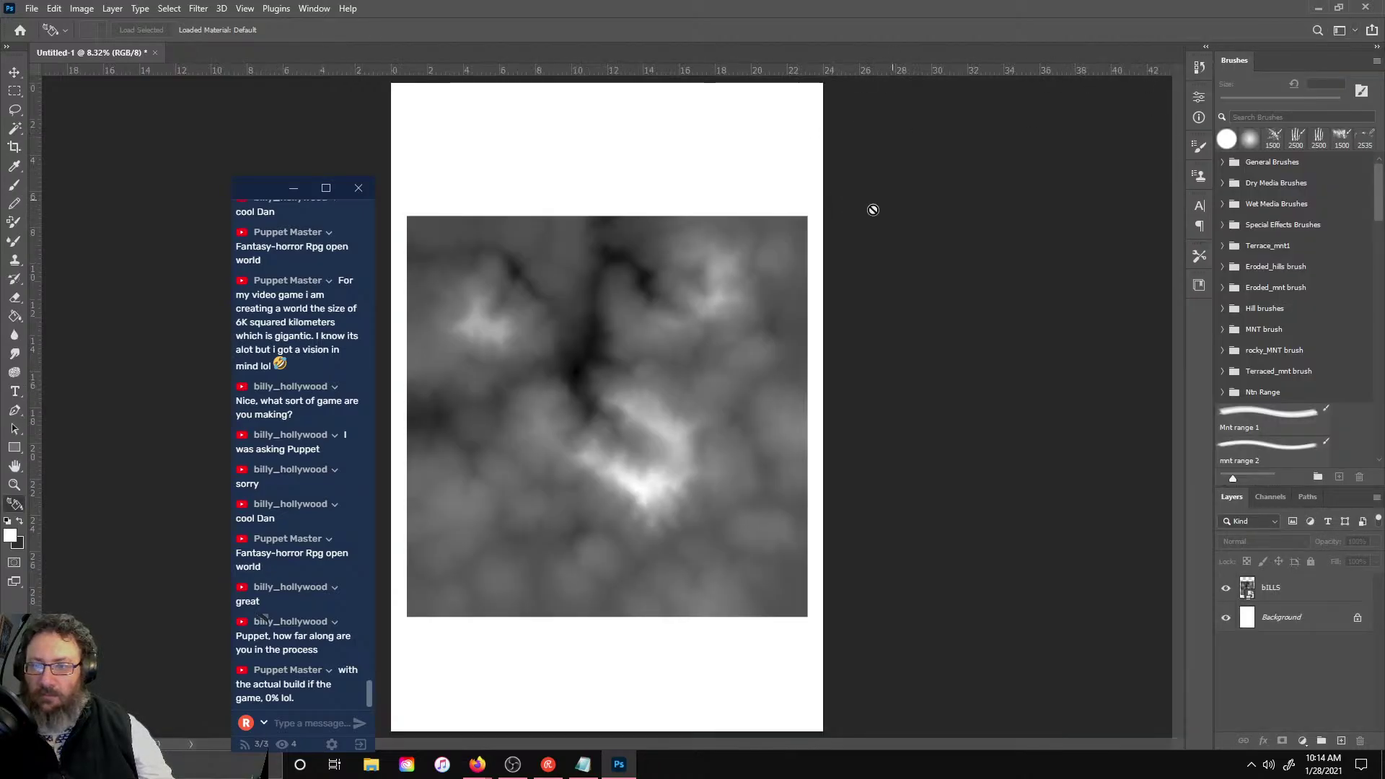
- Delete the Background layer and add a new empty layer beneath the bILLS layer
left_click(1323, 621)
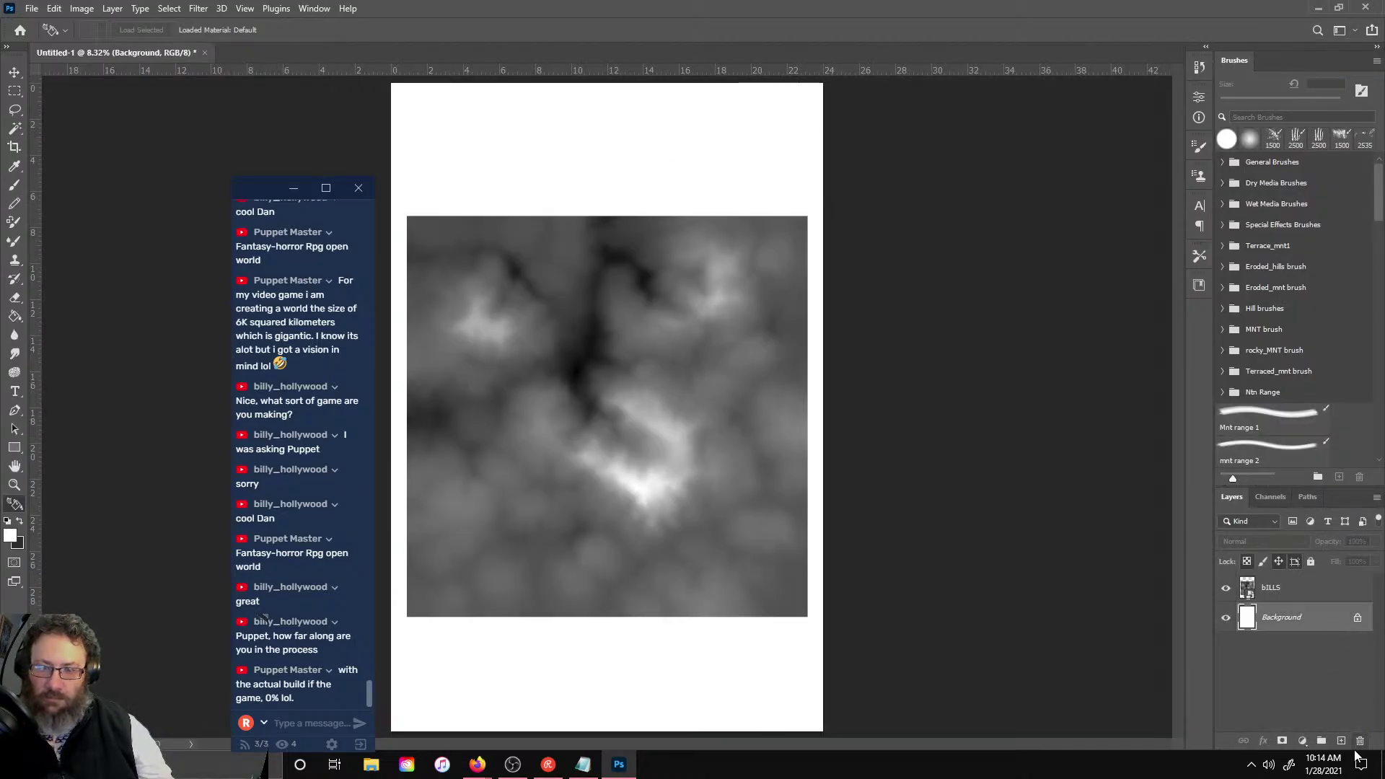
left_click(1361, 743)
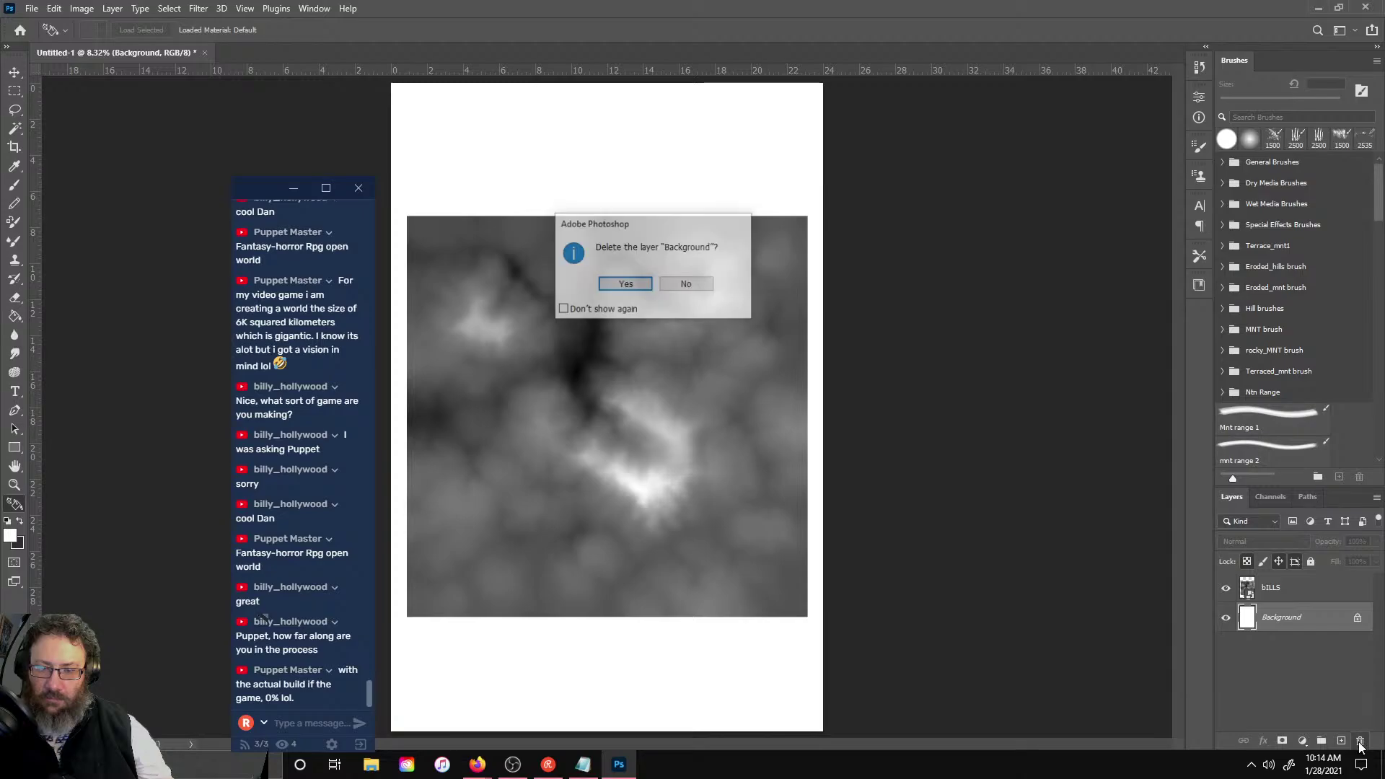
key("Return")
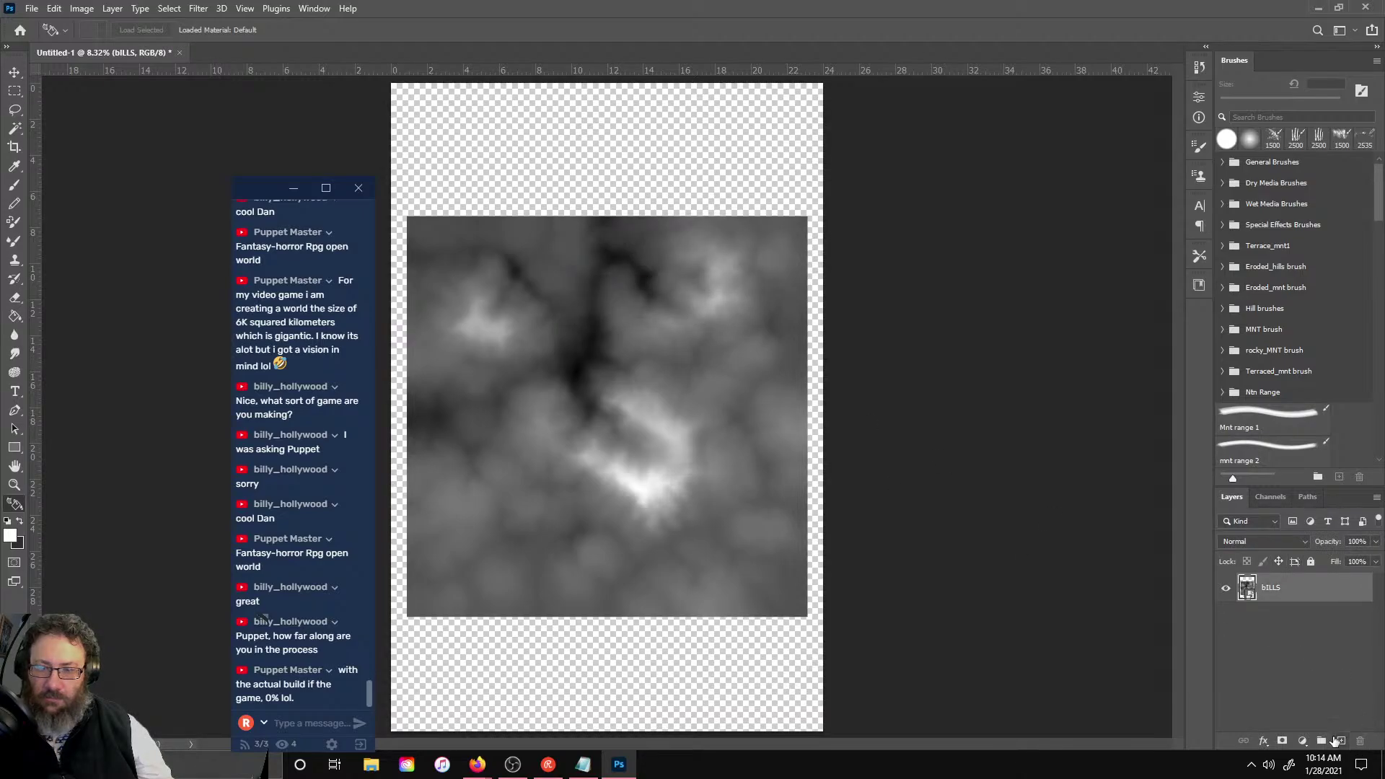
left_click(1342, 741)
left_click(1310, 617)
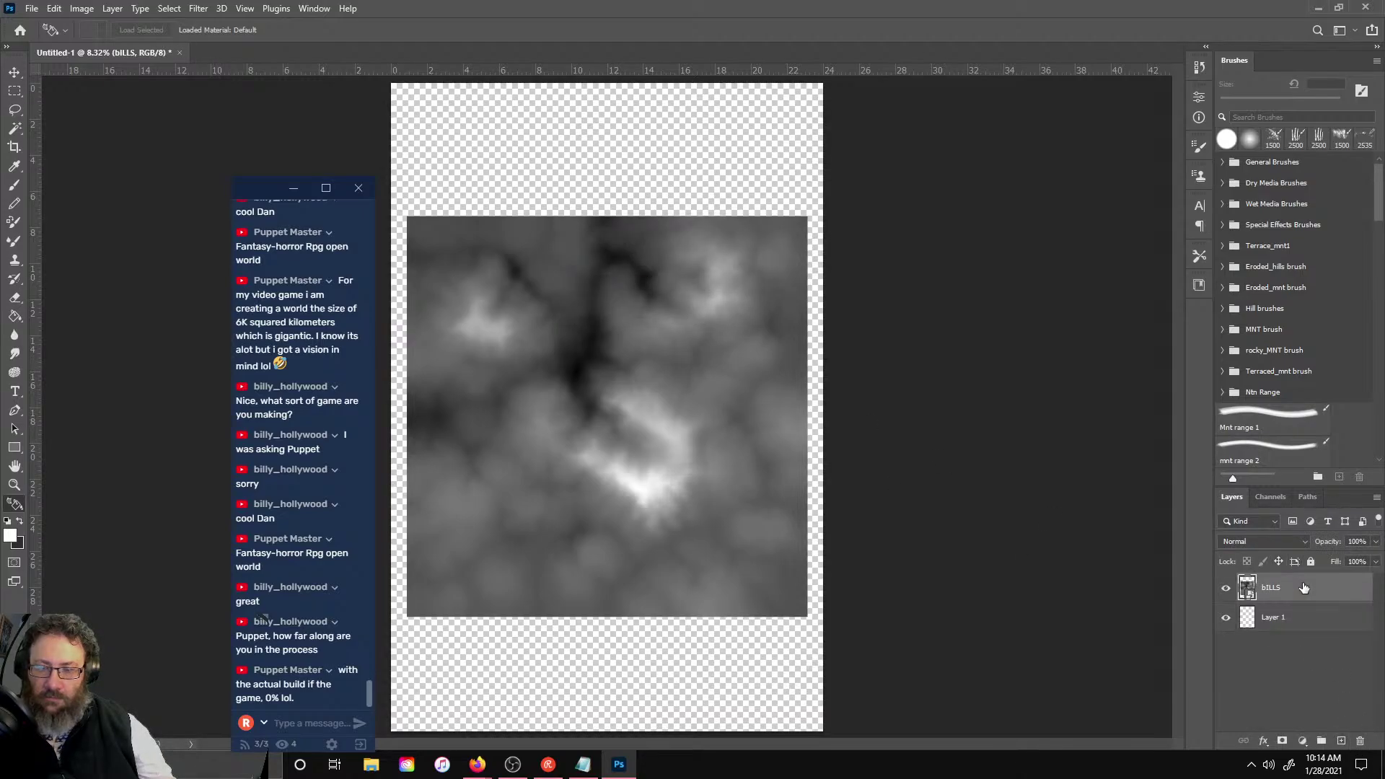
- Rasterize the bILLS layer and clear the layer selection
right_click(1309, 617)
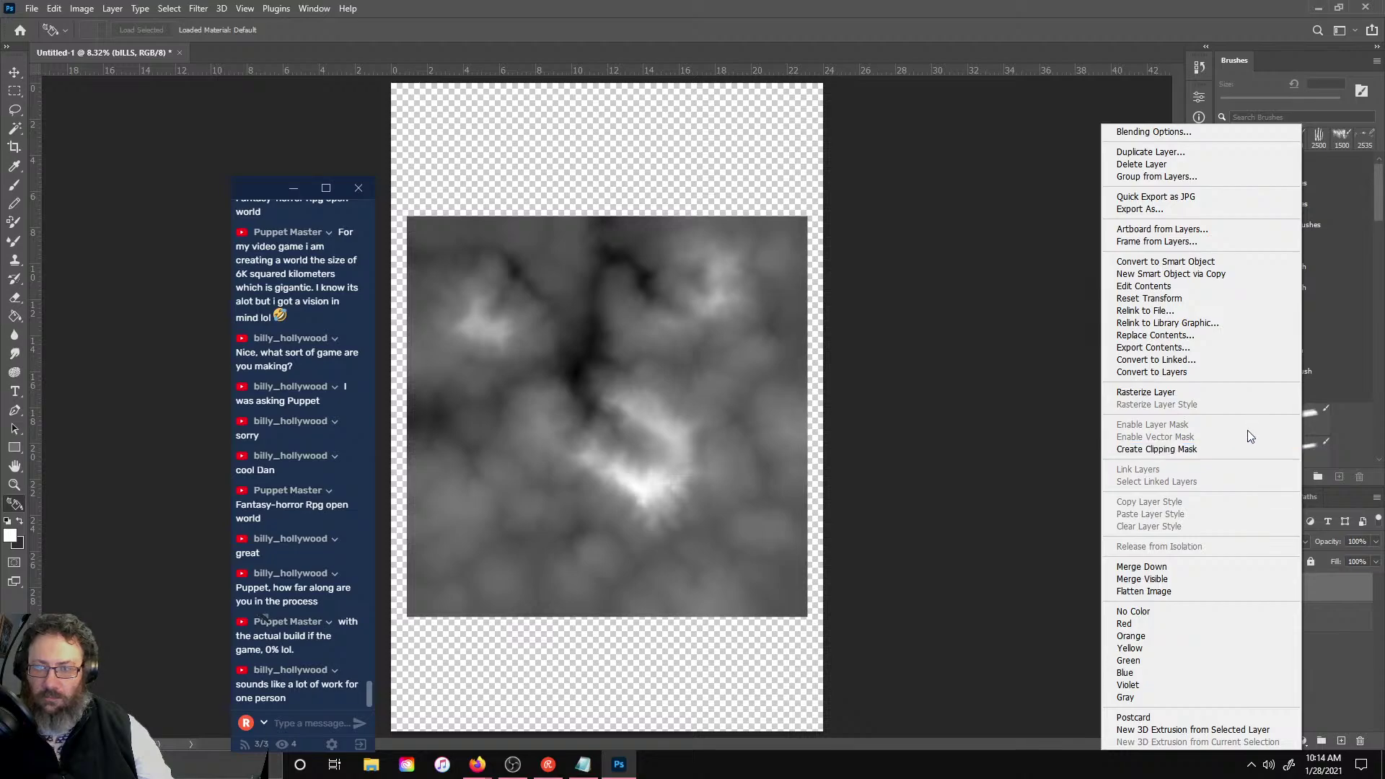
left_click(1246, 393)
left_click(1289, 674)
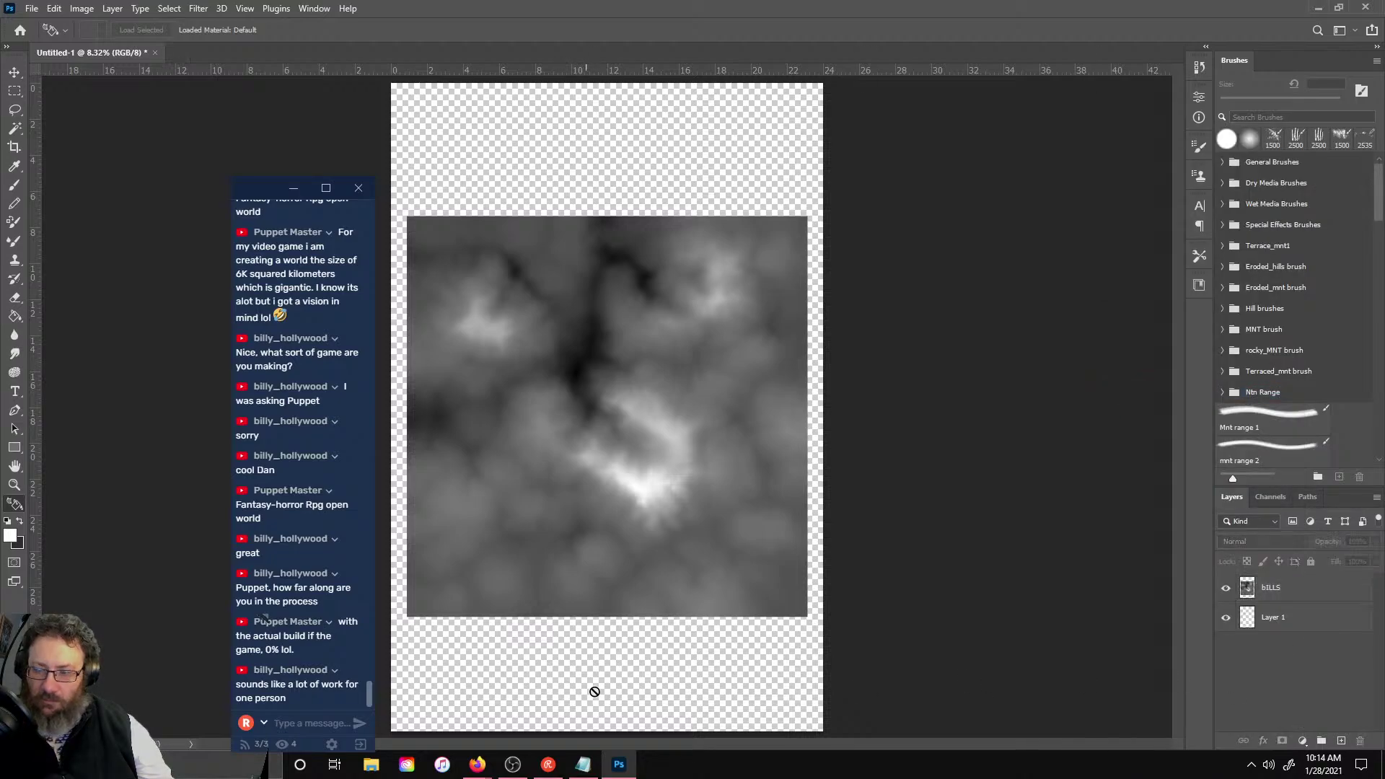
- Fill Layer 1 beneath the height map with white using the Paint Bucket
left_click(14, 316)
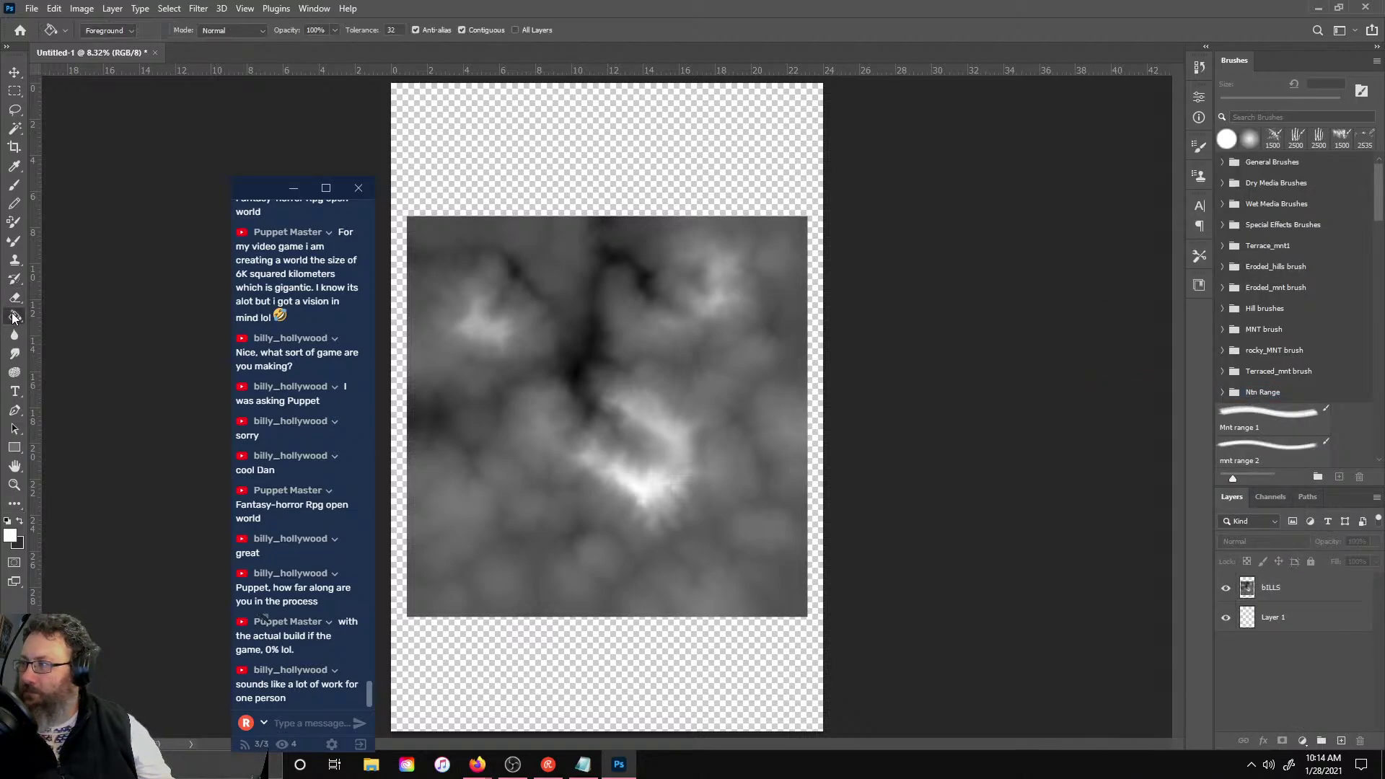
left_click(1321, 615)
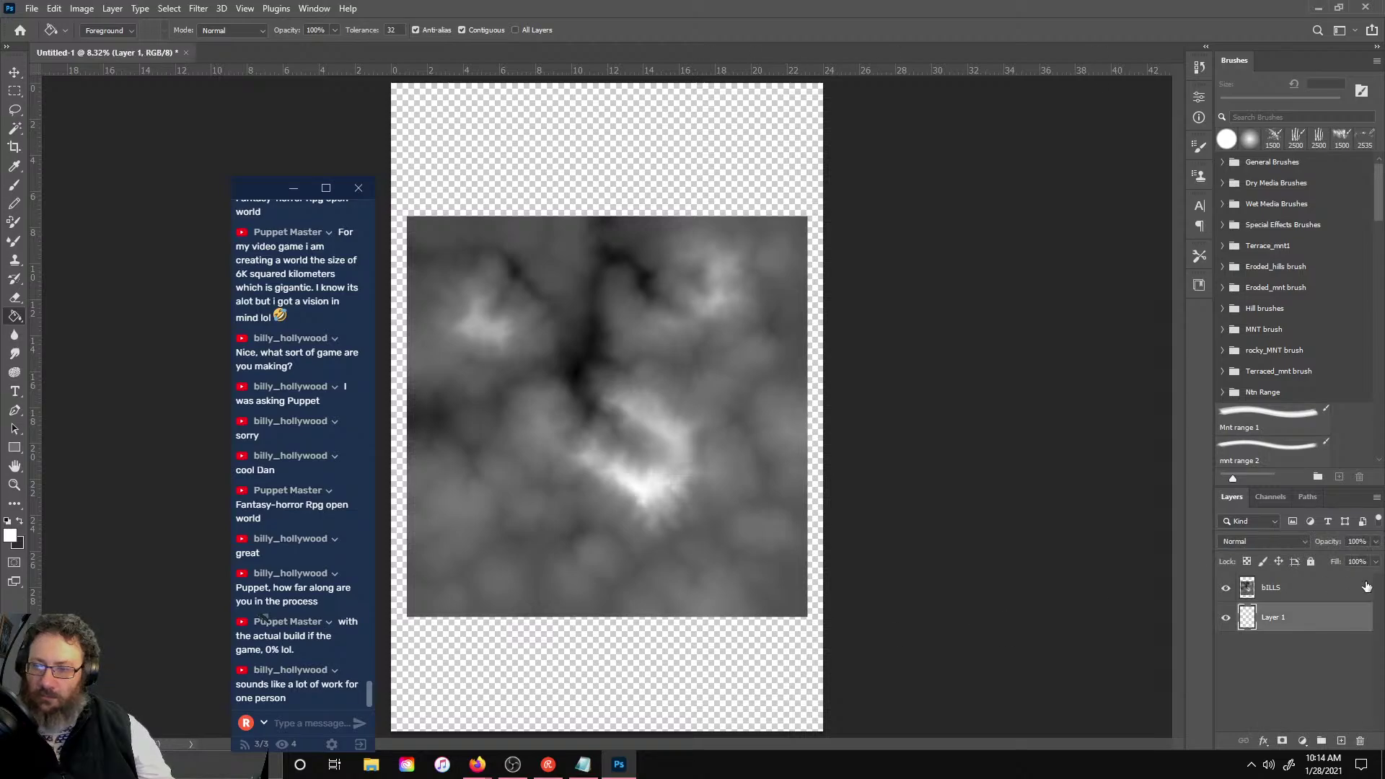
left_click(653, 670)
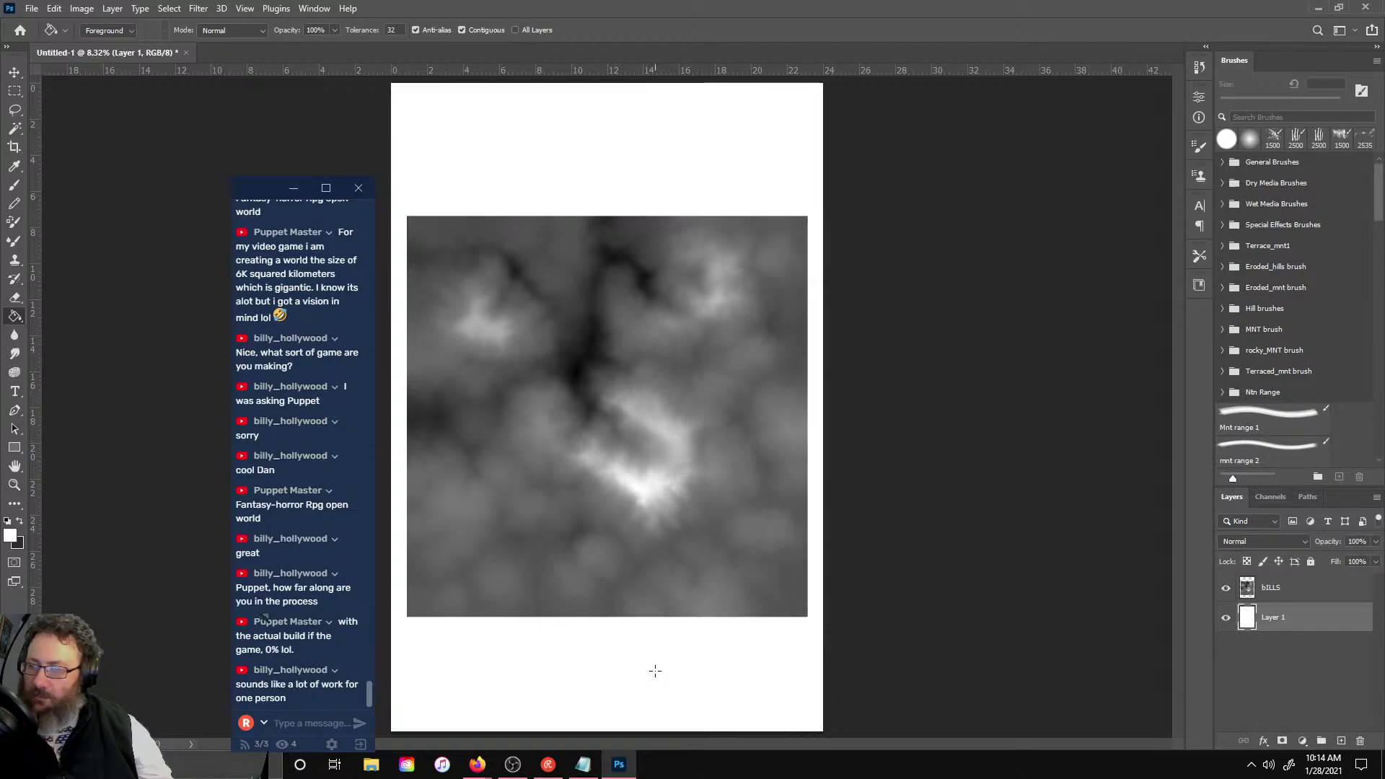
- Swap the foreground and background colours, set the foreground to 000000 and fill Layer 1 with black
left_click(20, 523)
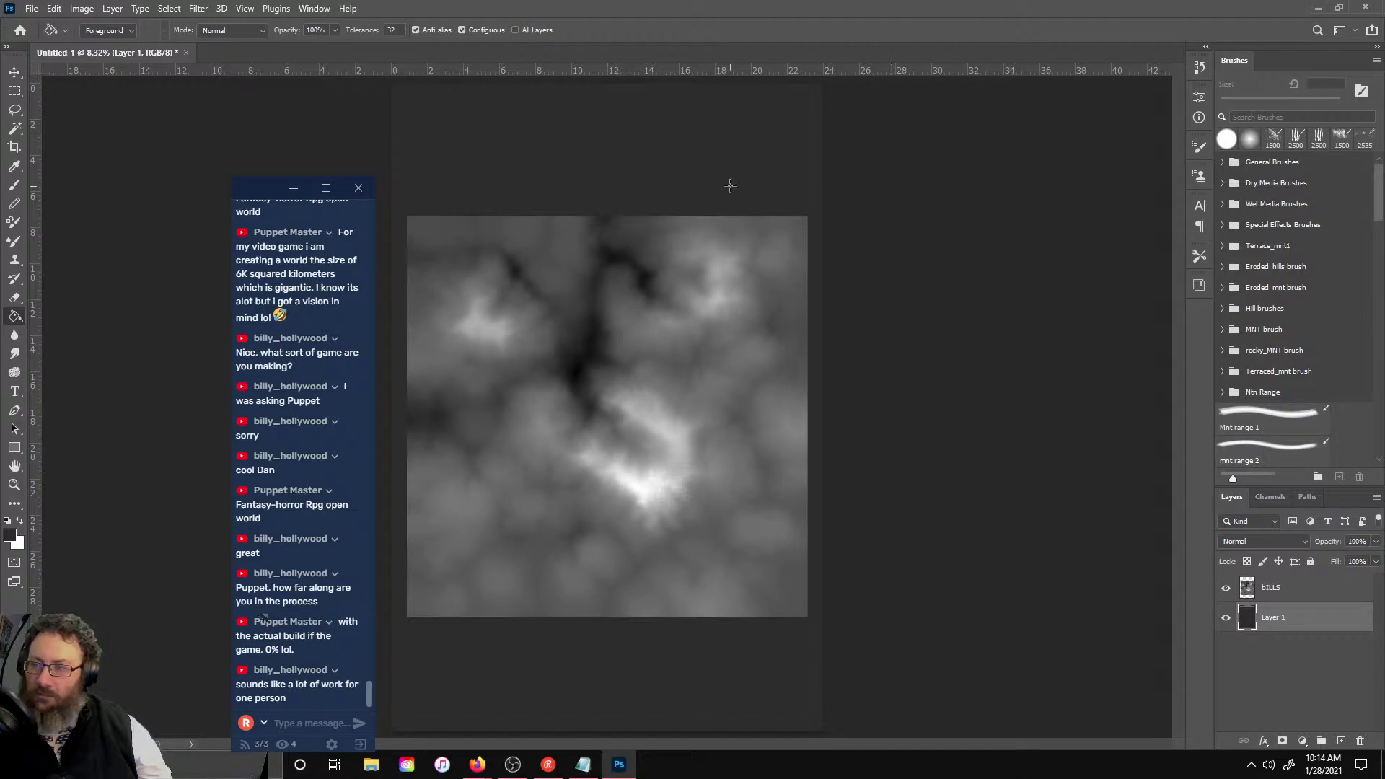
left_click(11, 539)
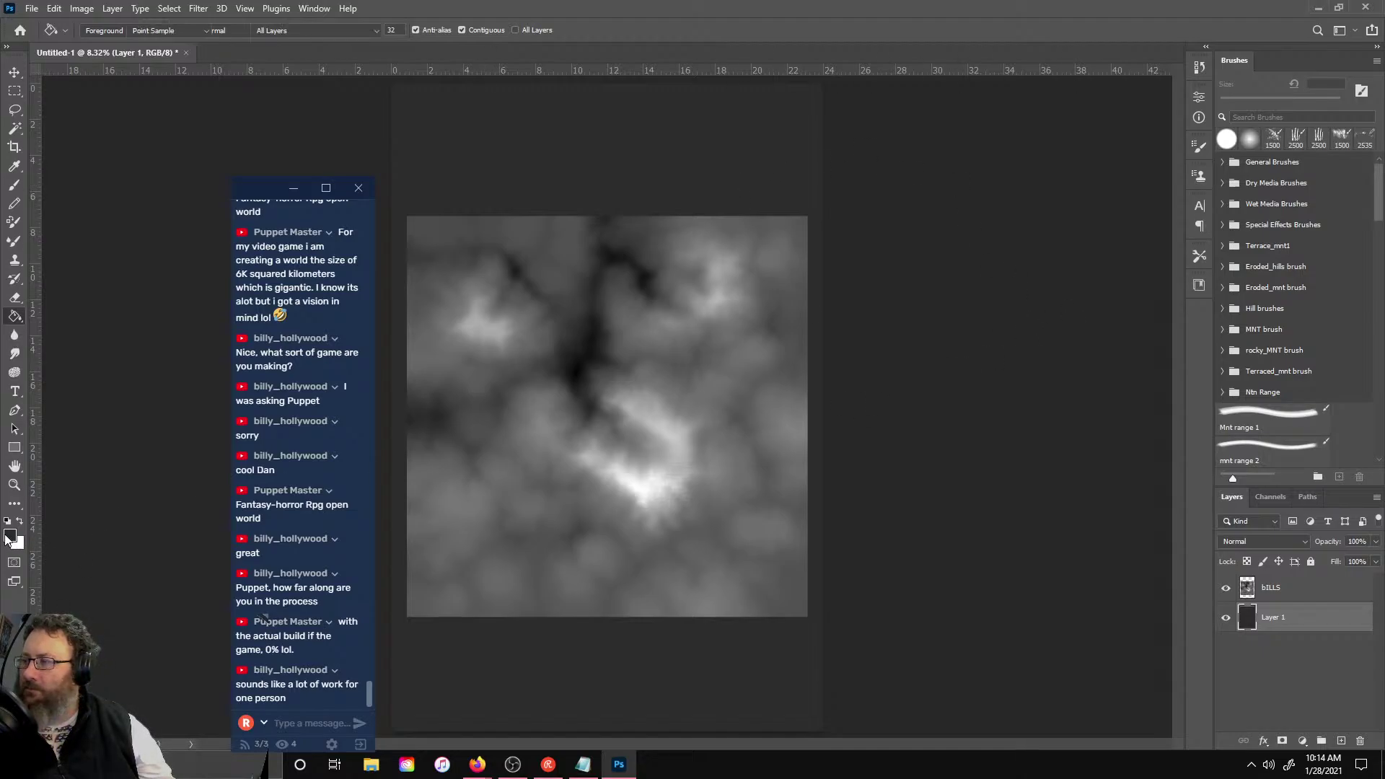
type("000000")
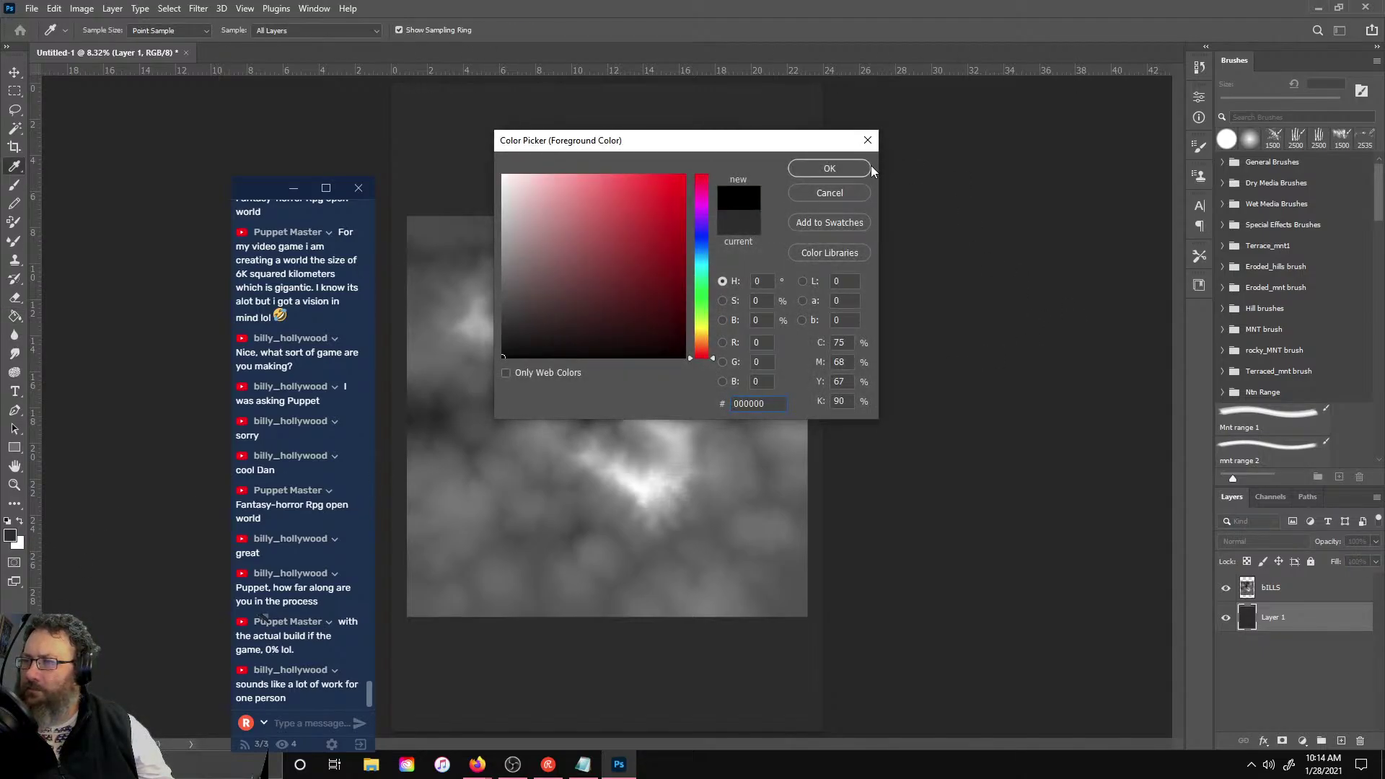
left_click(867, 169)
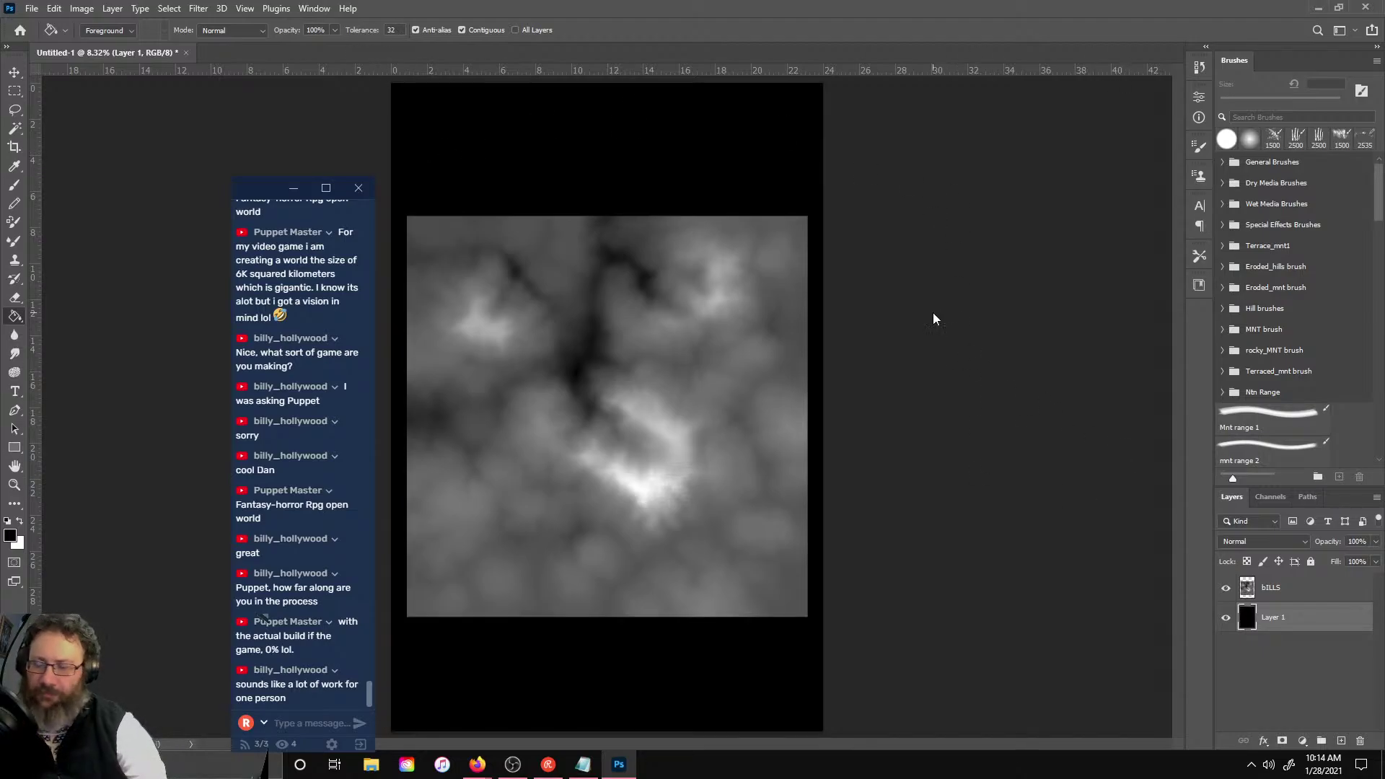
key("ctrl+z")
key("ctrl+shift+z")
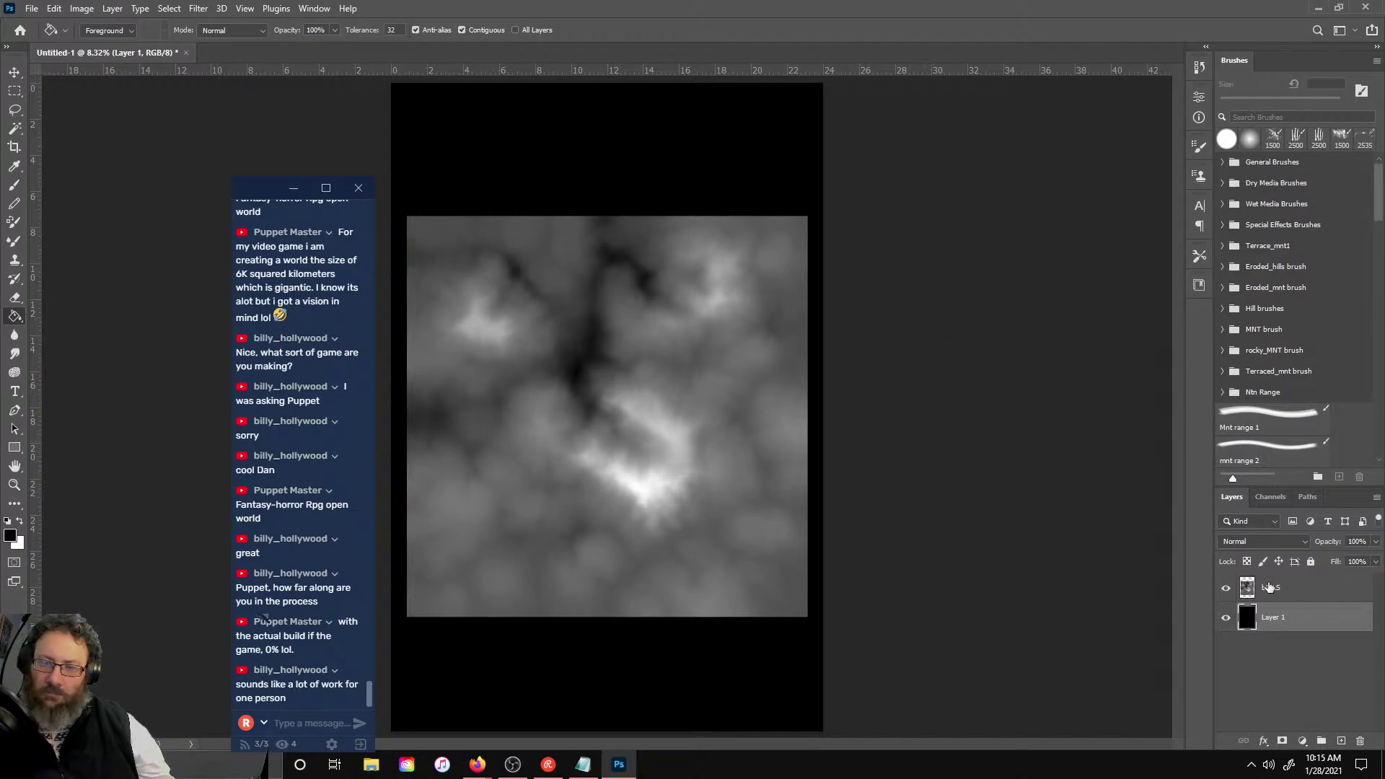
- Merge the bILLS layer and Layer 1 into a single layer
left_click(1272, 588, "shift")
right_click(1292, 609)
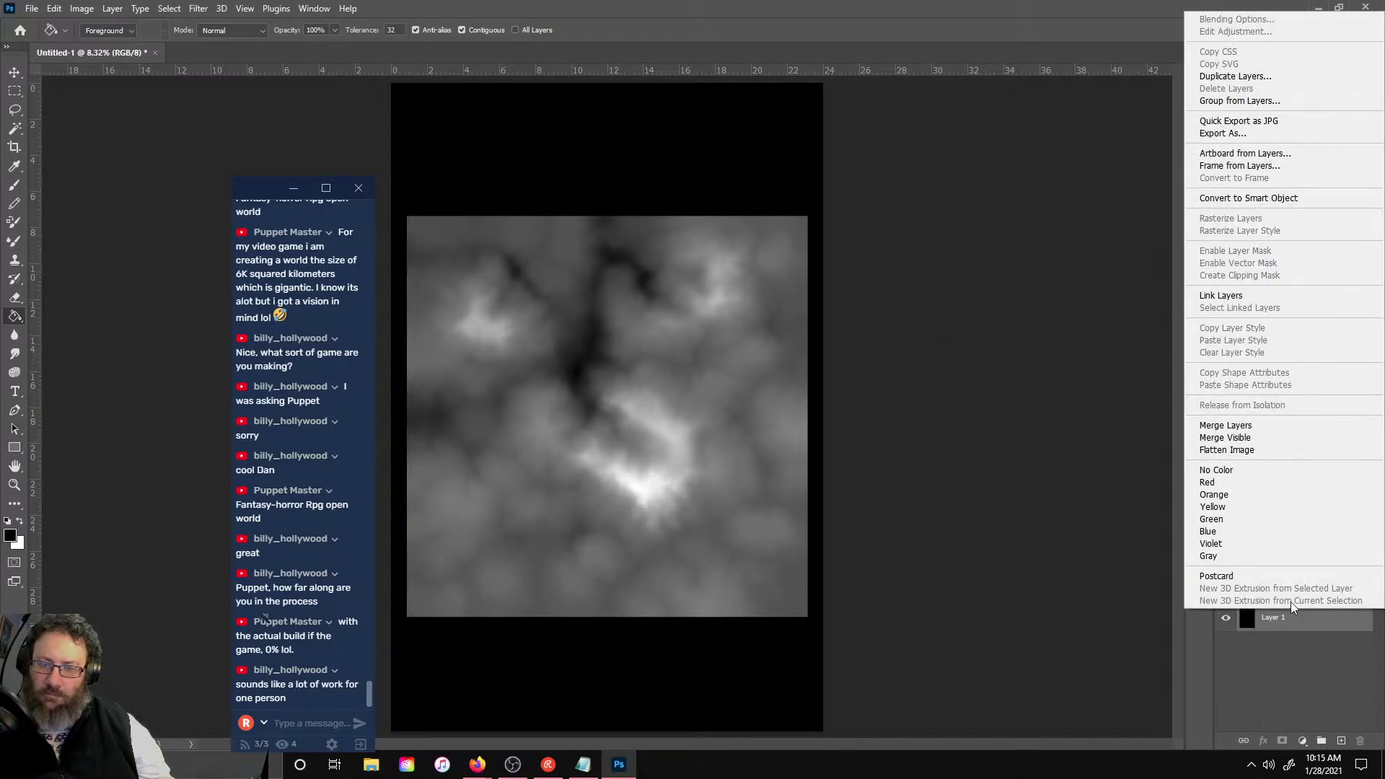
left_click(1226, 425)
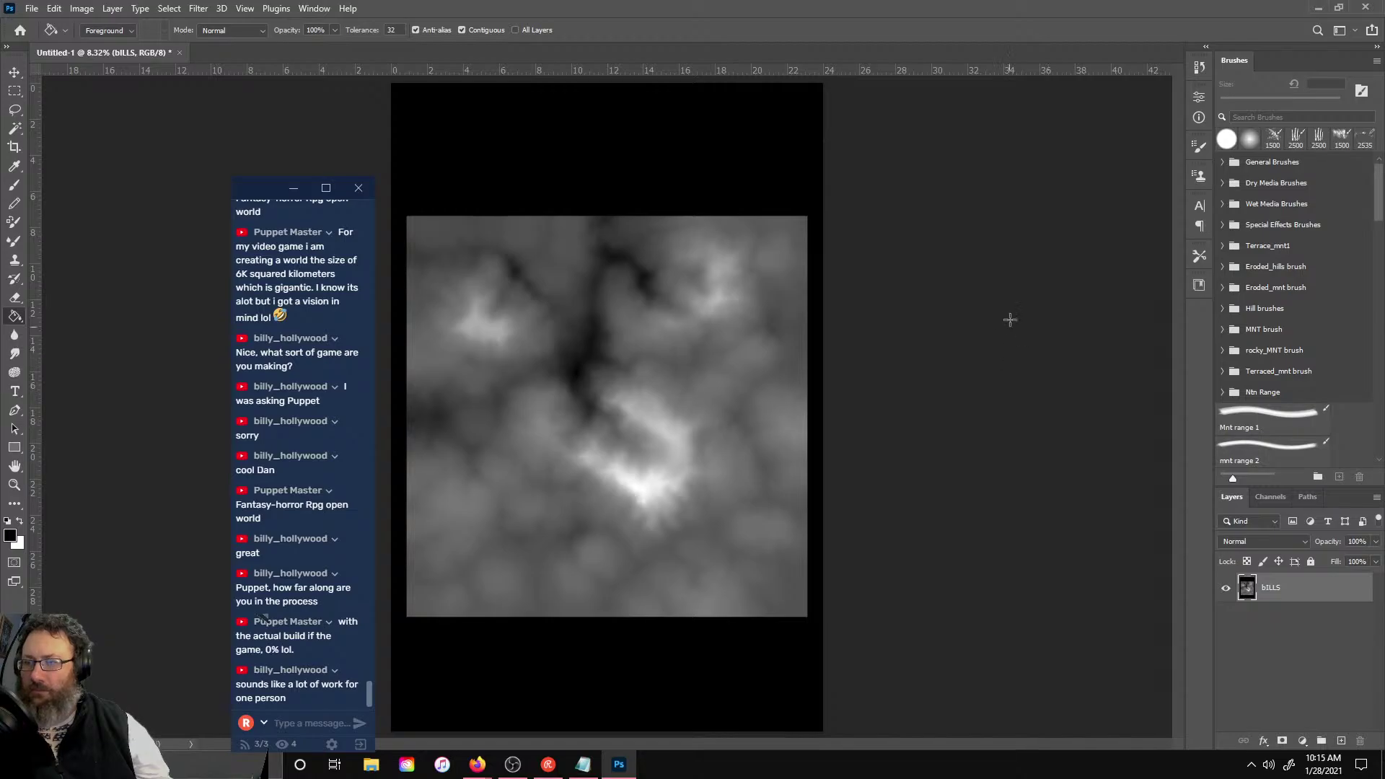
- Invert the merged layer's colours and invert them back
key("ctrl+i")
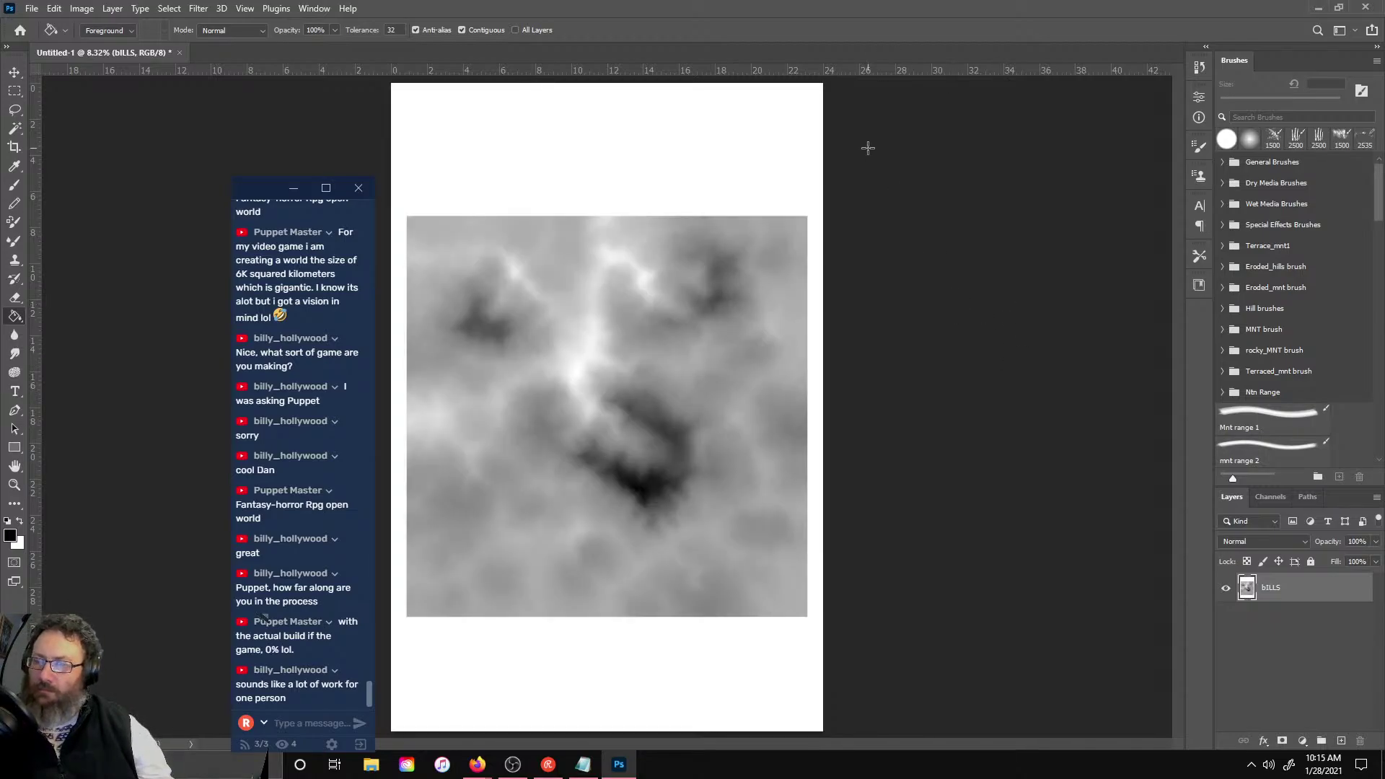
key("ctrl+i")
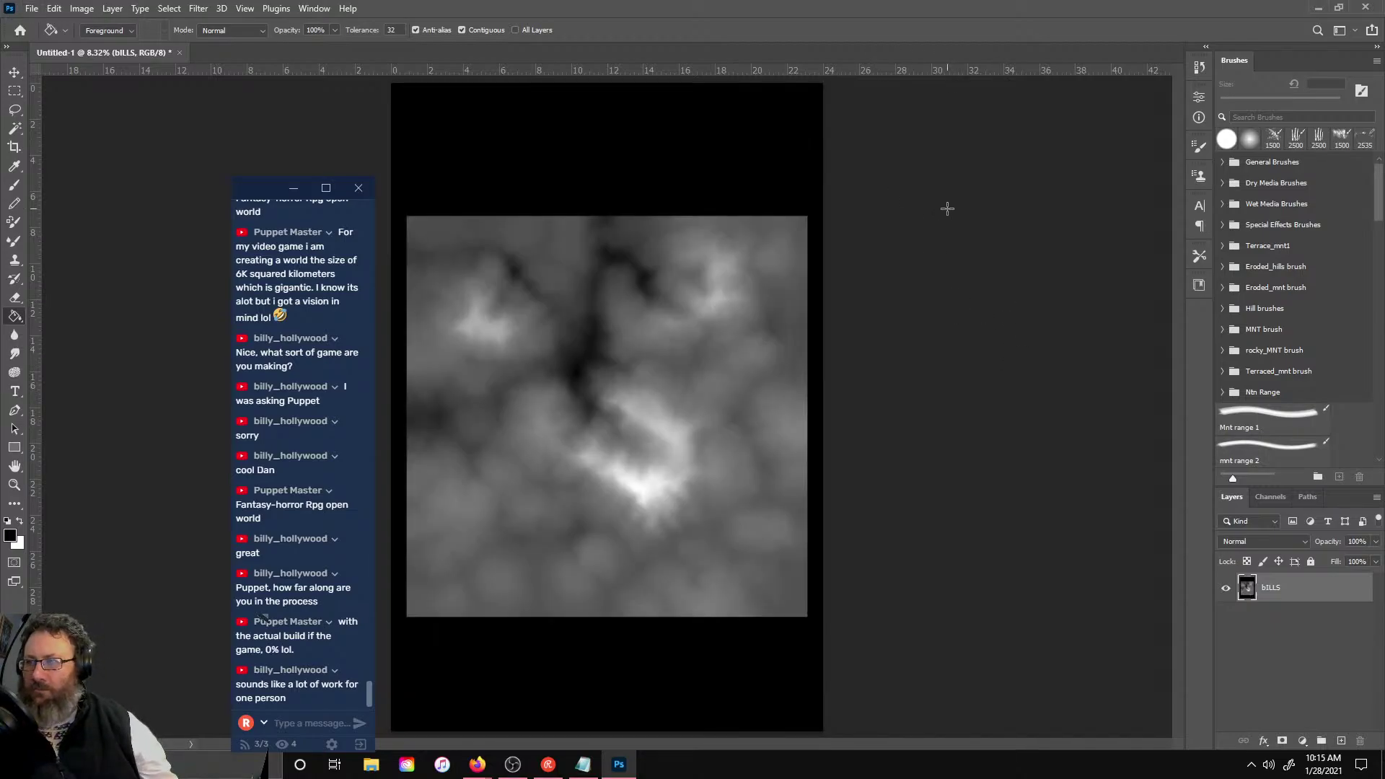
scroll(947, 208, "up", 2, "alt")
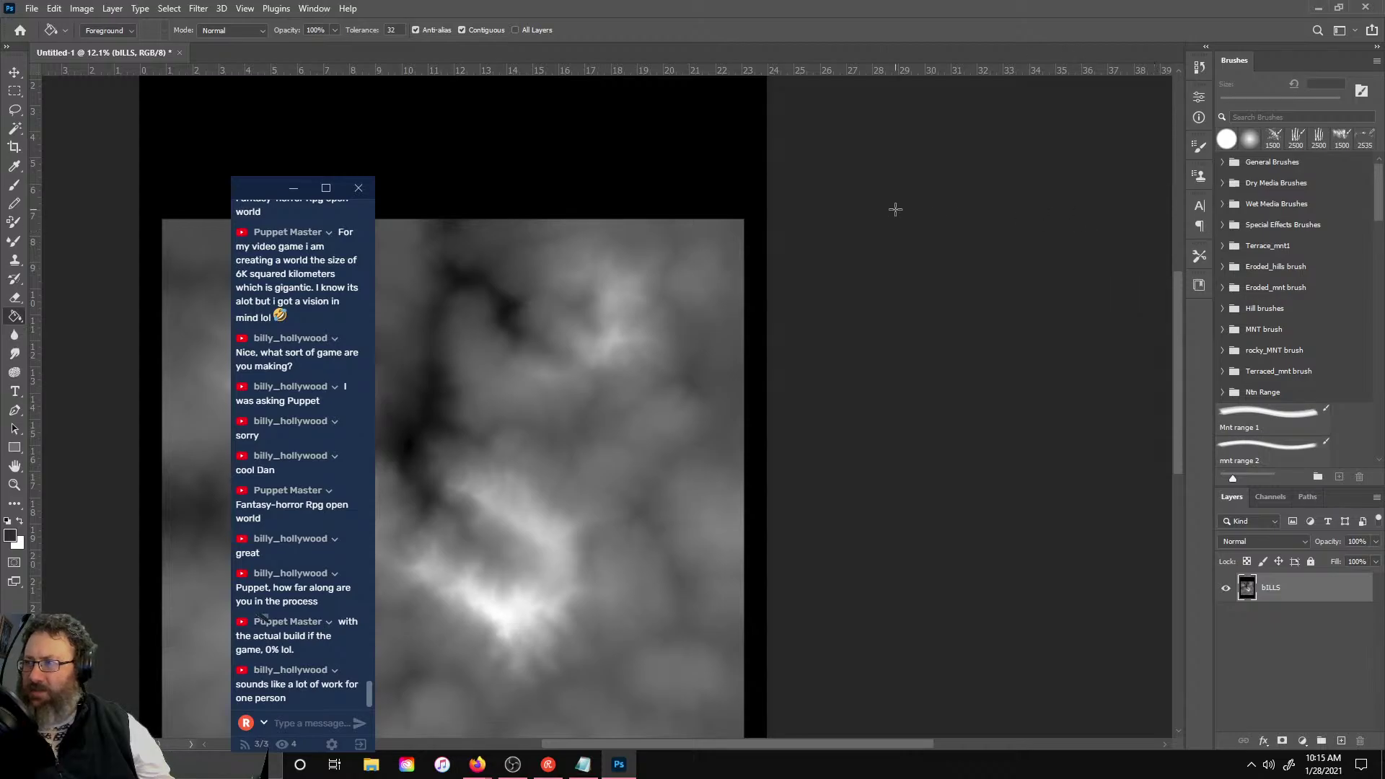
scroll(897, 210, "down", 2, "alt")
scroll(839, 197, "down", 1, "alt")
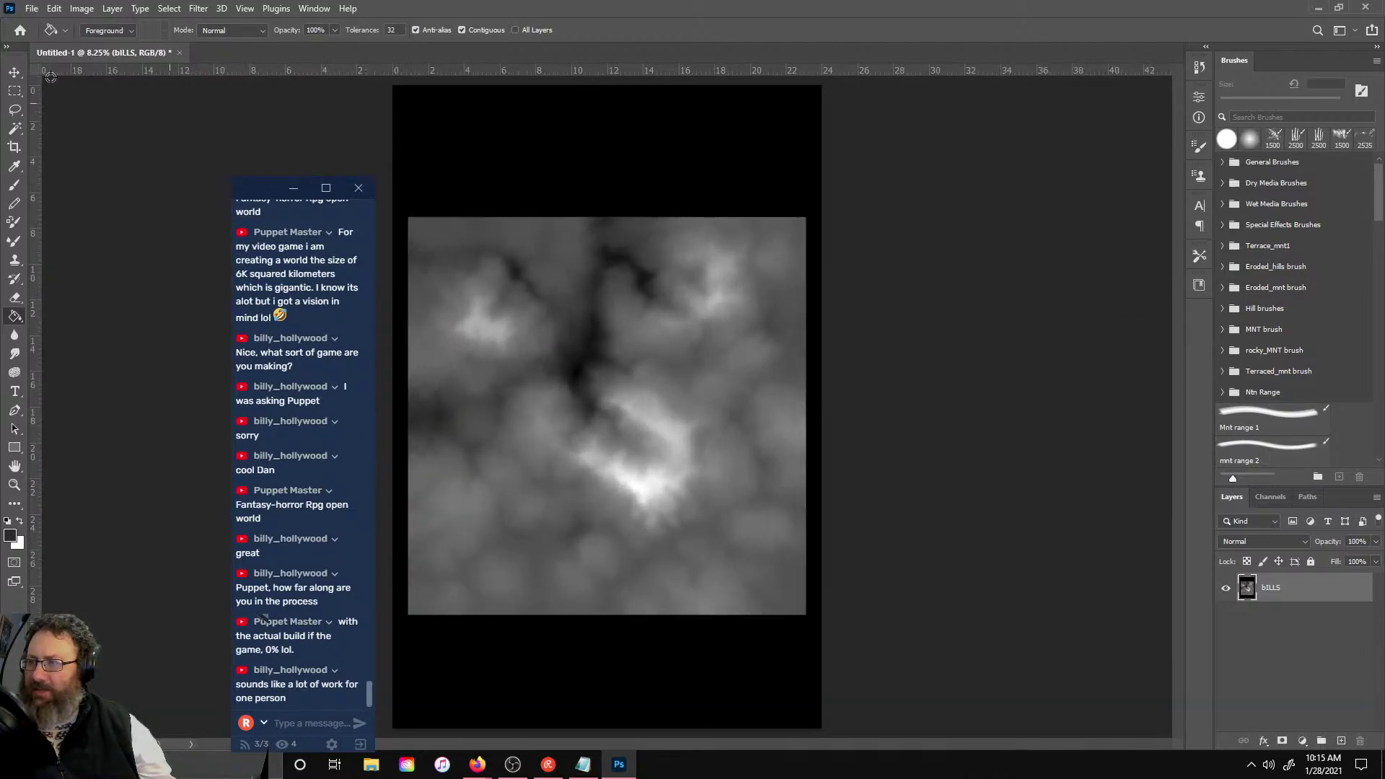
- Select the Brush tool with the Soft Round Pressure Opacity and Flow preset, moving the chat window out of the way
left_click(14, 185)
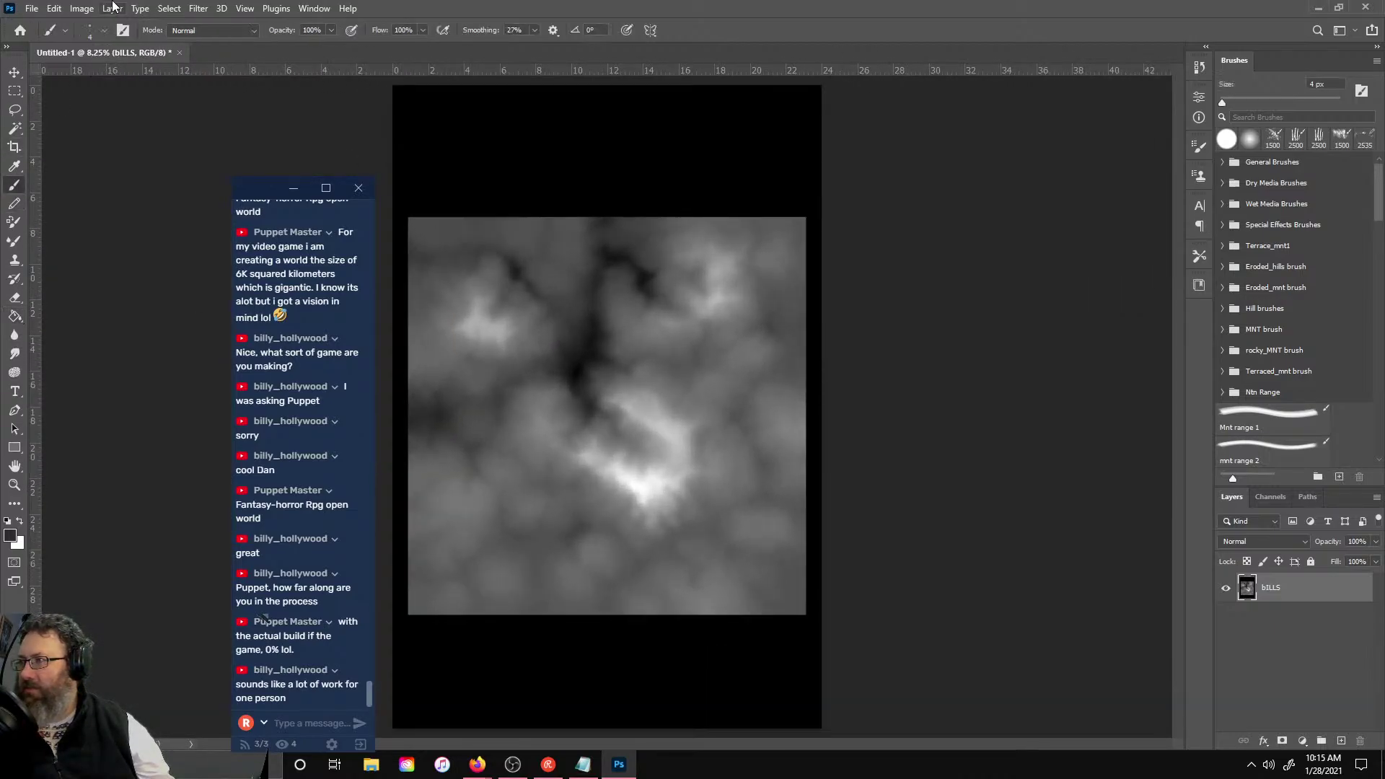
left_click(102, 34)
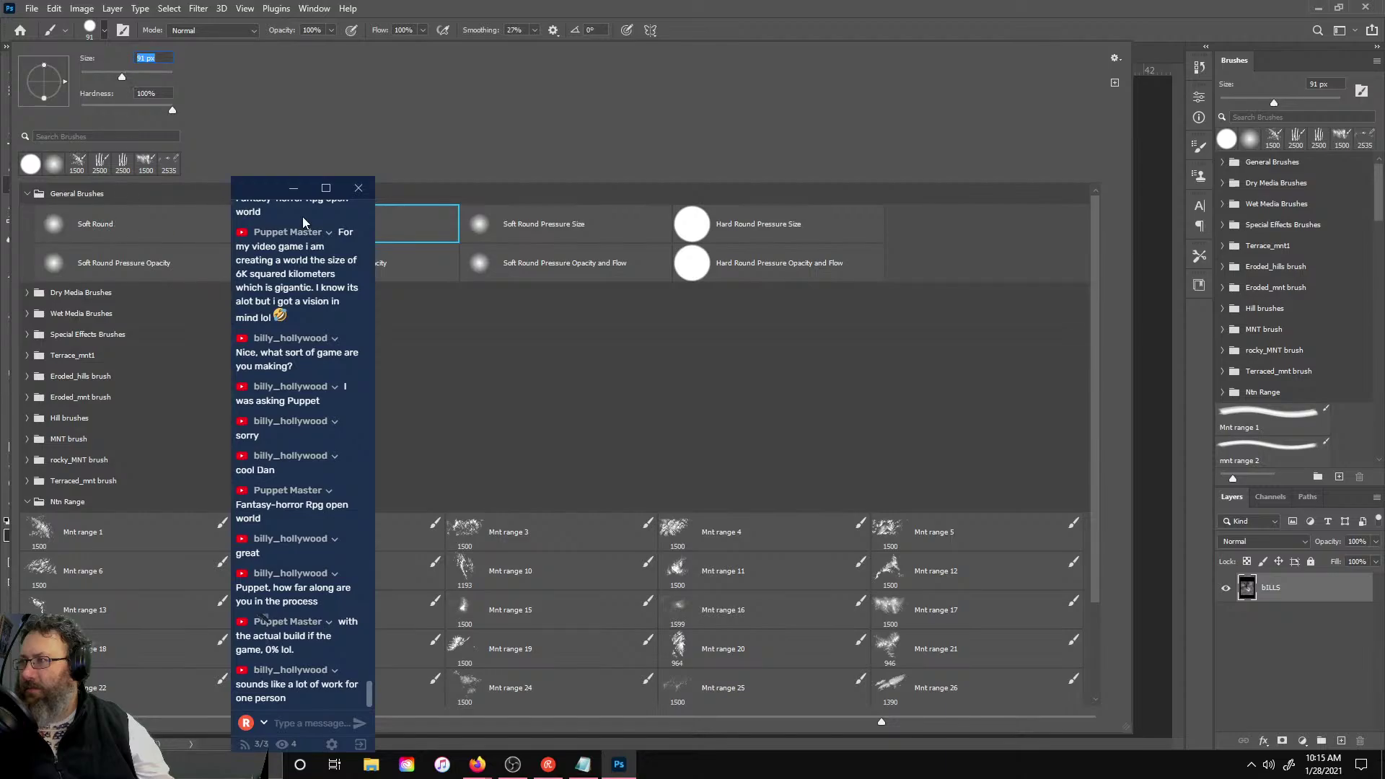
left_click_drag(266, 190, 24, 253)
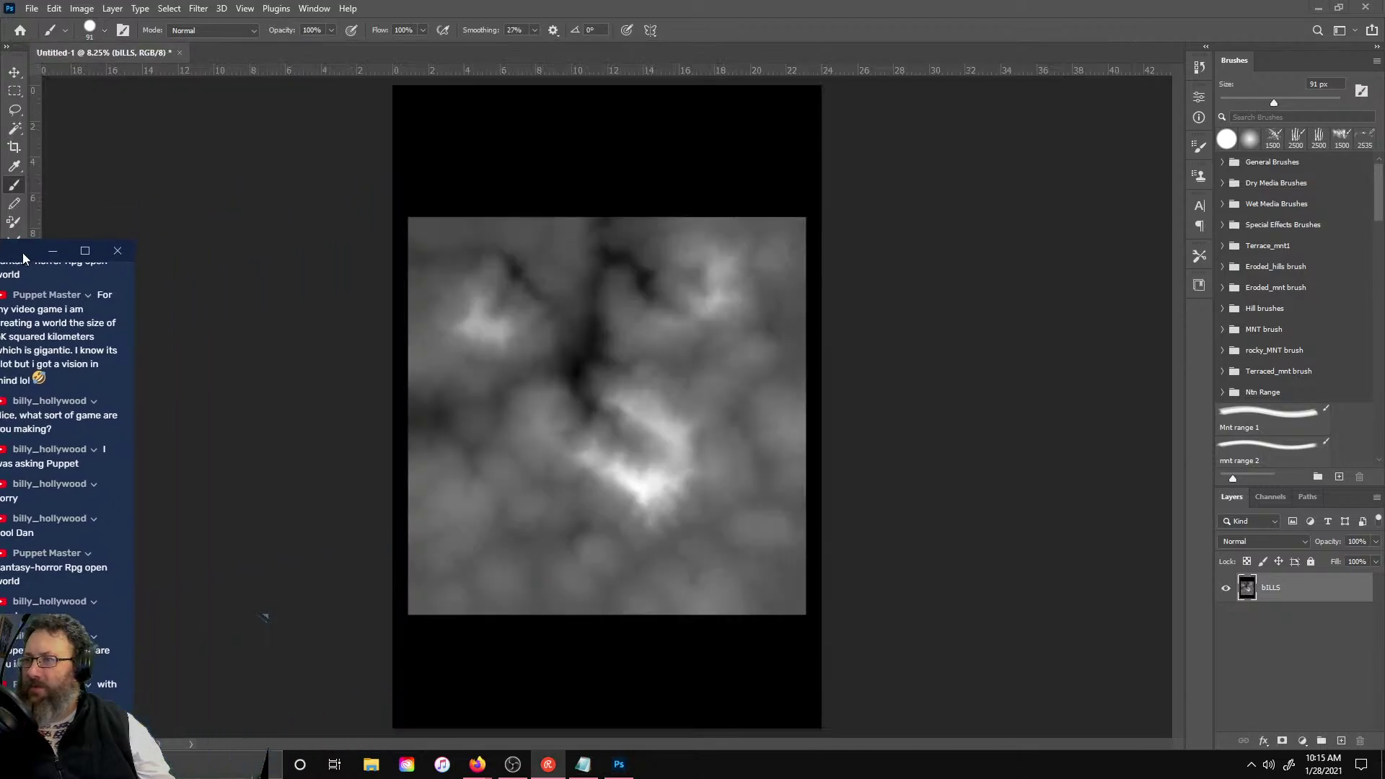
left_click(90, 27)
left_click(91, 33)
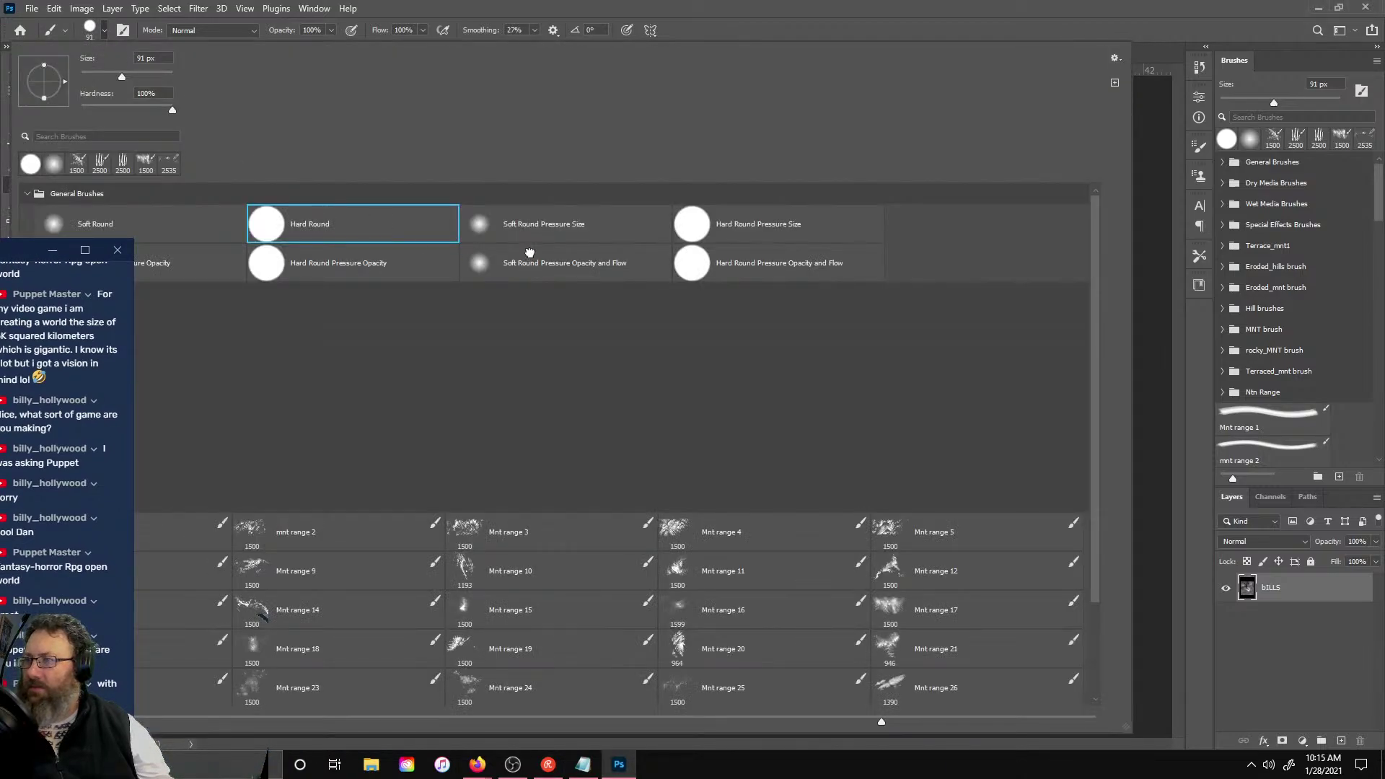
left_click(505, 261)
left_click_drag(27, 243, 40, 103)
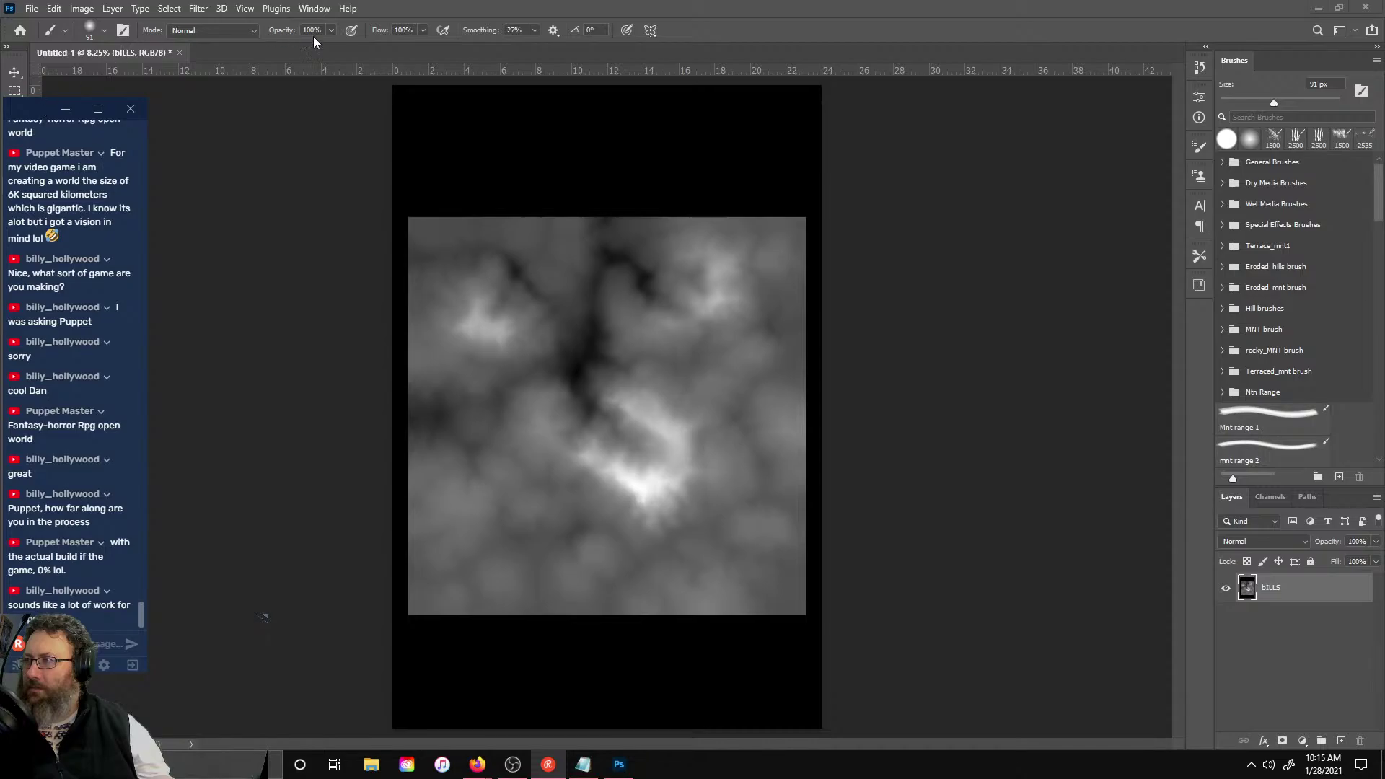
- Set the brush size to 259 px, paint a short test stroke across the map's upper edge and undo it
left_click(105, 30)
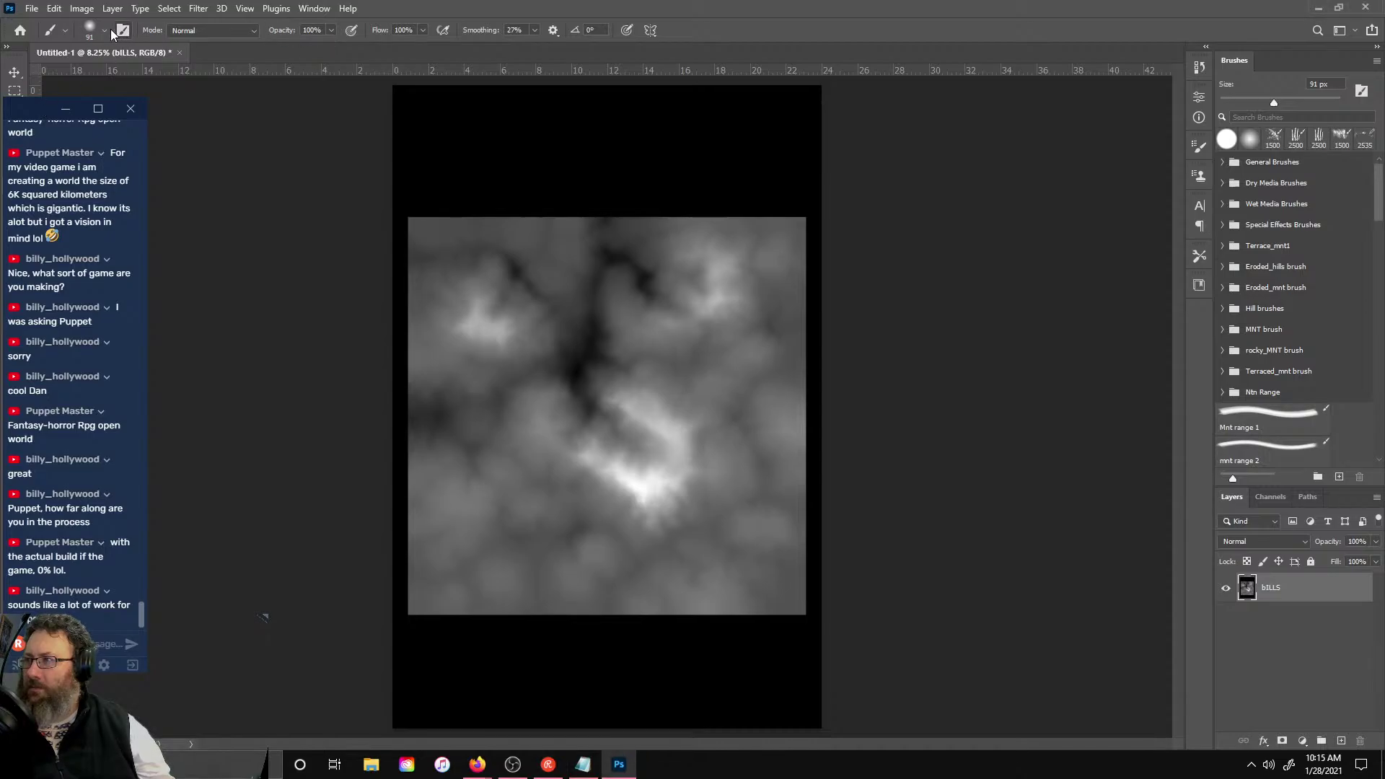
left_click(104, 31)
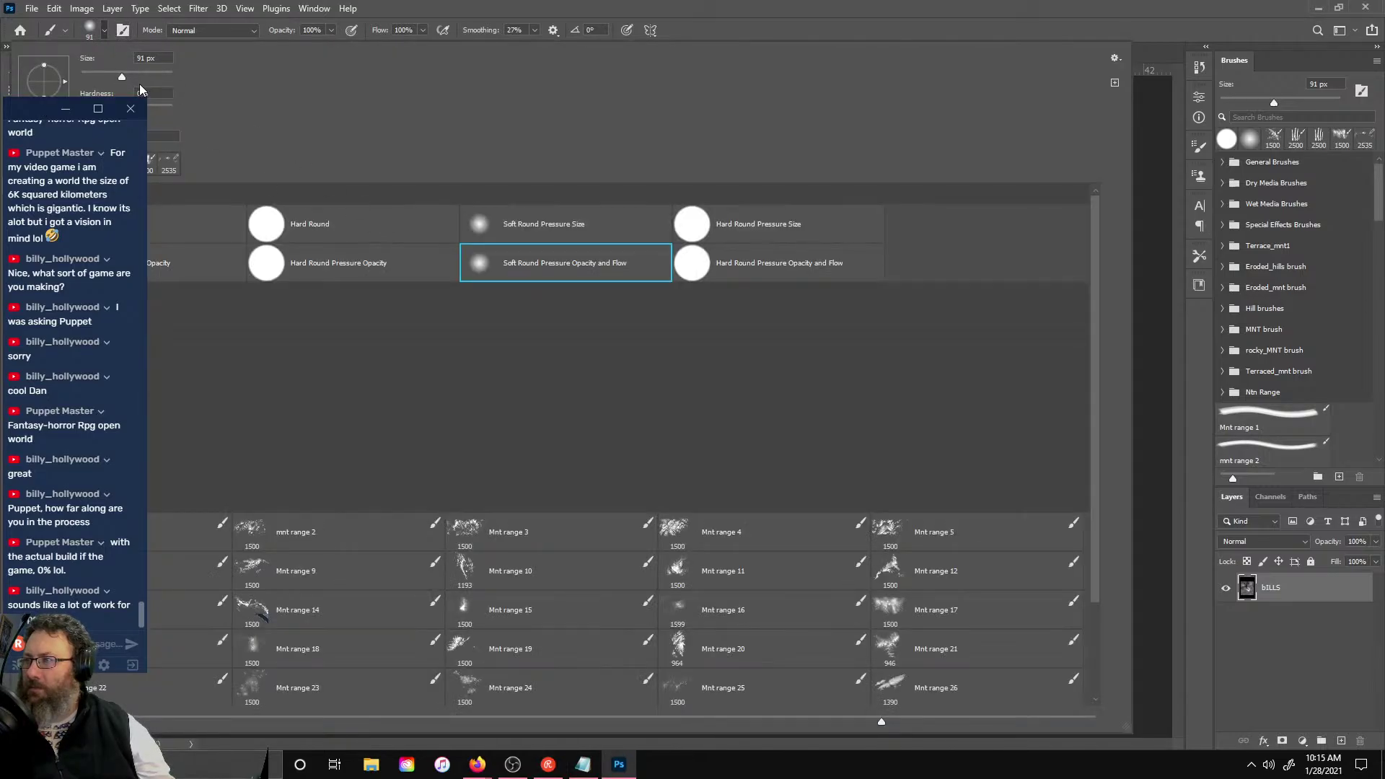
left_click_drag(127, 73, 153, 72)
key("Return")
left_click_drag(733, 220, 750, 192)
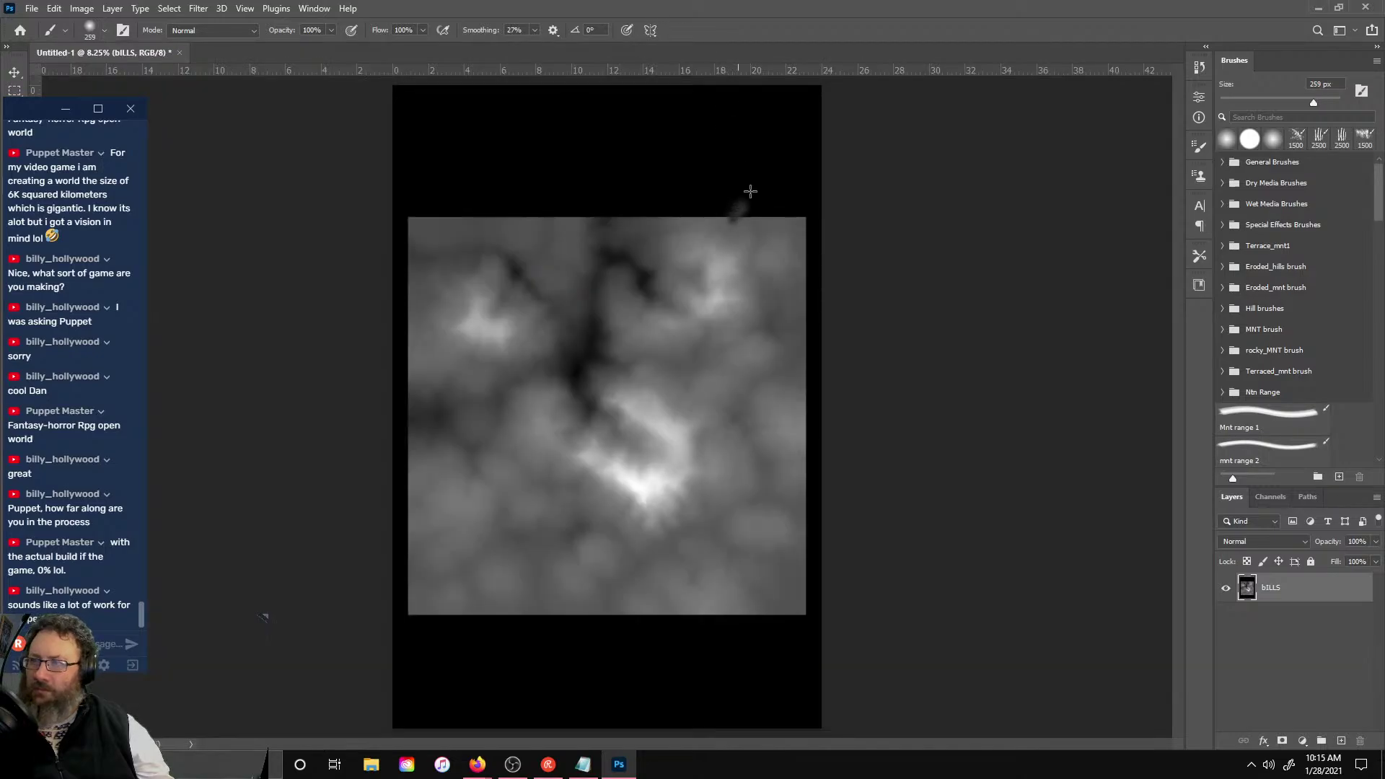
key("ctrl+z")
- Set the brush size to 1000 px, move the chat window off the tools and set the foreground colour to 000000
left_click(89, 29)
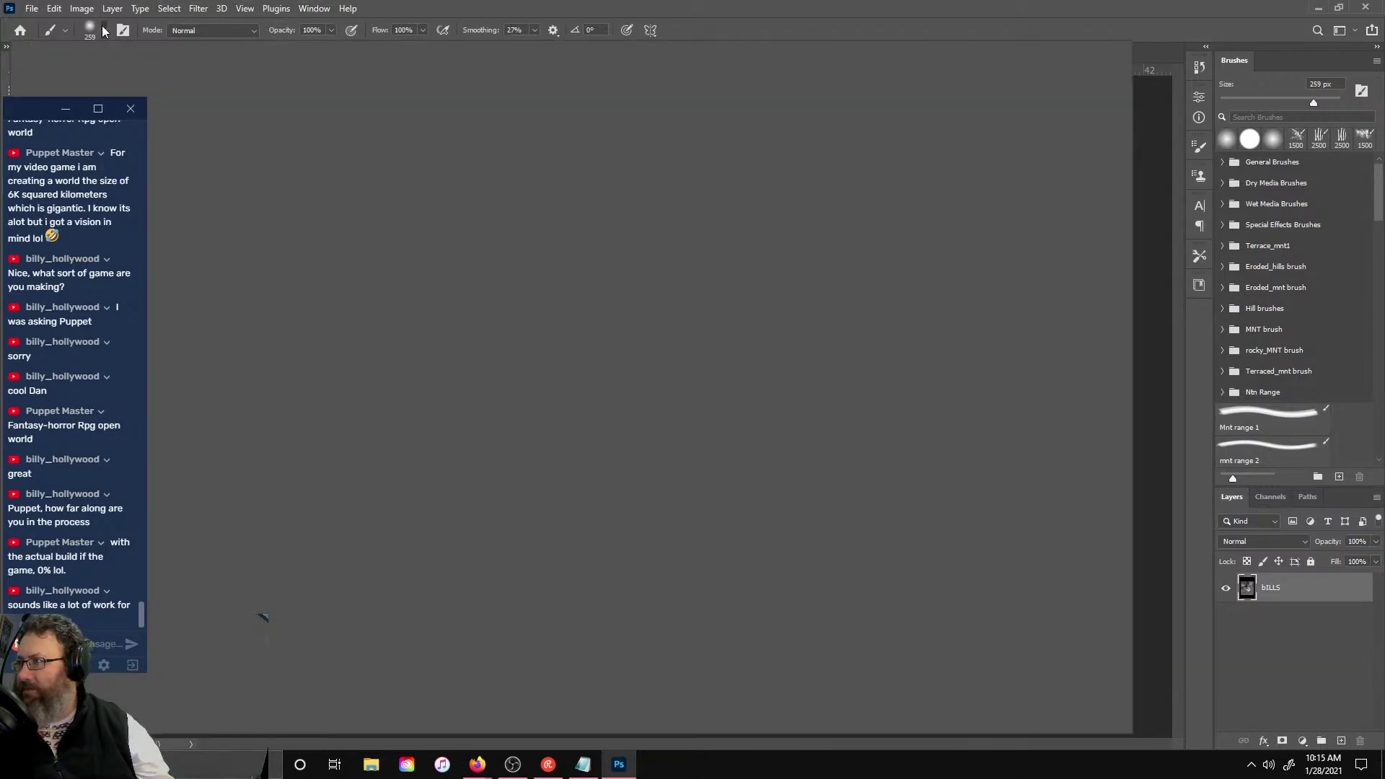
left_click(117, 57)
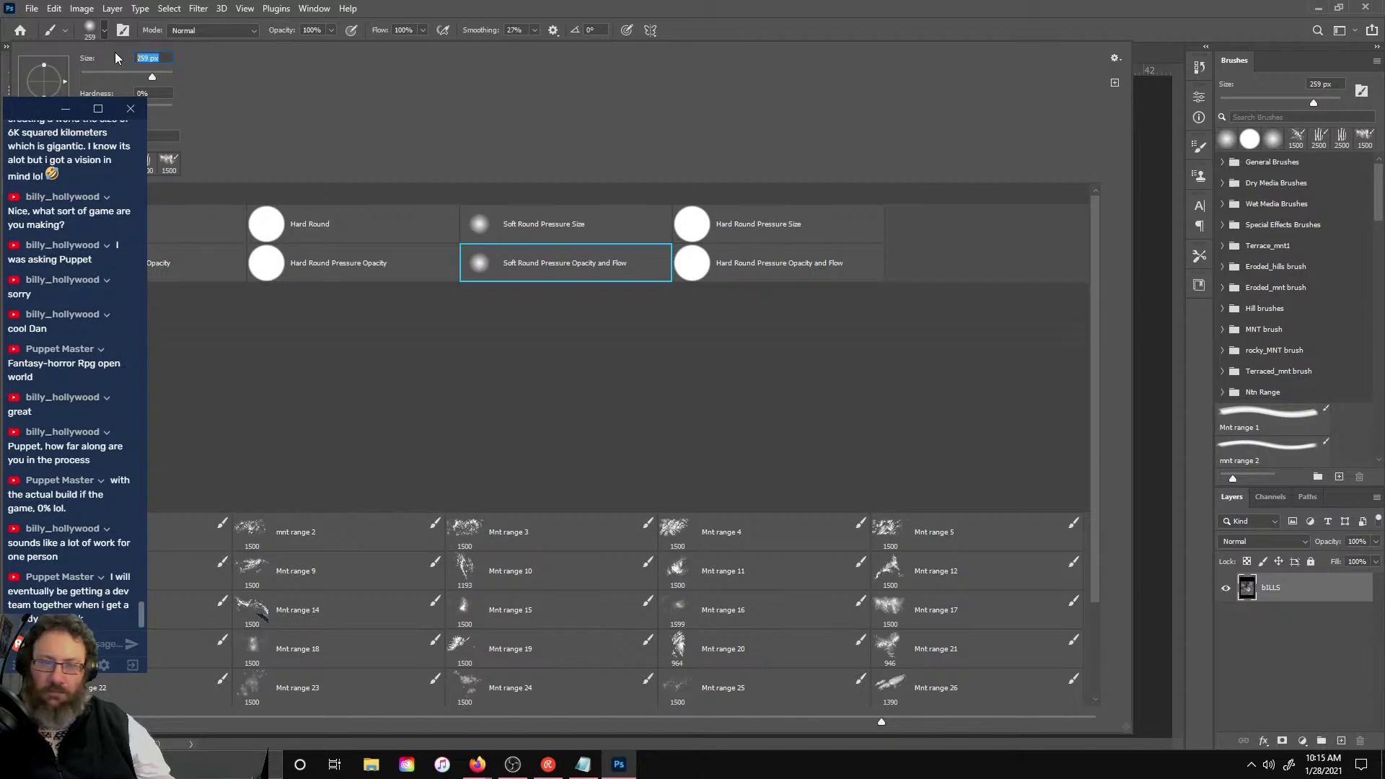
type("1000")
key("Return")
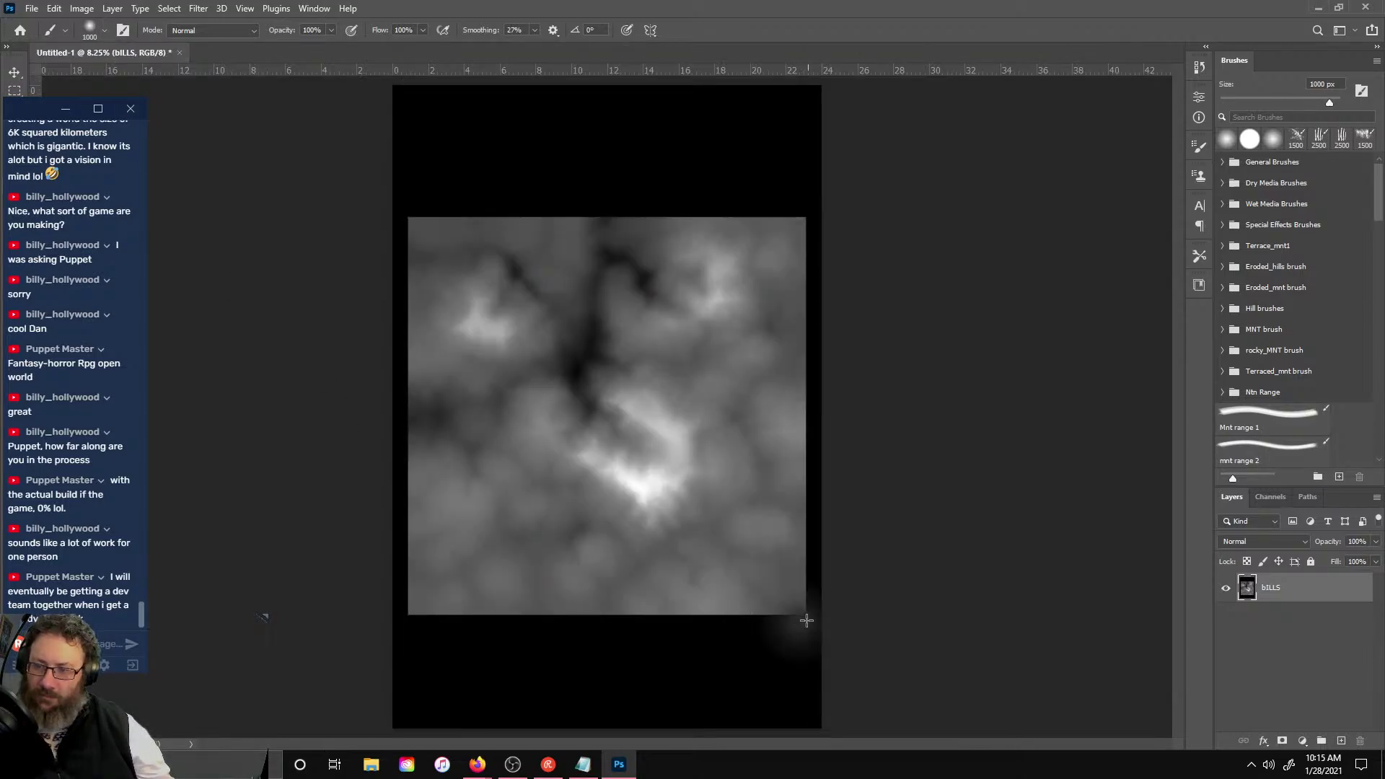
left_click_drag(18, 116, 62, 106)
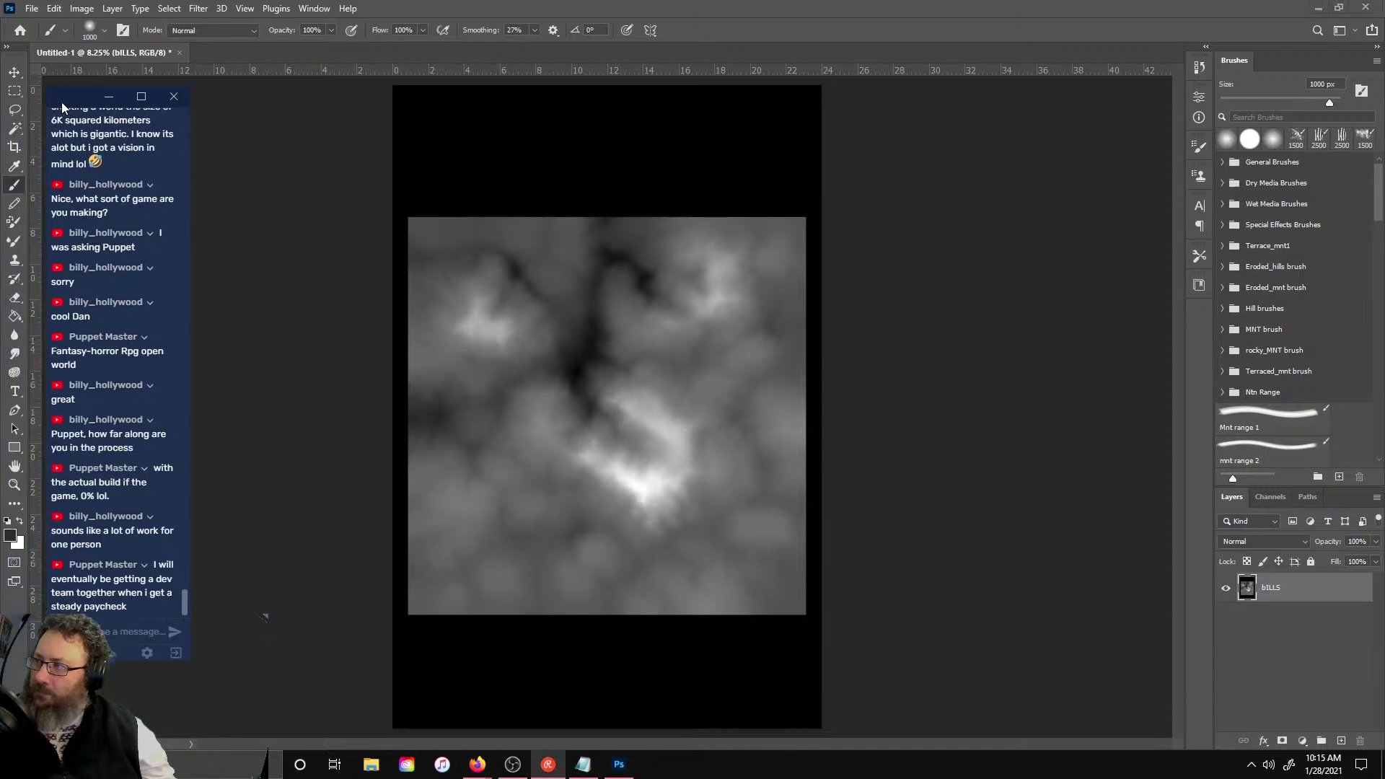
left_click(10, 536)
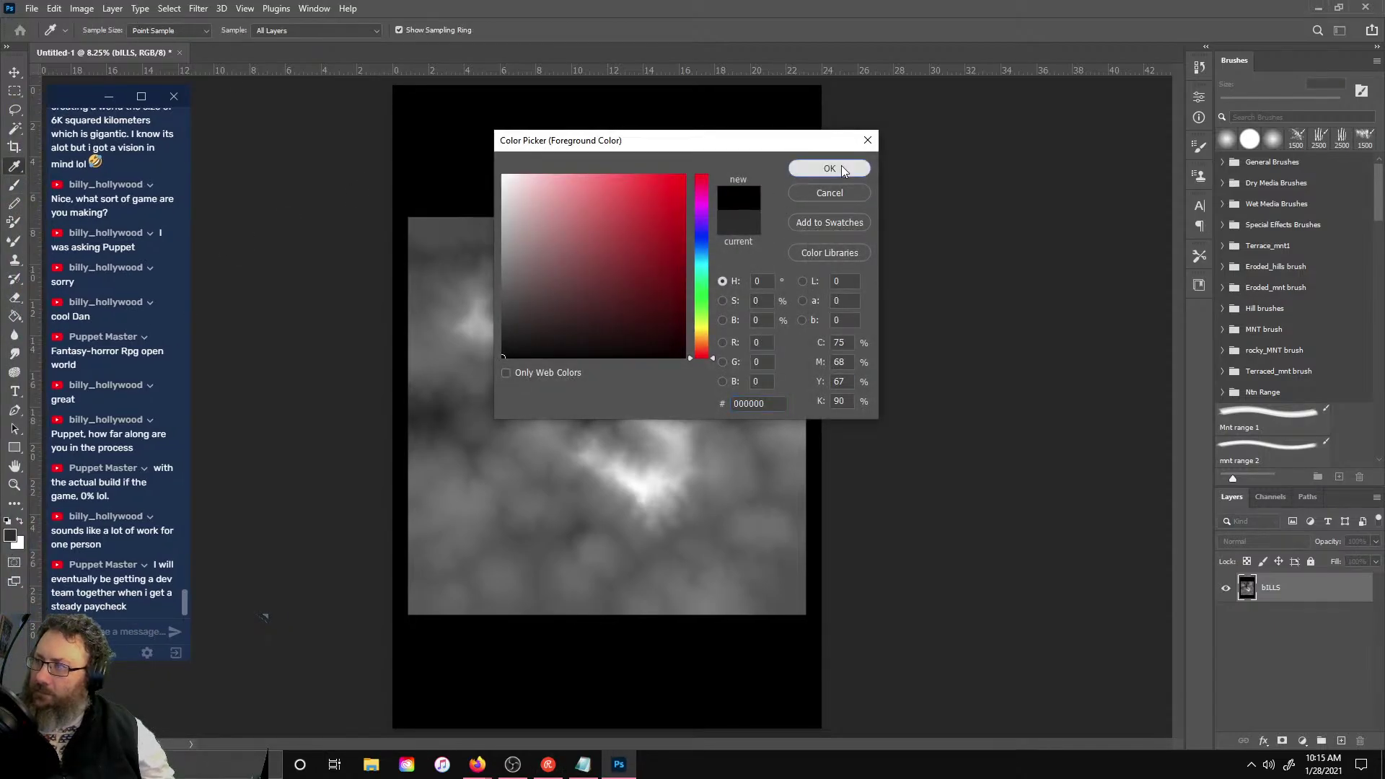
left_click(839, 169)
- Paint soft black strokes along the edges of the height map to fade them into the black background
mouse_move(812, 216)
left_mouse_down()
mouse_move(736, 198)
mouse_move(817, 241)
mouse_move(822, 566)
mouse_move(794, 656)
mouse_move(513, 635)
mouse_move(362, 575)
mouse_move(479, 625)
mouse_move(767, 622)
mouse_move(804, 613)
mouse_move(823, 572)
mouse_move(810, 535)
left_mouse_up()
mouse_move(420, 204)
left_mouse_down()
mouse_move(401, 350)
mouse_move(423, 570)
mouse_move(402, 572)
mouse_move(433, 582)
mouse_move(408, 558)
left_mouse_up()
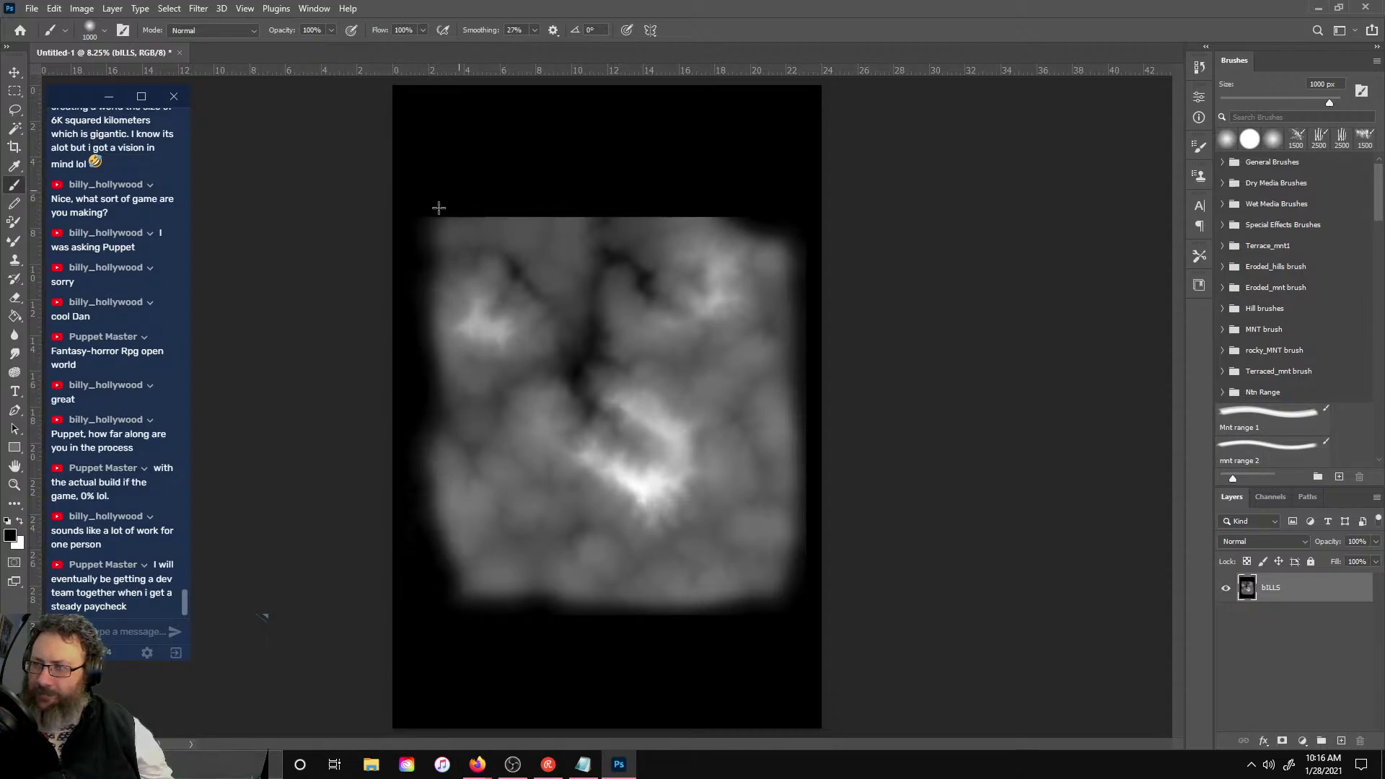
mouse_move(436, 207)
left_mouse_down()
mouse_move(619, 218)
mouse_move(779, 203)
left_mouse_up()
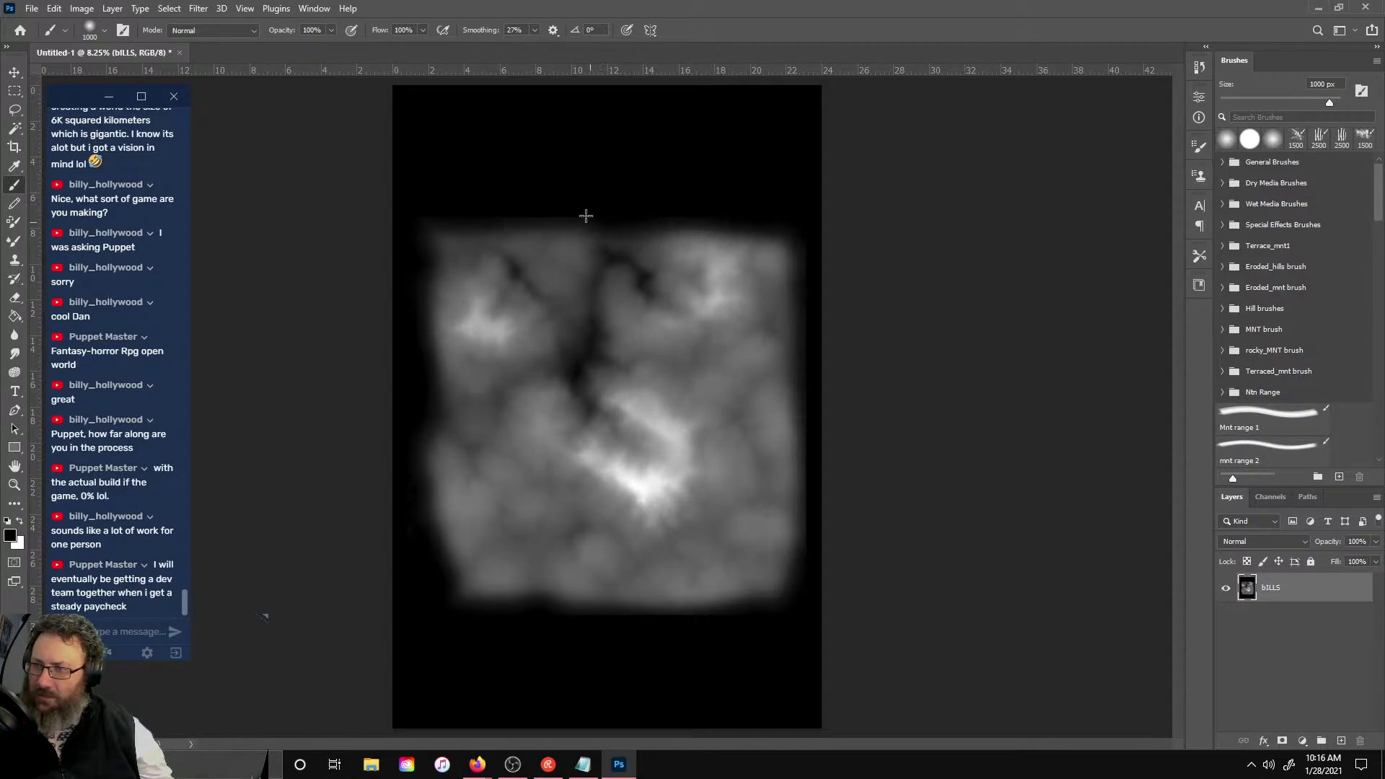
mouse_move(586, 215)
left_mouse_down()
mouse_move(480, 206)
mouse_move(400, 232)
mouse_move(427, 222)
left_mouse_up()
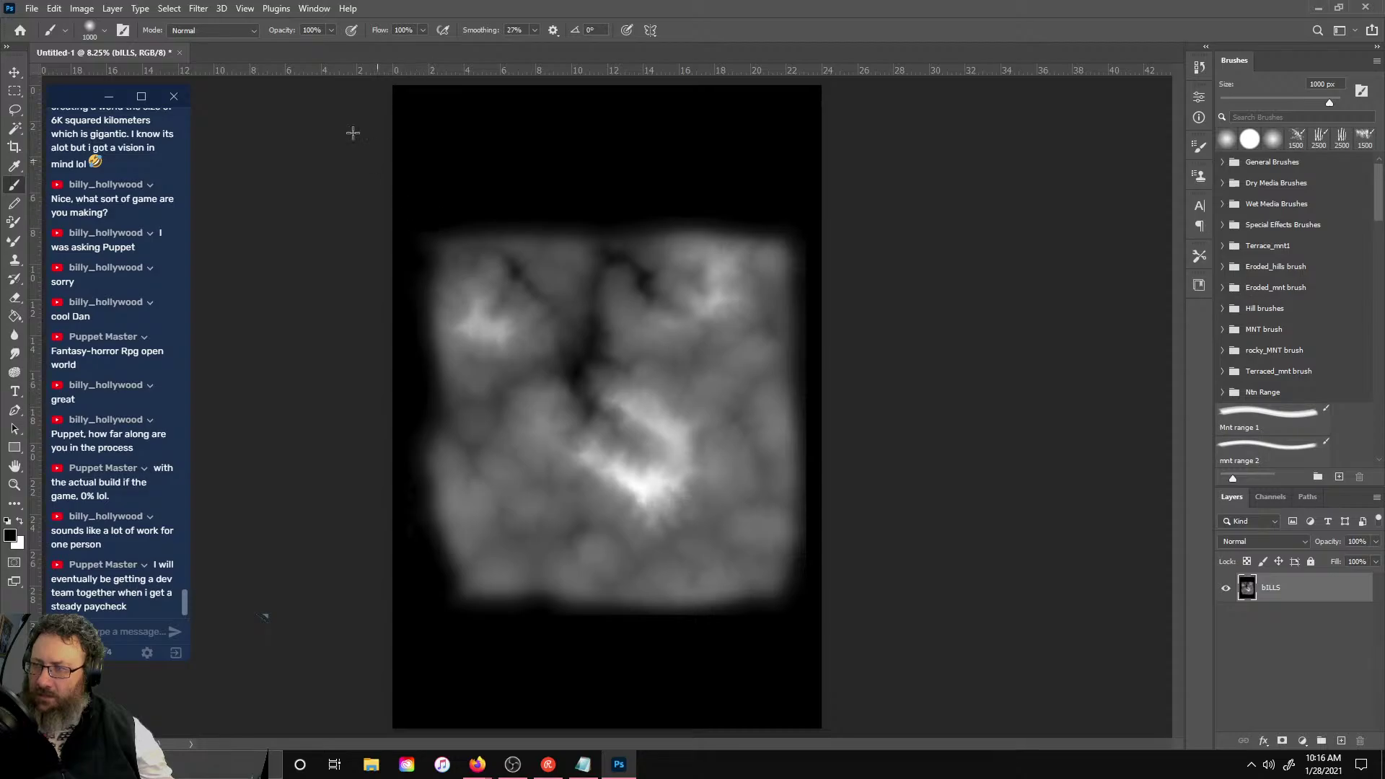
- Set the soft round brush size to 2000 px
left_click(103, 31)
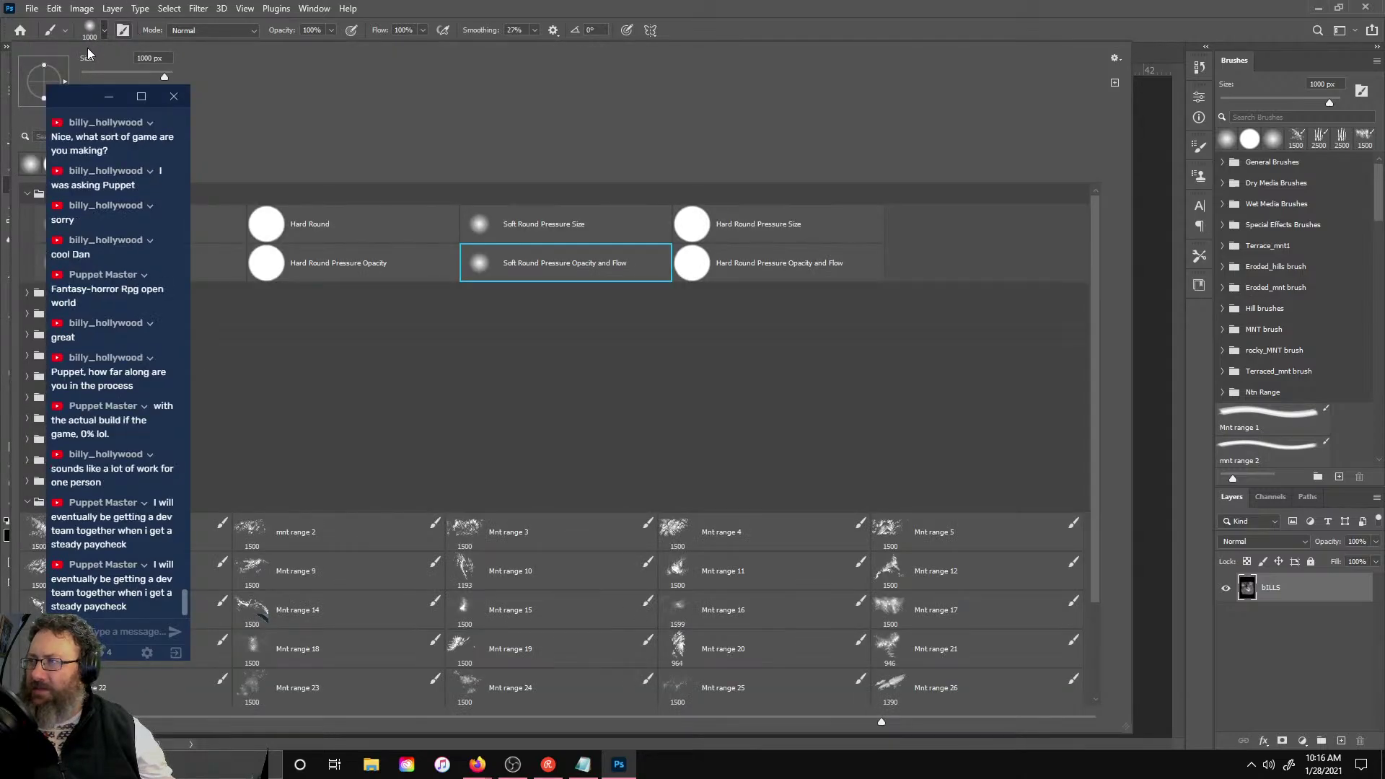
type("2000")
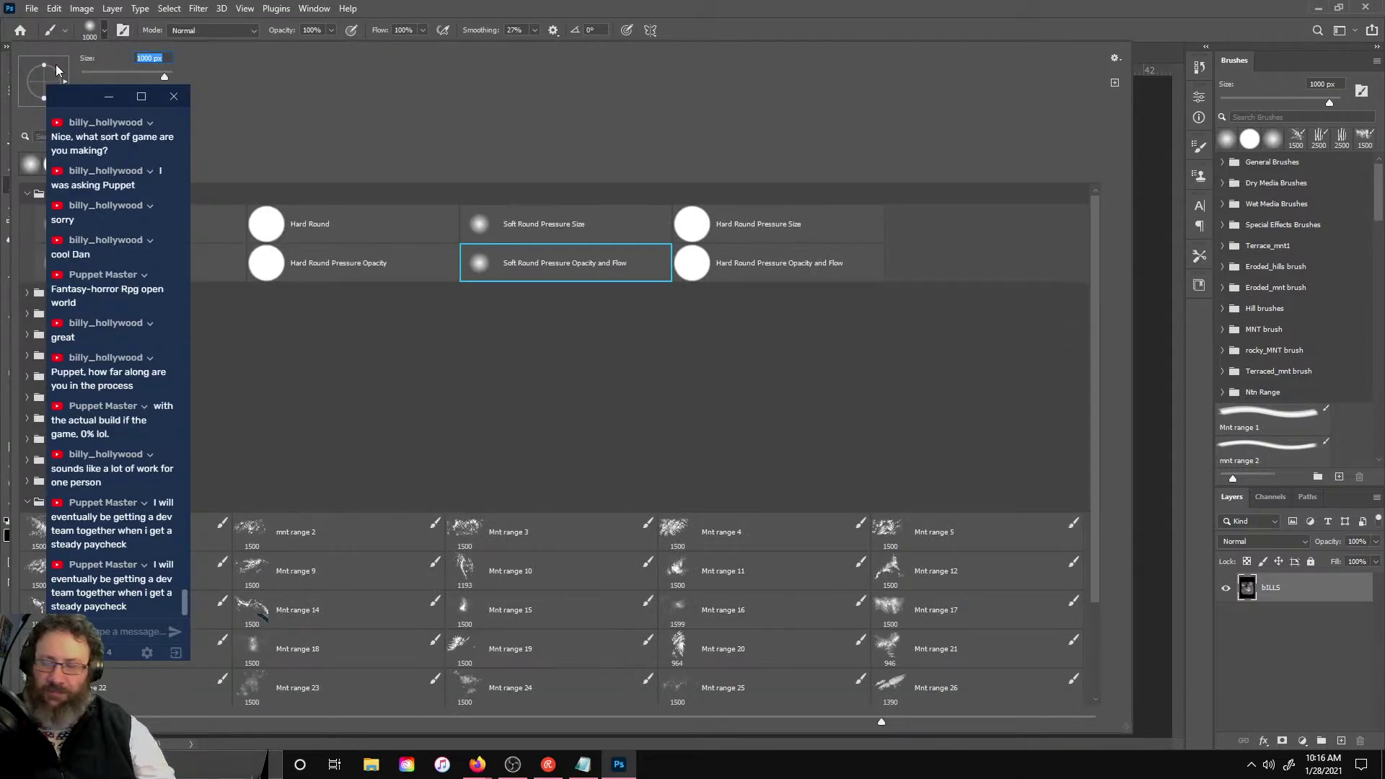
key("Return")
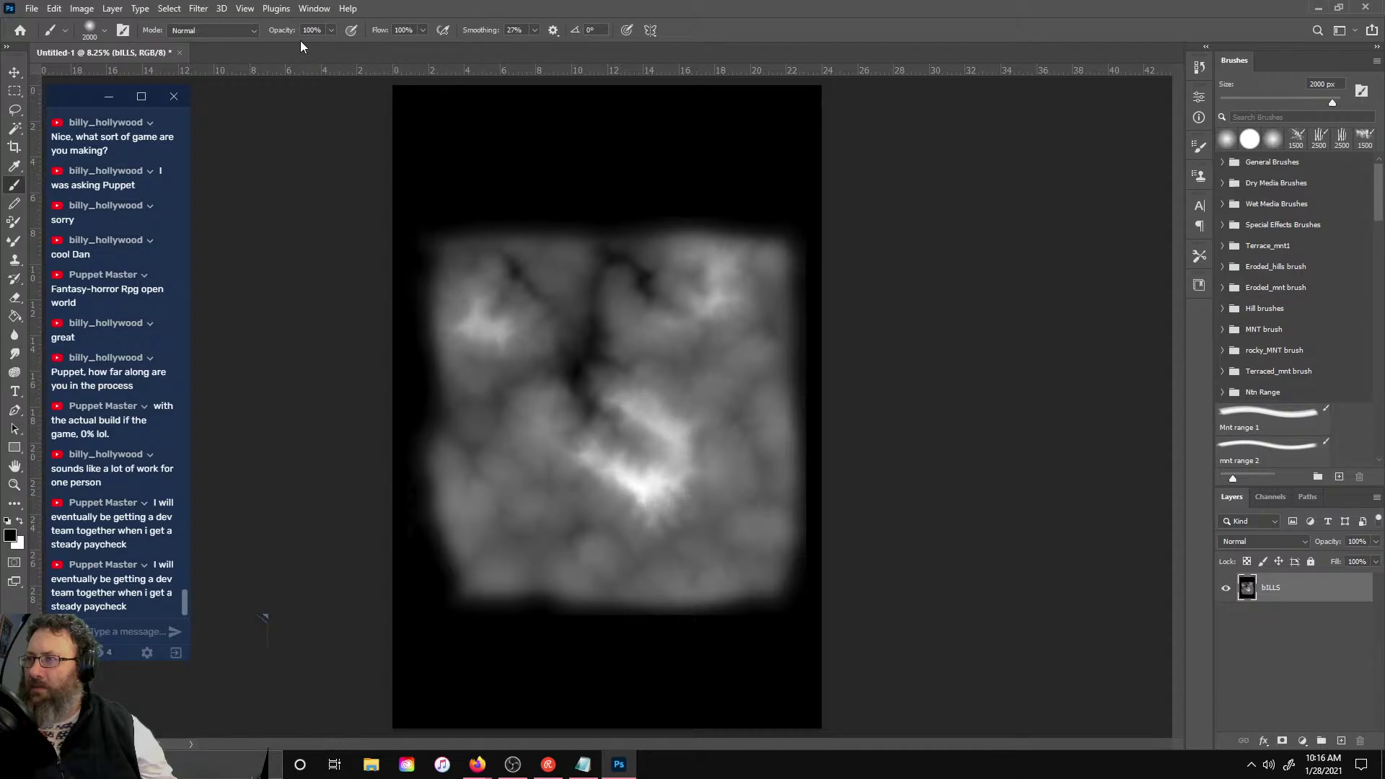
- Set the brush opacity to 14% and paint faint black strokes over the outer areas of the height map to darken them
left_click_drag(278, 43, 274, 43)
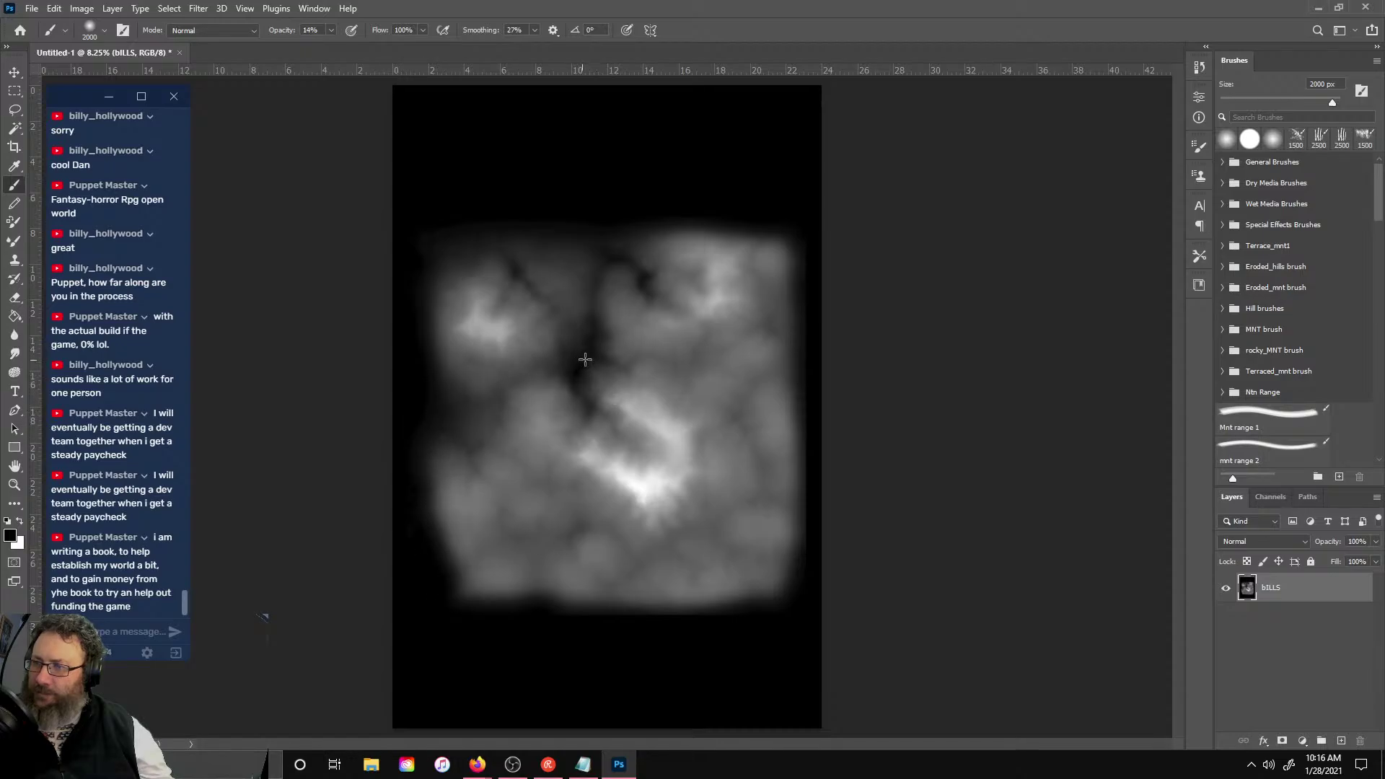
mouse_move(655, 282)
left_mouse_down()
mouse_move(674, 300)
mouse_move(751, 272)
mouse_move(783, 322)
left_mouse_up()
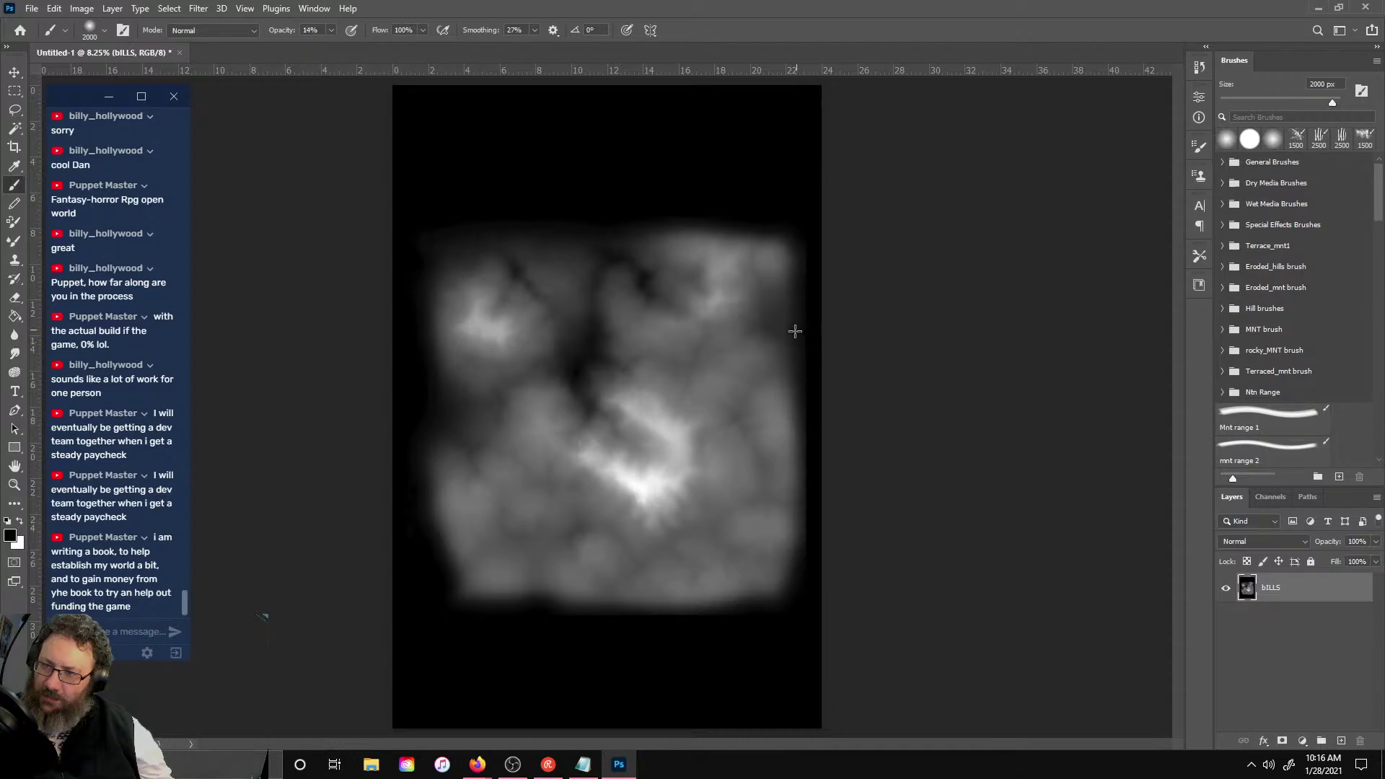
mouse_move(780, 500)
left_mouse_down()
mouse_move(763, 497)
mouse_move(751, 423)
mouse_move(732, 413)
left_mouse_up()
mouse_move(700, 552)
left_mouse_down()
mouse_move(560, 606)
mouse_move(510, 581)
mouse_move(524, 572)
left_mouse_up()
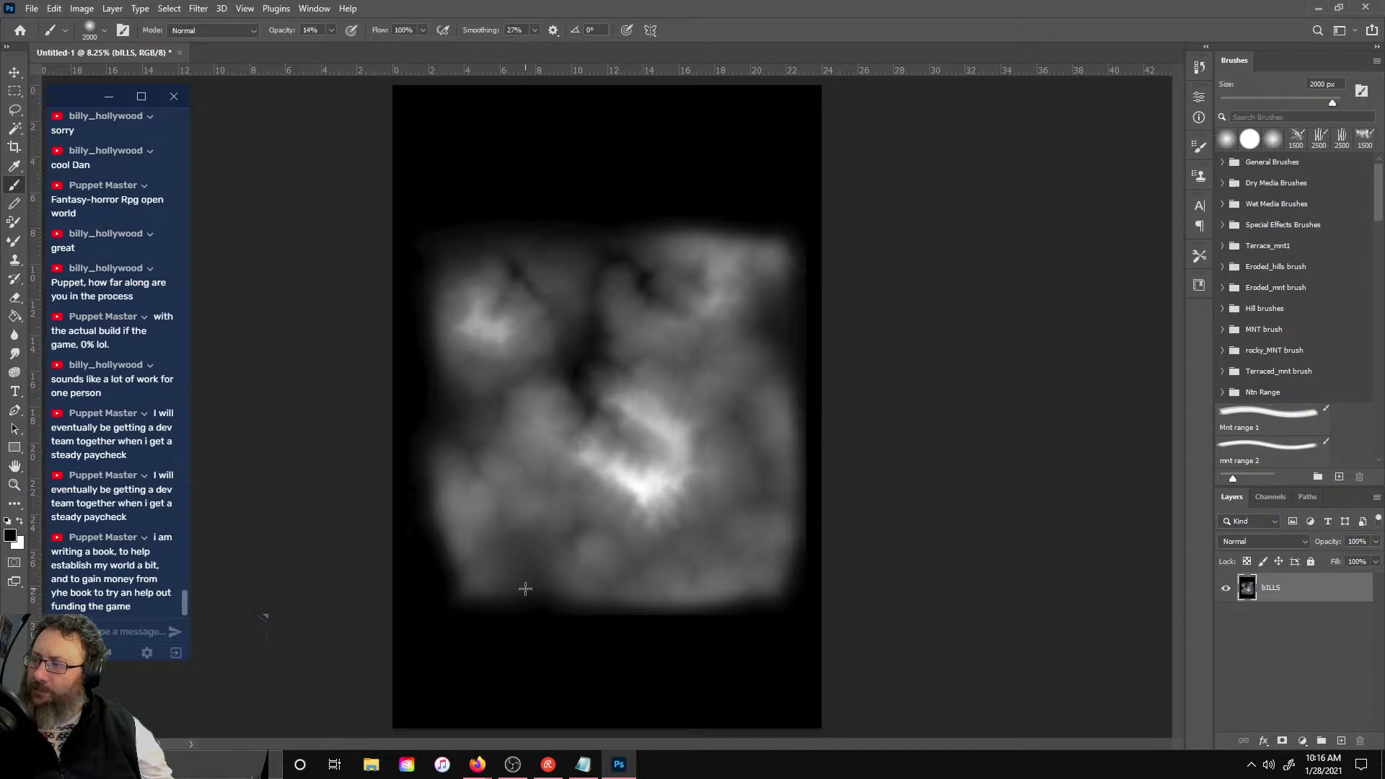
mouse_move(584, 634)
left_mouse_down()
mouse_move(779, 588)
mouse_move(751, 601)
left_mouse_up()
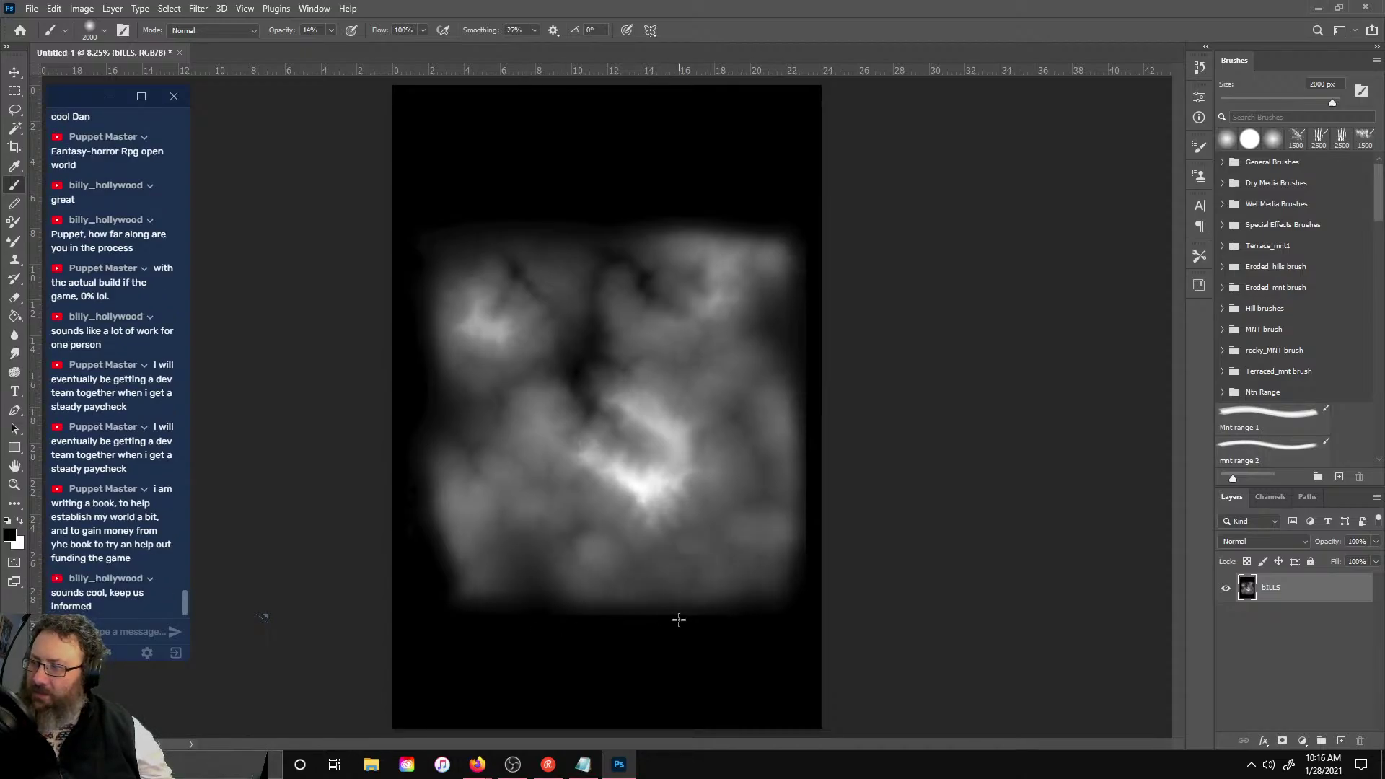
left_click_drag(698, 583, 691, 614)
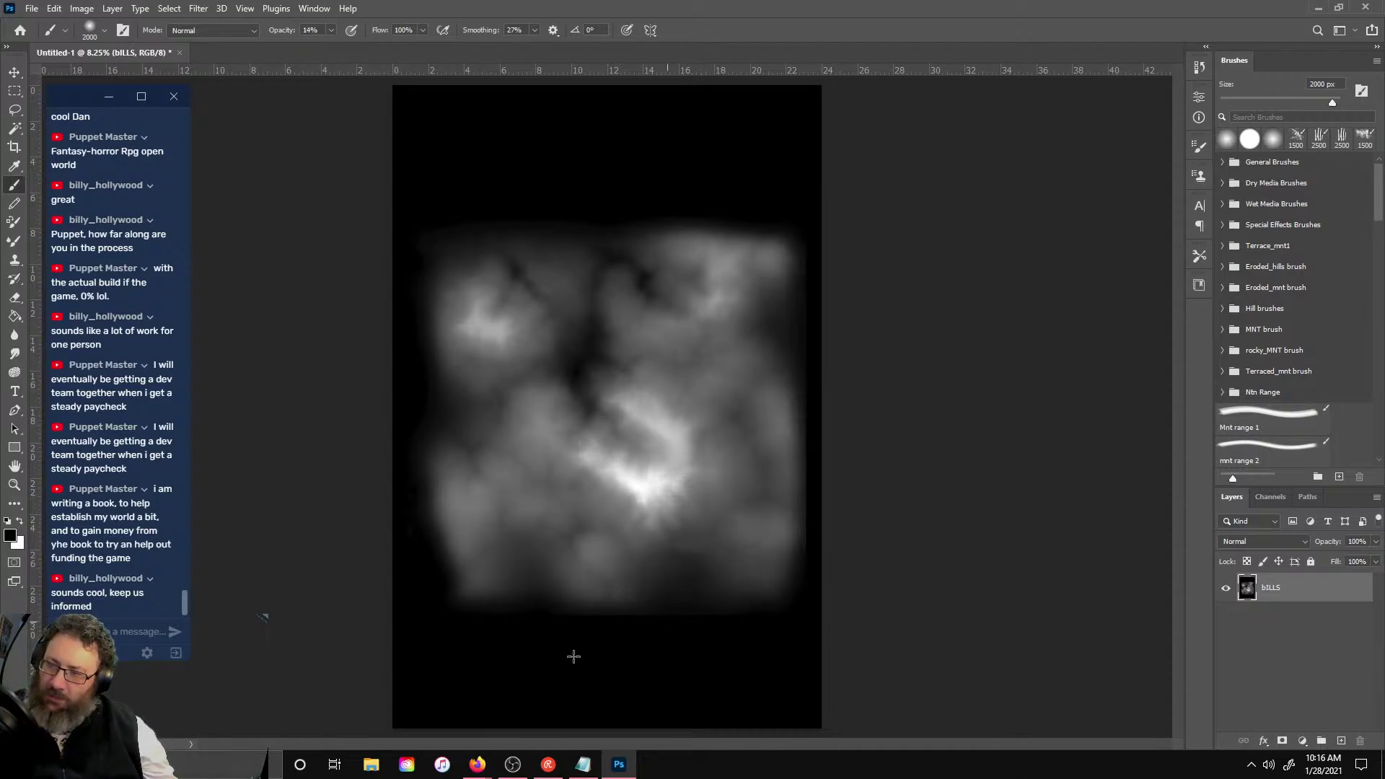
- Add an Exposure adjustment layer above bILLS with exposure +0.15, offset -0.0341 and gamma correction 0.59
left_click(1249, 674)
left_click(1303, 741)
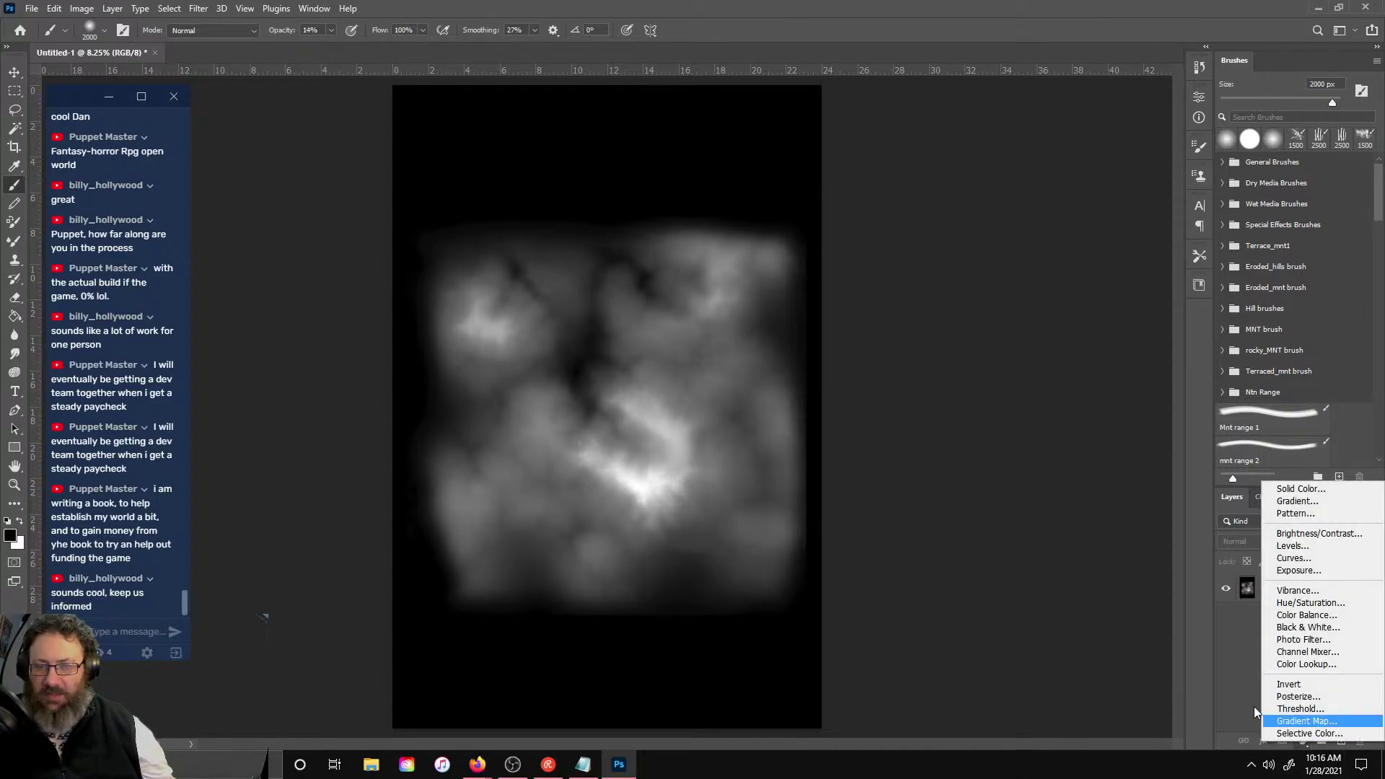
left_click(1328, 573)
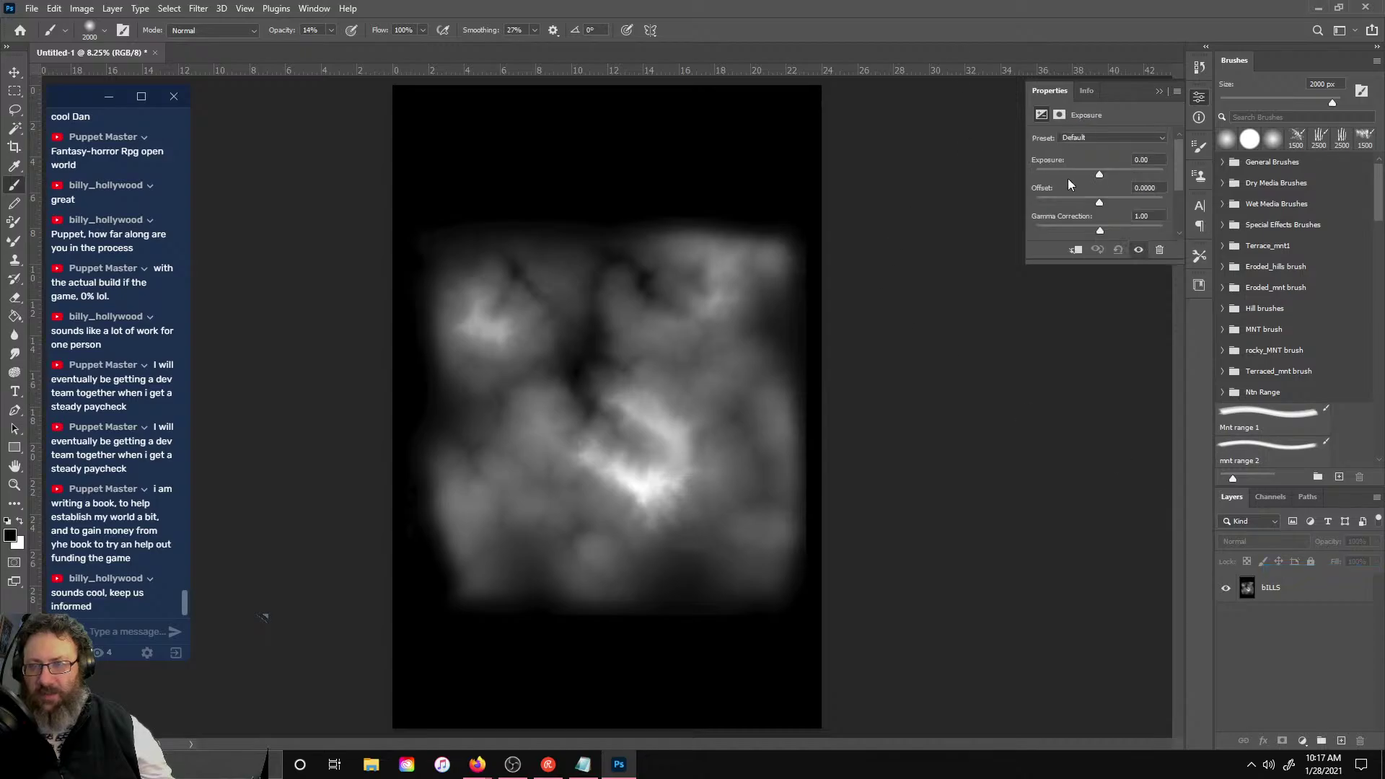
left_click_drag(1099, 174, 1095, 212)
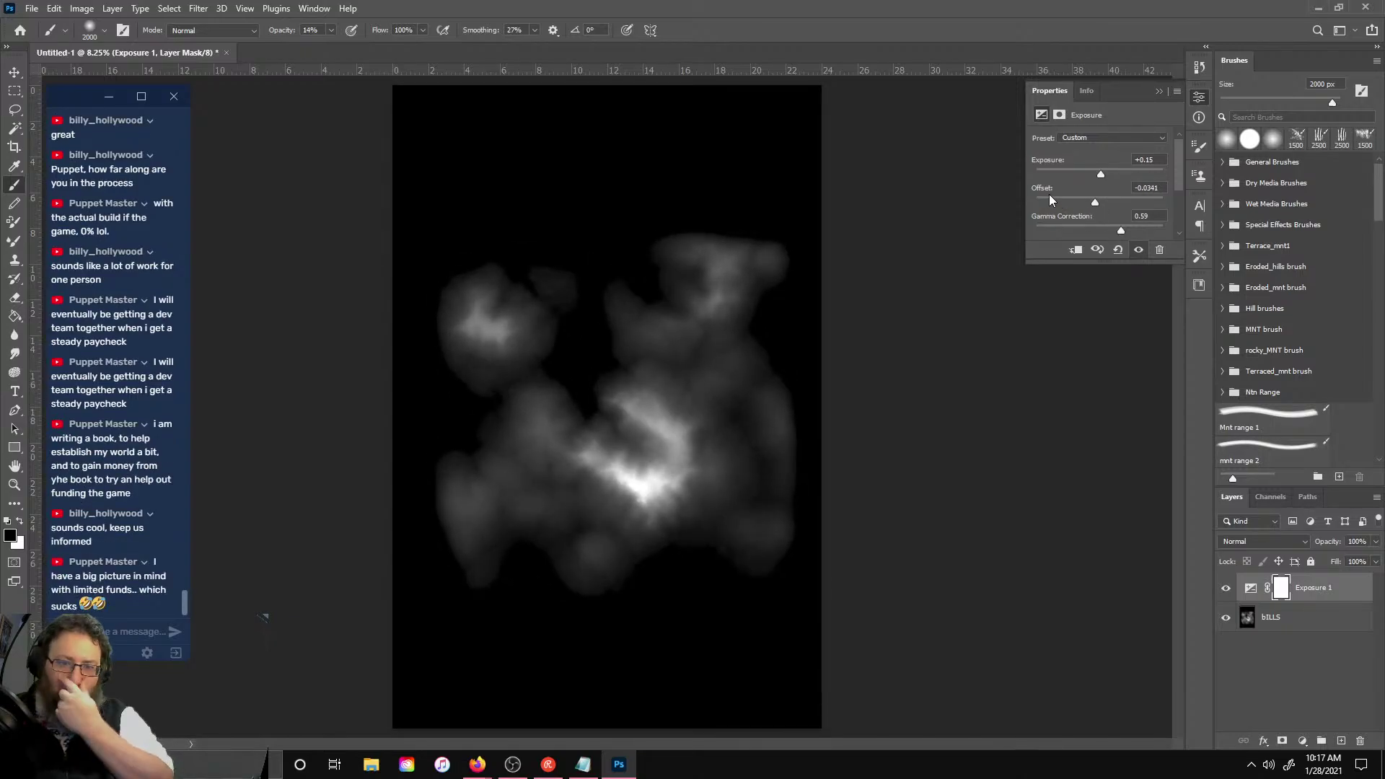
- Merge the Exposure adjustment layer down into the bILLS layer
left_click(1305, 627)
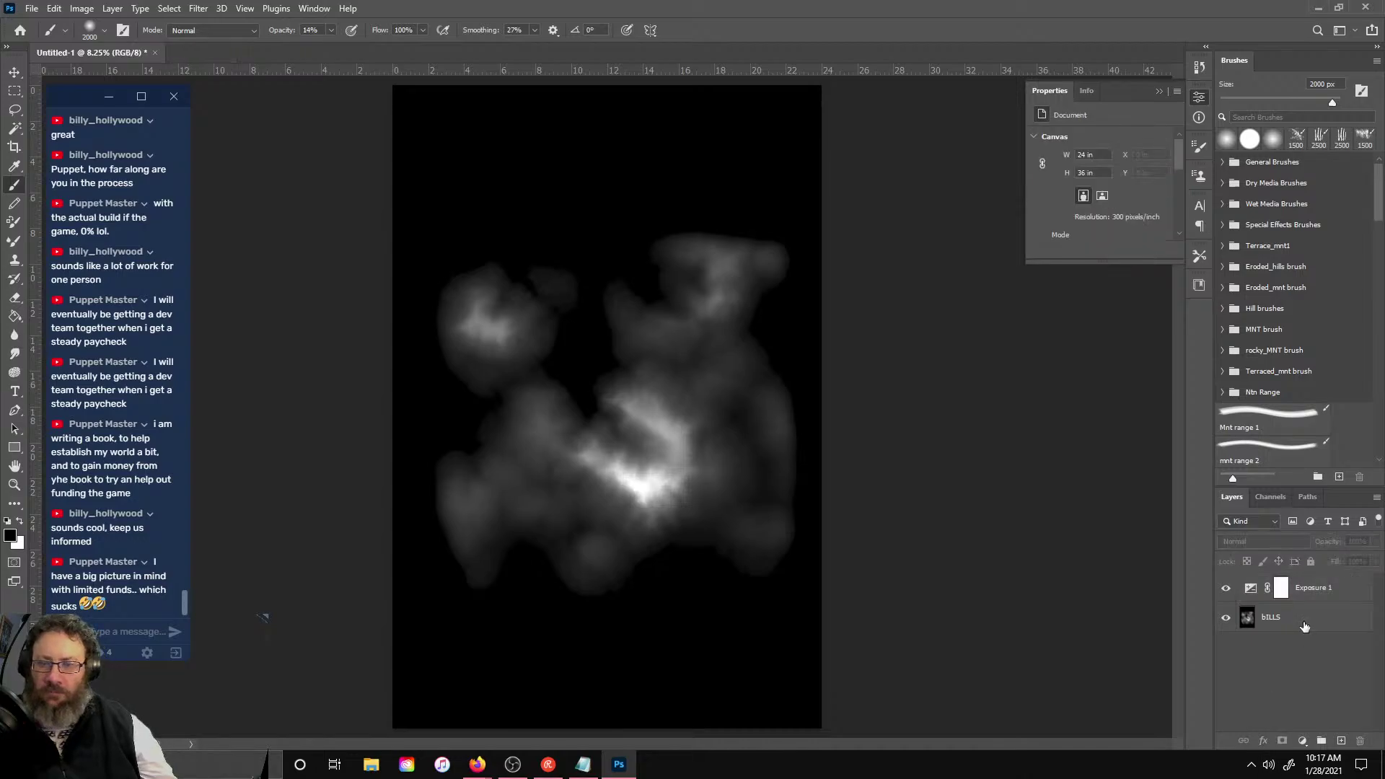
right_click(1312, 590)
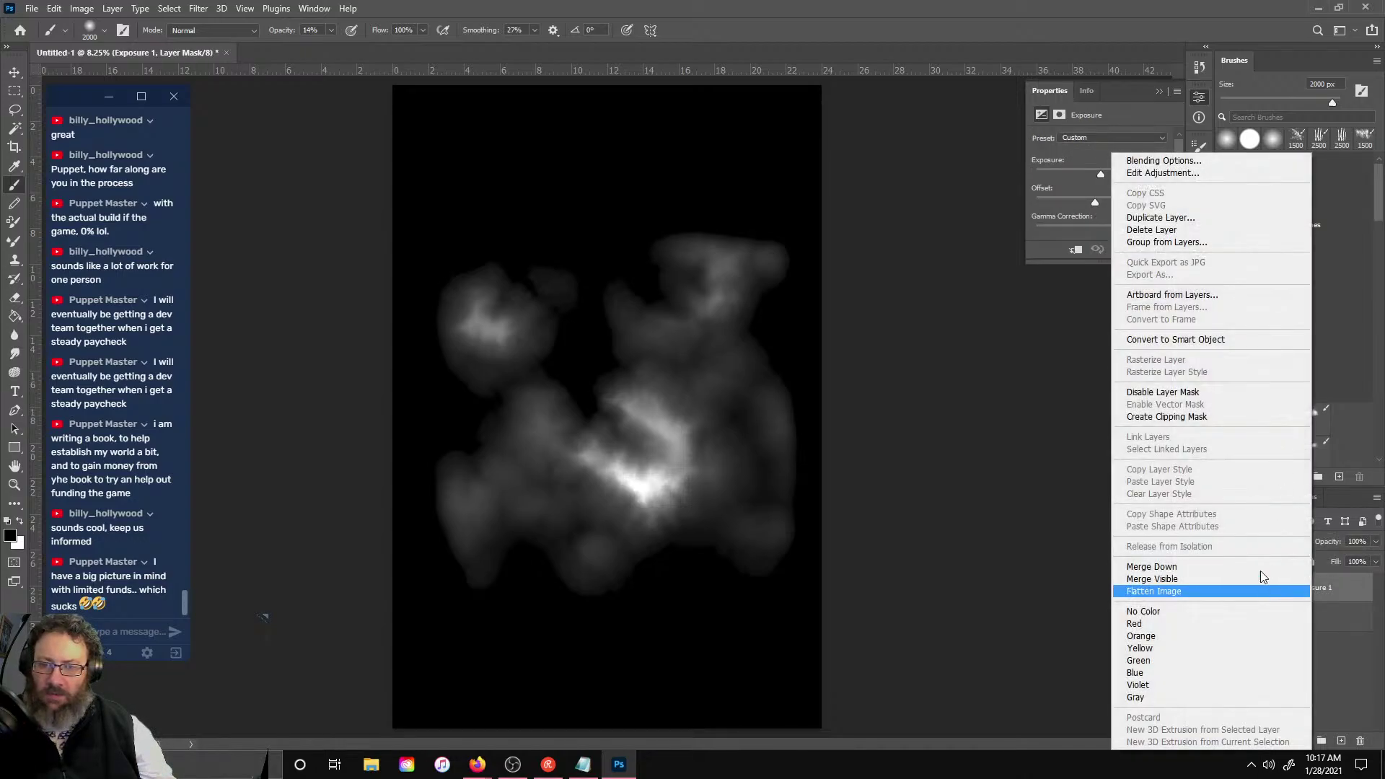
left_click(1256, 566)
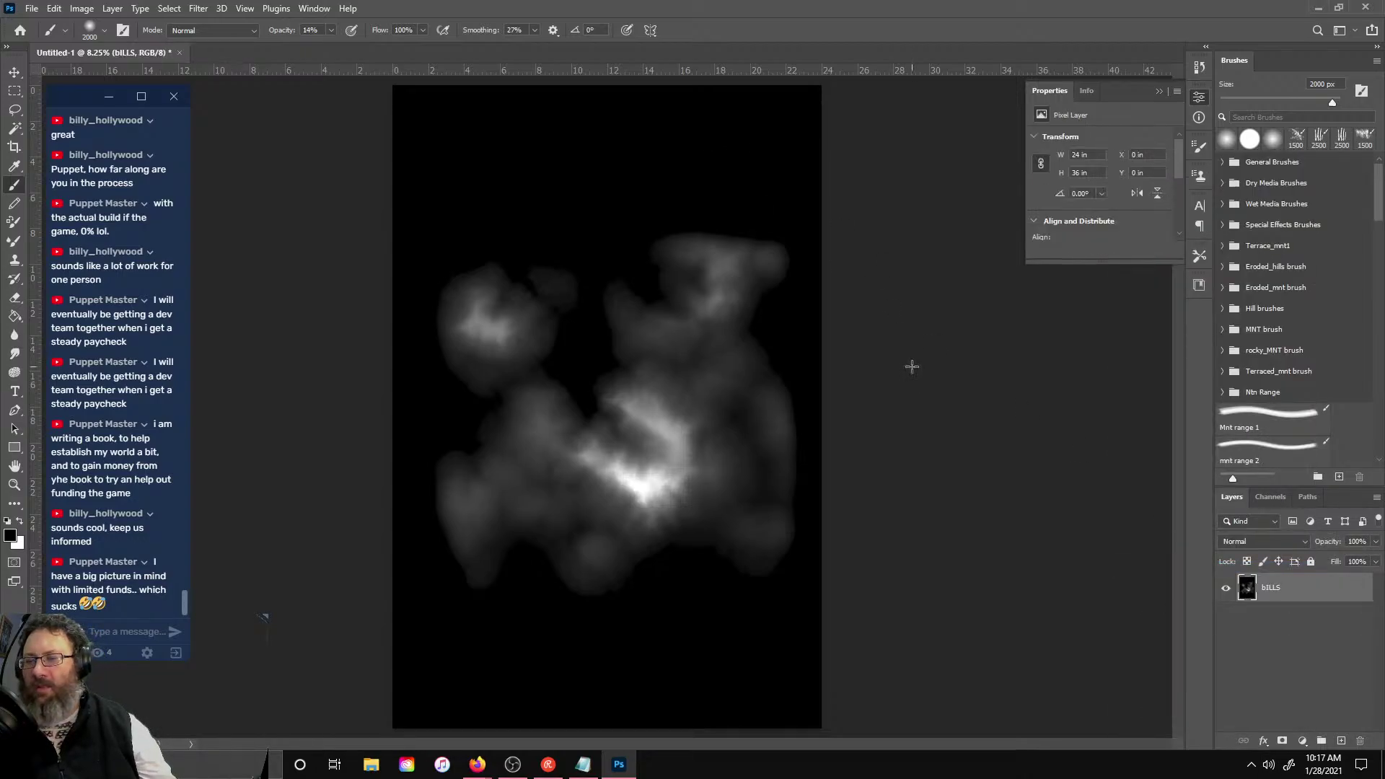
- Set the brush size to 73 px
left_click(81, 9)
mouse_move(53, 8)
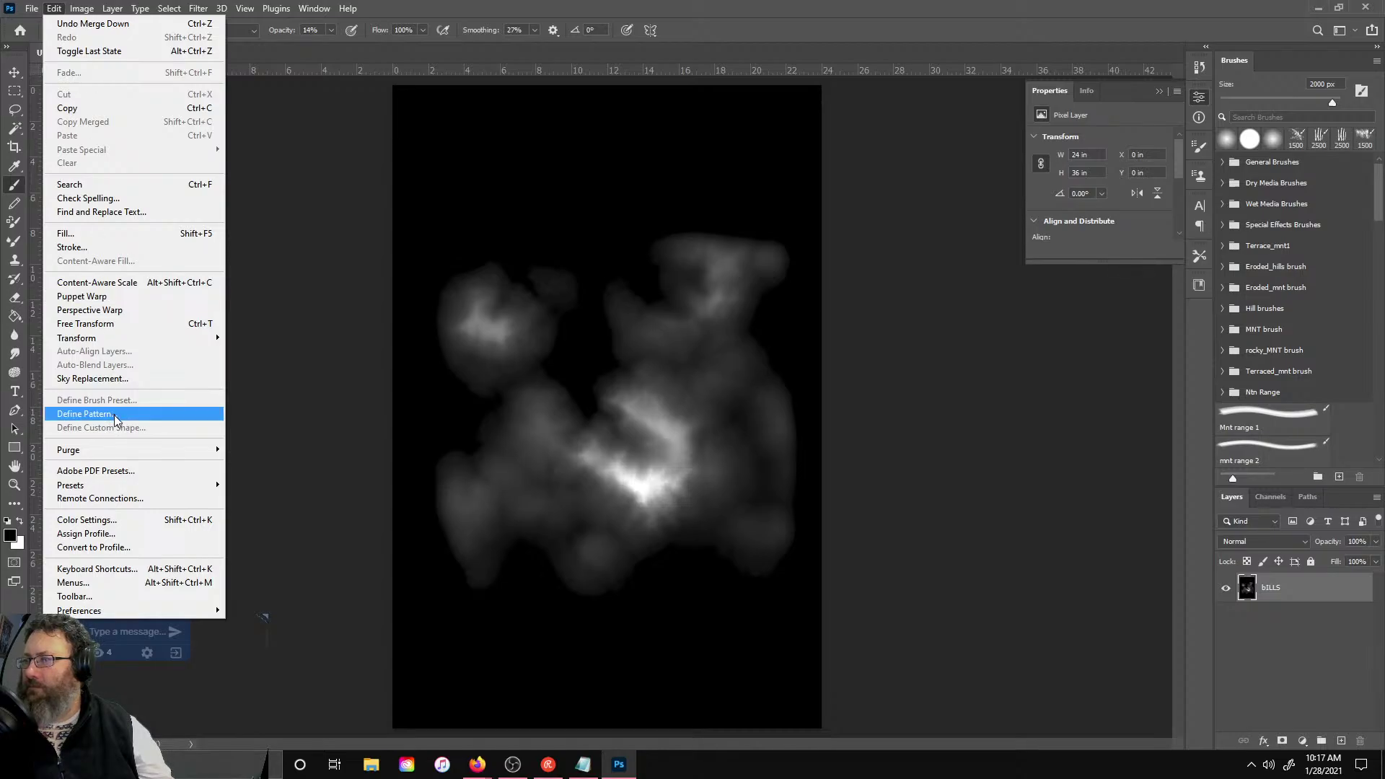
left_click(276, 276)
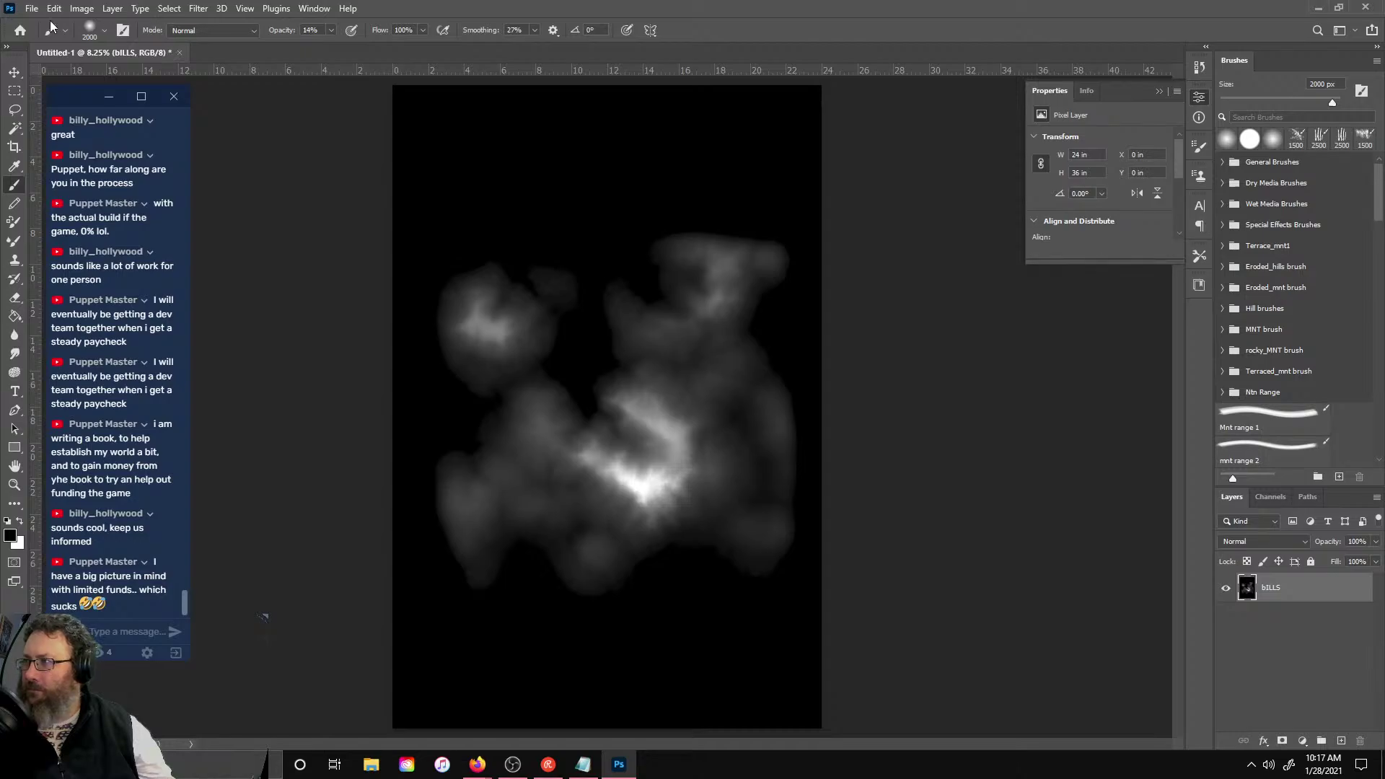
left_click(94, 29)
mouse_move(138, 72)
left_mouse_down()
mouse_move(98, 73)
mouse_move(115, 76)
left_mouse_up()
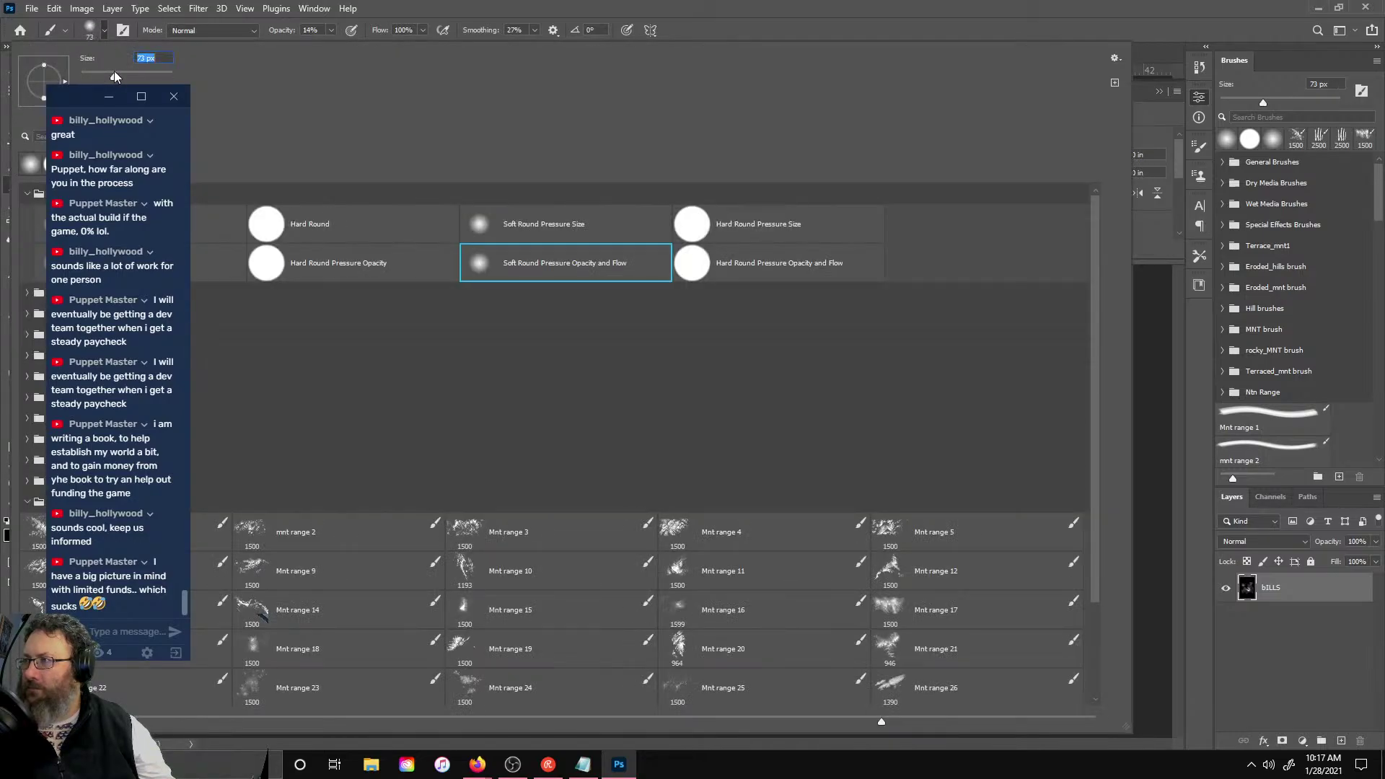
left_click(545, 6)
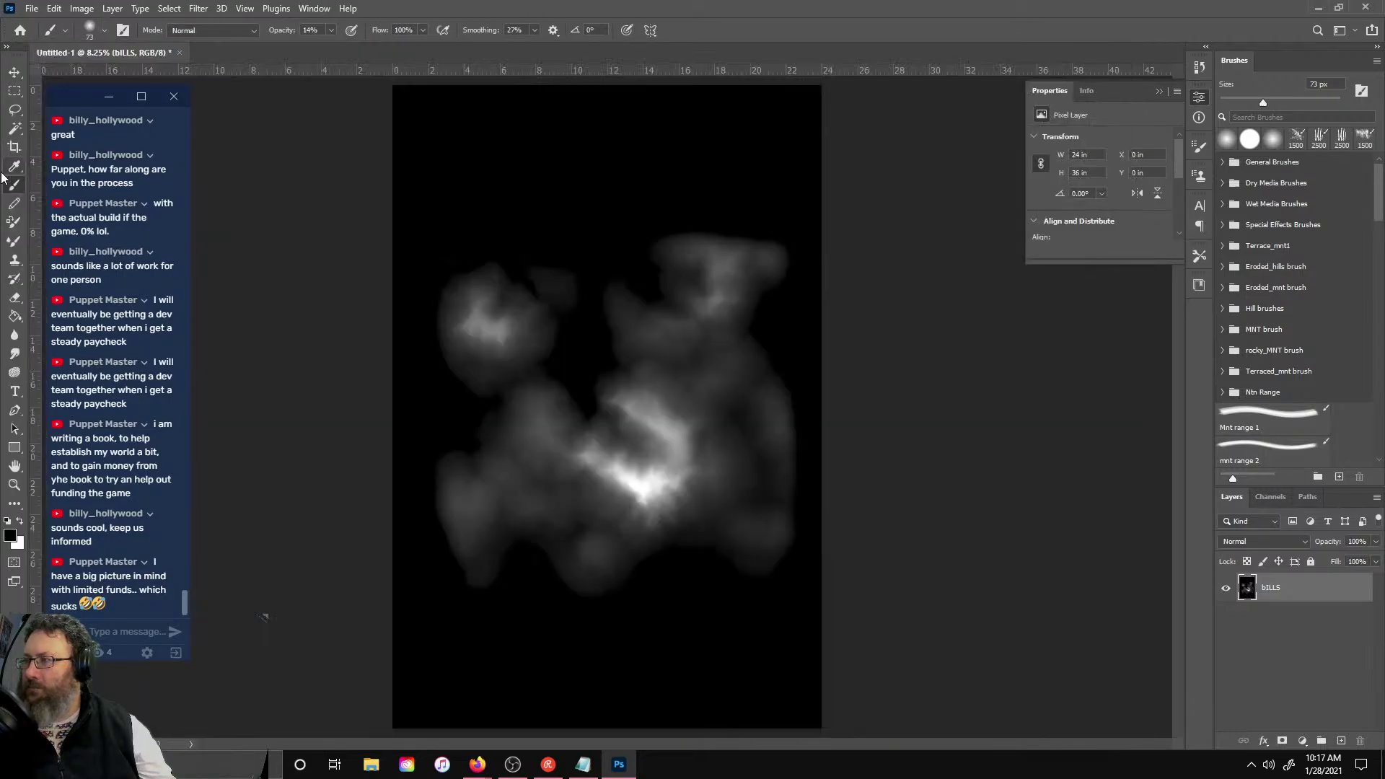
- Select a rectangle of about 23.07 by 21.51 in around the terrain and crop the image to it
left_click(14, 91)
left_click_drag(401, 219, 814, 604)
left_click(82, 9)
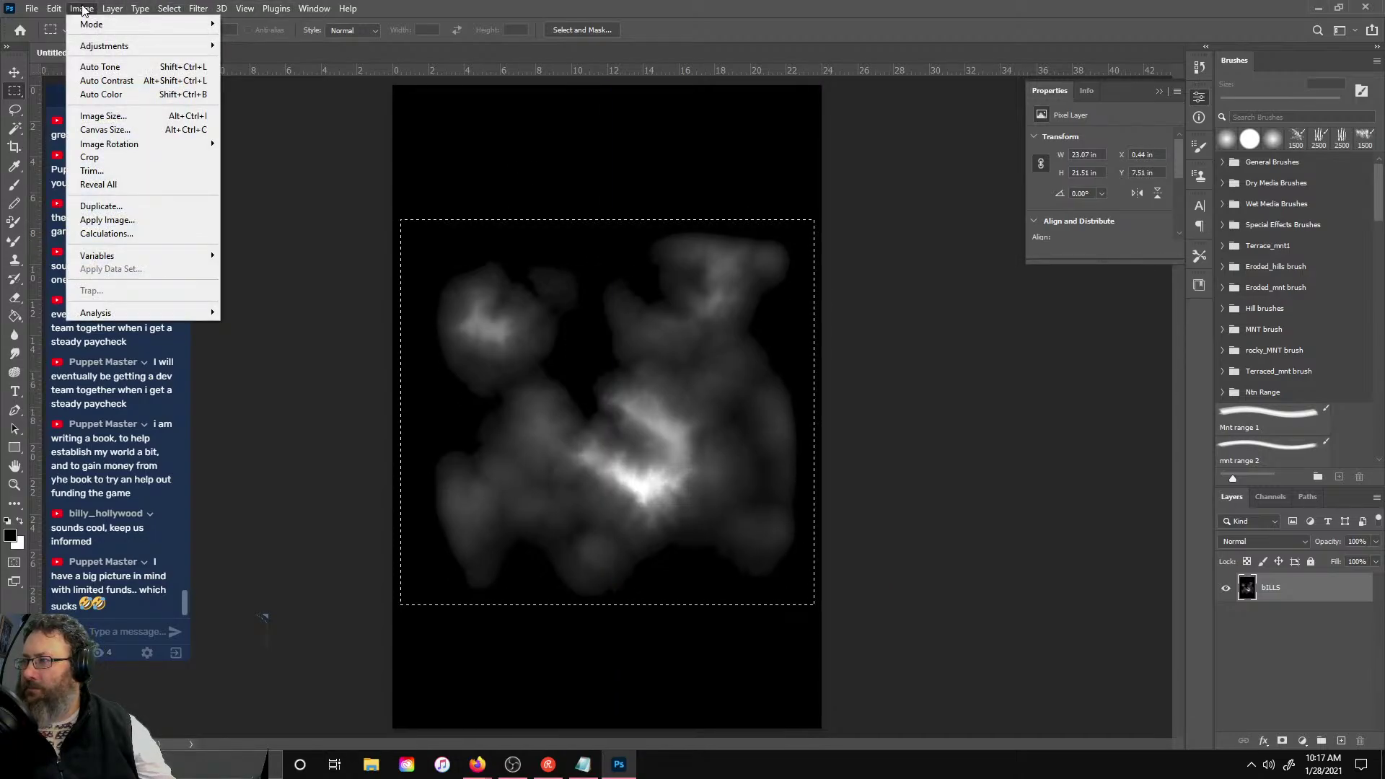
left_click(120, 159)
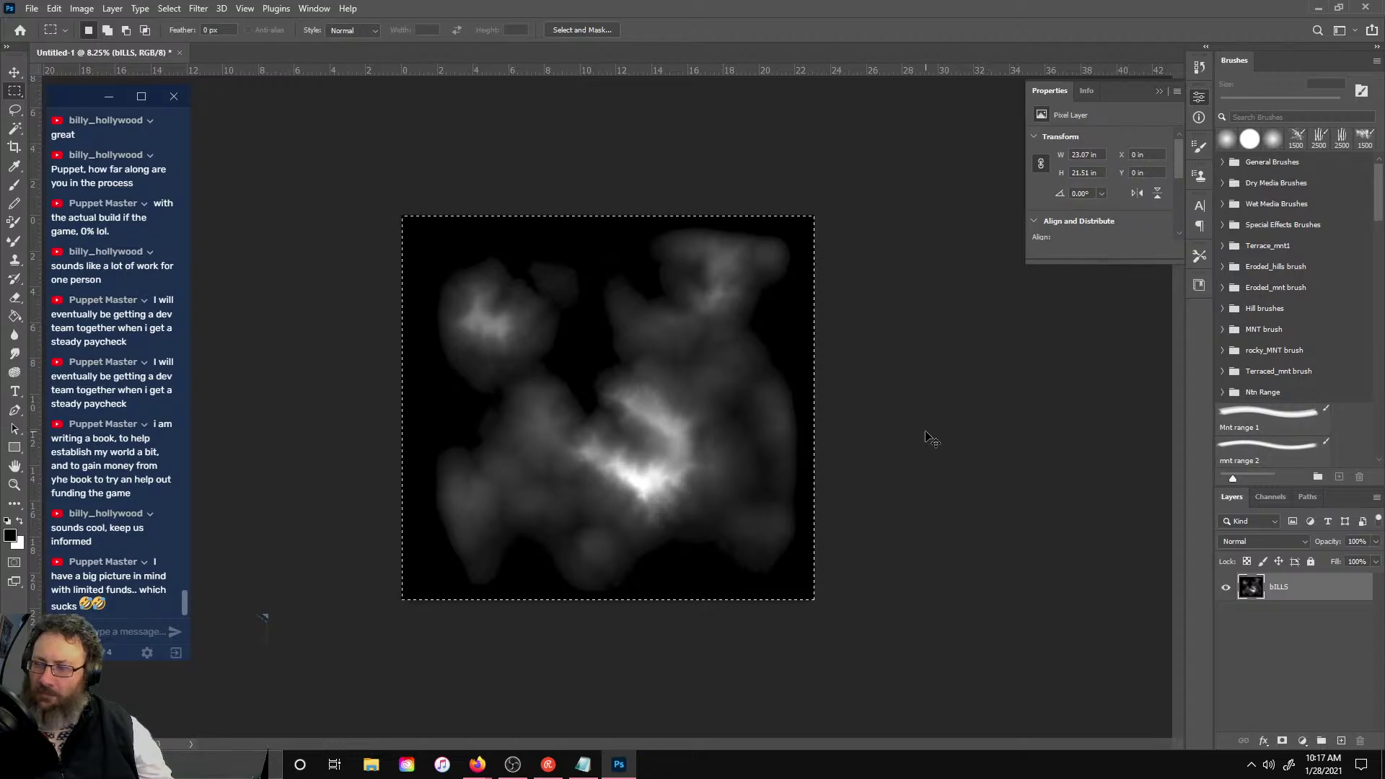
key("ctrl+s")
left_click(623, 453)
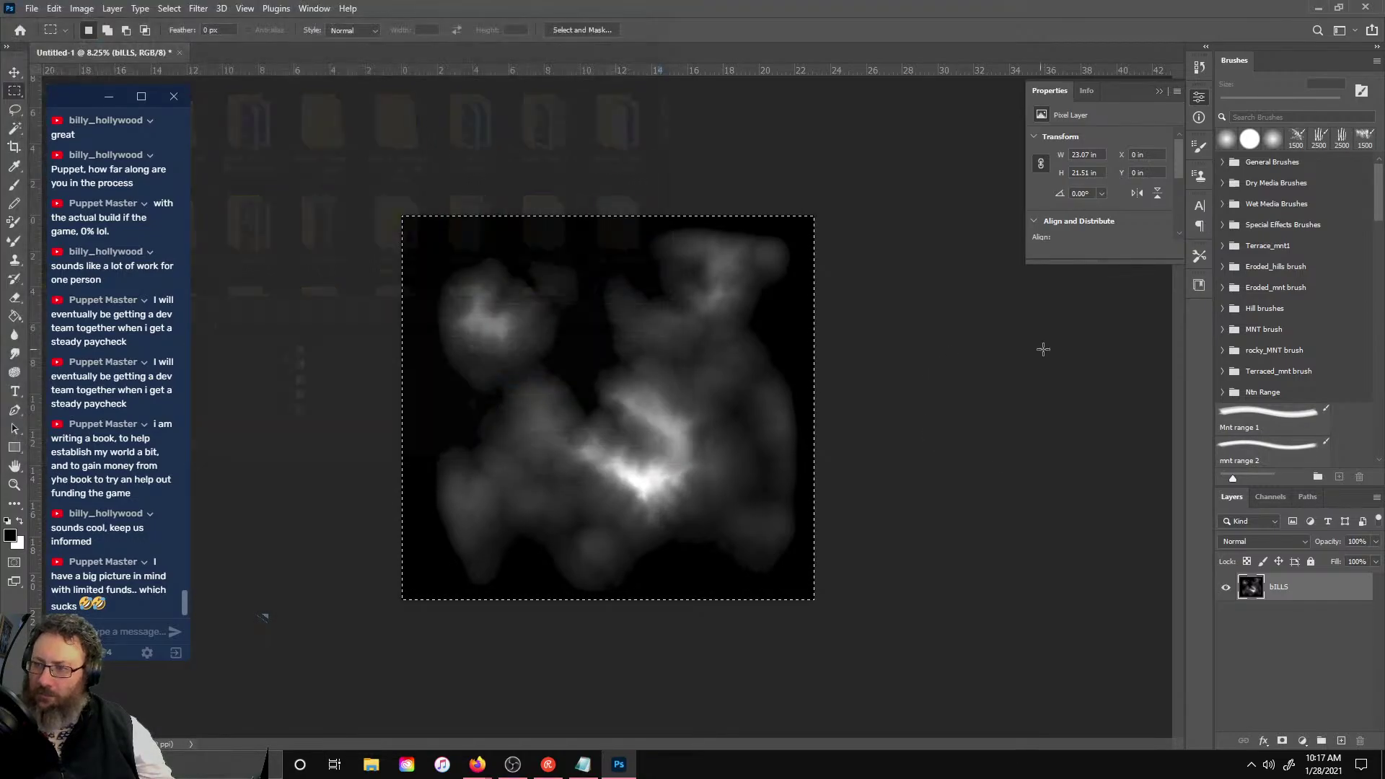
key("ctrl+d")
left_click(113, 7)
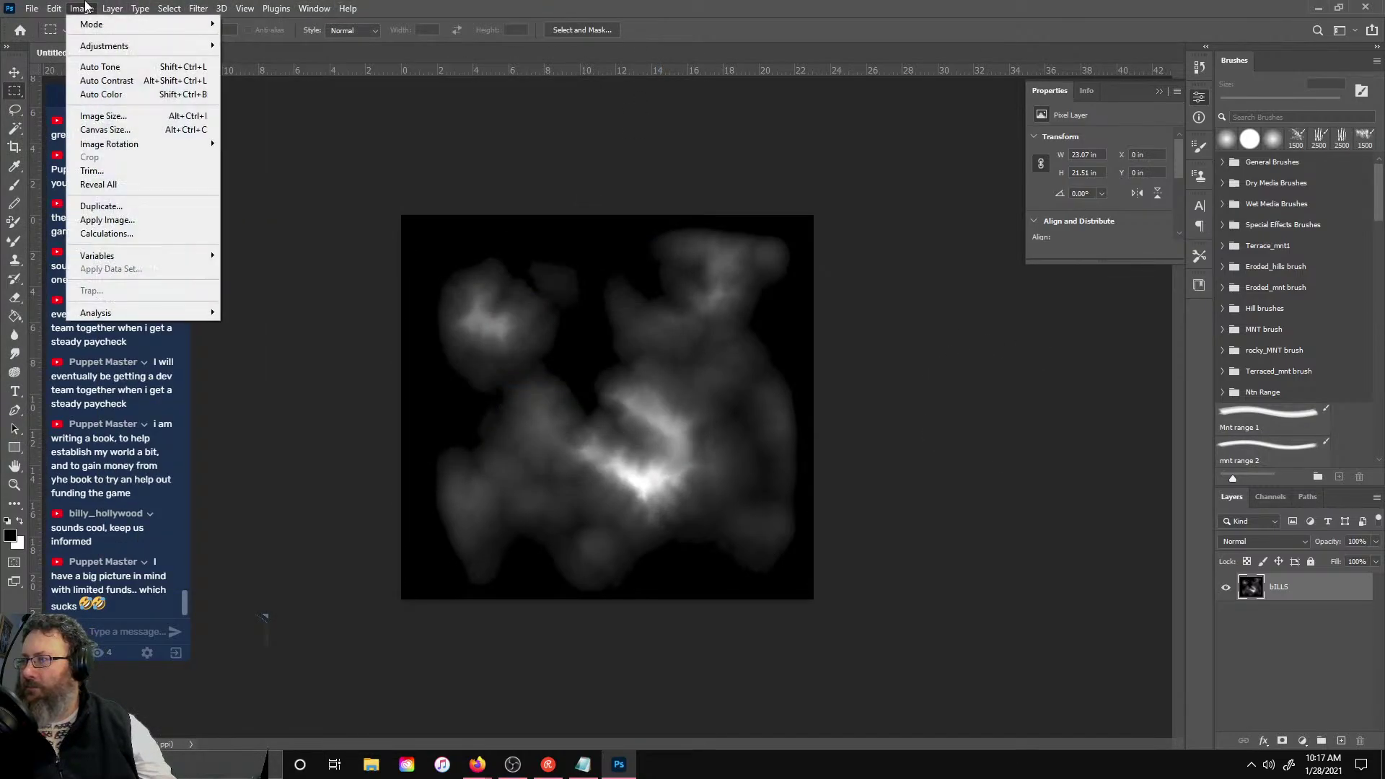
left_click(54, 8)
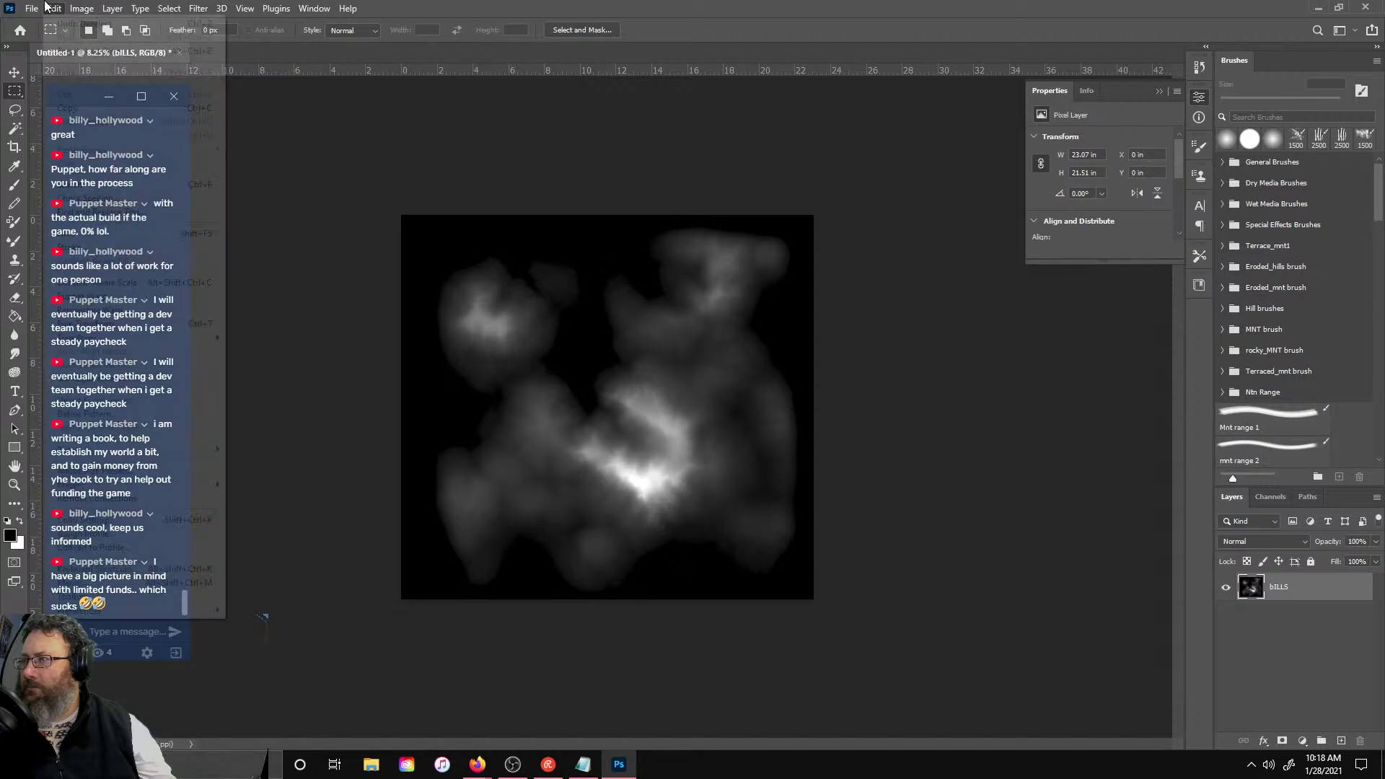
left_click(54, 8)
left_click(109, 414)
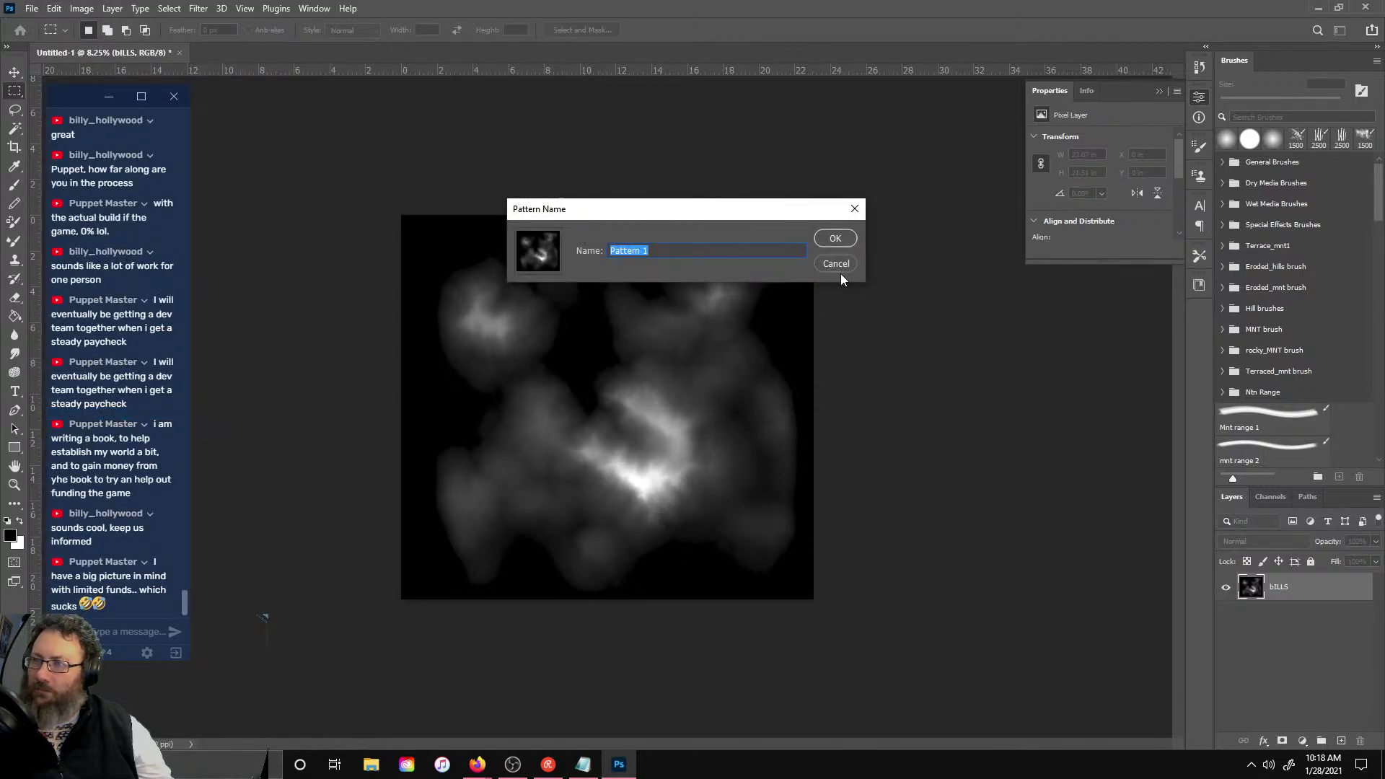
left_click(839, 267)
left_click(1003, 231)
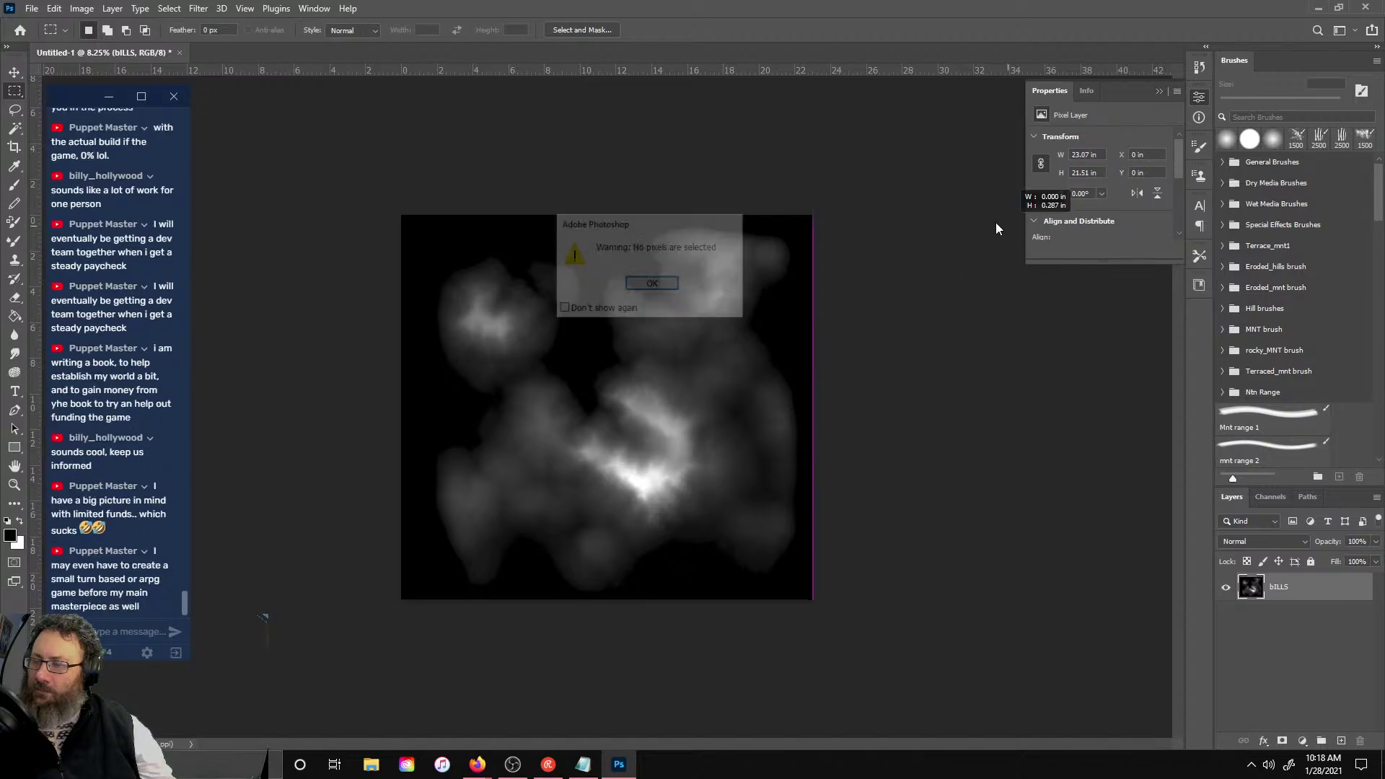
left_click(655, 284)
- Select the whole height map for copying and open Mask.psd from the AvantNovis Brushes folder on the desktop
key("ctrl+a")
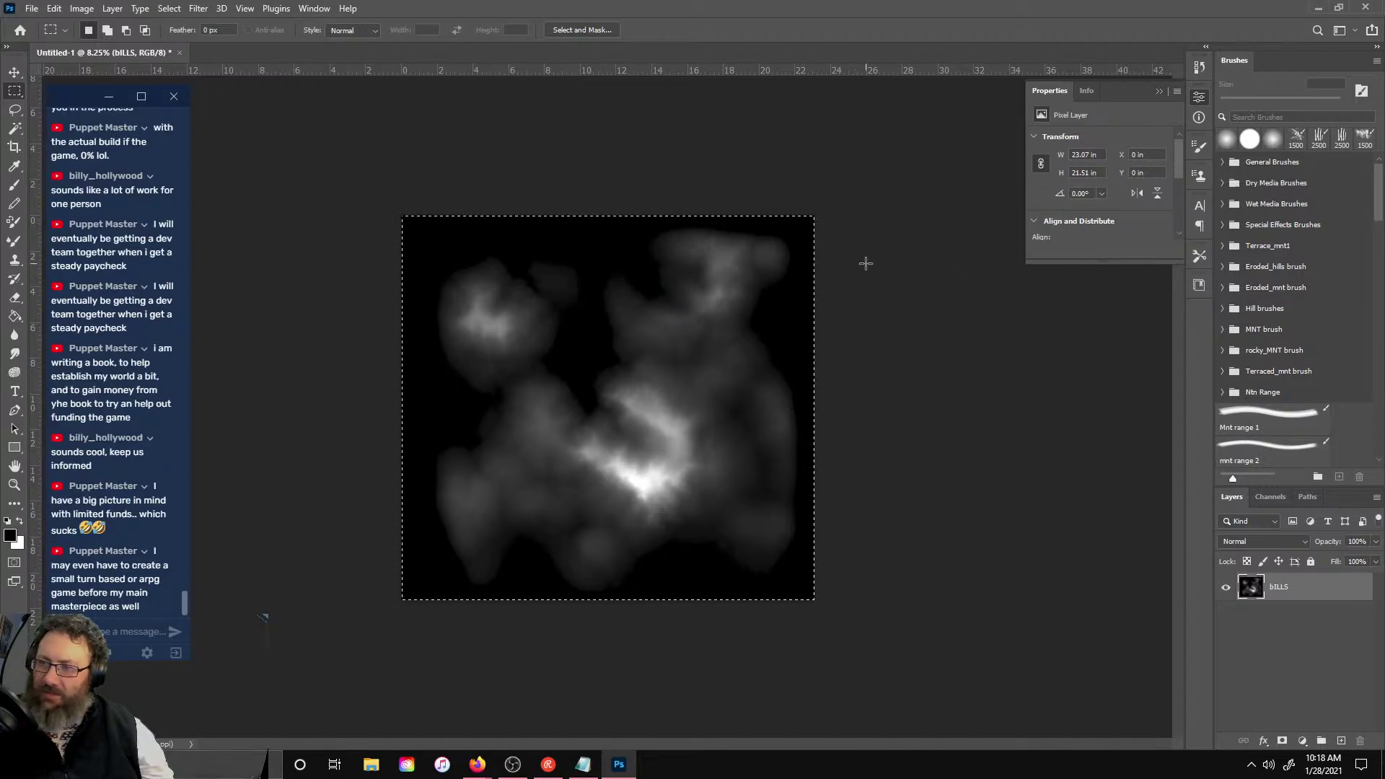
left_click(54, 8)
left_click(34, 38)
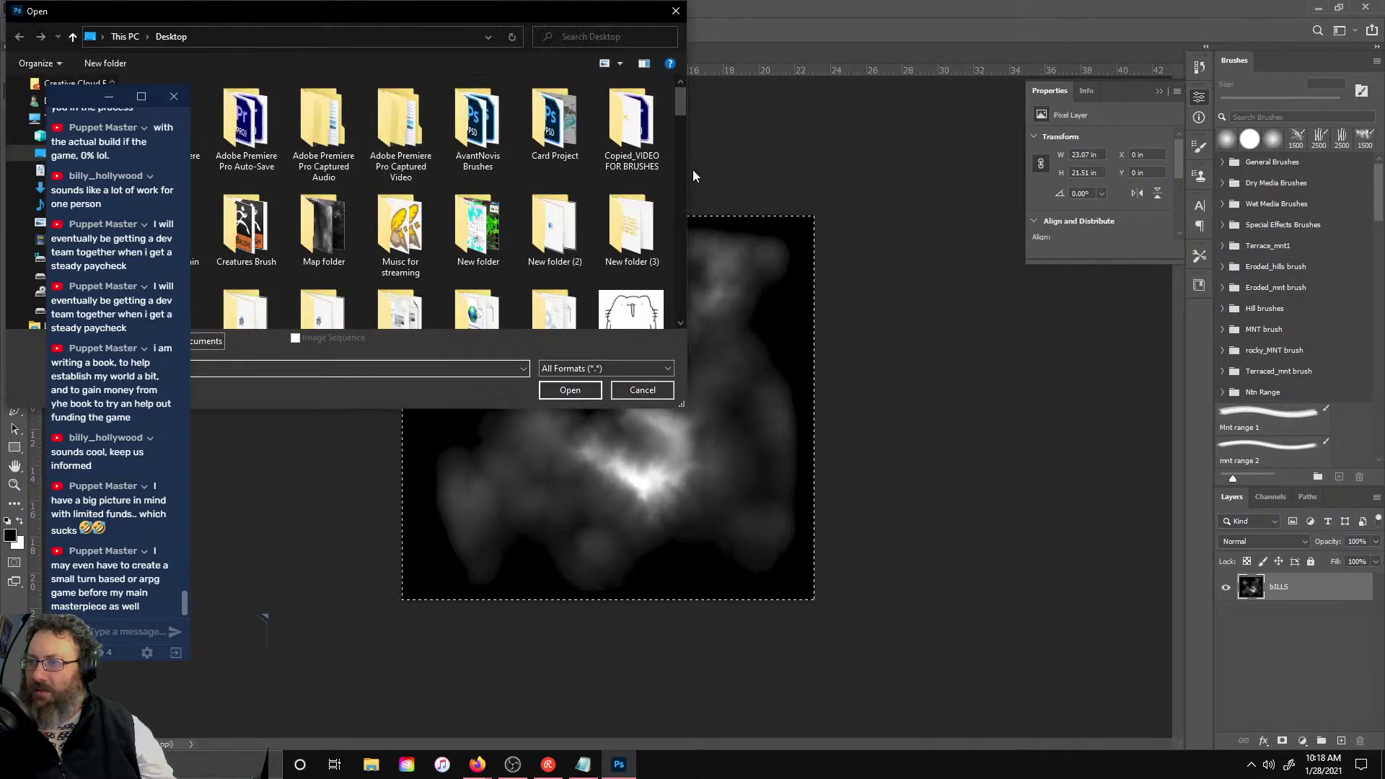
scroll(541, 236, "down", 3)
scroll(541, 245, "up", 3)
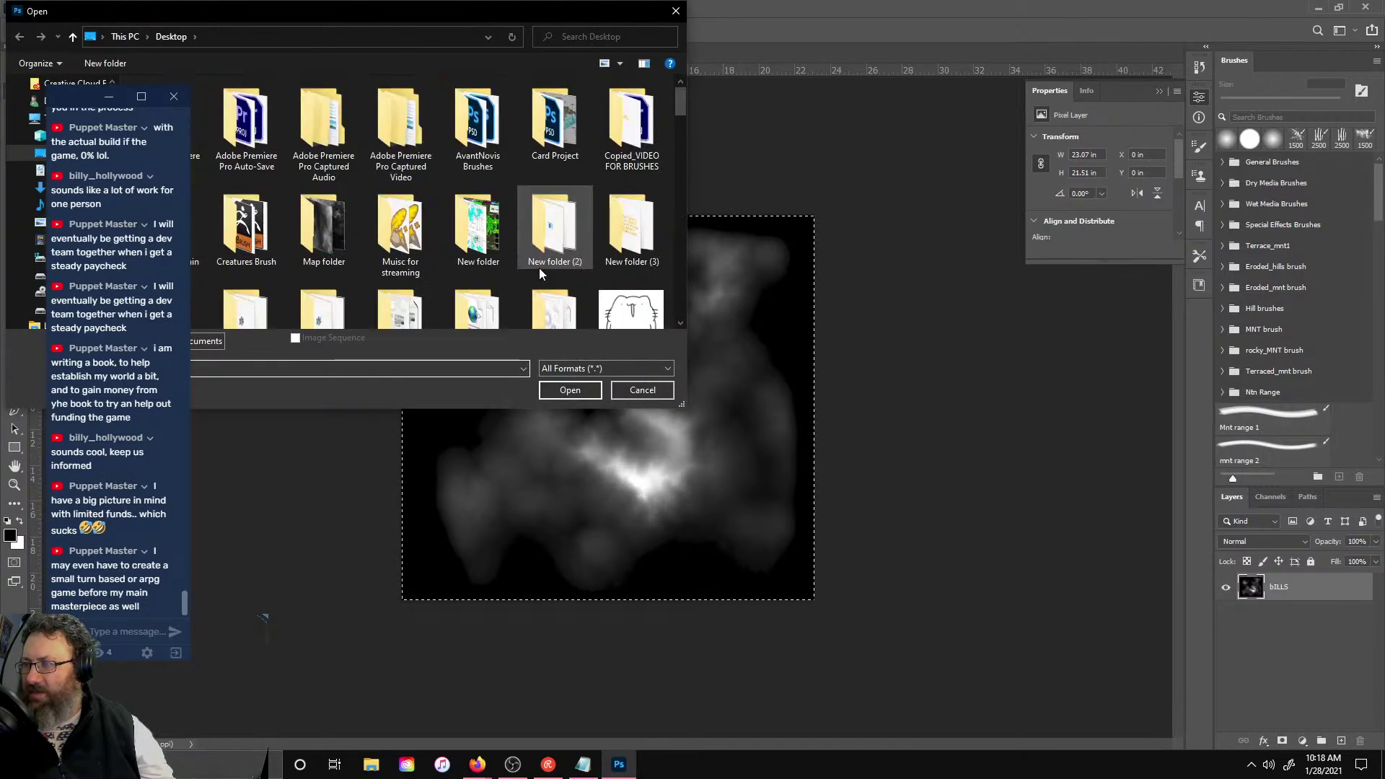
left_click_drag(246, 14, 458, 15)
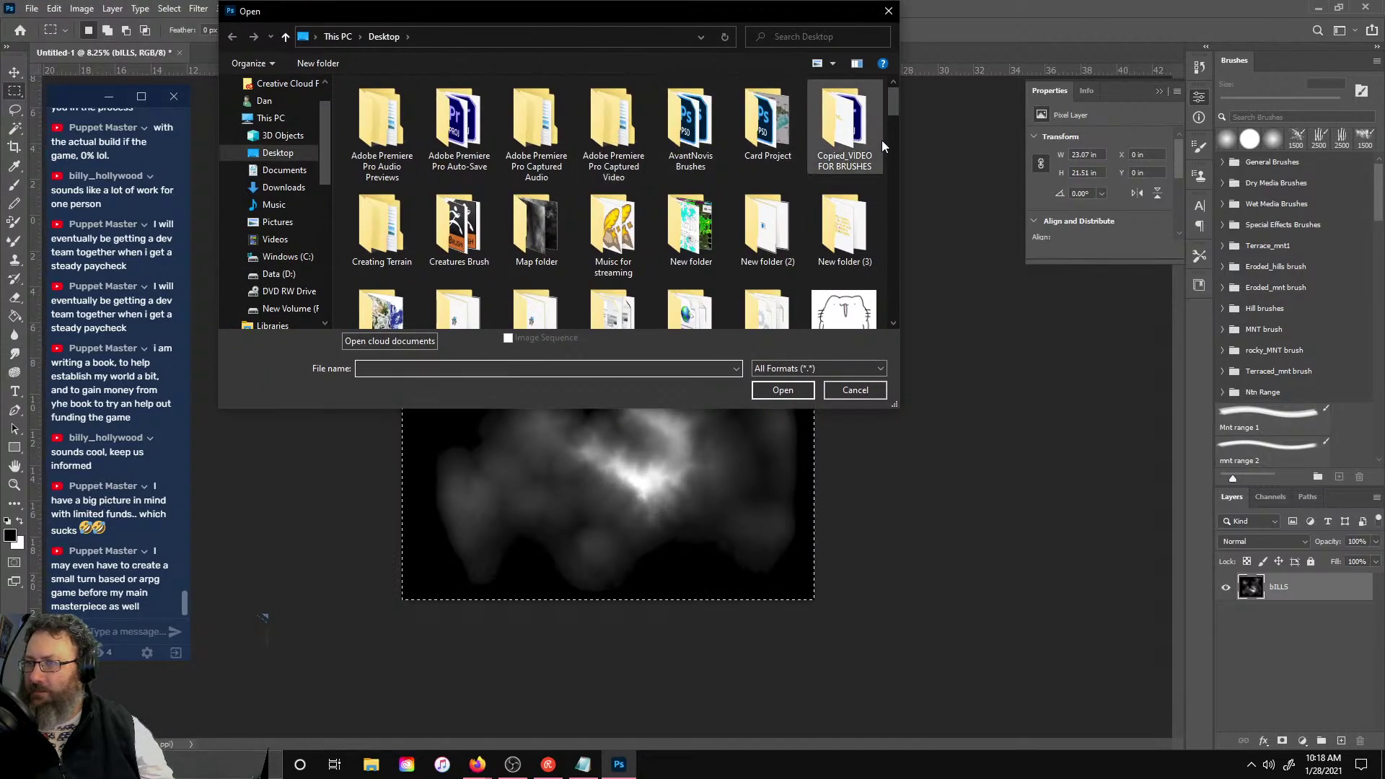
scroll(845, 144, "down", 2)
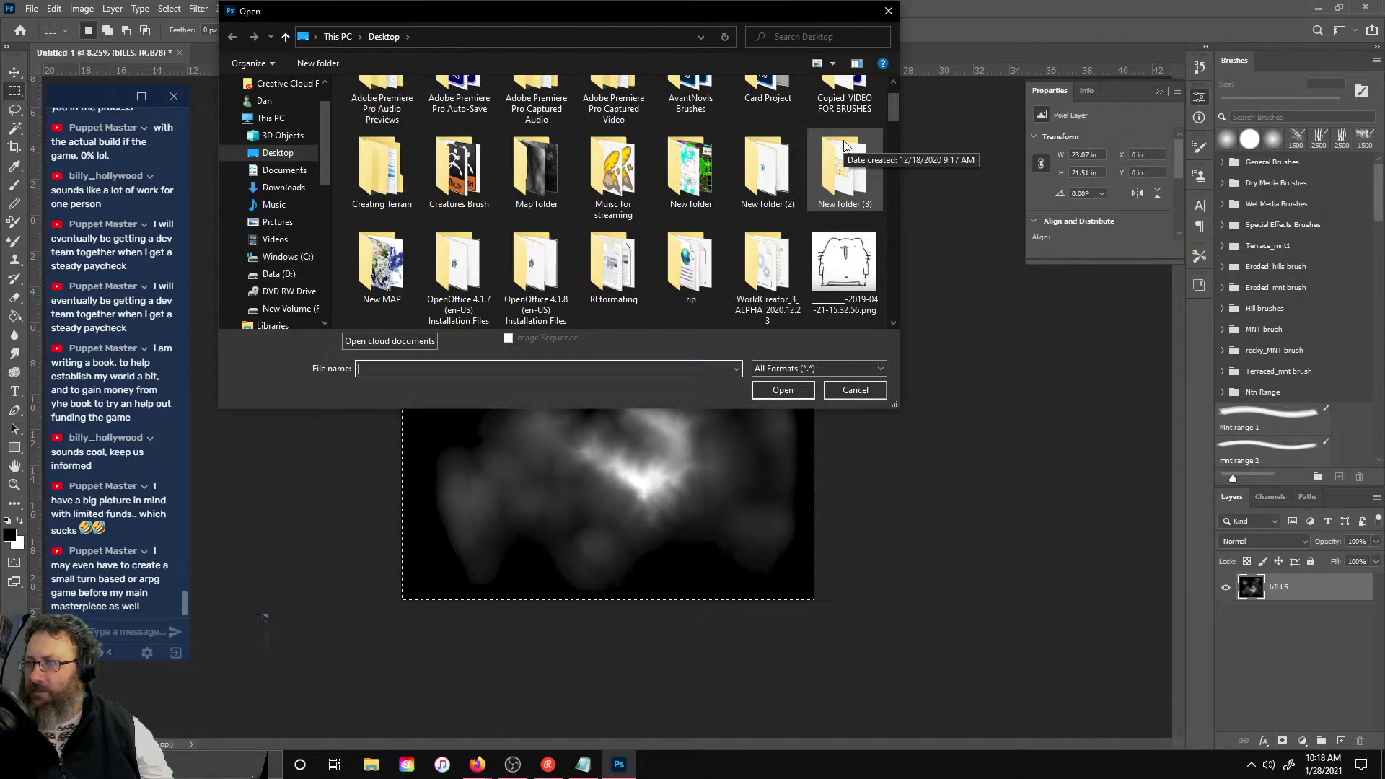
scroll(845, 145, "up", 2)
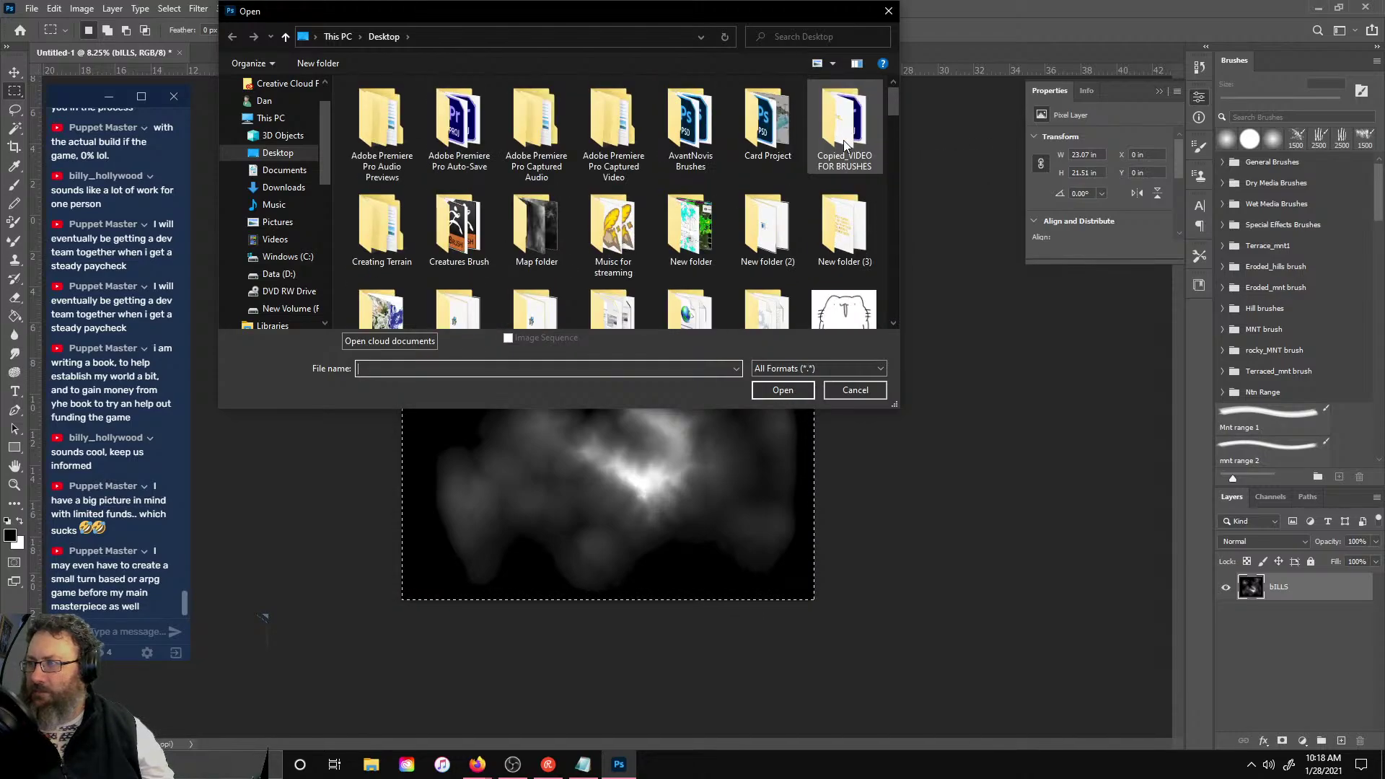
double_click(690, 122)
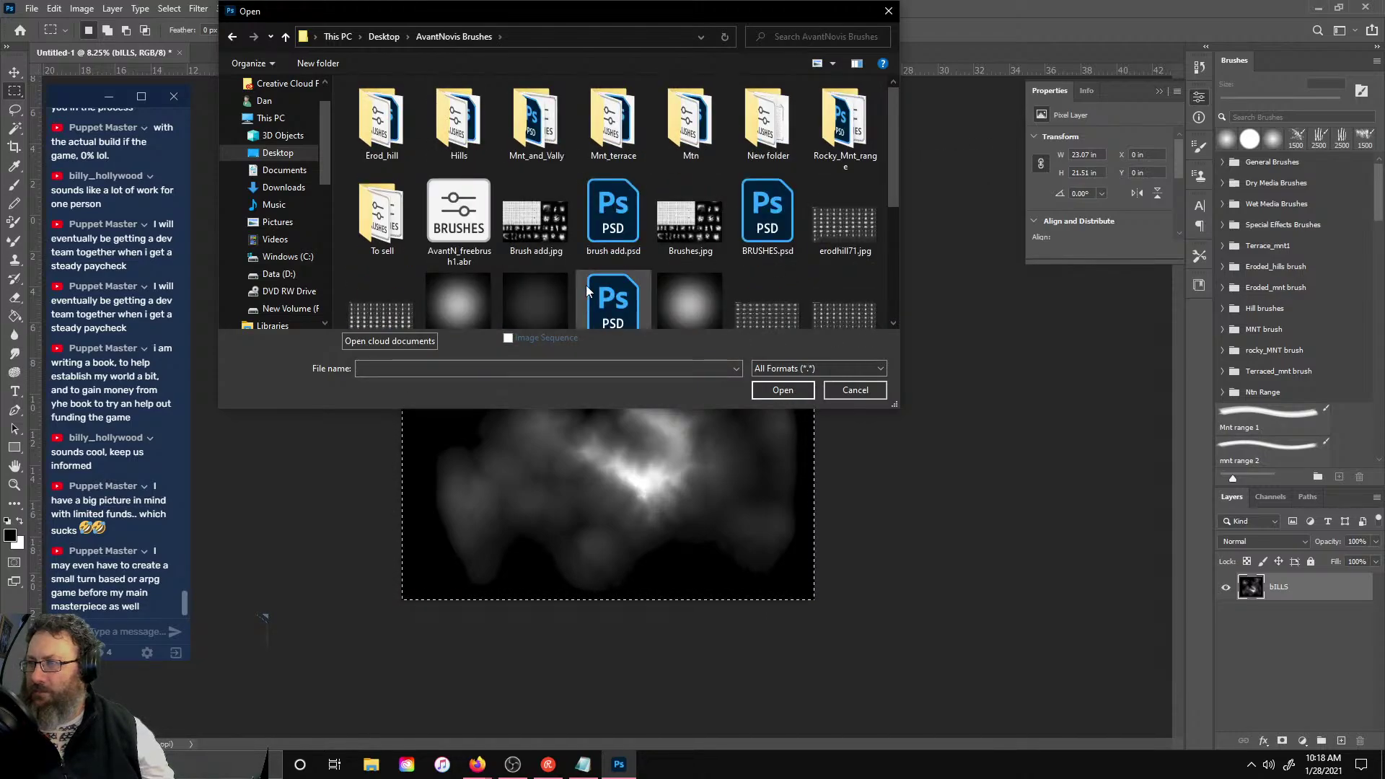
scroll(763, 175, "down", 1)
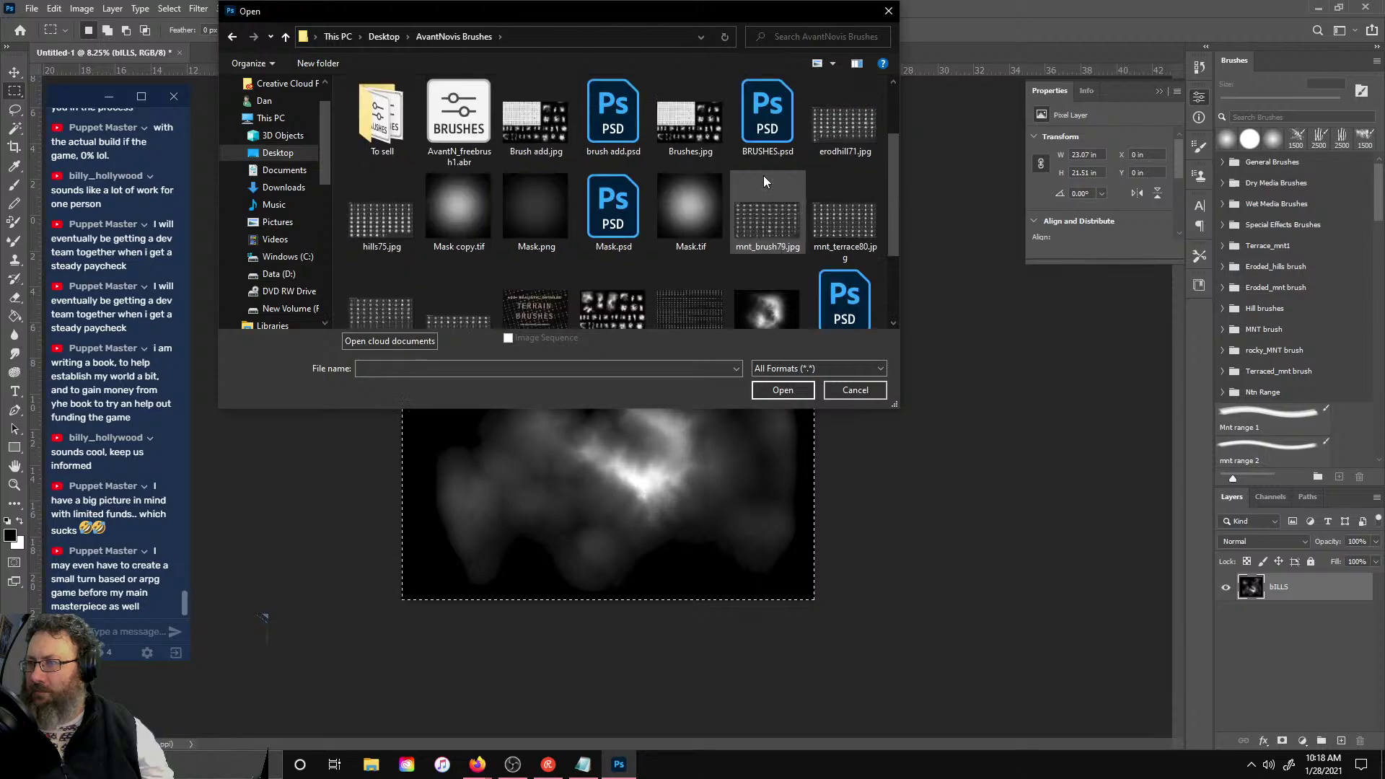
double_click(639, 177)
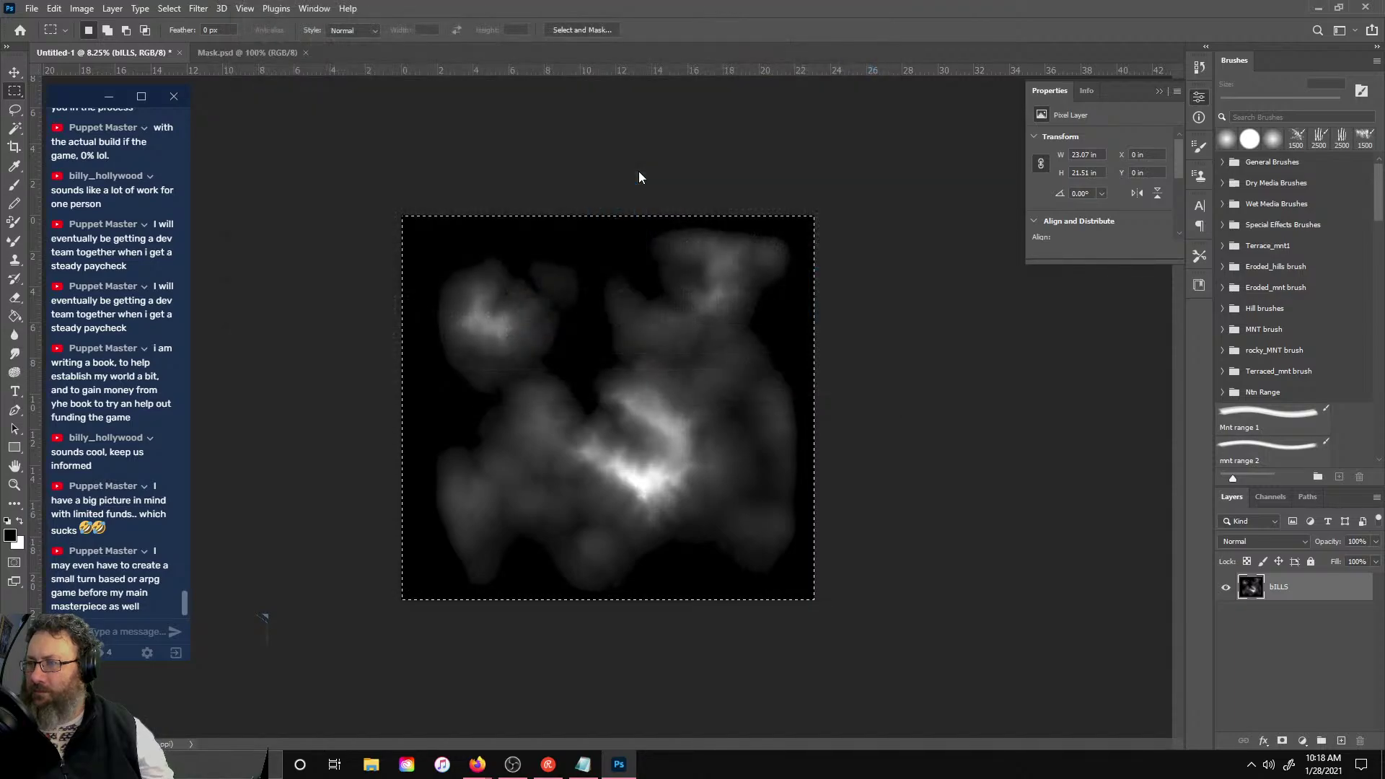
- Paste the height map into Mask.psd and scale it to about 21.11% to span the canvas width, against the lower edge
key("ctrl+v")
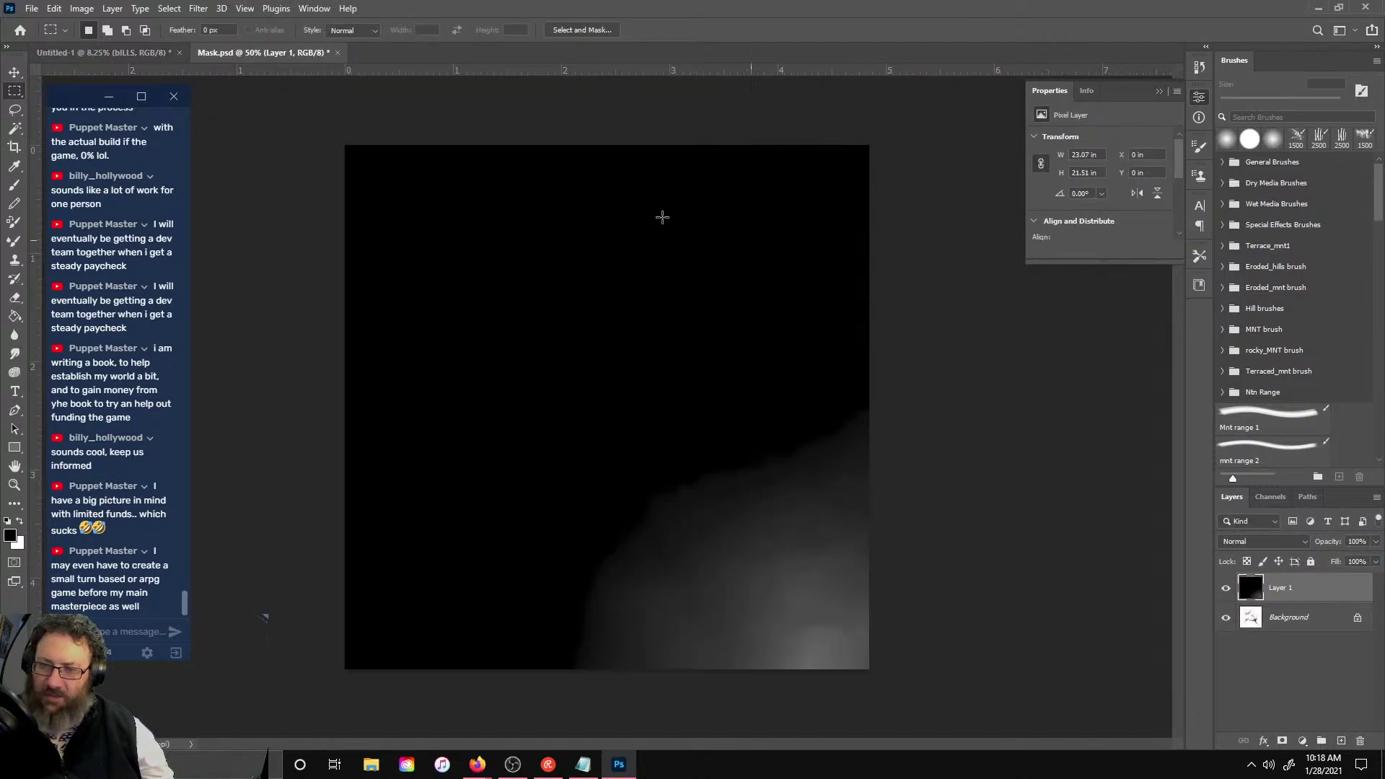
left_click(15, 73)
scroll(583, 212, "down", 5, "alt")
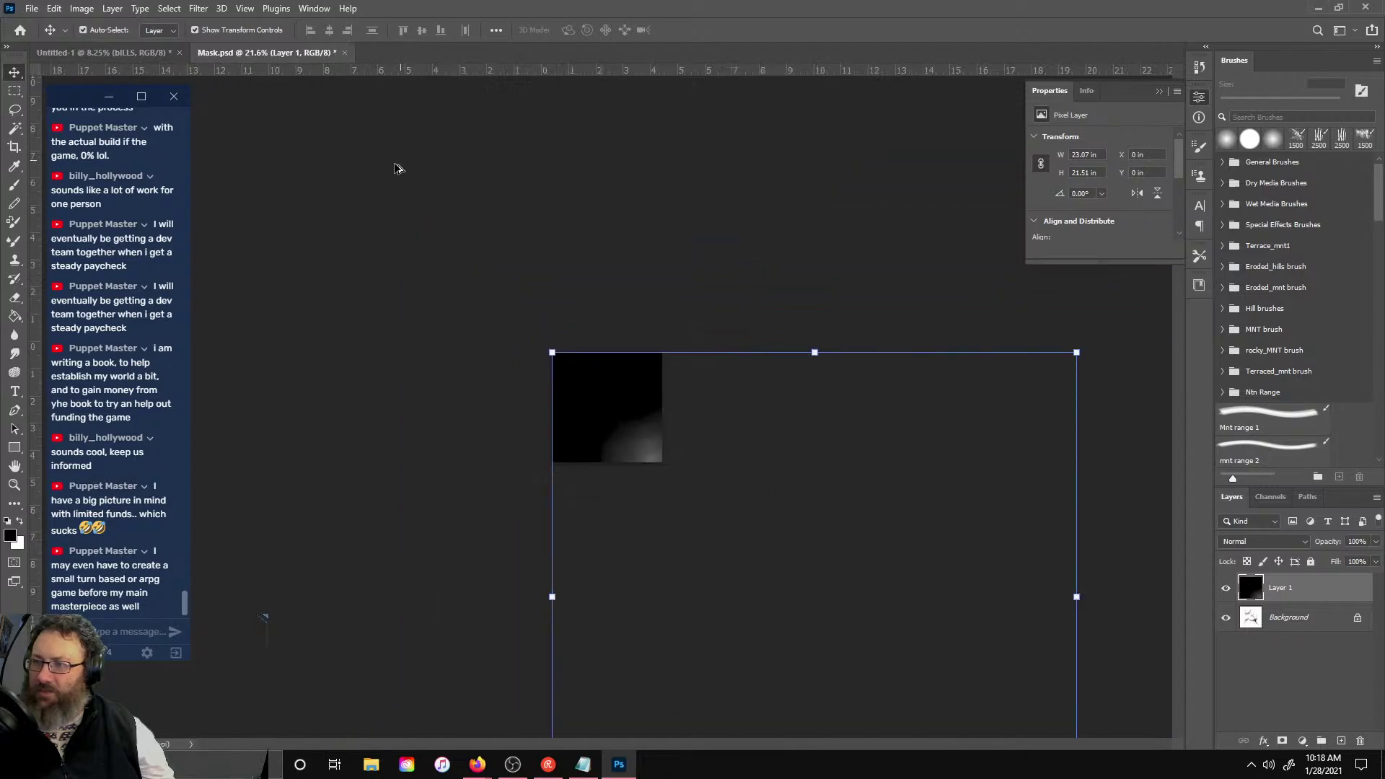
scroll(563, 219, "down", 3, "alt")
left_click_drag(906, 683, 633, 461)
scroll(609, 412, "up", 1, "alt")
scroll(643, 430, "up", 4, "alt")
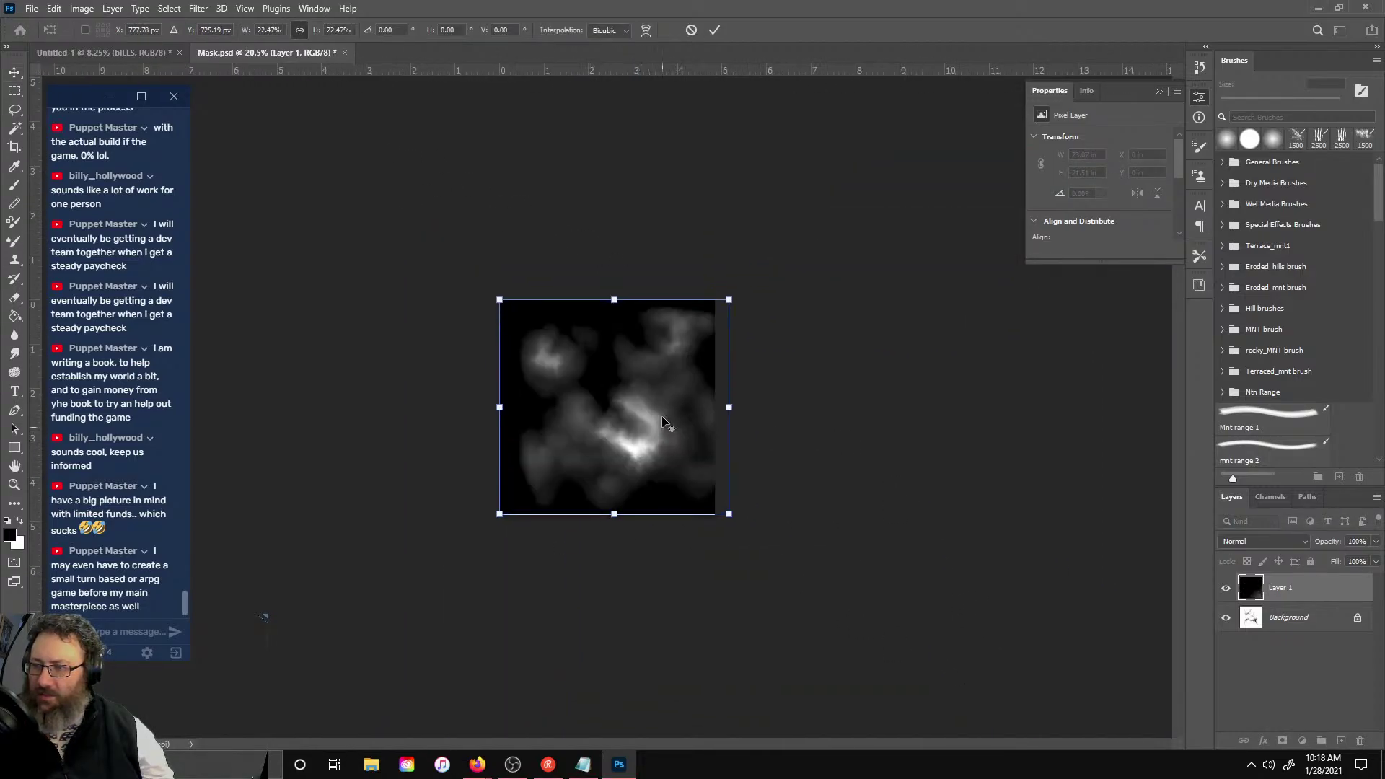
left_click_drag(868, 178, 822, 187)
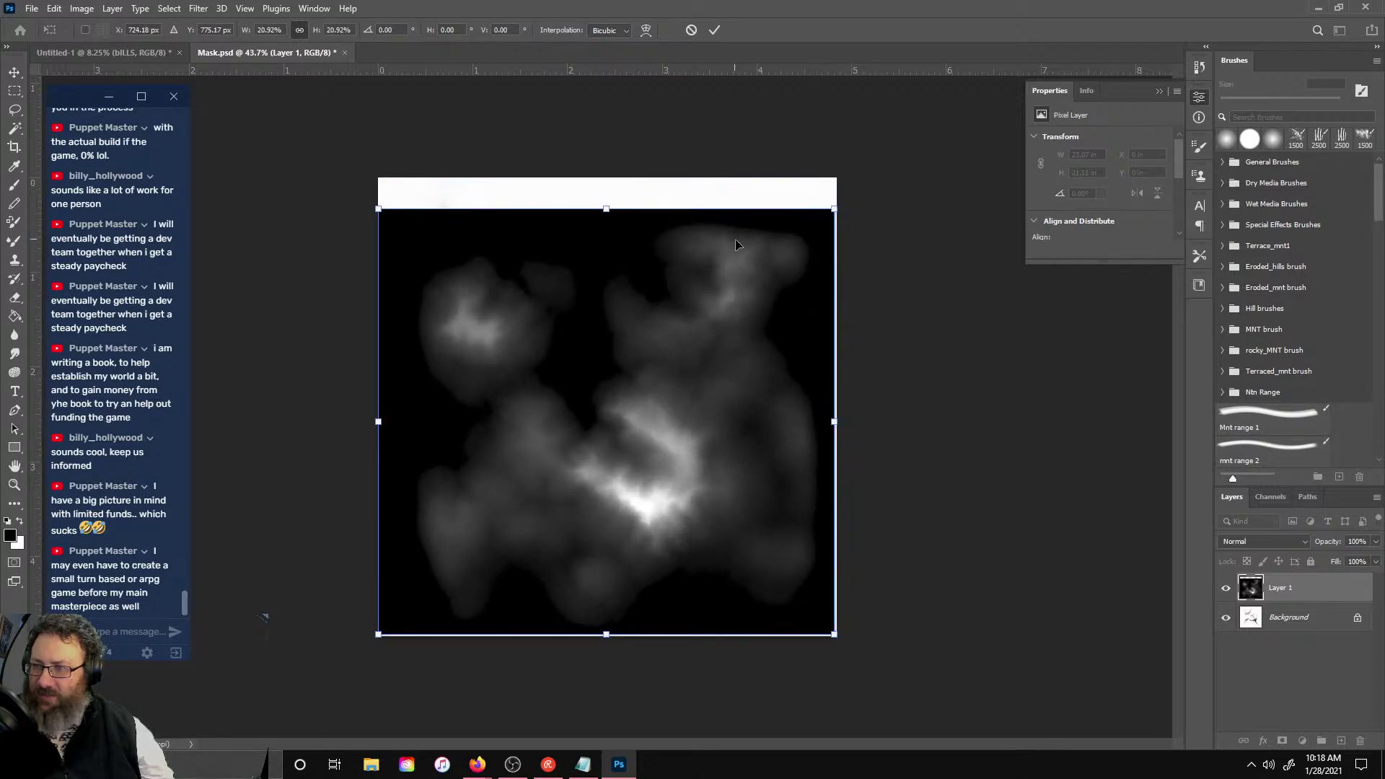
left_click_drag(734, 240, 729, 251)
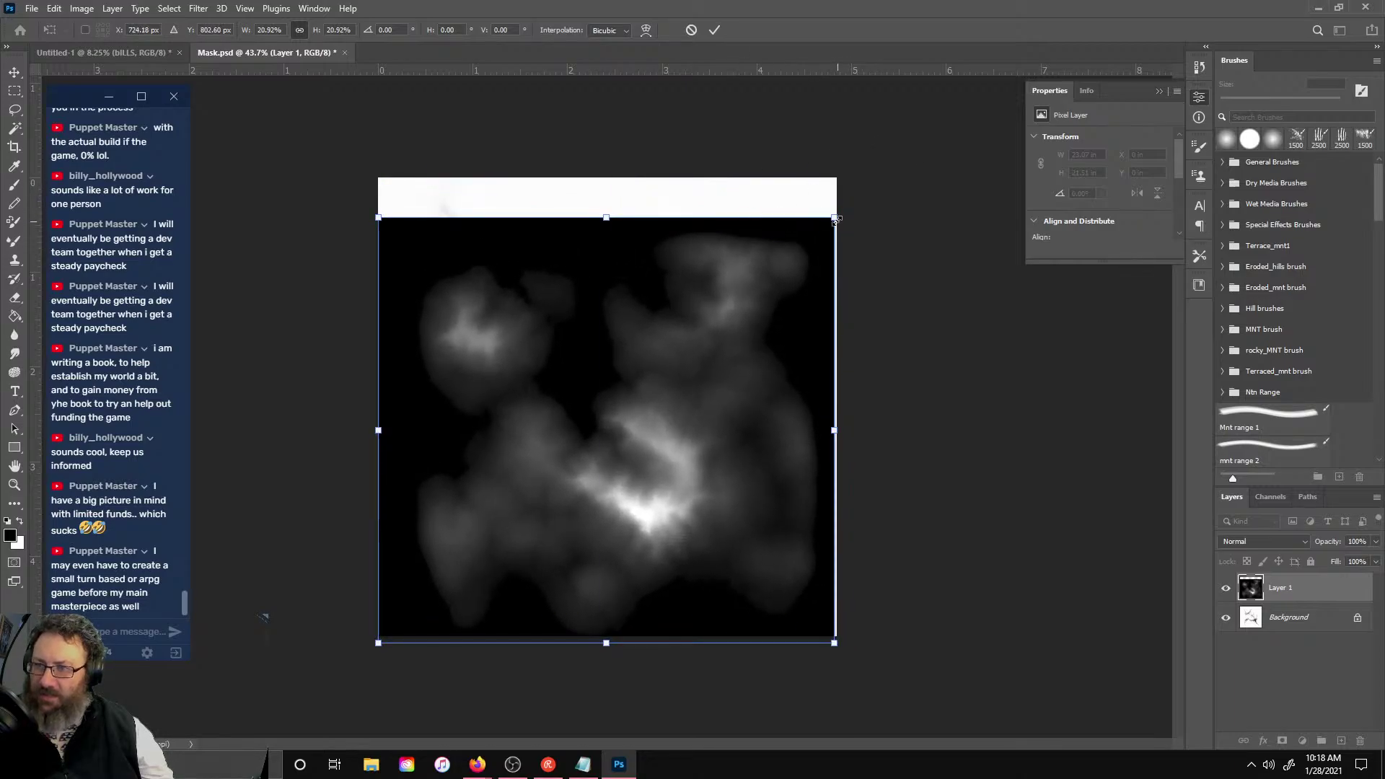
left_click_drag(835, 218, 839, 214)
key("Return")
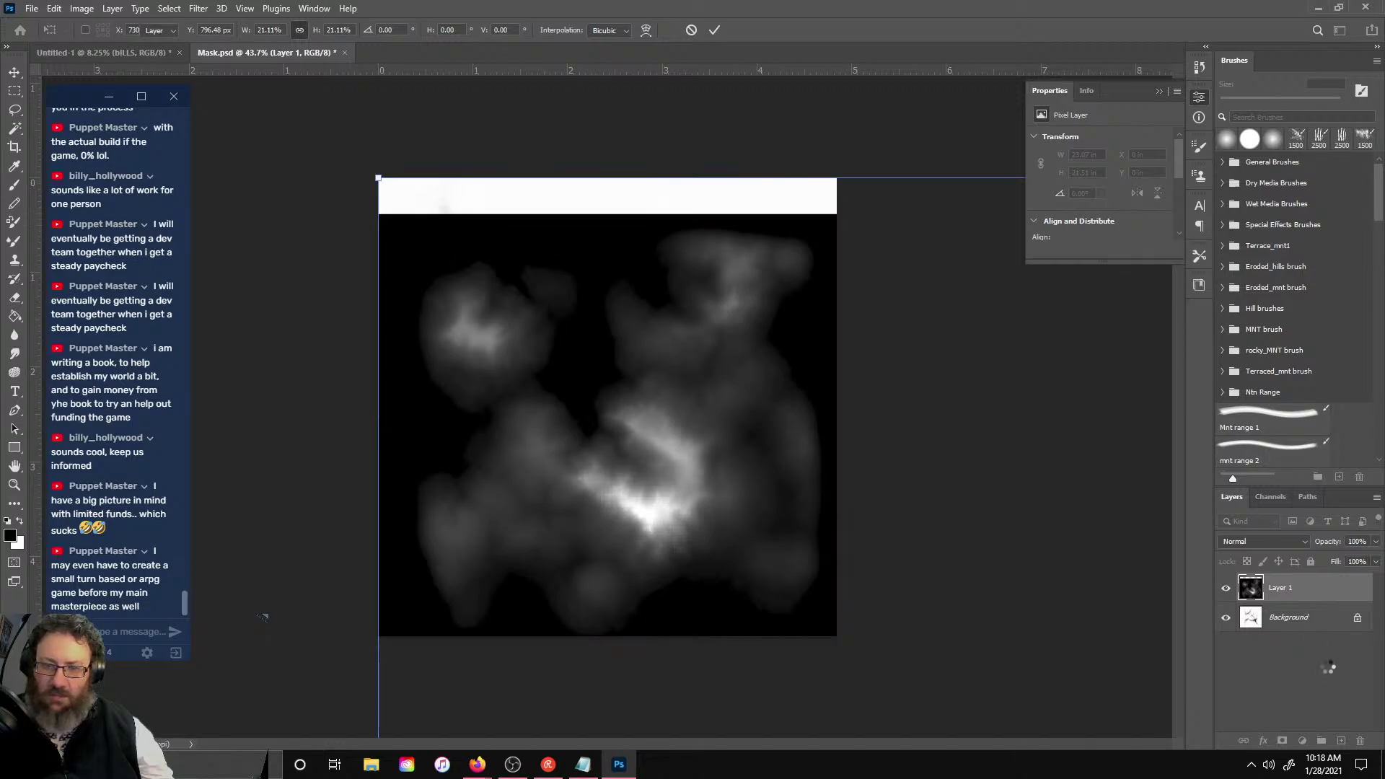
- Add a new layer between the Background and the pasted height map and fill it with black
left_click(1309, 619)
left_click(1341, 741)
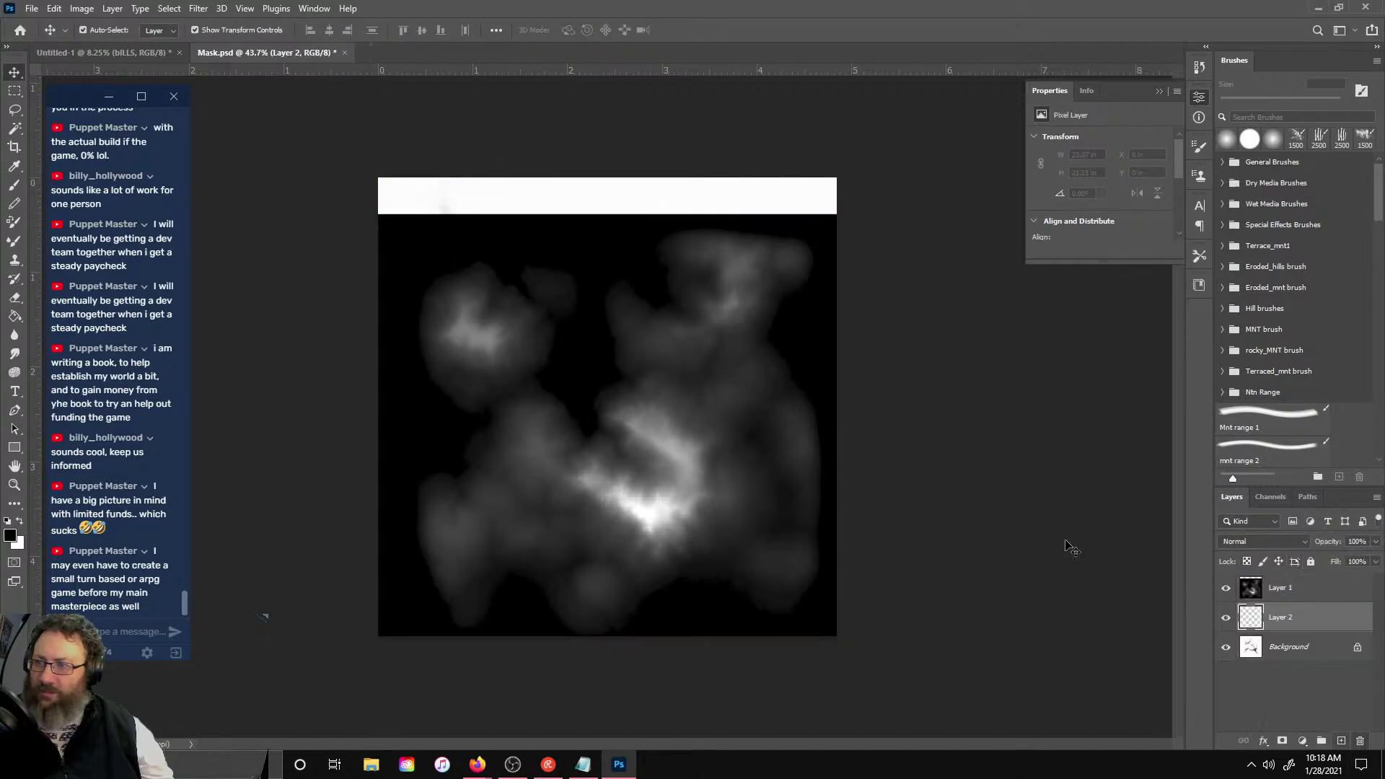
left_click(14, 316)
left_click(538, 194)
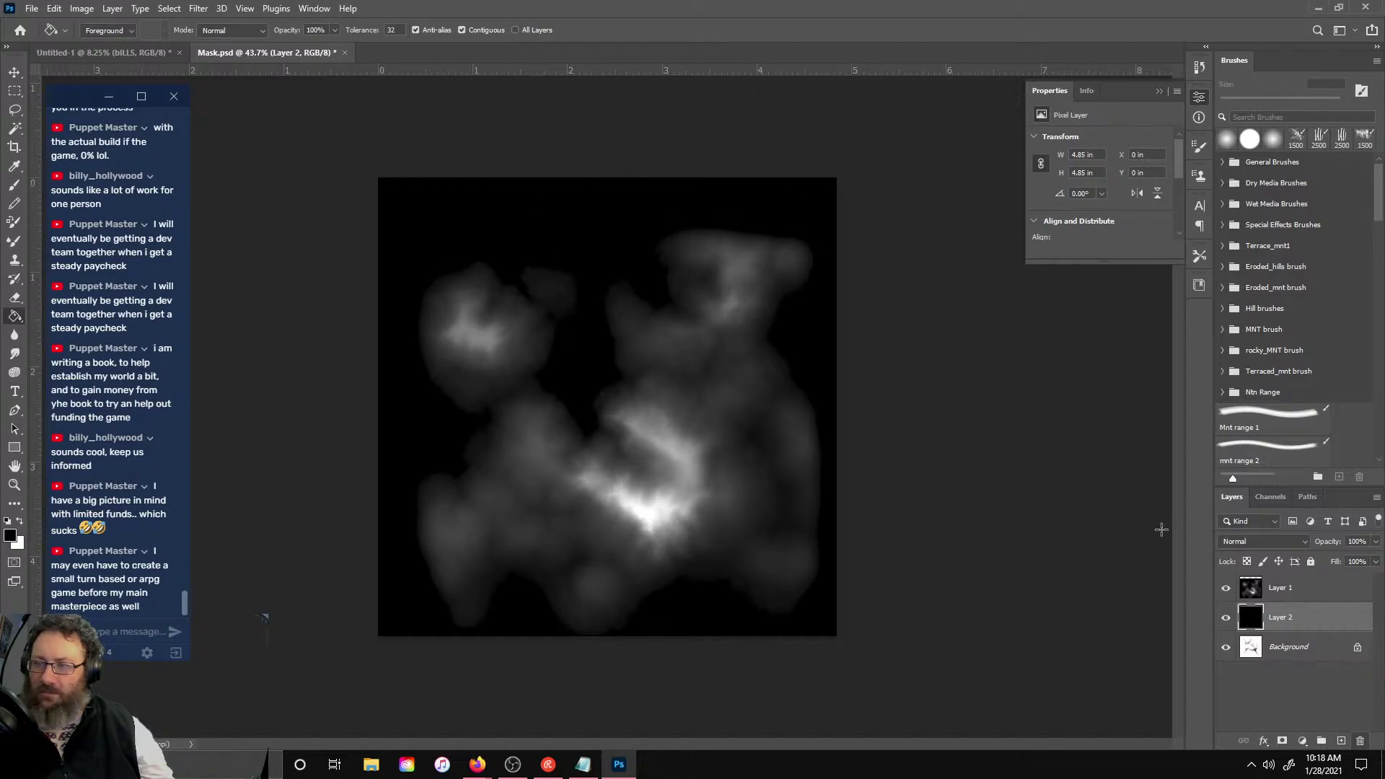
left_click(82, 8)
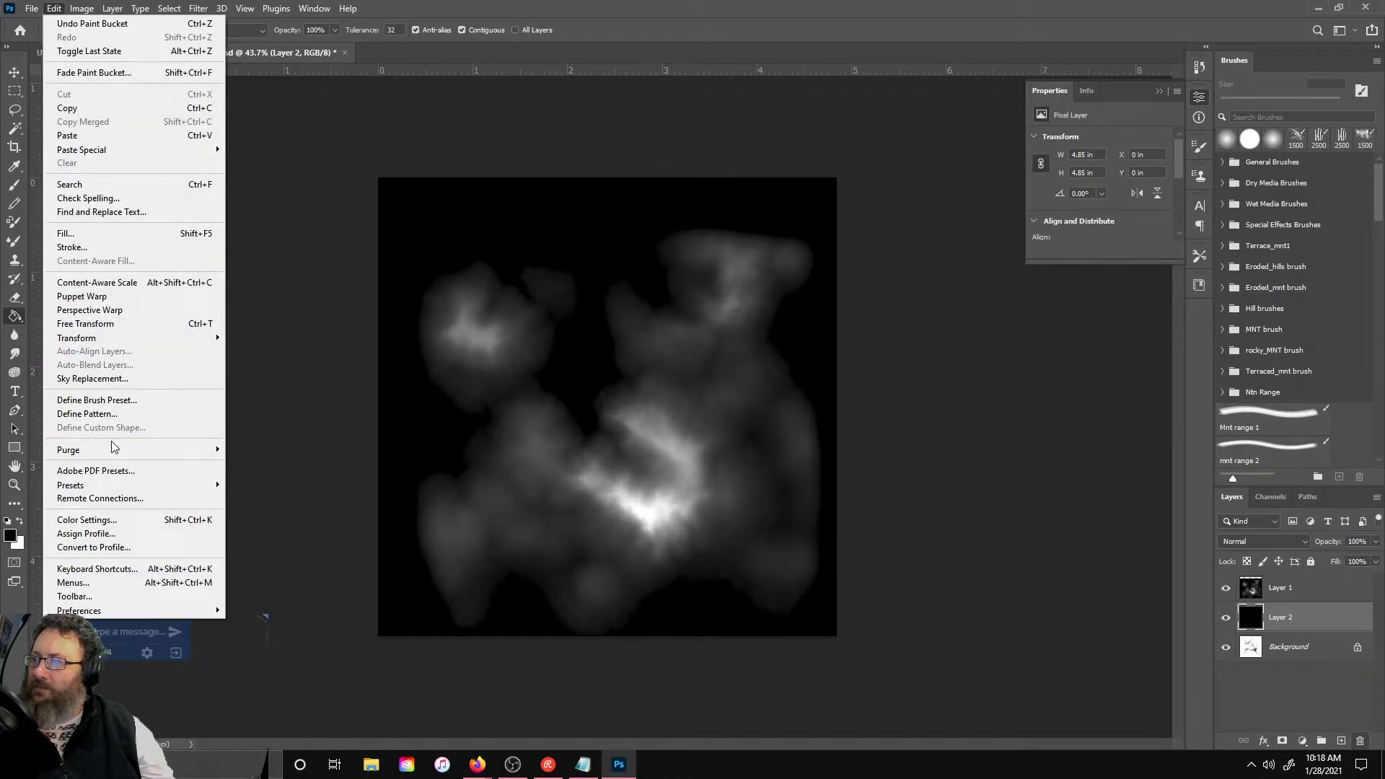
left_click(113, 398)
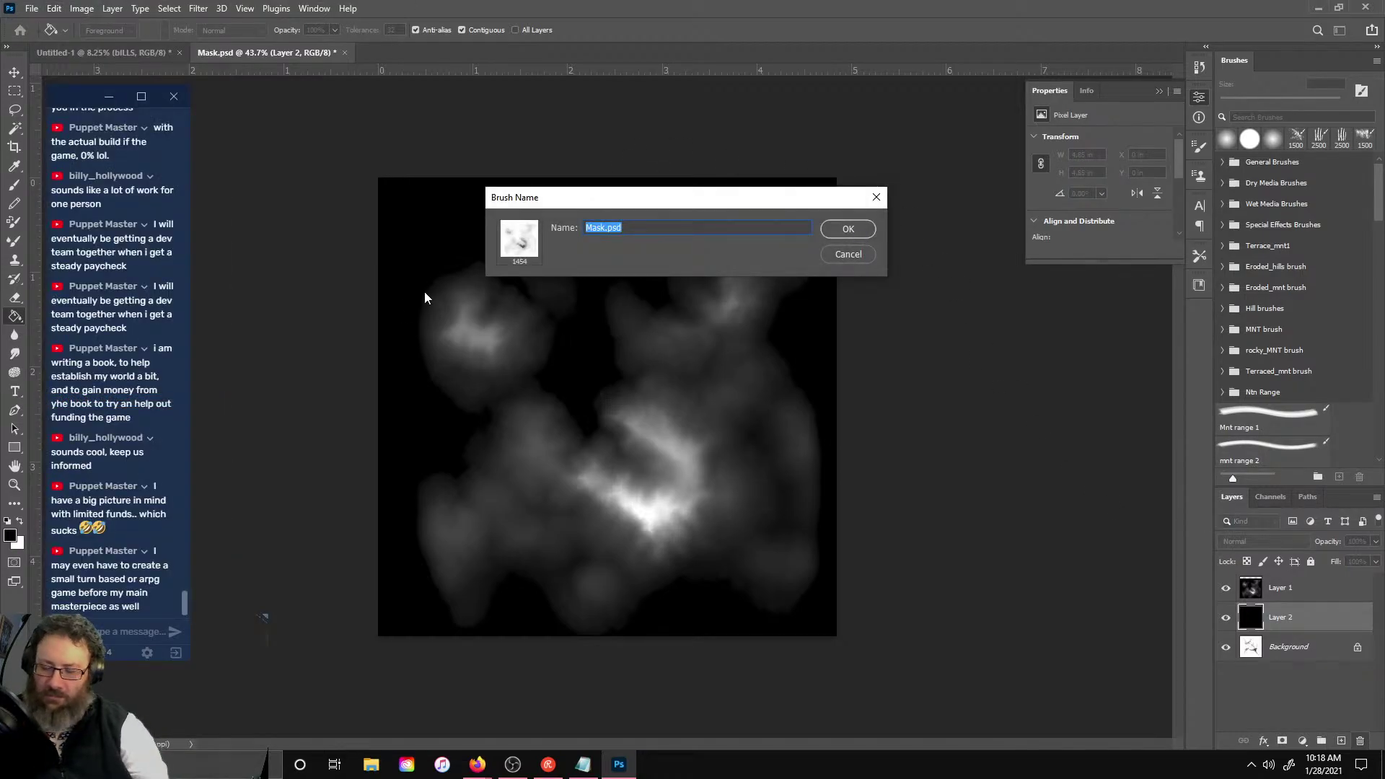
type("bILL BR")
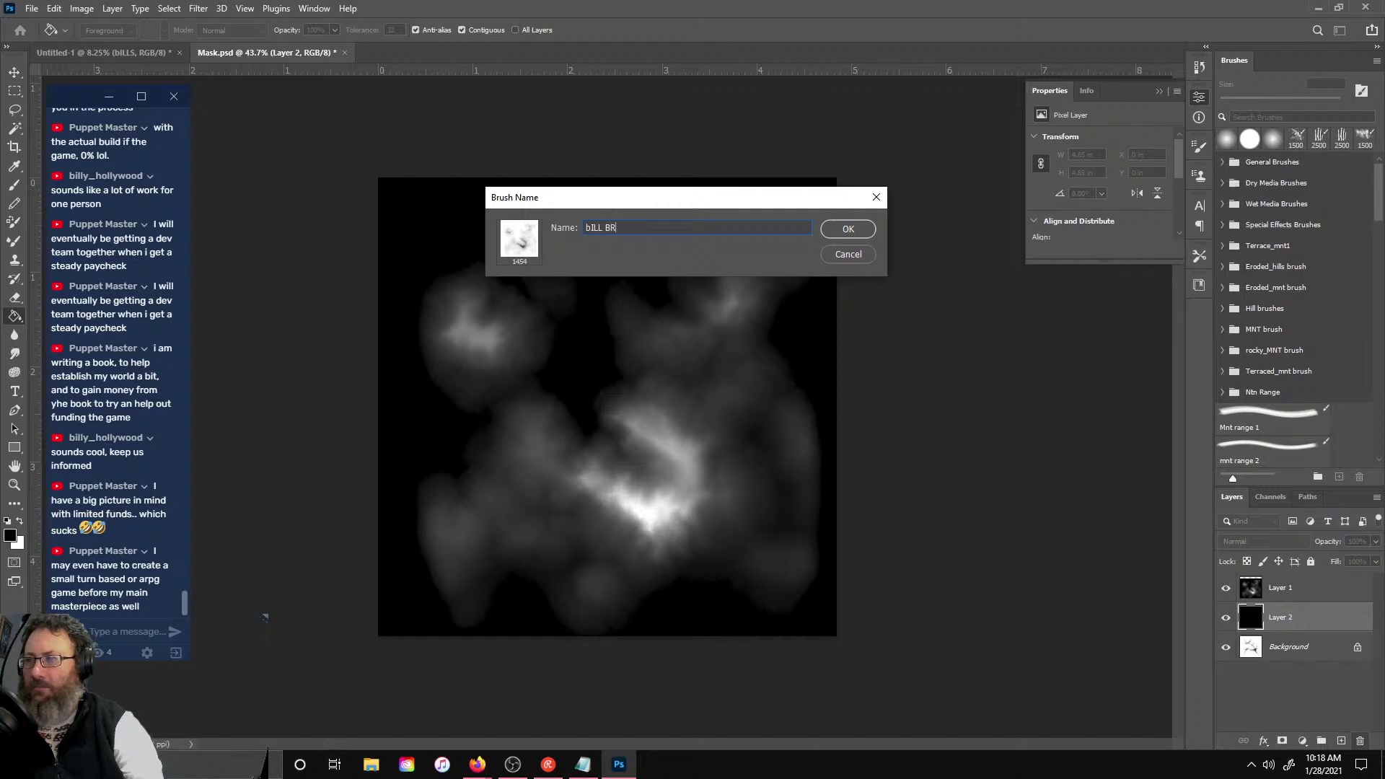
type("U")
key("Return")
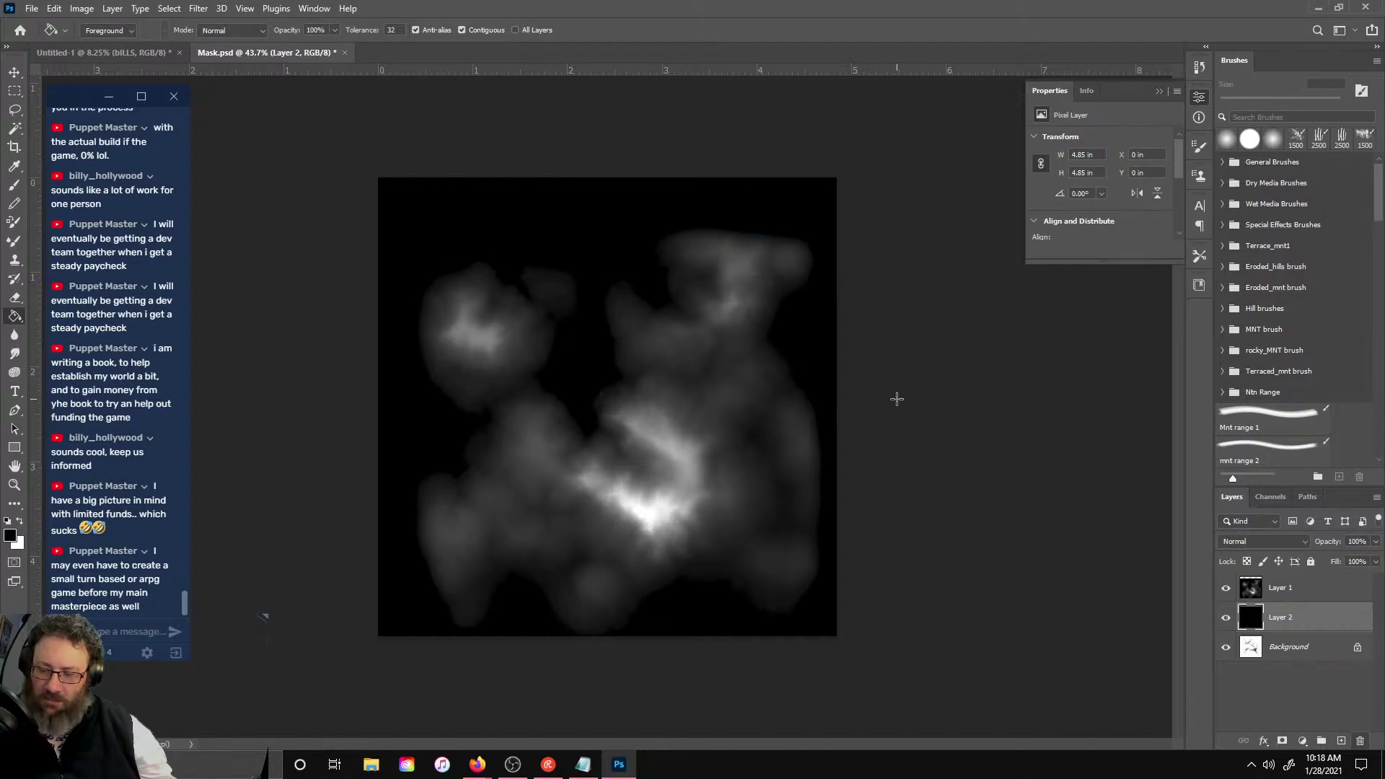
key("ctrl+BackSpace")
key("alt+BackSpace")
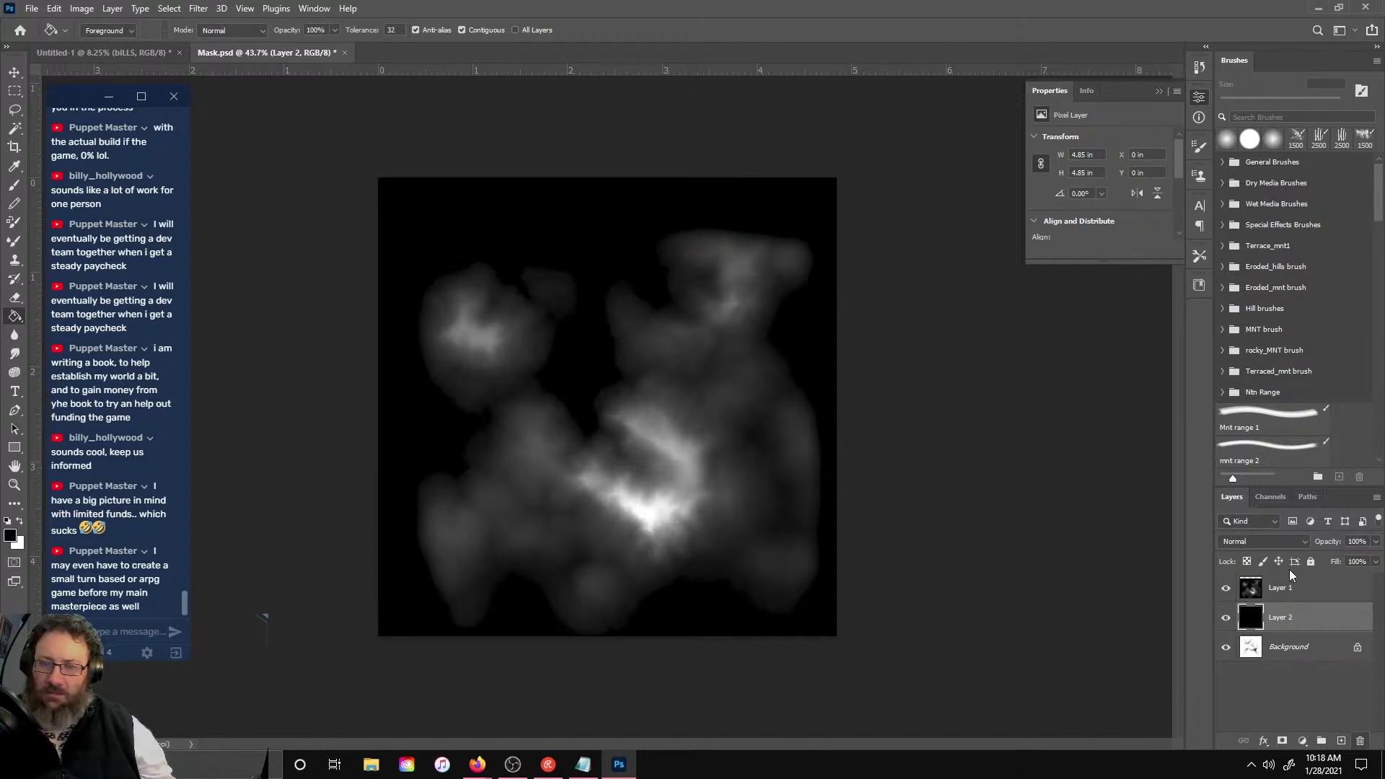
- Merge the height map layer down into the black layer and invert the merged layer's colours
right_click(1292, 595)
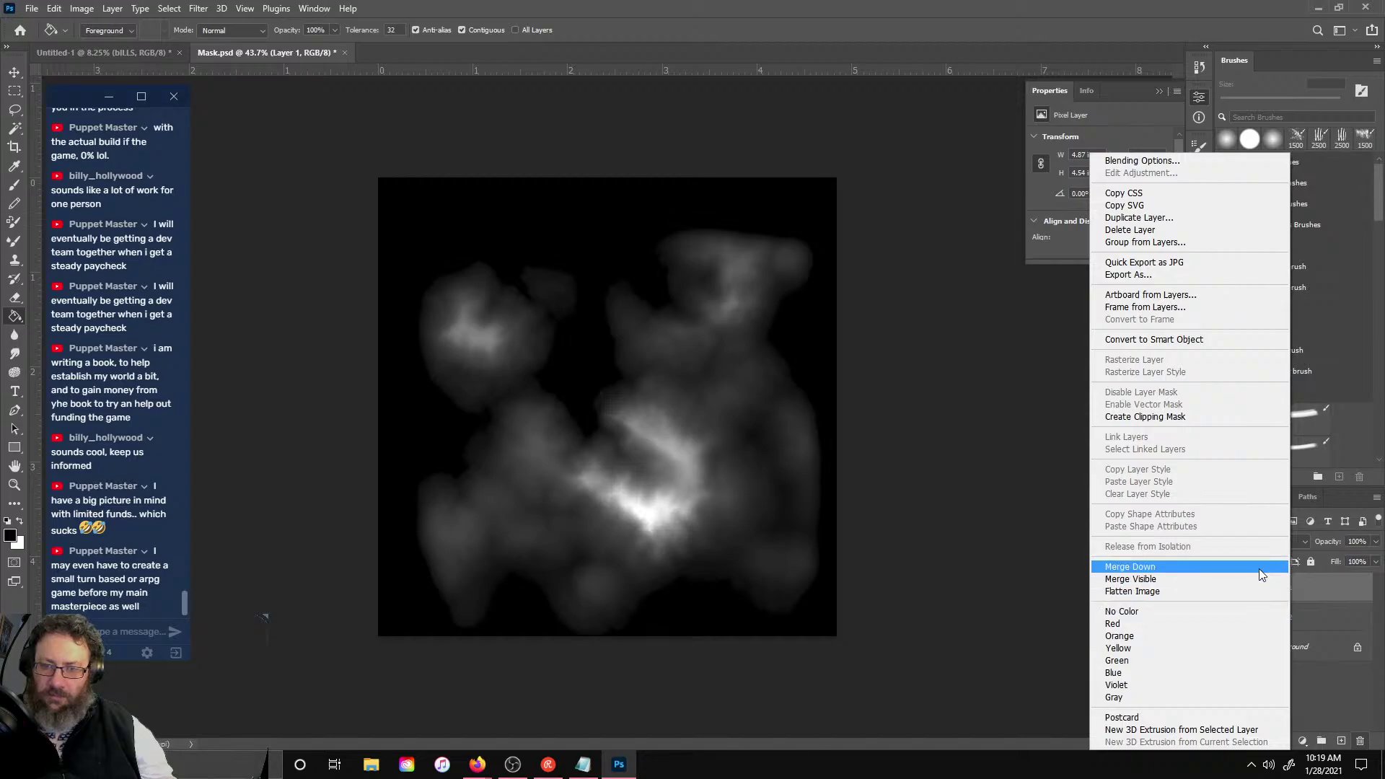
left_click(1258, 568)
key("ctrl+i")
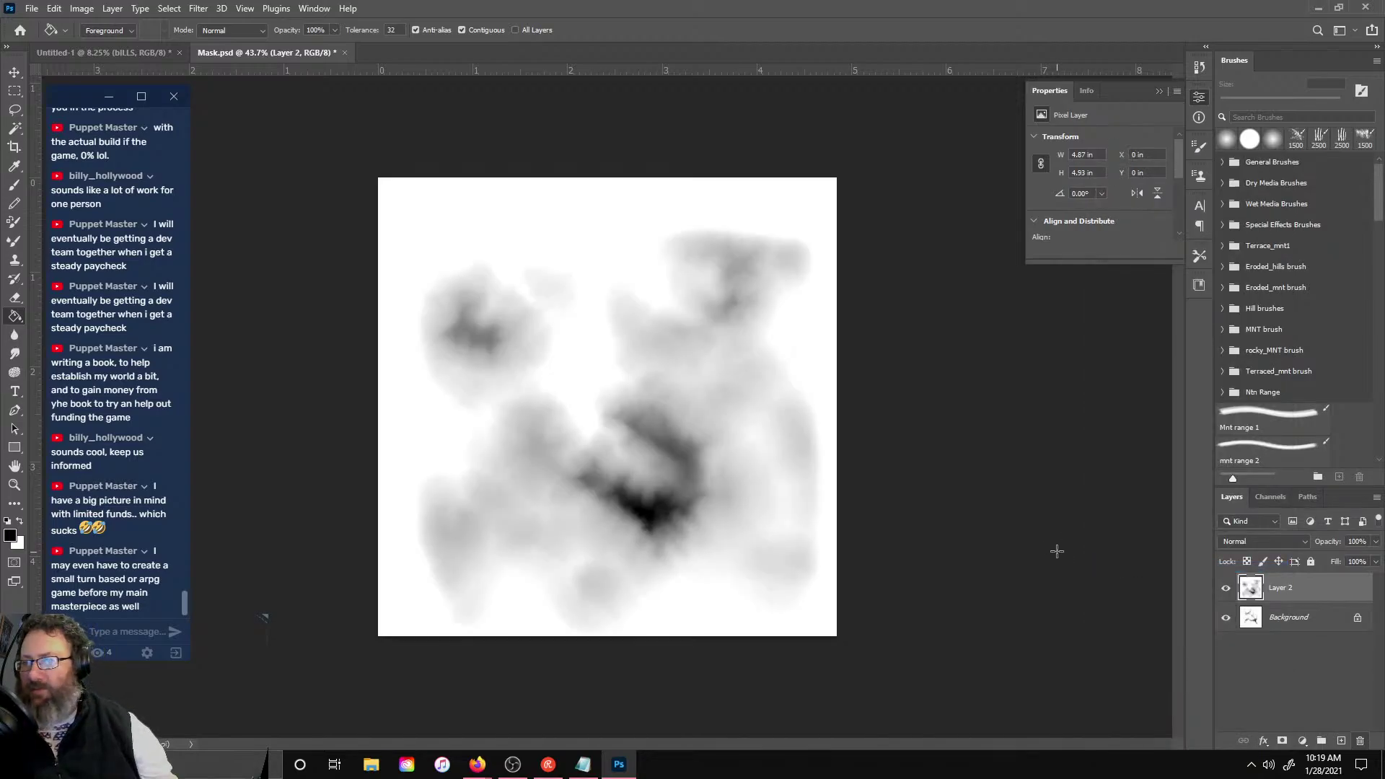
- Define a brush preset named bILL from the inverted height map
left_click(81, 8)
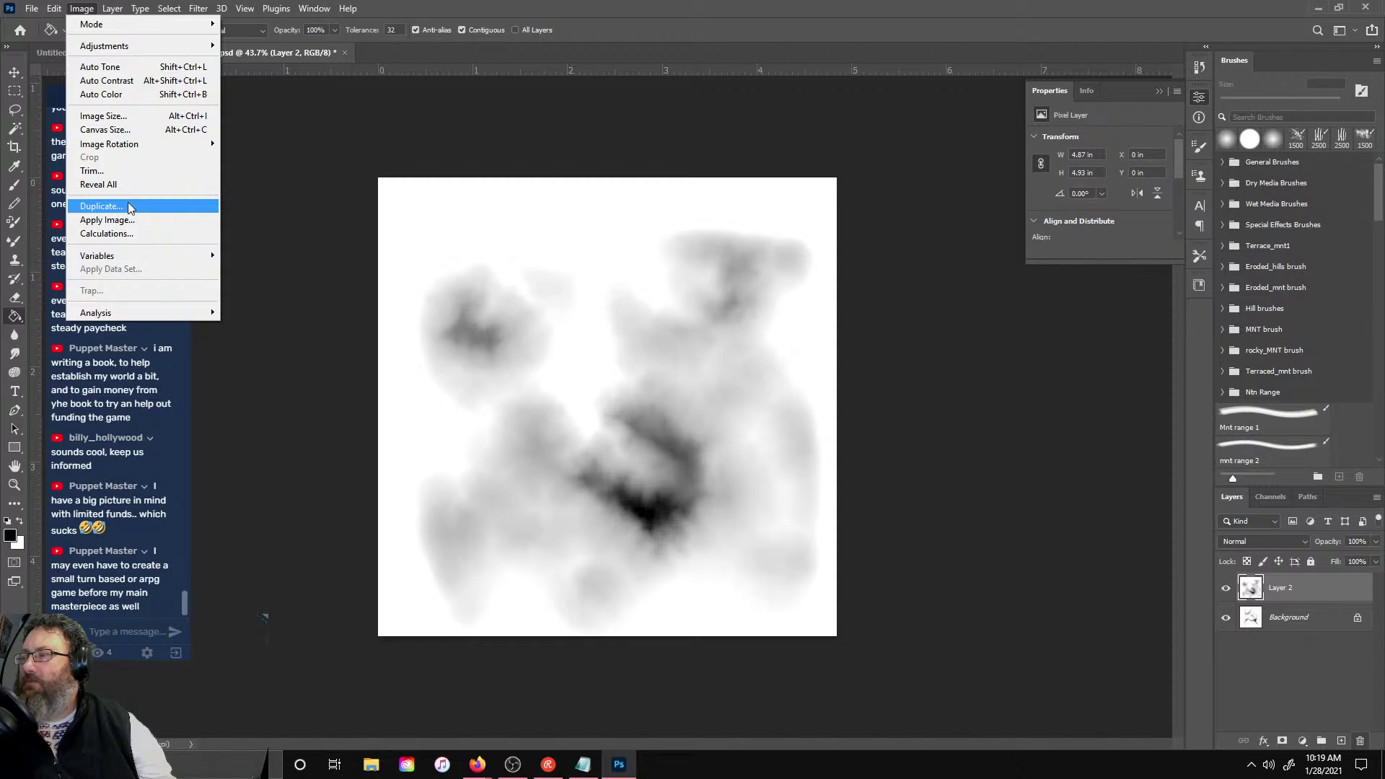
mouse_move(111, 9)
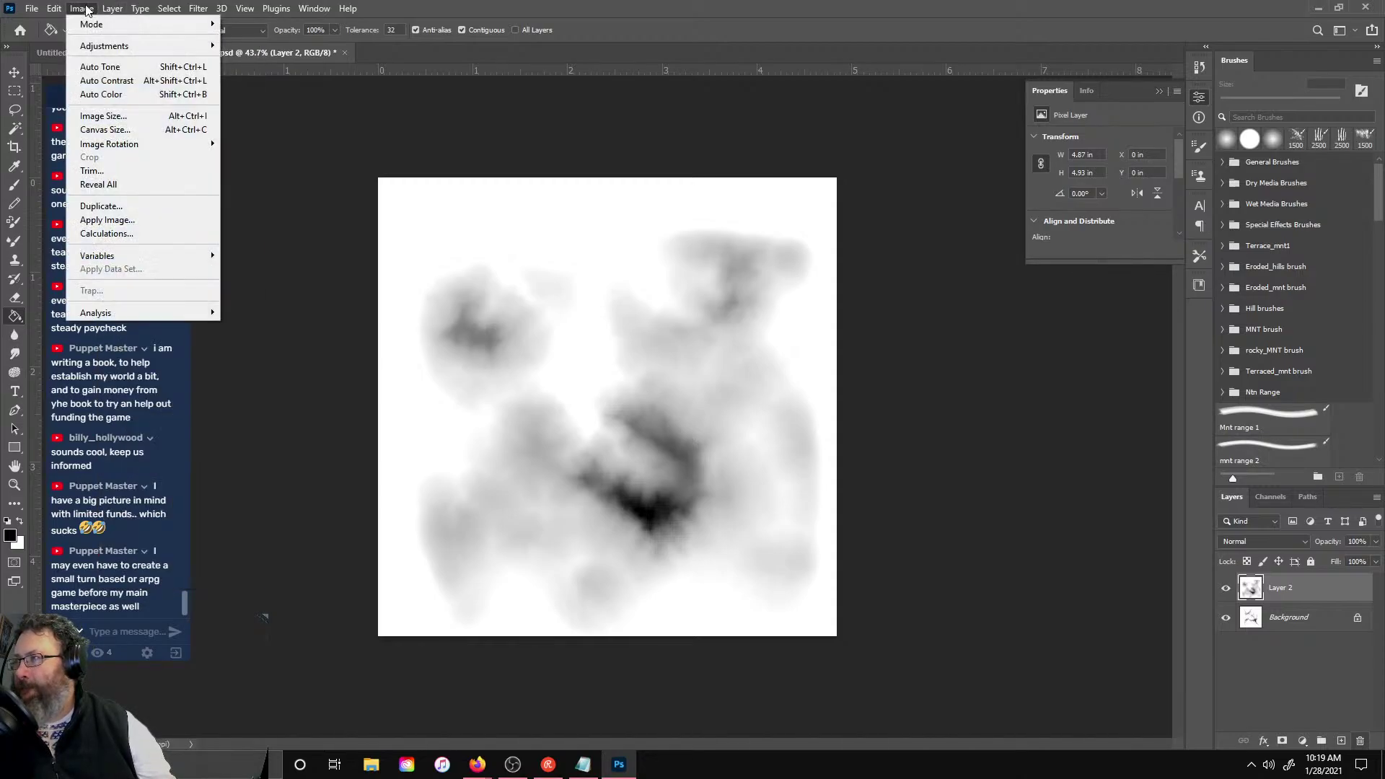
mouse_move(54, 6)
left_click(107, 400)
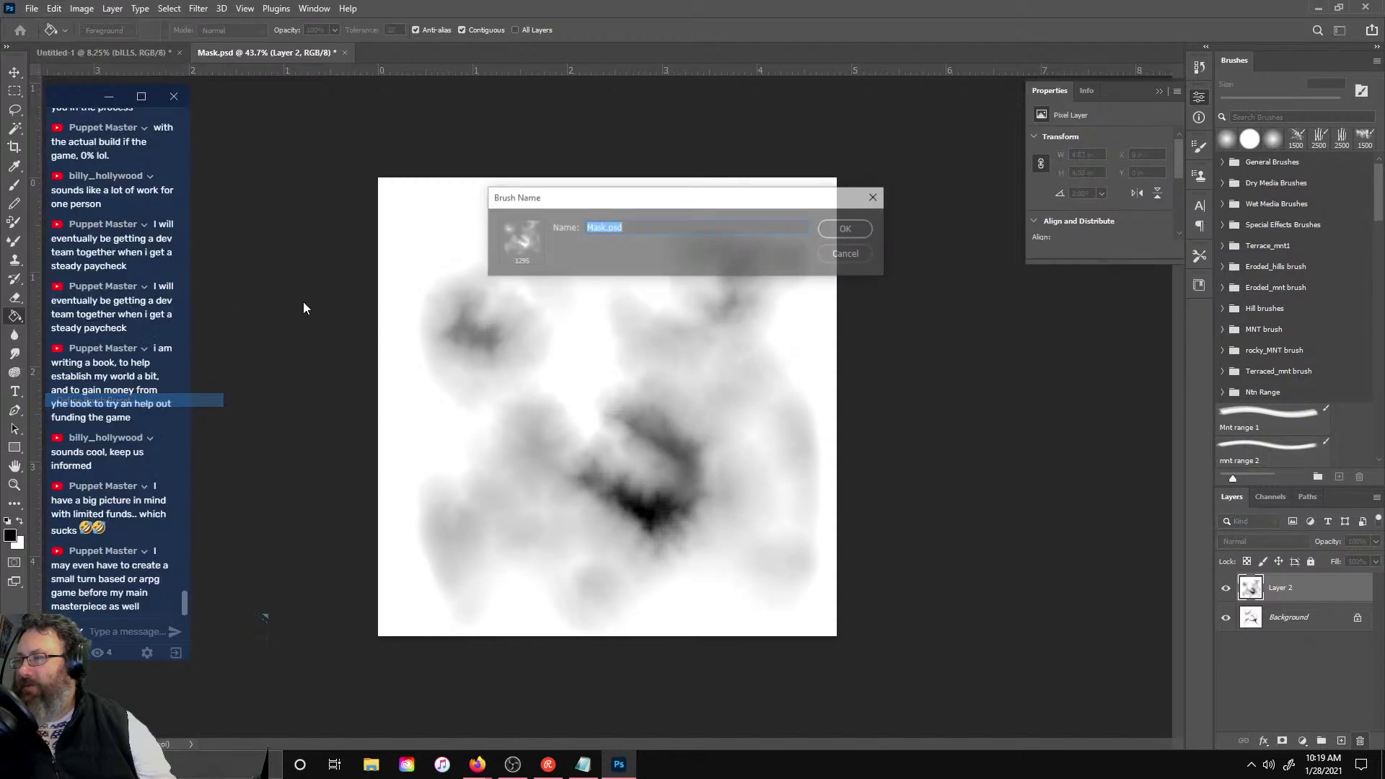
type("bILL")
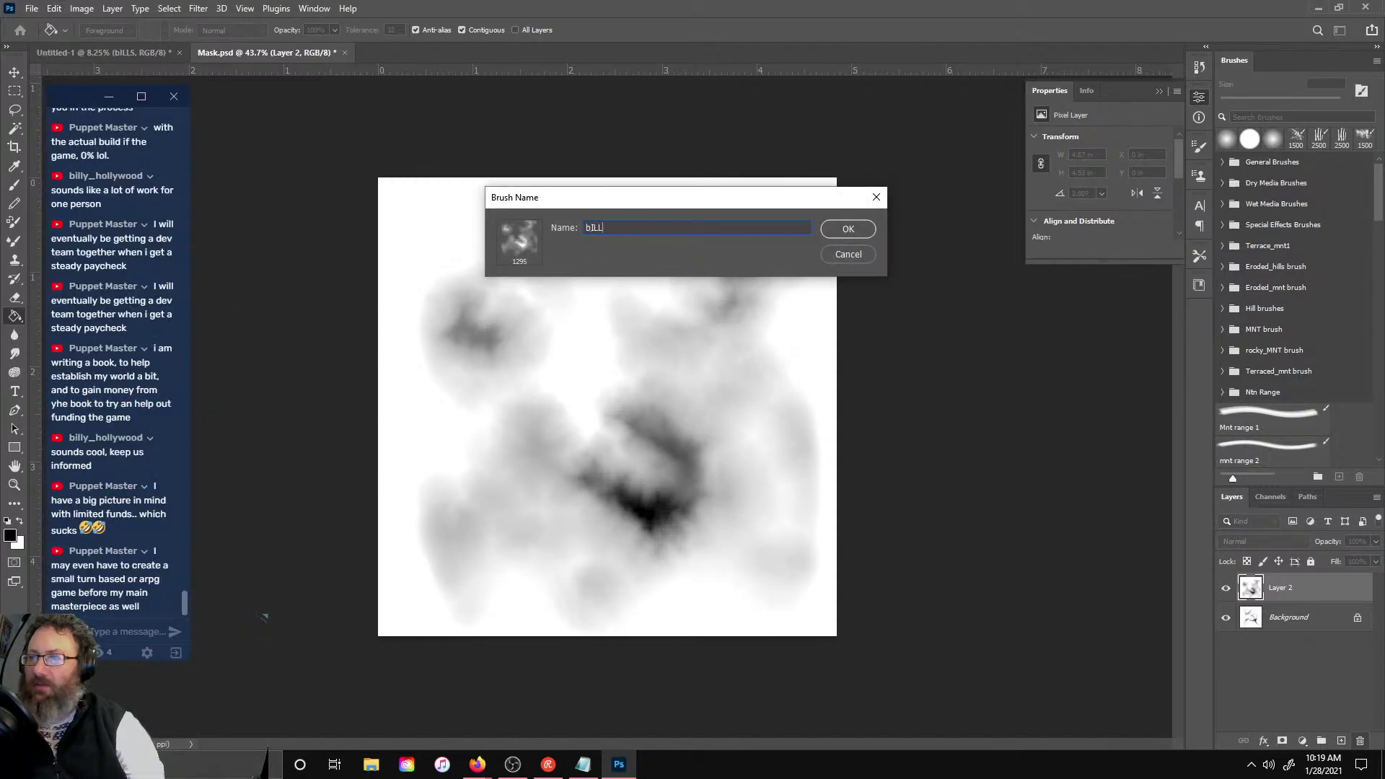
key("Return")
- Save the current 1295 px brush as a new preset named bILL, capturing its size and tool settings
left_click(54, 8)
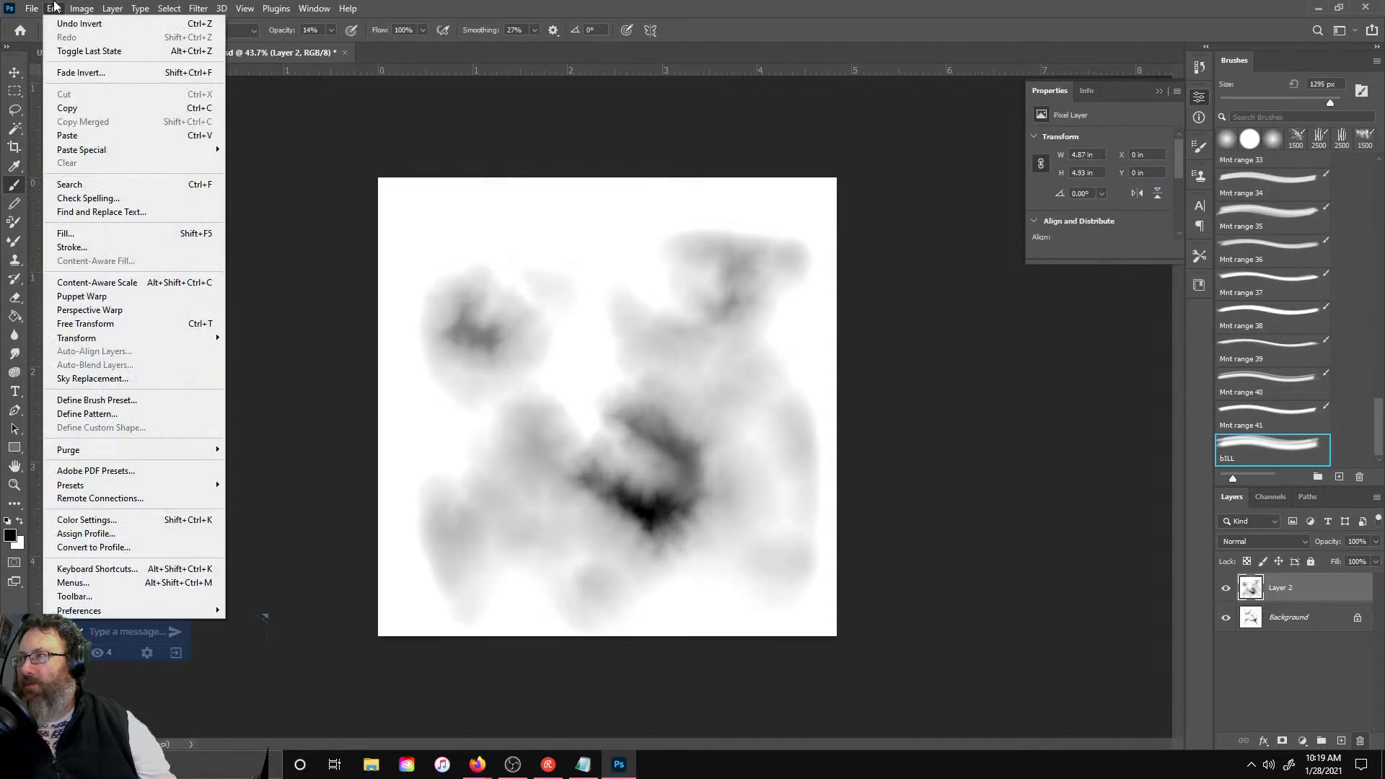
left_click(456, 152)
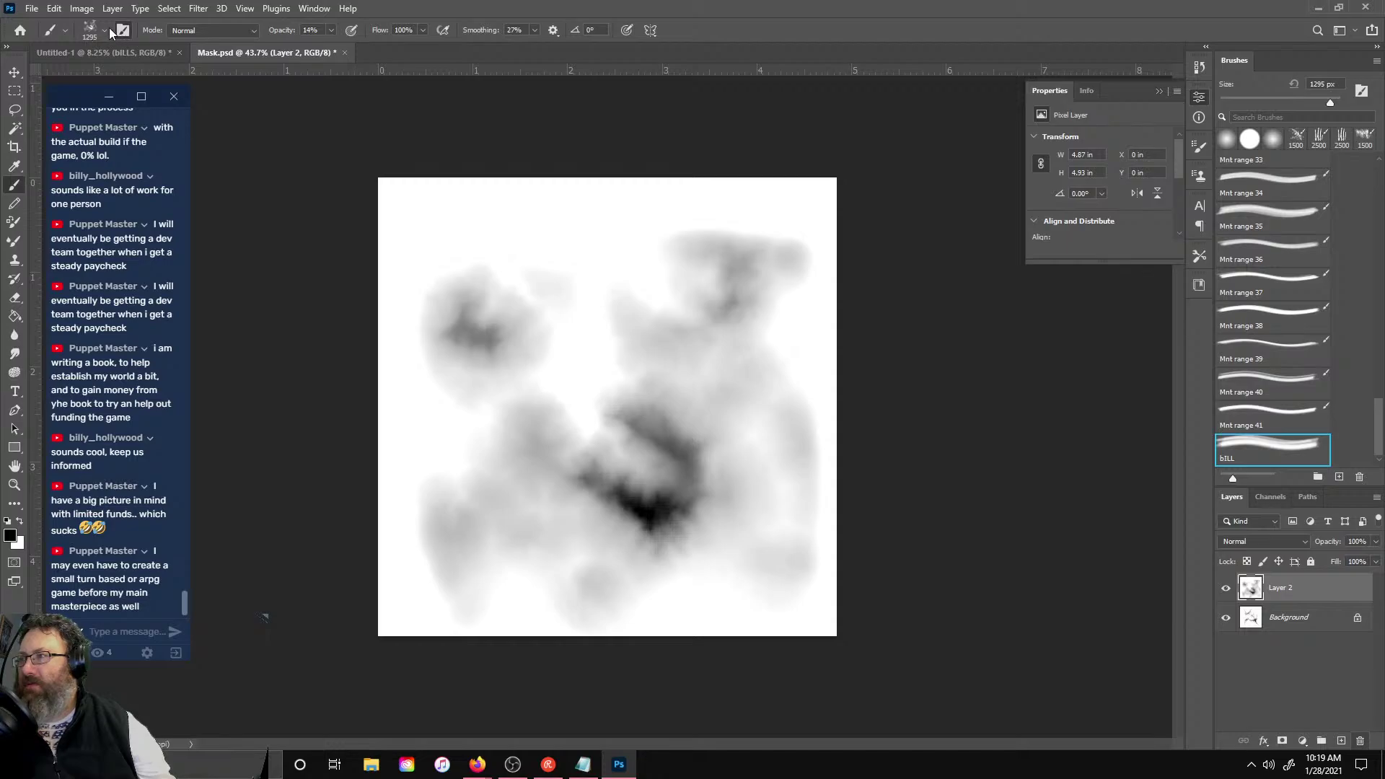
key("F5")
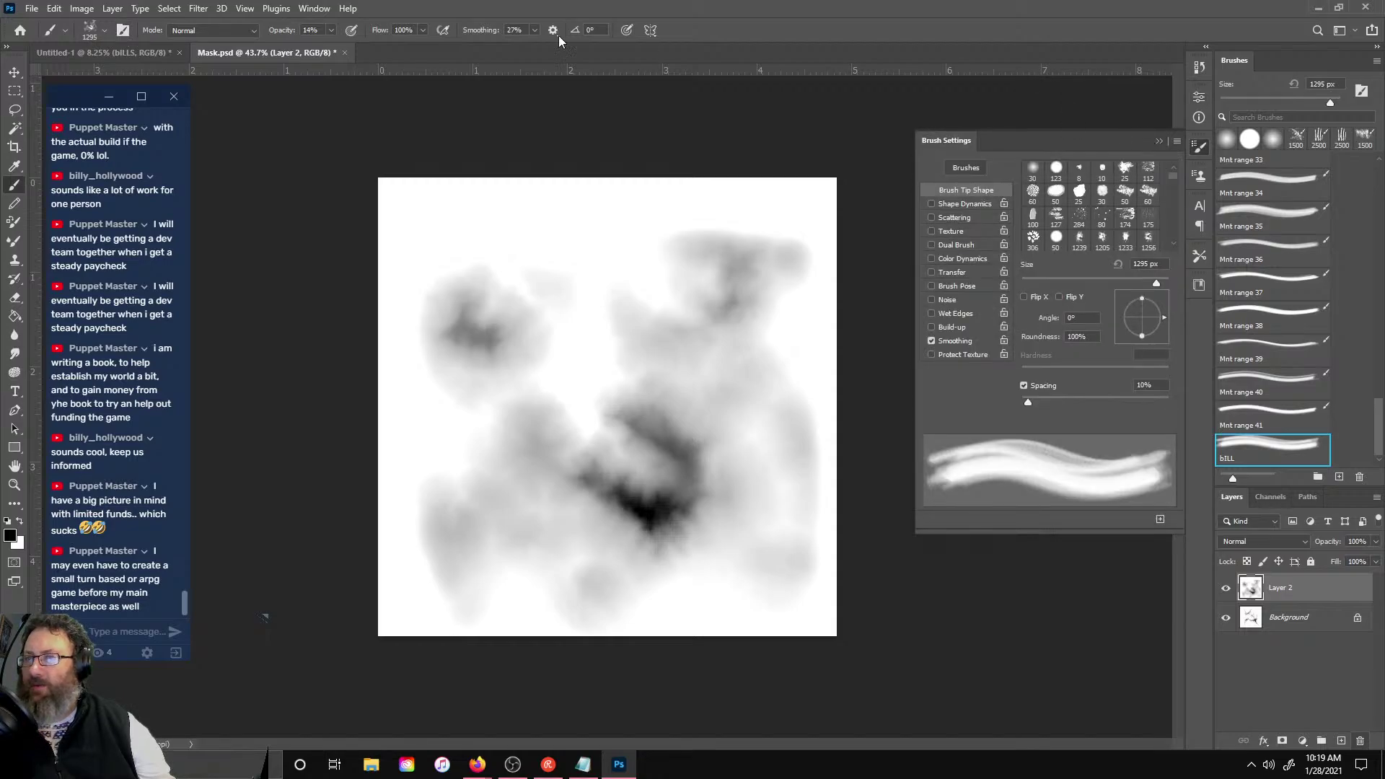
left_click(104, 30)
left_click(104, 29)
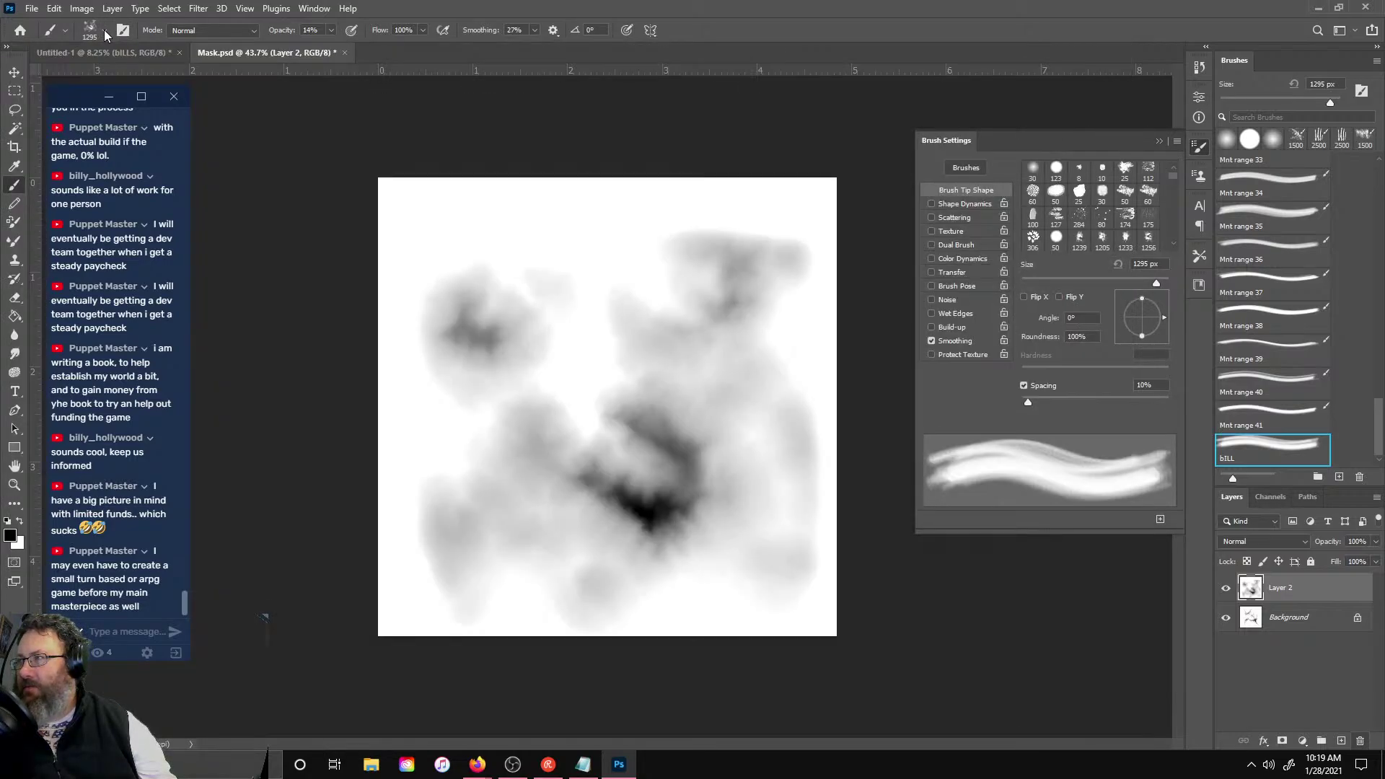
left_click(104, 29)
left_click(1115, 58)
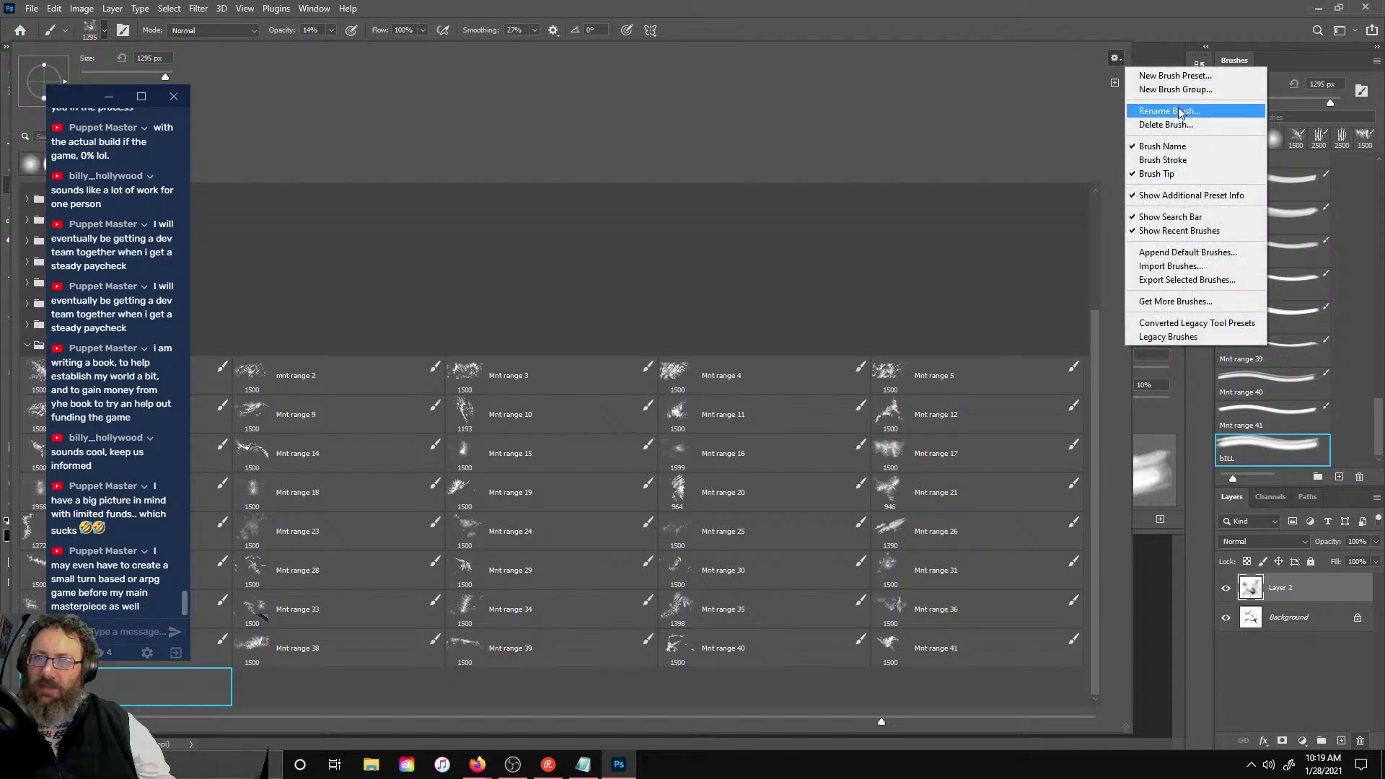
left_click(1218, 75)
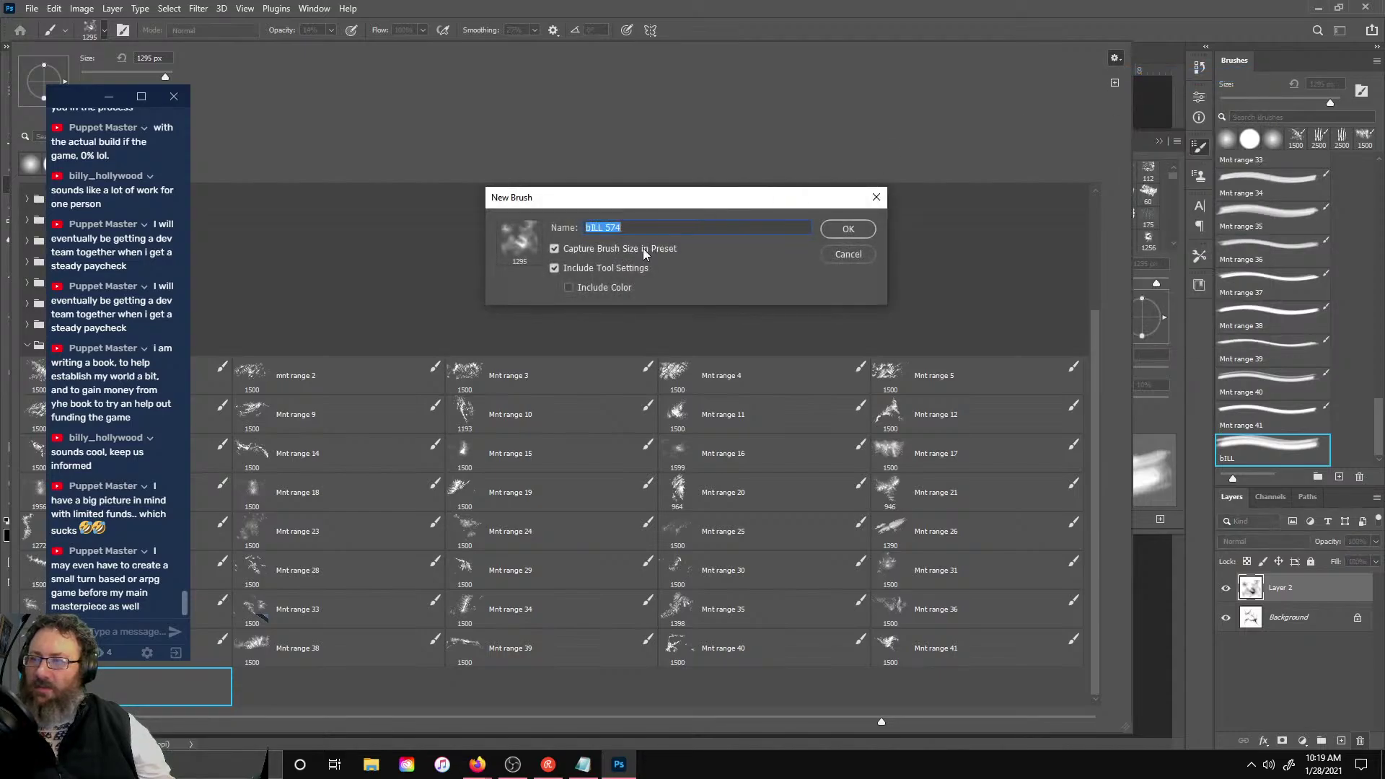
key("BackSpace")
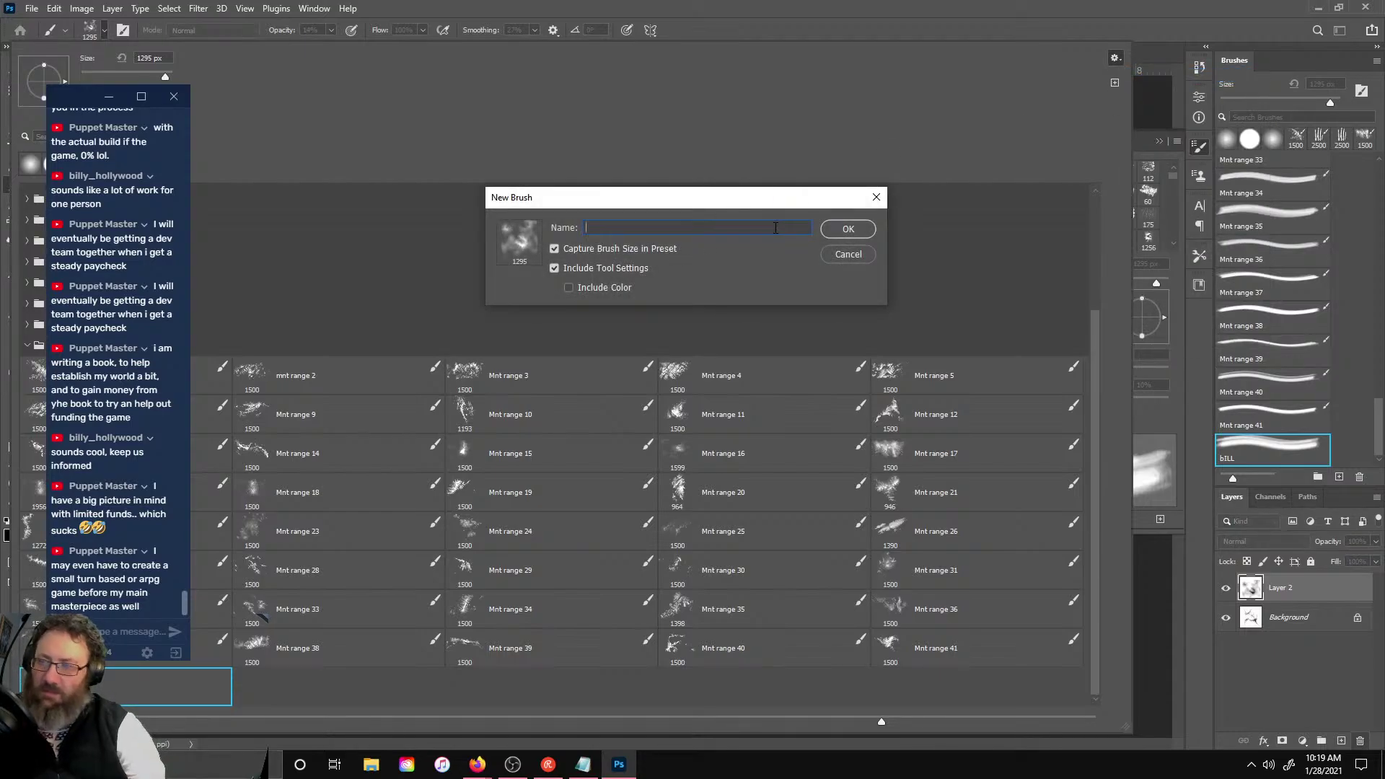
key("Return")
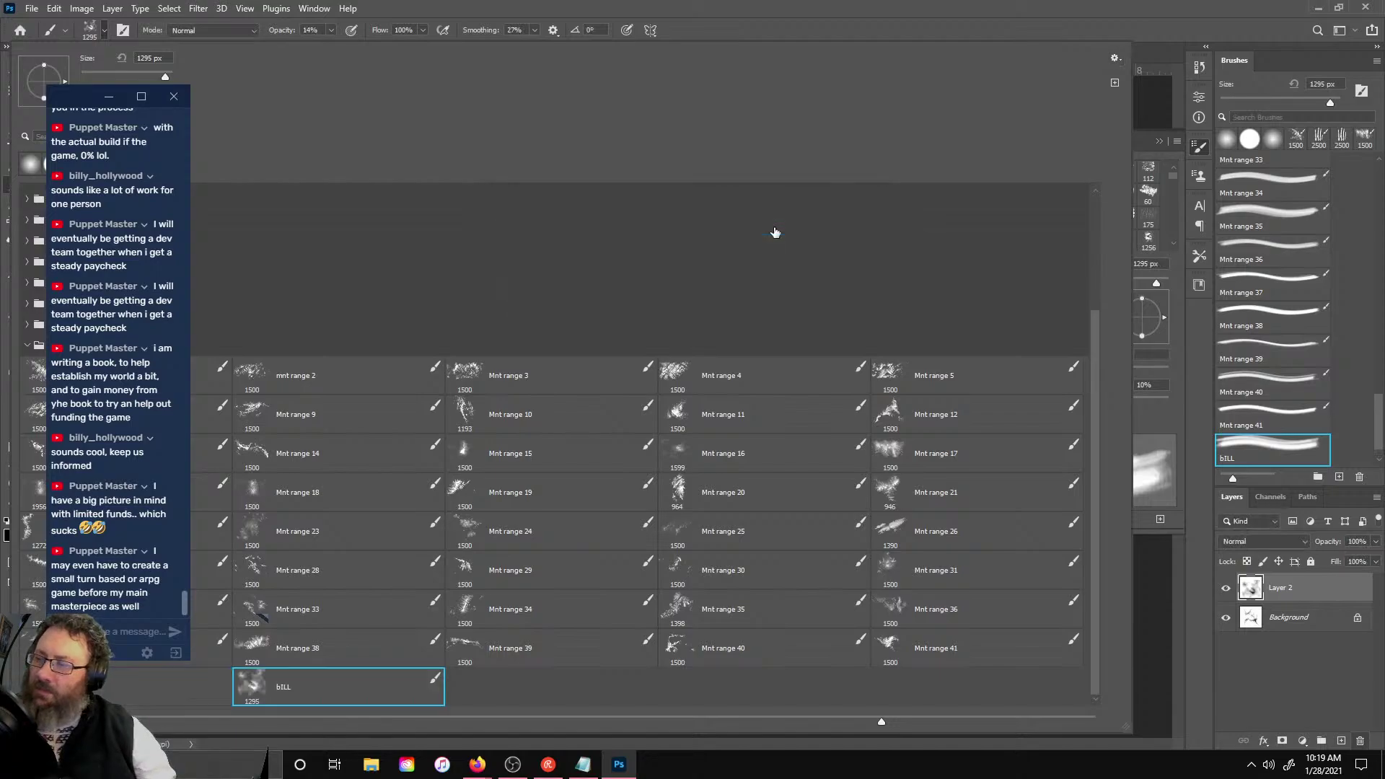
- Select the new bILL brush preset and export it to the Desktop as bILL.abr
right_click(608, 358)
left_click(340, 680)
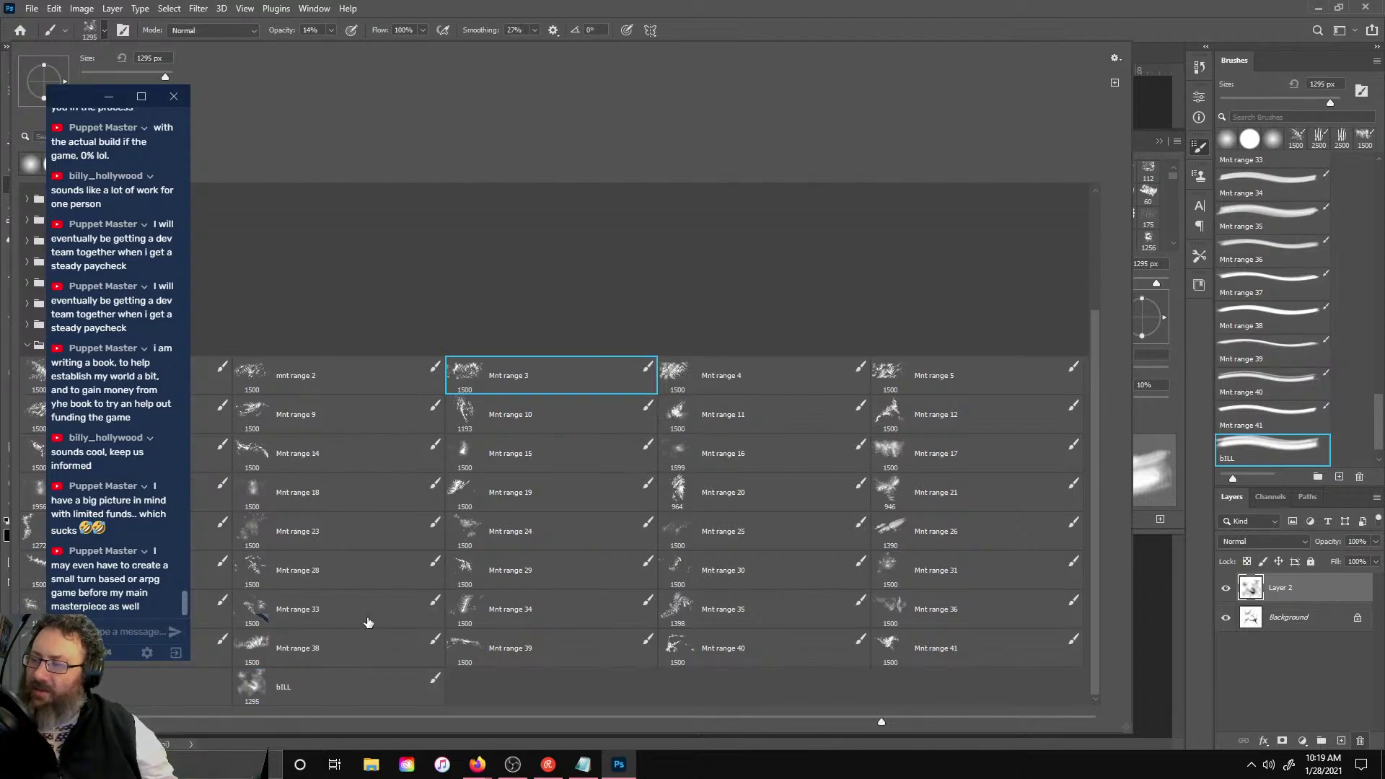
left_click(353, 692)
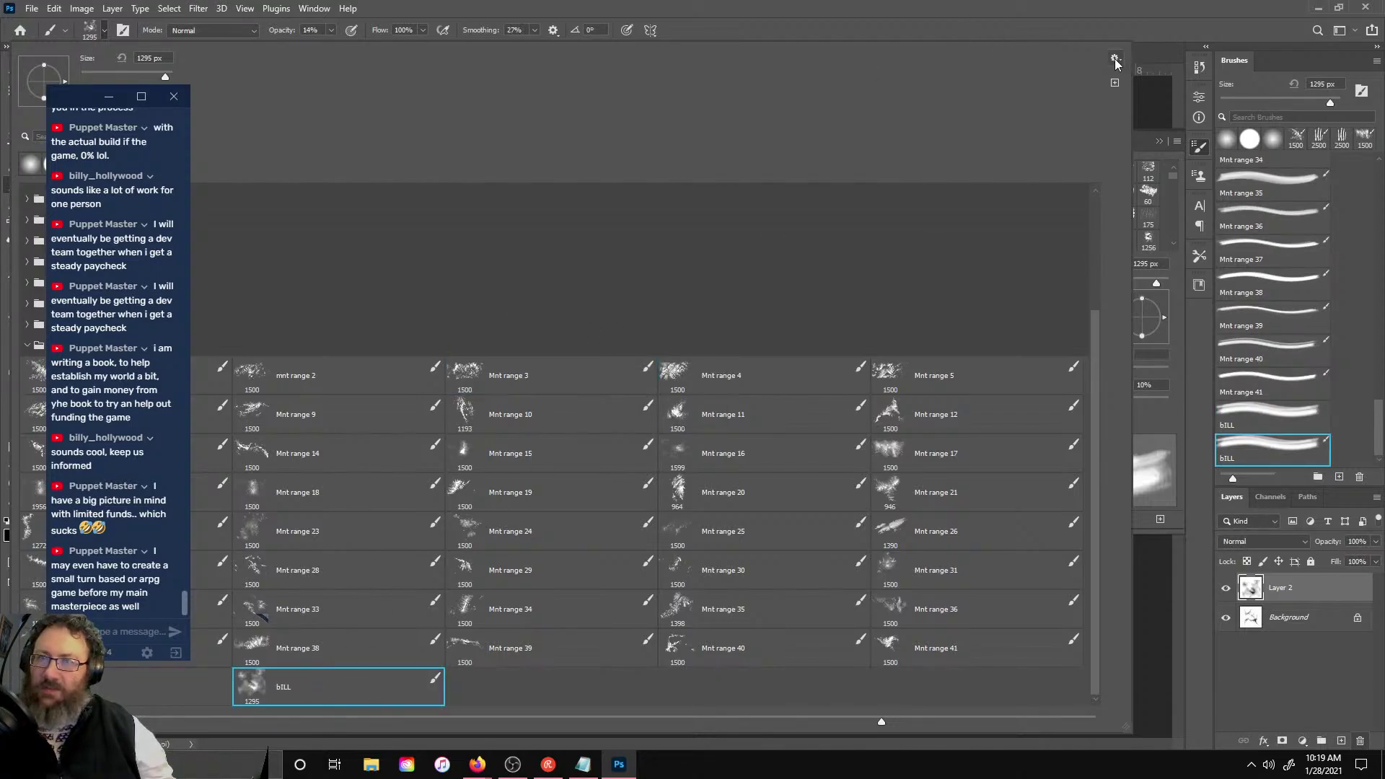
left_click(1116, 60)
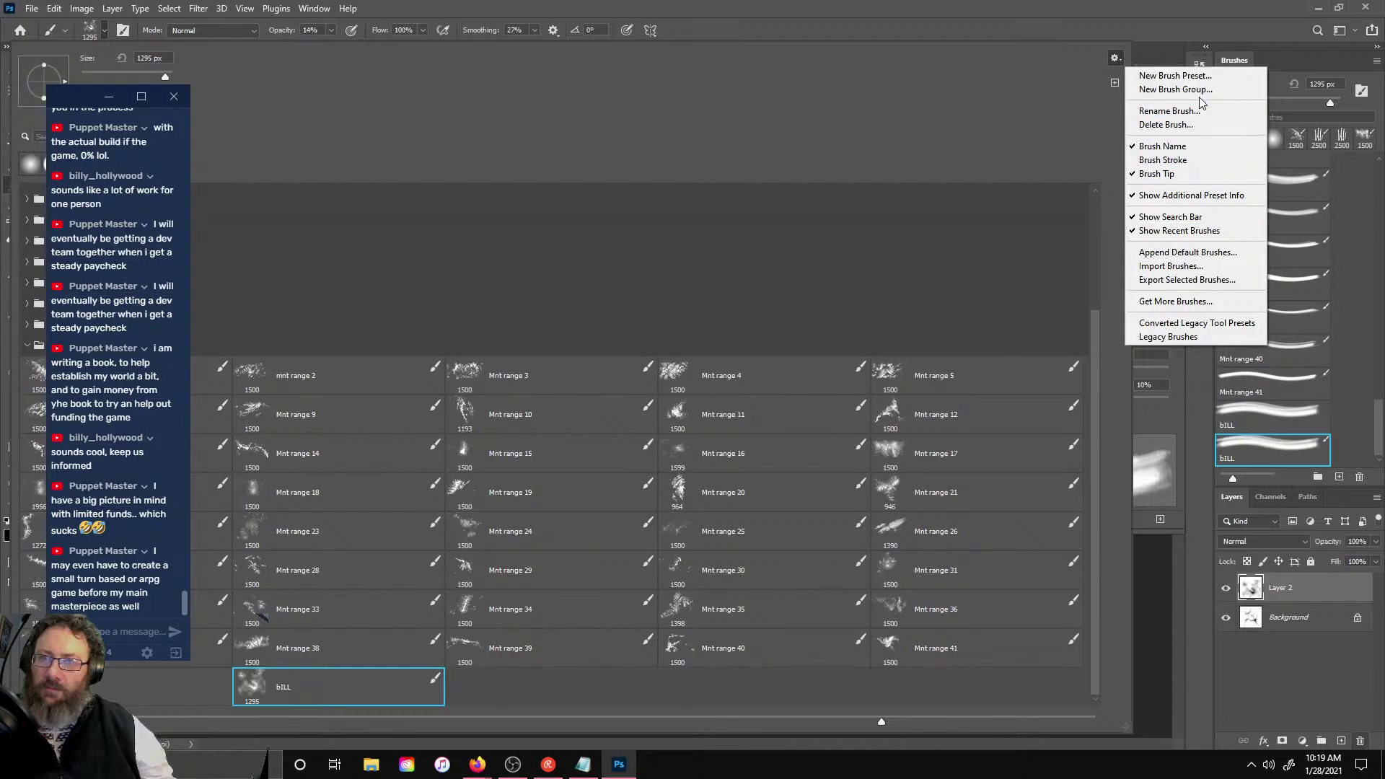
left_click(1187, 280)
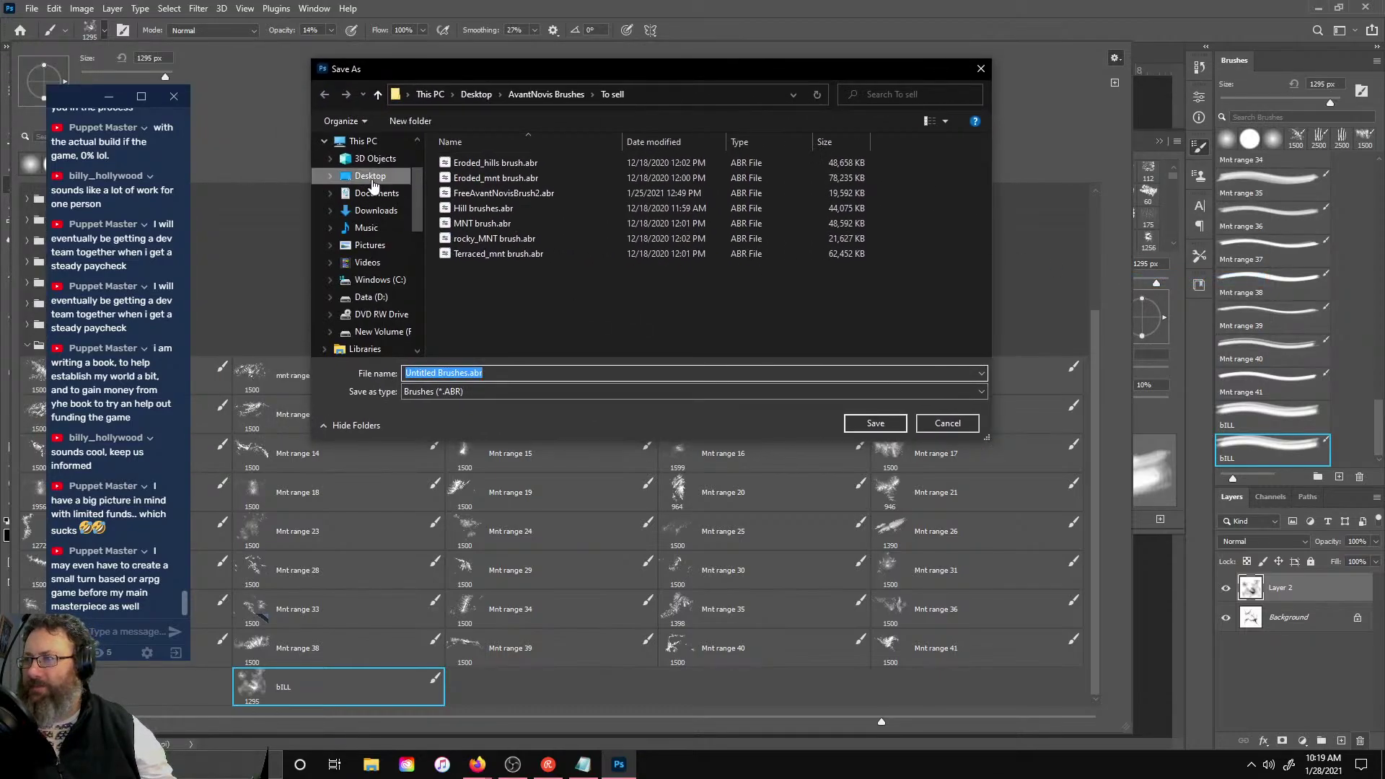
left_click(371, 178)
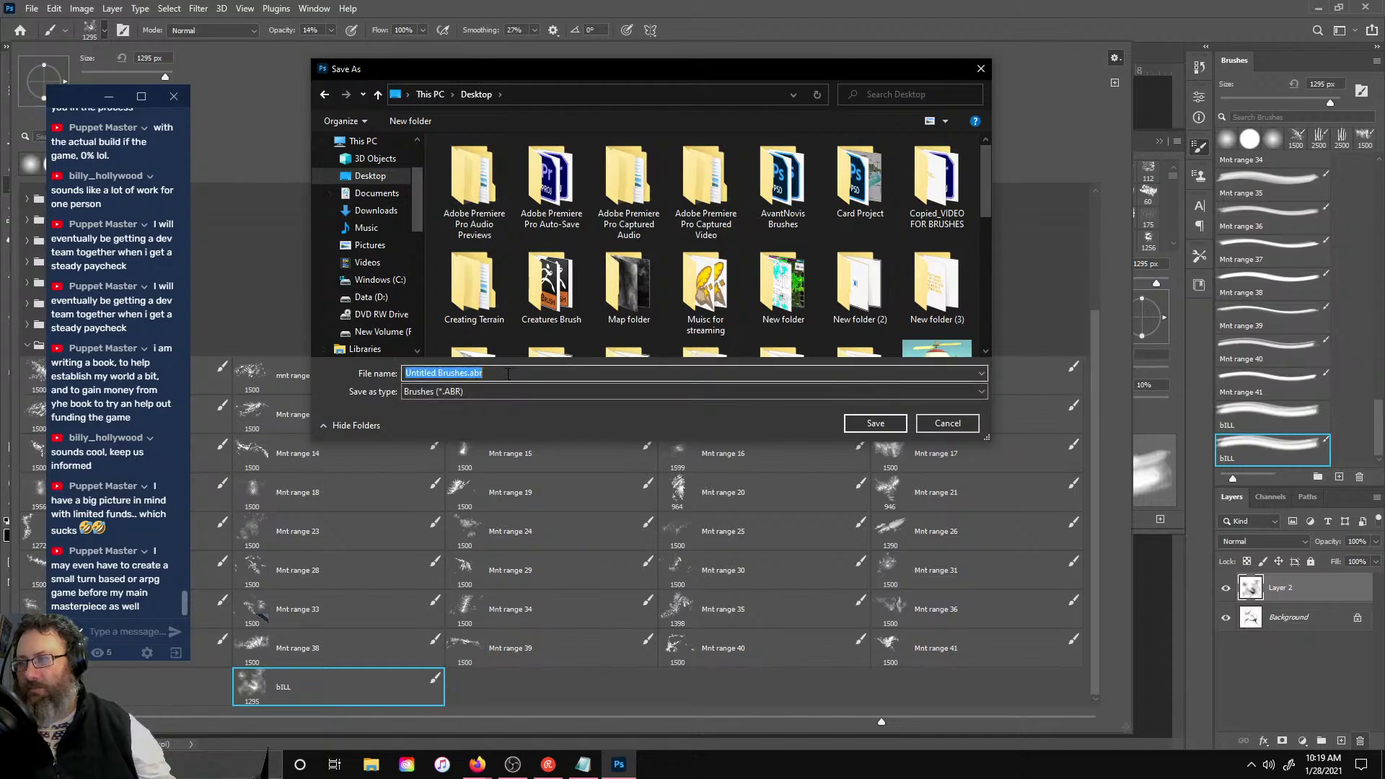
type("bILL")
key("Return")
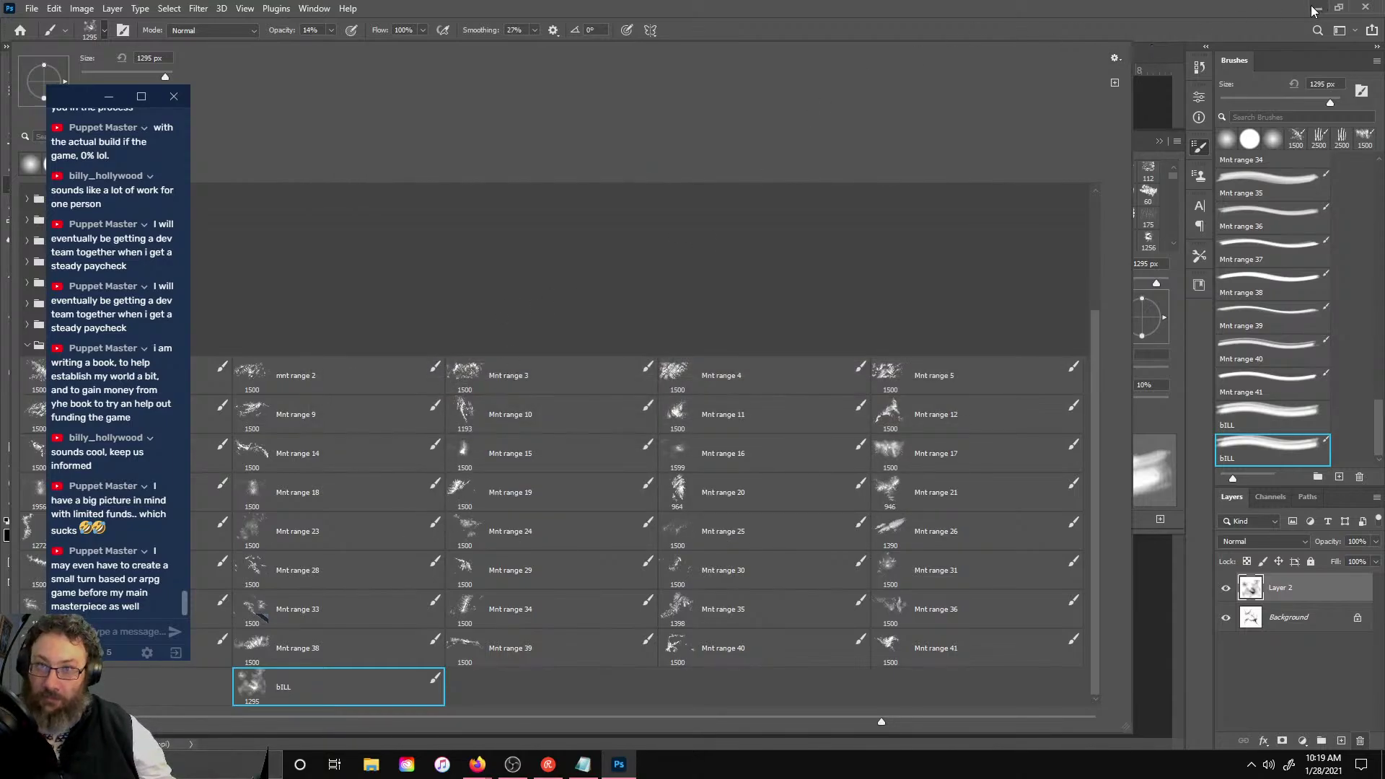
- Minimize Photoshop to the desktop and launch ArtRage
left_click(1340, 7)
left_click_drag(1336, 5, 1120, 95)
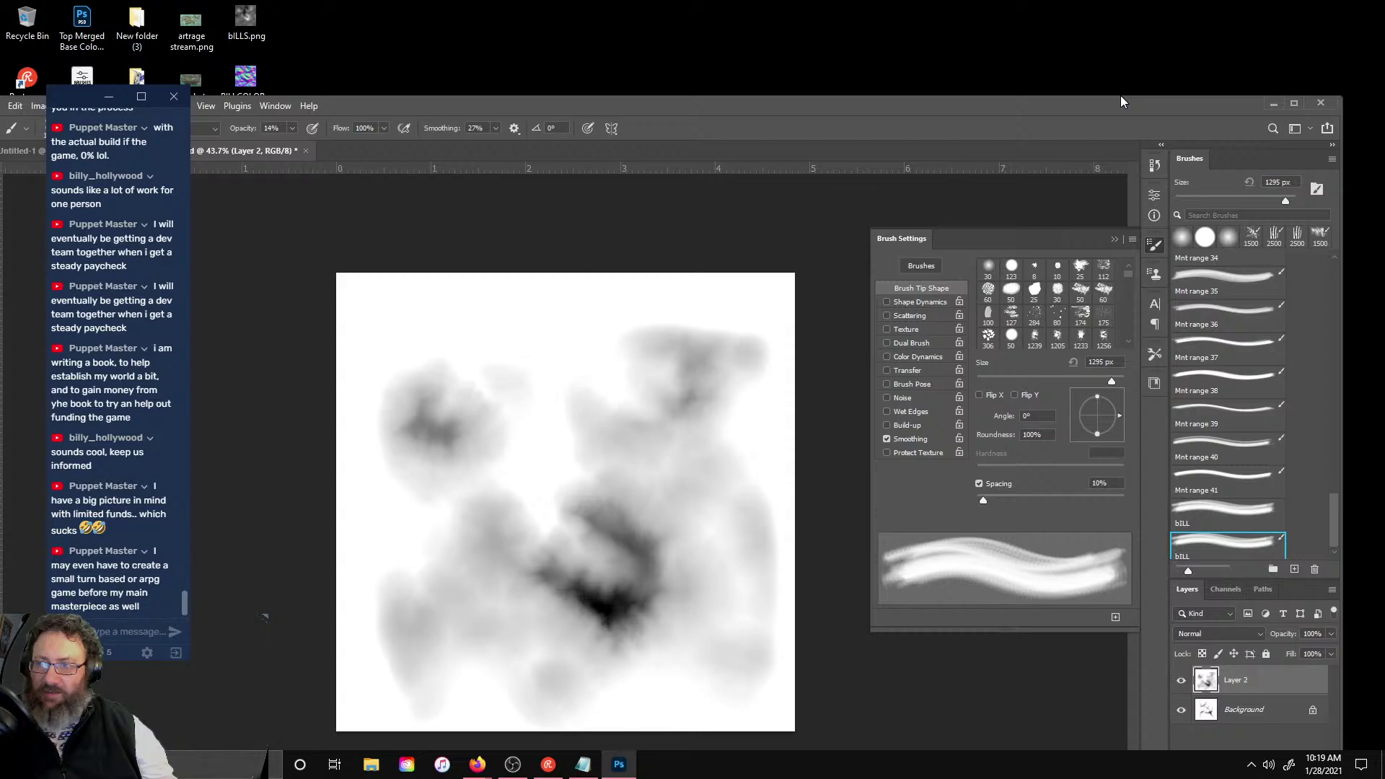
left_click(1273, 101)
key("super+x")
key("super")
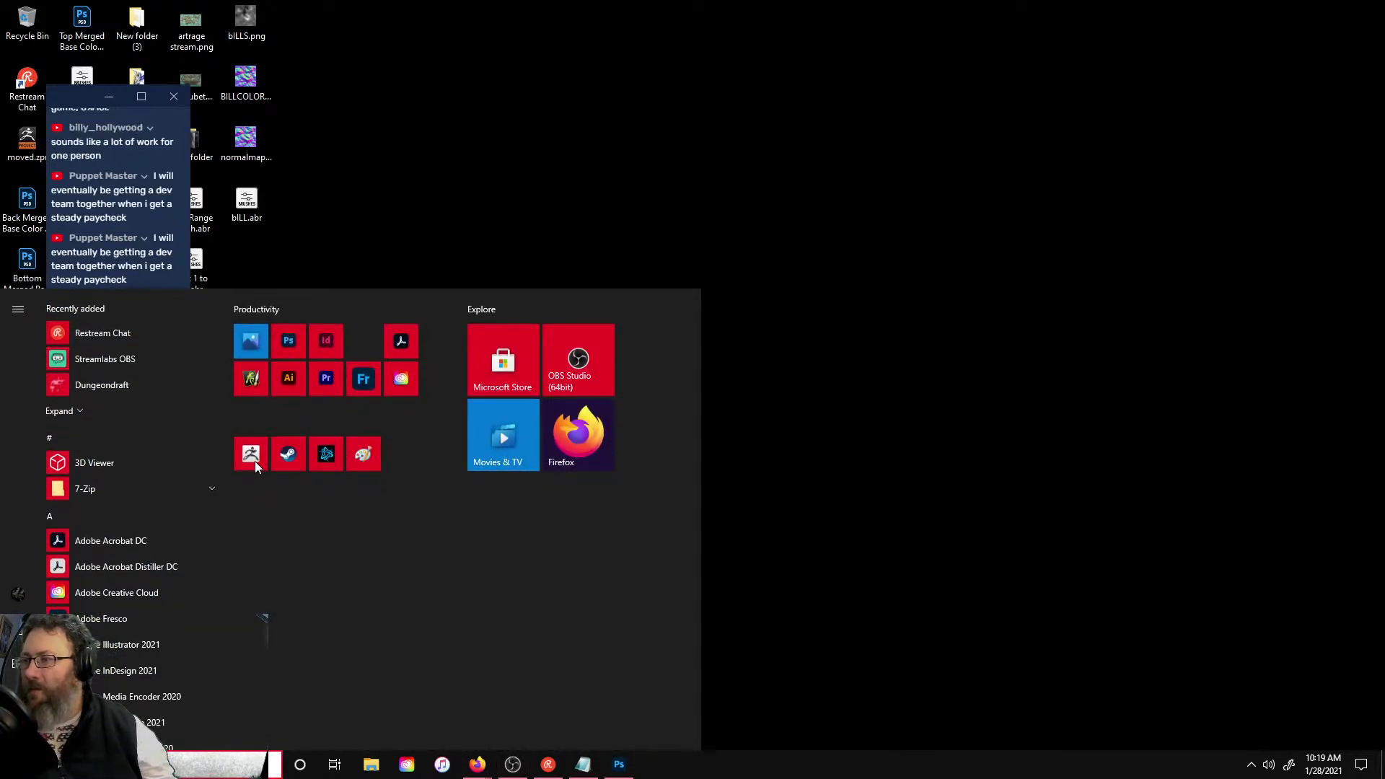
mouse_move(254, 461)
left_mouse_down()
mouse_move(350, 566)
mouse_move(265, 456)
left_mouse_up()
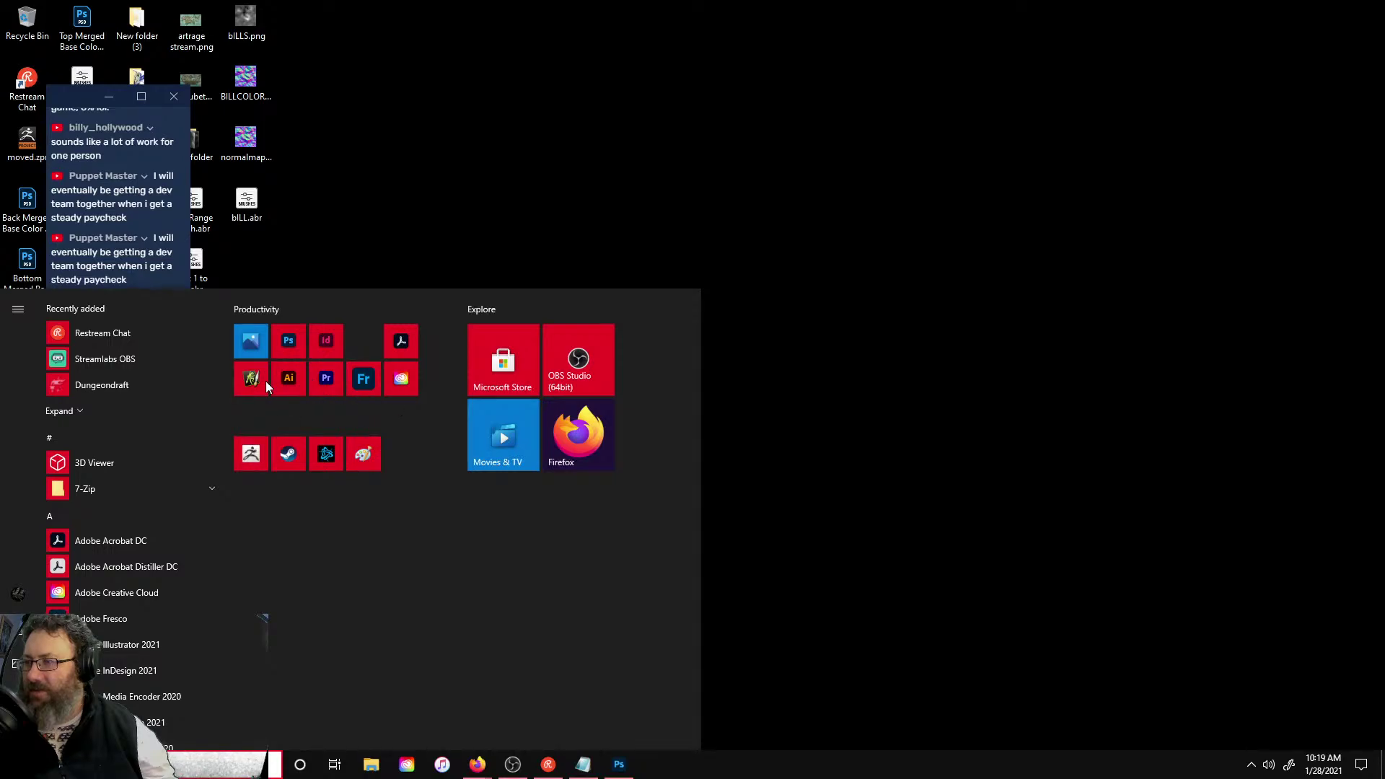
left_click(243, 389)
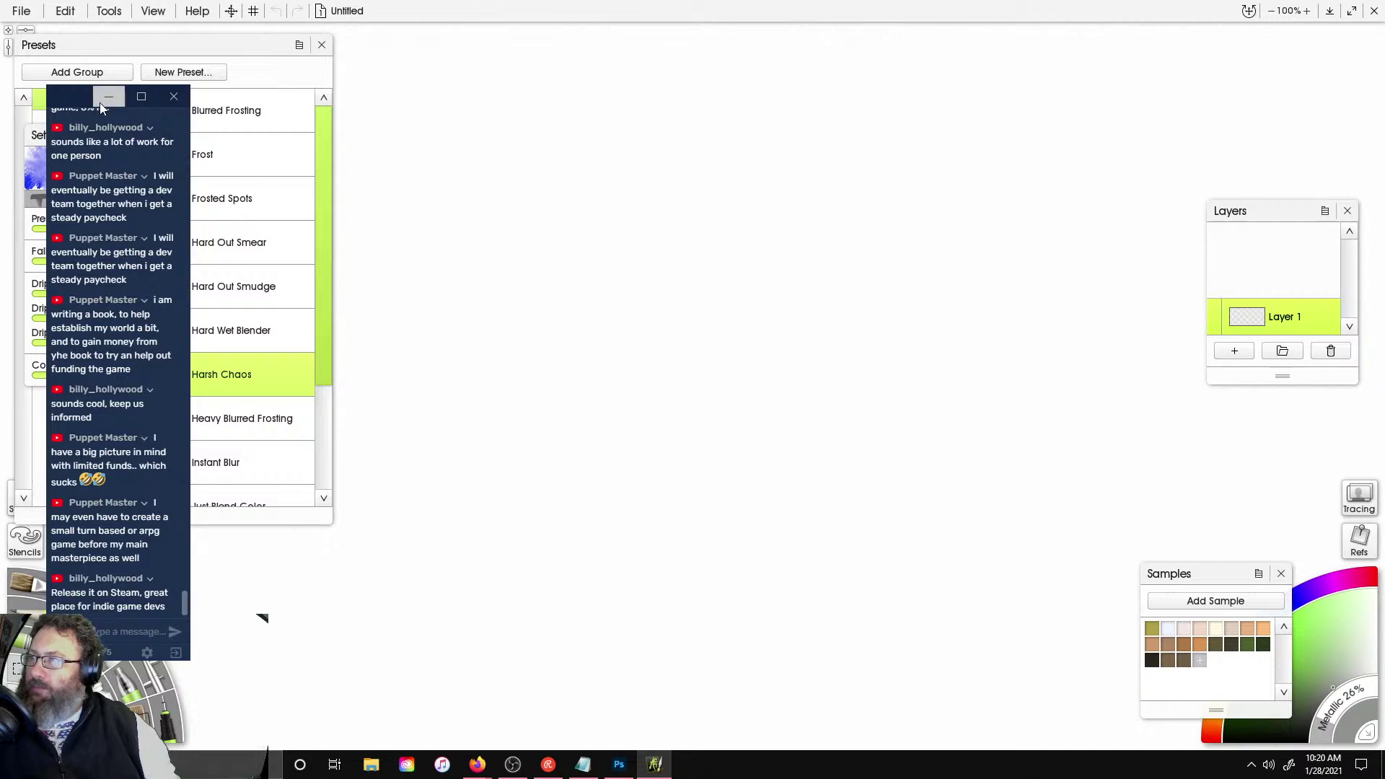
- Switch to the Sticker Spray tool and clear the chat window and tool settings away from the preset list
left_click_drag(99, 102, 1256, 27)
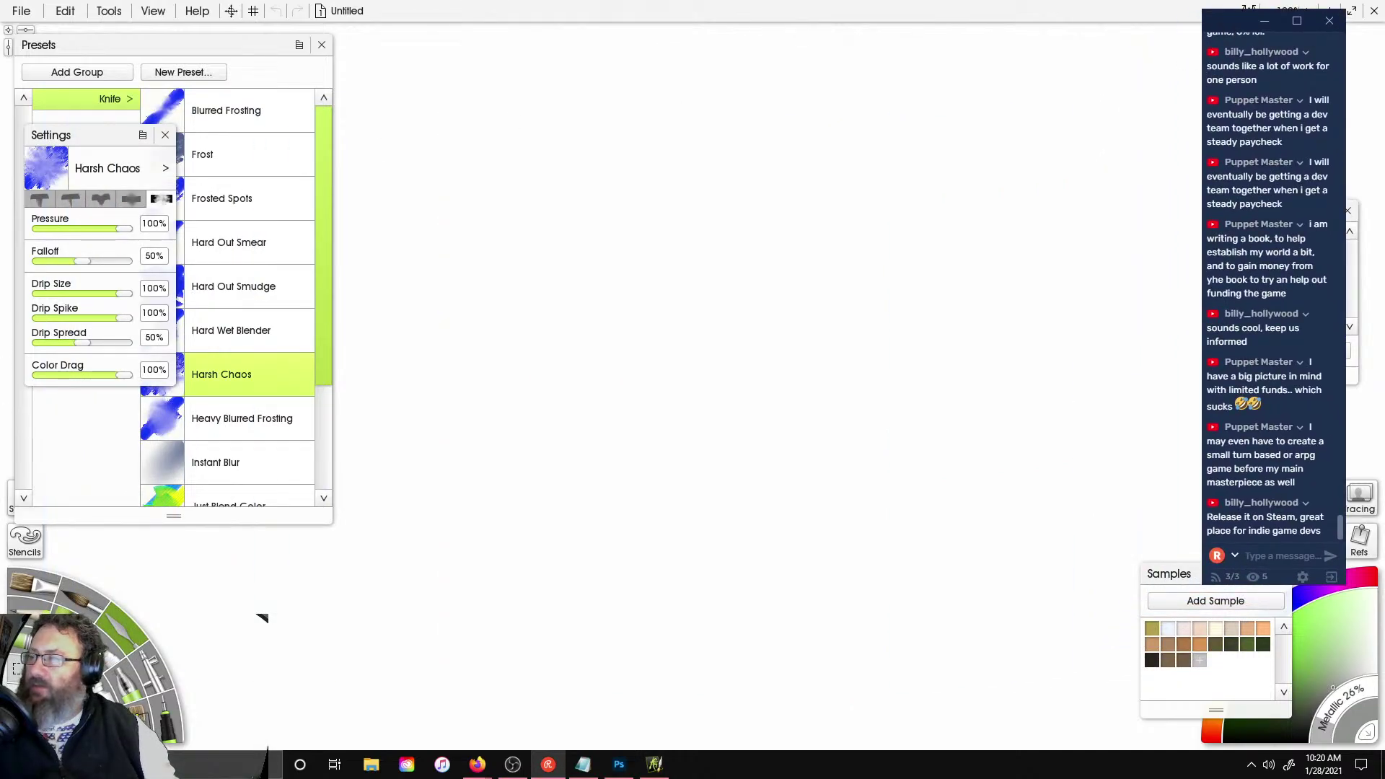
left_click(137, 718)
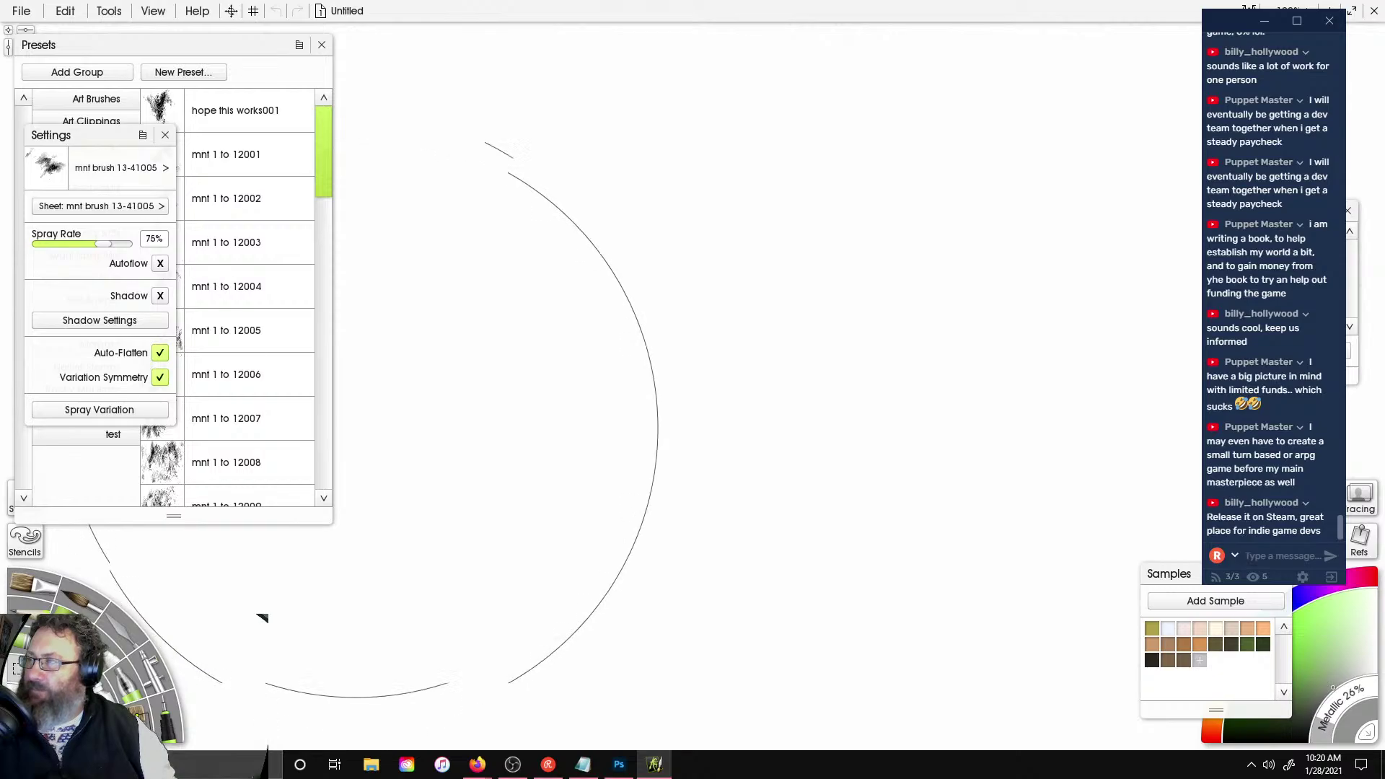
left_click(166, 136)
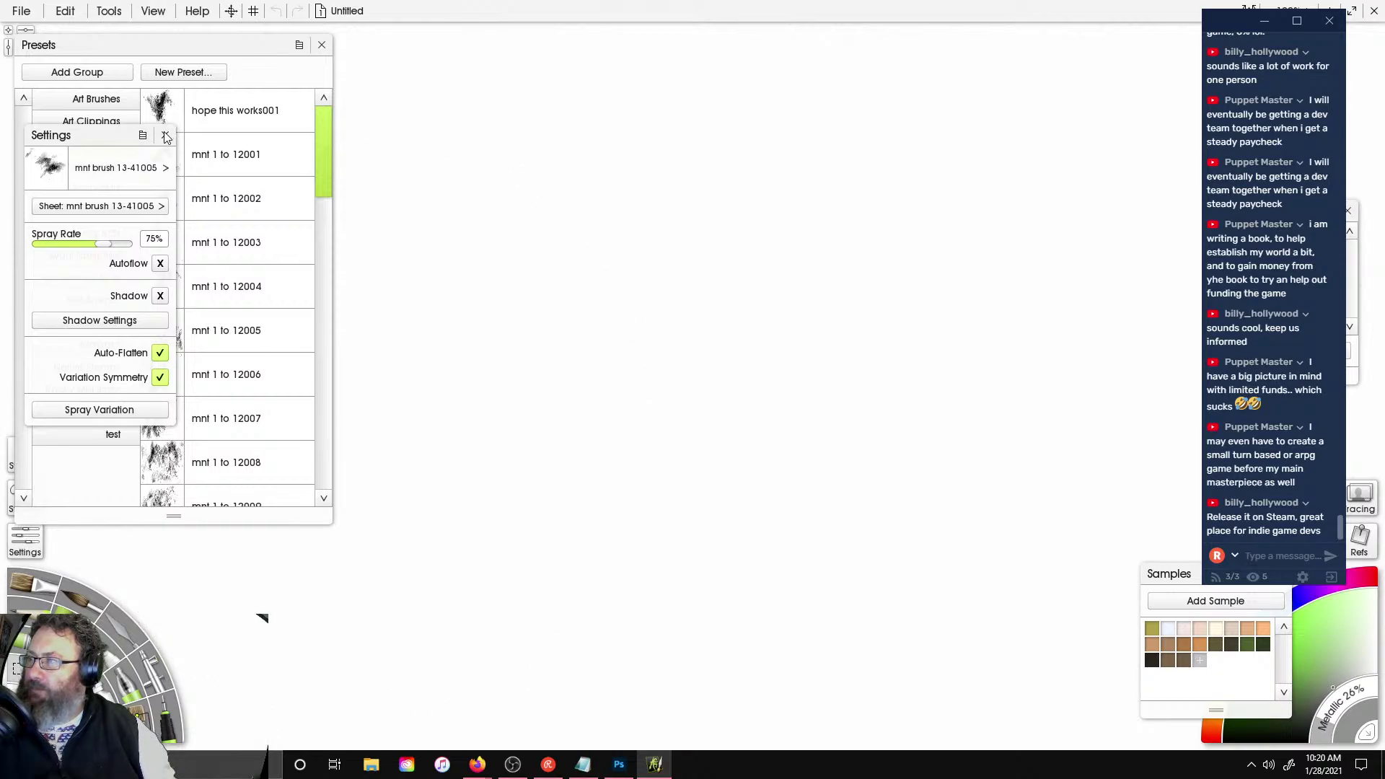
- Try test stamps on the canvas with the mnt 1 to 12003 and mnt 1 to 12001 presets, undoing them
left_click(194, 232)
left_click(612, 312)
left_click(787, 433)
left_click(911, 225)
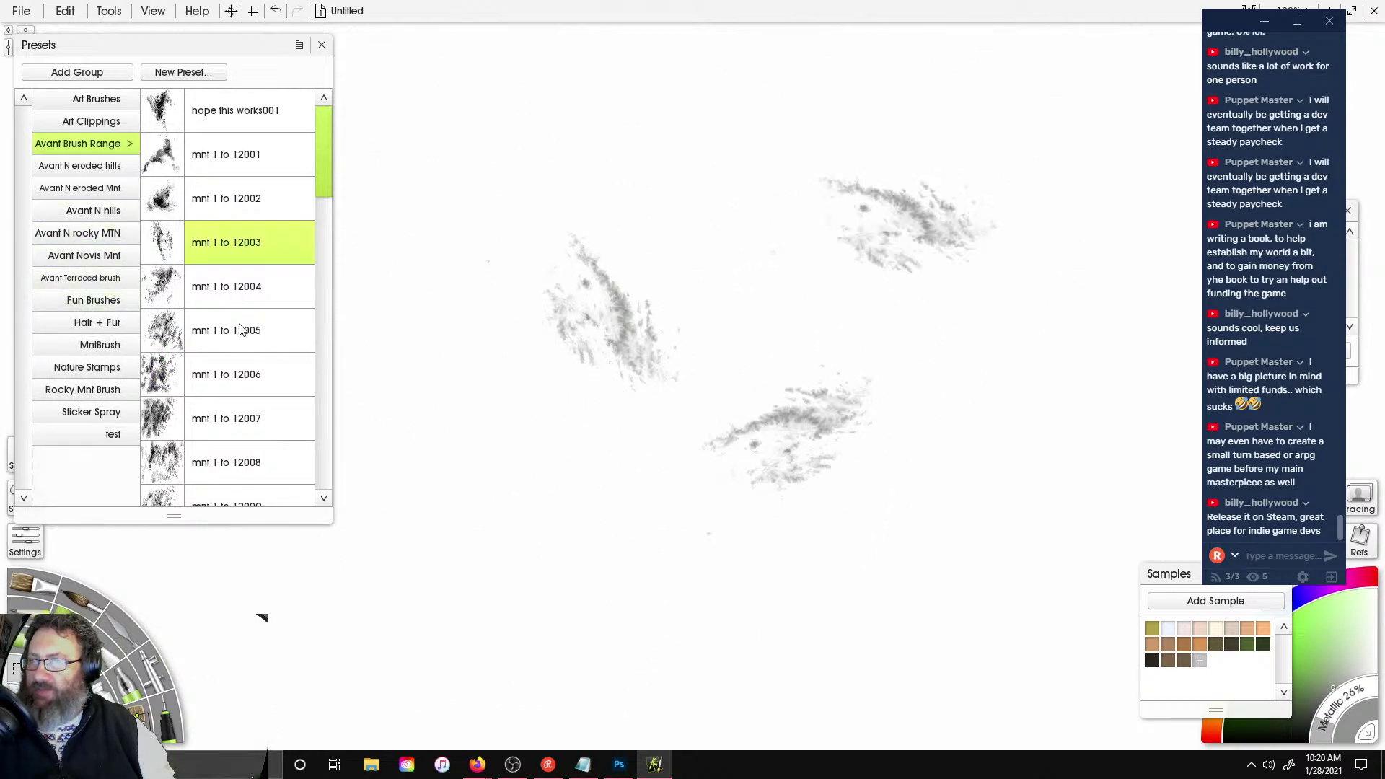
key("ctrl+z")
key("ctrl+z")
left_click(242, 152)
left_click(525, 173)
key("ctrl+z")
key("ctrl+z")
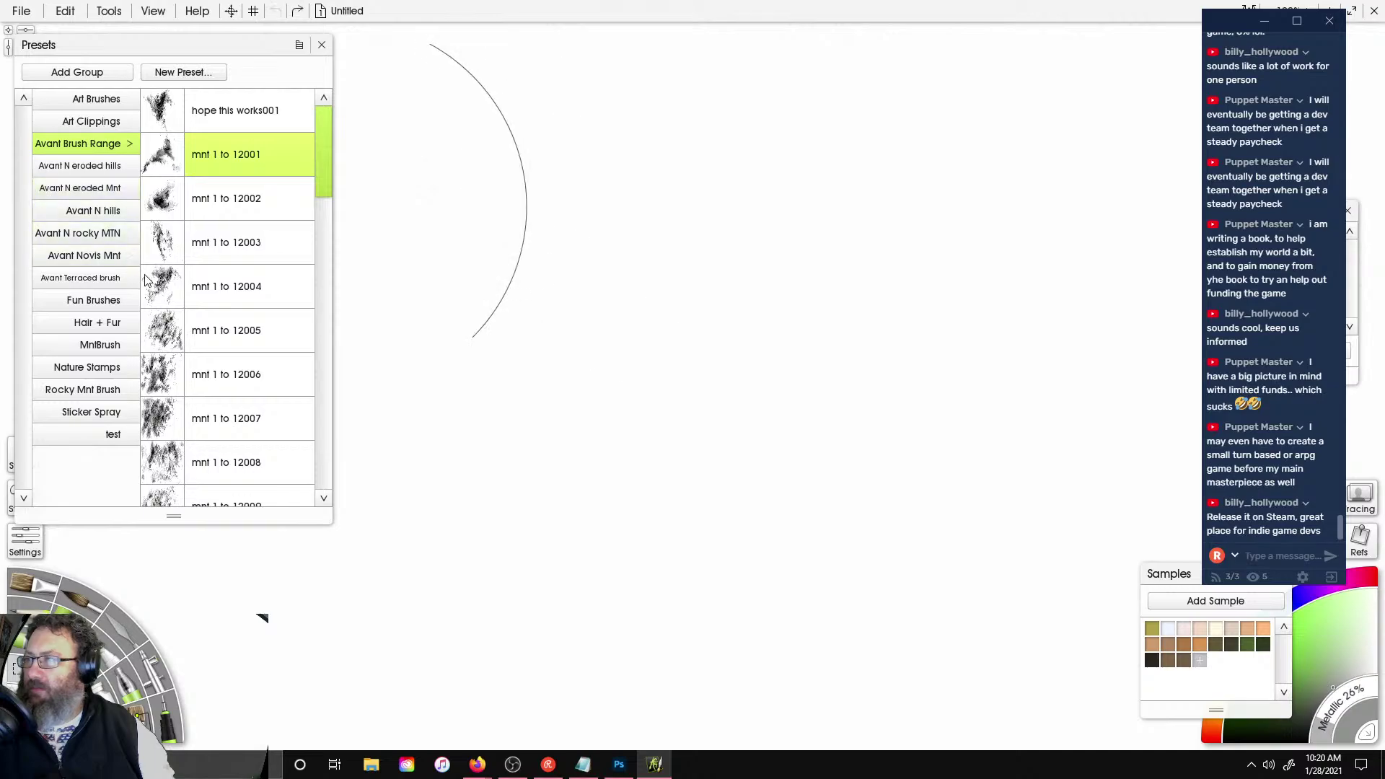
- Import the Photoshop brush file bILL.abr from the Desktop into the test preset group and select the bILL001 preset
left_click(89, 349)
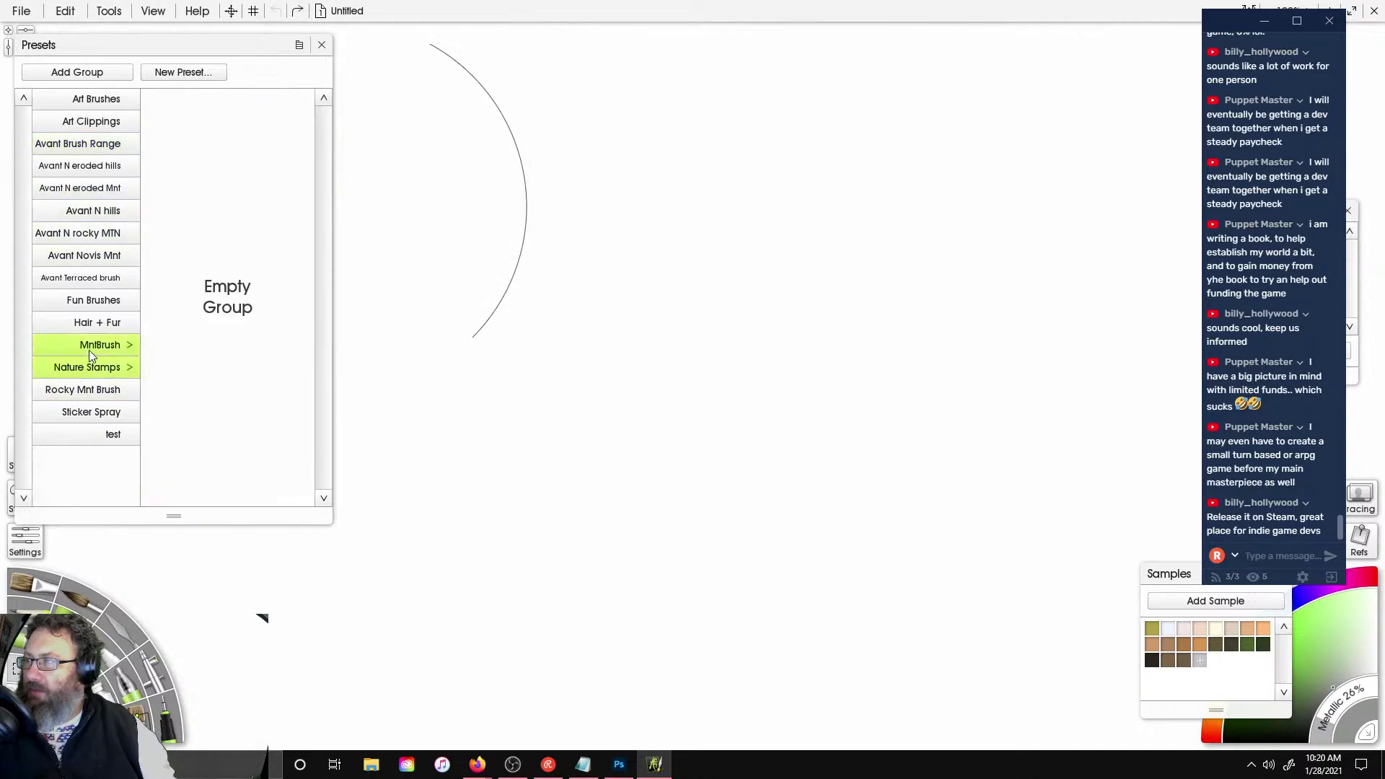
left_click(95, 330)
left_click(101, 300)
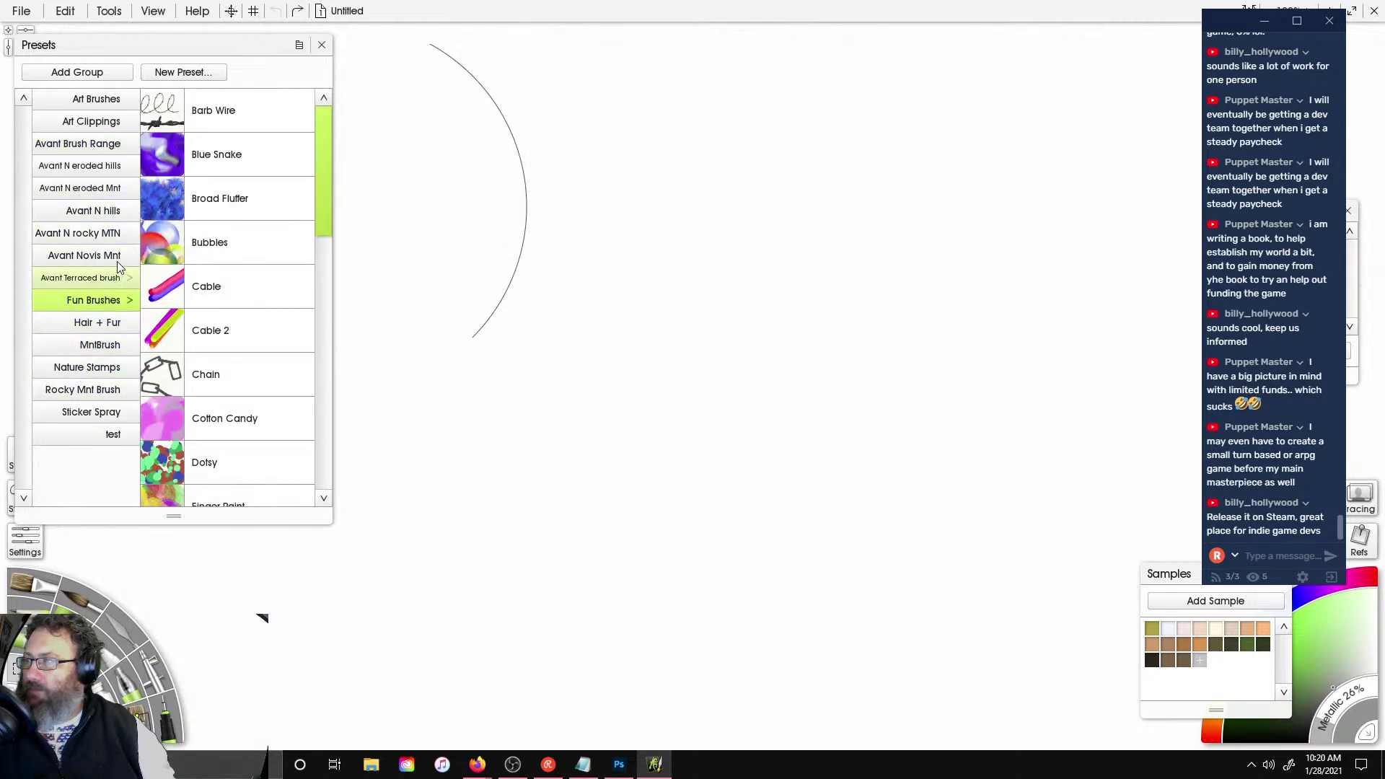
left_click(116, 258)
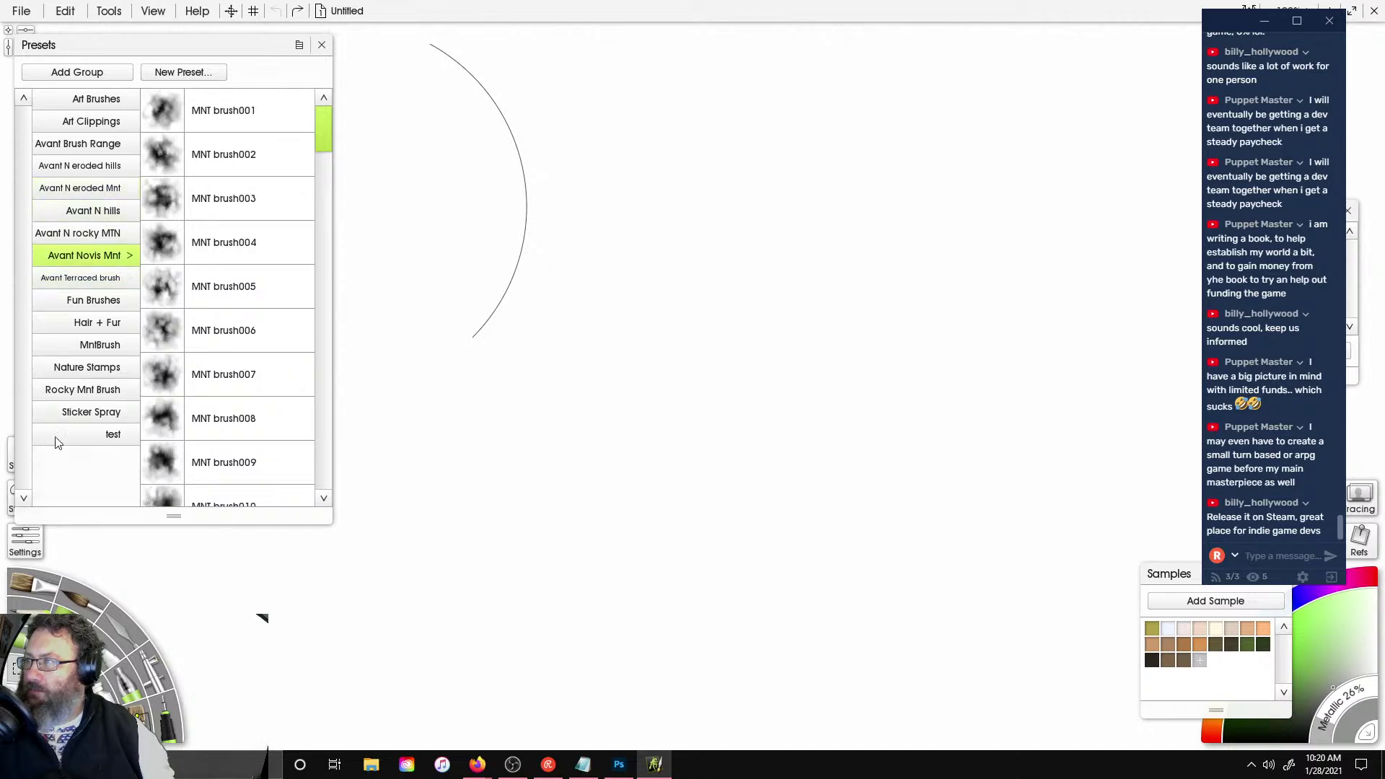
left_click(301, 45)
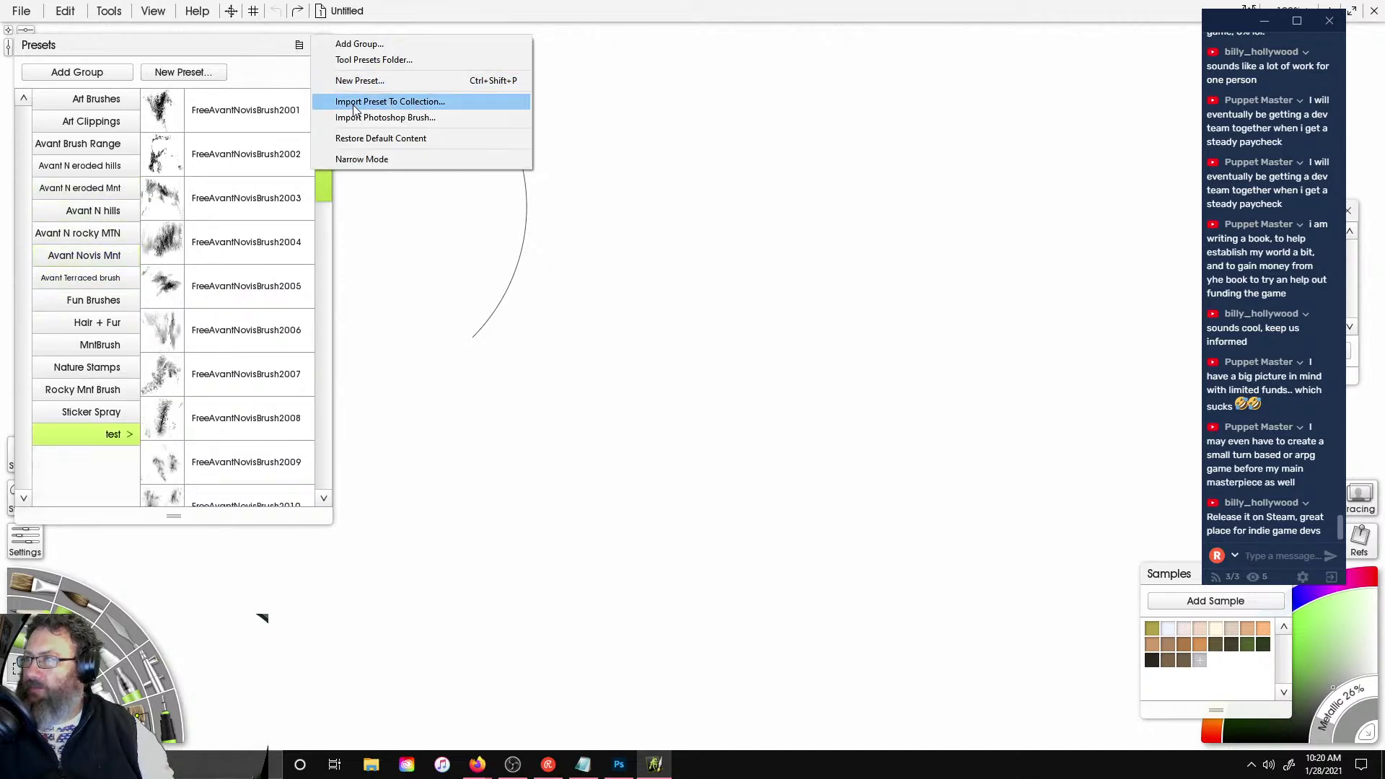
left_click(435, 117)
left_click(527, 329)
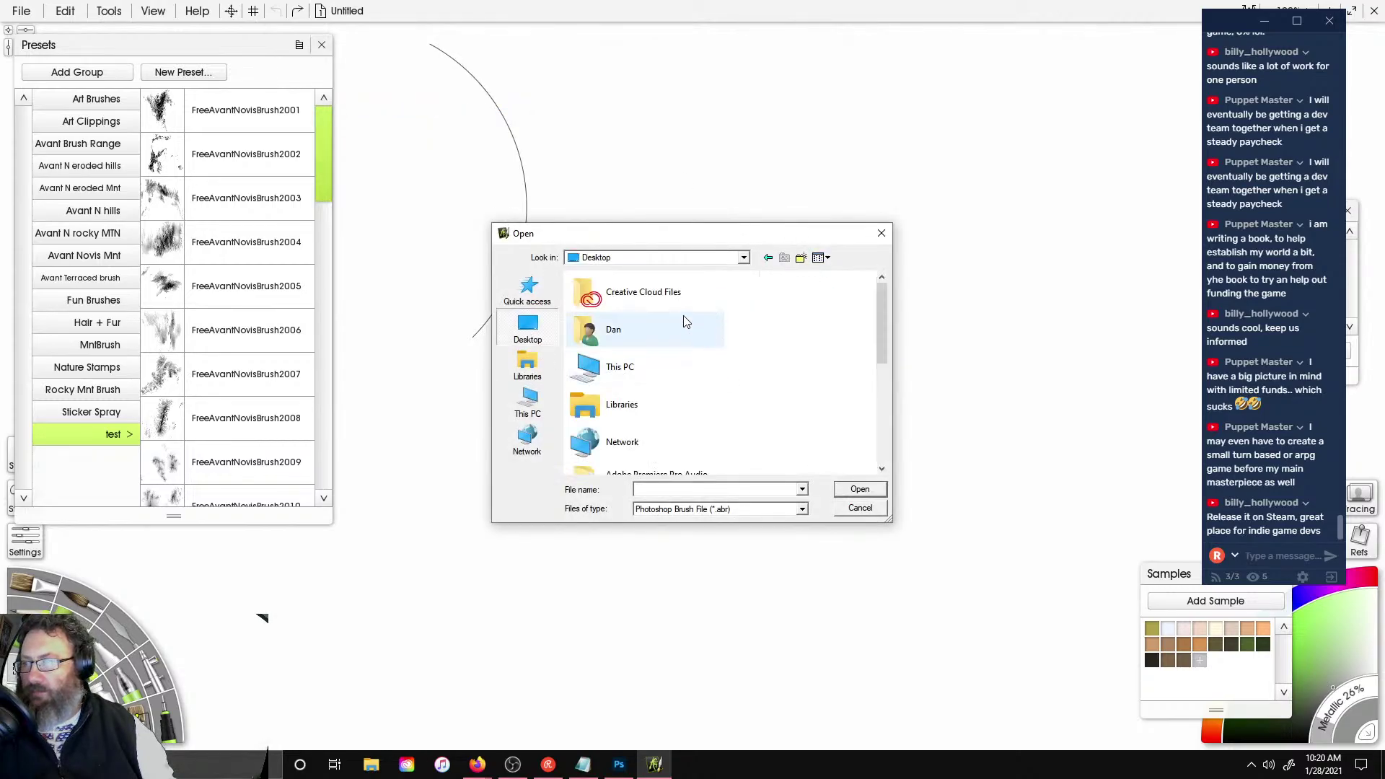
scroll(687, 361, "down", 5)
double_click(682, 442)
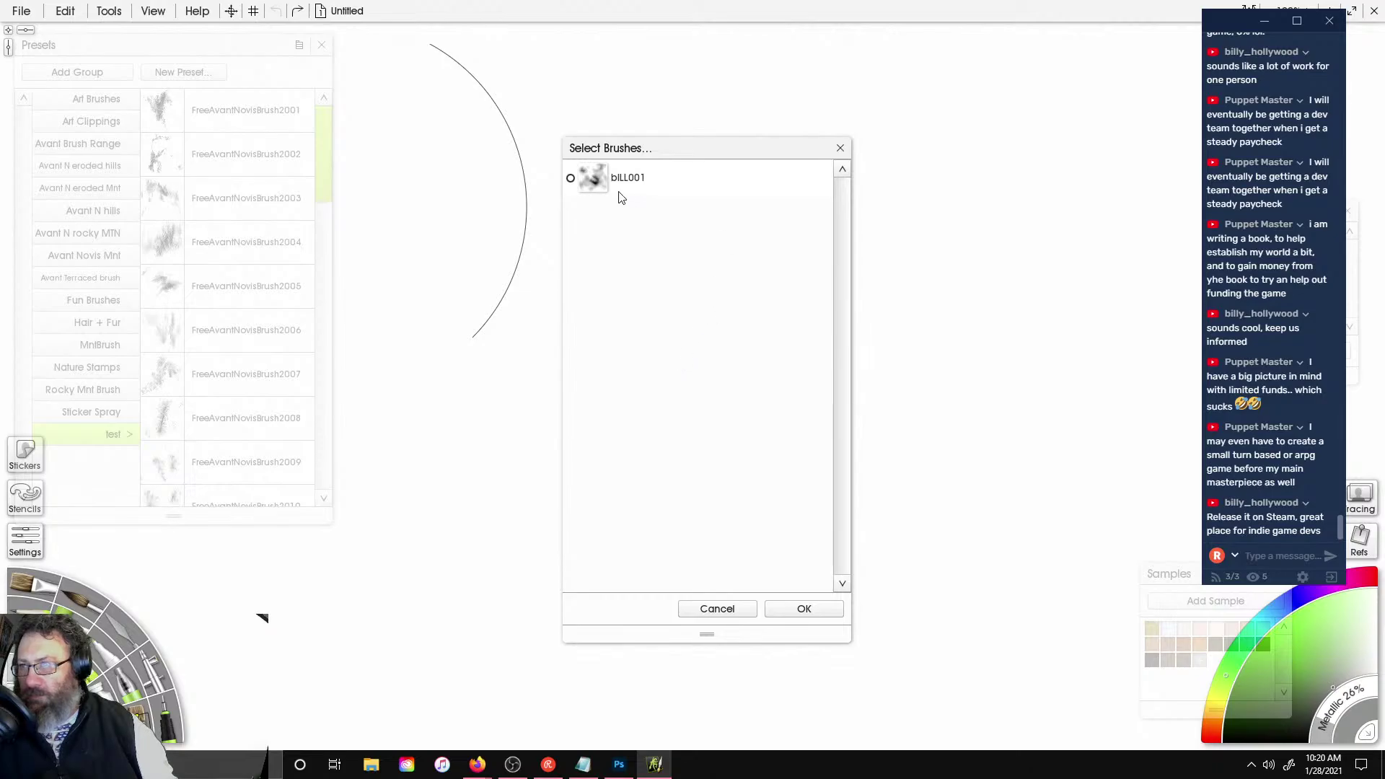
left_click(817, 617)
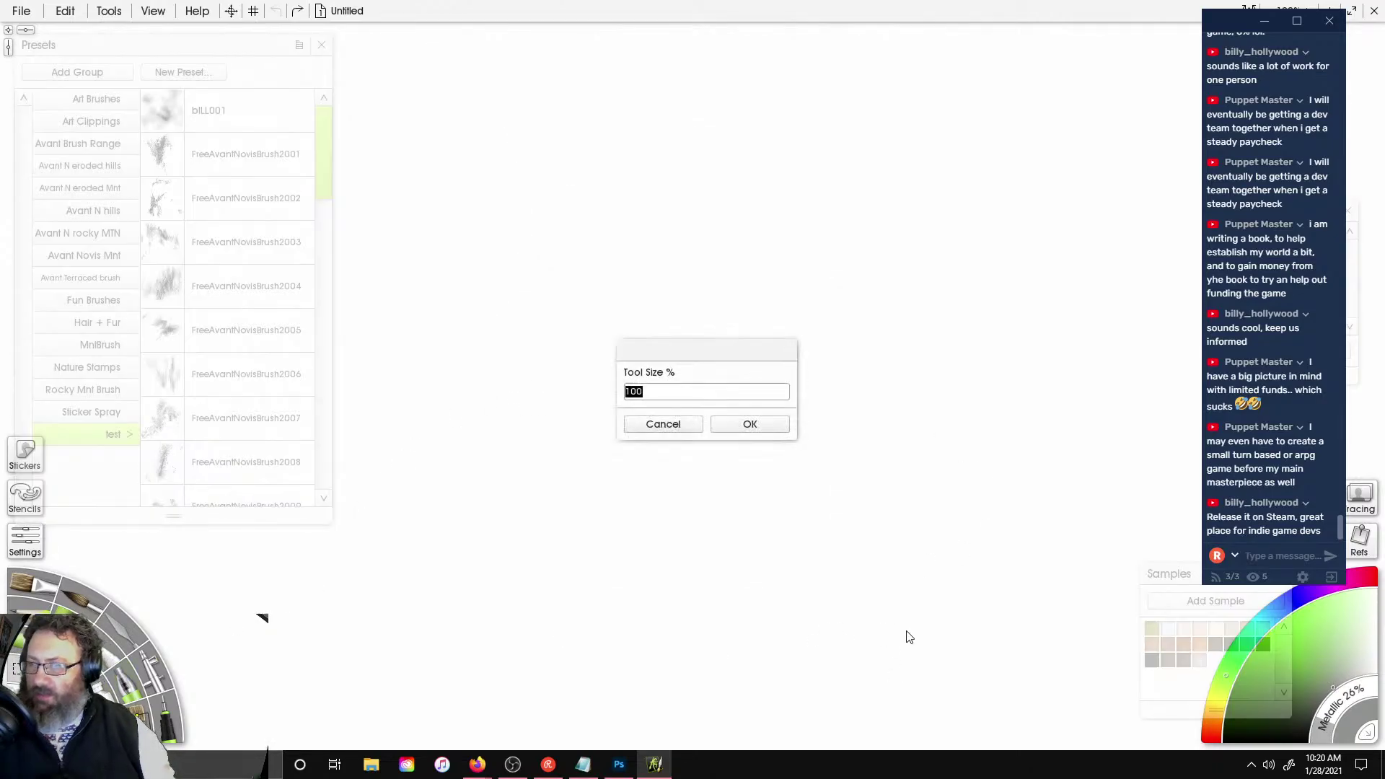
key("Return")
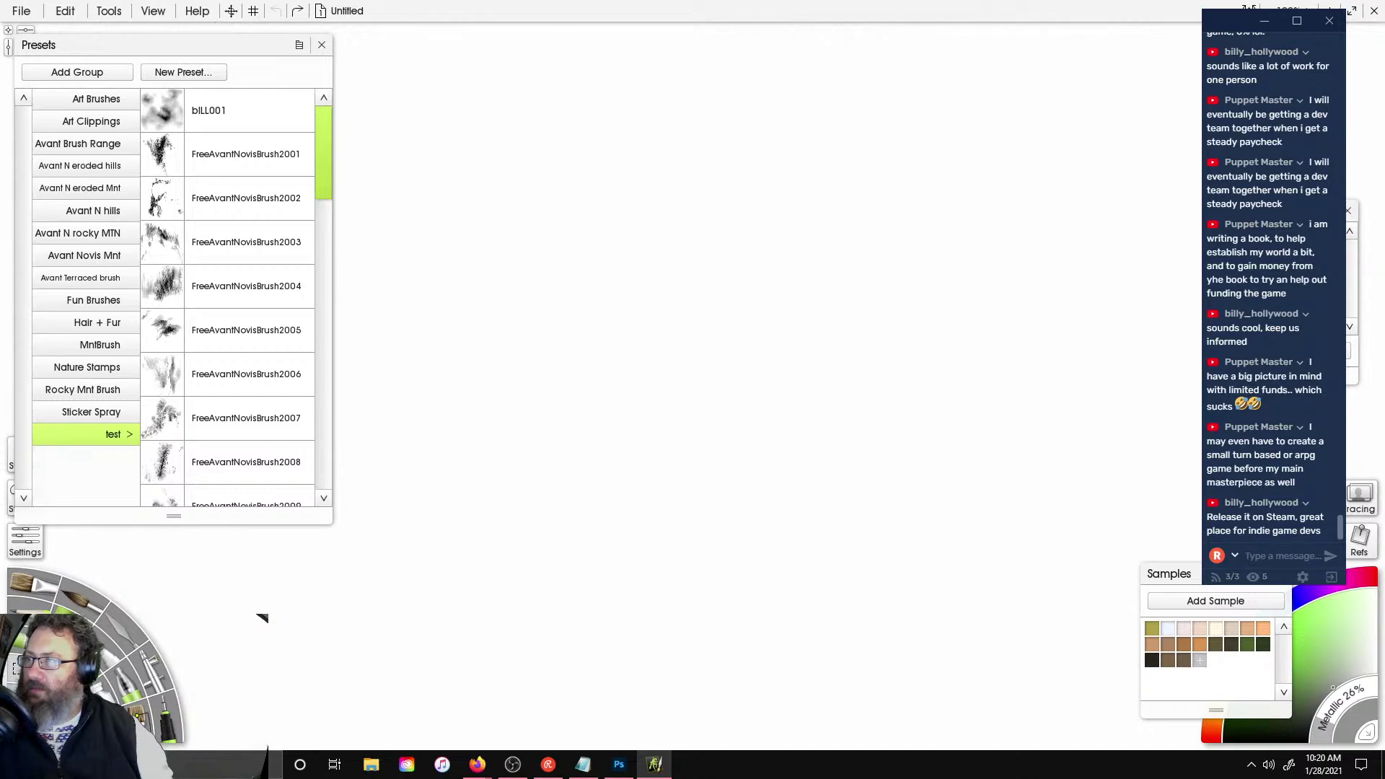
left_click(261, 113)
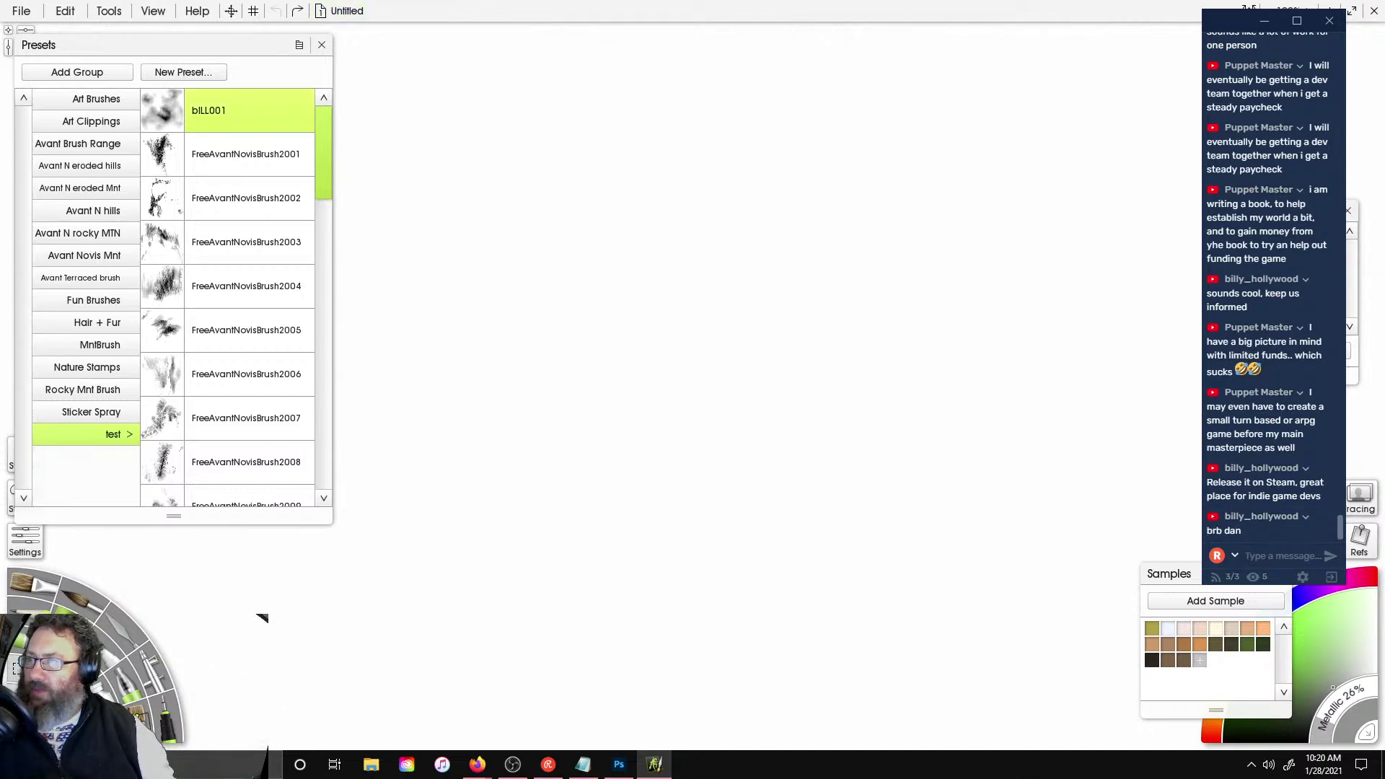
- Try stamping the bILL001 brush on the canvas, including at a tool size of 250%, and undo the stamps
left_click(786, 325)
key("ctrl+z")
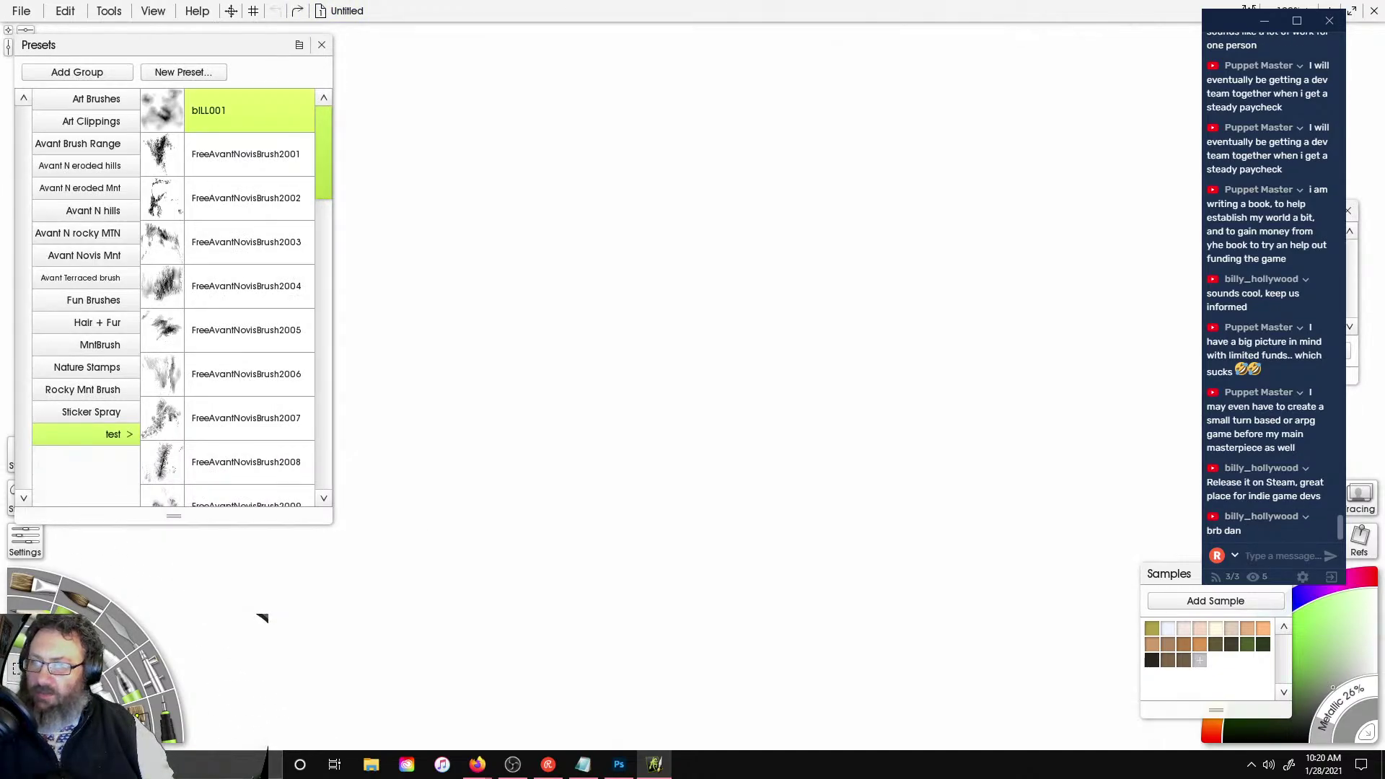
scroll(262, 618, "down", 2)
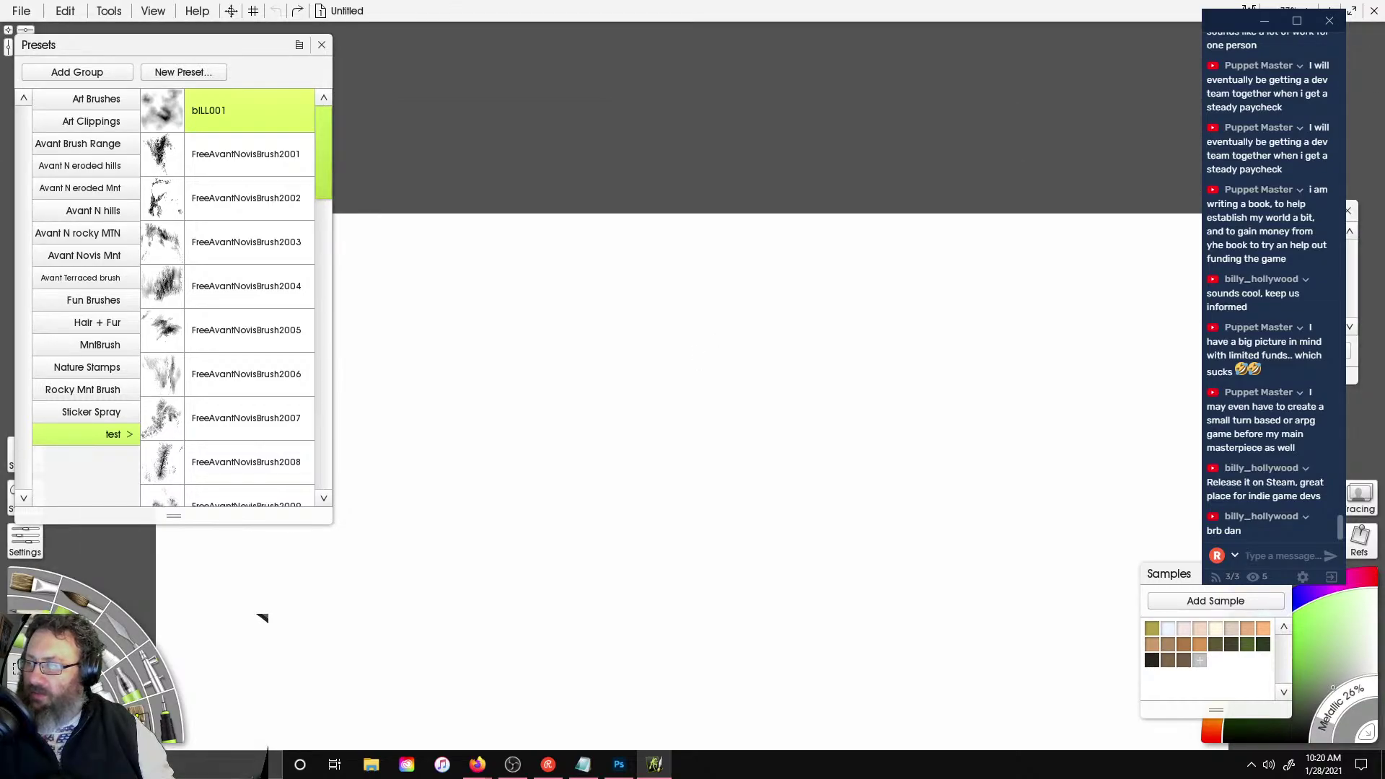
left_click(43, 708)
type("250")
key("Return")
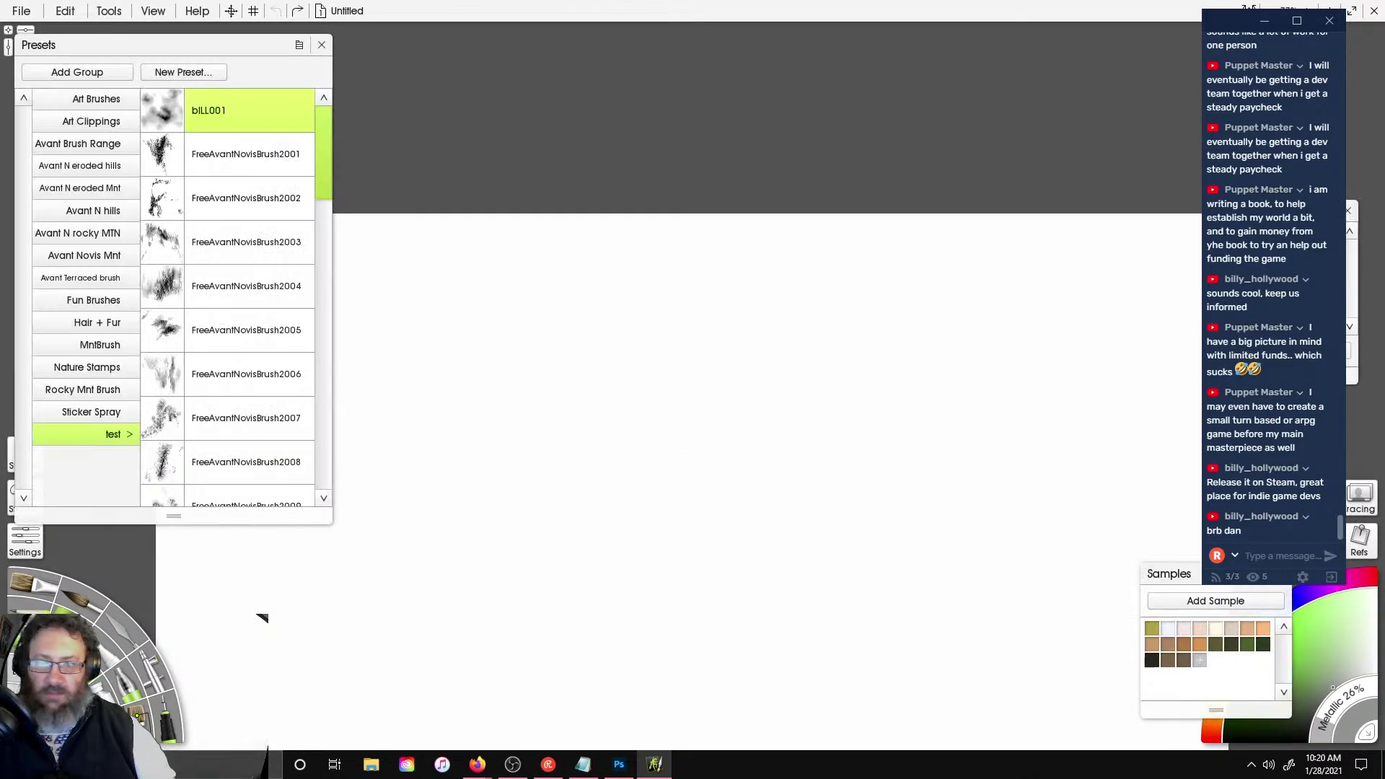
left_click(740, 595)
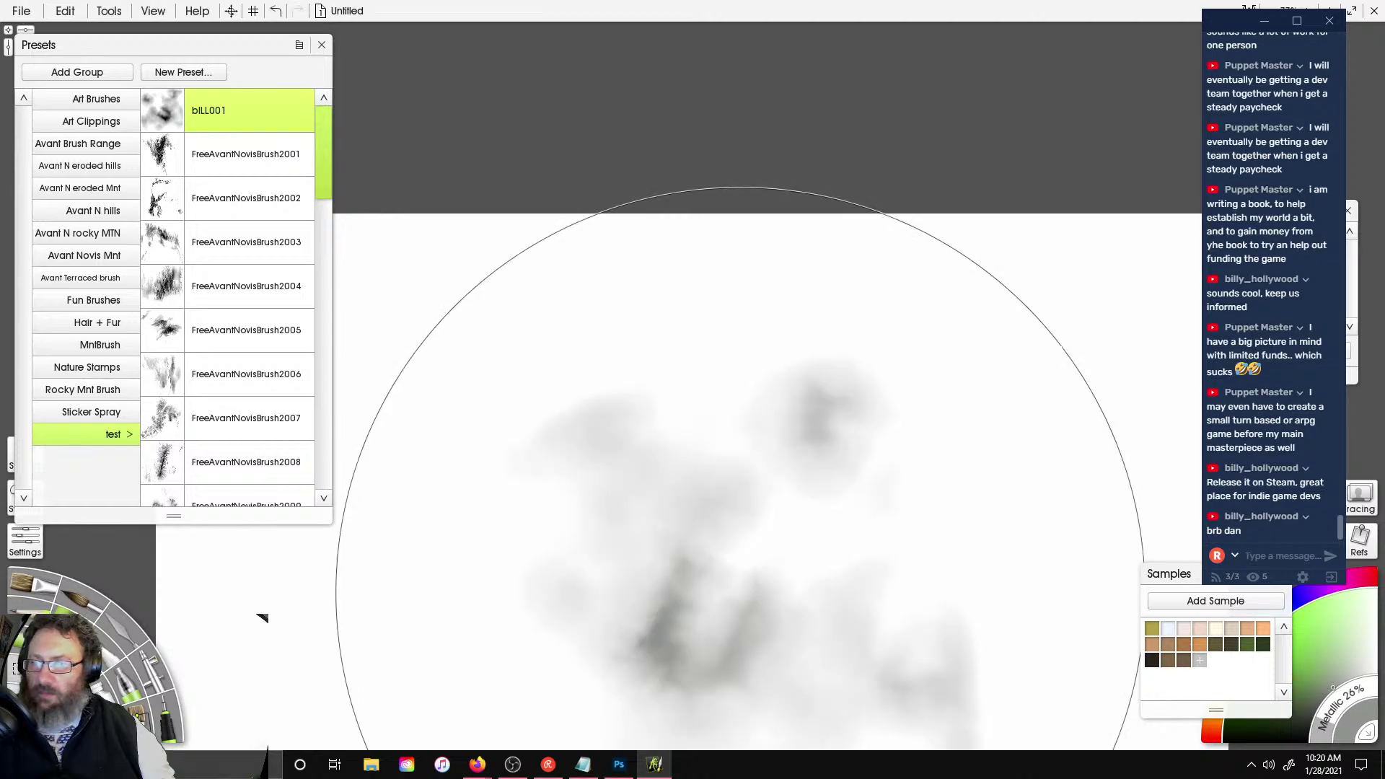
scroll(837, 242, "down", 7)
scroll(798, 354, "up", 7)
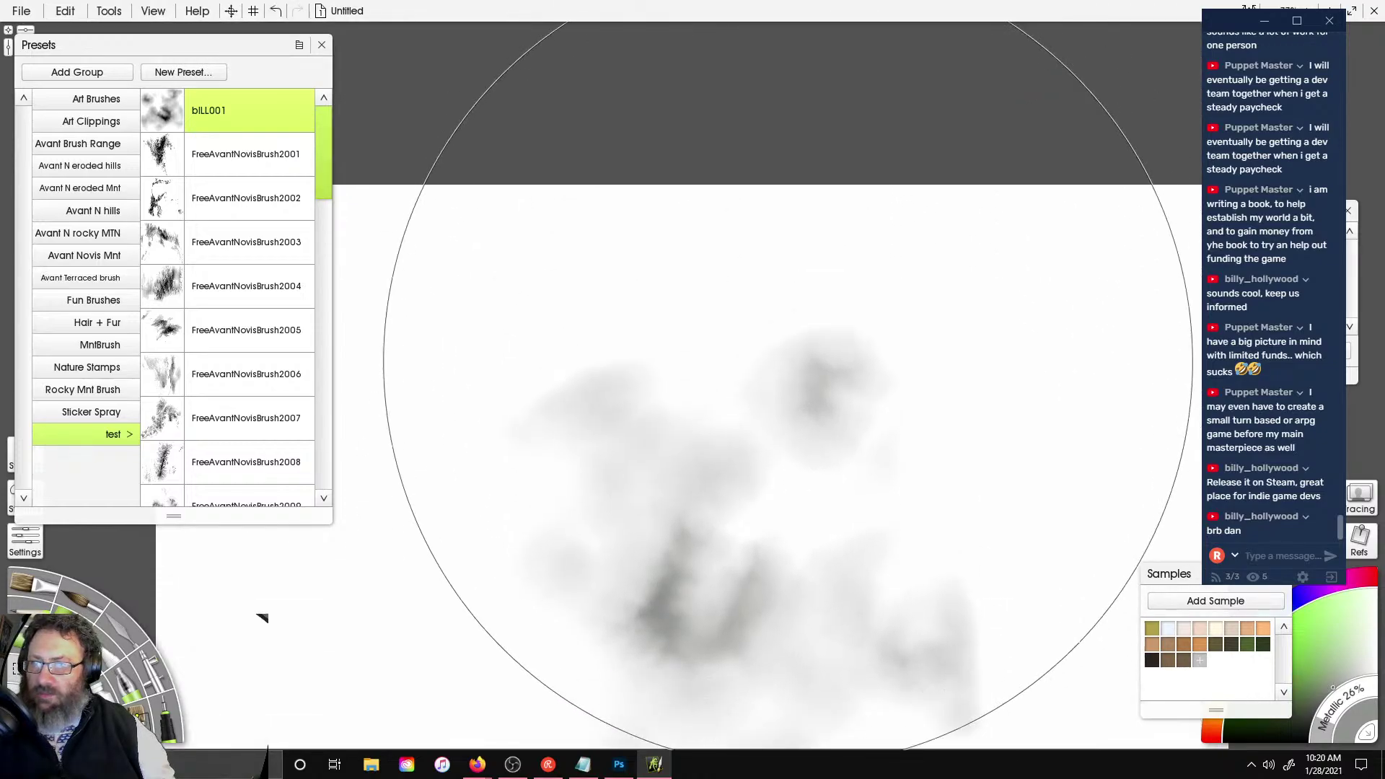
key("ctrl+z")
left_click(759, 442)
key("ctrl+z")
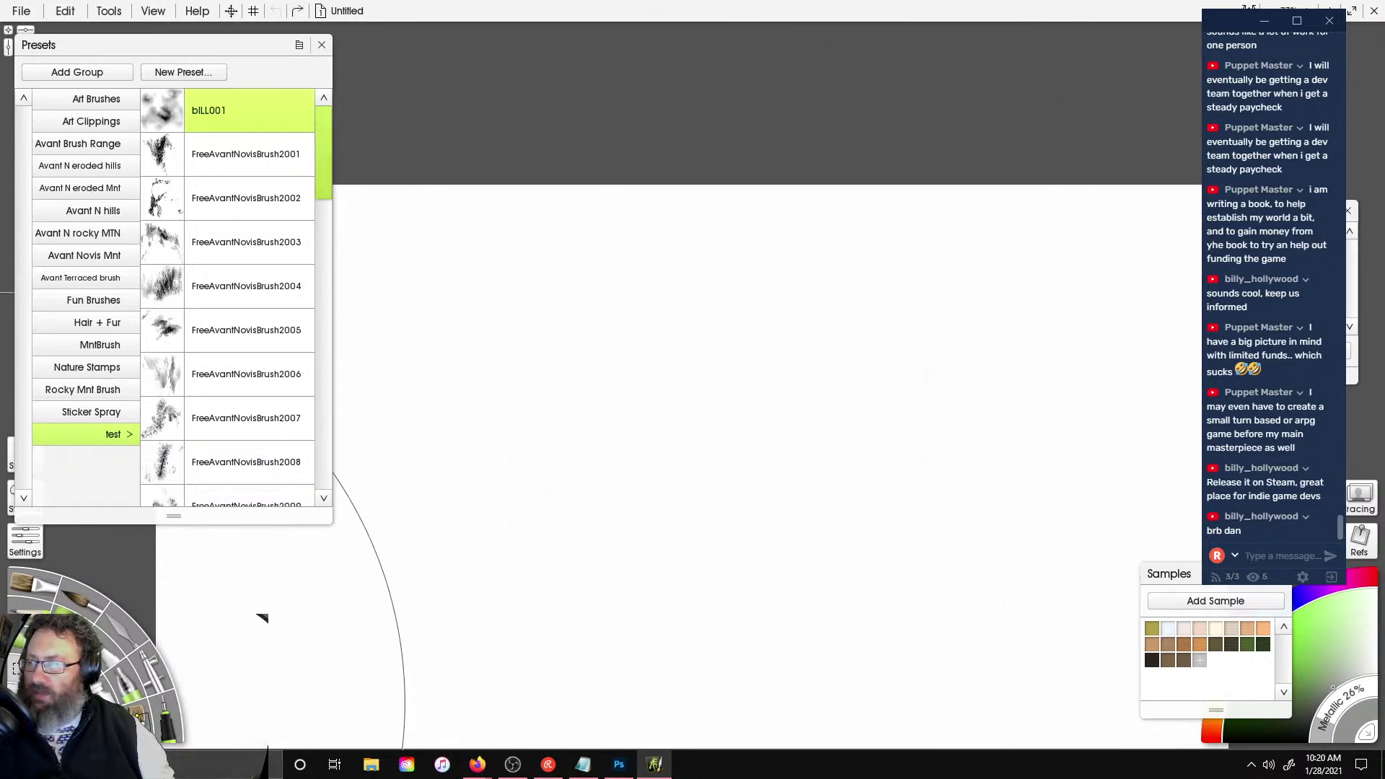
- Reduce the tool size and place a single bILL001 stamp near the middle of the canvas
left_click(36, 713)
type("500")
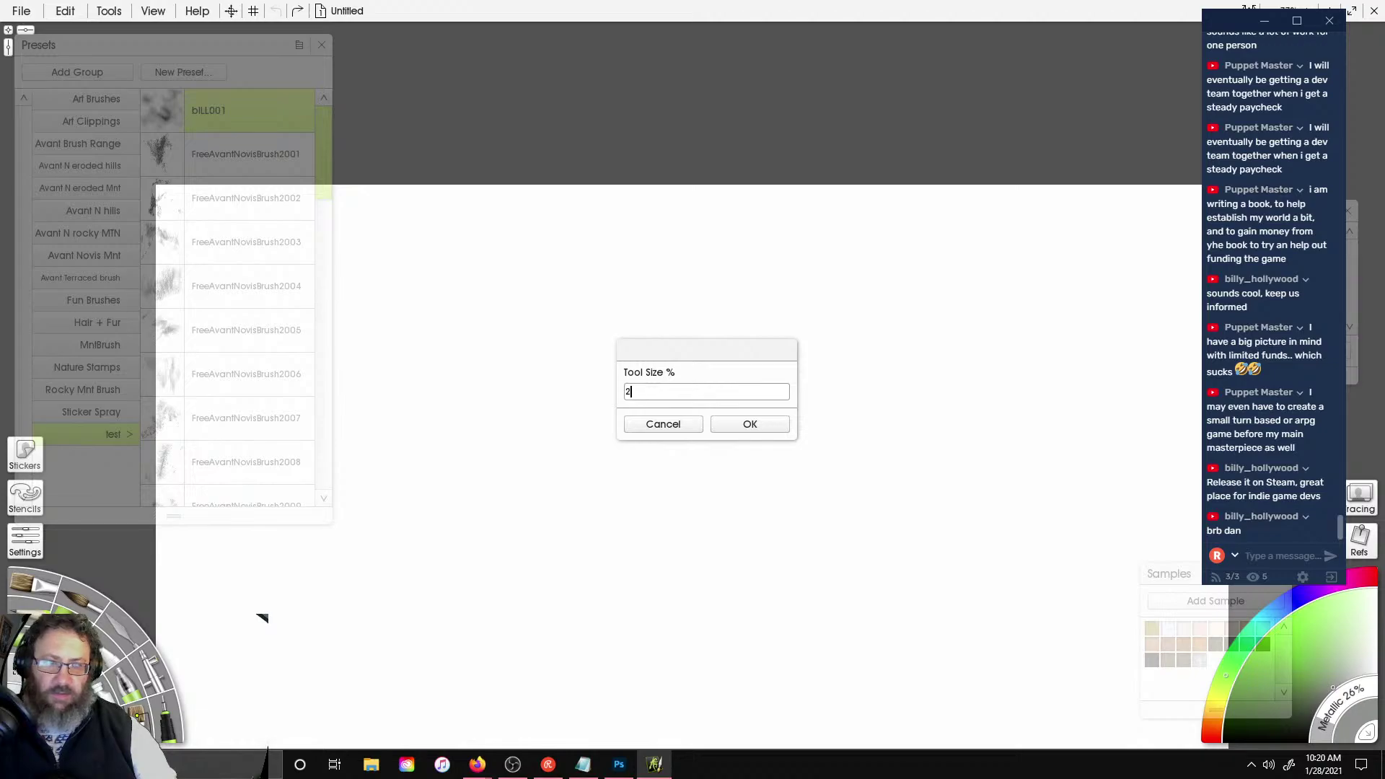
key("Return")
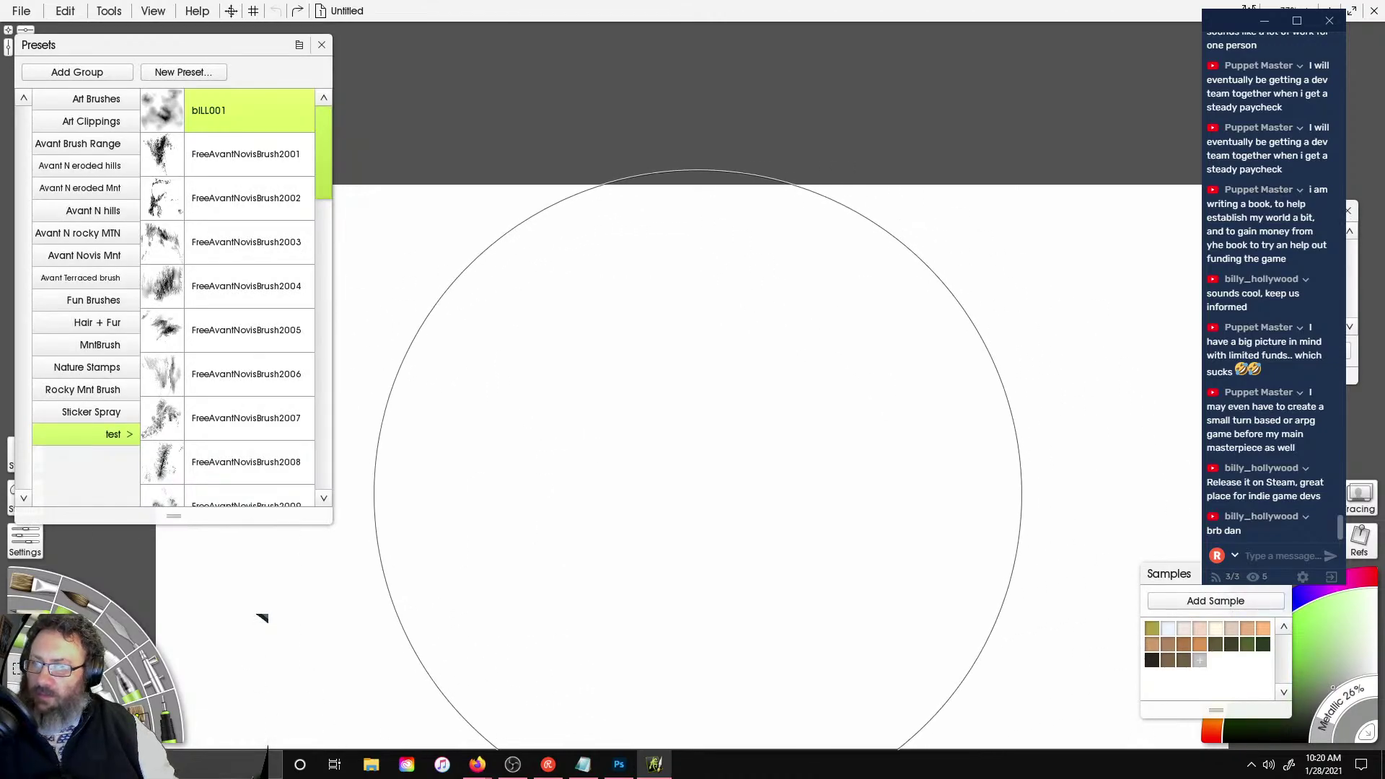
left_click(729, 495)
scroll(765, 347, "down", 5)
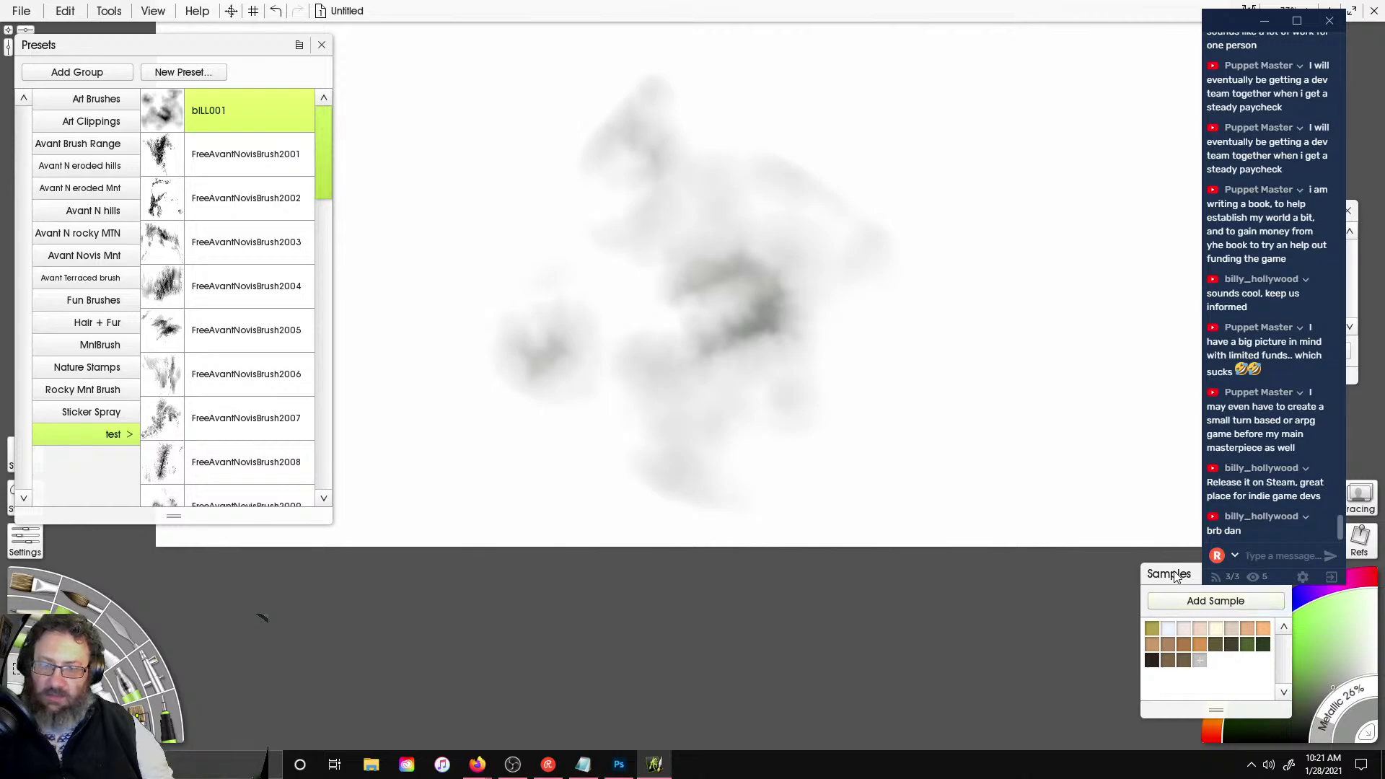
- Rearrange the Samples and Layers panels and the chat window, and add a new layer above Layer 1
left_click_drag(1178, 575, 1133, 571)
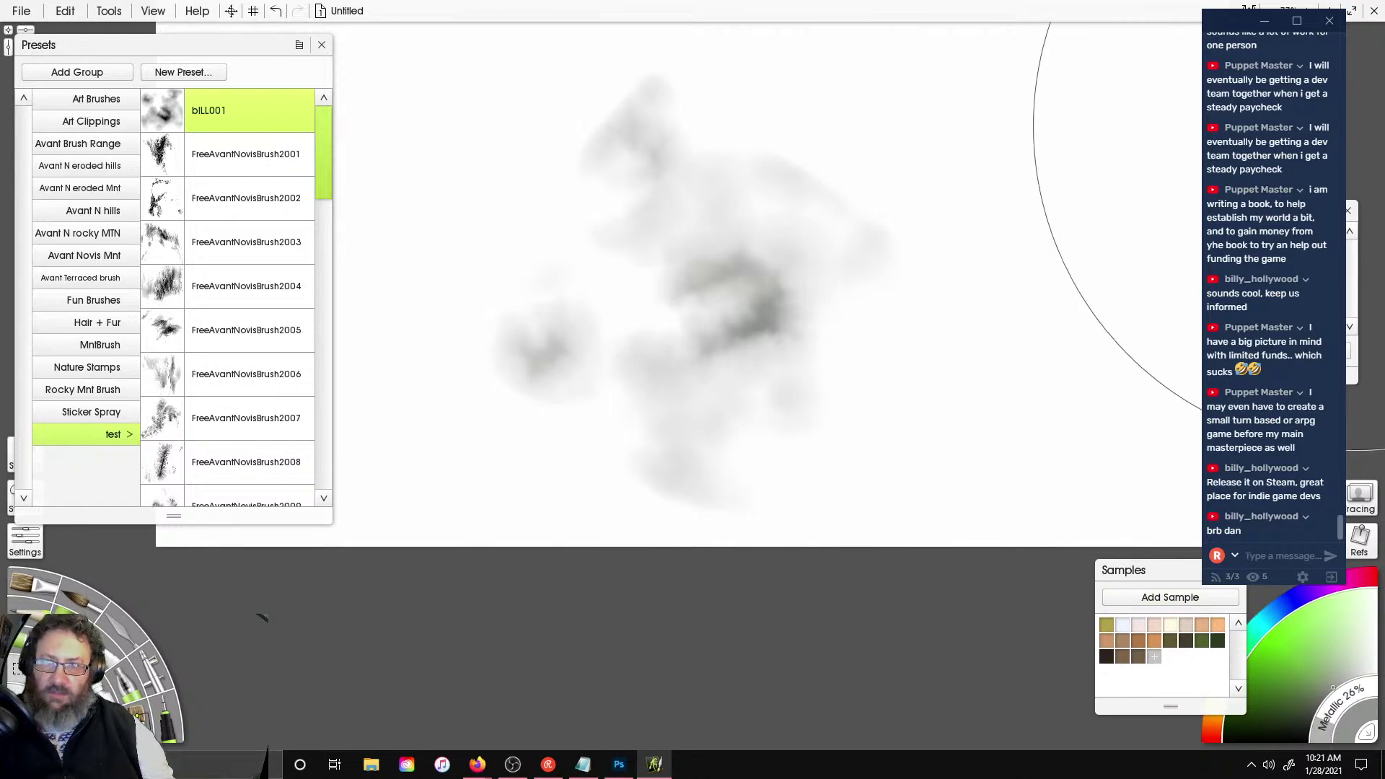
left_click_drag(1224, 26, 1126, 52)
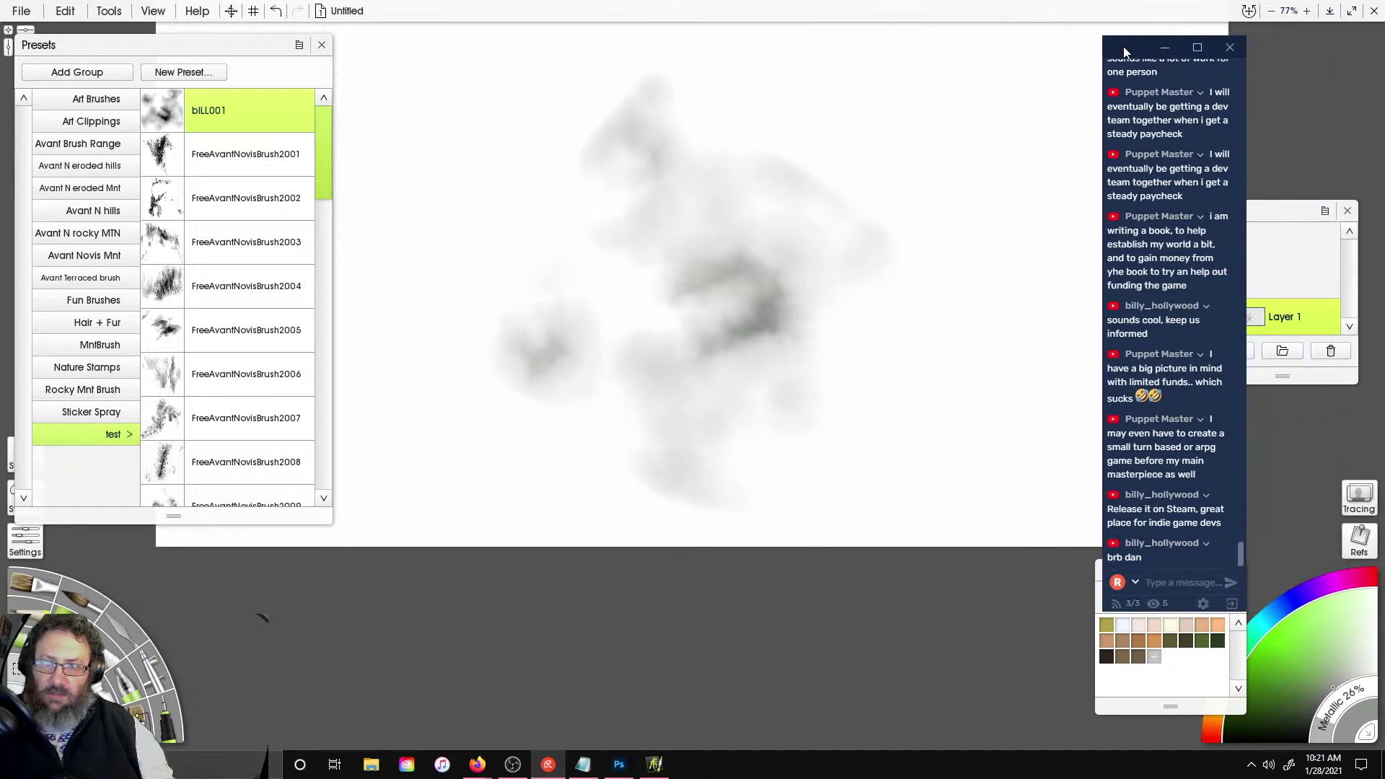
left_click_drag(1280, 208, 1312, 184)
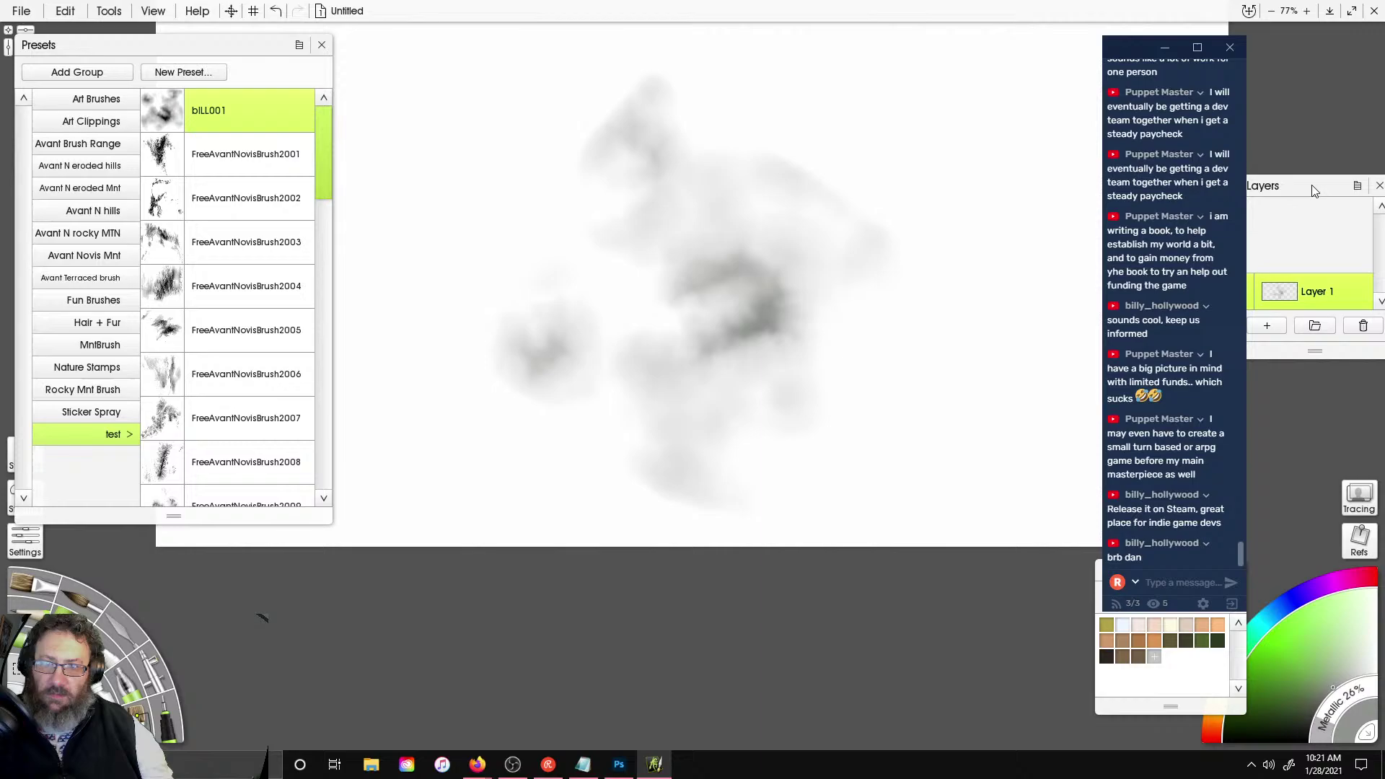
left_click(1267, 326)
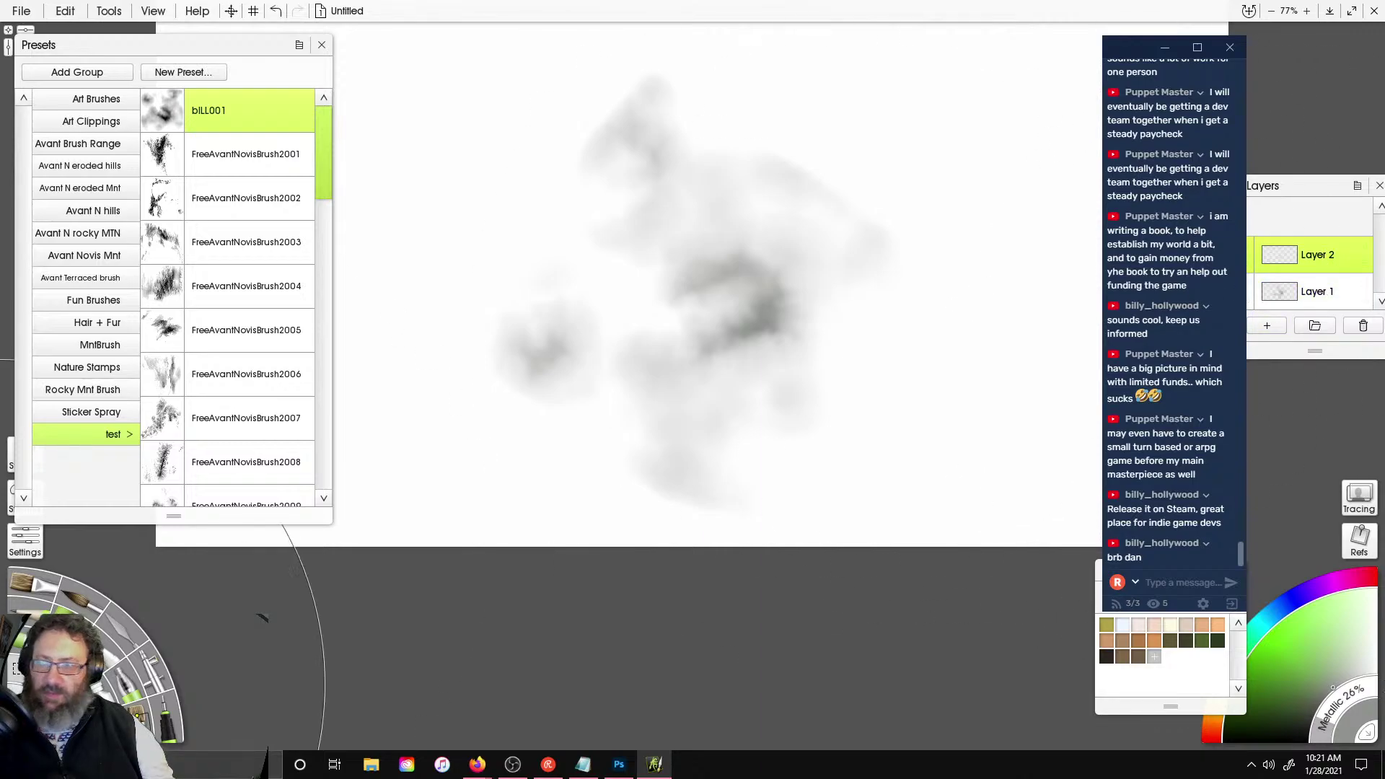
- Draw an irregular coastline with the Pen around the stamped terrain on Layer 2 and fill the outlined area grey
left_click(107, 651)
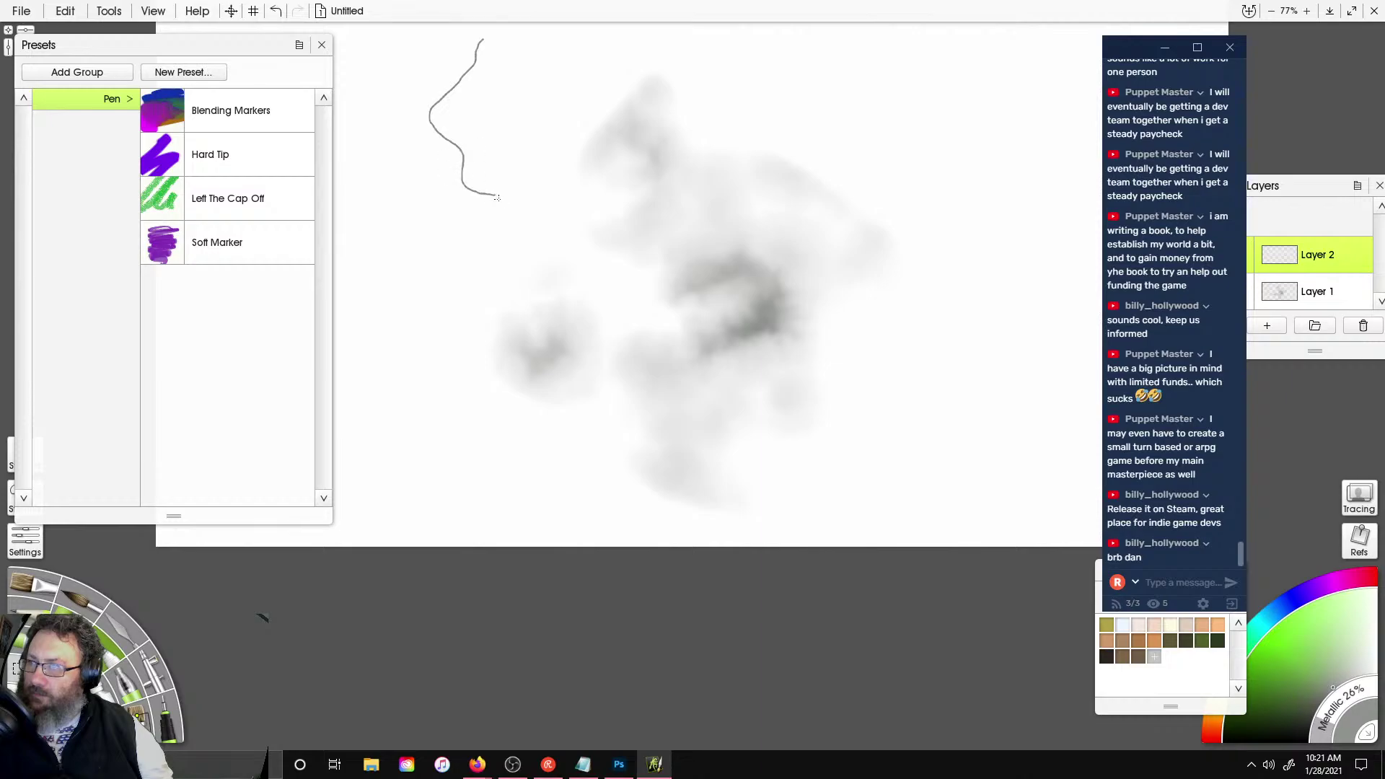
mouse_move(498, 197)
left_mouse_down()
mouse_move(531, 229)
mouse_move(510, 267)
left_mouse_up()
mouse_move(422, 356)
left_mouse_down()
mouse_move(653, 536)
mouse_move(788, 509)
mouse_move(850, 462)
mouse_move(887, 368)
mouse_move(1007, 224)
mouse_move(665, 38)
mouse_move(480, 43)
left_mouse_up()
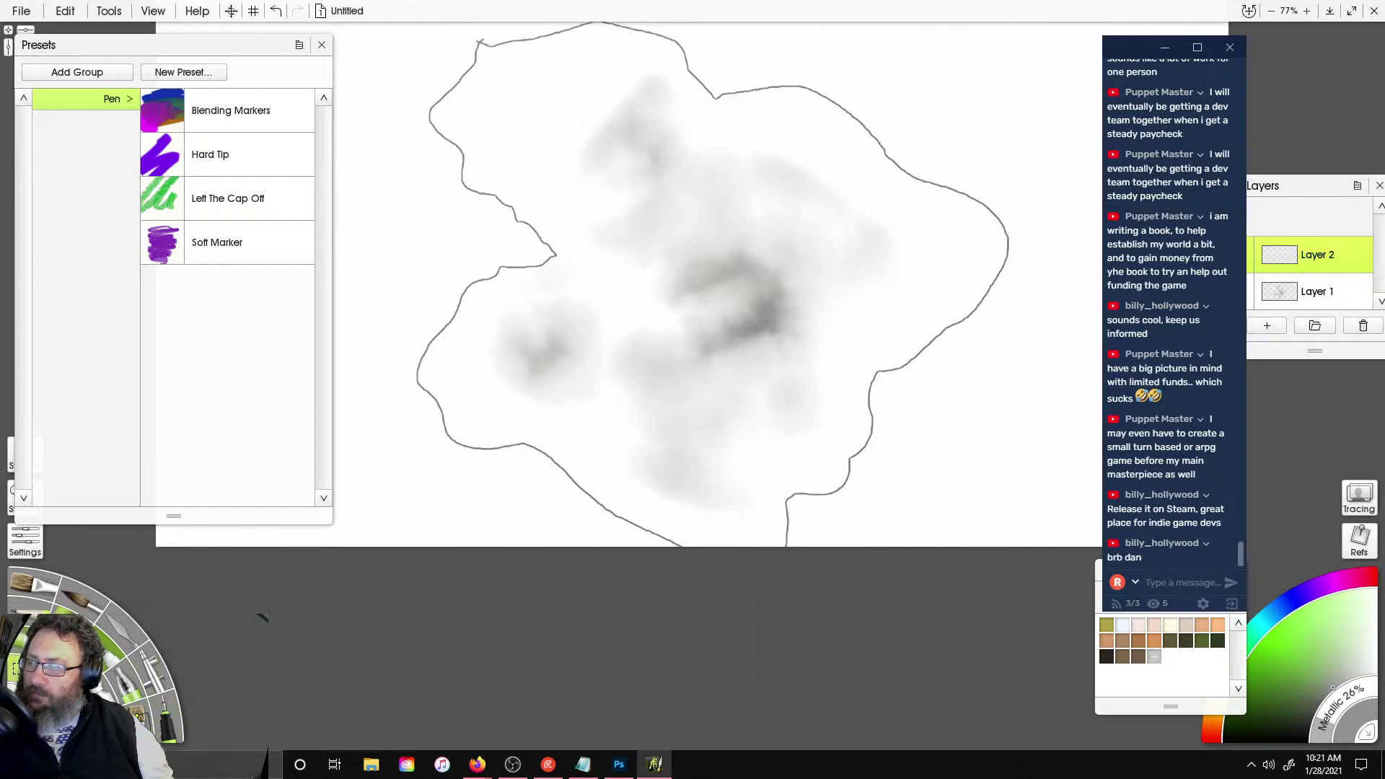
key("f")
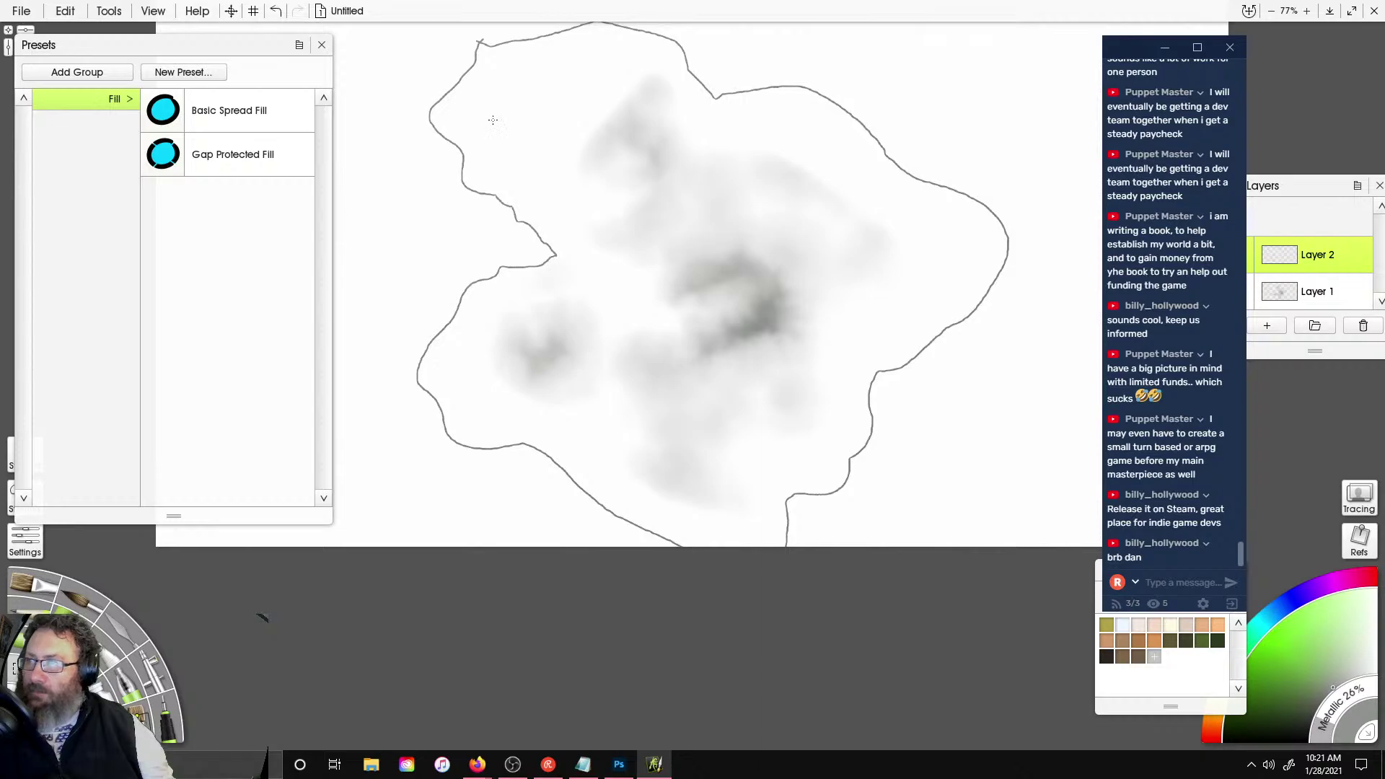
left_click(493, 121)
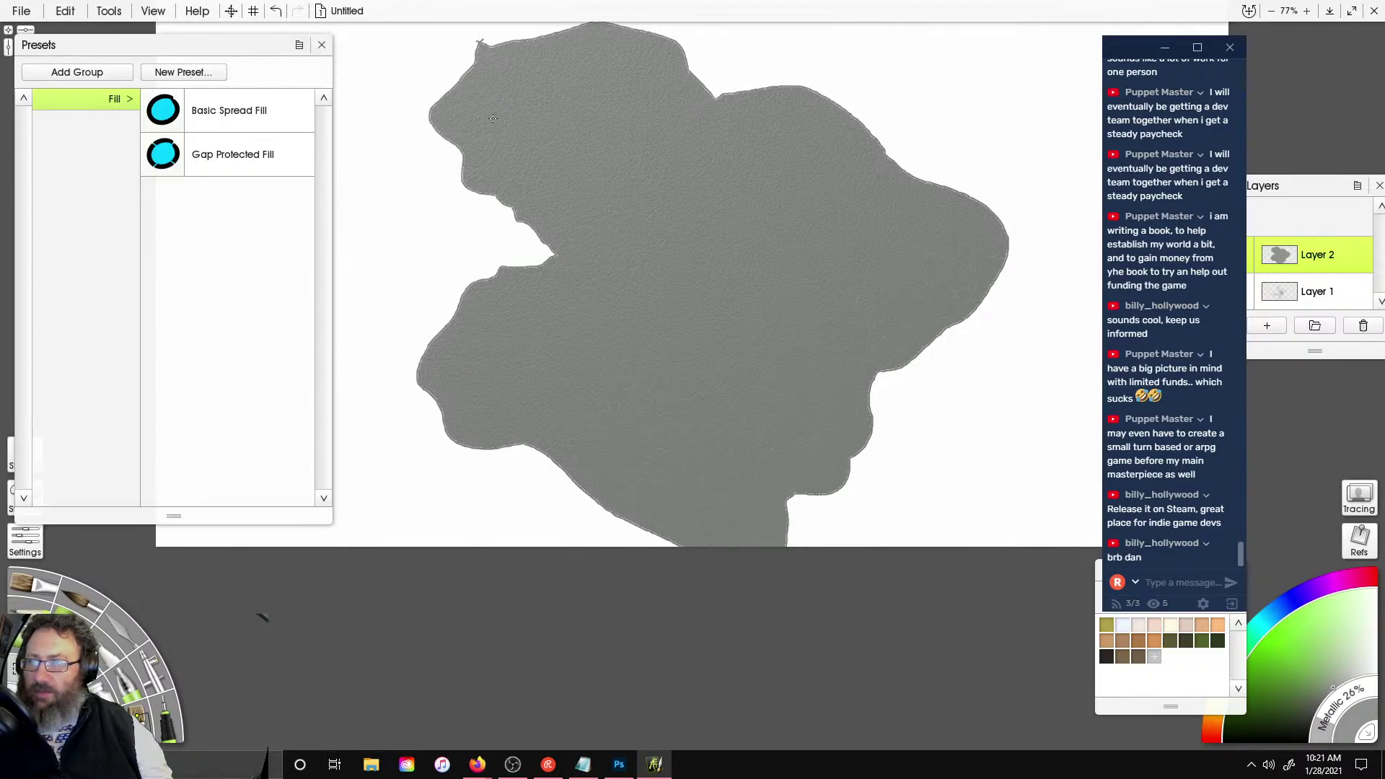
- Place Layer 1 above Layer 2 in the layer stack and set the canvas opacity to 0%
left_click_drag(1351, 308, 1339, 245)
right_click(954, 394)
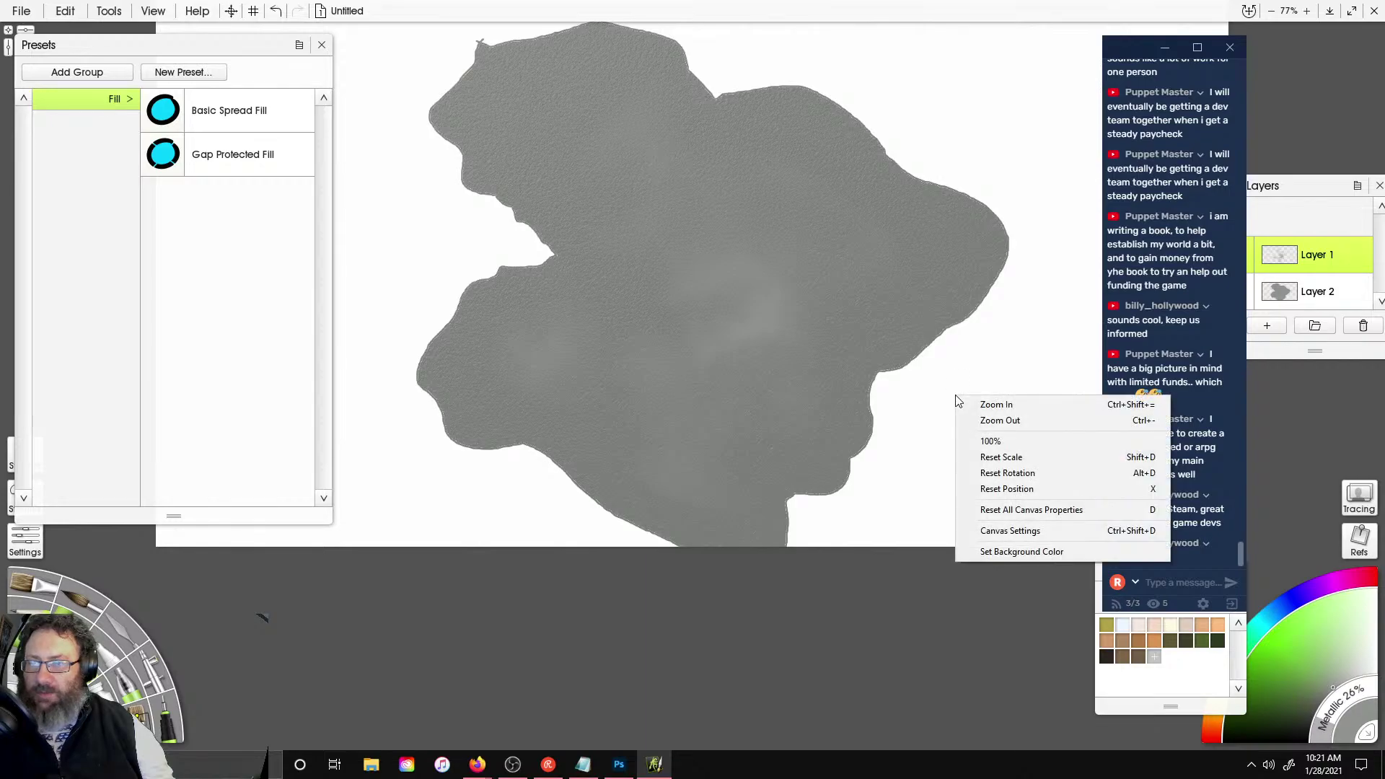
left_click(996, 529)
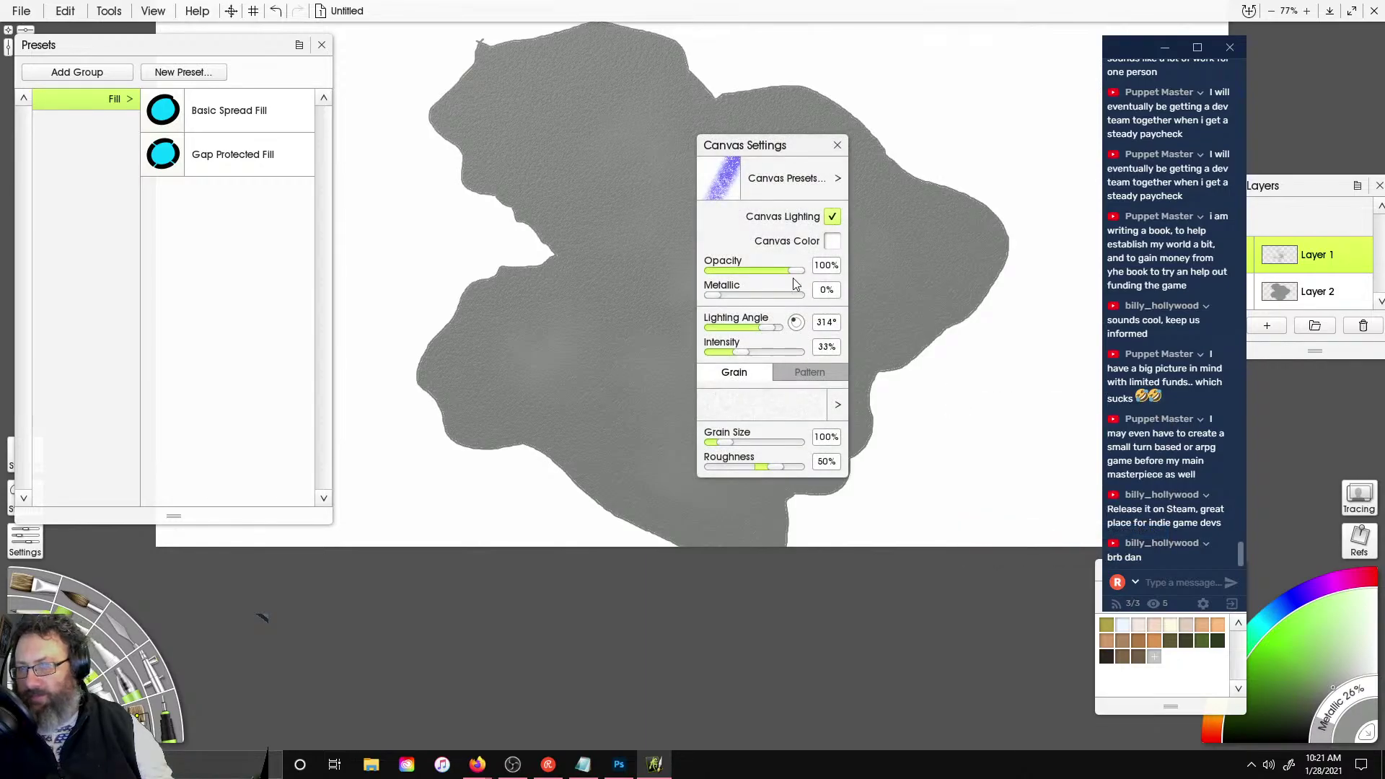
left_click_drag(806, 278, 668, 257)
- Set the canvas color to green with Red 48, Green 157 and Blue 50
left_click(832, 241)
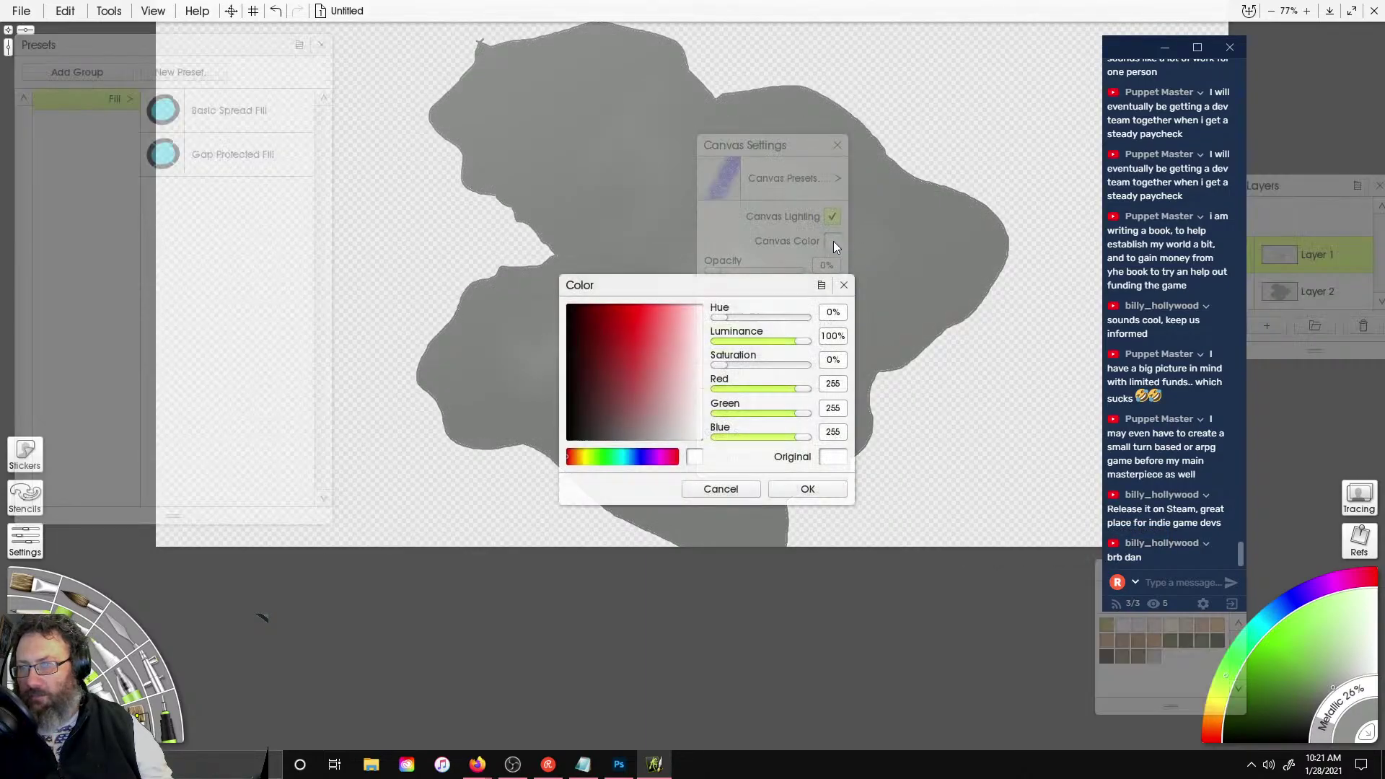
left_click_drag(632, 459, 605, 458)
left_click_drag(624, 398, 621, 368)
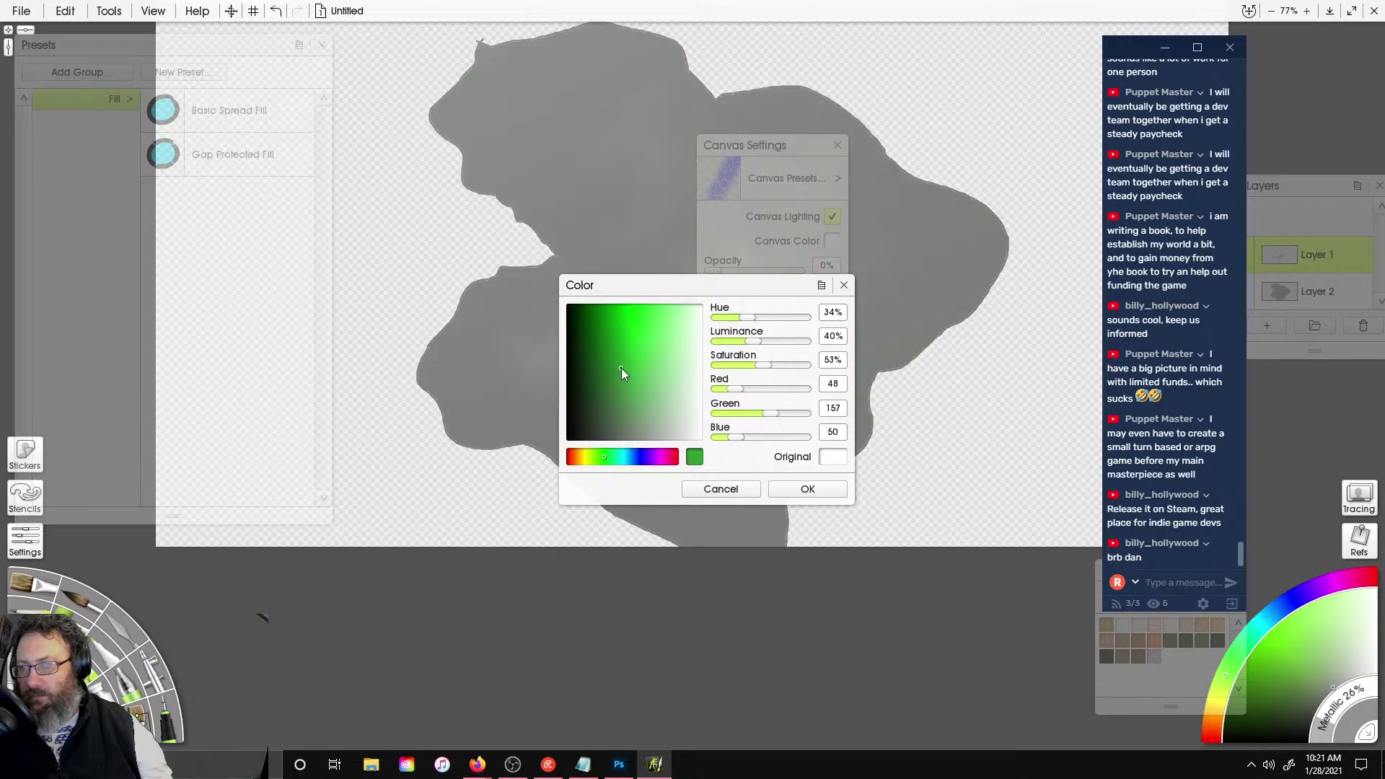
left_click(841, 489)
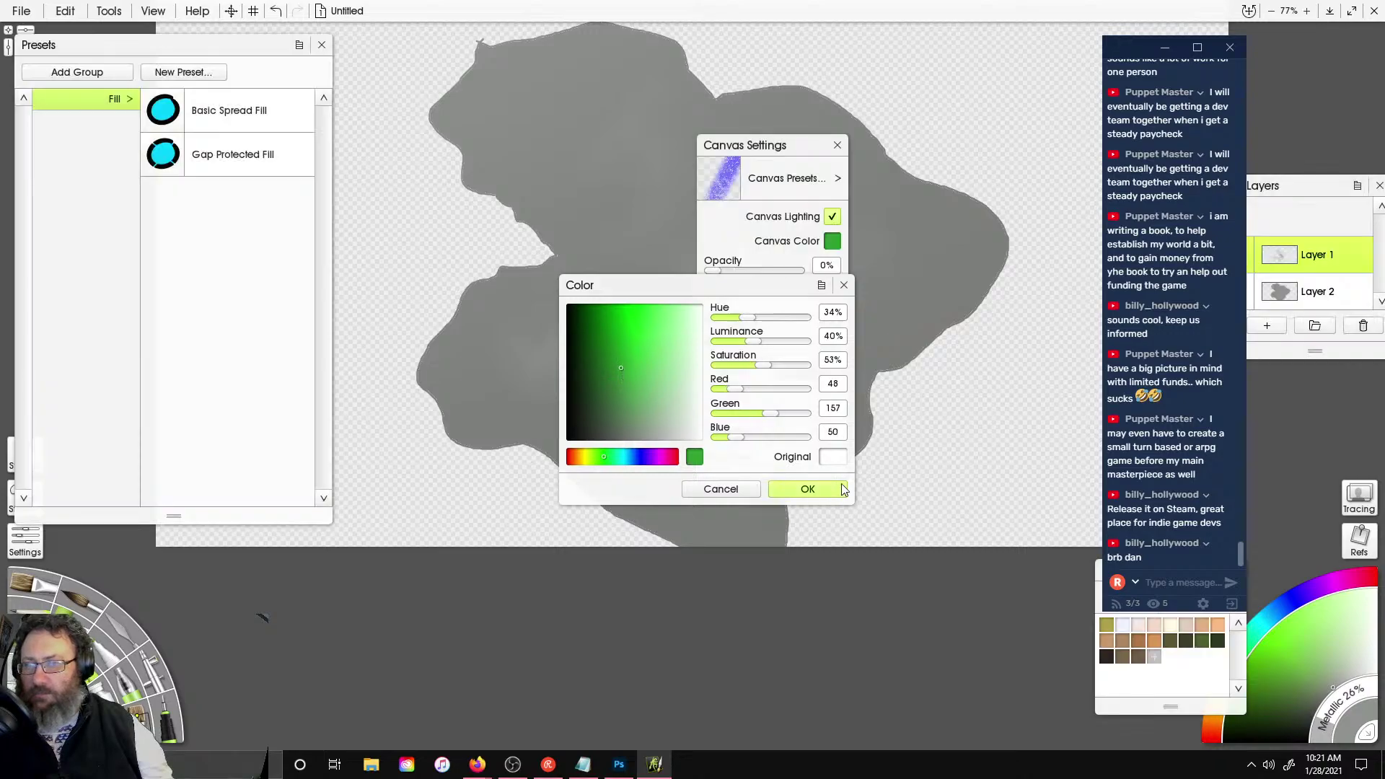
- Lock Layer 1's transparency, move the Samples panel clear of the chat, and spray glitter over the stamped terrain
left_click(1364, 244)
left_click(1341, 268)
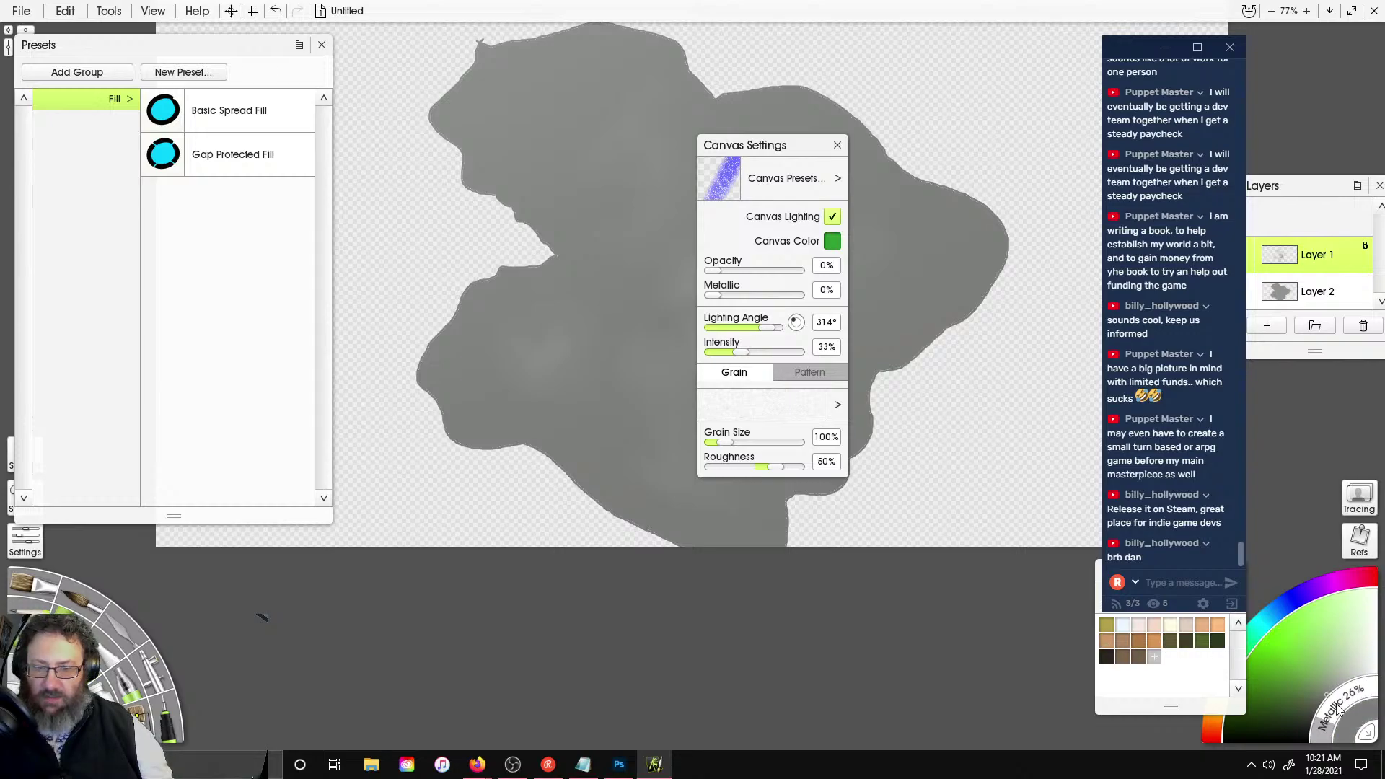
left_click_drag(1100, 569, 987, 592)
left_click(125, 701)
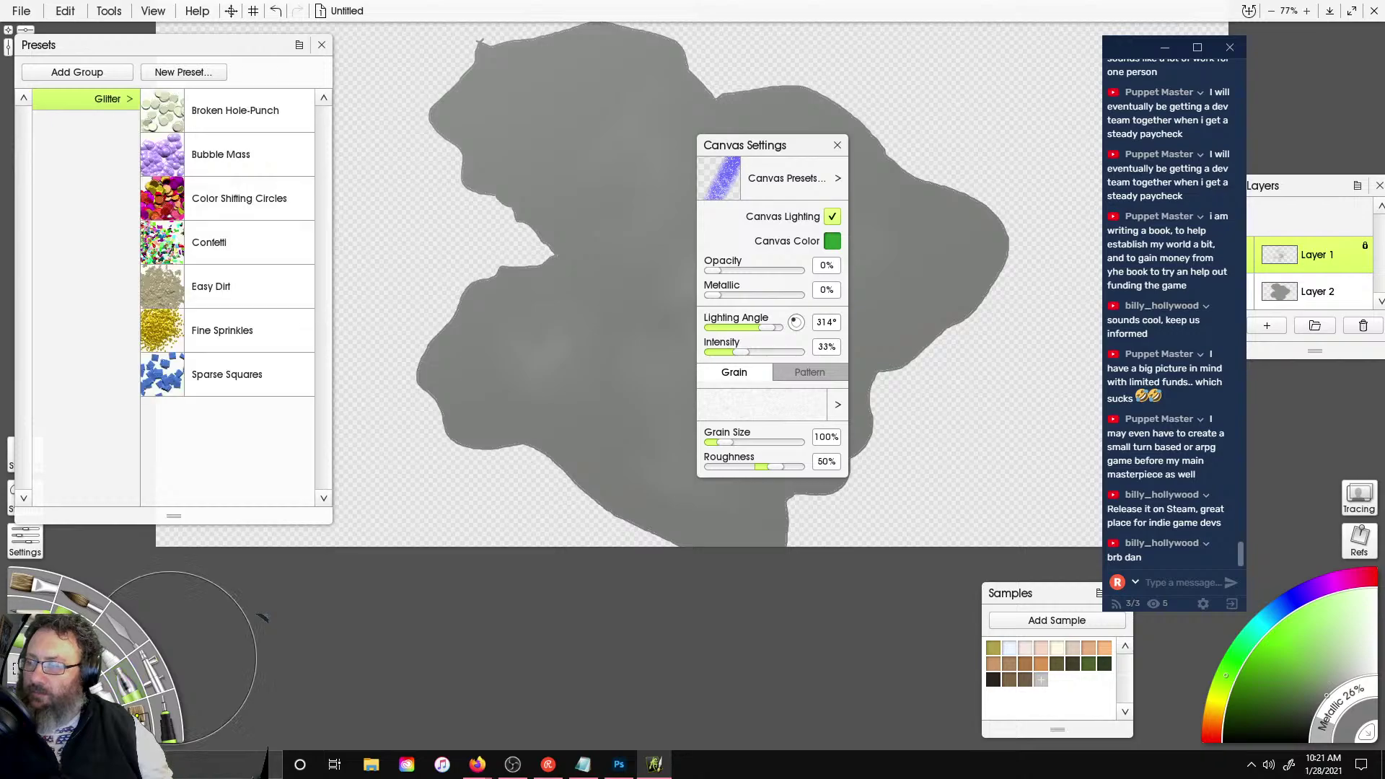
mouse_move(616, 367)
left_mouse_down()
mouse_move(739, 296)
mouse_move(728, 294)
left_mouse_up()
mouse_move(628, 101)
left_mouse_down()
mouse_move(649, 188)
mouse_move(750, 260)
mouse_move(787, 324)
mouse_move(781, 397)
mouse_move(758, 368)
mouse_move(693, 347)
mouse_move(577, 361)
mouse_move(520, 348)
mouse_move(577, 365)
mouse_move(722, 324)
mouse_move(590, 279)
mouse_move(642, 174)
mouse_move(606, 108)
mouse_move(635, 83)
mouse_move(758, 163)
mouse_move(750, 263)
mouse_move(844, 260)
mouse_move(808, 346)
mouse_move(693, 501)
mouse_move(649, 462)
mouse_move(707, 375)
mouse_move(685, 449)
mouse_move(765, 339)
mouse_move(801, 430)
mouse_move(758, 310)
mouse_move(804, 399)
mouse_move(787, 303)
mouse_move(729, 310)
mouse_move(625, 157)
mouse_move(597, 159)
mouse_move(639, 231)
mouse_move(743, 289)
mouse_move(700, 470)
mouse_move(781, 312)
mouse_move(655, 93)
left_mouse_up()
- Choose the Instant Blur Knife, move the panels off the terrain, and set pressure to 35% and softness to 28%
left_click(121, 624)
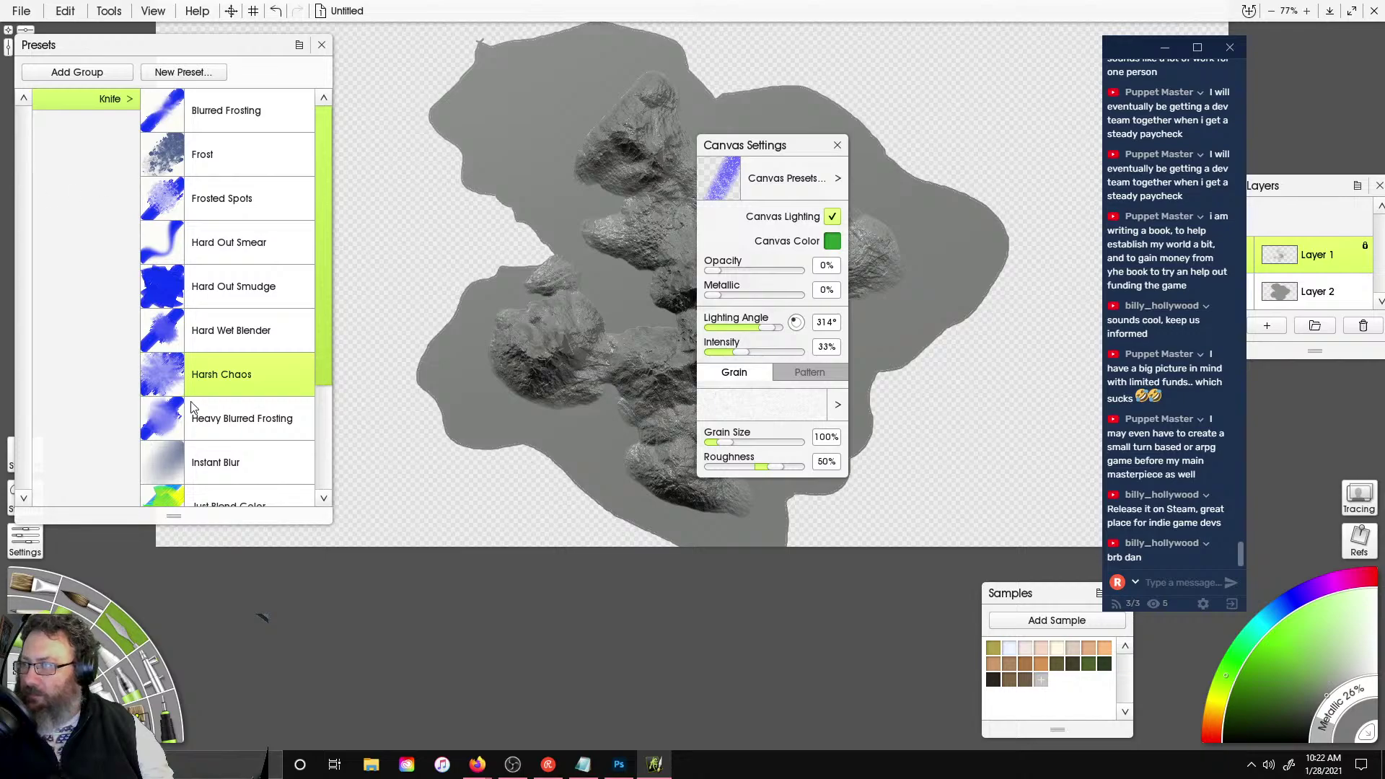
left_click(197, 473)
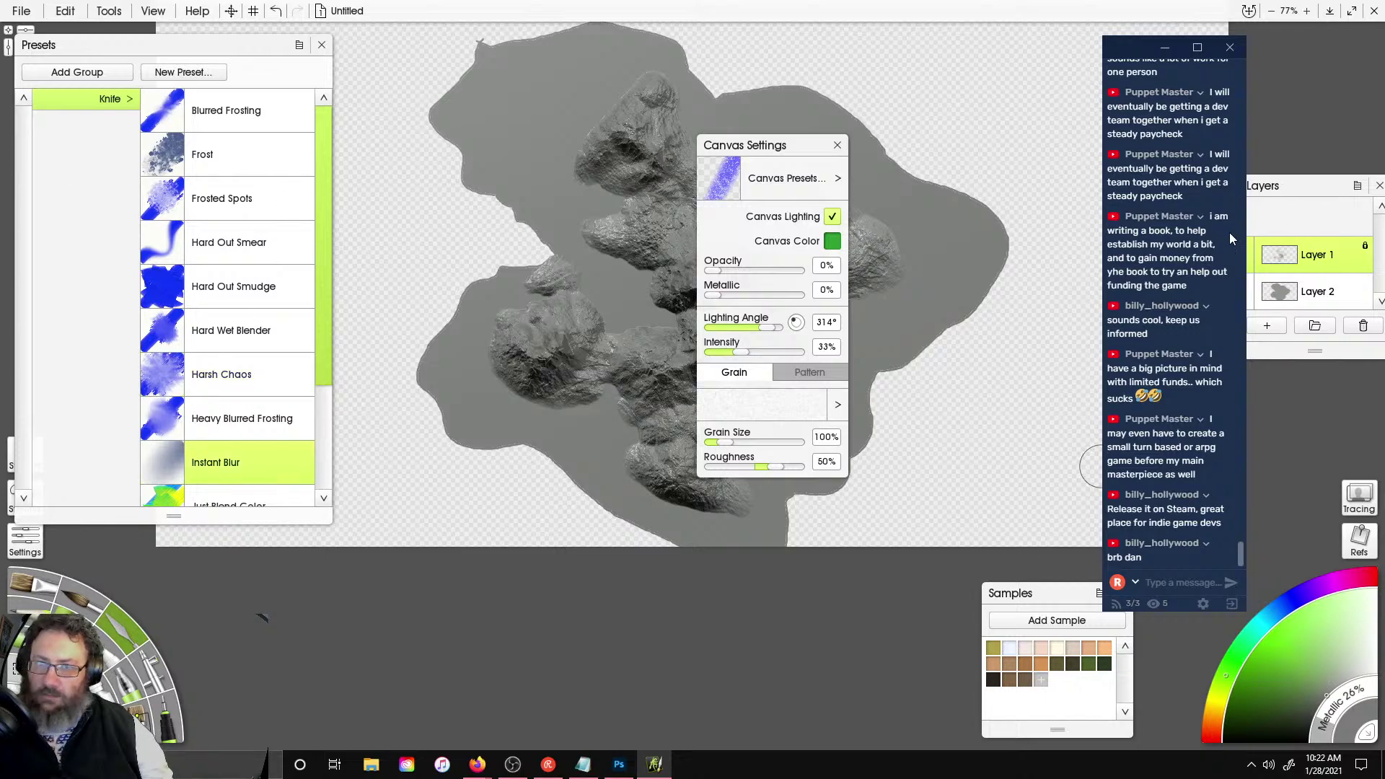
left_click_drag(778, 145, 762, 431)
left_click_drag(211, 48, 219, 184)
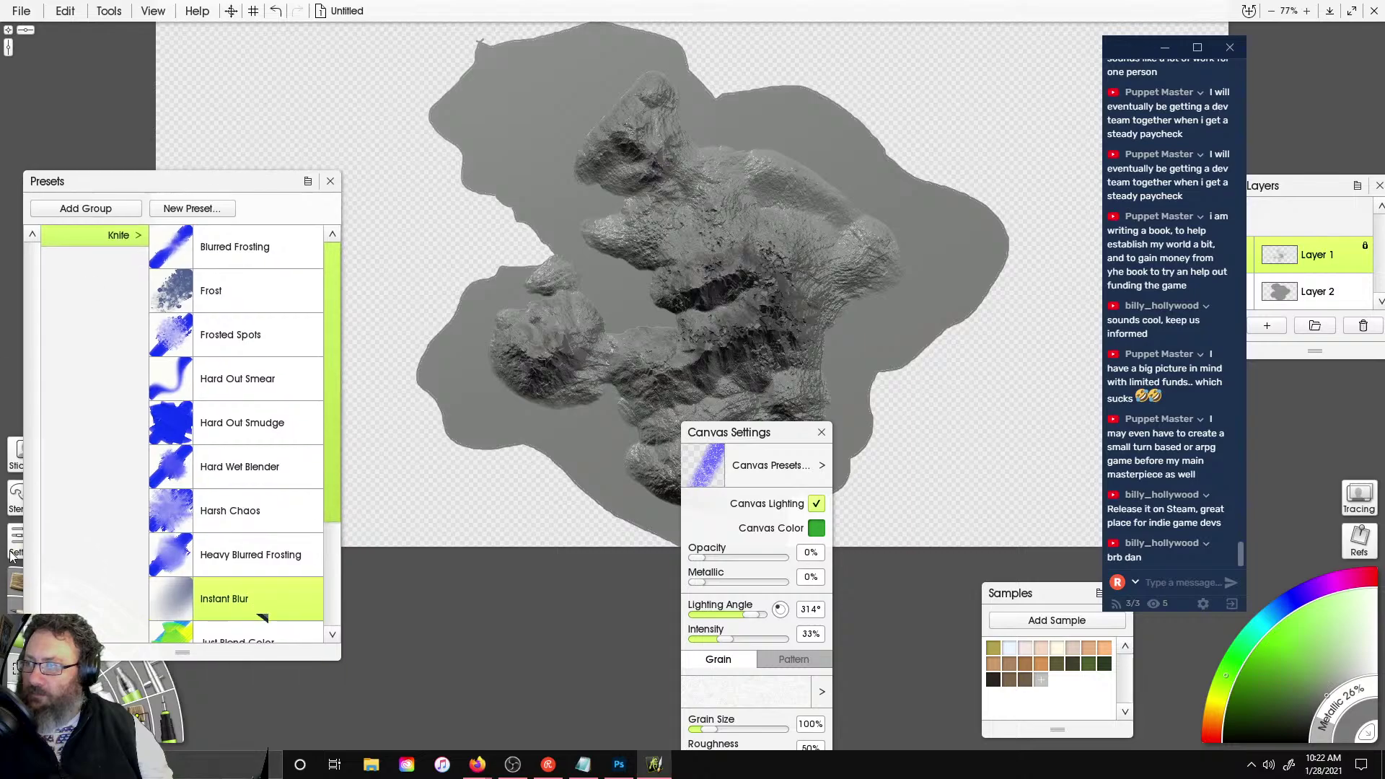
left_click(22, 538)
left_click_drag(89, 230, 66, 268)
- Change the Knife's tool size and blend across all the raised terrain on Layer 1, moving Canvas Settings out of the way
type("z")
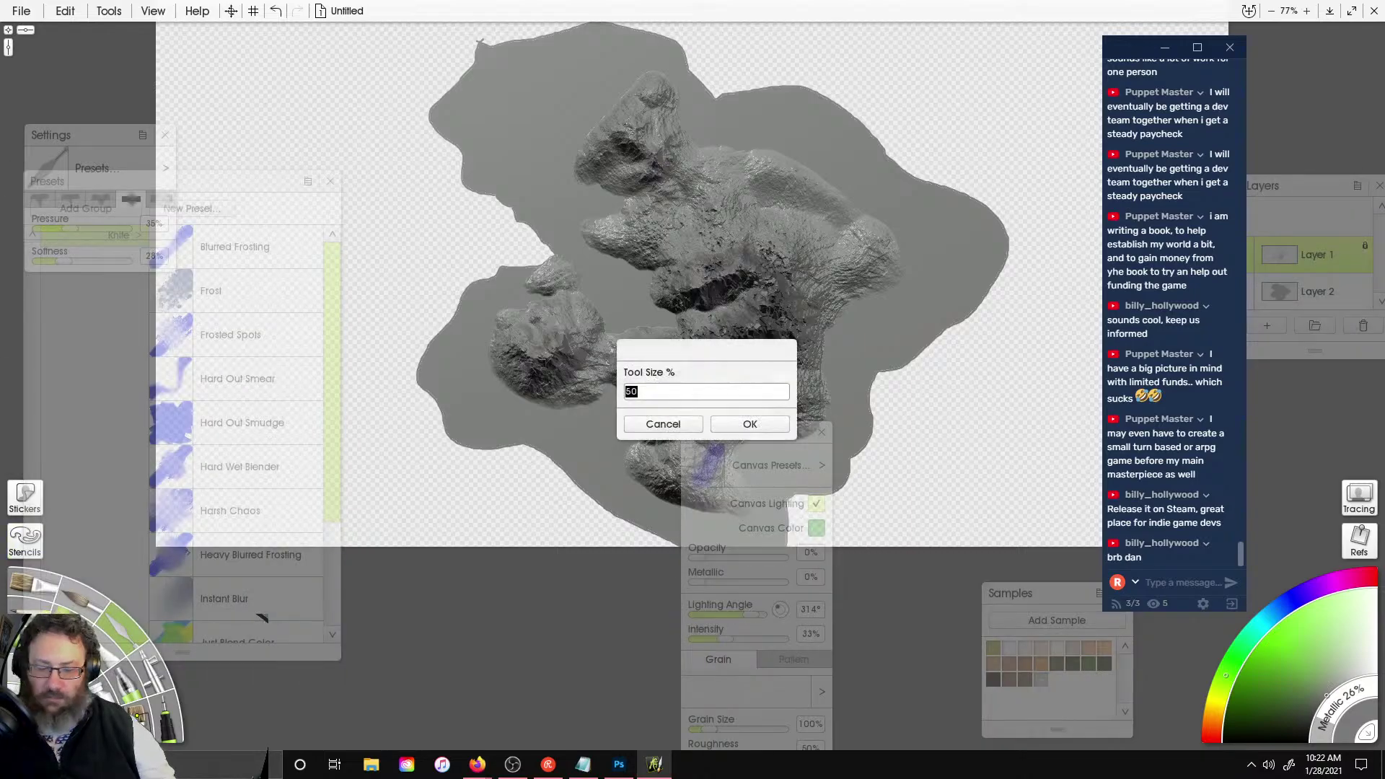
type("2")
key("Return")
mouse_move(692, 231)
left_mouse_down()
mouse_move(692, 332)
mouse_move(764, 289)
mouse_move(758, 347)
mouse_move(736, 208)
left_mouse_up()
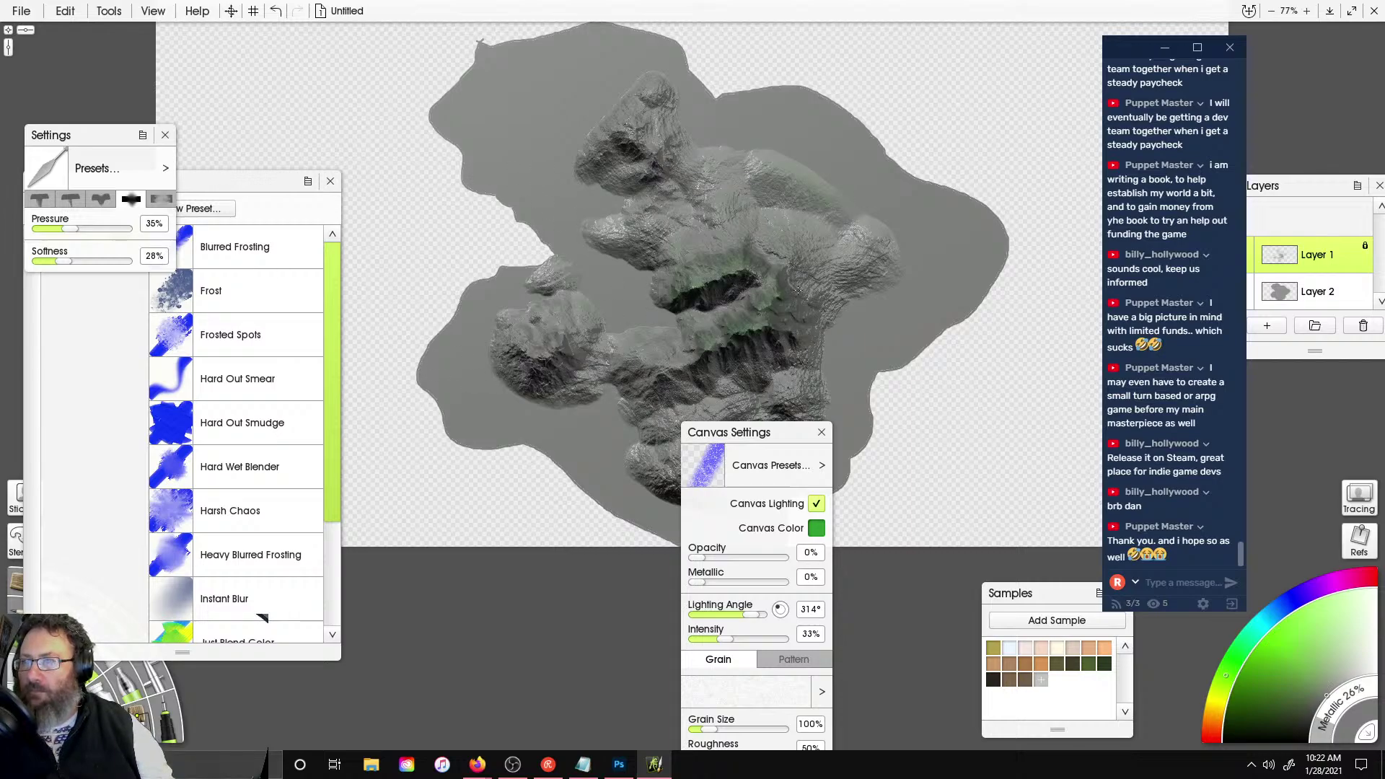
mouse_move(735, 432)
left_mouse_down()
mouse_move(750, 639)
mouse_move(842, 616)
left_mouse_up()
mouse_move(548, 393)
left_mouse_down()
mouse_move(530, 353)
mouse_move(541, 274)
mouse_move(660, 122)
left_mouse_up()
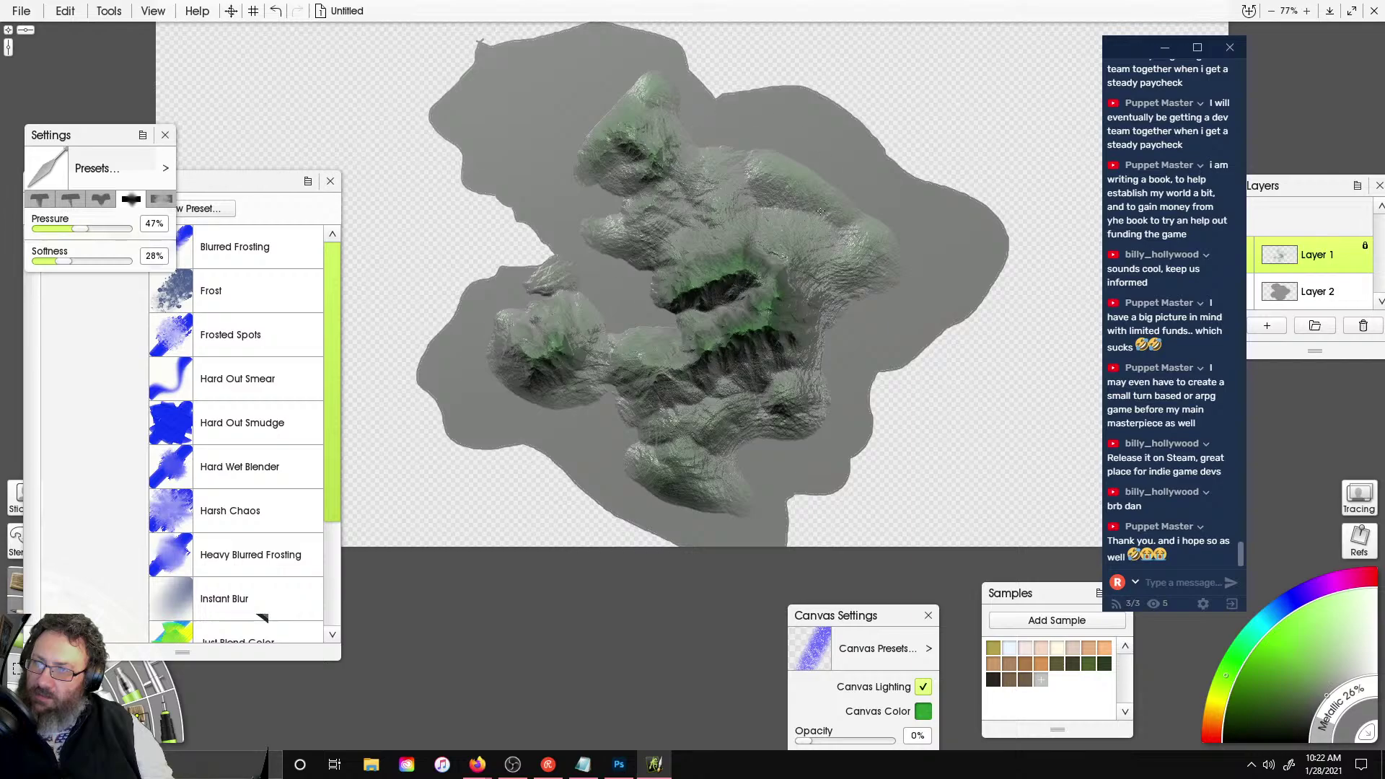
- Reapply the Instant Blur preset at a tool size of 500% and smooth the mountains on Layer 1
left_click(220, 610)
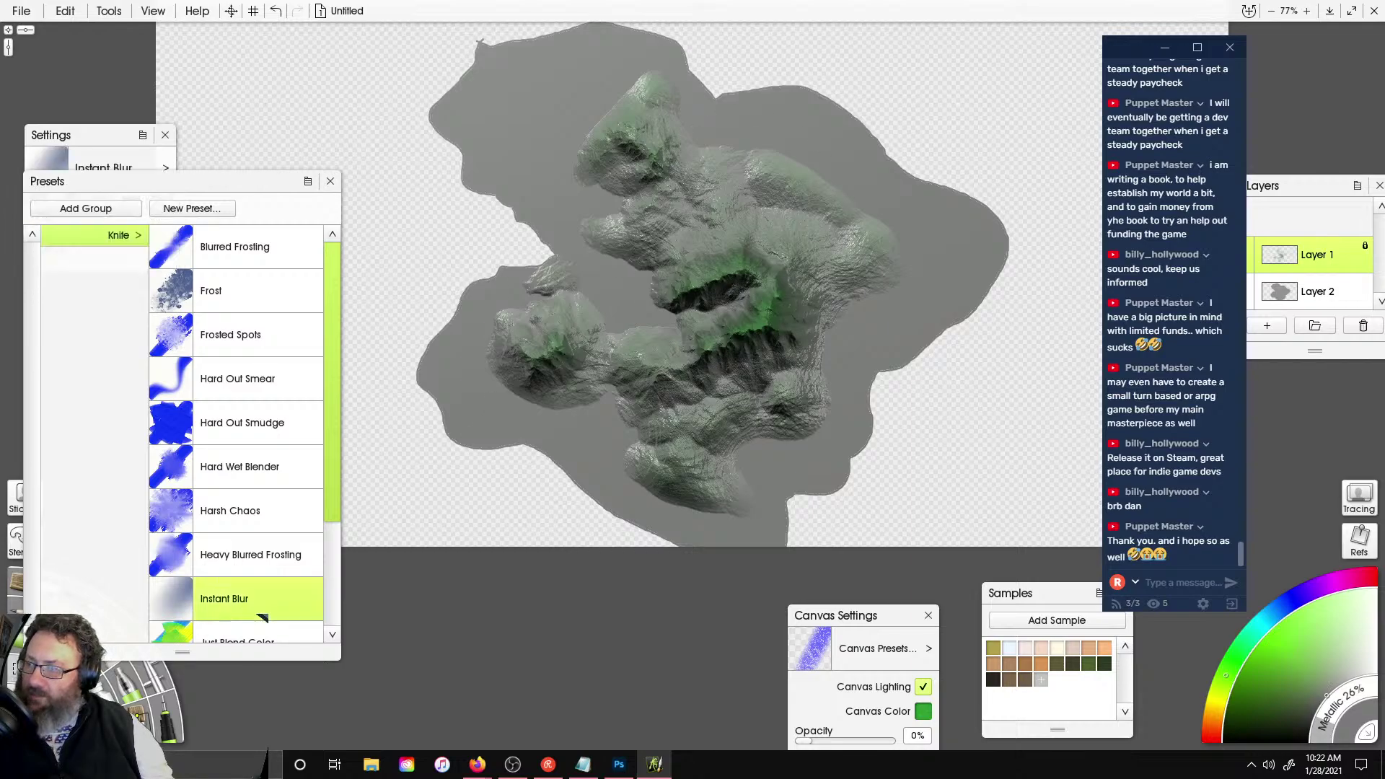
left_click(44, 708)
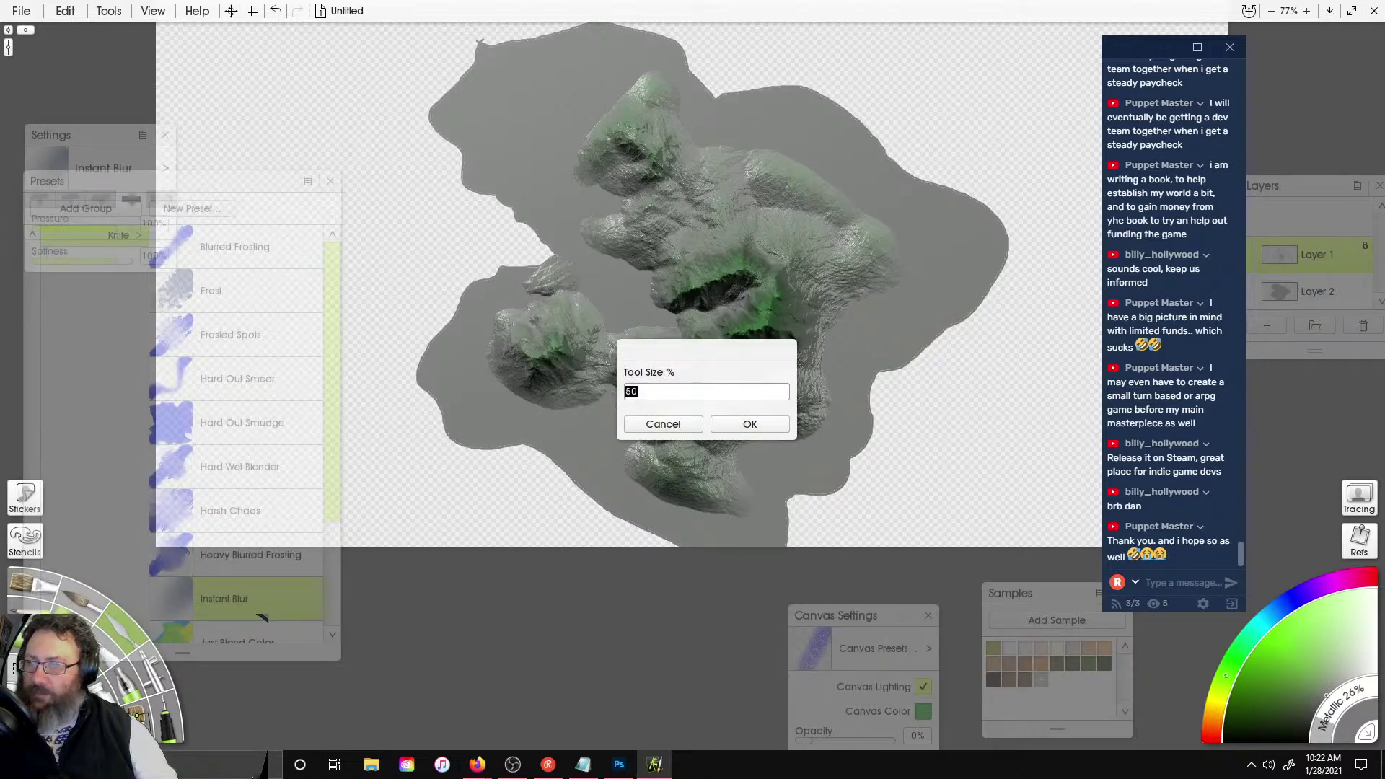
type("500")
key("Return")
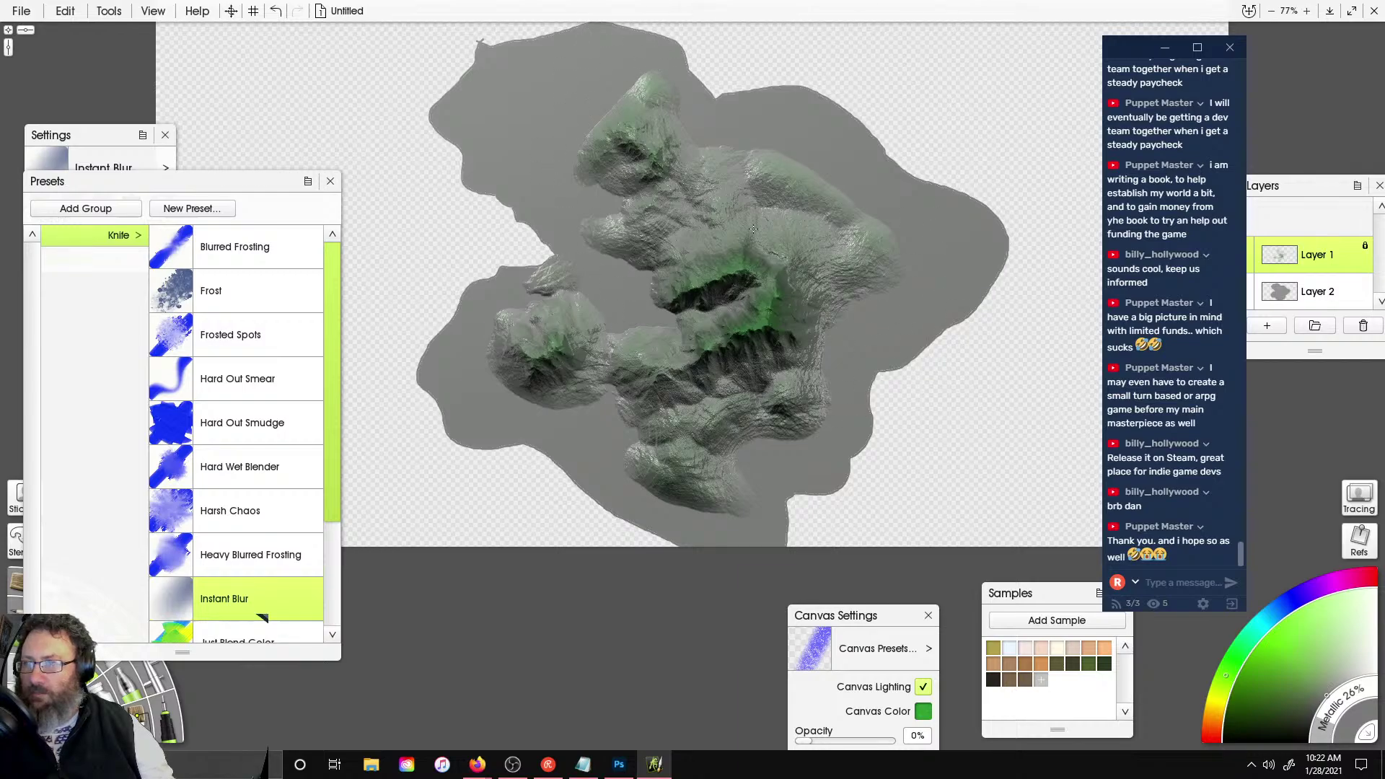
mouse_move(765, 210)
left_mouse_down()
mouse_move(729, 390)
mouse_move(671, 484)
mouse_move(497, 335)
mouse_move(613, 159)
mouse_move(766, 173)
left_mouse_up()
mouse_move(862, 316)
left_mouse_down()
mouse_move(841, 526)
mouse_move(768, 337)
left_mouse_up()
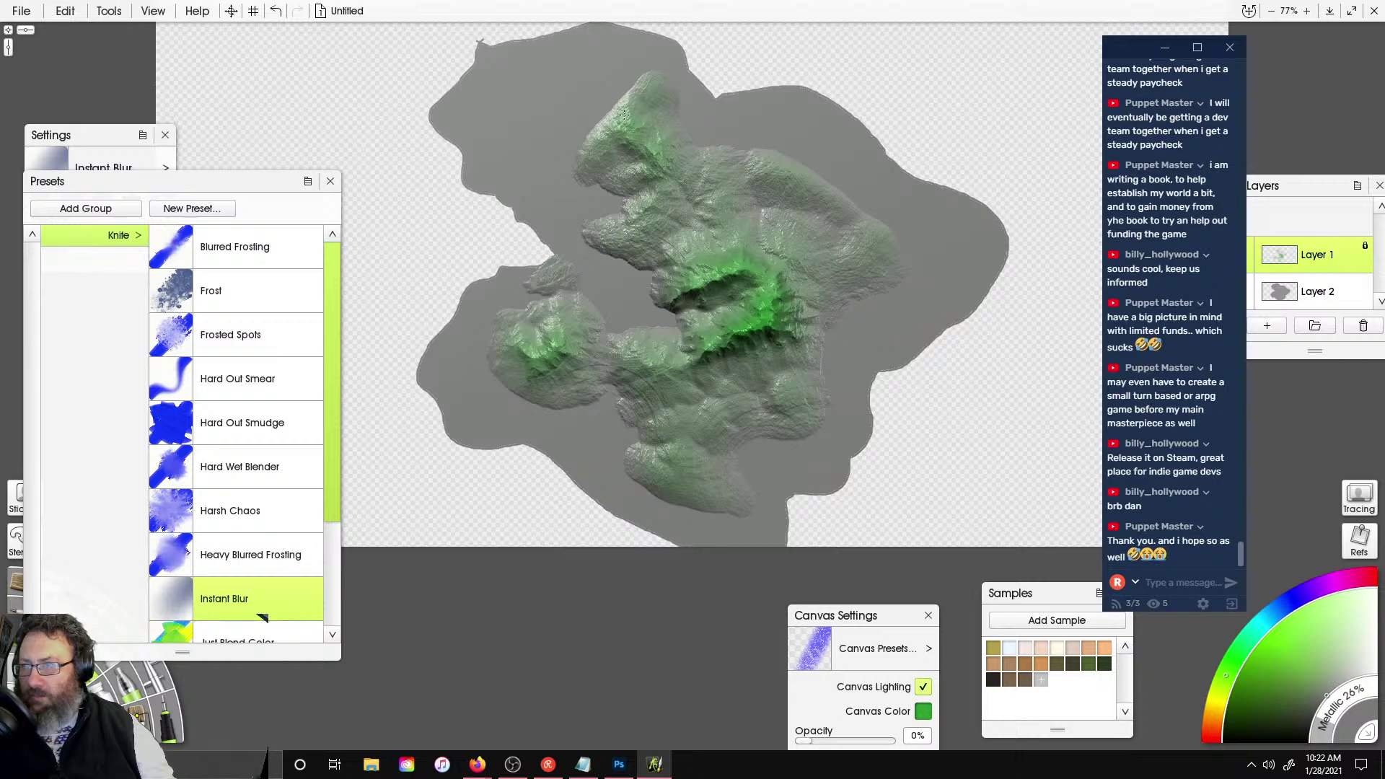
left_click_drag(624, 115, 636, 89)
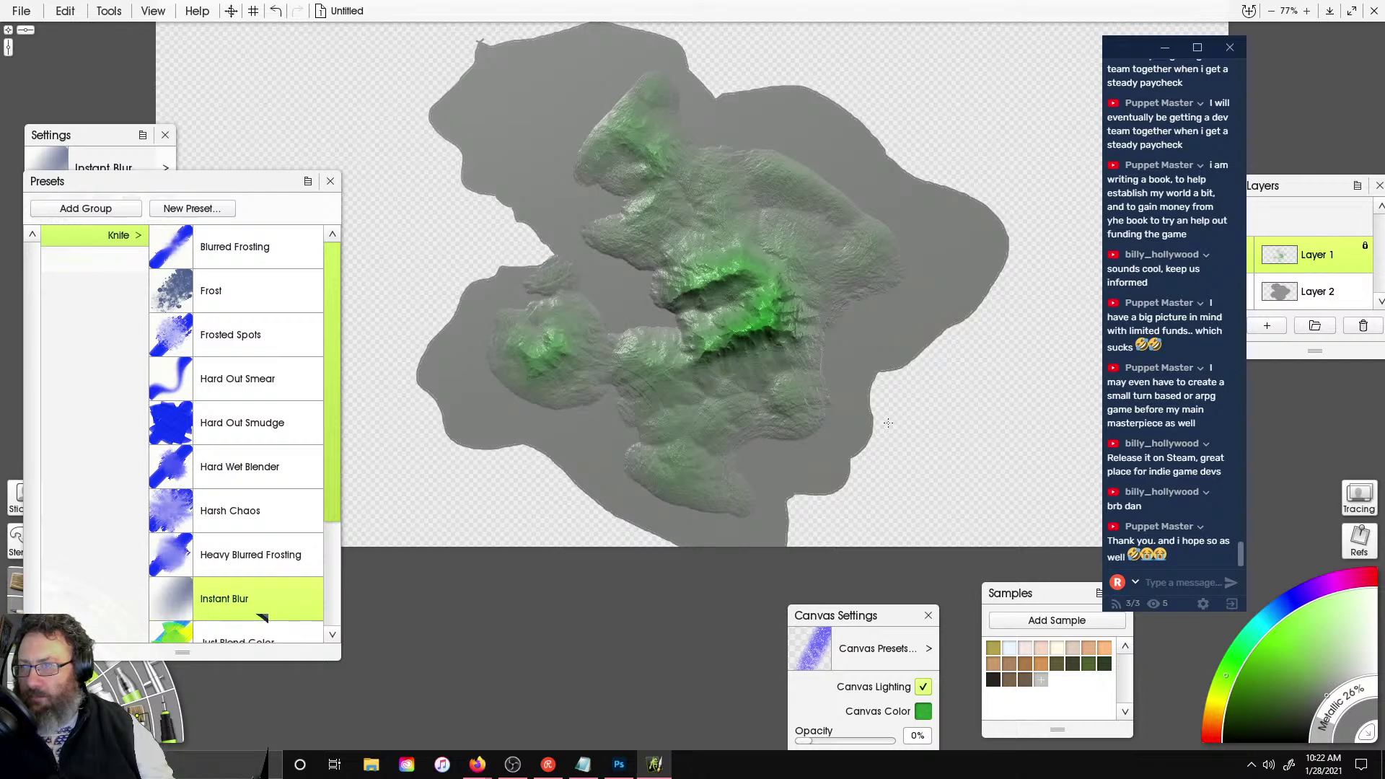
- Add a new layer between Layer 1 and Layer 2 and lock Layer 2's transparency
left_click(1308, 302)
left_click(1270, 328)
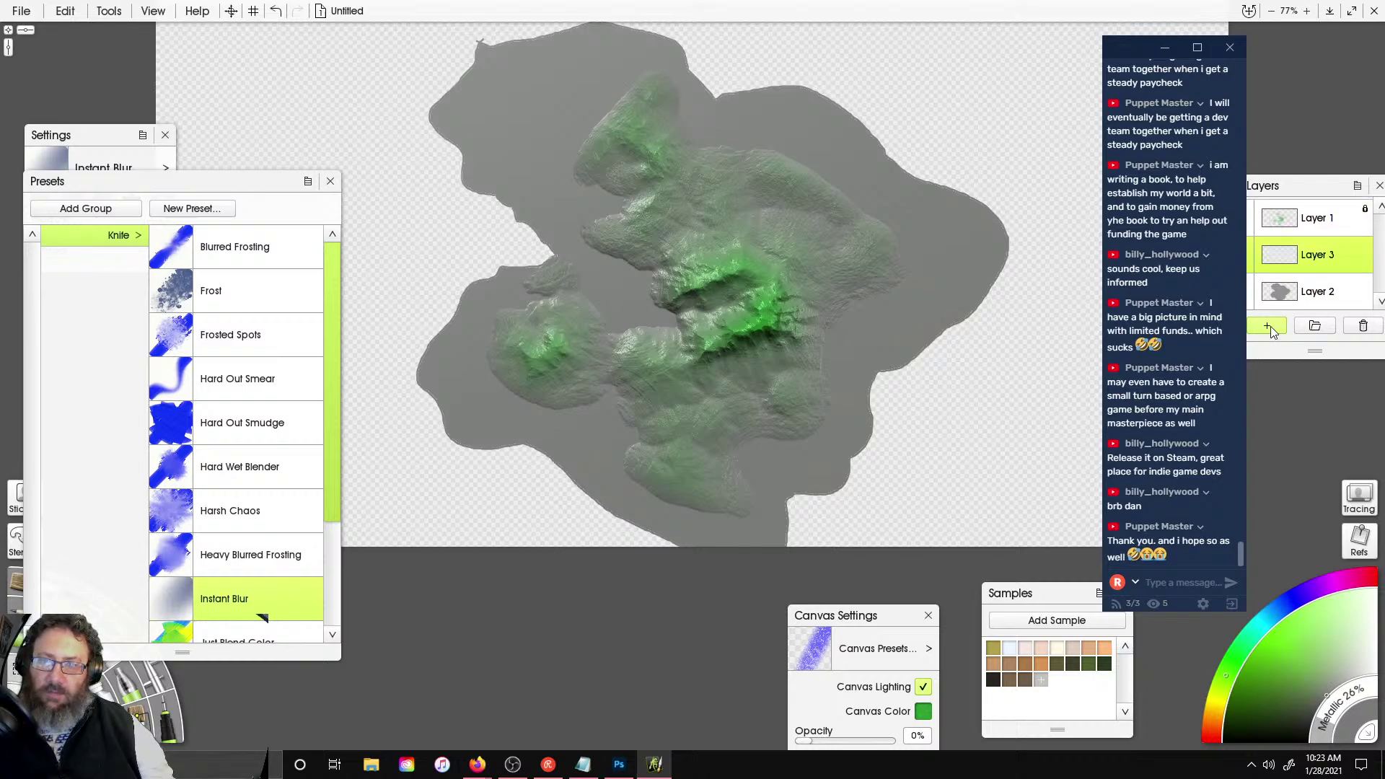
right_click(1370, 283)
key("Escape")
left_click(1356, 321)
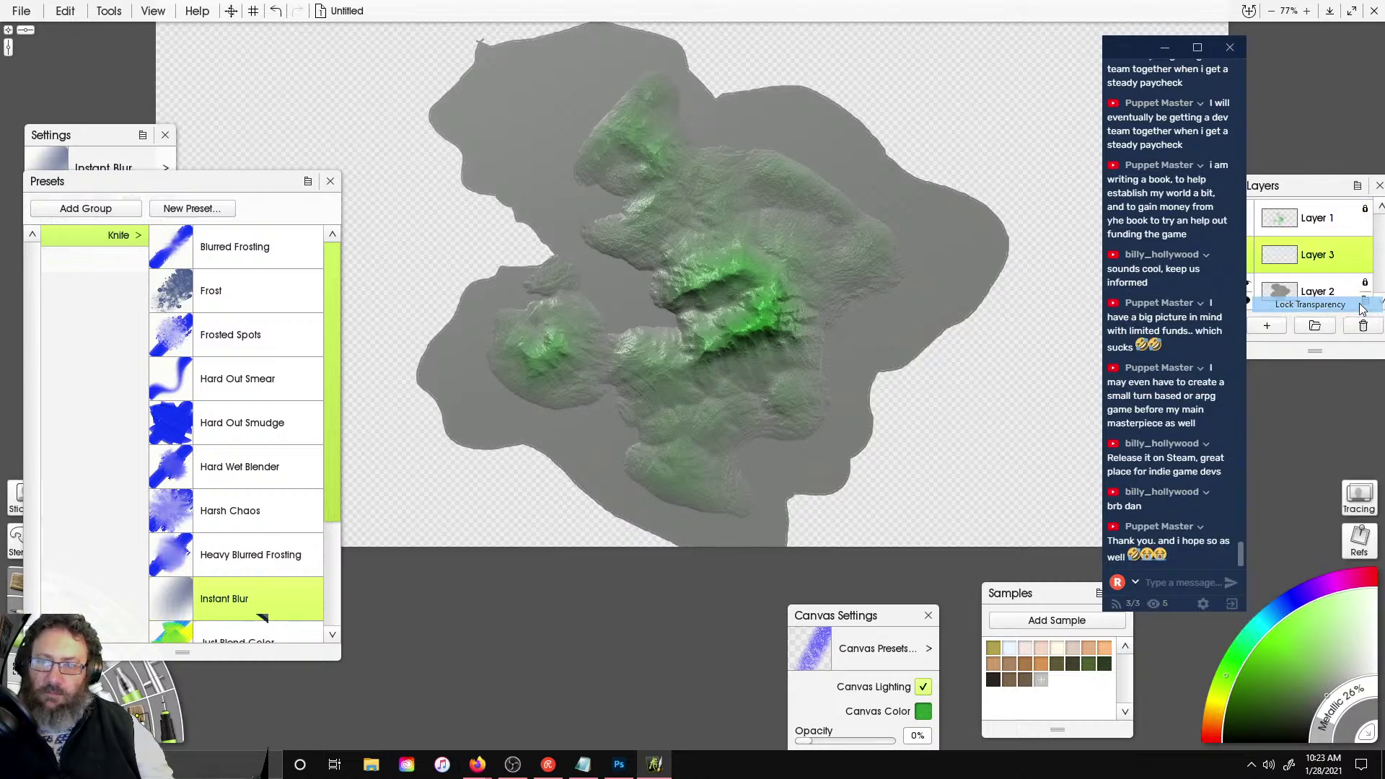
- Try a glitter stroke on Layer 3, undo it, and spray glitter over the whole landmass on Layer 2
left_click(144, 696)
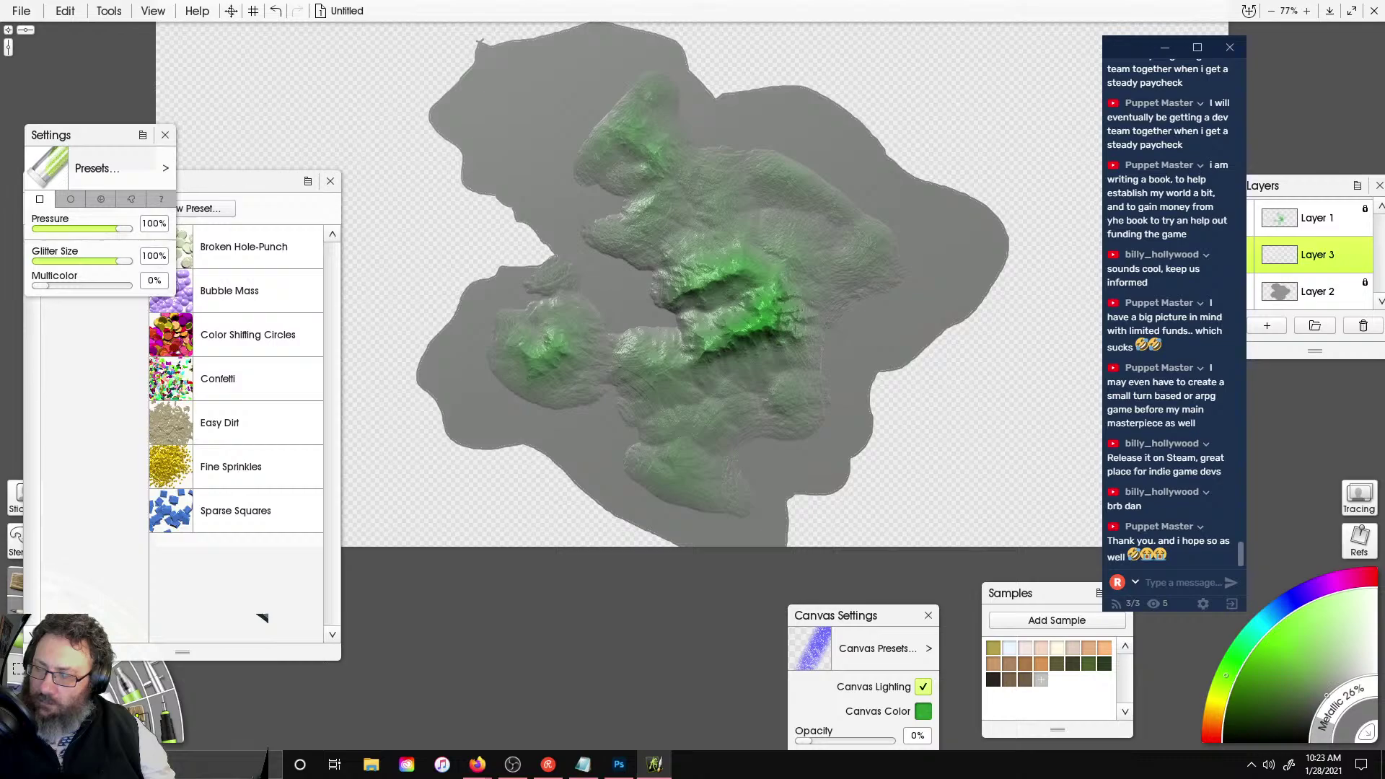
mouse_move(600, 280)
left_mouse_down()
mouse_move(693, 404)
mouse_move(801, 512)
left_mouse_up()
key("ctrl+z")
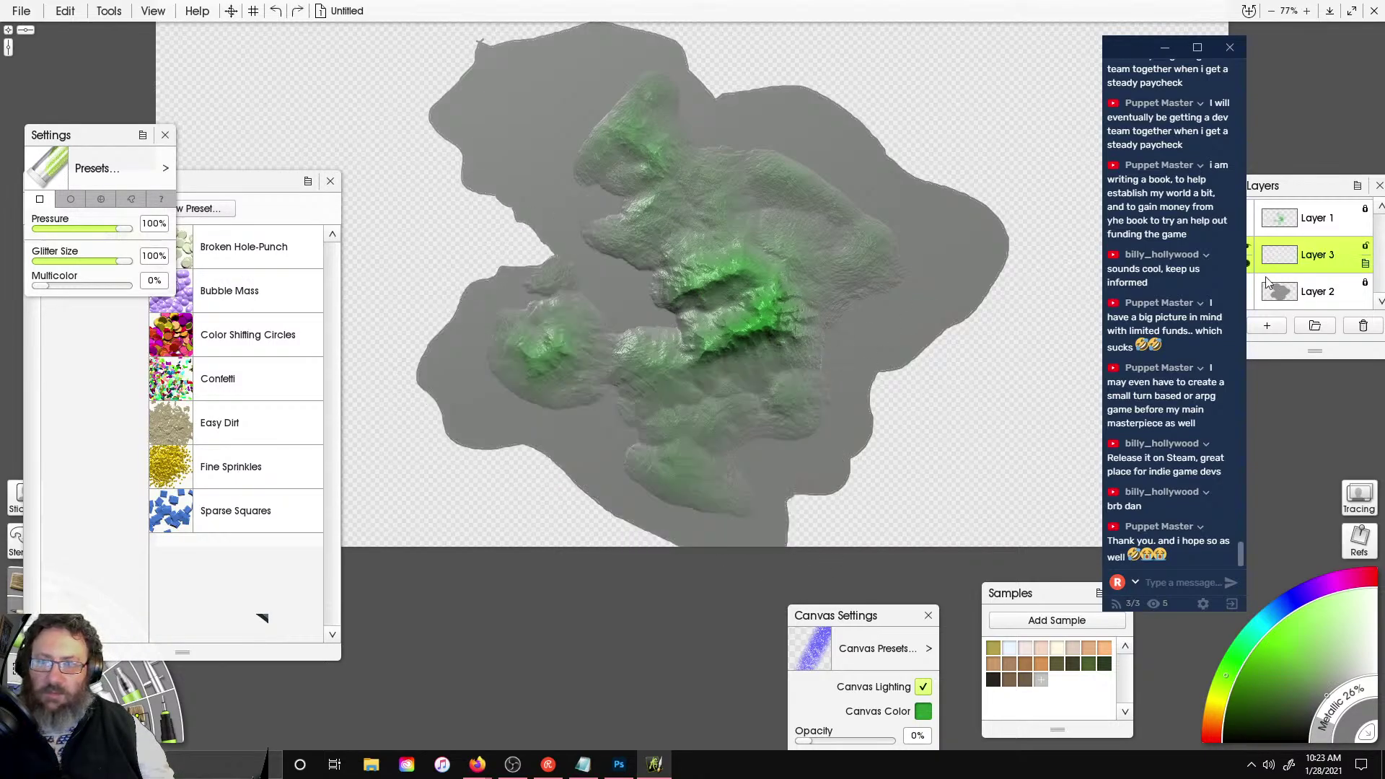
left_click(1270, 293)
mouse_move(680, 330)
left_mouse_down()
mouse_move(566, 141)
mouse_move(653, 82)
mouse_move(467, 341)
mouse_move(1000, 329)
mouse_move(794, 462)
mouse_move(447, 216)
mouse_move(642, 505)
left_mouse_up()
- Set Layer 1's bump blend mode to Add
left_click(1335, 225)
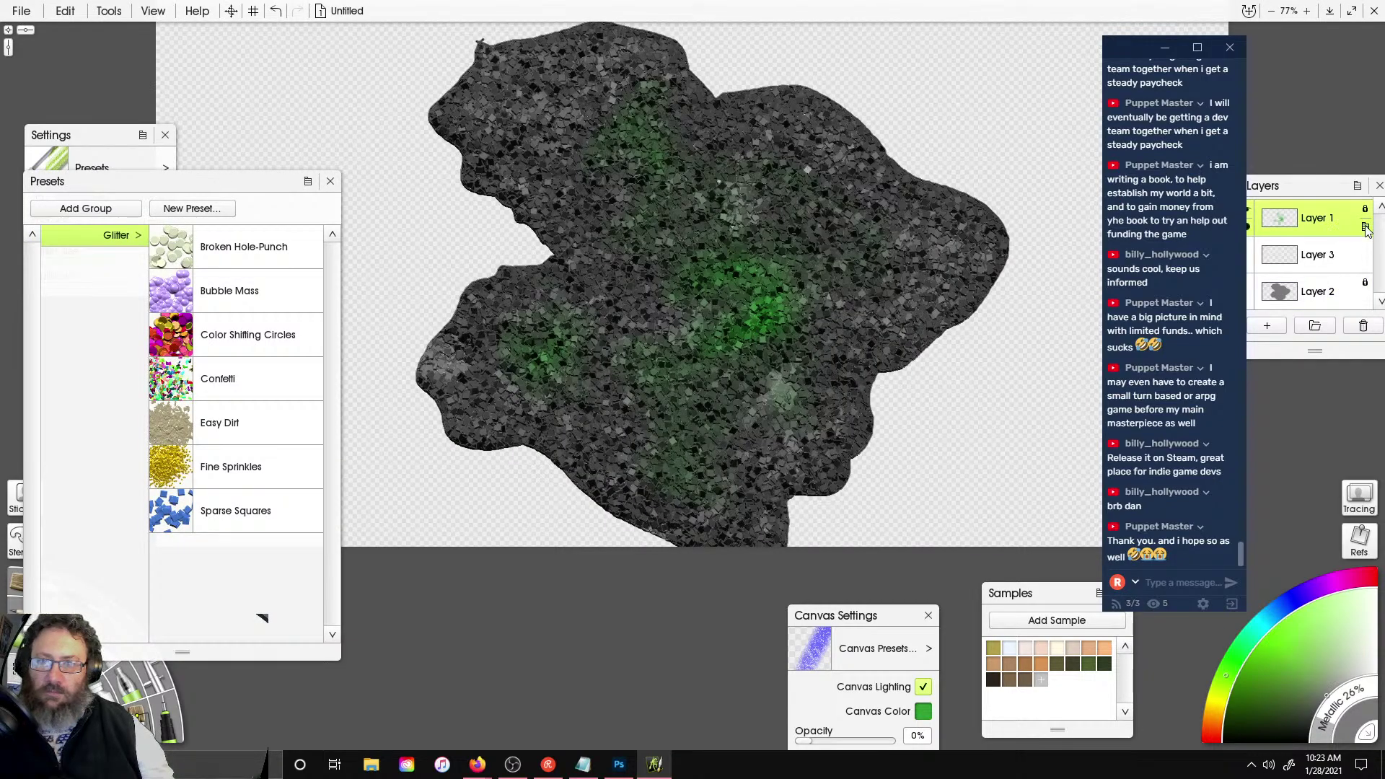
left_click(1366, 228)
mouse_move(1216, 359)
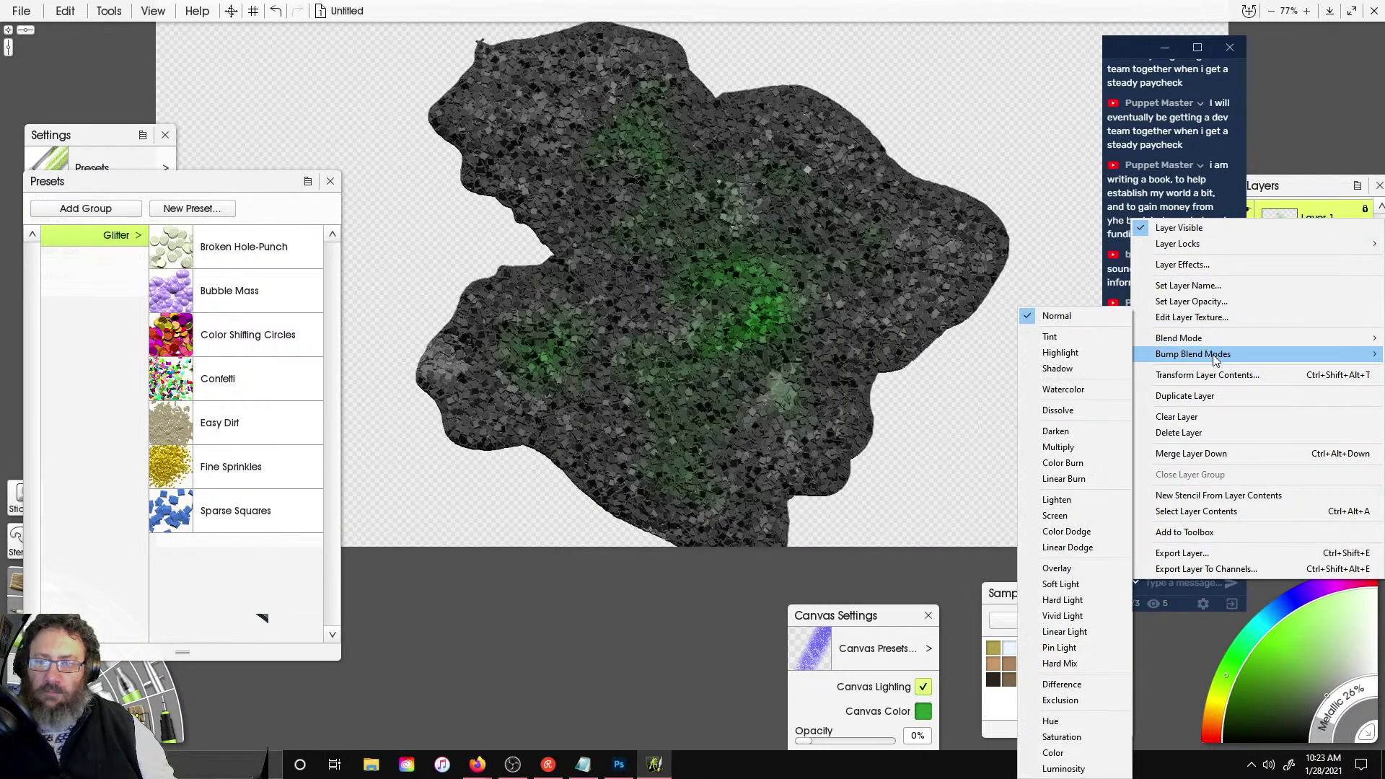
left_click(1055, 384)
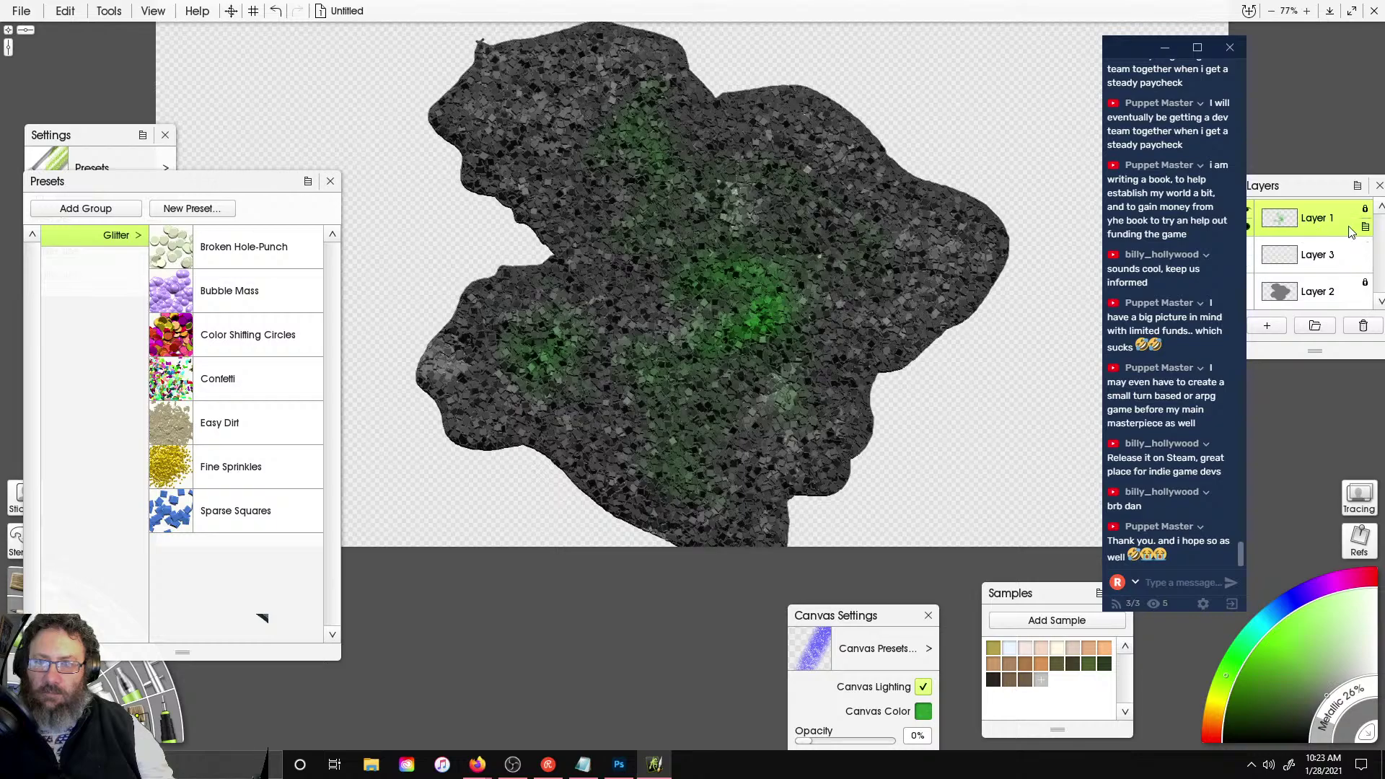
left_click(1372, 231)
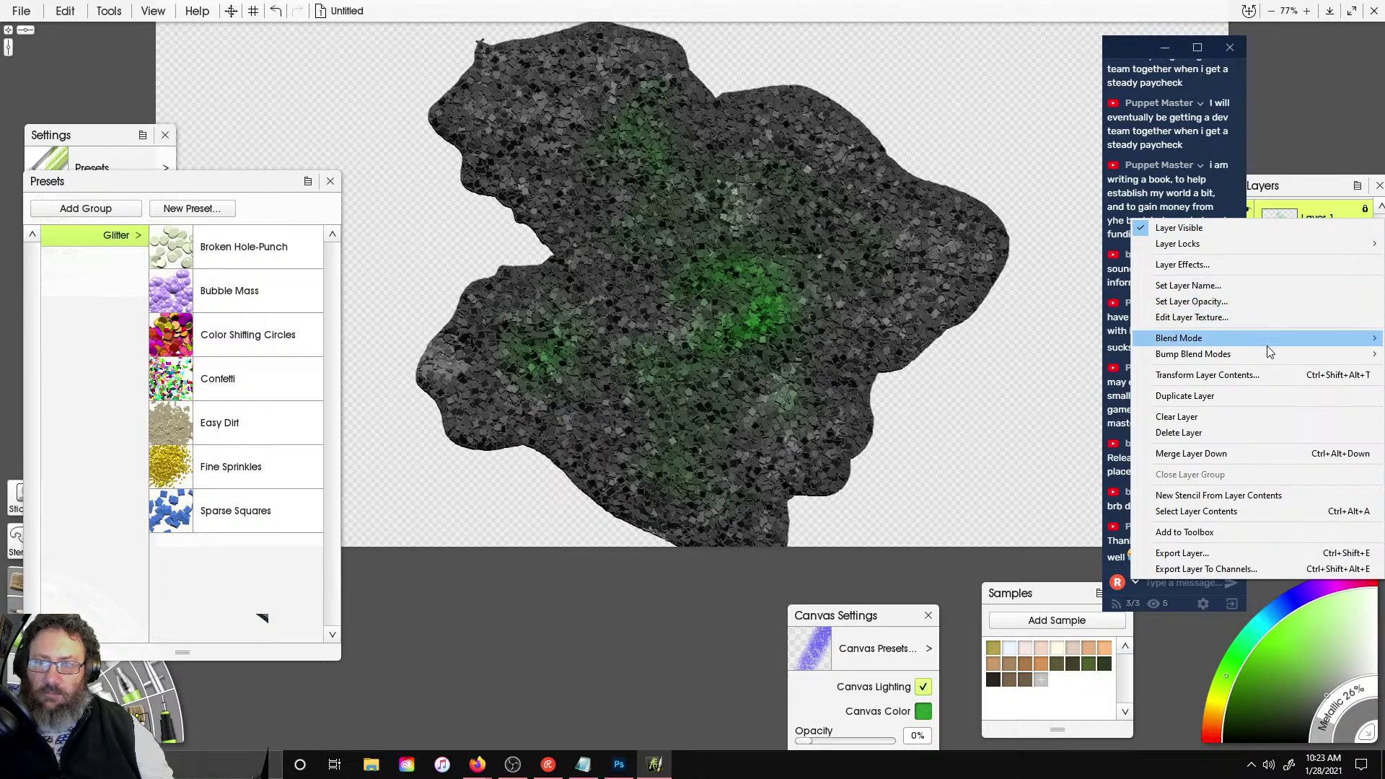
mouse_move(1263, 359)
left_click(1055, 387)
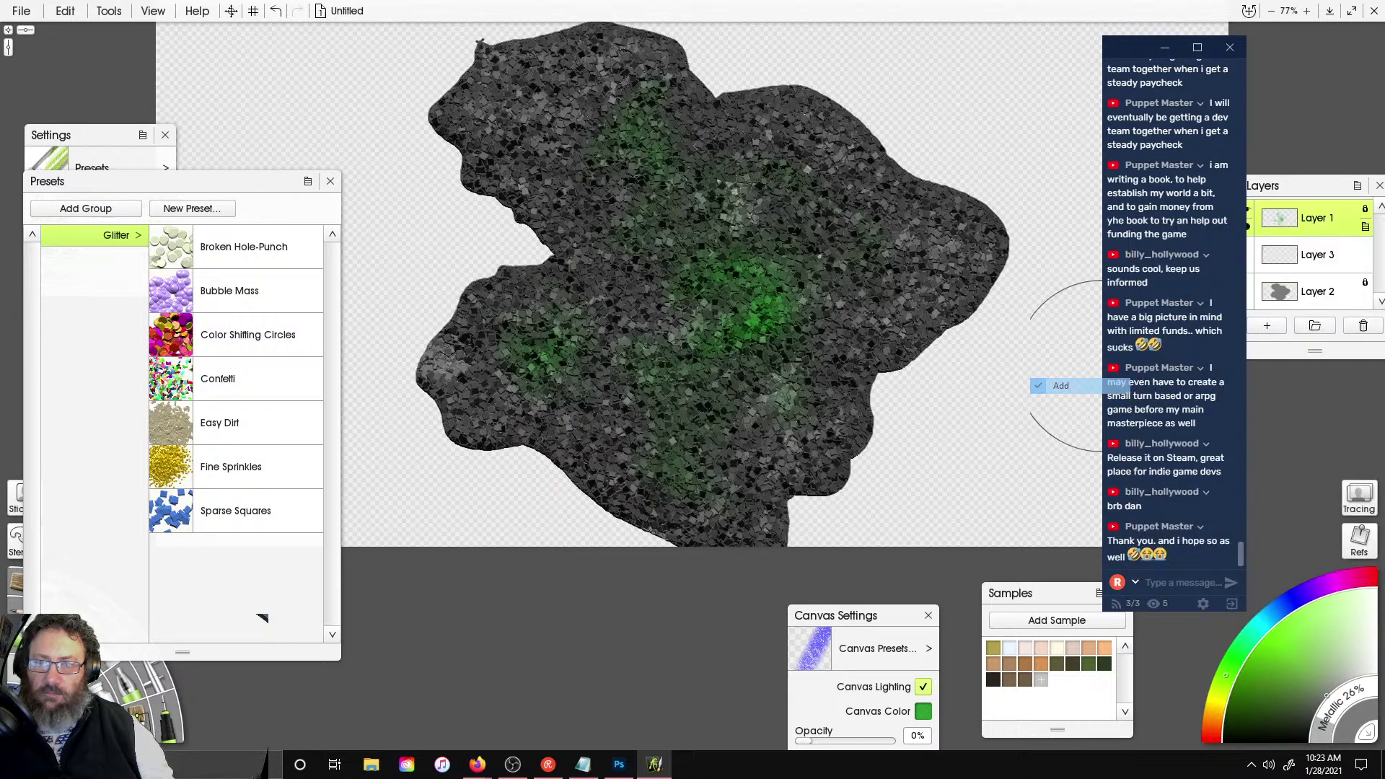
- Set Layer 2's bump blend mode to Add
left_click(1328, 298)
left_click(1366, 300)
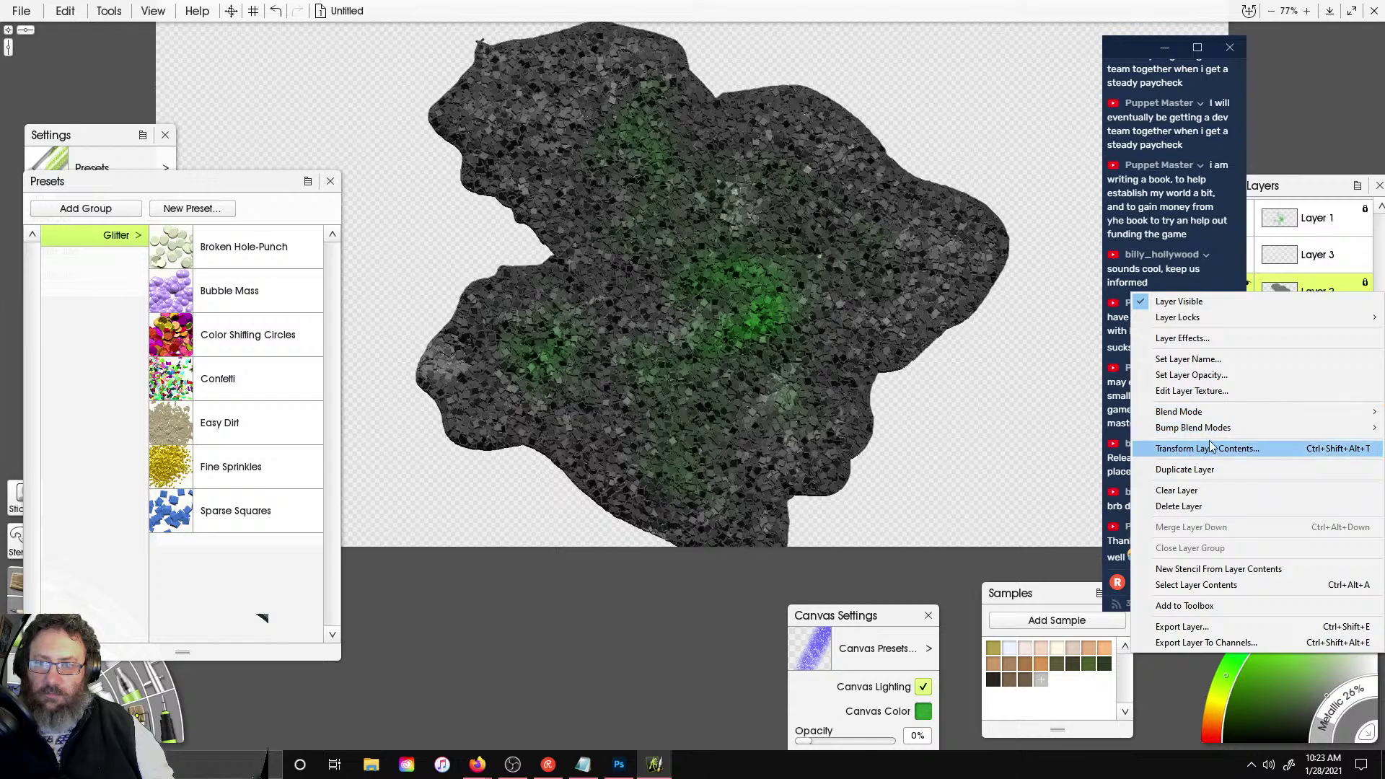
mouse_move(1213, 428)
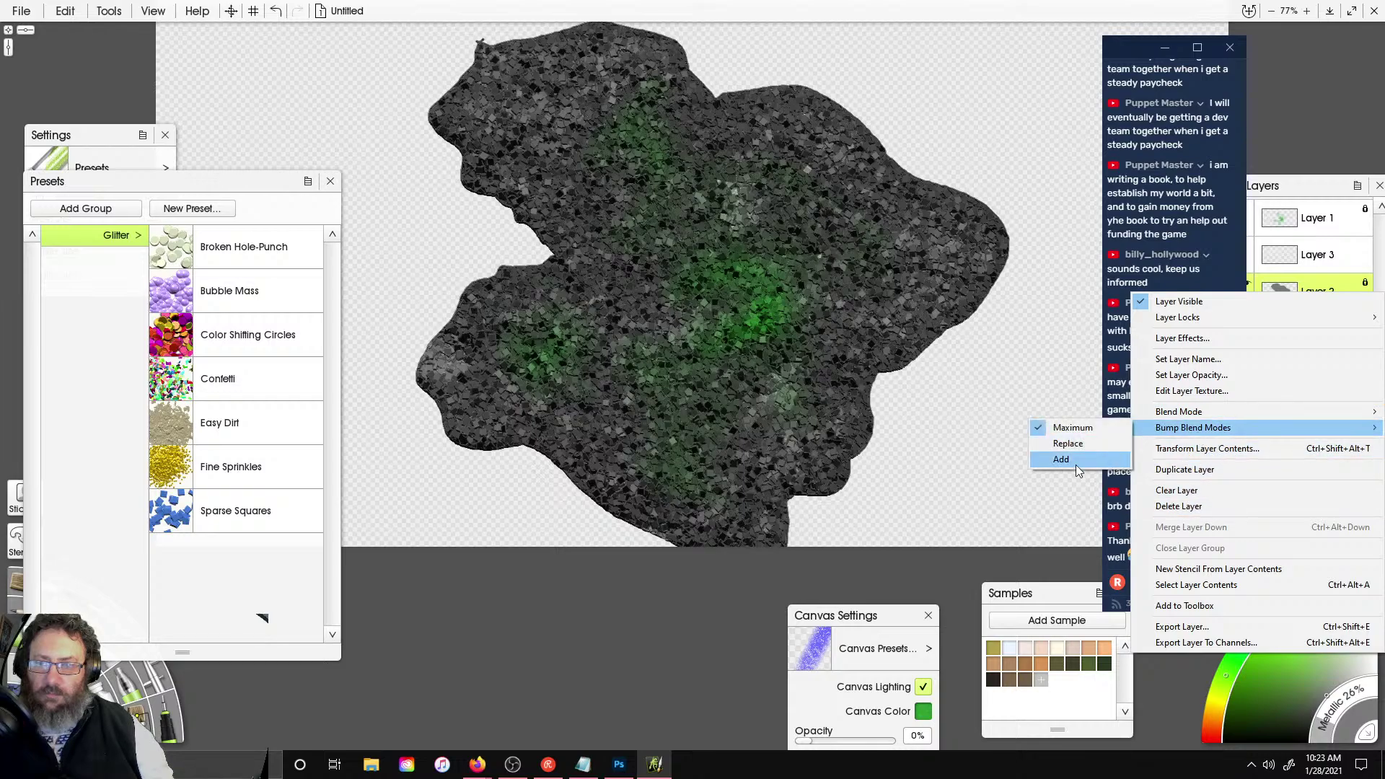
left_click(1059, 458)
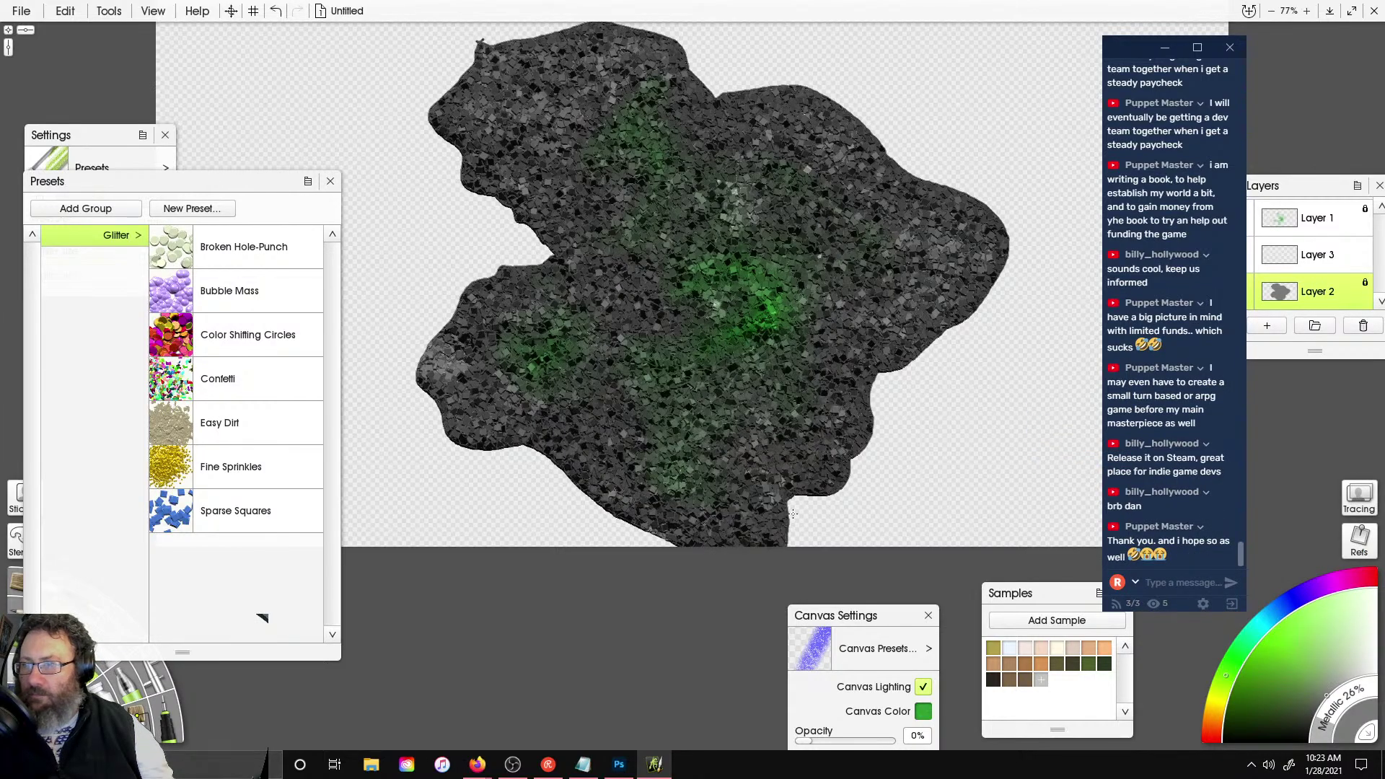
- Move the Presets panel off the landmass and blend Layer 2's glitter smooth with the Instant Blur Knife
mouse_move(155, 182)
left_mouse_down()
mouse_move(80, 92)
mouse_move(129, 62)
mouse_move(123, 51)
mouse_move(157, 48)
mouse_move(126, 49)
left_mouse_up()
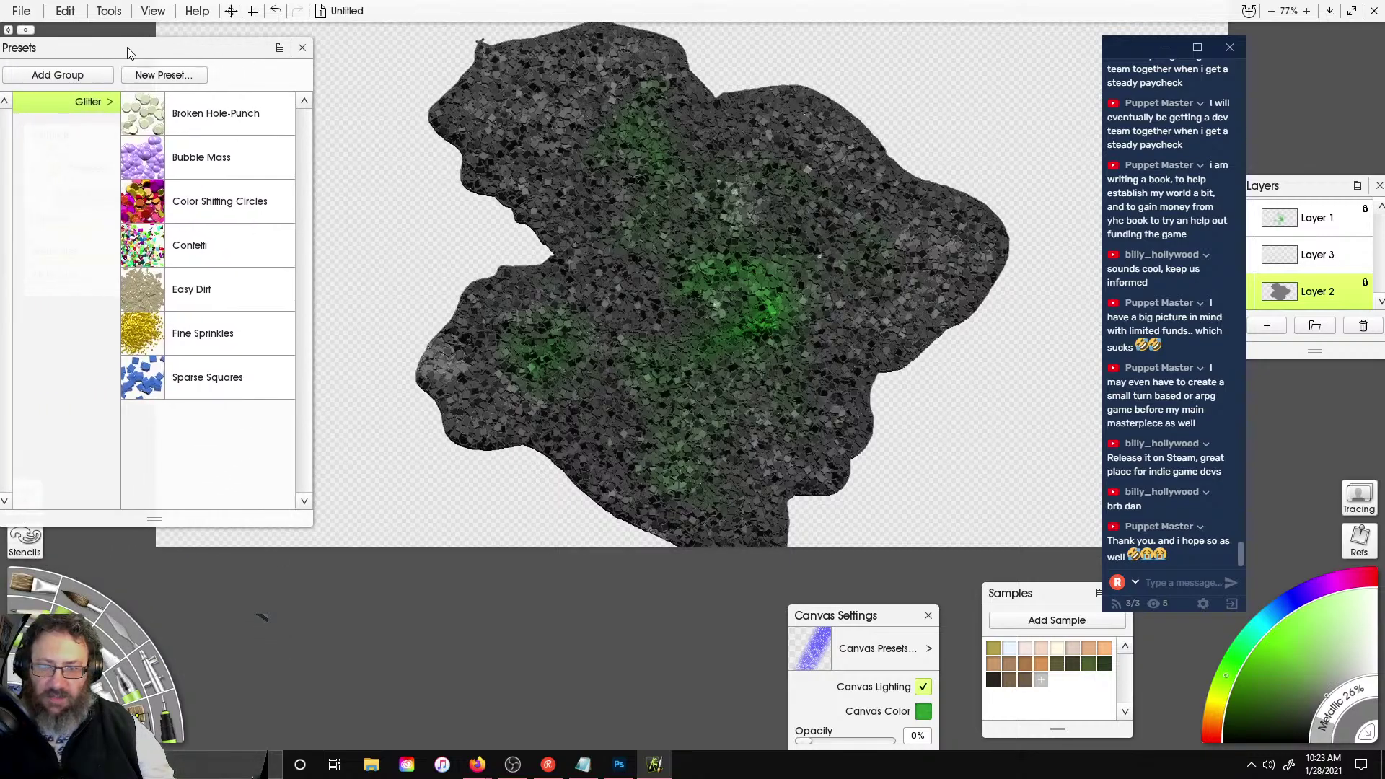
left_click(119, 625)
mouse_move(561, 281)
left_mouse_down()
mouse_move(519, 361)
mouse_move(606, 451)
mouse_move(794, 375)
mouse_move(519, 79)
mouse_move(534, 217)
mouse_move(635, 332)
left_mouse_up()
mouse_move(827, 102)
left_mouse_down()
mouse_move(959, 303)
mouse_move(754, 511)
mouse_move(707, 447)
left_mouse_up()
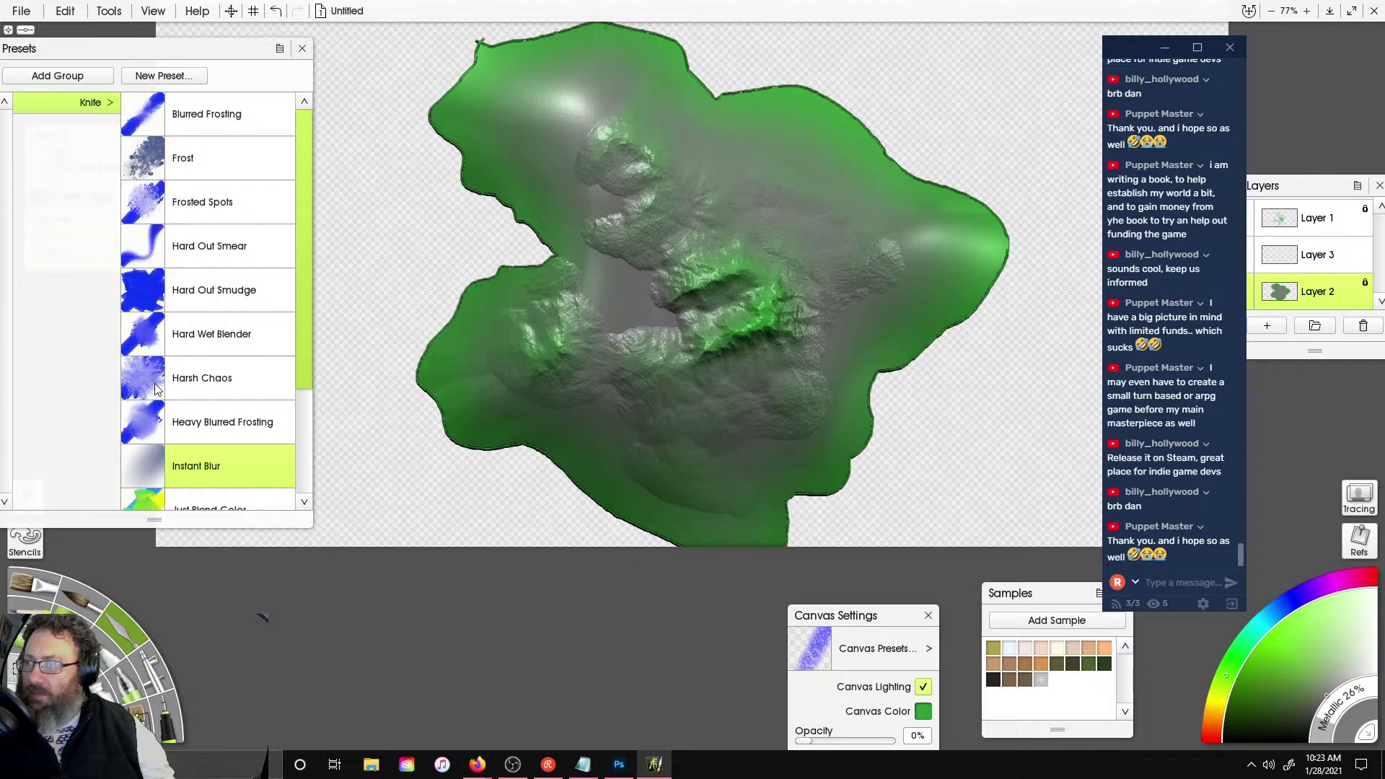
- Roughen the whole landmass on Layer 2 with the Harsh Chaos Knife preset
left_click(204, 379)
mouse_move(552, 265)
left_mouse_down()
mouse_move(635, 303)
mouse_move(559, 234)
left_mouse_up()
mouse_move(686, 191)
left_mouse_down()
mouse_move(520, 166)
mouse_move(440, 94)
mouse_move(649, 65)
mouse_move(803, 182)
mouse_move(981, 246)
mouse_move(852, 426)
mouse_move(743, 505)
mouse_move(520, 382)
mouse_move(469, 329)
mouse_move(574, 236)
mouse_move(500, 54)
mouse_move(739, 123)
mouse_move(616, 225)
mouse_move(678, 354)
mouse_move(739, 425)
mouse_move(920, 317)
mouse_move(577, 159)
mouse_move(548, 65)
mouse_move(505, 86)
left_mouse_up()
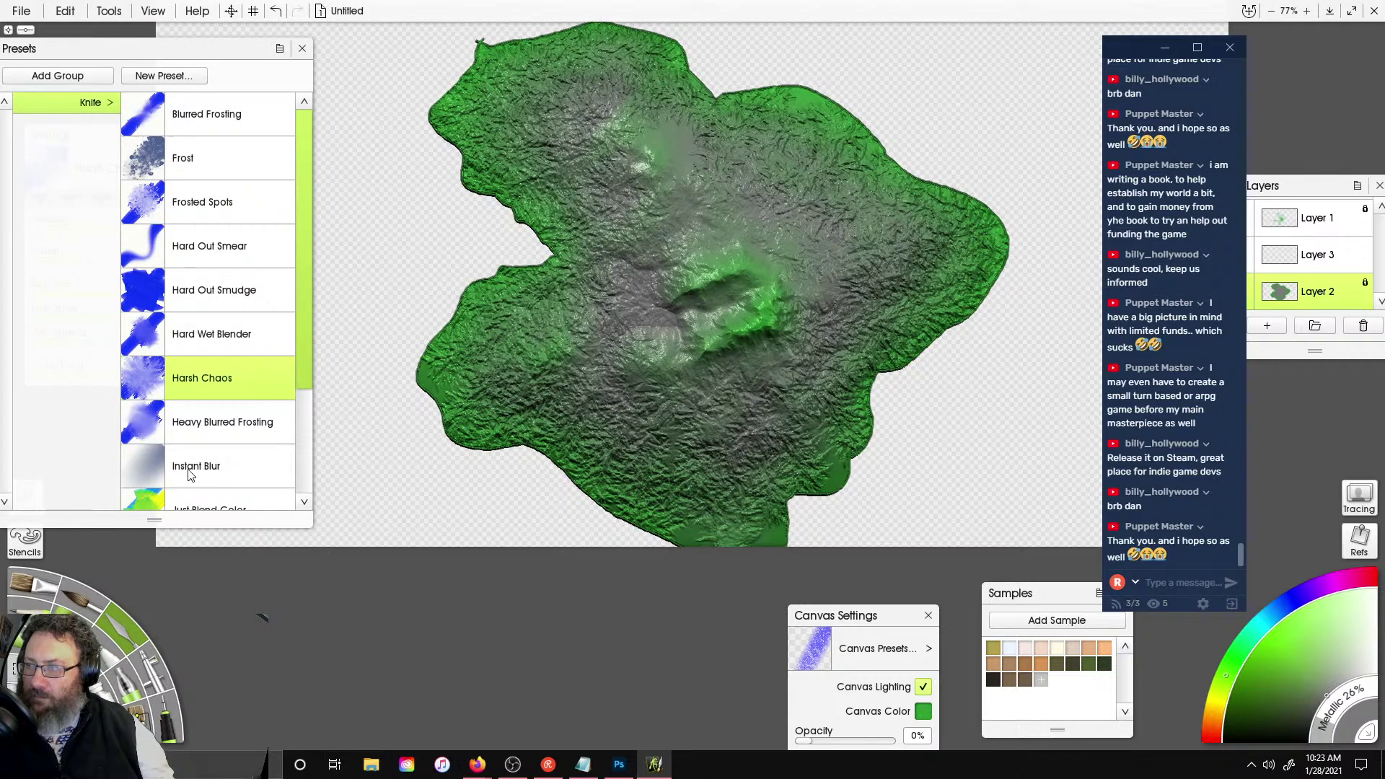
- Load the Instant Blur Knife preset with tool size 100%, Pressure 33% and Softness 31%
left_click(189, 469)
left_click(43, 709)
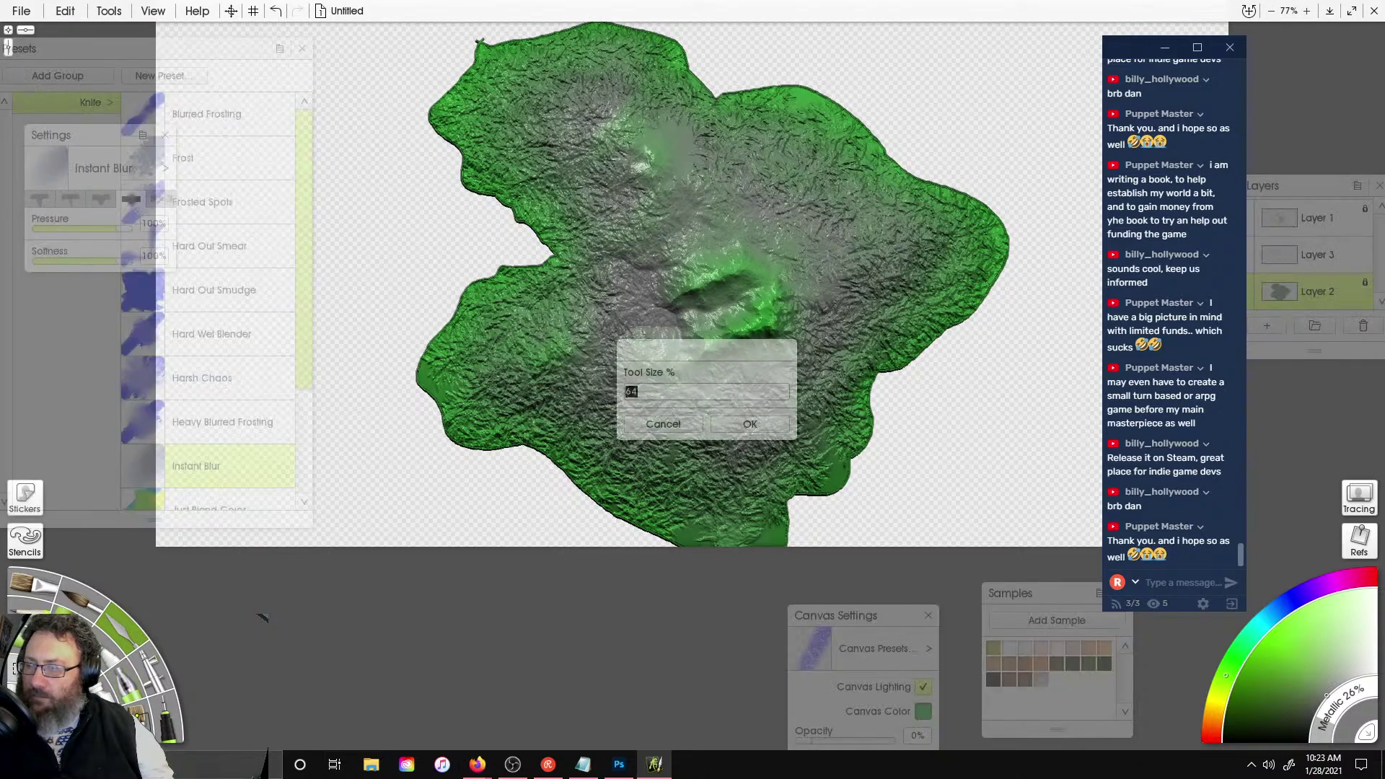
type("100")
key("Return")
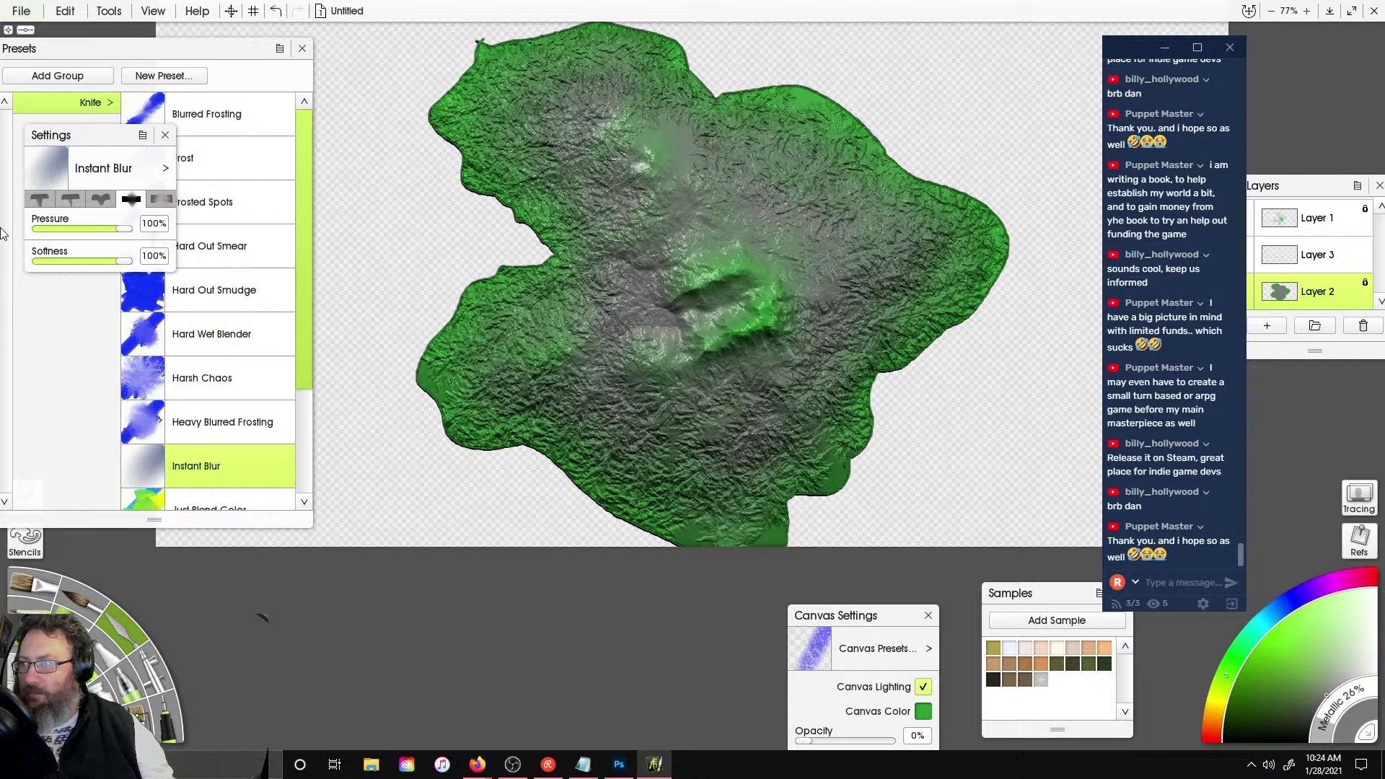
left_click(83, 231)
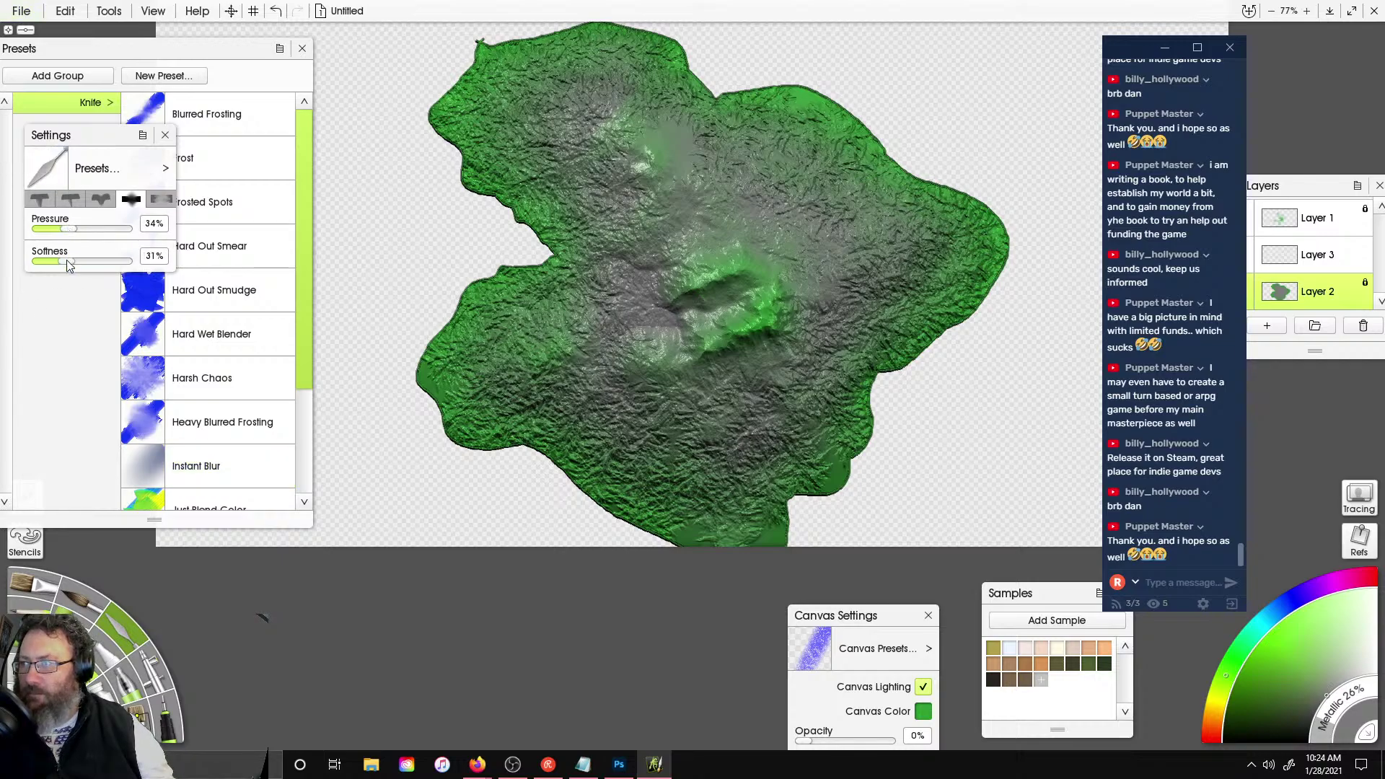
- Smooth the roughened landmass on Layer 2 with broad Knife strokes, leaving rough patches along the coastline
mouse_move(505, 173)
left_mouse_down()
mouse_move(577, 303)
mouse_move(707, 129)
mouse_move(519, 79)
left_mouse_up()
mouse_move(786, 180)
left_mouse_down()
mouse_move(815, 317)
mouse_move(794, 375)
mouse_move(887, 217)
mouse_move(672, 408)
mouse_move(541, 368)
mouse_move(758, 483)
mouse_move(939, 253)
mouse_move(692, 97)
mouse_move(505, 72)
mouse_move(556, 130)
left_mouse_up()
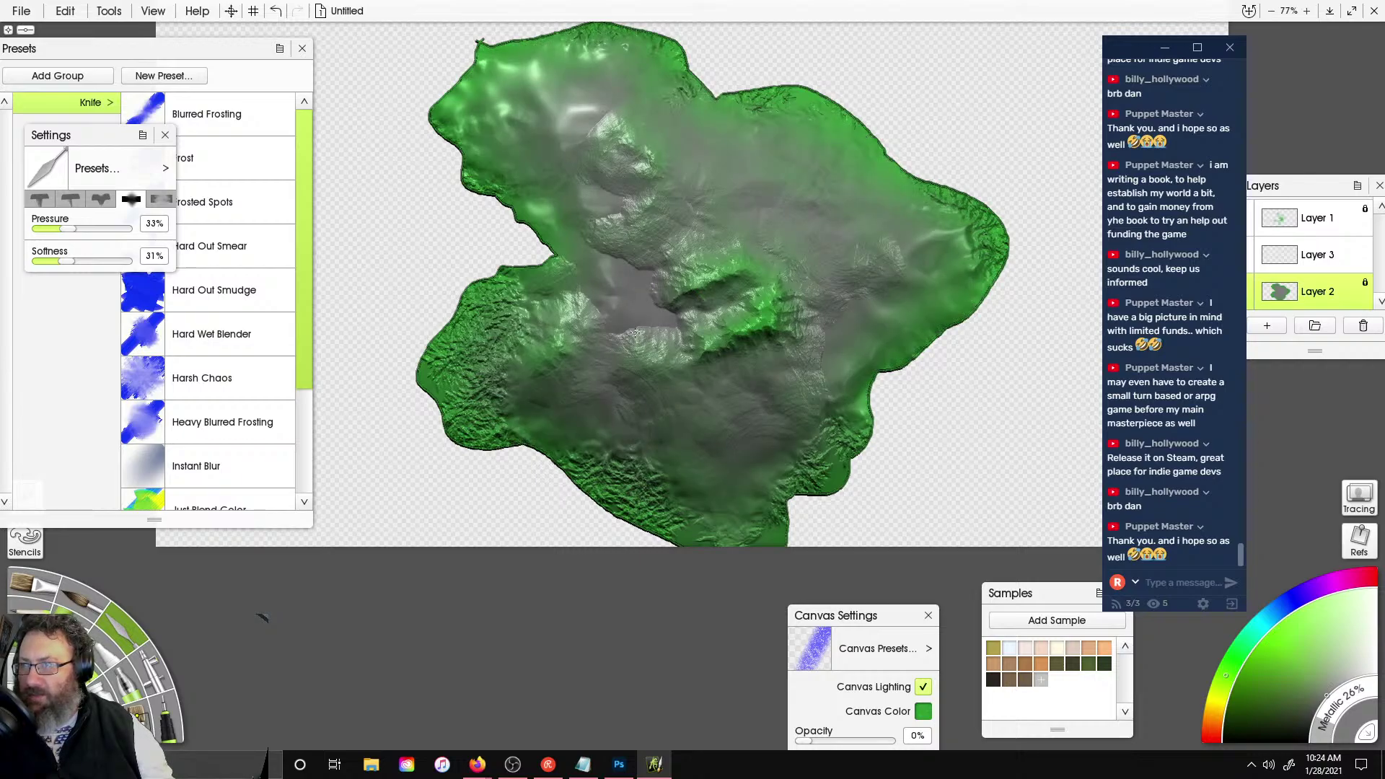
mouse_move(577, 325)
left_mouse_down()
mouse_move(563, 461)
mouse_move(864, 464)
left_mouse_up()
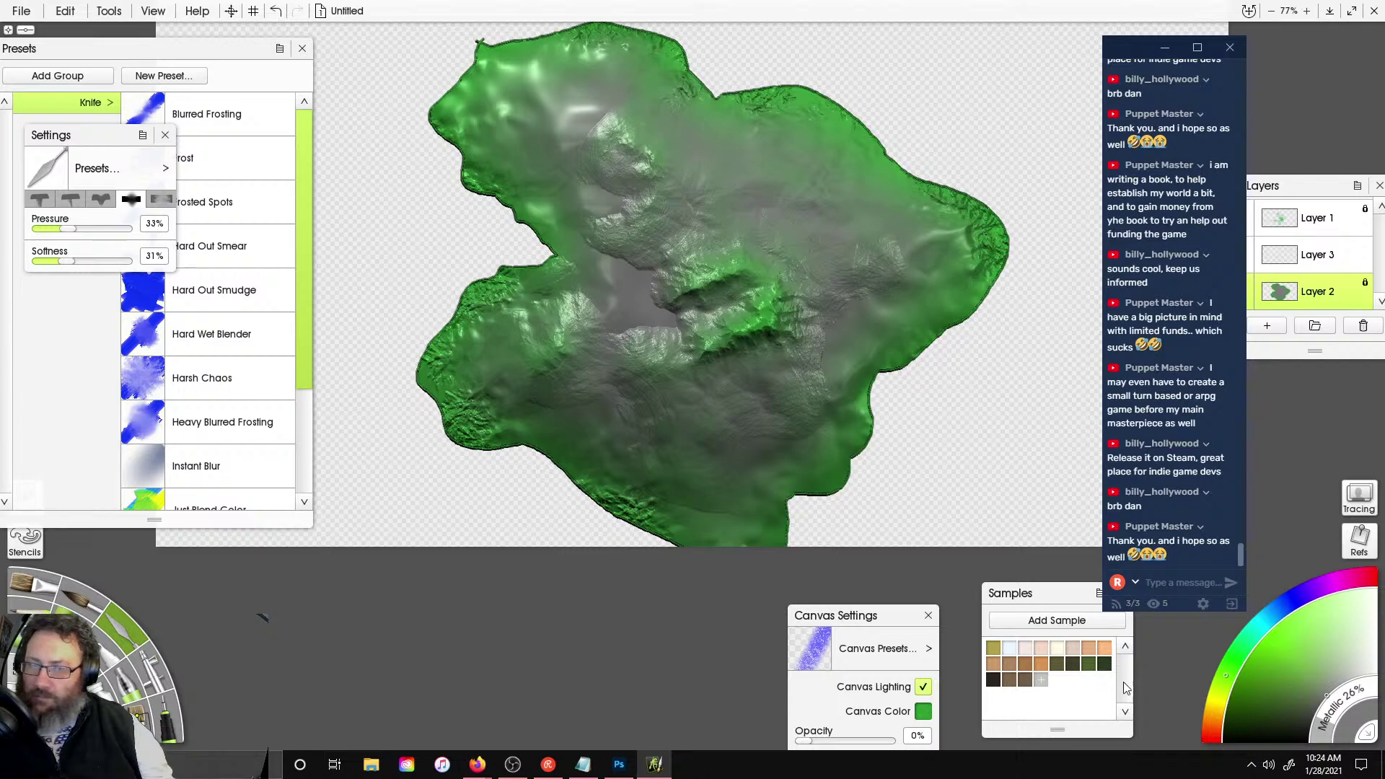
- Apply Lock All to Layer 2 and hide it so only the mountain terrain on Layer 1 shows
left_click(1366, 284)
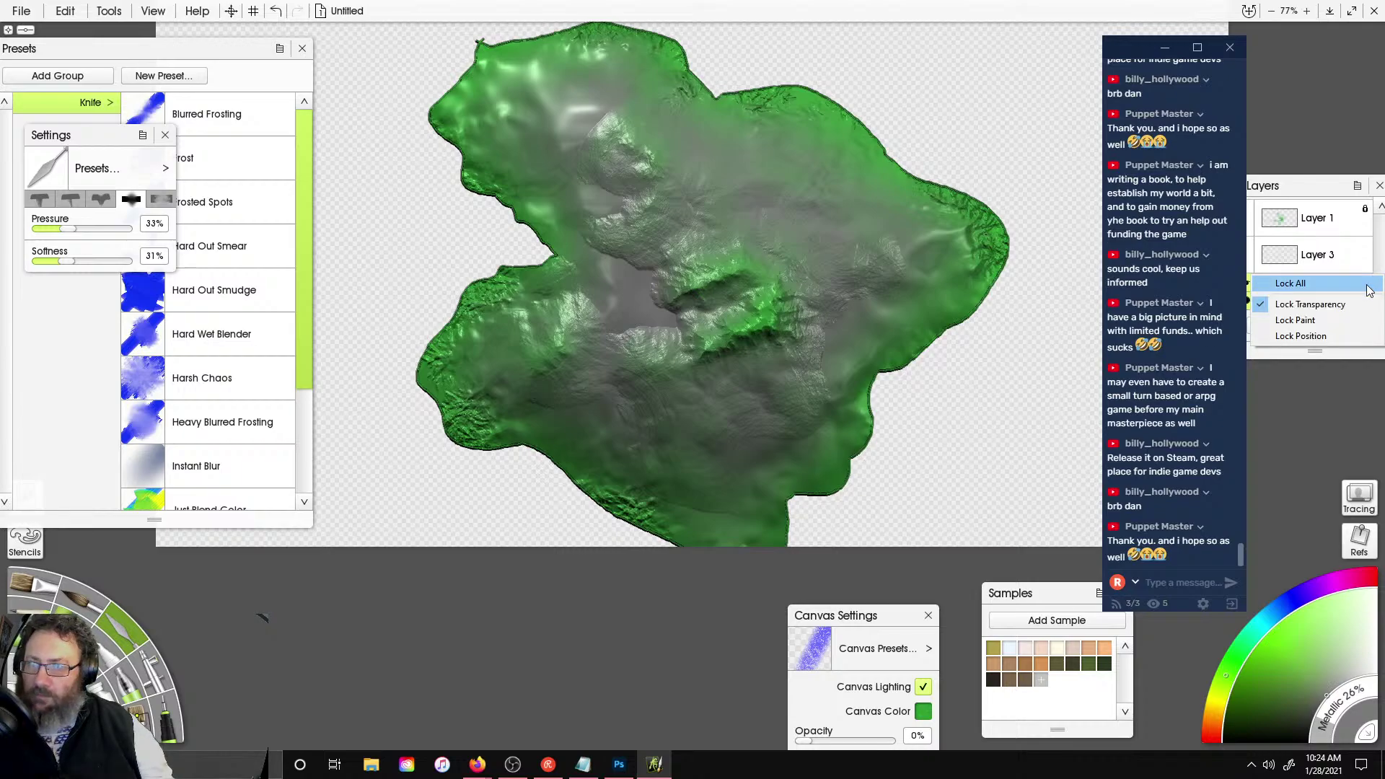
left_click(1276, 285)
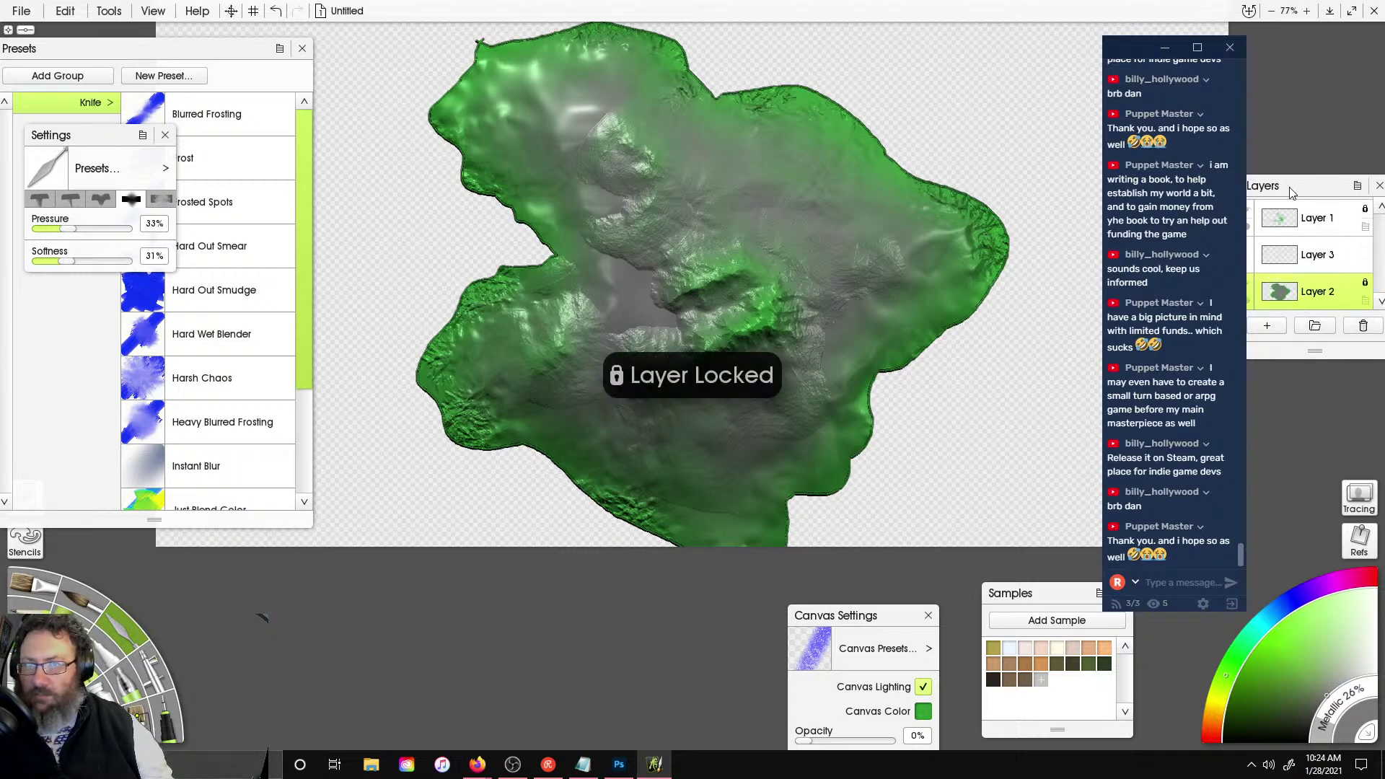
left_click_drag(1292, 193, 1372, 137)
left_click(1293, 251)
left_click(1309, 254)
left_click(1285, 236)
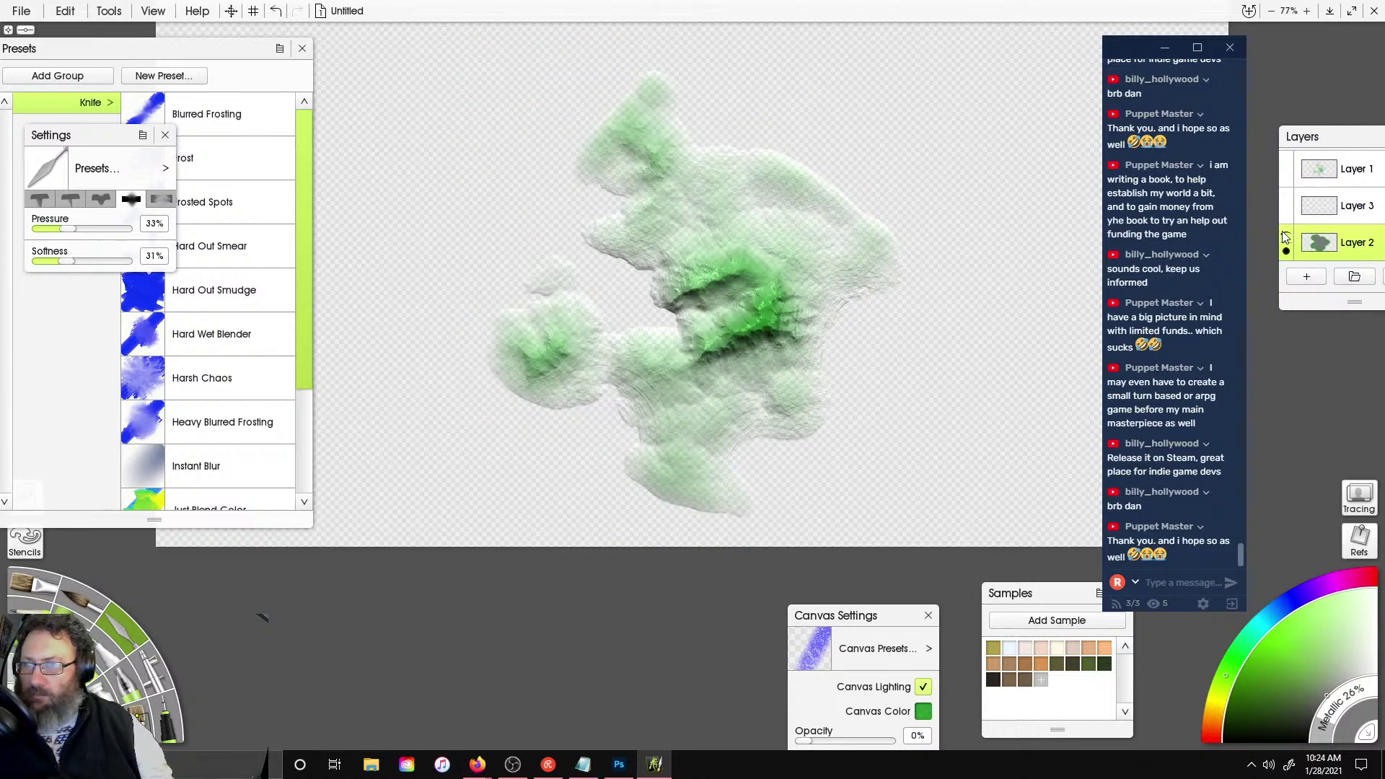
- Airbrush Layer 1's mountains a pale yellowish grey and show Layer 2 again while painting
left_click(1362, 174)
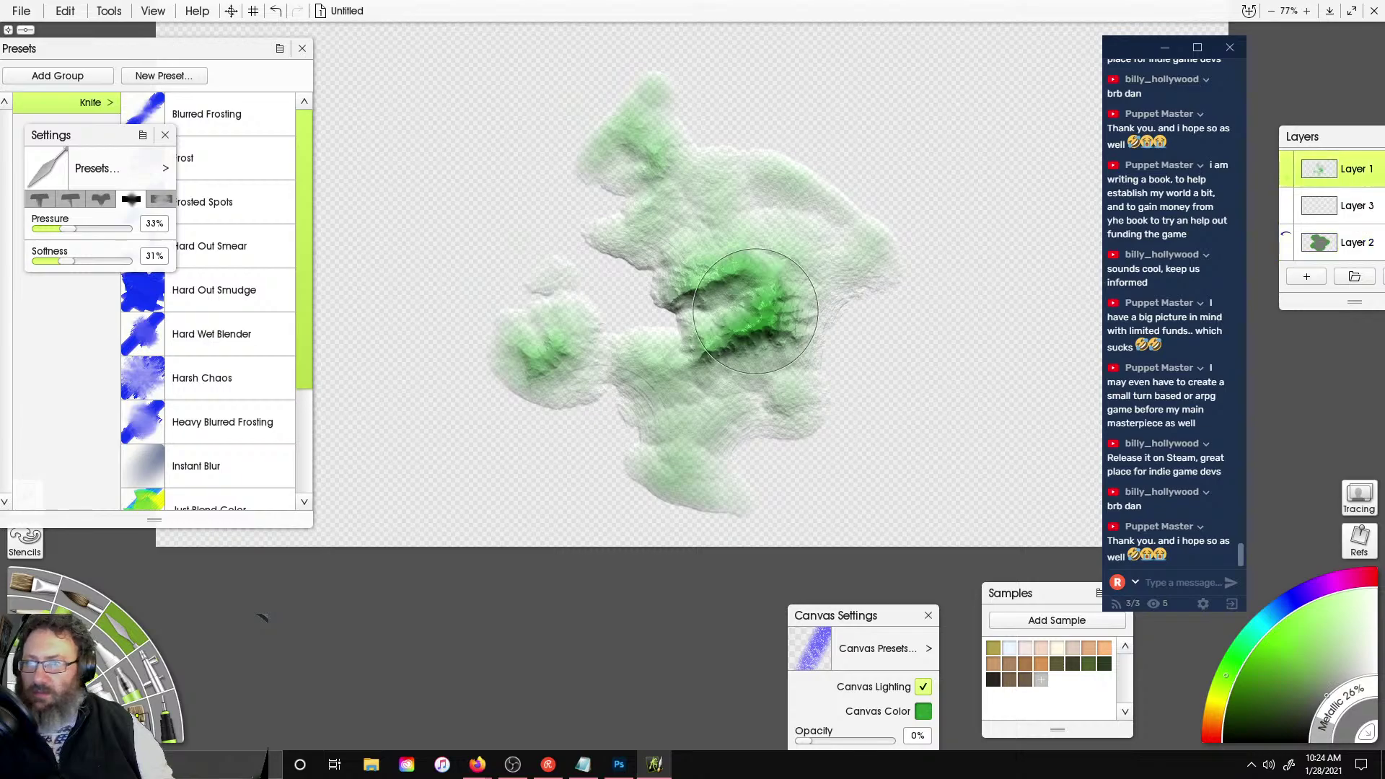
left_click(143, 658)
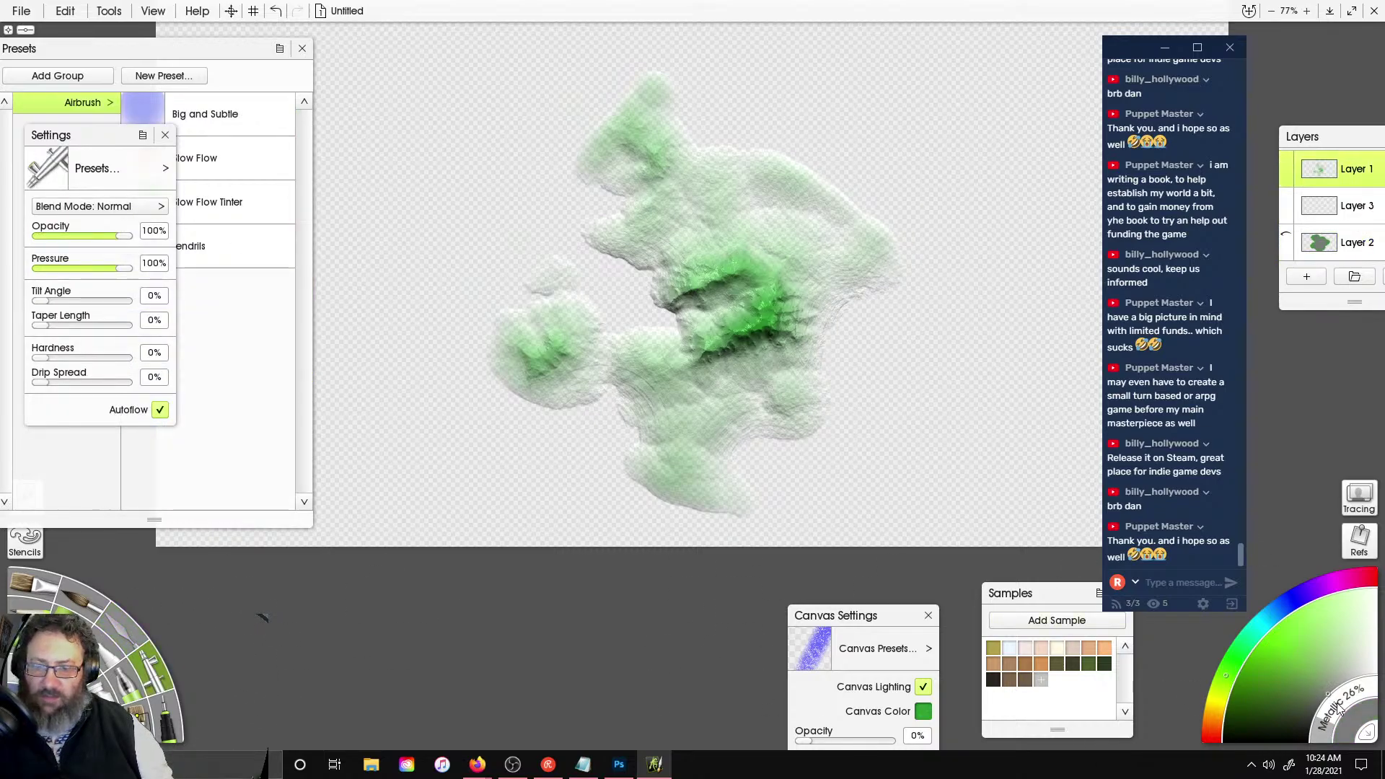
left_click(1215, 704)
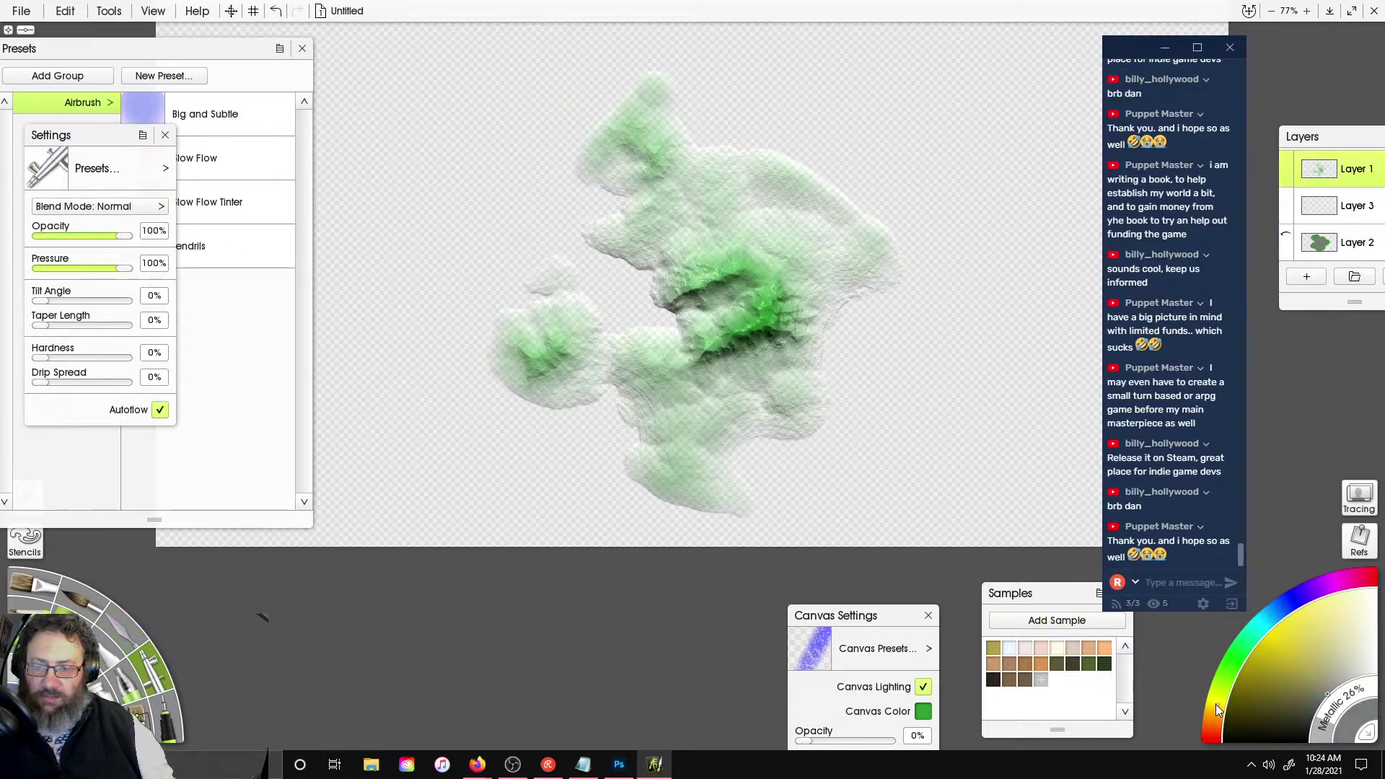
left_click(1325, 678)
mouse_move(722, 412)
left_mouse_down()
mouse_move(672, 267)
mouse_move(738, 244)
left_mouse_up()
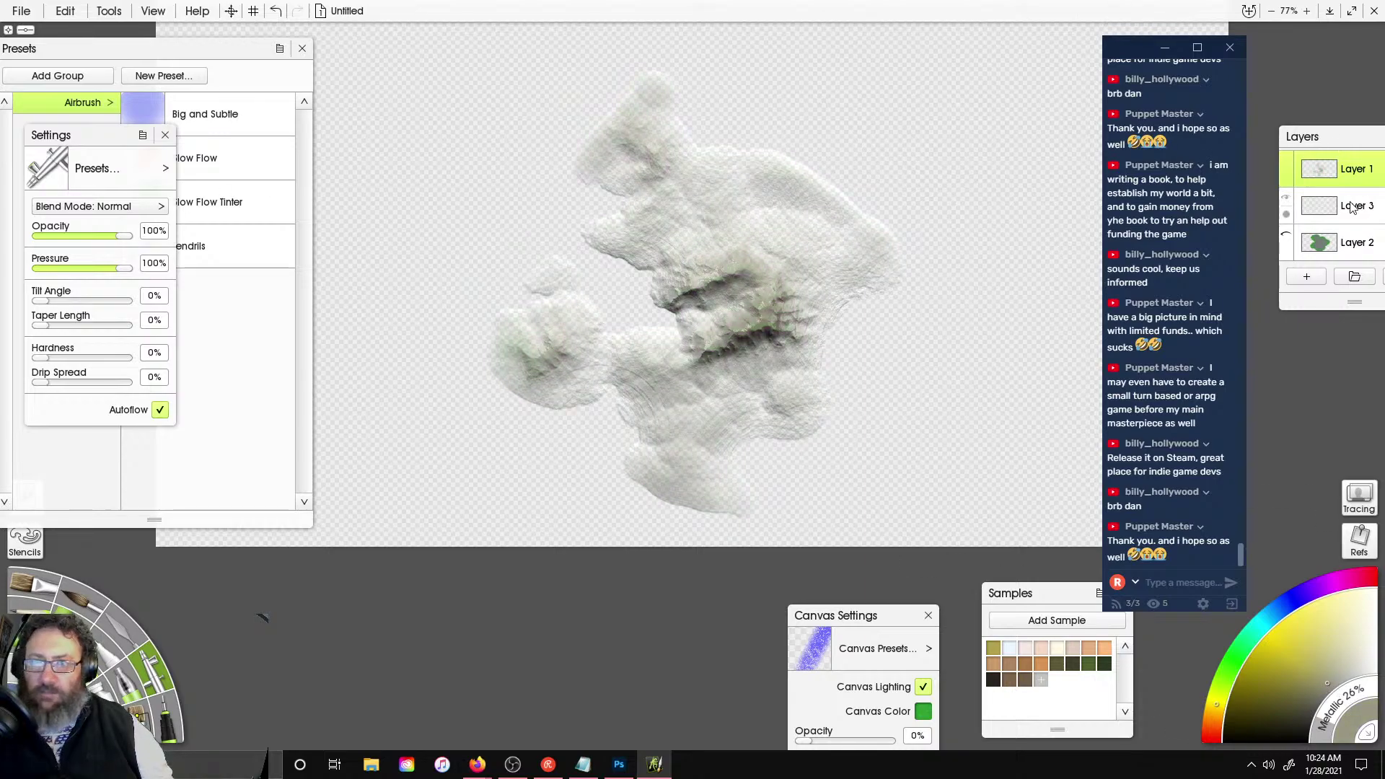
left_click(1289, 242)
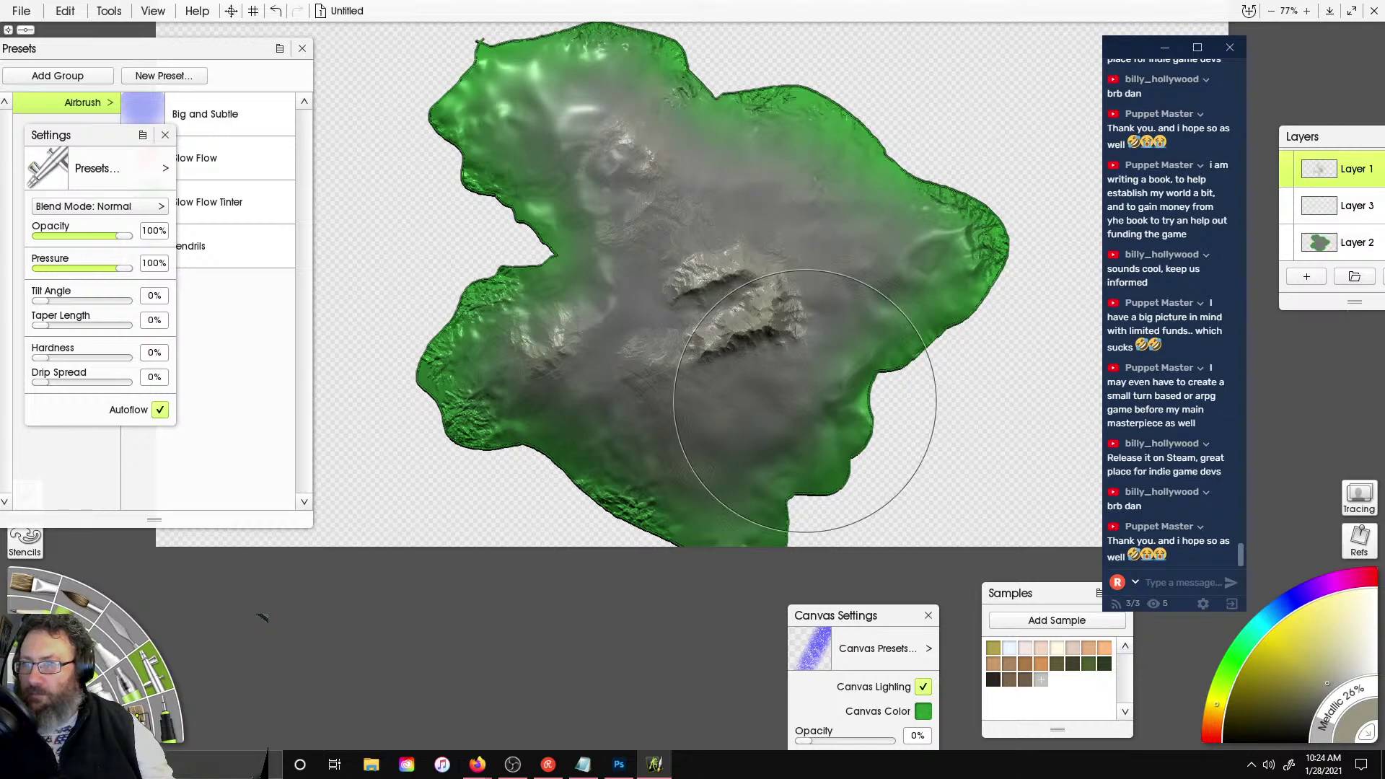
mouse_move(805, 403)
left_mouse_down()
mouse_move(646, 267)
mouse_move(628, 281)
mouse_move(768, 280)
left_mouse_up()
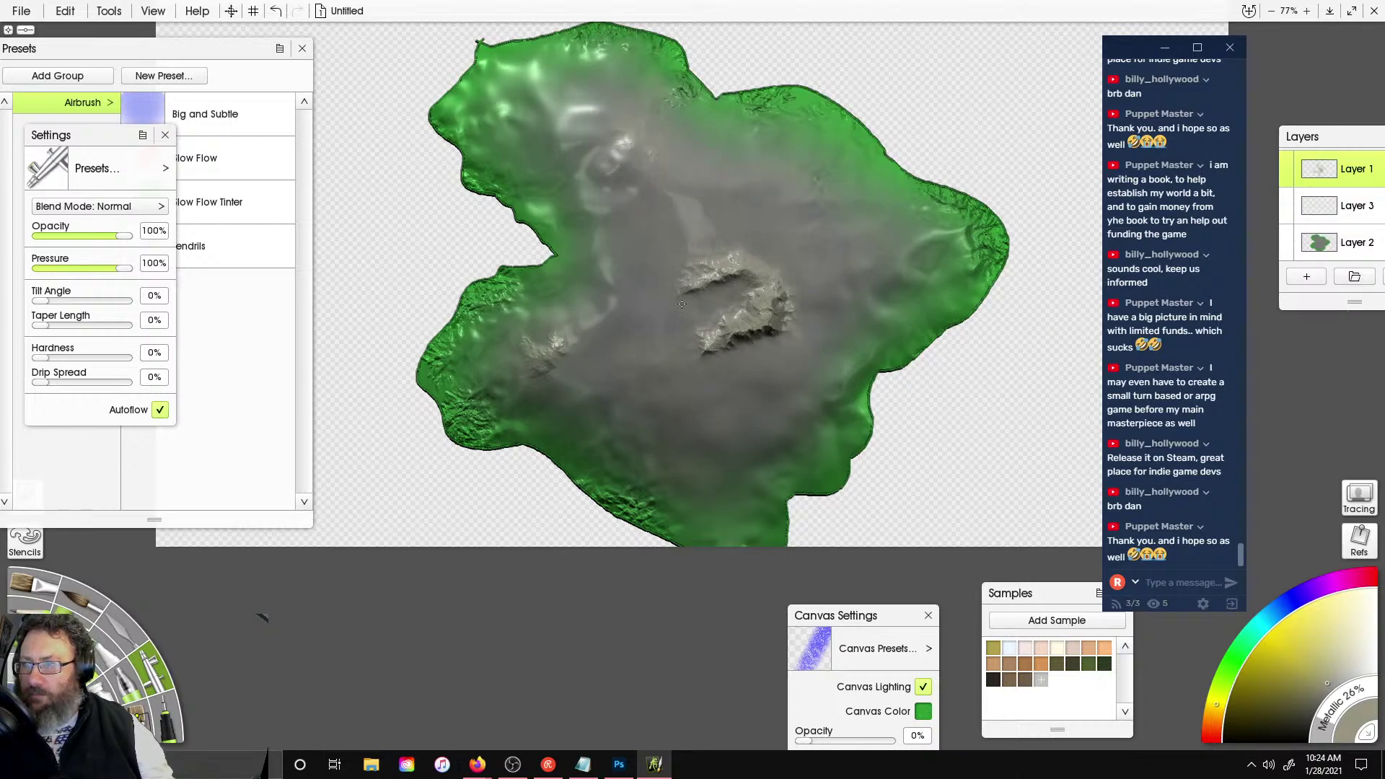
- Check the bump blend mode settings of Layer 2 and Layer 1
left_click(1357, 244)
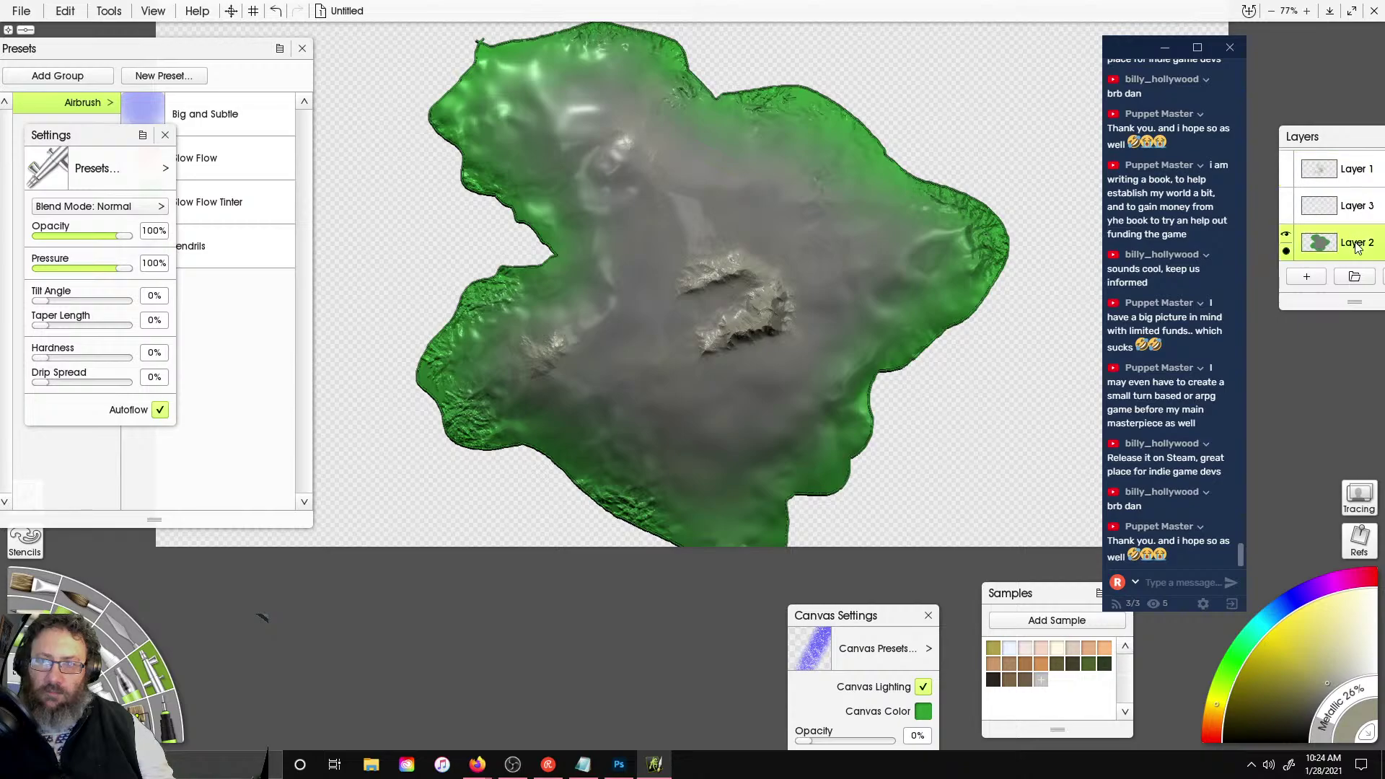
left_click_drag(1317, 137, 959, 61)
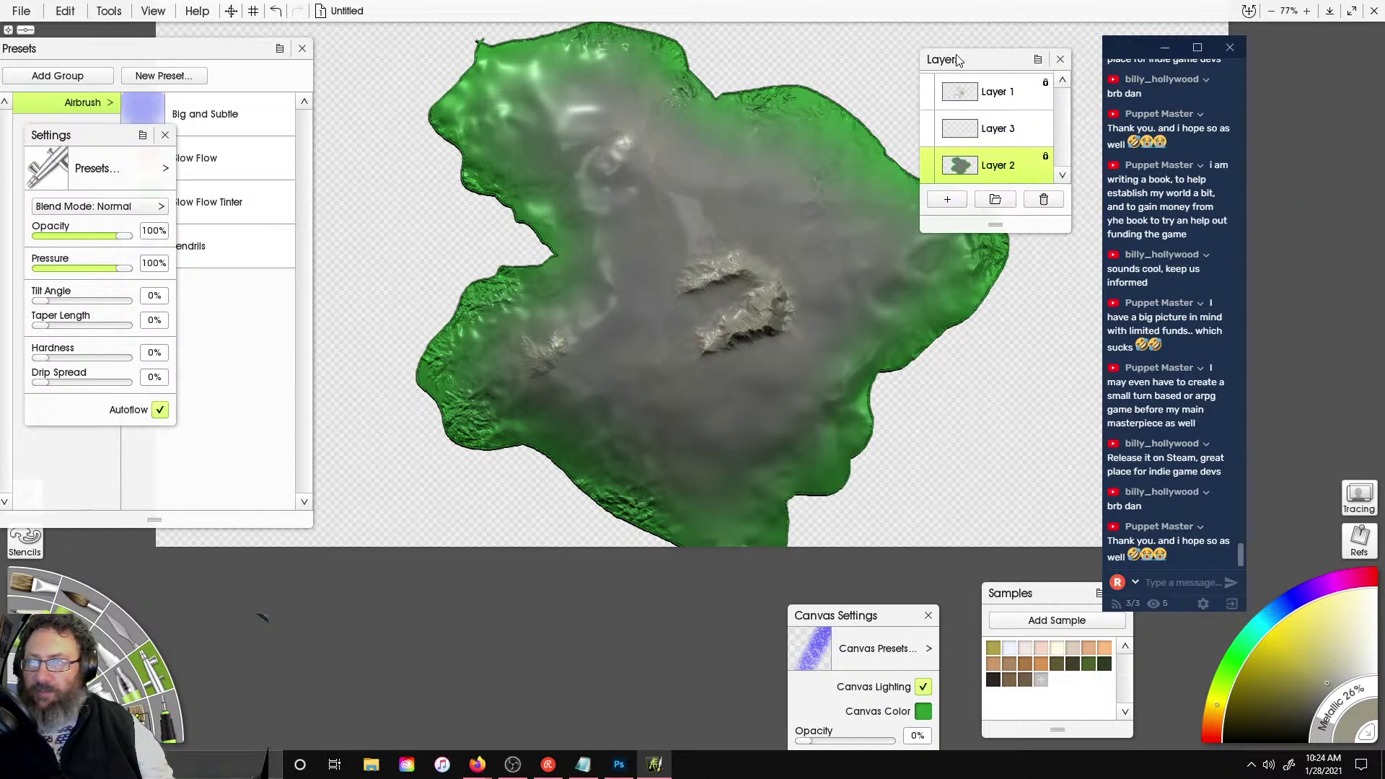
left_click(1046, 174)
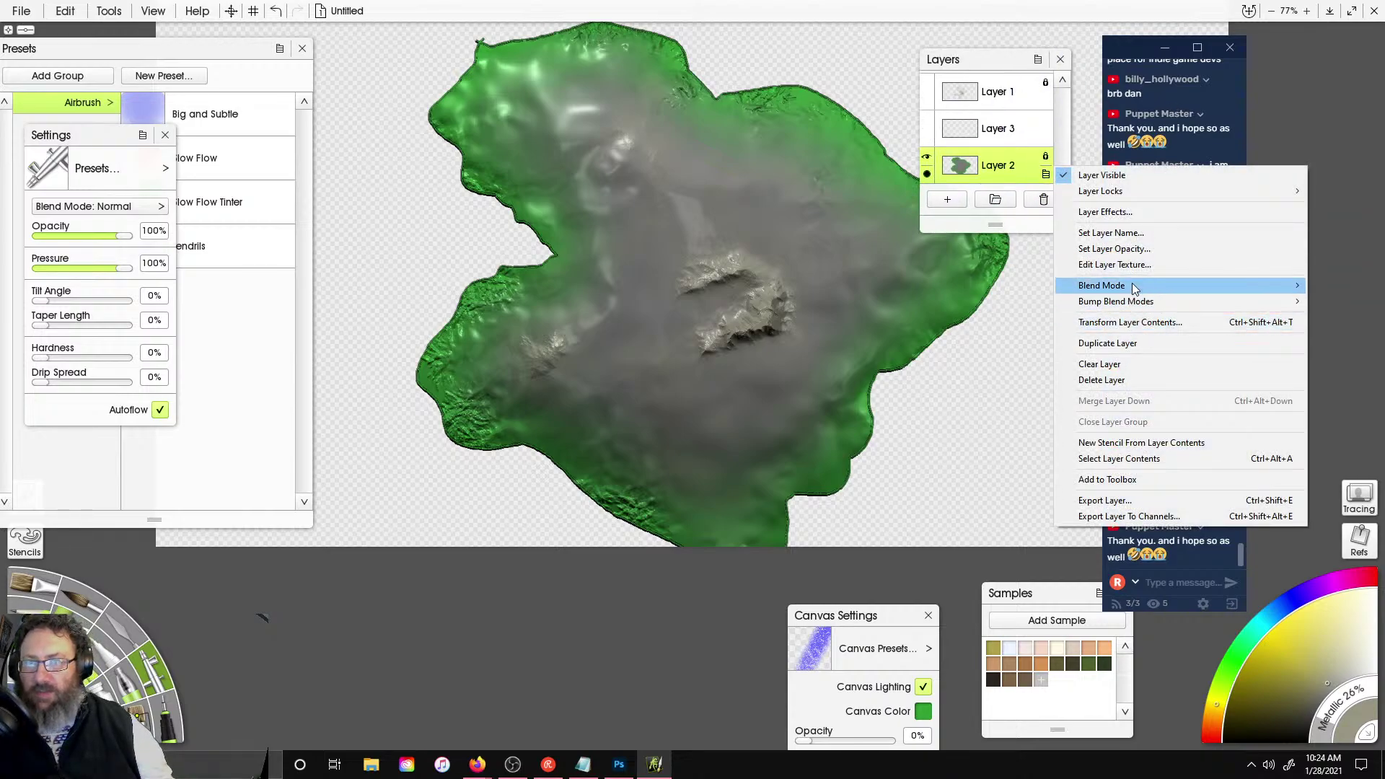
mouse_move(1135, 304)
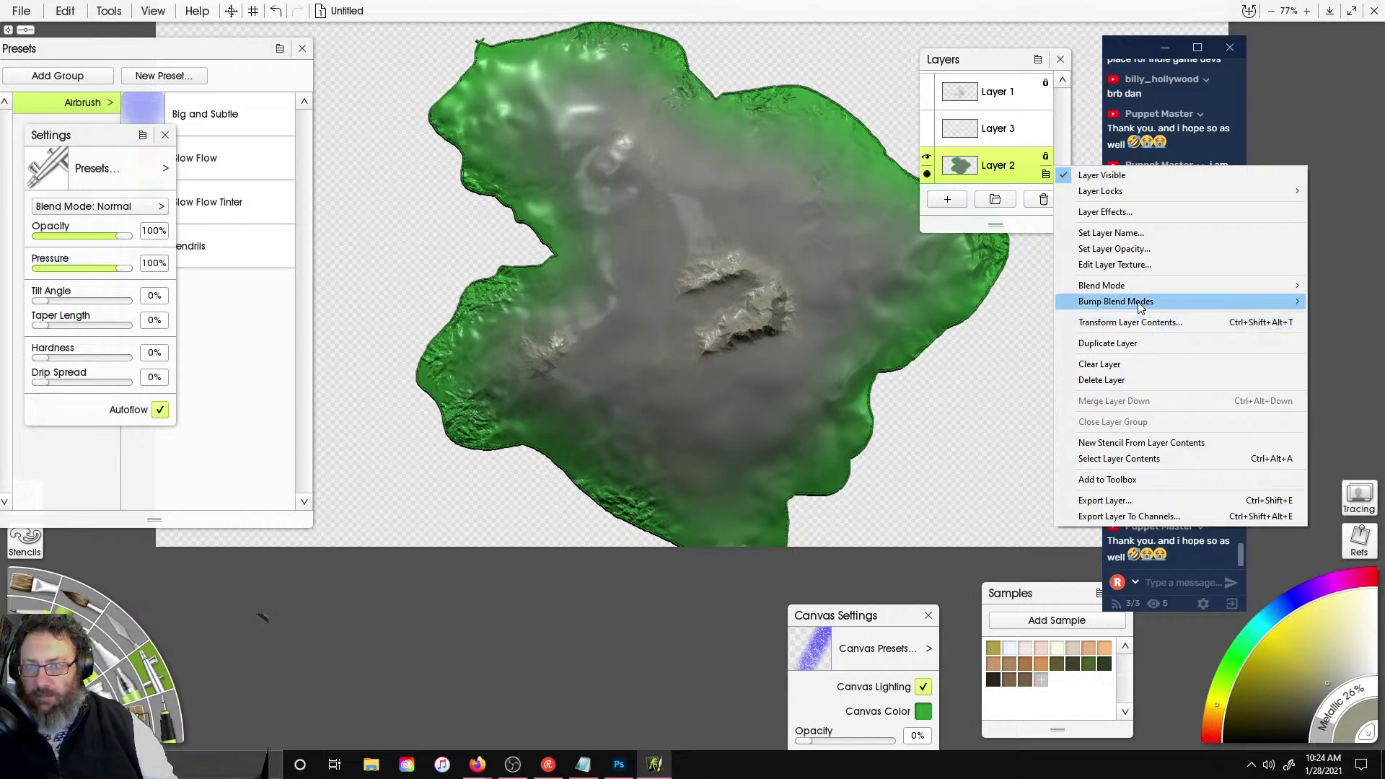
left_click(1040, 309)
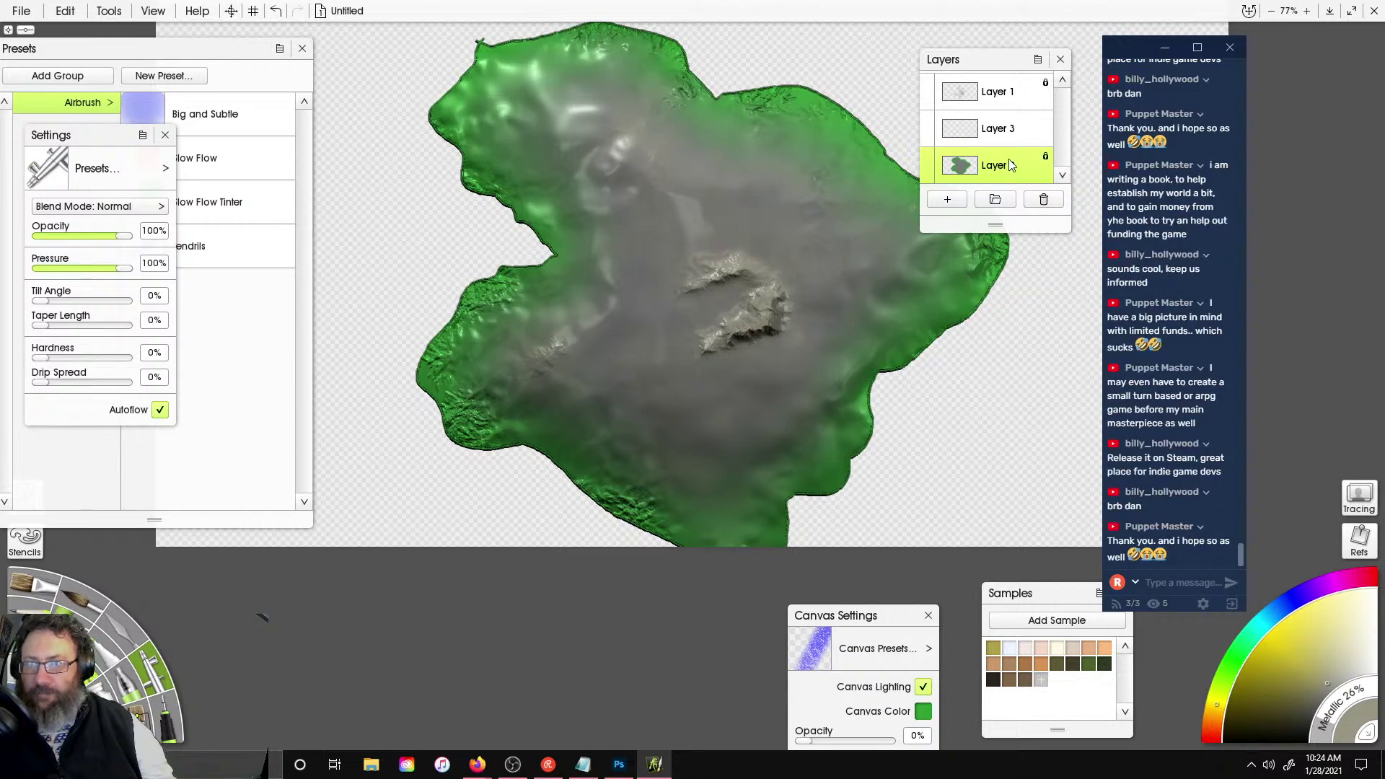
left_click(1014, 92)
left_click(1045, 103)
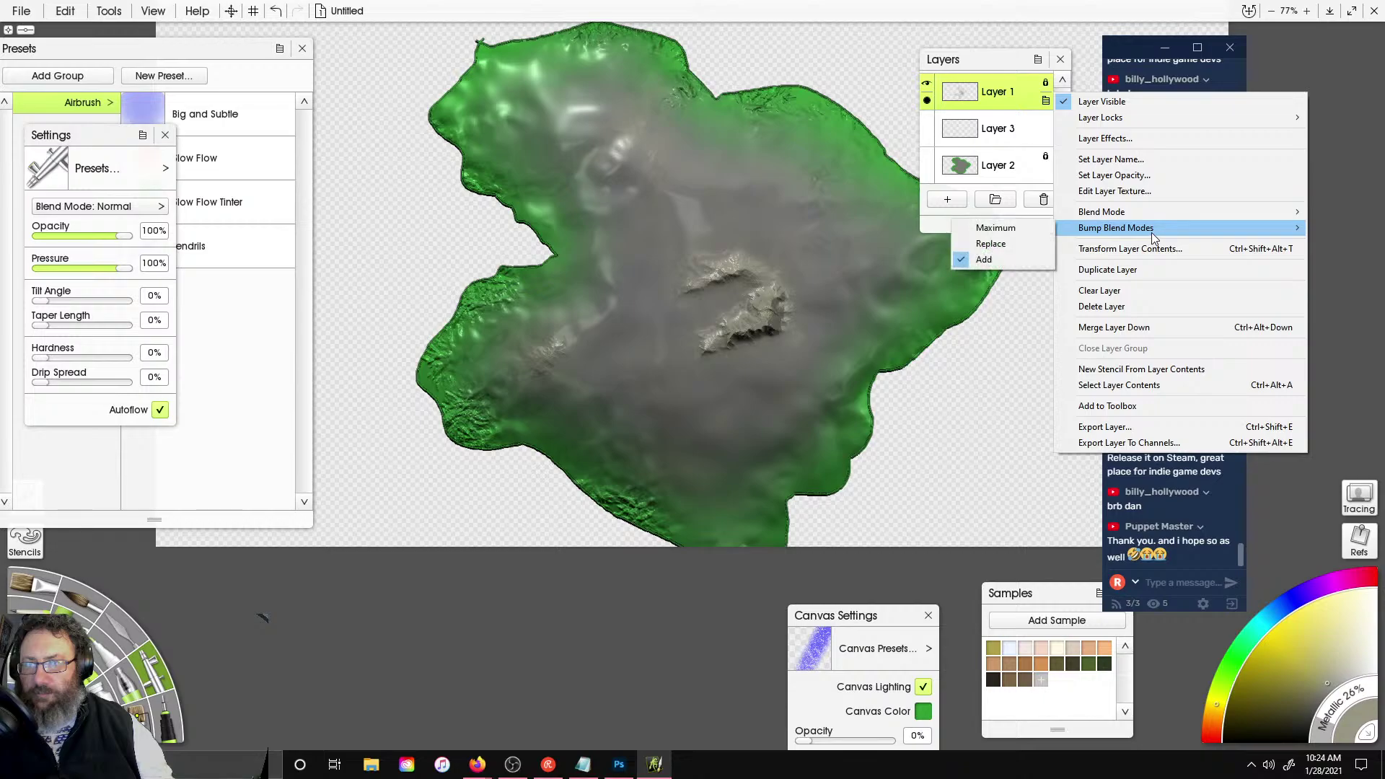
left_click(651, 78)
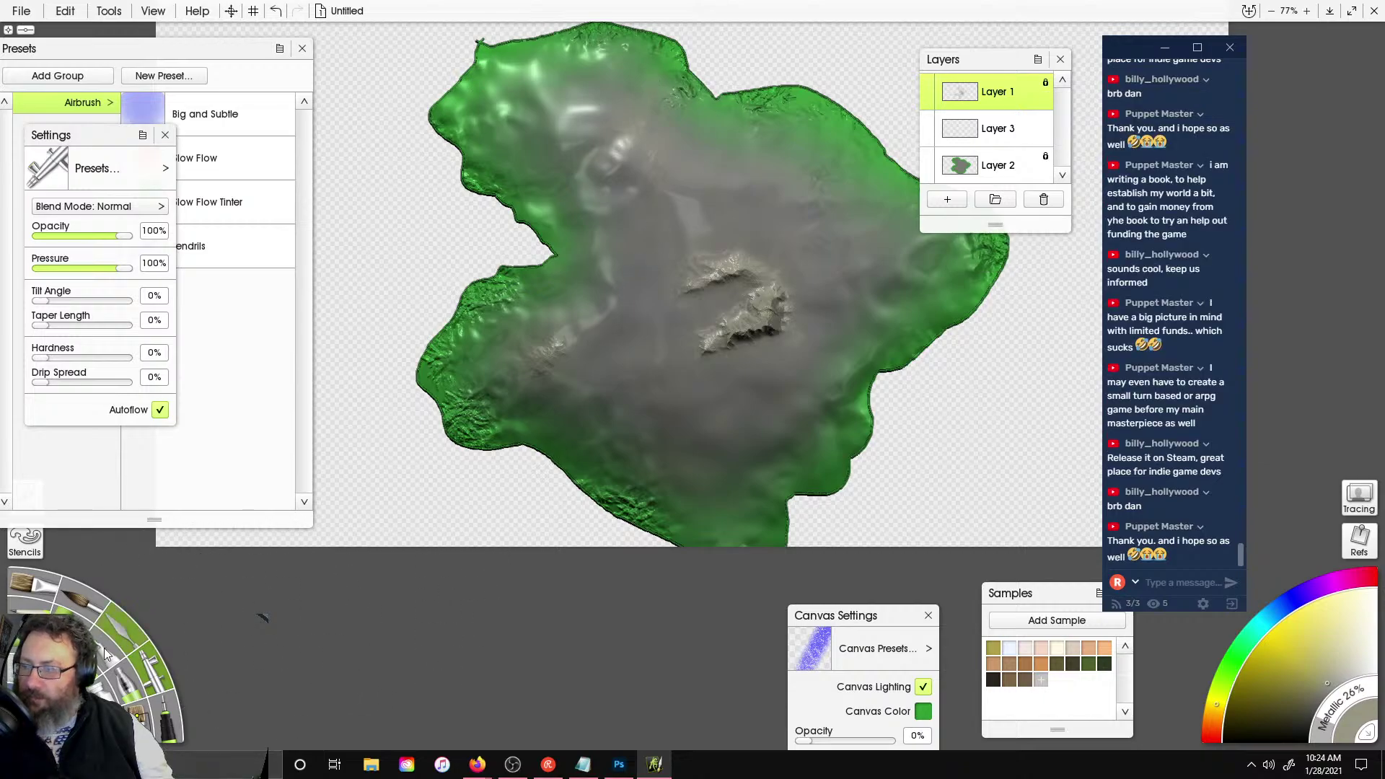
- Move the chat window aside and roughen the mountains on Layer 1 with the Glitter tool at 100% pressure and glitter size
key("e")
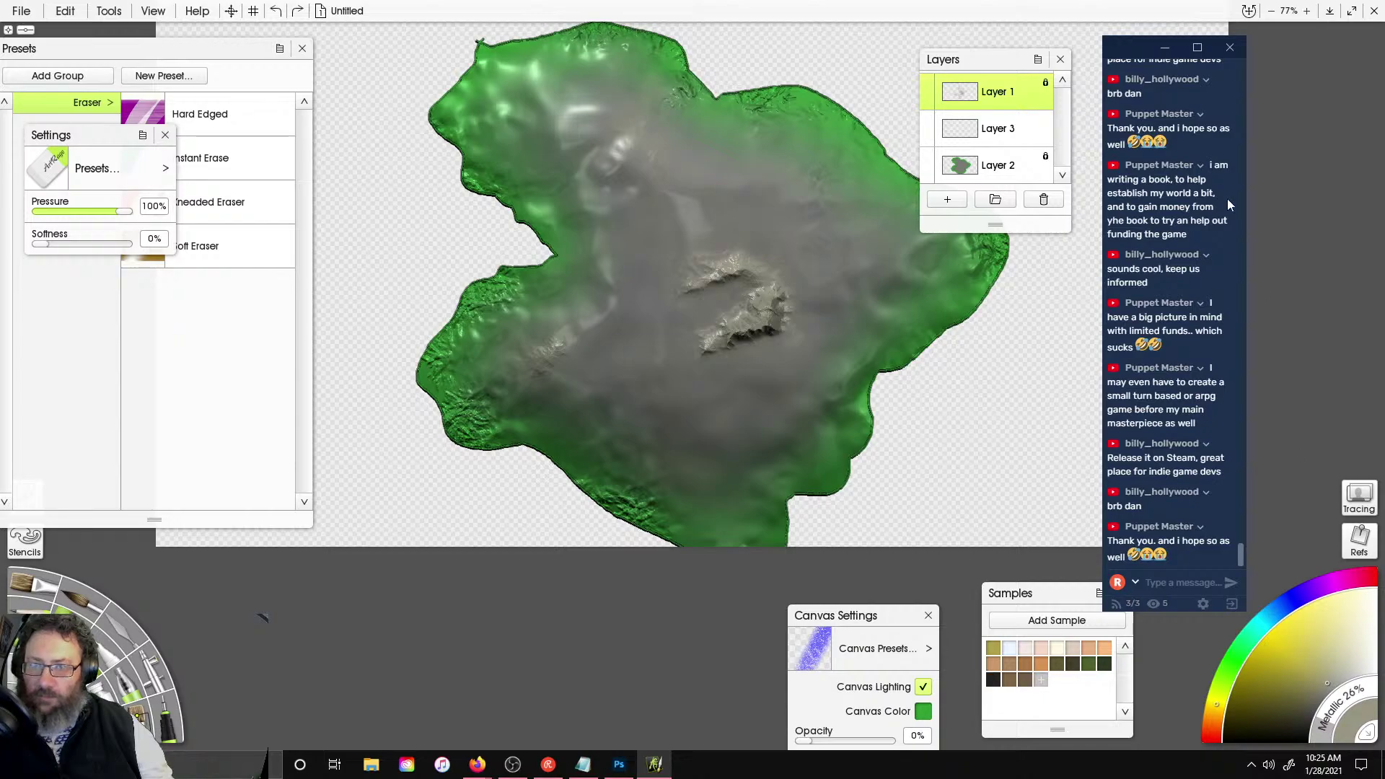
left_click_drag(1135, 54, 1254, 56)
left_click(1016, 90)
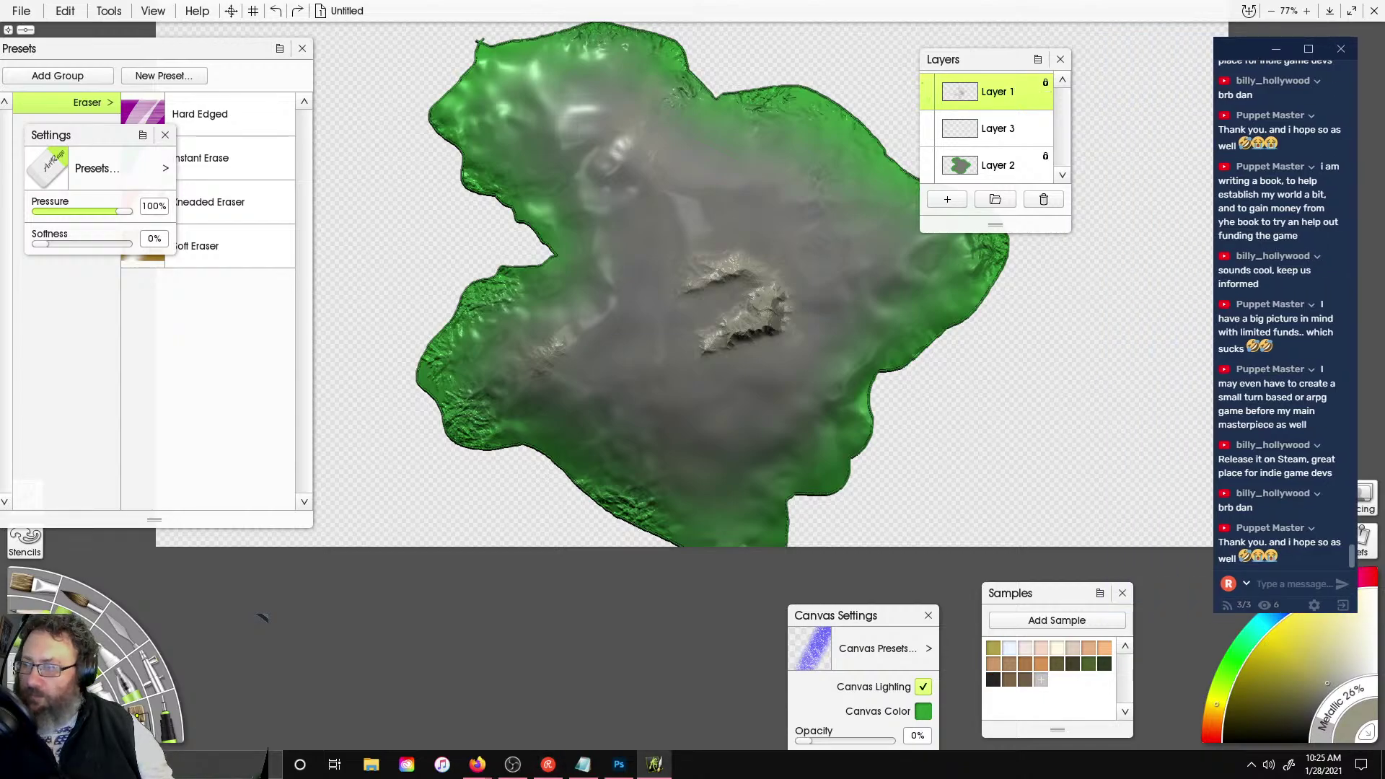
key("g")
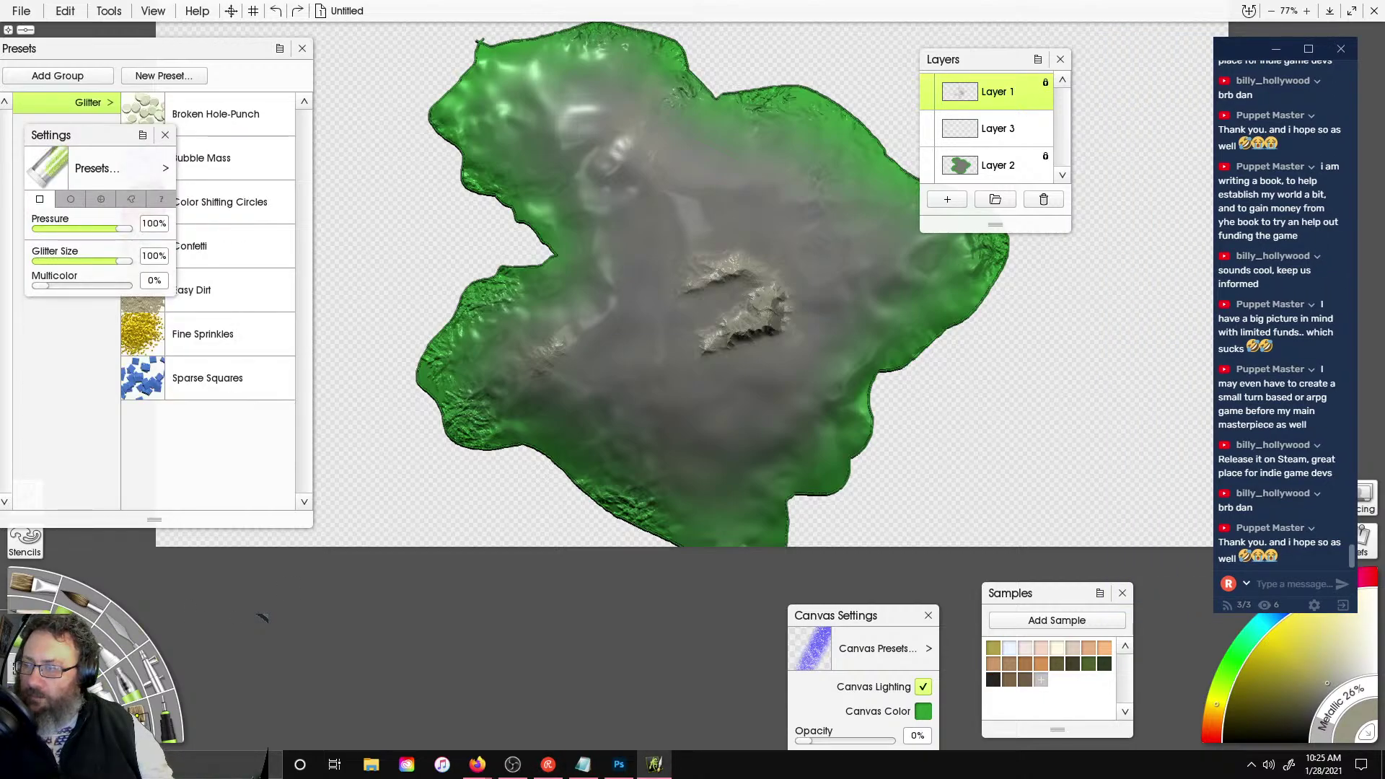
mouse_move(637, 413)
left_mouse_down()
mouse_move(750, 325)
mouse_move(808, 418)
left_mouse_up()
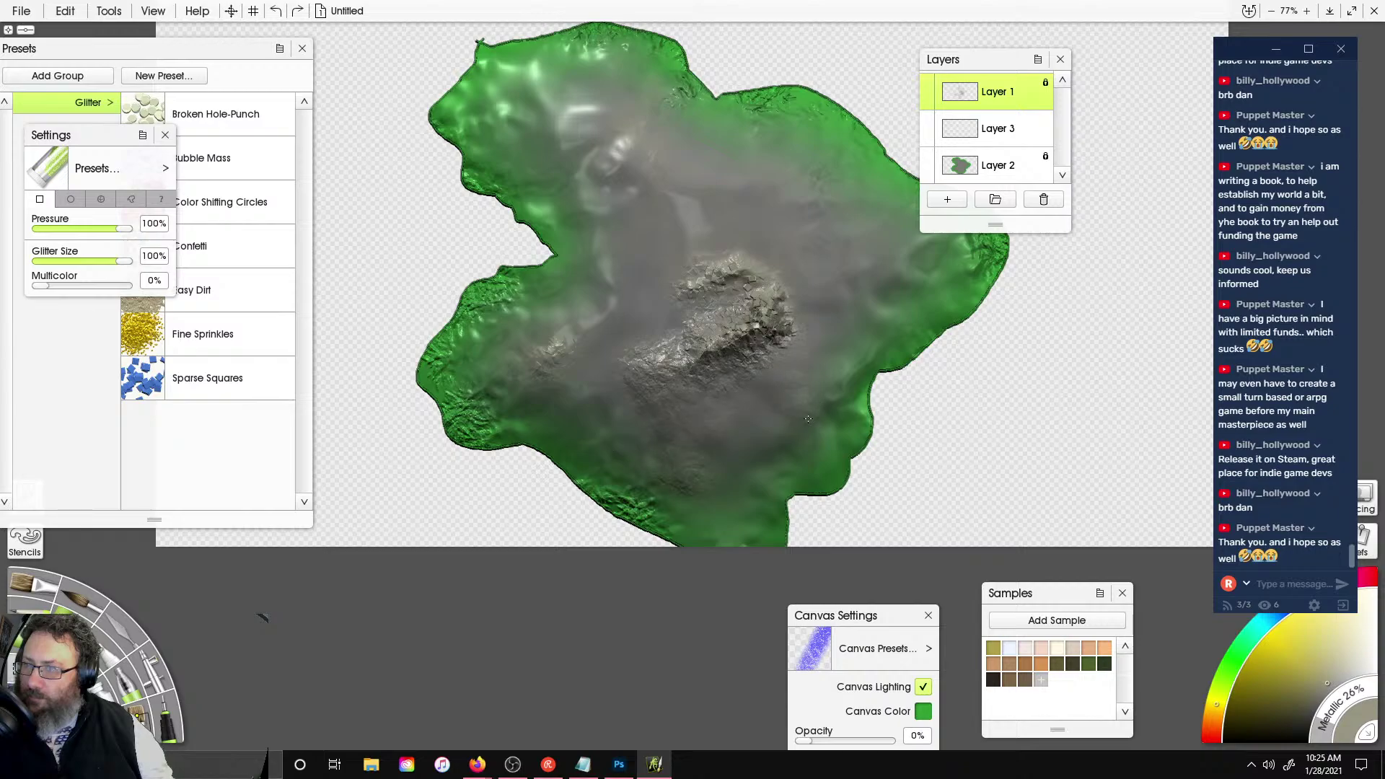
mouse_move(794, 339)
left_mouse_down()
mouse_move(736, 253)
mouse_move(627, 144)
mouse_move(607, 228)
mouse_move(649, 216)
mouse_move(548, 339)
mouse_move(635, 217)
mouse_move(716, 424)
mouse_move(849, 410)
left_mouse_up()
mouse_move(937, 255)
left_mouse_down()
mouse_move(786, 256)
mouse_move(706, 214)
mouse_move(650, 289)
left_mouse_up()
- Blend the glitter across Layer 1's mountain range with the Knife at 33% Pressure and 31% Softness
left_click(120, 629)
mouse_move(642, 354)
left_mouse_down()
mouse_move(750, 310)
mouse_move(642, 213)
mouse_move(790, 332)
left_mouse_up()
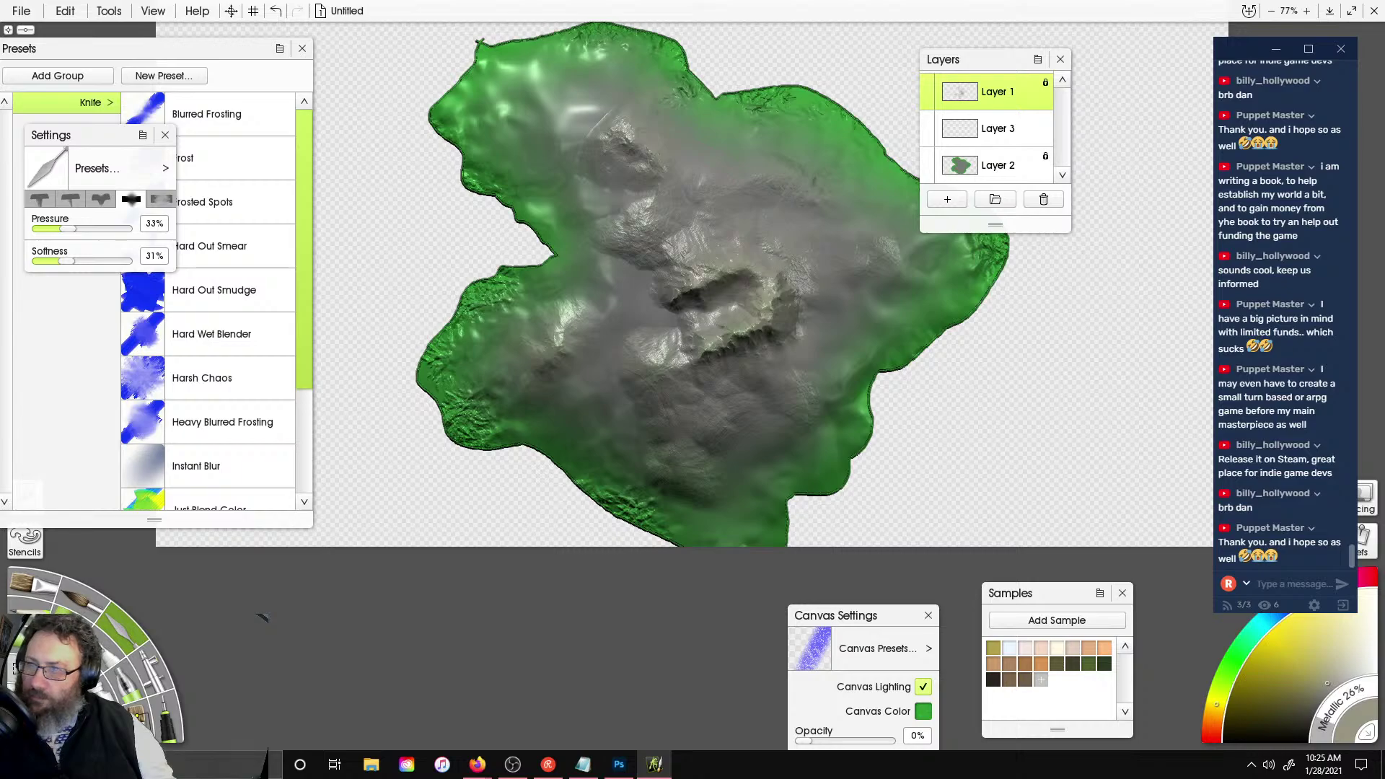
left_click_drag(550, 117, 914, 291)
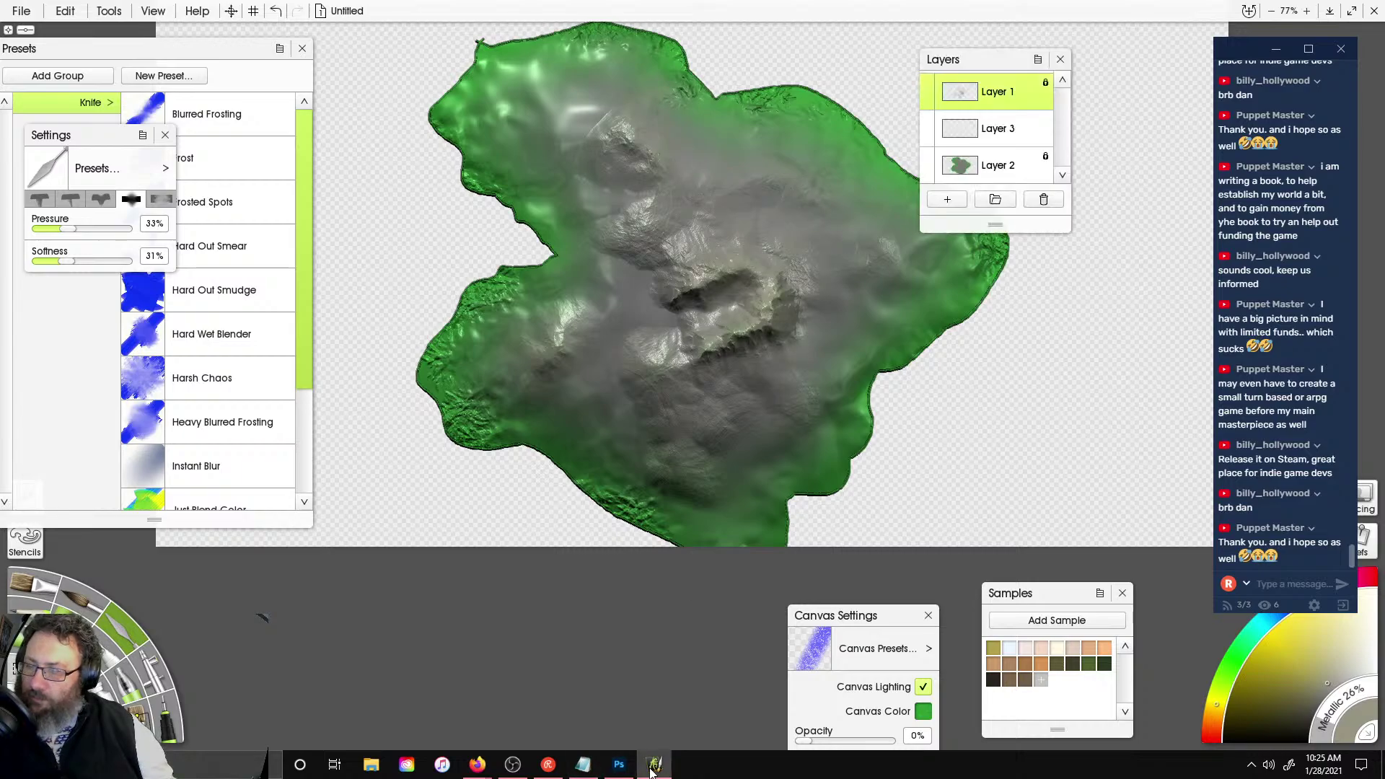
- Switch to Photoshop and collapse the Brush Settings panel beside the Mask.psd canvas
left_click(619, 764)
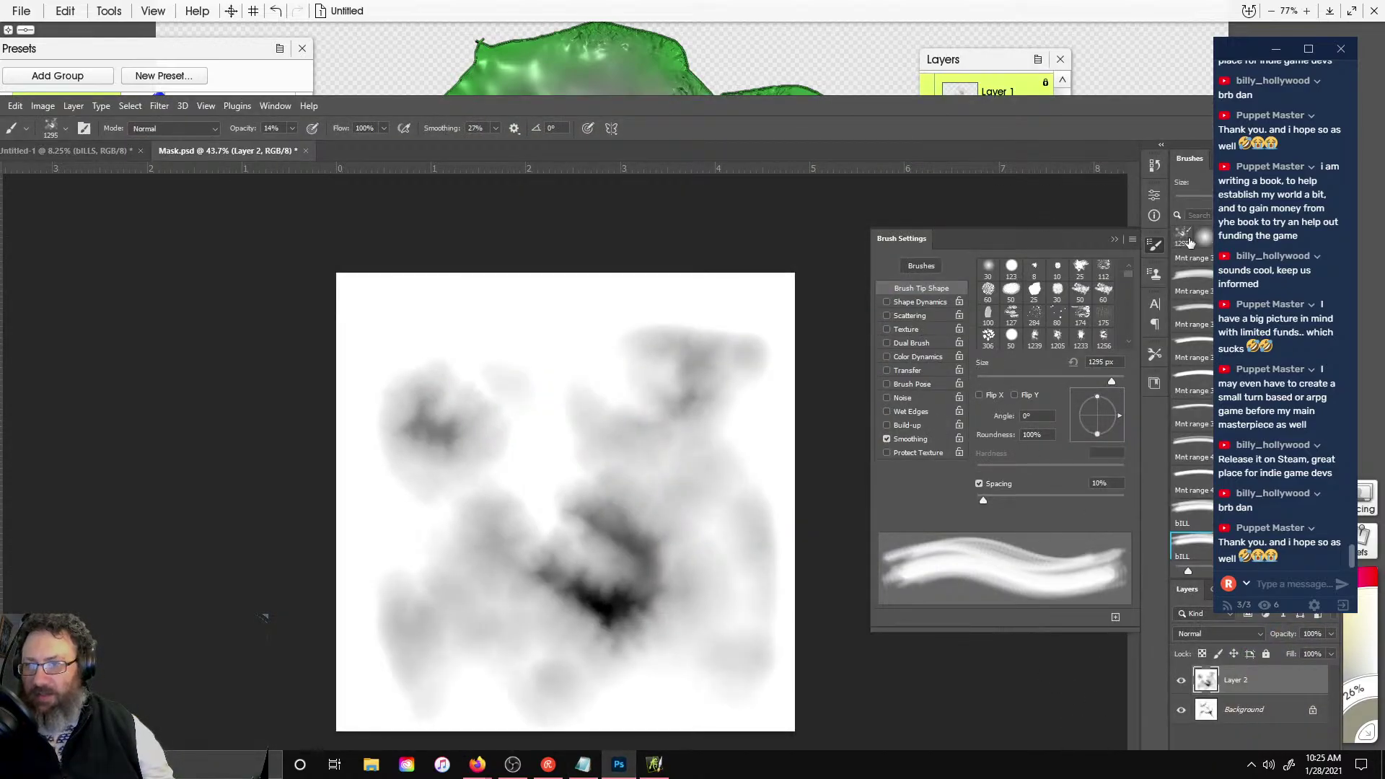
left_click(1115, 239)
mouse_move(1110, 106)
left_mouse_down()
mouse_move(1115, 34)
mouse_move(1126, 78)
left_mouse_up()
left_click(967, 7)
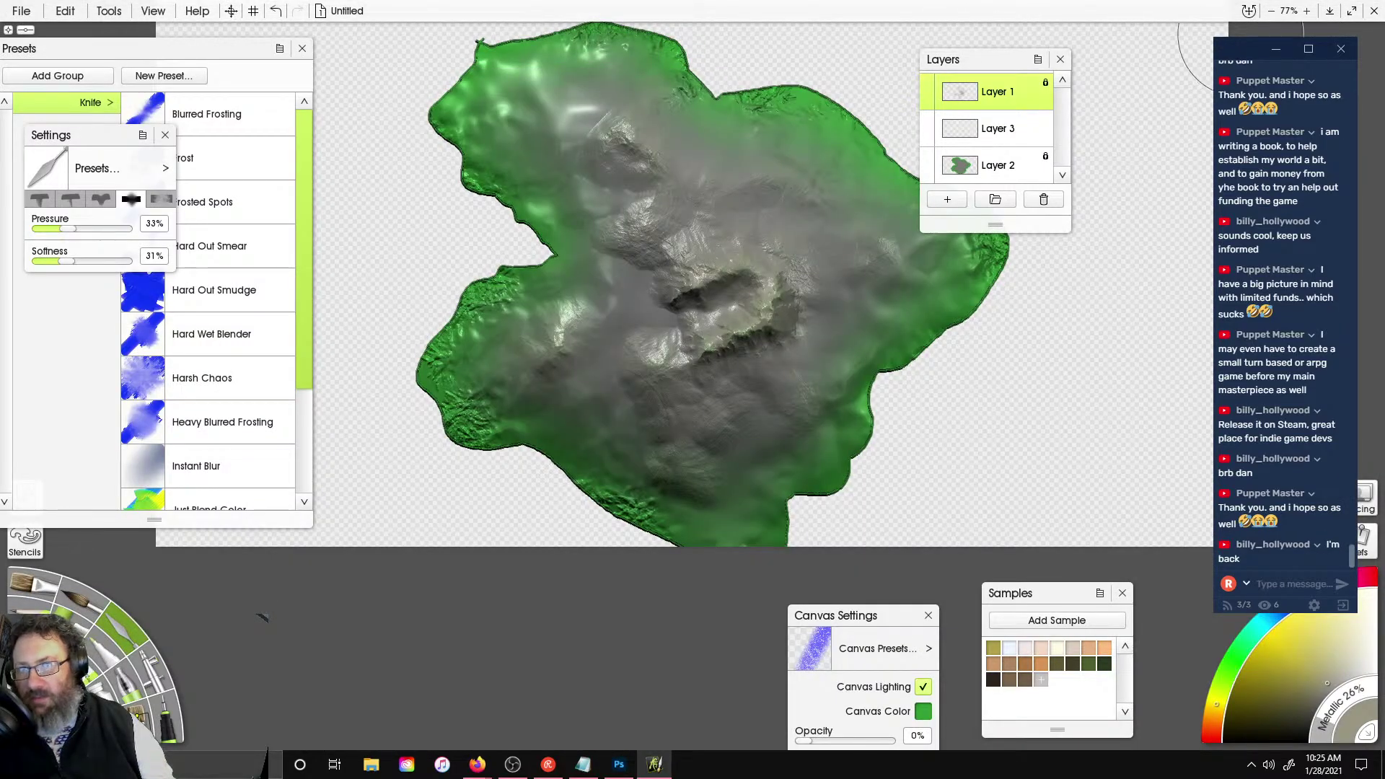
left_click(1307, 10)
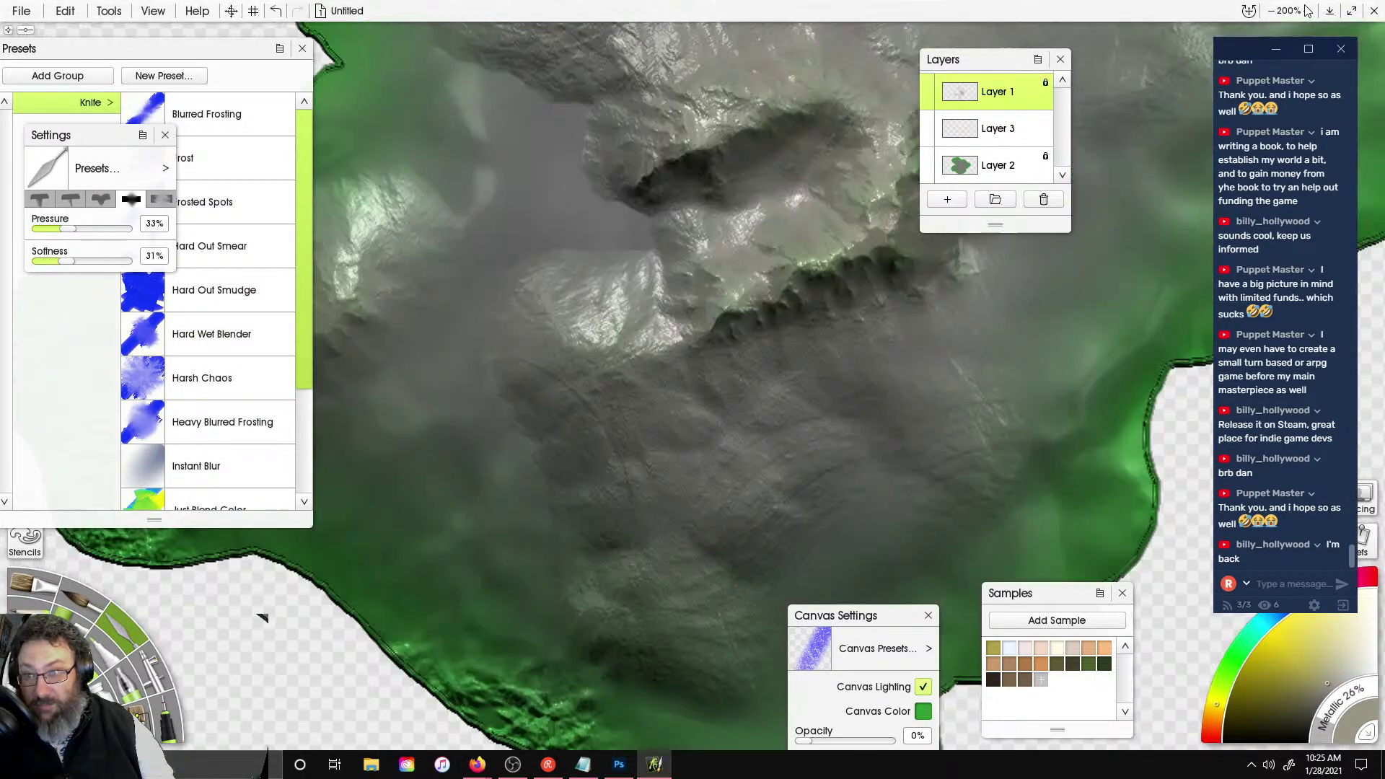
left_click(1307, 10)
scroll(774, 361, "down", 5)
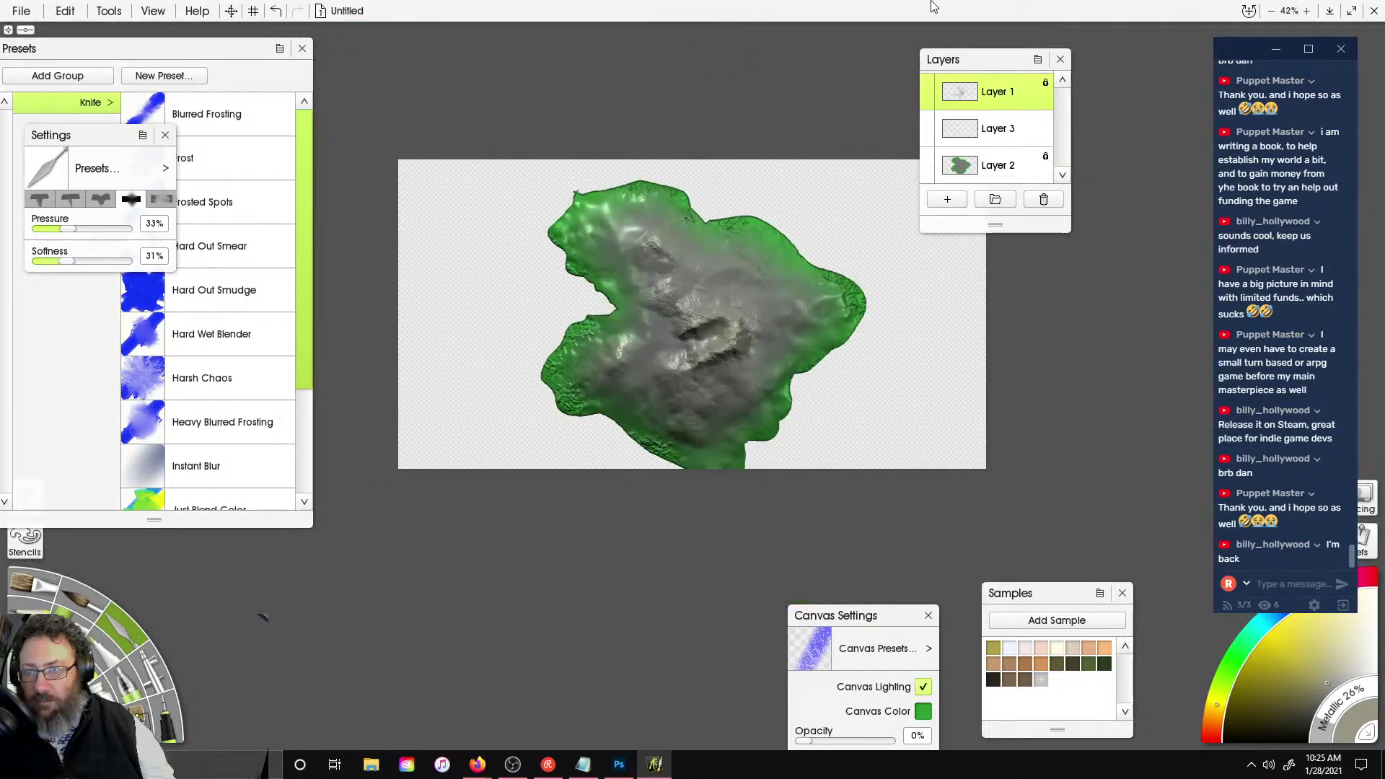
- Minimize ArtRage, place bILLS.png from the desktop into Mask.psd in Photoshop, commit the placement and activate the Brush tool
left_click(1331, 10)
left_click_drag(400, 81, 345, 409)
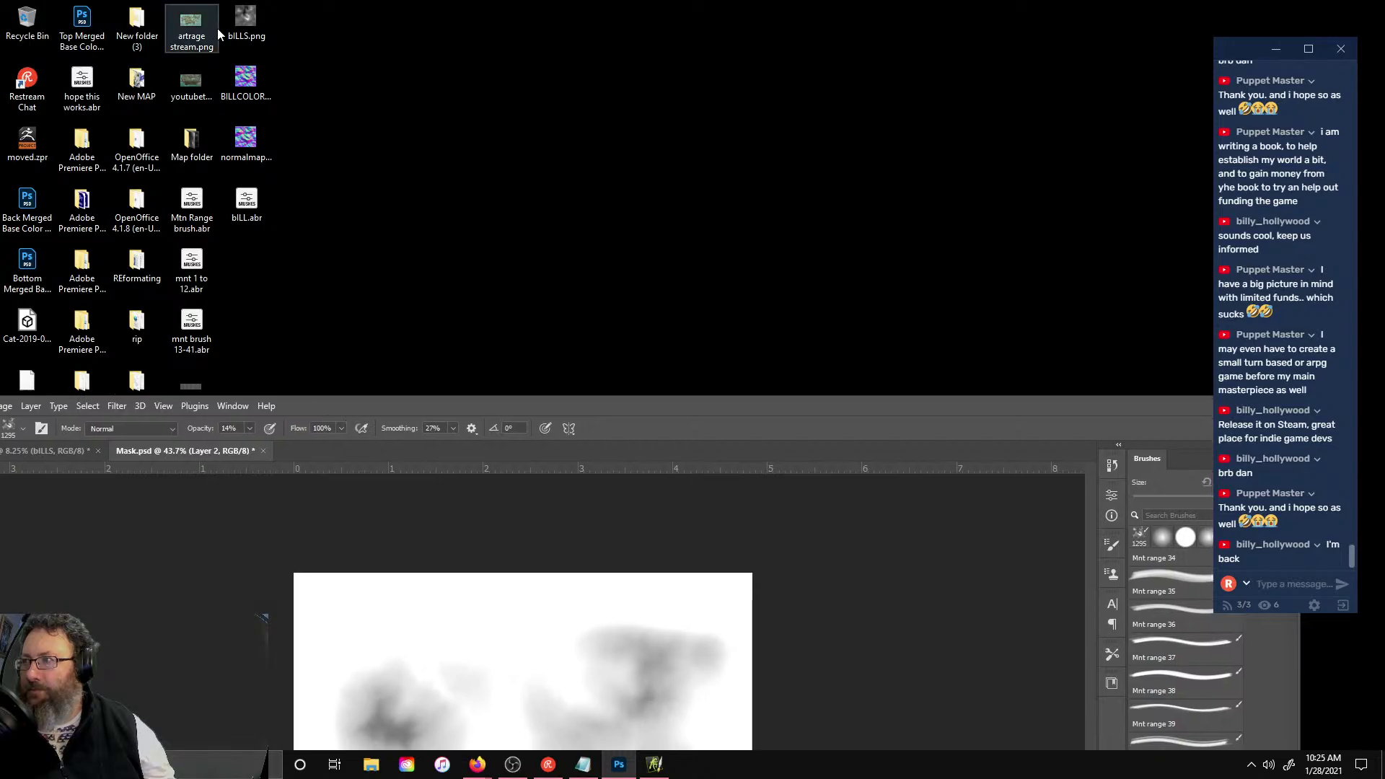
left_click_drag(246, 25, 519, 574)
double_click(690, 407)
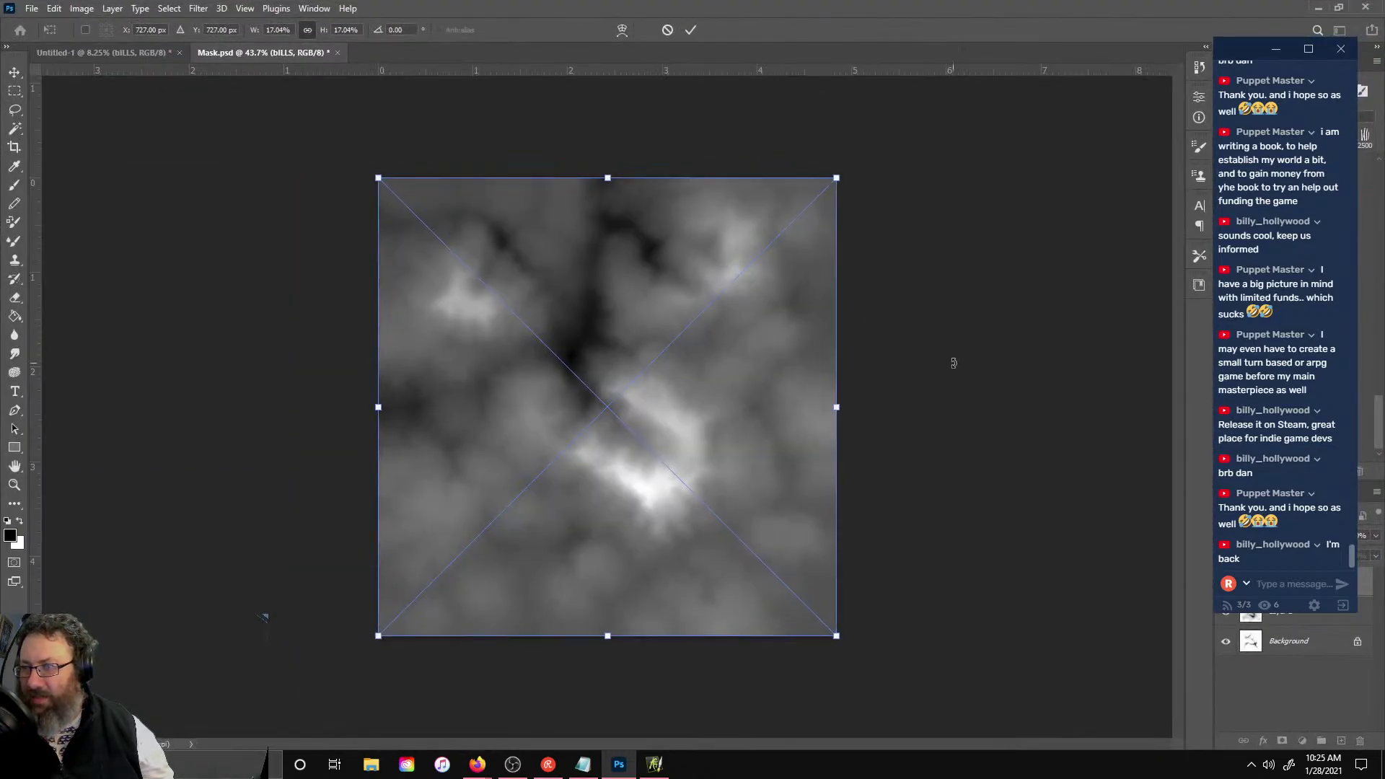
left_click_drag(953, 362, 959, 362)
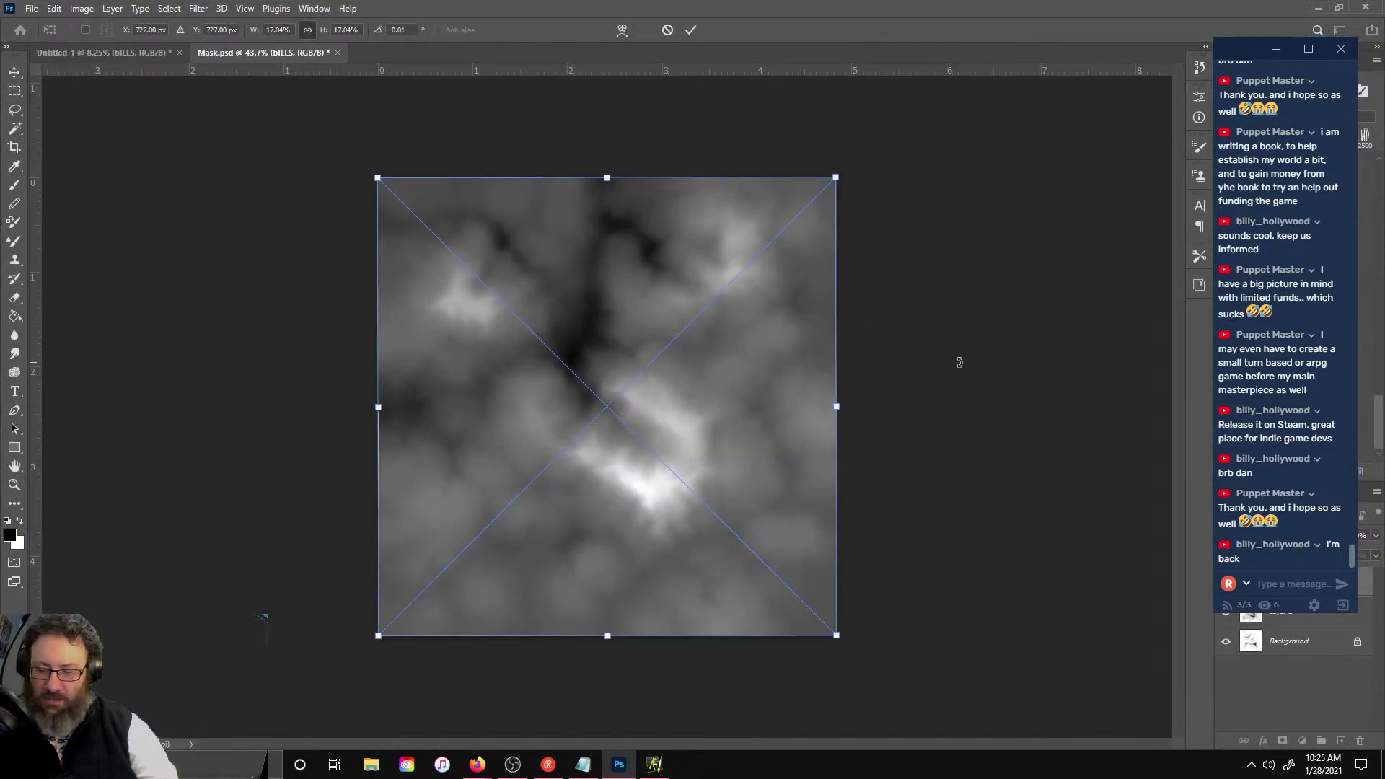
left_click(690, 30)
key("b")
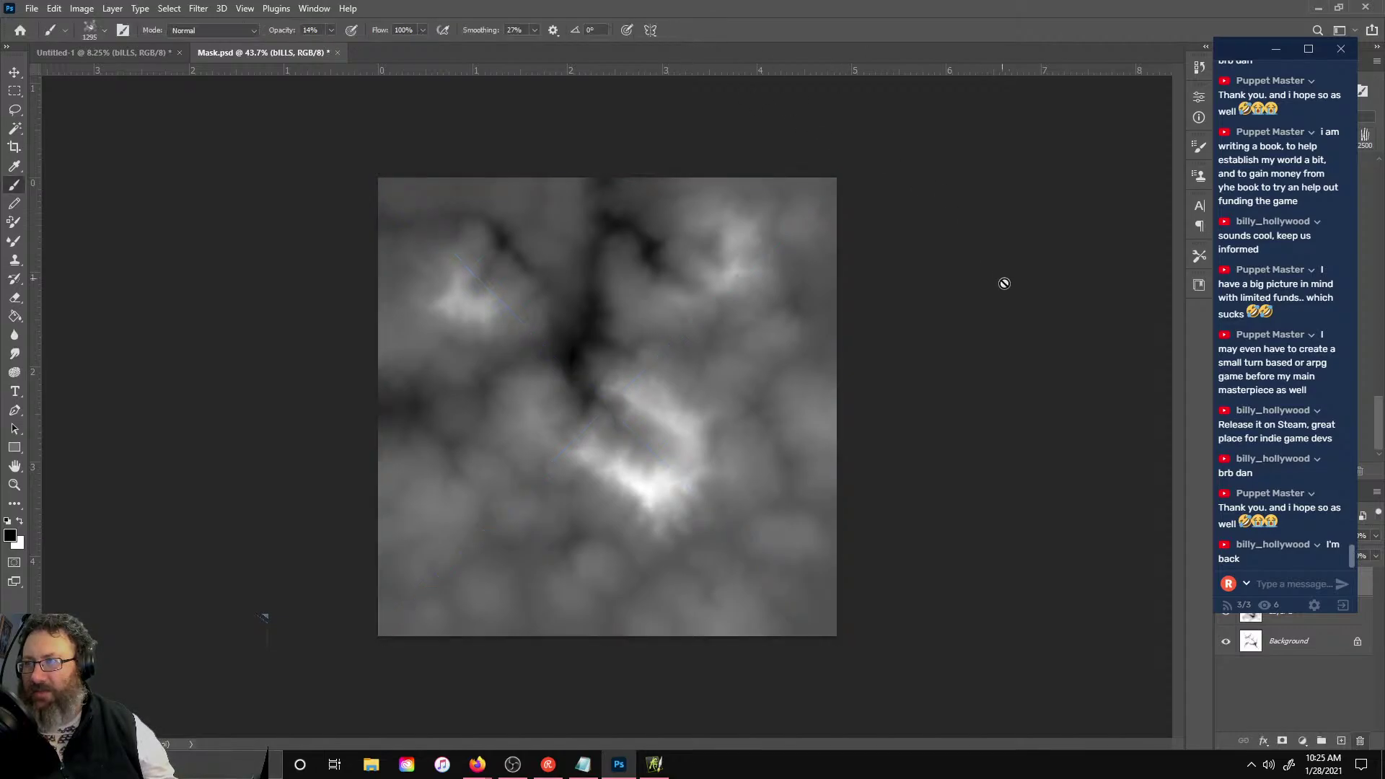
left_click(1009, 305)
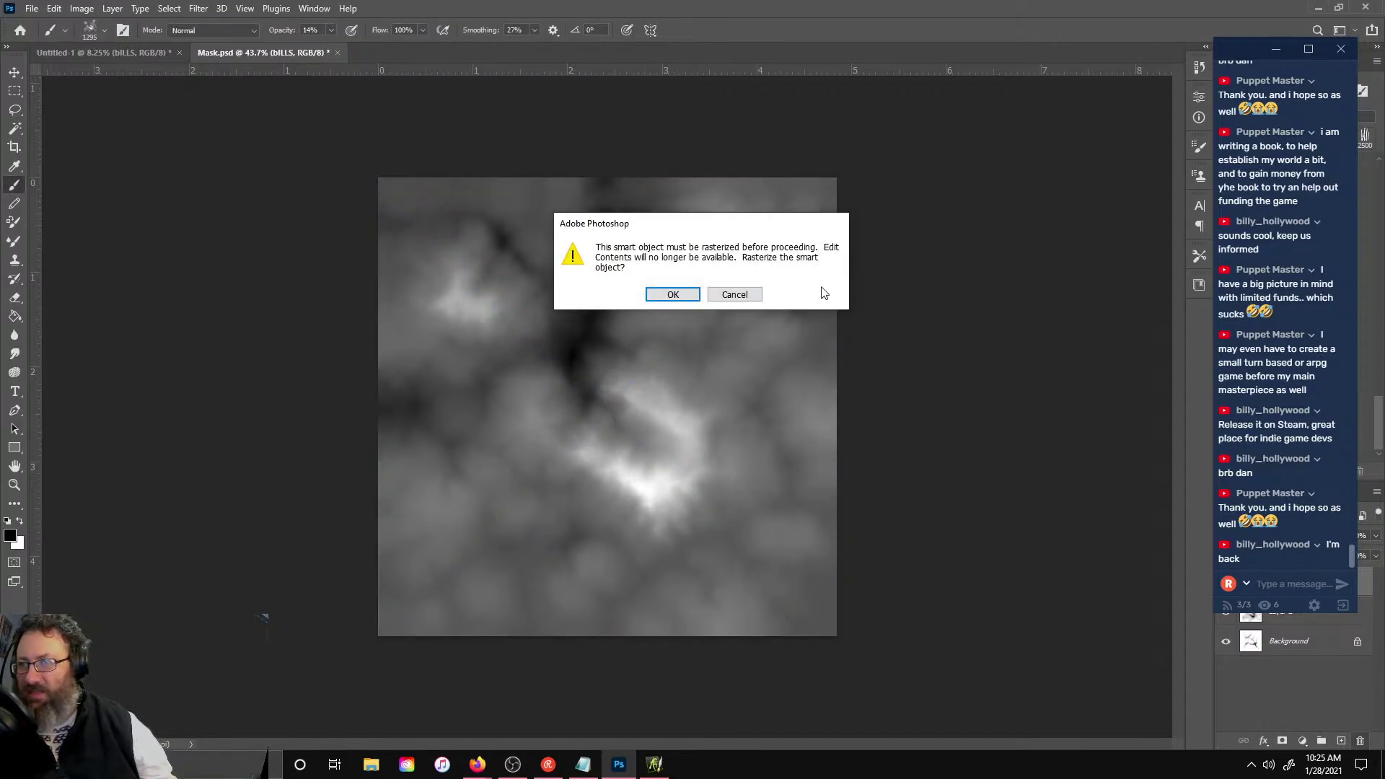
left_click(735, 294)
key("ctrl+u")
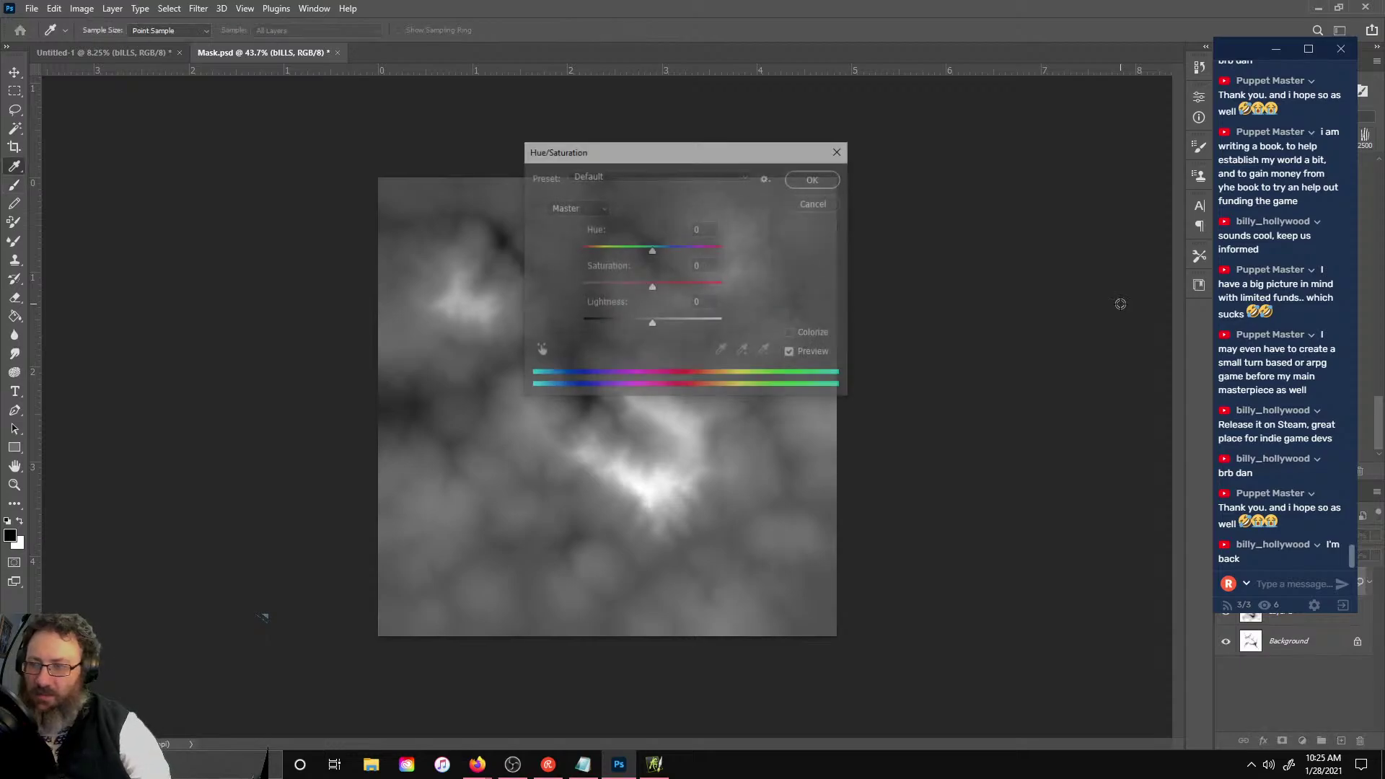
left_click(816, 207)
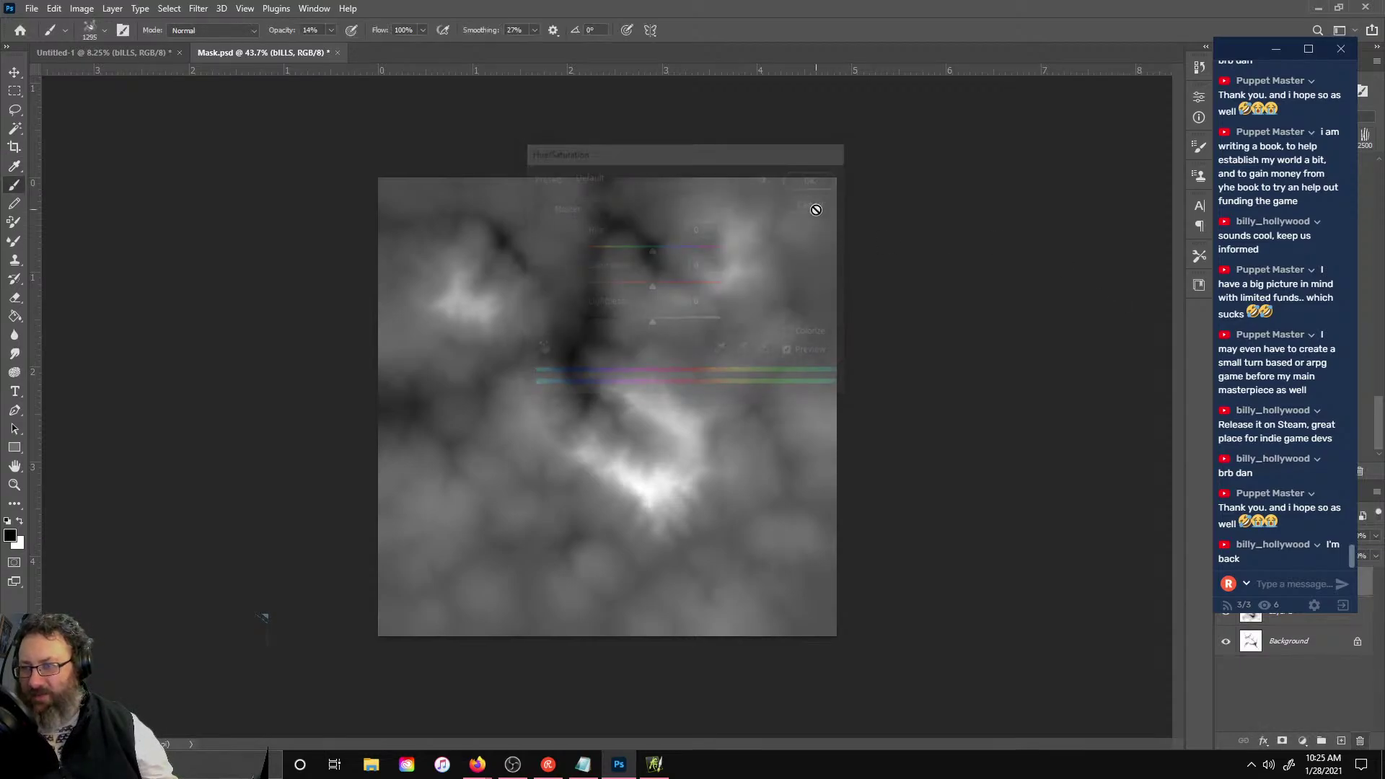
- Invert the placed bILLS height image so its peaks are dark and its valleys are light
key("ctrl+i")
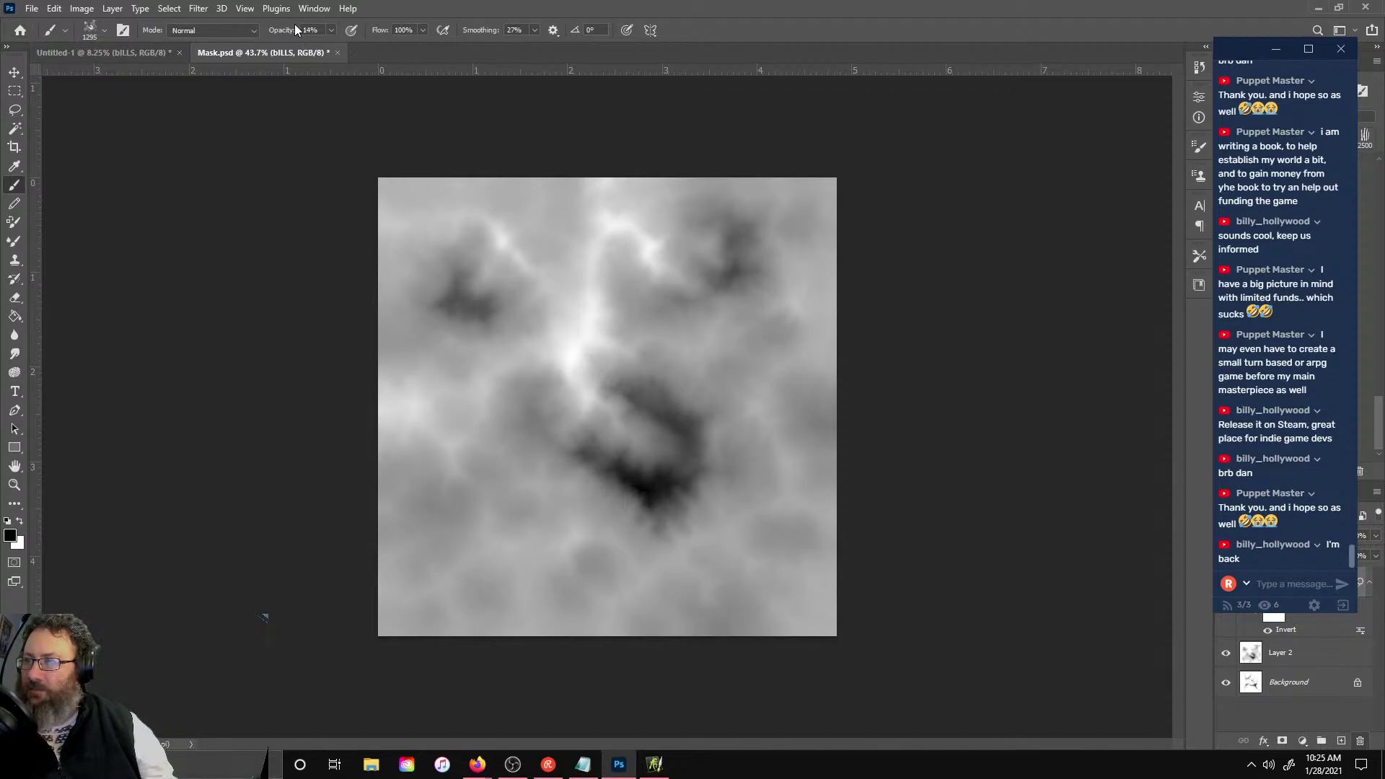
key("ctrl+i")
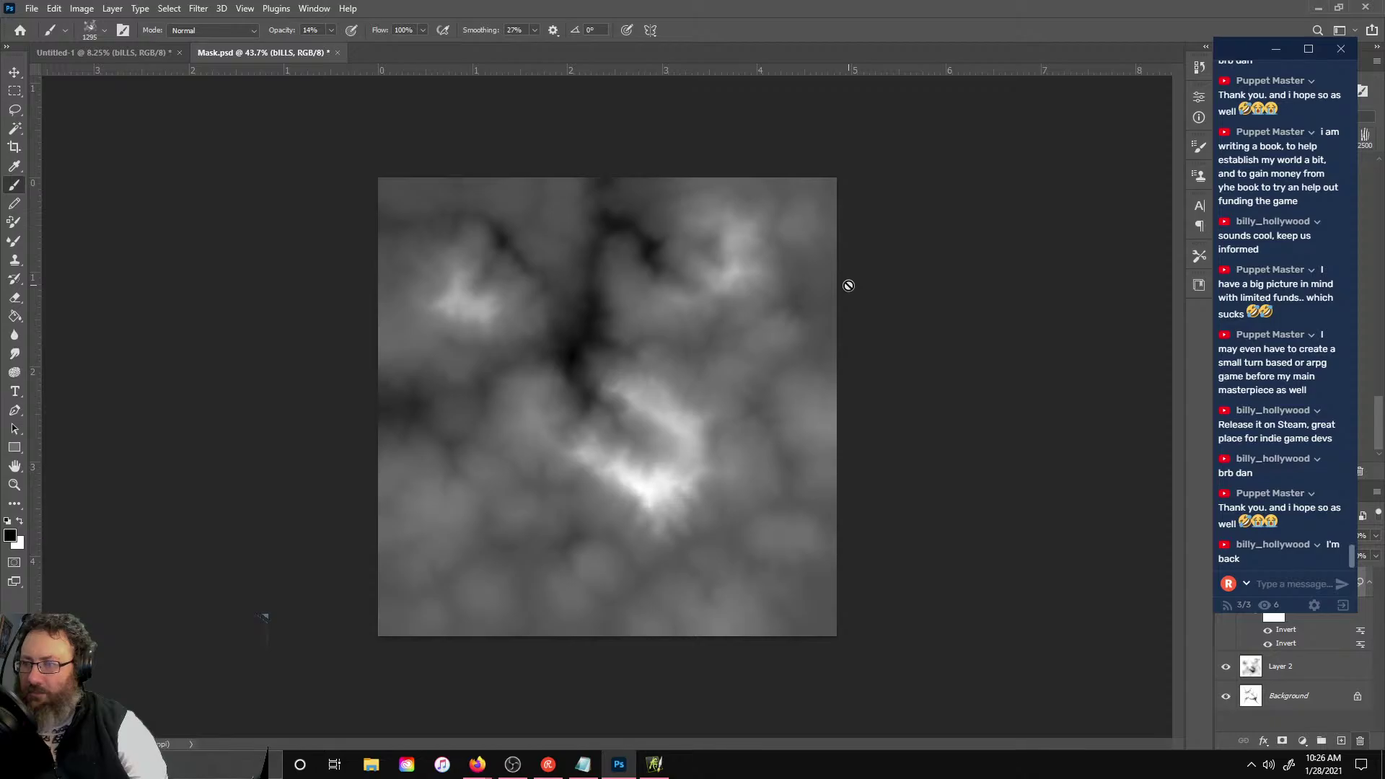
key("ctrl+i")
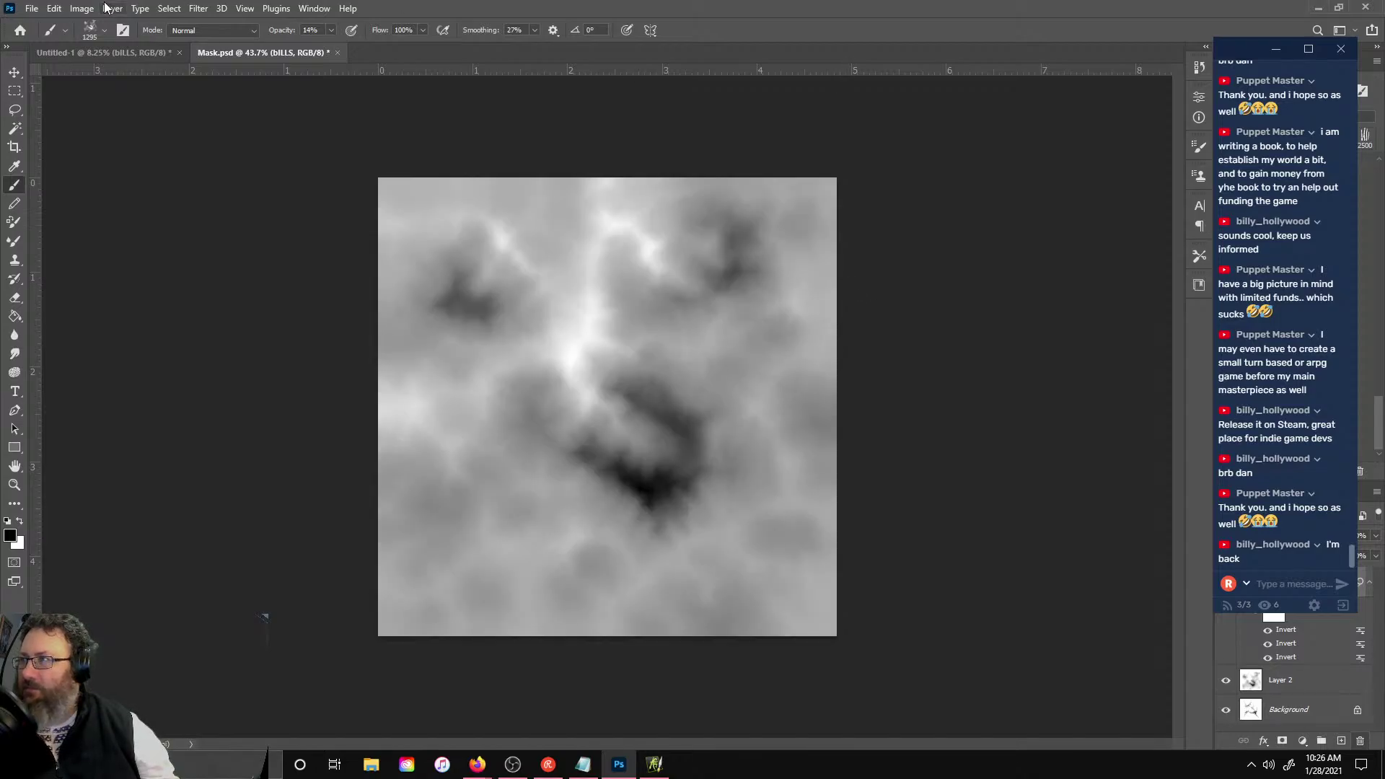
- Define a new brush preset named BILL from the inverted height image
left_click(82, 8)
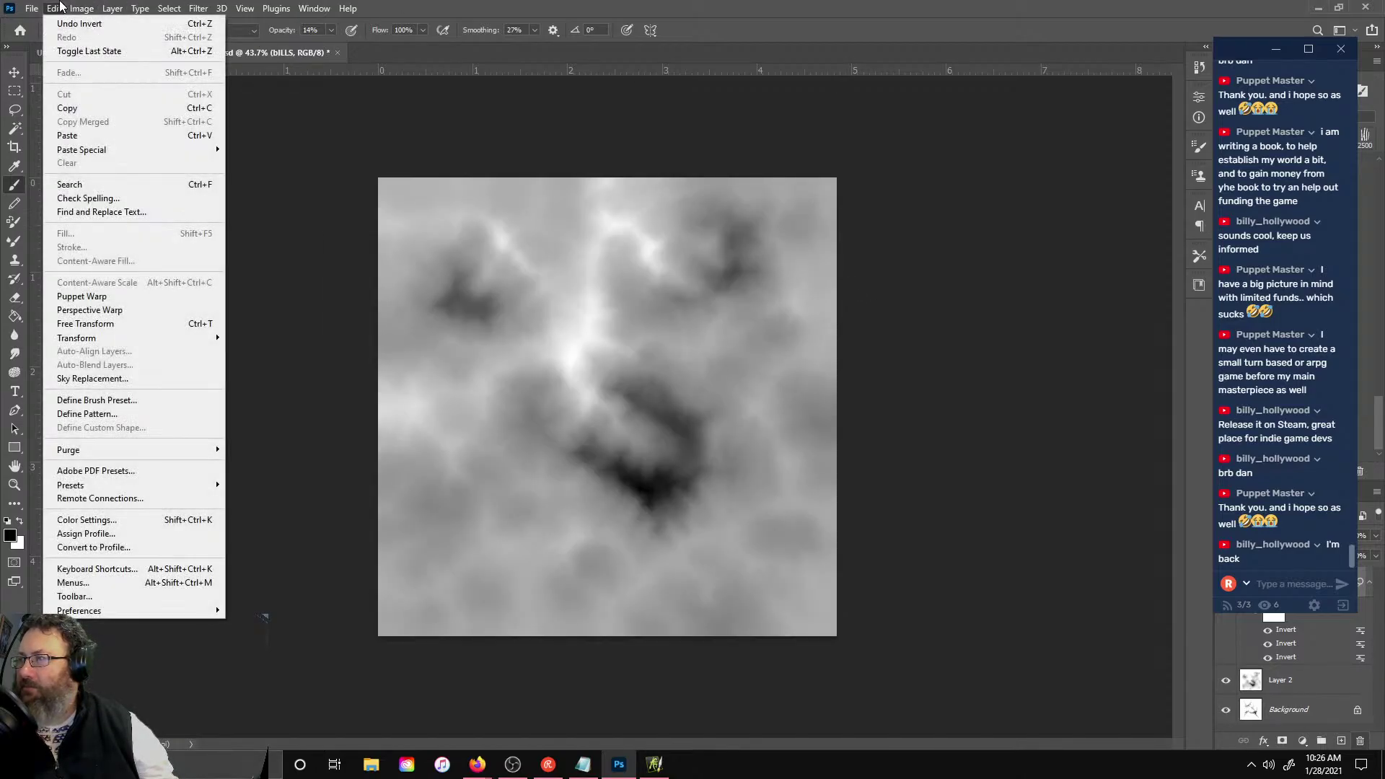
left_click(96, 400)
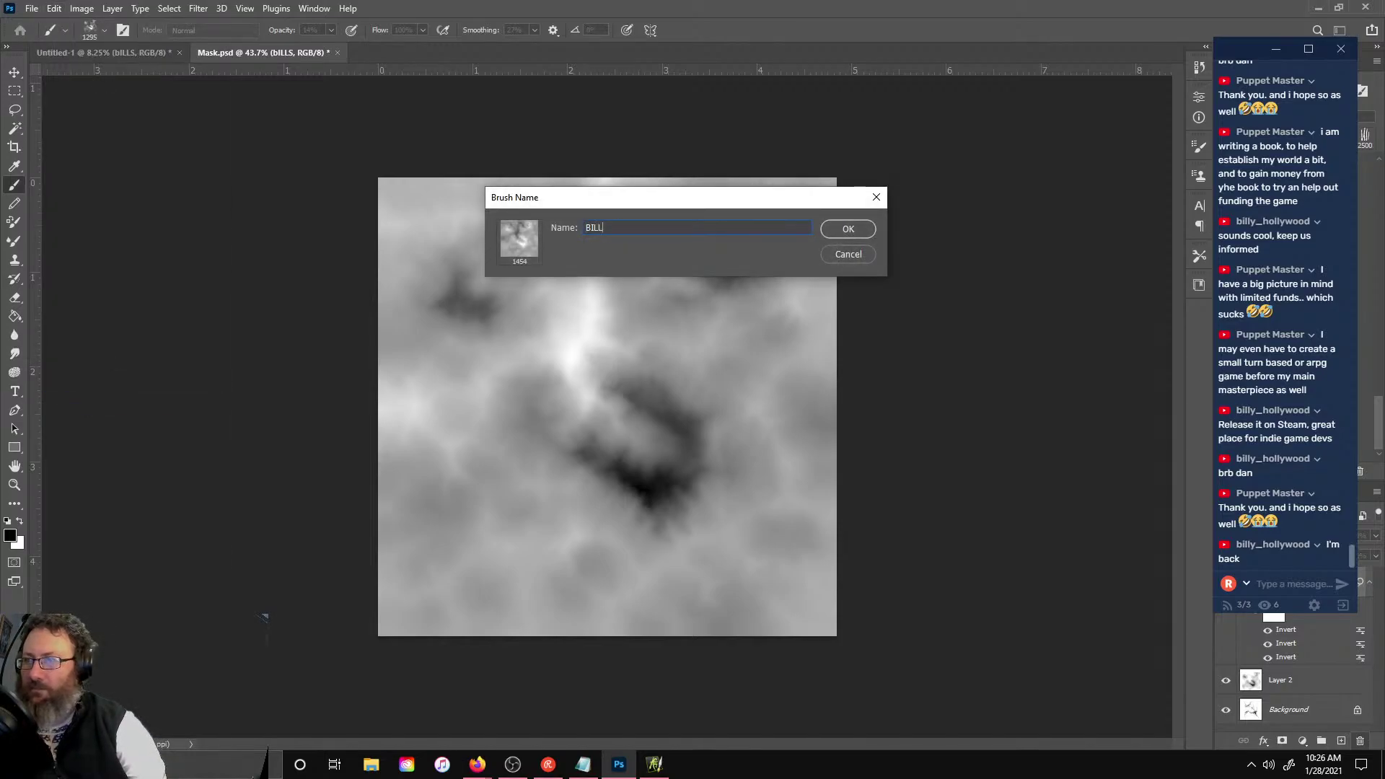
type("BILL")
key("Return")
- Save the BILL brush as a new brush preset that captures its size and includes the tool settings
left_click(88, 30)
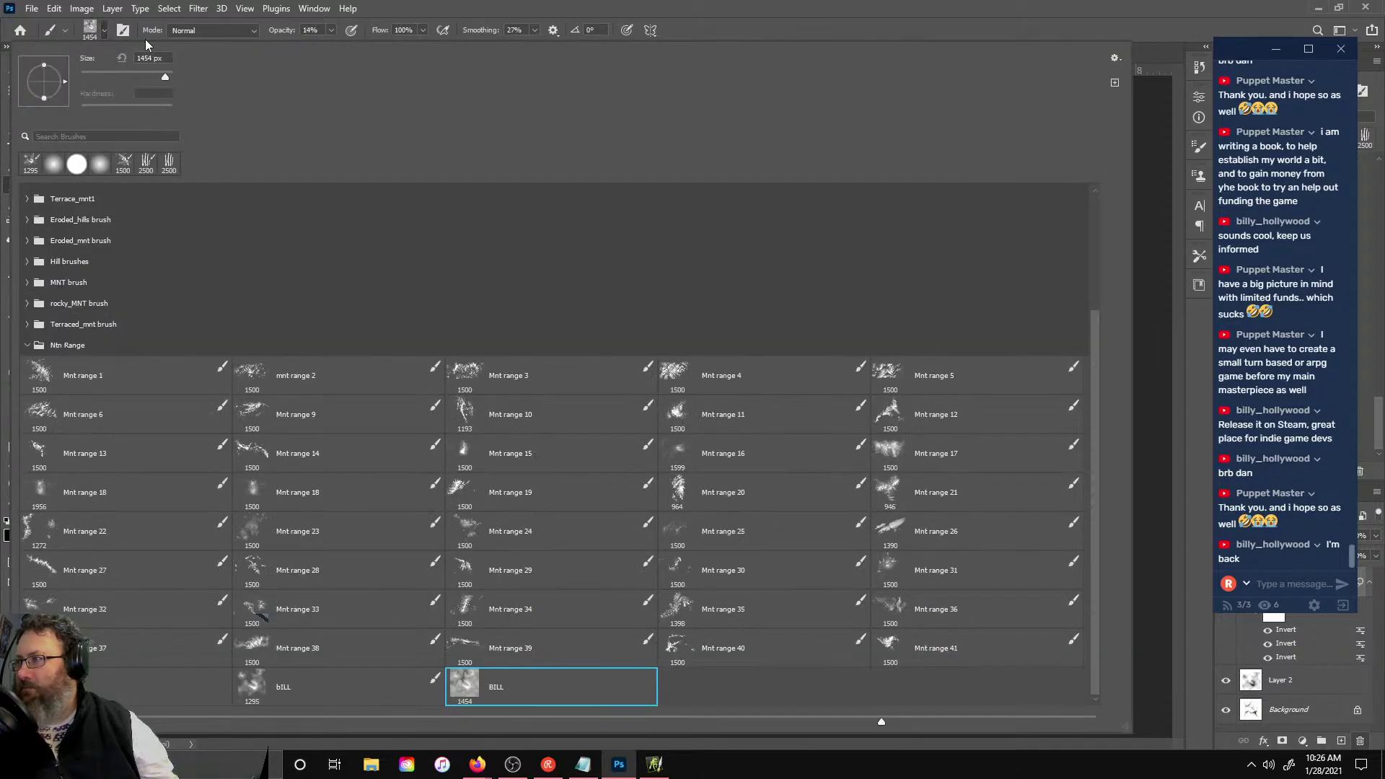
left_click(1115, 59)
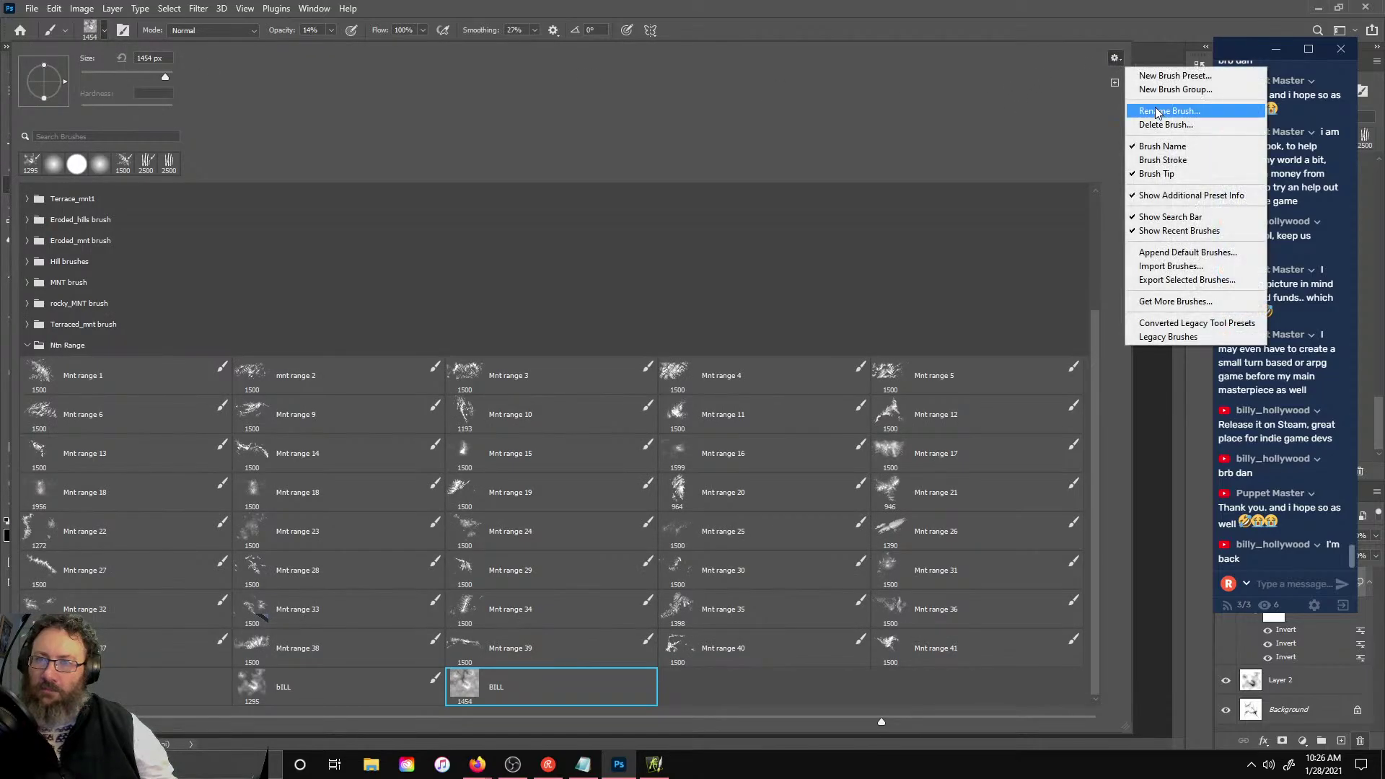
left_click(1167, 74)
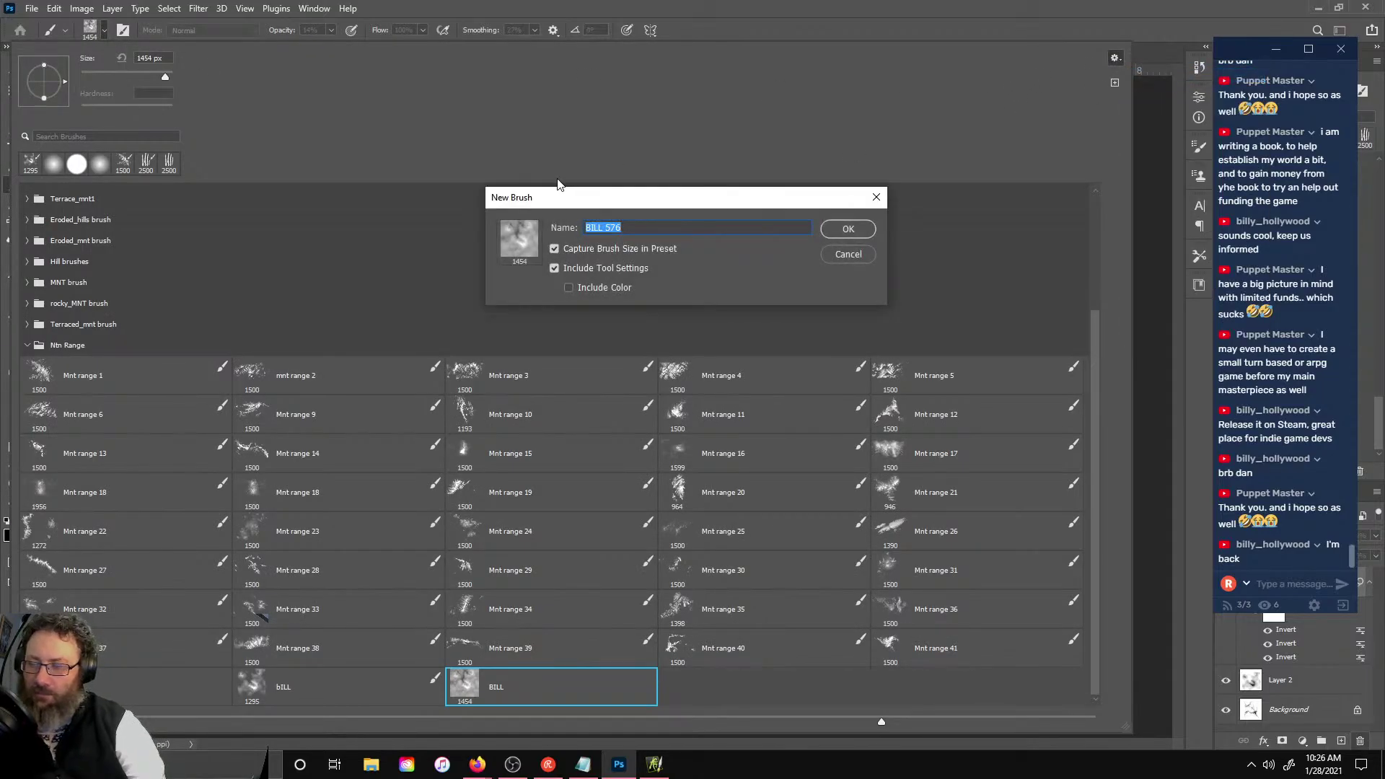
key("Return")
- Export the newly saved BILL preset to the desktop as a brush file named FASDFAWFADFZVZXCVZXCV
right_click(727, 696)
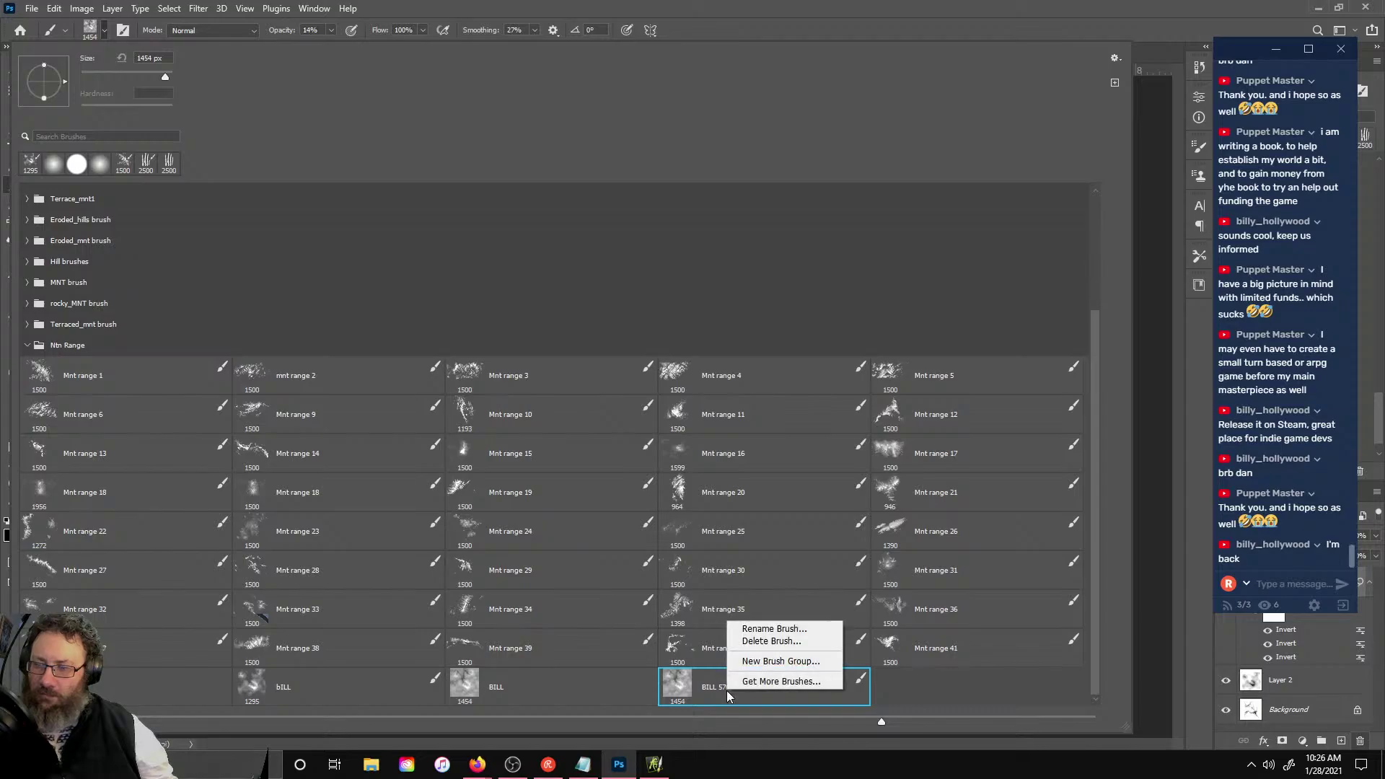
left_click(1115, 59)
left_click(1115, 58)
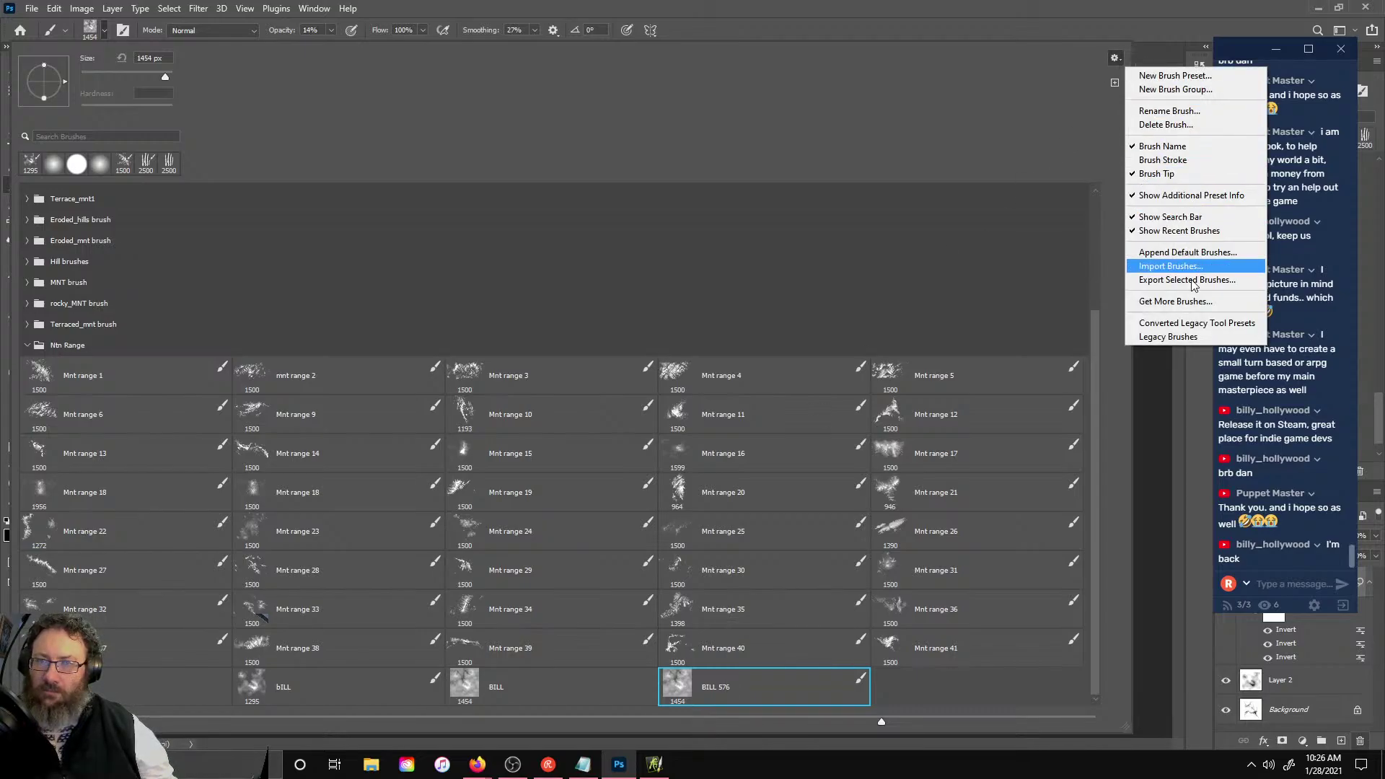
left_click(1158, 280)
type("F")
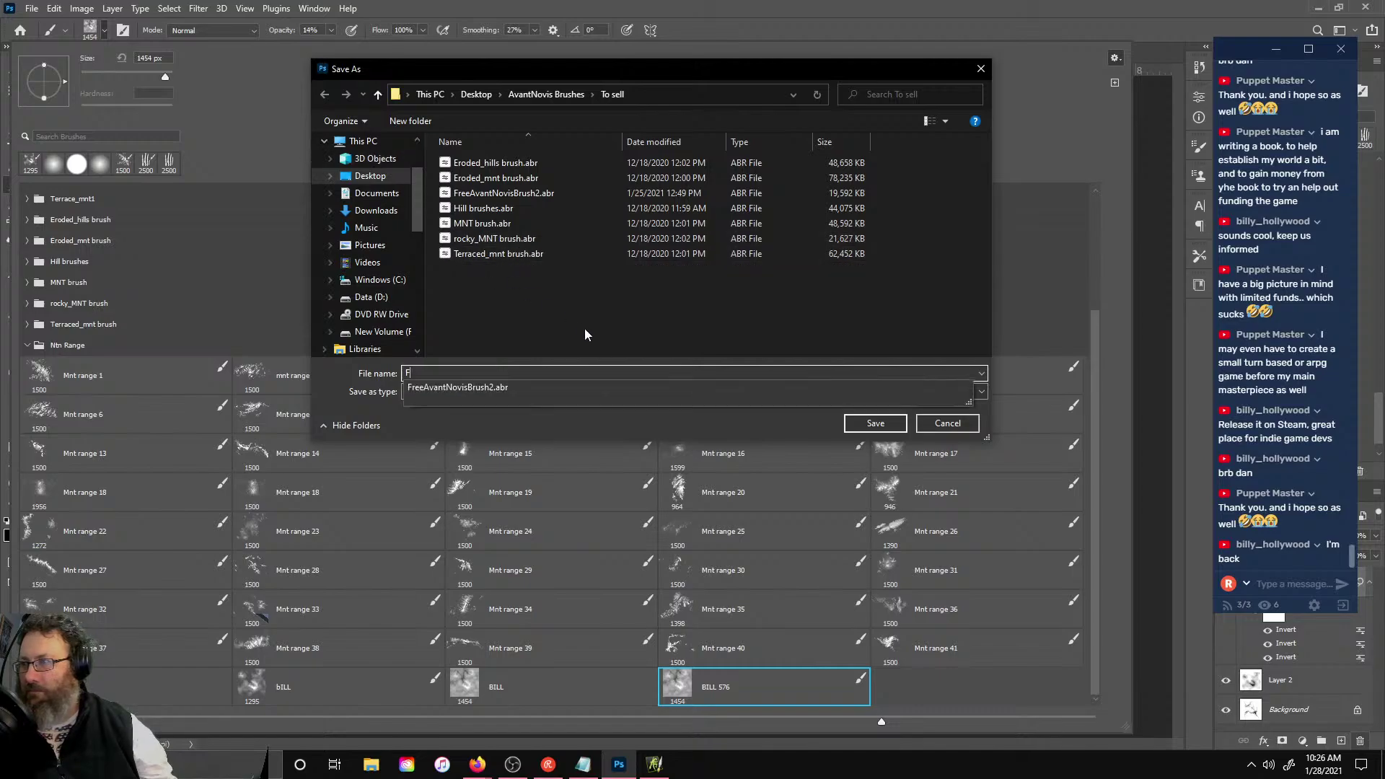
type("ASDFAWFADFZVZXCVZXCV")
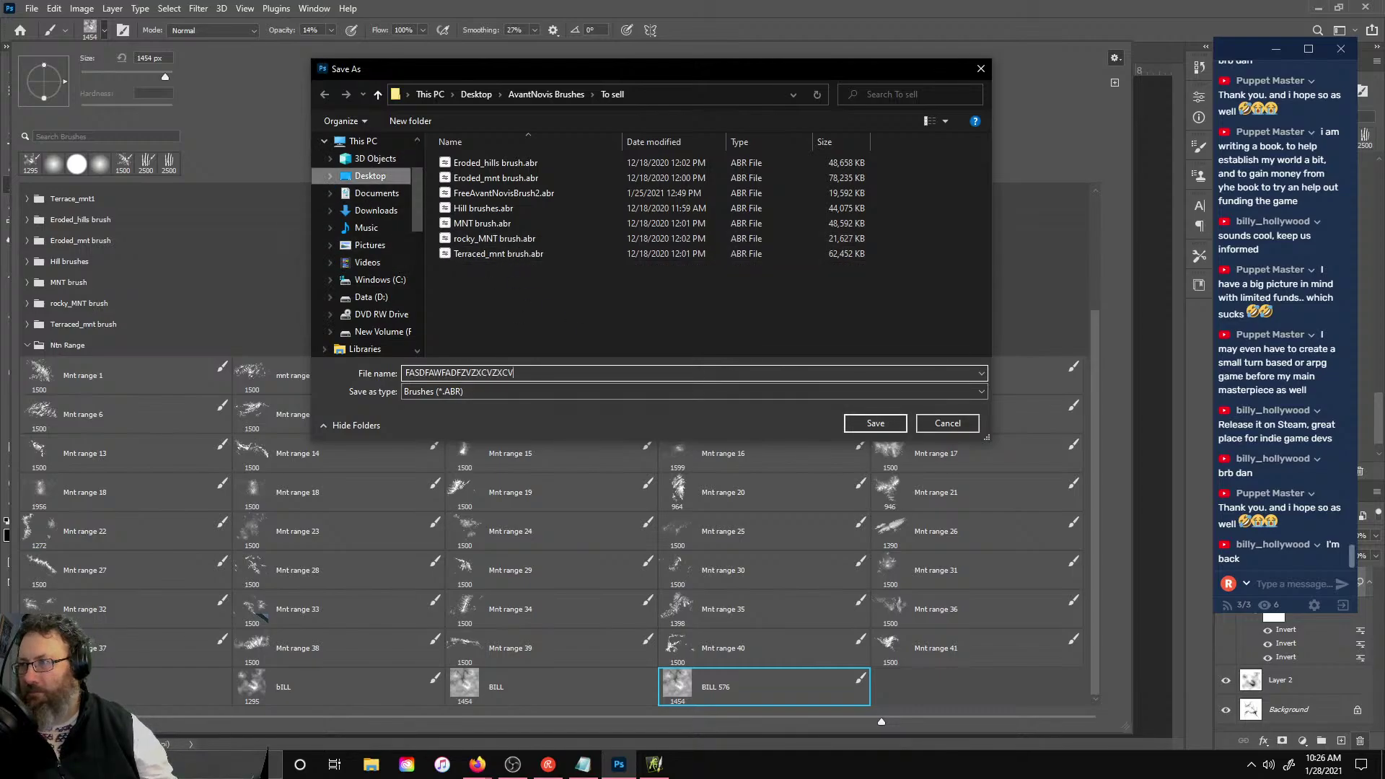
left_click(370, 175)
left_click(876, 424)
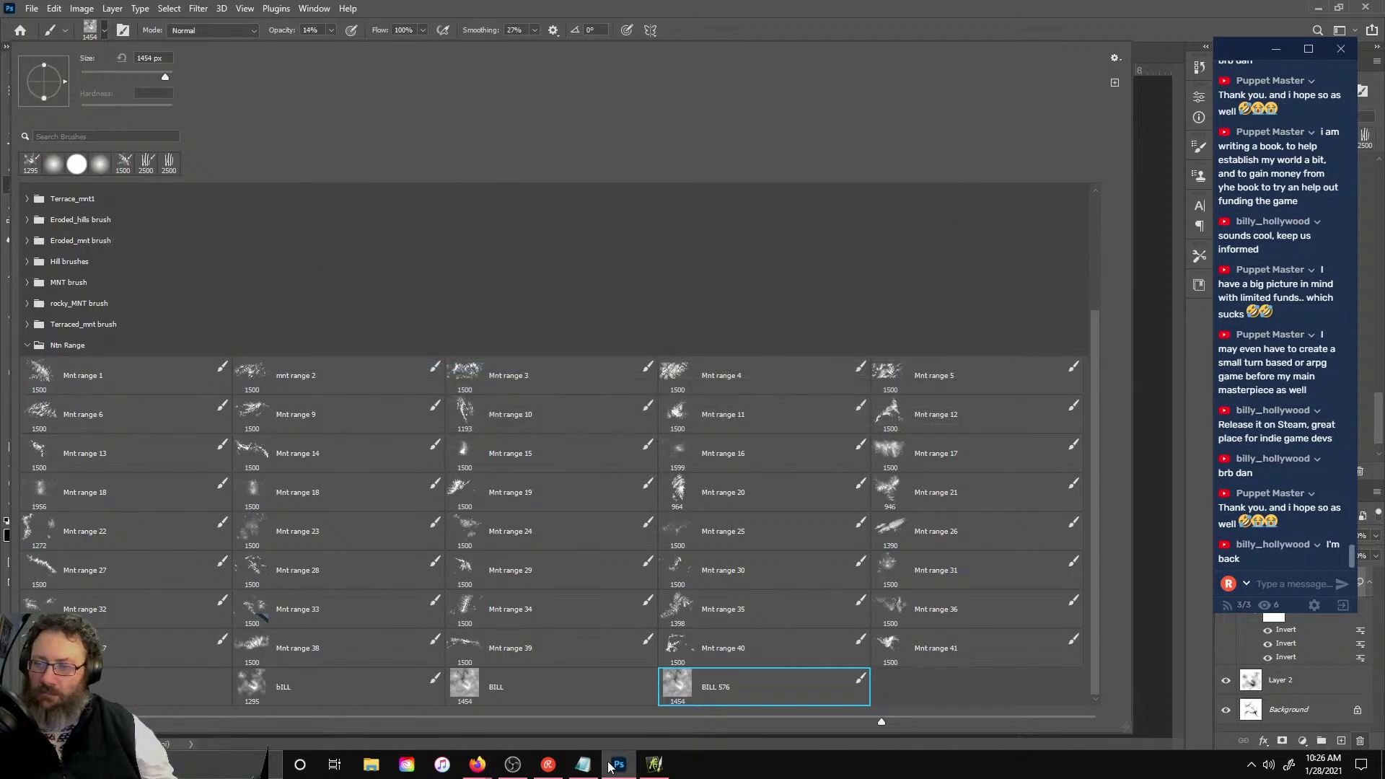
- Switch to ArtRage, shift the presets window clear of the edge and show the test preset group
left_click(655, 764)
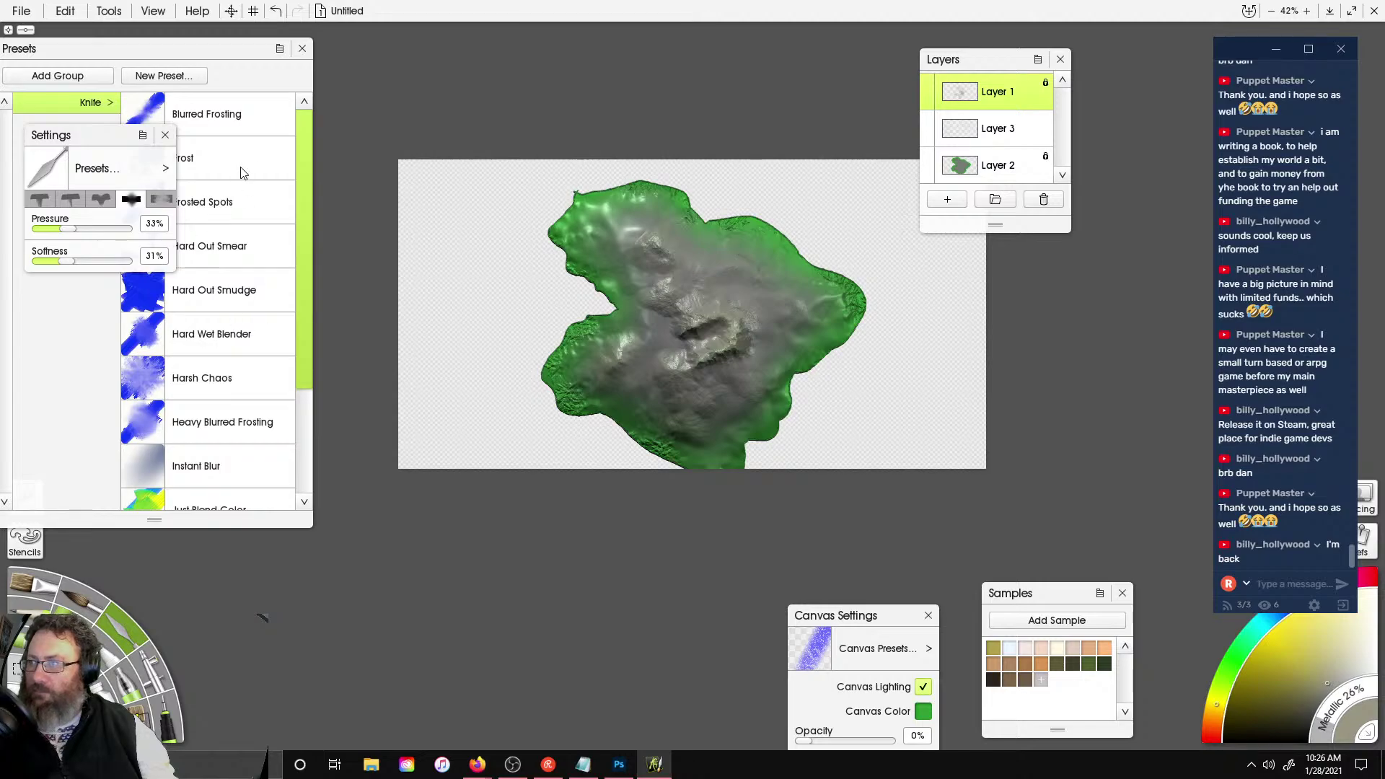
left_click_drag(214, 78, 269, 87)
scroll(166, 310, "down", 3)
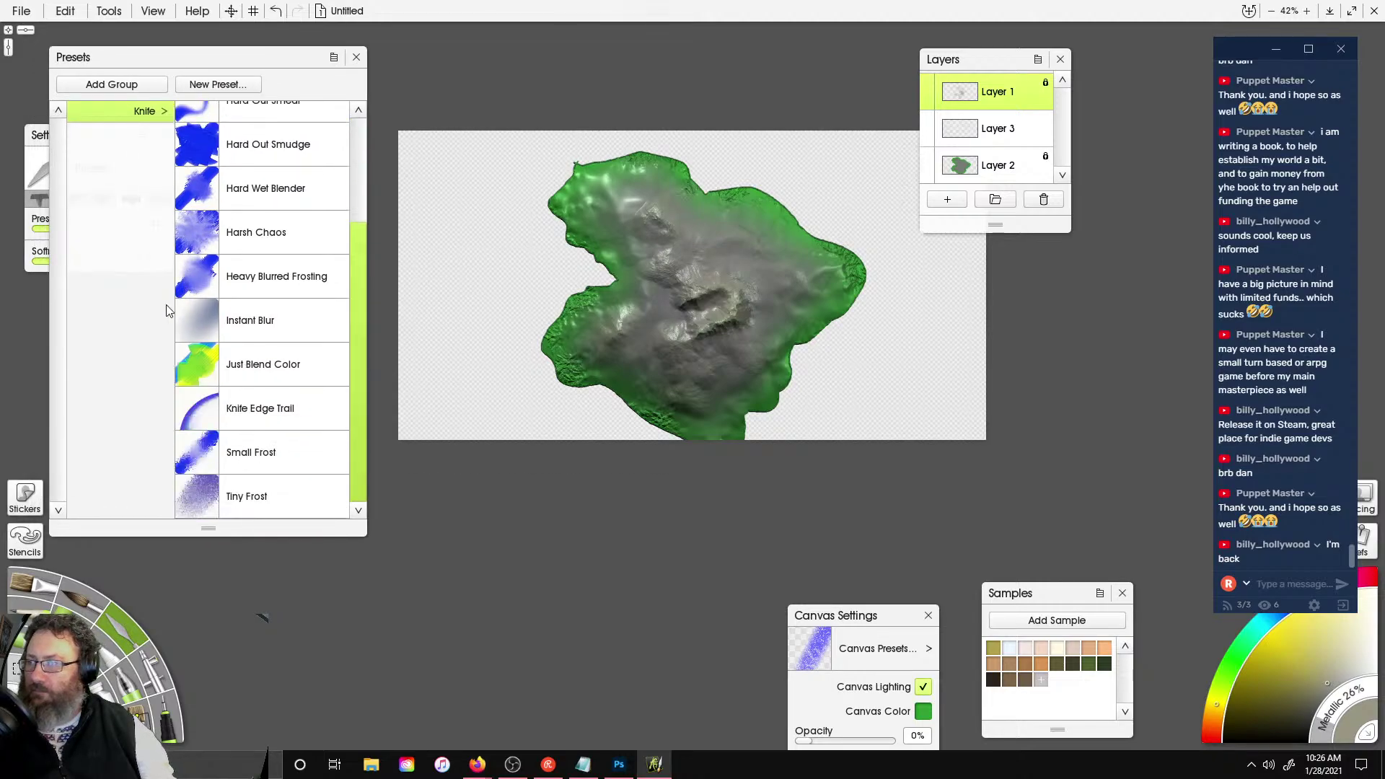
left_click(115, 447)
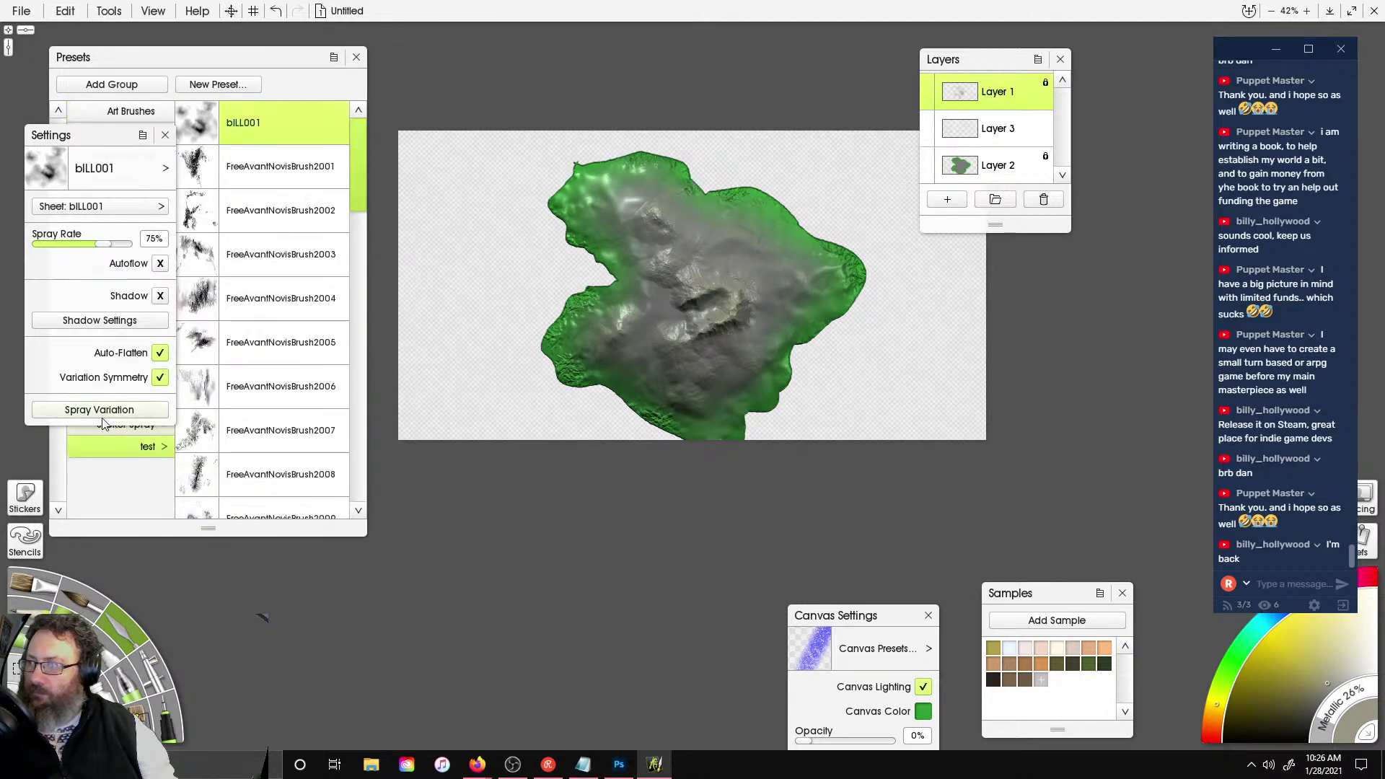
- Import the Photoshop brush file FASDFAWFADFZVZXCVZXCV.abr from the desktop into the test preset group
left_click(333, 57)
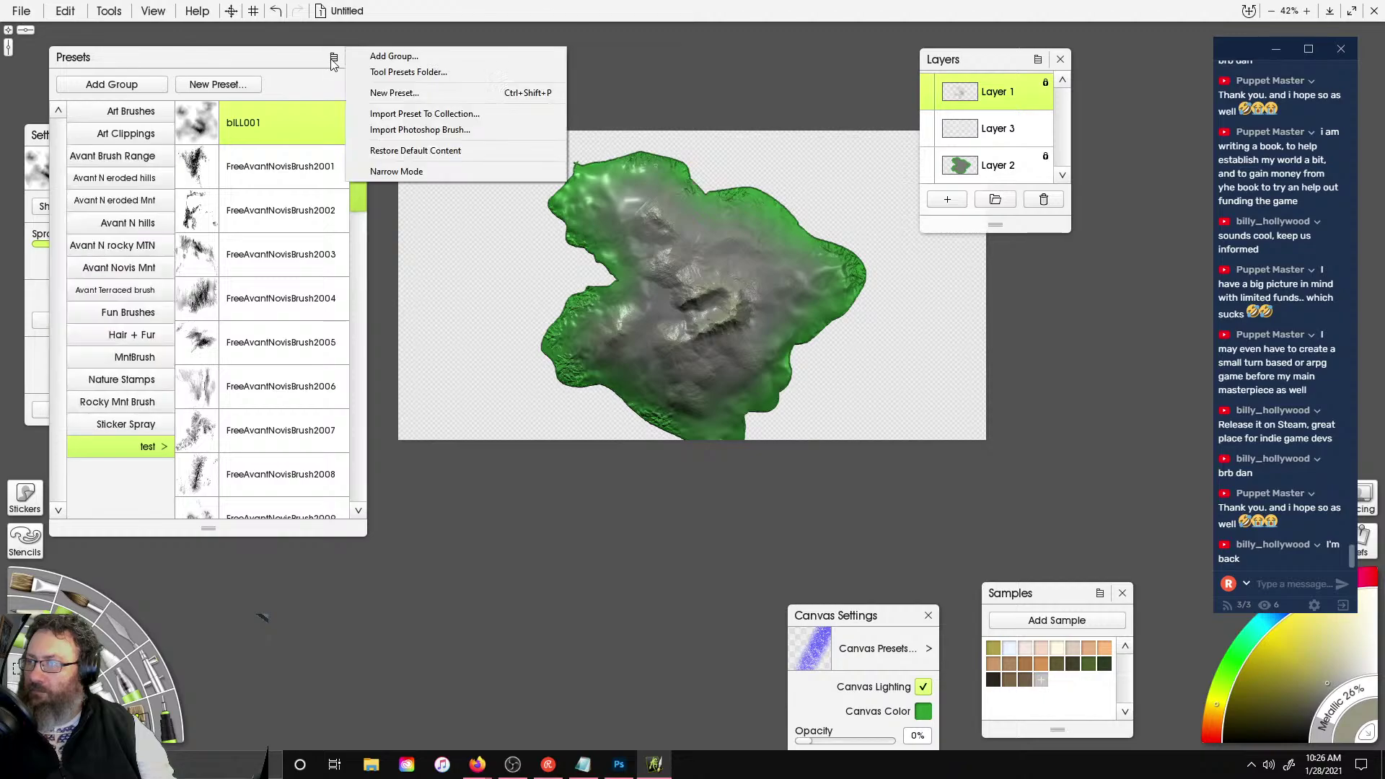
left_click(420, 130)
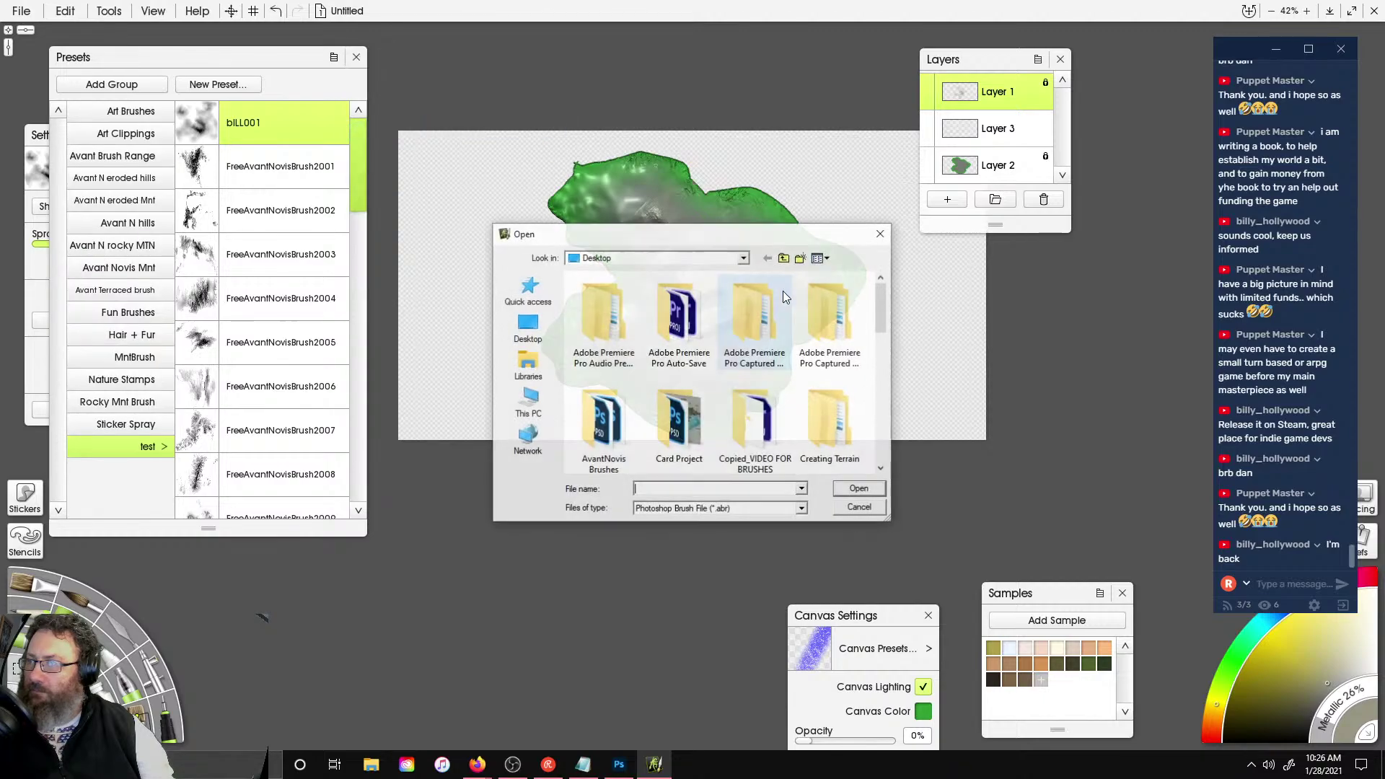
scroll(787, 360, "down", 5)
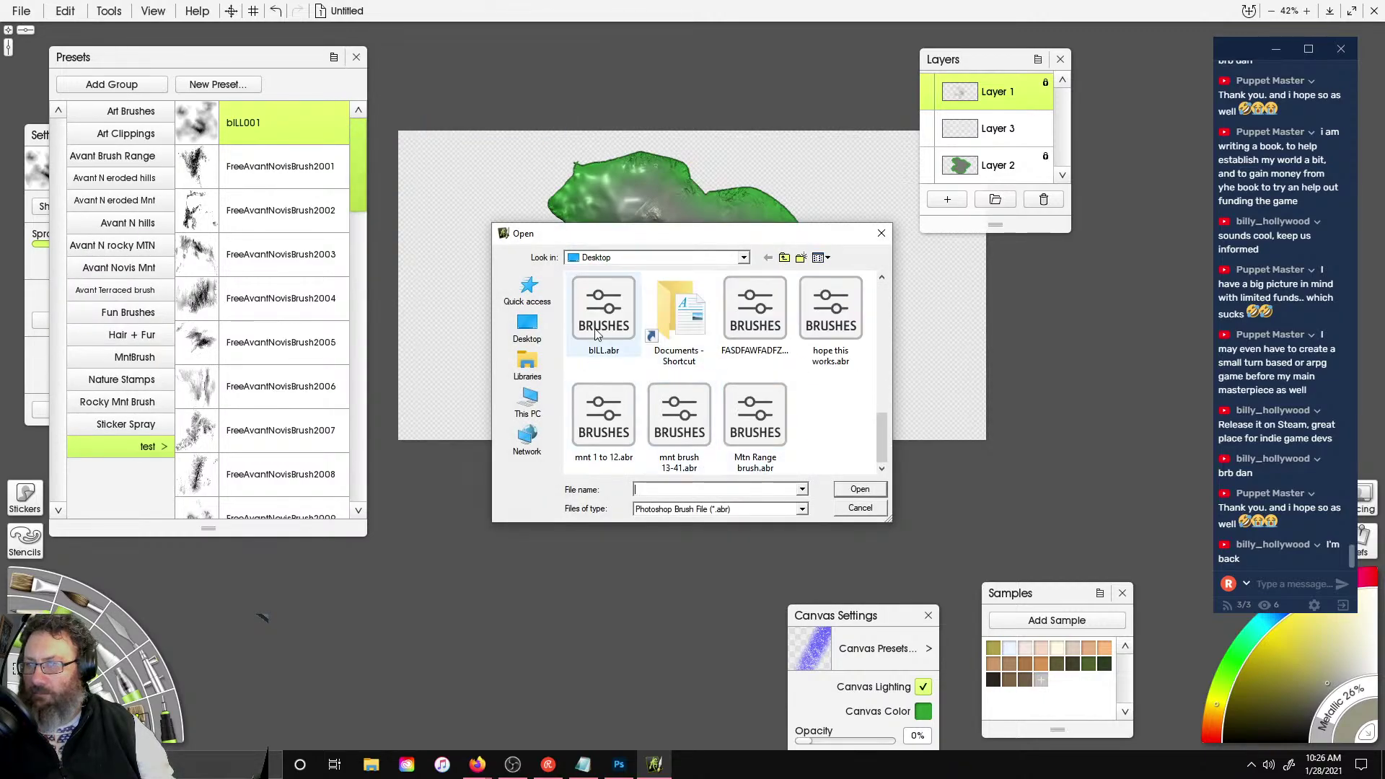
double_click(738, 318)
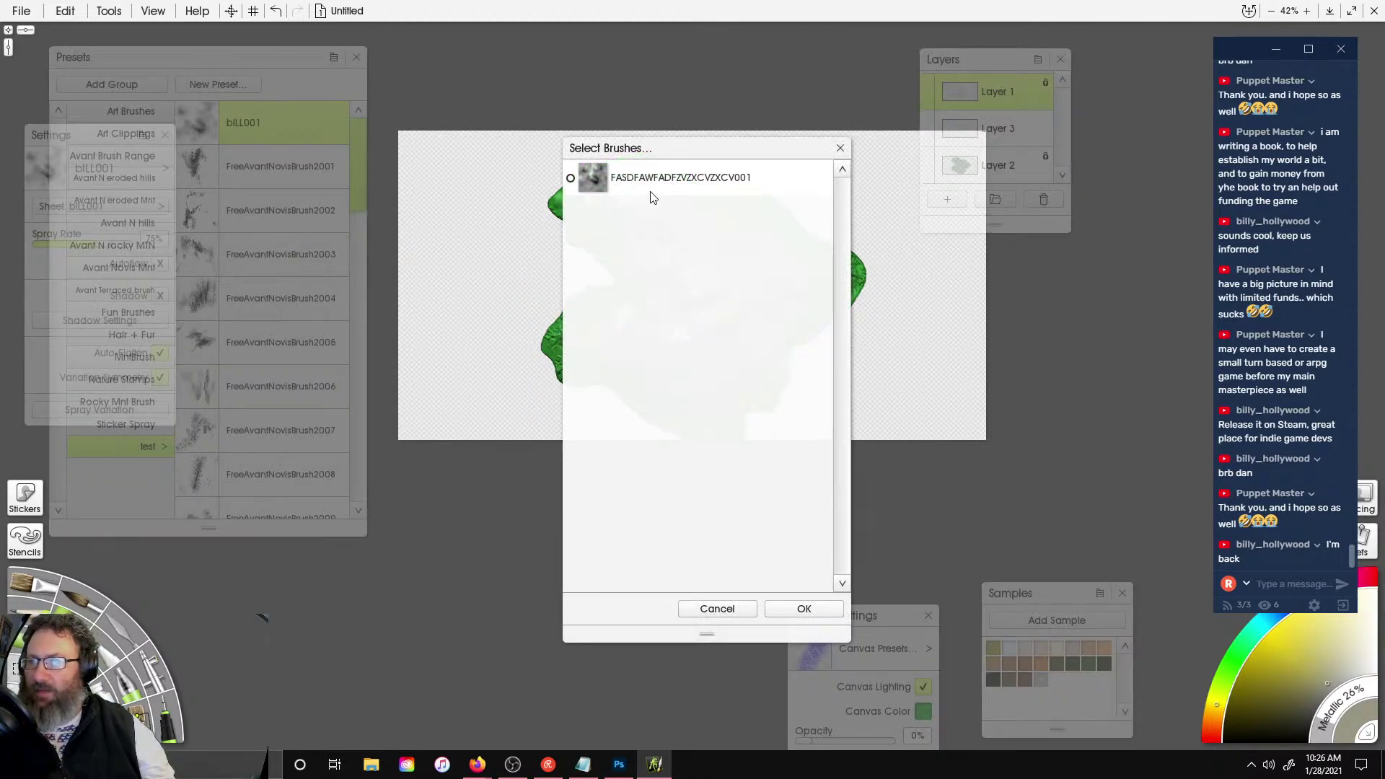
left_click(805, 610)
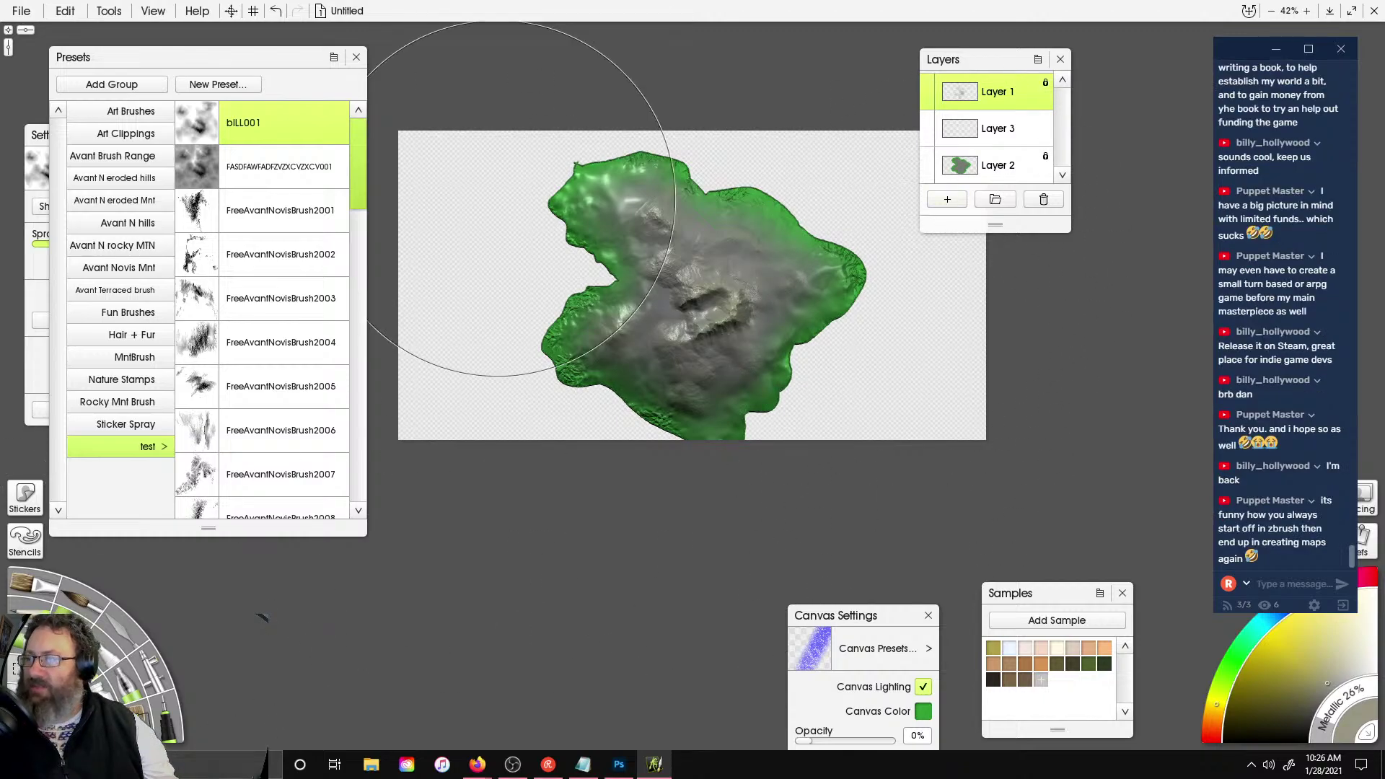
- Hide Layer 1 and roughen the whole island on Layer 2 with the Knife at 18% Pressure, 20% Falloff and 100% tool size
left_click(1010, 173)
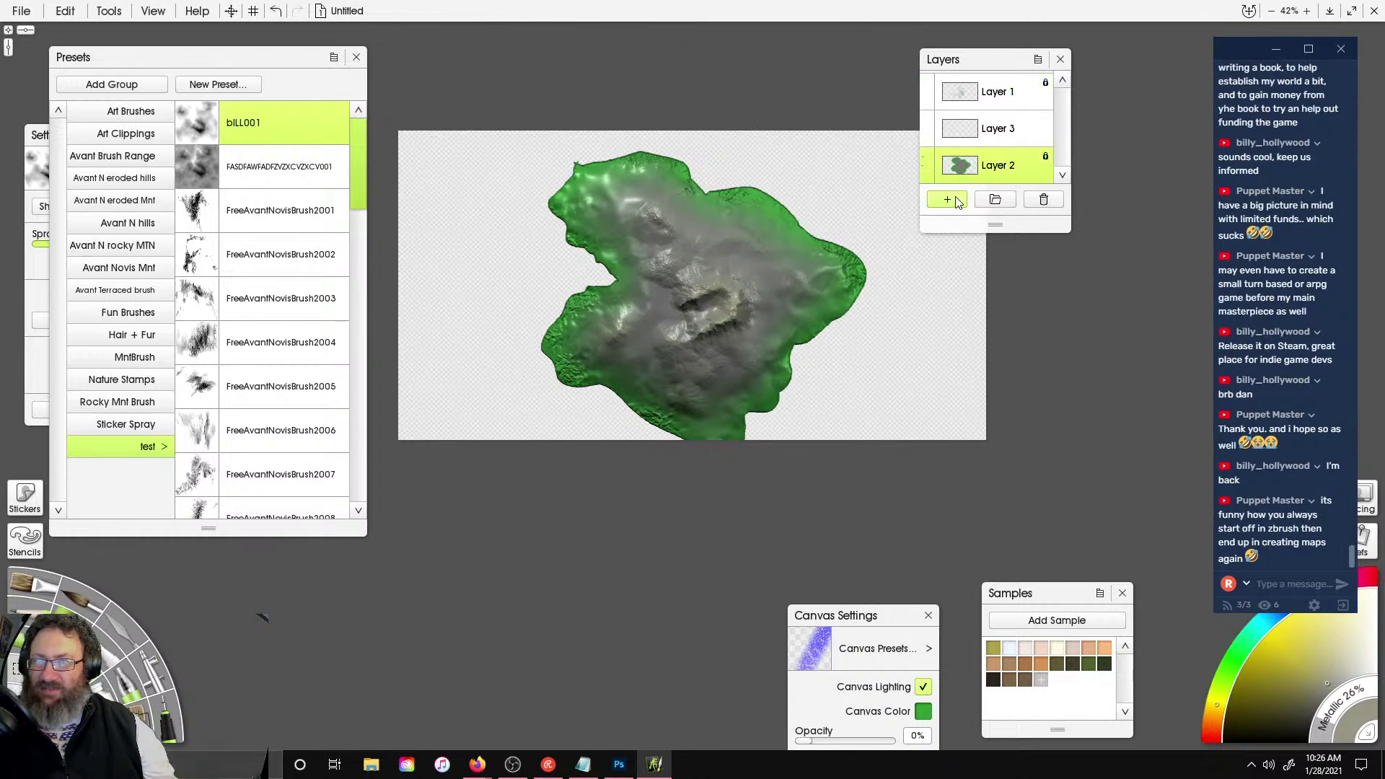
left_click(928, 83)
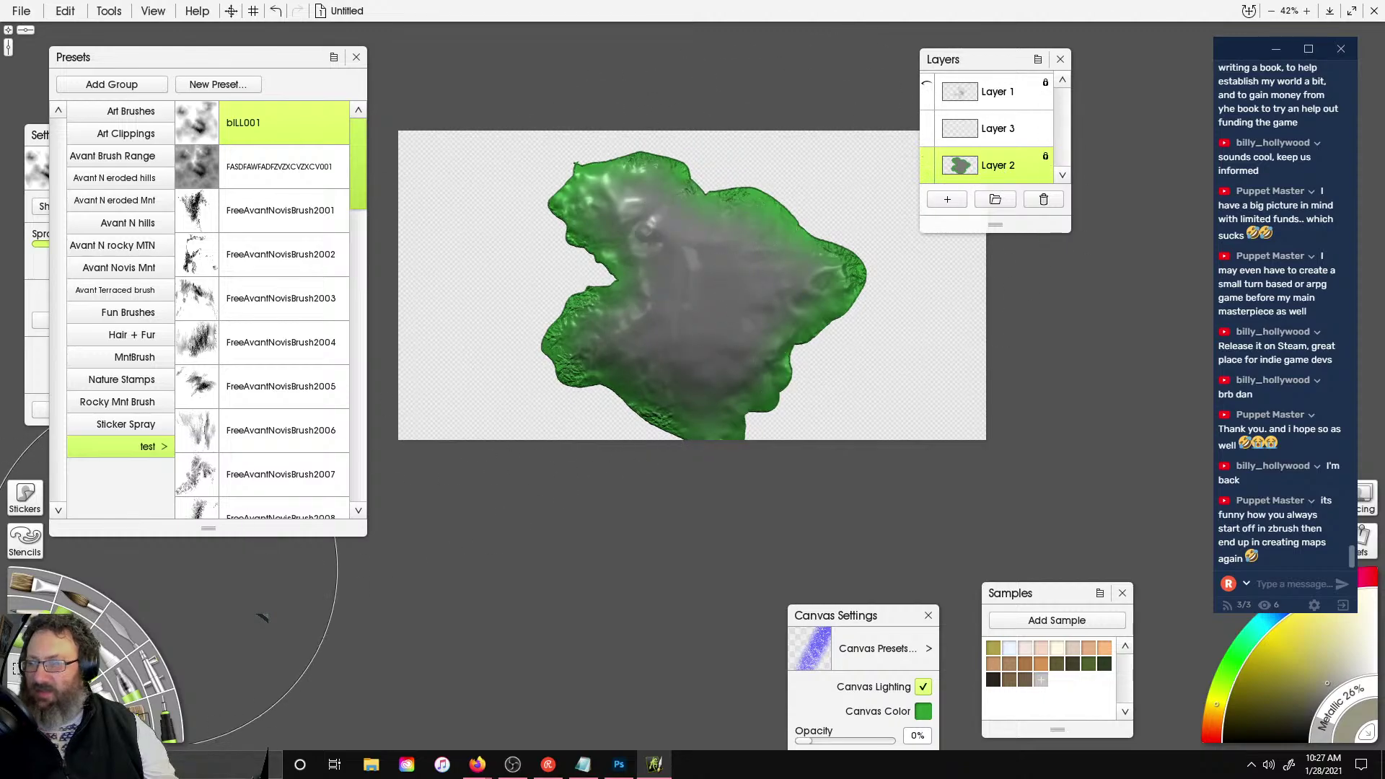
left_click(127, 628)
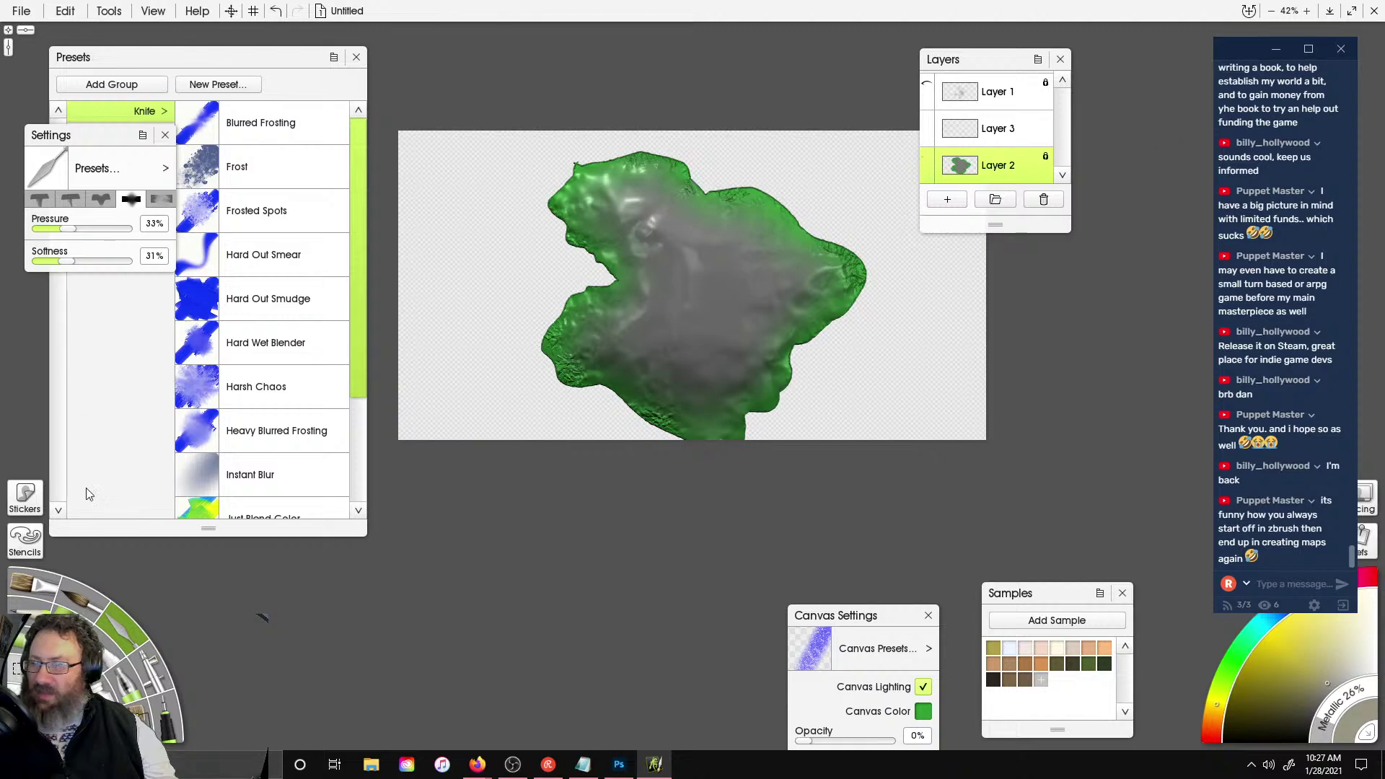
left_click(257, 380)
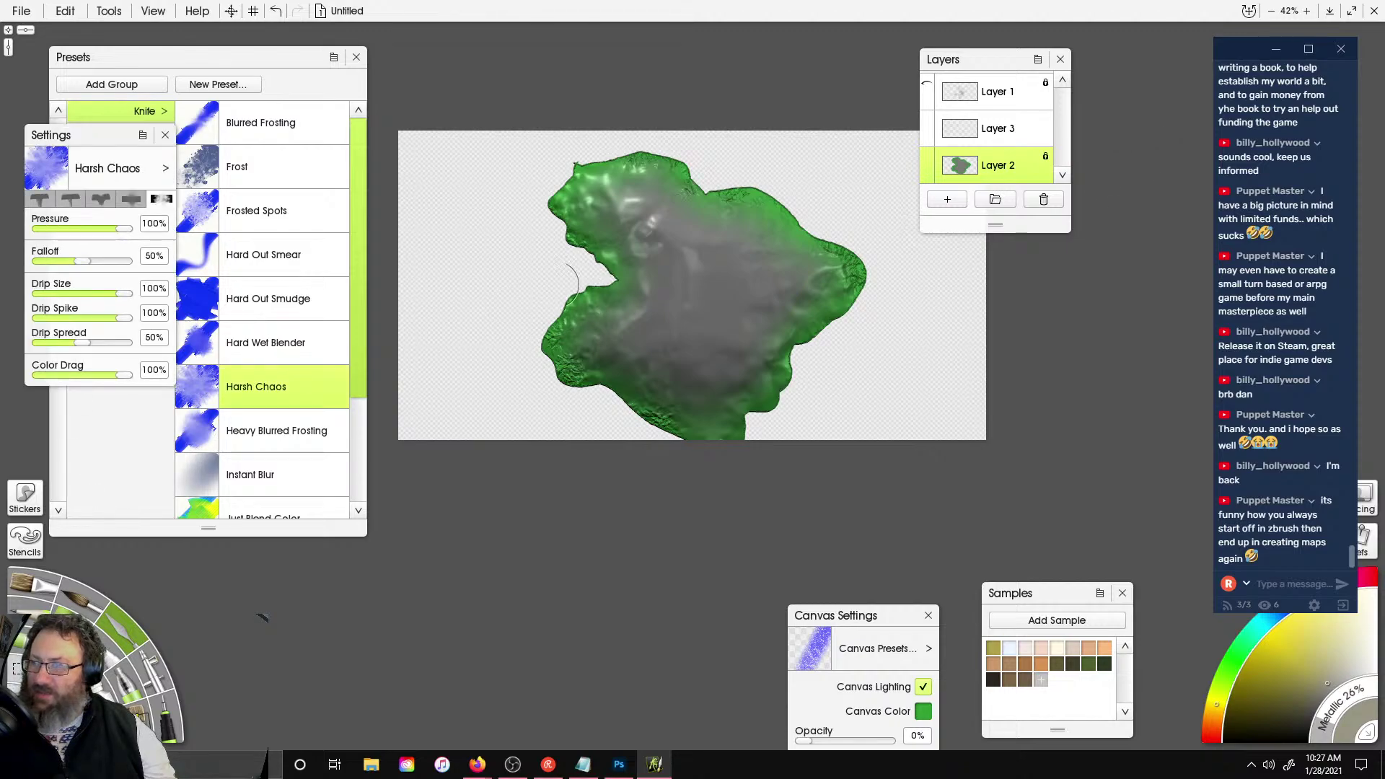
left_click(66, 229)
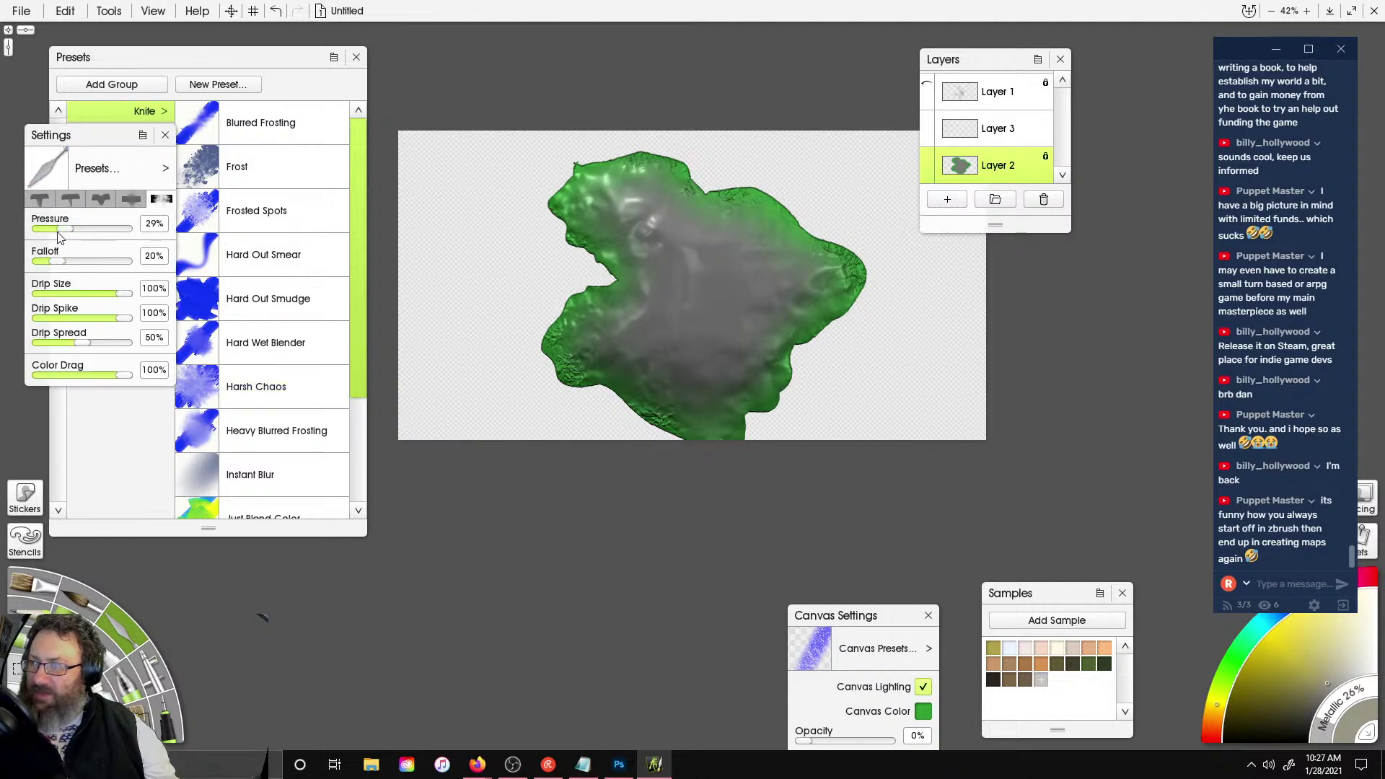
left_click(44, 708)
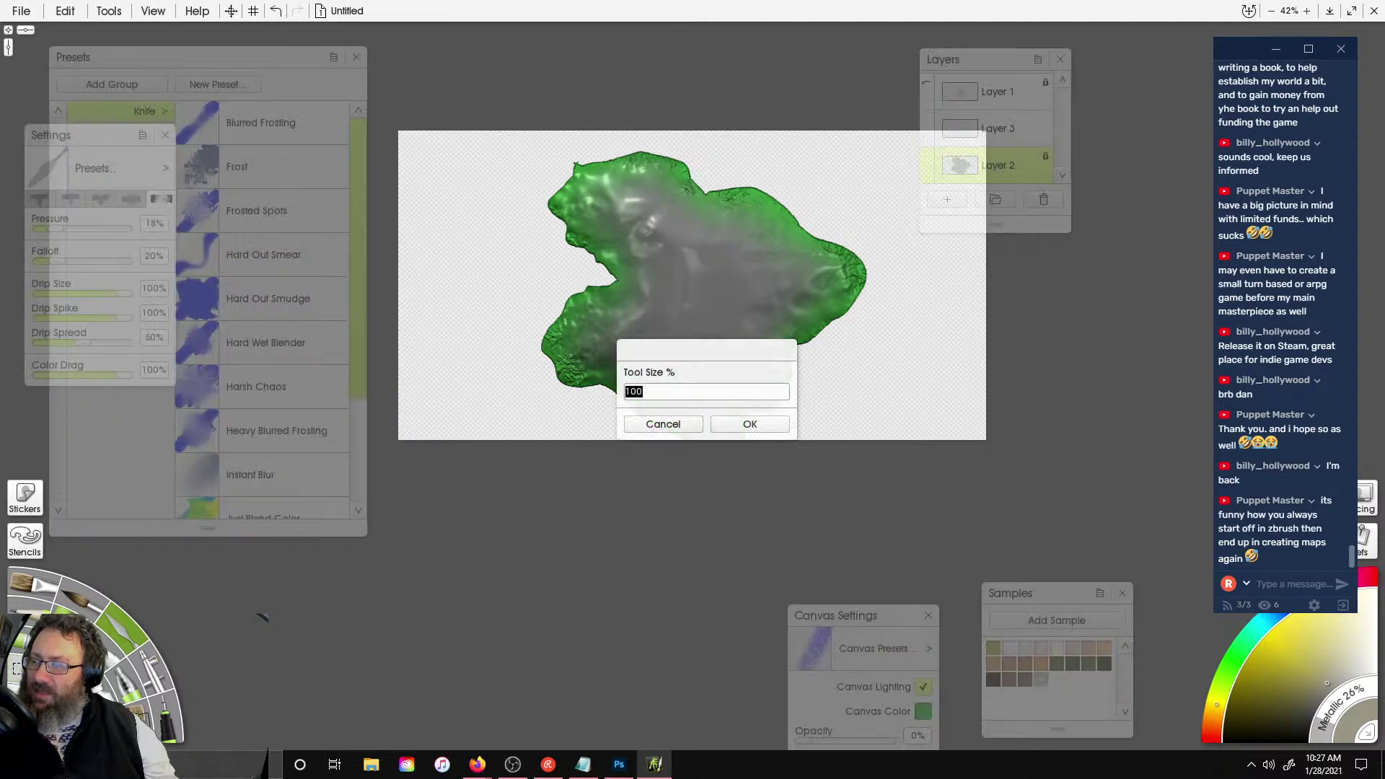
key("Return")
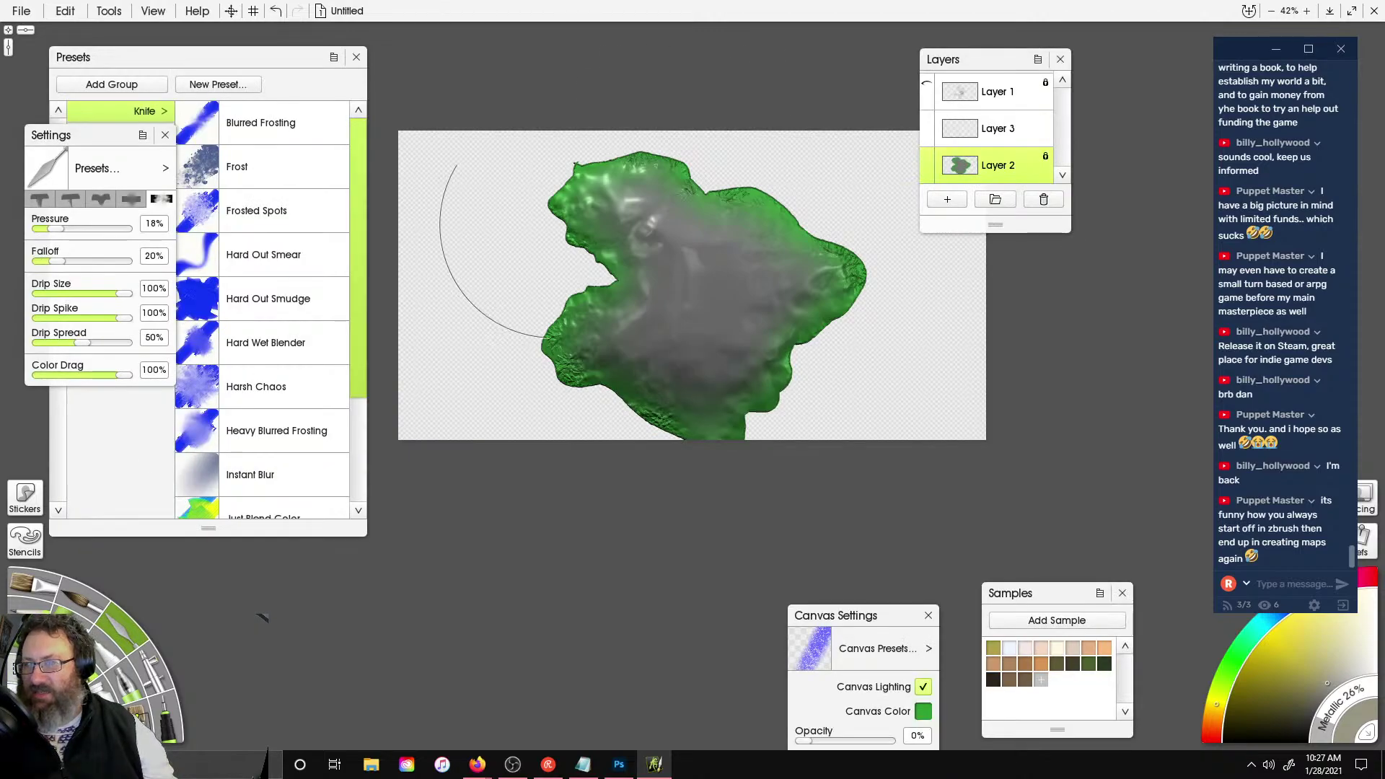
mouse_move(649, 245)
left_mouse_down()
mouse_move(777, 320)
mouse_move(647, 249)
mouse_move(812, 304)
mouse_move(664, 180)
mouse_move(707, 277)
mouse_move(584, 224)
mouse_move(615, 287)
mouse_move(556, 354)
mouse_move(693, 422)
mouse_move(805, 321)
mouse_move(821, 240)
mouse_move(577, 176)
mouse_move(552, 193)
left_mouse_up()
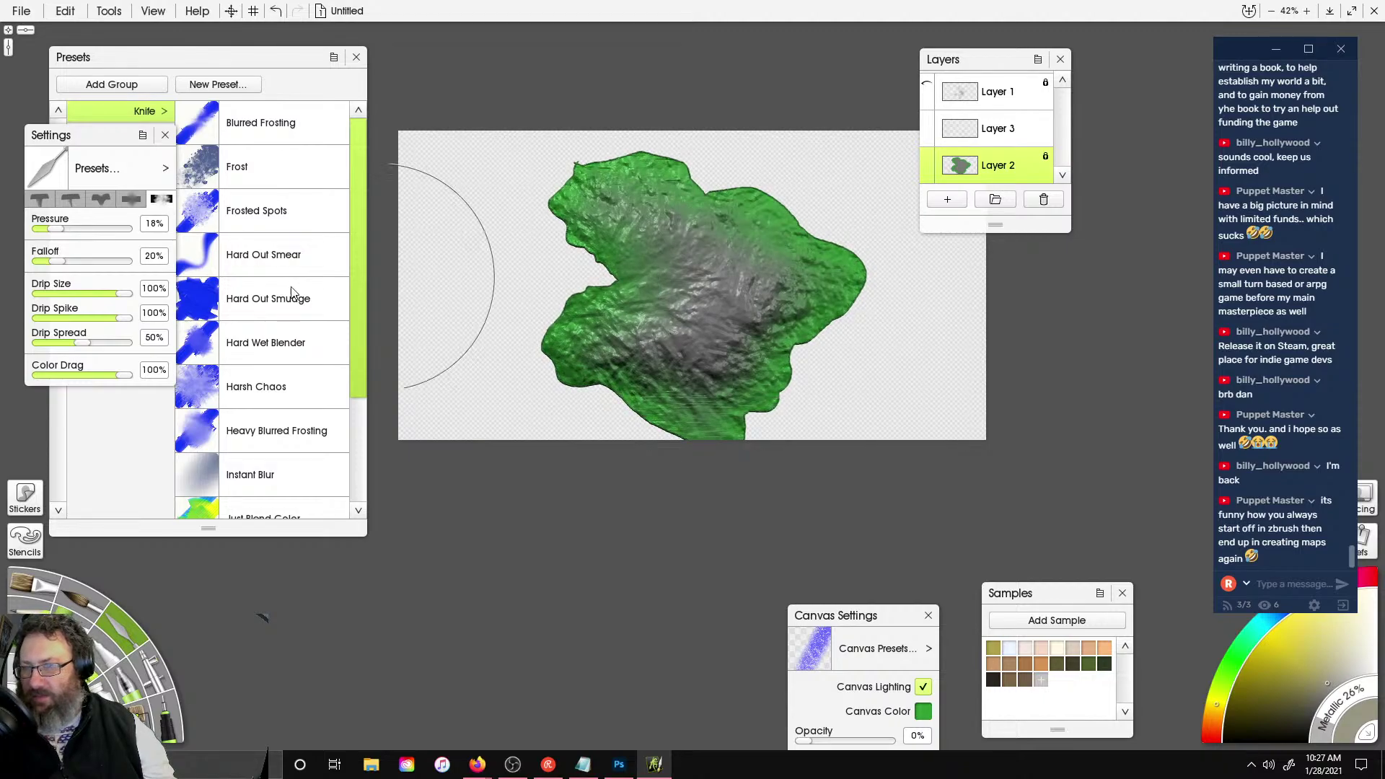
- Soften the island on Layer 2 with the Instant Blur Knife at 40% Pressure, and airbrush the whole island olive-grey
left_click(263, 461)
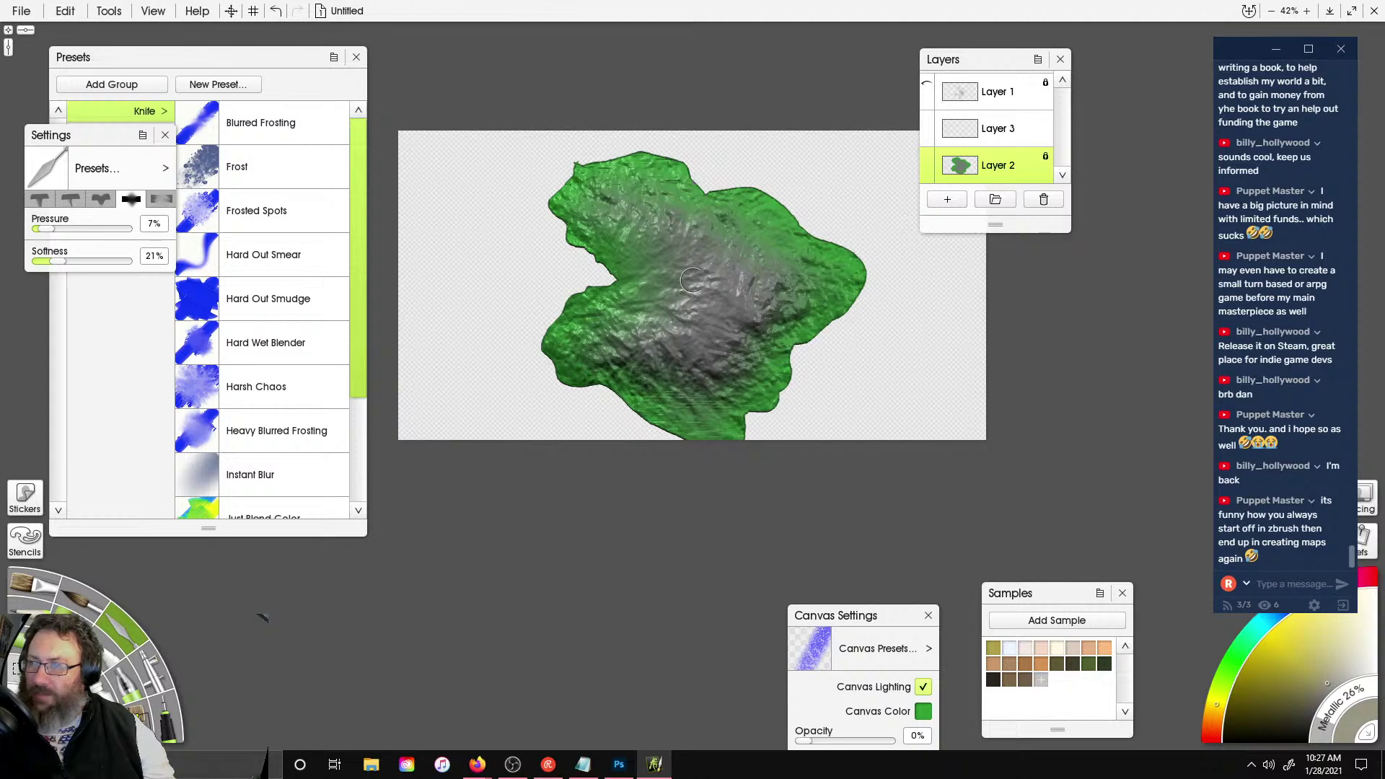
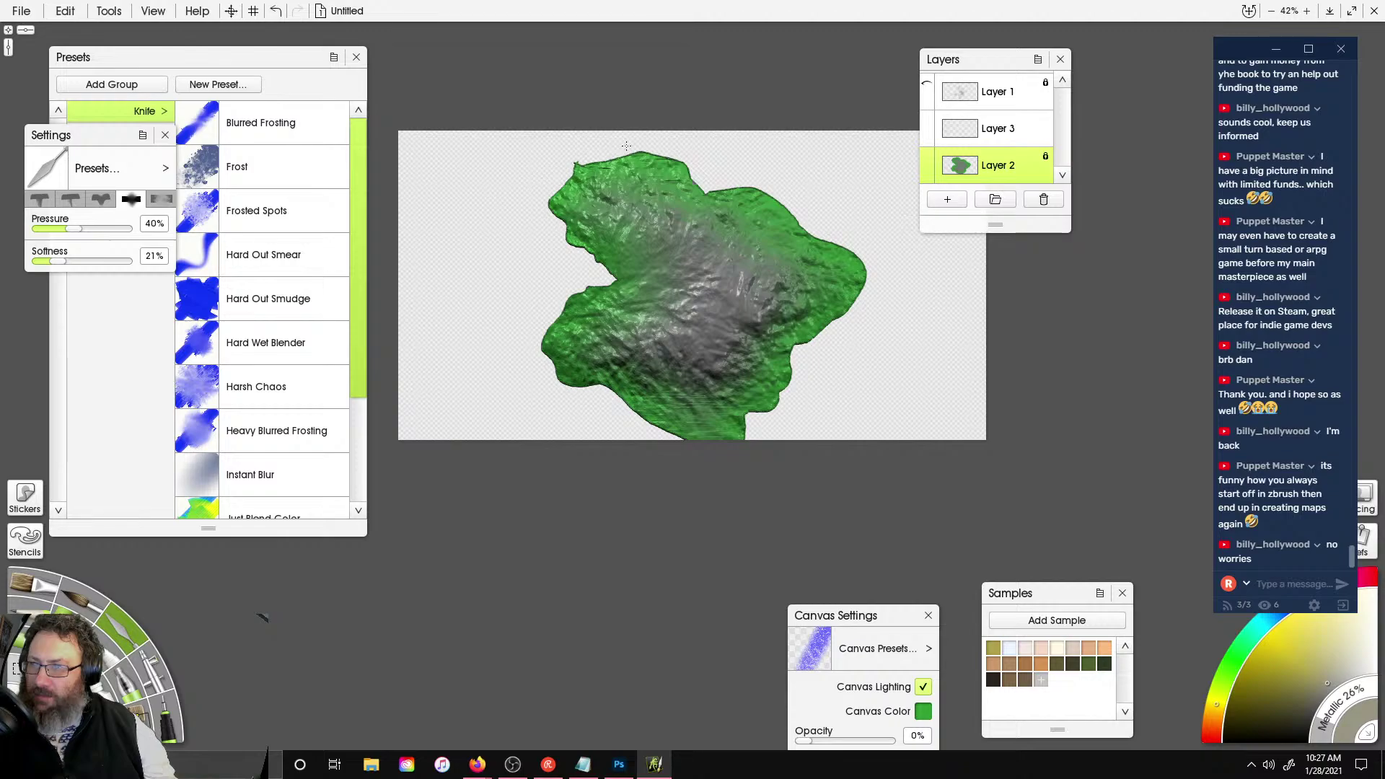
left_click(161, 682)
mouse_move(736, 411)
left_mouse_down()
mouse_move(779, 281)
mouse_move(606, 303)
mouse_move(700, 446)
left_mouse_up()
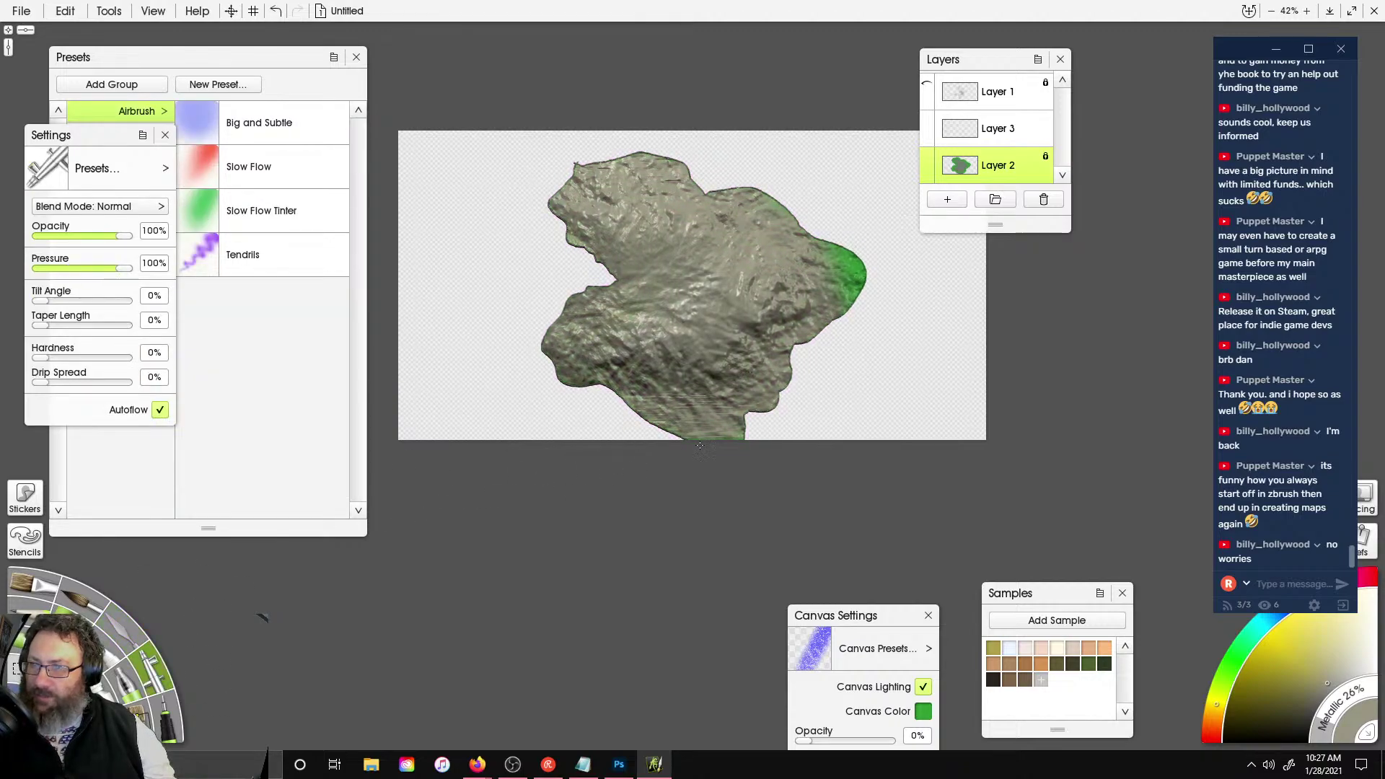
left_click_drag(779, 209, 851, 288)
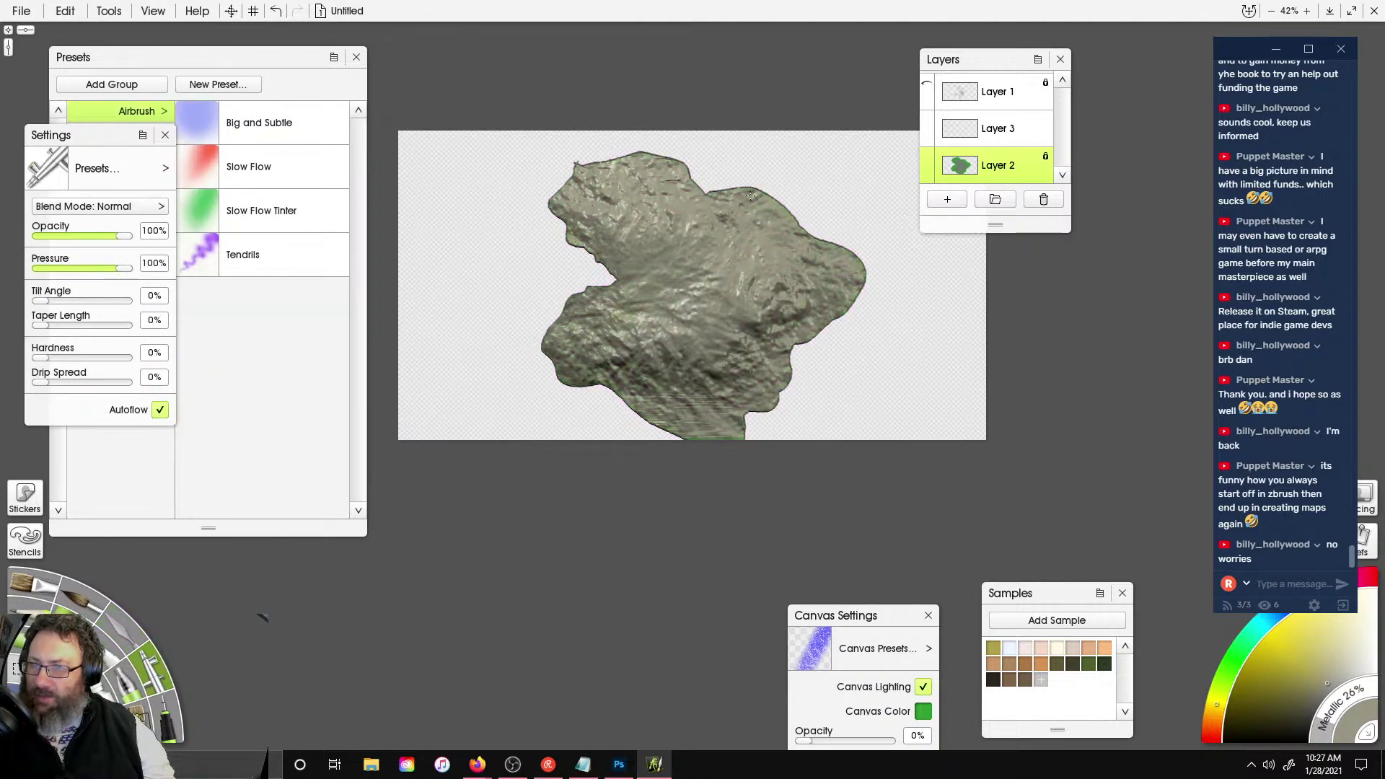
- Add a new layer above Layer 2 and load the bILL001 spray brush from the test preset group
left_click(947, 200)
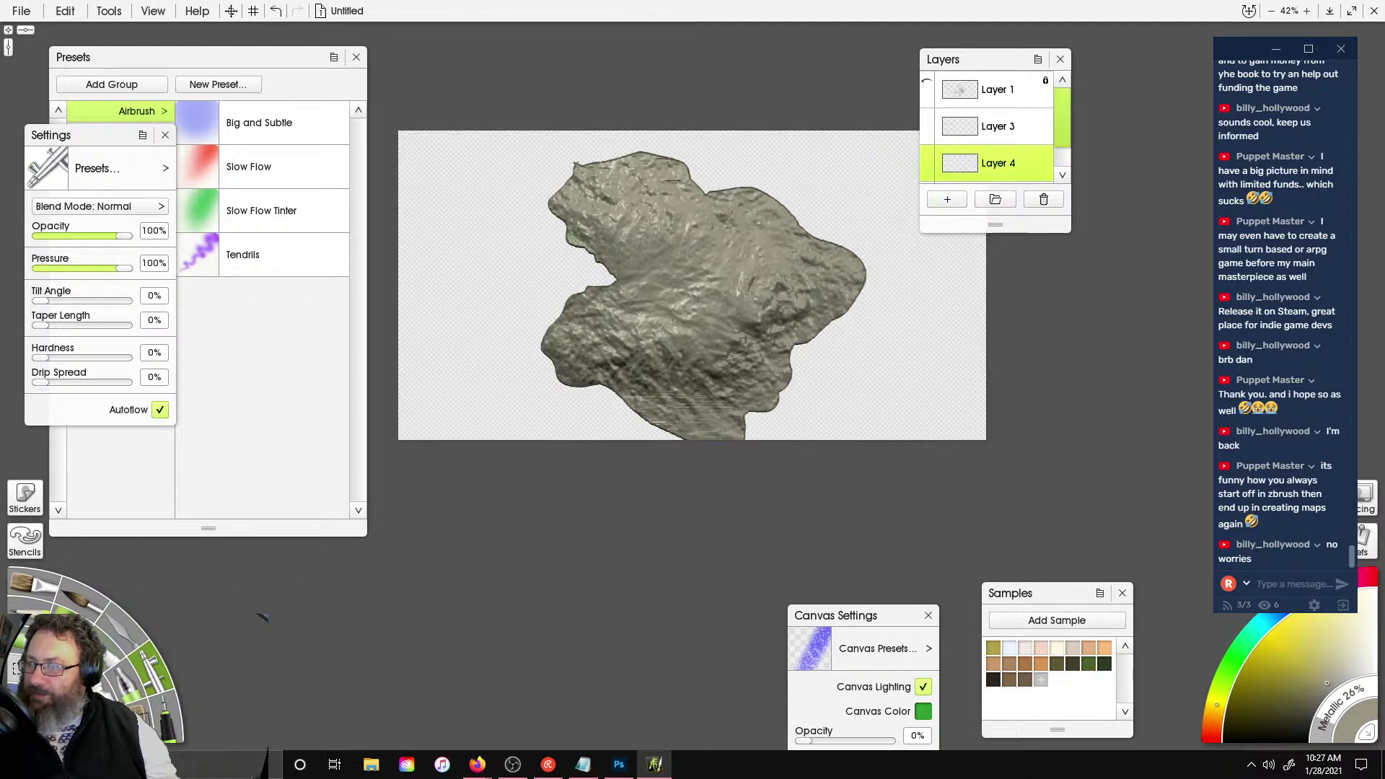
left_click(126, 682)
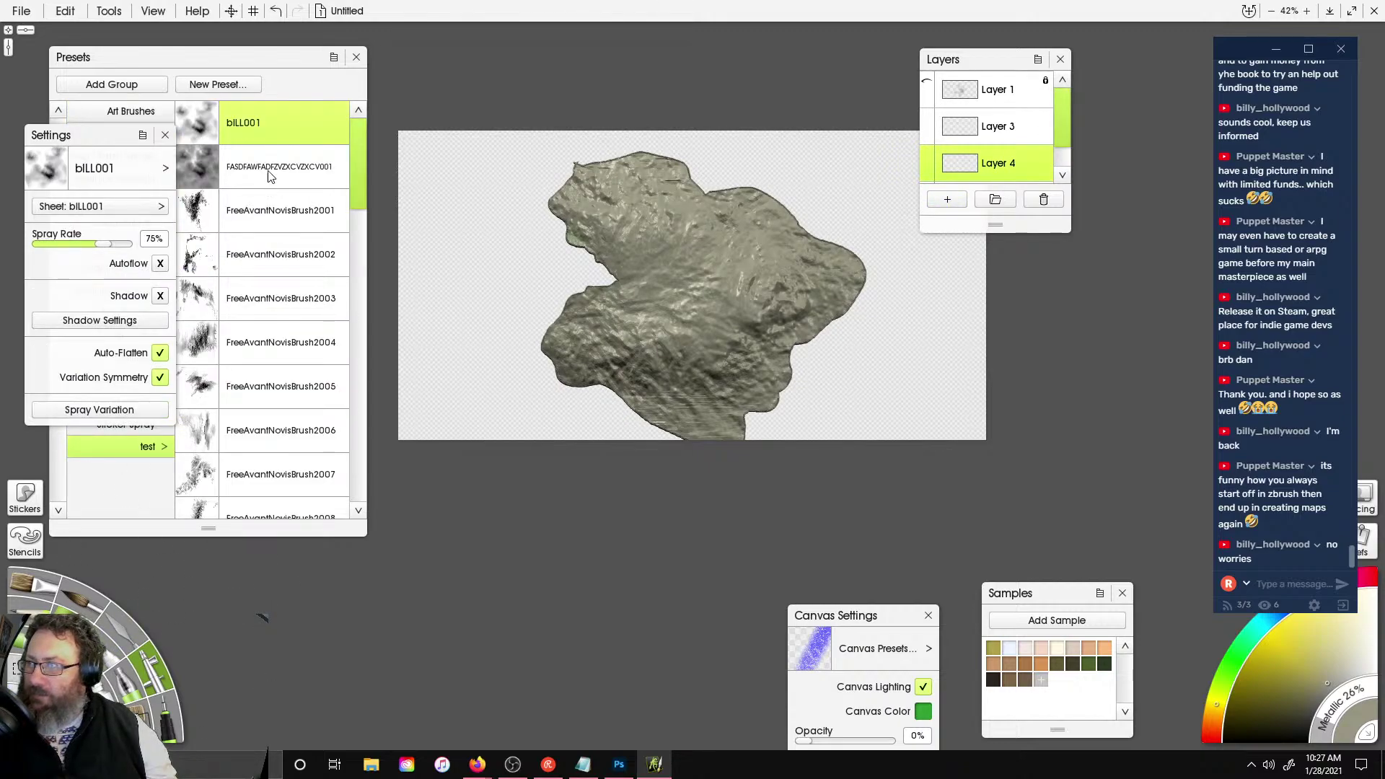
left_click(261, 129)
- Try stamping the bILL001 brush over the island's centre in the current colour and in black
left_click(689, 298)
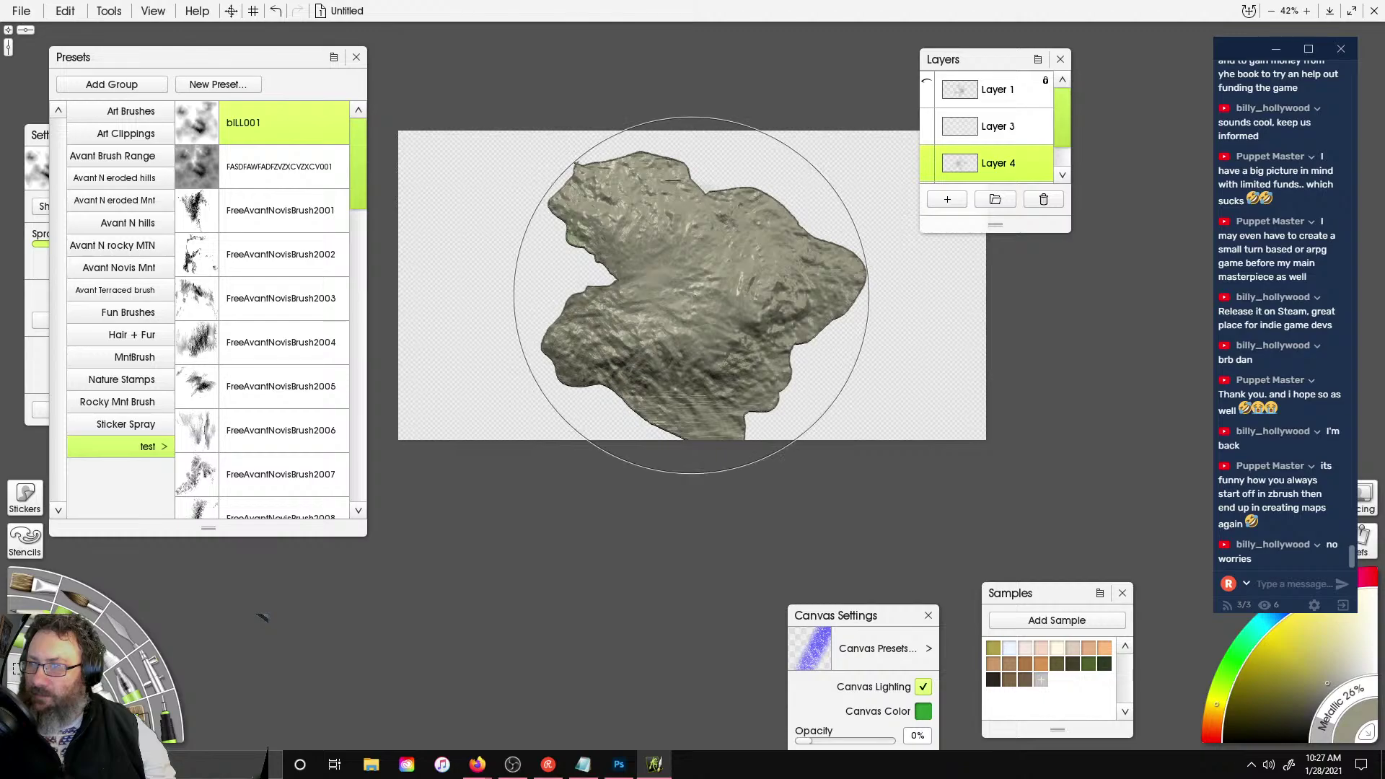
left_click(1223, 741)
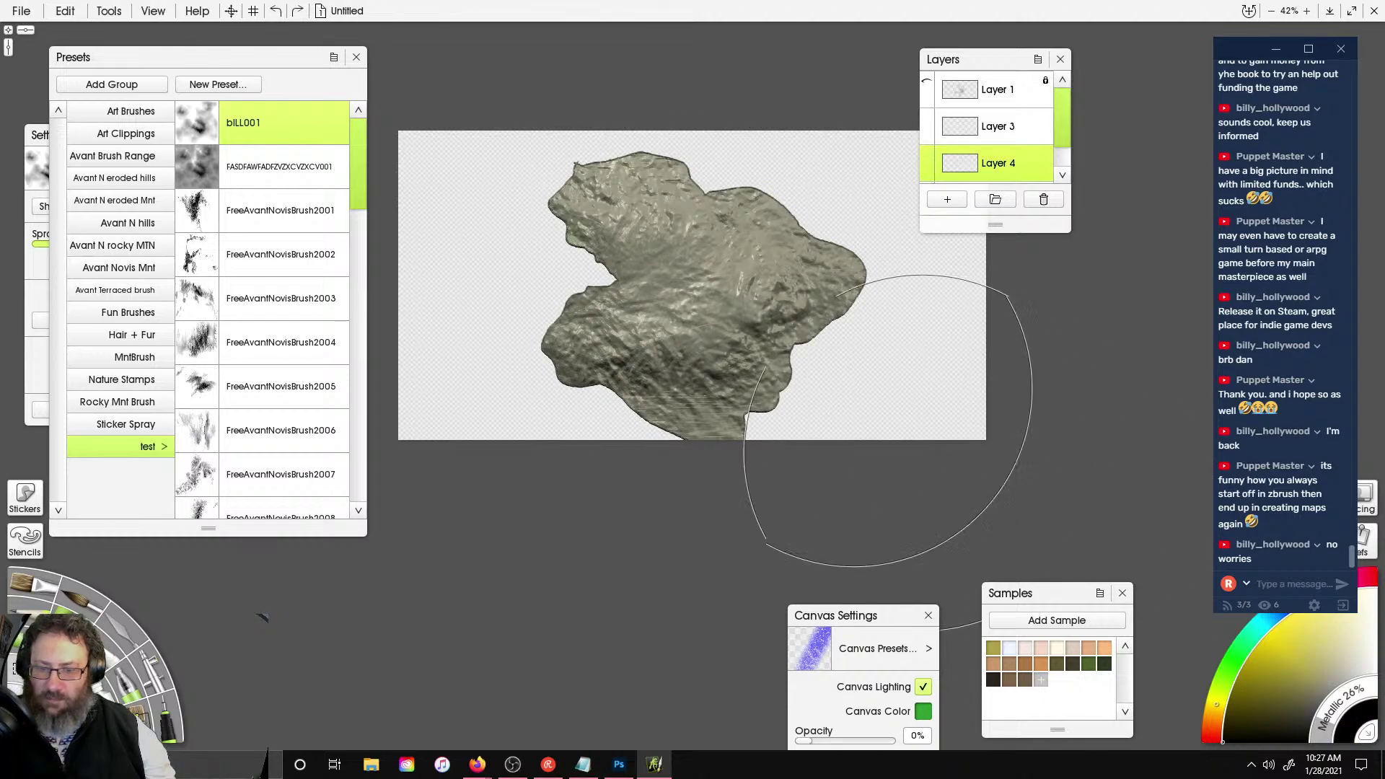
left_click(693, 304)
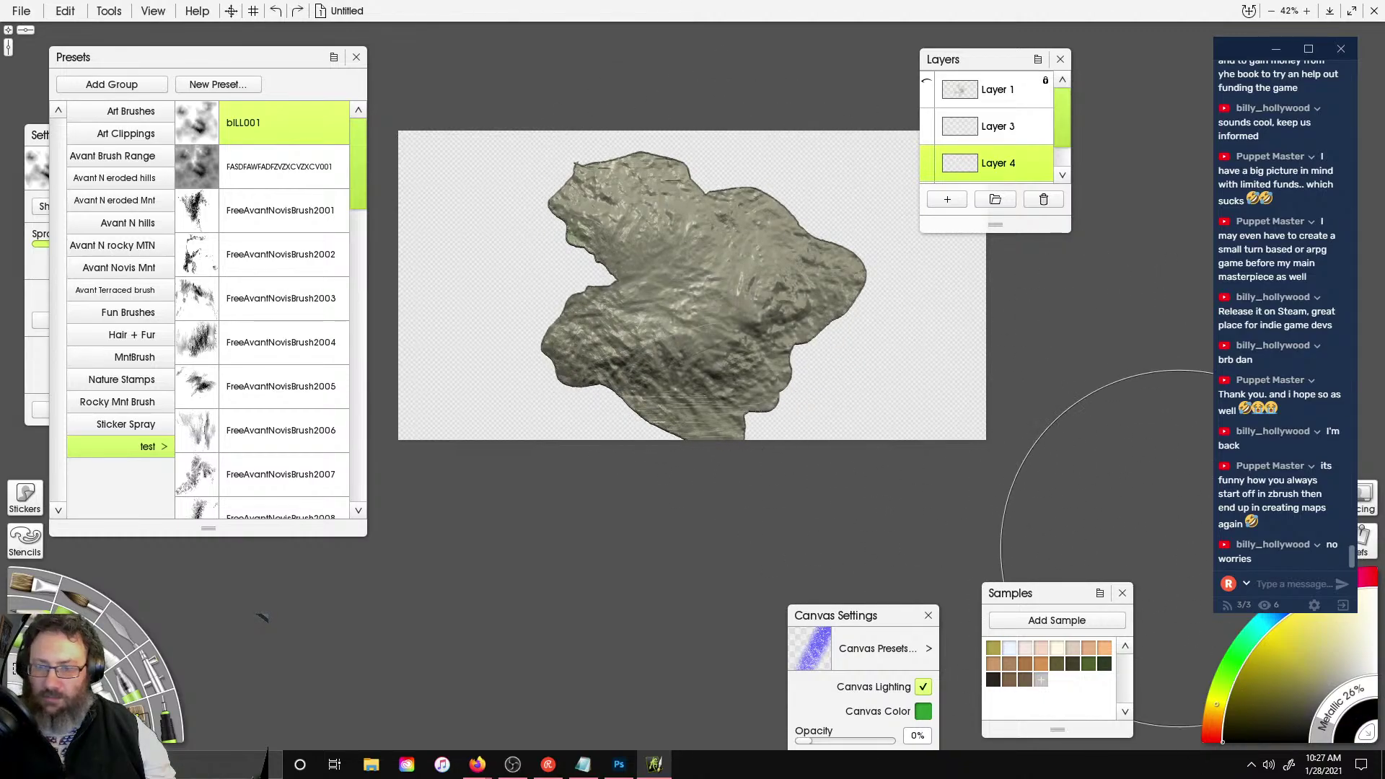
- Set the paint colour to red and stamp bILL001 over the island's centre on Layer 4, undoing and repeating unwanted stamps
left_click(1224, 725)
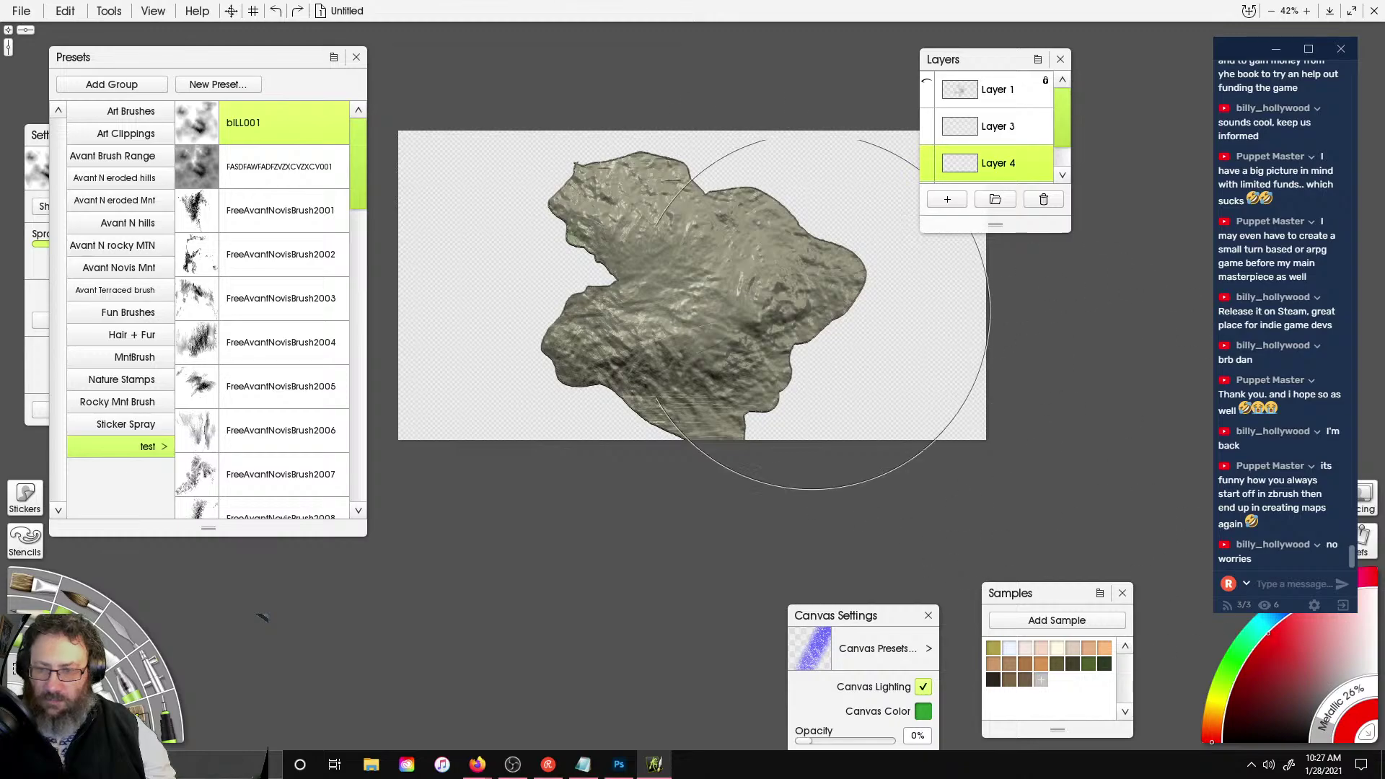
left_click(708, 289)
key("ctrl+z")
left_click(707, 291)
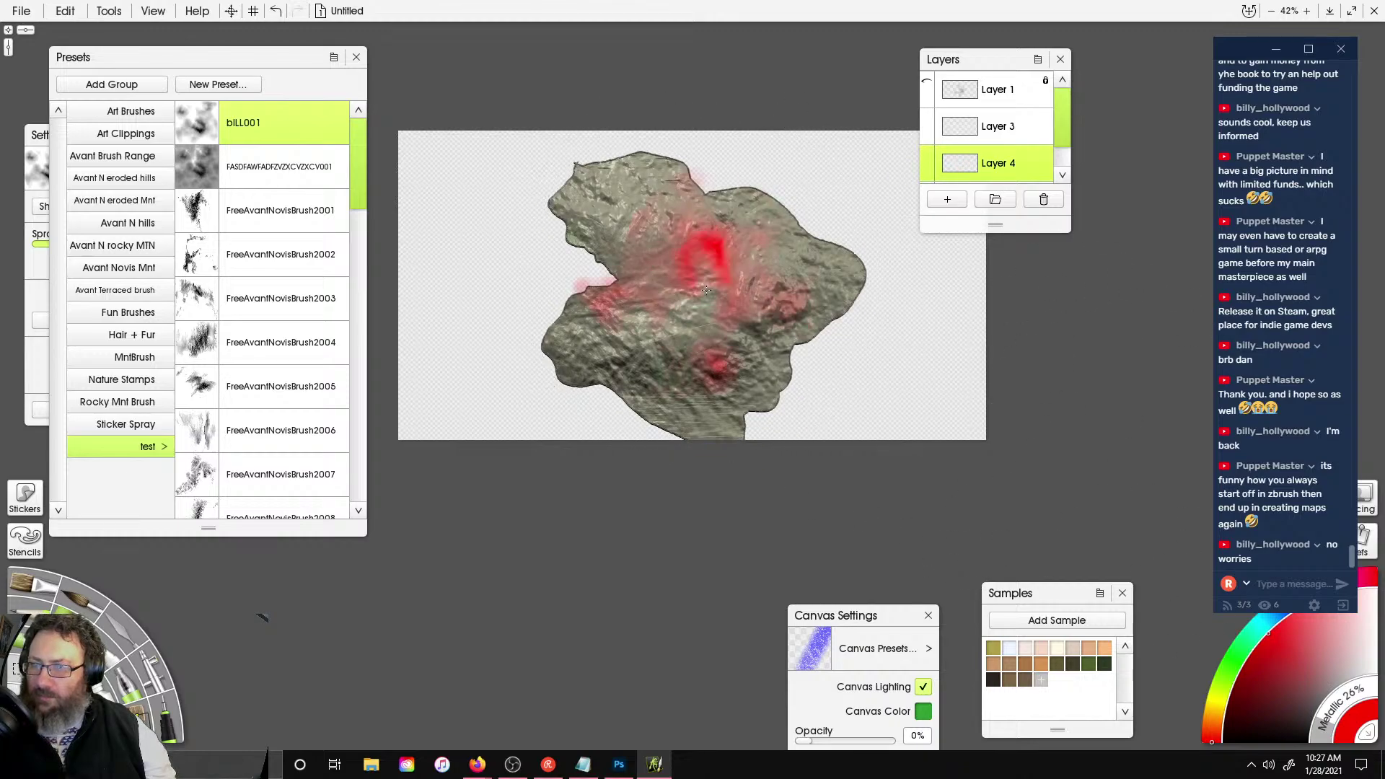
key("ctrl+z")
left_click(706, 286)
key("ctrl+z")
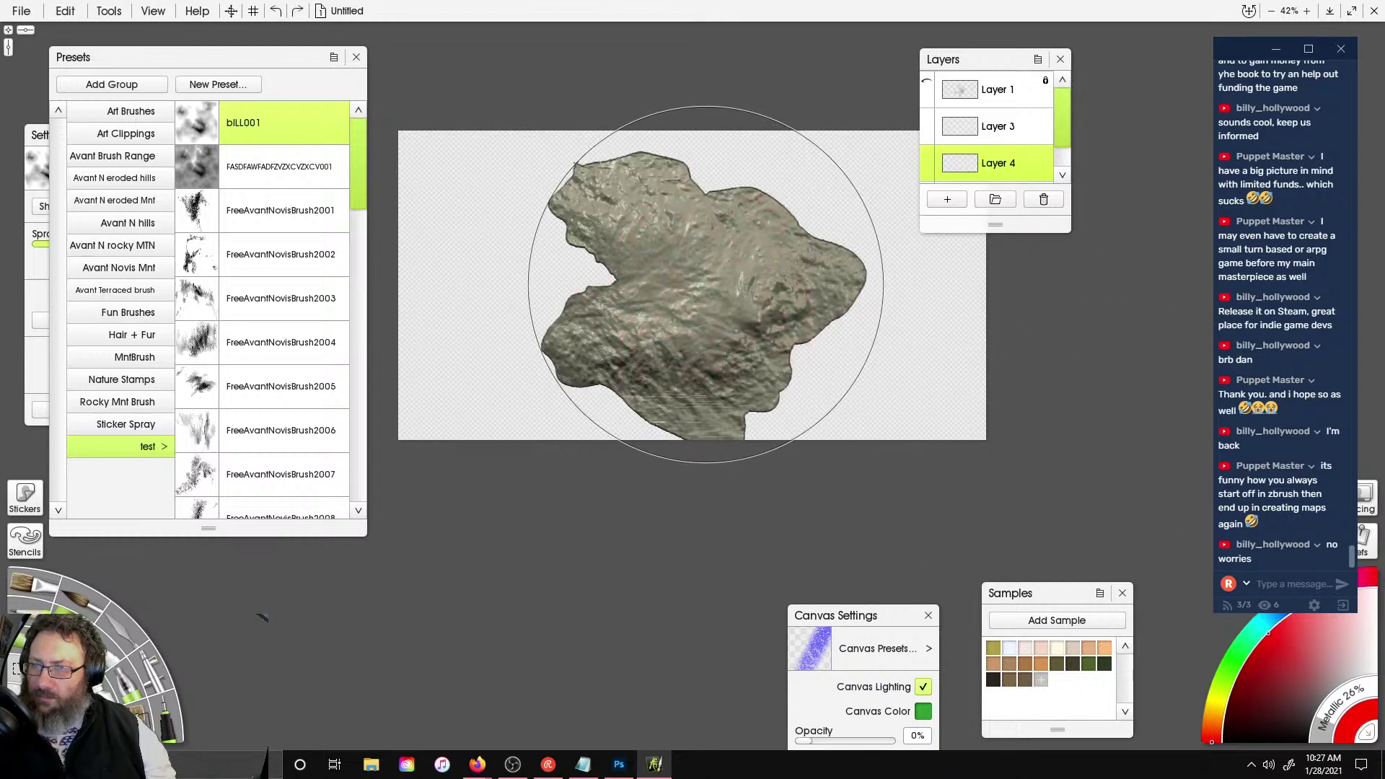
left_click(706, 285)
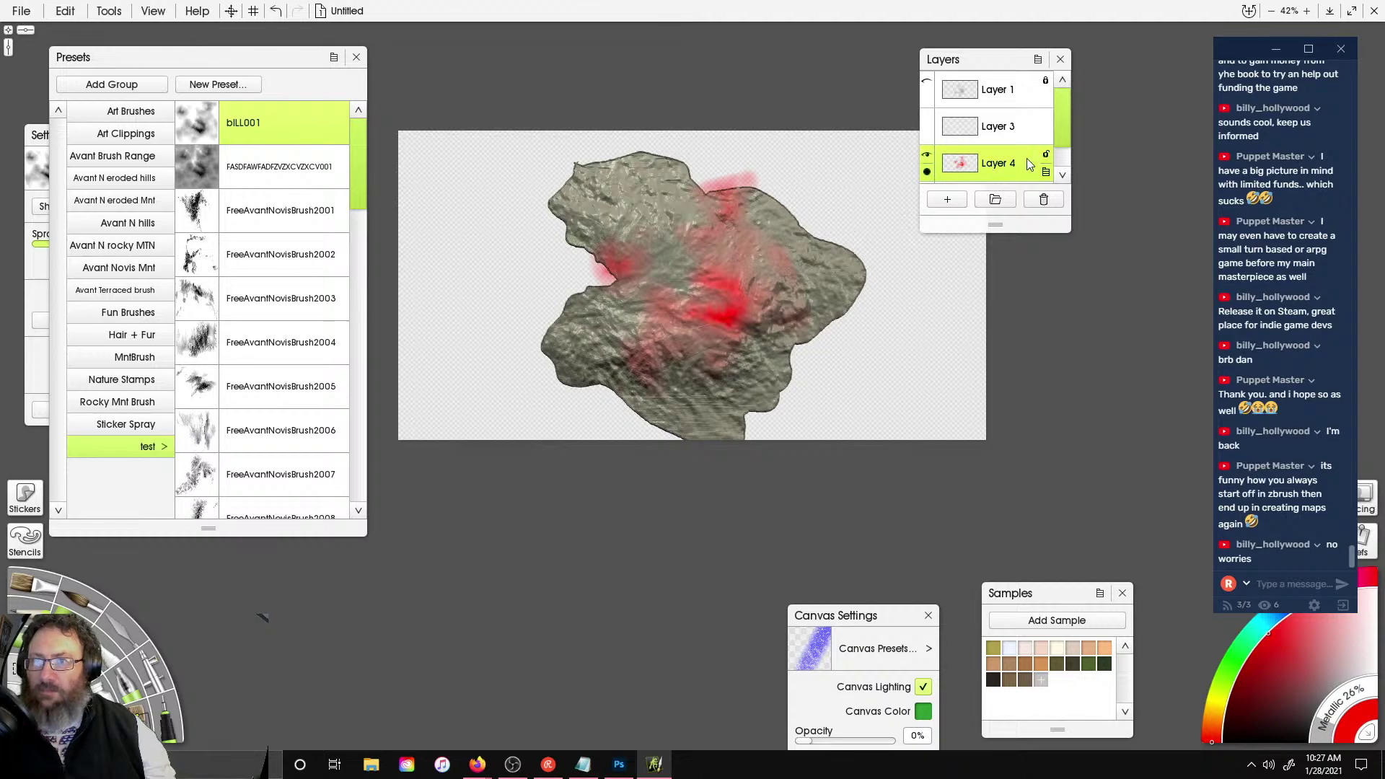
- Hide Layer 2 and lock the transparency of Layer 4
scroll(1048, 146, "down", 1)
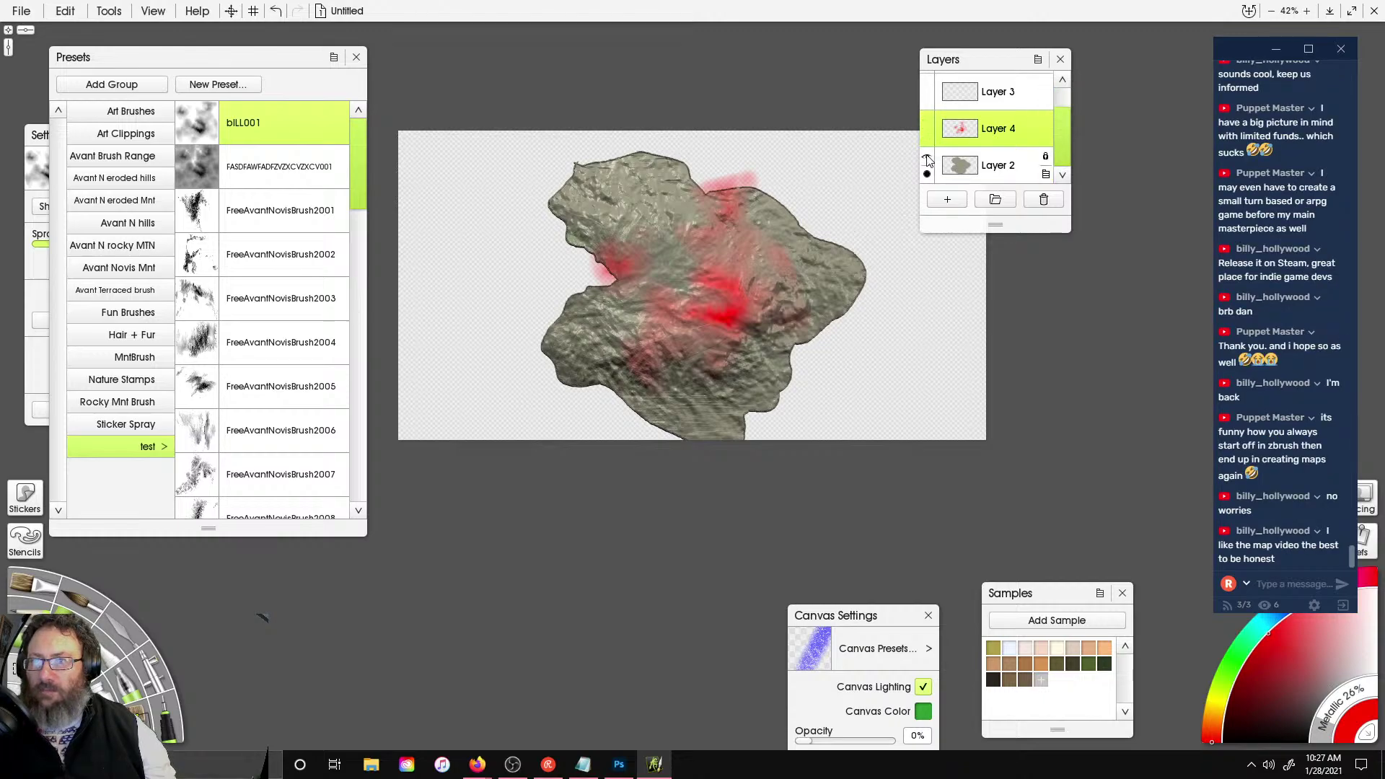
left_click(927, 159)
left_click(1047, 121)
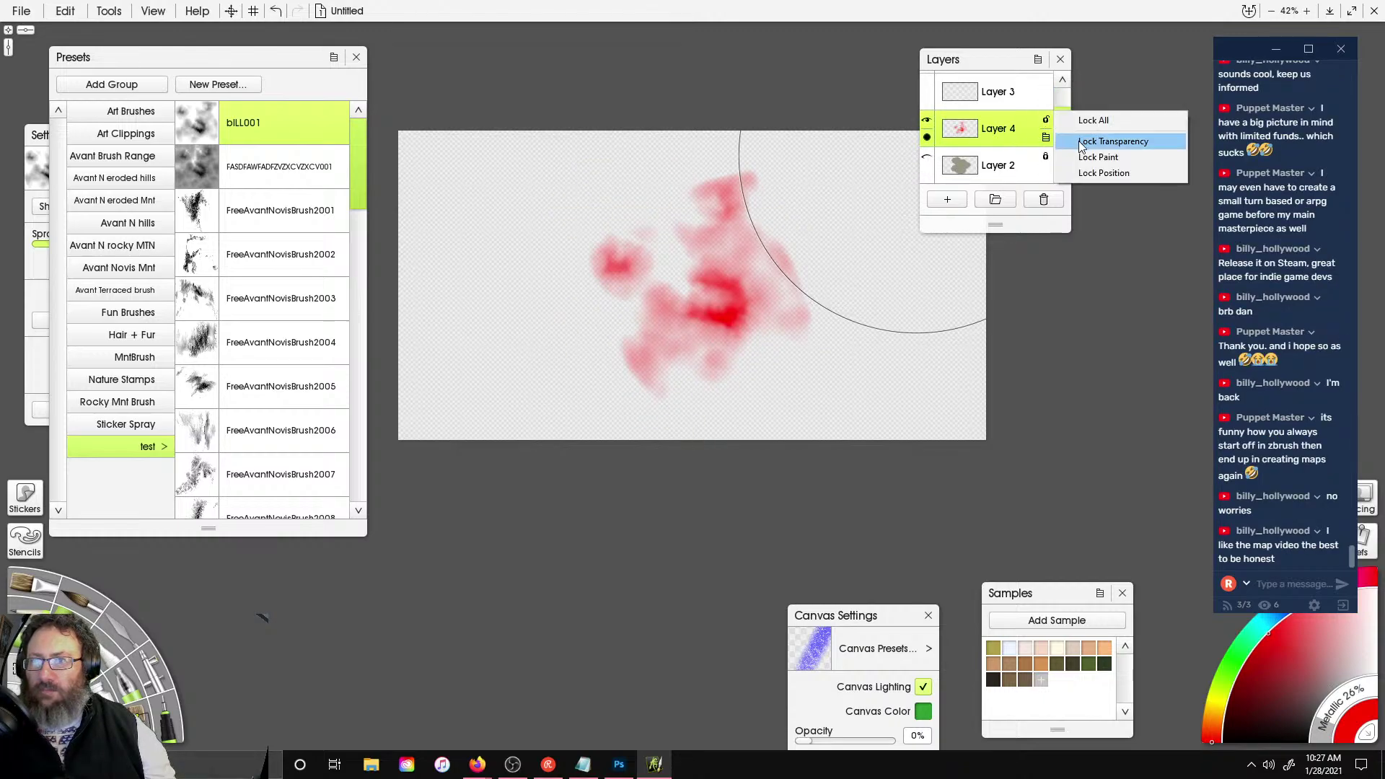
left_click(1115, 144)
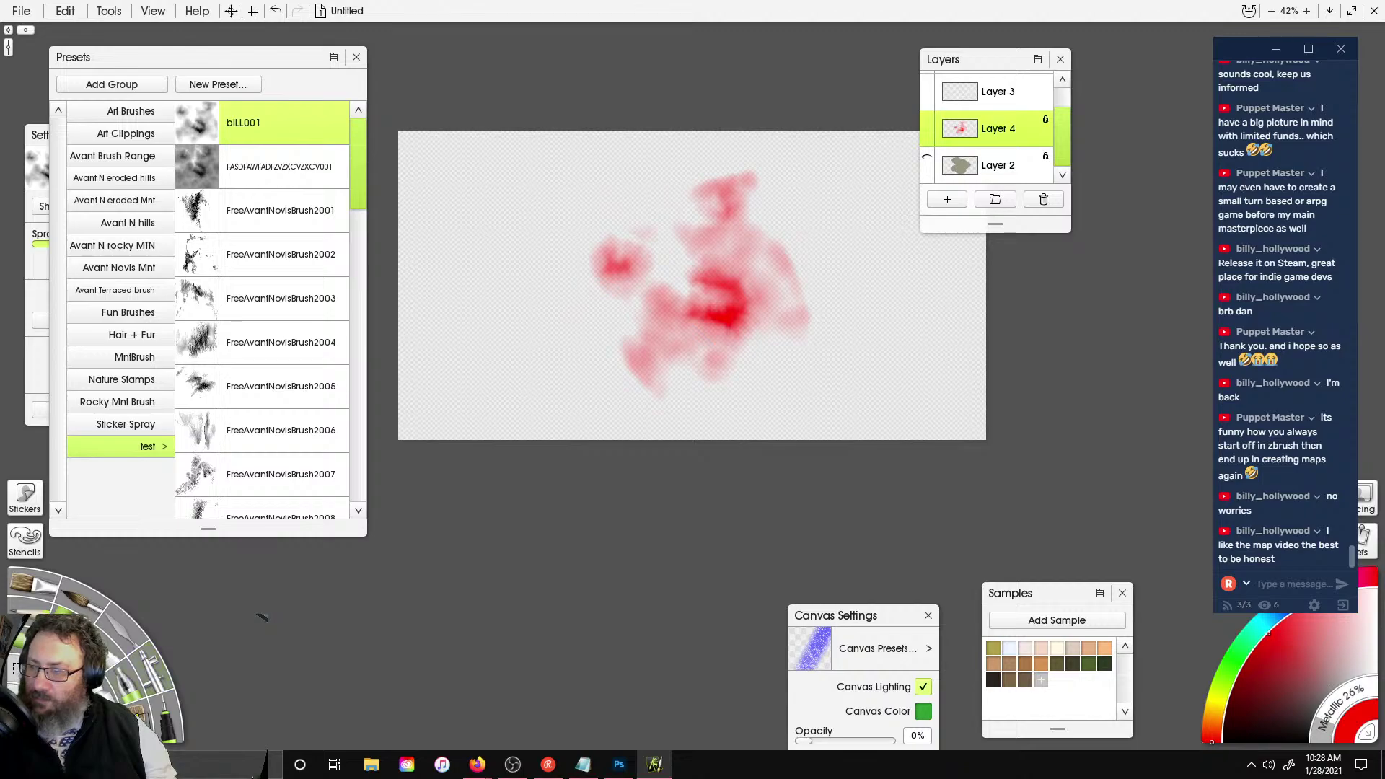
- Brush over all the red patches on Layer 4 with the Glitter tool to give them raised relief
left_click(129, 682)
mouse_move(711, 271)
left_mouse_down()
mouse_move(696, 318)
mouse_move(728, 328)
mouse_move(632, 364)
mouse_move(750, 303)
mouse_move(725, 264)
mouse_move(617, 267)
mouse_move(634, 271)
mouse_move(742, 149)
mouse_move(721, 285)
mouse_move(765, 303)
mouse_move(750, 332)
mouse_move(629, 389)
mouse_move(744, 346)
mouse_move(746, 210)
left_mouse_up()
mouse_move(796, 311)
left_mouse_down()
mouse_move(722, 217)
mouse_move(619, 263)
mouse_move(619, 285)
left_mouse_up()
- Duplicate the textured Layer 4, and duplicate the resulting copy once more
right_click(990, 141)
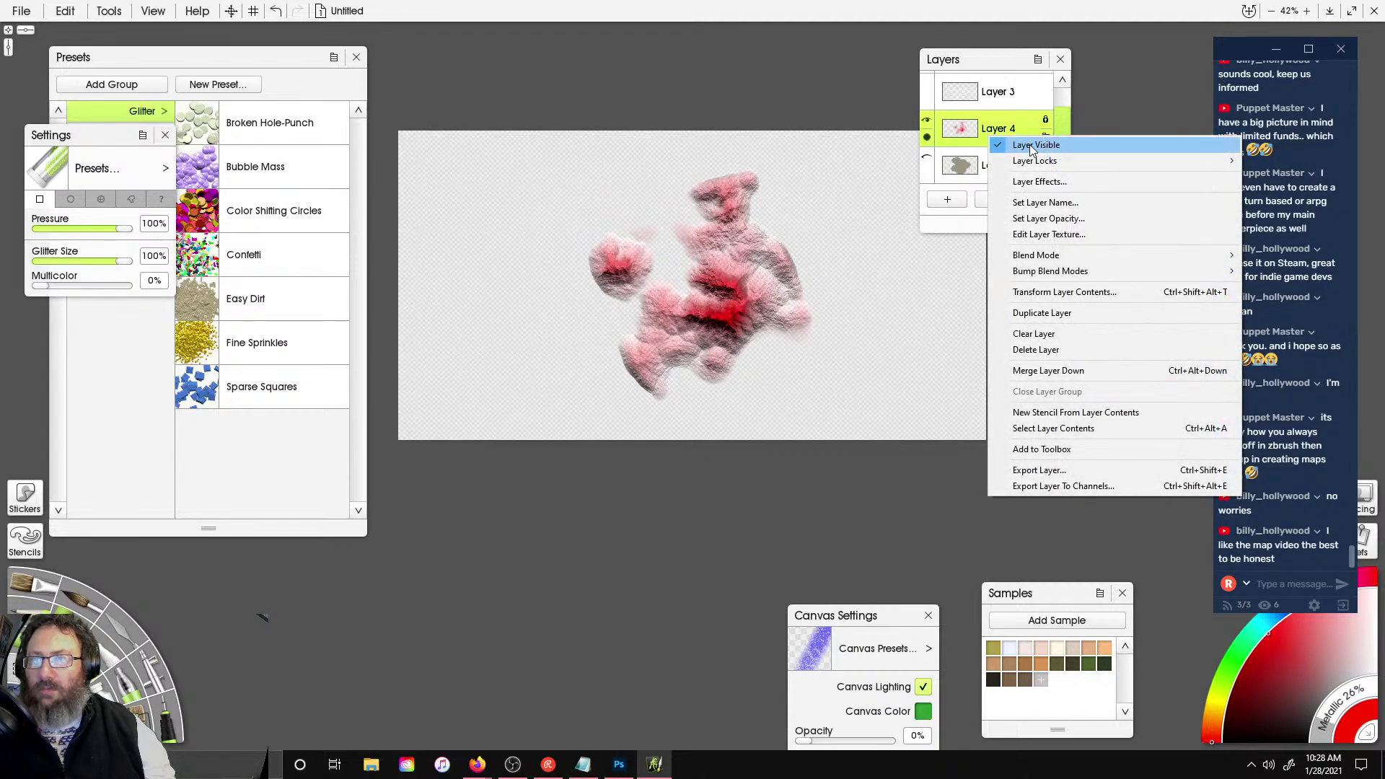
left_click(1028, 312)
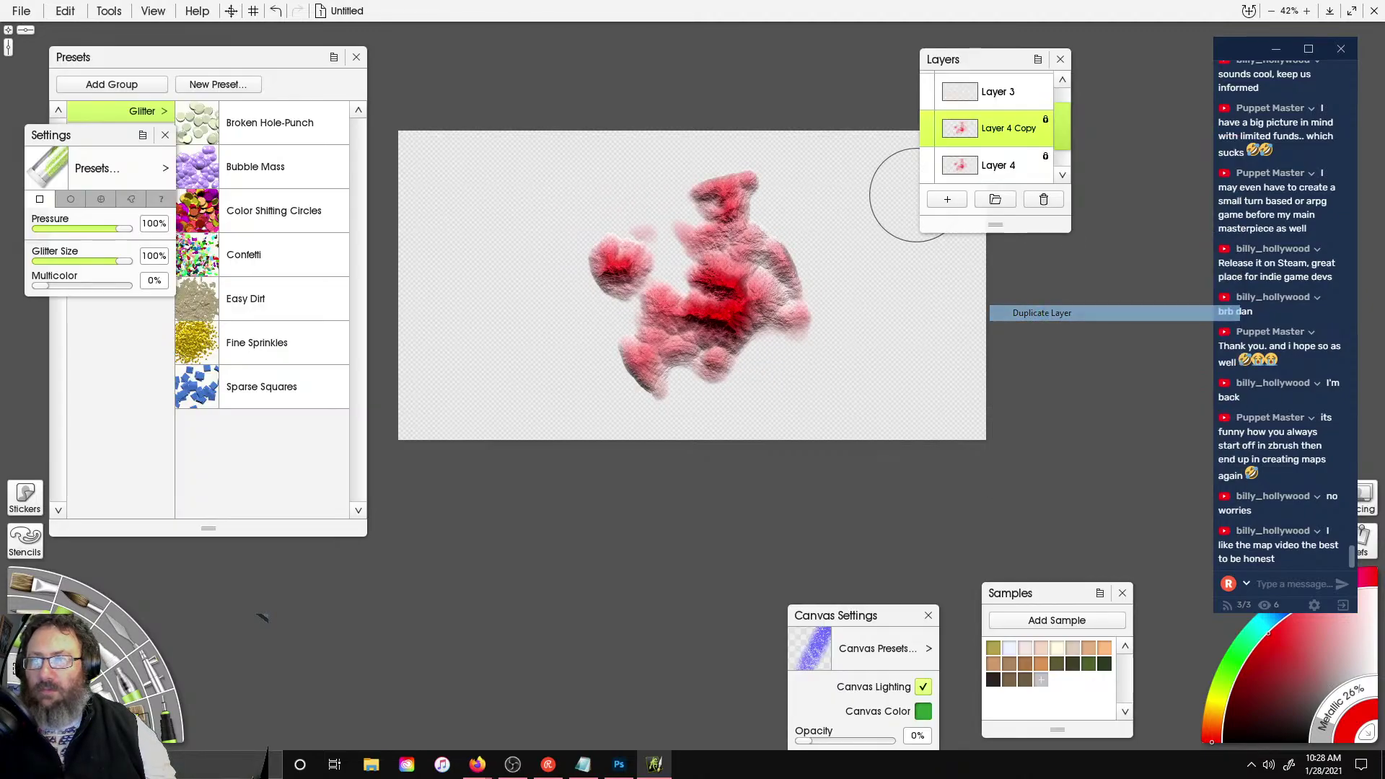
right_click(986, 143)
mouse_move(1095, 272)
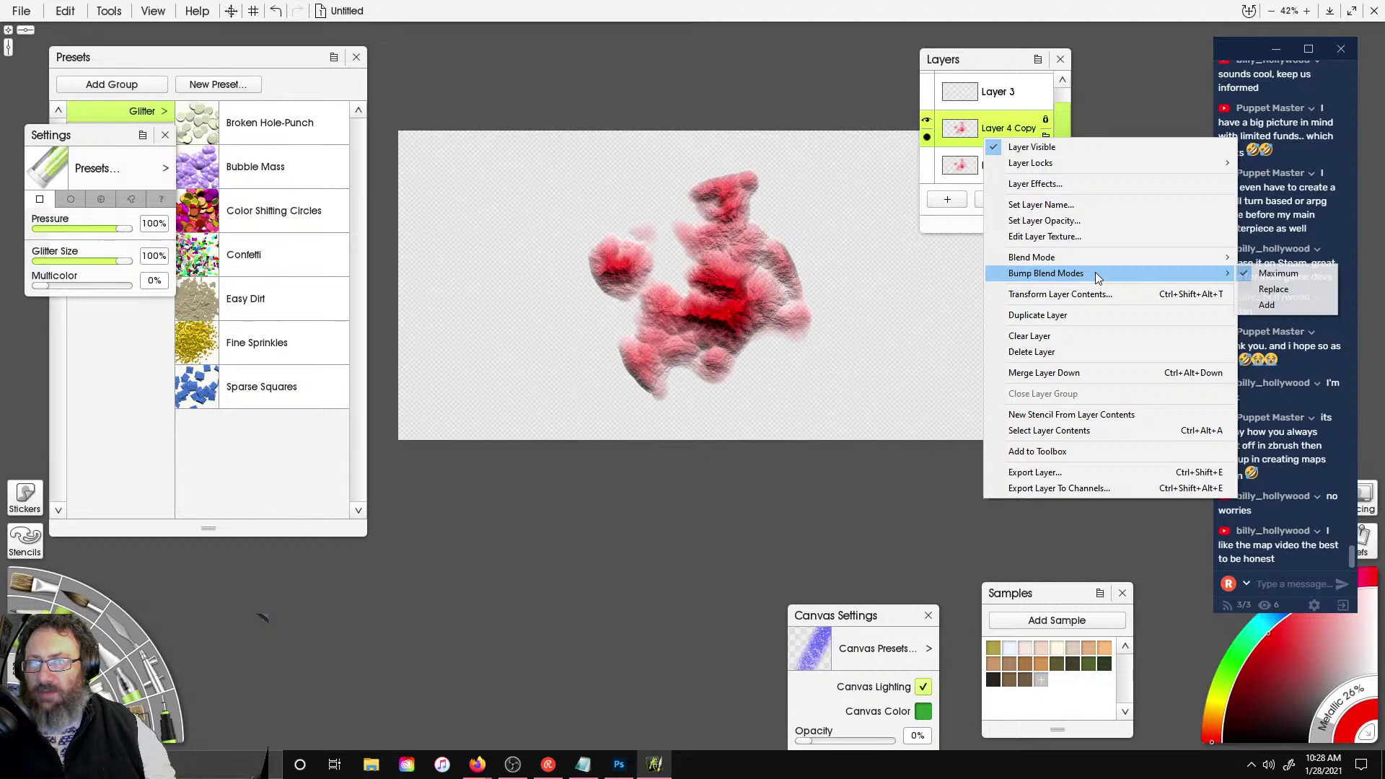
left_click(1104, 317)
- Set the Instant Blur Knife to 22% Pressure and 19% Softness with a larger tool size
scroll(789, 253, "up", 10)
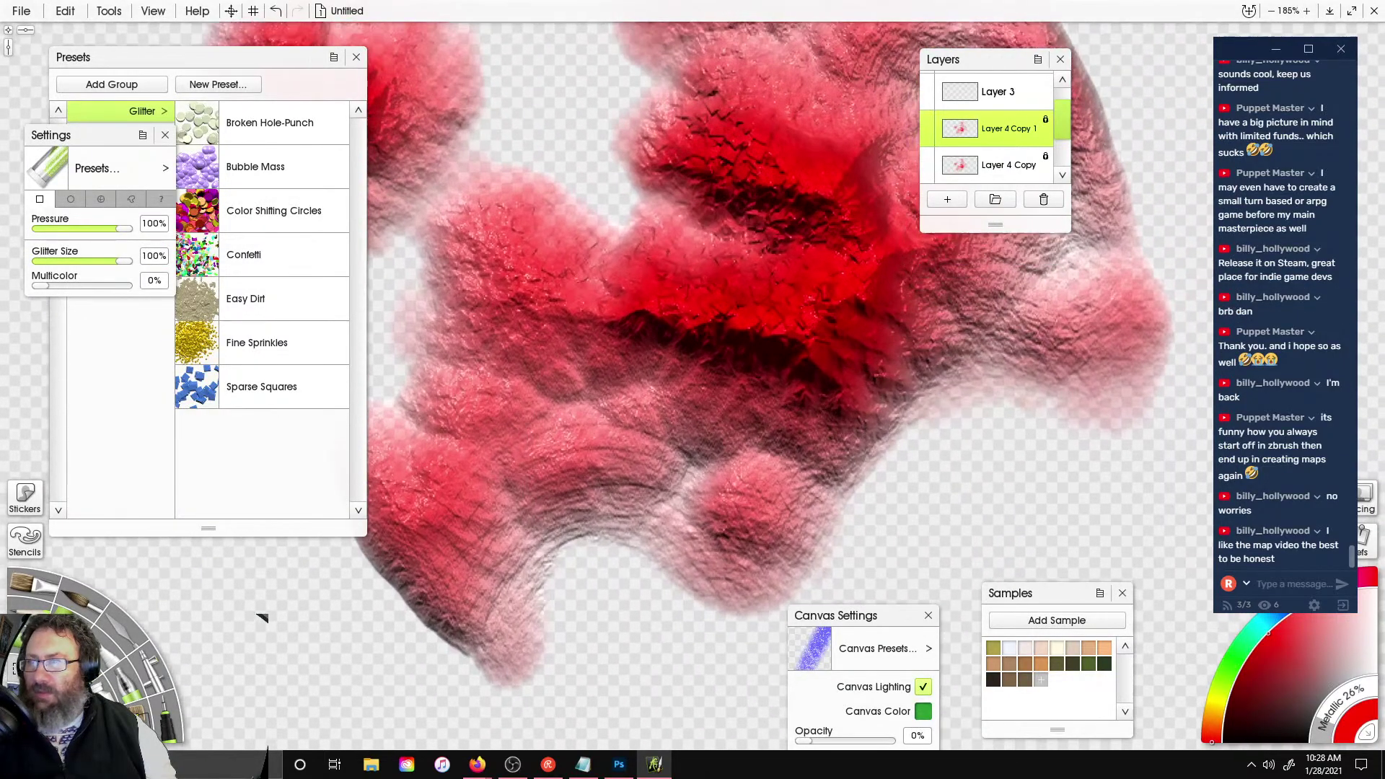
right_click_drag(885, 79, 853, 329)
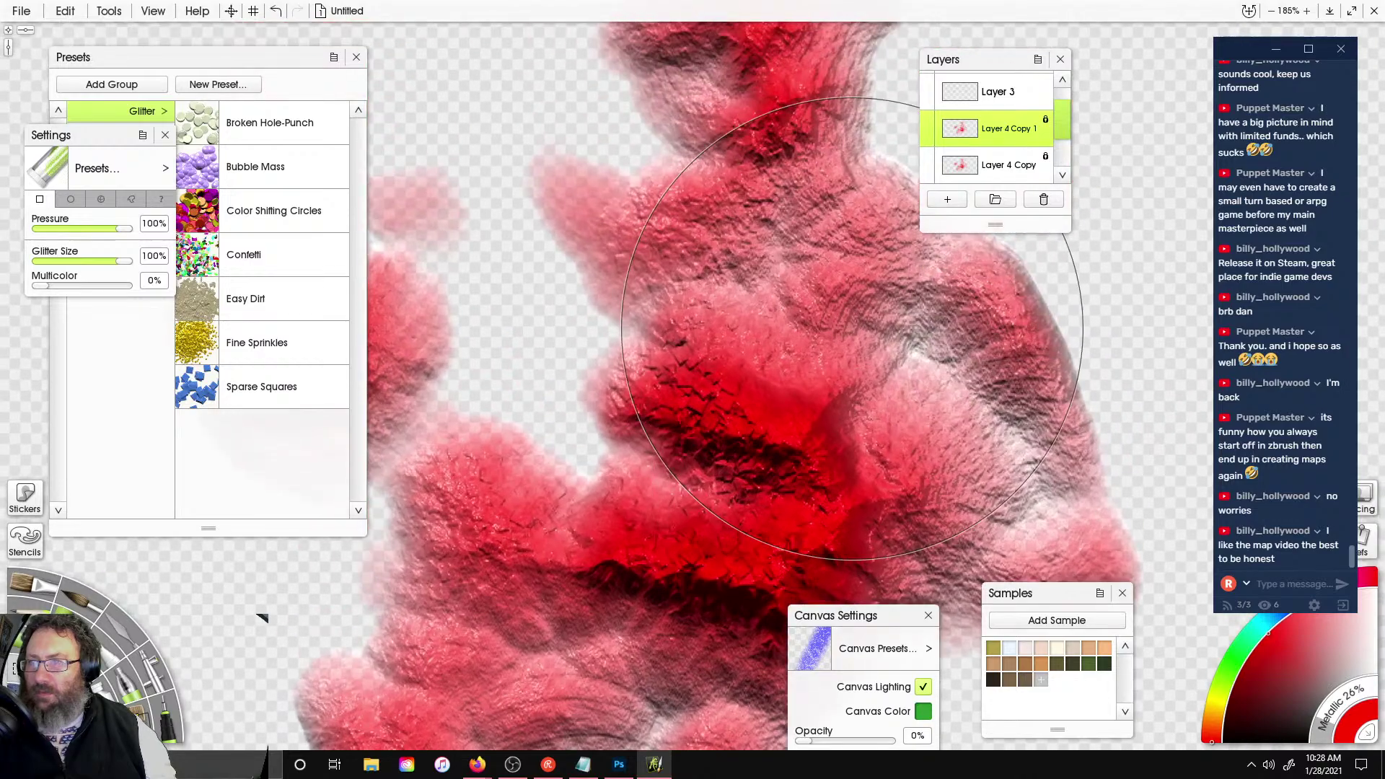
left_click(130, 632)
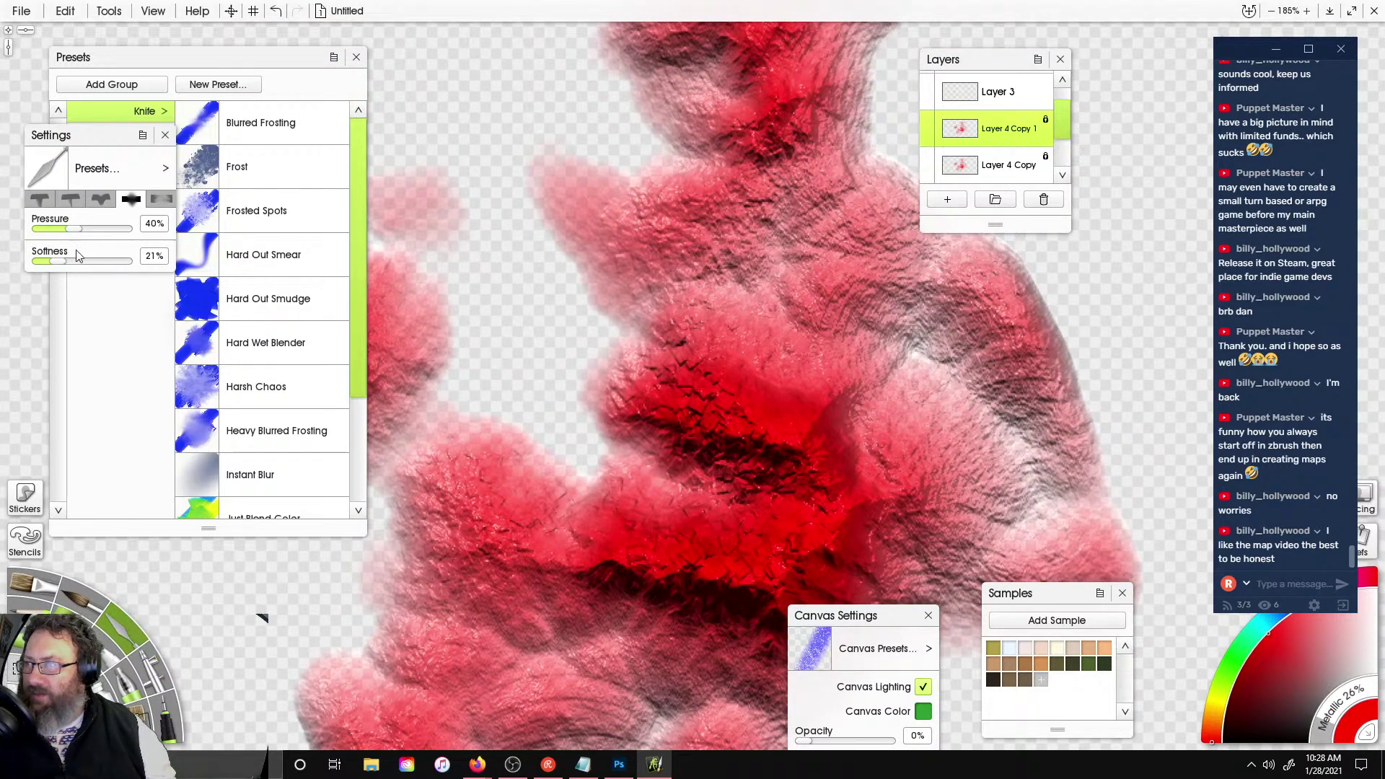
left_click(240, 484)
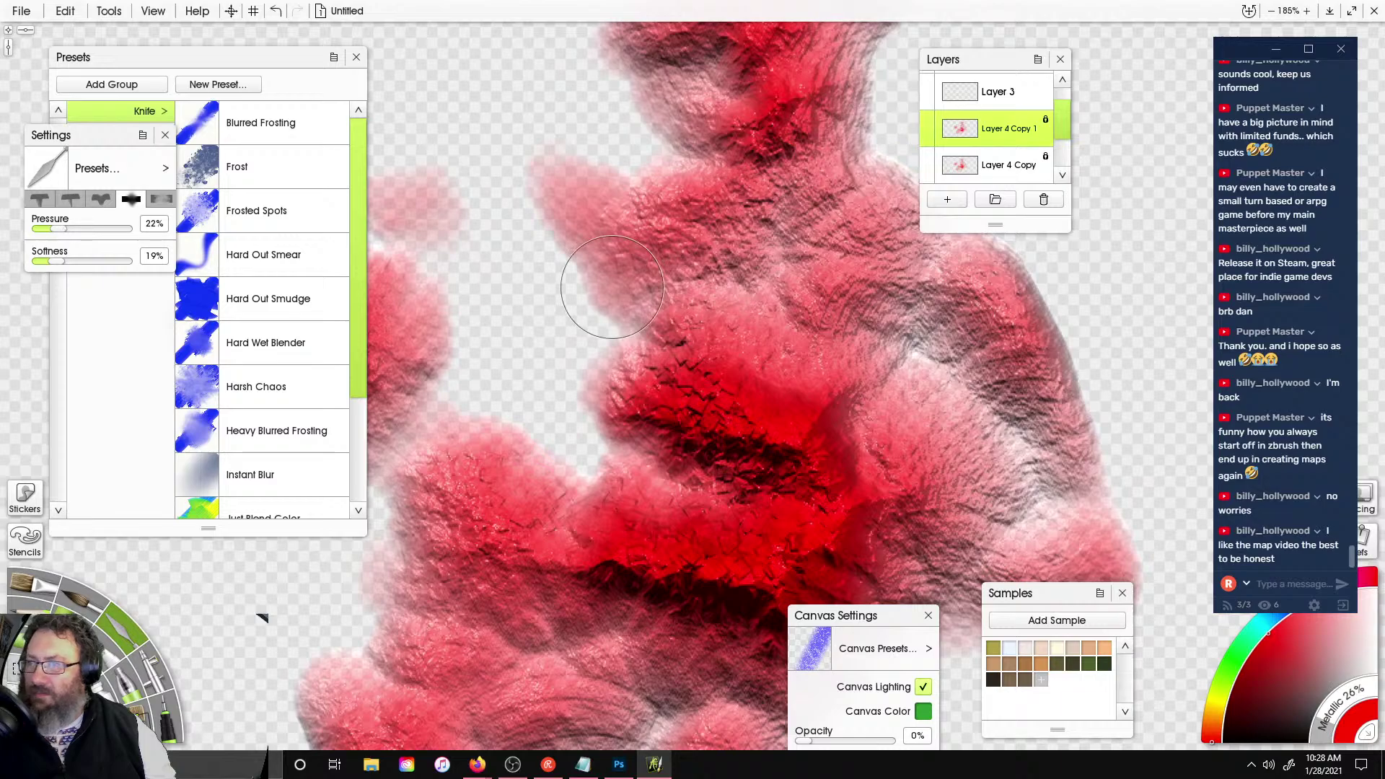
left_click(43, 709)
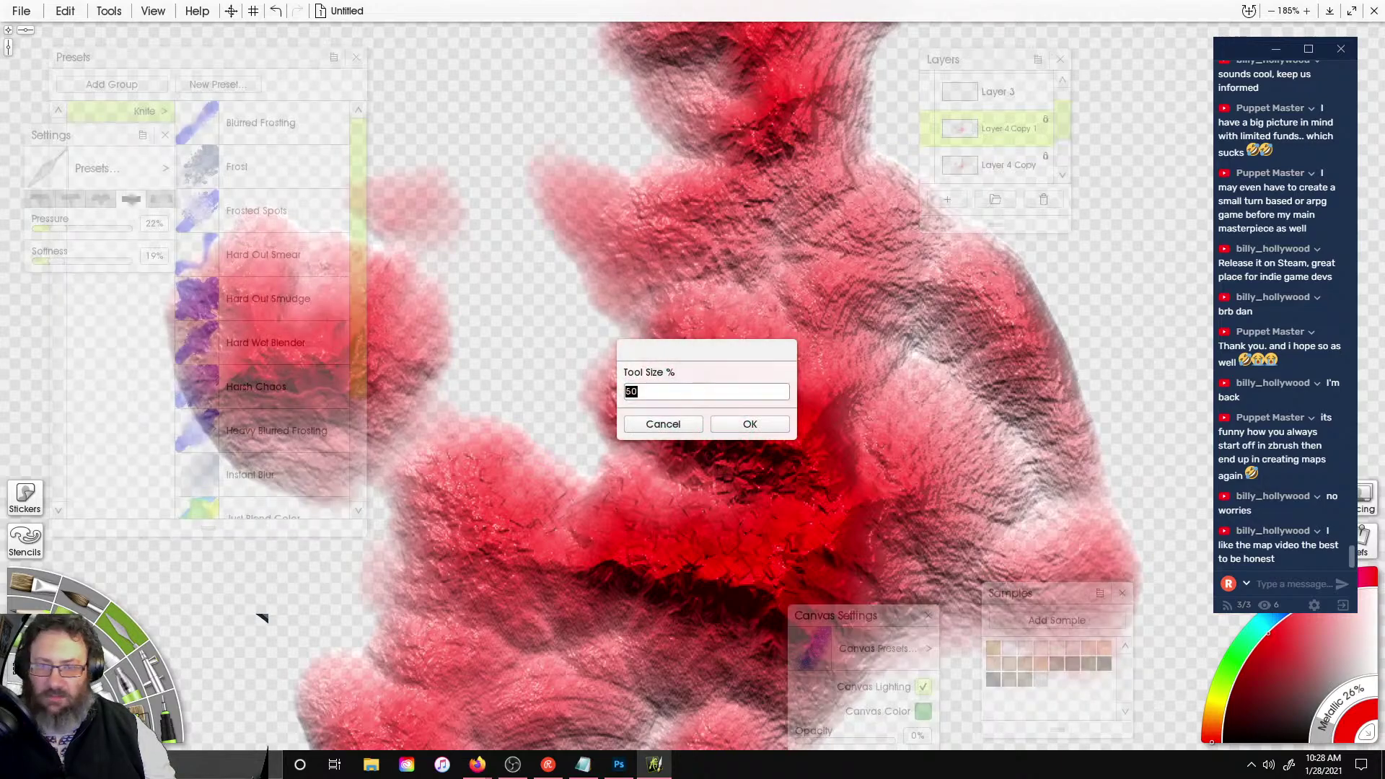
key("Return")
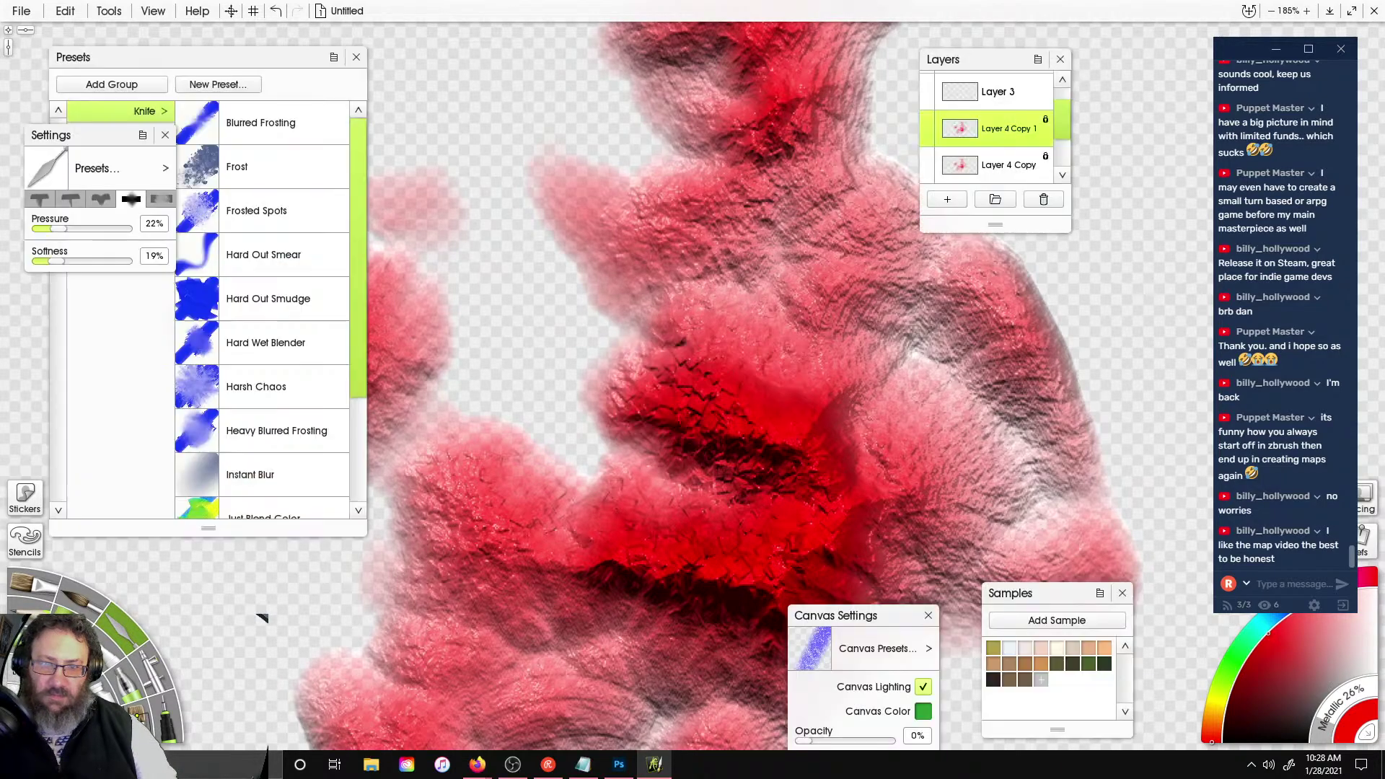
- Smooth the central and upper red relief on Layer 4 Copy 1 with the Knife, raising its Pressure to 50%
scroll(519, 417, "down", 5)
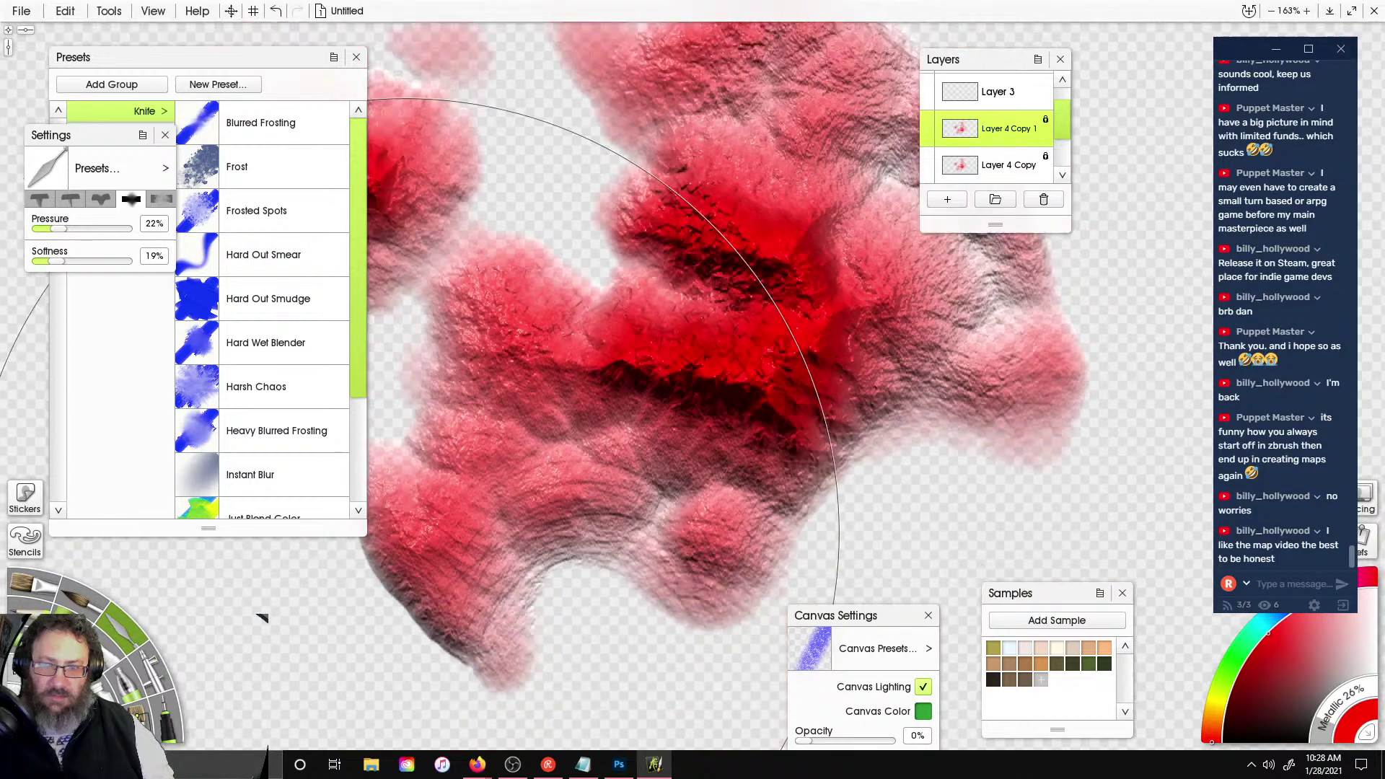
left_click_drag(586, 340, 615, 337)
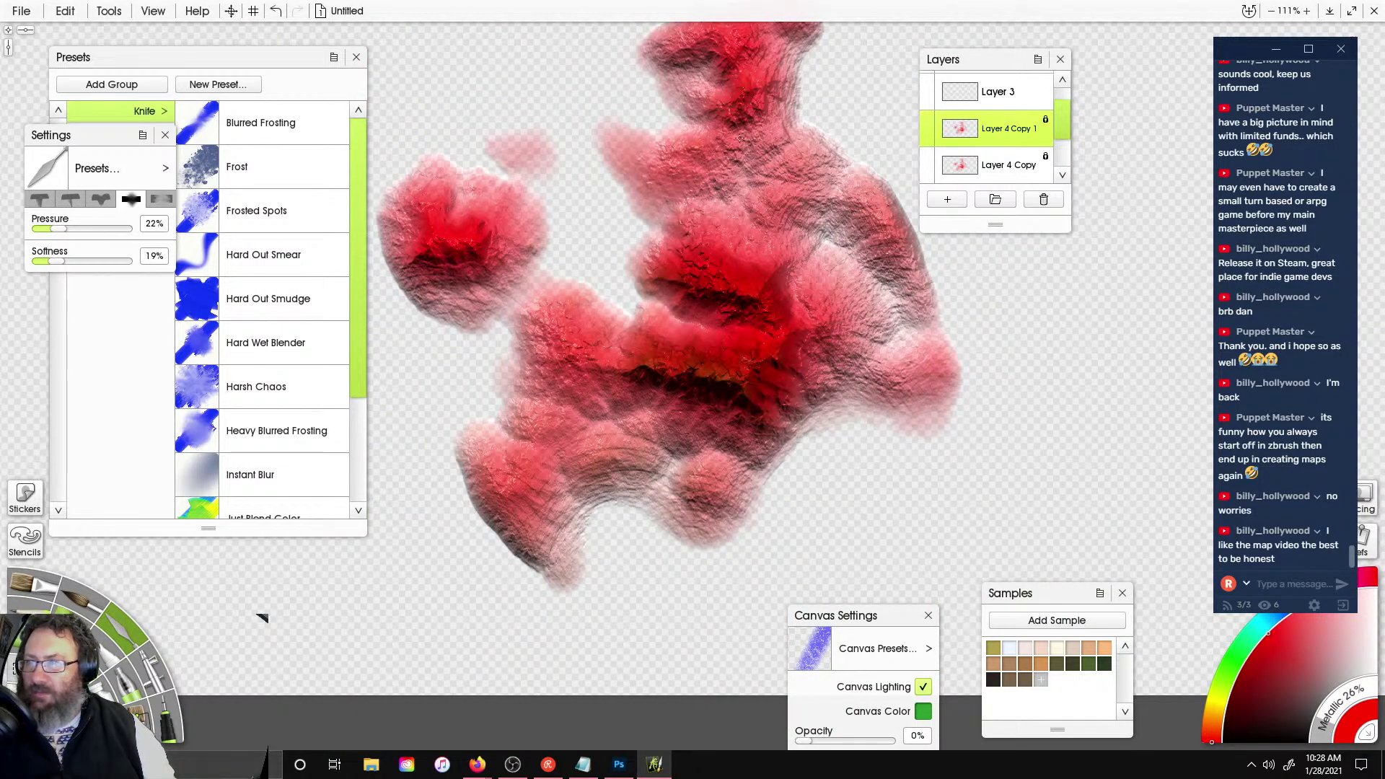
right_click_drag(734, 224, 763, 385)
left_click_drag(734, 300, 789, 370)
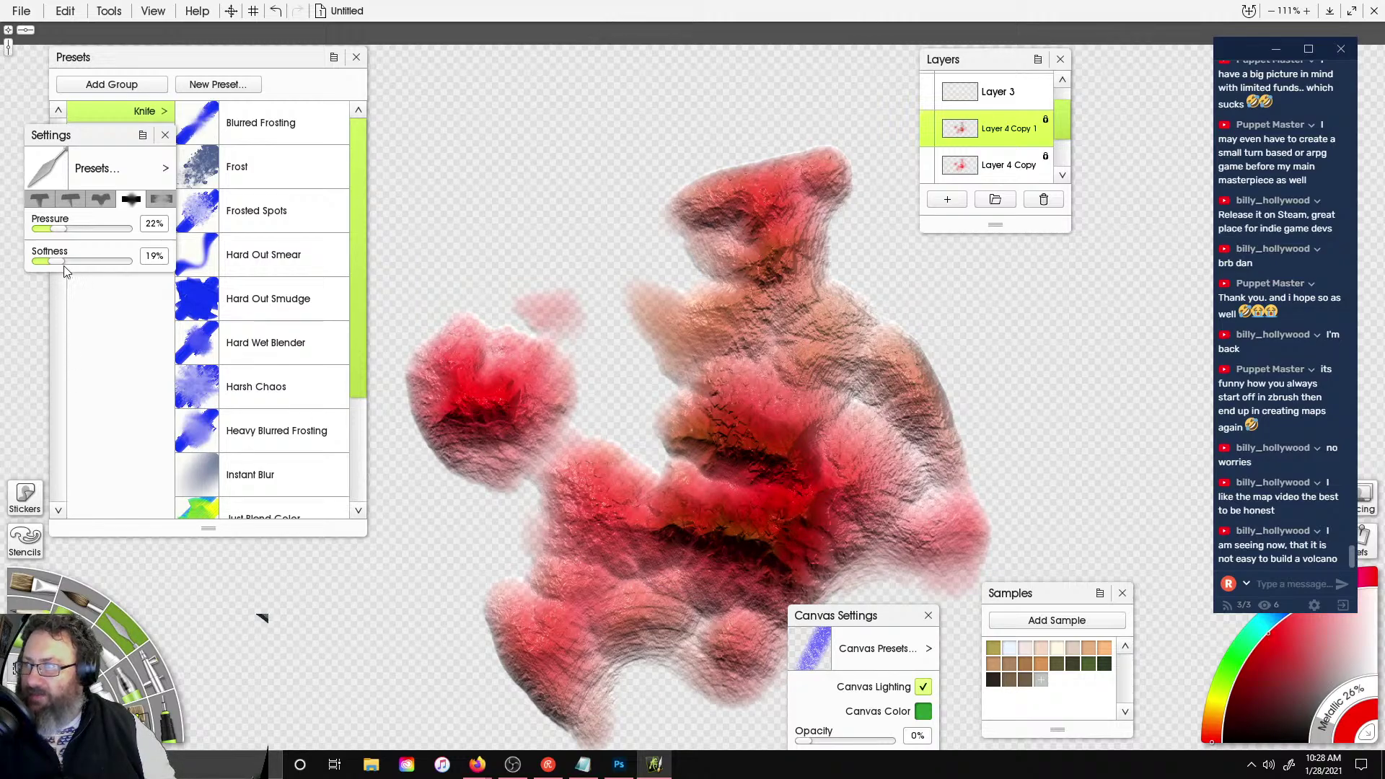
left_click_drag(80, 229, 89, 229)
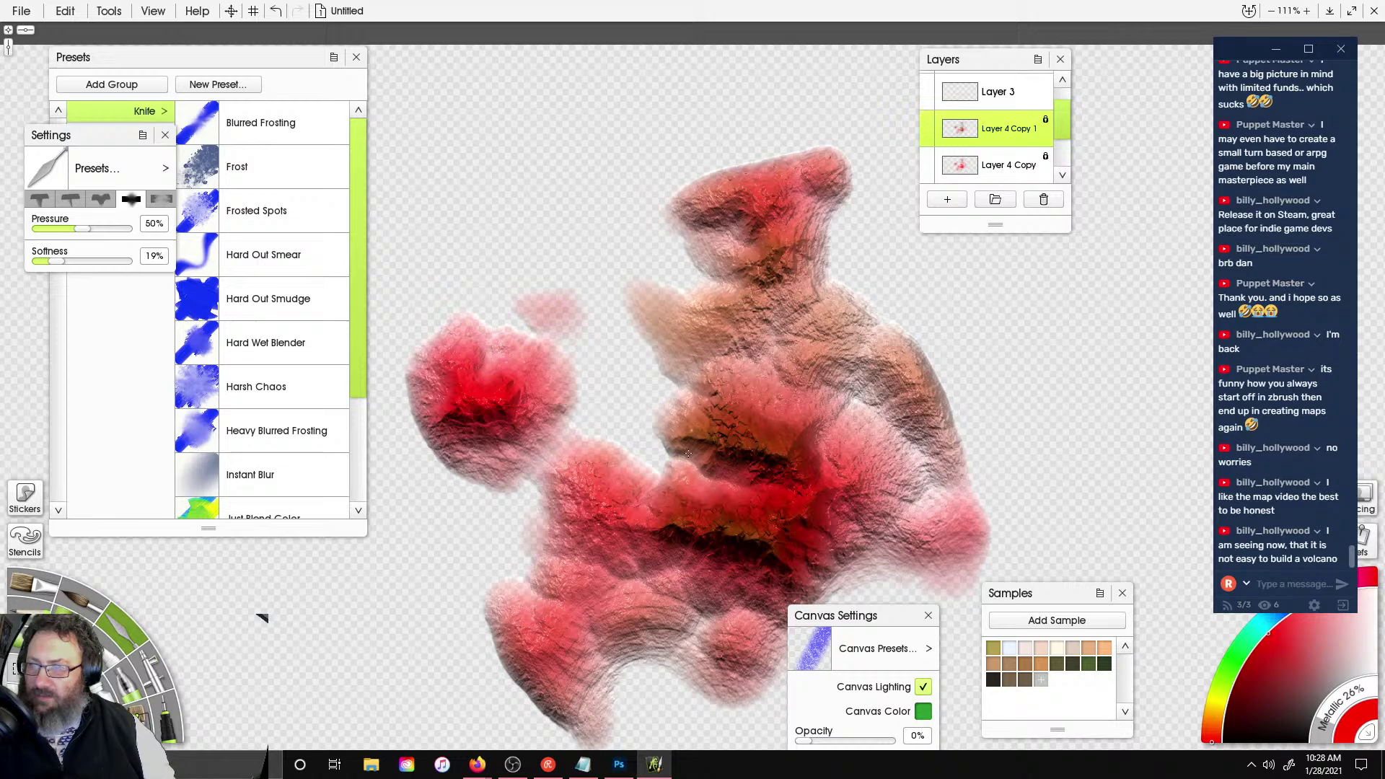
- Check Layer 4 Copy by toggling its visibility, and merge both copies down into Layer 4
left_click(998, 161)
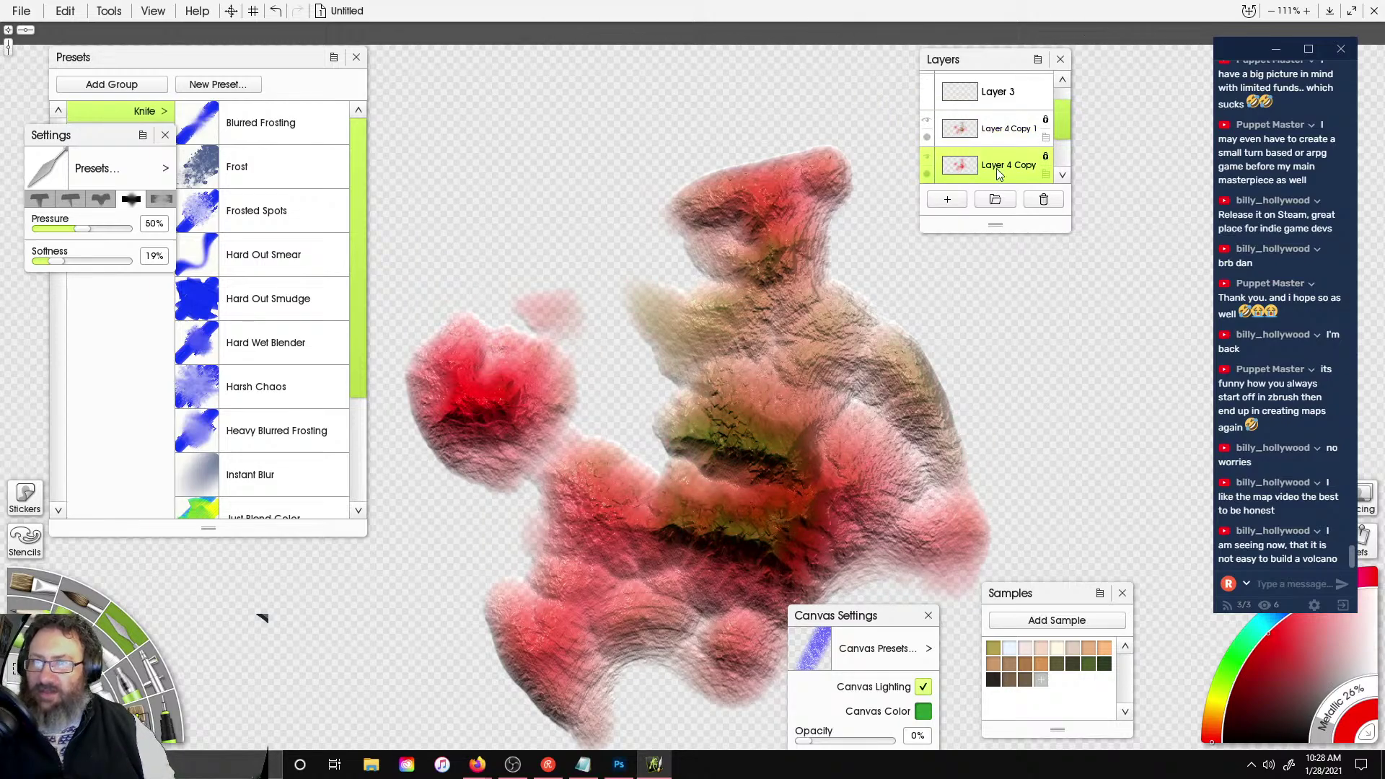
left_click(928, 158)
left_click(928, 158)
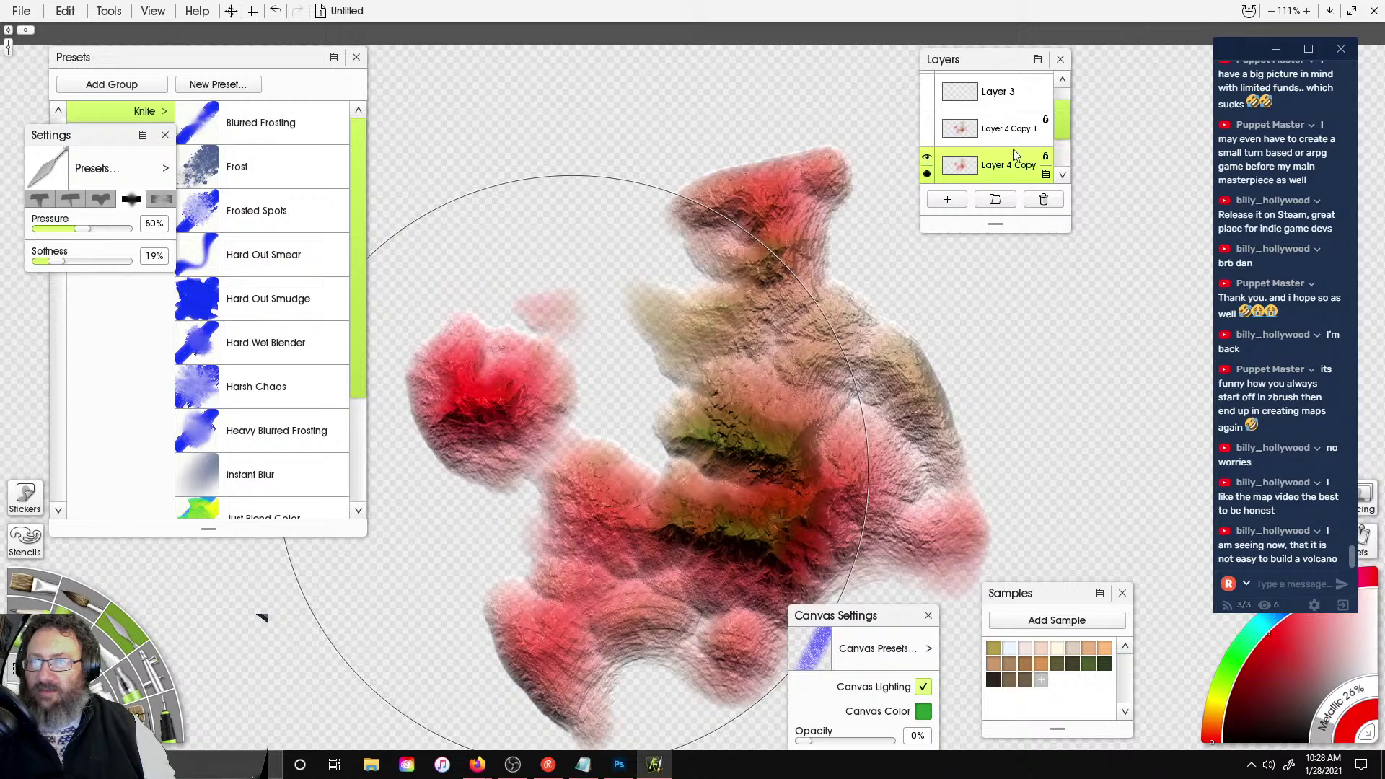
left_click(996, 136)
scroll(1000, 135, "down", 1)
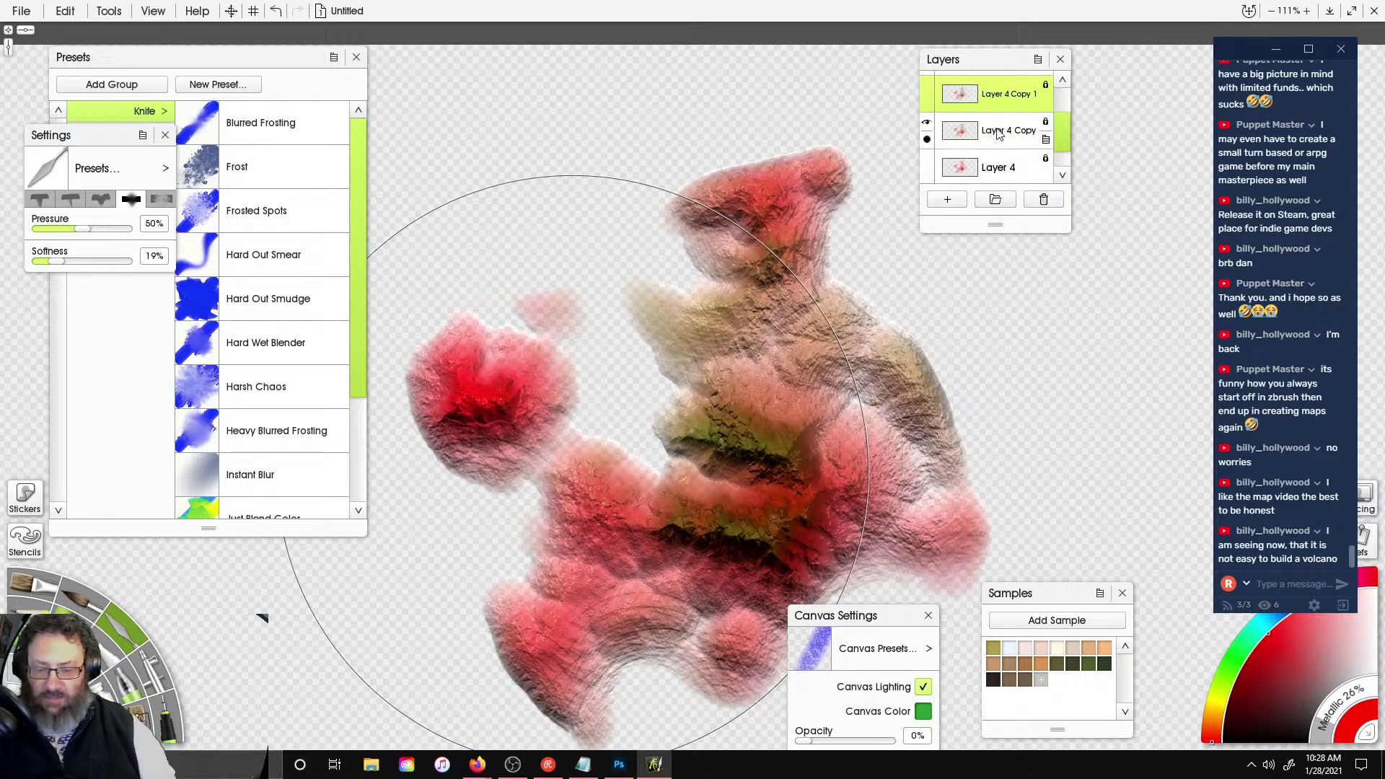
key("ctrl+e")
key("ctrl+e")
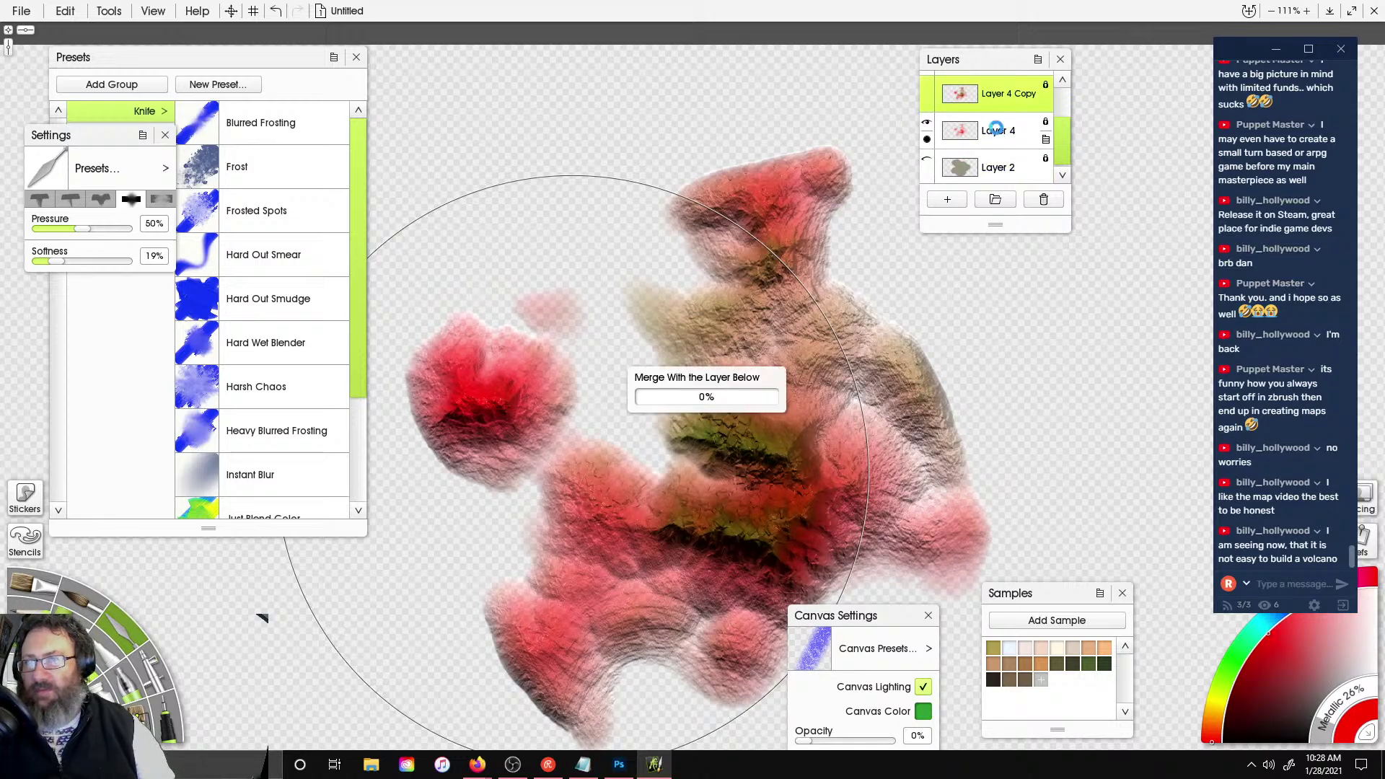
- Smooth the upper and outer parts of the merged Layer 4 relief with the Knife, and undo the last stroke
mouse_move(830, 177)
left_mouse_down()
mouse_move(786, 282)
mouse_move(910, 390)
left_mouse_up()
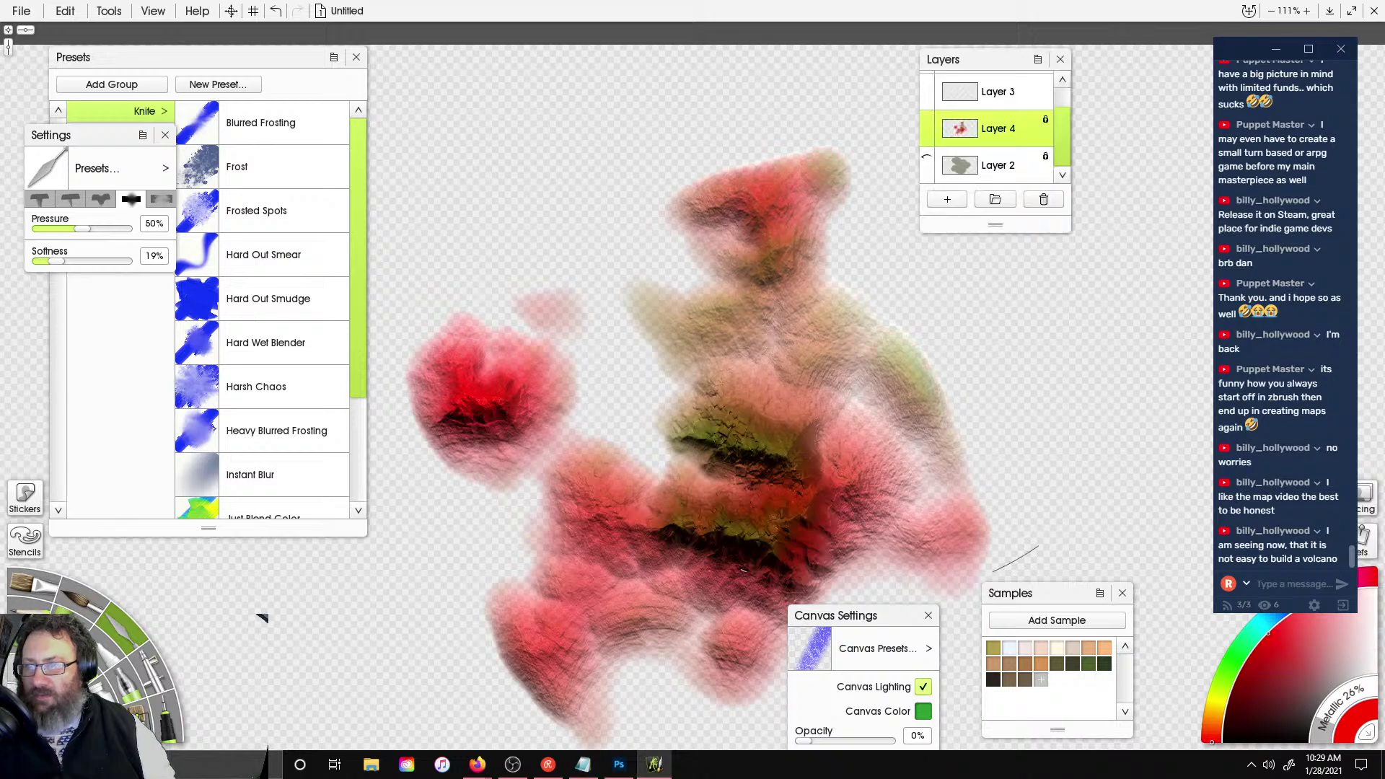
left_click_drag(729, 411, 779, 398)
key("ctrl+z")
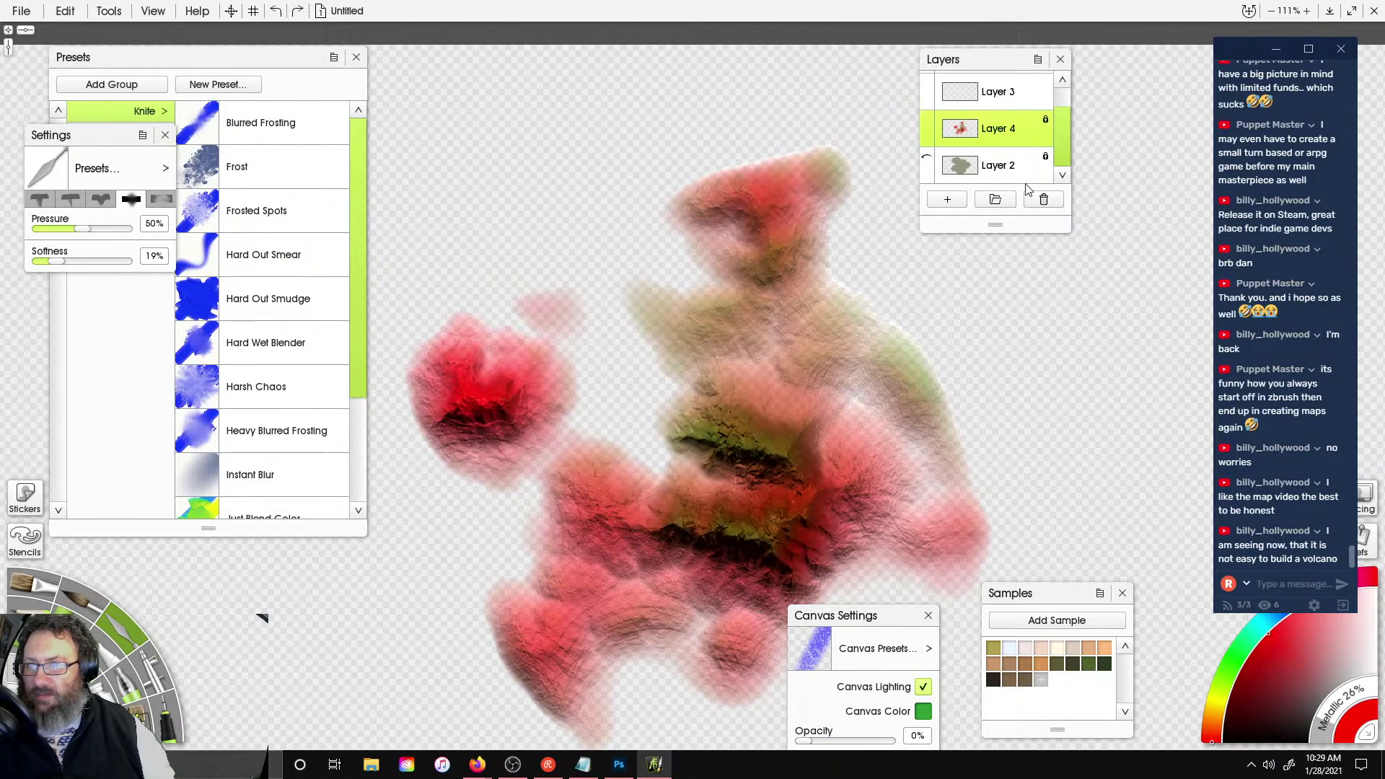
- Undo the last two Knife strokes and smooth the central relief on Layer 4 again at 3% Pressure
key("ctrl+z")
key("ctrl+z")
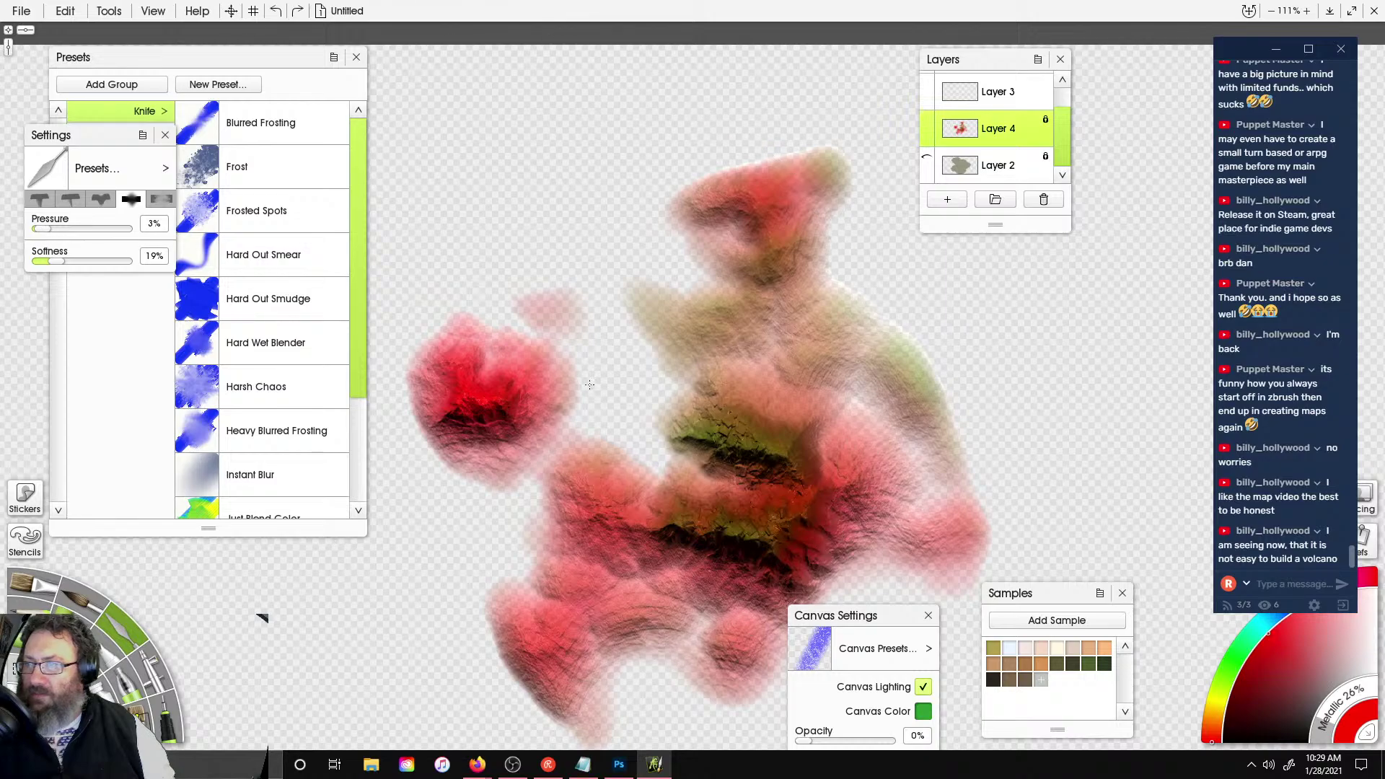
mouse_move(724, 322)
left_mouse_down()
mouse_move(812, 357)
mouse_move(687, 604)
left_mouse_up()
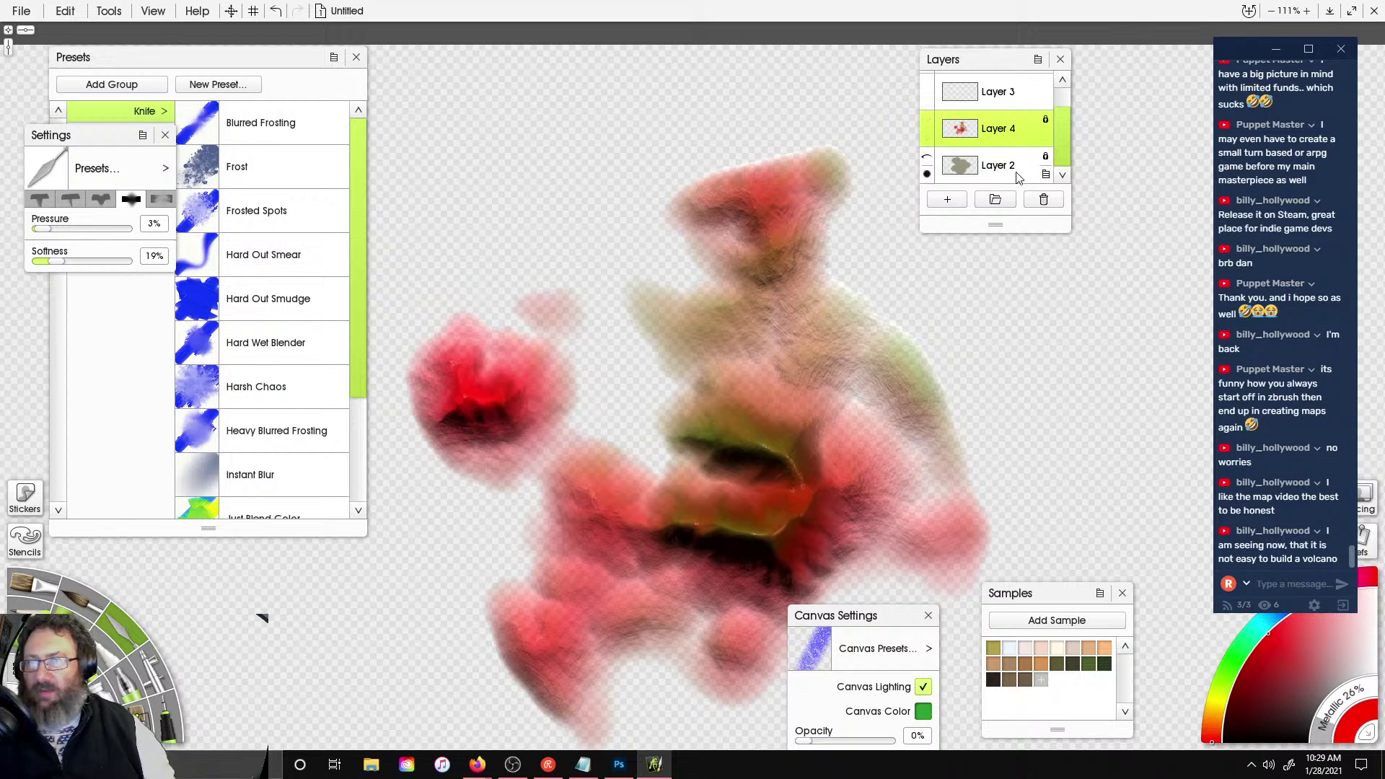
- Show Layer 2 and change the bump blend mode of Layer 4
left_click(926, 158)
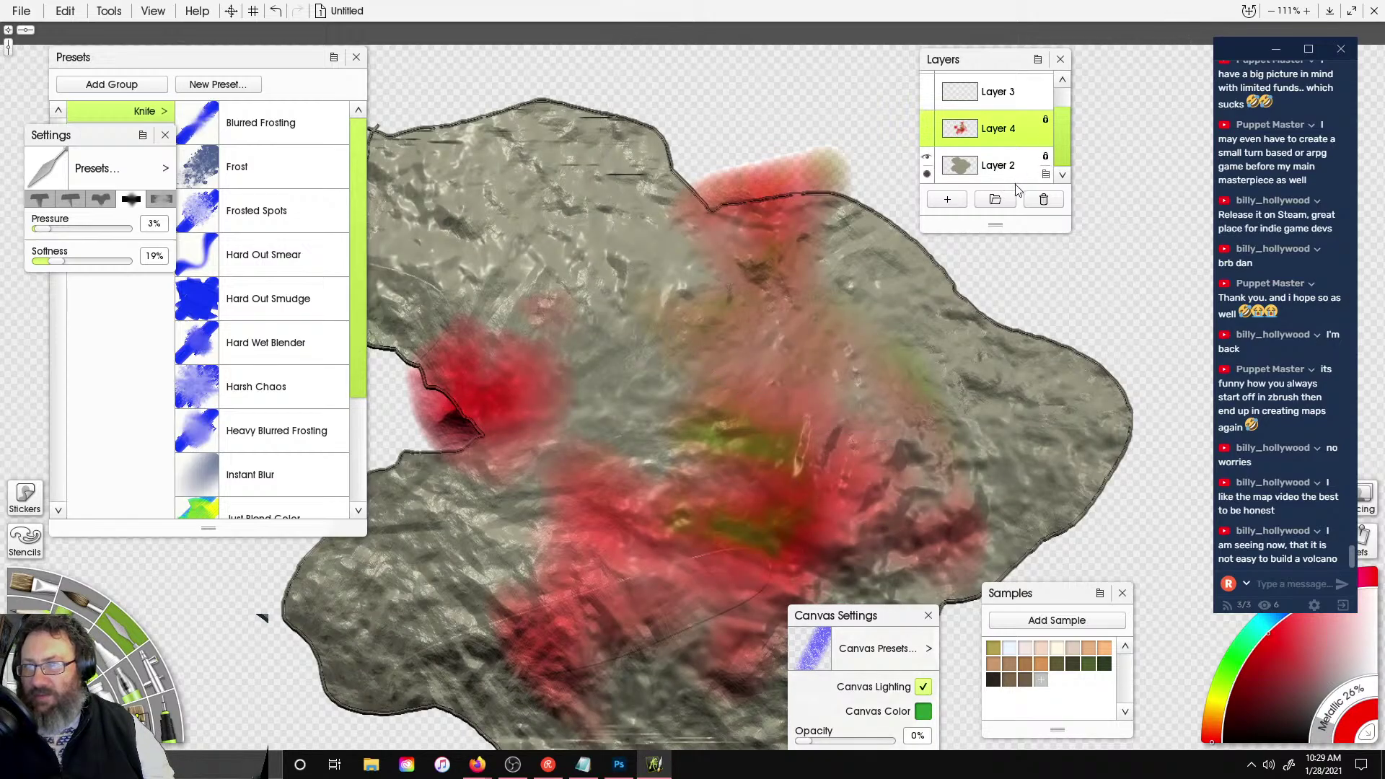
scroll(1027, 156, "up", 2)
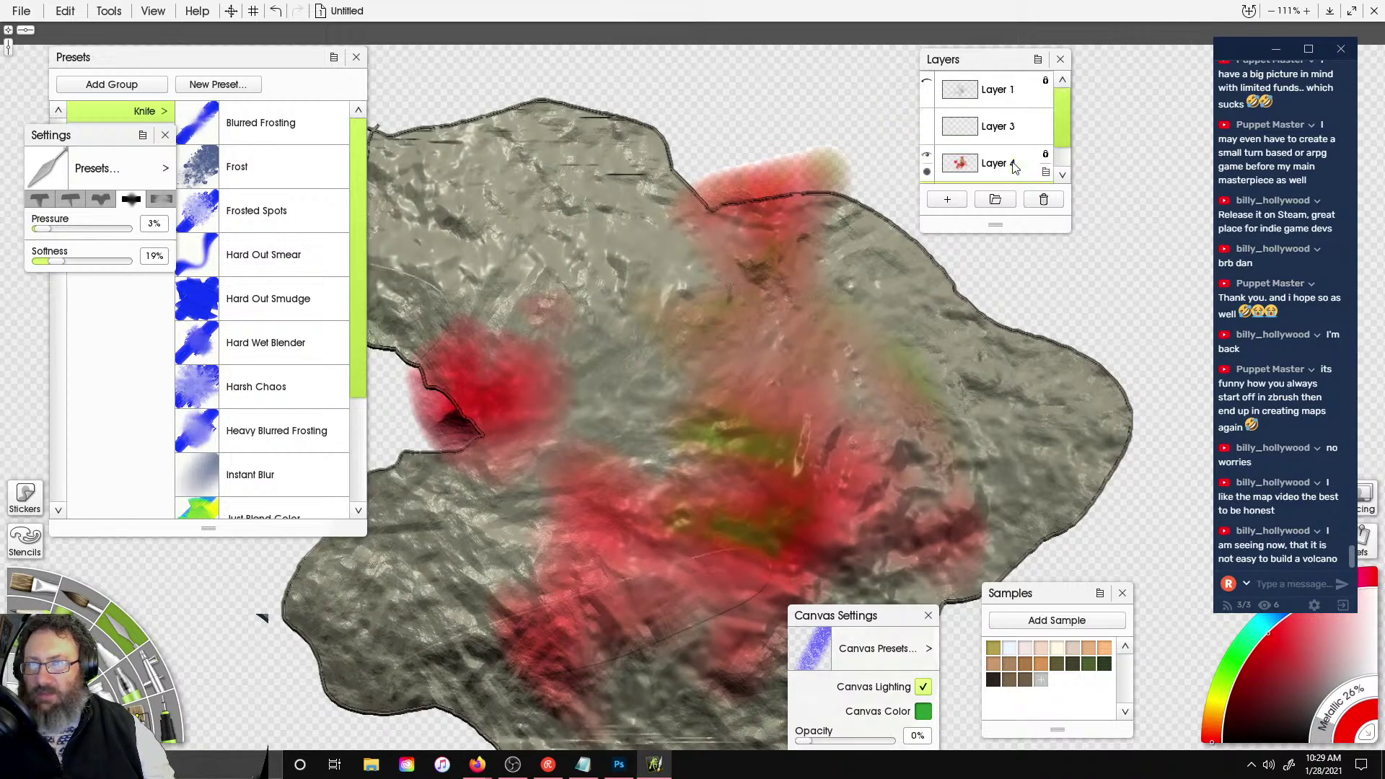
left_click(1047, 173)
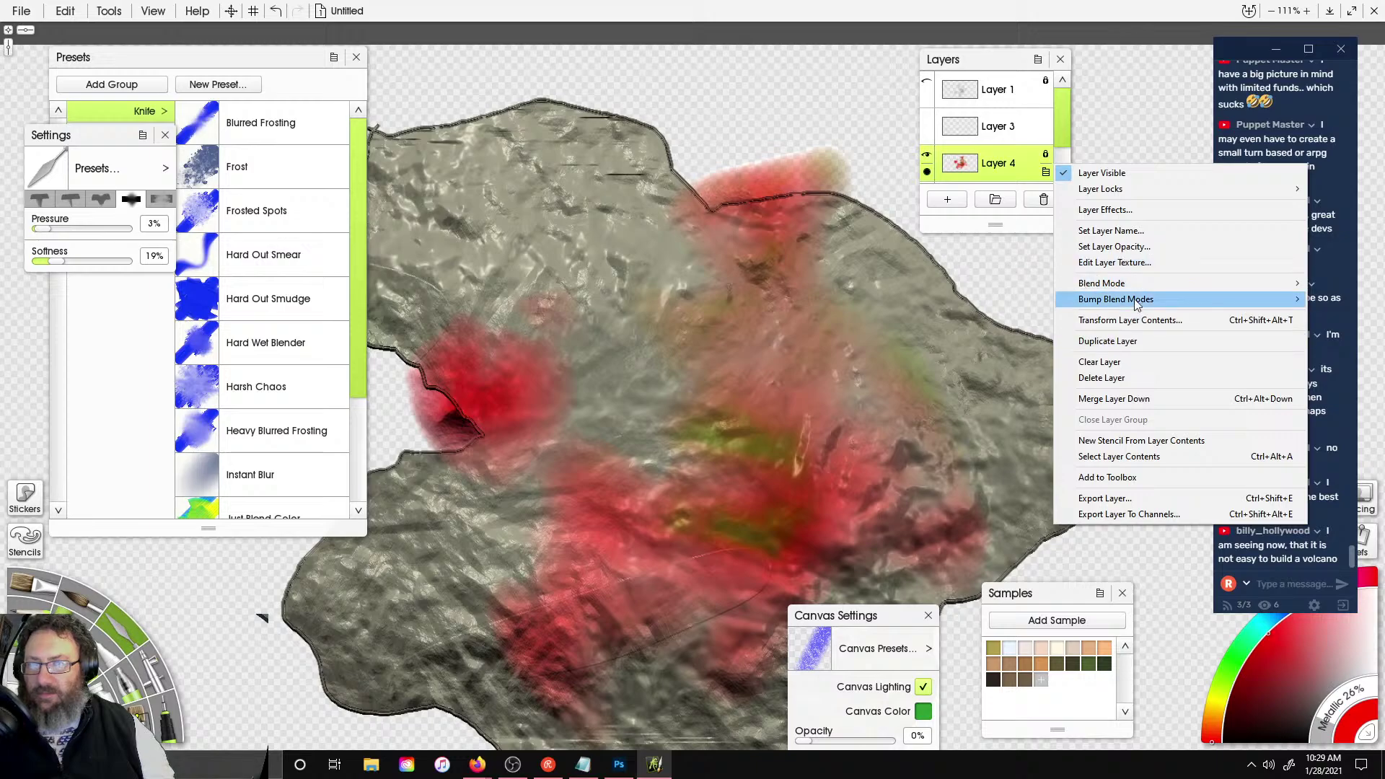
mouse_move(1140, 299)
left_click(1017, 338)
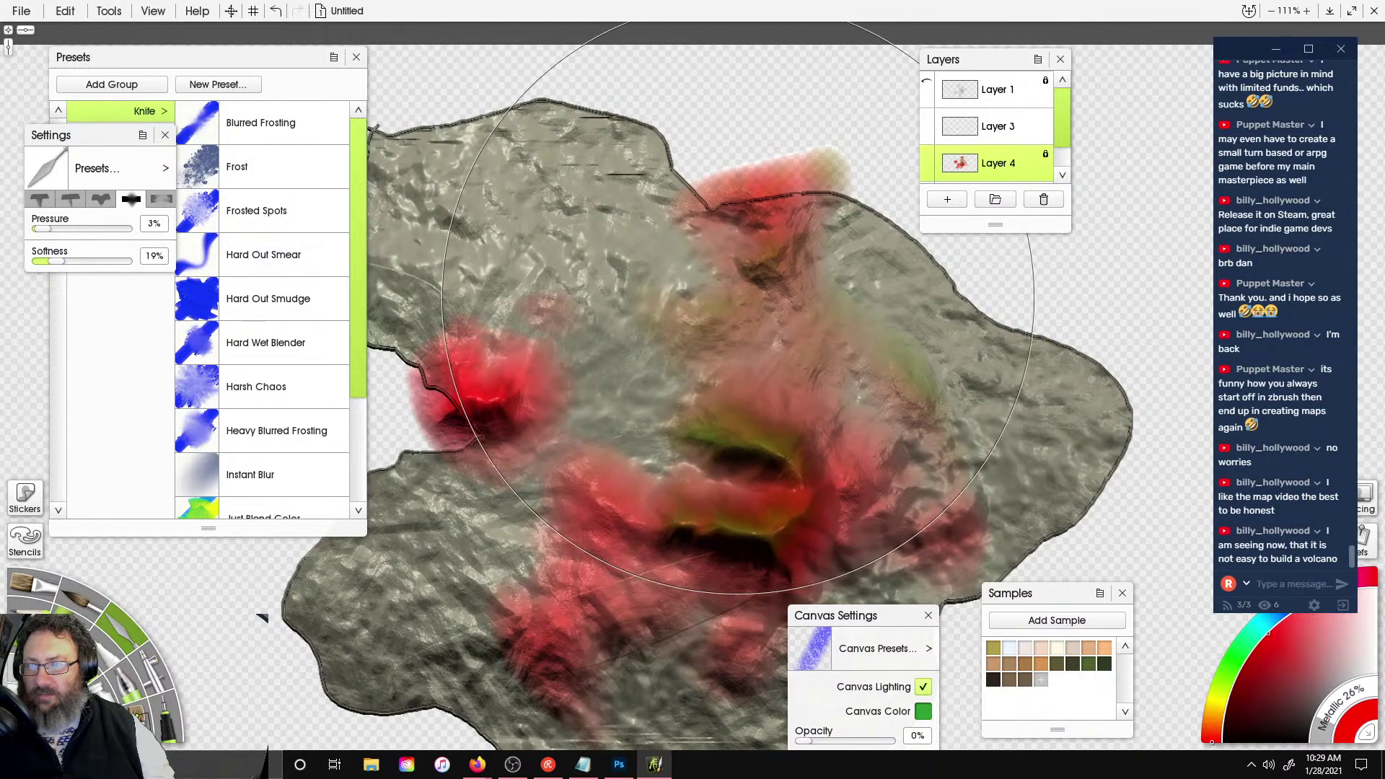
- Smooth the rough island surface on Layer 2 with broad Knife strokes
scroll(1013, 144, "down", 2)
left_click(1015, 174)
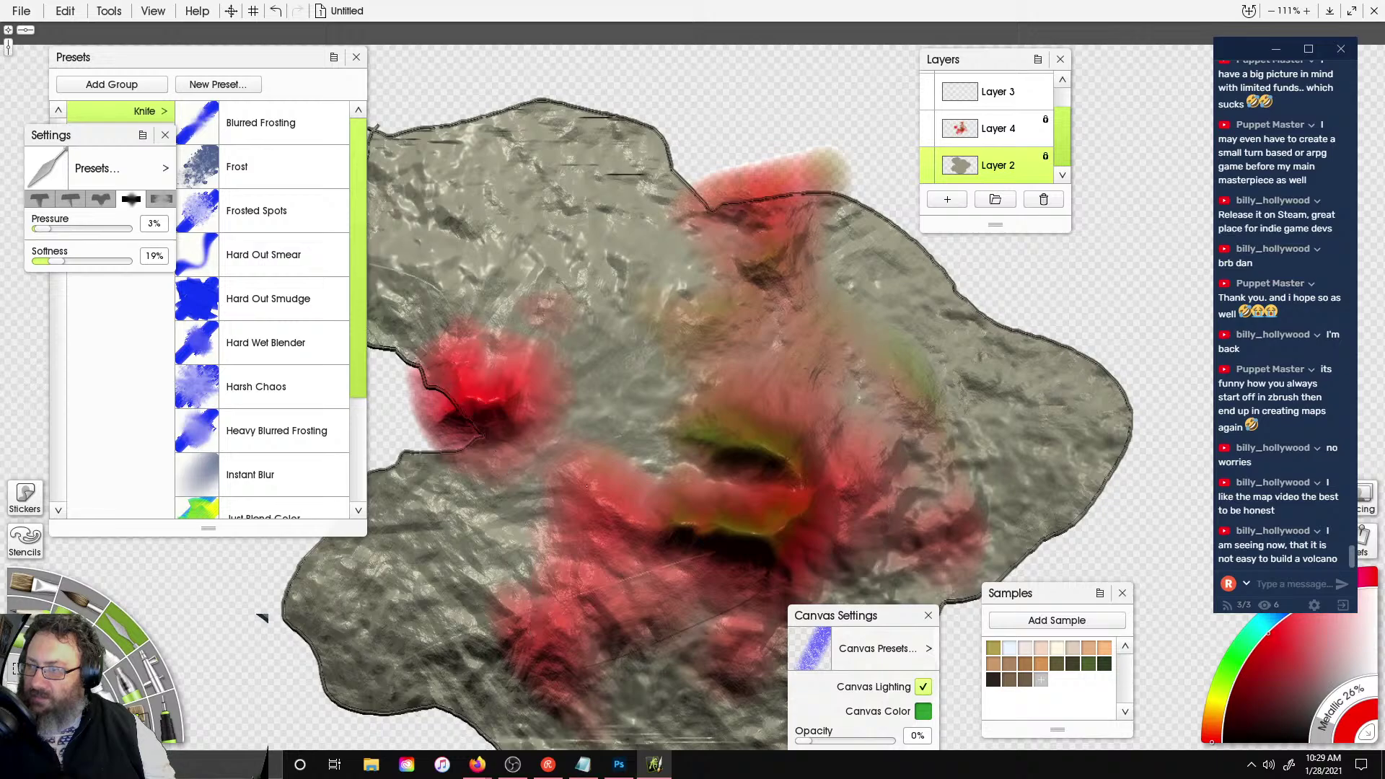
mouse_move(490, 505)
left_mouse_down()
mouse_move(577, 650)
mouse_move(824, 404)
mouse_move(491, 217)
mouse_move(577, 158)
left_mouse_up()
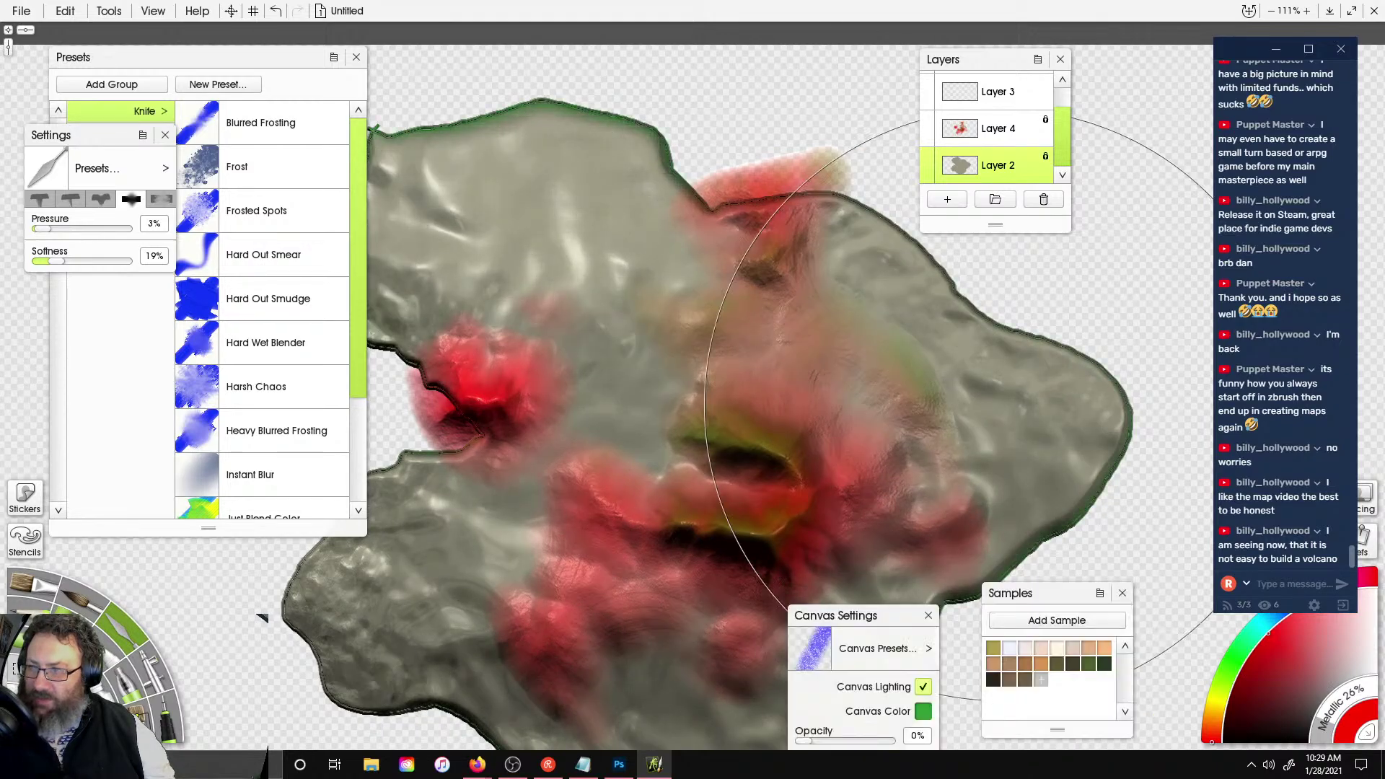
- Recolour the red relief on Layer 4 with the Airbrush in a light tan brown
scroll(964, 339, "down", 3)
left_click(1013, 135)
left_click(1227, 677)
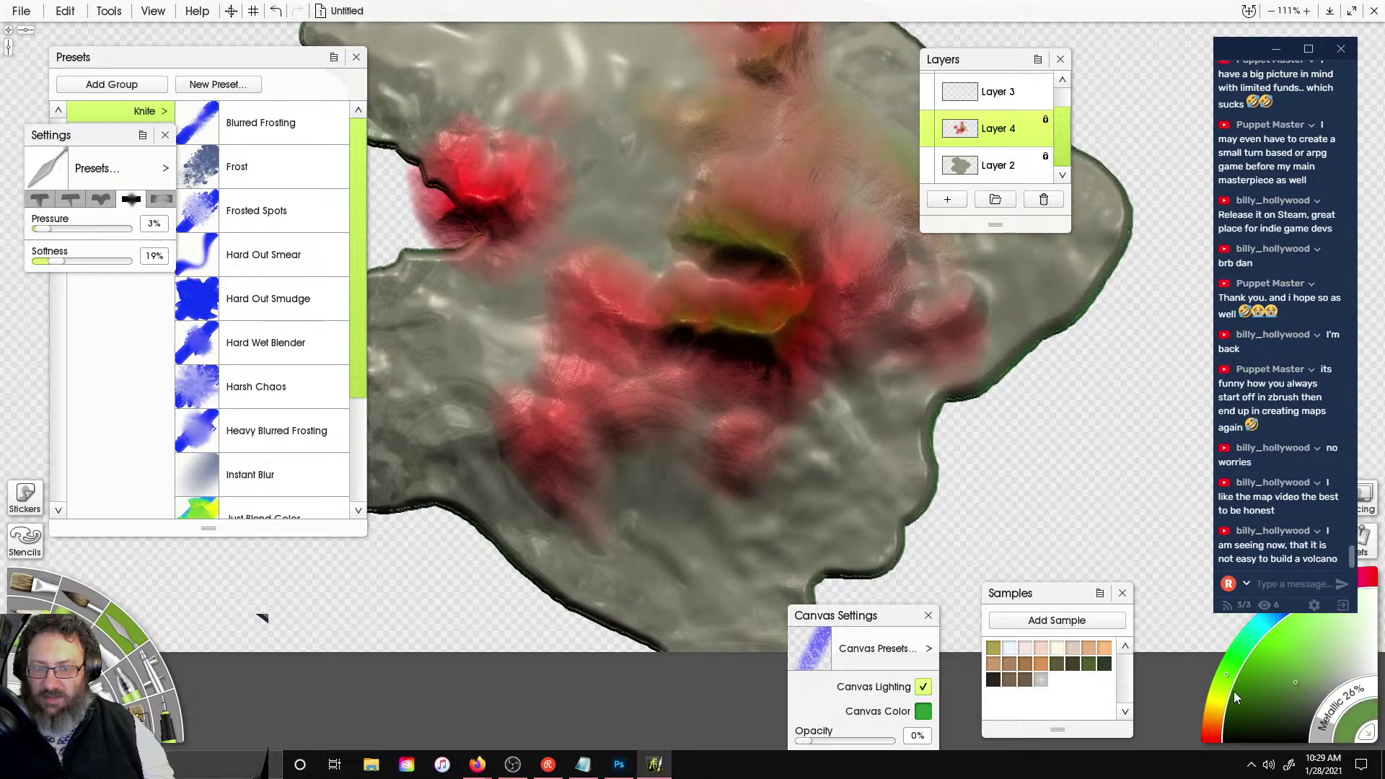
left_click(1212, 713)
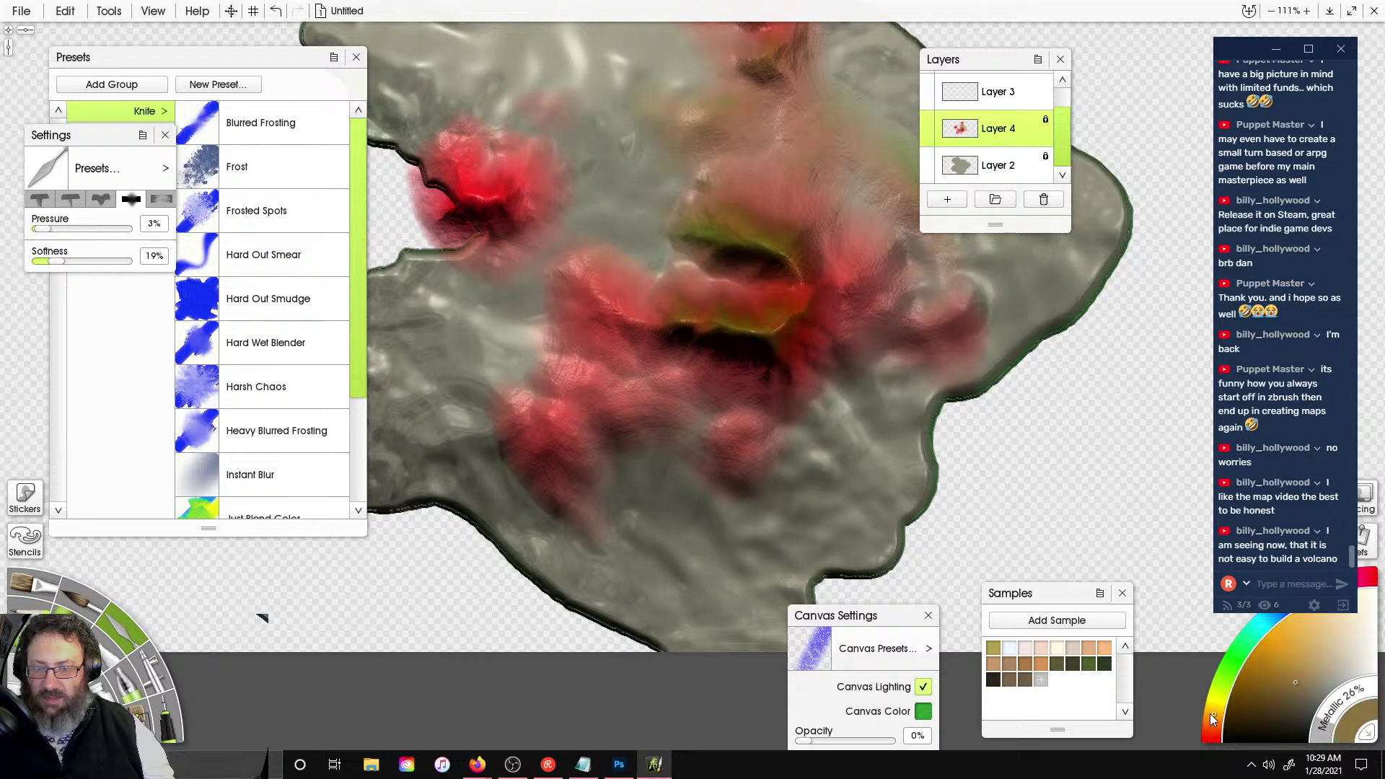
left_click(1315, 671)
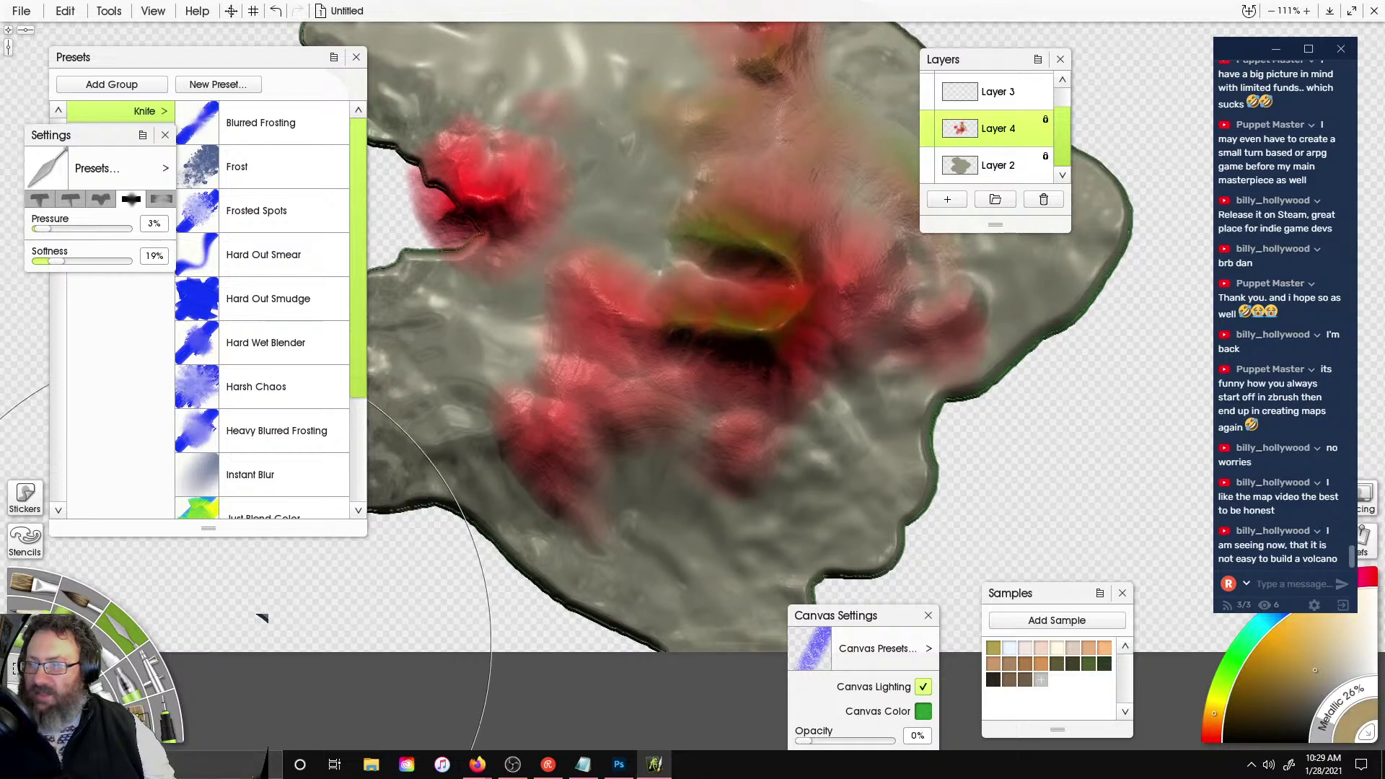
key("a")
mouse_move(702, 358)
left_mouse_down()
mouse_move(590, 456)
mouse_move(758, 58)
mouse_move(912, 133)
left_mouse_up()
left_click_drag(952, 206, 971, 303)
right_click_drag(952, 209, 1011, 452)
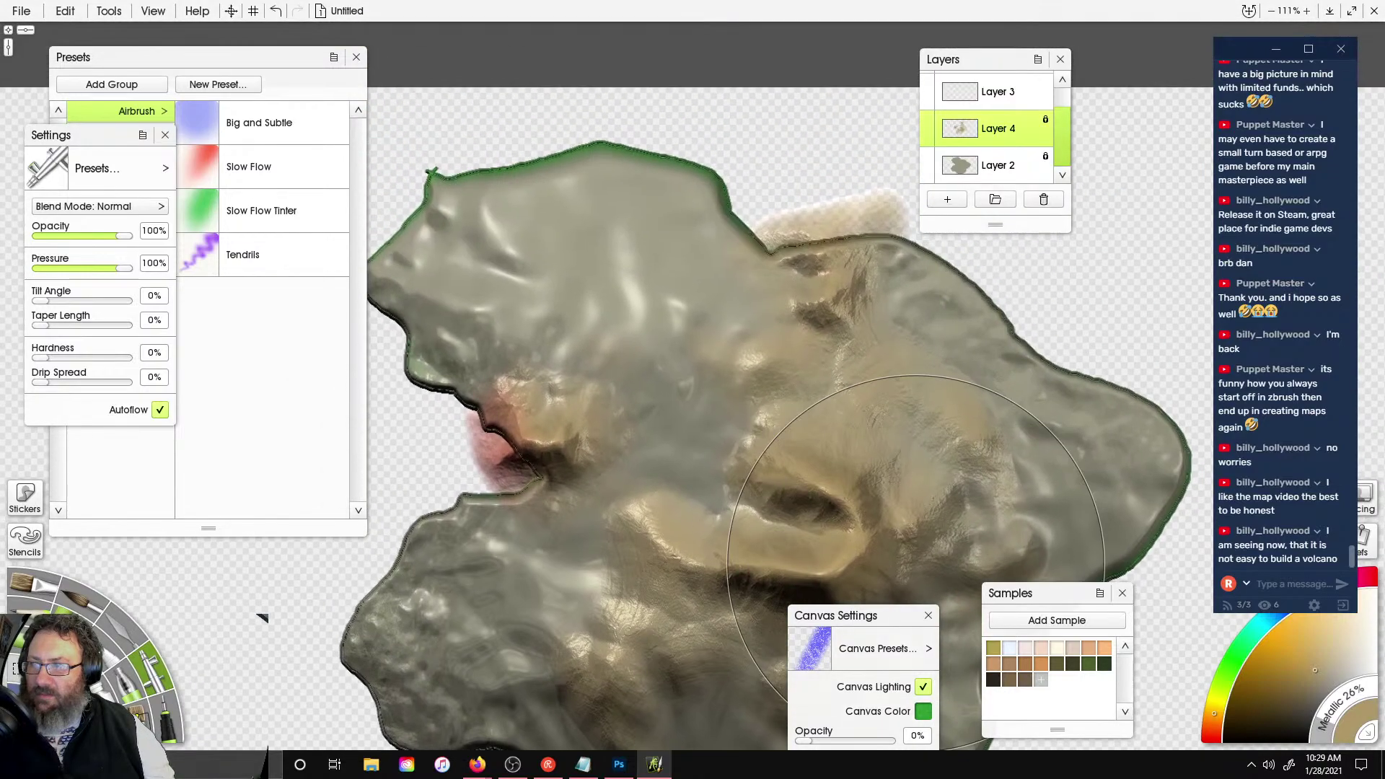
mouse_move(1010, 452)
left_mouse_down()
mouse_move(548, 390)
mouse_move(682, 354)
left_mouse_up()
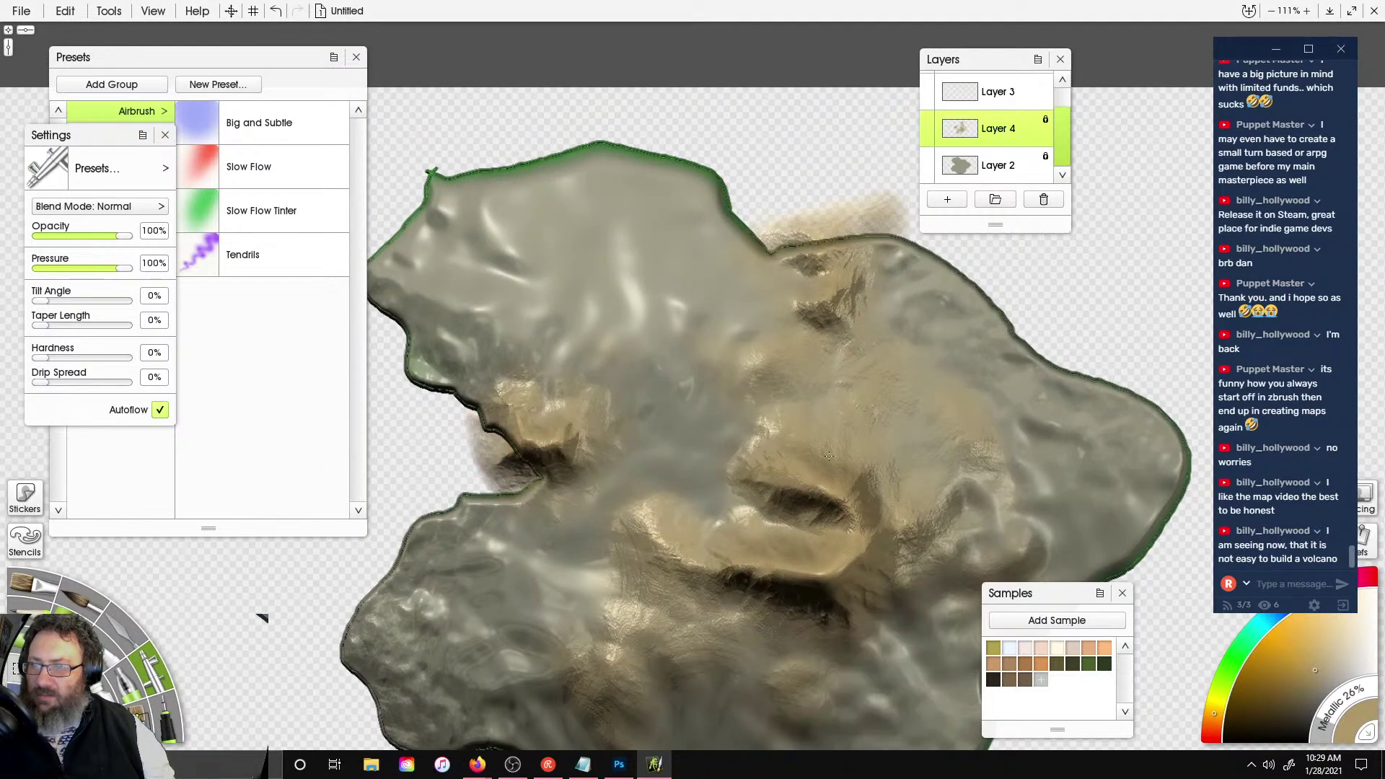
- Check the painted island at several zoom levels and move the chat window away from the canvas
scroll(682, 353, "down", 5)
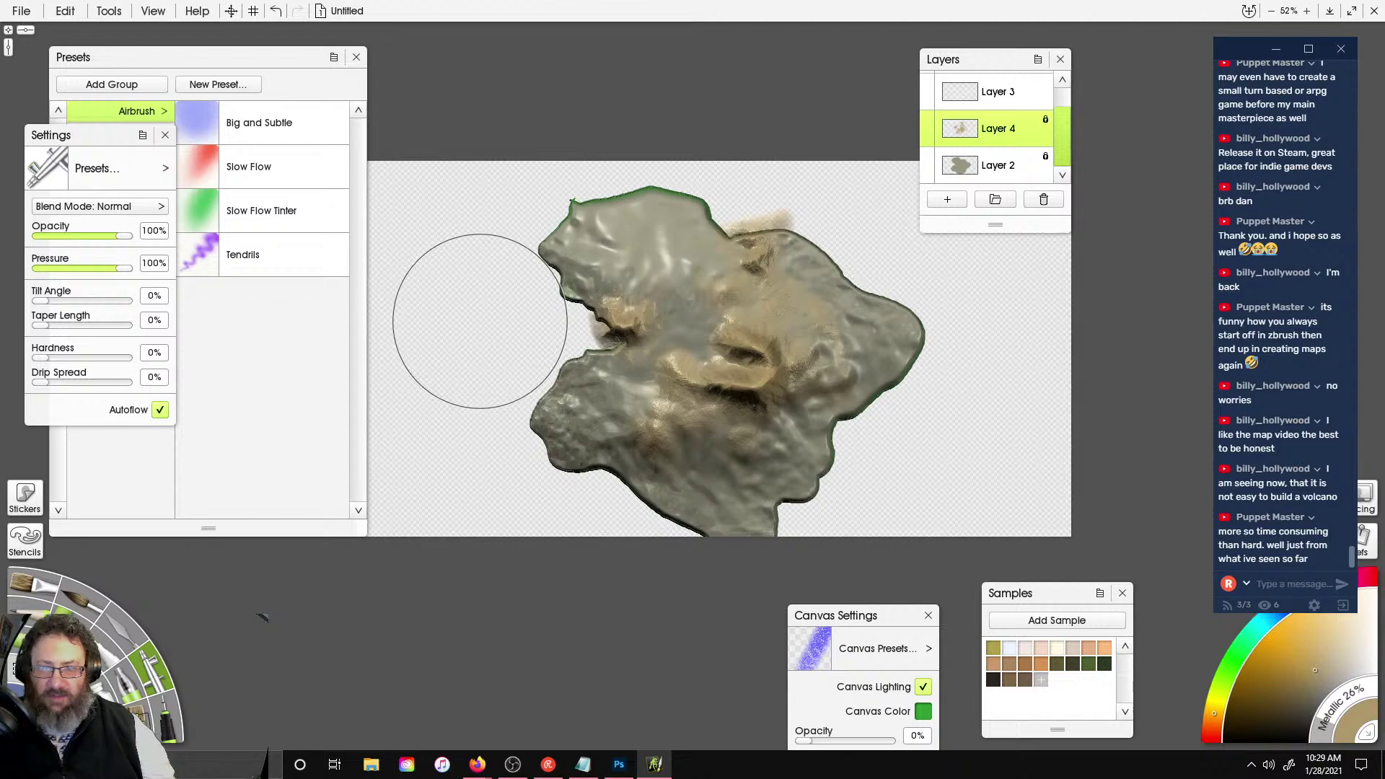
scroll(726, 380, "up", 3)
scroll(725, 380, "down", 2)
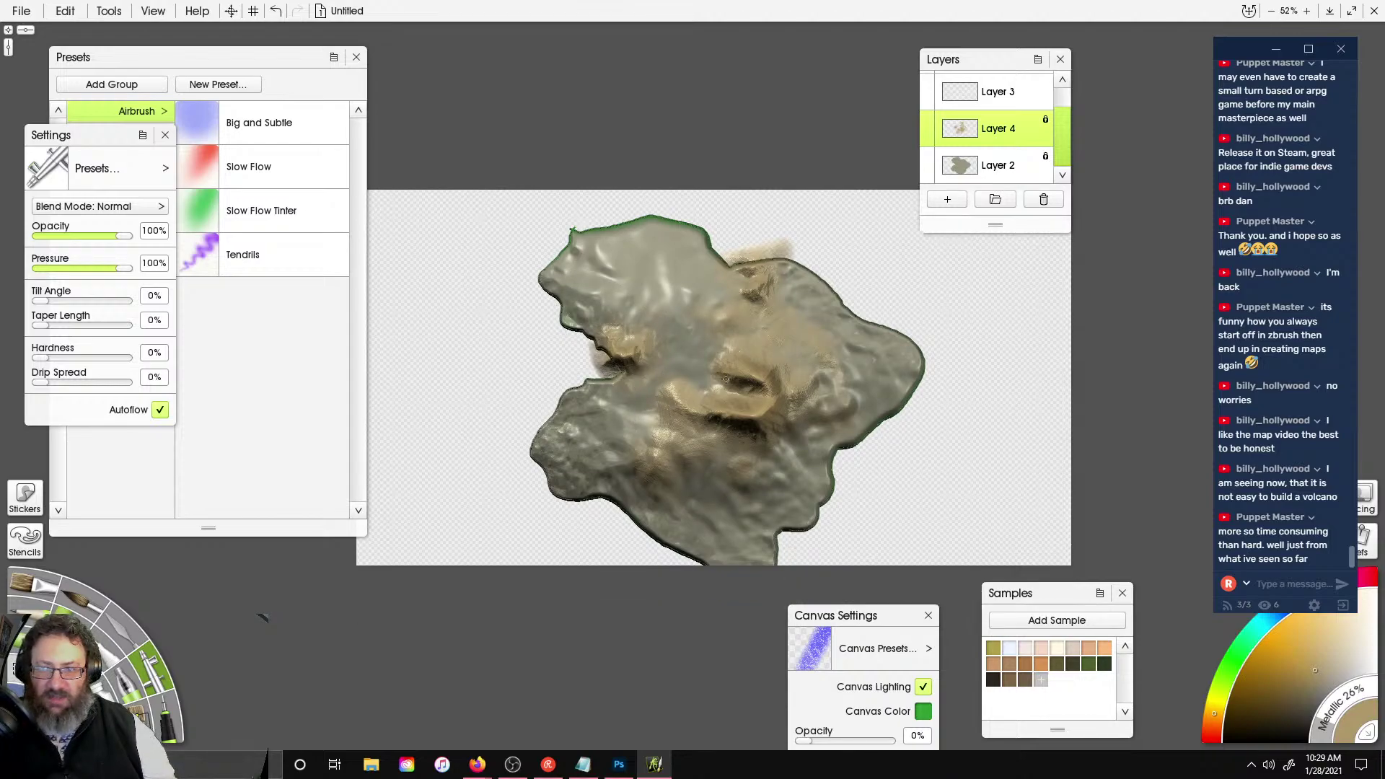
scroll(757, 296, "up", 4)
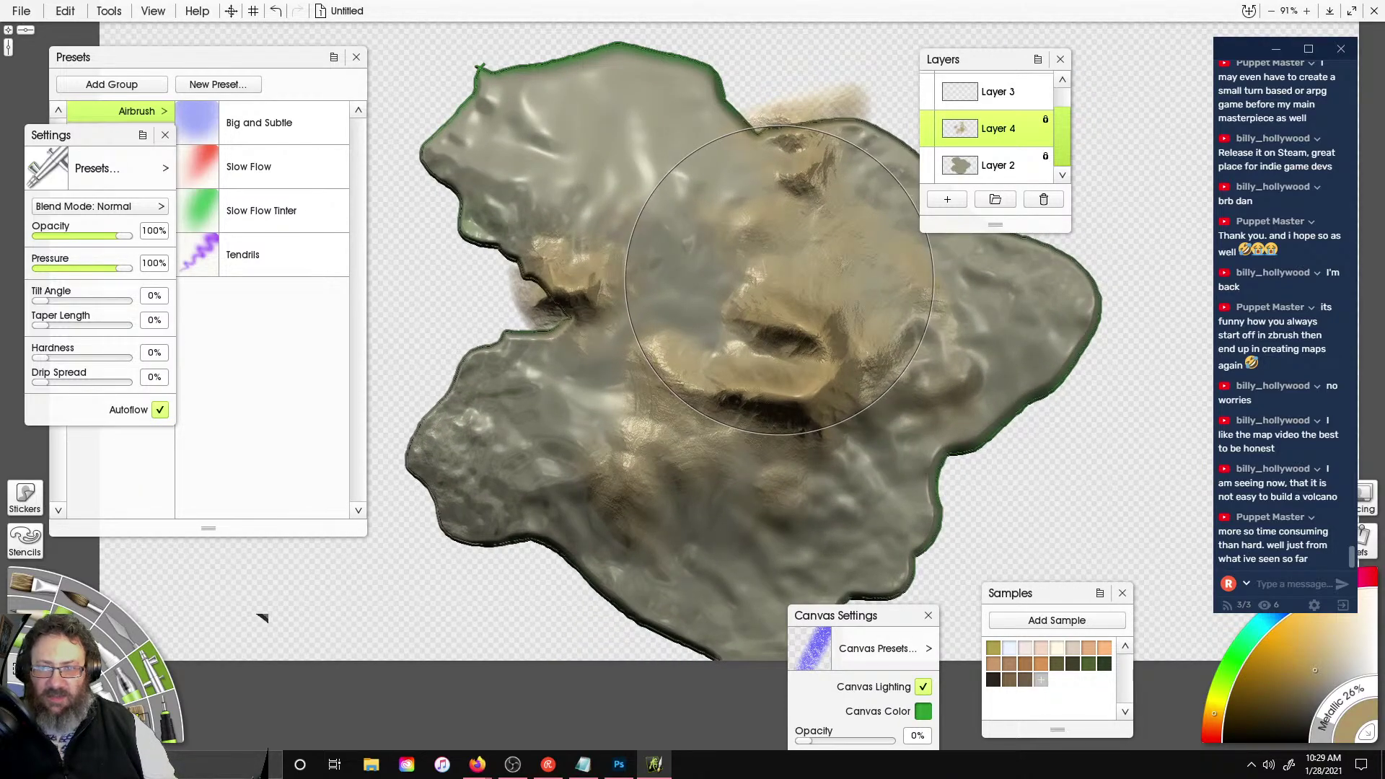
scroll(784, 281, "down", 3)
scroll(748, 305, "down", 1)
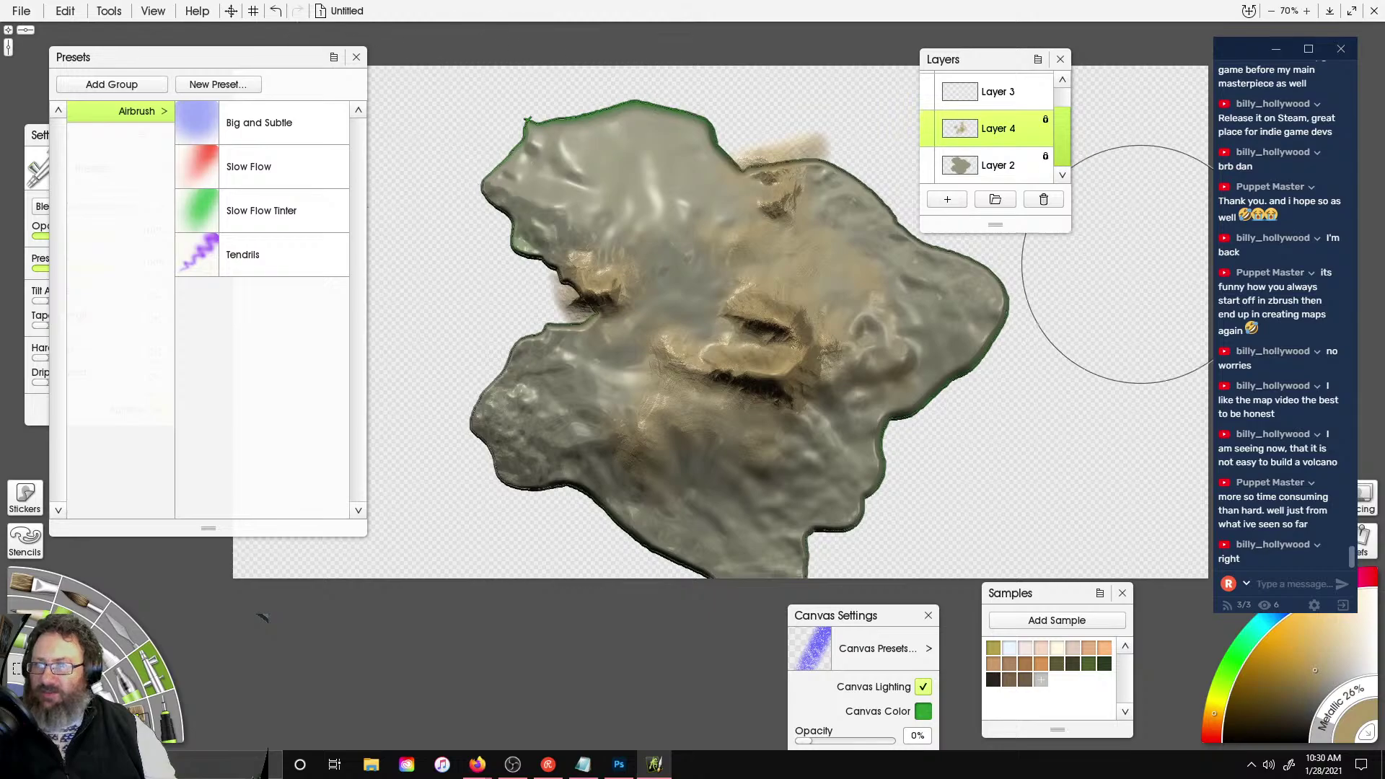
left_click_drag(1242, 55, 1302, 56)
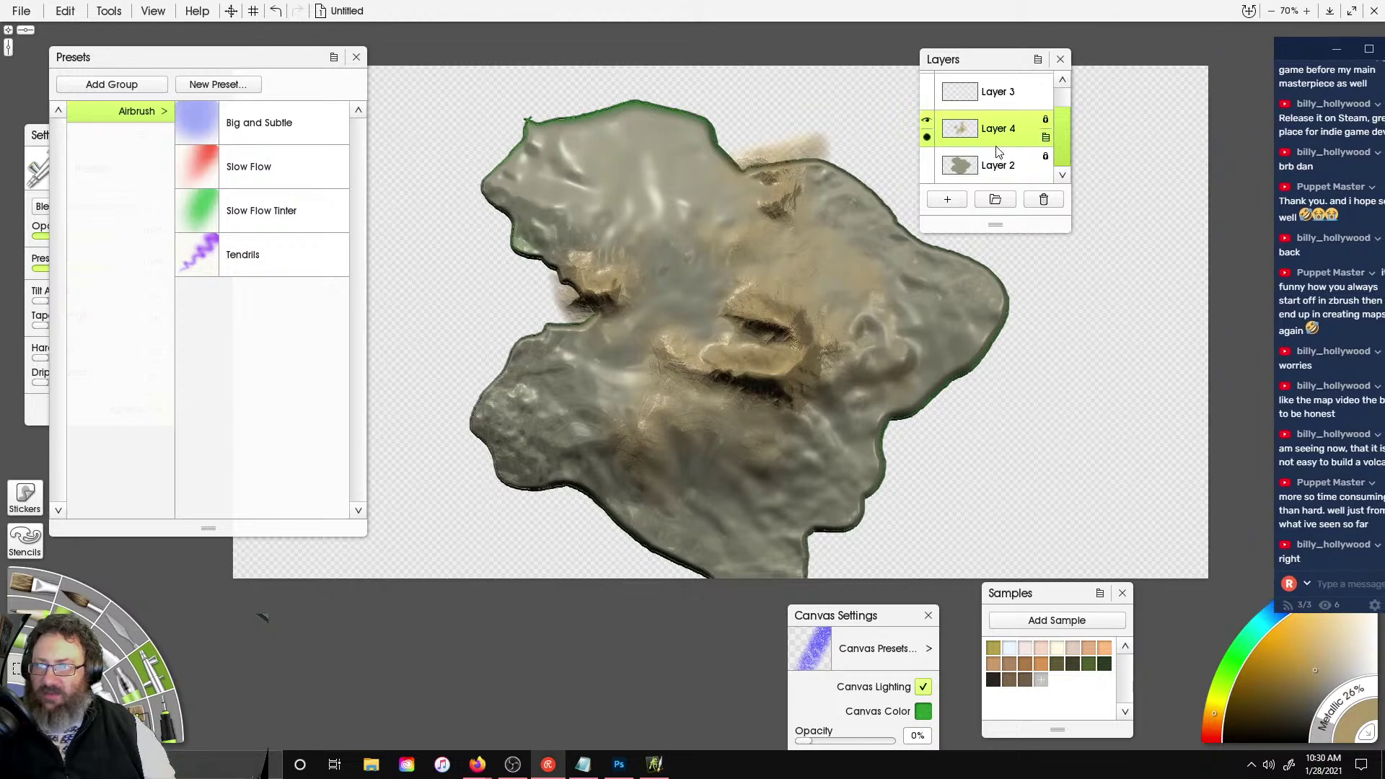
- Add an empty layer above Layer 4, hide Layers 4 and 2, and make the new layer active
left_click(1045, 156)
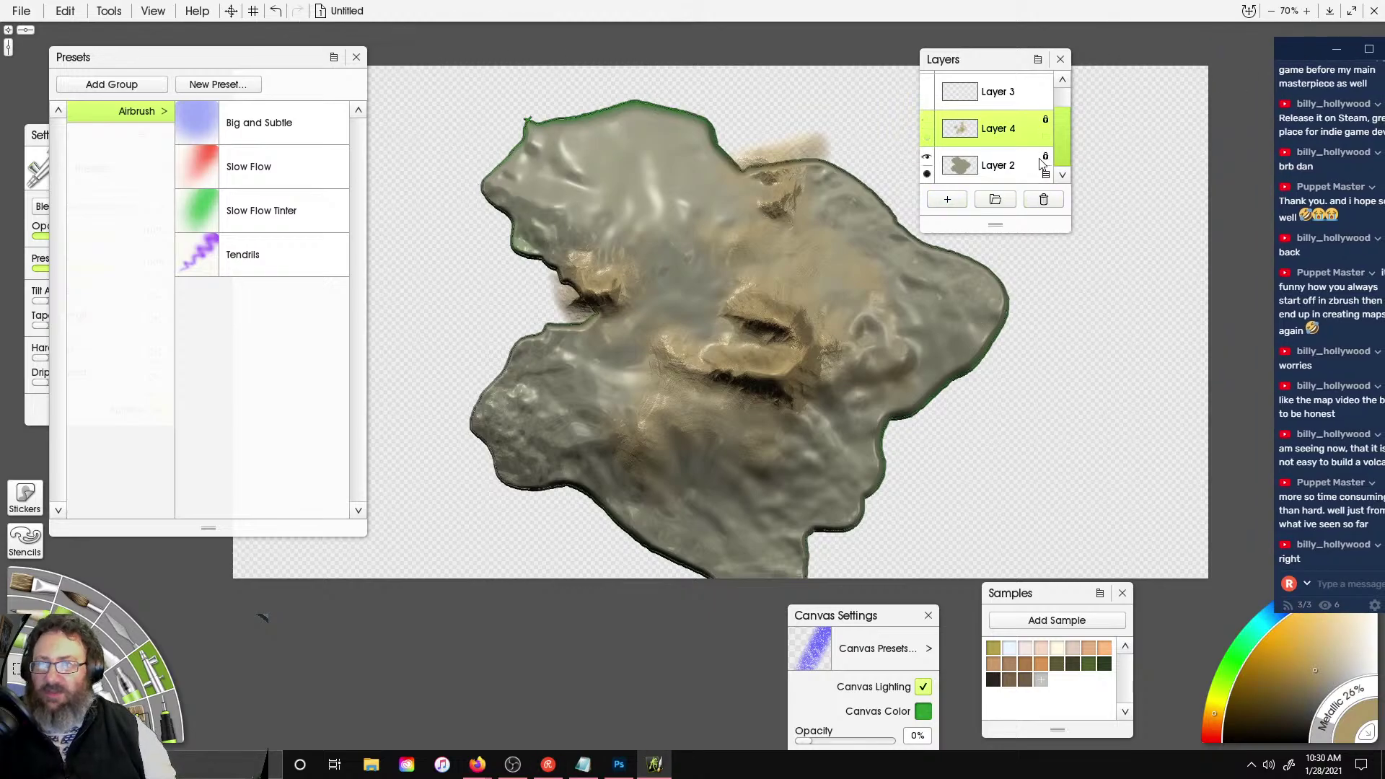
left_click(946, 201)
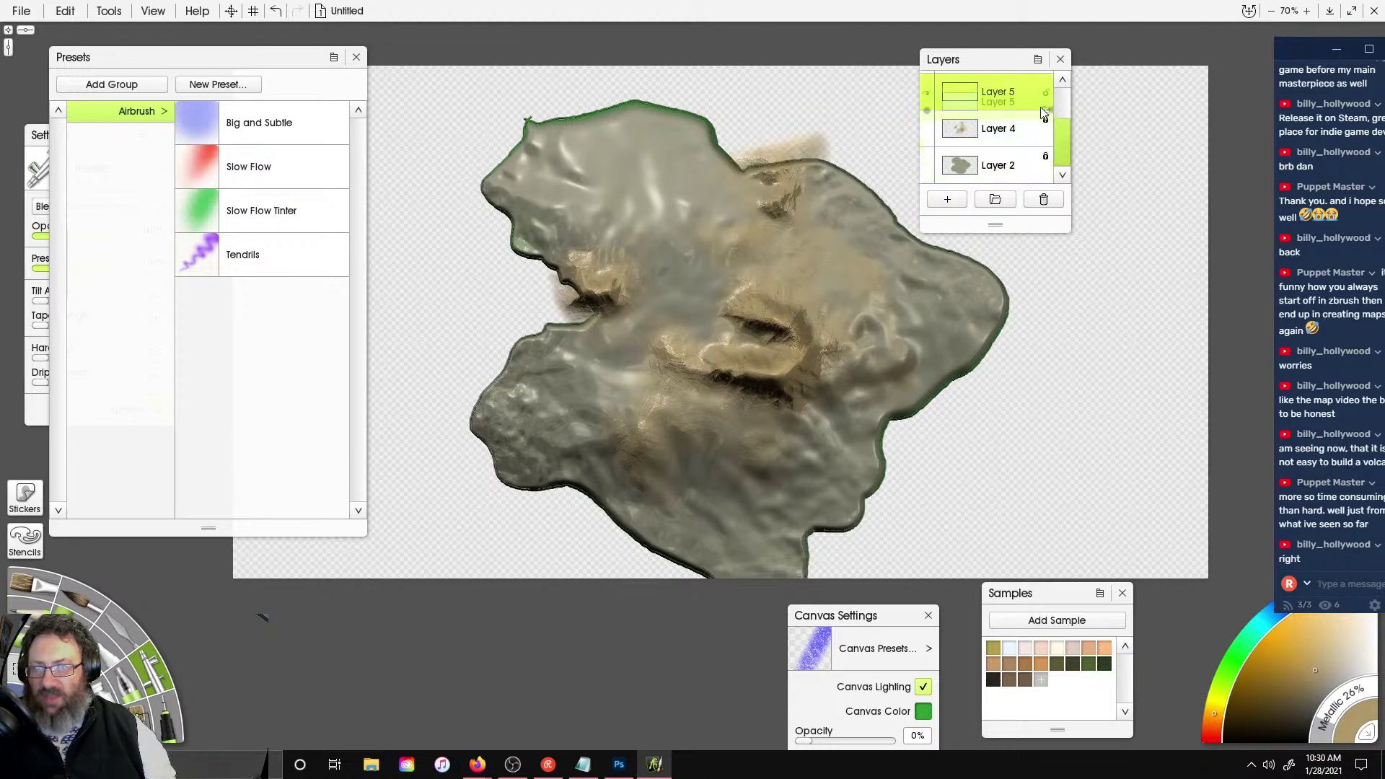
left_click(936, 136)
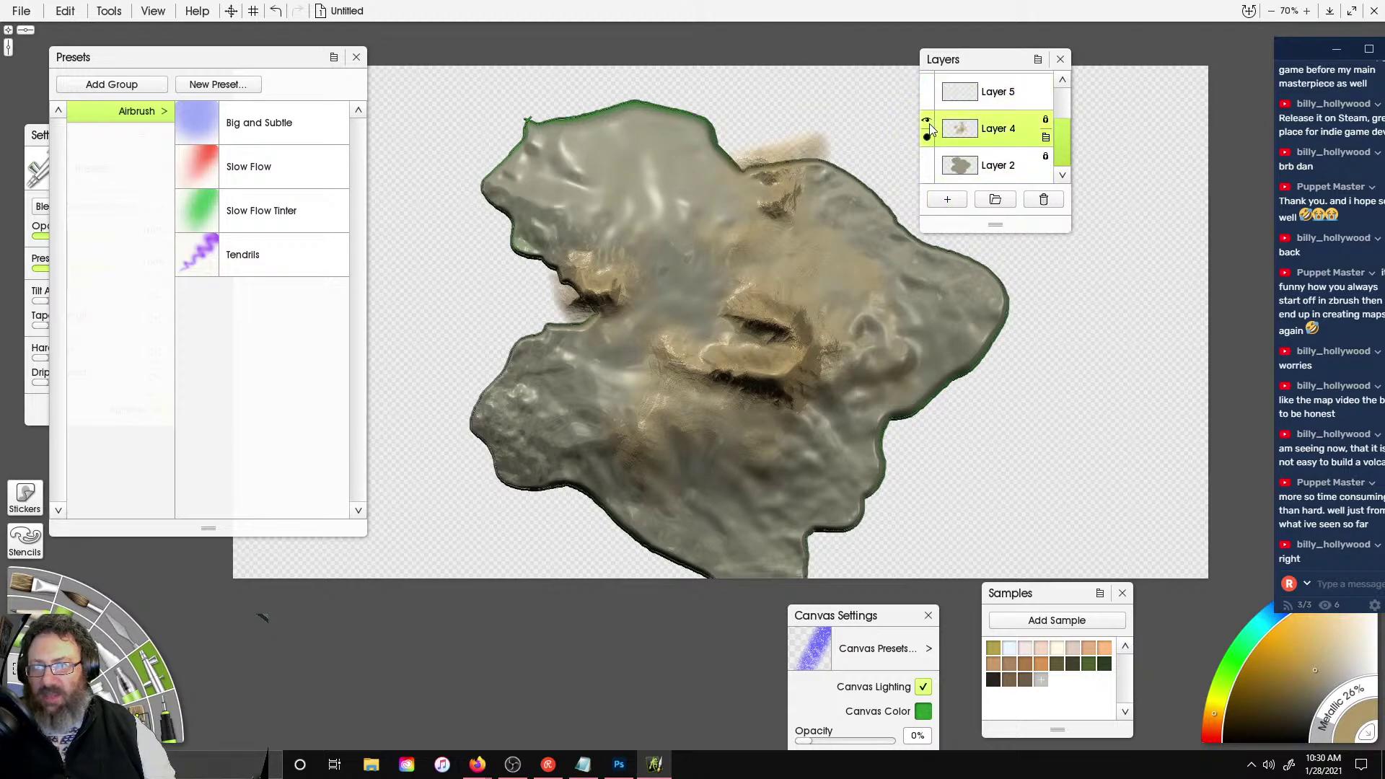
left_click(927, 121)
left_click(928, 157)
left_click(967, 92)
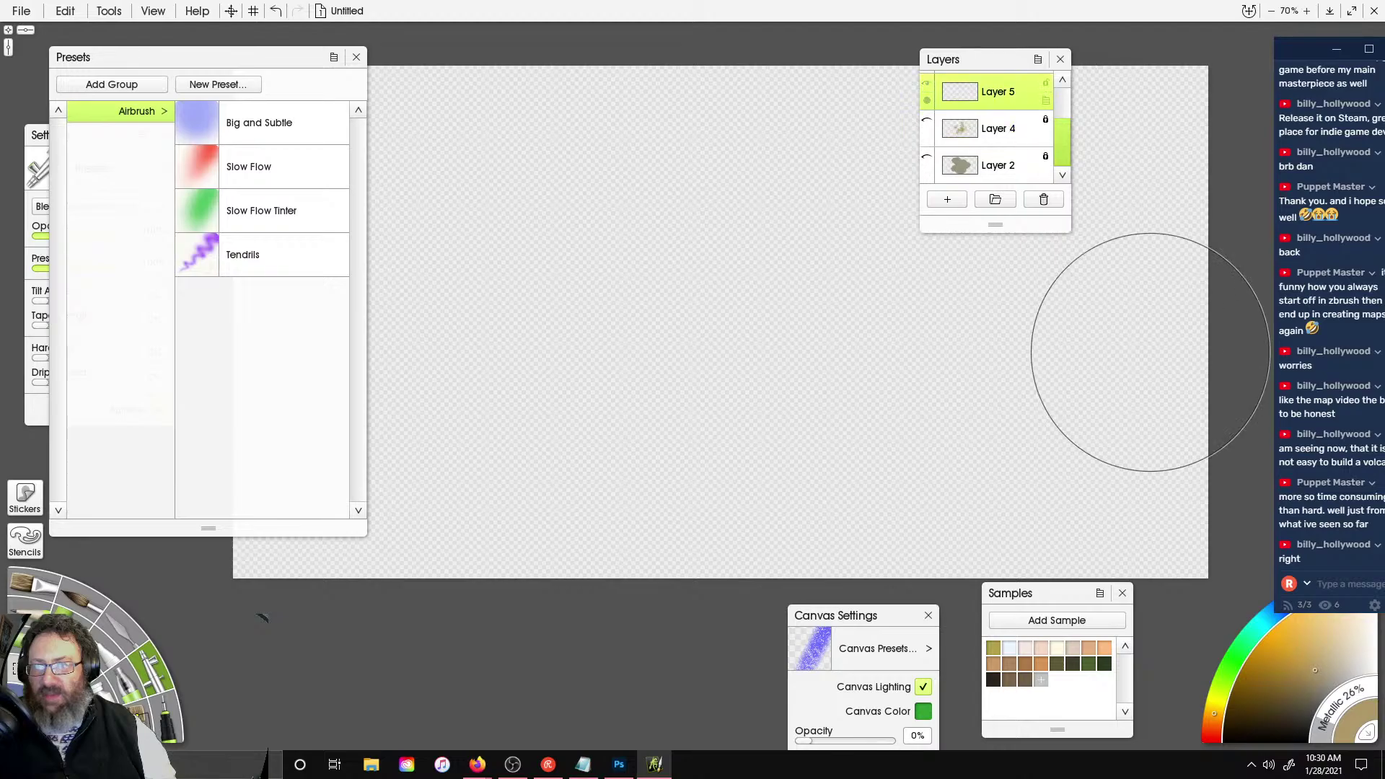
- Switch the drawing tool to the Ink Pen
scroll(1156, 406, "down", 5)
scroll(1157, 405, "up", 5)
scroll(884, 325, "up", 5, "ctrl")
scroll(722, 347, "down", 8, "ctrl")
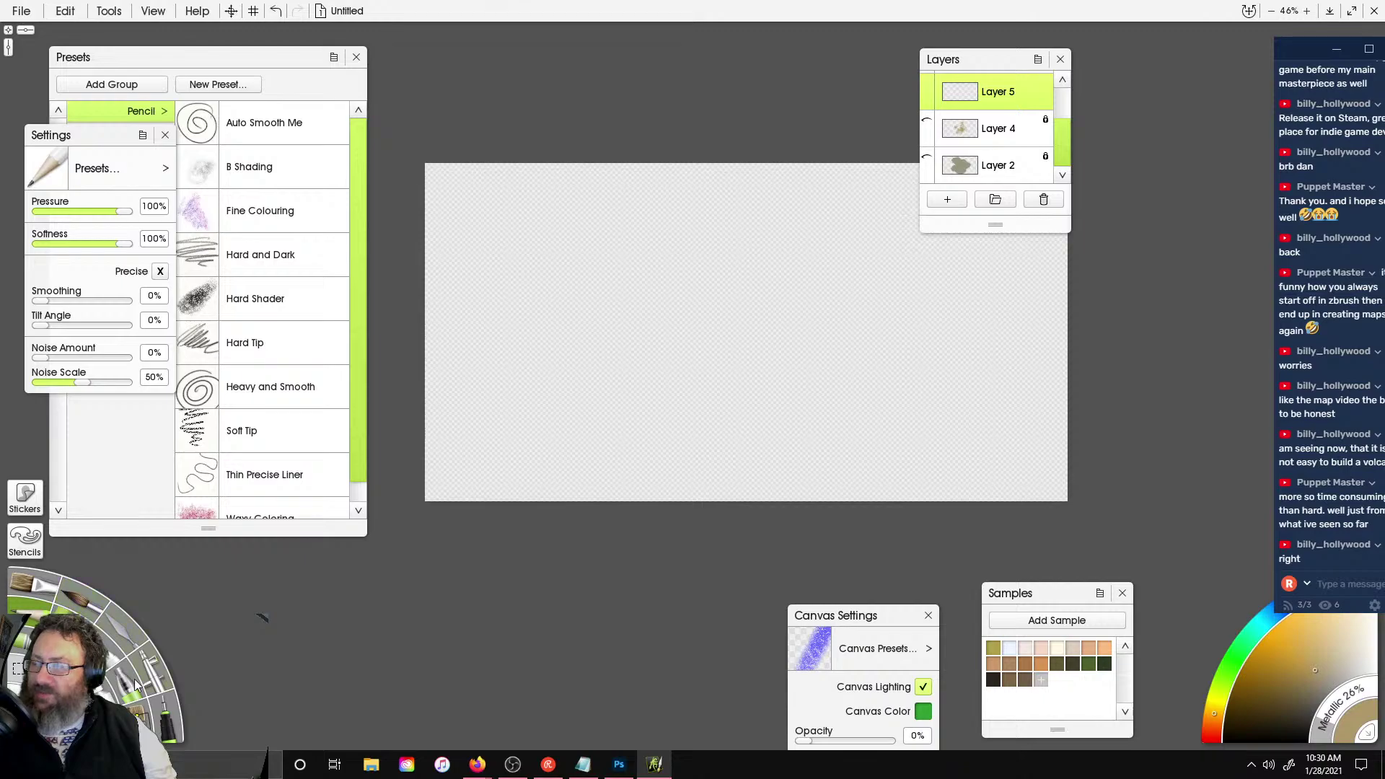
left_click(164, 723)
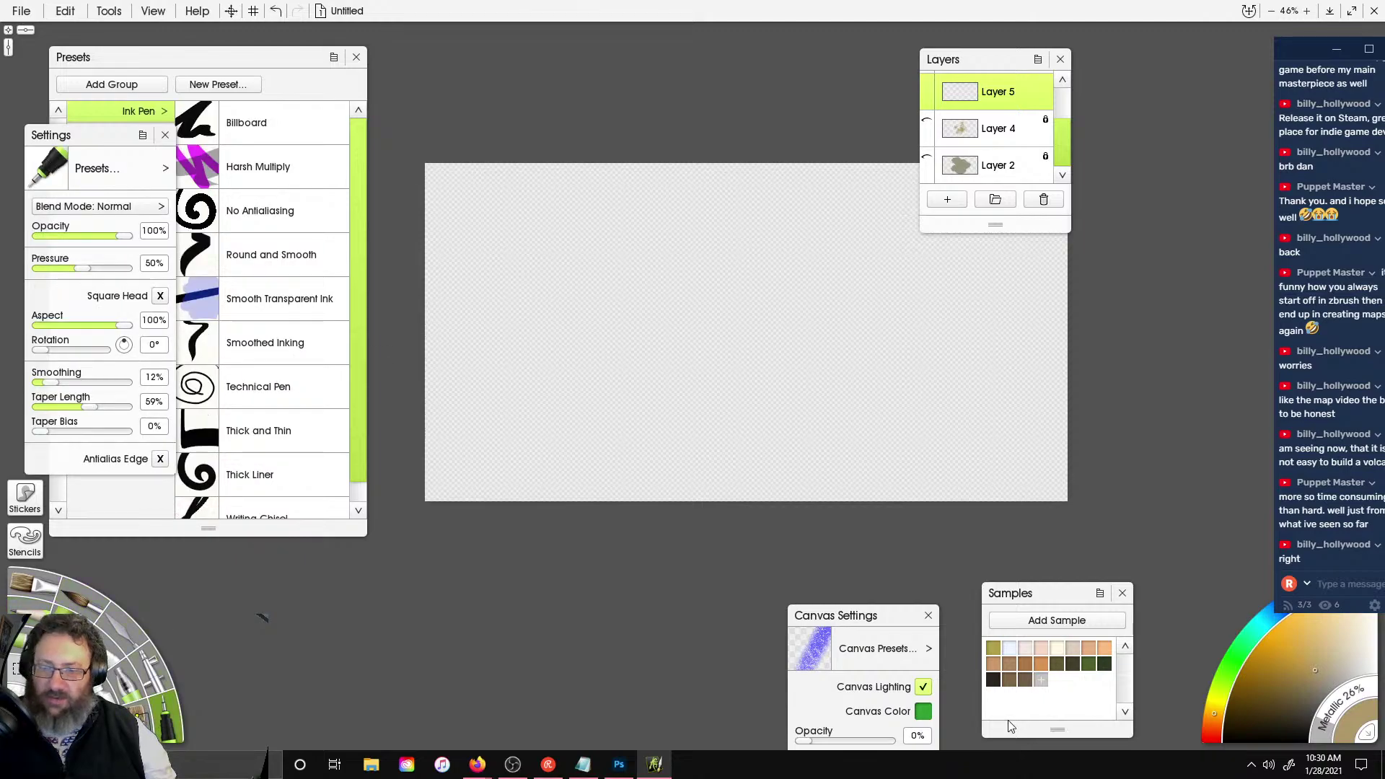
- Rotate the view of the empty canvas and set its zoom to 1%
scroll(711, 238, "up", 3)
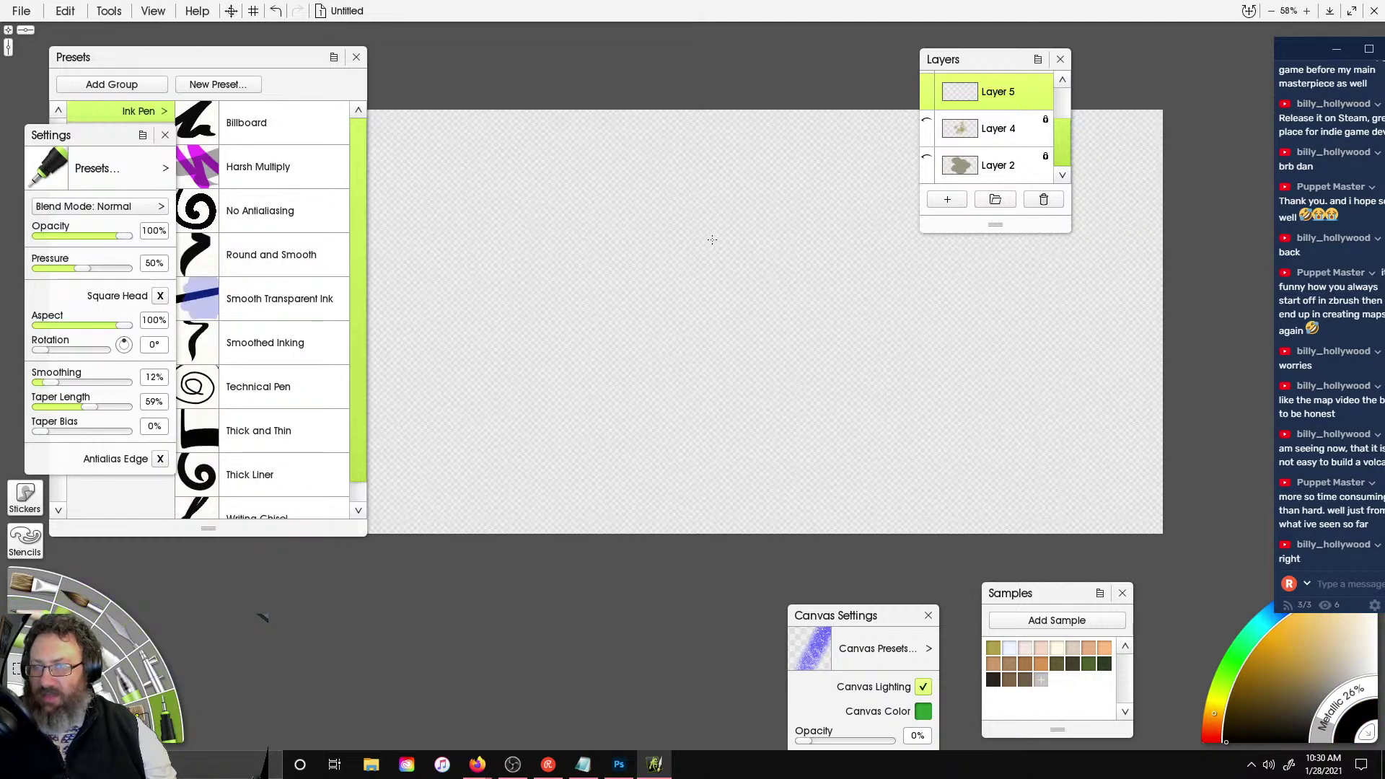
scroll(711, 238, "down", 1)
scroll(773, 295, "up", 1)
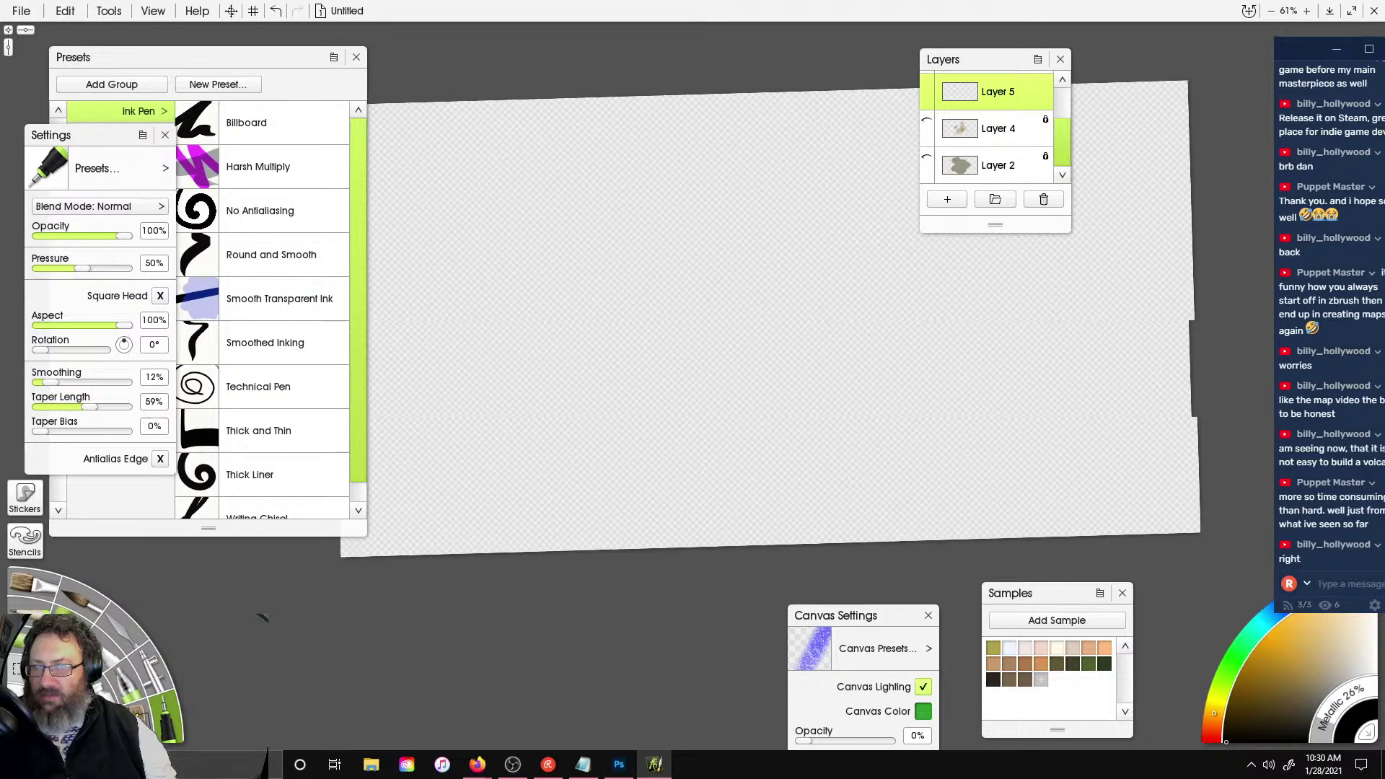
scroll(773, 295, "down", 2)
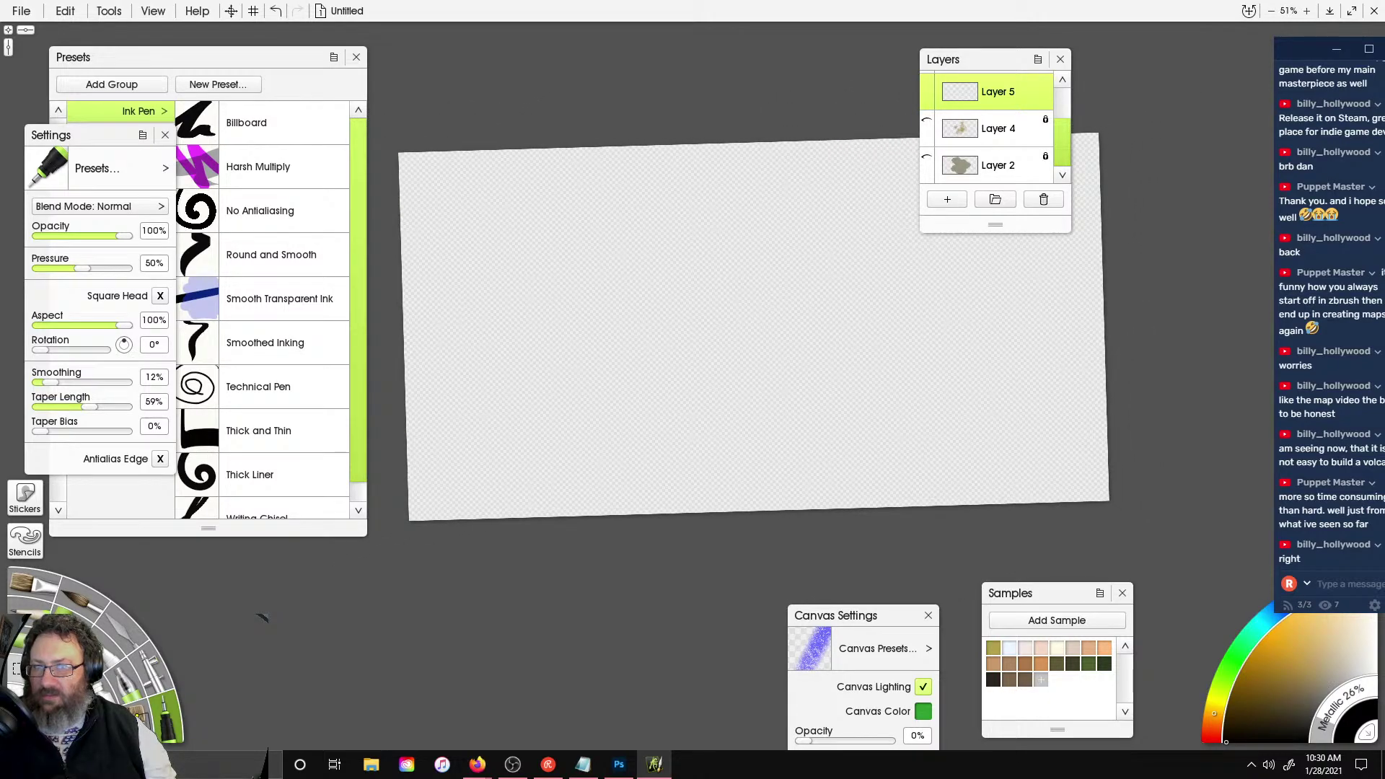
scroll(753, 327, "down", 1)
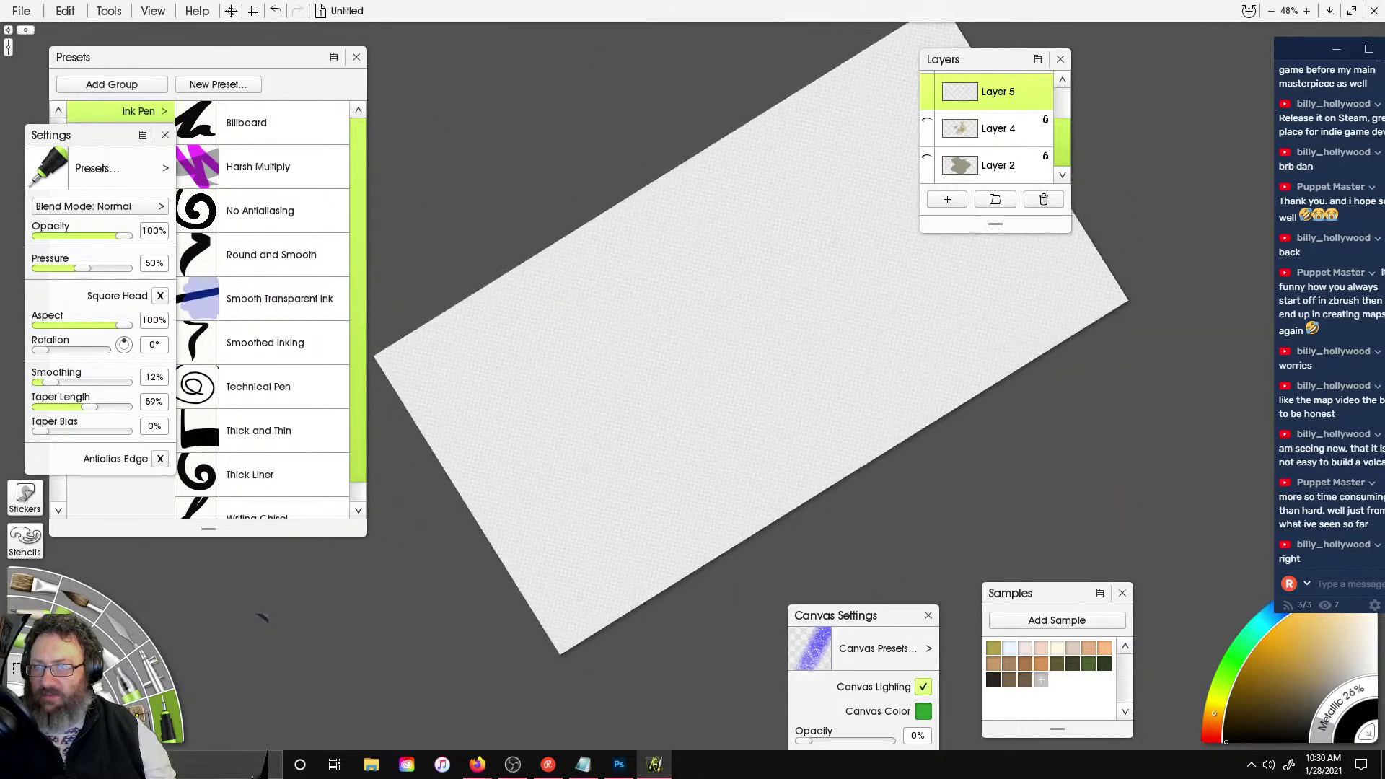
right_click_drag(935, 213, 955, 399, "alt")
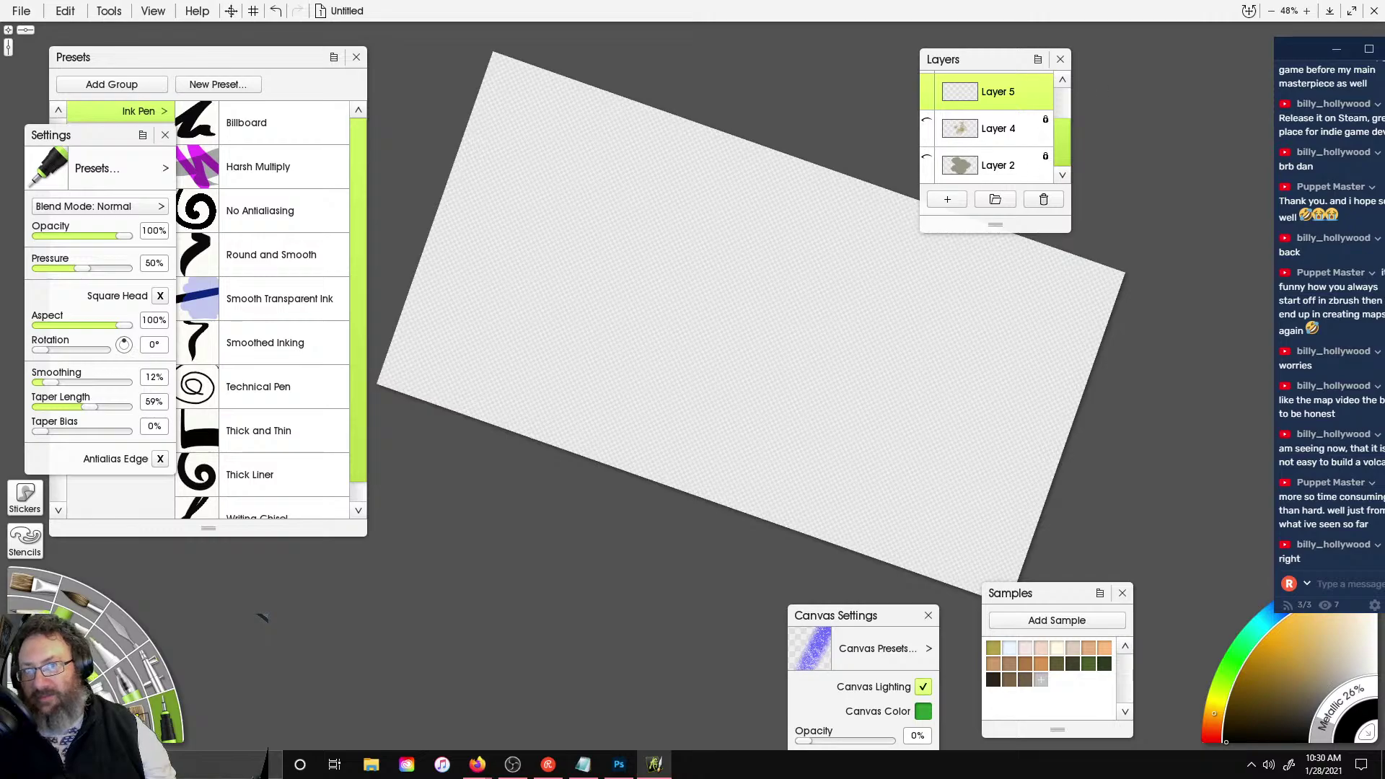
mouse_move(1249, 11)
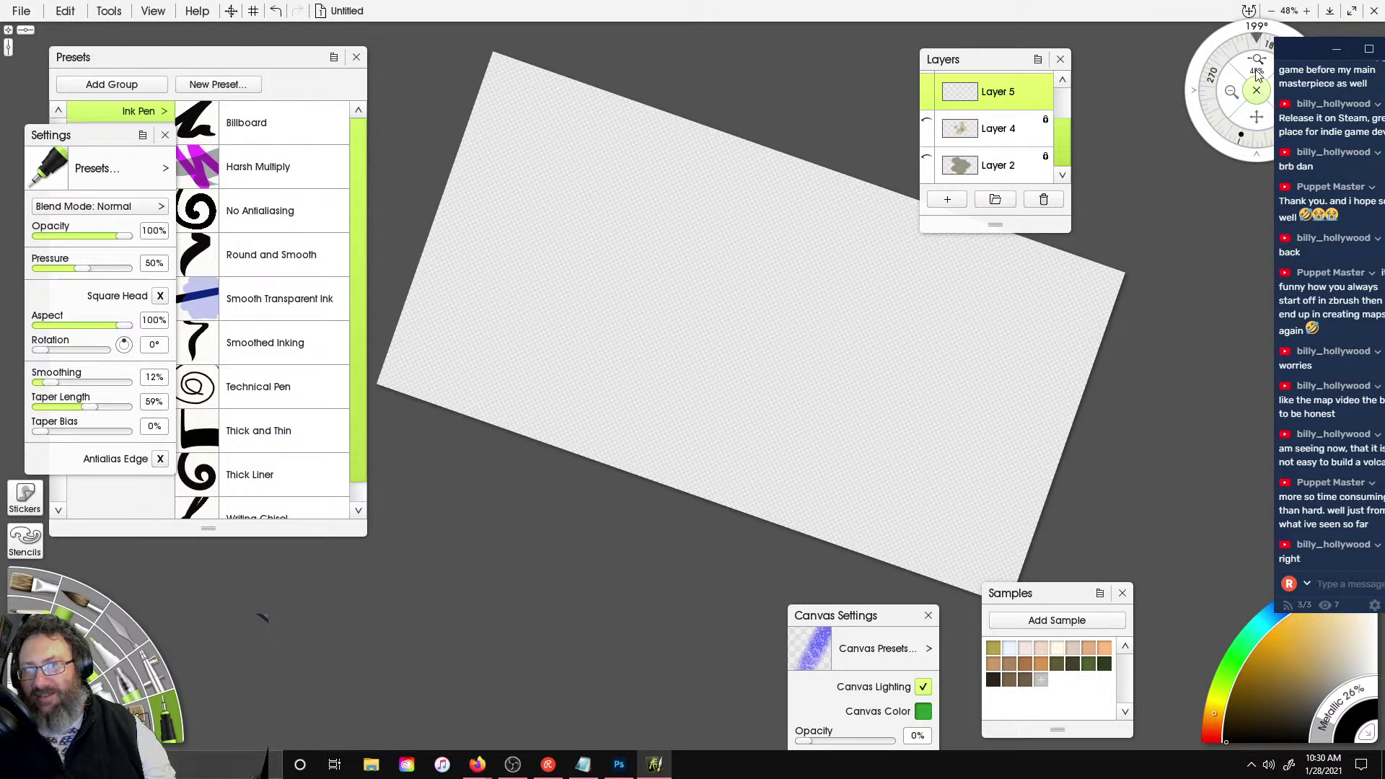
left_click(1257, 64)
type("1")
key("Return")
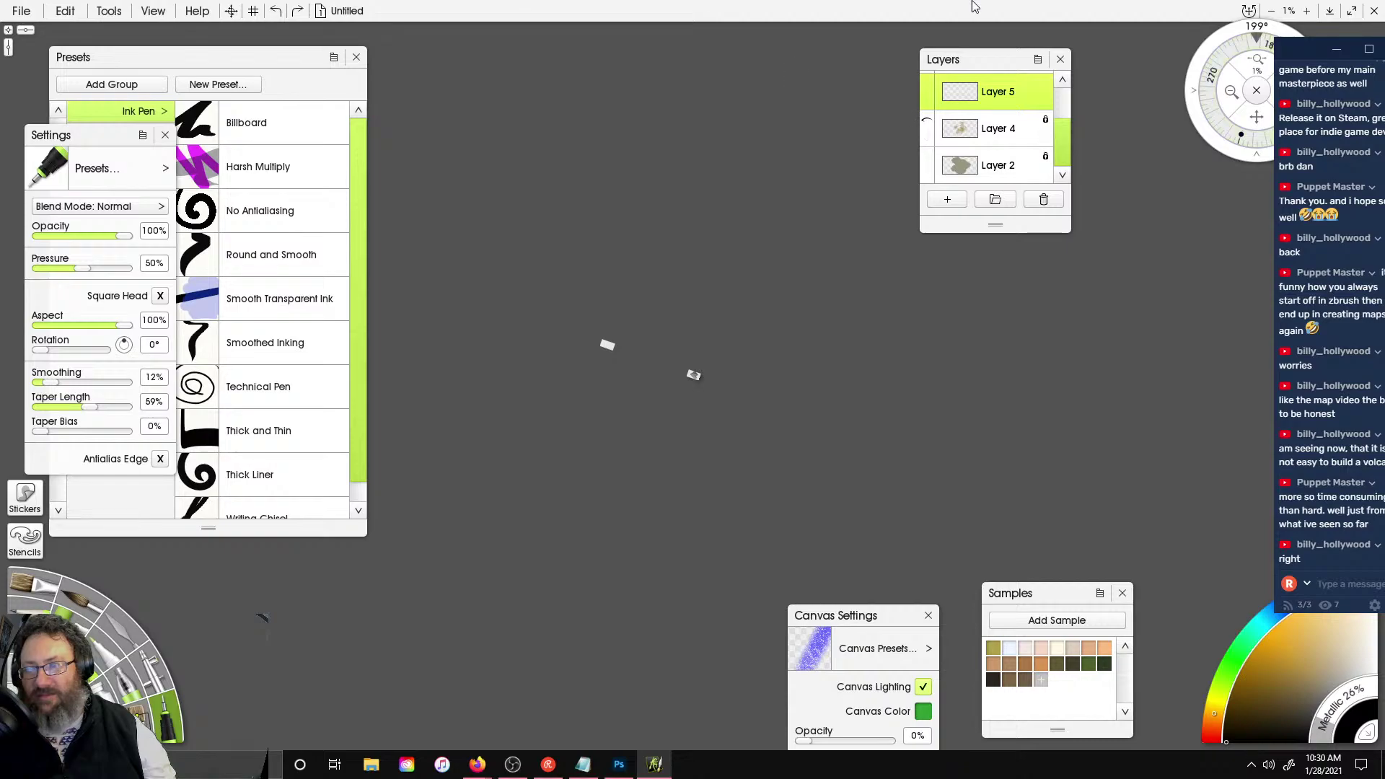
- Undo the hiding of Layers 4 and 2 and the addition of the empty layer
key("ctrl+z")
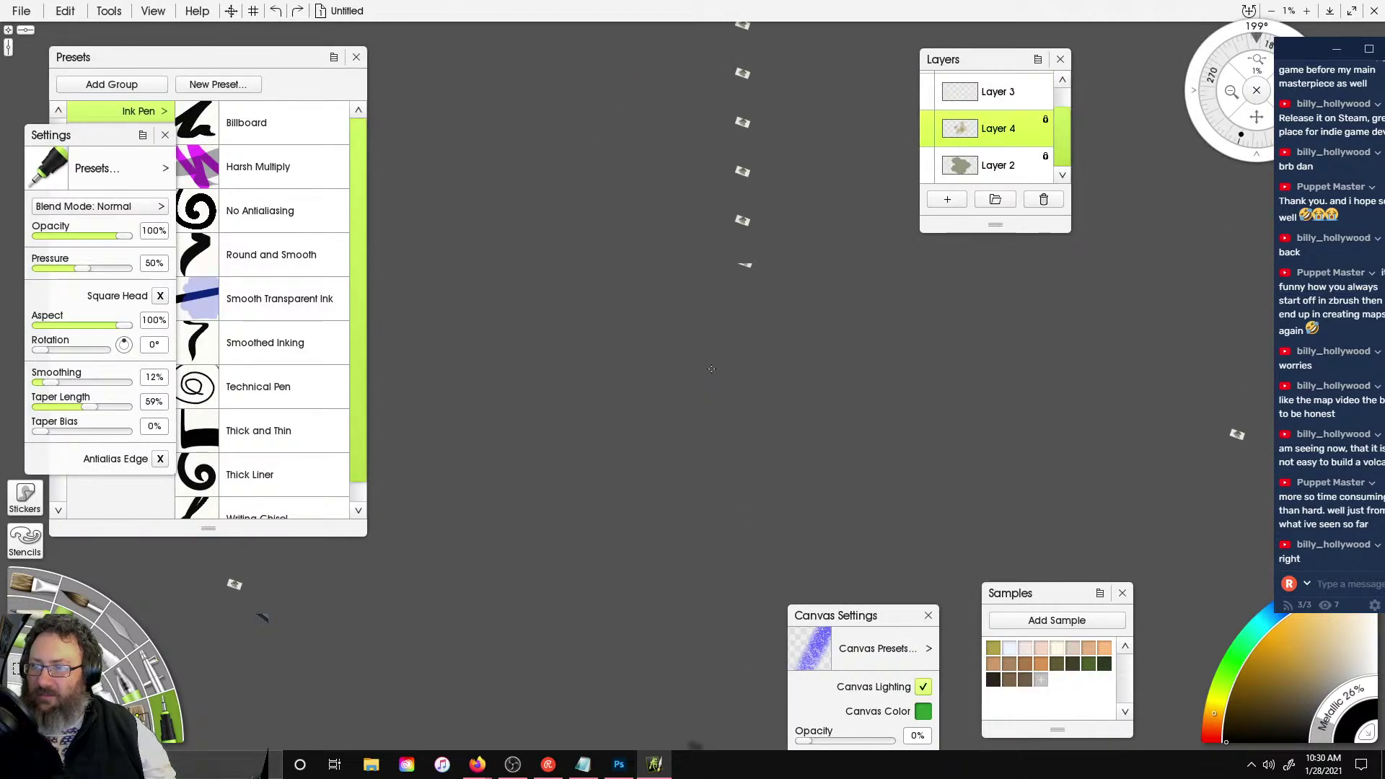
scroll(739, 316, "up", 5)
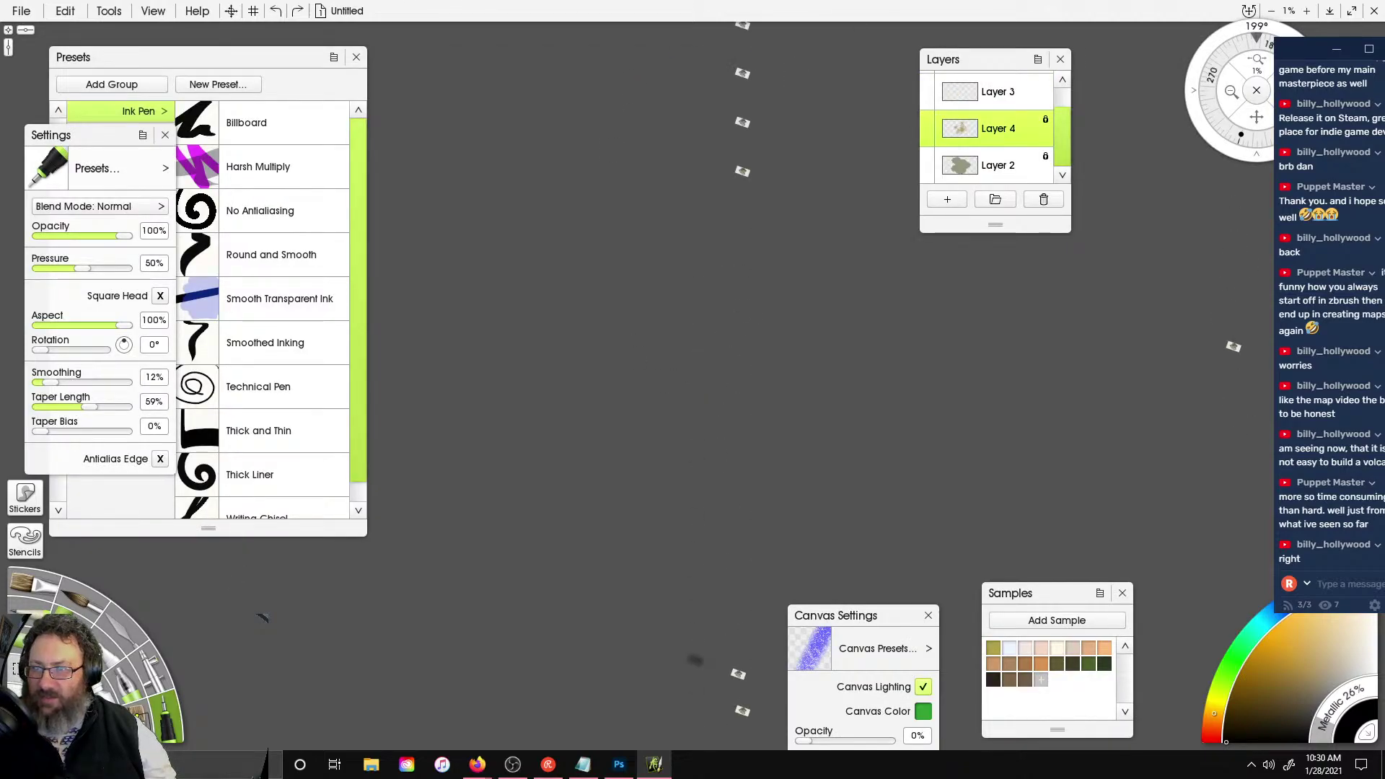
scroll(798, 266, "up", 2)
scroll(797, 247, "up", 4)
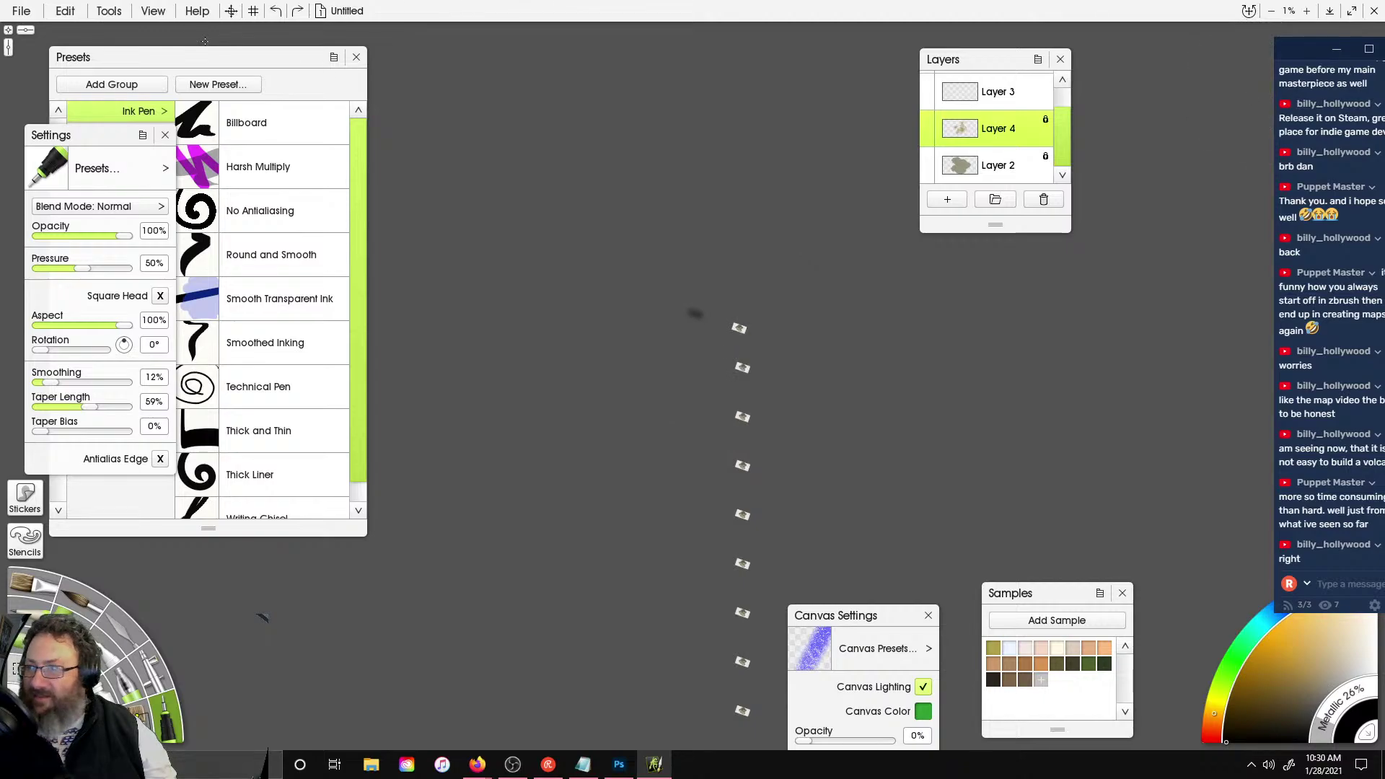
- Create a new 1920 by 1010 px painting at 72 pixels per inch and replace its Layer 1 with a new empty layer
left_click(21, 11)
left_click(57, 29)
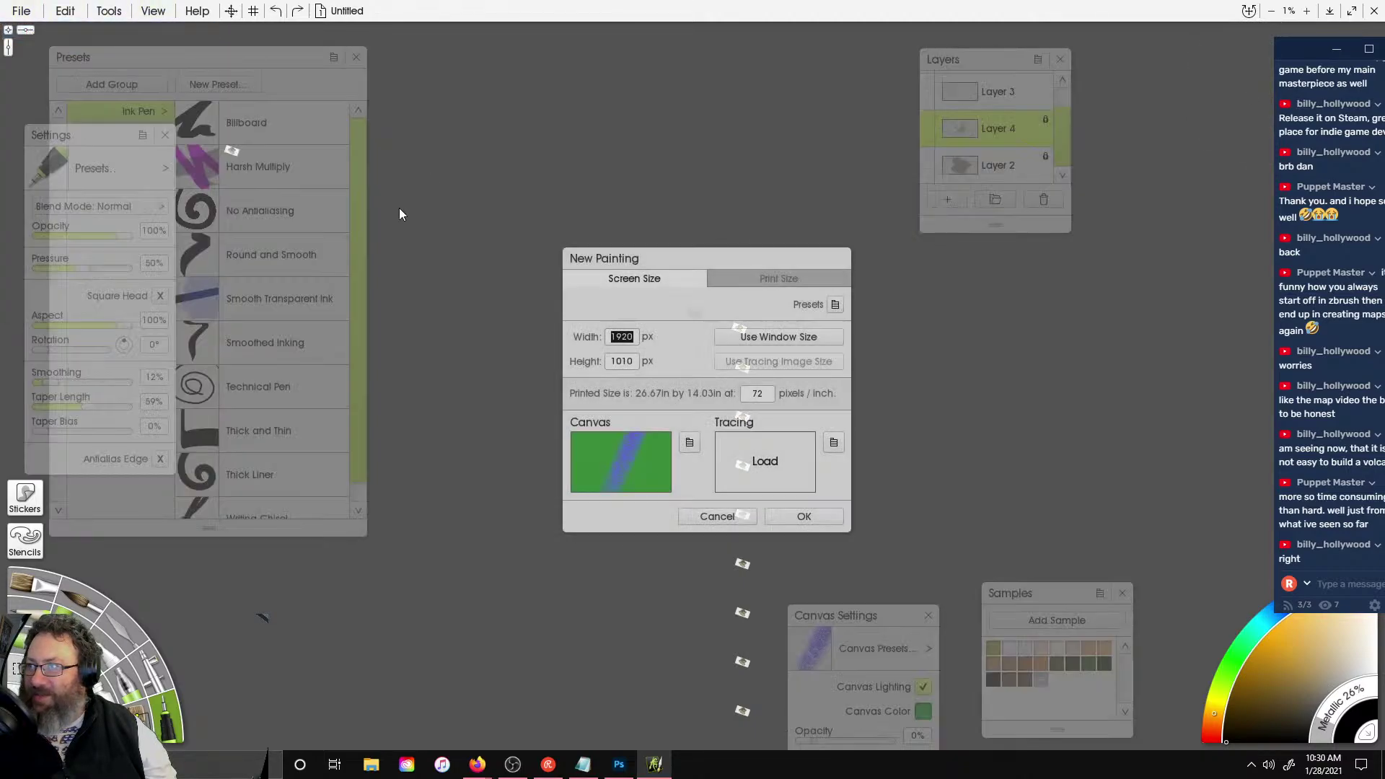
left_click(790, 516)
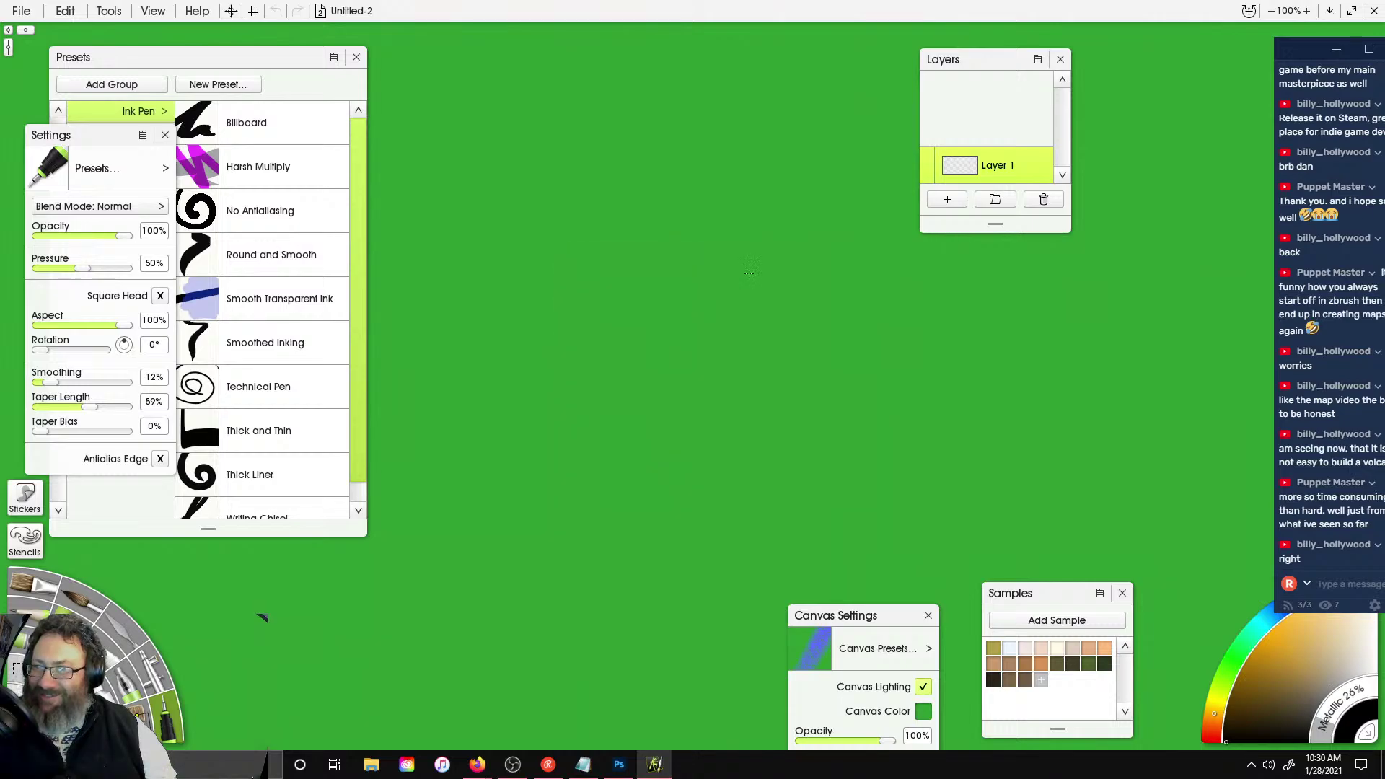
scroll(879, 302, "down", 3)
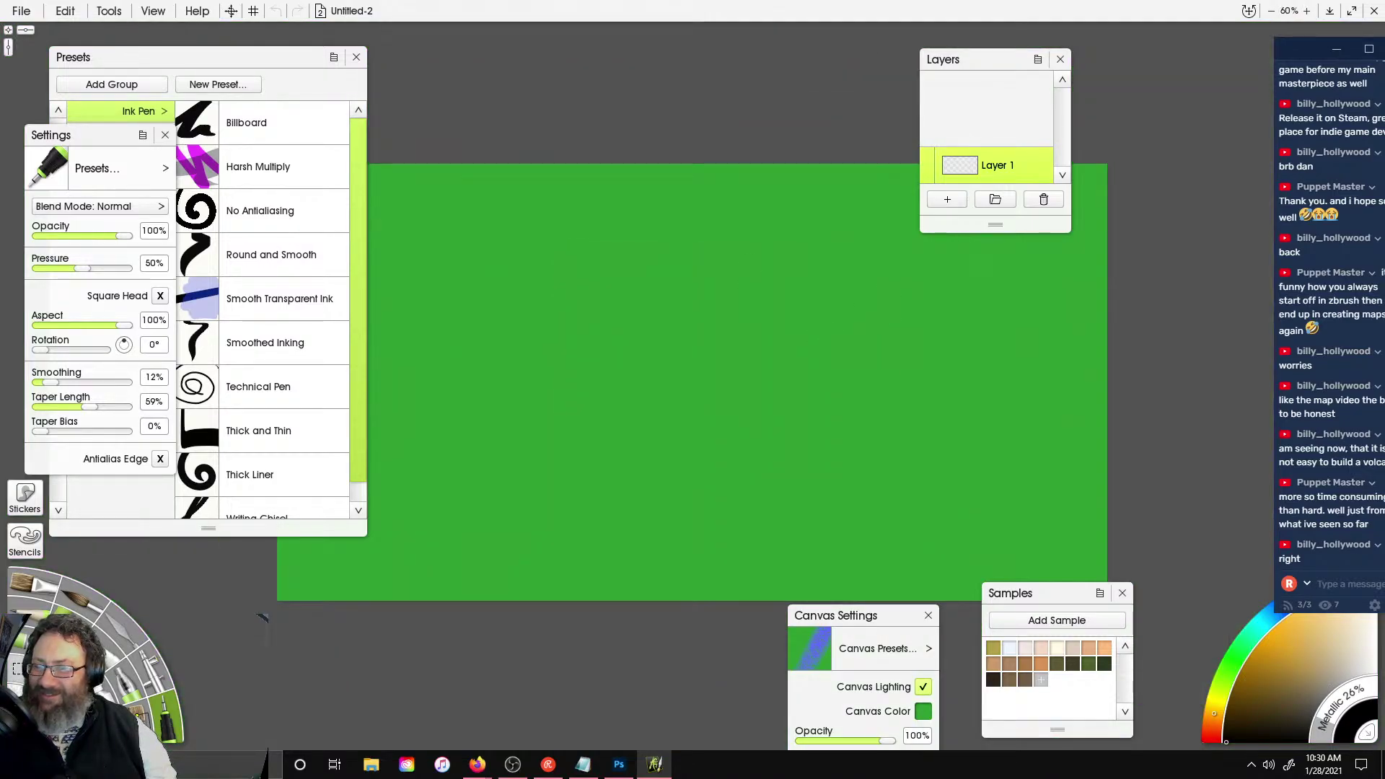
left_click(947, 199)
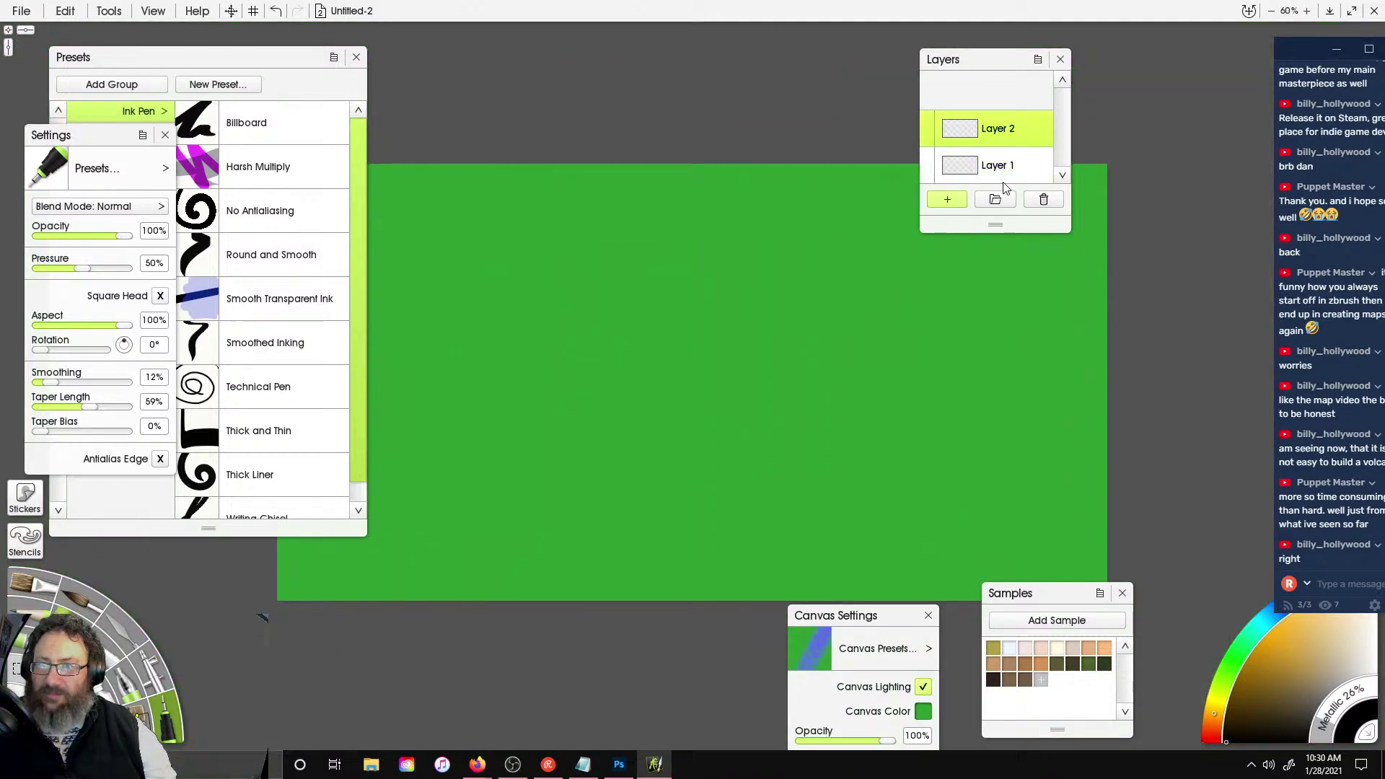
left_click(1046, 202)
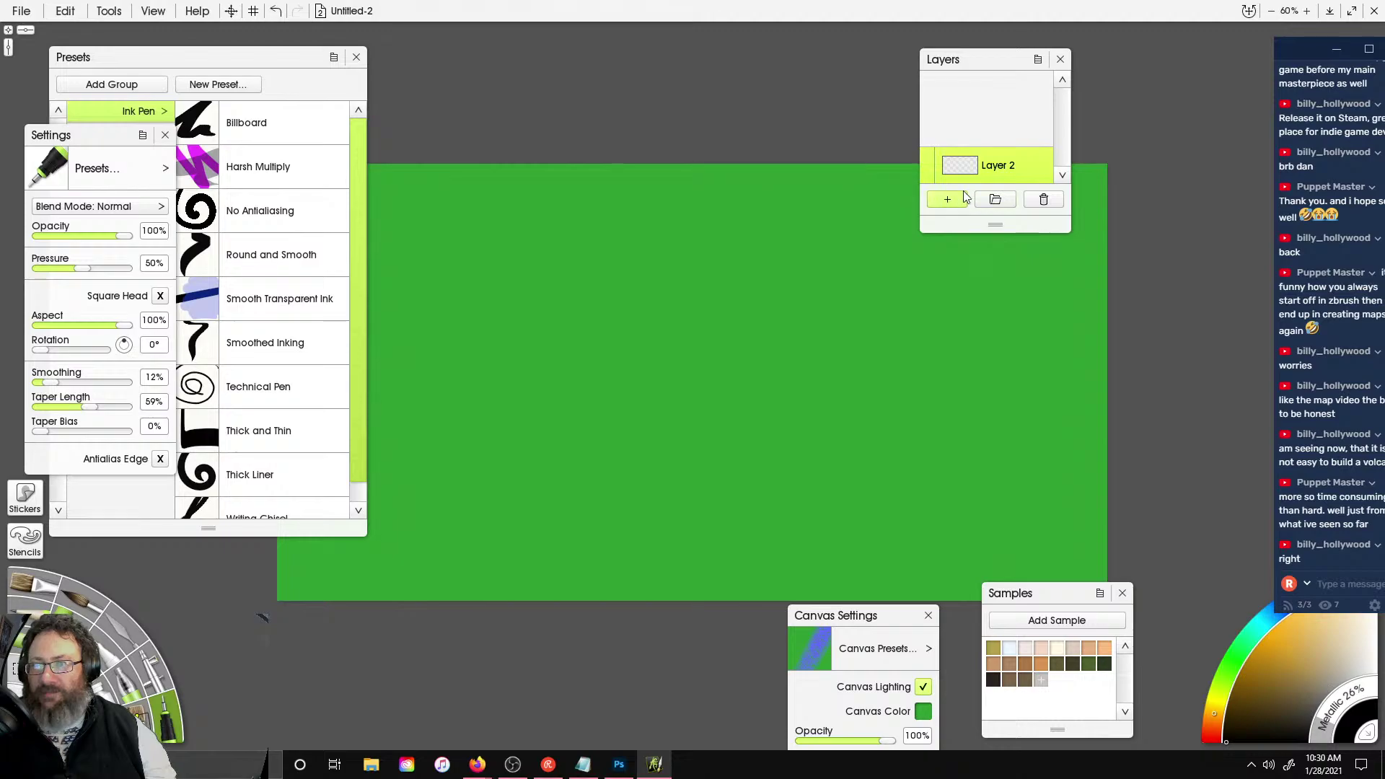
- Make the green canvas fully transparent by setting the canvas opacity to 0%
right_click(753, 280)
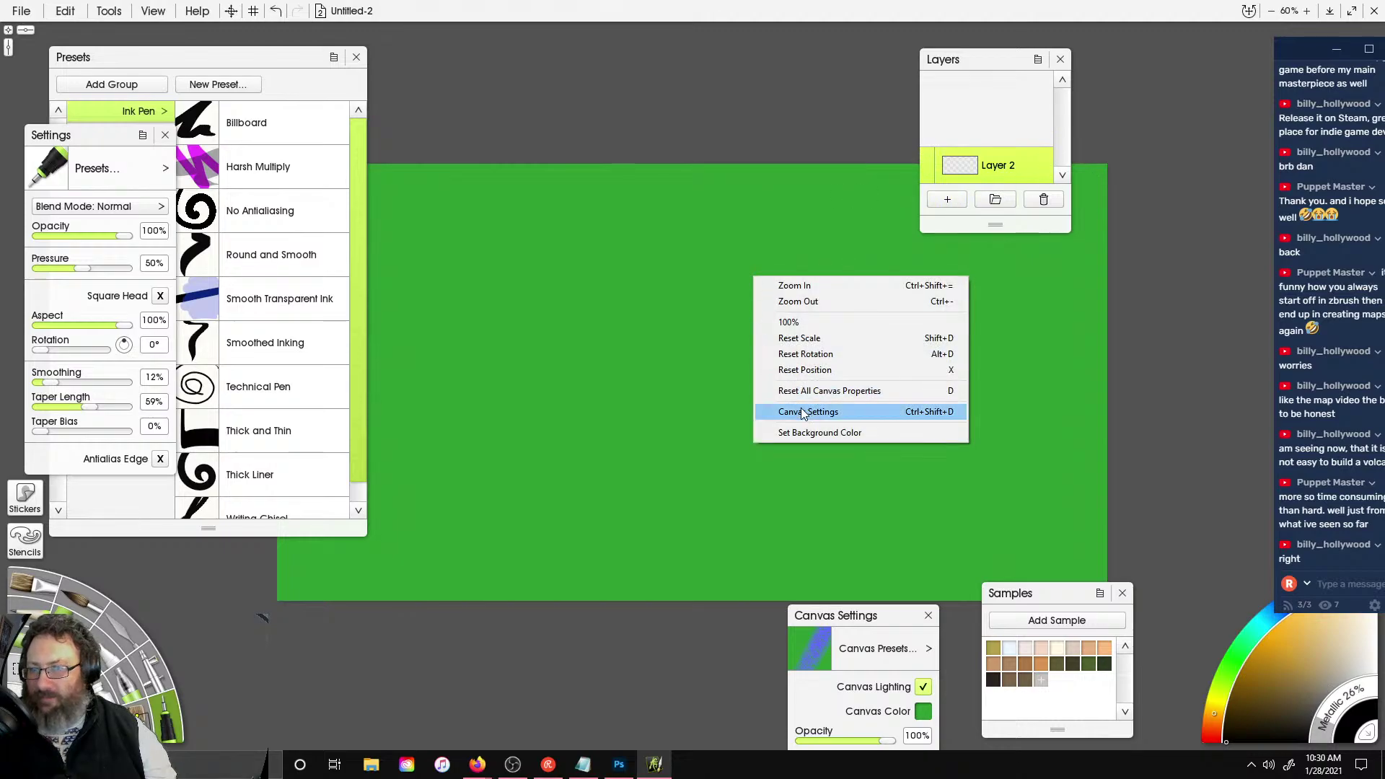
left_click(800, 408)
right_click(756, 285)
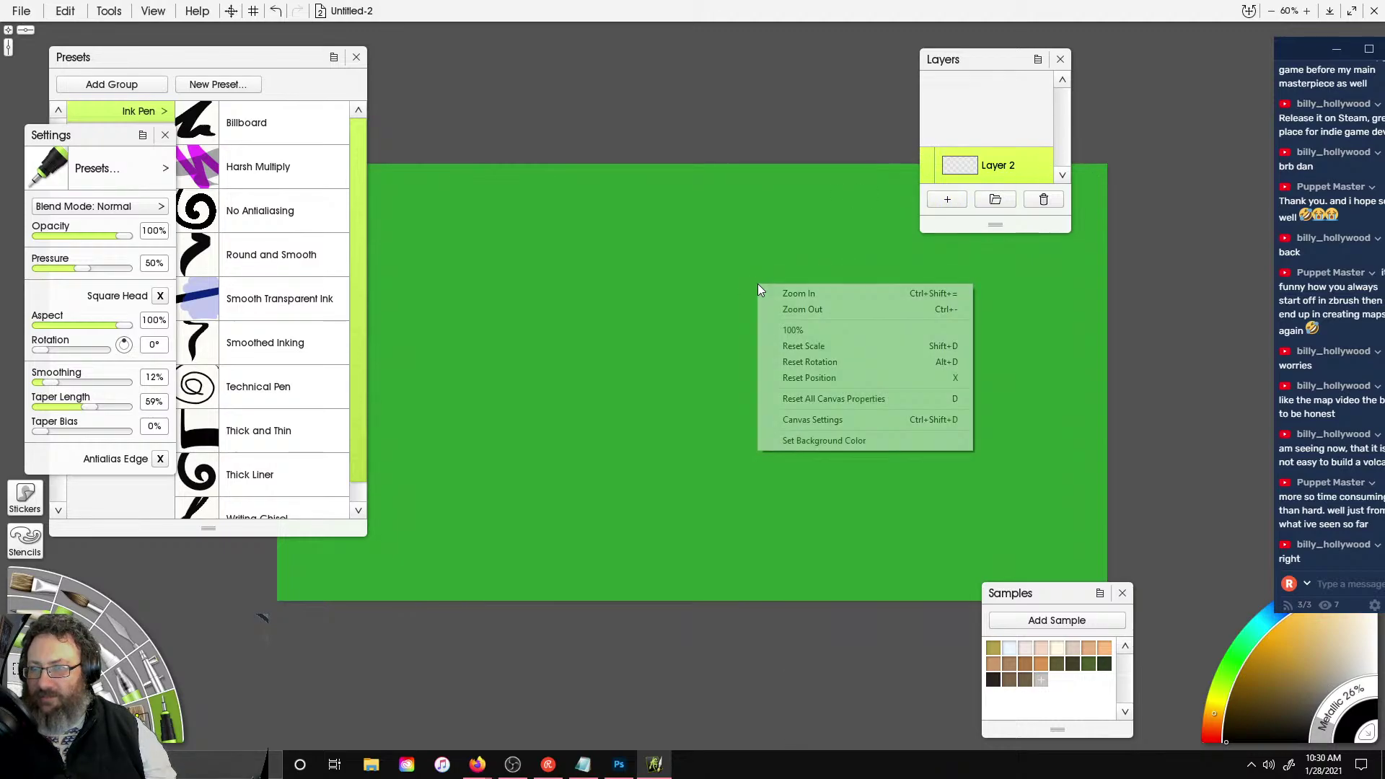
left_click(811, 415)
left_click_drag(882, 558, 699, 553)
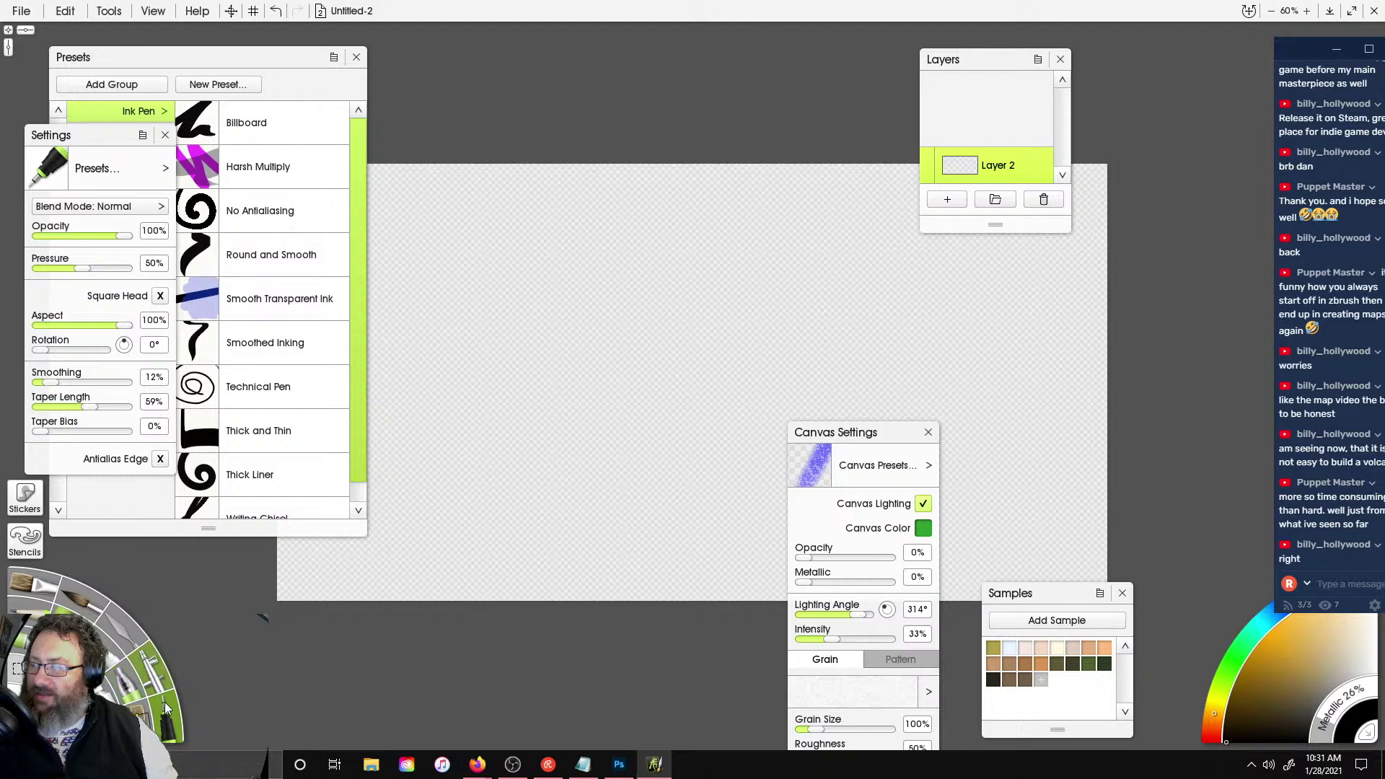
- Draw a closed, jagged mainland coastline in black with the Ink Pen, plus a long island off its western tip
scroll(603, 285, "up", 2)
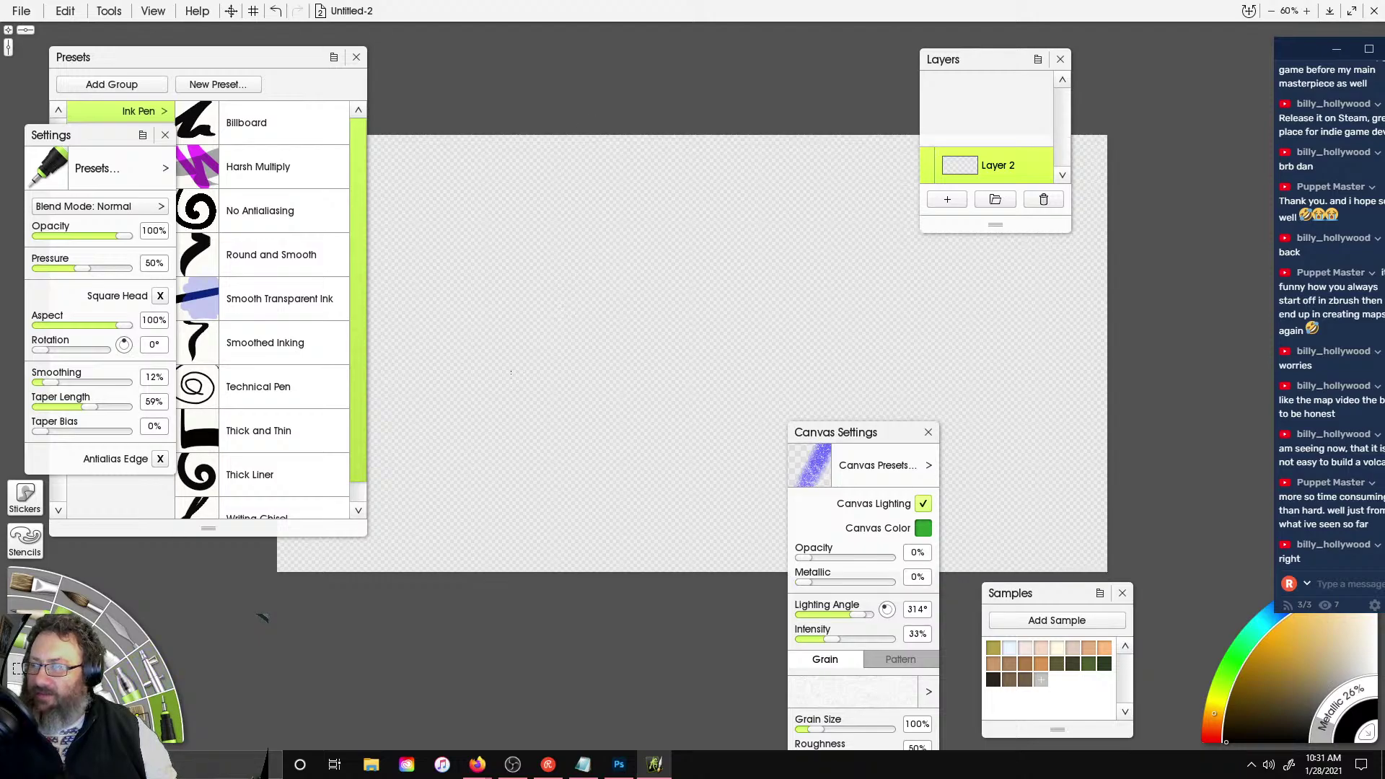
scroll(603, 285, "down", 3)
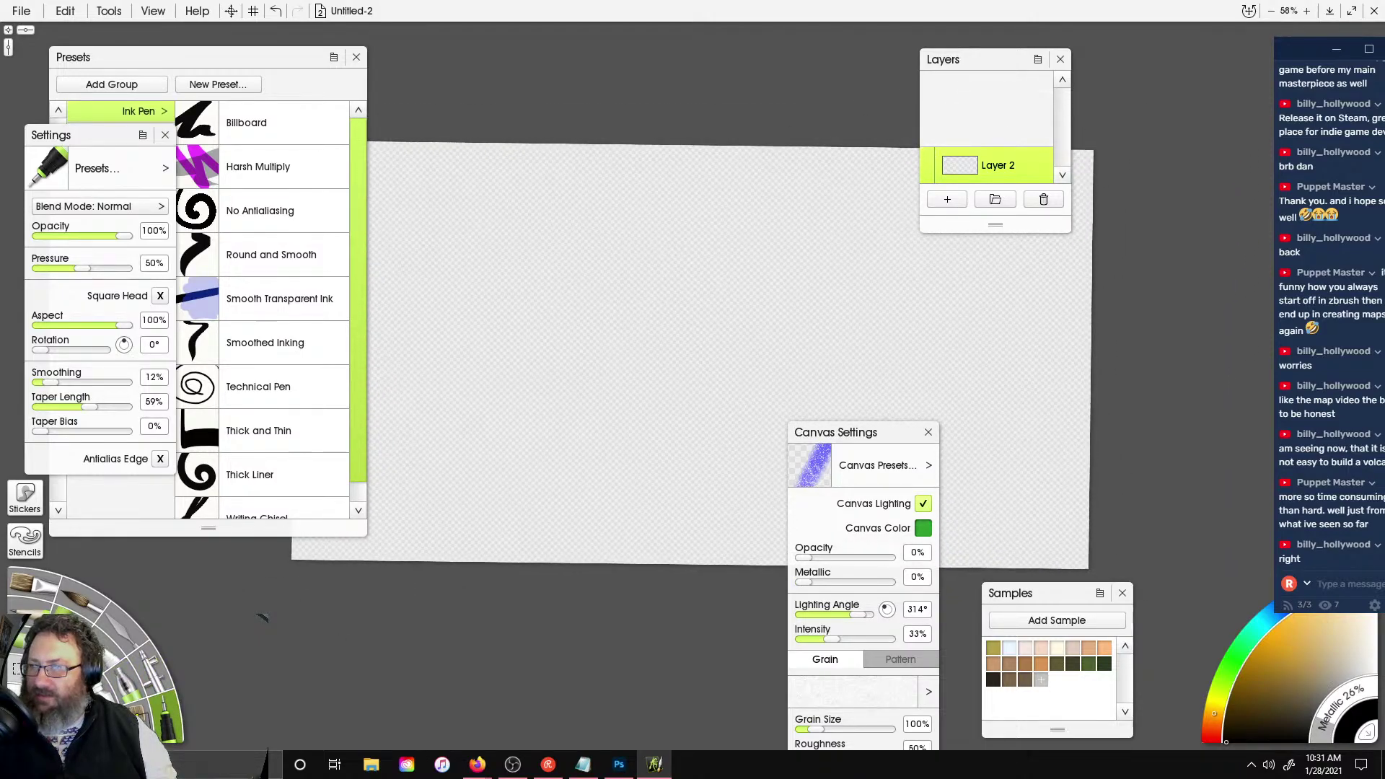
mouse_move(624, 337)
left_mouse_down()
mouse_move(547, 405)
mouse_move(727, 387)
left_mouse_up()
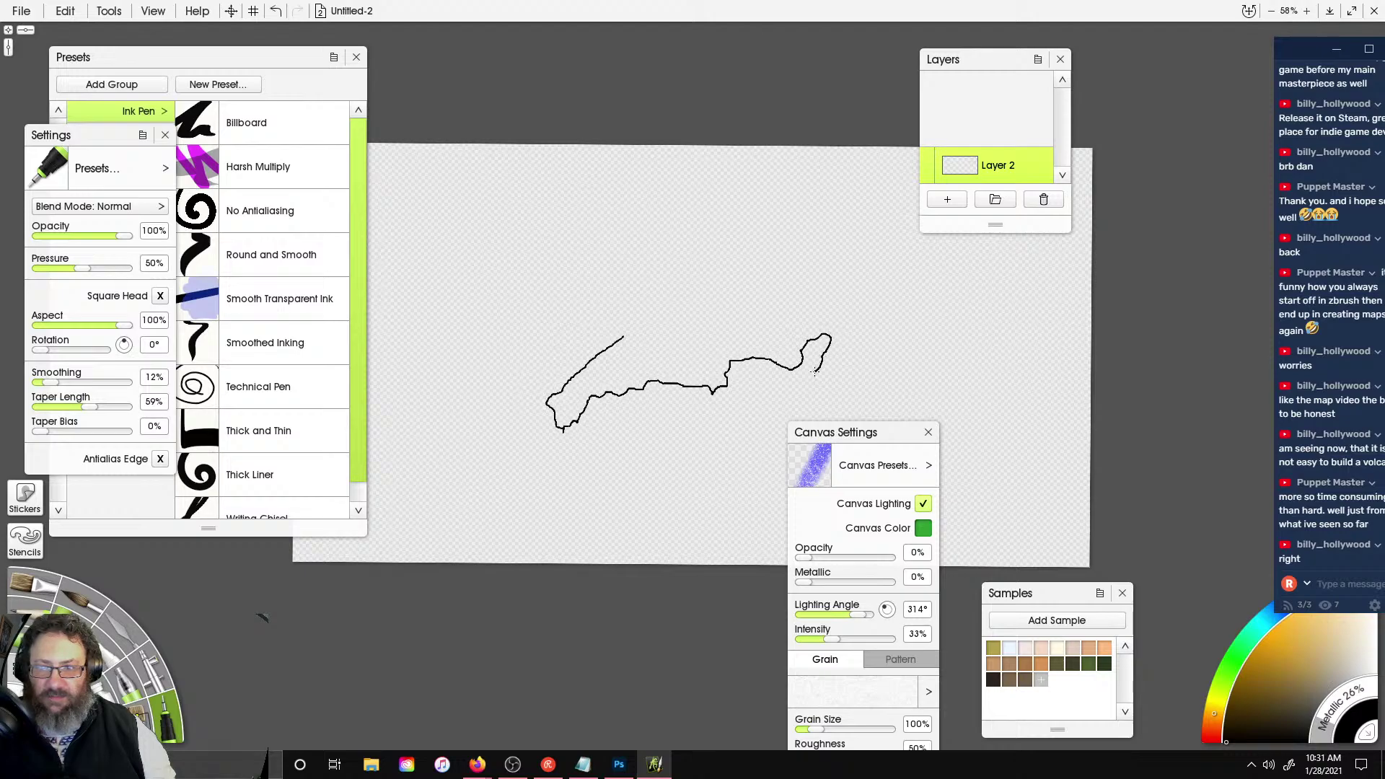
left_click_drag(871, 407, 886, 421)
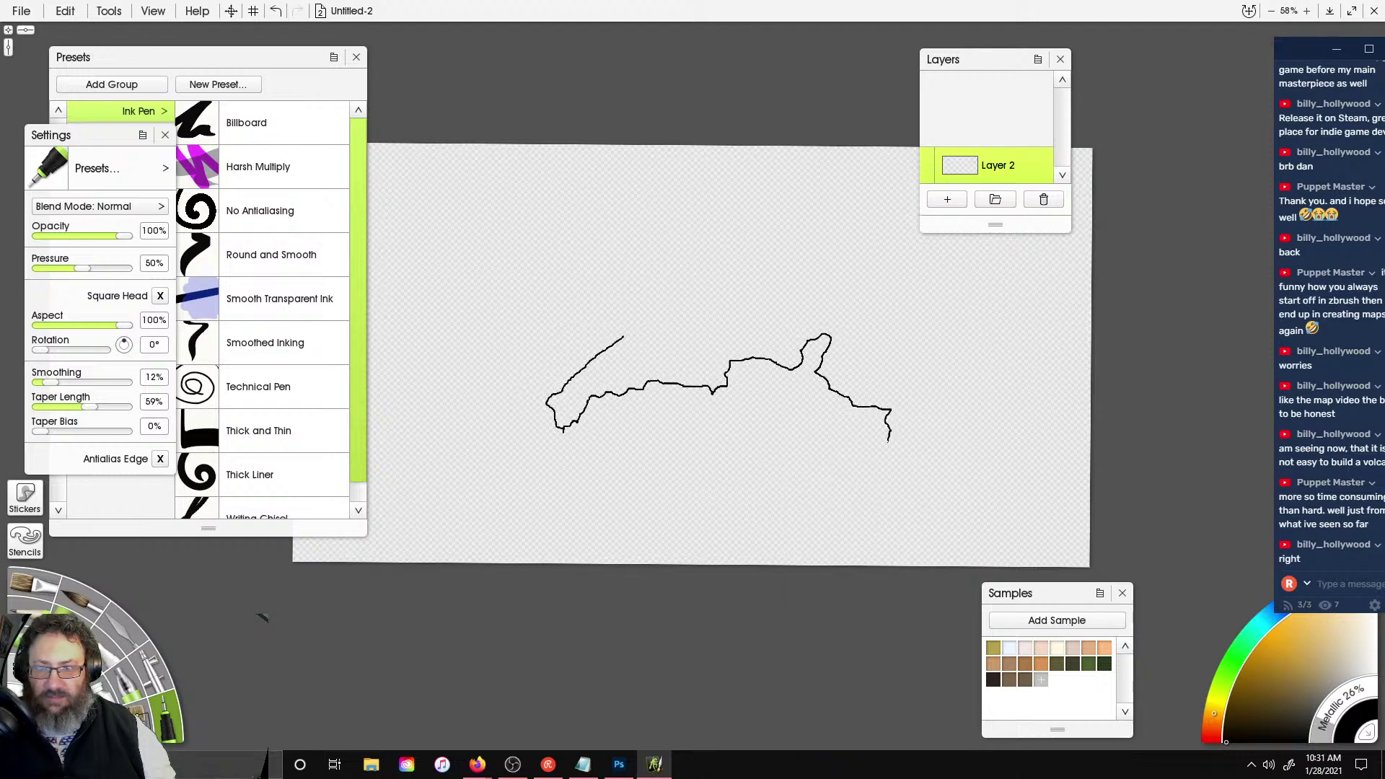
mouse_move(877, 497)
left_mouse_down()
mouse_move(941, 451)
mouse_move(959, 368)
mouse_move(942, 344)
mouse_move(1019, 196)
mouse_move(965, 177)
mouse_move(915, 229)
mouse_move(816, 205)
mouse_move(747, 209)
mouse_move(748, 269)
left_mouse_up()
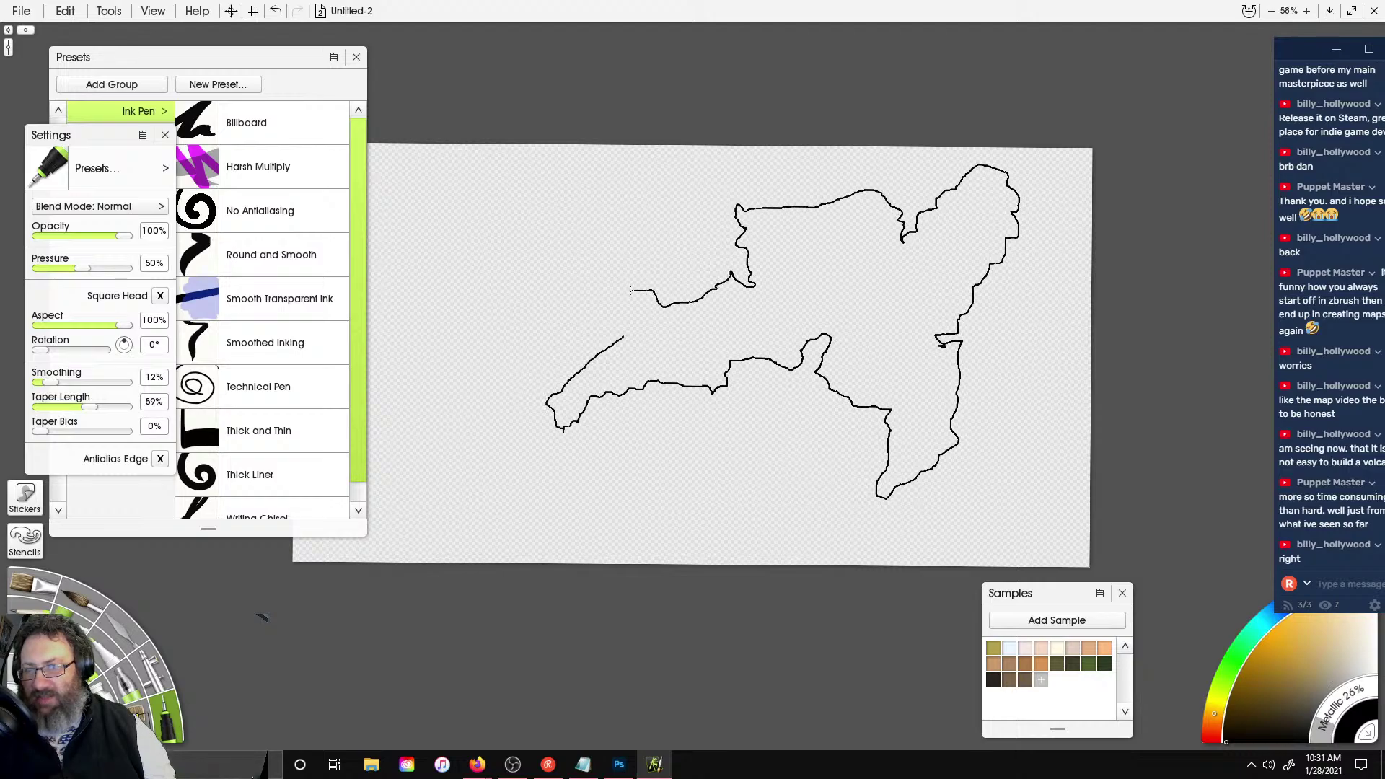
mouse_move(632, 290)
left_mouse_down()
mouse_move(599, 303)
mouse_move(614, 340)
mouse_move(529, 323)
mouse_move(494, 333)
mouse_move(536, 302)
mouse_move(596, 289)
left_mouse_up()
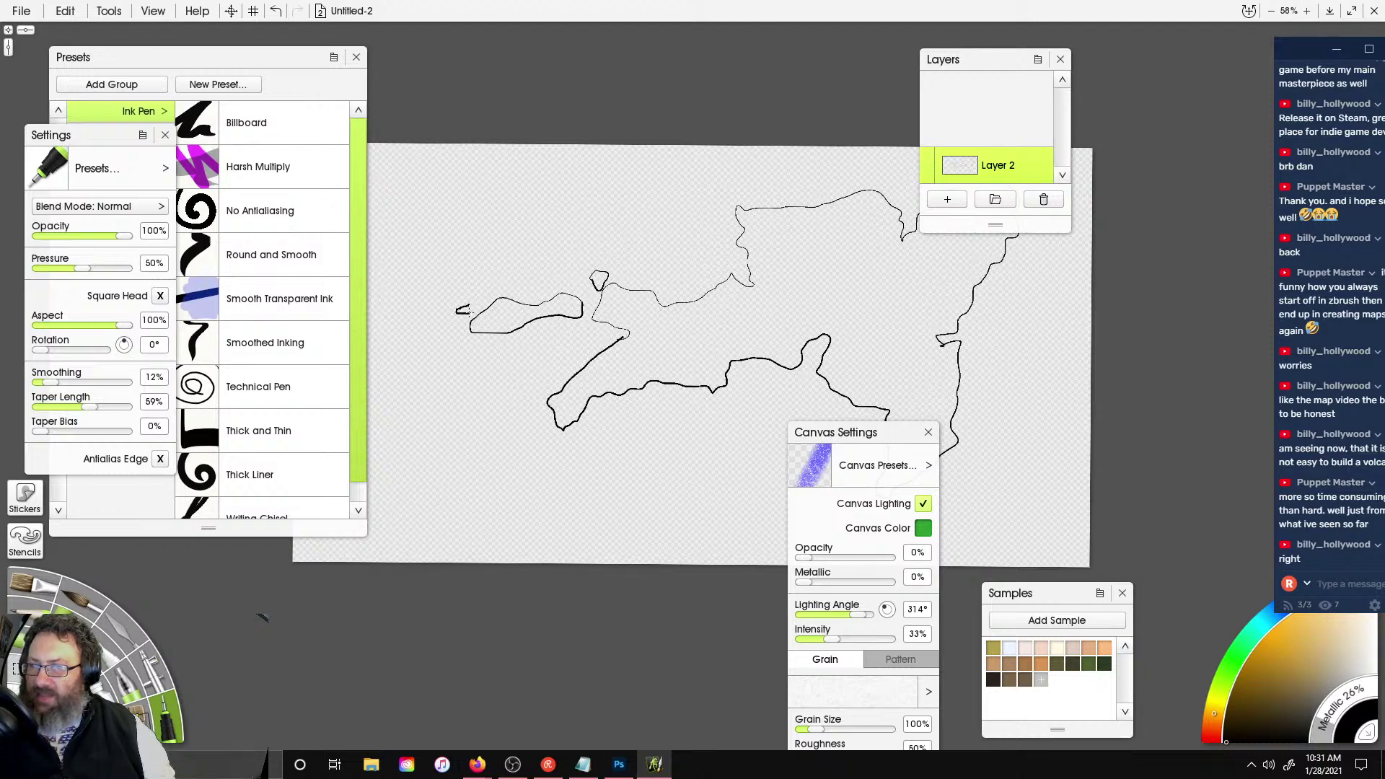
- Draw the outlines of more islands and small islets west and southwest of the mainland with the Ink Pen
left_click_drag(474, 304, 430, 337)
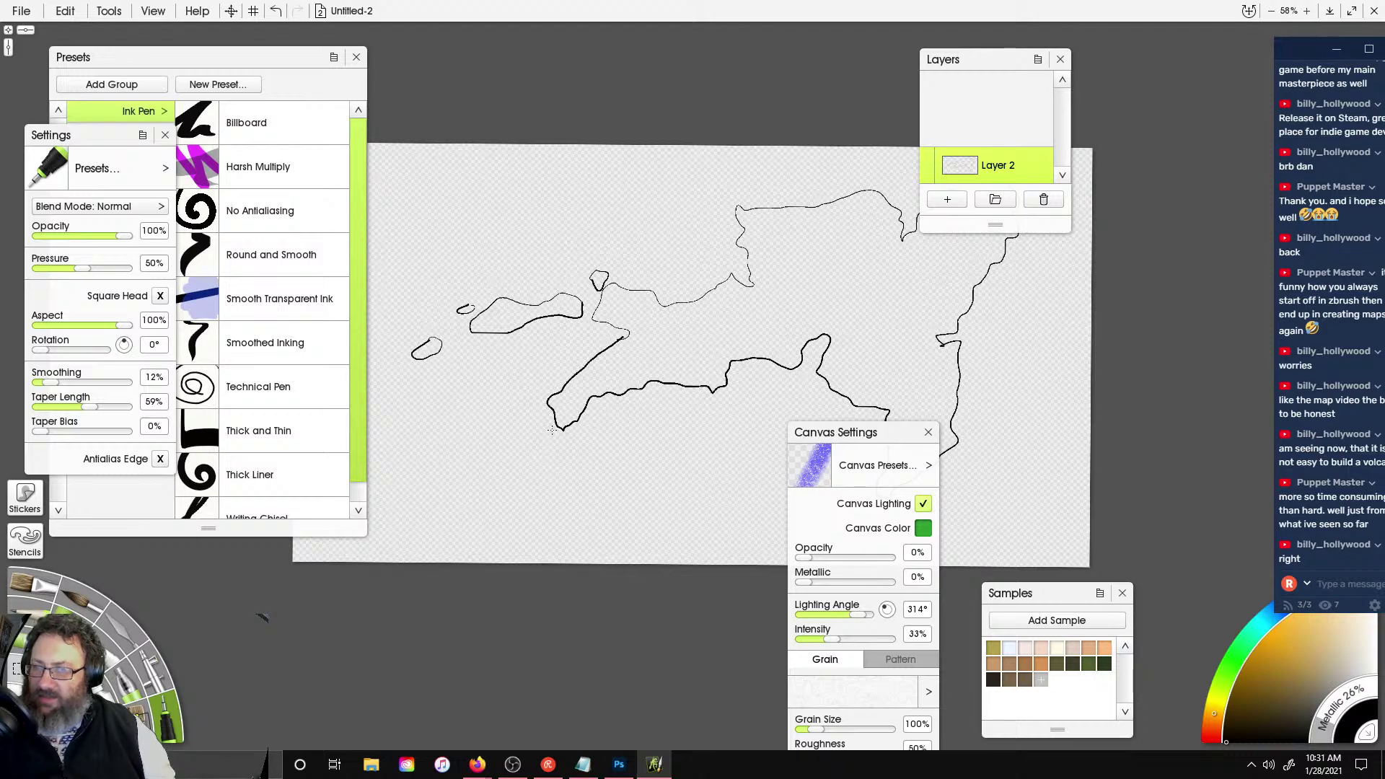
mouse_move(552, 431)
left_mouse_down()
mouse_move(531, 412)
mouse_move(490, 431)
mouse_move(513, 465)
mouse_move(557, 436)
left_mouse_up()
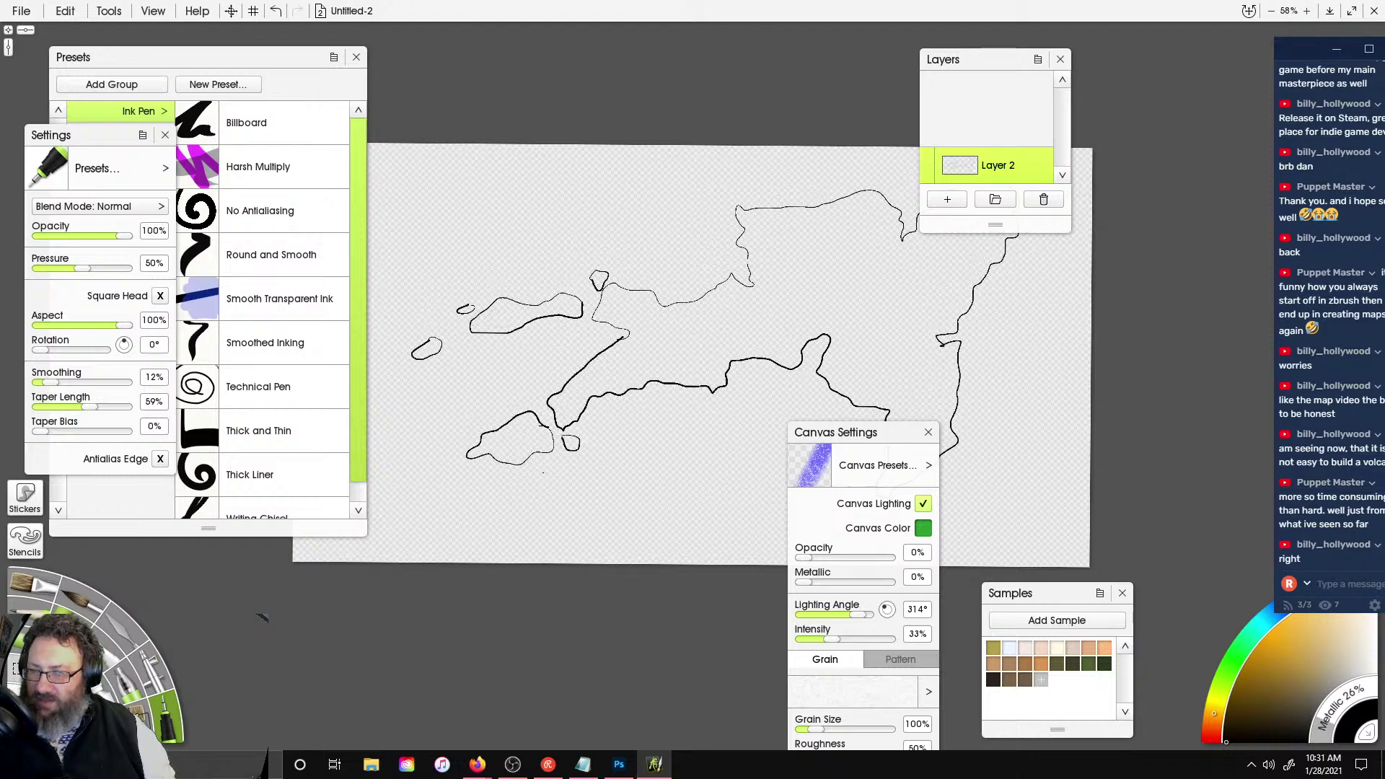
mouse_move(492, 477)
left_mouse_down()
mouse_move(508, 486)
mouse_move(435, 474)
mouse_move(475, 481)
mouse_move(473, 469)
left_mouse_up()
left_click_drag(476, 468, 488, 457)
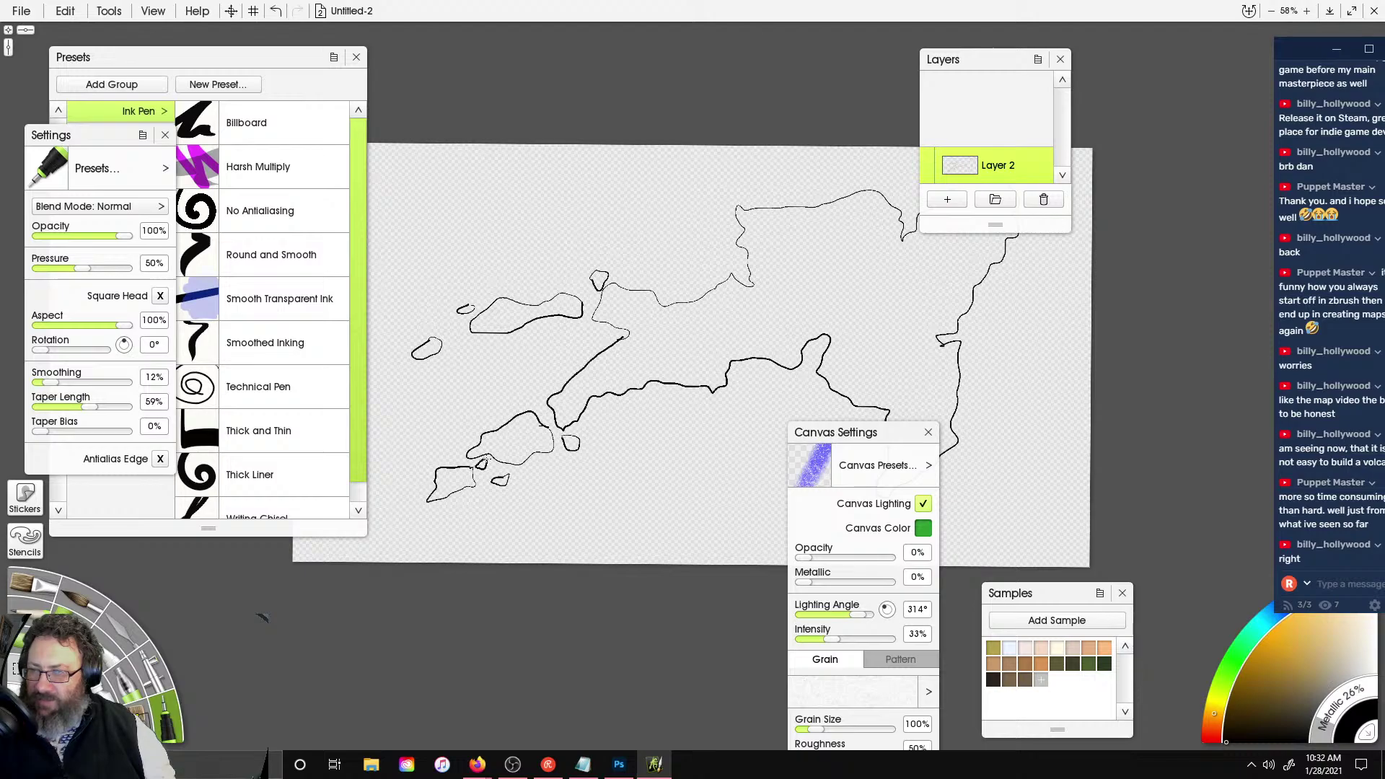
- Flood-fill the mainland, the larger southwestern island and the long western island with black
scroll(695, 375, "down", 5)
scroll(695, 374, "up", 7)
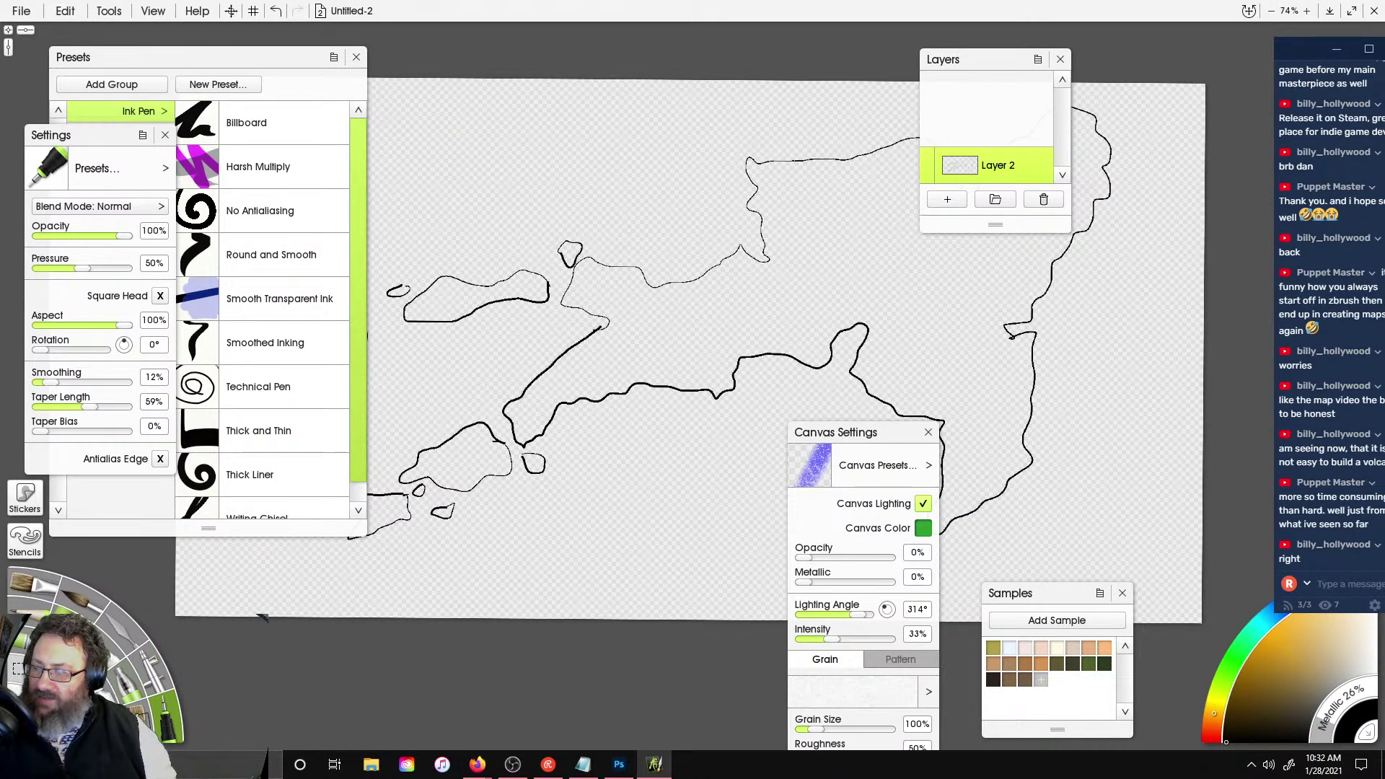
left_click(159, 657)
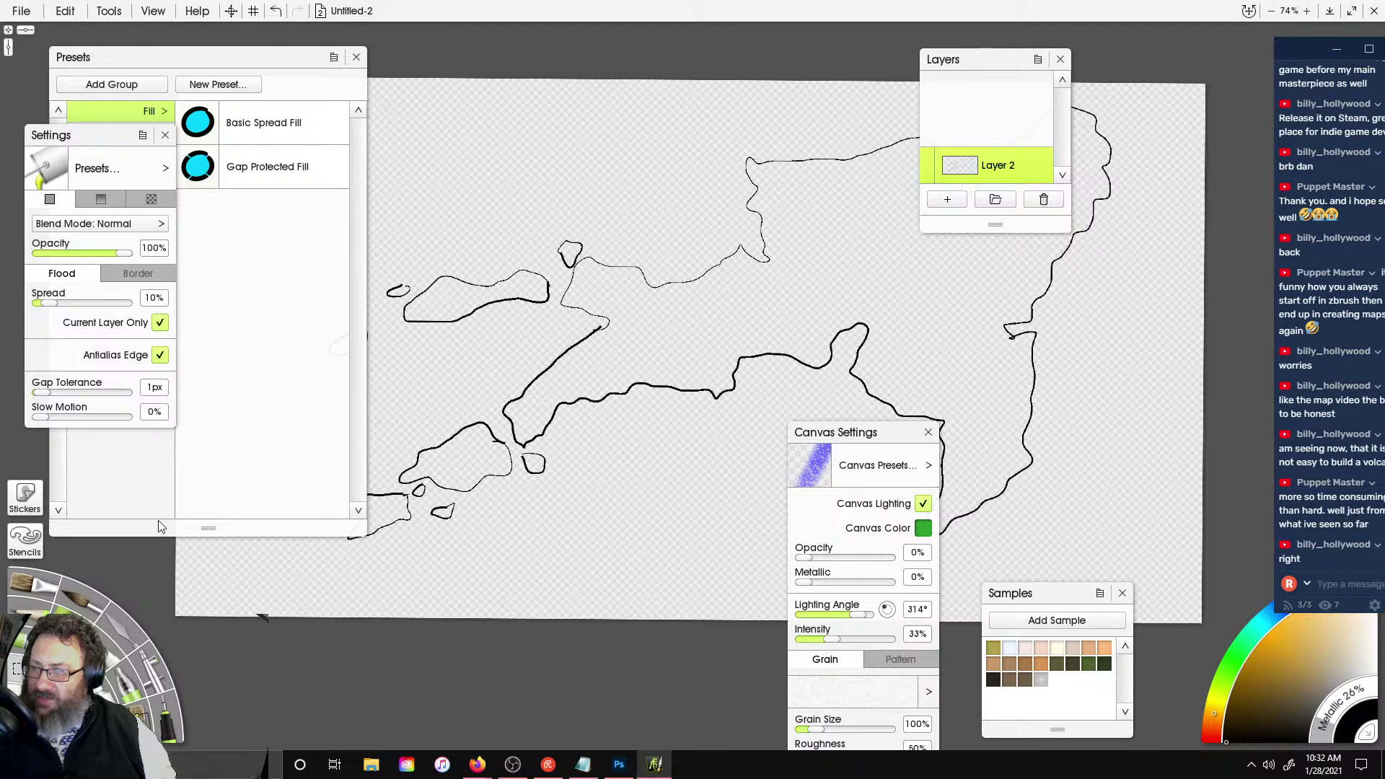
left_click(465, 458)
left_click(657, 353)
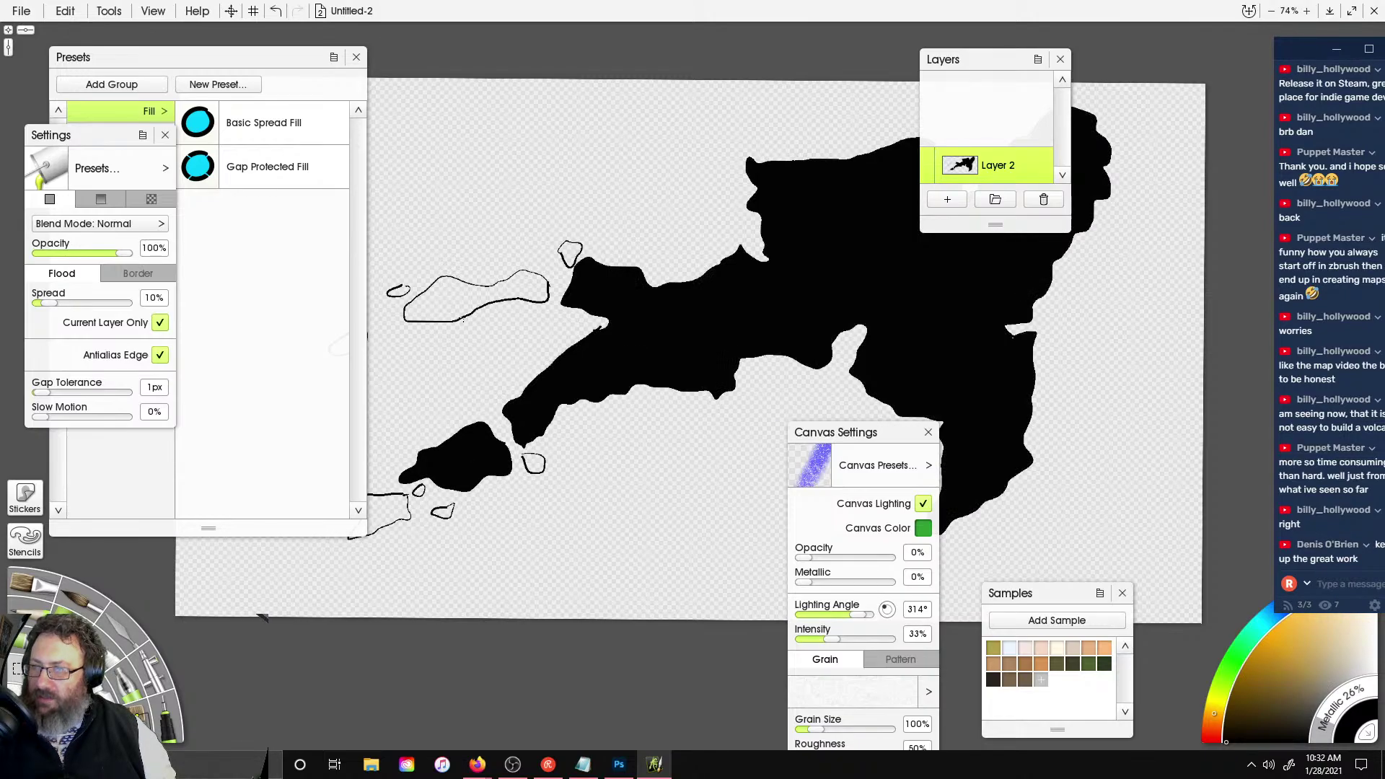
left_click(455, 297)
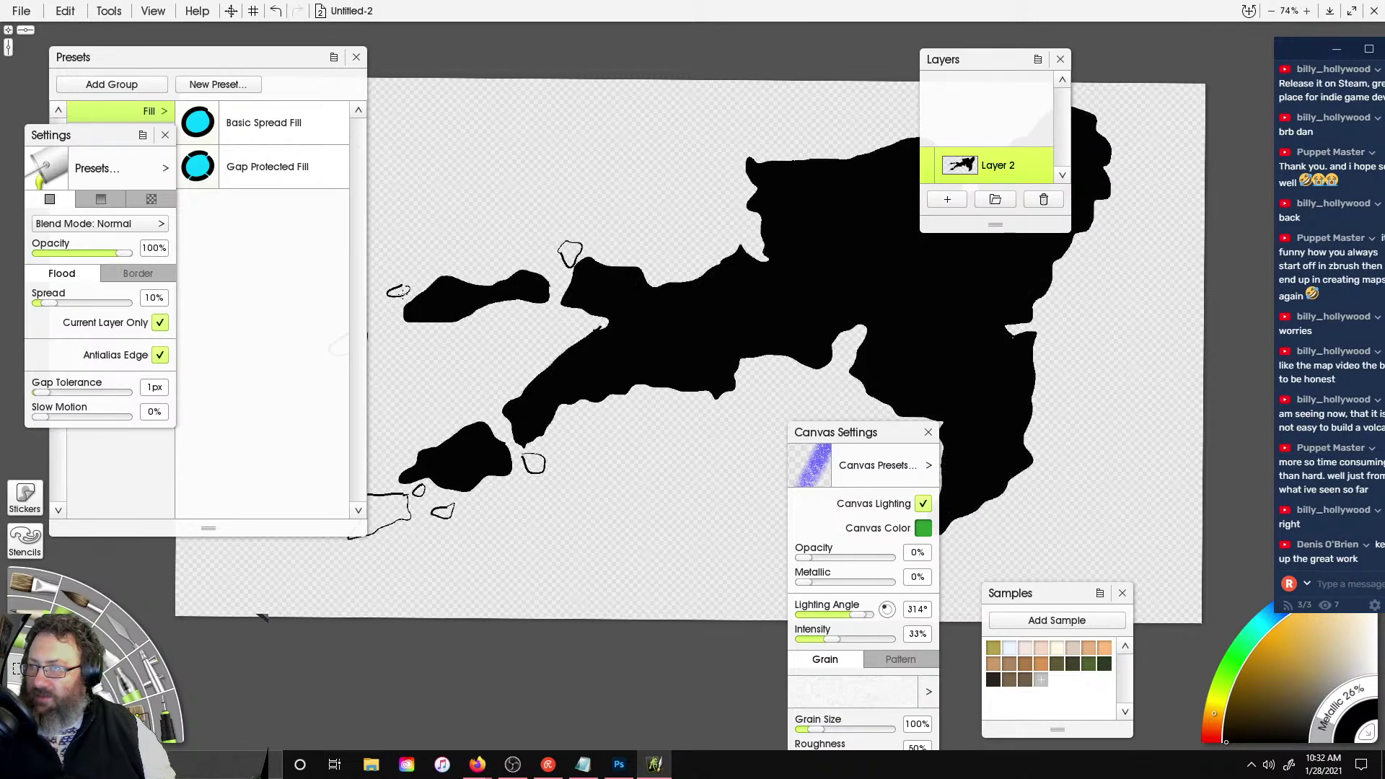
- Fill the small northern islet and the far southwestern islands with black, undoing any fill that spills across the canvas
left_click(399, 290)
key("ctrl+z")
left_click(570, 253)
left_click(393, 518)
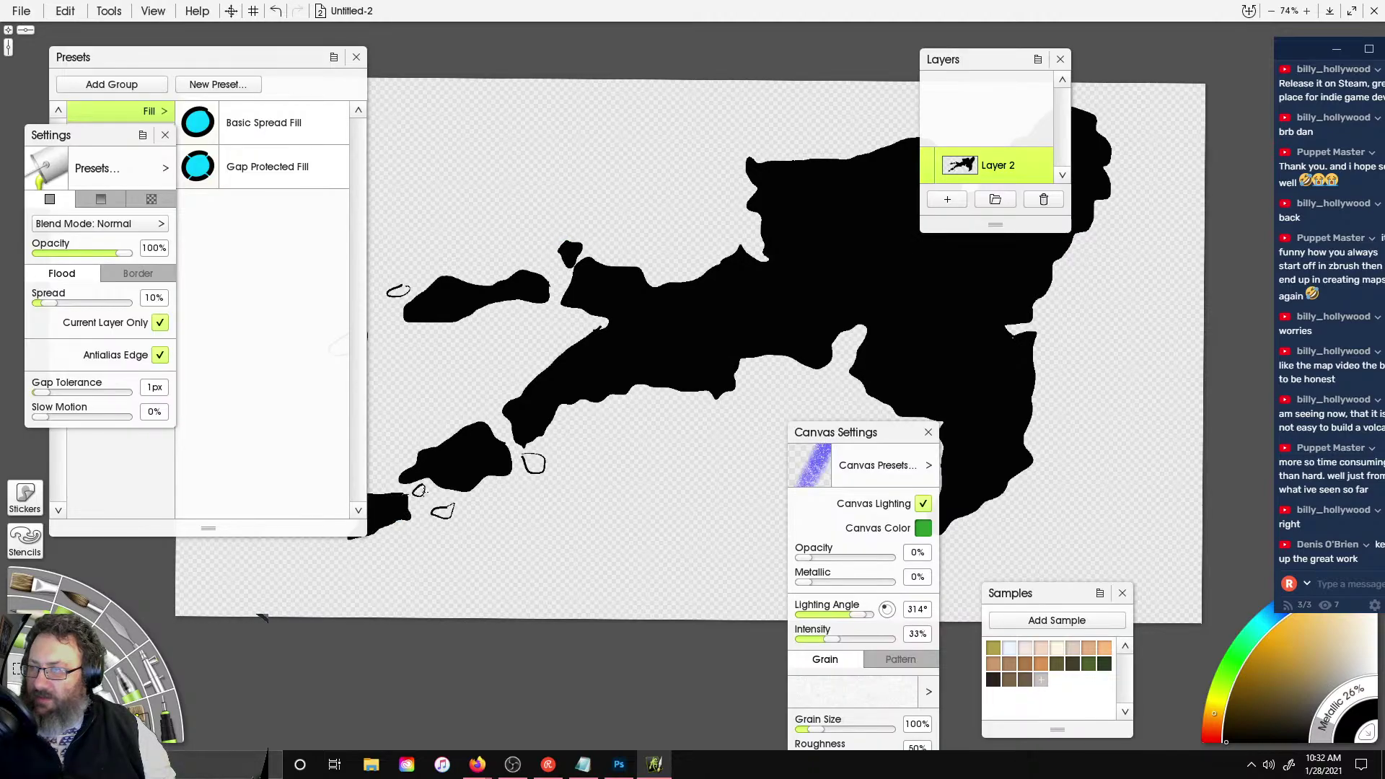
left_click(439, 519)
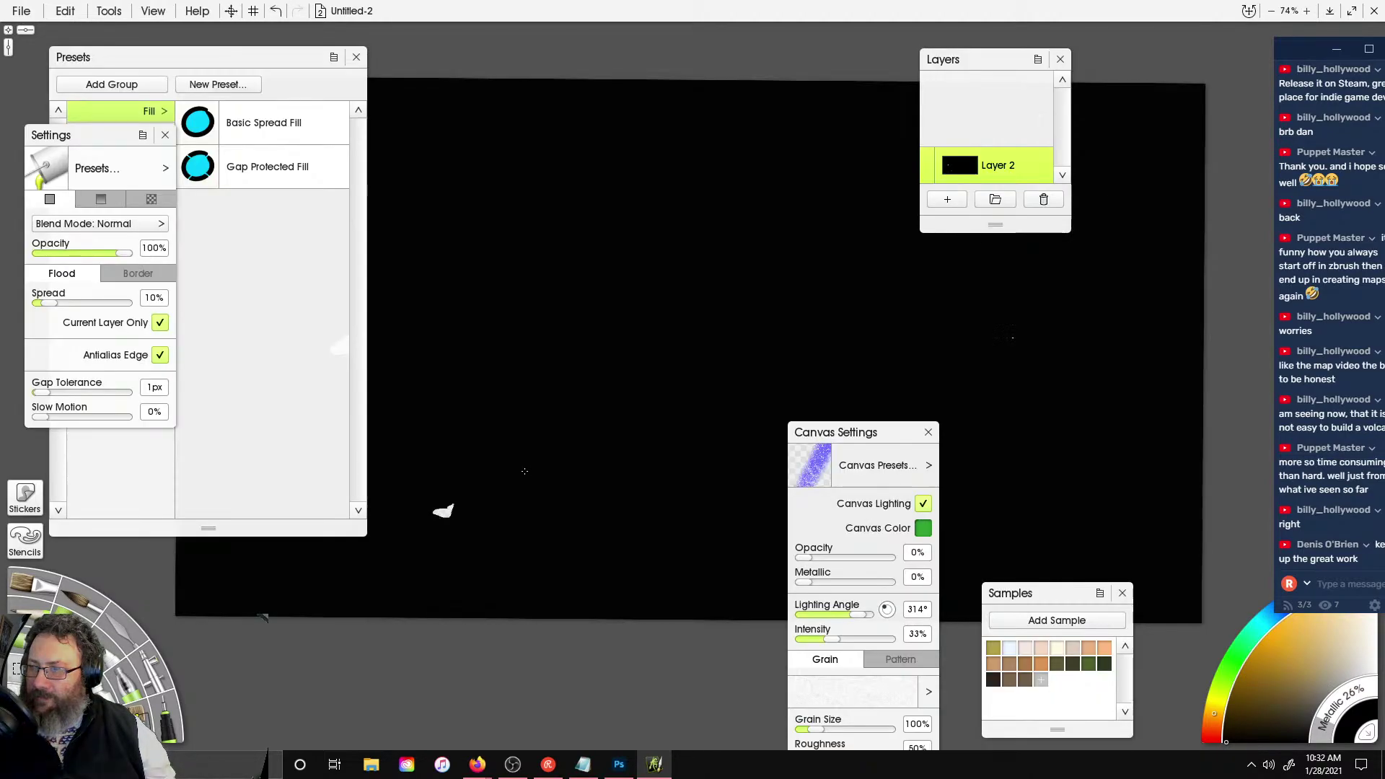
key("ctrl+z")
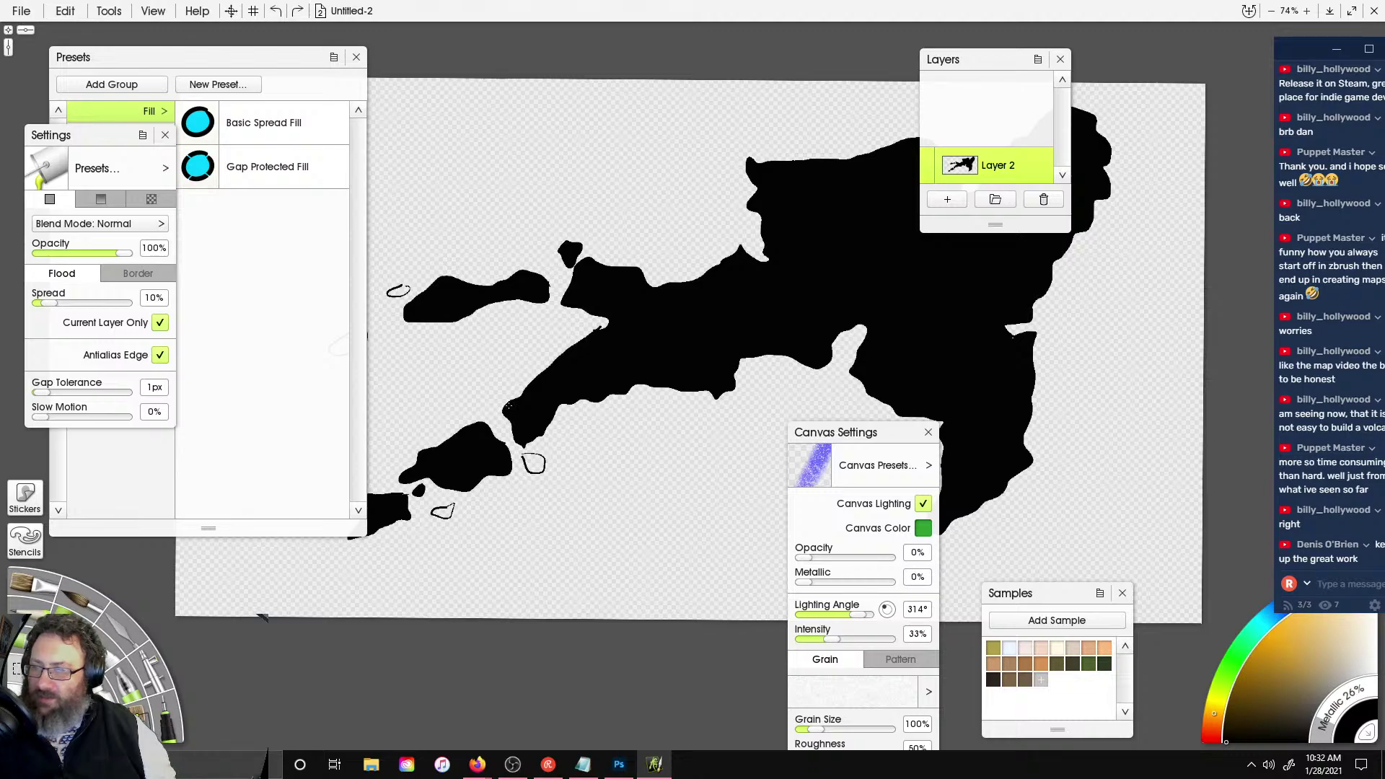
- Erase the unfilled islet outlines and cut away parts of the long western island with the Eraser
left_click(104, 636)
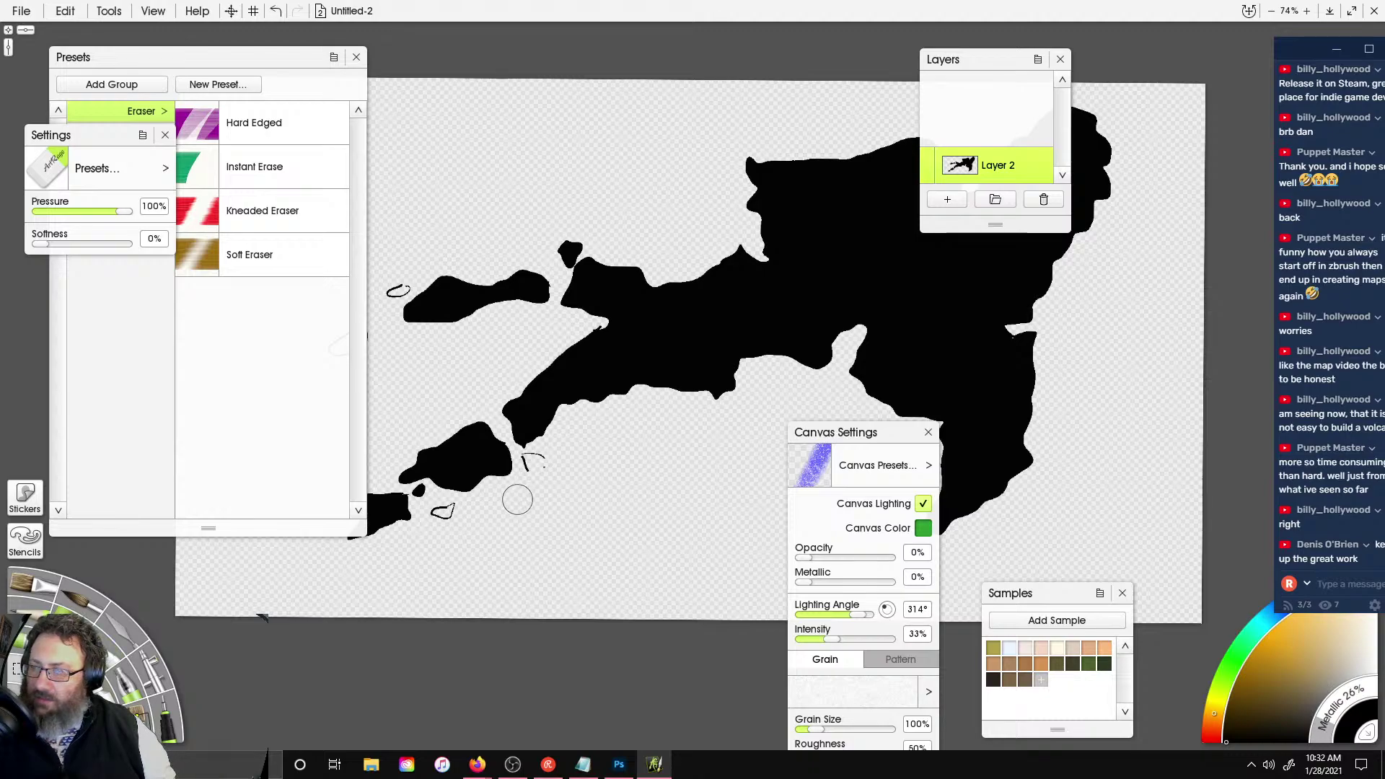
mouse_move(516, 495)
left_mouse_down()
mouse_move(541, 457)
mouse_move(529, 488)
left_mouse_up()
left_click_drag(448, 512, 442, 509)
mouse_move(405, 263)
left_mouse_down()
mouse_move(307, 363)
mouse_move(362, 343)
mouse_move(366, 304)
left_mouse_up()
mouse_move(556, 238)
left_mouse_down()
mouse_move(545, 264)
mouse_move(414, 288)
mouse_move(399, 342)
mouse_move(482, 309)
mouse_move(494, 291)
left_mouse_up()
scroll(598, 258, "down", 3)
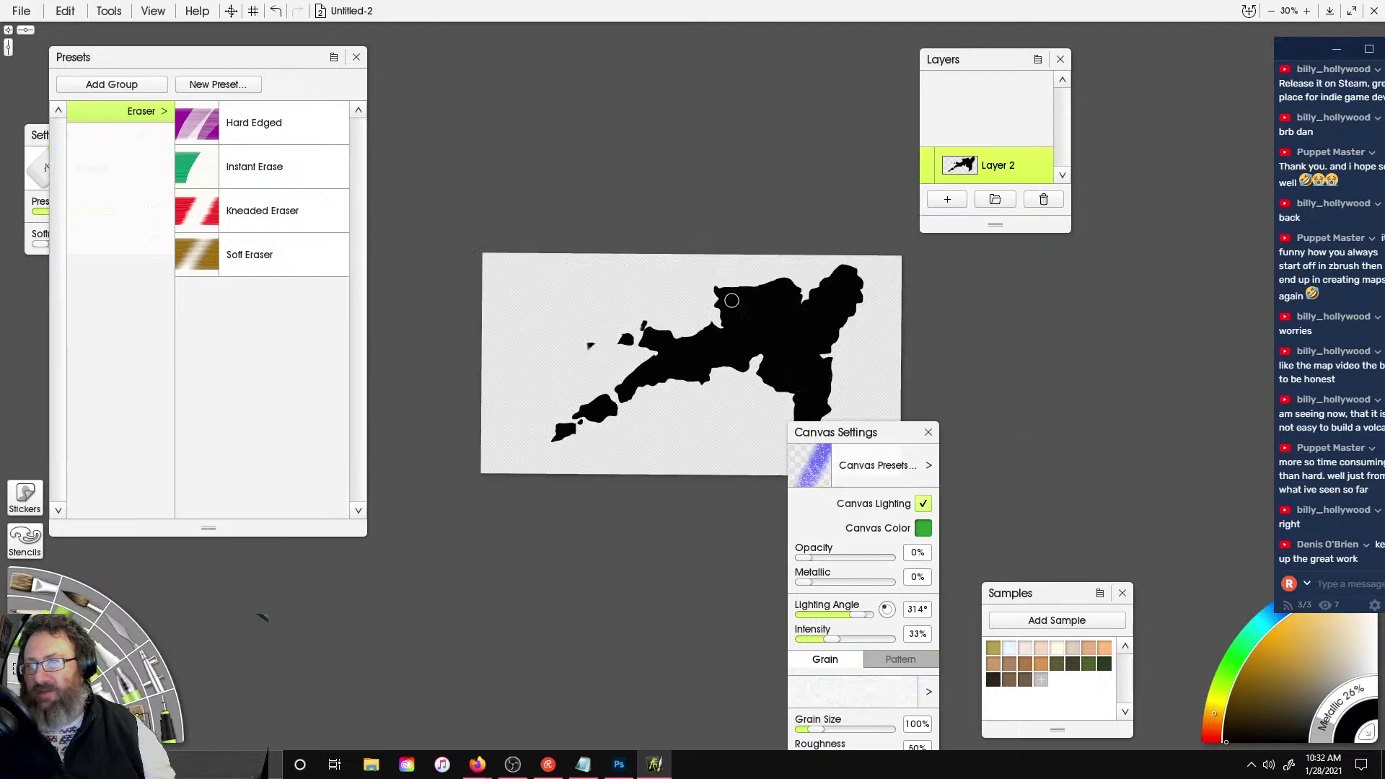
- Reset the canvas rotation to 0° so the map sits straight
scroll(598, 258, "up", 5)
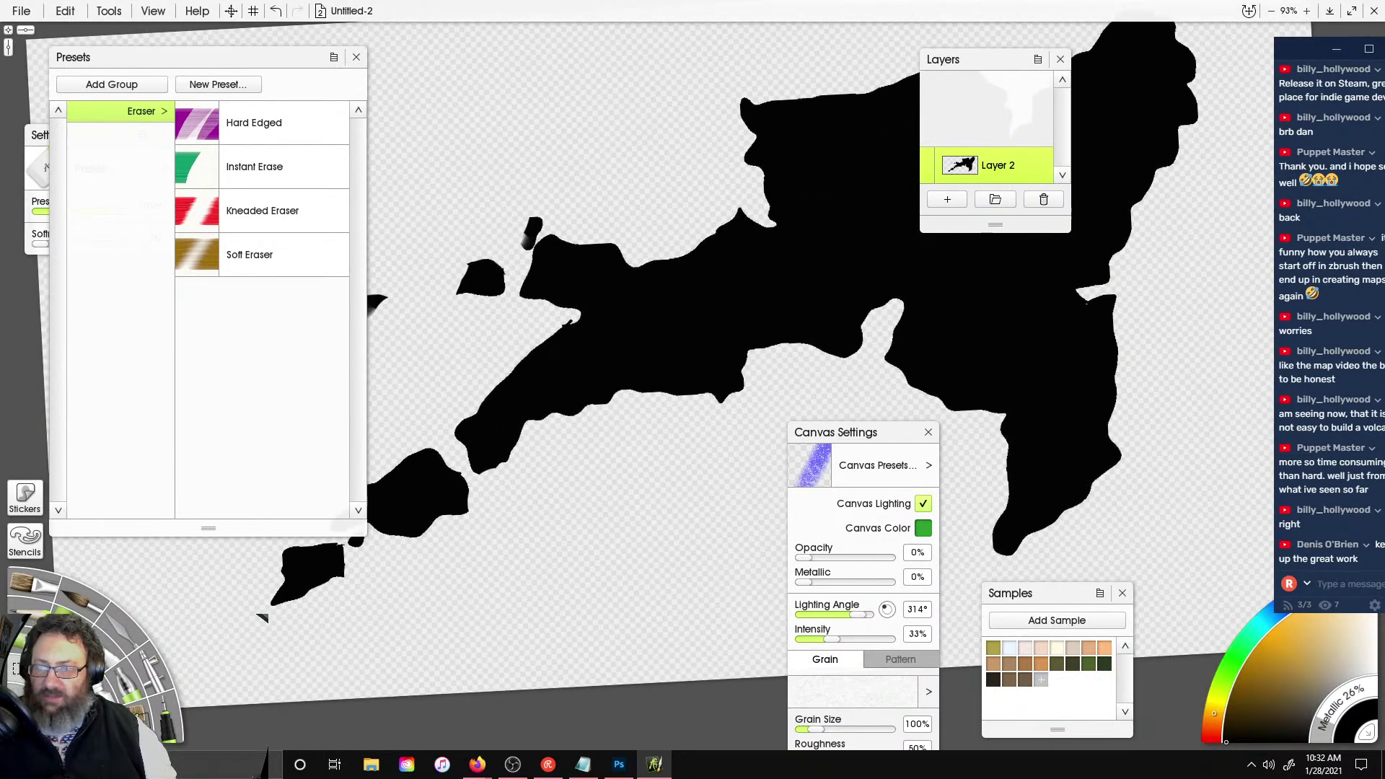
scroll(643, 200, "up", 2)
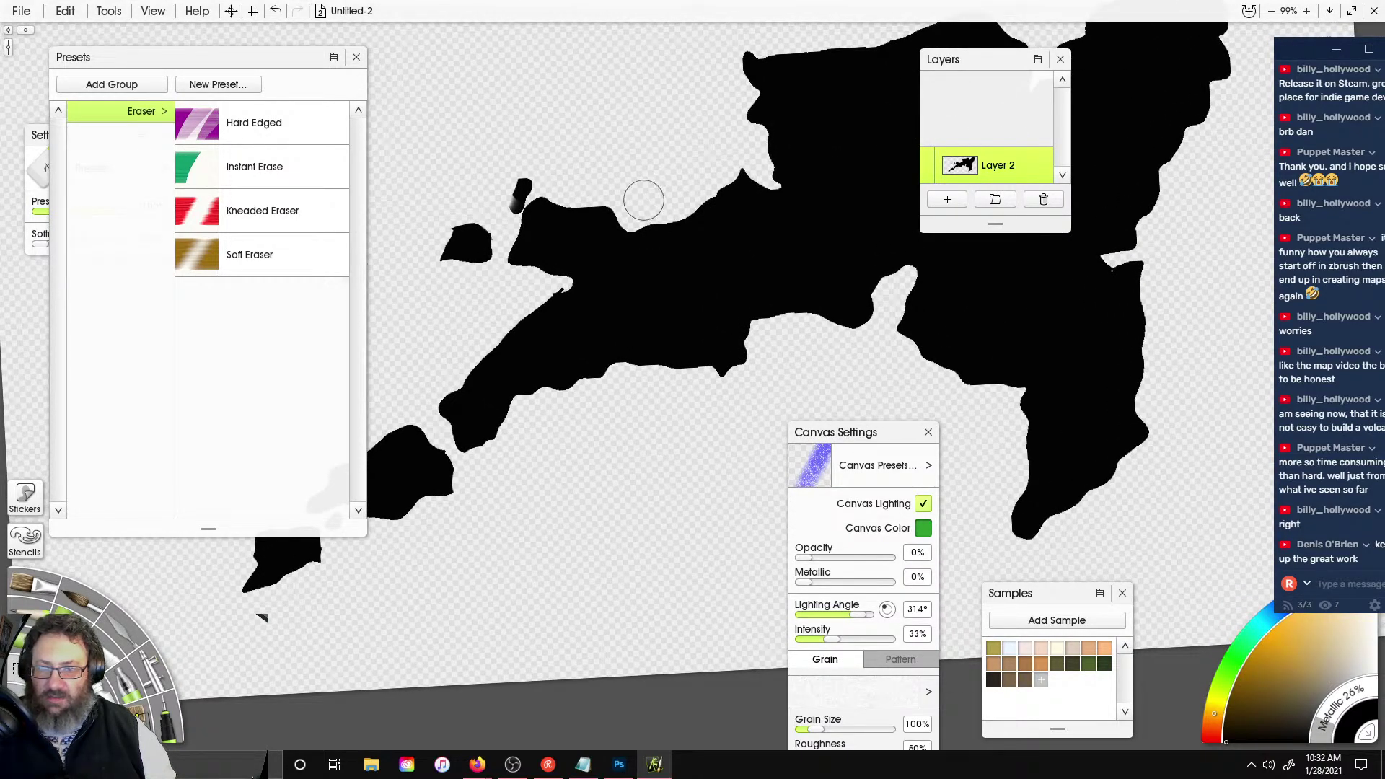
right_click(642, 203)
left_click(1231, 473)
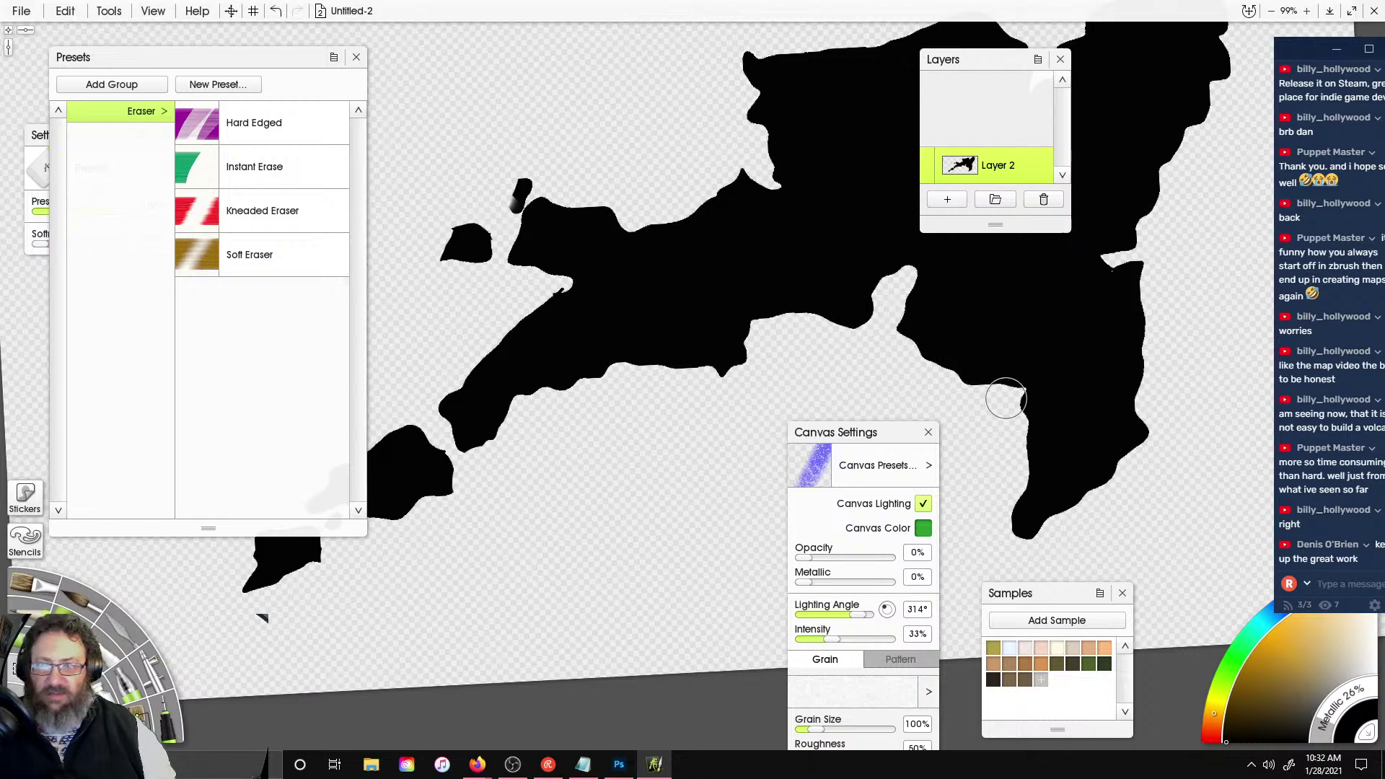
scroll(1005, 399, "down", 2)
scroll(1005, 427, "up", 4)
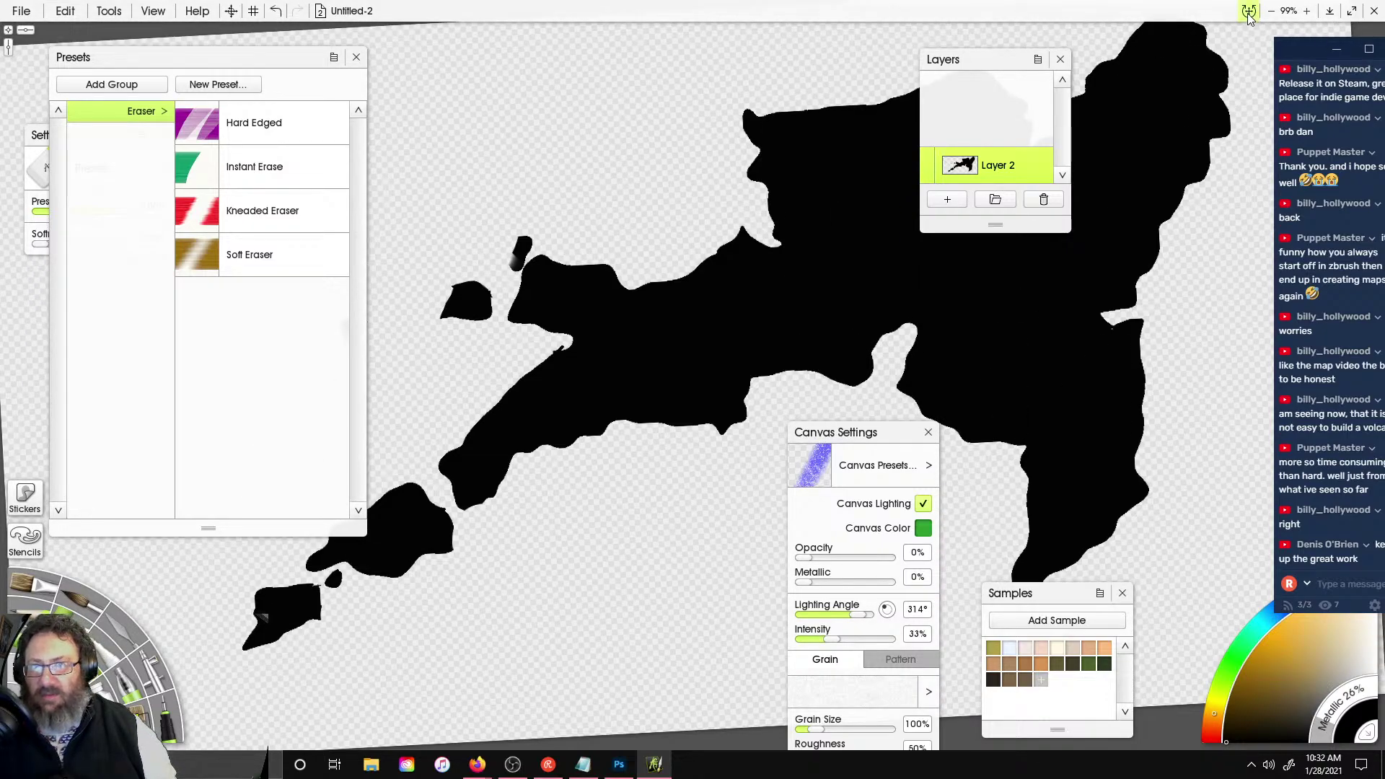
left_click(1252, 13)
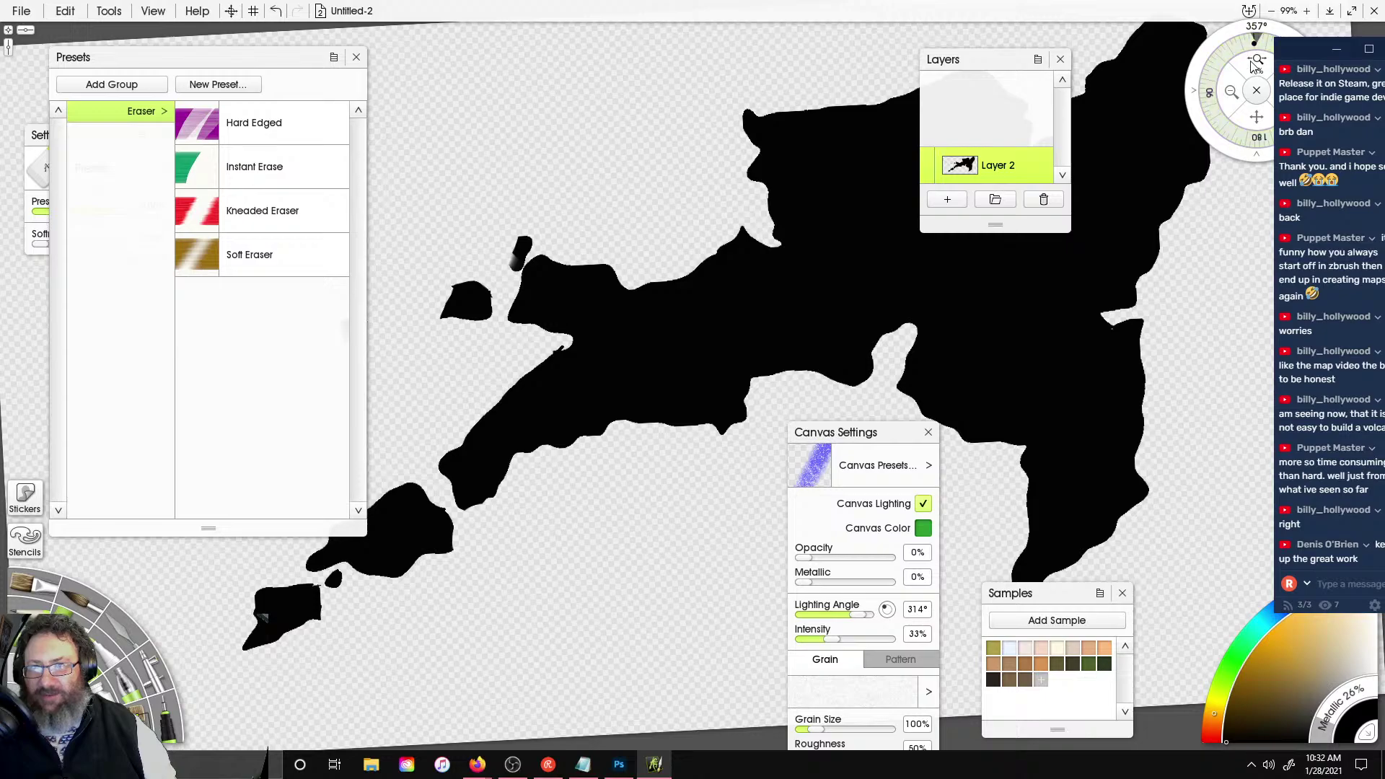
left_click(1254, 31)
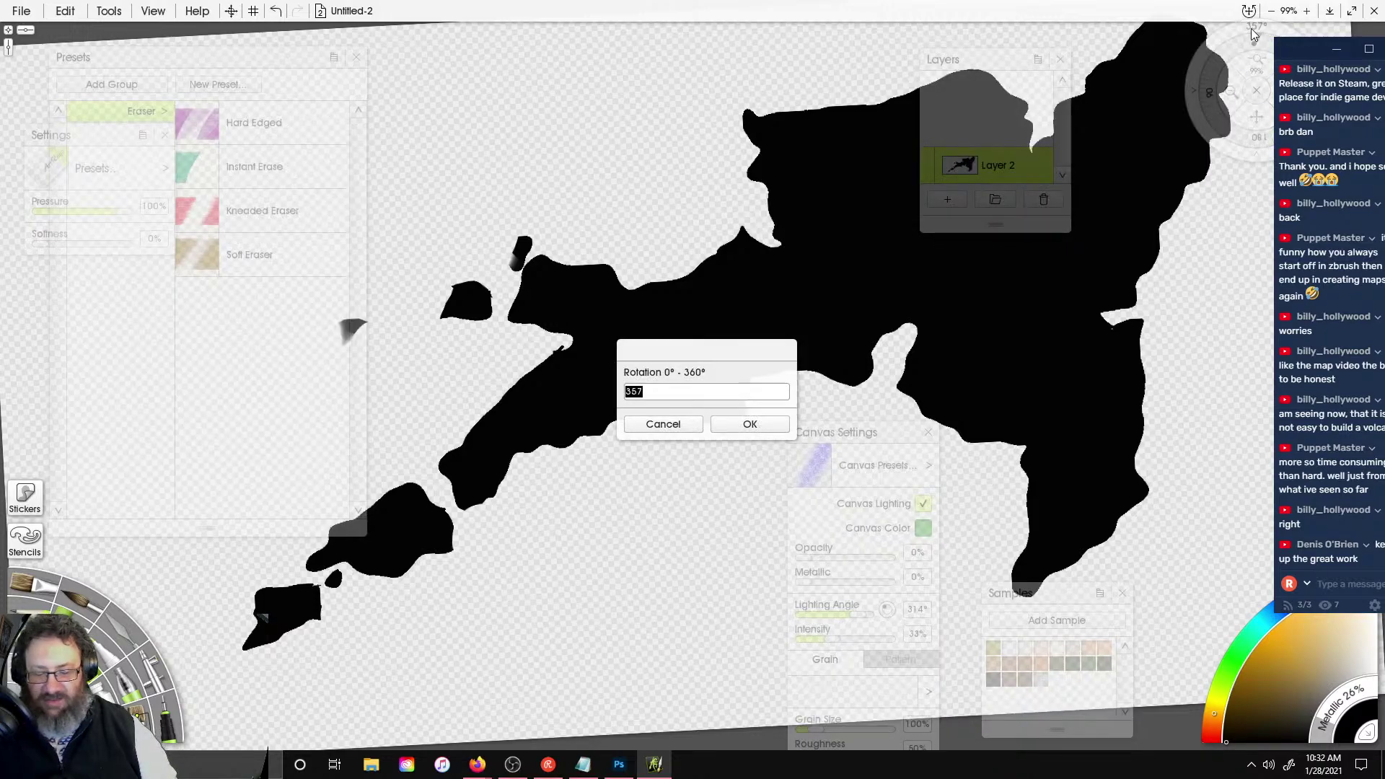
type("0")
left_click(750, 424)
scroll(688, 369, "down", 3)
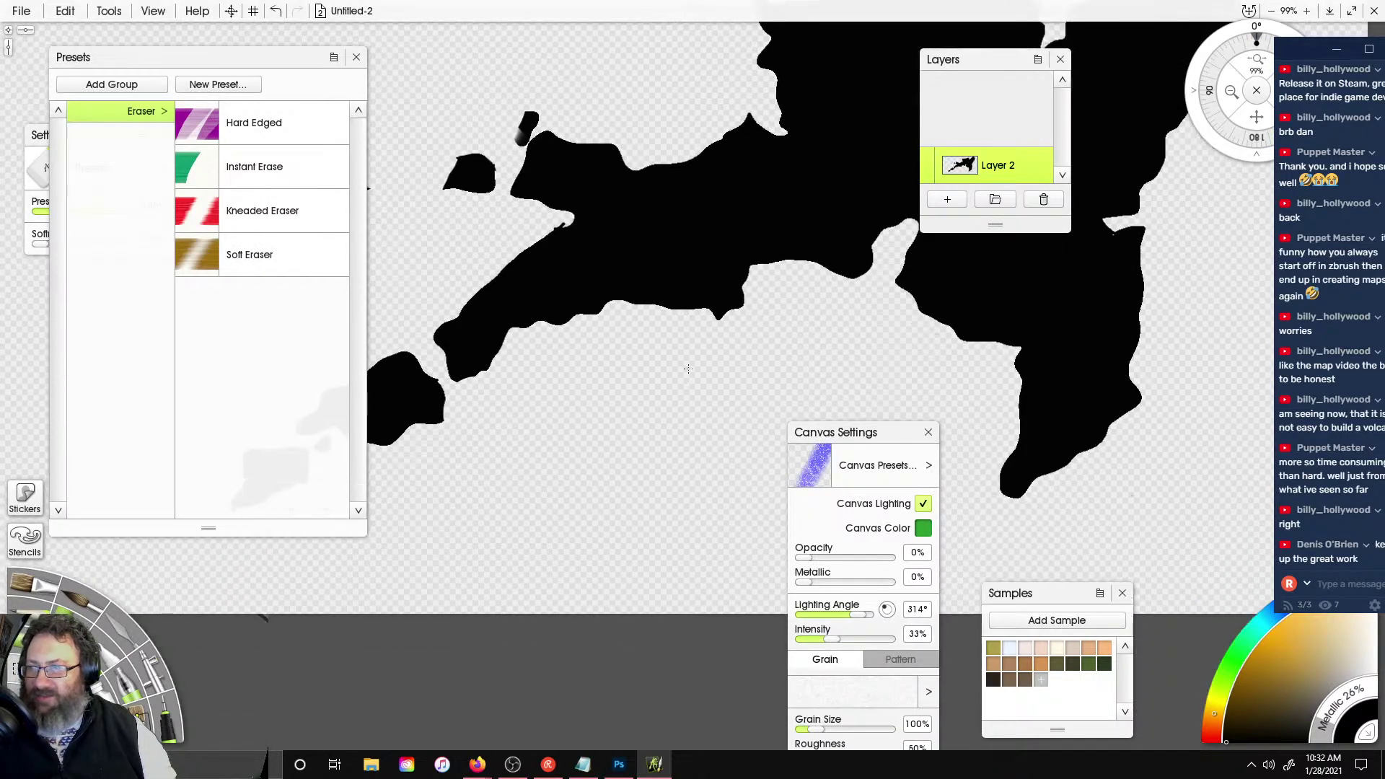
scroll(689, 369, "down", 3)
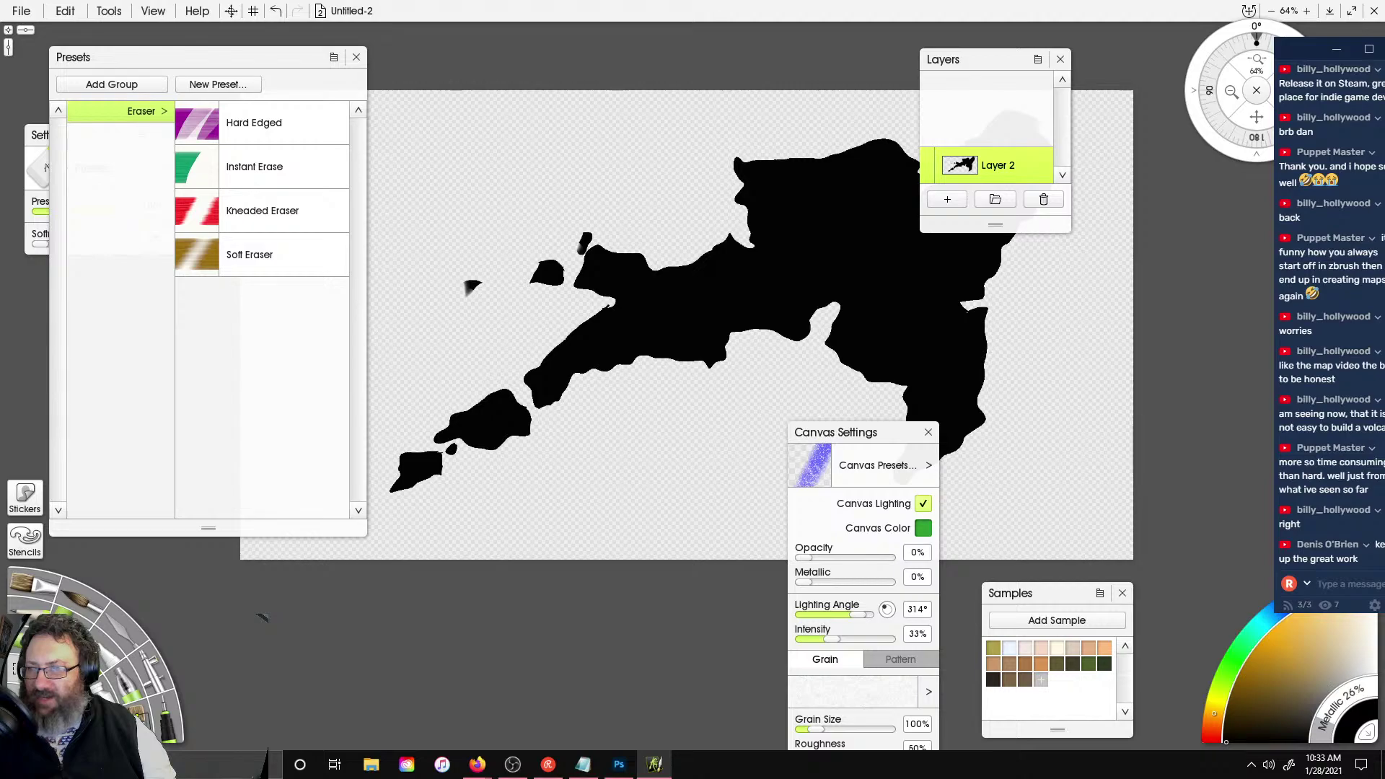
- Add a new layer above the black landmass layer
mouse_move(1256, 41)
left_mouse_down()
mouse_move(1280, 46)
mouse_move(1258, 40)
left_mouse_up()
middle_click_drag(820, 305, 917, 306)
scroll(950, 306, "up", 4)
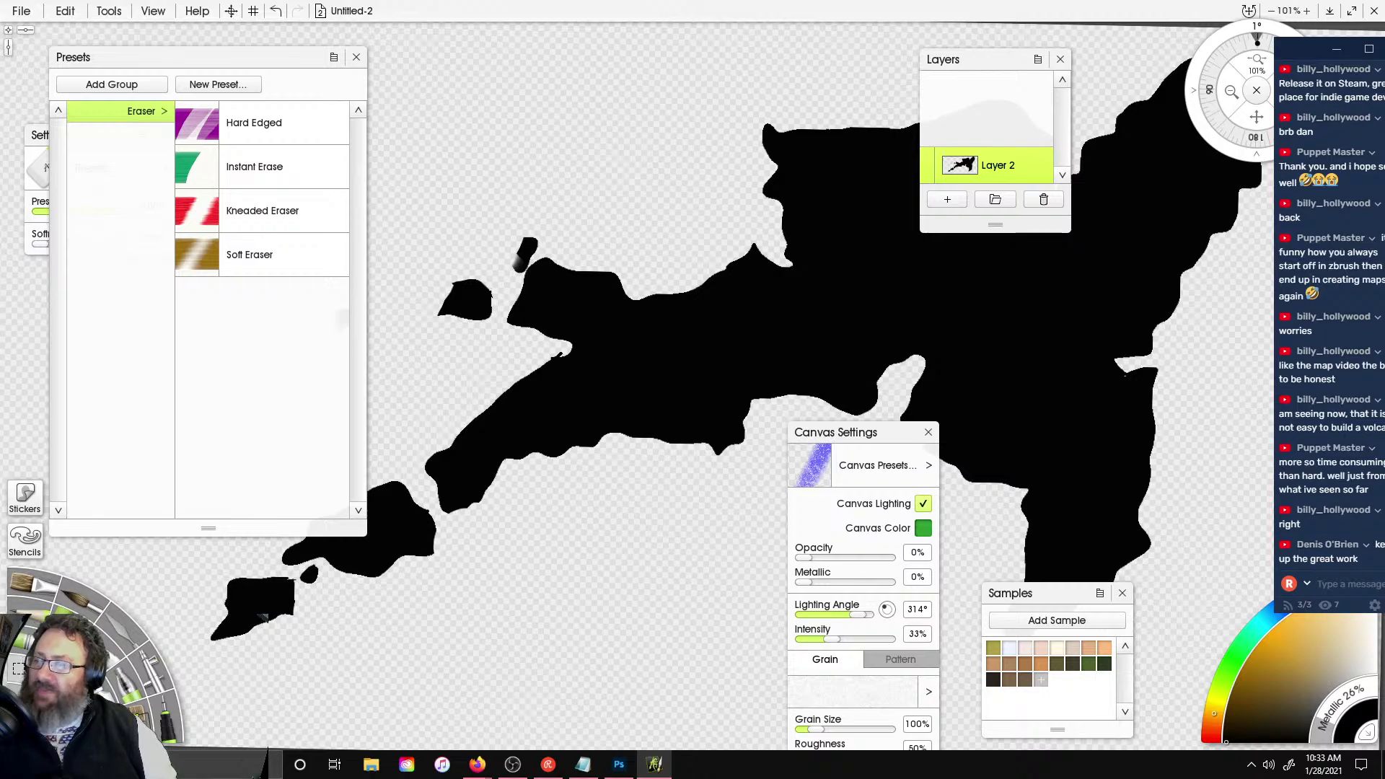
left_click(938, 200)
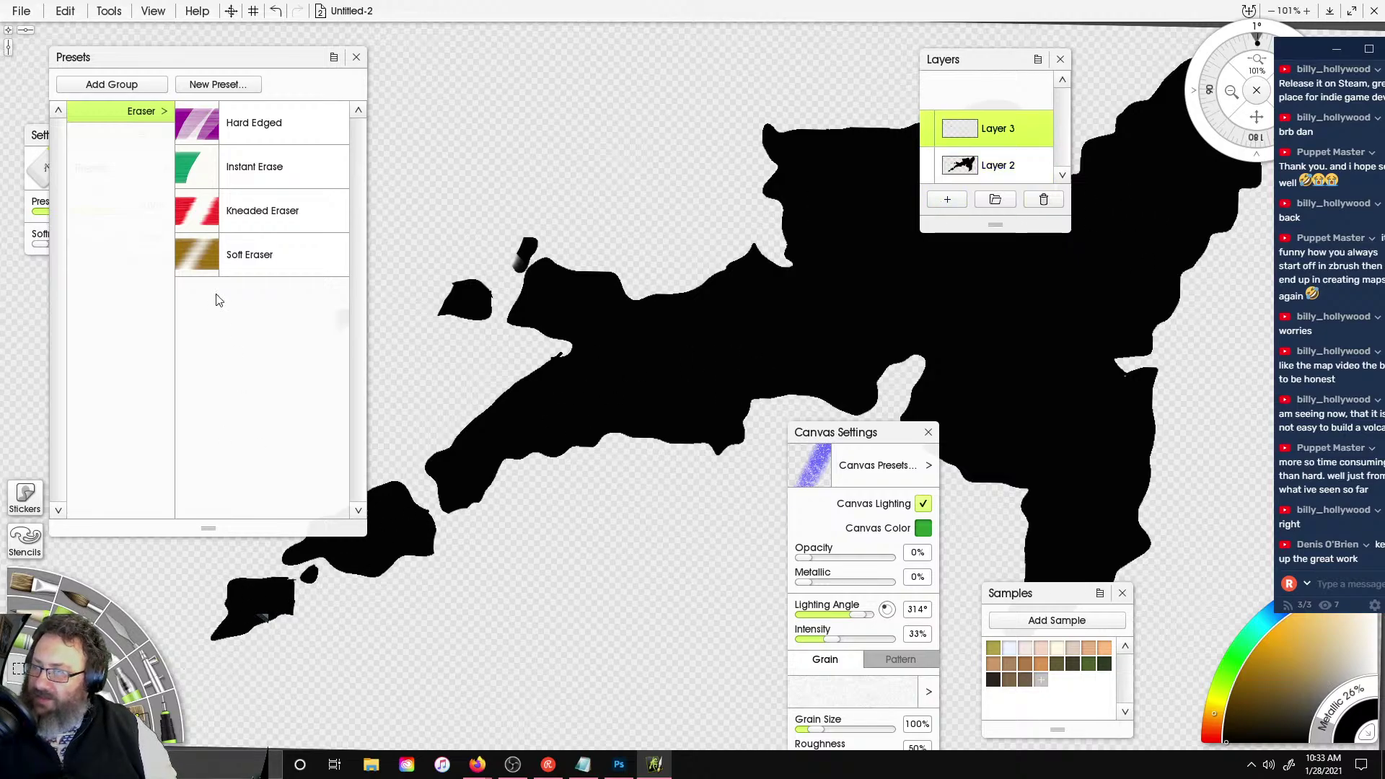
- Airbrush a large bright red spot inland, in the middle of the landmass's wide eastern part
left_click(140, 661)
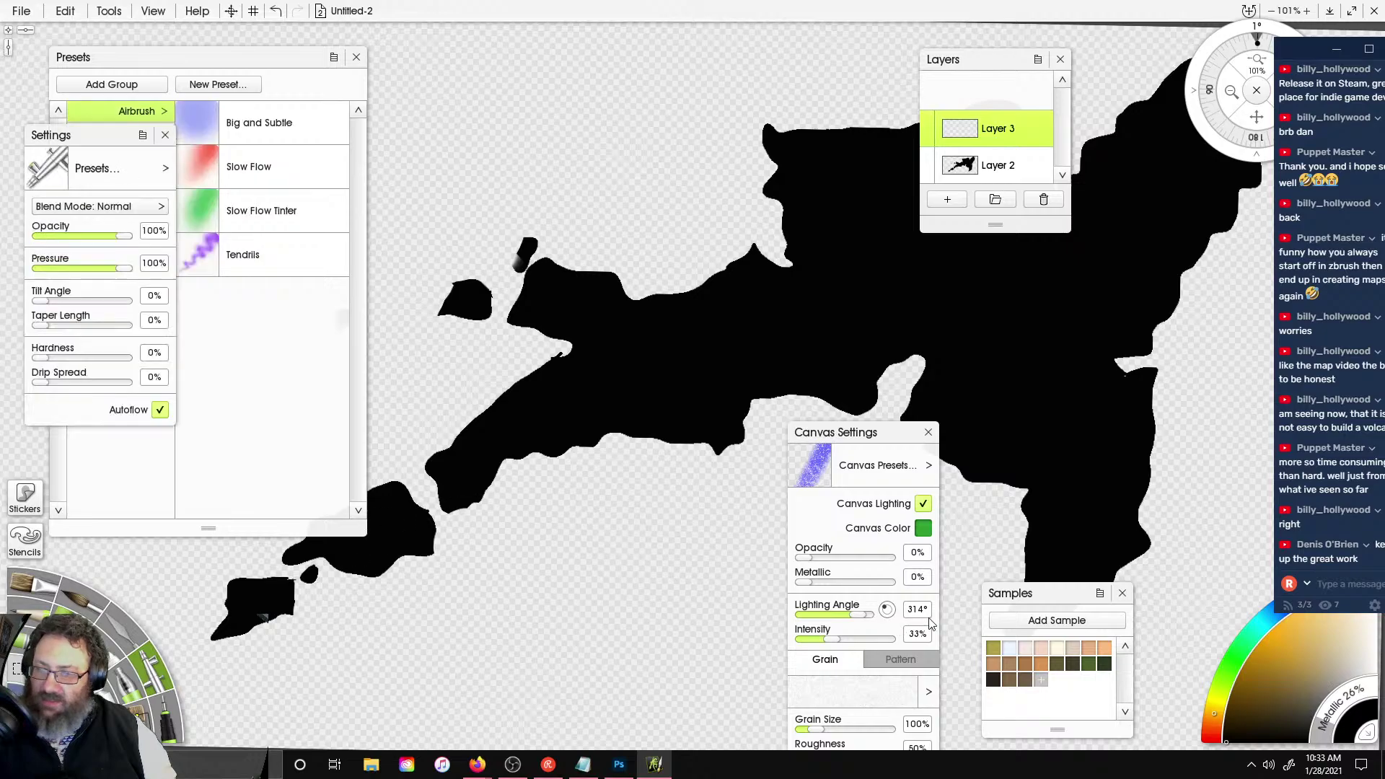
left_click_drag(1213, 717, 1212, 739)
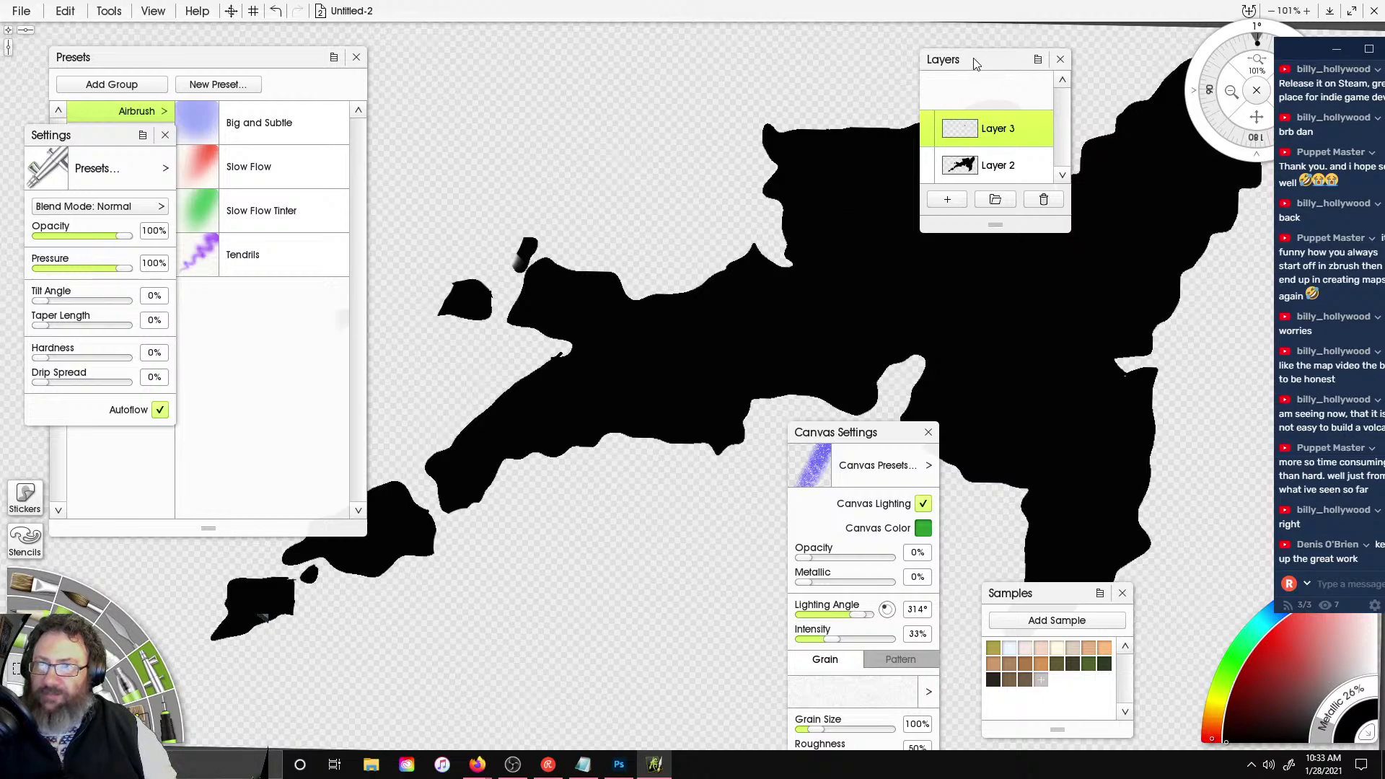
left_click_drag(973, 64, 503, 52)
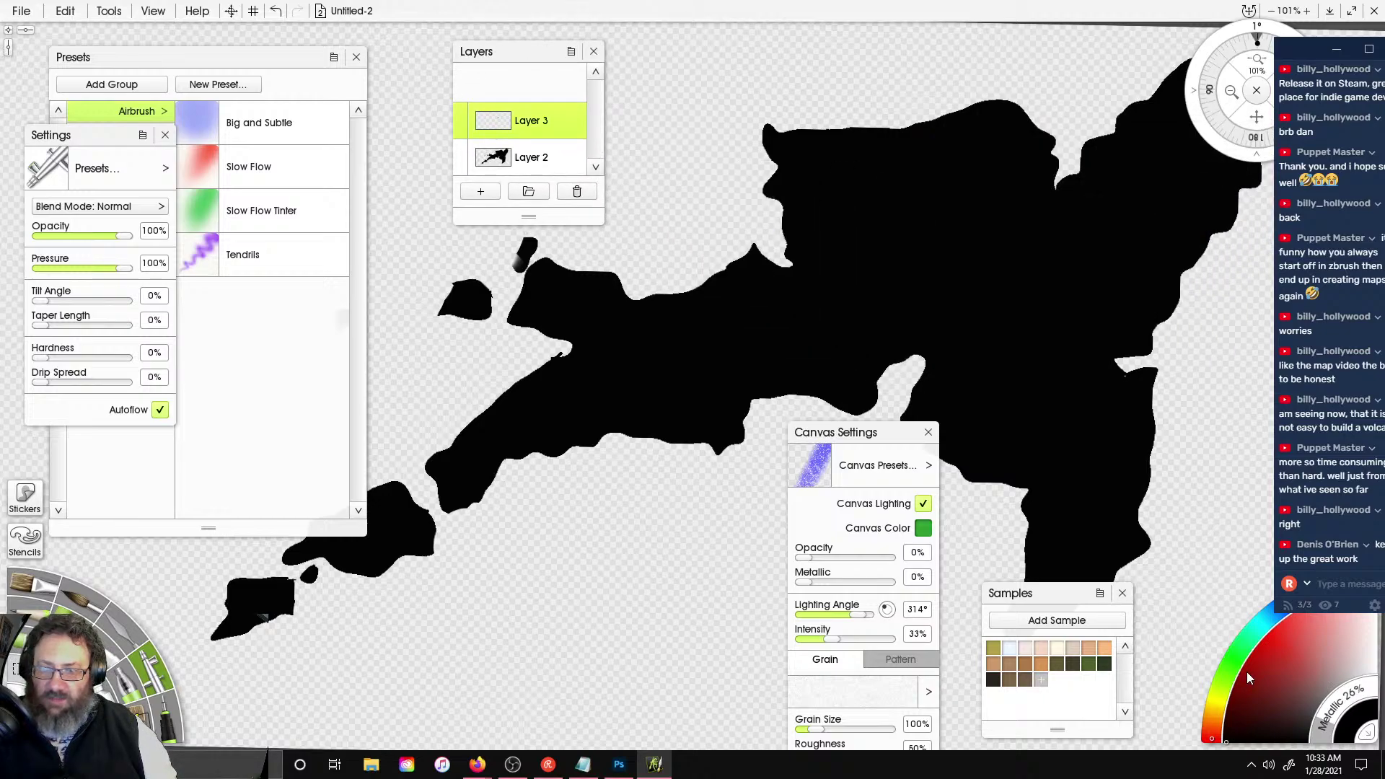
left_click(974, 272)
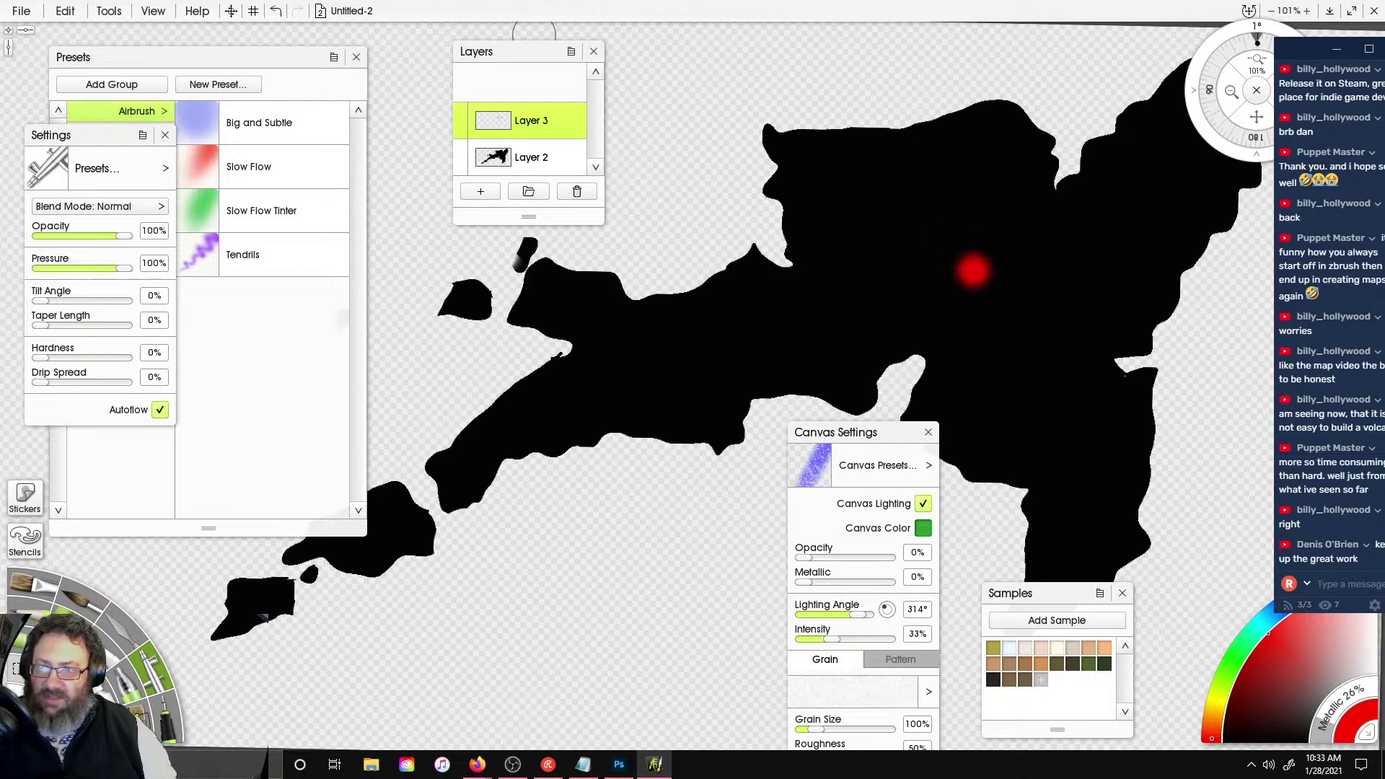
mouse_move(954, 272)
left_mouse_down()
mouse_move(910, 280)
mouse_move(990, 265)
mouse_move(976, 290)
mouse_move(948, 285)
left_mouse_up()
key("ctrl+z")
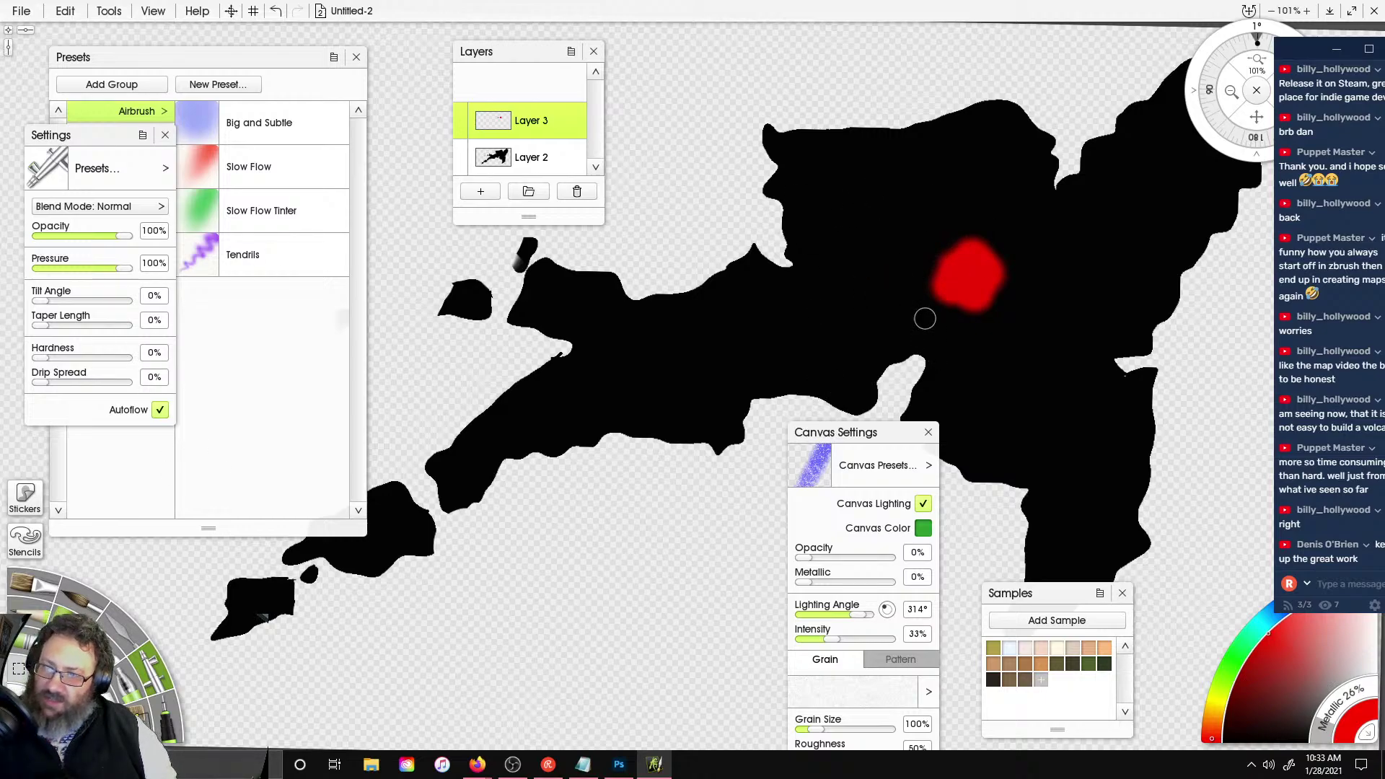
- Airbrush red arrows radiating from the spot: long ones southwest, northeast and south, and shorter ones northwest and north
mouse_move(934, 290)
left_mouse_down()
mouse_move(797, 315)
mouse_move(538, 404)
mouse_move(468, 449)
left_mouse_up()
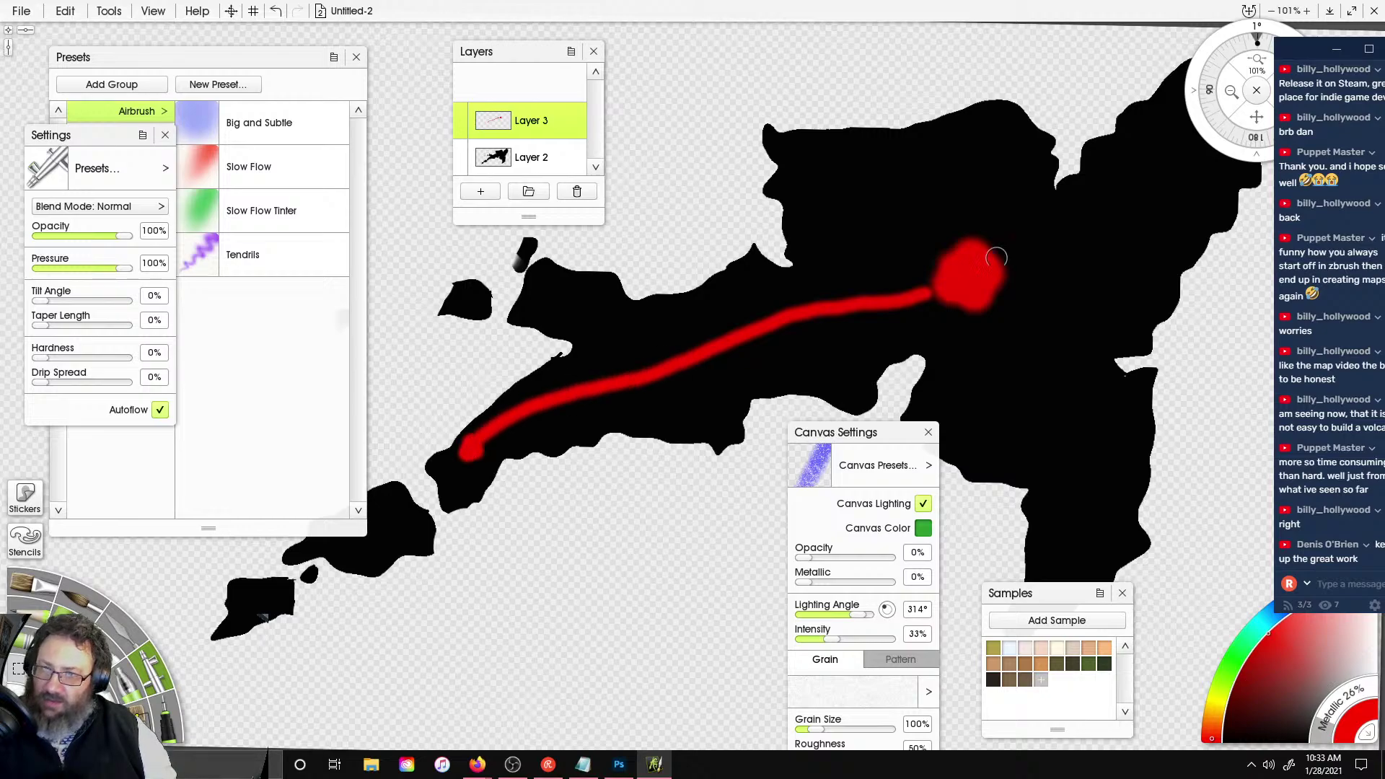
mouse_move(1024, 260)
left_mouse_down()
mouse_move(1137, 199)
mouse_move(1158, 153)
left_mouse_up()
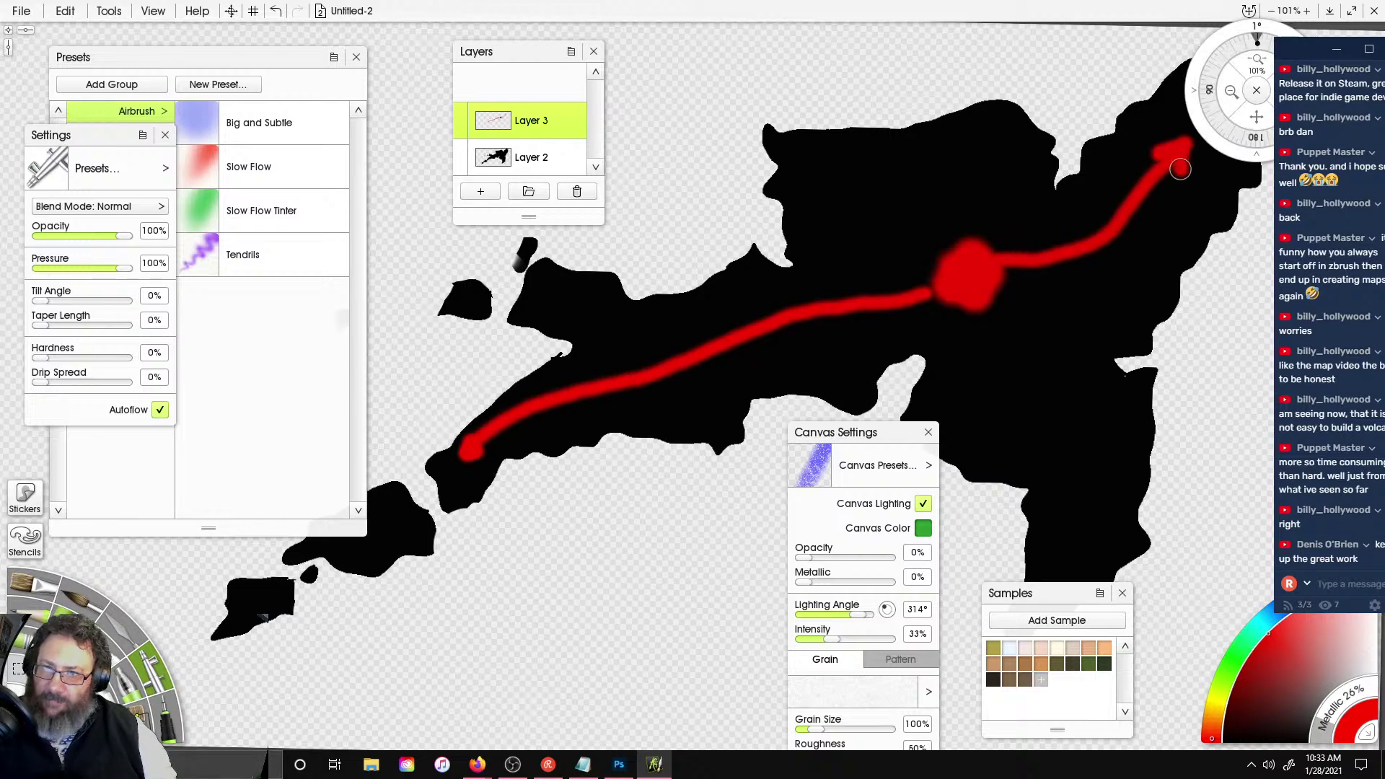
mouse_move(972, 296)
left_mouse_down()
mouse_move(1050, 447)
mouse_move(1061, 574)
mouse_move(1045, 552)
mouse_move(1075, 555)
left_mouse_up()
left_click_drag(954, 250, 882, 210)
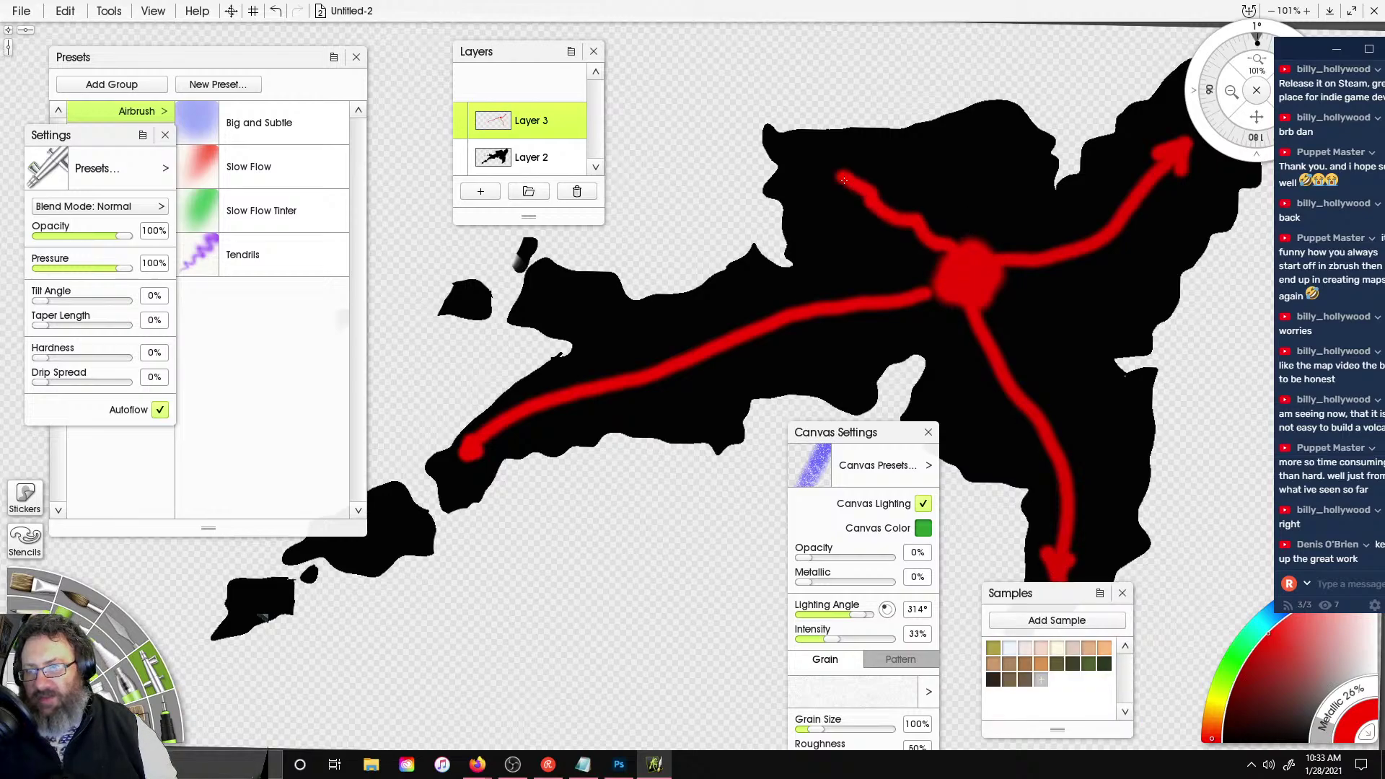
left_click_drag(983, 236, 989, 202)
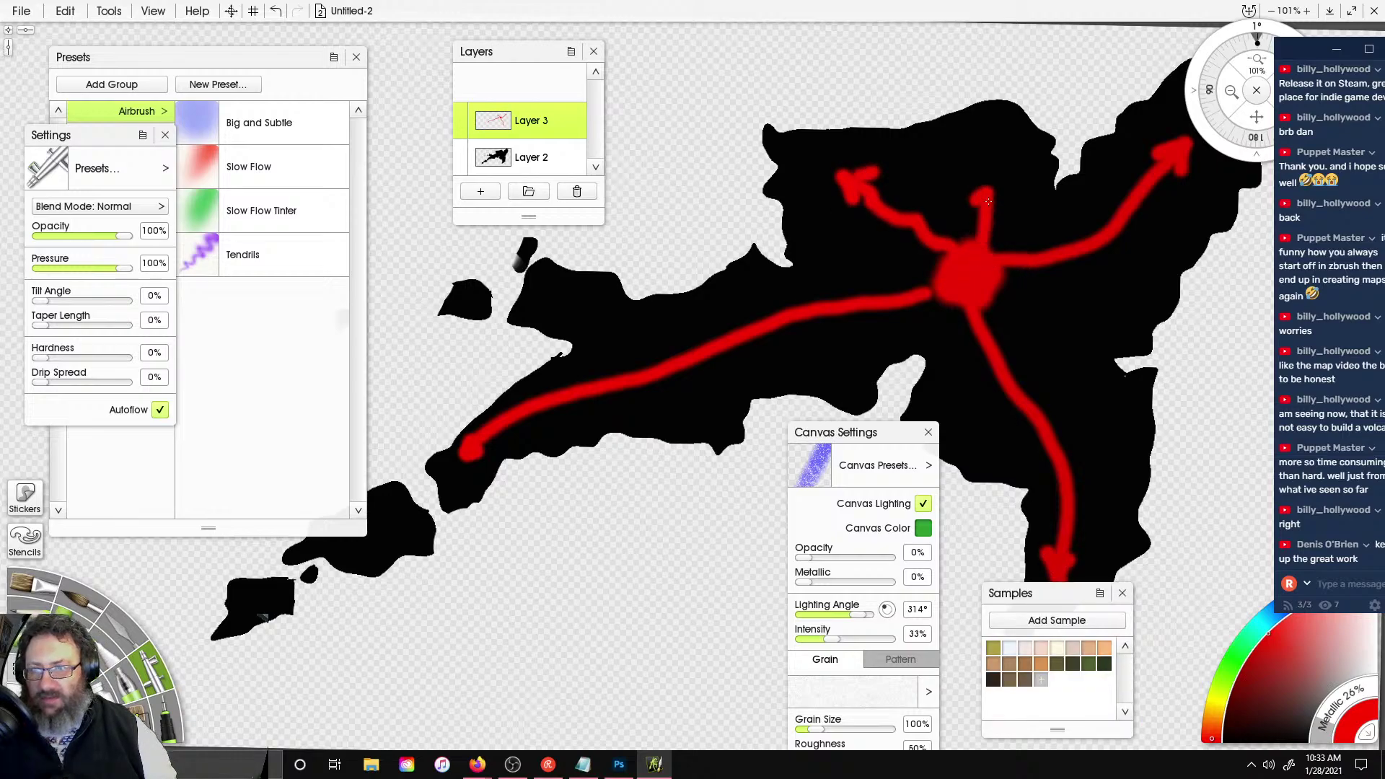
- Paint two red side branches off the southern arrow and two off the northeastern arrow, extending towards the coasts
left_click_drag(1003, 380, 989, 432)
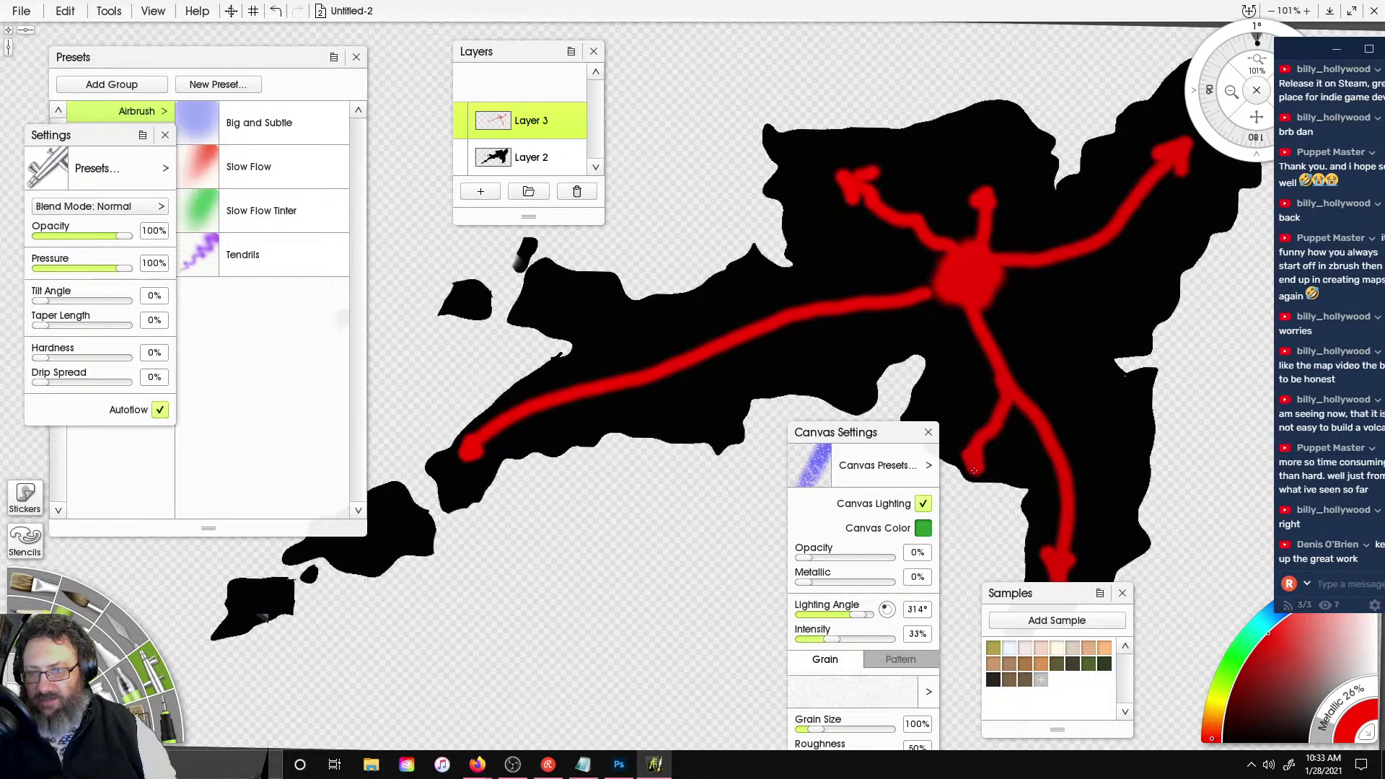
left_click_drag(1063, 438, 1093, 473)
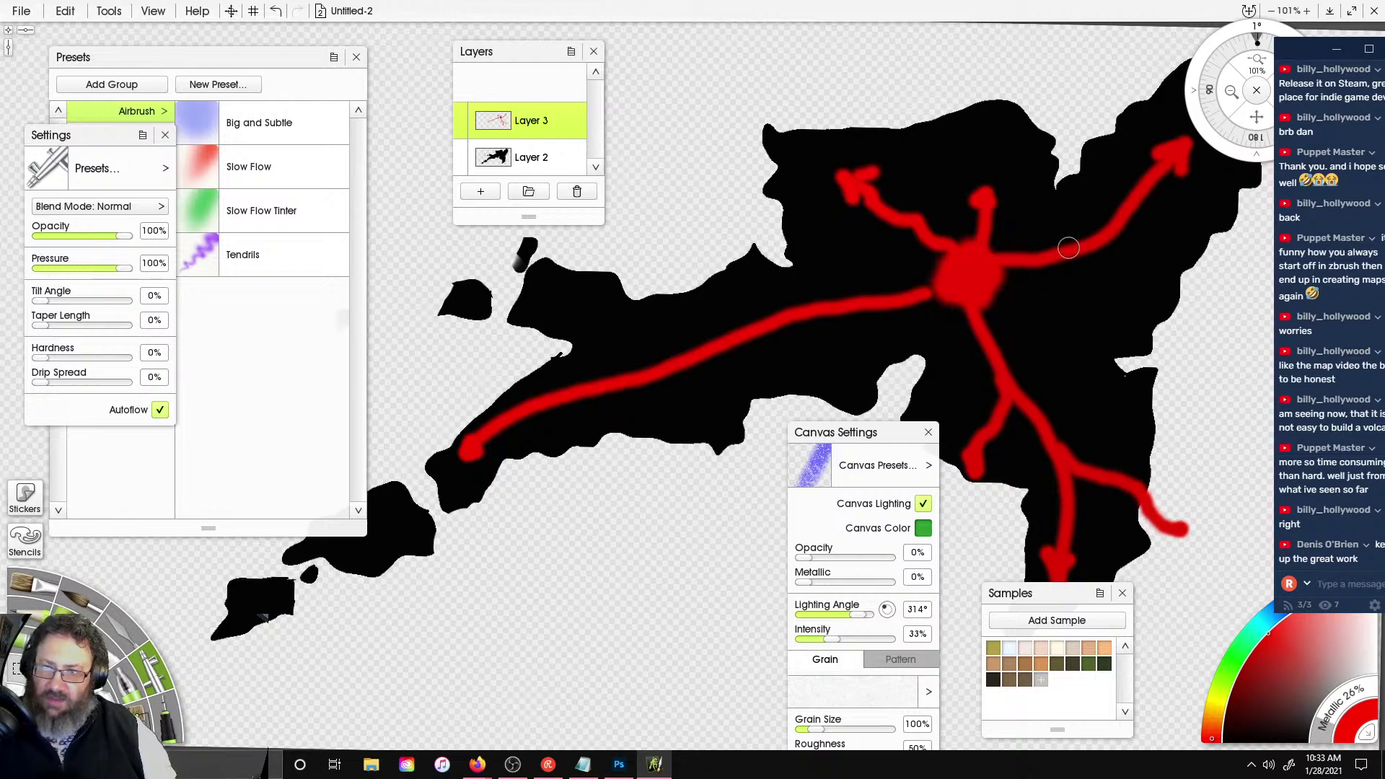
mouse_move(1090, 250)
left_mouse_down()
mouse_move(1183, 314)
mouse_move(1252, 325)
left_mouse_up()
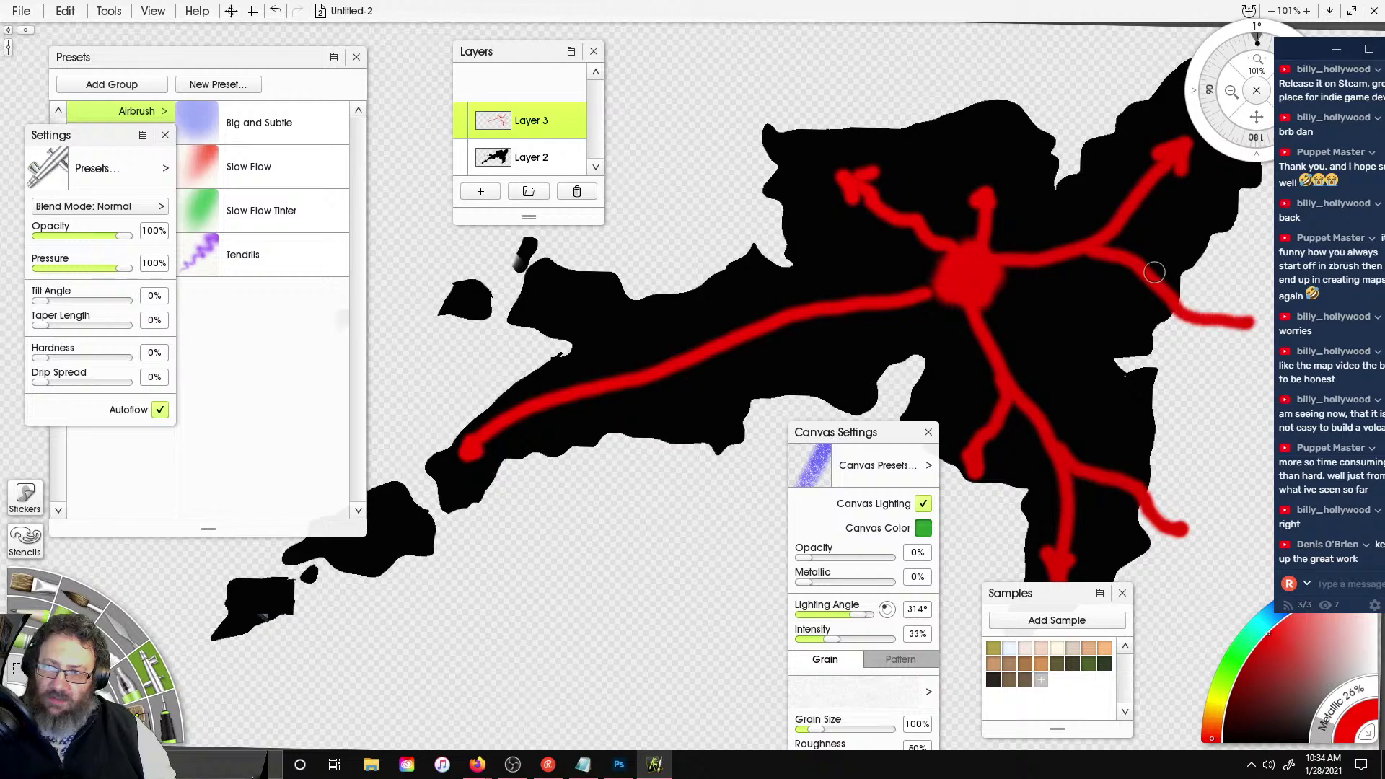
left_click_drag(1155, 262, 1237, 257)
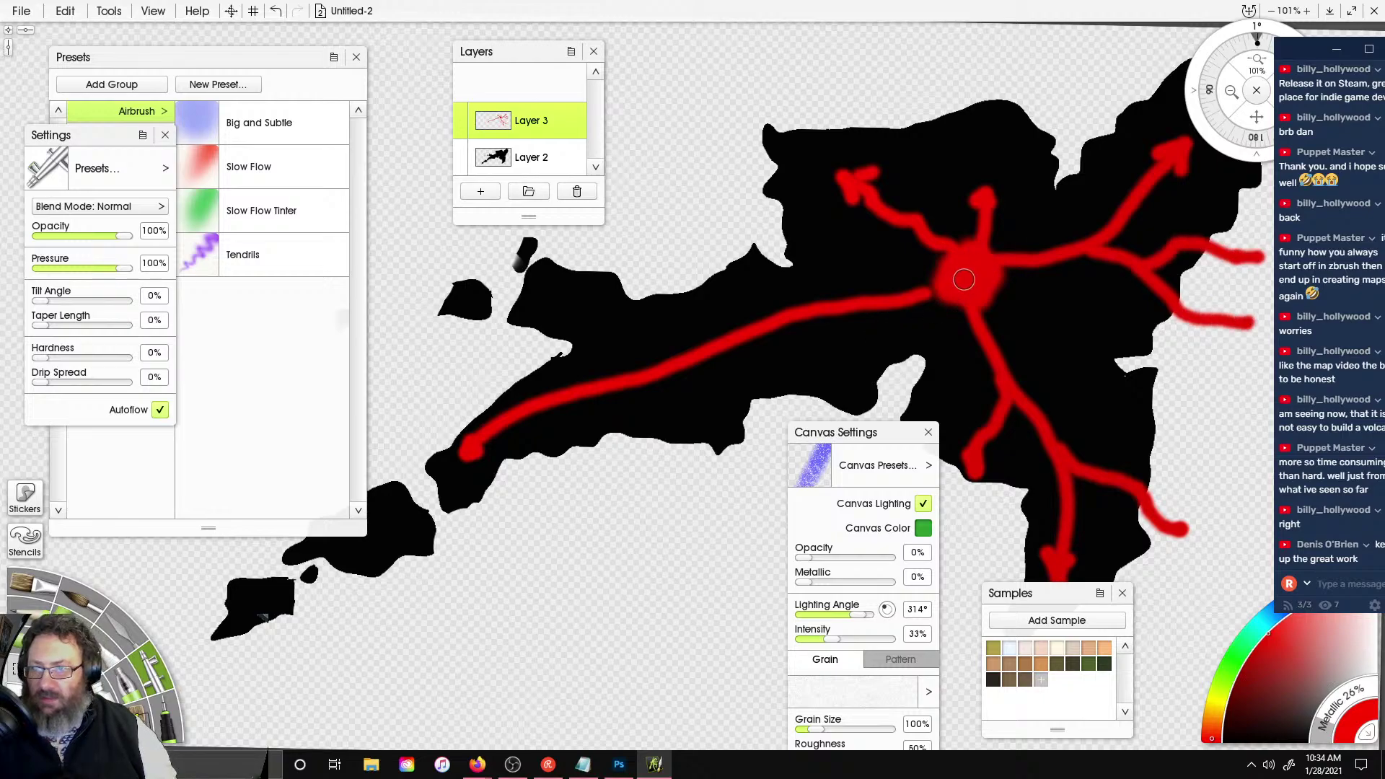
- Paint red branches off the long southwestern line, three down past the southern coast and two towards the northwest
left_click_drag(829, 312, 751, 513)
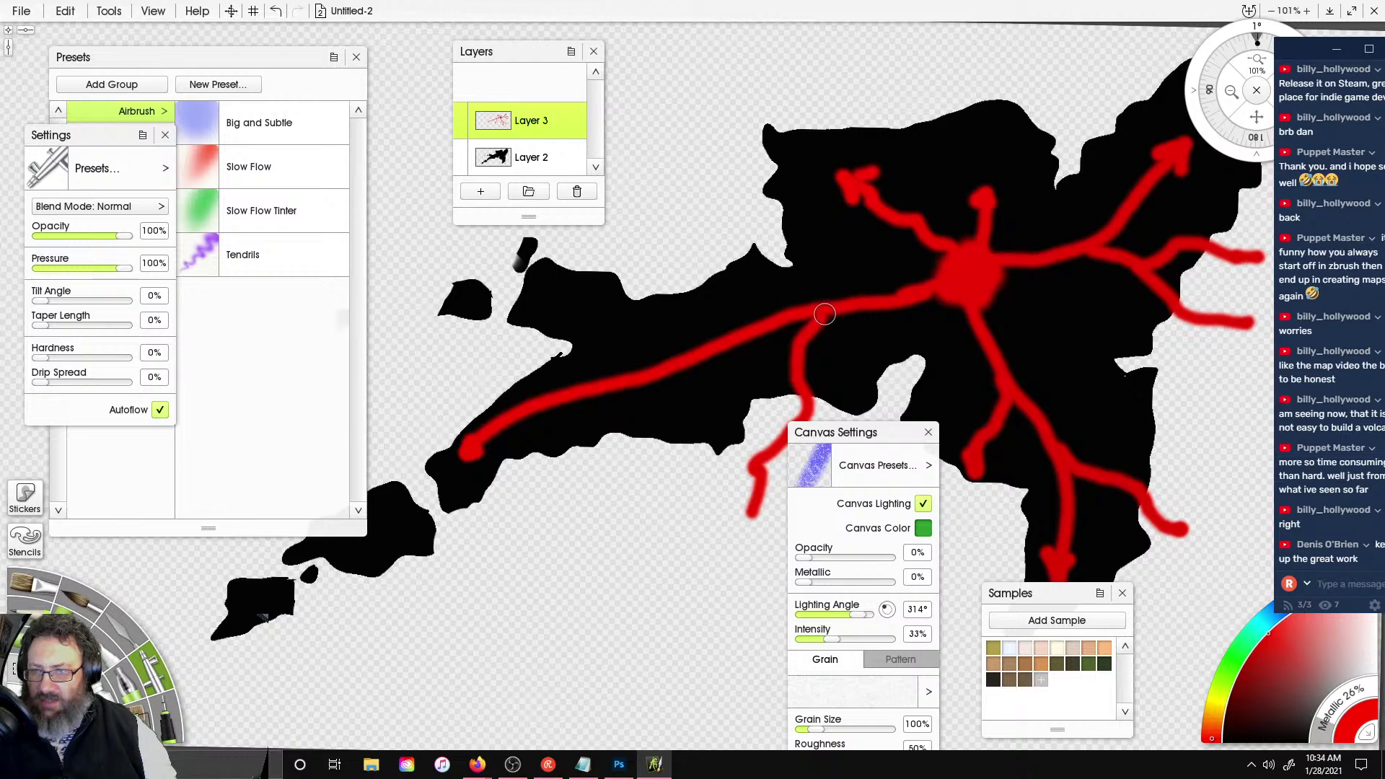
mouse_move(590, 459)
left_mouse_down()
mouse_move(642, 433)
mouse_move(656, 375)
left_mouse_up()
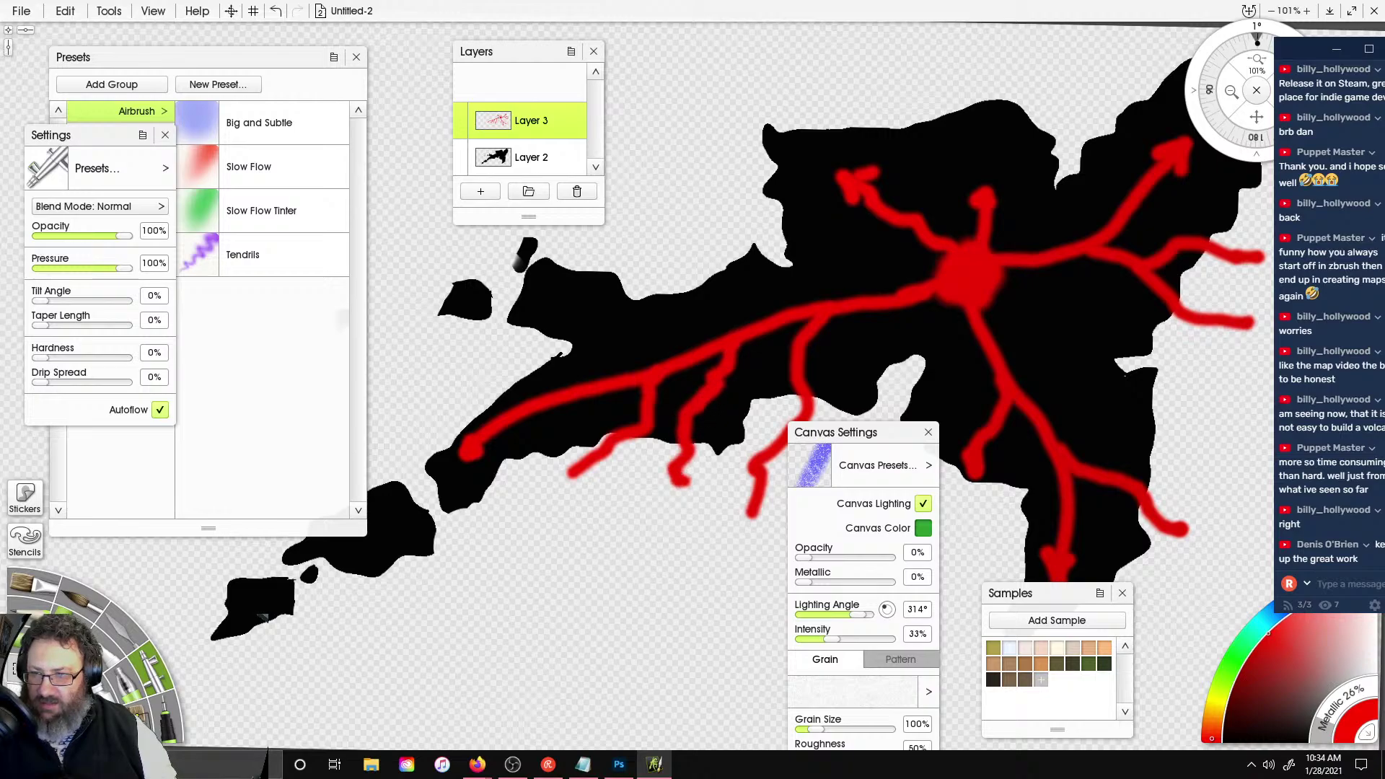
left_click_drag(655, 278, 712, 291)
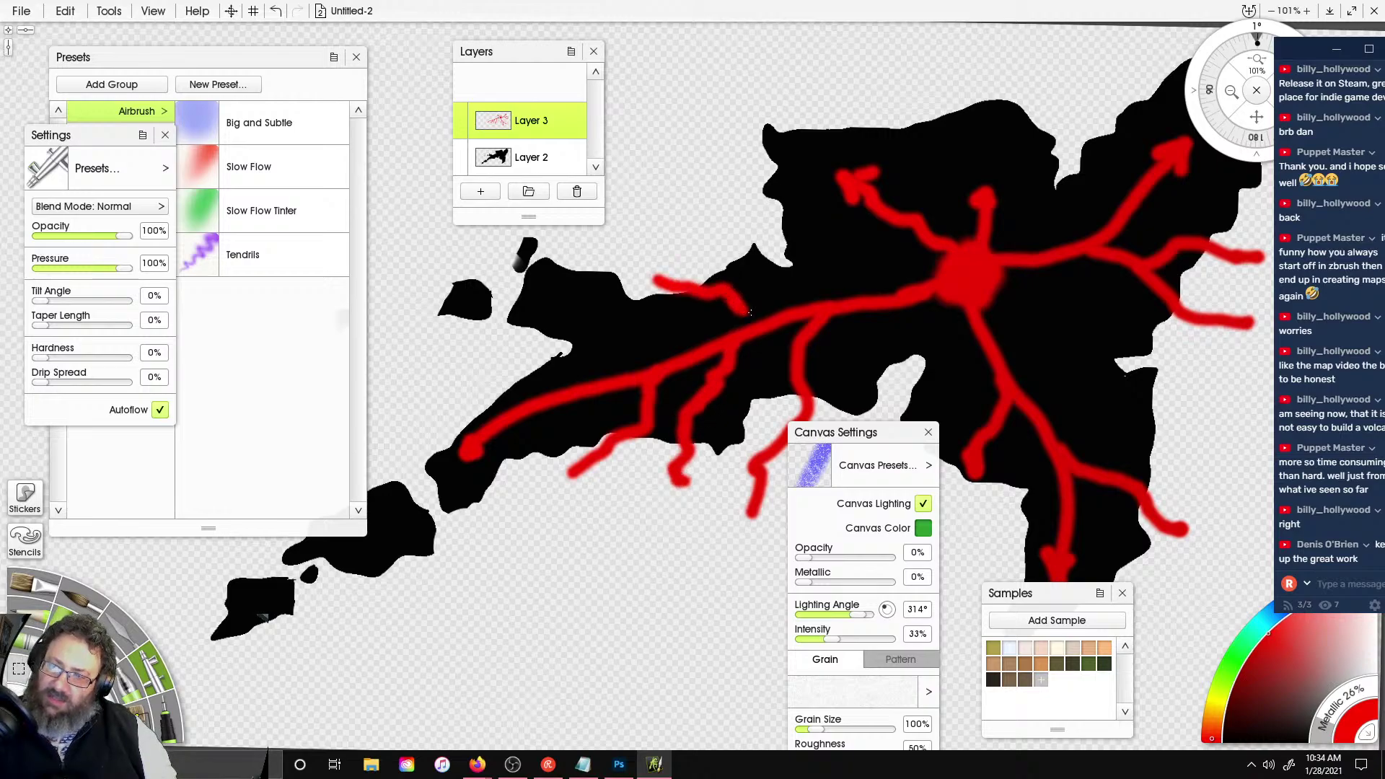
left_click_drag(538, 351, 652, 349)
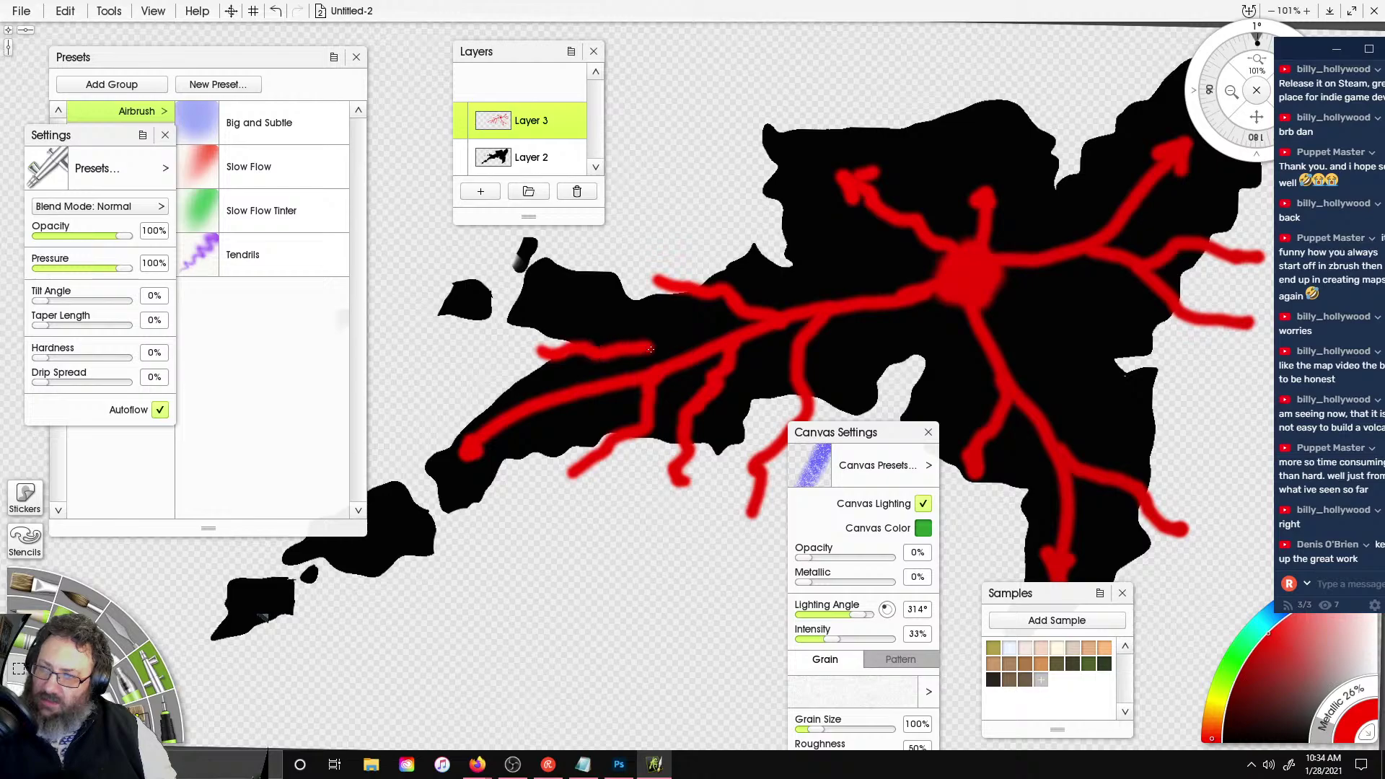
- Extend the northwestern arrow with a red branch up to the north coast and thicken the short northern arrow's end
scroll(842, 170, "down", 2)
scroll(841, 170, "up", 3)
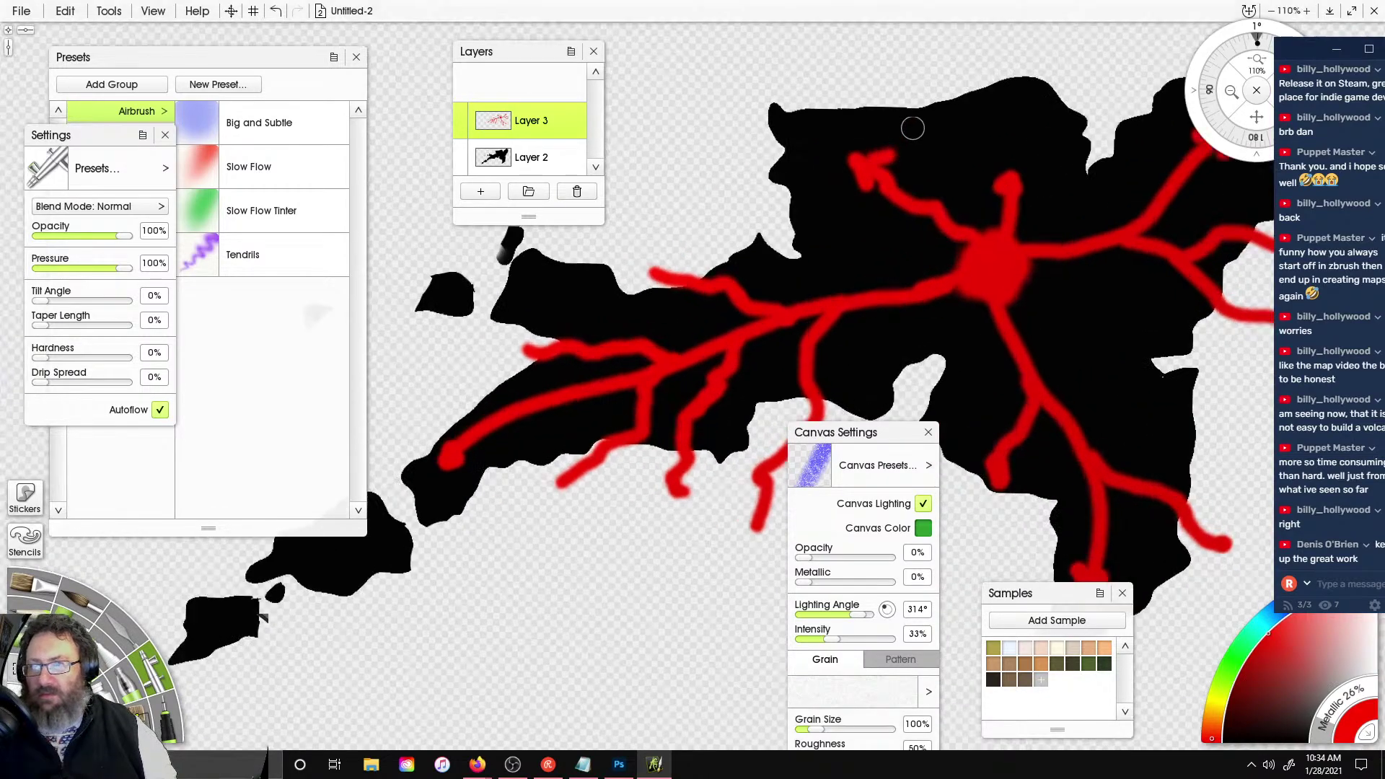
left_click_drag(890, 99, 891, 149)
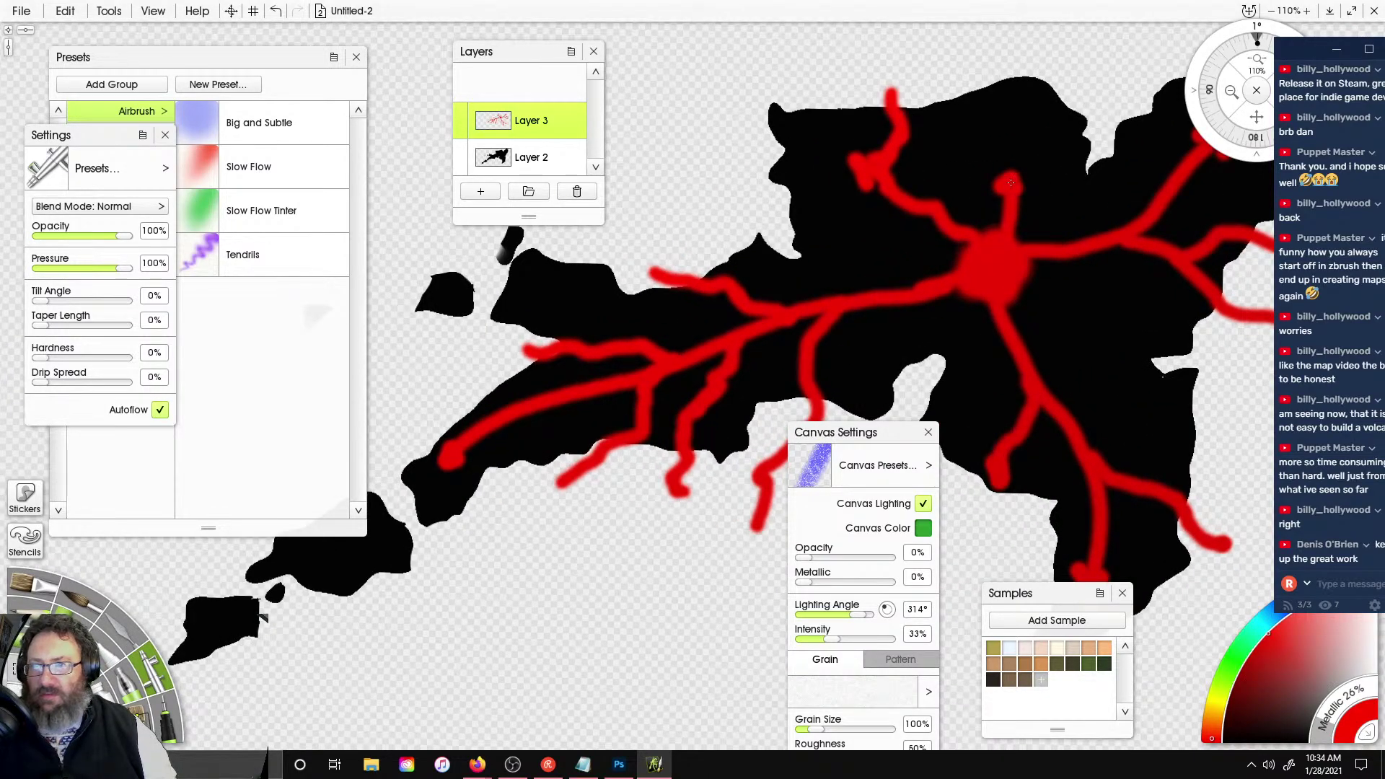
left_click_drag(1011, 182, 967, 182)
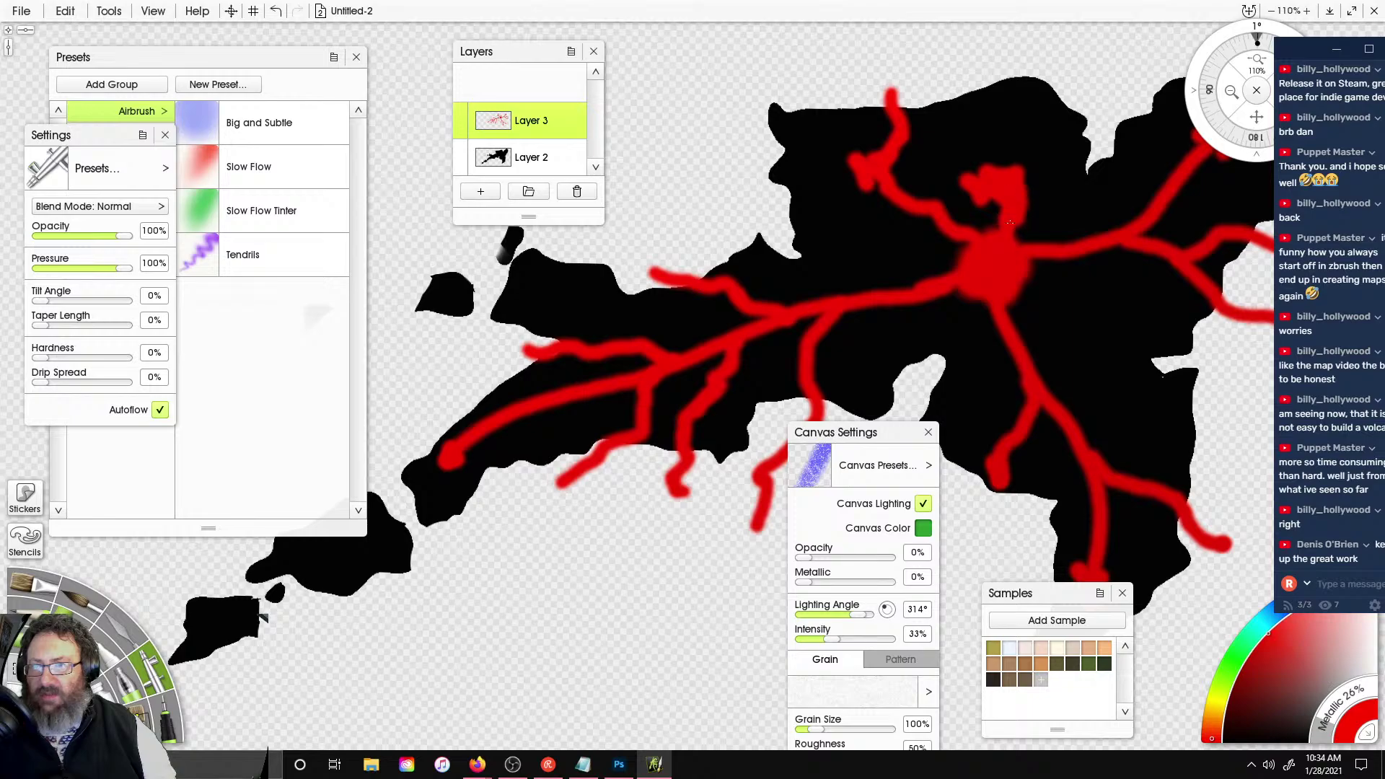
- Thicken the northeastern arrow's tip with red and trim it to a narrow point with the eraser
scroll(613, 198, "down", 3)
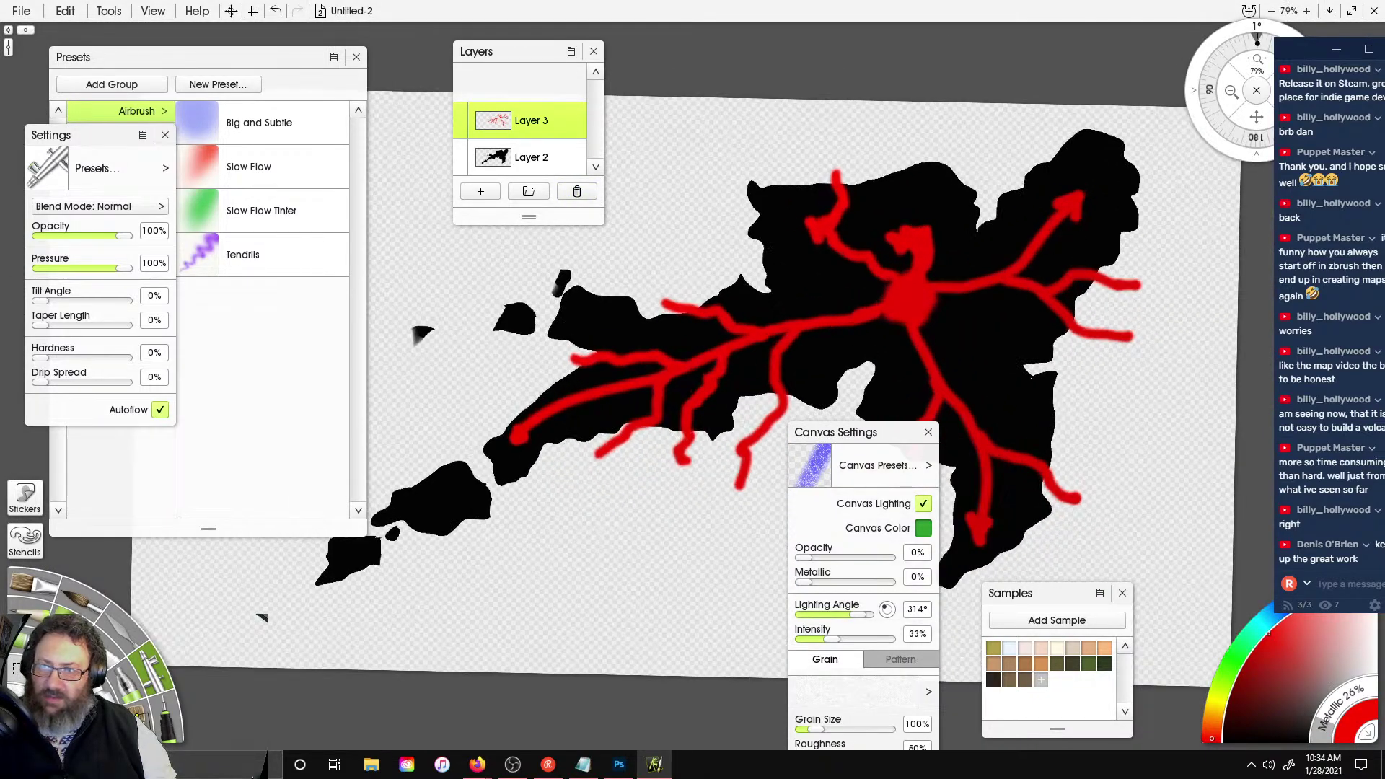
mouse_move(1216, 307)
right_mouse_down("alt")
mouse_move(1197, 230)
mouse_move(1221, 371)
right_mouse_up("alt")
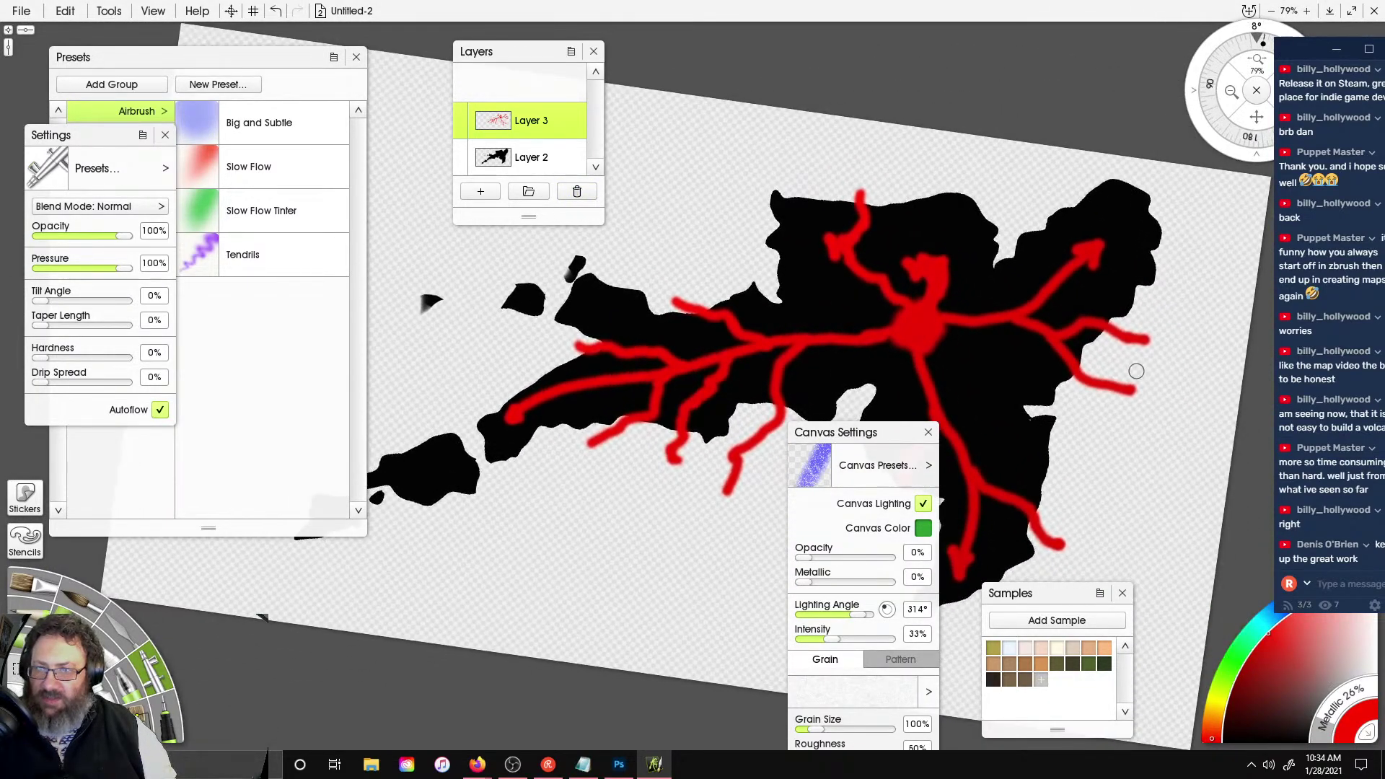
scroll(1136, 372, "up", 1)
left_click_drag(1117, 257, 1126, 244, "alt")
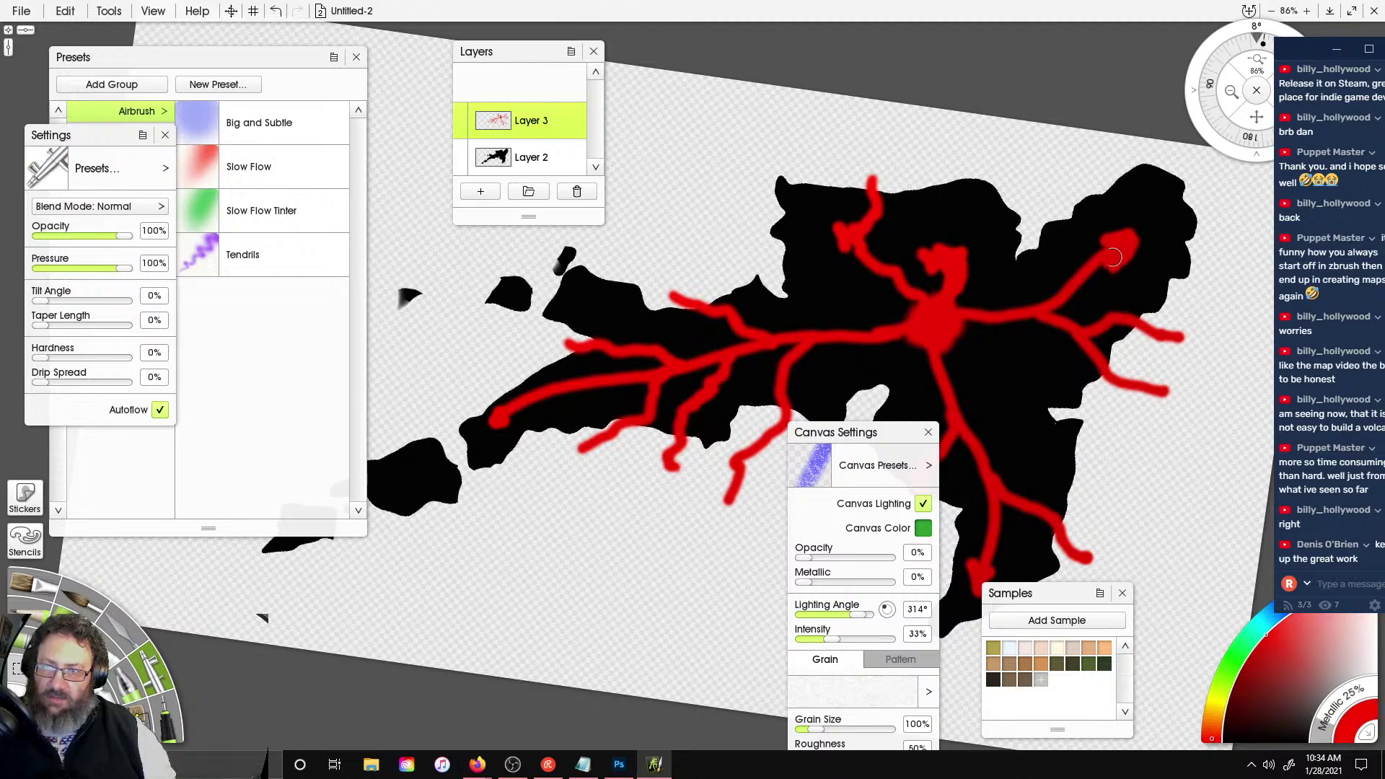
key("e")
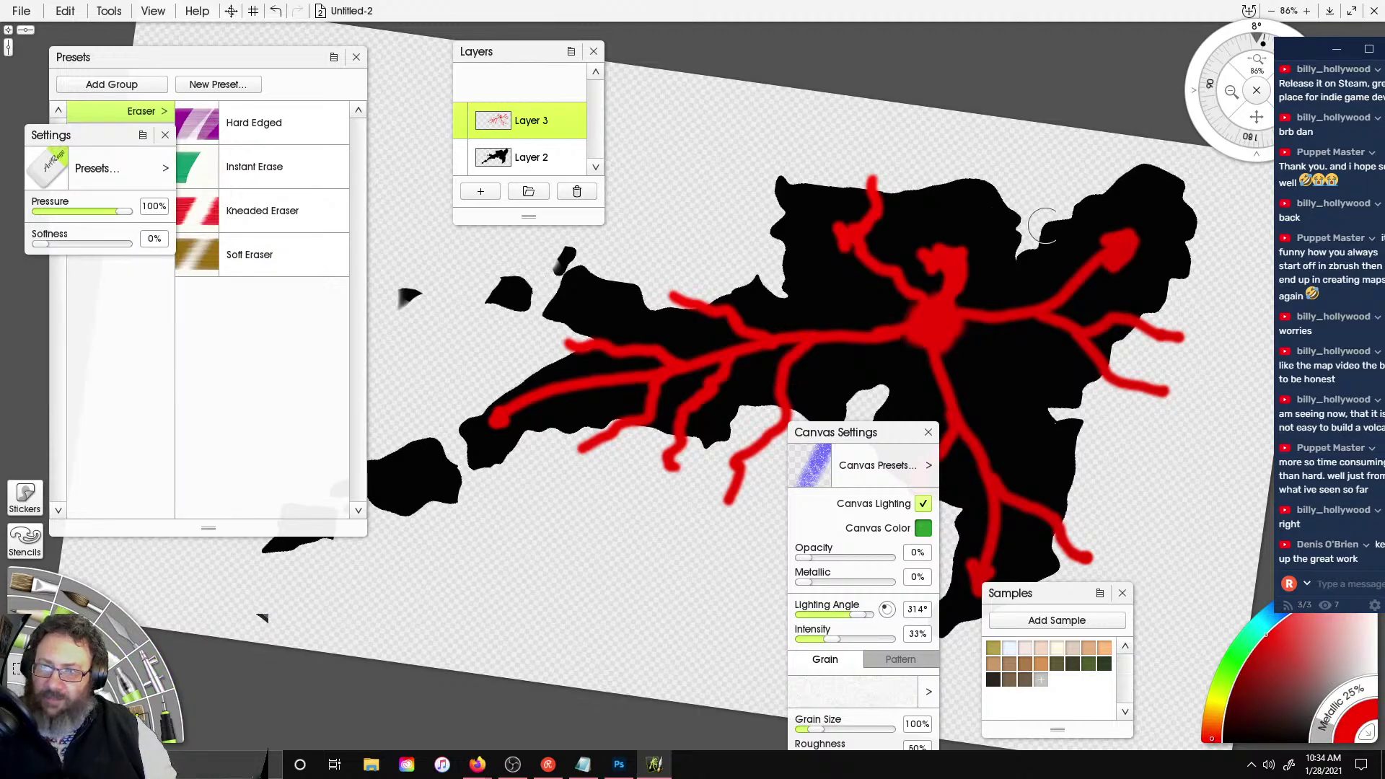
mouse_move(1092, 232)
left_mouse_down()
mouse_move(1162, 206)
mouse_move(1123, 280)
left_mouse_up()
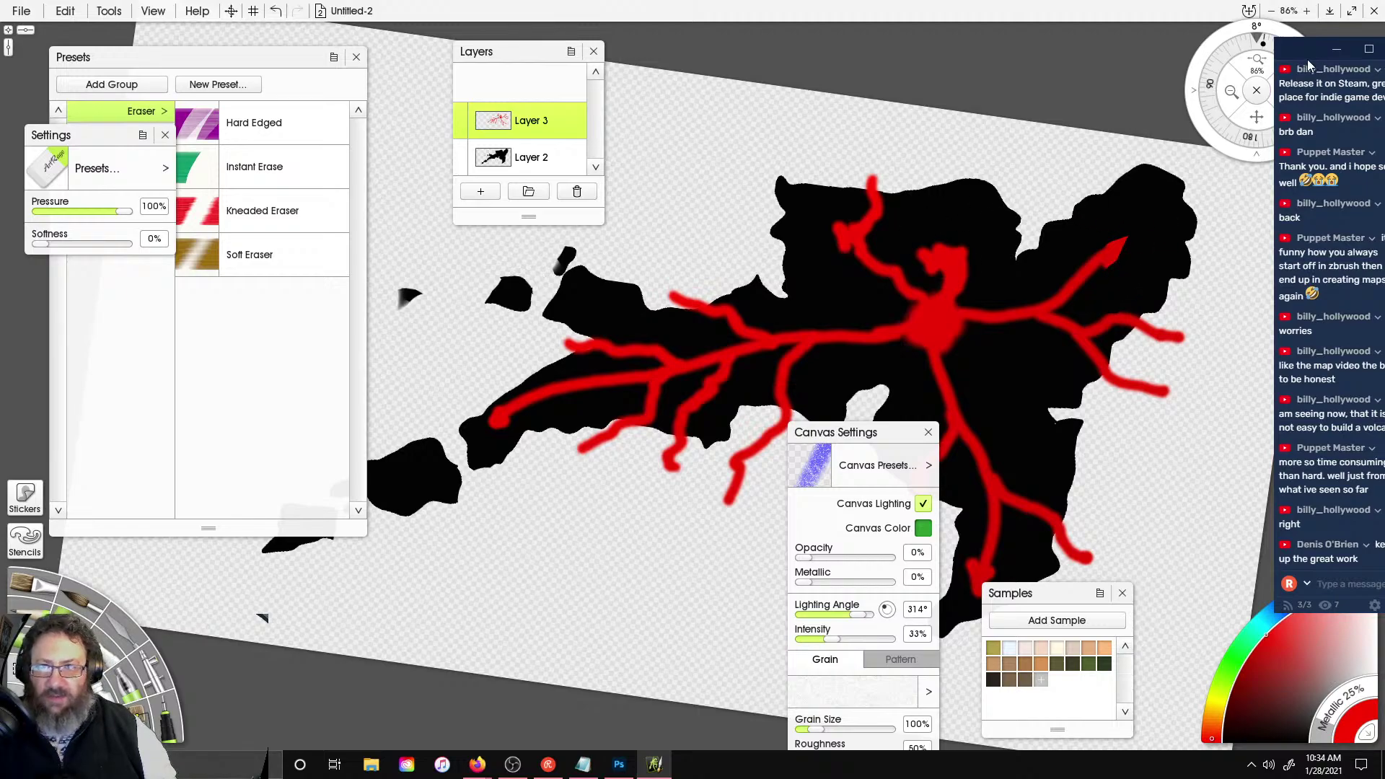
- Zoom out to see the whole map and straighten the canvas by setting its rotation to 0°
left_click_drag(1310, 65, 1270, 45)
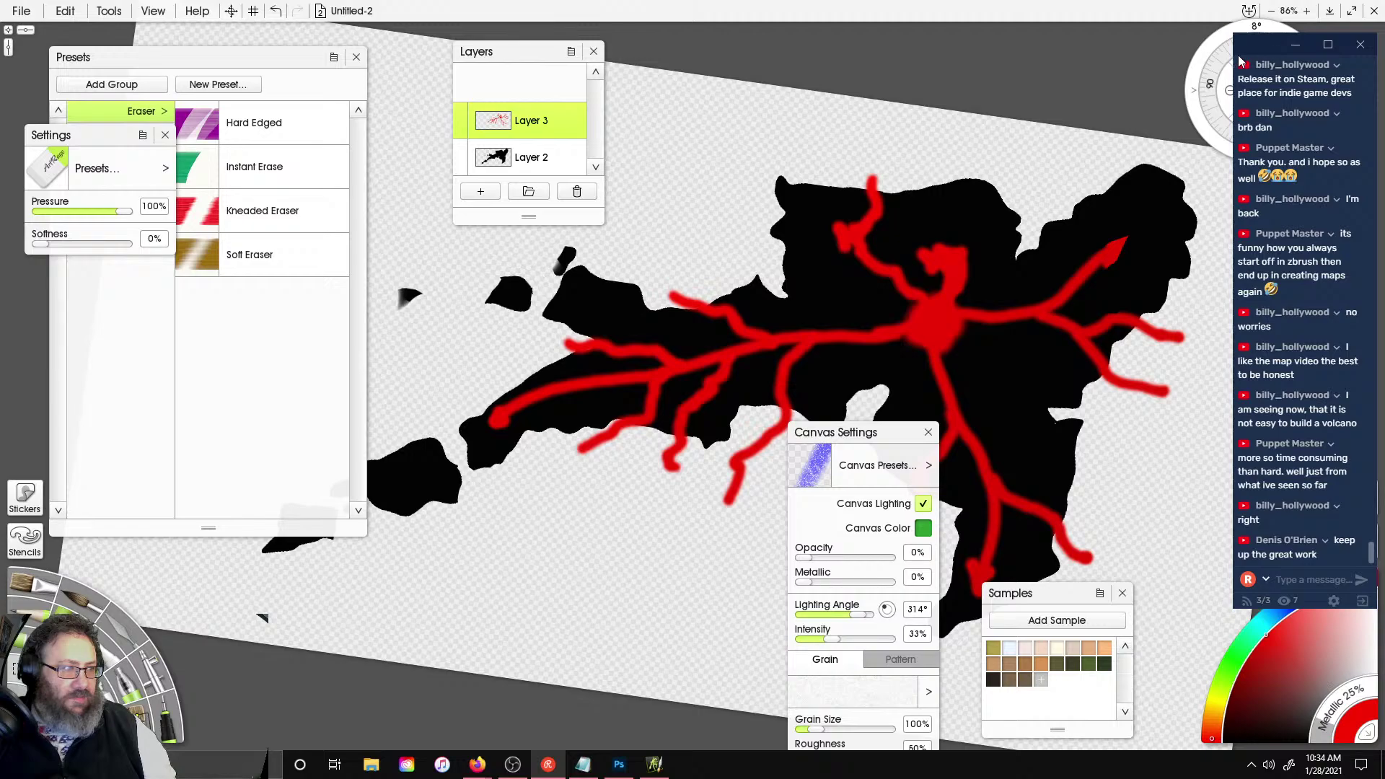
scroll(937, 213, "down", 5)
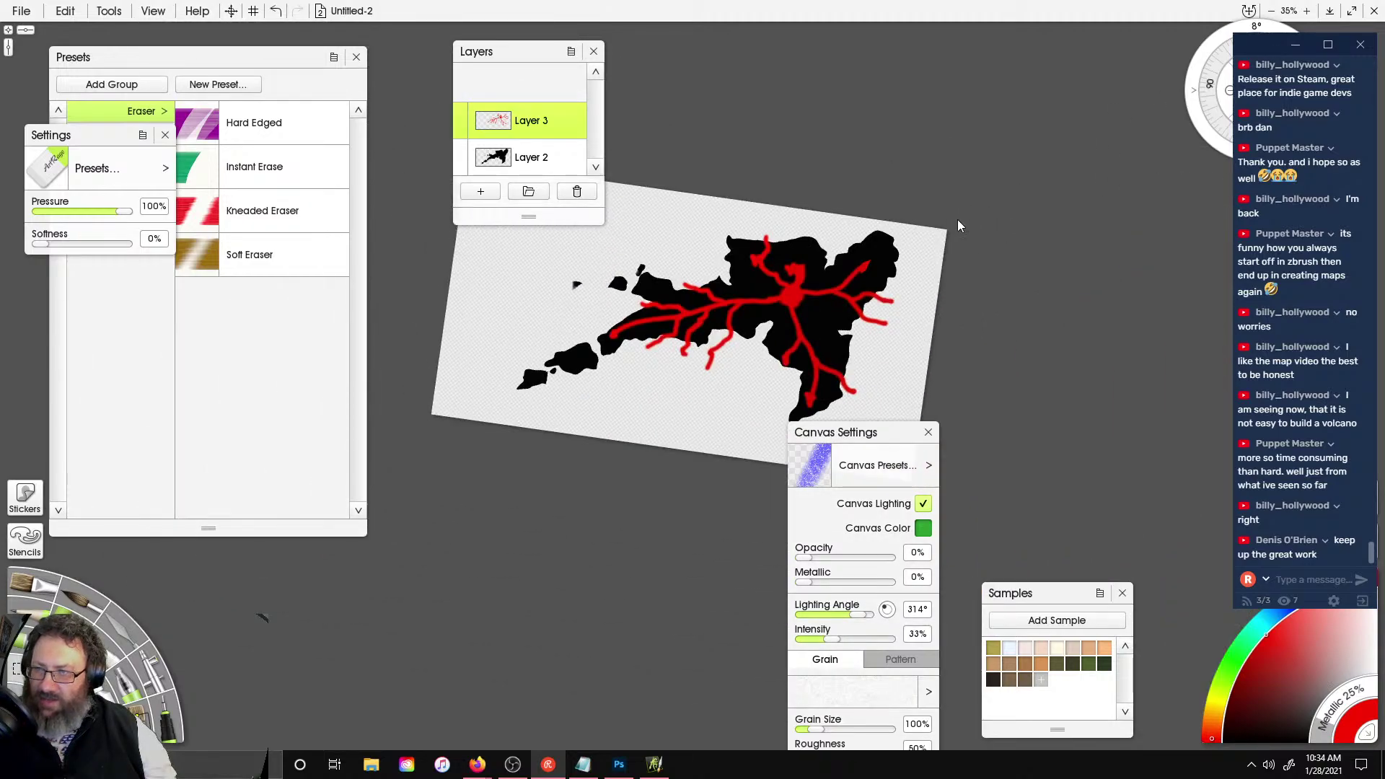
left_click_drag(958, 221, 944, 189)
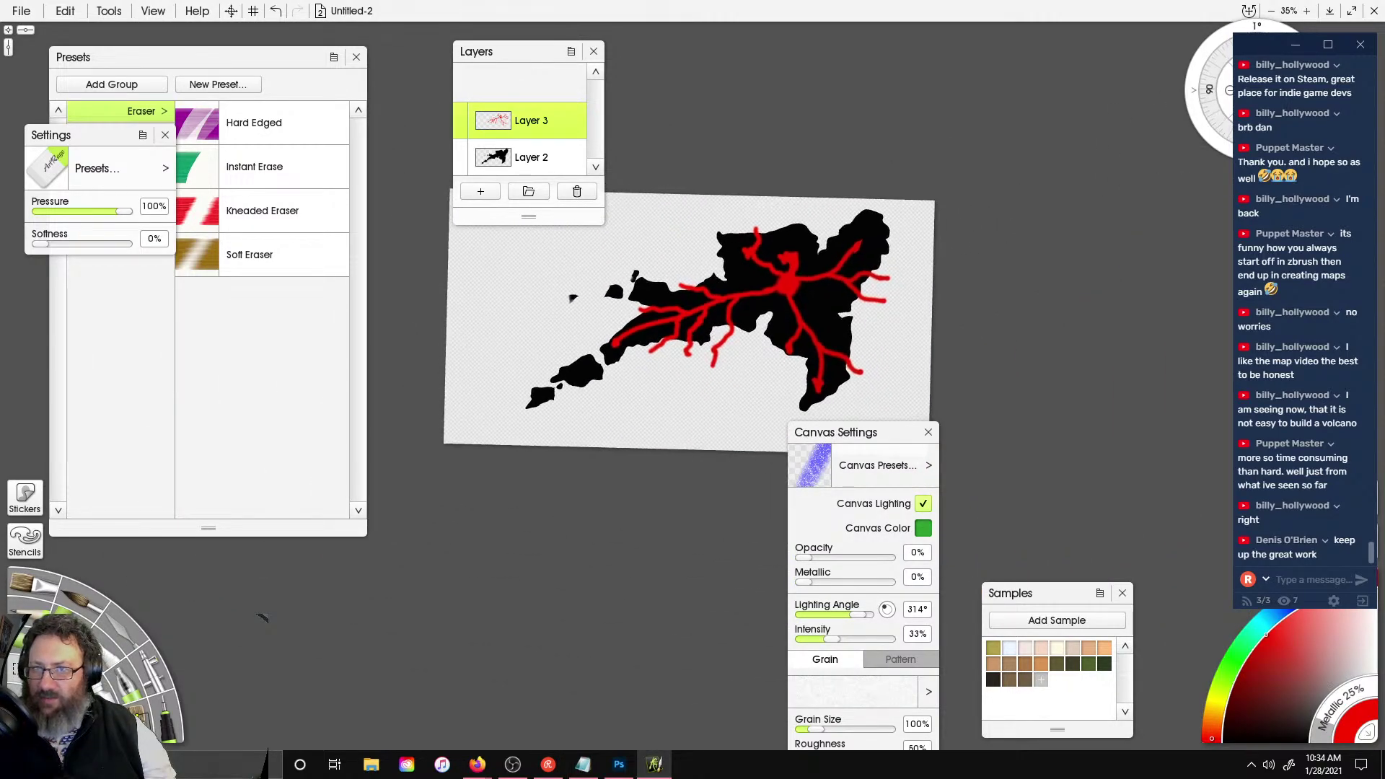
left_click_drag(1215, 42, 1088, 48)
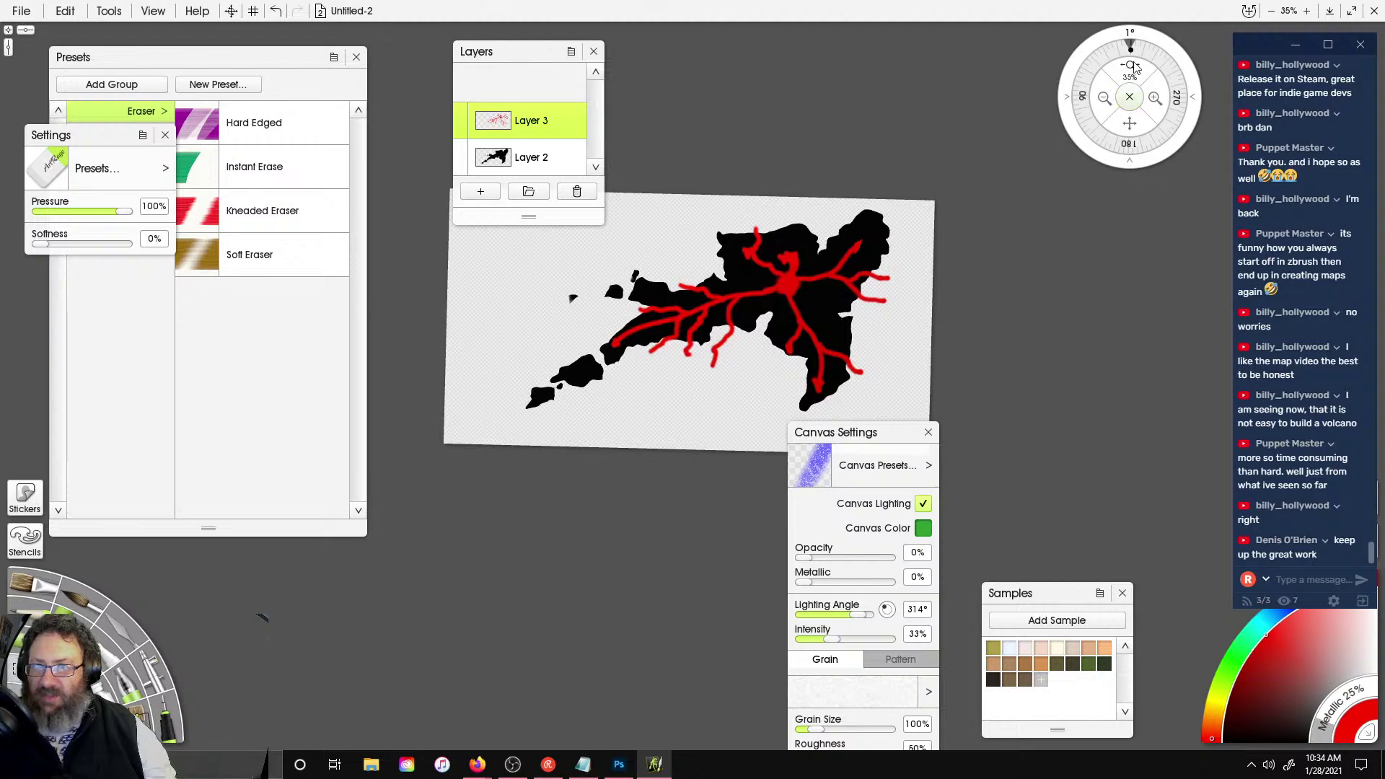
left_click(1131, 34)
type("0")
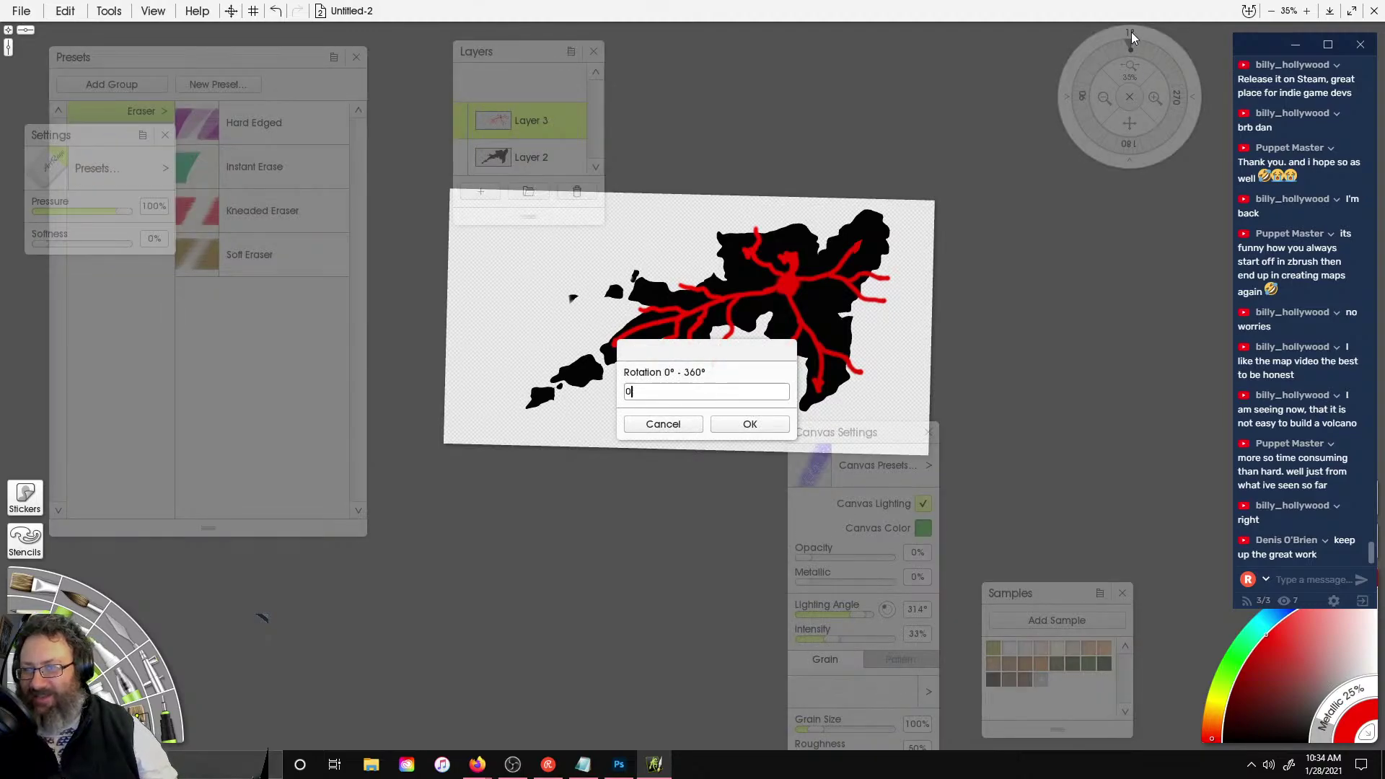
key("Return")
scroll(788, 292, "up", 5)
scroll(788, 291, "down", 2)
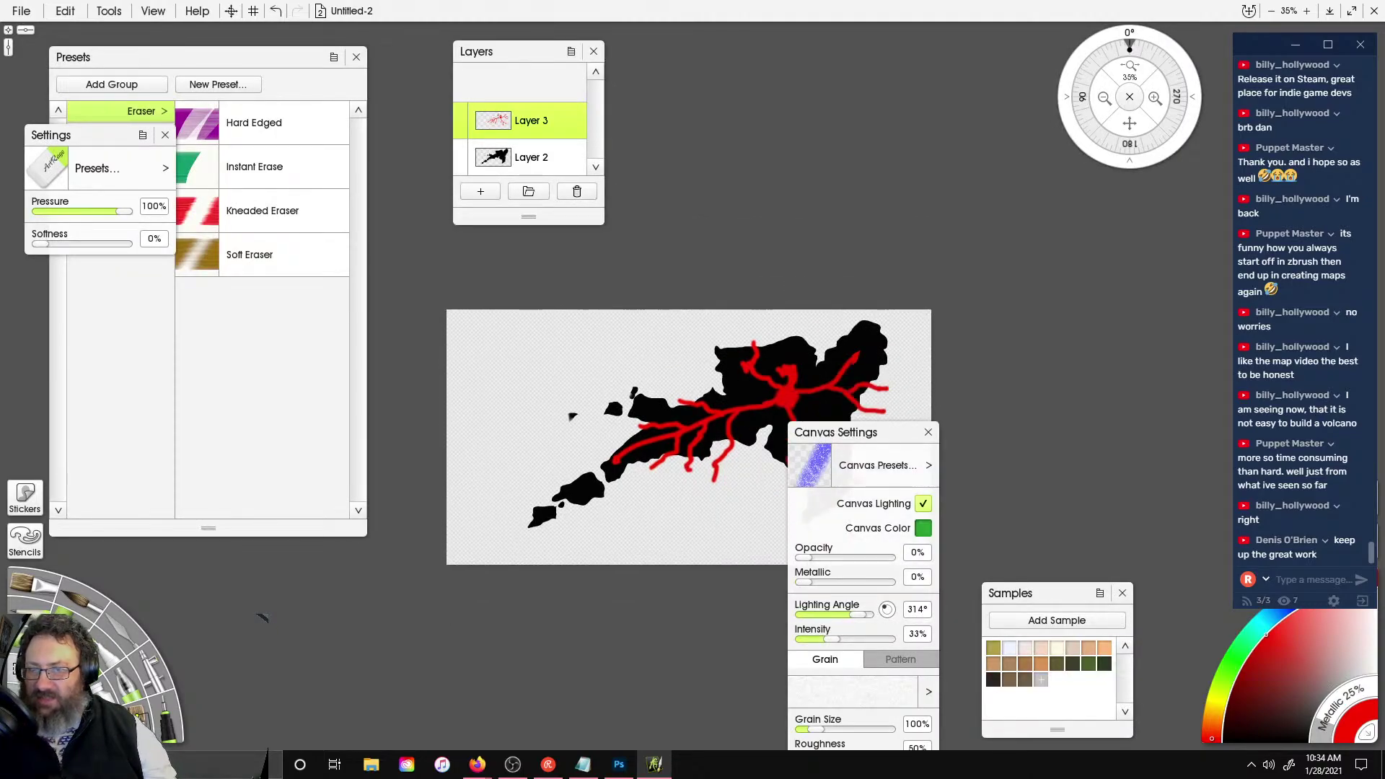
- Clear space around the canvas by closing the Canvas Settings and moving the chat window and brush presets aside
left_click_drag(881, 437, 1069, 208)
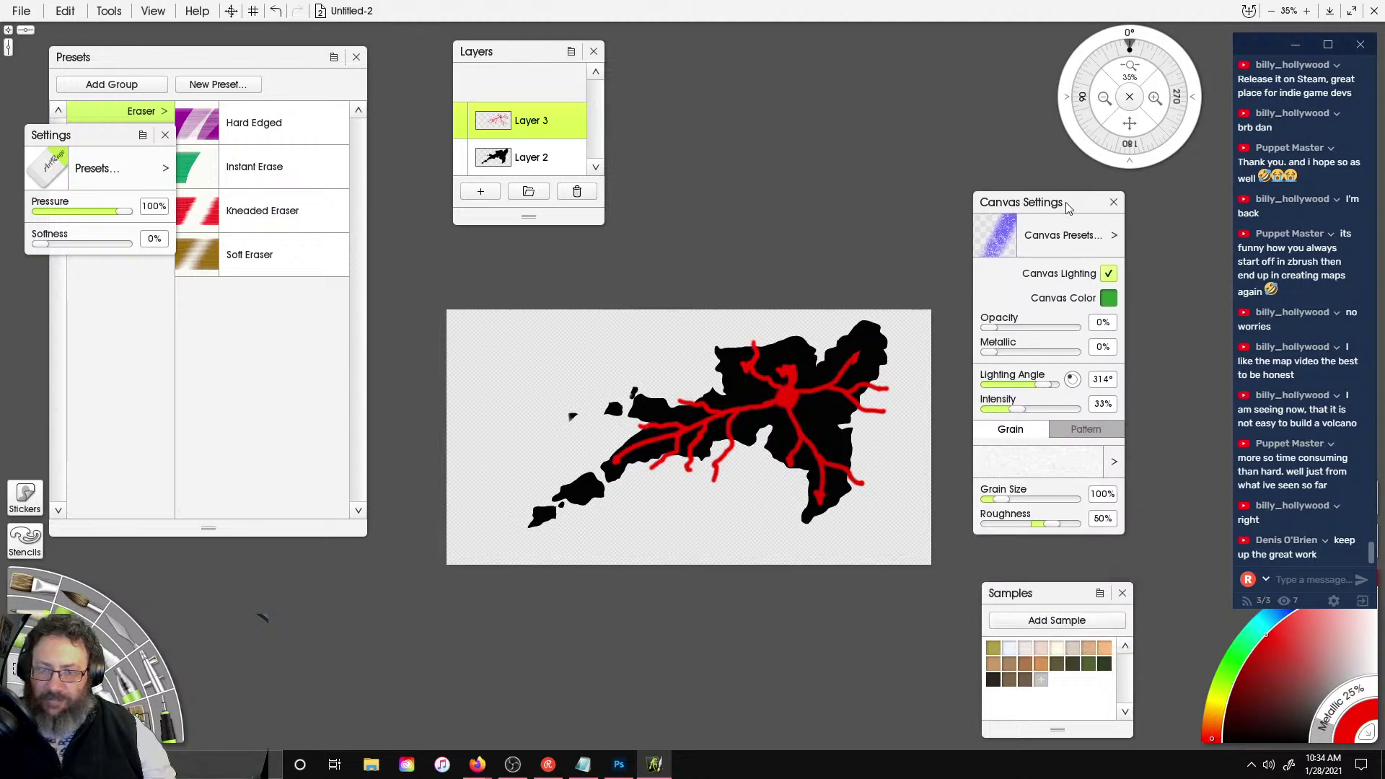
mouse_move(1275, 48)
left_mouse_down()
mouse_move(964, 80)
mouse_move(1253, 33)
left_mouse_up()
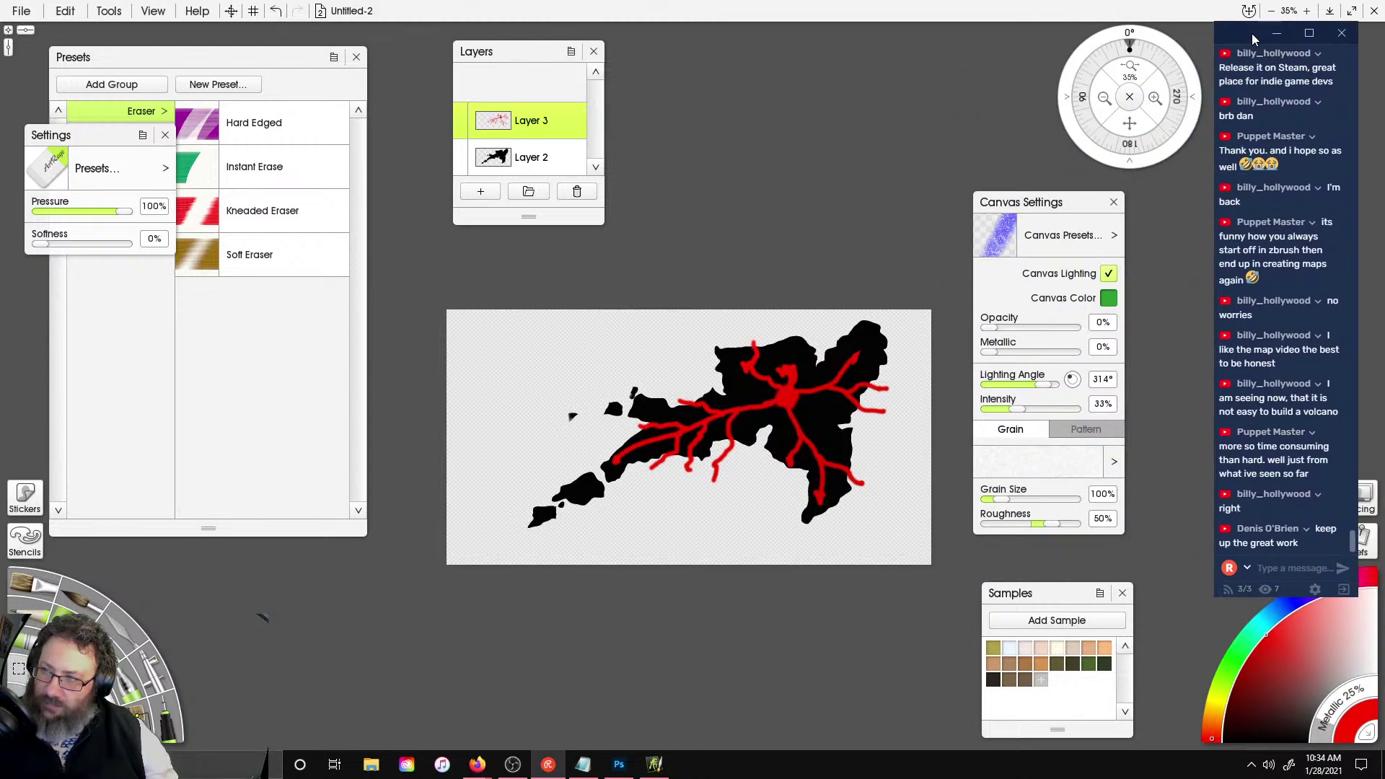
left_click(1142, 586)
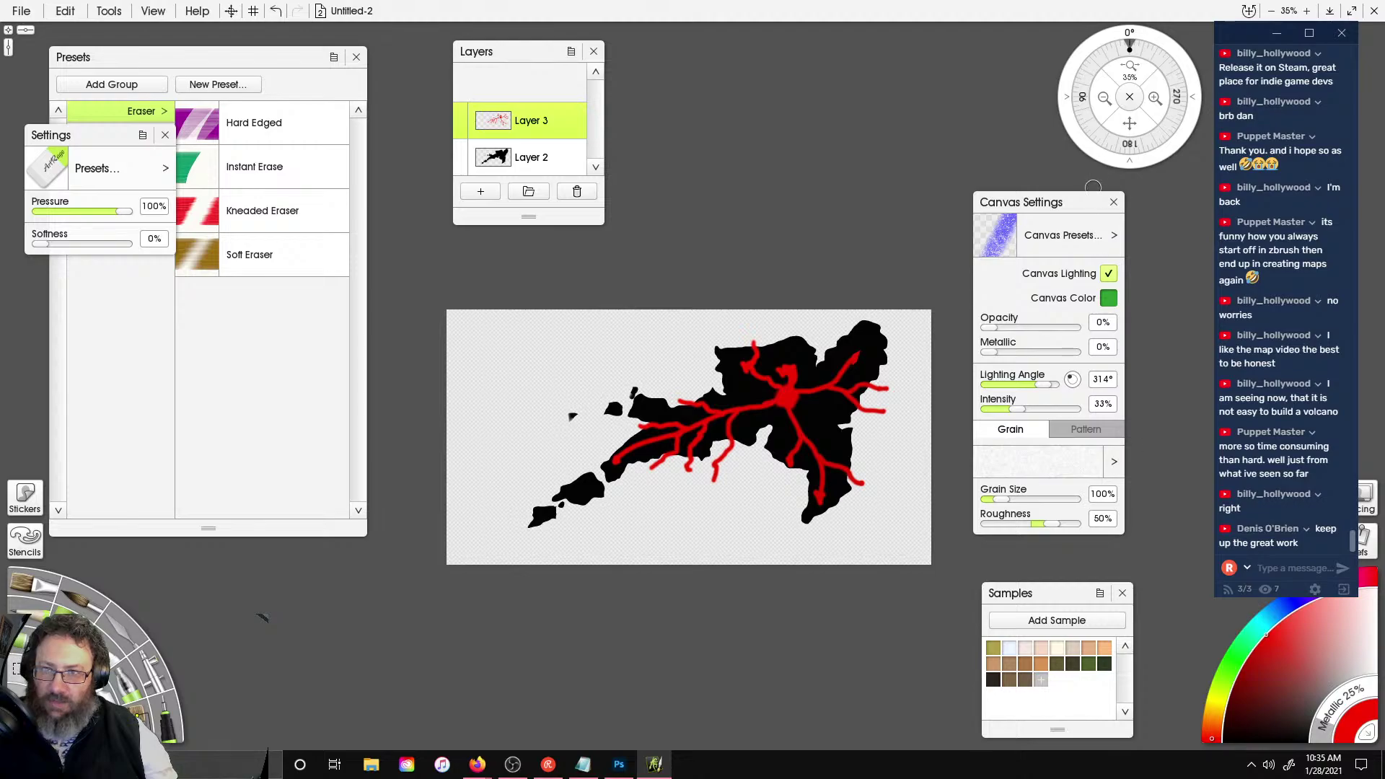
left_click(1114, 205)
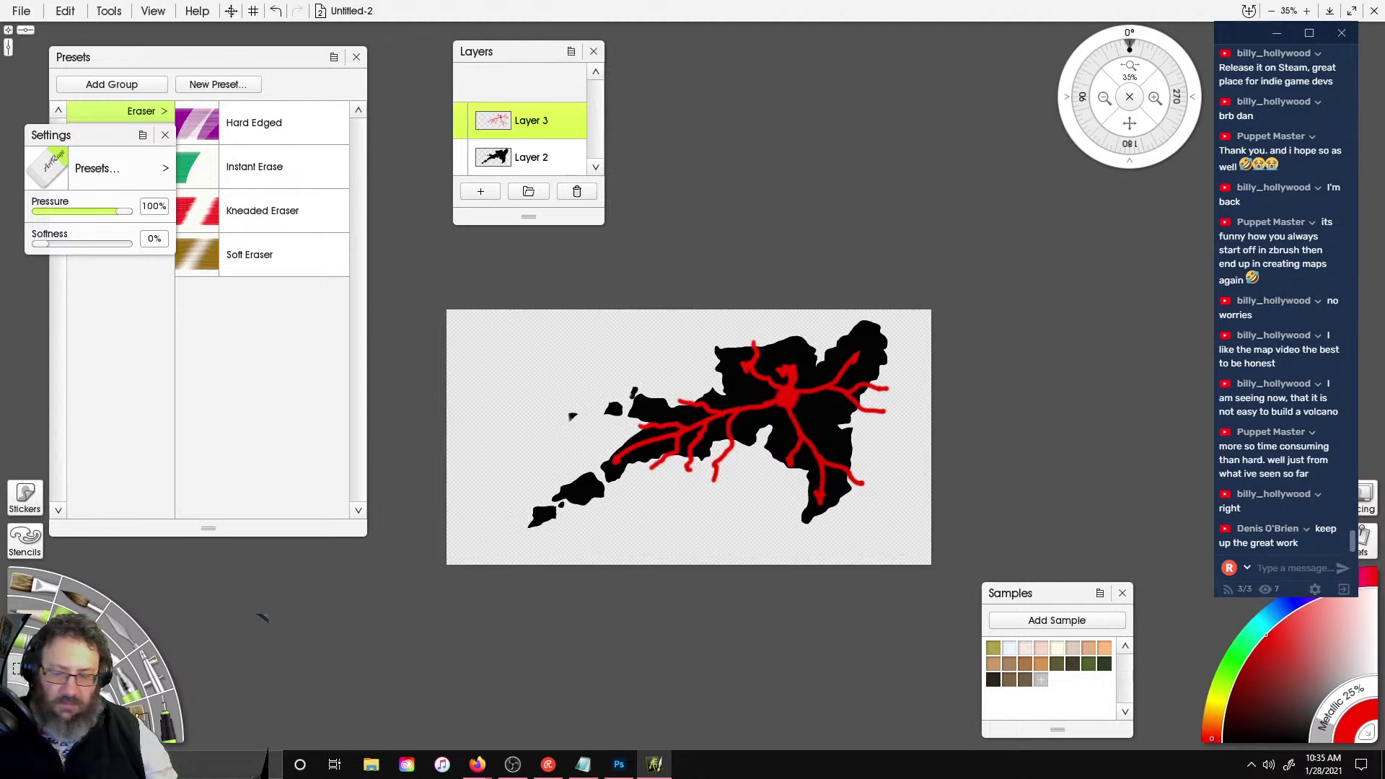
left_click_drag(266, 56, 177, 56)
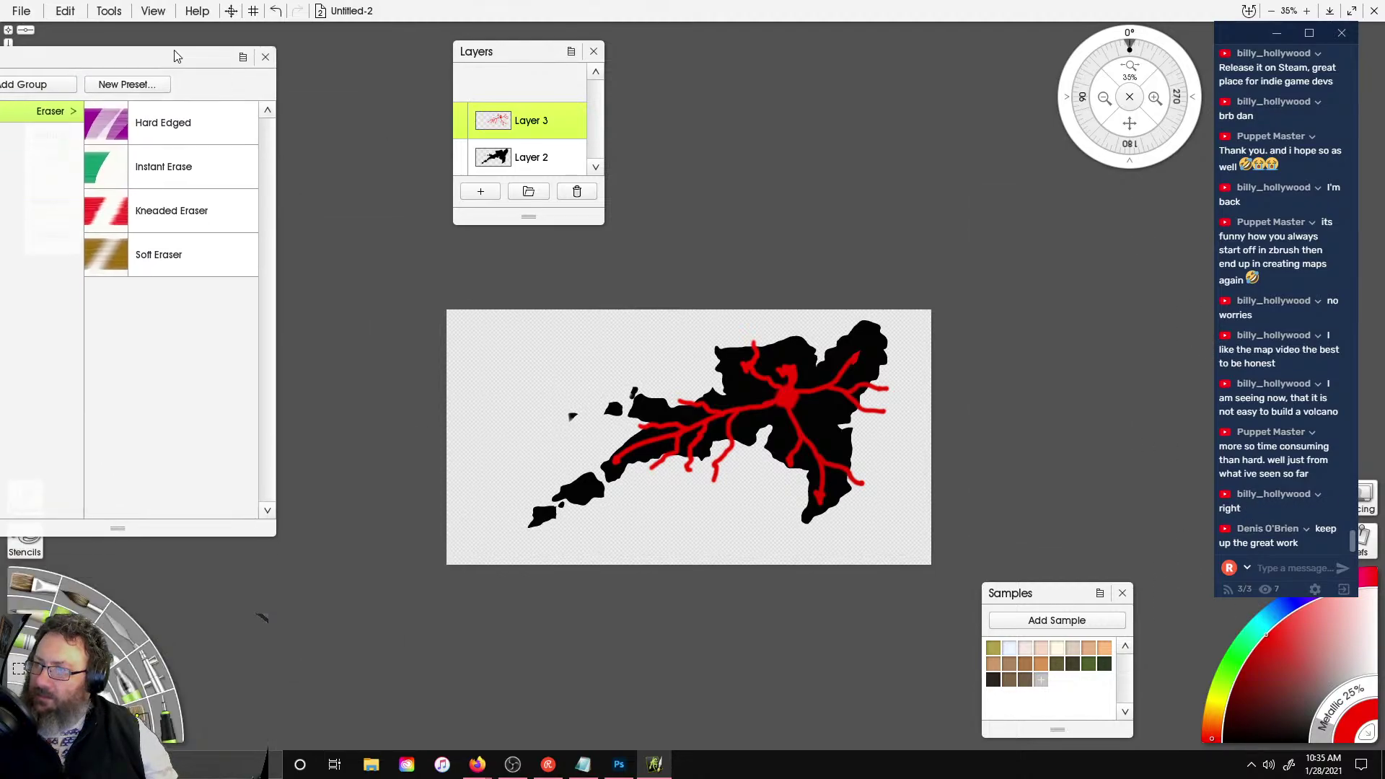
- Lock the transparency of Layer 2 and set Layer 3's opacity to 50%
left_click(533, 160)
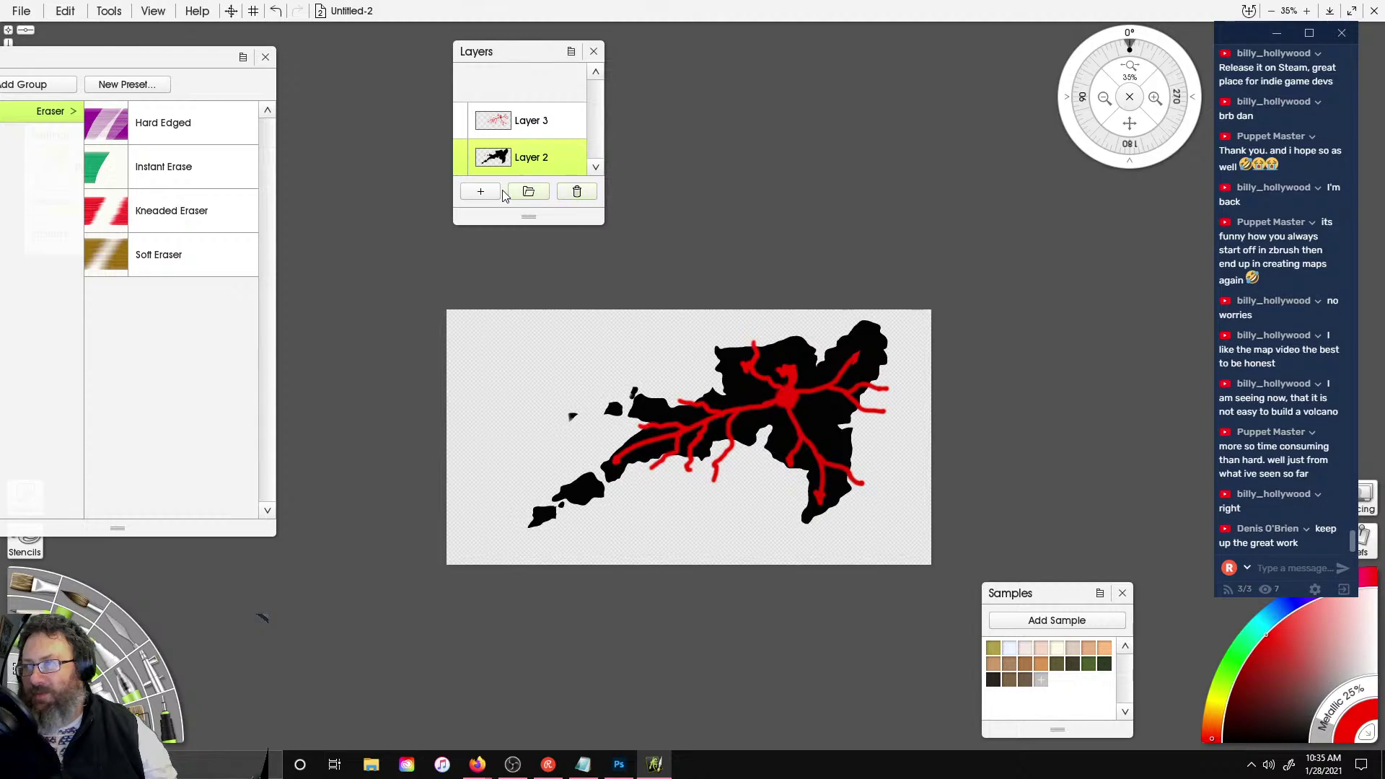
left_click(578, 166)
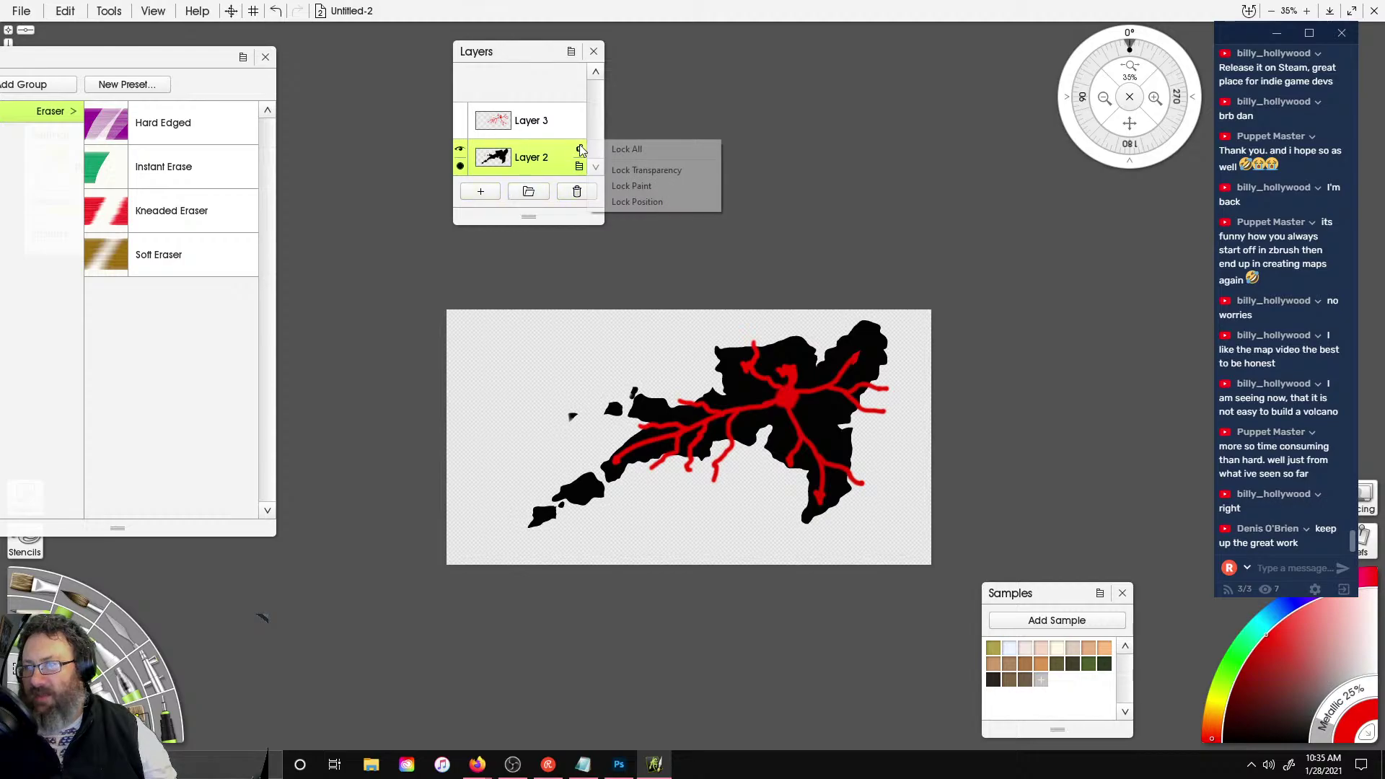
left_click(635, 166)
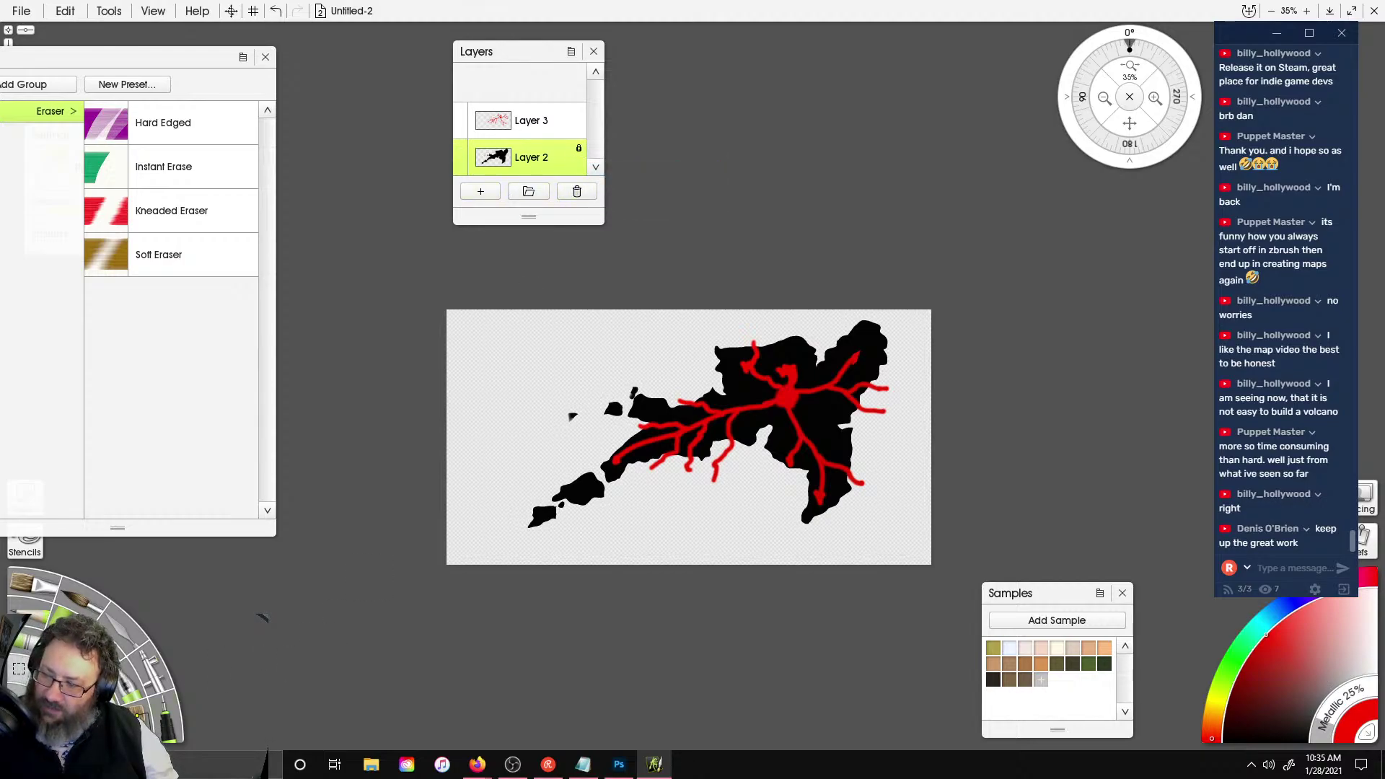
left_click(461, 131)
type("50")
key("Return")
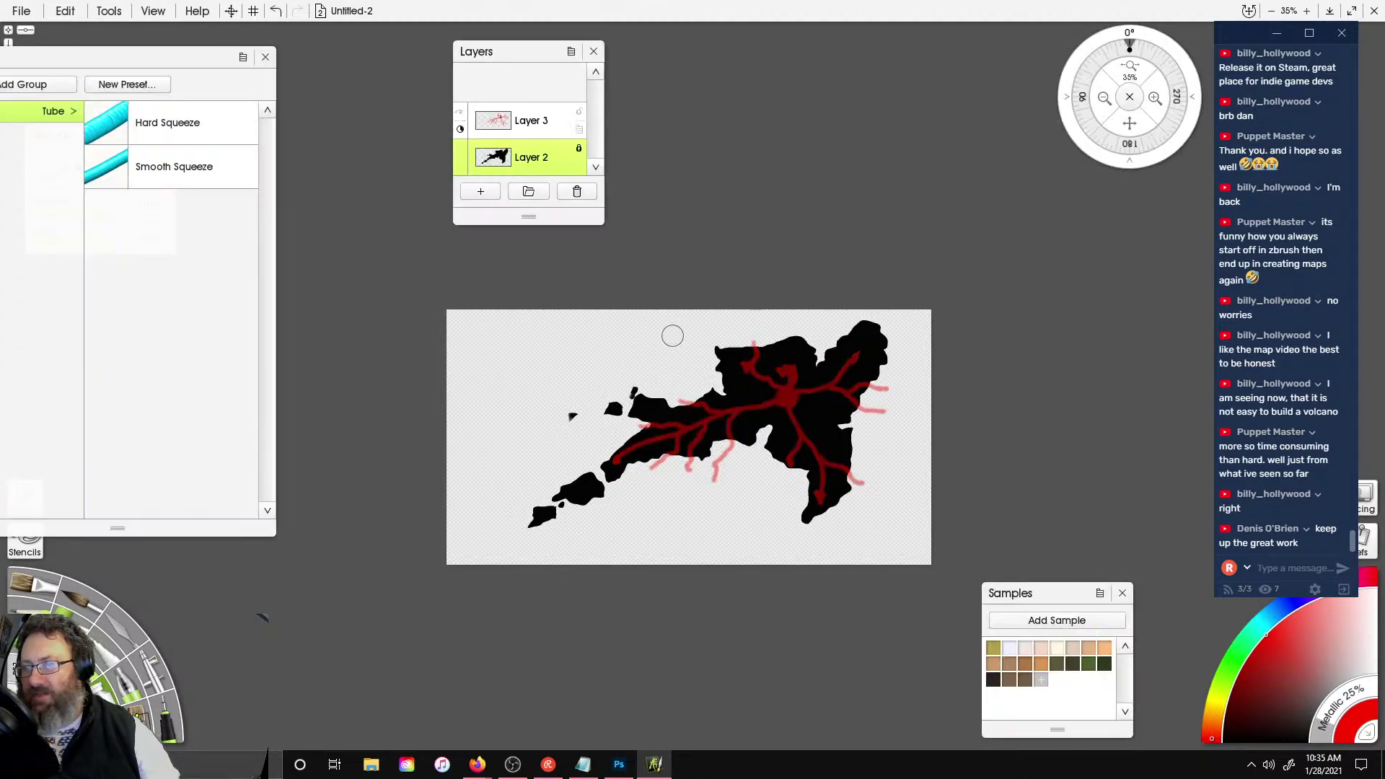
- Enlarge the view of the landmass to 77% and reset the canvas rotation to 0°
scroll(757, 480, "up", 4)
scroll(787, 487, "down", 3)
scroll(820, 482, "up", 3, "shift")
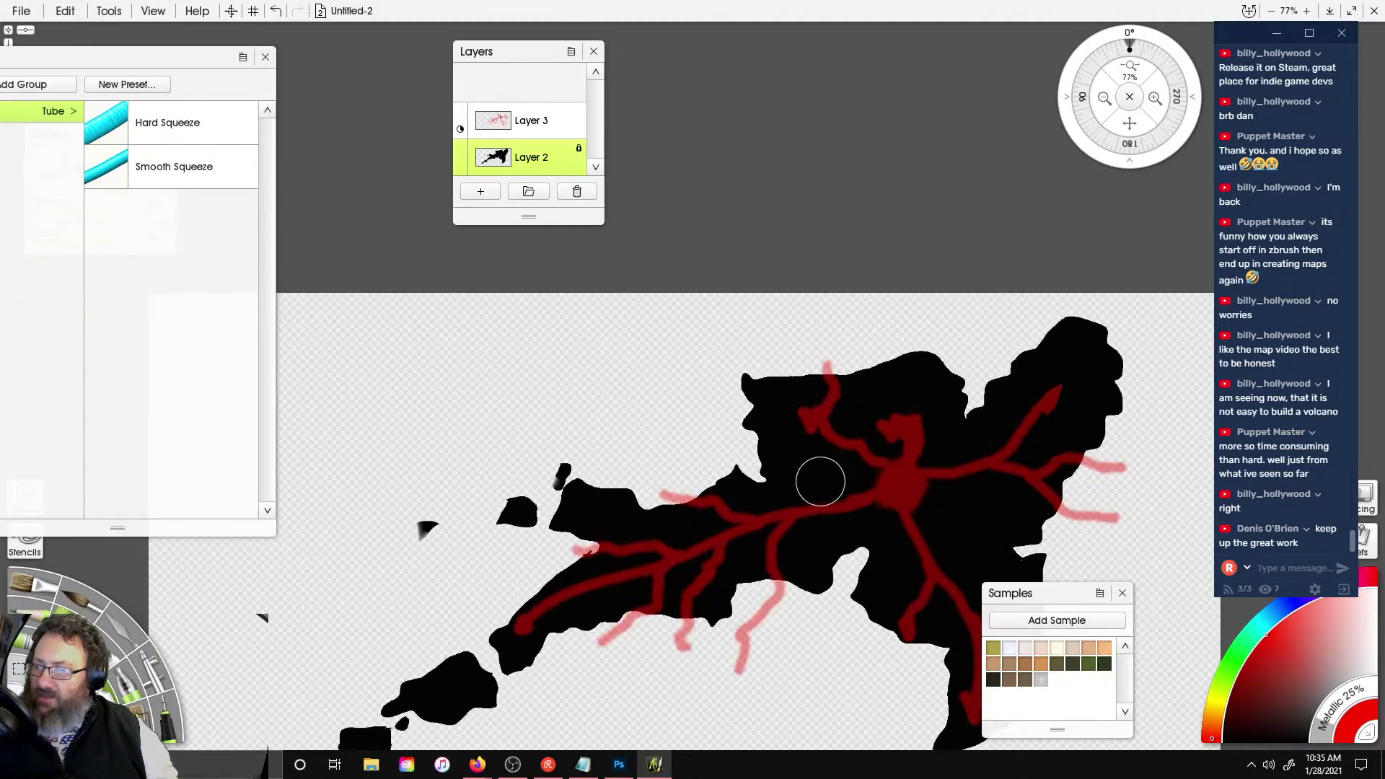
scroll(820, 481, "up", 1, "alt")
right_click_drag(911, 317, 929, 394, "alt")
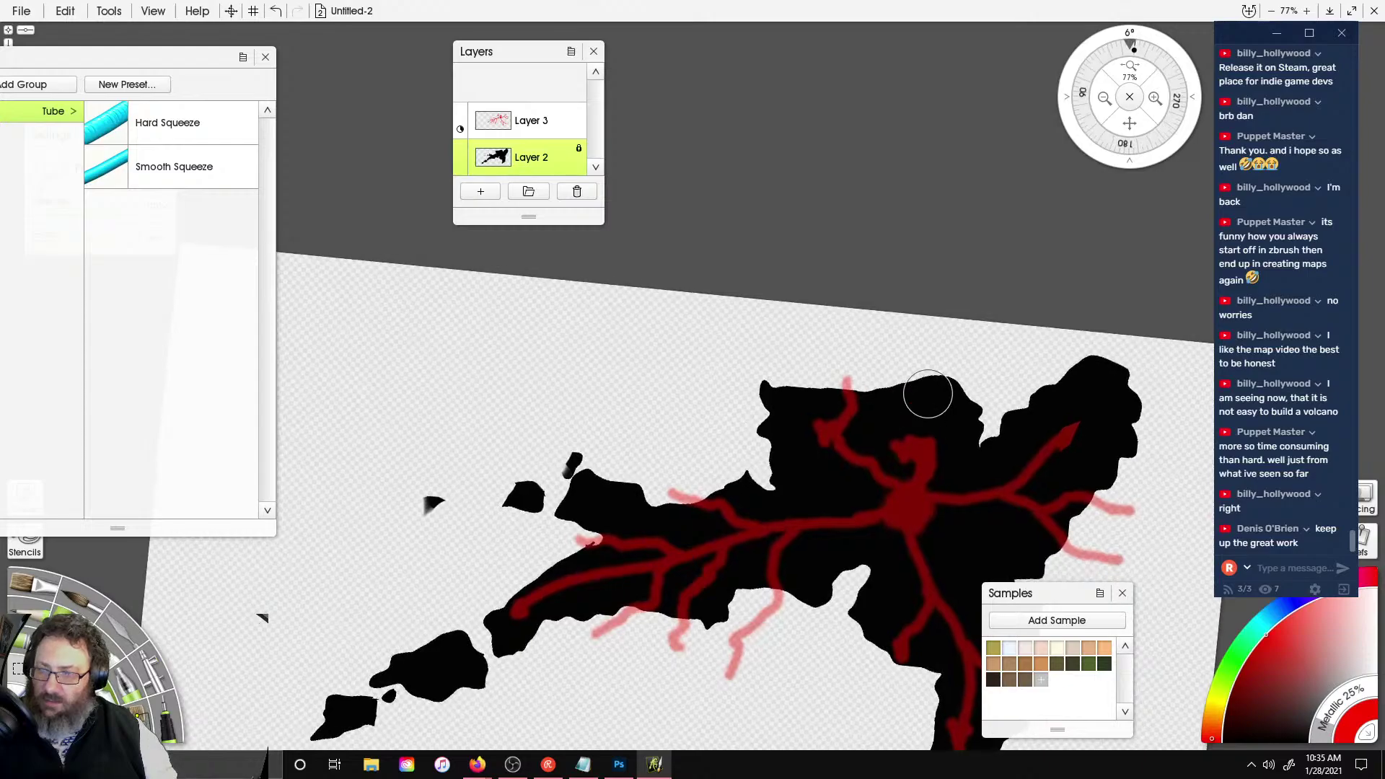
left_click(1130, 33)
type("0")
key("Return")
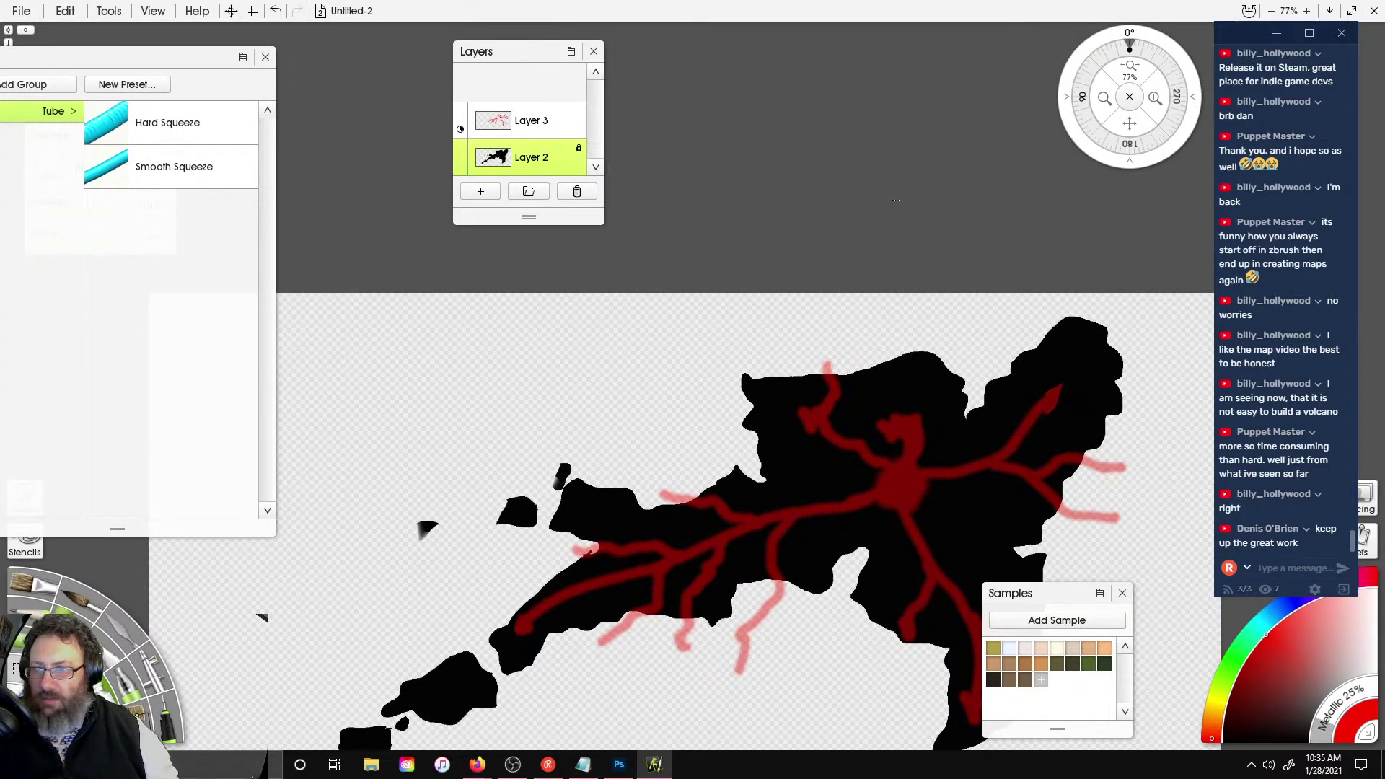
scroll(880, 176, "down", 5)
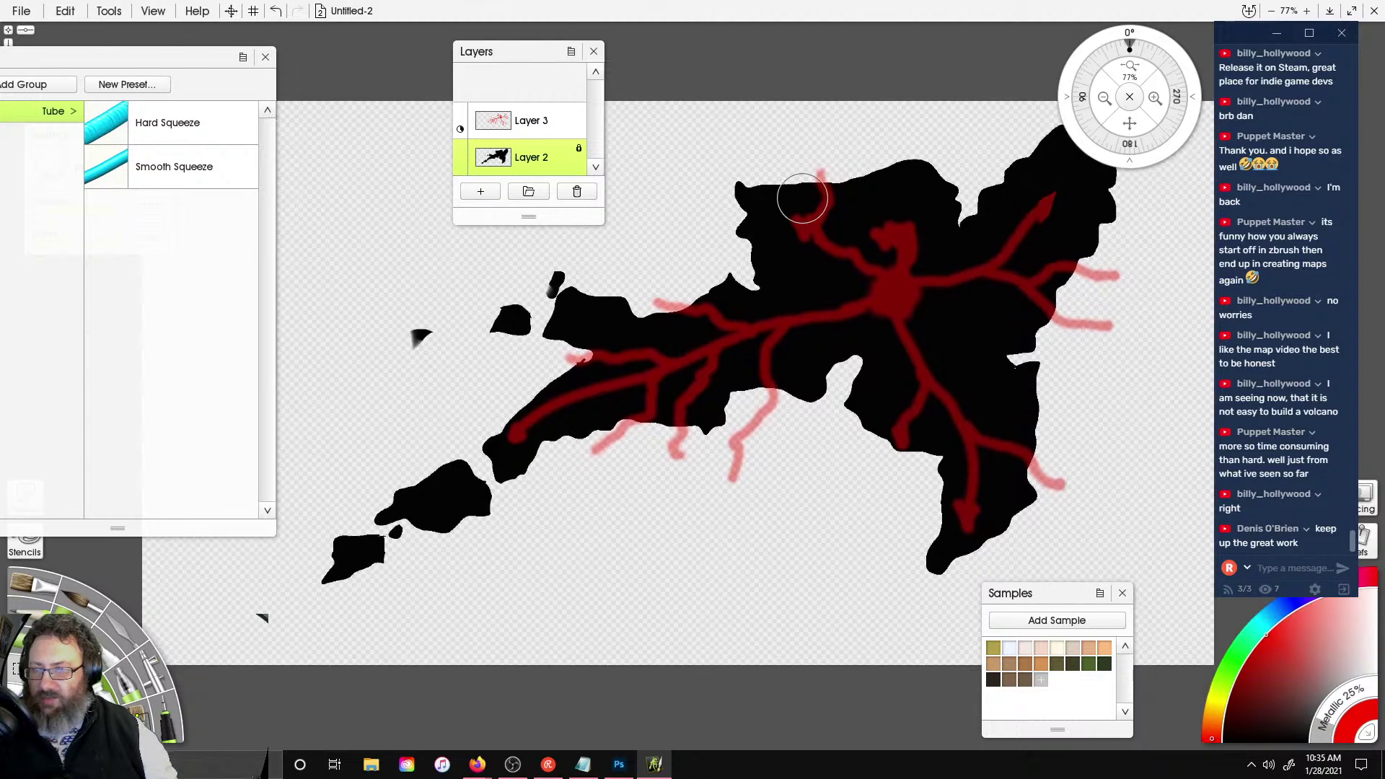
- Undo a test stroke of the Tube tool on the landmass and choose a dark brown paint colour
mouse_move(793, 337)
left_mouse_down()
mouse_move(804, 371)
mouse_move(779, 393)
left_mouse_up()
key("ctrl+z")
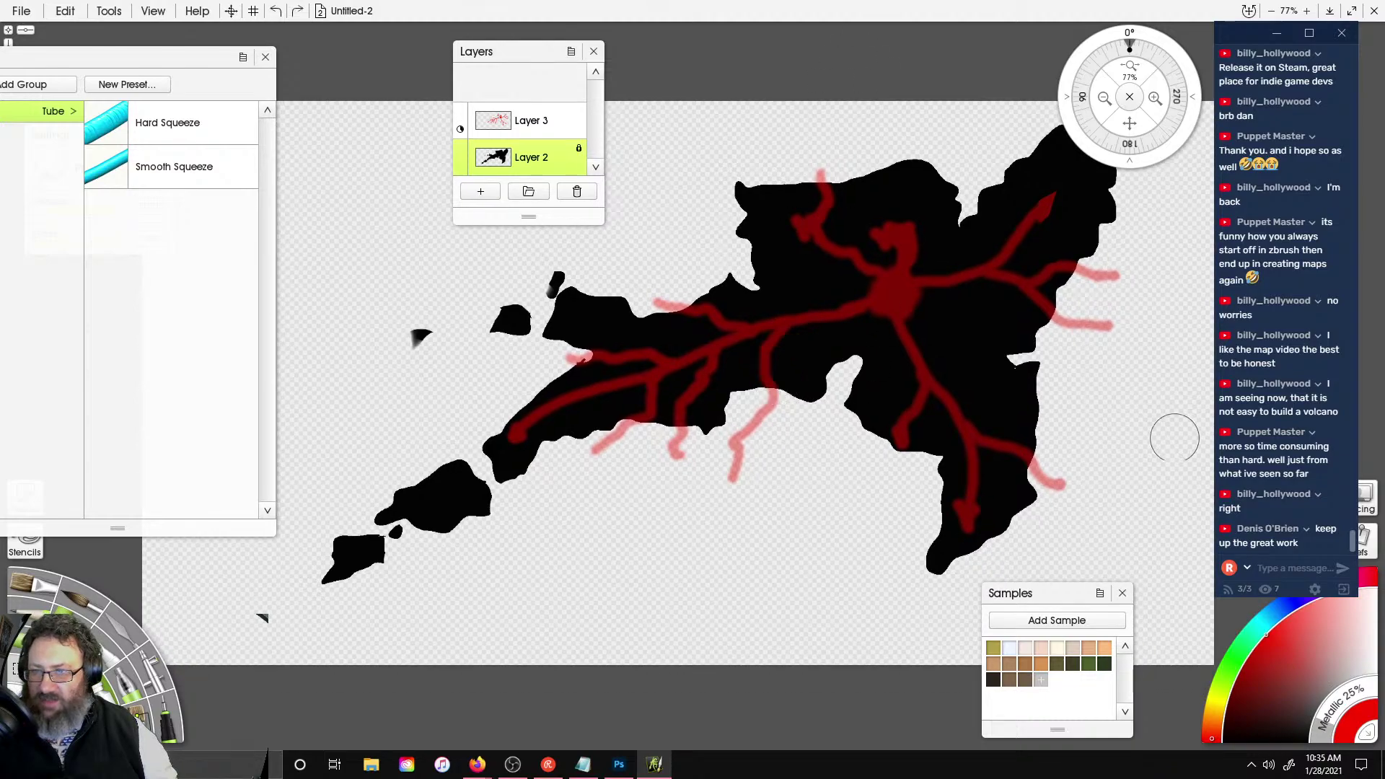
mouse_move(1244, 674)
left_mouse_down()
mouse_move(1267, 720)
mouse_move(1280, 710)
left_mouse_up()
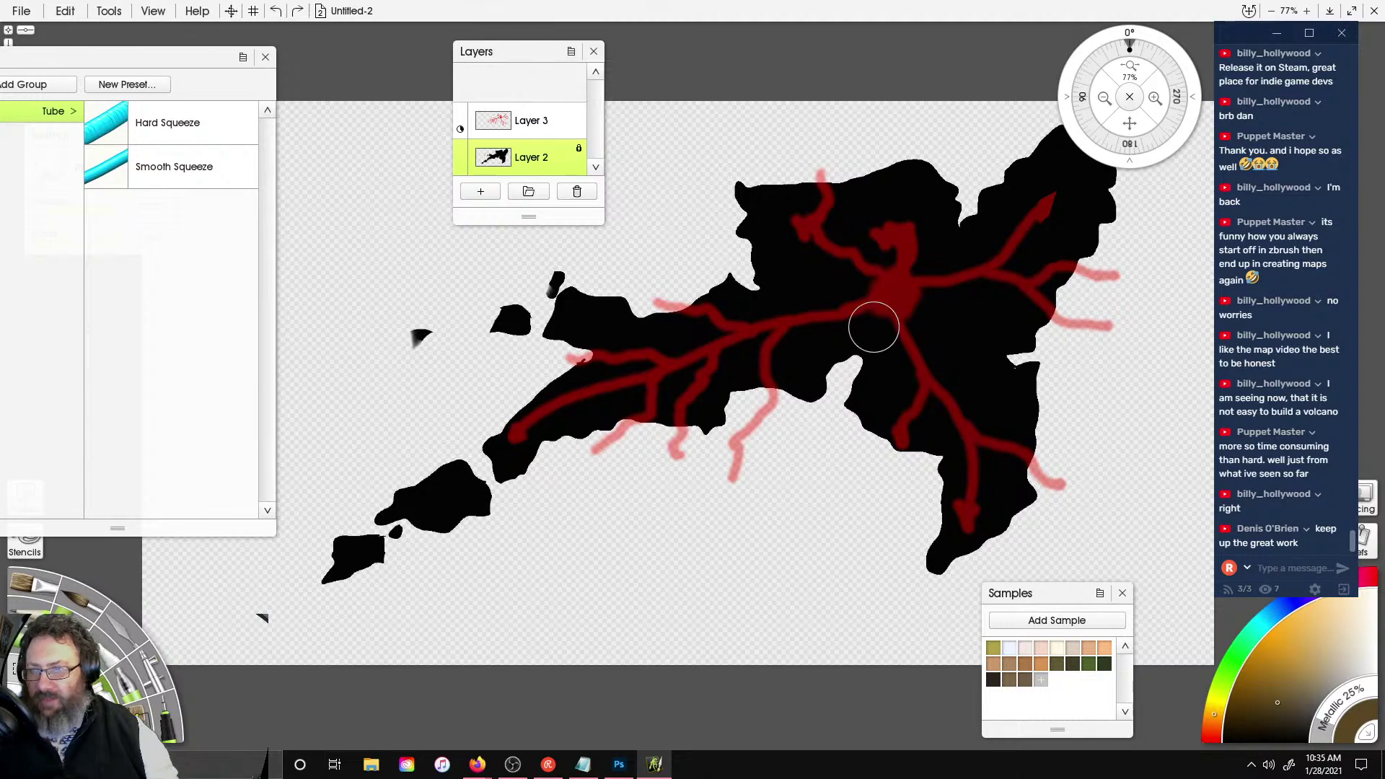
mouse_move(872, 325)
left_mouse_down()
mouse_move(820, 387)
mouse_move(877, 341)
mouse_move(835, 416)
mouse_move(903, 346)
mouse_move(797, 456)
mouse_move(897, 371)
mouse_move(860, 426)
mouse_move(935, 409)
mouse_move(919, 464)
left_mouse_up()
key("ctrl+z")
mouse_move(923, 405)
left_mouse_down()
mouse_move(931, 448)
mouse_move(914, 501)
left_mouse_up()
key("ctrl+z")
key("ctrl+z")
key("ctrl+z")
key("ctrl+z")
key("ctrl+z")
key("ctrl+z")
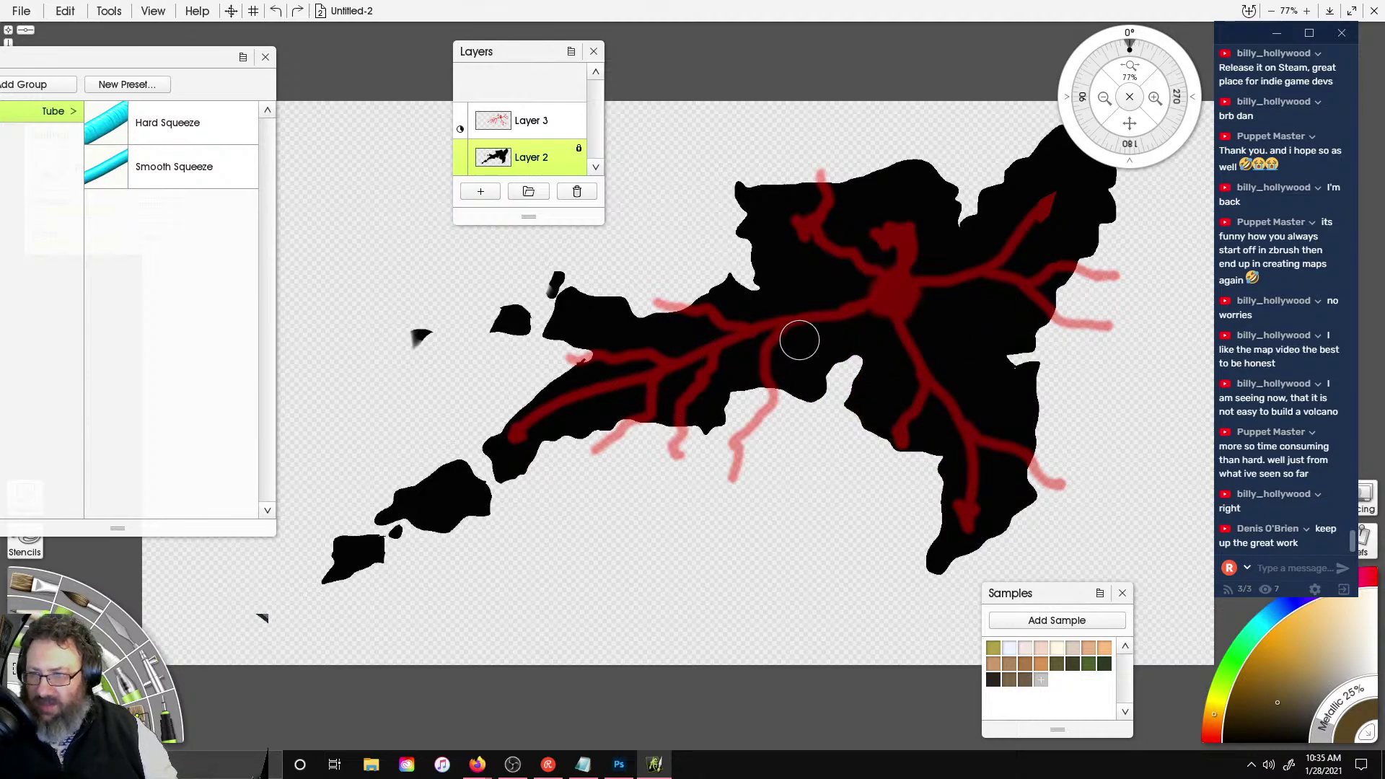
mouse_move(800, 340)
left_mouse_down()
mouse_move(785, 372)
mouse_move(821, 379)
left_mouse_up()
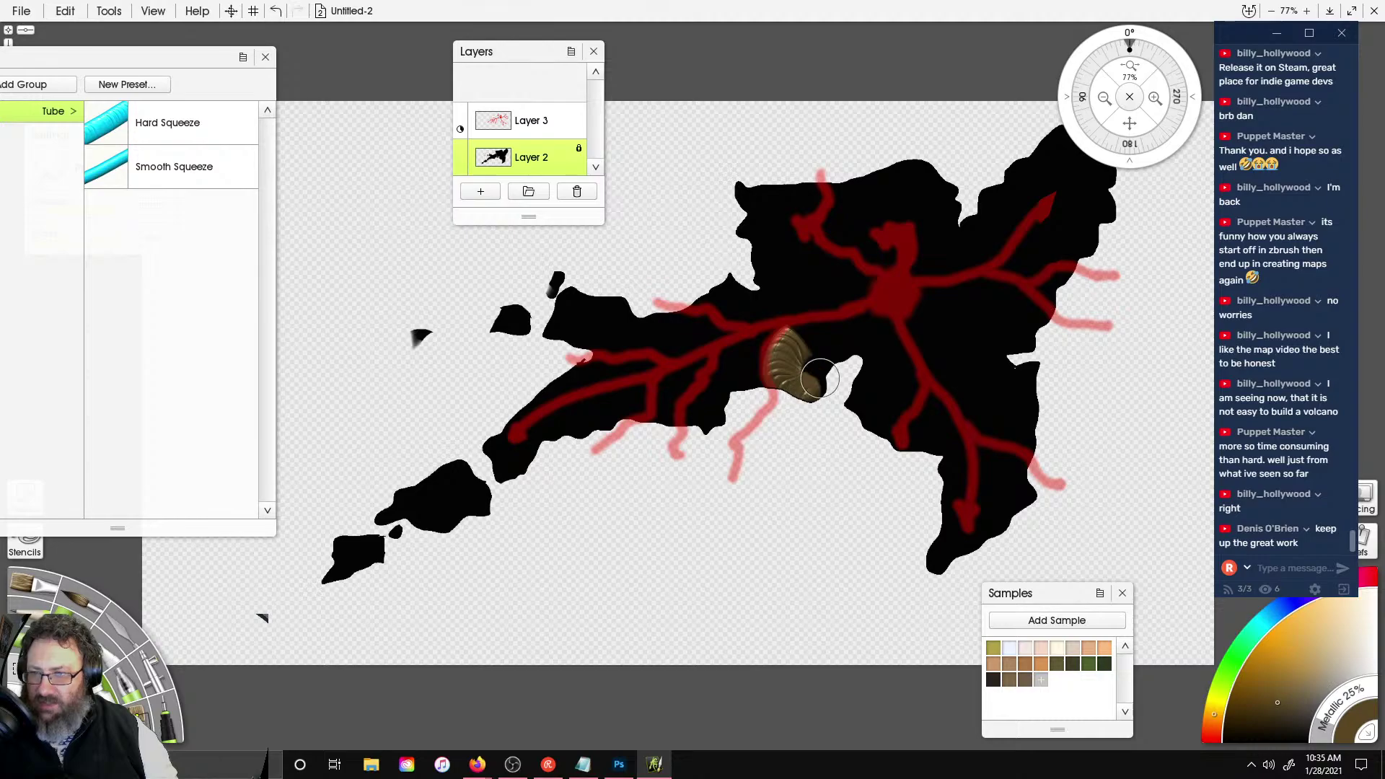
key("ctrl+z")
- Paint dark brown Tube ridges around the southern bay and across the eastern area between the southern and northeastern red lines
mouse_move(813, 332)
left_mouse_down()
mouse_move(789, 358)
mouse_move(808, 404)
mouse_move(839, 353)
mouse_move(872, 354)
mouse_move(866, 426)
mouse_move(905, 373)
mouse_move(854, 322)
mouse_move(815, 352)
mouse_move(806, 404)
left_mouse_up()
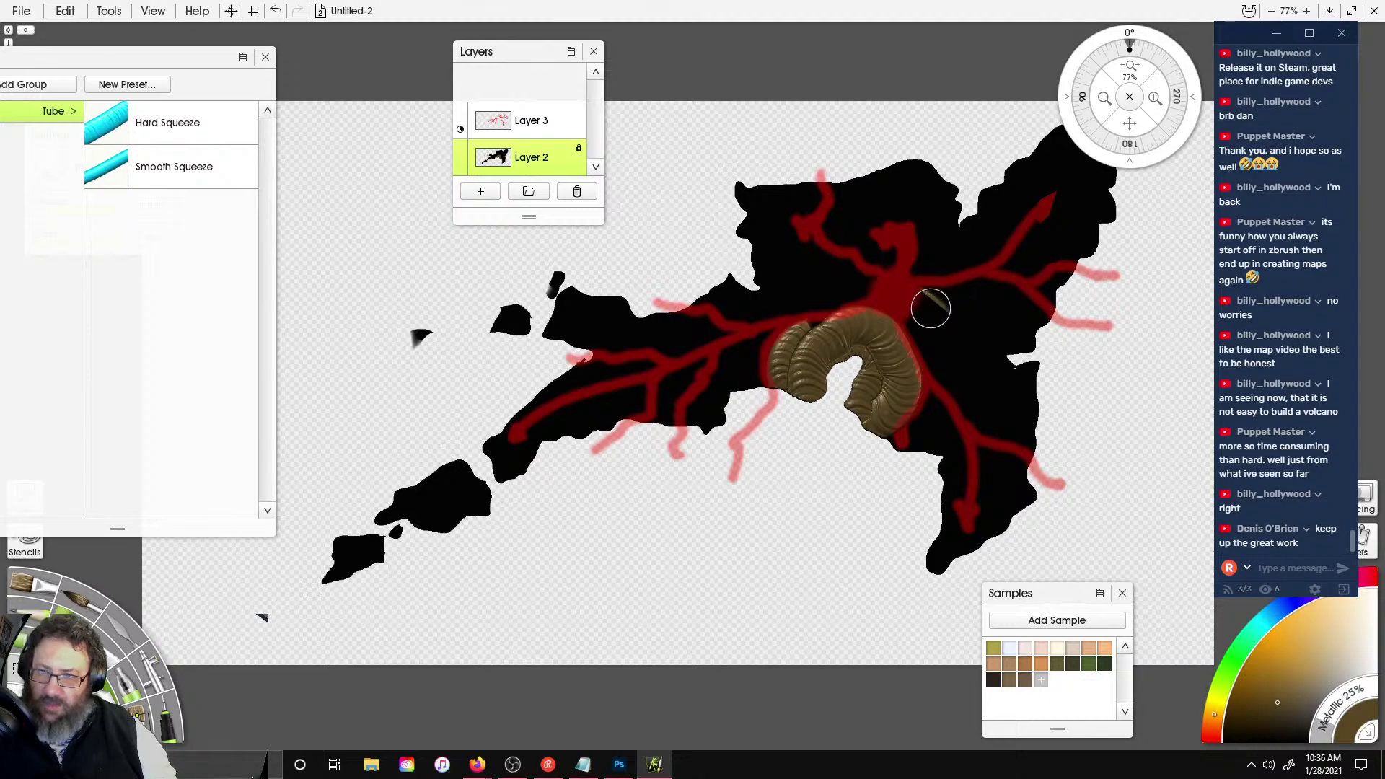
mouse_move(931, 308)
left_mouse_down()
mouse_move(985, 415)
mouse_move(1043, 424)
left_mouse_up()
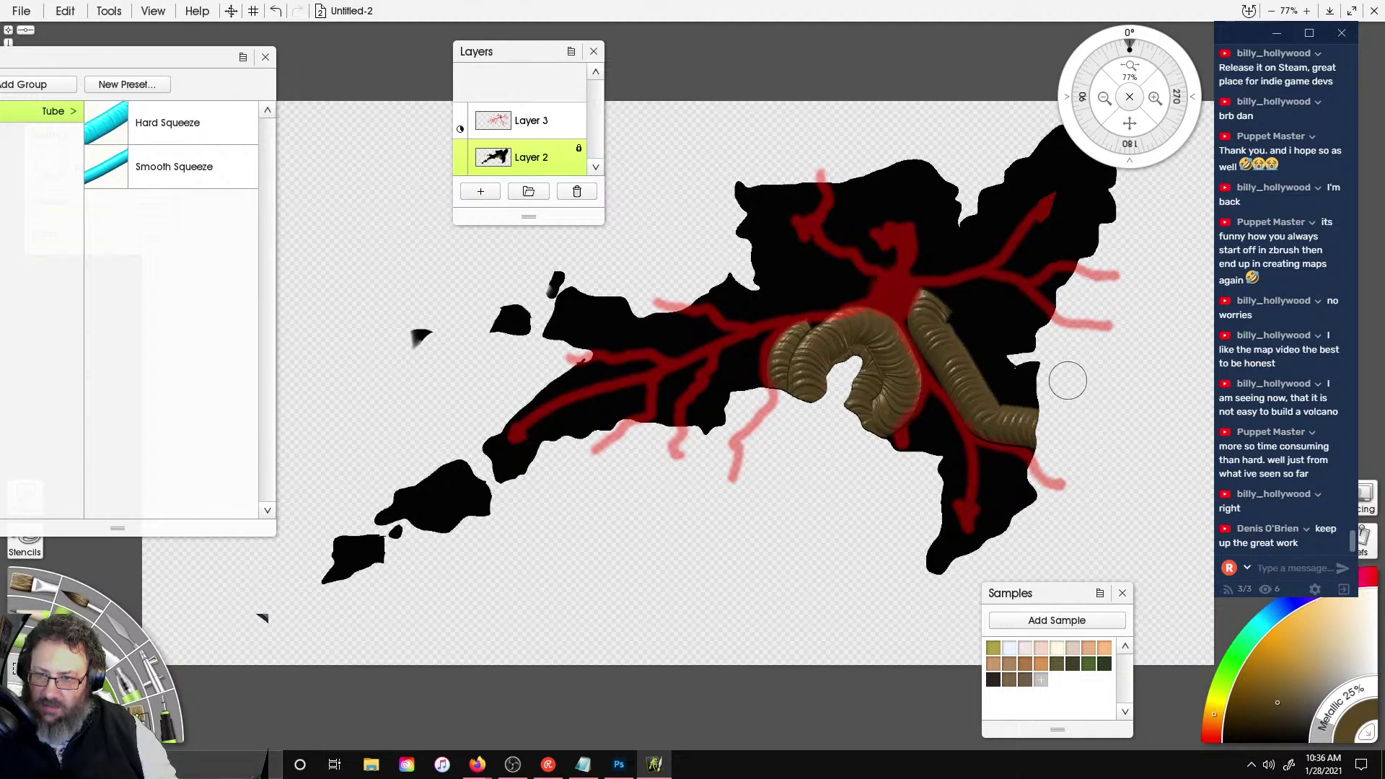
mouse_move(1030, 363)
left_mouse_down()
mouse_move(1030, 312)
mouse_move(993, 296)
mouse_move(915, 329)
mouse_move(1046, 350)
mouse_move(960, 375)
mouse_move(1036, 386)
left_mouse_up()
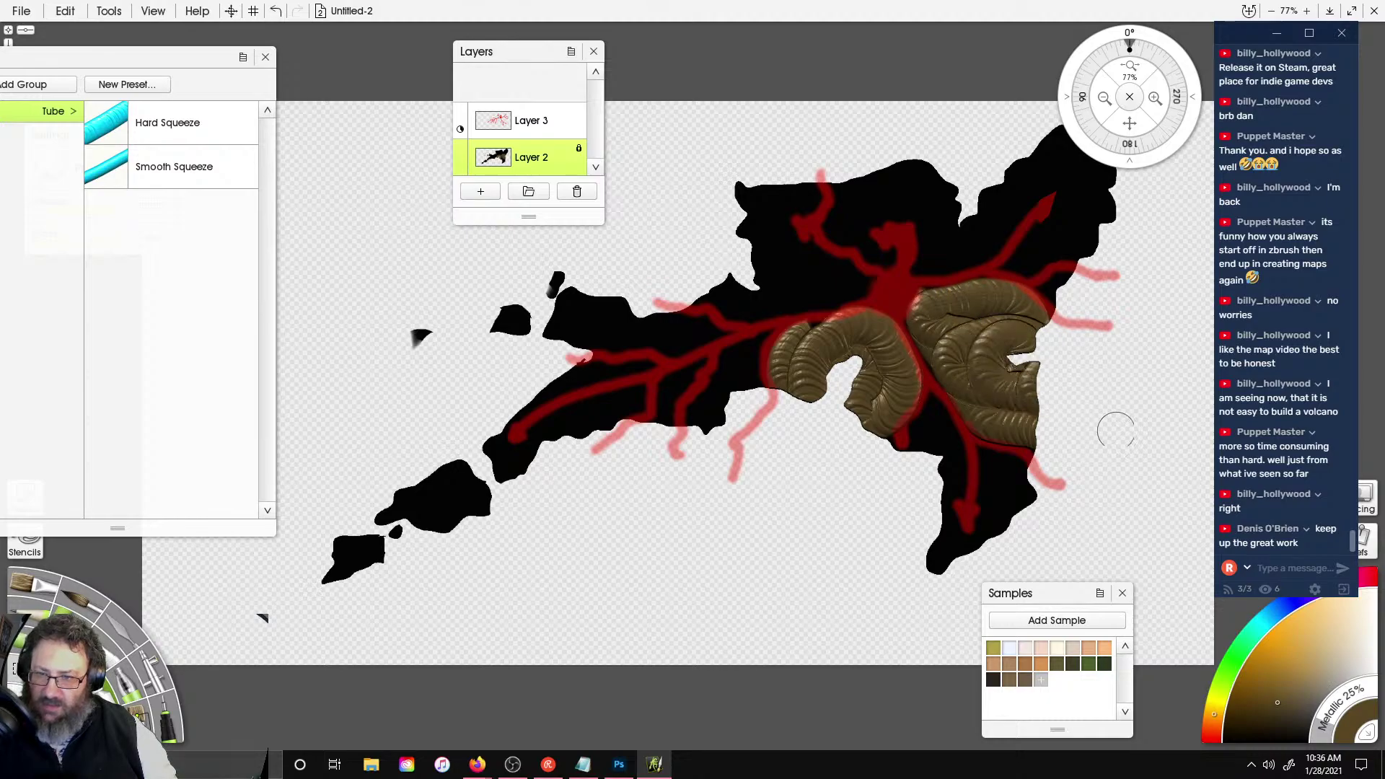
- Cover the southern peninsula with dark brown Tube strokes on both sides of the red arrow
mouse_move(992, 466)
left_mouse_down()
mouse_move(1023, 507)
mouse_move(989, 563)
left_mouse_up()
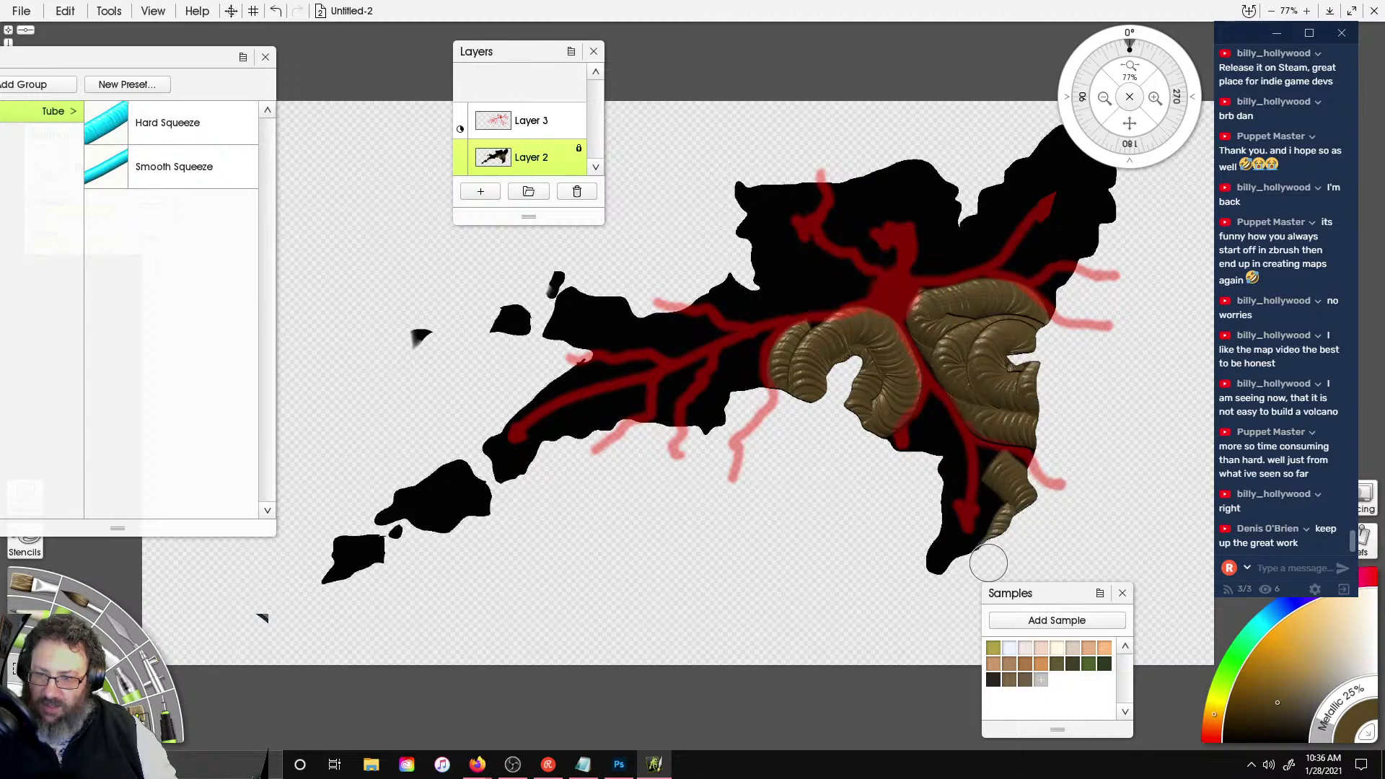
left_click_drag(997, 472, 967, 572)
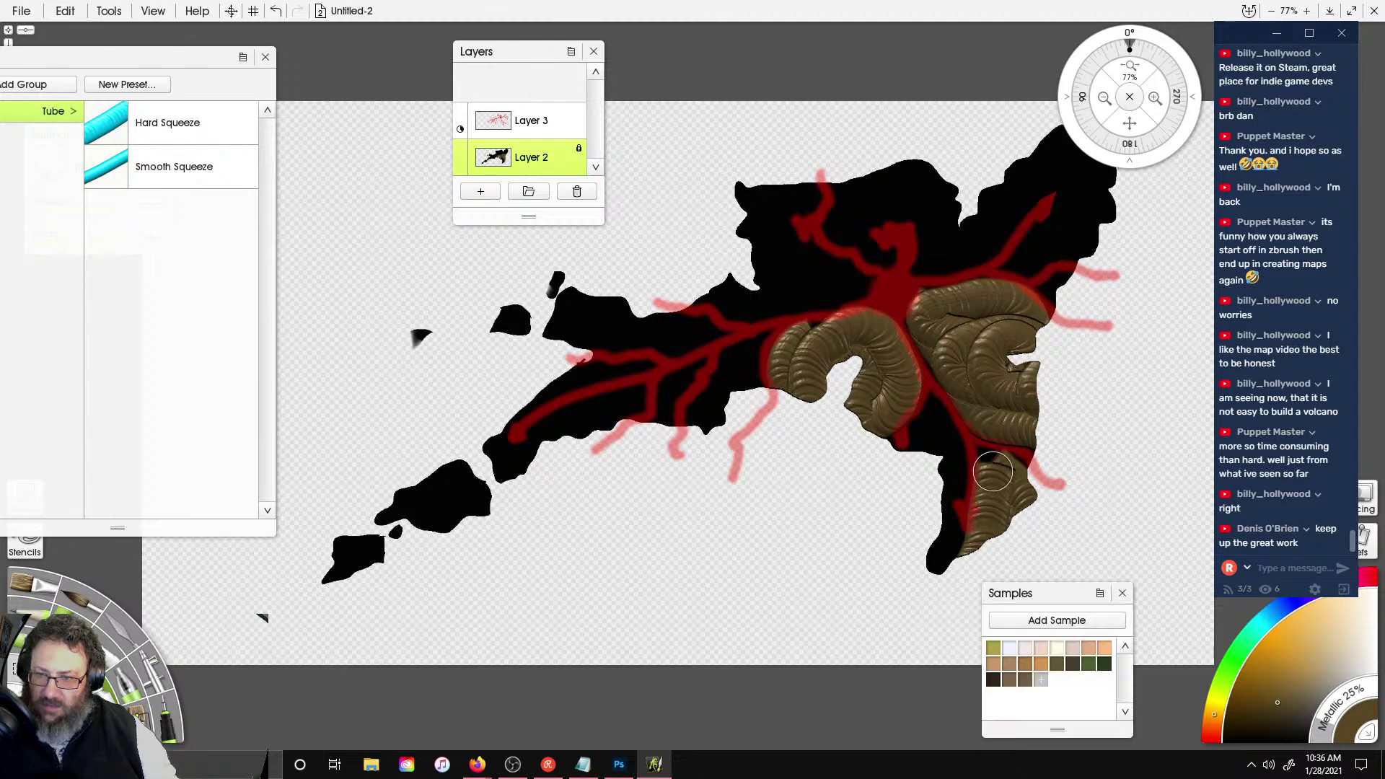
left_click_drag(995, 460, 1010, 469)
mouse_move(928, 406)
left_mouse_down()
mouse_move(906, 477)
mouse_move(931, 415)
mouse_move(950, 480)
mouse_move(942, 556)
mouse_move(948, 458)
left_mouse_up()
- Paint dark brown Tube ridges along both sides of the northeastern arrow and around the north coast to the short northern arrow
left_click_drag(1021, 262, 1131, 240)
mouse_move(1023, 261)
left_mouse_down()
mouse_move(1051, 237)
mouse_move(1073, 130)
left_mouse_up()
mouse_move(968, 214)
left_mouse_down()
mouse_move(975, 232)
mouse_move(999, 210)
mouse_move(1047, 113)
left_mouse_up()
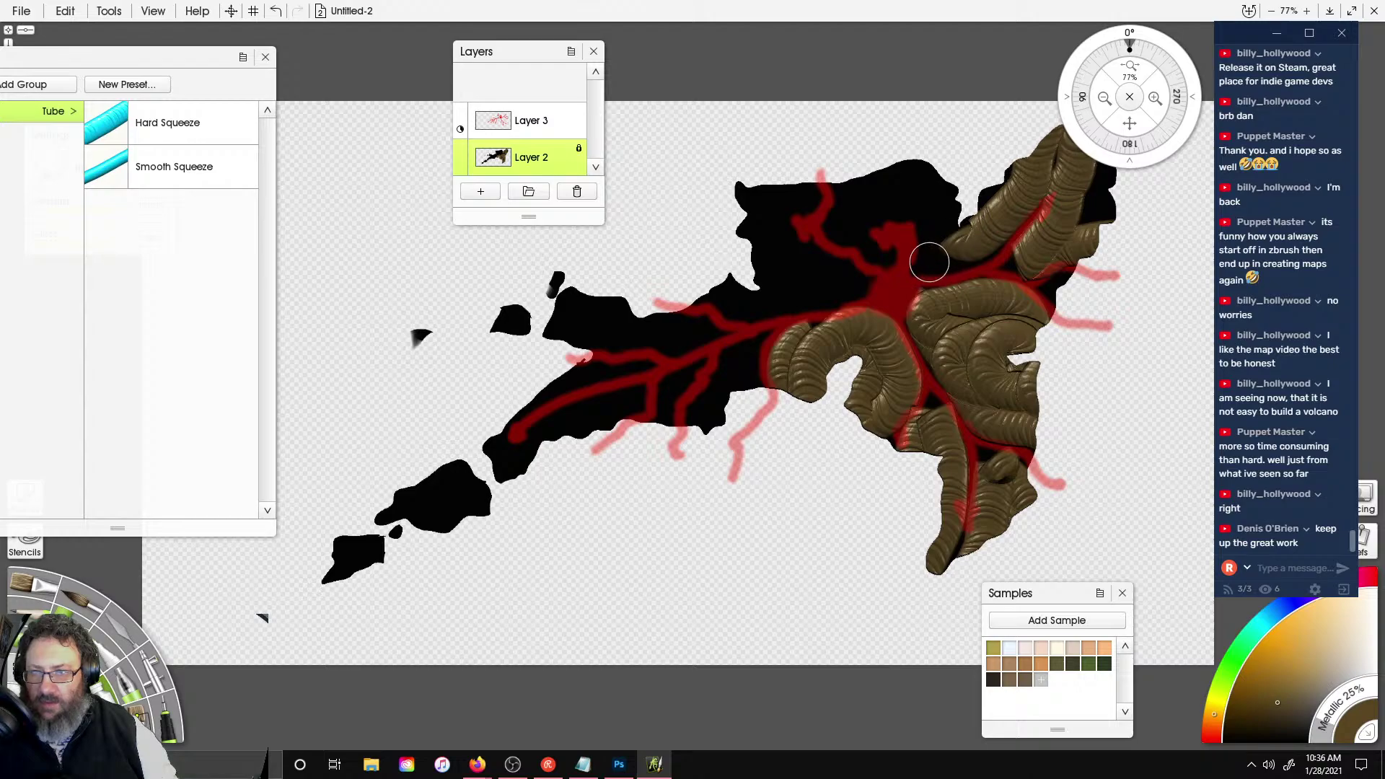
left_click_drag(924, 259, 960, 190)
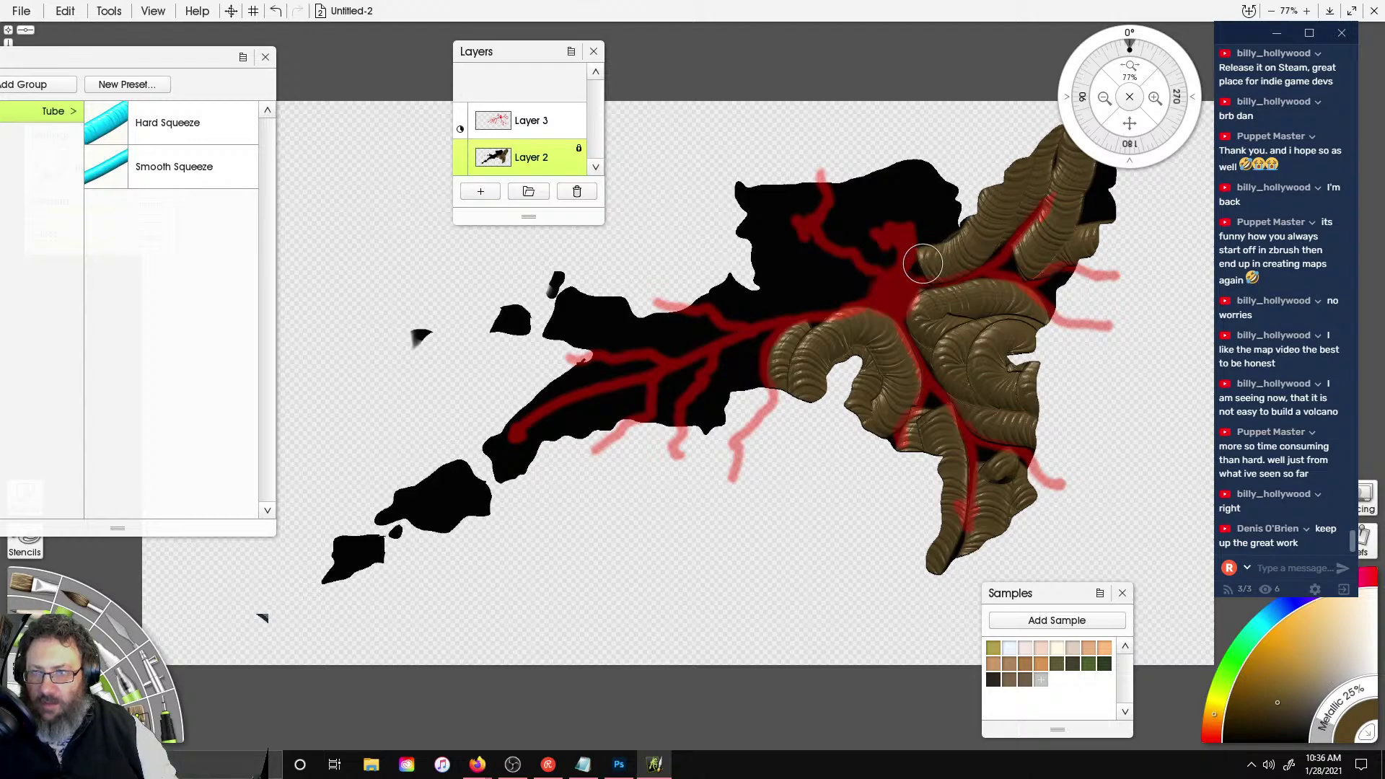
mouse_move(923, 263)
left_mouse_down()
mouse_move(934, 223)
mouse_move(906, 205)
mouse_move(854, 226)
mouse_move(906, 173)
mouse_move(962, 216)
mouse_move(1007, 207)
mouse_move(953, 246)
left_mouse_up()
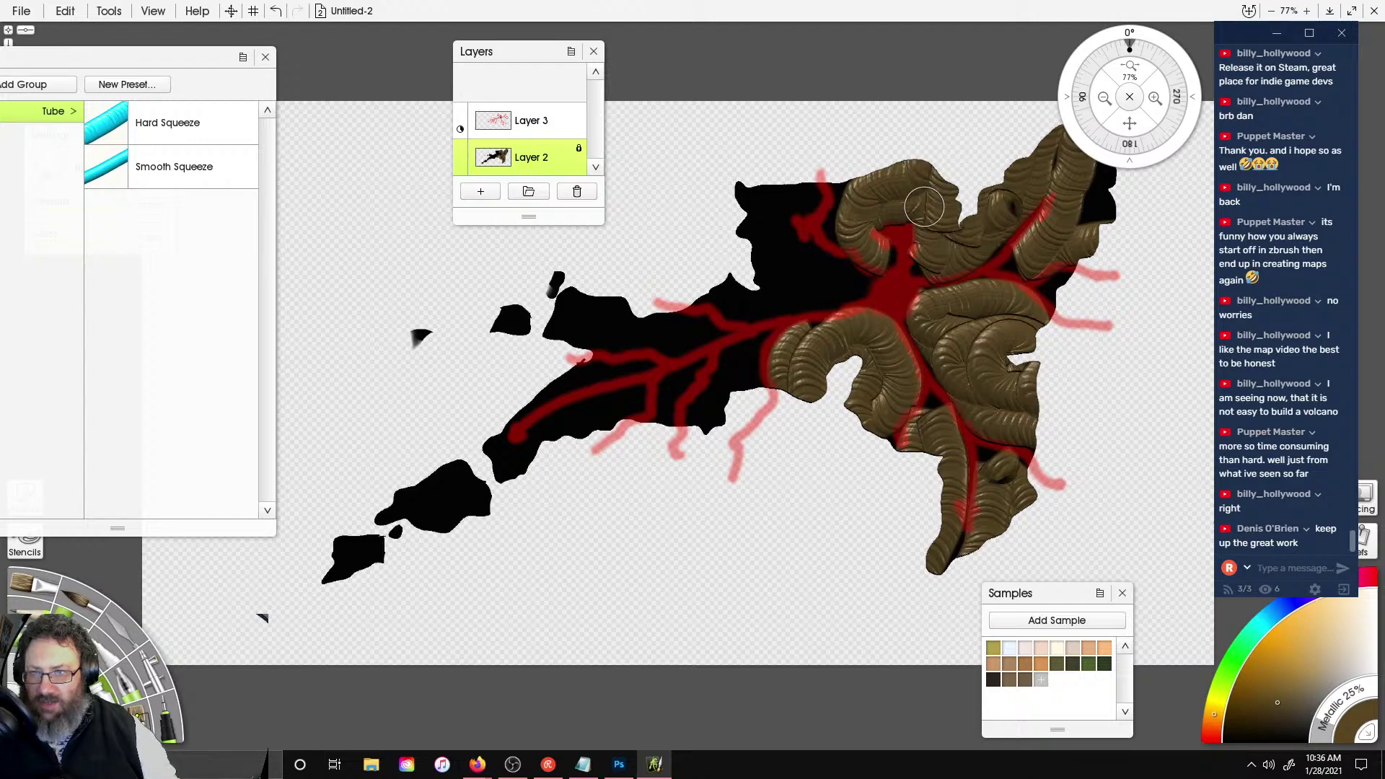
- Layer more dark brown Tube strokes over the eastern area and the ridges around the southern bay
left_click_drag(940, 337, 1063, 384)
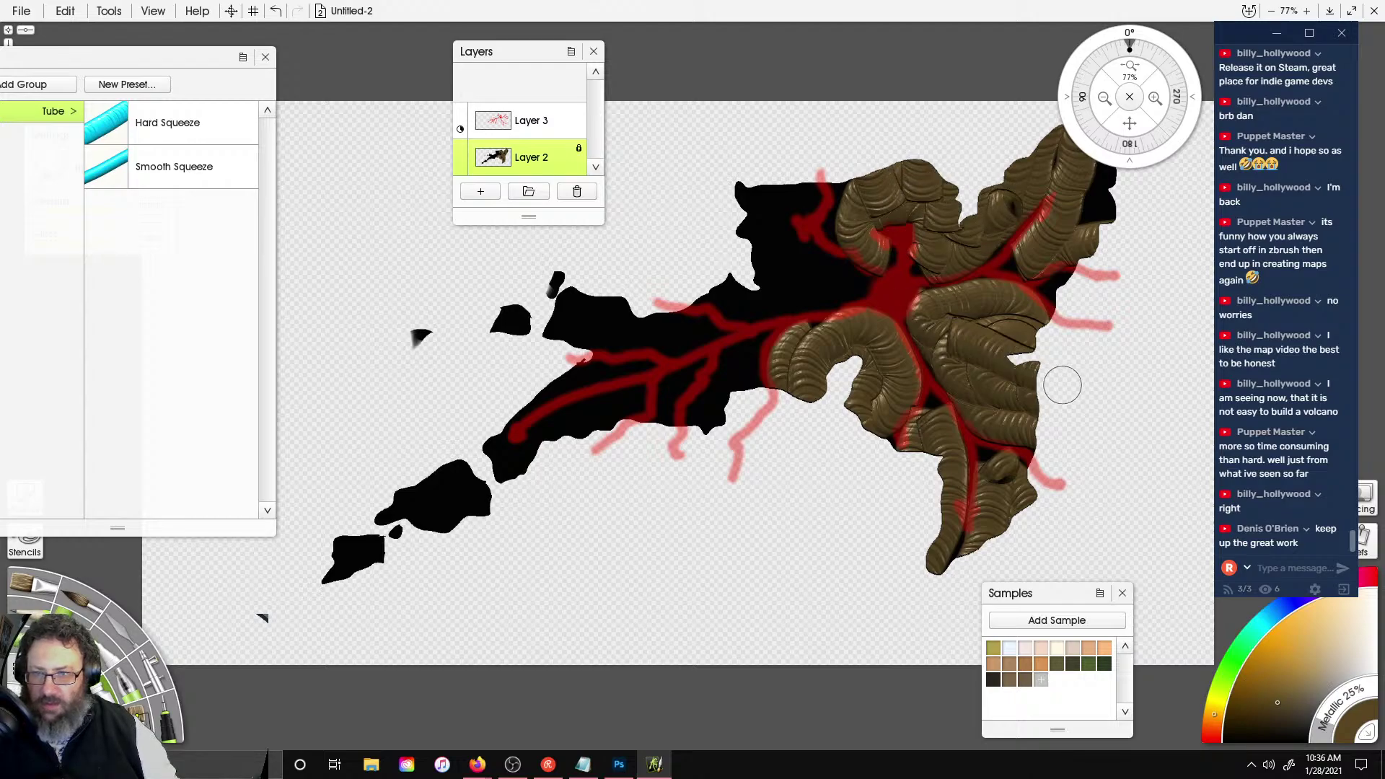
mouse_move(954, 324)
left_mouse_down()
mouse_move(1060, 340)
mouse_move(1017, 303)
left_mouse_up()
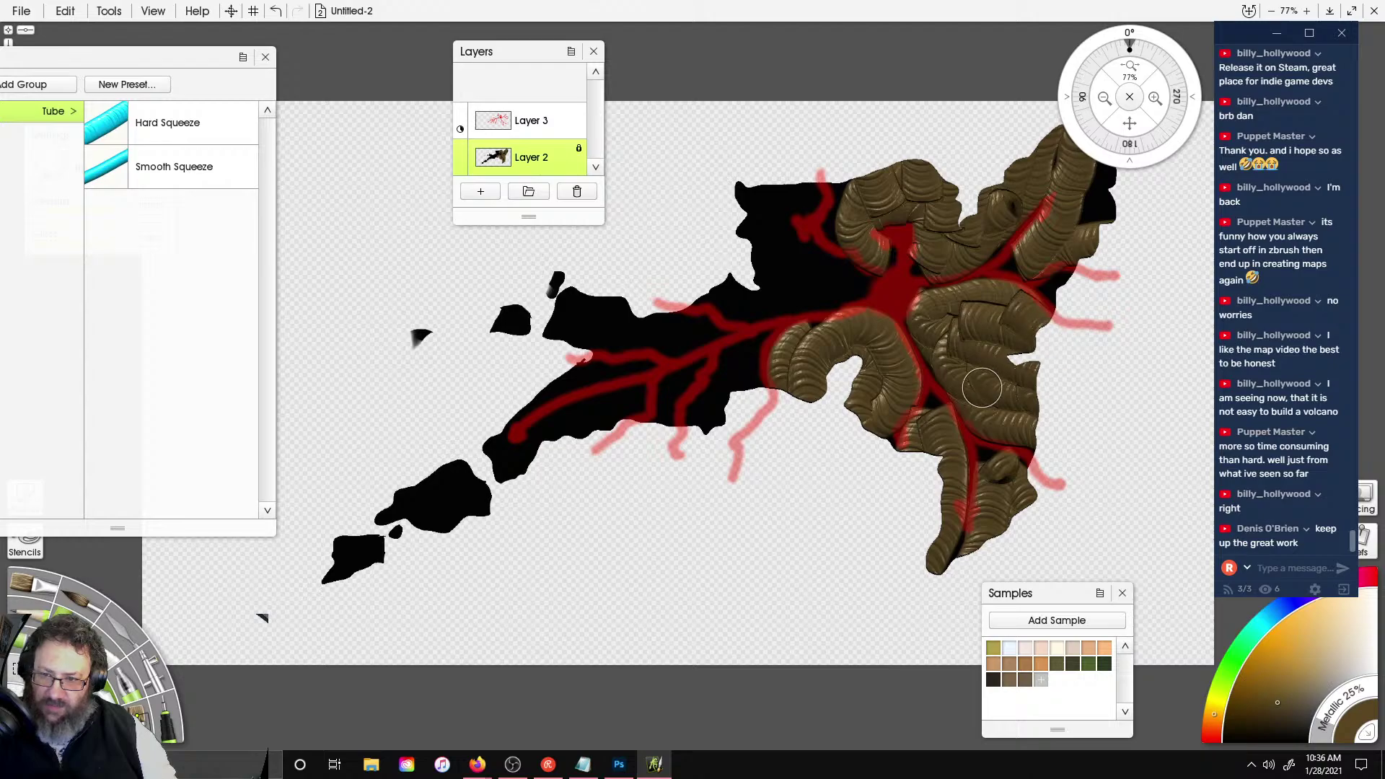
mouse_move(889, 372)
left_mouse_down()
mouse_move(865, 334)
mouse_move(830, 347)
mouse_move(814, 376)
mouse_move(884, 379)
mouse_move(851, 431)
left_mouse_up()
- Paint dark brown Tube ridges over the northwestern part of the main landmass, around the northwestern red arrow
mouse_move(851, 288)
left_mouse_down()
mouse_move(773, 279)
mouse_move(725, 254)
left_mouse_up()
mouse_move(809, 269)
left_mouse_down()
mouse_move(763, 227)
mouse_move(801, 163)
left_mouse_up()
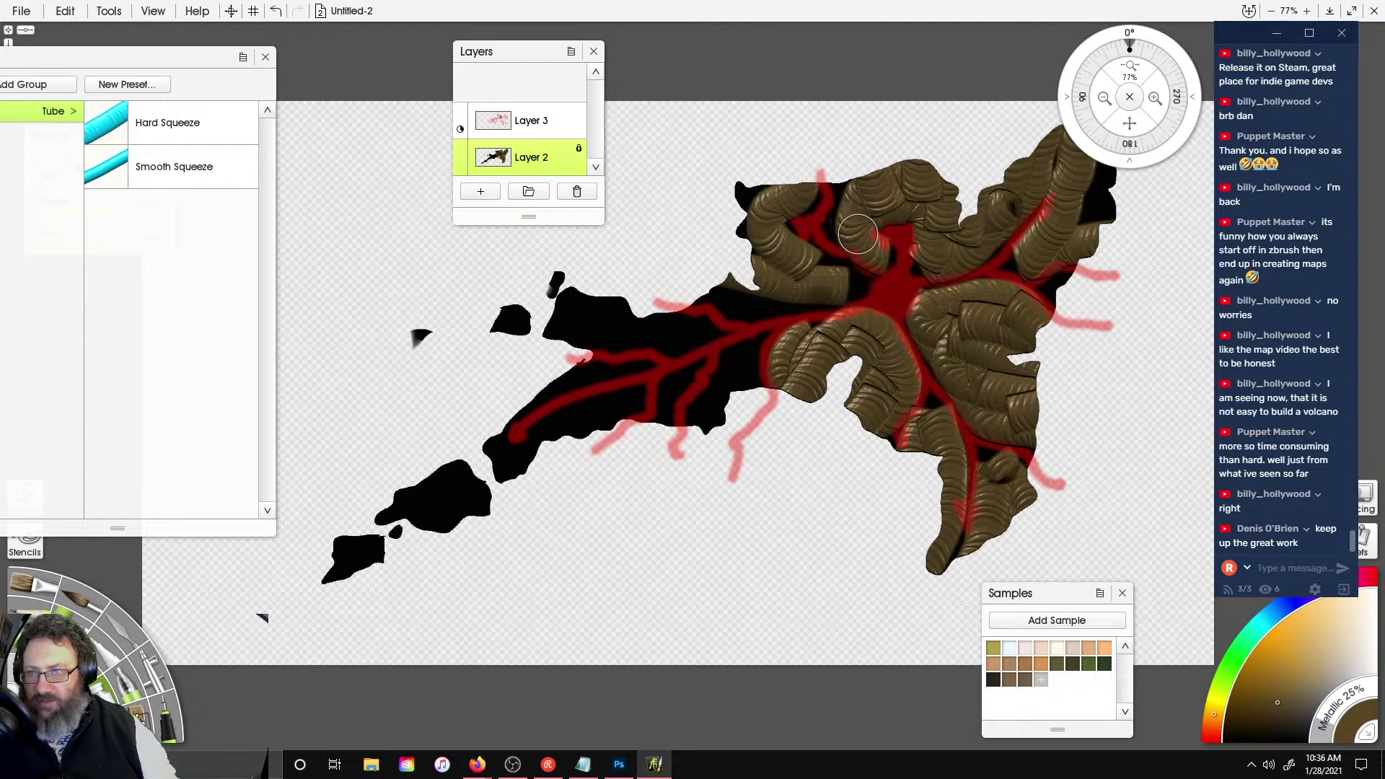
mouse_move(858, 234)
left_mouse_down()
mouse_move(844, 210)
mouse_move(855, 184)
left_mouse_up()
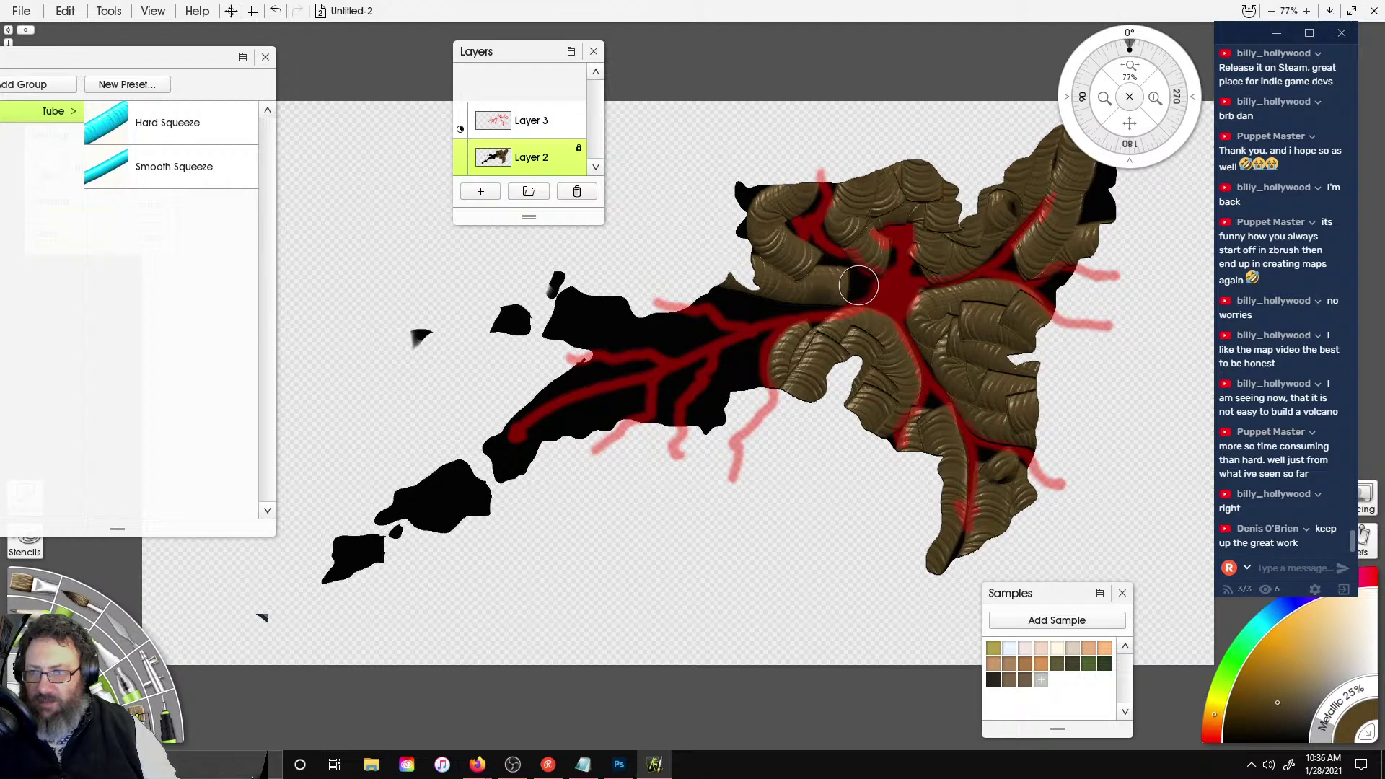
- Paint dark brown Tube ridges along the north side of the western arm and over the small islands off its northwestern end
left_click_drag(858, 286, 716, 264)
left_click_drag(813, 293, 701, 274)
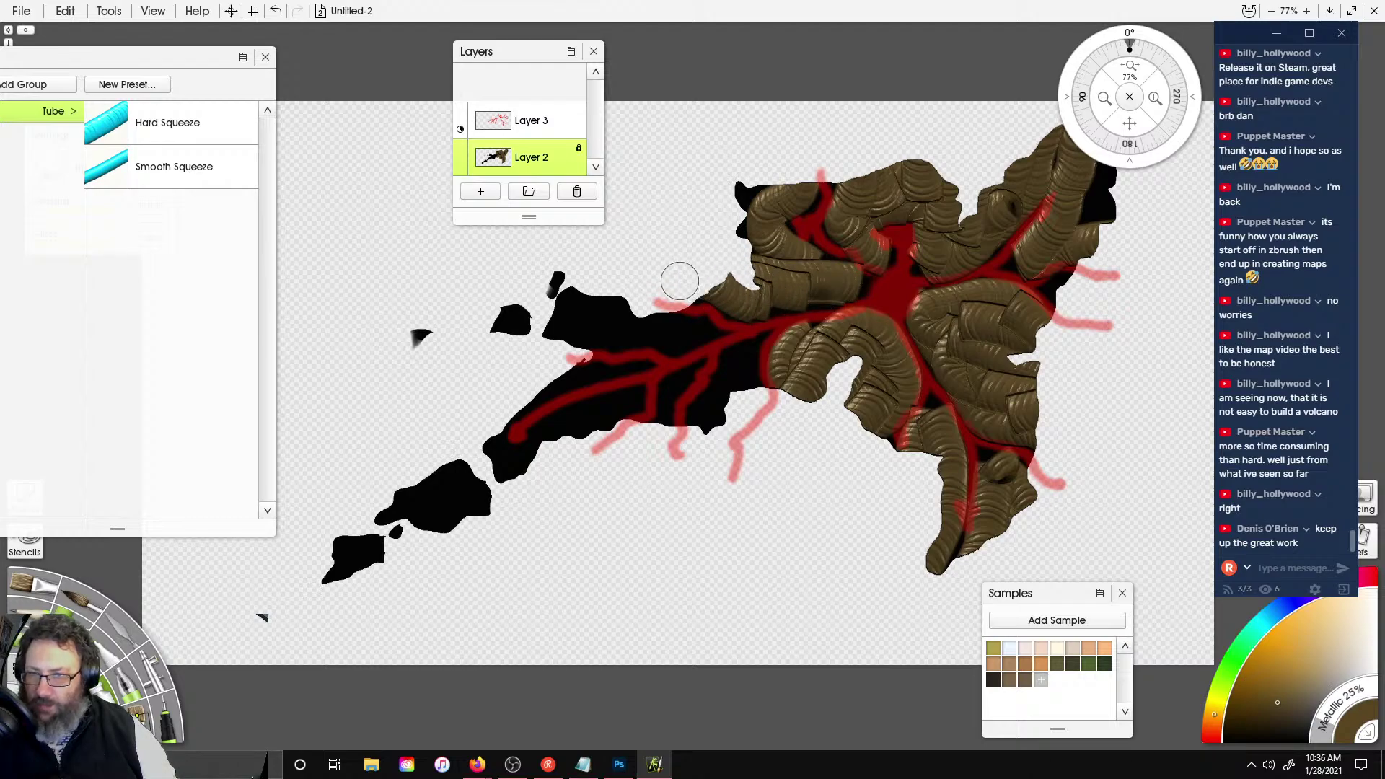
left_click_drag(705, 334, 557, 286)
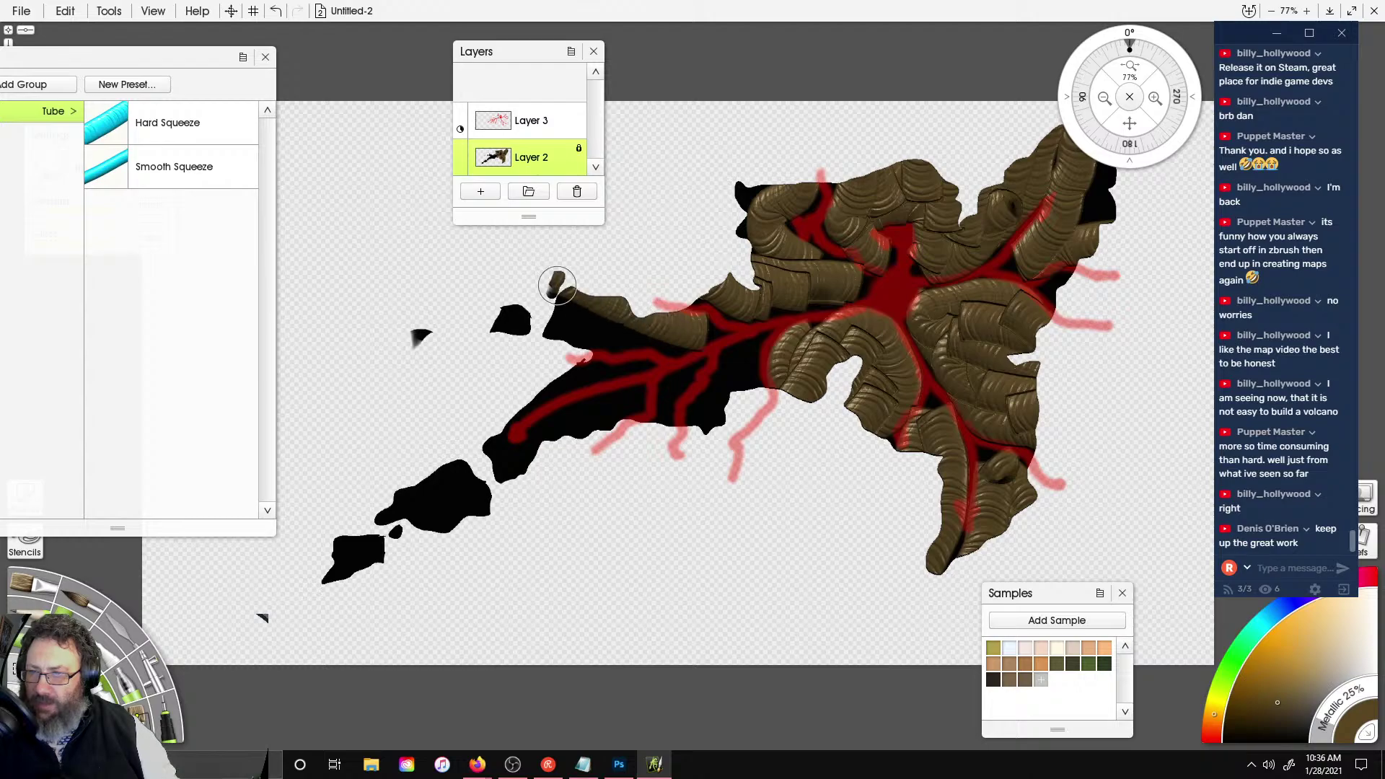
left_click_drag(658, 342, 517, 351)
left_click_drag(622, 320, 520, 282)
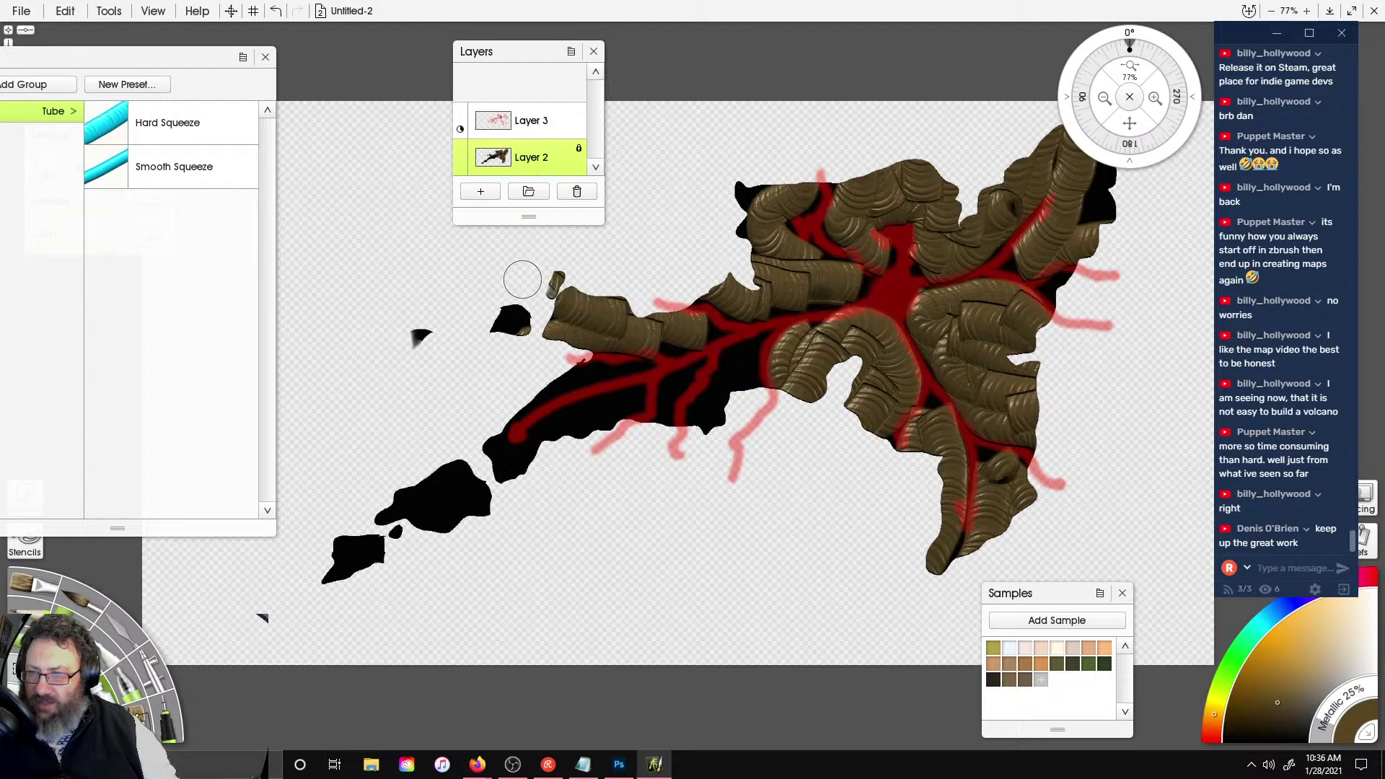
left_click_drag(679, 342, 629, 331)
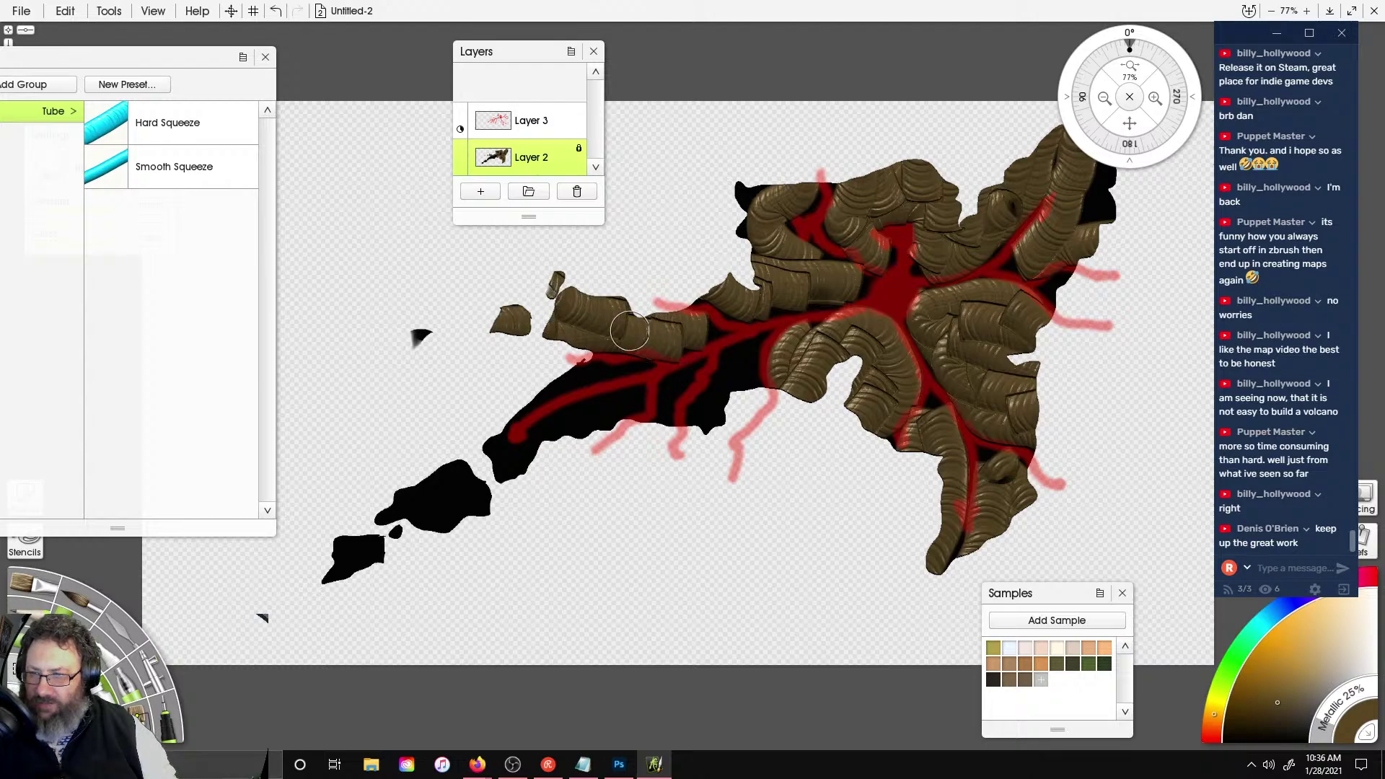
left_click_drag(715, 329, 660, 328)
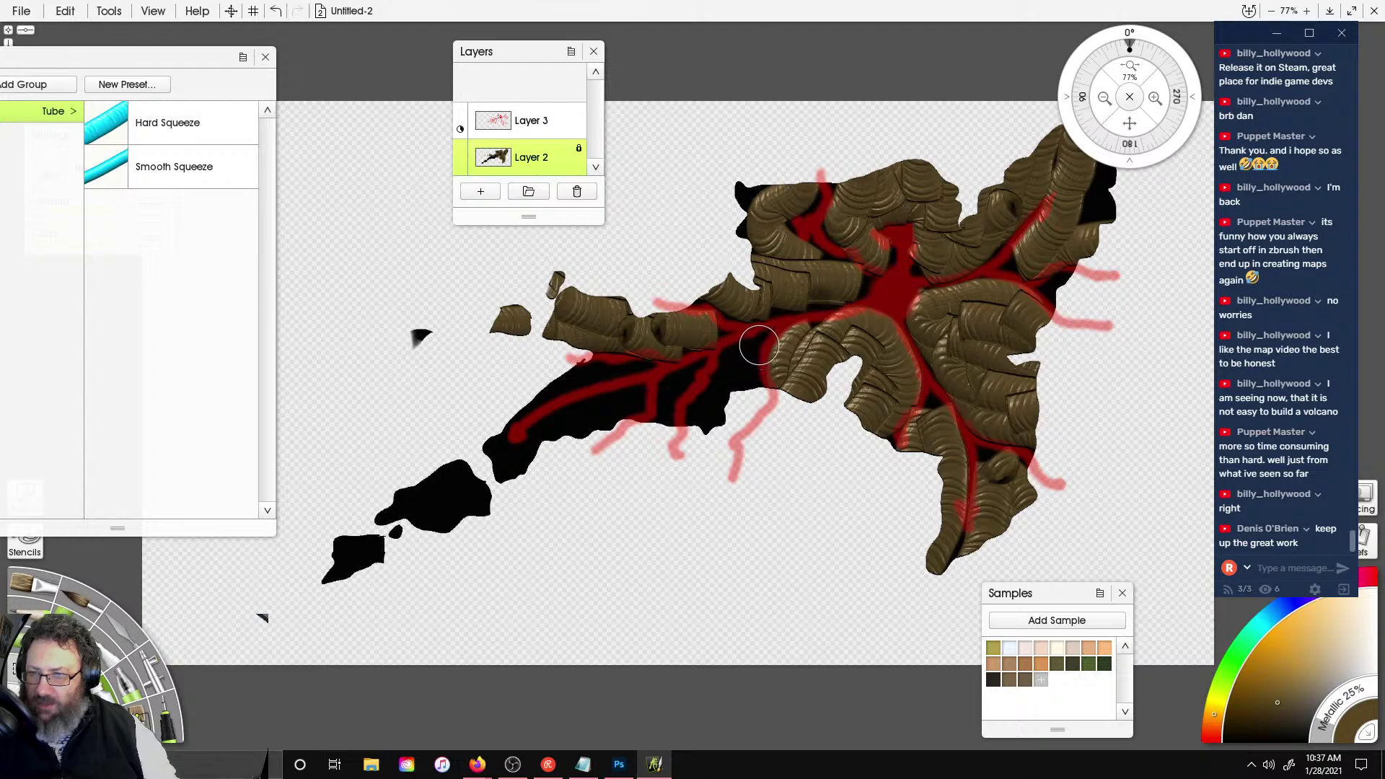
- Paint dark brown Tube ridges down to the western arm's south coast between the red branches, undoing the unwanted strokes
mouse_move(751, 347)
left_mouse_down()
mouse_move(721, 371)
mouse_move(696, 450)
left_mouse_up()
key("ctrl+z")
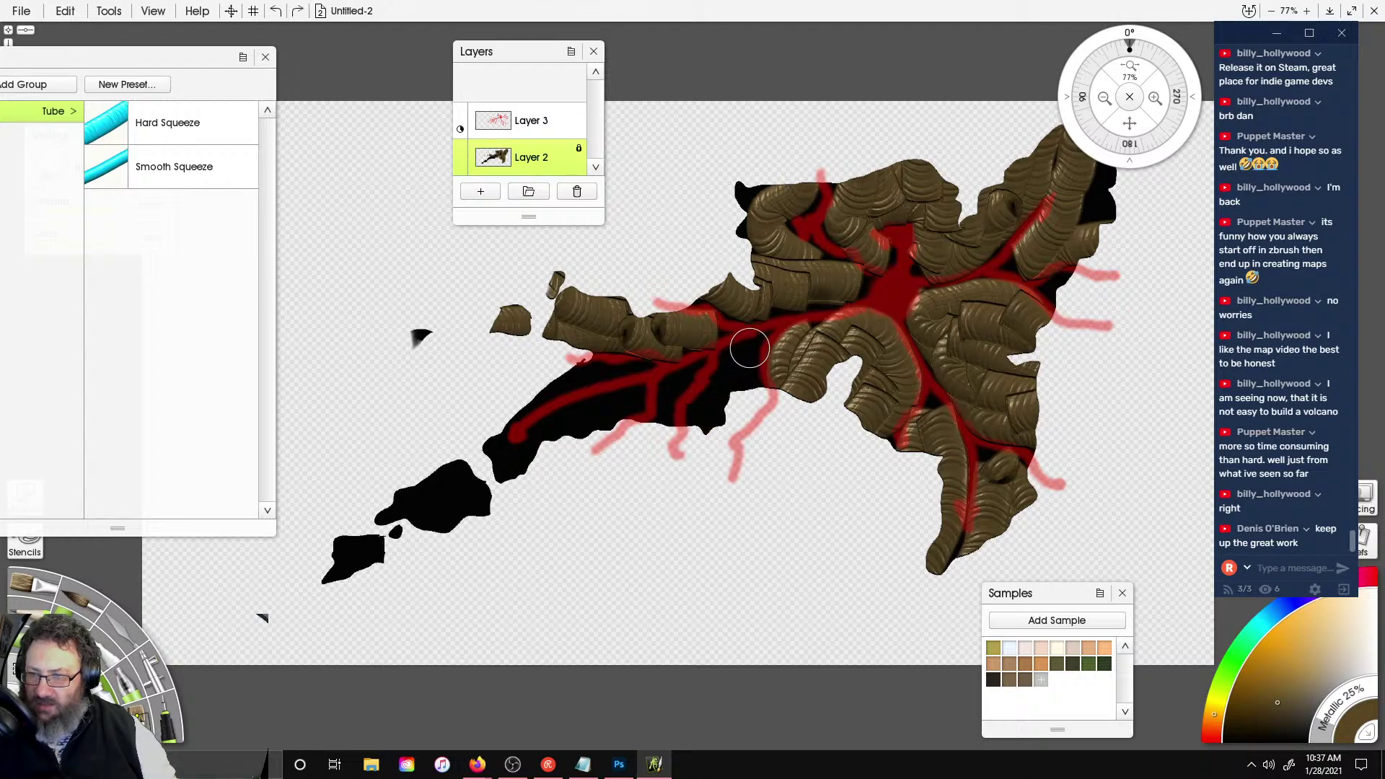
left_click_drag(748, 351, 712, 405)
key("ctrl+z")
left_click_drag(741, 352, 687, 468)
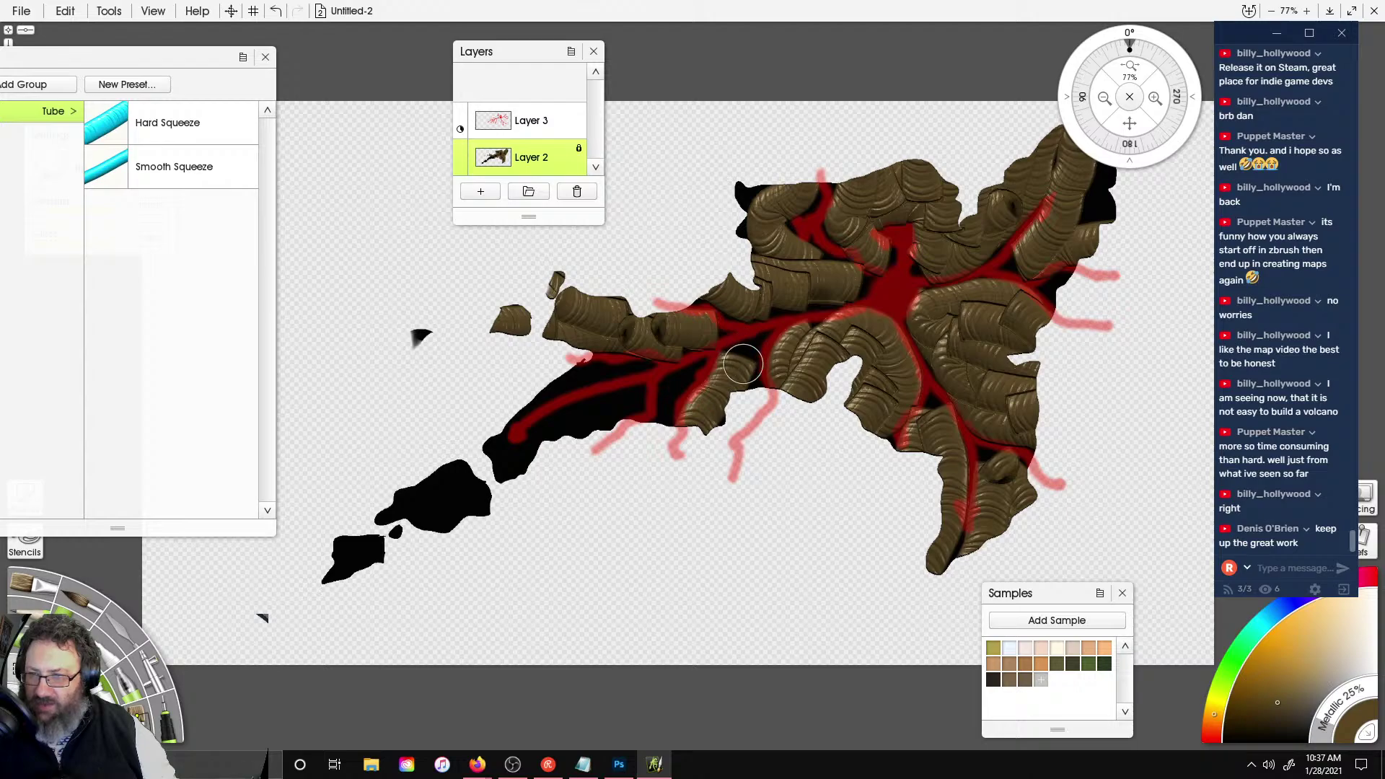
mouse_move(743, 366)
left_mouse_down()
mouse_move(756, 346)
mouse_move(704, 449)
left_mouse_up()
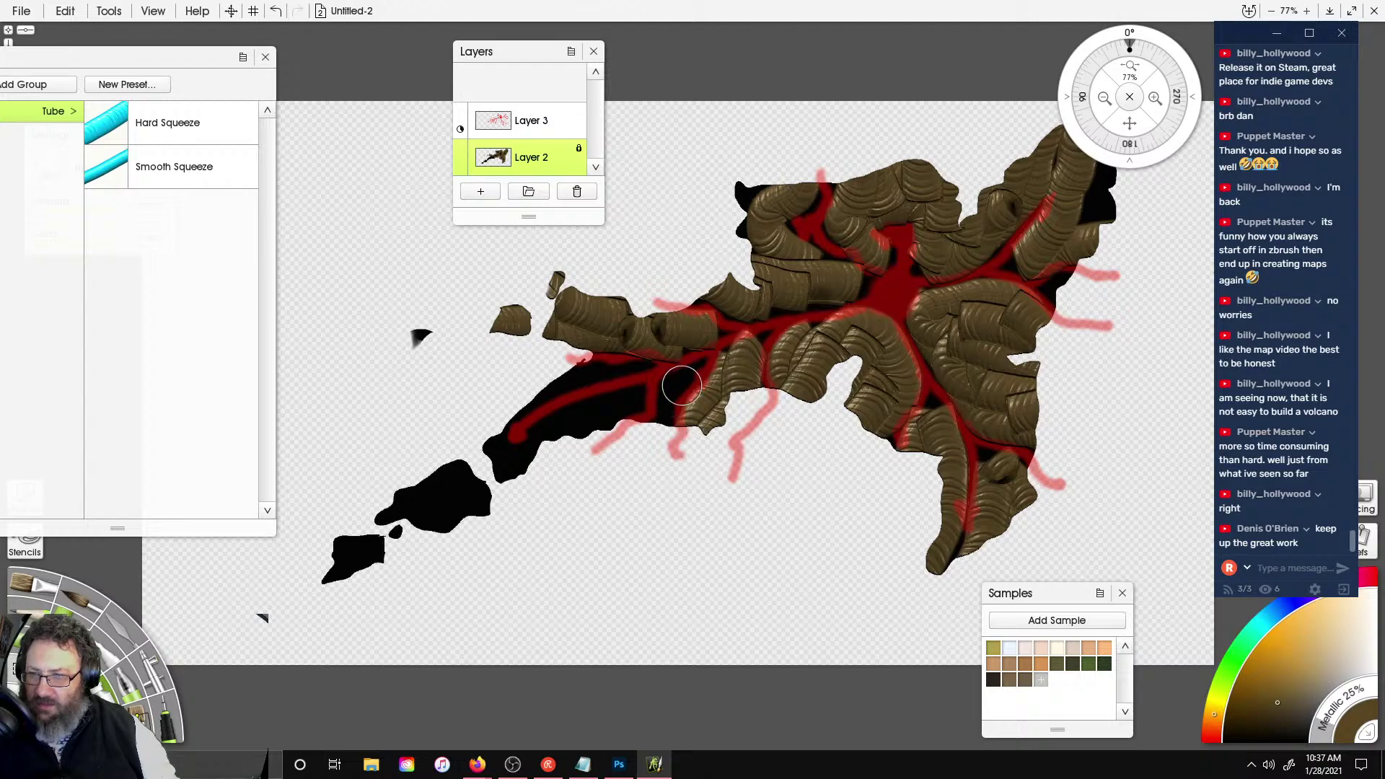
key("ctrl+z")
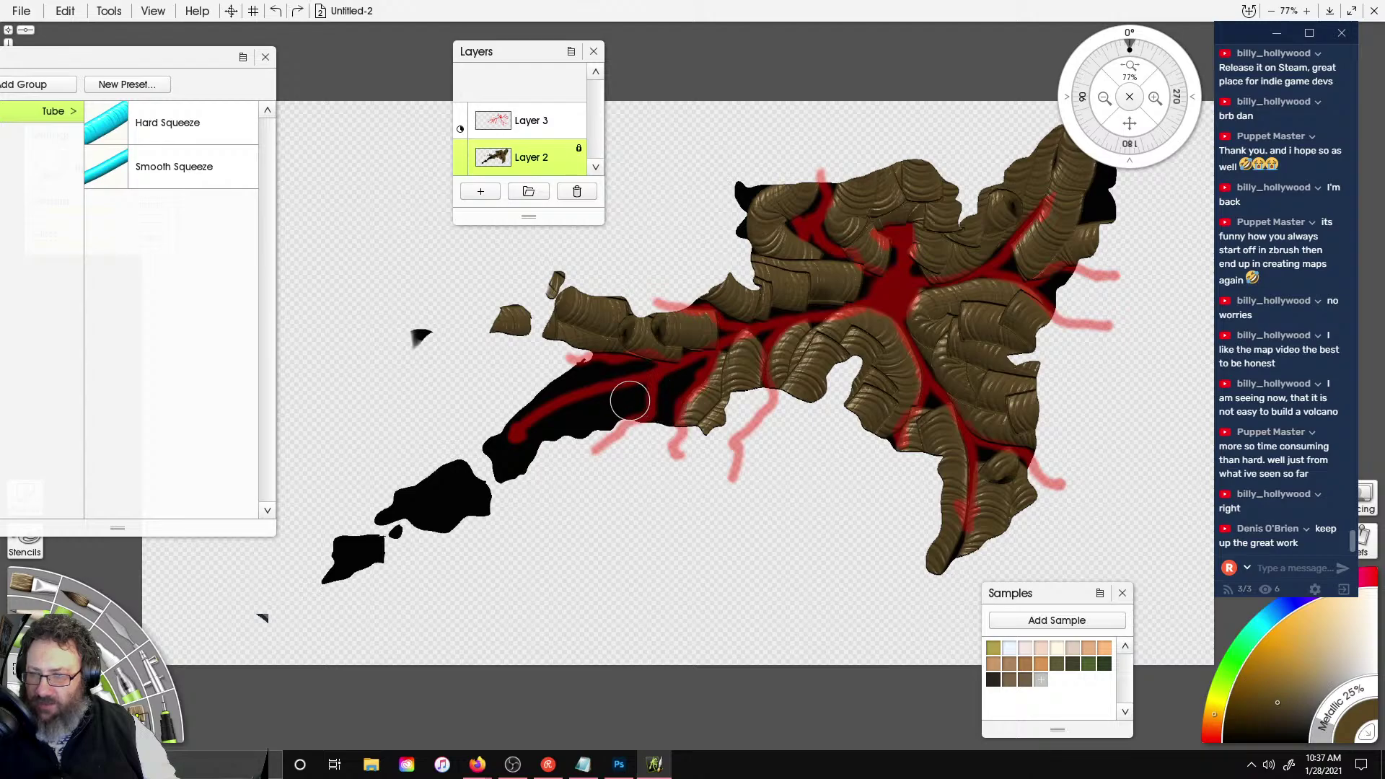
- Paint dark brown Tube ridges along both sides of the red branch running to the southwestern tip of the landmass
mouse_move(634, 394)
left_mouse_down()
mouse_move(510, 470)
mouse_move(528, 445)
left_mouse_up()
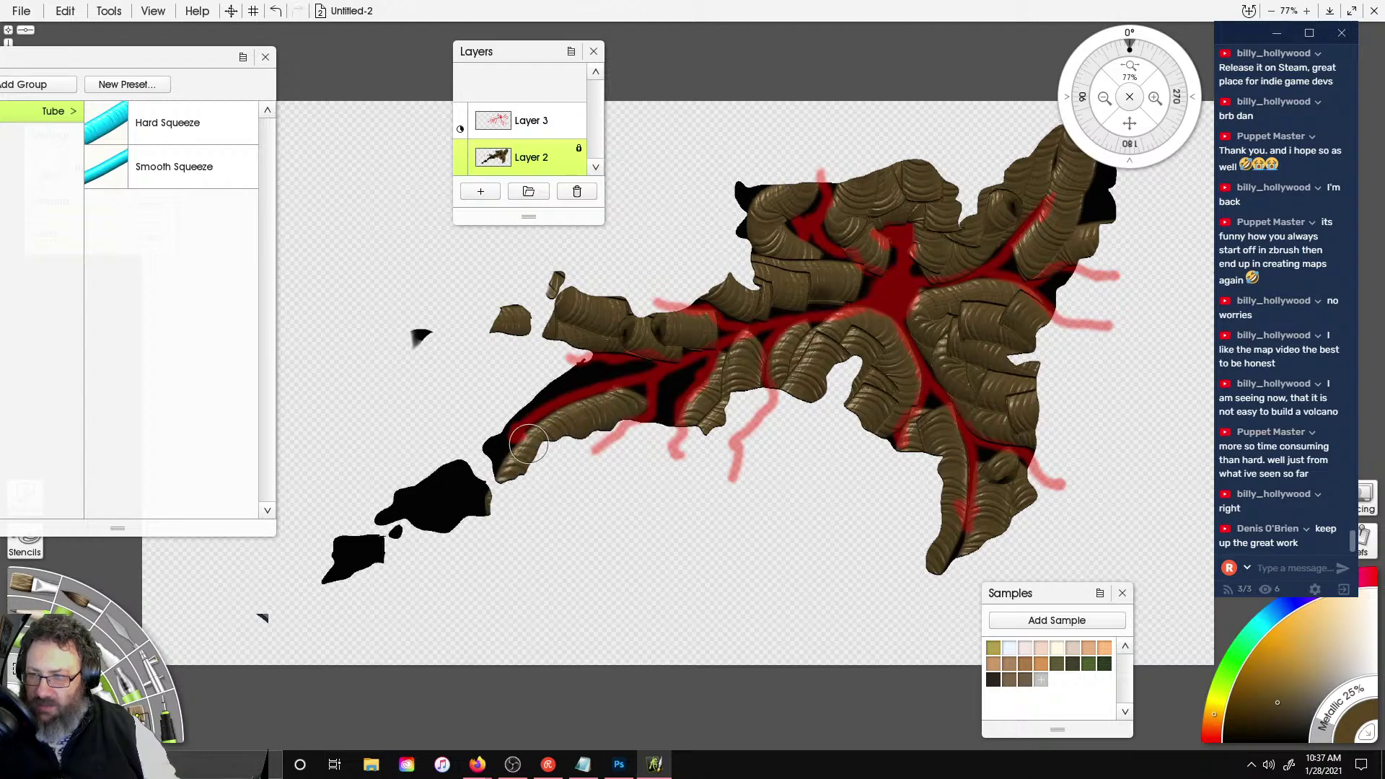
left_click_drag(596, 371, 504, 405)
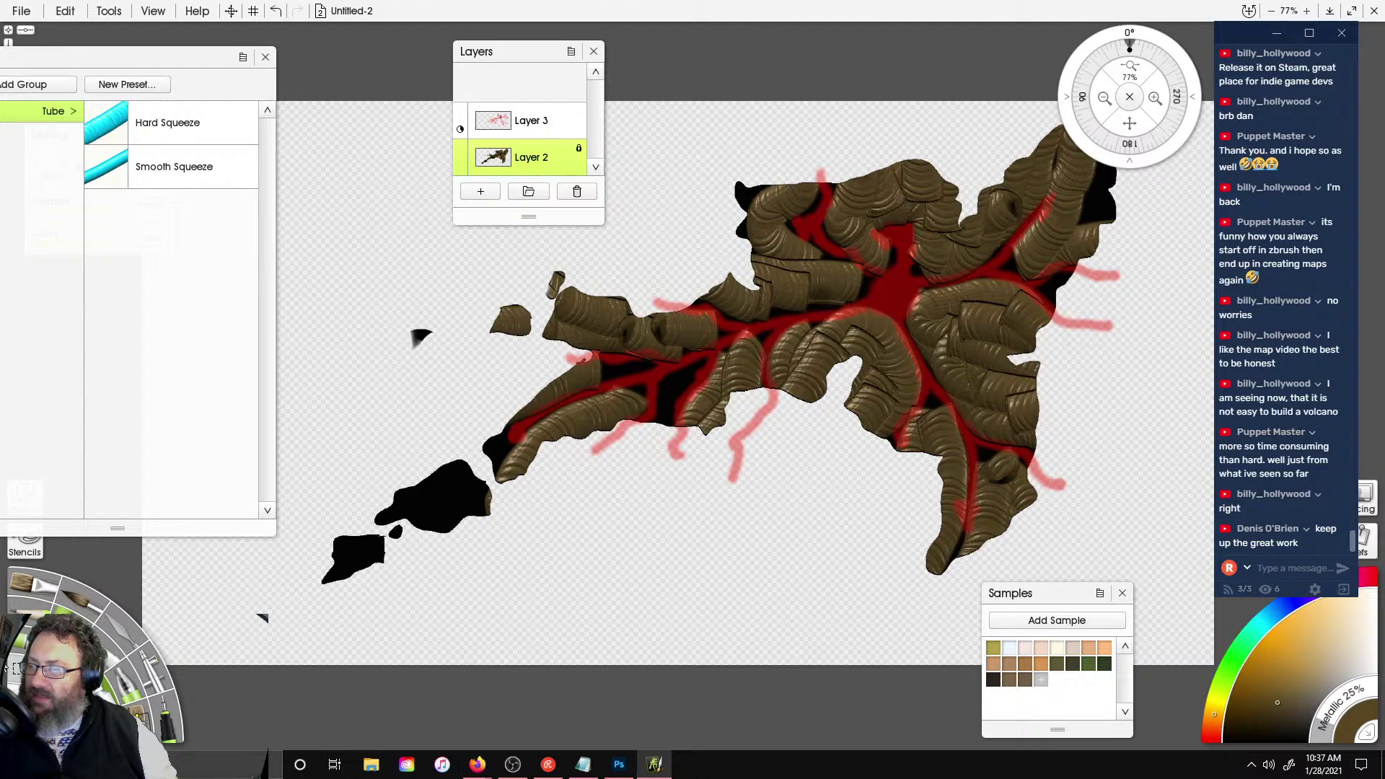
left_click_drag(669, 388, 661, 438)
key("ctrl+z")
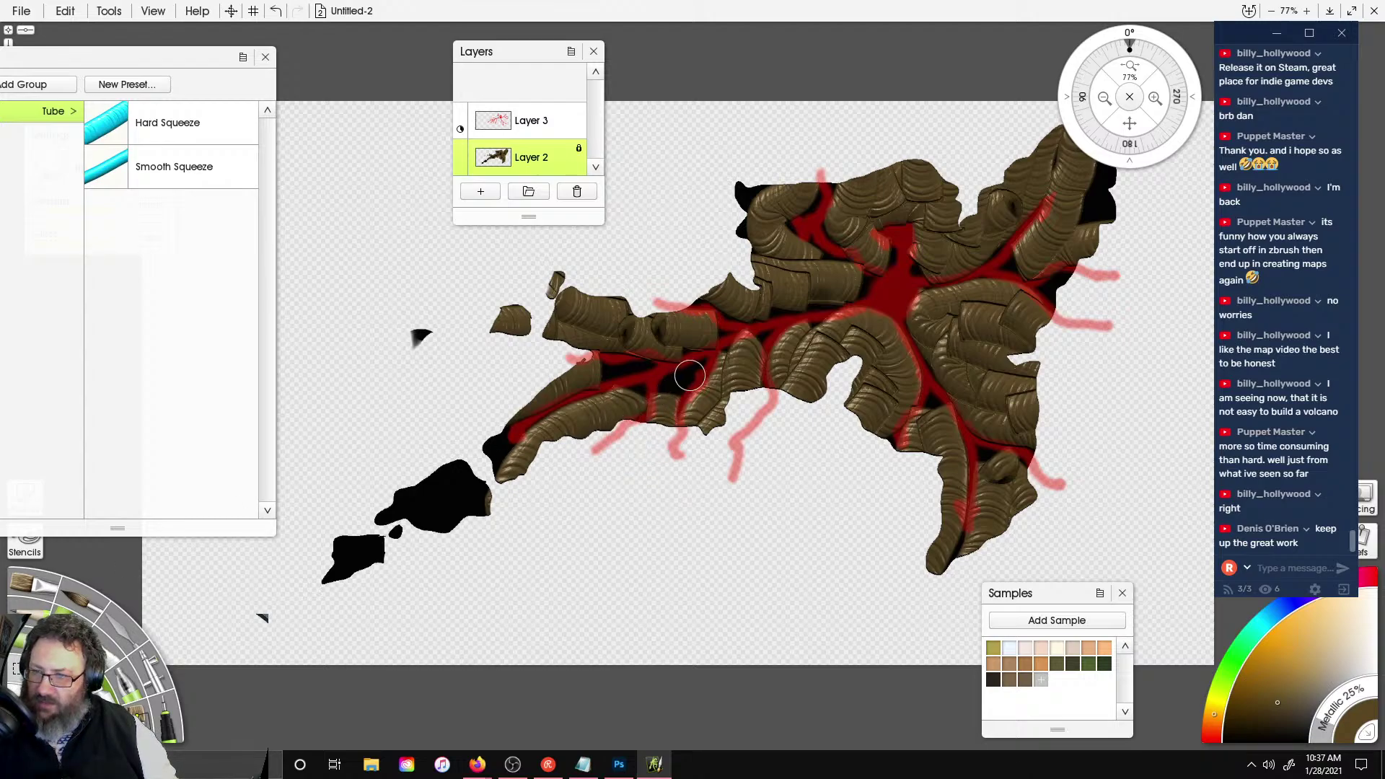
mouse_move(692, 373)
left_mouse_down()
mouse_move(658, 415)
mouse_move(552, 384)
left_mouse_up()
left_click_drag(636, 371, 603, 381)
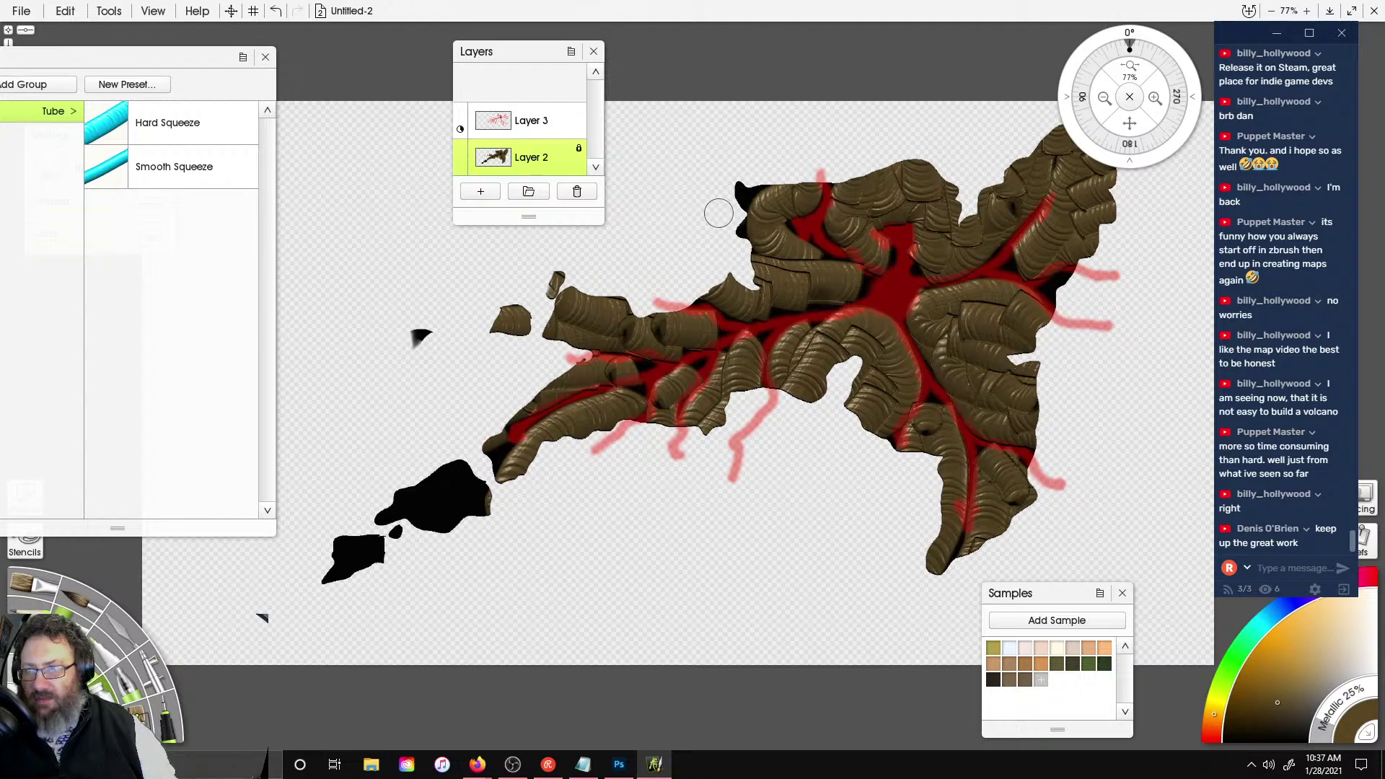
- Fill the black gaps at the northwestern and southwestern tips with Tube strokes and layer more ridges west of the red centre
left_click_drag(749, 230, 695, 171)
left_click_drag(776, 220, 731, 175)
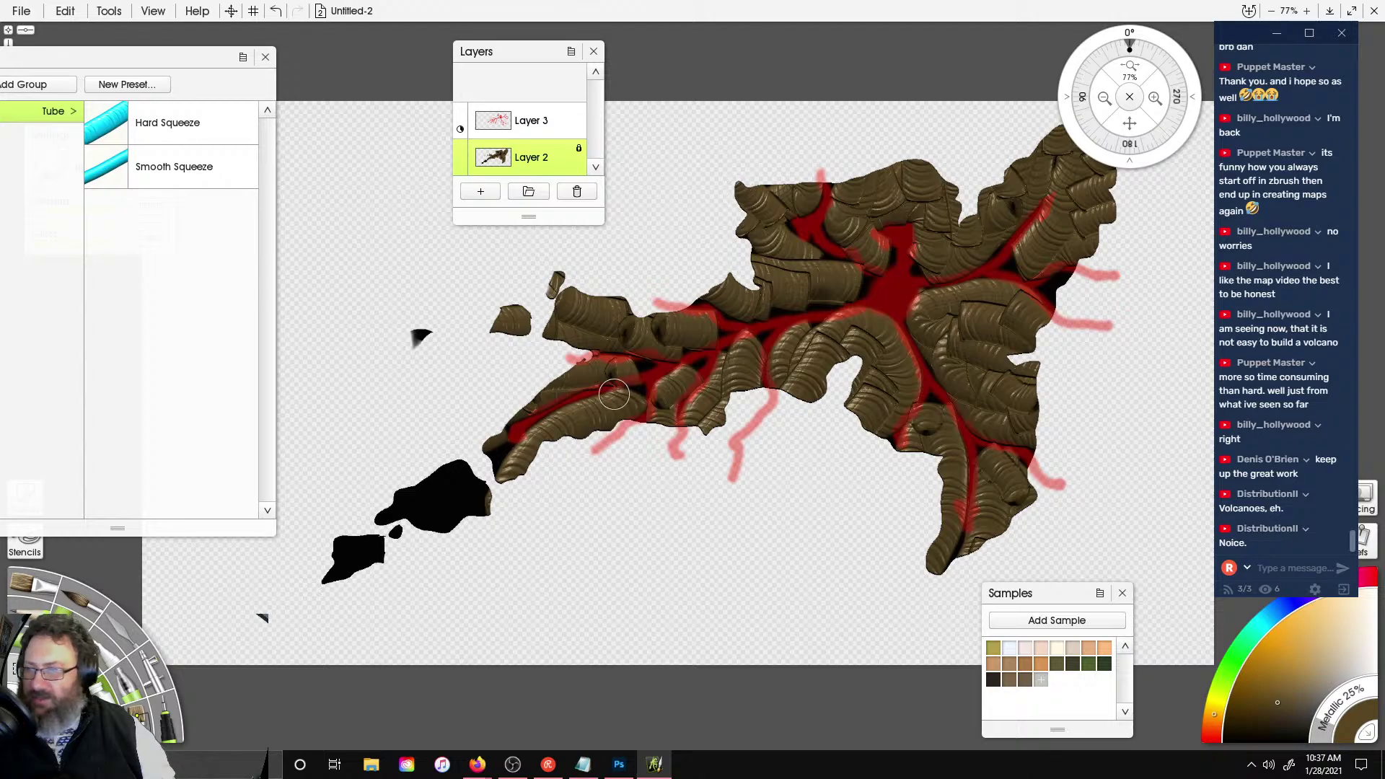
left_click_drag(520, 470, 494, 487)
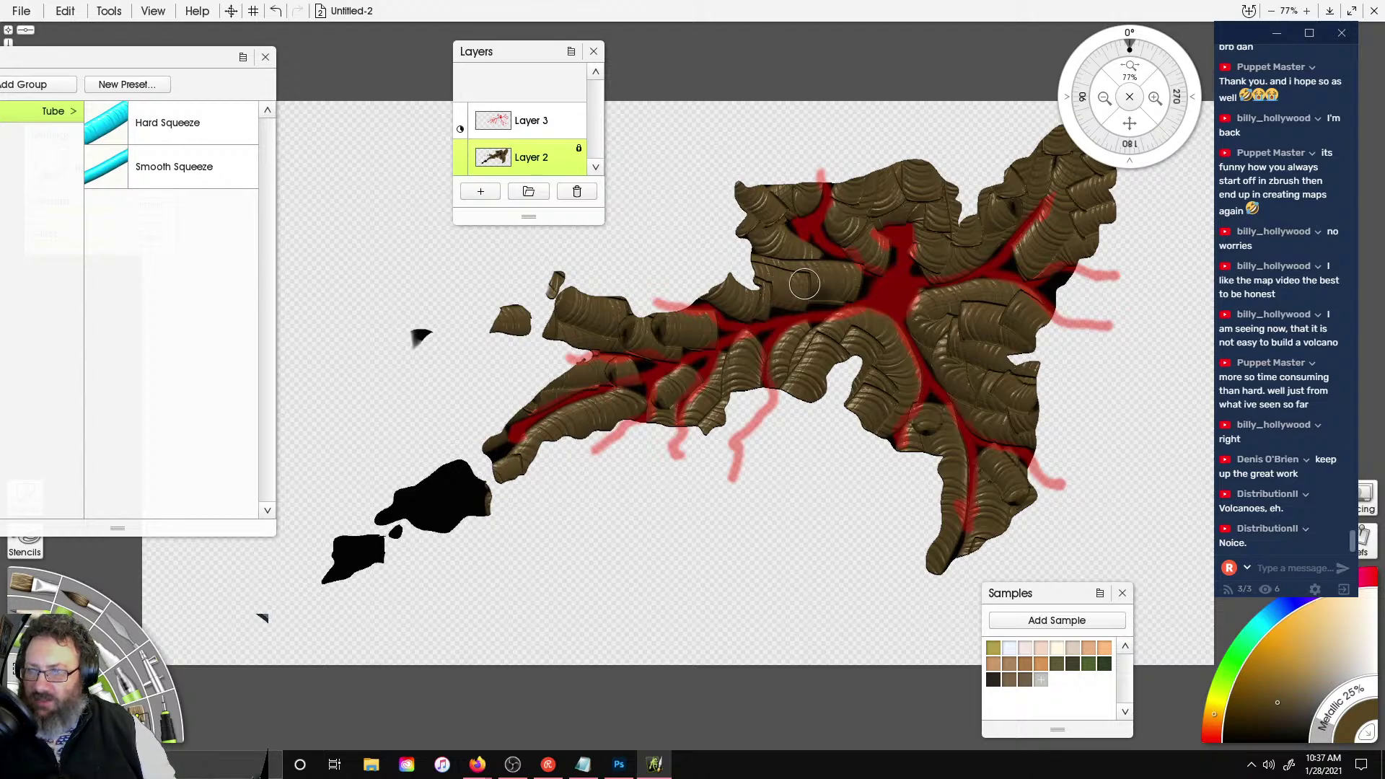
mouse_move(779, 306)
left_mouse_down()
mouse_move(730, 271)
mouse_move(855, 280)
mouse_move(754, 283)
mouse_move(840, 265)
mouse_move(774, 279)
left_mouse_up()
left_click_drag(858, 282, 783, 284)
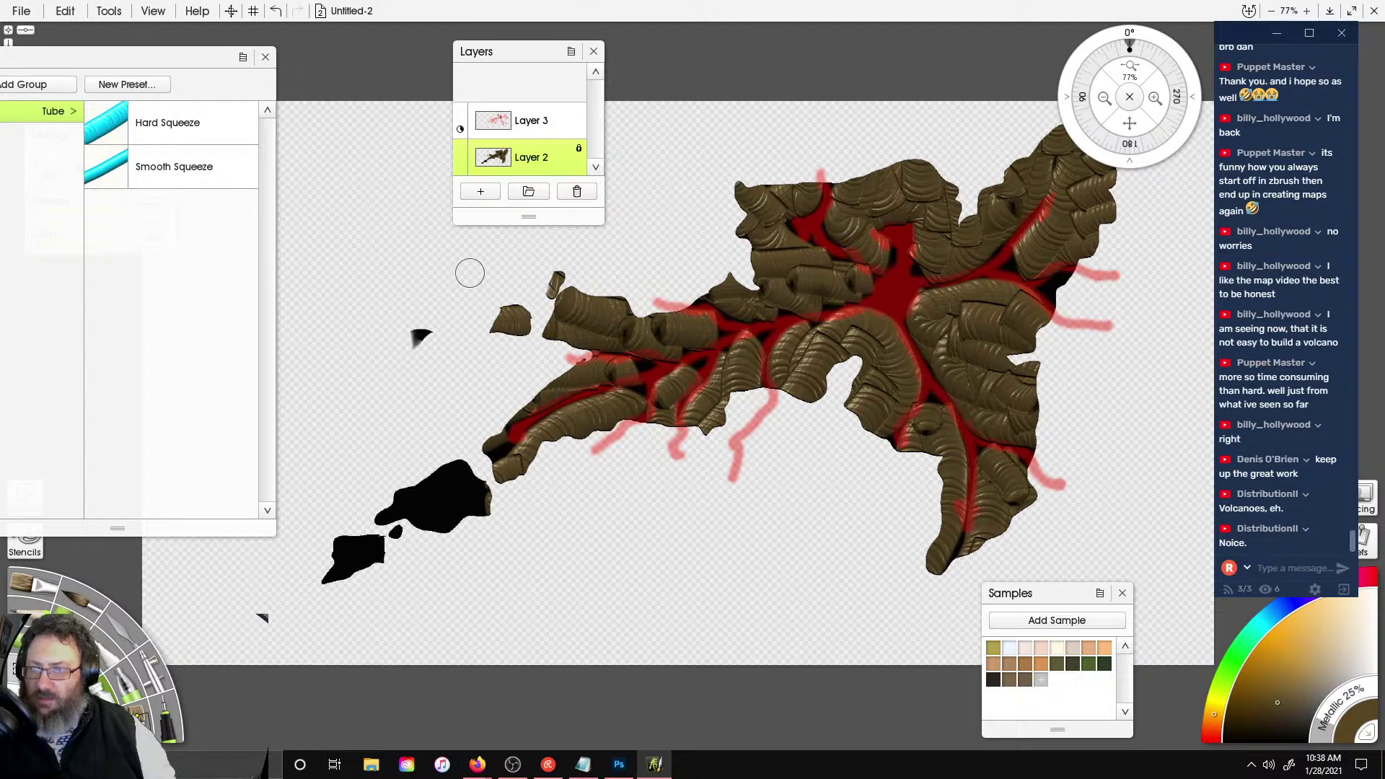
- Dab round Tube bumps over the ridges around the red centre and along the northwestern and northeastern branches
mouse_move(871, 345)
left_mouse_down()
mouse_move(802, 353)
mouse_move(830, 339)
mouse_move(879, 354)
mouse_move(860, 420)
mouse_move(870, 327)
mouse_move(893, 361)
mouse_move(939, 310)
mouse_move(949, 346)
mouse_move(914, 313)
left_mouse_up()
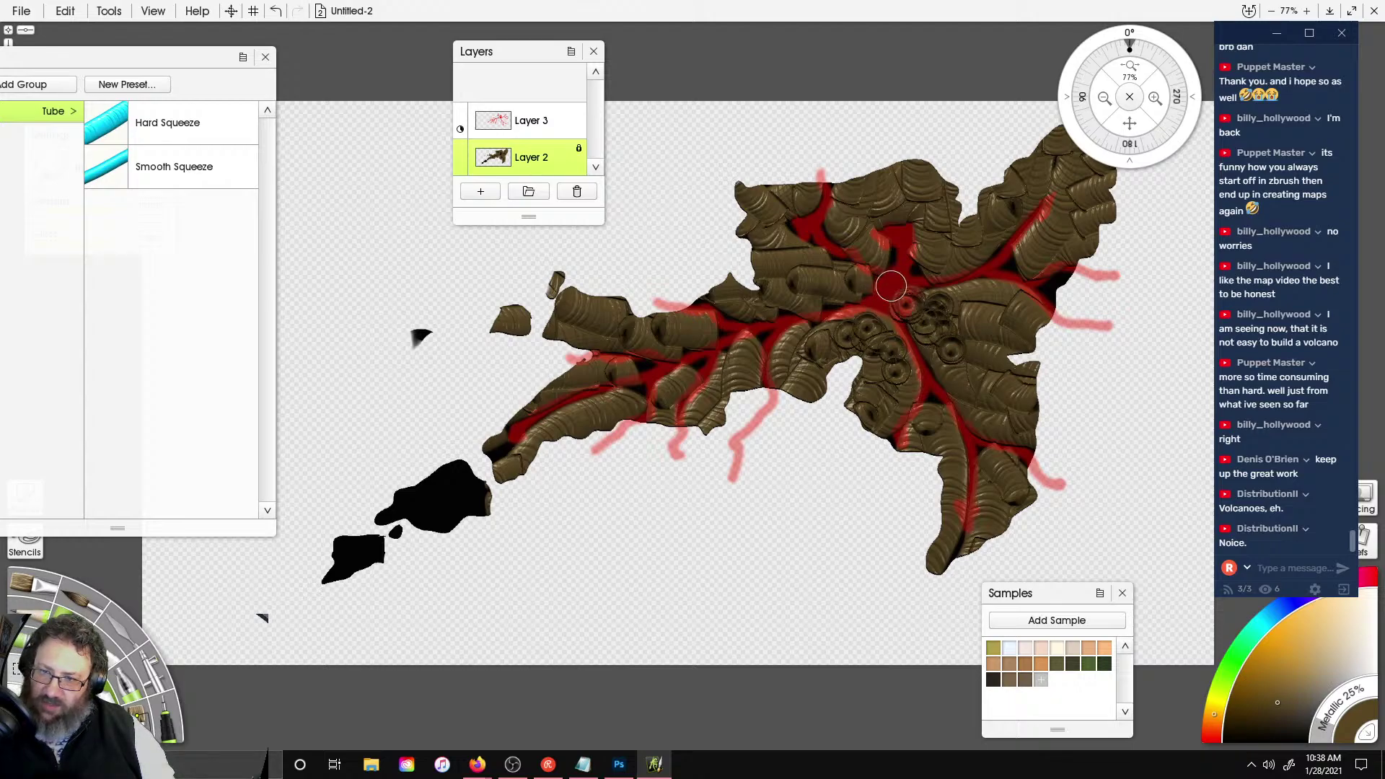
mouse_move(884, 260)
left_mouse_down()
mouse_move(863, 227)
mouse_move(900, 212)
mouse_move(921, 264)
left_mouse_up()
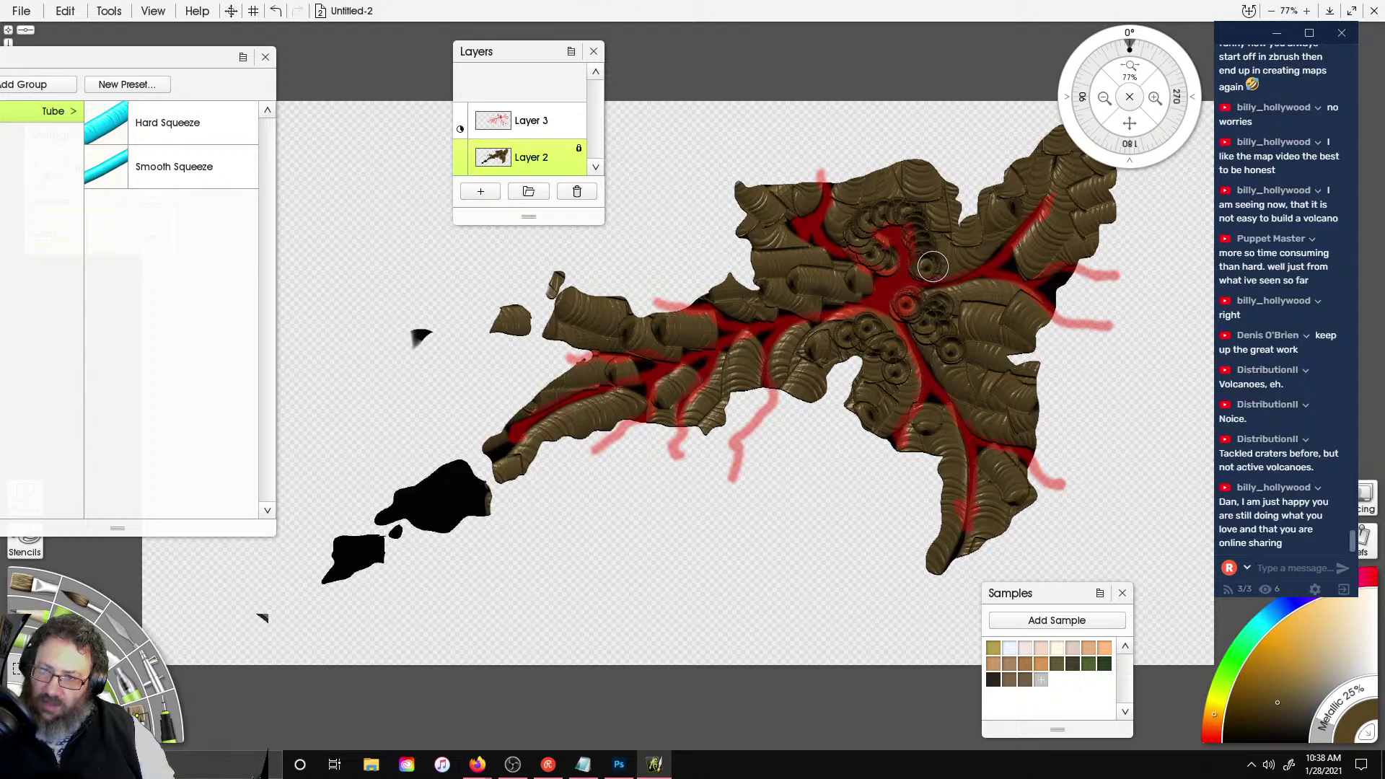
mouse_move(858, 290)
left_mouse_down()
mouse_move(794, 285)
mouse_move(790, 216)
mouse_move(826, 271)
left_mouse_up()
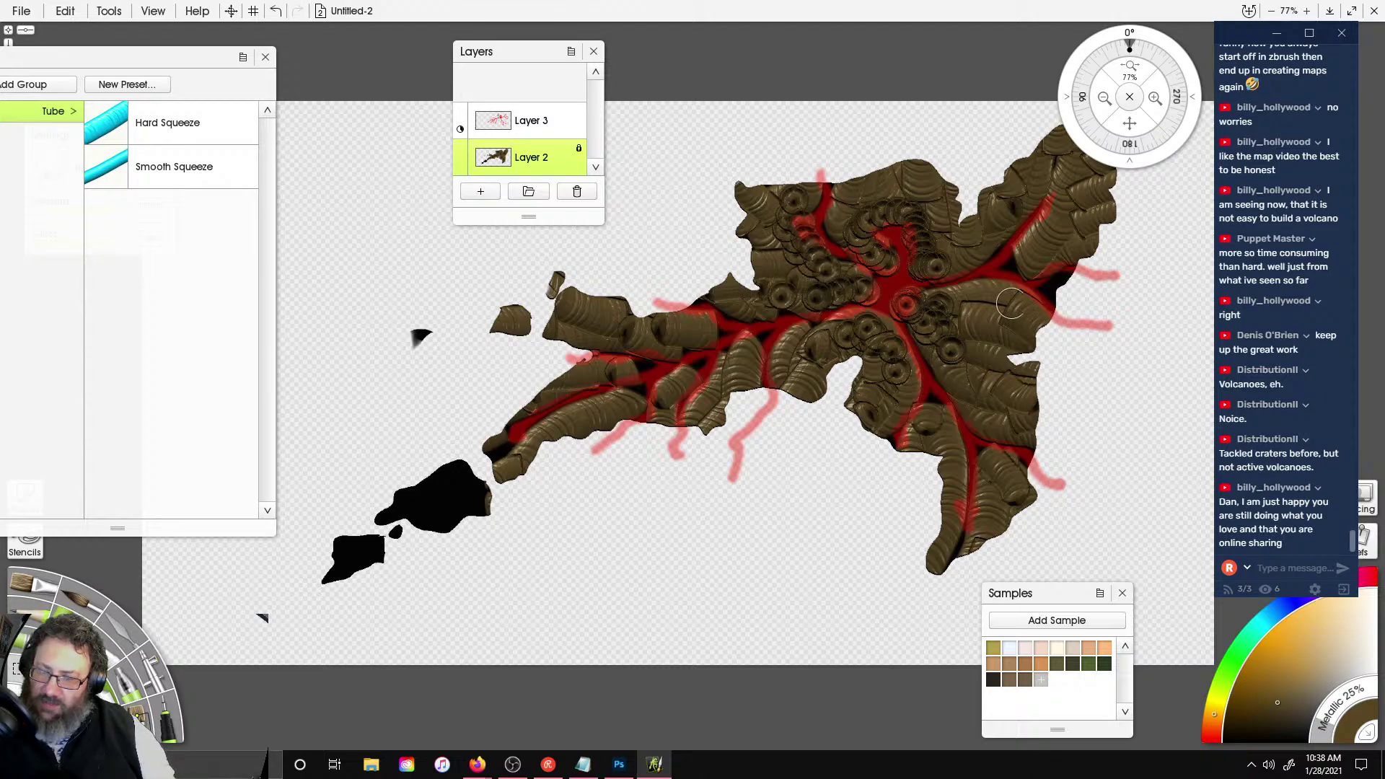
mouse_move(987, 302)
left_mouse_down()
mouse_move(965, 295)
mouse_move(999, 291)
mouse_move(1047, 332)
mouse_move(1055, 289)
mouse_move(1029, 248)
mouse_move(1065, 214)
left_mouse_up()
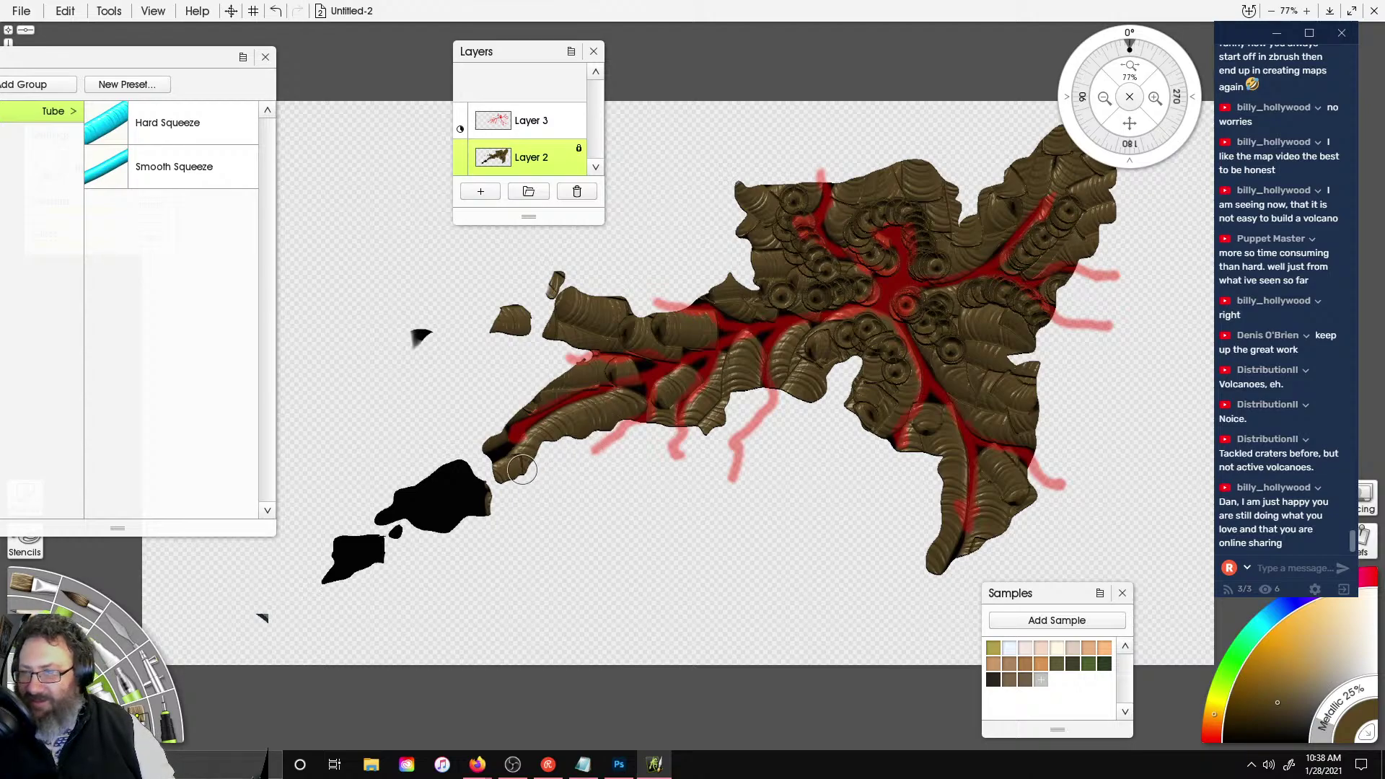
- Cover the southwestern islands with Tube strokes and dab round bumps over the western arm, southern bay ridges and eastern area
mouse_move(493, 451)
left_mouse_down()
mouse_move(485, 442)
mouse_move(411, 505)
mouse_move(481, 490)
mouse_move(386, 516)
mouse_move(365, 565)
mouse_move(426, 480)
left_mouse_up()
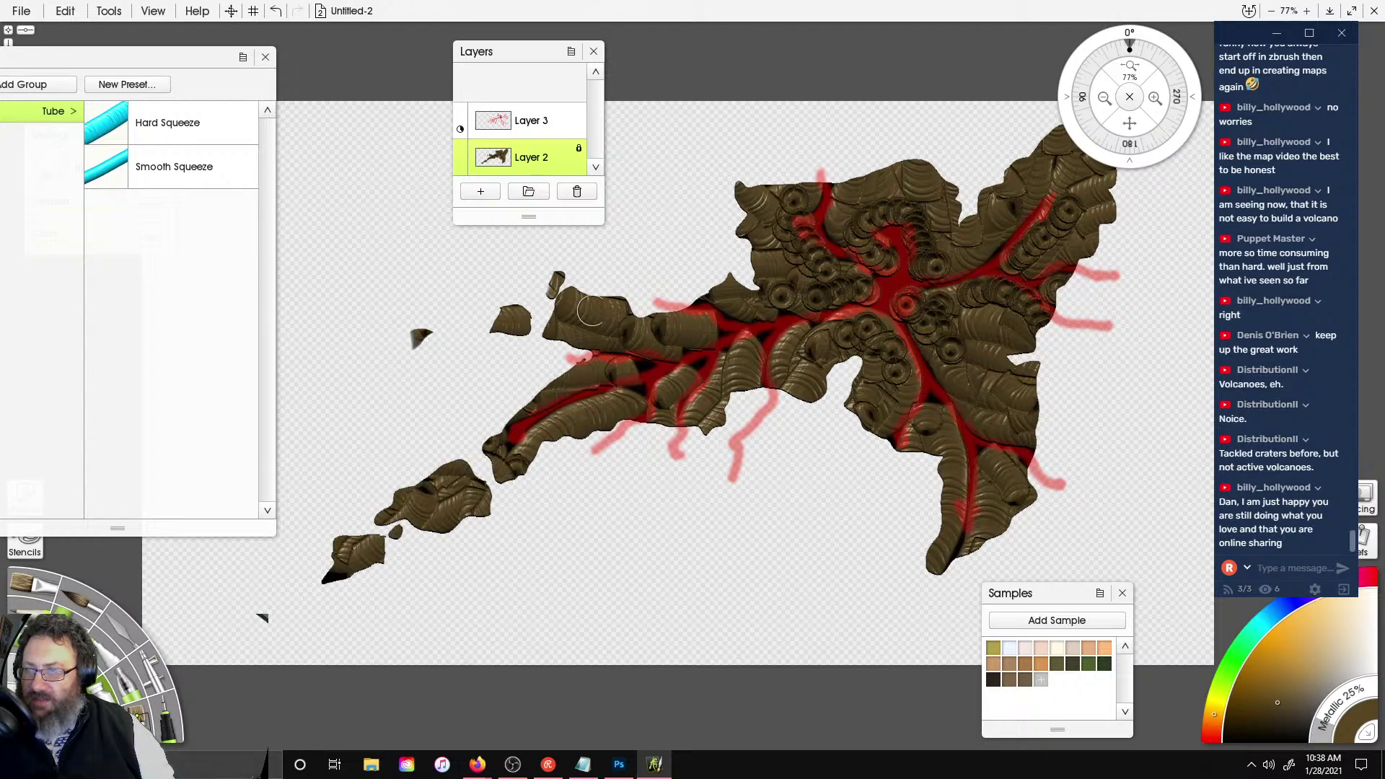
mouse_move(639, 328)
left_mouse_down()
mouse_move(746, 343)
mouse_move(708, 412)
mouse_move(681, 397)
left_mouse_up()
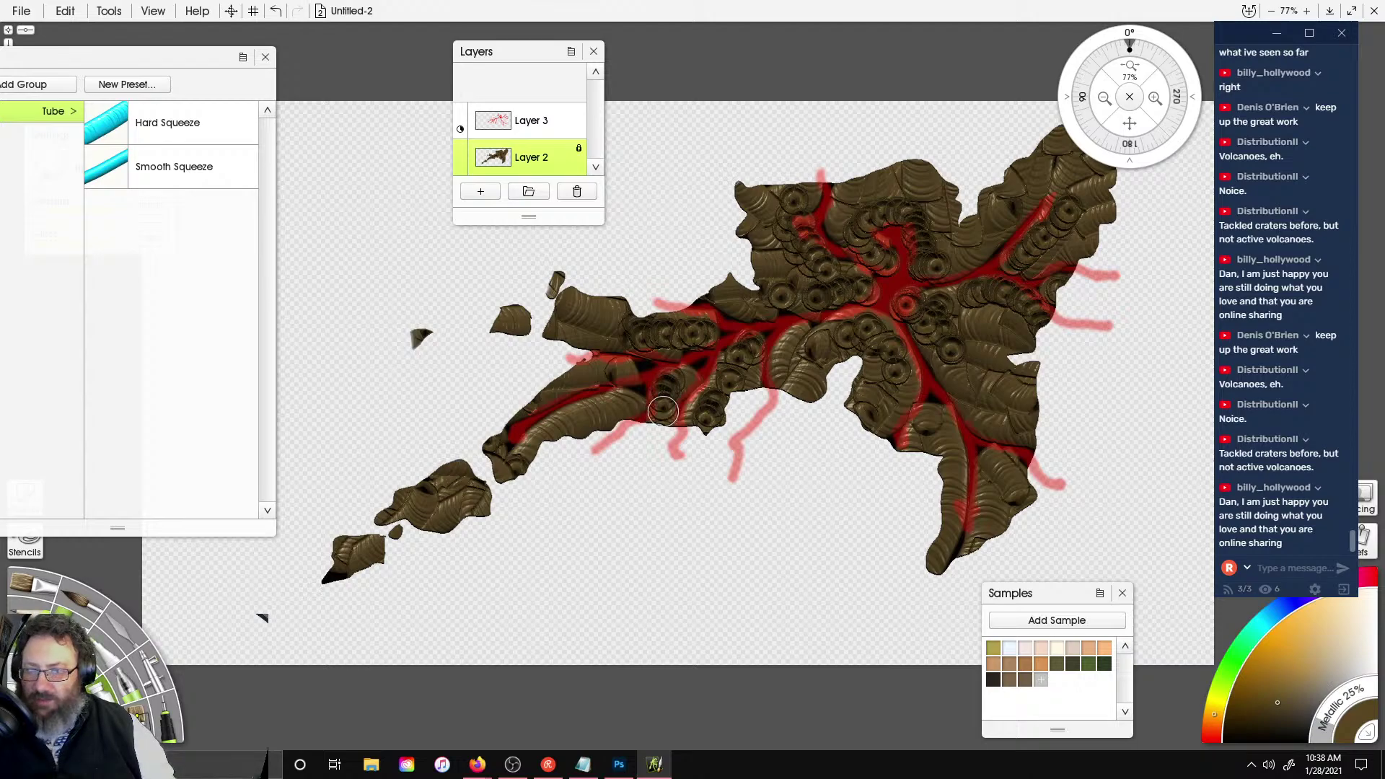
mouse_move(637, 397)
left_mouse_down()
mouse_move(552, 427)
mouse_move(508, 467)
left_mouse_up()
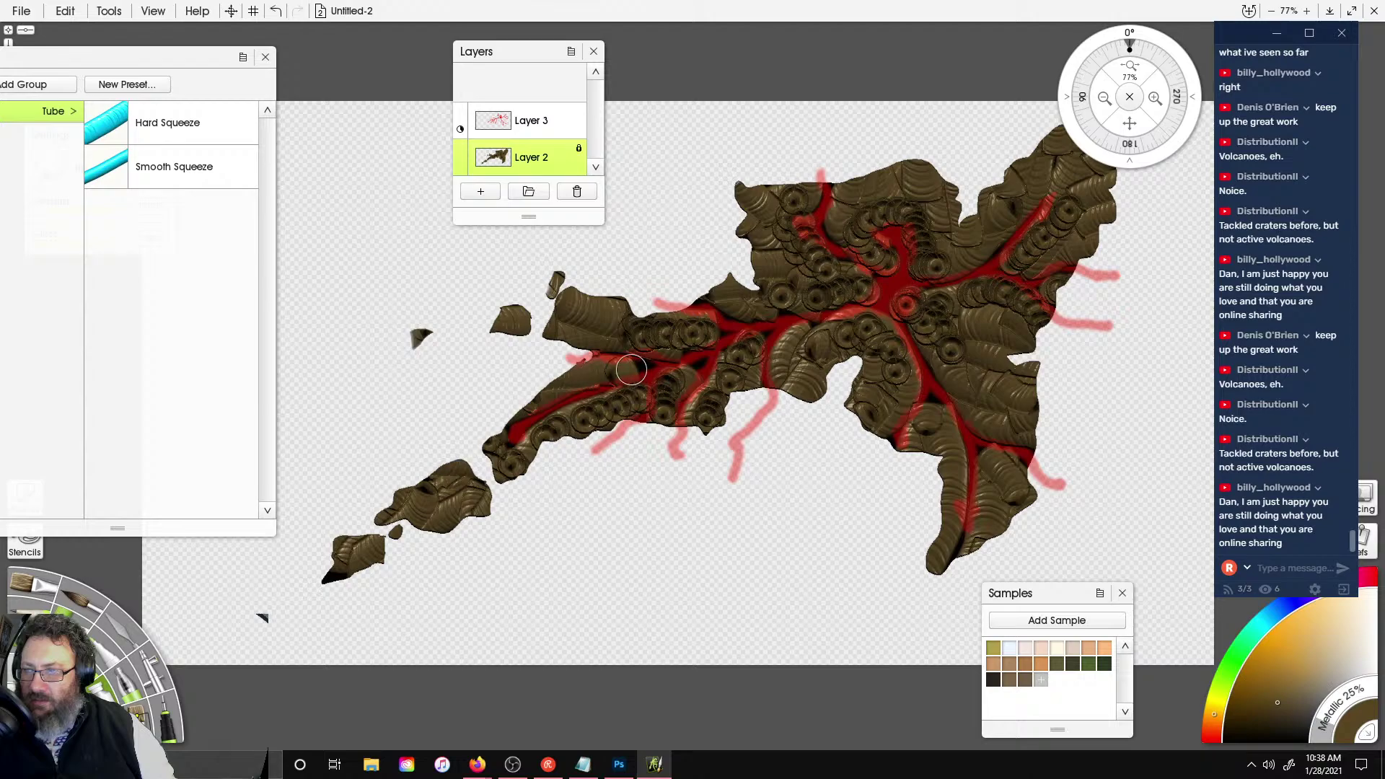
left_click_drag(631, 369, 508, 413)
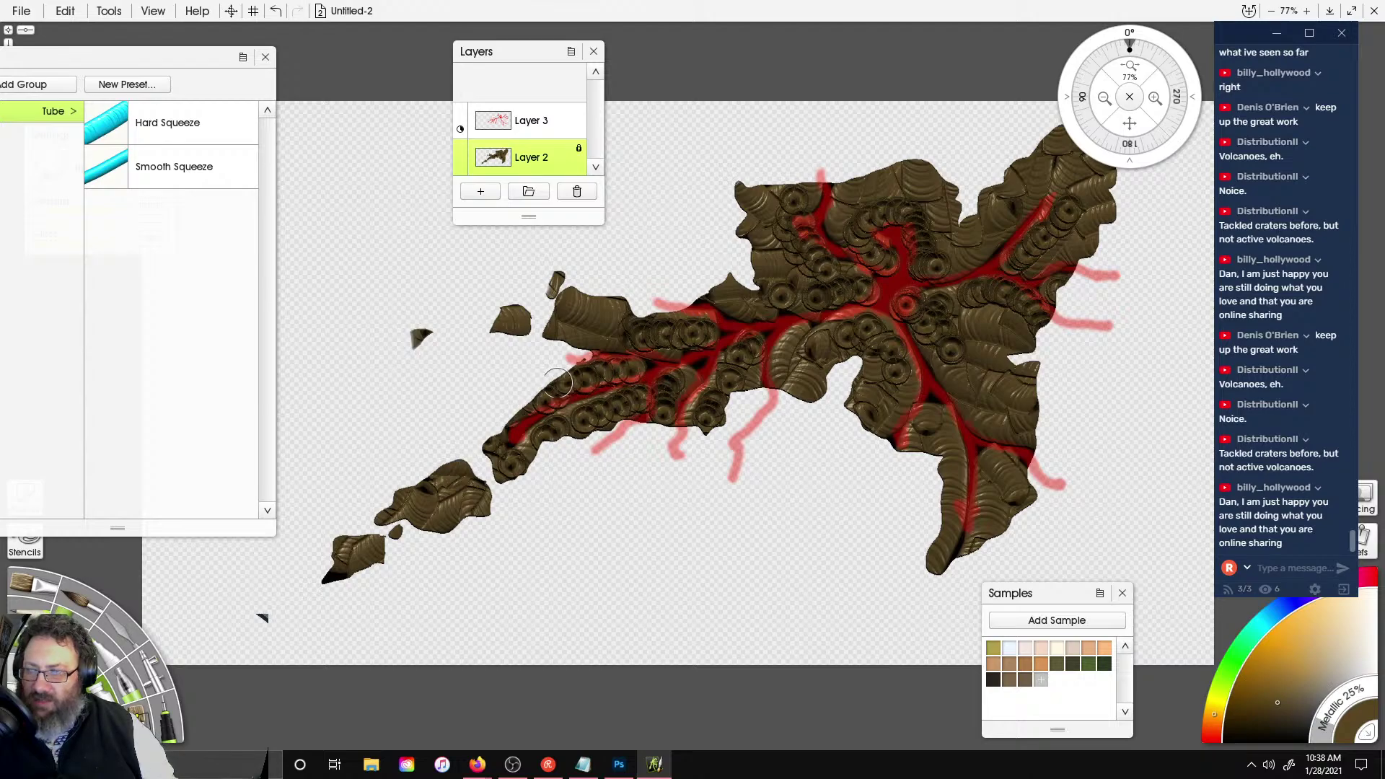
mouse_move(559, 298)
left_mouse_down()
mouse_move(569, 321)
mouse_move(638, 332)
left_mouse_up()
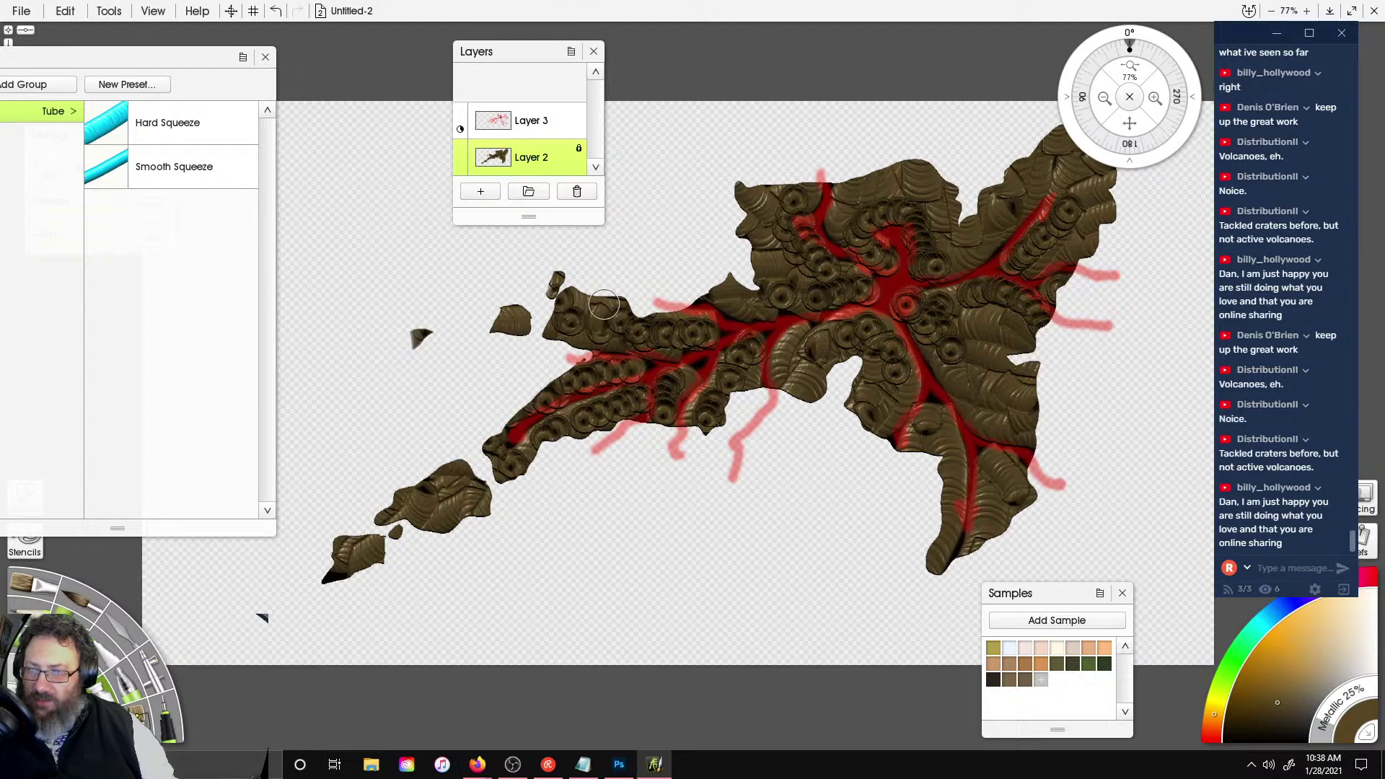
mouse_move(886, 375)
left_mouse_down()
mouse_move(898, 390)
mouse_move(878, 396)
mouse_move(870, 432)
left_mouse_up()
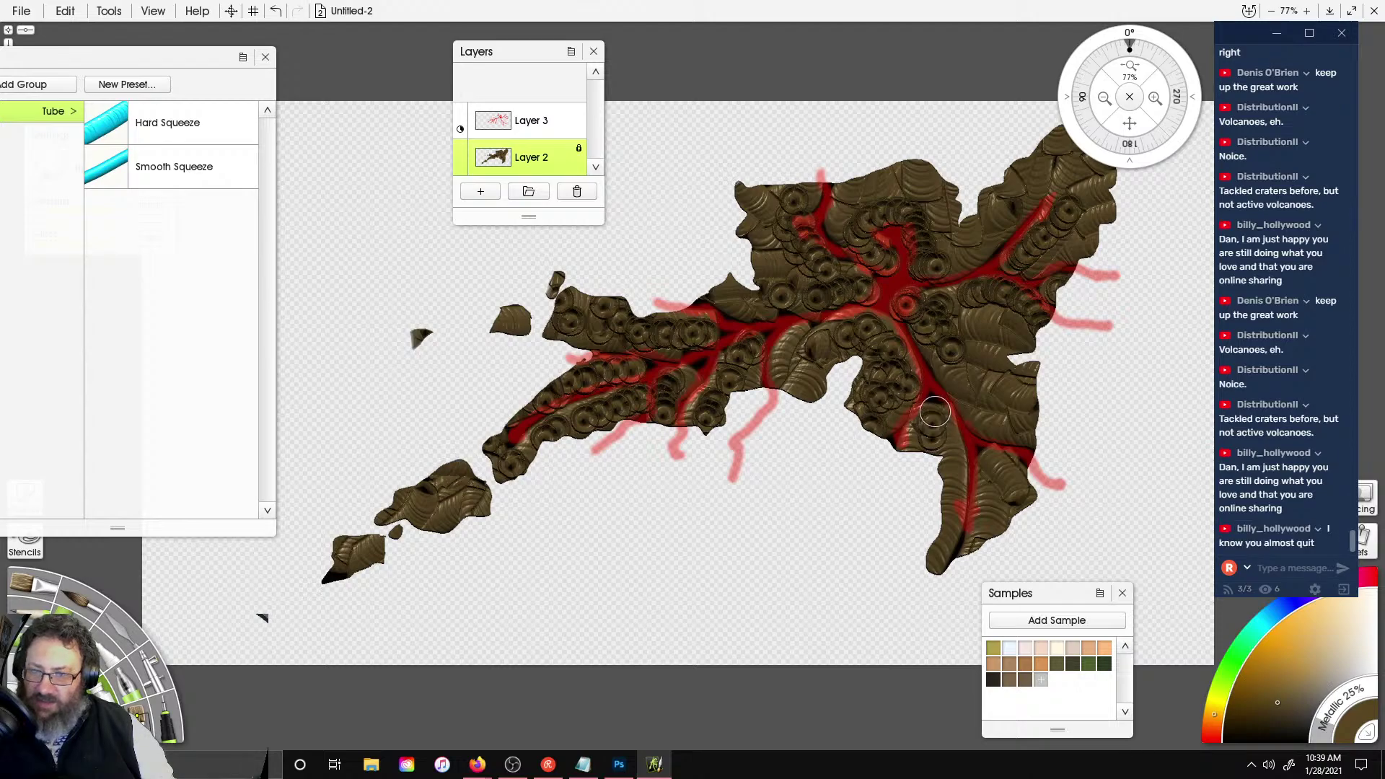
mouse_move(981, 392)
left_mouse_down()
mouse_move(988, 418)
mouse_move(1012, 426)
mouse_move(956, 369)
mouse_move(1017, 415)
mouse_move(1024, 404)
mouse_move(963, 321)
mouse_move(956, 344)
left_mouse_up()
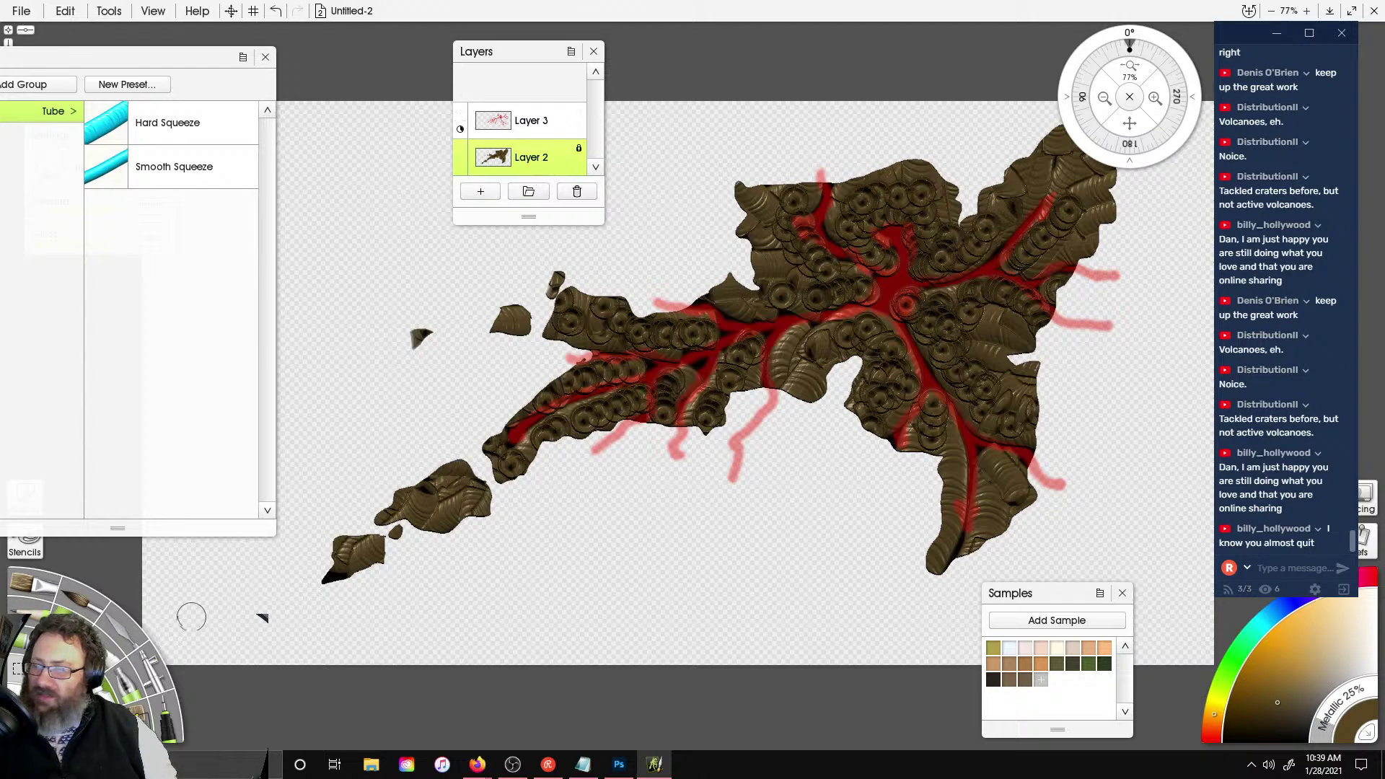
- Switch to the palette knife's Harsh Chaos preset and set its pressure to 27% and falloff to 22%
left_click(127, 631)
left_click(163, 392)
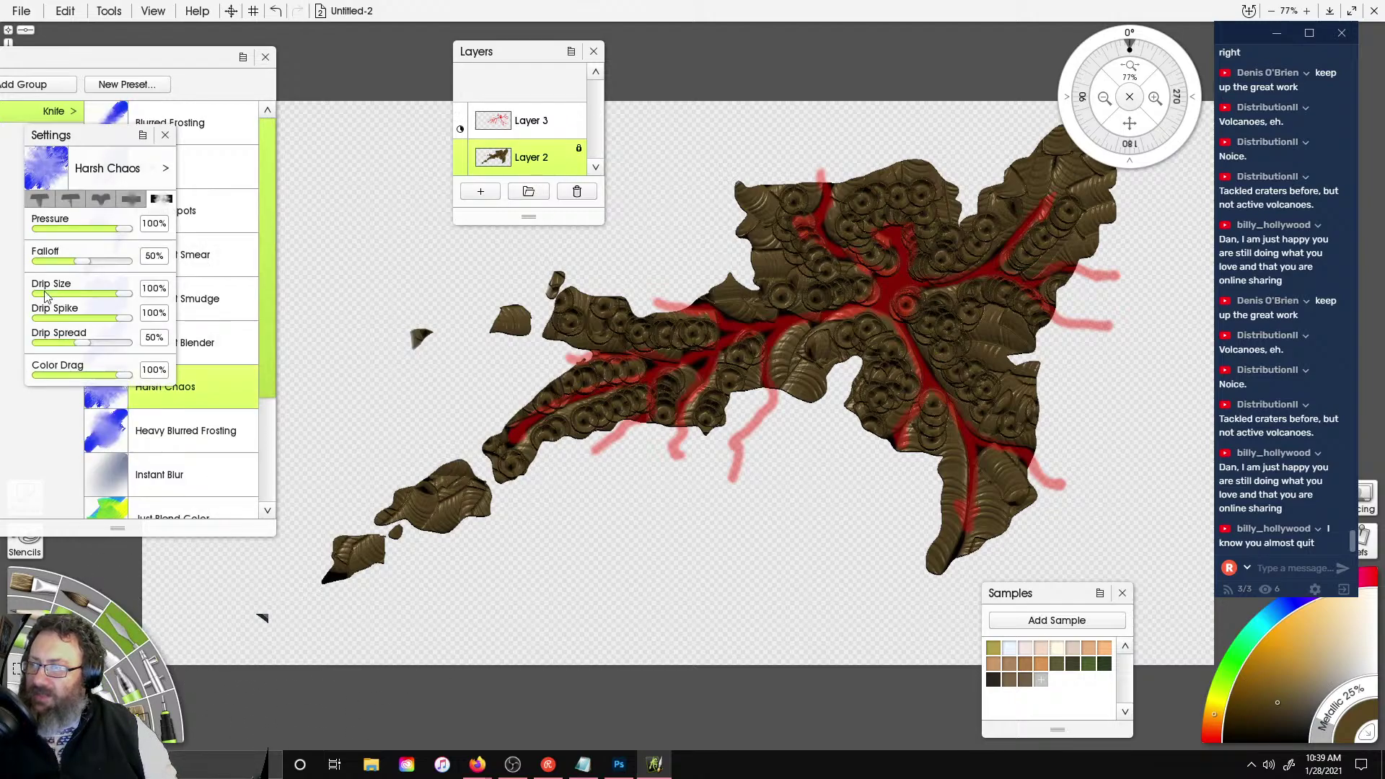
left_click(61, 229)
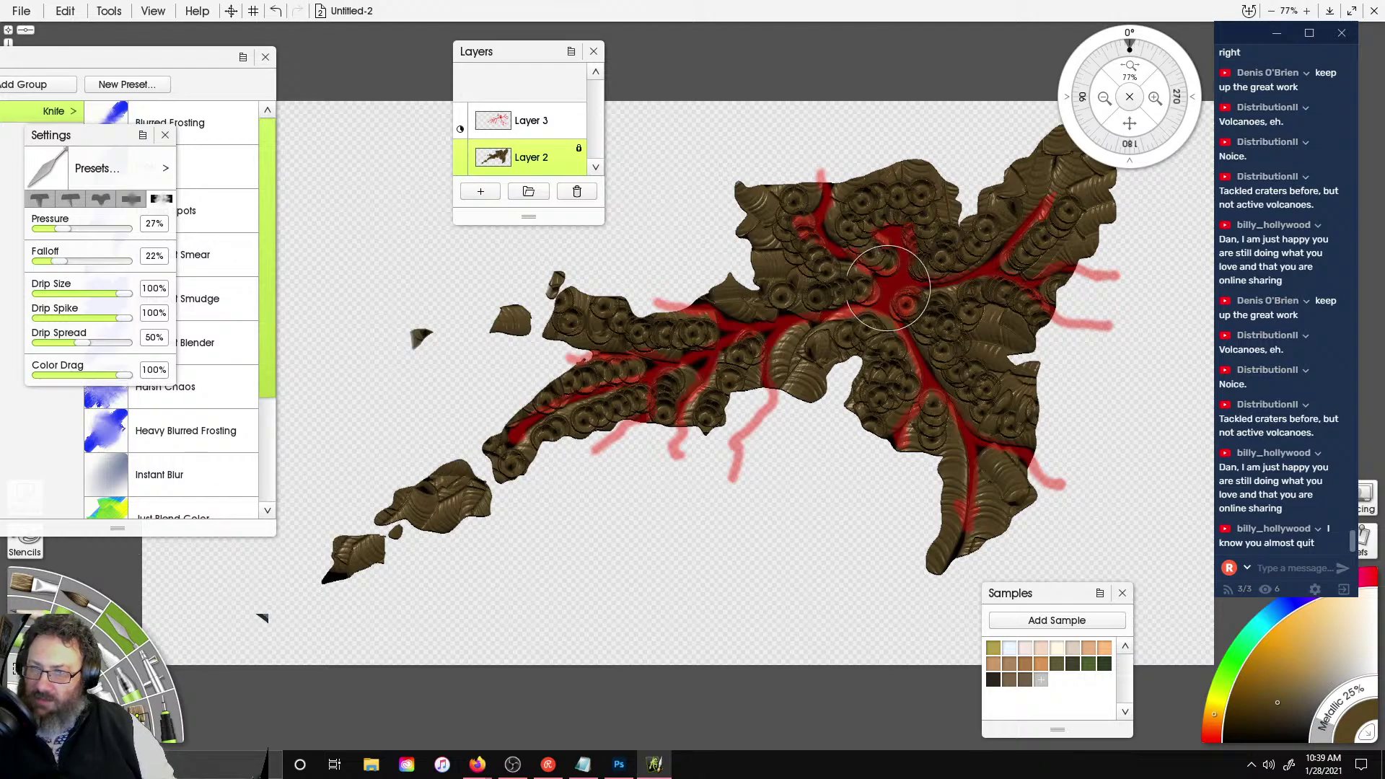
- Roughen the ridges around the red centre and across the northwestern, northeastern and southeastern land with Harsh Chaos knife strokes
mouse_move(889, 288)
left_mouse_down()
mouse_move(917, 260)
mouse_move(1050, 224)
left_mouse_up()
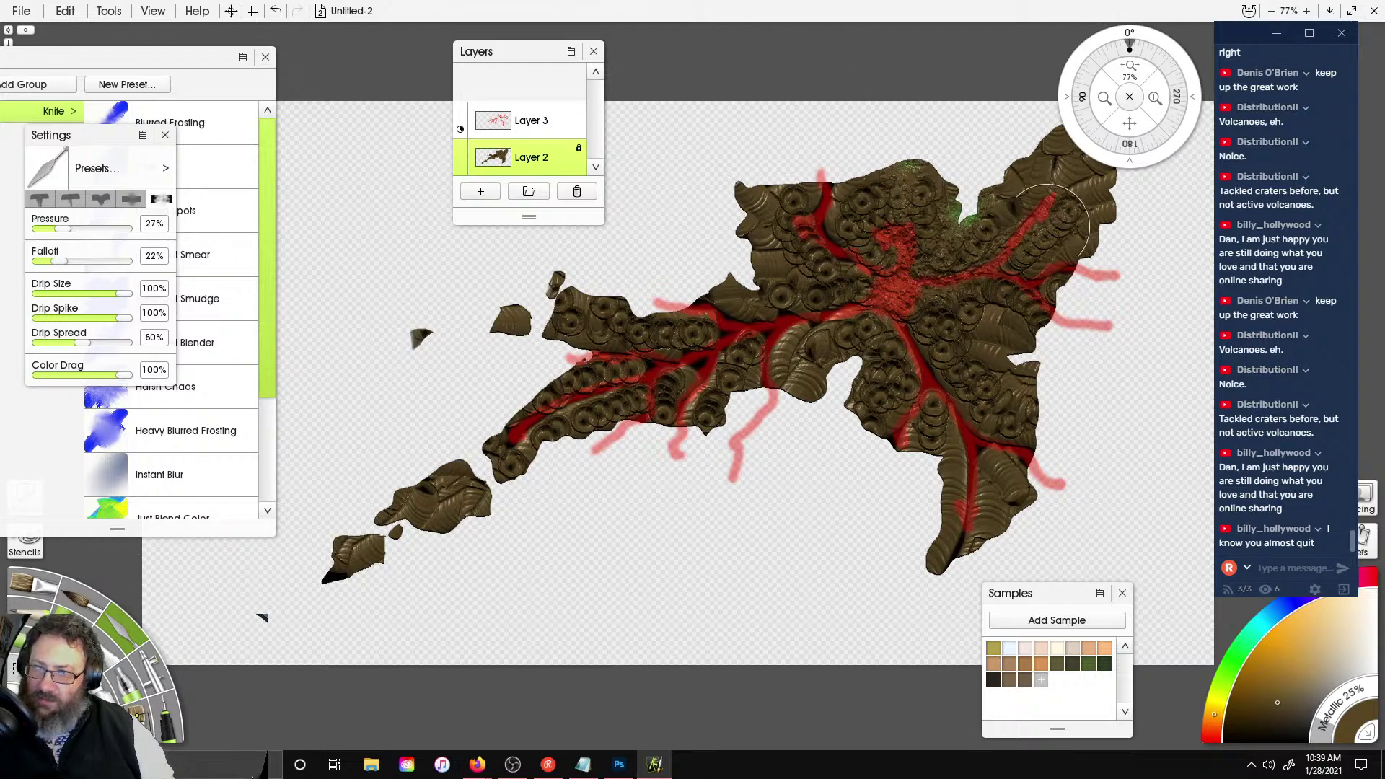
mouse_move(956, 286)
left_mouse_down()
mouse_move(956, 162)
mouse_move(918, 375)
mouse_move(931, 339)
left_mouse_up()
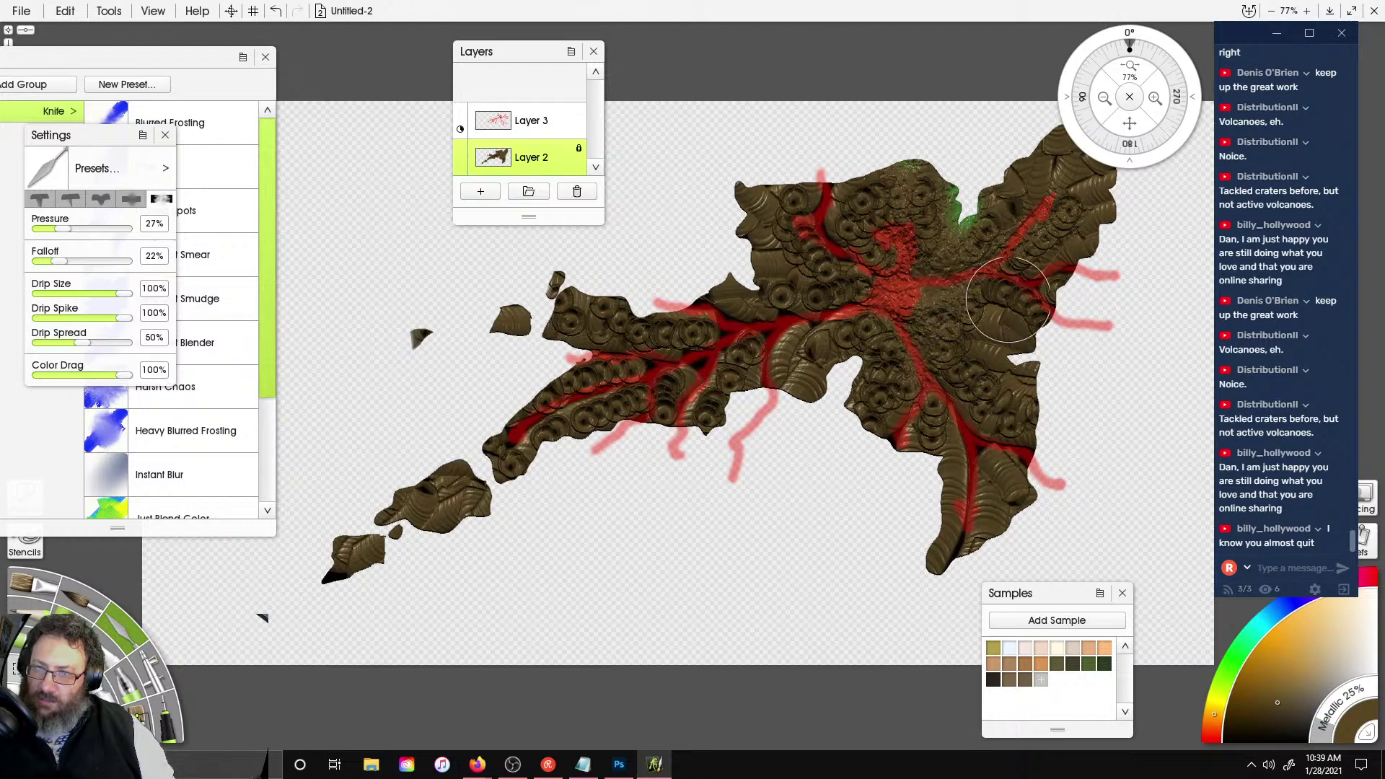
mouse_move(1009, 299)
left_mouse_down()
mouse_move(1017, 306)
mouse_move(896, 314)
mouse_move(944, 417)
mouse_move(943, 581)
mouse_move(1018, 458)
left_mouse_up()
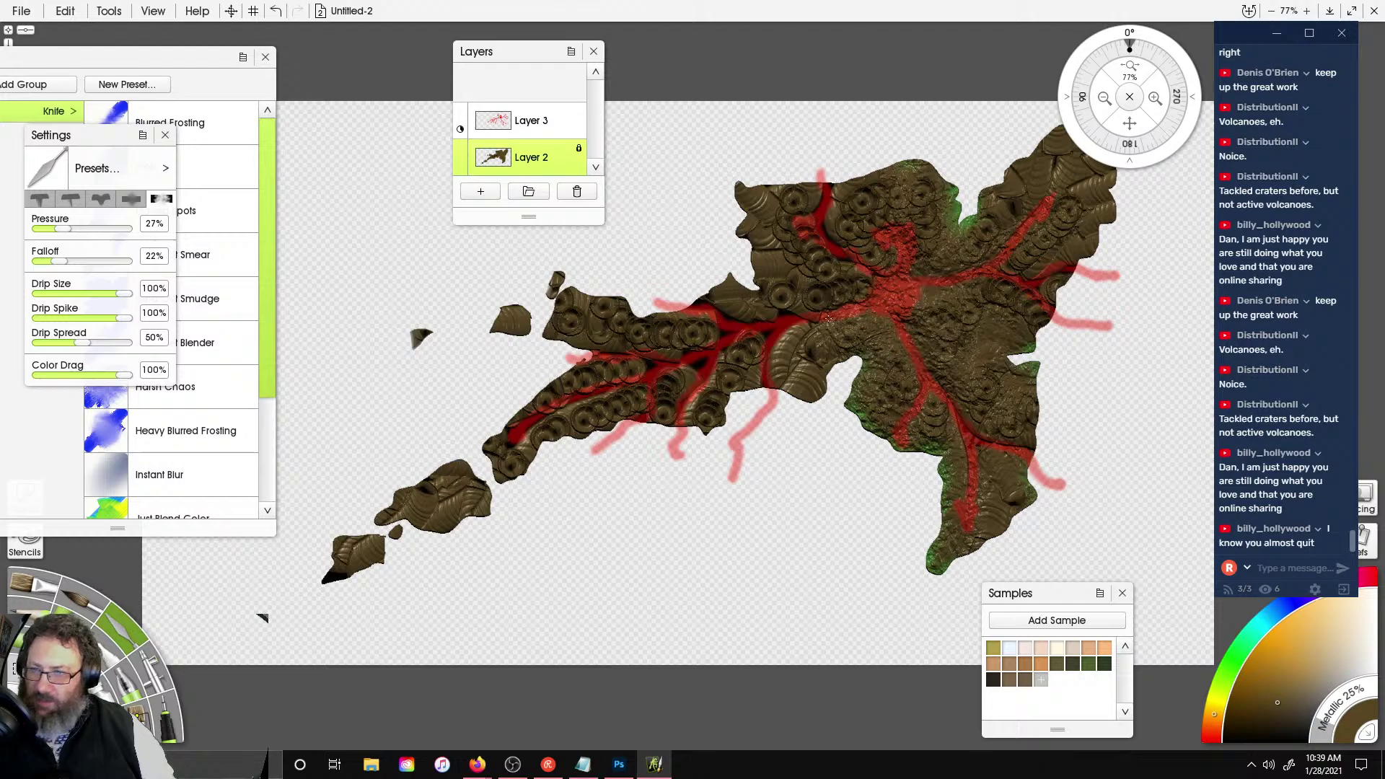
mouse_move(830, 316)
left_mouse_down()
mouse_move(722, 245)
mouse_move(924, 216)
mouse_move(794, 224)
mouse_move(741, 154)
mouse_move(690, 161)
mouse_move(741, 212)
mouse_move(858, 162)
mouse_move(1003, 238)
mouse_move(1046, 217)
mouse_move(1034, 157)
left_mouse_up()
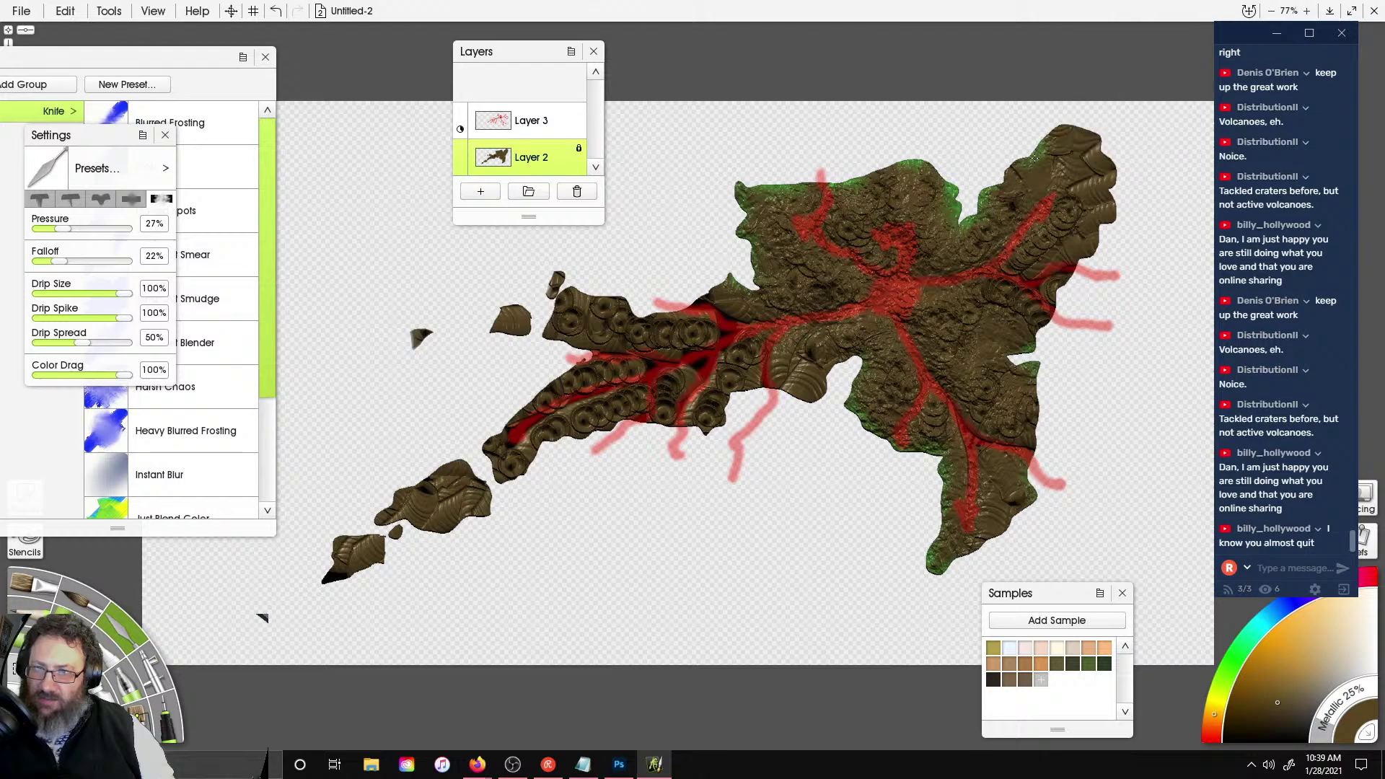
- Roughen the ridges along the western arm and over the southwestern islands with Harsh Chaos knife strokes
mouse_move(758, 295)
left_mouse_down()
mouse_move(732, 310)
mouse_move(729, 357)
mouse_move(779, 353)
mouse_move(818, 446)
left_mouse_up()
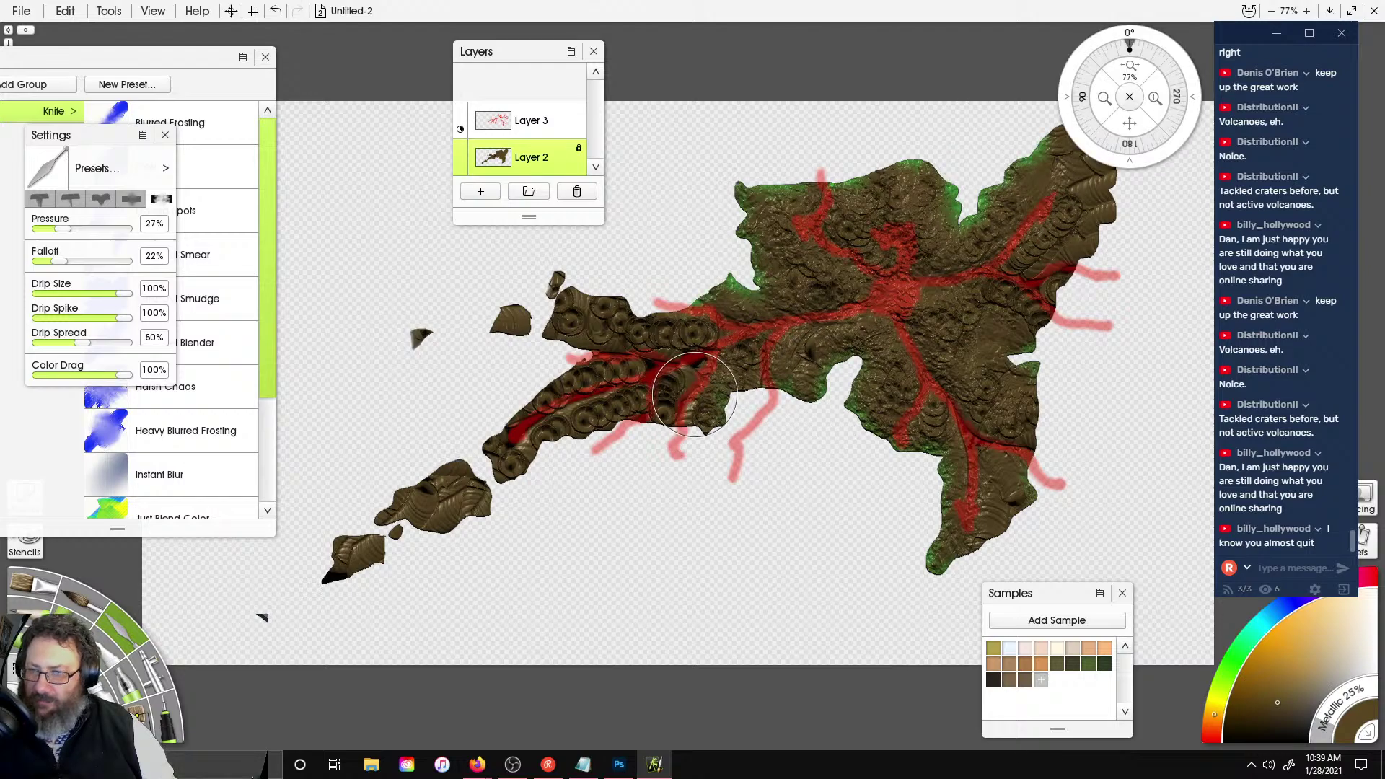
mouse_move(694, 394)
left_mouse_down()
mouse_move(672, 469)
mouse_move(658, 394)
mouse_move(511, 426)
left_mouse_up()
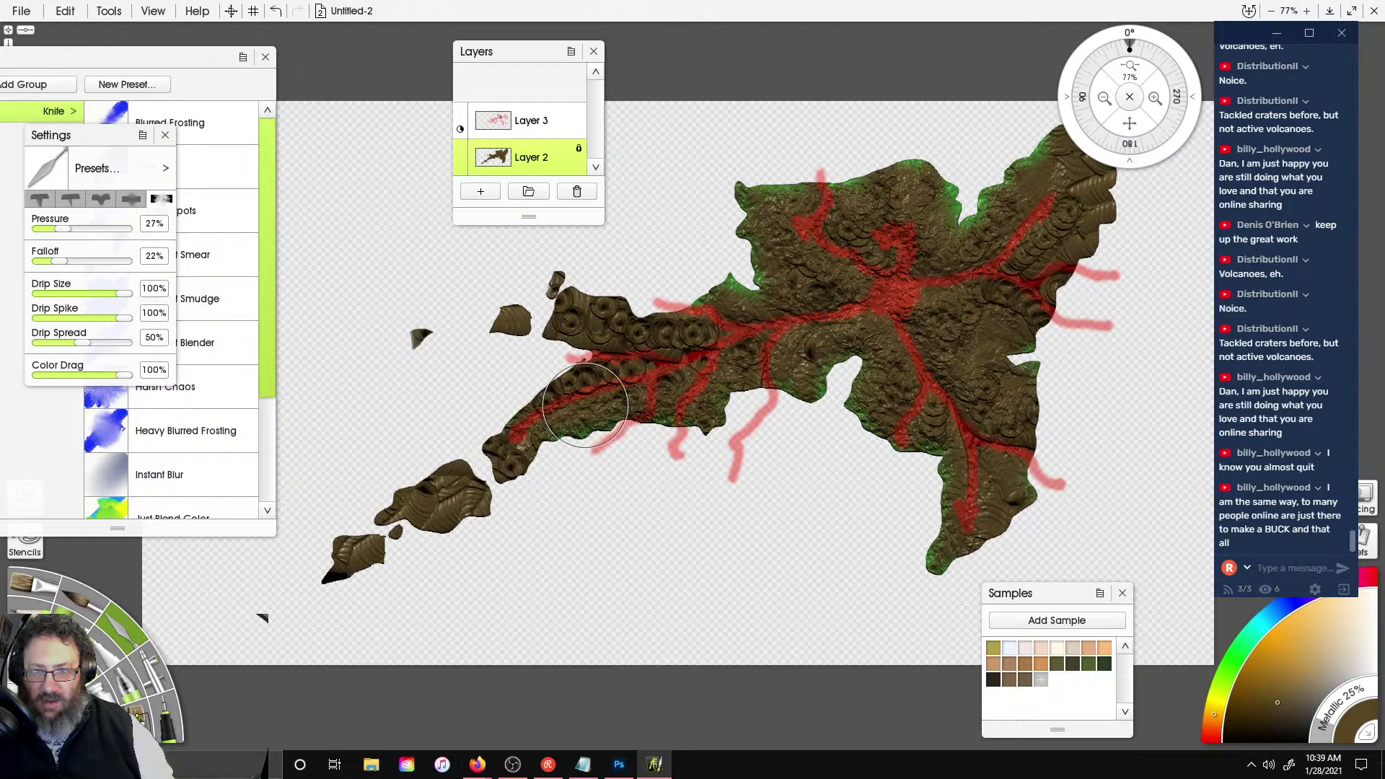
mouse_move(575, 292)
left_mouse_down()
mouse_move(455, 481)
mouse_move(340, 557)
left_mouse_up()
mouse_move(601, 322)
left_mouse_down()
mouse_move(634, 300)
mouse_move(597, 314)
left_mouse_up()
mouse_move(684, 322)
left_mouse_down()
mouse_move(675, 340)
mouse_move(534, 337)
mouse_move(549, 283)
left_mouse_up()
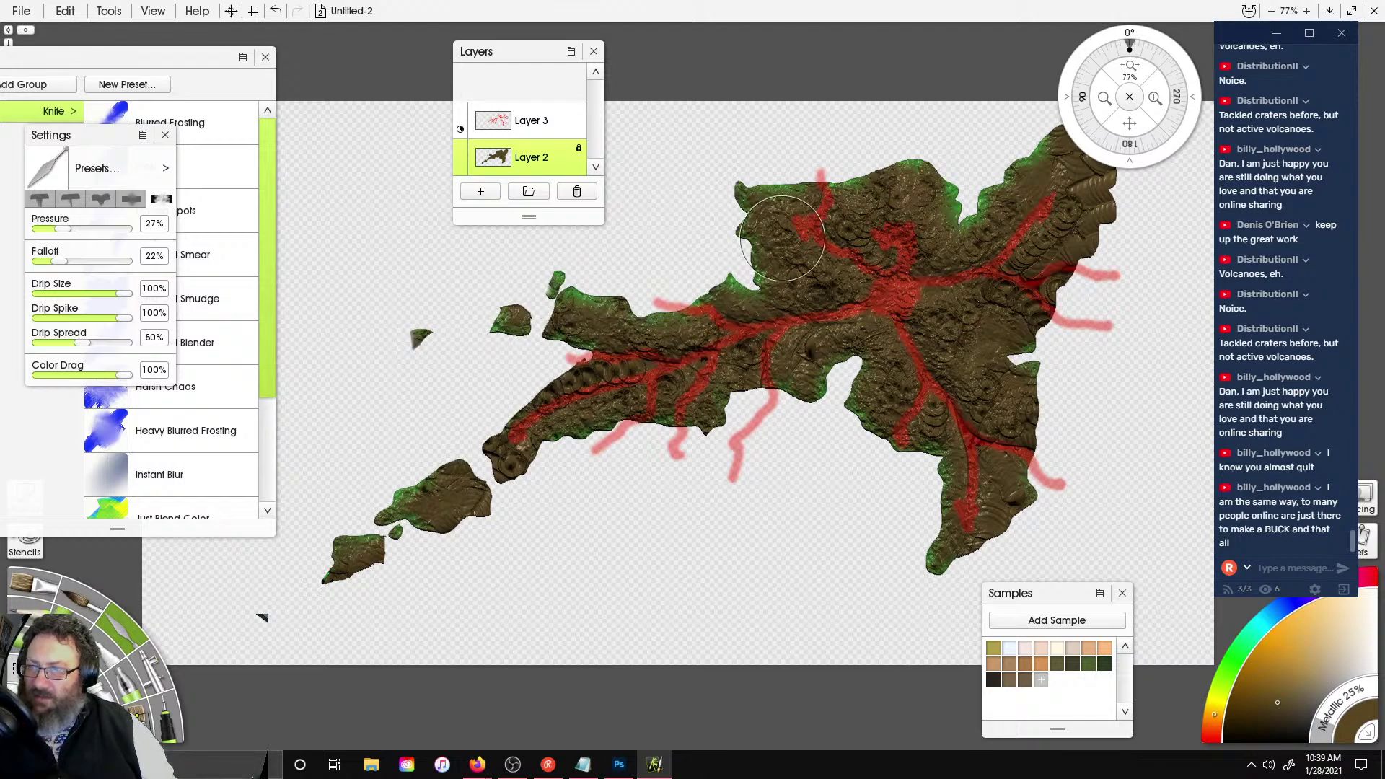
- Work the palette knife over the remaining round bumps in the northwestern area and along the western arm
left_click_drag(783, 238, 764, 168)
scroll(932, 311, "up", 5)
scroll(917, 318, "down", 4)
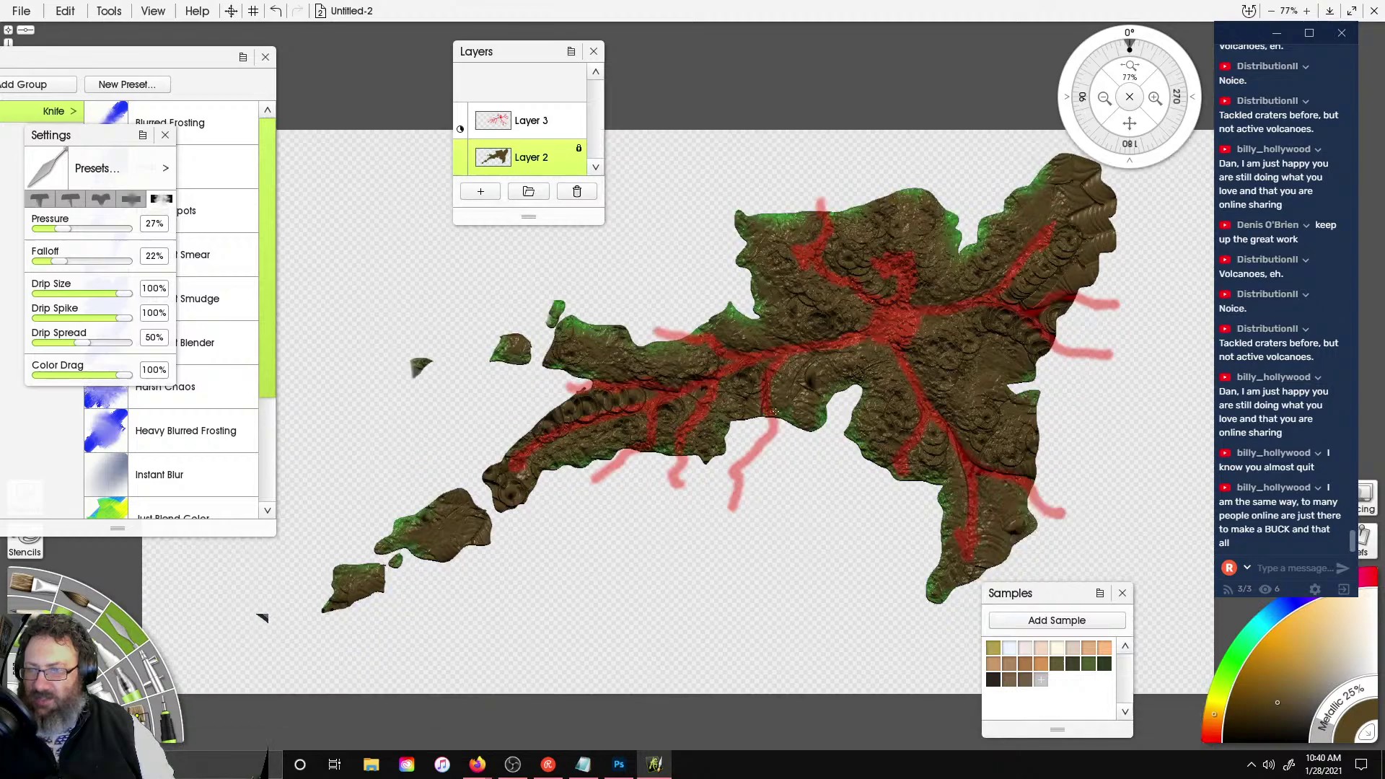
scroll(860, 363, "up", 4)
scroll(855, 390, "down", 2)
scroll(841, 500, "up", 3)
scroll(842, 402, "up", 4, "ctrl")
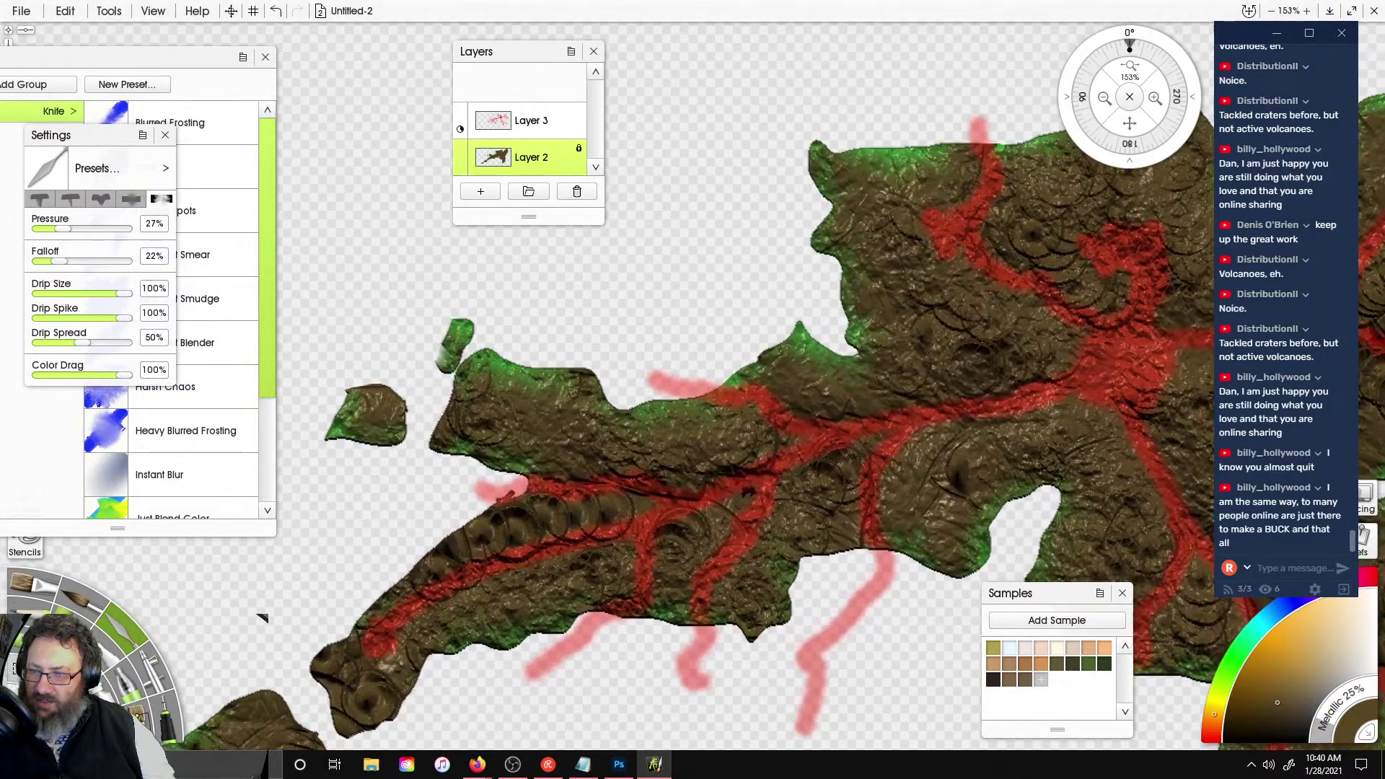
mouse_move(616, 506)
left_mouse_down()
mouse_move(648, 463)
mouse_move(537, 509)
mouse_move(368, 509)
left_mouse_up()
mouse_move(837, 427)
left_mouse_down()
mouse_move(850, 481)
mouse_move(943, 495)
mouse_move(1020, 418)
mouse_move(1010, 303)
mouse_move(931, 246)
left_mouse_up()
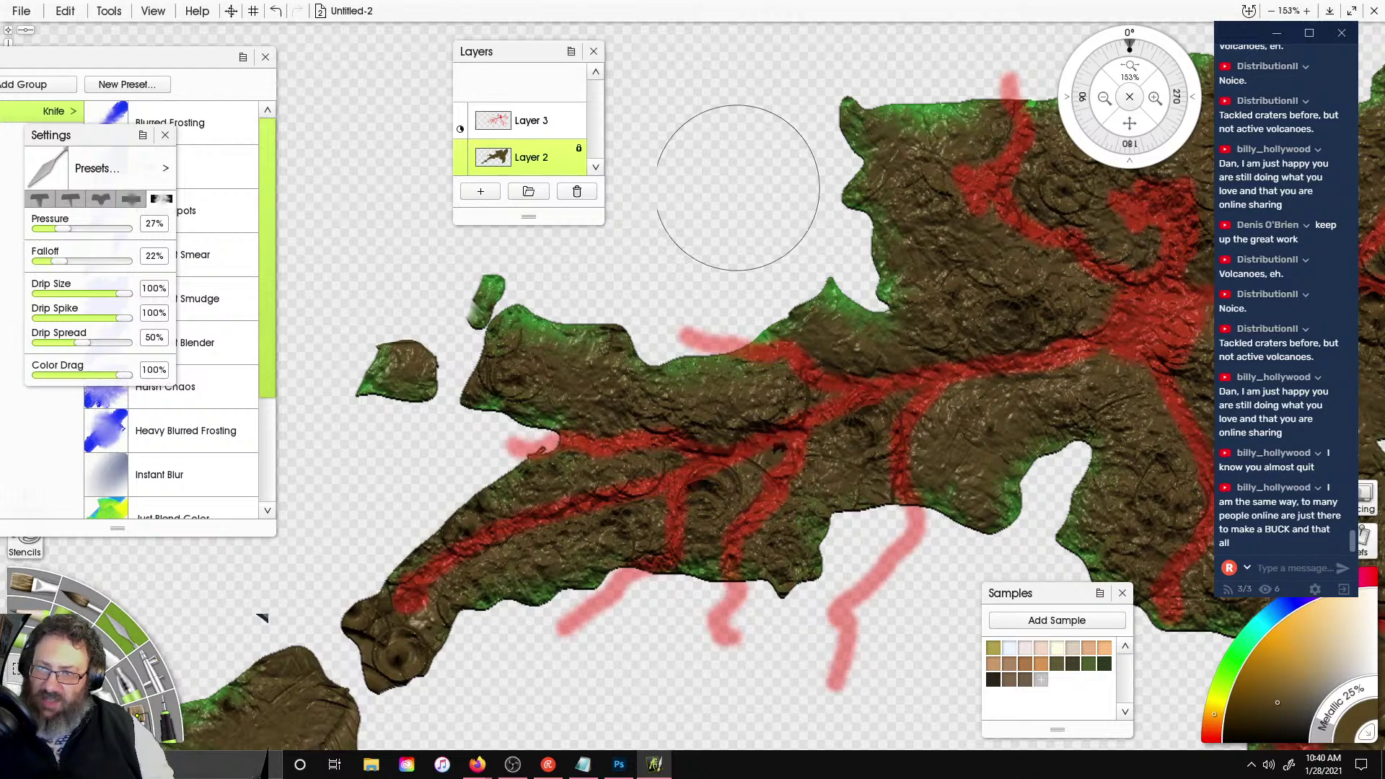
left_click_drag(810, 170, 655, 221)
mouse_move(929, 207)
left_mouse_down()
mouse_move(1010, 181)
mouse_move(1064, 195)
mouse_move(801, 184)
left_mouse_up()
scroll(650, 231, "down", 5)
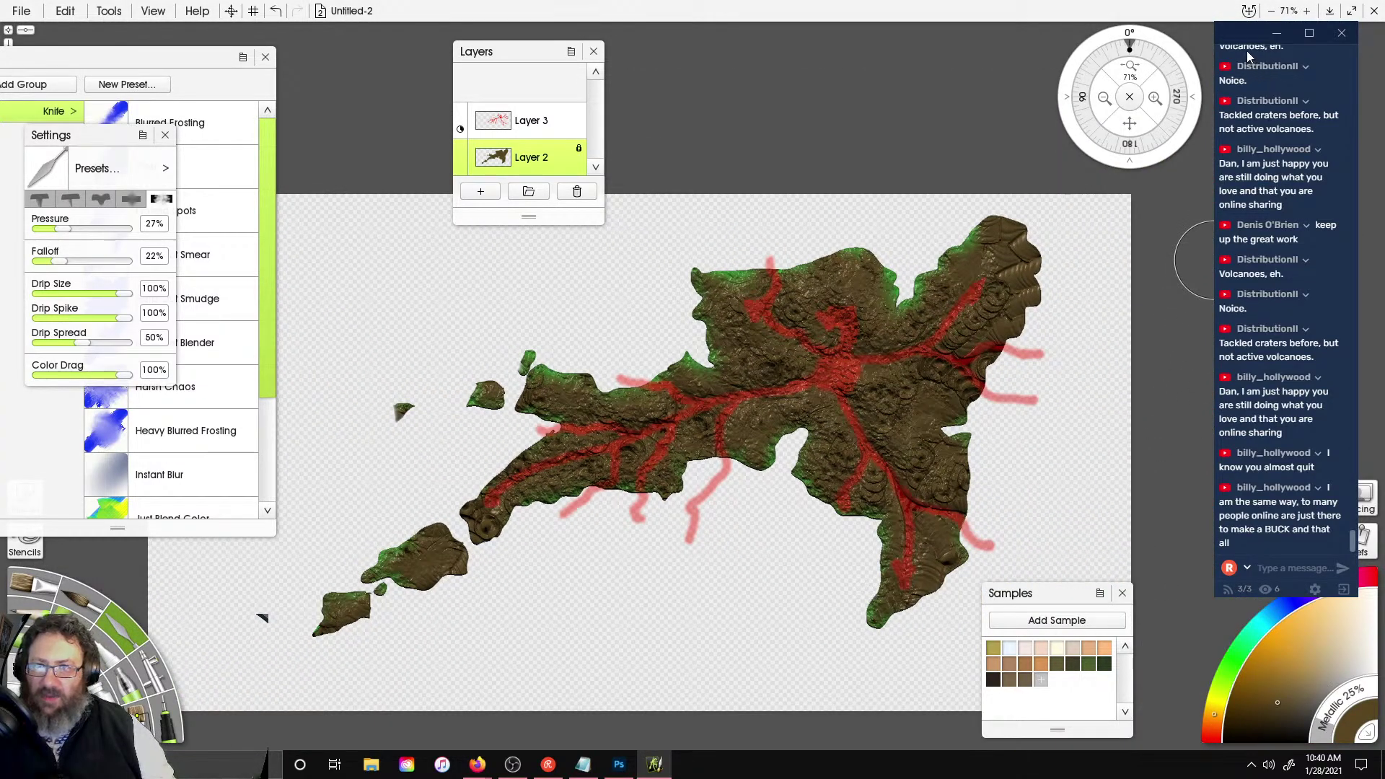
- Hide the red guide on Layer 3 to examine the roughened terrain underneath, and show the guide again
left_click(459, 116)
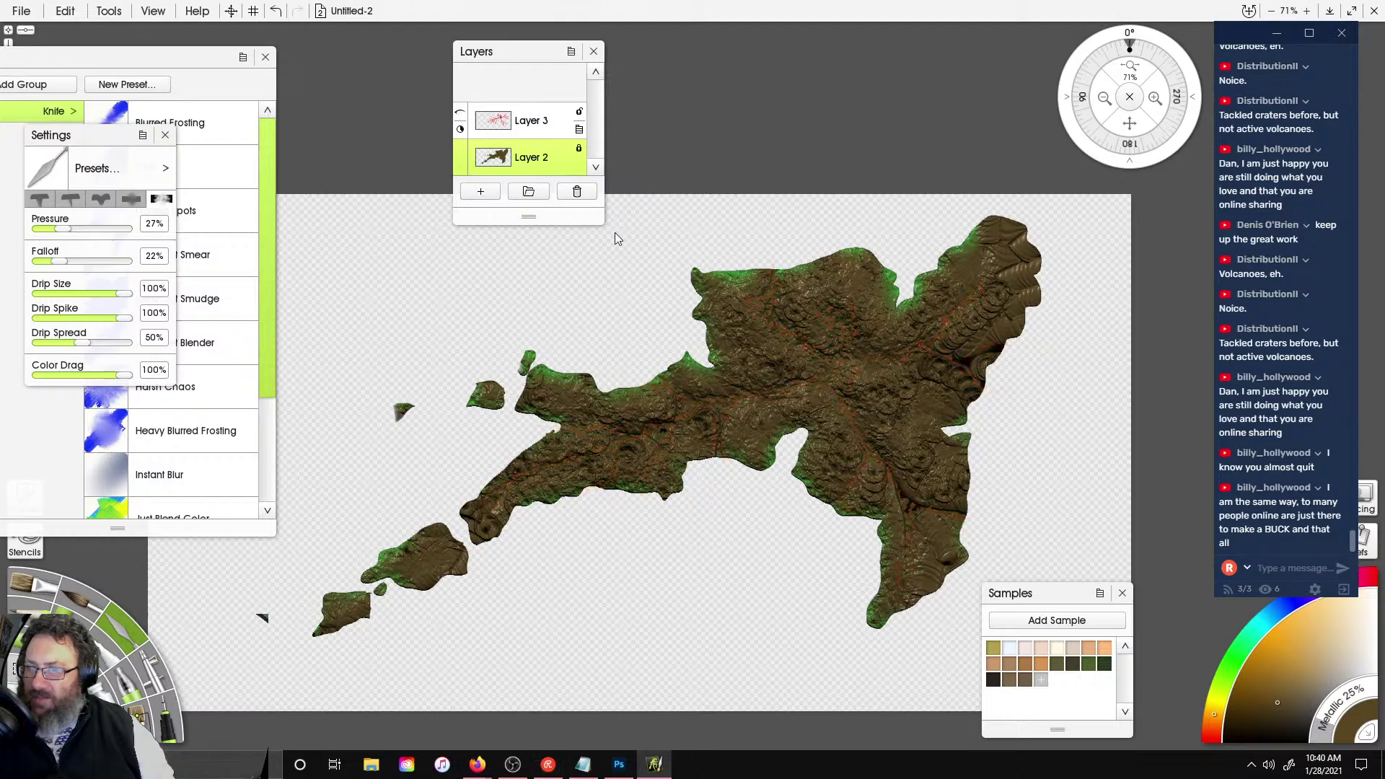
scroll(859, 462, "up", 7)
scroll(778, 298, "down", 4)
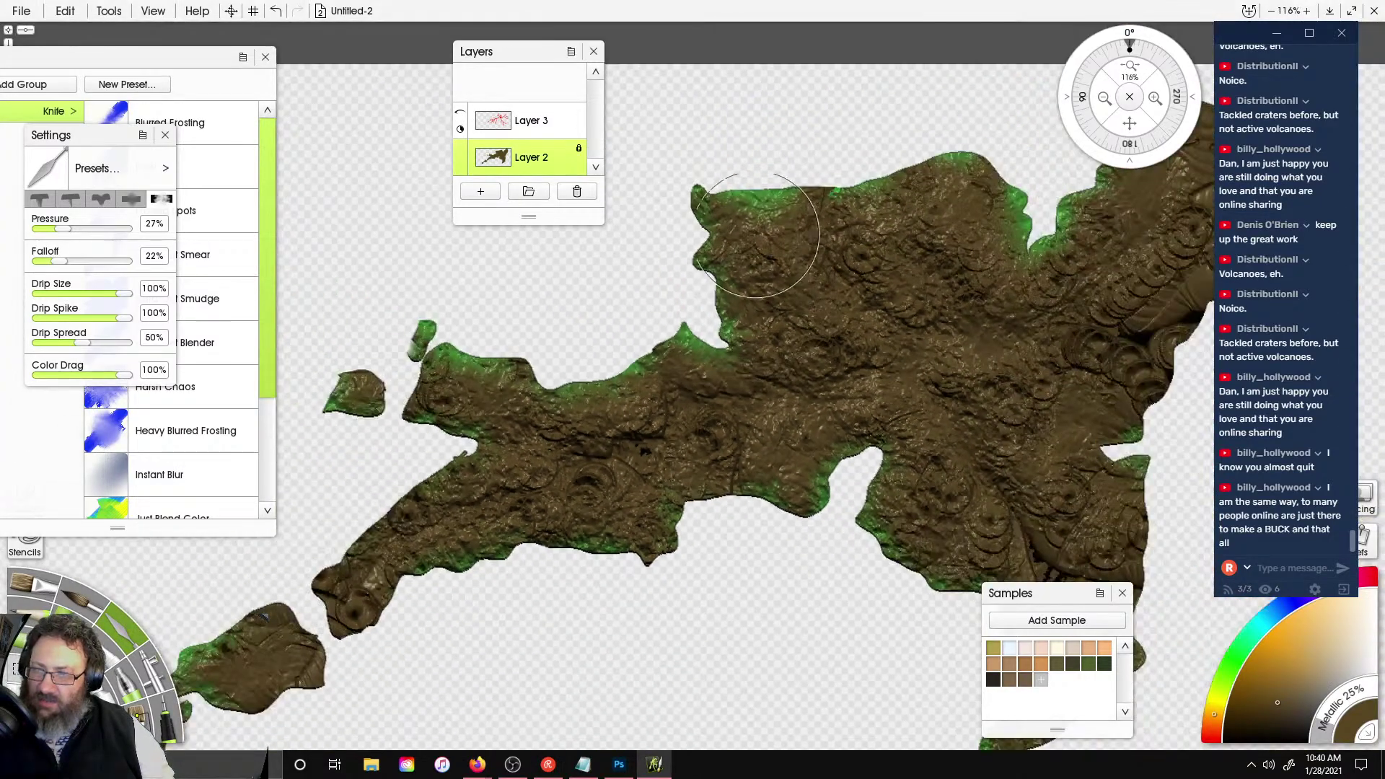
left_click(487, 128)
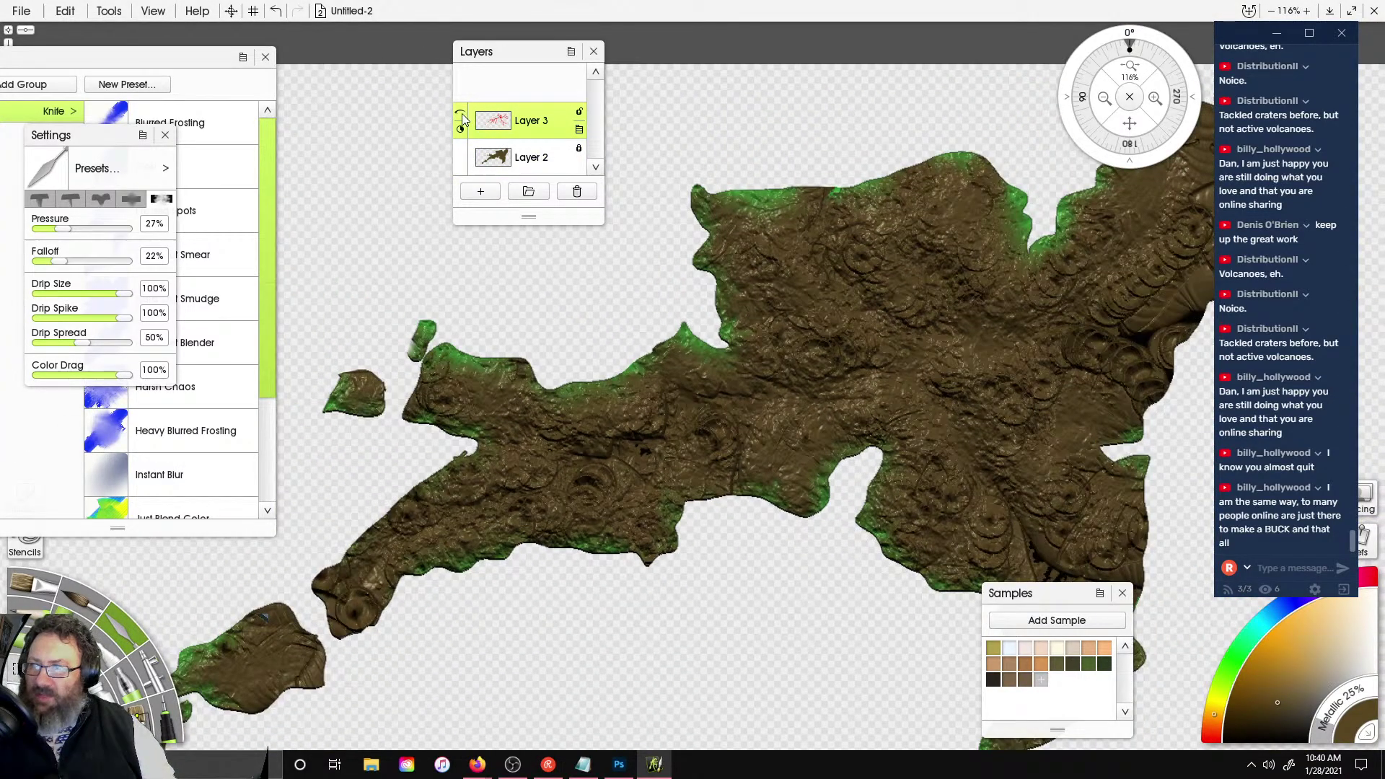
left_click(461, 115)
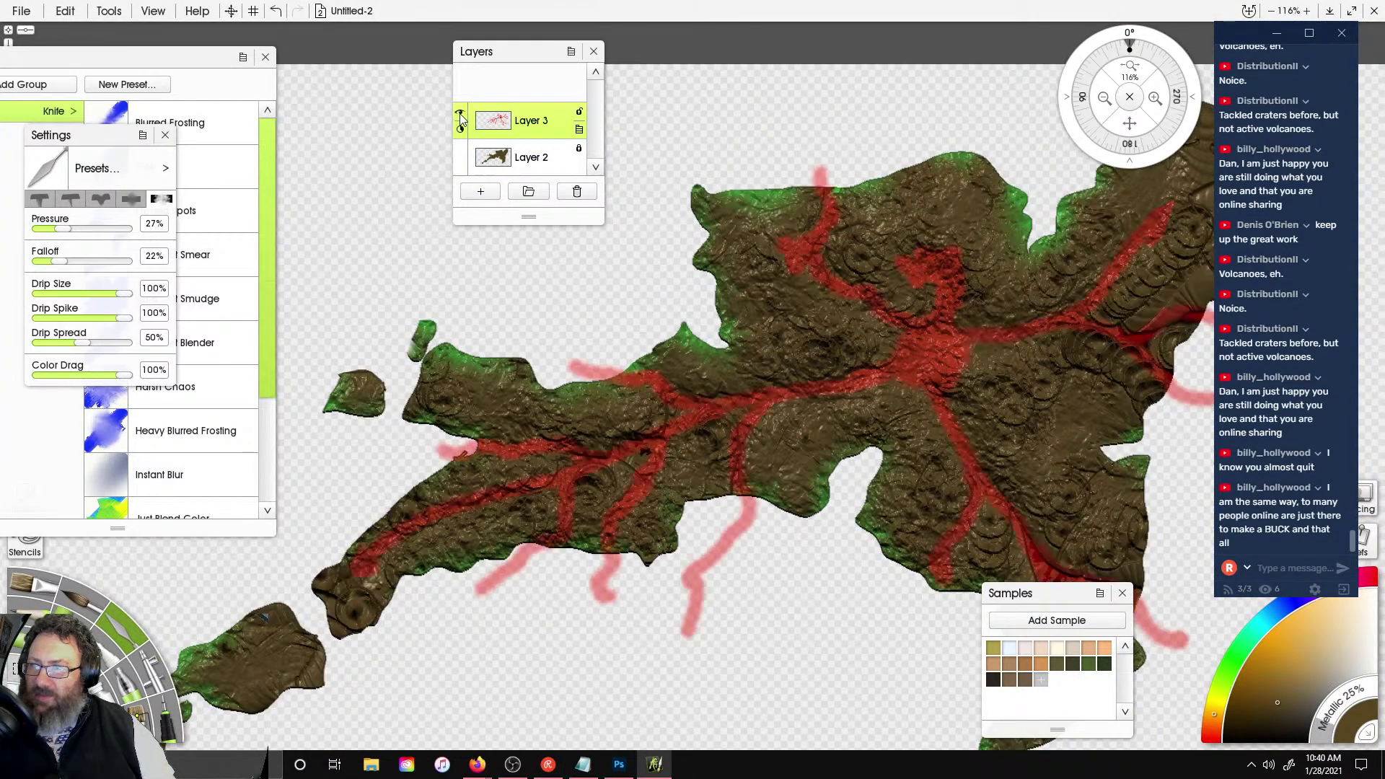
- Duplicate the red guide layer, Layer 3, and the terrain layer, Layer 2
right_click(538, 128)
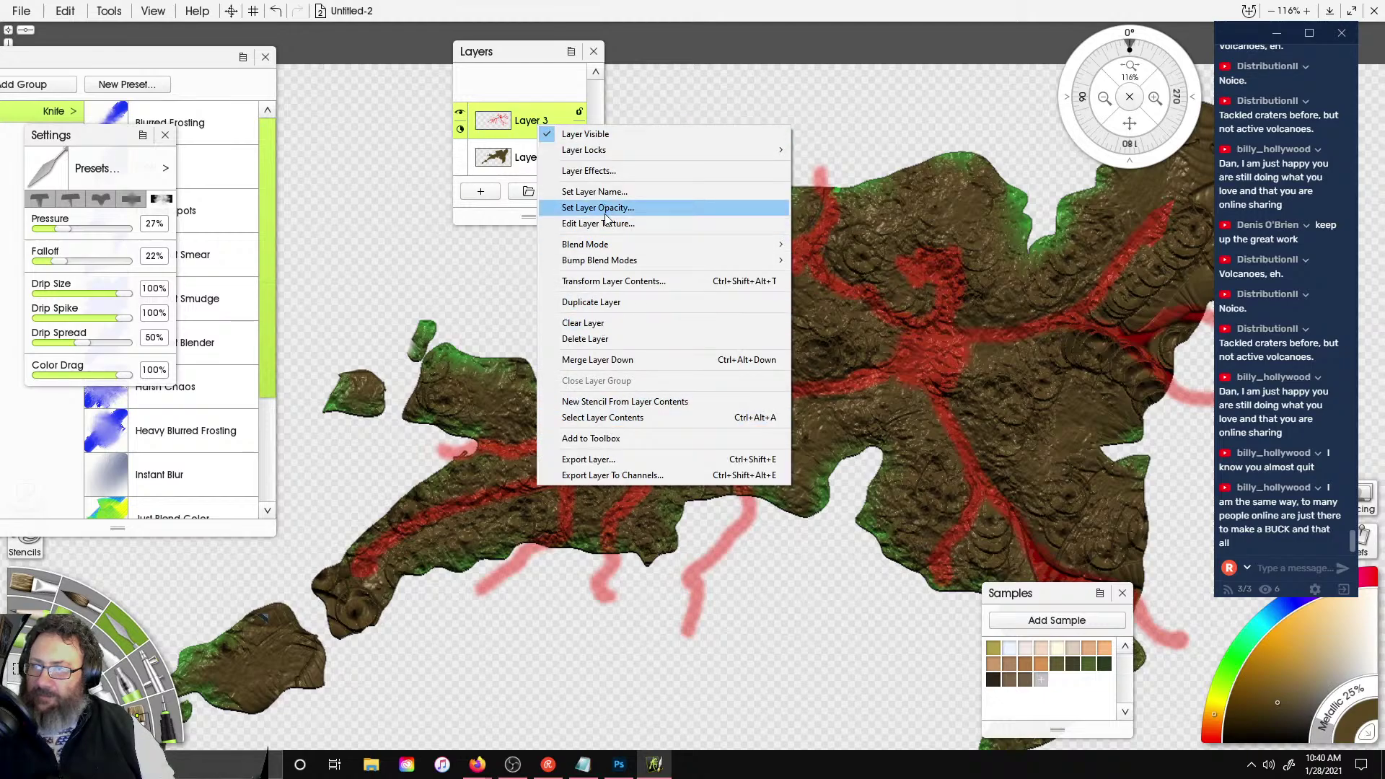
left_click(603, 304)
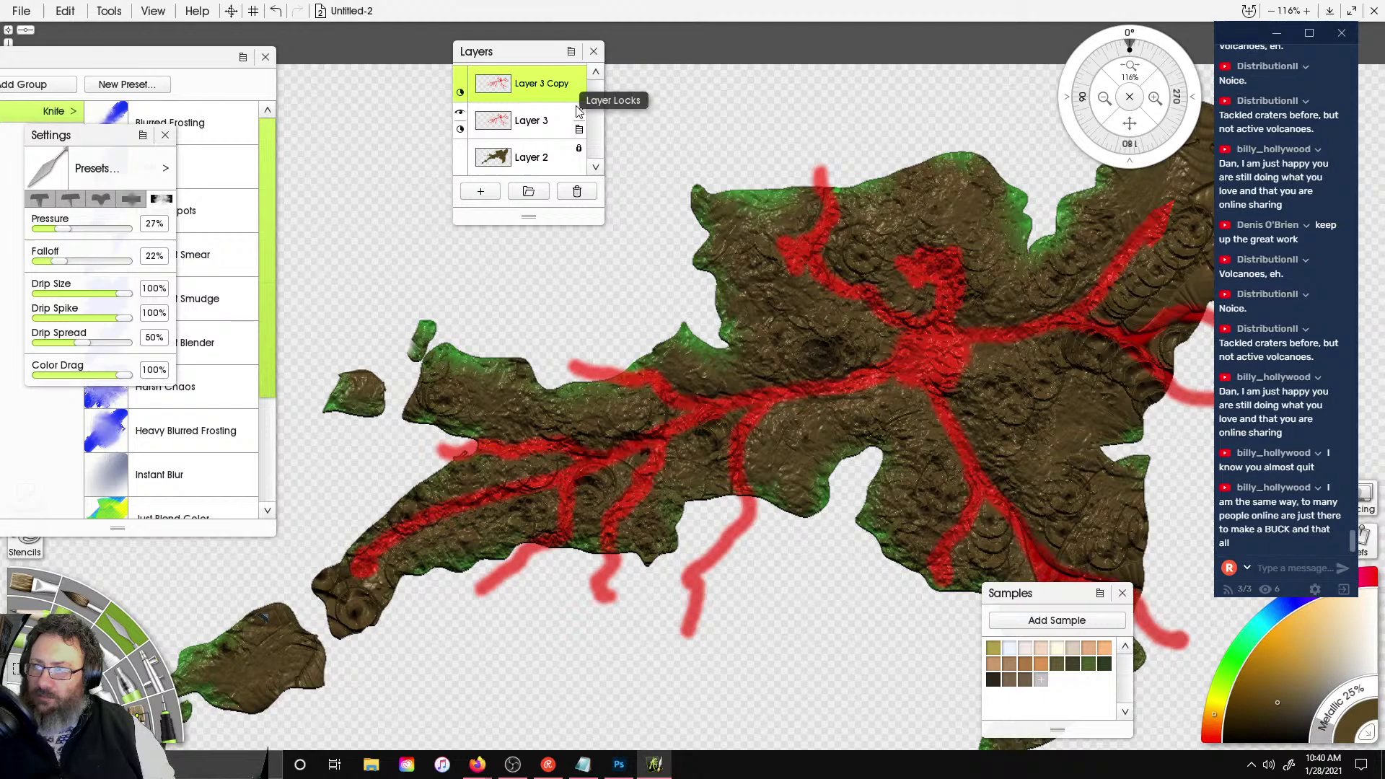
right_click(549, 154)
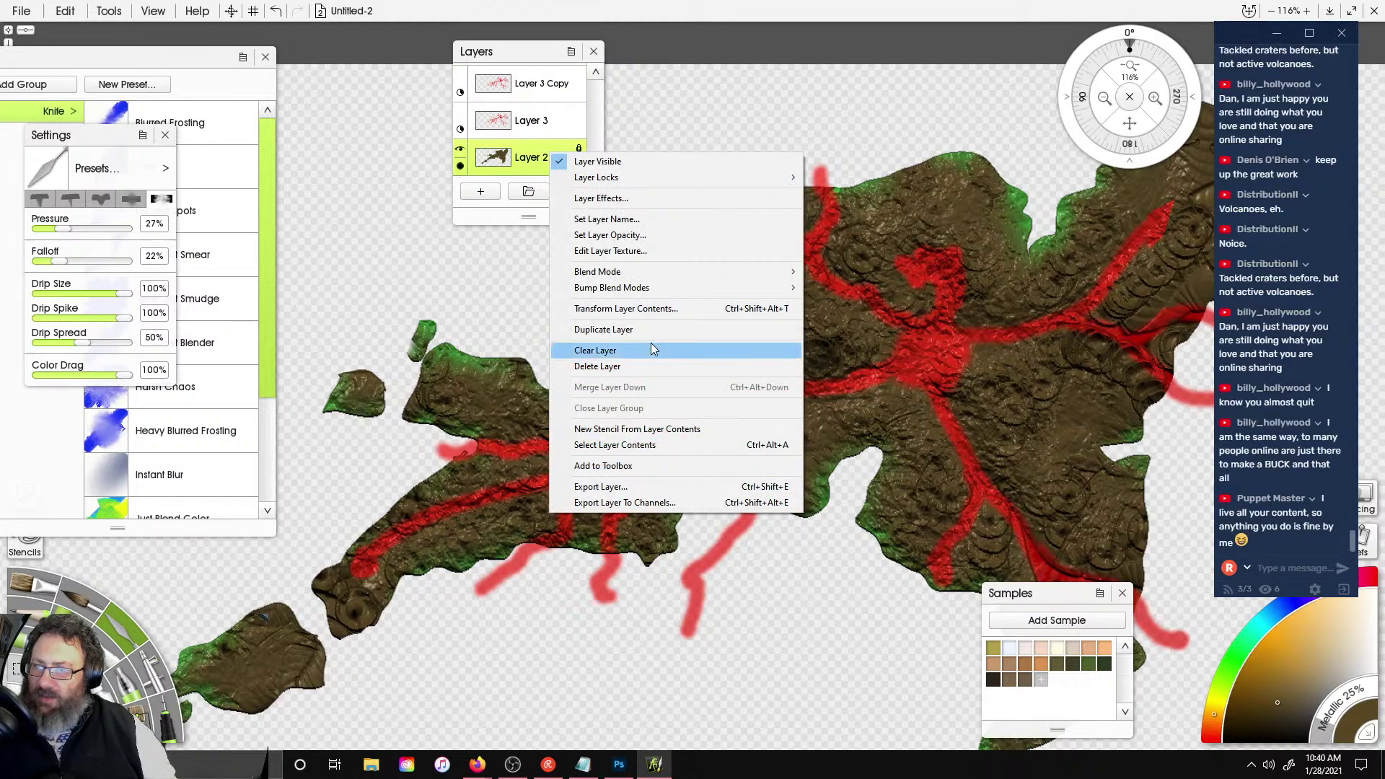
left_click(603, 329)
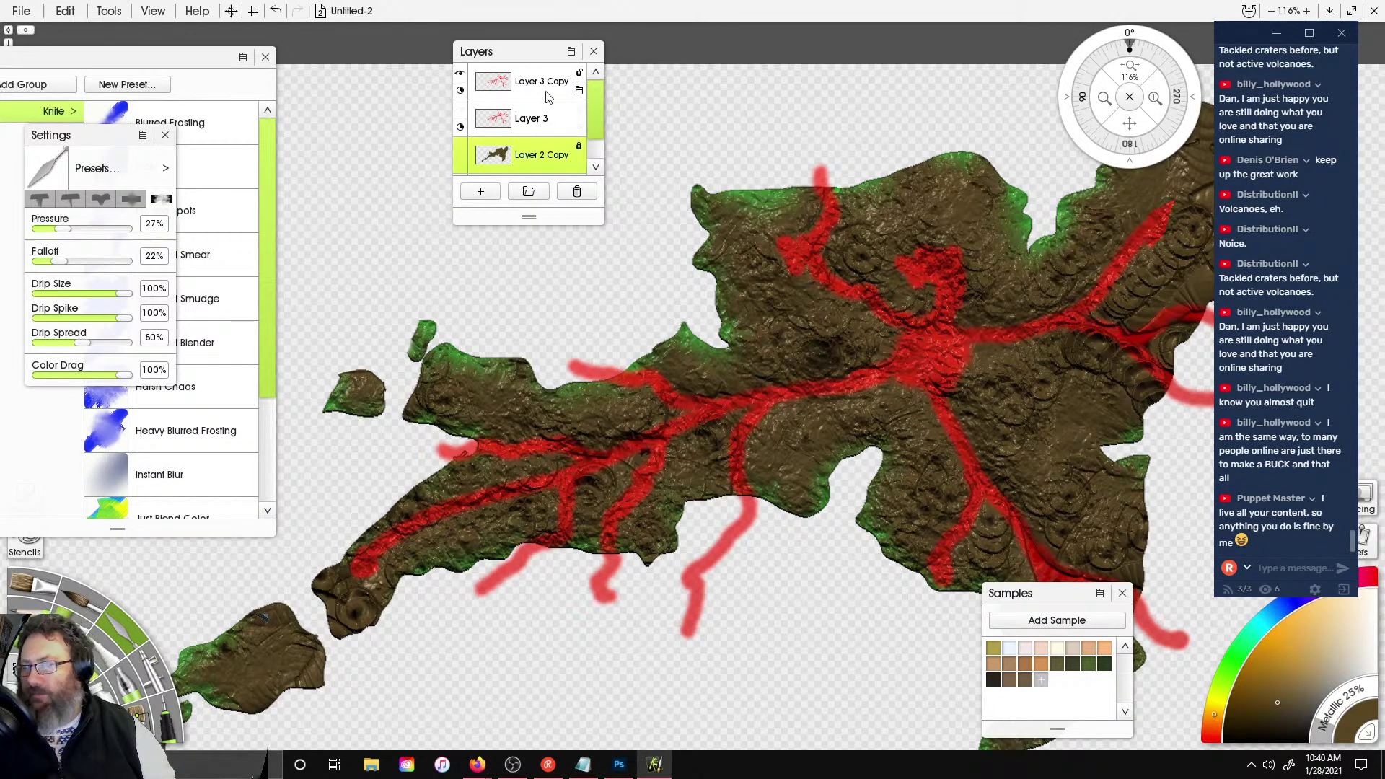
- Hide Layer 3, Layer 2 Copy and Layer 2 to isolate the duplicated red guide
left_click(482, 134)
left_click(459, 109)
left_click(541, 81)
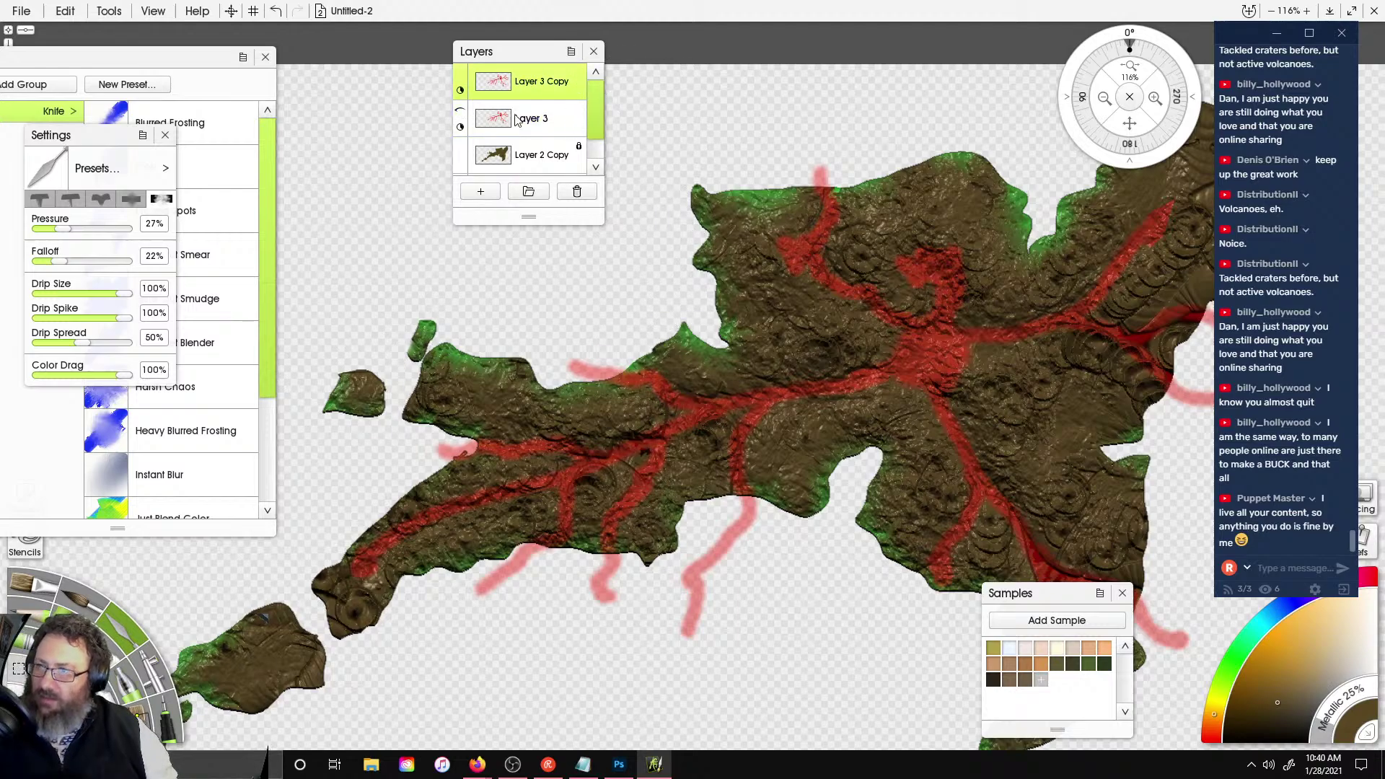
scroll(516, 120, "down", 1)
left_click(572, 119)
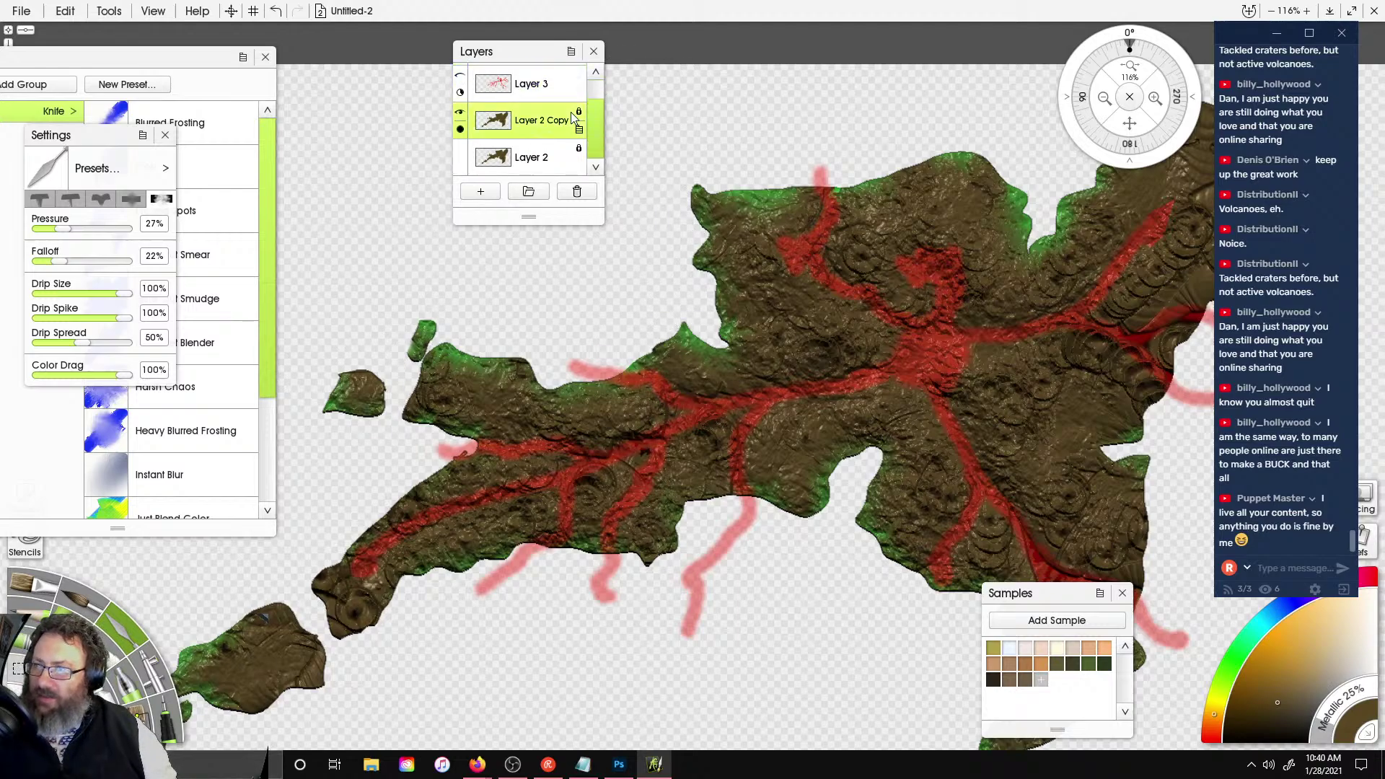
left_click(460, 113)
left_click(460, 154)
scroll(541, 150, "up", 1)
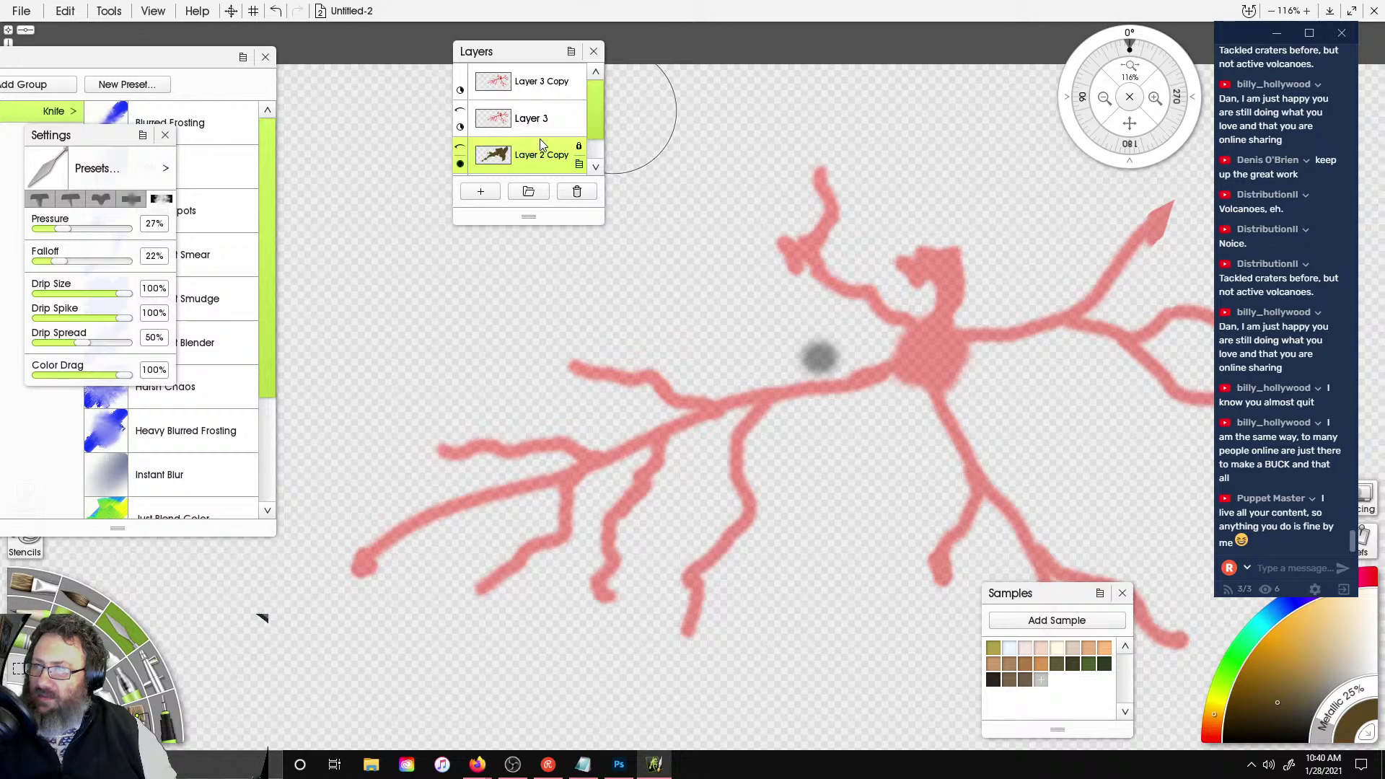
- Make Layer 3 Copy the active layer and switch to the Selection tool
left_click(577, 91)
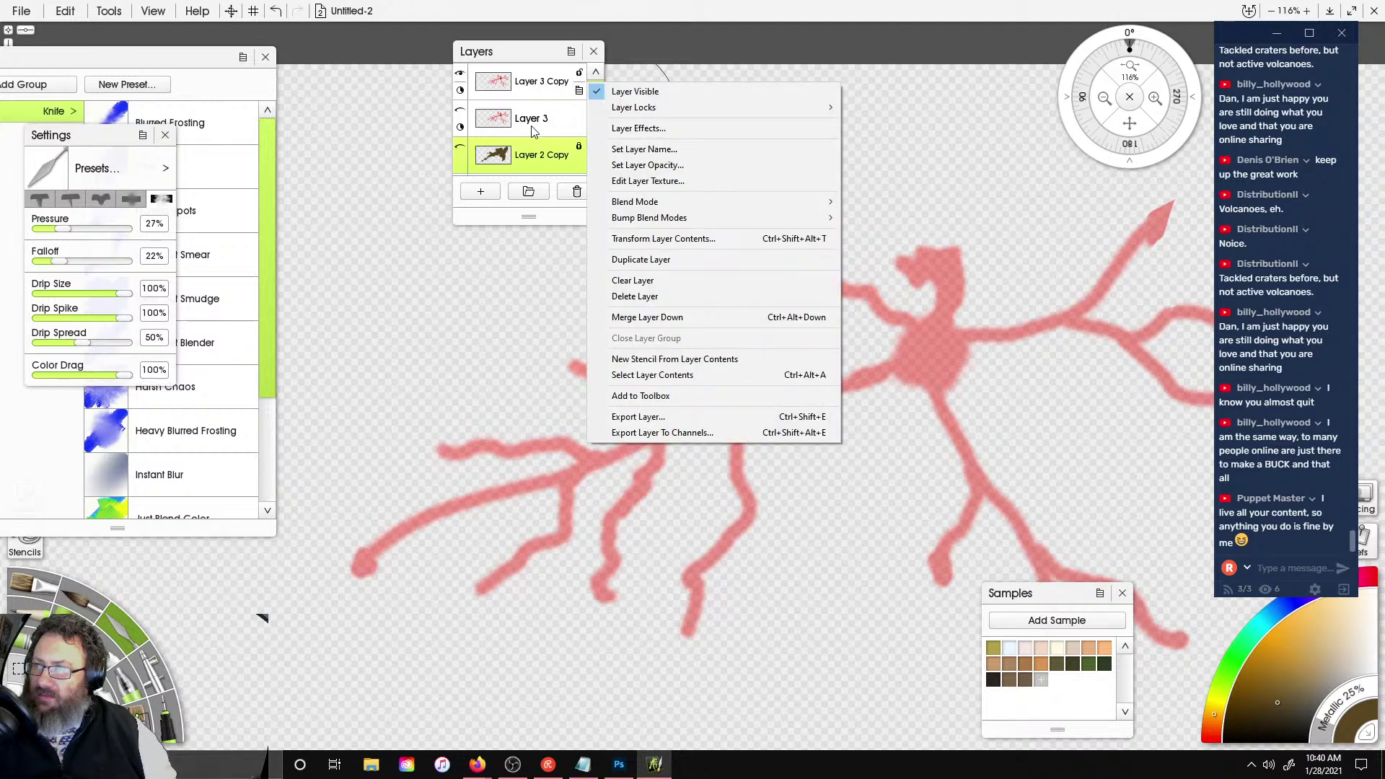
left_click(538, 92)
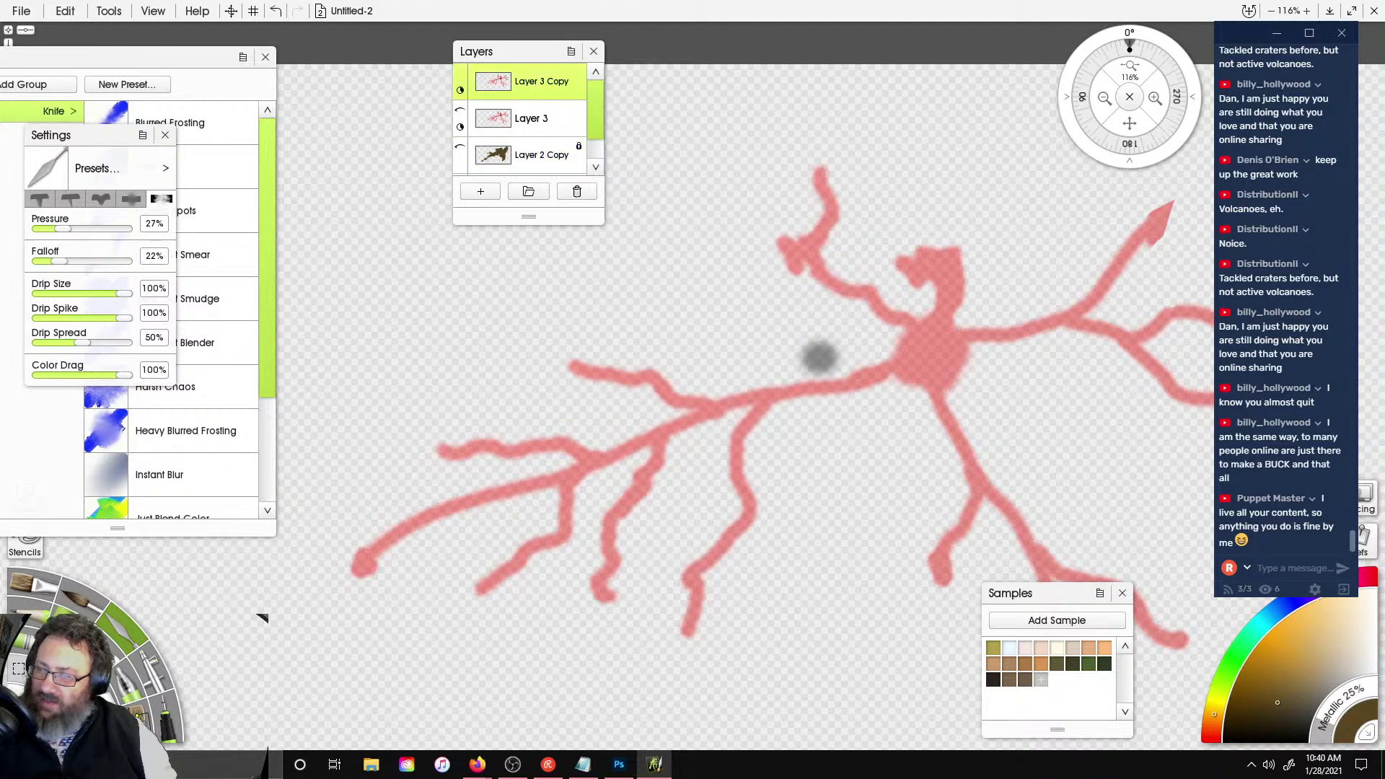
left_click(23, 670)
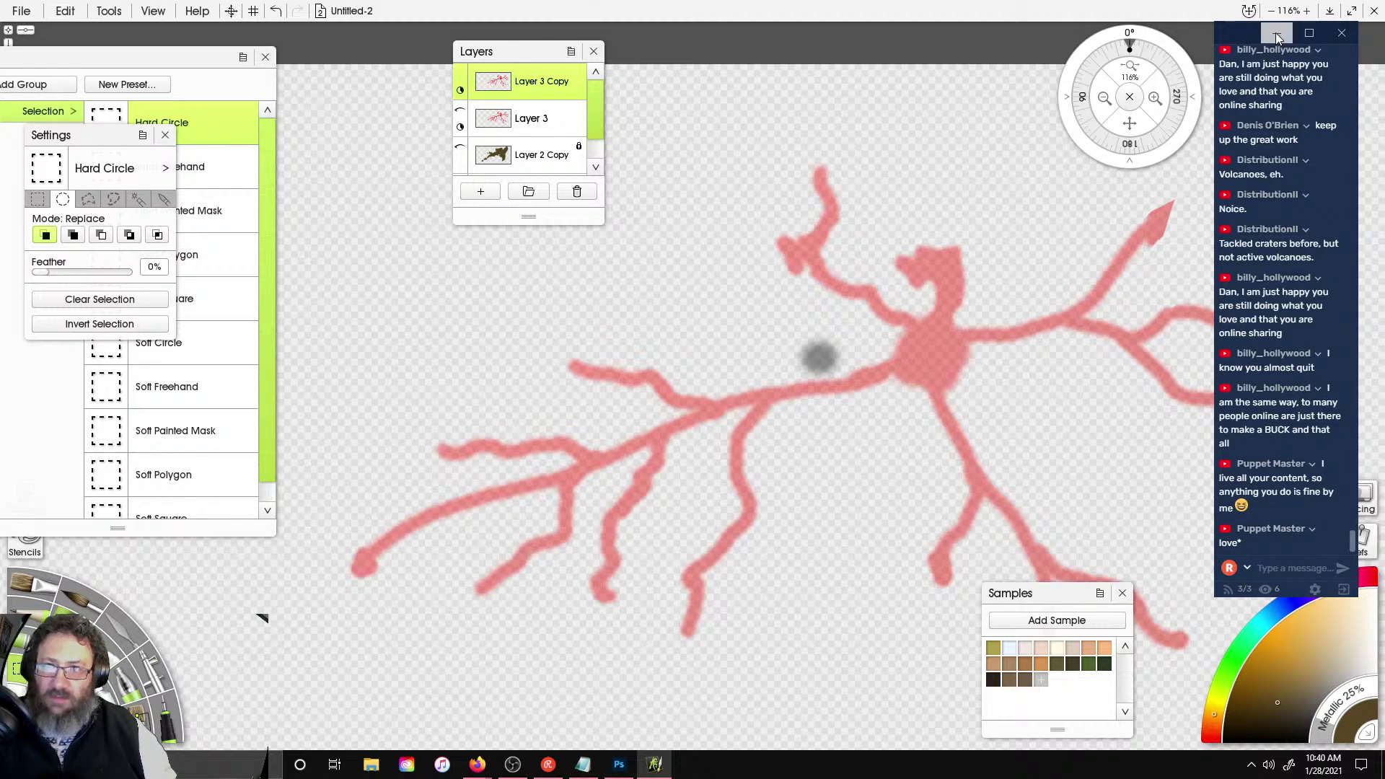
mouse_move(1276, 33)
left_mouse_down()
mouse_move(1175, 62)
mouse_move(1268, 39)
left_mouse_up()
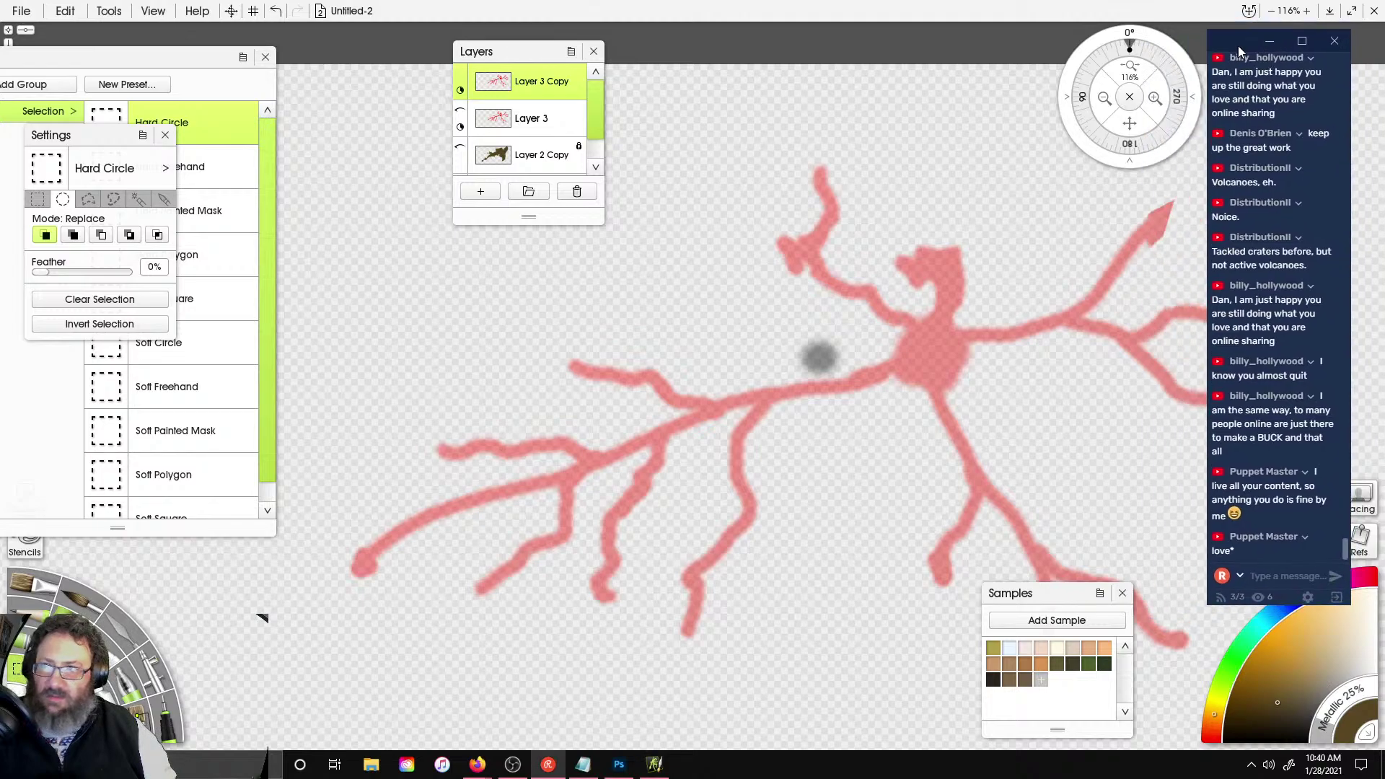
left_click(460, 90)
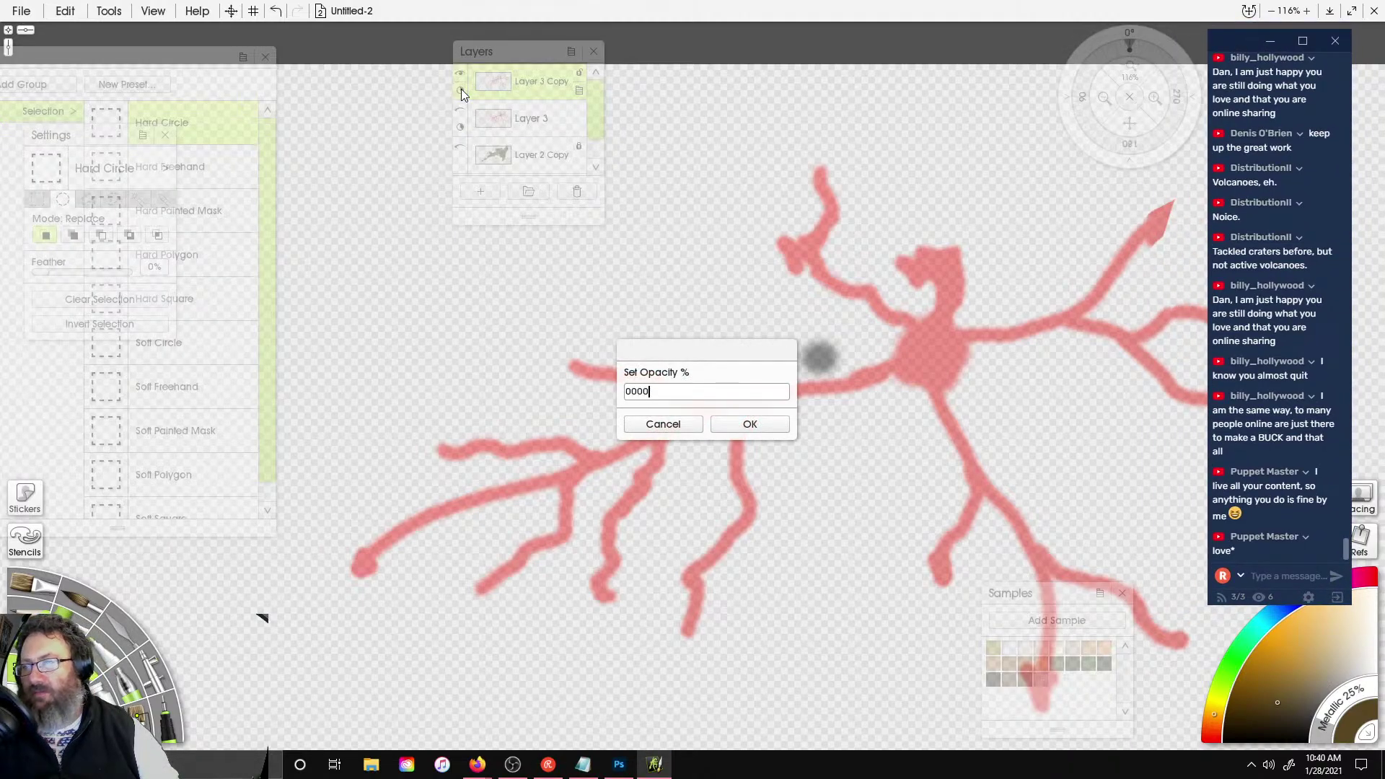
type("0000")
key("Return")
key("ctrl+z")
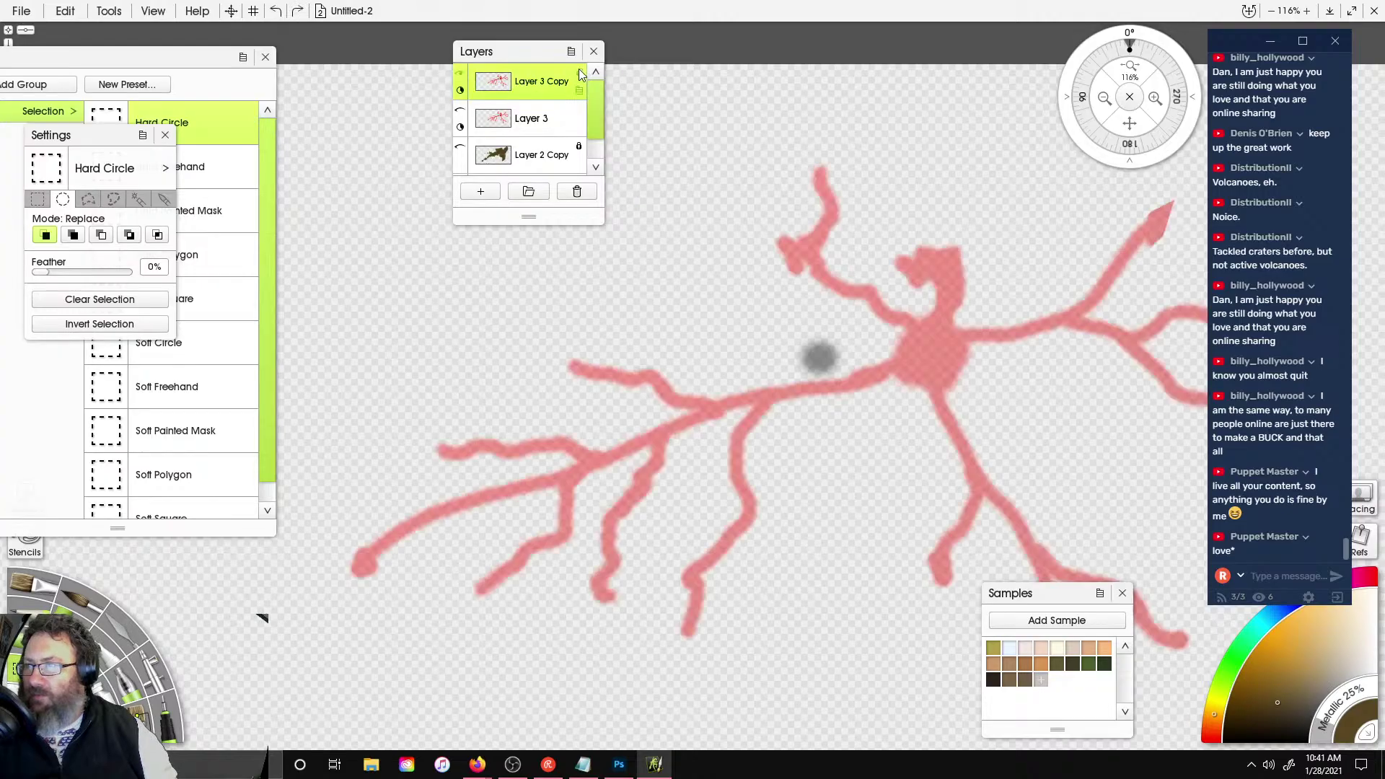
- Raise the opacity of Layer 3 Copy to full so the red guide is solid
left_click(461, 94)
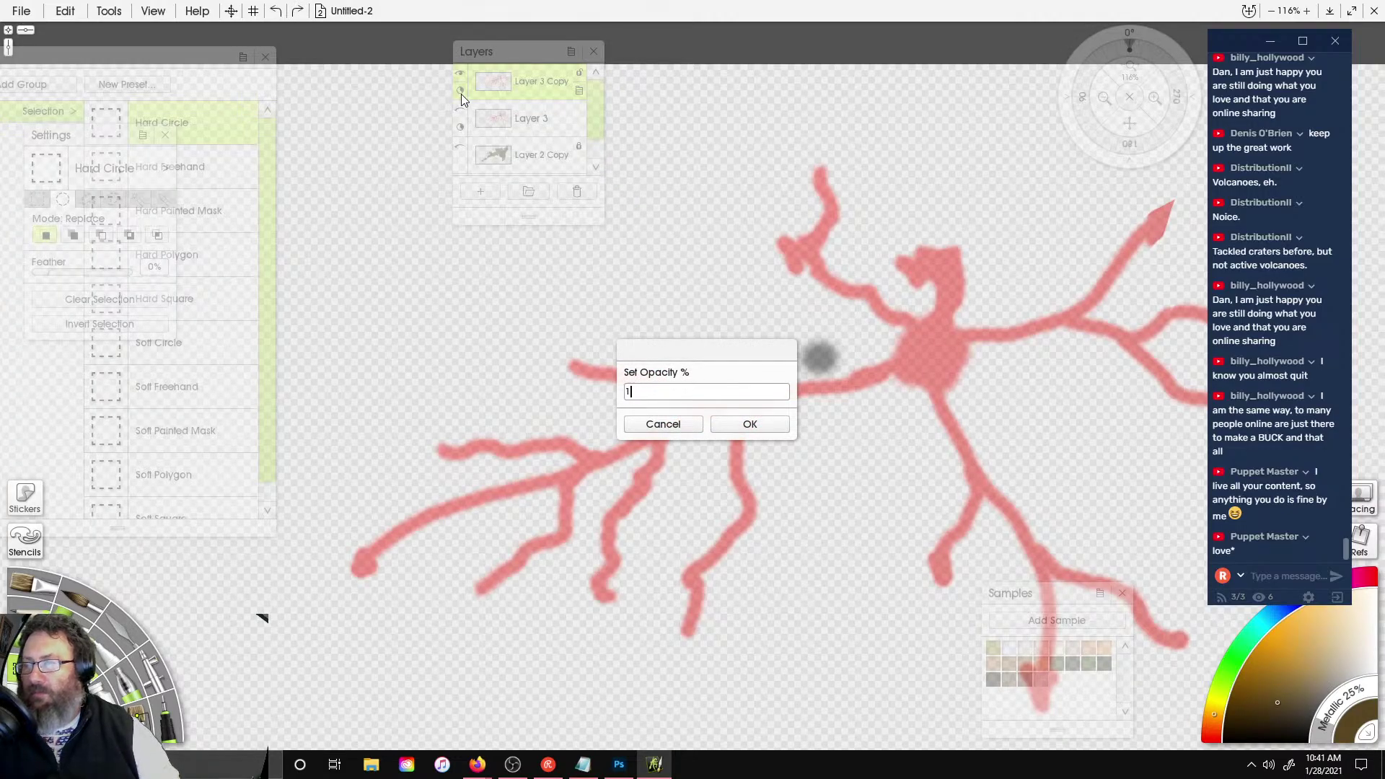
key("Return")
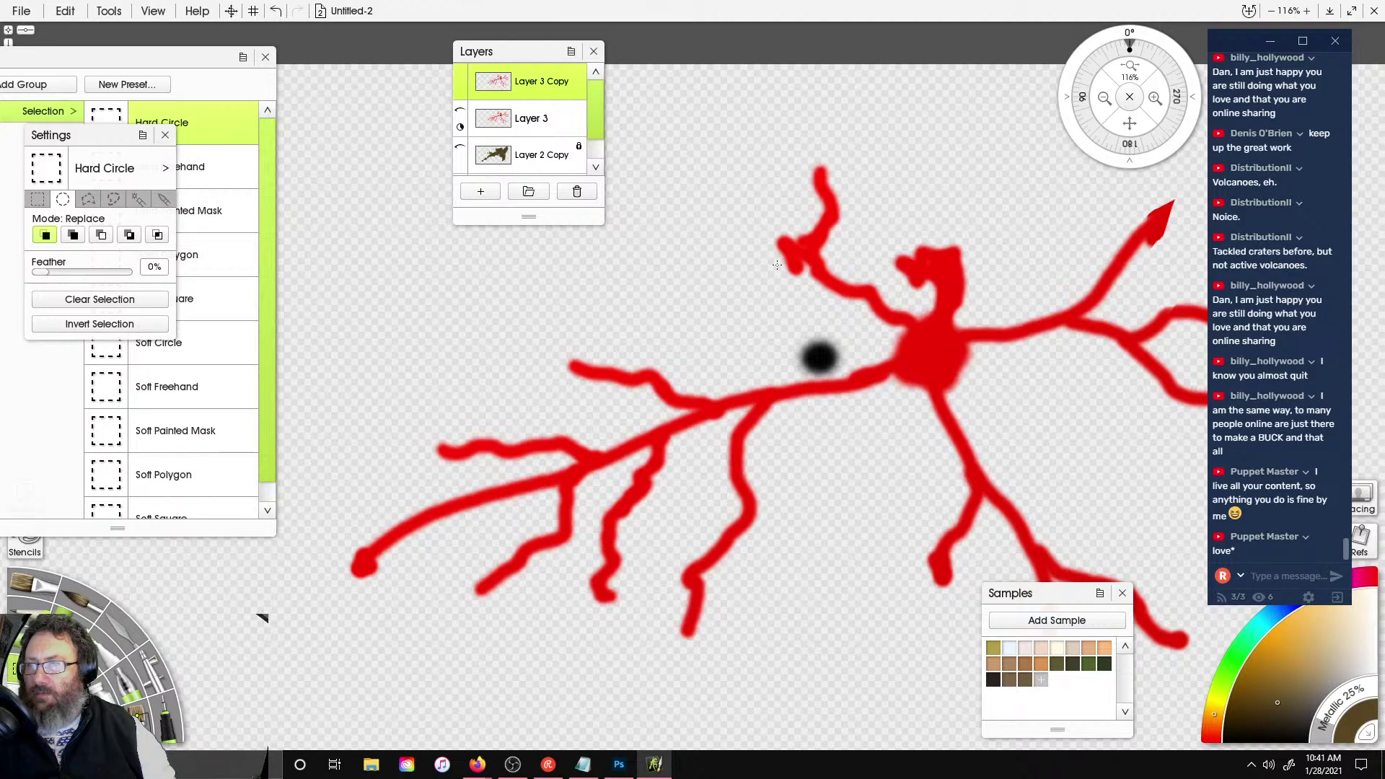
- Select the empty background around the red guide with the magic wand at 10% spread and 0% feather
scroll(778, 265, "down", 9)
scroll(774, 282, "up", 8)
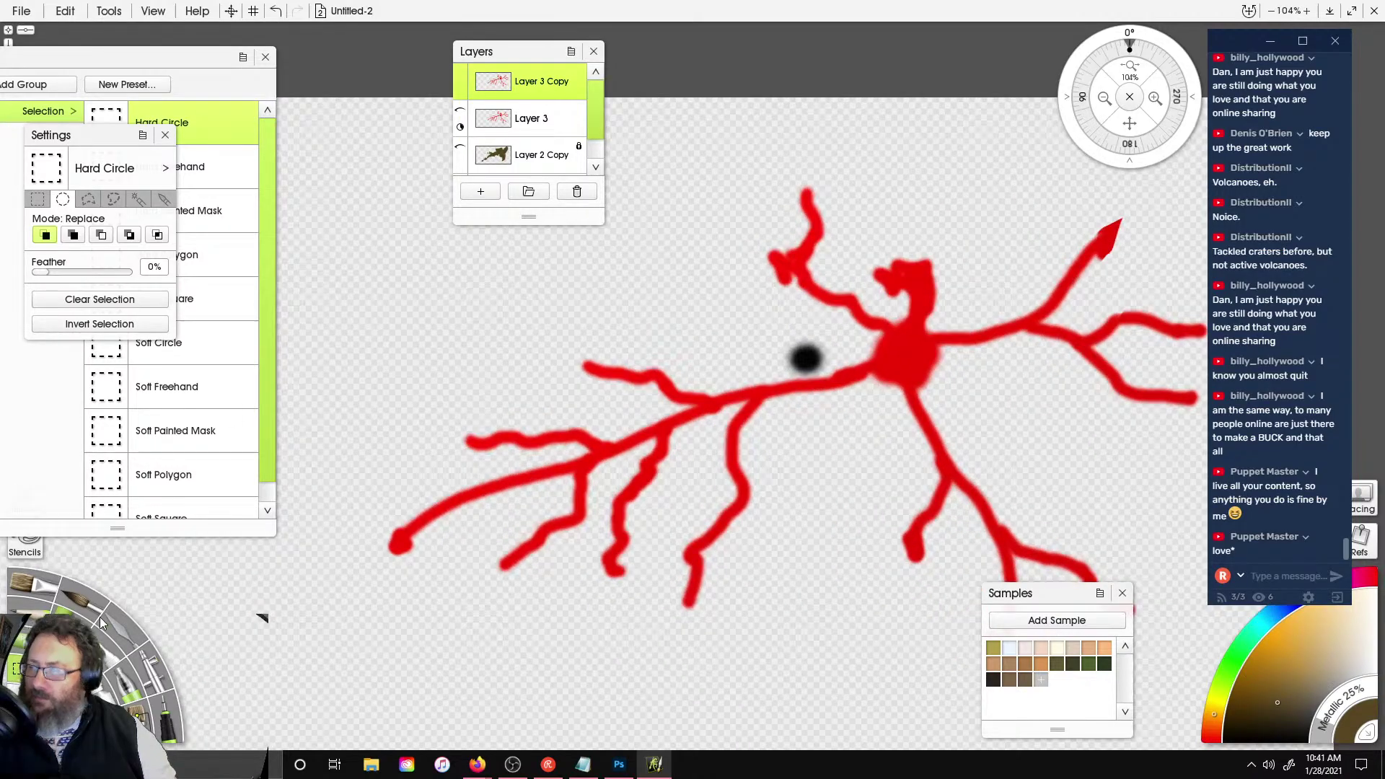
left_click(138, 199)
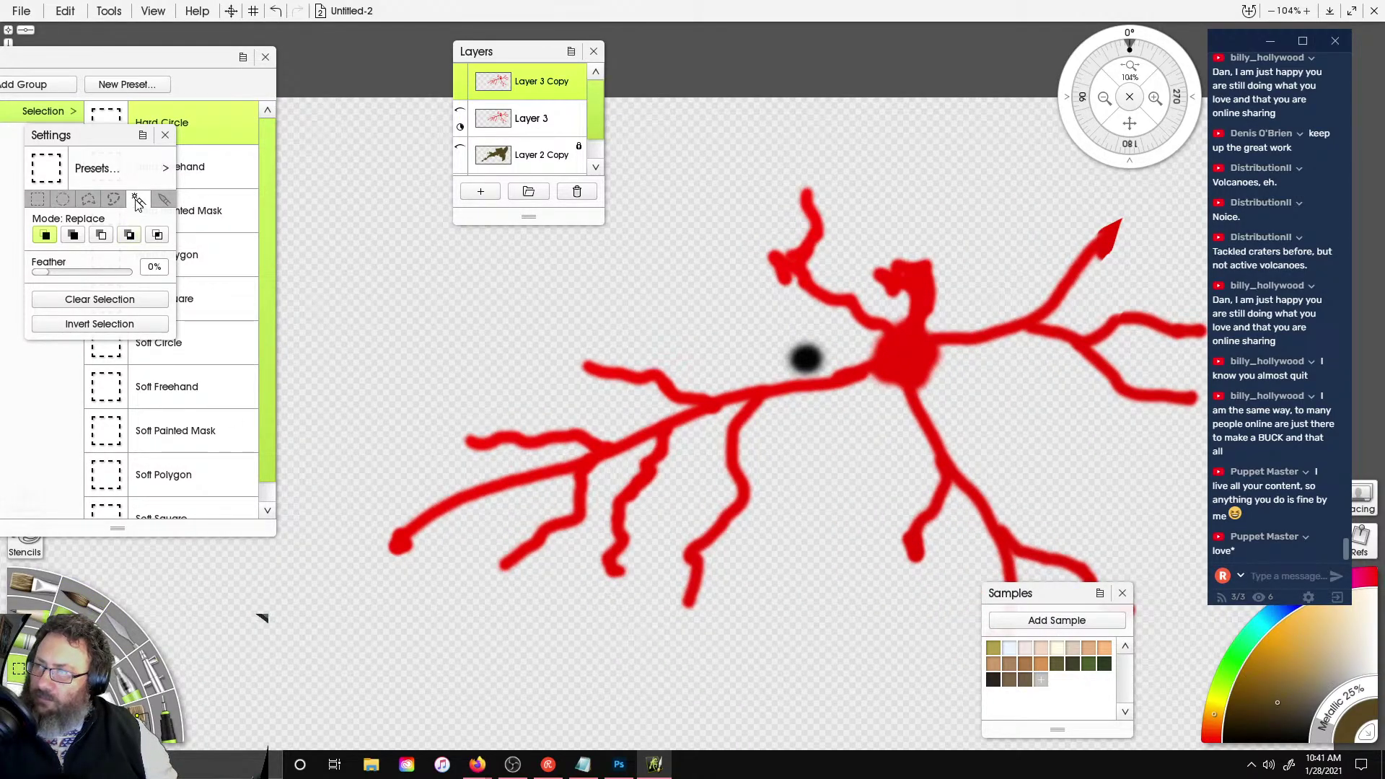
left_click(576, 282)
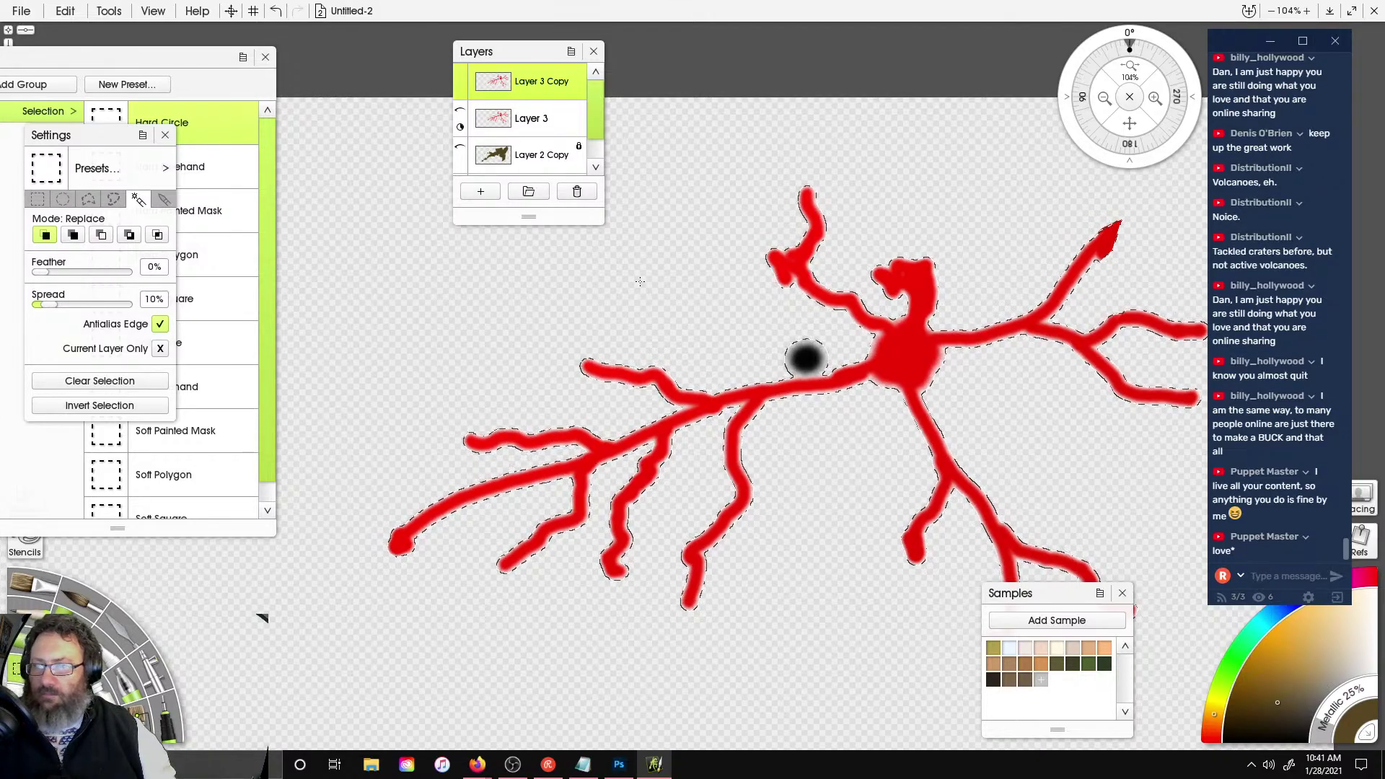
- Make Layer 2 Copy the active layer and turn its visibility back on beneath the selection
scroll(521, 156, "down", 2)
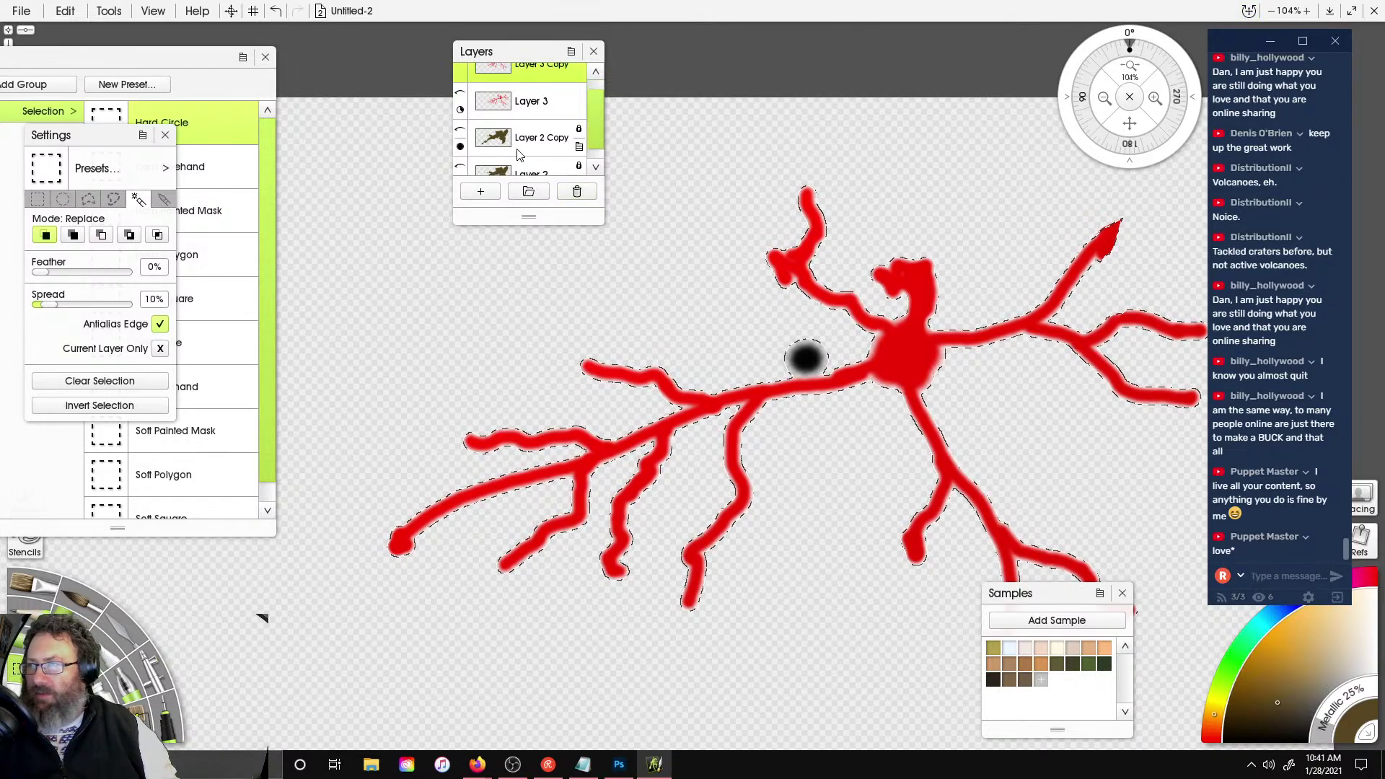
left_click(523, 130)
left_click(459, 117)
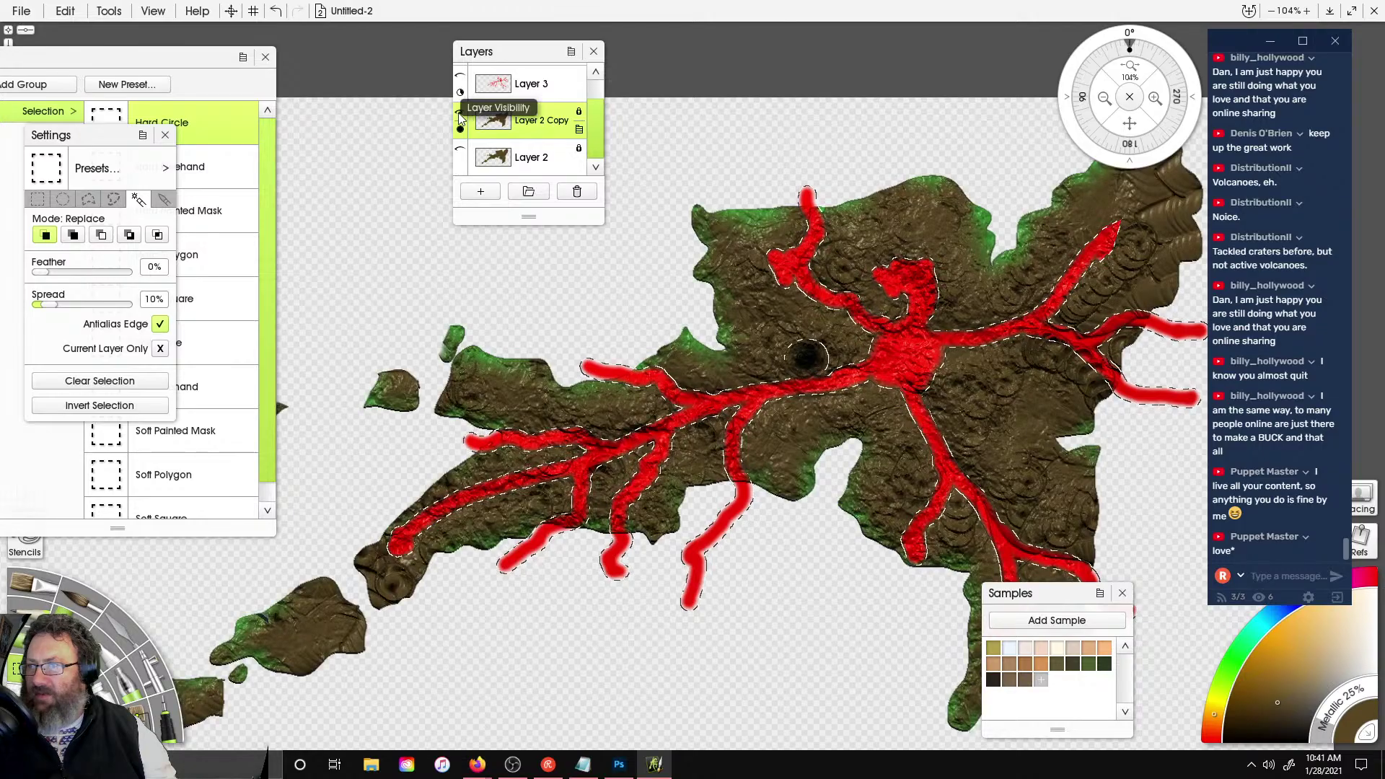
- Delete the branch-shaped area from Layer 2 Copy, clear the selection and hide the solid red guide on Layer 3 Copy
key("Delete")
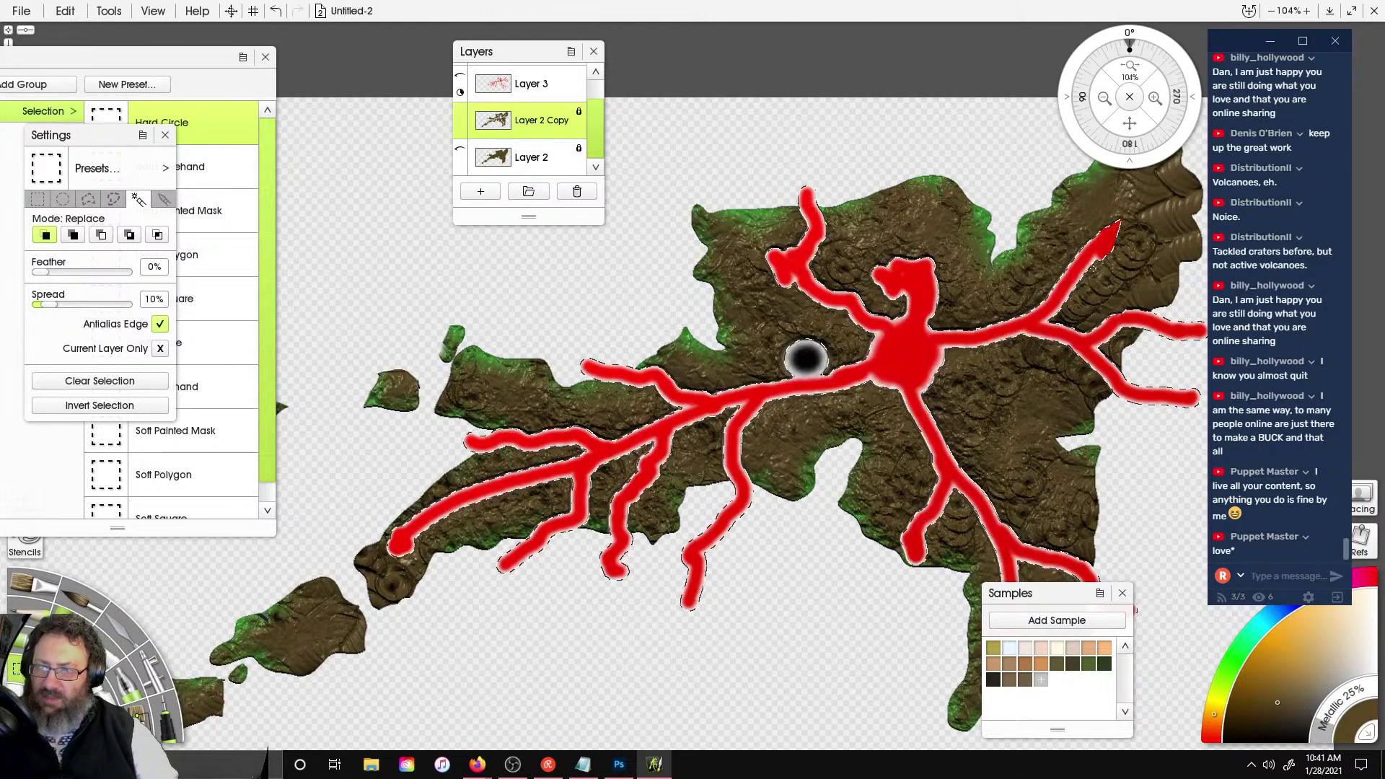
key("ctrl+d")
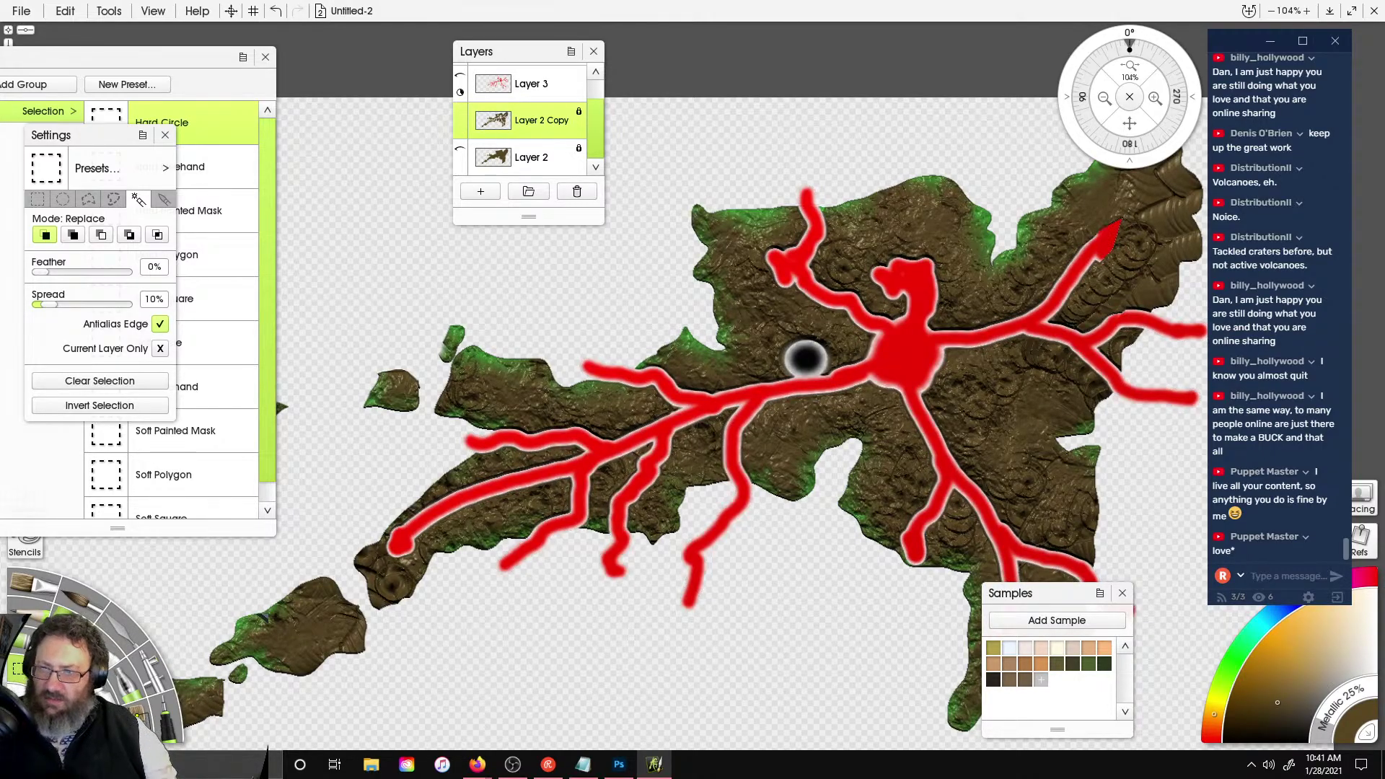
scroll(526, 100, "up", 1)
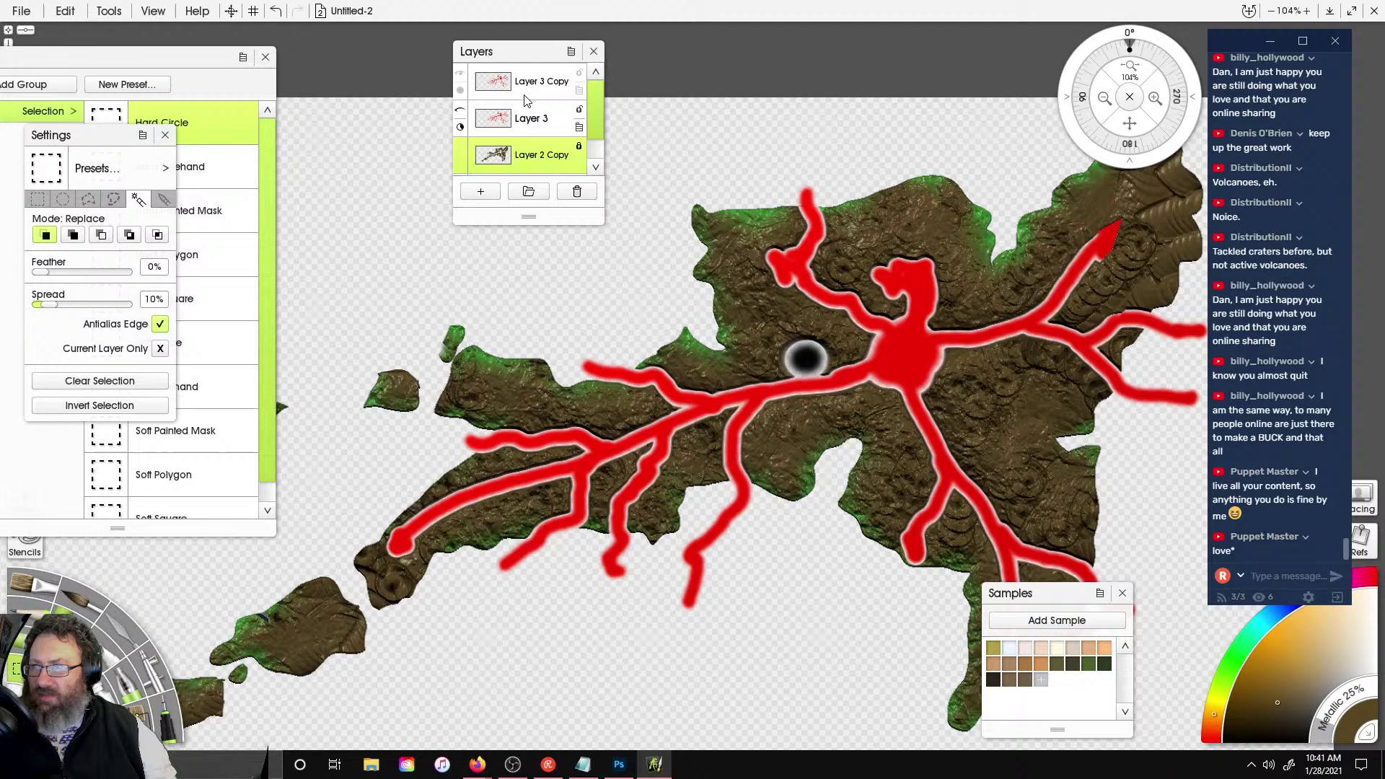
left_click(459, 78)
- Compare the cut-out terrain on Layer 2 Copy with the full terrain by toggling the visibility of both layers
scroll(460, 123, "down", 1)
left_click(459, 152)
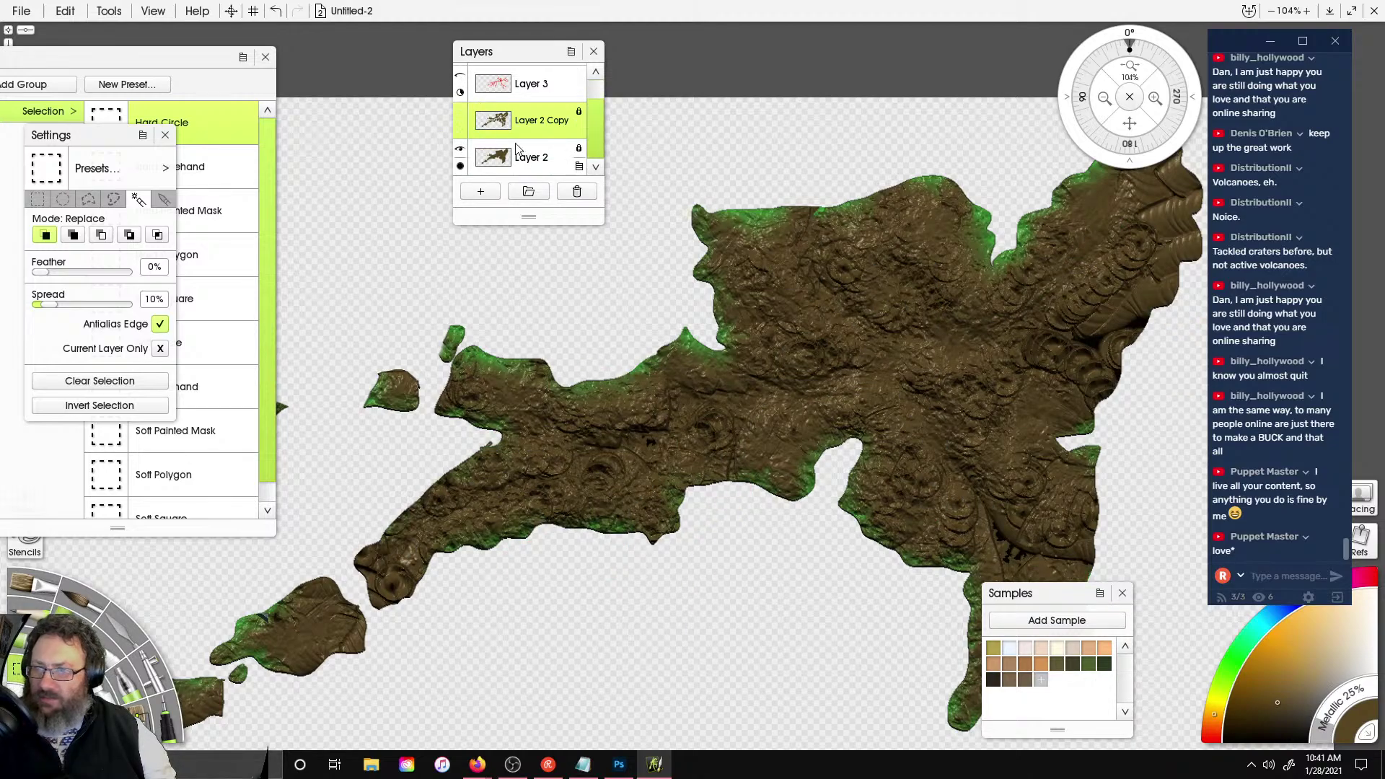
left_click(460, 152)
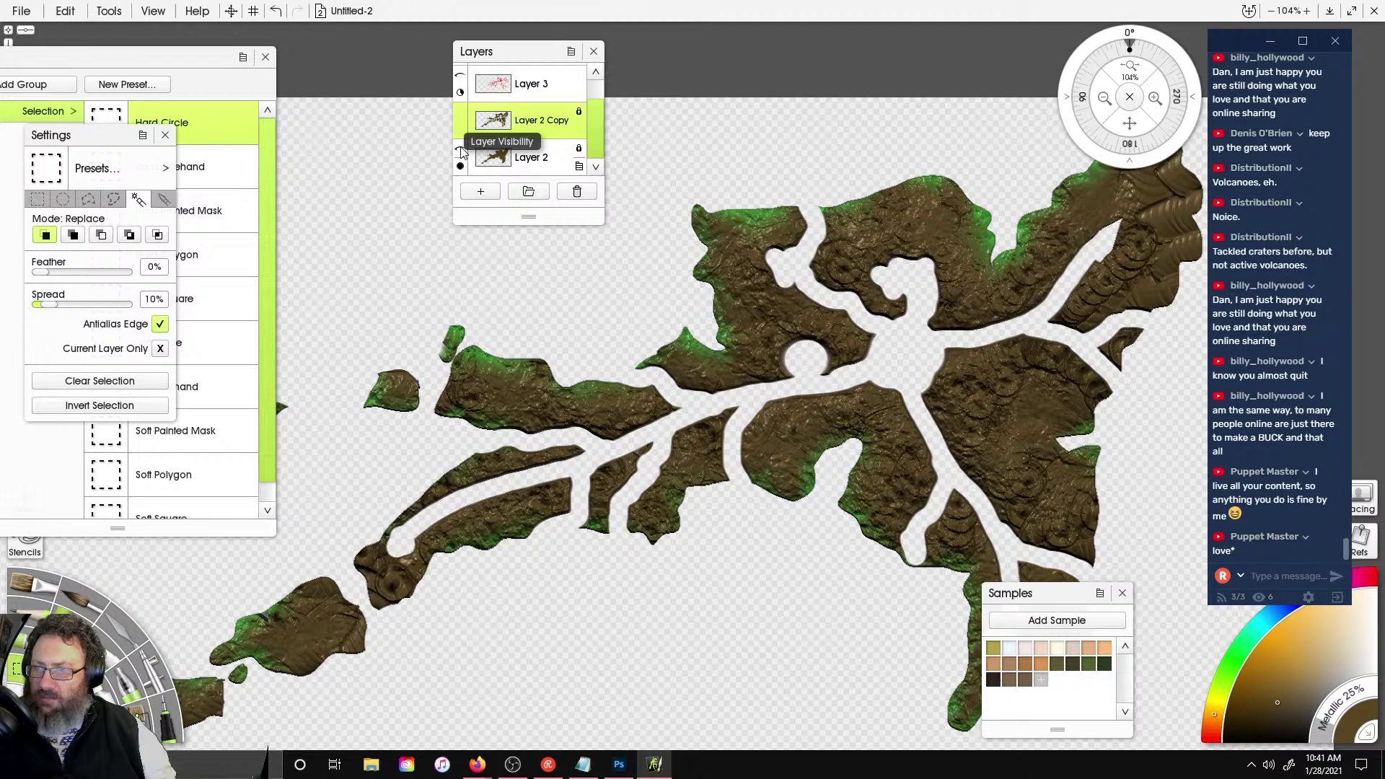
left_click(546, 163)
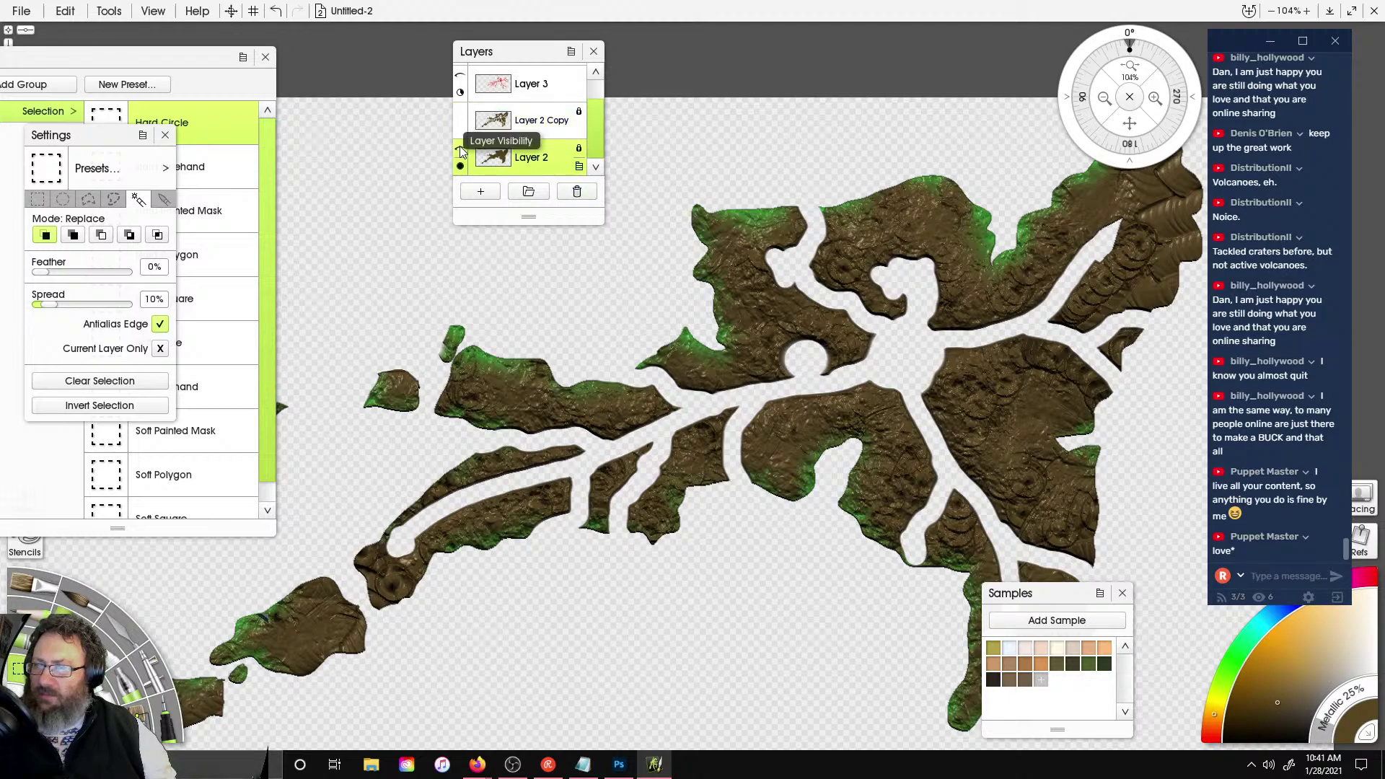
left_click(461, 149)
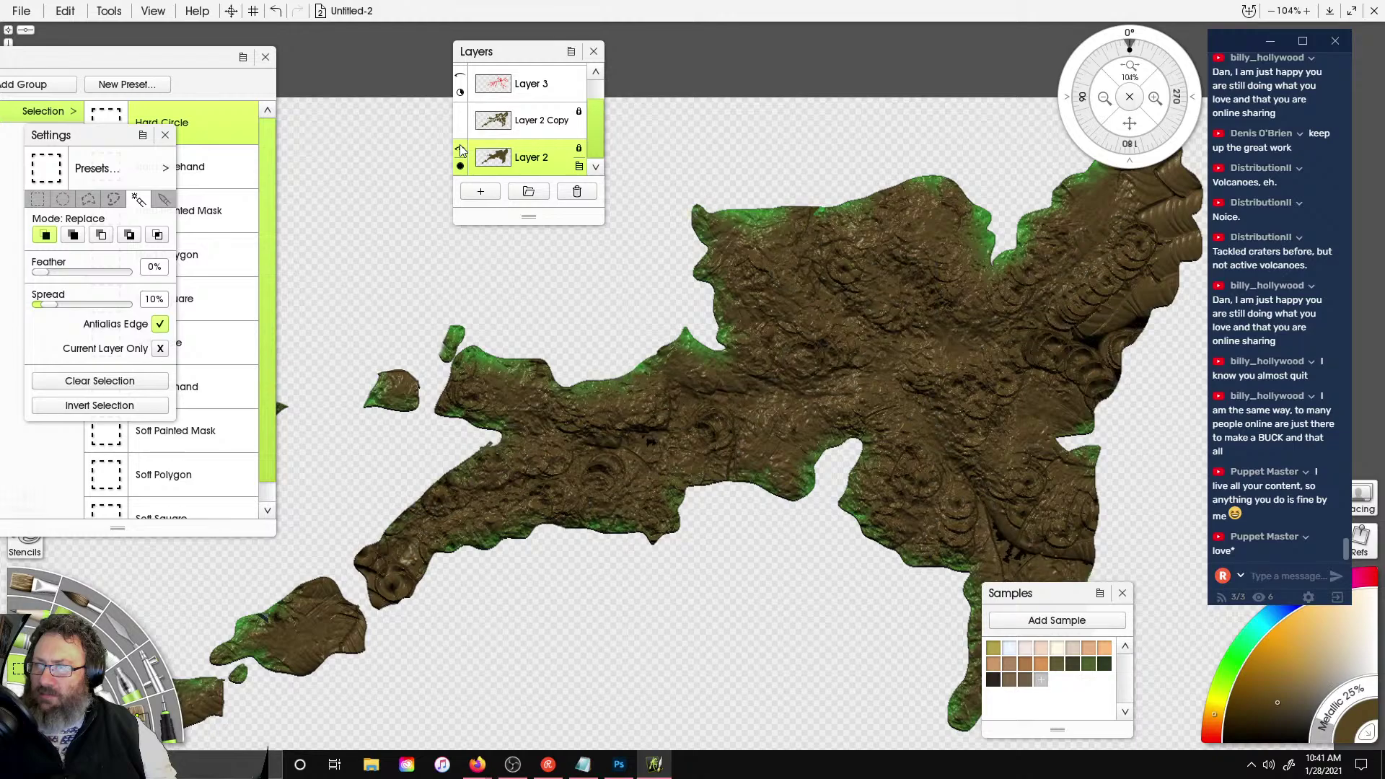
left_click(460, 149)
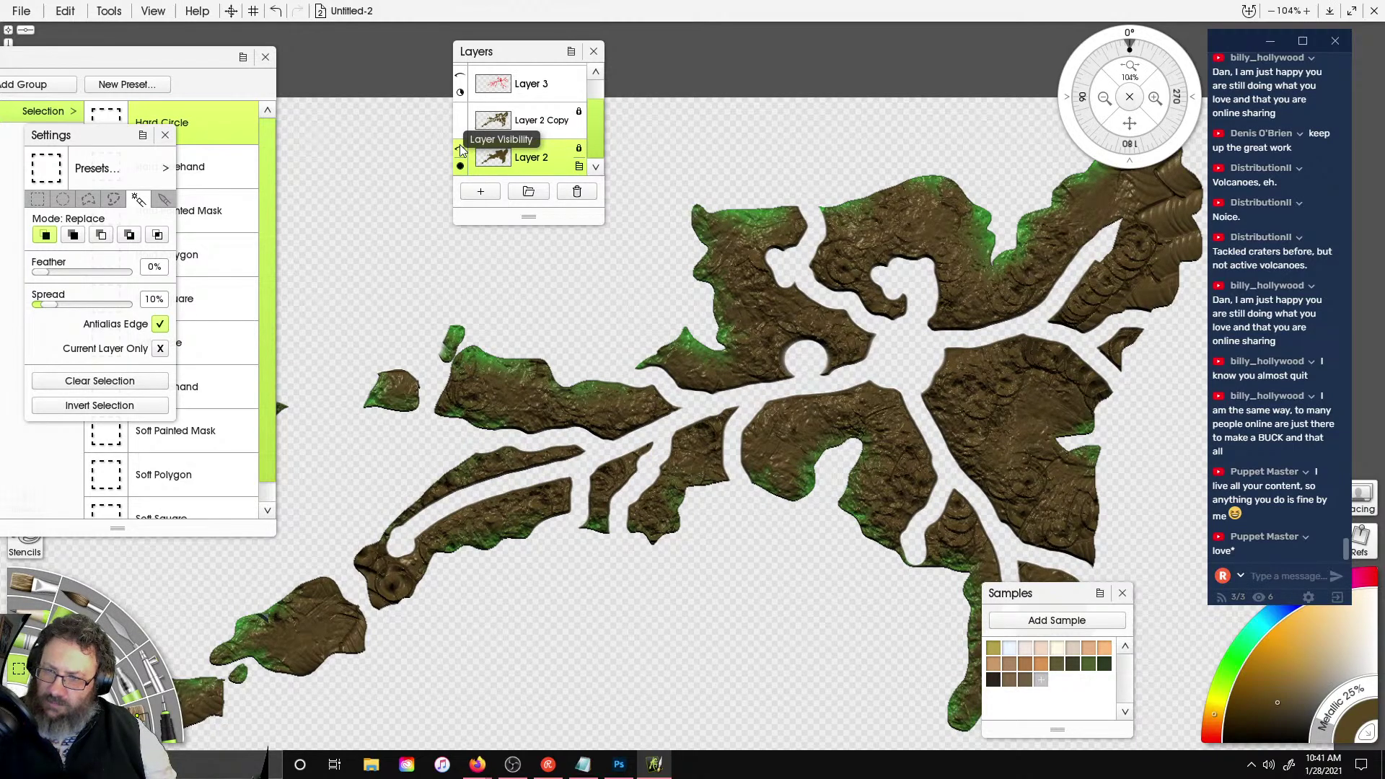
left_click(497, 123)
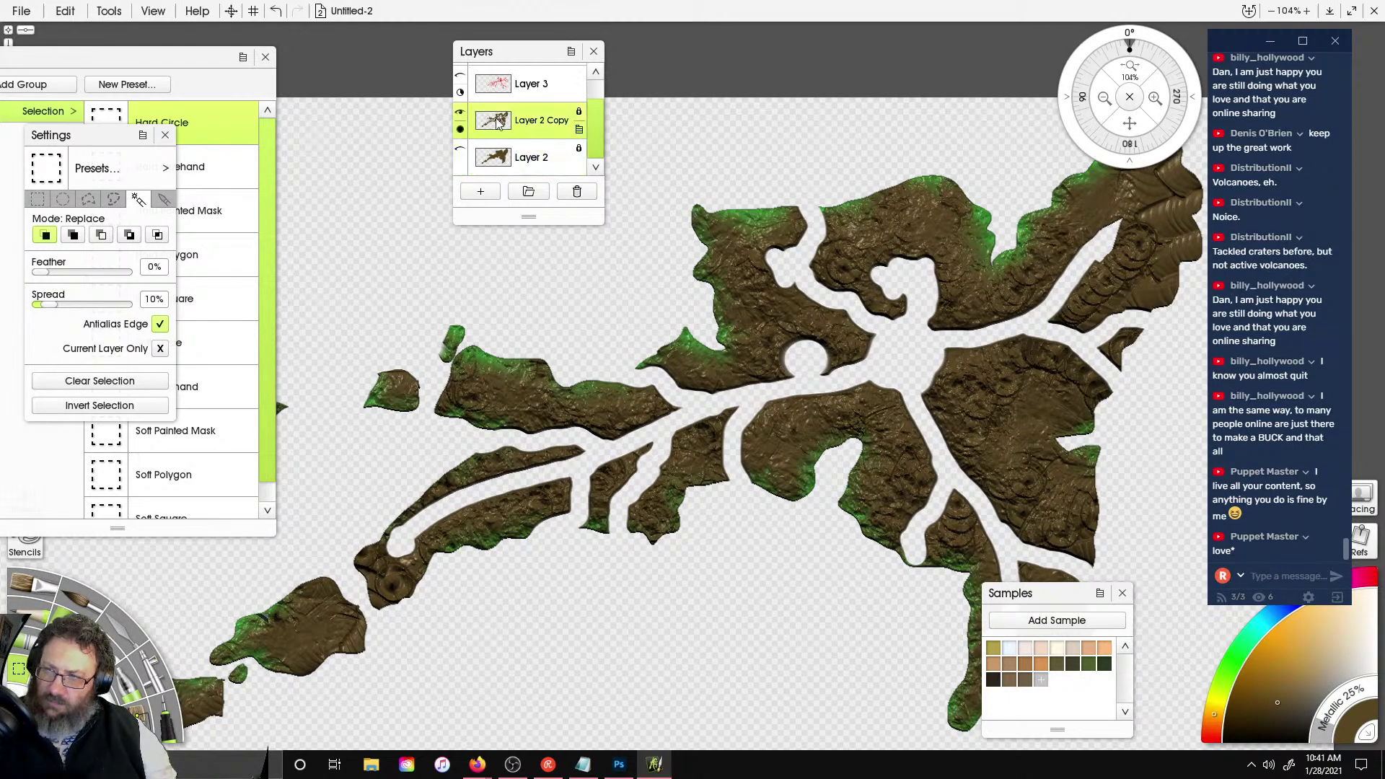
left_click(459, 114)
left_click(461, 114)
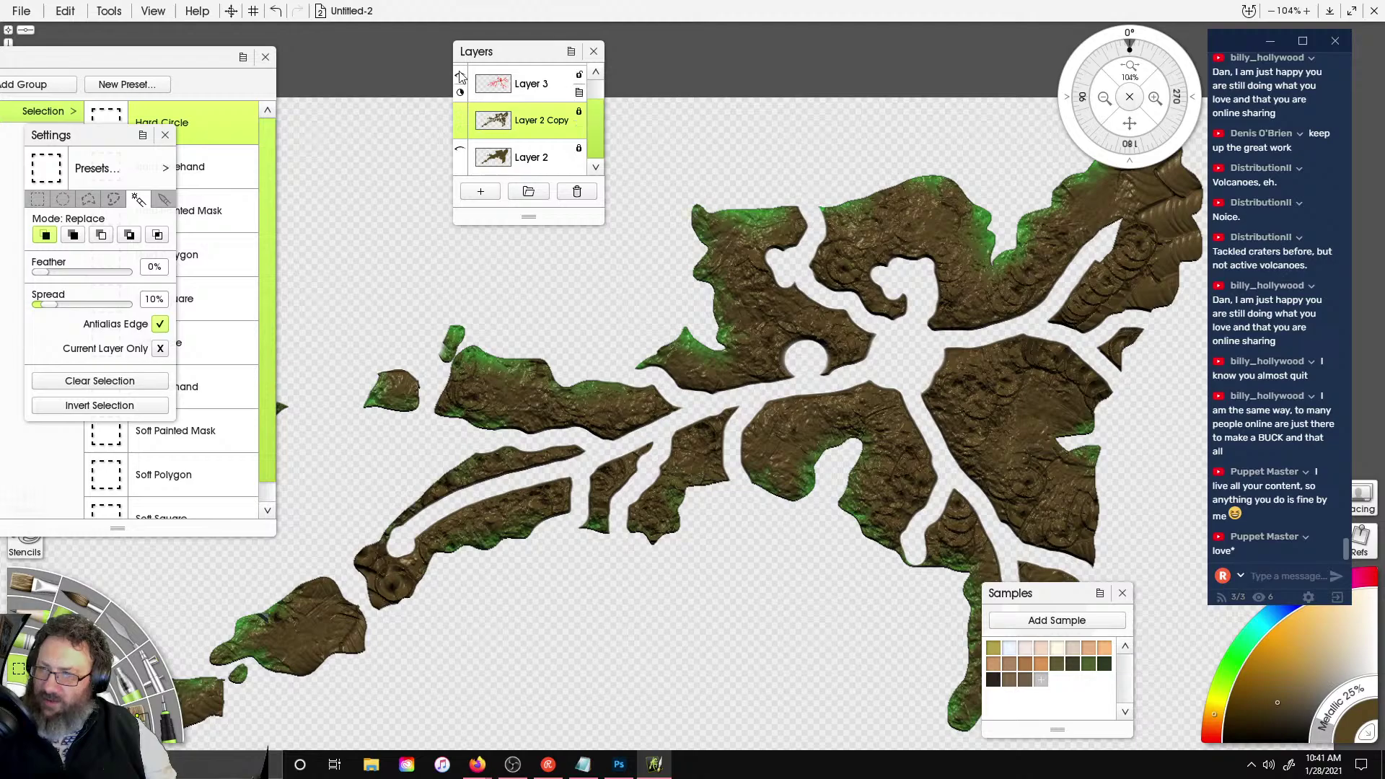
- Make the translucent red guide on Layer 3 and the full terrain on Layer 2 visible again
left_click(460, 76)
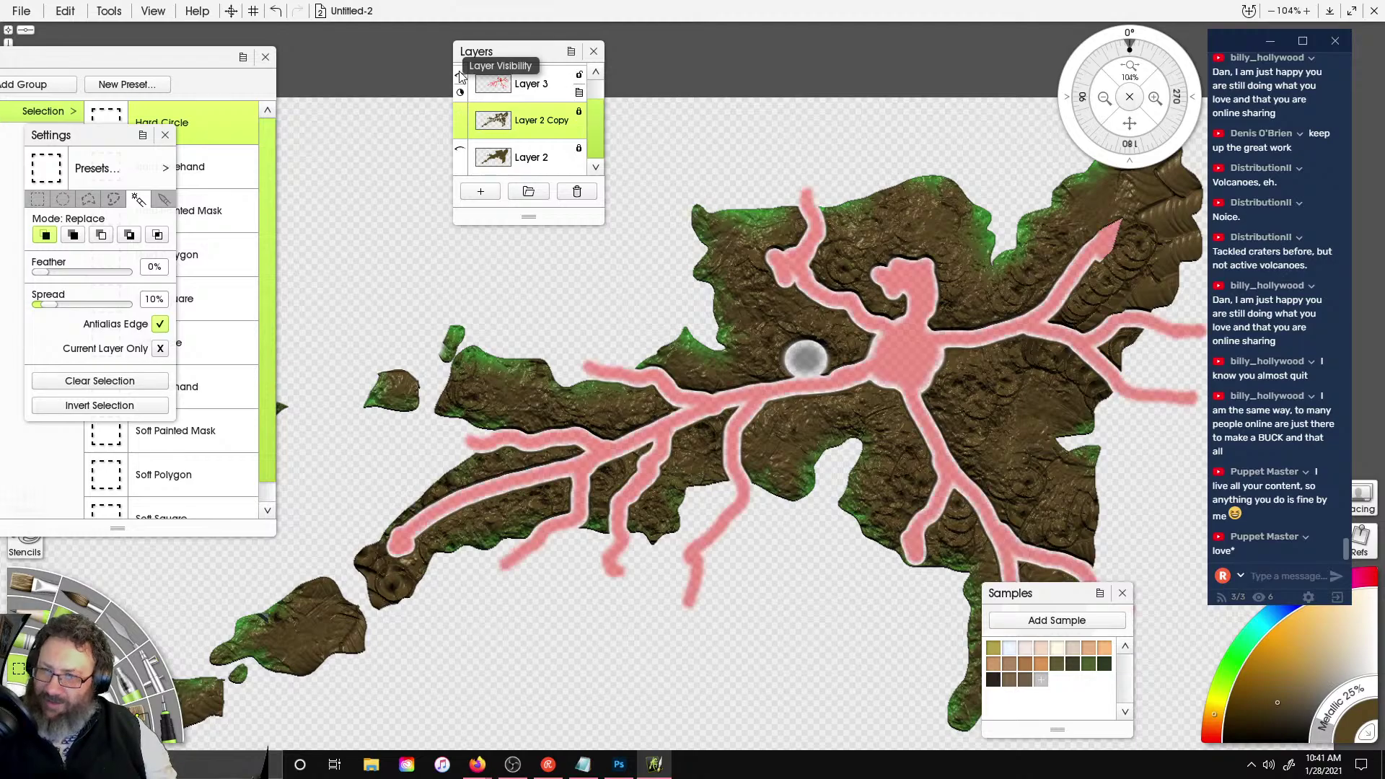
left_click(460, 152)
scroll(993, 289, "up", 3)
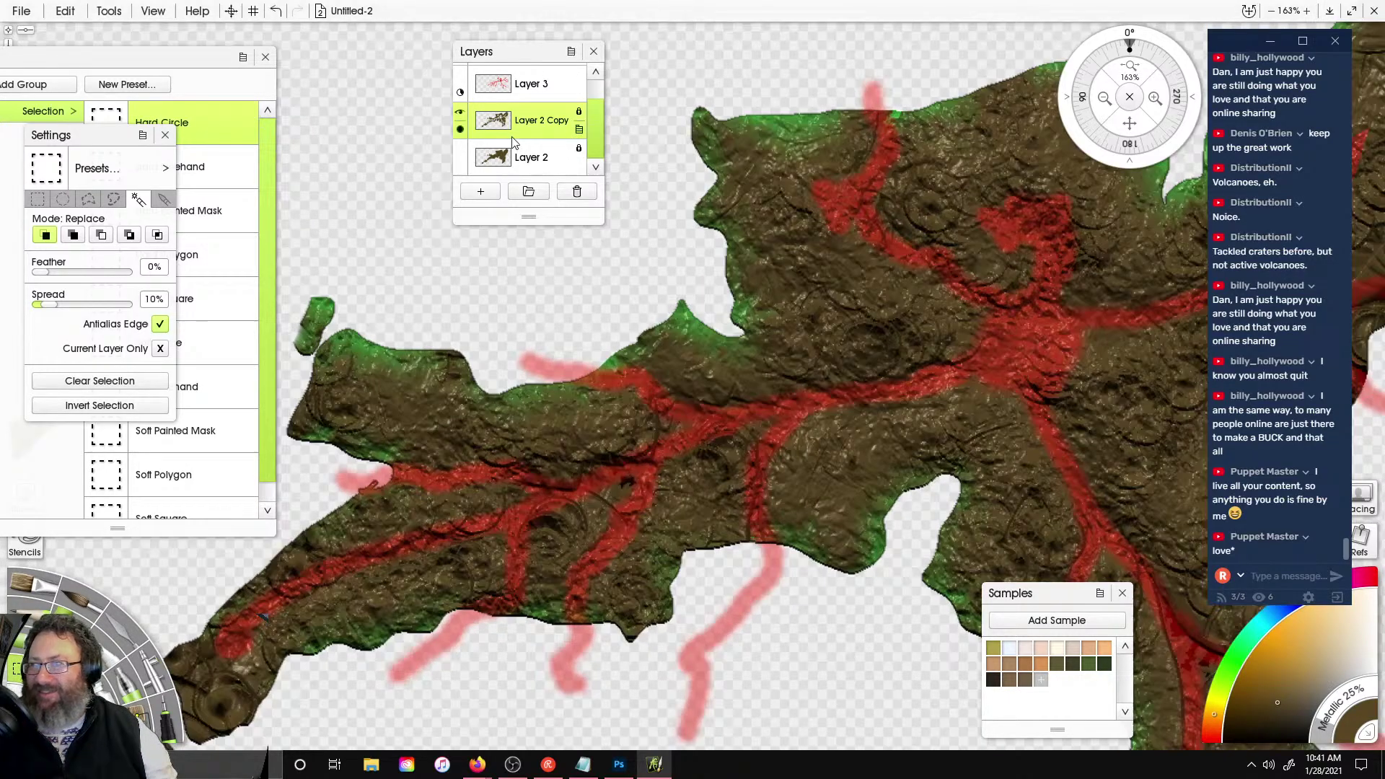
- Set the bump blend mode of Layer 2 Copy to Replace and inspect the carved terrain without the red guide
left_click(583, 77)
mouse_move(658, 176)
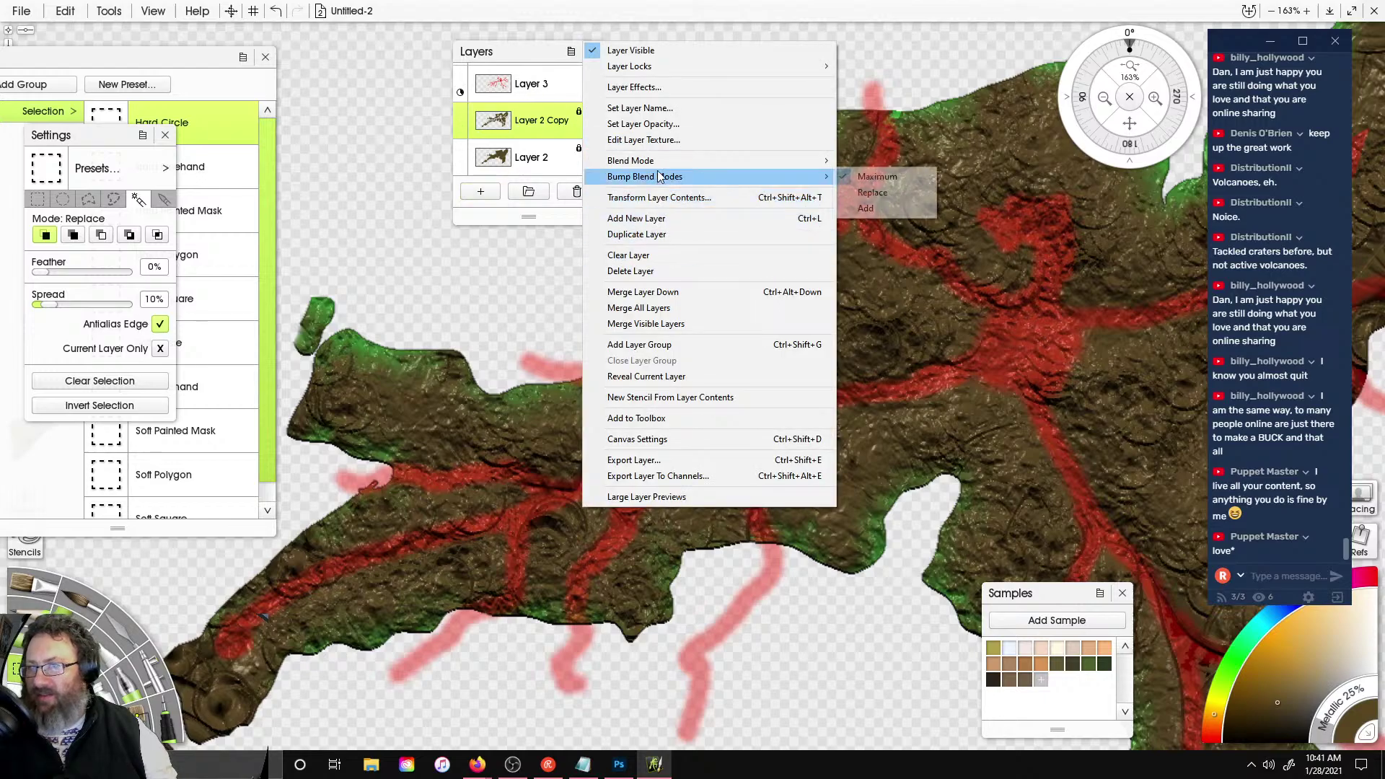
left_click(869, 193)
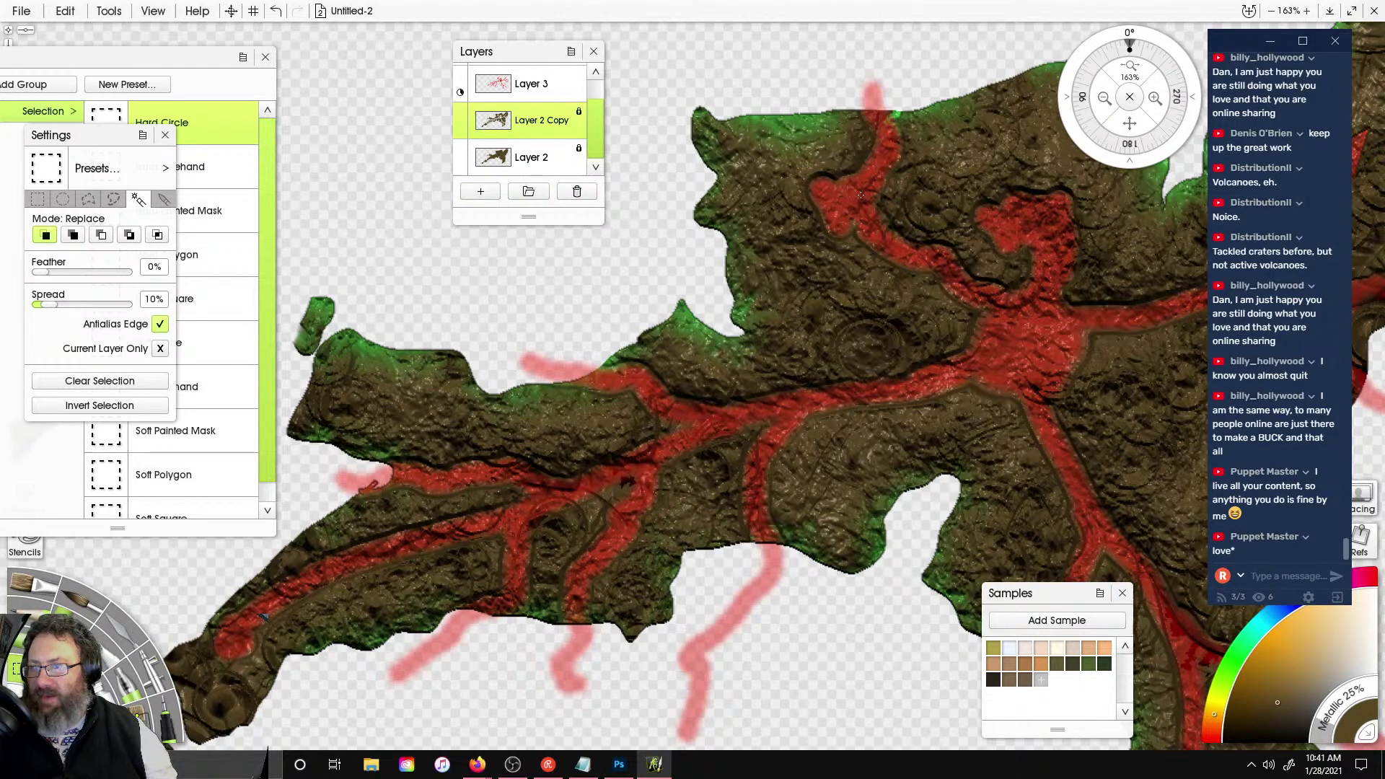
left_click(460, 76)
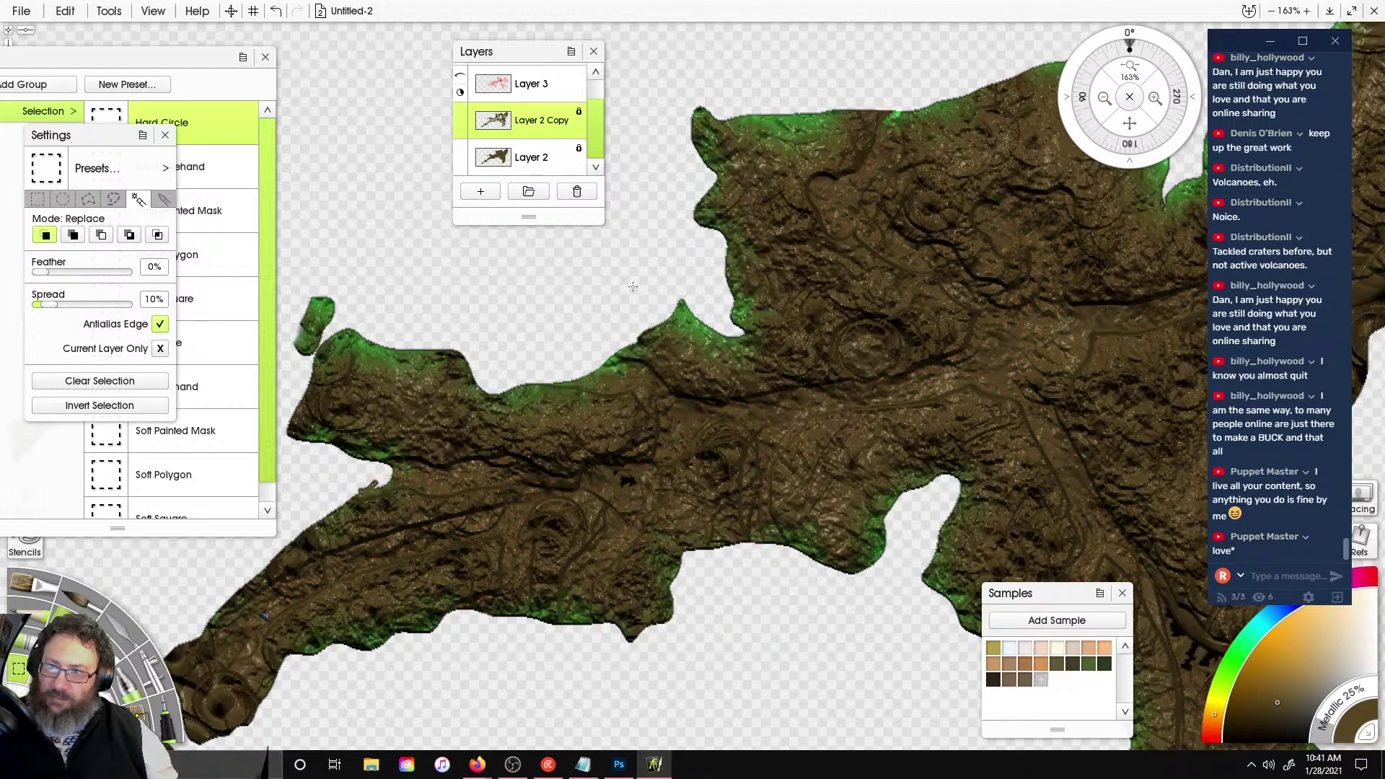
left_click(460, 77)
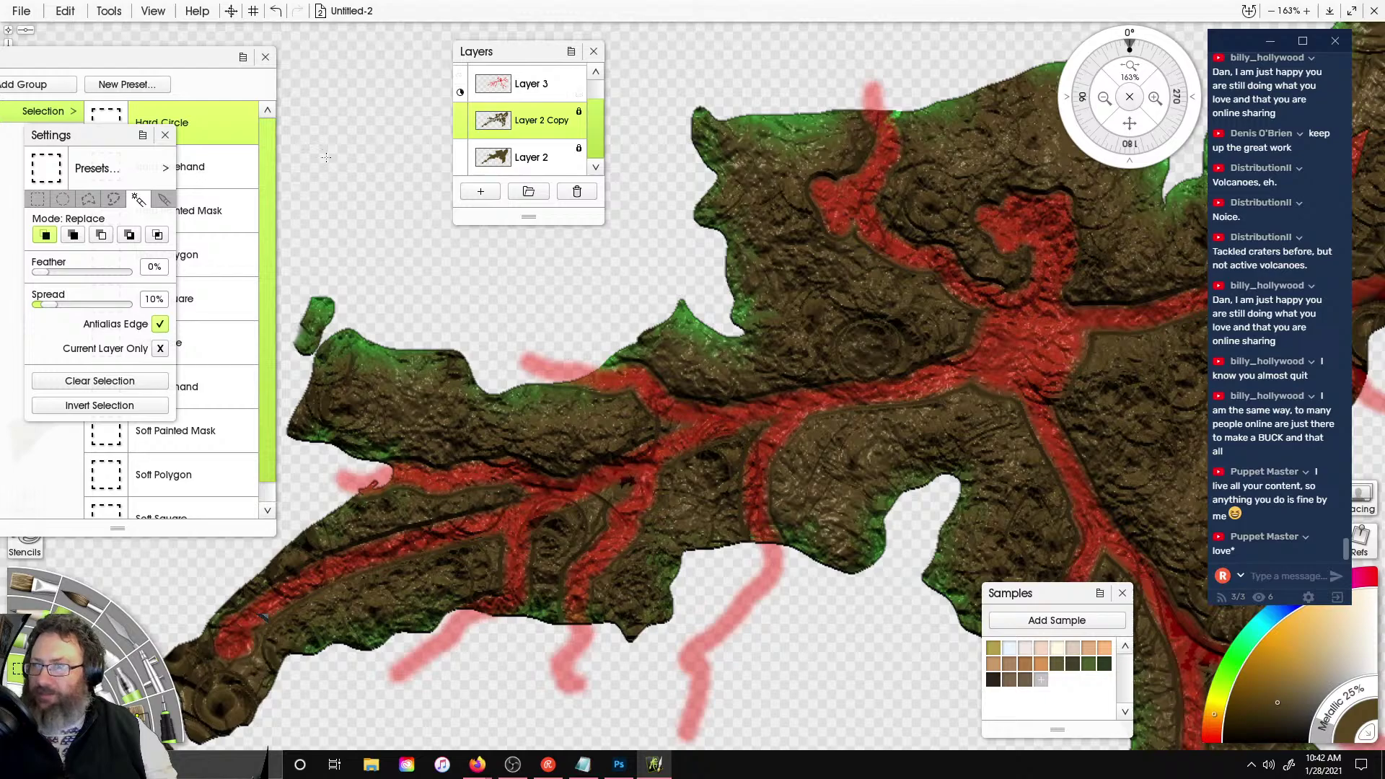
- Choose the palette knife's Harsh Chaos preset and merge Layer 2 Copy down into Layer 2
scroll(599, 292, "down", 1)
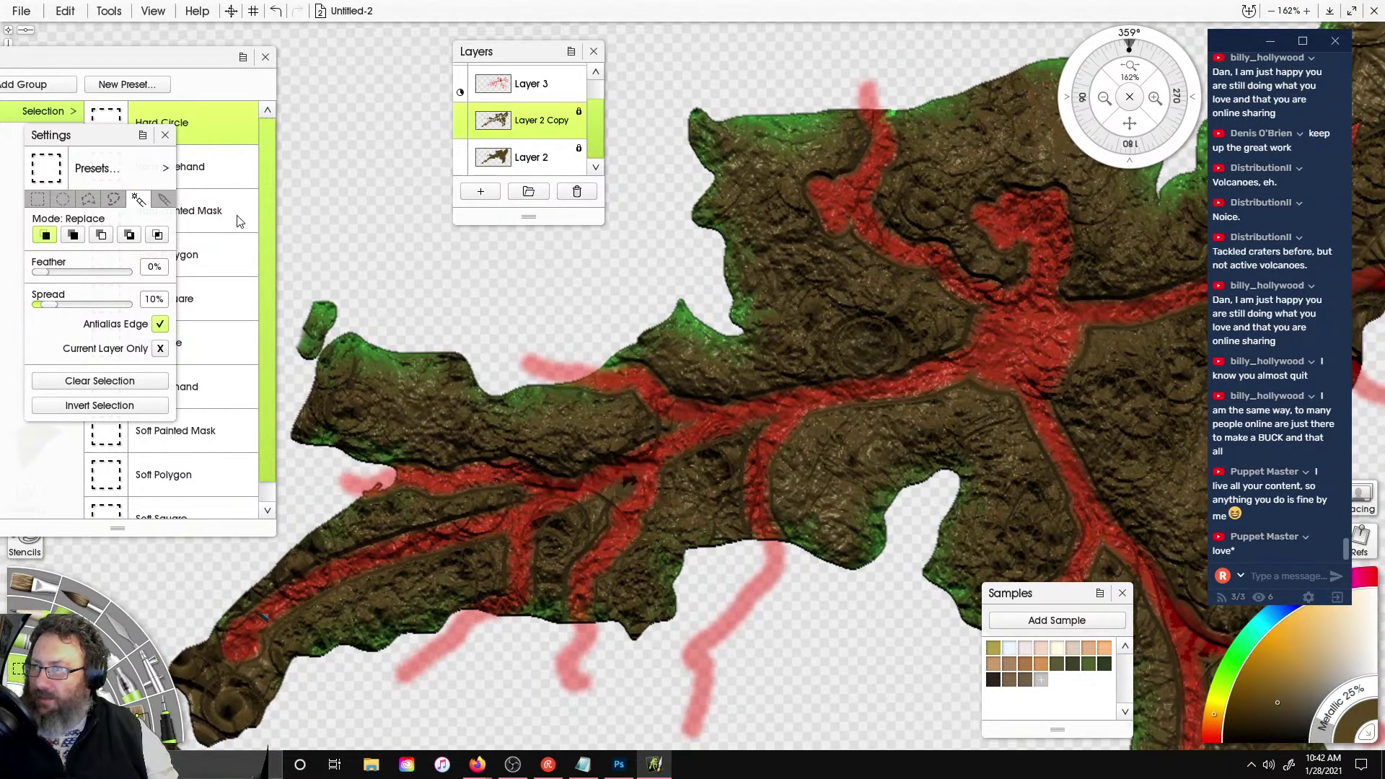
left_click(178, 99)
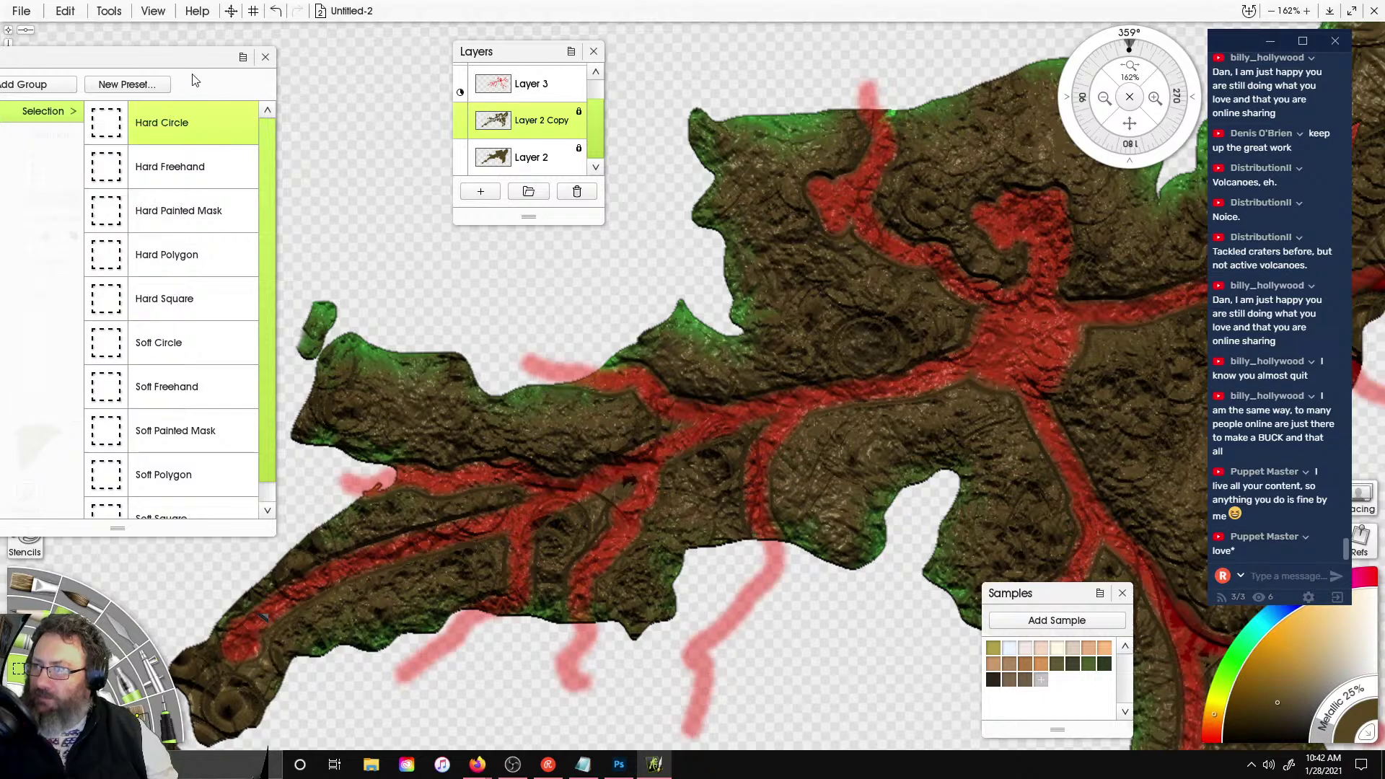
left_click(118, 626)
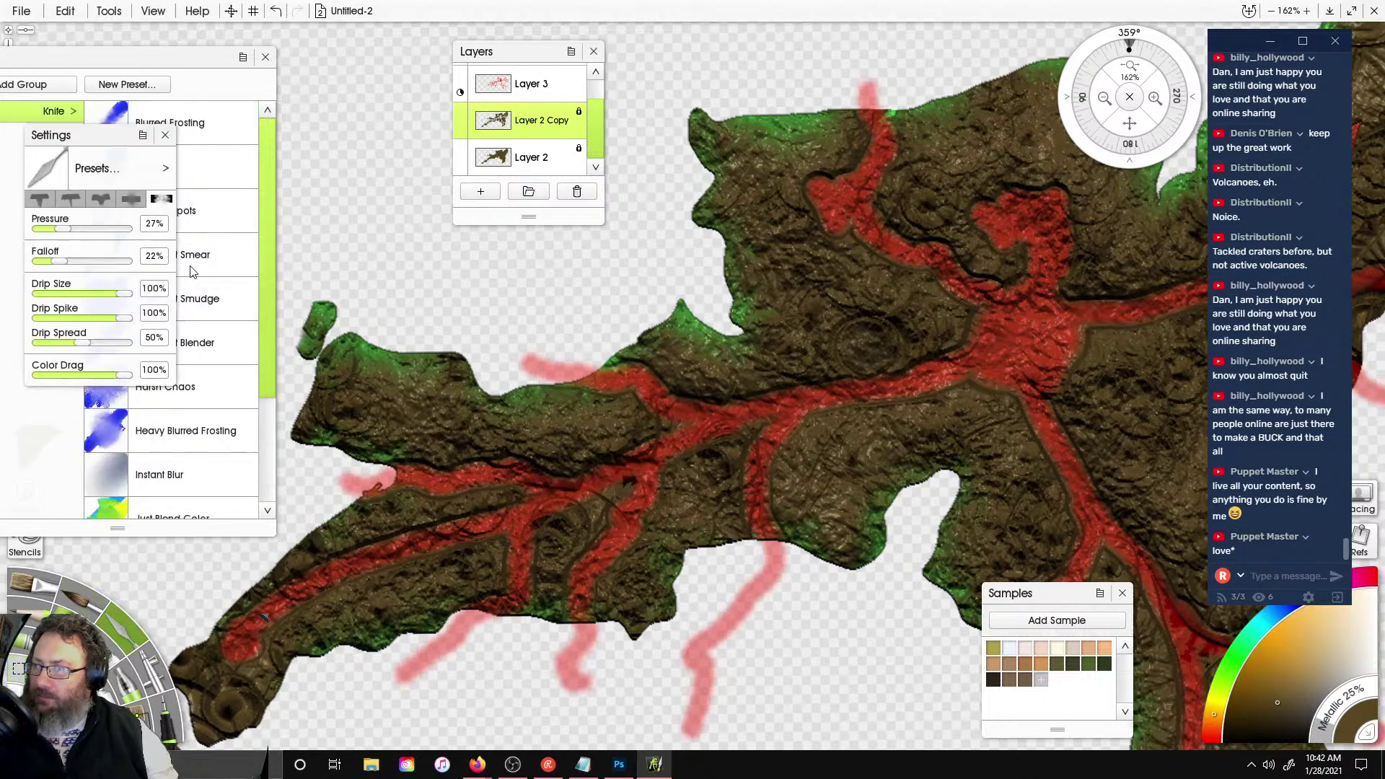
left_click_drag(126, 142, 253, 48)
left_click(142, 383)
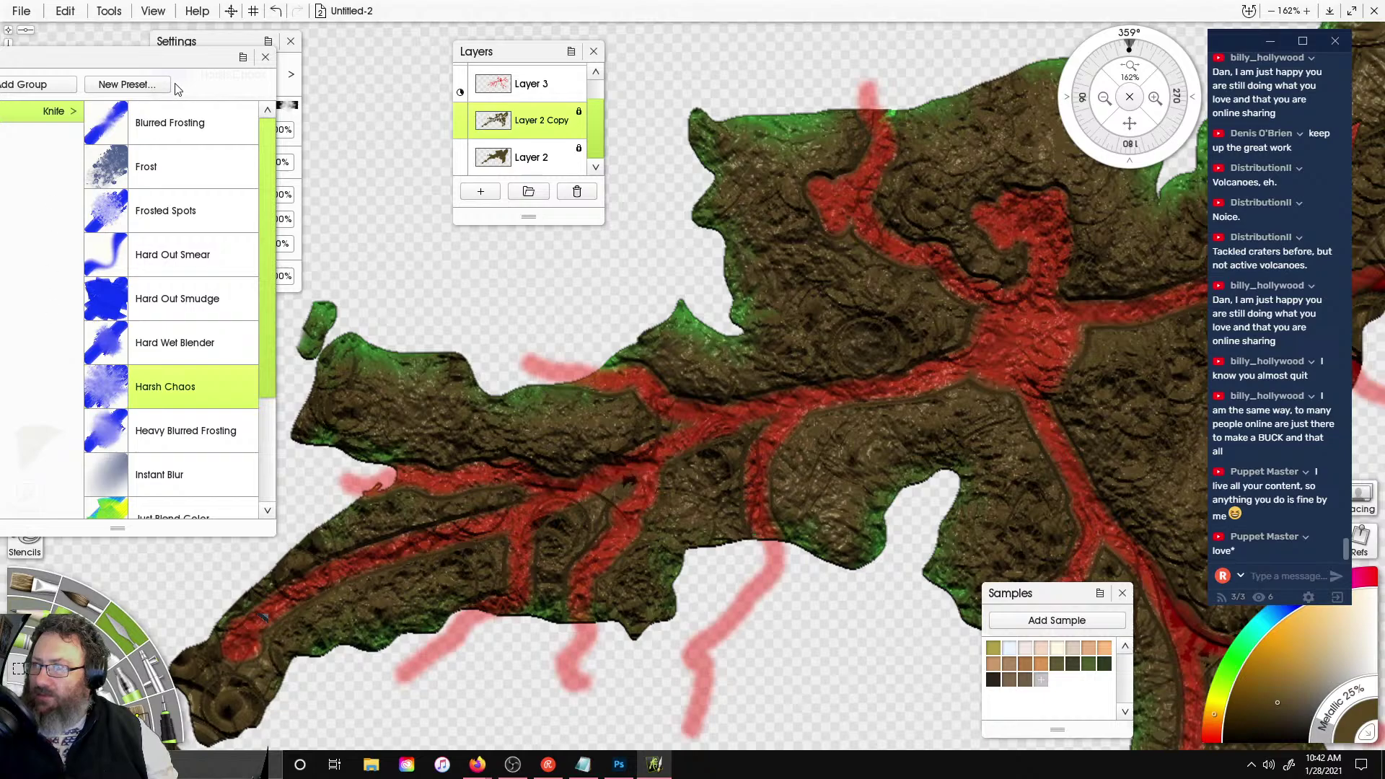
left_click_drag(160, 63, 128, 98)
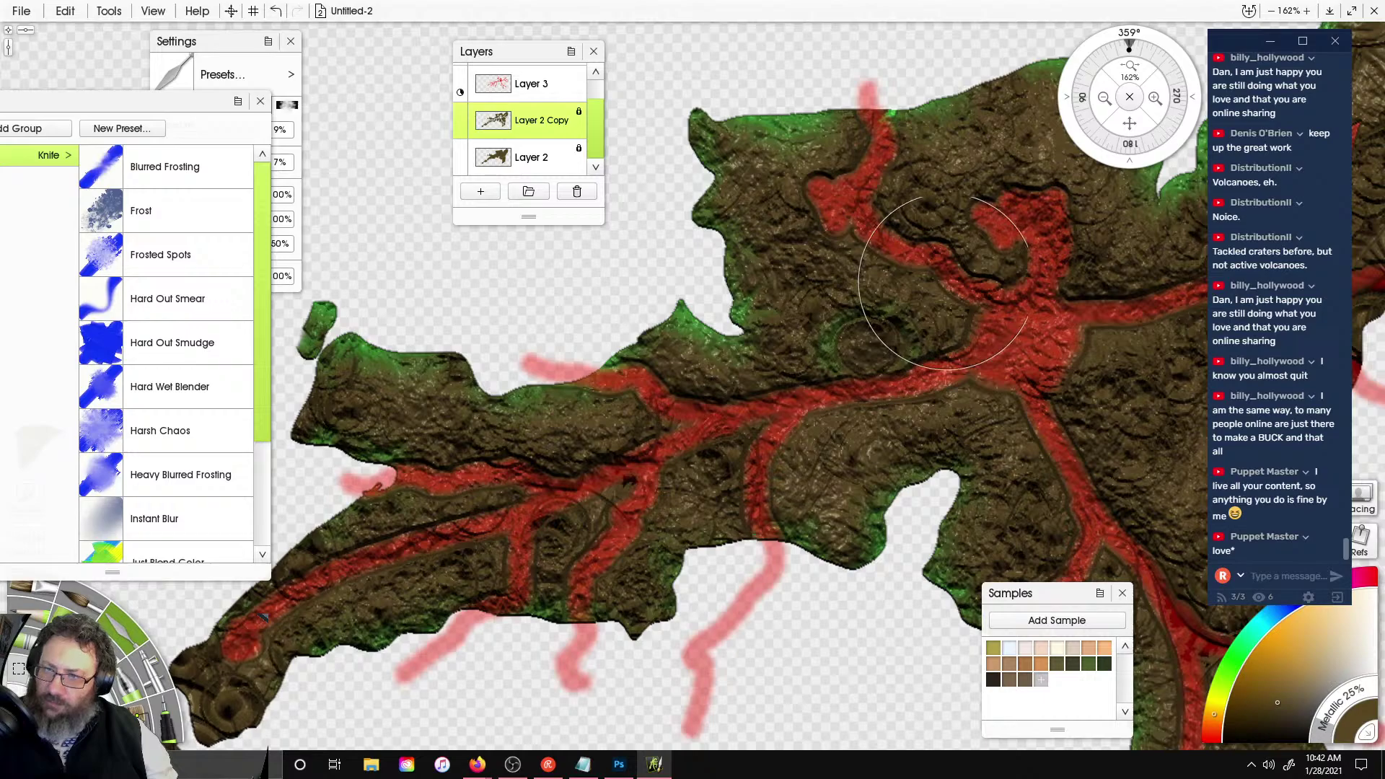
right_click(563, 120)
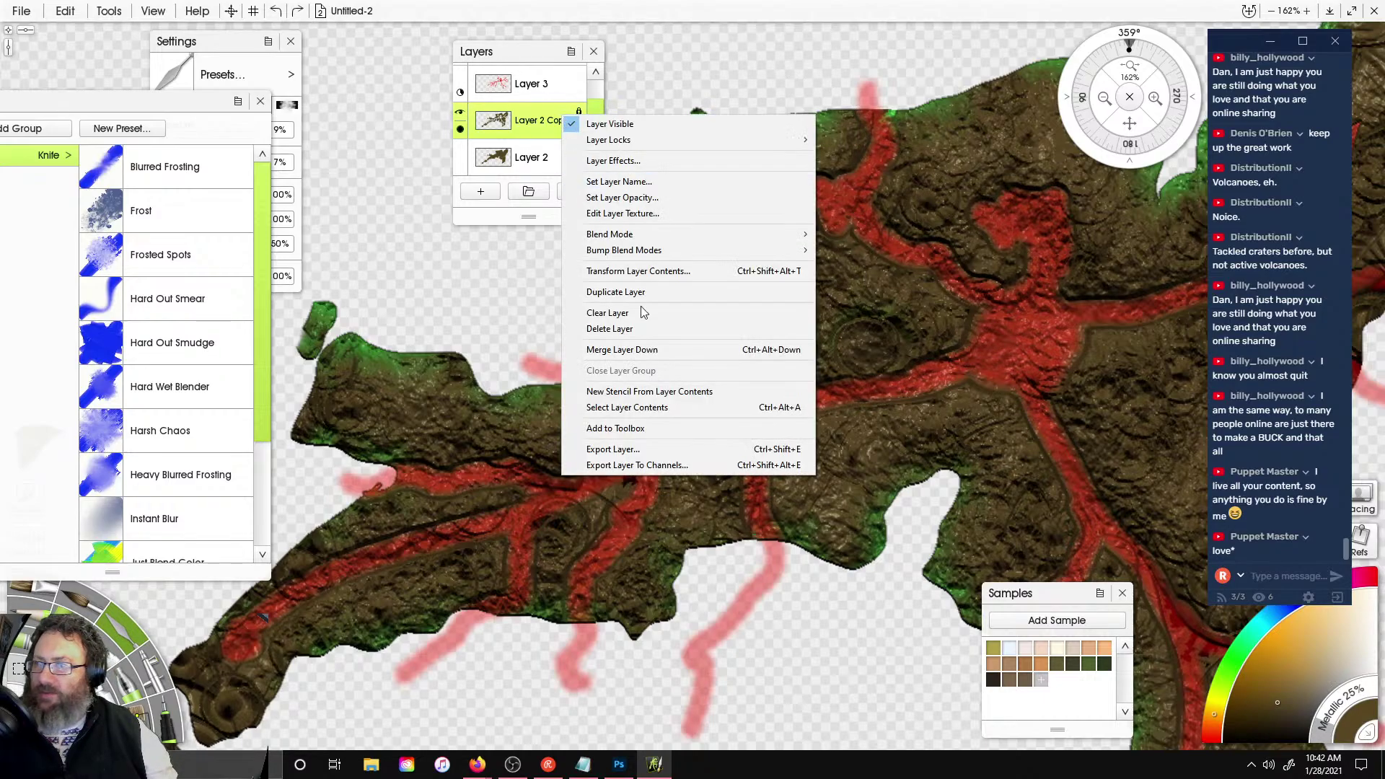
left_click(668, 349)
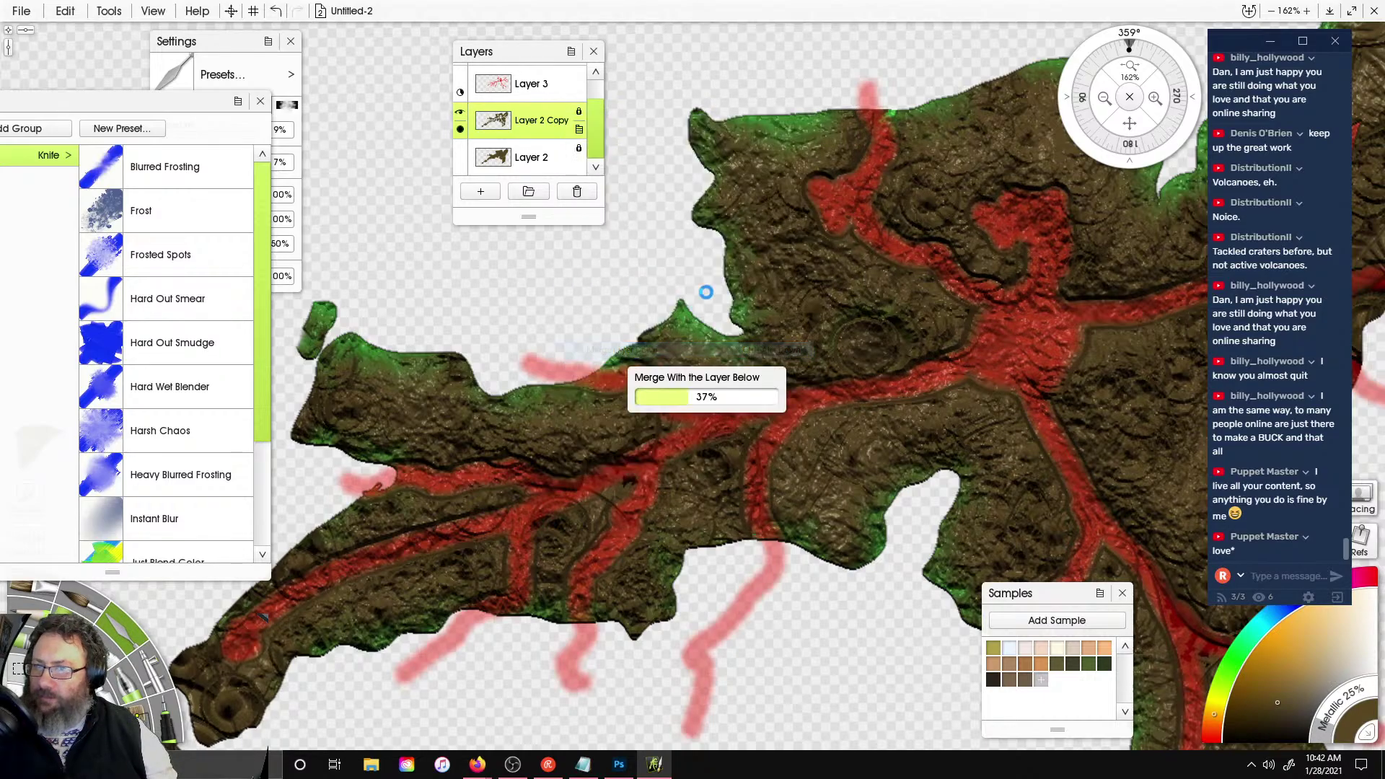
- Blend the terrain on Layer 2 with the palette knife along the northern, southern and western branches, softening the carved channel edges
mouse_move(904, 299)
left_mouse_down()
mouse_move(891, 237)
mouse_move(871, 219)
mouse_move(845, 247)
left_mouse_up()
mouse_move(847, 168)
left_mouse_down()
mouse_move(975, 323)
mouse_move(779, 397)
left_mouse_up()
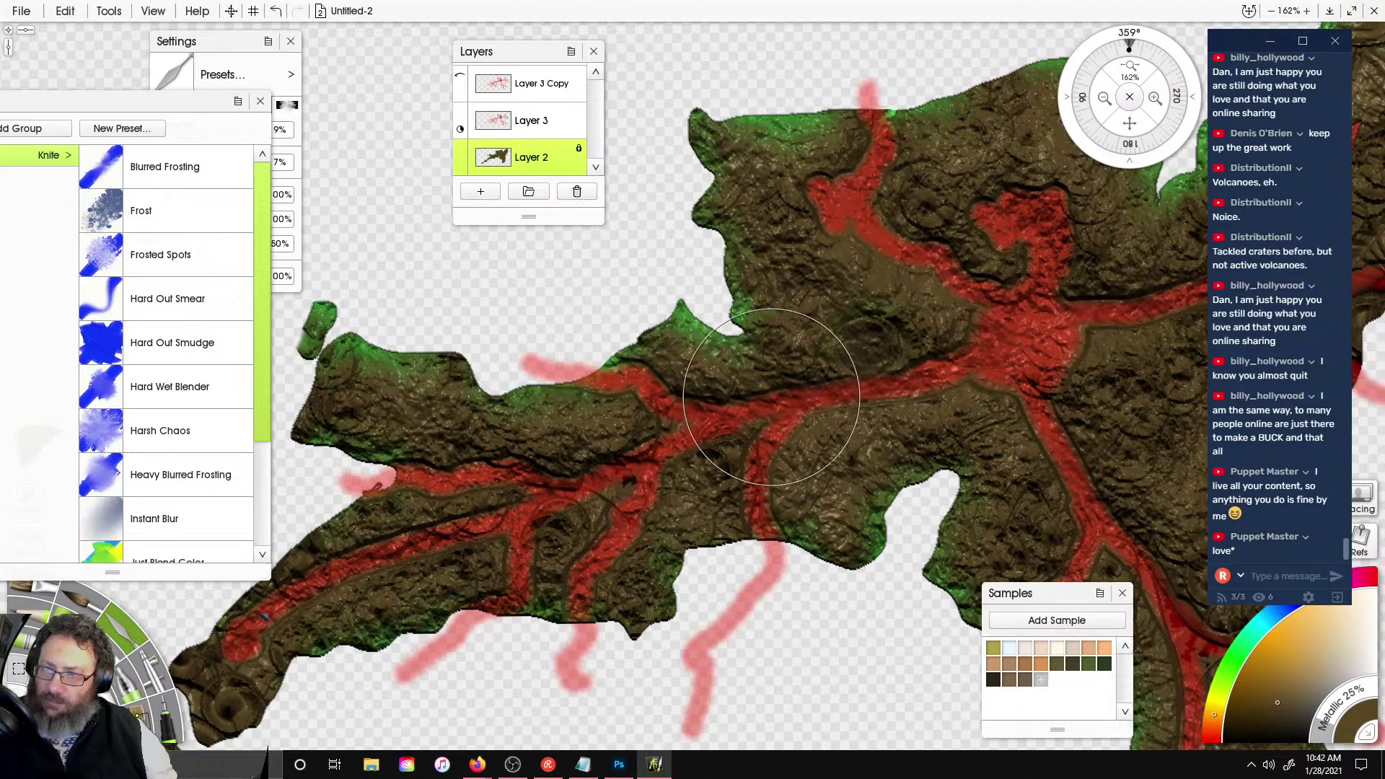
mouse_move(965, 383)
left_mouse_down()
mouse_move(833, 407)
mouse_move(752, 497)
left_mouse_up()
left_click_drag(790, 426, 771, 534)
mouse_move(766, 377)
left_mouse_down()
mouse_move(620, 498)
mouse_move(599, 585)
left_mouse_up()
mouse_move(628, 462)
left_mouse_down()
mouse_move(503, 518)
mouse_move(514, 591)
left_mouse_up()
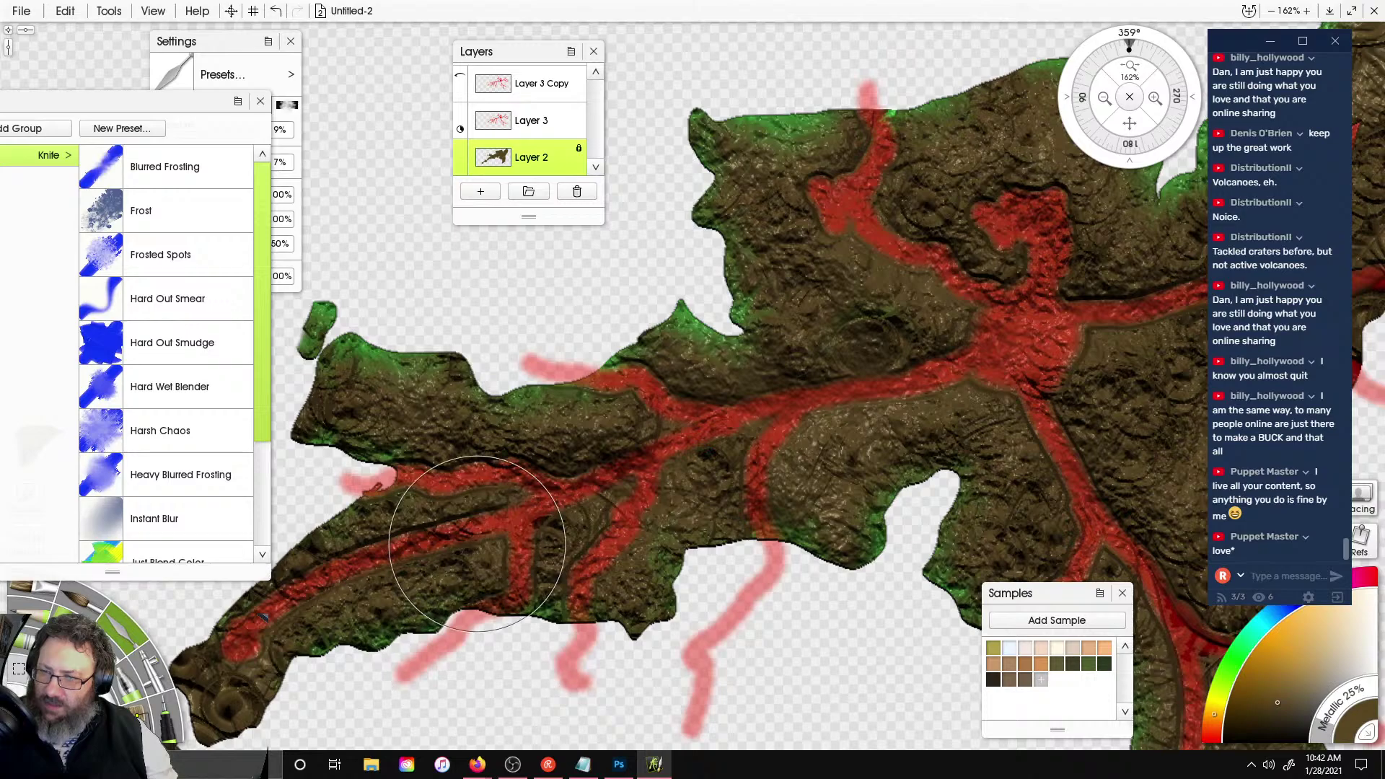
left_click_drag(479, 537, 267, 611)
left_click_drag(549, 478, 386, 498)
left_click_drag(624, 347, 713, 422)
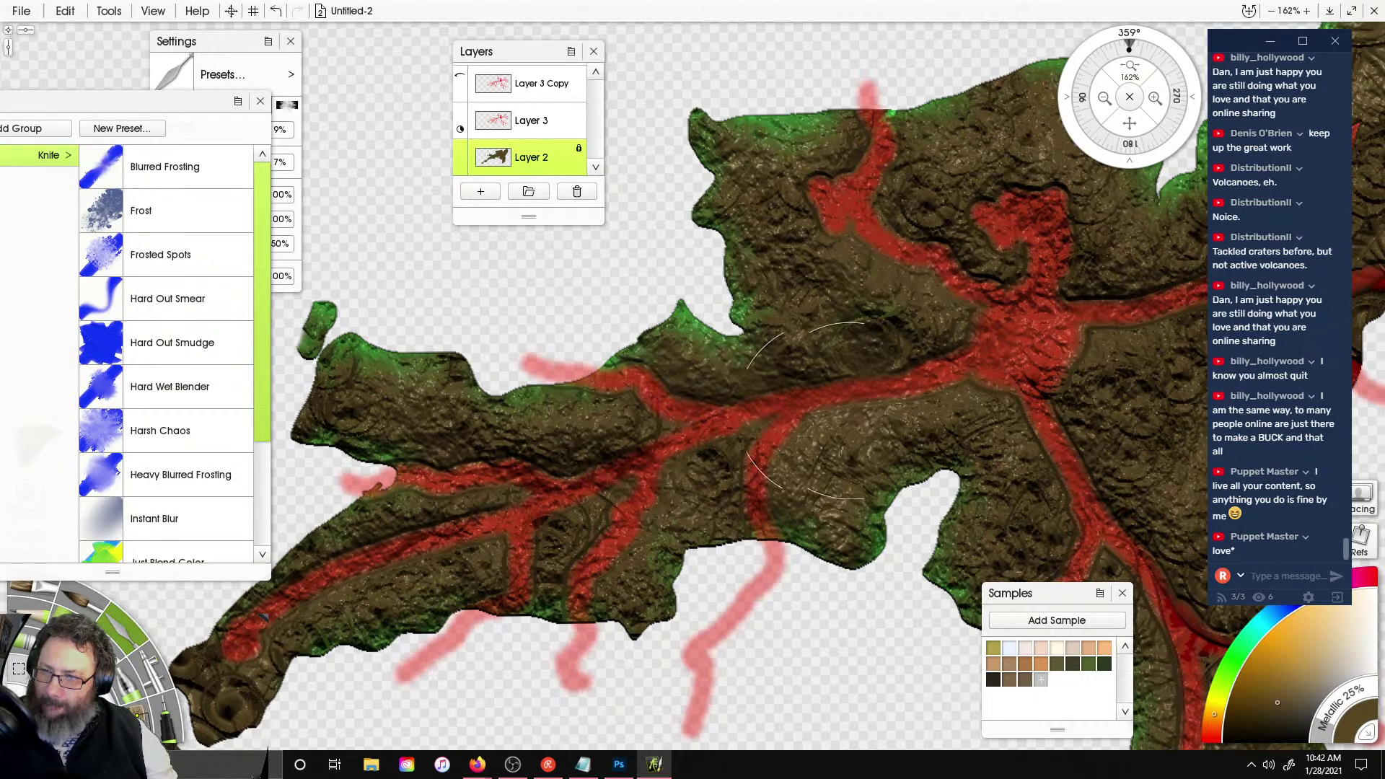
- Smooth the terrain around the central hub, the southeastern, eastern and northern branches, and the southwestern ridge with the palette knife
right_click_drag(945, 391, 713, 354)
mouse_move(783, 320)
left_mouse_down()
mouse_move(838, 476)
mouse_move(812, 610)
left_mouse_up()
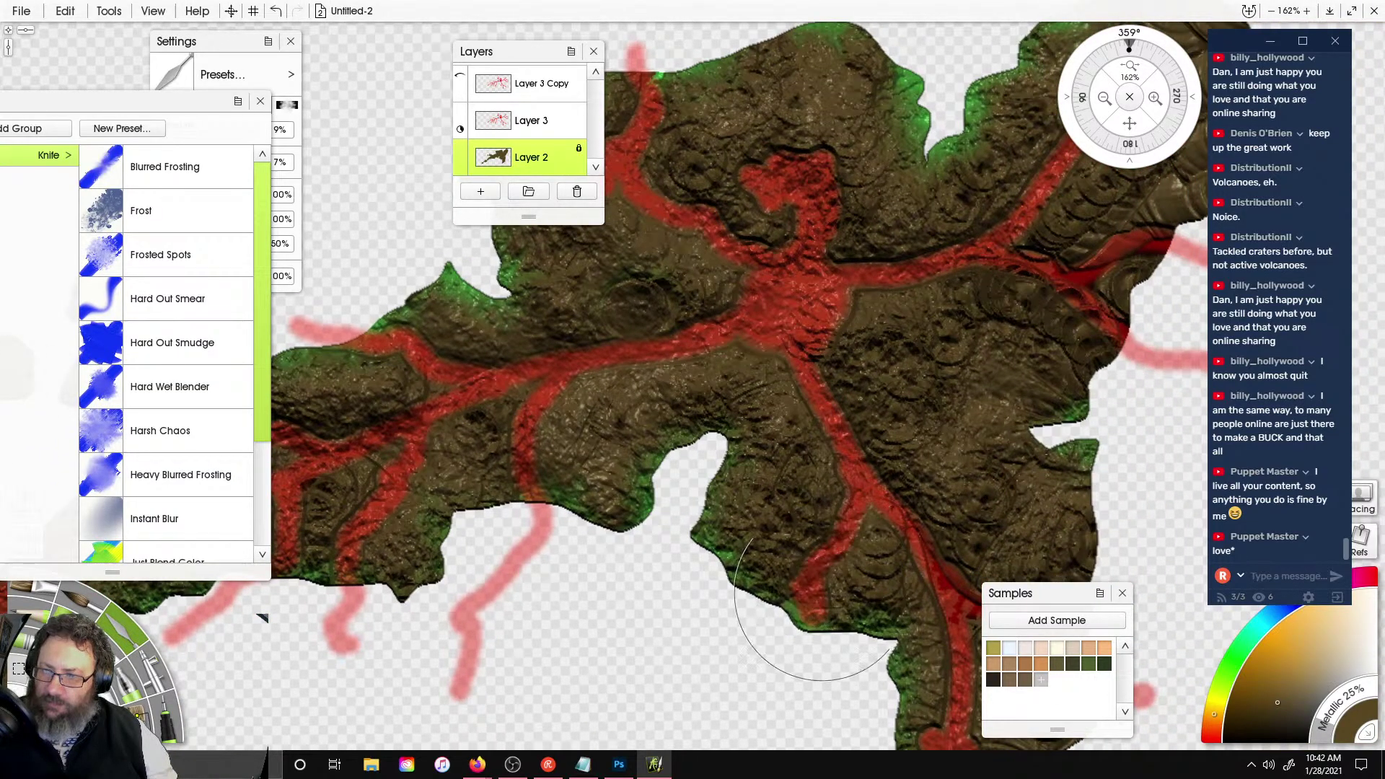
mouse_move(862, 497)
left_mouse_down()
mouse_move(951, 621)
mouse_move(957, 725)
mouse_move(884, 511)
mouse_move(970, 610)
mouse_move(1072, 642)
left_mouse_up()
mouse_move(846, 375)
left_mouse_down()
mouse_move(855, 411)
mouse_move(1082, 332)
mouse_move(1061, 278)
mouse_move(865, 238)
mouse_move(839, 289)
mouse_move(812, 290)
left_mouse_up()
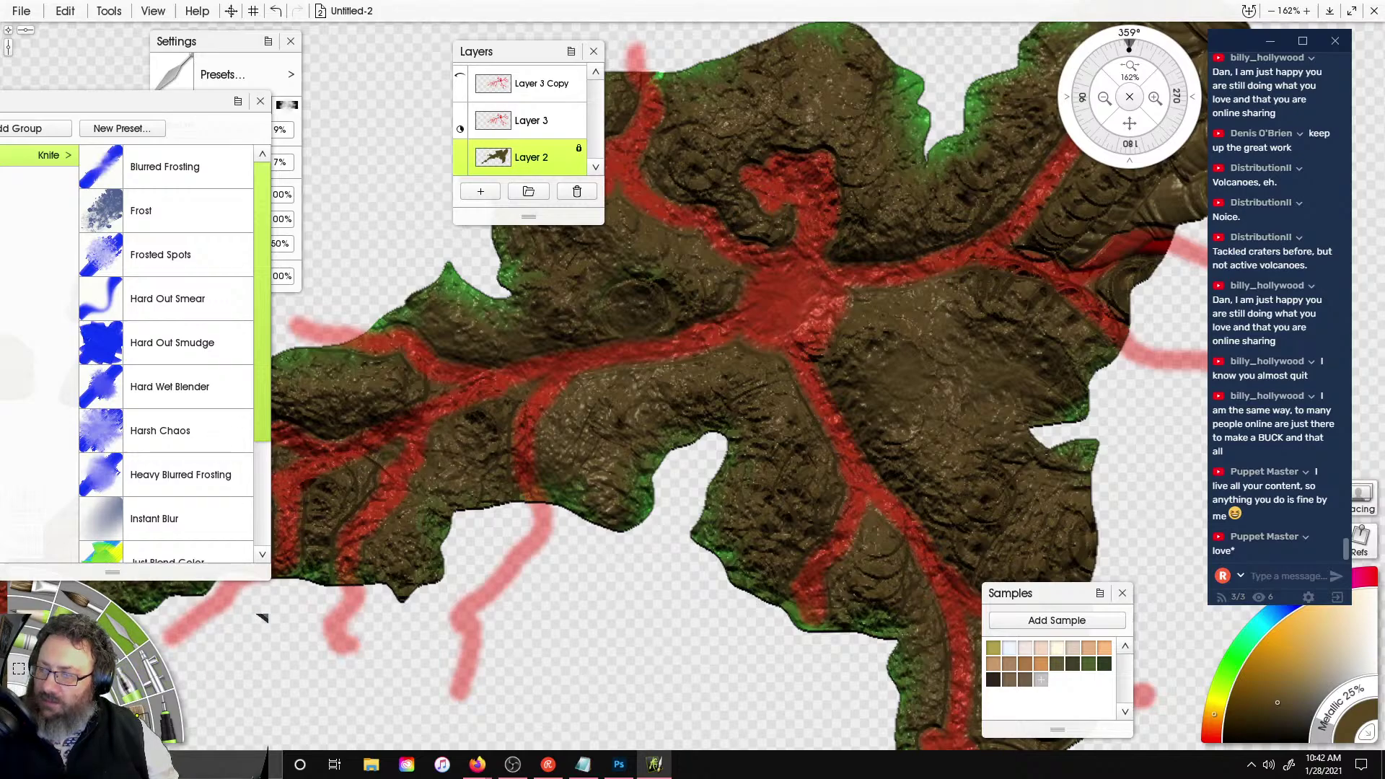
mouse_move(653, 412)
left_mouse_down()
mouse_move(509, 443)
mouse_move(513, 379)
mouse_move(586, 344)
left_mouse_up()
mouse_move(785, 346)
left_mouse_down()
mouse_move(841, 483)
mouse_move(917, 581)
left_mouse_up()
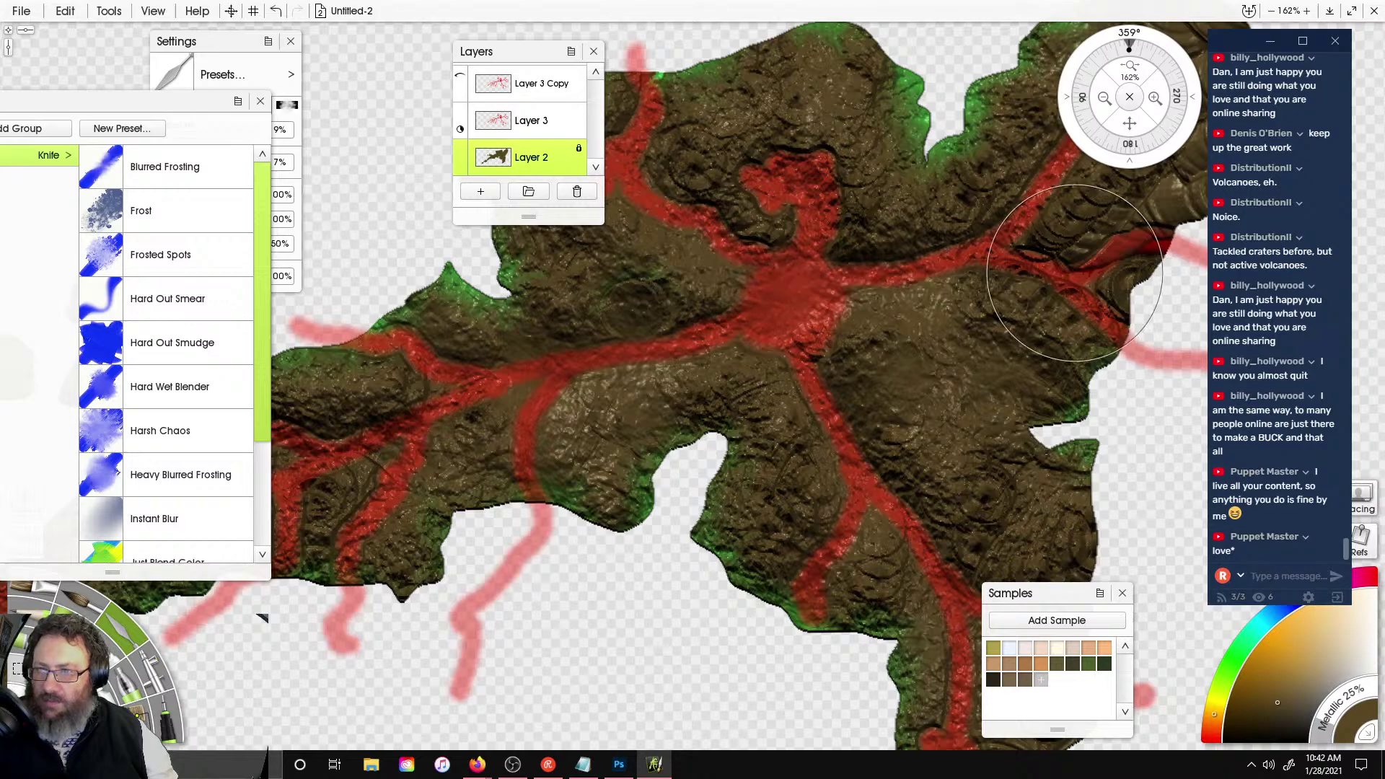
mouse_move(1068, 274)
left_mouse_down()
mouse_move(1083, 135)
mouse_move(1035, 189)
left_mouse_up()
left_click_drag(659, 173, 640, 87)
right_click_drag(707, 306, 1134, 253)
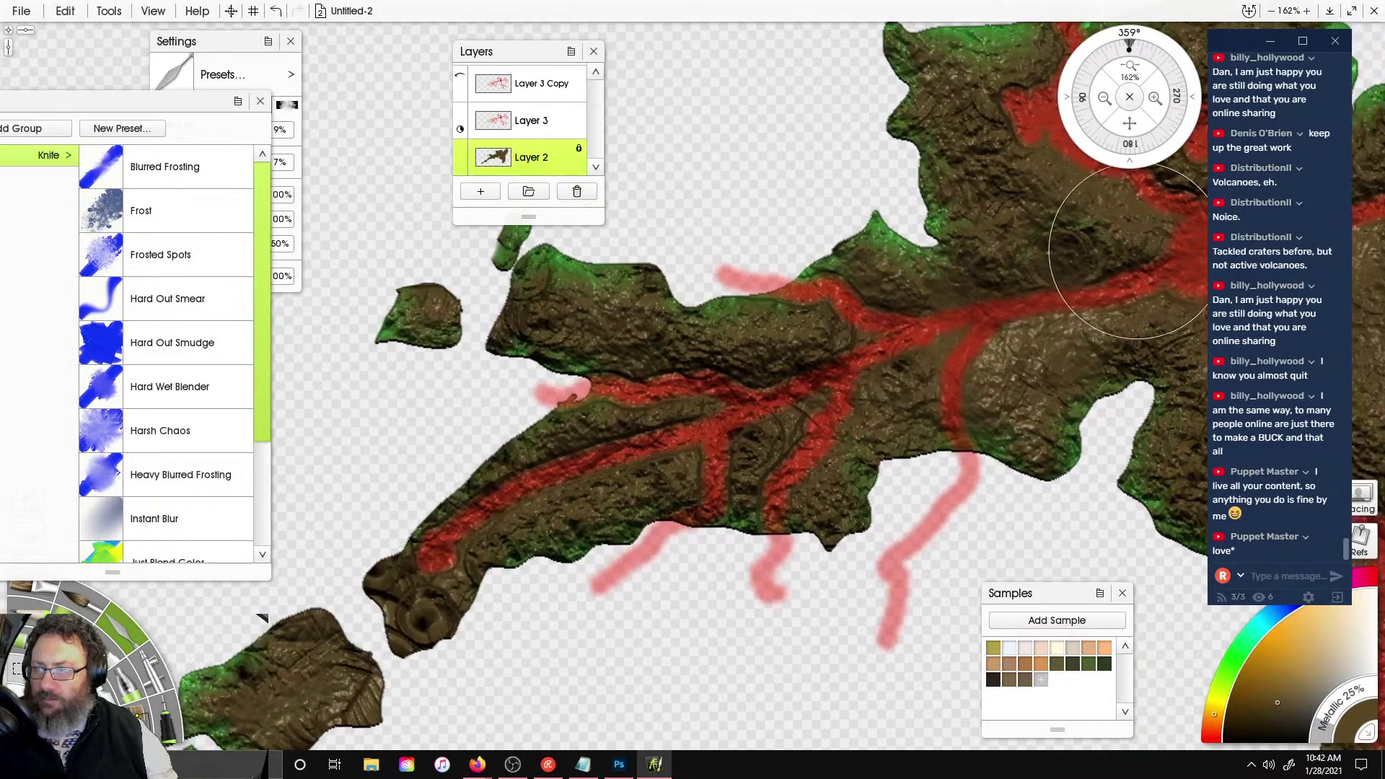
mouse_move(686, 314)
left_mouse_down()
mouse_move(546, 329)
mouse_move(561, 491)
mouse_move(422, 613)
left_mouse_up()
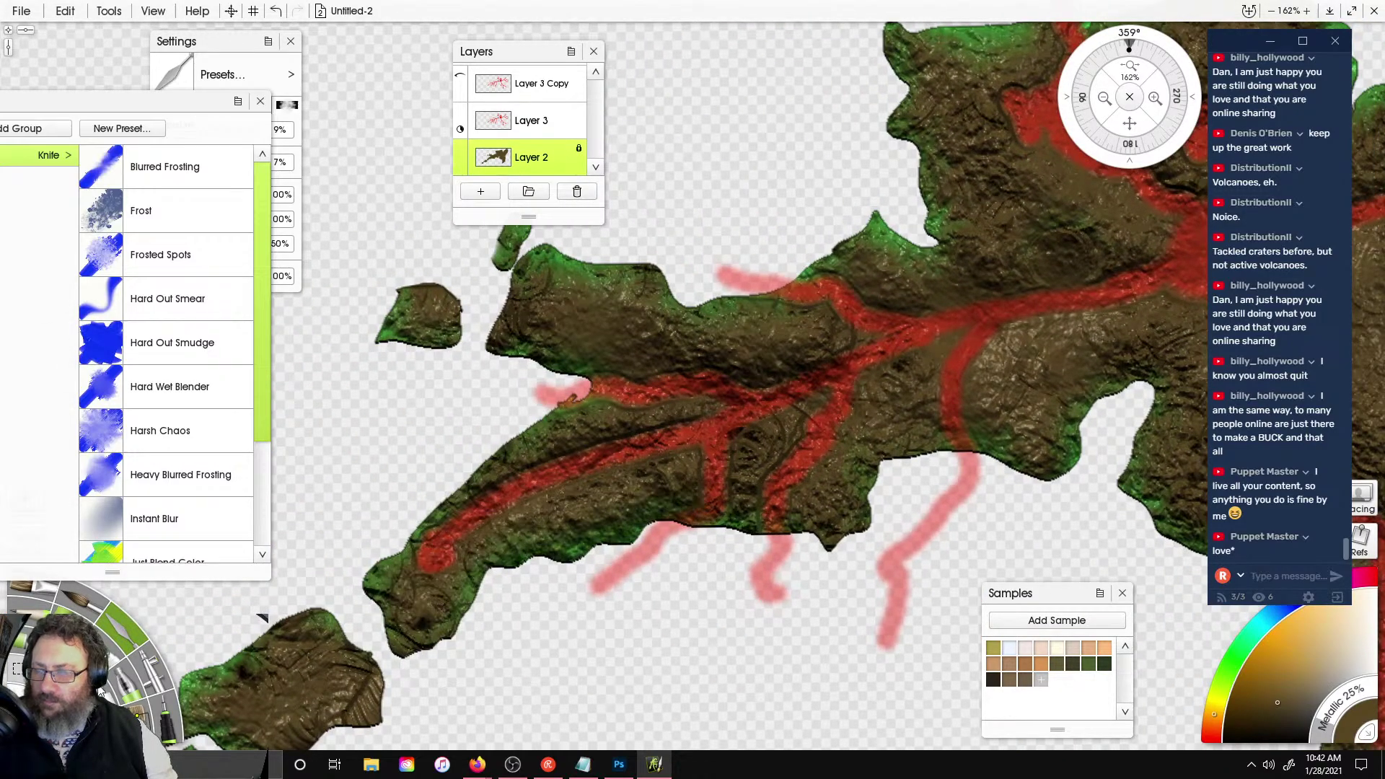
- Keep the tool size, set the knife to 100% pressure and 100% falloff, and smear the green southern coast inland around the branches
left_click(26, 684)
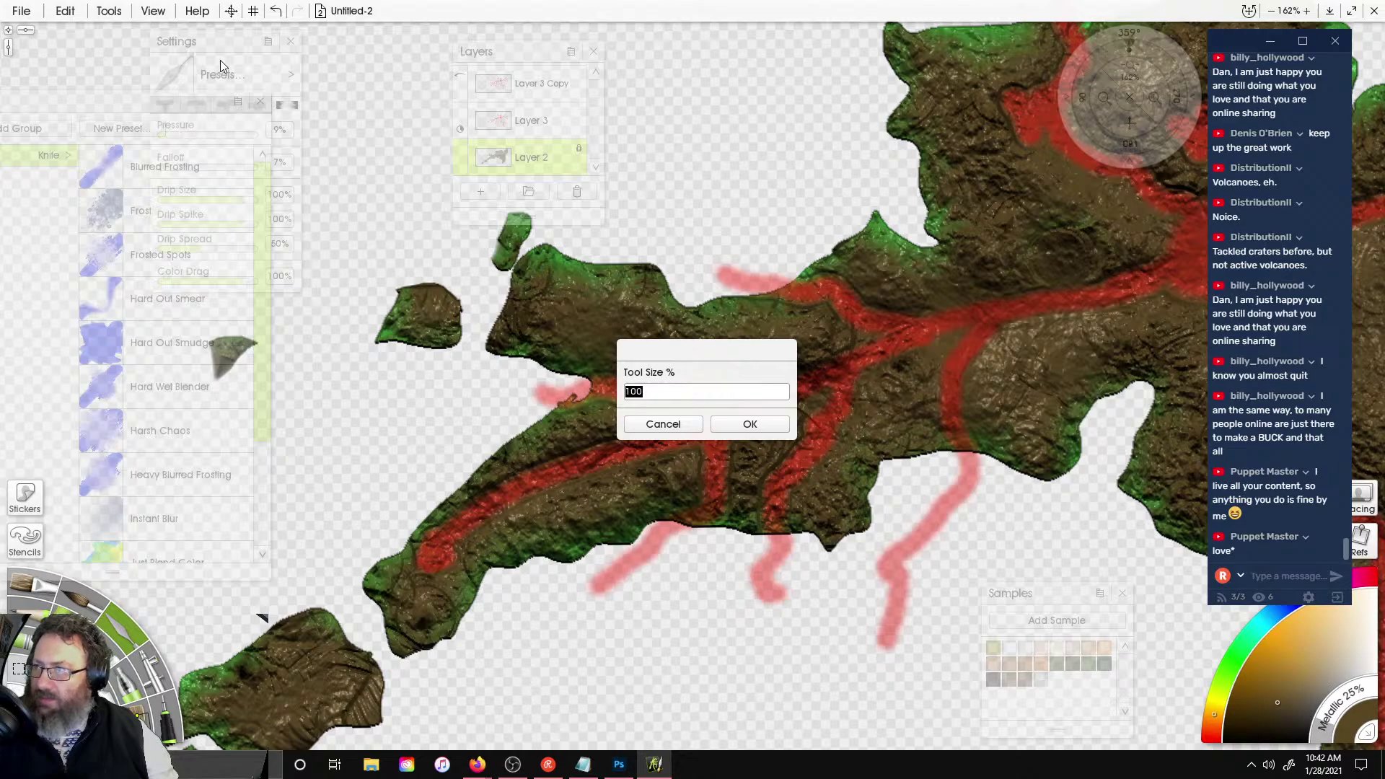
left_click(676, 426)
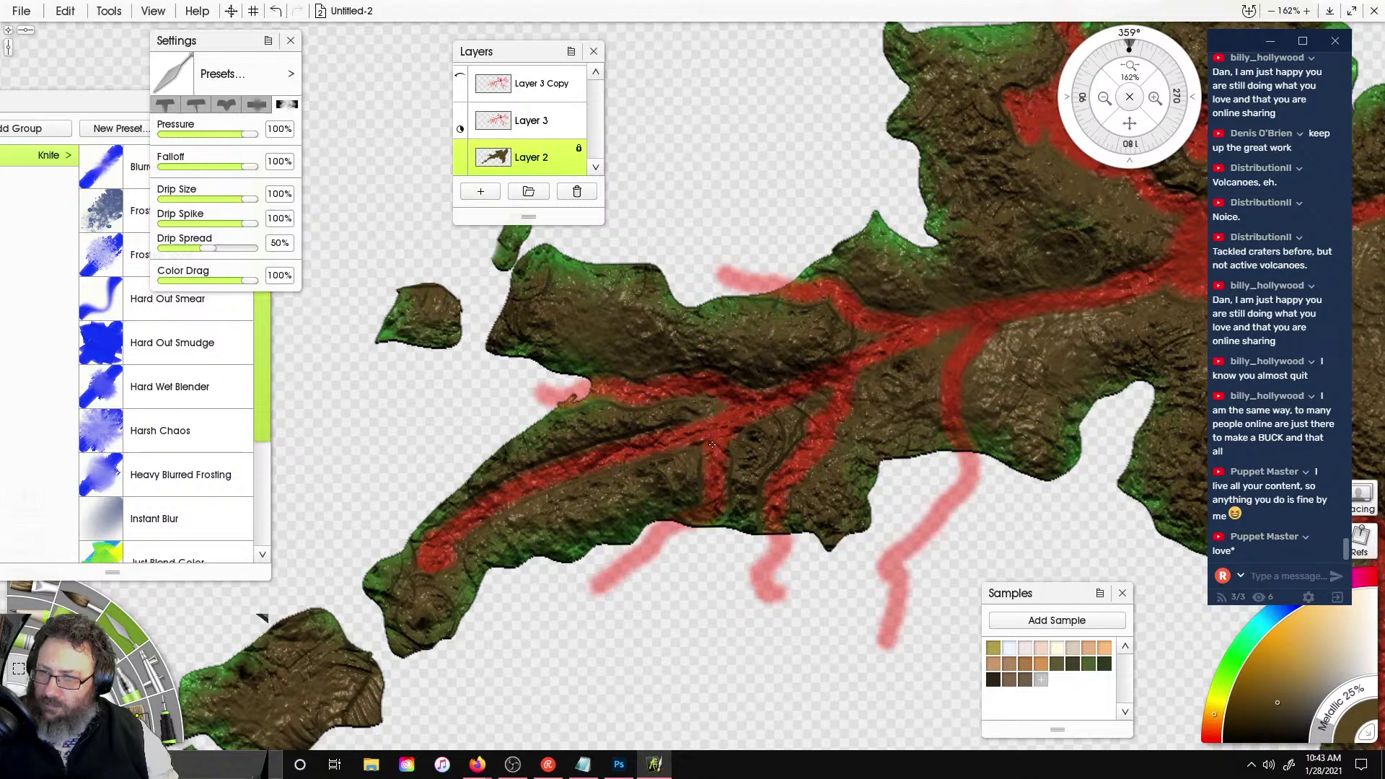
left_click_drag(711, 445, 740, 415)
left_click_drag(908, 469, 960, 441)
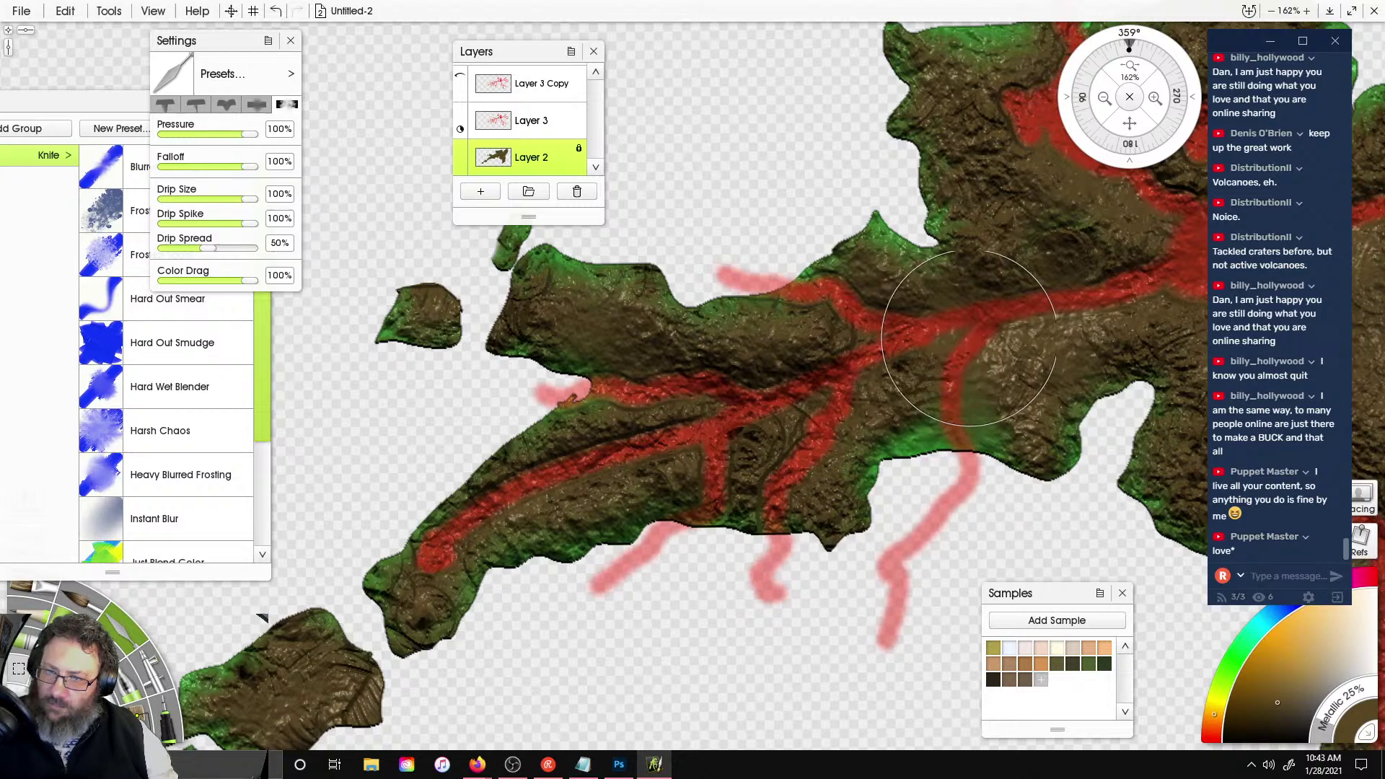
mouse_move(982, 371)
left_mouse_down()
mouse_move(909, 404)
mouse_move(736, 433)
left_mouse_up()
mouse_move(853, 438)
left_mouse_down()
mouse_move(852, 397)
mouse_move(911, 355)
mouse_move(913, 392)
left_mouse_up()
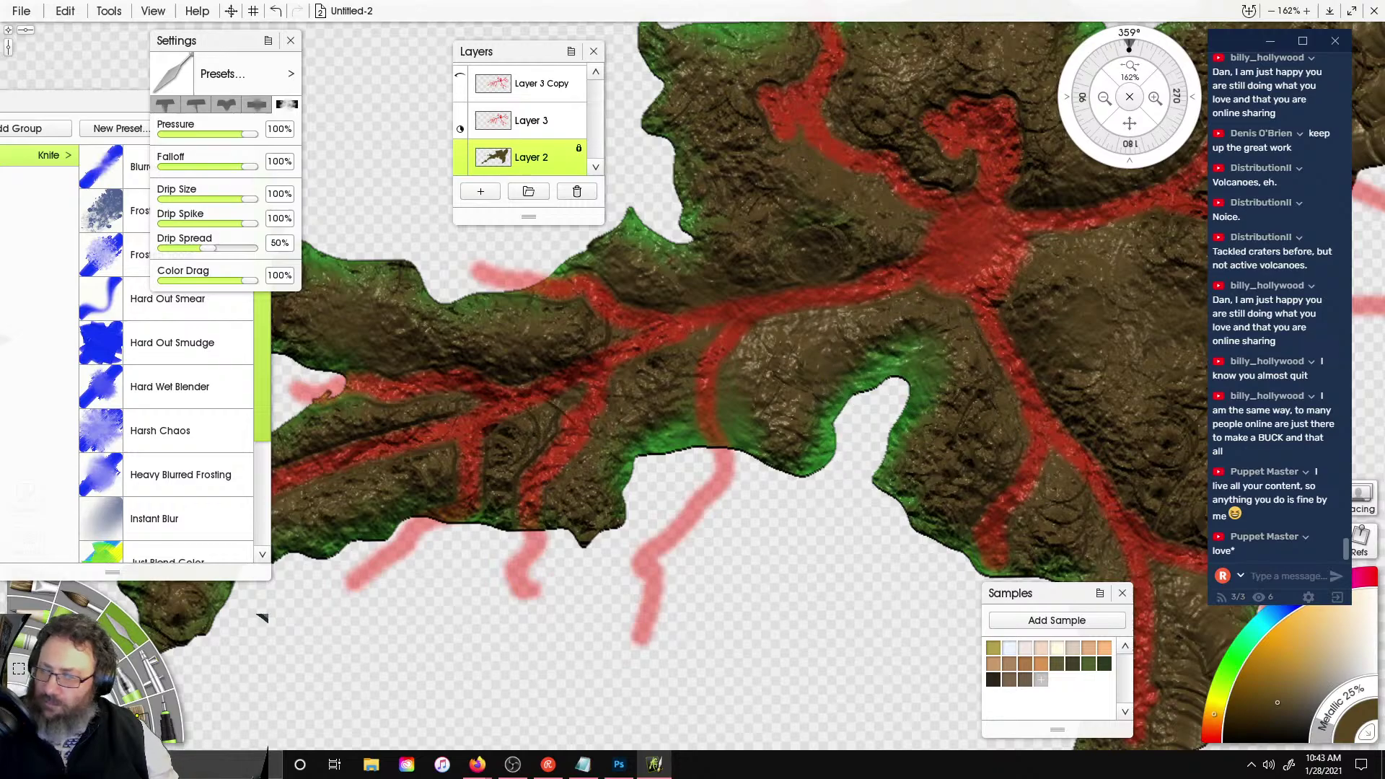
- Choose the palette knife's Harsh Chaos preset and smear the green coastline inland around the southern bay and the southeastern peninsula
left_click(146, 512)
left_click(139, 432)
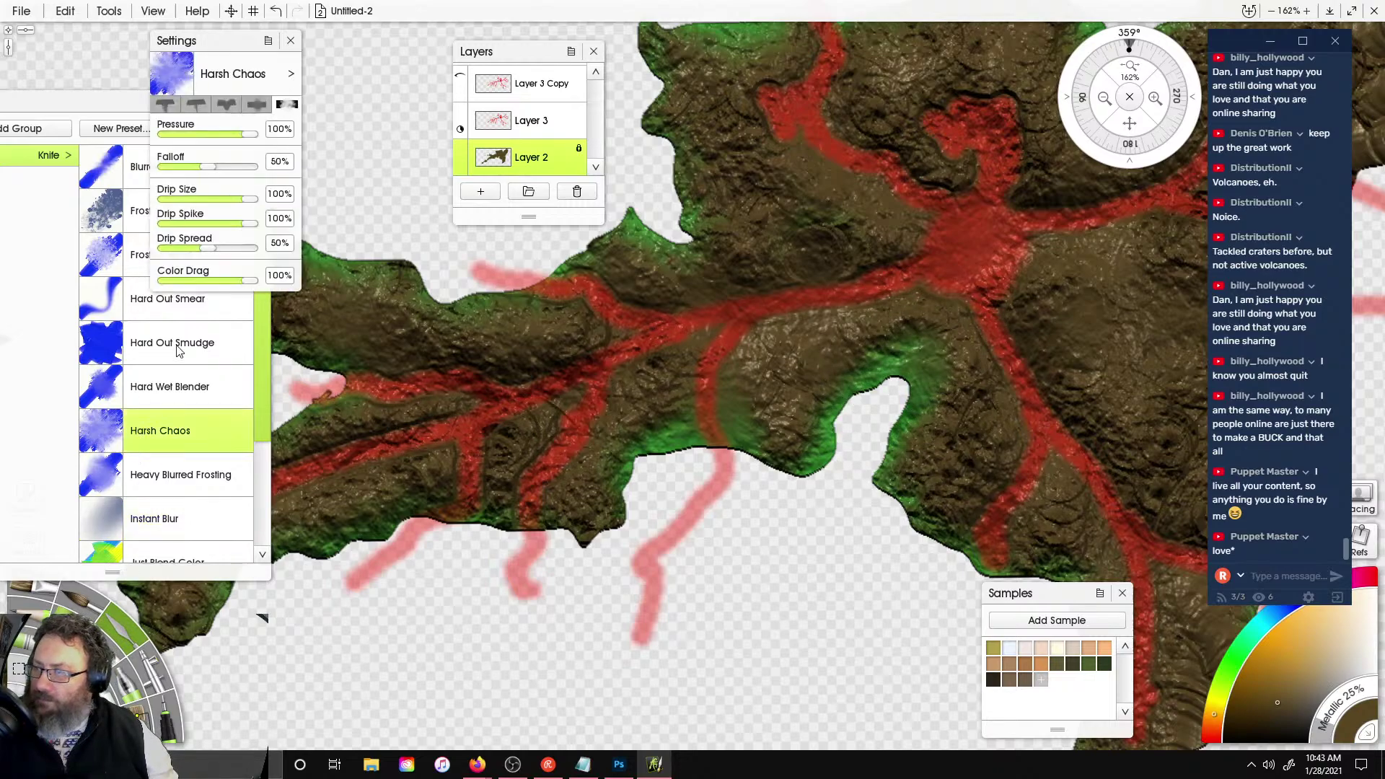
mouse_move(902, 401)
left_mouse_down()
mouse_move(914, 351)
mouse_move(891, 462)
mouse_move(931, 404)
mouse_move(927, 505)
mouse_move(1007, 538)
mouse_move(1041, 440)
mouse_move(1007, 339)
left_mouse_up()
right_click_drag(876, 538, 528, 352)
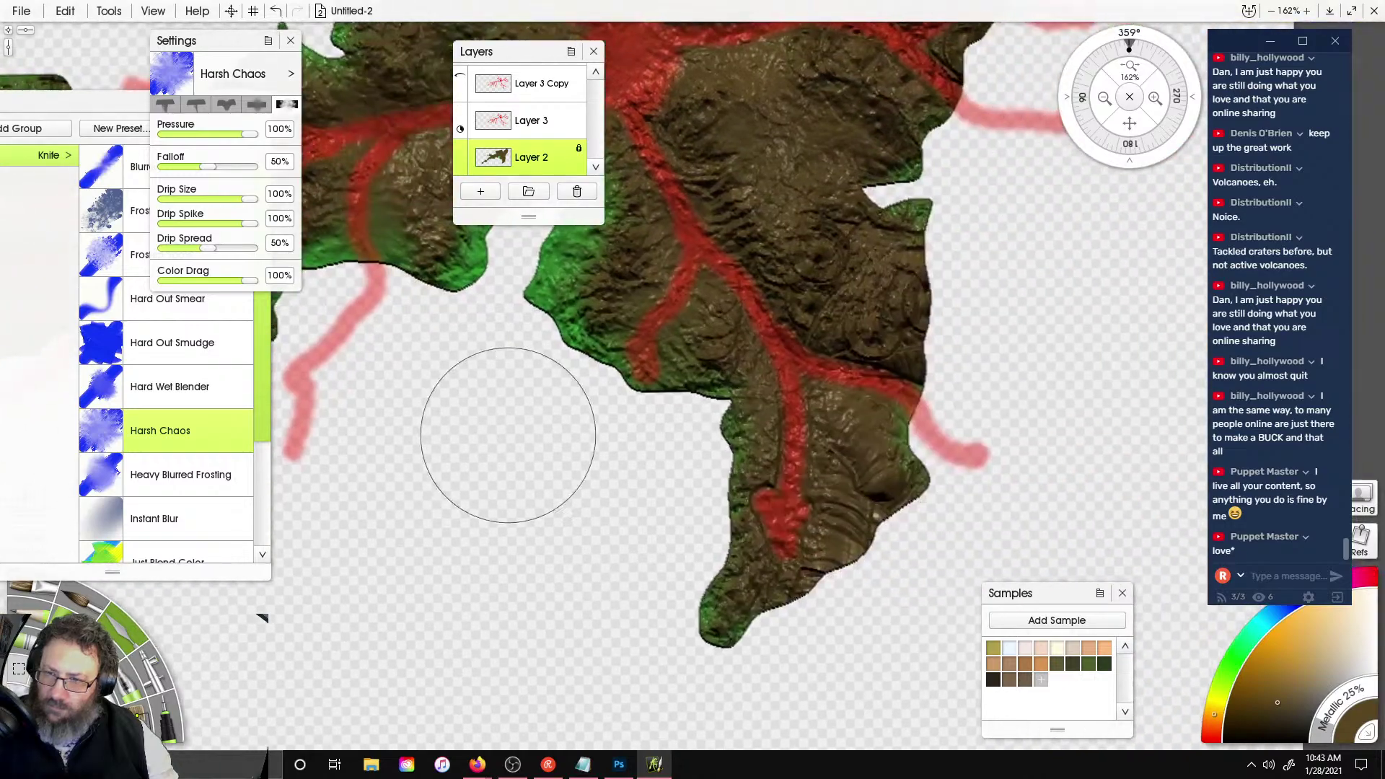
mouse_move(622, 383)
left_mouse_down()
mouse_move(723, 409)
mouse_move(743, 552)
left_mouse_up()
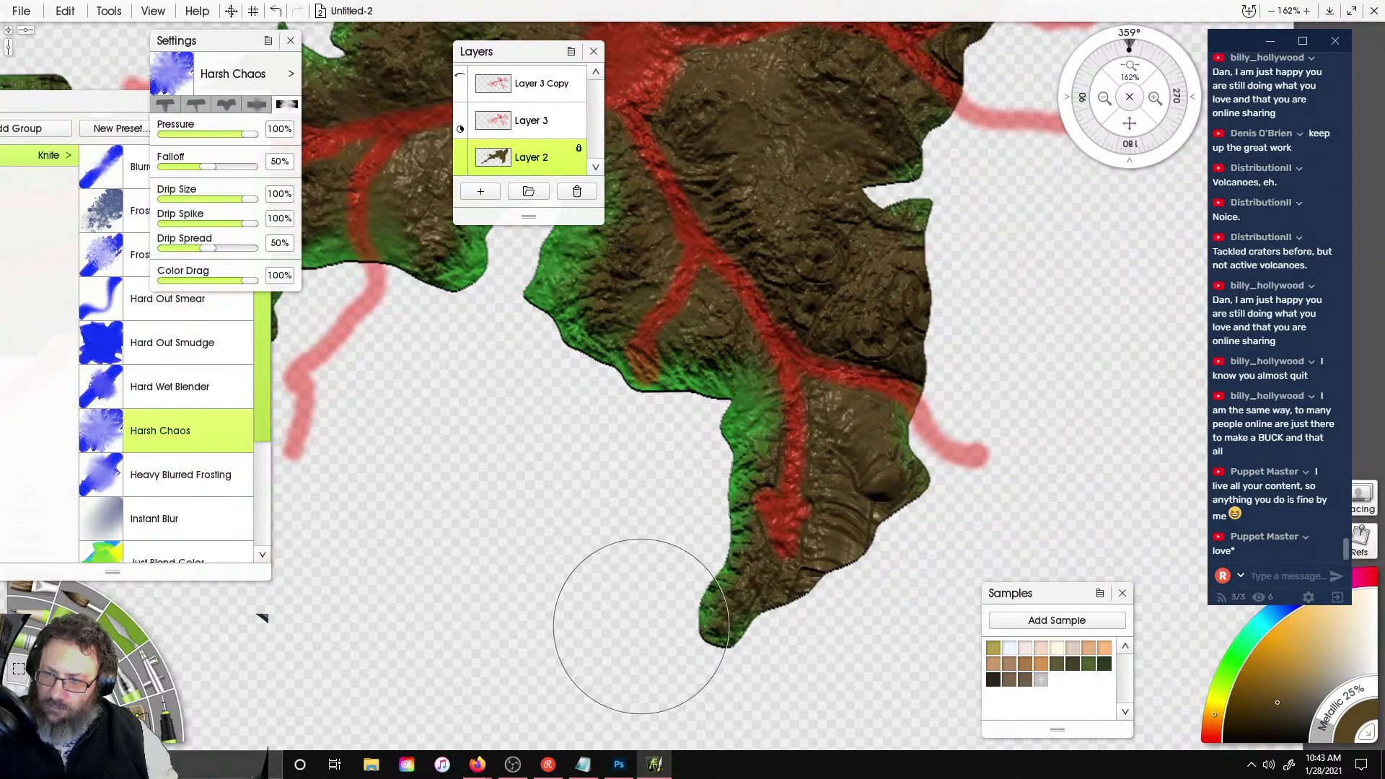
mouse_move(798, 607)
left_mouse_down()
mouse_move(777, 557)
mouse_move(780, 586)
mouse_move(794, 483)
mouse_move(830, 418)
left_mouse_up()
- Smear the green edge inland along the island's eastern coast, northeastern peninsula and northwestern shore with the palette knife
right_click_drag(992, 426, 1032, 632)
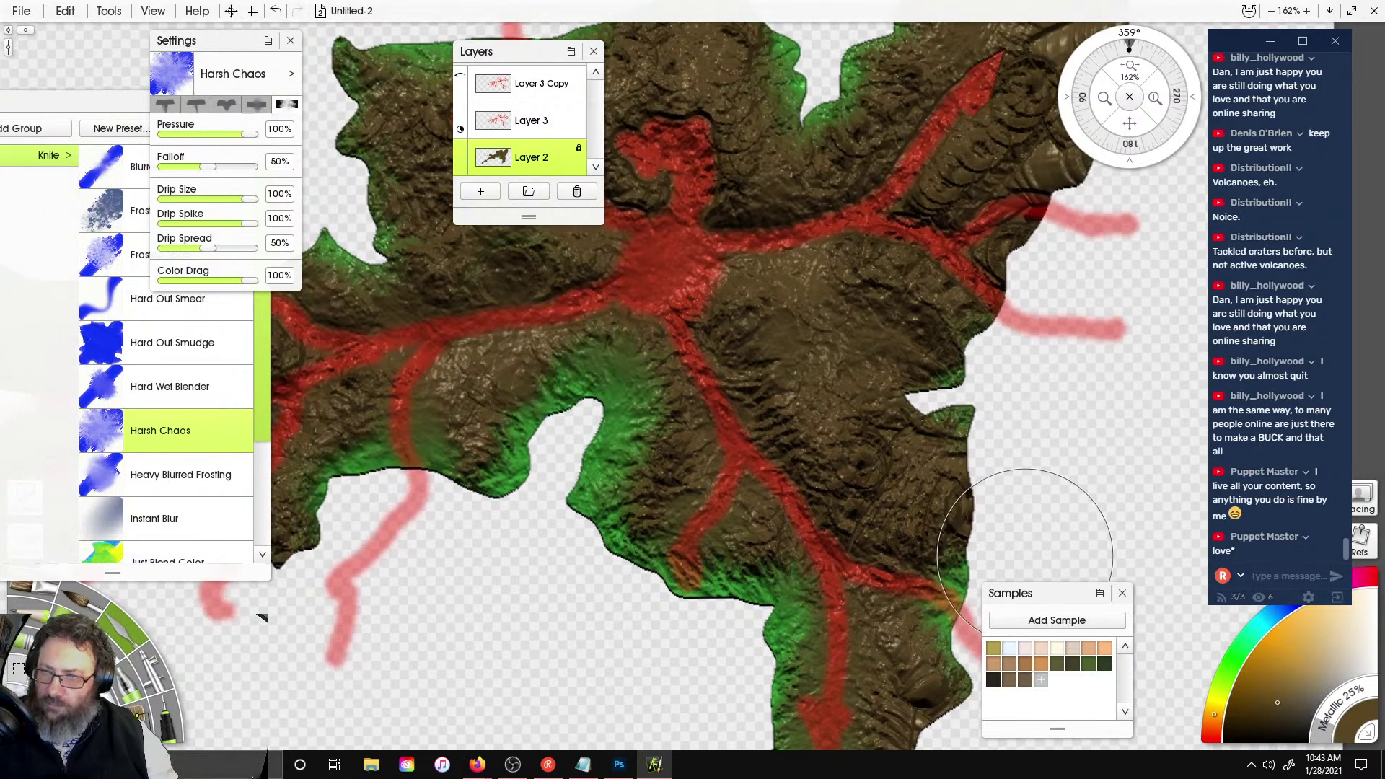
mouse_move(1006, 595)
left_mouse_down()
mouse_move(991, 459)
mouse_move(1057, 549)
mouse_move(1065, 535)
left_mouse_up()
mouse_move(996, 432)
left_mouse_down()
mouse_move(965, 424)
mouse_move(951, 588)
mouse_move(940, 428)
mouse_move(895, 404)
mouse_move(990, 303)
left_mouse_up()
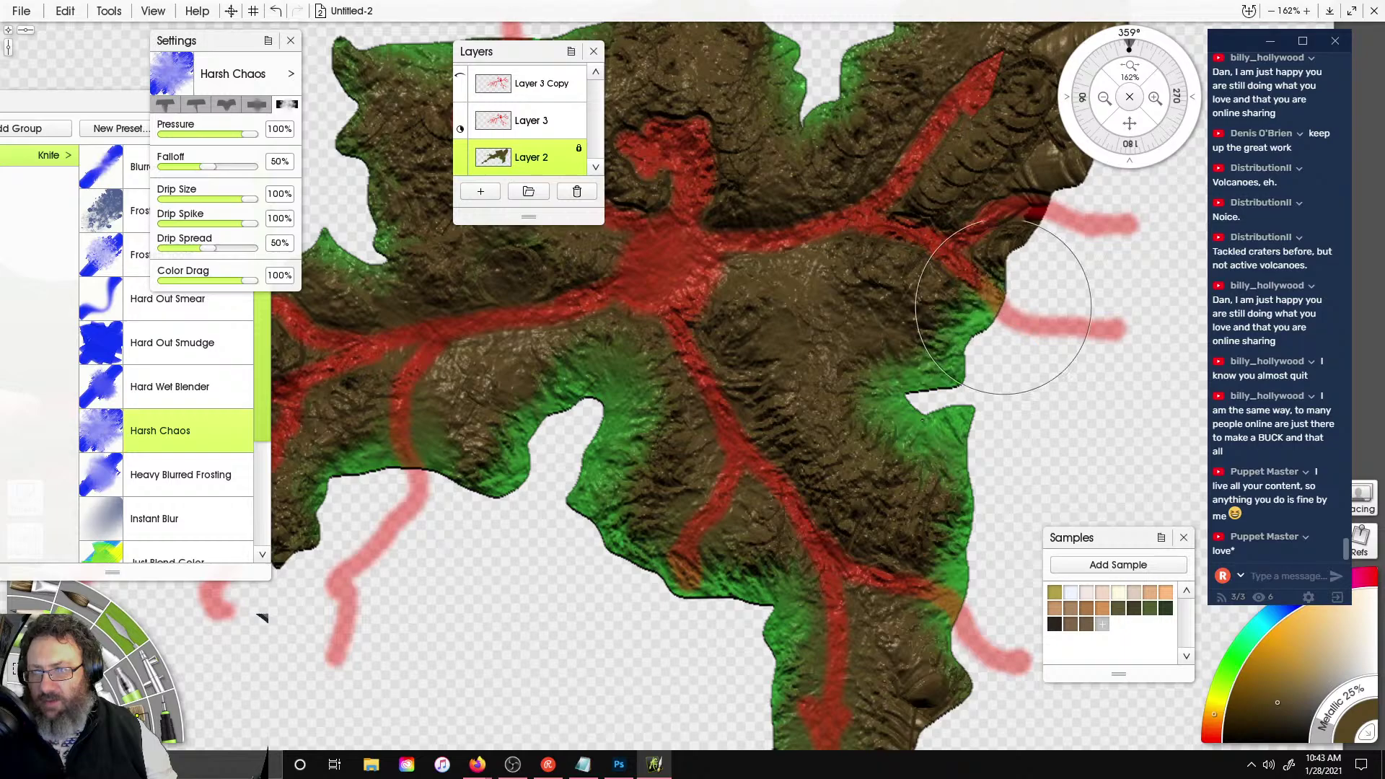
right_click_drag(972, 47, 817, 267)
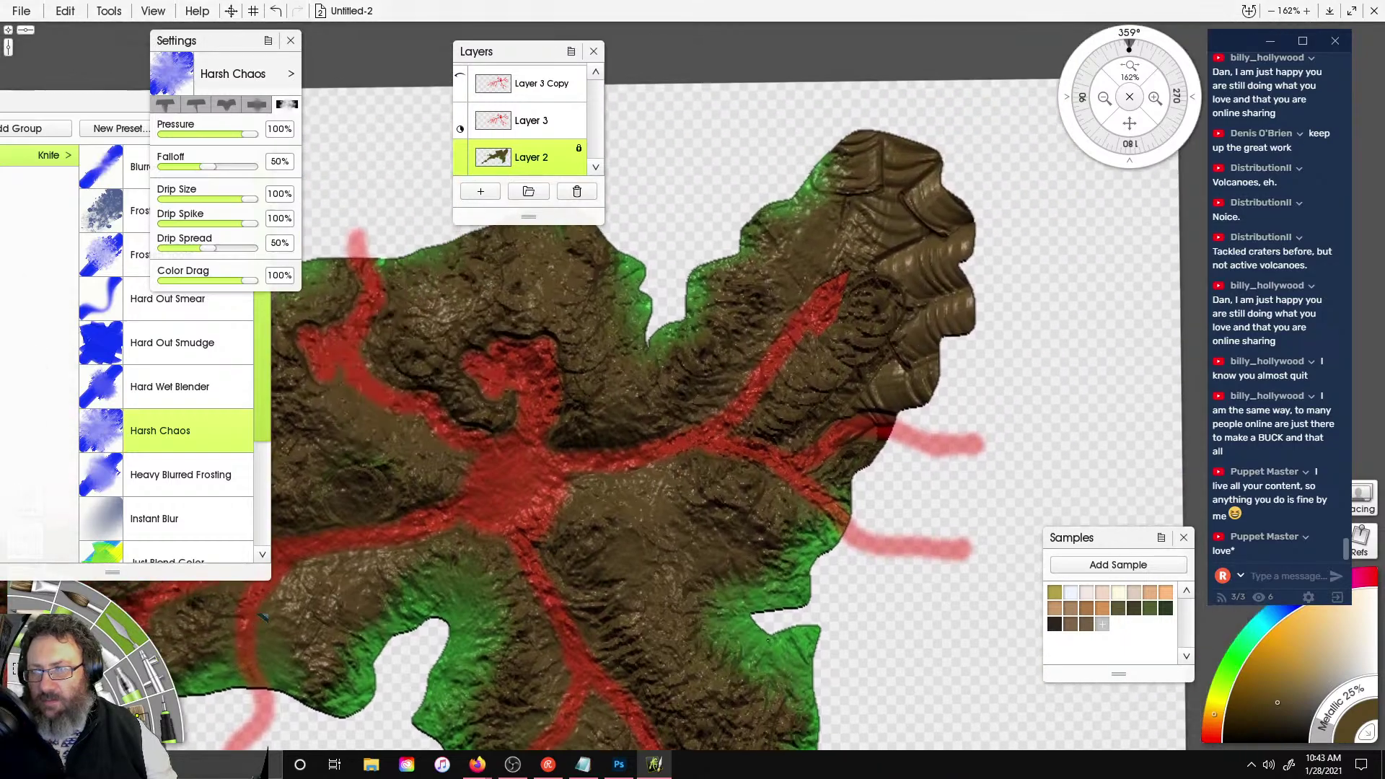
mouse_move(801, 177)
left_mouse_down()
mouse_move(931, 180)
mouse_move(945, 303)
mouse_move(888, 411)
mouse_move(811, 471)
left_mouse_up()
right_click_drag(567, 418, 1029, 343)
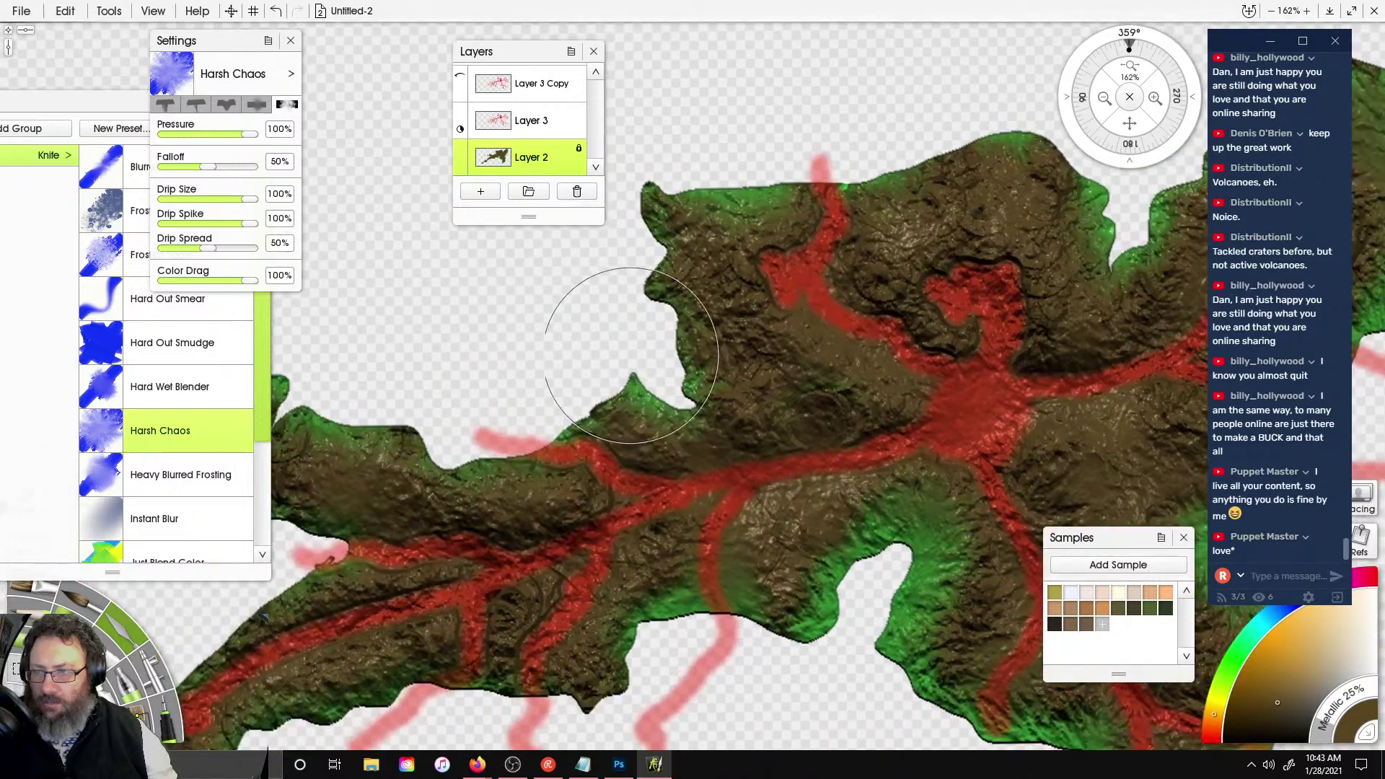
mouse_move(627, 386)
left_mouse_down()
mouse_move(682, 353)
mouse_move(655, 217)
left_mouse_up()
scroll(650, 220, "down", 5)
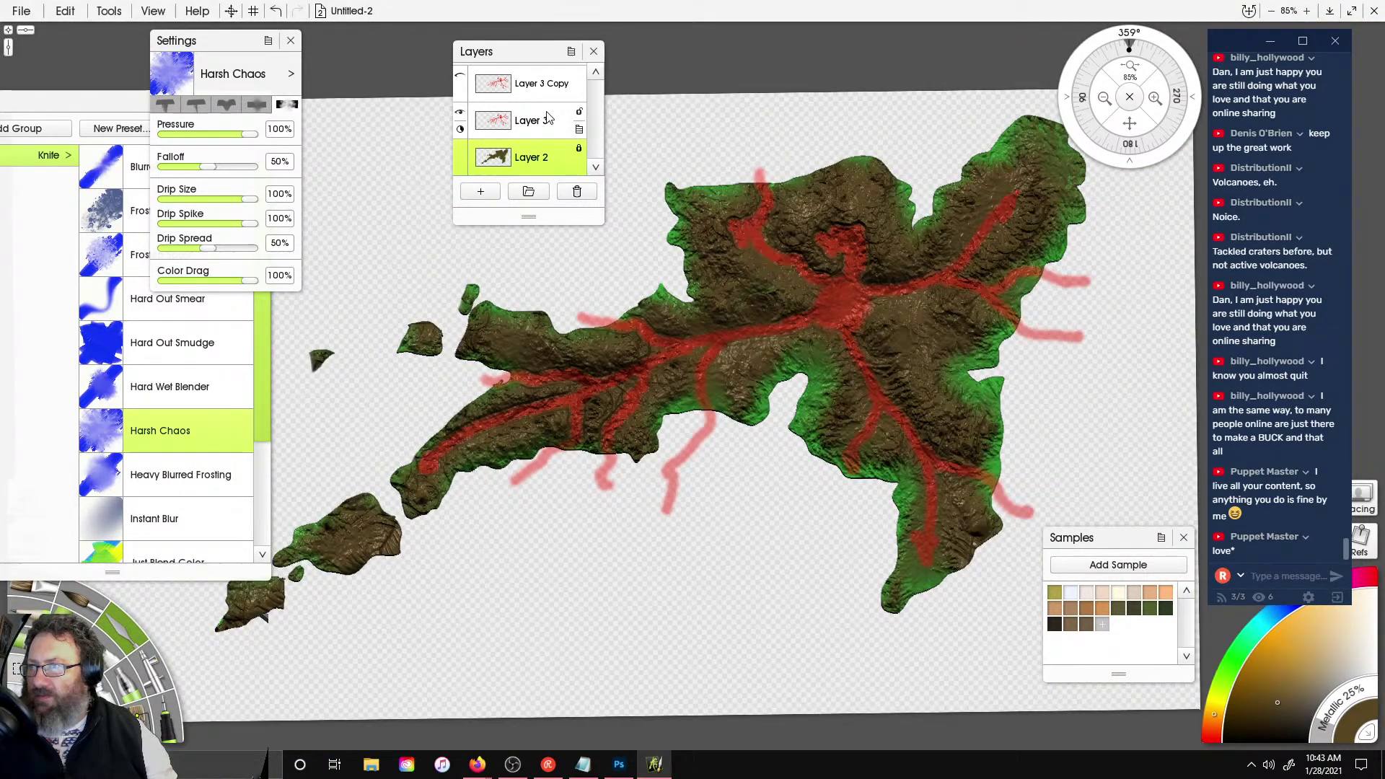
- Hide the red guide on Layer 3 and make Layer 2 the active layer again
left_click(549, 119)
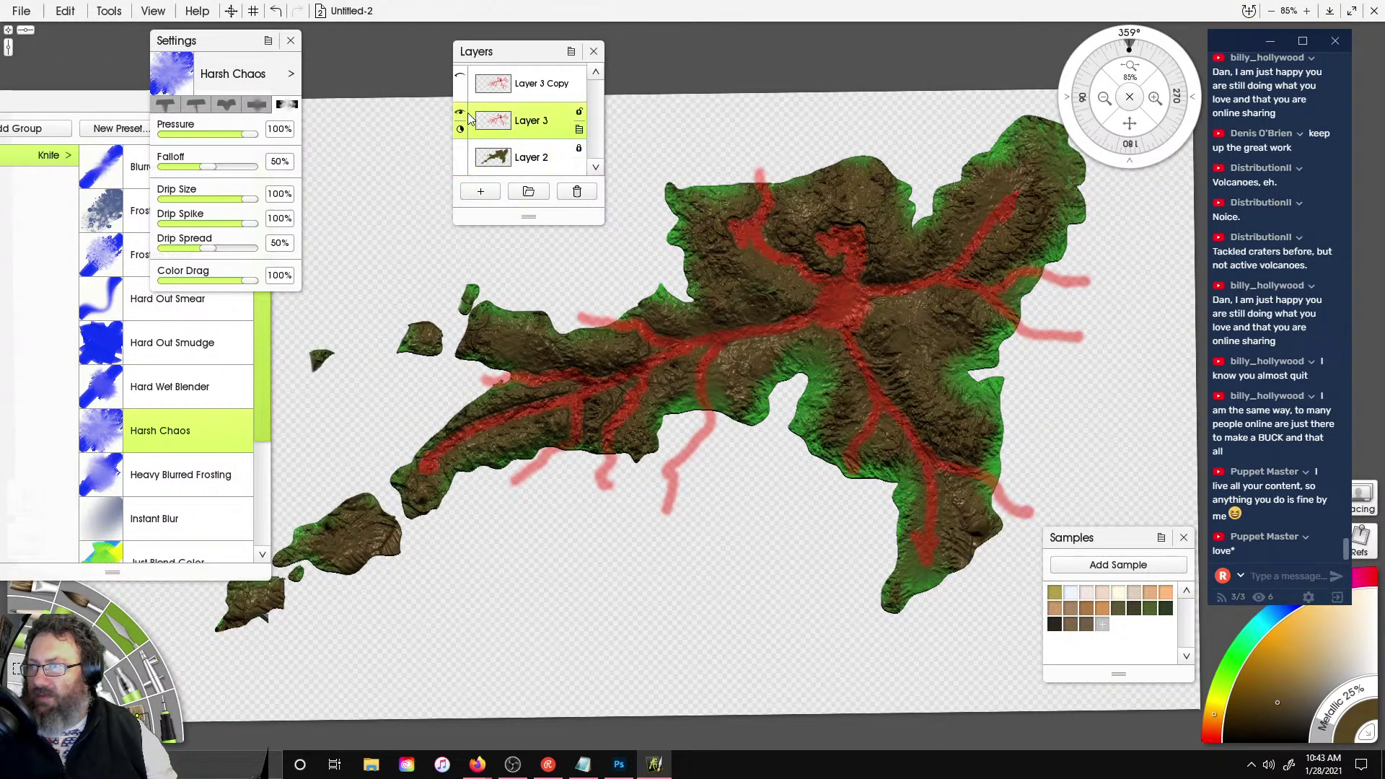
left_click(460, 111)
left_click(504, 161)
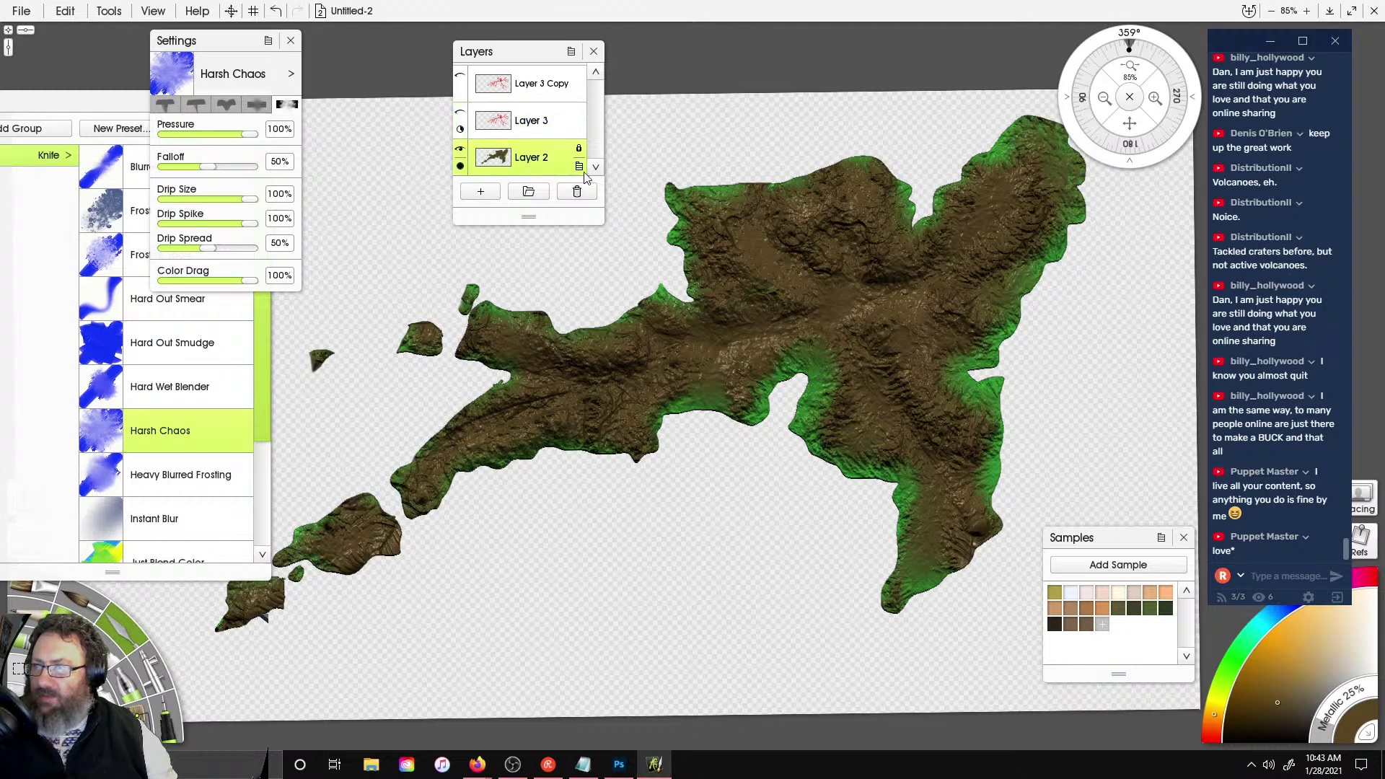
- Switch to the airbrush and set its color to a light grey with 36% metallic
left_click(147, 674)
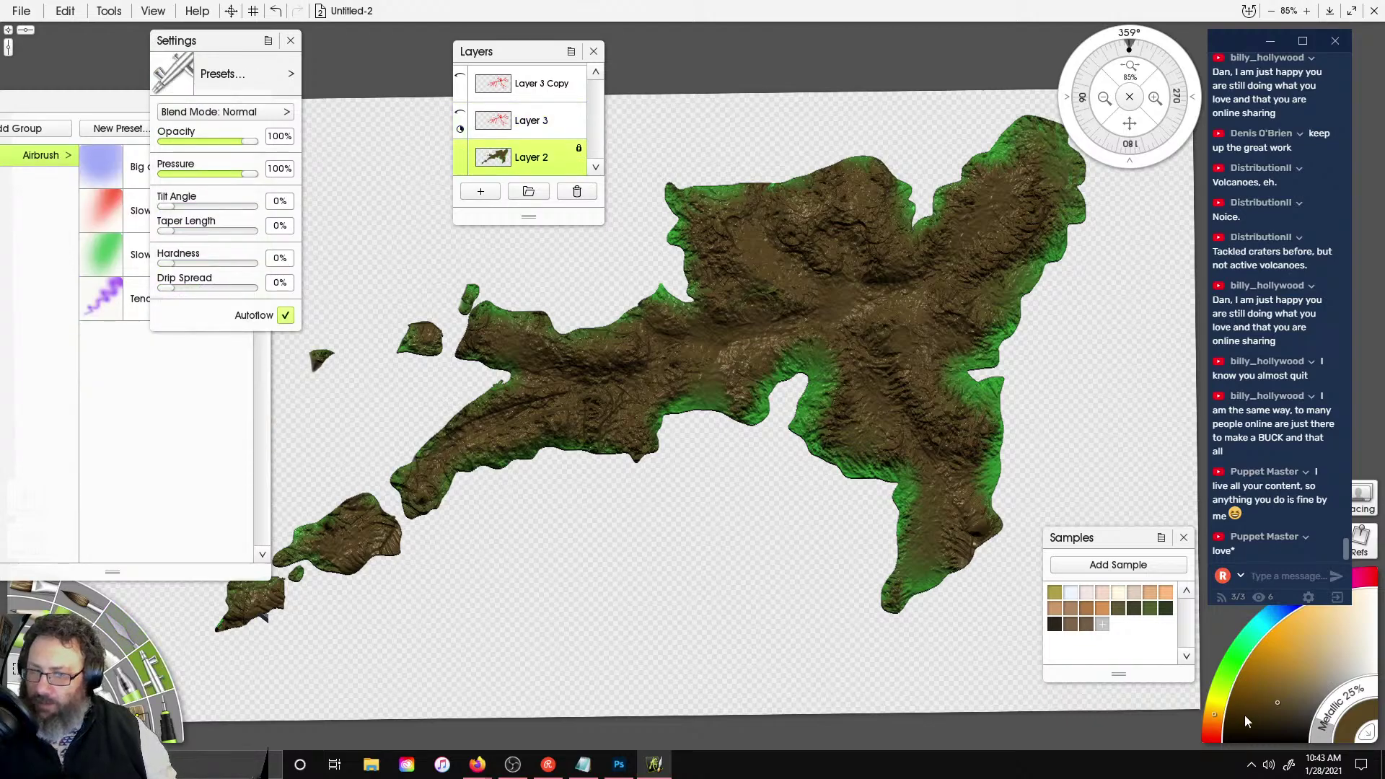
left_click(1311, 720)
left_click_drag(1324, 723, 1317, 685)
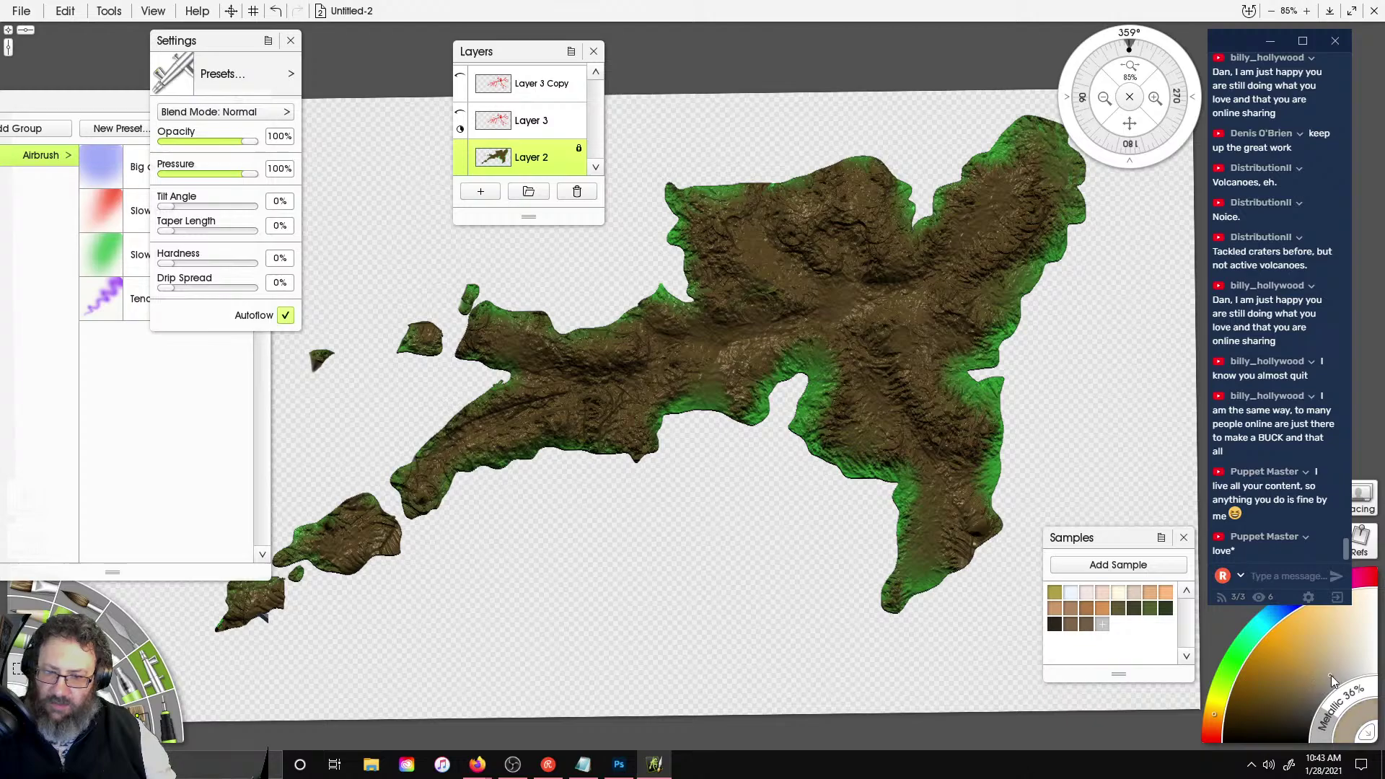
left_click(139, 645)
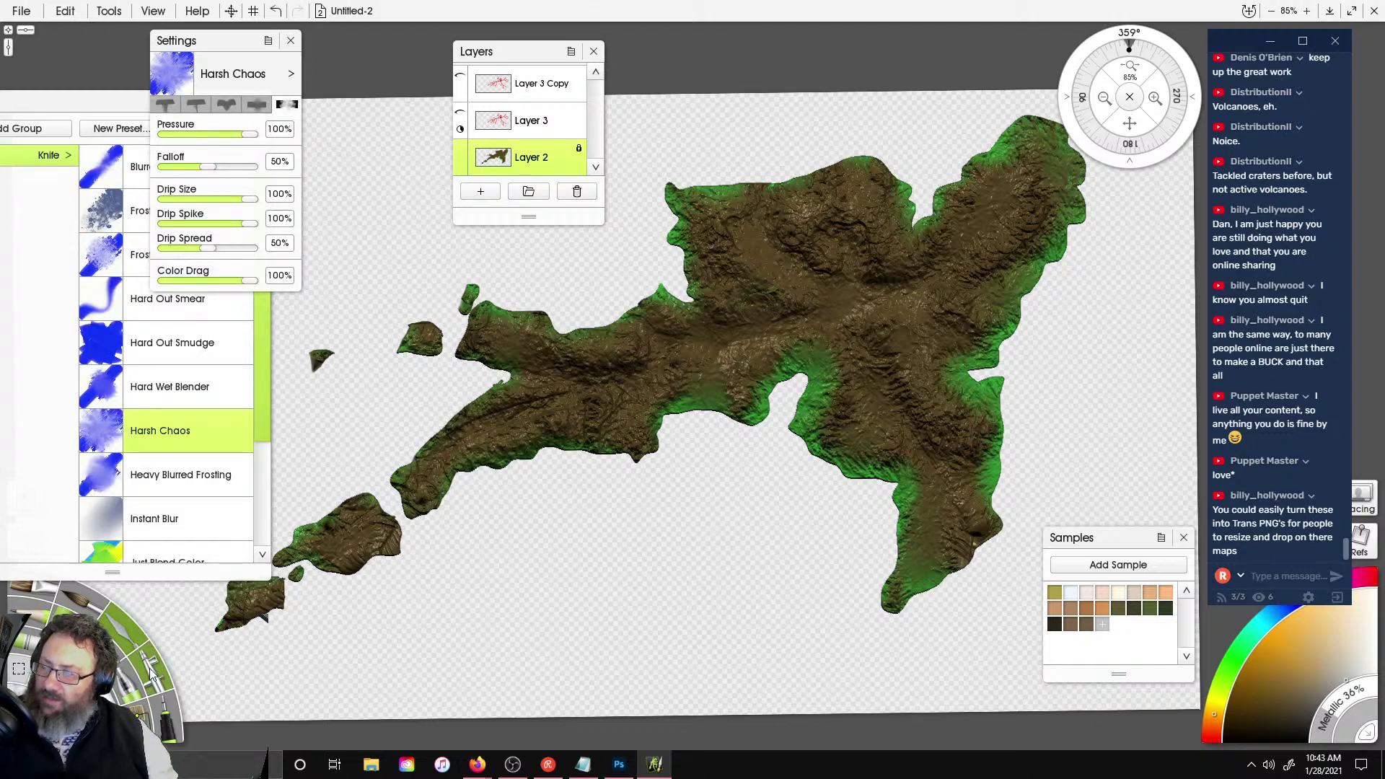
left_click(149, 668)
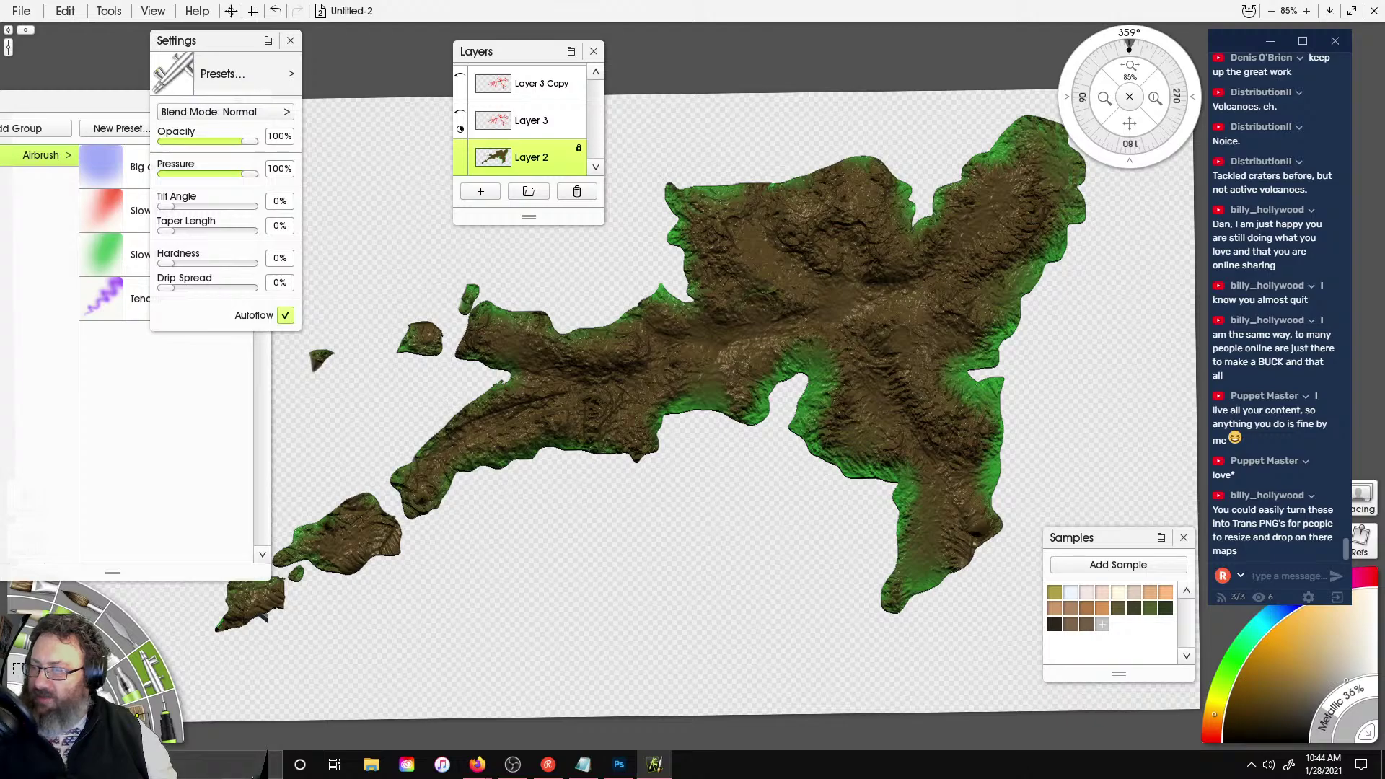
left_click(129, 644)
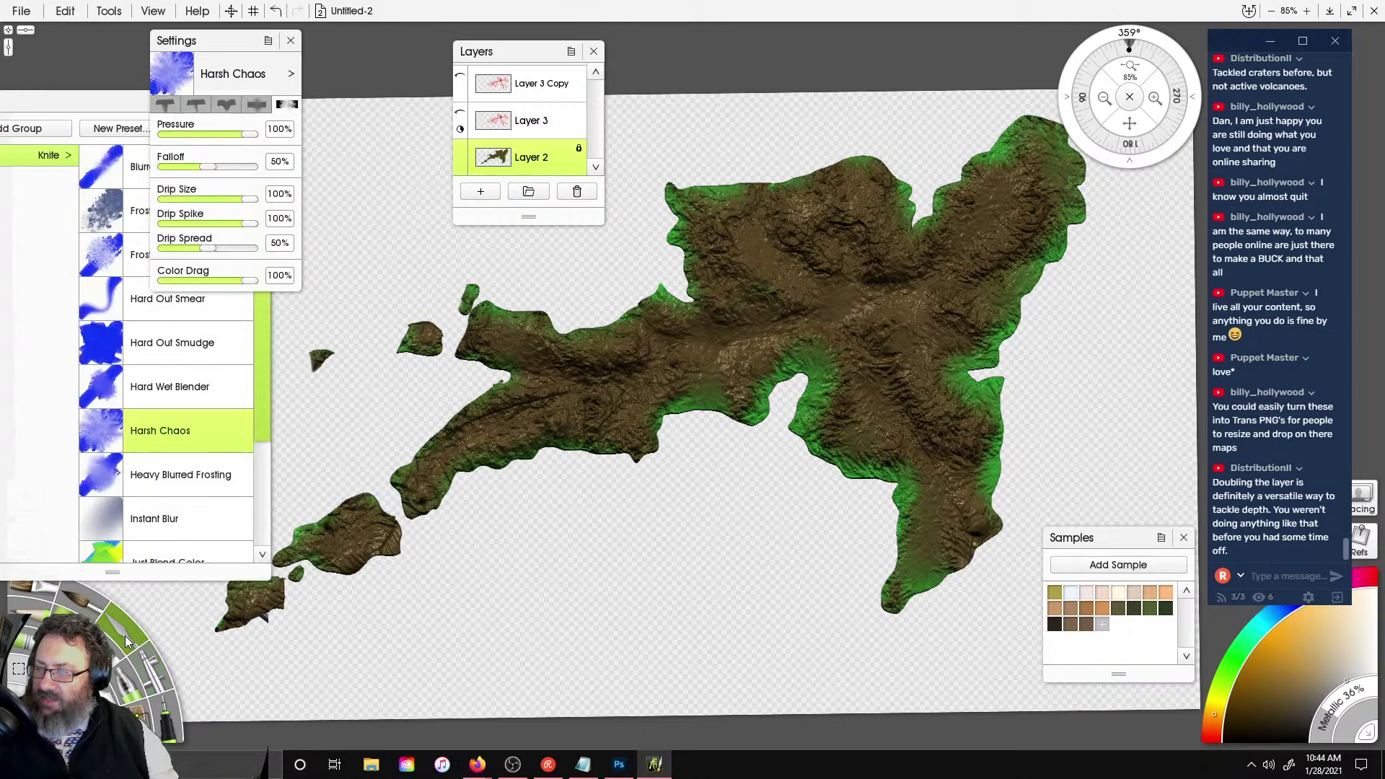
mouse_move(615, 344)
left_mouse_down()
mouse_move(599, 372)
mouse_move(625, 381)
mouse_move(393, 482)
left_mouse_up()
left_click(150, 679)
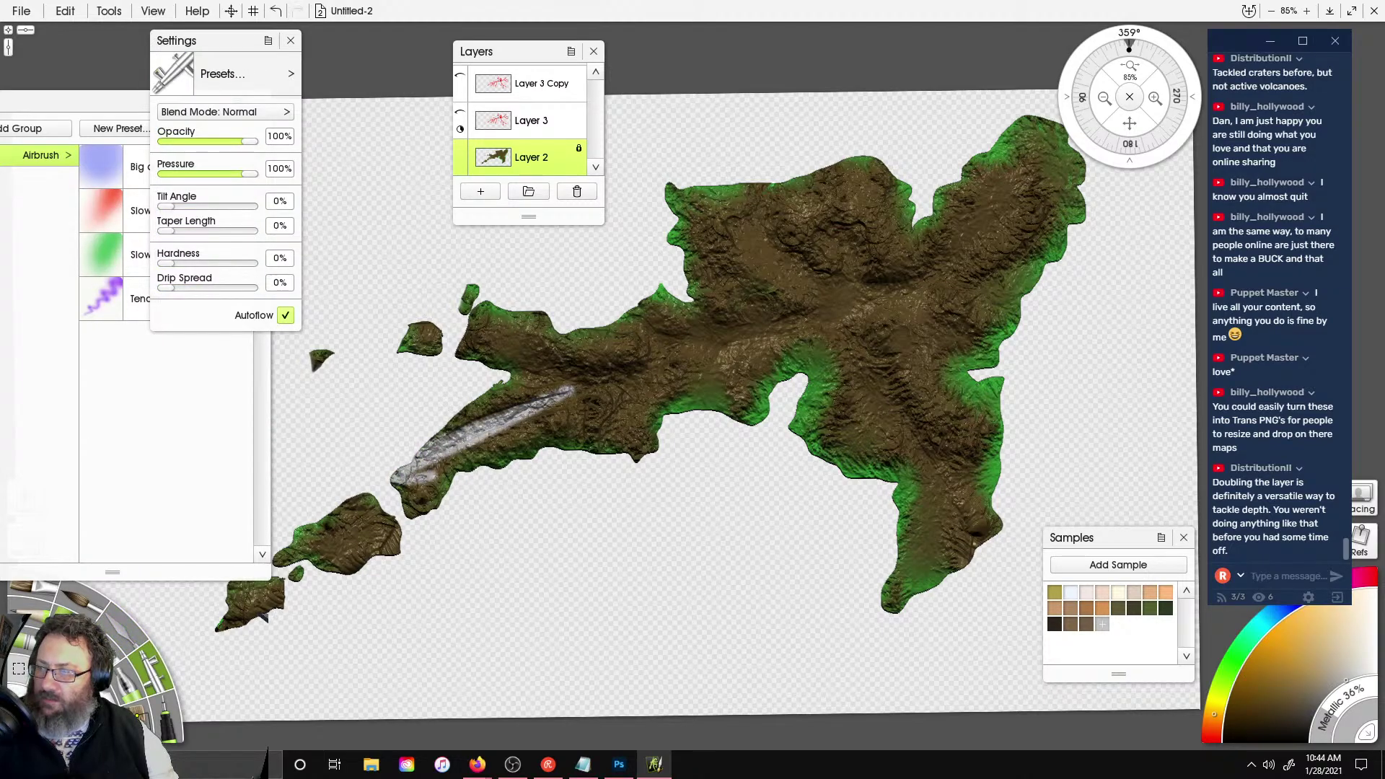
key("alt")
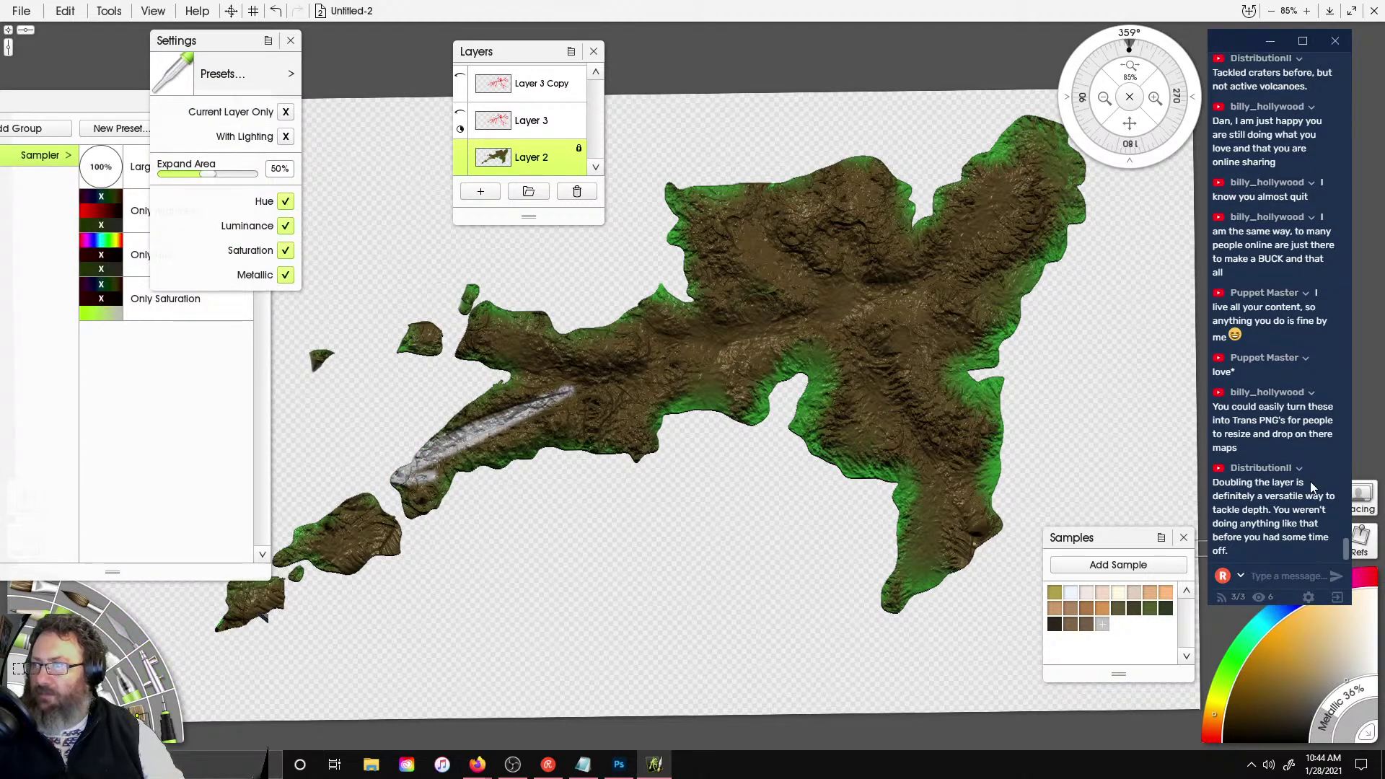
key("ctrl+z")
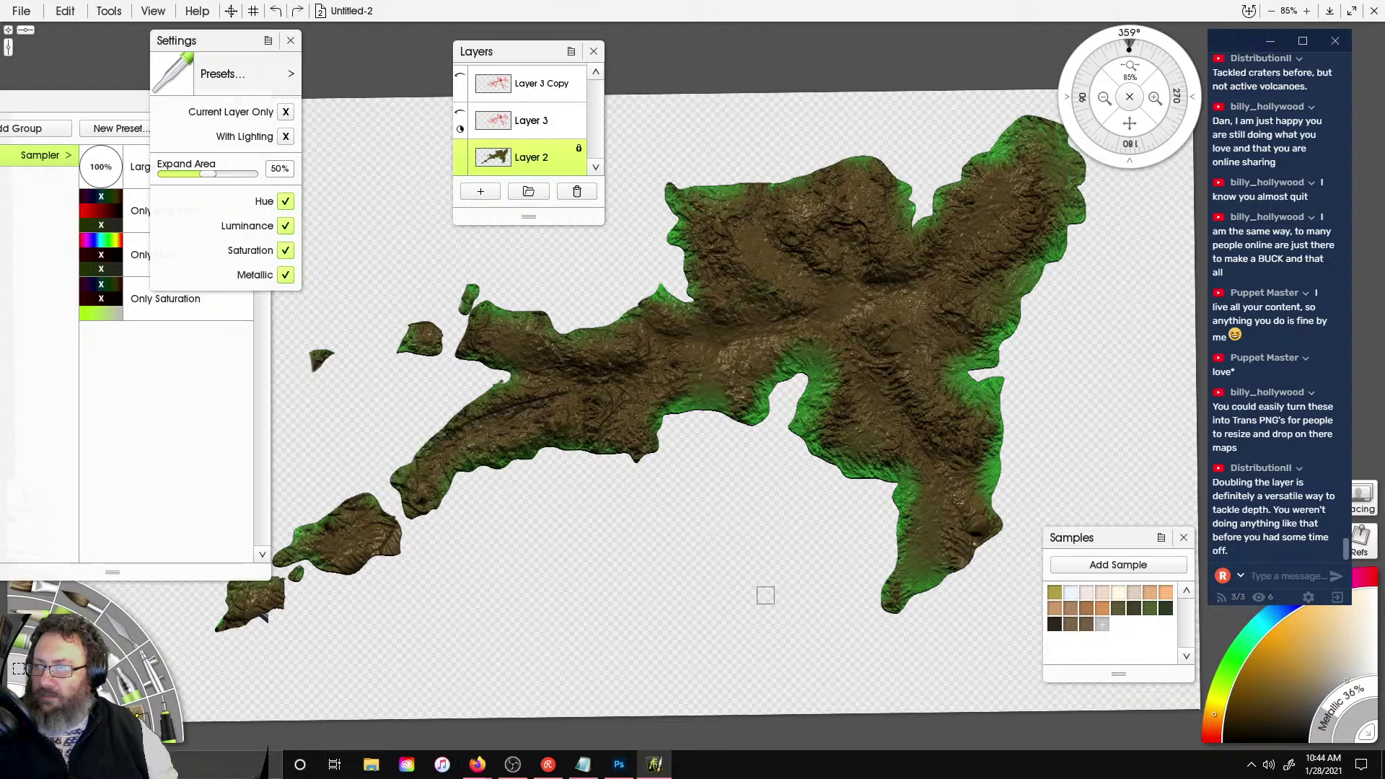
- Set the airbrush size to 25% and paint the terrain on Layer 2 metallic grey, leaving the northeastern tip partly green
left_click(155, 678)
left_click(45, 708)
type("25")
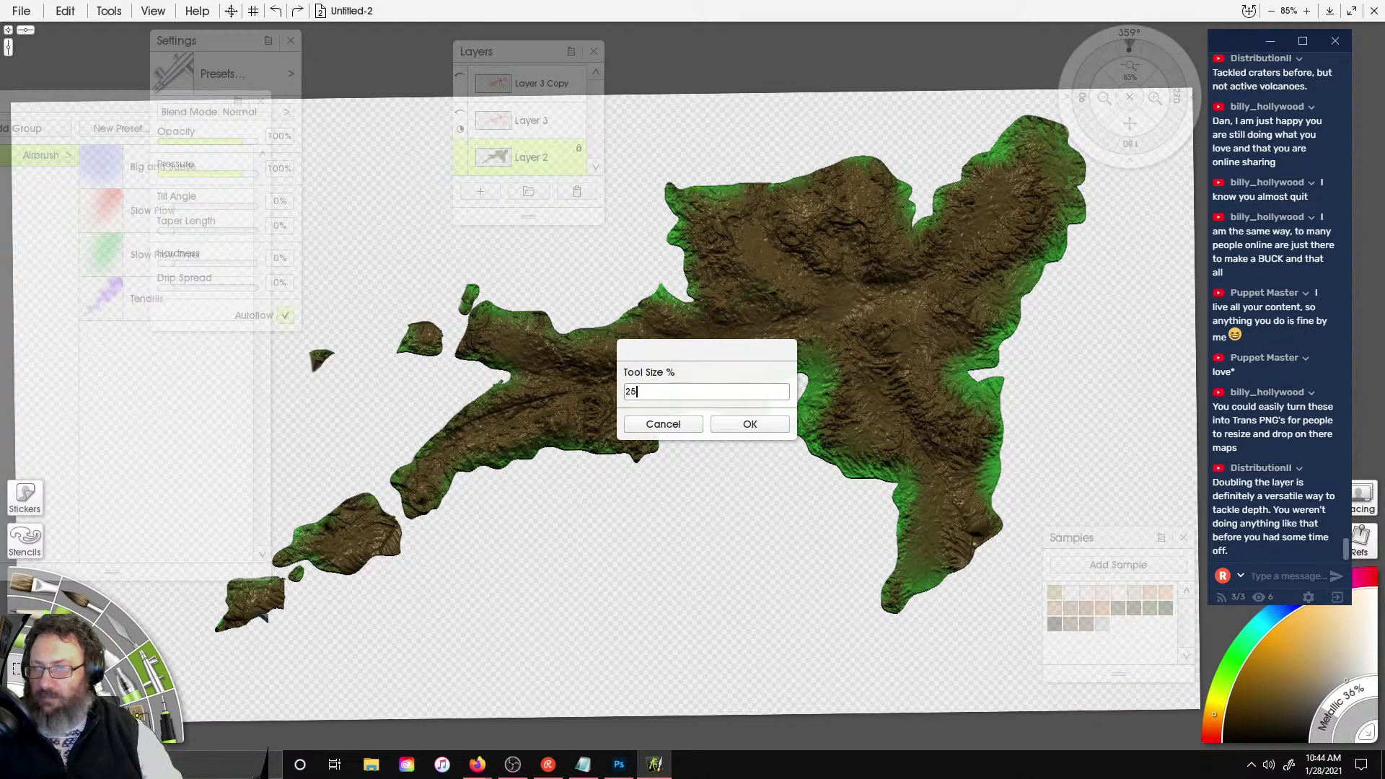
key("Return")
mouse_move(810, 427)
left_mouse_down()
mouse_move(806, 365)
mouse_move(992, 216)
mouse_move(935, 476)
mouse_move(787, 224)
mouse_move(488, 457)
mouse_move(231, 624)
mouse_move(321, 360)
mouse_move(991, 422)
left_mouse_up()
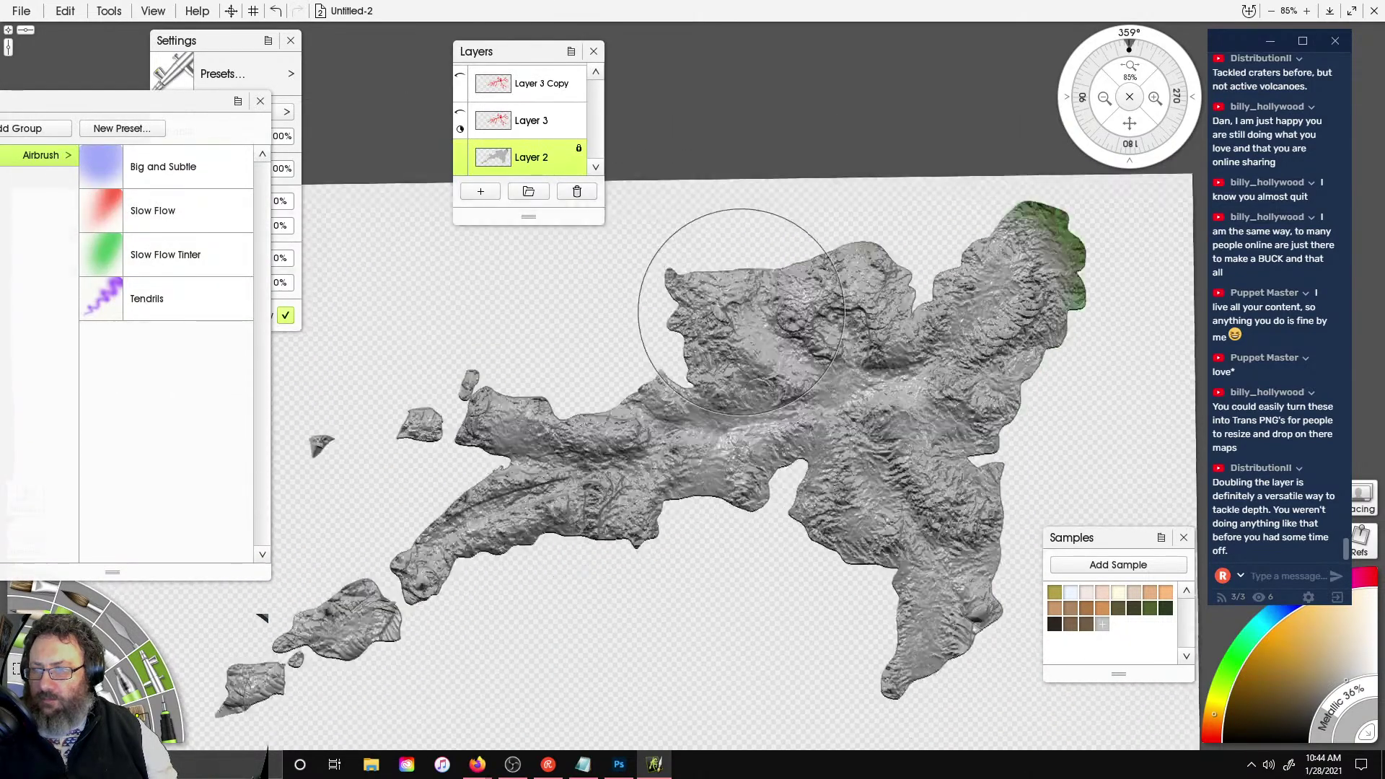
left_click_drag(726, 309, 730, 422)
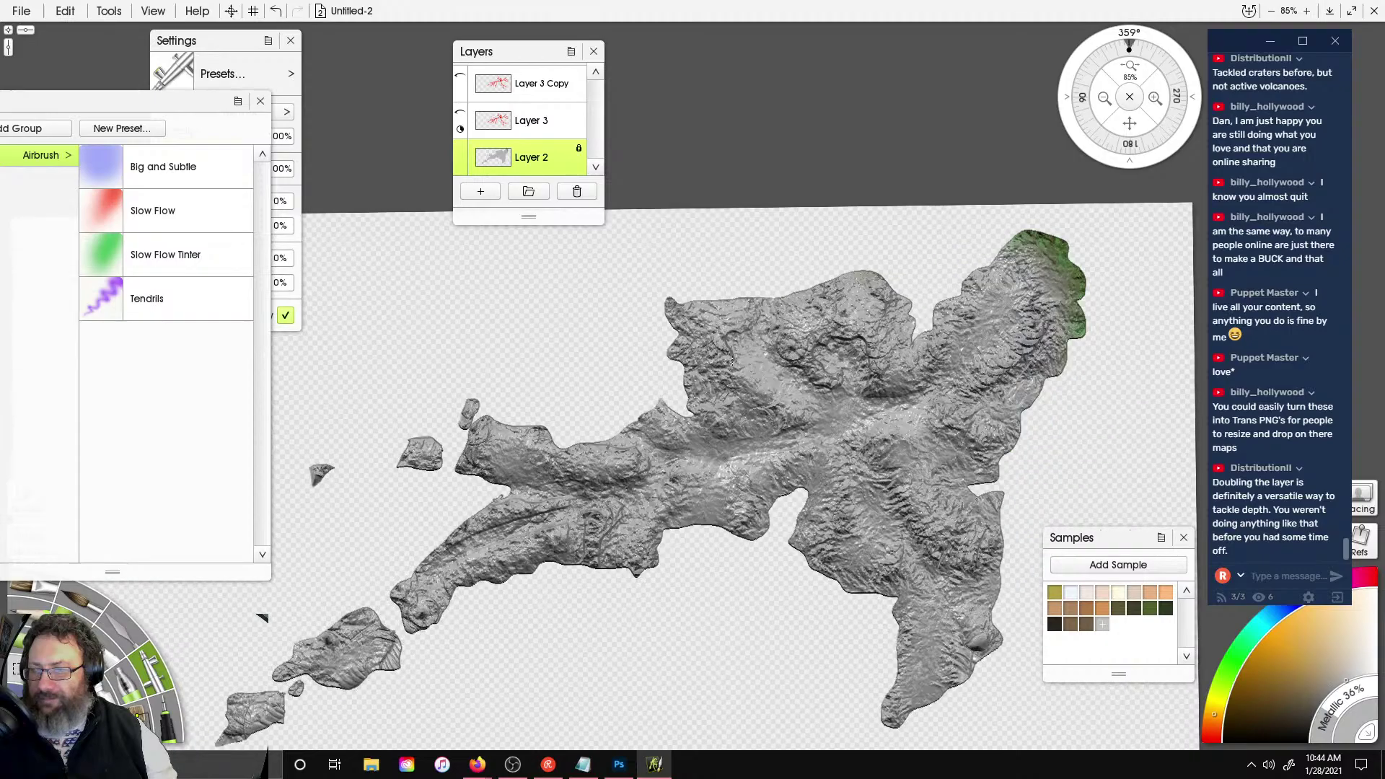
scroll(640, 294, "up", 5)
scroll(588, 309, "down", 6)
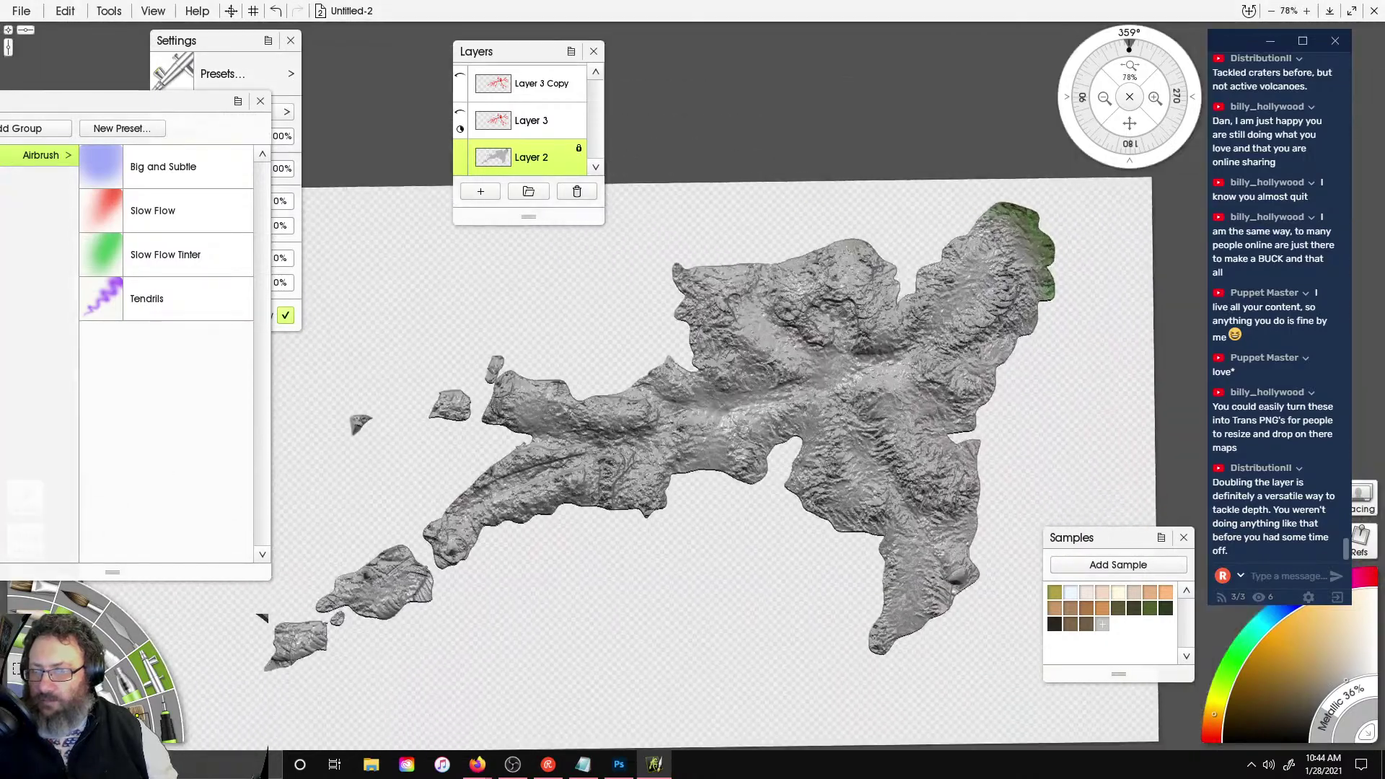
right_click(444, 332)
left_click(155, 678)
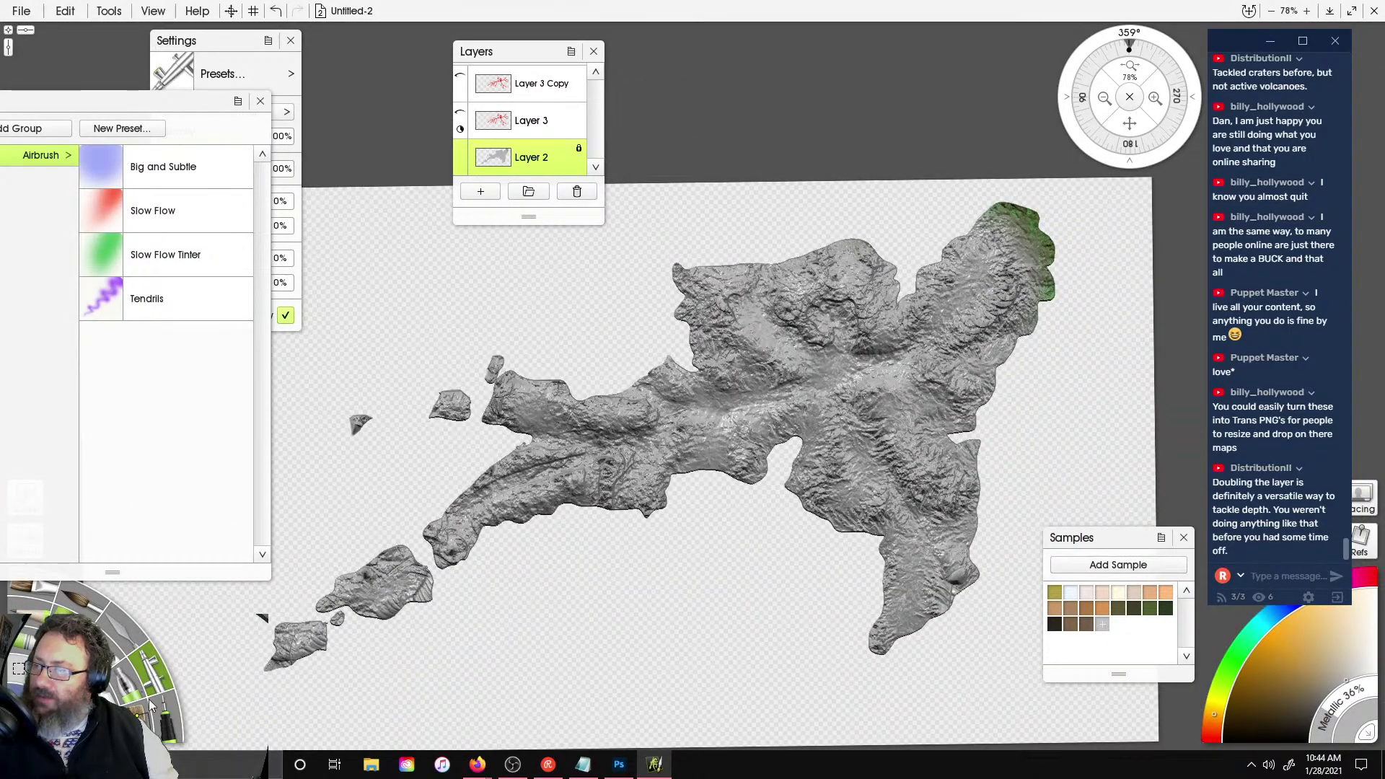
- Add a new layer above Layer 2 and choose the ink pen's Thick Liner preset
left_click(481, 192)
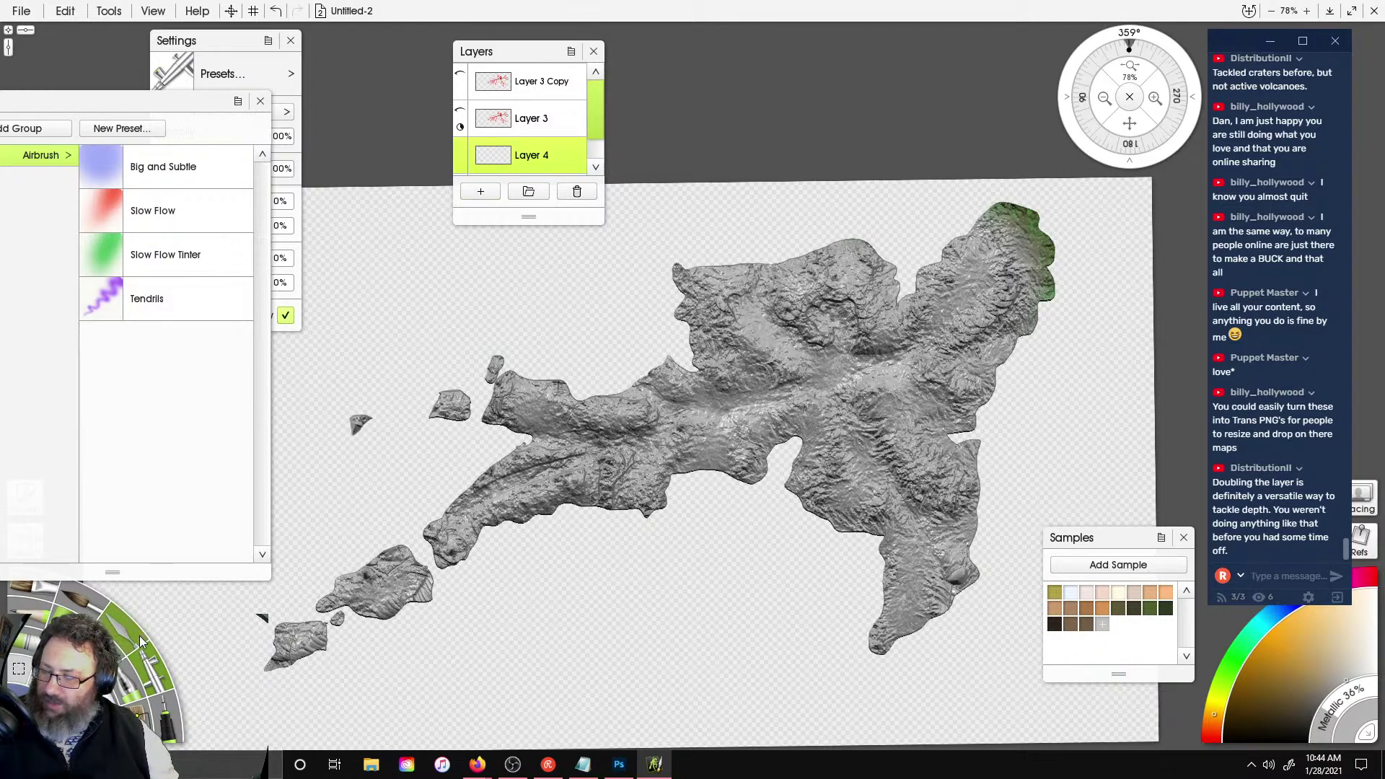
left_click(170, 665)
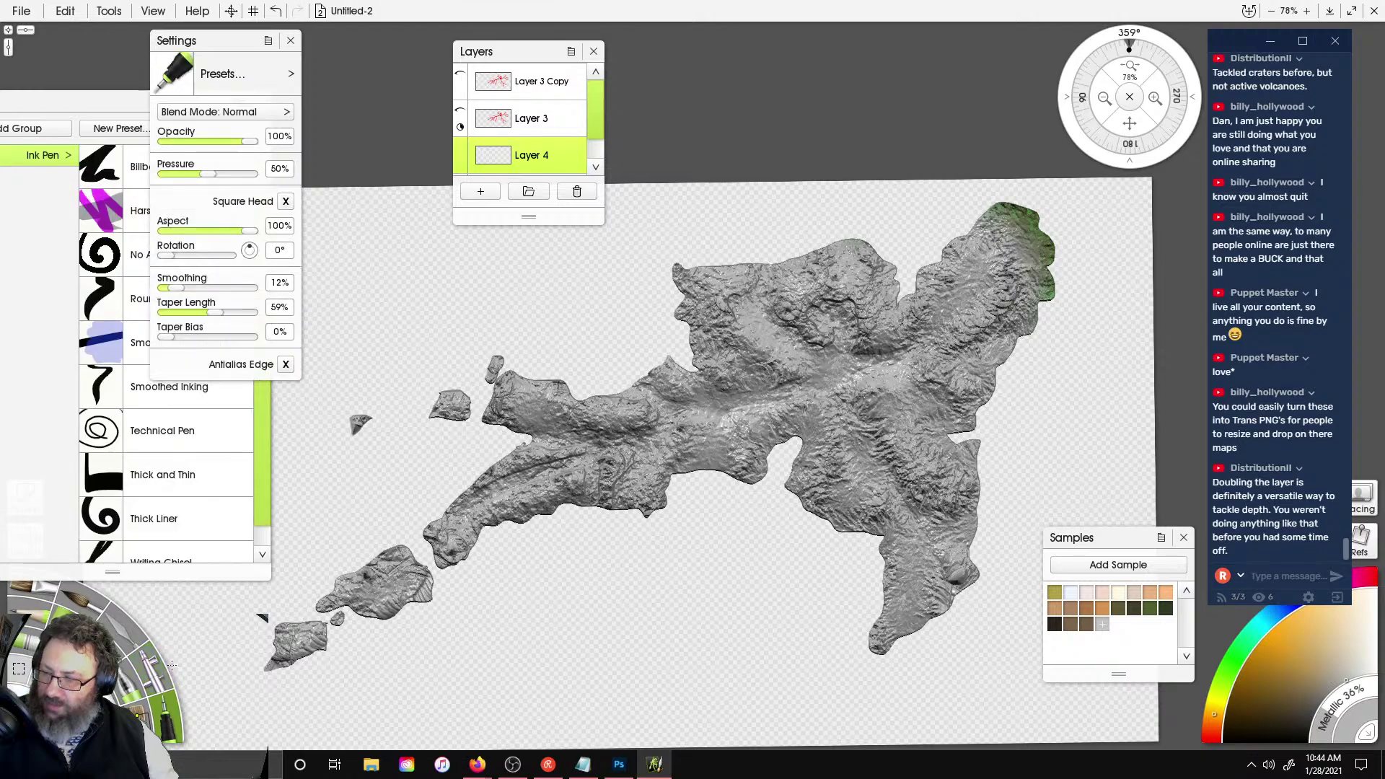
left_click(108, 474)
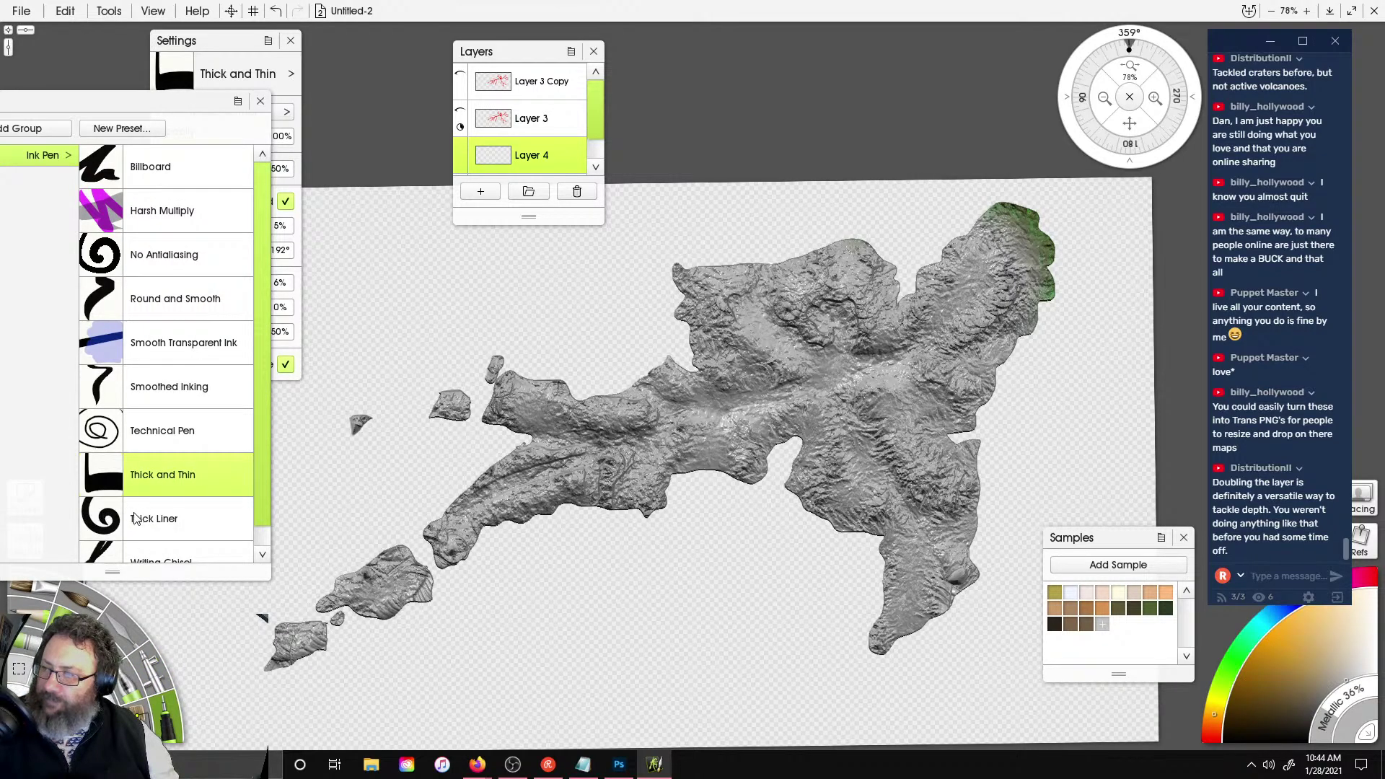
left_click(135, 519)
scroll(776, 545, "up", 1)
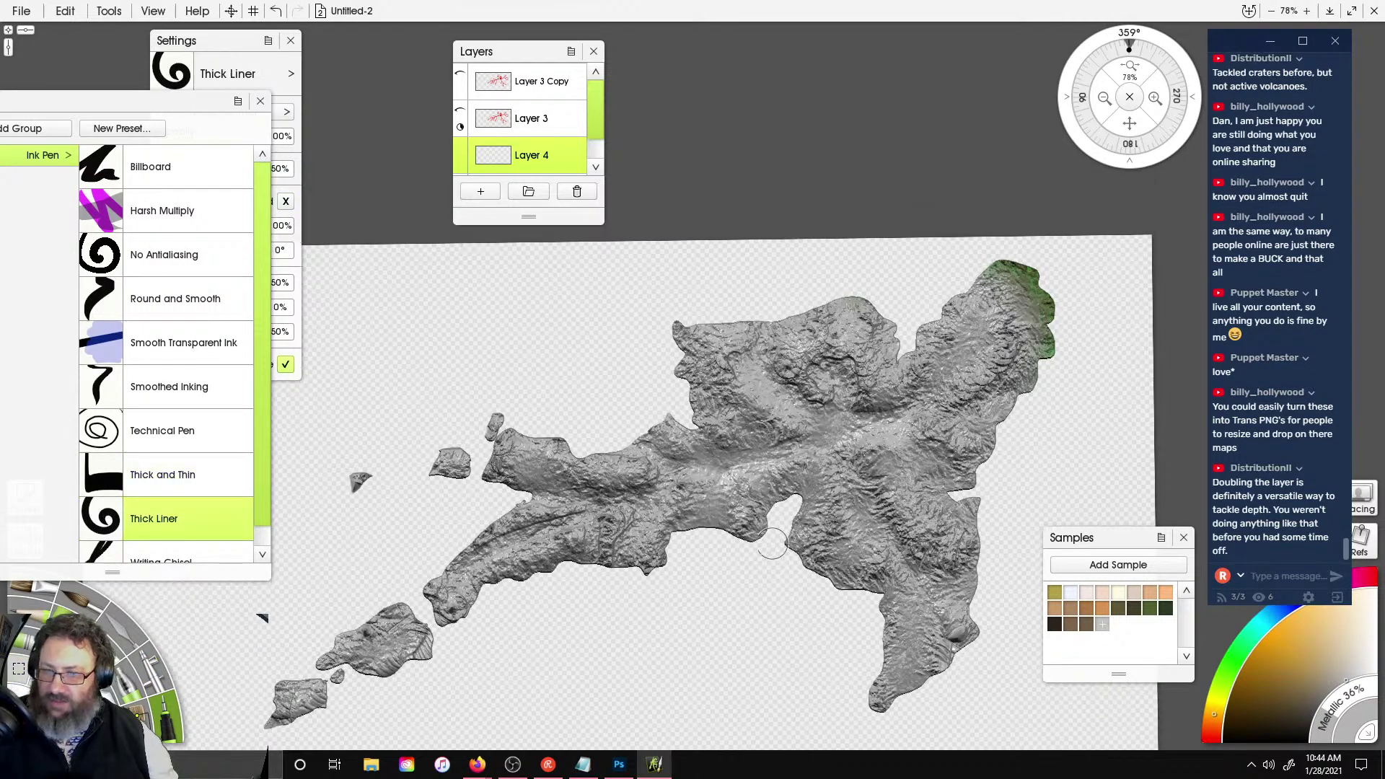
scroll(774, 544, "up", 2, "ctrl")
scroll(487, 332, "down", 3)
scroll(487, 333, "right", 2, "shift")
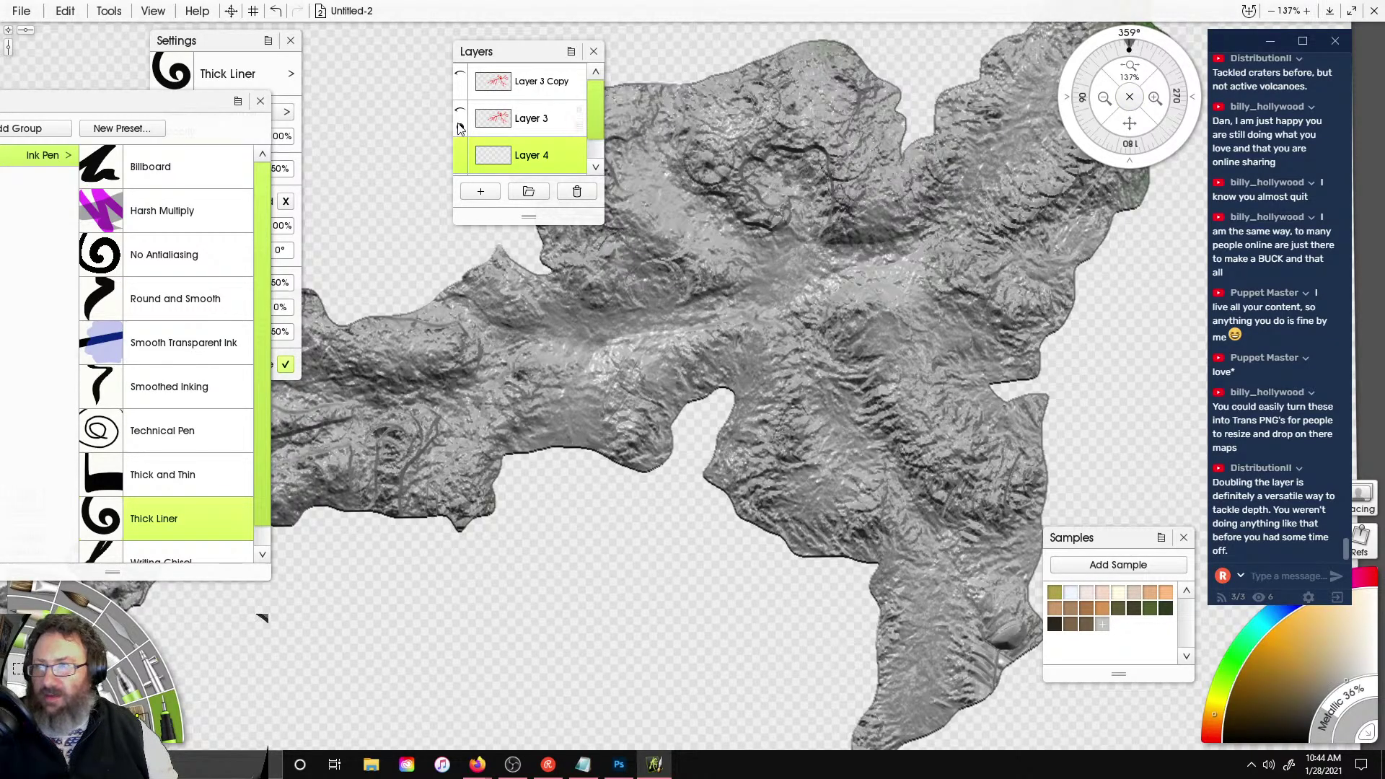
- Add another layer above Layer 4, and try a Thick Liner stroke on it south of the island, undoing the stroke
left_click(479, 189)
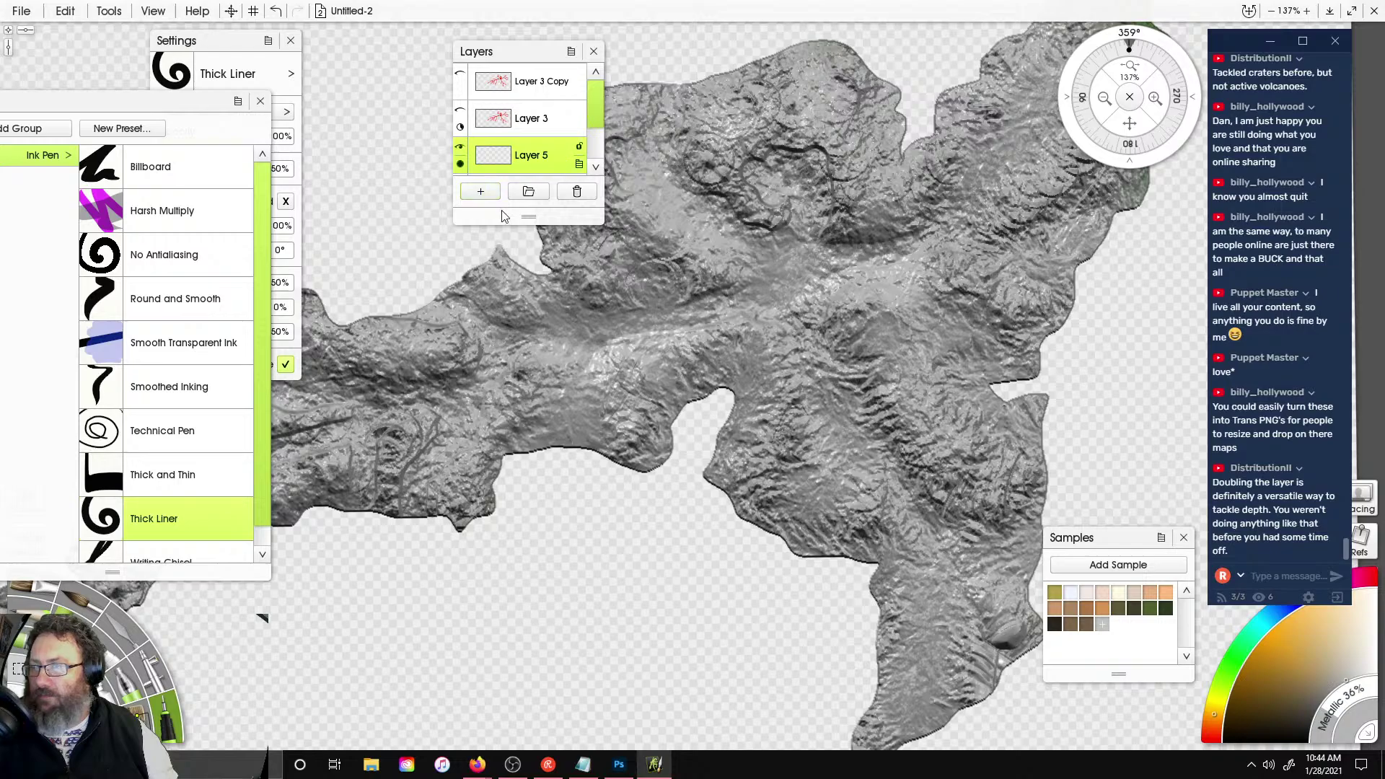
left_click_drag(607, 591, 810, 591)
key("ctrl+z")
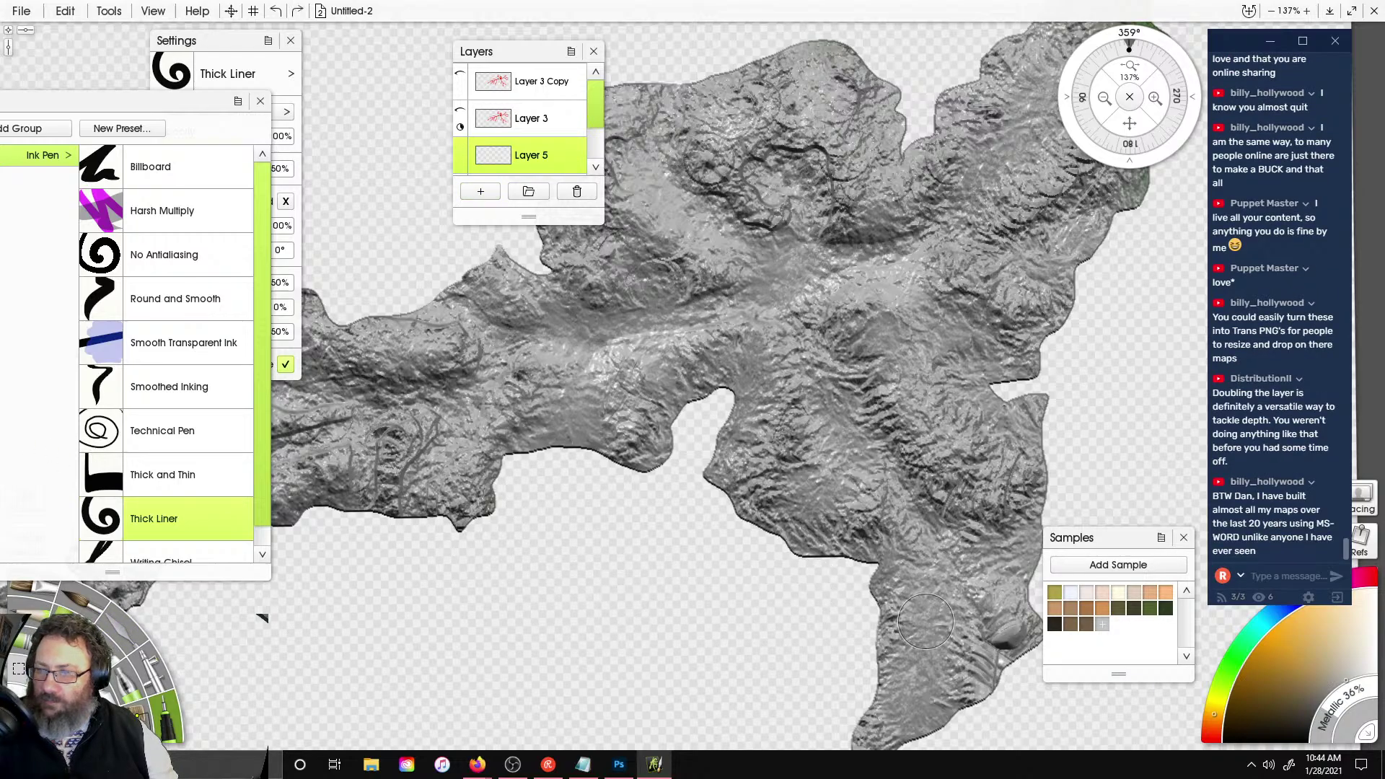
- Set the ink color to black and choose the ink pen's No Antialiasing preset
left_click(1224, 741)
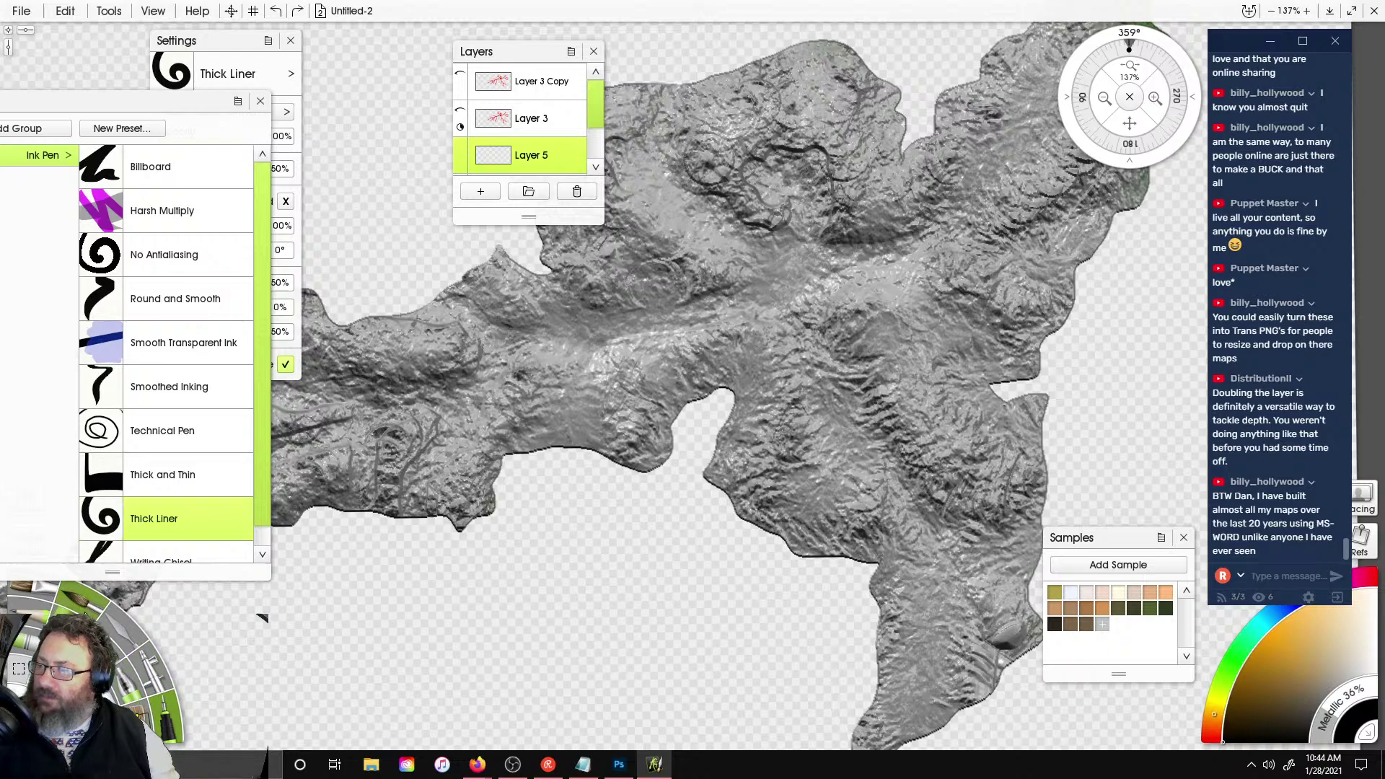
scroll(178, 374, "down", 1)
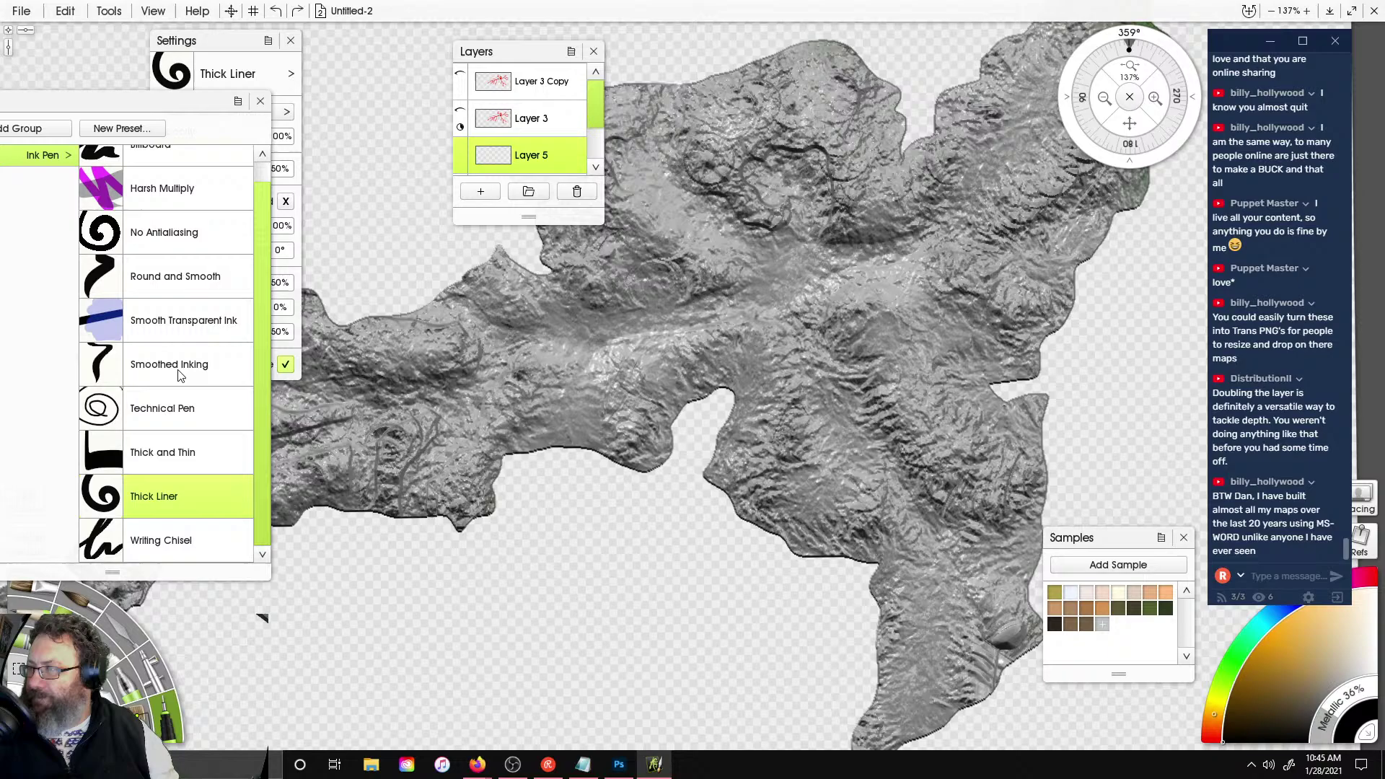
left_click(167, 243)
left_click_drag(638, 425, 800, 399)
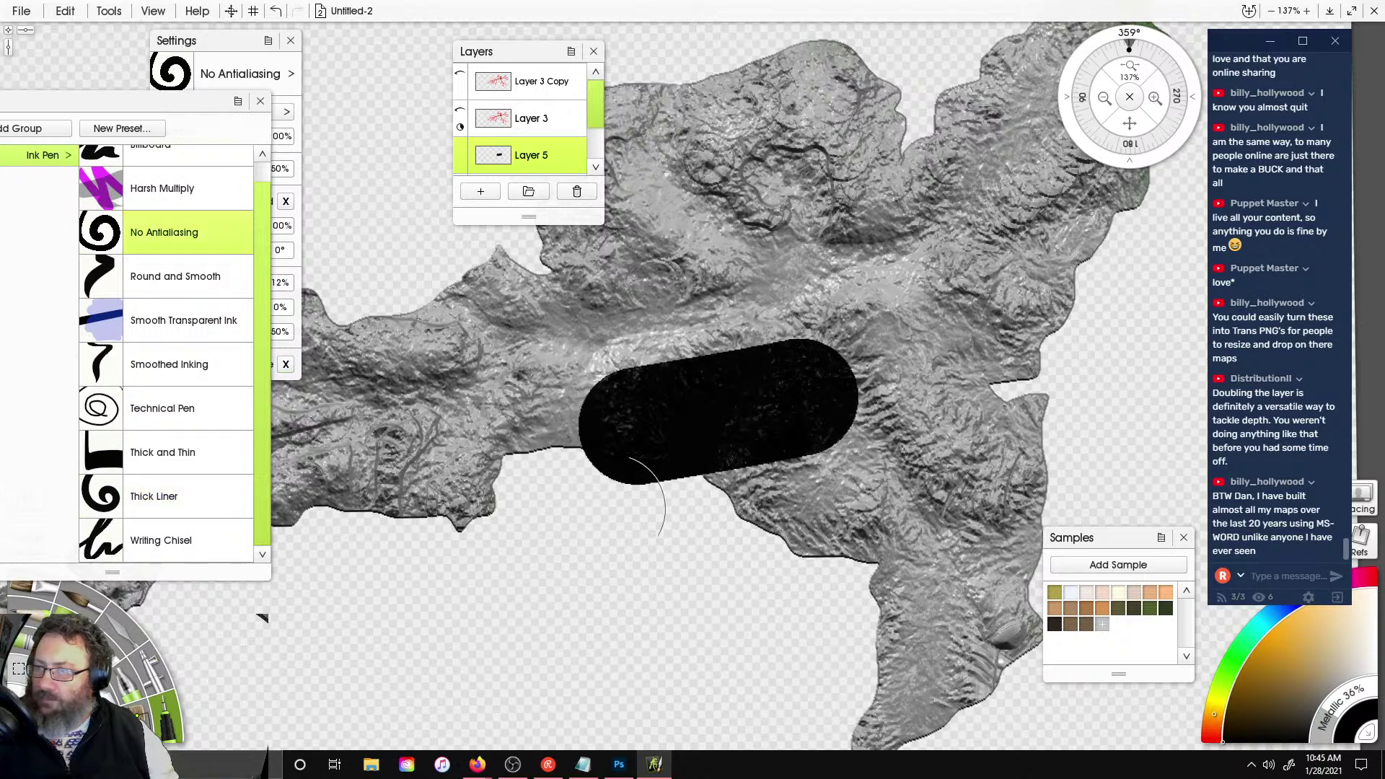
key("ctrl+z")
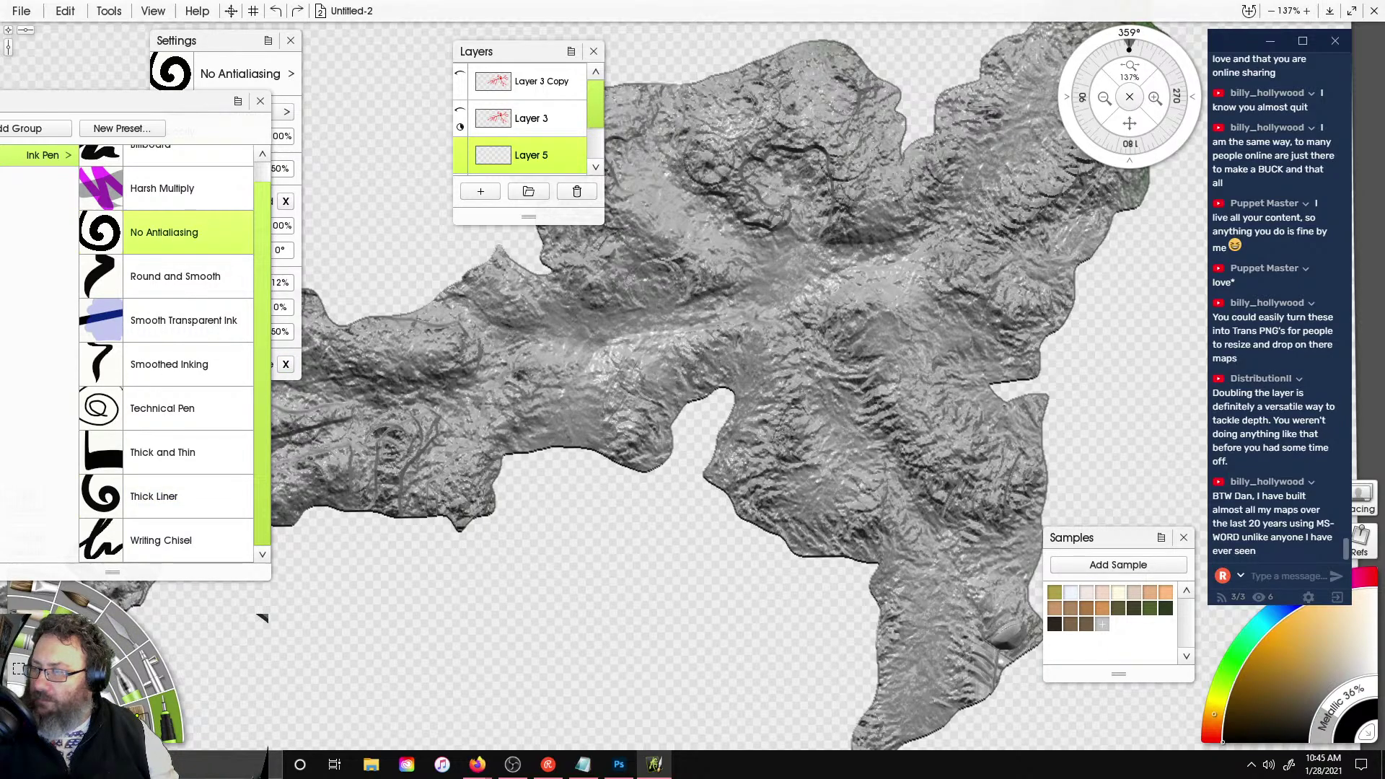
left_click_drag(498, 497, 679, 431)
key("ctrl+z")
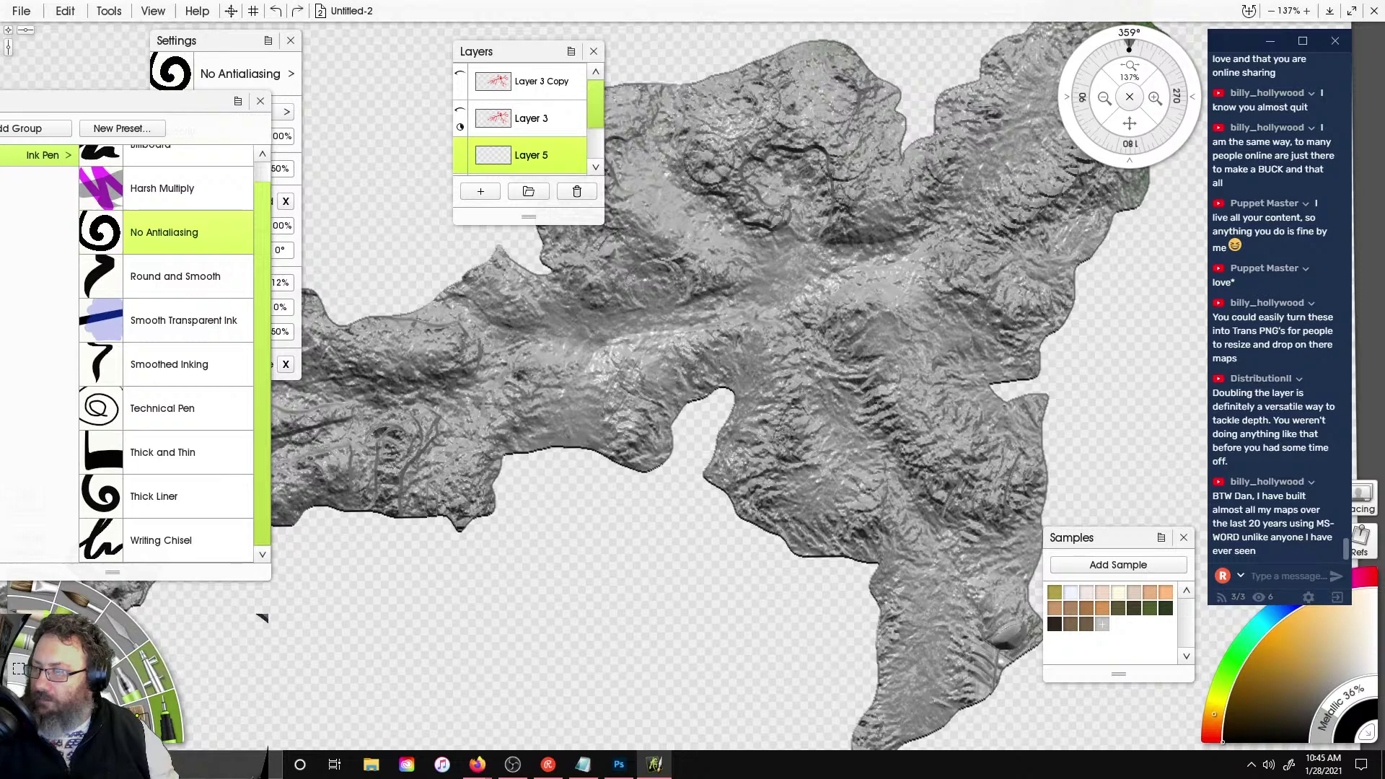
left_click_drag(295, 728, 577, 572)
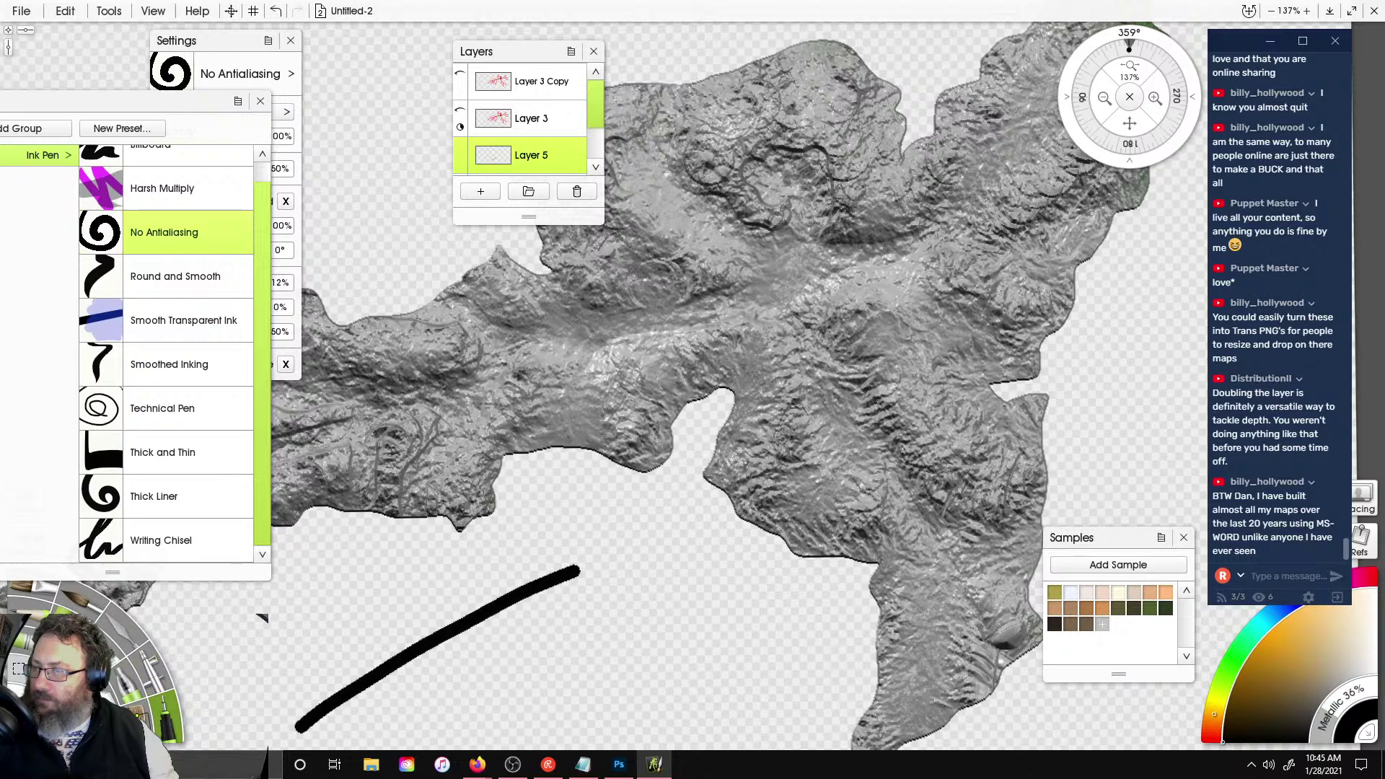
left_click(242, 42)
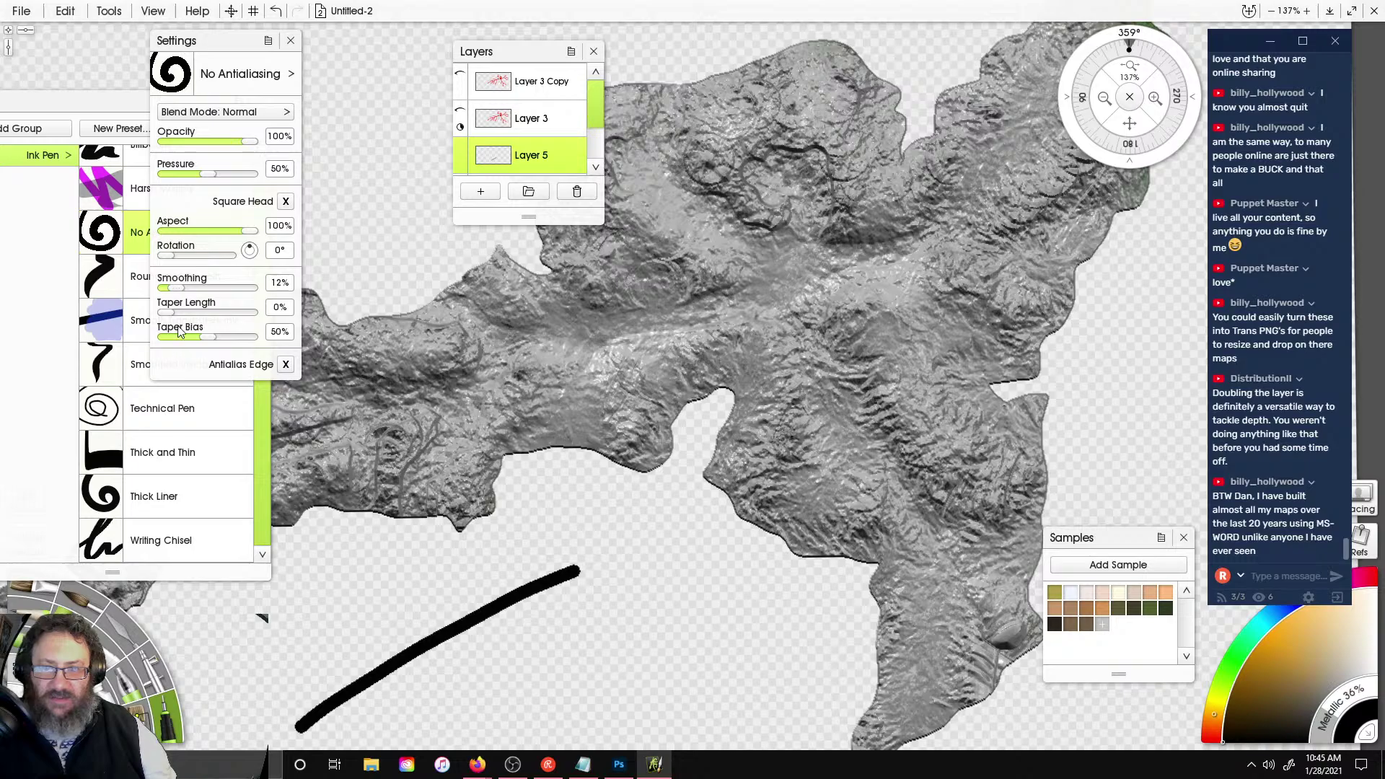
key("ctrl+z")
scroll(862, 383, "up", 5)
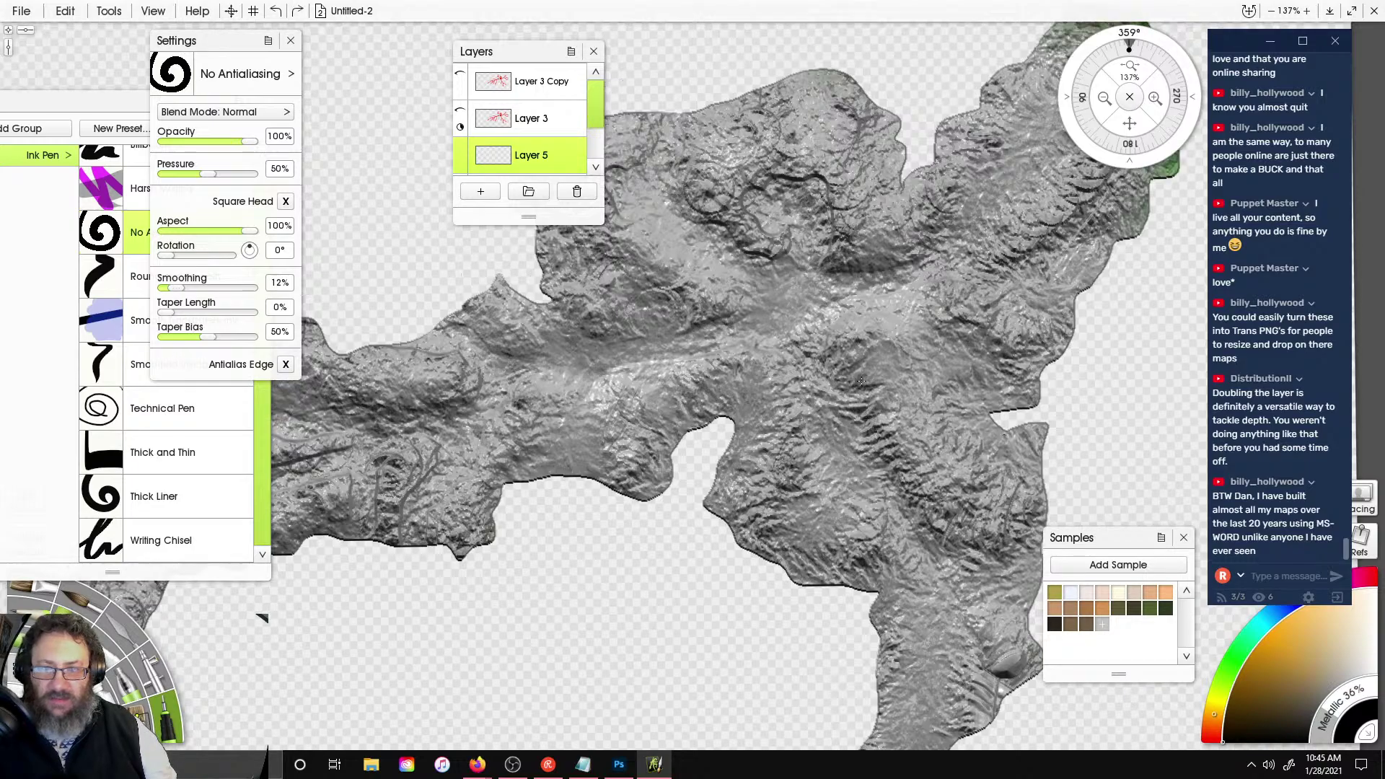
scroll(862, 381, "down", 2)
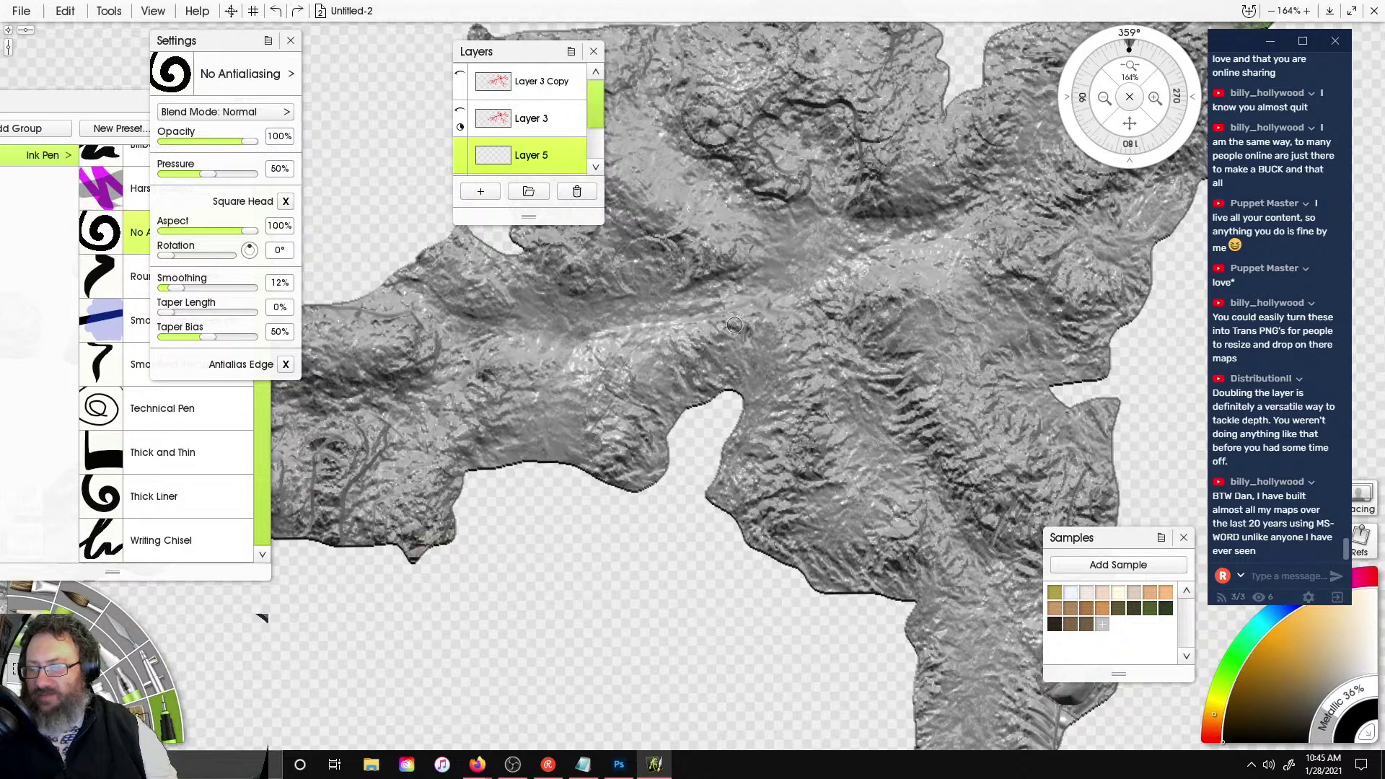
mouse_move(734, 325)
left_mouse_down()
mouse_move(817, 325)
mouse_move(836, 356)
left_mouse_up()
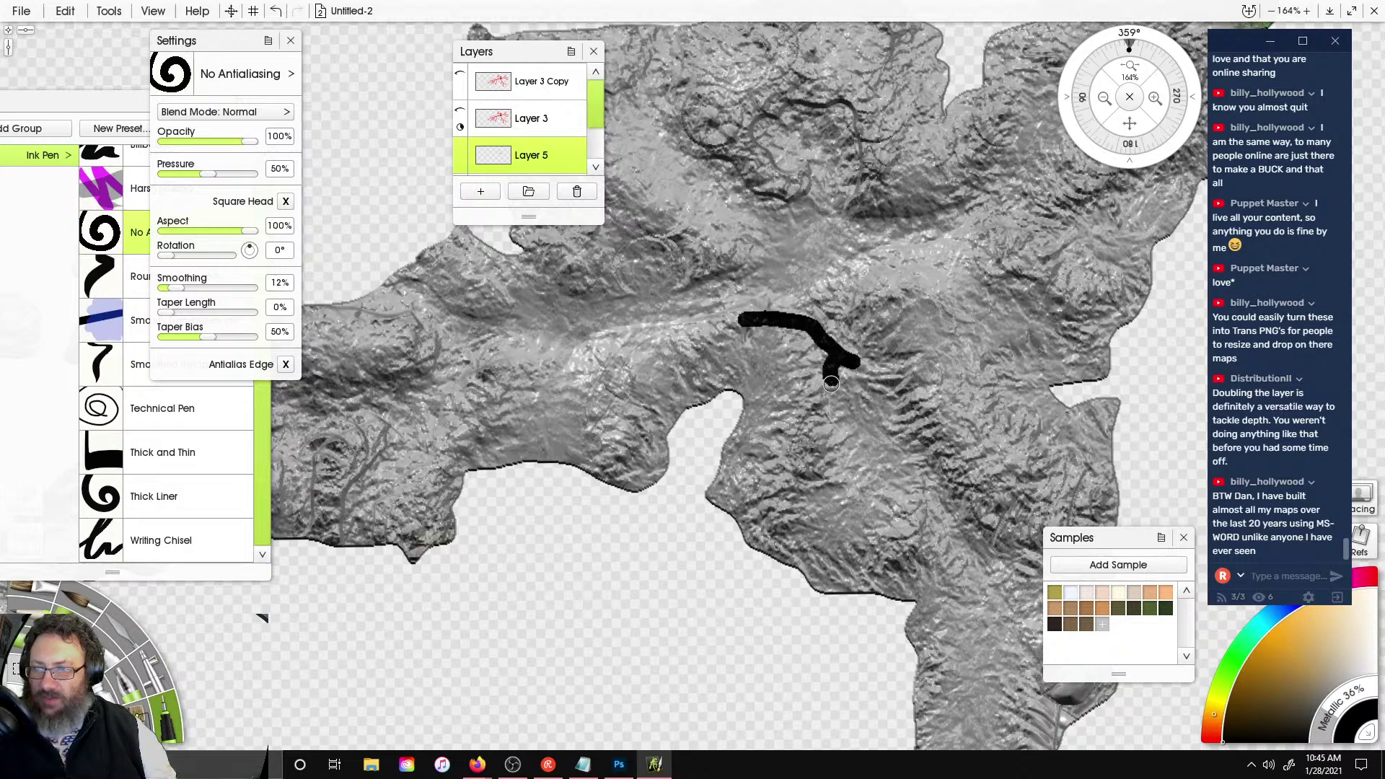
key("ctrl+z")
key("ctrl+z")
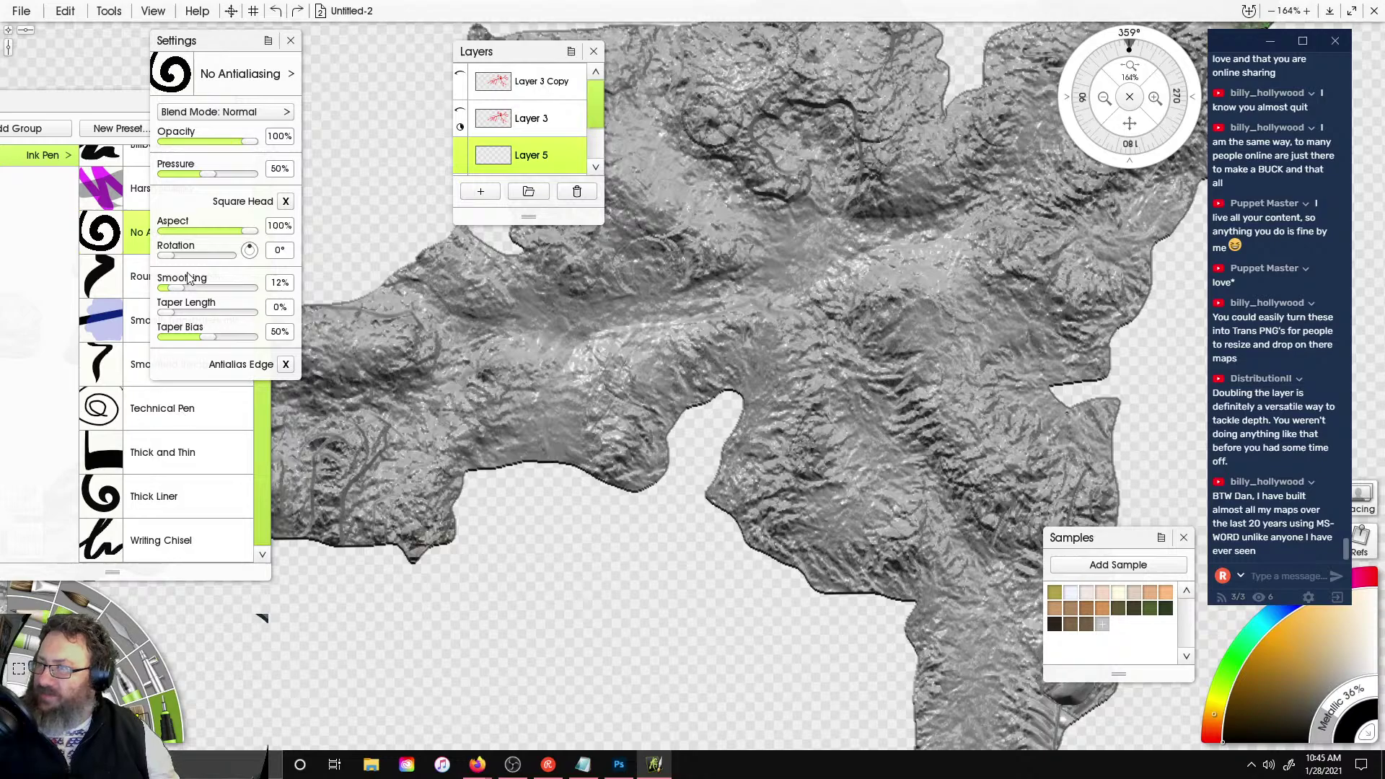
- Set the ink pen's smoothing to 0% and paint a jagged, branching black line running southeast from the island's center on Layer 5
left_click(175, 287)
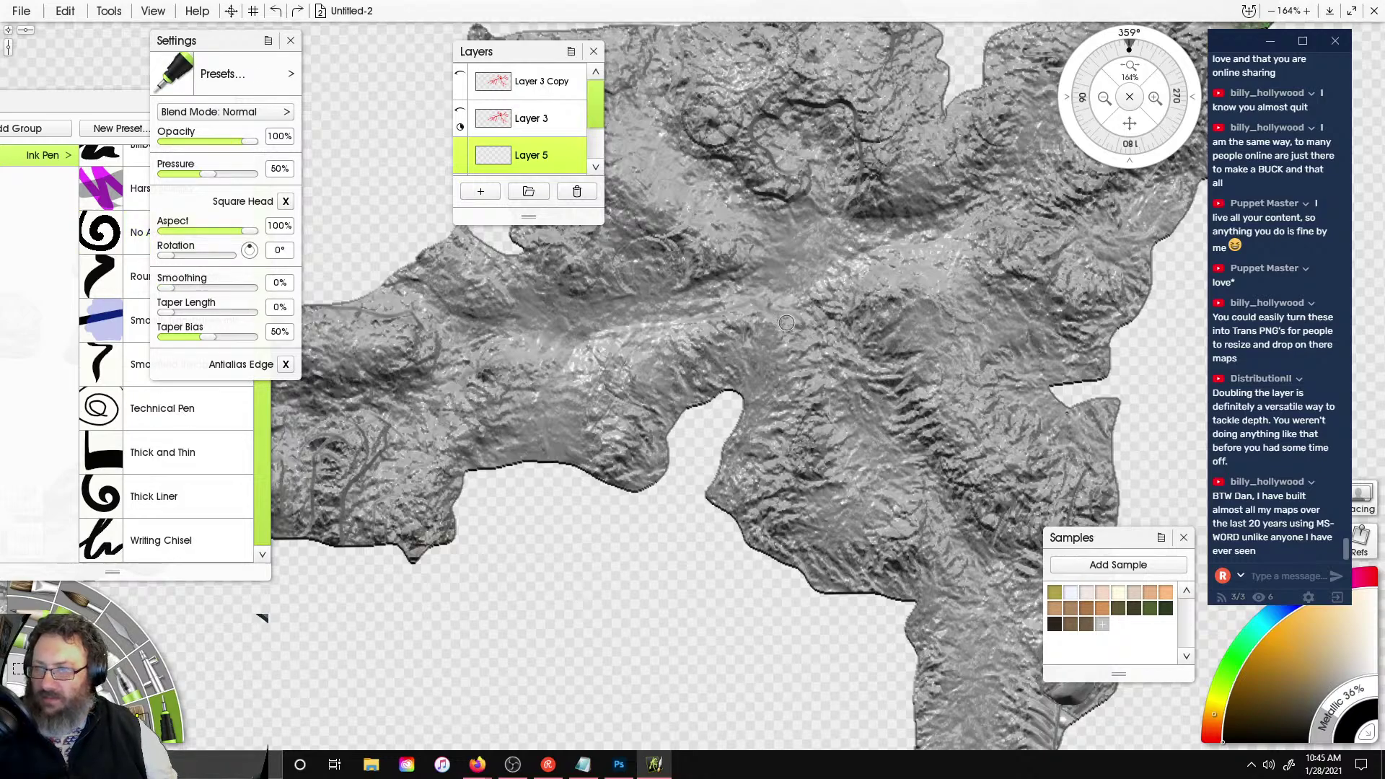
left_click_drag(750, 318, 779, 329)
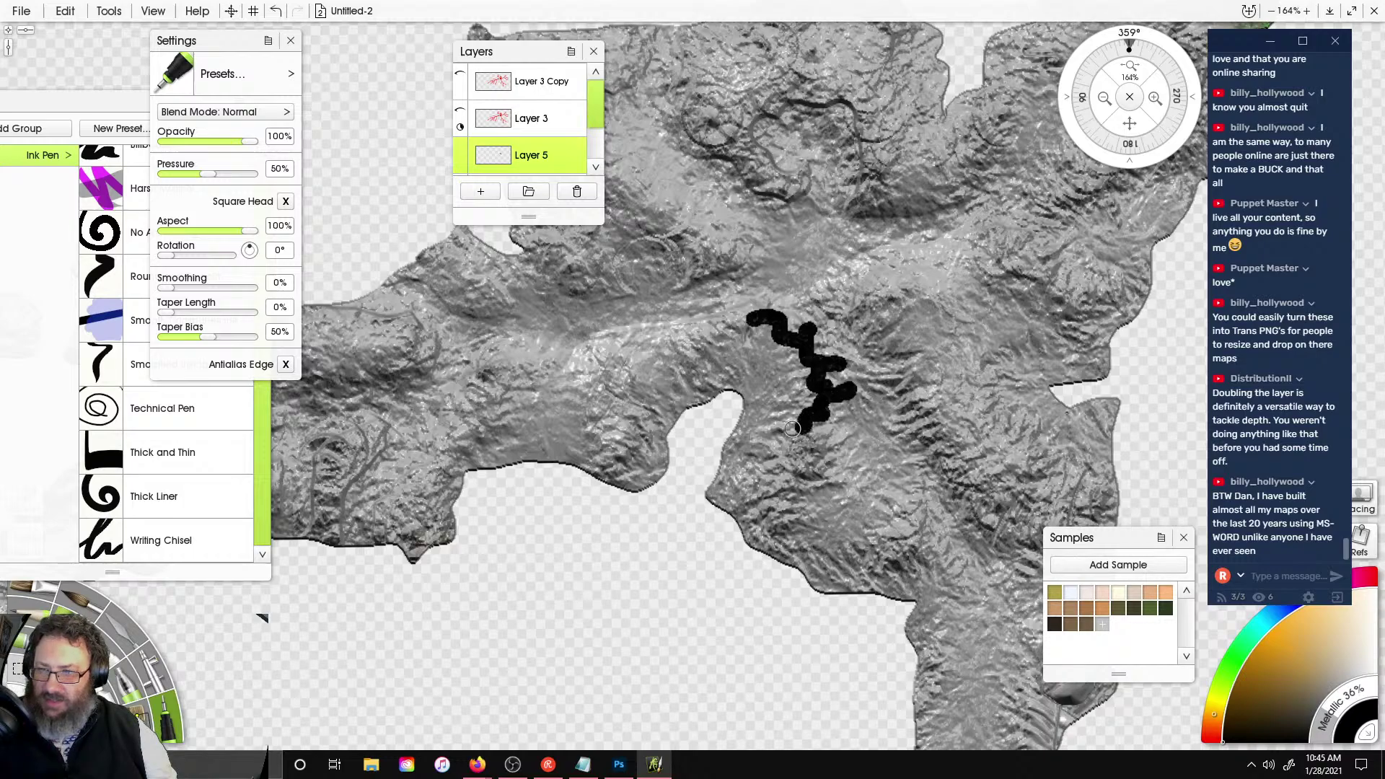
mouse_move(829, 424)
left_mouse_down()
mouse_move(921, 501)
mouse_move(910, 547)
left_mouse_up()
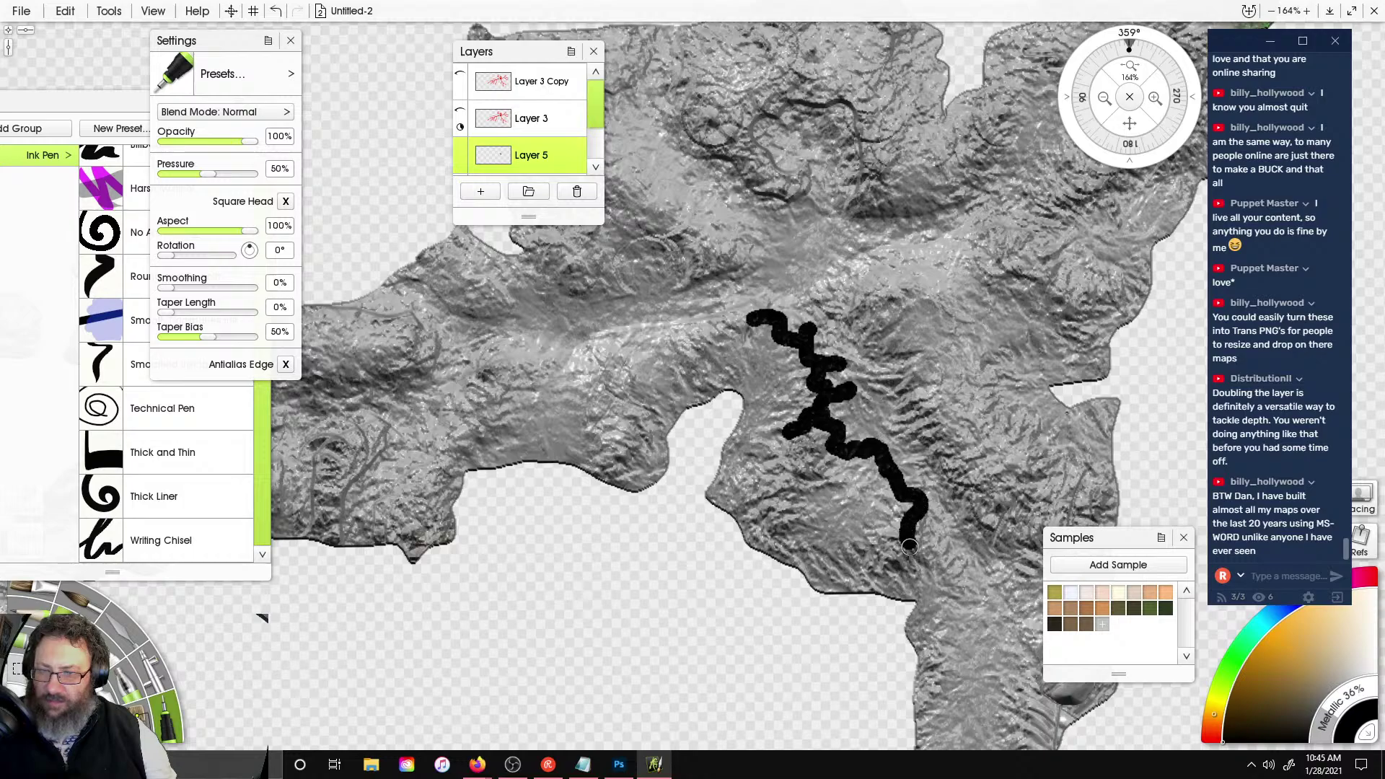
mouse_move(903, 498)
left_mouse_down()
mouse_move(878, 522)
mouse_move(867, 466)
left_mouse_up()
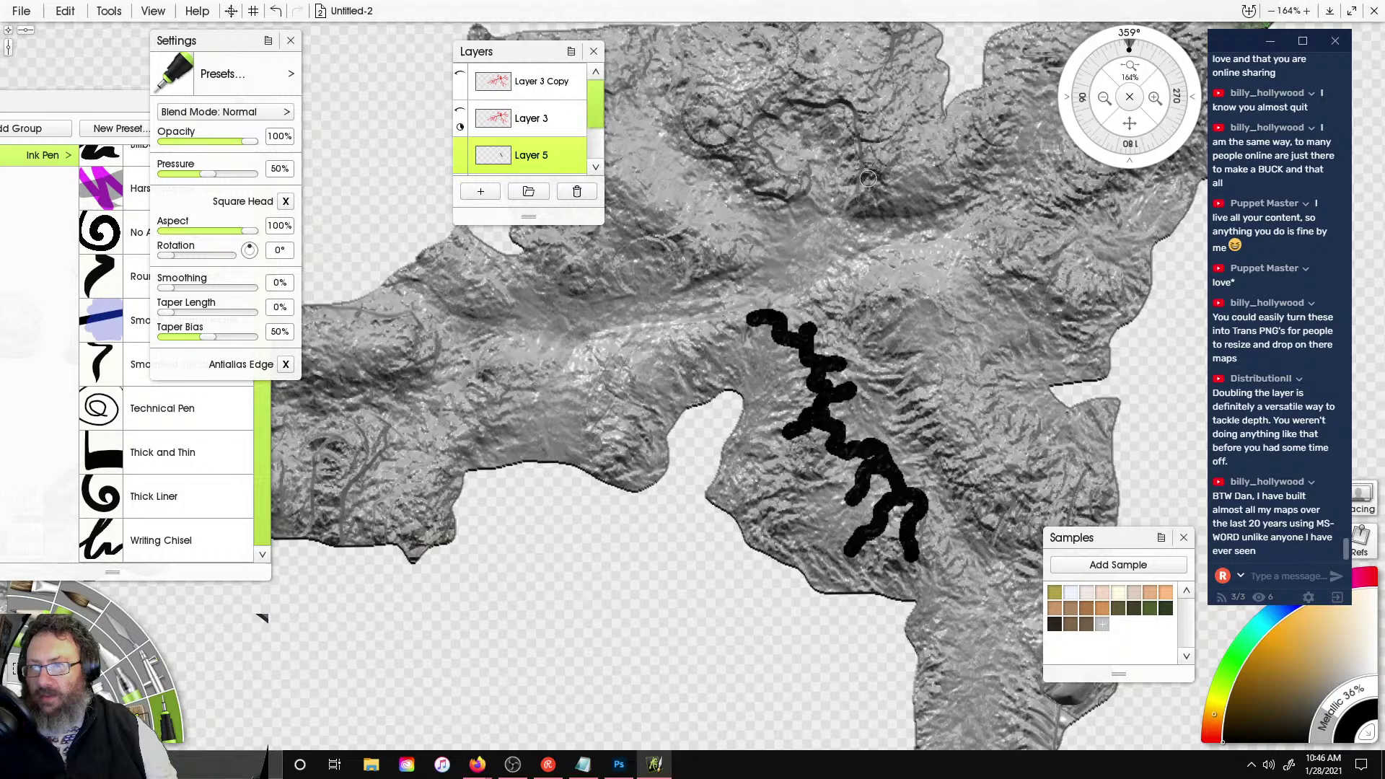
- Paint winding black lines across the island's northern ridges, with short branches reaching up toward the north coast
mouse_move(805, 176)
left_mouse_down()
mouse_move(794, 189)
mouse_move(729, 135)
mouse_move(800, 70)
mouse_move(816, 29)
mouse_move(868, 134)
mouse_move(926, 141)
left_mouse_up()
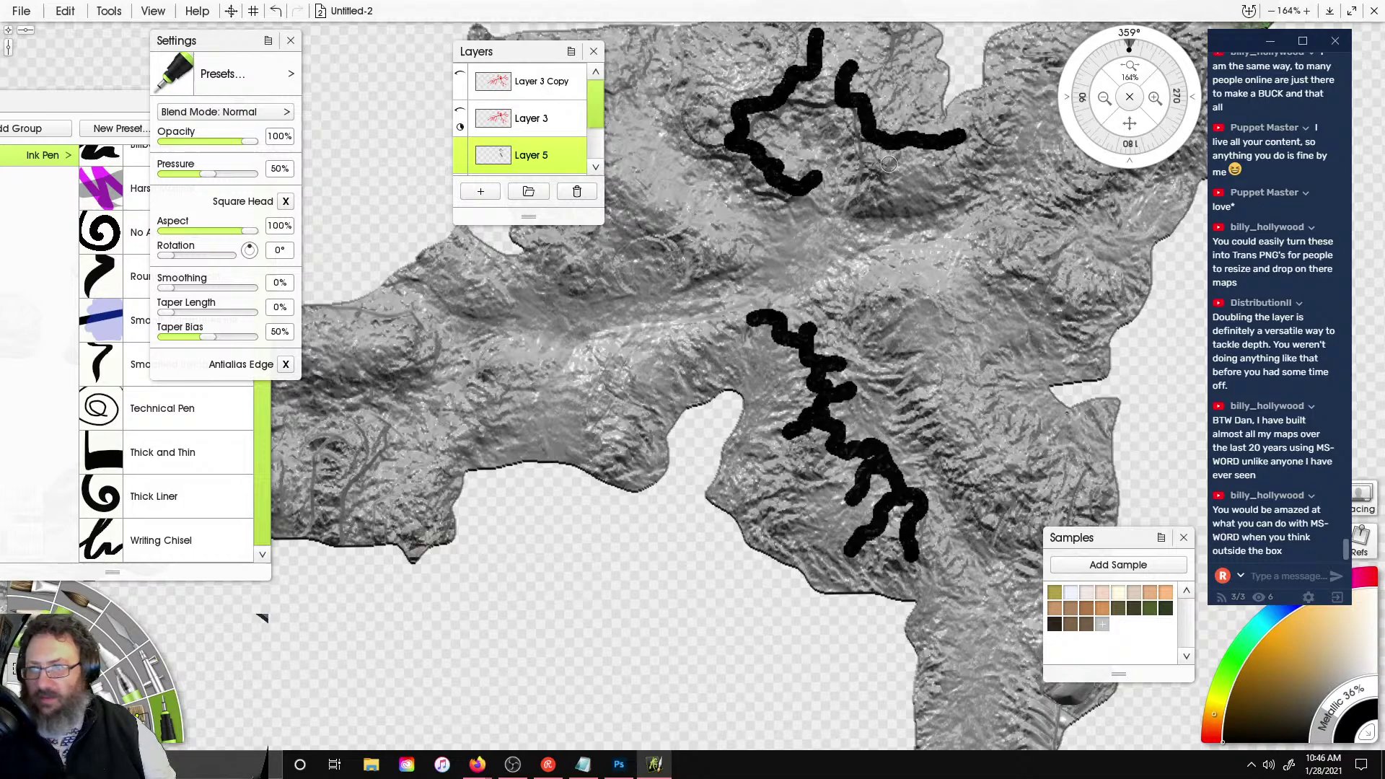
mouse_move(872, 168)
left_mouse_down()
mouse_move(884, 230)
mouse_move(960, 190)
mouse_move(915, 179)
mouse_move(949, 163)
mouse_move(1003, 89)
left_mouse_up()
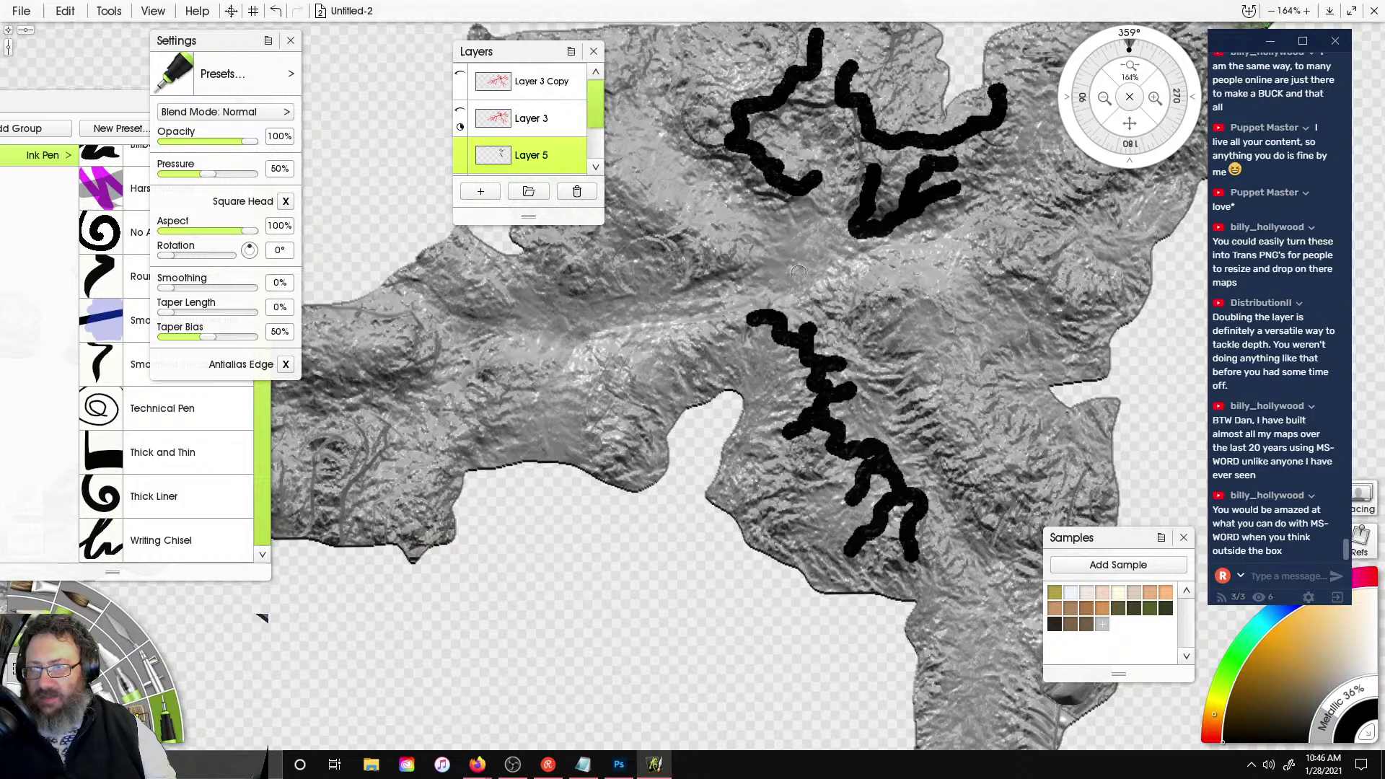
left_click_drag(799, 273, 839, 449)
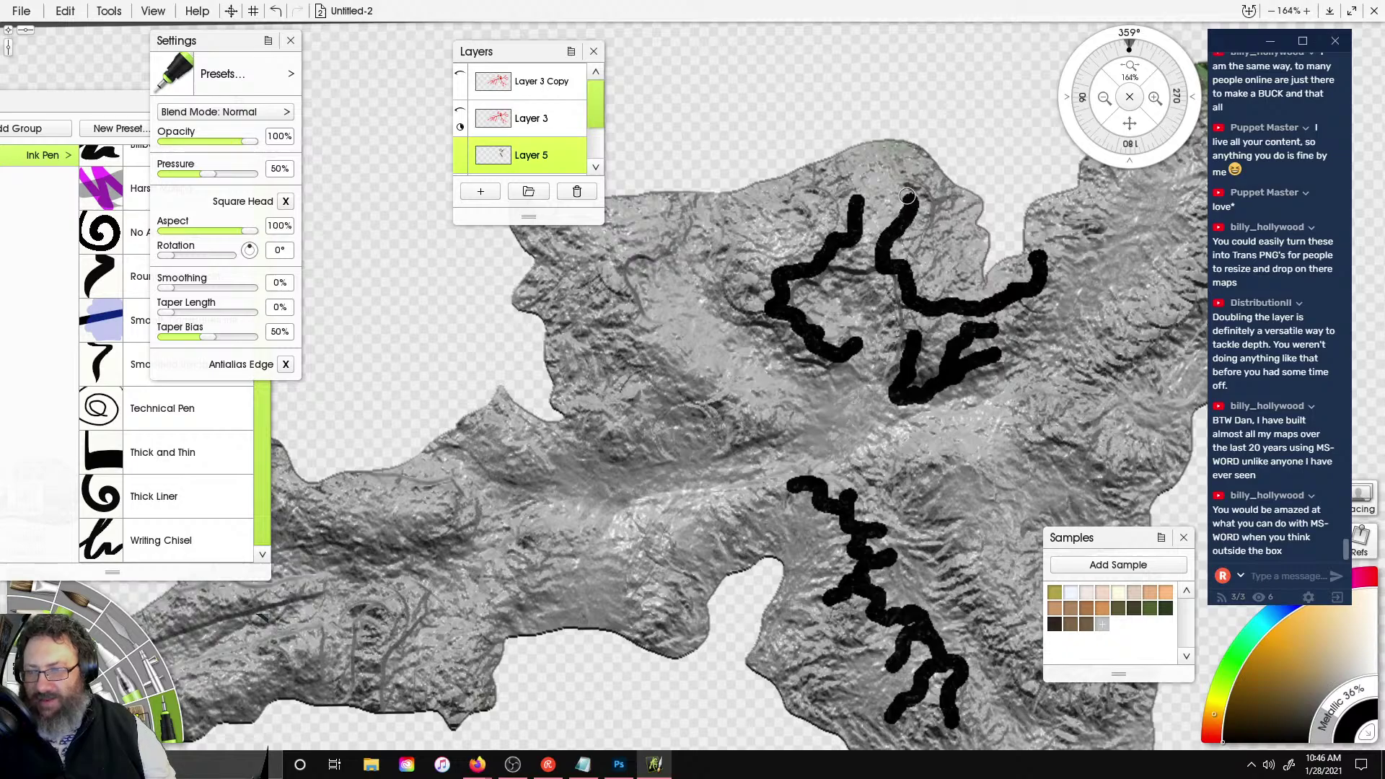
left_click_drag(868, 235, 884, 175)
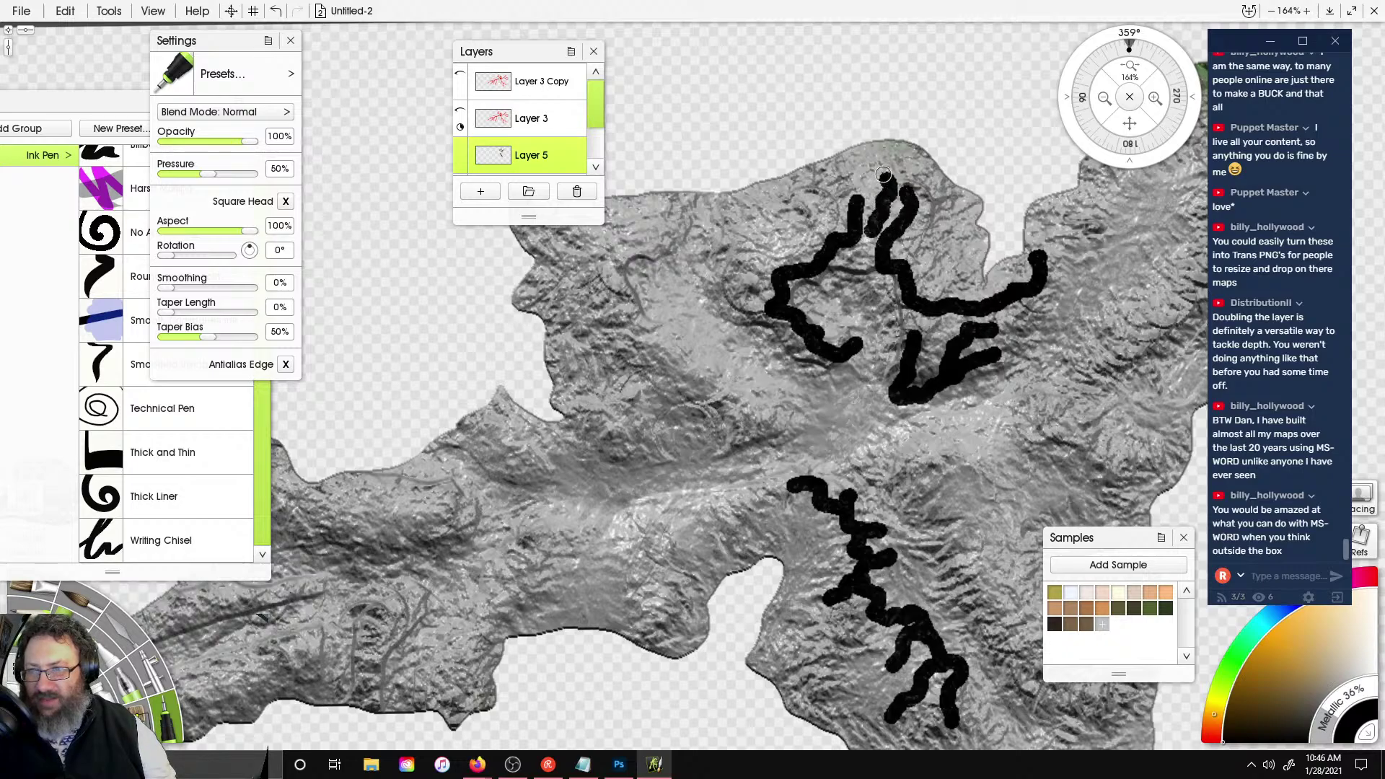
left_click_drag(906, 269, 924, 234)
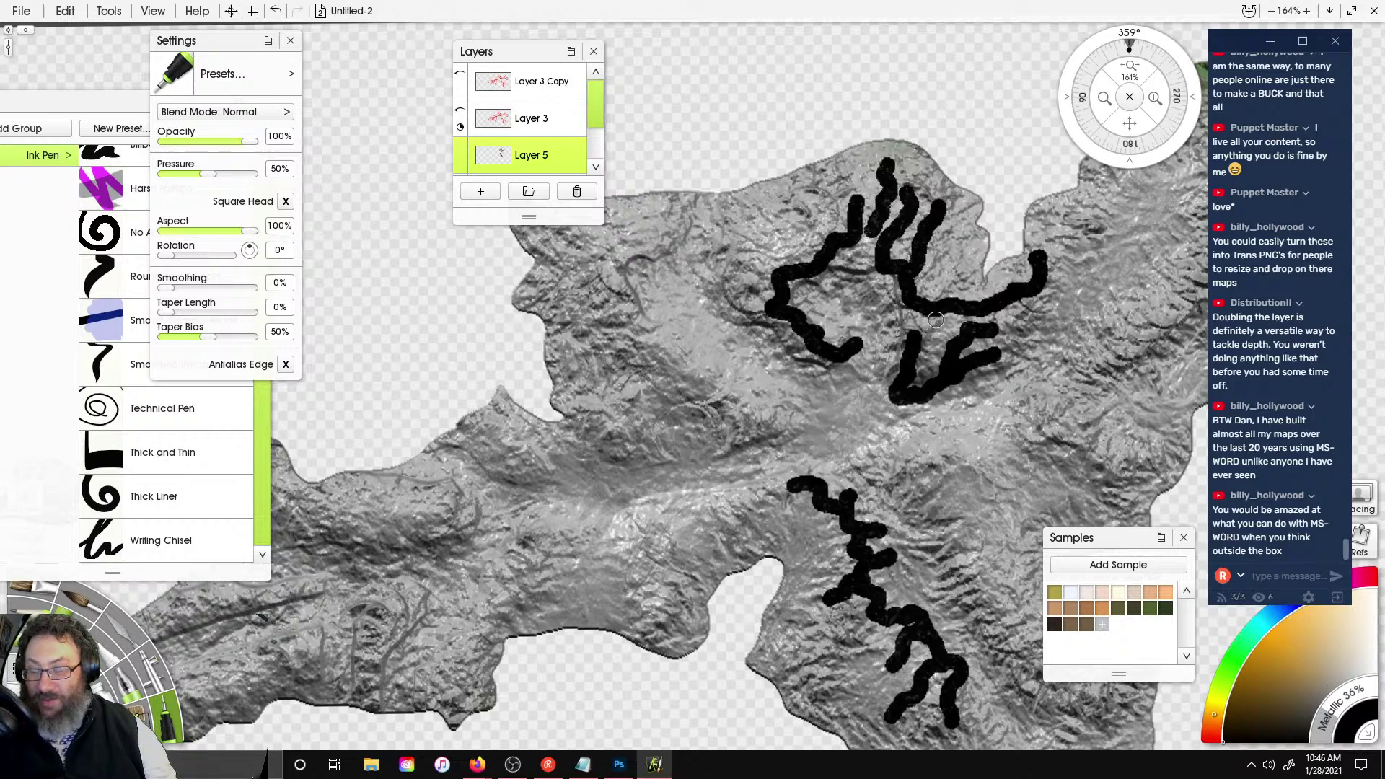
- Add side branches to the northern black lines, extend one toward the center, and paint a winding line east from the center
left_click_drag(816, 276, 755, 254)
left_click_drag(728, 228, 722, 205)
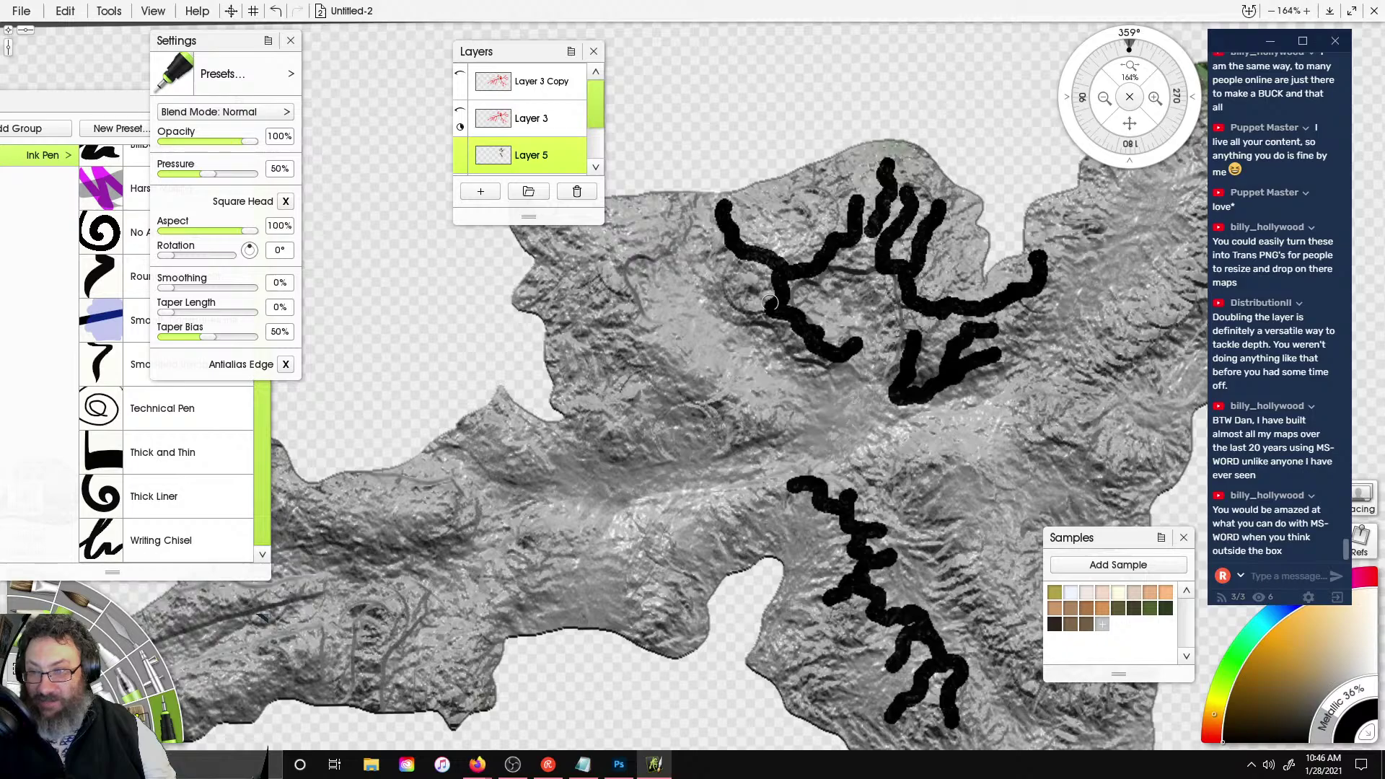
mouse_move(767, 309)
left_mouse_down()
mouse_move(710, 285)
mouse_move(754, 207)
mouse_move(810, 210)
left_mouse_up()
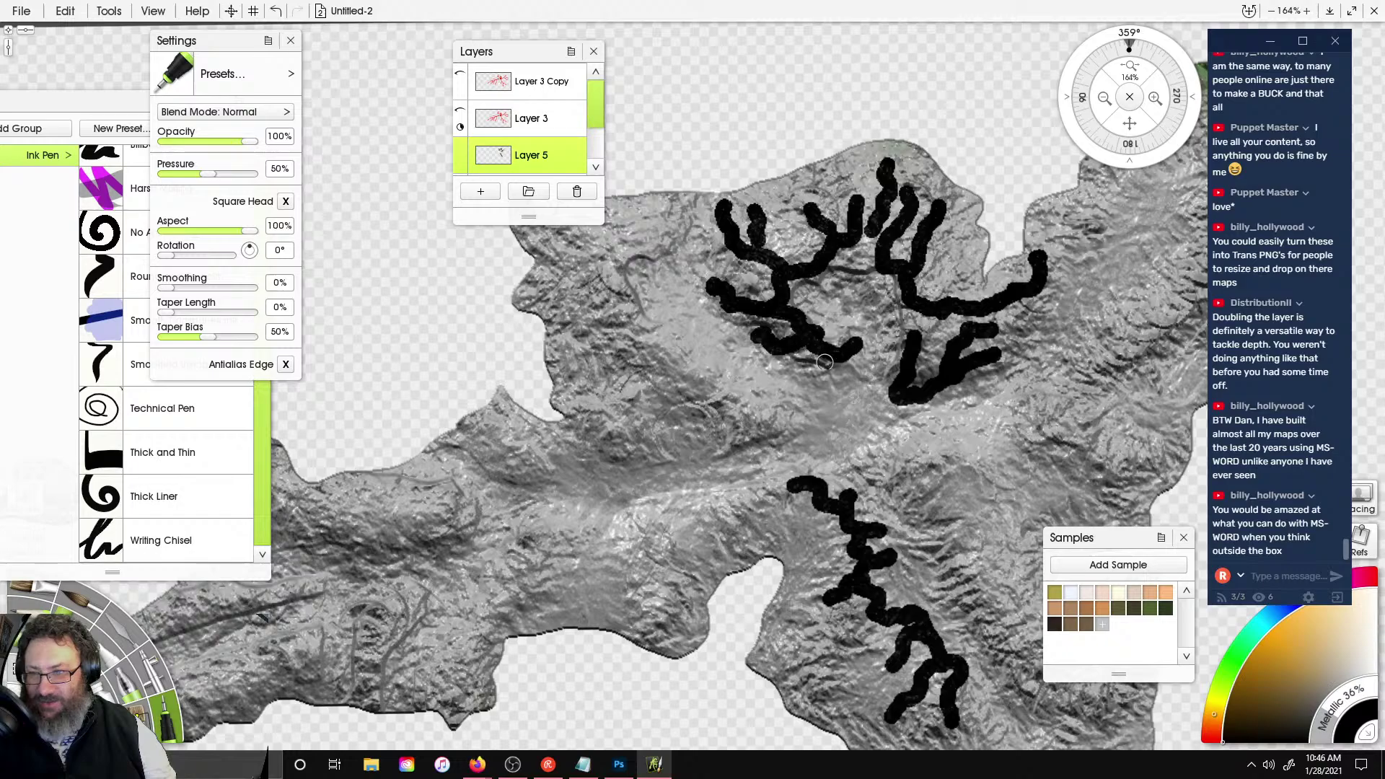
left_click_drag(824, 362, 824, 377)
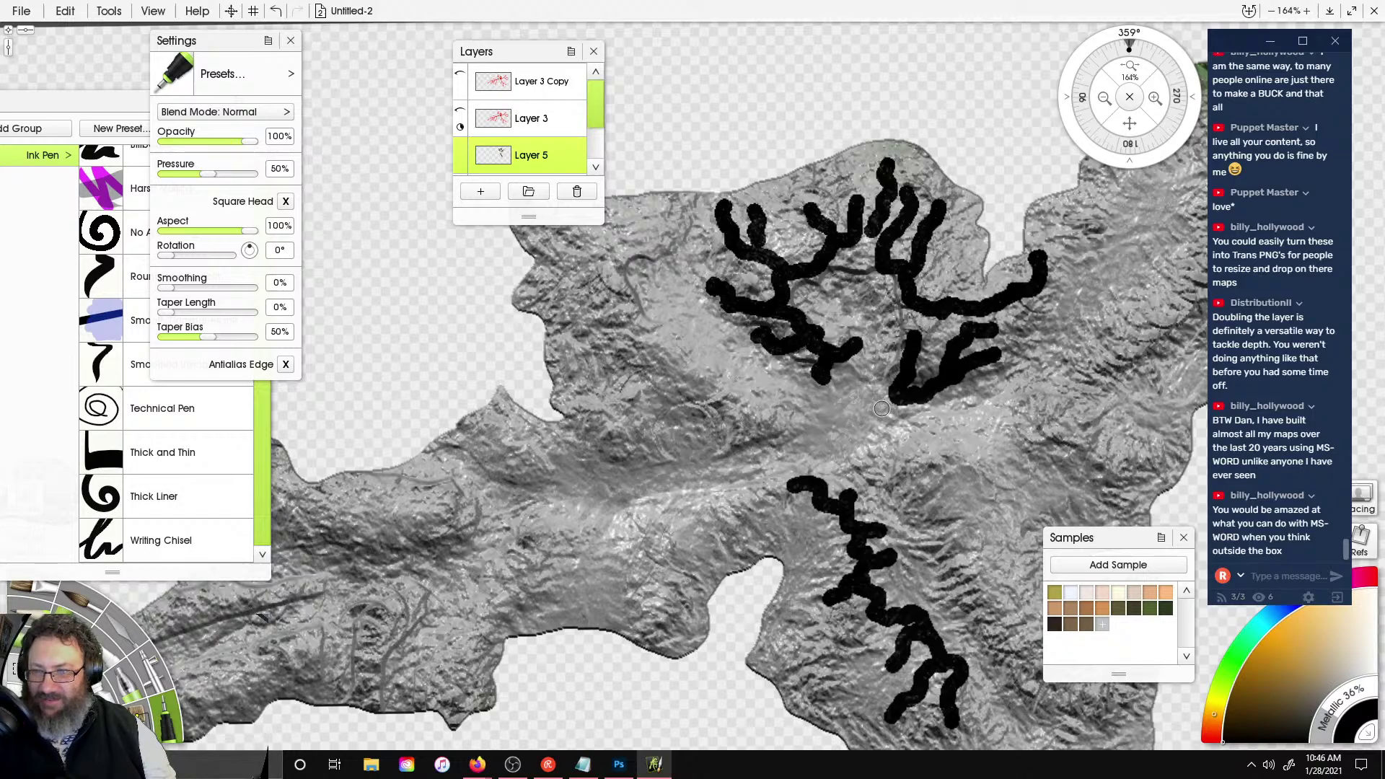
mouse_move(886, 408)
left_mouse_down()
mouse_move(864, 421)
mouse_move(890, 373)
left_mouse_up()
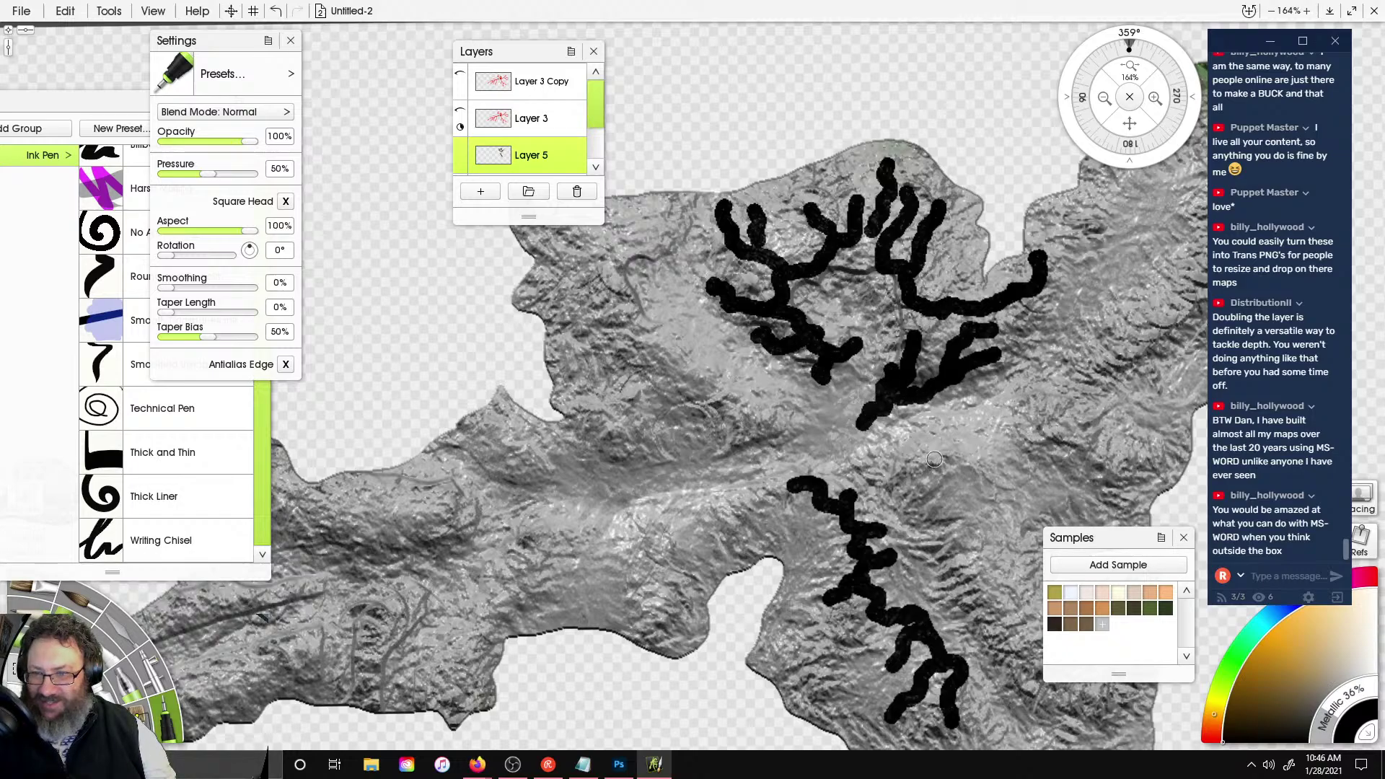
mouse_move(894, 446)
left_mouse_down()
mouse_move(972, 406)
mouse_move(1028, 430)
mouse_move(1053, 365)
mouse_move(1129, 334)
left_mouse_up()
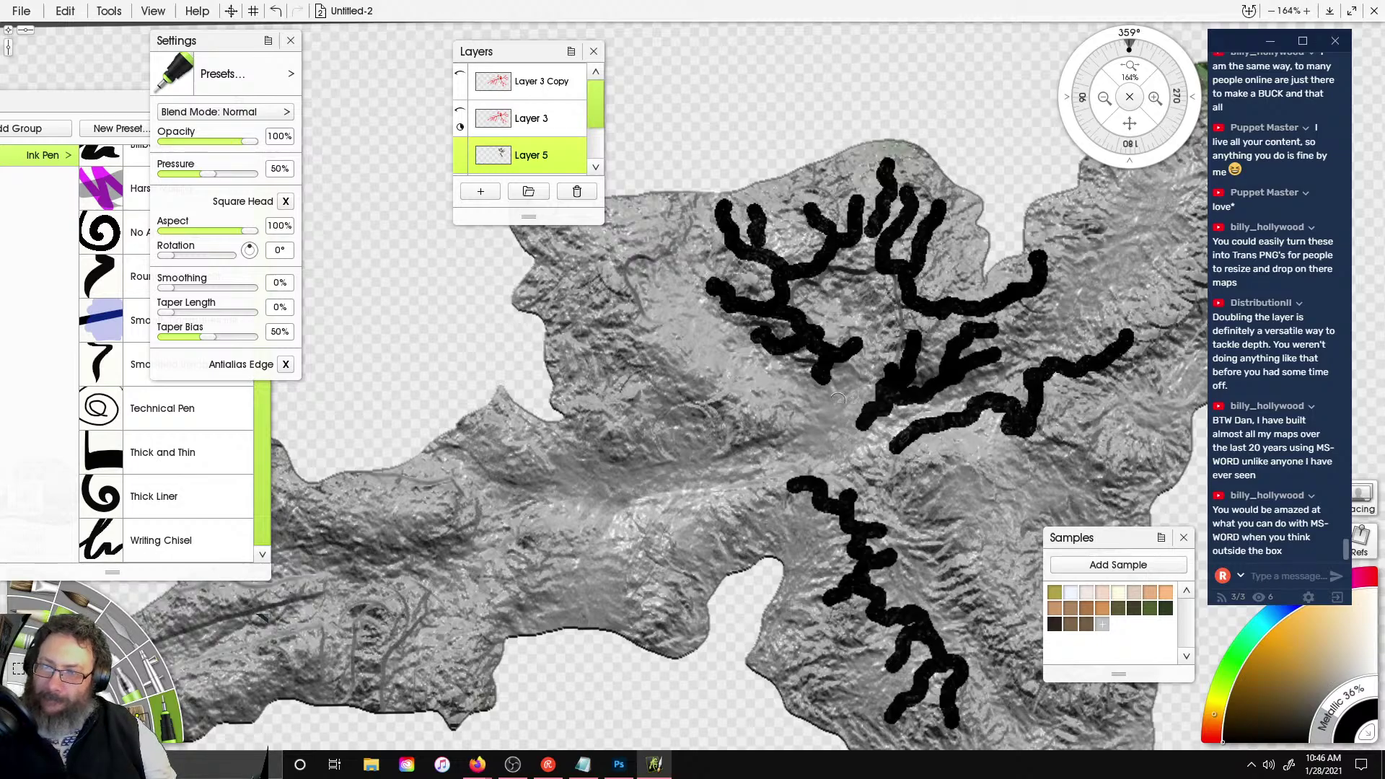
- Paint forked black lines fanning out from the island's center toward the northwest and west coasts
mouse_move(802, 415)
left_mouse_down()
mouse_move(790, 368)
mouse_move(754, 365)
mouse_move(686, 310)
mouse_move(635, 296)
mouse_move(606, 261)
left_mouse_up()
left_click_drag(674, 299, 650, 251)
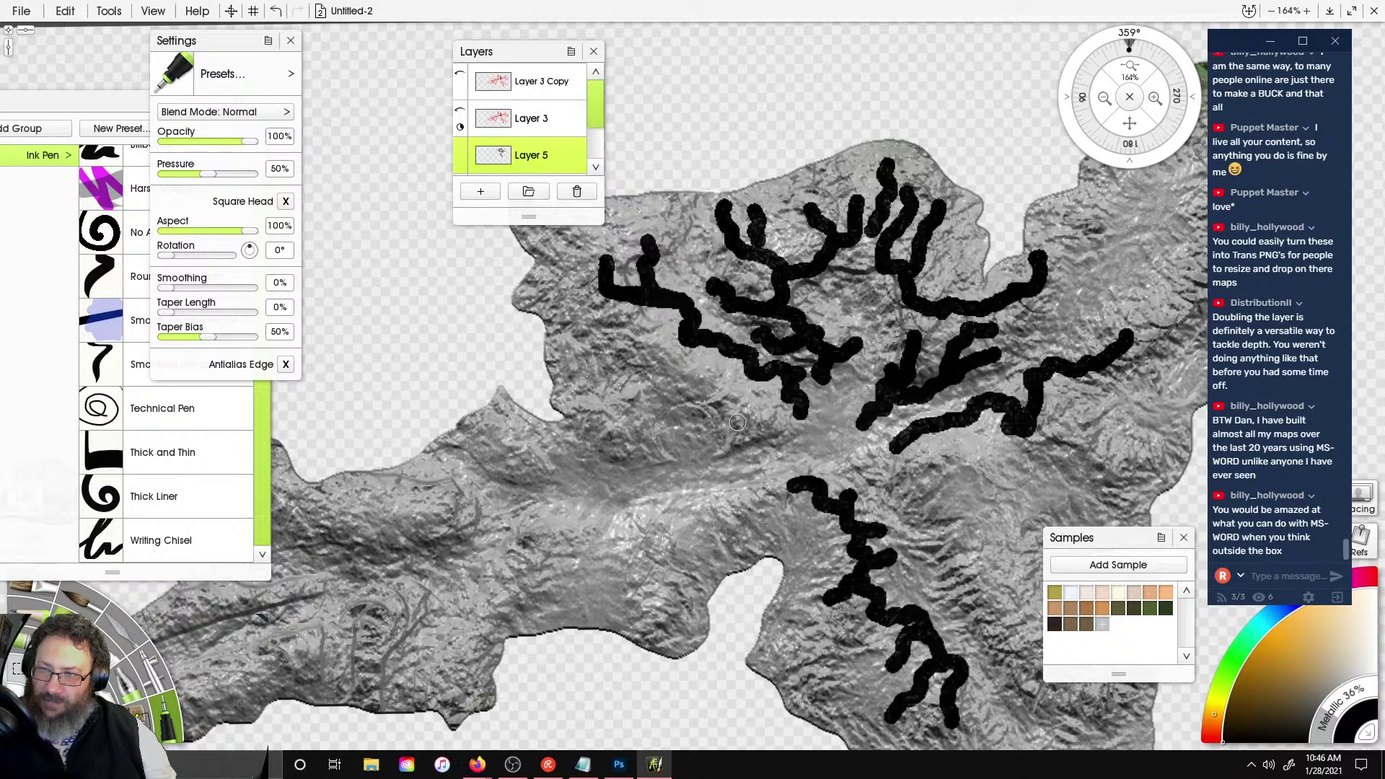
mouse_move(747, 425)
left_mouse_down()
mouse_move(689, 368)
mouse_move(569, 326)
left_mouse_up()
left_click_drag(674, 375, 613, 365)
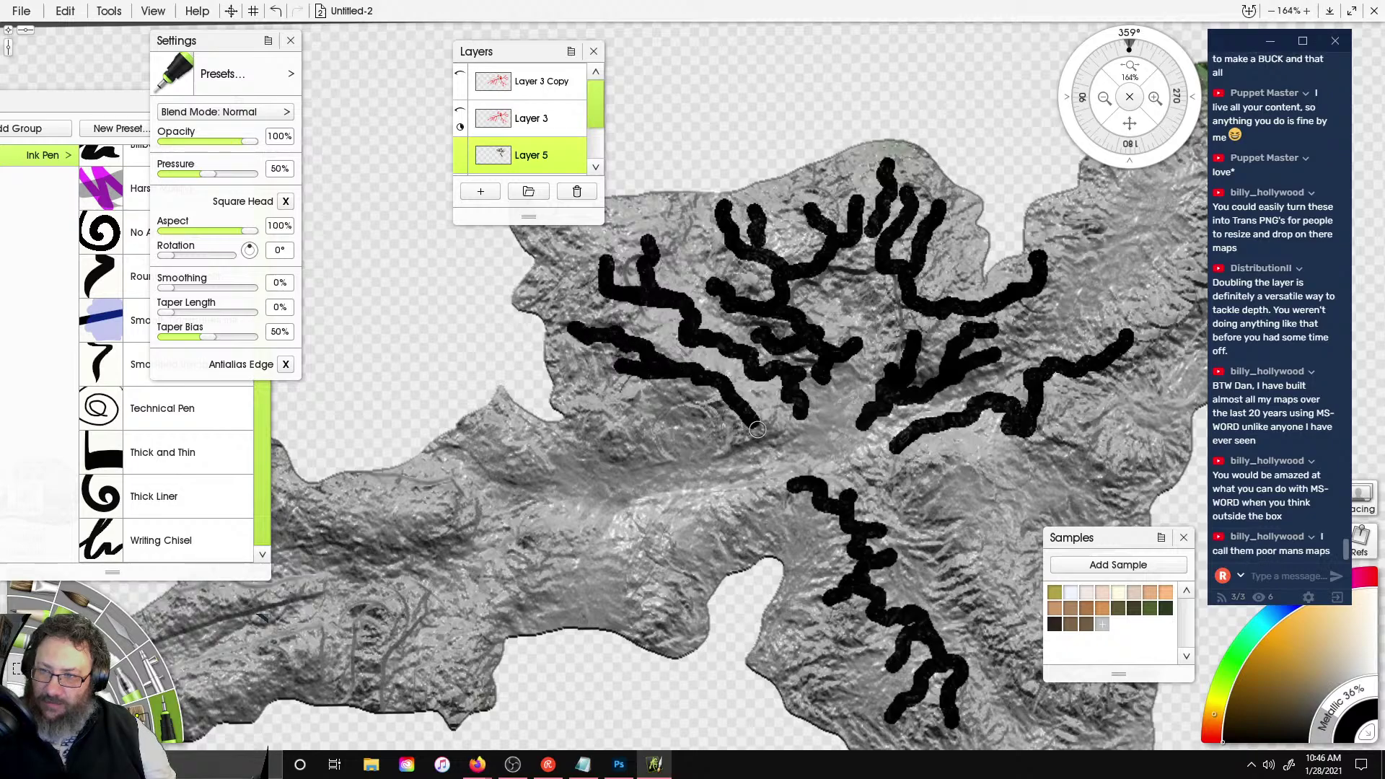
left_click_drag(732, 416, 596, 402)
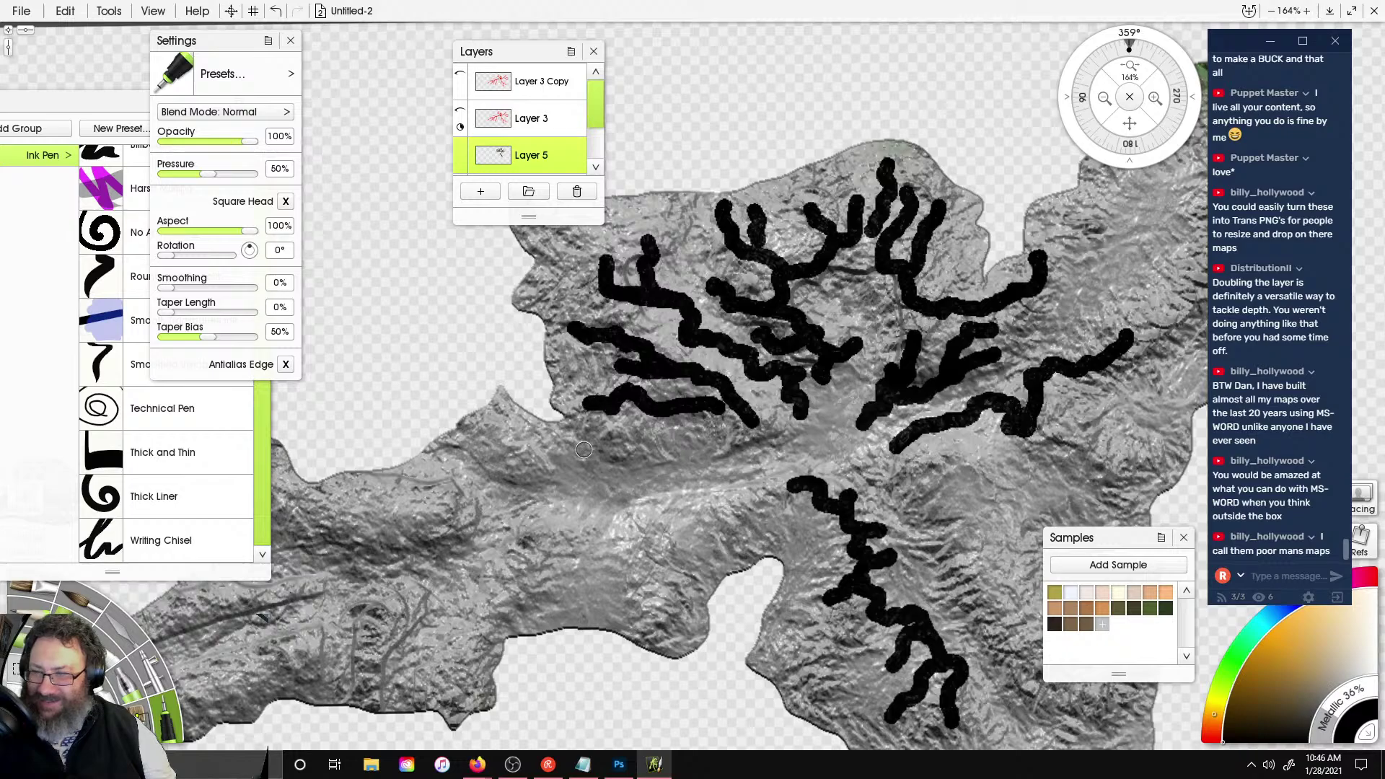
mouse_move(584, 450)
left_mouse_down()
mouse_move(637, 437)
mouse_move(659, 412)
left_mouse_up()
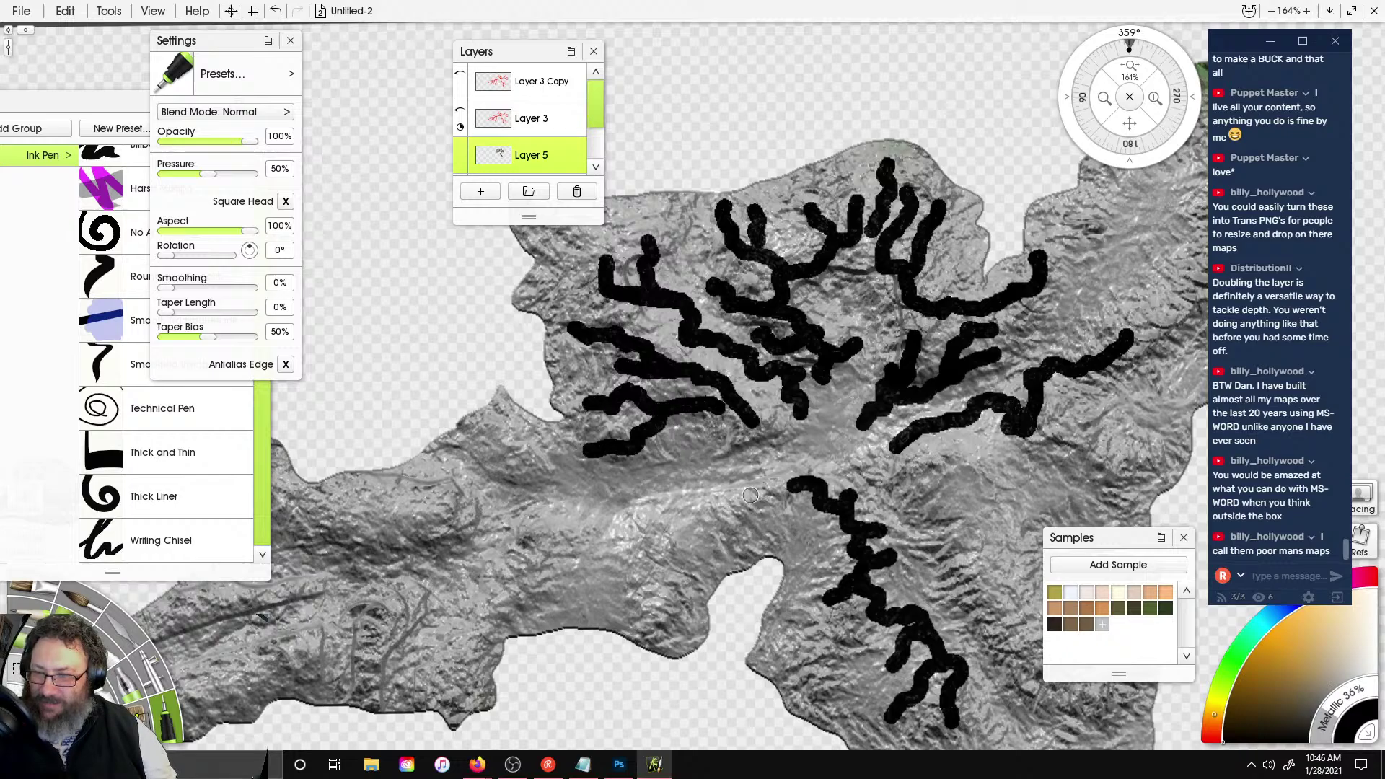
- Paint a branching black line southwest of the center and add a southwest branch to the southern line
mouse_move(750, 495)
left_mouse_down()
mouse_move(710, 499)
mouse_move(679, 525)
mouse_move(664, 619)
mouse_move(678, 639)
left_mouse_up()
mouse_move(672, 555)
left_mouse_down()
mouse_move(622, 582)
mouse_move(575, 563)
mouse_move(589, 538)
mouse_move(637, 570)
left_mouse_up()
mouse_move(809, 635)
left_mouse_down()
mouse_move(778, 650)
mouse_move(831, 593)
left_mouse_up()
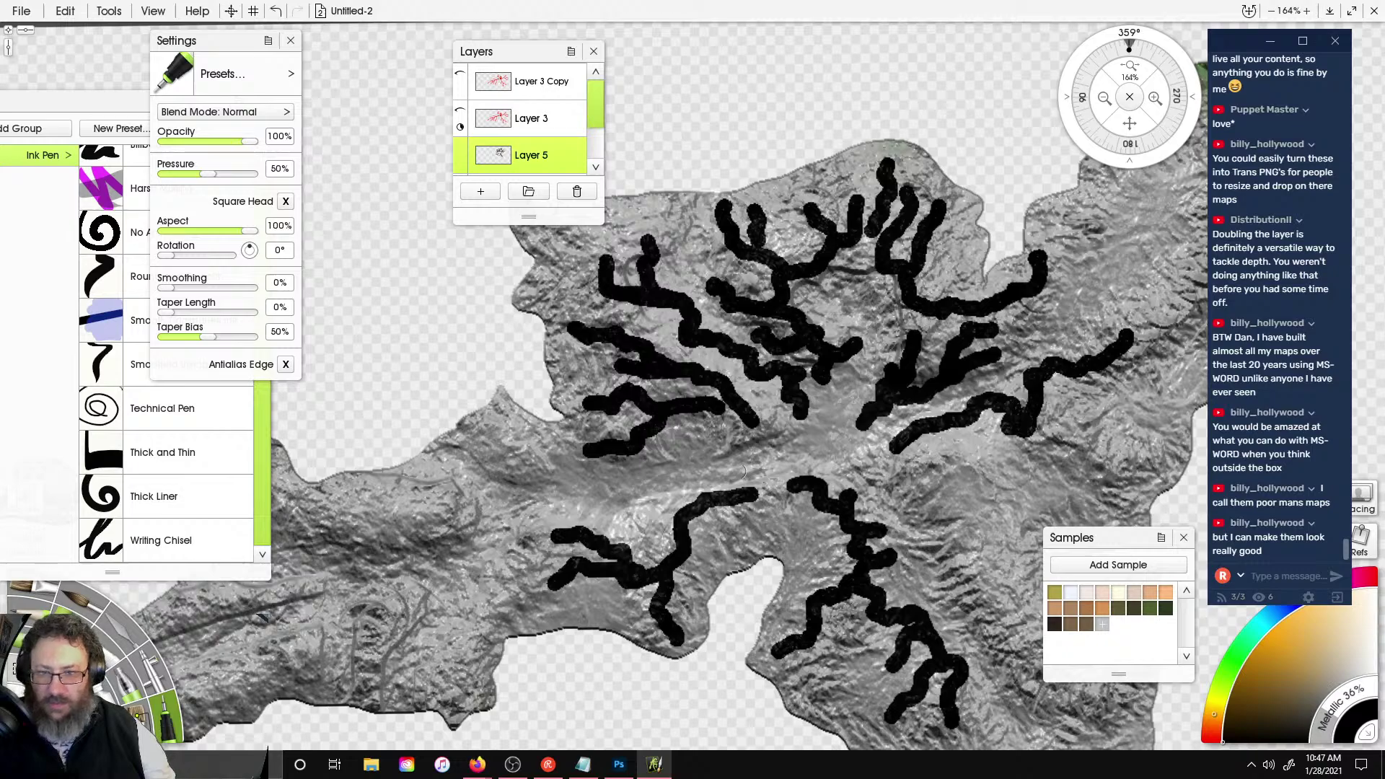
- Paint a long forked black line from the center to the southeast coast and a shorter branching one toward the east coast
scroll(633, 429, "down", 1)
scroll(894, 391, "right", 5)
scroll(894, 391, "down", 1)
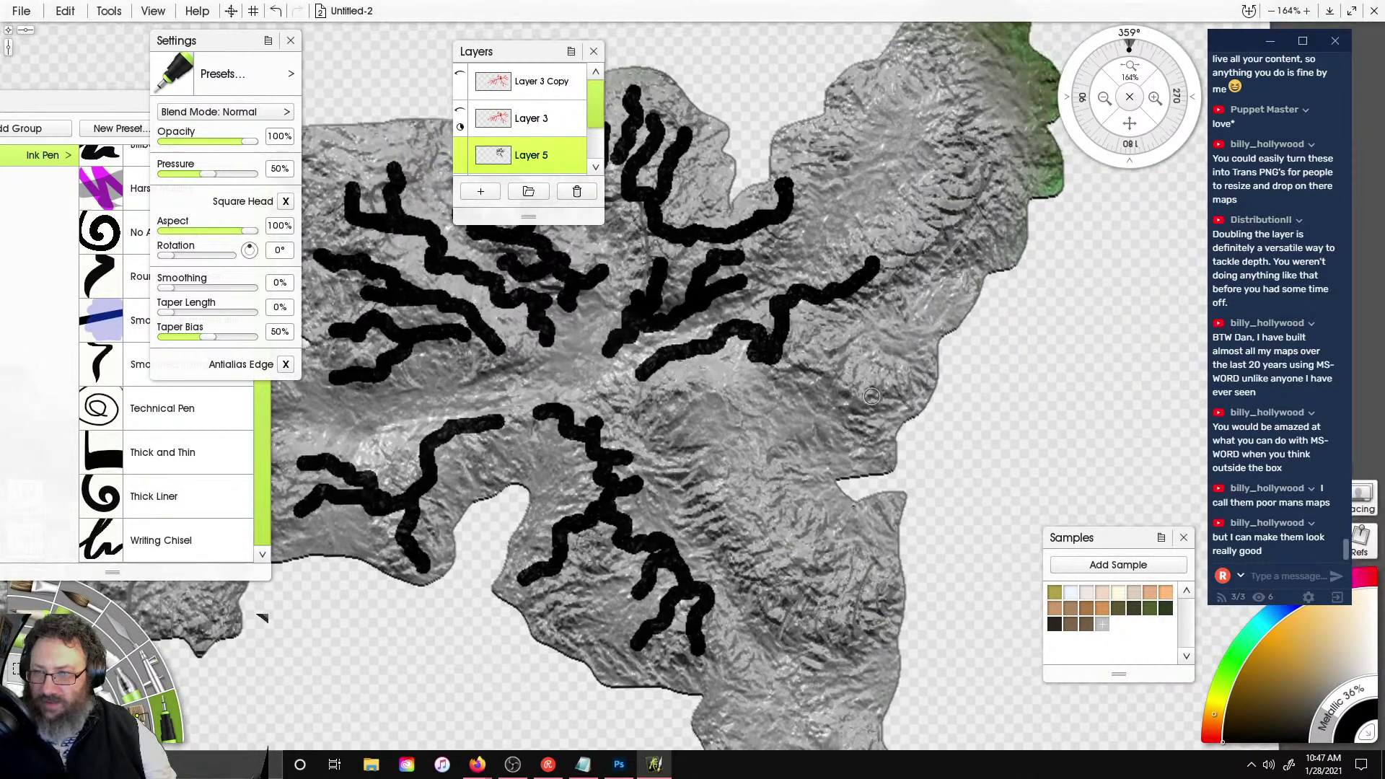
mouse_move(663, 394)
left_mouse_down()
mouse_move(699, 396)
mouse_move(771, 462)
mouse_move(750, 521)
mouse_move(757, 576)
mouse_move(794, 605)
mouse_move(865, 625)
left_mouse_up()
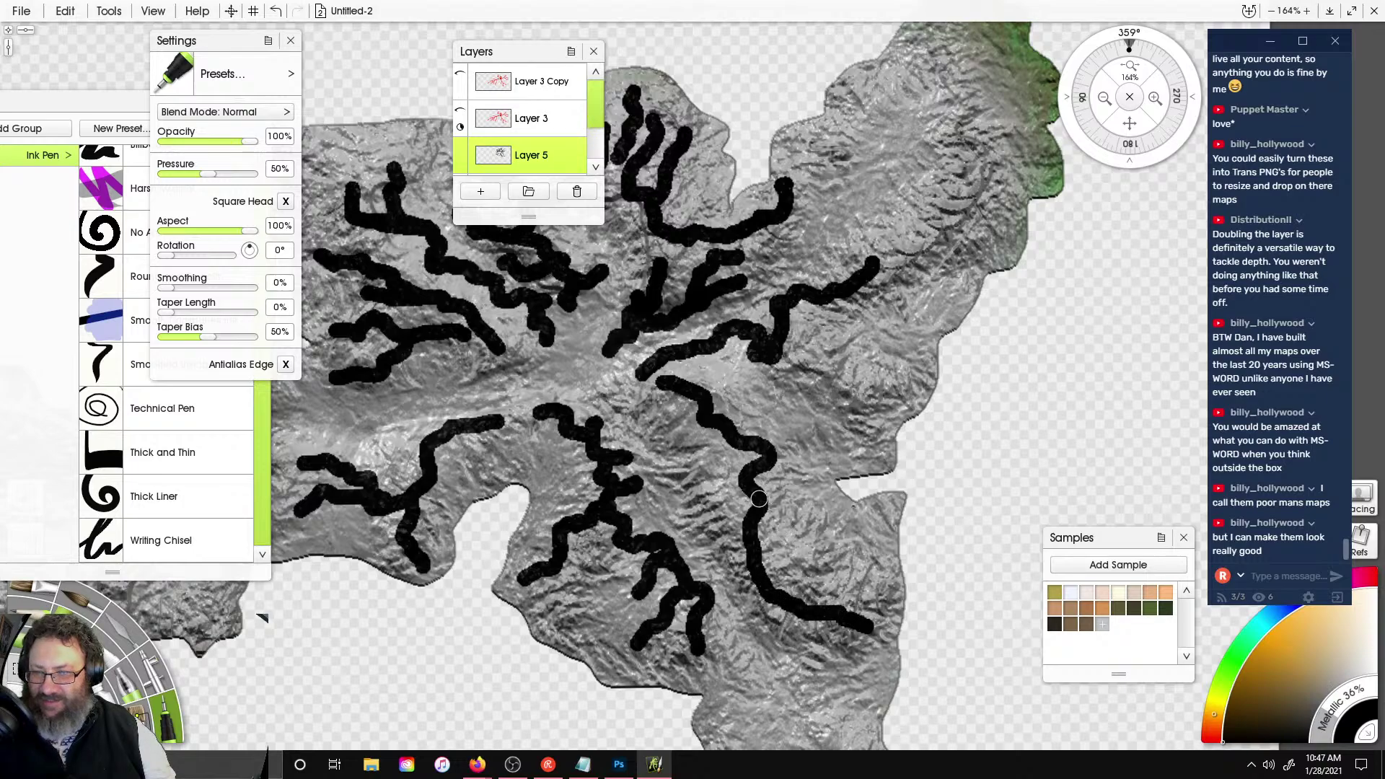
mouse_move(759, 499)
left_mouse_down()
mouse_move(770, 560)
mouse_move(846, 534)
left_mouse_up()
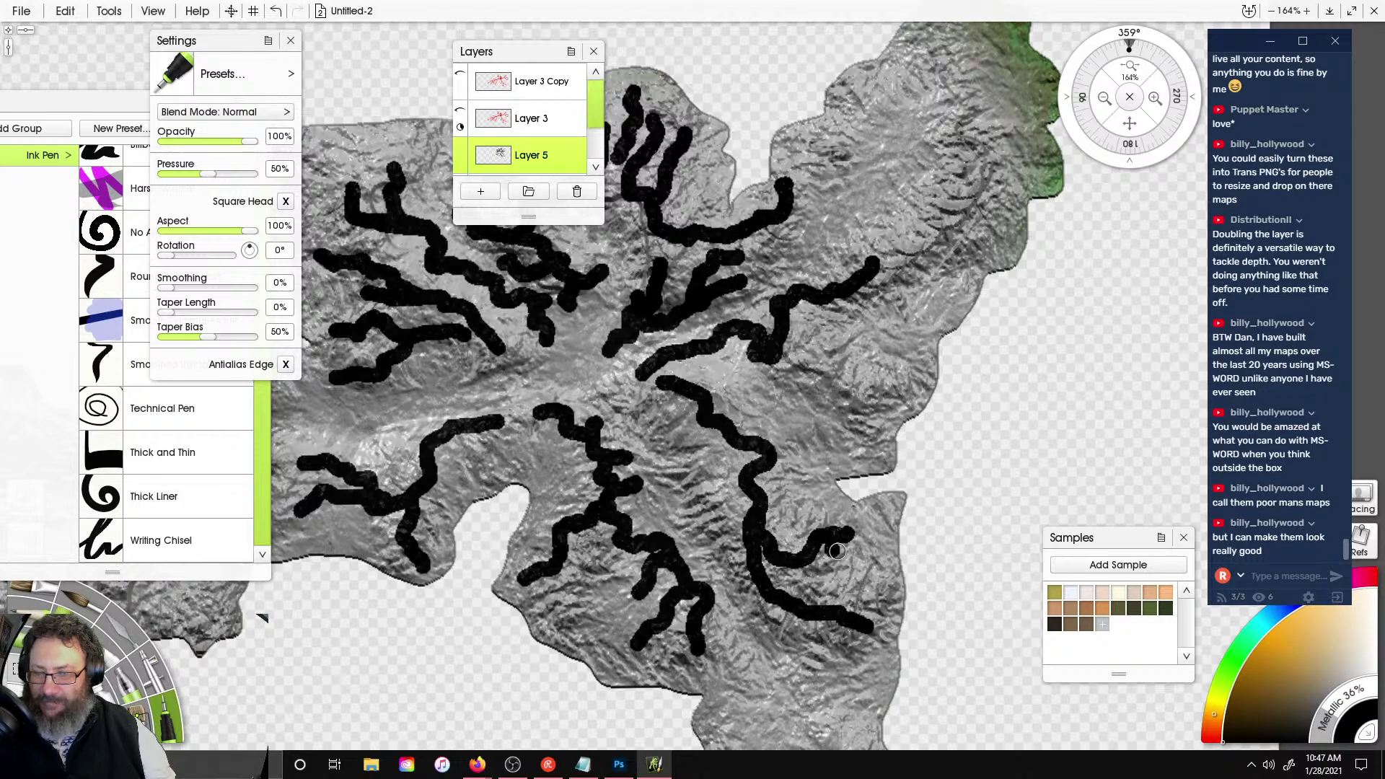
mouse_move(805, 331)
left_mouse_down()
mouse_move(845, 348)
mouse_move(855, 386)
mouse_move(938, 381)
mouse_move(894, 363)
left_mouse_up()
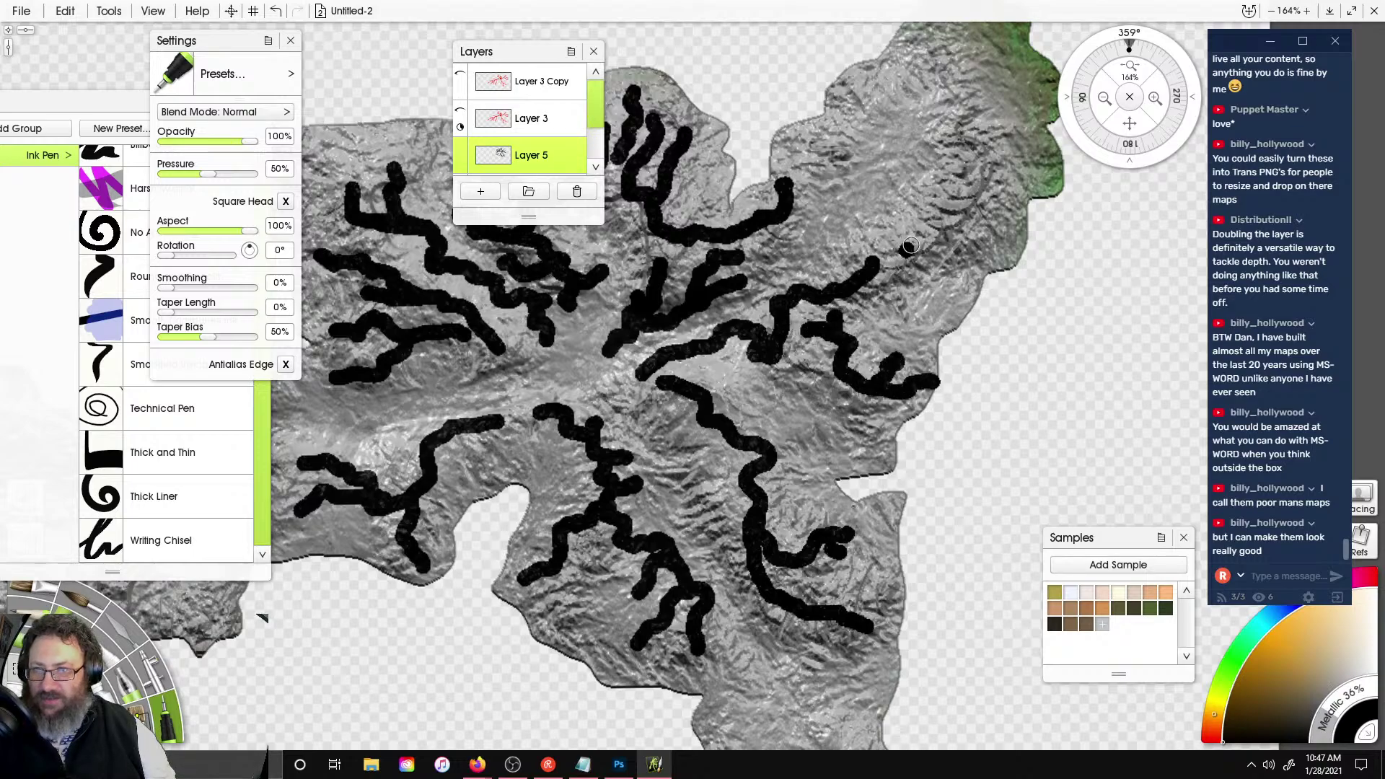
- Paint branching black lines up the northeastern peninsula, with side forks toward its northern and eastern coasts
left_click_drag(910, 246, 992, 145)
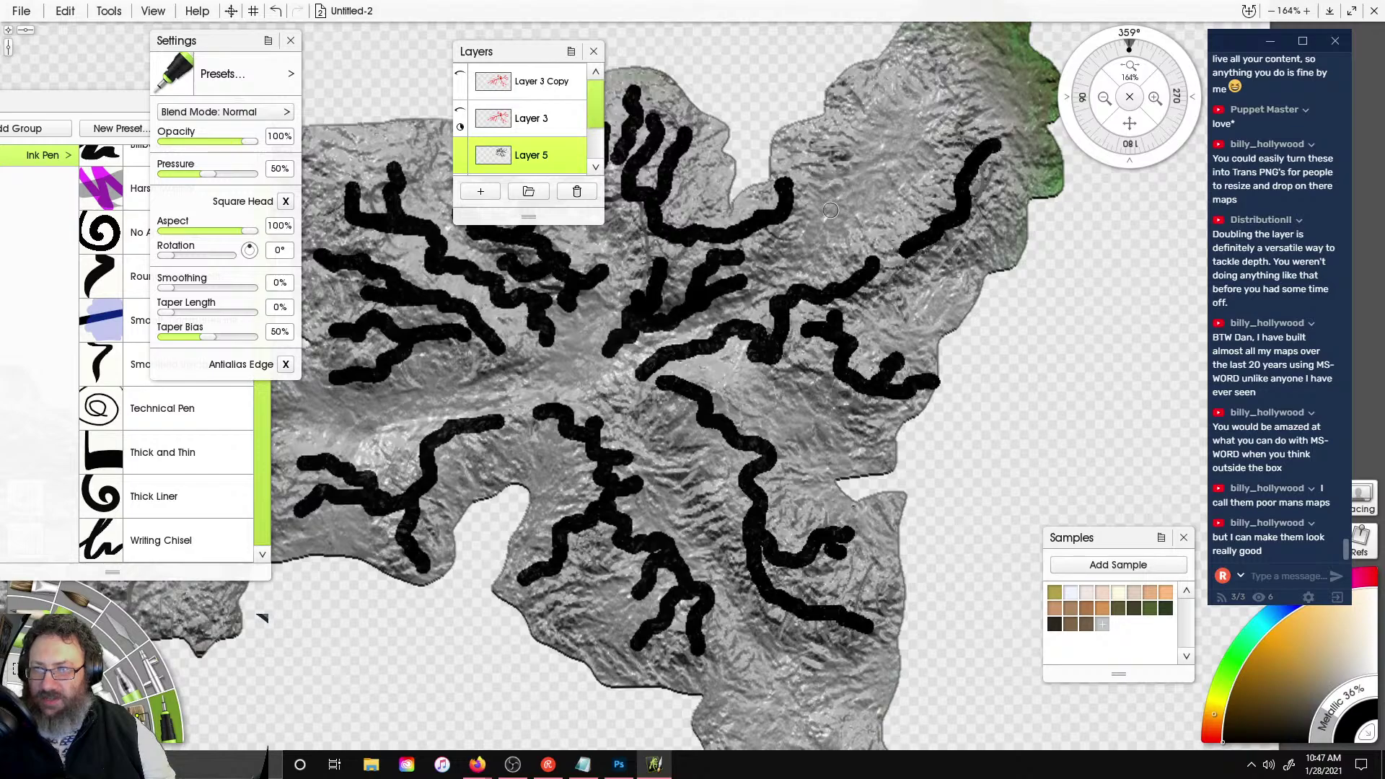
mouse_move(810, 215)
left_mouse_down()
mouse_move(826, 177)
mouse_move(812, 131)
mouse_move(787, 141)
mouse_move(844, 132)
mouse_move(848, 99)
left_mouse_up()
left_click_drag(833, 150, 868, 126)
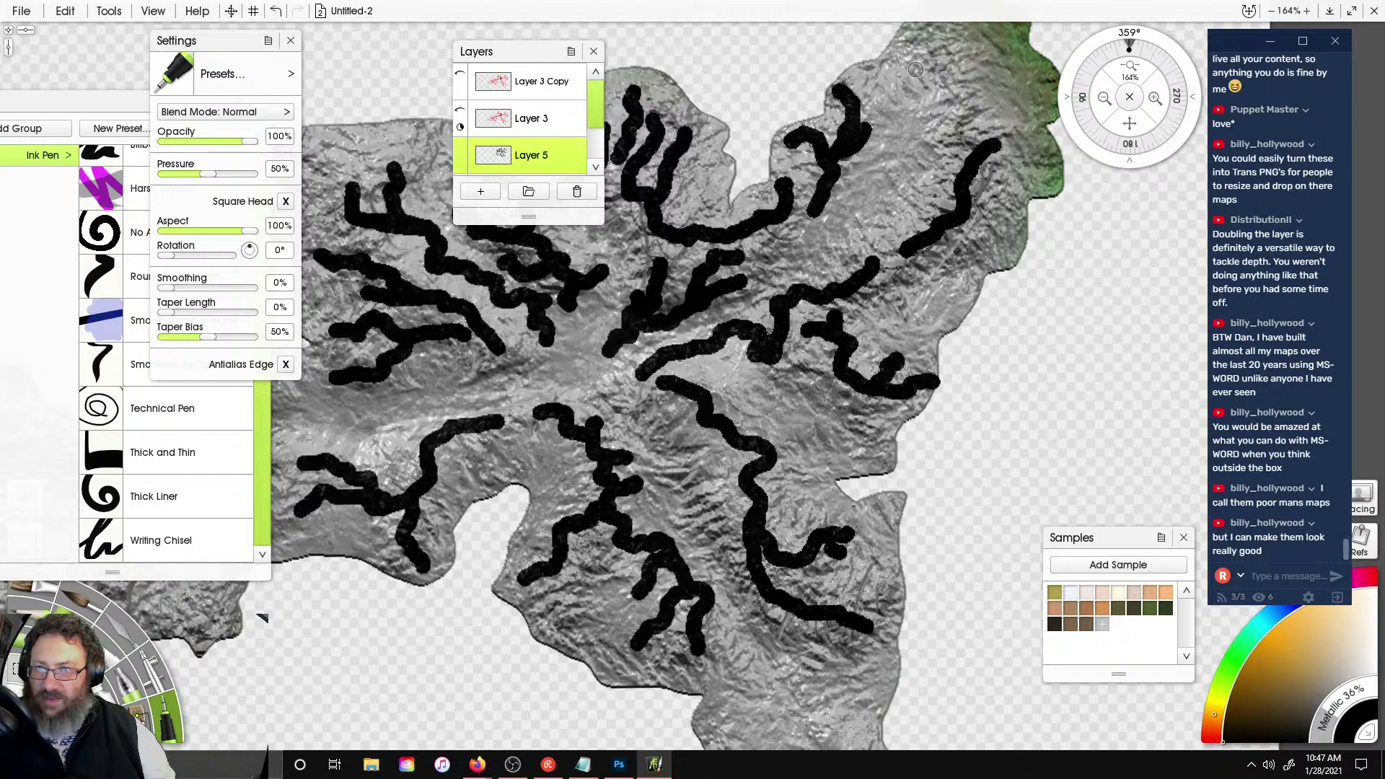
mouse_move(915, 69)
left_mouse_down()
mouse_move(994, 62)
mouse_move(1003, 140)
mouse_move(922, 108)
left_mouse_up()
left_click_drag(958, 211, 1011, 220)
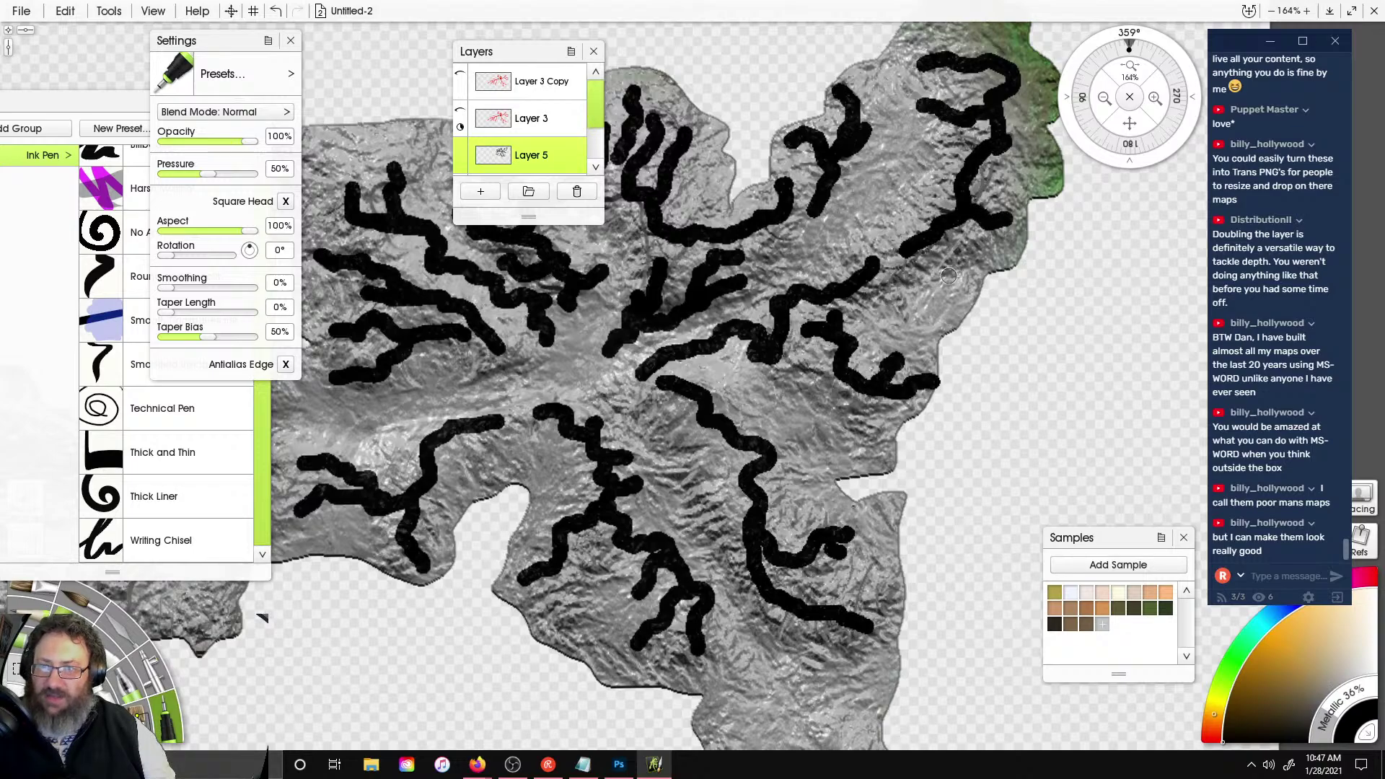
mouse_move(949, 276)
left_mouse_down()
mouse_move(933, 297)
mouse_move(900, 249)
mouse_move(942, 294)
mouse_move(922, 349)
left_mouse_up()
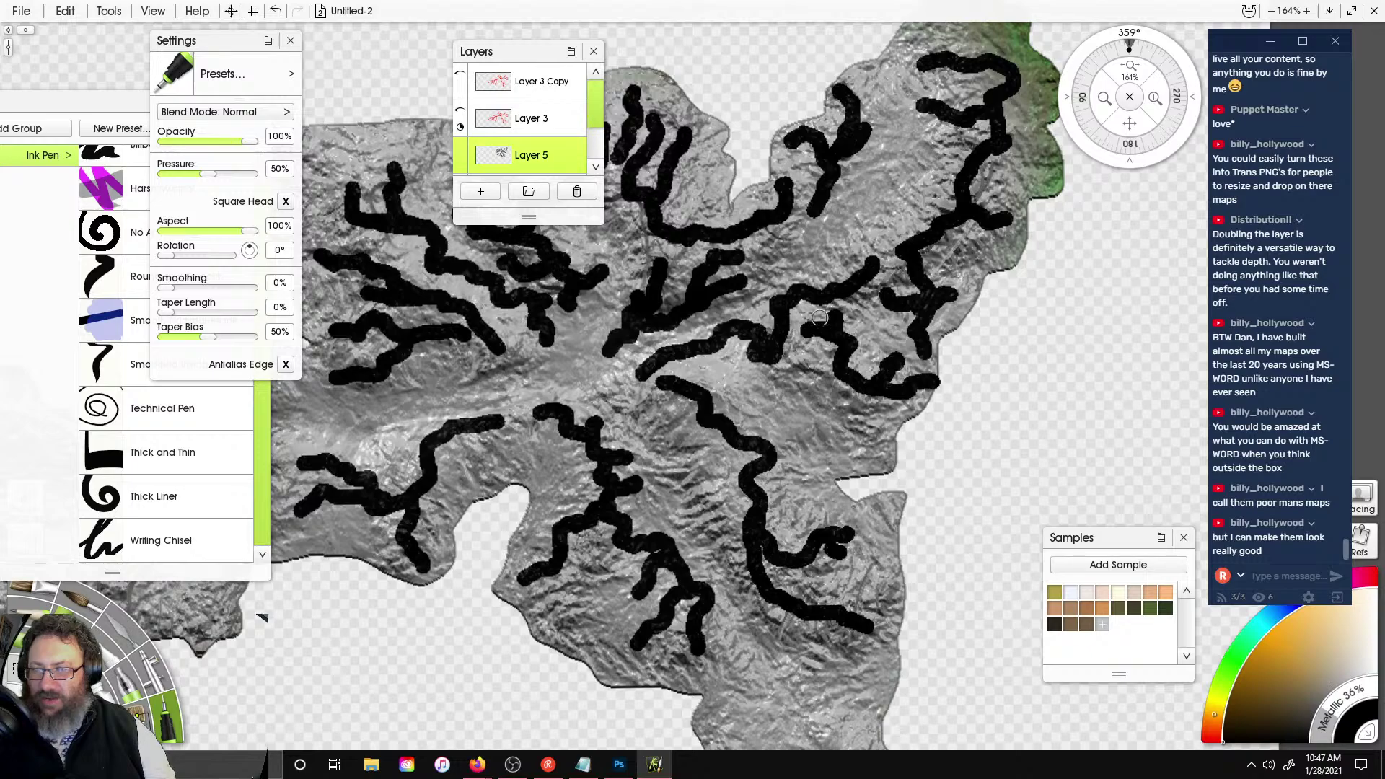
mouse_move(820, 317)
right_mouse_down()
mouse_move(821, 108)
mouse_move(1253, 326)
right_mouse_up()
scroll(668, 349, "down", 3)
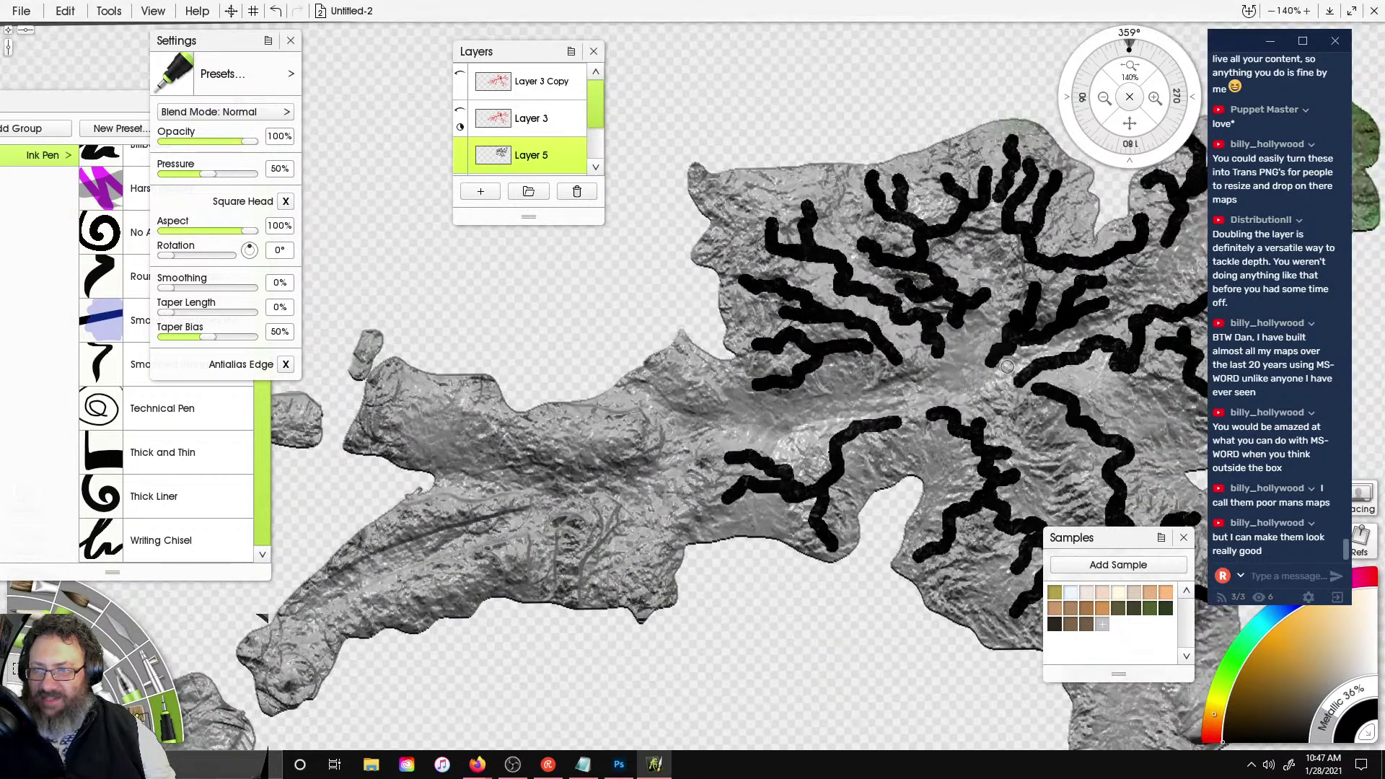
right_click_drag(1008, 370, 773, 295)
scroll(773, 295, "up", 2)
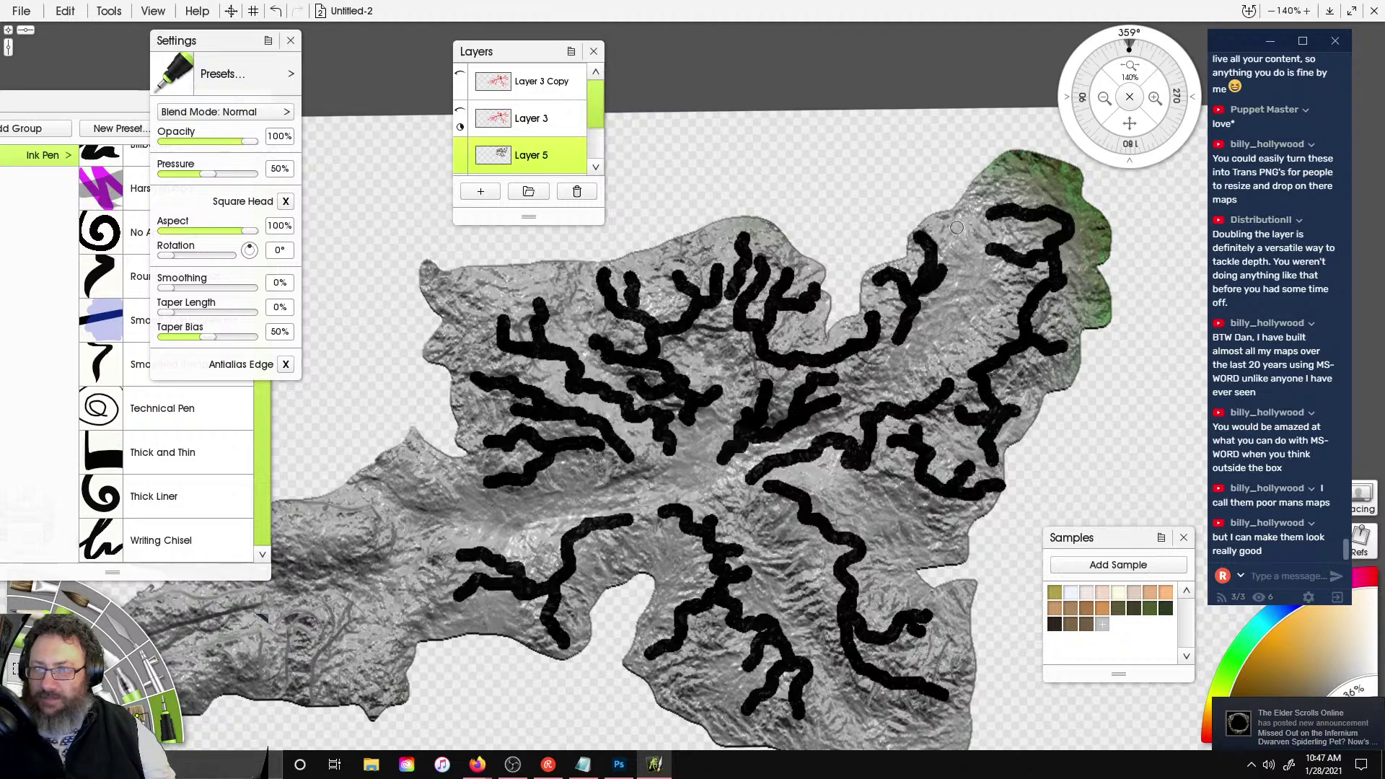
- Fork the line at the island's northeastern tip and extend the southwest line along the western peninsula with branches toward its south coast
left_click_drag(1038, 200, 1013, 167)
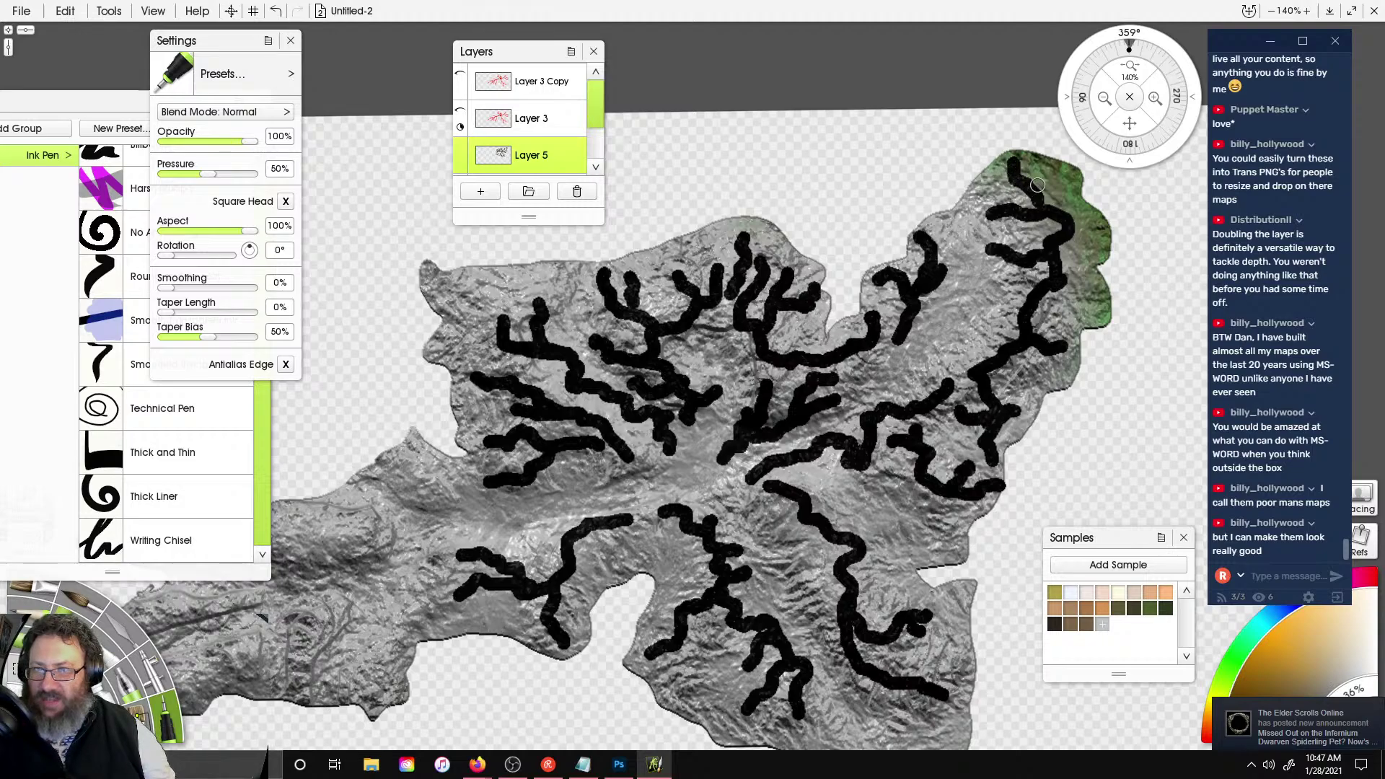
right_click_drag(786, 461, 912, 313)
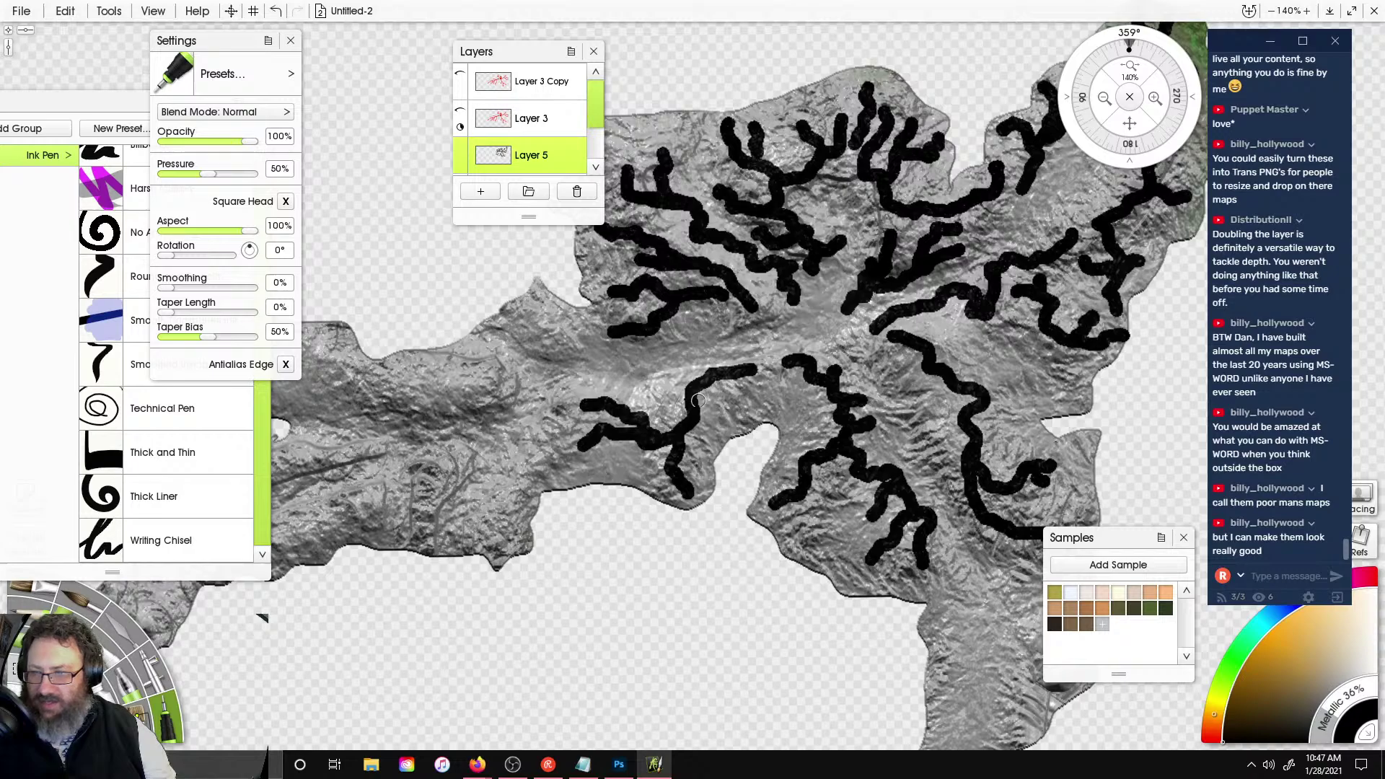
left_click_drag(698, 400, 719, 427)
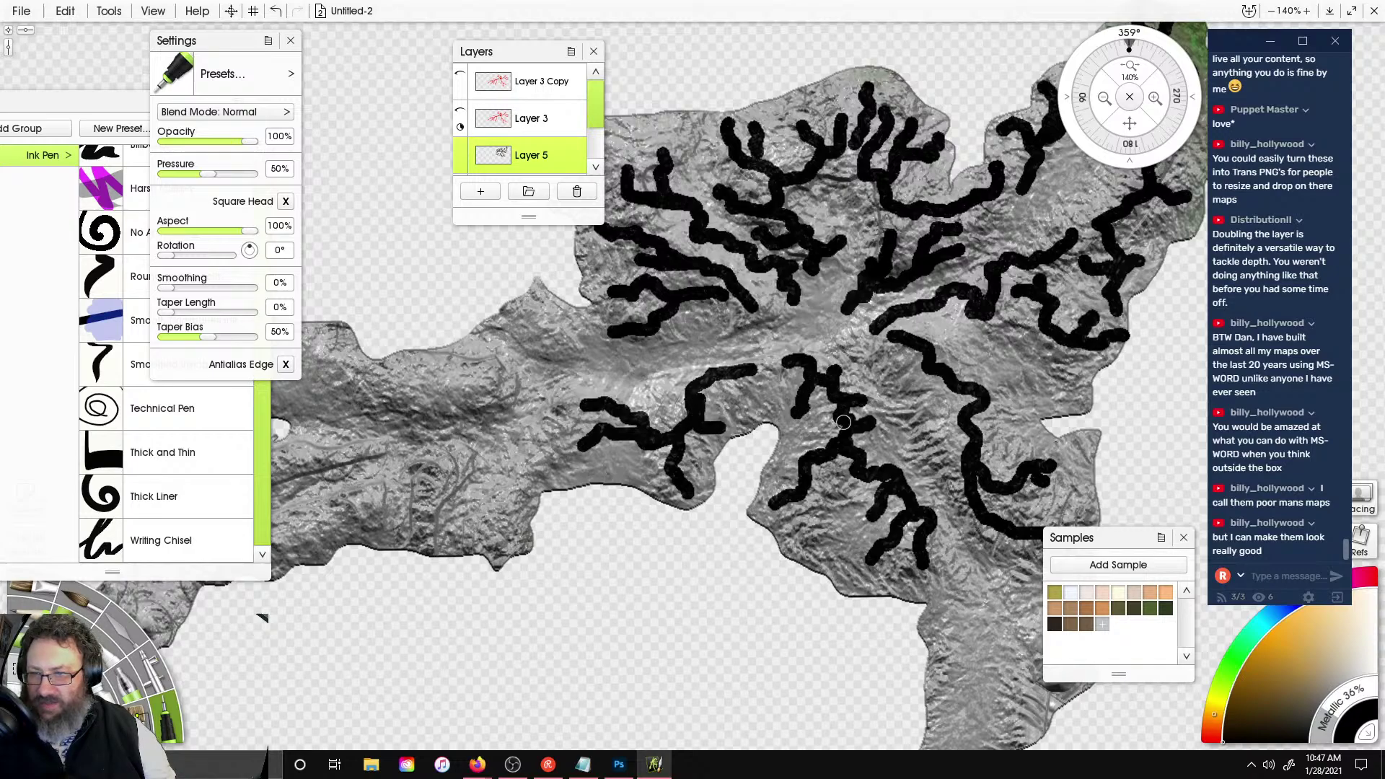
mouse_move(422, 490)
left_mouse_down()
mouse_move(453, 453)
mouse_move(534, 464)
mouse_move(579, 444)
left_mouse_up()
left_click_drag(497, 490, 471, 529)
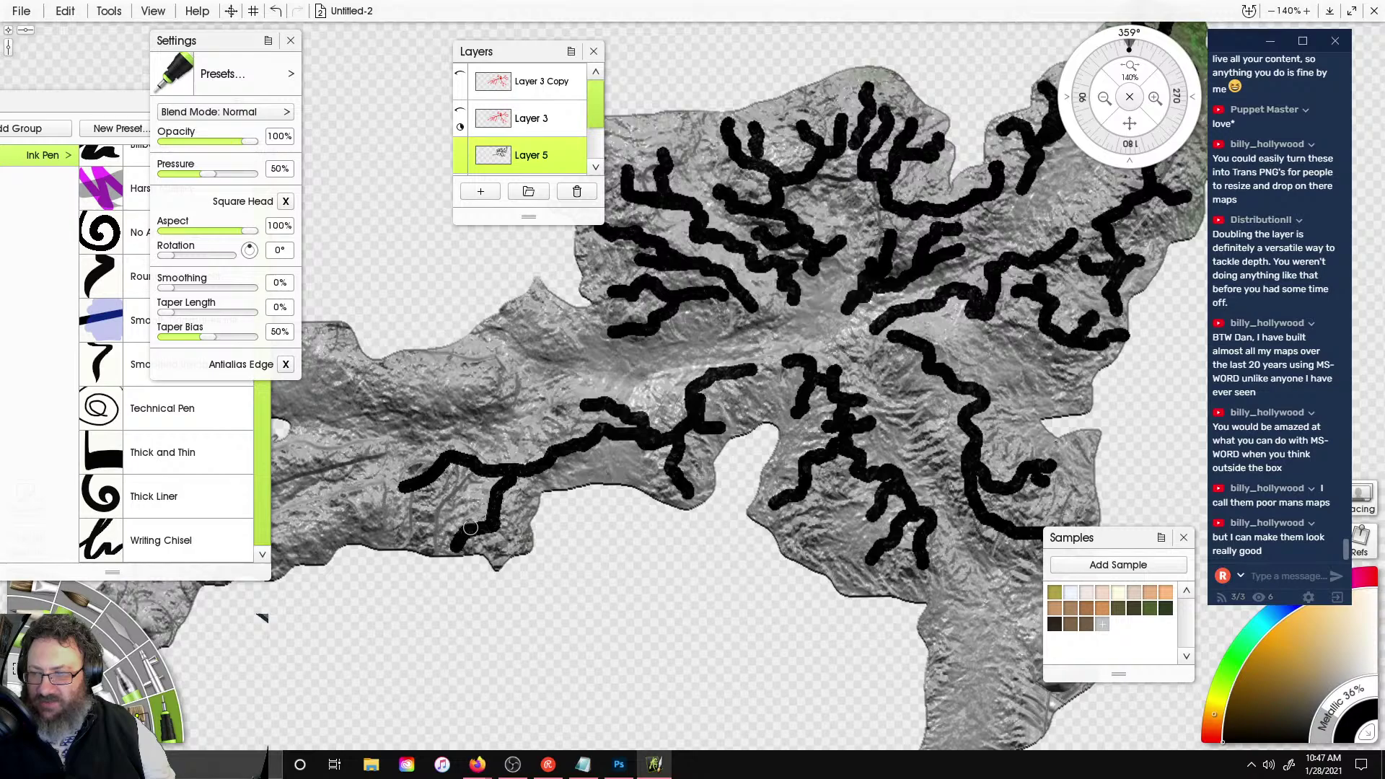
mouse_move(396, 484)
left_mouse_down()
mouse_move(306, 521)
mouse_move(381, 516)
left_mouse_up()
- Paint a forked line and a shorter parallel one on the western peninsula, plus a line from its north coast to the northwest lines
right_click_drag(468, 232, 685, 279)
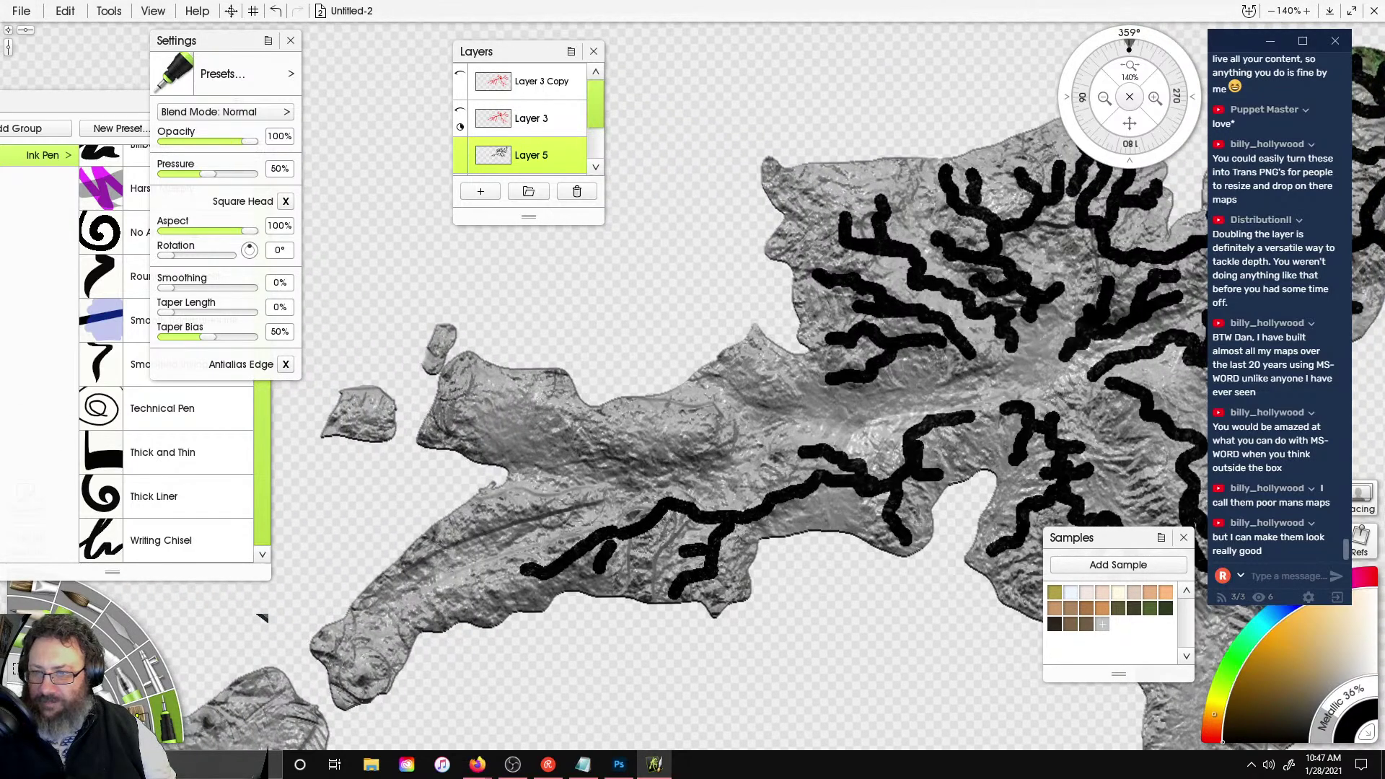
mouse_move(716, 440)
left_mouse_down()
mouse_move(459, 401)
mouse_move(494, 437)
mouse_move(478, 430)
left_mouse_up()
left_click_drag(455, 536, 602, 491)
mouse_move(743, 368)
left_mouse_down()
mouse_move(780, 388)
mouse_move(829, 379)
left_mouse_up()
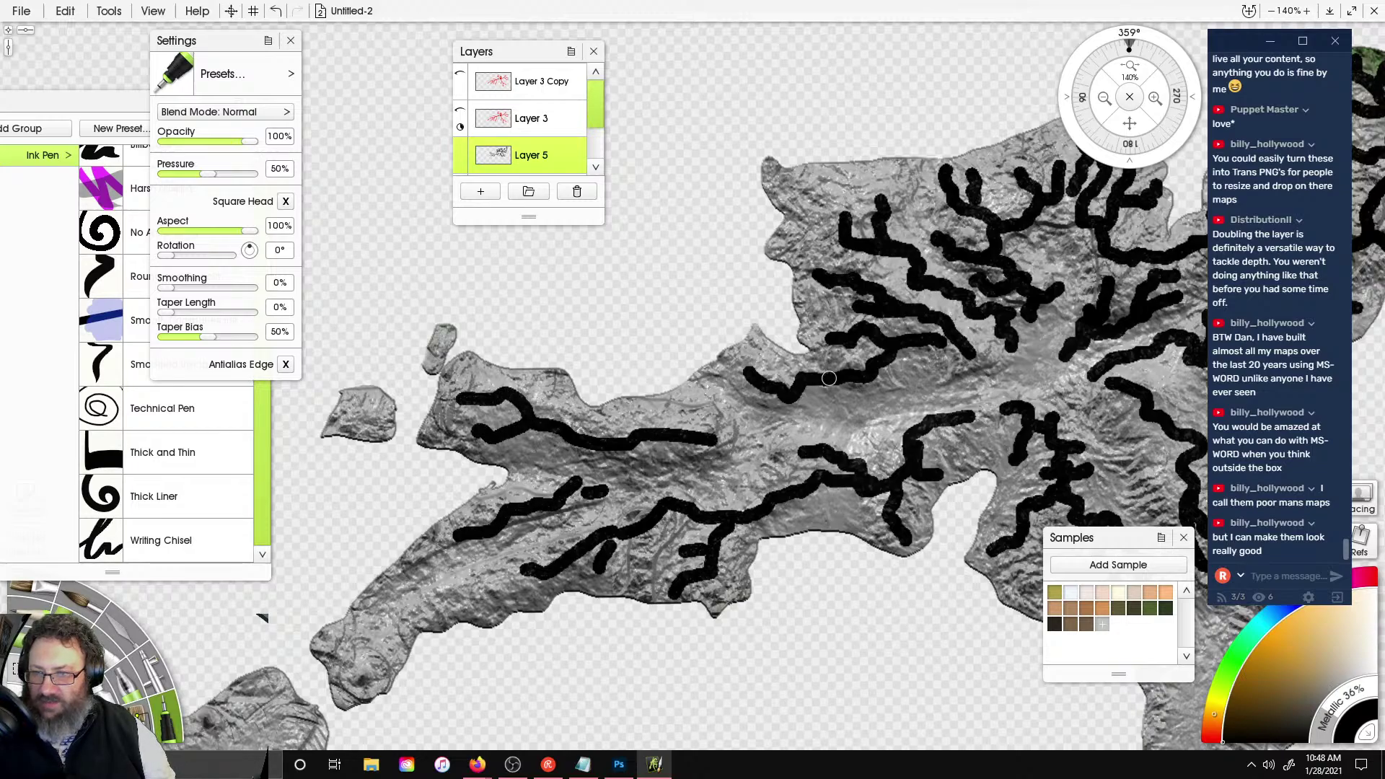
- Add a new layer and stamp MNT brush003 from the Avant Novis Mnt sticker group onto the empty area west of the island
scroll(694, 334, "down", 5)
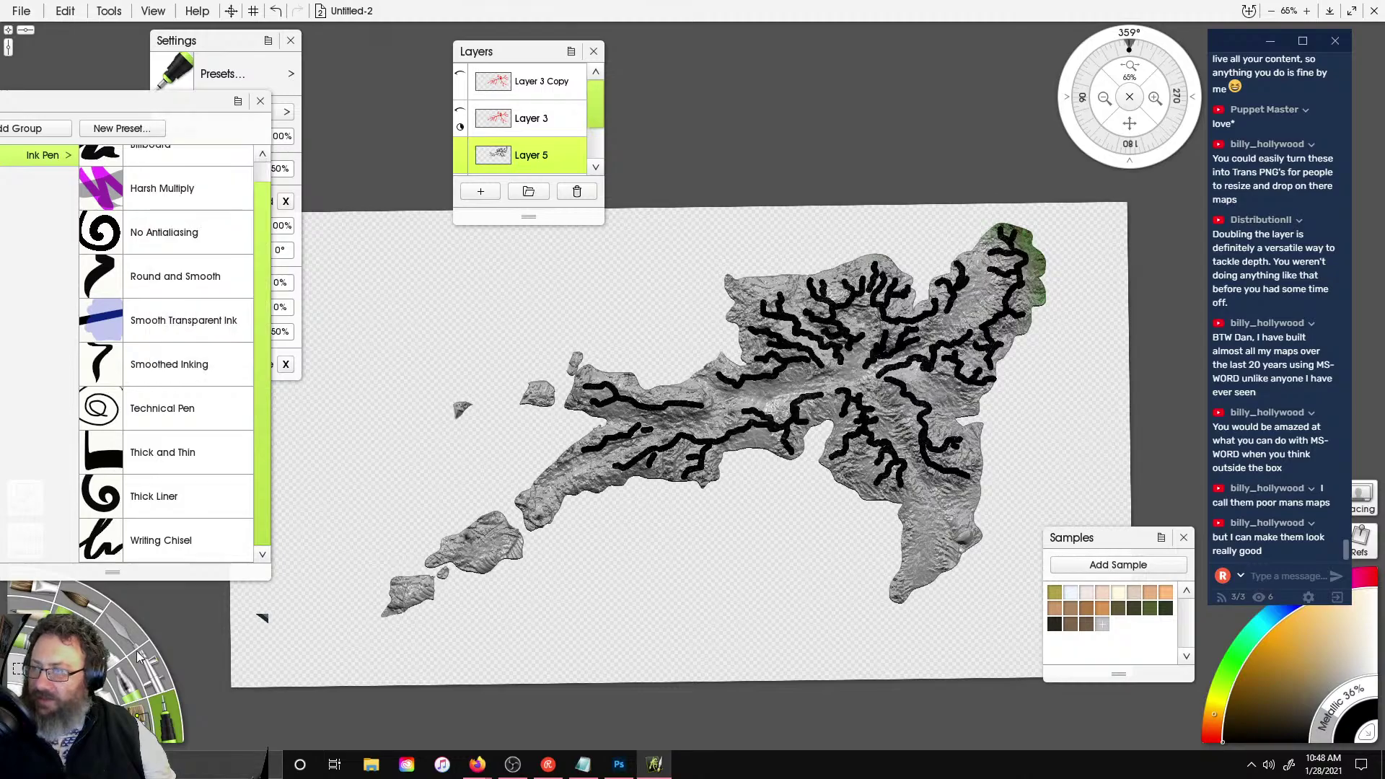
left_click(137, 716)
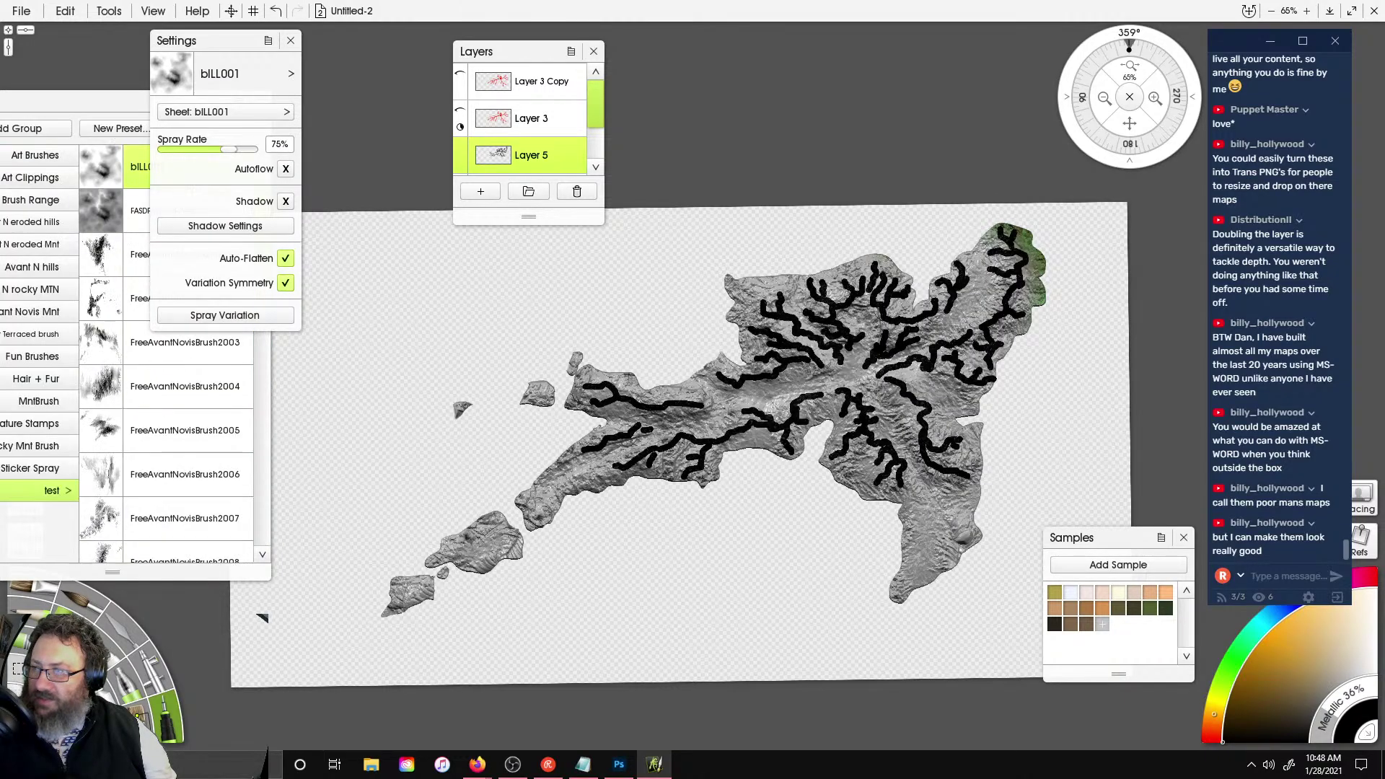
left_click(69, 448)
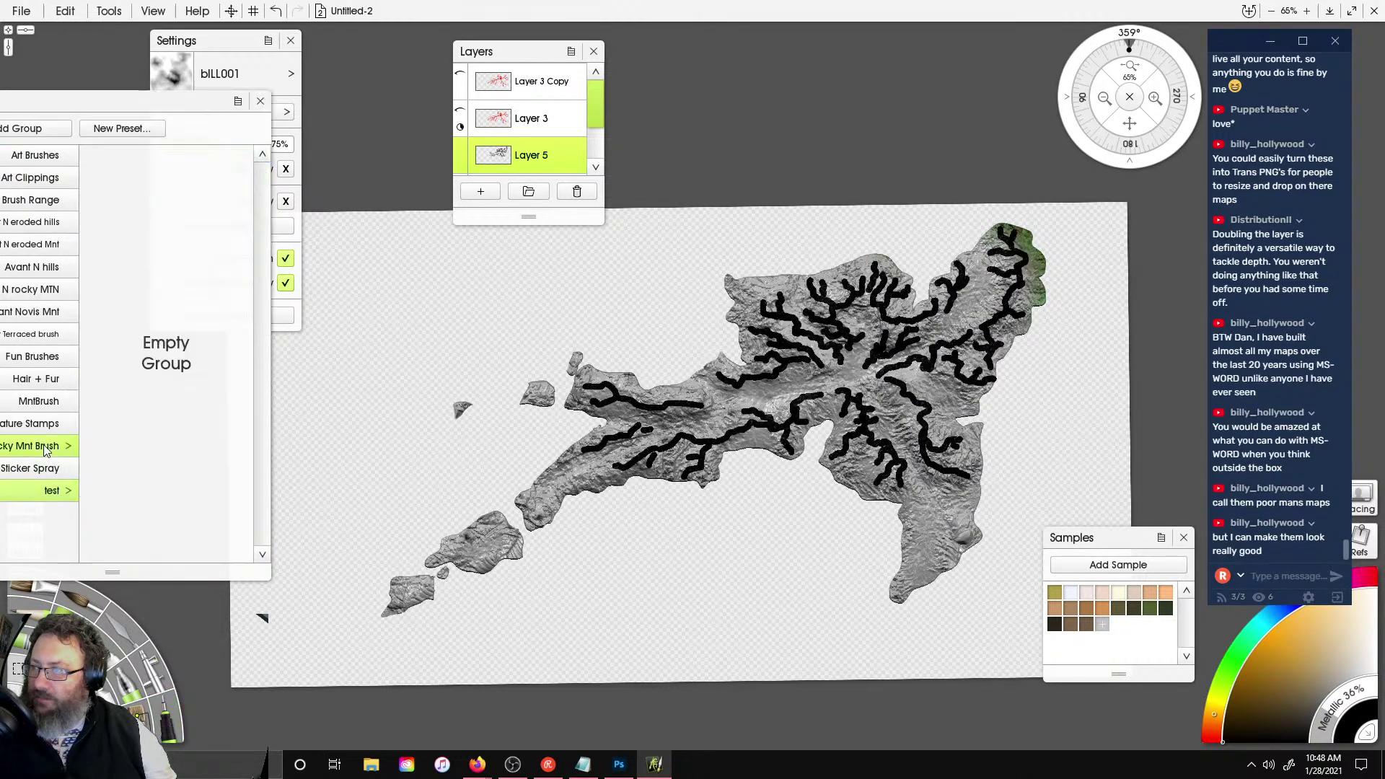
left_click(25, 312)
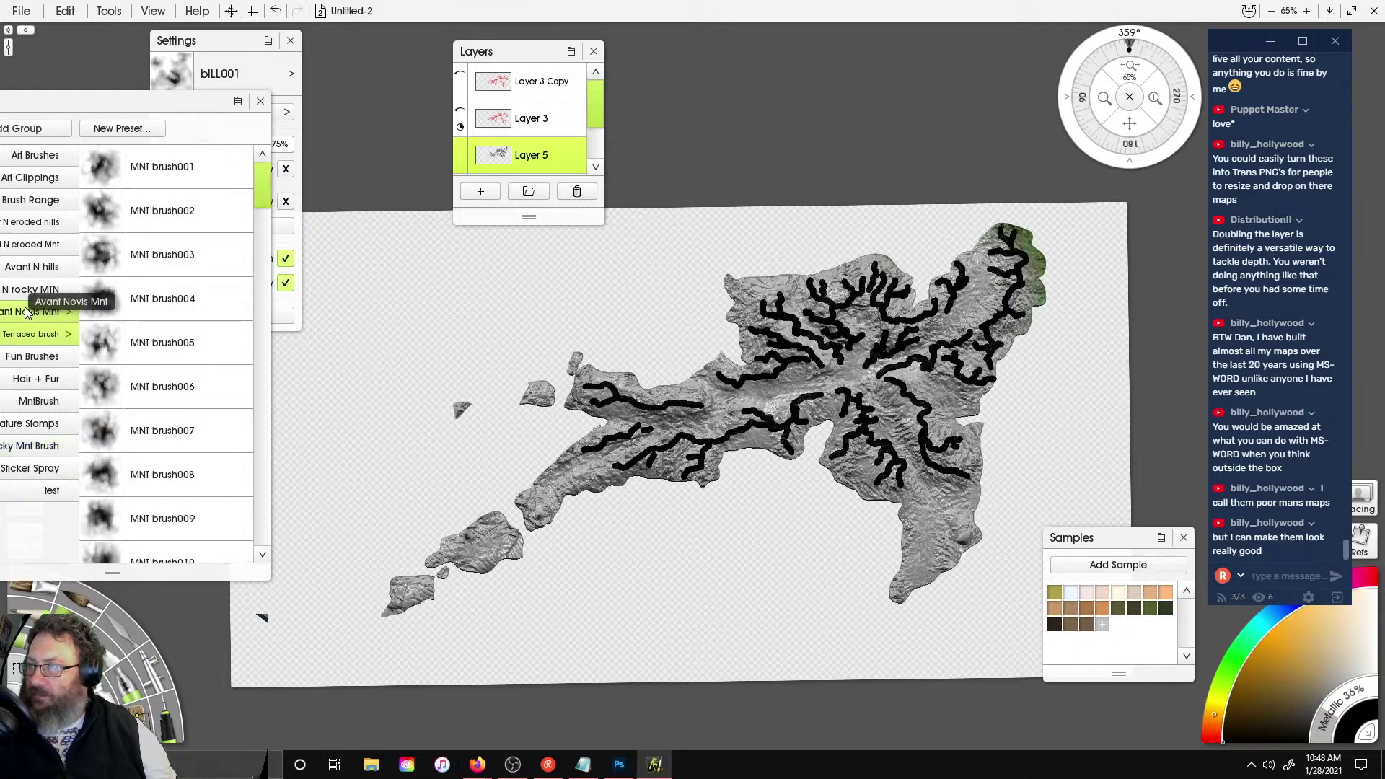
left_click(148, 269)
scroll(552, 353, "up", 3)
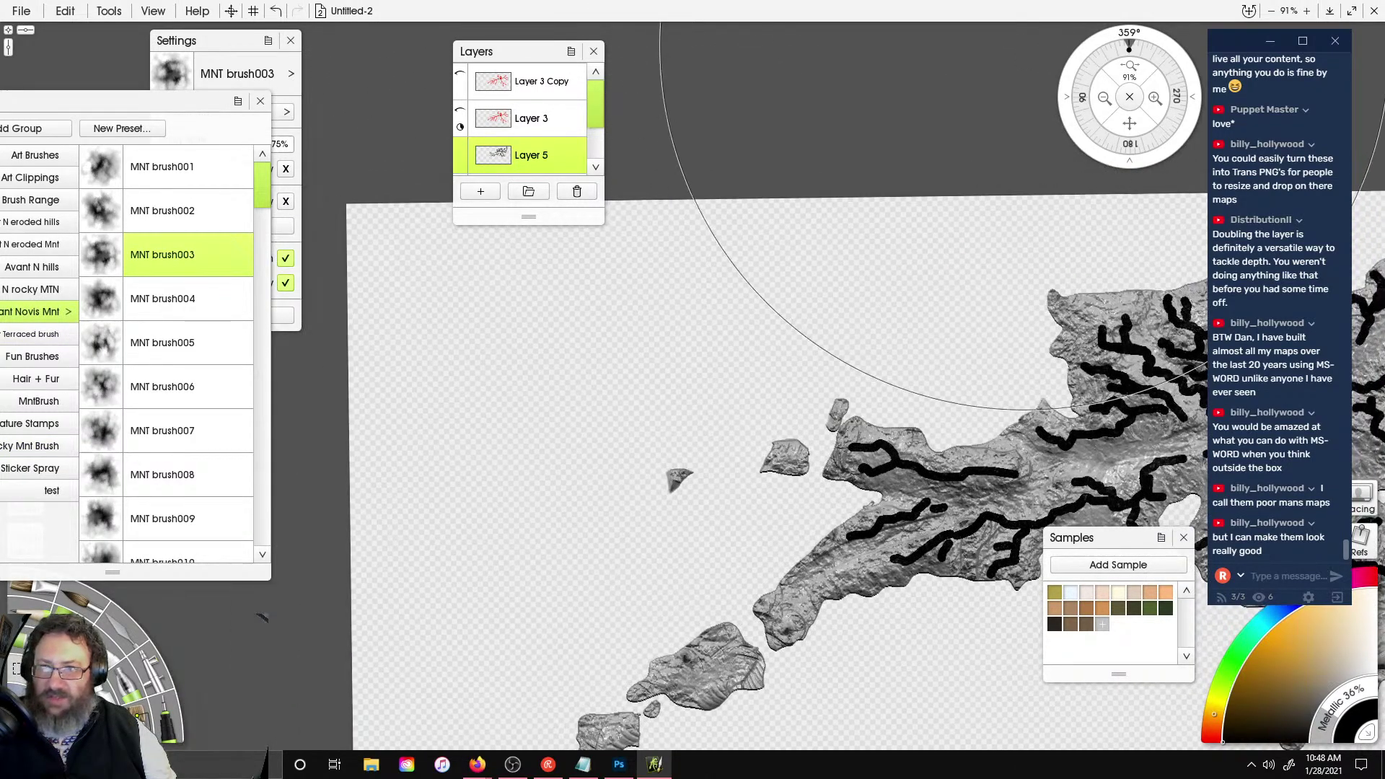
left_click(481, 191)
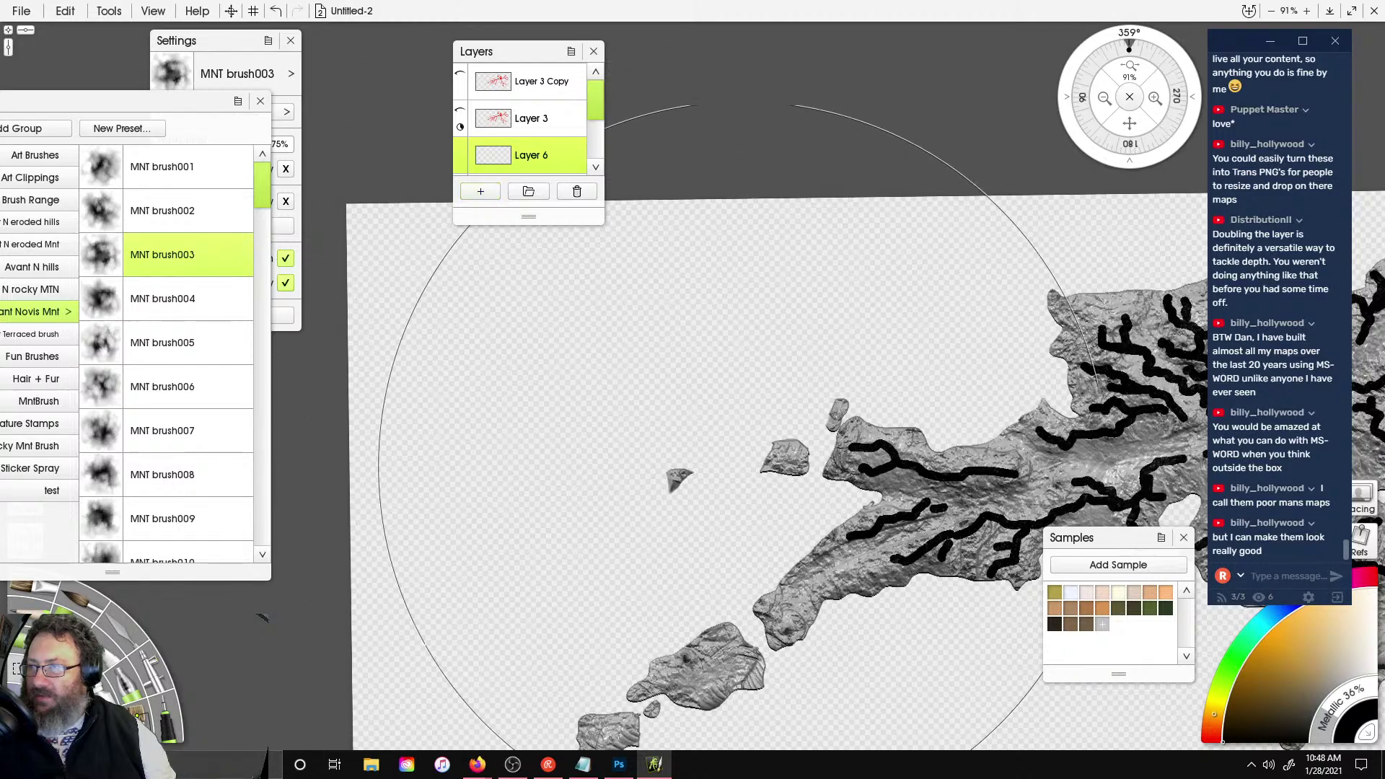
left_click(726, 446)
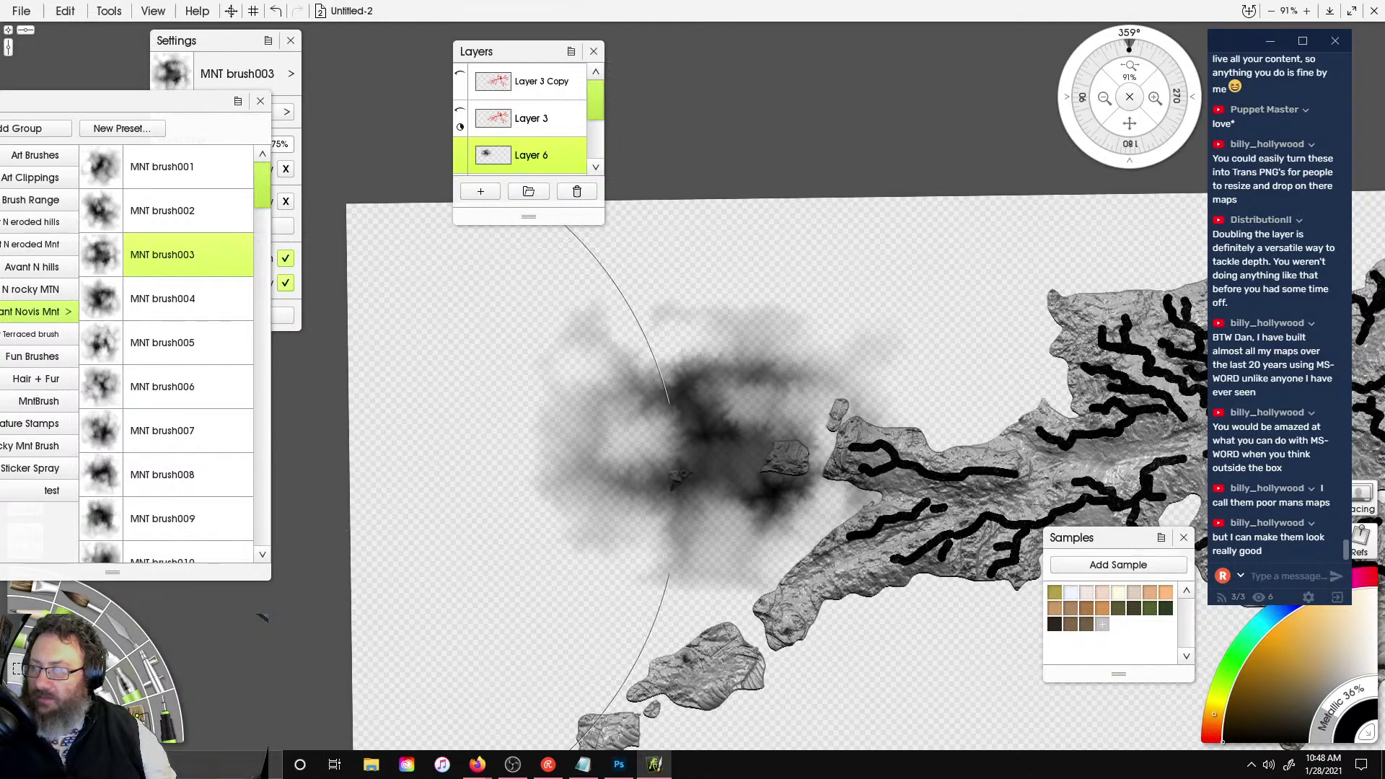
- Lock the transparency of Layer 6 and texture the dark mountain stamp with paint tube and glitter strokes
right_click(593, 163)
left_click(578, 145)
left_click(628, 166)
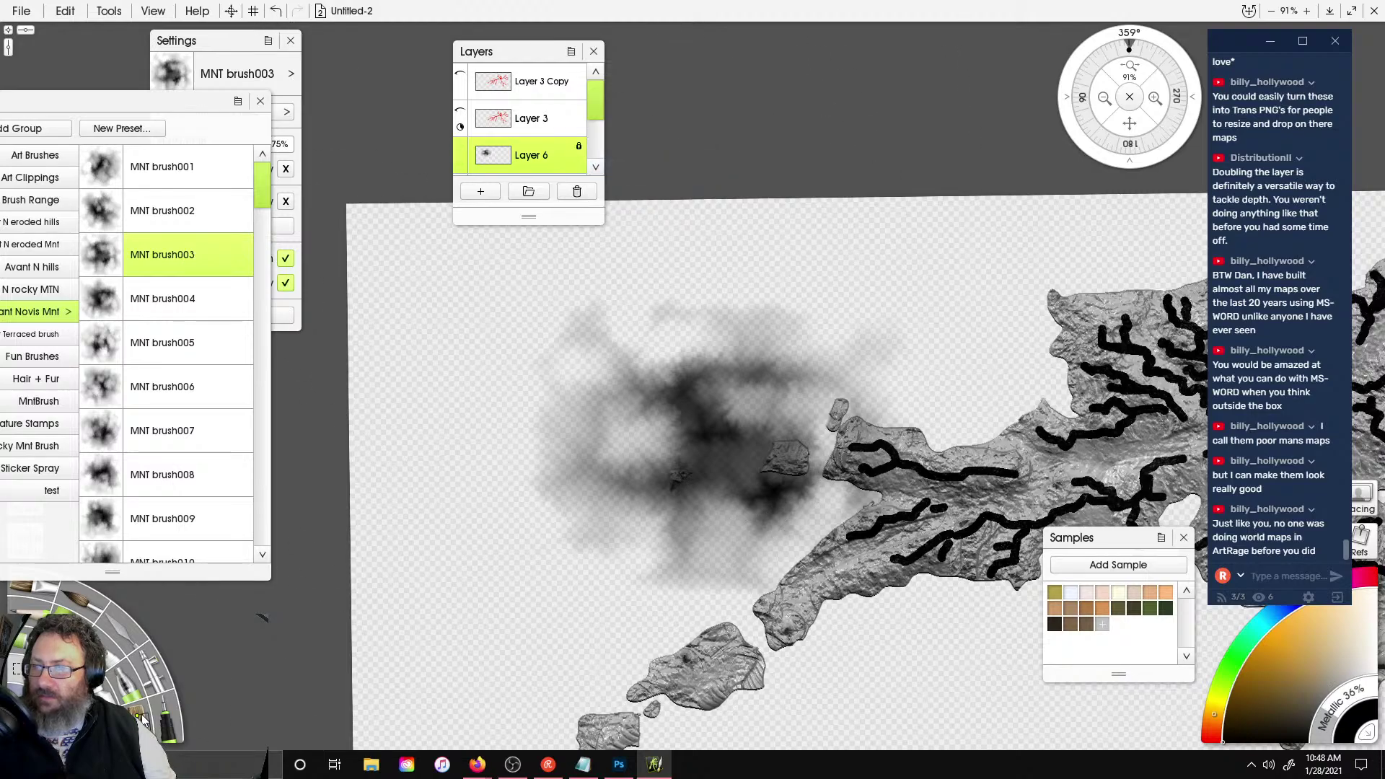
left_click(128, 684)
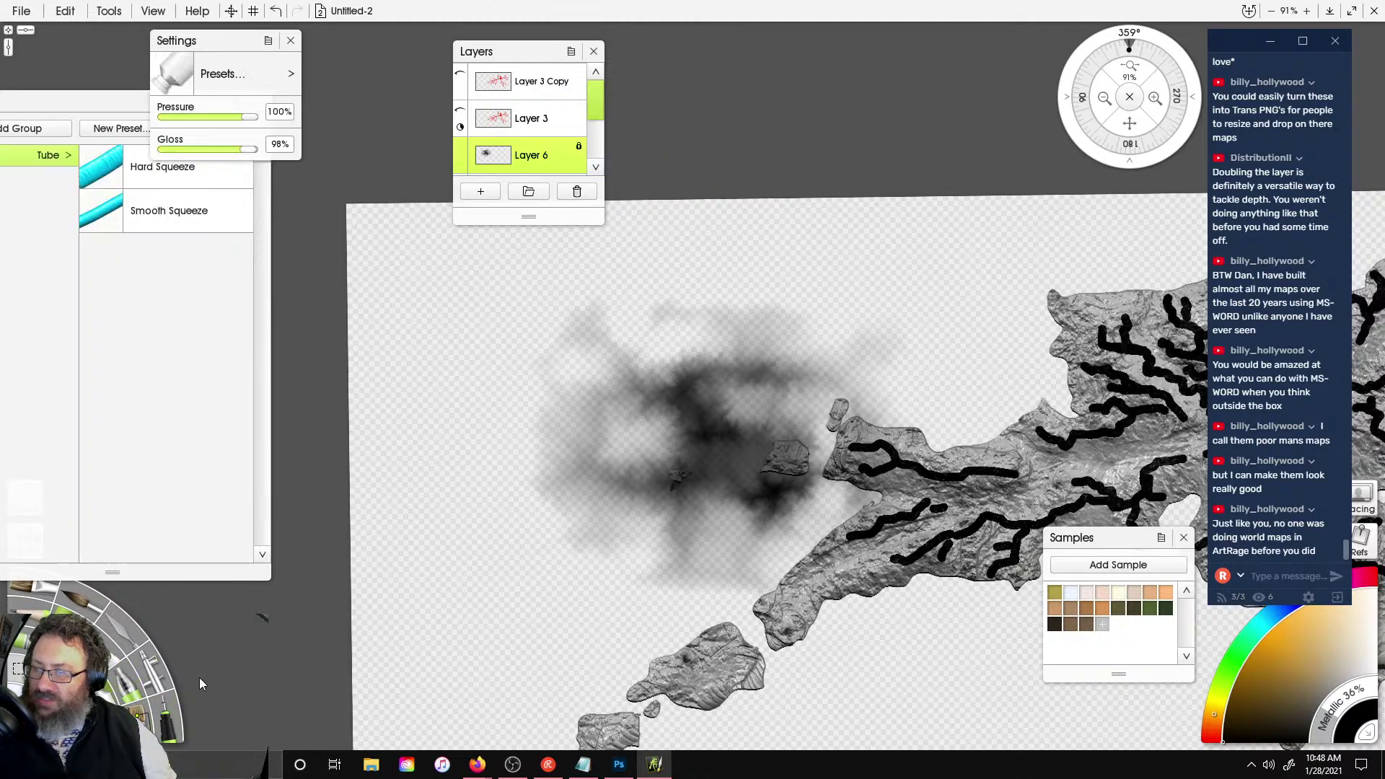
mouse_move(634, 443)
left_mouse_down()
mouse_move(495, 554)
mouse_move(646, 567)
mouse_move(833, 478)
left_mouse_up()
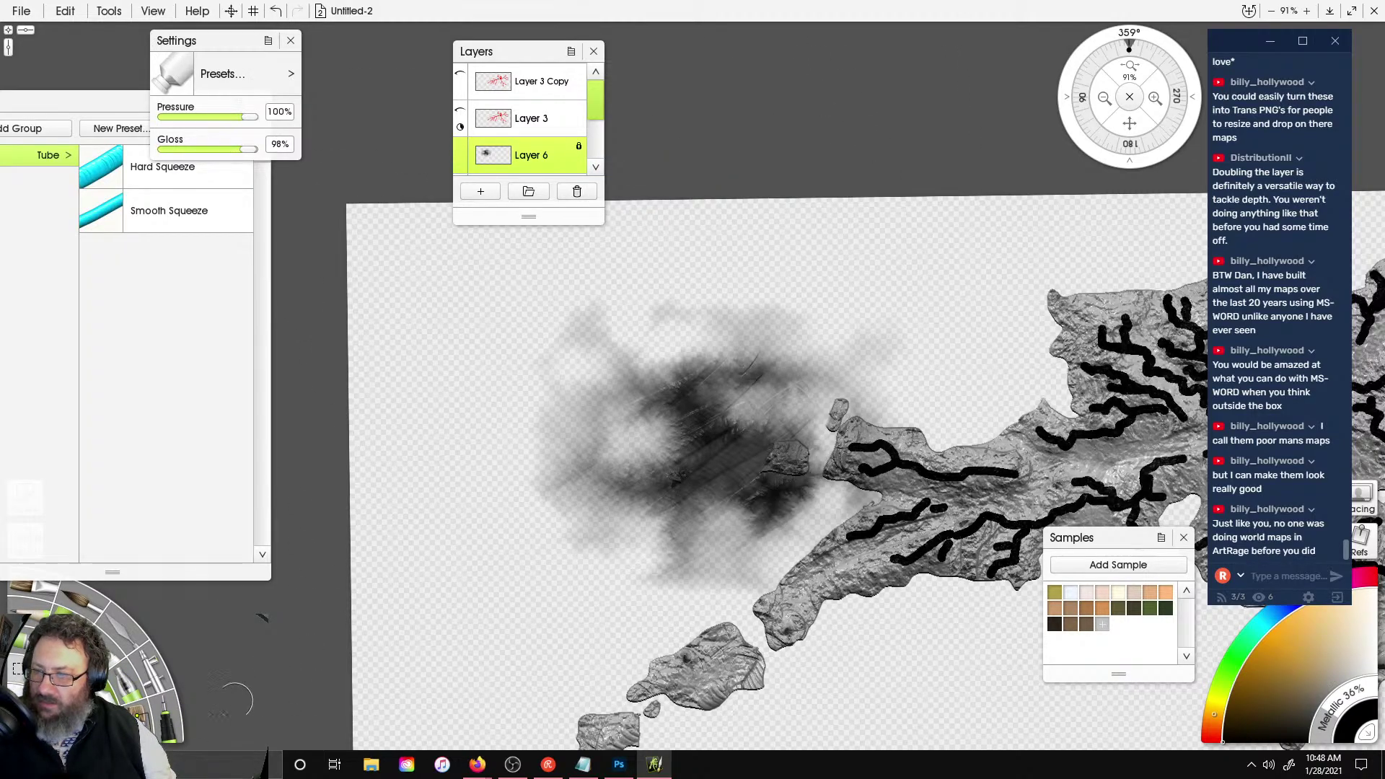
left_click(139, 718)
mouse_move(501, 587)
left_mouse_down()
mouse_move(693, 433)
mouse_move(635, 375)
mouse_move(599, 404)
left_mouse_up()
mouse_move(549, 497)
left_mouse_down()
mouse_move(614, 494)
mouse_move(859, 411)
mouse_move(677, 325)
mouse_move(605, 377)
left_mouse_up()
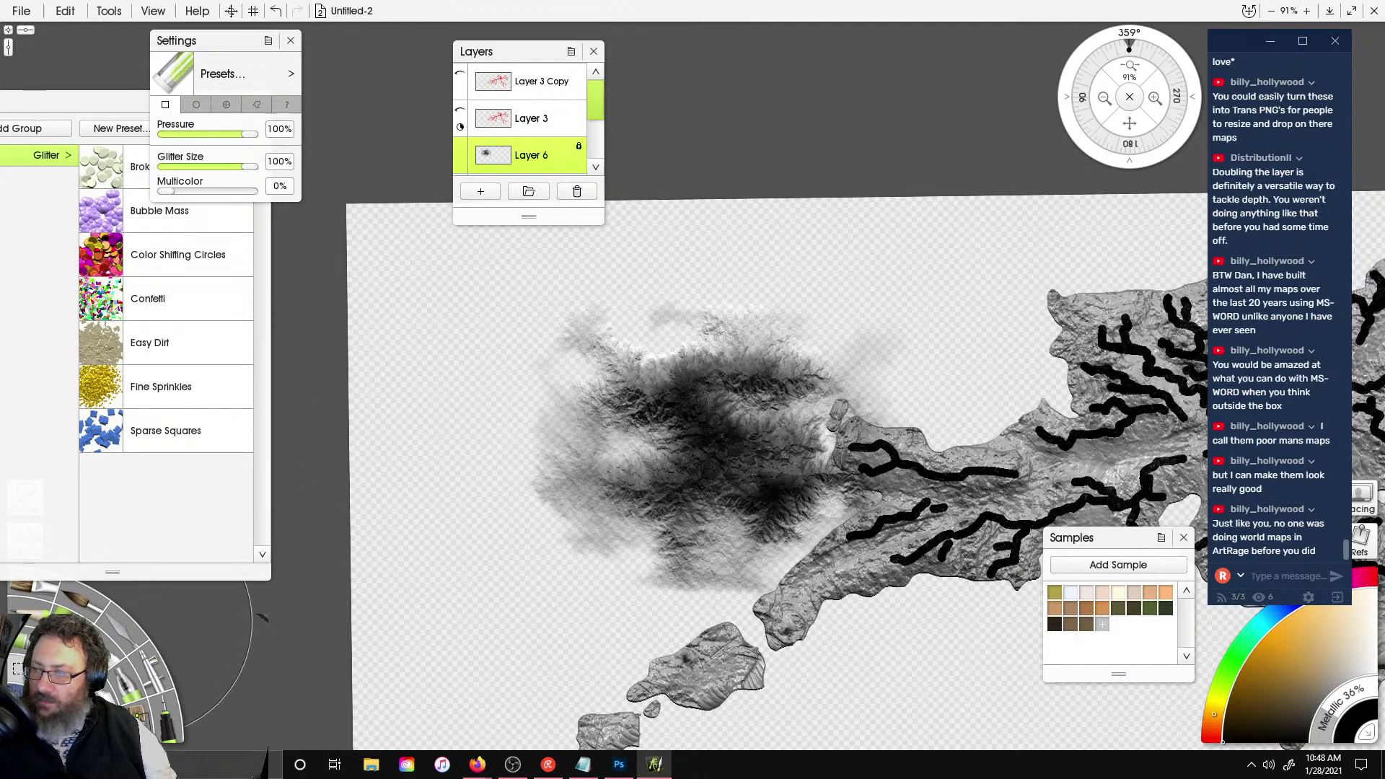
- Choose the knife's Instant Blur preset with 53% pressure and 49% softness for blending the textured mountain stamp
left_click(122, 630)
mouse_move(628, 469)
left_mouse_down()
mouse_move(722, 404)
mouse_move(657, 519)
left_mouse_up()
left_click(144, 519)
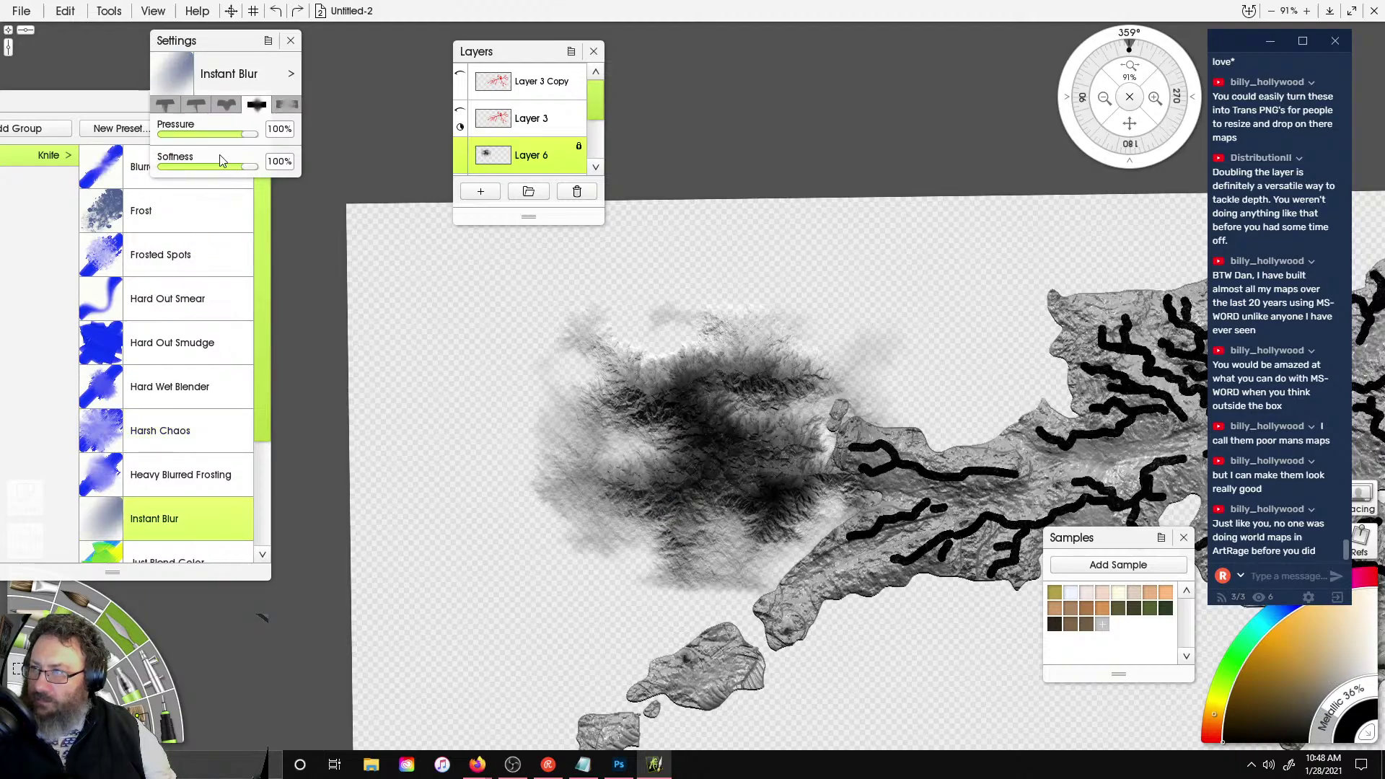
left_click(201, 134)
left_click_drag(196, 166, 190, 180)
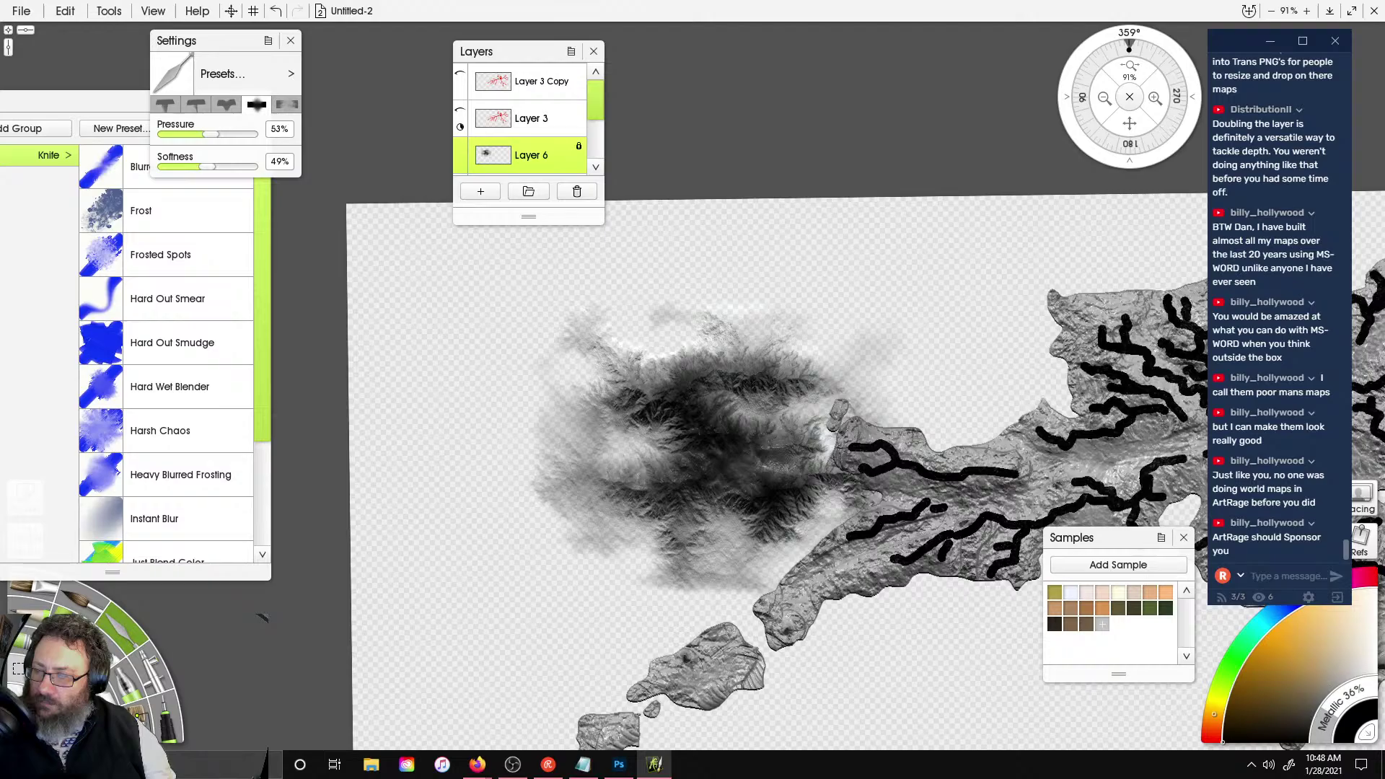
- Airbrush a lighter metallic grey over the whole textured mountain stamp on Layer 6
scroll(678, 325, "up", 5)
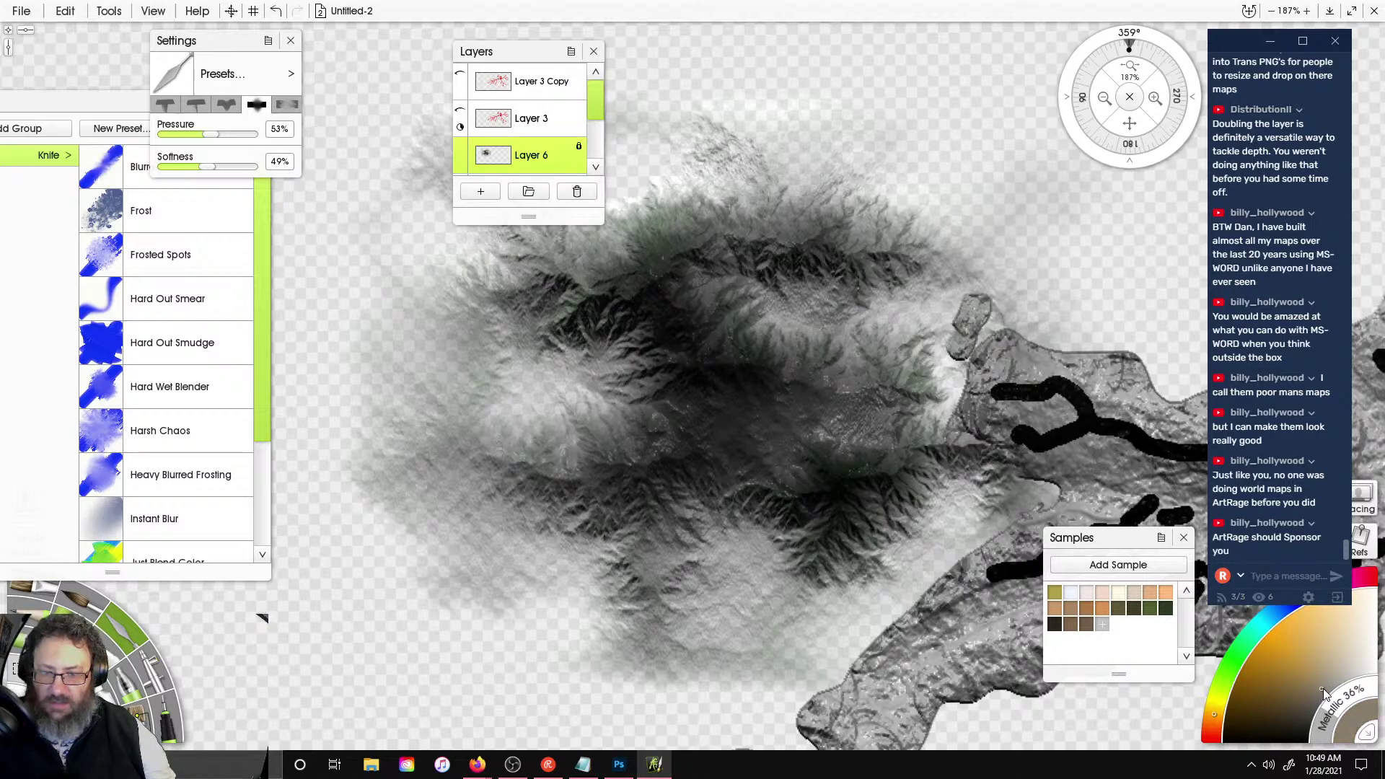
left_click(151, 667)
mouse_move(566, 440)
left_mouse_down()
mouse_move(598, 376)
mouse_move(902, 346)
mouse_move(707, 512)
mouse_move(563, 275)
mouse_move(889, 168)
left_mouse_up()
left_click_drag(498, 551, 573, 309)
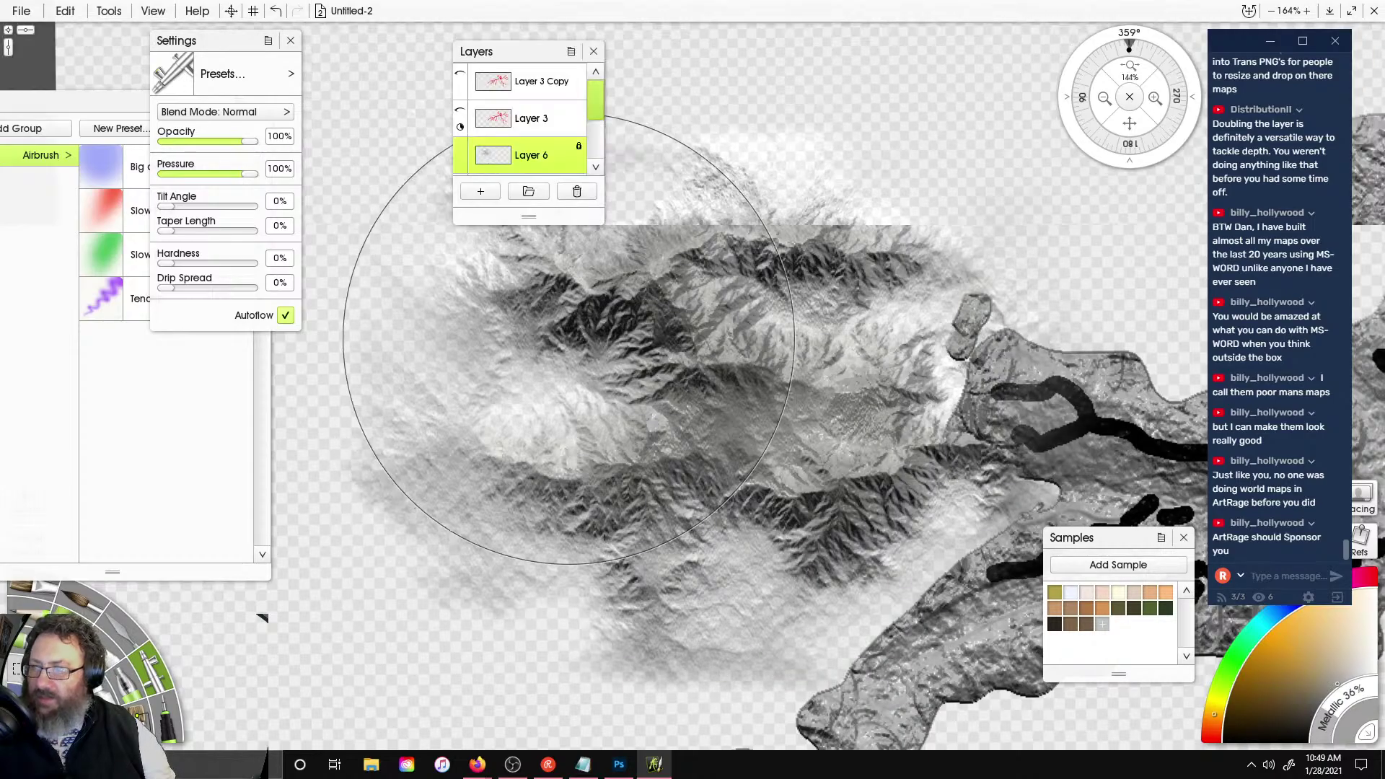
scroll(722, 288, "down", 5)
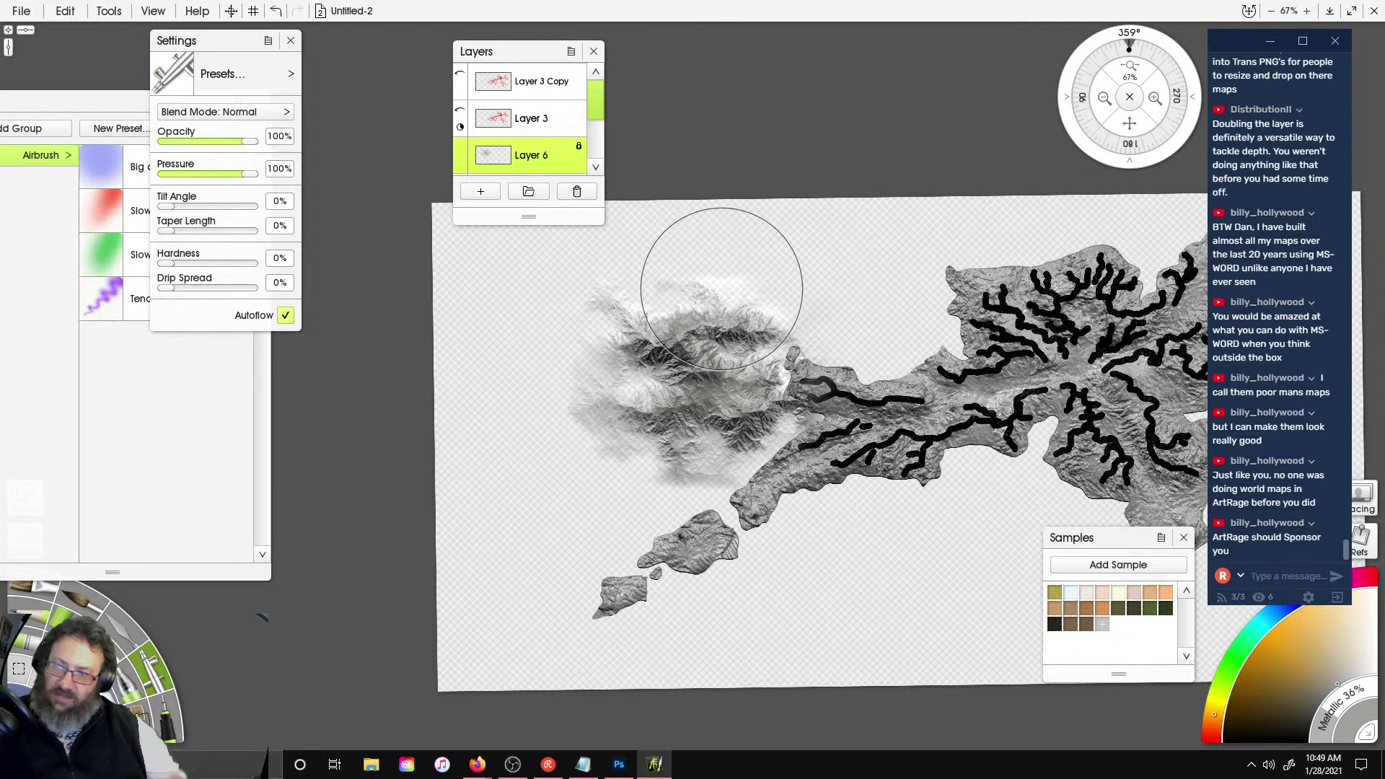
scroll(722, 289, "up", 4)
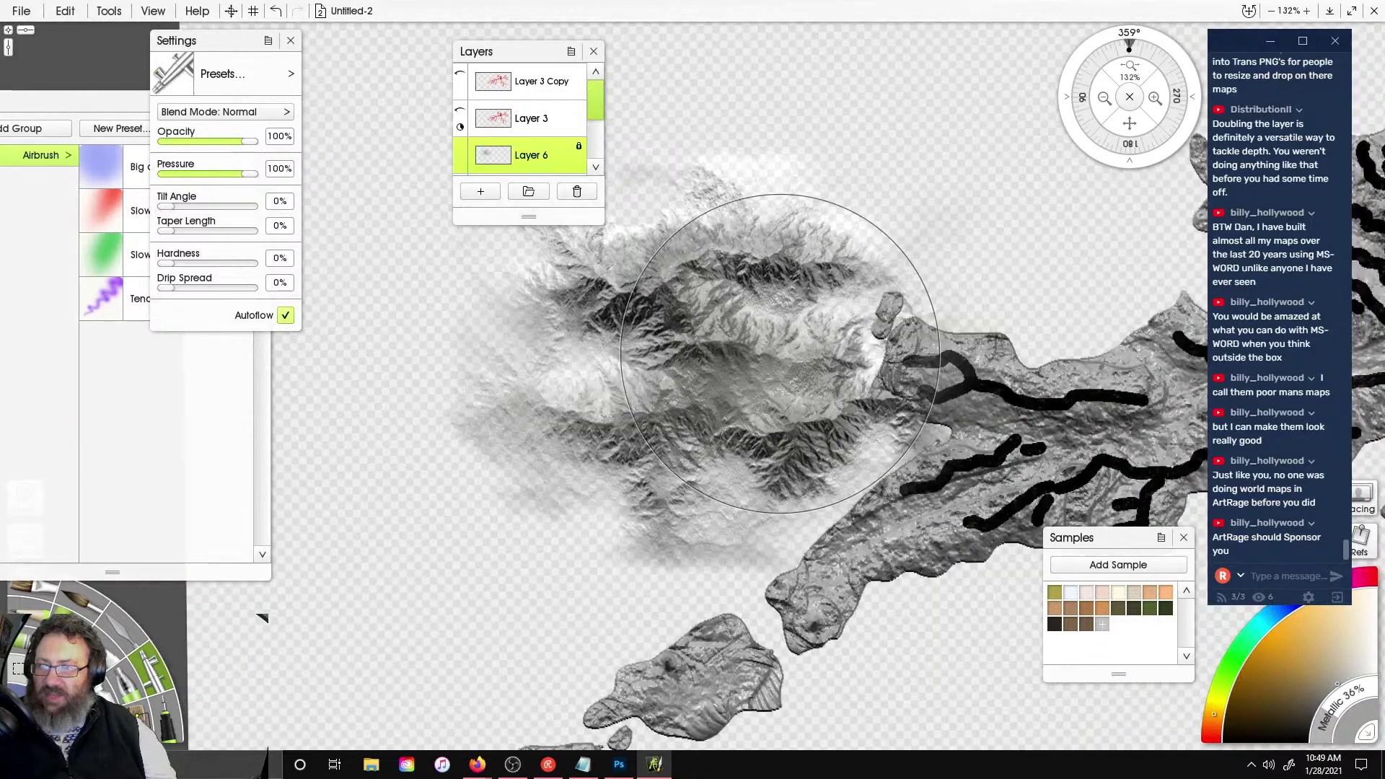
mouse_move(781, 353)
right_mouse_down()
mouse_move(671, 348)
mouse_move(661, 334)
right_mouse_up()
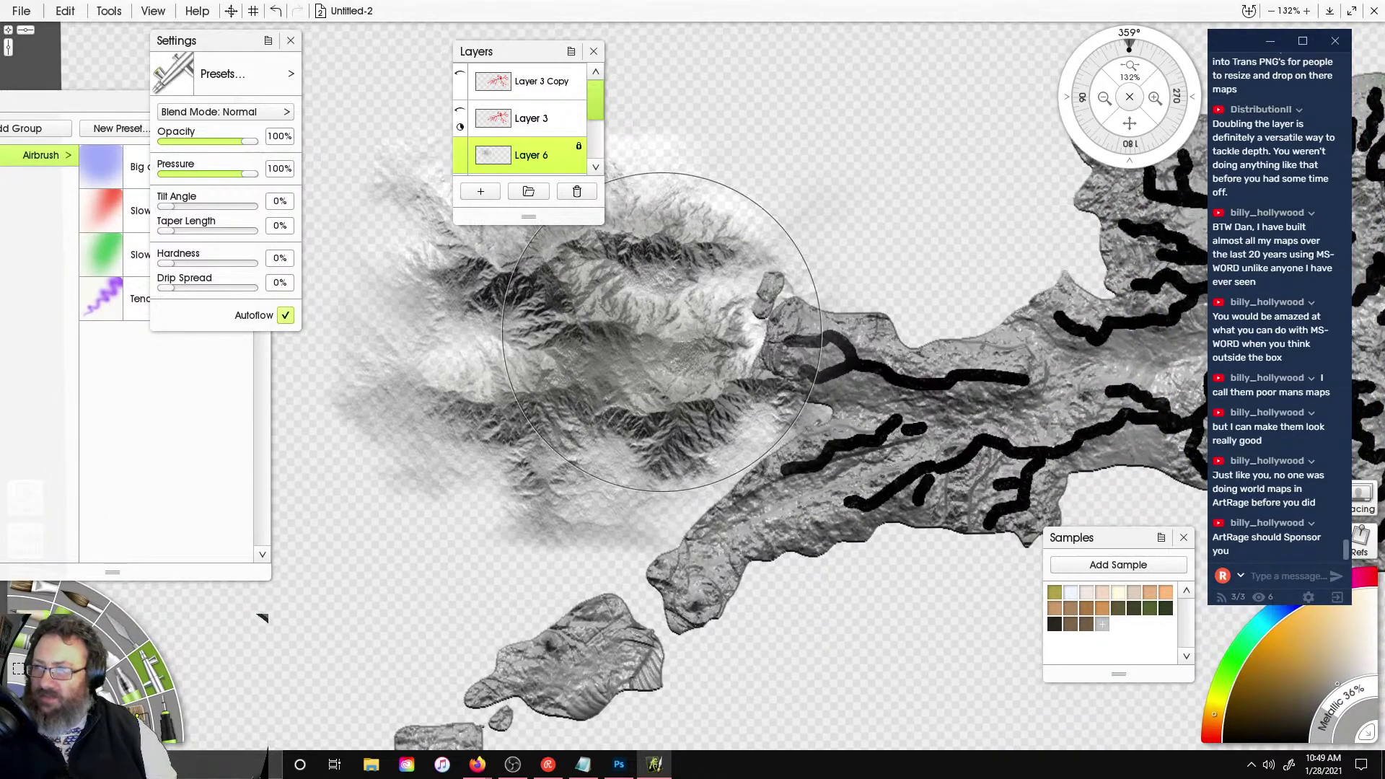
- Hide Layer 6 with the test mountain stamp
left_click(579, 148)
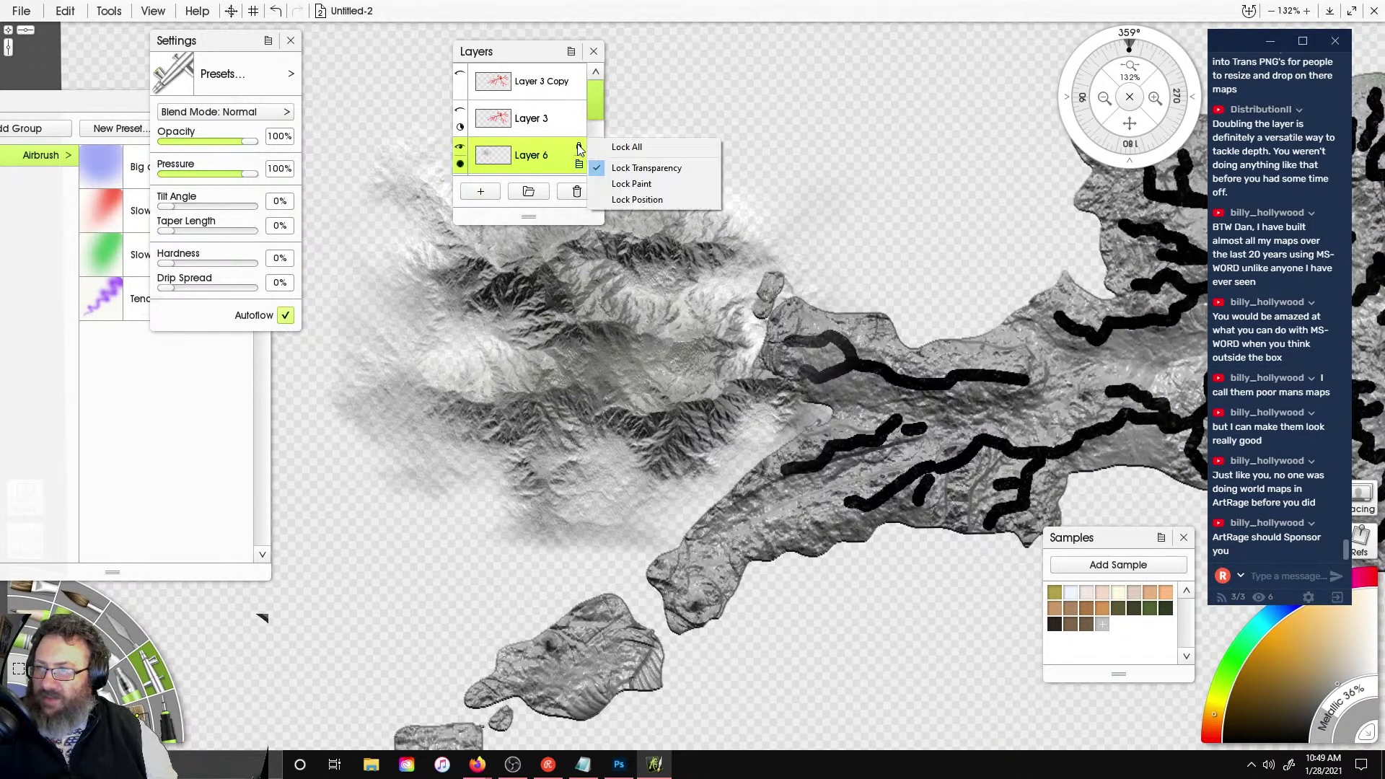
left_click(459, 147)
scroll(805, 232, "down", 3)
scroll(837, 448, "up", 4)
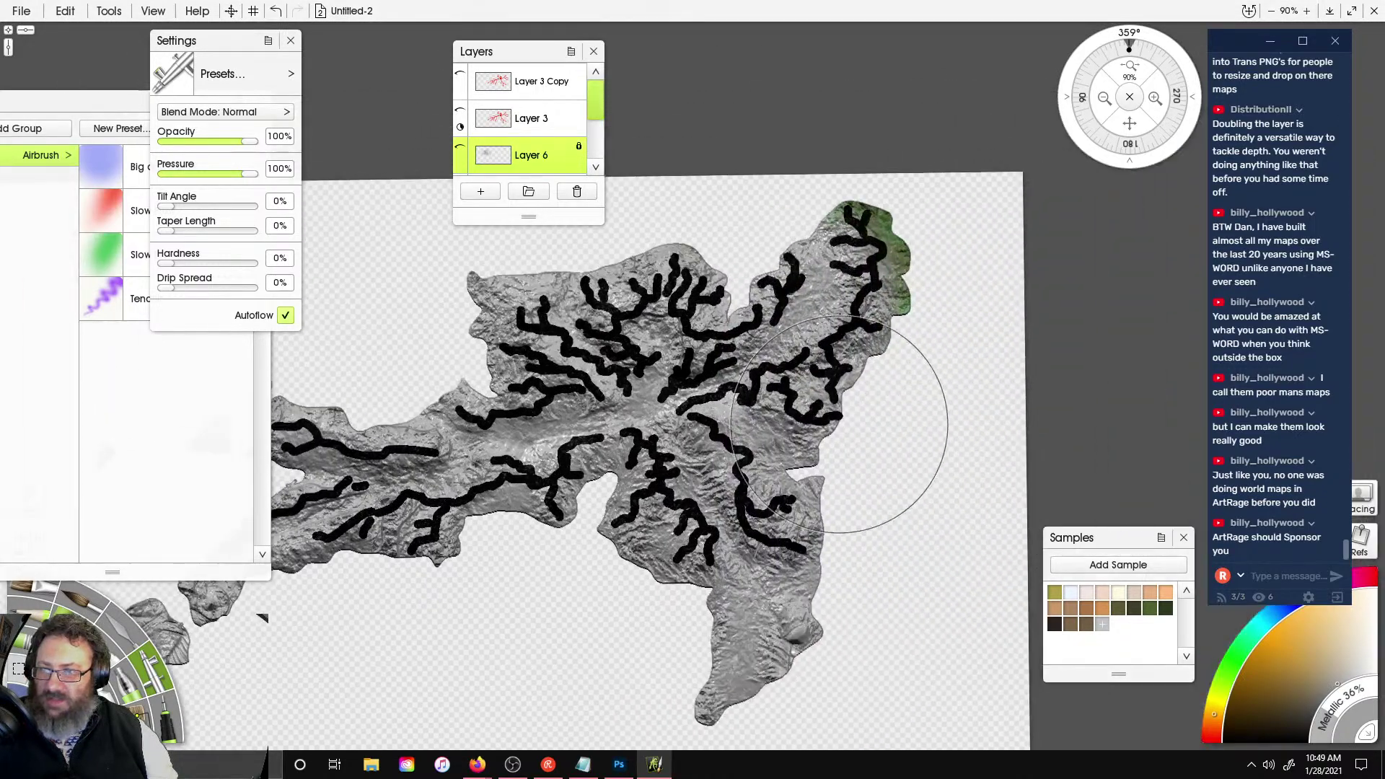
scroll(539, 148, "down", 1)
- Lock the transparency of Layer 5 and brush grey glitter over its black lines west and southwest of the center
left_click(532, 153)
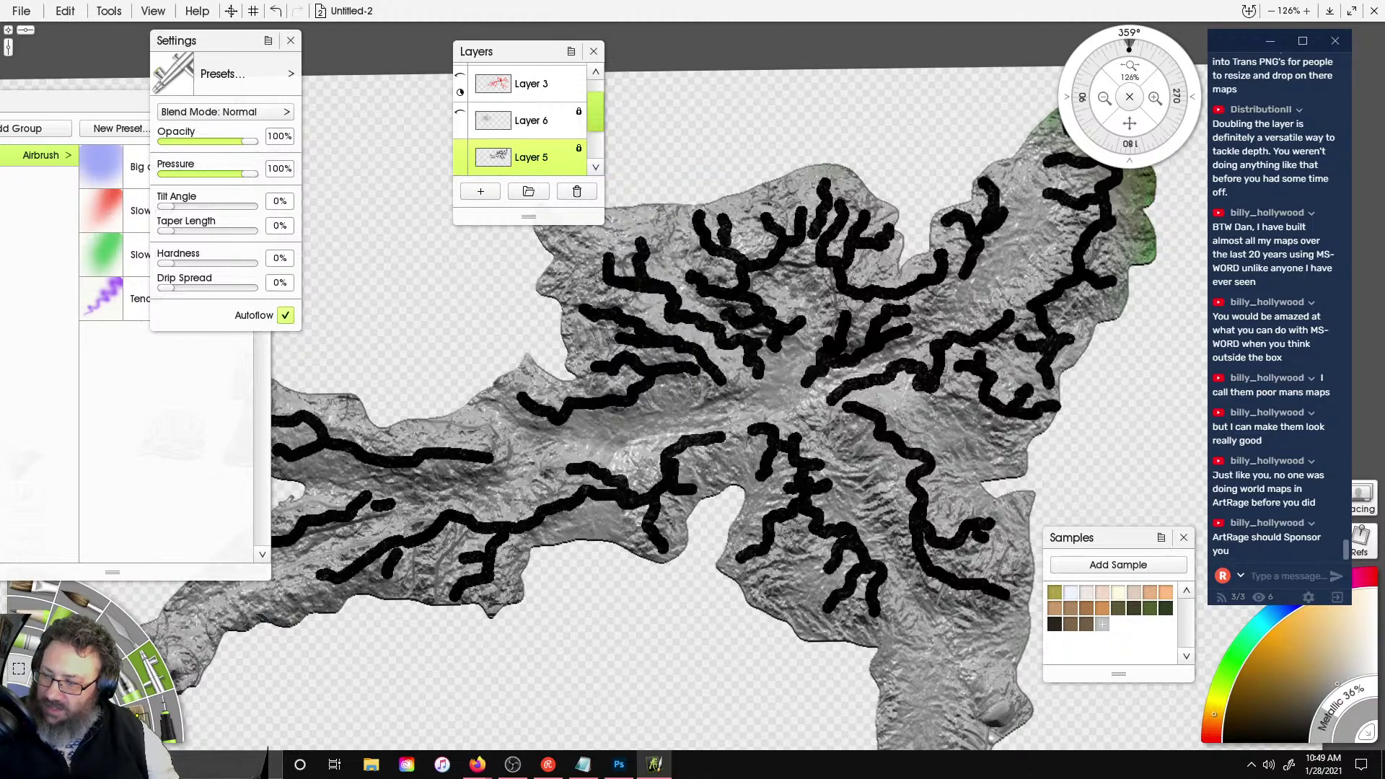
left_click(130, 688)
left_click_drag(613, 476, 671, 469)
- Pick an orange-brown metallic paint colour
left_click(1254, 636)
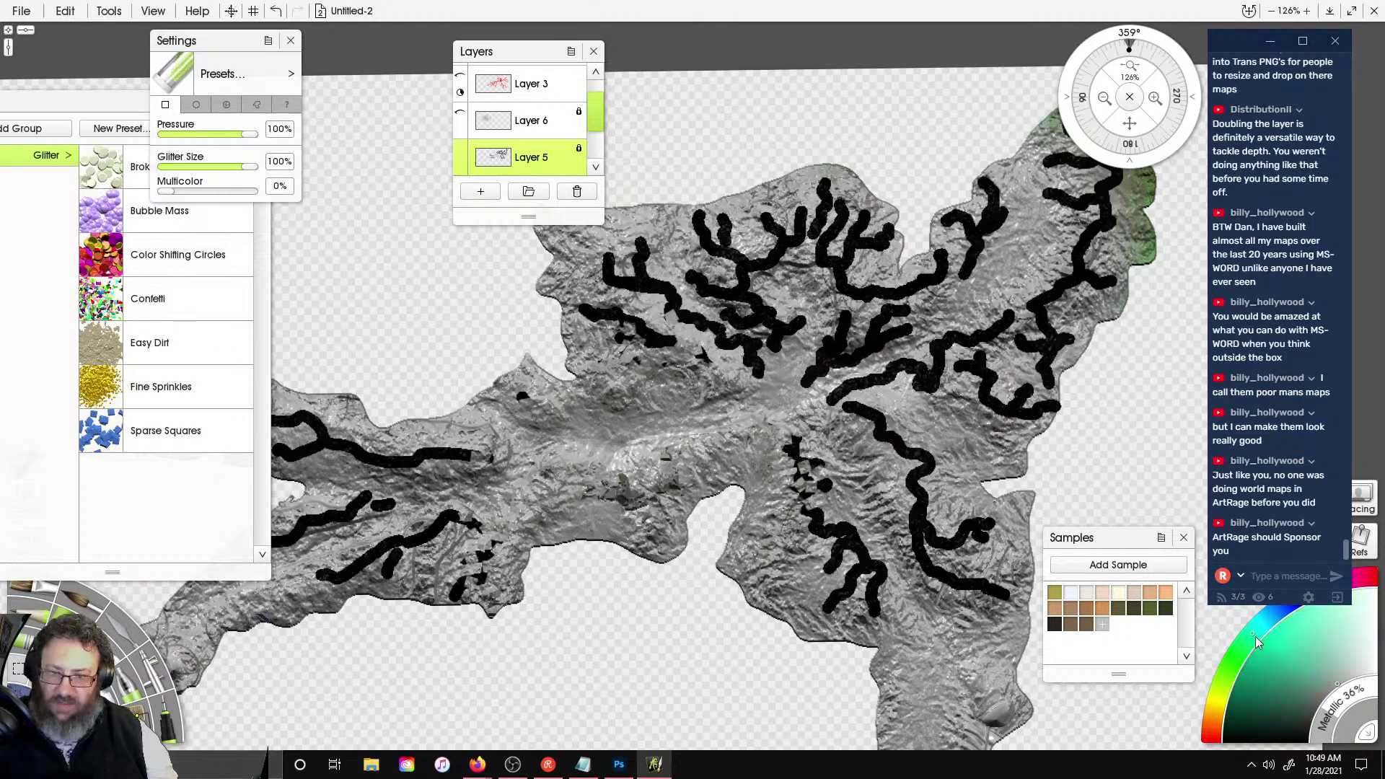
mouse_move(1256, 638)
left_mouse_down()
mouse_move(1227, 677)
mouse_move(1281, 674)
mouse_move(1262, 650)
left_mouse_up()
left_click(1265, 685)
left_click(1215, 715)
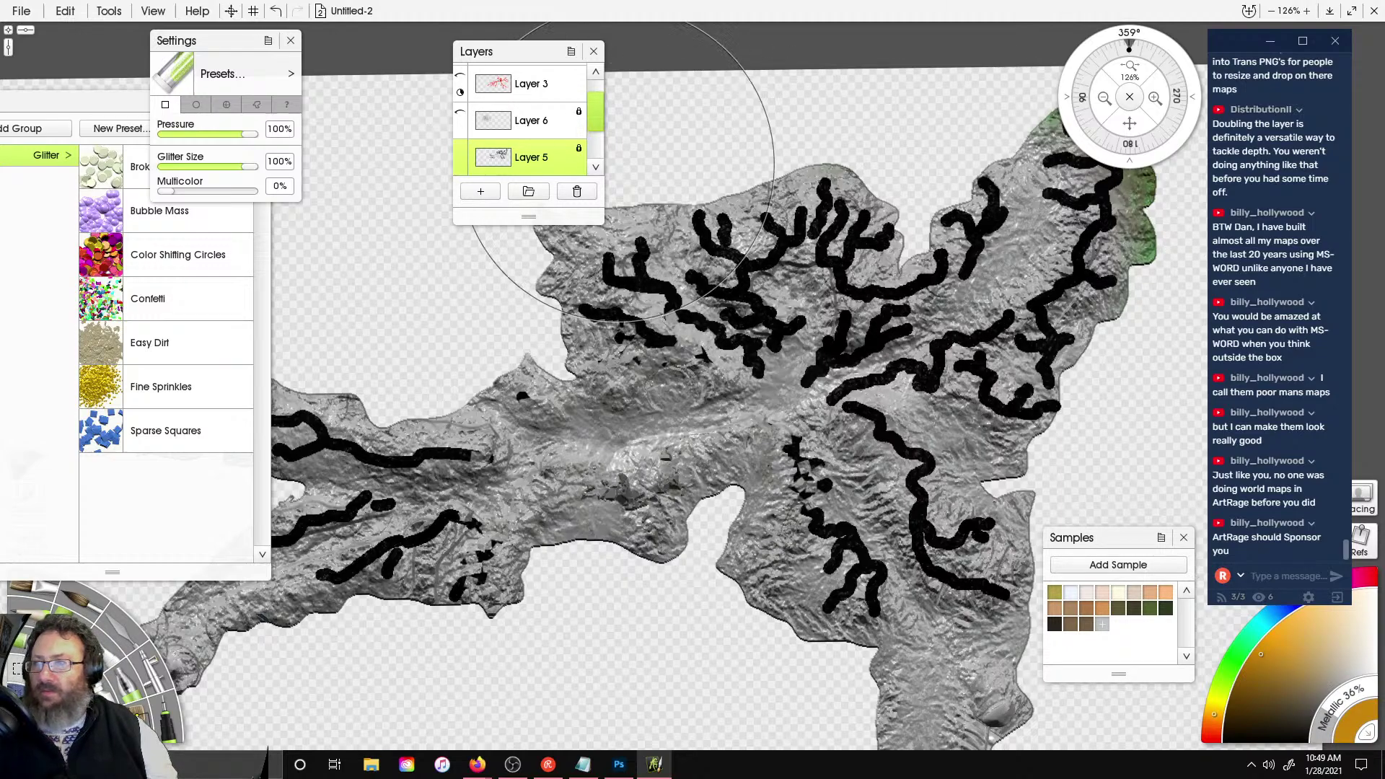
- Set Layer 5's bump blend mode to Add and cover all its branching lines with orange-brown glitter
left_click(579, 167)
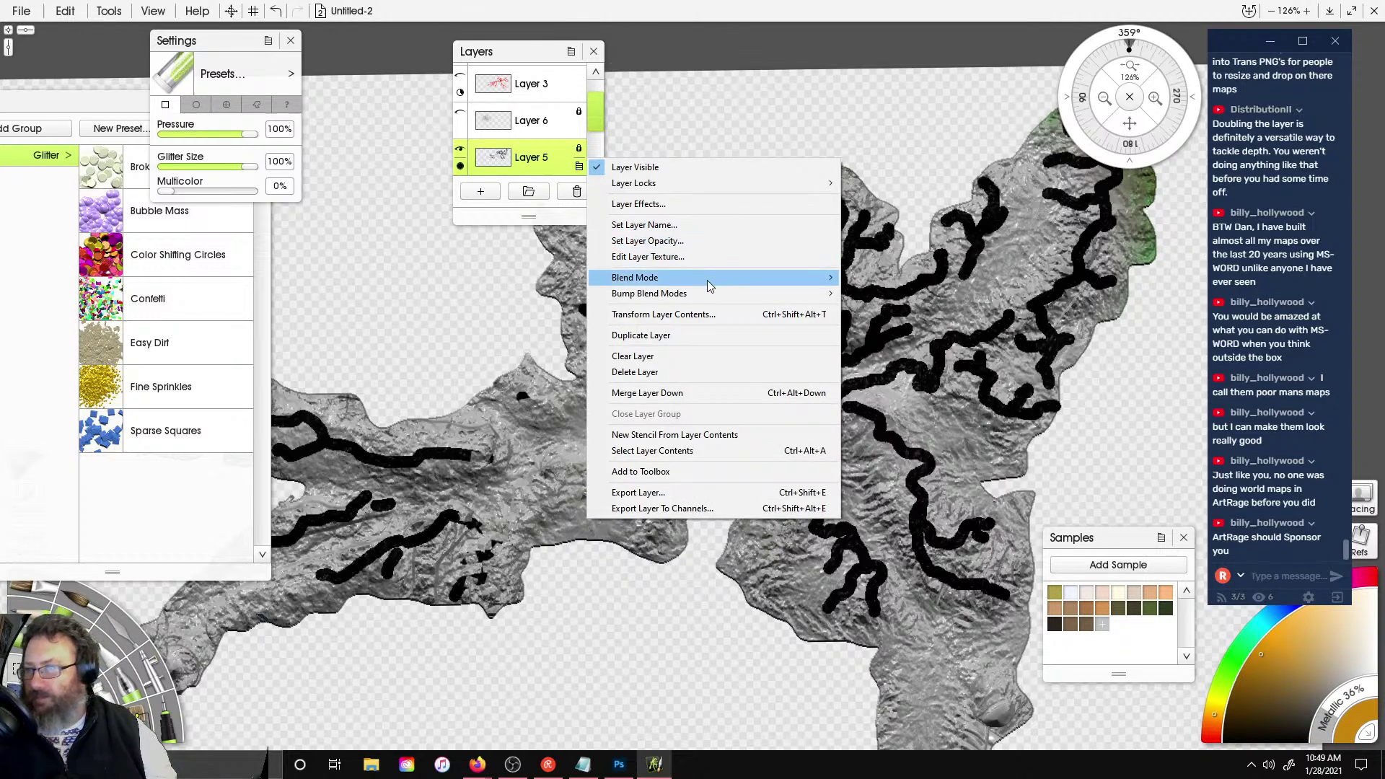
mouse_move(710, 293)
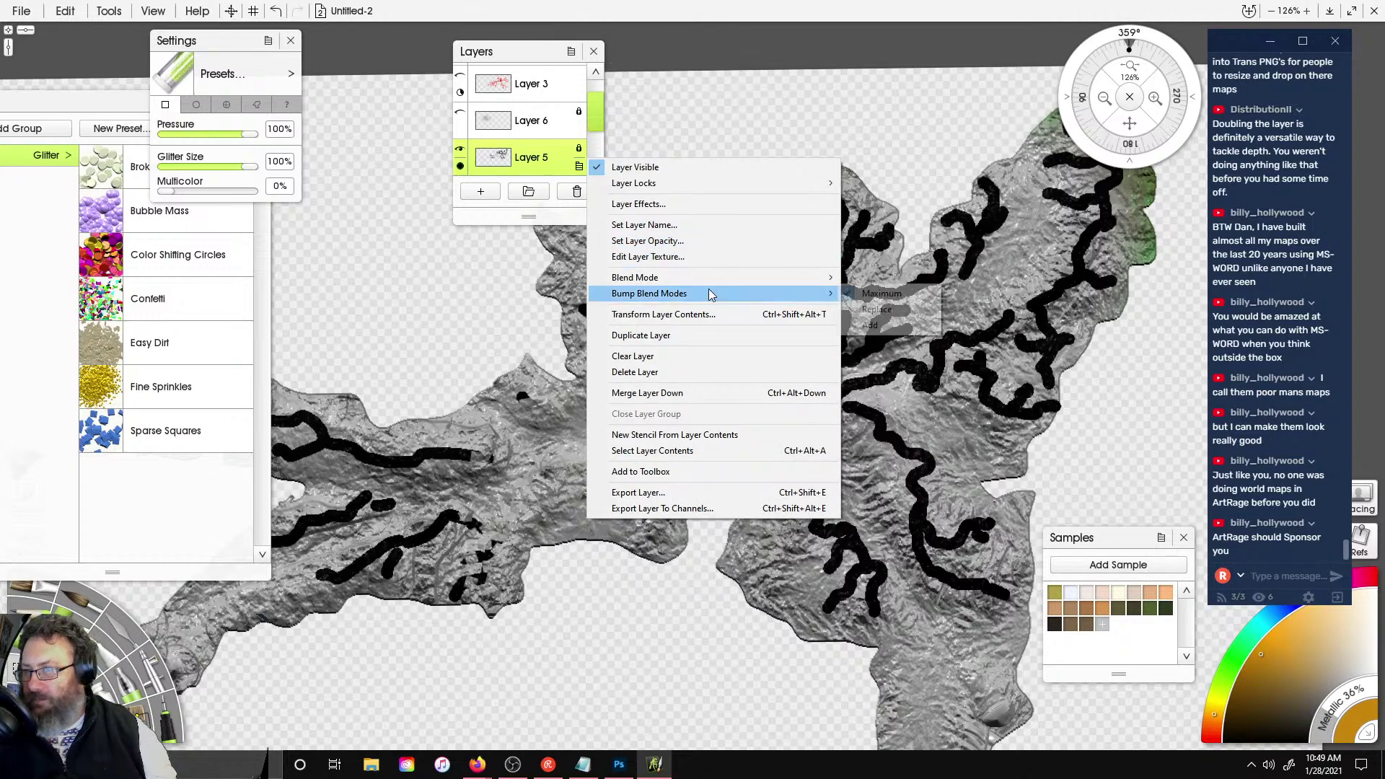
left_click(893, 331)
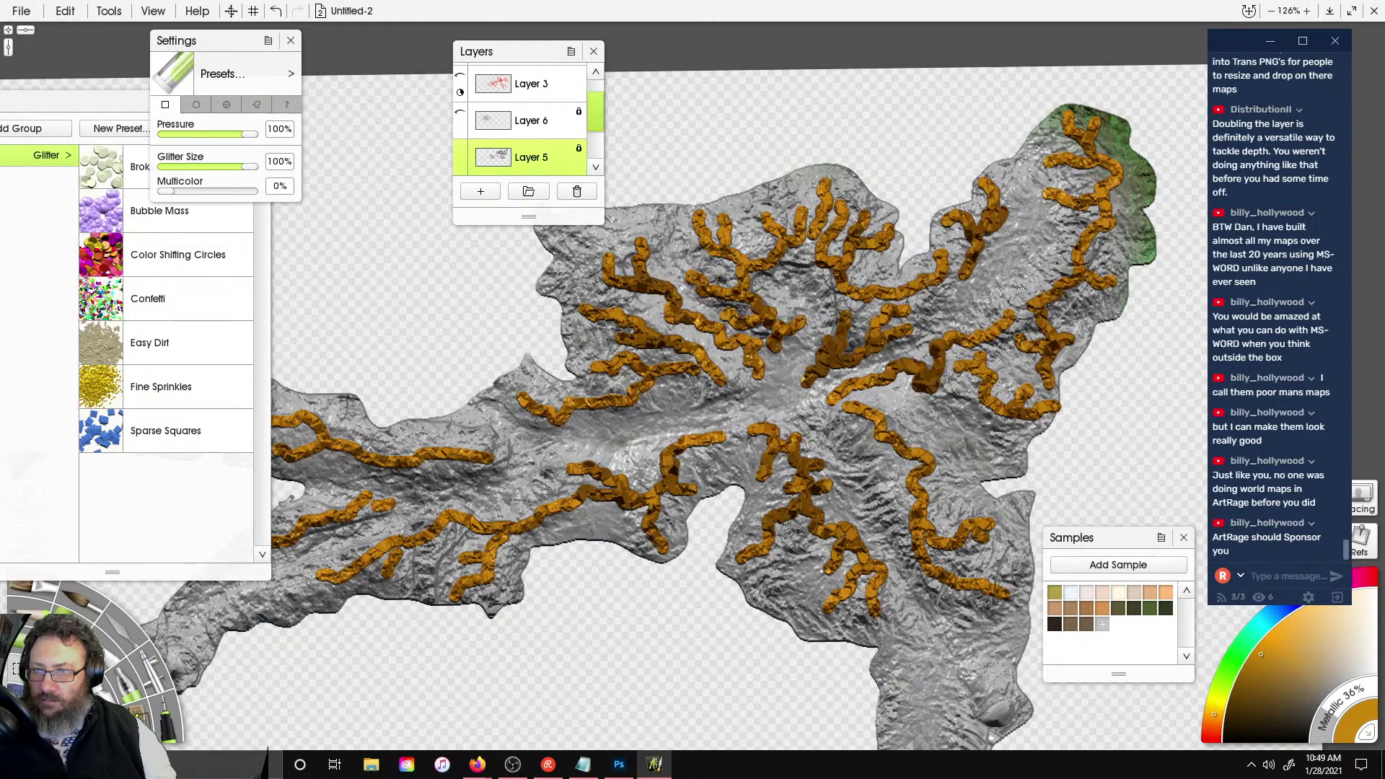
key("space")
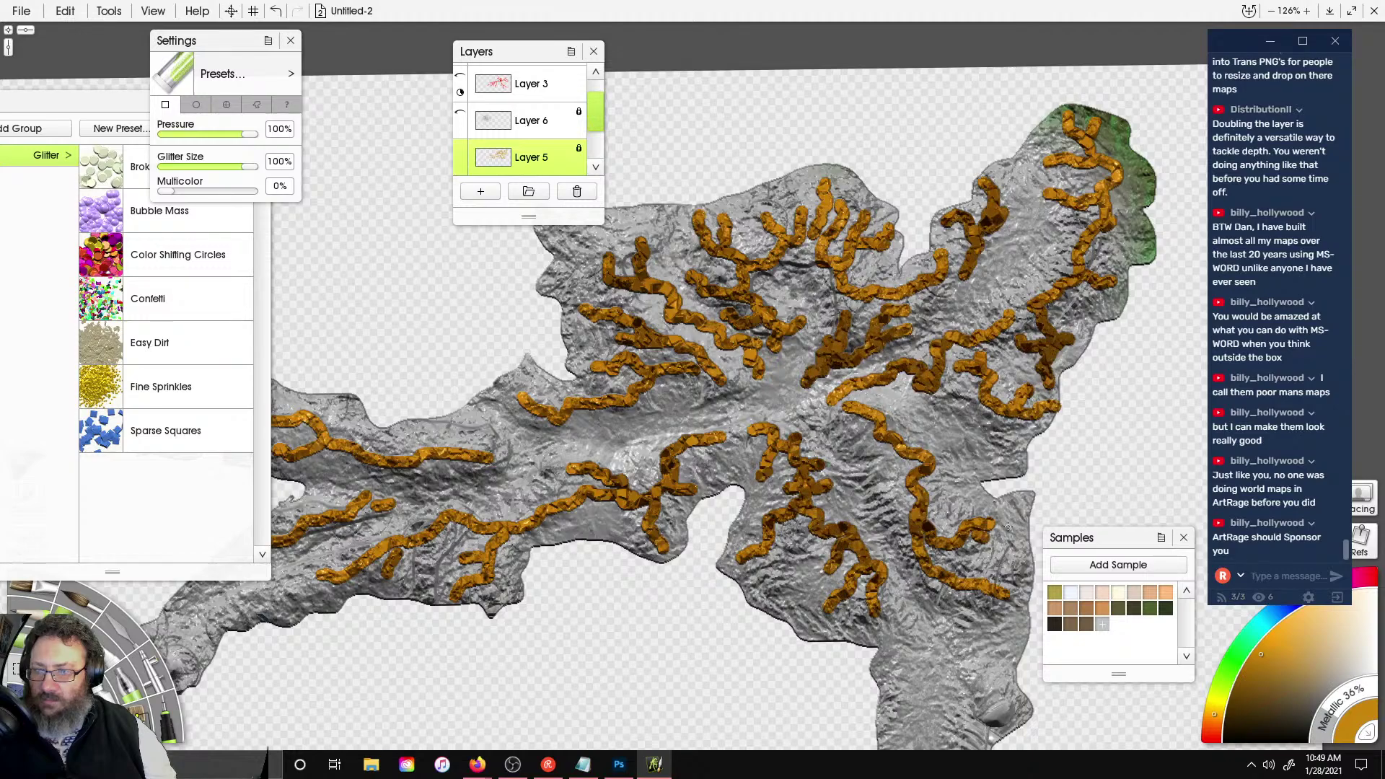
left_click_drag(967, 352, 1032, 353)
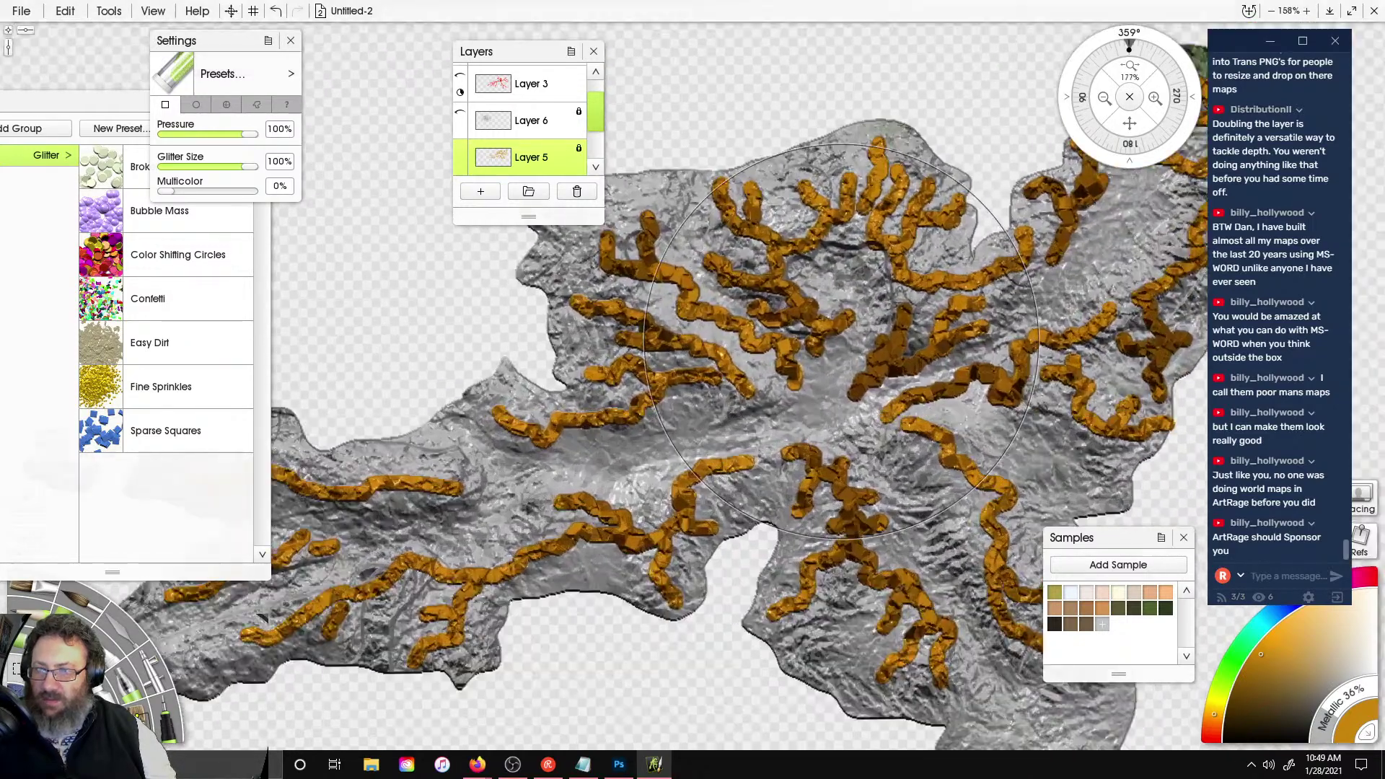
scroll(840, 340, "up", 3)
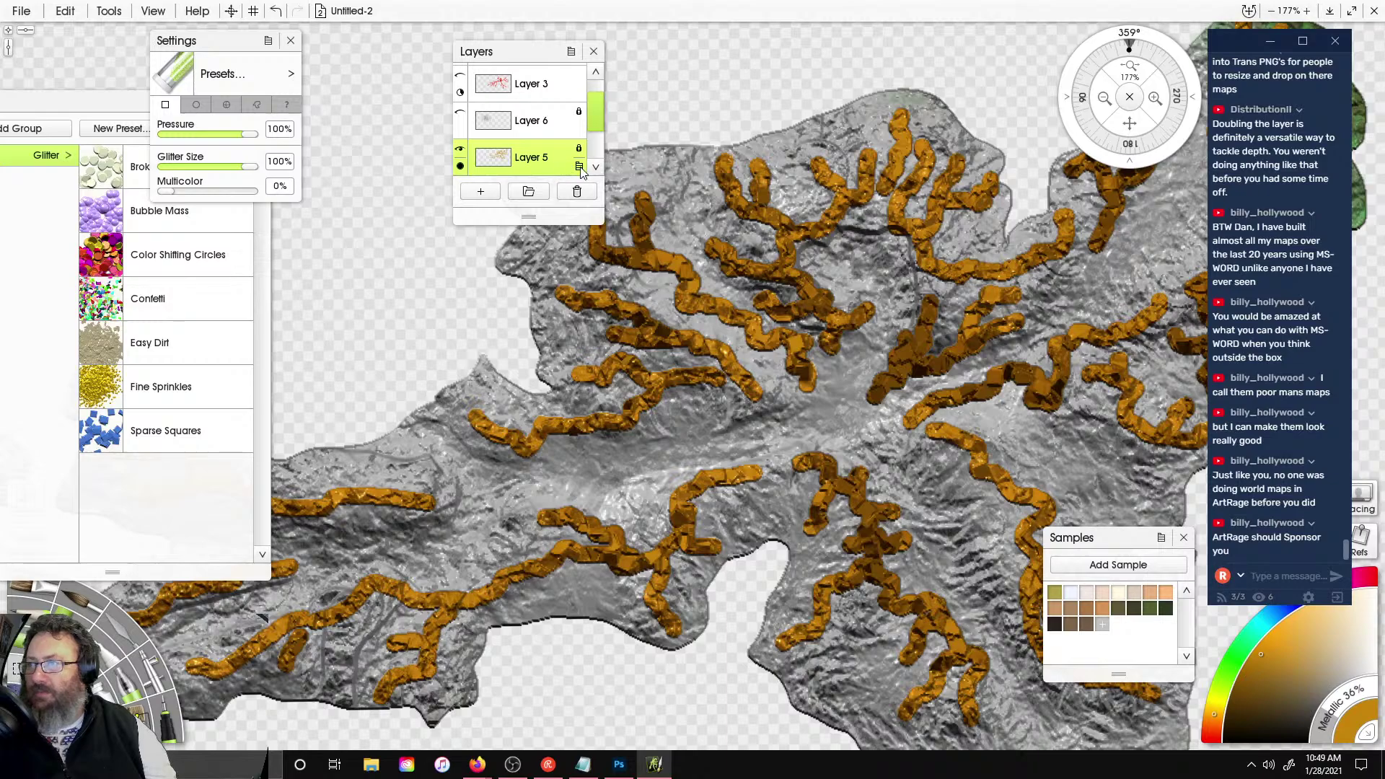
- Try merging Layer 5 down into the layer beneath it and undo the merge
left_click(579, 166)
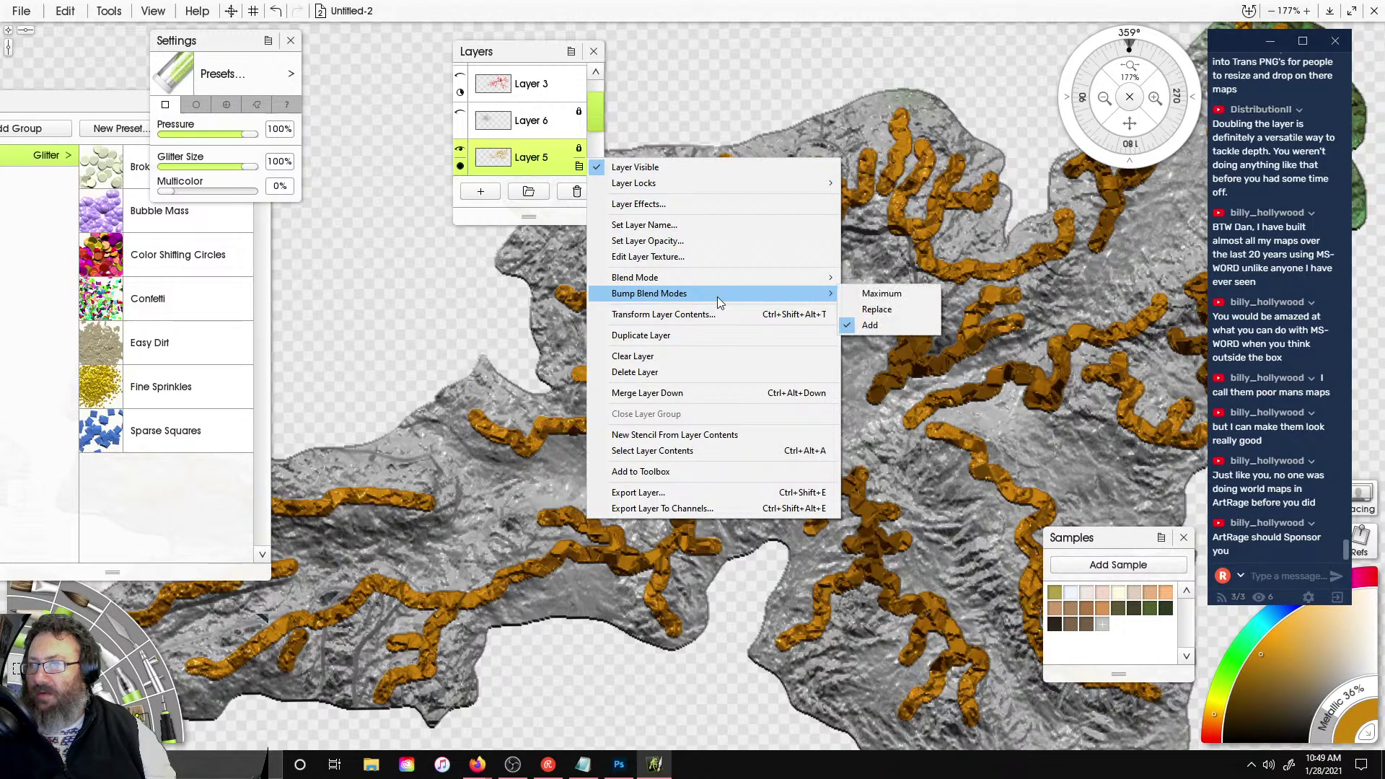
left_click(566, 161)
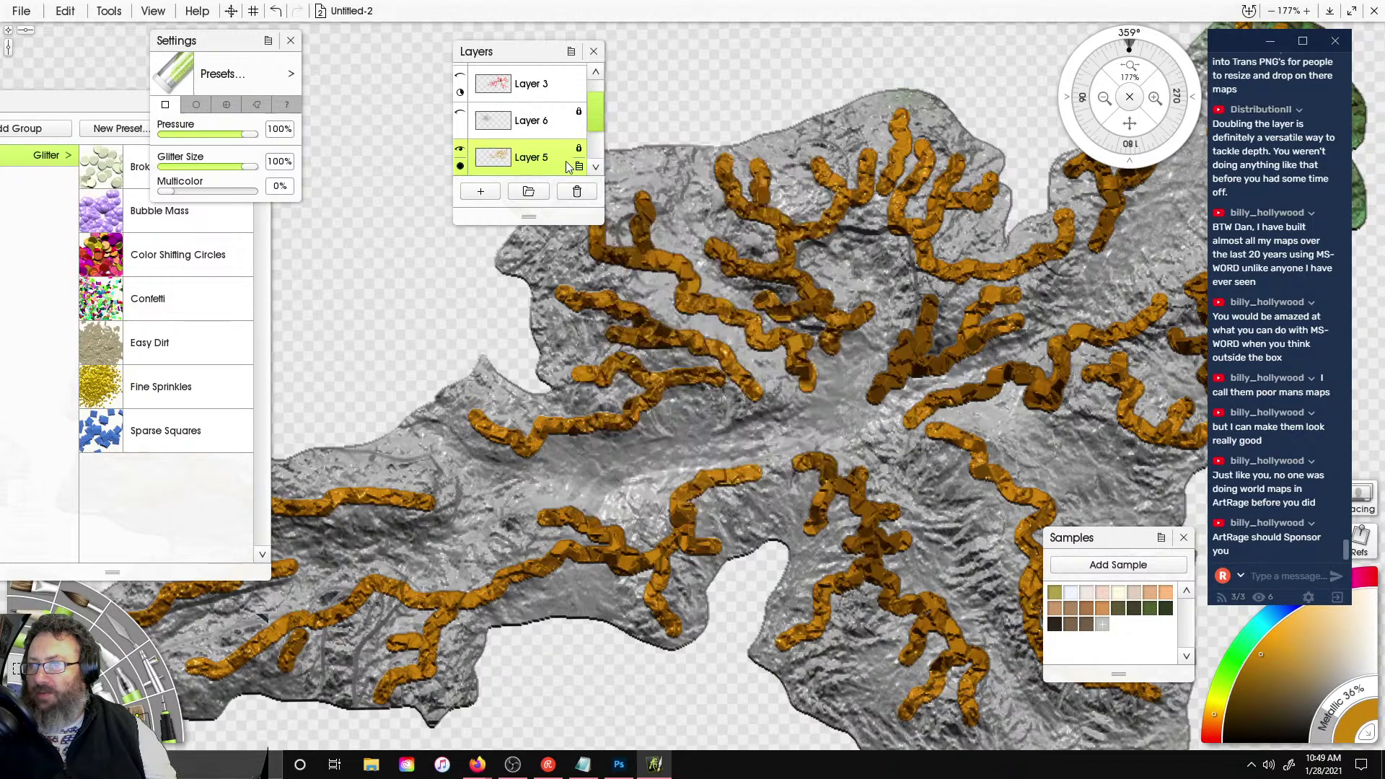
right_click(566, 161)
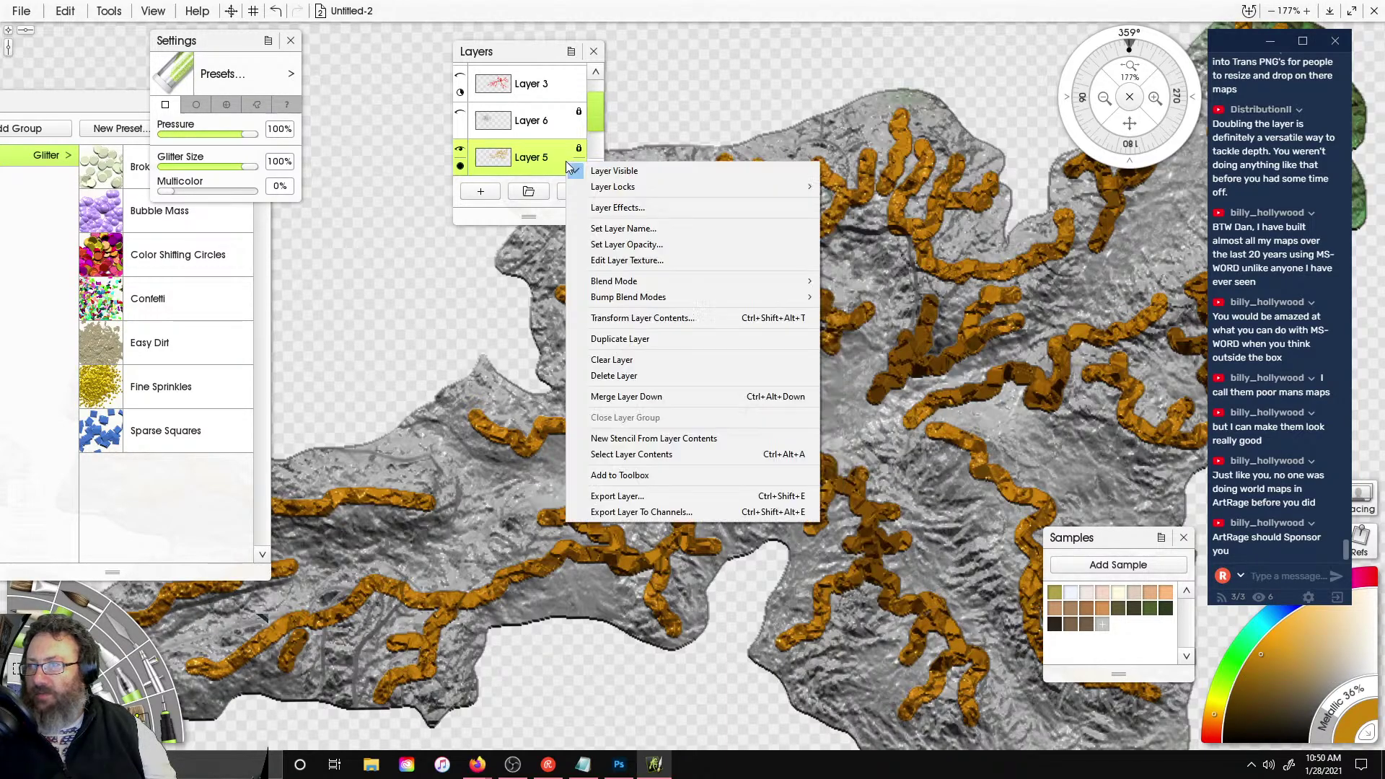
left_click(649, 397)
key("ctrl+z")
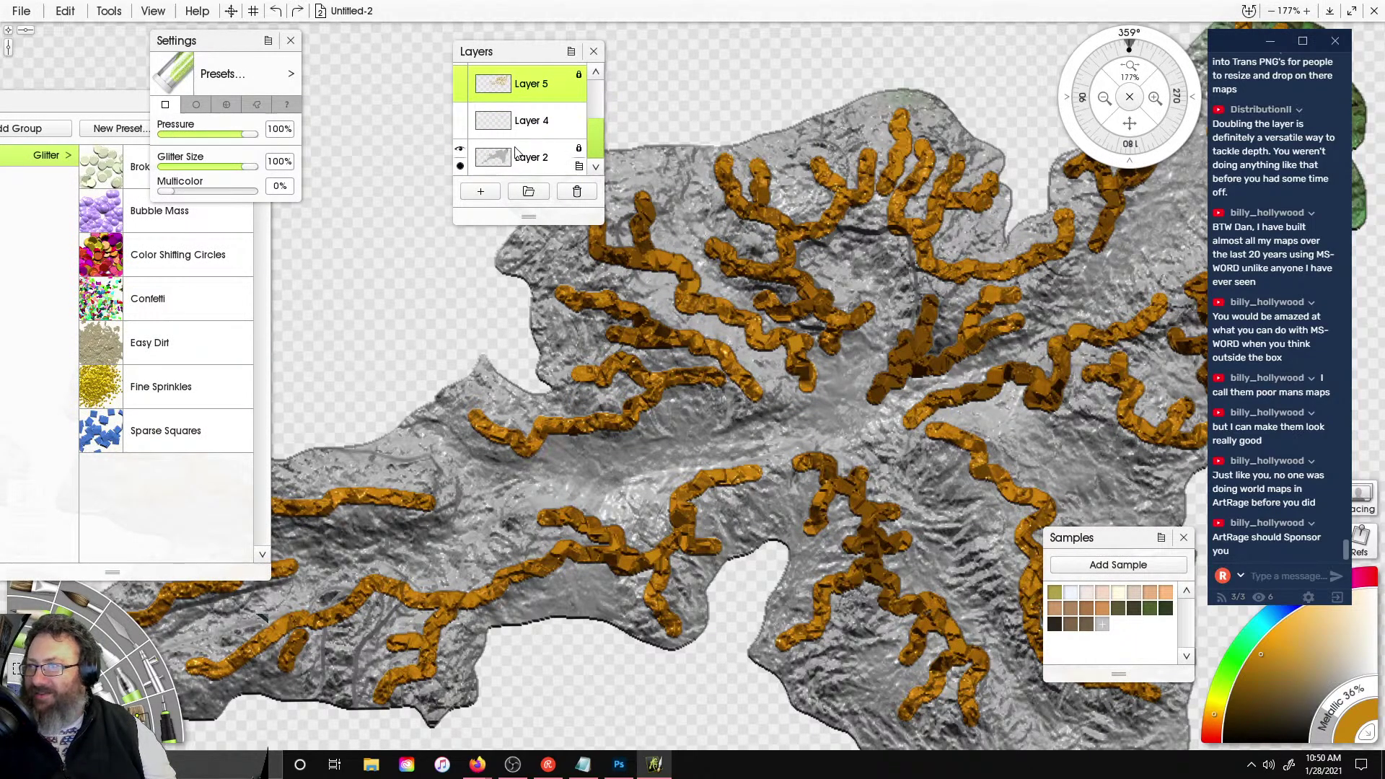
- Delete the empty Layer 4 and set Layer 2's bump blend mode to Add
left_click(550, 135)
left_click(577, 192)
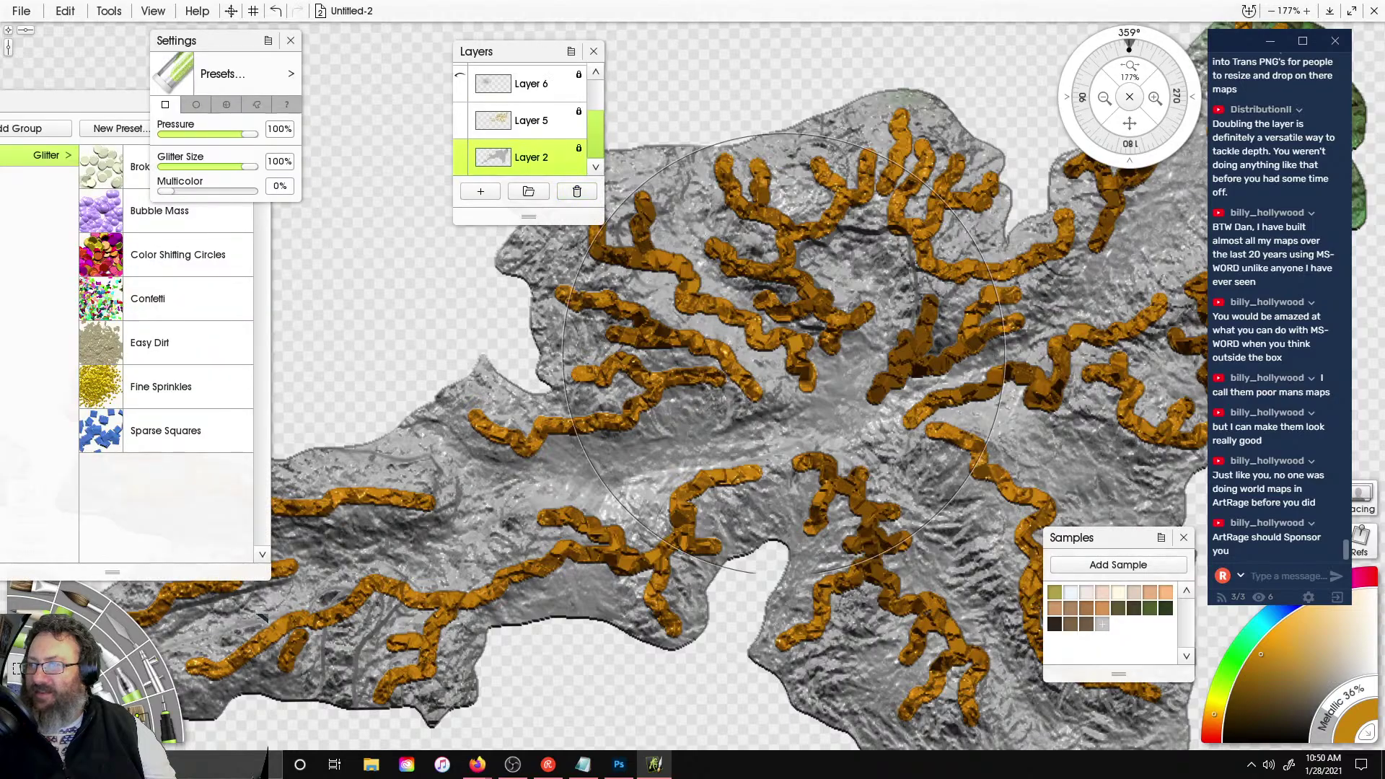
right_click(589, 159)
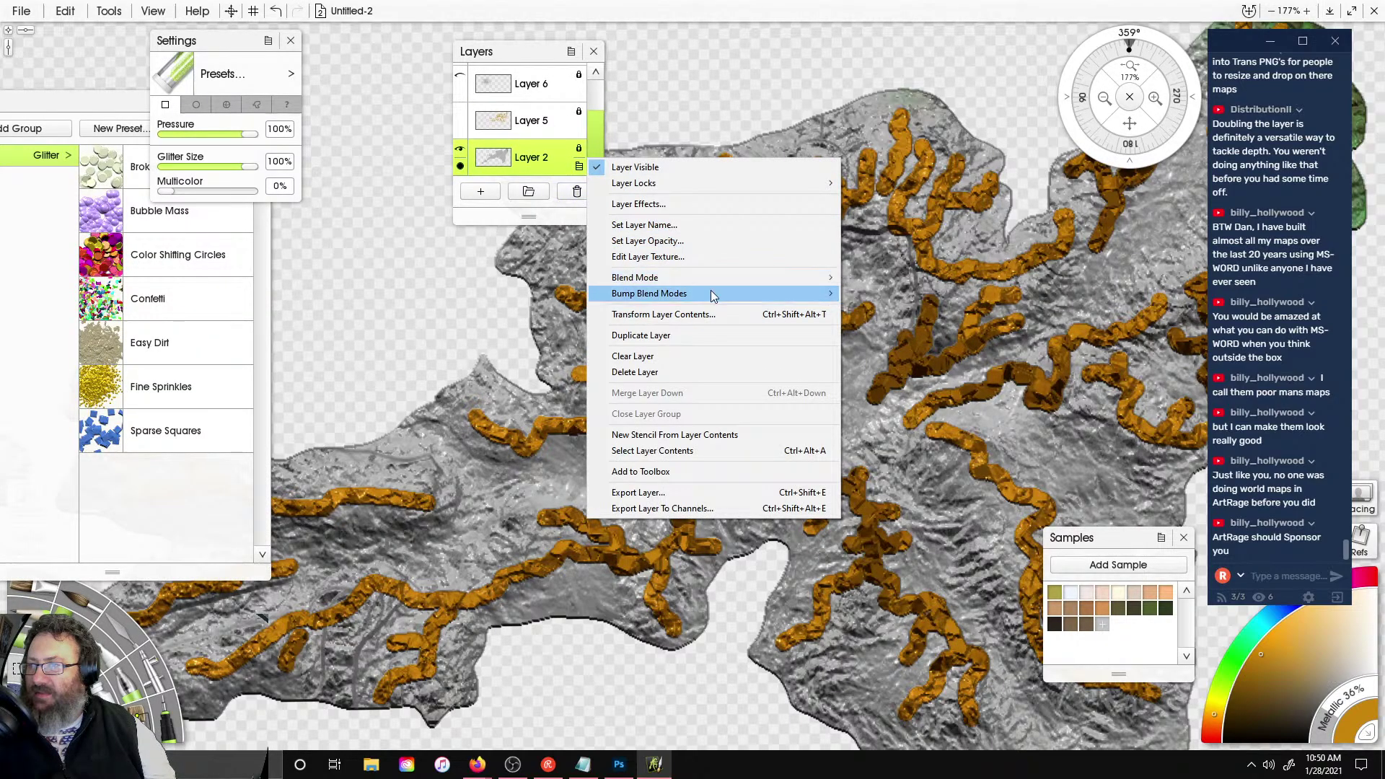
mouse_move(712, 290)
left_click(875, 328)
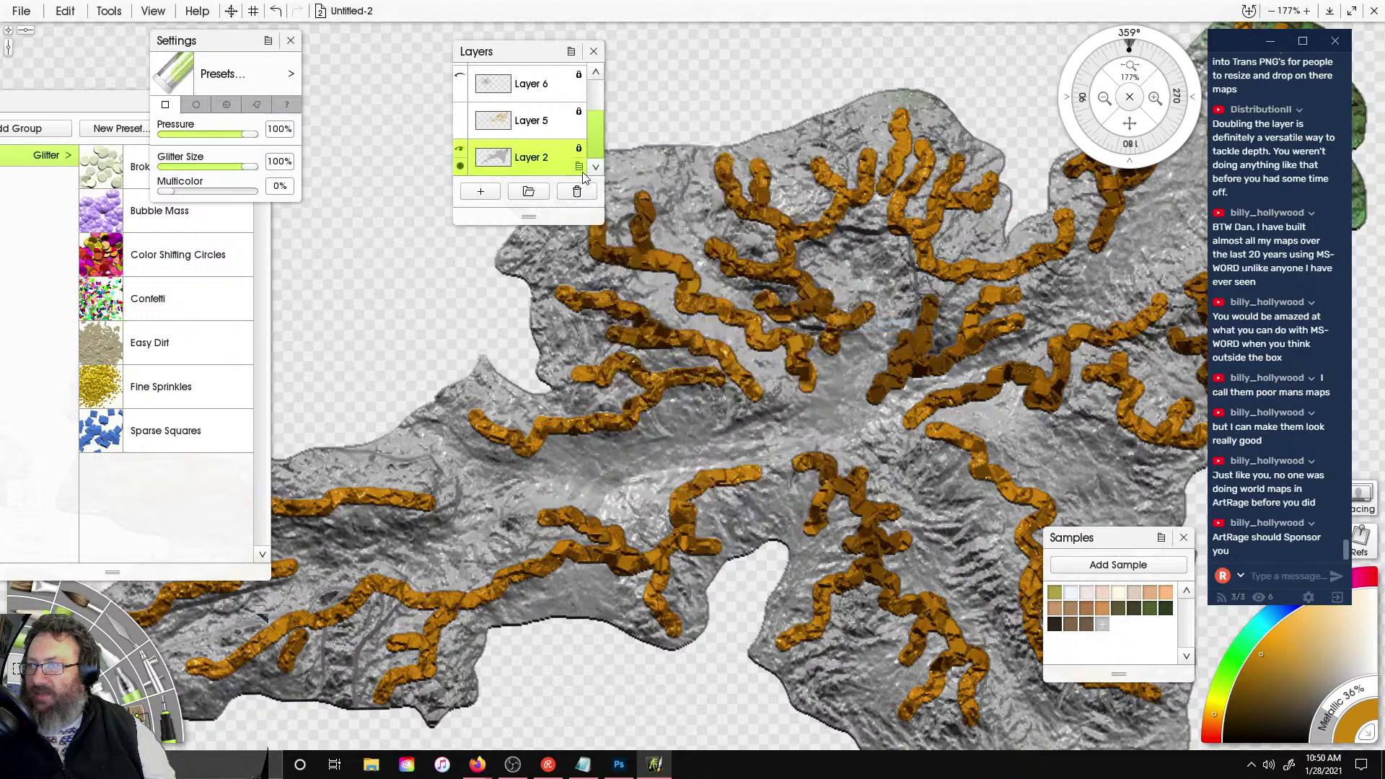
- Make Layer 5 active again and brush more orange-brown glitter over its ridges around the center
scroll(552, 162, "up", 1)
left_click(548, 140)
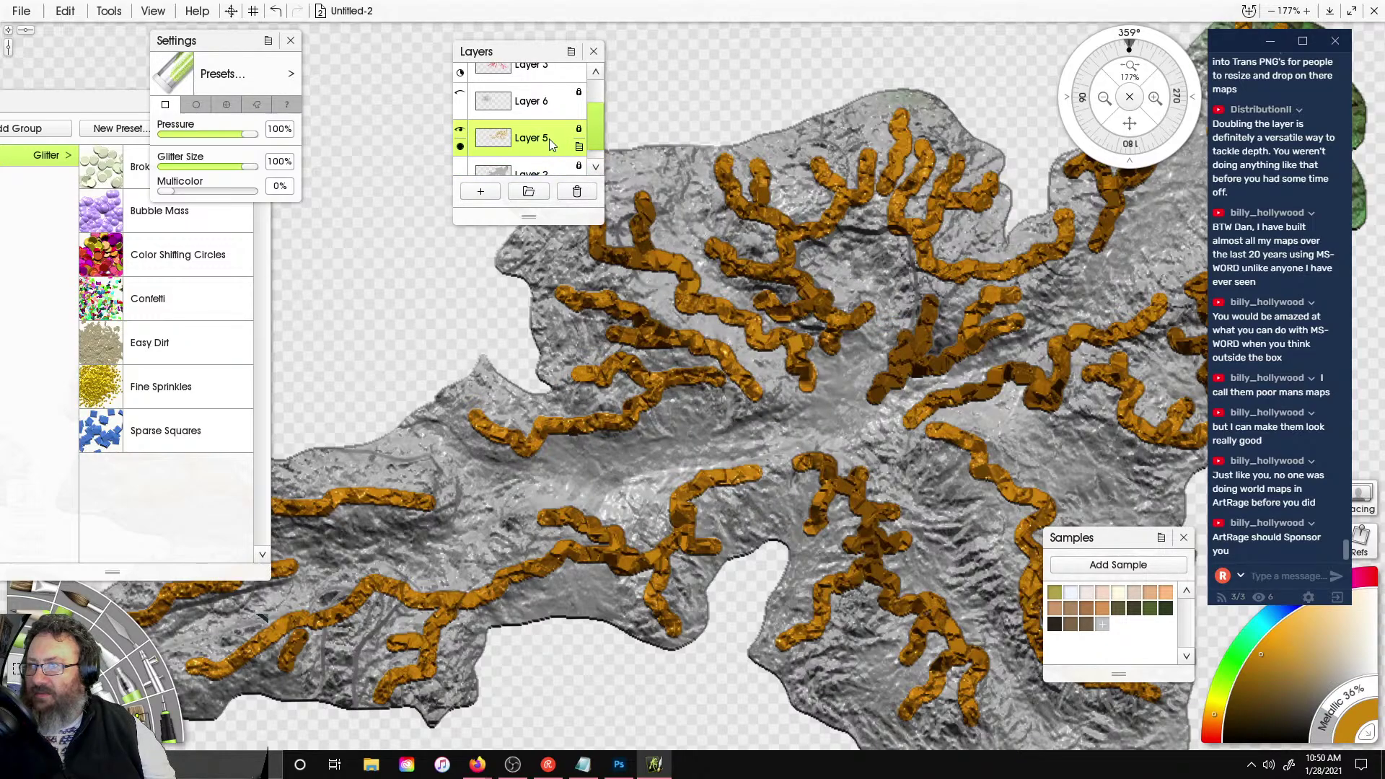
right_click(548, 140)
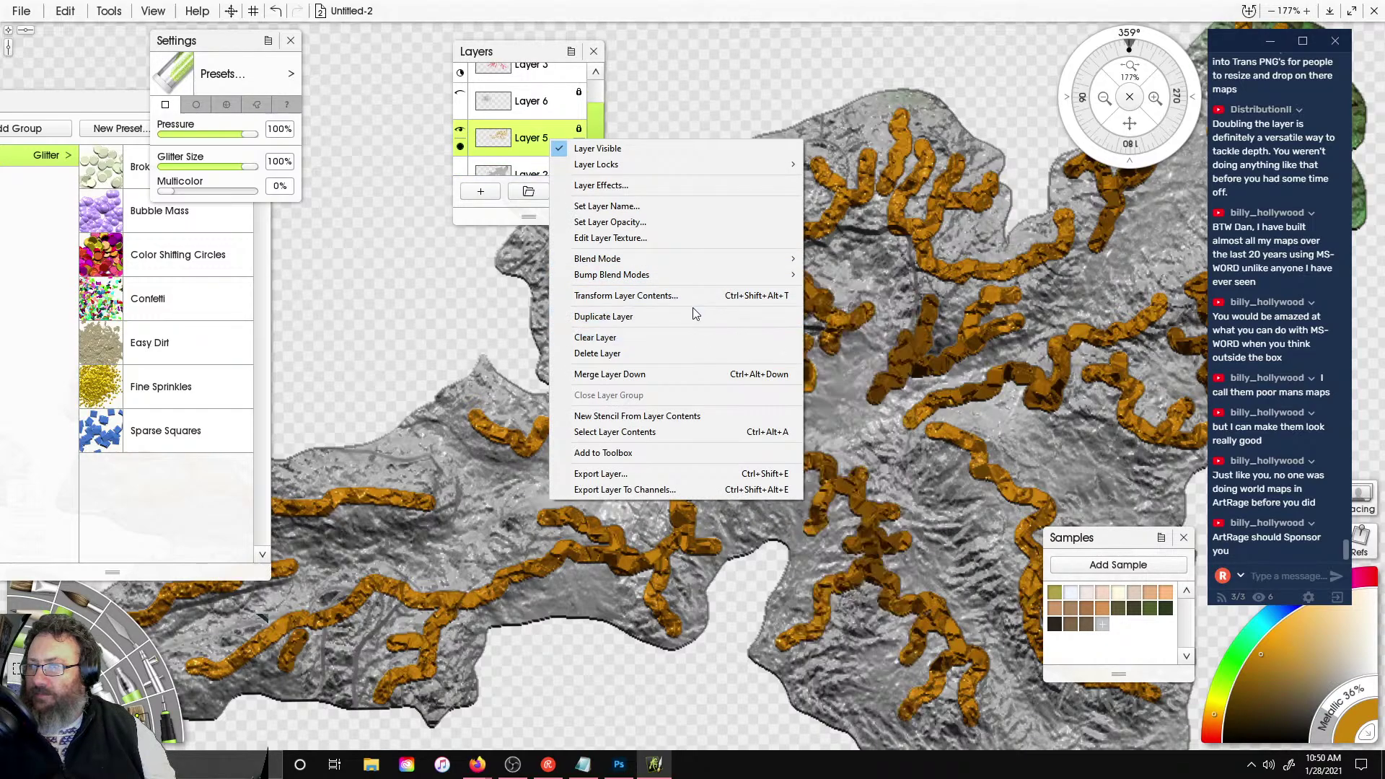
left_click(859, 113)
scroll(541, 137, "up", 3)
scroll(757, 251, "up", 1)
scroll(758, 251, "up", 1)
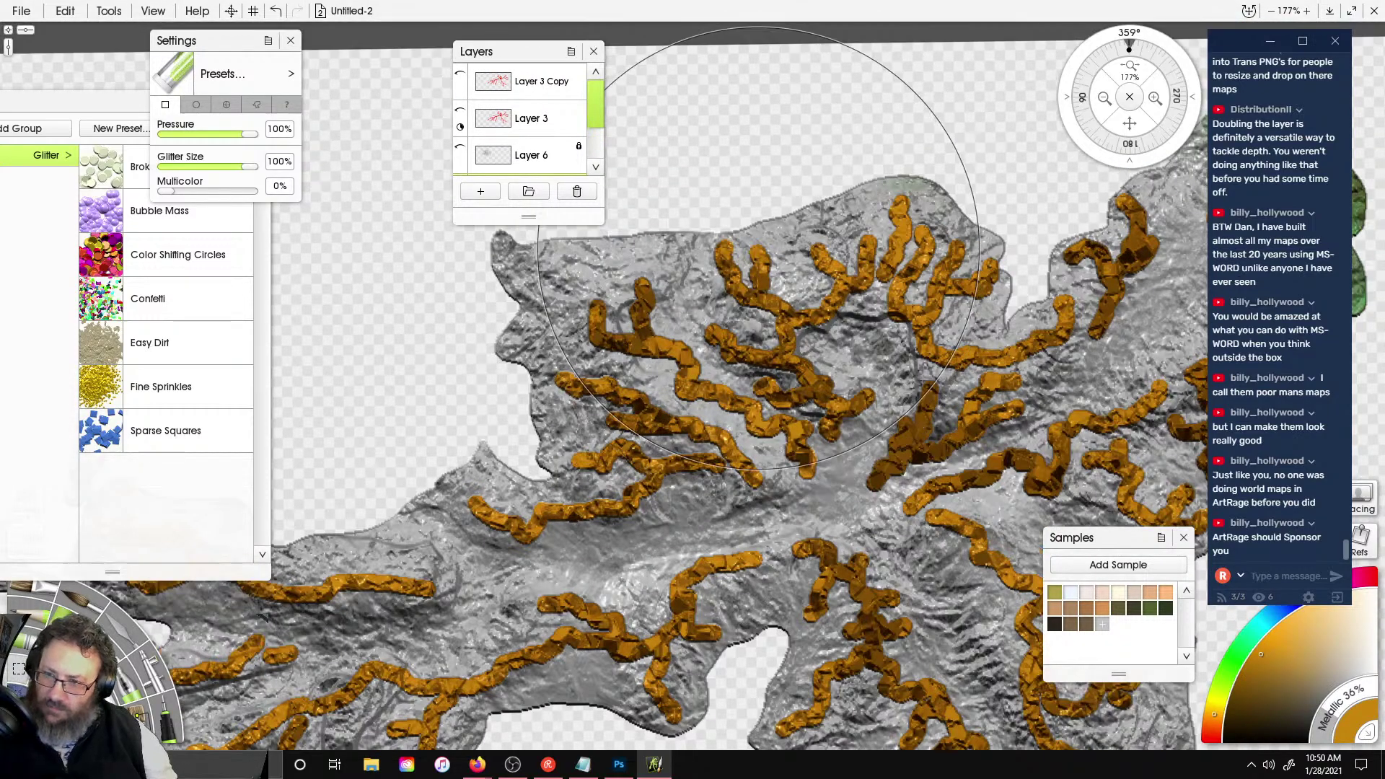
scroll(547, 170, "down", 2)
scroll(547, 171, "down", 1)
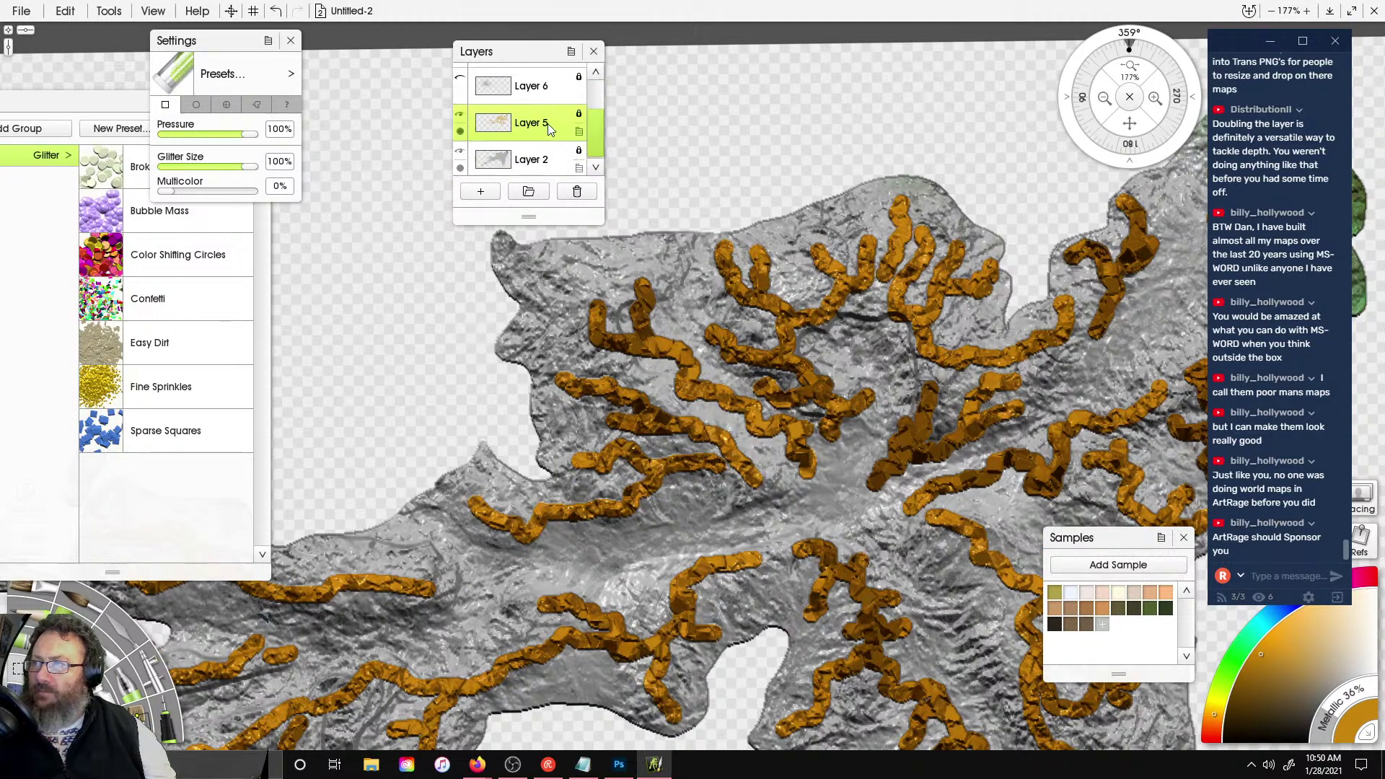
mouse_move(667, 448)
left_mouse_down()
mouse_move(721, 397)
mouse_move(635, 418)
mouse_move(635, 458)
mouse_move(664, 404)
mouse_move(650, 390)
left_mouse_up()
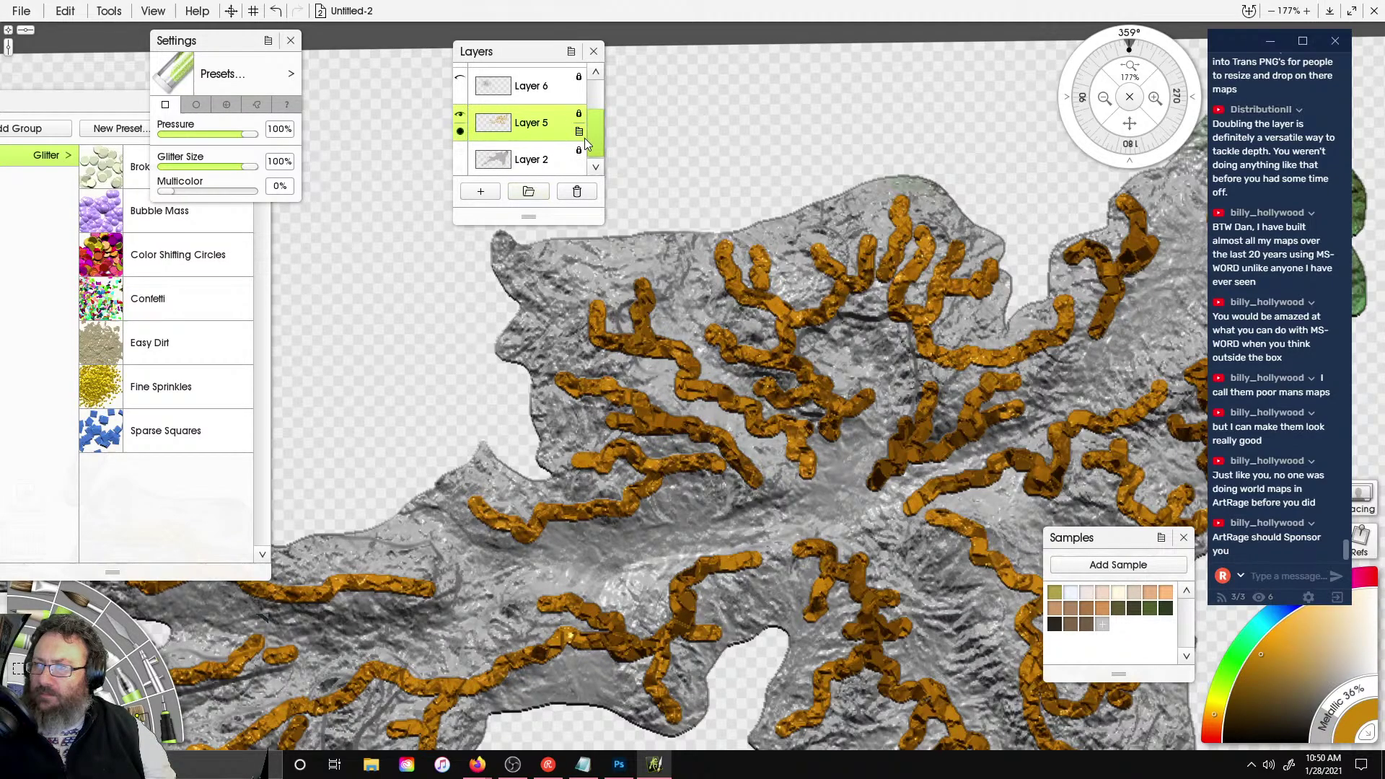
- Check Layer 5's bump blend mode and brush another coat of orange-brown glitter over its ridges from the center to the northeast
right_click(585, 140)
mouse_move(717, 244)
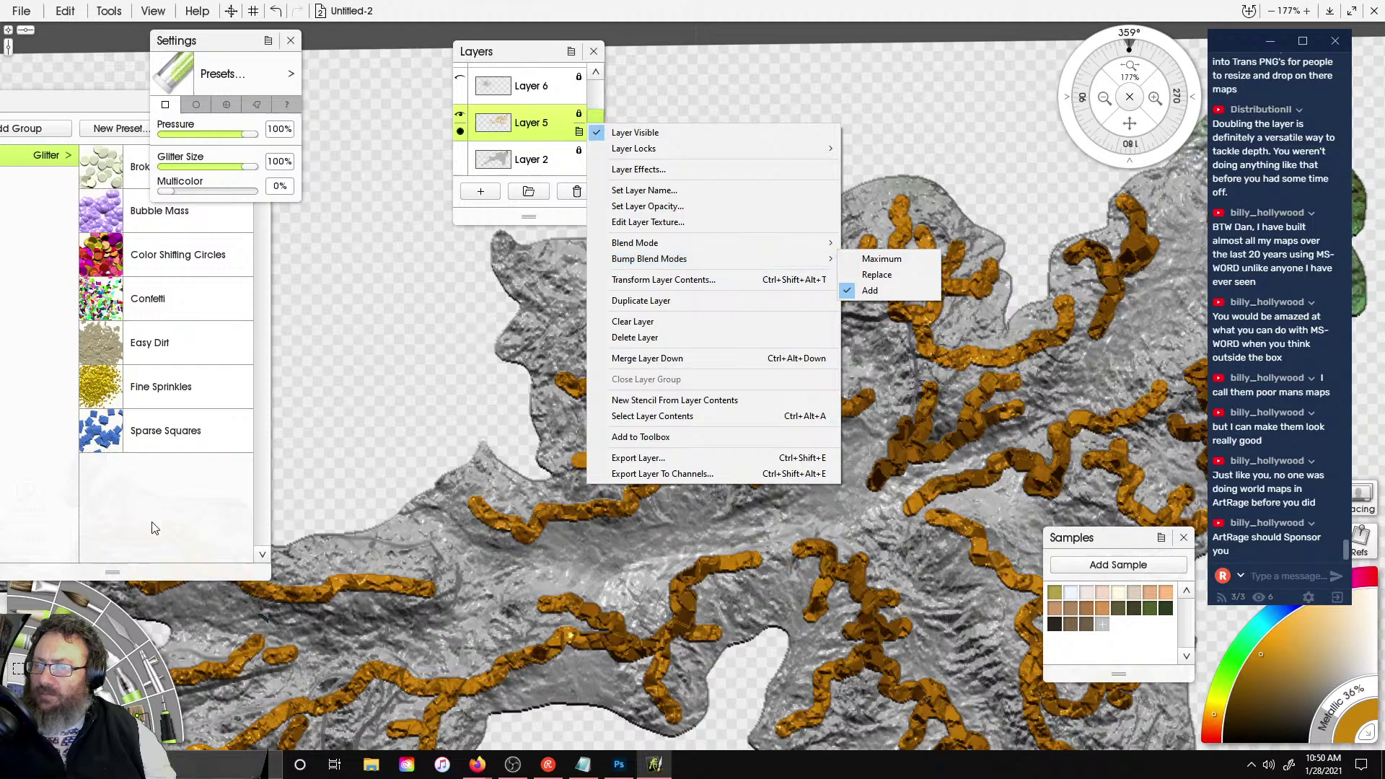
left_click(130, 684)
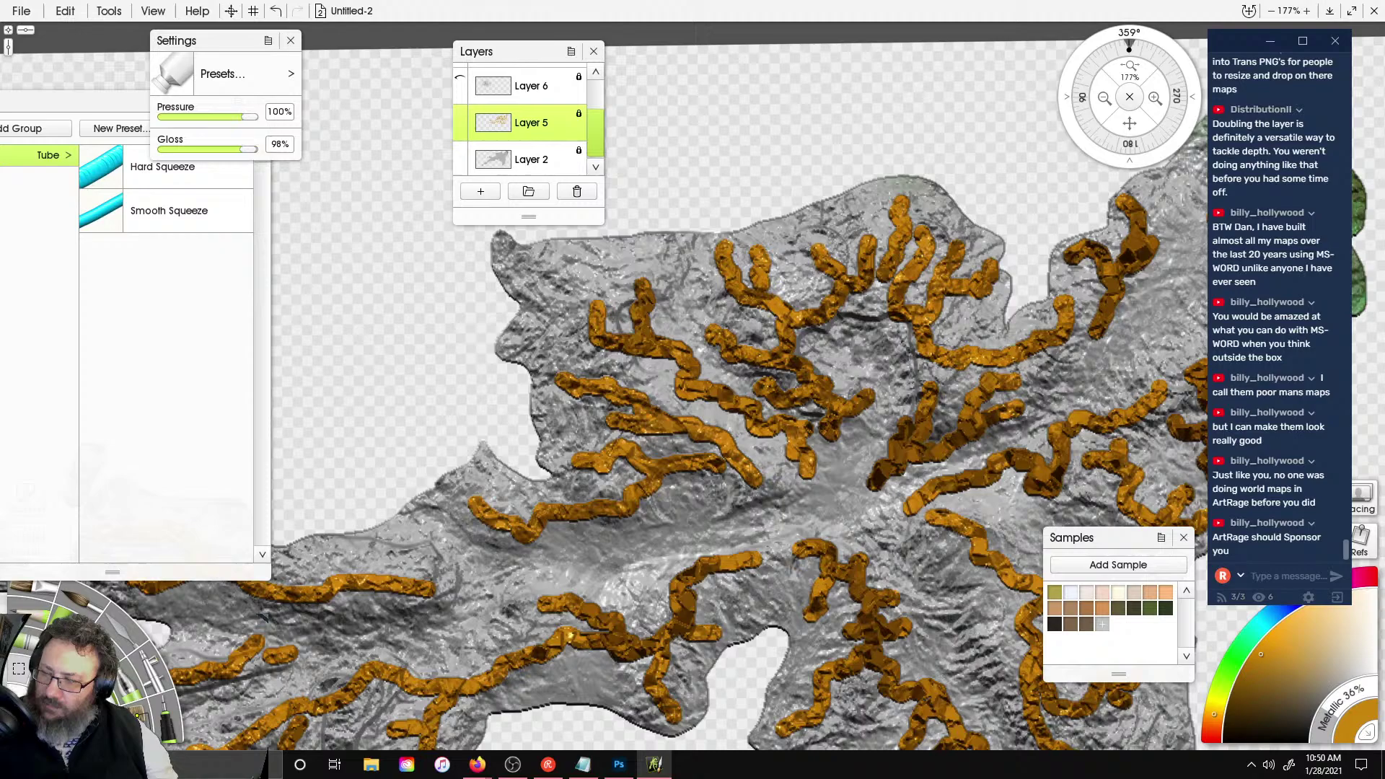
left_click(131, 695)
mouse_move(783, 347)
left_mouse_down()
mouse_move(591, 642)
mouse_move(1039, 614)
mouse_move(1015, 300)
mouse_move(938, 303)
mouse_move(721, 361)
mouse_move(447, 650)
mouse_move(775, 520)
left_mouse_up()
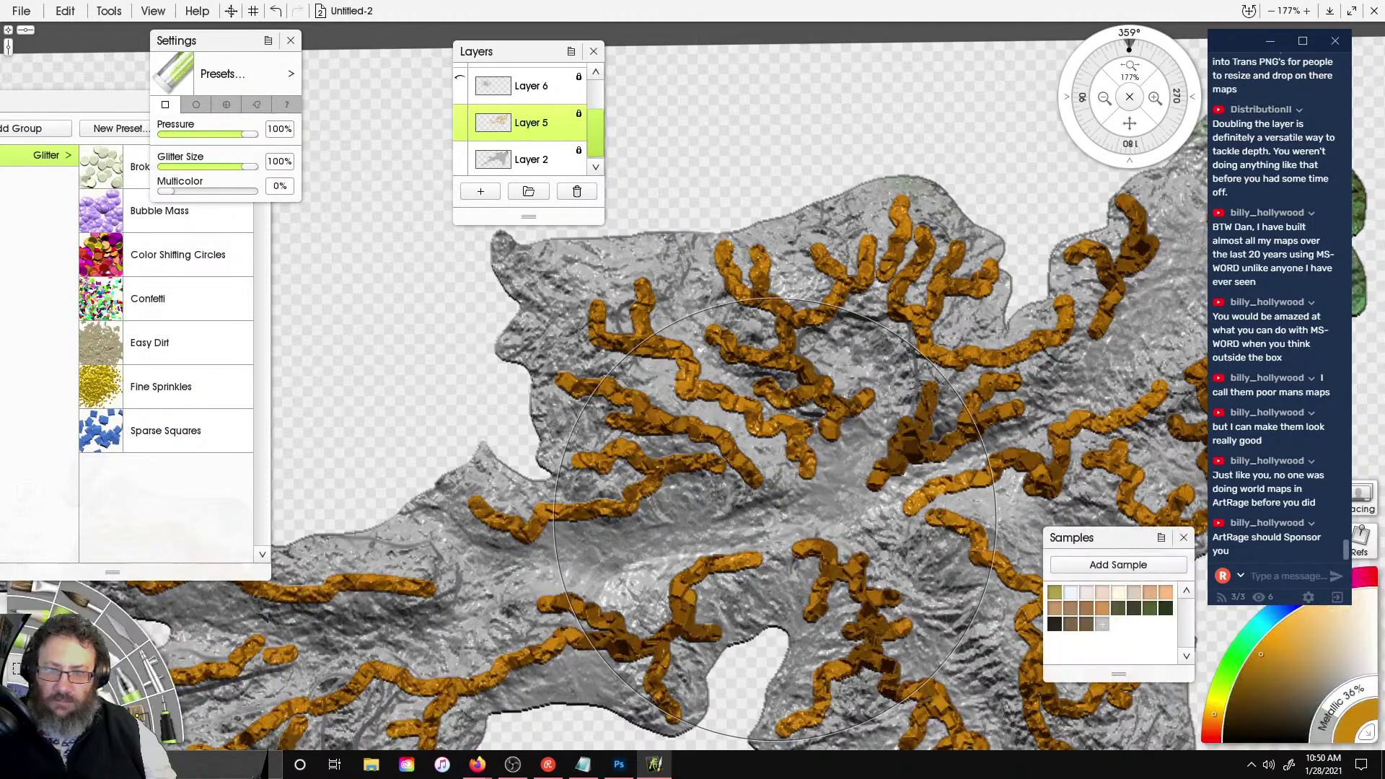
right_click_drag(997, 714, 666, 551)
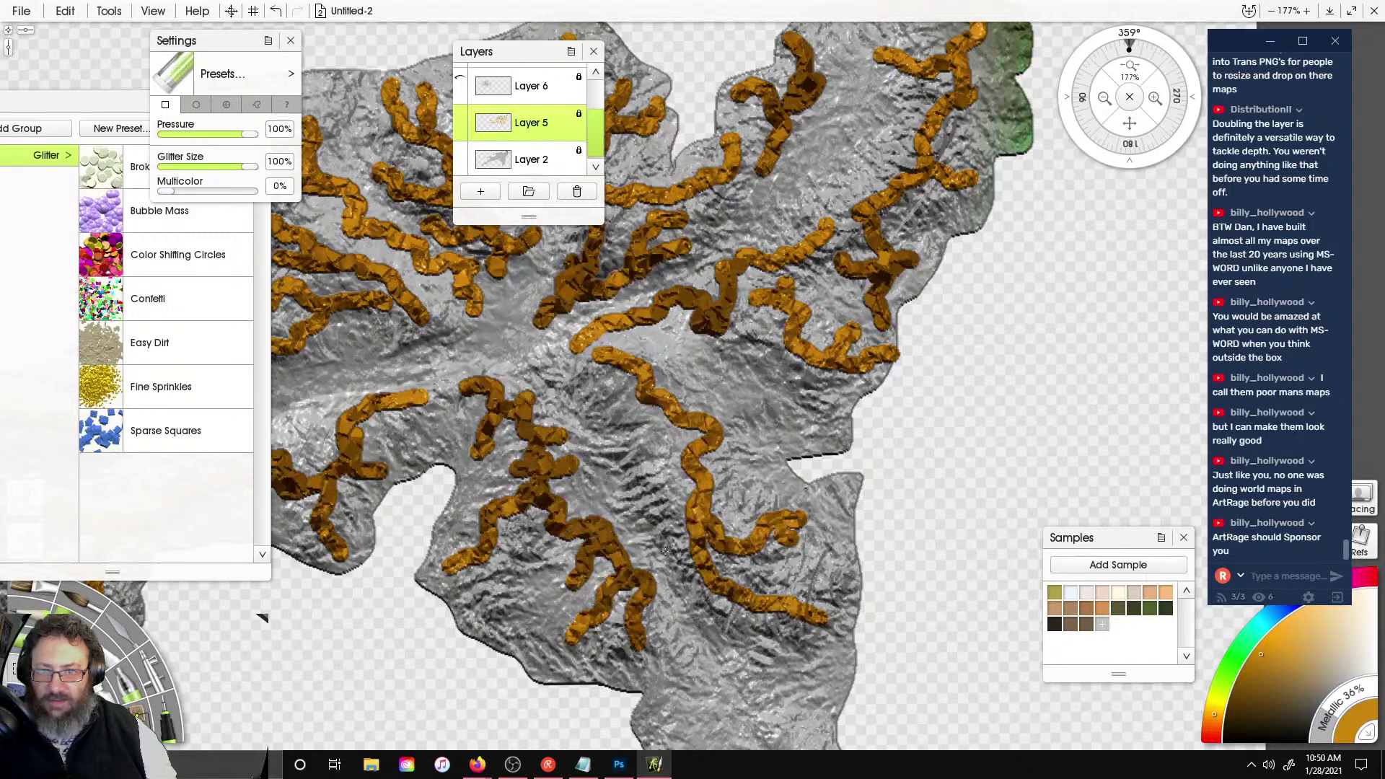
scroll(832, 301, "up", 5)
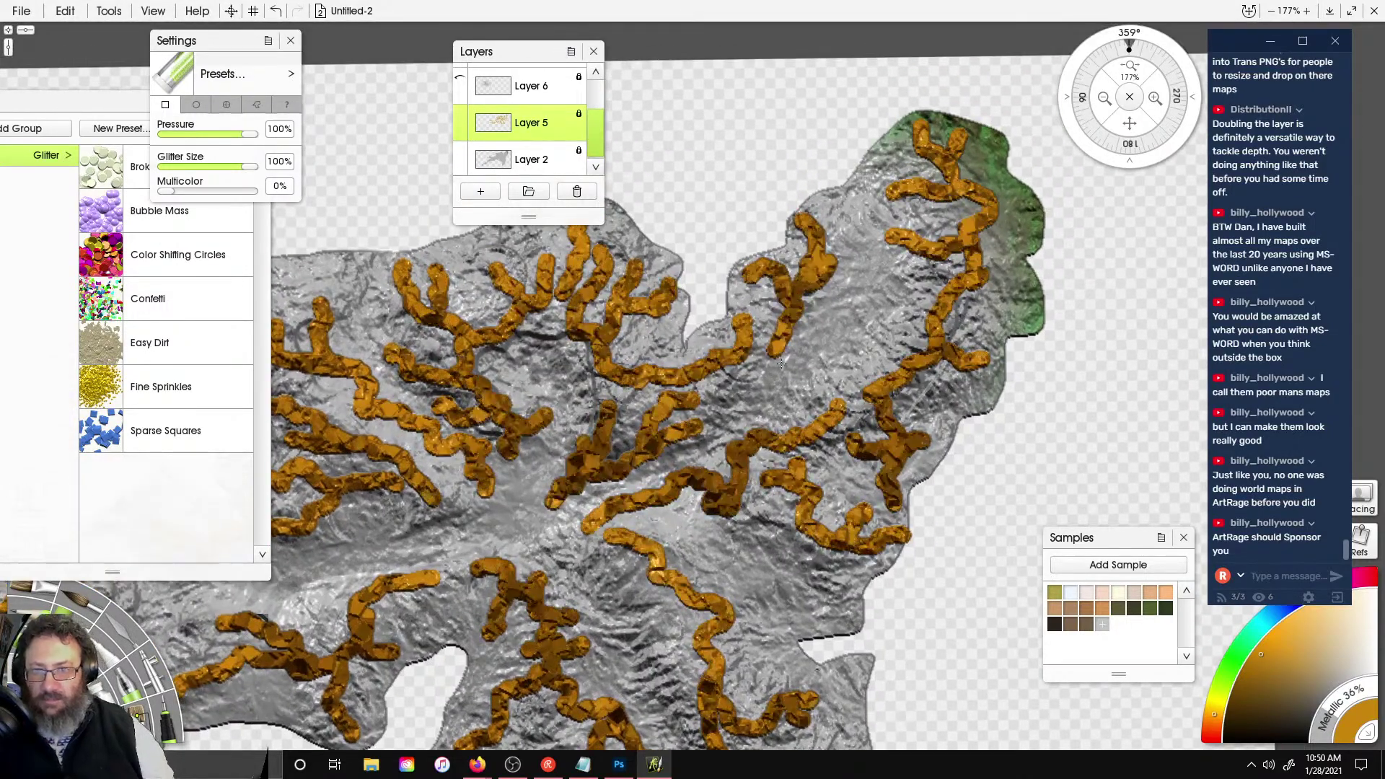
scroll(782, 365, "down", 3)
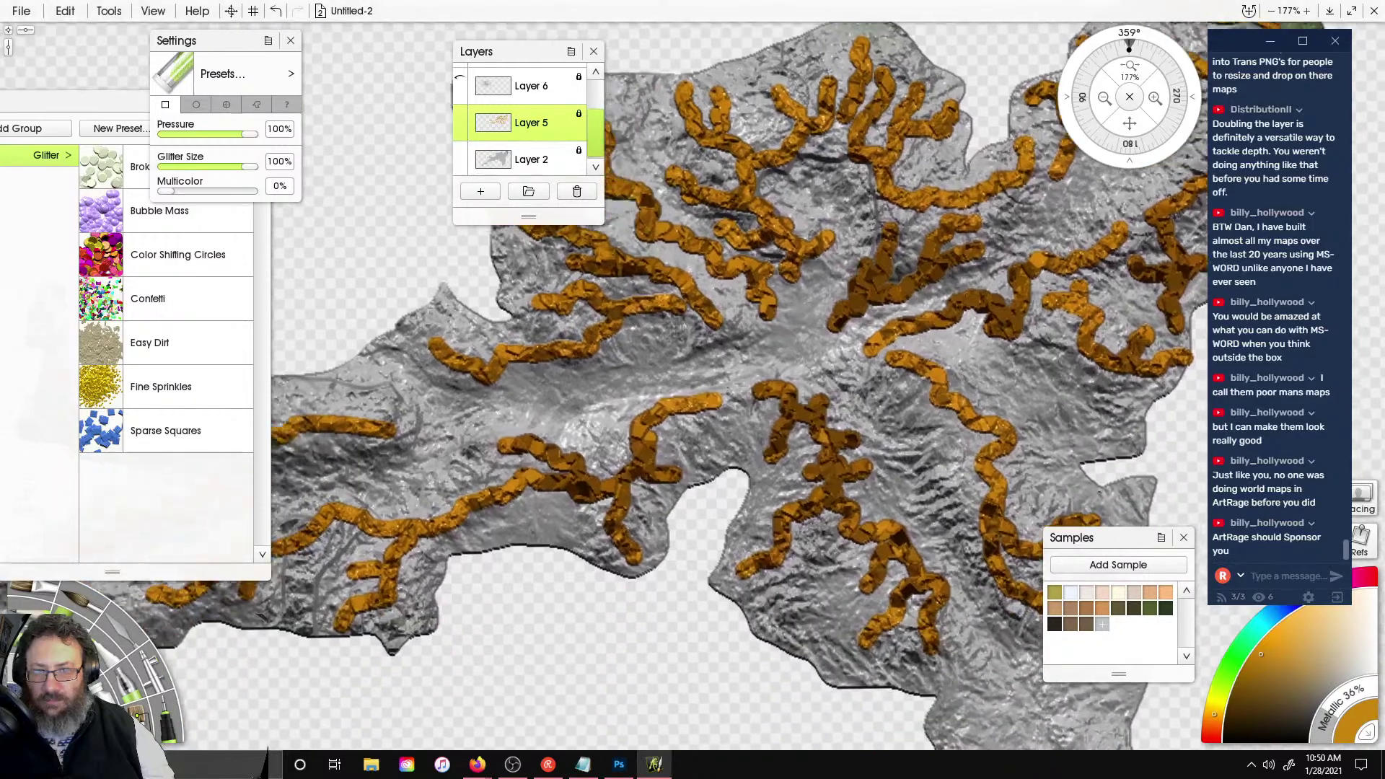
scroll(770, 228, "down", 3, "ctrl")
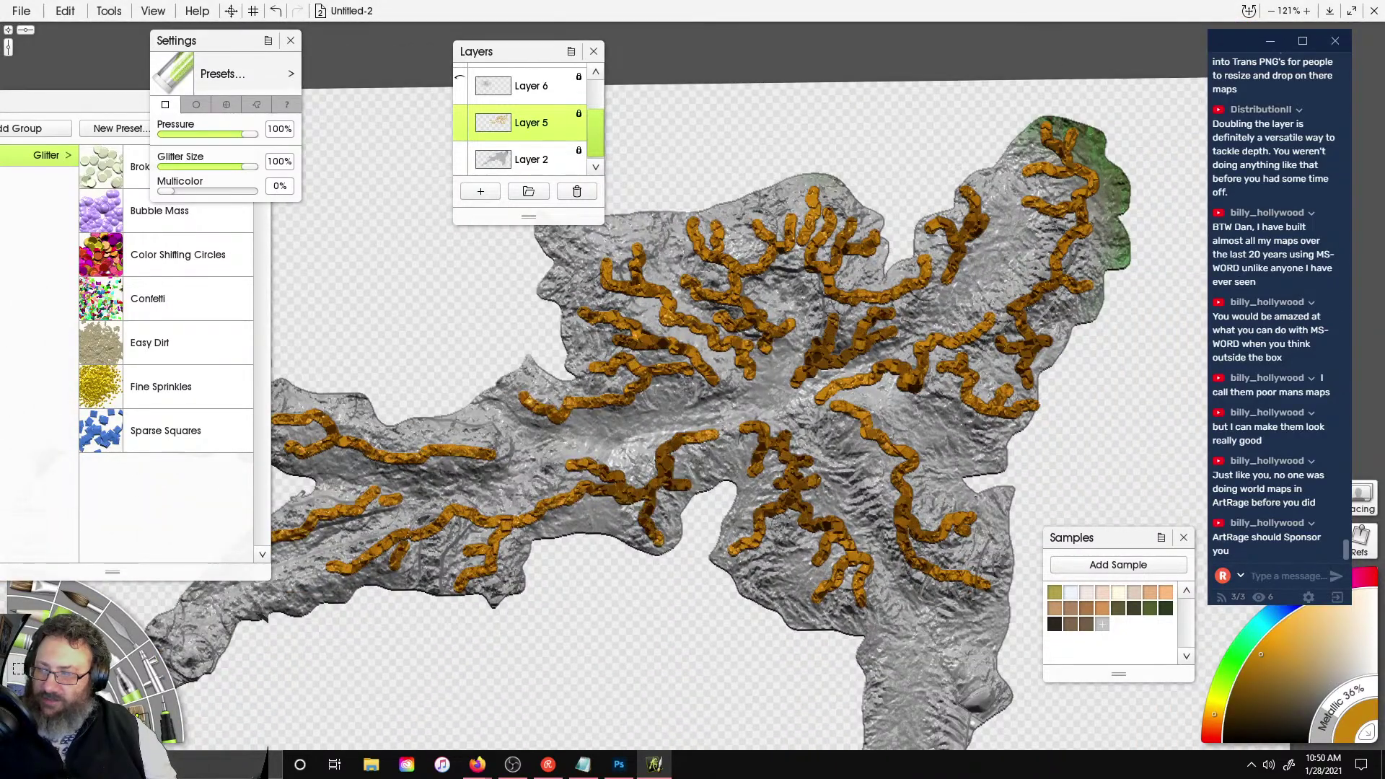
- Choose the Knife with 18% pressure and 13% softness and blend the glitter on a ridge west of the center
scroll(767, 404, "up", 5, "ctrl")
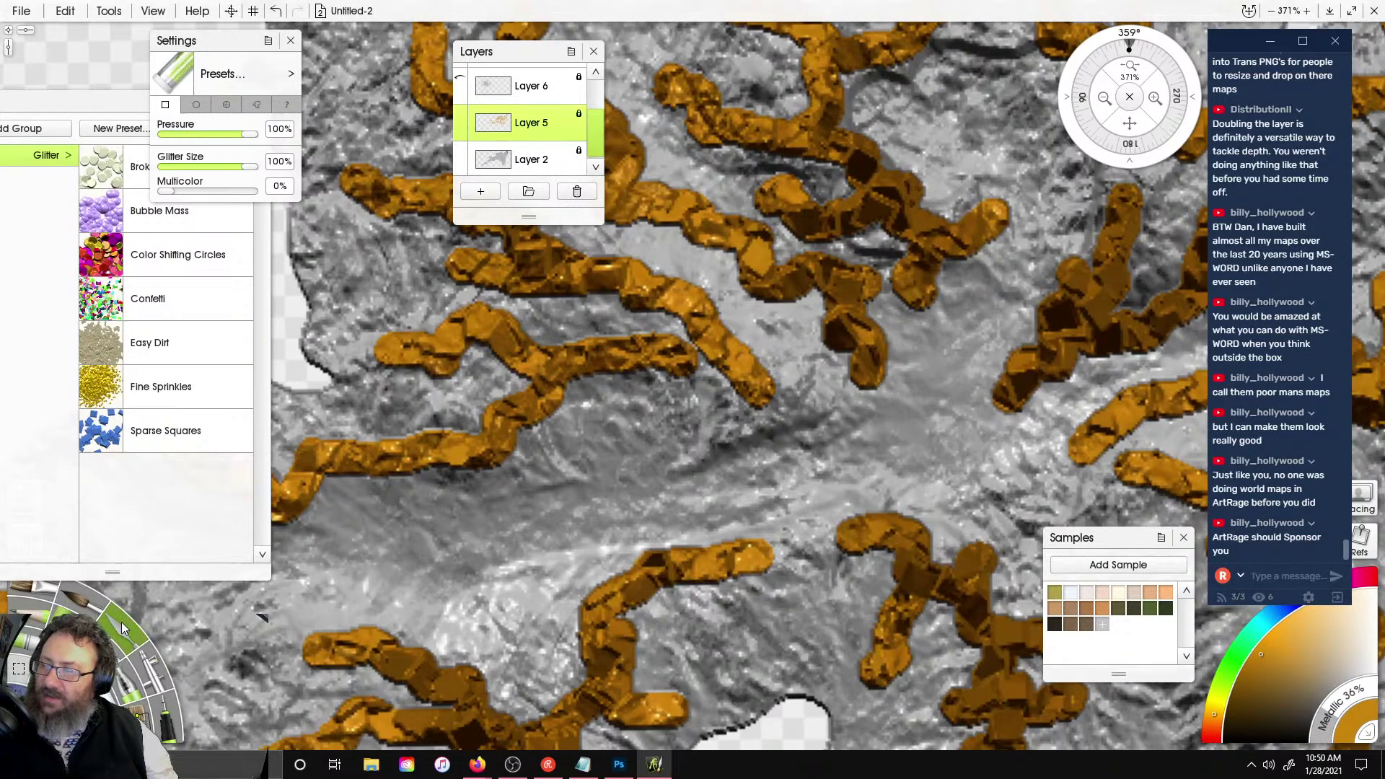
left_click(122, 622)
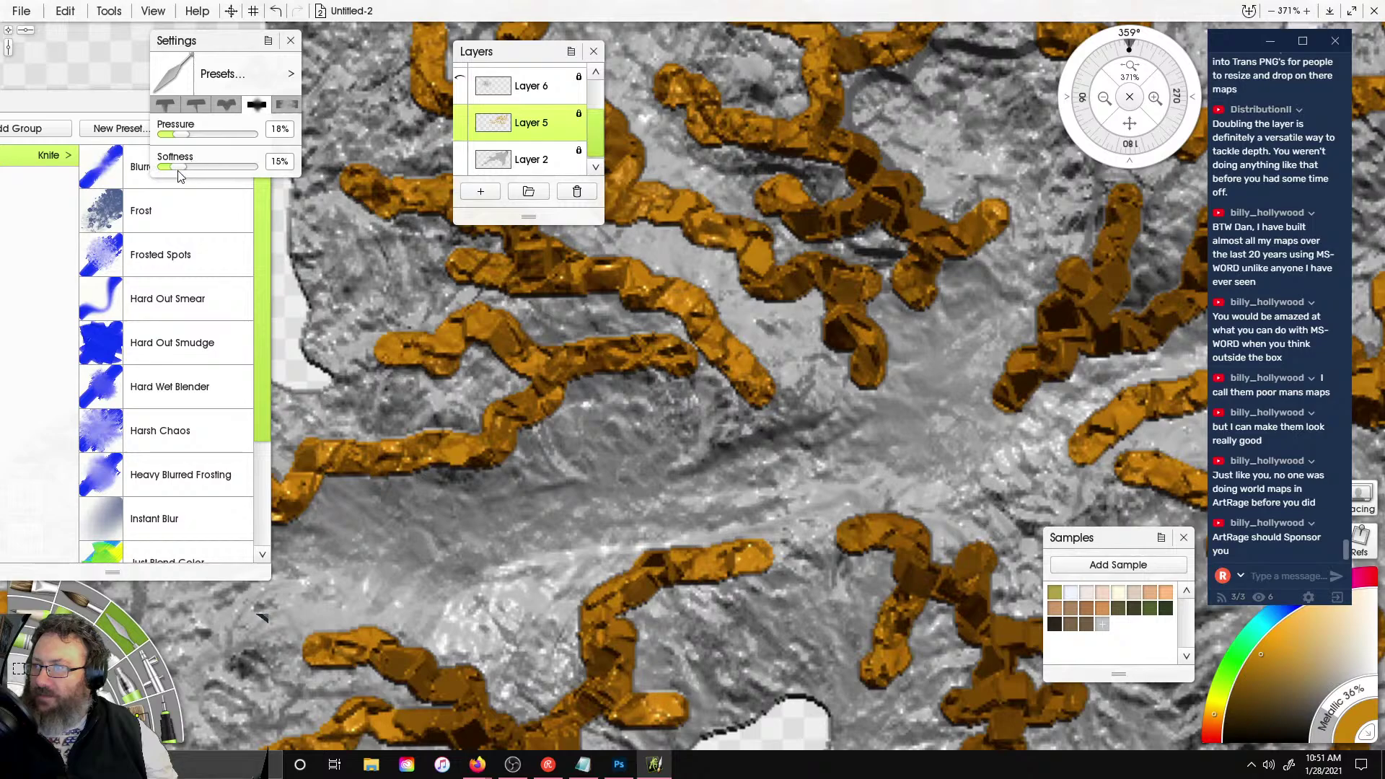
mouse_move(512, 311)
left_mouse_down()
mouse_move(552, 336)
mouse_move(711, 361)
left_mouse_up()
scroll(722, 377, "down", 2)
scroll(727, 376, "down", 3)
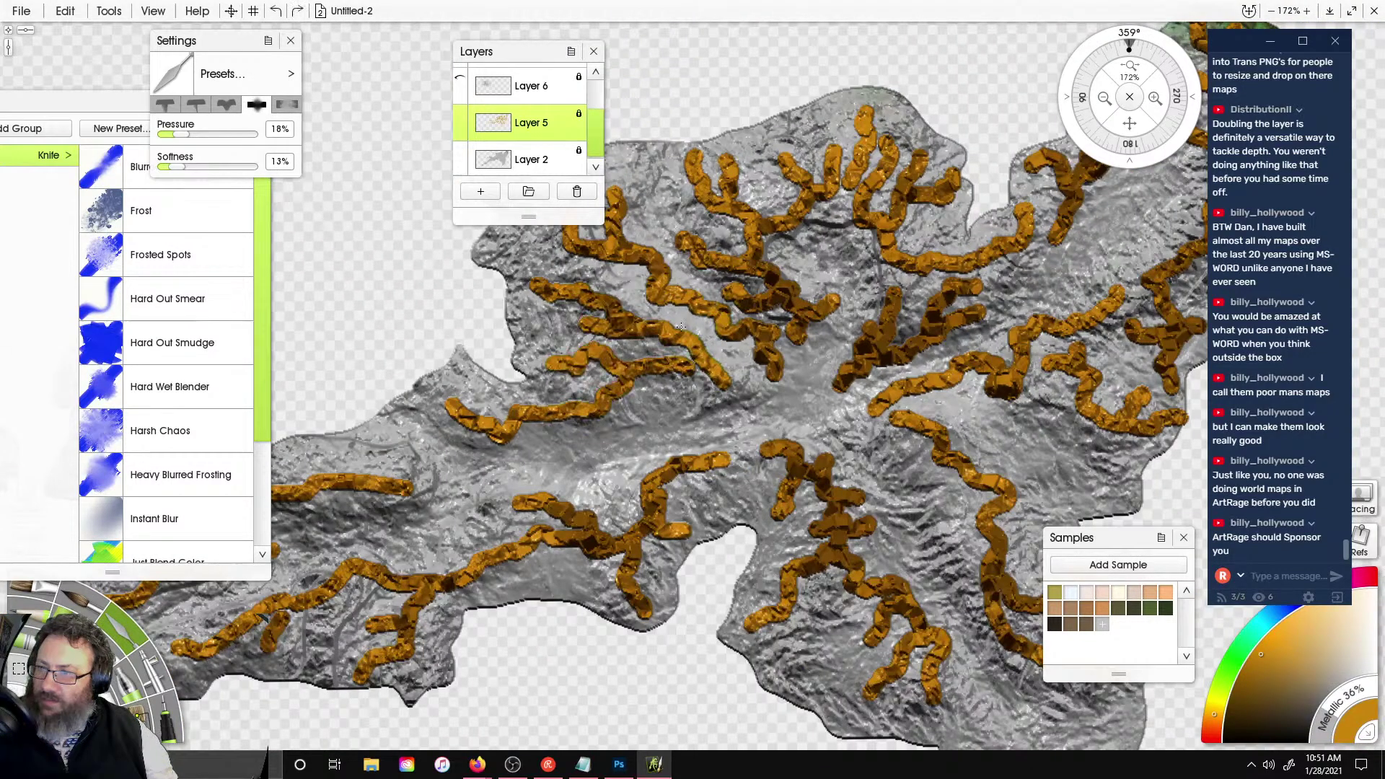
- Blend all the remaining ridges on Layer 5 with the Knife, from the southwest arm across to the northeast tip
left_click_drag(718, 482, 496, 550)
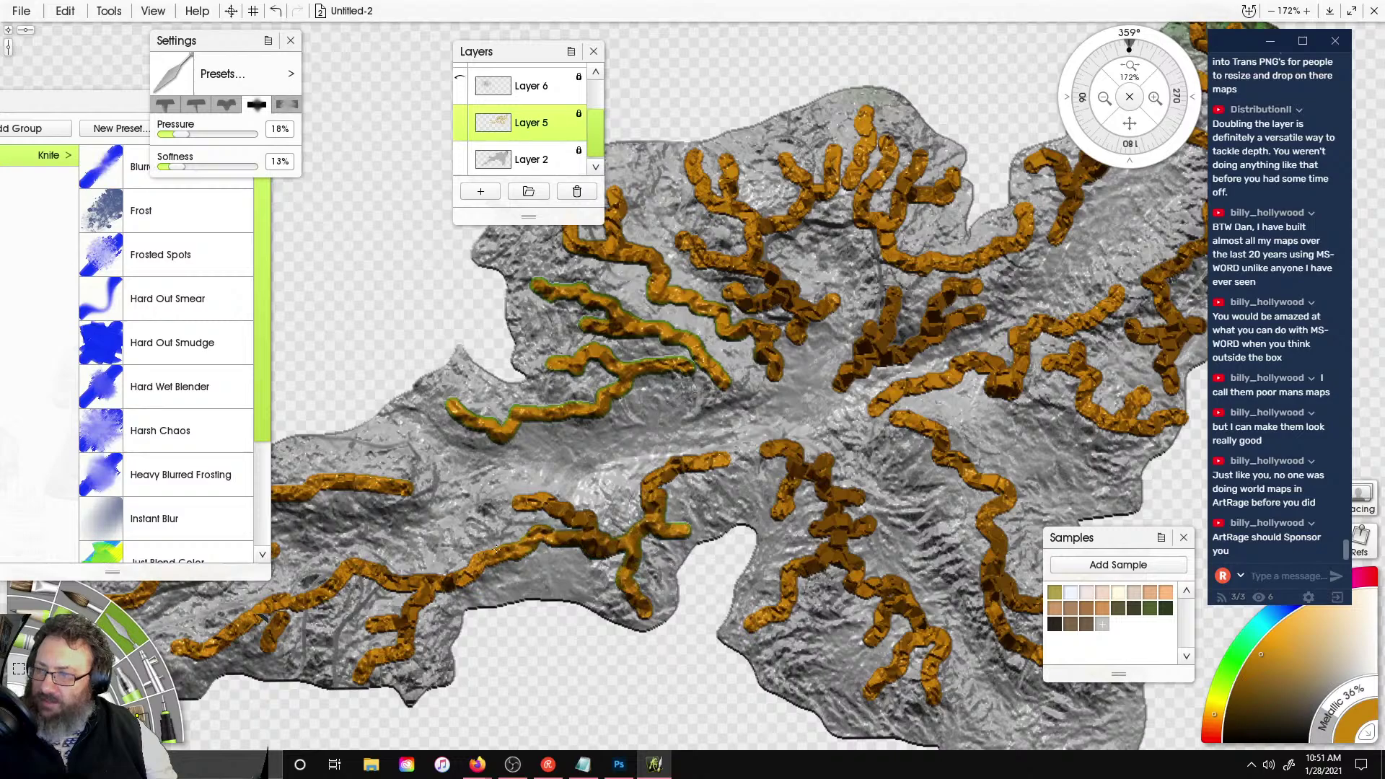
right_click_drag(570, 620, 837, 539)
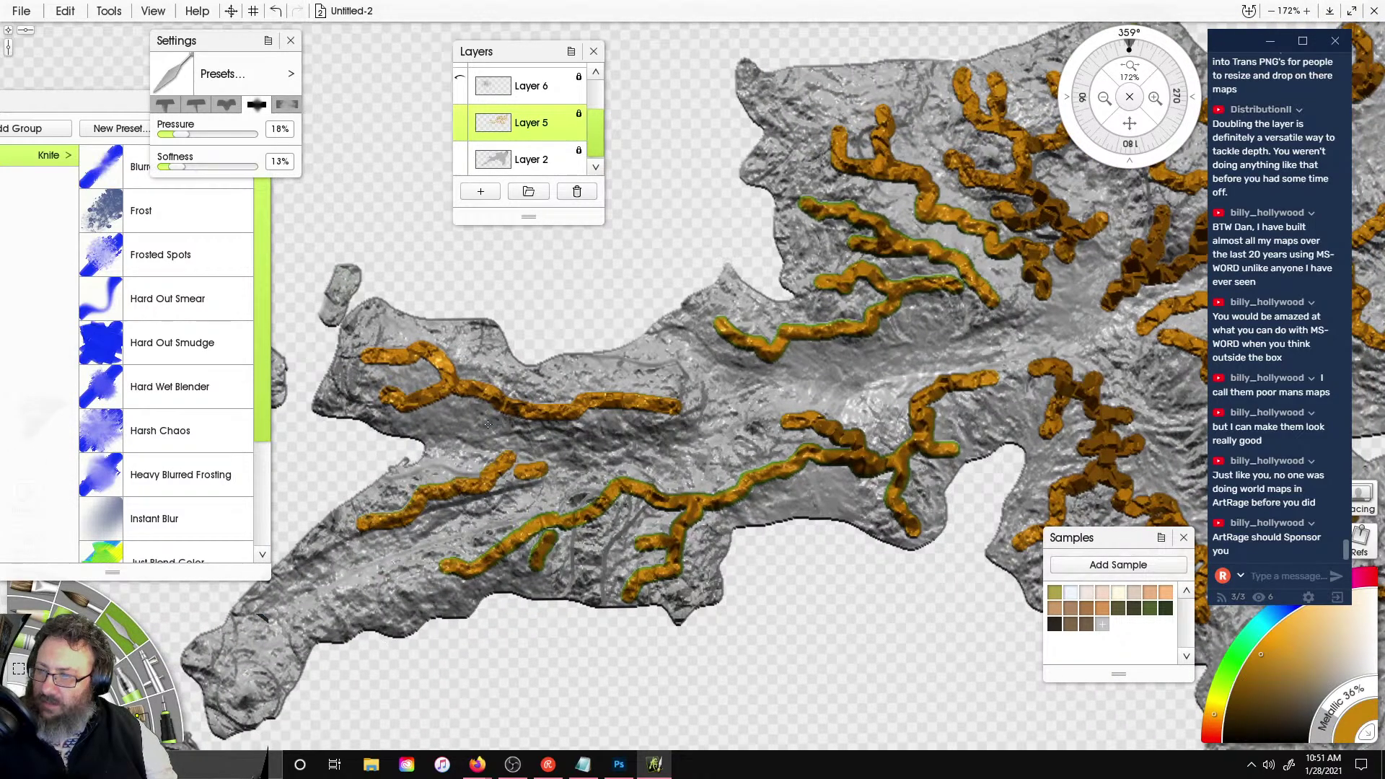
right_click_drag(887, 393, 513, 453)
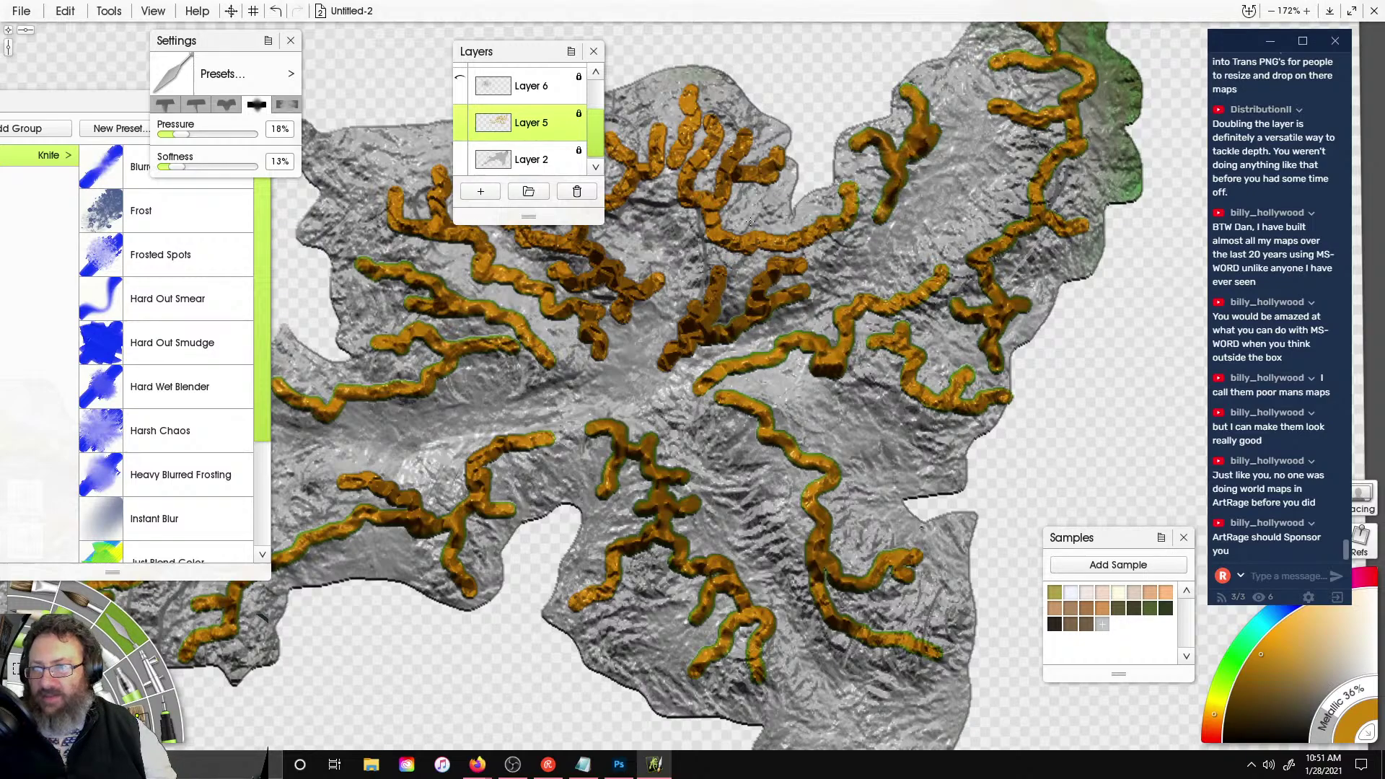
right_click_drag(699, 81, 886, 145)
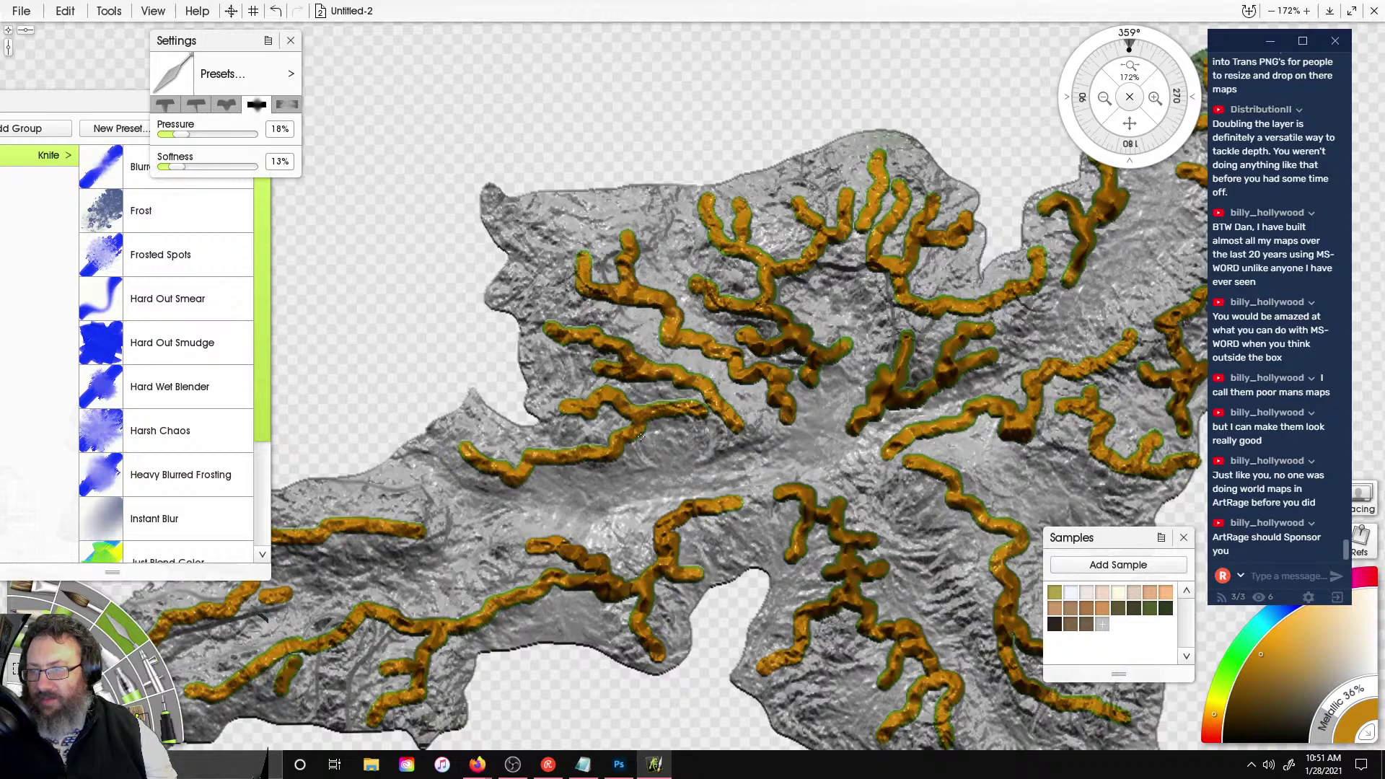
left_click_drag(640, 436, 471, 466)
right_click_drag(534, 535, 712, 384)
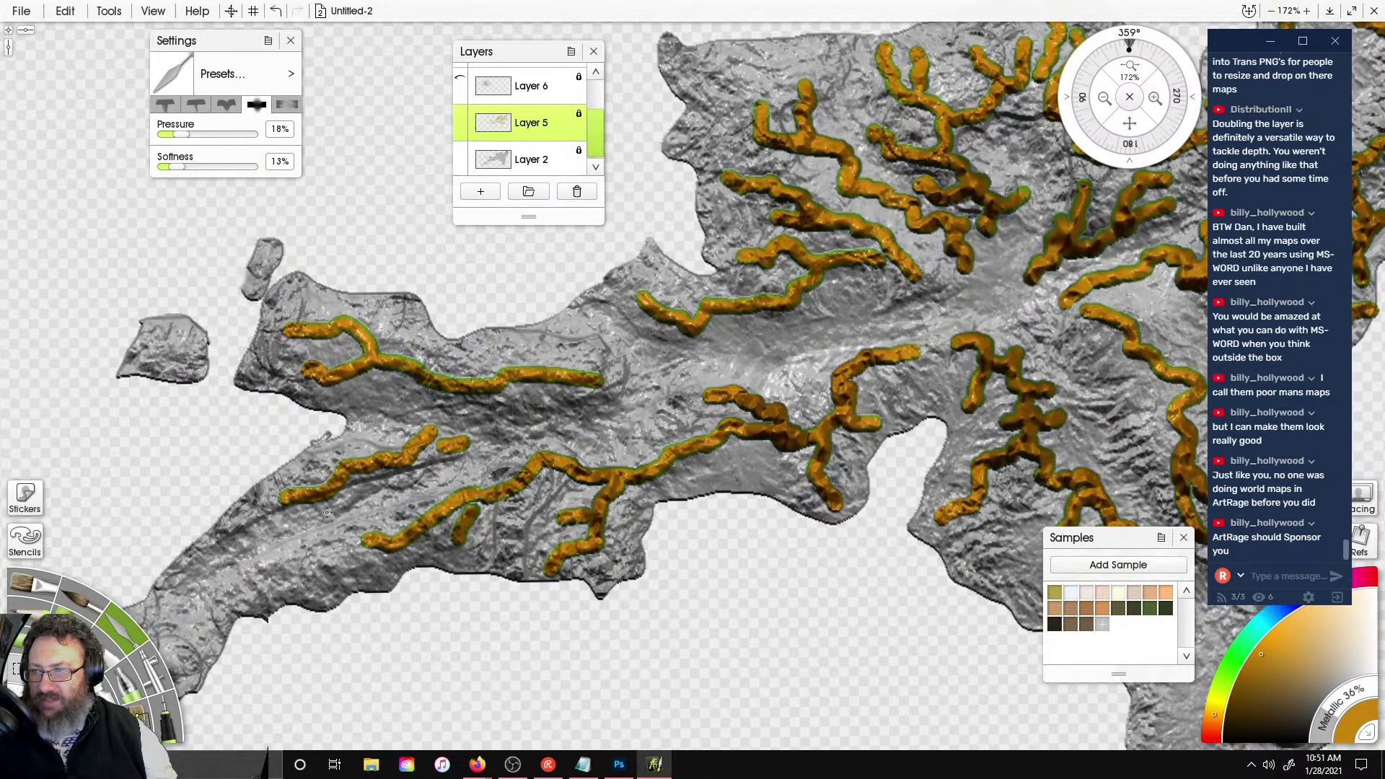
left_click_drag(770, 409, 848, 374)
right_click_drag(1169, 462, 822, 556)
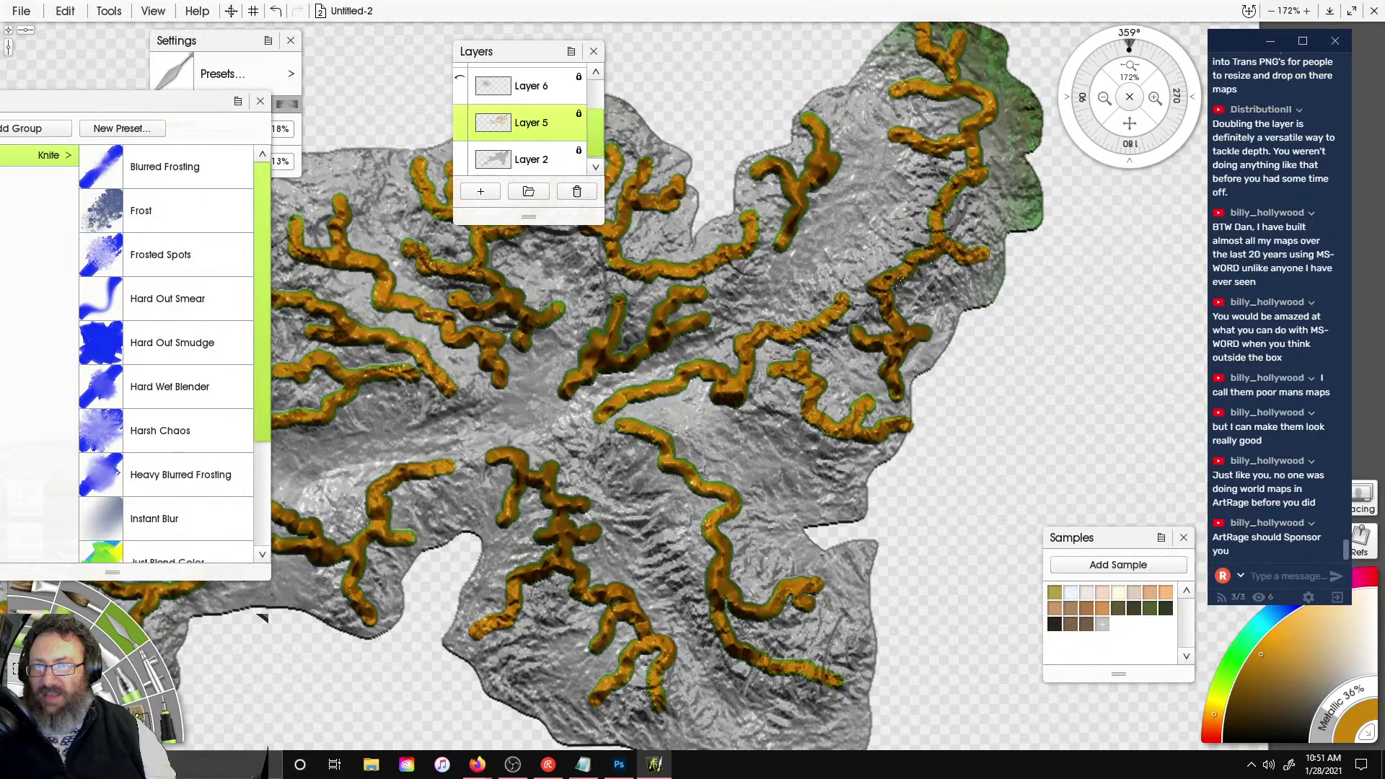
- Unlock Layer 5's transparency and choose the Harsh Chaos Knife preset with 20% pressure and 18% falloff, undoing the test stroke
left_click(578, 124)
left_click(649, 132)
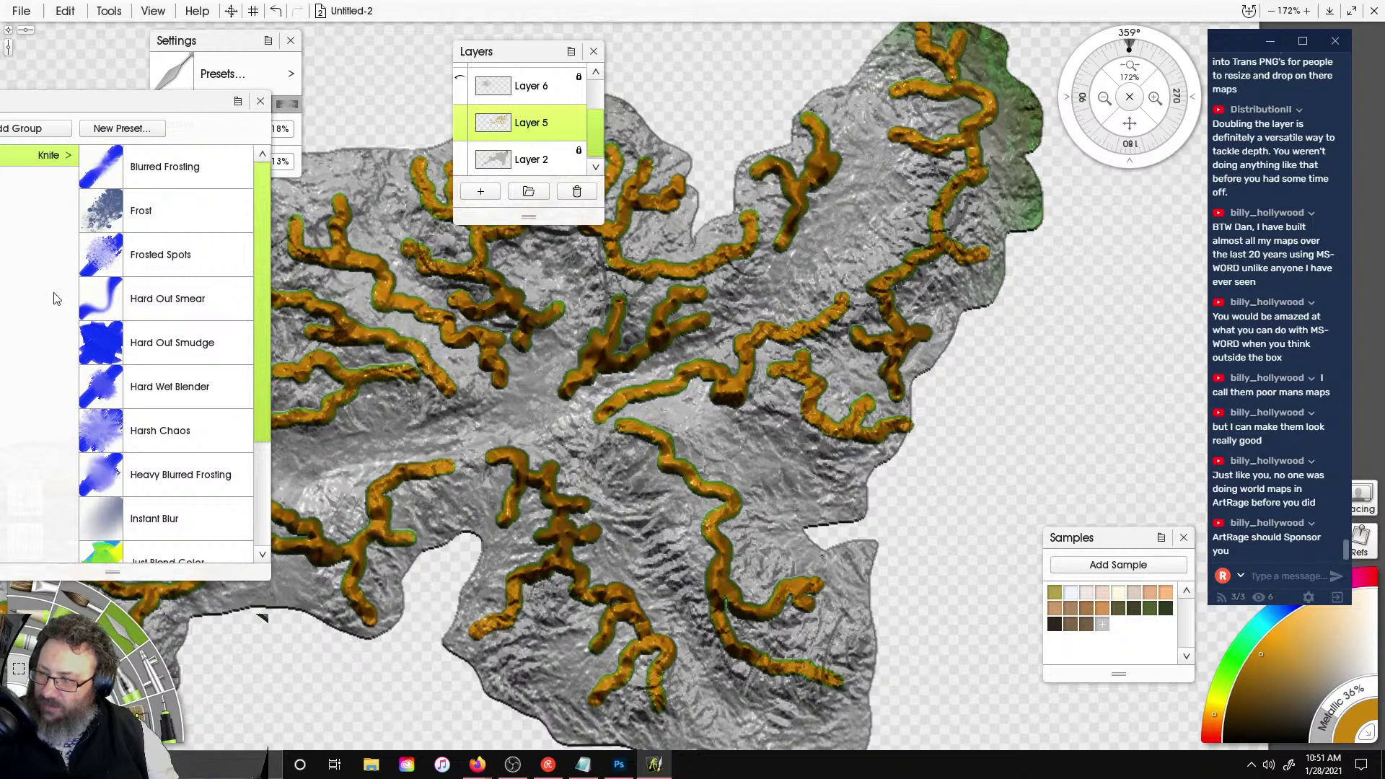
scroll(121, 272, "down", 3)
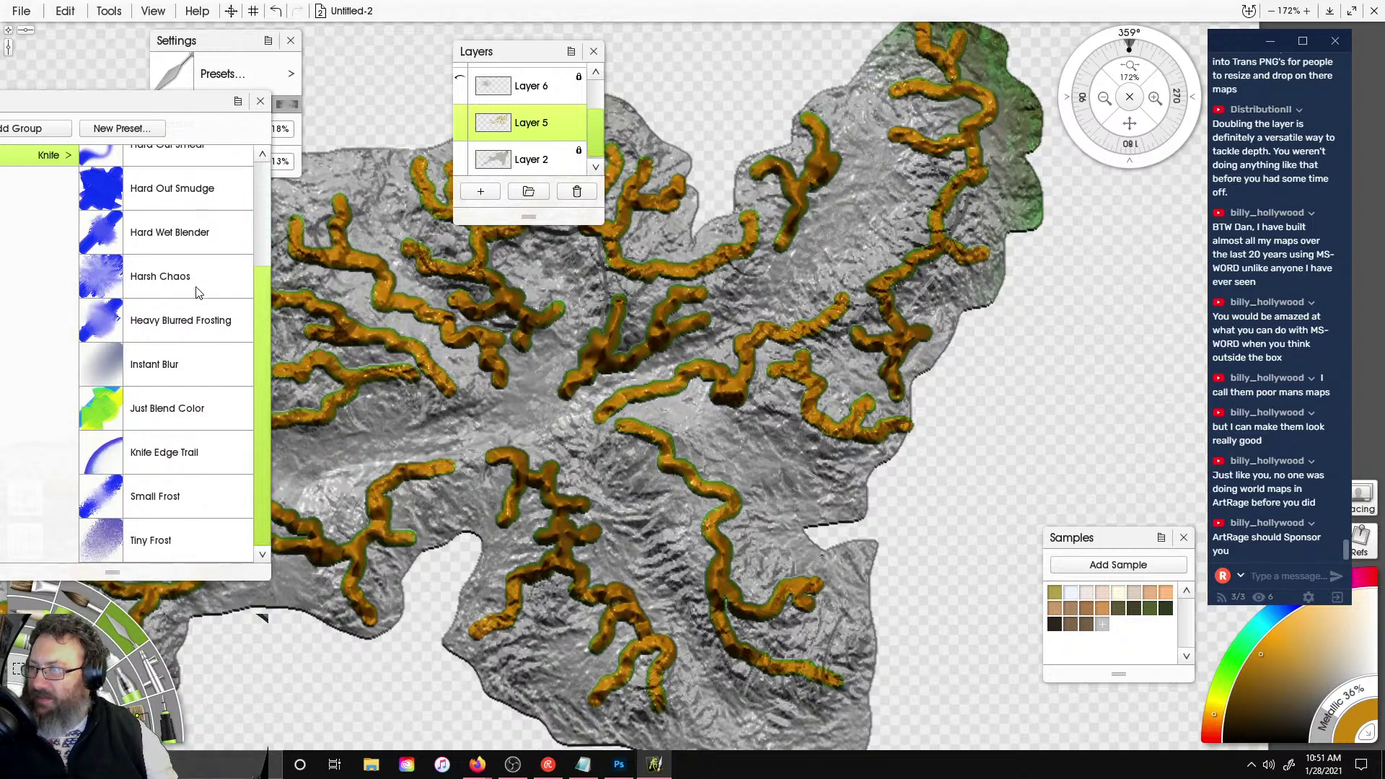
left_click(198, 292)
left_click_drag(223, 136, 215, 136)
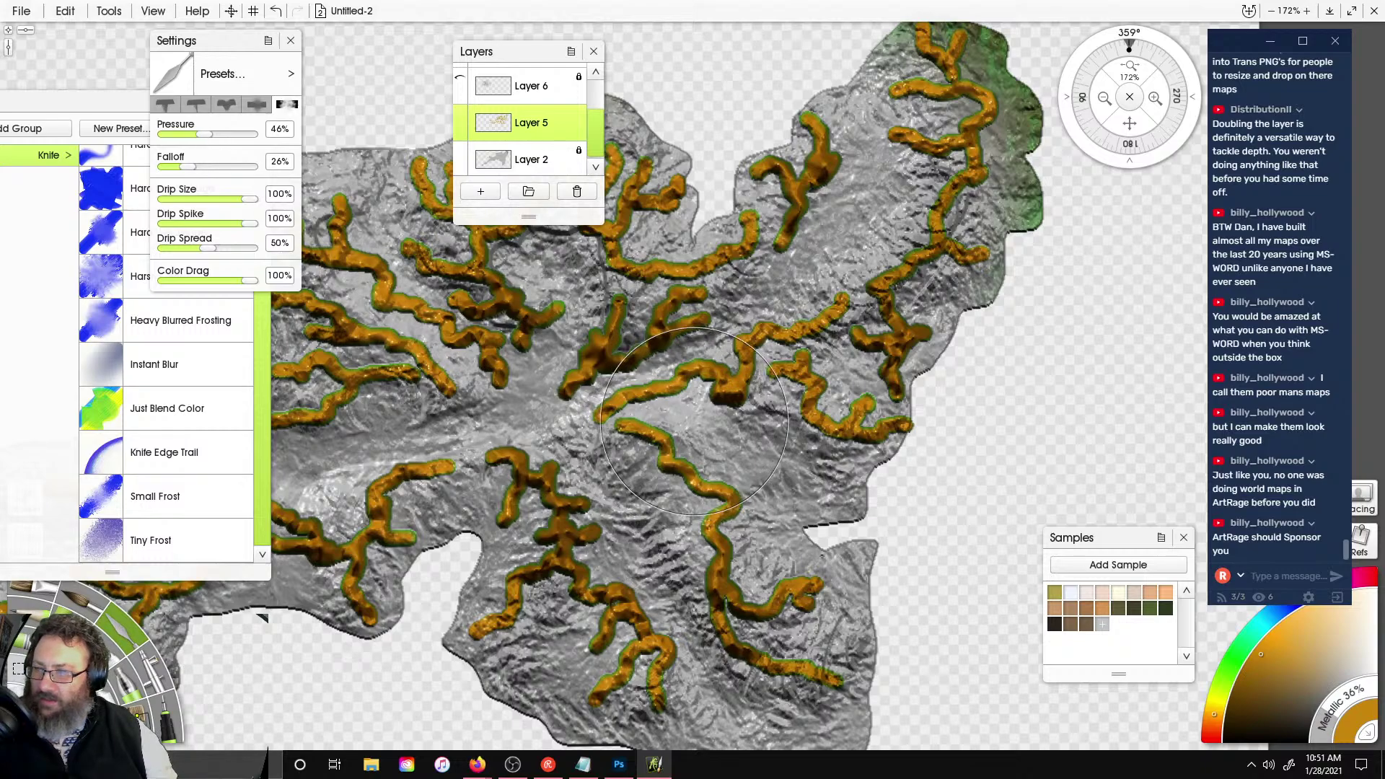
key("ctrl+z")
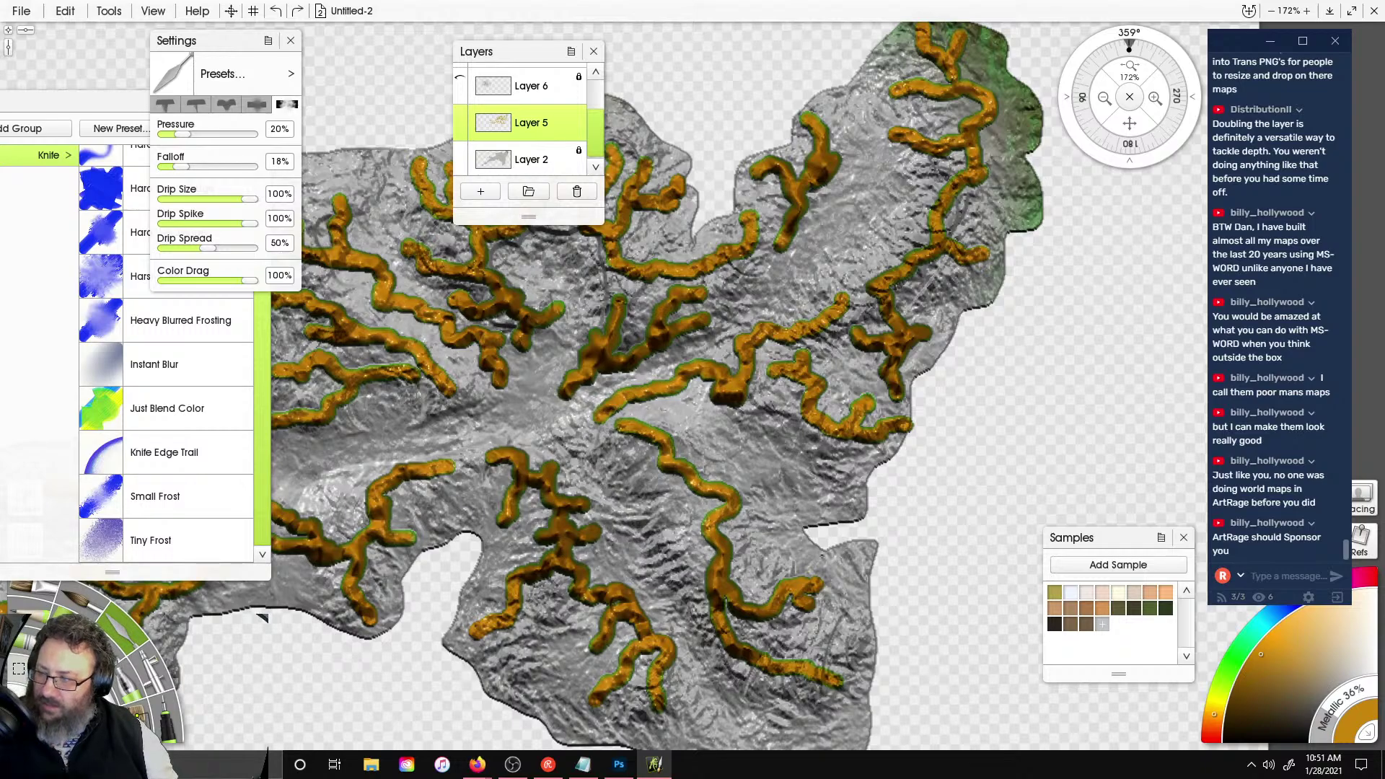
- Try spreading the ridge east of the center outward with the Harsh Chaos Knife, undoing each stroke
scroll(754, 448, "up", 5)
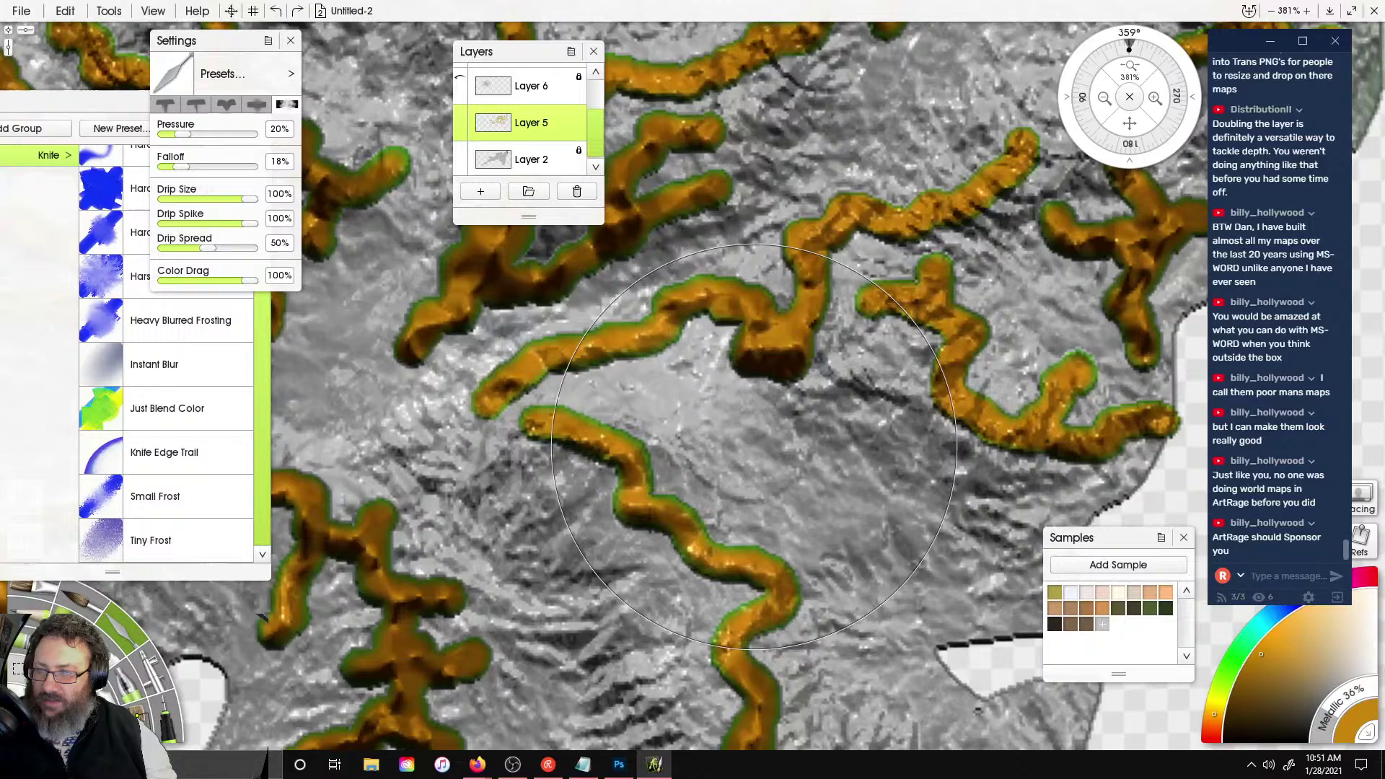
left_click_drag(722, 485, 755, 479)
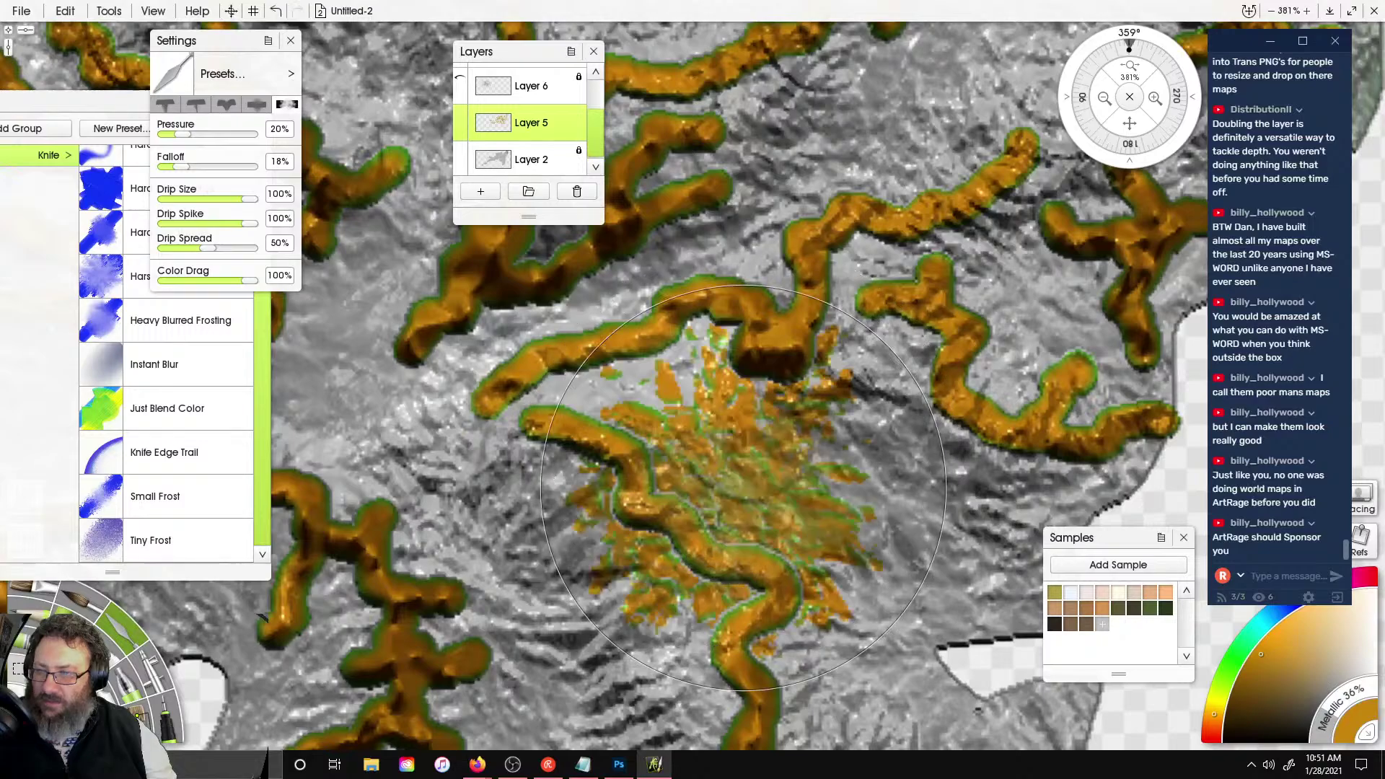
key("ctrl+z")
left_click_drag(785, 575, 798, 556)
key("ctrl+z")
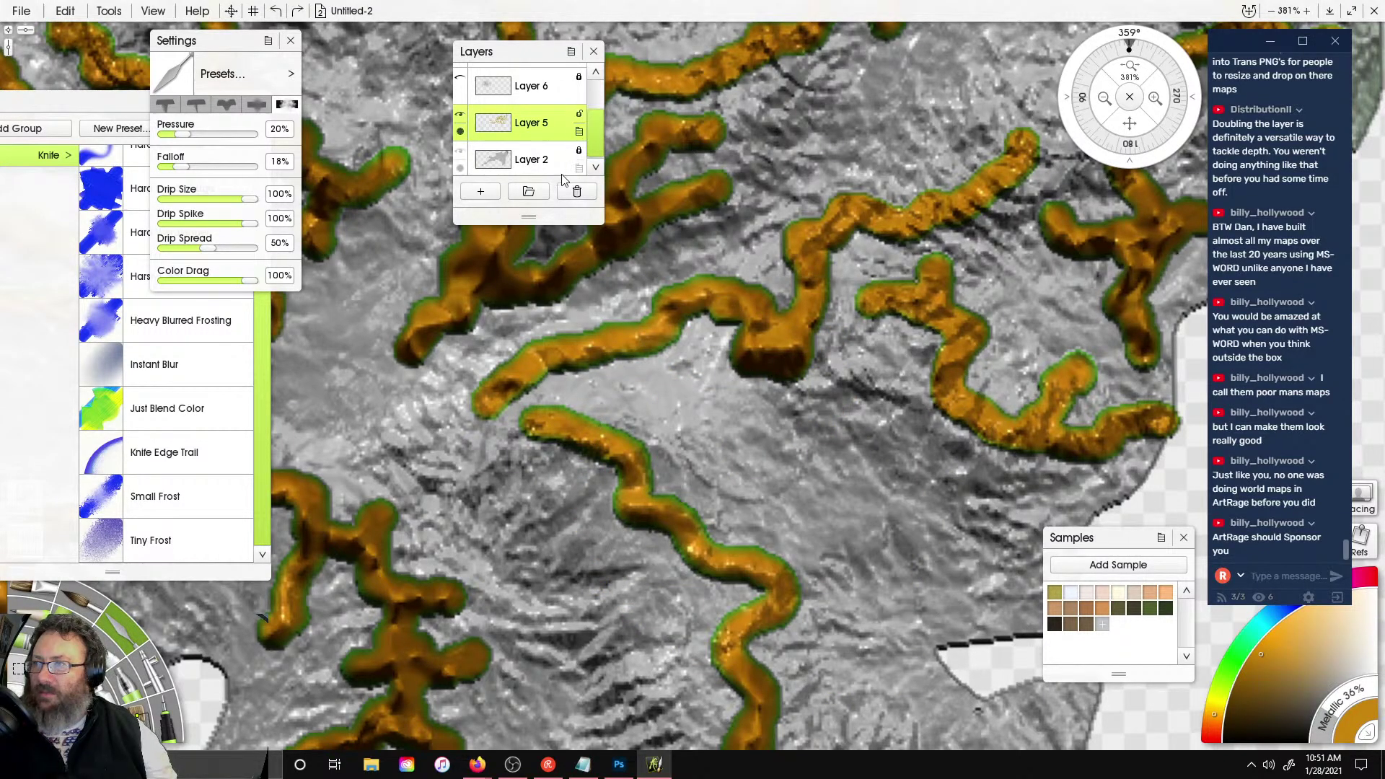
- Merge Layer 5 with the glitter ridges down into Layer 2
left_click(458, 154)
left_click(460, 154)
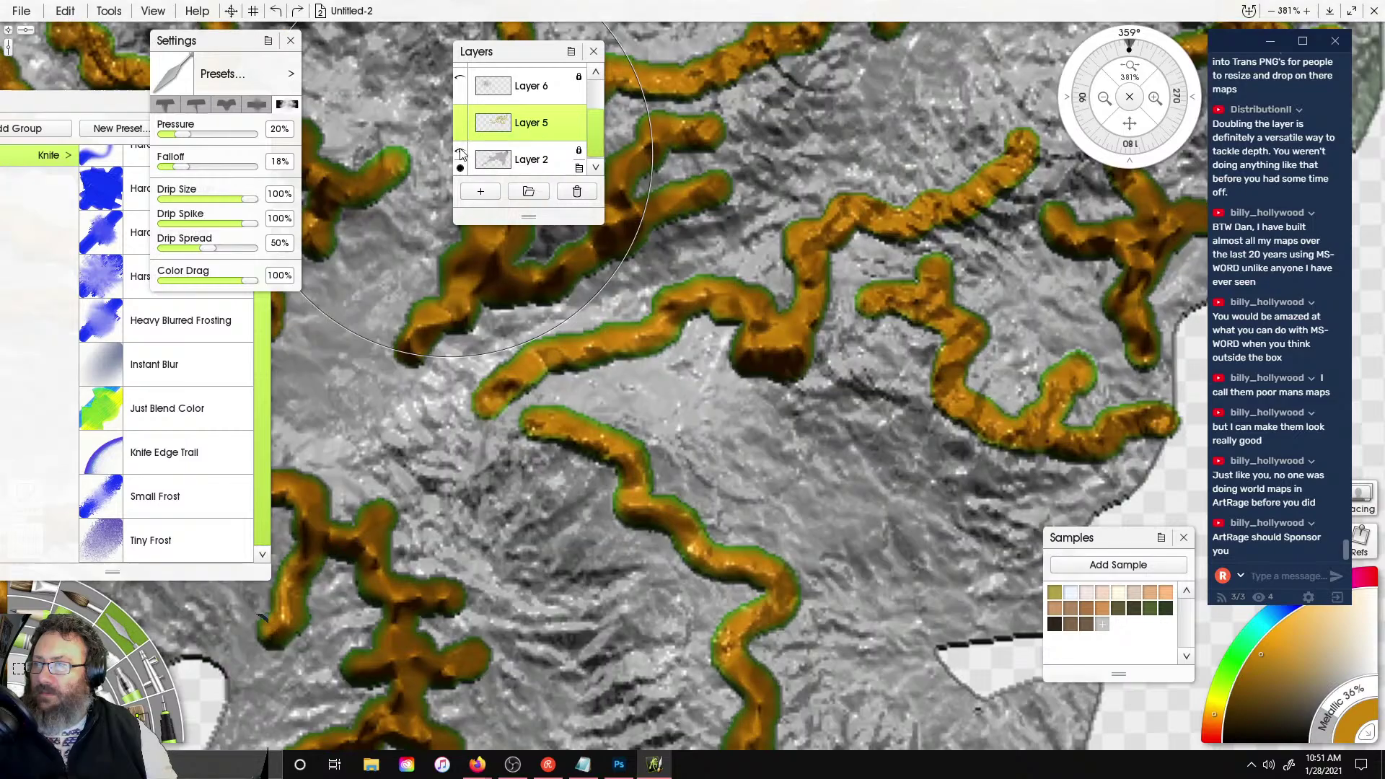
right_click(564, 130)
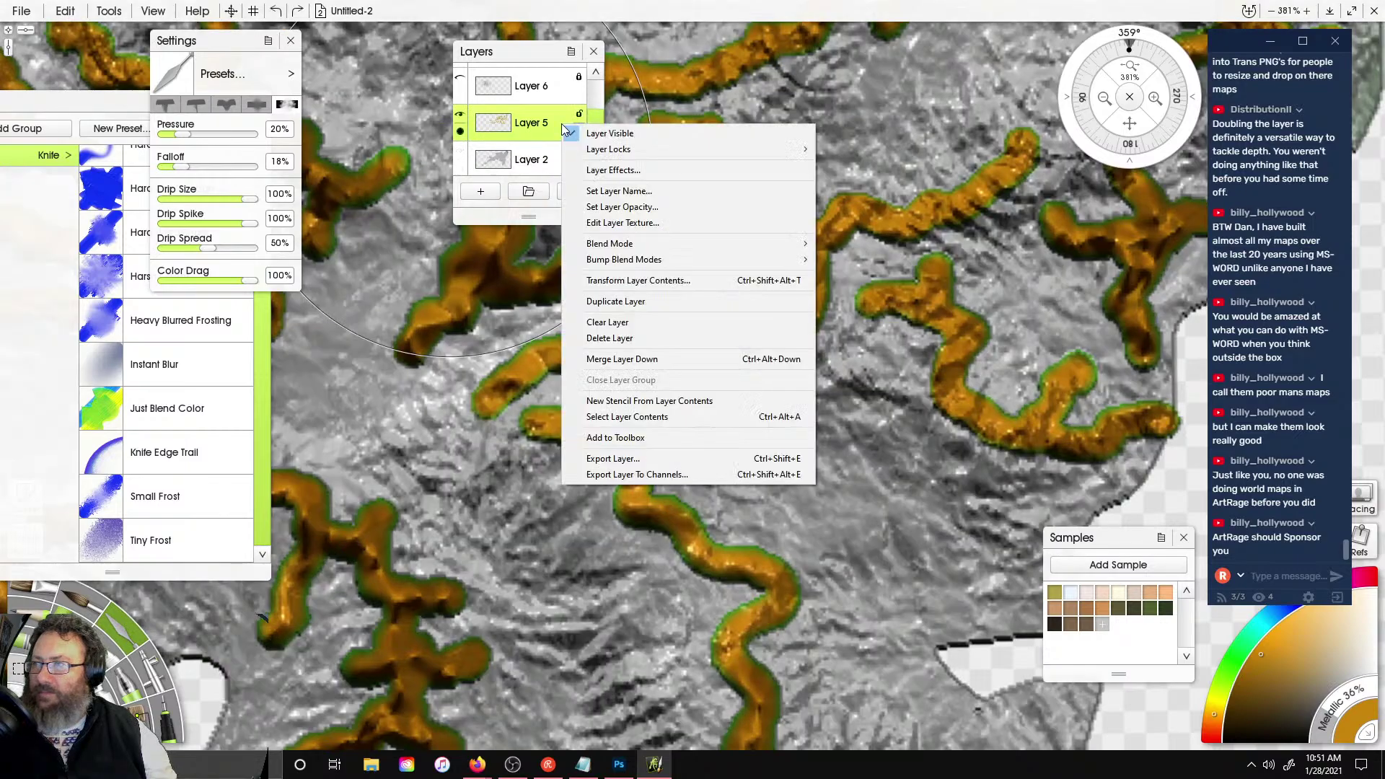
left_click(638, 360)
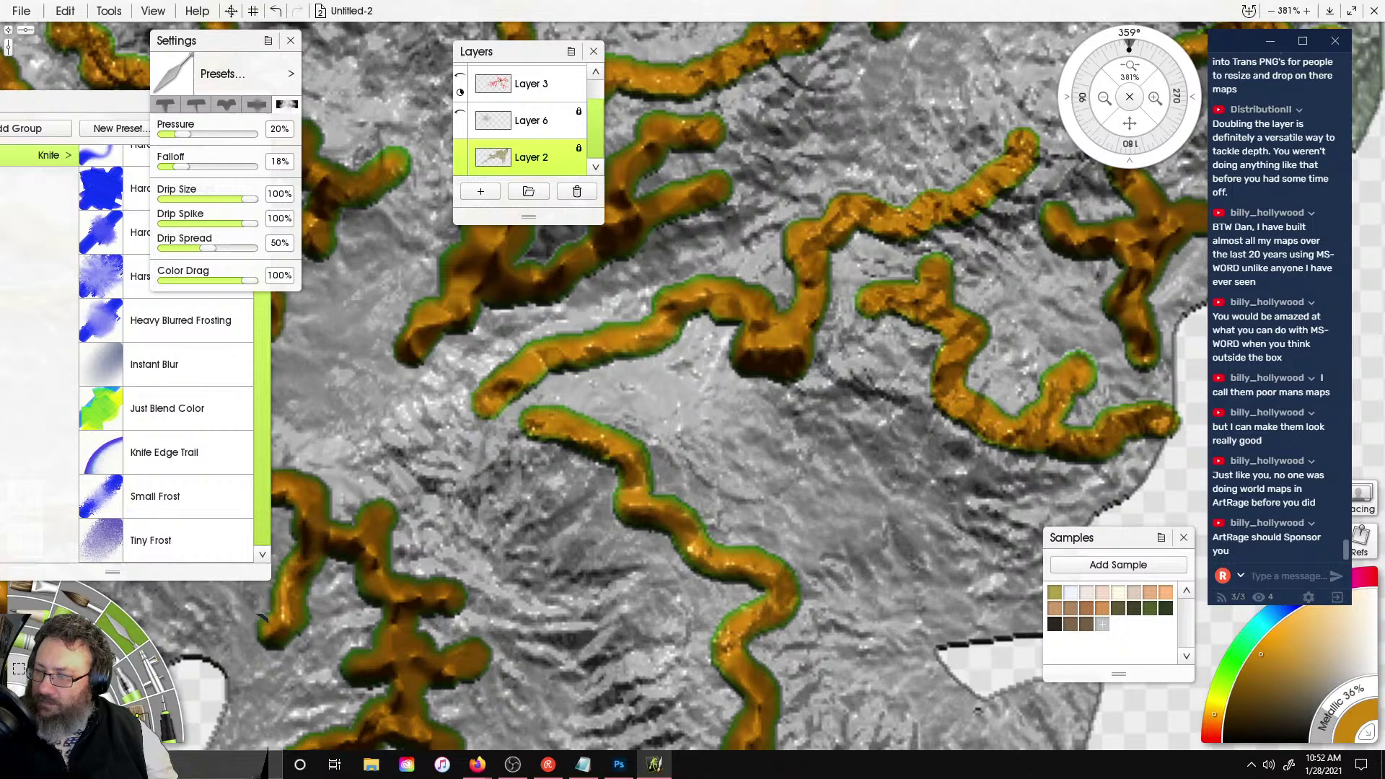
- Spread the long ridge south of the center and its southeast fork outward with the Knife at 100% pressure
mouse_move(777, 518)
left_mouse_down()
mouse_move(750, 520)
mouse_move(811, 562)
mouse_move(796, 647)
mouse_move(759, 691)
left_mouse_up()
mouse_move(696, 630)
left_mouse_down()
mouse_move(679, 629)
mouse_move(681, 589)
mouse_move(644, 573)
left_mouse_up()
key("ctrl+z")
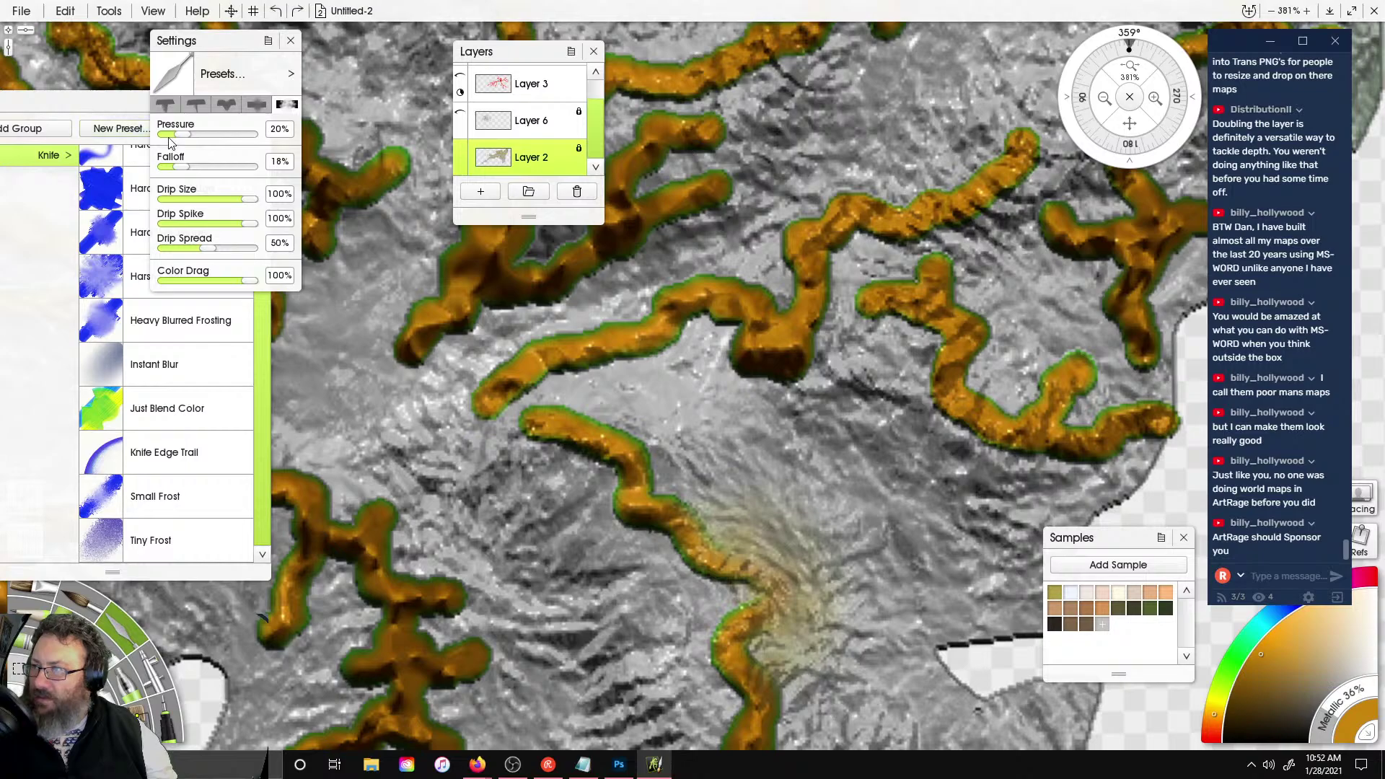
mouse_move(634, 592)
left_mouse_down()
mouse_move(586, 490)
mouse_move(574, 392)
mouse_move(617, 382)
mouse_move(836, 575)
mouse_move(825, 633)
left_mouse_up()
right_click_drag(821, 638, 811, 425)
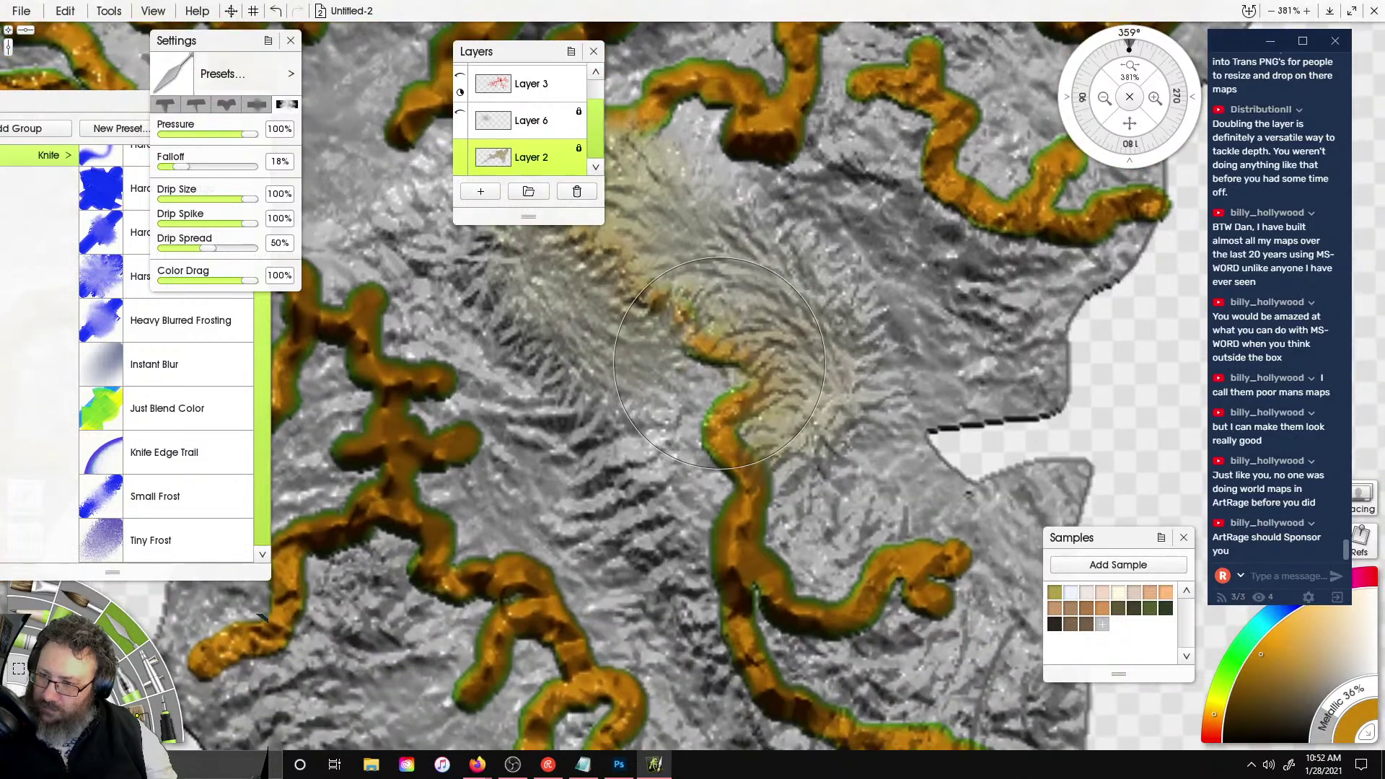
left_click_drag(674, 403, 697, 721)
mouse_move(837, 642)
left_mouse_down()
mouse_move(931, 628)
mouse_move(996, 519)
mouse_move(803, 536)
left_mouse_up()
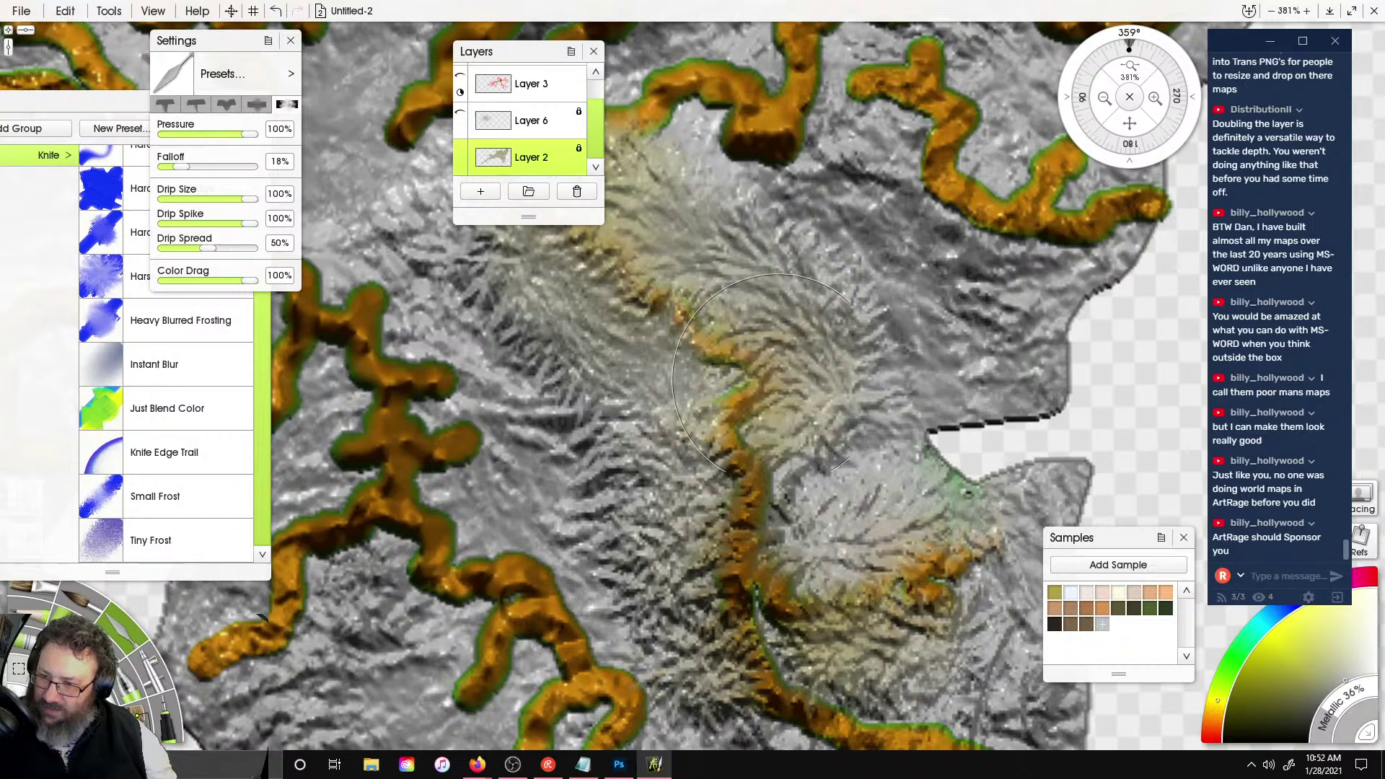
- Spread the ridges east of the center outward with the Knife, from the east coast up to the northeast peninsula
scroll(764, 374, "down", 8)
scroll(766, 325, "up", 6)
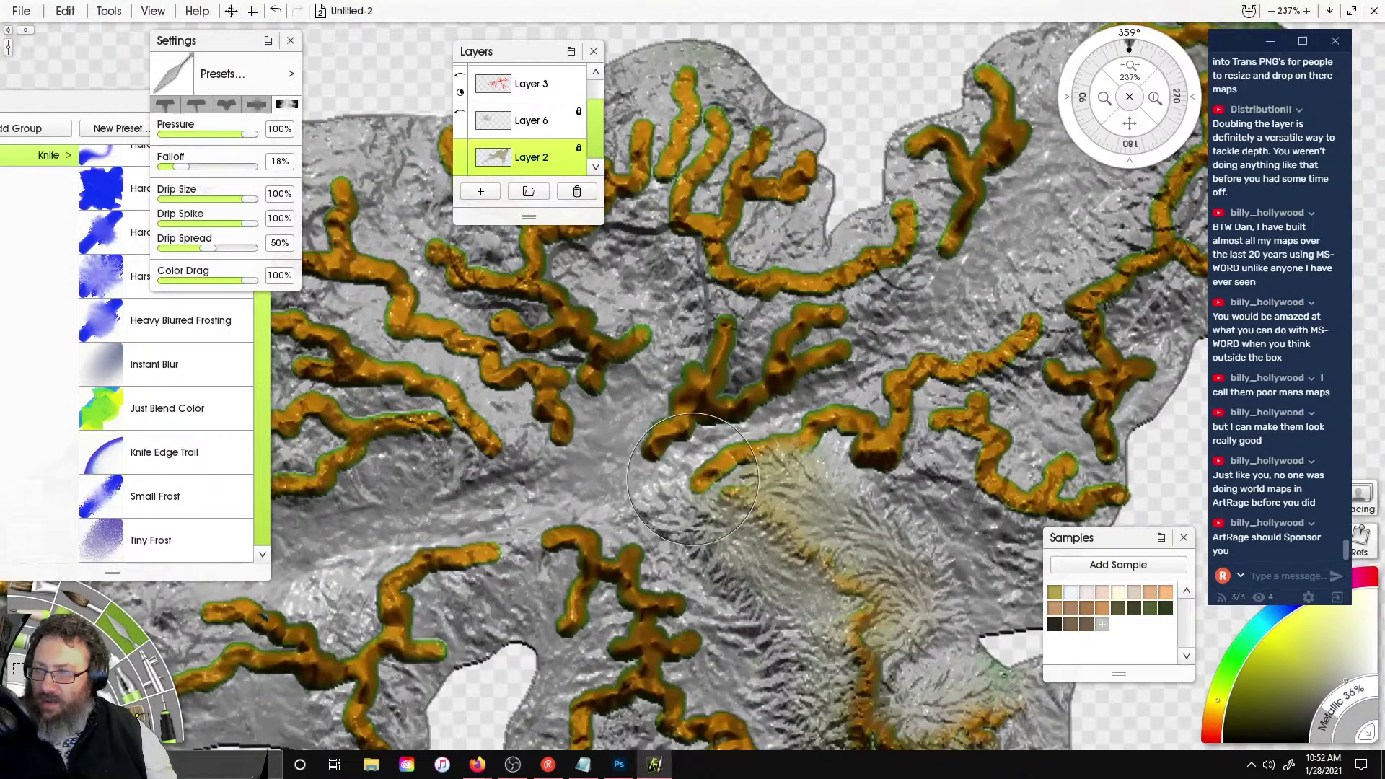
mouse_move(693, 480)
left_mouse_down()
mouse_move(819, 393)
mouse_move(959, 335)
mouse_move(1076, 325)
mouse_move(945, 433)
mouse_move(895, 440)
mouse_move(841, 497)
mouse_move(808, 498)
mouse_move(866, 432)
mouse_move(938, 477)
mouse_move(966, 516)
left_mouse_up()
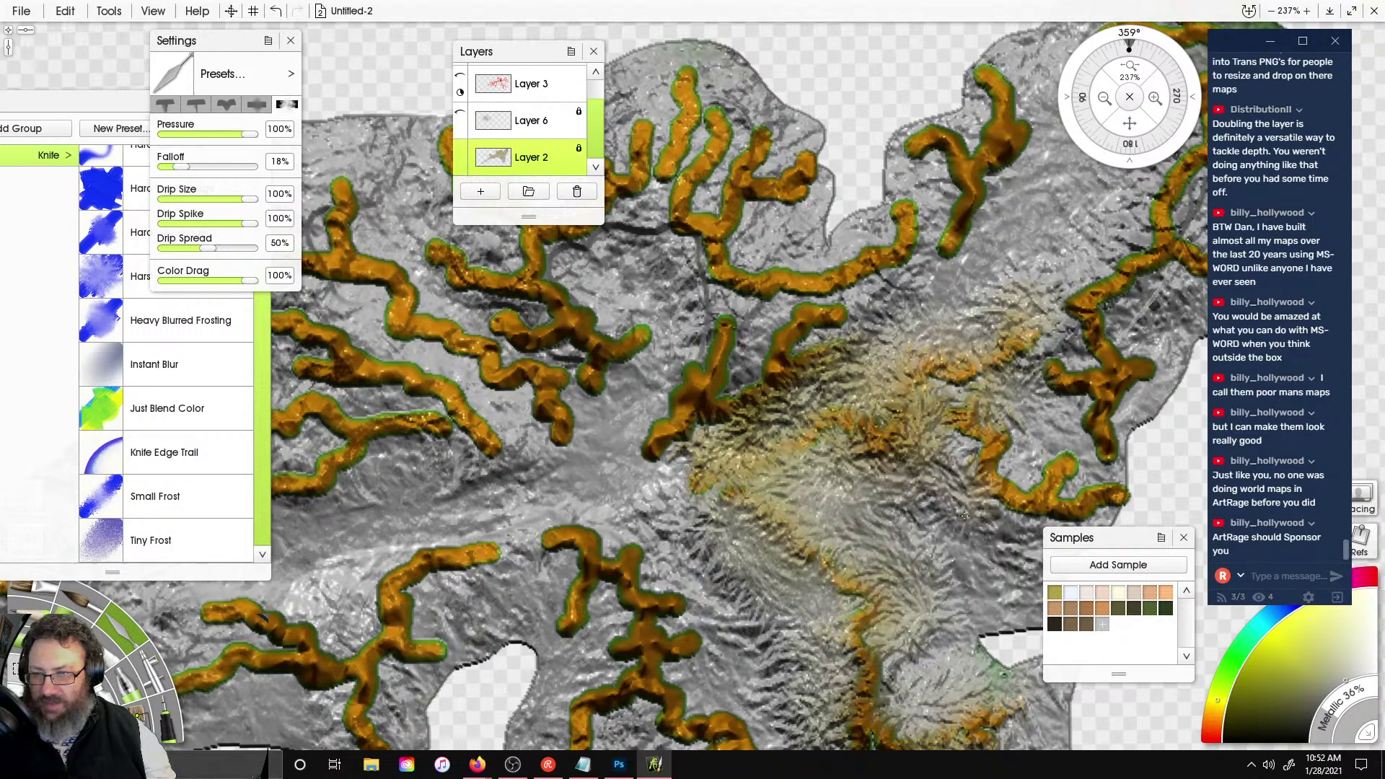
mouse_move(1128, 466)
left_mouse_down()
mouse_move(1075, 469)
mouse_move(1010, 447)
mouse_move(938, 375)
mouse_move(1039, 410)
mouse_move(1010, 332)
mouse_move(1155, 281)
mouse_move(1163, 369)
mouse_move(1117, 414)
left_mouse_up()
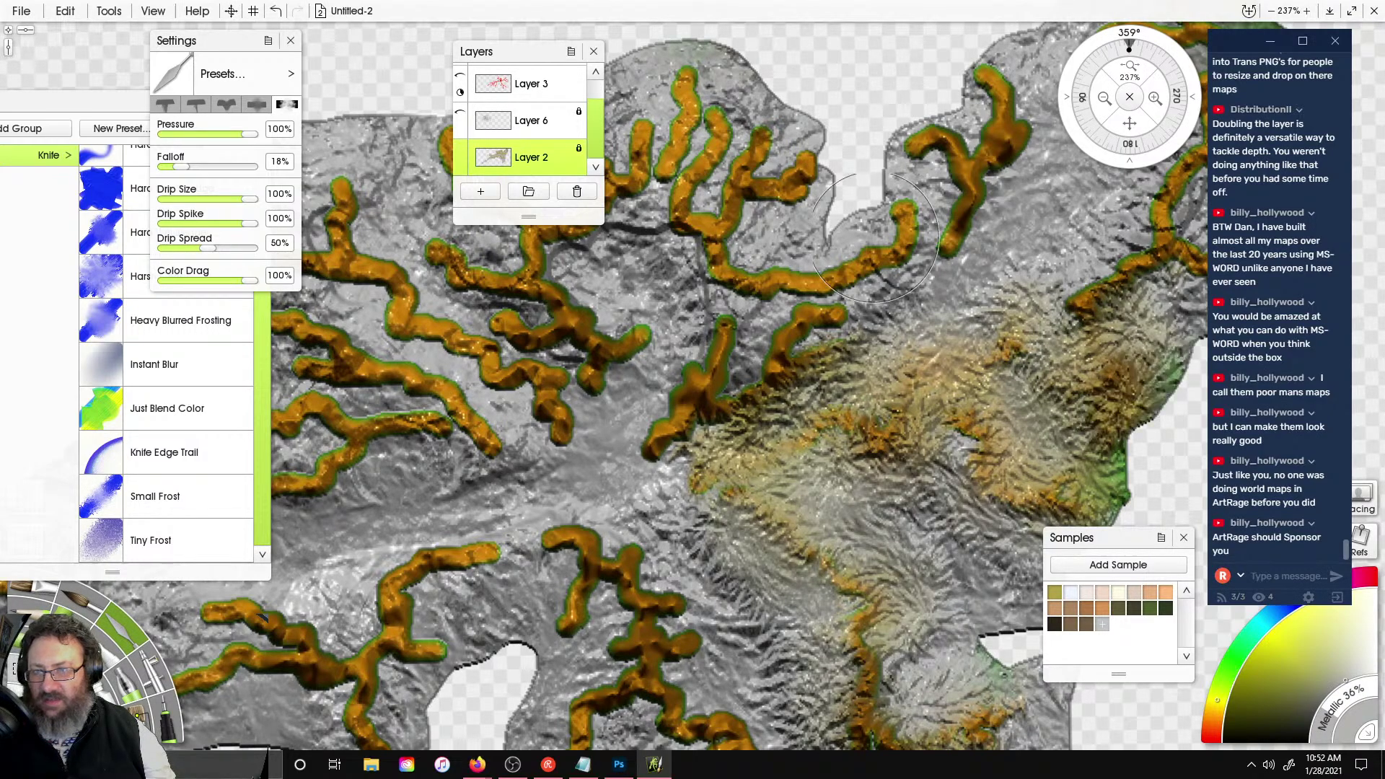
right_click_drag(834, 193, 555, 395)
mouse_move(731, 511)
left_mouse_down()
mouse_move(850, 434)
mouse_move(888, 339)
mouse_move(923, 296)
mouse_move(830, 239)
mouse_move(812, 203)
mouse_move(864, 120)
left_mouse_up()
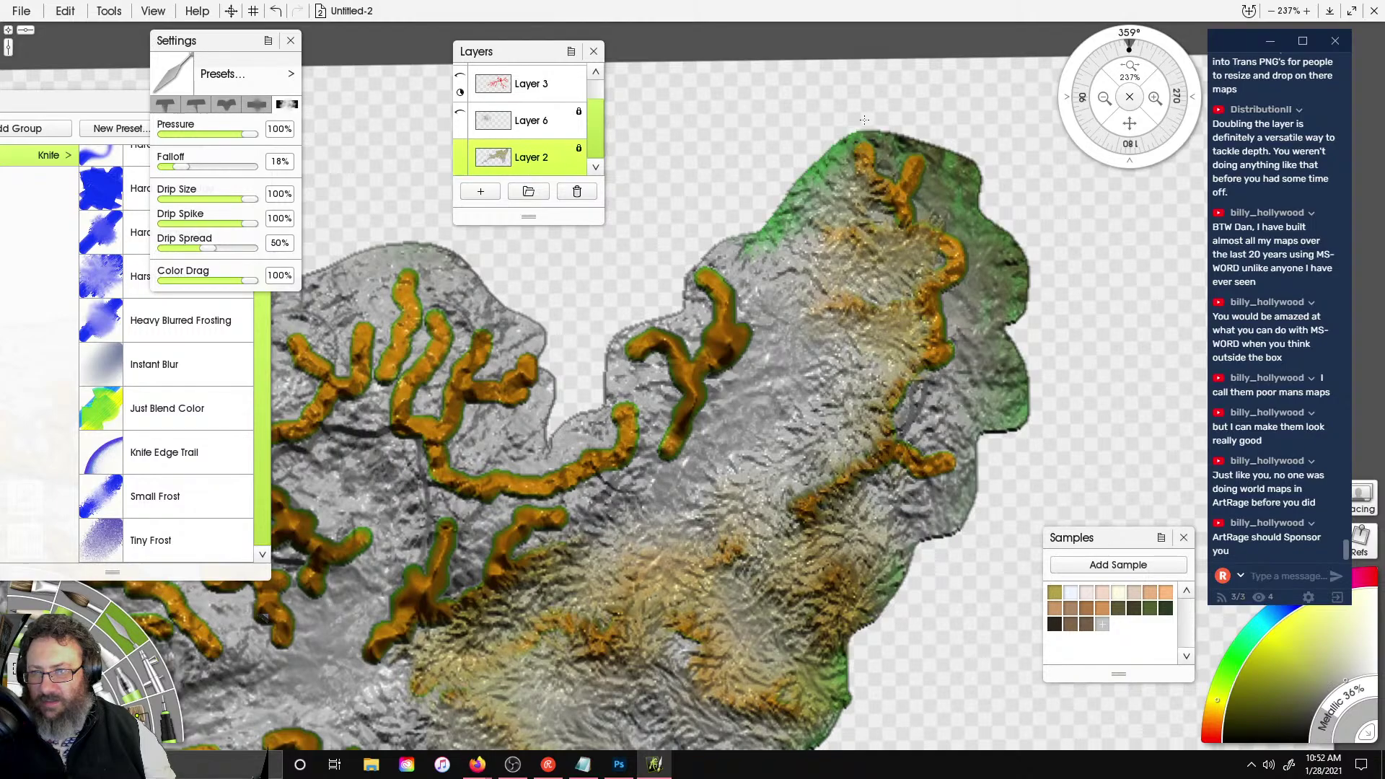
mouse_move(953, 201)
left_mouse_down()
mouse_move(967, 303)
mouse_move(931, 412)
mouse_move(948, 437)
left_mouse_up()
- Spread the ridges across the north and northwest of the landmass outward with the Knife, around the grey crater basin
right_click_drag(490, 539, 740, 377)
mouse_move(730, 372)
left_mouse_down()
mouse_move(686, 411)
mouse_move(649, 339)
mouse_move(599, 462)
mouse_move(670, 492)
mouse_move(779, 405)
mouse_move(830, 325)
mouse_move(726, 337)
mouse_move(869, 223)
mouse_move(765, 317)
mouse_move(685, 288)
mouse_move(772, 166)
mouse_move(730, 206)
left_mouse_up()
mouse_move(684, 158)
left_mouse_down()
mouse_move(671, 242)
mouse_move(671, 162)
left_mouse_up()
right_click_drag(683, 156, 954, 215)
mouse_move(905, 284)
left_mouse_down()
mouse_move(859, 231)
mouse_move(772, 252)
mouse_move(801, 310)
mouse_move(688, 261)
mouse_move(682, 345)
mouse_move(773, 339)
mouse_move(751, 392)
mouse_move(714, 408)
mouse_move(724, 487)
mouse_move(794, 477)
mouse_move(686, 498)
mouse_move(598, 449)
mouse_move(549, 382)
mouse_move(448, 339)
mouse_move(549, 281)
mouse_move(617, 360)
left_mouse_up()
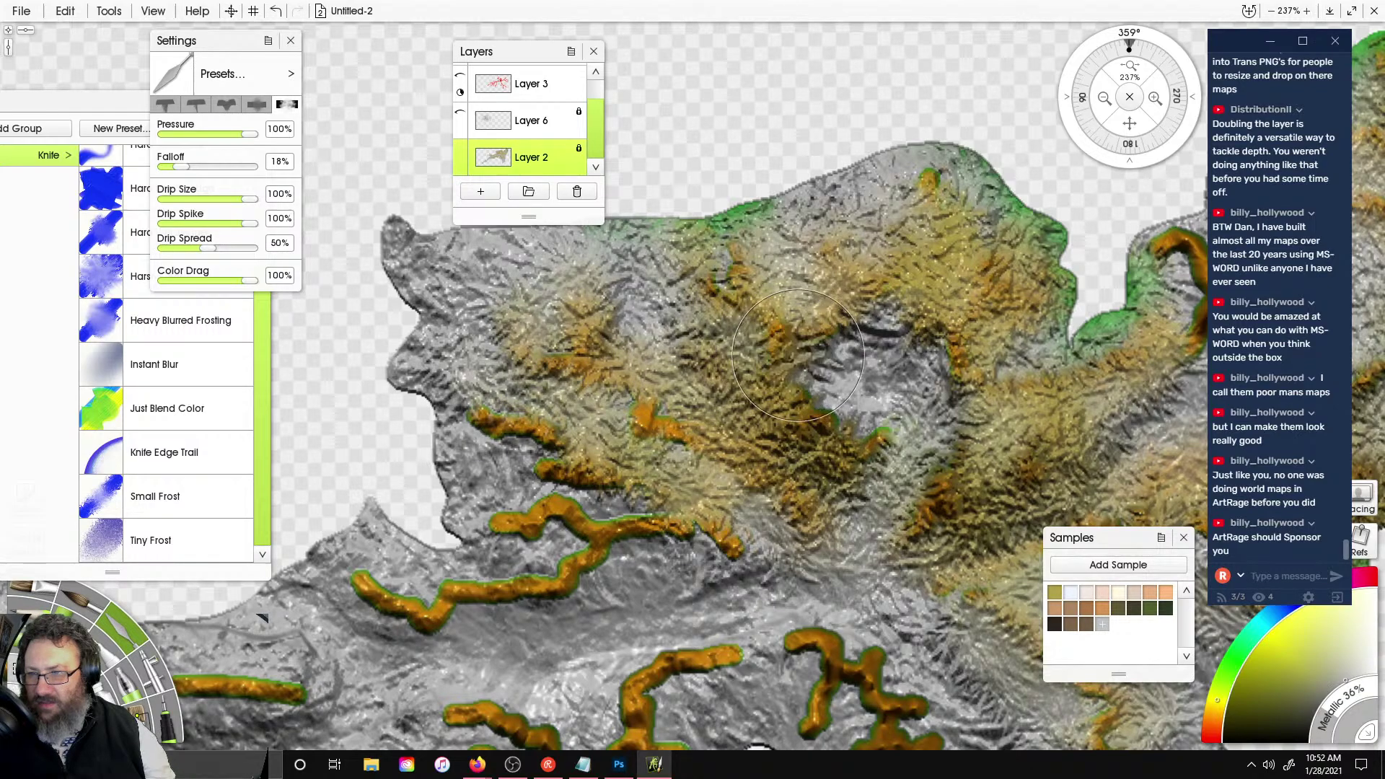
- Spread the ridges west of the southern inlet and along the southwest arm outward with the Knife
right_click_drag(781, 343, 787, 127)
mouse_move(769, 481)
left_mouse_down()
mouse_move(718, 455)
mouse_move(650, 614)
left_mouse_up()
mouse_move(663, 677)
left_mouse_down()
mouse_move(598, 614)
mouse_move(602, 563)
left_mouse_up()
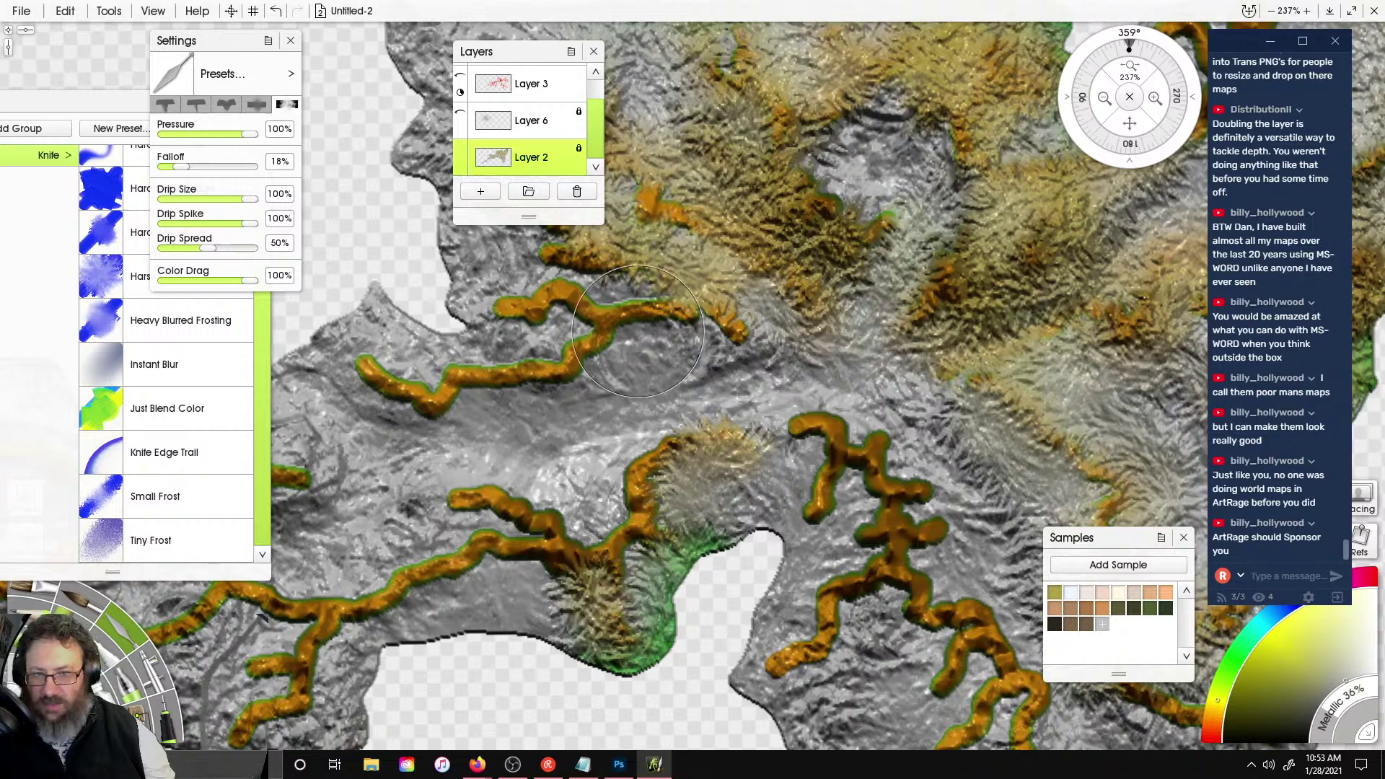
mouse_move(636, 331)
right_mouse_down()
mouse_move(808, 270)
mouse_move(886, 224)
mouse_move(923, 228)
right_mouse_up()
mouse_move(783, 441)
left_mouse_down()
mouse_move(837, 433)
mouse_move(808, 404)
mouse_move(737, 404)
mouse_move(867, 394)
mouse_move(869, 343)
mouse_move(722, 498)
mouse_move(509, 632)
mouse_move(592, 505)
mouse_move(491, 519)
mouse_move(386, 630)
left_mouse_up()
right_click_drag(386, 630, 793, 514)
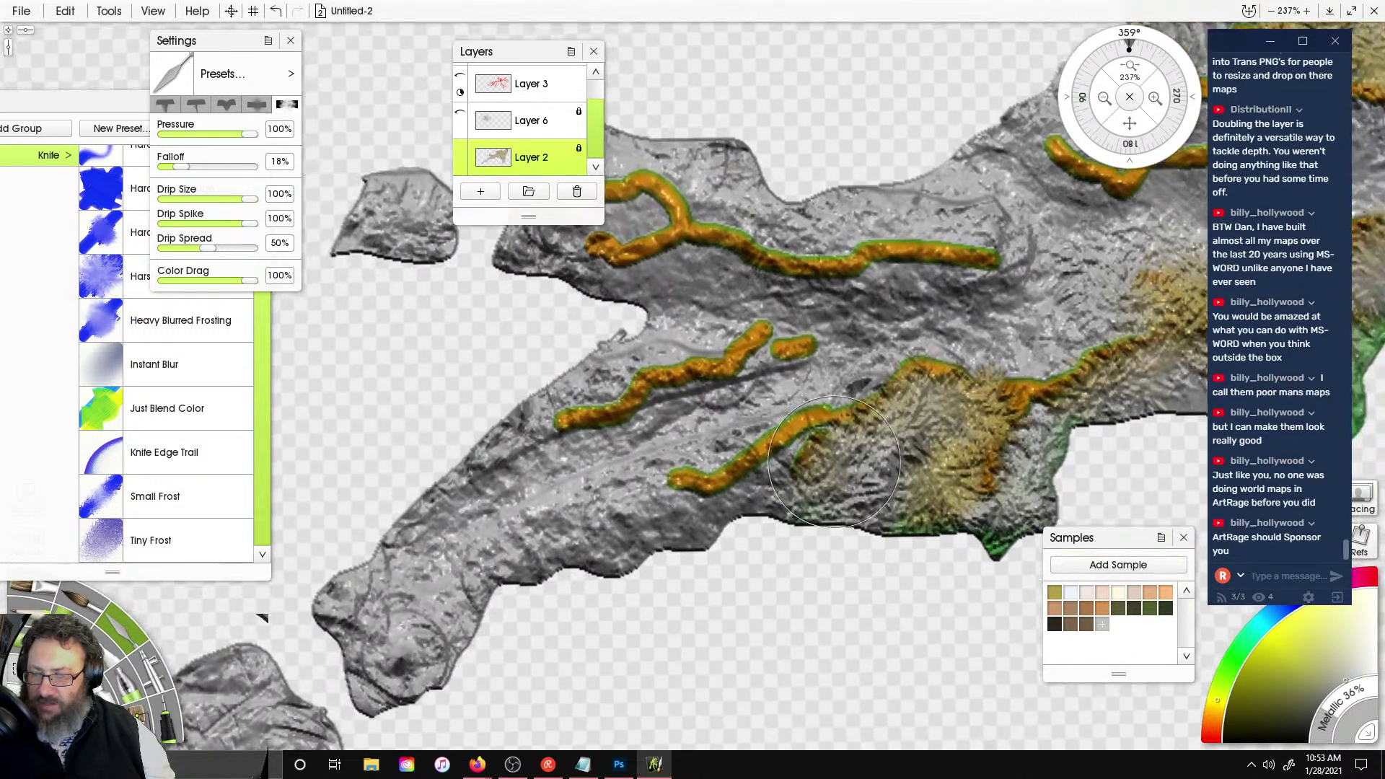
mouse_move(772, 472)
left_mouse_down()
mouse_move(655, 492)
mouse_move(742, 424)
mouse_move(995, 303)
mouse_move(807, 300)
mouse_move(635, 245)
mouse_move(548, 239)
mouse_move(519, 195)
mouse_move(645, 171)
mouse_move(744, 217)
mouse_move(851, 238)
mouse_move(1068, 194)
left_mouse_up()
mouse_move(811, 291)
left_mouse_down()
mouse_move(527, 433)
mouse_move(649, 418)
mouse_move(811, 371)
mouse_move(852, 339)
left_mouse_up()
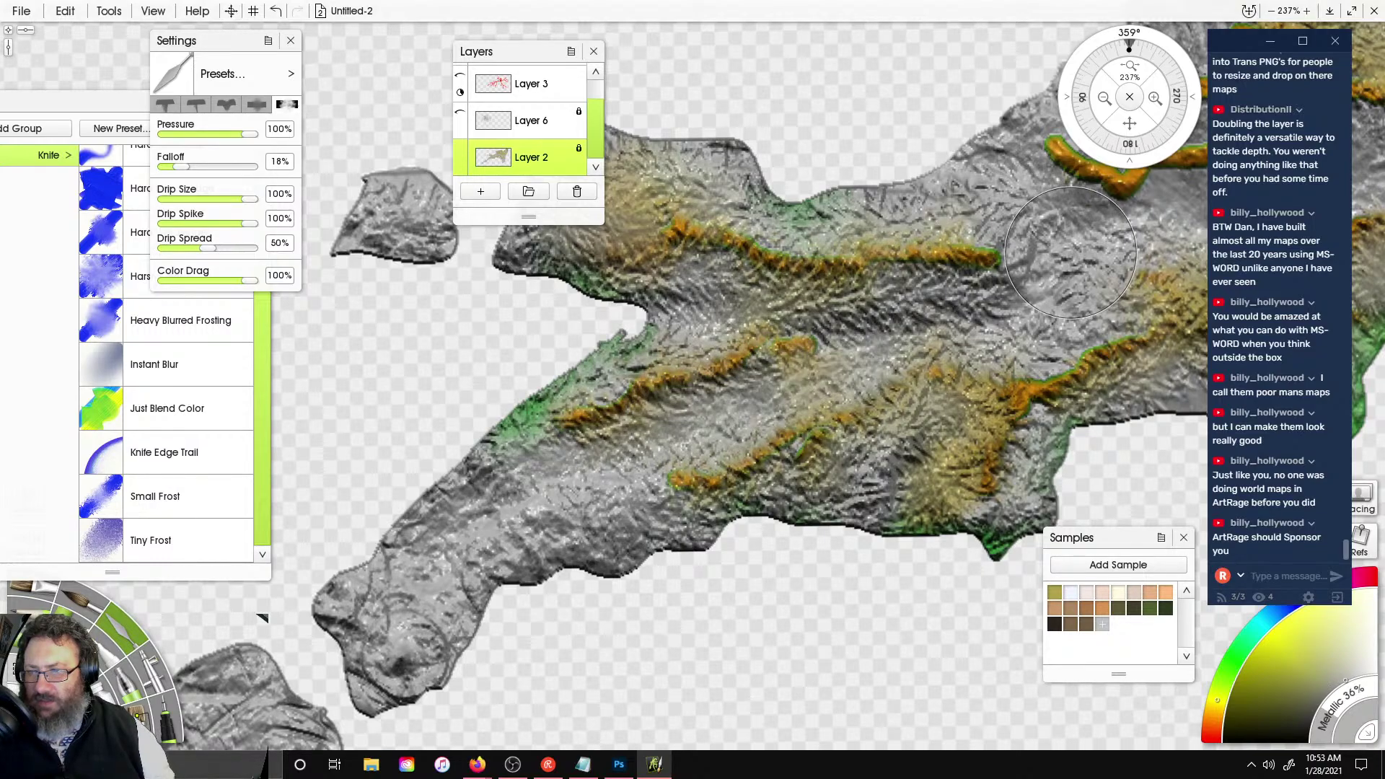
- Spread the remaining western ridge and the branching ridges east of the southern inlet outward with the Knife
right_click_drag(1053, 224, 687, 438)
mouse_move(686, 420)
left_mouse_down()
mouse_move(804, 413)
mouse_move(909, 353)
mouse_move(1024, 318)
mouse_move(960, 296)
mouse_move(857, 325)
mouse_move(750, 296)
mouse_move(888, 216)
mouse_move(967, 318)
mouse_move(944, 228)
mouse_move(1003, 195)
left_mouse_up()
right_click_drag(1003, 217, 786, 144)
mouse_move(686, 245)
left_mouse_down()
mouse_move(794, 288)
mouse_move(851, 361)
mouse_move(851, 404)
mouse_move(938, 447)
mouse_move(952, 376)
mouse_move(866, 519)
mouse_move(845, 617)
mouse_move(914, 497)
mouse_move(968, 470)
mouse_move(968, 657)
left_mouse_up()
right_click_drag(967, 609, 714, 468)
mouse_move(715, 468)
left_mouse_down()
mouse_move(758, 404)
mouse_move(764, 462)
mouse_move(729, 541)
mouse_move(814, 474)
mouse_move(816, 505)
mouse_move(859, 462)
mouse_move(745, 341)
mouse_move(765, 303)
mouse_move(714, 267)
mouse_move(678, 181)
left_mouse_up()
mouse_move(865, 298)
left_mouse_down()
mouse_move(905, 332)
mouse_move(895, 418)
mouse_move(931, 490)
mouse_move(922, 525)
left_mouse_up()
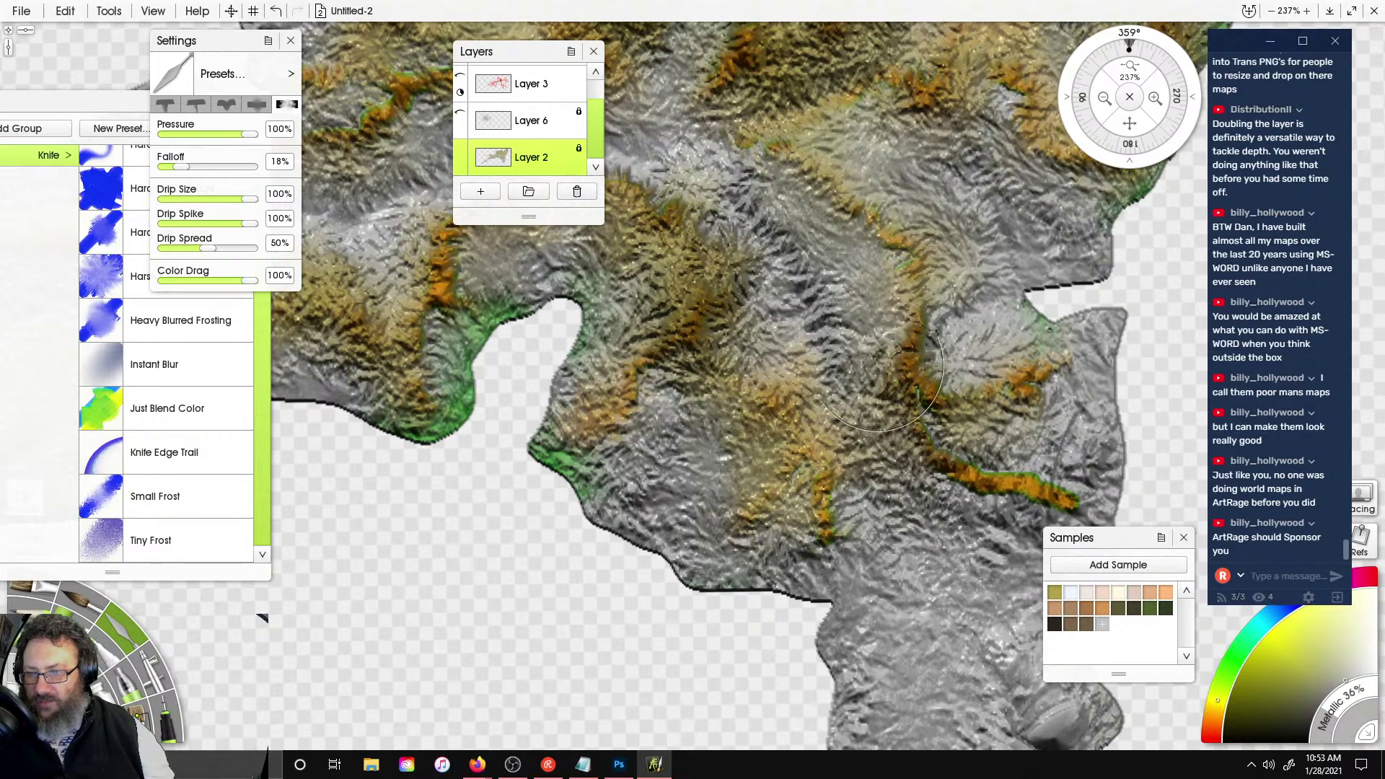
- Switch to the Eraser with 28% pressure and 46% softness and dab the valley near the center of the map
scroll(922, 525, "down", 5)
scroll(981, 249, "up", 4)
scroll(982, 249, "up", 1)
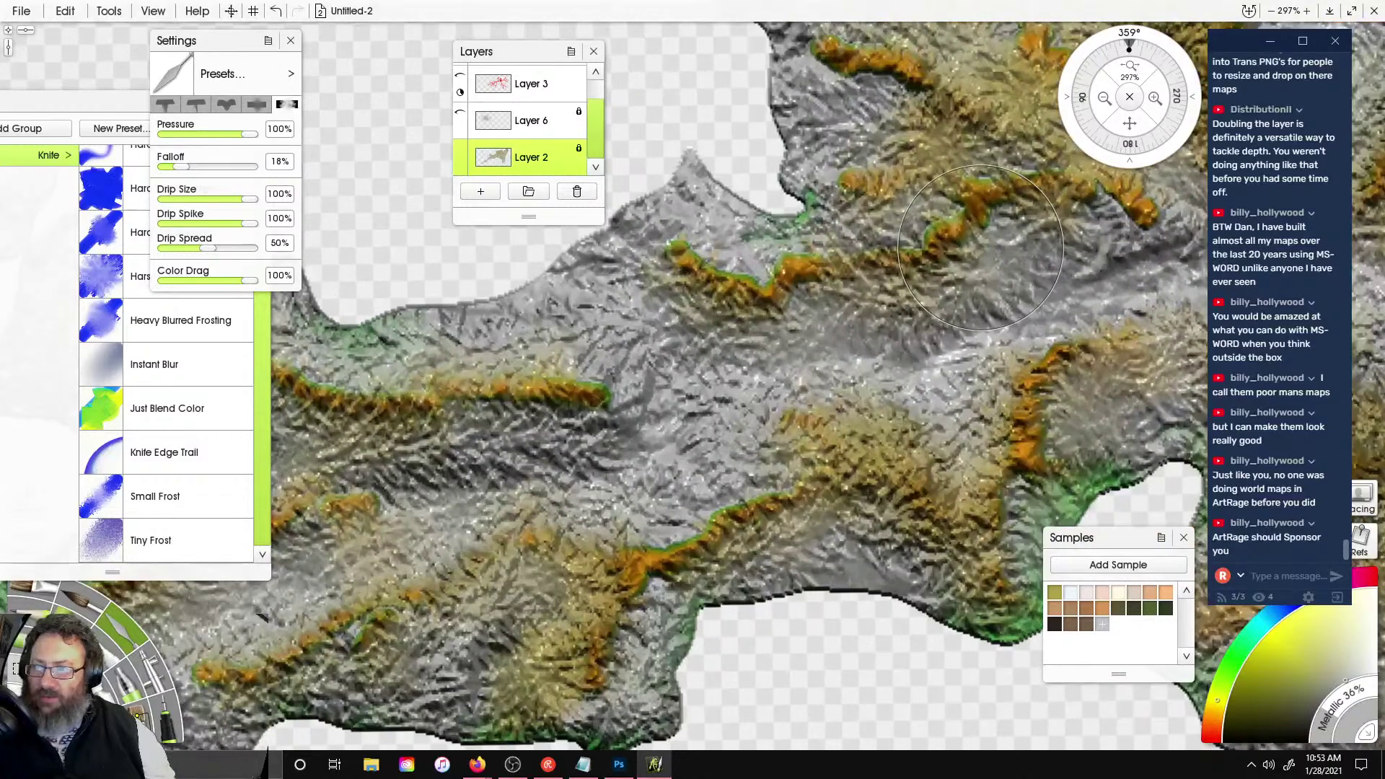
scroll(981, 260, "up", 1)
right_click_drag(408, 513, 201, 480)
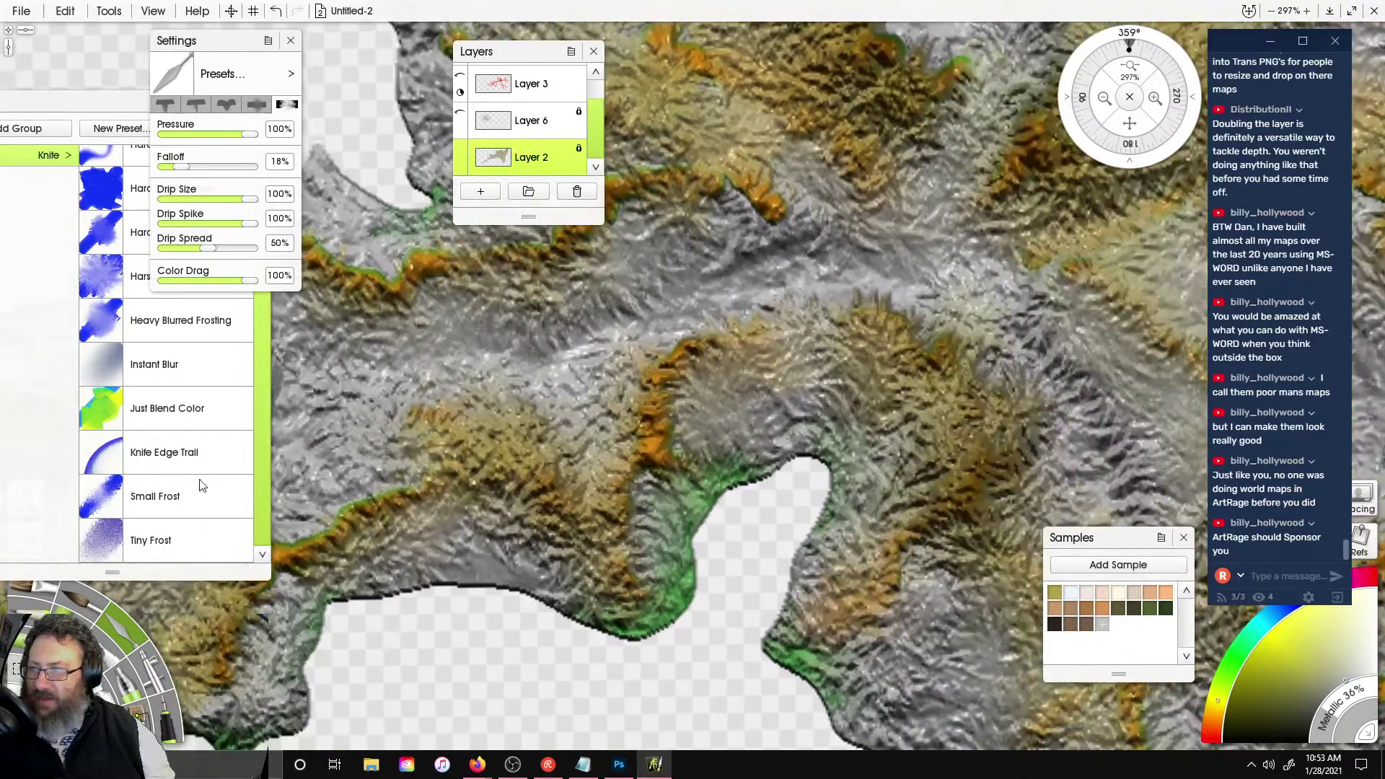
key("e")
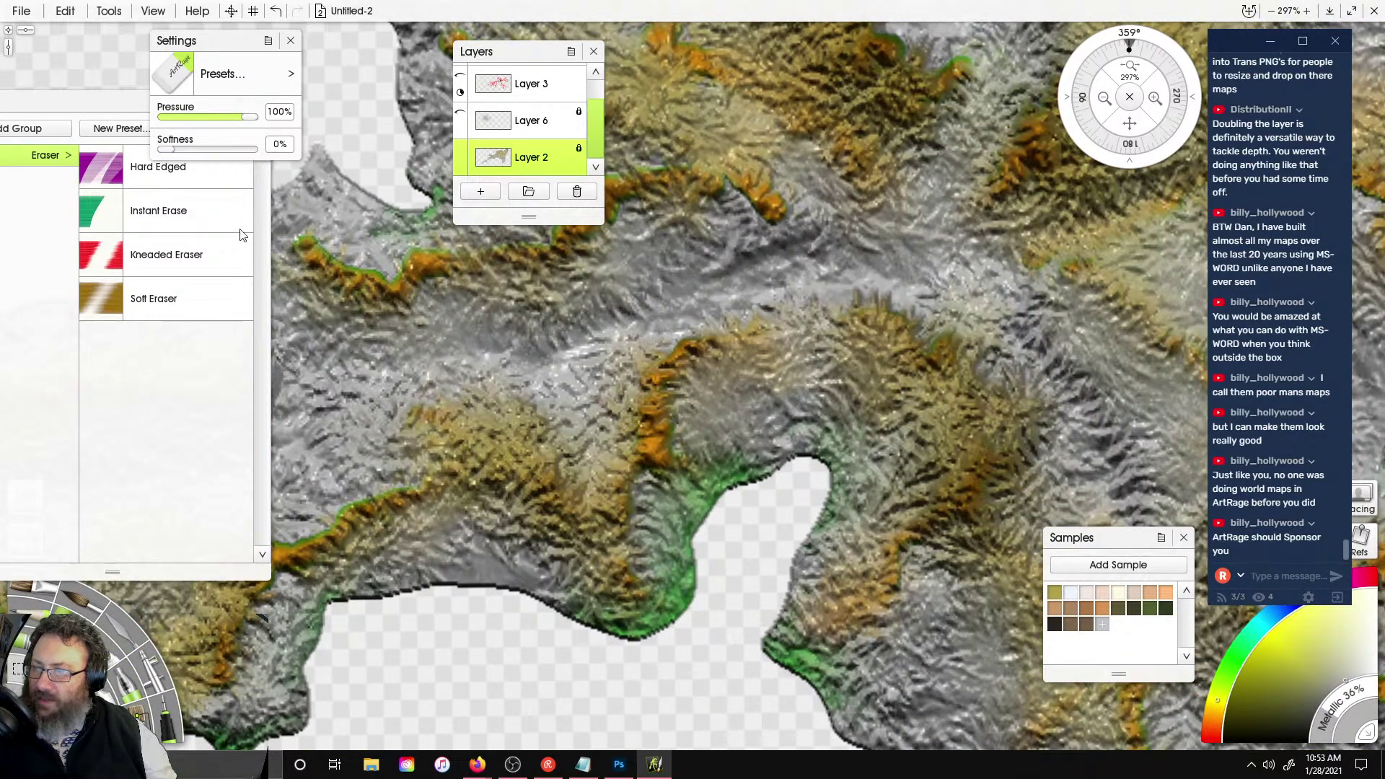
left_click_drag(207, 114, 201, 115)
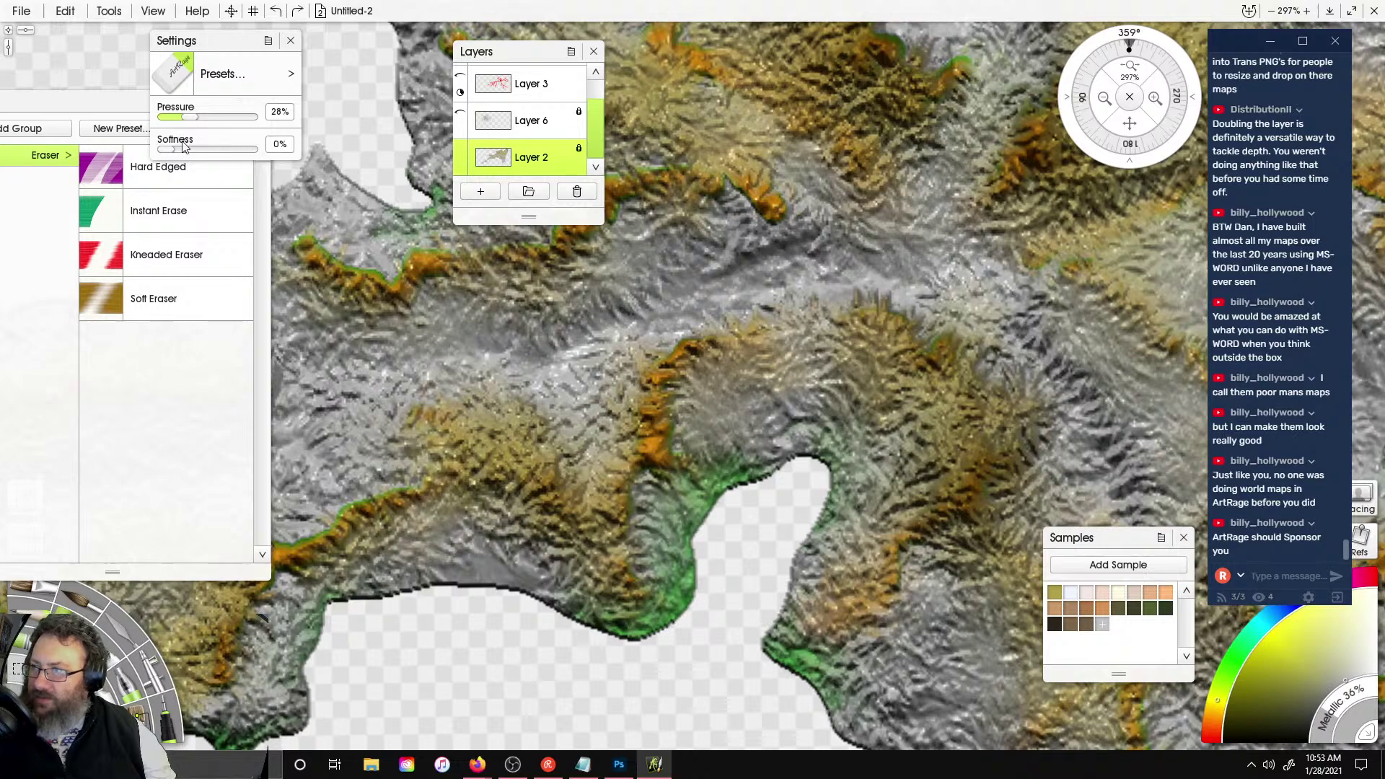
left_click_drag(166, 151, 208, 147)
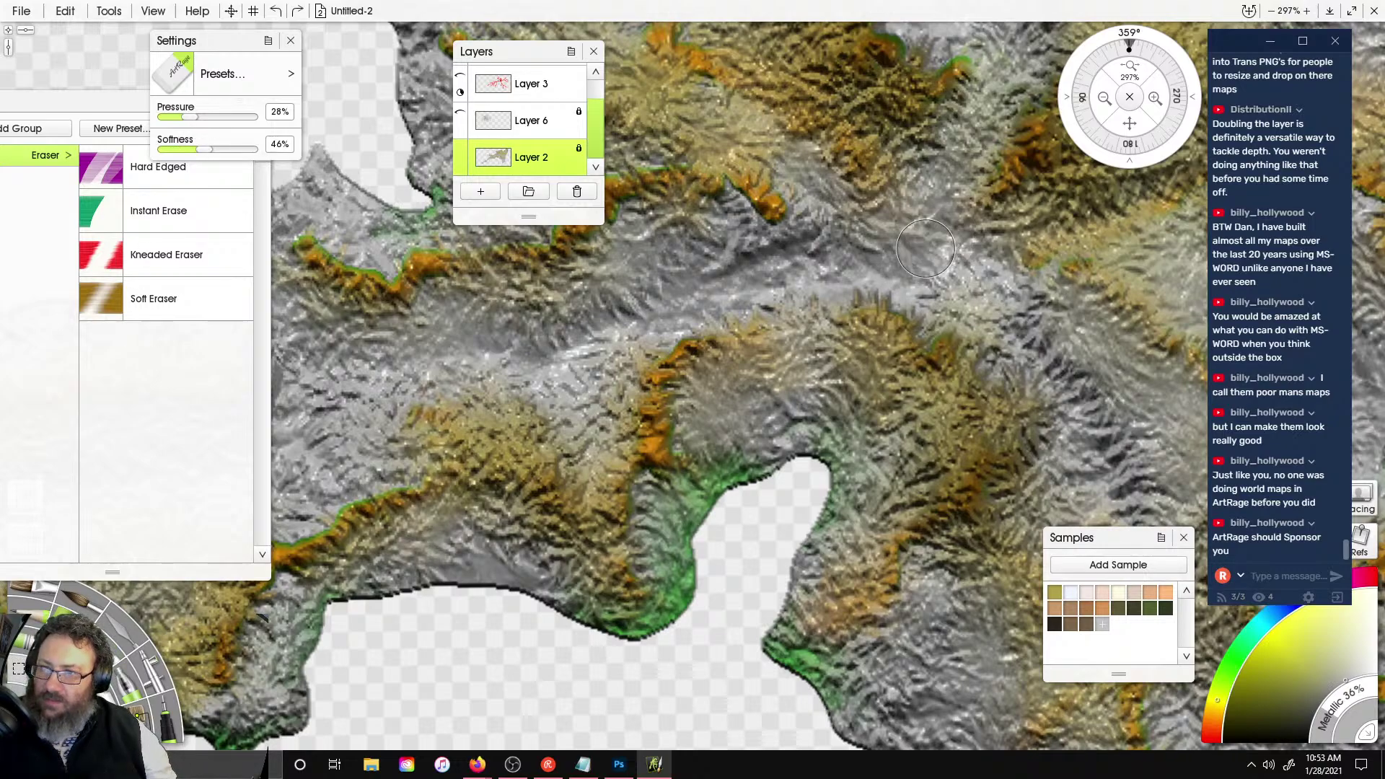
left_click(912, 238)
- Airbrush the whole terrain on Layer 2 with a dark olive-grey color at 24% metallic
scroll(912, 238, "down", 5)
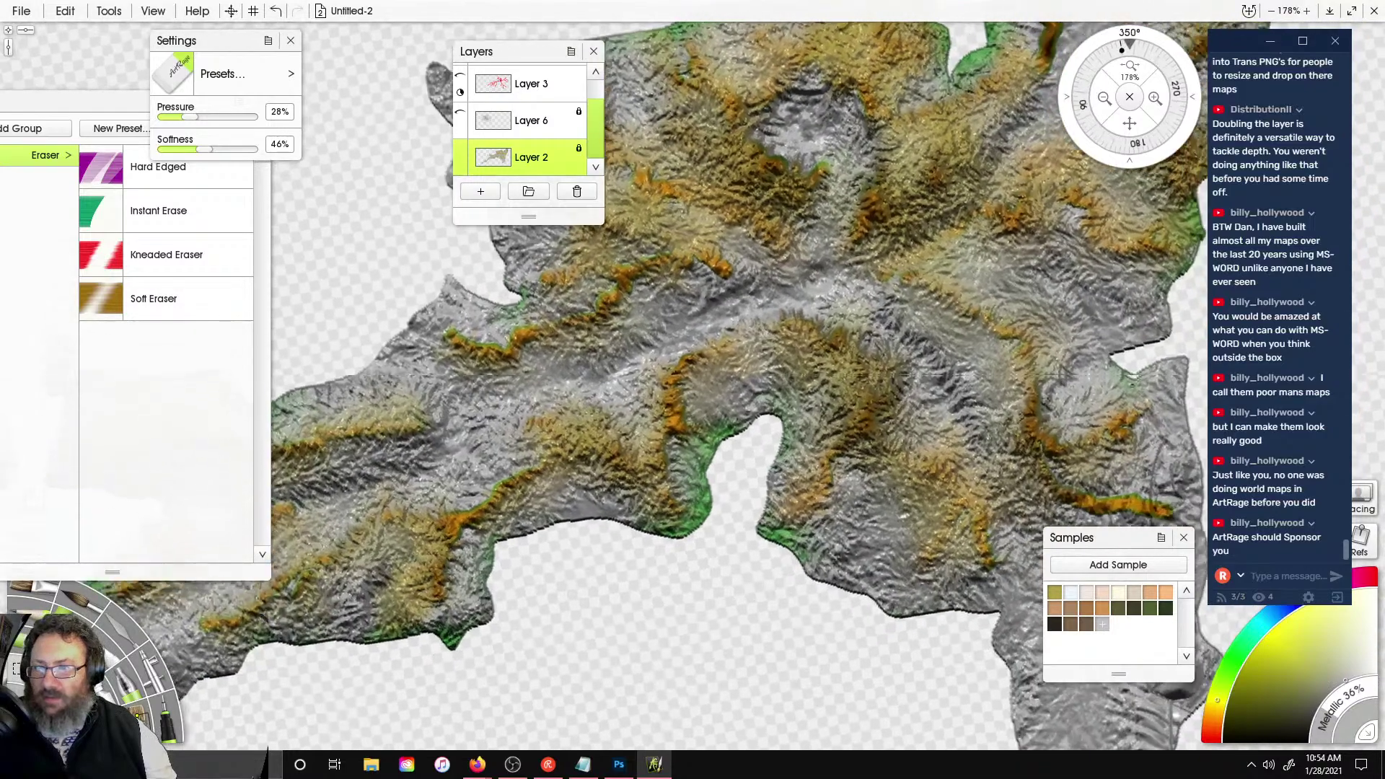
left_click_drag(1122, 50, 1128, 49)
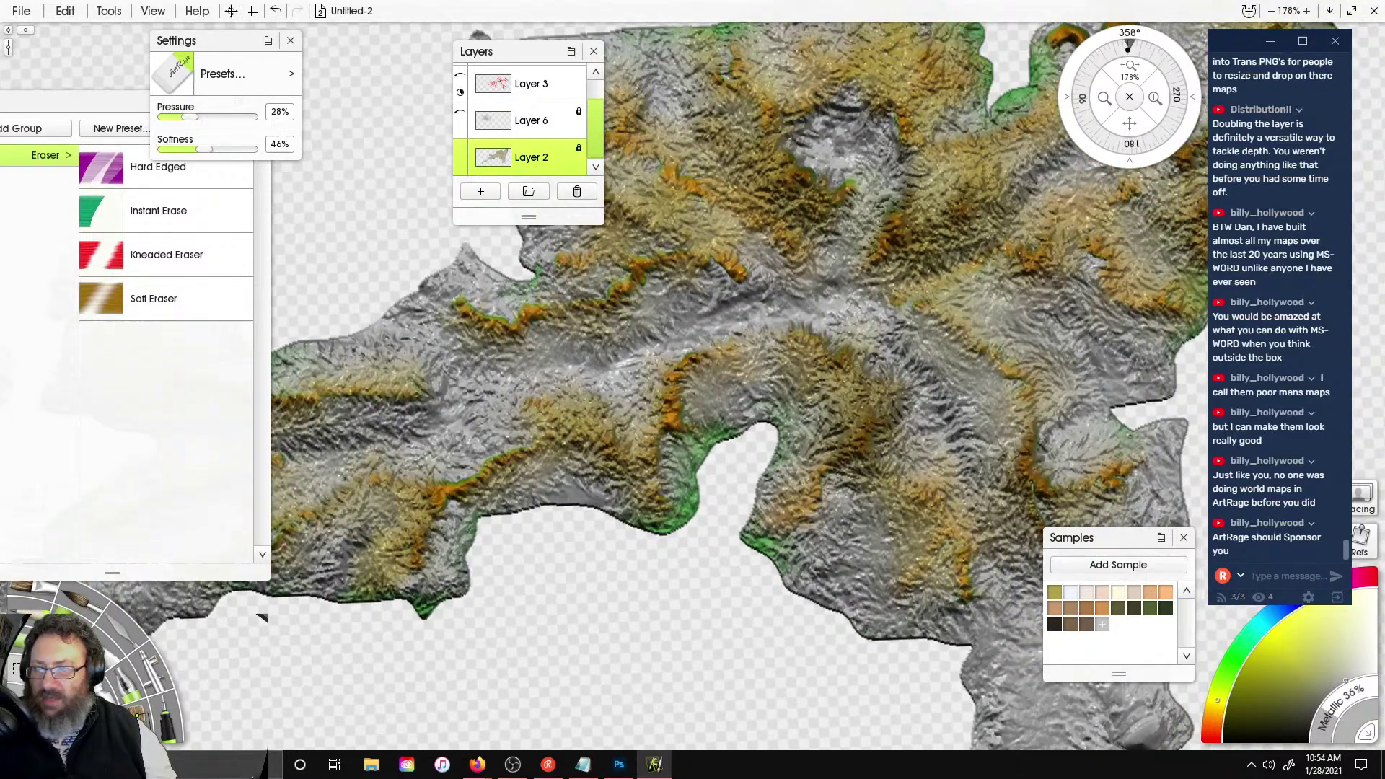
left_click(137, 653)
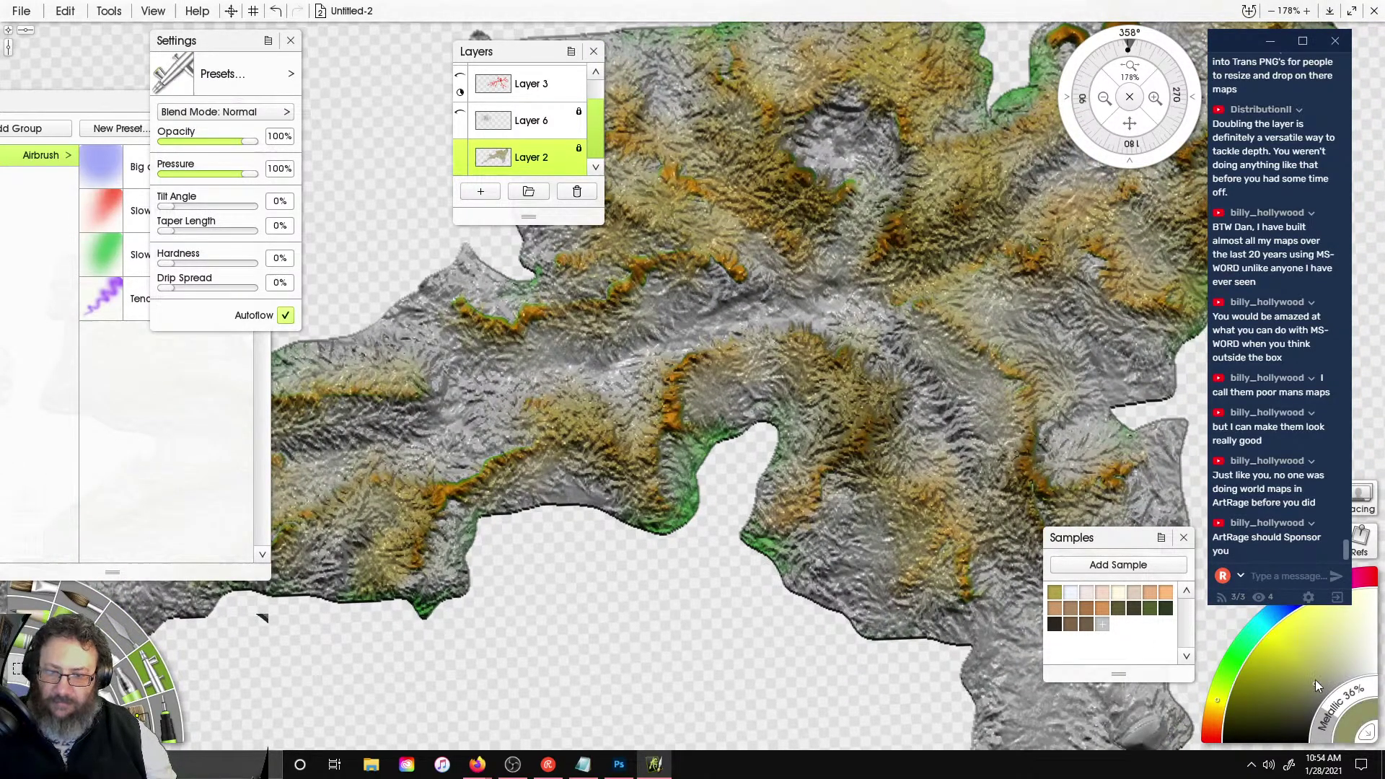
left_click_drag(1315, 678, 1329, 722)
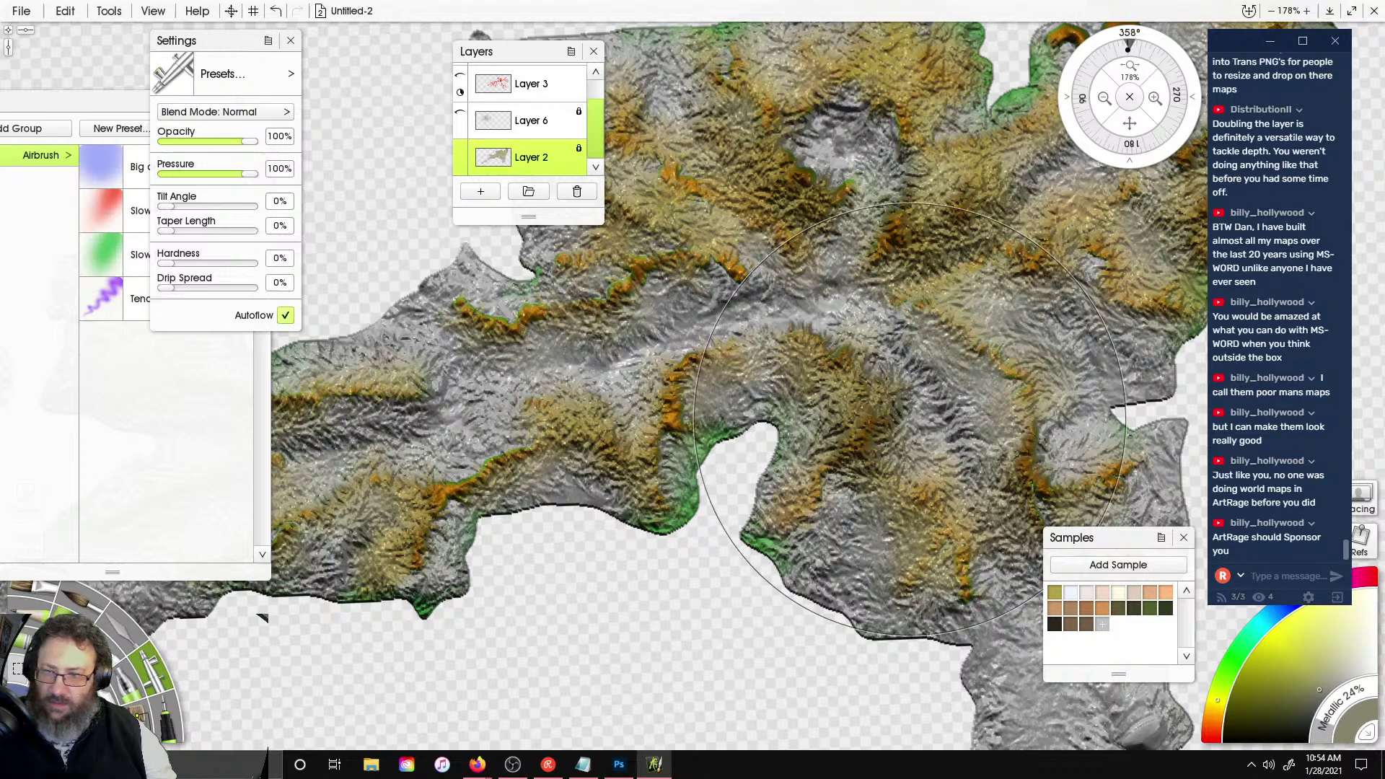
mouse_move(909, 419)
left_mouse_down()
mouse_move(628, 382)
mouse_move(794, 137)
mouse_move(1155, 260)
mouse_move(1051, 546)
mouse_move(461, 149)
mouse_move(485, 148)
left_mouse_up()
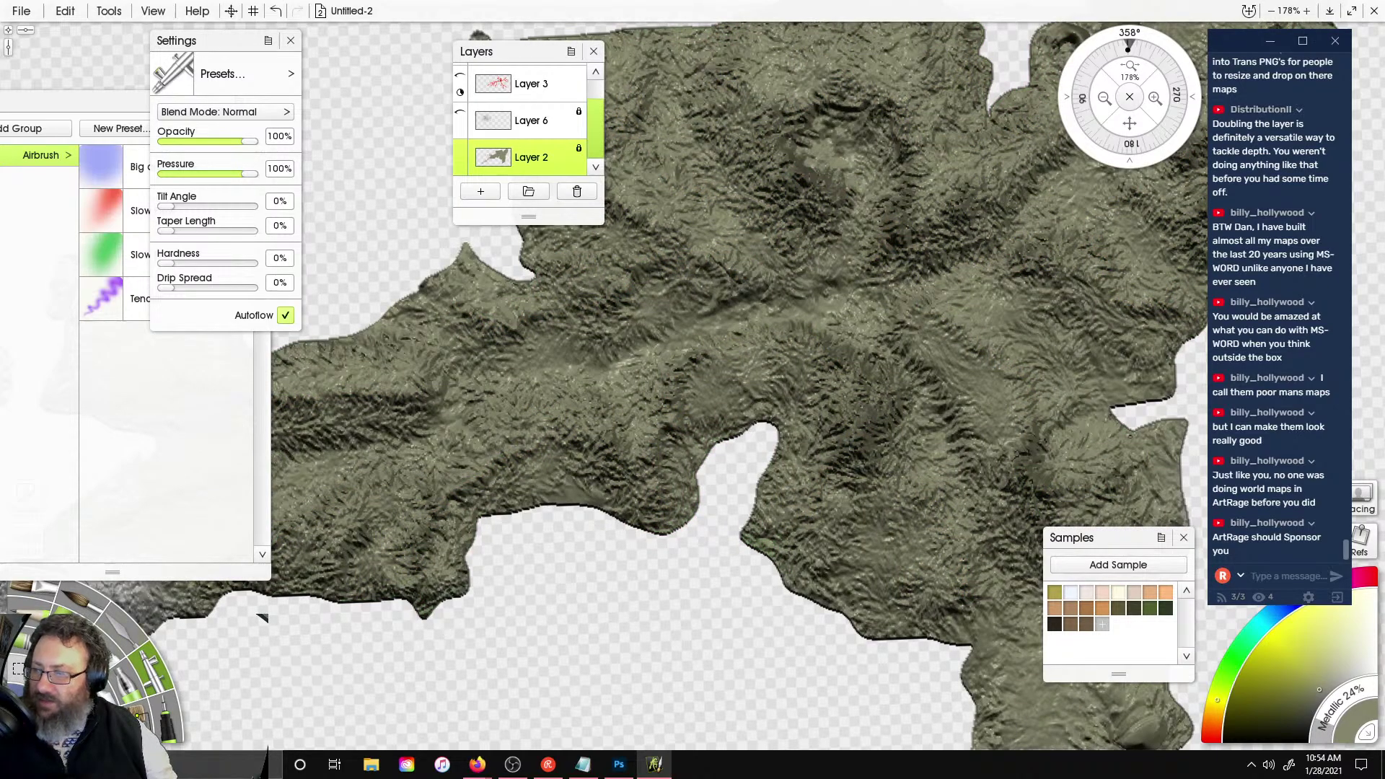
- Carve soft valleys with the Eraser from the northern crater basin to the central valley and along its eastern branch
key("e")
scroll(714, 242, "up", 2)
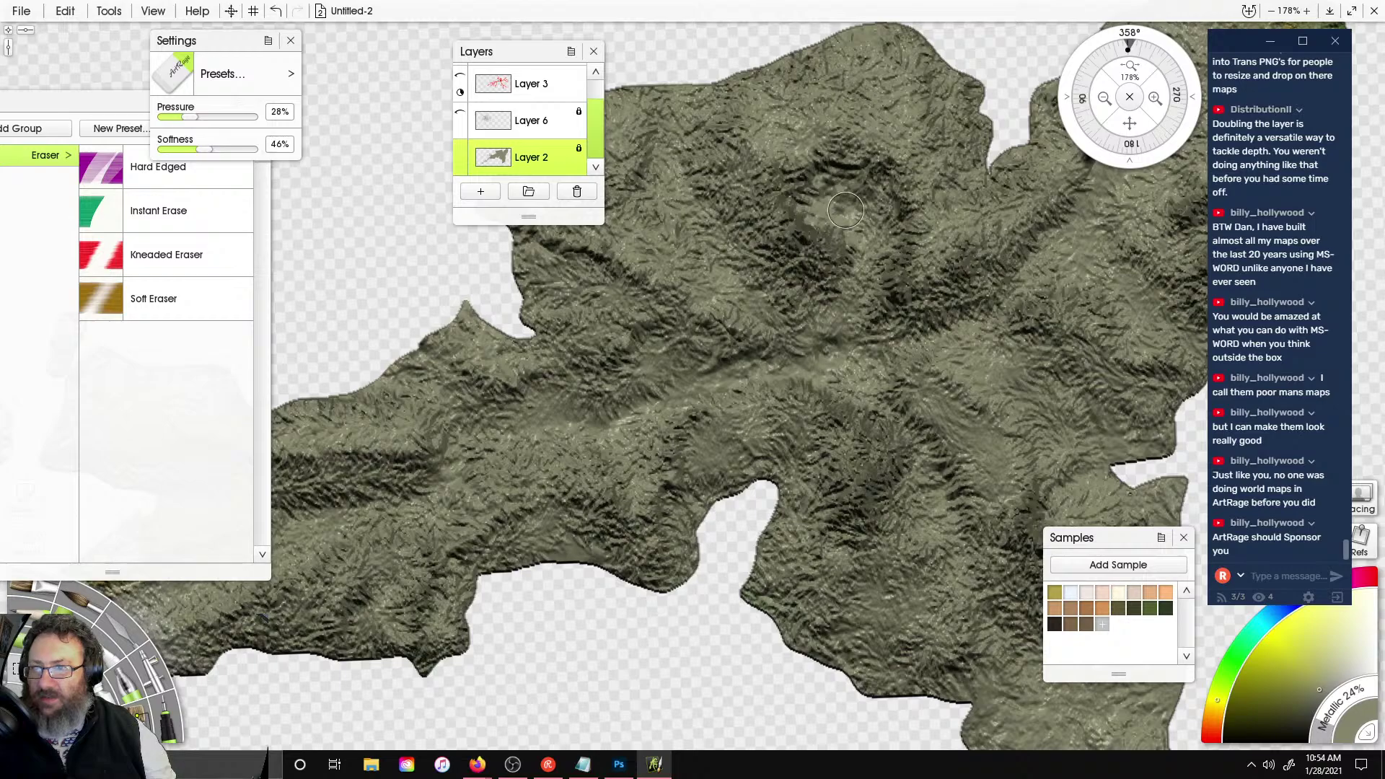
mouse_move(846, 210)
left_mouse_down()
mouse_move(860, 230)
mouse_move(837, 216)
mouse_move(856, 285)
mouse_move(853, 249)
mouse_move(834, 340)
mouse_move(851, 262)
mouse_move(856, 345)
mouse_move(915, 353)
mouse_move(901, 352)
mouse_move(1072, 267)
mouse_move(1047, 268)
mouse_move(1073, 211)
mouse_move(1082, 274)
mouse_move(1130, 289)
left_mouse_up()
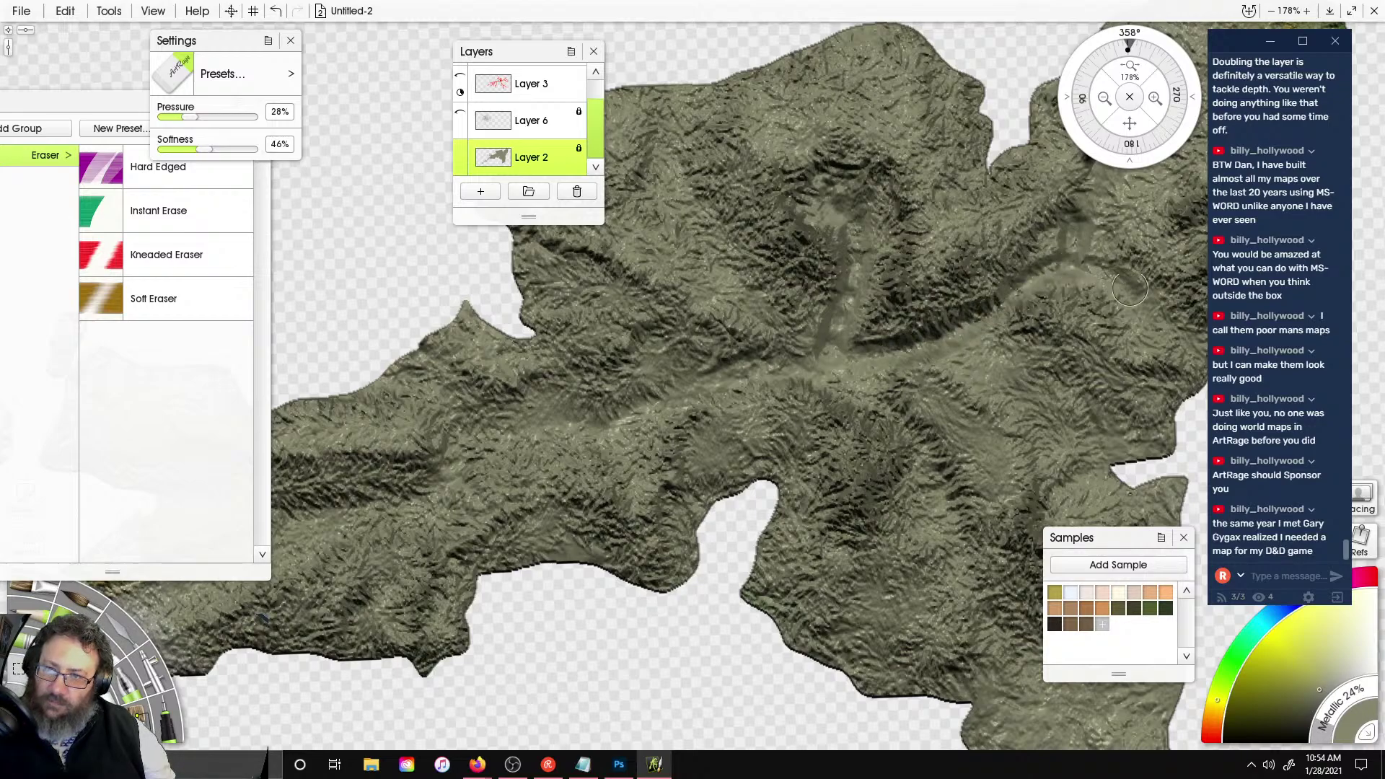
- Set the Eraser to 100% pressure and 0% softness, undoing a wide test stroke south of the crater basin
scroll(763, 284, "down", 4)
scroll(877, 280, "up", 5)
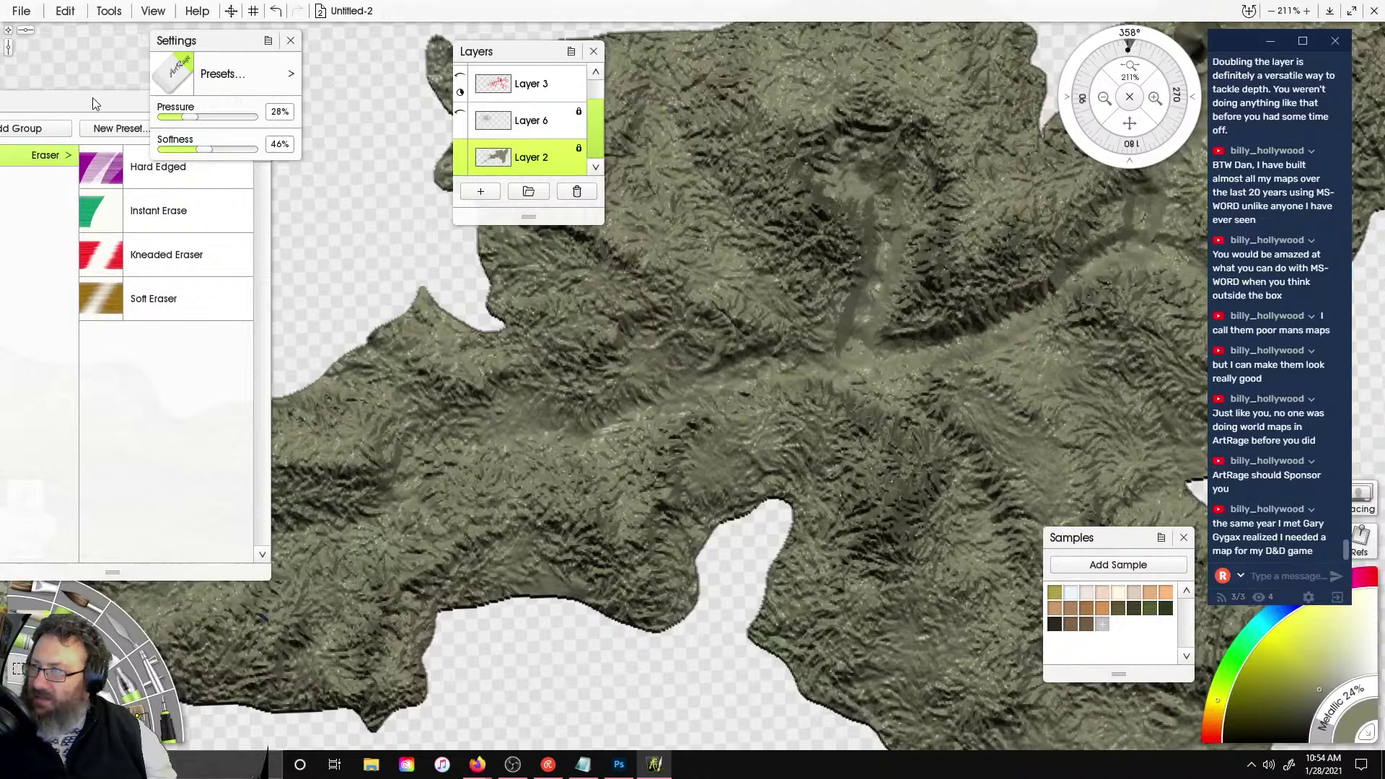
left_click_drag(173, 110, 325, 119)
left_click_drag(207, 148, 91, 151)
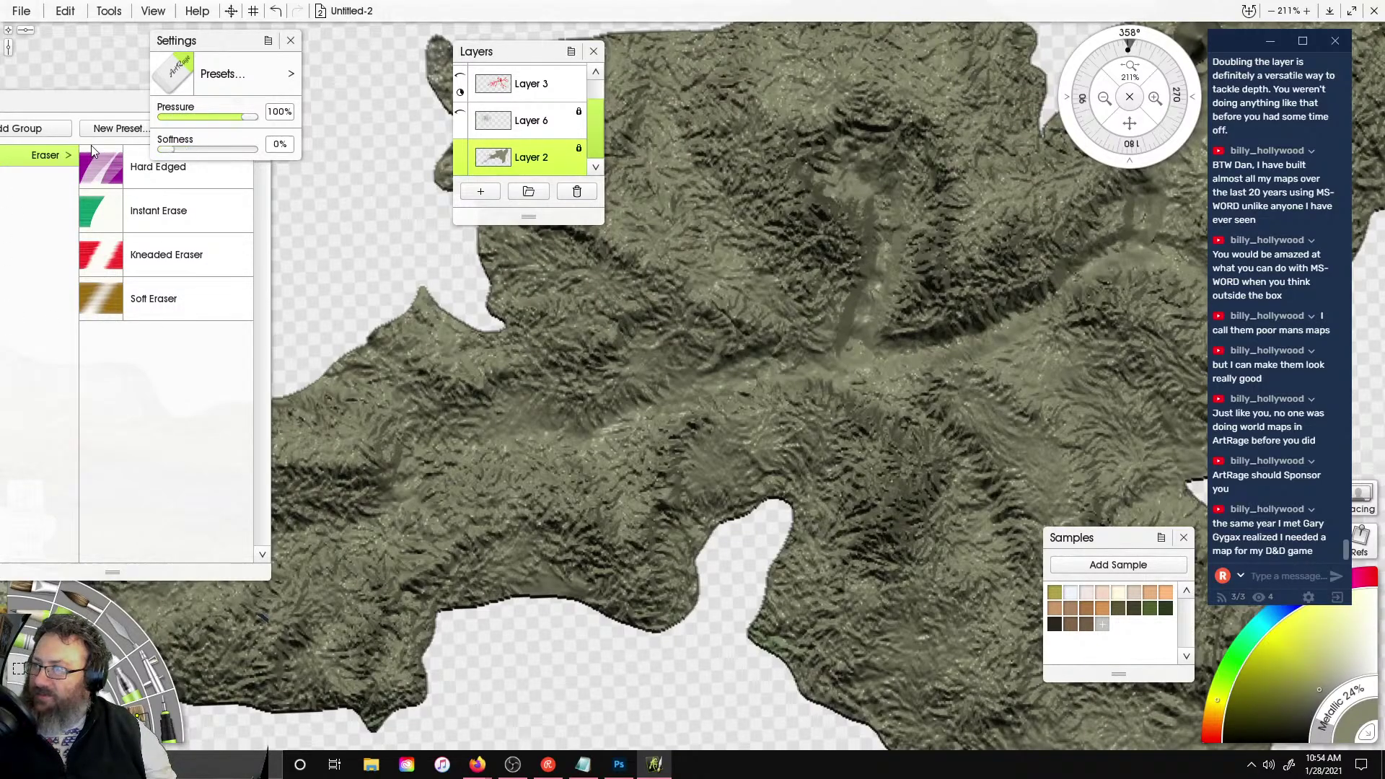
left_click_drag(868, 347, 869, 313)
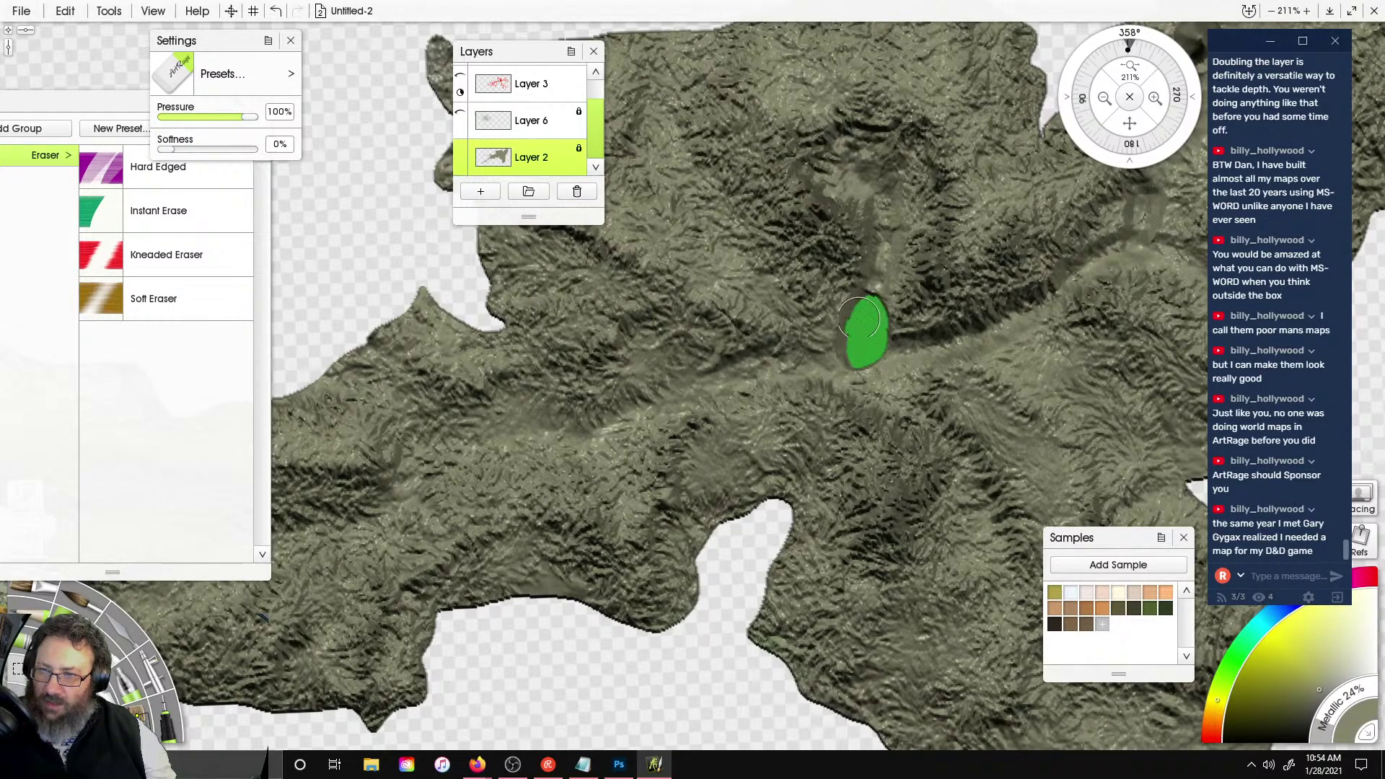
key("ctrl+z")
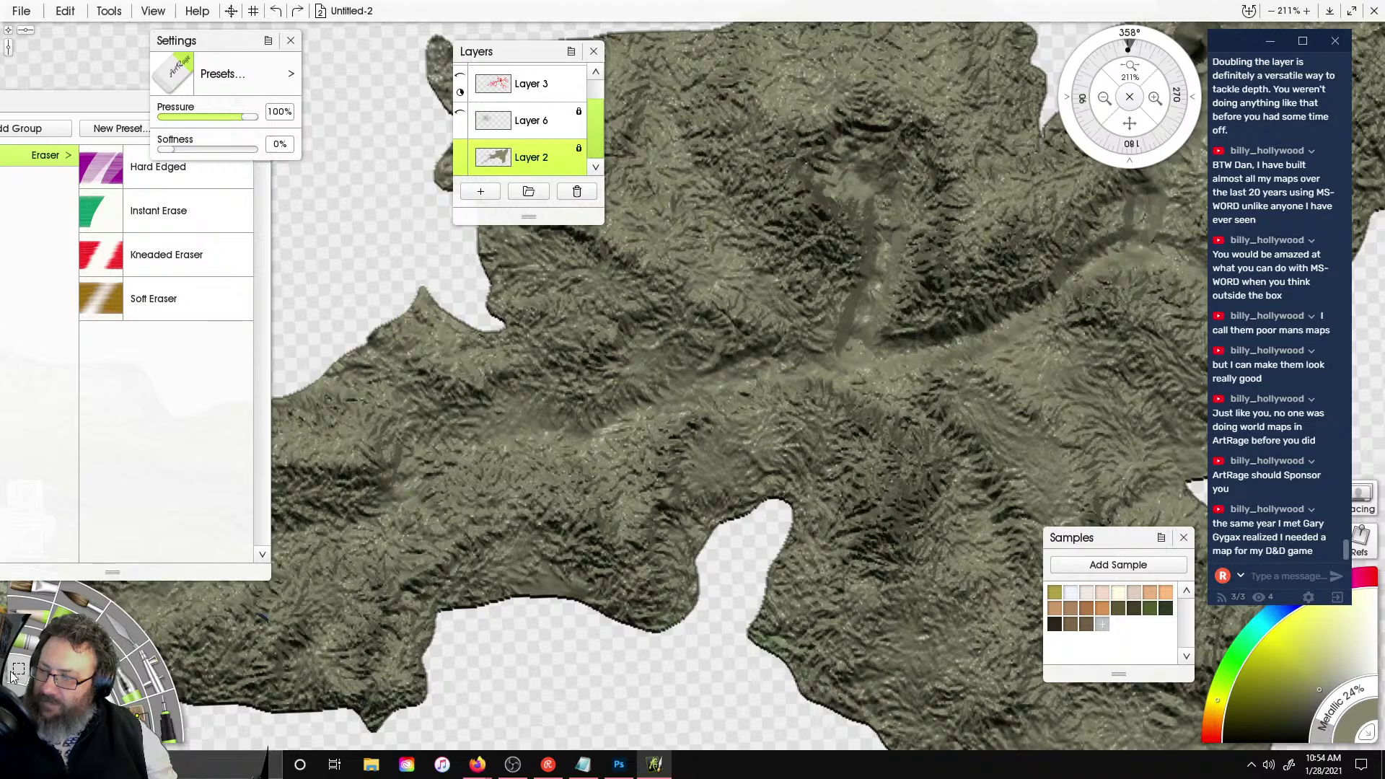
- Erase a lake in the northern crater basin with two short tributaries and a river running south to the central valley
left_click_drag(856, 331, 869, 295)
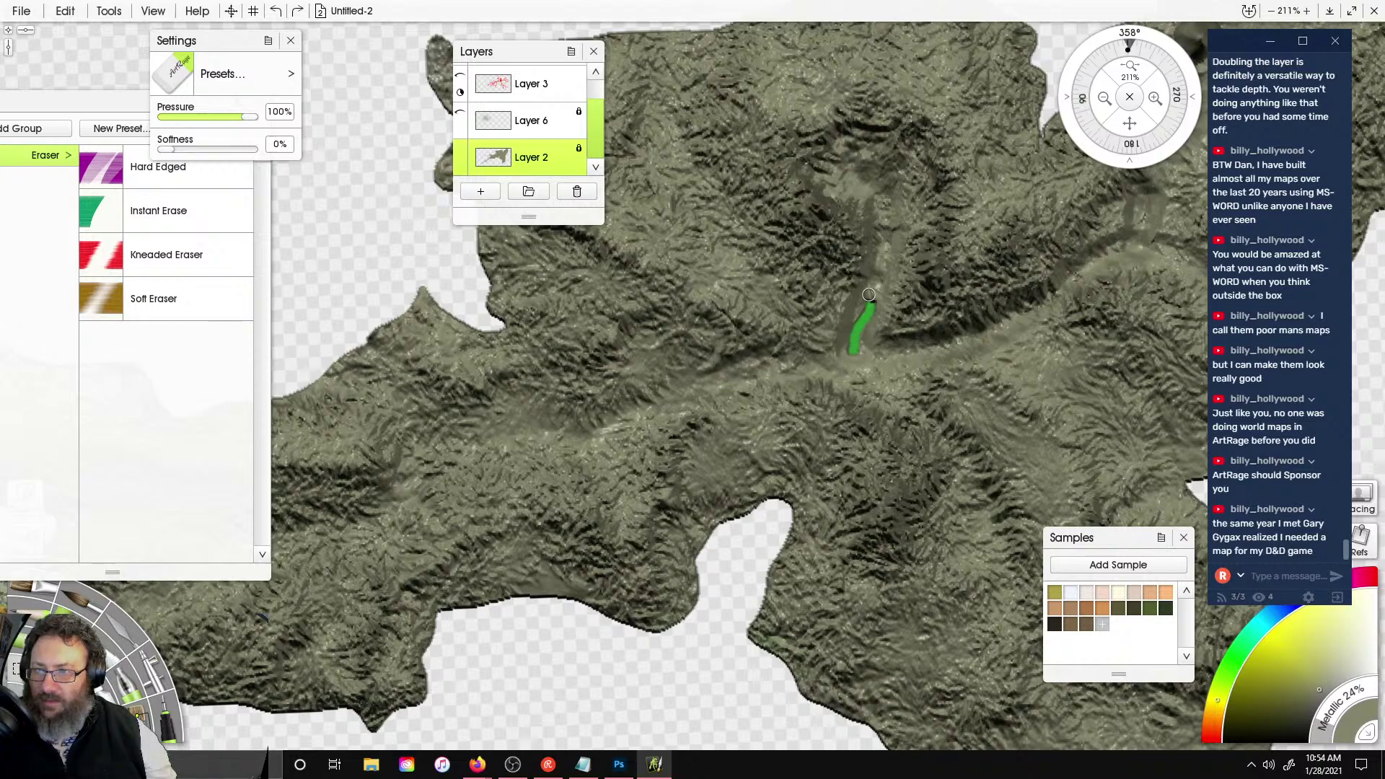
mouse_move(886, 207)
left_mouse_down()
mouse_move(870, 181)
mouse_move(803, 161)
left_mouse_up()
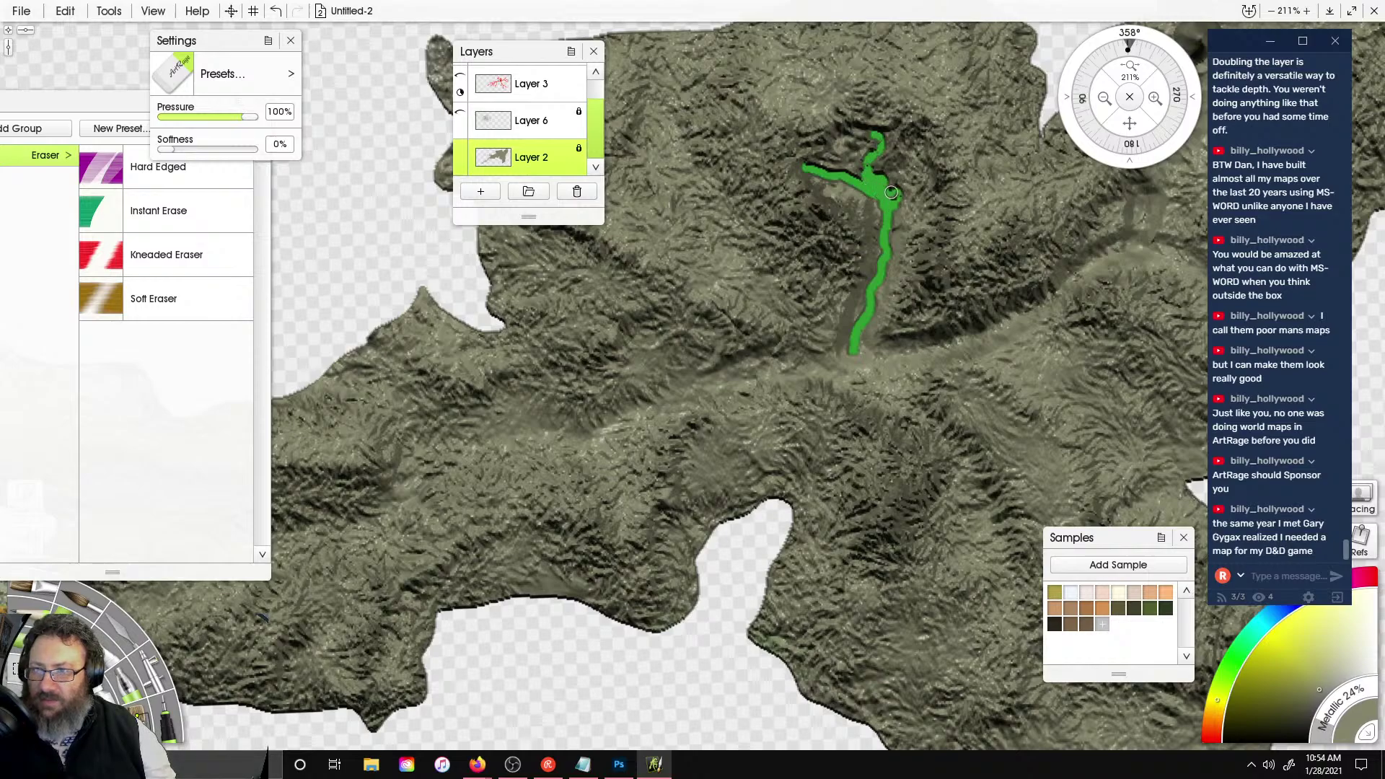
left_click_drag(848, 211, 855, 189)
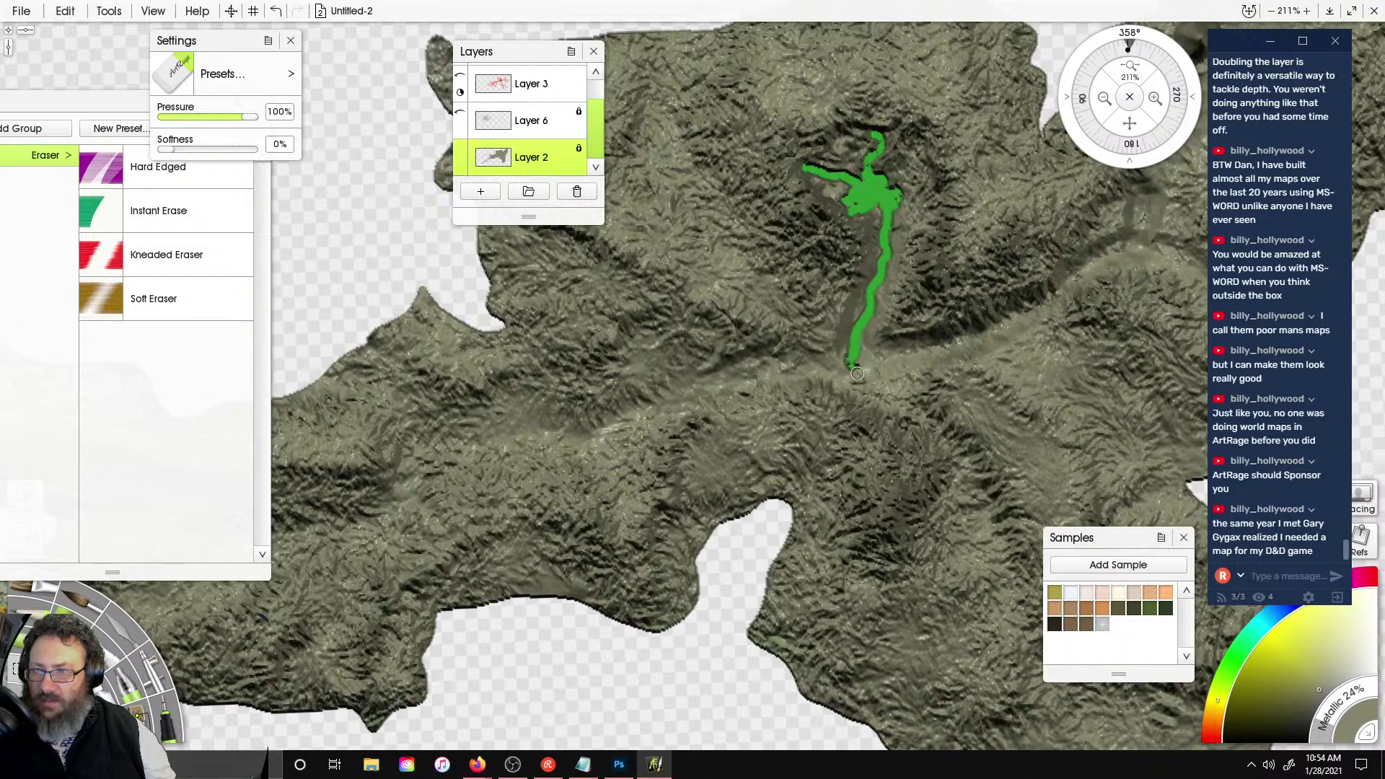
- Erase a winding river from the central valley east to the coast, with two forks splitting off to the southeastern shore
mouse_move(887, 374)
left_mouse_down()
mouse_move(928, 363)
mouse_move(950, 377)
left_mouse_up()
right_click_drag(951, 377, 707, 232)
right_click_drag(708, 184, 762, 344)
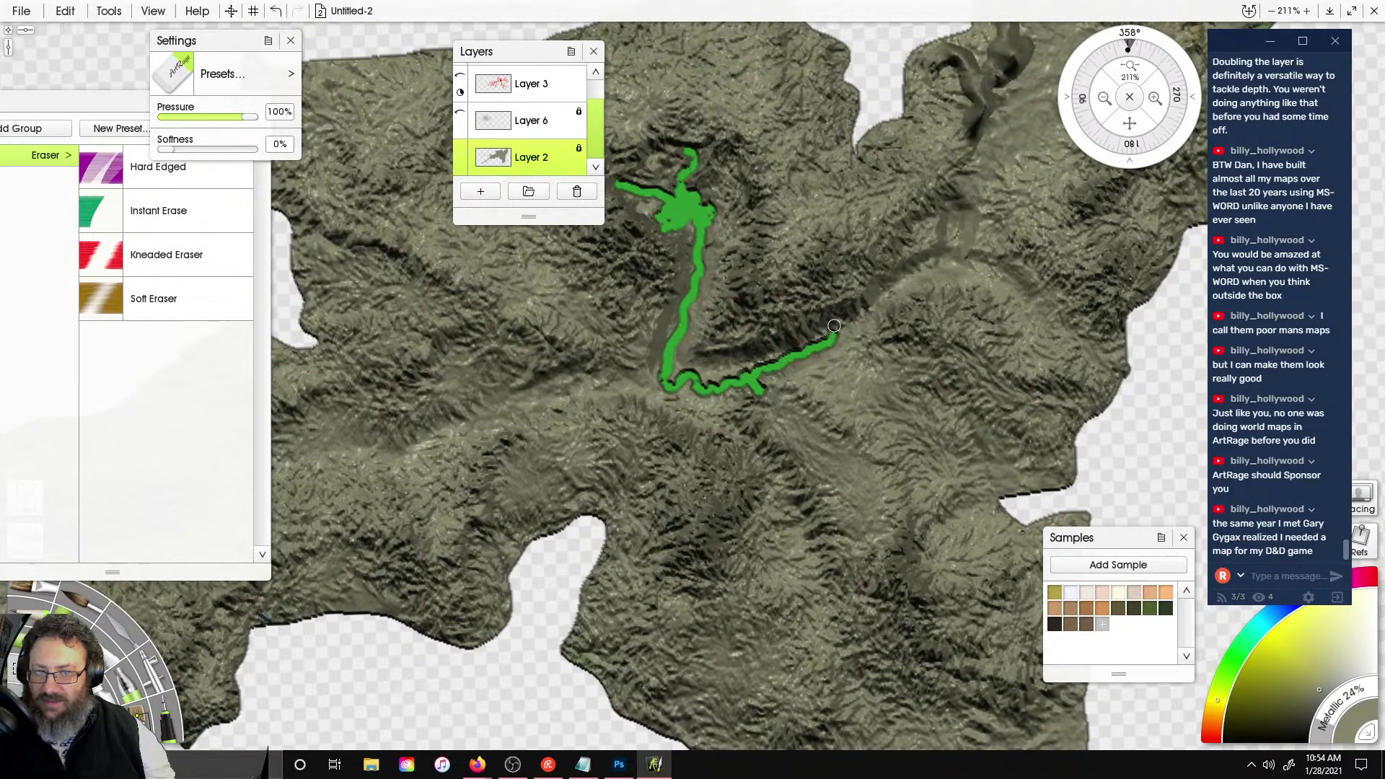
mouse_move(840, 318)
left_mouse_down()
mouse_move(909, 275)
mouse_move(993, 263)
left_mouse_up()
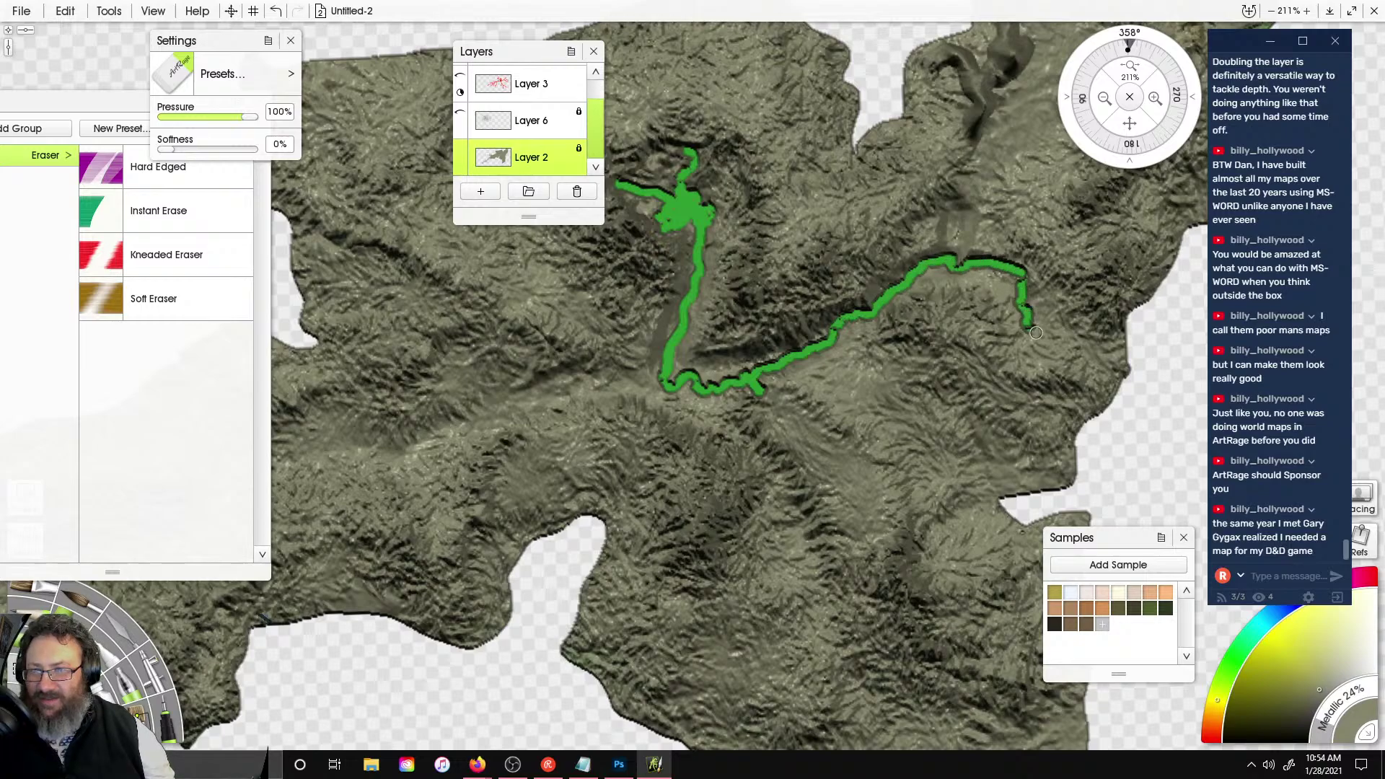
mouse_move(1037, 333)
left_mouse_down()
mouse_move(1058, 313)
mouse_move(1119, 384)
left_mouse_up()
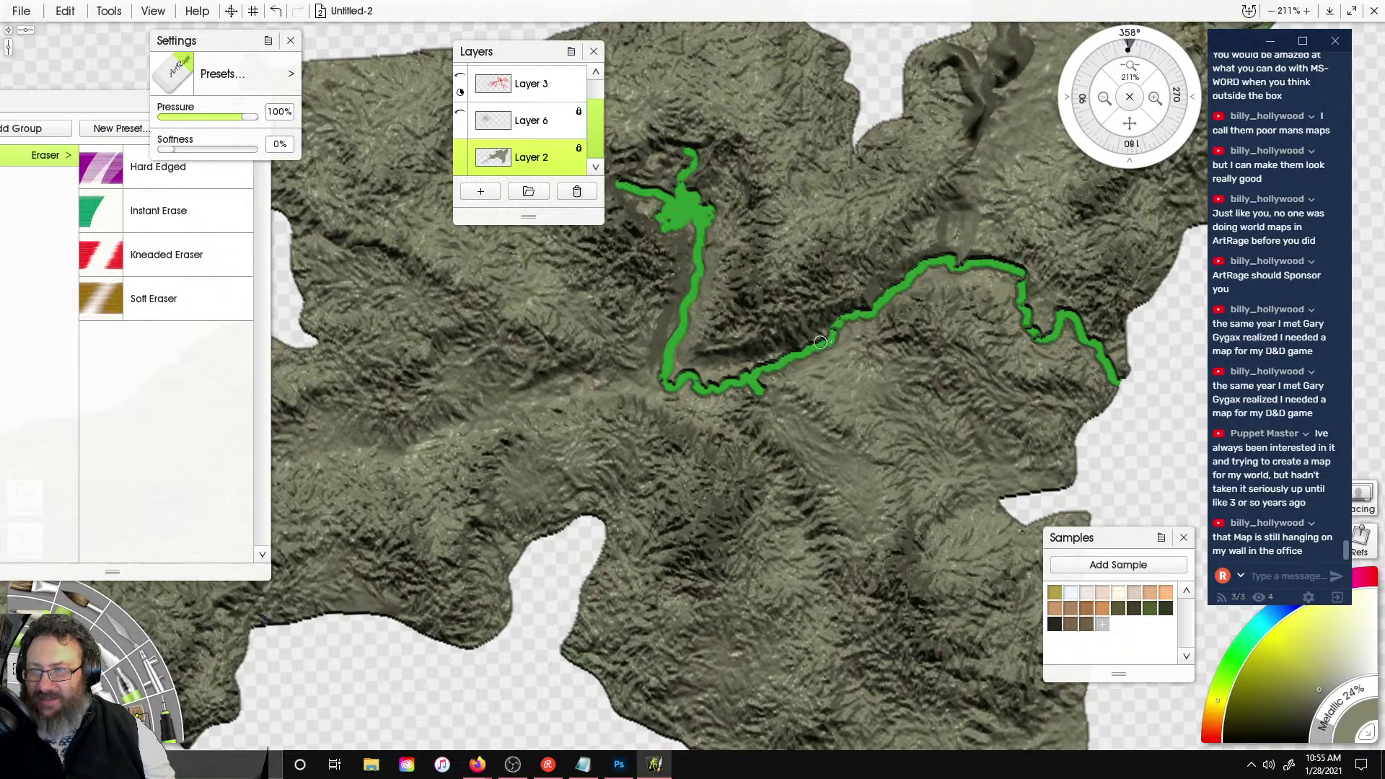
mouse_move(821, 342)
left_mouse_down()
mouse_move(875, 358)
mouse_move(1007, 510)
left_mouse_up()
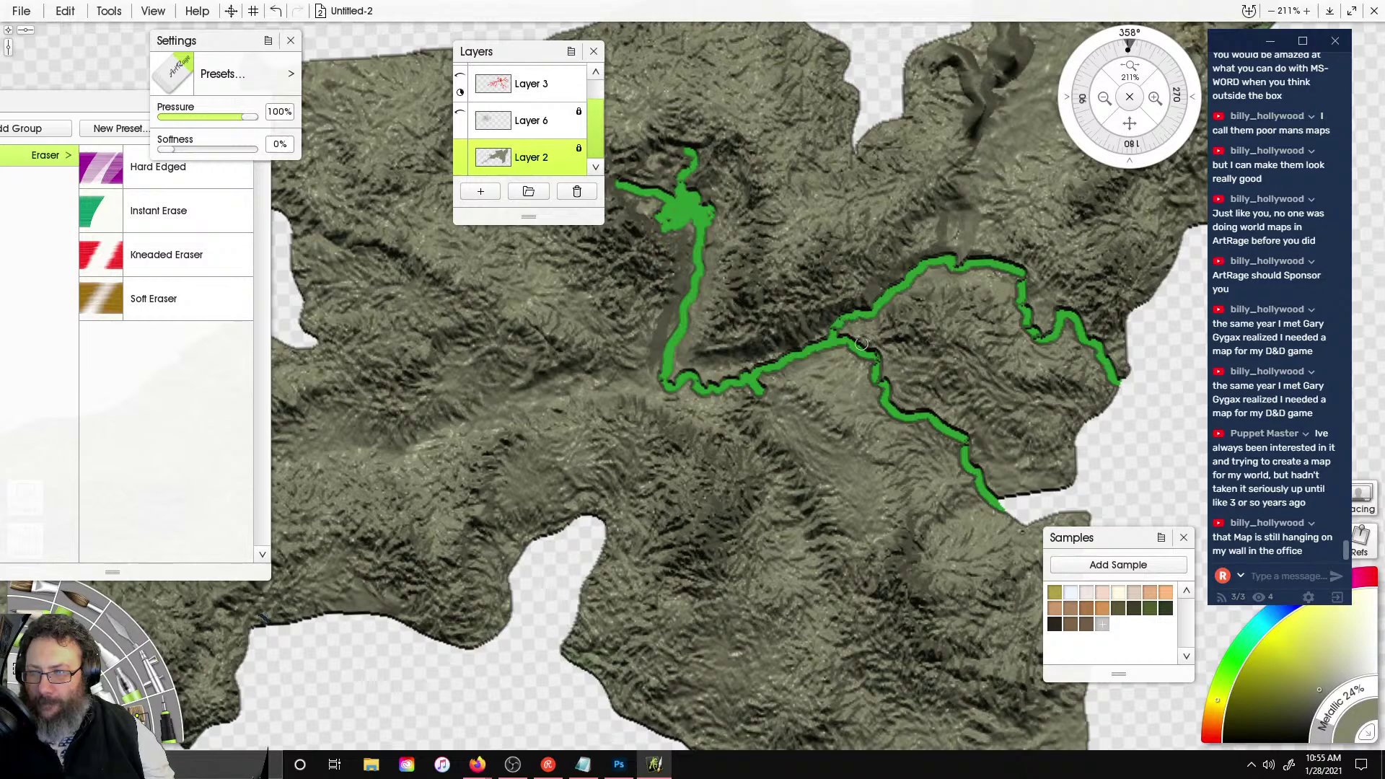
mouse_move(889, 359)
left_mouse_down()
mouse_move(953, 357)
mouse_move(1068, 421)
left_mouse_up()
- Erase a tributary from the eastern river north into the northeastern peninsula, forking it to the peninsula's northwestern coast
left_click_drag(866, 224, 717, 421)
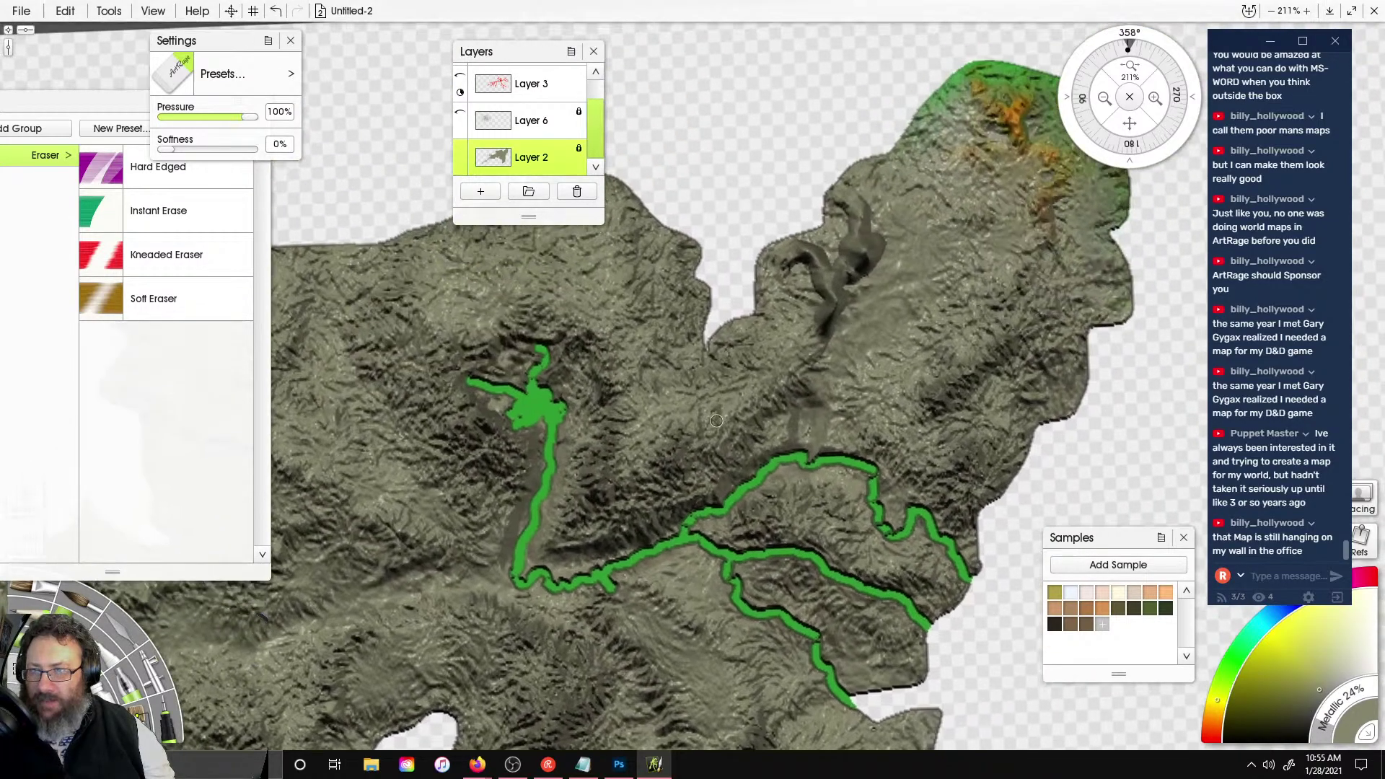
mouse_move(806, 463)
left_mouse_down()
mouse_move(814, 361)
mouse_move(835, 323)
mouse_move(871, 308)
mouse_move(913, 216)
mouse_move(875, 159)
left_mouse_up()
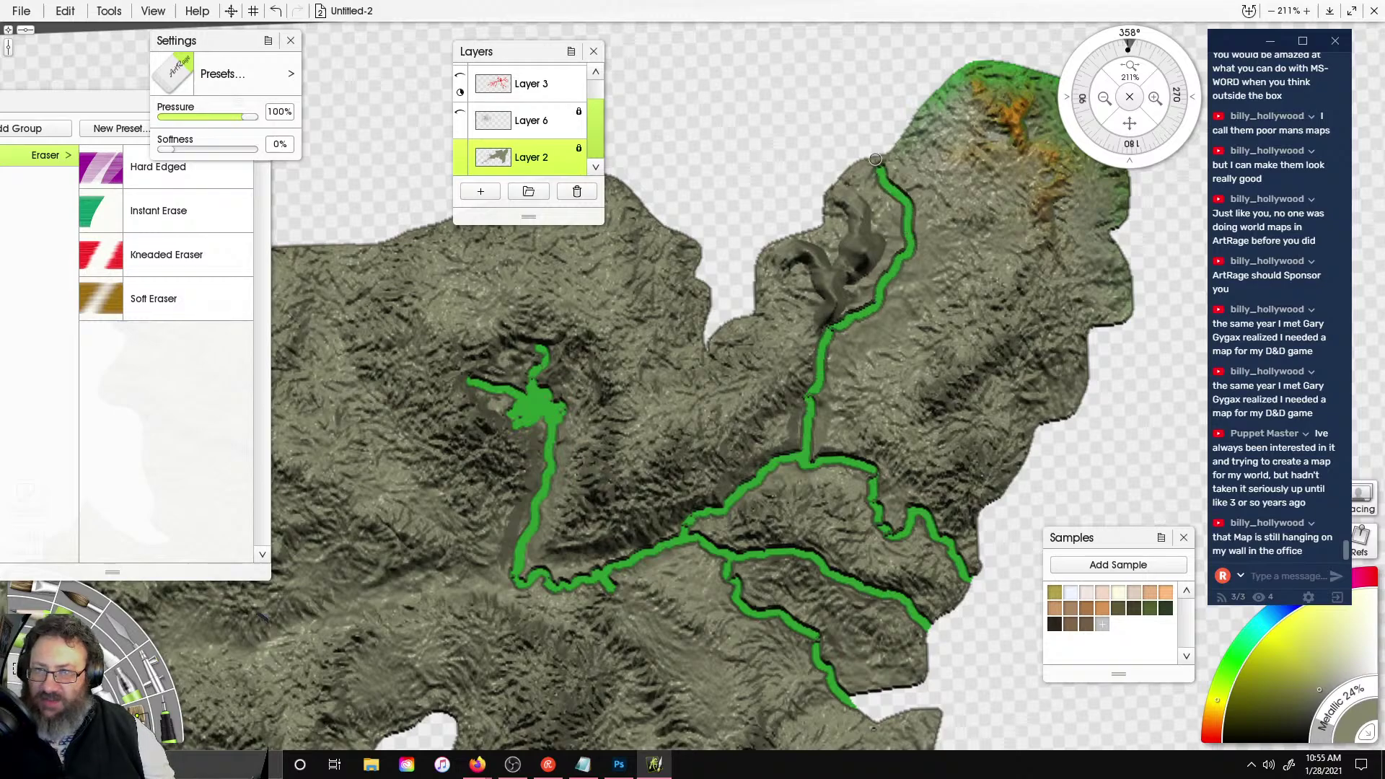
mouse_move(911, 249)
left_mouse_down()
mouse_move(974, 191)
mouse_move(917, 96)
left_mouse_up()
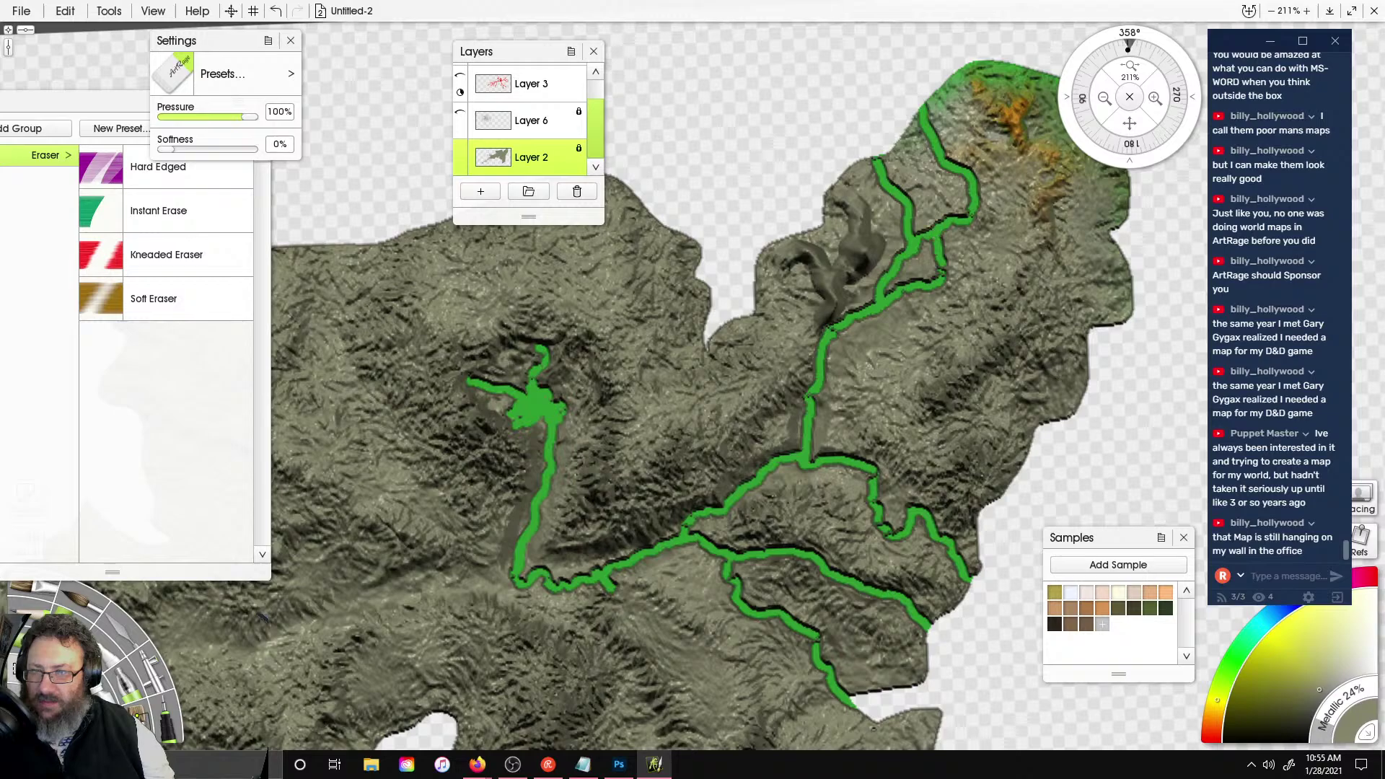
- Erase the main river westward from the foot of the crater river through the central valley to the northwestern coast
right_click_drag(751, 393, 1036, 177)
mouse_move(787, 360)
left_mouse_down()
mouse_move(676, 373)
mouse_move(575, 425)
left_mouse_up()
right_click_drag(536, 459, 785, 426)
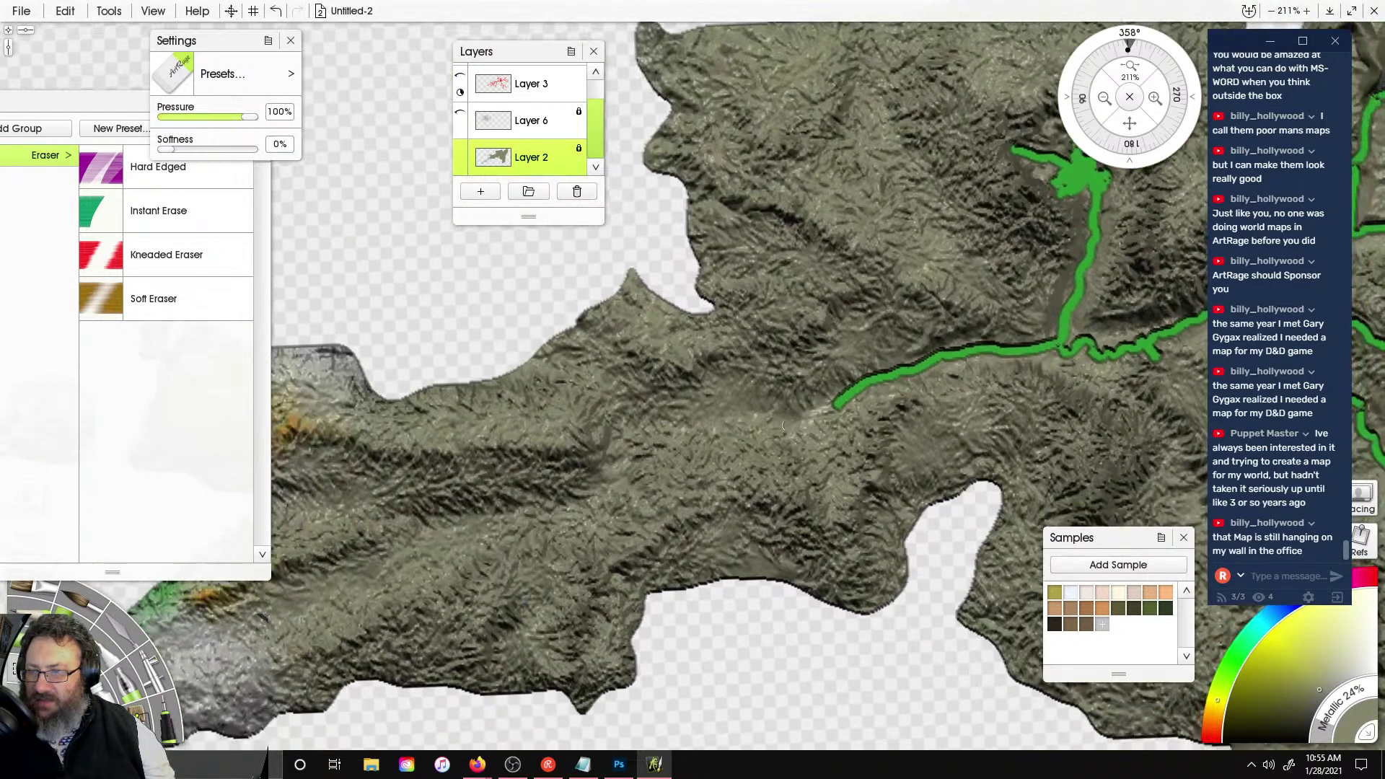
mouse_move(829, 404)
left_mouse_down()
mouse_move(650, 406)
mouse_move(549, 329)
left_mouse_up()
- Erase two joining rivers through the southwestern peninsula into the western river, plus a short side branch from the northwestern coast
right_click_drag(530, 388, 767, 288)
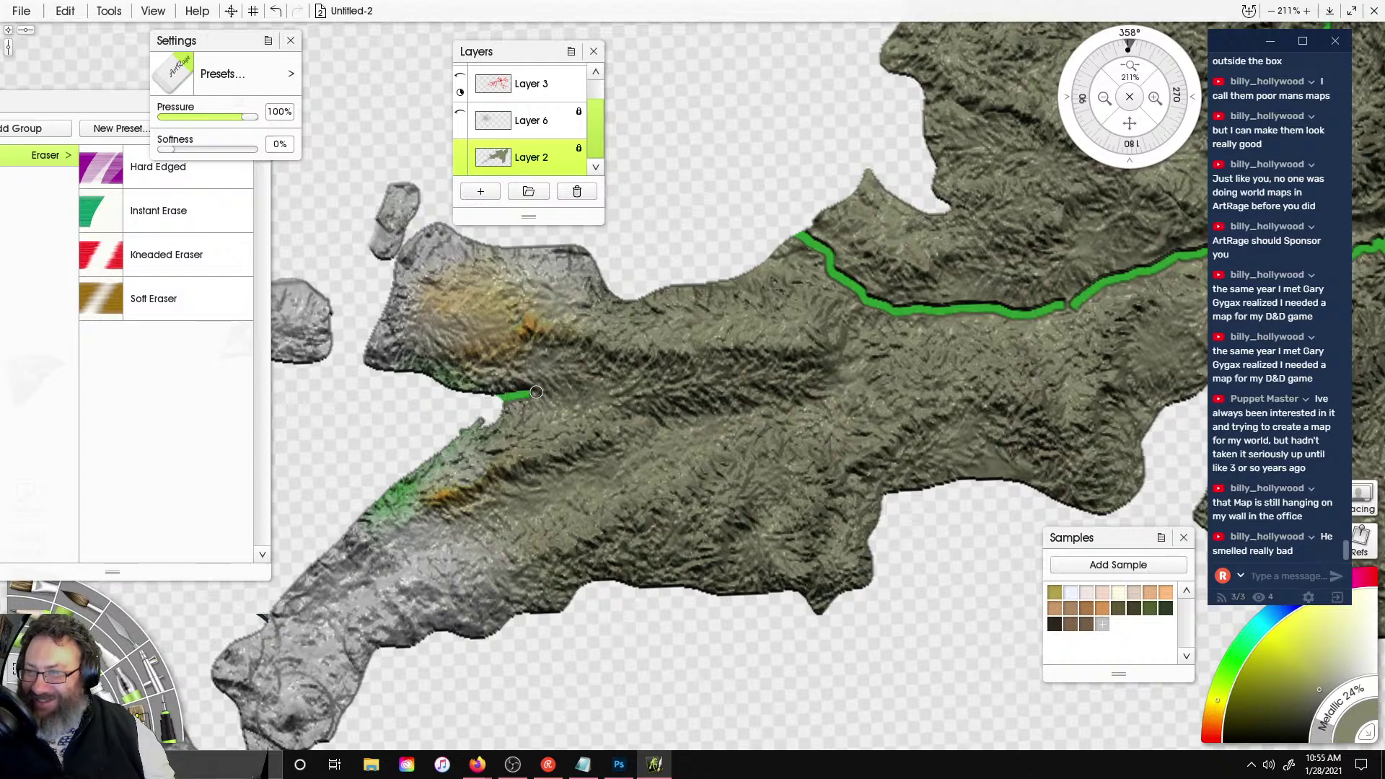
mouse_move(580, 395)
left_mouse_down()
mouse_move(611, 388)
mouse_move(653, 409)
left_mouse_up()
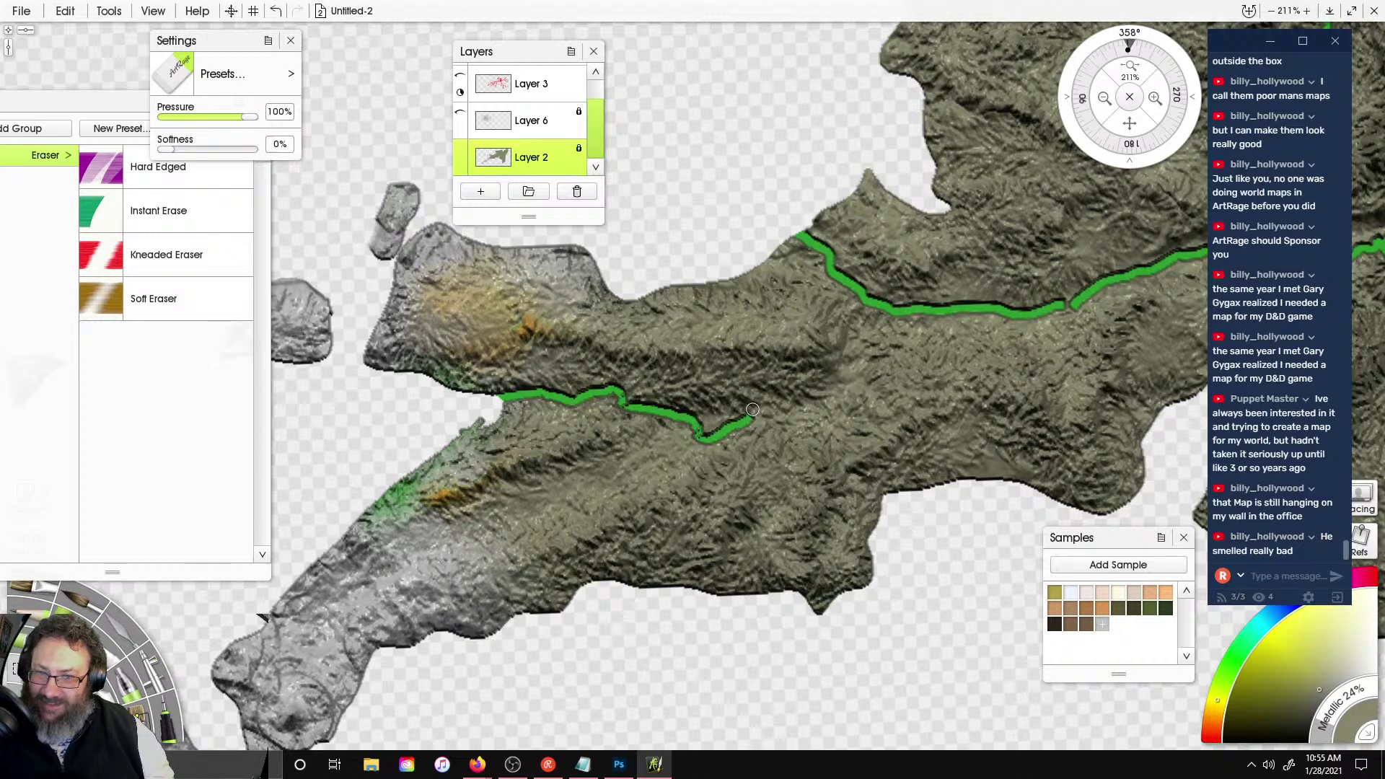
mouse_move(773, 407)
left_mouse_down()
mouse_move(819, 411)
mouse_move(873, 341)
mouse_move(908, 322)
left_mouse_up()
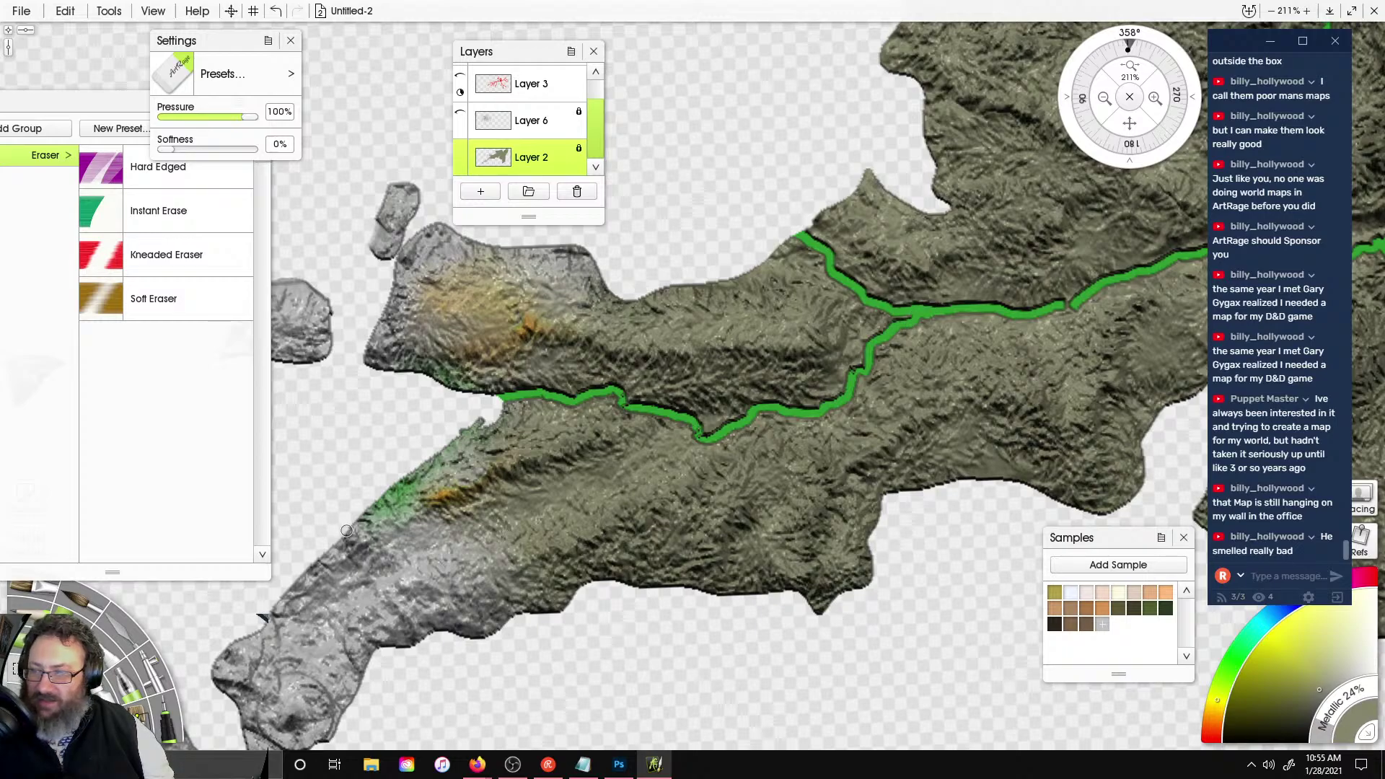
left_click_drag(288, 603, 689, 442)
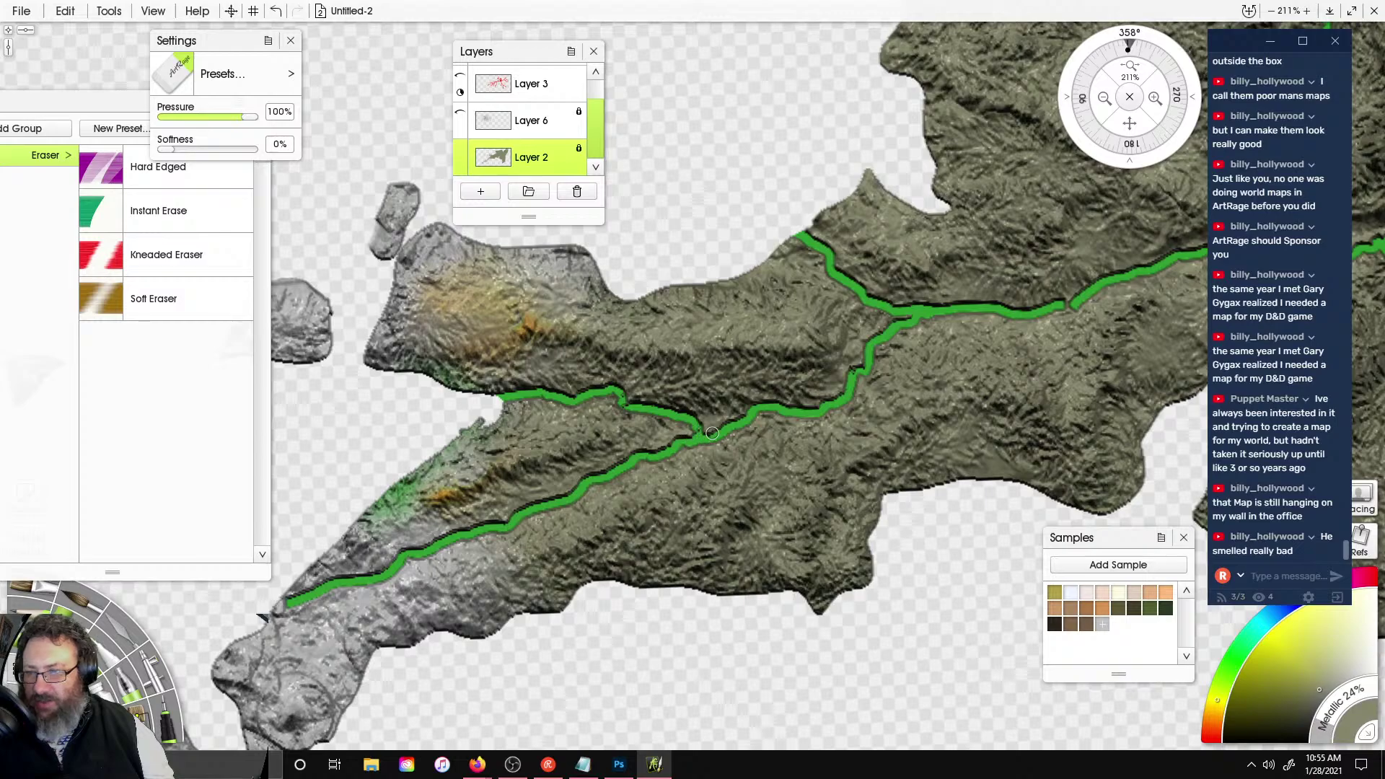
left_click_drag(745, 278, 840, 286)
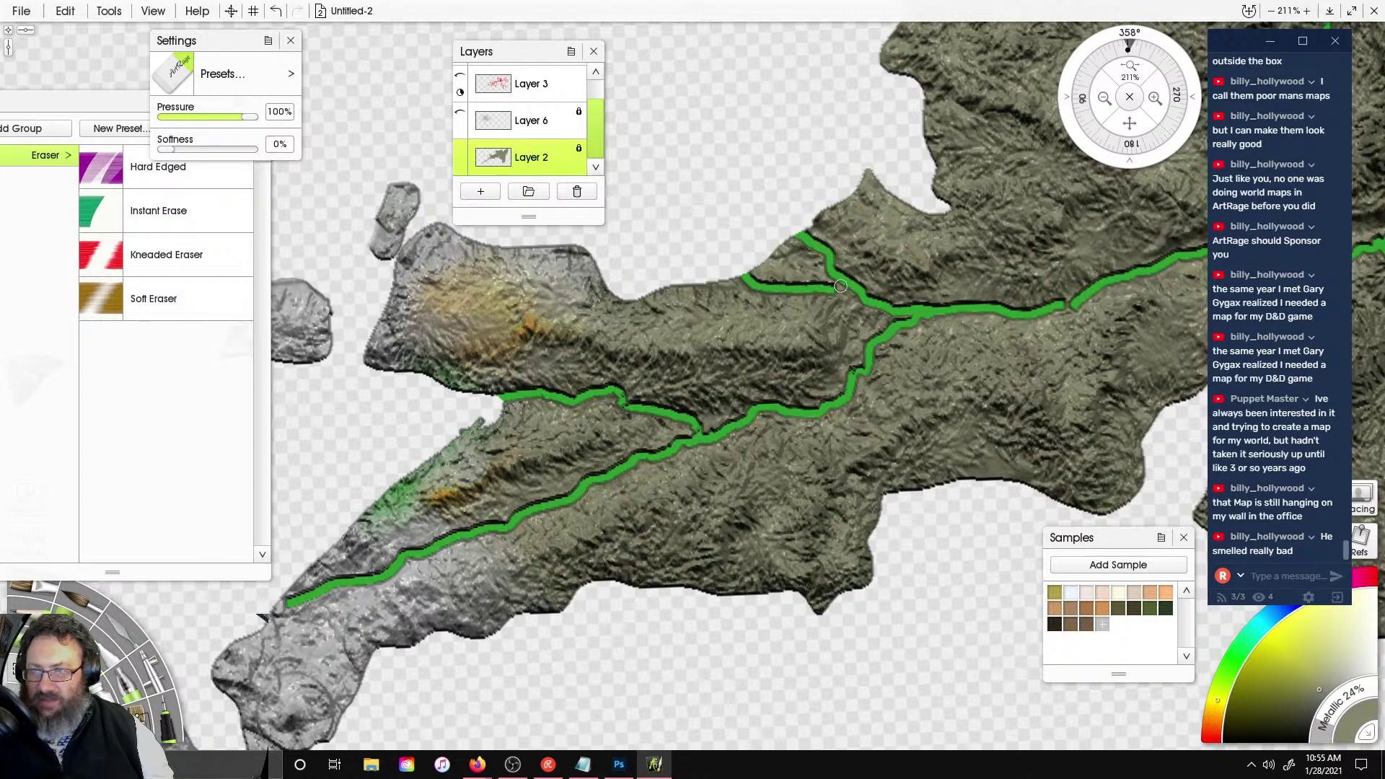
- Erase three branching rivers from the northwestern bay's shoreline down to the main western river
right_click_drag(873, 131, 610, 263)
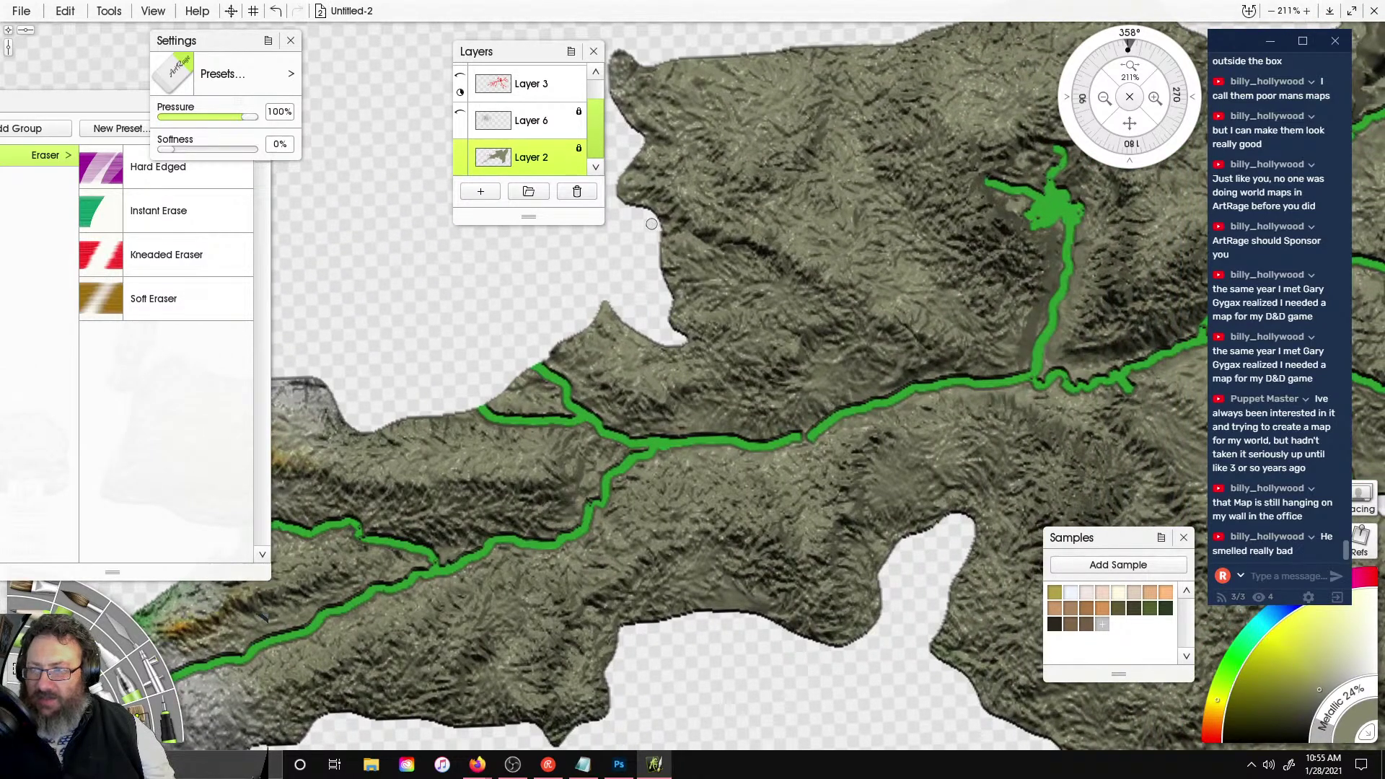
mouse_move(656, 226)
left_mouse_down()
mouse_move(777, 277)
mouse_move(920, 392)
left_mouse_up()
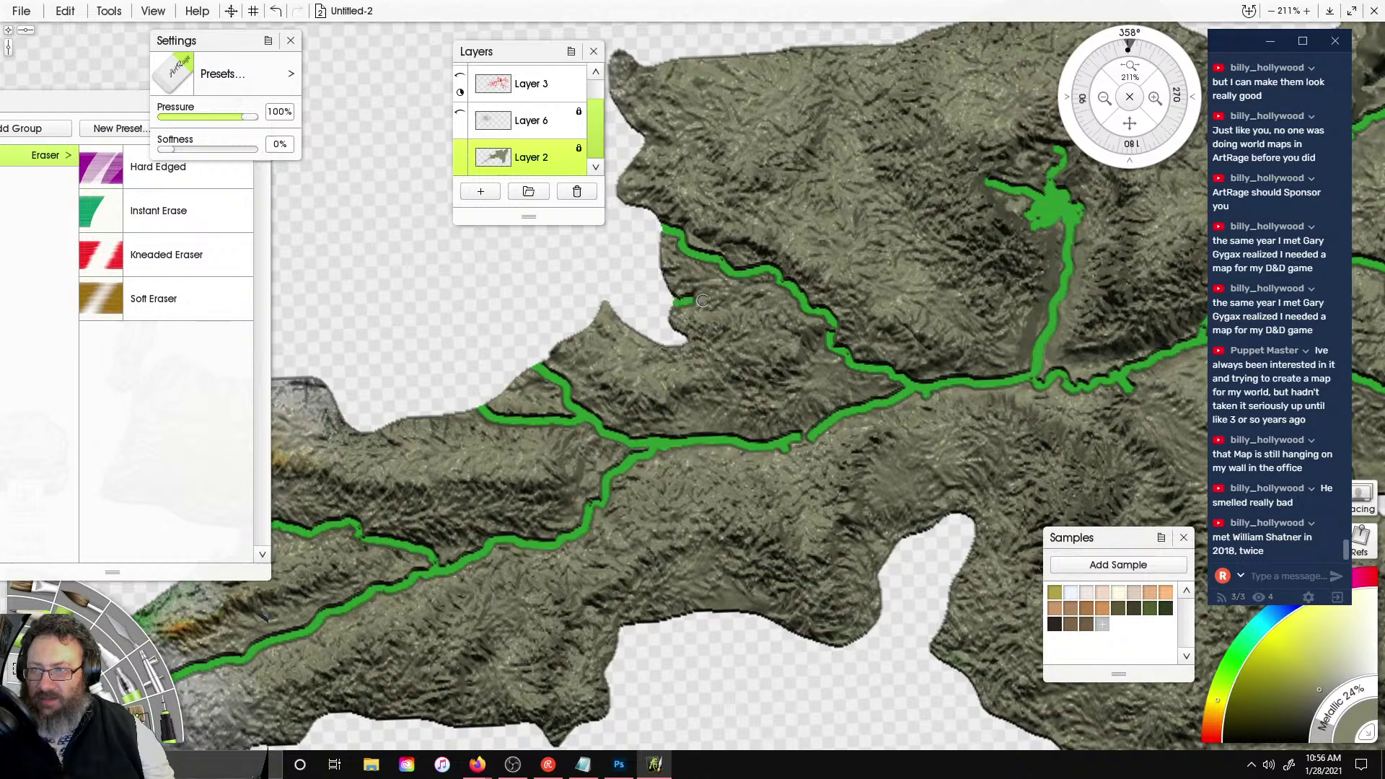
left_click_drag(702, 301, 795, 279)
mouse_move(672, 328)
left_mouse_down()
mouse_move(794, 411)
mouse_move(837, 411)
mouse_move(765, 442)
left_mouse_up()
- Erase two curved rivers from the southern inlet up to a shared junction with the central river
scroll(830, 404, "down", 3)
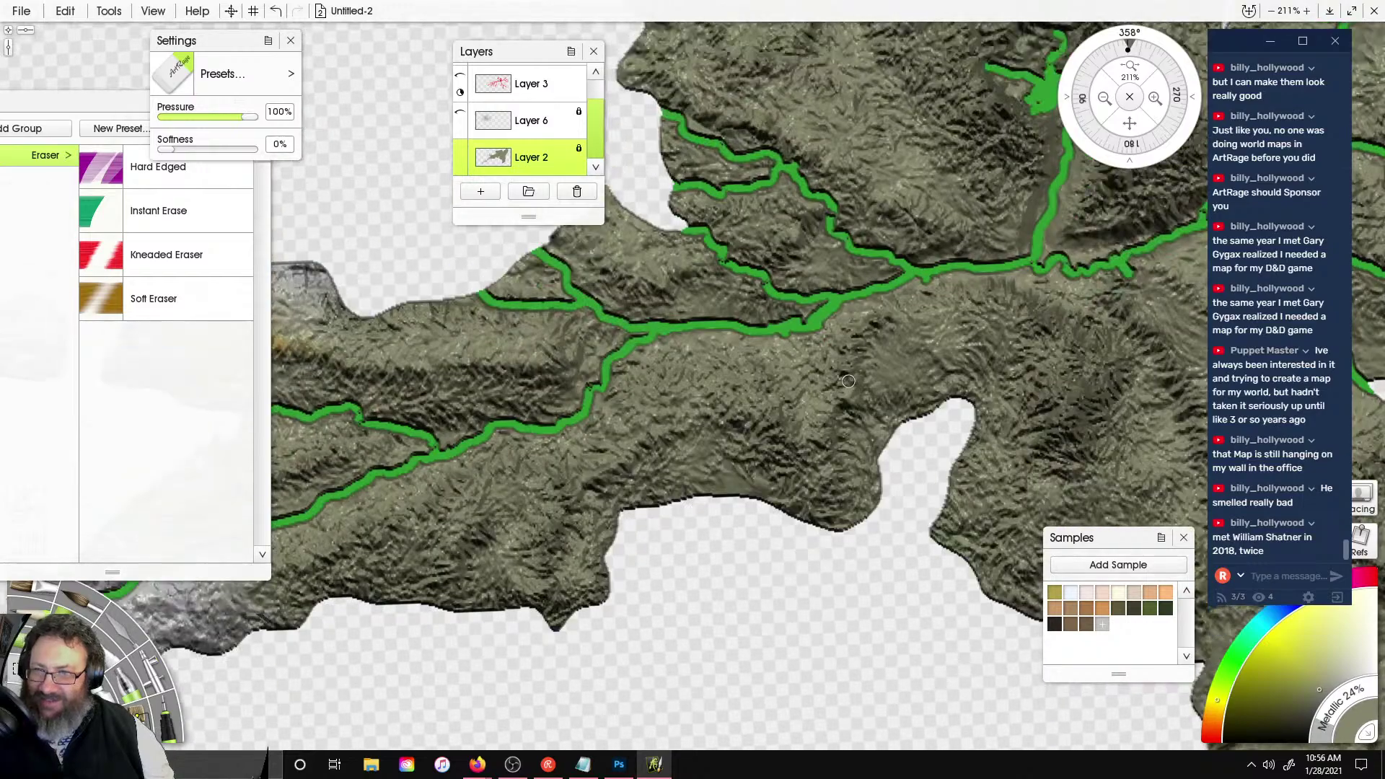
mouse_move(909, 343)
right_mouse_down()
mouse_move(814, 348)
mouse_move(730, 376)
right_mouse_up()
mouse_move(787, 471)
left_mouse_down()
mouse_move(832, 413)
mouse_move(802, 303)
left_mouse_up()
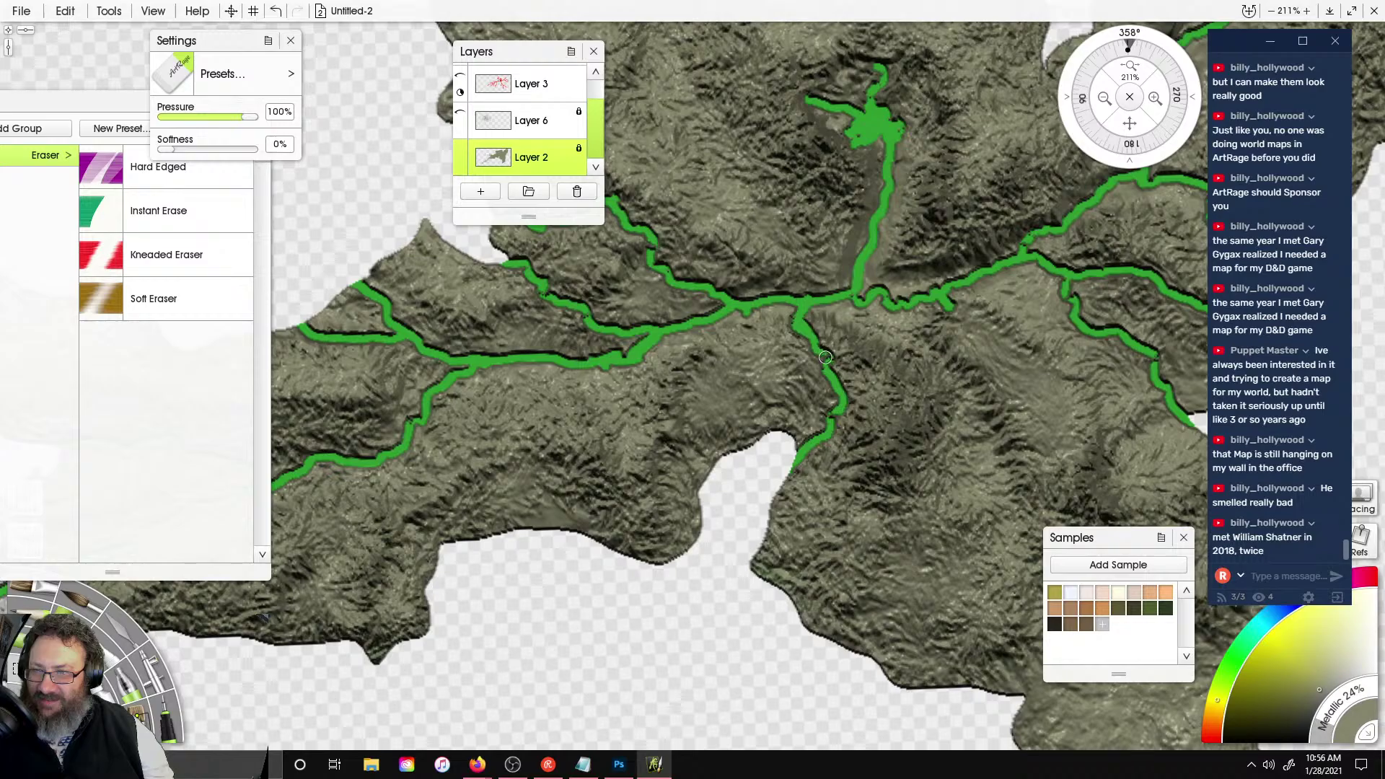
mouse_move(752, 453)
left_mouse_down()
mouse_move(731, 404)
mouse_move(755, 340)
mouse_move(797, 318)
left_mouse_up()
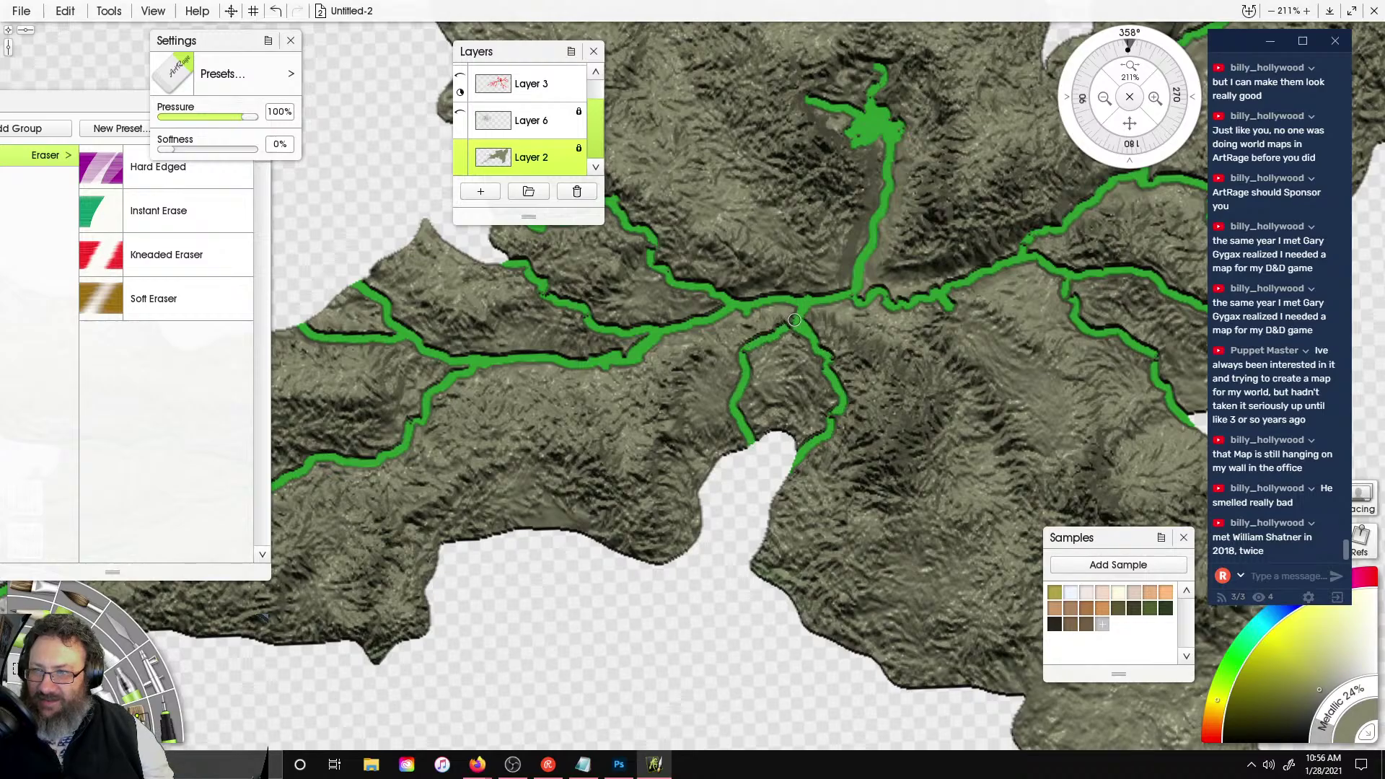
- Undo the full-strength stroke west of the crater and erase faint stream channels around the crater at 44% pressure
scroll(758, 346, "down", 5)
scroll(797, 259, "up", 5)
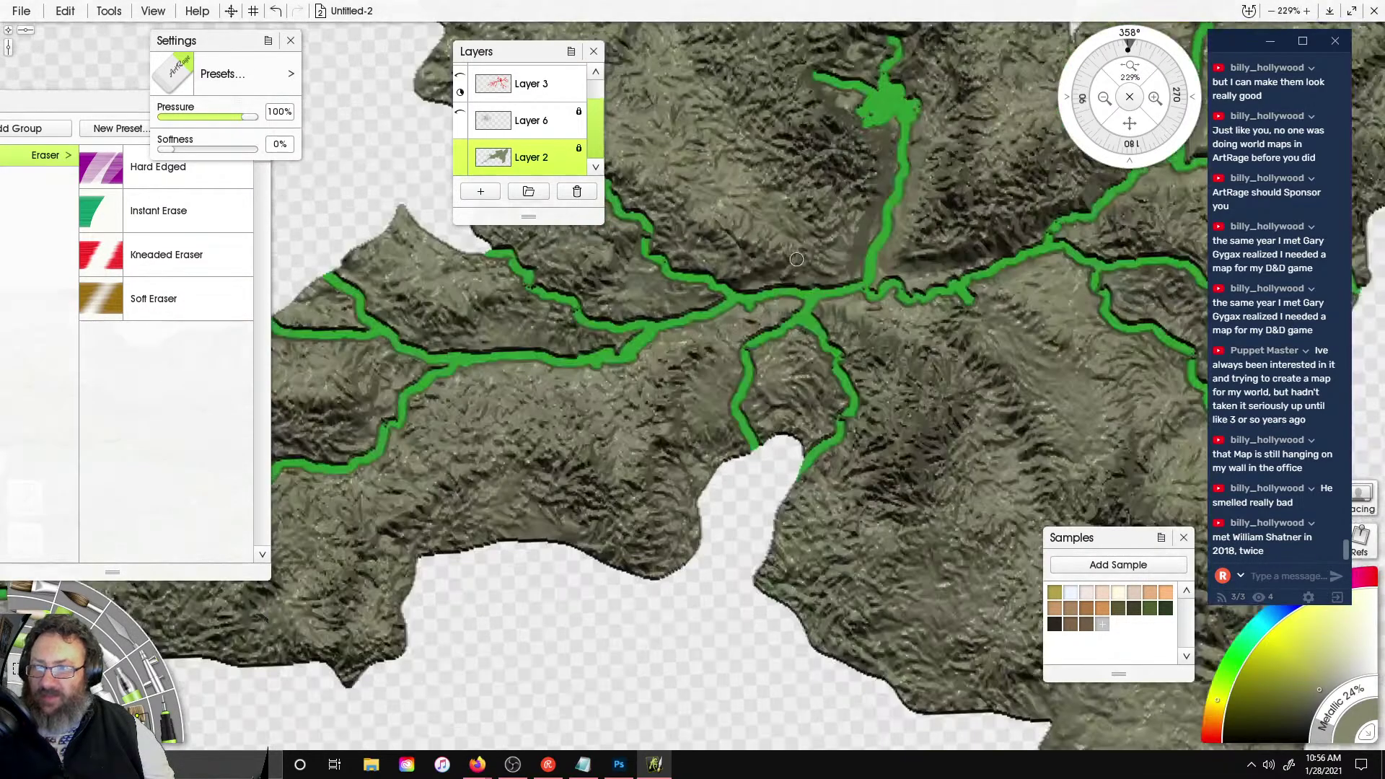
scroll(757, 242, "up", 4)
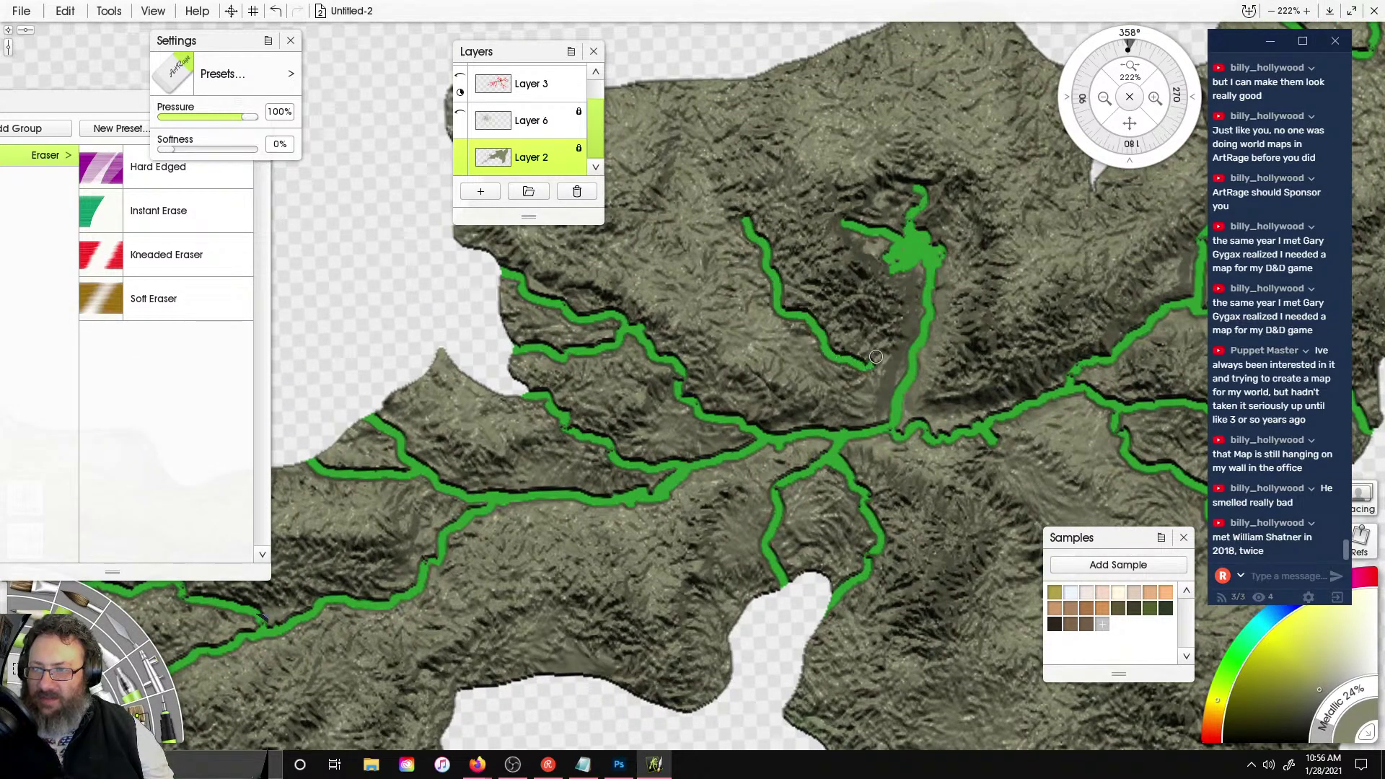
key("ctrl+z")
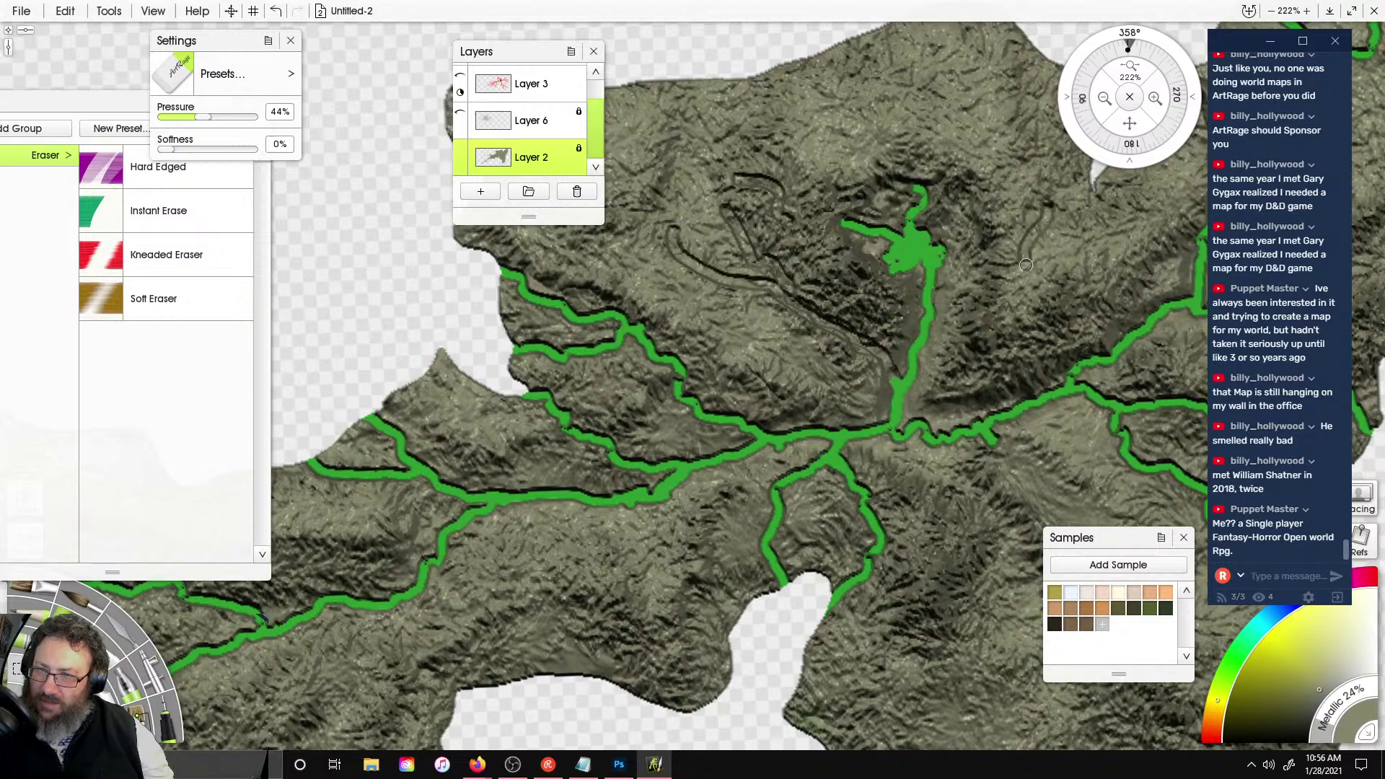
key("ctrl+0")
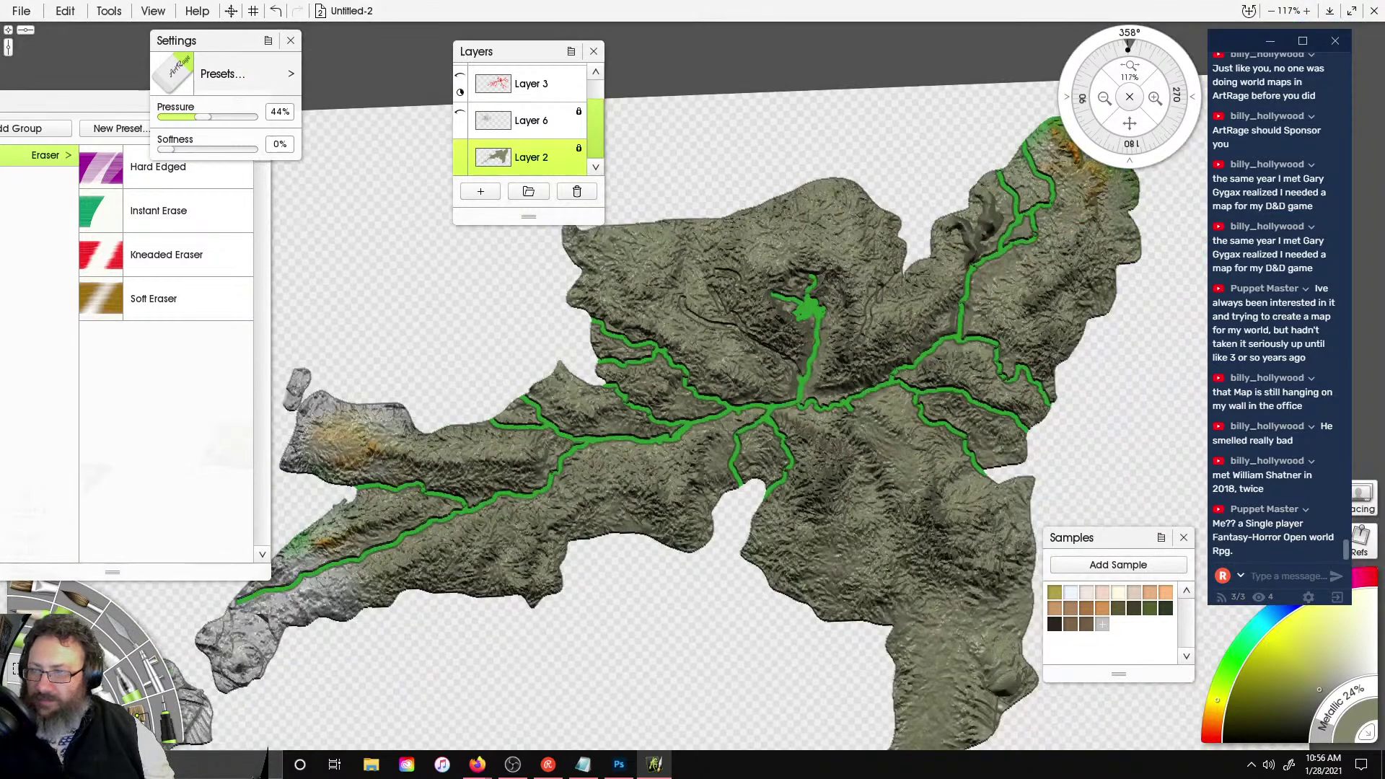
- Soften the terrain relief across the continent on Layer 2 using the Knife's Instant Blur preset at 34% pressure
left_click(117, 622)
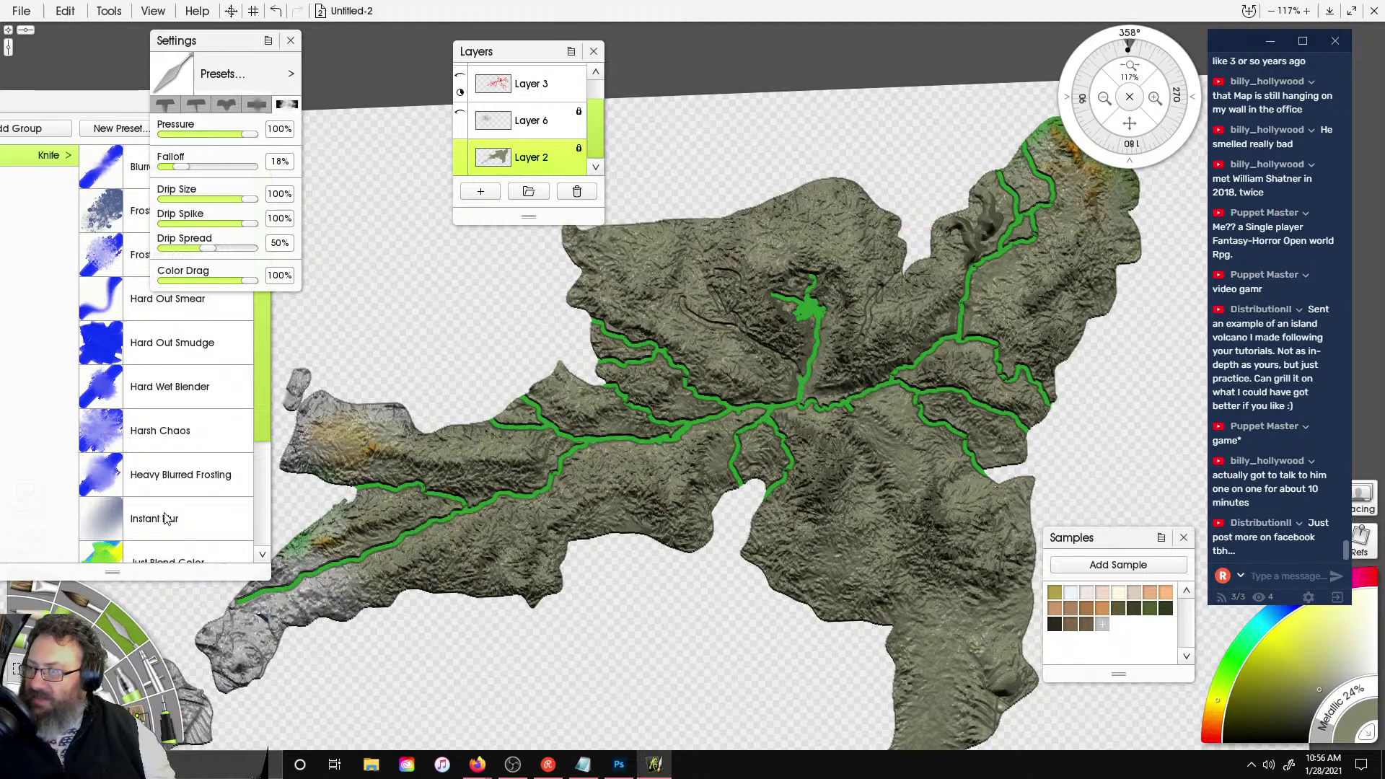
left_click(166, 519)
left_click_drag(195, 134, 180, 134)
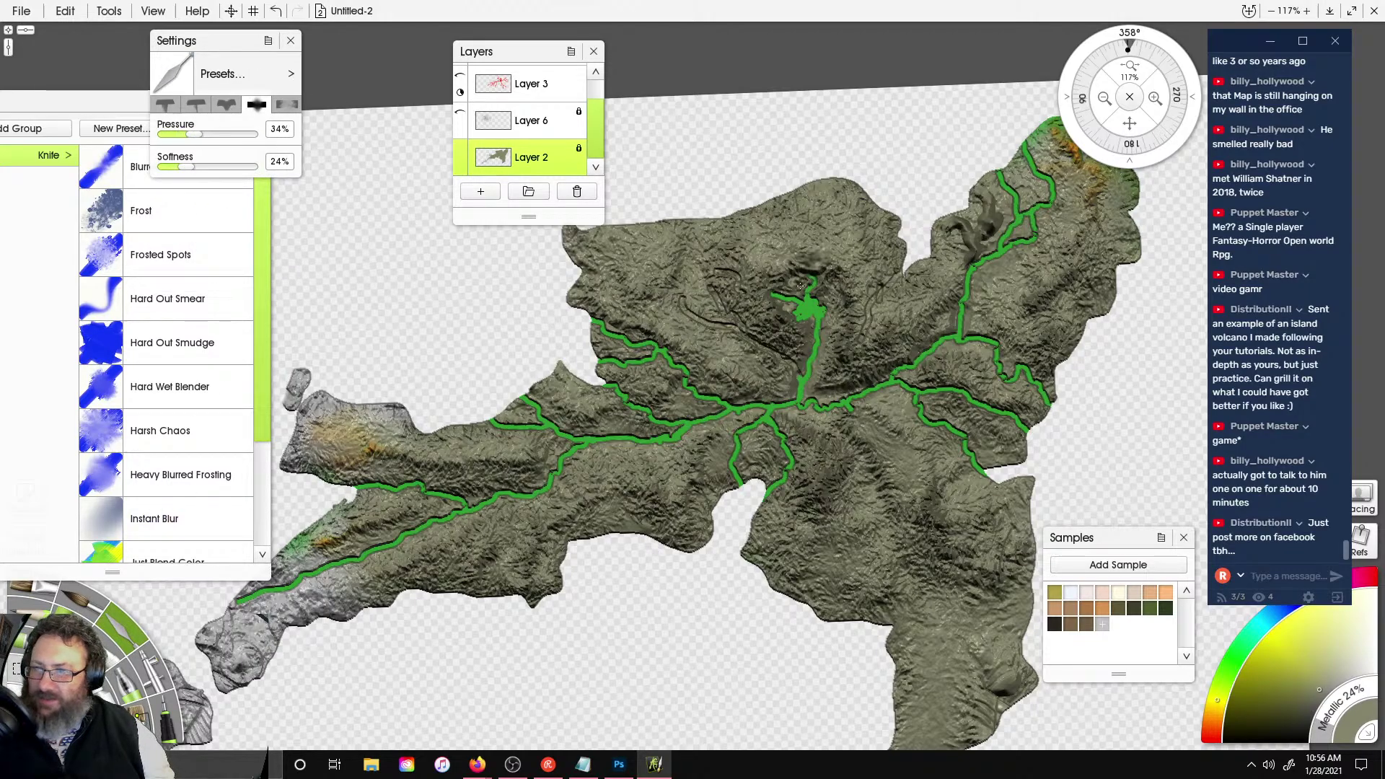
mouse_move(727, 311)
left_mouse_down()
mouse_move(866, 310)
mouse_move(829, 433)
mouse_move(959, 549)
left_mouse_up()
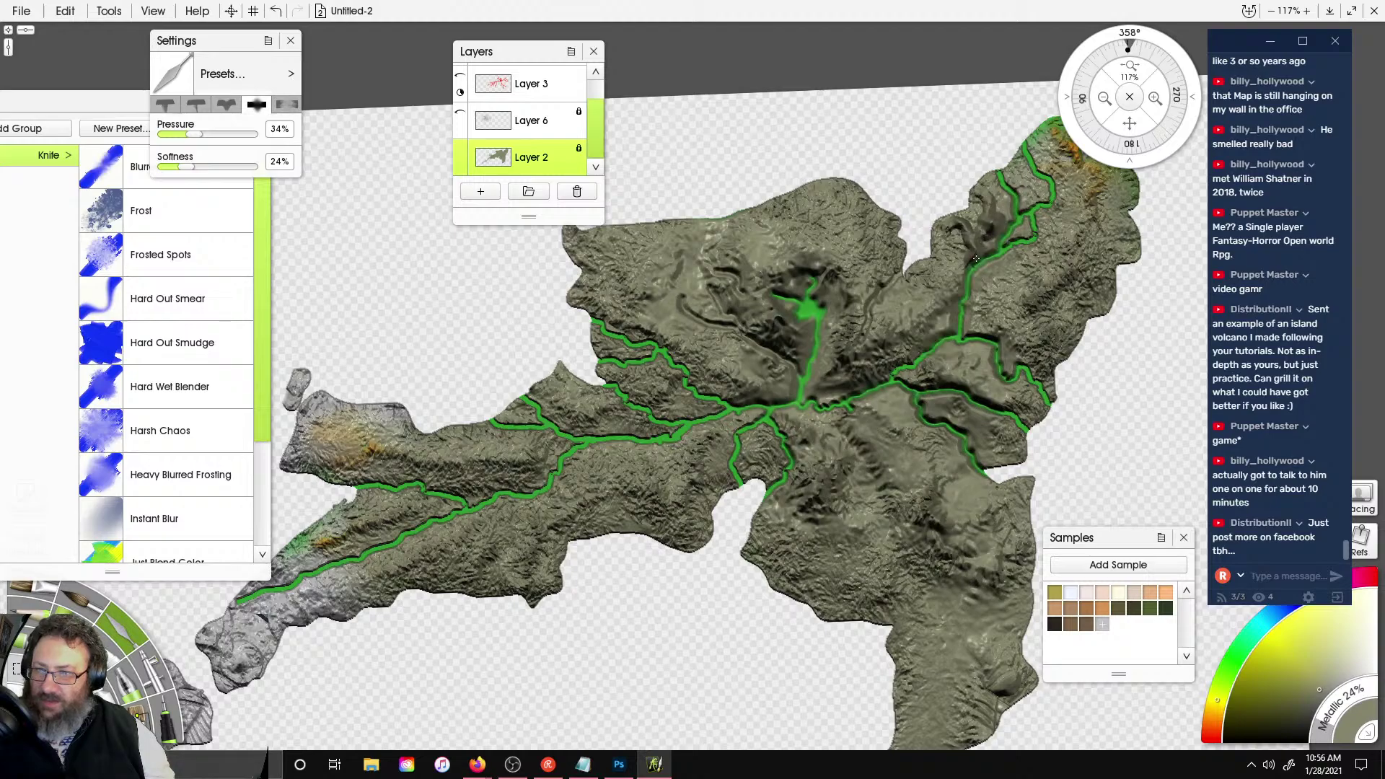
mouse_move(977, 259)
left_mouse_down()
mouse_move(1082, 281)
mouse_move(1050, 368)
left_mouse_up()
left_click_drag(891, 231, 791, 283)
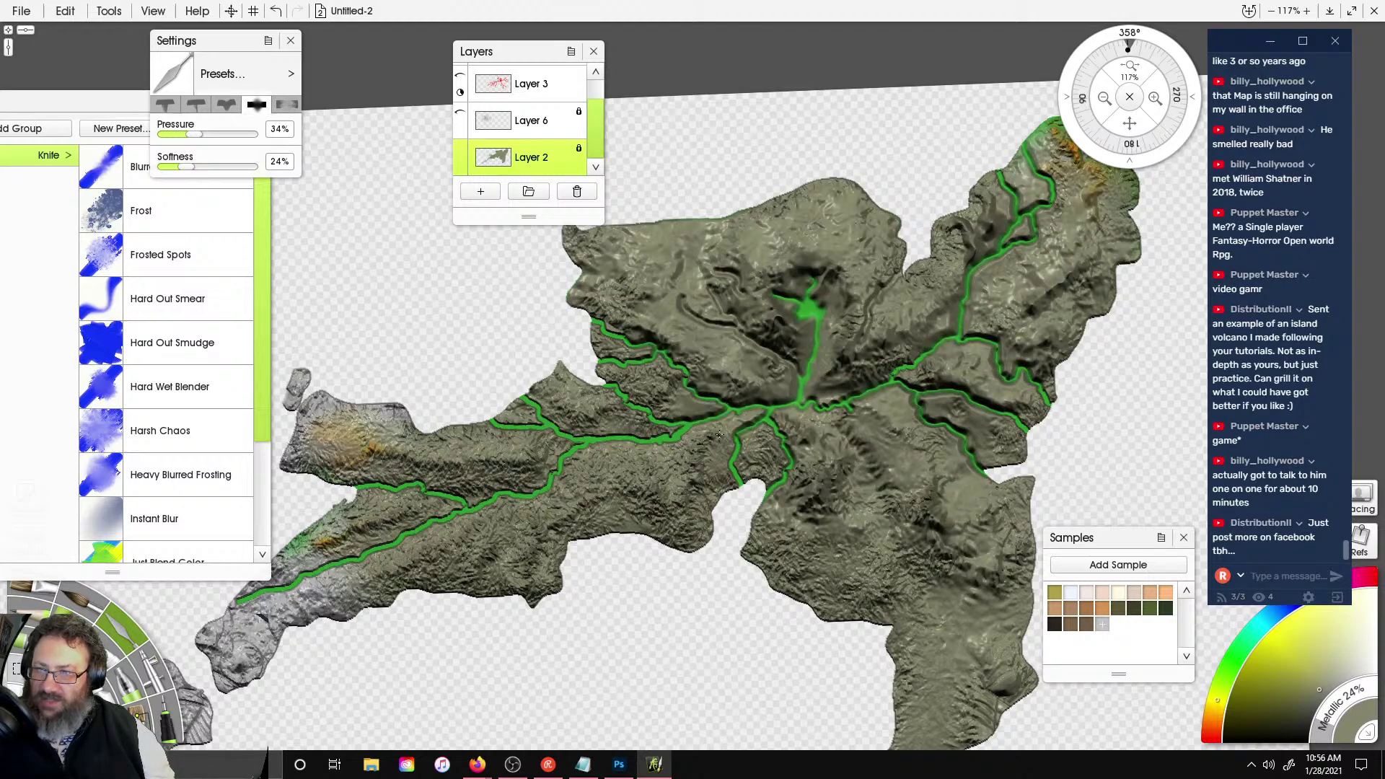
mouse_move(718, 436)
left_mouse_down()
mouse_move(520, 444)
mouse_move(791, 430)
left_mouse_up()
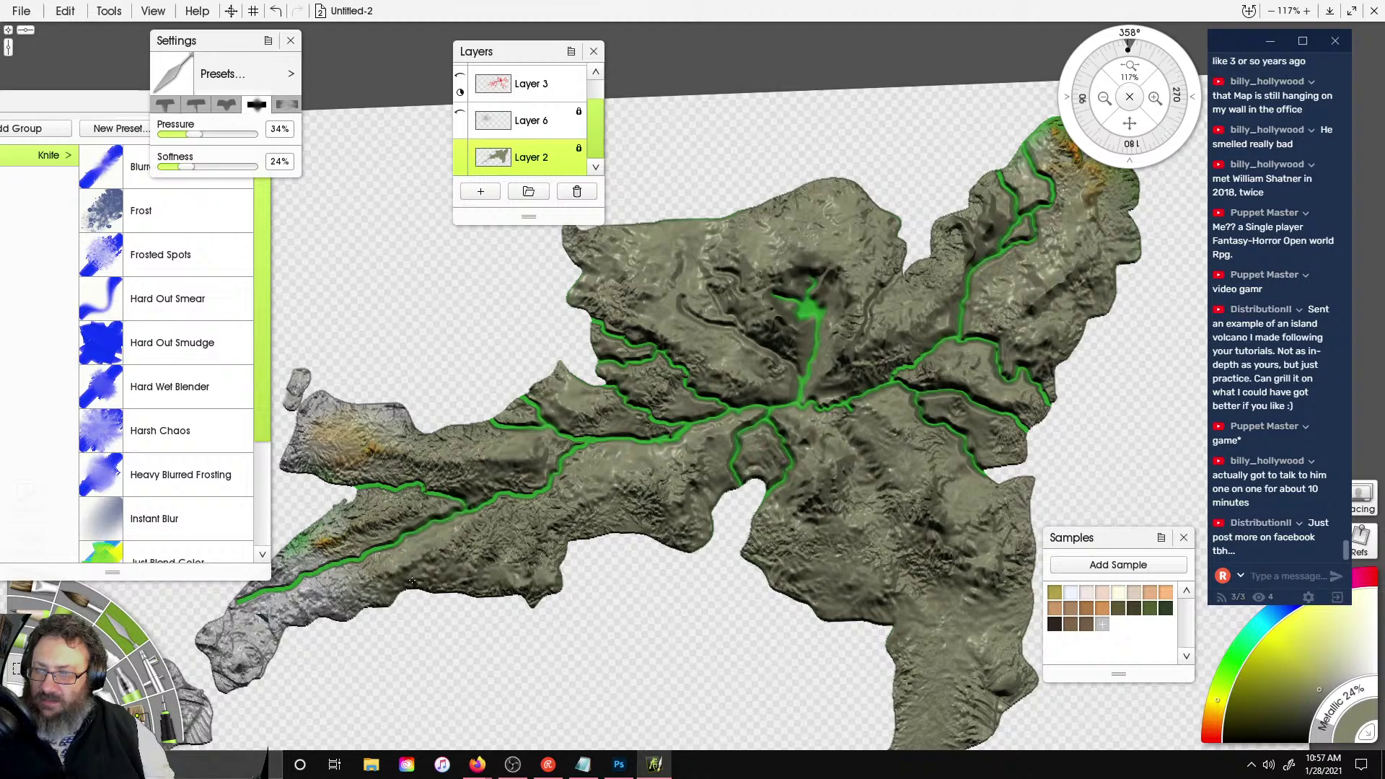
left_click_drag(293, 503, 424, 341)
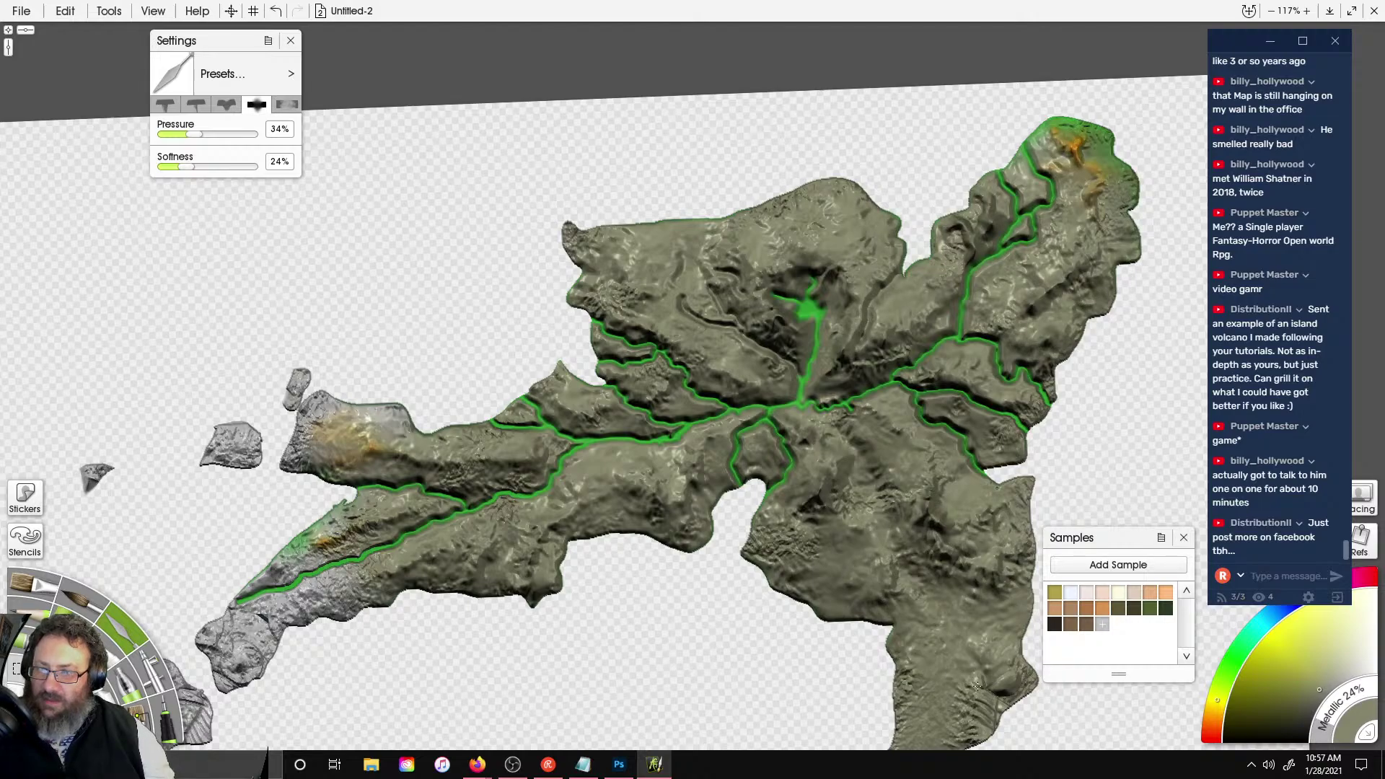
scroll(822, 562, "up", 3)
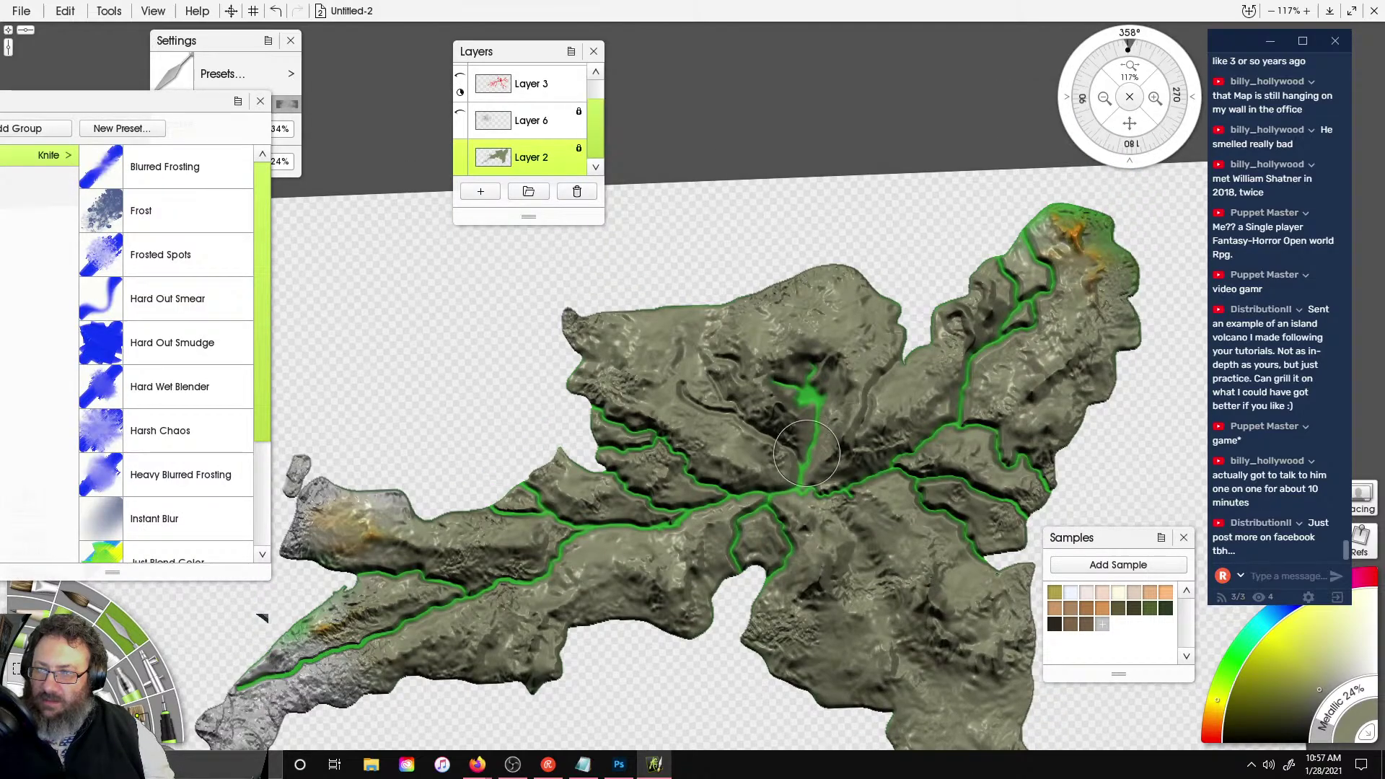
right_click_drag(807, 453, 667, 330, "shift")
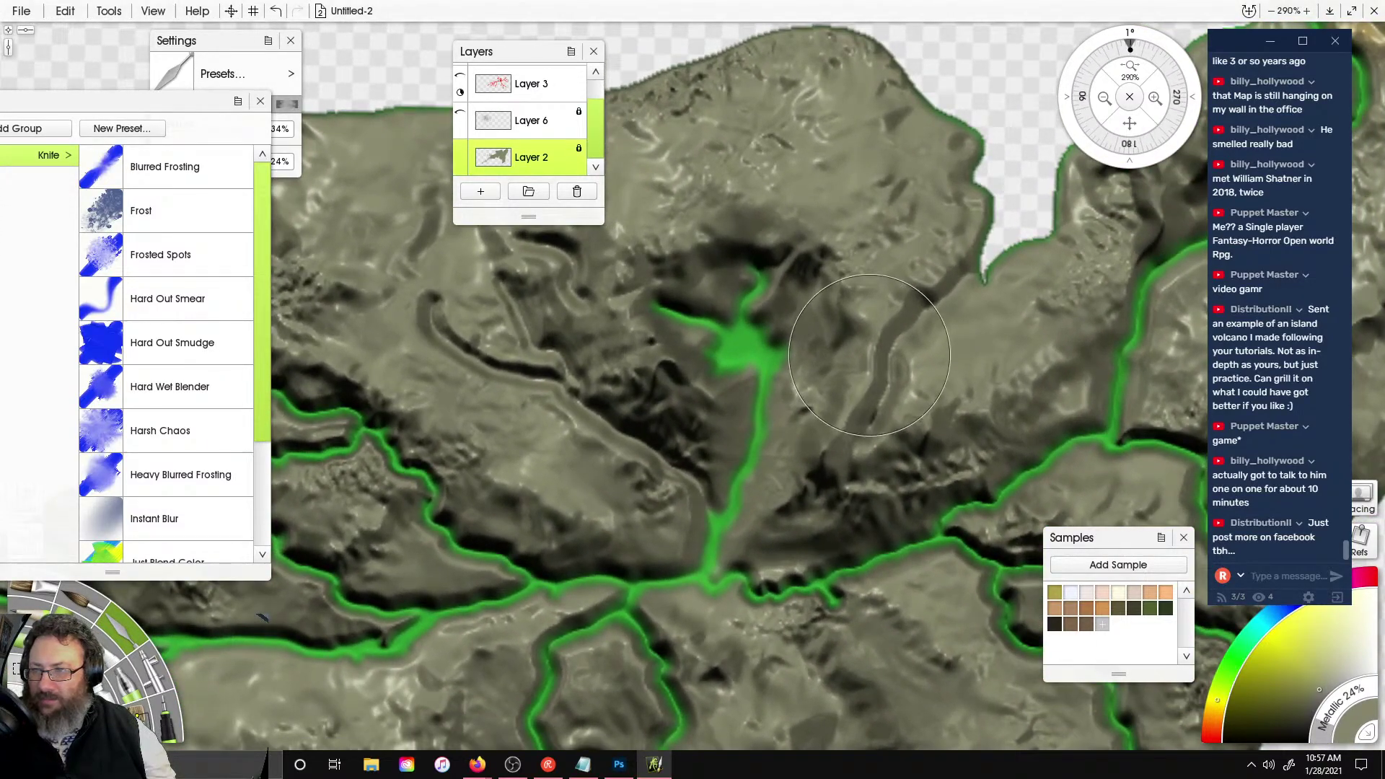
scroll(911, 280, "down", 9)
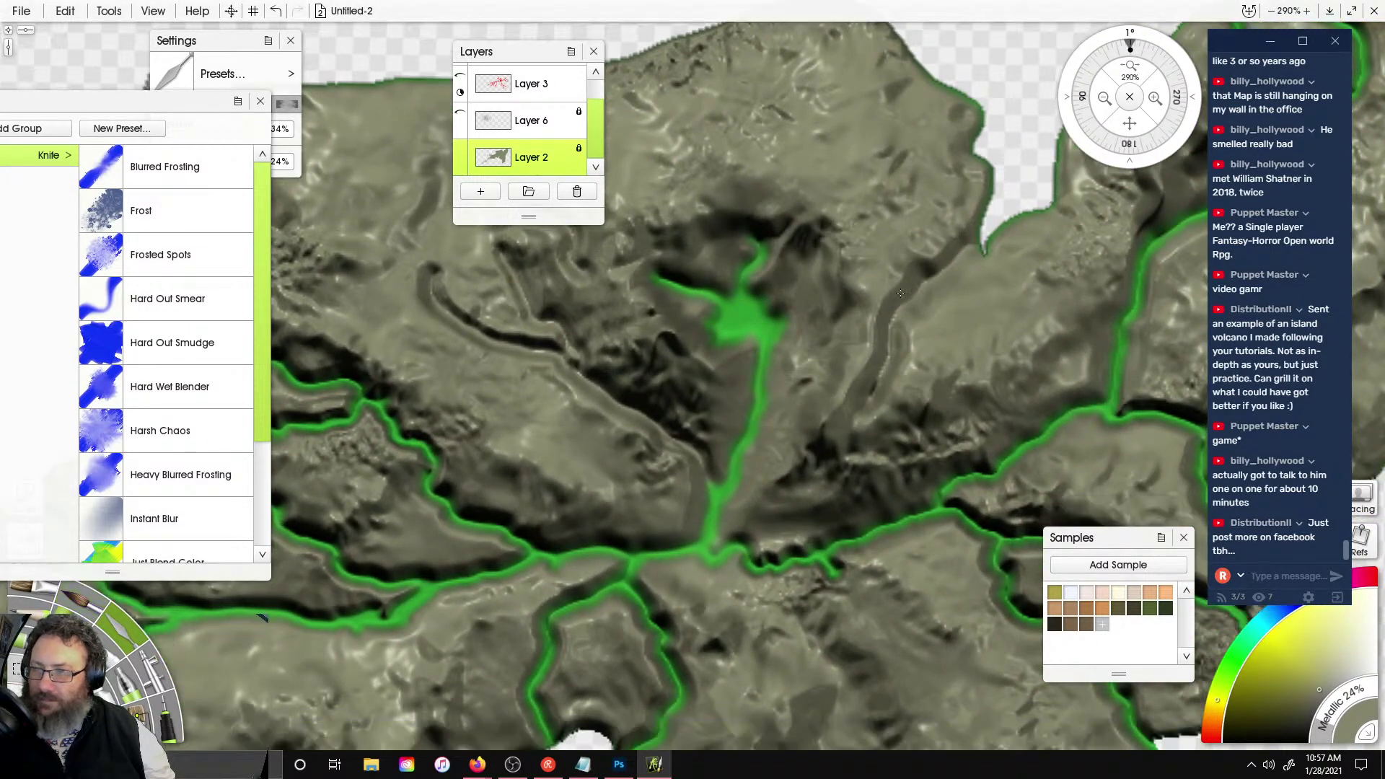
scroll(917, 273, "down", 4, "ctrl")
scroll(915, 273, "down", 4)
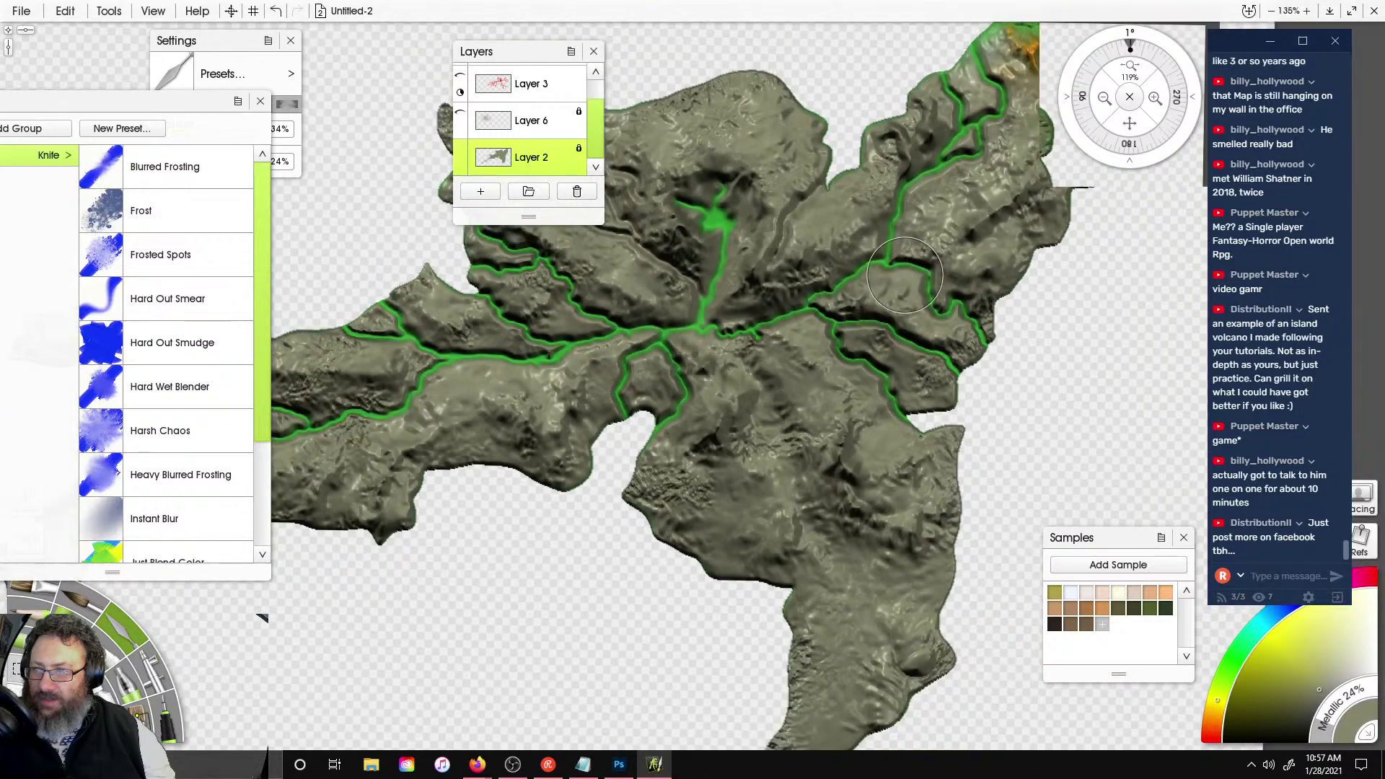
mouse_move(916, 273)
right_mouse_down()
mouse_move(1128, 288)
mouse_move(1082, 274)
right_mouse_up()
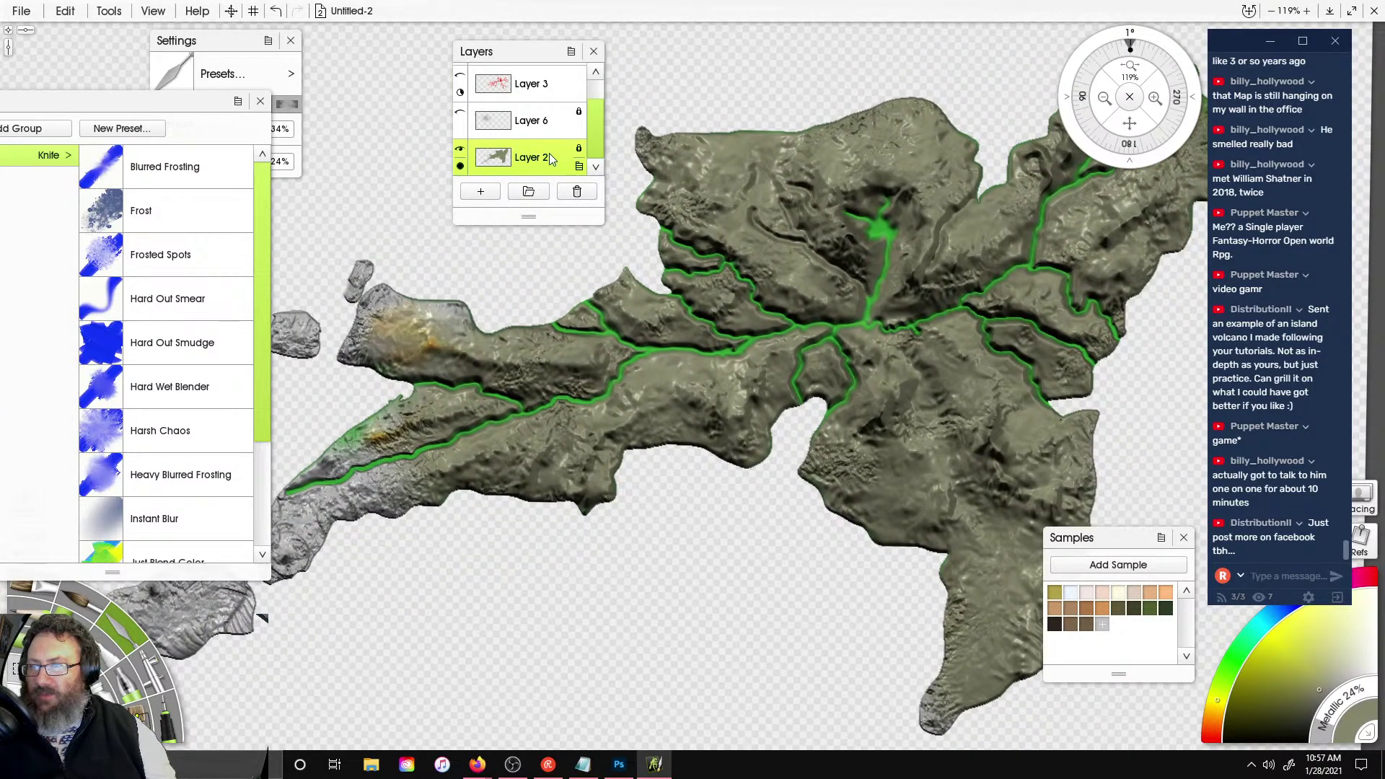
- Duplicate Layer 2 twice and its second copy once, then make the original Layer 2 the active layer
left_click(581, 167)
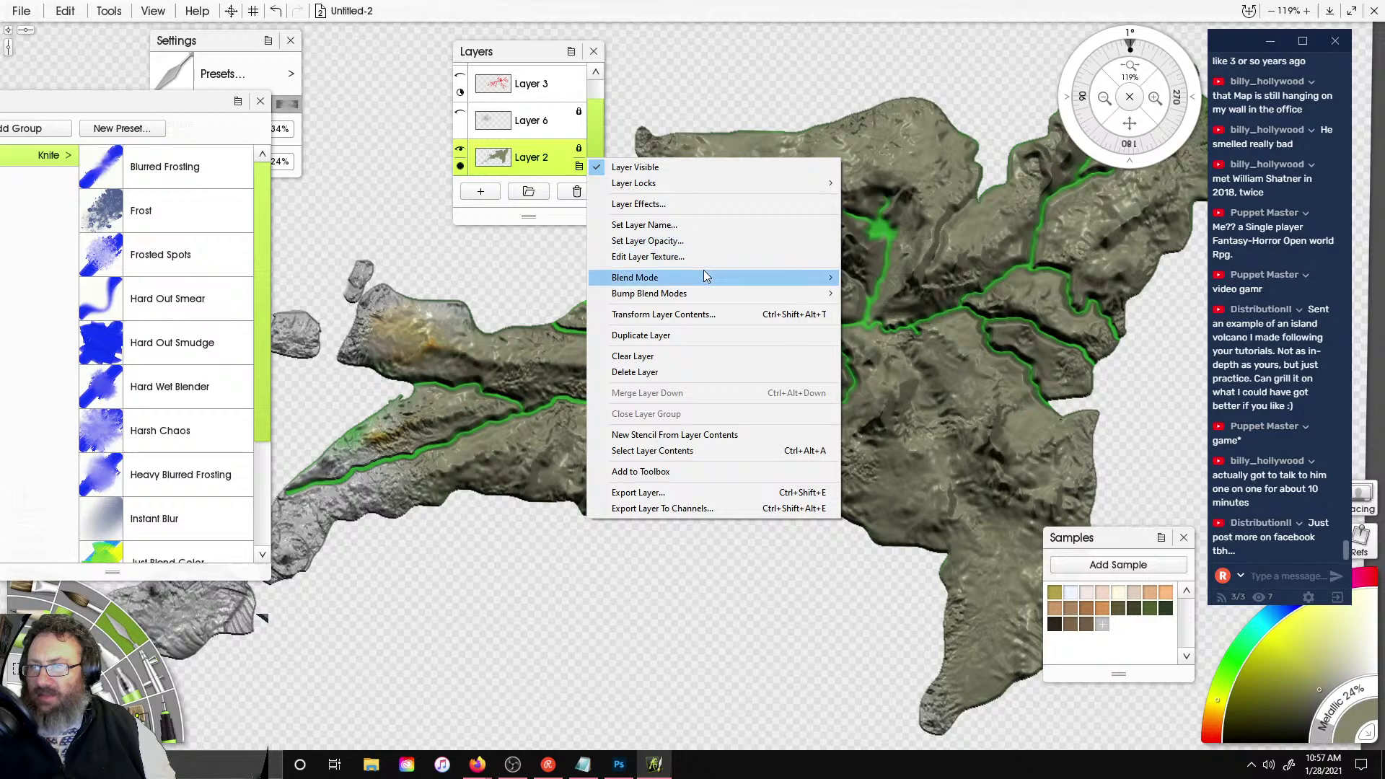
left_click(686, 336)
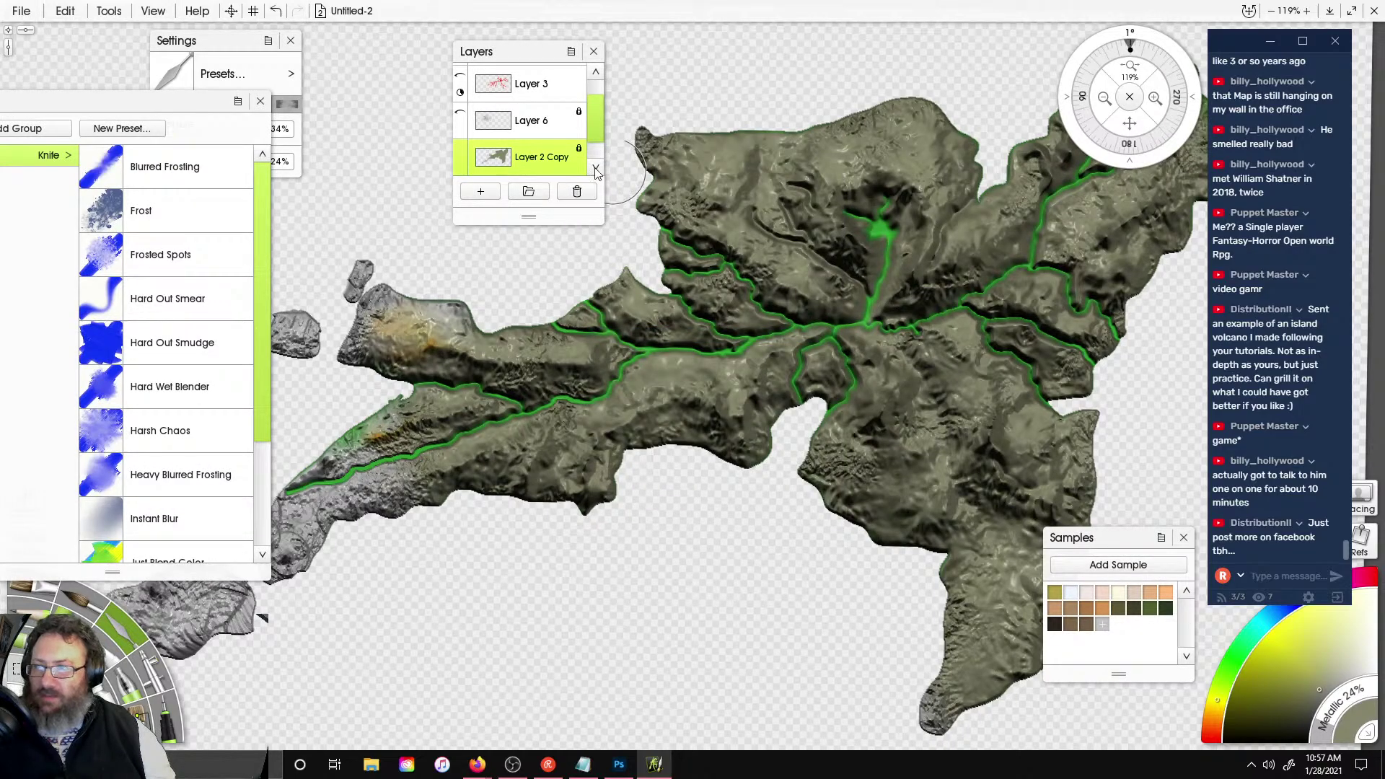
scroll(546, 172, "down", 1)
left_click(546, 171)
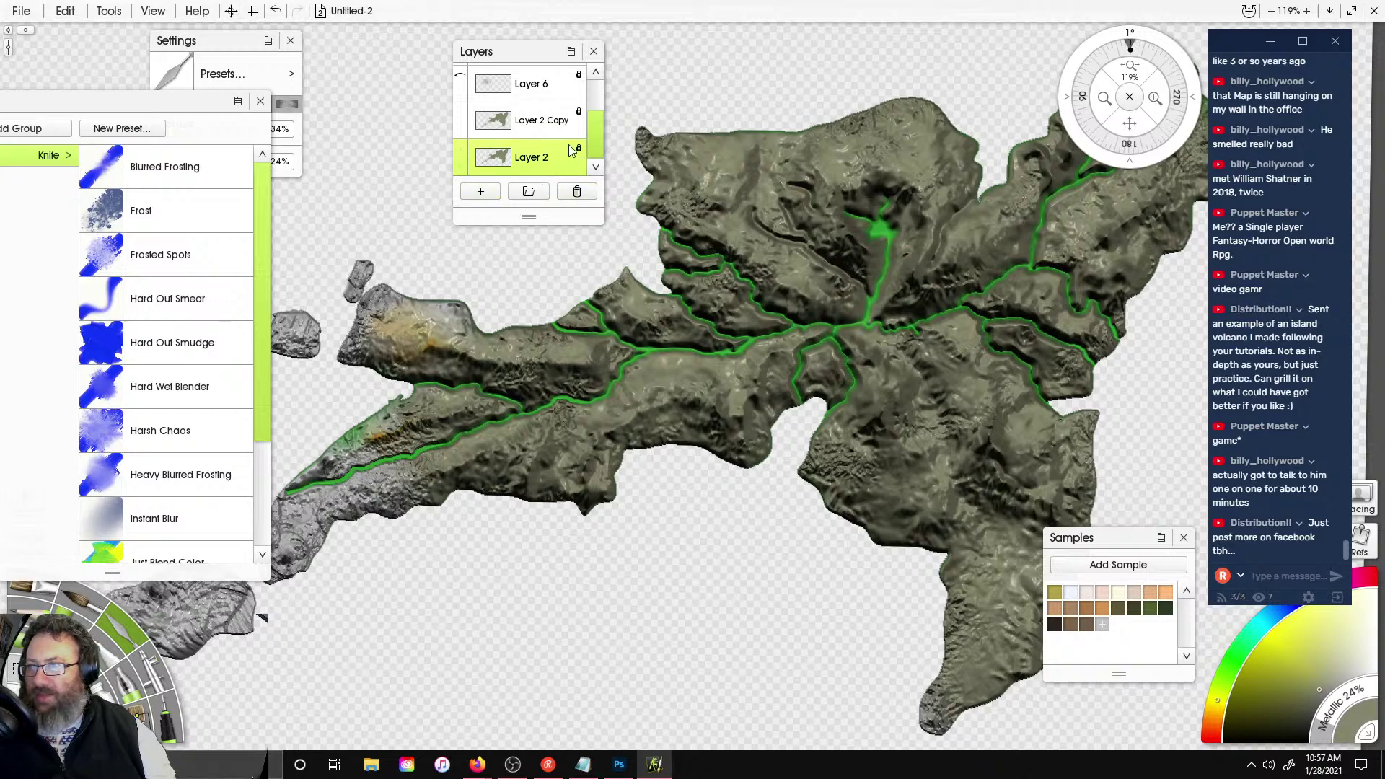
left_click(580, 167)
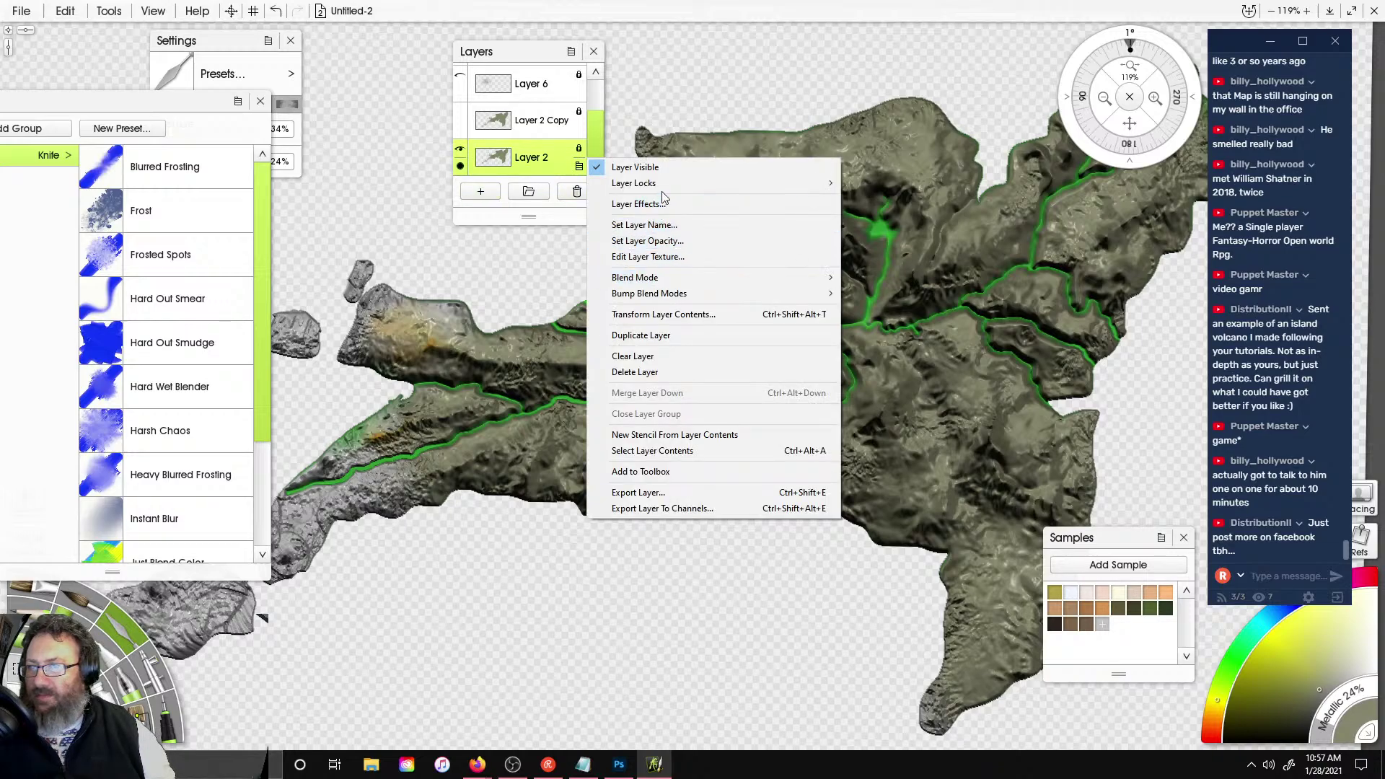
left_click(670, 335)
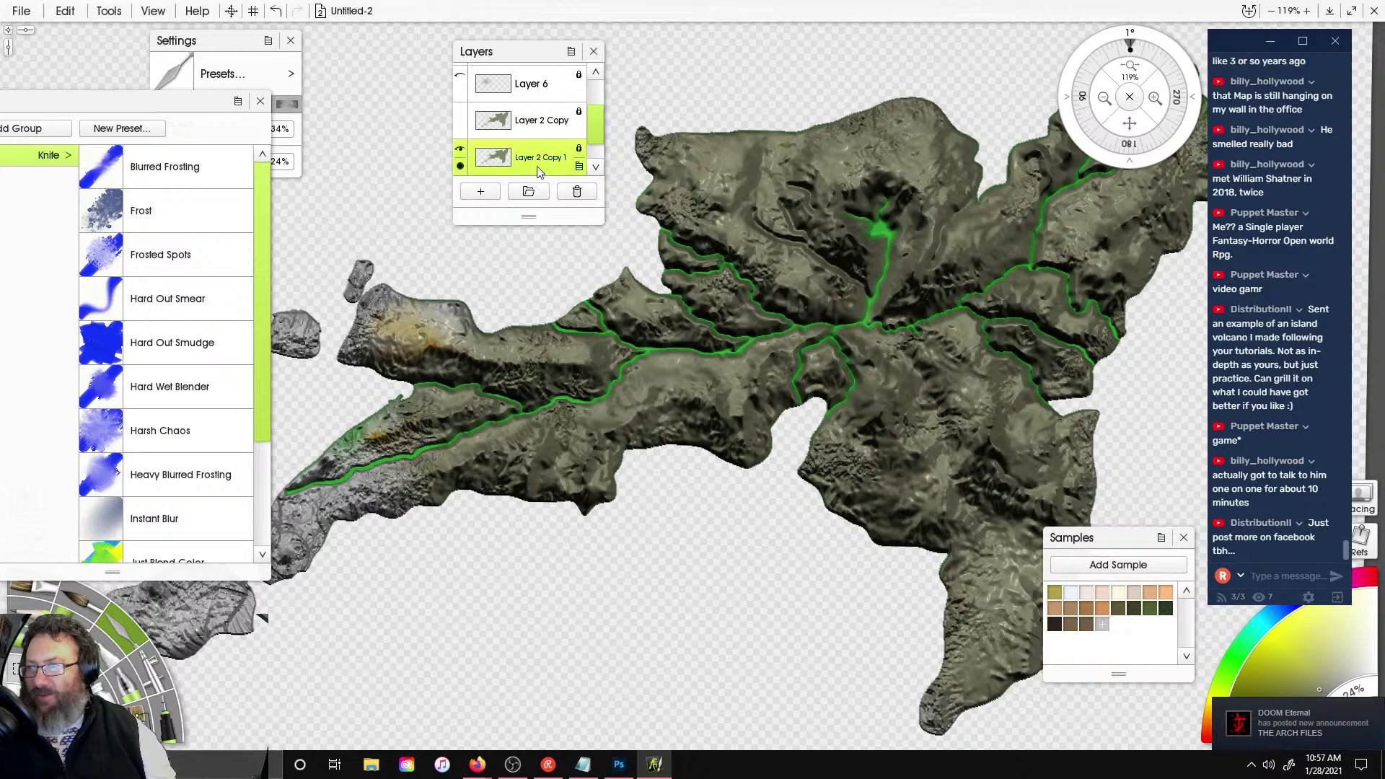
left_click(579, 167)
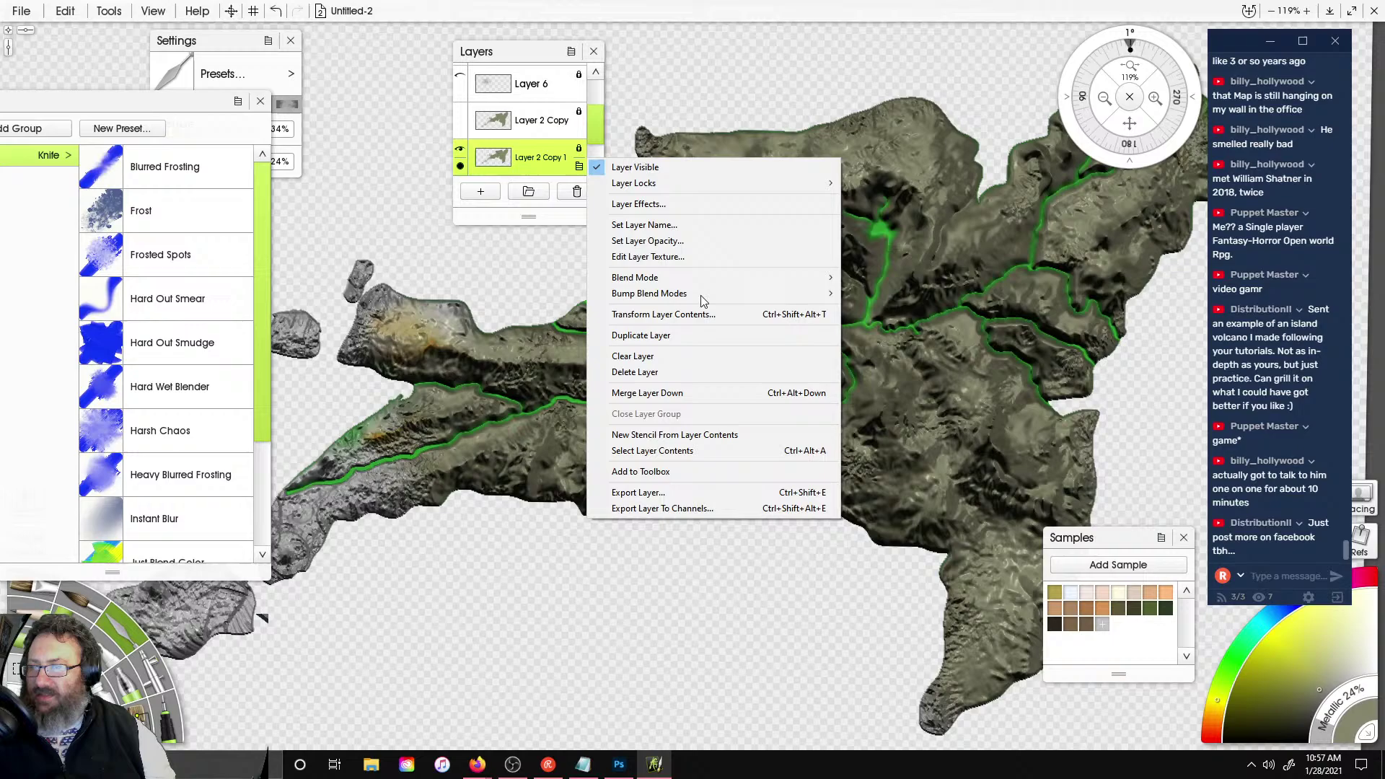
left_click(670, 334)
scroll(549, 137, "down", 2)
left_click(577, 160)
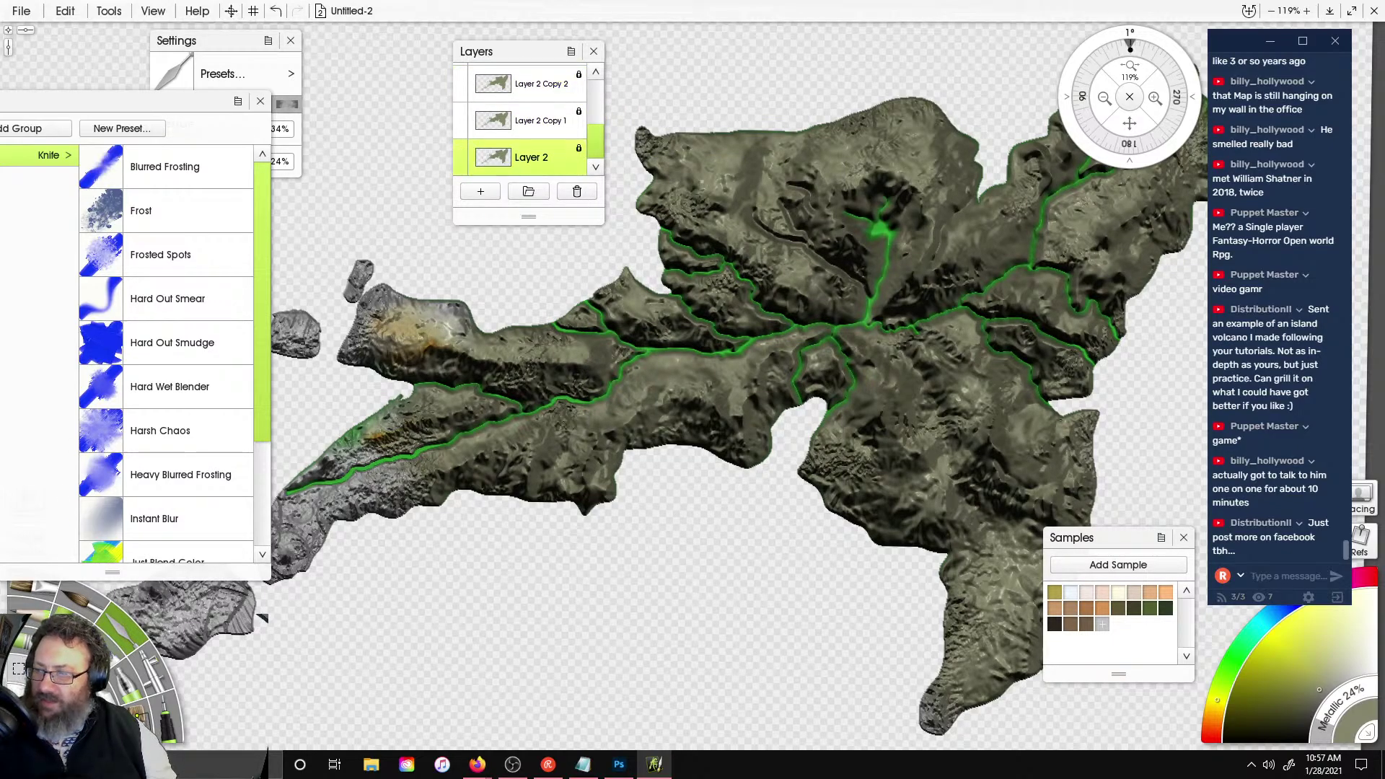
- Enlarge the Eraser's tool size and erase across the continent's terrain on Layer 2
left_click(63, 629)
left_click(43, 708)
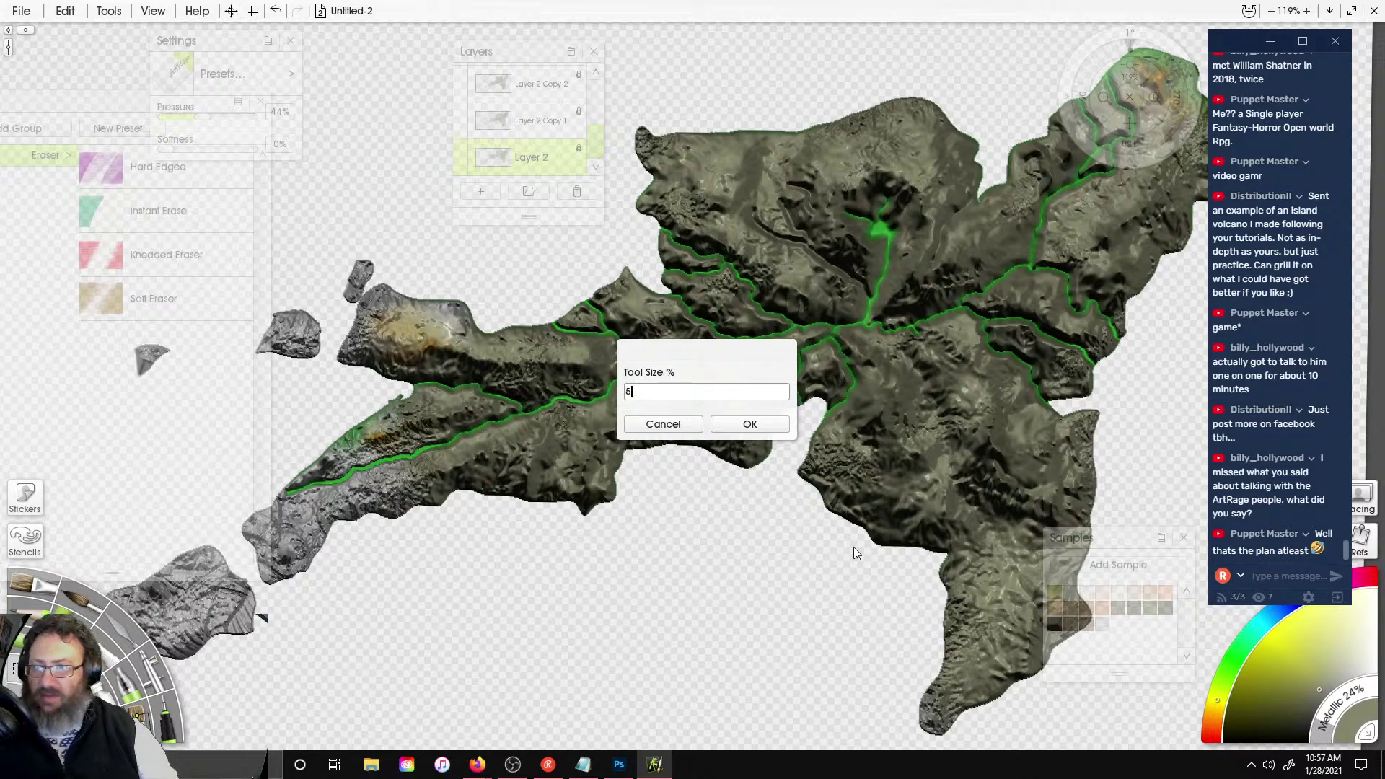
type("5")
key("Return")
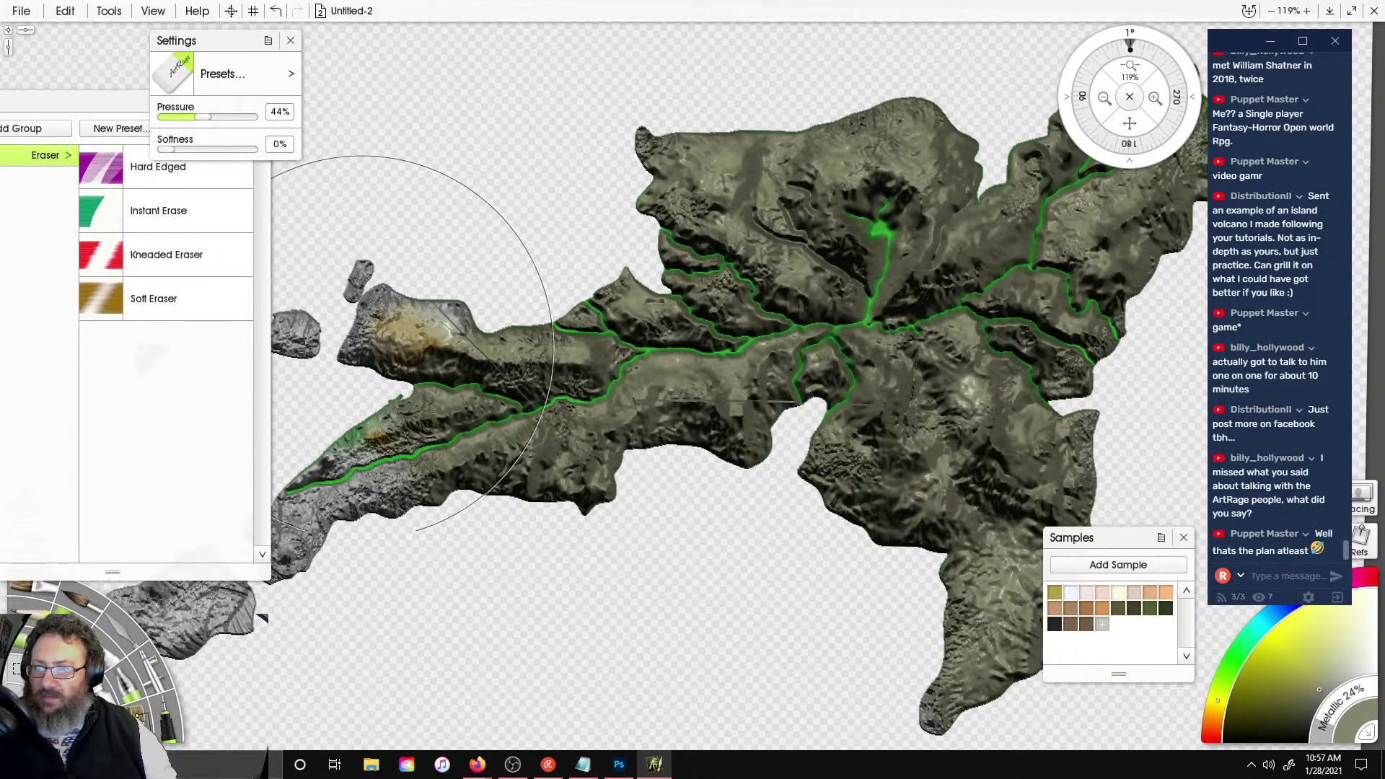
left_click_drag(902, 187, 505, 198)
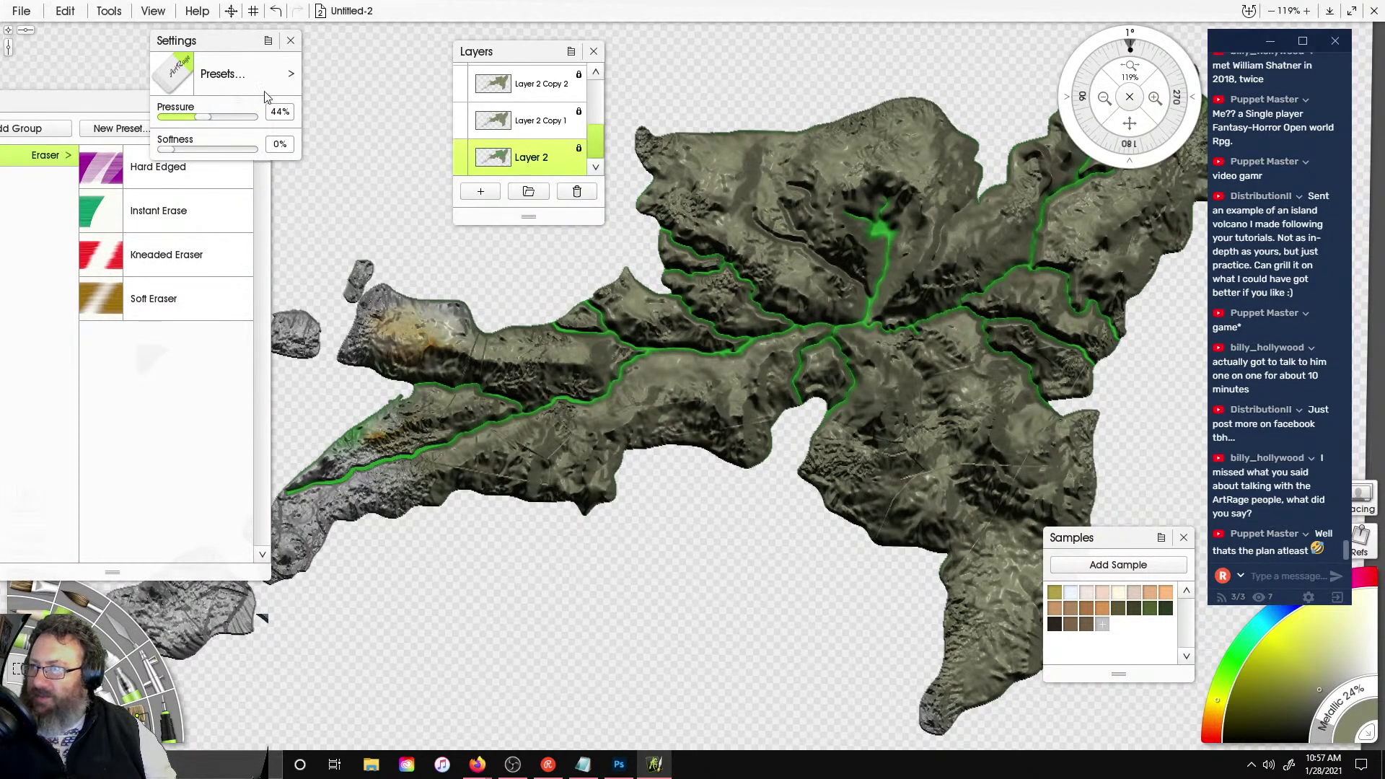
- Hide the three copies of Layer 2 so only the original terrain layer is shown
left_click(460, 113)
left_click(461, 77)
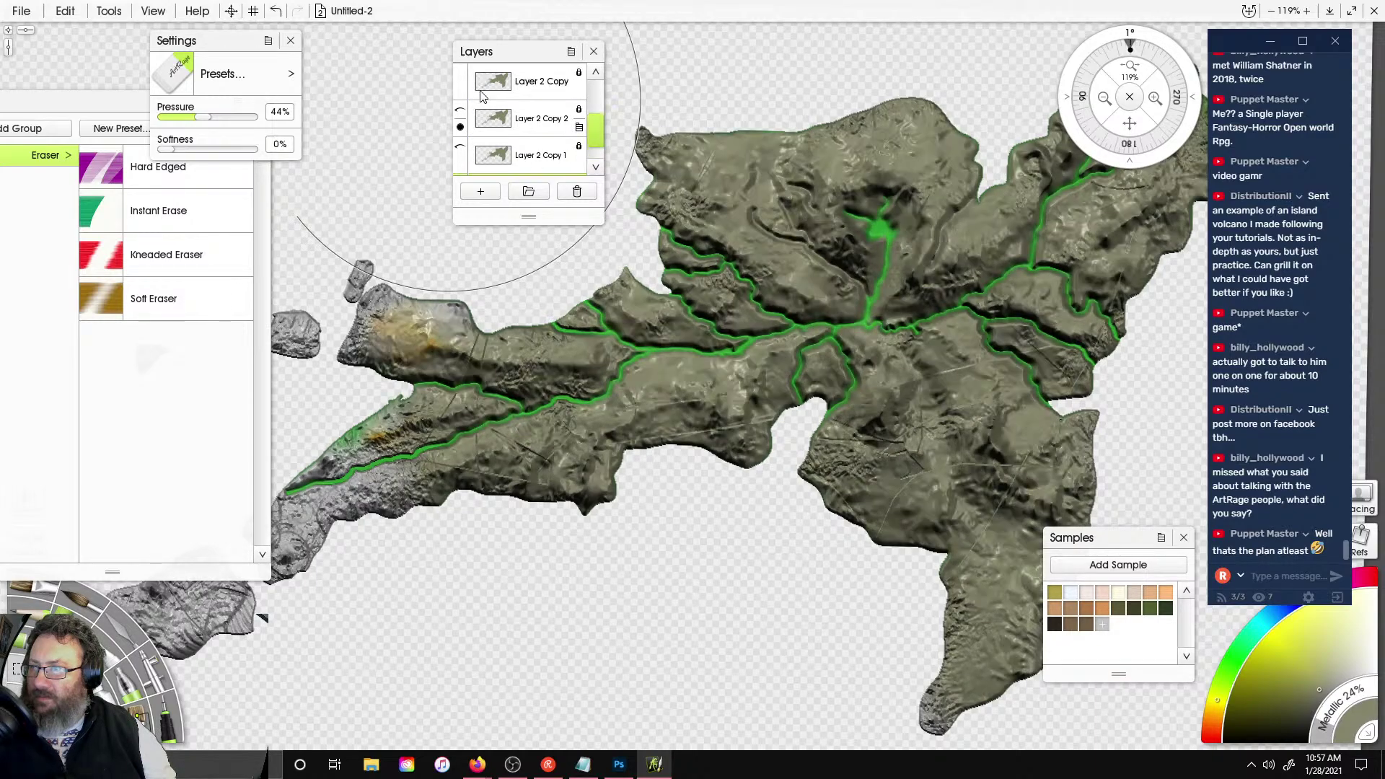
scroll(469, 94, "up", 3)
left_click(460, 106)
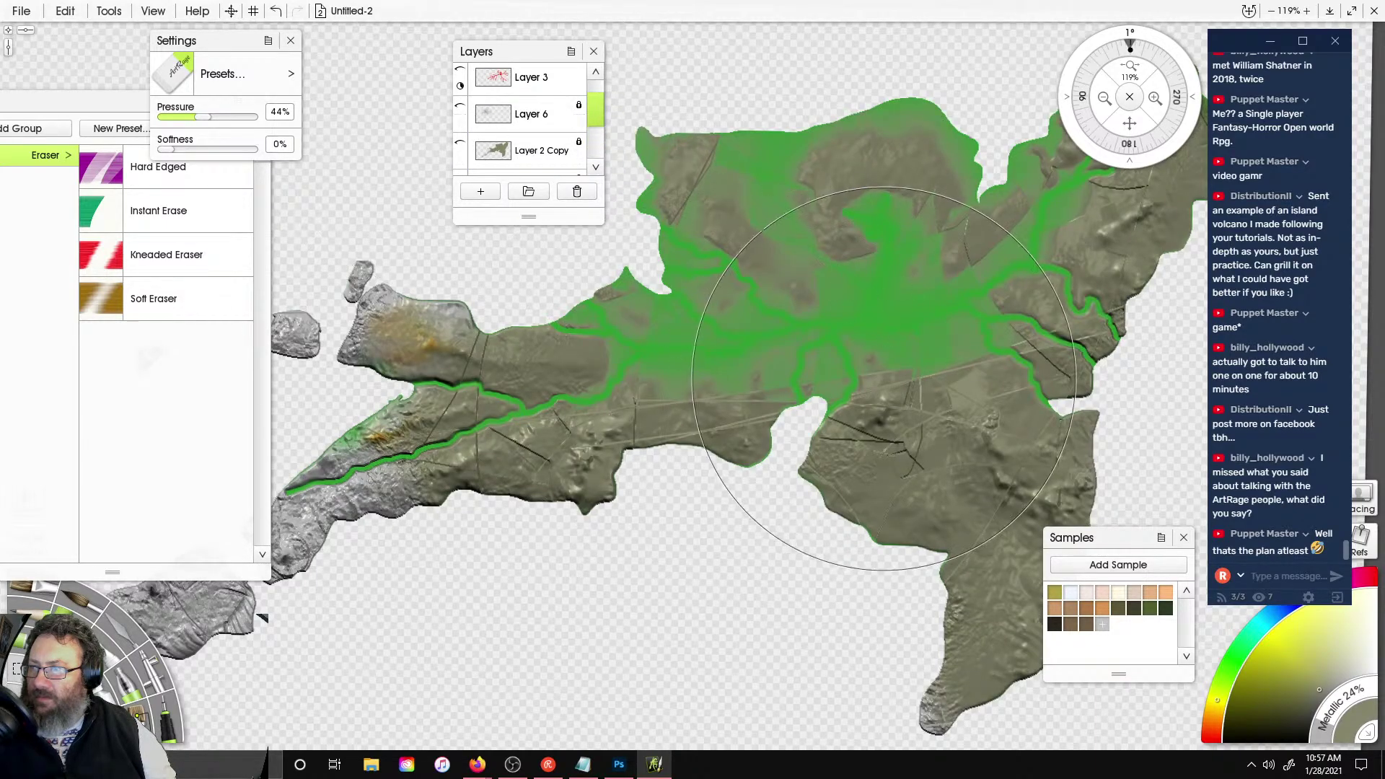
- Erase the remaining terrain relief on Layer 2 to leave a flat green landmass
scroll(505, 137, "down", 3)
mouse_move(866, 325)
left_mouse_down()
mouse_move(887, 498)
mouse_move(988, 498)
mouse_move(982, 595)
mouse_move(489, 461)
mouse_move(188, 592)
mouse_move(417, 495)
mouse_move(139, 634)
mouse_move(166, 461)
left_mouse_up()
left_click_drag(1131, 217, 1111, 159)
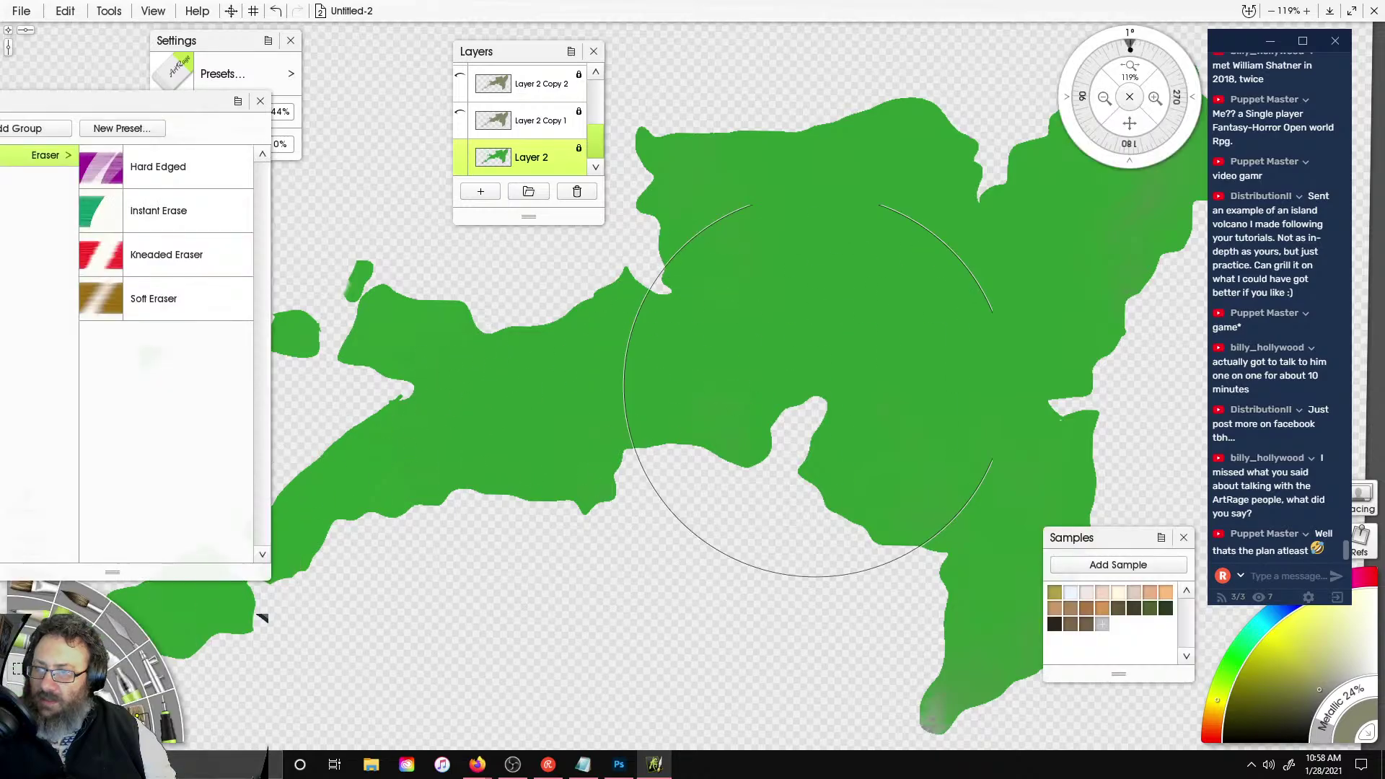
- Cover the whole landmass on Layer 2 with olive-grey paint using an enlarged Tube, and build up a round crater near its centre
left_click(137, 714)
left_click(127, 684)
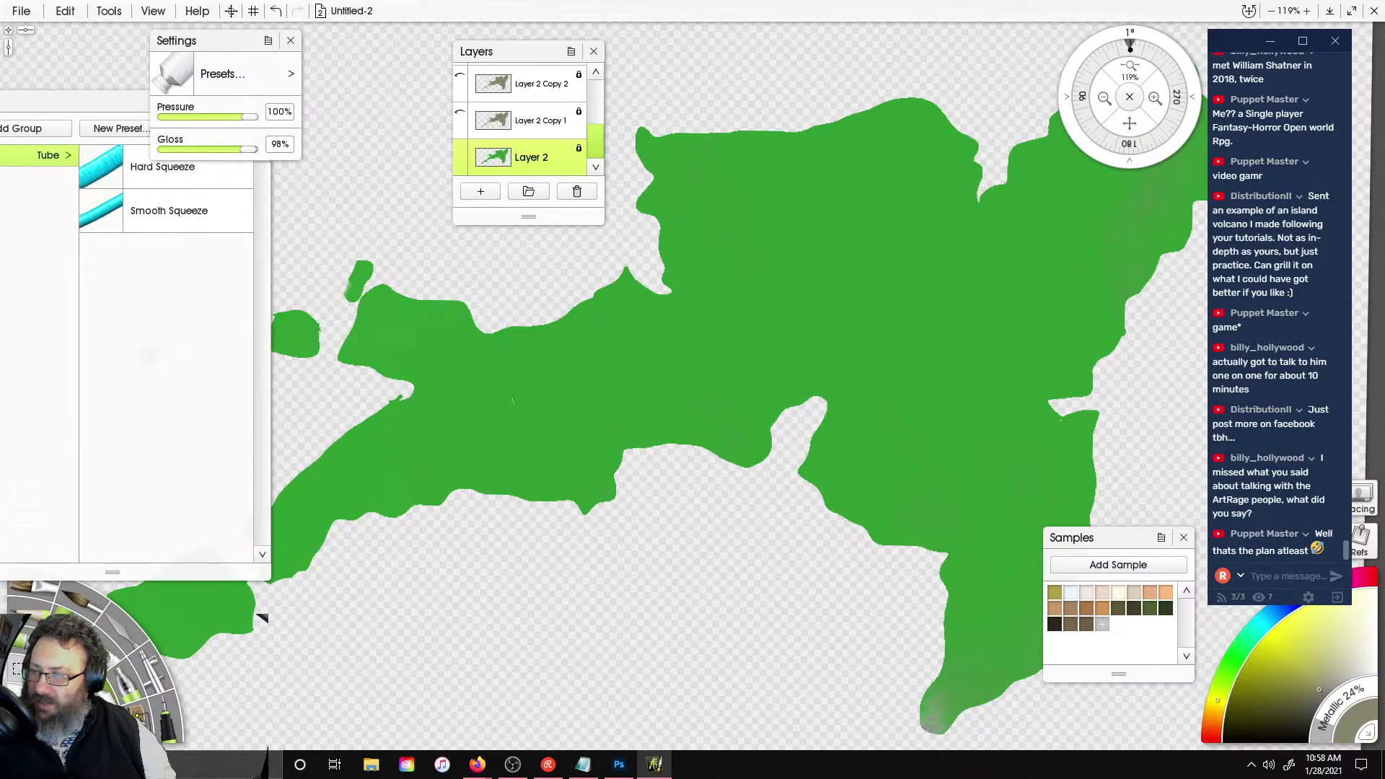
left_click(262, 618)
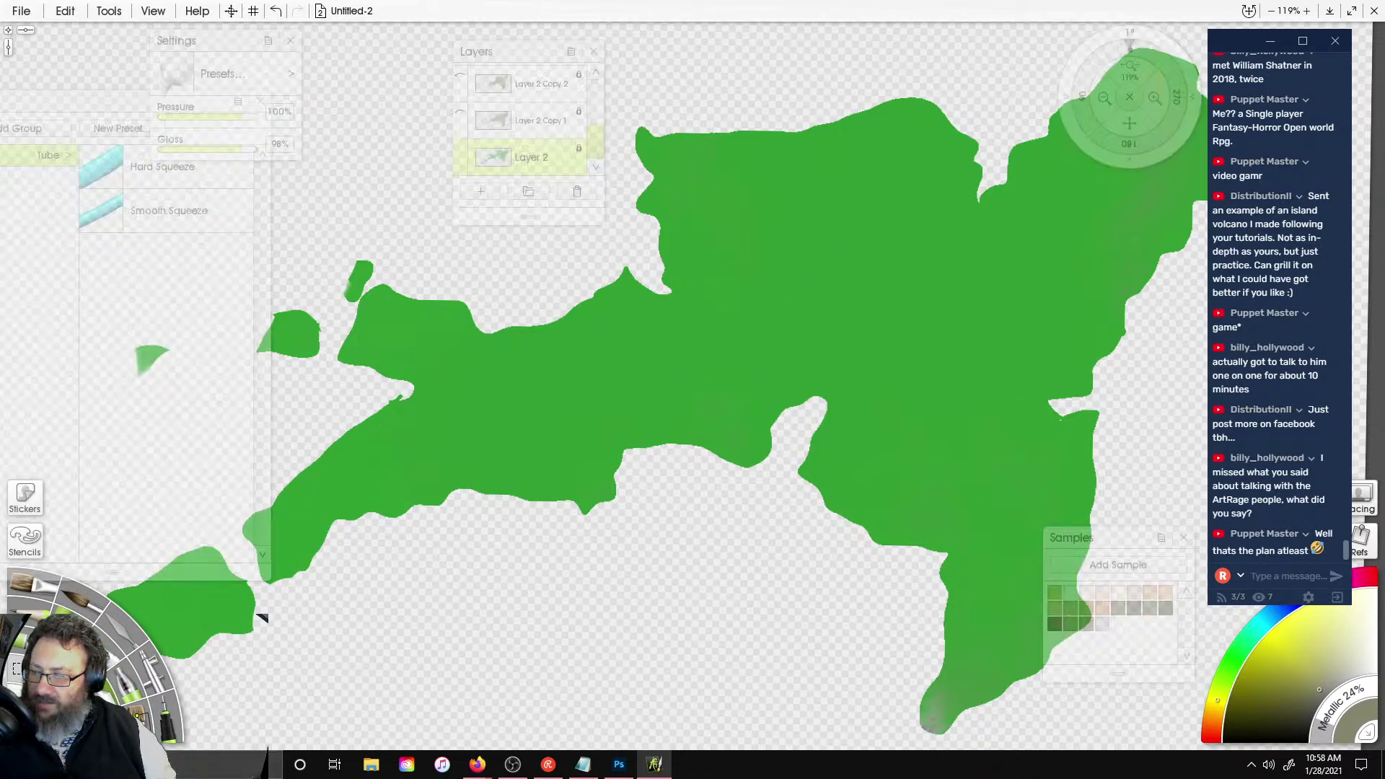
key("Return")
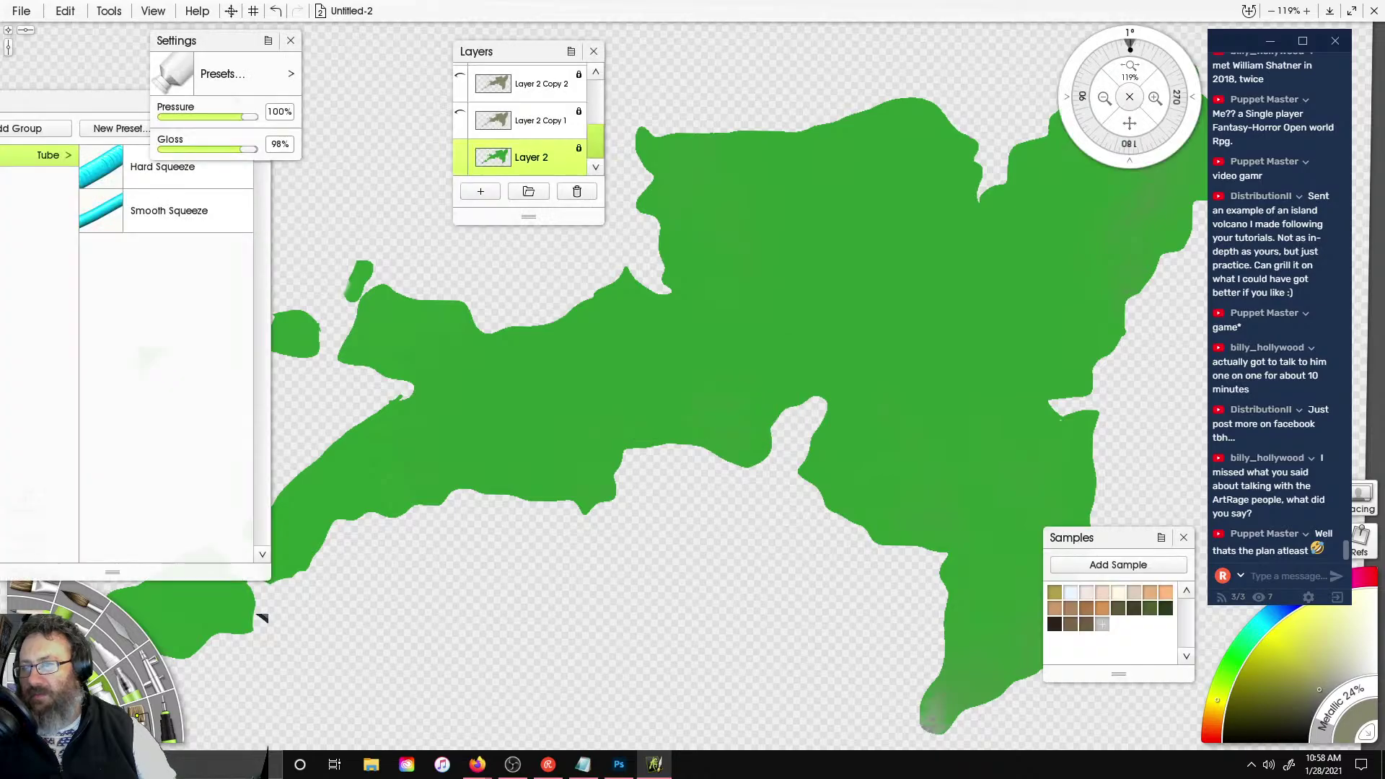
left_click(864, 287)
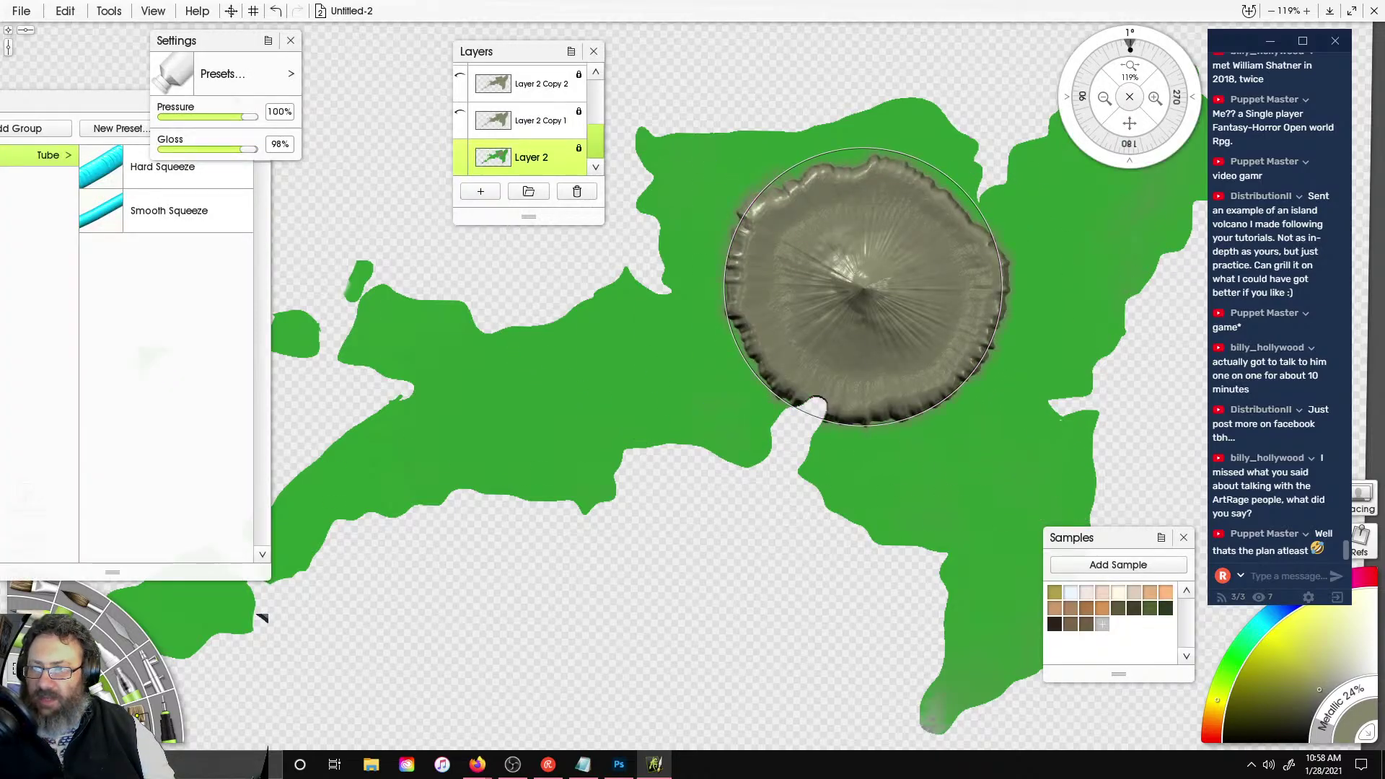
mouse_move(864, 287)
left_mouse_down()
mouse_move(841, 289)
mouse_move(917, 310)
mouse_move(721, 231)
mouse_move(851, 549)
mouse_move(980, 101)
mouse_move(204, 383)
mouse_move(370, 371)
mouse_move(140, 650)
mouse_move(1125, 621)
mouse_move(1020, 31)
mouse_move(31, 464)
mouse_move(464, 711)
left_mouse_up()
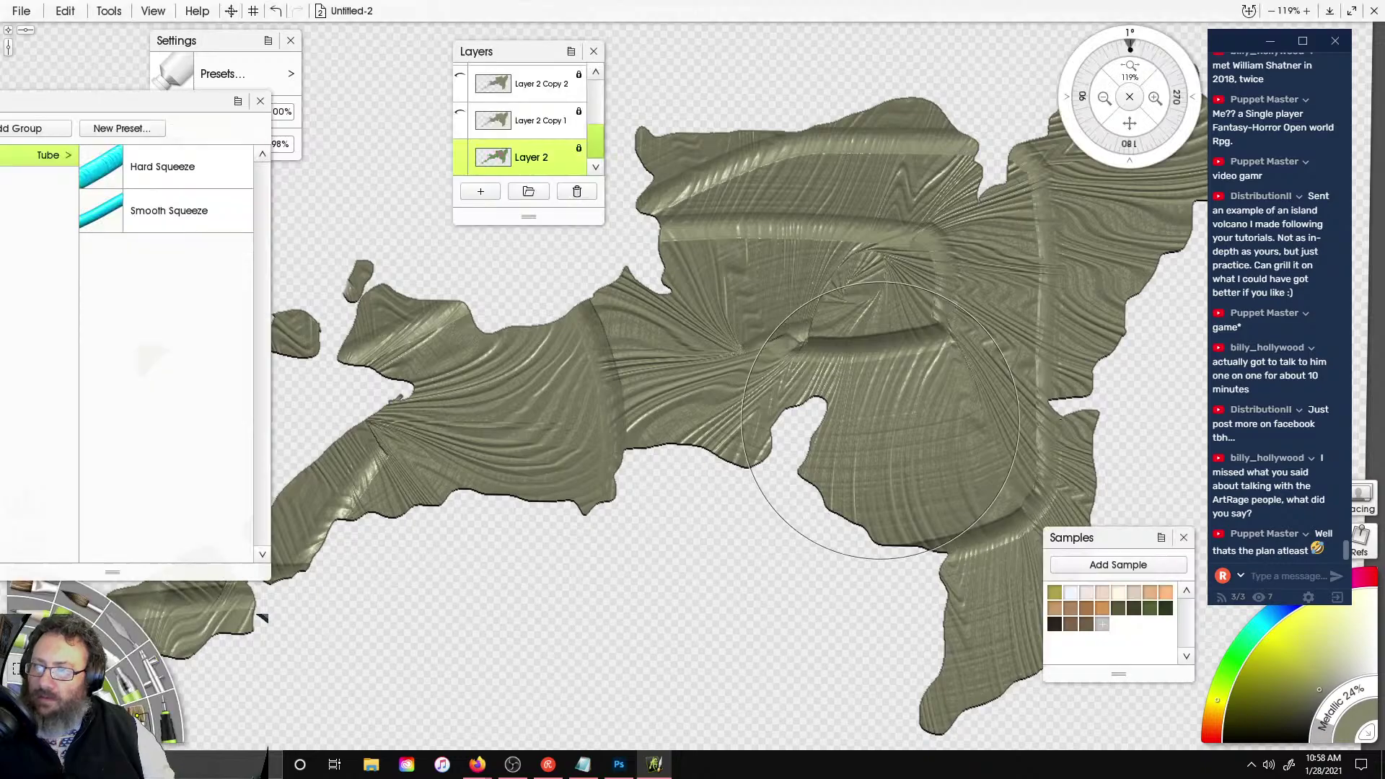
mouse_move(880, 420)
left_mouse_down()
mouse_move(837, 288)
mouse_move(859, 310)
mouse_move(830, 311)
left_mouse_up()
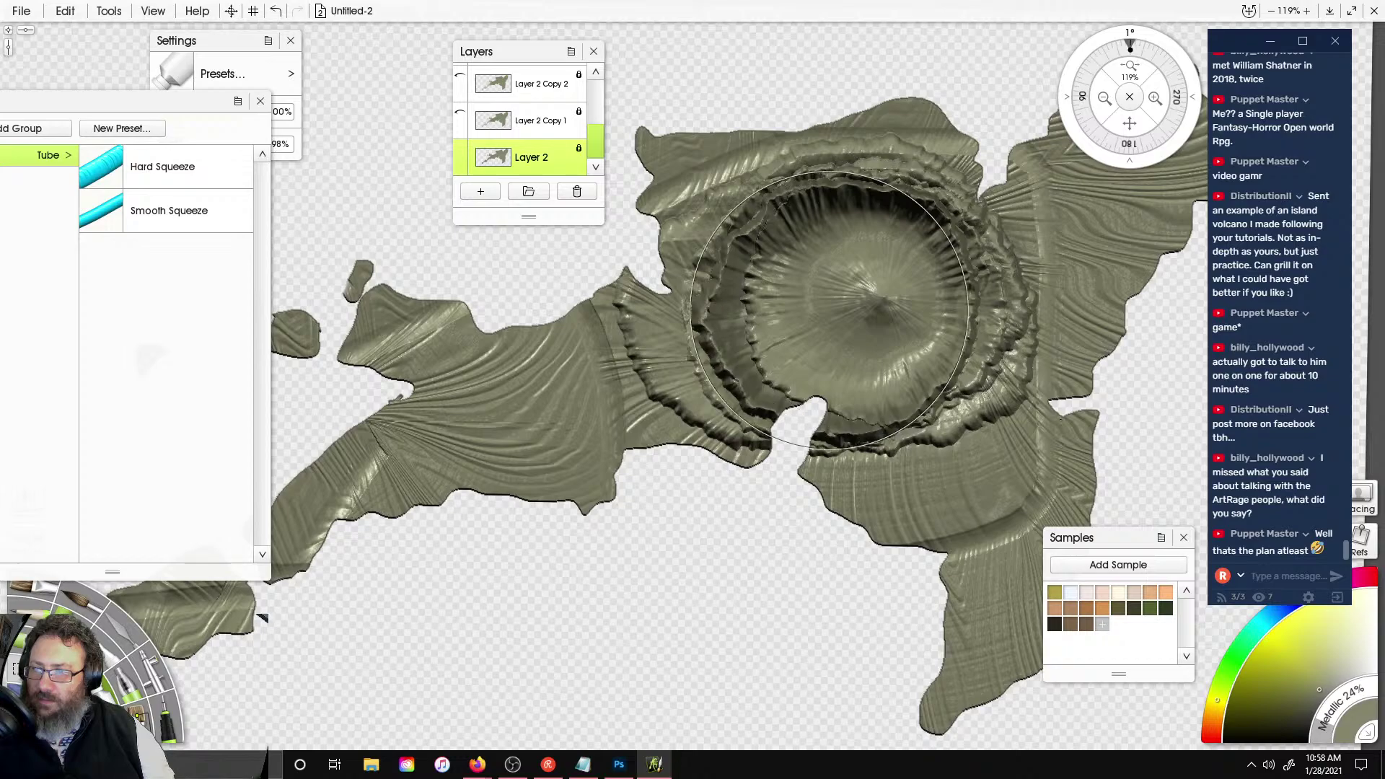
- Choose the Knife's Harsh Chaos preset and change its tool size for roughing up the crater terrain
scroll(830, 311, "up", 2)
scroll(829, 311, "down", 3)
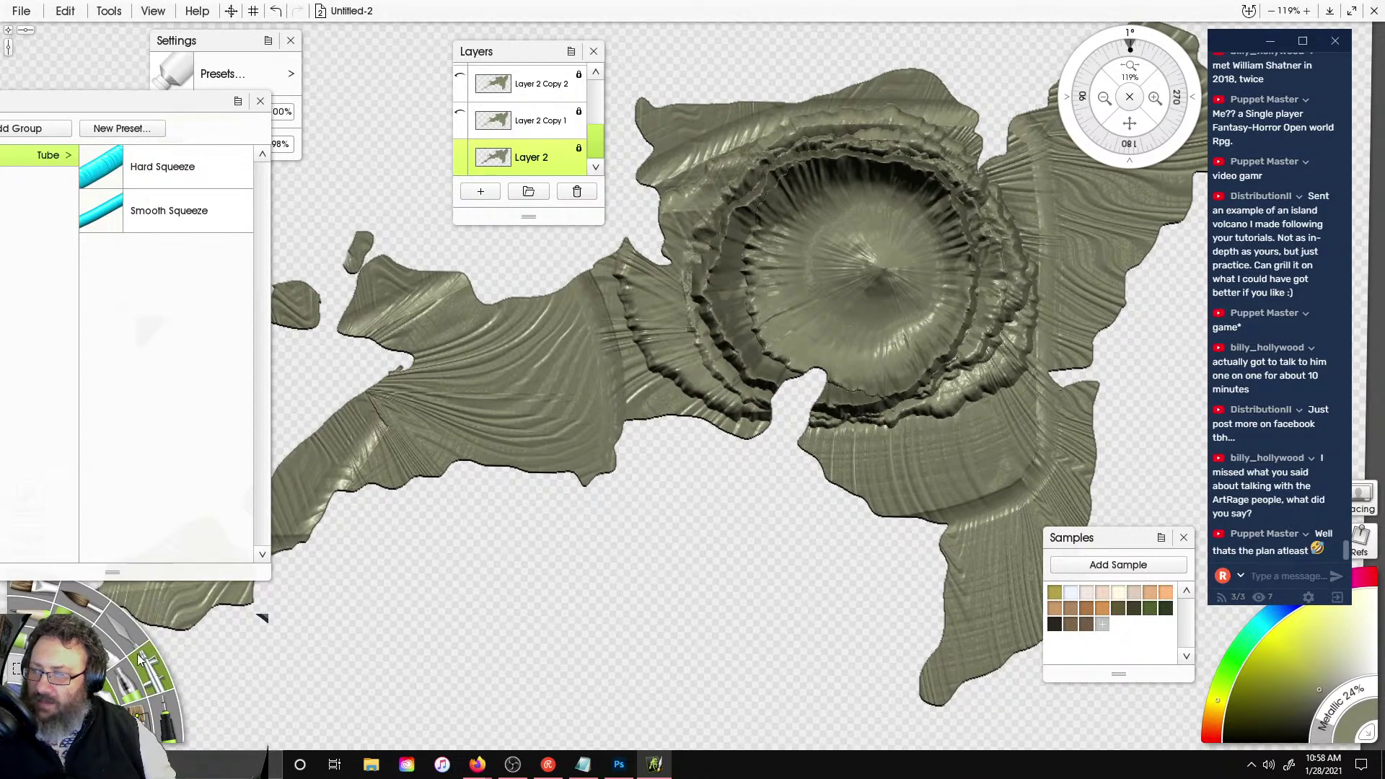
left_click(114, 630)
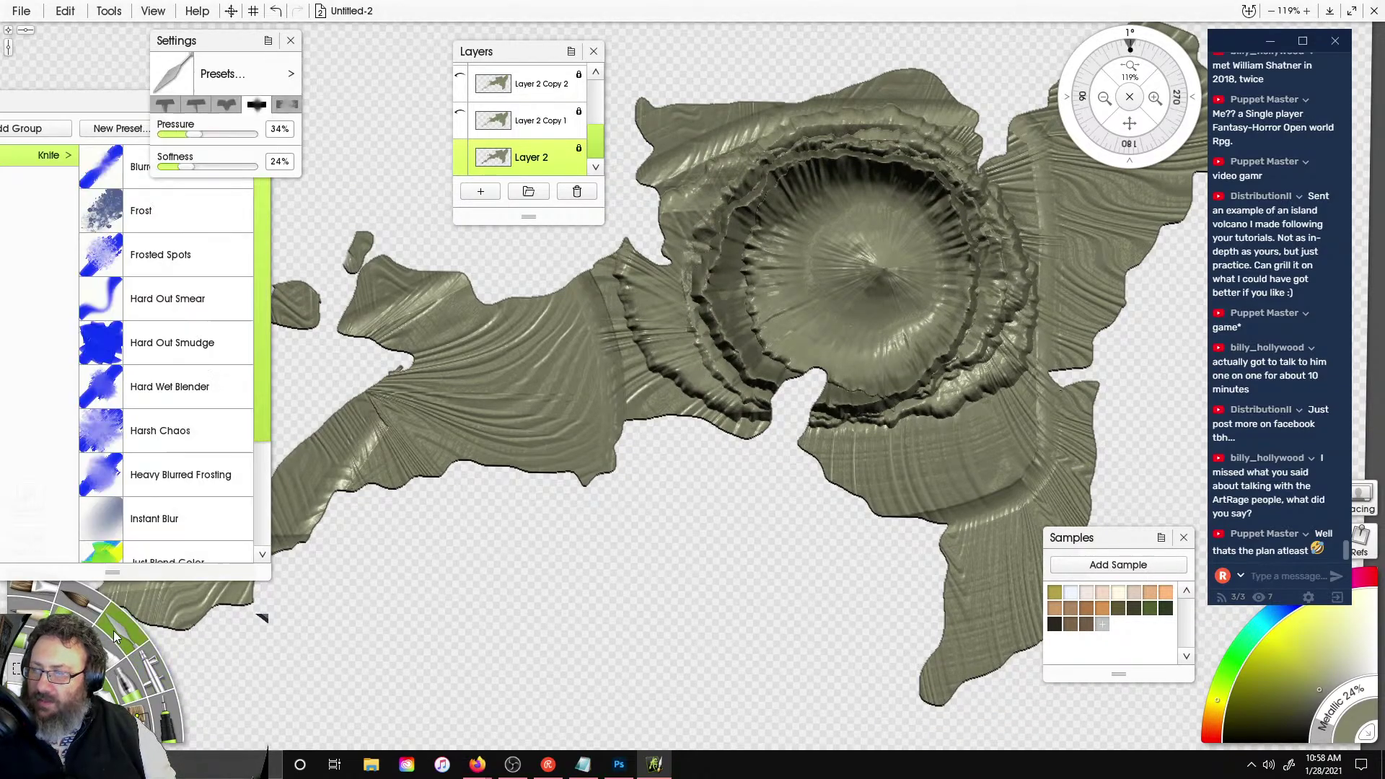
left_click(161, 445)
left_click(43, 707)
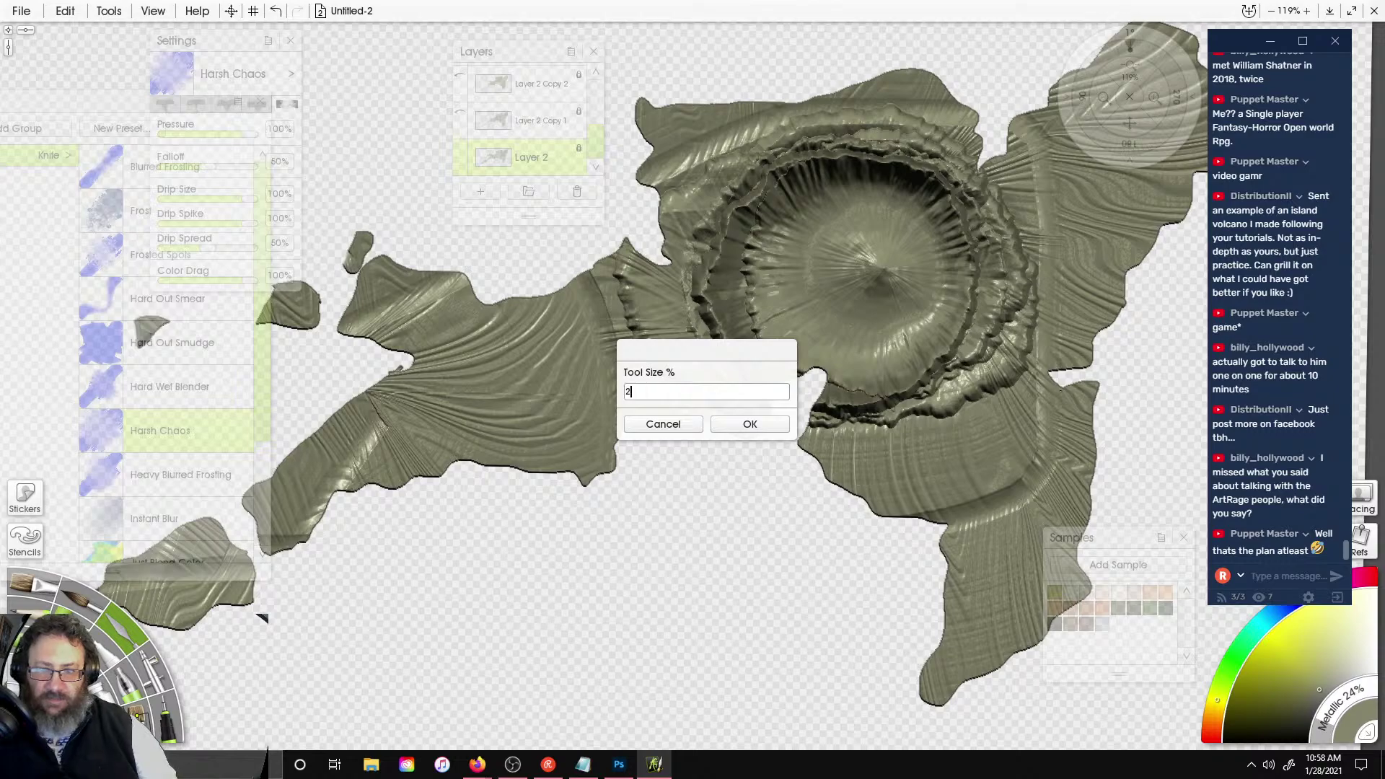
key("Return")
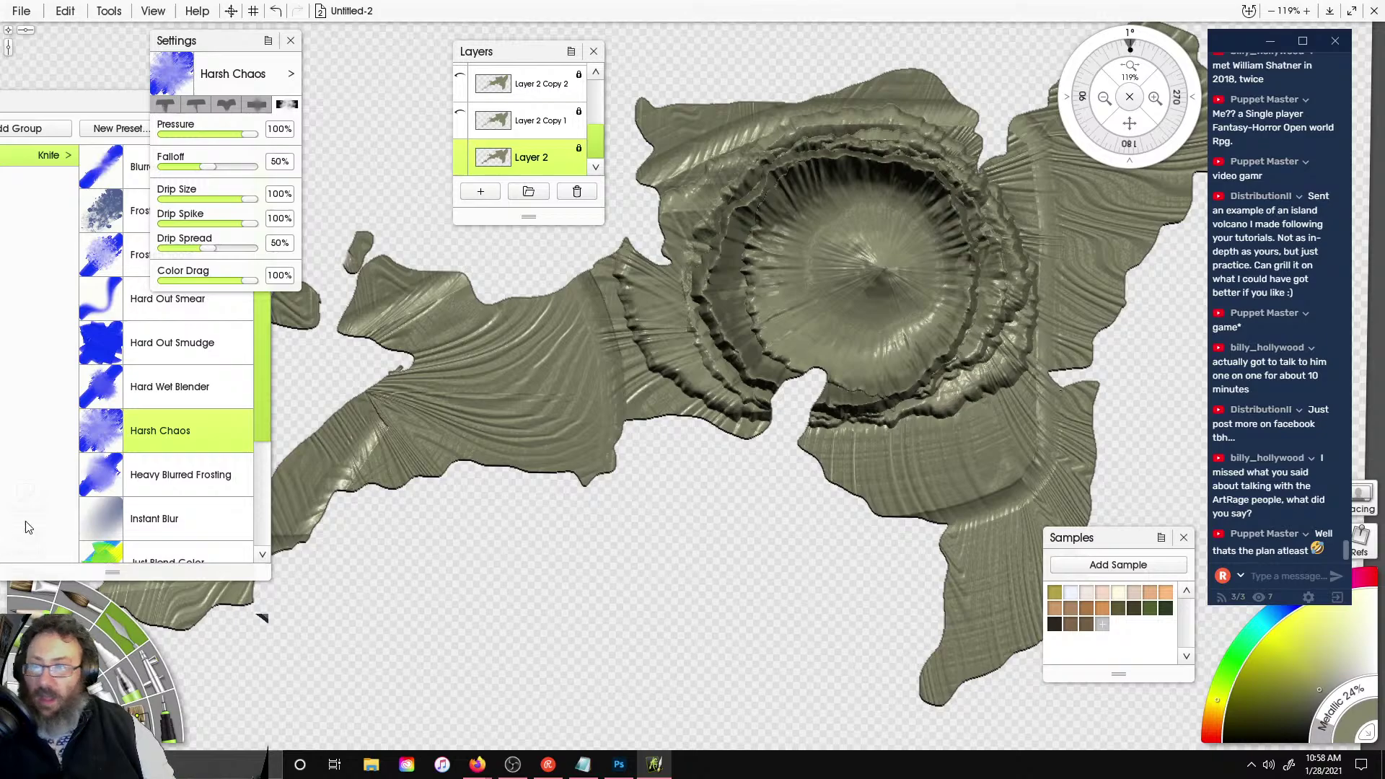
- Try smearing the crater's western side with Harsh Chaos at 100% pressure and again at 65%, undoing each attempt
mouse_move(751, 448)
left_mouse_down()
mouse_move(736, 318)
mouse_move(759, 336)
left_mouse_up()
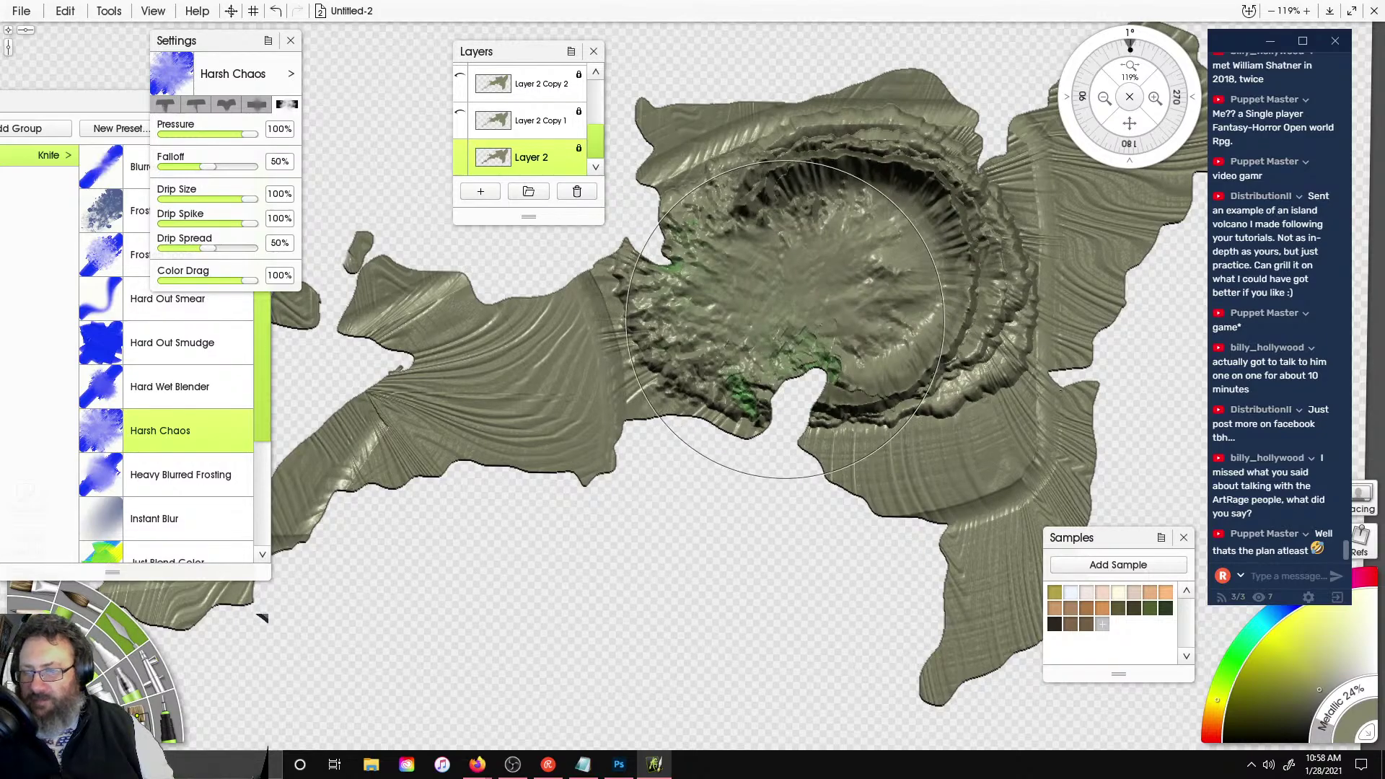
key("ctrl+z")
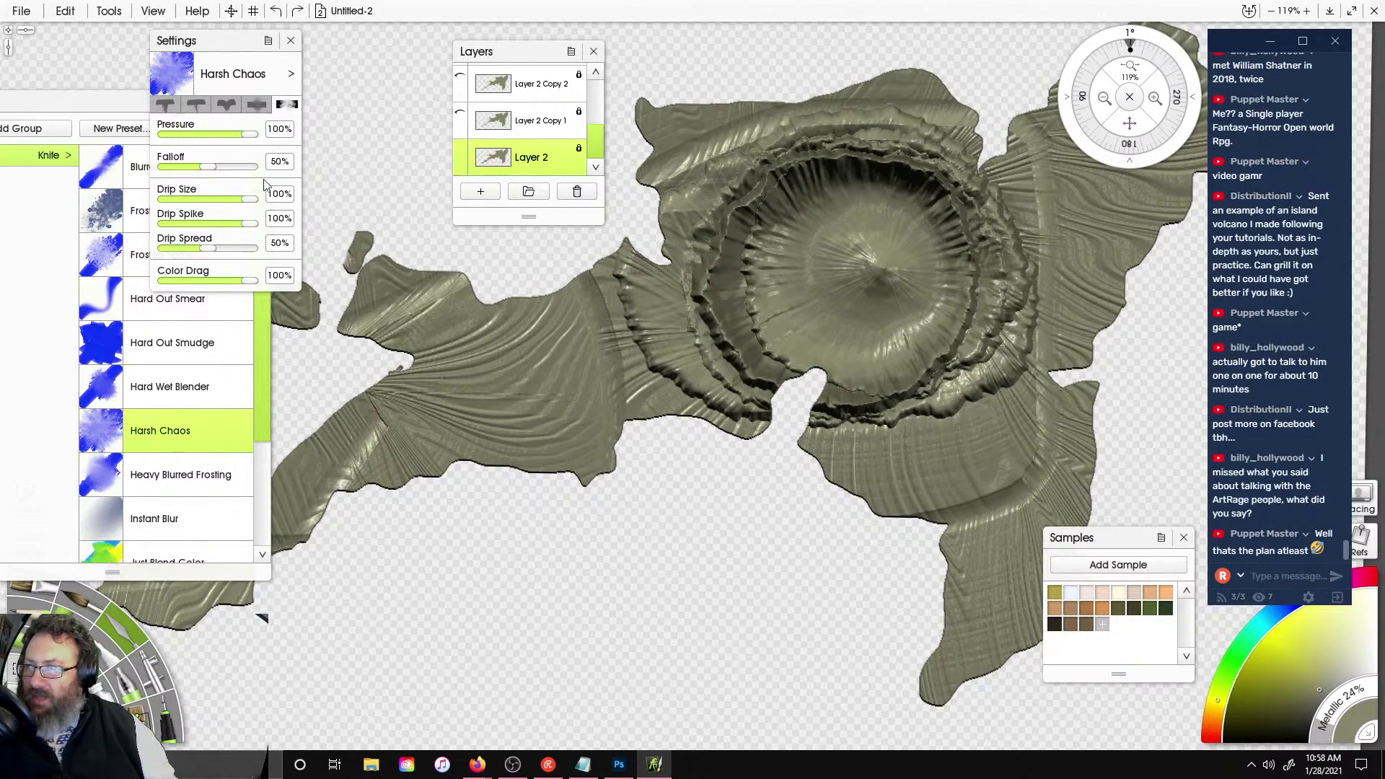
left_click_drag(252, 135, 229, 137)
left_click_drag(779, 328, 715, 317)
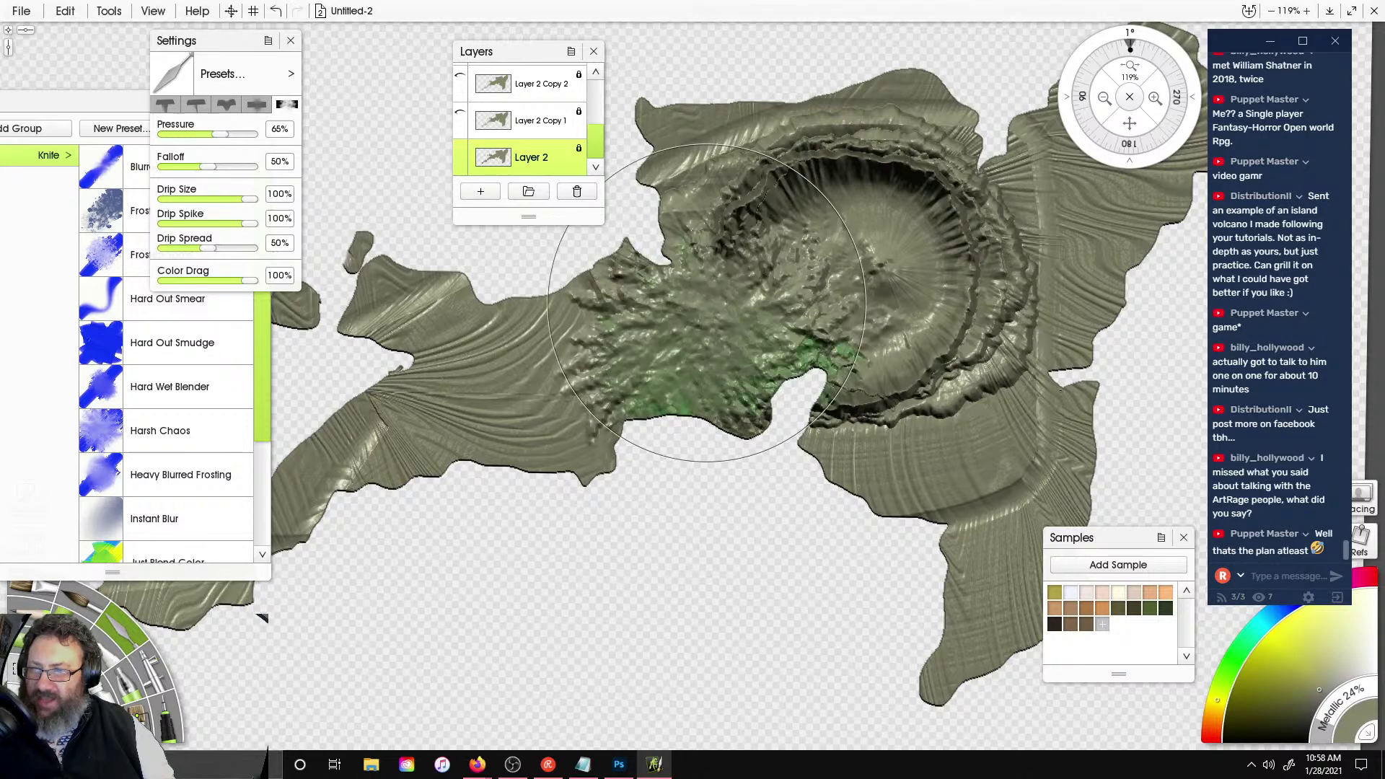
key("ctrl+z")
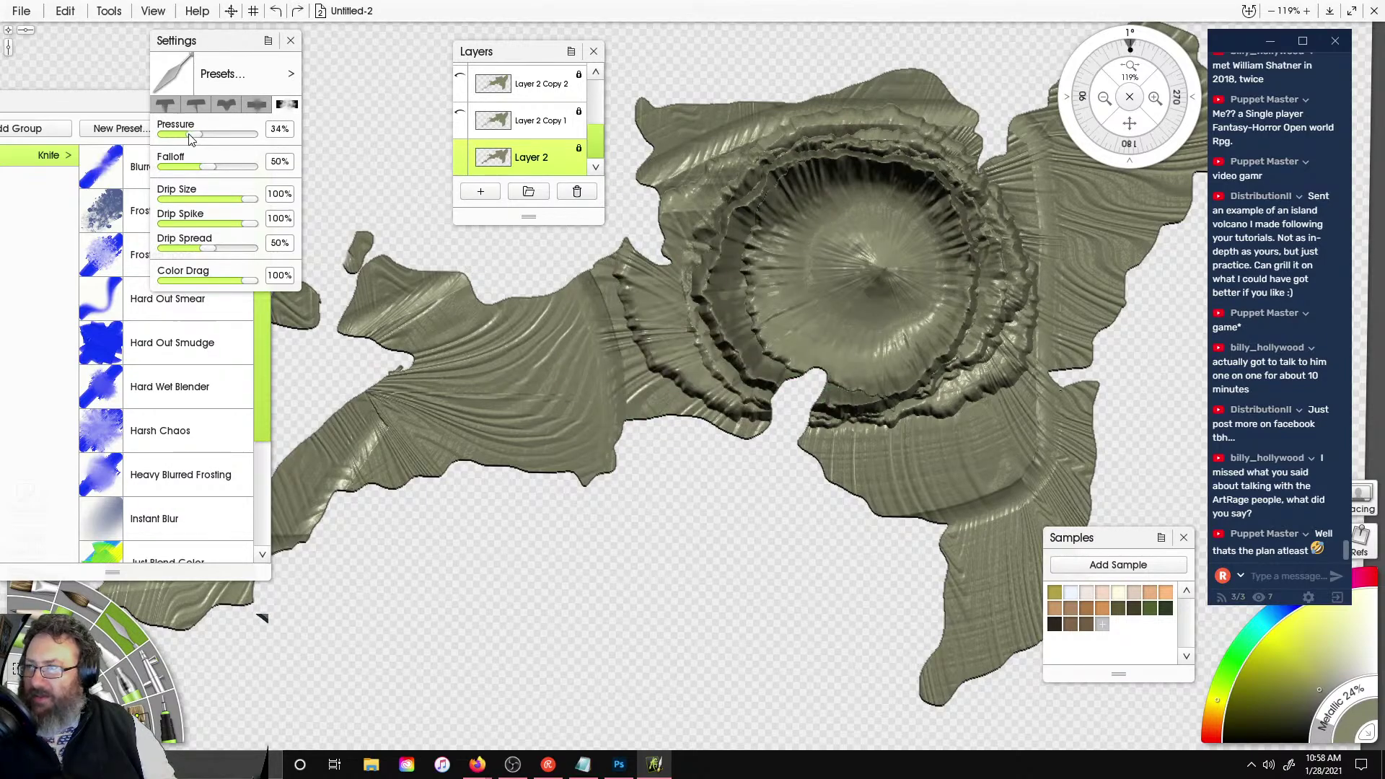
- Smear the crater and the continent's western arm with the Knife at 24% pressure and 31% falloff, pulling green in from the coasts
mouse_move(729, 274)
left_mouse_down()
mouse_move(650, 303)
mouse_move(267, 537)
left_mouse_up()
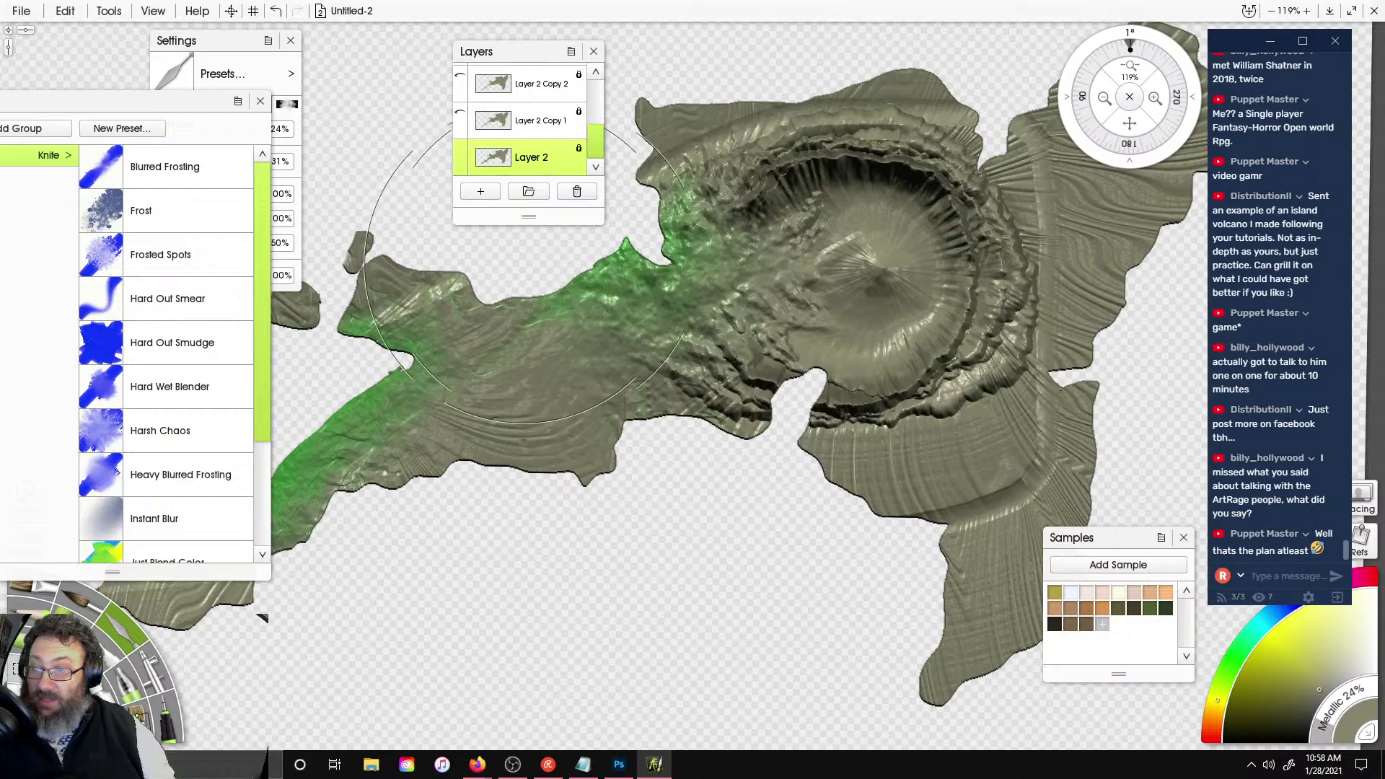
mouse_move(664, 209)
left_mouse_down()
mouse_move(696, 159)
mouse_move(938, 188)
mouse_move(740, 367)
mouse_move(816, 419)
mouse_move(885, 530)
left_mouse_up()
mouse_move(835, 480)
right_mouse_down()
mouse_move(524, 575)
mouse_move(466, 611)
right_mouse_up()
left_click_drag(466, 563, 519, 512)
mouse_move(686, 238)
left_mouse_down()
mouse_move(795, 177)
mouse_move(876, 207)
mouse_move(749, 124)
left_mouse_up()
right_click_drag(748, 124, 1126, 281)
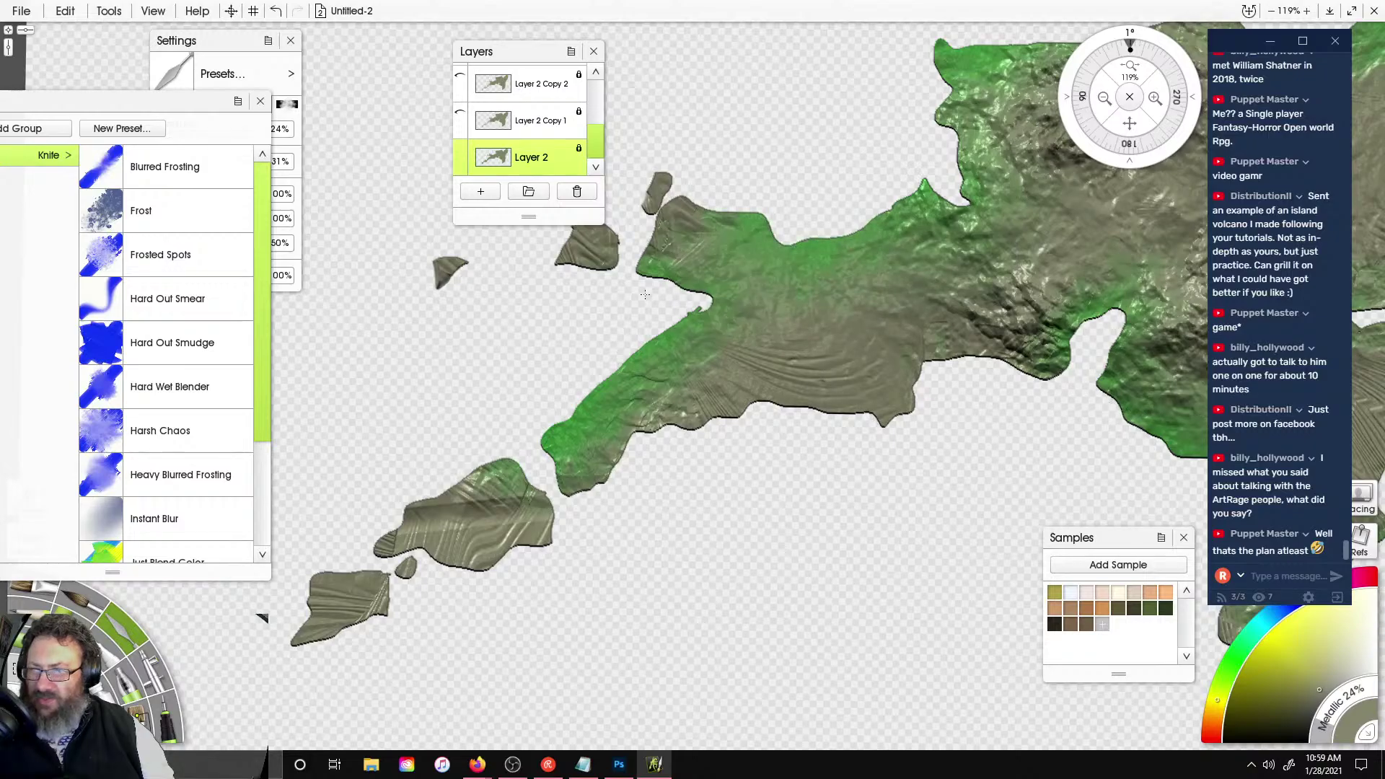
- Smear the southwestern islands and the rest of the continent with the Knife, blending green coasts into the olive-grey interior
right_click_drag(845, 469, 304, 599)
mouse_move(361, 570)
left_mouse_down()
mouse_move(594, 482)
mouse_move(611, 432)
mouse_move(671, 479)
mouse_move(681, 449)
mouse_move(721, 419)
mouse_move(765, 455)
mouse_move(714, 506)
left_mouse_up()
right_click_drag(714, 505, 899, 567)
mouse_move(819, 254)
left_mouse_down()
mouse_move(779, 246)
mouse_move(830, 303)
mouse_move(924, 231)
mouse_move(927, 280)
left_mouse_up()
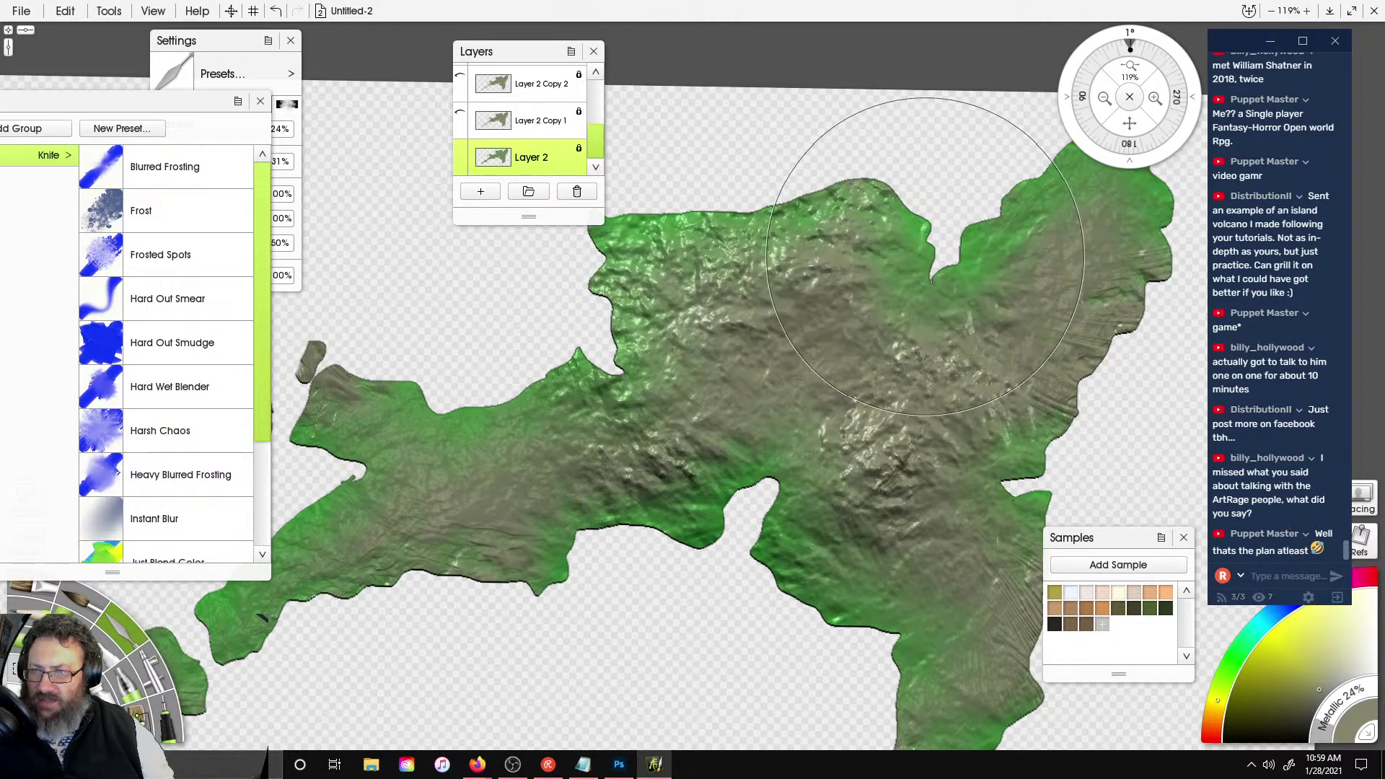
mouse_move(706, 514)
left_mouse_down()
mouse_move(765, 549)
mouse_move(866, 505)
mouse_move(895, 534)
mouse_move(659, 484)
left_mouse_up()
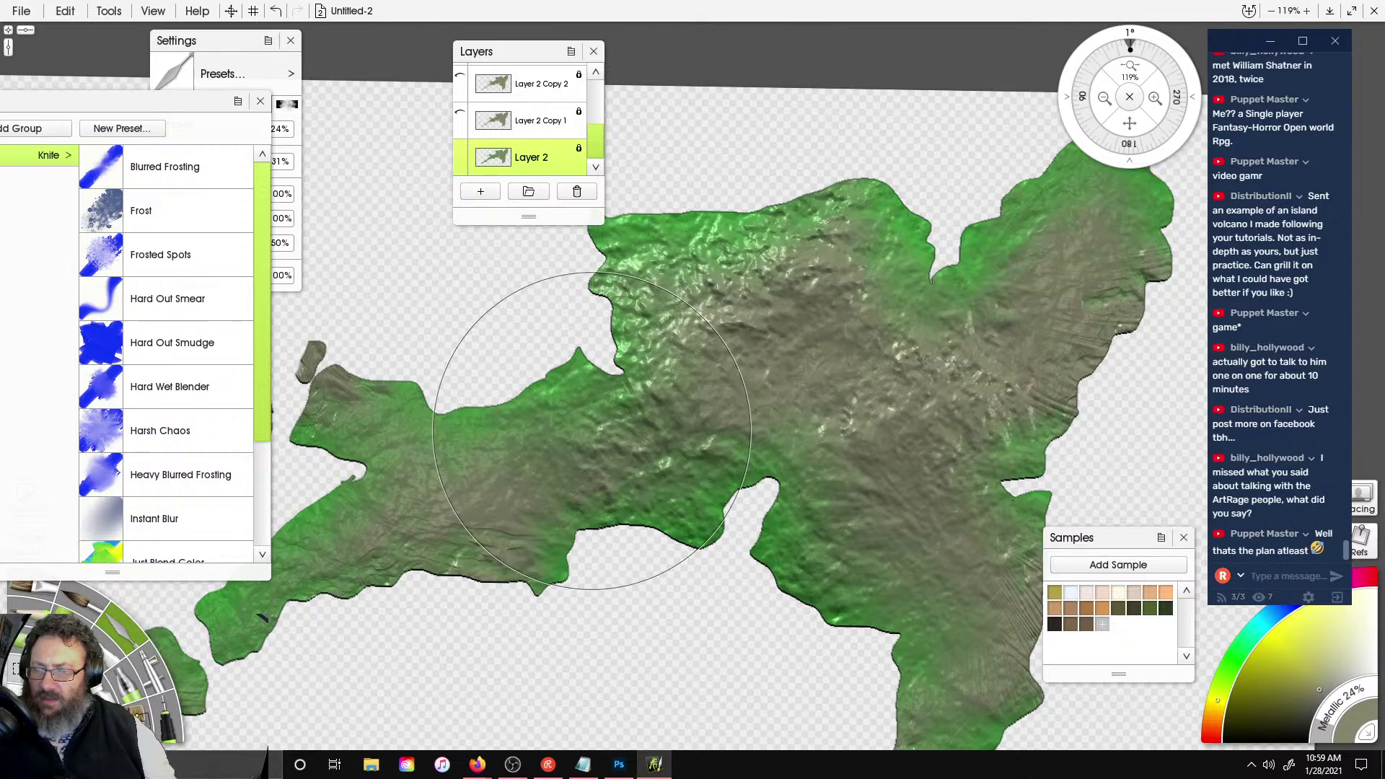
- Paint a dense round patch of olive-grey Glitter squares over the continent's central highlands
scroll(588, 433, "down", 4)
scroll(588, 433, "up", 5)
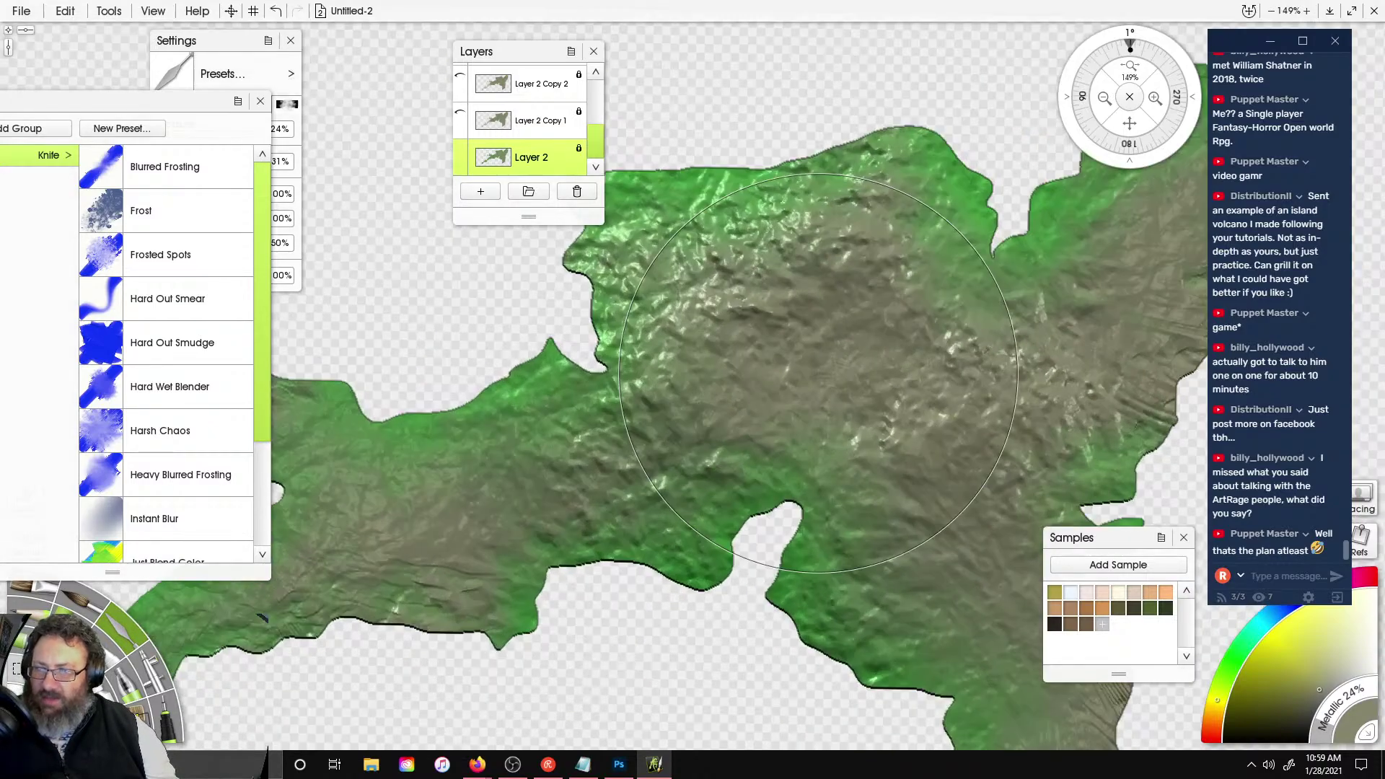
left_click(24, 671)
left_click(844, 361)
left_click_drag(845, 361, 845, 361)
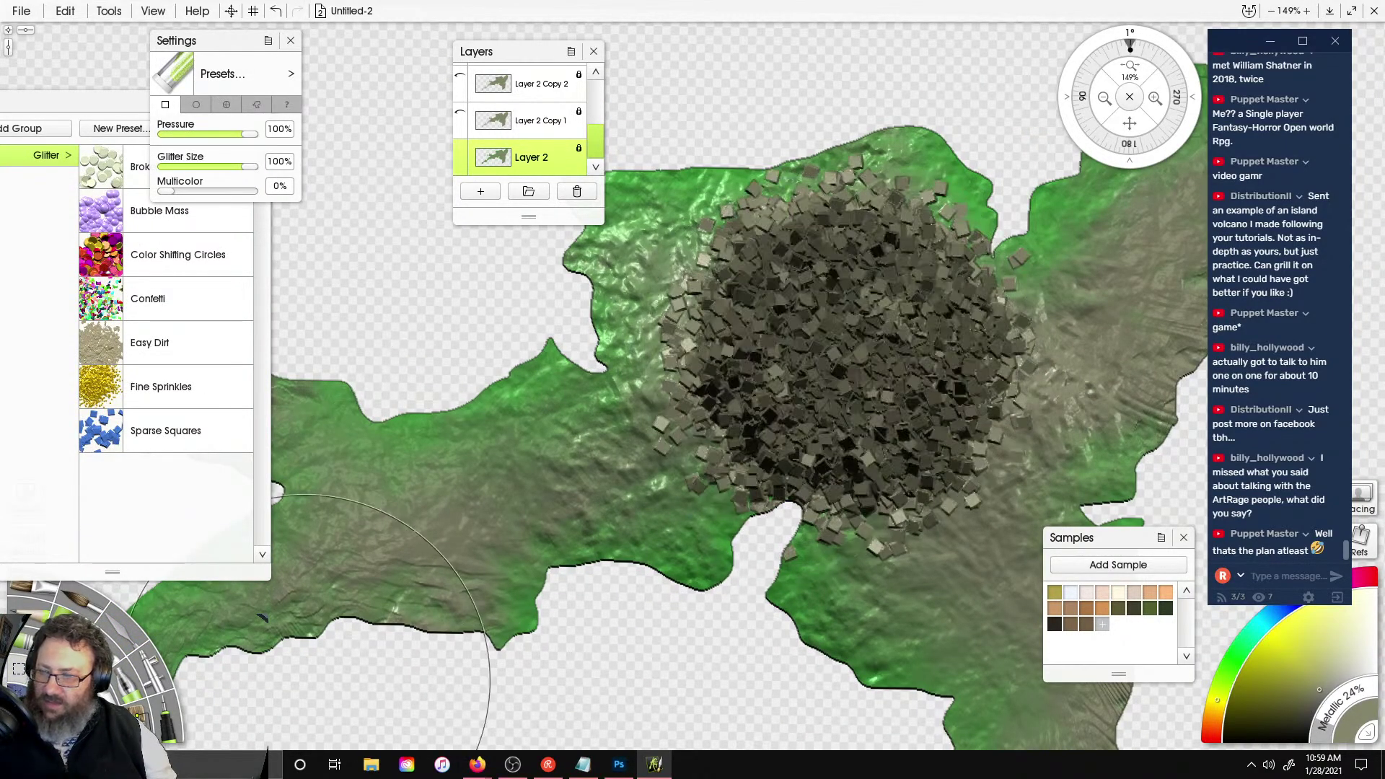
- Smear the Glitter patch into the surrounding land with the Knife to form rugged mountain texture
left_click(142, 639)
mouse_move(938, 289)
left_mouse_down()
mouse_move(924, 361)
mouse_move(829, 447)
mouse_move(895, 462)
mouse_move(794, 217)
mouse_move(902, 289)
mouse_move(747, 342)
mouse_move(903, 330)
mouse_move(938, 433)
mouse_move(859, 549)
mouse_move(793, 433)
mouse_move(808, 418)
mouse_move(668, 415)
left_mouse_up()
right_click_drag(938, 289, 736, 199)
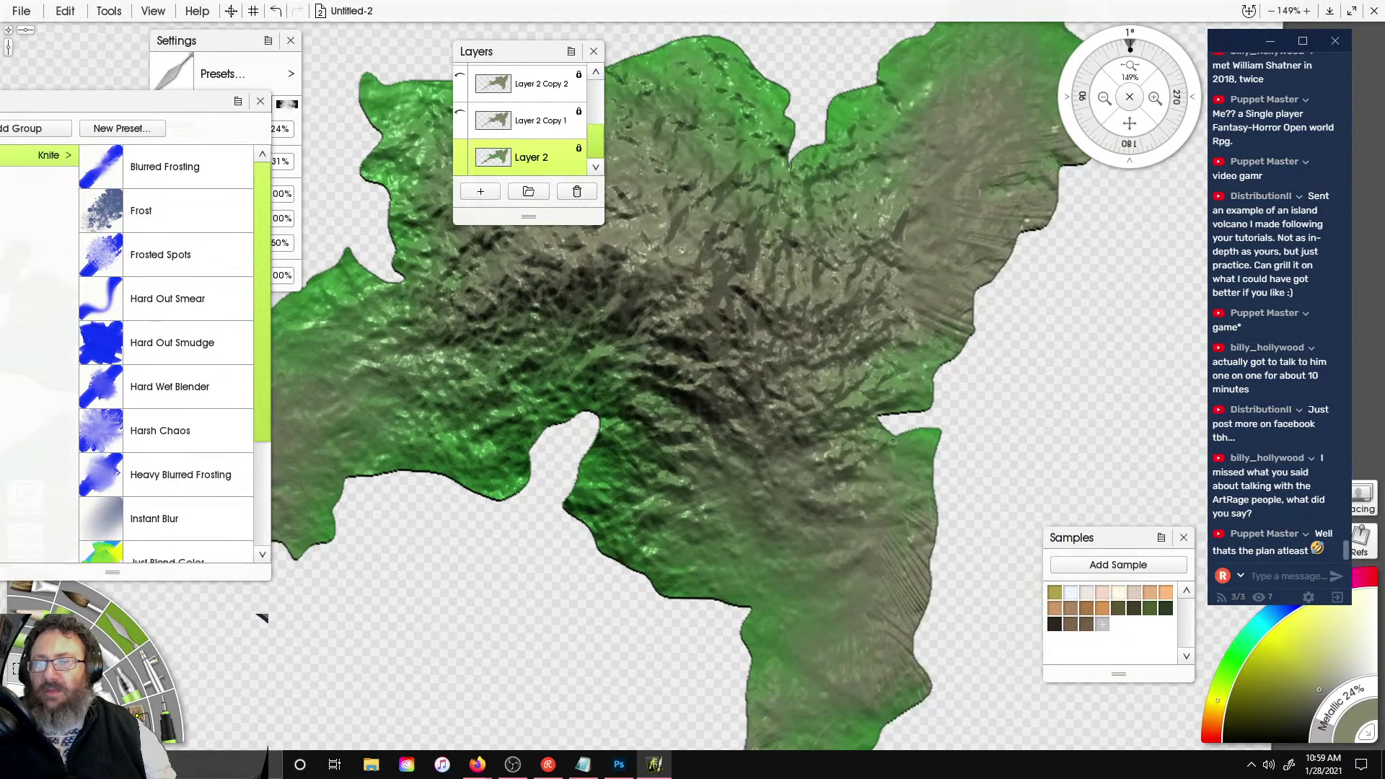
right_click_drag(664, 260, 765, 191)
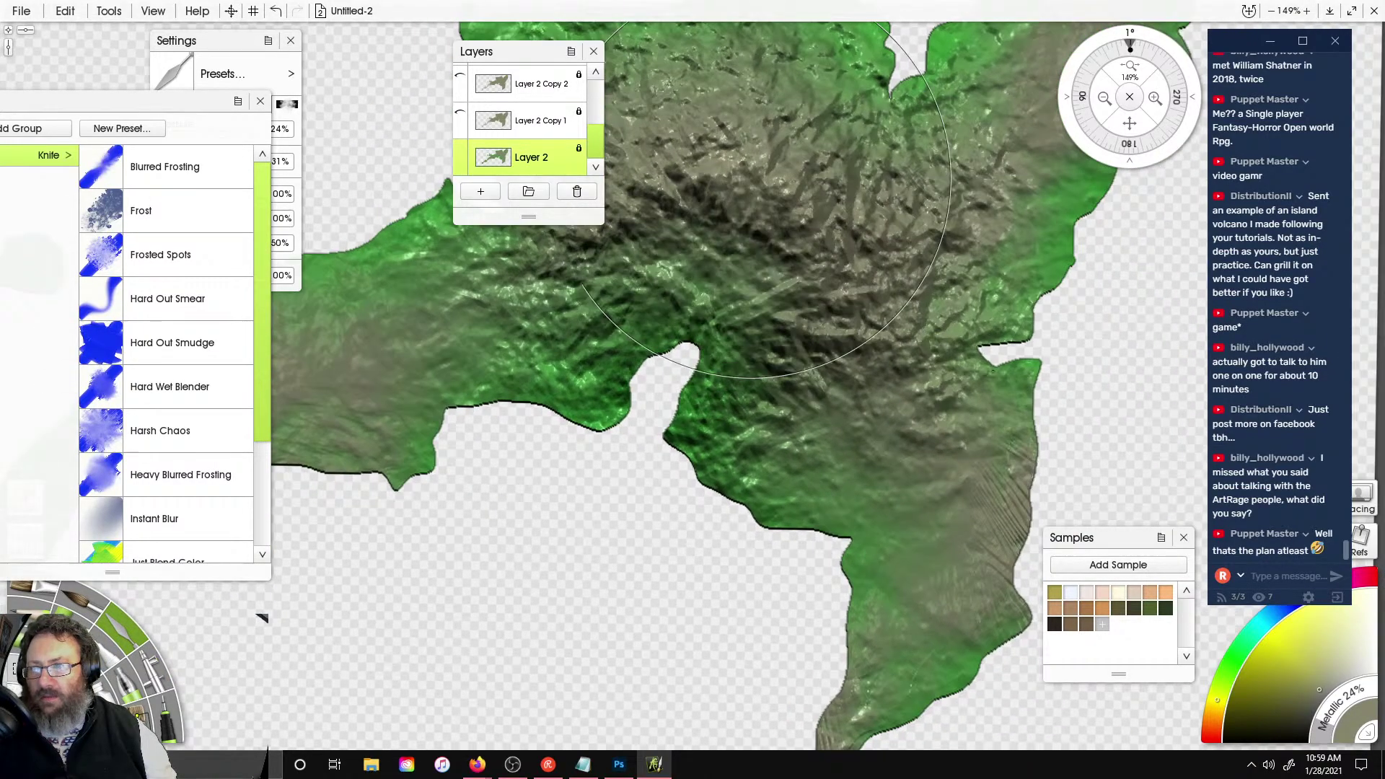
mouse_move(765, 198)
left_mouse_down()
mouse_move(722, 144)
mouse_move(794, 130)
mouse_move(799, 289)
left_mouse_up()
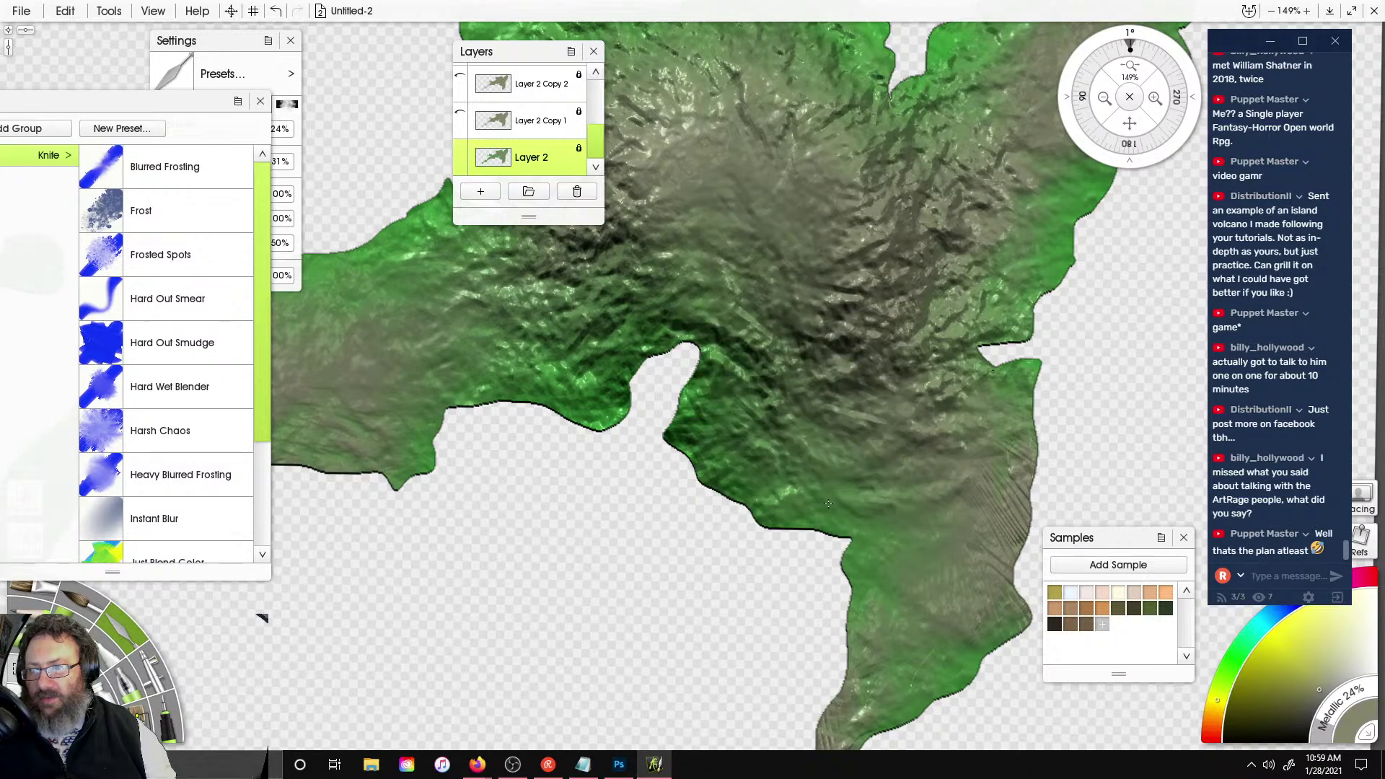
- Spread the rugged texture with the Knife across the northern highlands, western arm and northeastern peninsula
right_click_drag(828, 503, 923, 655)
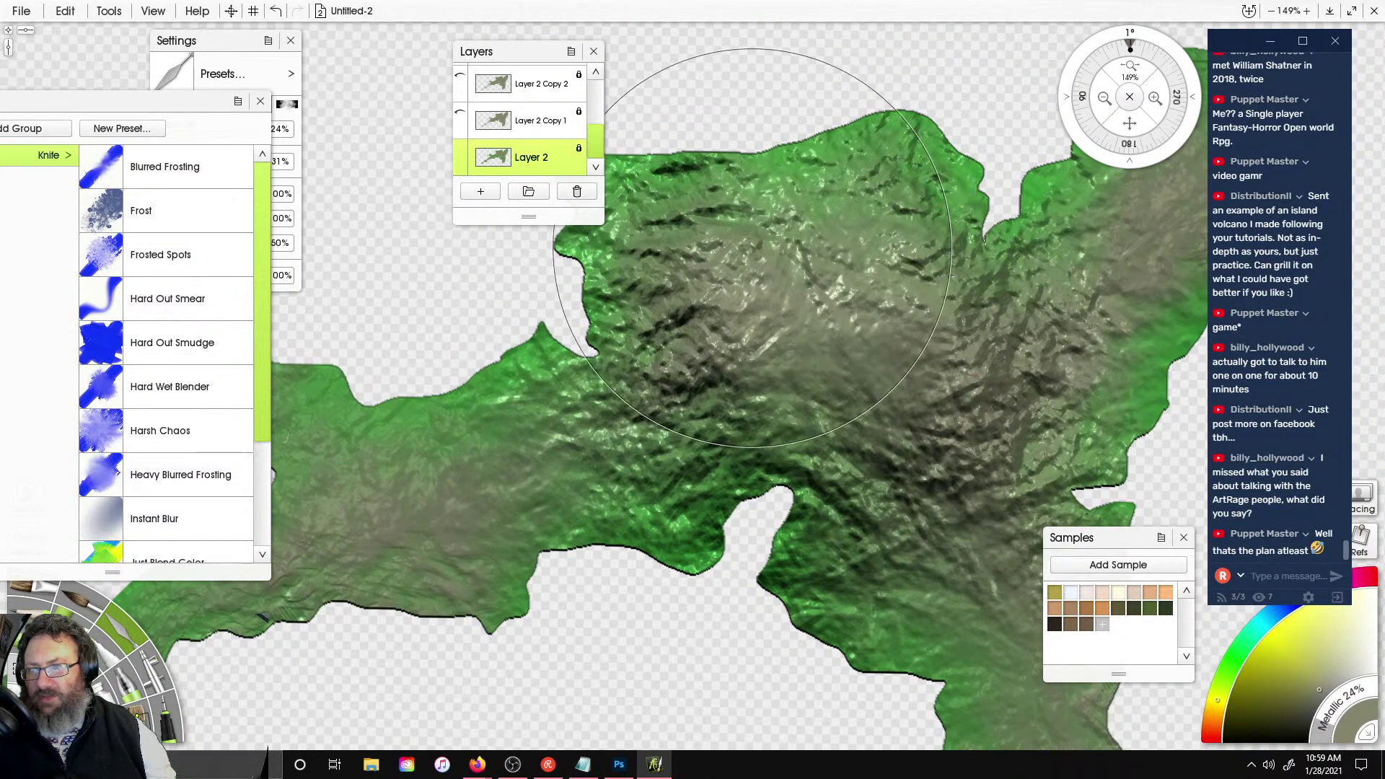
right_click_drag(588, 483, 902, 375)
right_click_drag(656, 444, 597, 443)
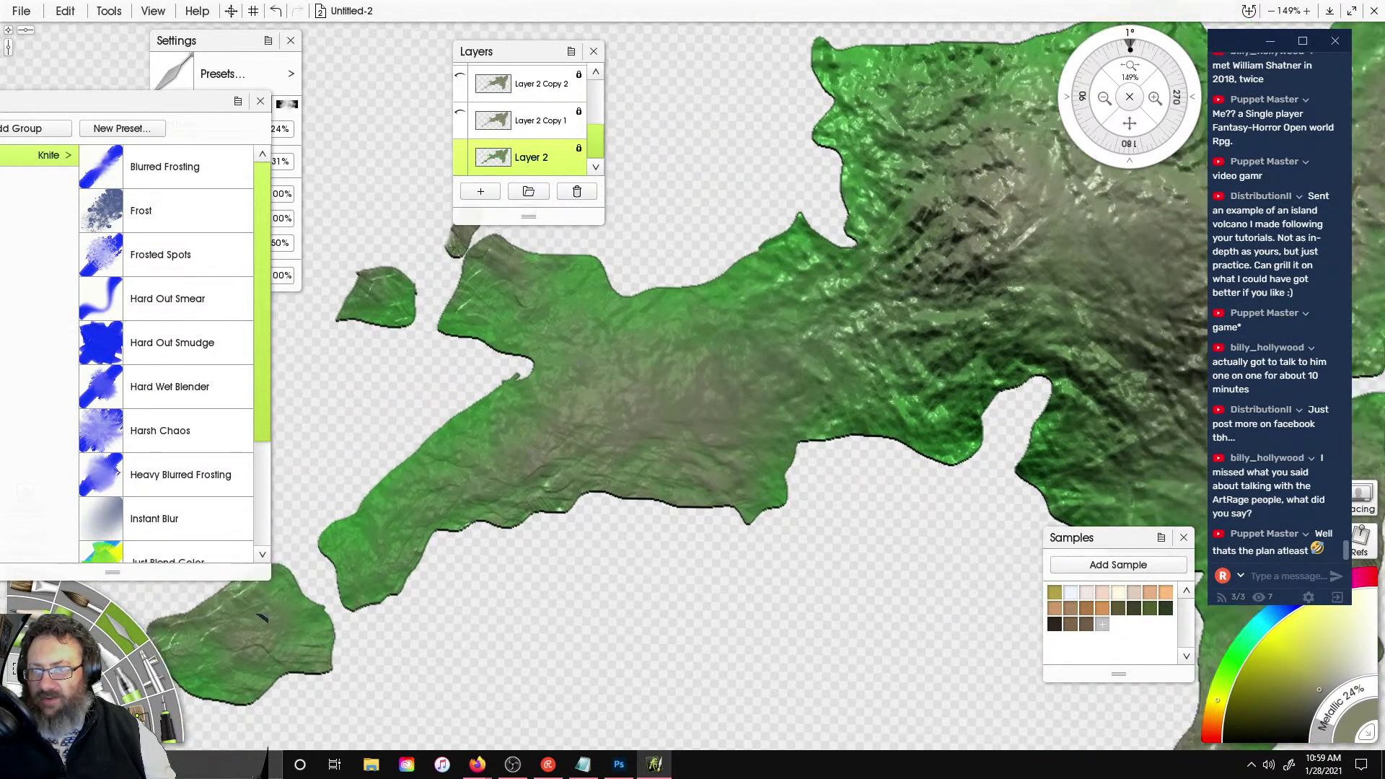
right_click_drag(1076, 353, 639, 425)
mouse_move(642, 425)
left_mouse_down()
mouse_move(628, 458)
mouse_move(707, 534)
mouse_move(679, 555)
mouse_move(689, 462)
mouse_move(570, 397)
left_mouse_up()
right_click_drag(577, 397, 785, 512)
left_click_drag(594, 285, 674, 448)
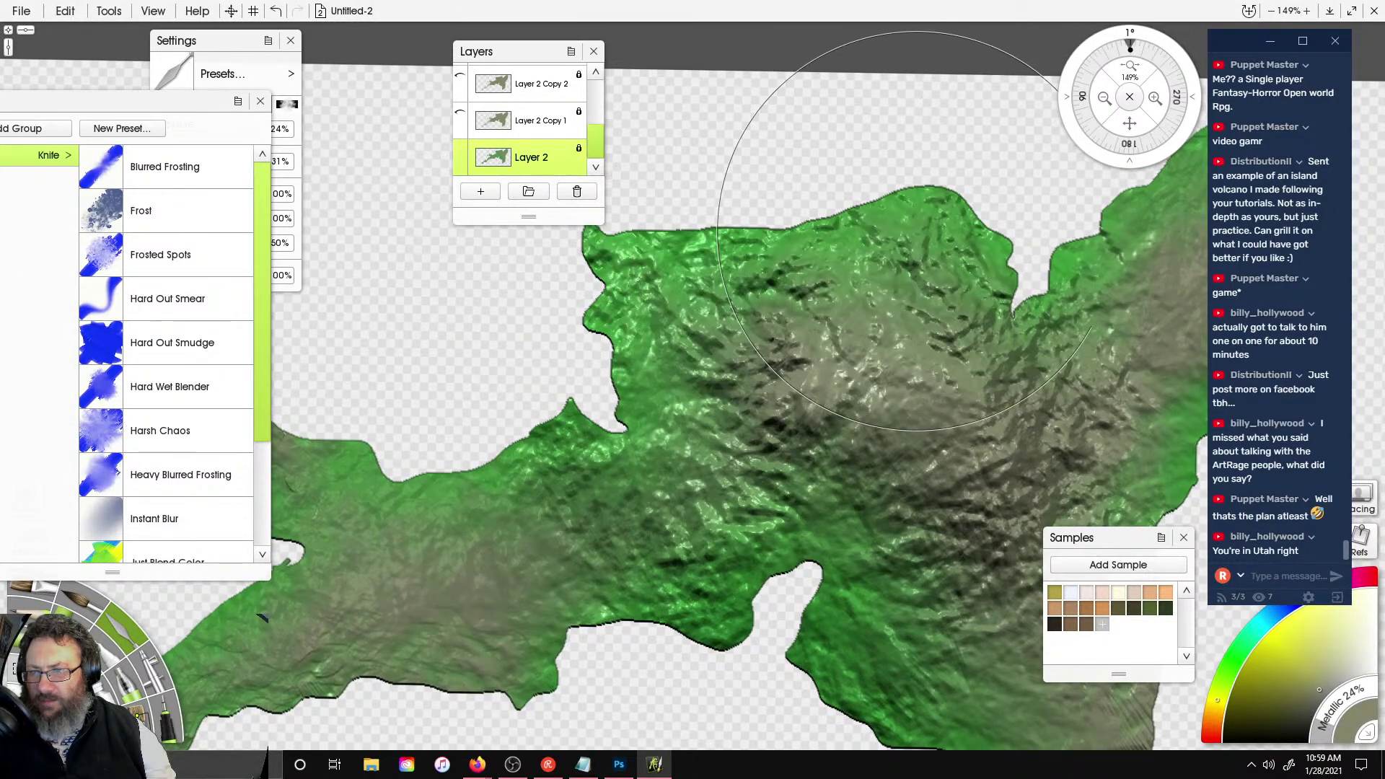
mouse_move(1093, 311)
right_mouse_down()
mouse_move(770, 191)
mouse_move(919, 292)
right_mouse_up()
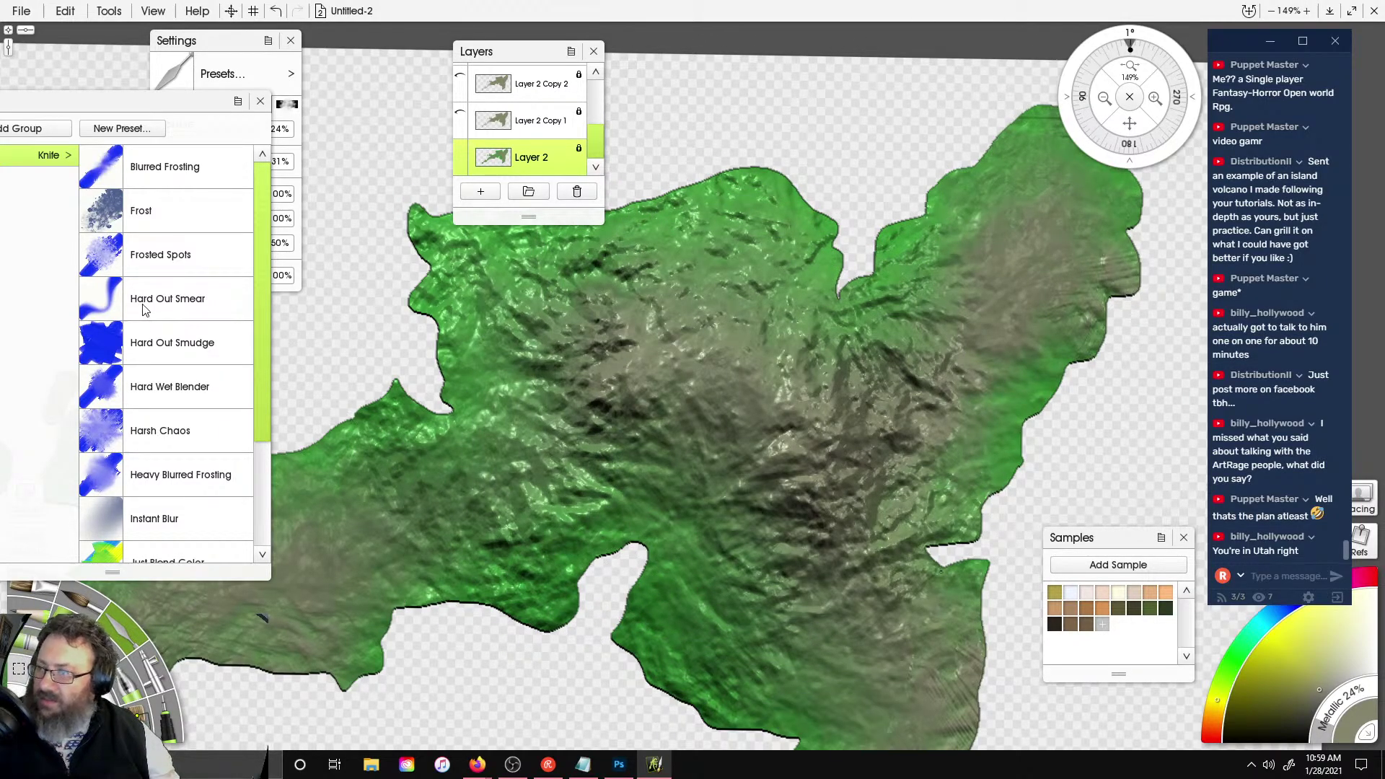
- Choose the Knife's Instant Blur preset, set its pressure to 12%, and enlarge its tool size
scroll(144, 309, "down", 2)
left_click(163, 417)
left_click(178, 136)
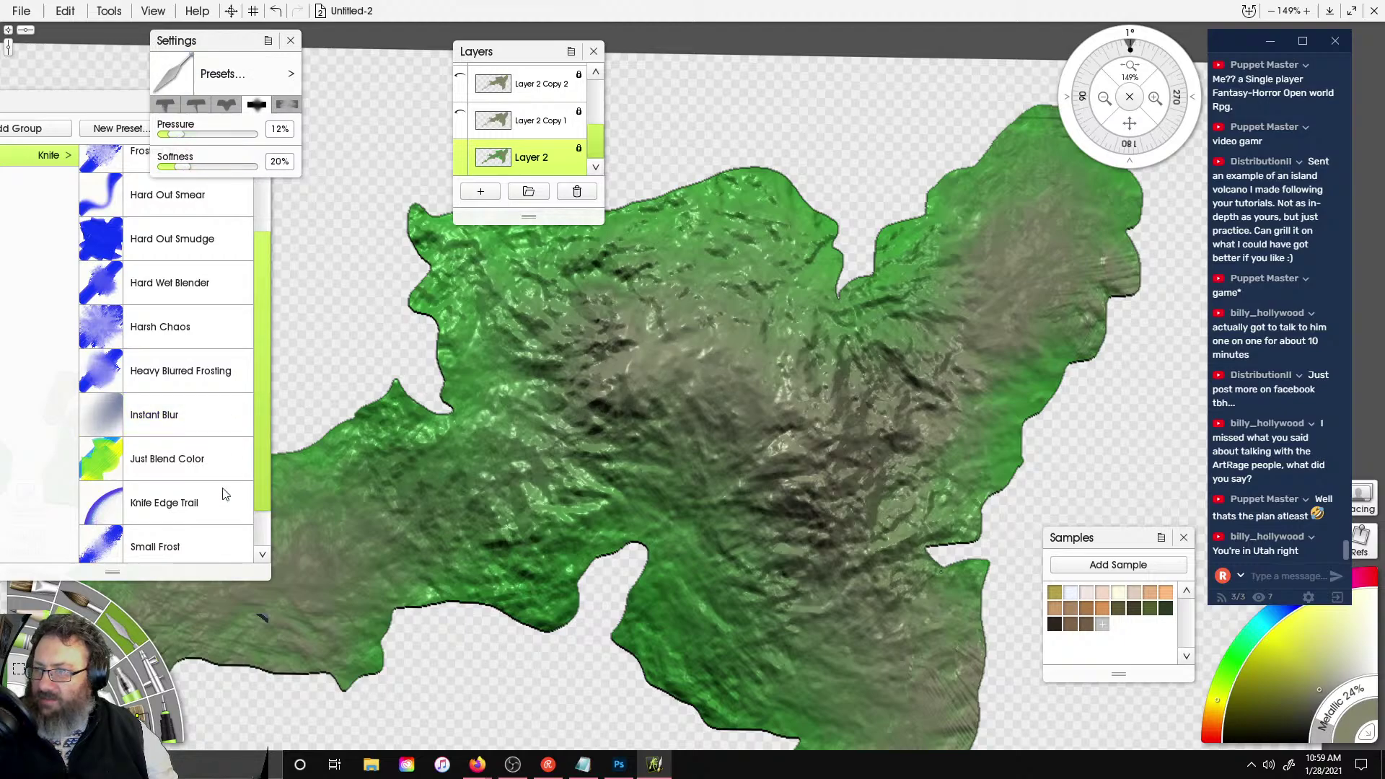
left_click(42, 709)
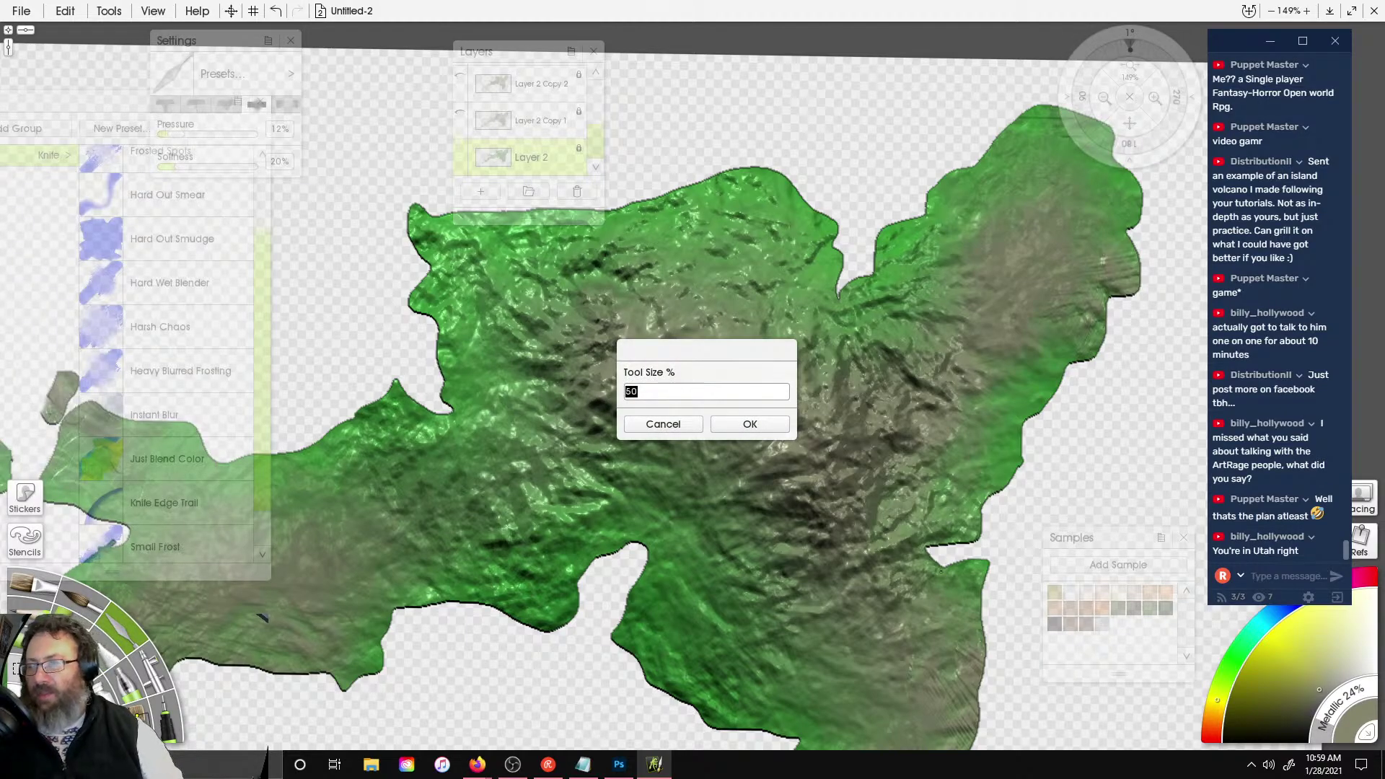
key("Return")
- Undo a trial blur stroke and soften the continent's relief on Layer 2 with the blur Knife at 3% pressure and 3% softness
mouse_move(722, 404)
left_mouse_down()
mouse_move(830, 361)
mouse_move(794, 349)
left_mouse_up()
key("ctrl+z")
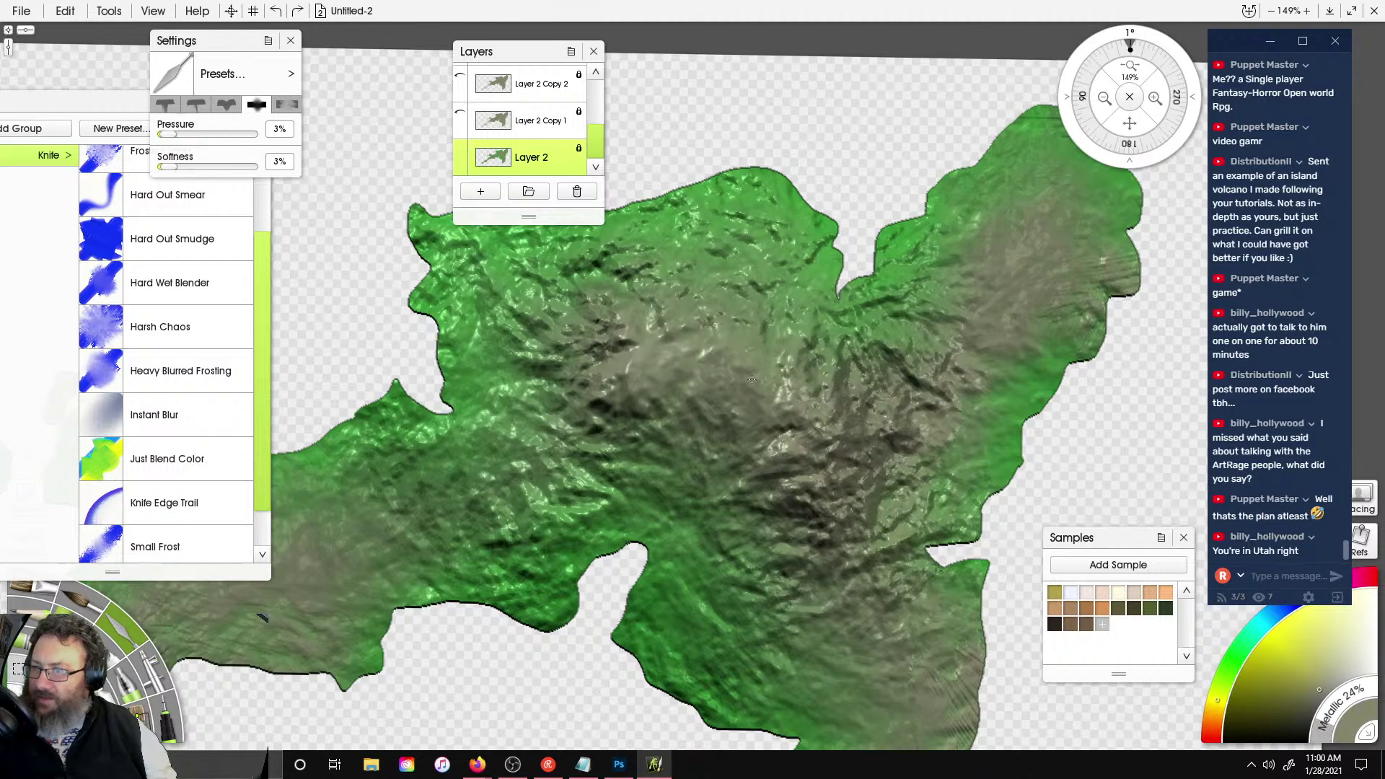
left_click_drag(751, 379, 669, 200)
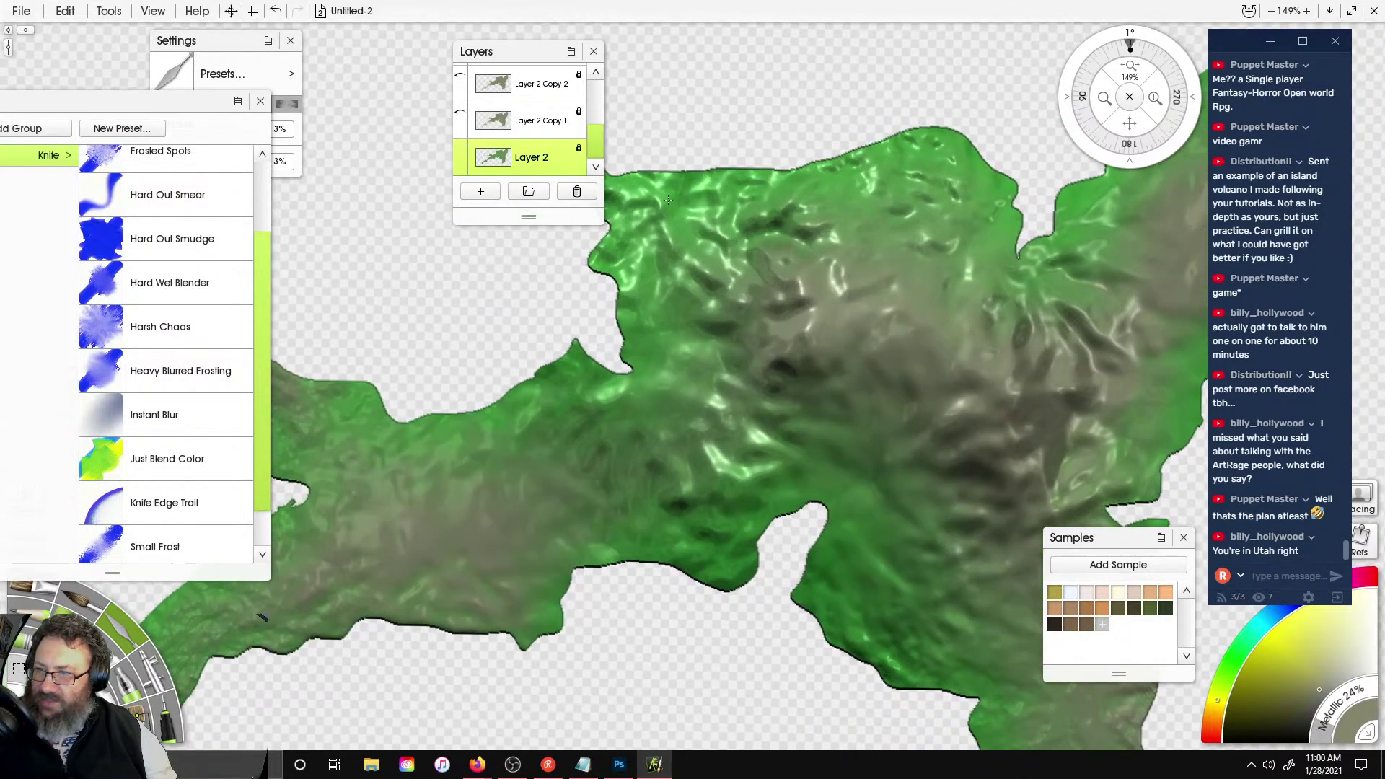
- Toggle the hidden copies of Layer 2 to compare them with the blurred terrain, leaving Layer 2 Copy shown
scroll(697, 424, "down", 4)
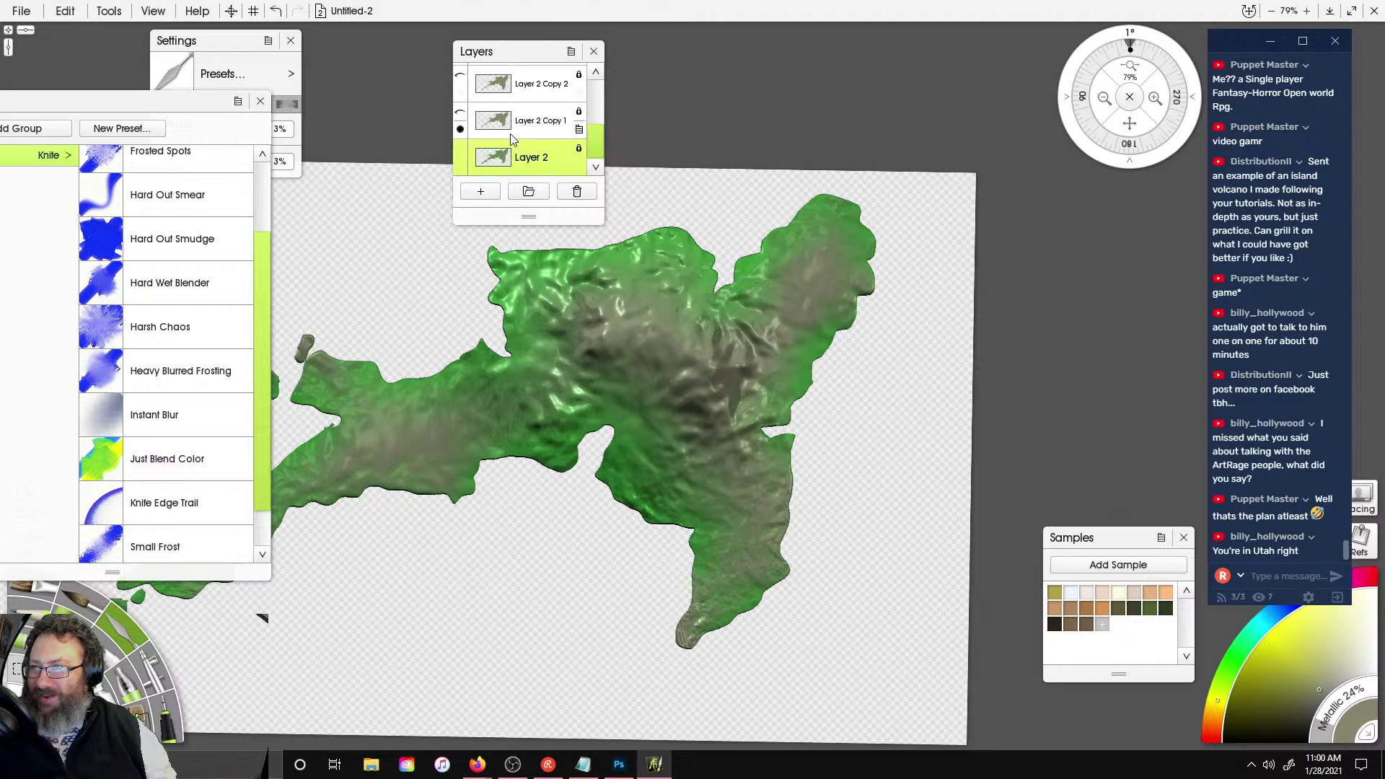
left_click(461, 113)
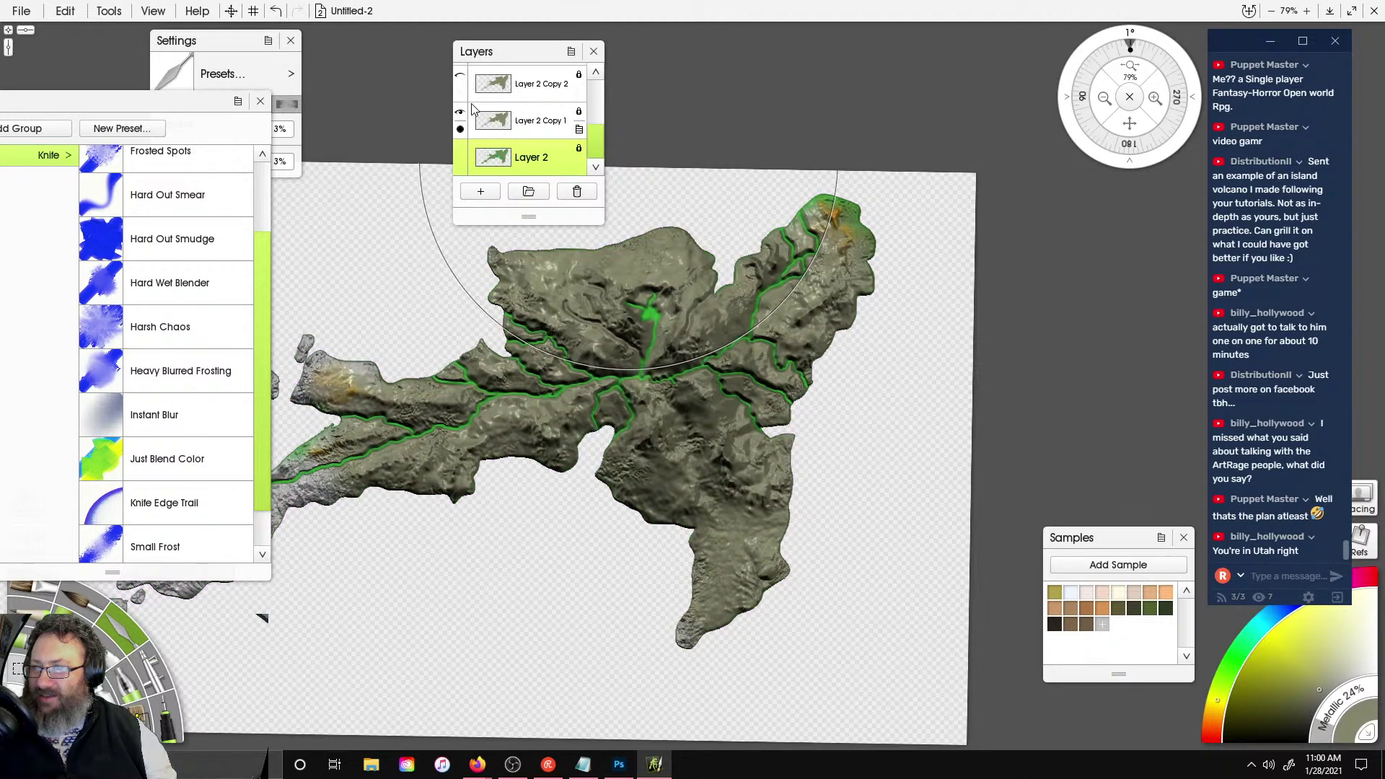
scroll(473, 108, "up", 1)
left_click(462, 107)
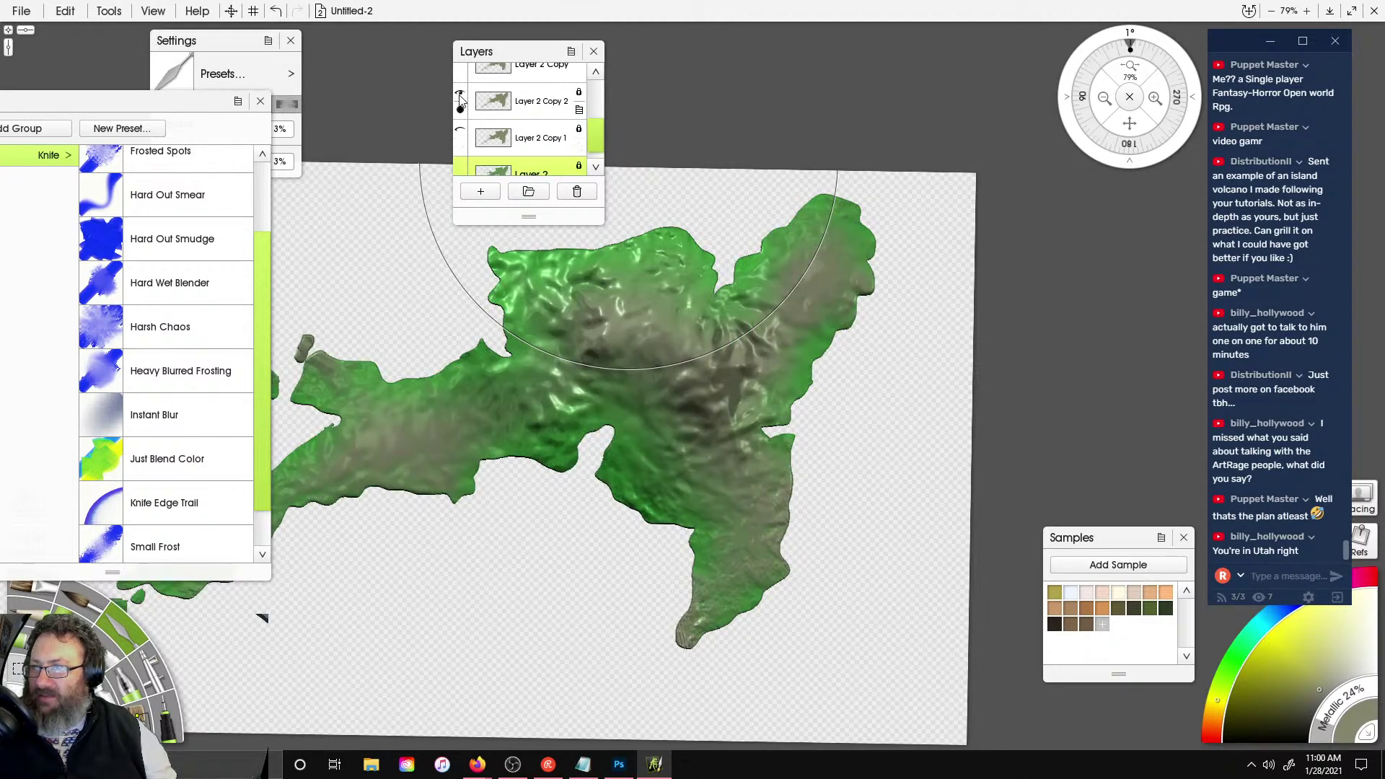
left_click(461, 100)
scroll(466, 126, "up", 2)
left_click(459, 92)
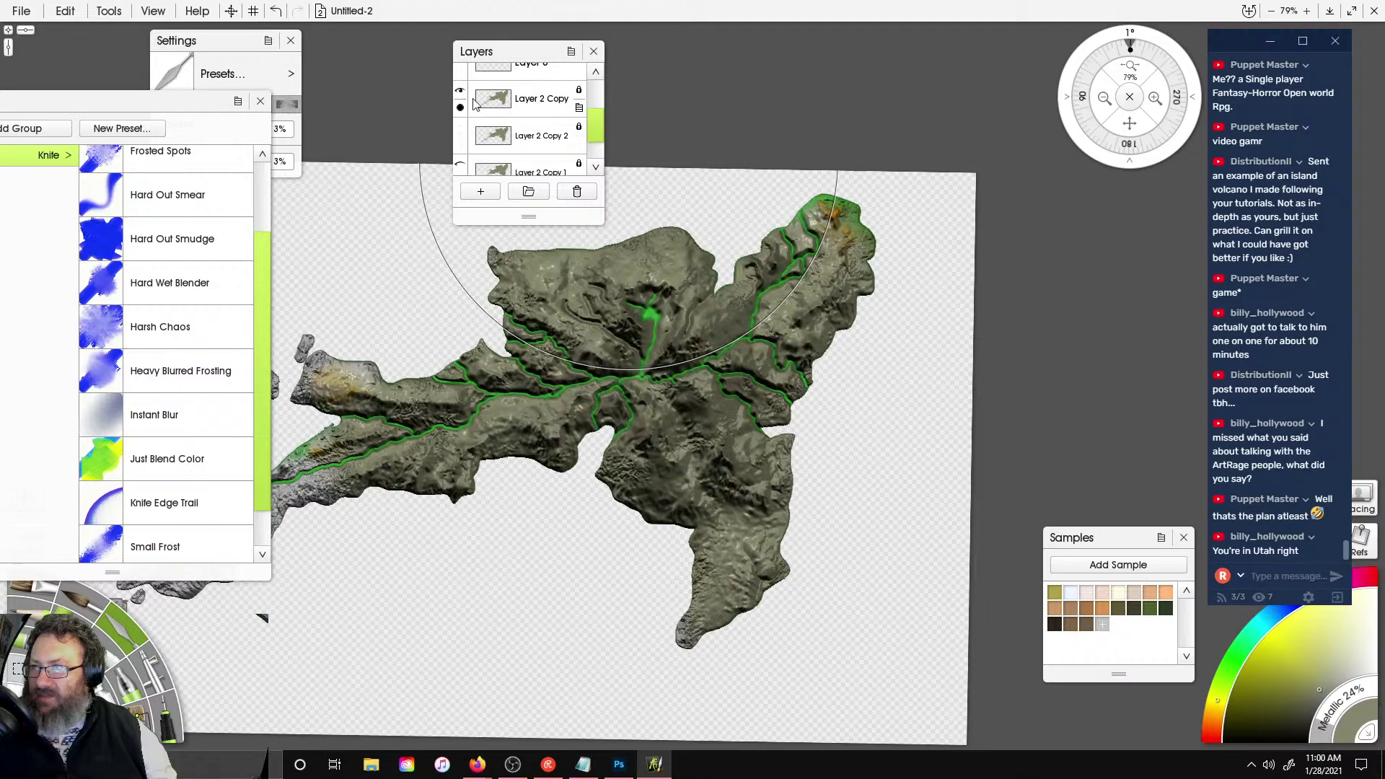
- Toggle Layer 6 on and off, and examine the detailed relief and green river valleys of Layer 2 Copy up close
scroll(466, 115, "up", 5)
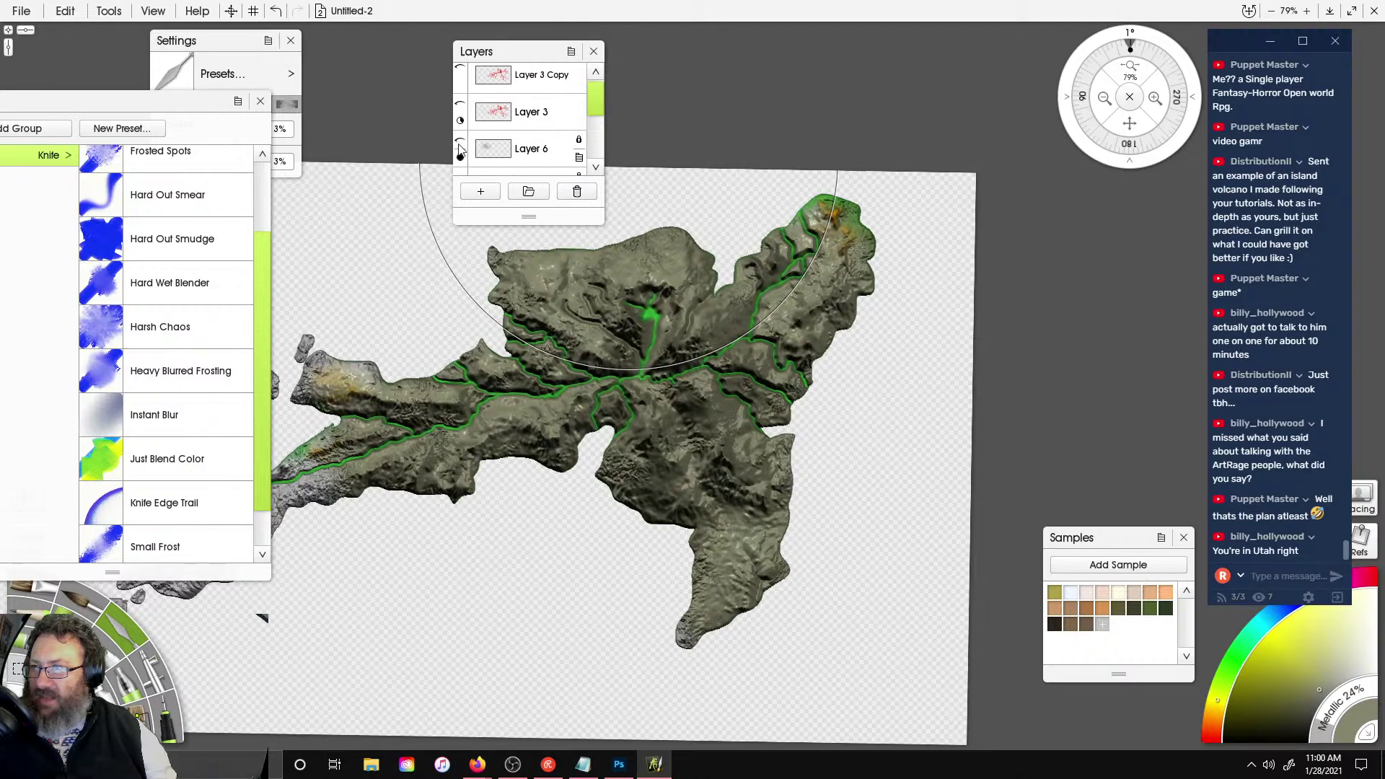
left_click(460, 146)
left_click(459, 146)
mouse_move(751, 479)
right_mouse_down()
mouse_move(759, 307)
mouse_move(966, 325)
right_mouse_up()
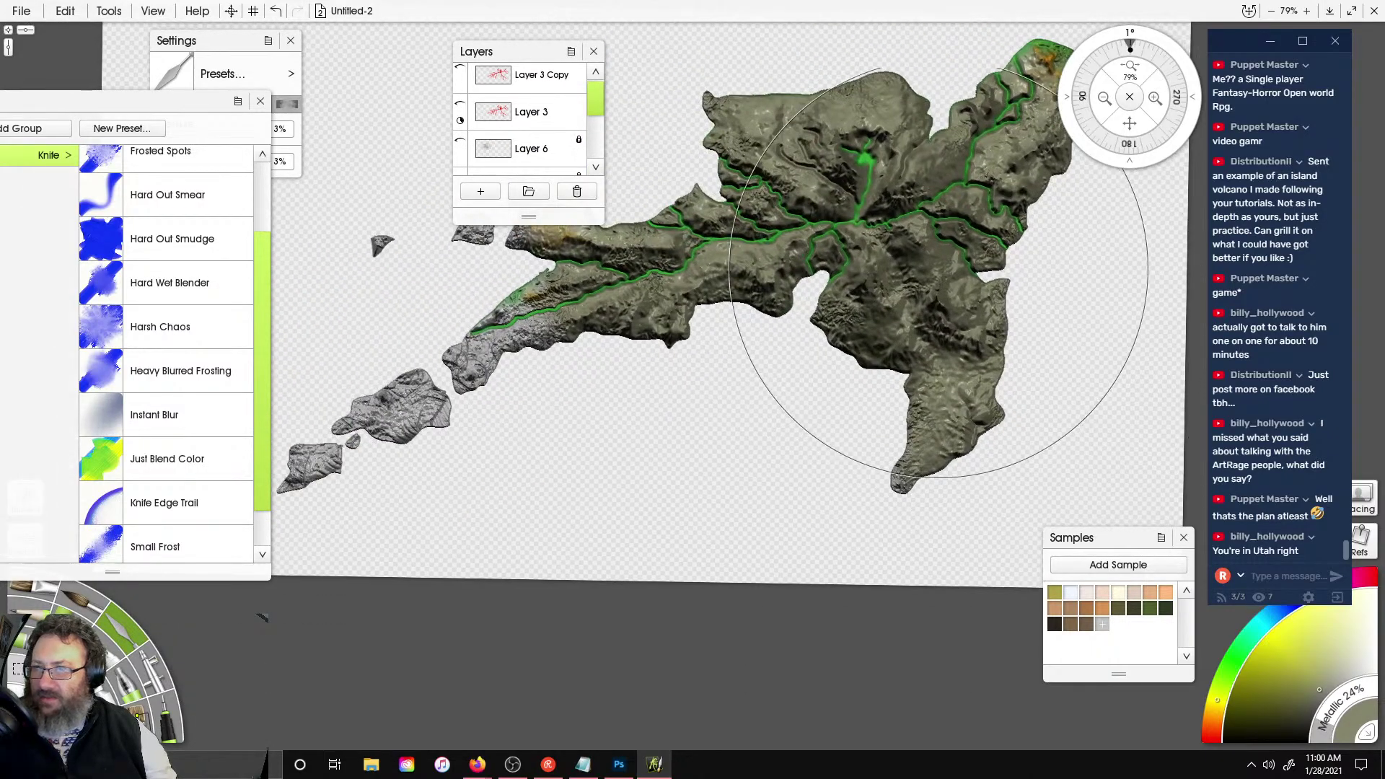
scroll(938, 273, "up", 5)
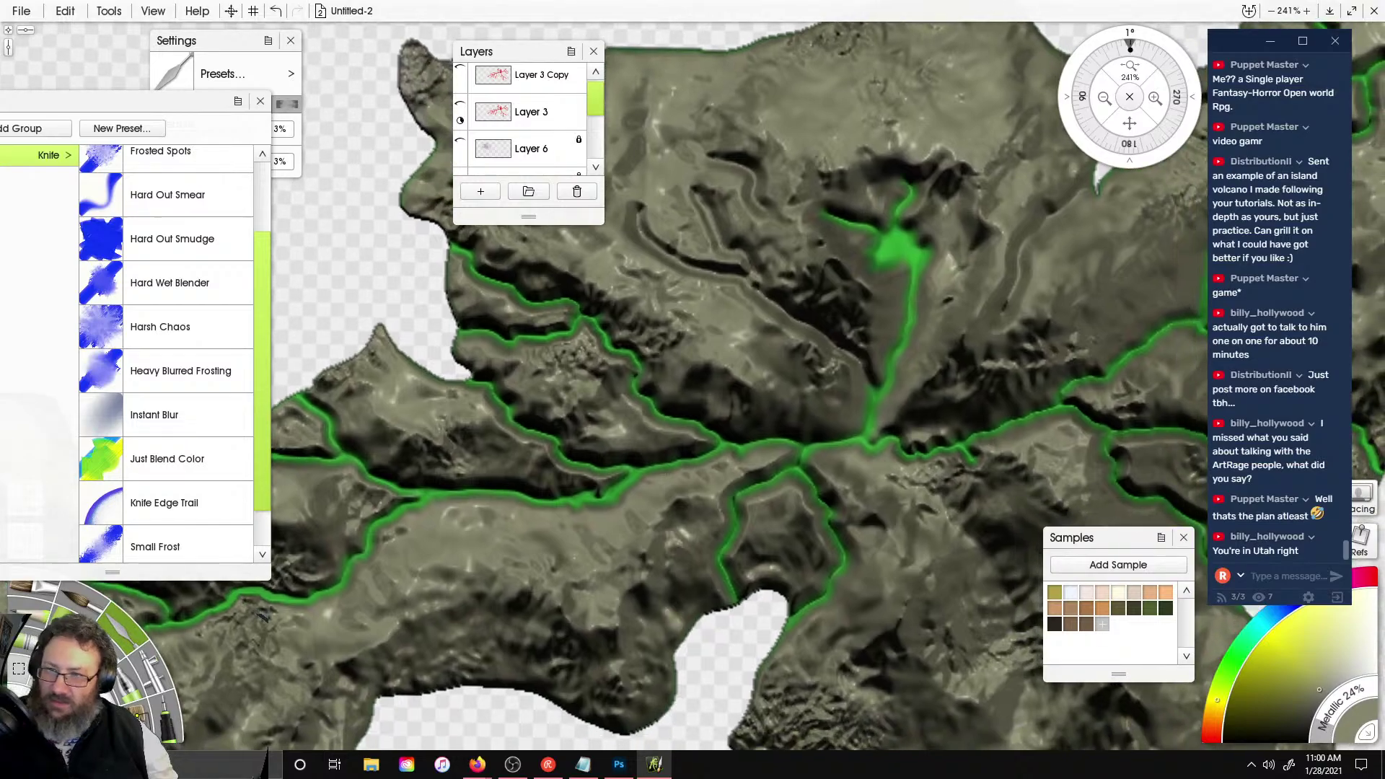
right_click_drag(633, 656, 584, 637)
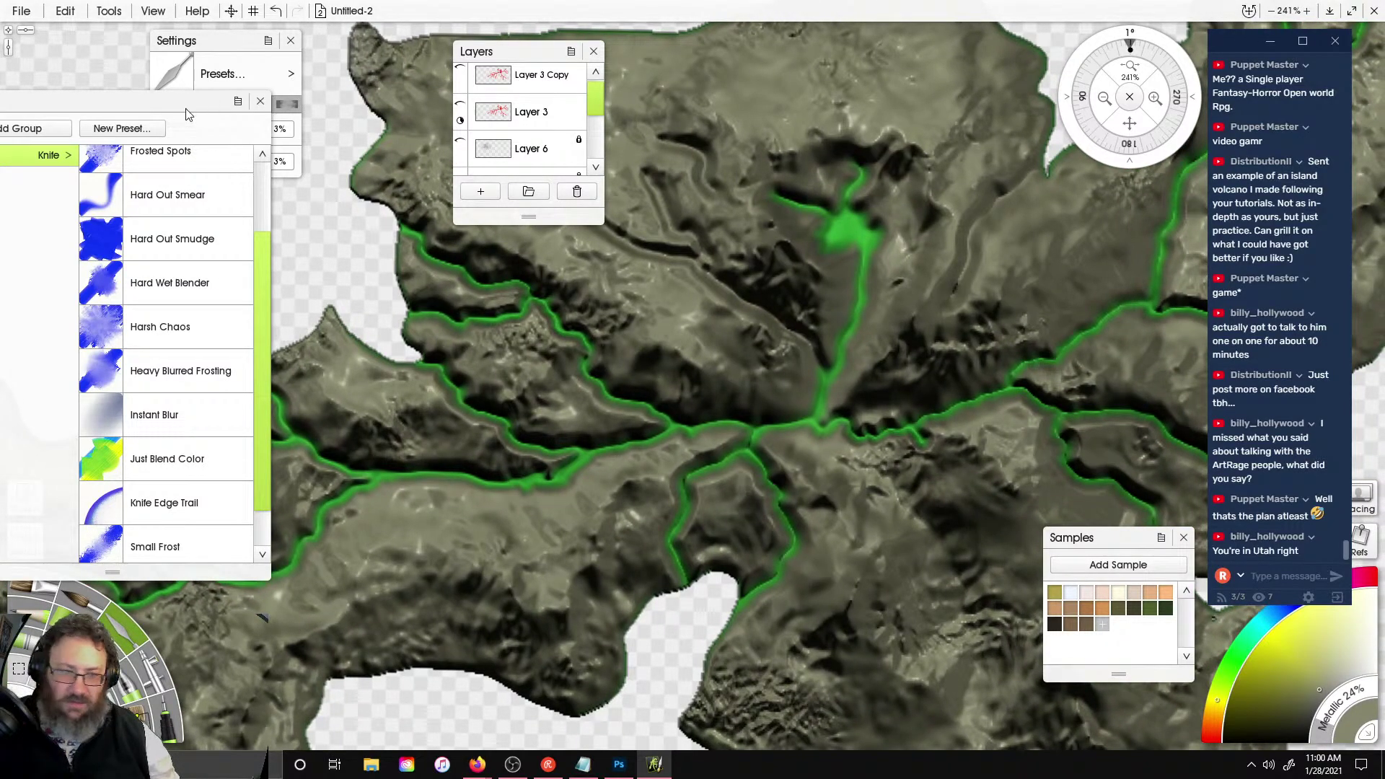
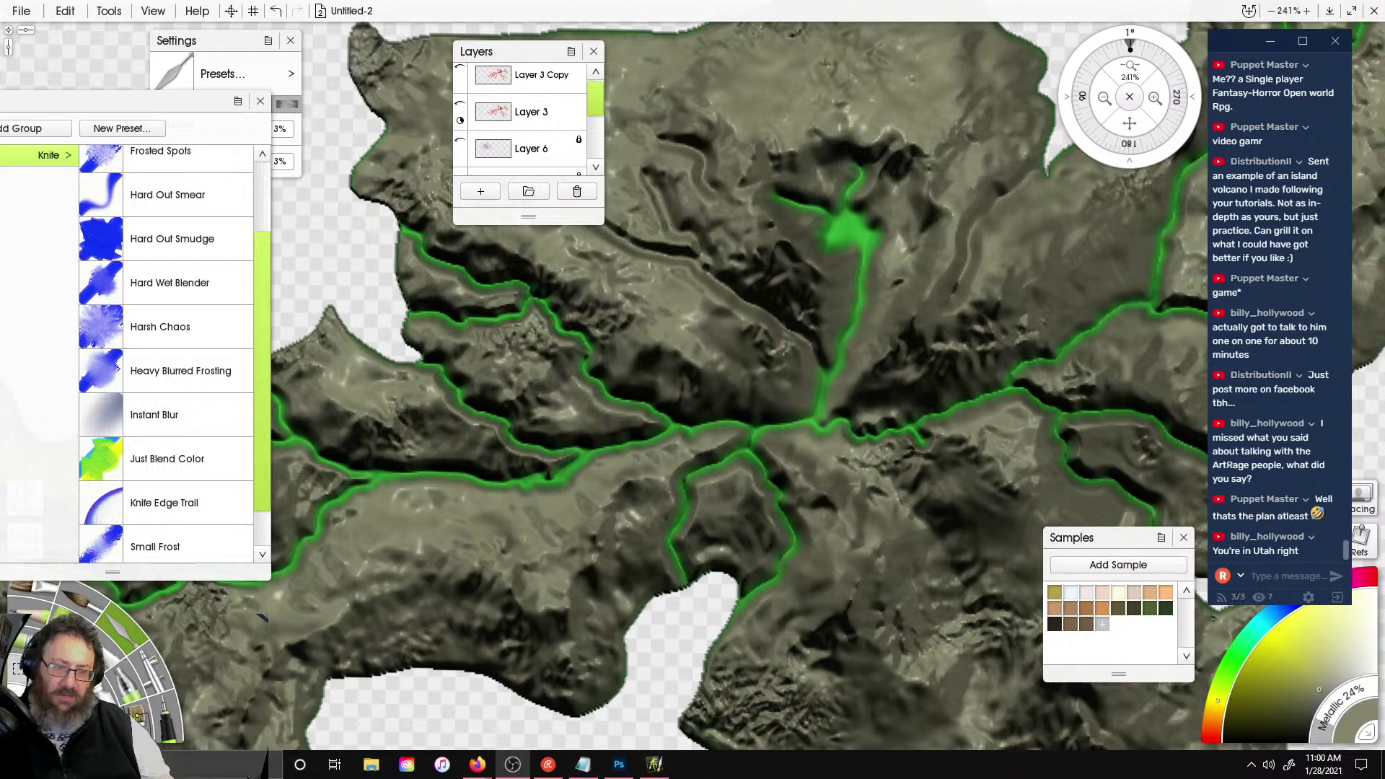
- Switch to Firefox to view World Creator's purchase page
key("alt+Tab")
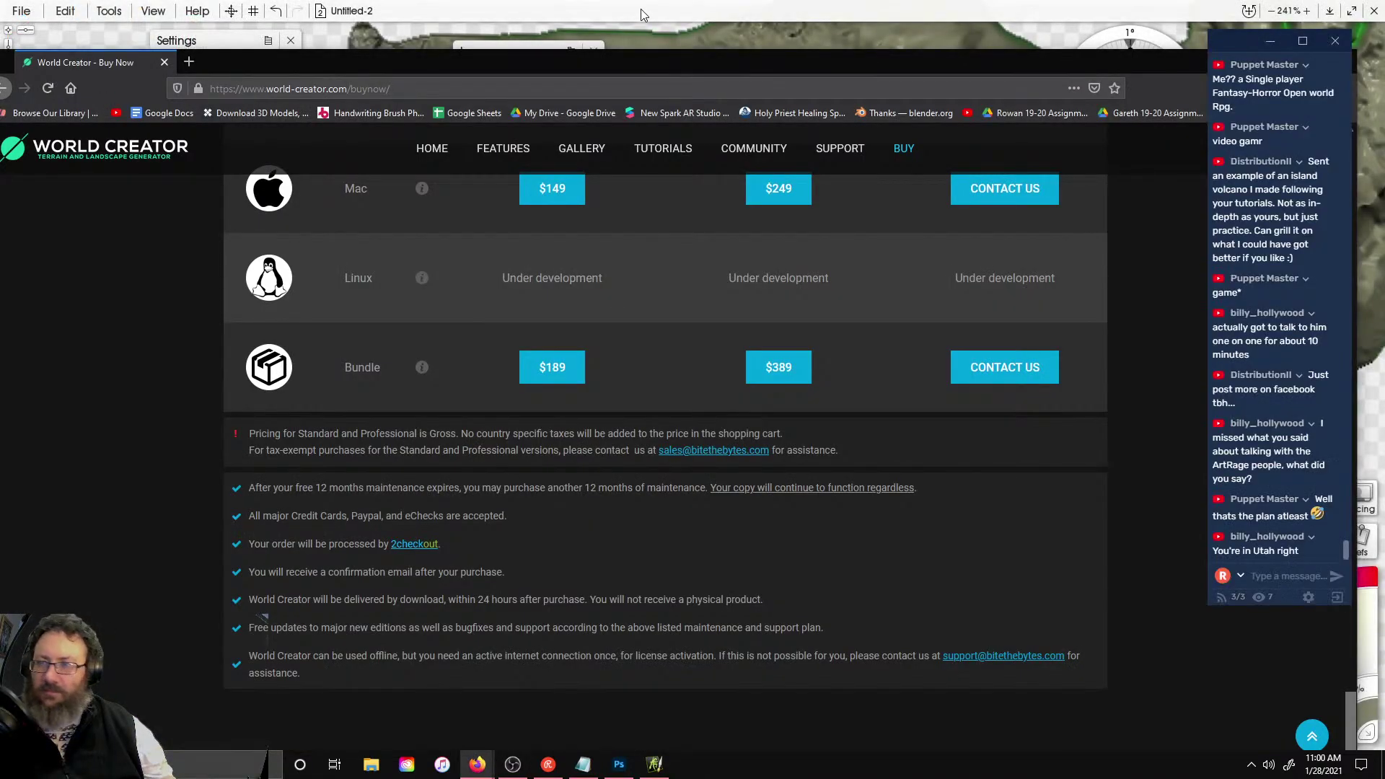
- Search the web for ARTRAGE
left_click(566, 90)
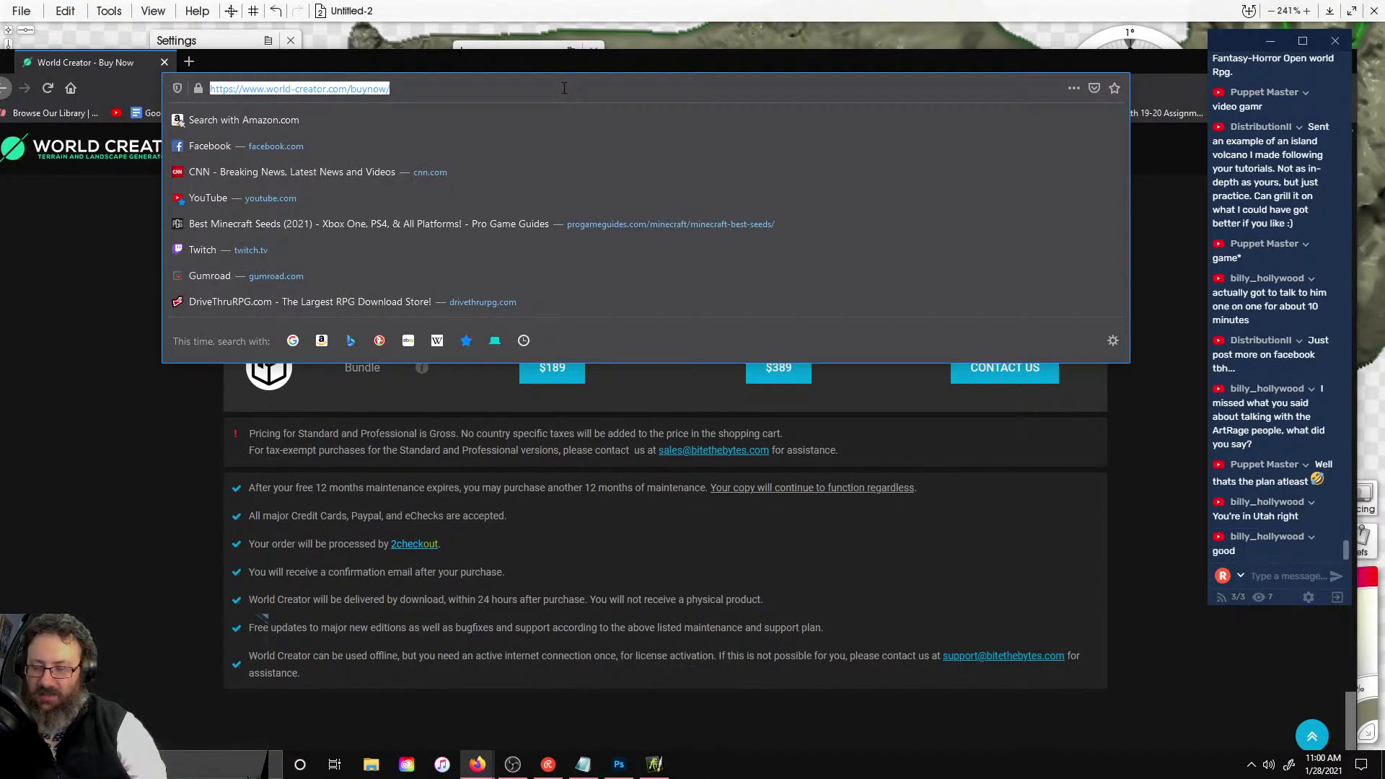
type("FACE")
key("BackSpace")
key("BackSpace")
key("BackSpace")
key("BackSpace")
key("BackSpace")
type("ARTRAGE")
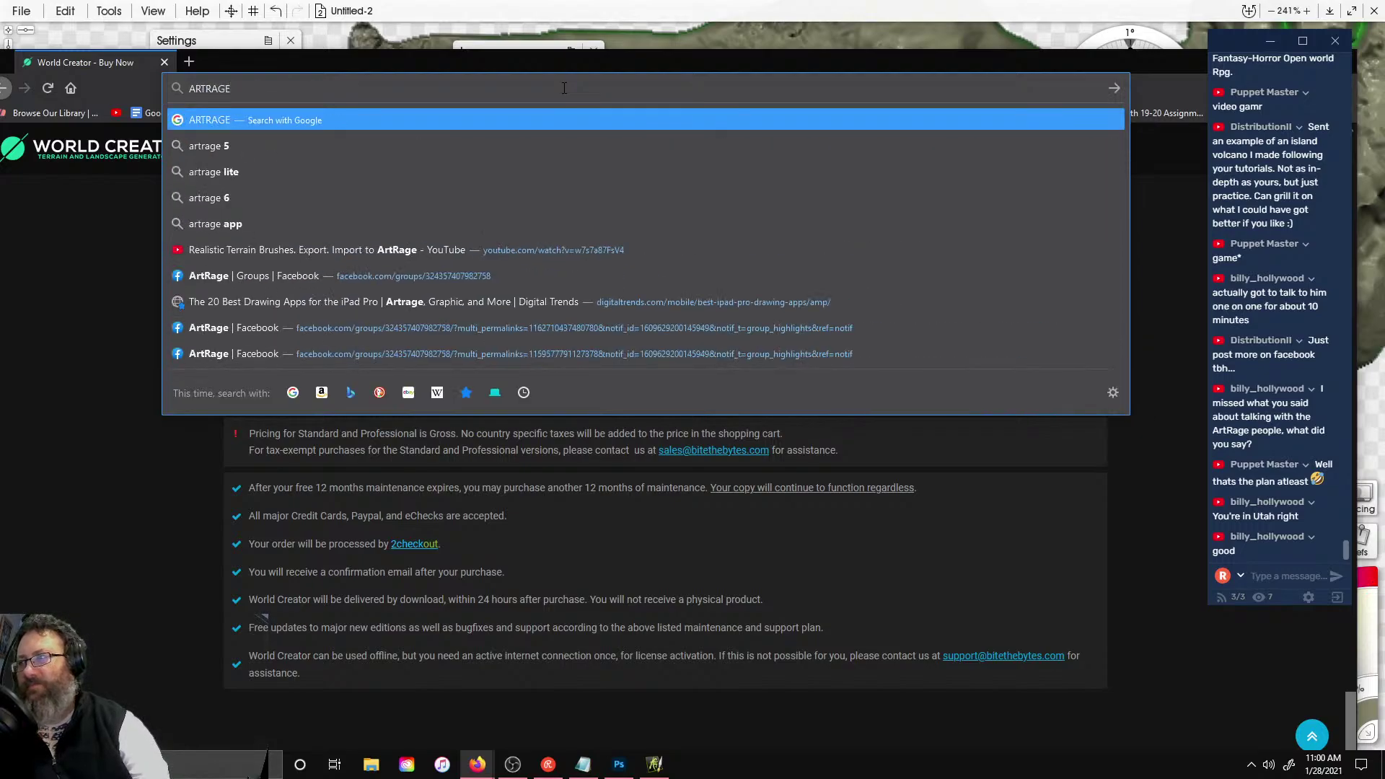
key("Return")
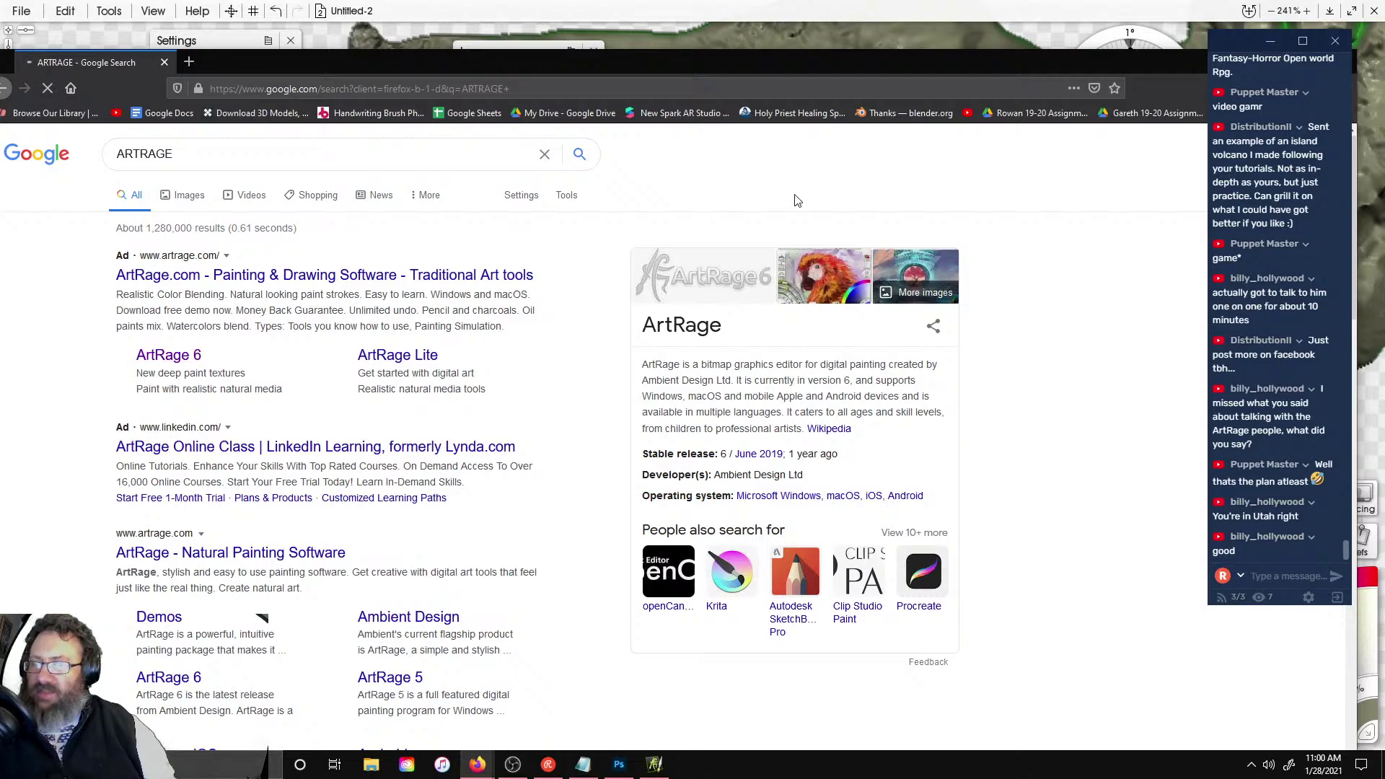
- Open the ArtRage 5 product page from the search results and look over its features and purchase options
scroll(697, 318, "down", 15)
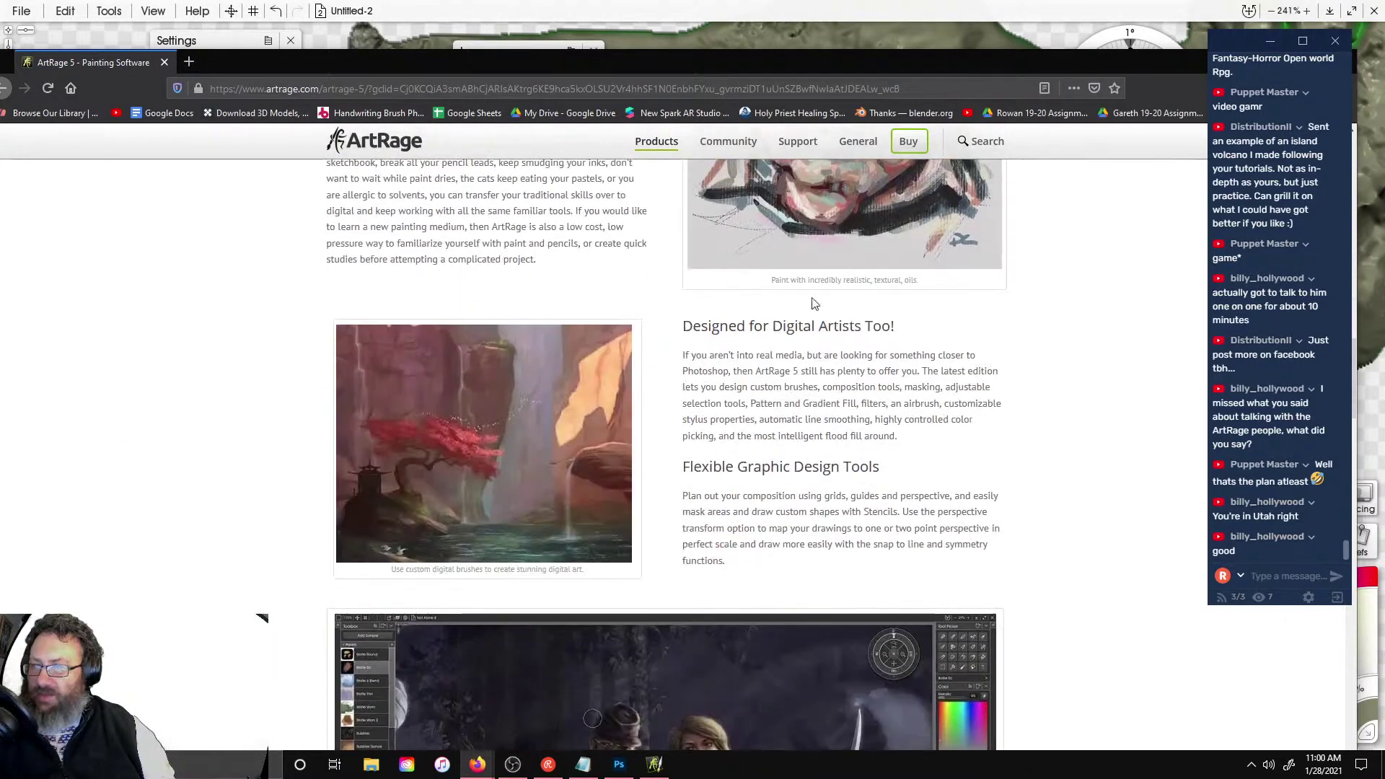
scroll(957, 318, "down", 20)
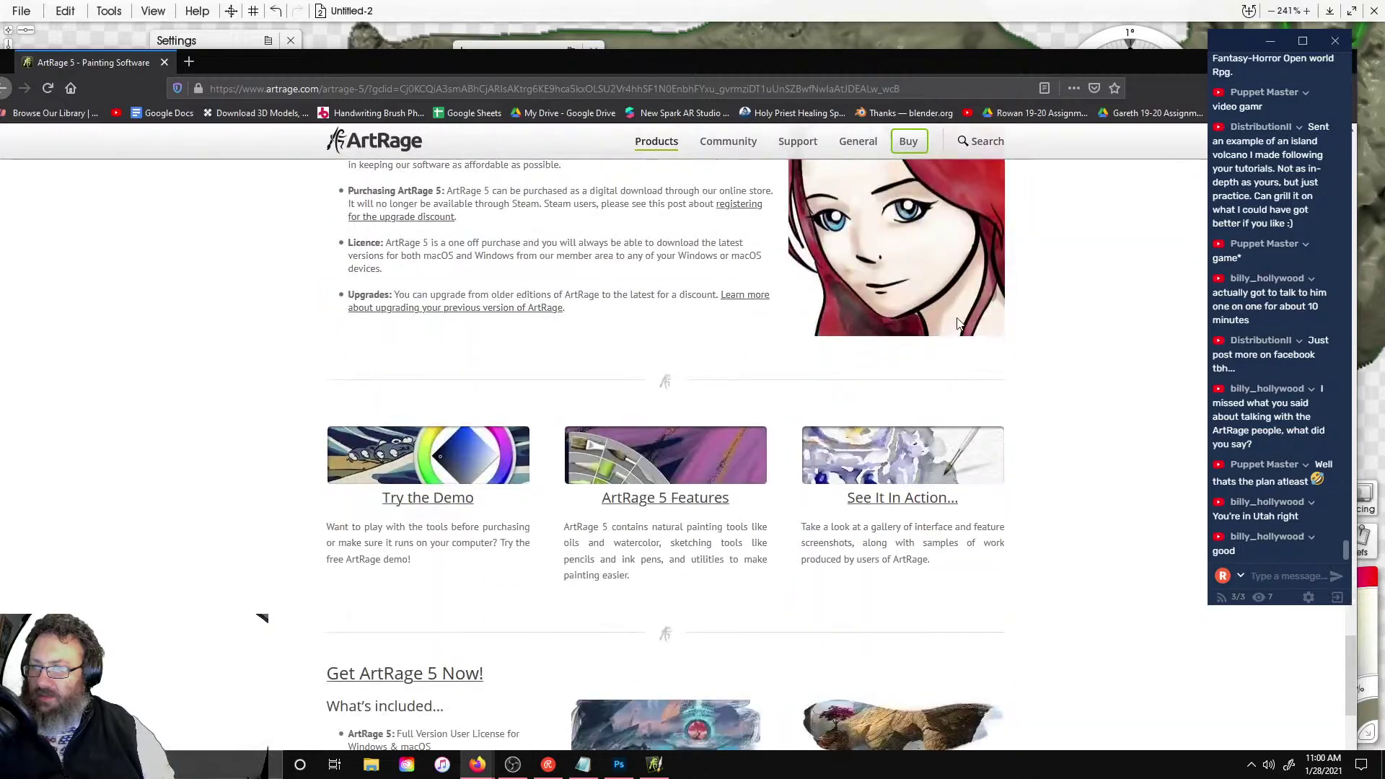
scroll(960, 323, "down", 6)
scroll(923, 375, "up", 20)
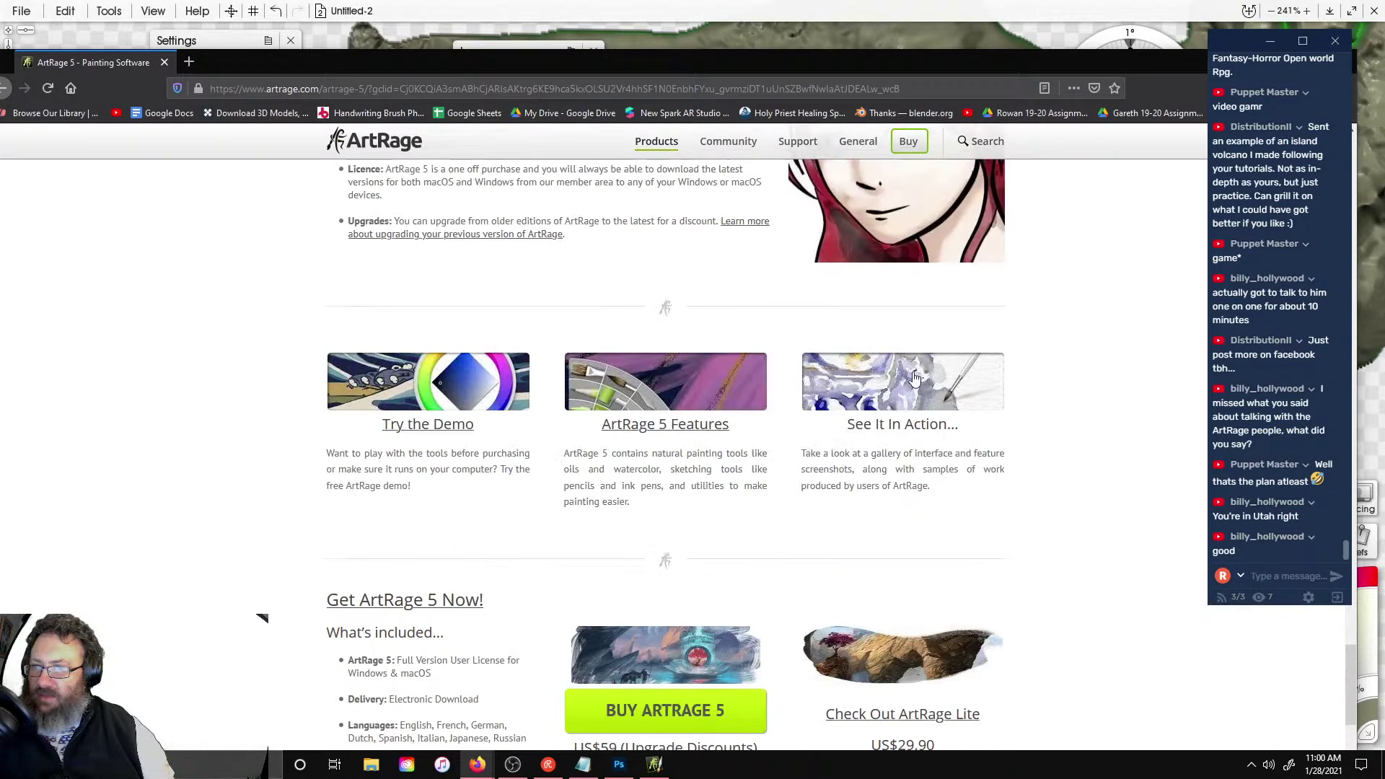
scroll(986, 380, "up", 20)
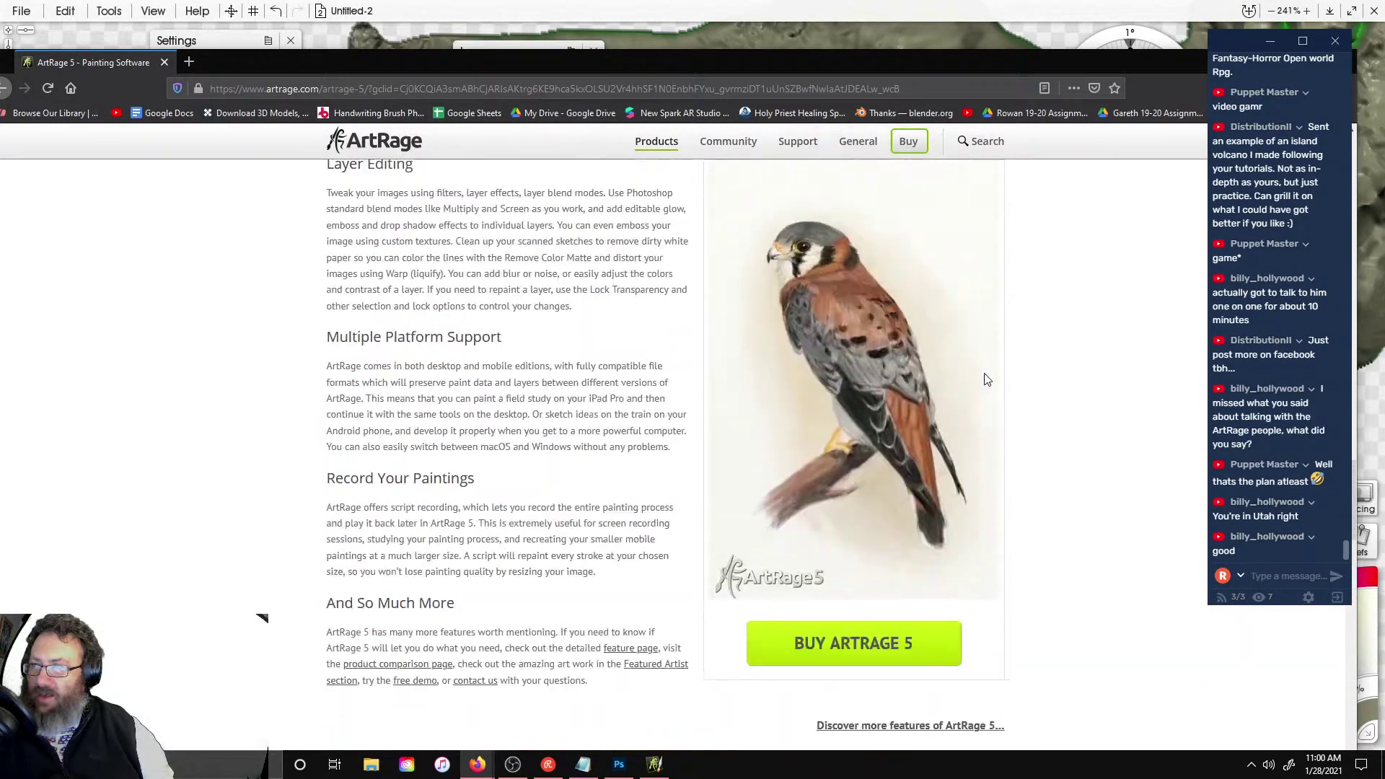
scroll(994, 380, "up", 10)
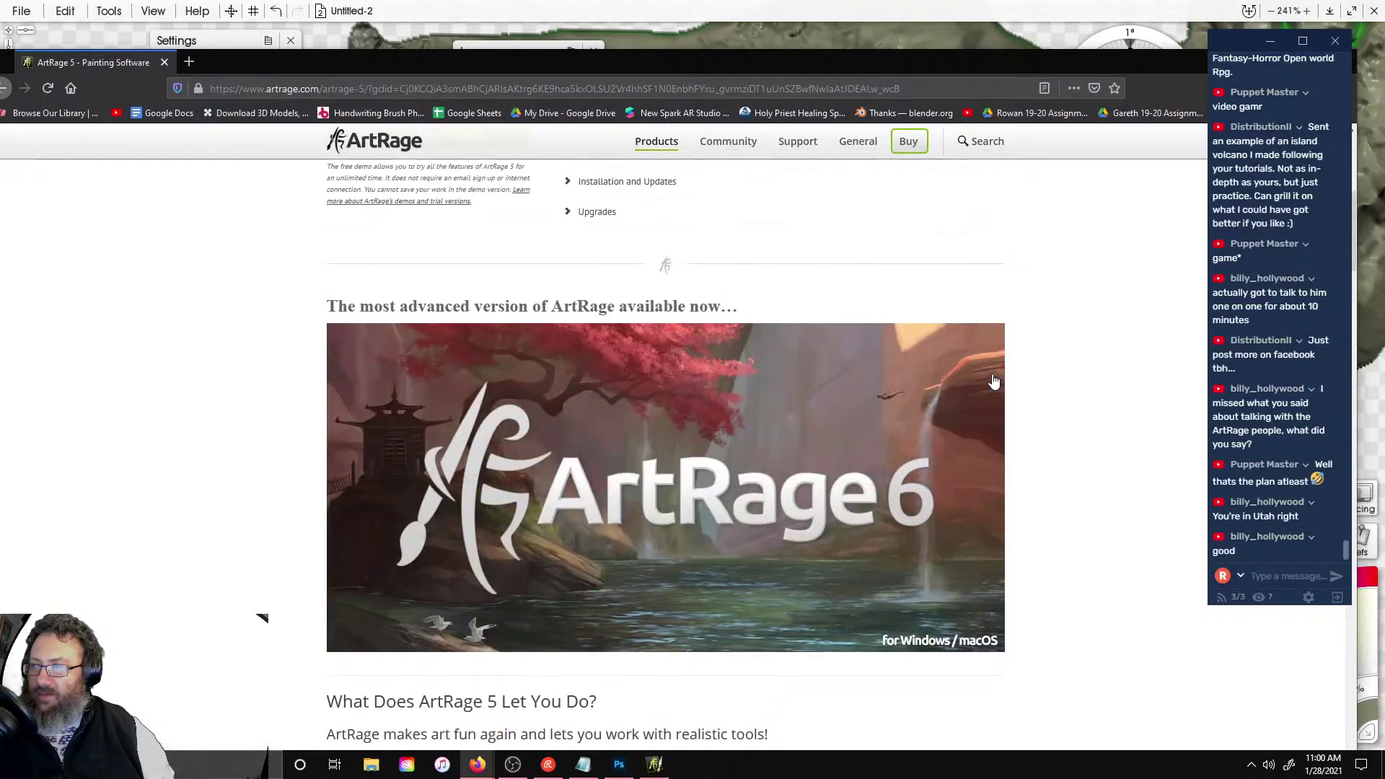
scroll(1003, 390, "down", 10)
scroll(1003, 389, "up", 10)
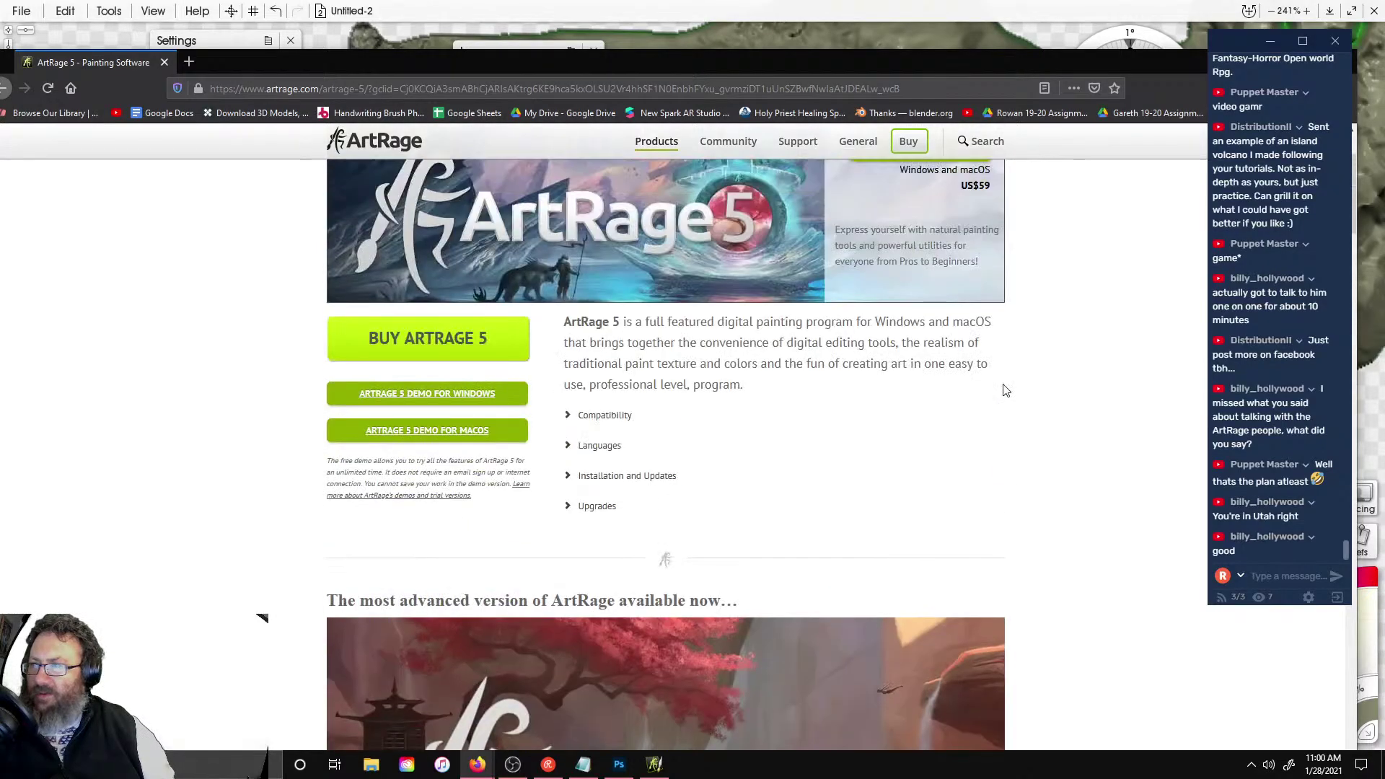
- Search for ARTRAGE 6, look over its product page, and return to the map painting in ArtRage
left_click(306, 88)
type("A")
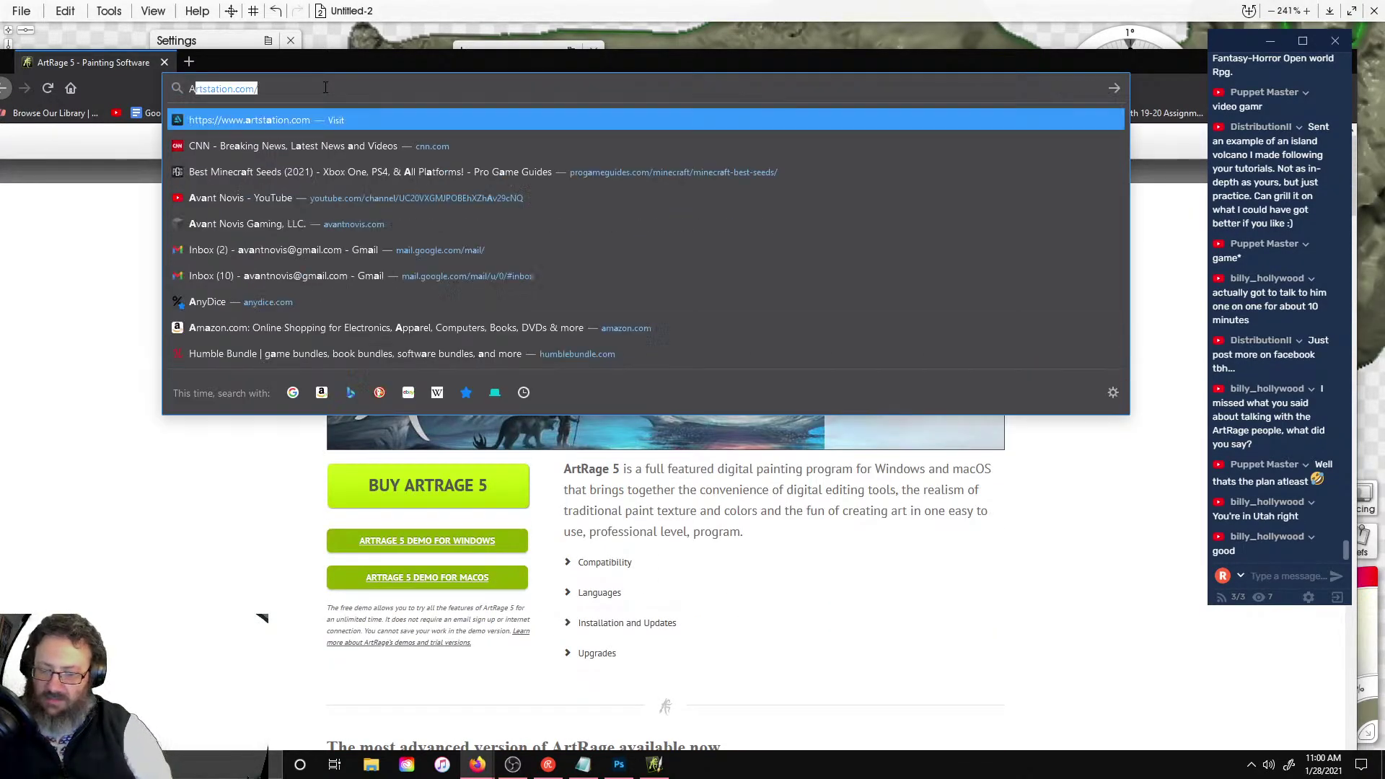
type("RTRAGE 6")
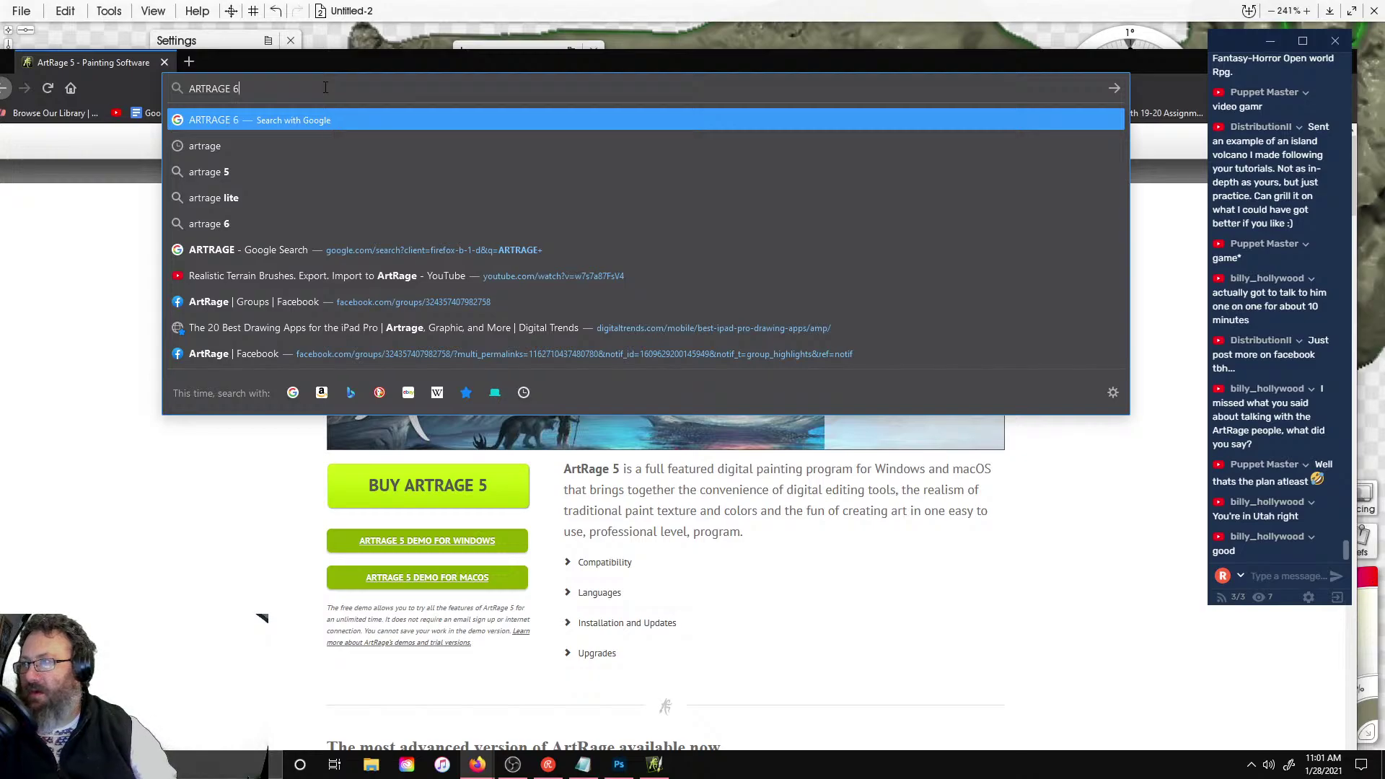
key("Return")
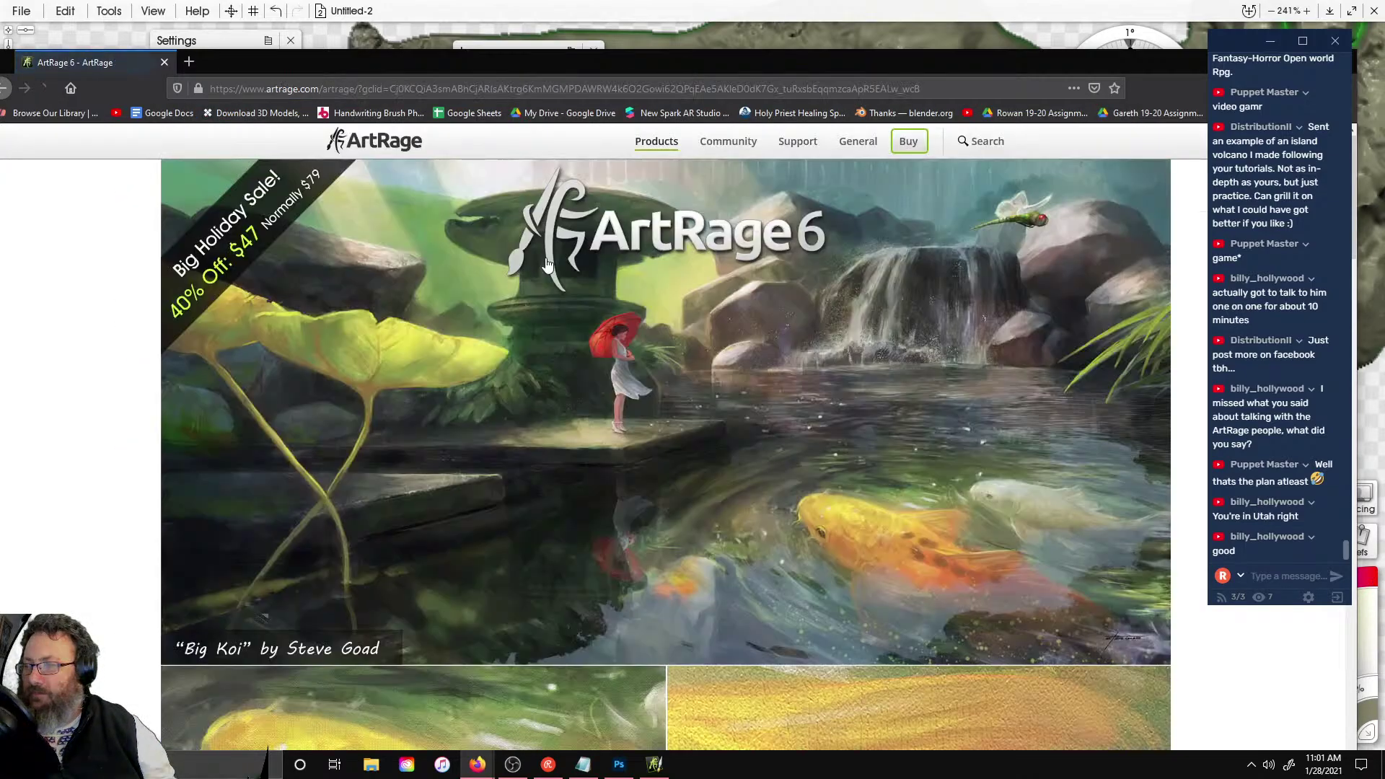
scroll(721, 336, "down", 15)
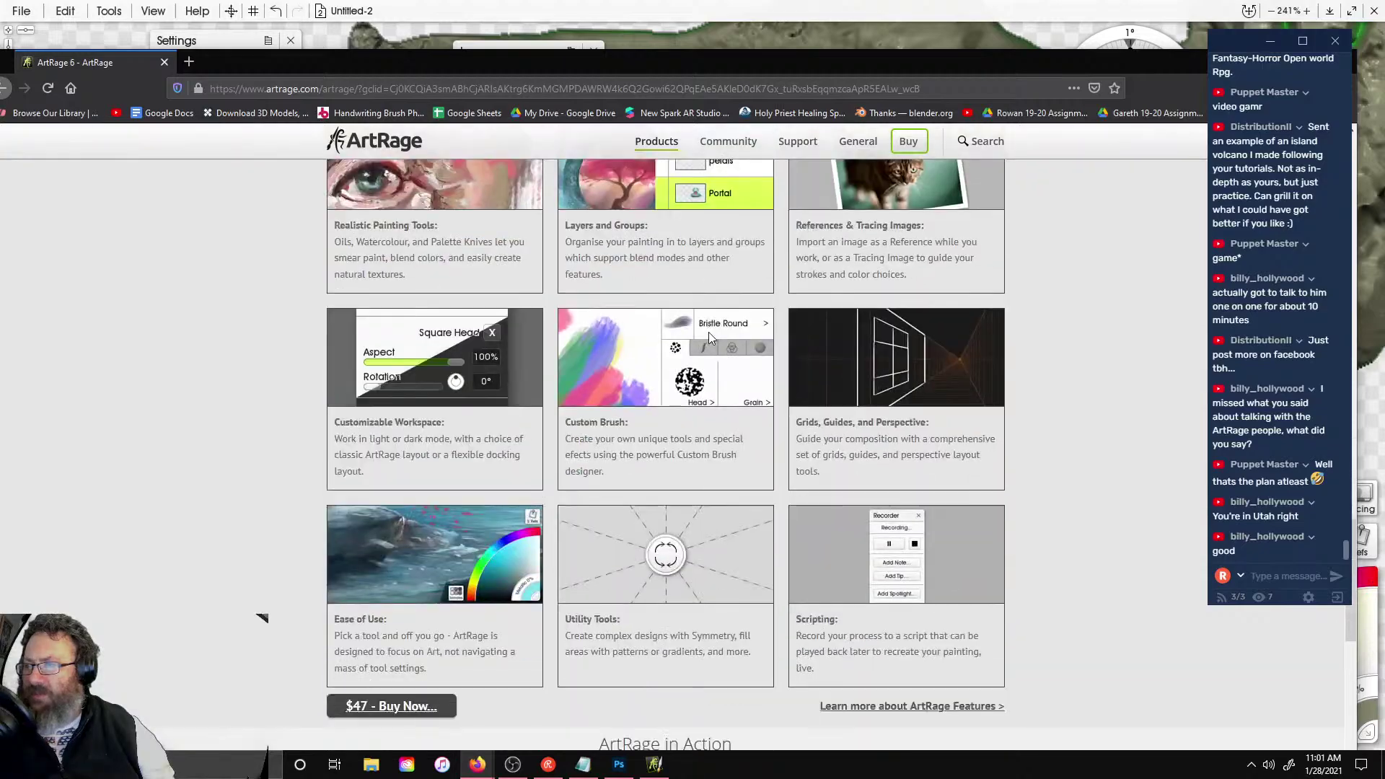
scroll(709, 338, "down", 7)
scroll(998, 346, "up", 5)
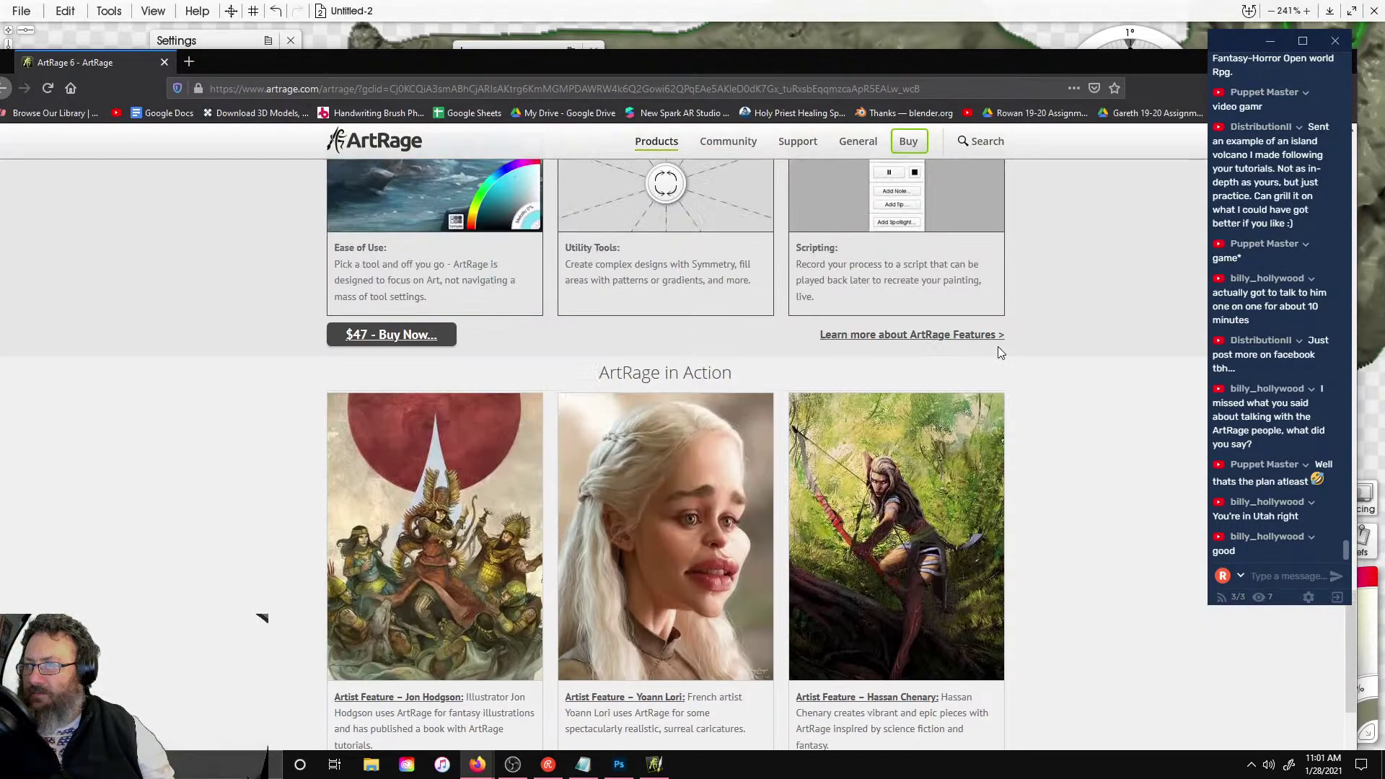
scroll(1008, 367, "up", 10)
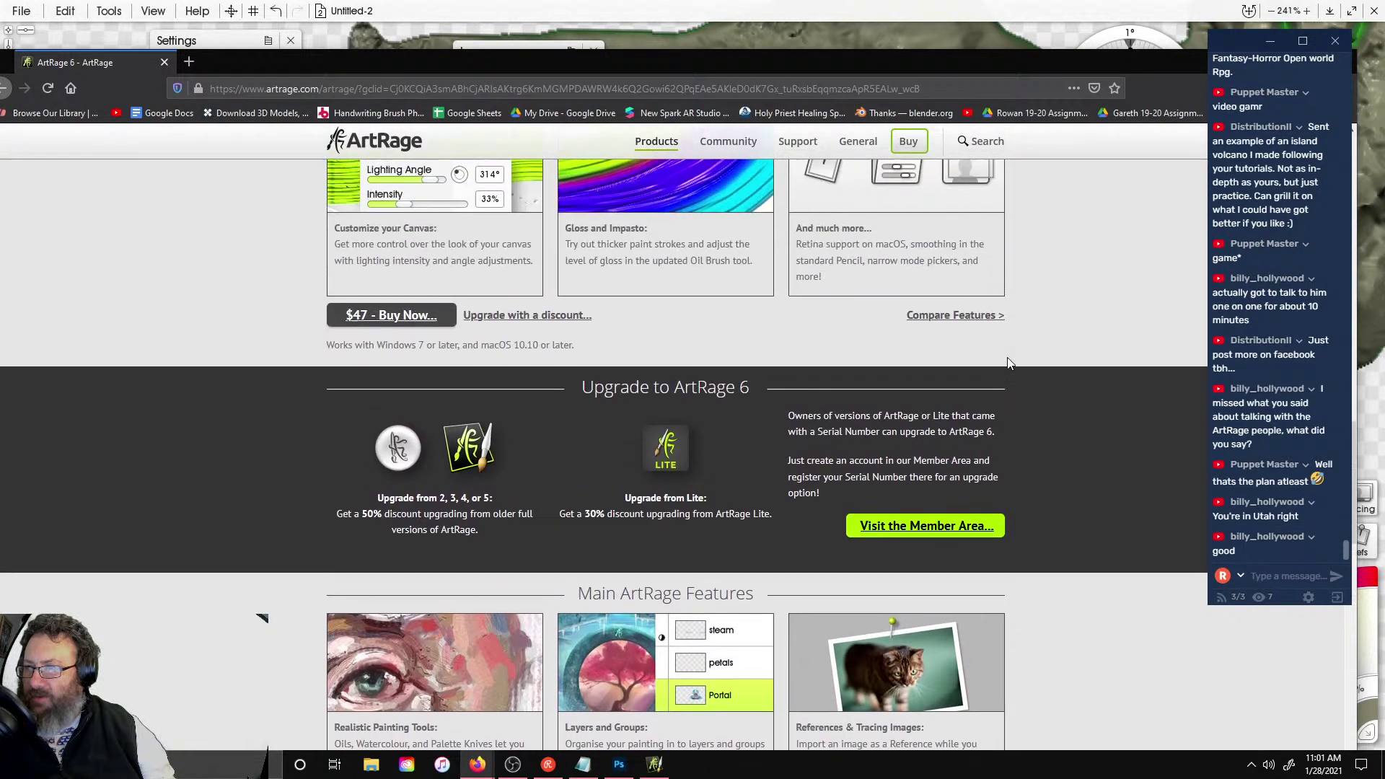
scroll(1007, 357, "up", 10)
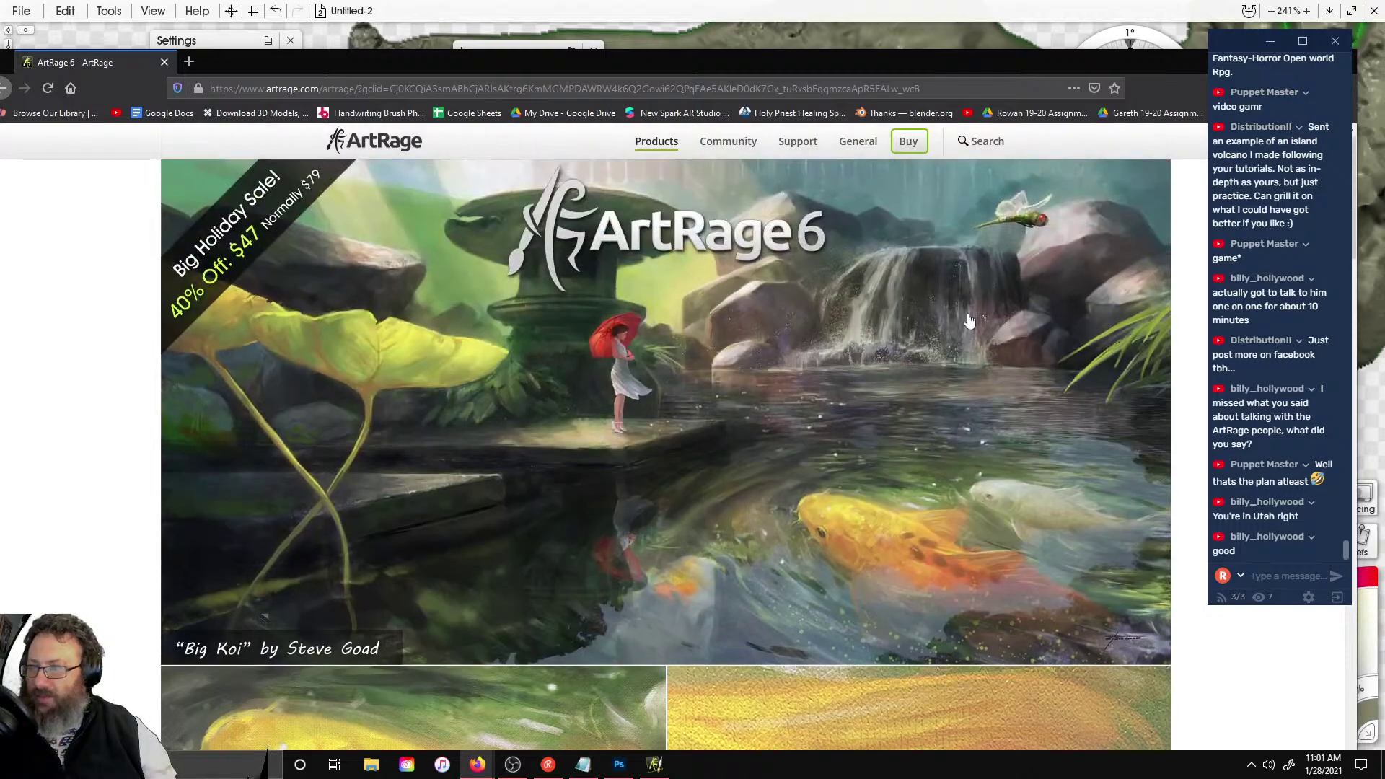
left_click(165, 64)
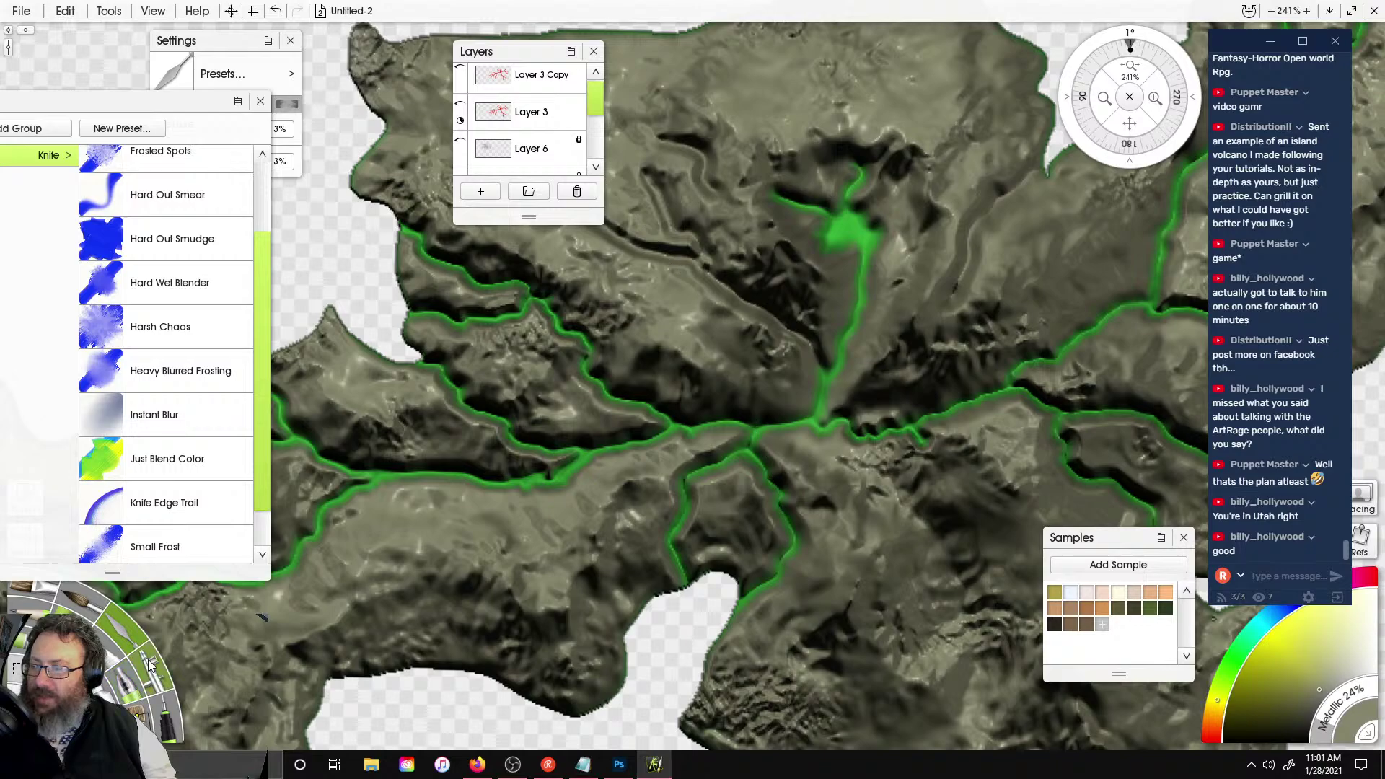
- Choose the Harsh Chaos Knife preset and examine the continent's relief and green river valleys, both up close and as a whole
left_click(90, 334)
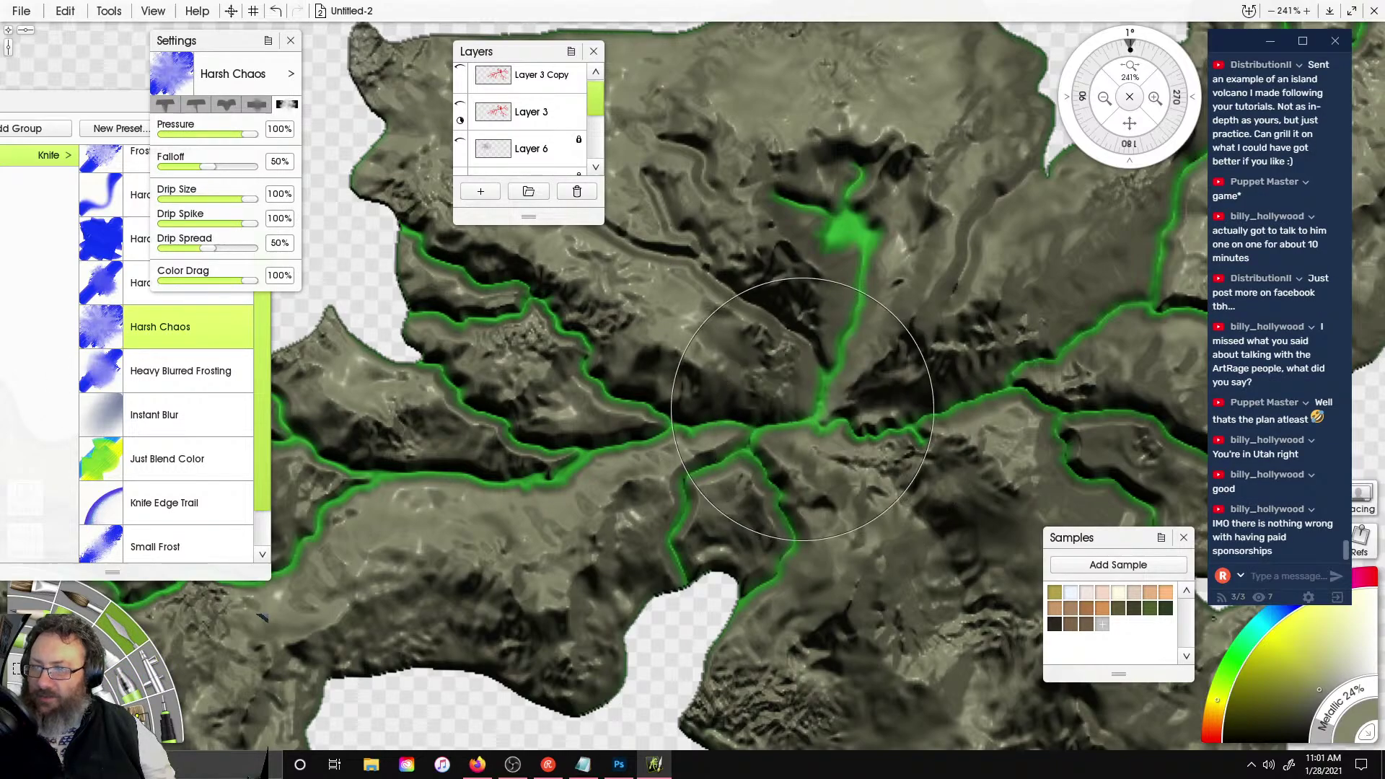
mouse_move(815, 386)
left_mouse_down()
mouse_move(837, 282)
mouse_move(848, 311)
mouse_move(852, 231)
mouse_move(829, 303)
mouse_move(721, 469)
mouse_move(649, 505)
mouse_move(766, 503)
left_mouse_up()
right_click_drag(1070, 365, 742, 442)
right_click_drag(892, 183, 823, 376)
right_click_drag(765, 679, 850, 394)
right_click_drag(562, 455, 833, 381)
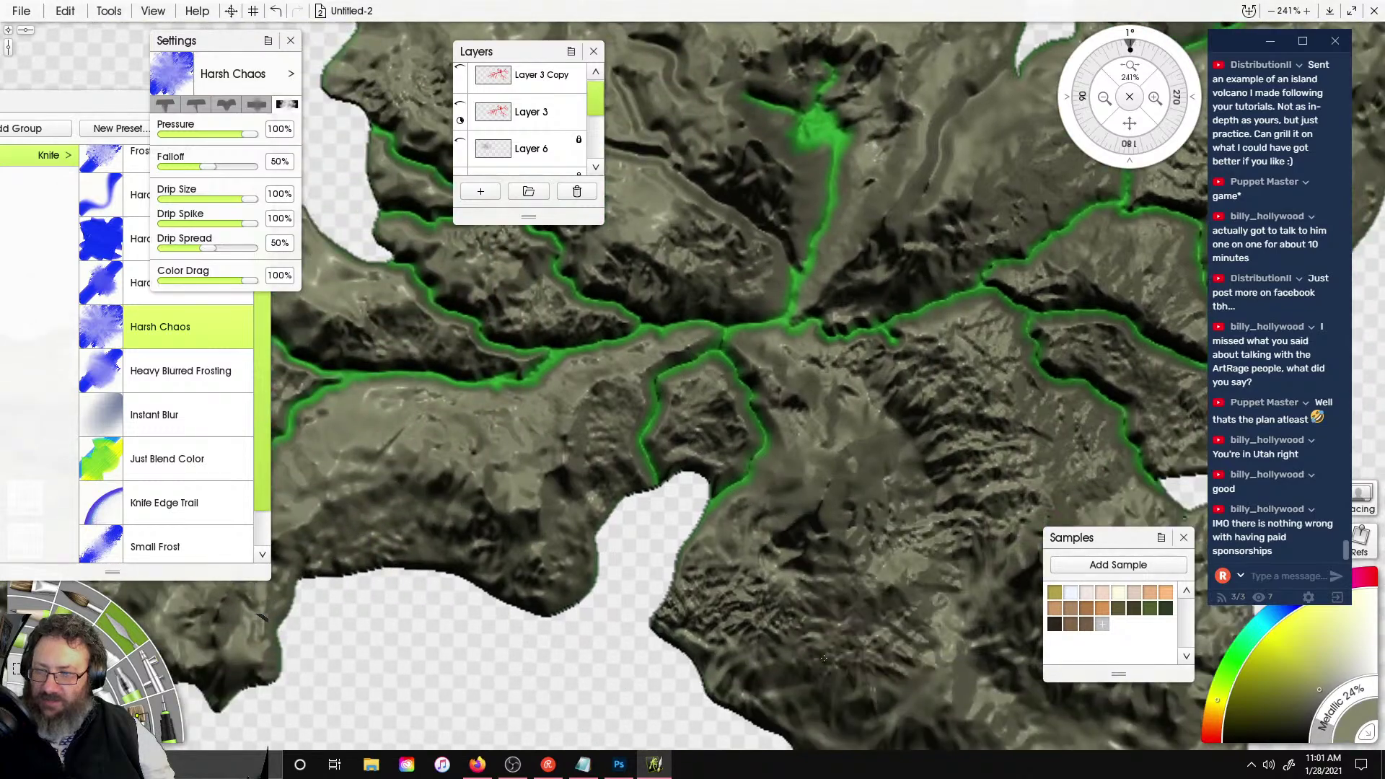
right_click_drag(779, 490, 944, 677)
scroll(830, 239, "down", 5)
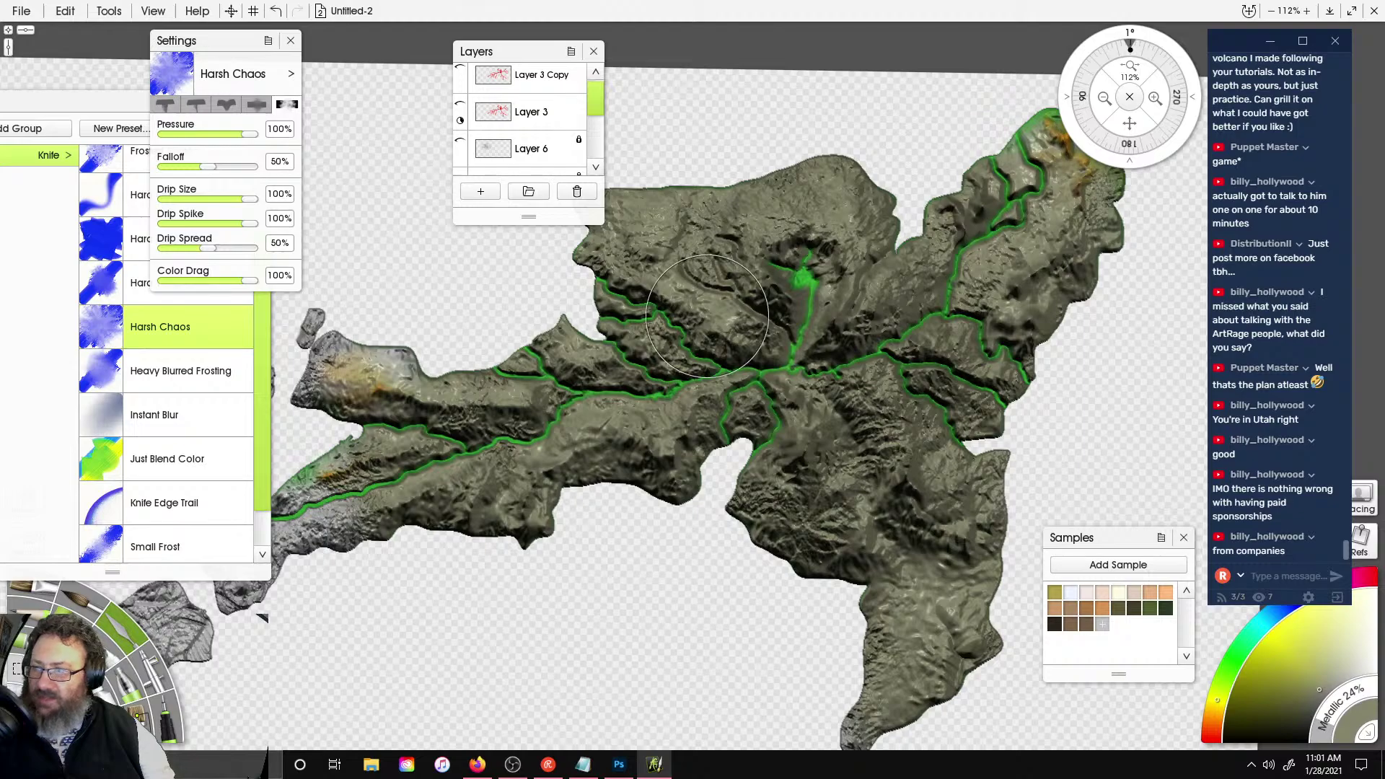
left_click_drag(707, 316, 891, 314)
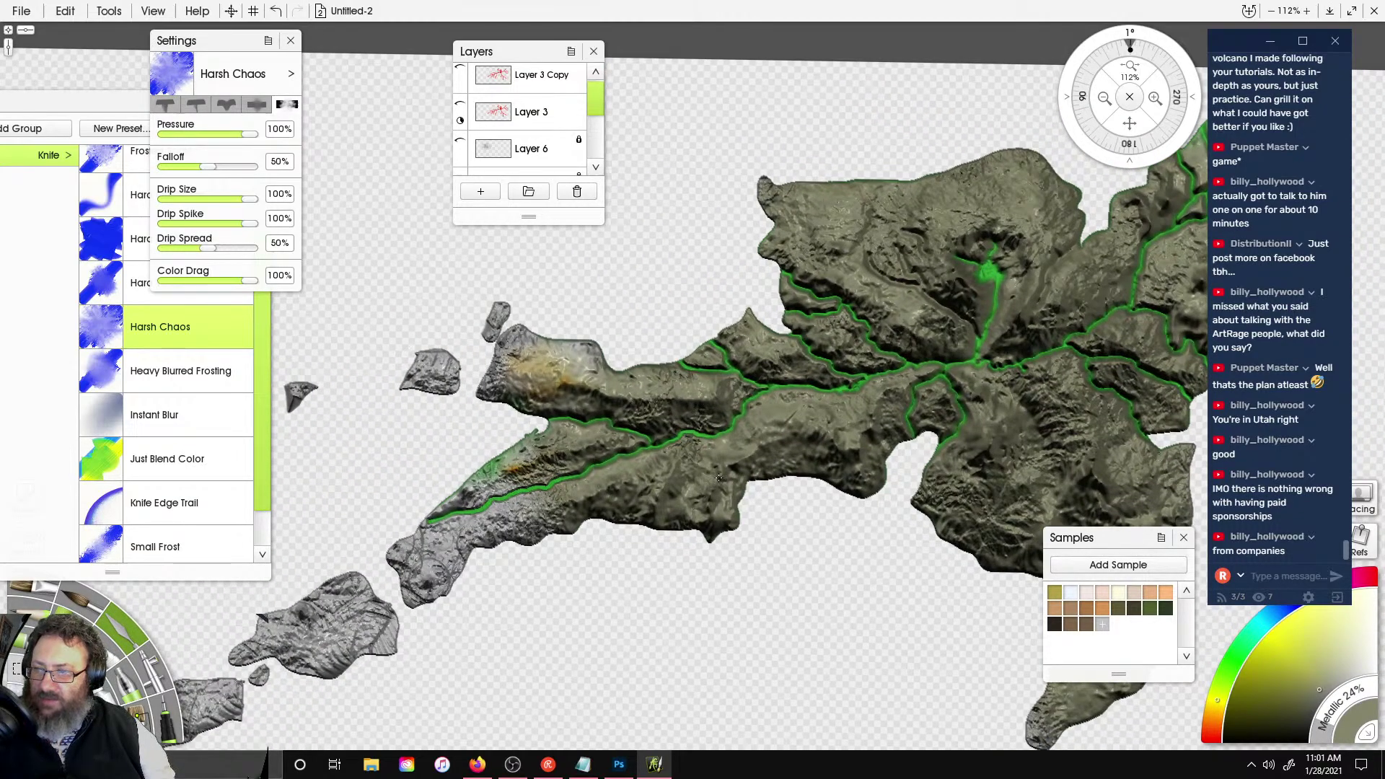
scroll(1042, 275, "up", 5)
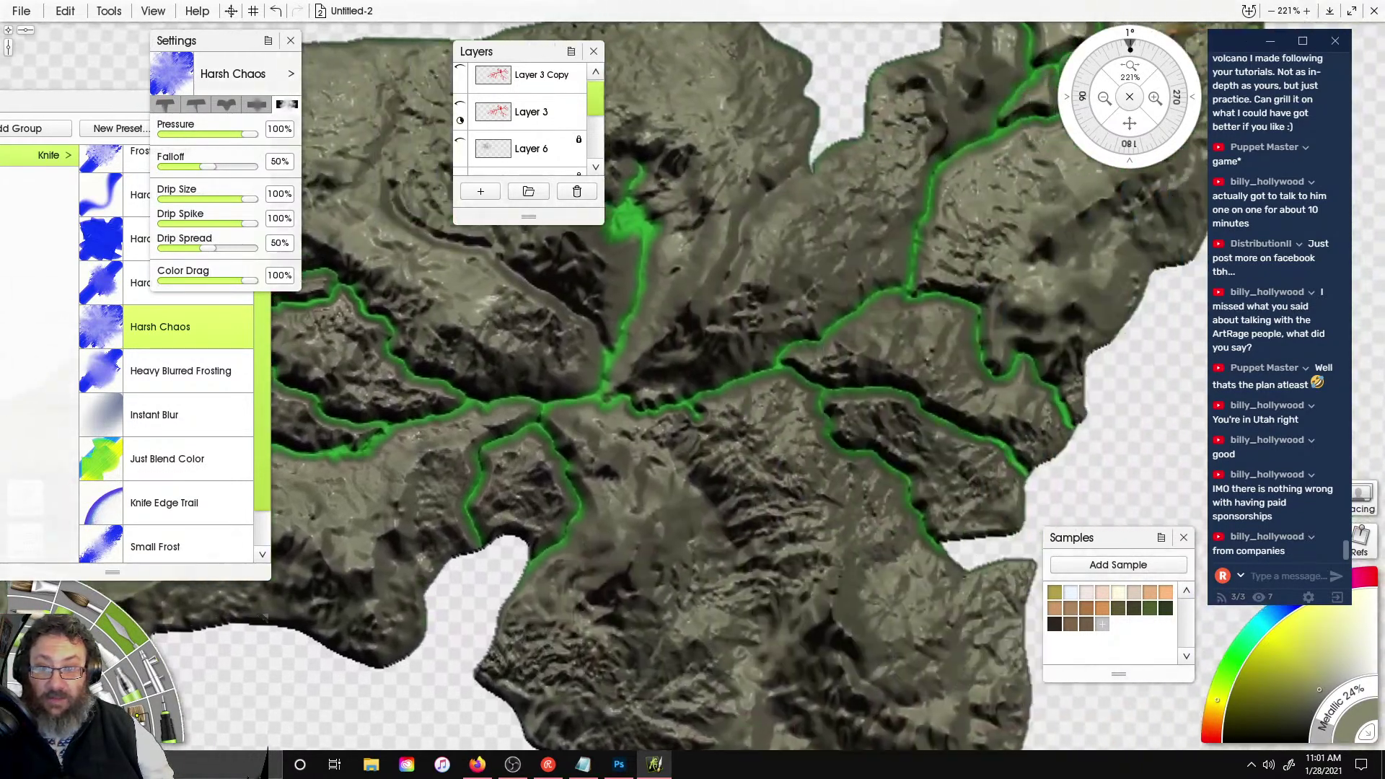
left_click_drag(964, 577, 944, 579)
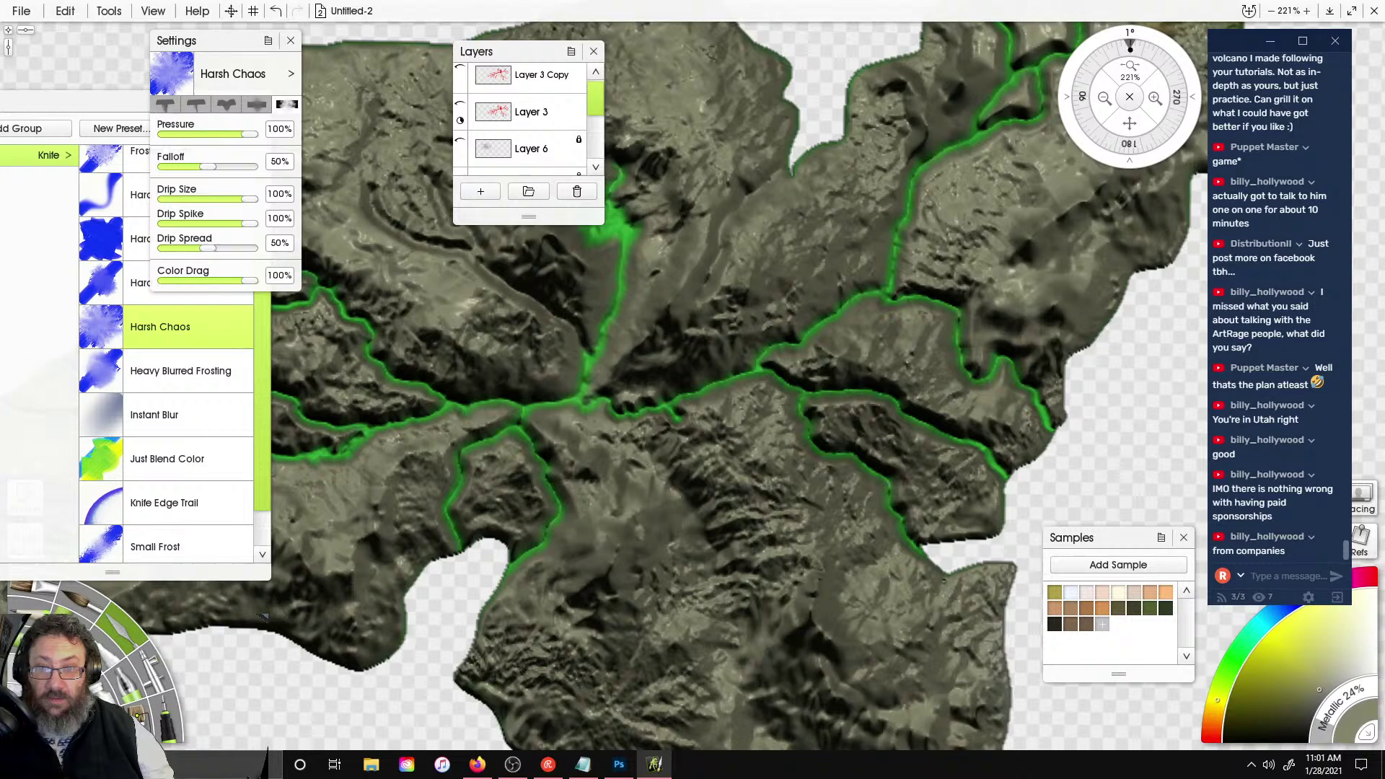
mouse_move(540, 353)
left_mouse_down()
mouse_move(635, 409)
mouse_move(644, 431)
left_mouse_up()
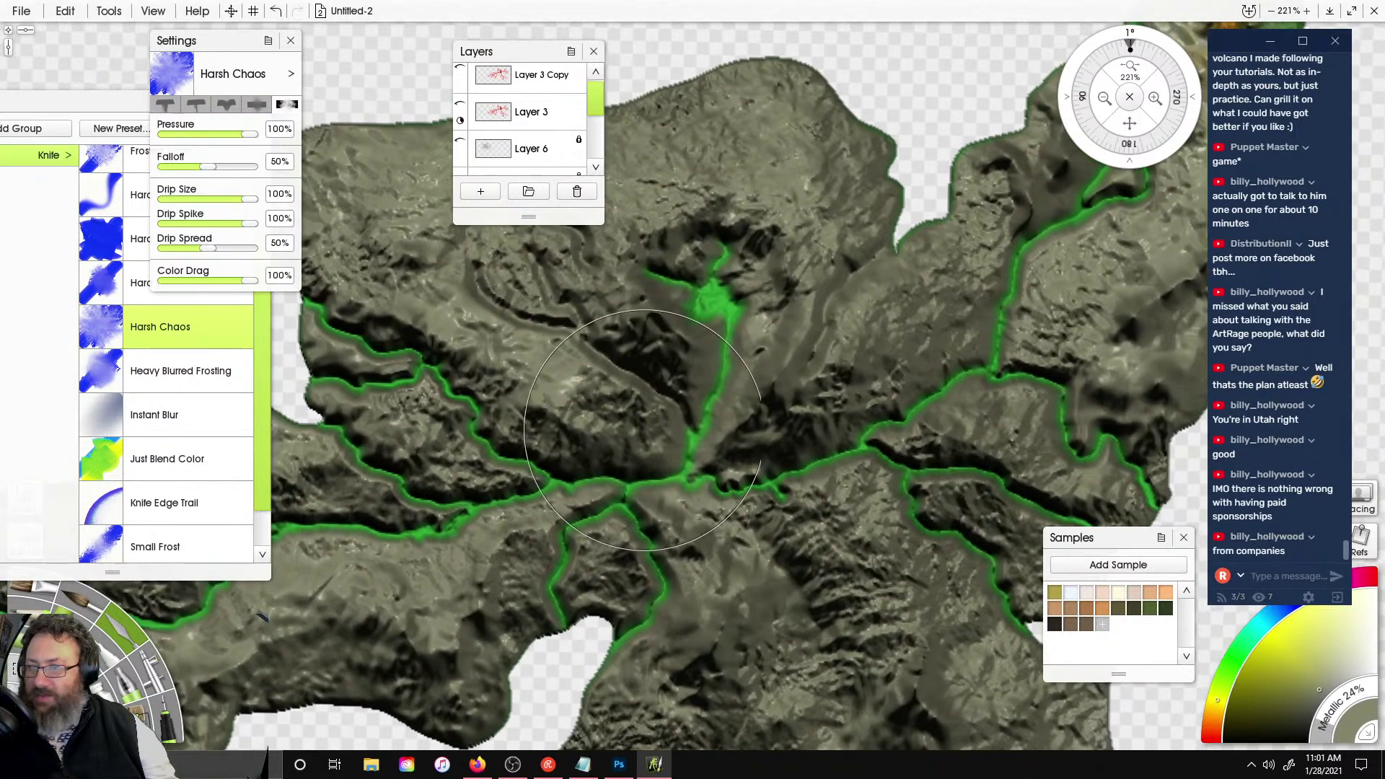
scroll(644, 431, "down", 4)
scroll(643, 447, "up", 5)
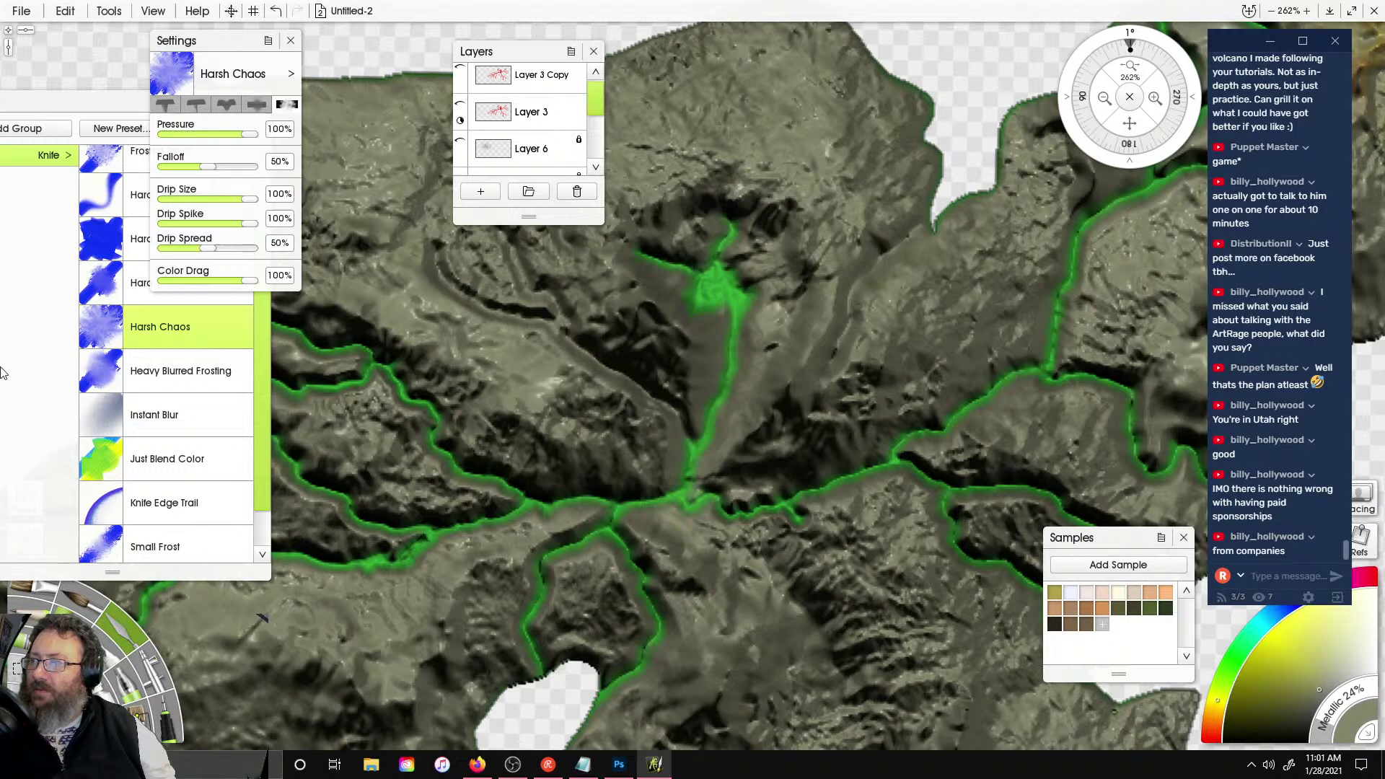
- Make Layer 2 Copy the active layer, and undo trial Harsh Chaos strokes over the central green valley
scroll(586, 148, "down", 4)
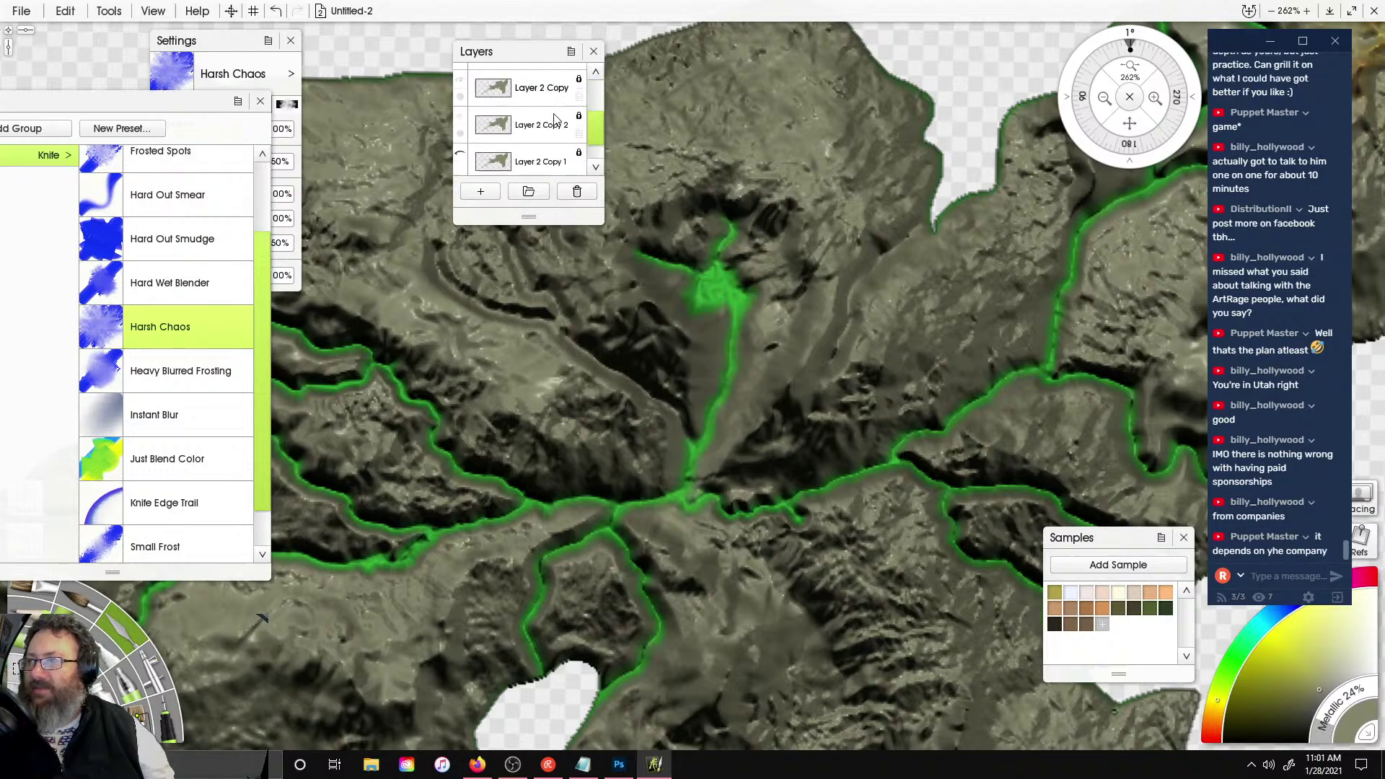
left_click(505, 141)
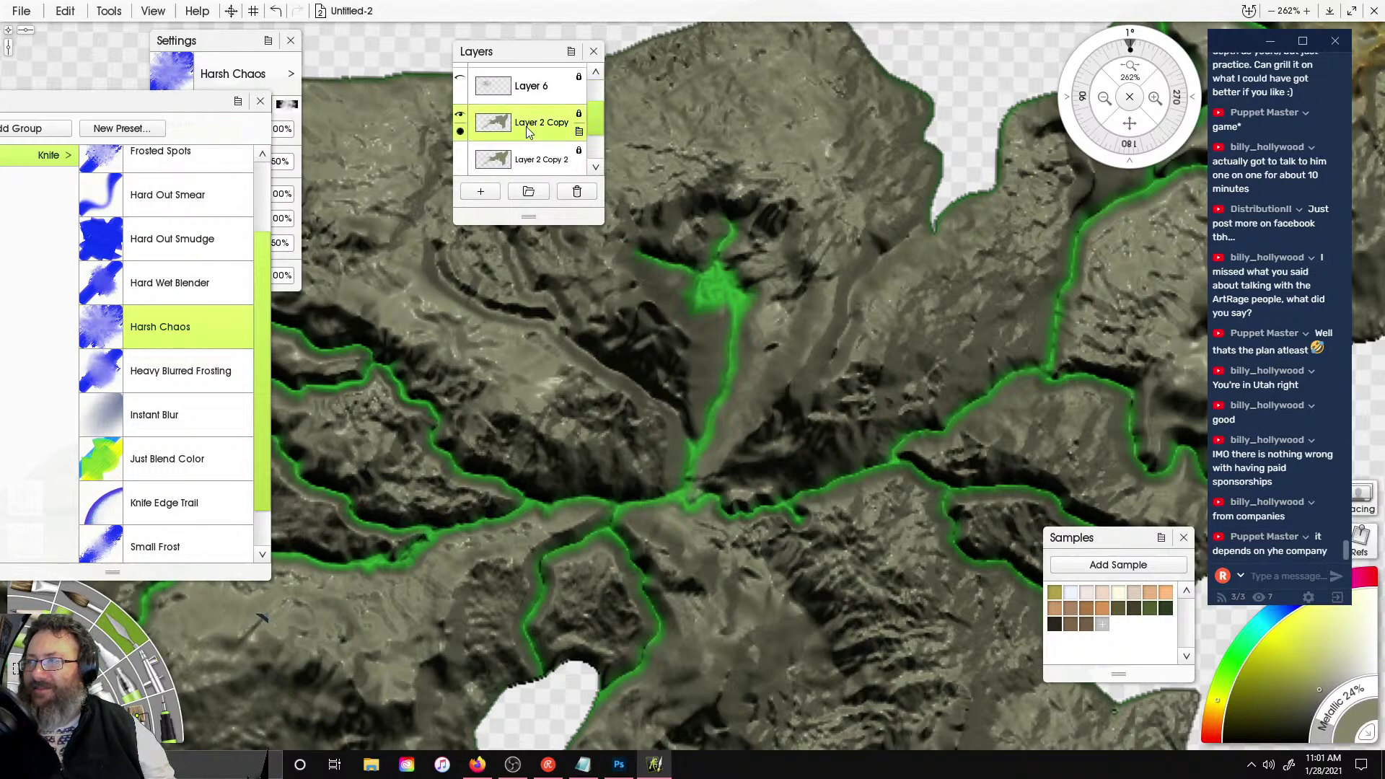
left_click_drag(715, 357, 725, 422)
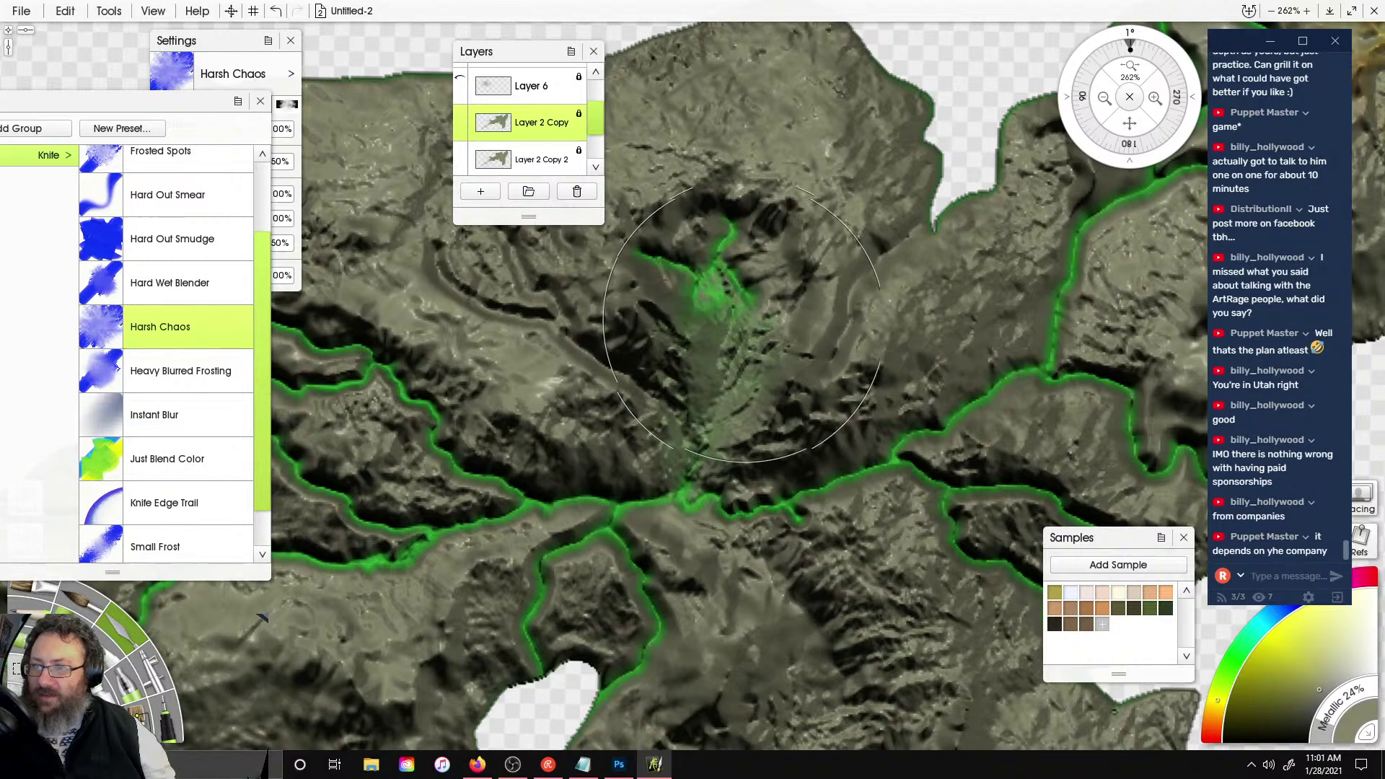
key("ctrl+z")
left_click_drag(788, 323, 743, 376)
key("ctrl+z")
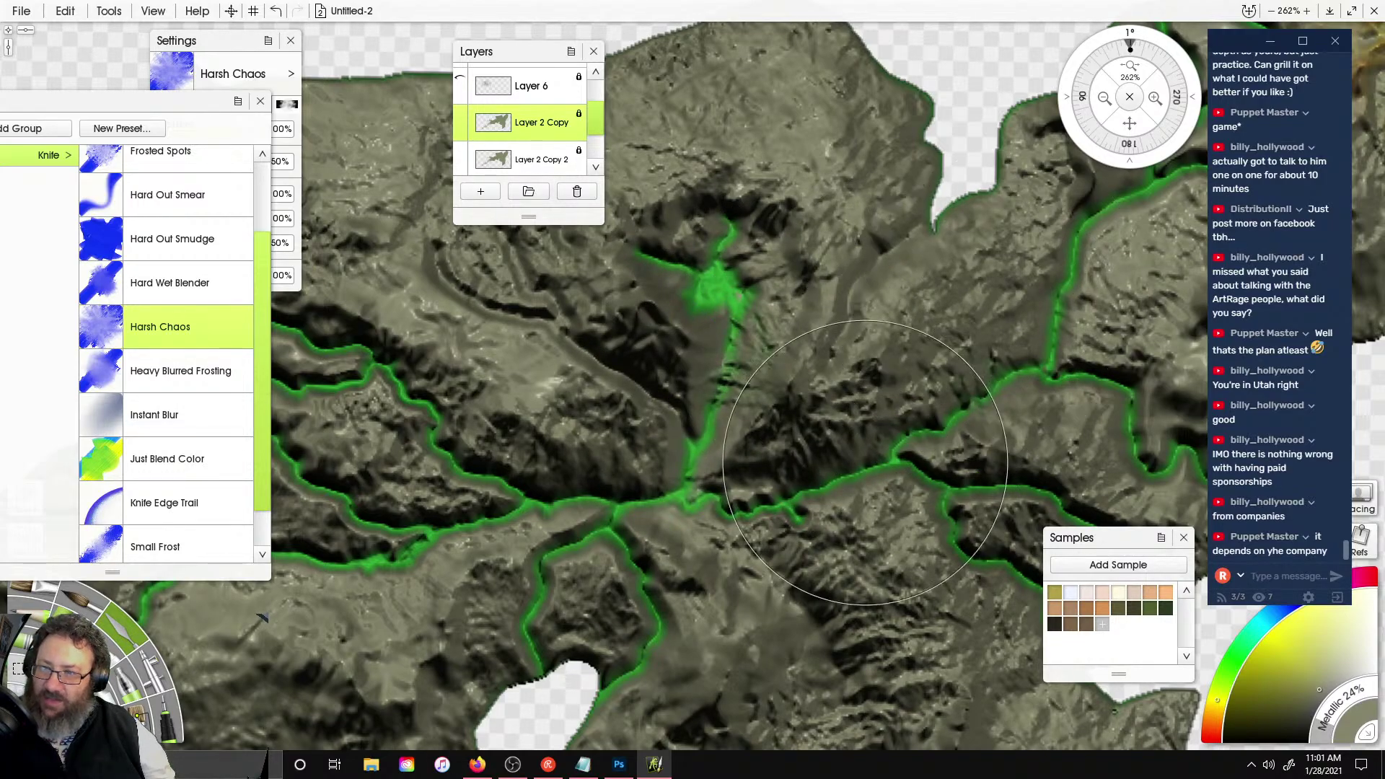
- Roughen the mountains and break up the green river valleys across the continent's centre on Layer 2 Copy with the Harsh Chaos Knife
mouse_move(766, 586)
left_mouse_down()
mouse_move(779, 642)
mouse_move(752, 636)
mouse_move(657, 505)
mouse_move(642, 527)
mouse_move(650, 477)
mouse_move(598, 428)
mouse_move(599, 469)
mouse_move(642, 440)
mouse_move(686, 339)
mouse_move(498, 286)
left_mouse_up()
right_click_drag(426, 505, 800, 276)
mouse_move(785, 412)
left_mouse_down()
mouse_move(648, 381)
mouse_move(592, 425)
mouse_move(505, 433)
mouse_move(404, 404)
mouse_move(488, 465)
mouse_move(432, 404)
mouse_move(402, 510)
mouse_move(587, 557)
left_mouse_up()
right_click_drag(588, 556, 479, 607)
right_click_drag(702, 458, 630, 476)
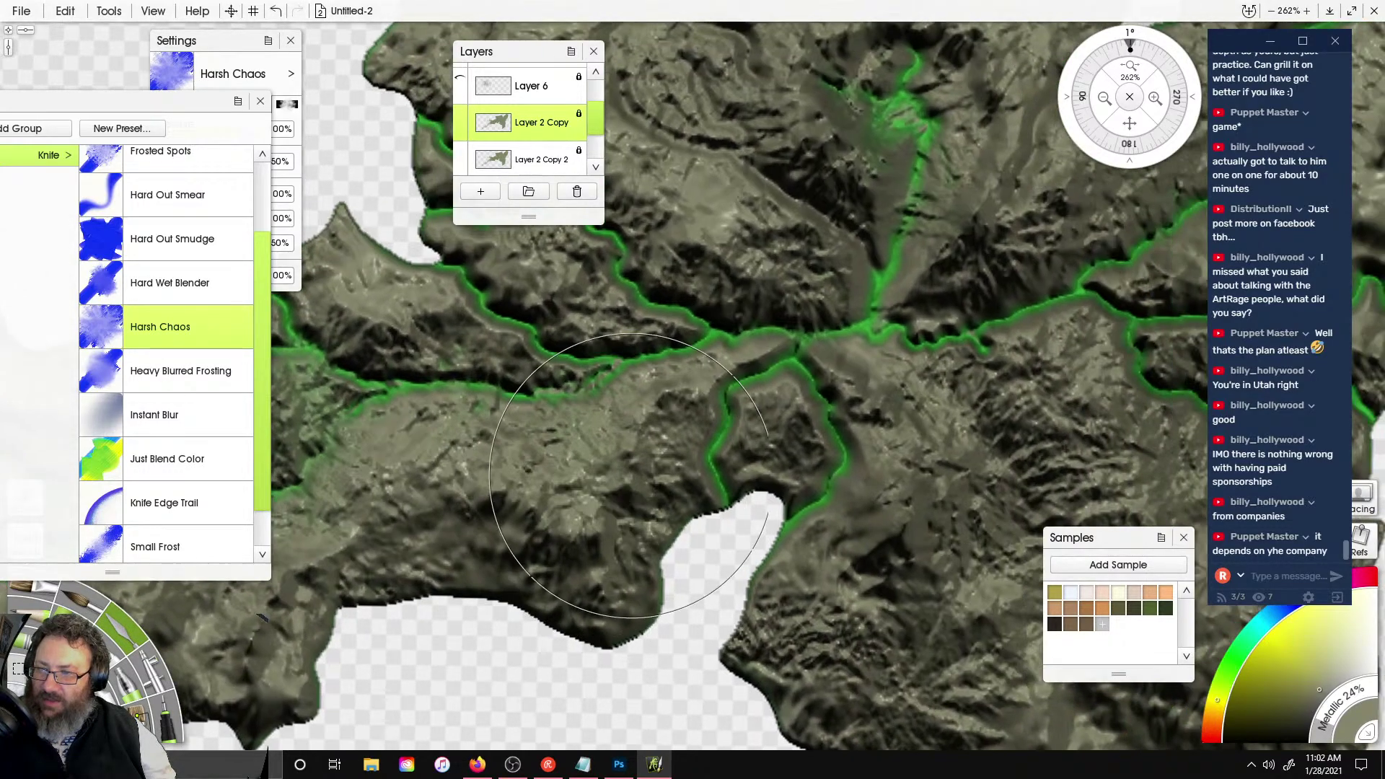
mouse_move(675, 460)
left_mouse_down()
mouse_move(765, 447)
mouse_move(729, 433)
mouse_move(830, 462)
mouse_move(784, 418)
mouse_move(789, 370)
left_mouse_up()
right_click_drag(874, 388, 739, 399)
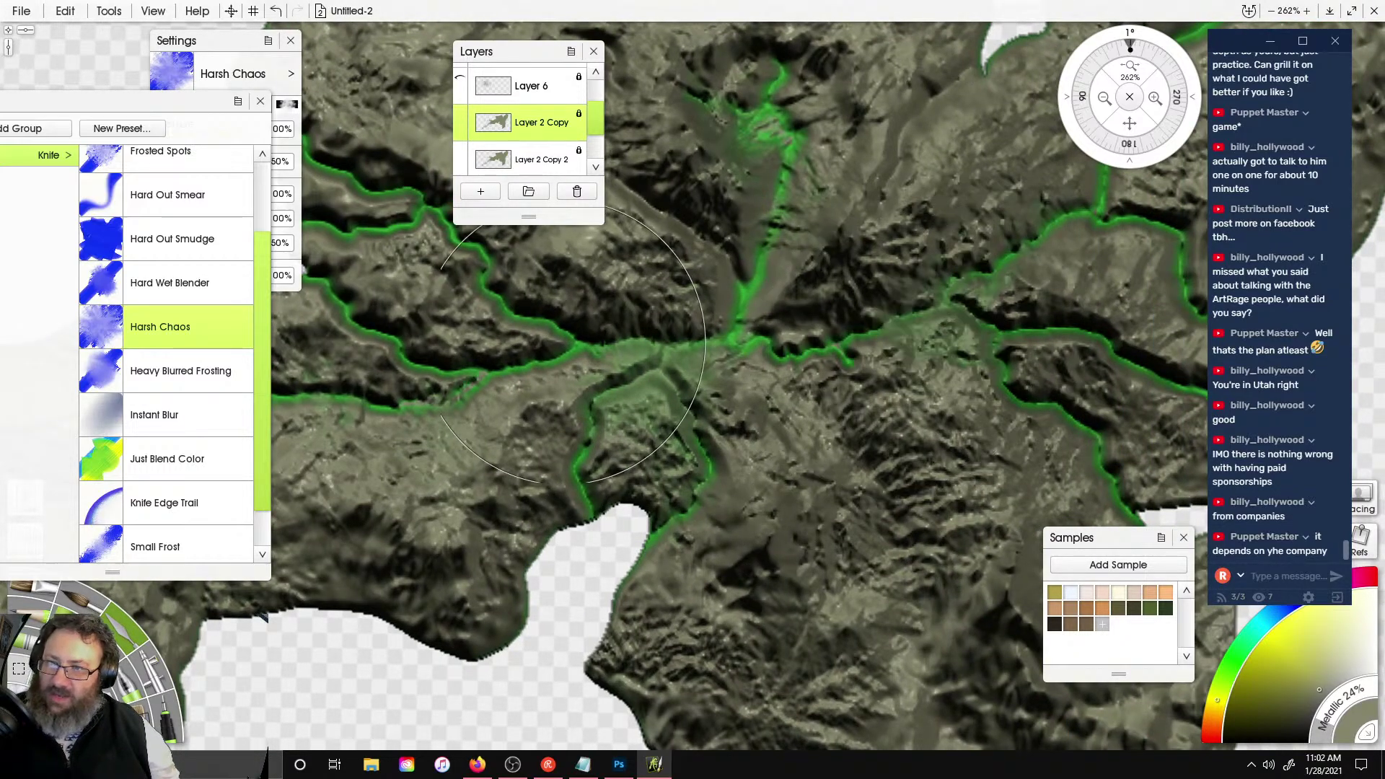
scroll(967, 452, "down", 2)
scroll(989, 405, "down", 3)
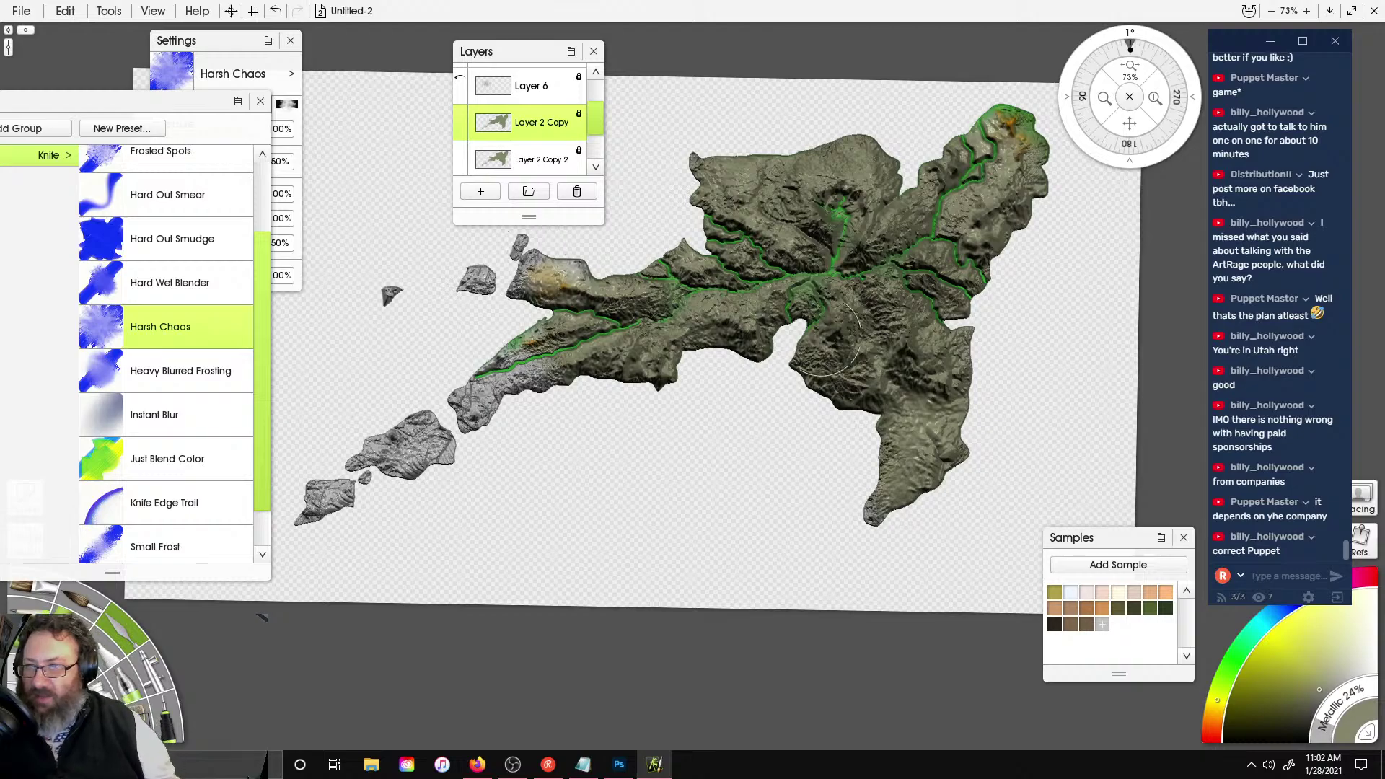
scroll(541, 373, "up", 1)
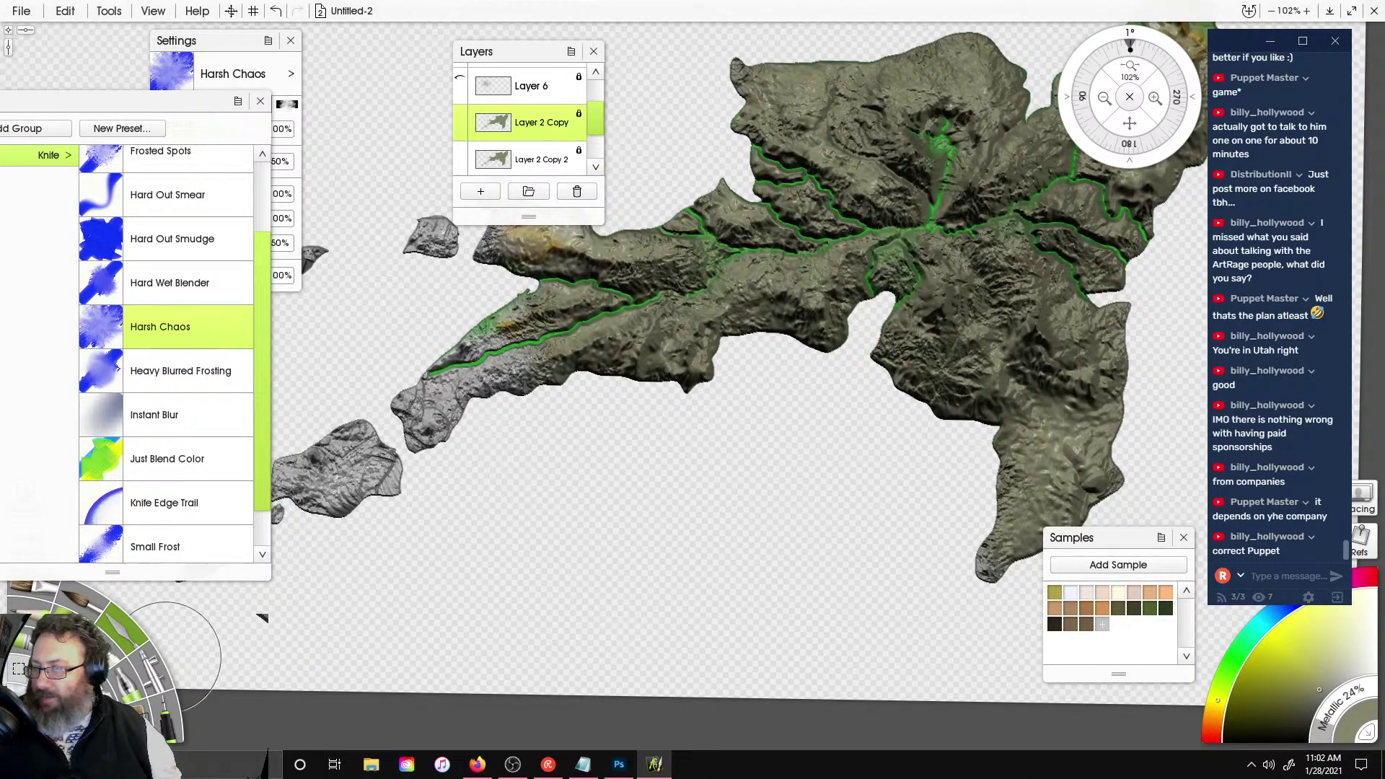
- Switch to the Airbrush and merge Layer 2 Copy down into Layer 2 Copy 2
left_click(147, 667)
left_click_drag(789, 433, 579, 341)
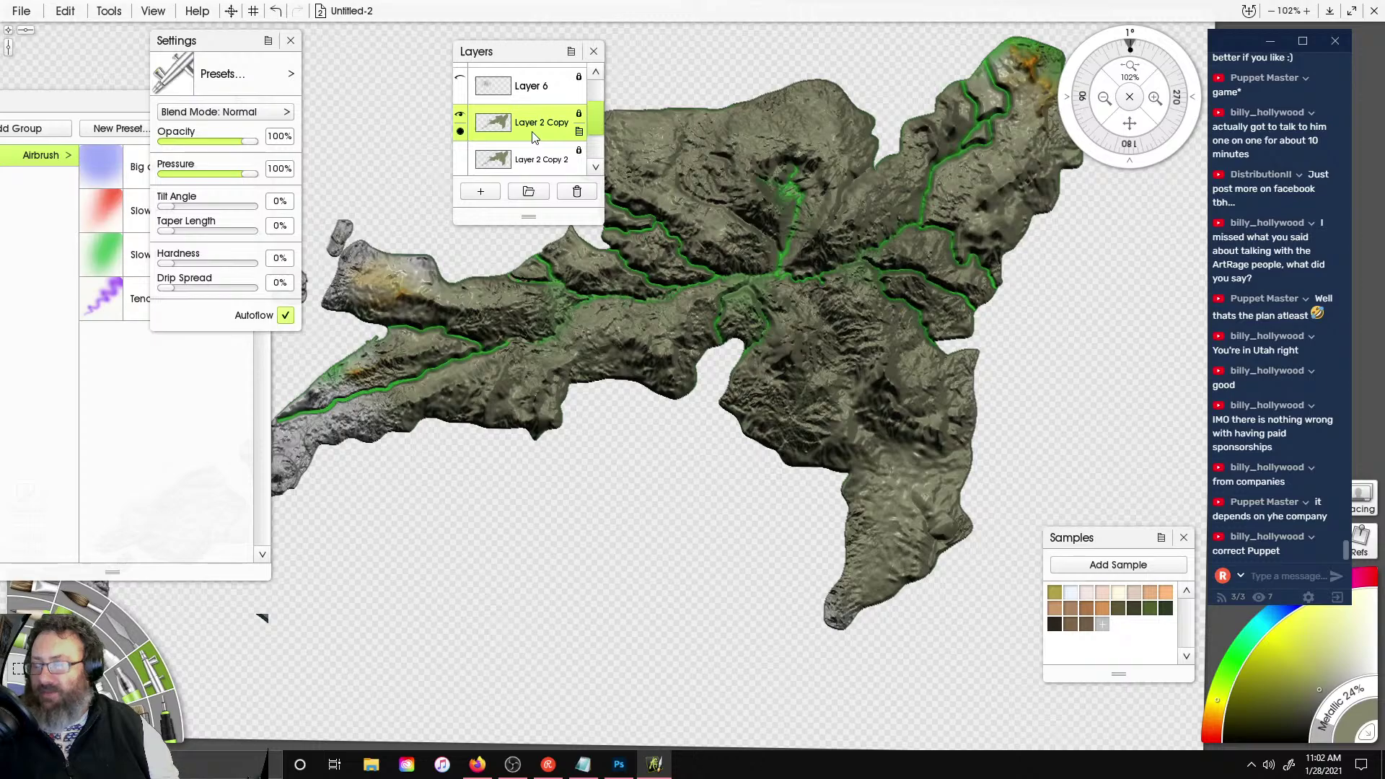
key("ctrl+e")
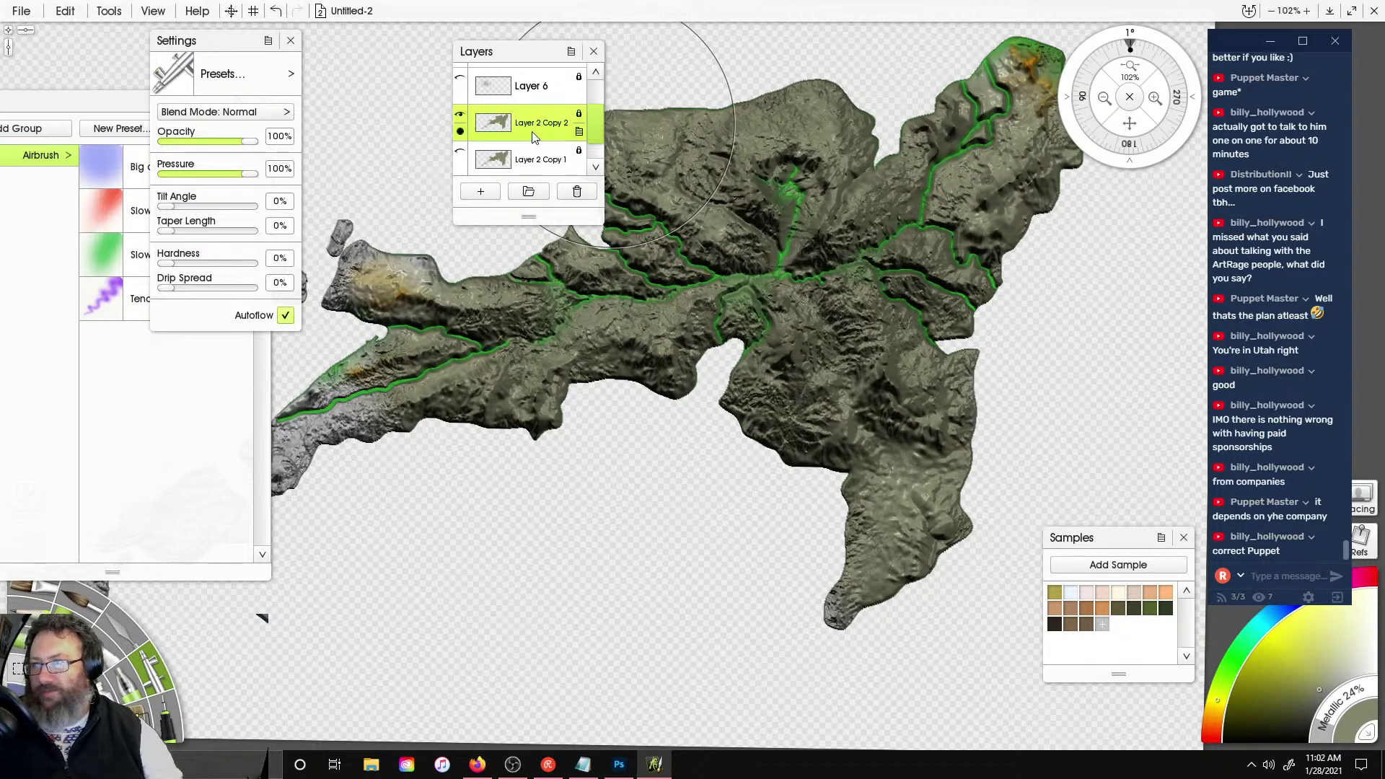
- Merge Layer 2 Copy 2 and Layer 2 Copy 1 down into Layer 2
key("ctrl+e")
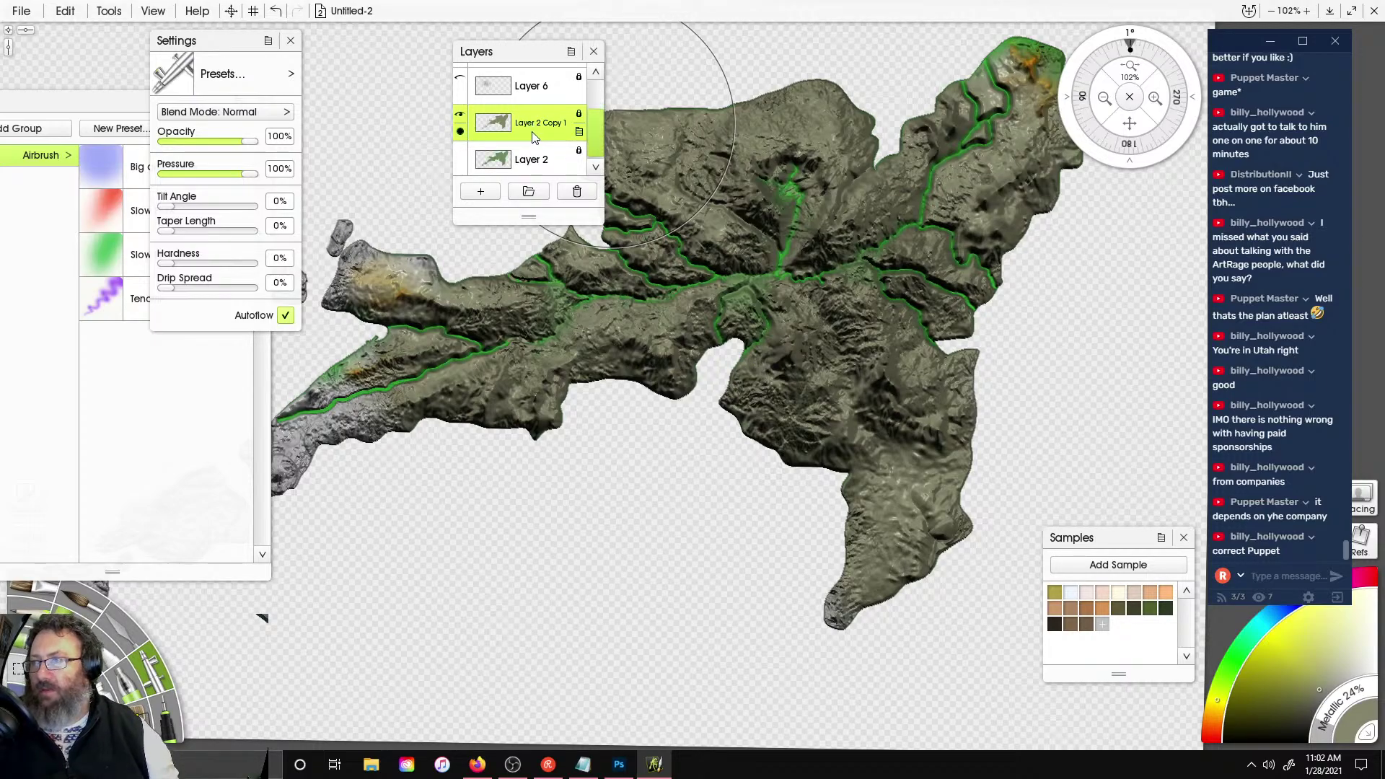
key("ctrl+z")
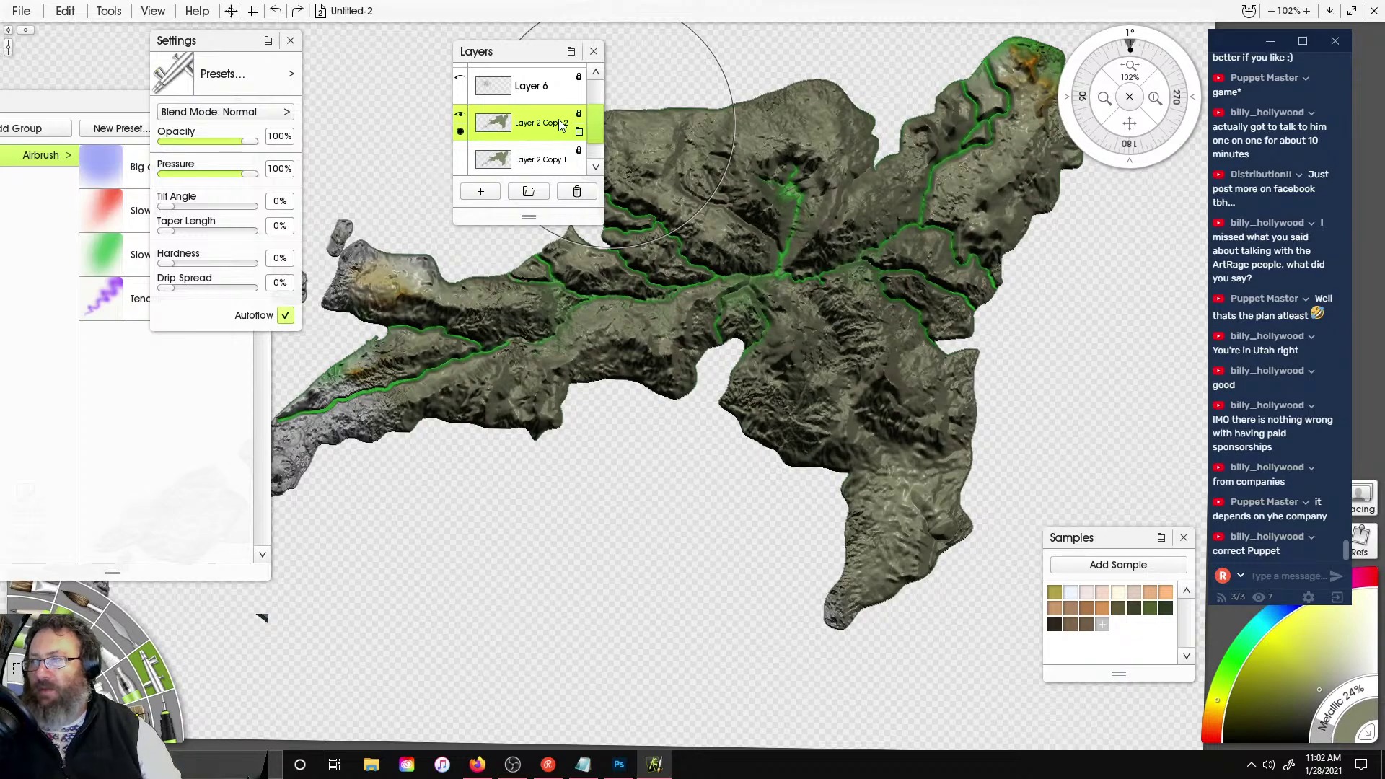
key("ctrl+e")
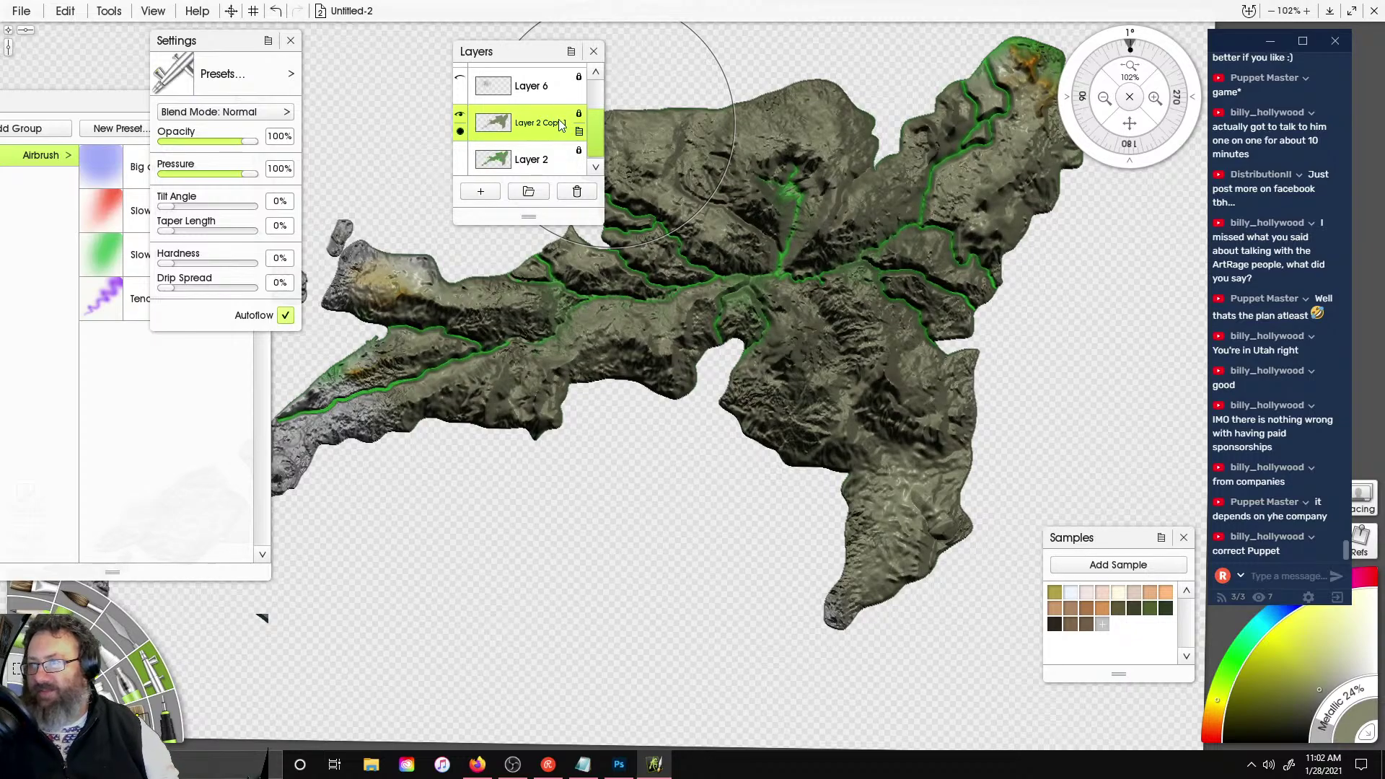
key("ctrl+e")
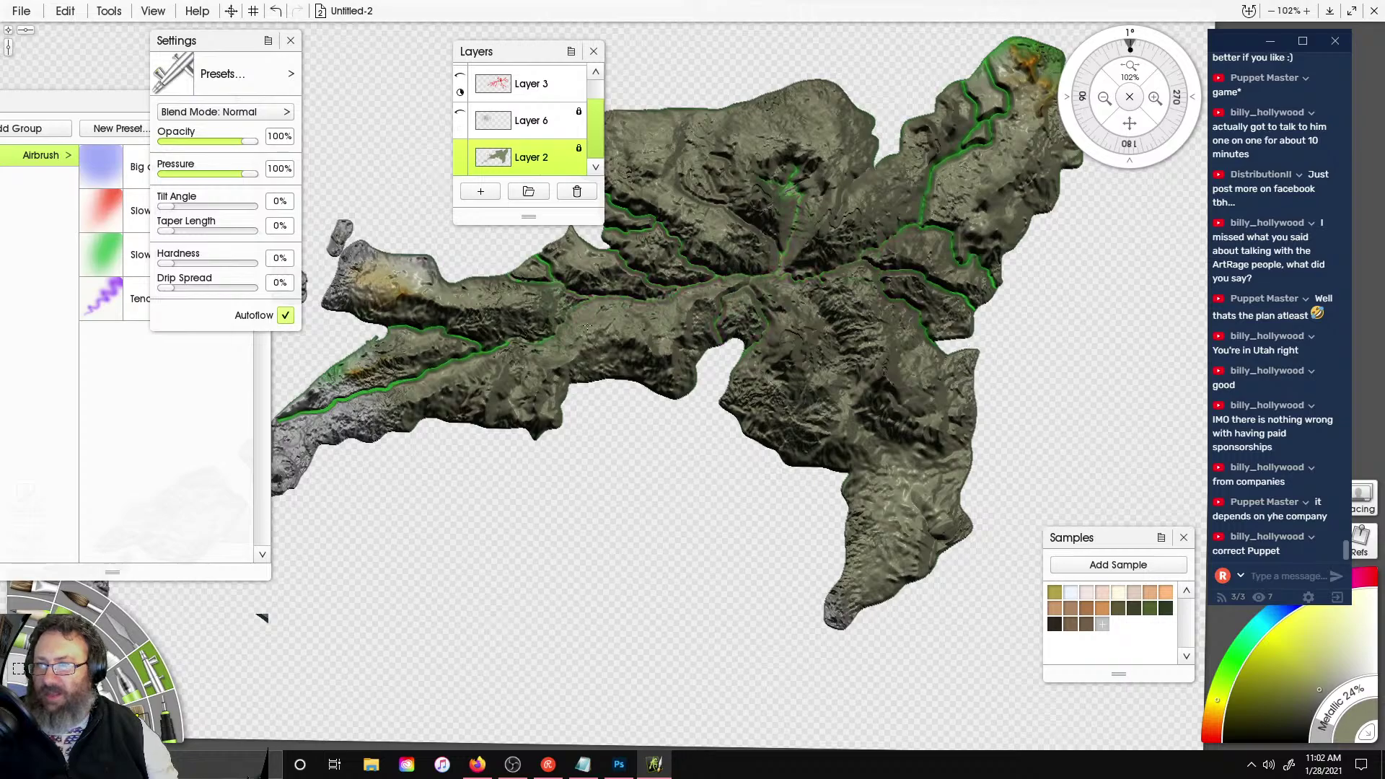
- Airbrush the whole continent and its southwestern islands on Layer 2 in olive, covering the green rivers and pale highland colours
mouse_move(587, 326)
left_mouse_down()
mouse_move(242, 497)
mouse_move(1013, 111)
left_mouse_up()
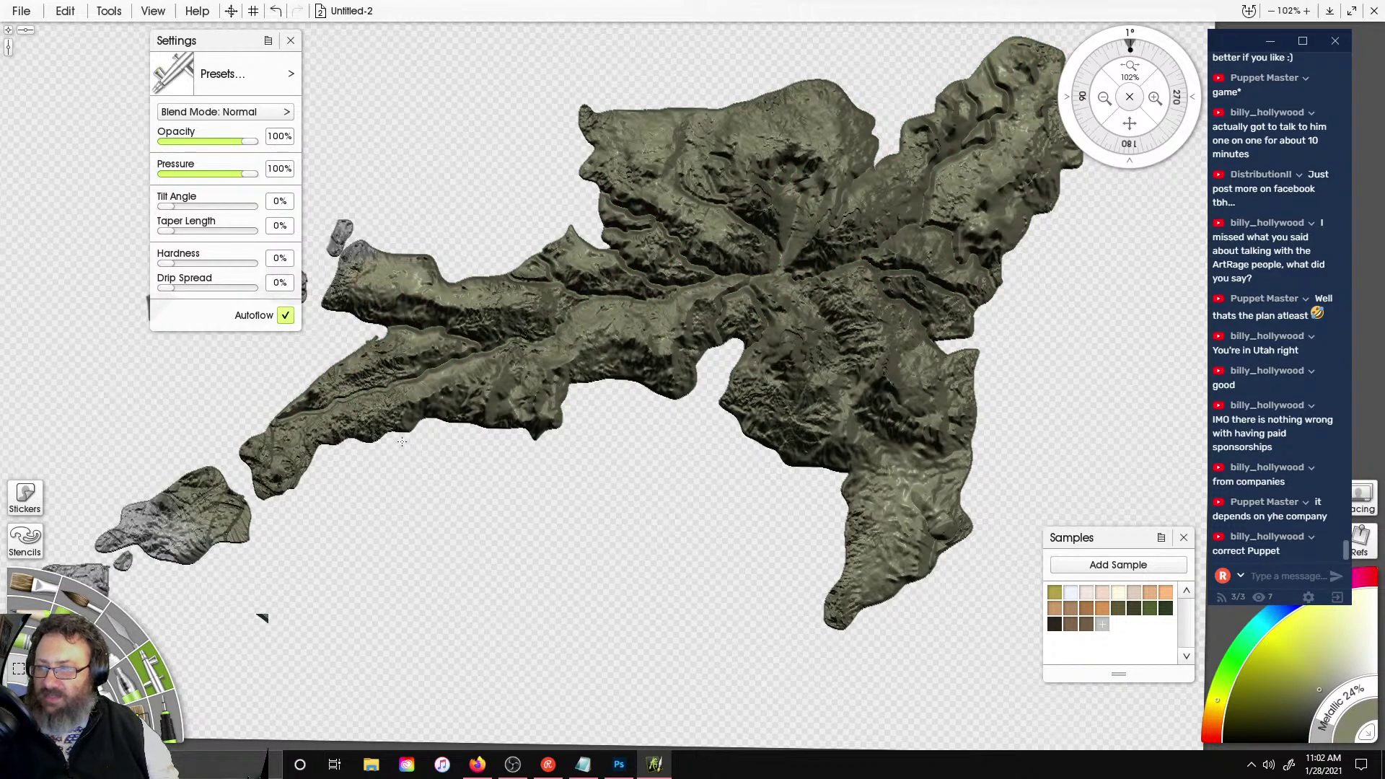
left_click_drag(402, 441, 97, 540)
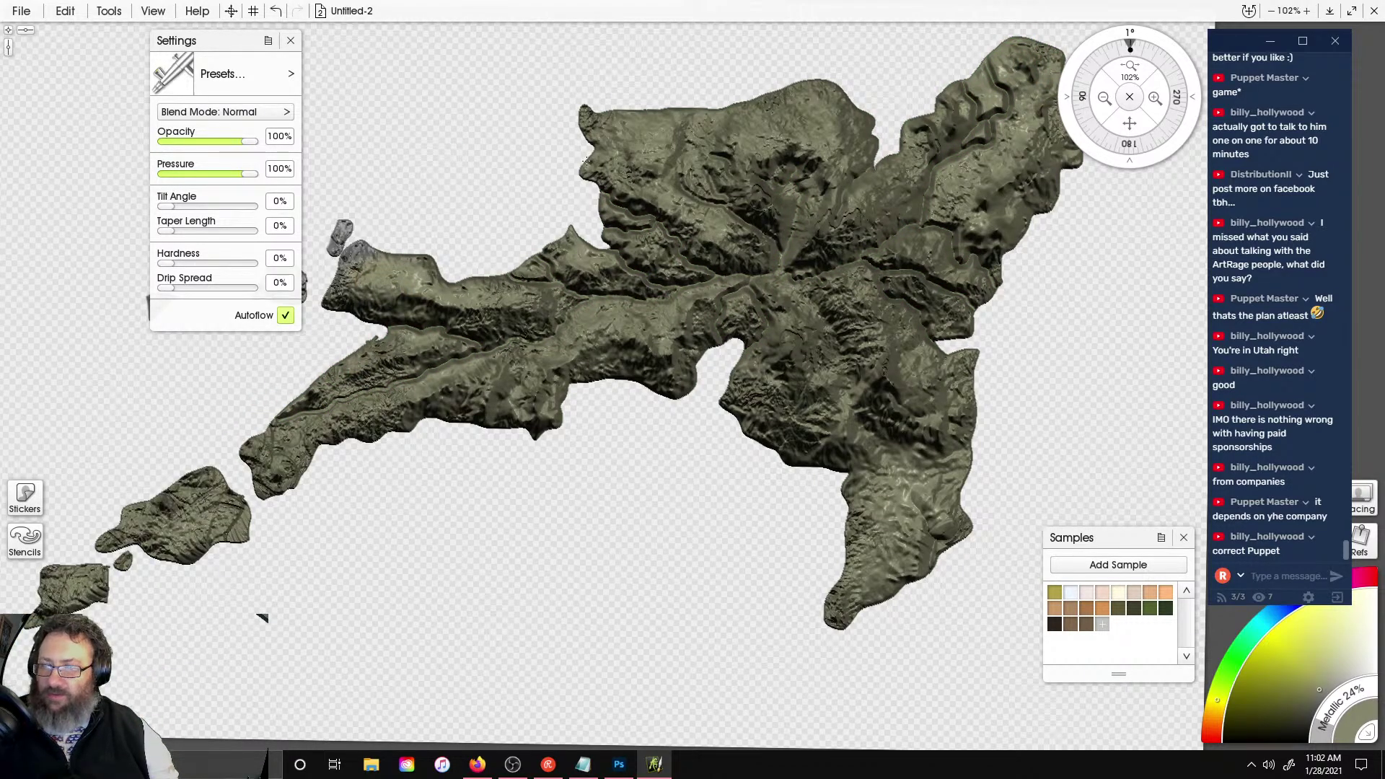
scroll(864, 277, "up", 5)
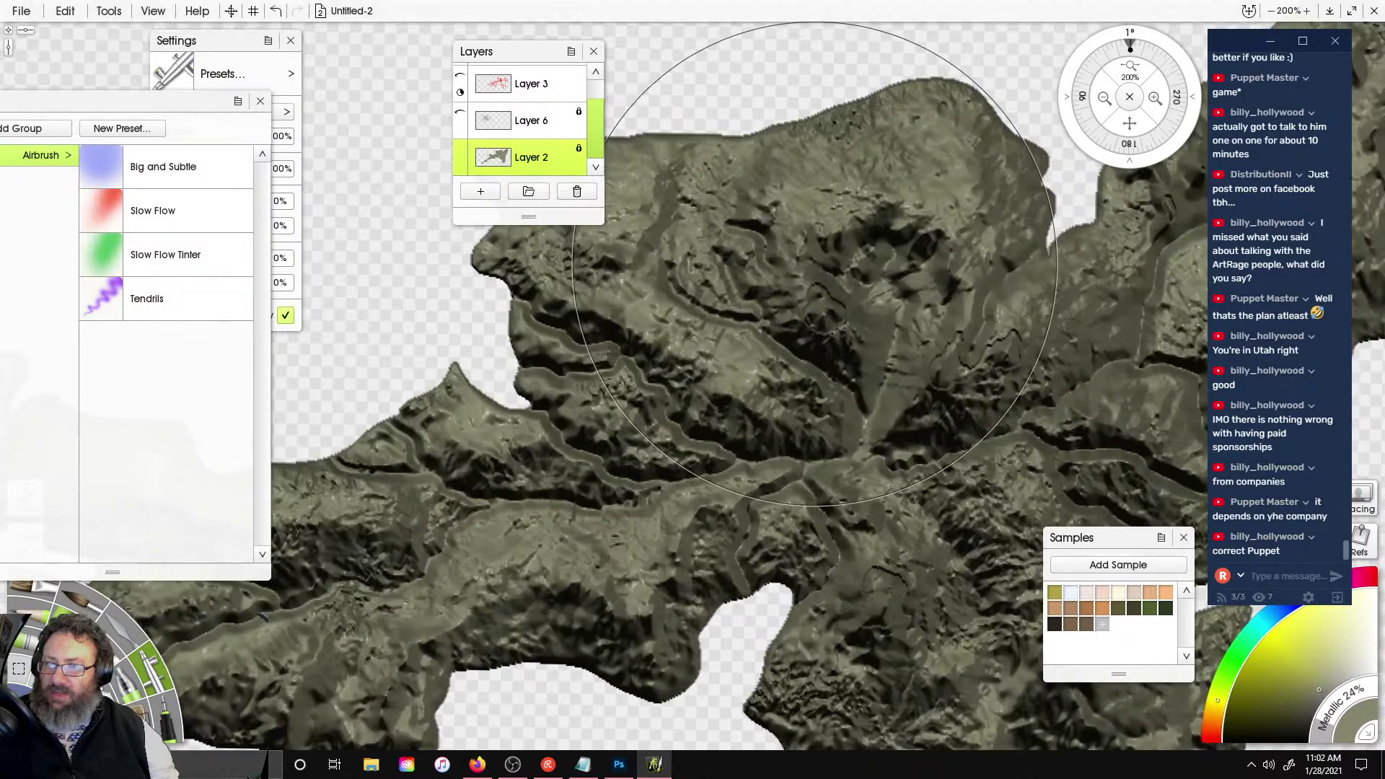
scroll(859, 289, "down", 4)
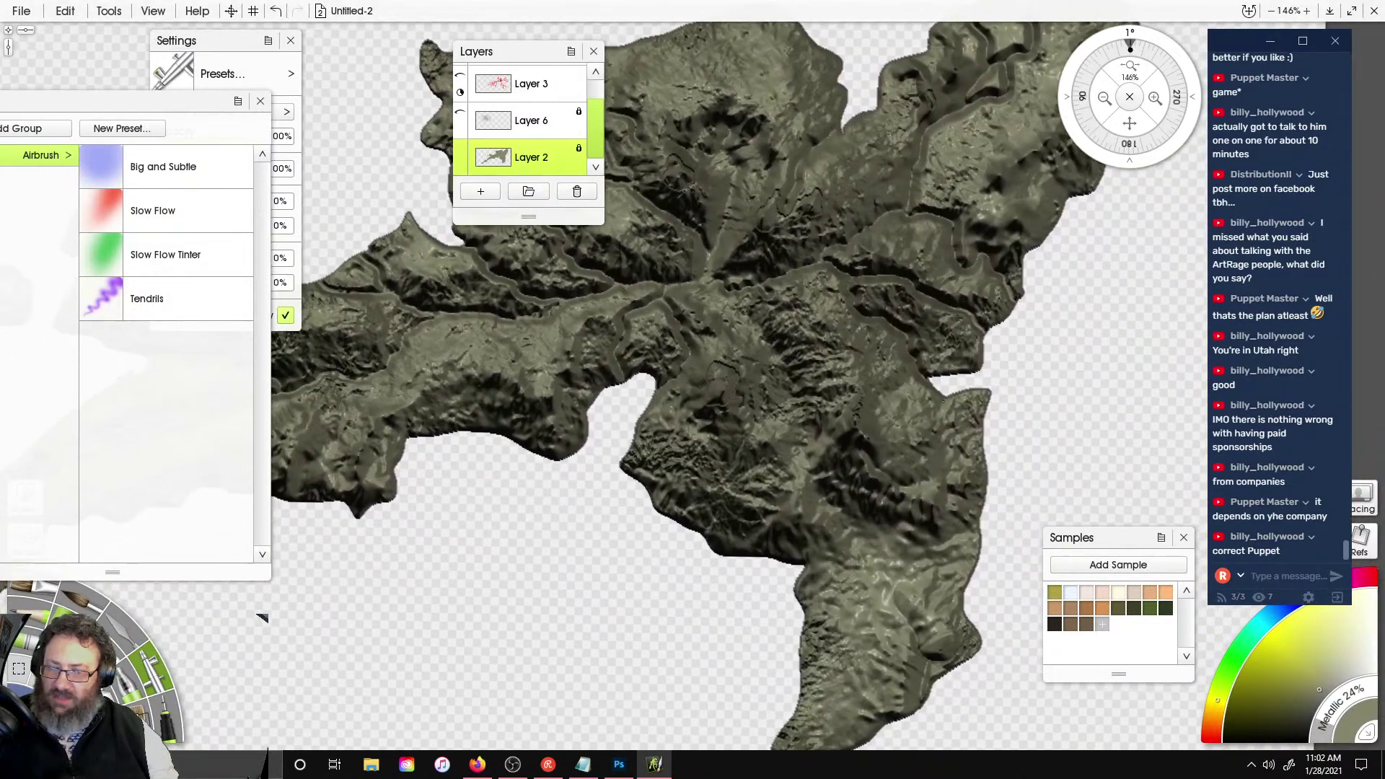
right_click_drag(859, 288, 881, 309)
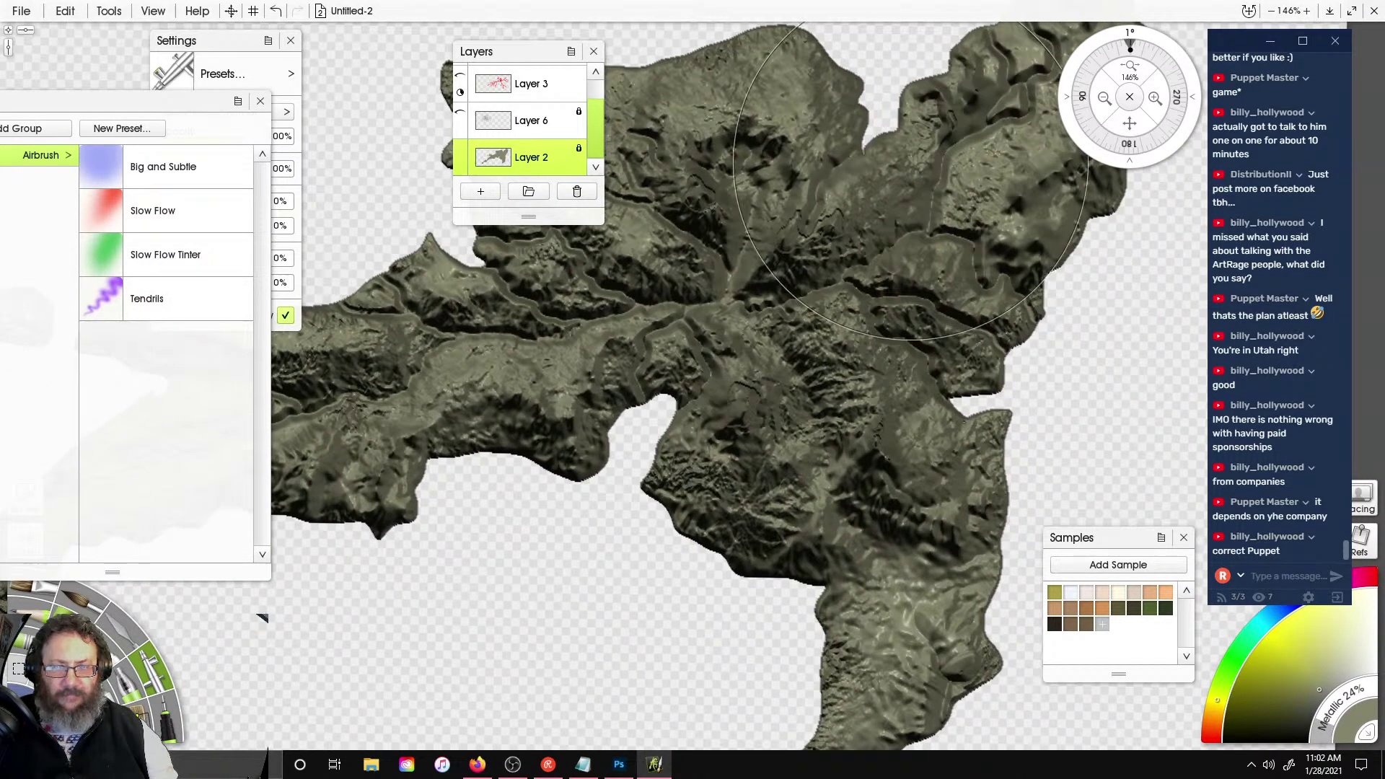
scroll(911, 162, "down", 4)
scroll(913, 311, "up", 4)
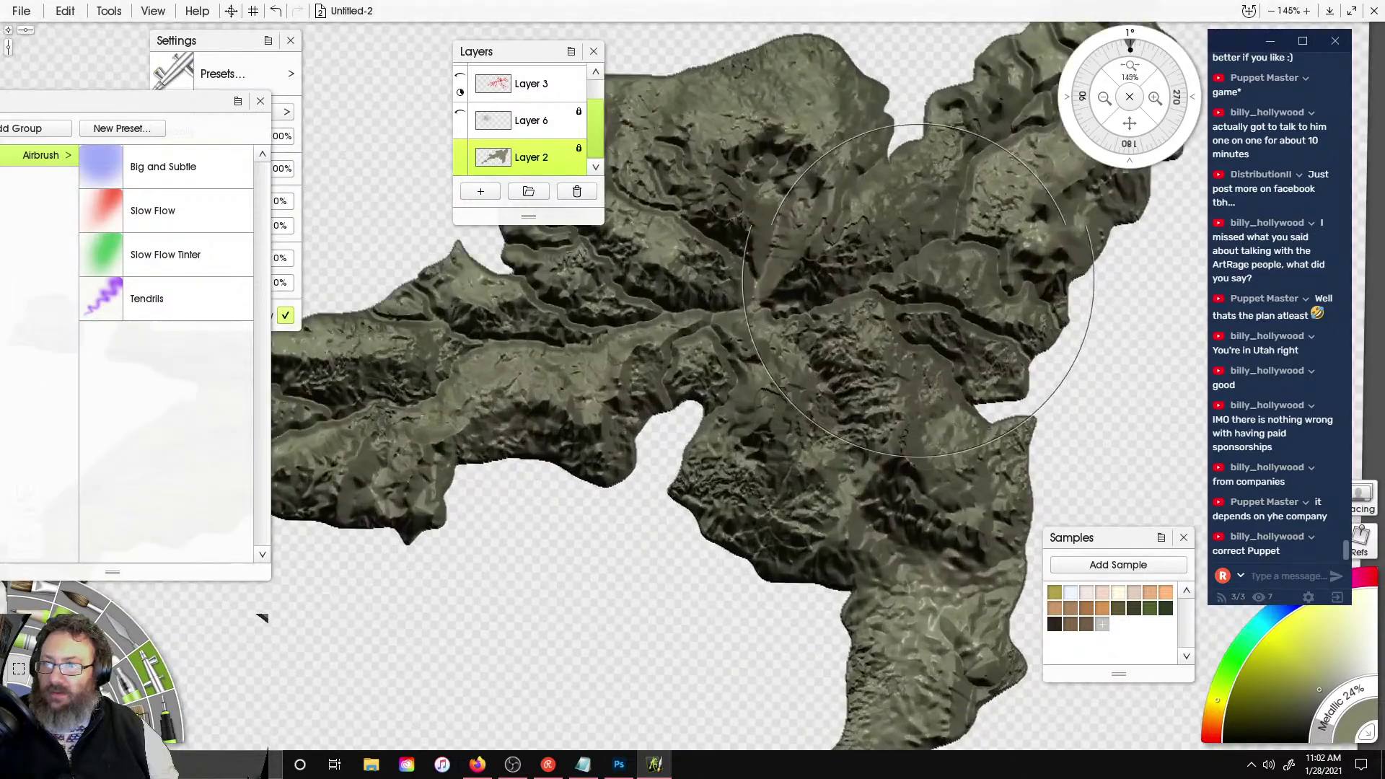
right_click_drag(919, 290, 920, 332)
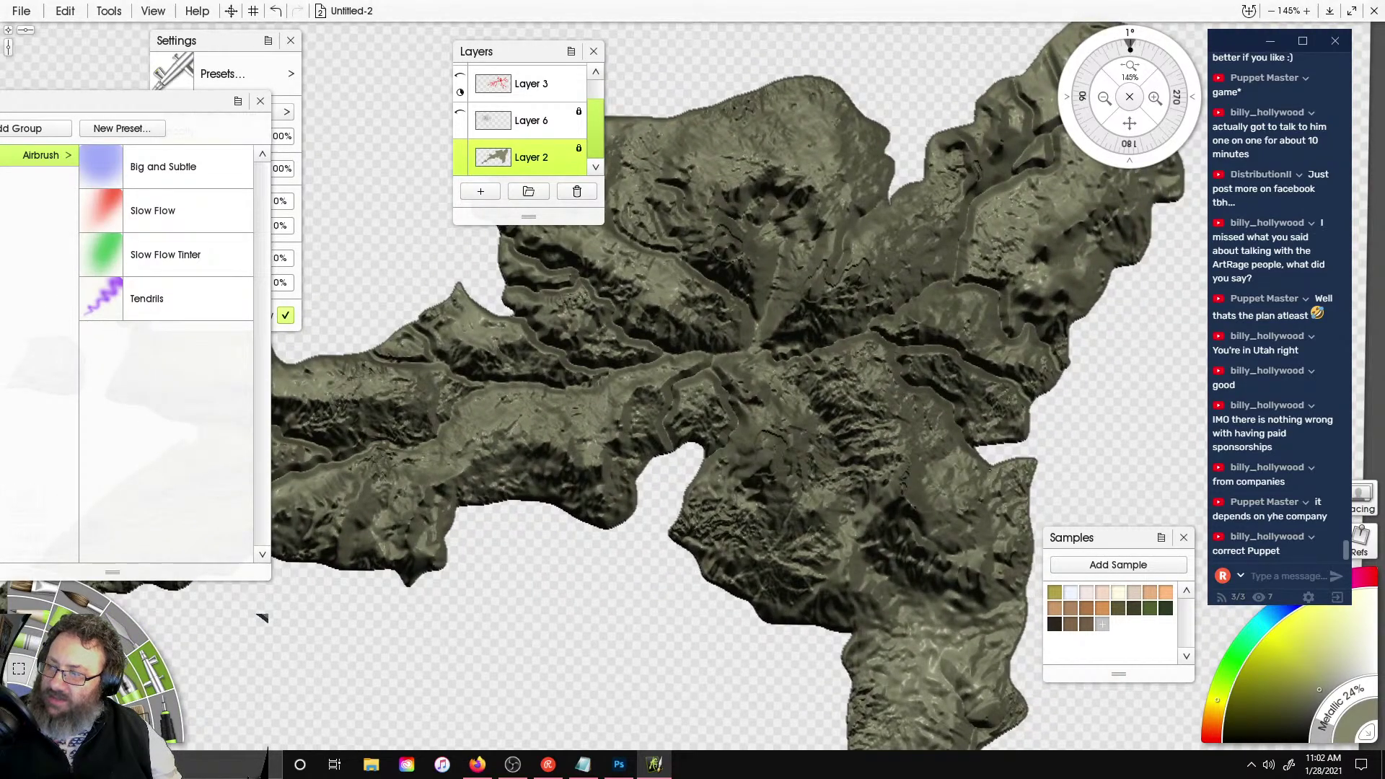
- Switch to the Eraser, set its pressure to 100% and undo the trial mark over the central valley
key("e")
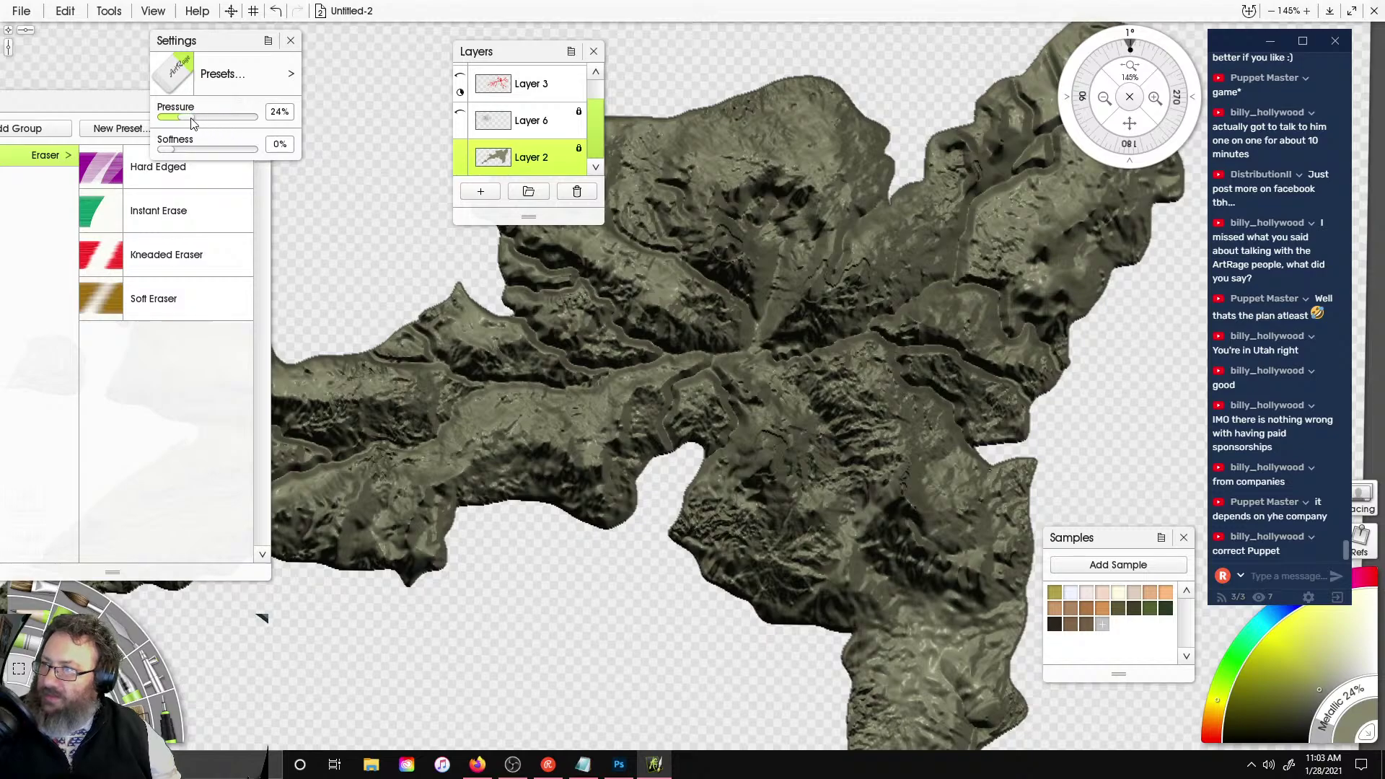
left_click(25, 672)
key("Return")
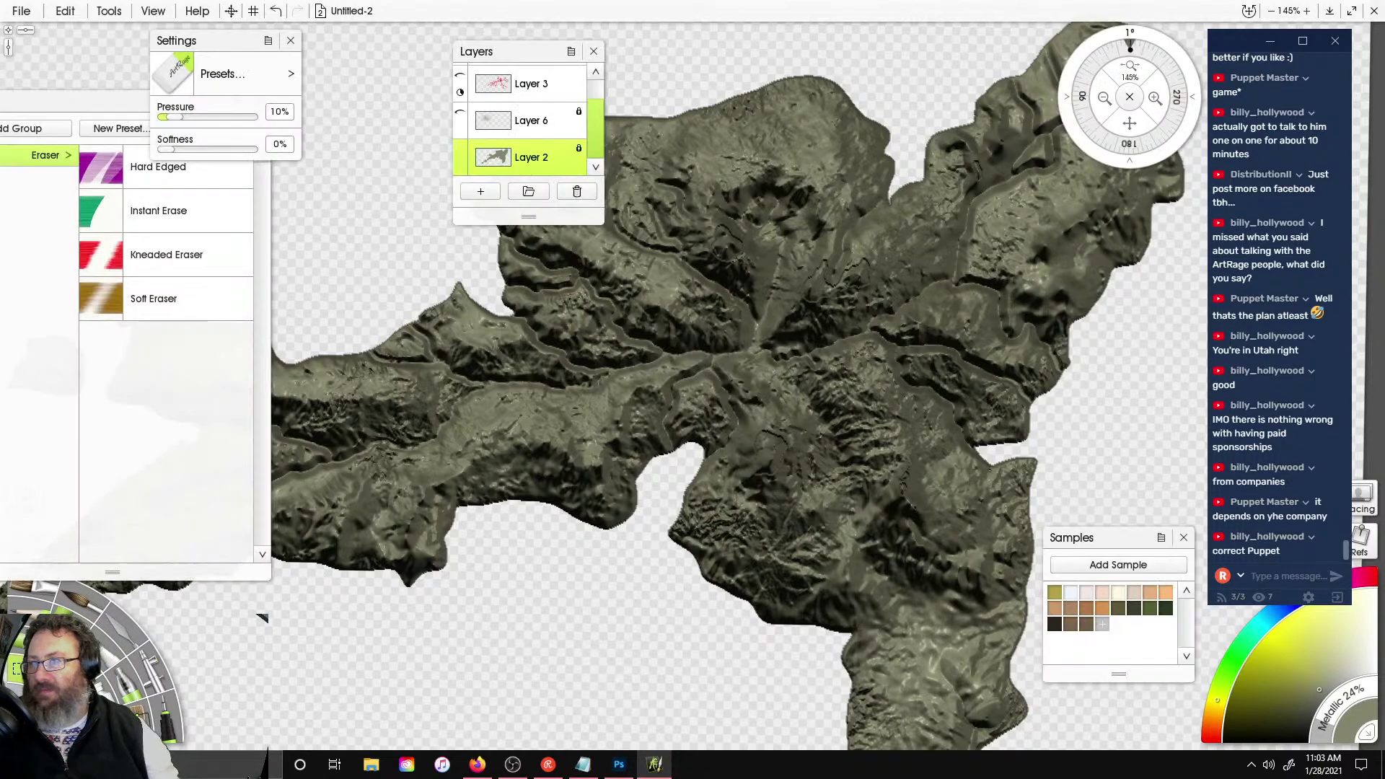
left_click_drag(167, 119, 313, 101)
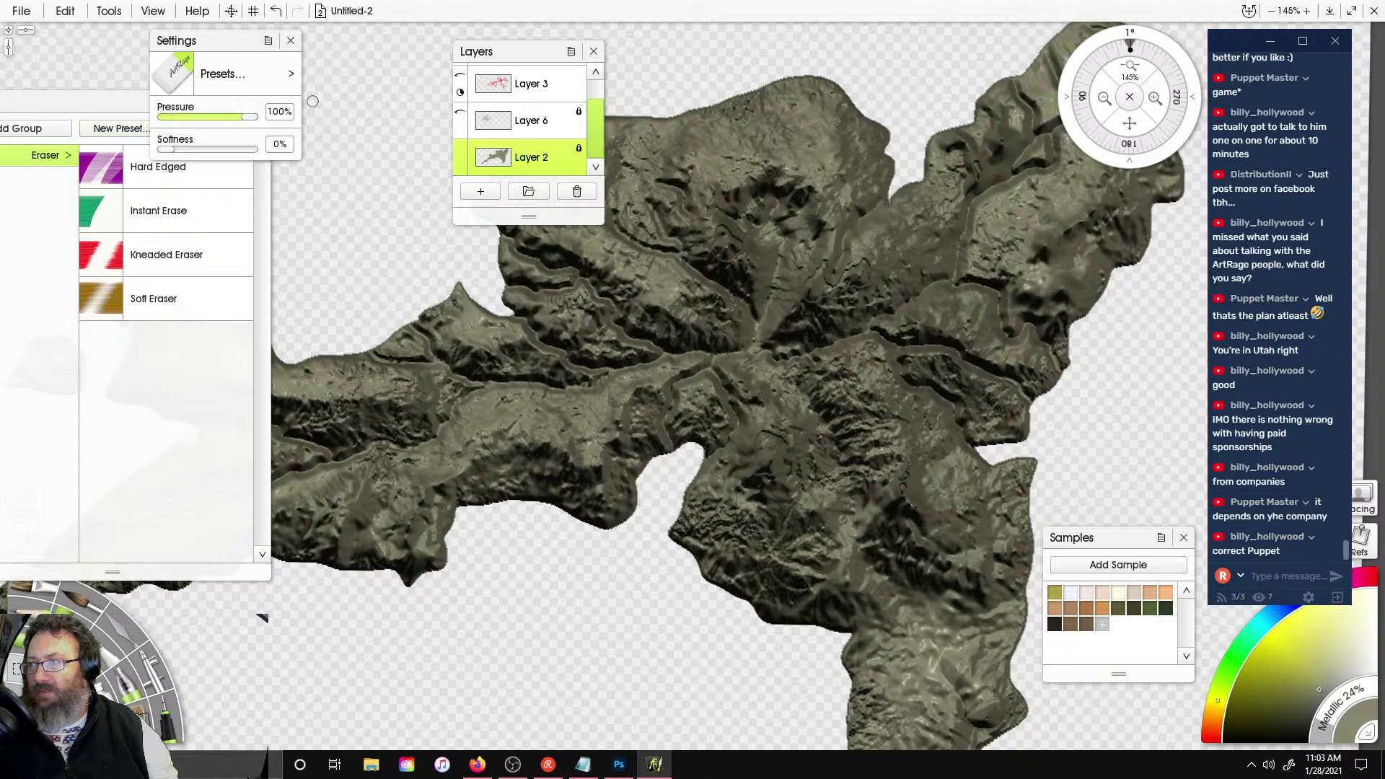
scroll(712, 369, "up", 5)
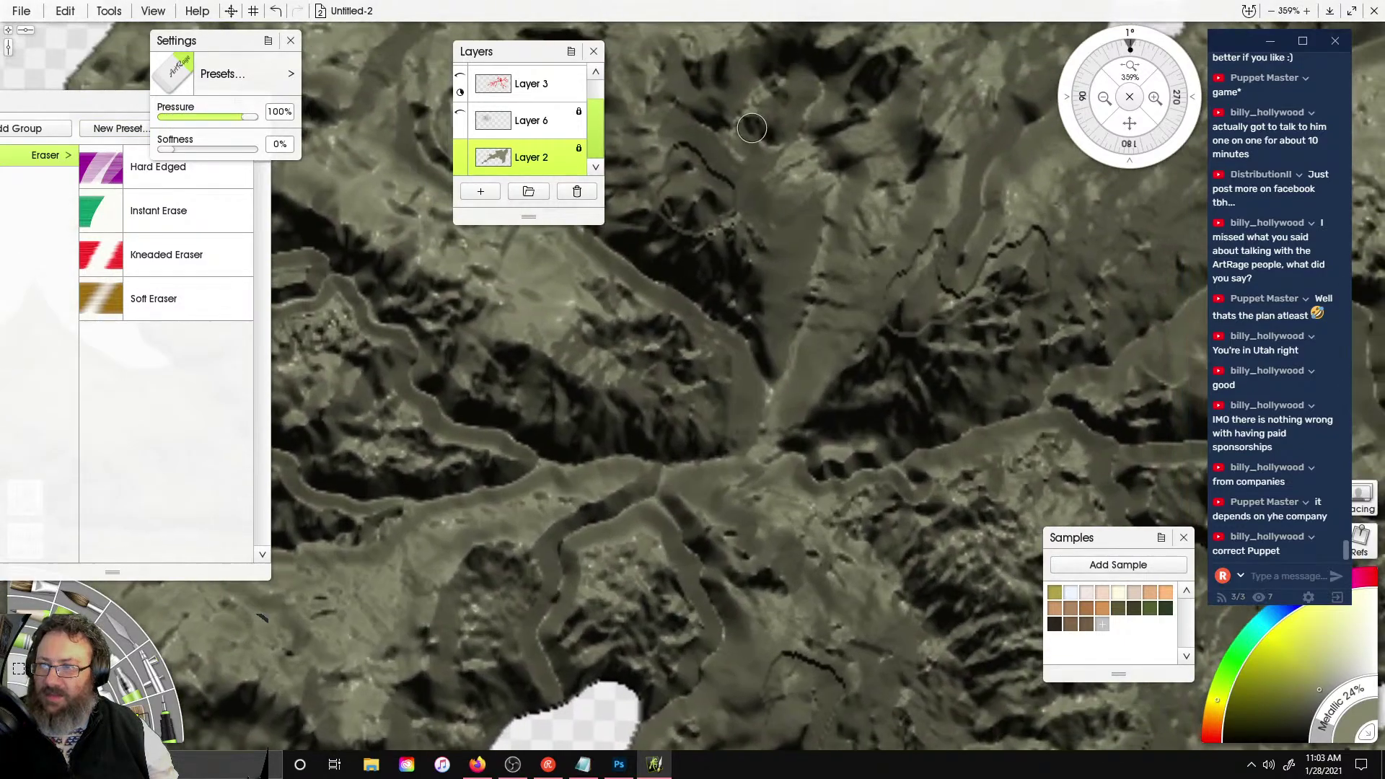
key("ctrl+z")
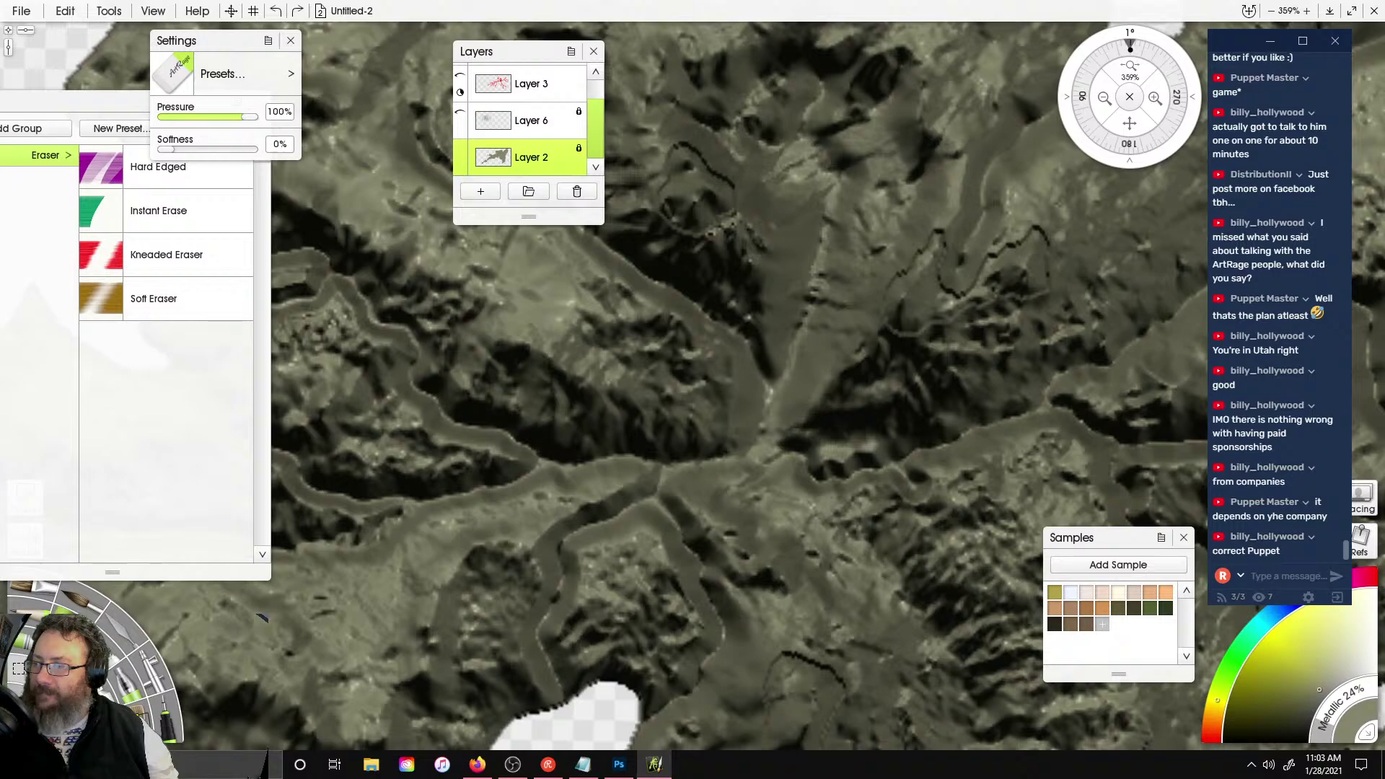
- Erase a green river down the central valley on Layer 2, with short branches at its head and around the central junction
mouse_move(772, 212)
left_mouse_down()
mouse_move(819, 246)
mouse_move(769, 400)
left_mouse_up()
mouse_move(807, 149)
left_mouse_down()
mouse_move(806, 310)
mouse_move(794, 325)
mouse_move(845, 308)
mouse_move(810, 329)
mouse_move(718, 309)
mouse_move(790, 332)
mouse_move(812, 382)
mouse_move(801, 422)
mouse_move(788, 279)
mouse_move(794, 317)
left_mouse_up()
mouse_move(830, 266)
left_mouse_down()
mouse_move(798, 534)
mouse_move(746, 619)
mouse_move(769, 461)
mouse_move(722, 375)
mouse_move(921, 337)
mouse_move(830, 332)
mouse_move(810, 366)
mouse_move(814, 338)
mouse_move(736, 328)
mouse_move(649, 360)
left_mouse_up()
mouse_move(715, 327)
left_mouse_down()
mouse_move(661, 299)
mouse_move(848, 281)
left_mouse_up()
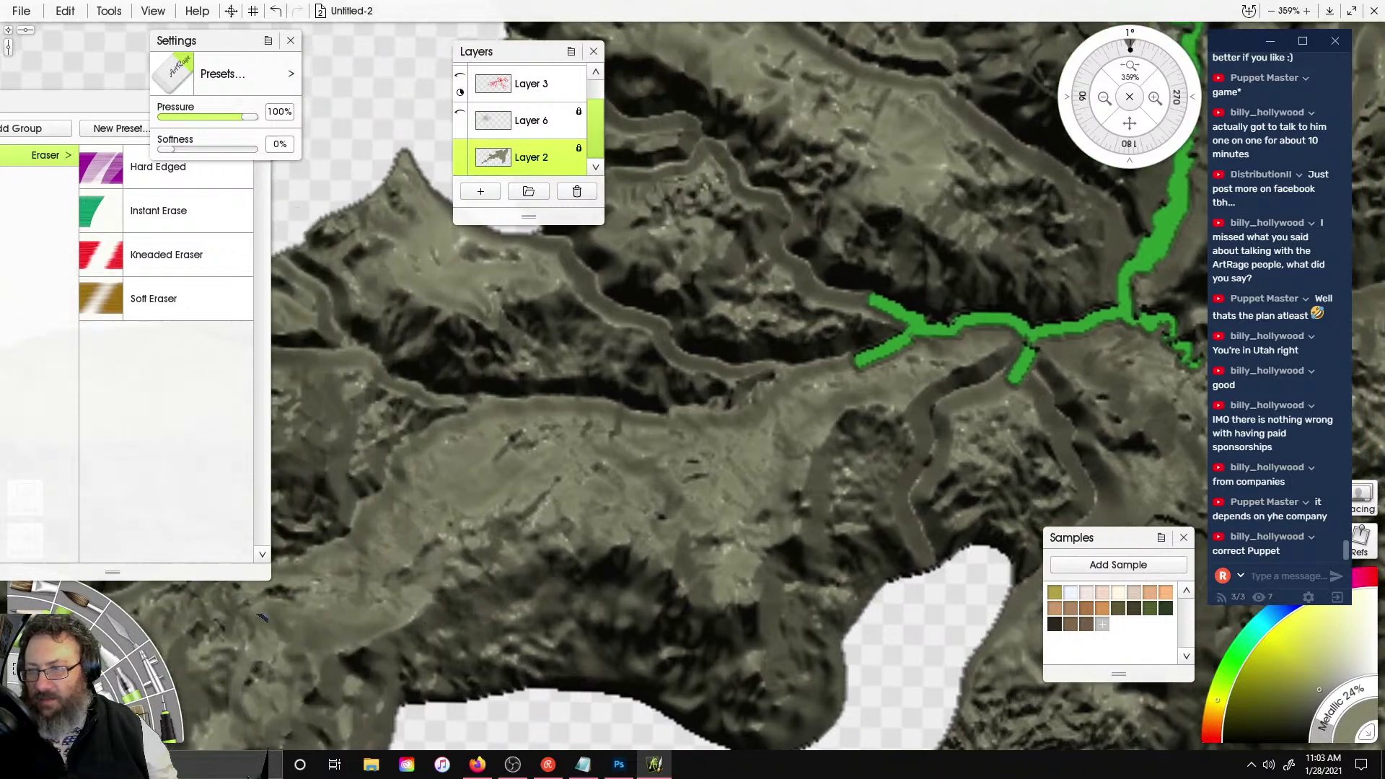
- Erase the green river westward from the central junction, forking it into two branches that reach the northern coast
mouse_move(909, 364)
left_mouse_down()
mouse_move(814, 378)
mouse_move(729, 418)
mouse_move(570, 395)
mouse_move(505, 405)
mouse_move(408, 352)
mouse_move(339, 240)
left_mouse_up()
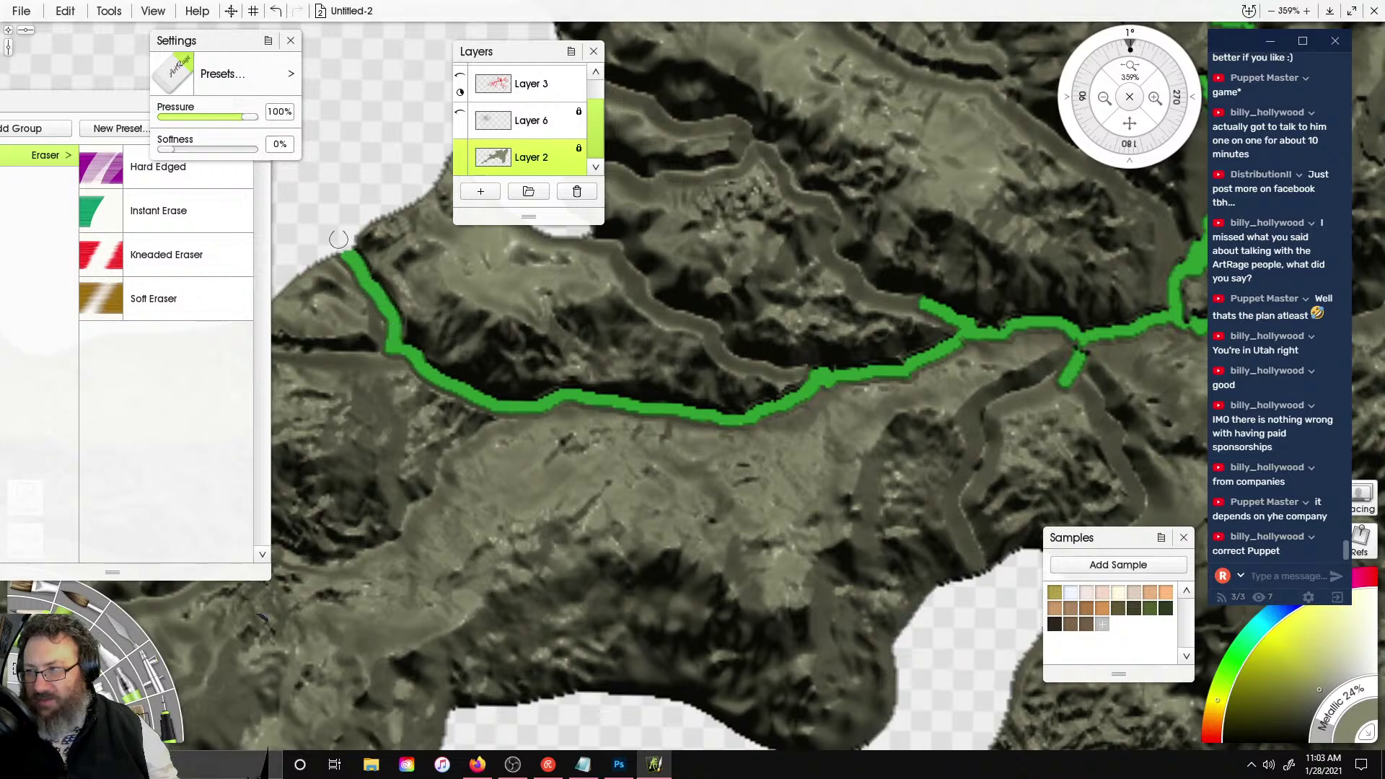
right_click_drag(374, 192, 614, 152)
left_click_drag(611, 304, 470, 280)
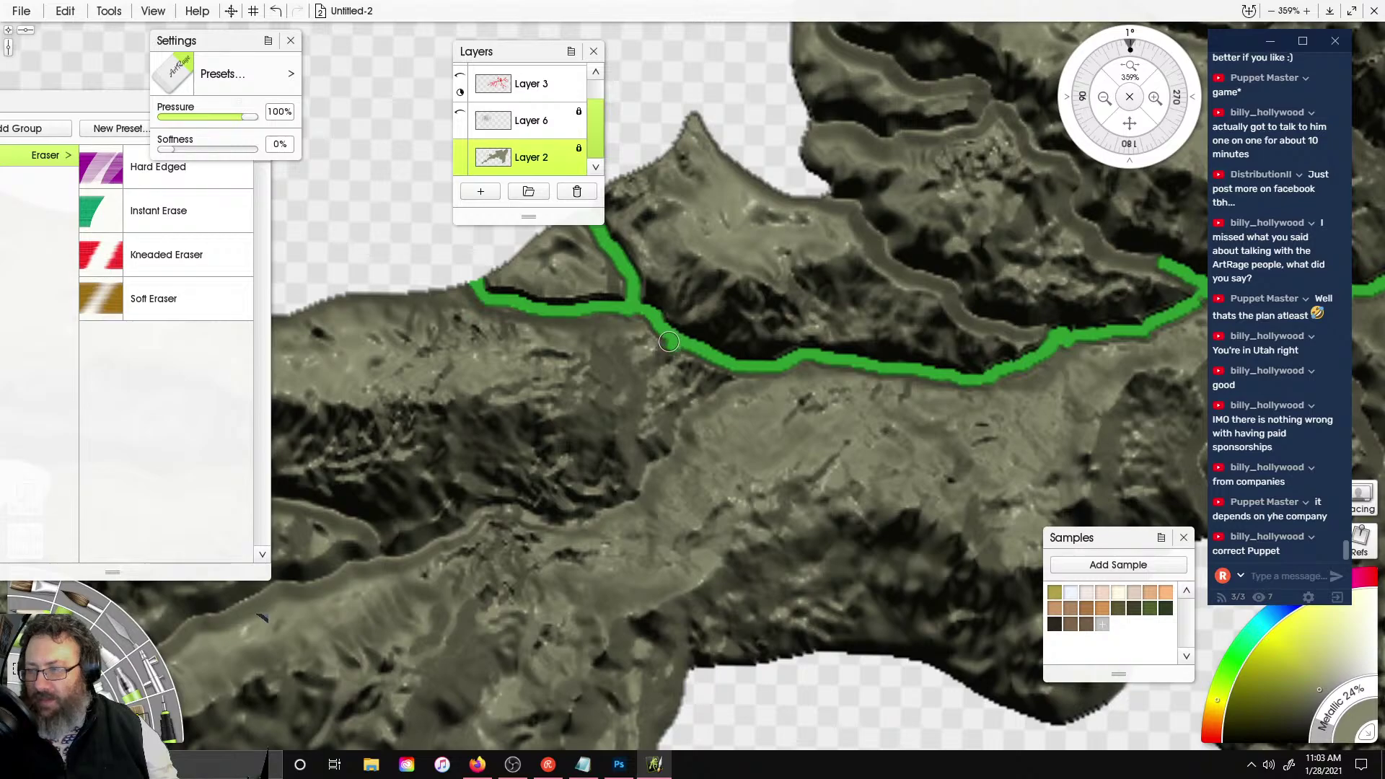
- Erase green river branches along the two southwestern valleys, joining them to the main western river
scroll(727, 415, "down", 5)
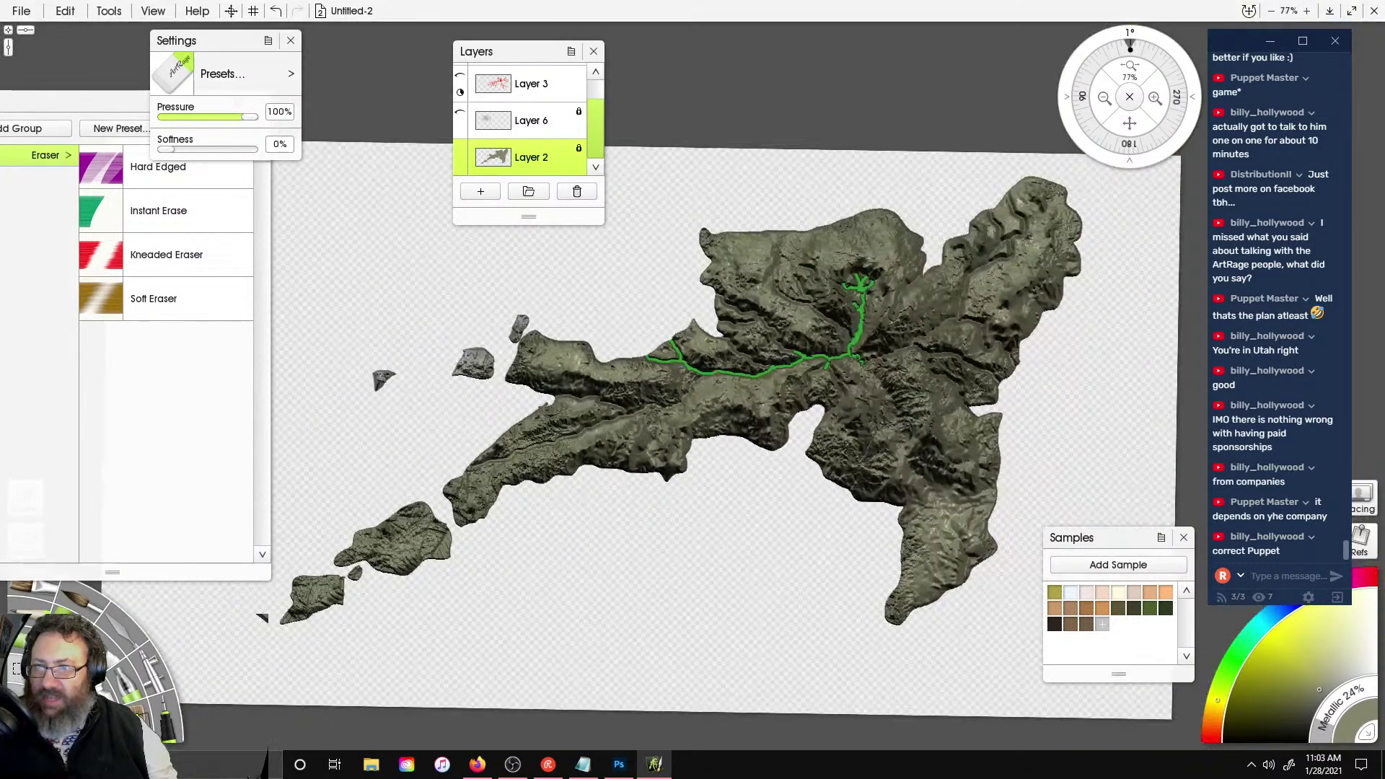
scroll(727, 415, "up", 3)
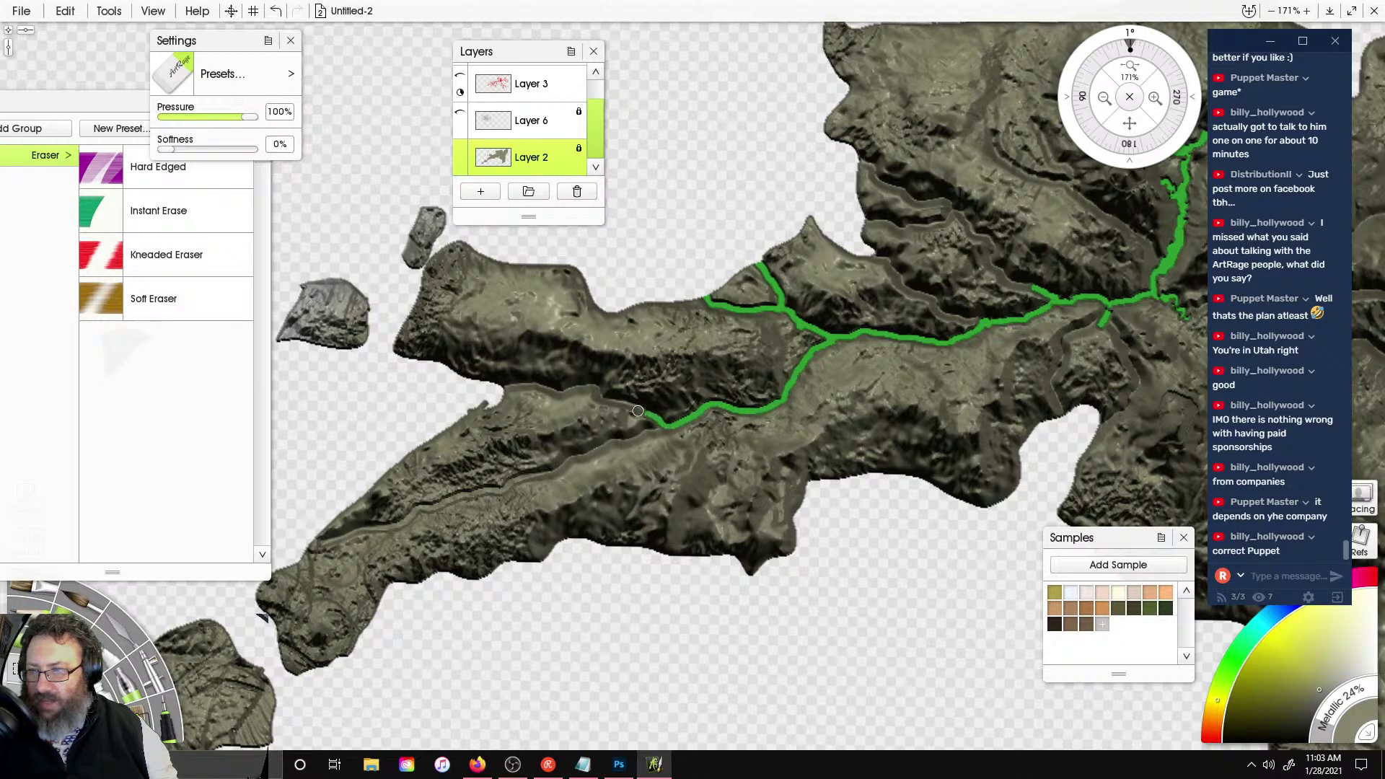
left_click_drag(638, 411, 487, 386)
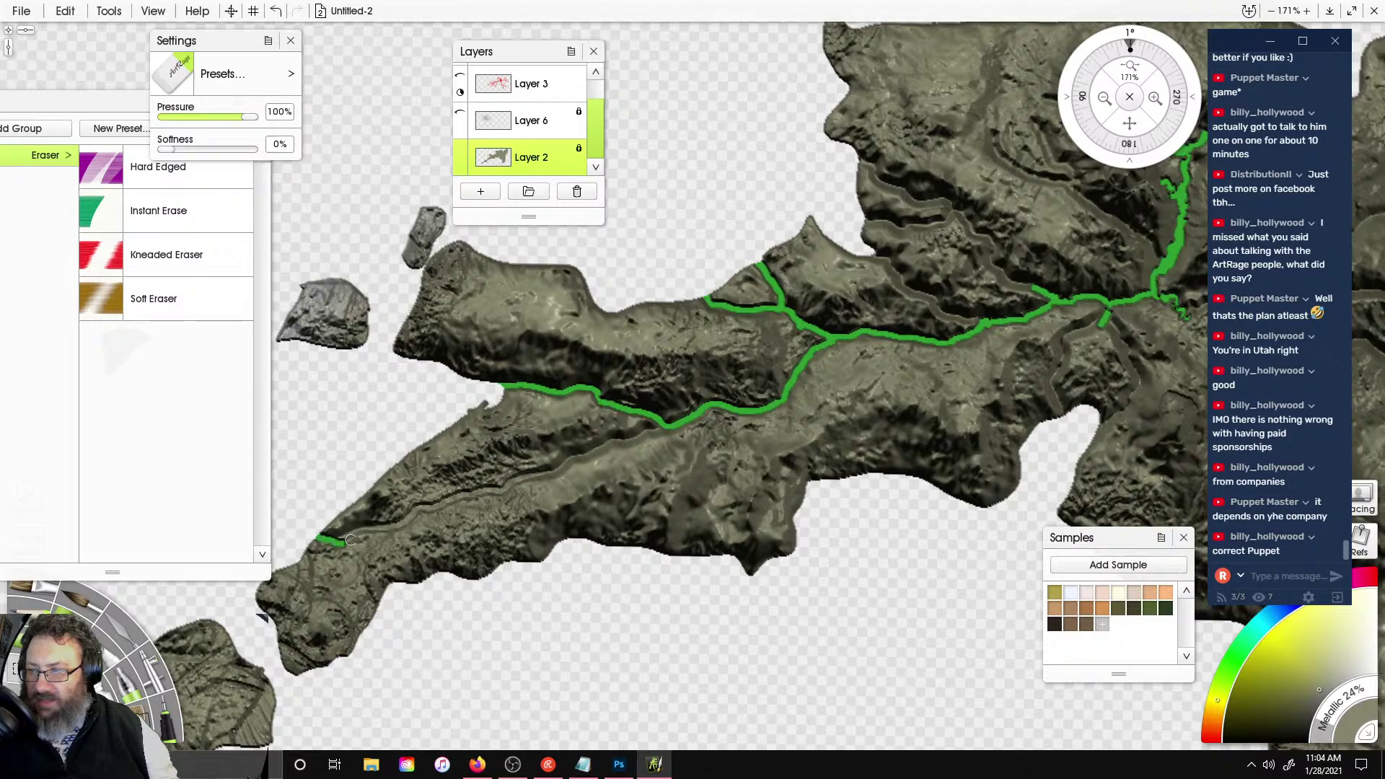
left_click_drag(350, 540, 620, 442)
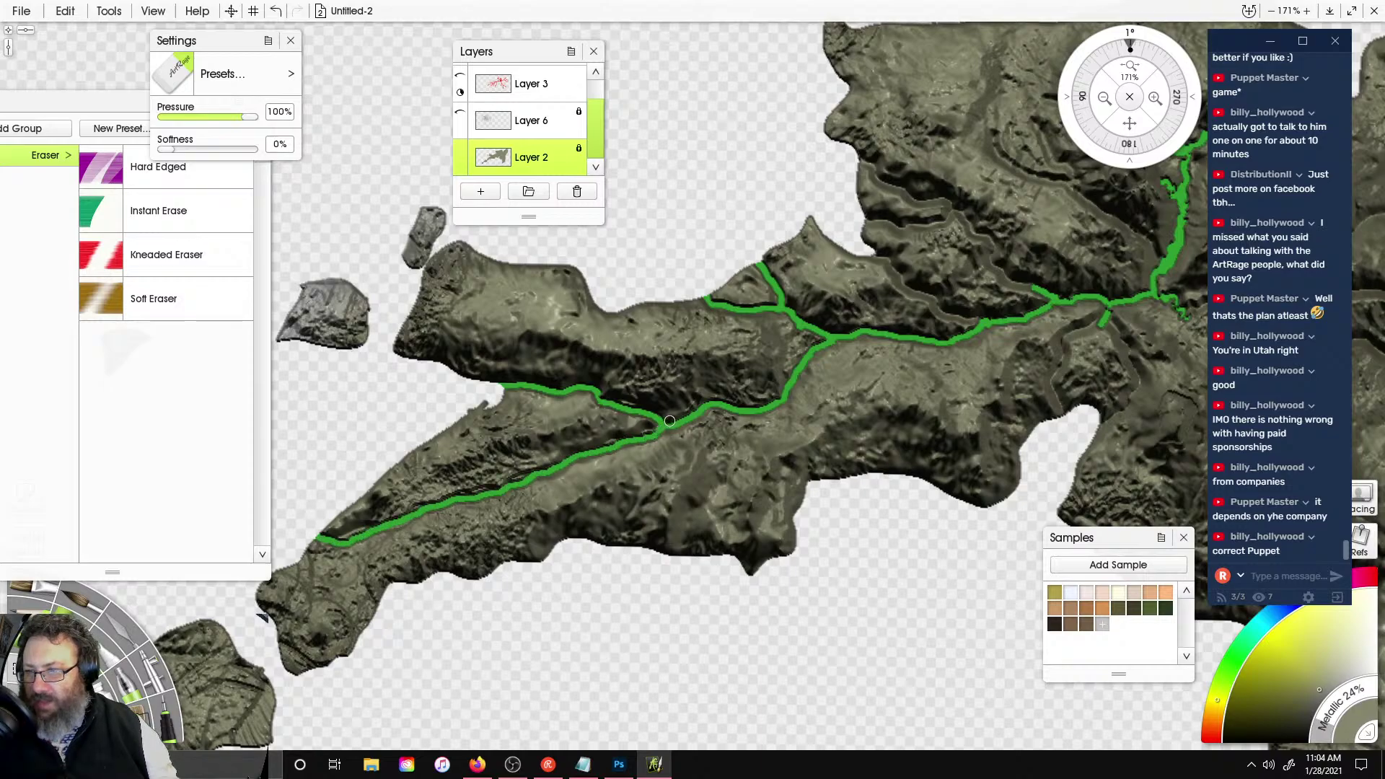
- Erase green rivers from the central junction southeast to the coast and eastward along the neighbouring valley
right_click_drag(1195, 444, 673, 490)
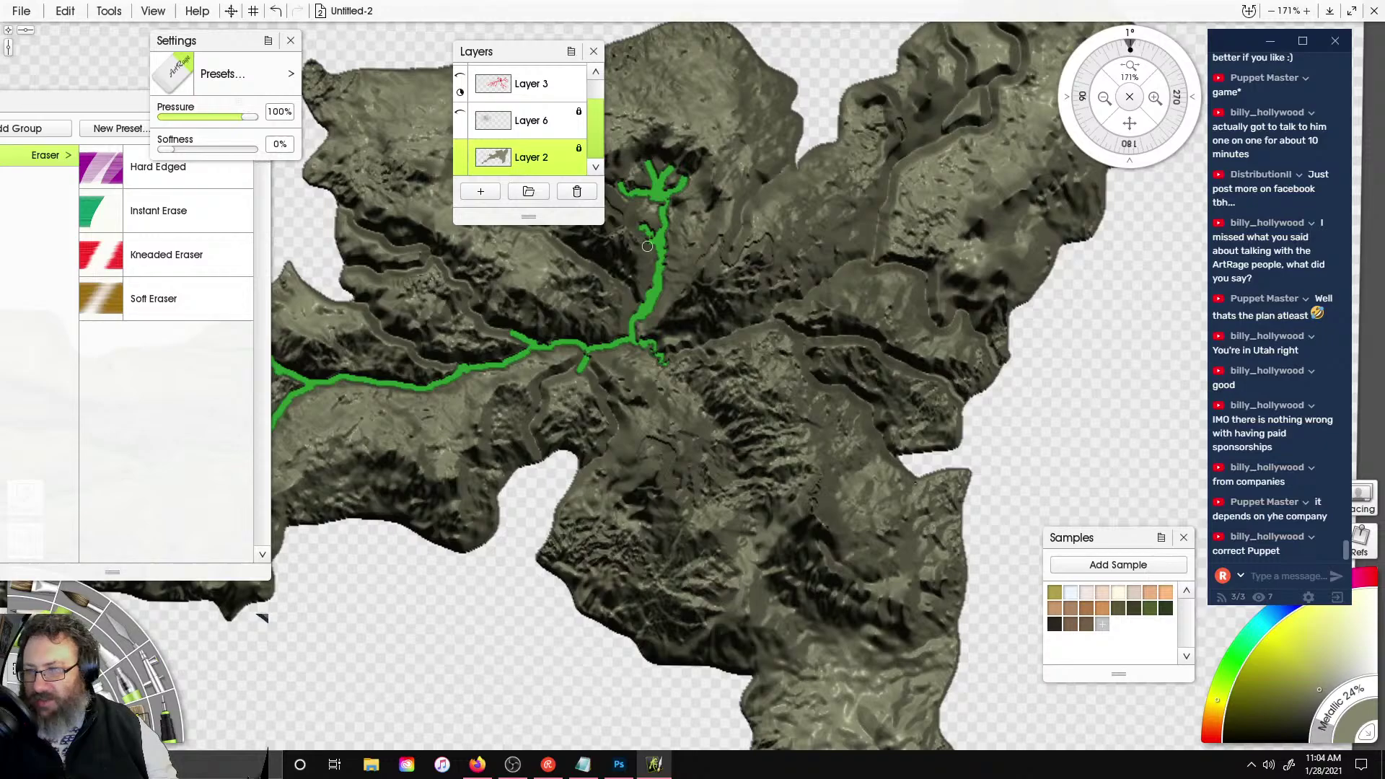
left_click_drag(664, 360, 680, 384)
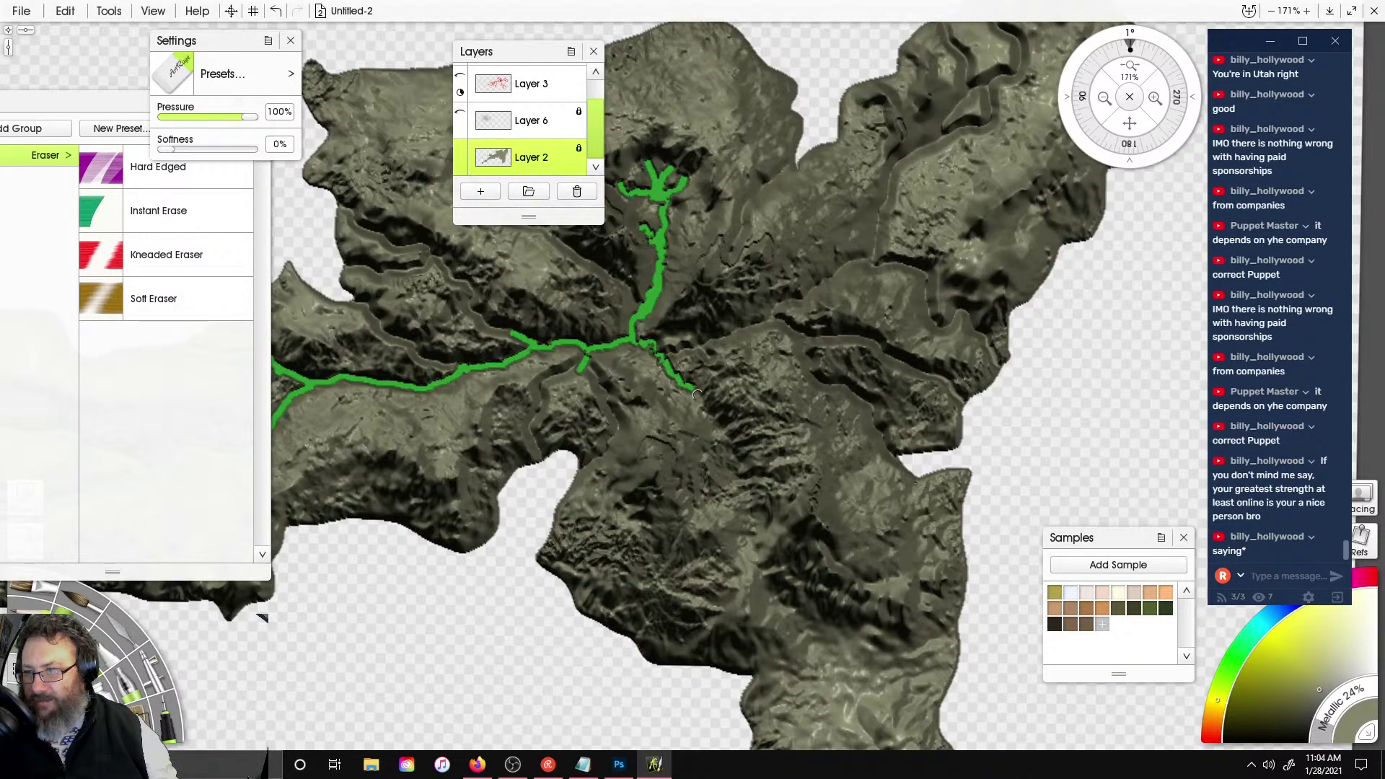
mouse_move(730, 479)
left_mouse_down()
mouse_move(765, 543)
mouse_move(759, 581)
mouse_move(814, 628)
mouse_move(951, 673)
left_mouse_up()
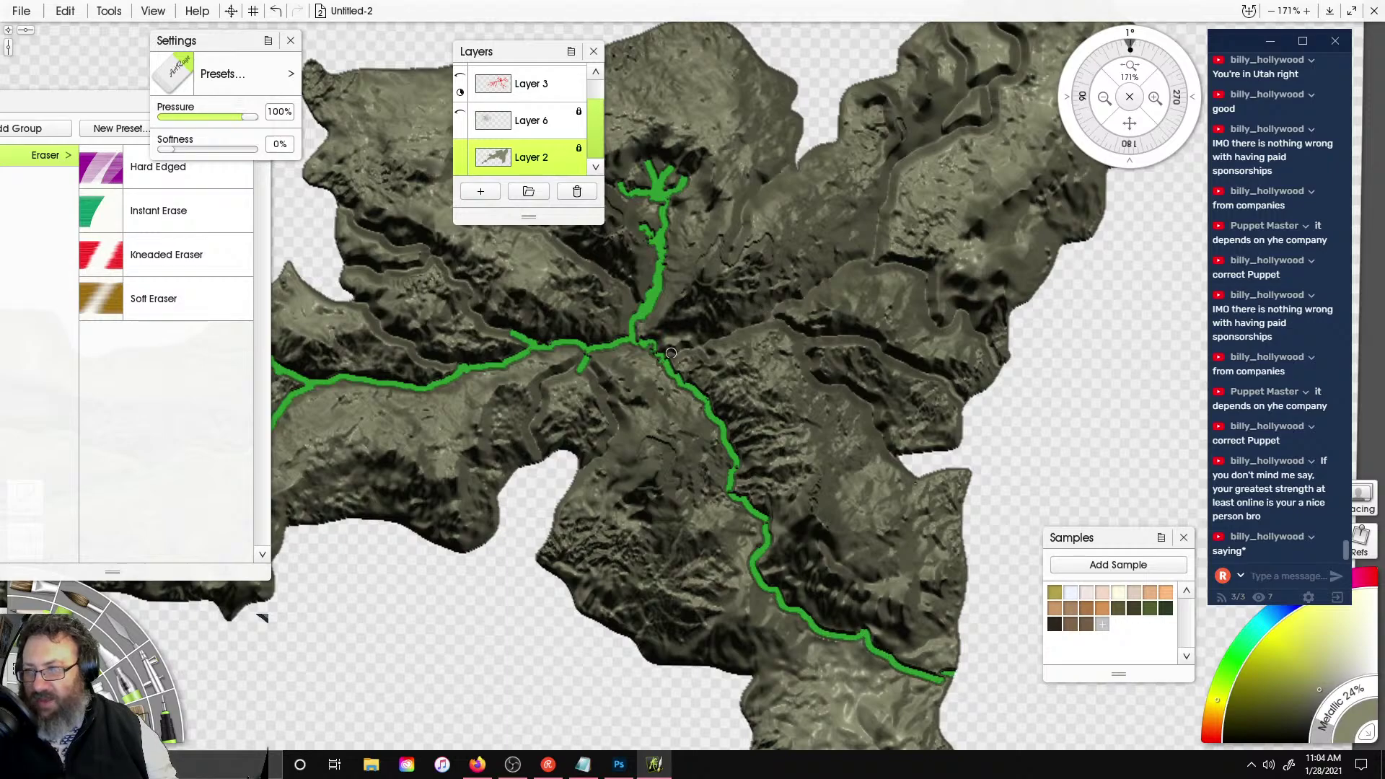
left_click_drag(681, 349, 712, 339)
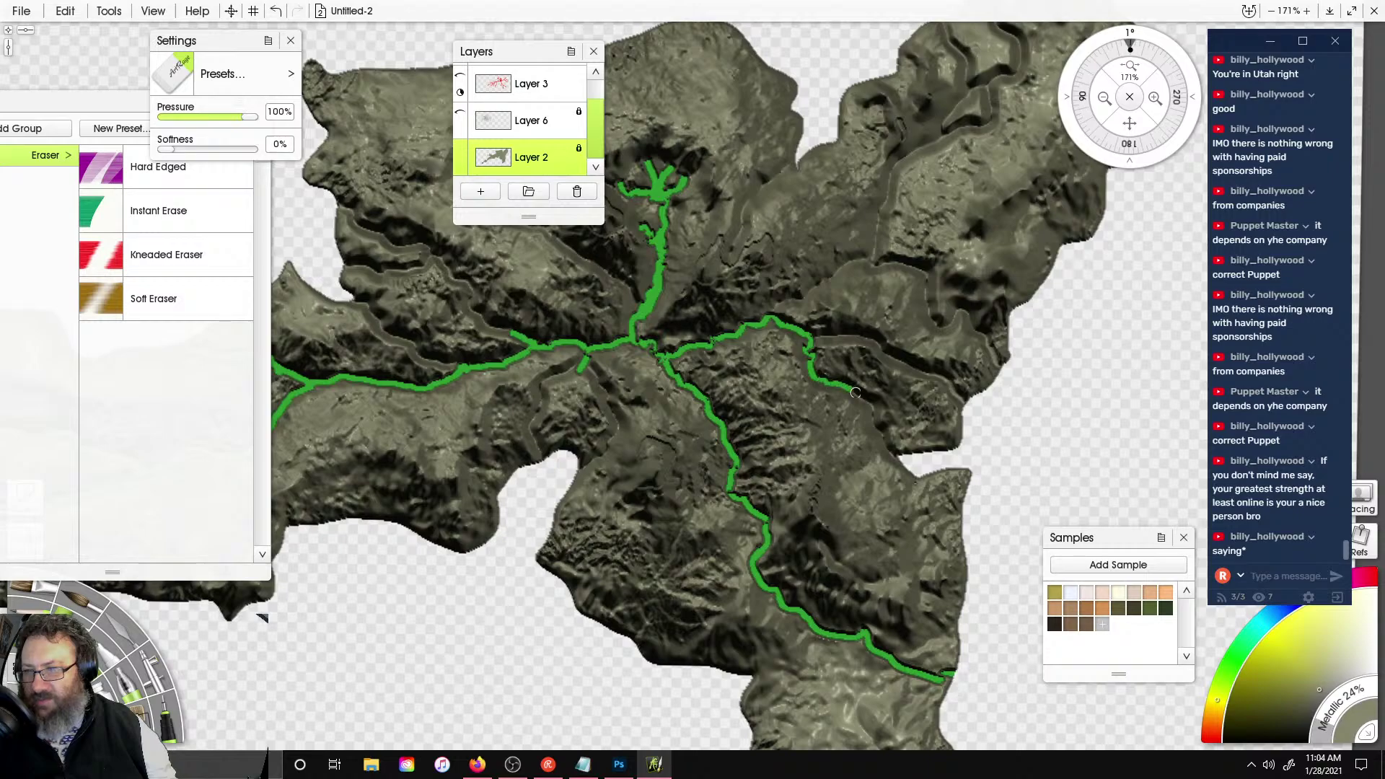
- Erase thin green tributaries into the slopes on both sides of the central river
scroll(917, 459, "up", 5)
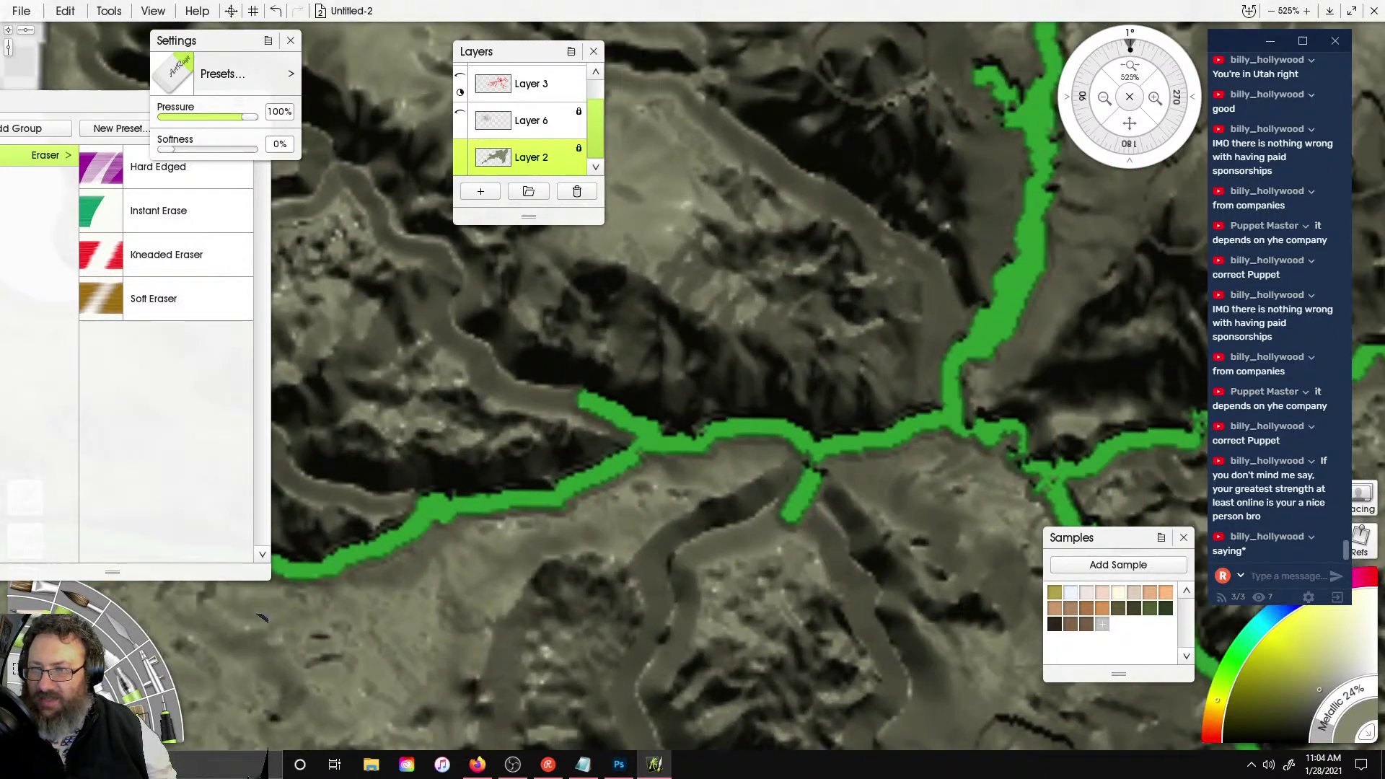
right_click_drag(737, 357, 505, 513)
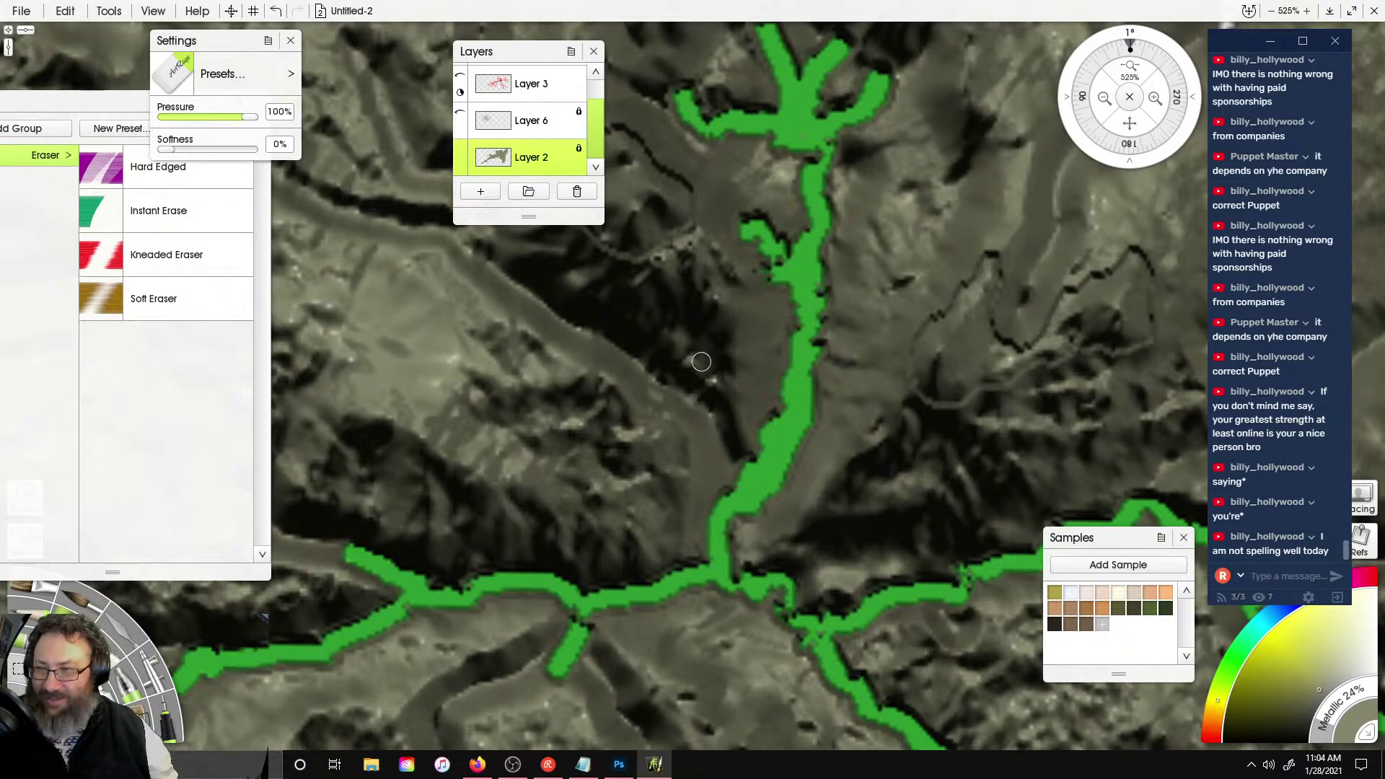
mouse_move(613, 351)
left_mouse_down()
mouse_move(713, 413)
mouse_move(739, 453)
mouse_move(692, 373)
left_mouse_up()
mouse_move(819, 297)
left_mouse_down()
mouse_move(898, 259)
mouse_move(953, 177)
left_mouse_up()
mouse_move(812, 353)
left_mouse_down()
mouse_move(886, 374)
mouse_move(833, 409)
mouse_move(841, 417)
left_mouse_up()
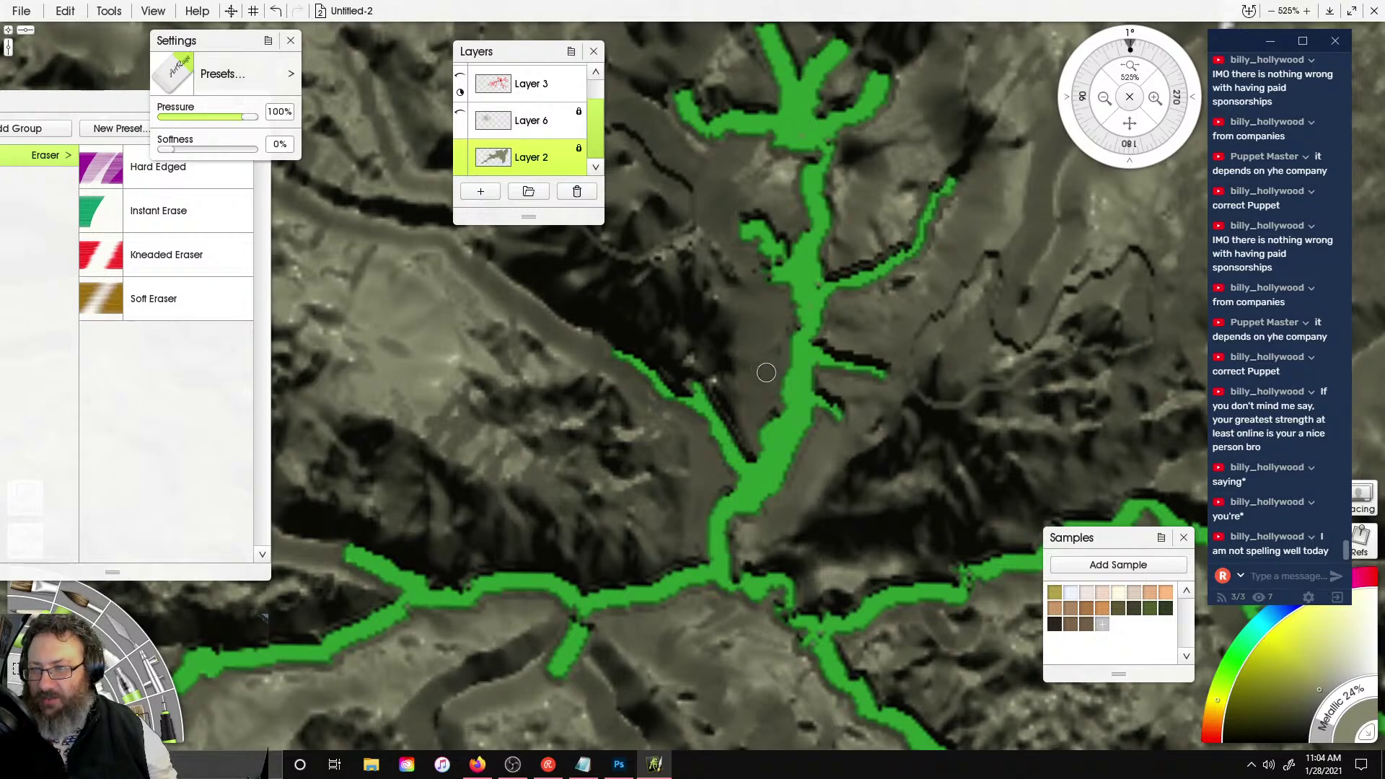
left_click_drag(781, 377, 733, 364)
- Fan out the central river's headwaters by erasing thin green branches into the surrounding mountain slopes
right_click_drag(807, 232, 757, 528)
mouse_move(832, 383)
left_mouse_down()
mouse_move(826, 340)
mouse_move(893, 273)
left_mouse_up()
left_click_drag(851, 379, 889, 326)
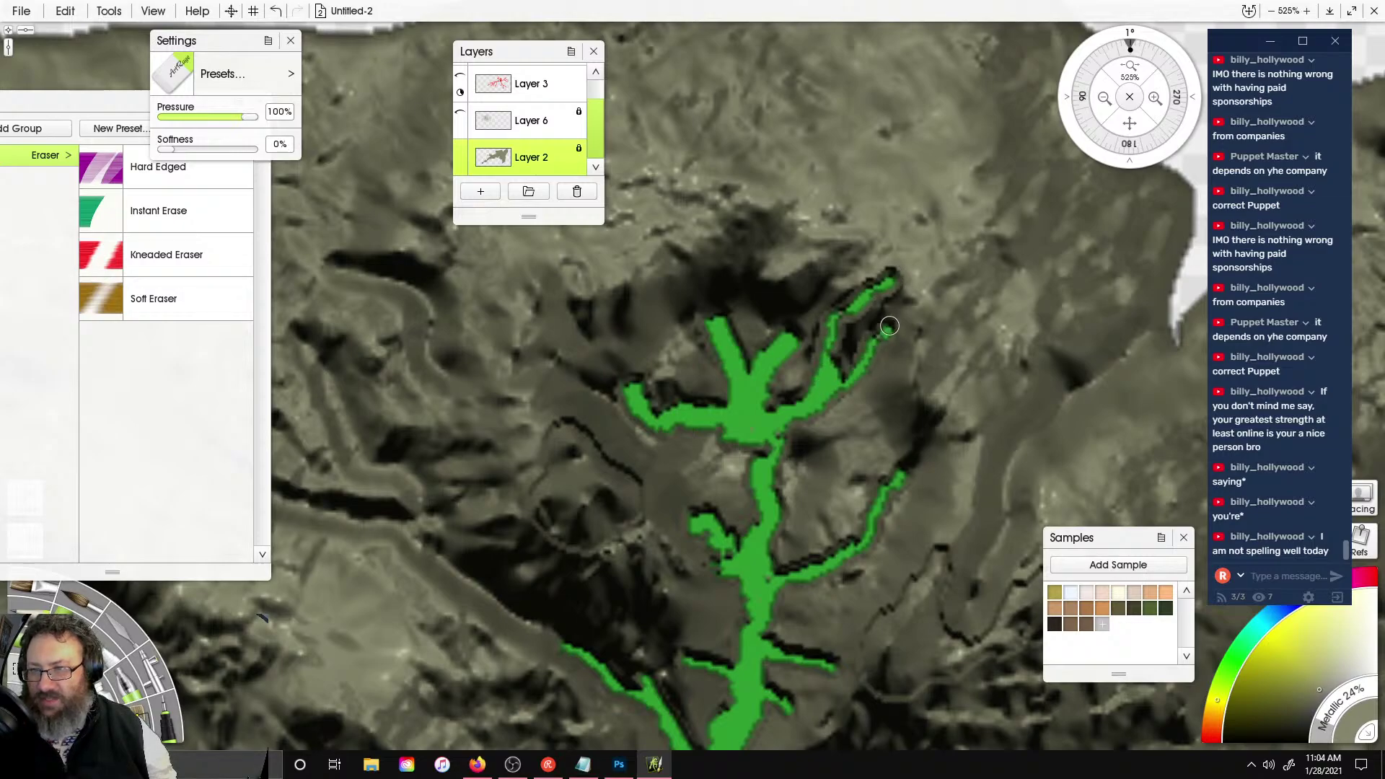
left_click_drag(824, 404, 898, 416)
left_click_drag(791, 369, 778, 256)
left_click_drag(819, 252, 794, 341)
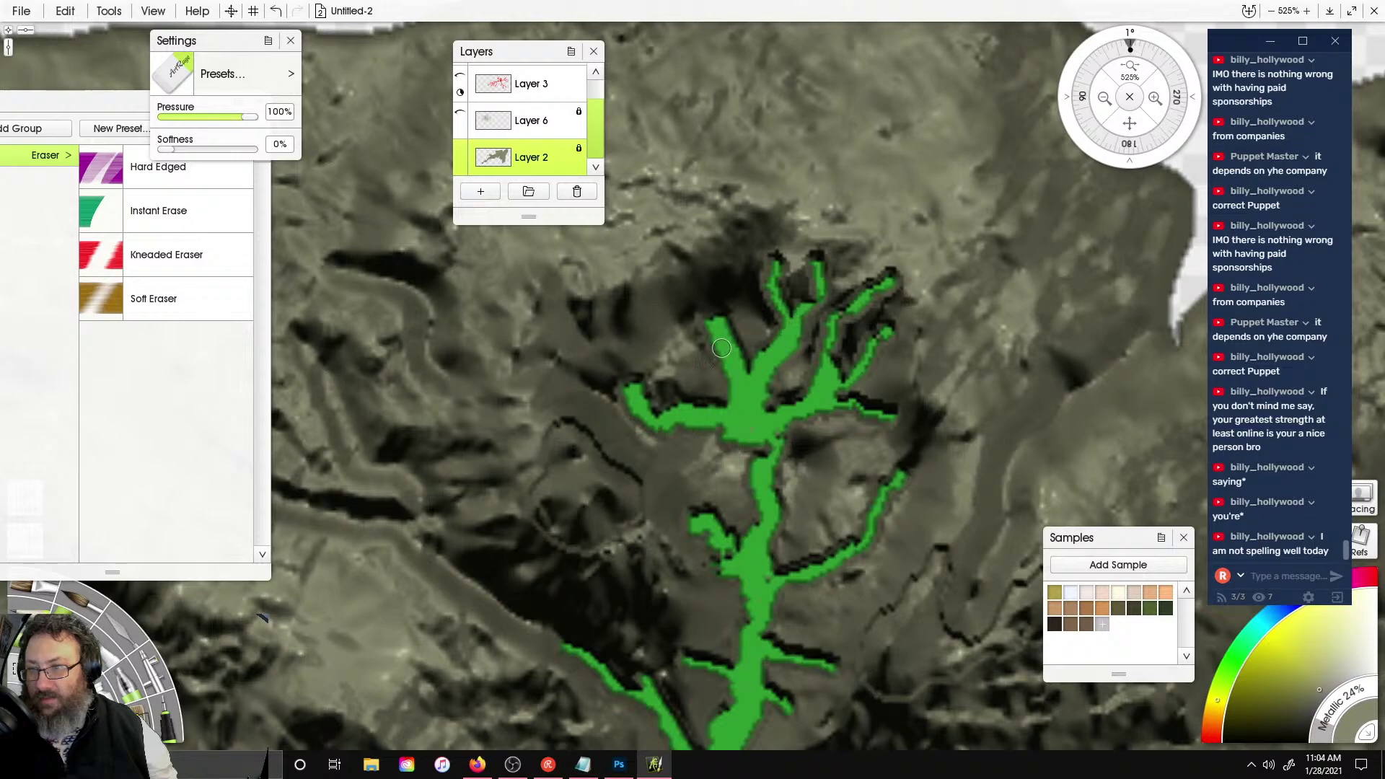
mouse_move(715, 319)
left_mouse_down()
mouse_move(652, 282)
mouse_move(709, 285)
mouse_move(726, 333)
mouse_move(707, 290)
left_mouse_up()
left_click_drag(638, 392, 570, 329)
left_click_drag(531, 390, 643, 399)
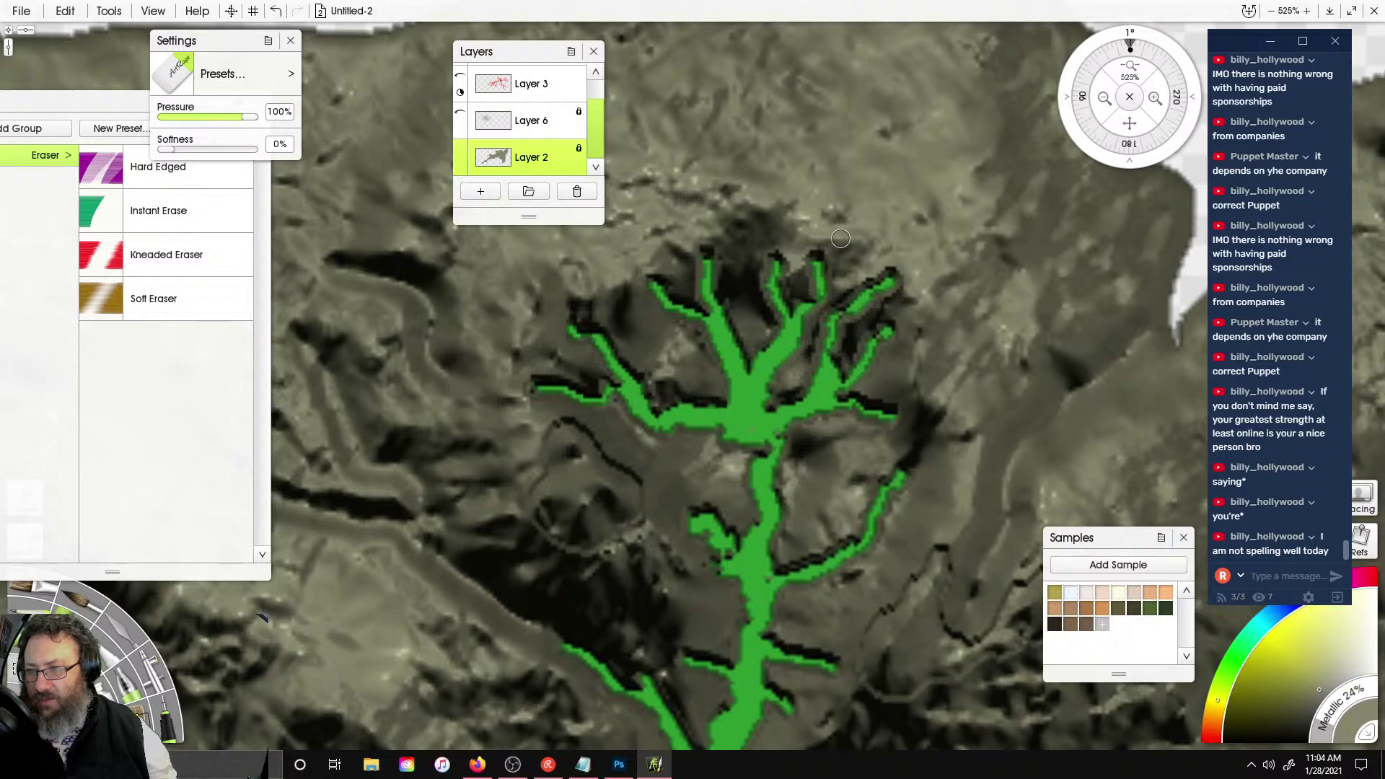
- Erase two thin river branches around the hill south of the central junction down to the bay, adding short spurs on the eastern one
scroll(841, 238, "down", 5)
scroll(902, 327, "up", 6)
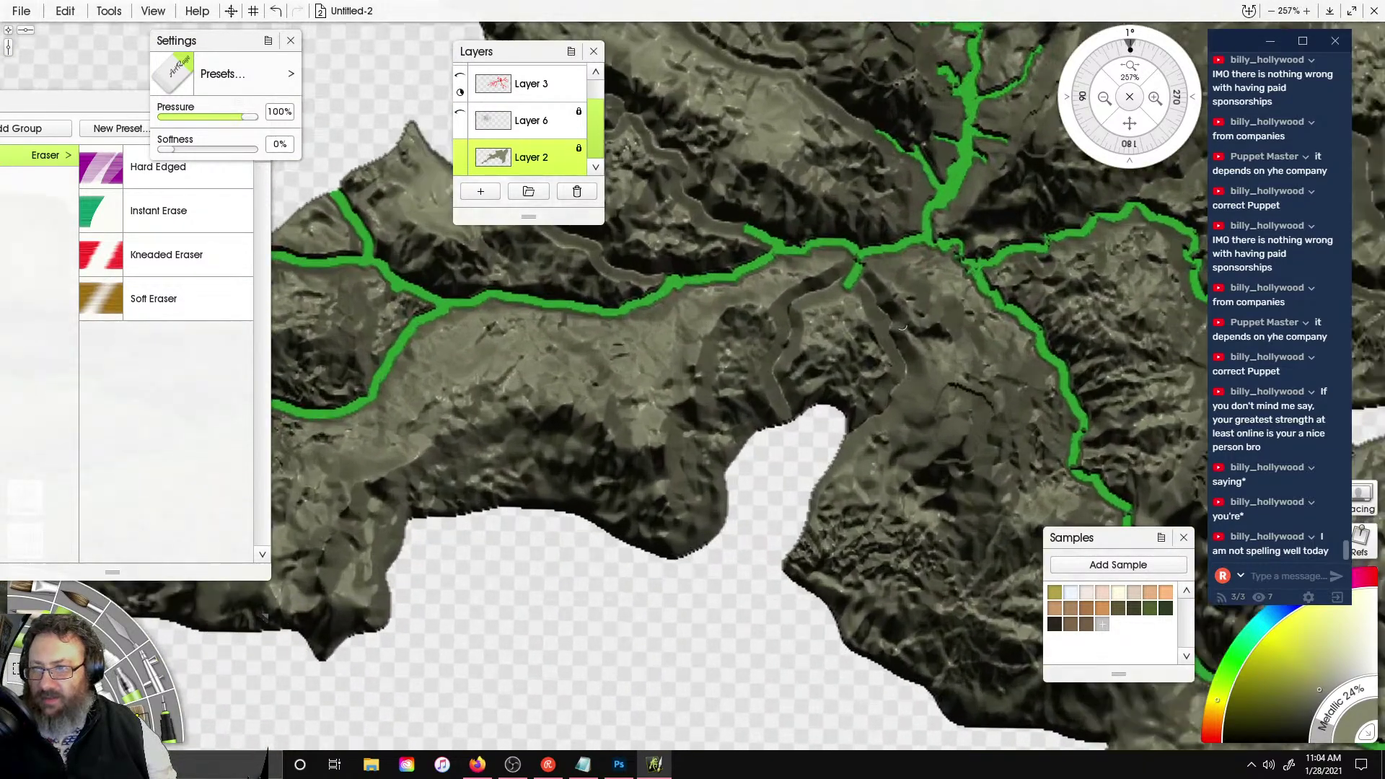
scroll(884, 245, "up", 1)
mouse_move(881, 268)
left_mouse_down()
mouse_move(906, 305)
mouse_move(814, 290)
left_mouse_up()
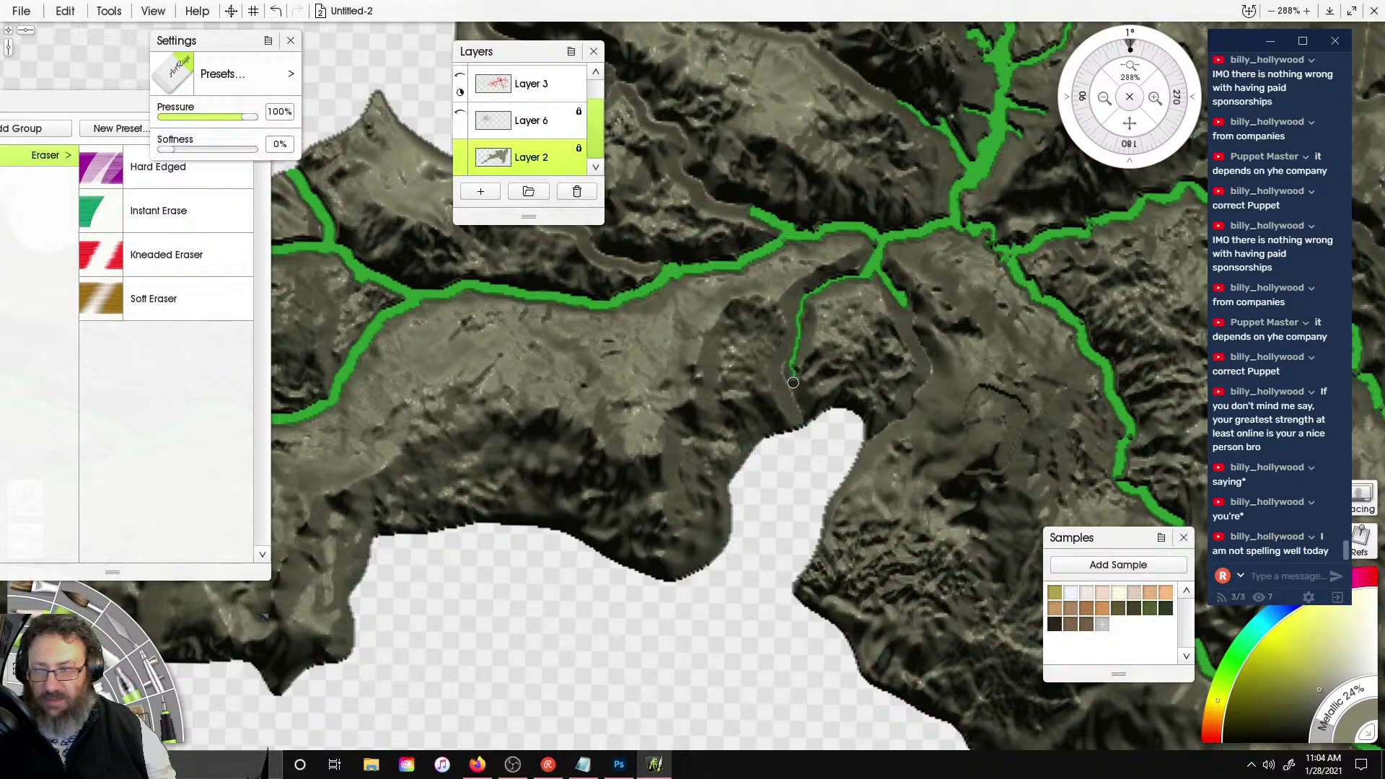
left_click_drag(793, 382, 798, 418)
mouse_move(859, 451)
left_mouse_down()
mouse_move(927, 383)
mouse_move(938, 343)
mouse_move(910, 315)
left_mouse_up()
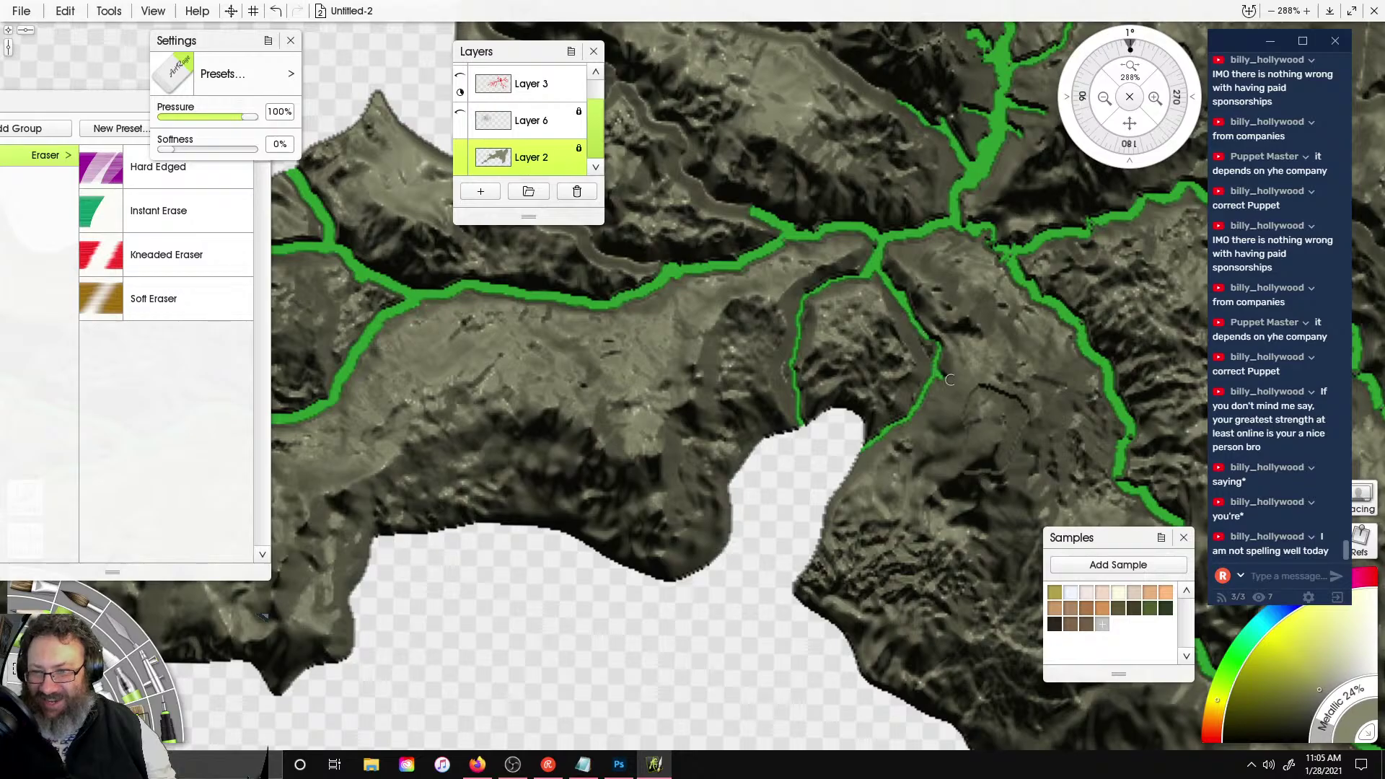
mouse_move(950, 380)
left_mouse_down()
mouse_move(974, 395)
mouse_move(932, 347)
left_mouse_up()
- Erase a forked green river through the northeastern valleys and connect it southwest to the main eastern river
scroll(795, 302, "down", 10)
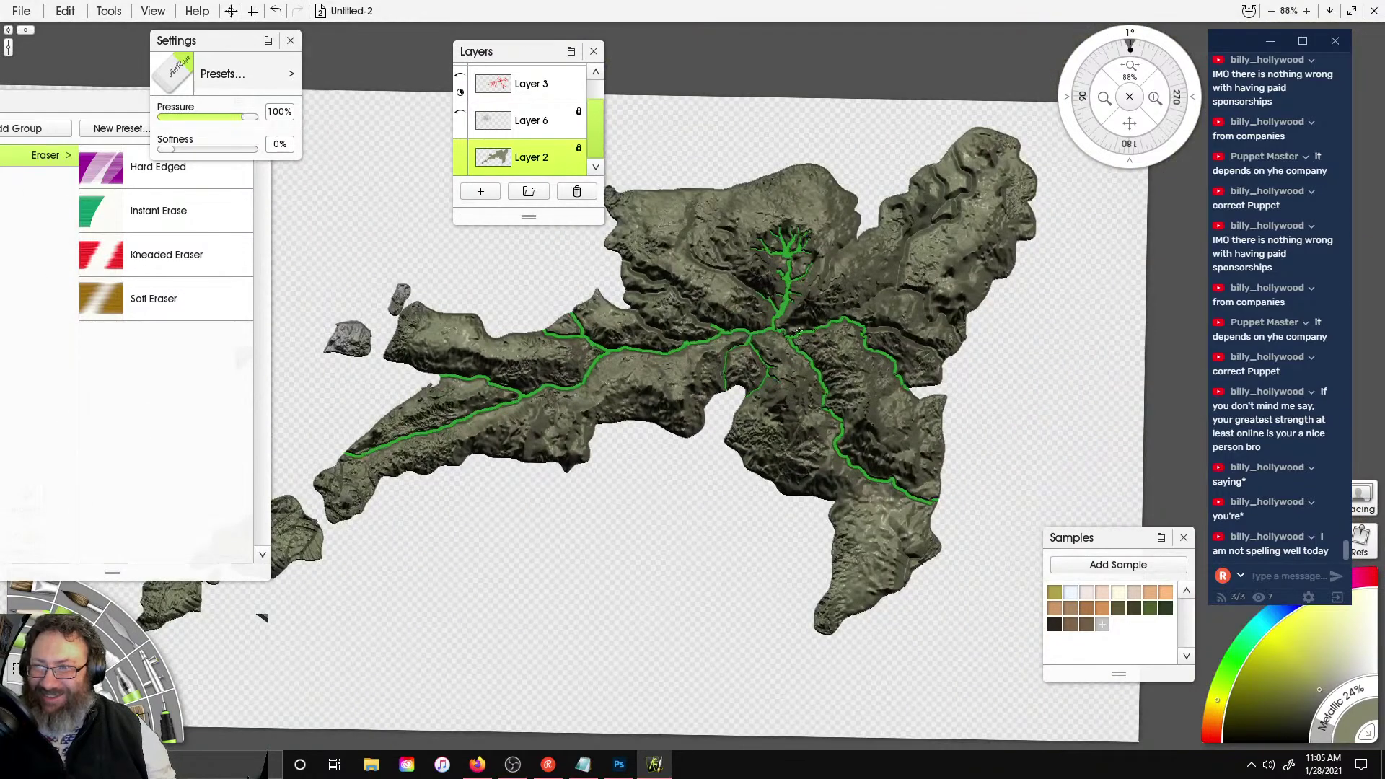
scroll(846, 227, "up", 2)
scroll(846, 227, "up", 2)
scroll(846, 228, "down", 4)
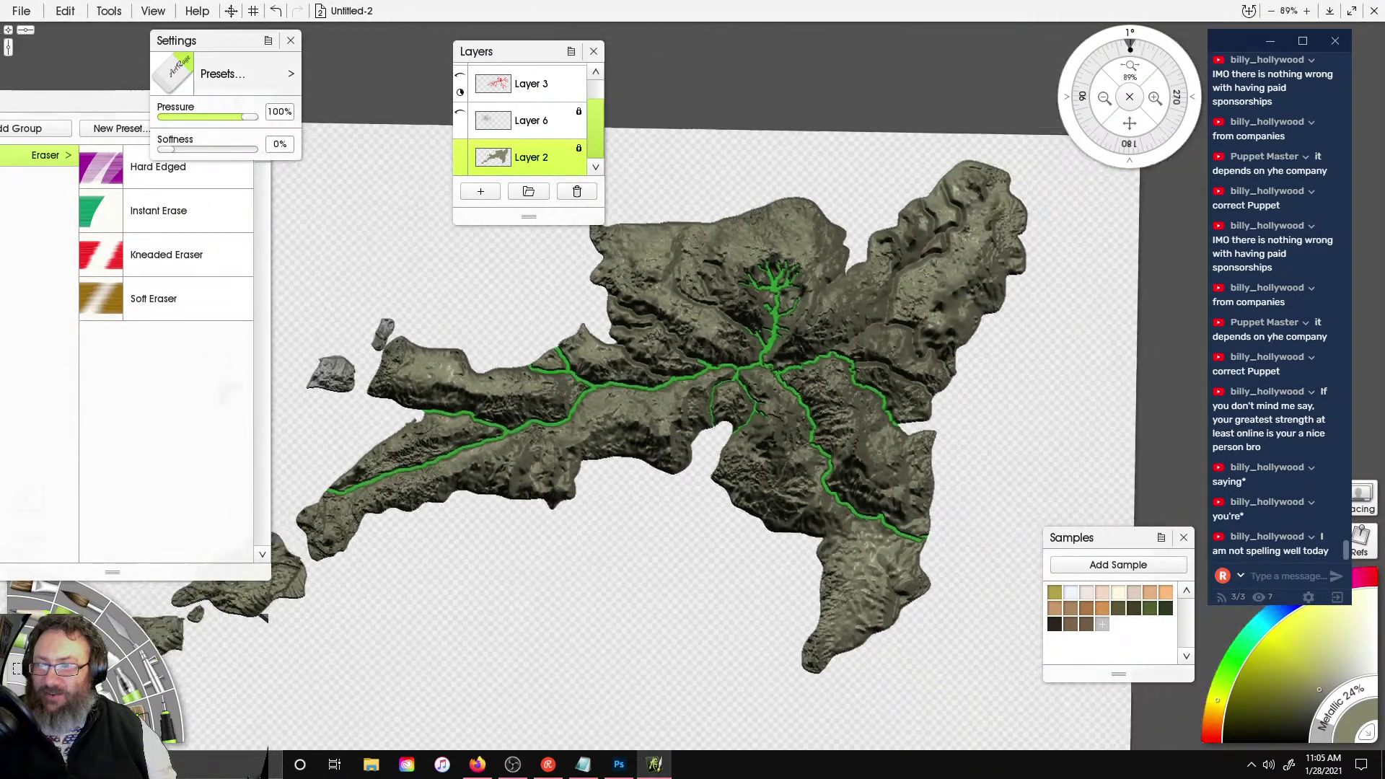
scroll(846, 227, "up", 6)
right_click_drag(845, 228, 597, 400)
scroll(837, 287, "up", 5)
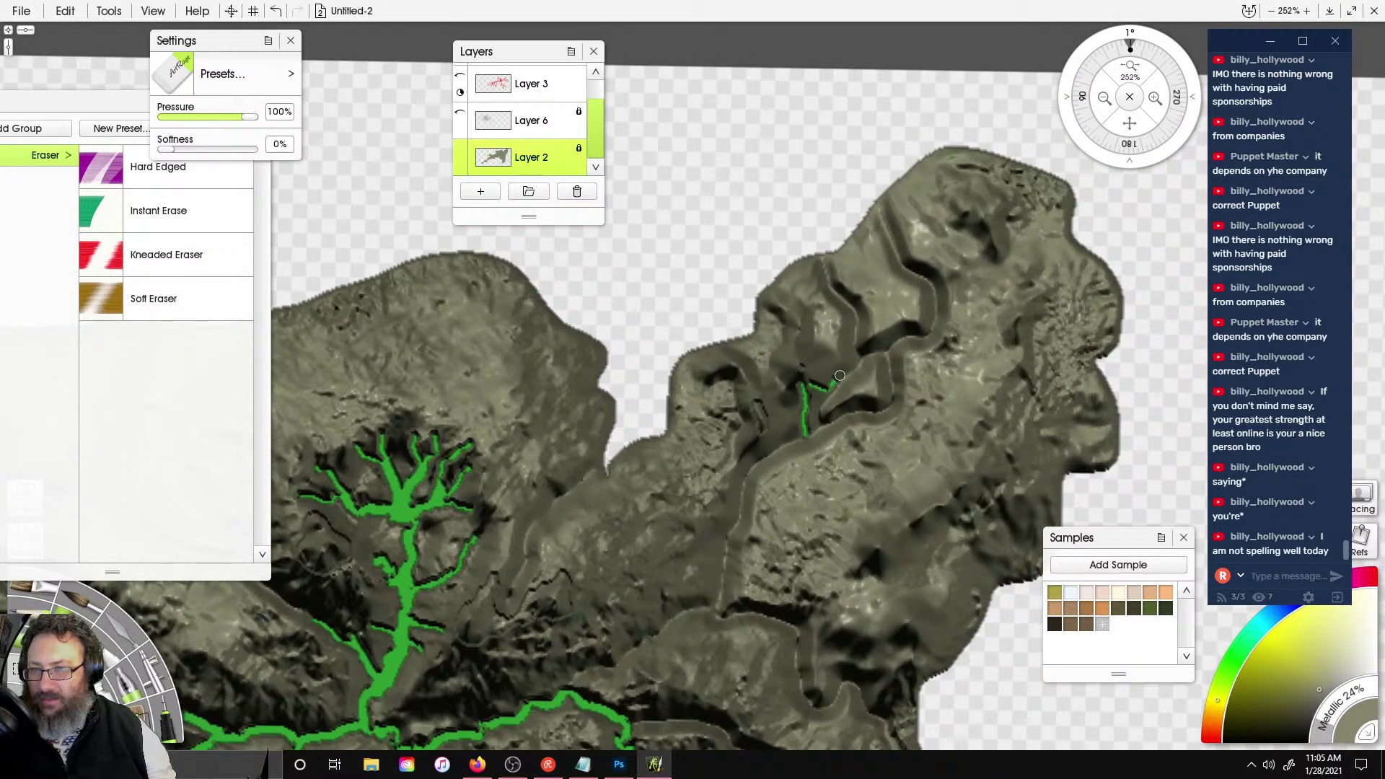
mouse_move(840, 375)
left_mouse_down()
mouse_move(862, 333)
mouse_move(822, 254)
left_mouse_up()
mouse_move(876, 200)
left_mouse_down()
mouse_move(891, 246)
mouse_move(944, 306)
mouse_move(846, 366)
left_mouse_up()
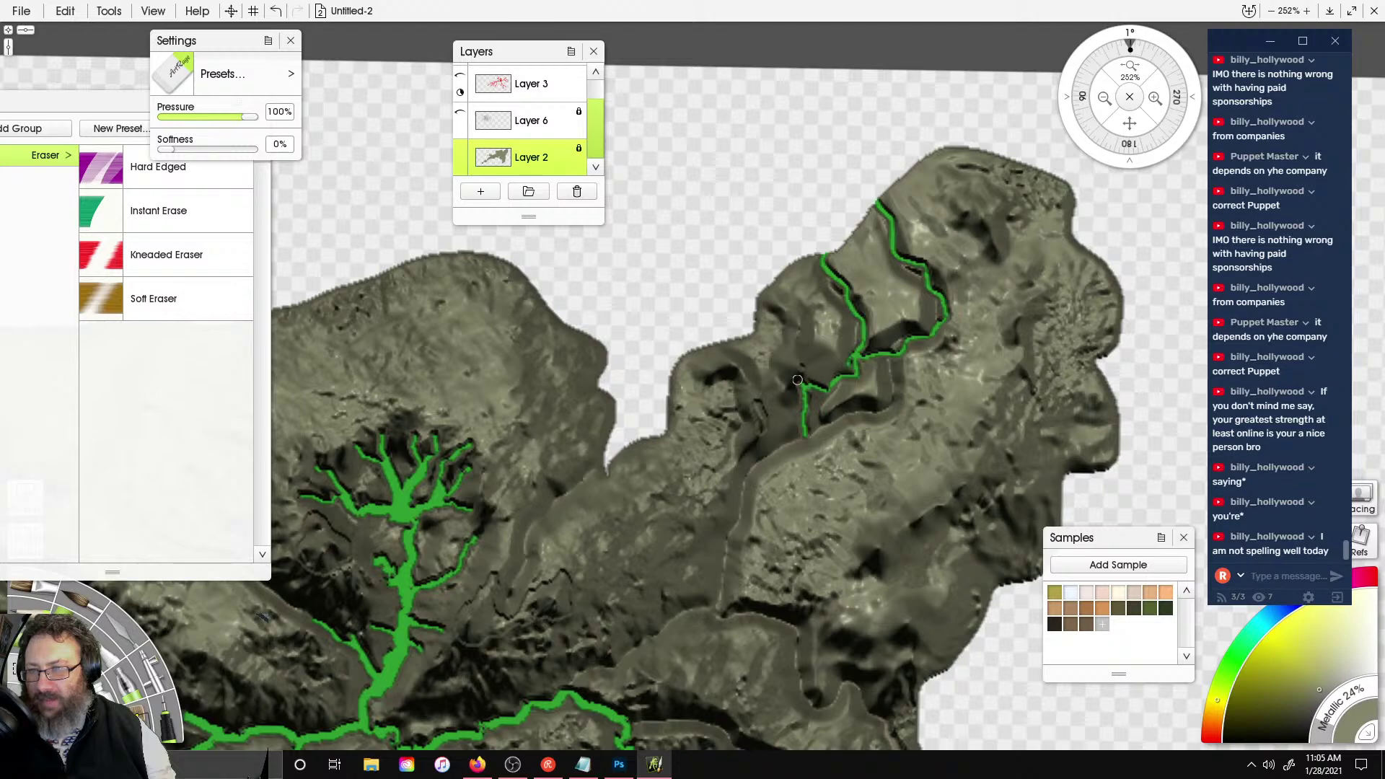
mouse_move(800, 404)
left_mouse_down()
mouse_move(740, 478)
mouse_move(712, 578)
mouse_move(642, 641)
left_mouse_up()
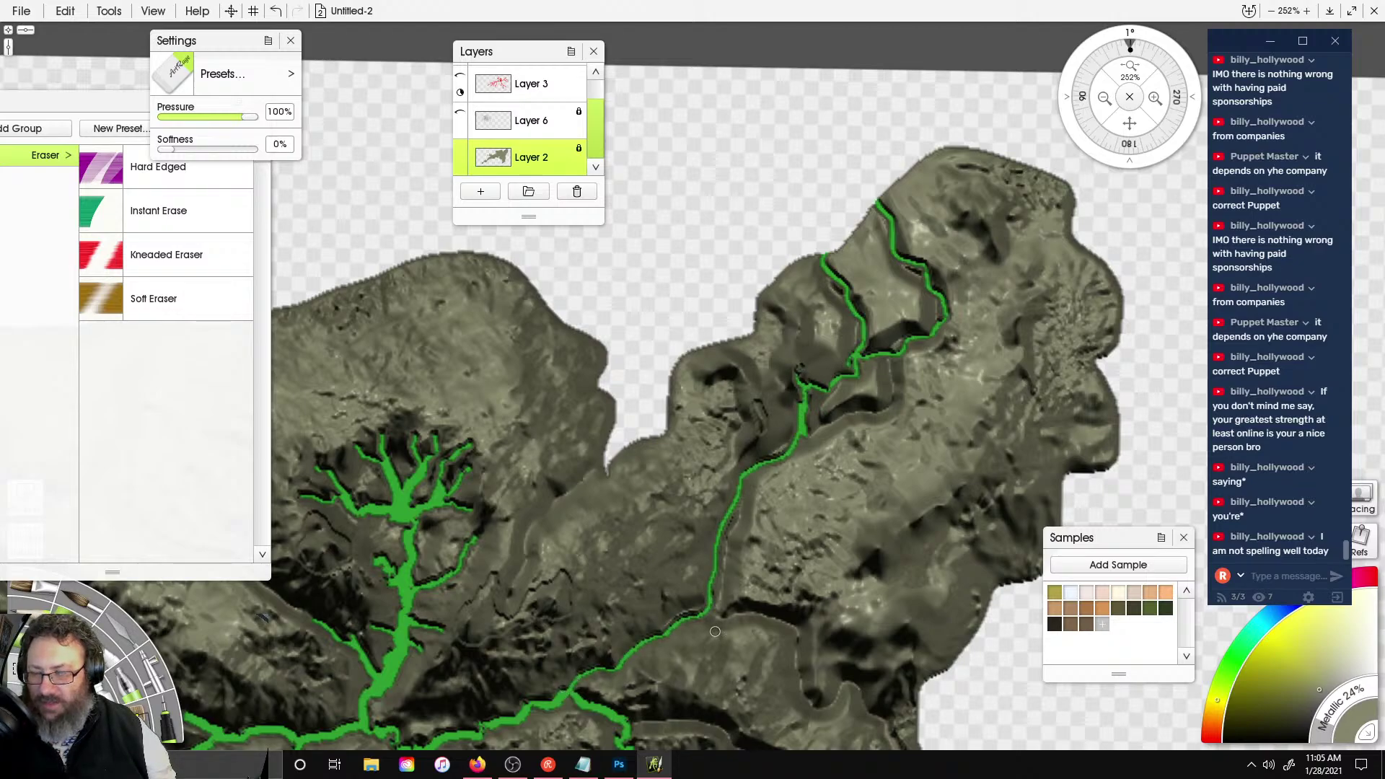
- Erase two thin green branches from the eastern rivers along their valleys to the east coast
mouse_move(695, 602)
left_mouse_down()
mouse_move(764, 612)
mouse_move(792, 649)
mouse_move(795, 700)
mouse_move(876, 717)
mouse_move(898, 748)
left_mouse_up()
right_click_drag(940, 651, 948, 439)
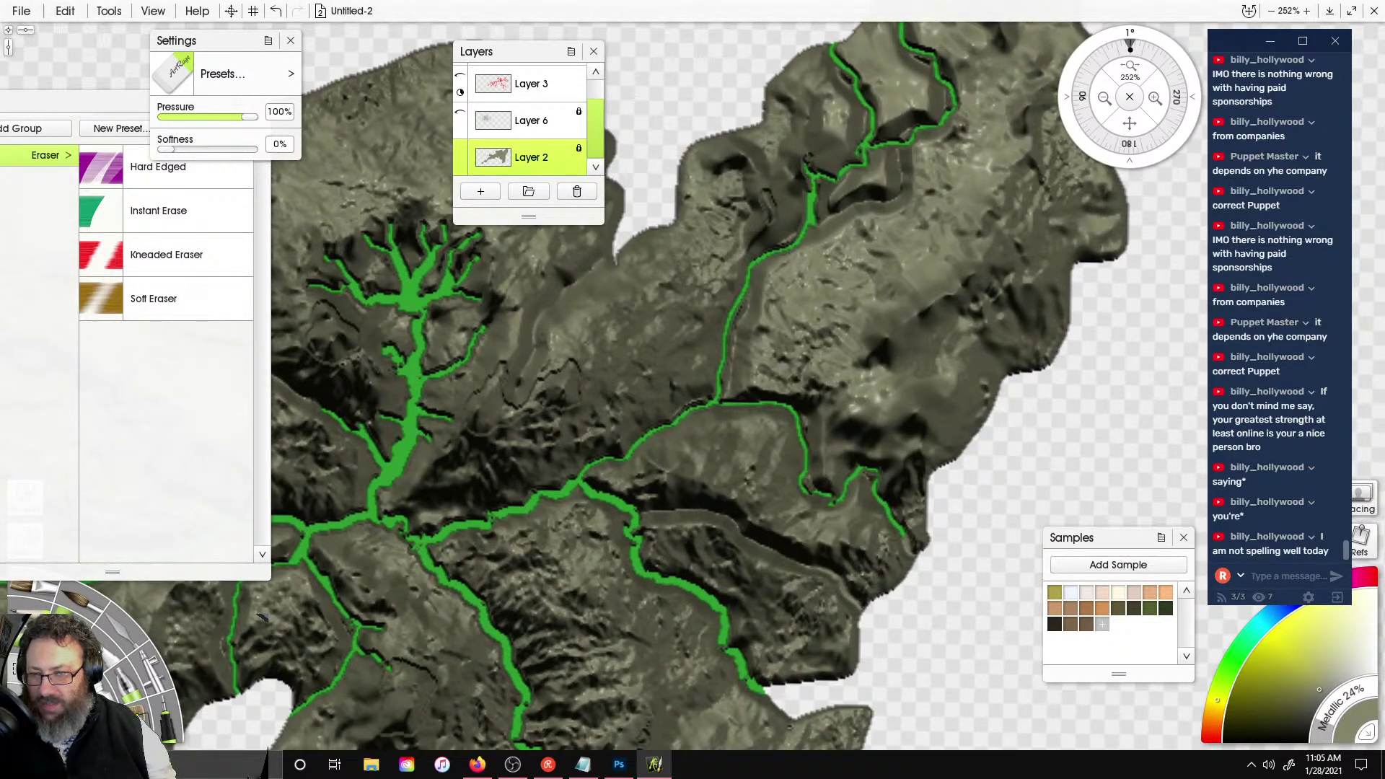
mouse_move(660, 511)
left_mouse_down()
mouse_move(725, 517)
mouse_move(860, 606)
left_mouse_up()
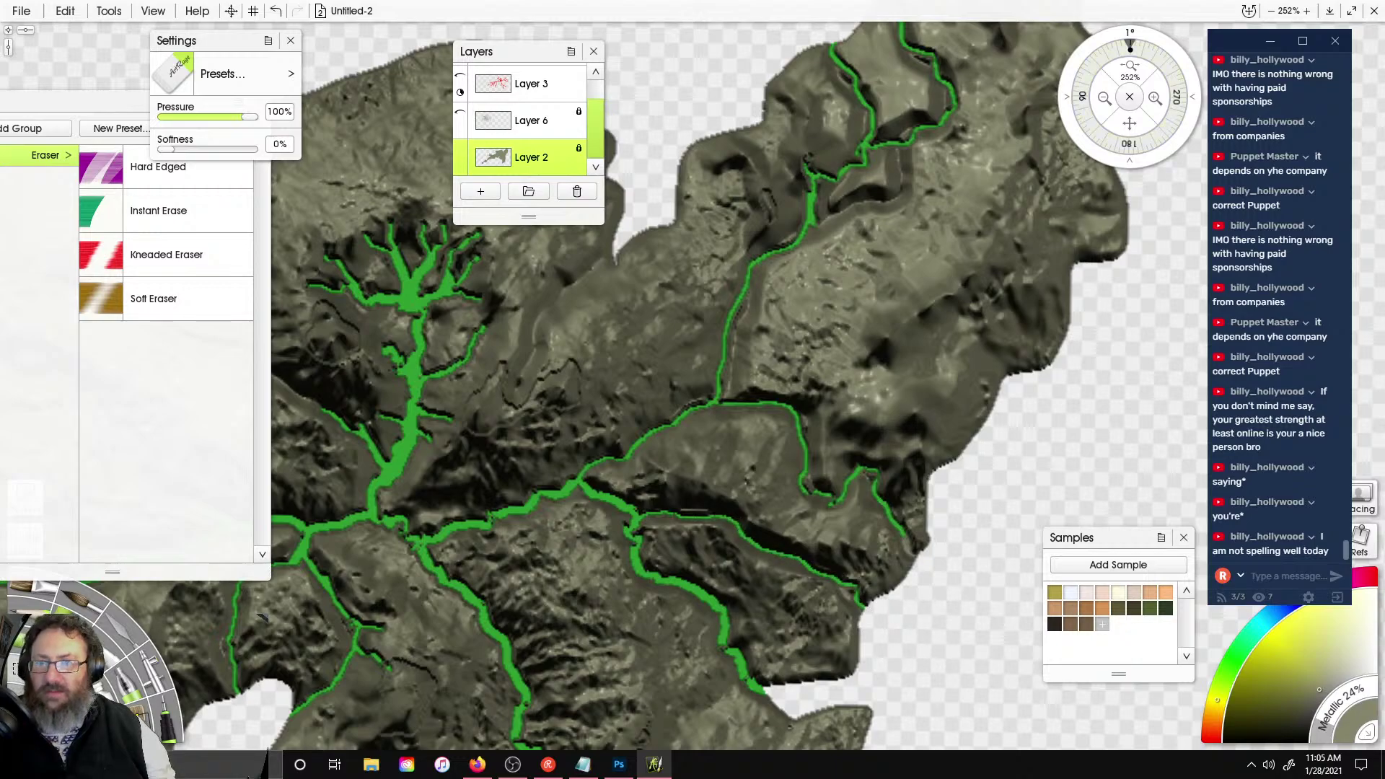
- Set Layer 2's bump blend mode to Replace
left_click(582, 166)
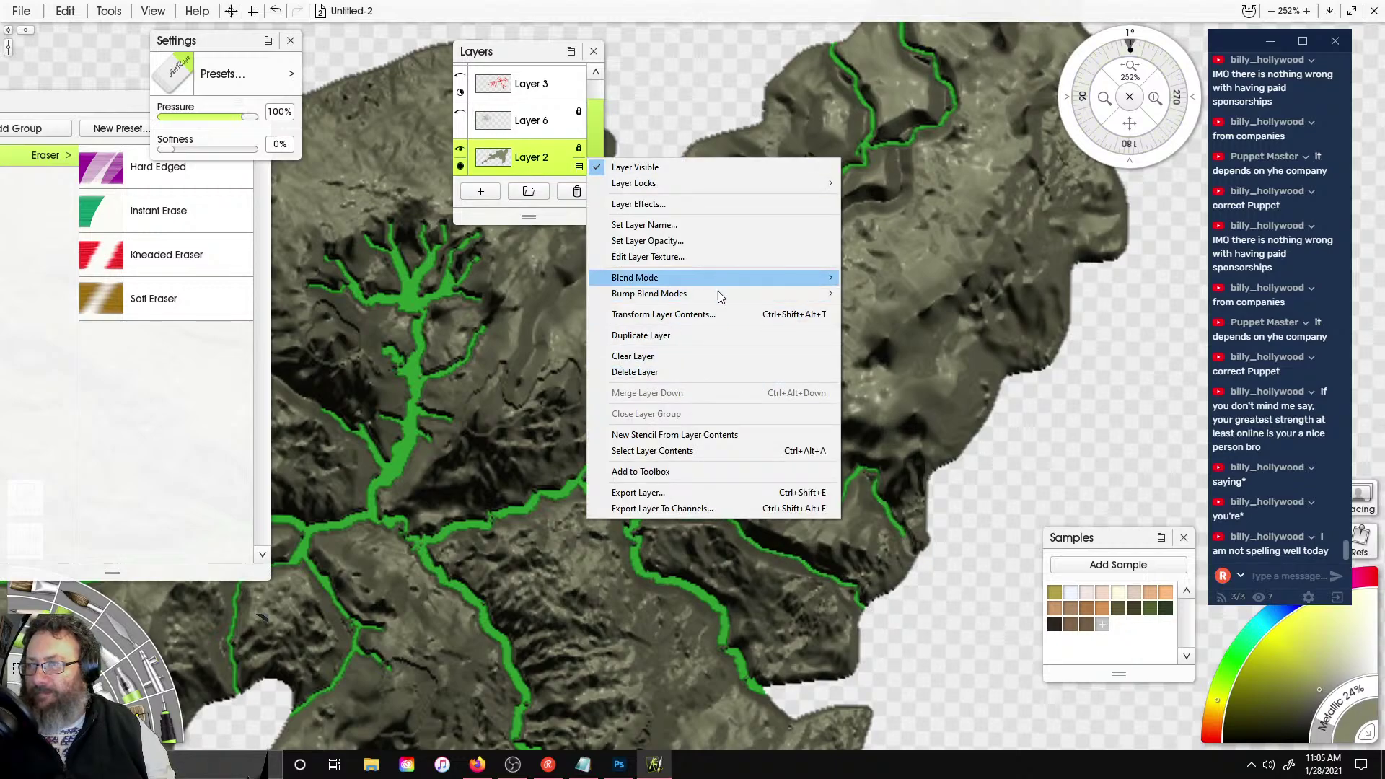
mouse_move(648, 281)
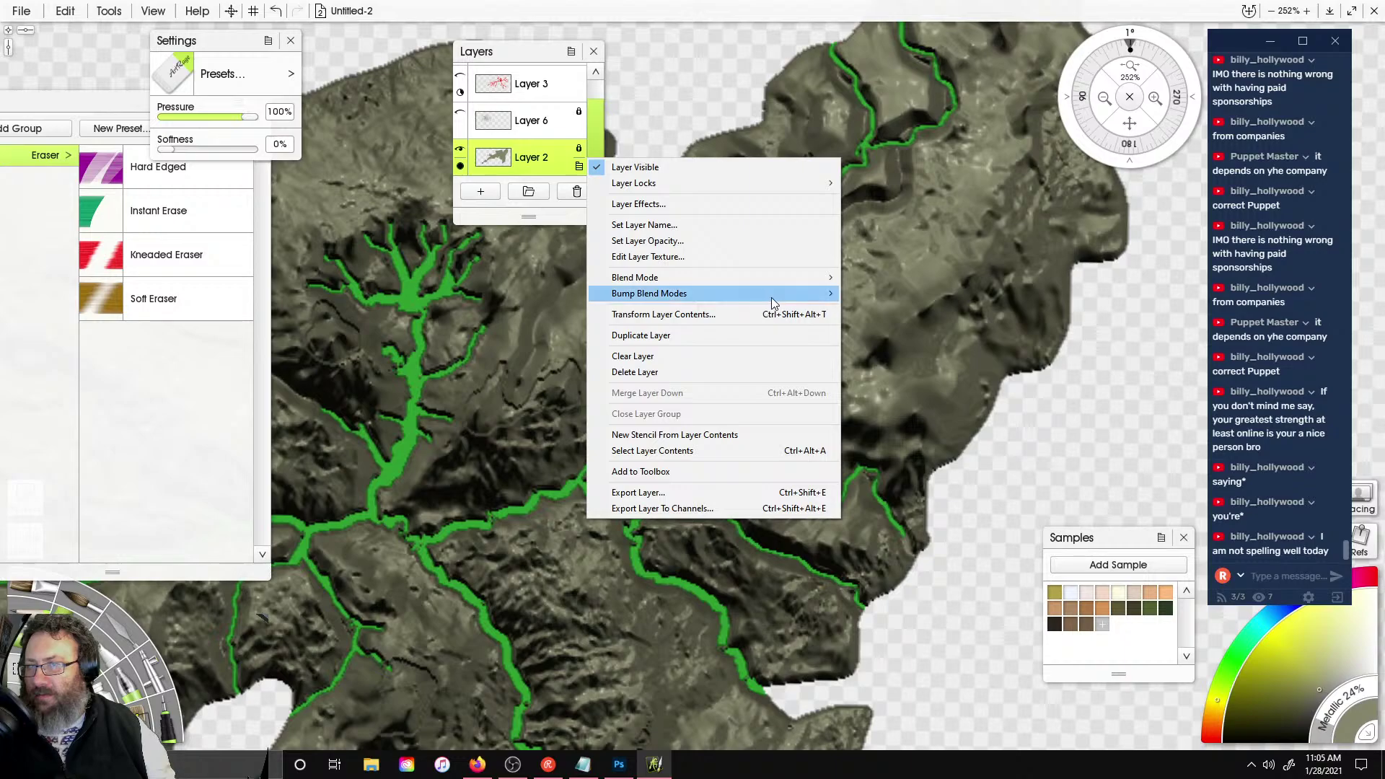
left_click(875, 306)
scroll(874, 302, "down", 2)
scroll(790, 278, "up", 5)
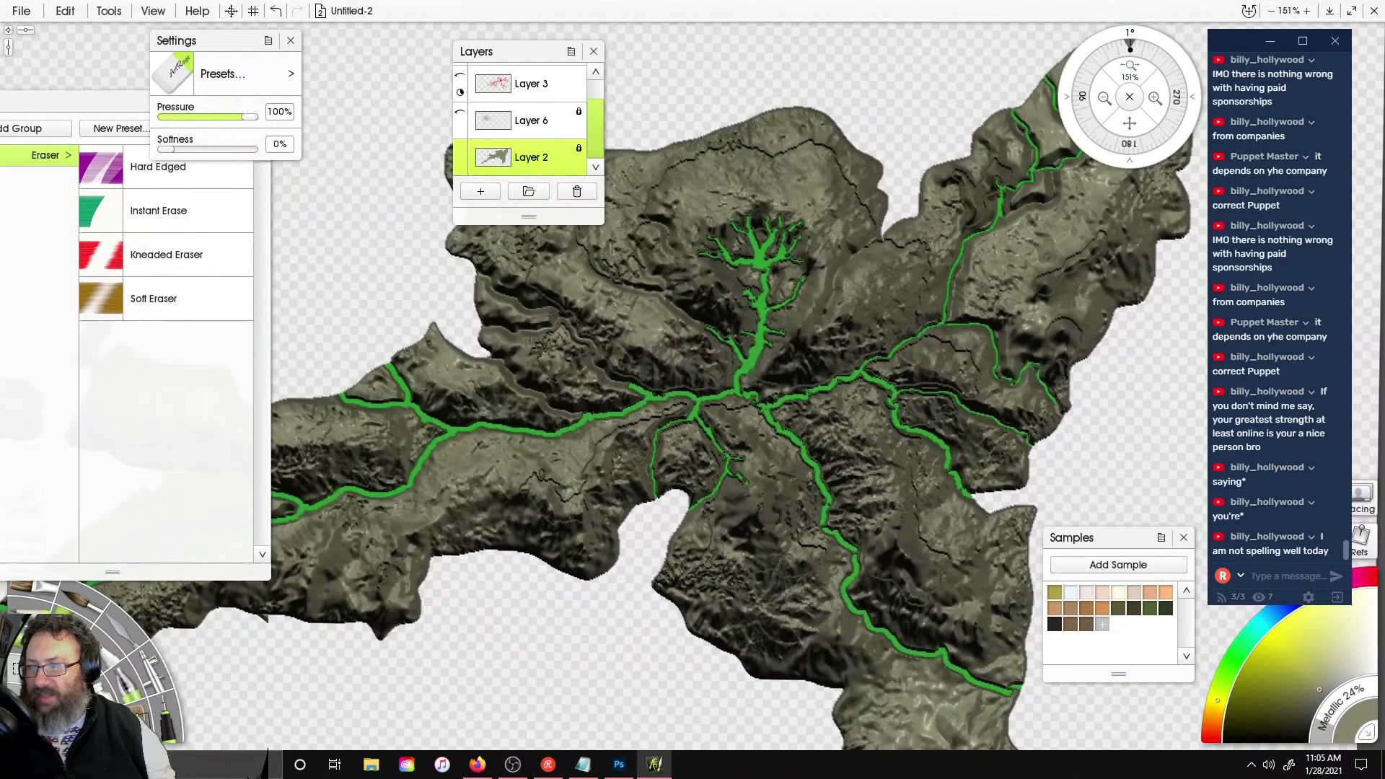
scroll(790, 278, "down", 4)
scroll(789, 278, "up", 2)
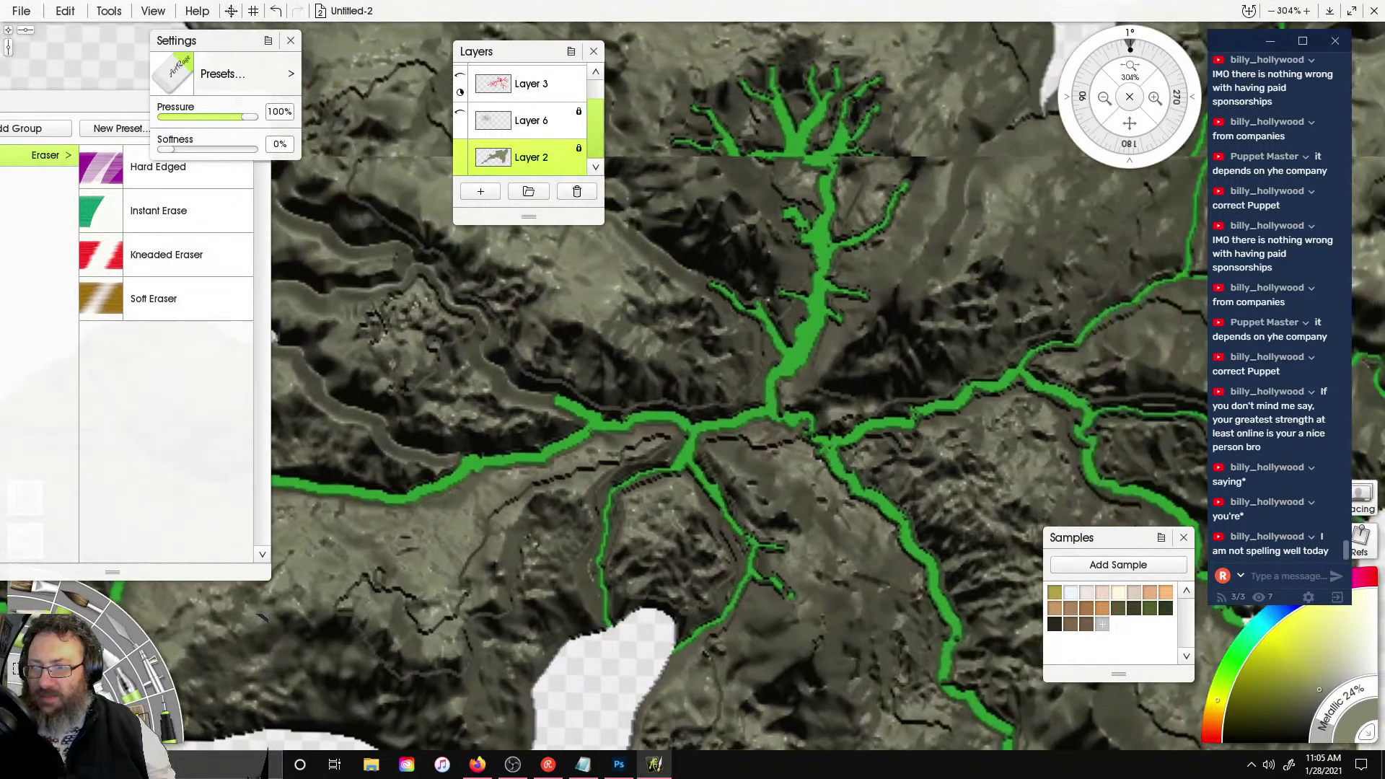
scroll(722, 303, "down", 2)
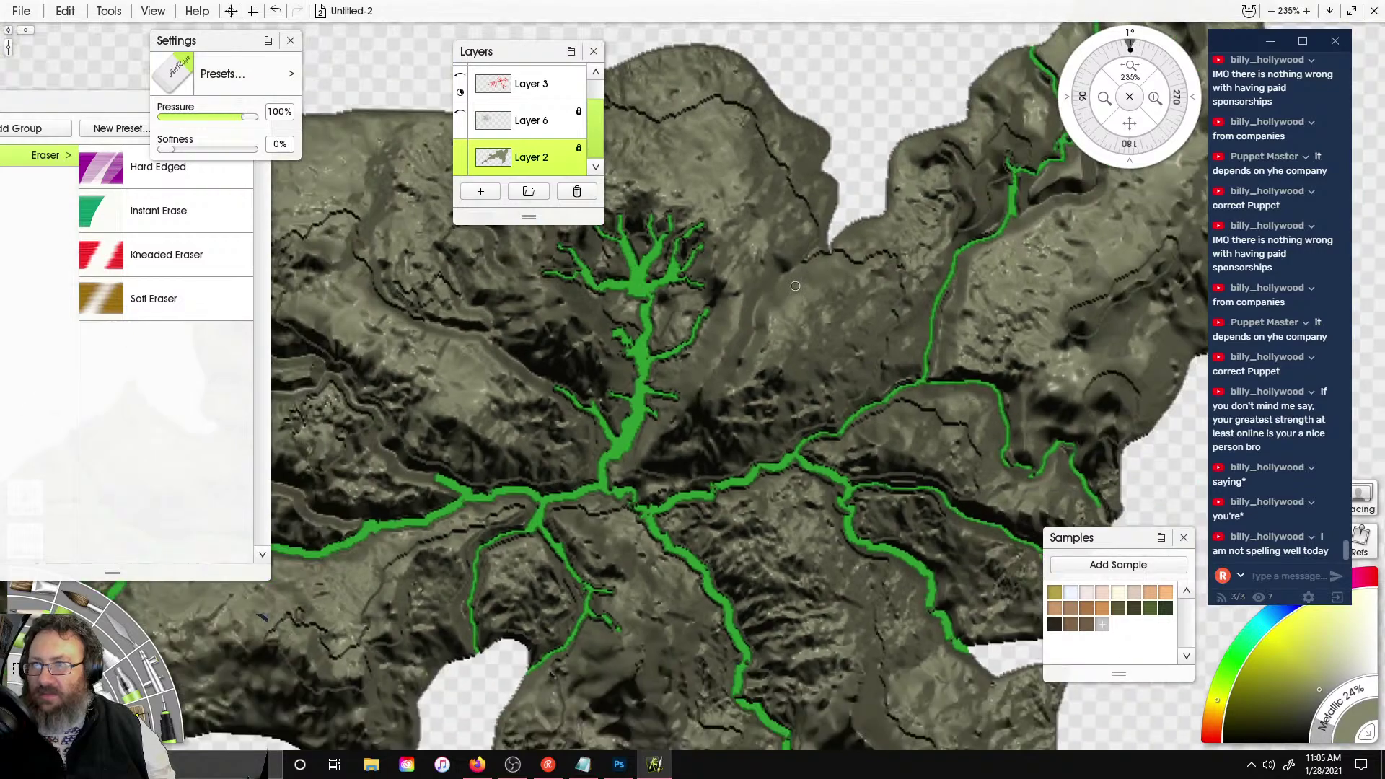
- Try to erase a thin green river along the valley northeast of the main southeastern river
right_click_drag(721, 303, 871, 86)
right_click_drag(936, 476, 730, 390)
left_click_drag(730, 390, 781, 466)
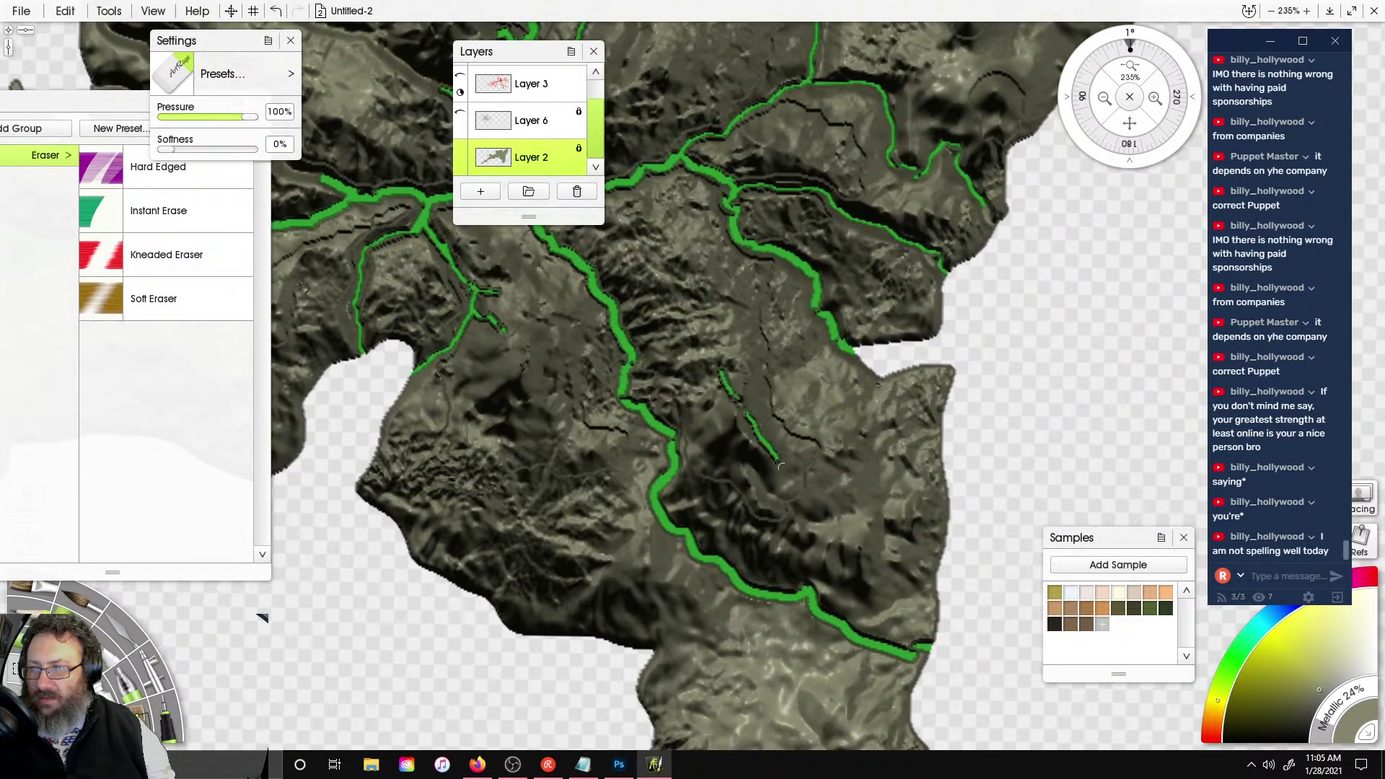
key("ctrl+z")
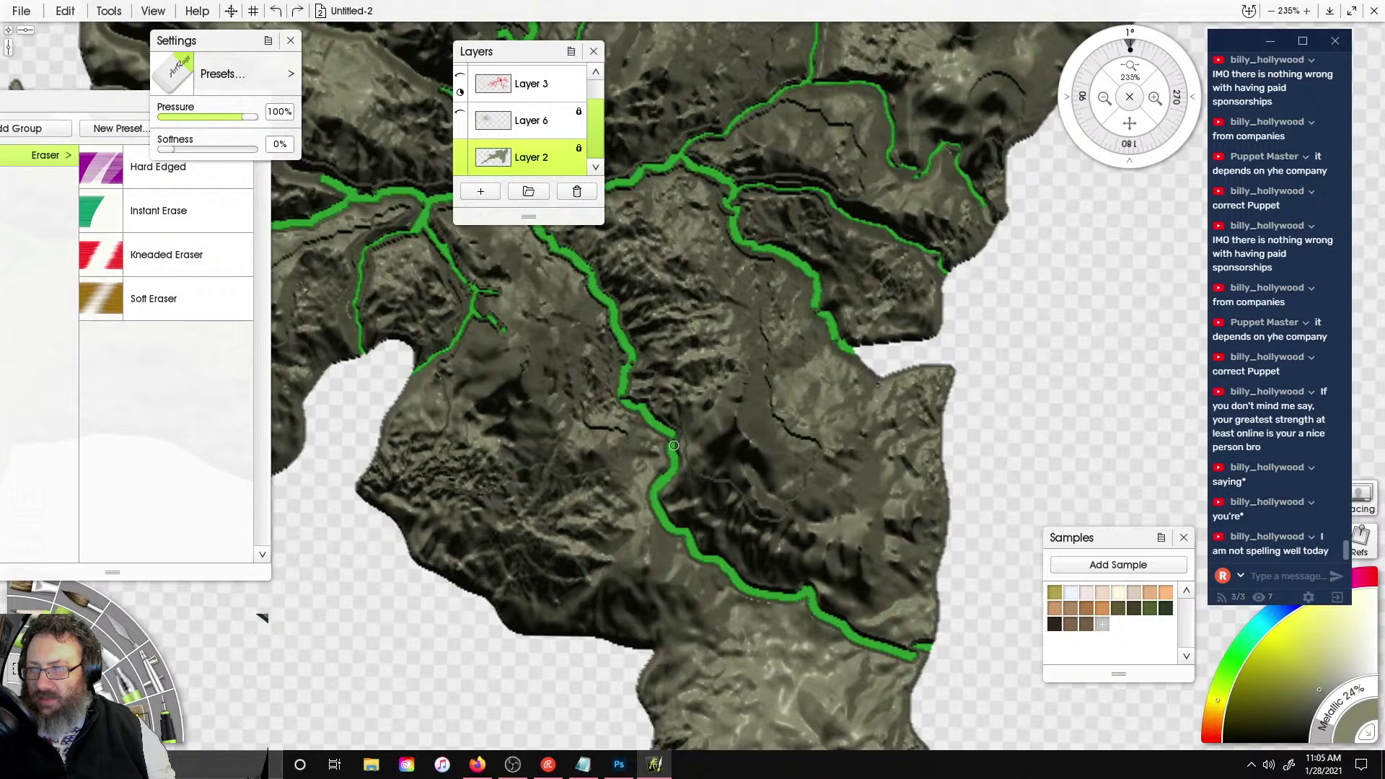
- Erase thin tributaries on both sides of the southeastern river and touch up the channel at the central junction
left_click_drag(691, 465, 729, 479)
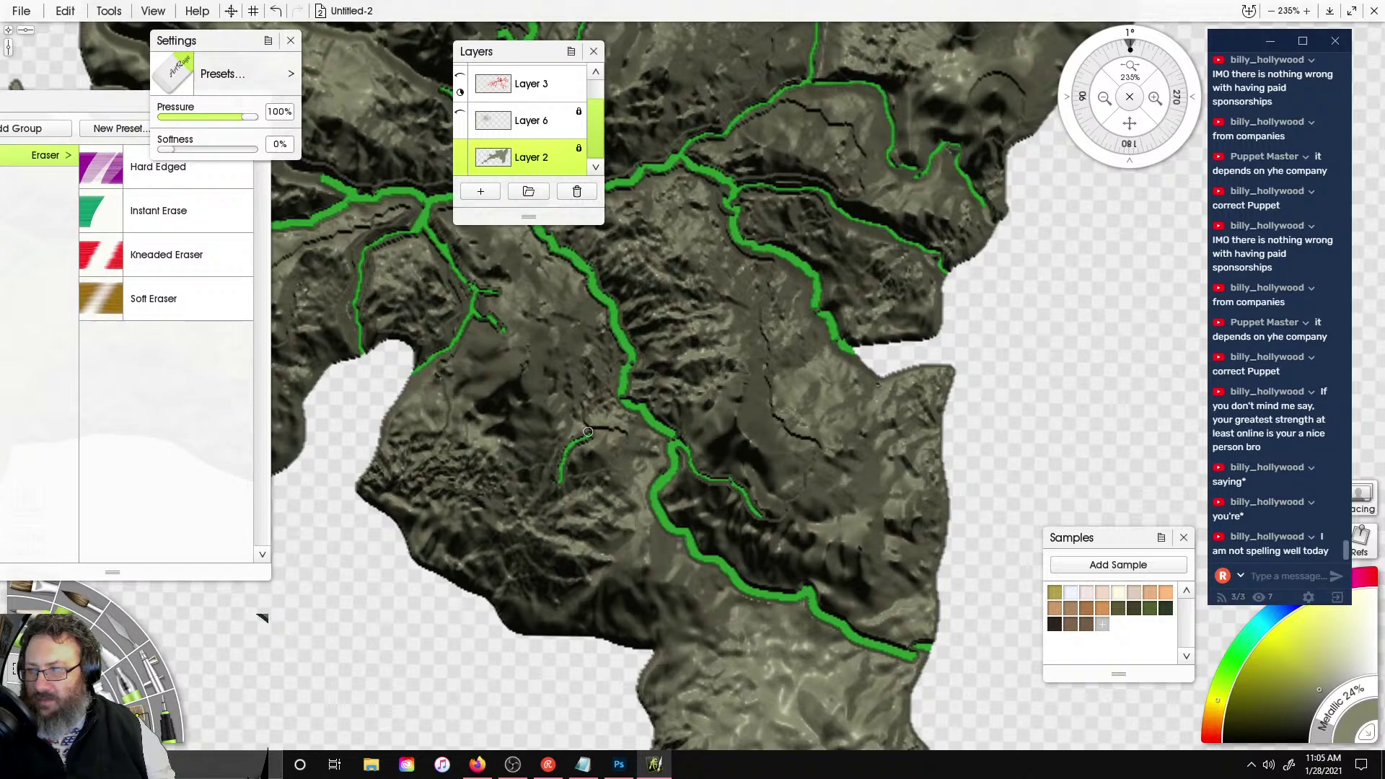
right_click_drag(623, 395, 841, 668)
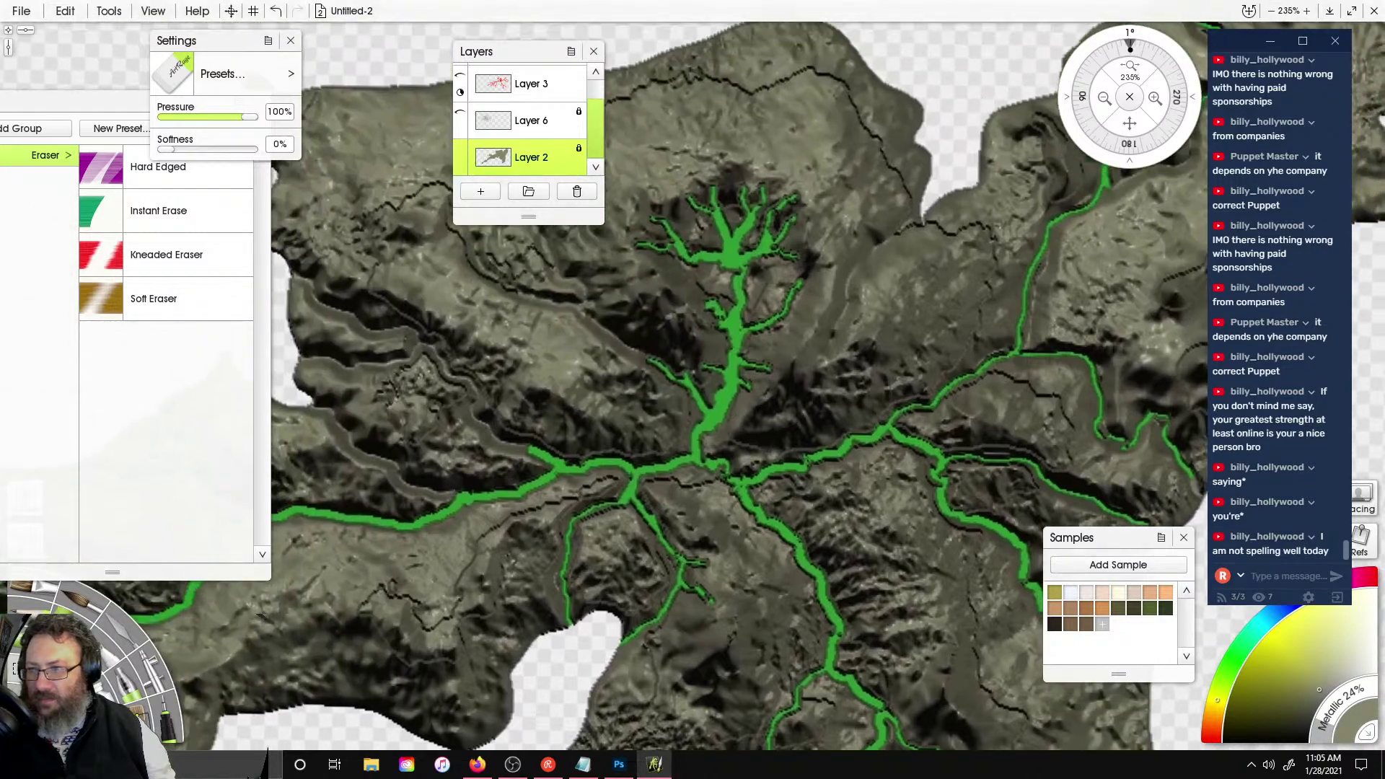
scroll(749, 277, "down", 5)
scroll(749, 277, "up", 8)
right_click_drag(661, 427, 676, 326)
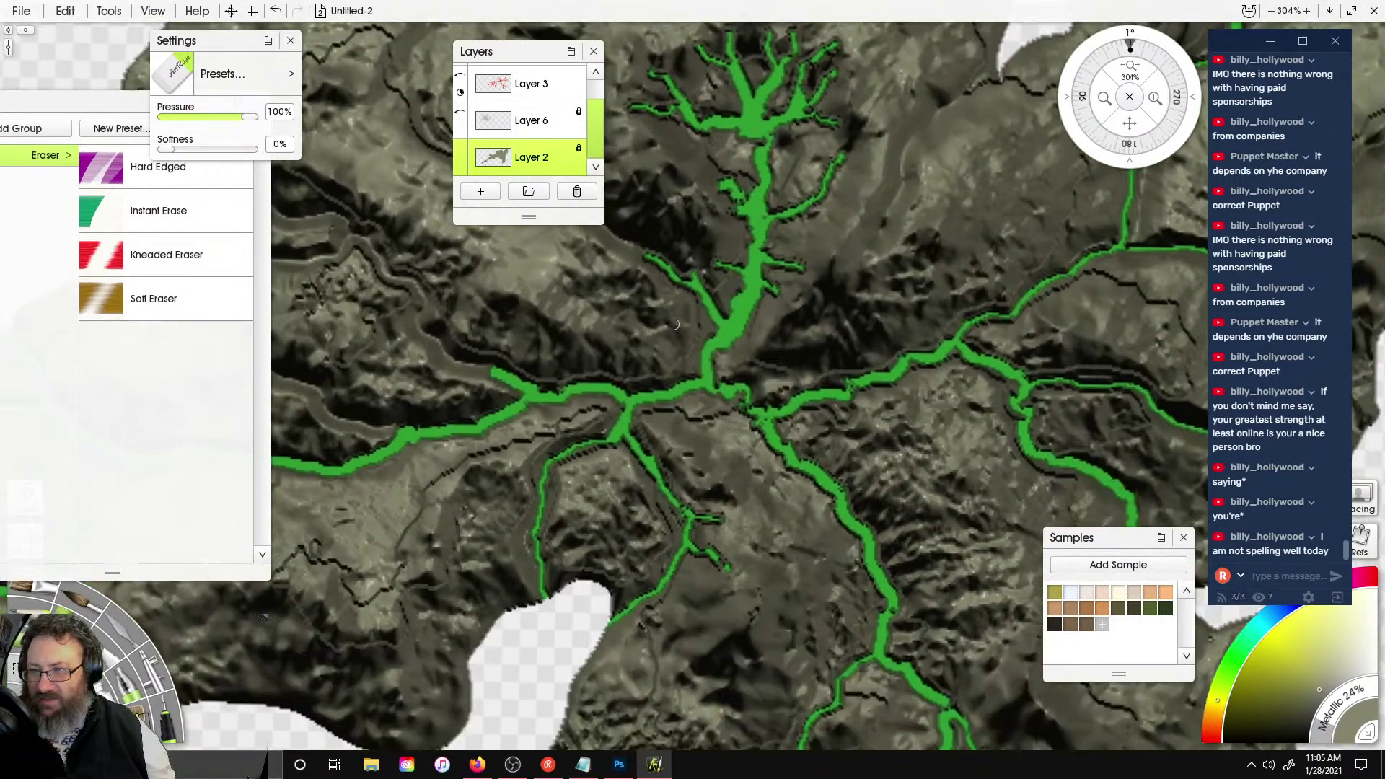
left_click_drag(741, 392, 761, 416)
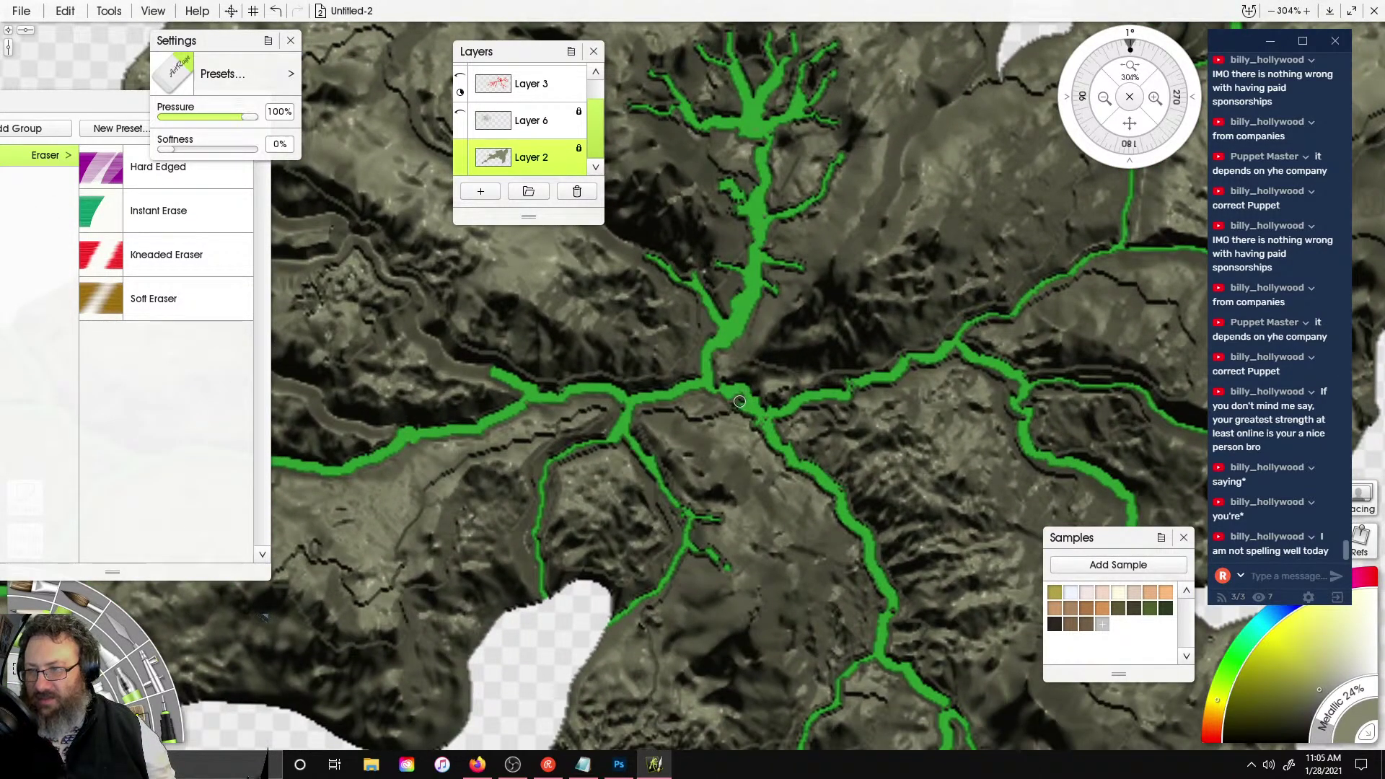
- Switch to the Knife tool with the Instant Blur preset
scroll(758, 381, "down", 3)
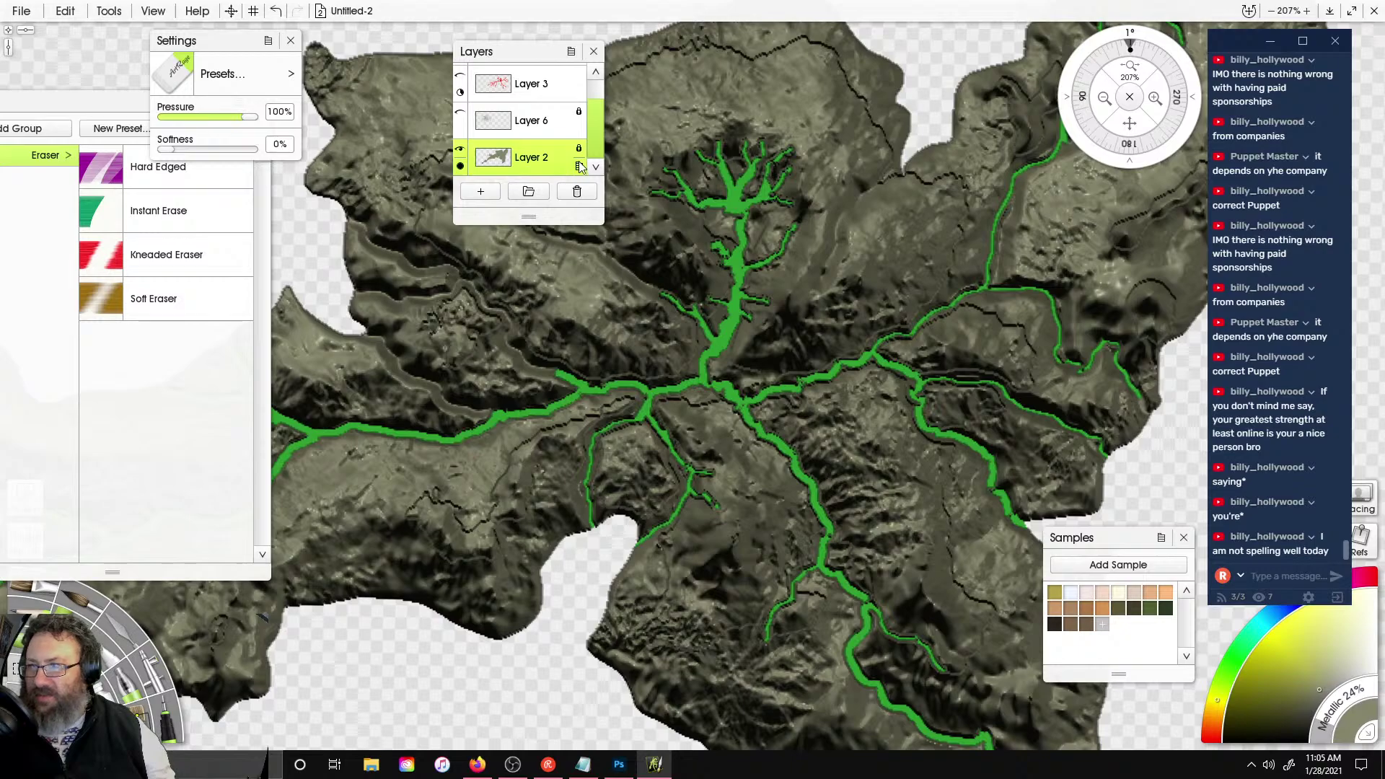
left_click(579, 166)
left_click(818, 128)
scroll(733, 148, "up", 3)
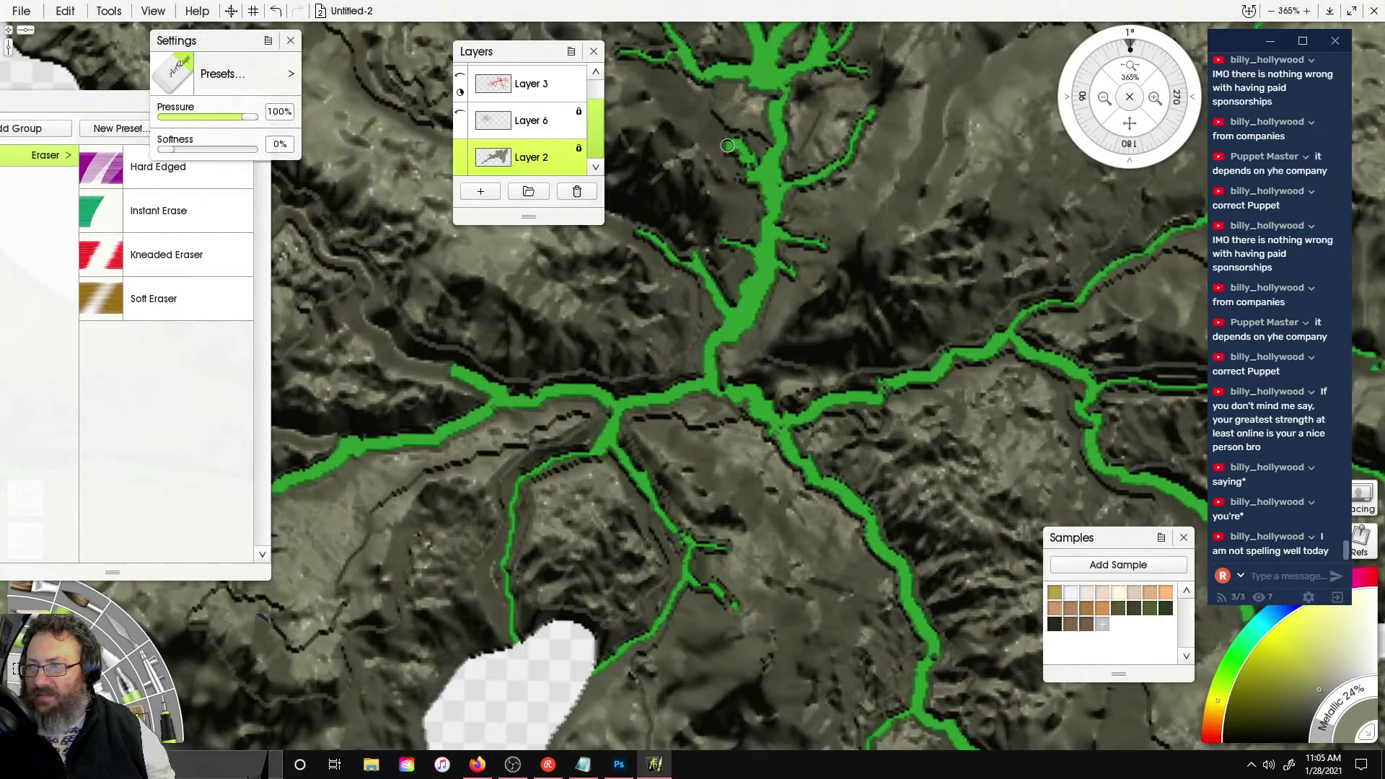
left_click(117, 625)
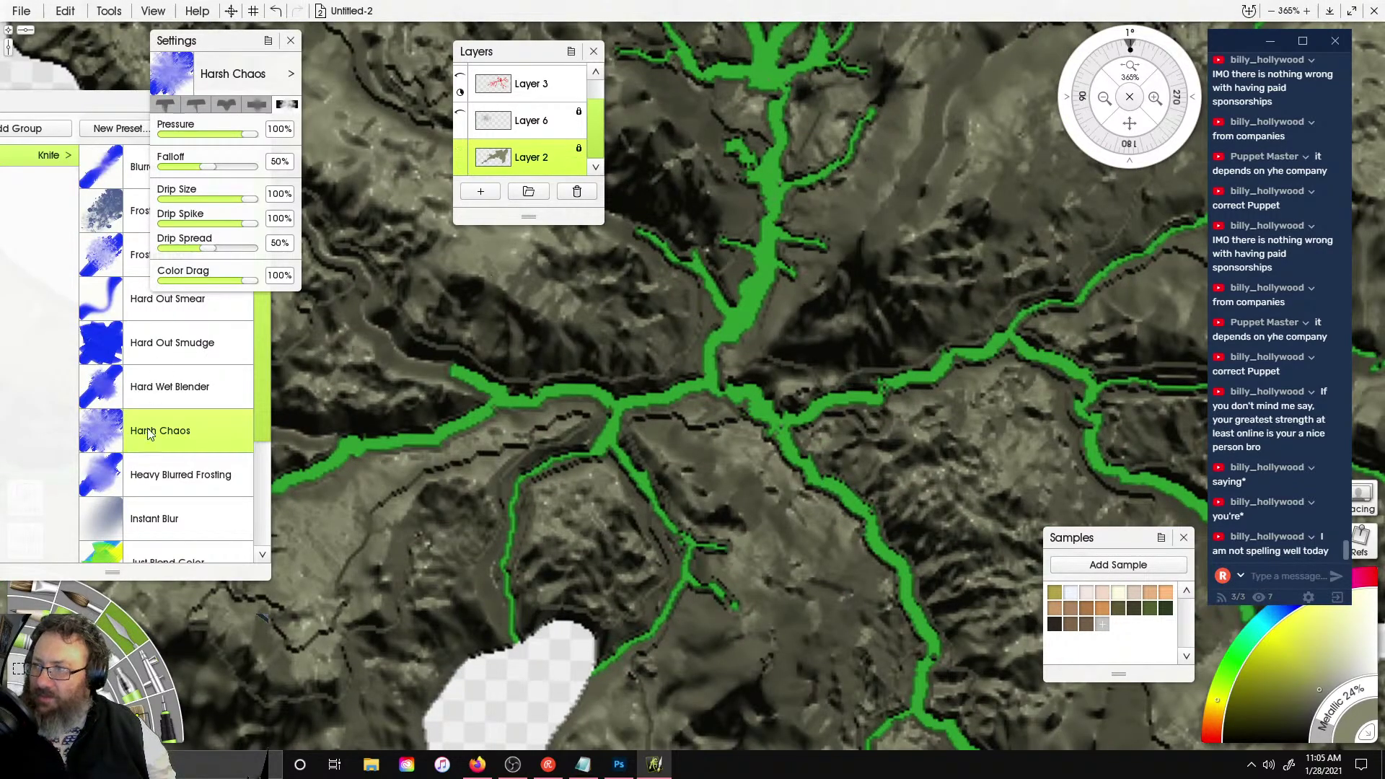
left_click(199, 506)
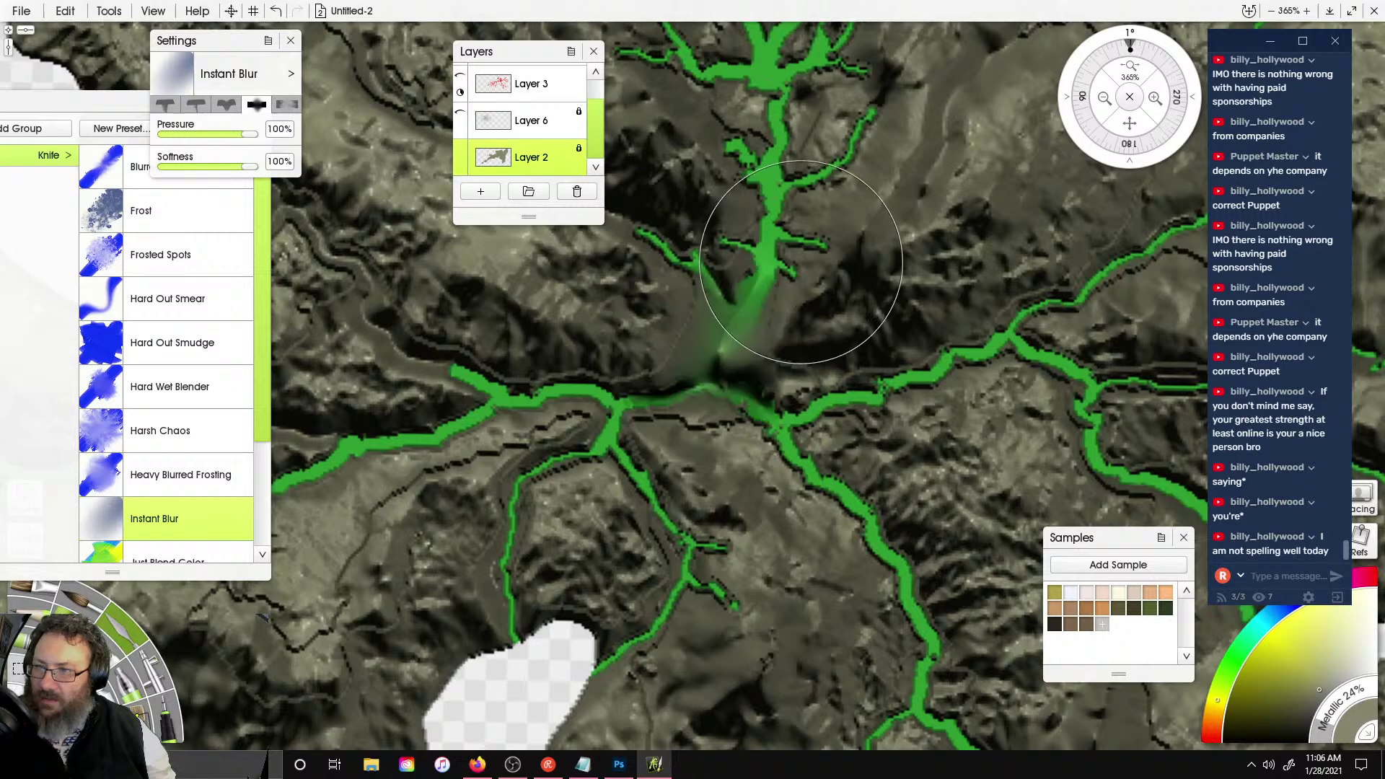
- Try blurring the central river, its junction and the southeastern river at full strength
left_click_drag(782, 206, 687, 497)
left_click_drag(794, 415, 926, 668)
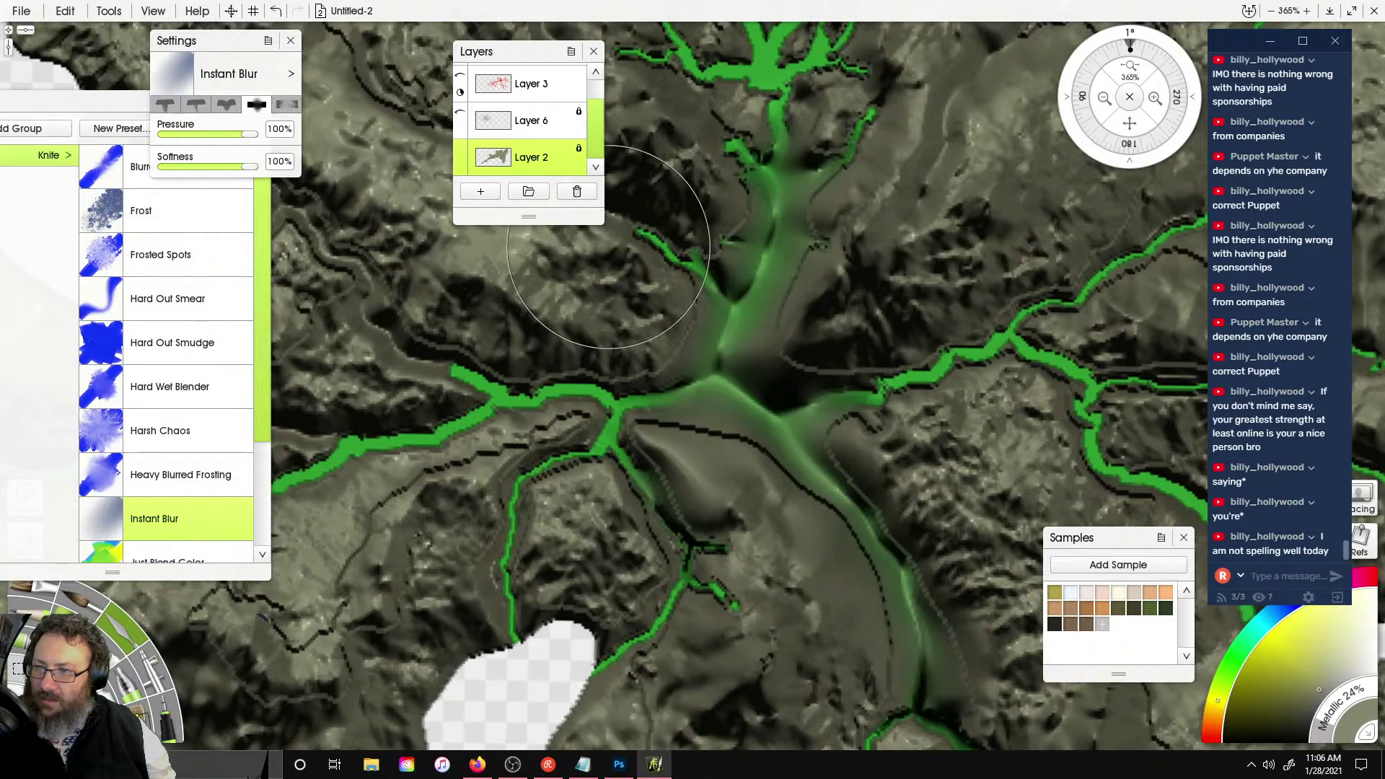
key("ctrl+z")
key("ctrl+z")
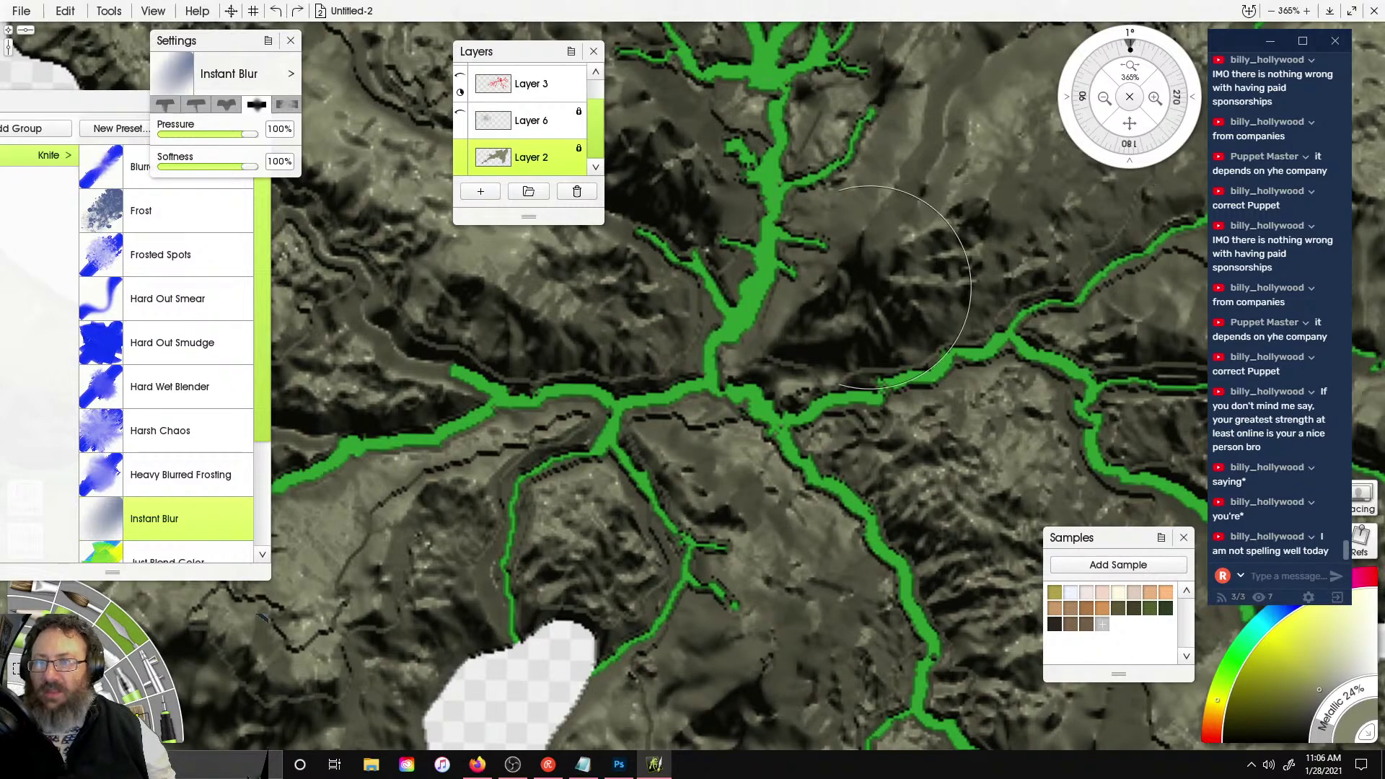
- Set Layer 2's bump blend mode to Add
left_click(580, 167)
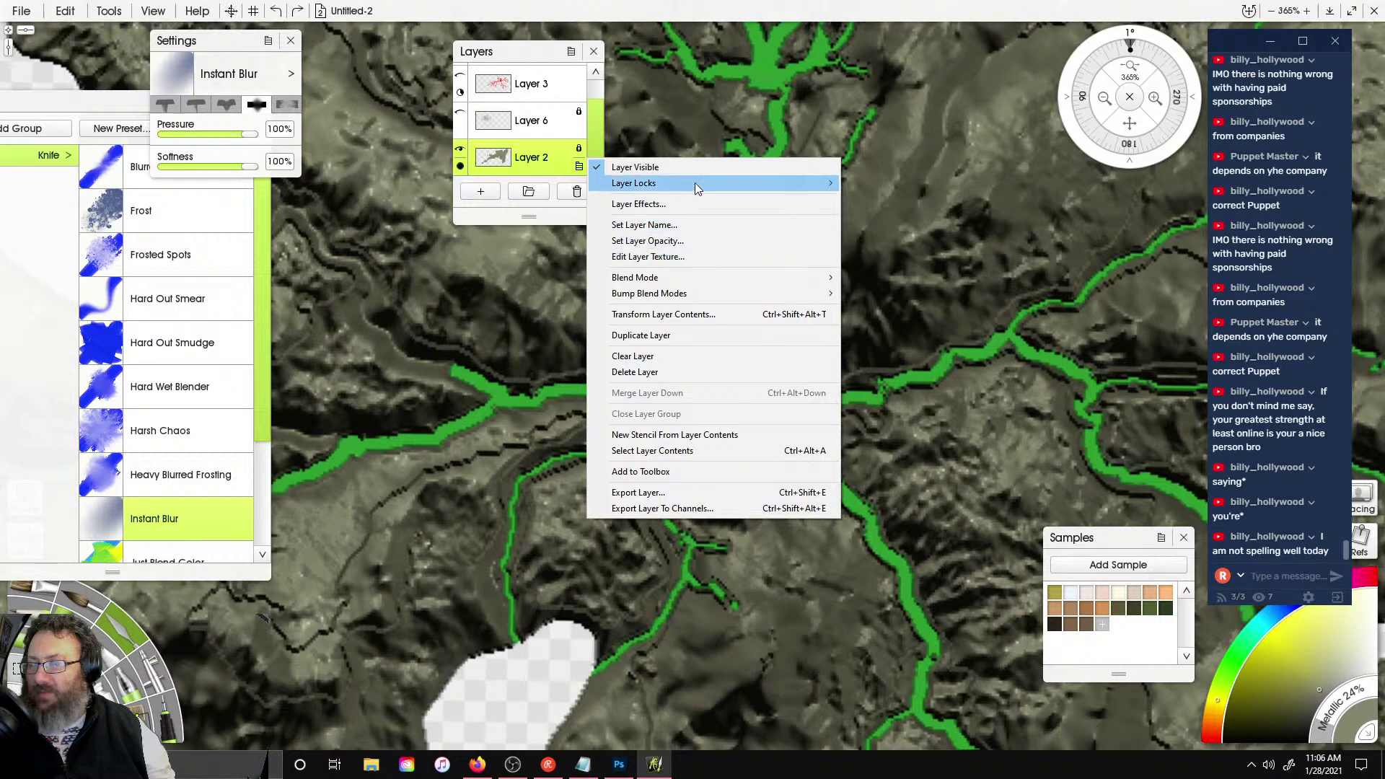
mouse_move(694, 183)
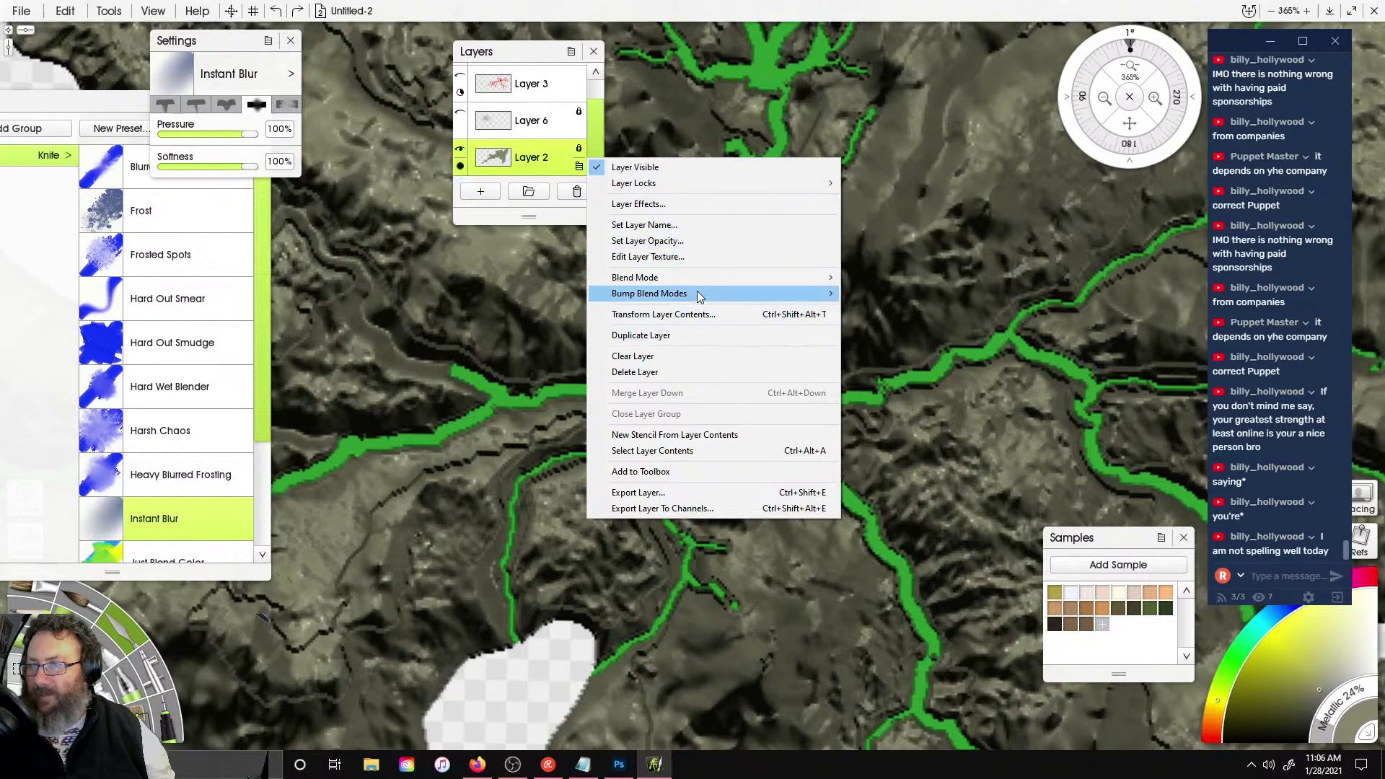
mouse_move(700, 295)
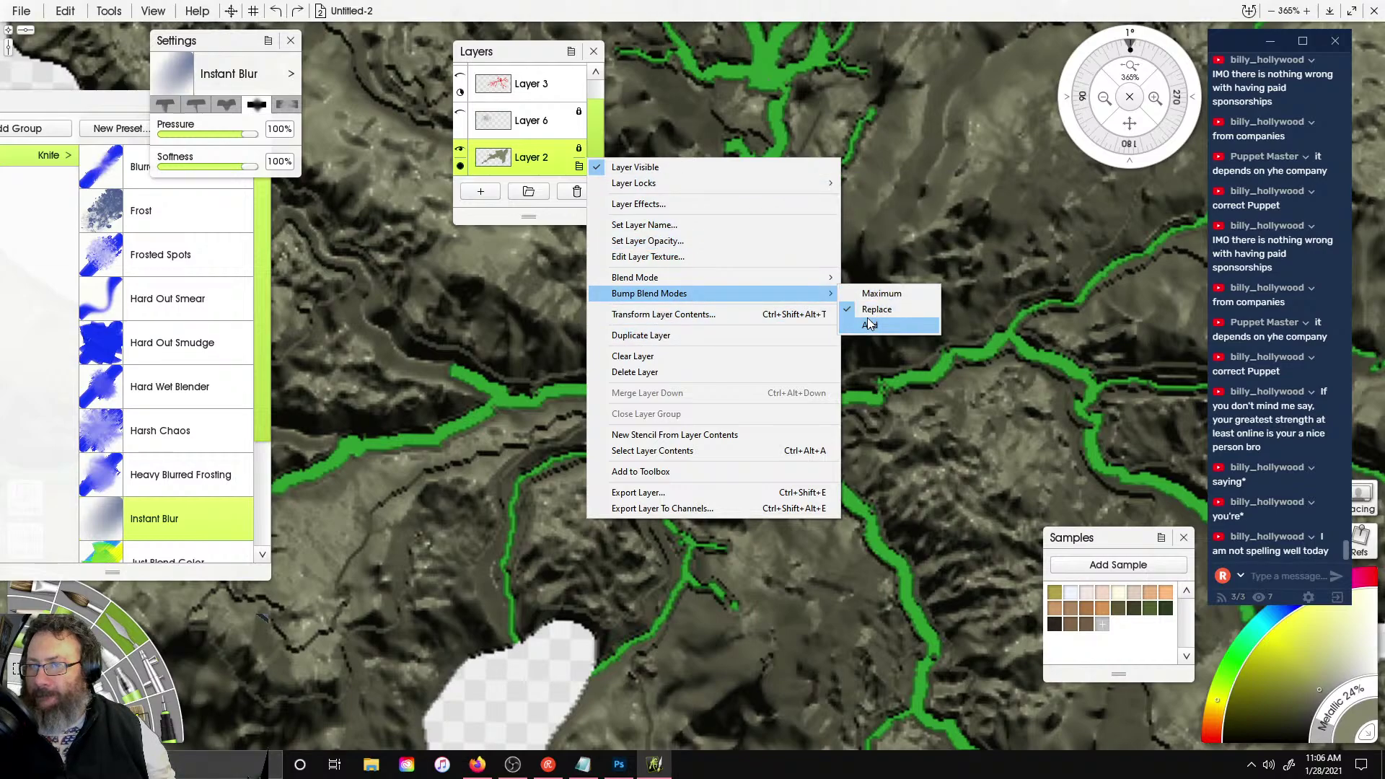
left_click(871, 325)
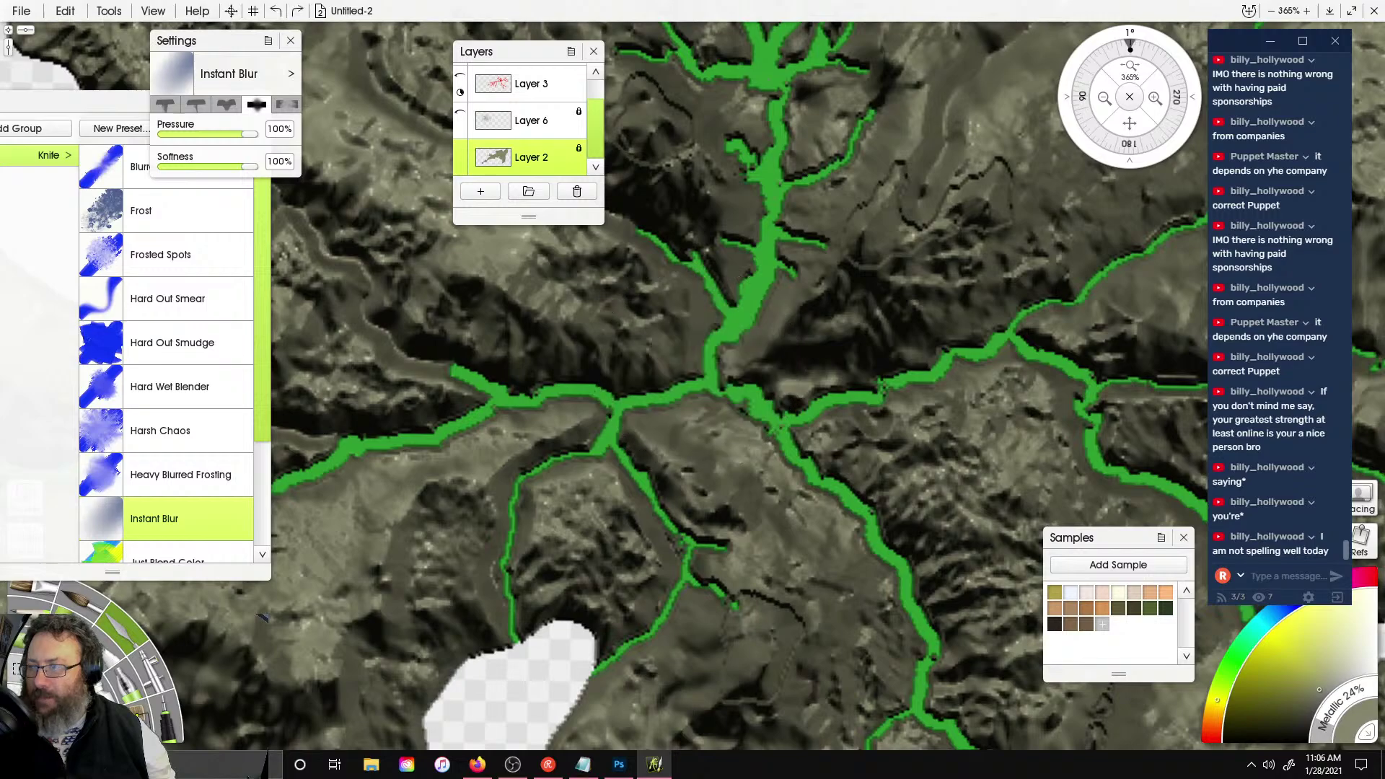
- Set the Knife's pressure to 12% and its softness to 24%
left_click(42, 708)
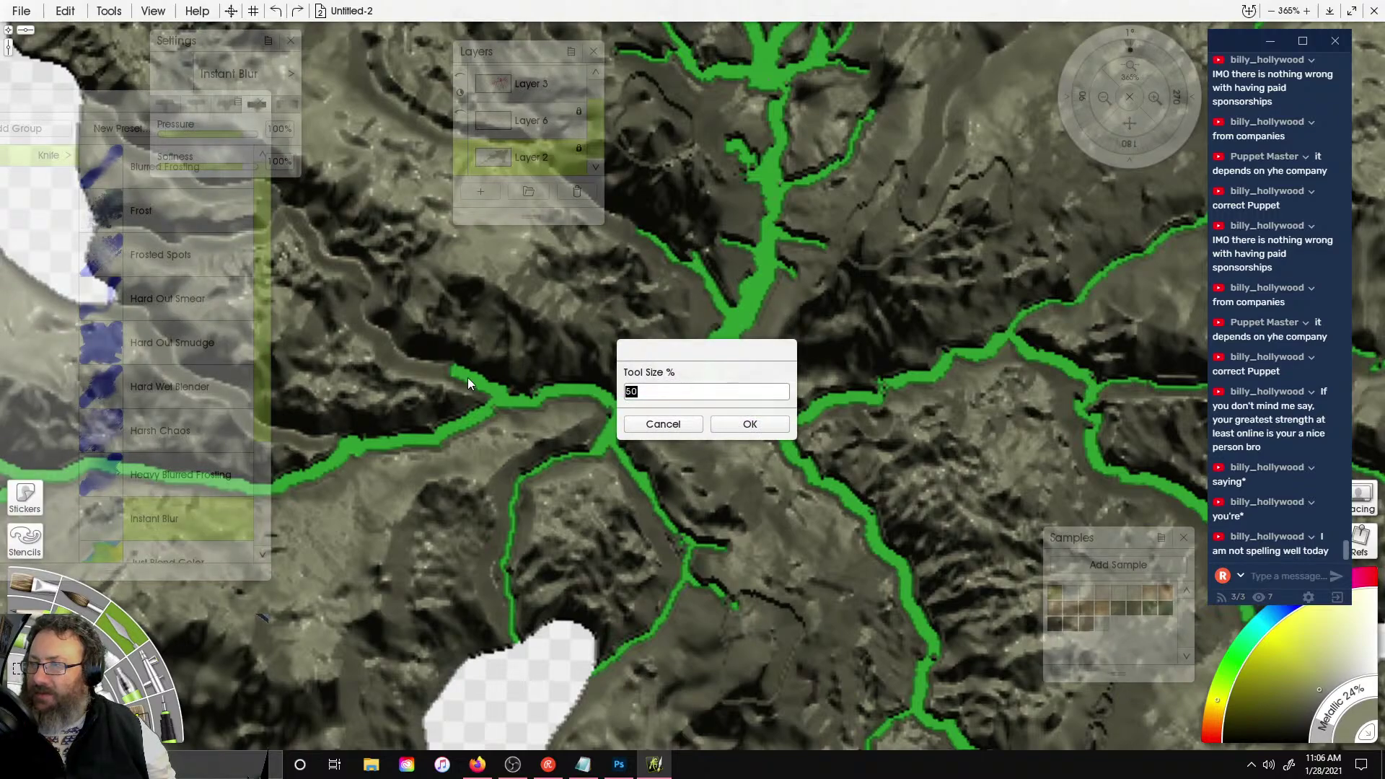
left_click(663, 424)
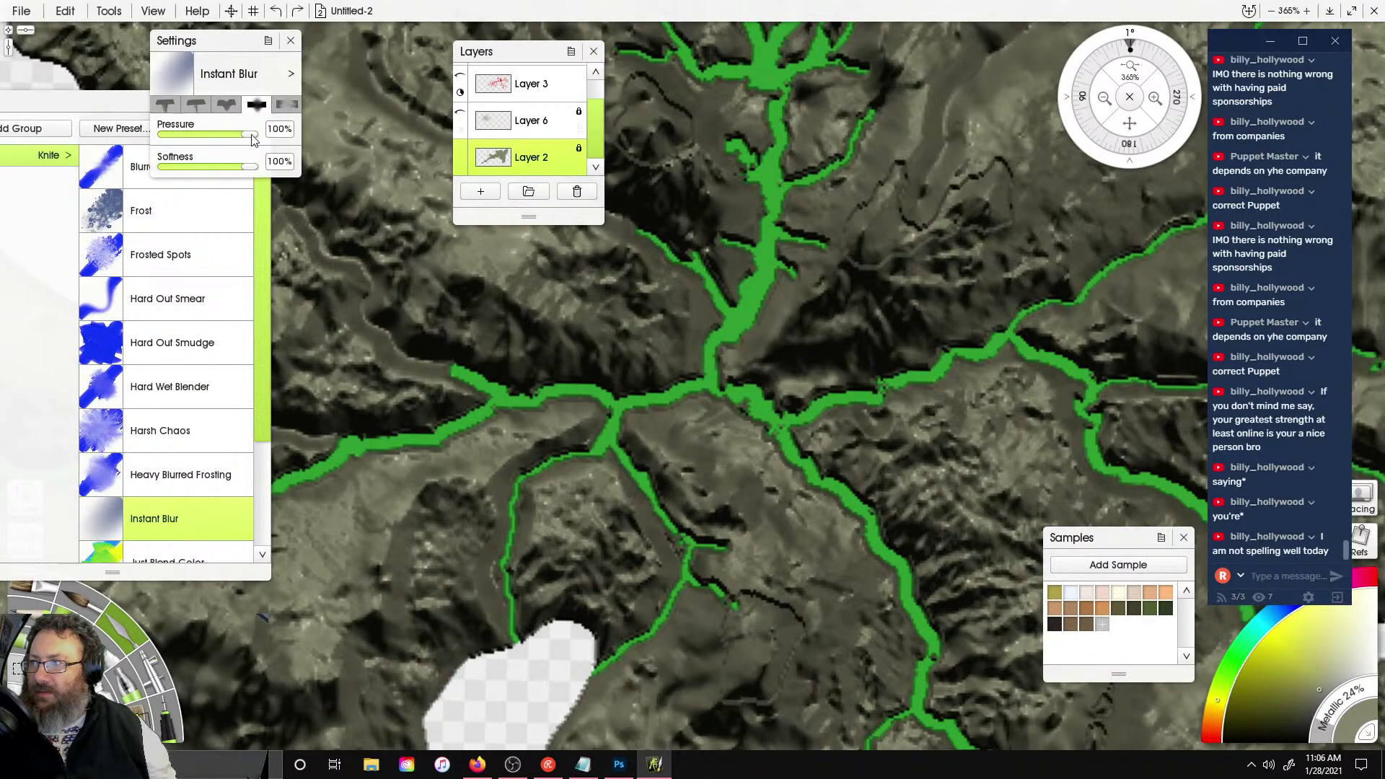
left_click_drag(207, 139, 183, 137)
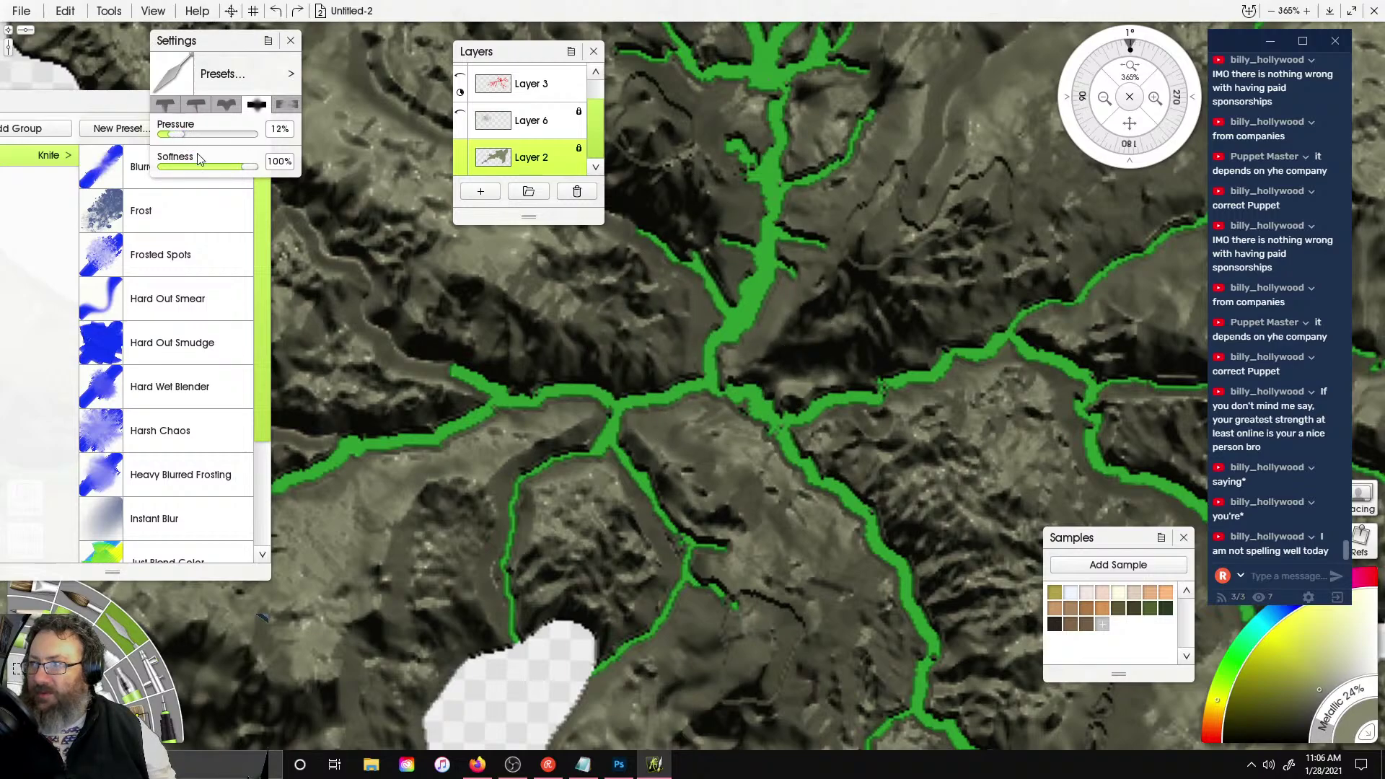
left_click_drag(246, 168, 183, 174)
- Blur the northern river from the central junction to its fan of headwater branches with the Knife
mouse_move(719, 293)
left_mouse_down()
mouse_move(727, 312)
mouse_move(756, 282)
mouse_move(778, 188)
mouse_move(765, 151)
left_mouse_up()
right_click_drag(765, 152, 785, 293)
right_click_drag(798, 241, 804, 336)
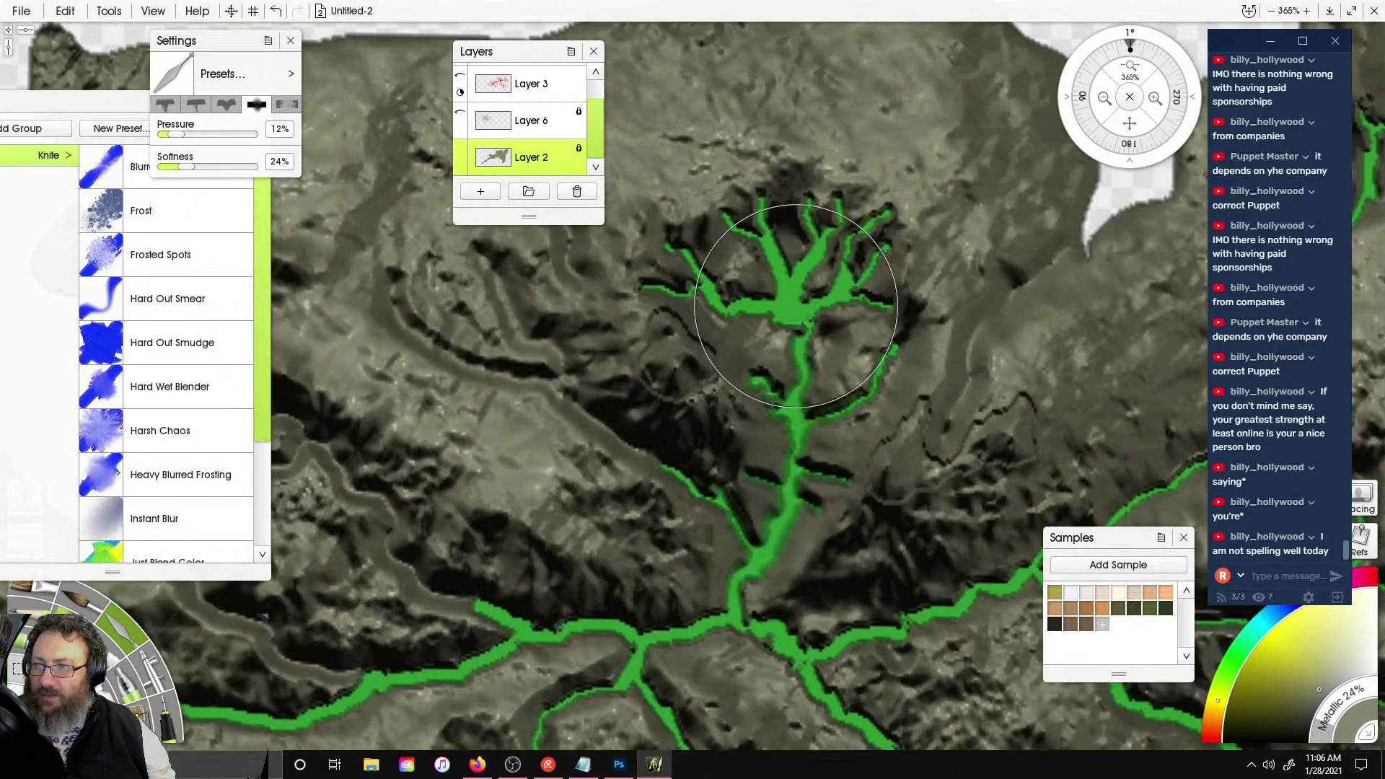
left_click_drag(796, 306, 730, 301)
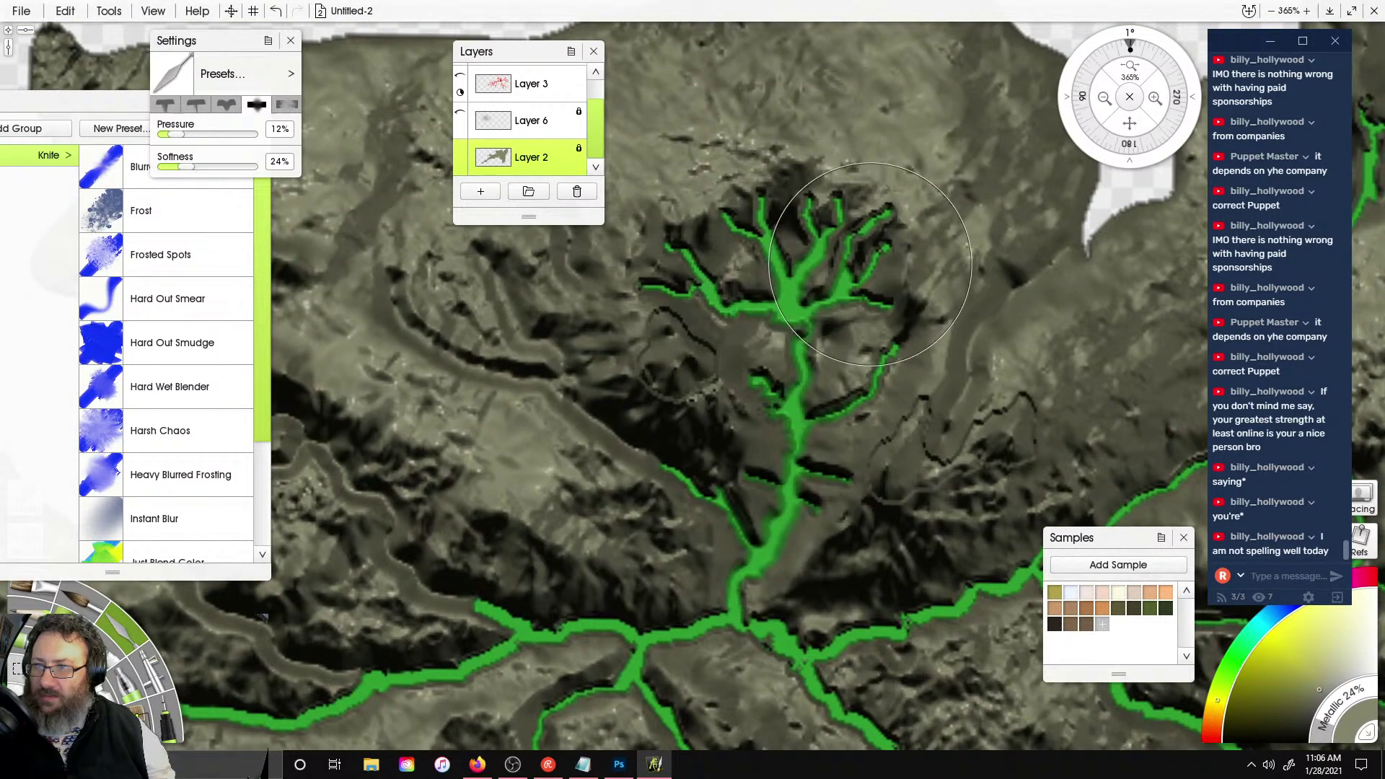
left_click_drag(869, 254, 874, 278)
left_click_drag(813, 417, 846, 403)
right_click_drag(788, 534, 759, 379)
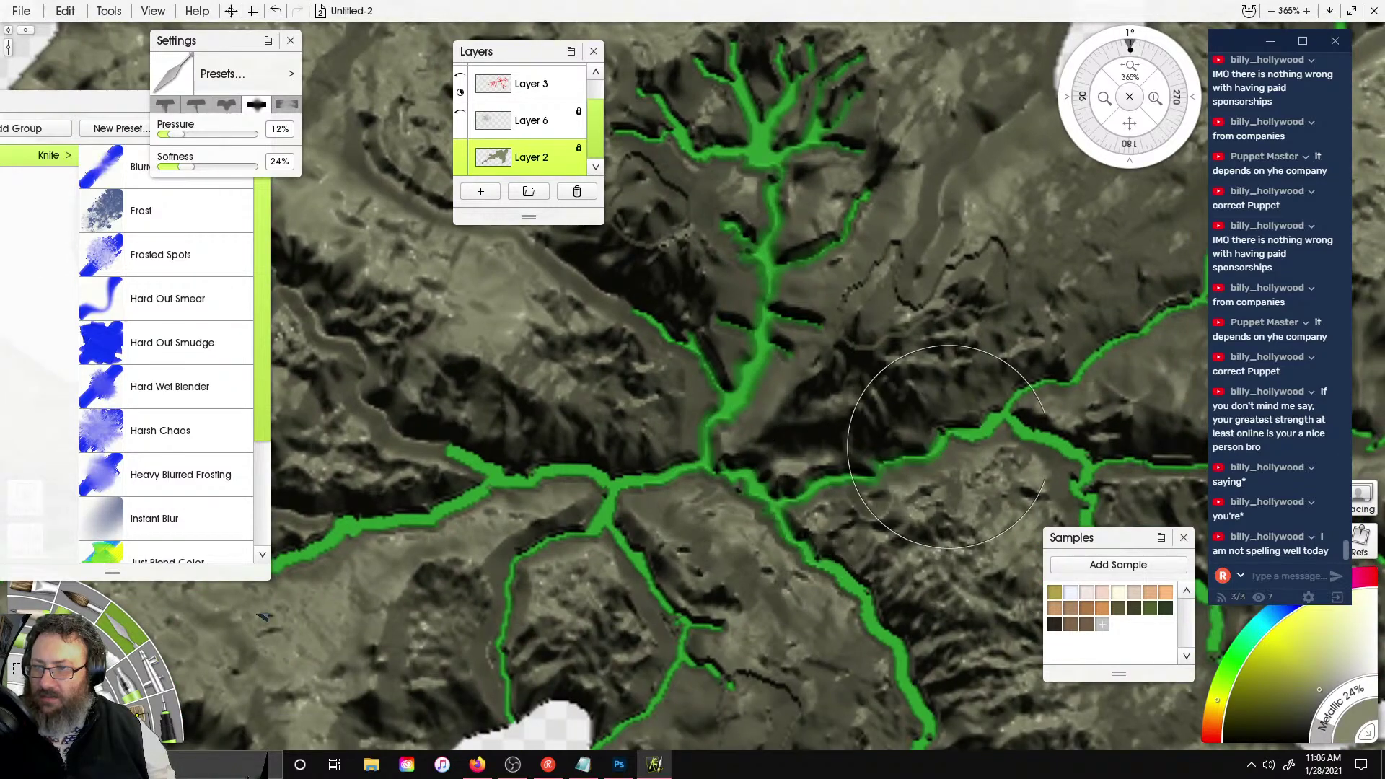
- Soften the northeastern river, its forked headwaters and the winding branch beside it, plus the rough ridge to their west
right_click_drag(1073, 441, 726, 503)
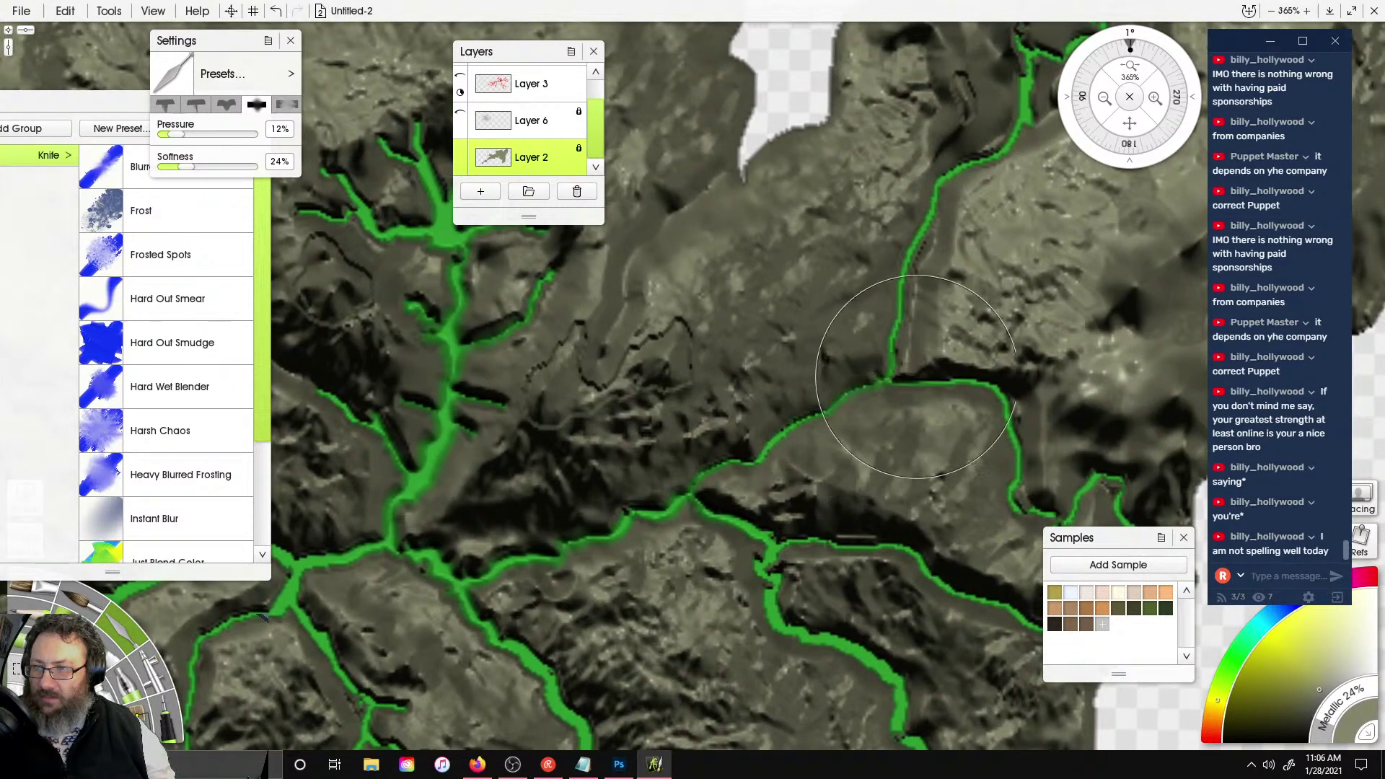
mouse_move(644, 369)
left_mouse_down()
mouse_move(656, 353)
mouse_move(643, 376)
mouse_move(634, 339)
left_mouse_up()
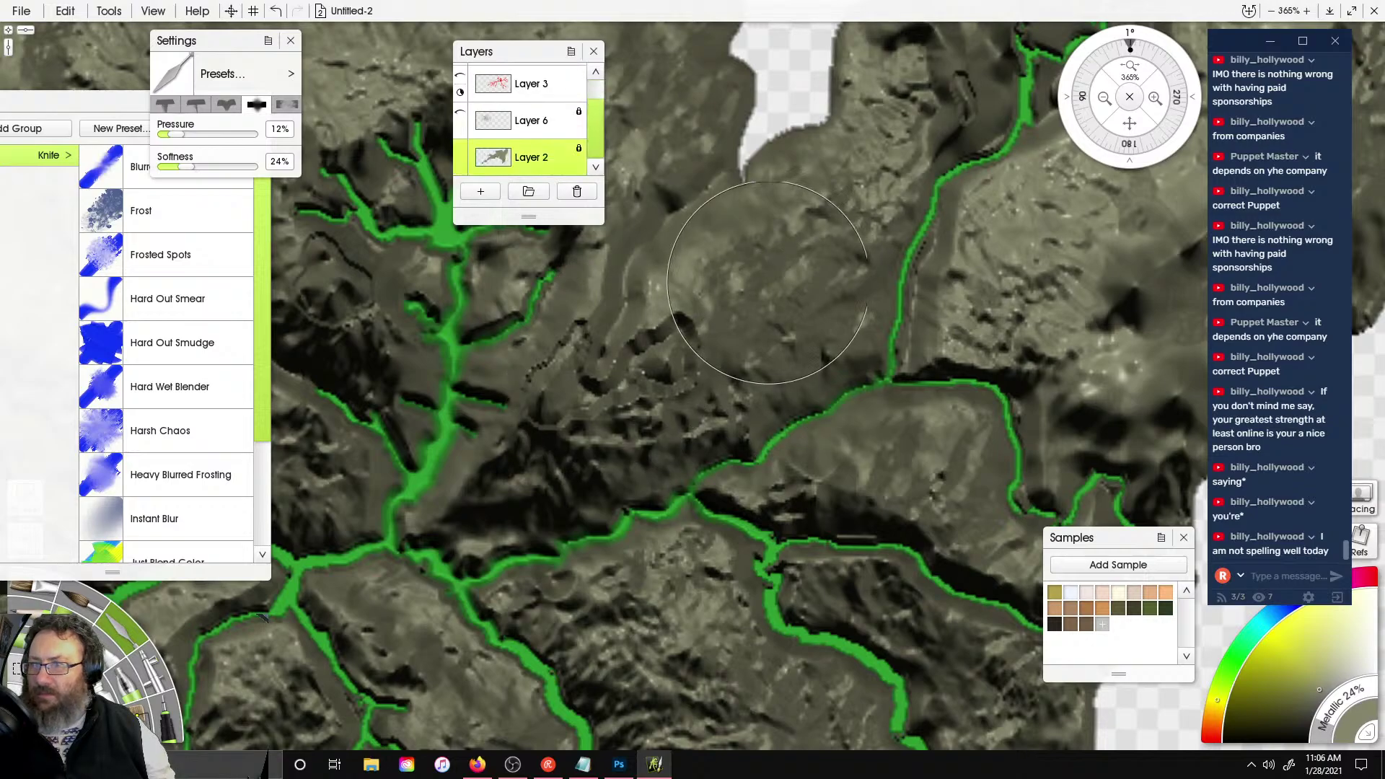
mouse_move(643, 368)
left_mouse_down()
mouse_move(667, 339)
mouse_move(653, 357)
left_mouse_up()
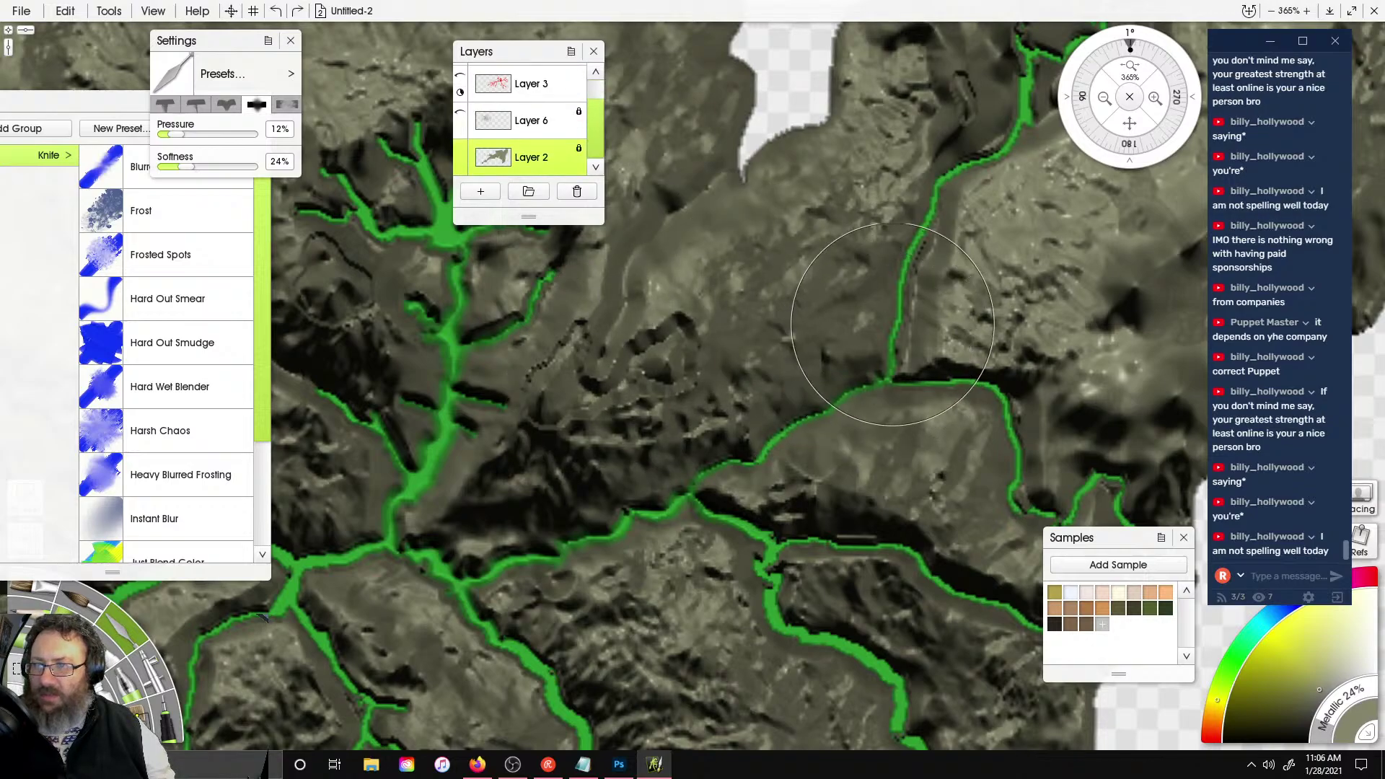
left_click_drag(953, 177, 837, 335)
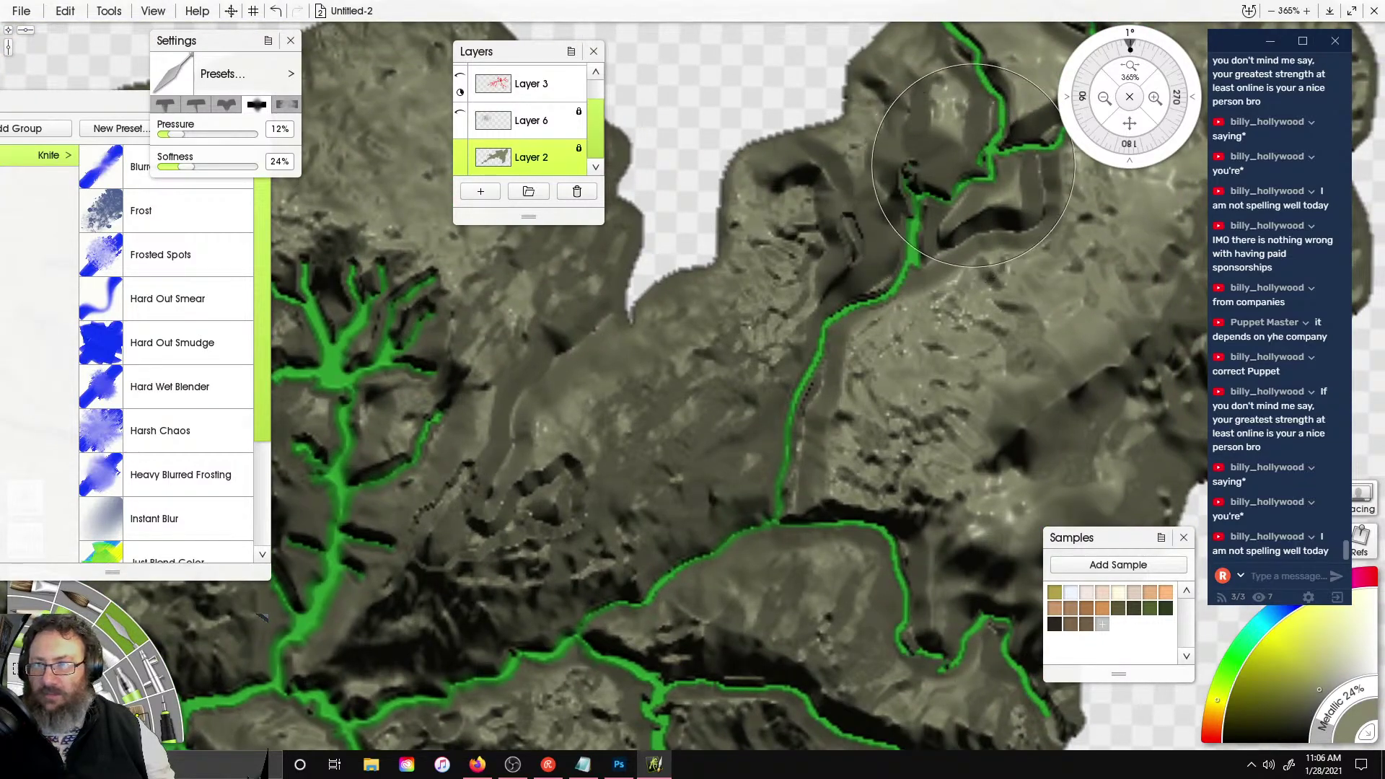
left_click_drag(963, 173, 874, 317)
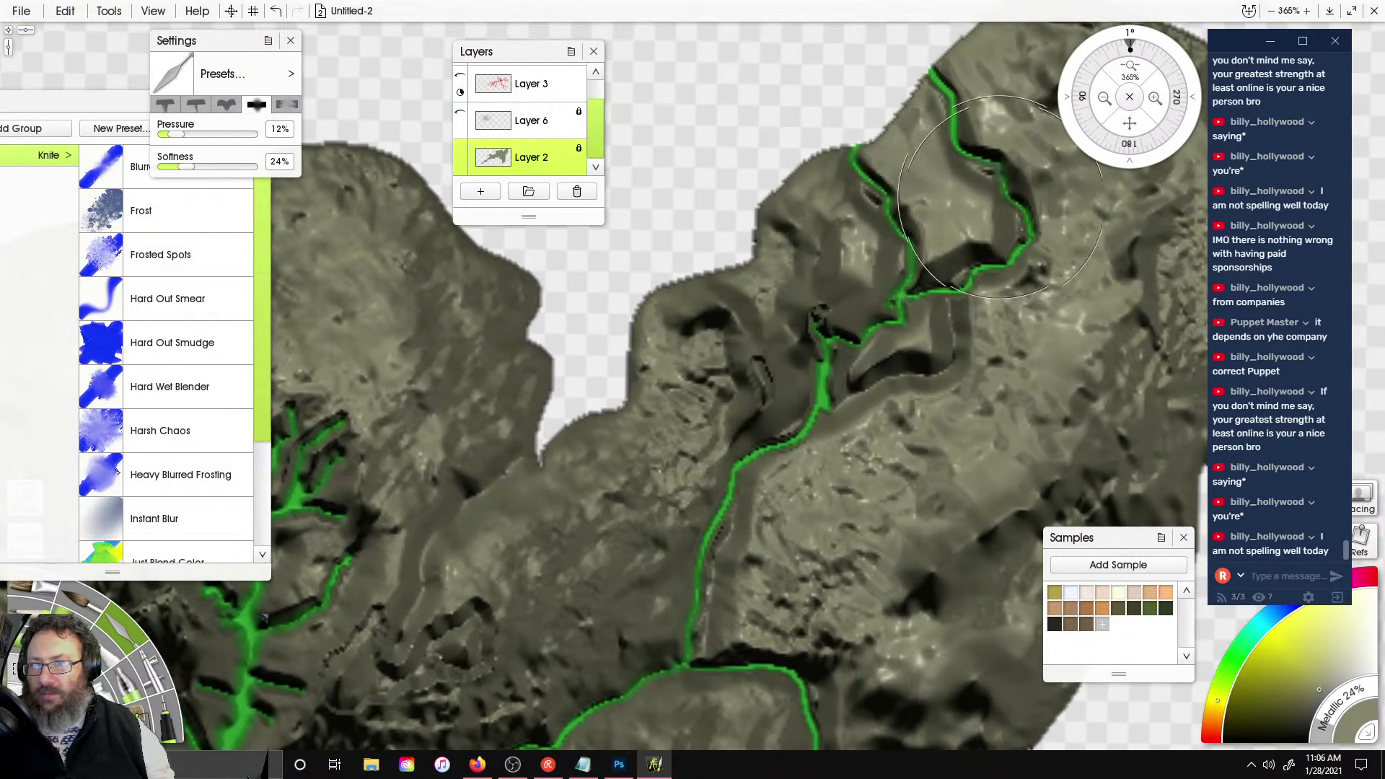
left_click_drag(760, 391, 767, 106)
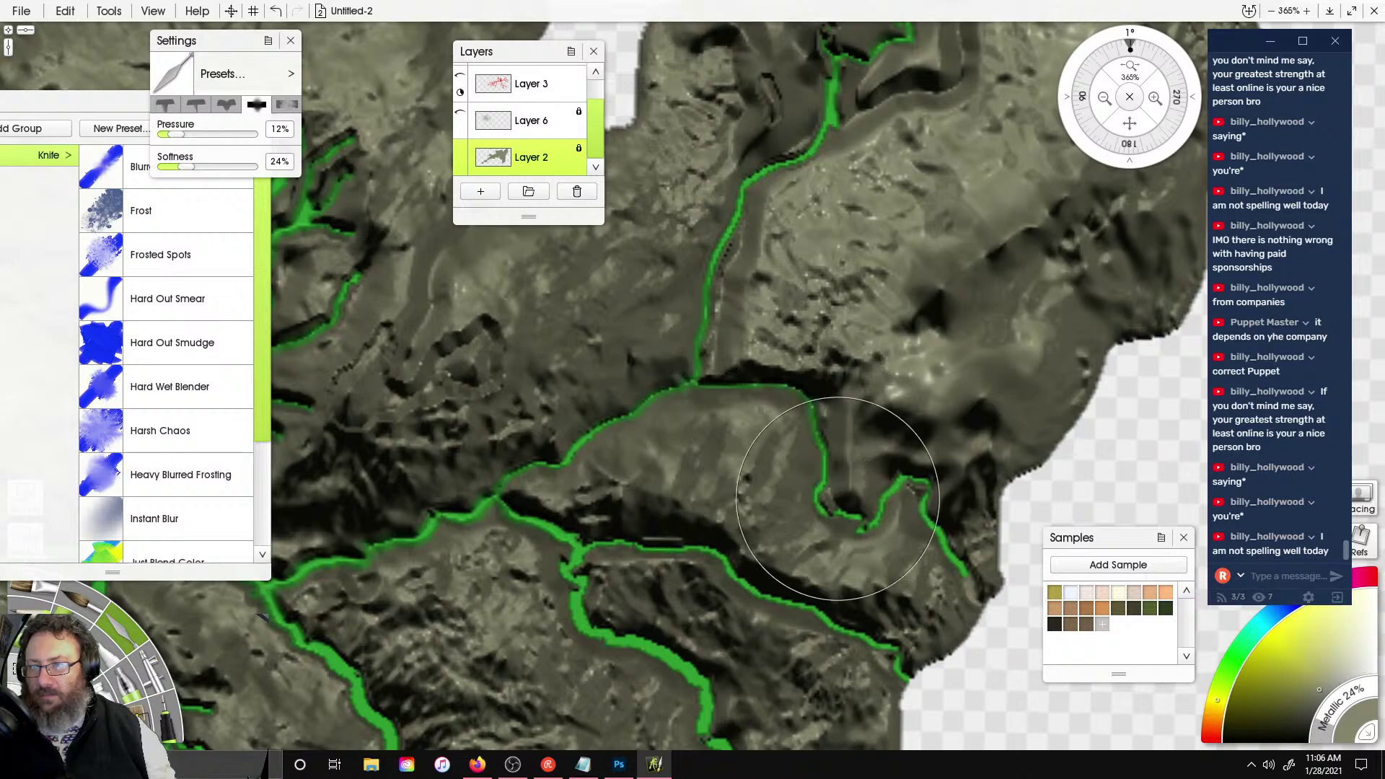
left_click_drag(916, 462, 951, 422)
- Blur the two river branches that run from the eastern fork out to the east coast
left_click_drag(696, 399, 973, 188)
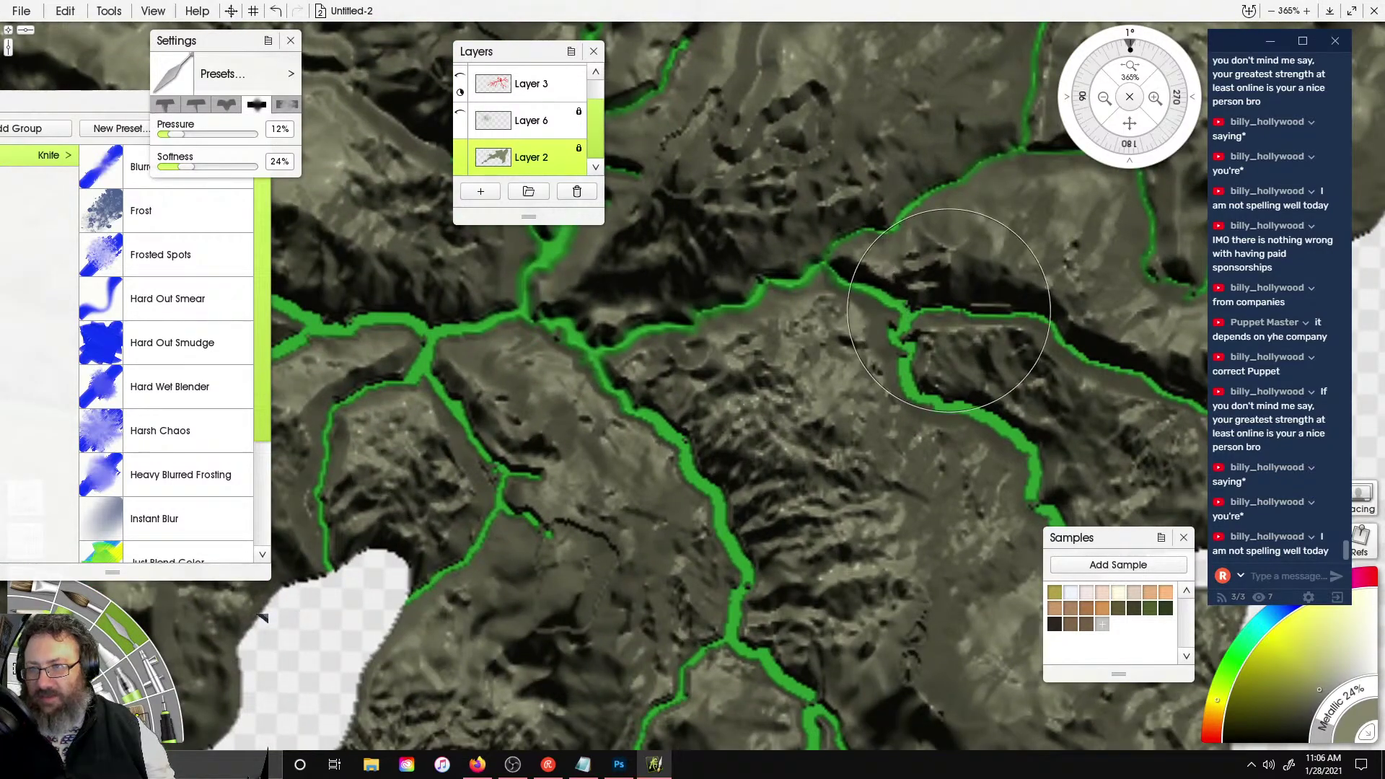
left_click_drag(985, 414, 808, 348)
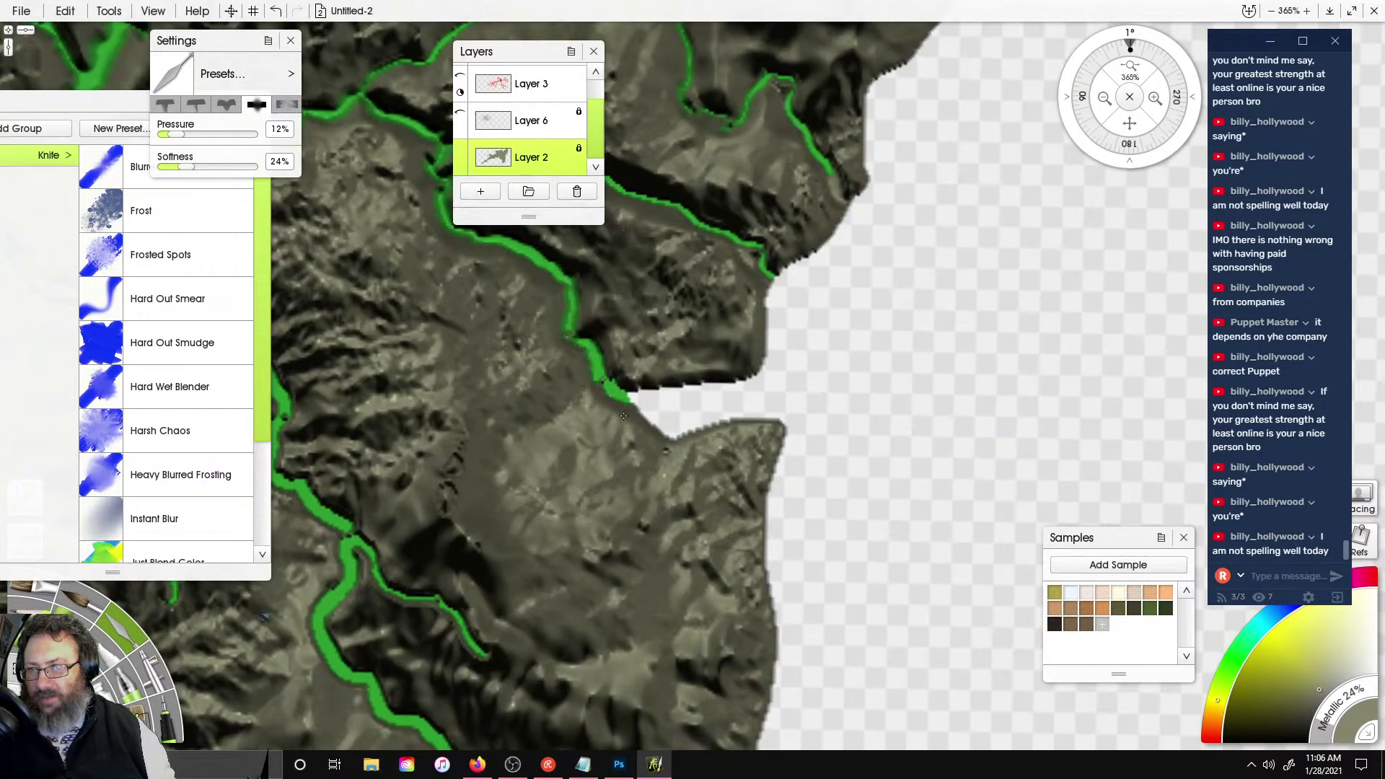
left_click_drag(697, 269, 914, 377)
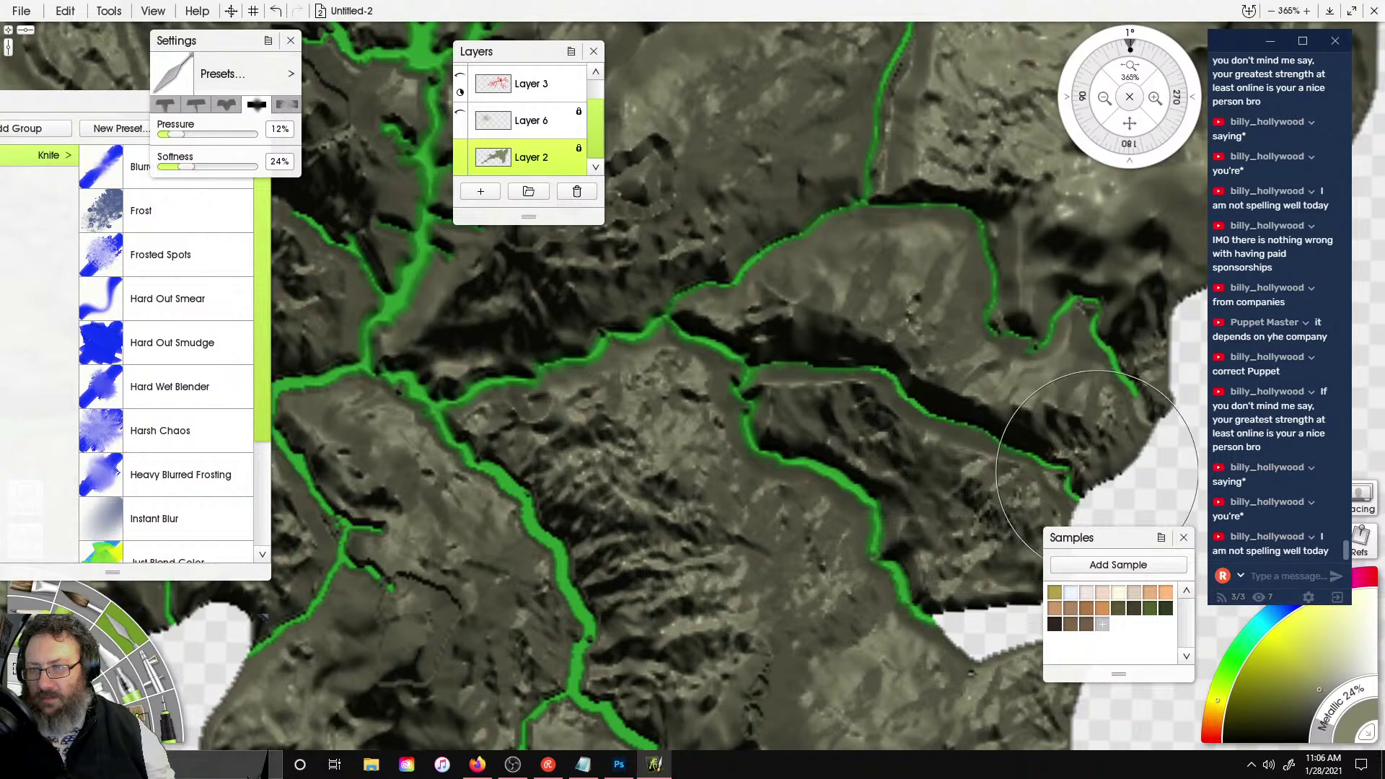
left_click_drag(789, 386, 261, 618)
- Soften the main southeastern river and its two small side branches down to the coast
left_click_drag(964, 290, 913, 368)
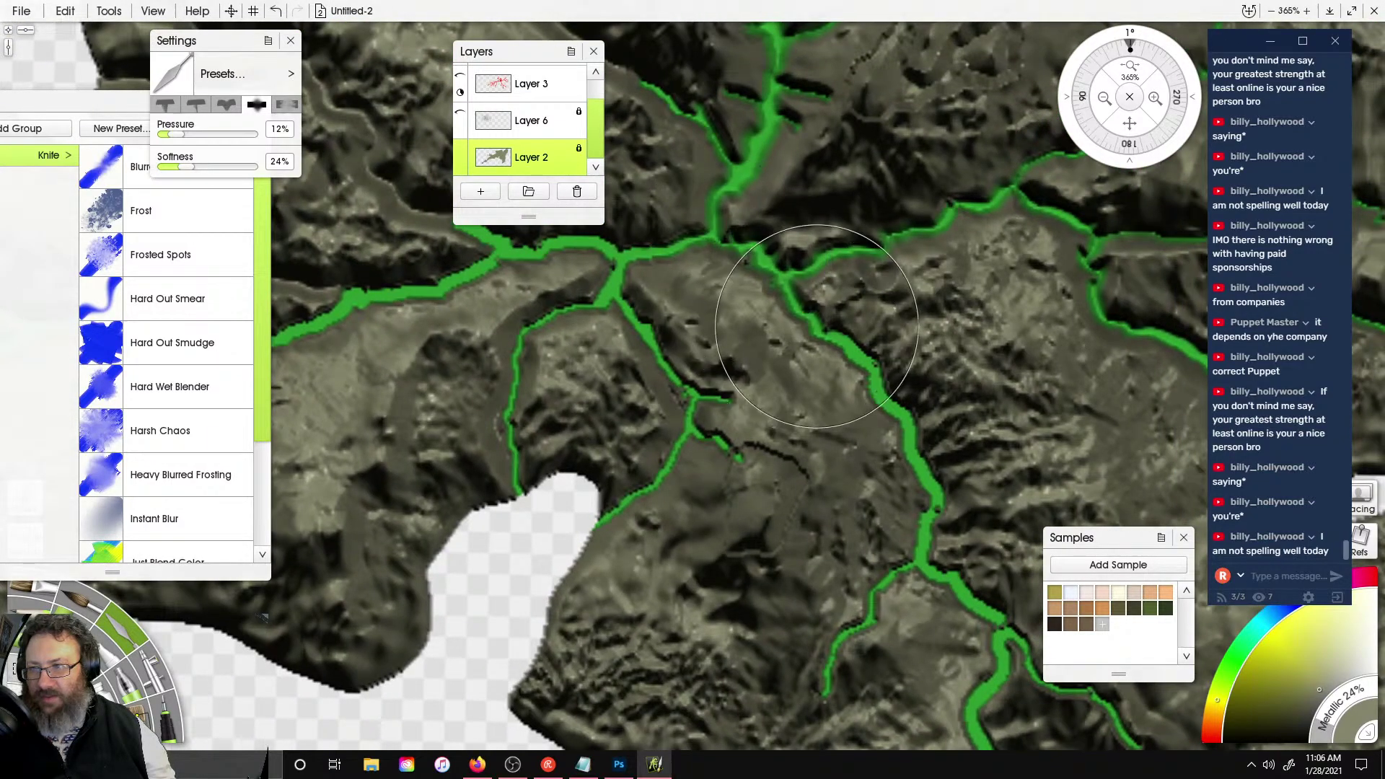
right_click_drag(946, 599, 821, 424)
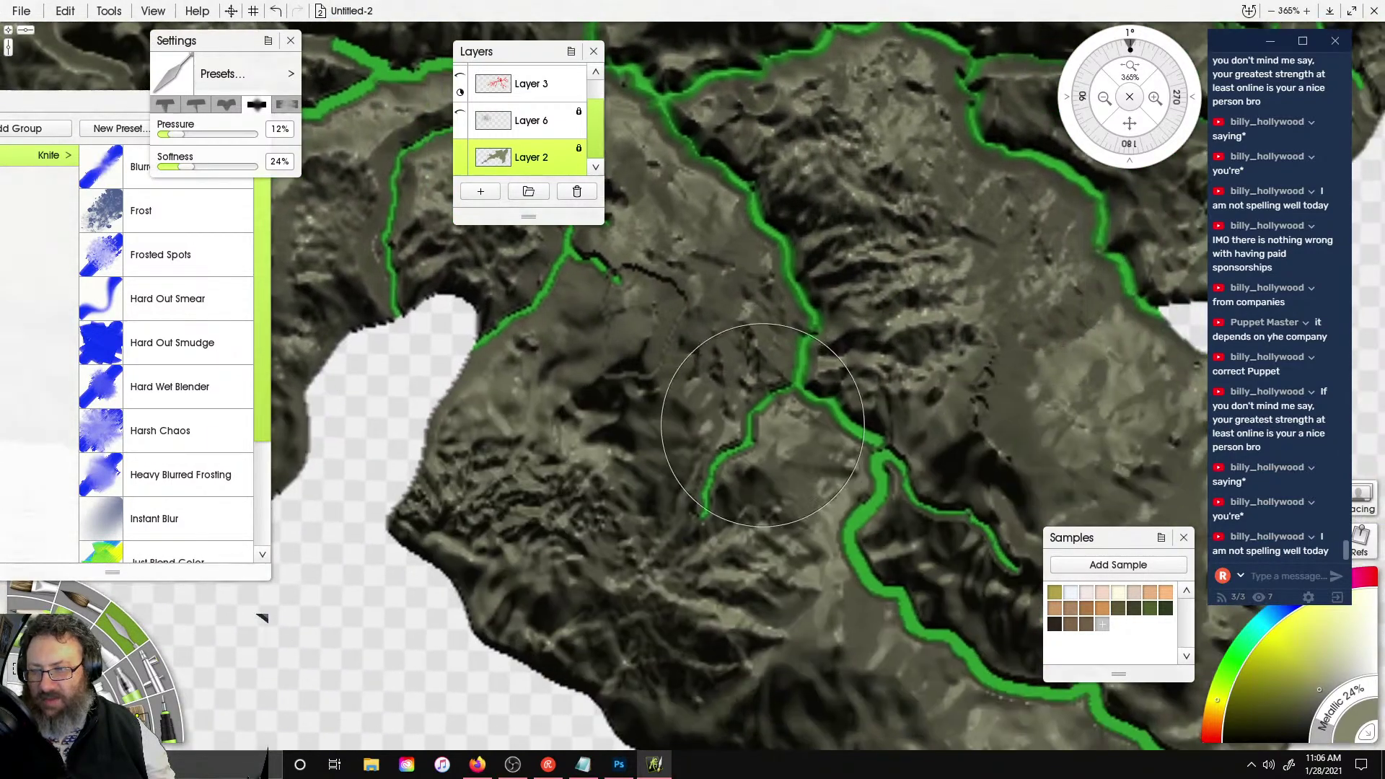
right_click_drag(711, 453, 548, 351)
mouse_move(647, 307)
left_mouse_down()
mouse_move(729, 448)
mouse_move(758, 548)
mouse_move(996, 653)
left_mouse_up()
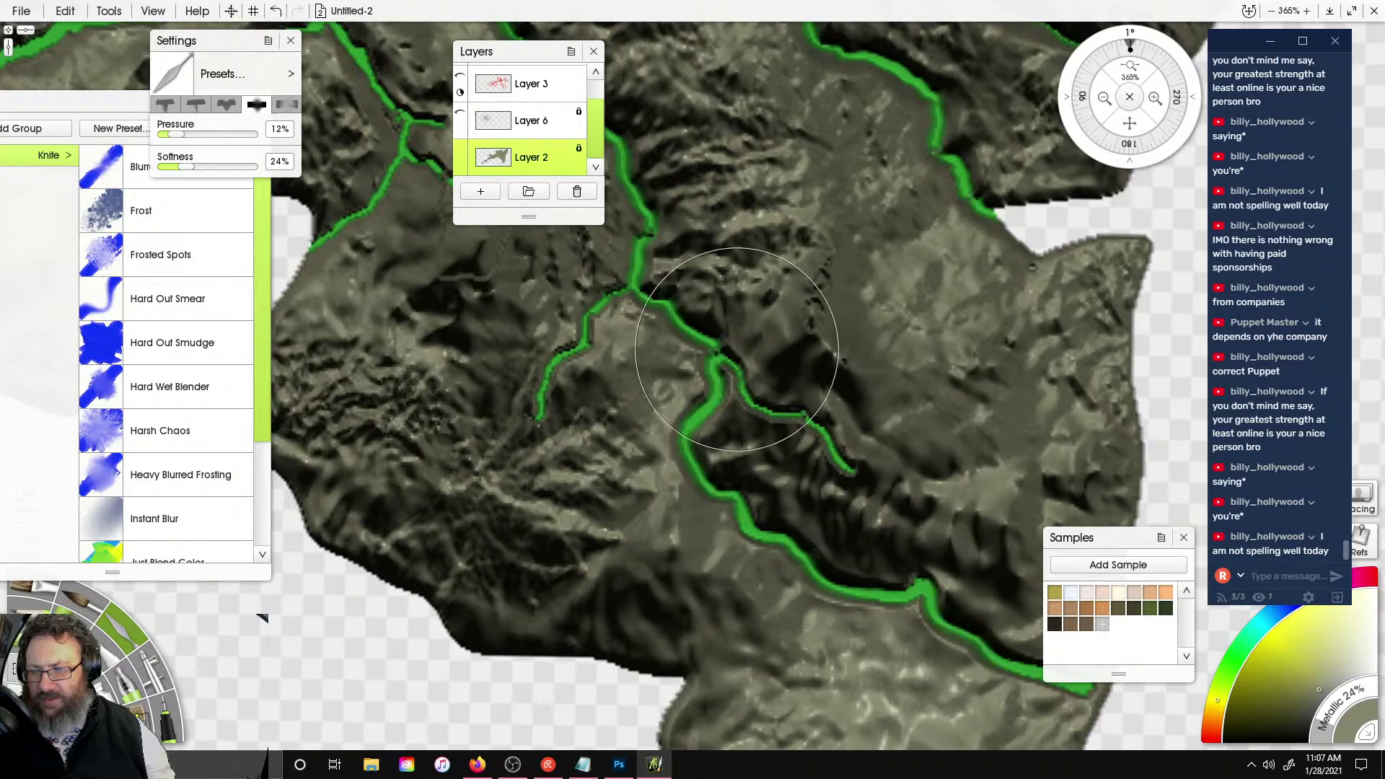
right_click_drag(738, 350, 522, 240)
- Blur the western river network, including its short northern forks and the long branches along the western peninsula
right_click_drag(433, 188, 850, 448)
right_click_drag(347, 253, 794, 404)
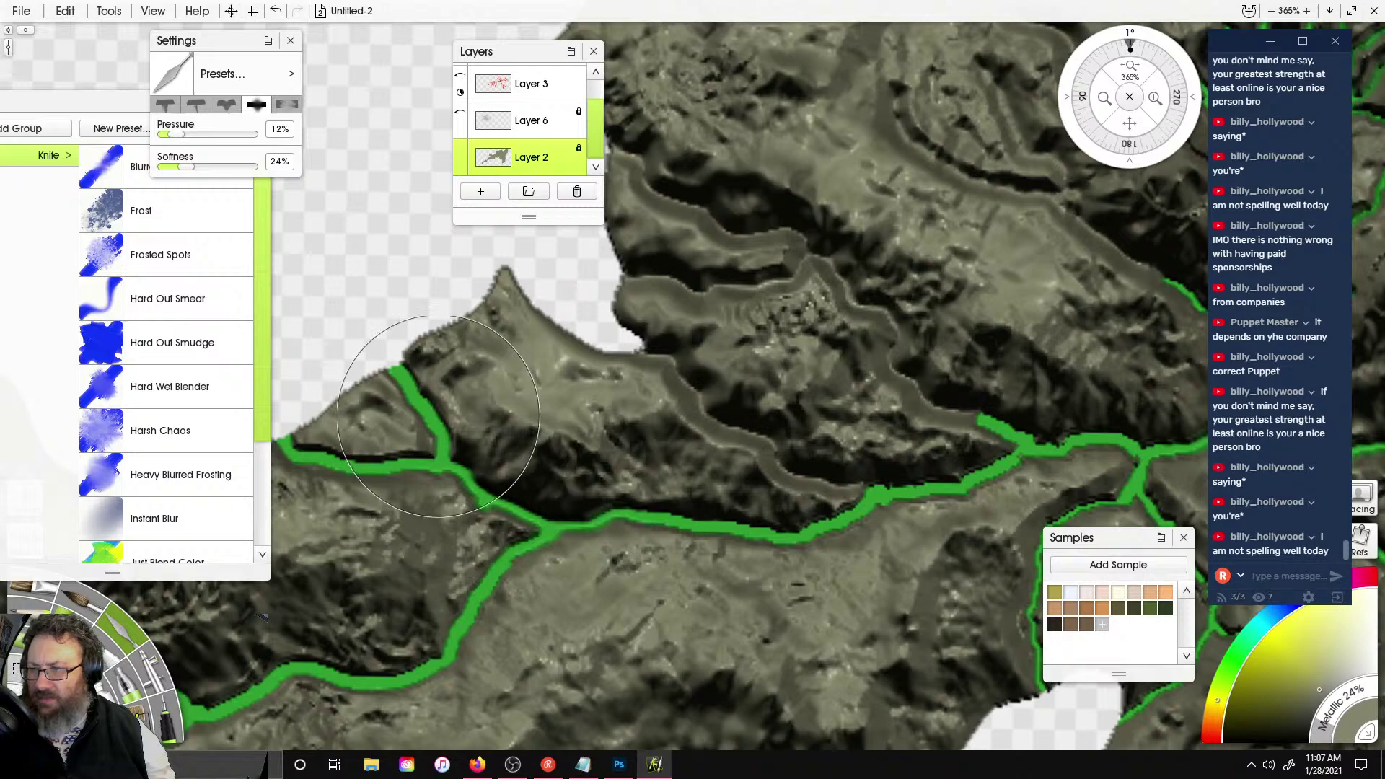
right_click_drag(311, 433, 509, 311)
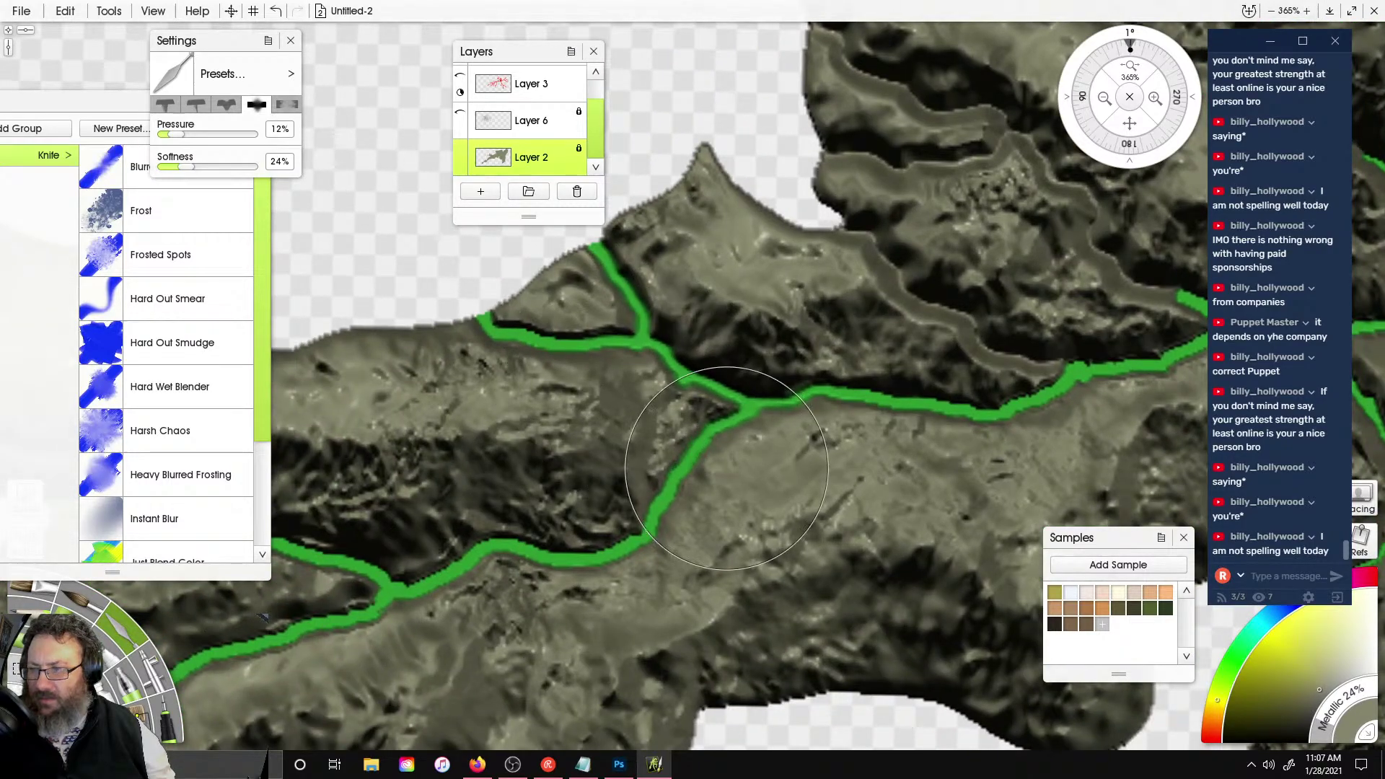
mouse_move(426, 577)
right_mouse_down()
mouse_move(693, 426)
mouse_move(678, 451)
right_mouse_up()
left_click_drag(628, 436, 515, 482)
right_click_drag(475, 498, 792, 436)
left_click_drag(792, 437, 462, 542)
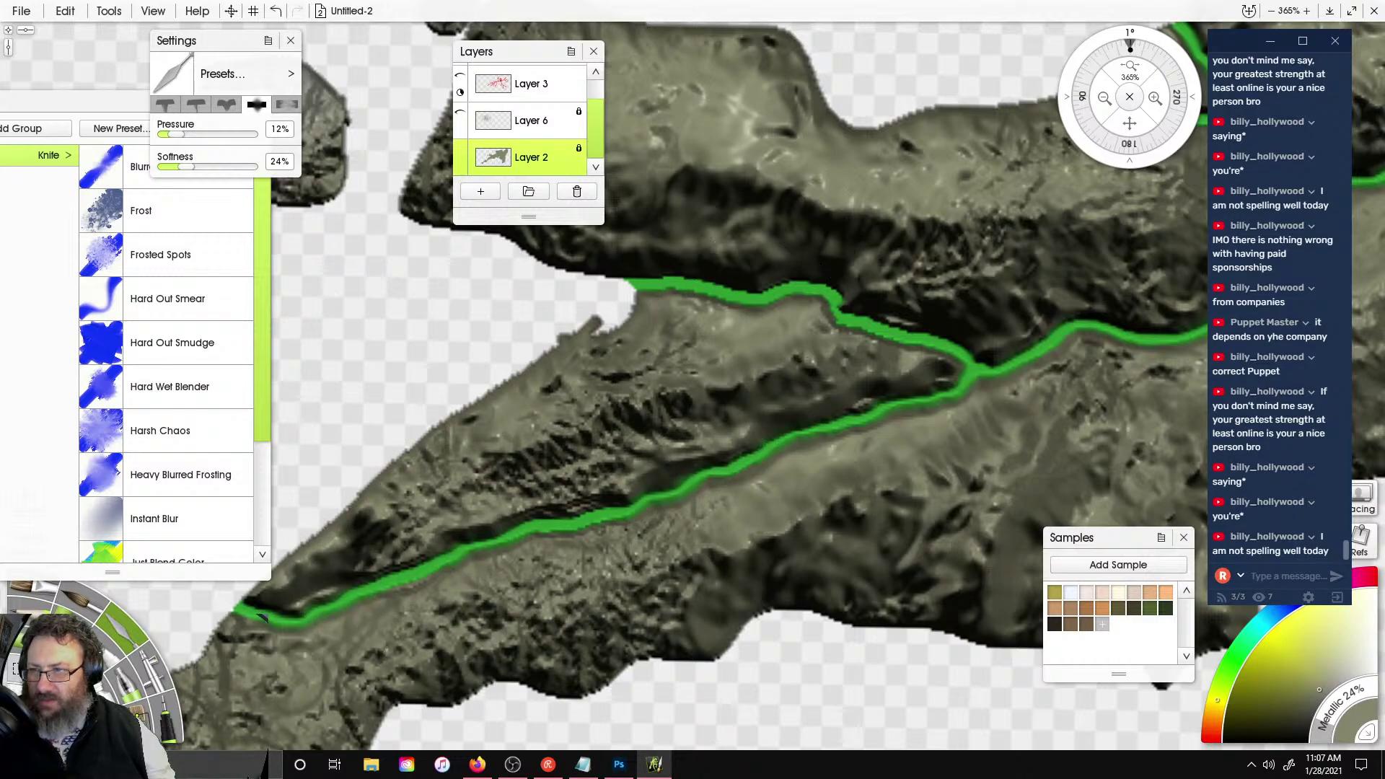
left_click_drag(758, 262, 896, 316)
- Examine the softened river network up close and across the whole continent
scroll(896, 315, "down", 8)
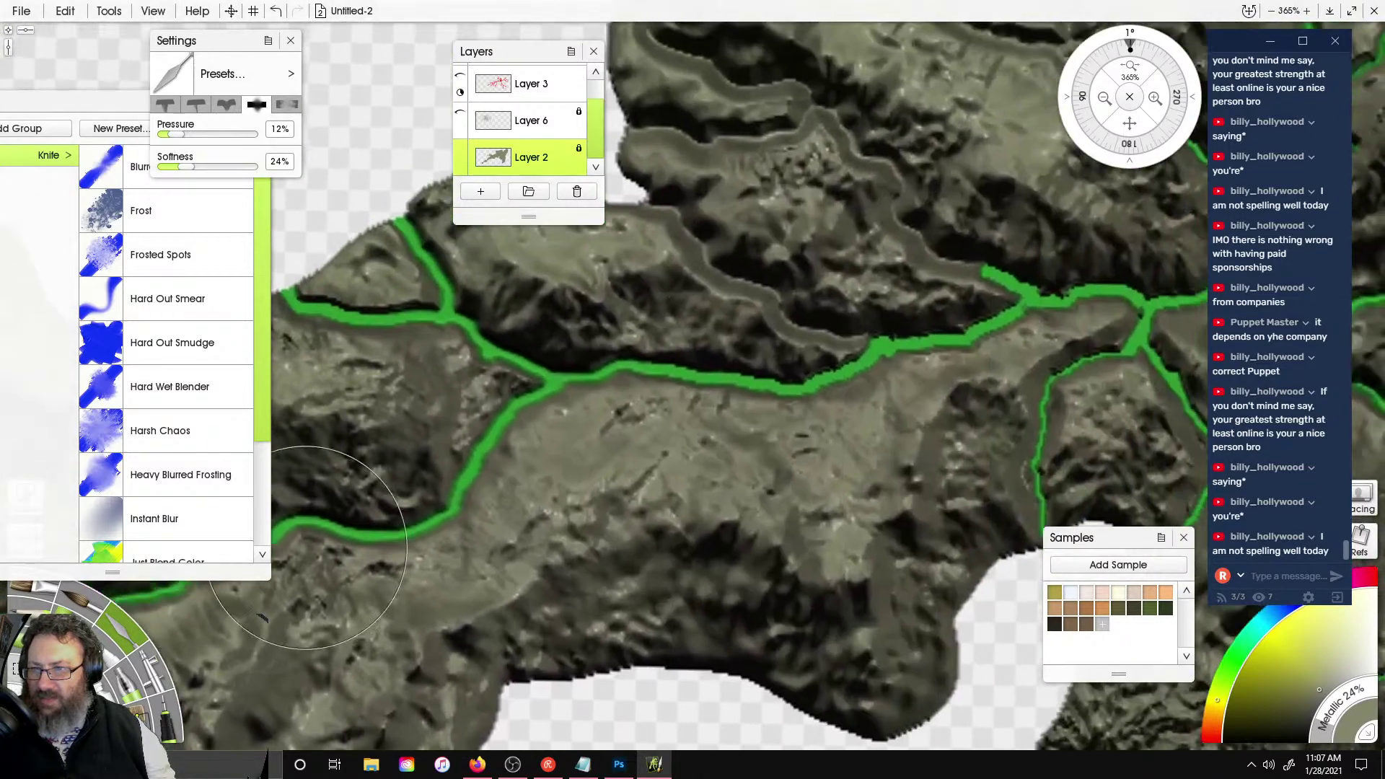
scroll(982, 253, "up", 5)
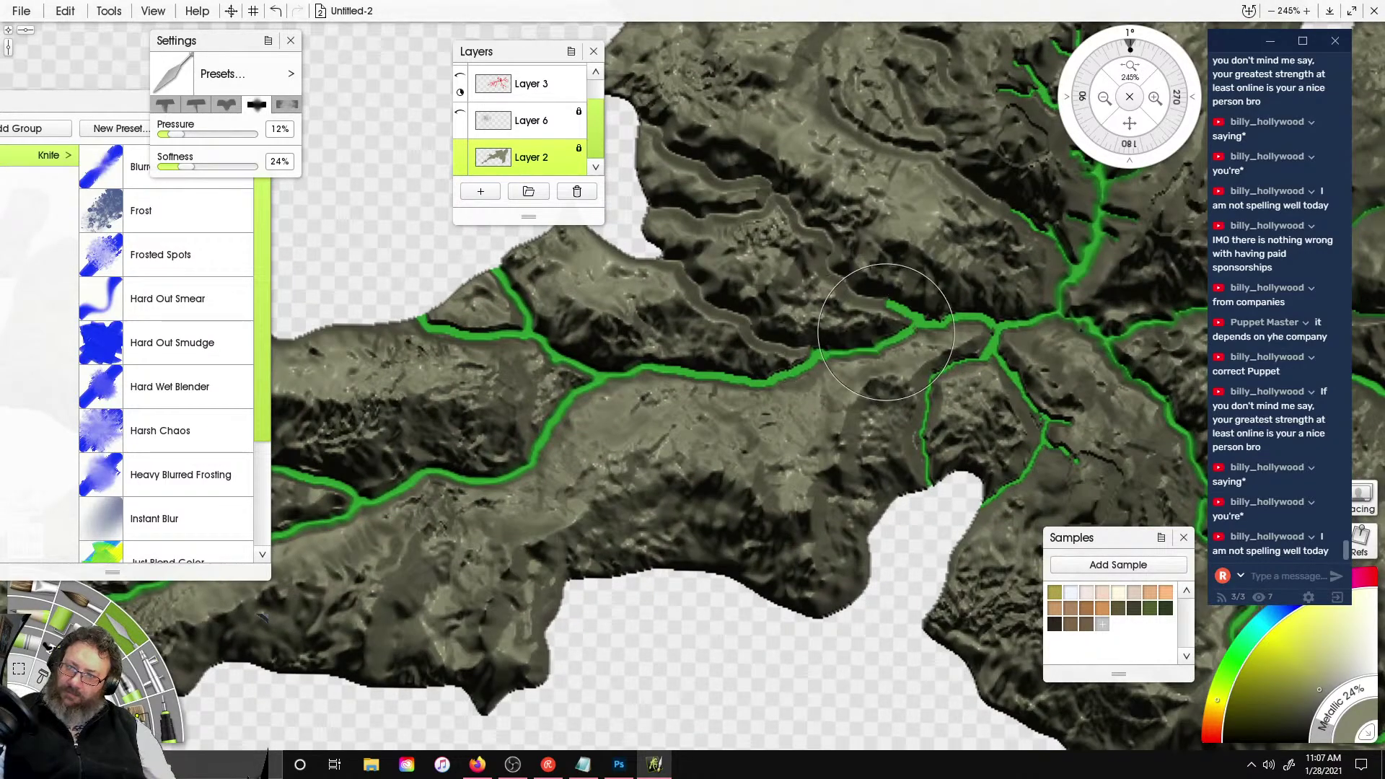
left_click_drag(913, 312, 390, 276)
scroll(391, 276, "down", 5)
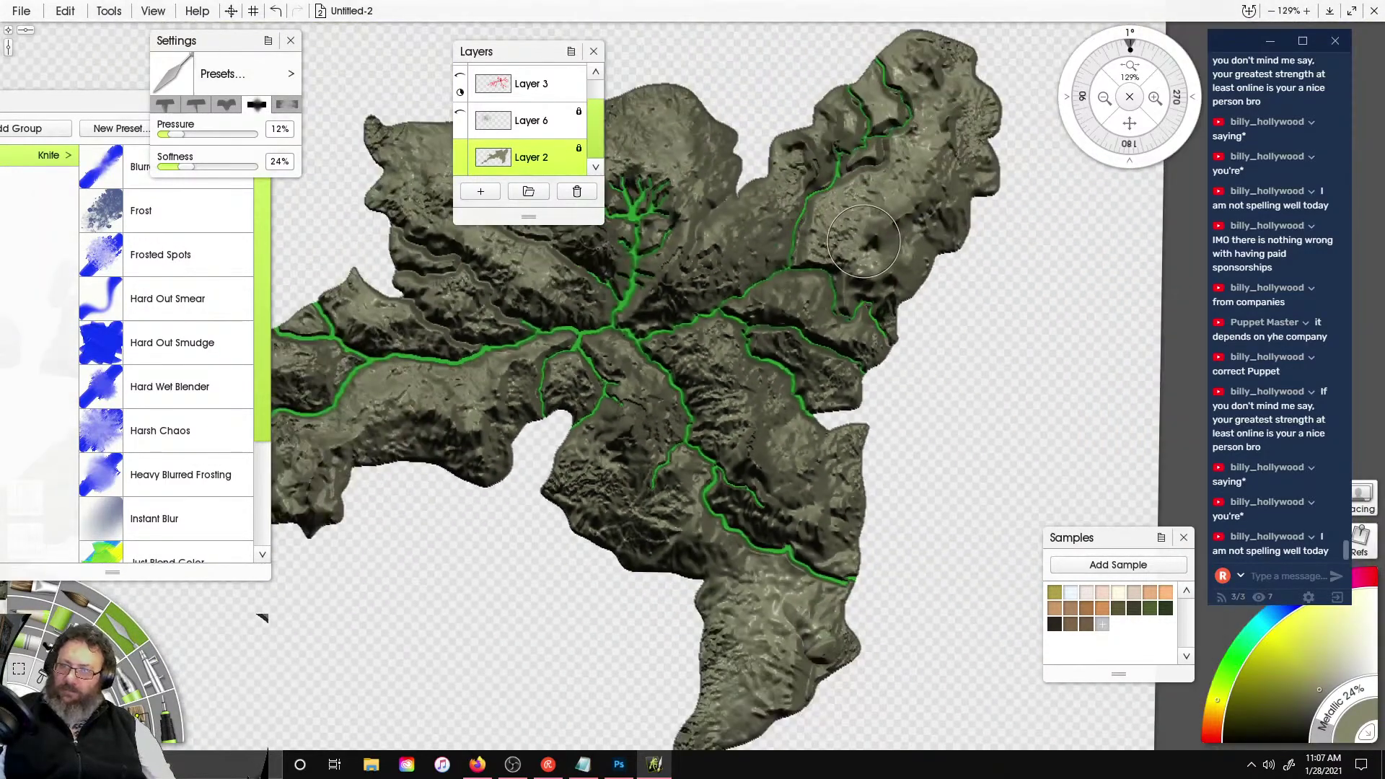
scroll(1014, 139, "up", 4)
scroll(1014, 139, "down", 4)
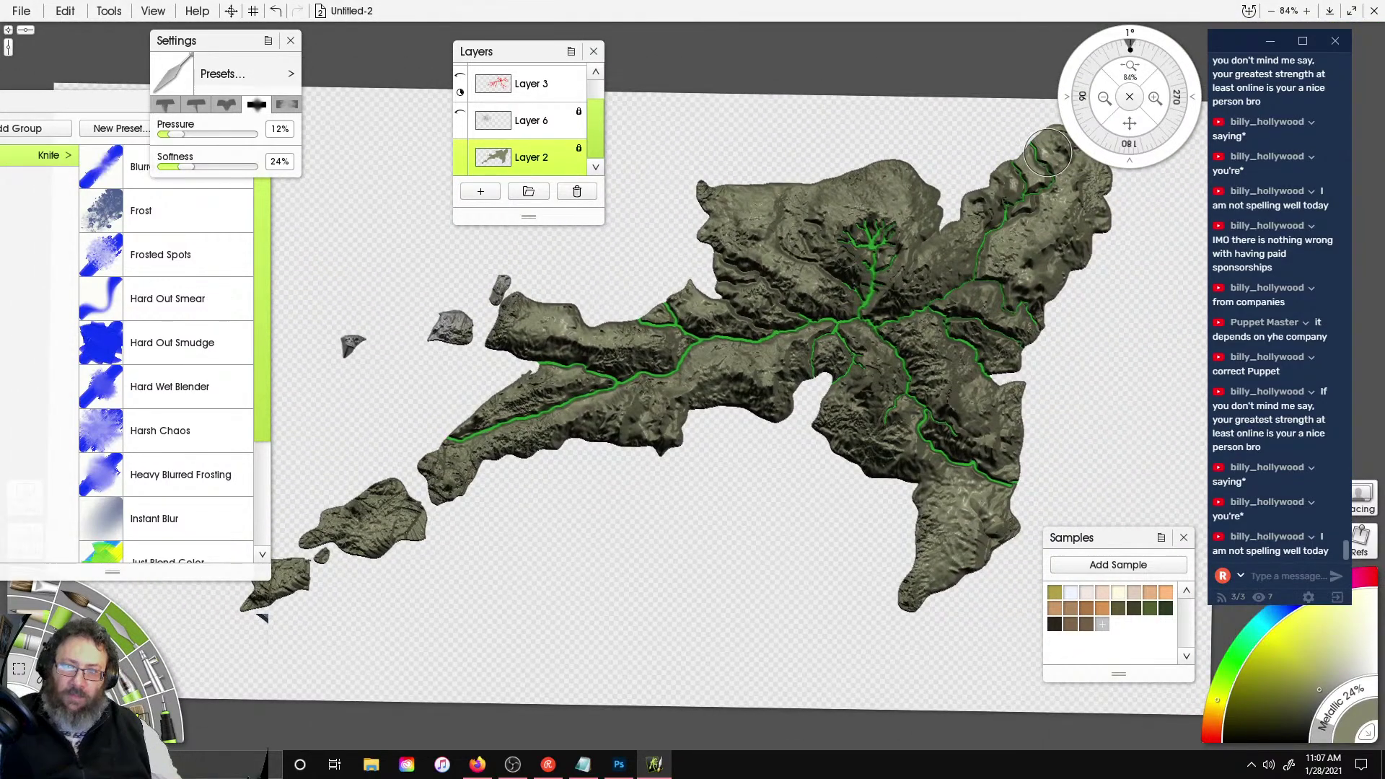
scroll(983, 426, "up", 4)
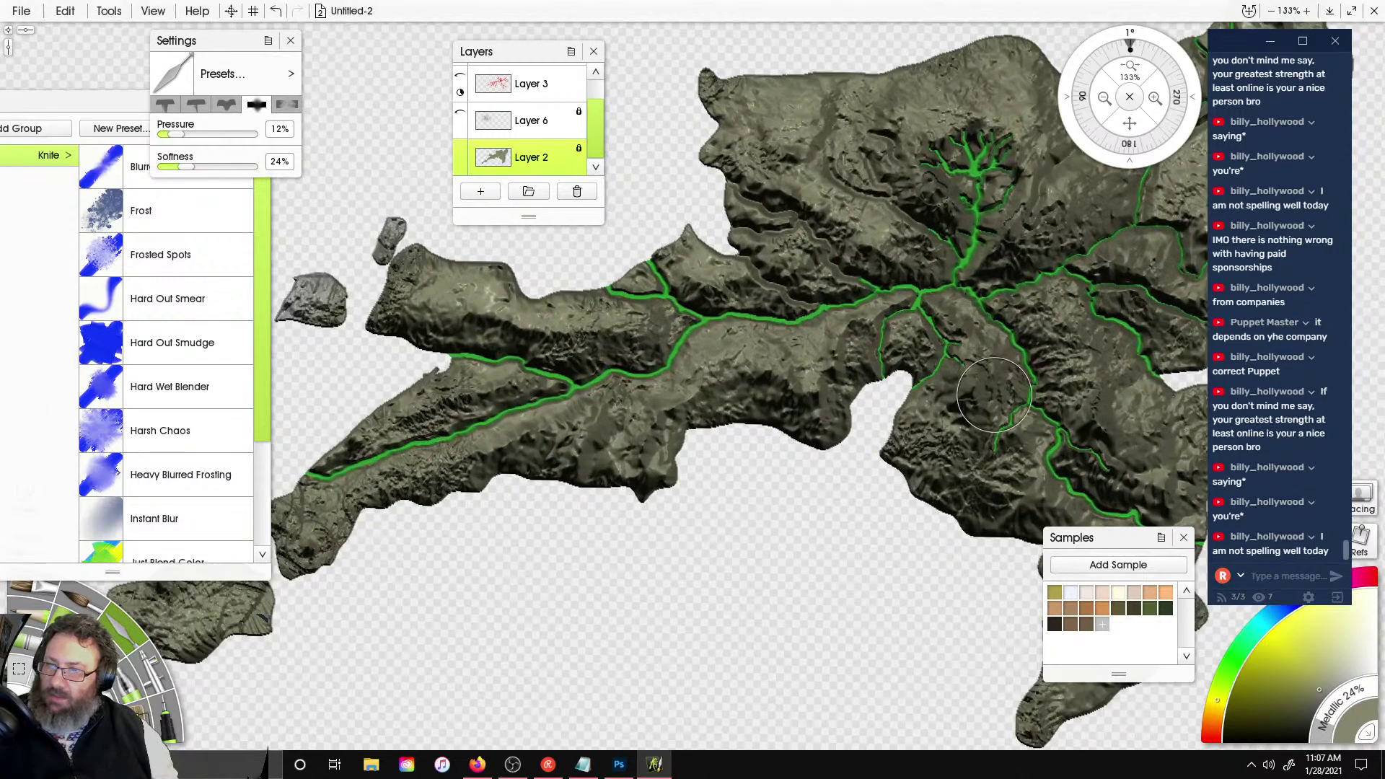
scroll(982, 426, "down", 3)
right_click_drag(982, 426, 1035, 372)
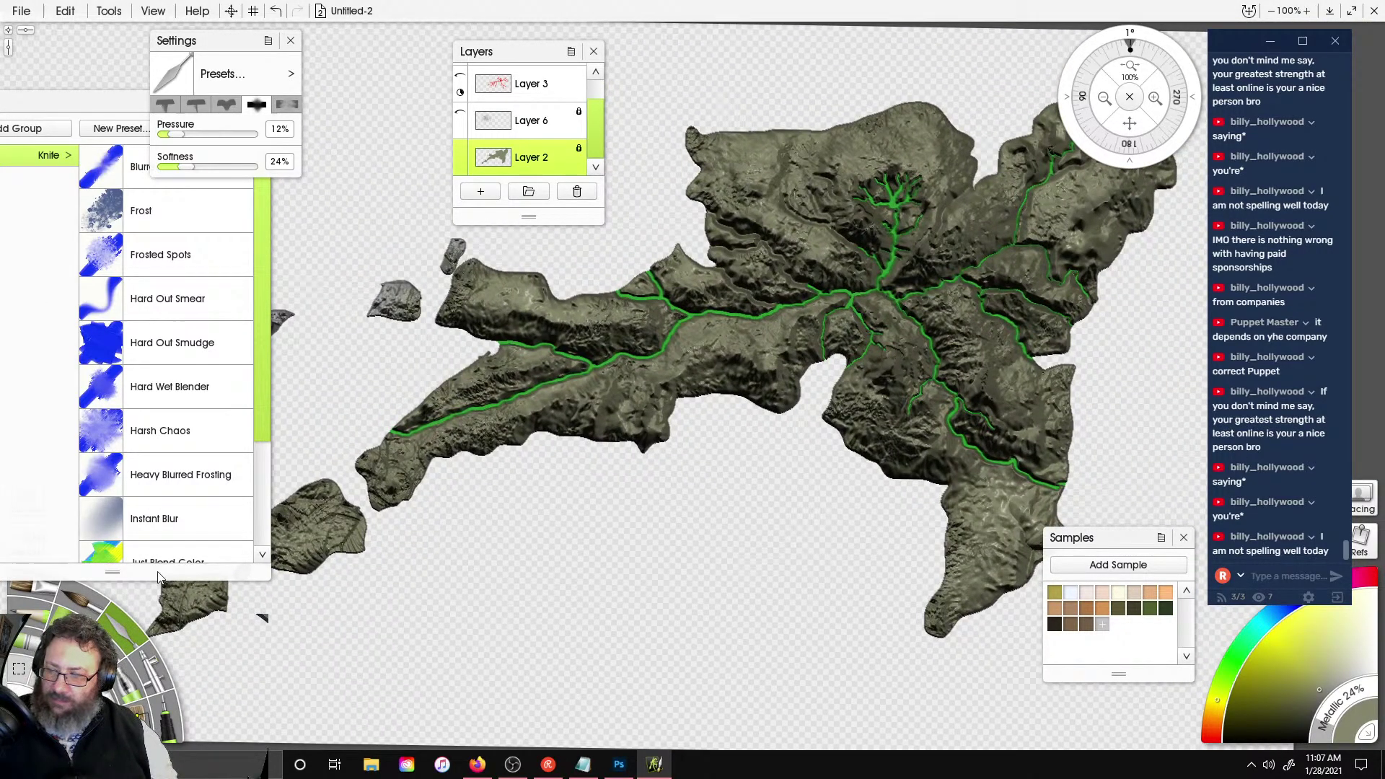
- Switch to the Airbrush and cover the whole landmass, including the green rivers, with dark grey
left_click(159, 670)
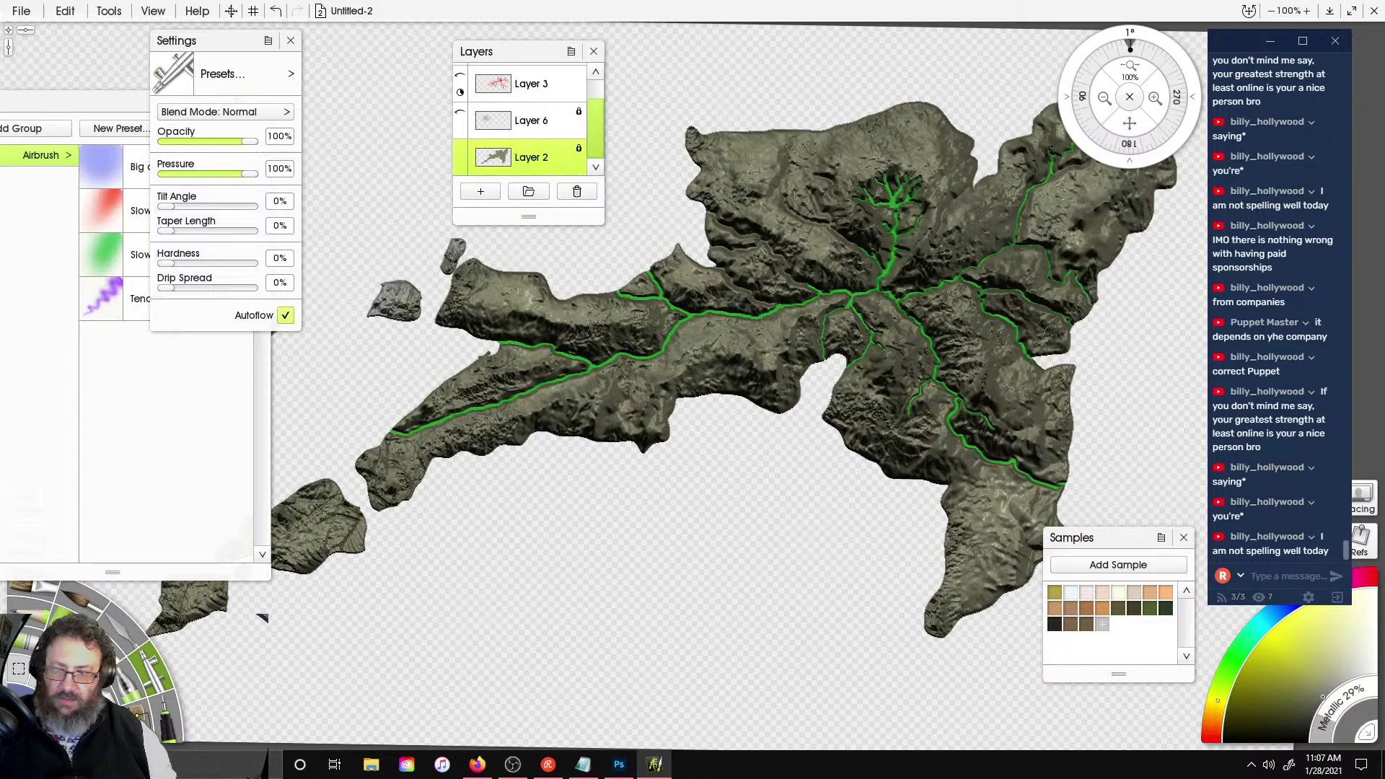
mouse_move(765, 368)
left_mouse_down()
mouse_move(930, 267)
mouse_move(859, 166)
mouse_move(339, 484)
mouse_move(356, 279)
mouse_move(1018, 591)
mouse_move(1111, 83)
left_mouse_up()
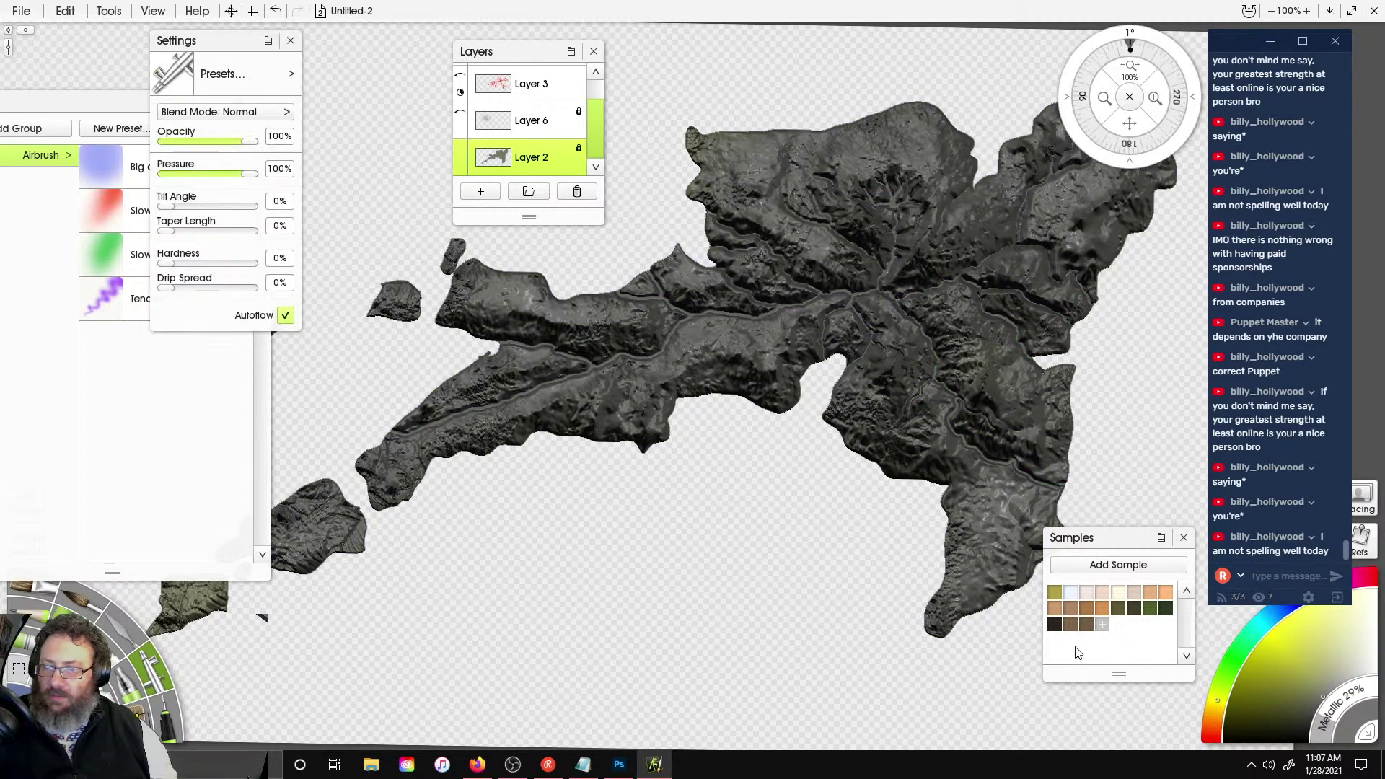
- Choose a muted yellow-olive paint colour for tinting the grey mountains
left_click(1314, 676)
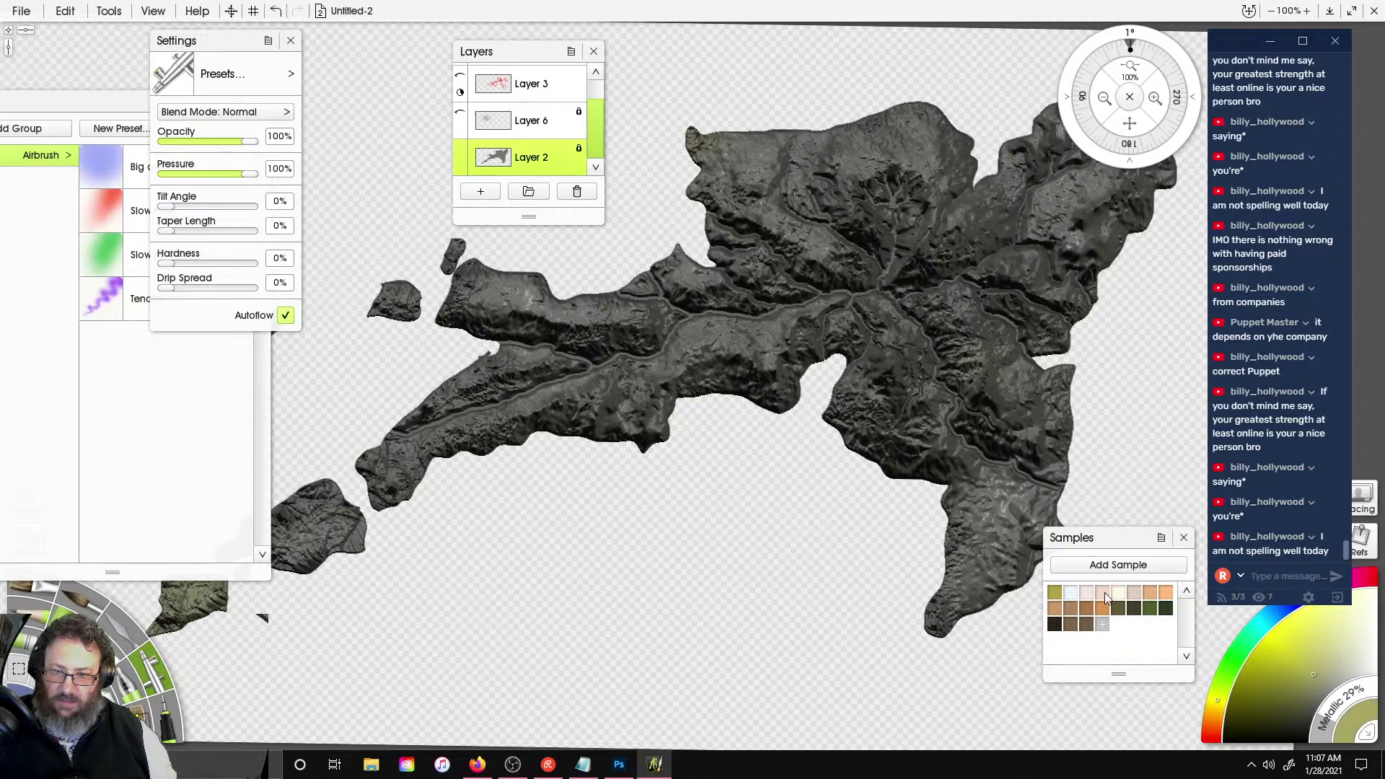
left_click(1055, 594)
left_click(1055, 609)
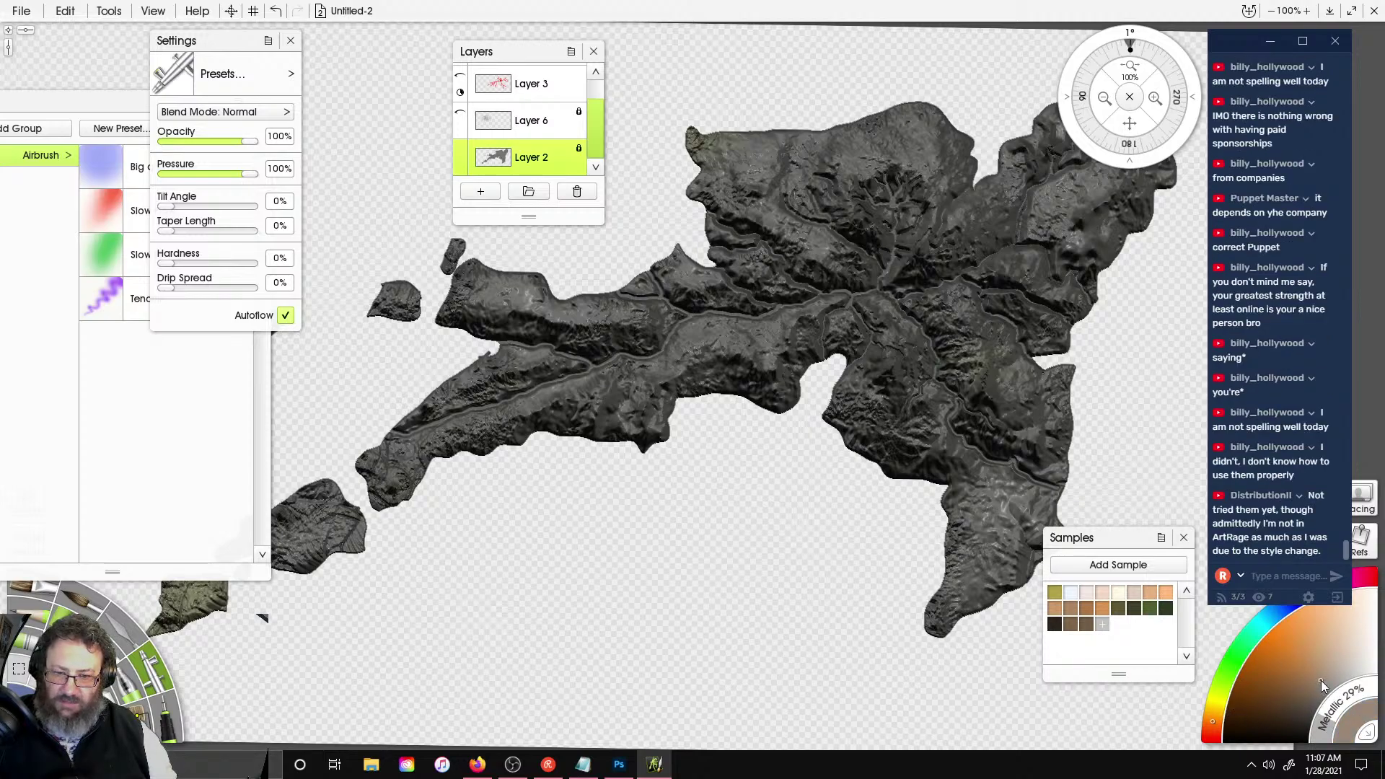
left_click_drag(1214, 725, 1215, 704)
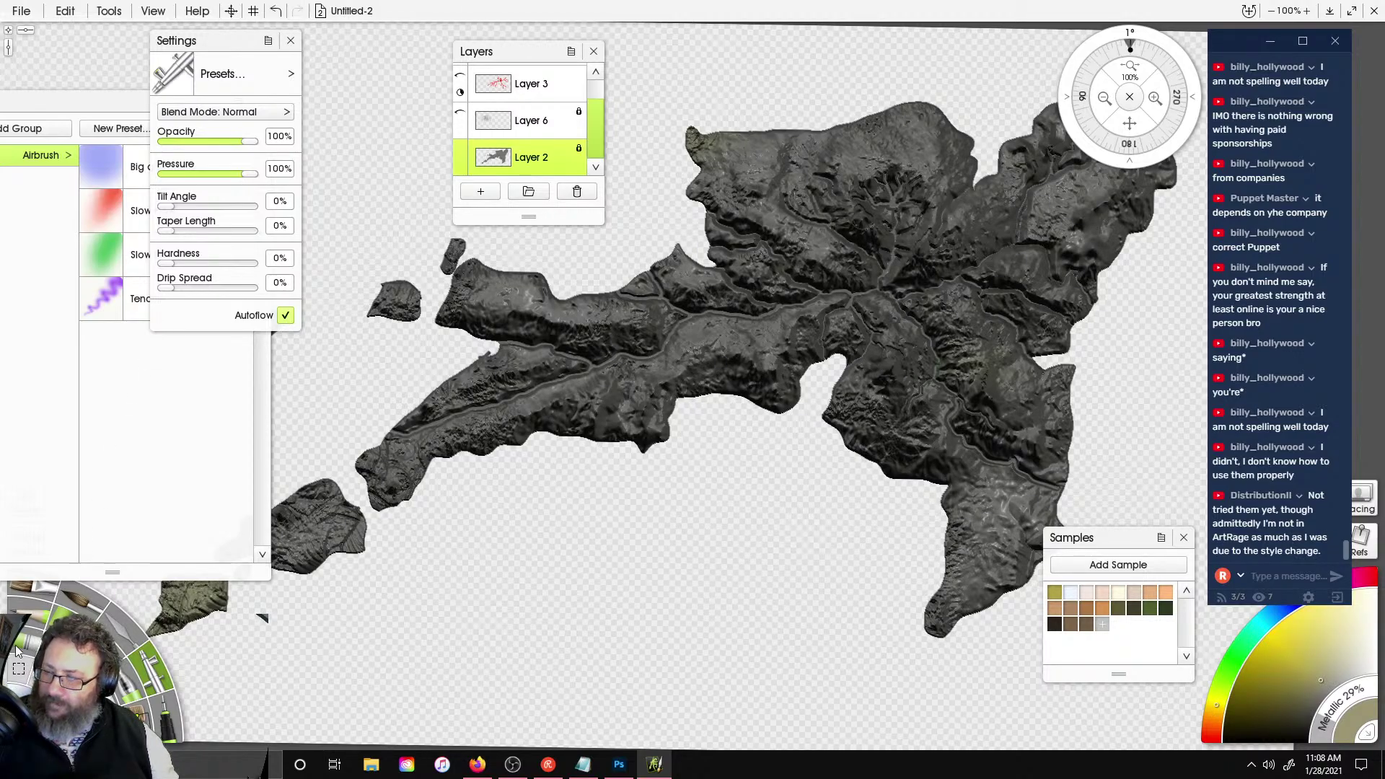
- Try an olive Airbrush stroke at full opacity on the south-central mountains, and undo it
scroll(778, 438, "up", 7)
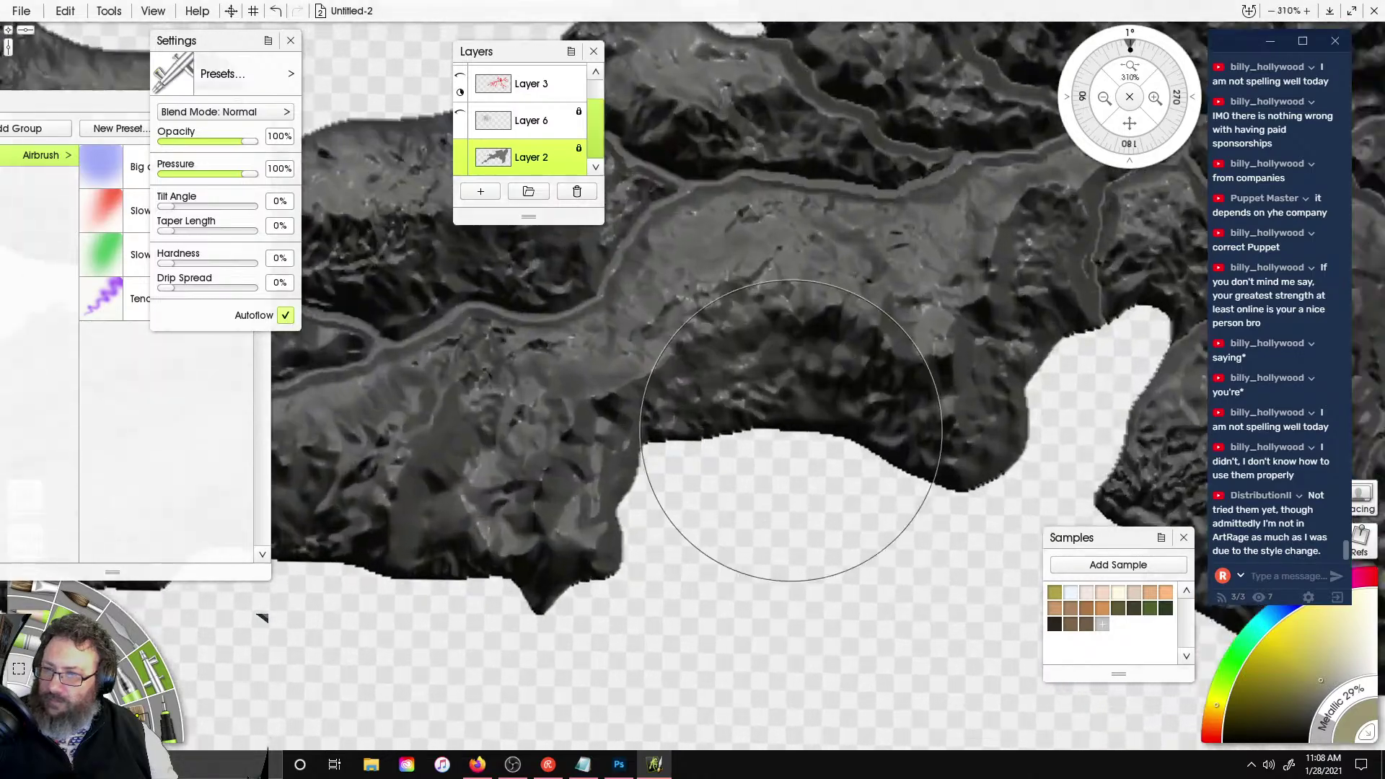
left_click_drag(758, 313, 884, 296)
key("ctrl+z")
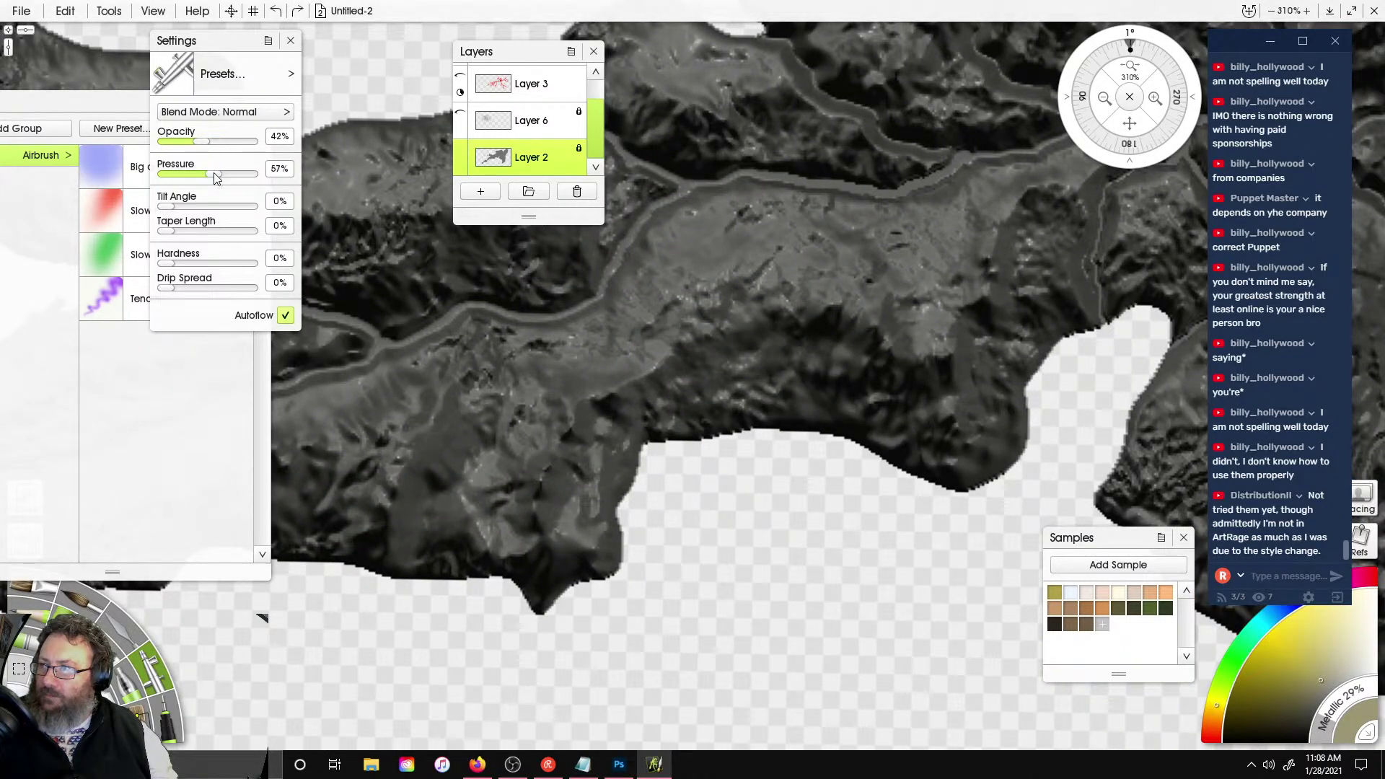
- Set the Airbrush to 42% opacity and 44% pressure and tint the central, northern and eastern mountains olive
mouse_move(592, 217)
left_mouse_down()
mouse_move(808, 296)
mouse_move(938, 311)
mouse_move(880, 441)
mouse_move(967, 419)
mouse_move(1045, 370)
mouse_move(1145, 427)
left_mouse_up()
scroll(819, 457, "down", 5)
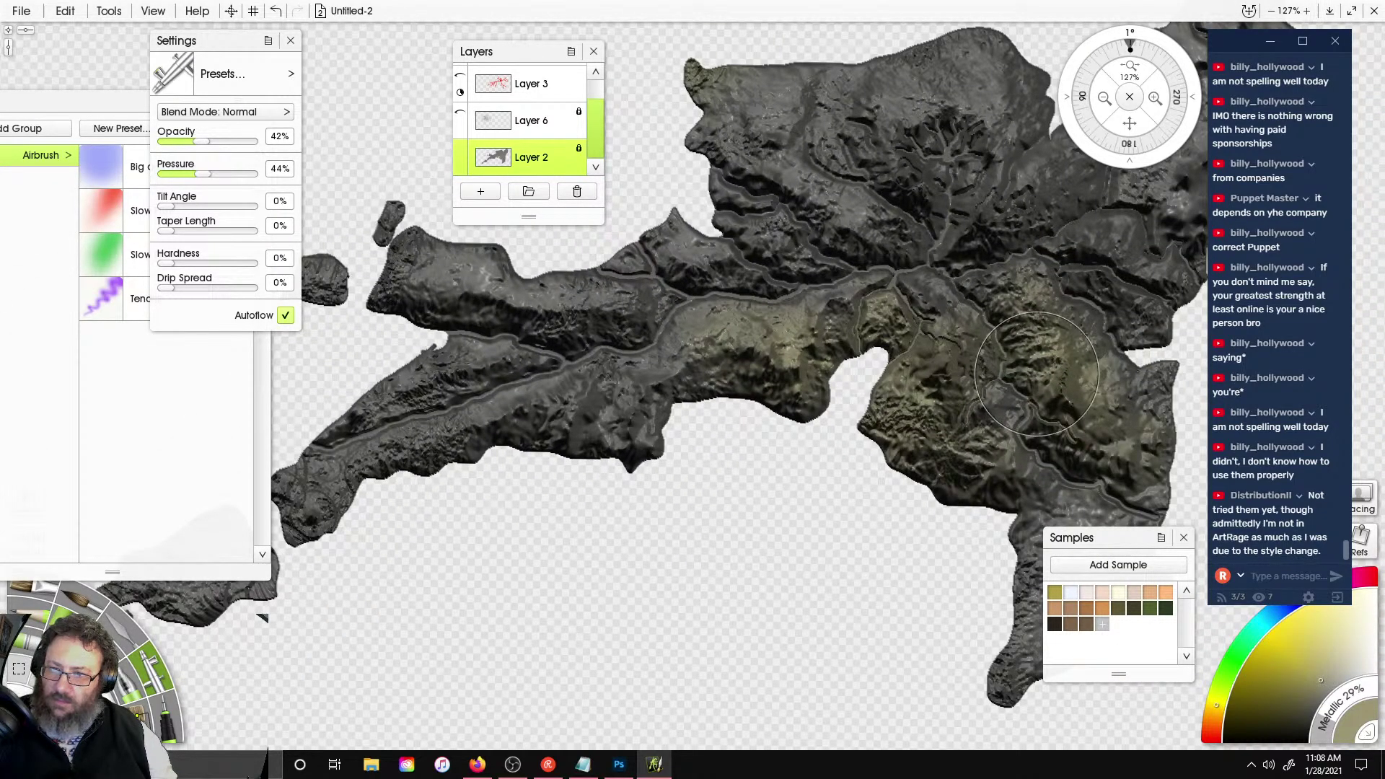
right_click_drag(851, 200, 797, 362)
mouse_move(796, 362)
left_mouse_down()
mouse_move(660, 296)
mouse_move(830, 405)
mouse_move(794, 289)
mouse_move(839, 247)
mouse_move(992, 357)
mouse_move(1039, 339)
left_mouse_up()
right_click_drag(1089, 339, 843, 407)
mouse_move(843, 407)
left_mouse_down()
mouse_move(974, 296)
mouse_move(825, 498)
mouse_move(820, 514)
mouse_move(859, 540)
left_mouse_up()
right_click_drag(860, 540, 935, 536)
- Airbrush the olive tint over the western peninsula's ridges and the southern peninsula
right_click_drag(714, 406, 1039, 312)
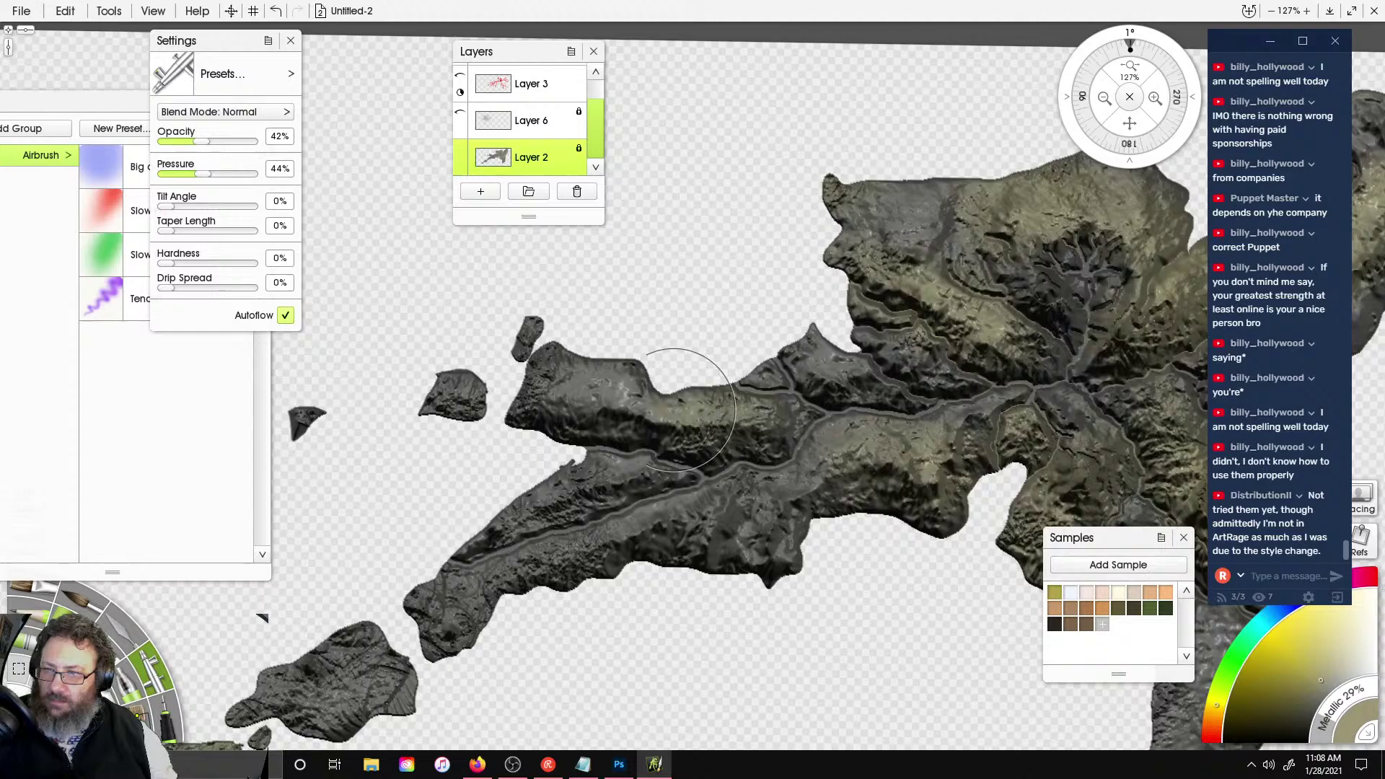
mouse_move(539, 408)
left_mouse_down()
mouse_move(593, 472)
mouse_move(505, 488)
mouse_move(697, 509)
mouse_move(515, 578)
mouse_move(750, 507)
mouse_move(834, 394)
mouse_move(816, 394)
left_mouse_up()
right_click_drag(1083, 433, 809, 333)
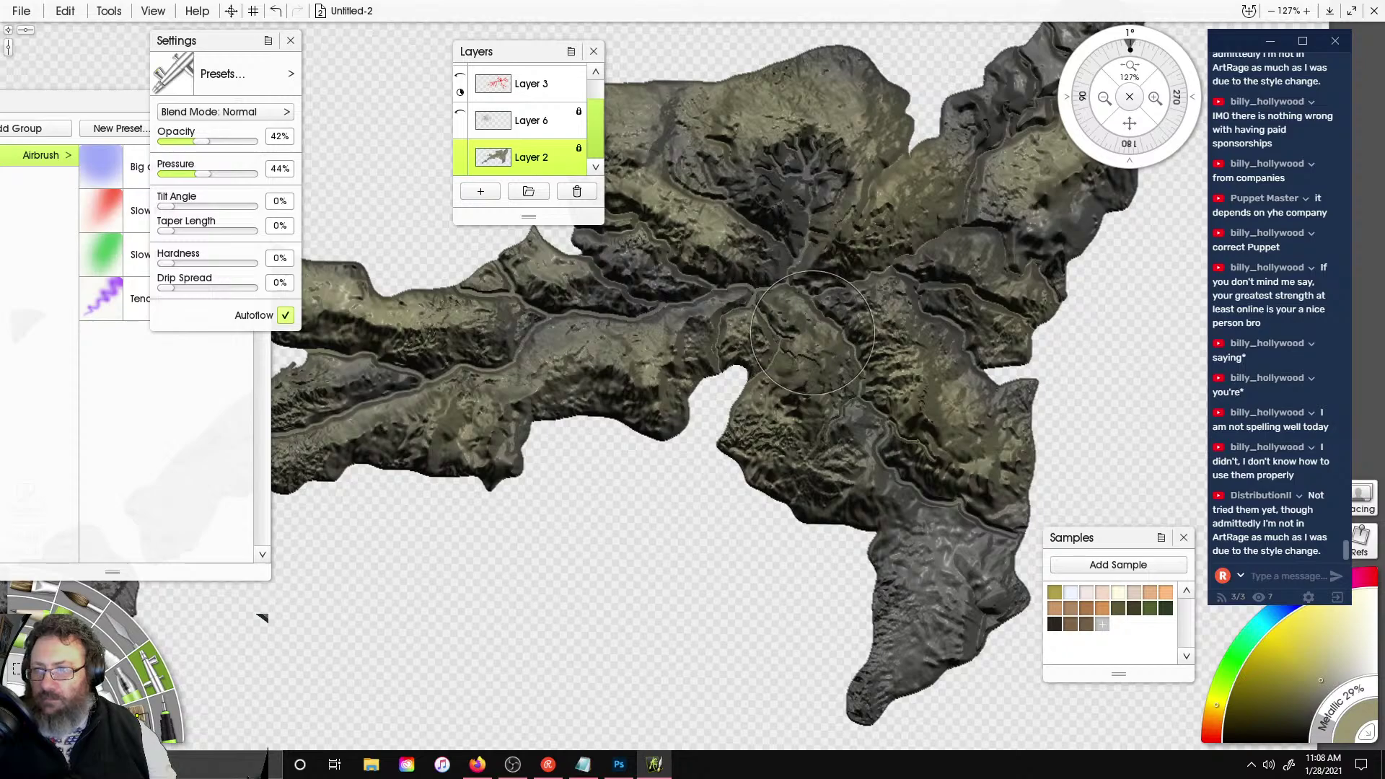
mouse_move(909, 548)
left_mouse_down()
mouse_move(881, 587)
mouse_move(905, 659)
left_mouse_up()
left_click_drag(947, 573, 836, 493)
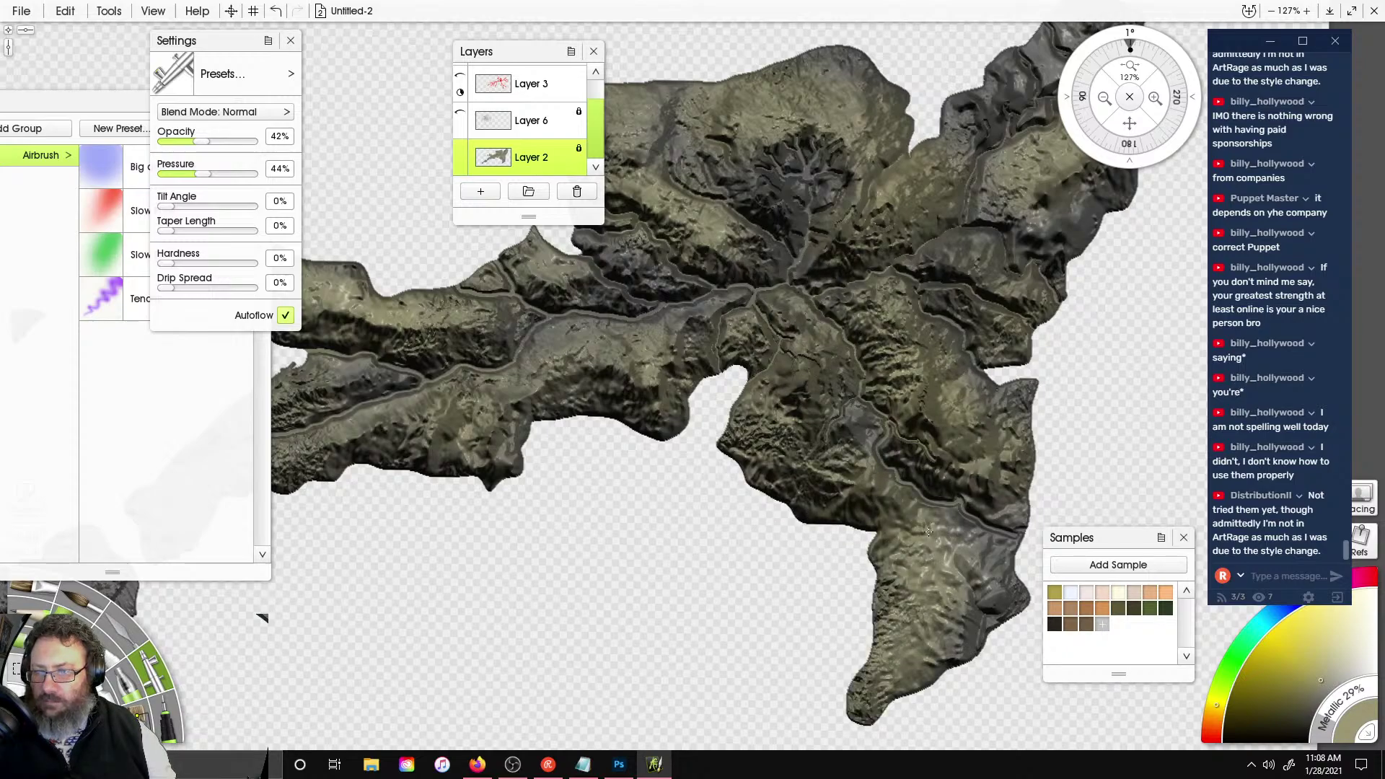
- Extend the olive Airbrush tint over the southern peninsula, the eastern ridges and the northern river basin
left_click_drag(929, 532, 907, 538)
mouse_move(947, 554)
left_mouse_down()
mouse_move(1003, 595)
mouse_move(967, 520)
left_mouse_up()
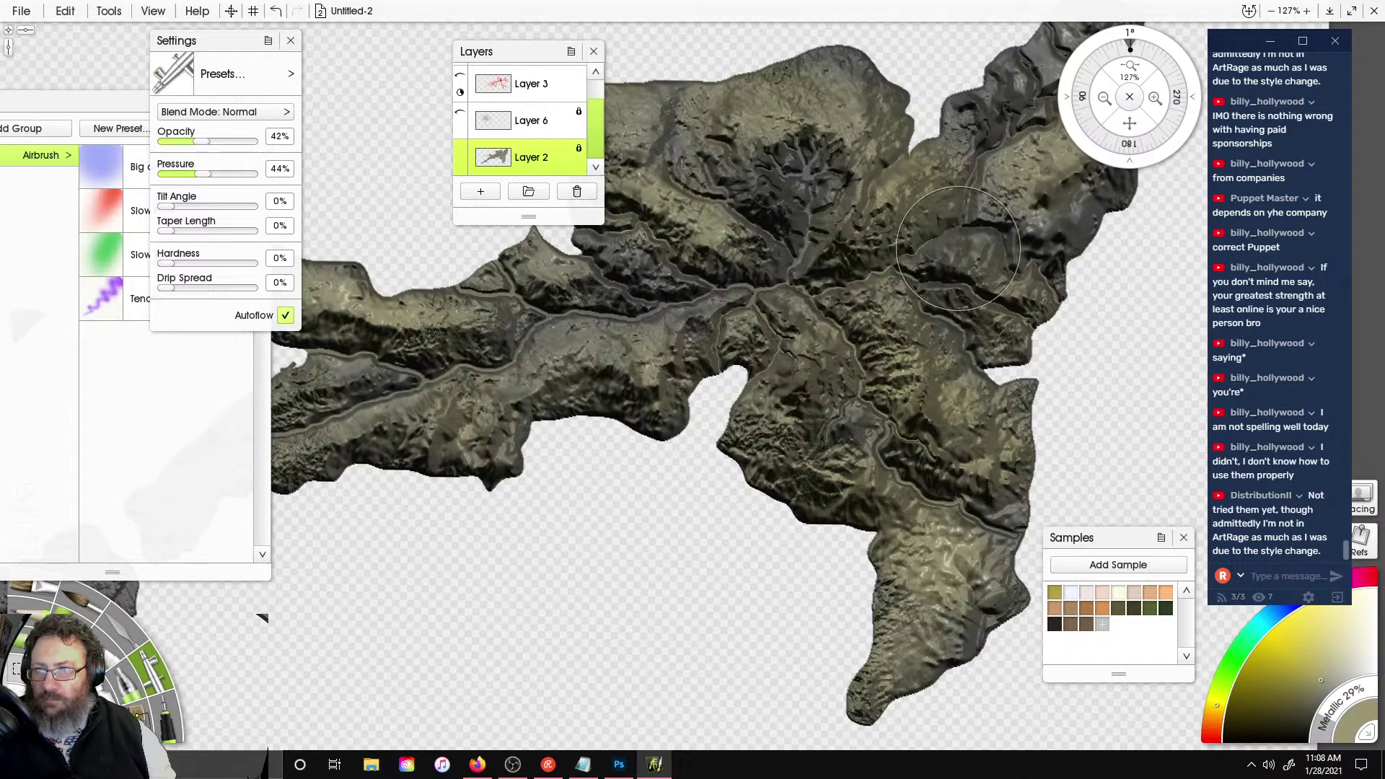
left_click_drag(783, 184, 770, 207)
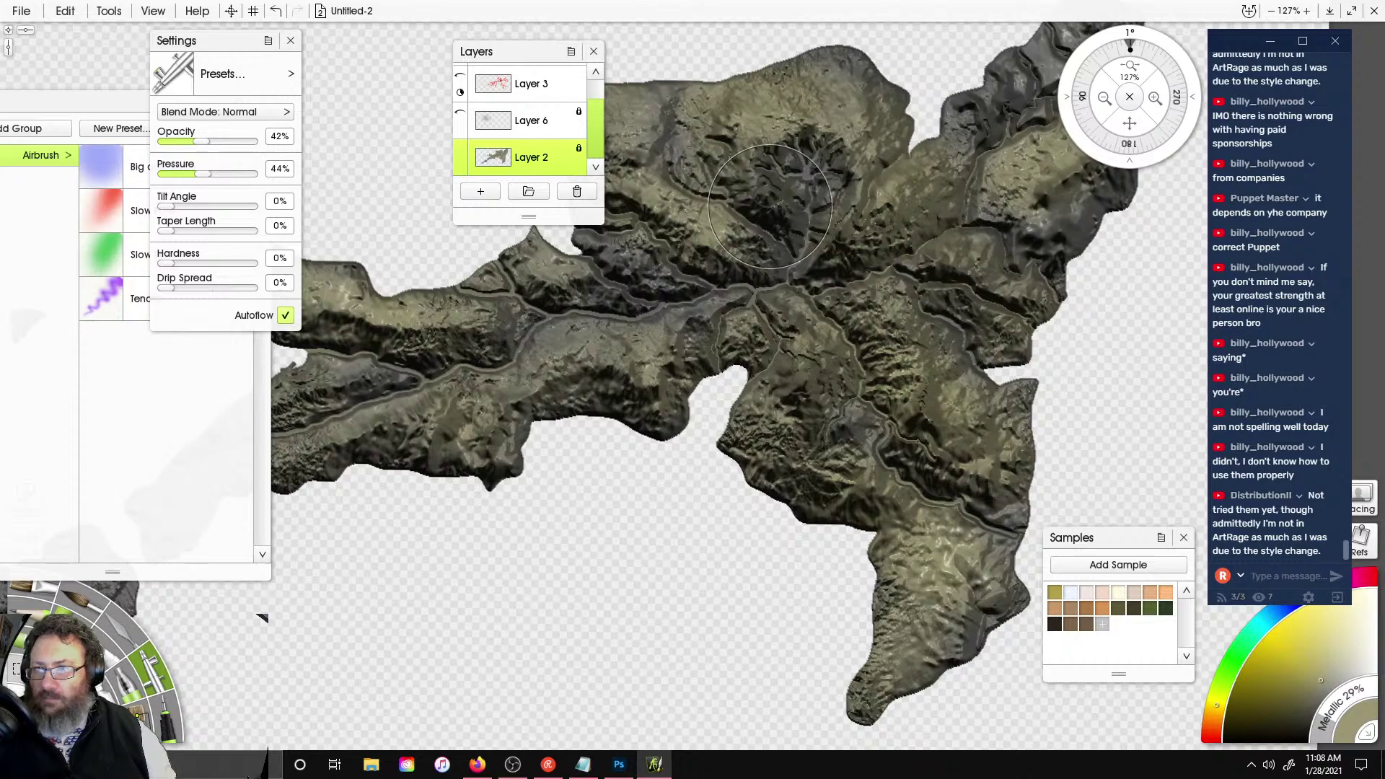
mouse_move(751, 424)
right_mouse_down()
mouse_move(1054, 426)
mouse_move(998, 443)
right_mouse_up()
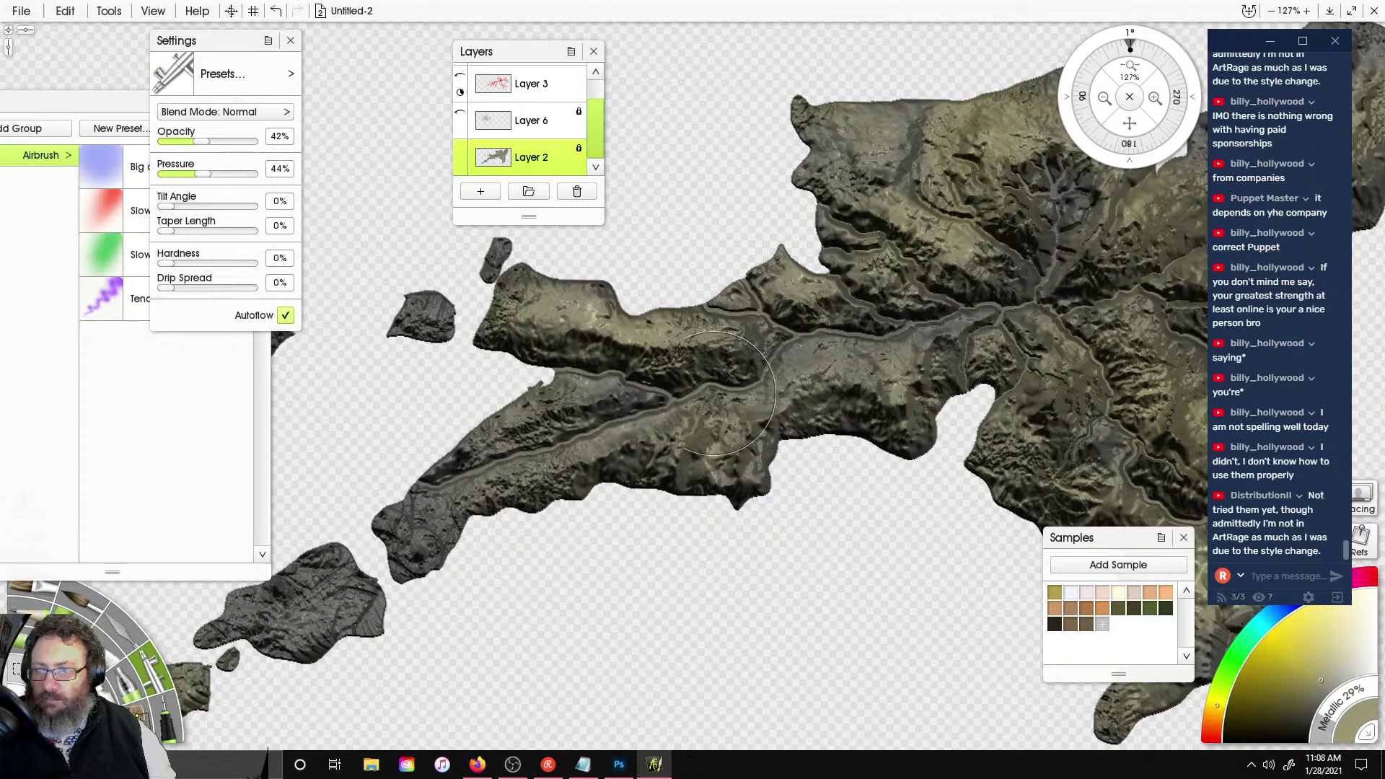
right_click_drag(744, 434, 616, 408)
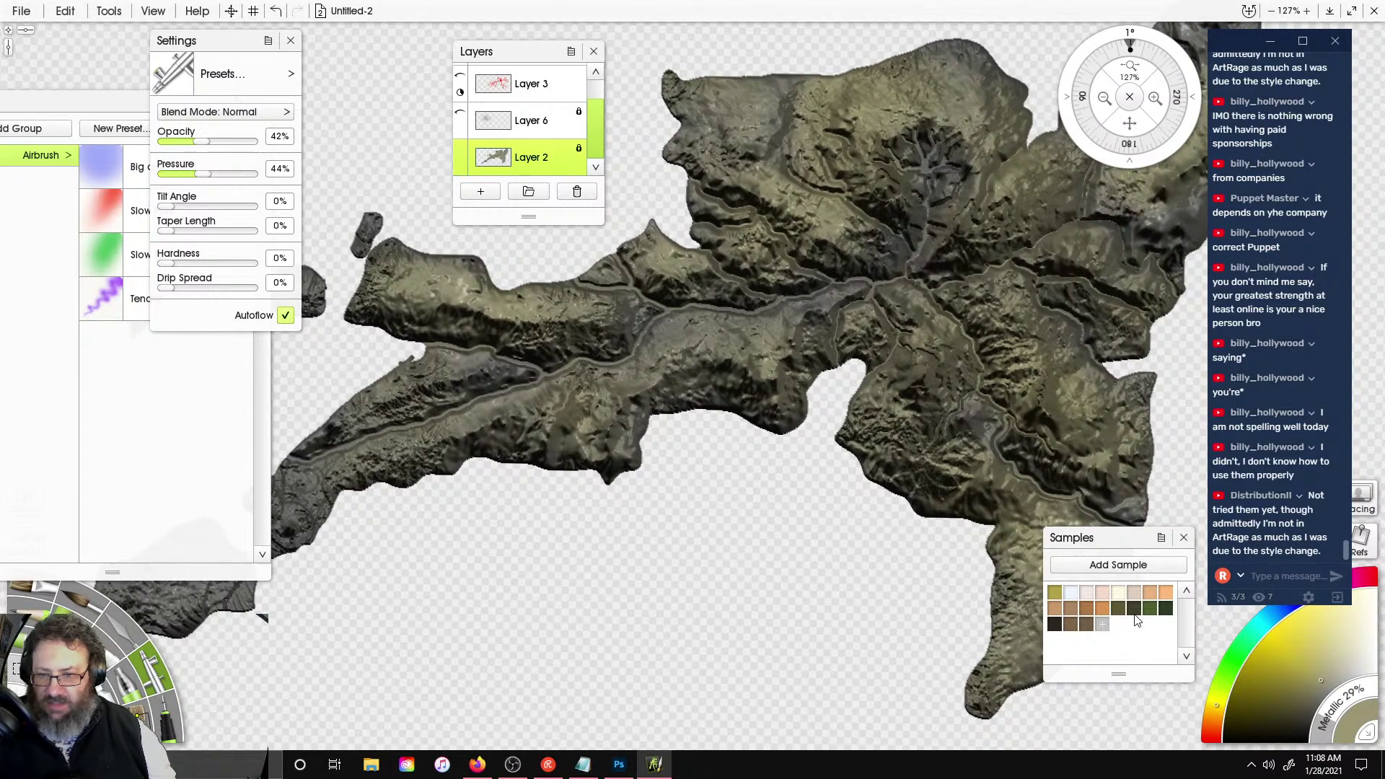
- Choose a muted brown and airbrush it over the northern river basin and south-central mountains, undoing the last stroke
left_click(1069, 608)
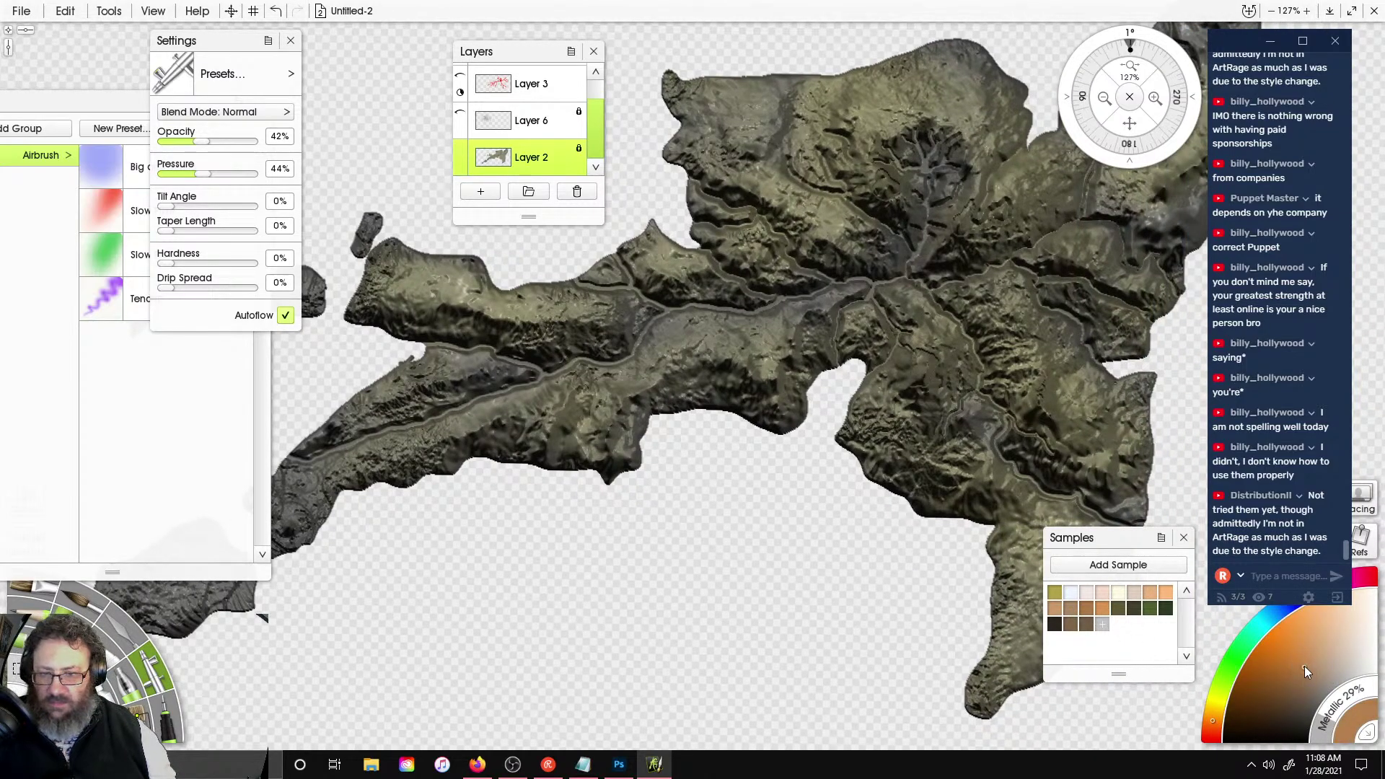
left_click_drag(1330, 673, 1322, 689)
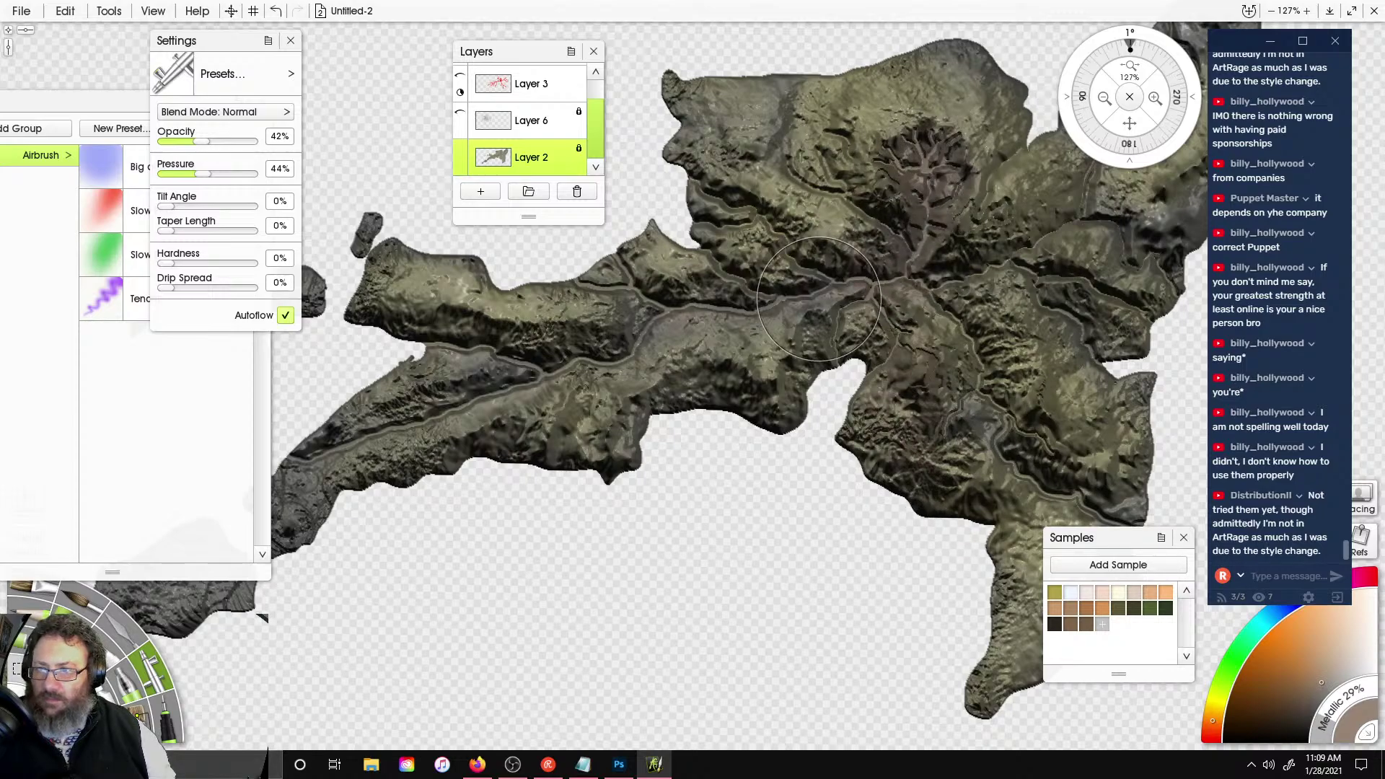
key("ctrl+z")
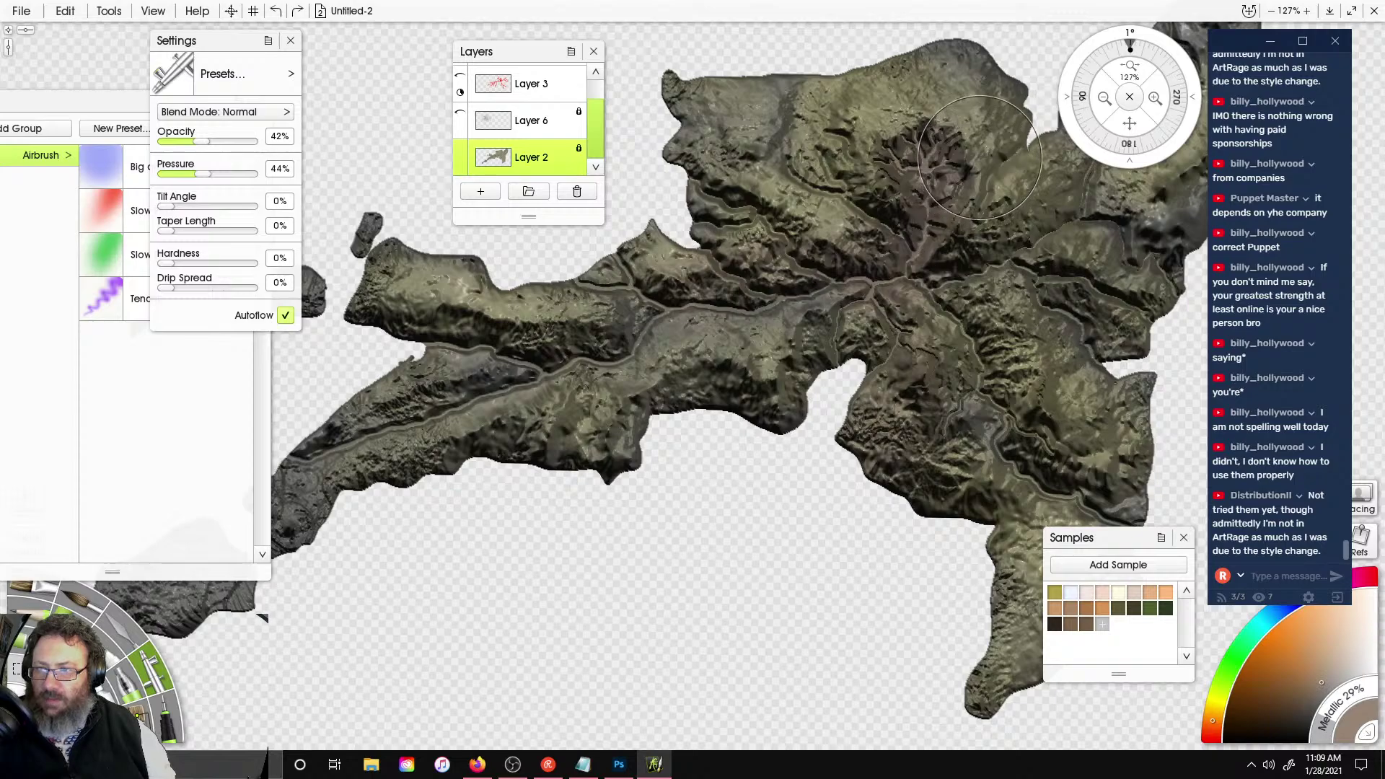
- Choose a pale pinkish-white sample and airbrush snowy highlights on the ridges ringing the northern river basin
left_click(1087, 595)
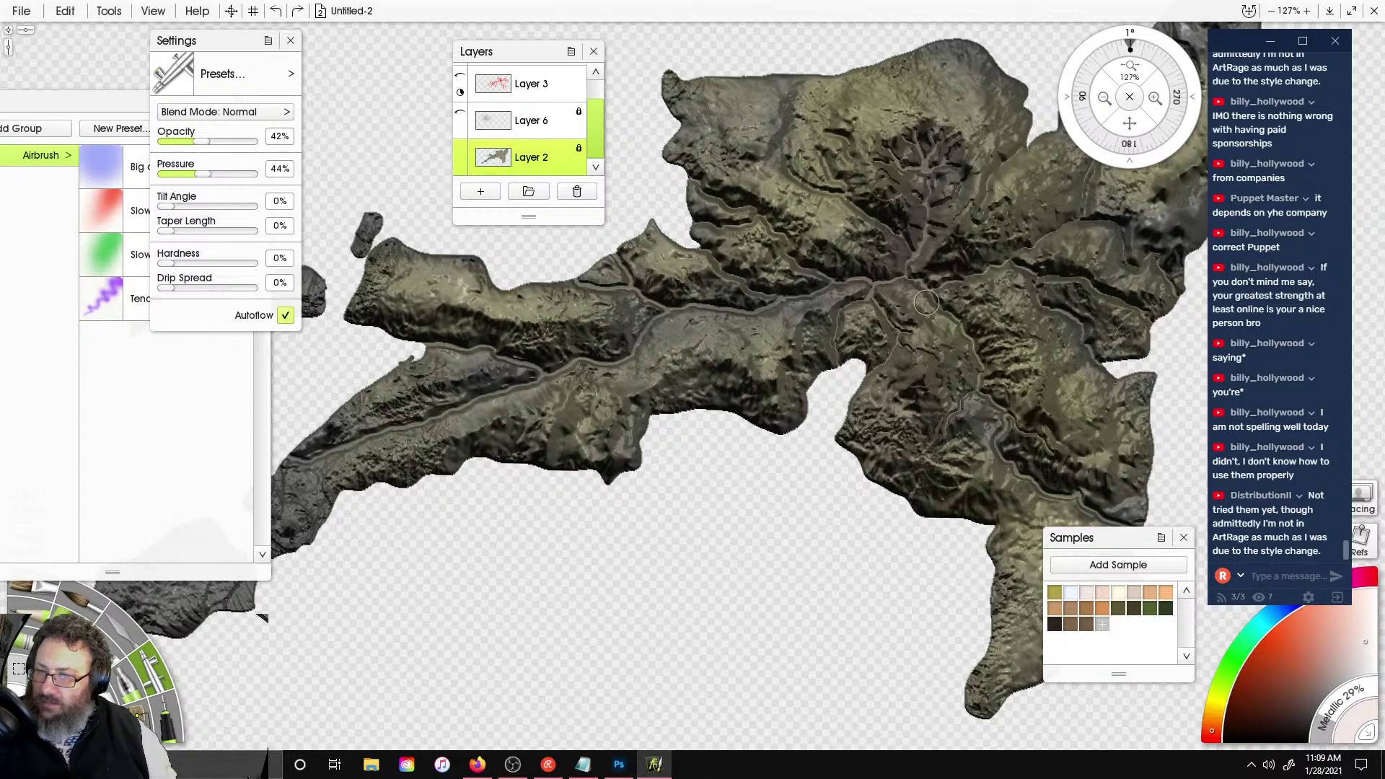
right_click_drag(926, 303, 931, 560)
scroll(931, 560, "up", 5)
right_click_drag(940, 722, 477, 690)
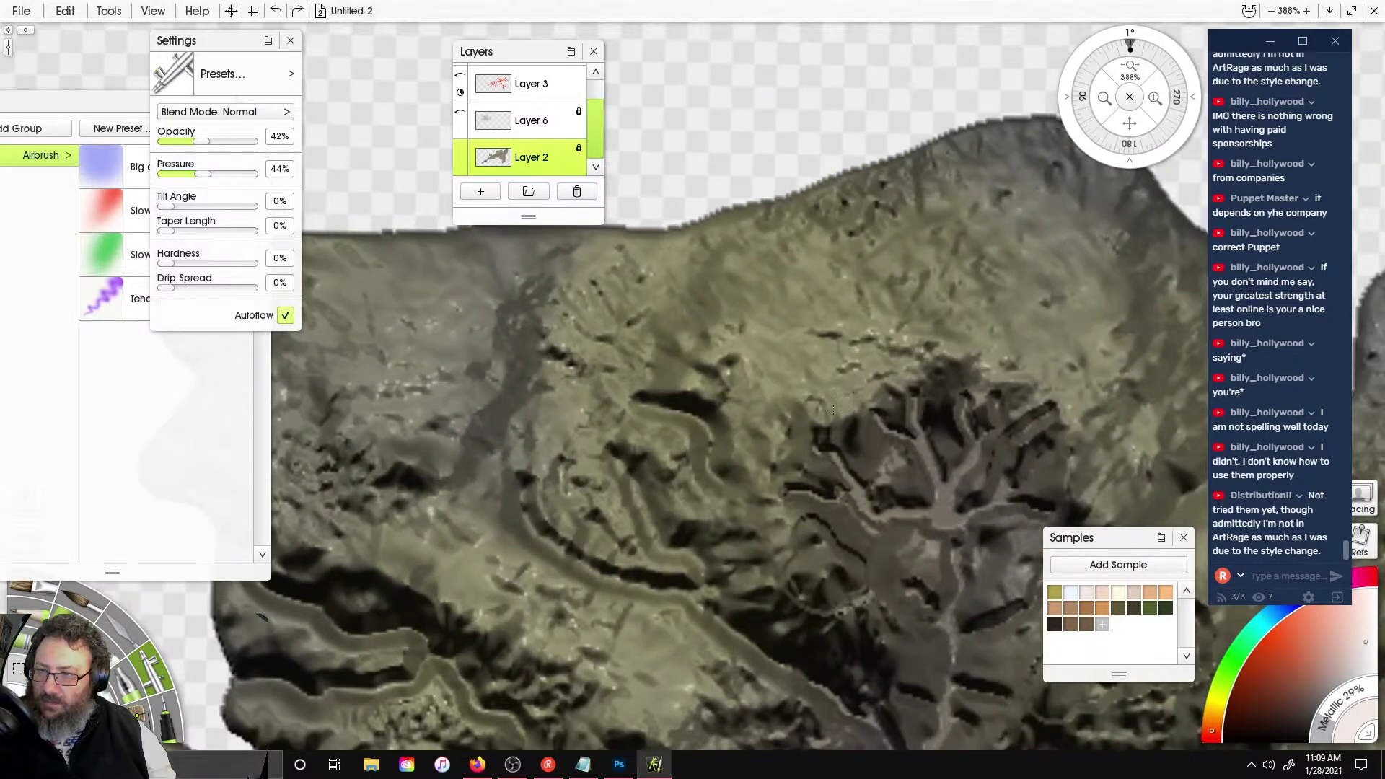
mouse_move(834, 410)
left_mouse_down()
mouse_move(967, 365)
mouse_move(1046, 393)
mouse_move(868, 454)
left_mouse_up()
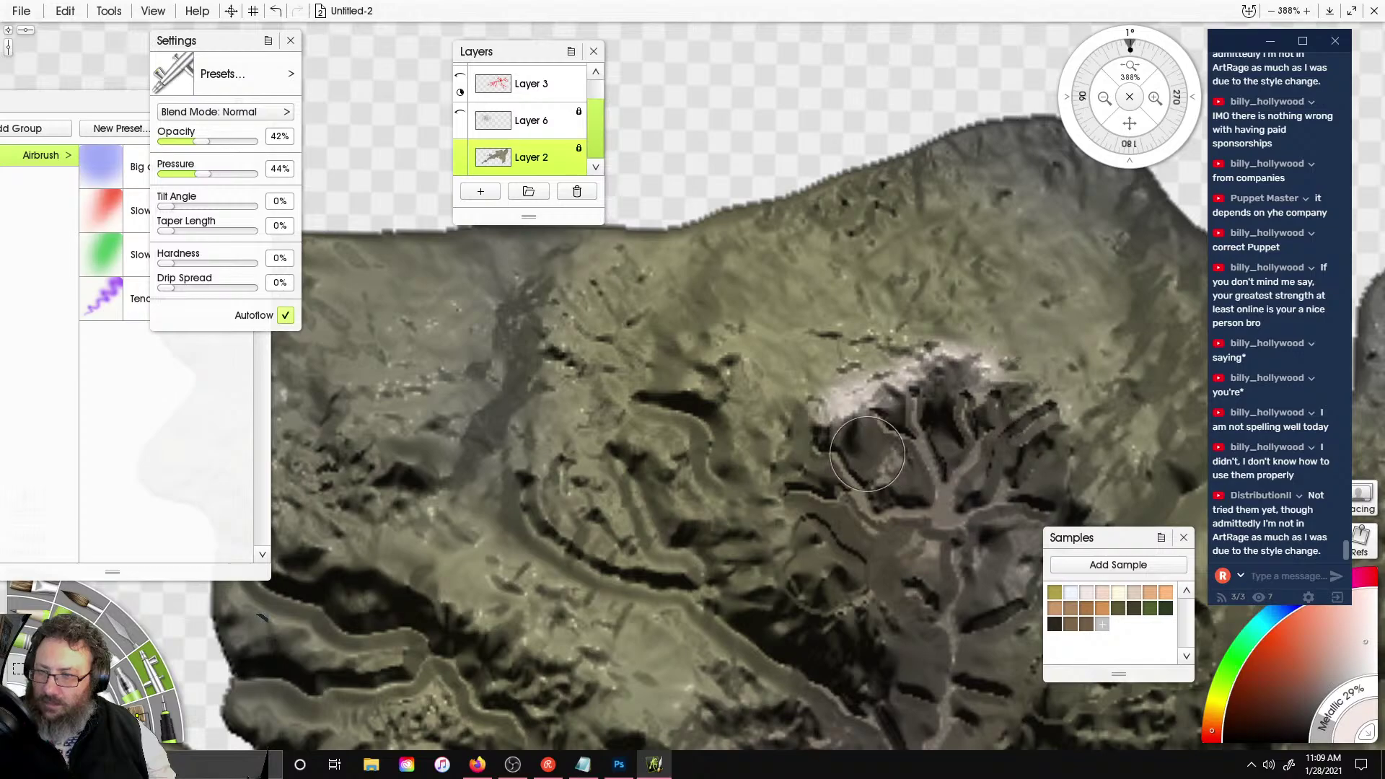
right_click_drag(867, 454, 694, 338)
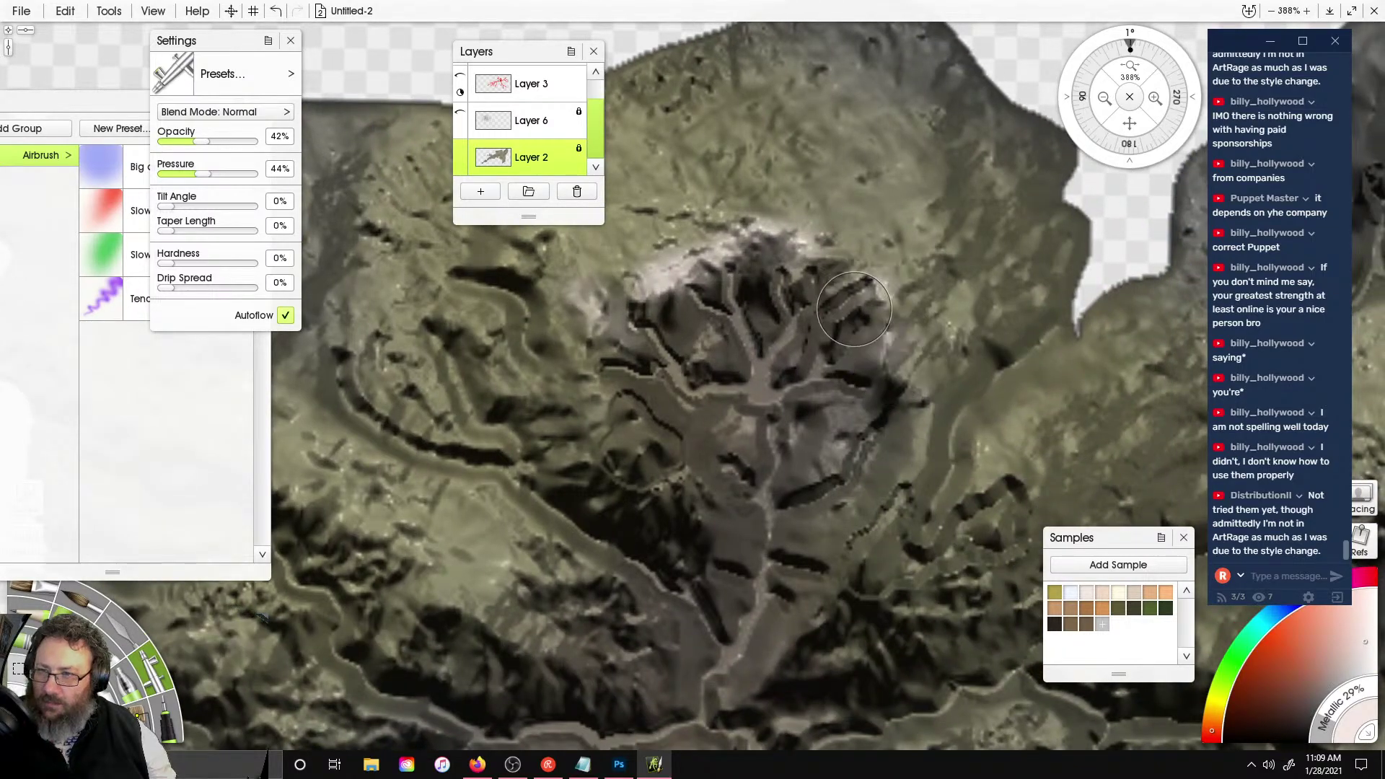
- Airbrush pale highlights along the northwestern ridges, the western peninsula's crests and the central southern ridge
scroll(854, 309, "down", 5)
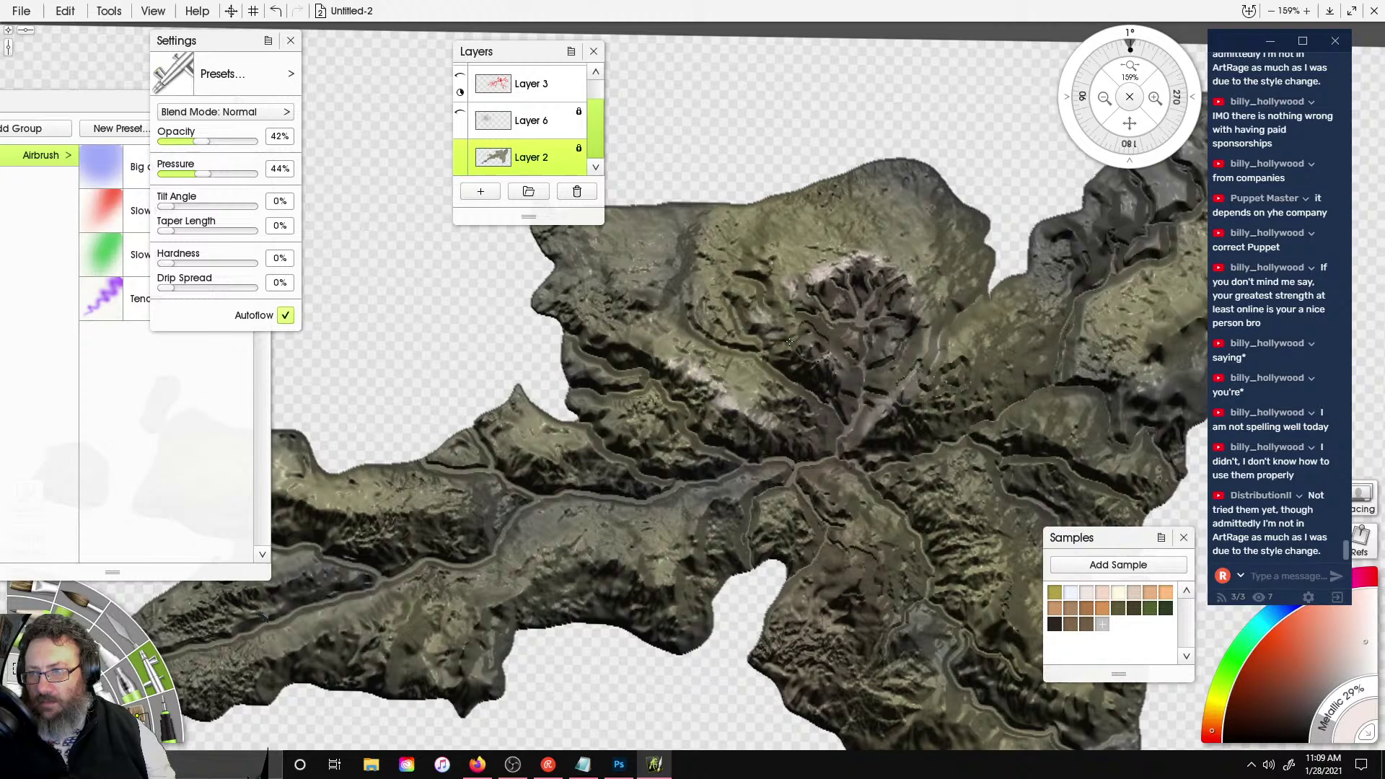
scroll(977, 403, "down", 4)
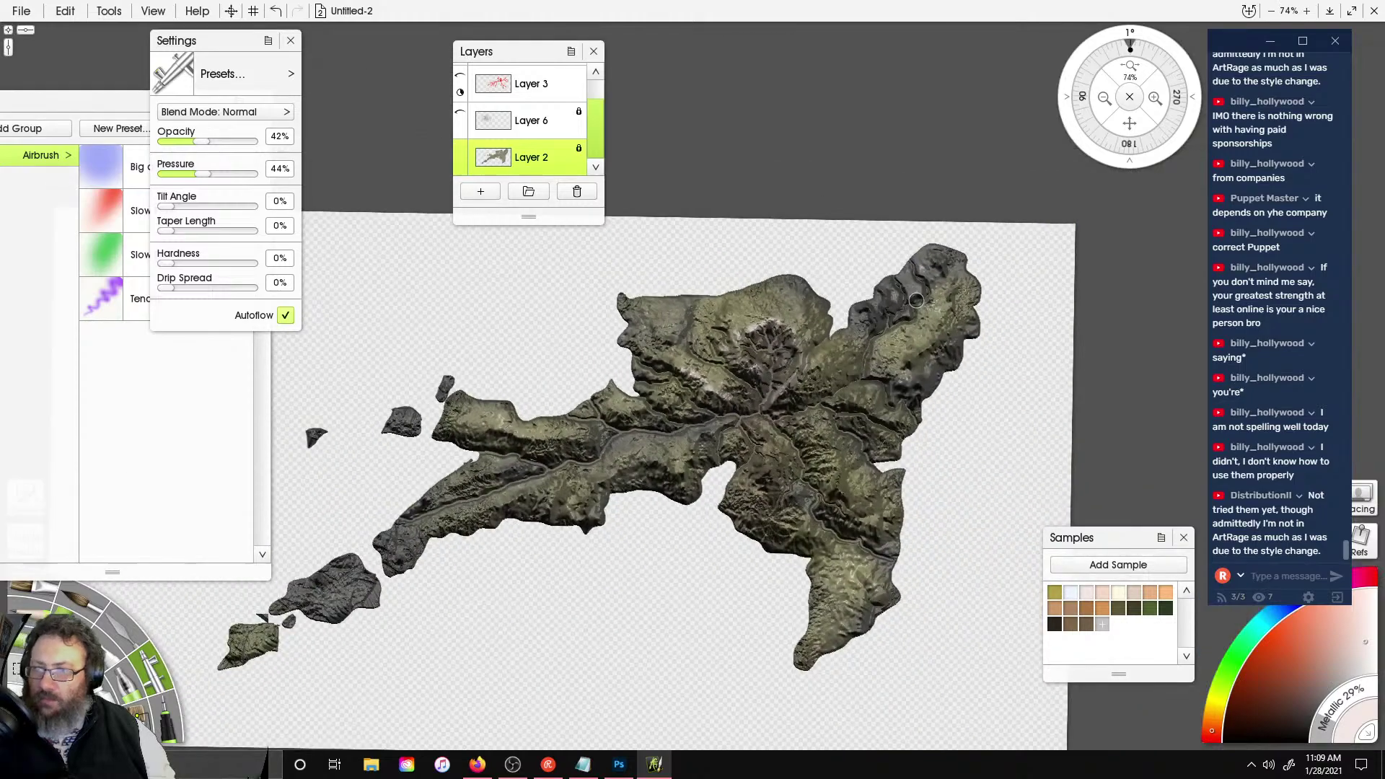
scroll(1038, 414, "up", 3)
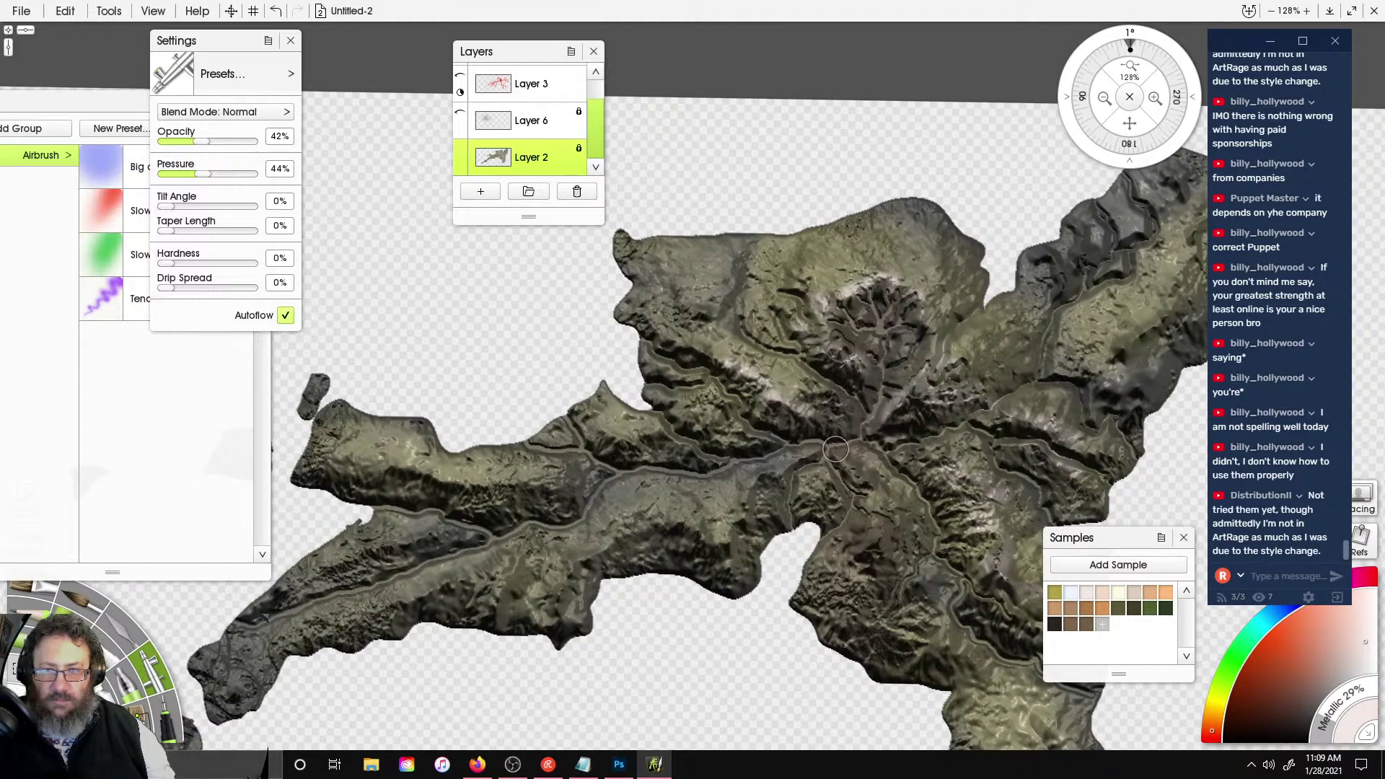
left_click_drag(835, 451, 844, 416)
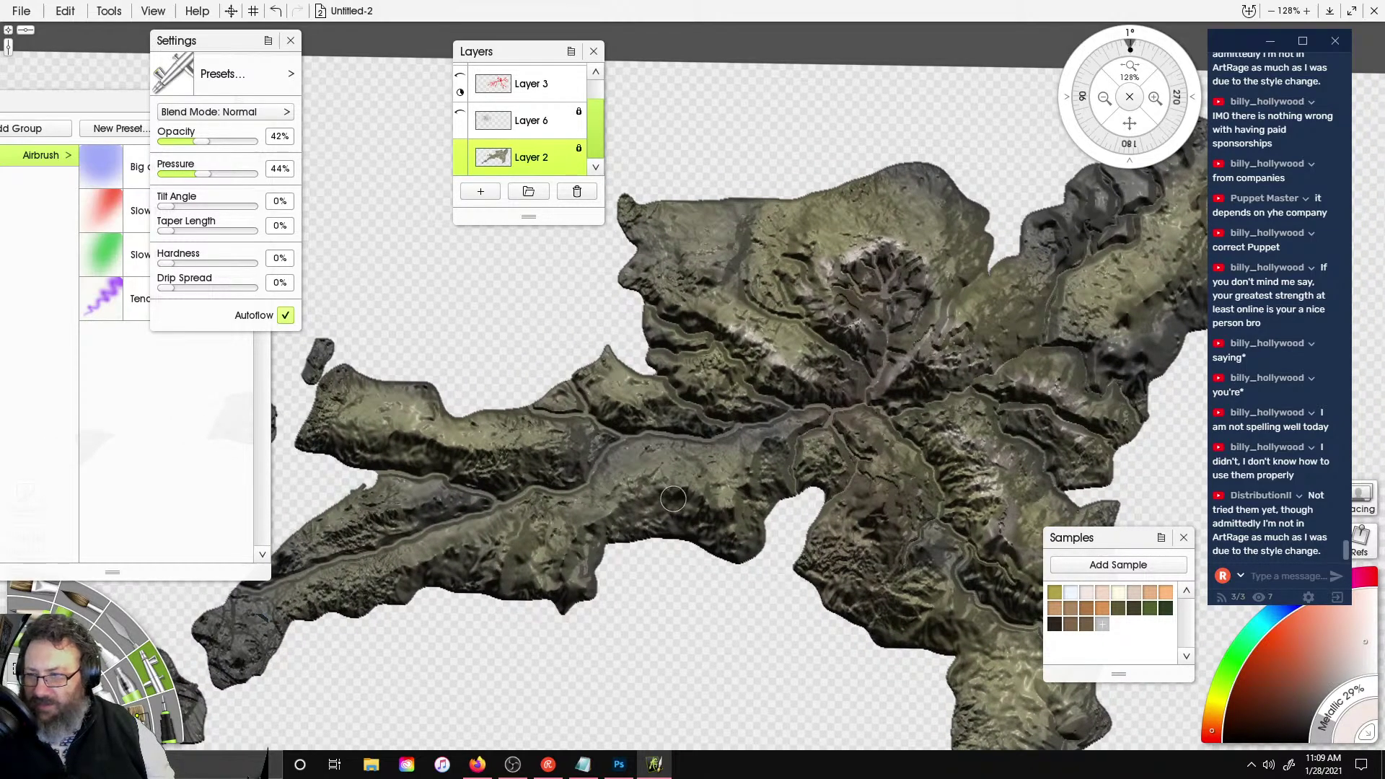
left_click_drag(693, 508, 743, 521)
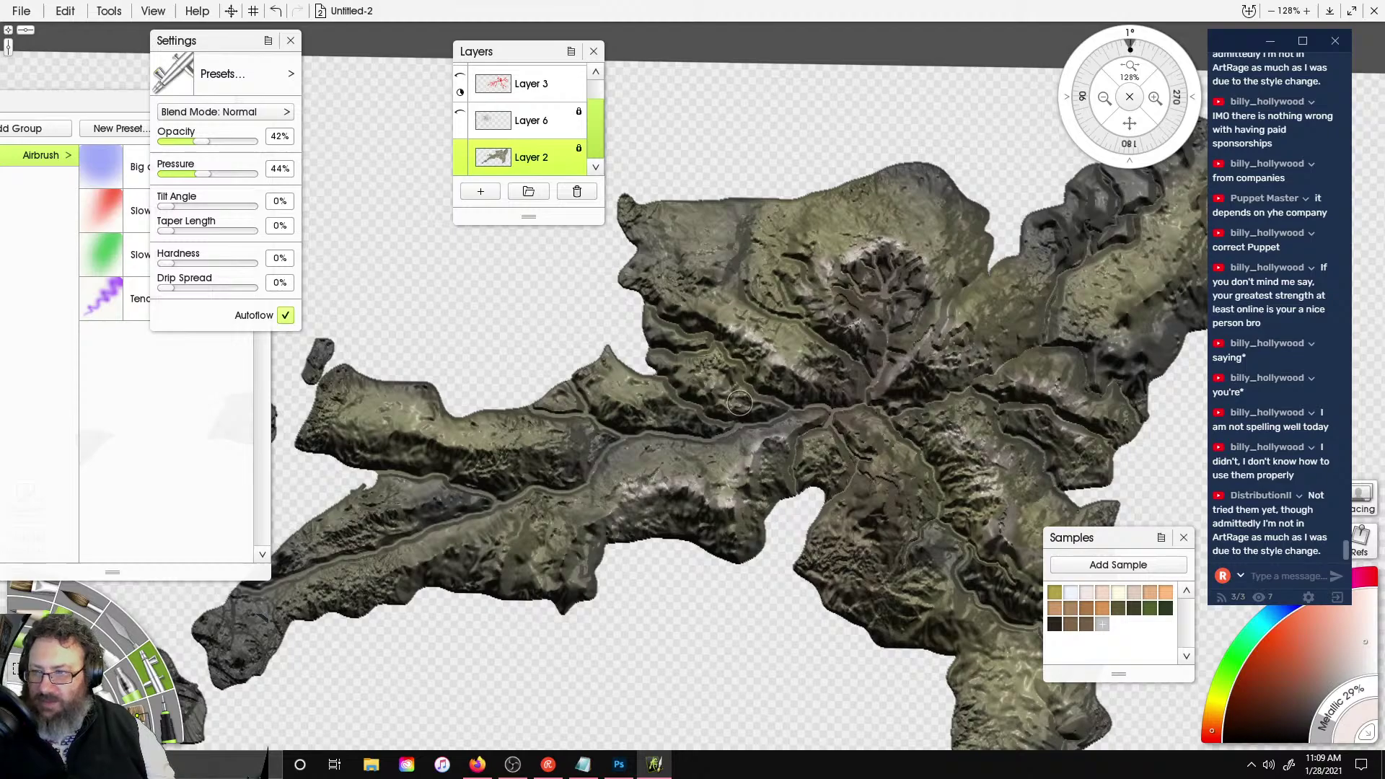
left_click_drag(695, 304, 750, 322)
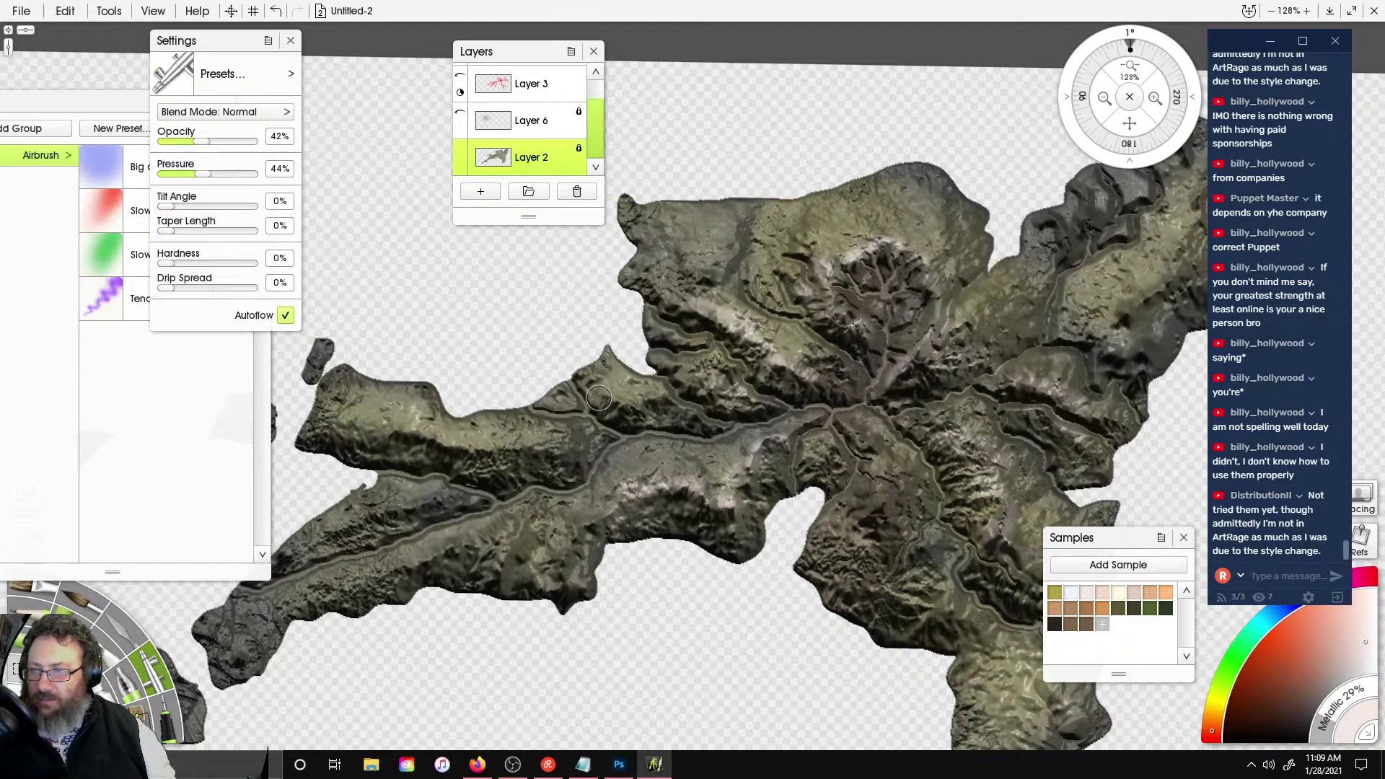
left_click_drag(599, 398, 637, 406)
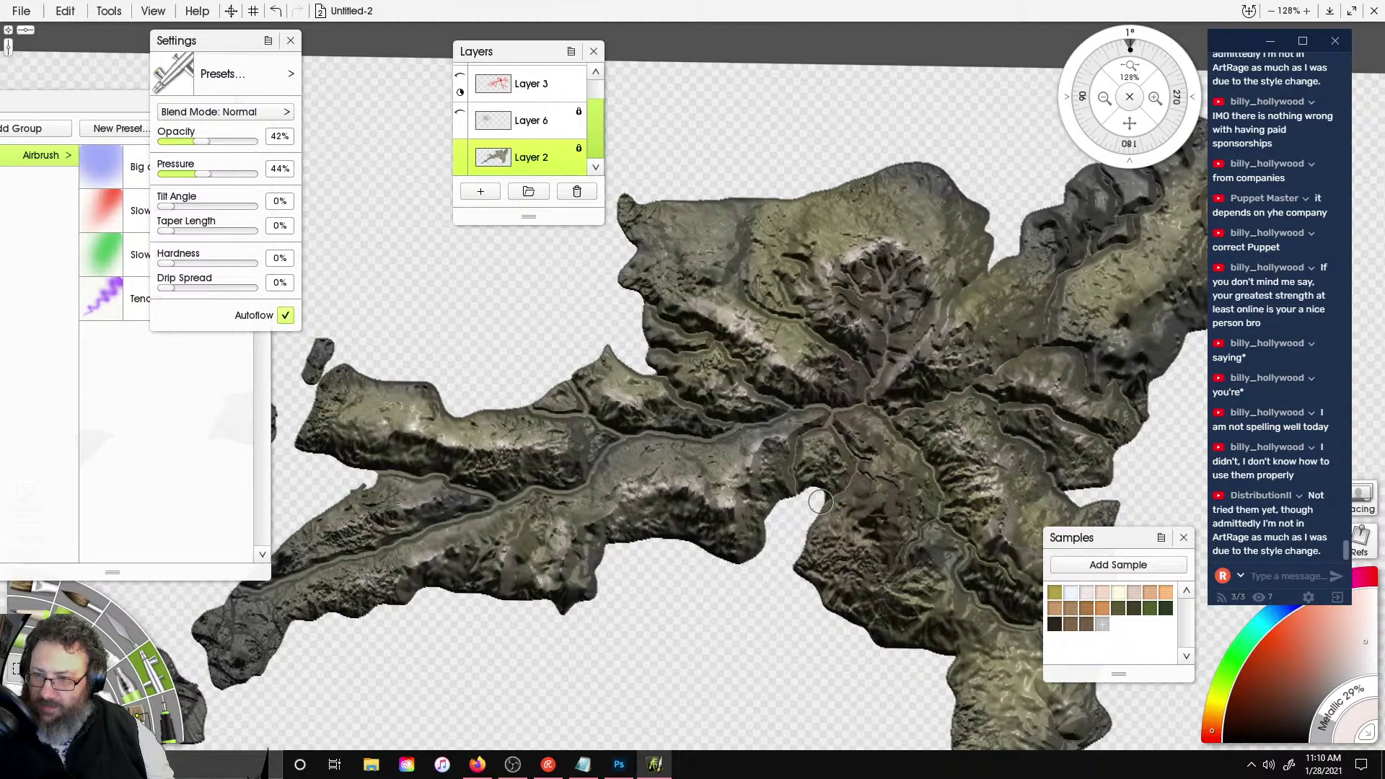
- Add pale Airbrush highlights to the south-central mountains and the northeastern arm's ridges
left_click_drag(821, 501, 677, 463)
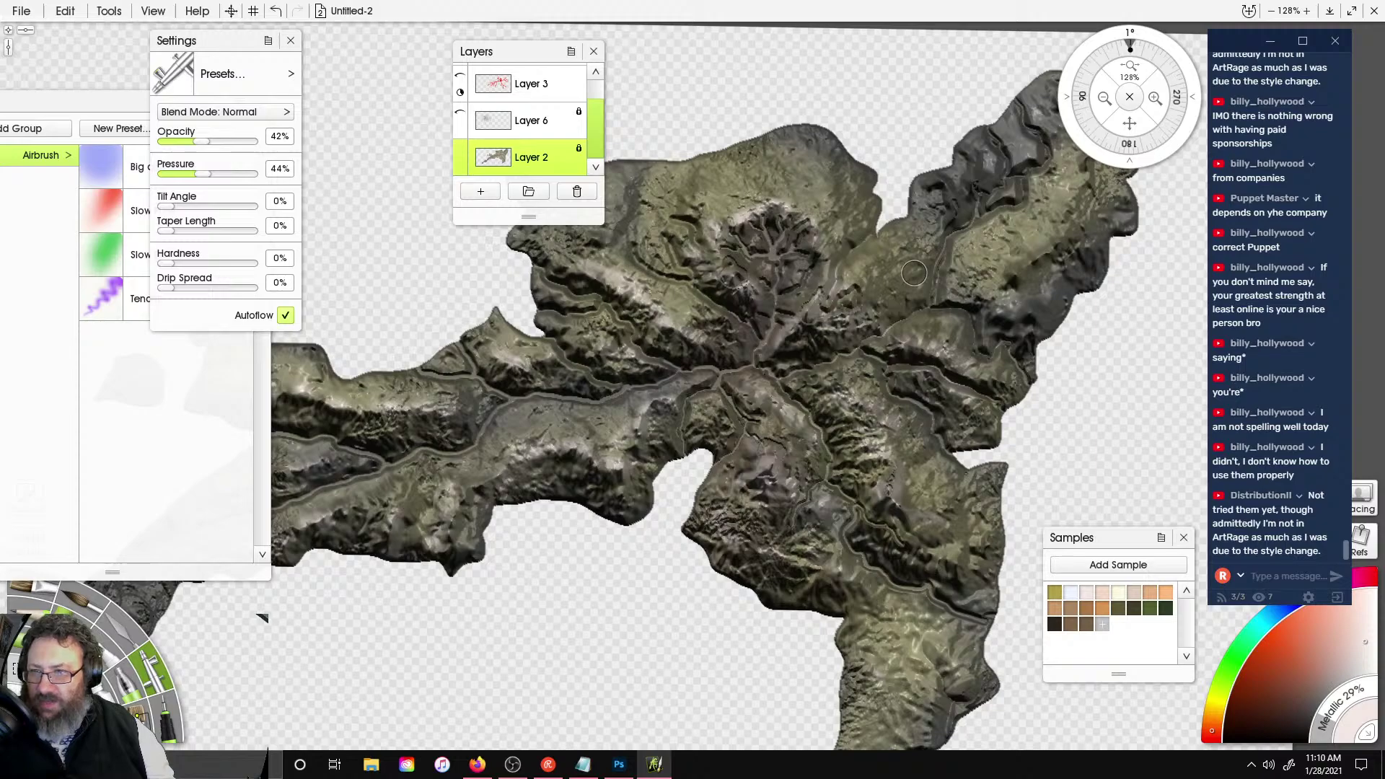
right_click_drag(914, 272, 878, 357)
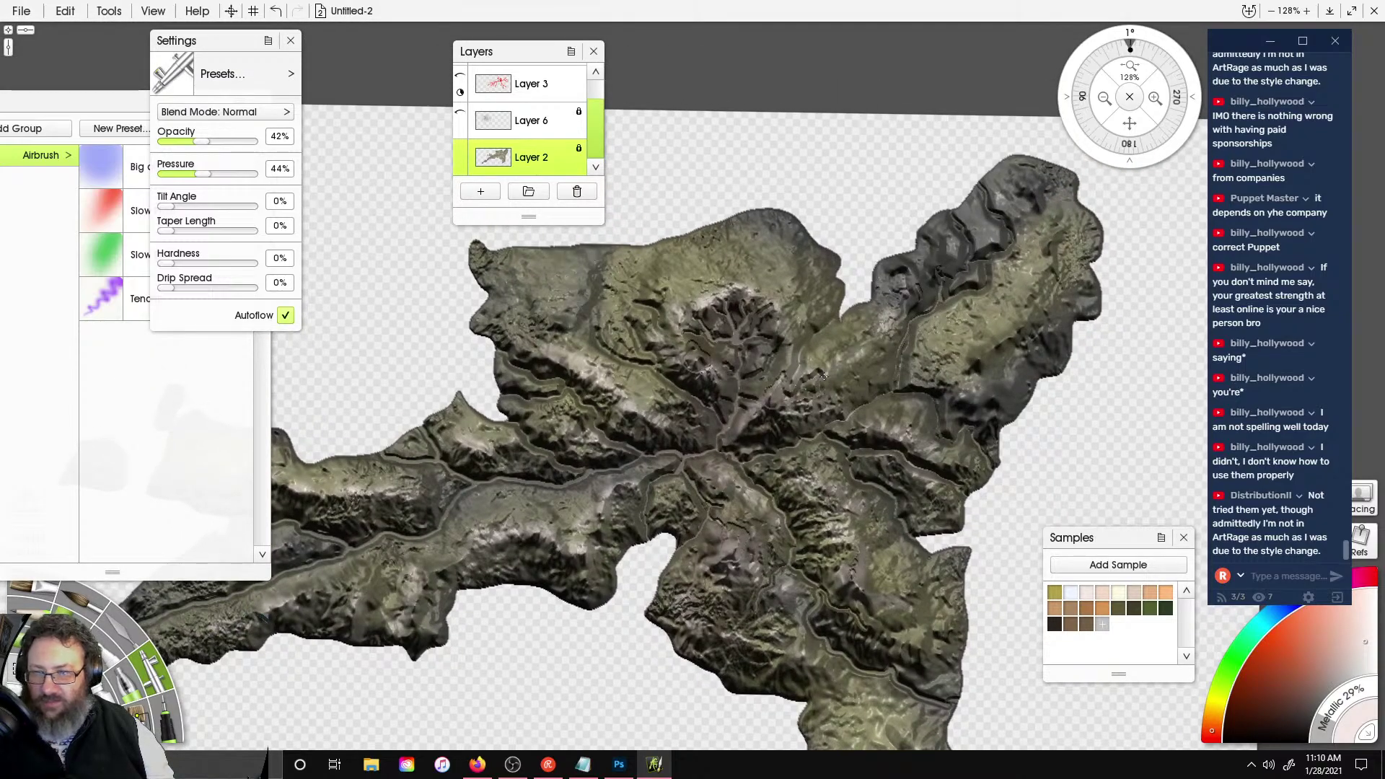
left_click_drag(823, 375, 882, 365)
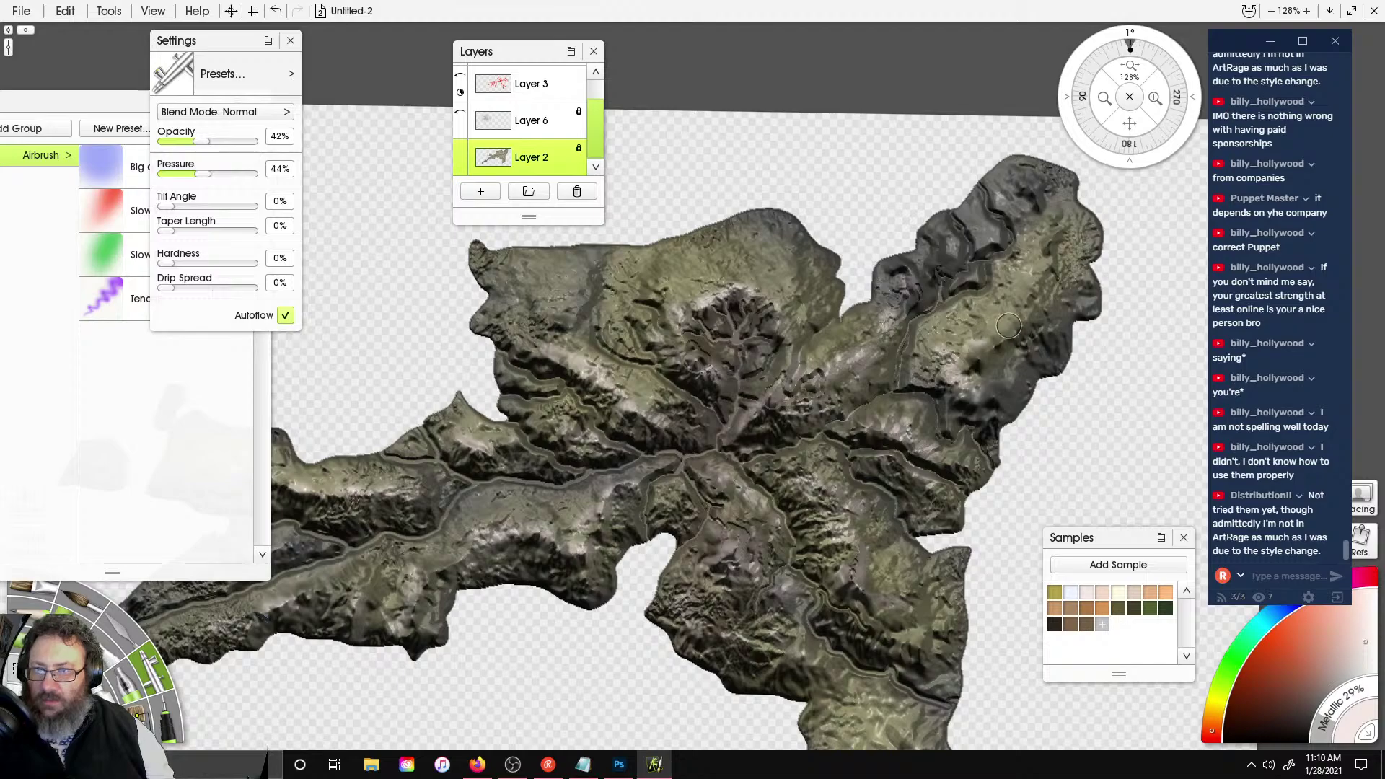
scroll(902, 236, "down", 3)
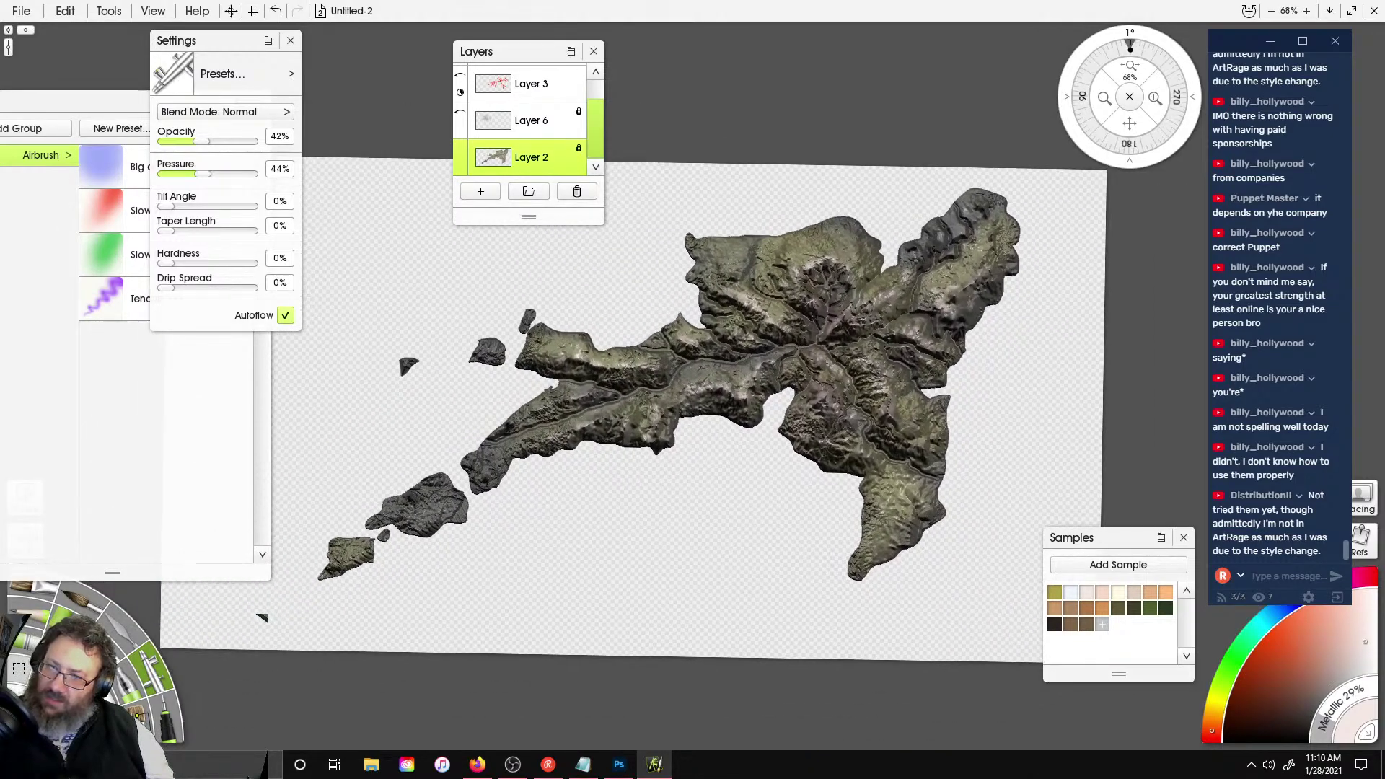
- Airbrush pale highlights onto the slopes between the branching channels inside the northern river basin
scroll(973, 281, "up", 5)
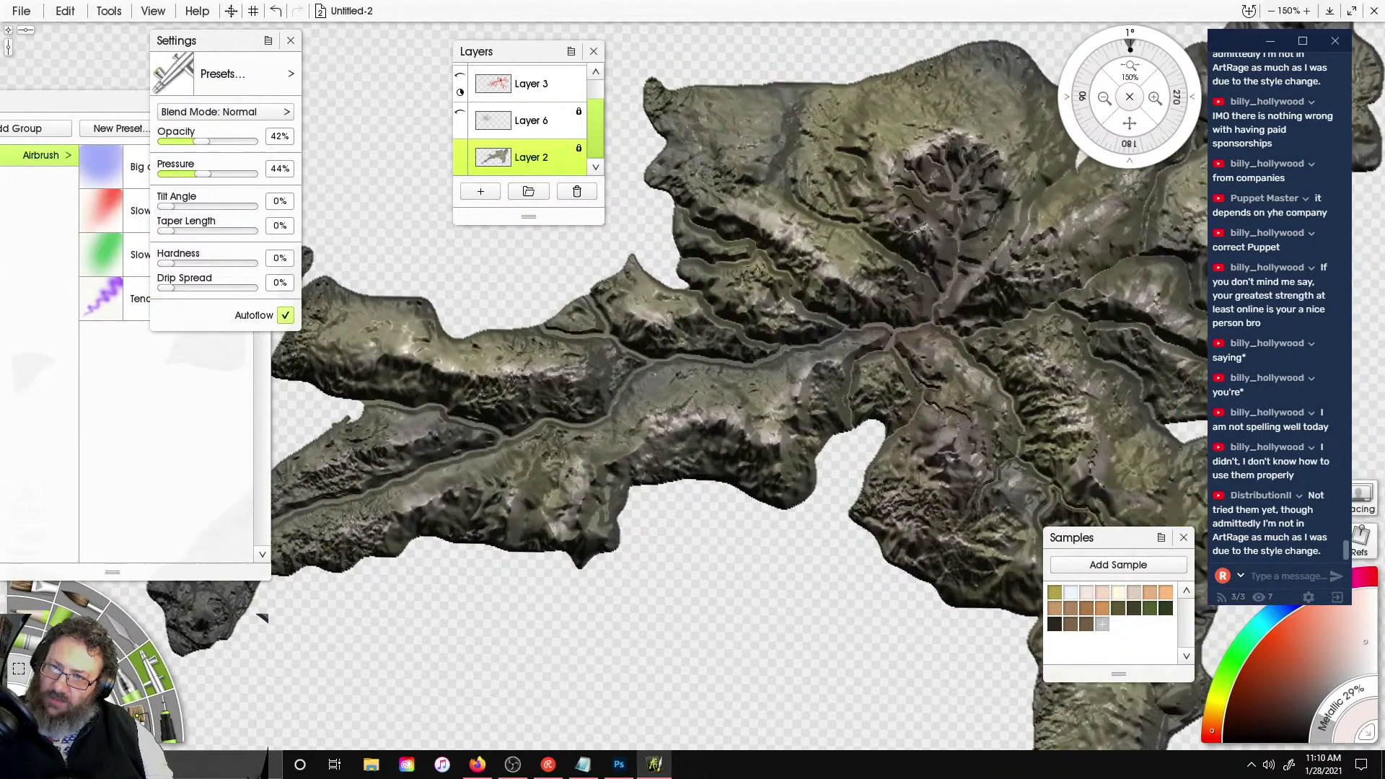
scroll(881, 314, "up", 2)
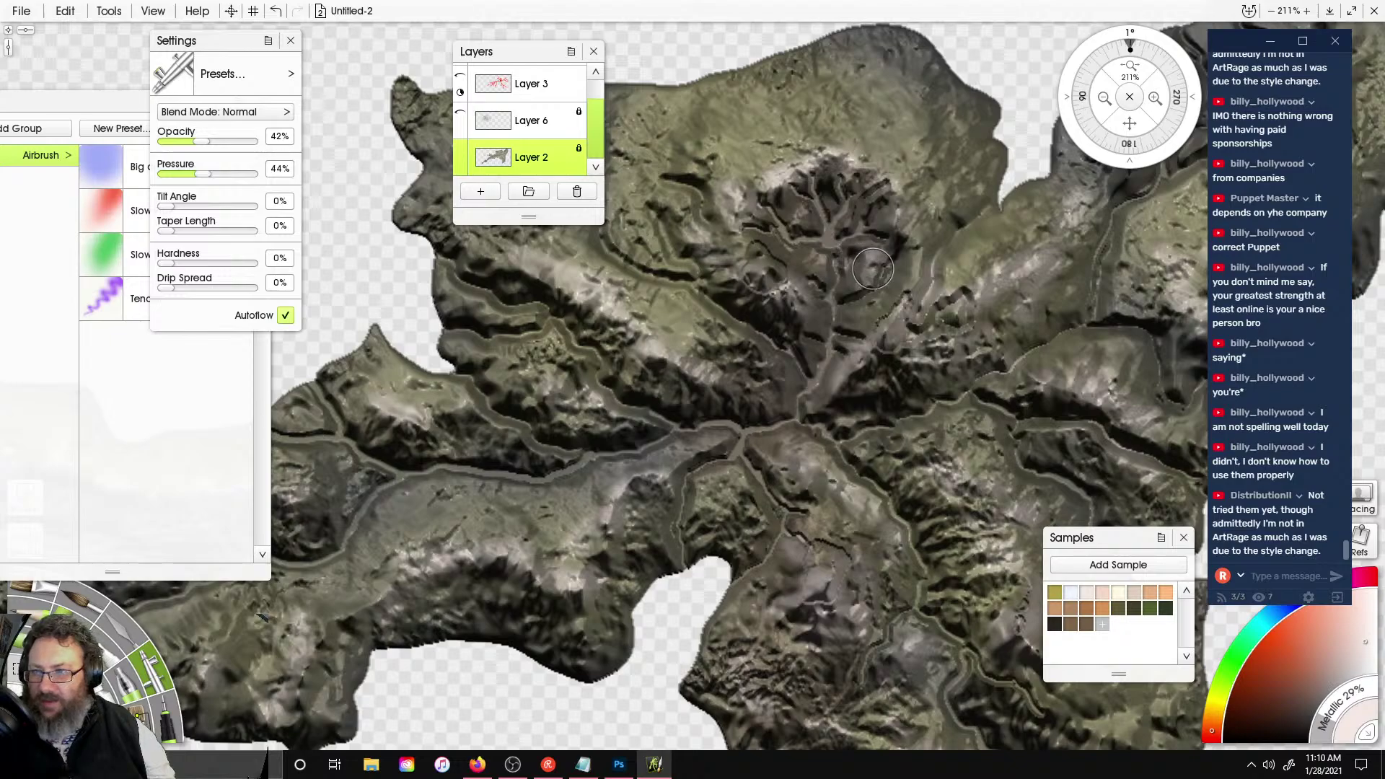
mouse_move(873, 269)
left_mouse_down()
mouse_move(802, 252)
mouse_move(794, 217)
mouse_move(838, 208)
left_mouse_up()
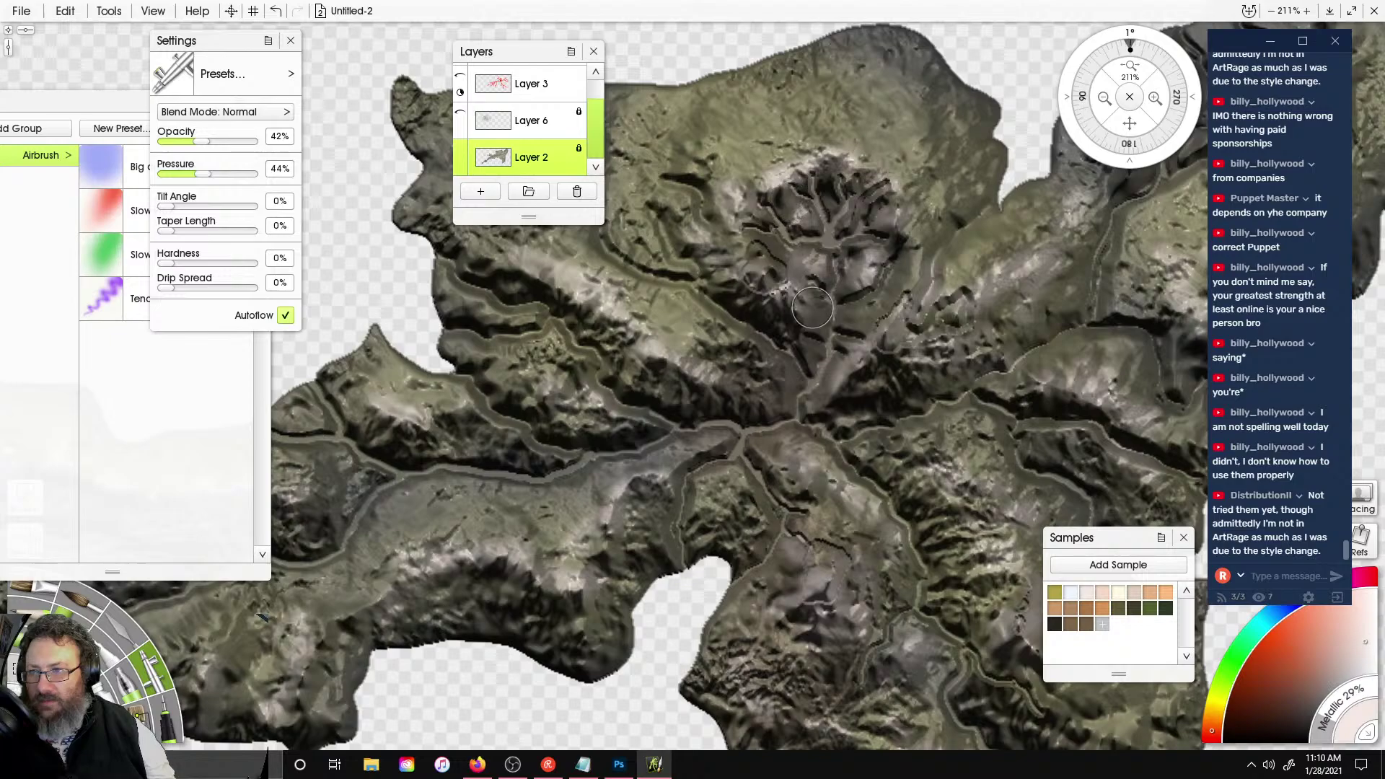
mouse_move(820, 309)
left_mouse_down()
mouse_move(851, 319)
mouse_move(889, 295)
left_mouse_up()
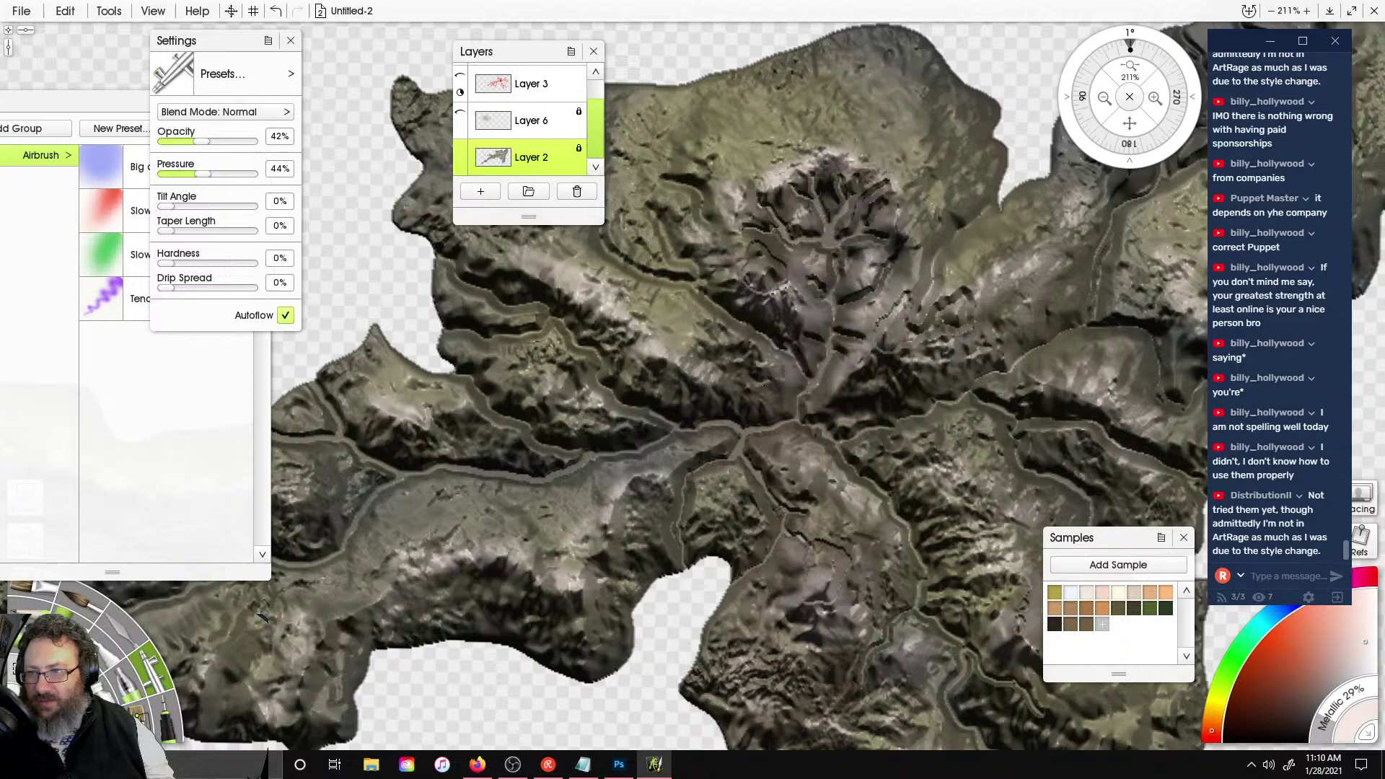
- Choose a darker paint colour and airbrush shading over the northern basin's branching river channels
scroll(752, 341, "down", 5)
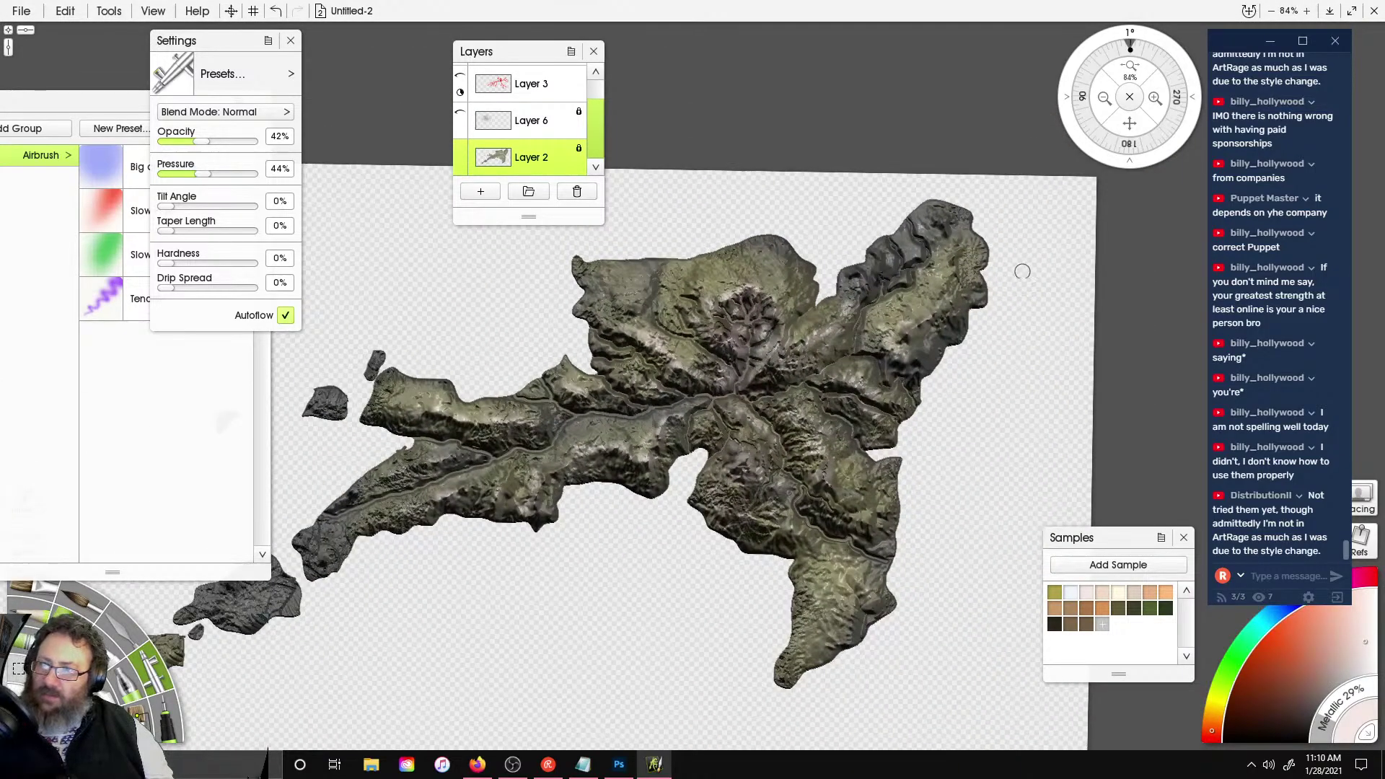
scroll(1022, 271, "up", 8)
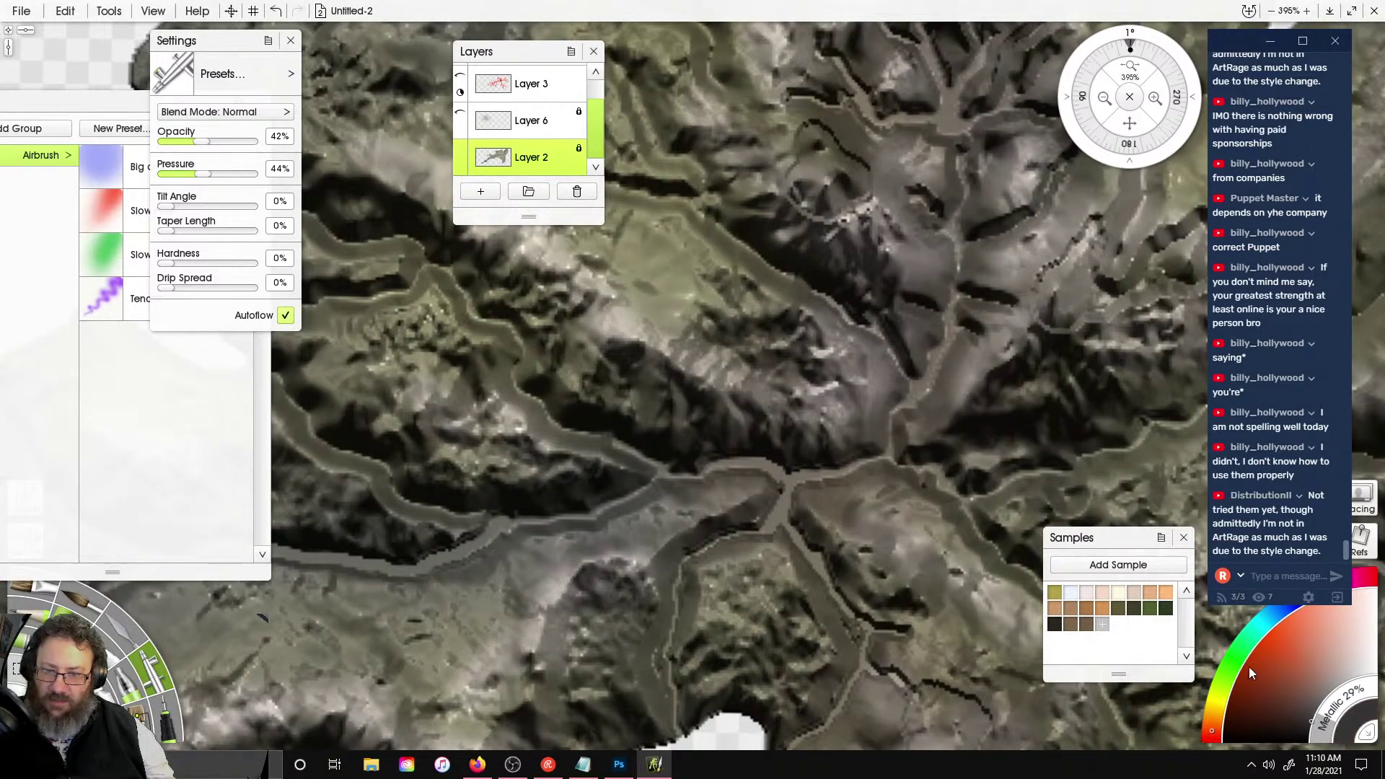
scroll(1144, 325, "up", 4)
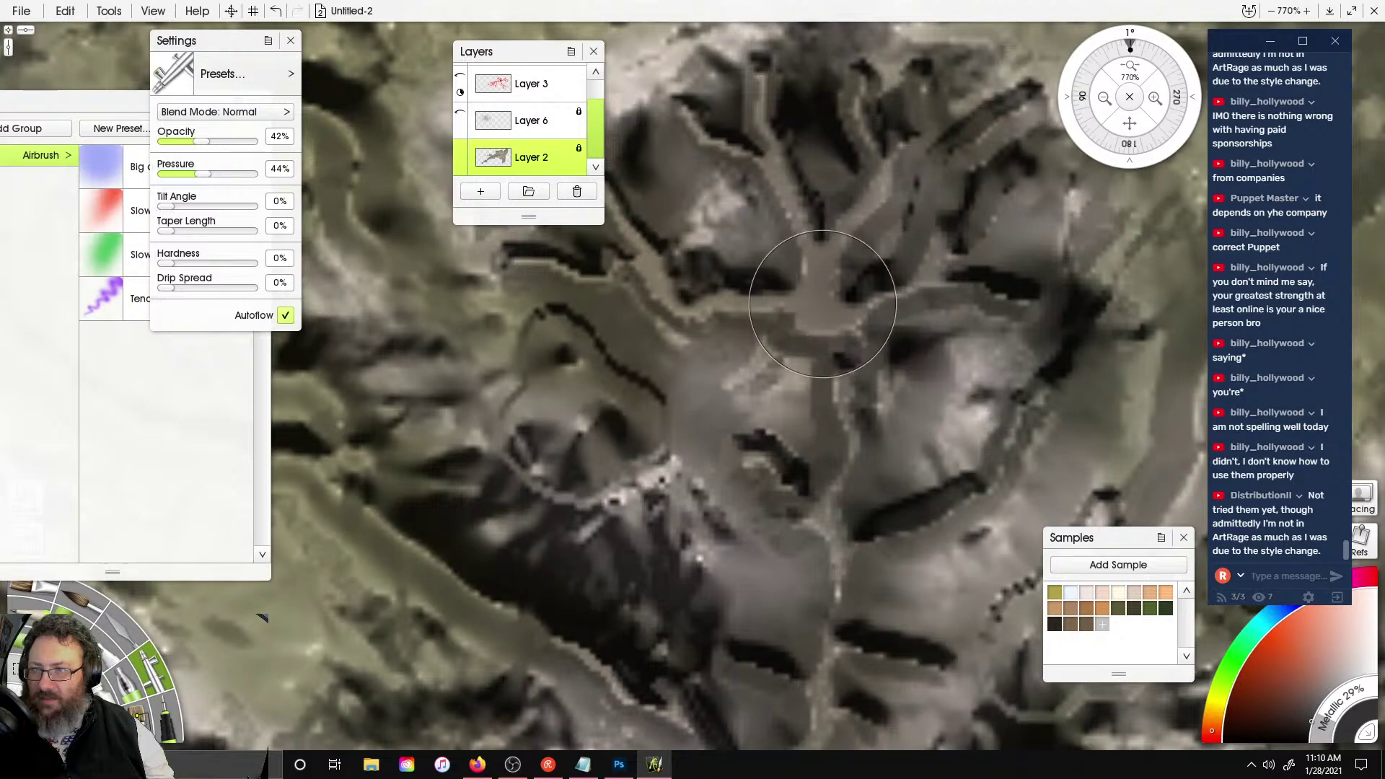
mouse_move(823, 304)
left_mouse_down()
mouse_move(830, 259)
mouse_move(711, 321)
mouse_move(830, 440)
mouse_move(845, 563)
mouse_move(809, 397)
mouse_move(693, 577)
mouse_move(584, 577)
left_mouse_up()
scroll(809, 397, "down", 4)
scroll(697, 366, "down", 8)
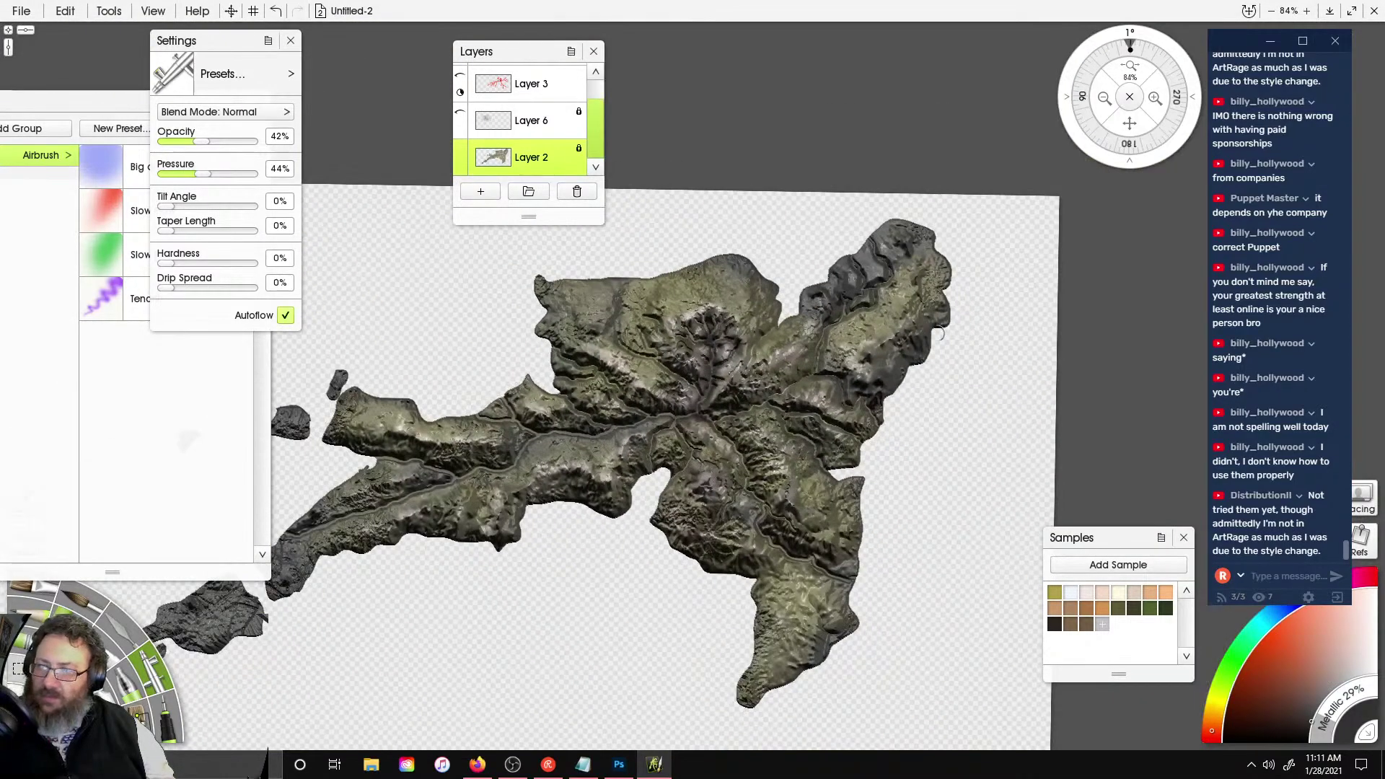
scroll(940, 334, "down", 1)
scroll(949, 347, "up", 5)
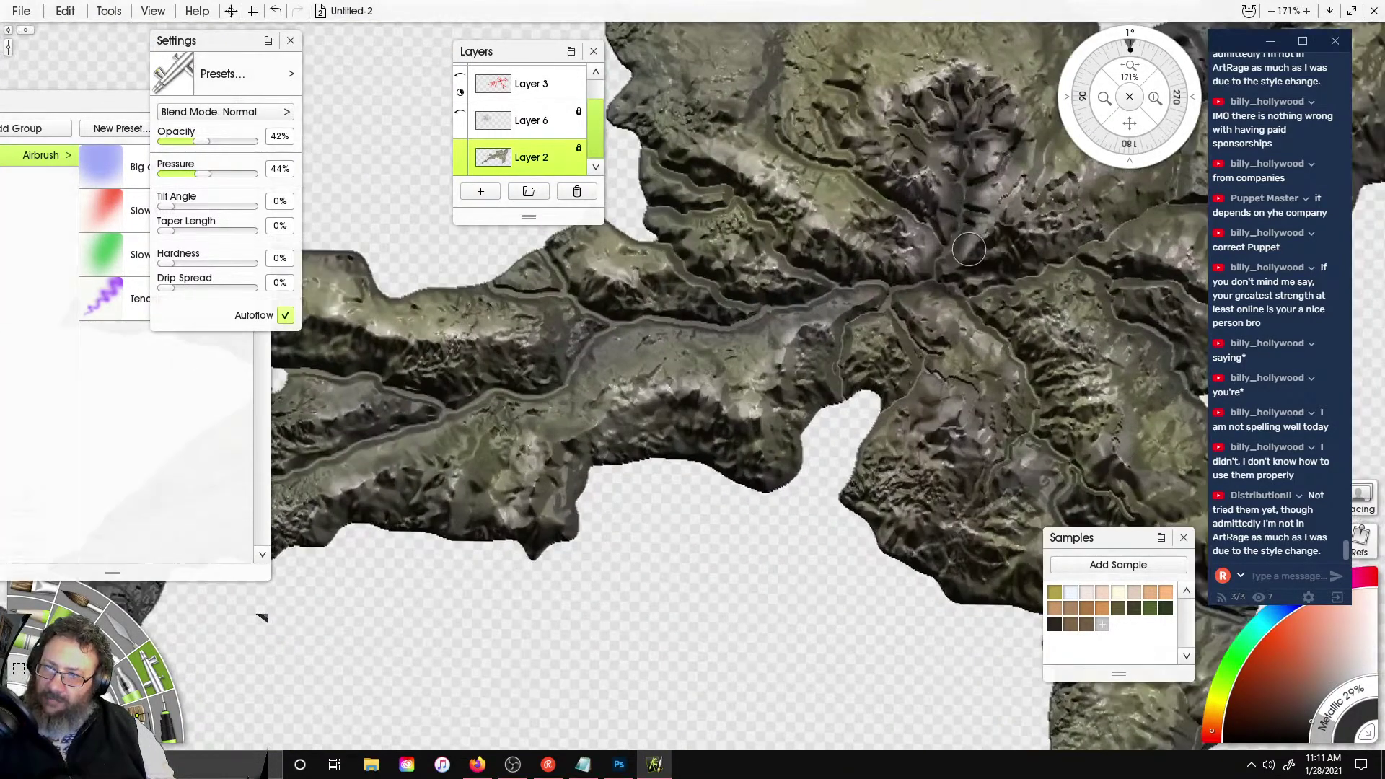
scroll(969, 250, "down", 4)
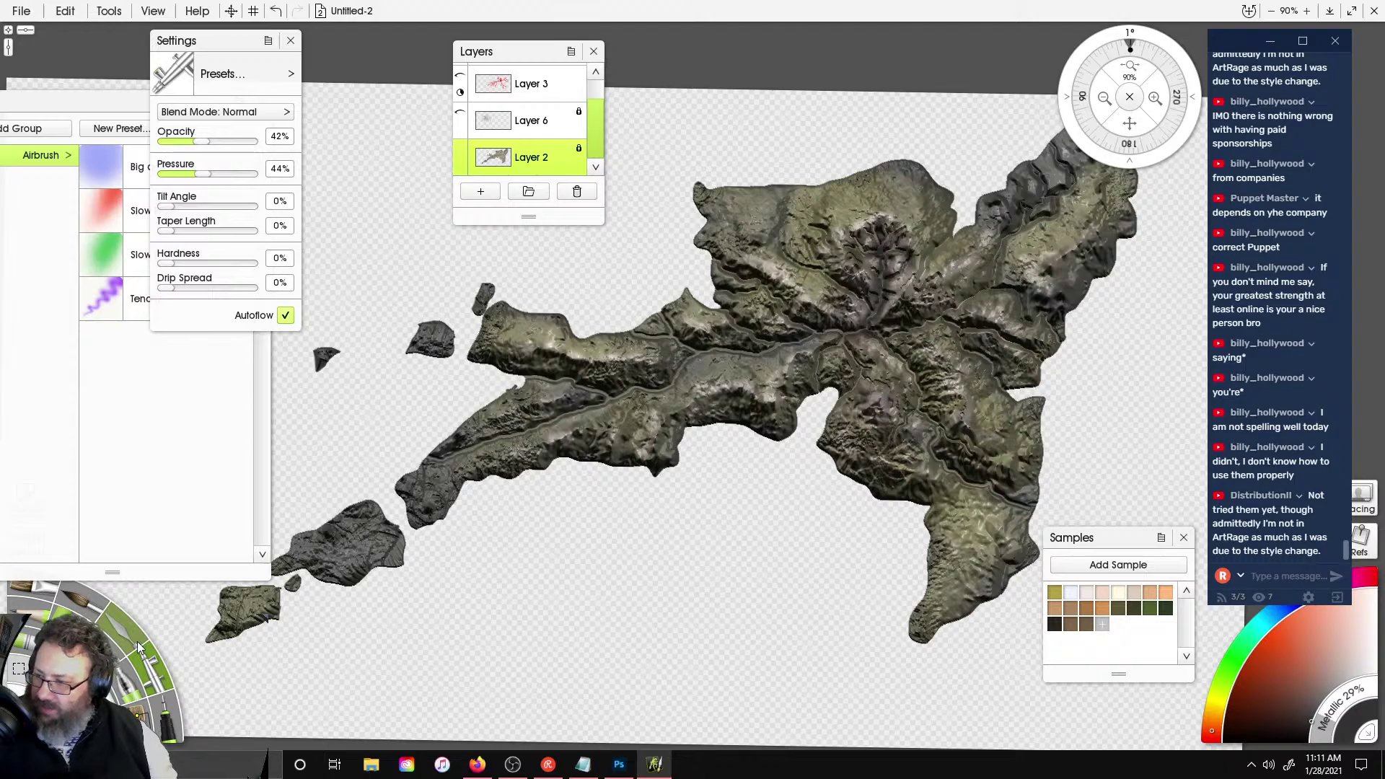
- Switch to the Knife's Harsh Chaos preset at size 300 and roughen the coast around the central southern bay
left_click(139, 647)
left_click(188, 431)
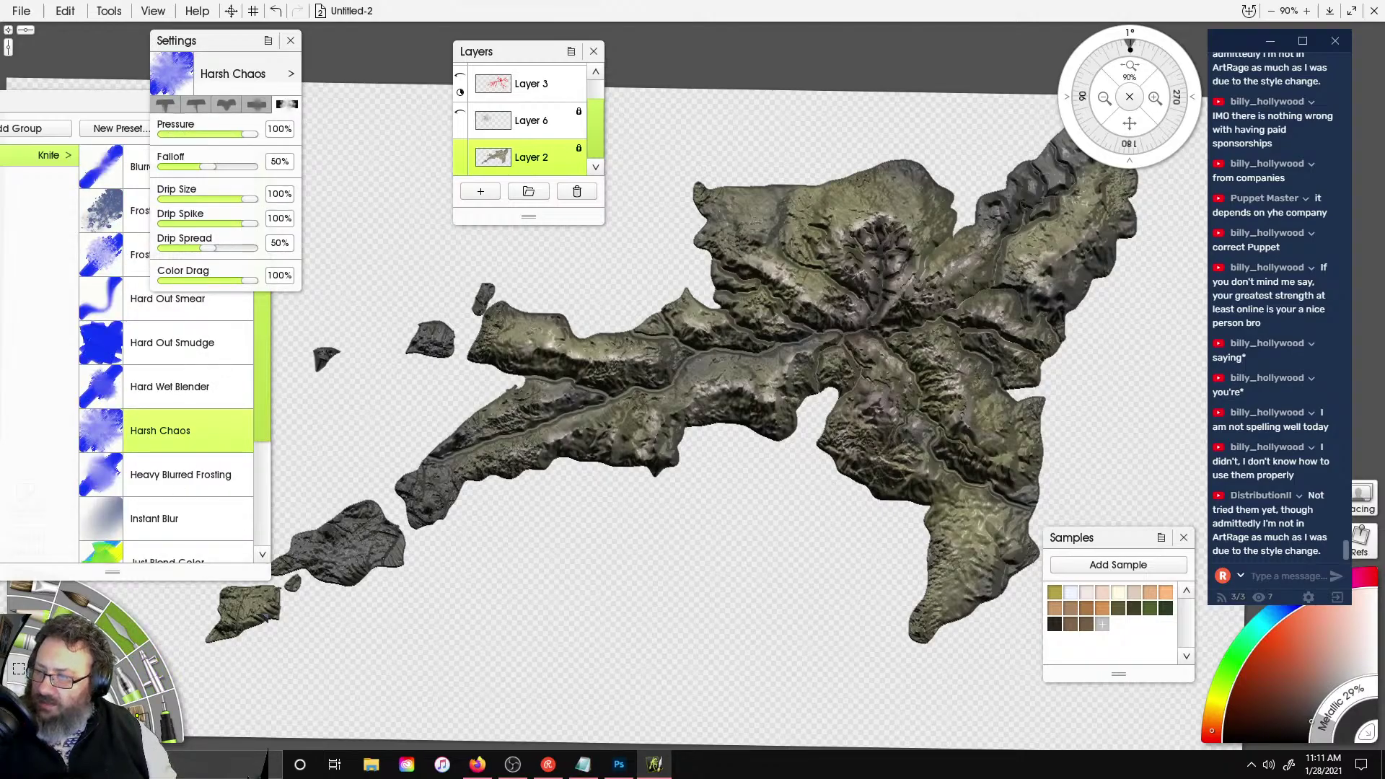
left_click(44, 708)
type("300")
key("Return")
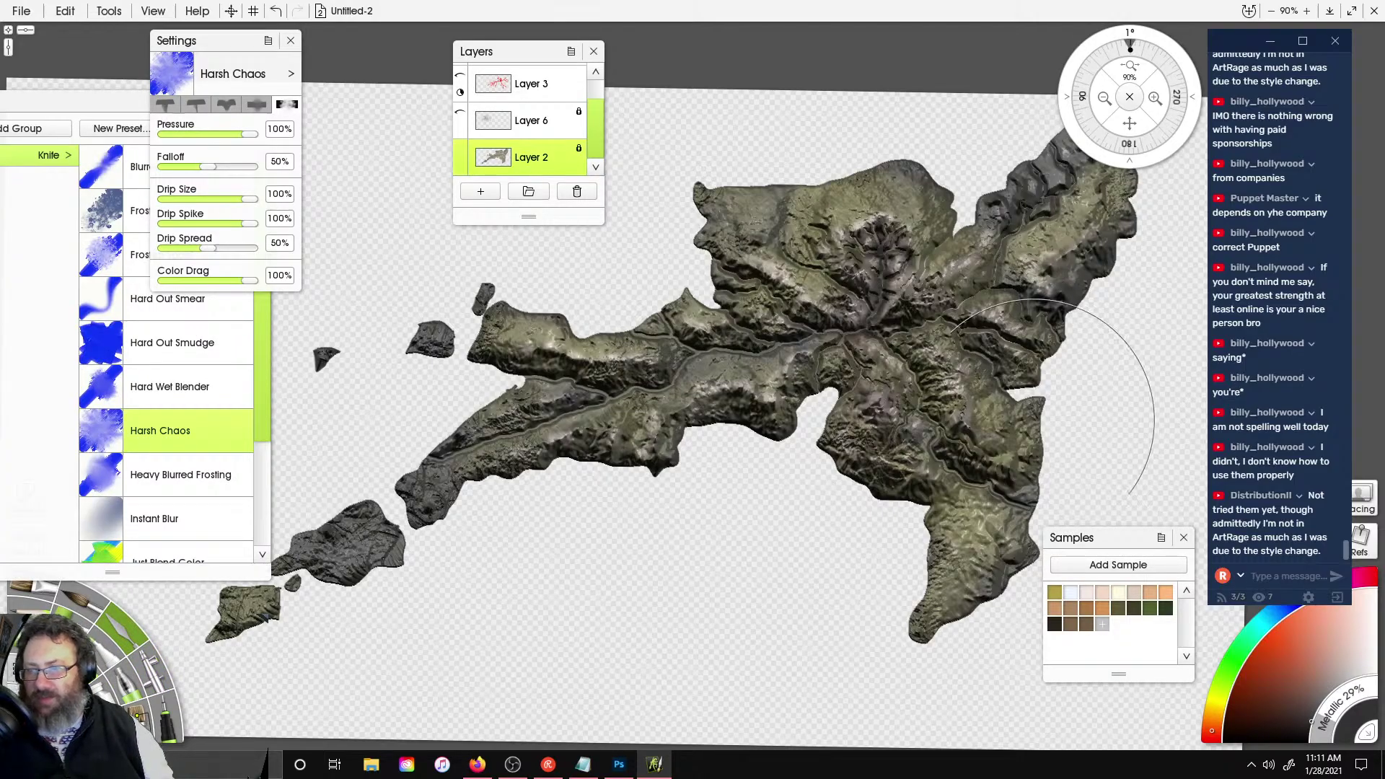
scroll(1035, 419, "up", 3)
left_click_drag(830, 548, 842, 557)
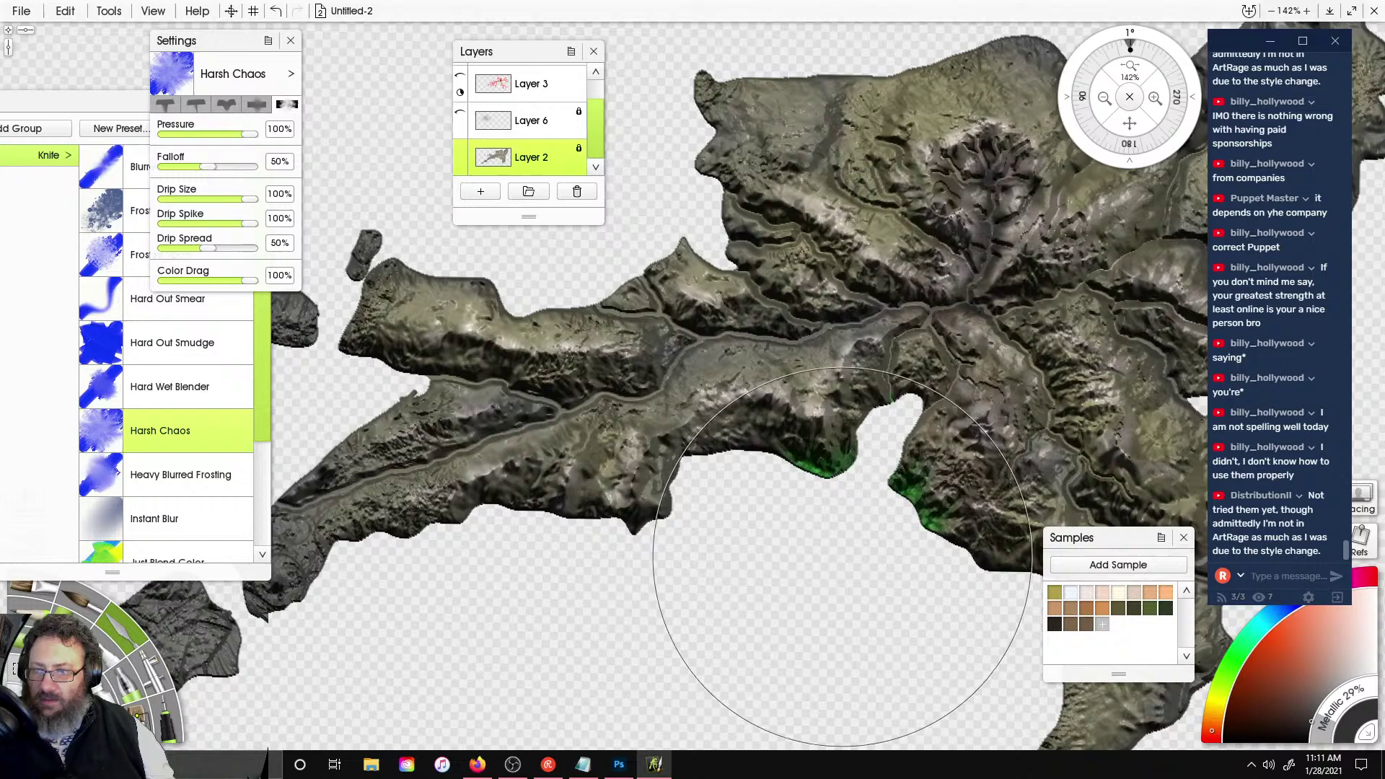
- Undo the Harsh Chaos stroke, set the Knife's pressure to 47% and smear green into the central southern bay's western shore
key("ctrl+z")
left_click(183, 135)
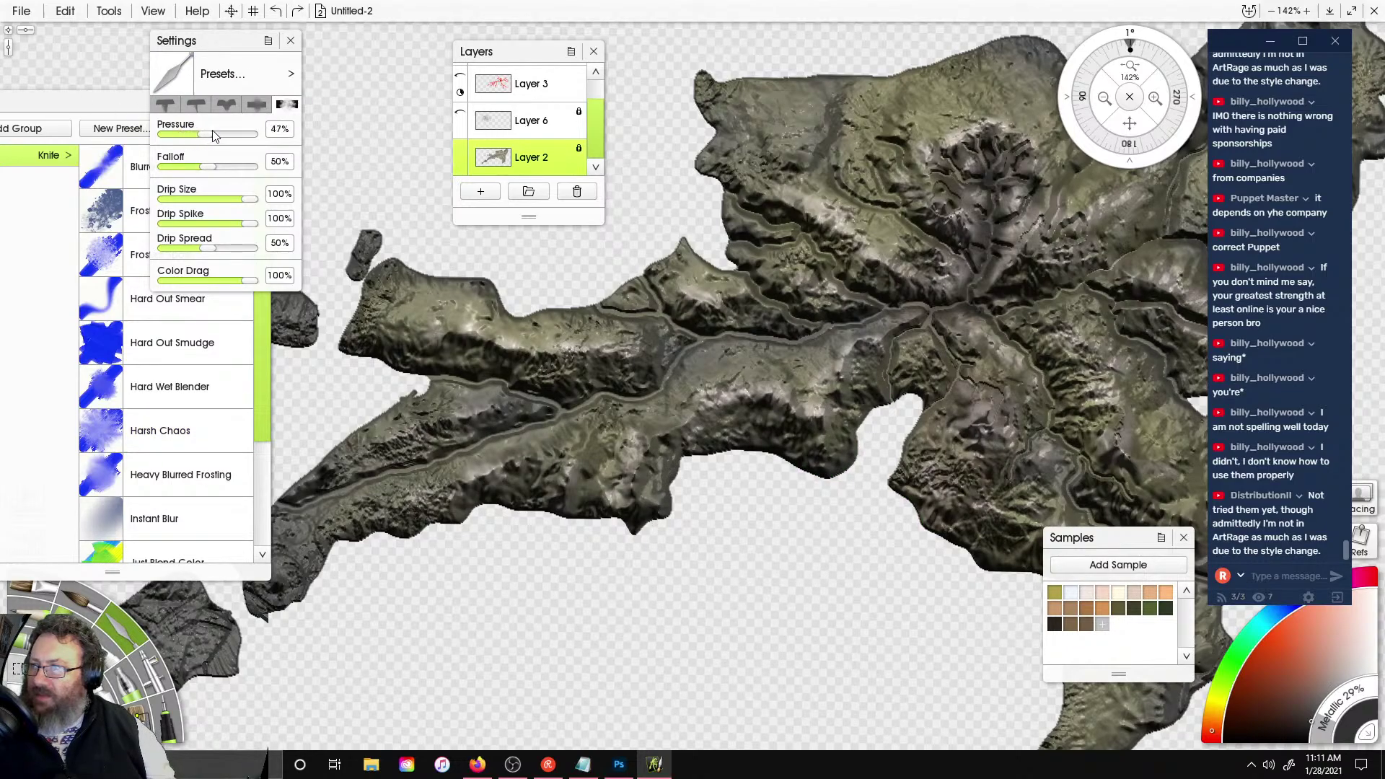
mouse_move(776, 574)
left_mouse_down()
mouse_move(835, 586)
mouse_move(866, 571)
mouse_move(853, 537)
left_mouse_up()
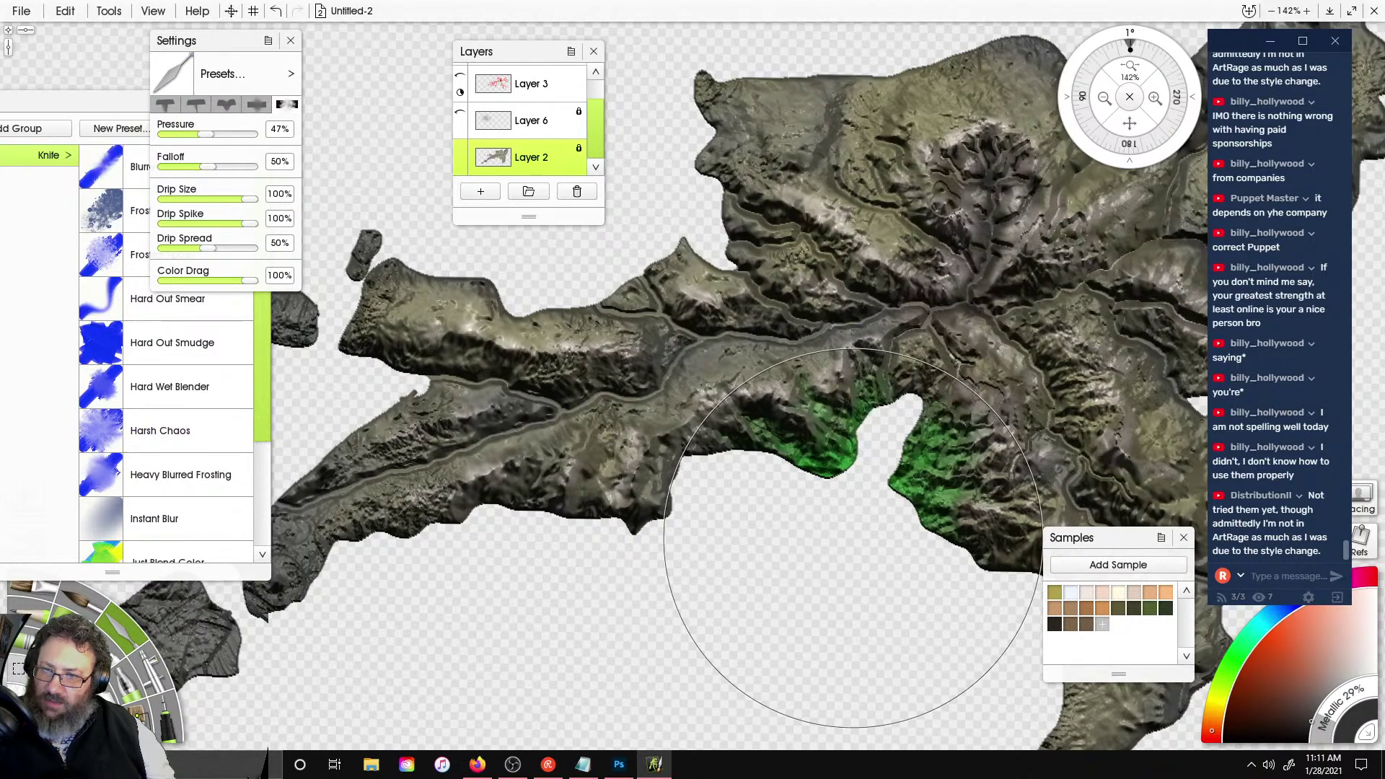
key("ctrl+z")
key("ctrl+z")
key("ctrl+z")
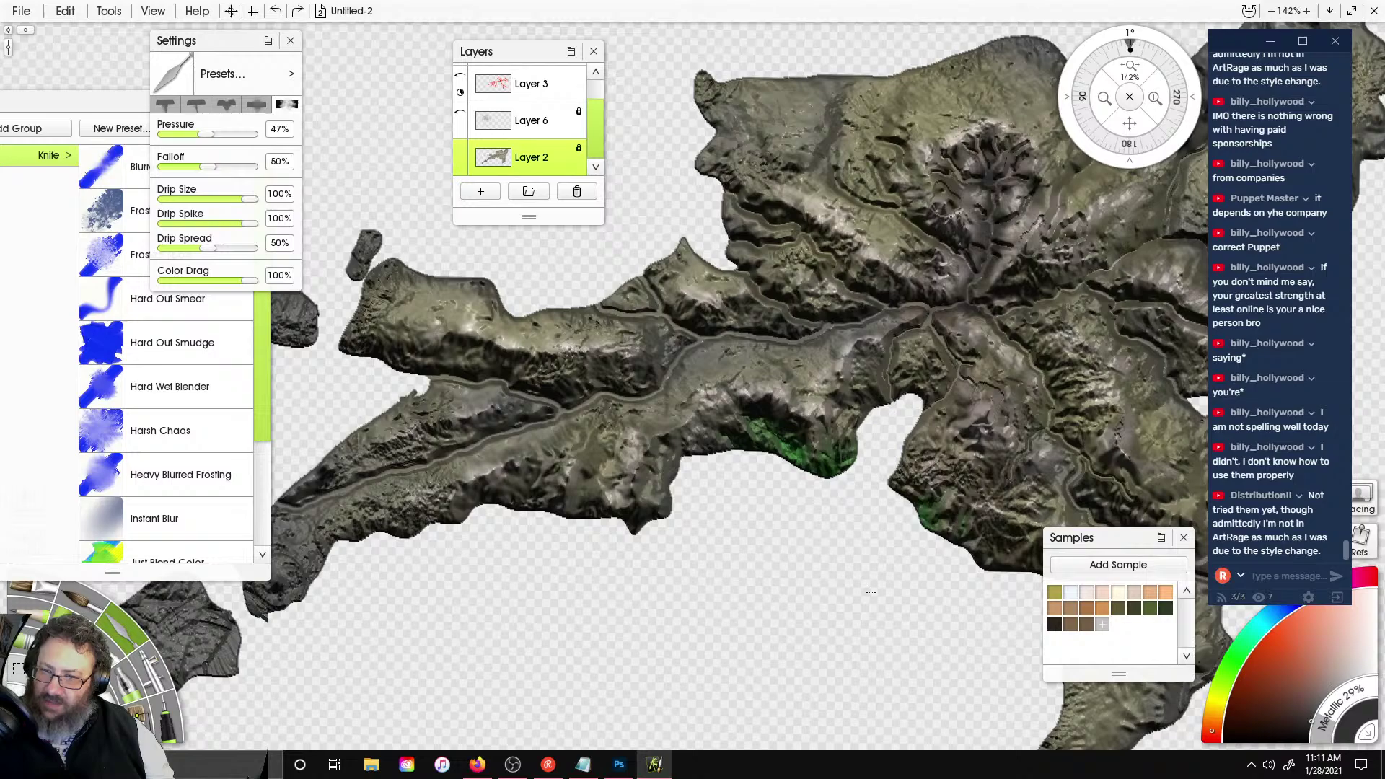
left_click_drag(871, 593, 834, 576)
key("ctrl+z")
- Set the Knife size to 50% and smear green inland along the central southern bay's eastern shore, undoing the last stroke
type("s")
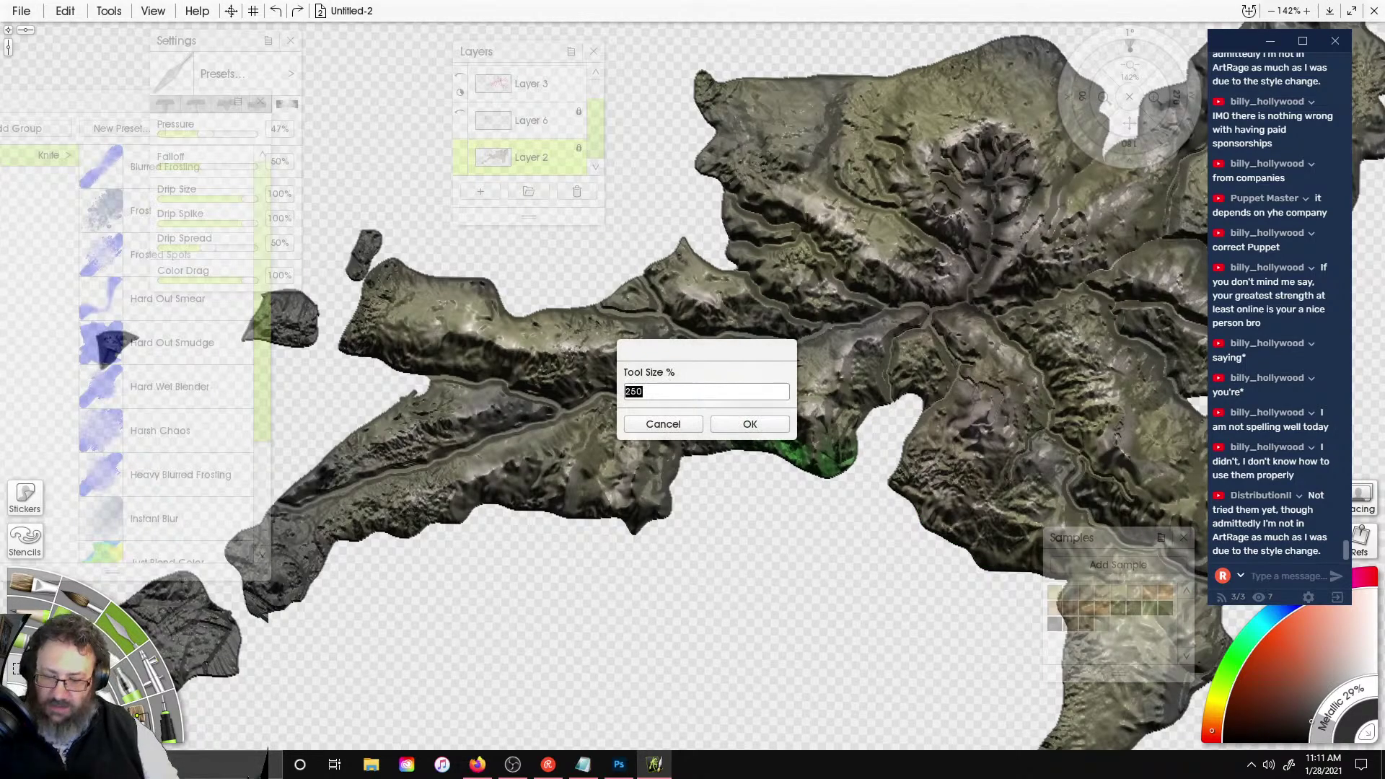
type("50")
key("Return")
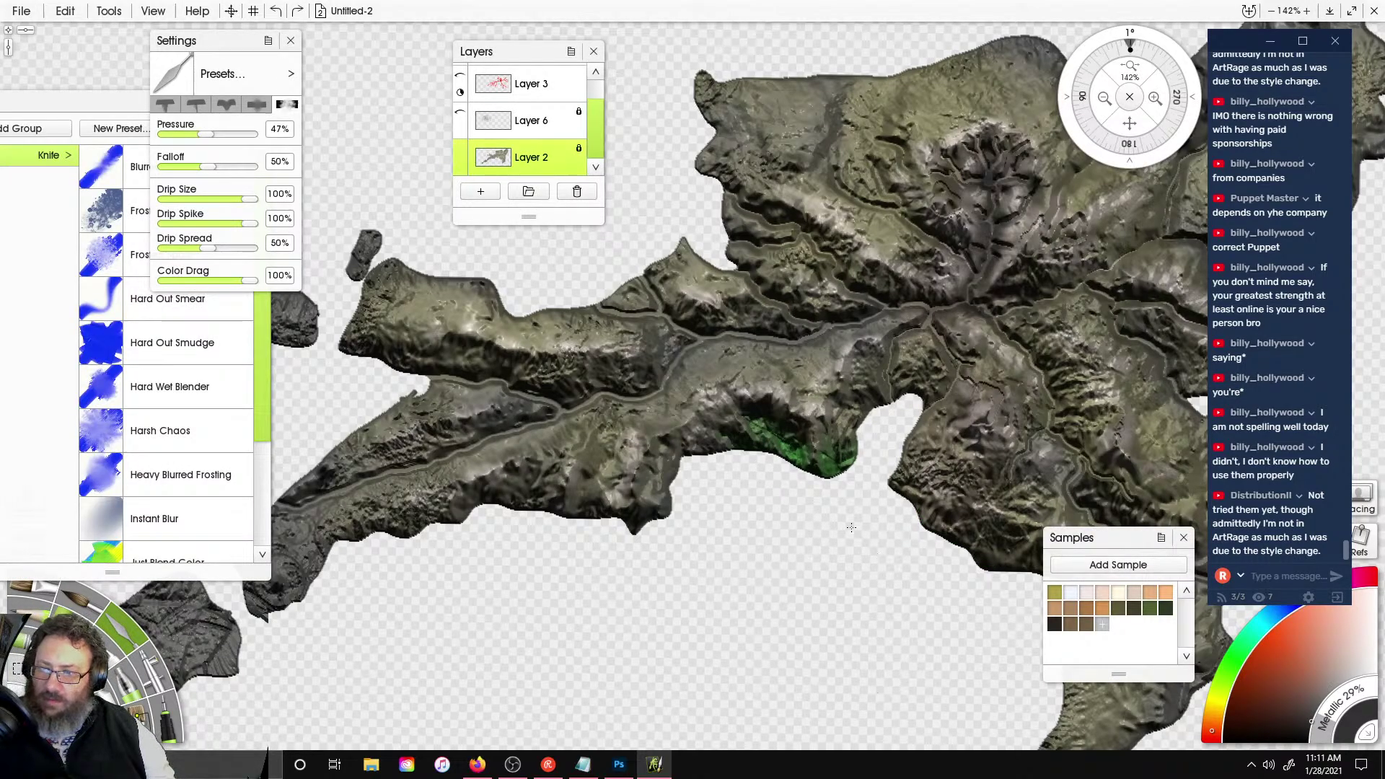
mouse_move(906, 492)
left_mouse_down()
mouse_move(924, 433)
mouse_move(884, 398)
mouse_move(926, 405)
mouse_move(881, 462)
mouse_move(928, 550)
mouse_move(911, 593)
mouse_move(751, 499)
left_mouse_up()
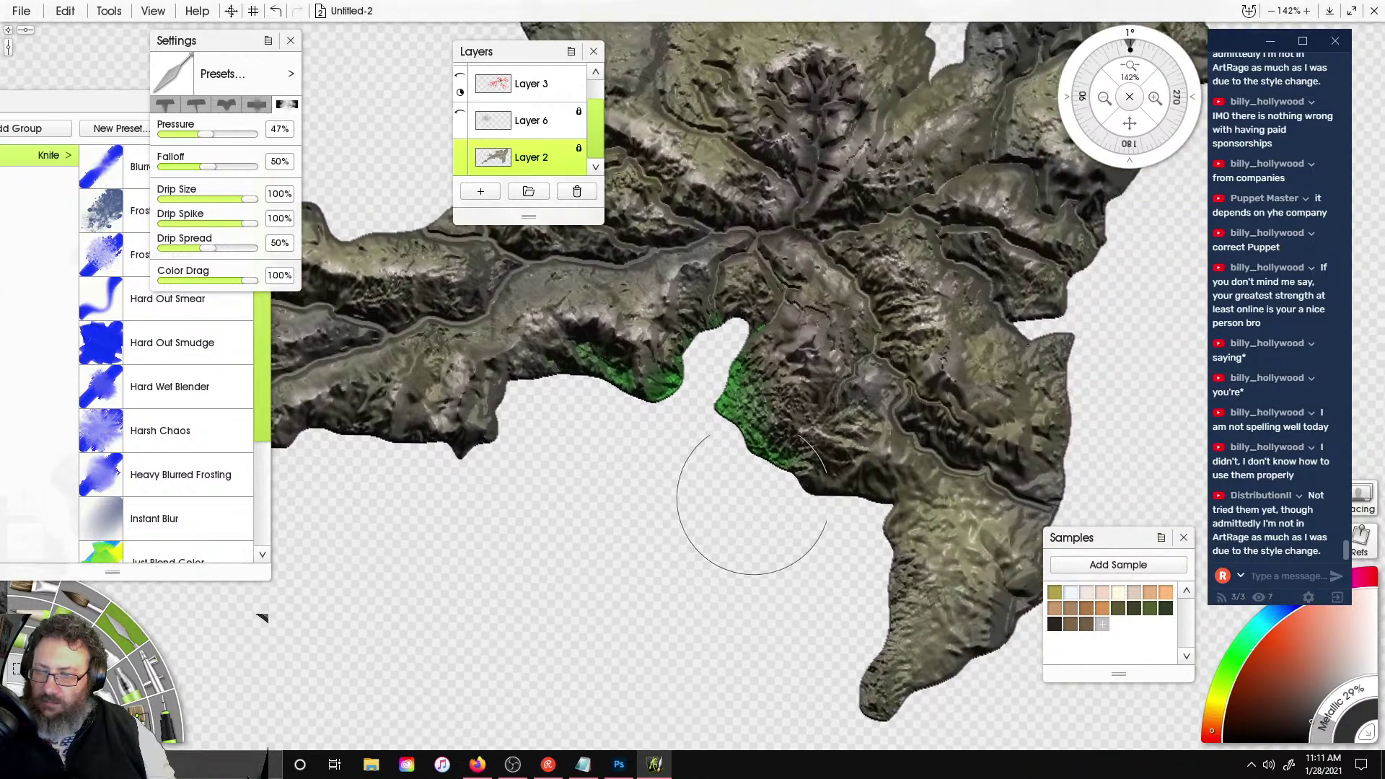
key("ctrl+z")
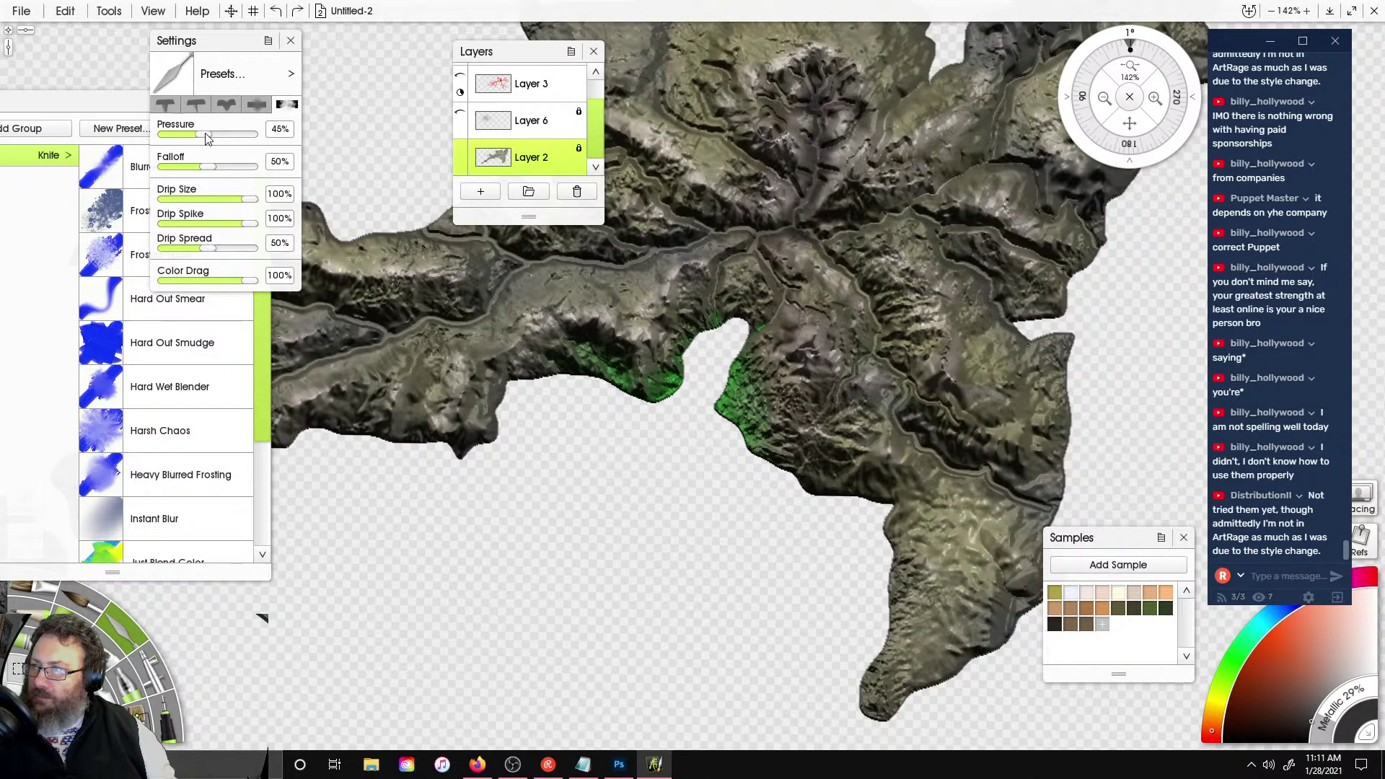
- Try smearing green around the southern peninsula's coasts with the Knife at 100% pressure and 0% falloff
mouse_move(618, 436)
left_mouse_down()
mouse_move(757, 433)
mouse_move(851, 480)
mouse_move(911, 571)
mouse_move(916, 621)
mouse_move(869, 710)
left_mouse_up()
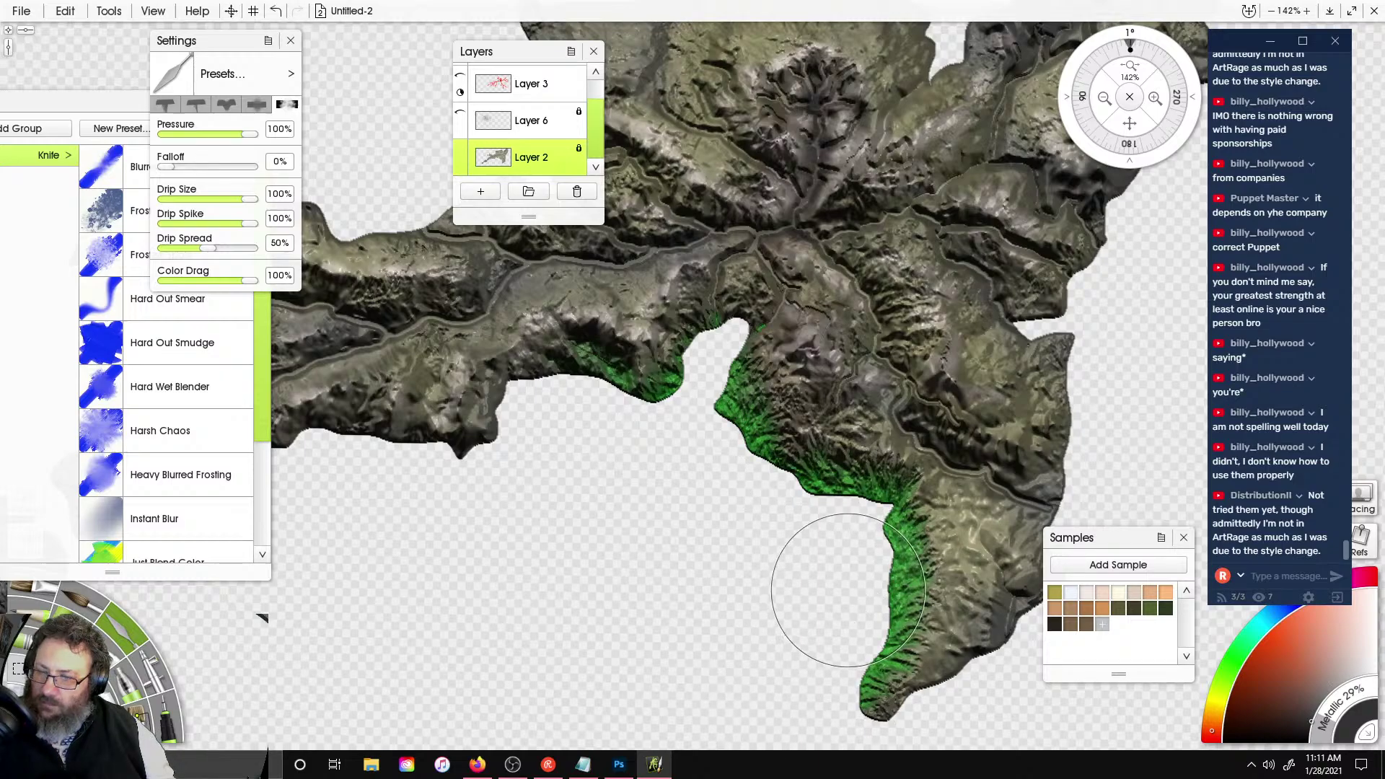
mouse_move(855, 581)
left_mouse_down()
mouse_move(861, 646)
mouse_move(876, 581)
left_mouse_up()
right_click_drag(864, 663, 780, 615)
mouse_move(780, 615)
left_mouse_down()
mouse_move(830, 621)
mouse_move(967, 538)
mouse_move(952, 447)
mouse_move(986, 441)
left_mouse_up()
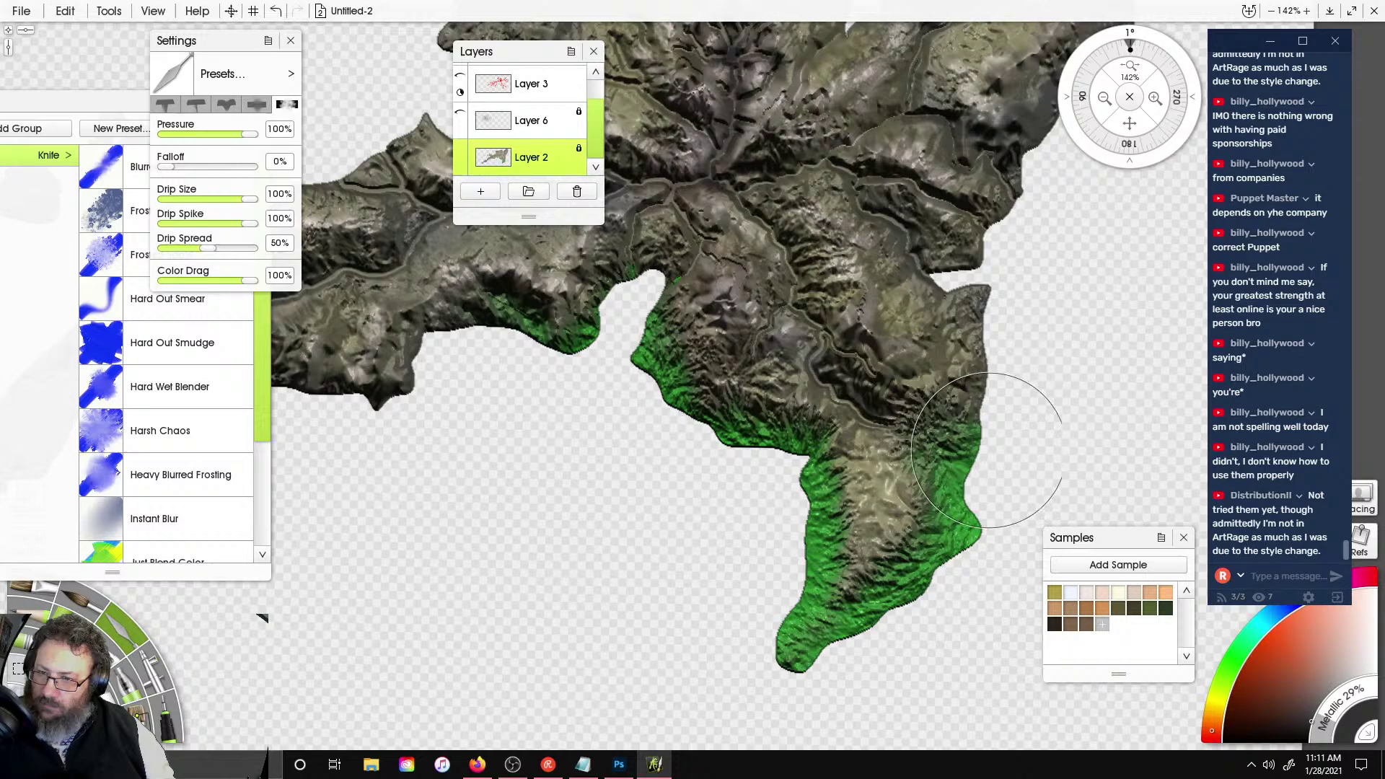
key("ctrl+z")
left_click_drag(1037, 275, 1006, 362)
key("ctrl+z")
key("ctrl+z")
key("ctrl+z")
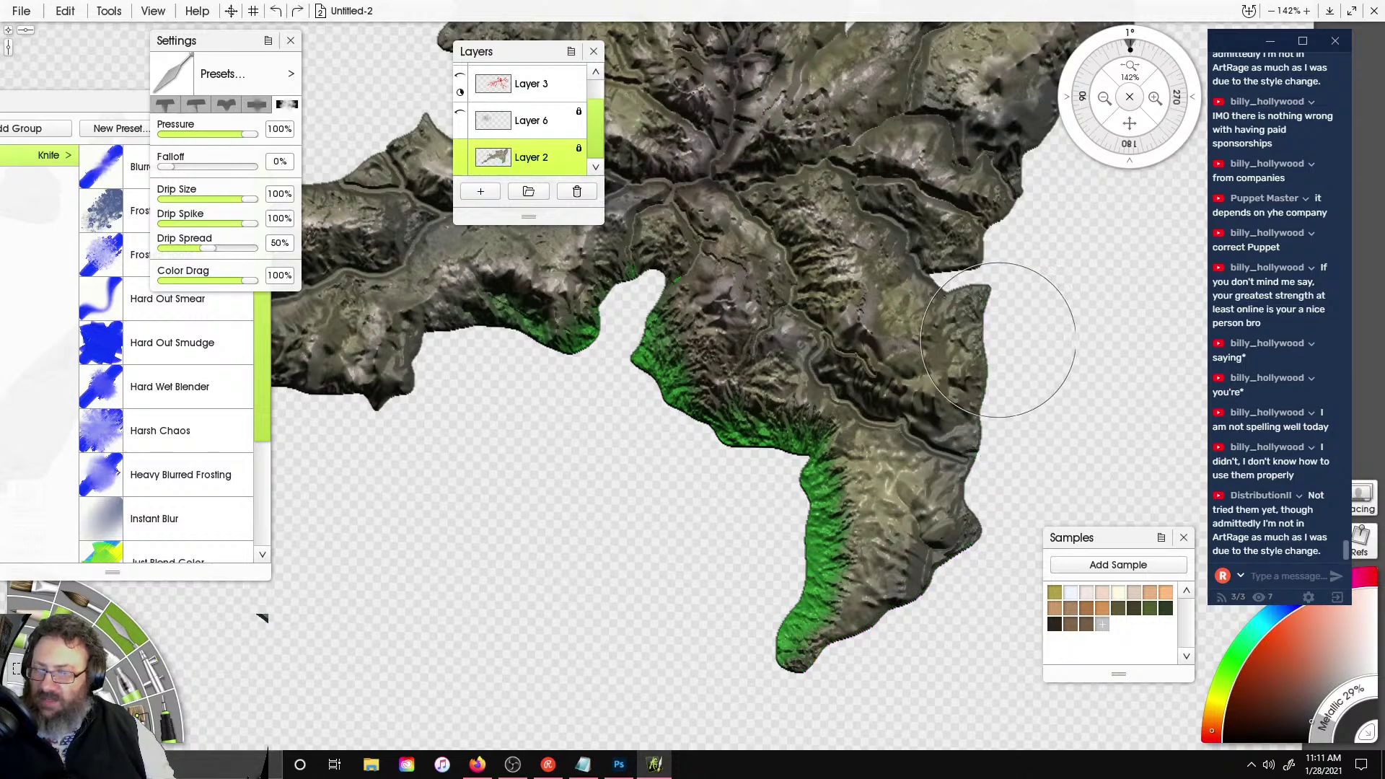
- Set the Knife to 100% falloff and 69% pressure and smear green around the central southern bay and the northwestern inlet's coast
mouse_move(494, 426)
right_mouse_down()
mouse_move(678, 543)
mouse_move(704, 588)
right_mouse_up()
left_click_drag(817, 502, 863, 433)
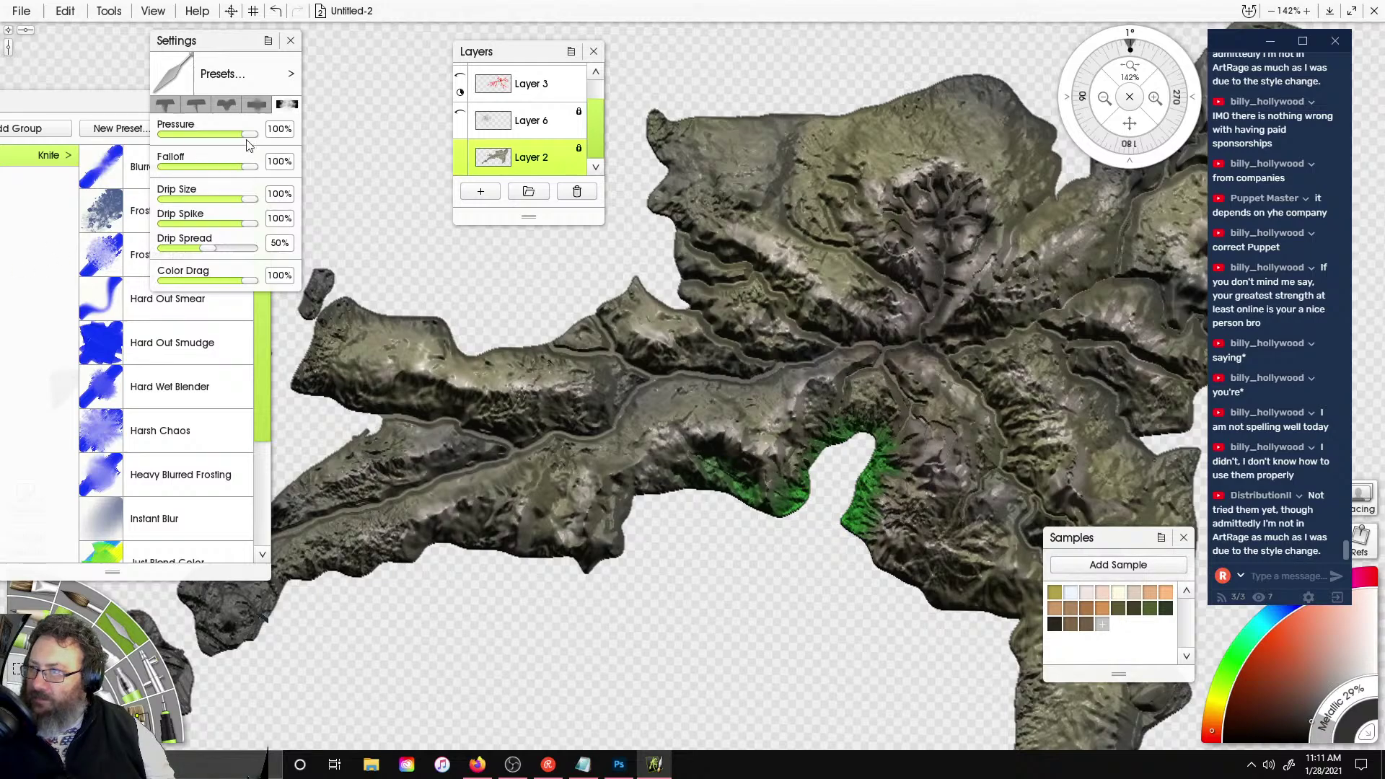
mouse_move(850, 437)
left_mouse_down()
mouse_move(854, 476)
mouse_move(848, 453)
left_mouse_up()
mouse_move(797, 554)
left_mouse_down()
mouse_move(624, 541)
mouse_move(690, 508)
mouse_move(697, 527)
left_mouse_up()
mouse_move(677, 246)
left_mouse_down()
mouse_move(664, 286)
mouse_move(680, 291)
left_mouse_up()
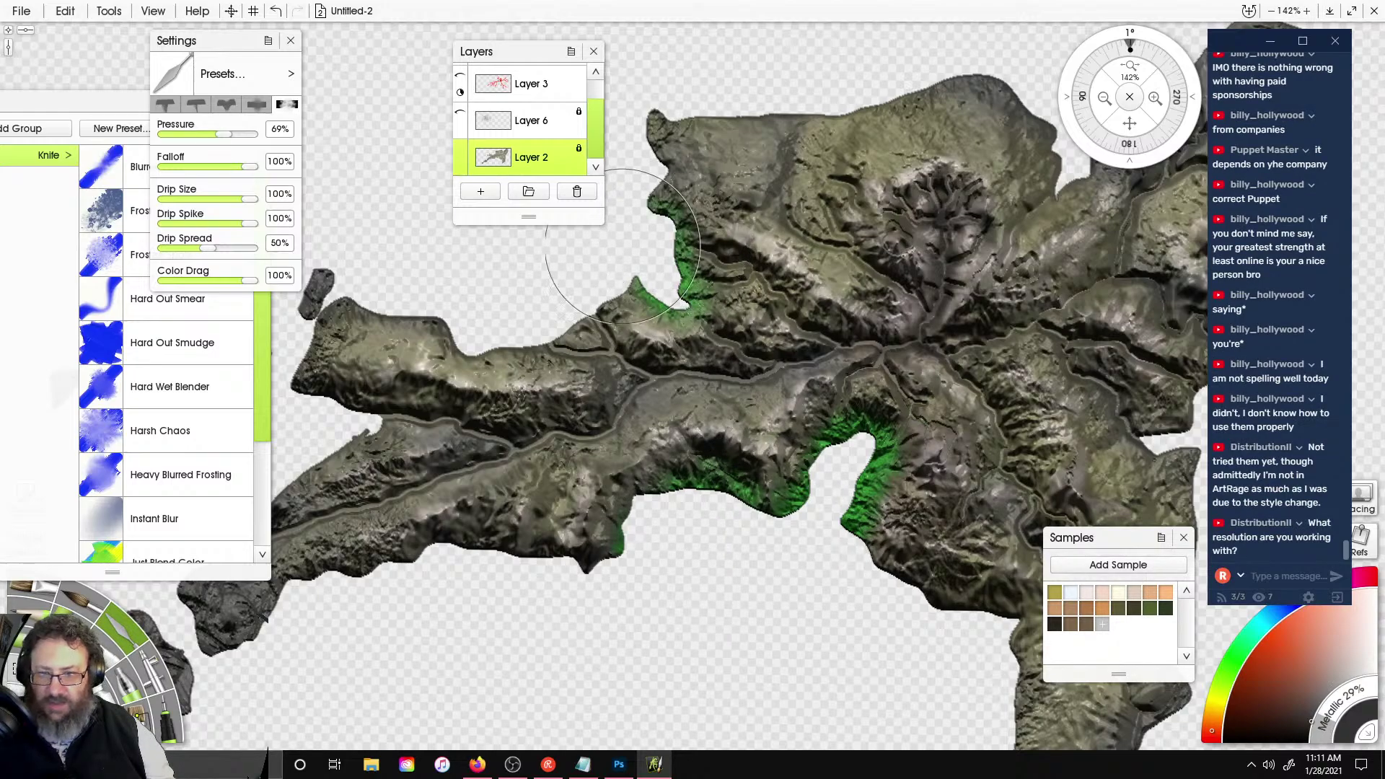
left_click_drag(572, 273, 659, 296)
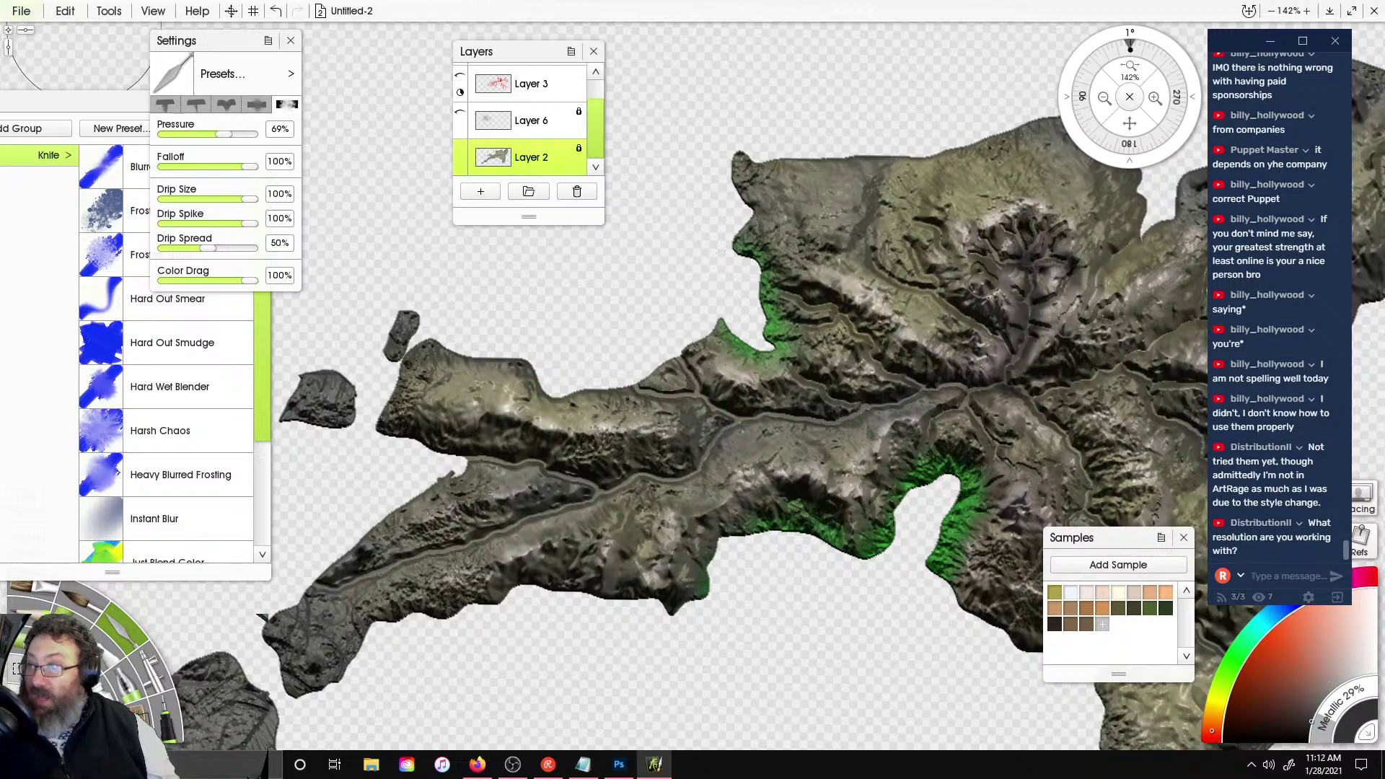
- Check the painting's pixel dimensions in the Resize Painting settings and leave them without applying a change
left_click(103, 11)
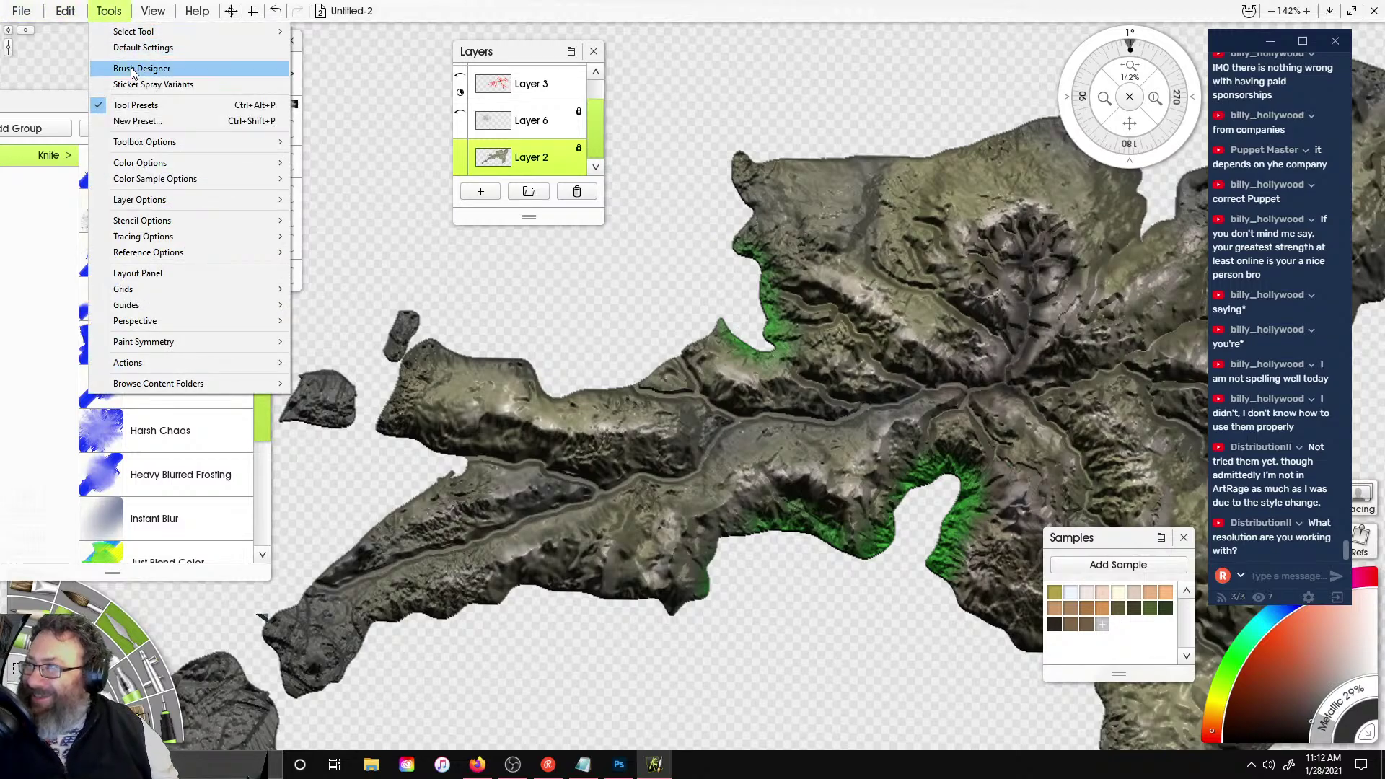
mouse_move(64, 10)
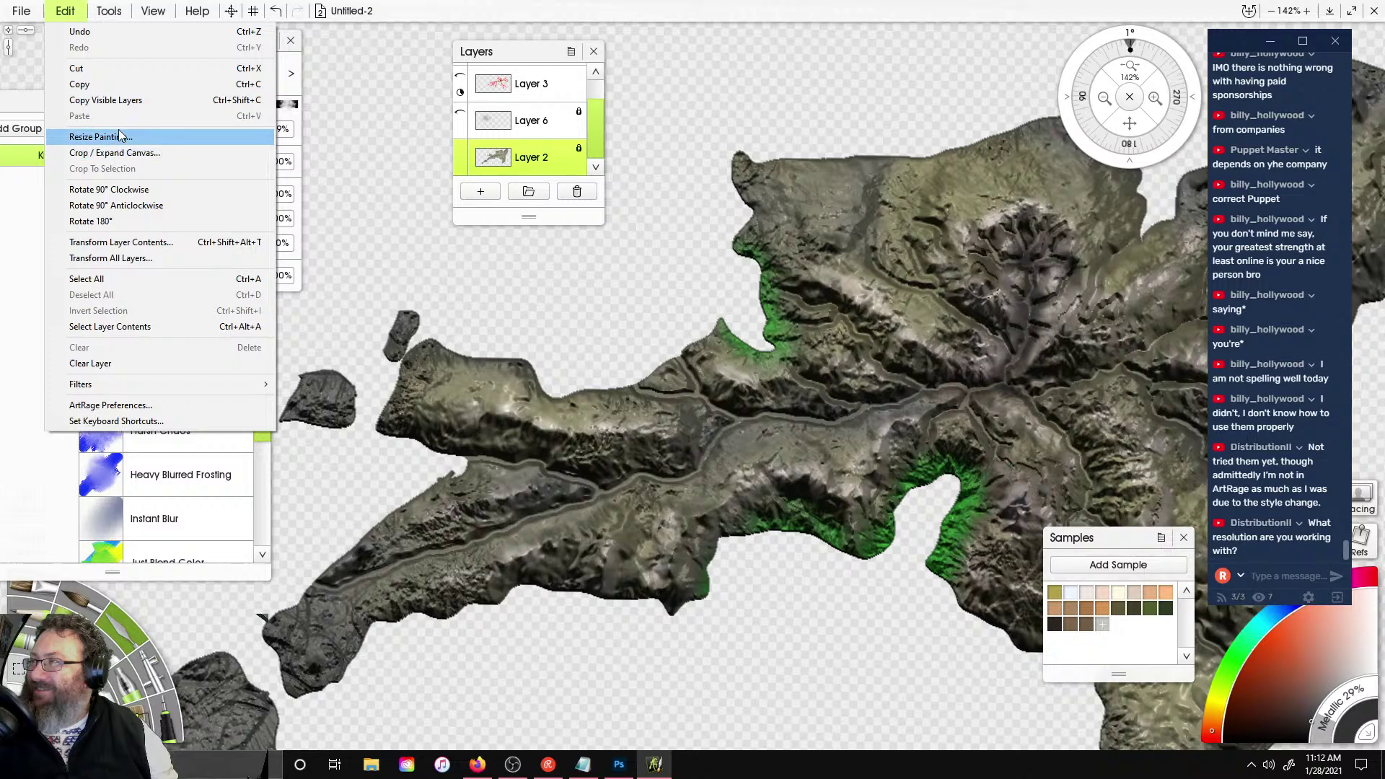
left_click(120, 137)
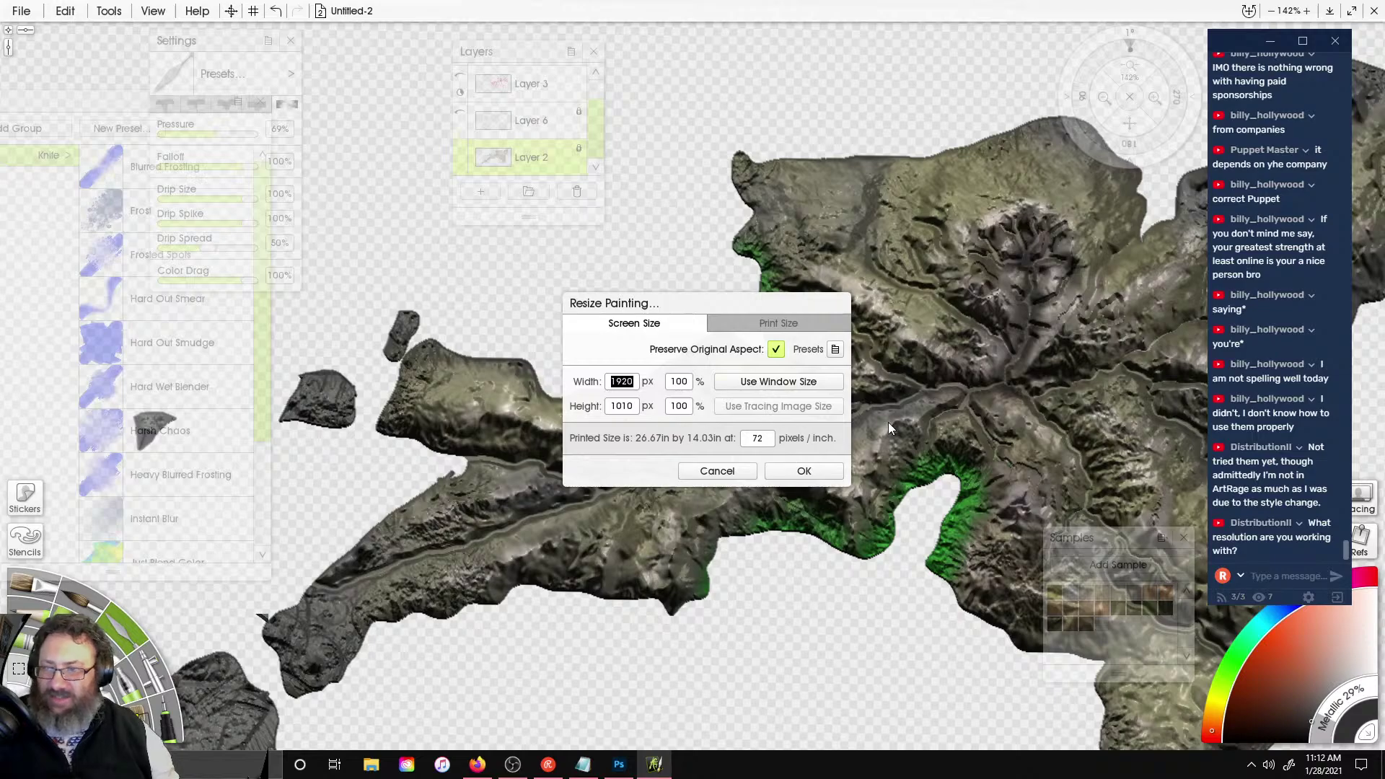
left_click(718, 471)
- Smear green inland with the Knife along the northern coast and around the northeastern arm down its eastern shore
right_click_drag(807, 189, 817, 216)
mouse_move(802, 215)
left_mouse_down()
mouse_move(904, 214)
mouse_move(751, 225)
mouse_move(670, 249)
mouse_move(678, 316)
left_mouse_up()
right_click_drag(917, 210, 748, 244)
mouse_move(743, 257)
left_mouse_down()
mouse_move(788, 250)
mouse_move(884, 315)
mouse_move(899, 342)
mouse_move(996, 222)
mouse_move(1126, 180)
left_mouse_up()
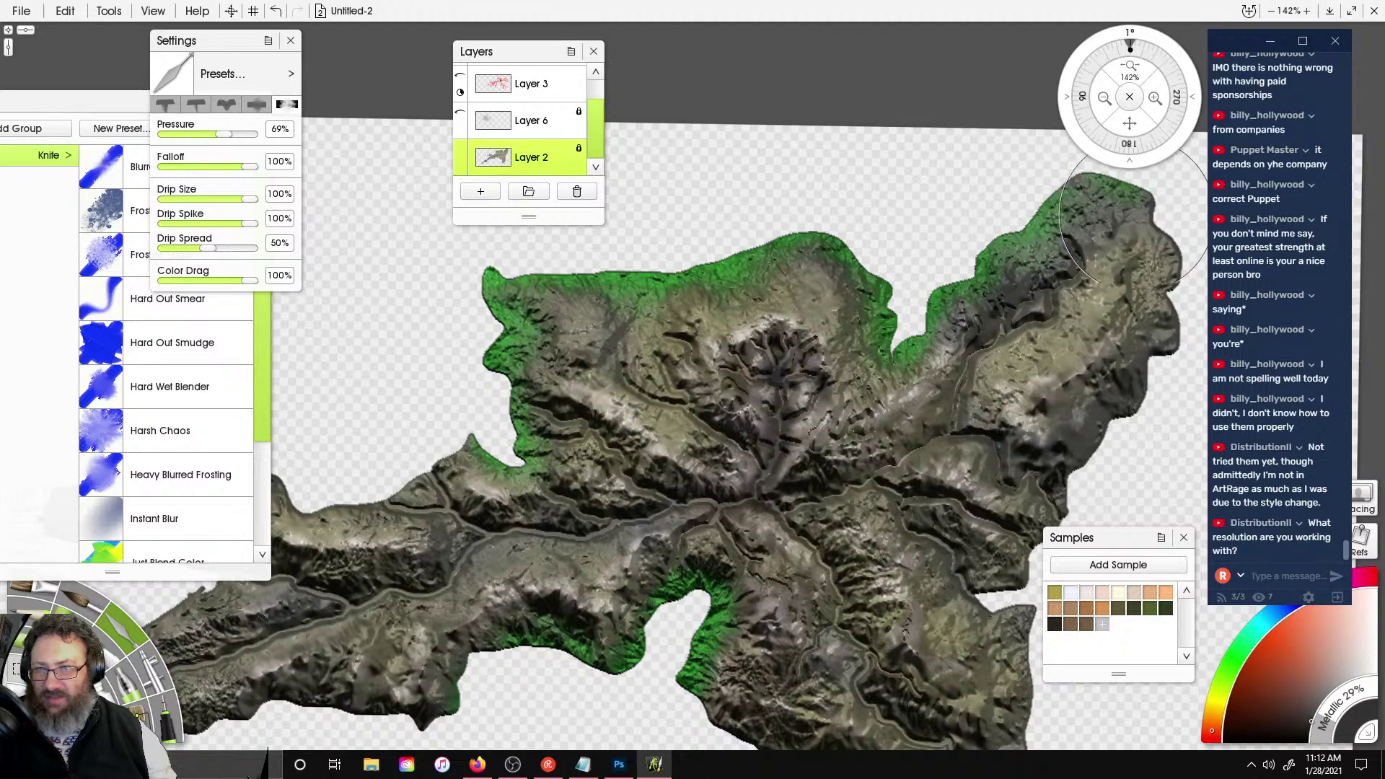
right_click_drag(1125, 184, 902, 169)
mouse_move(986, 312)
left_mouse_down()
mouse_move(888, 419)
mouse_move(839, 545)
mouse_move(765, 599)
mouse_move(801, 592)
mouse_move(808, 620)
left_mouse_up()
- Smear green along the western arms' northern and southern coasts and the edges of the nearest small islands
scroll(862, 282, "down", 5)
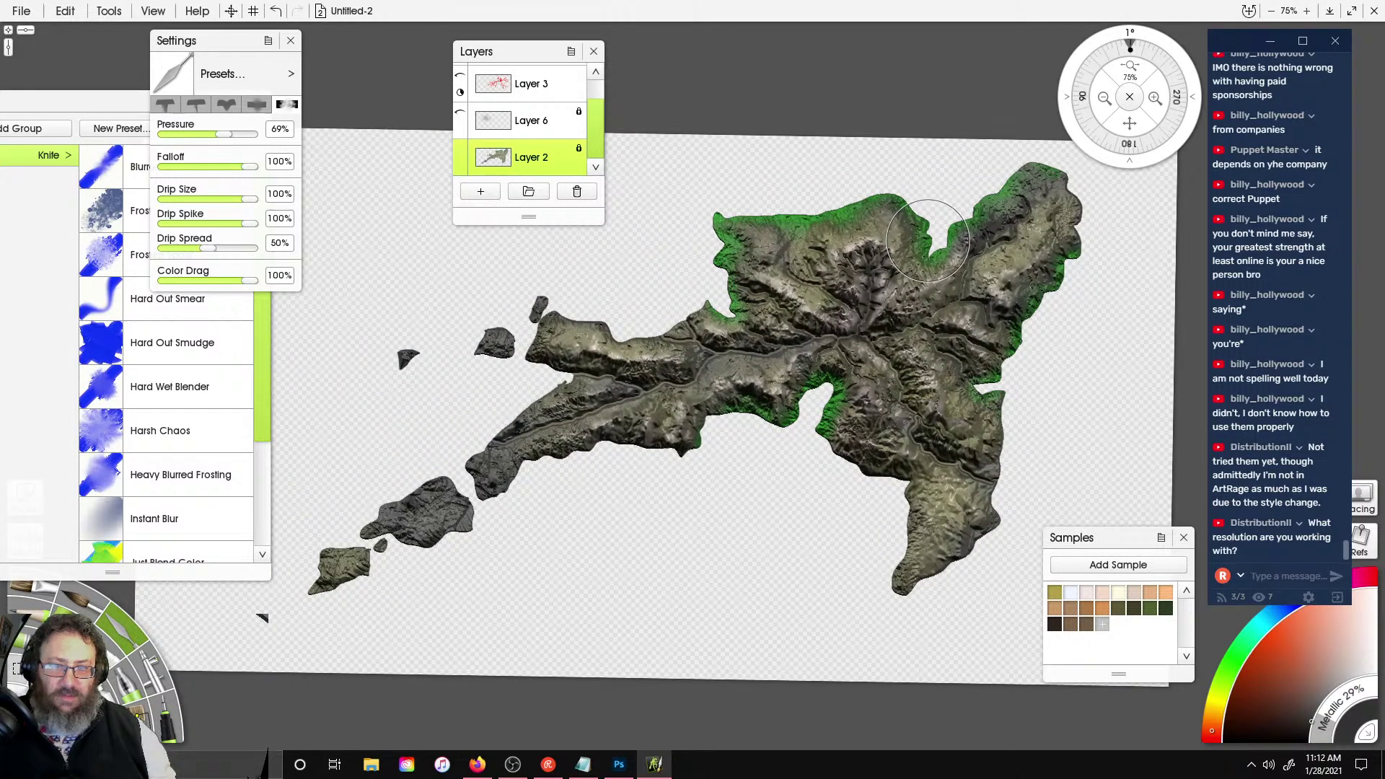
scroll(686, 375, "down", 1)
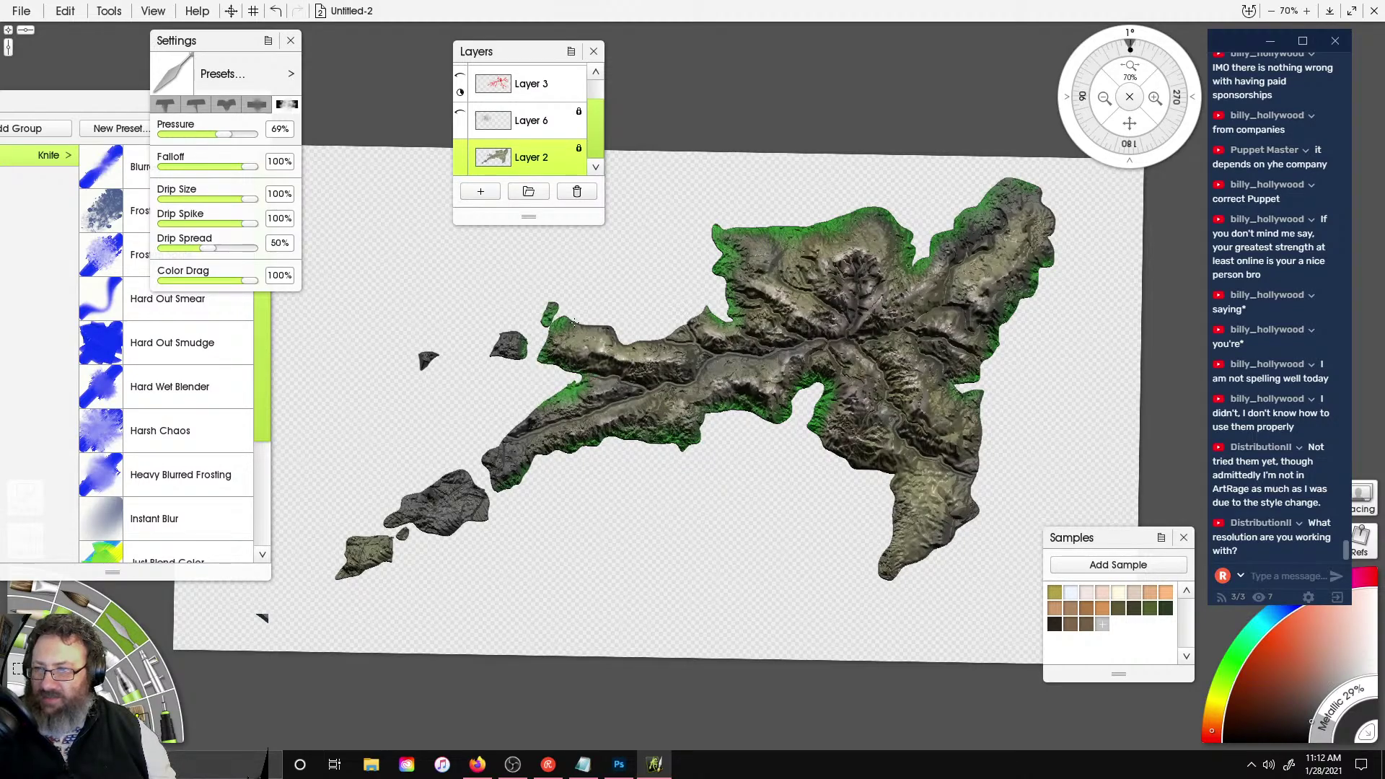
left_click_drag(576, 322, 581, 324)
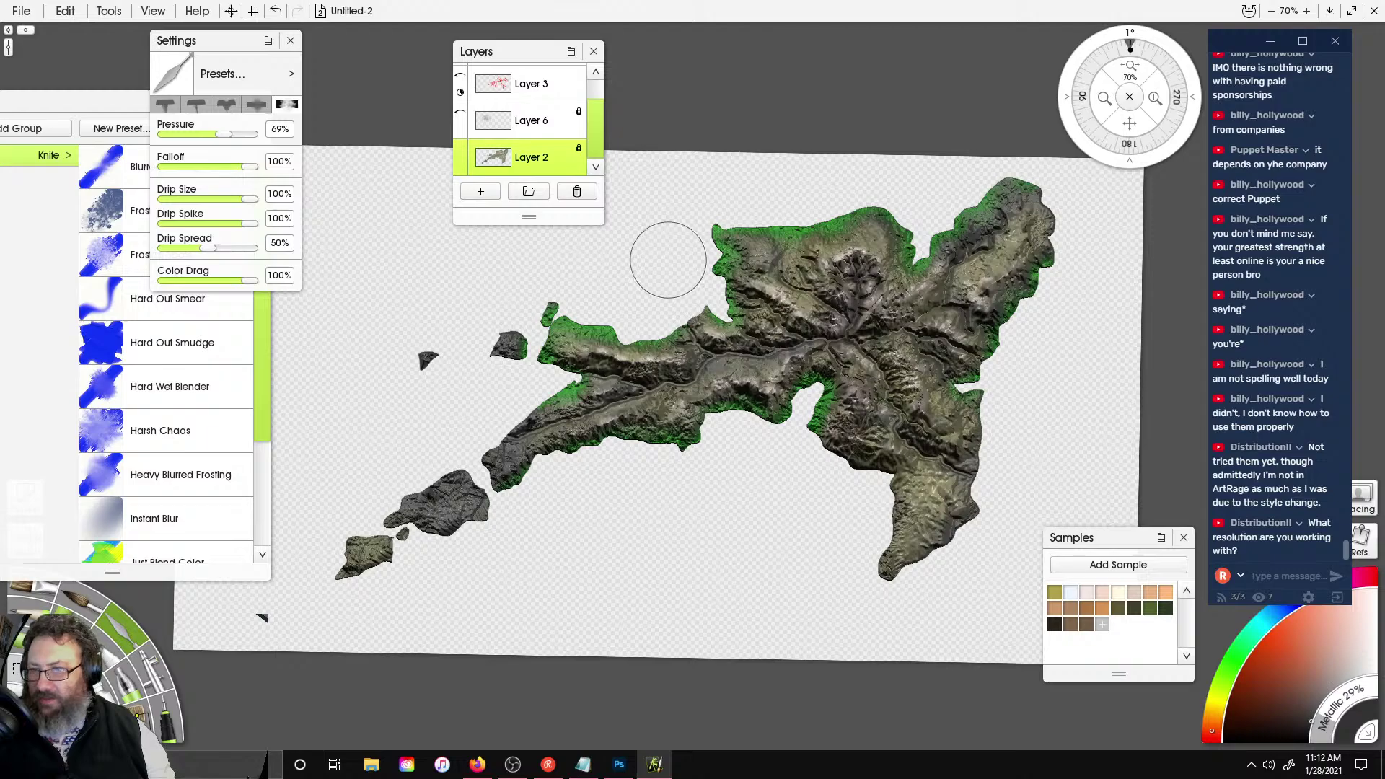
scroll(668, 260, "down", 1)
scroll(669, 260, "up", 2)
- Export Layer 2 to the Desktop as a PNG image named VALCANO
left_click(21, 10)
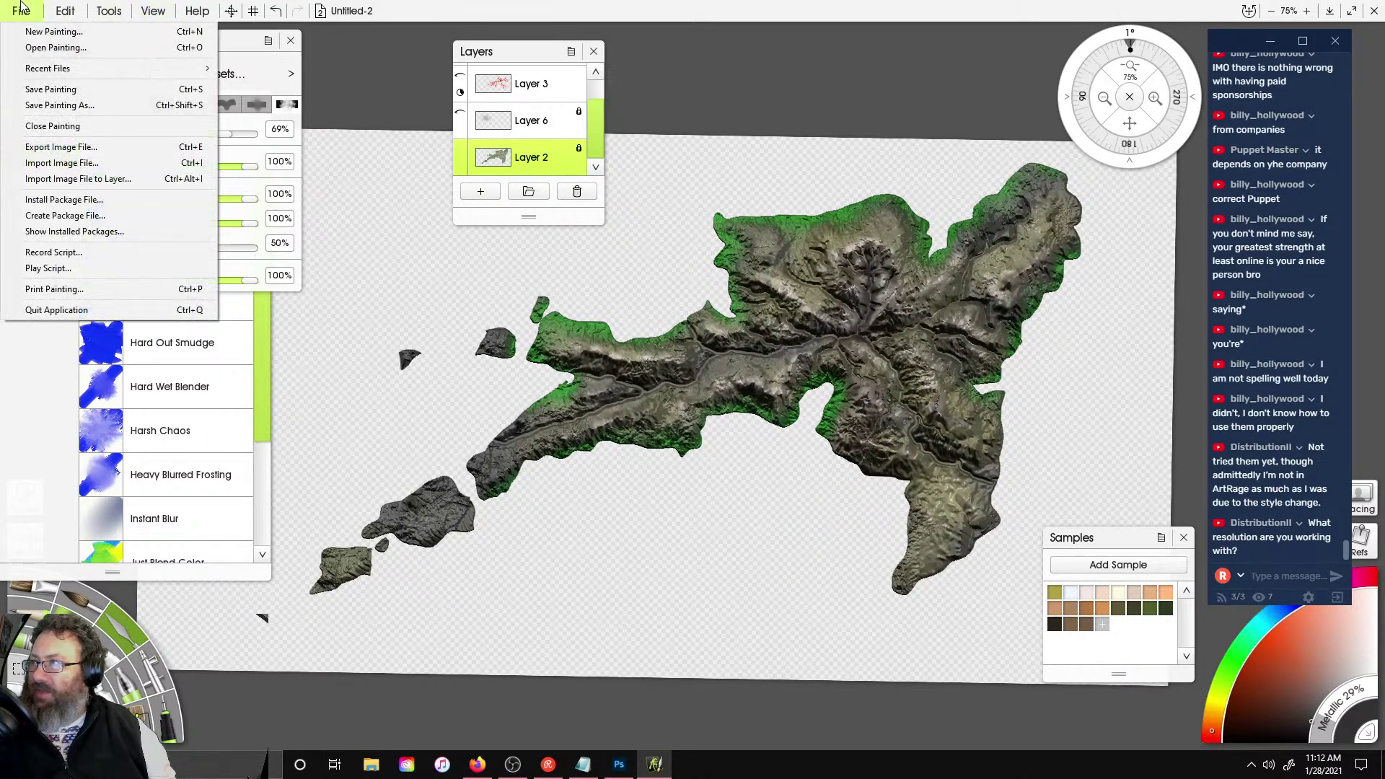
mouse_move(69, 7)
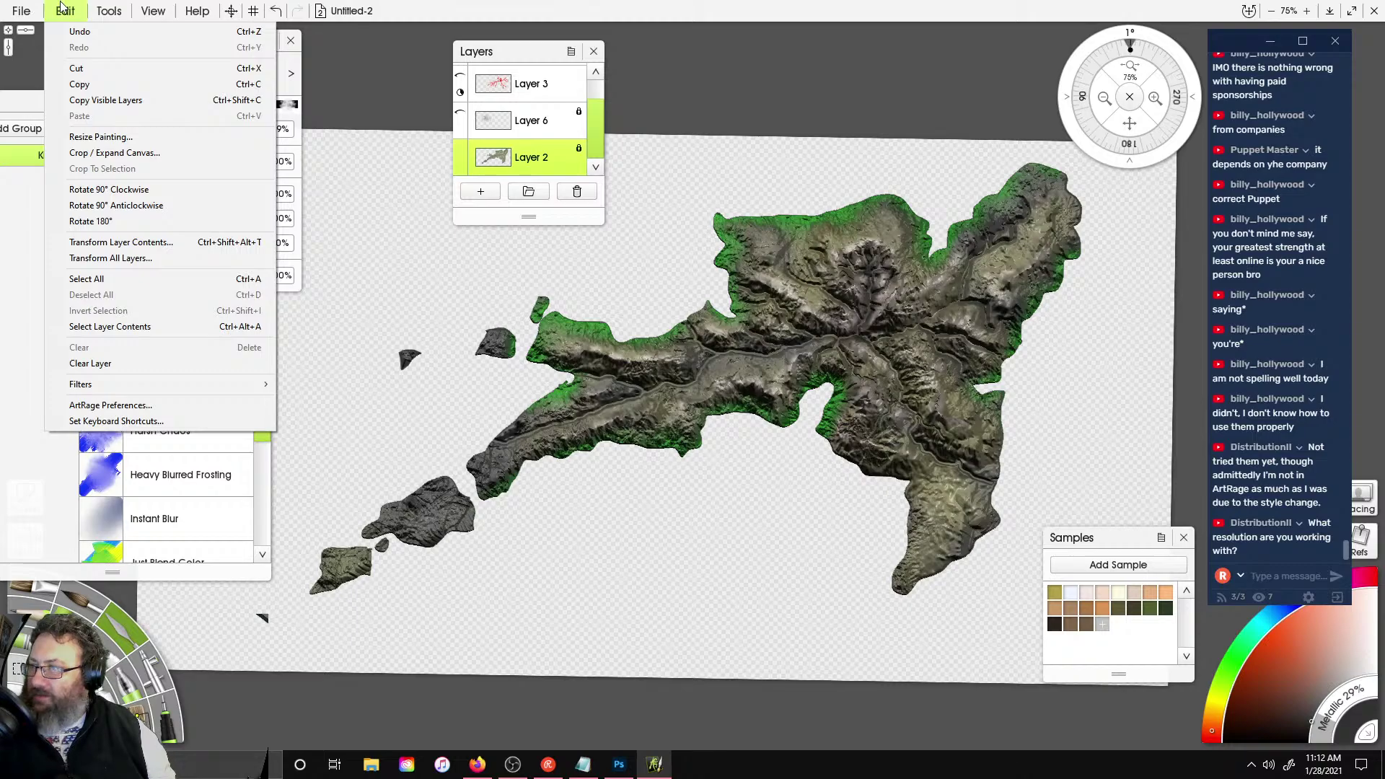
mouse_move(110, 17)
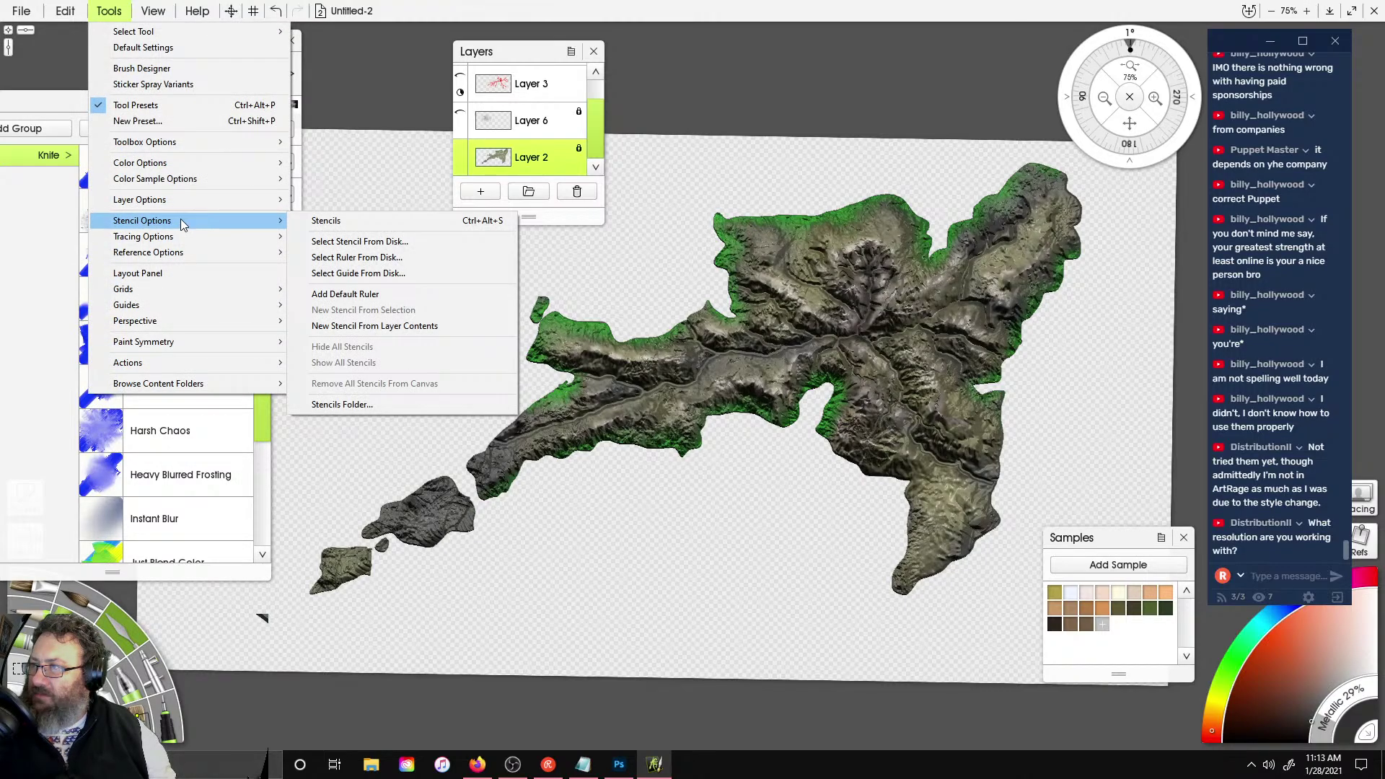
mouse_move(182, 206)
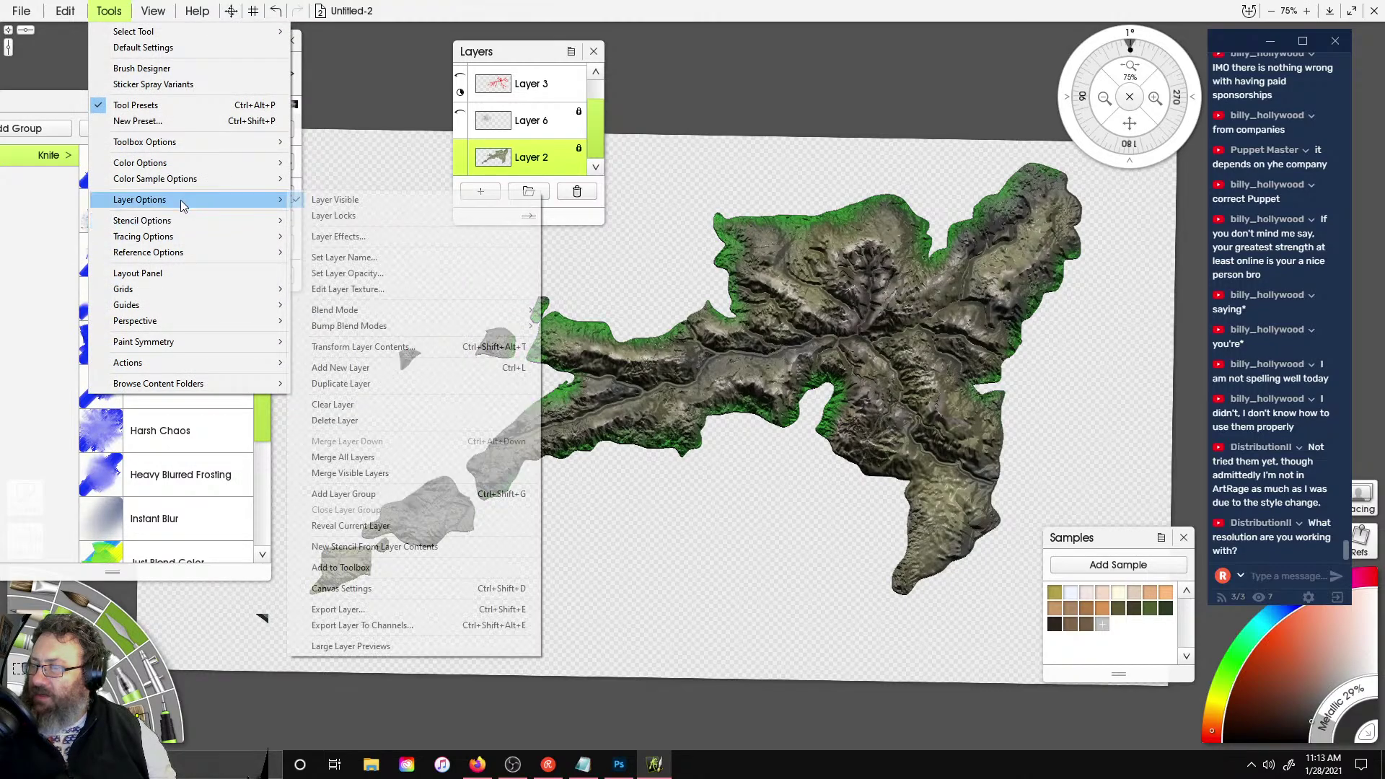
left_click(456, 625)
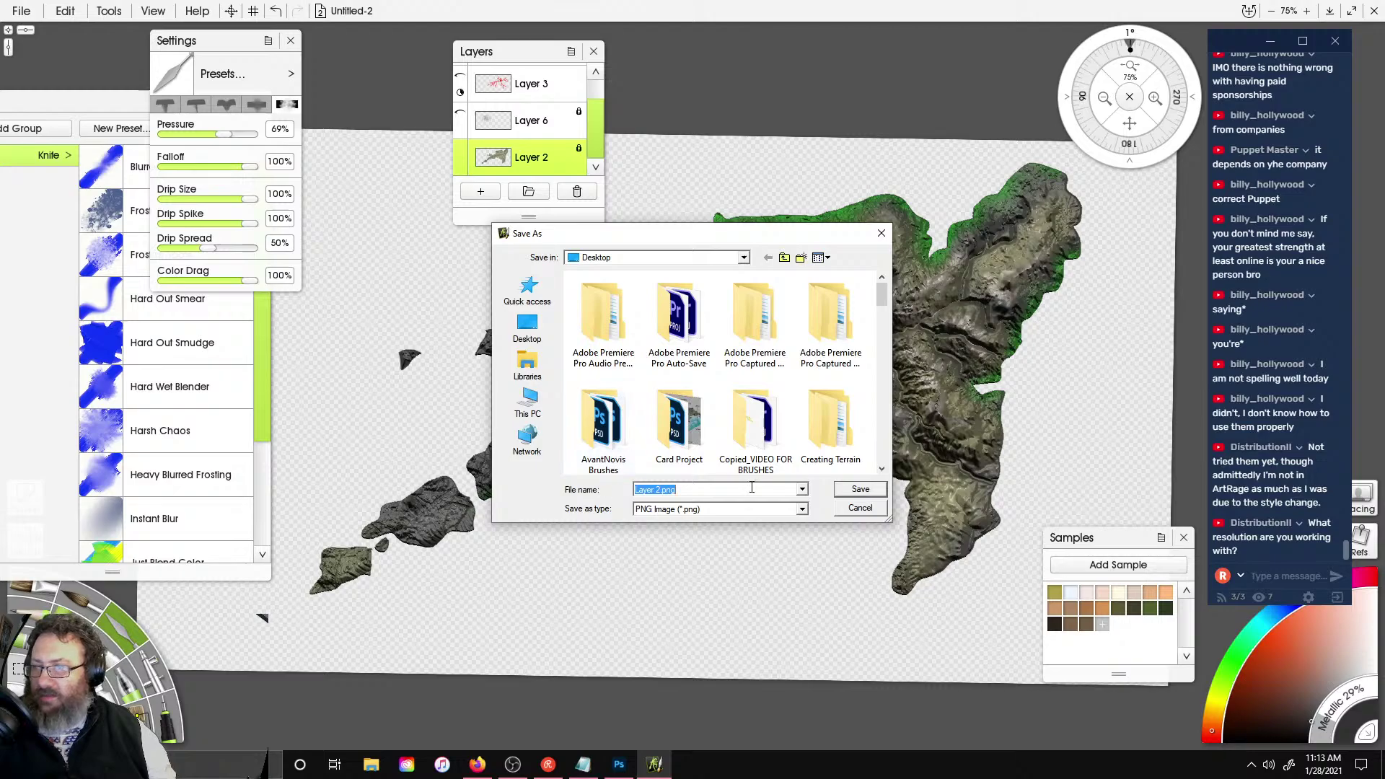
type("VALCANO")
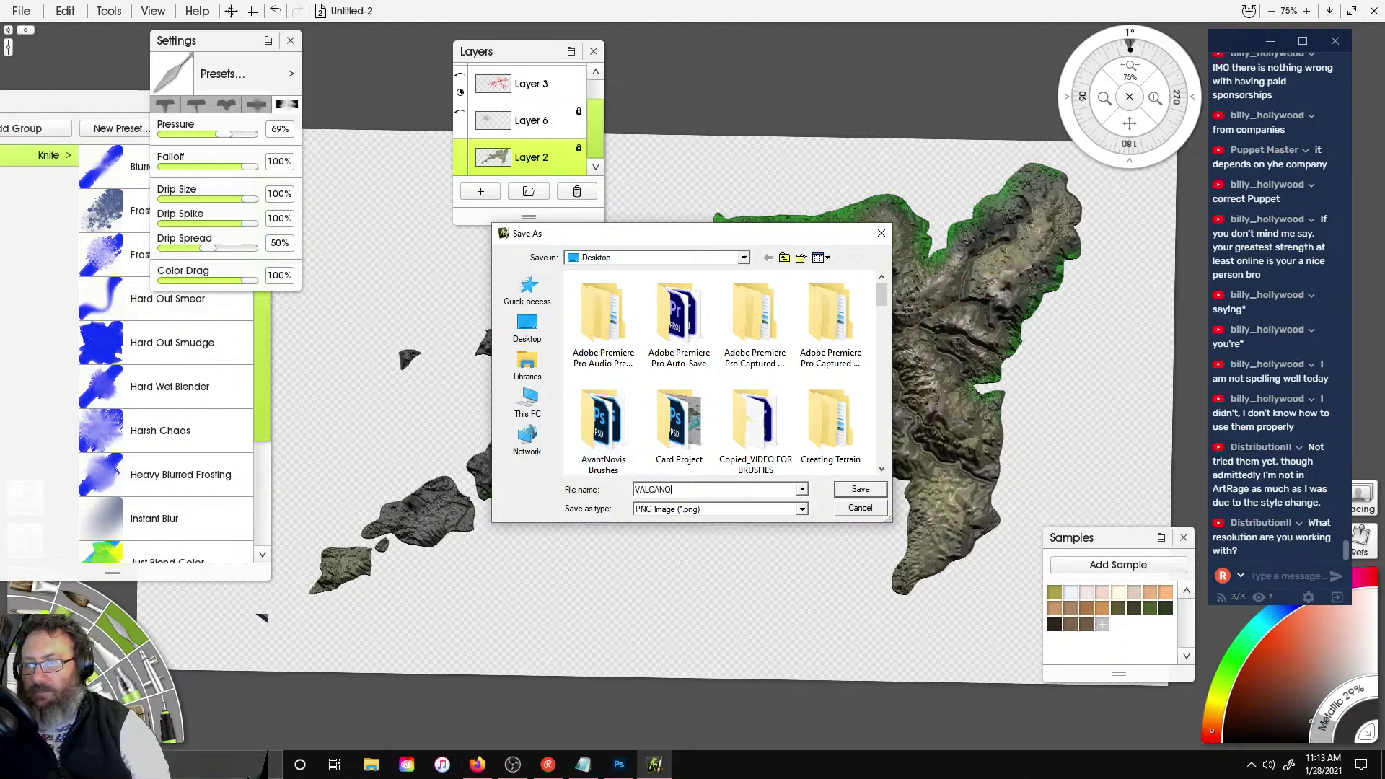
key("Return")
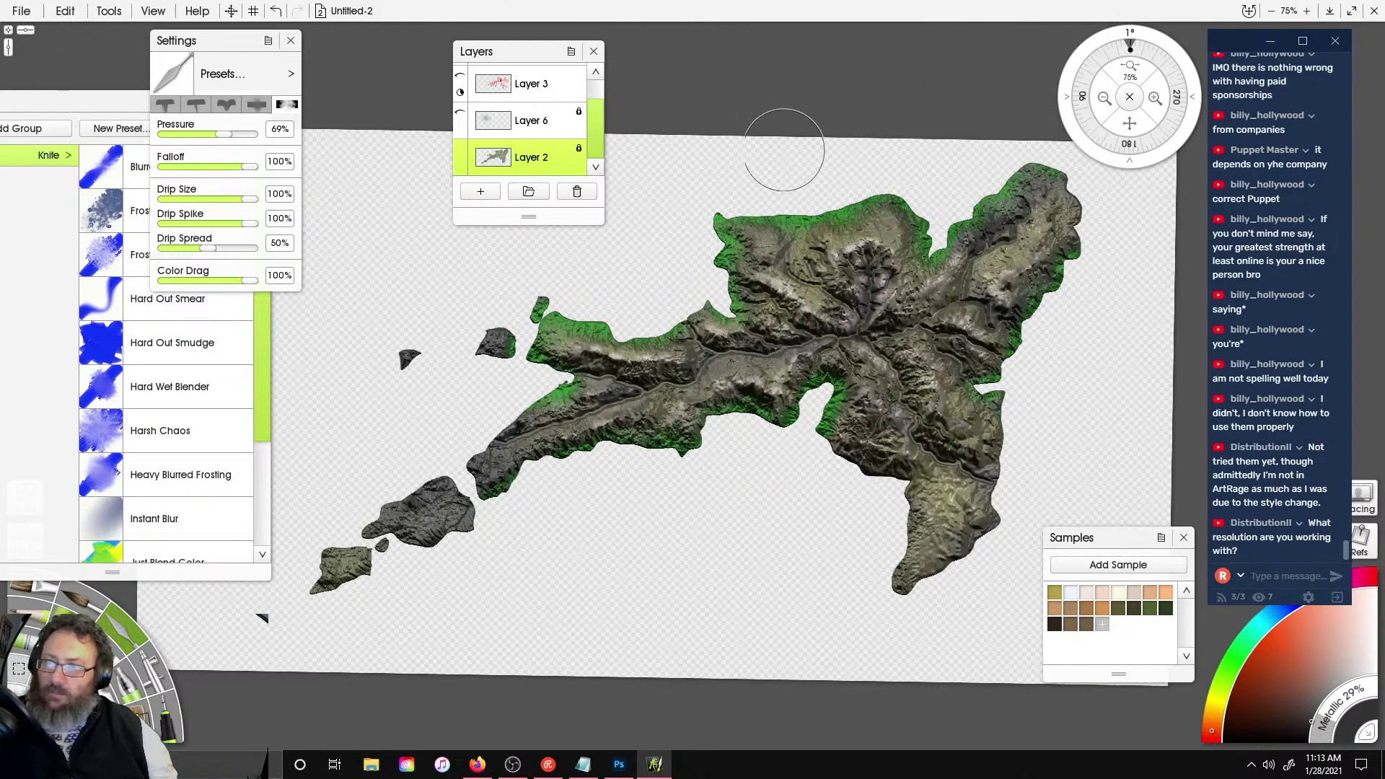
- Save the painting as an ArtRage Painting file named VA;CAMP in the Streaming stuff folder
left_click(21, 11)
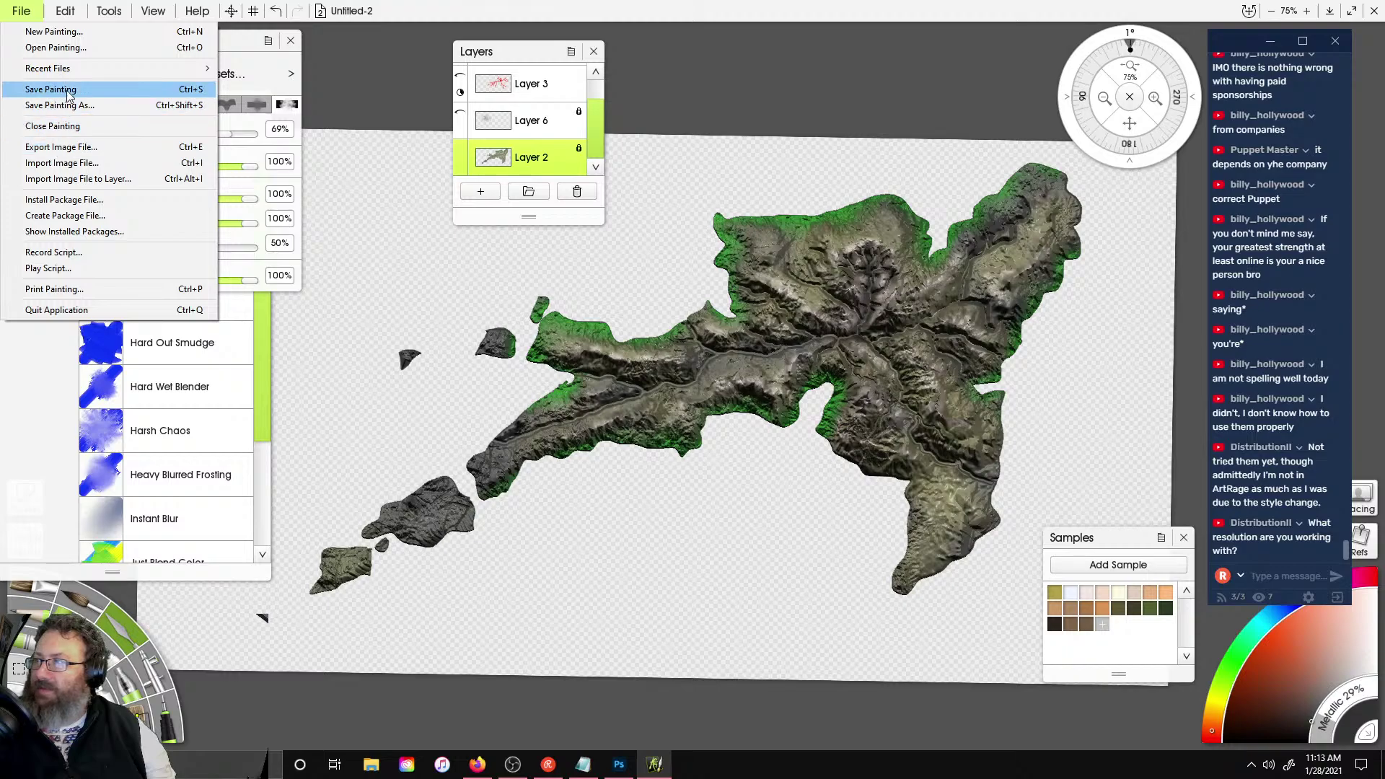
left_click(61, 108)
type("VA;CAMP")
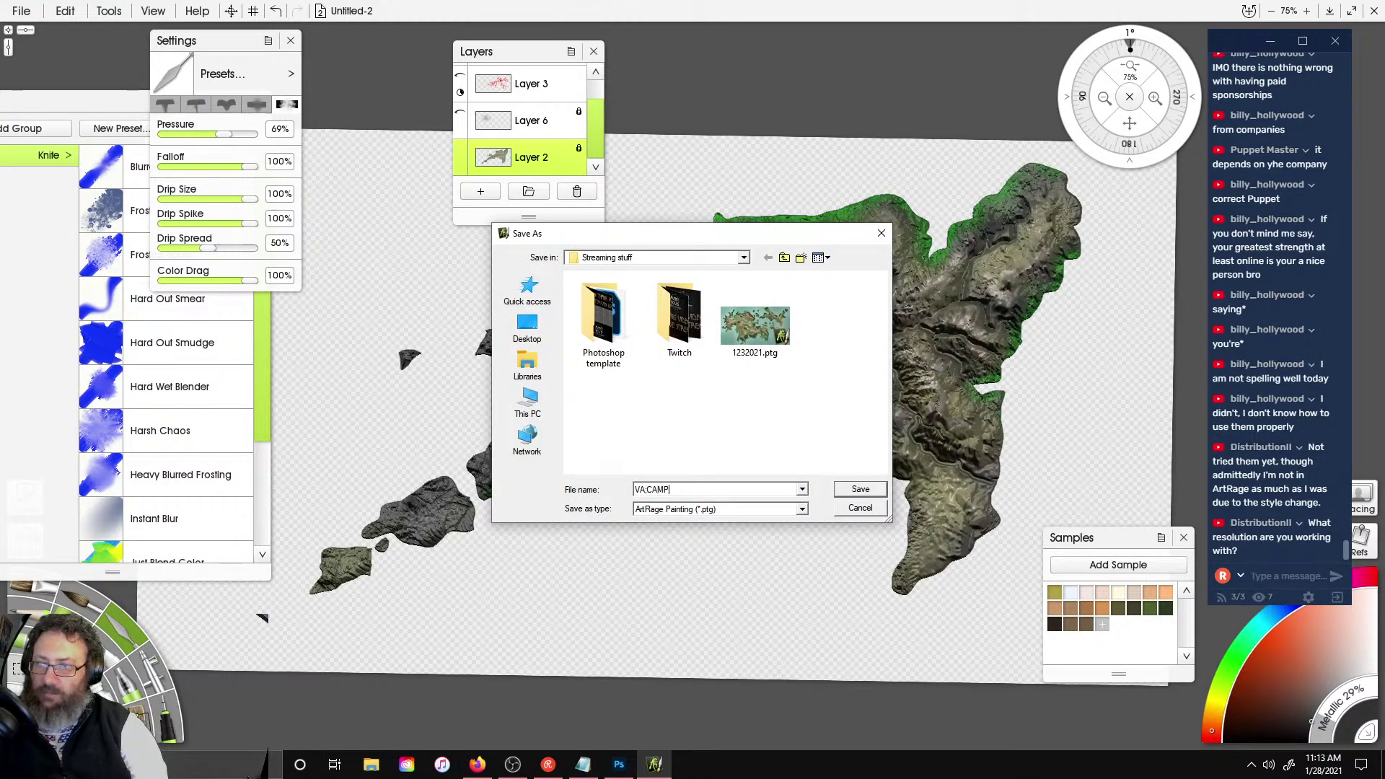
key("Return")
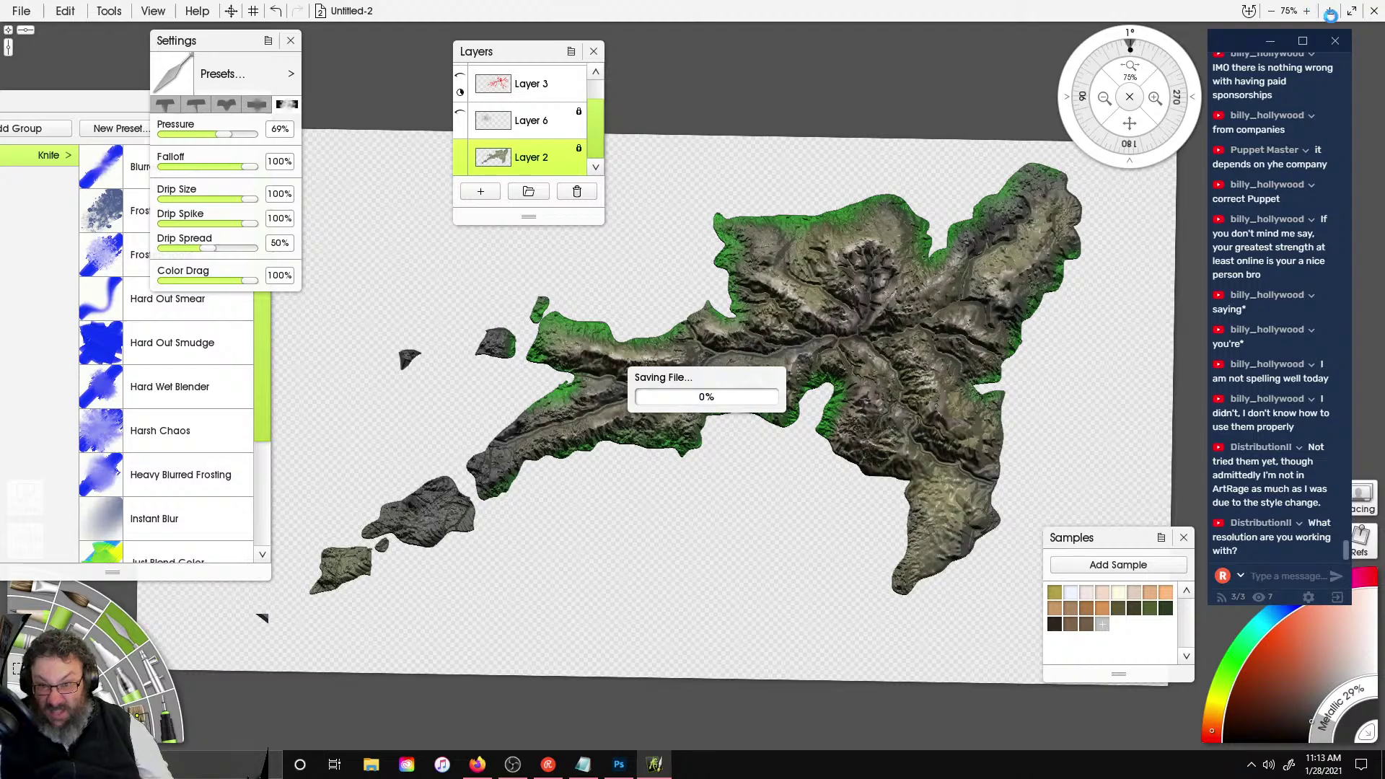
- Switch to Photoshop and close the Mask.psd and Untitled-1 documents without saving their changes
left_click(618, 764)
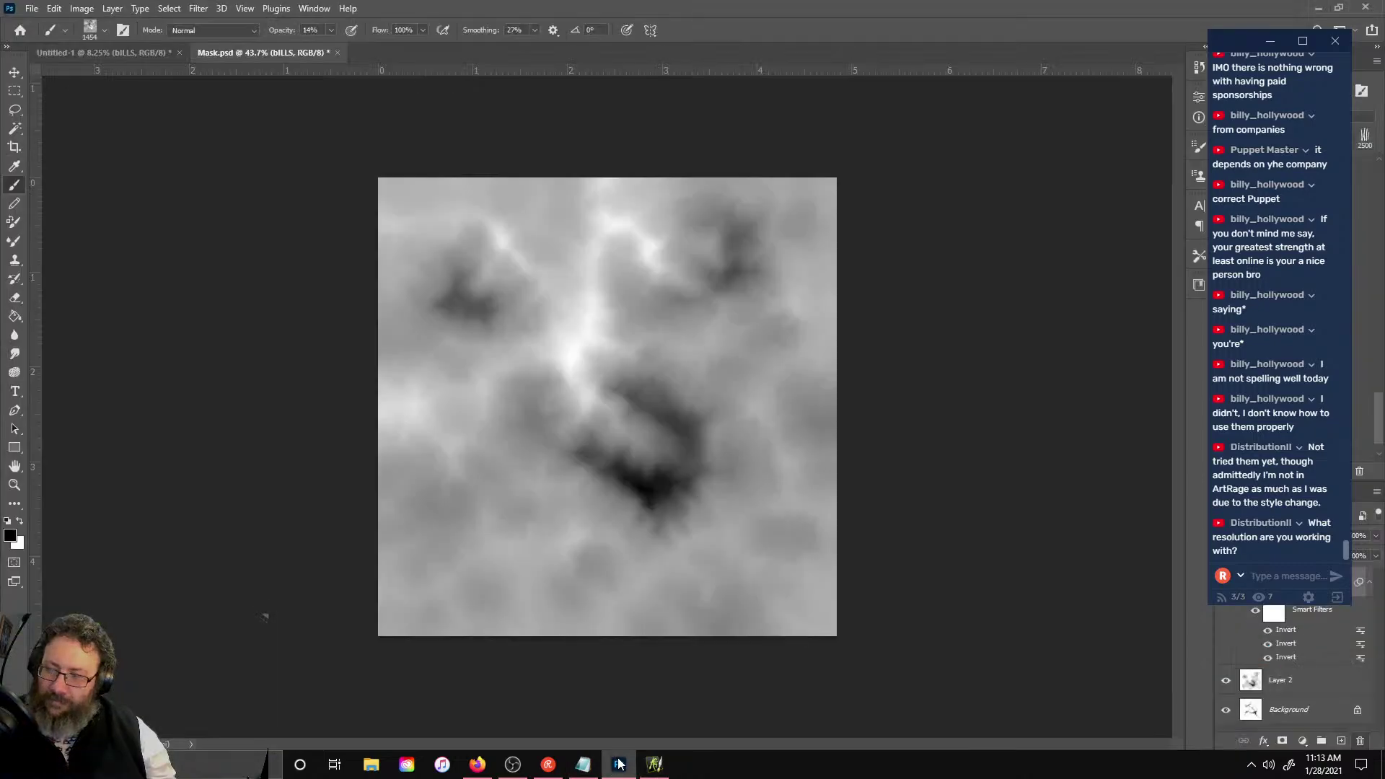
left_click(338, 53)
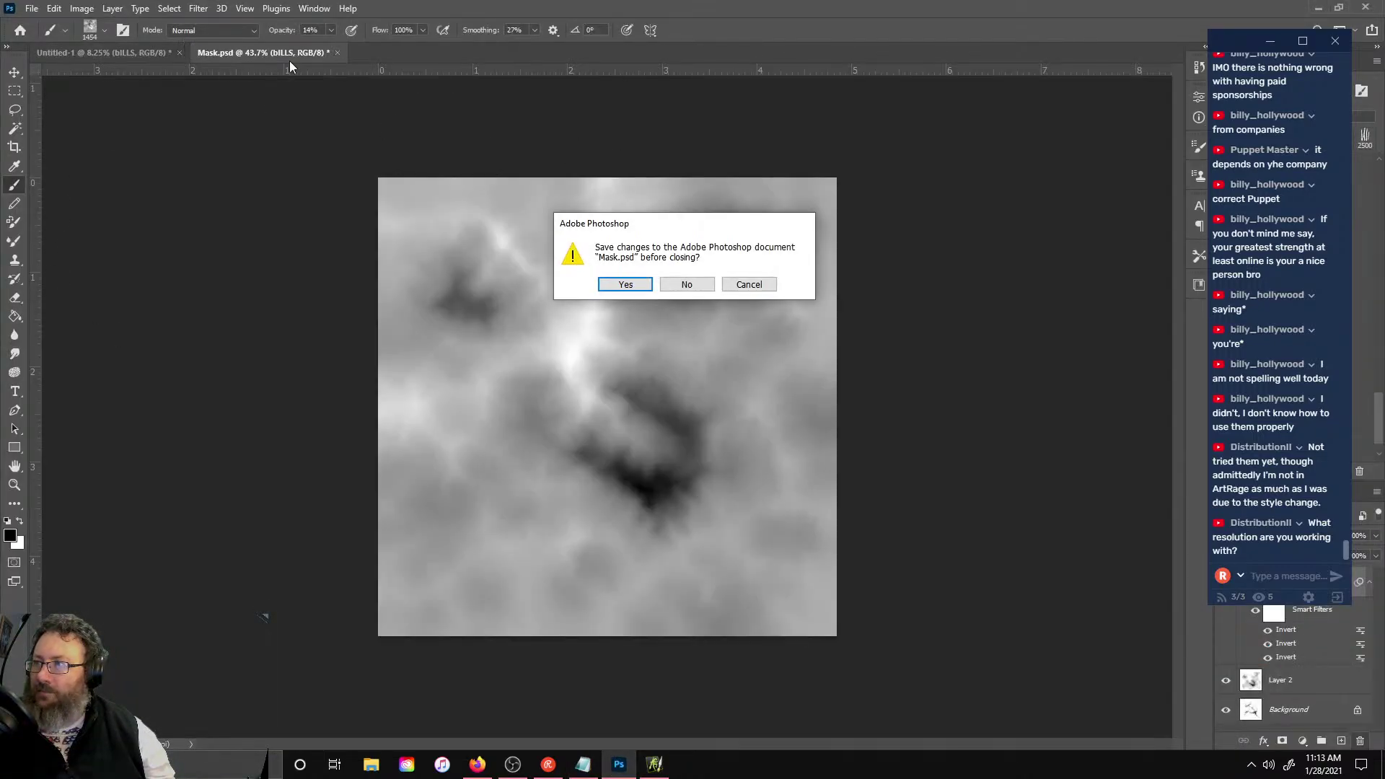
key("n")
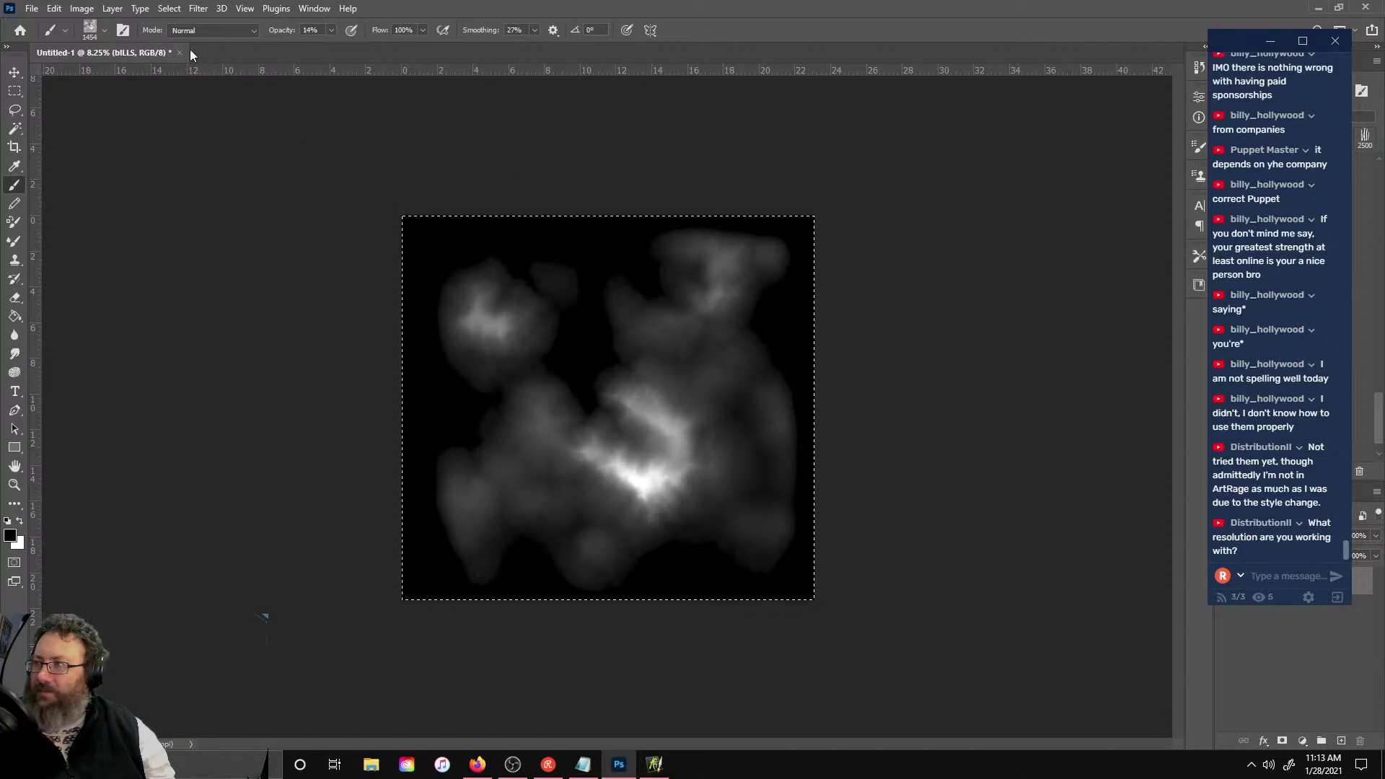
left_click(179, 53)
left_click(687, 285)
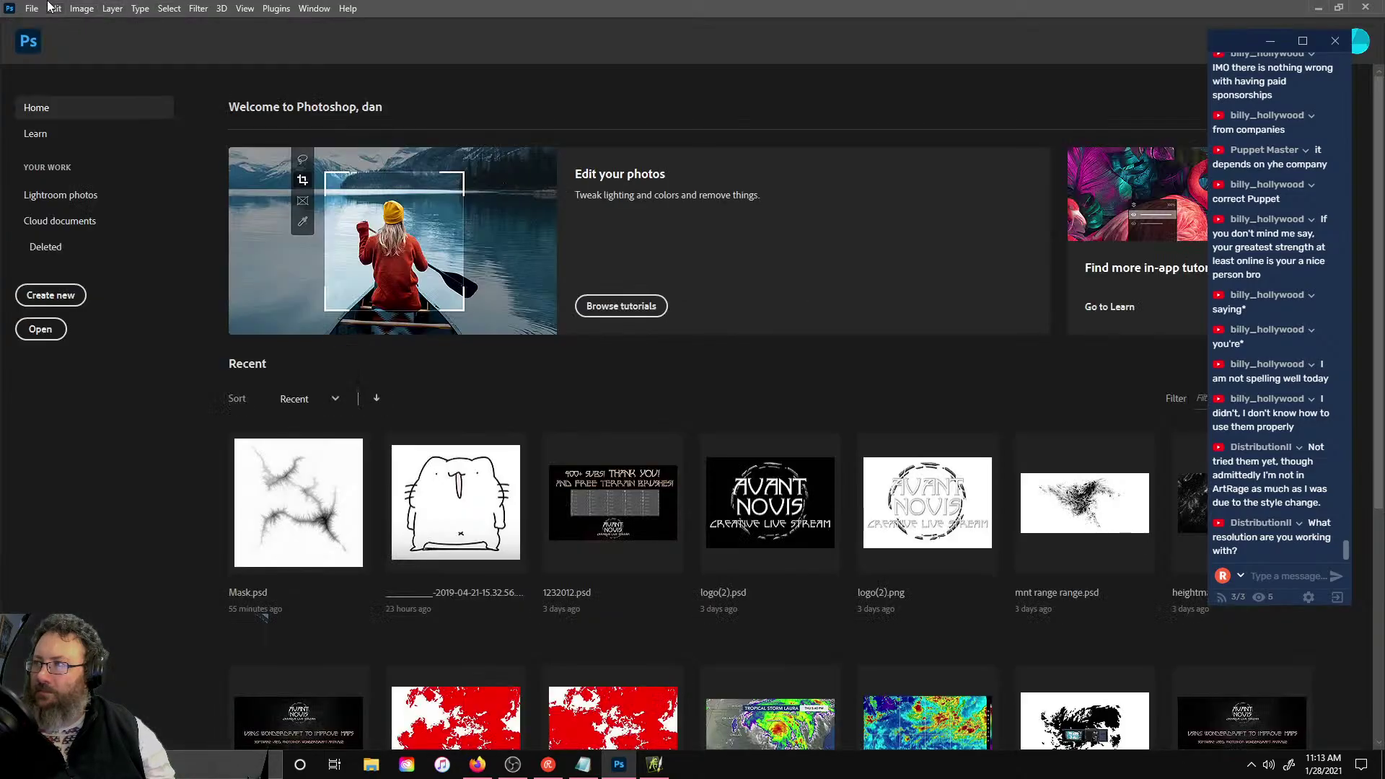
left_click(32, 9)
left_click(8, 563)
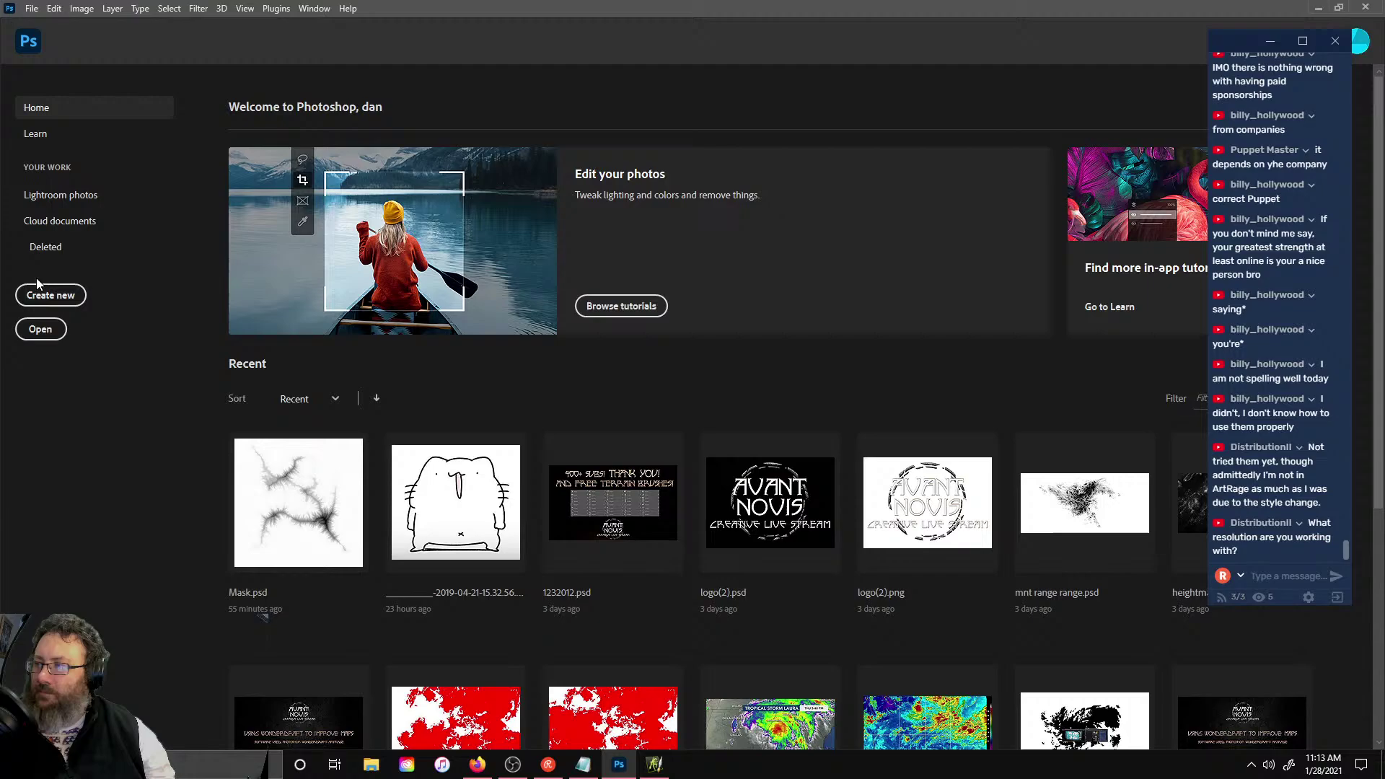
- Open VALCANO_bm.png from the Desktop and view the whole height map image
left_click(41, 329)
scroll(543, 238, "down", 1)
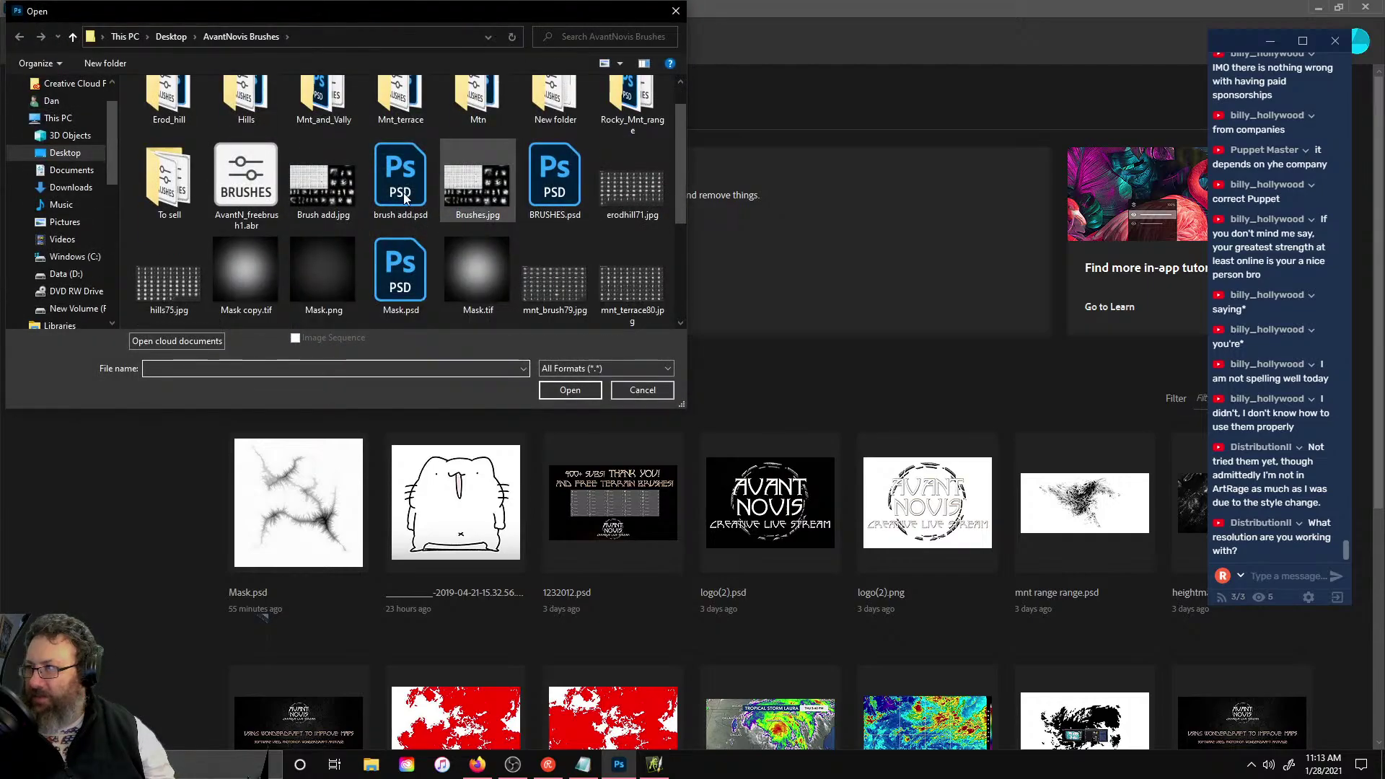
left_click(85, 156)
scroll(532, 167, "down", 2)
scroll(548, 173, "down", 5)
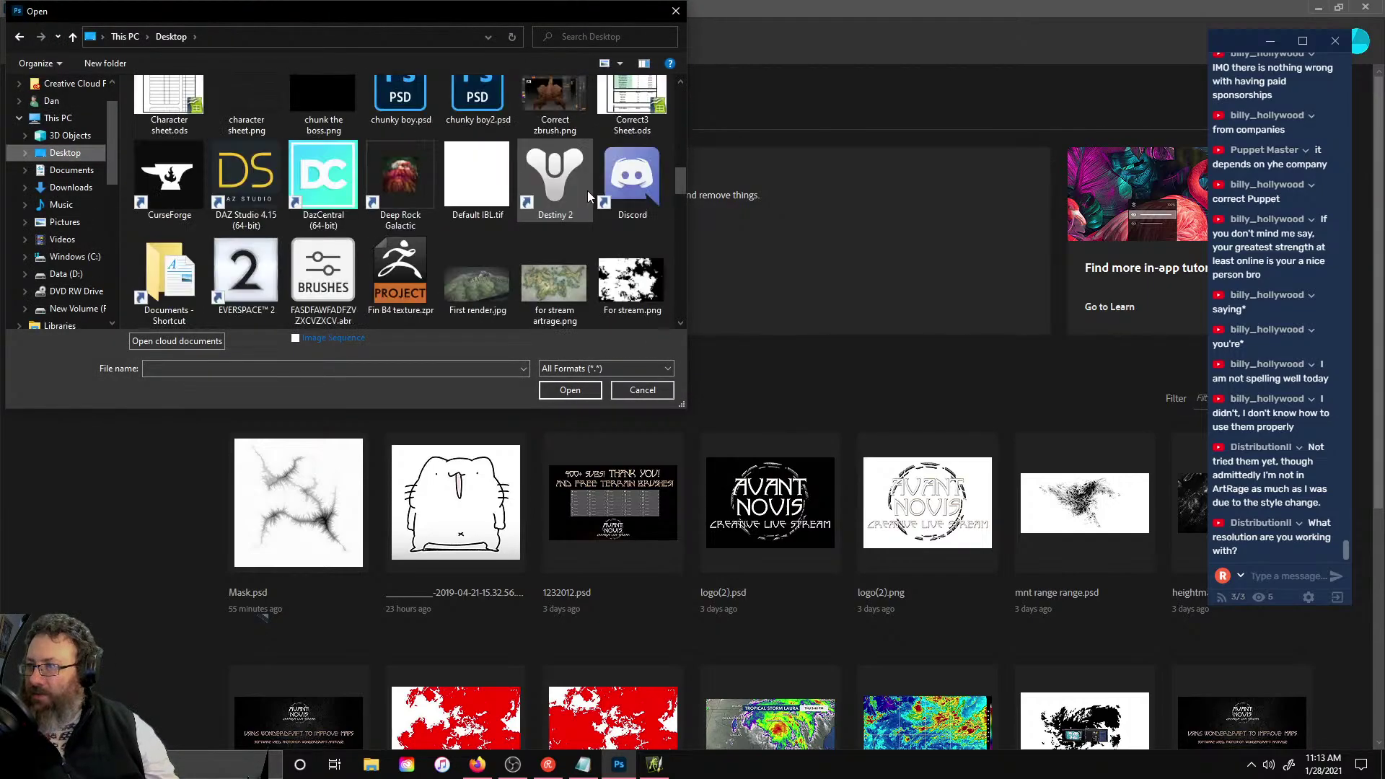
scroll(627, 267, "down", 2)
scroll(628, 261, "down", 4)
scroll(633, 260, "up", 5)
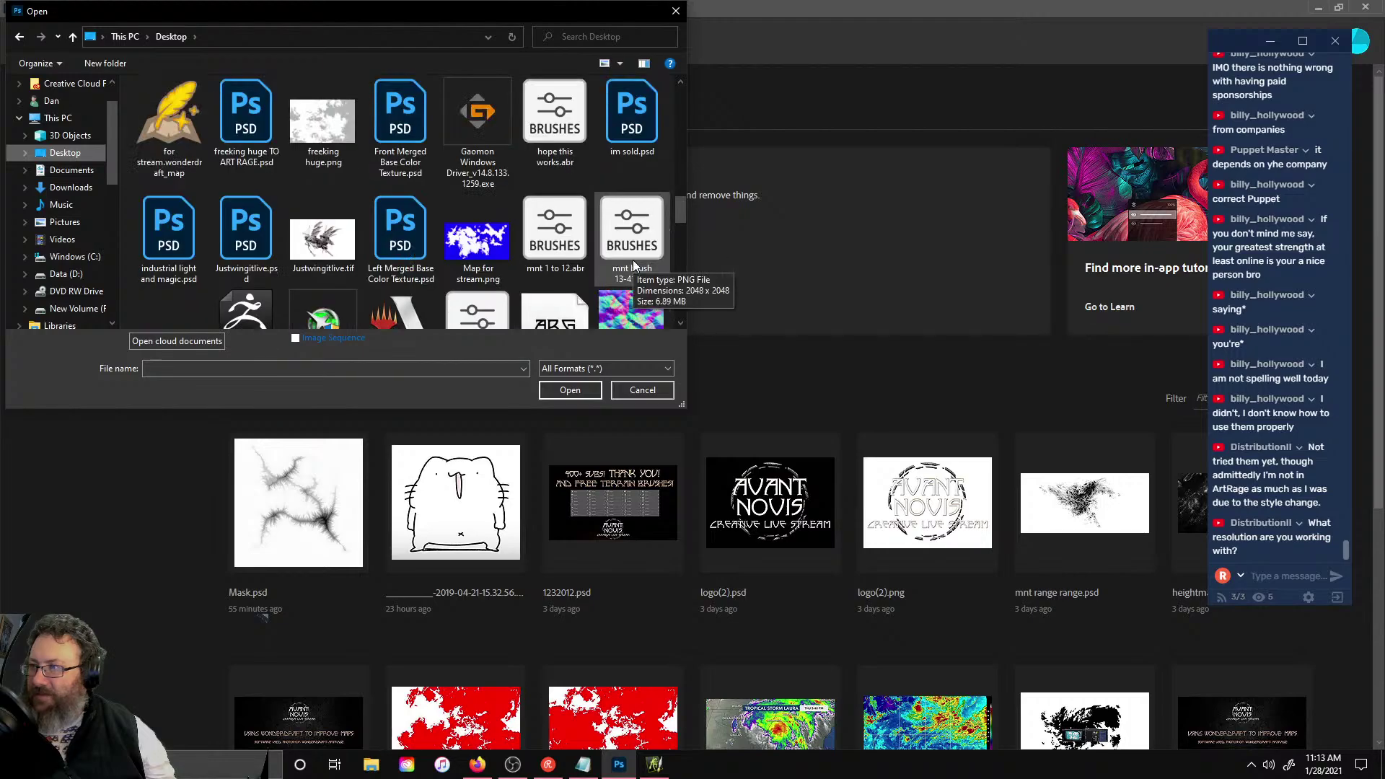
scroll(638, 258, "down", 1)
scroll(638, 258, "down", 5)
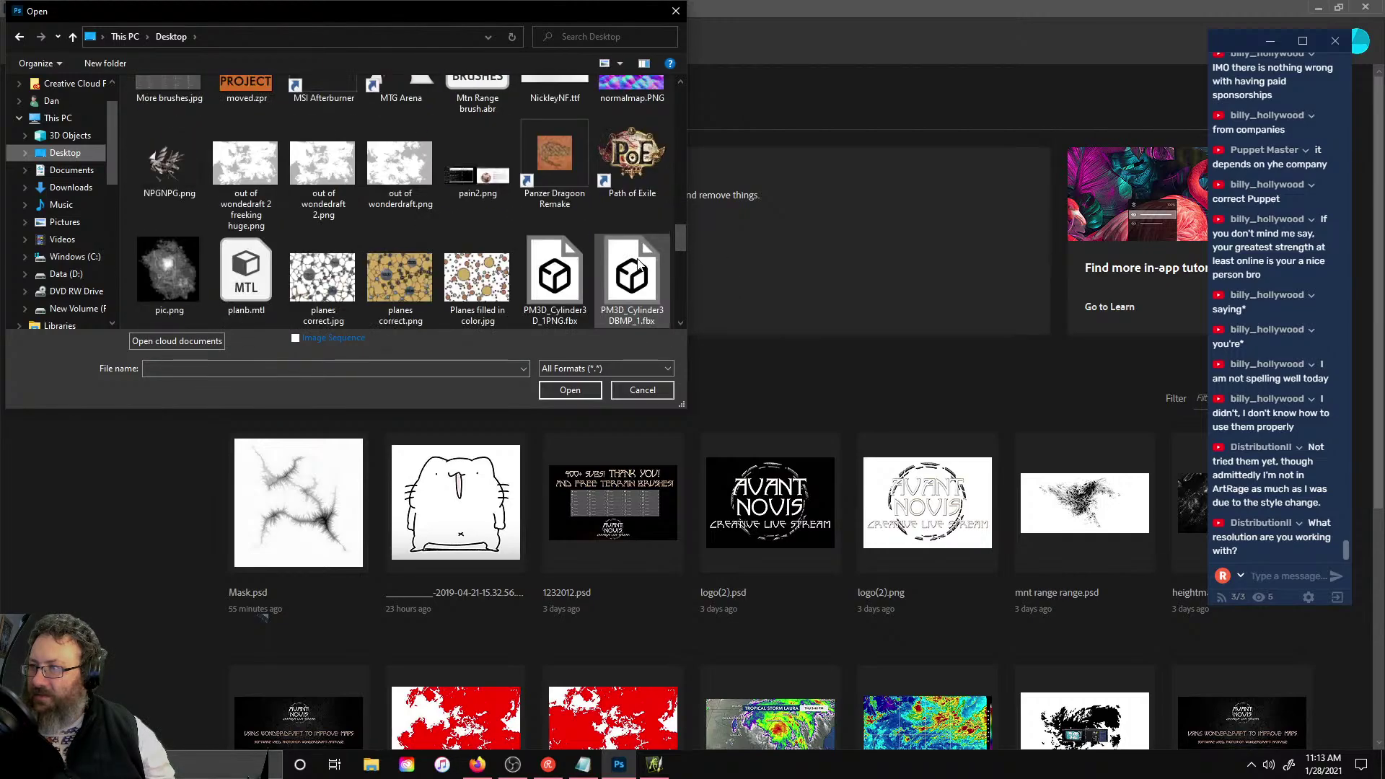
scroll(638, 262, "down", 6)
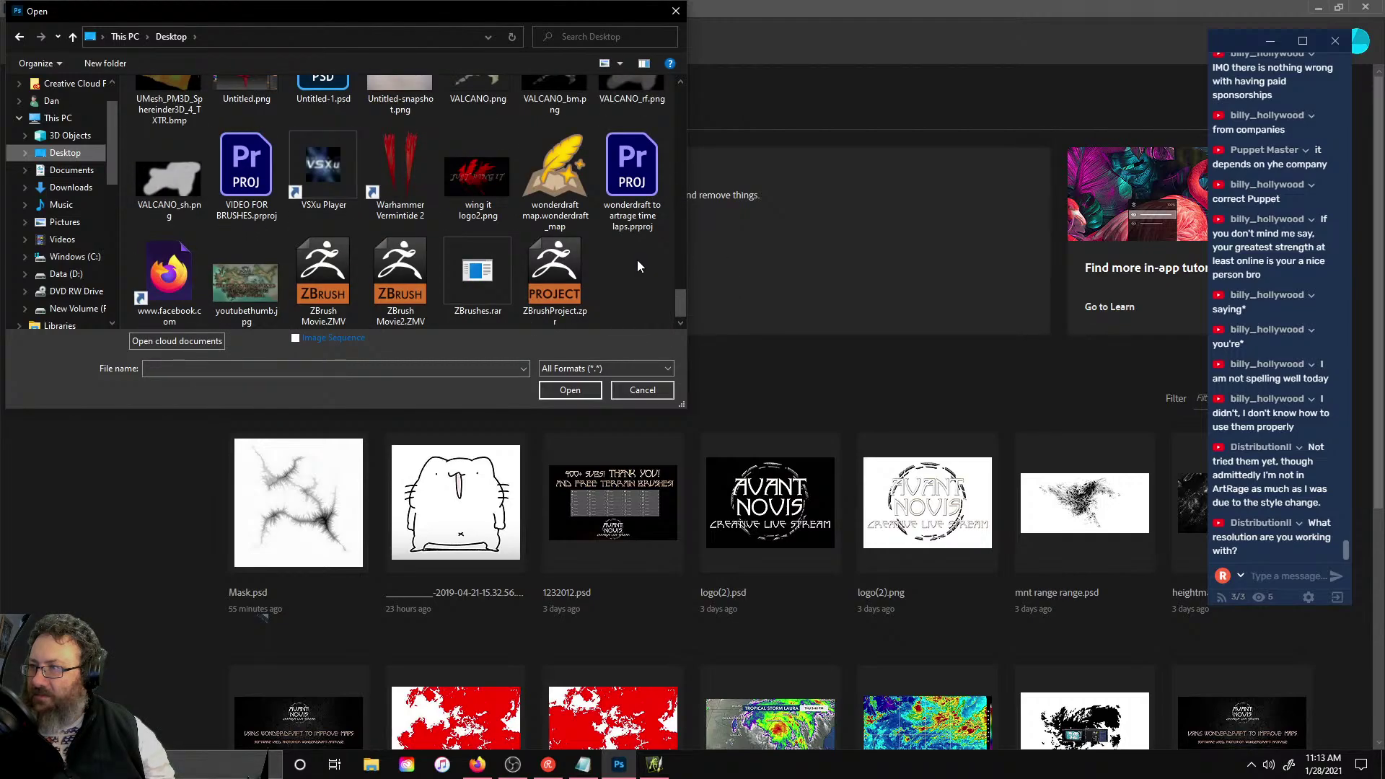
scroll(638, 260, "up", 2)
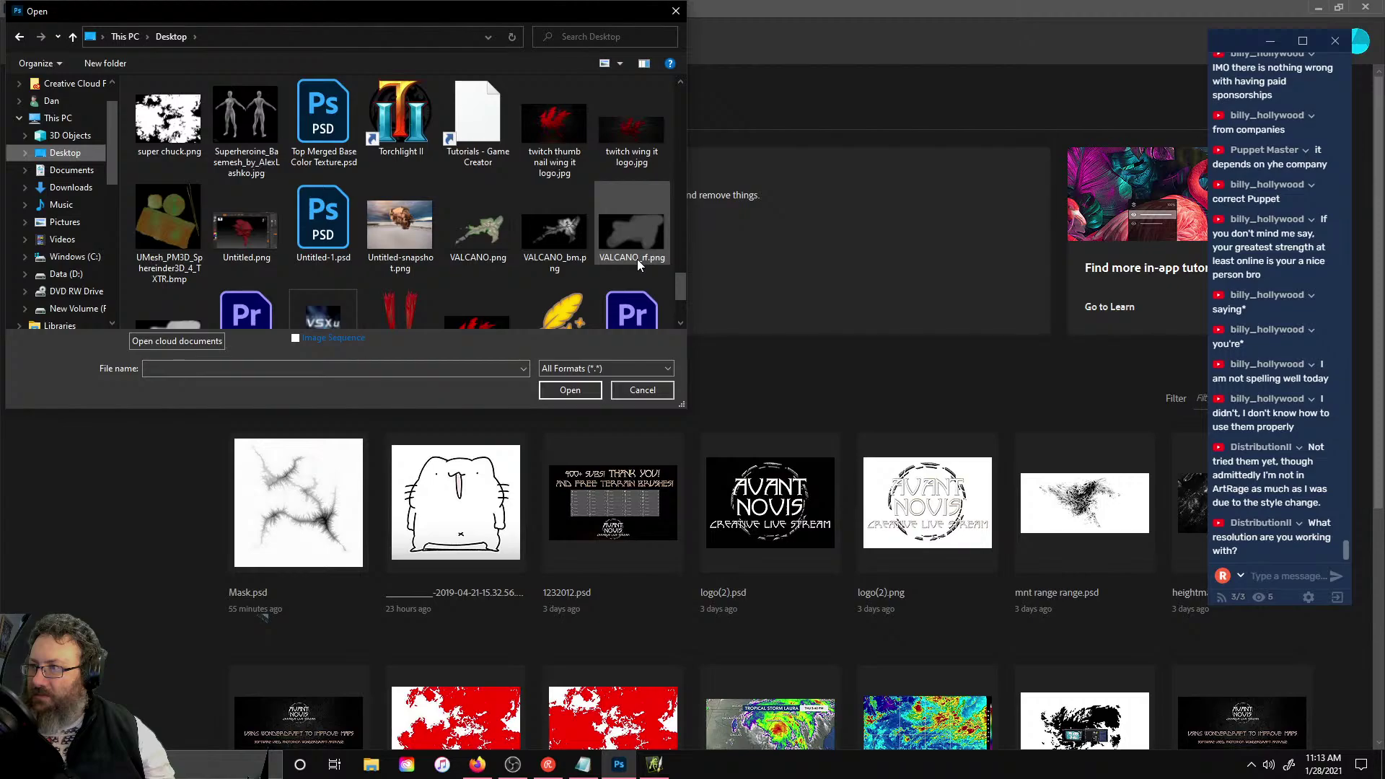
left_click(570, 243)
double_click(570, 241)
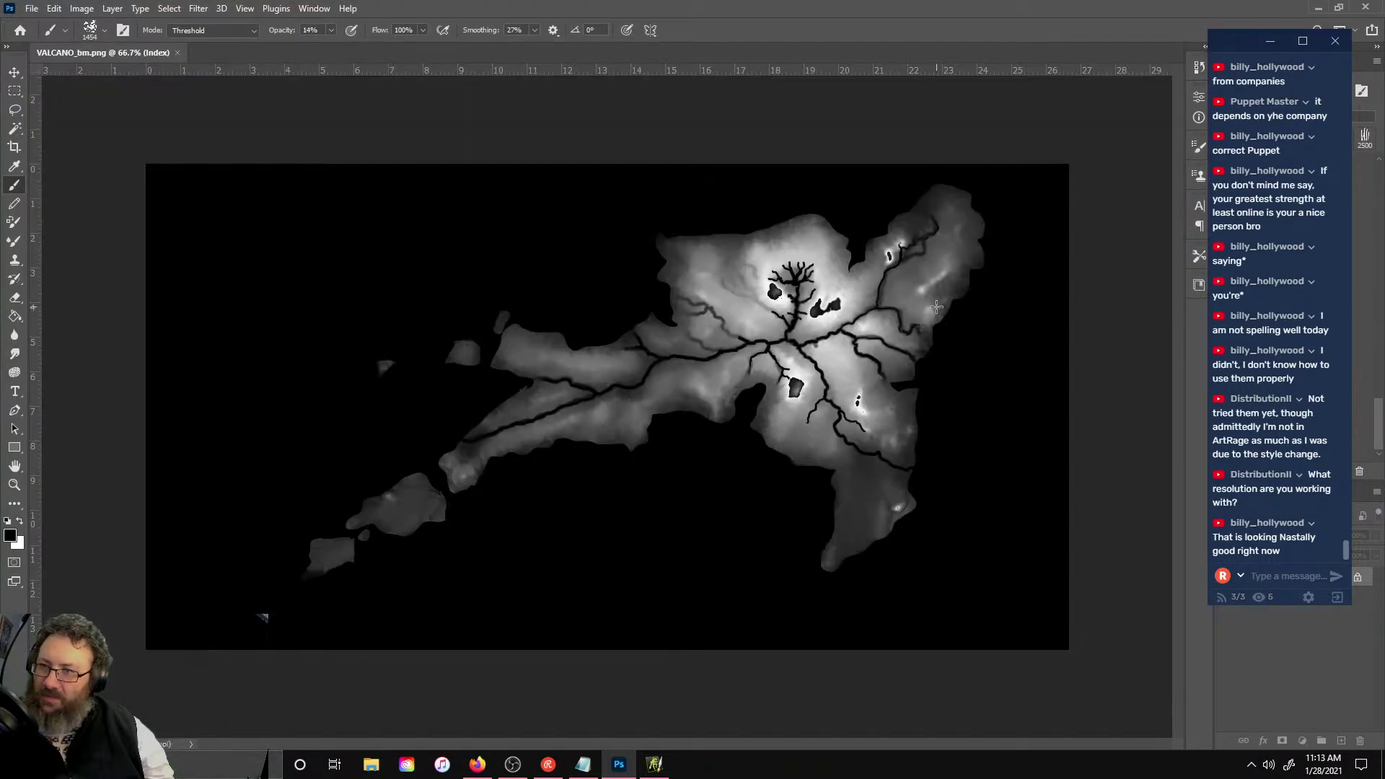
scroll(930, 300, "down", 1, "alt")
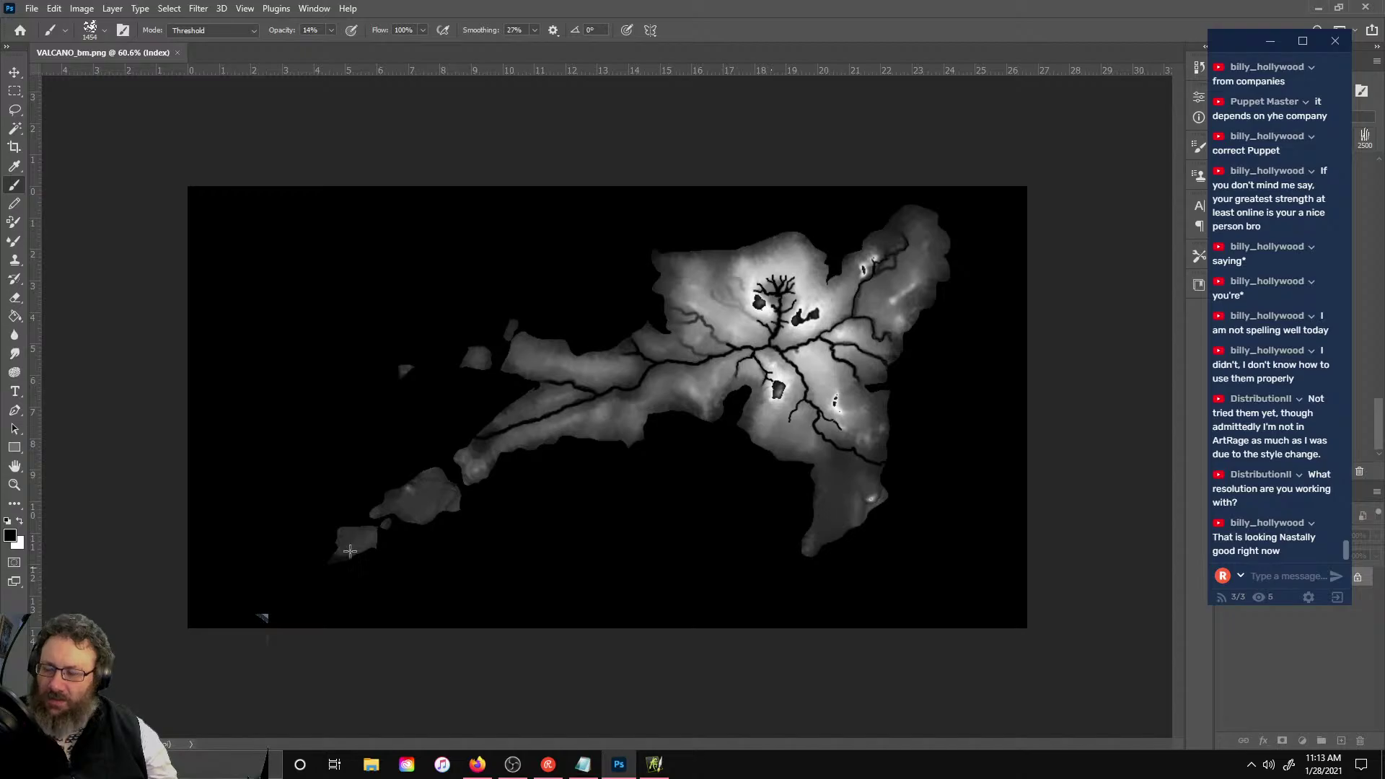
- Launch World Creator
left_click(263, 764)
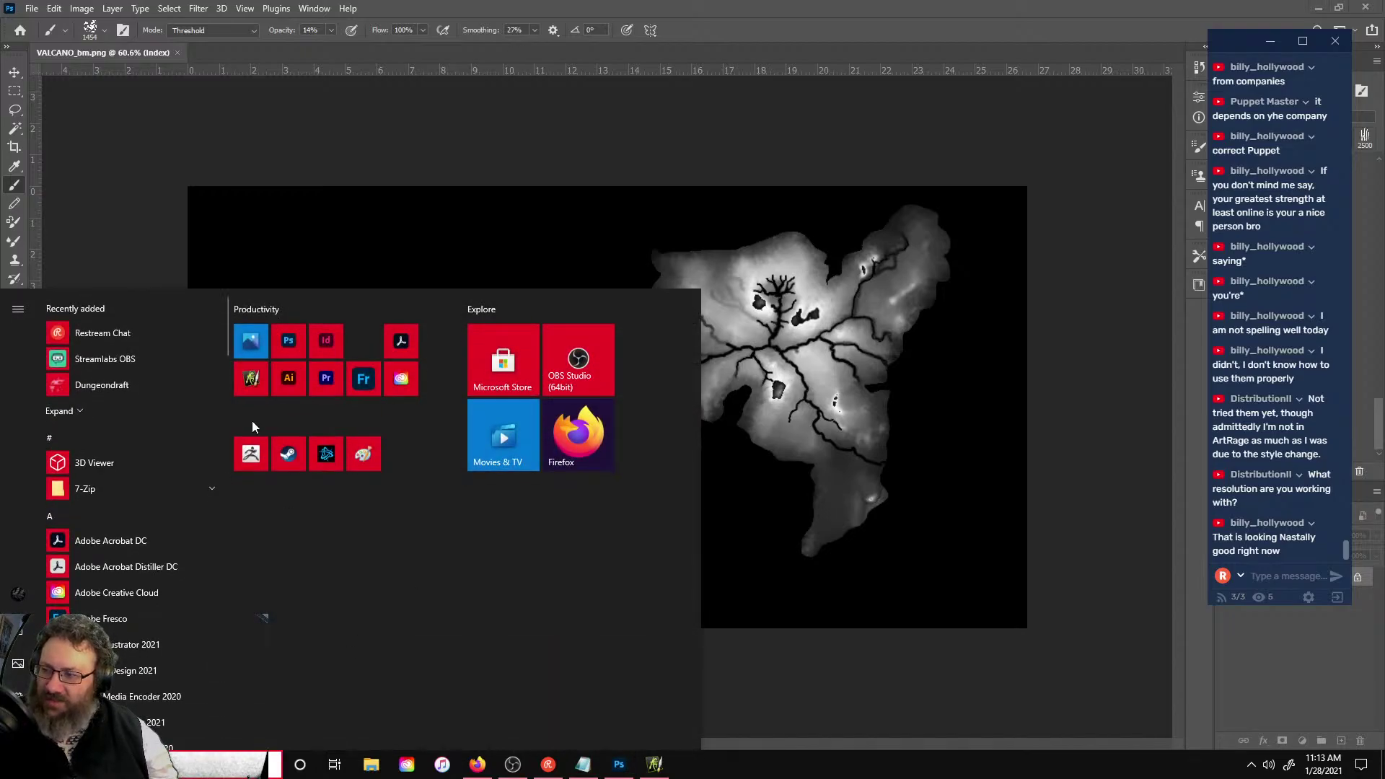
left_click(989, 383)
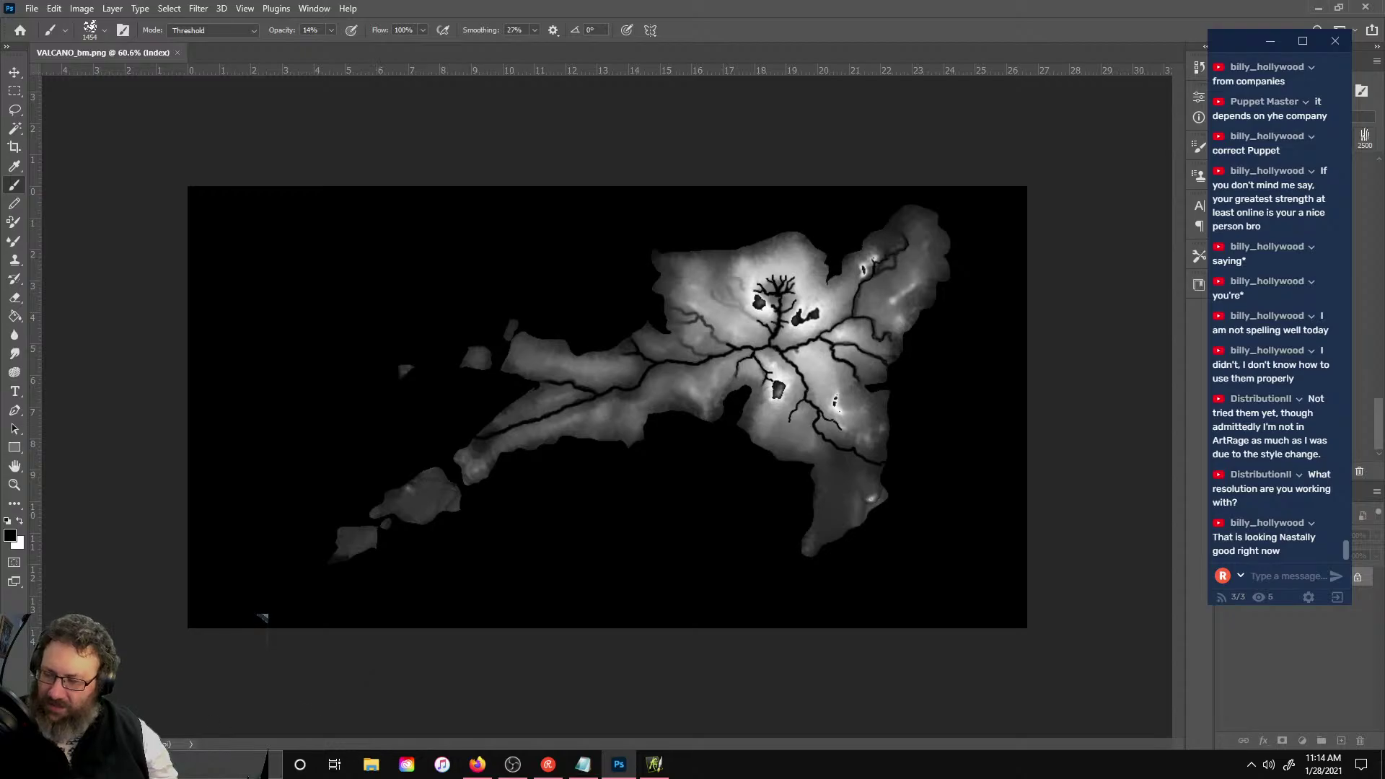
left_click(266, 764)
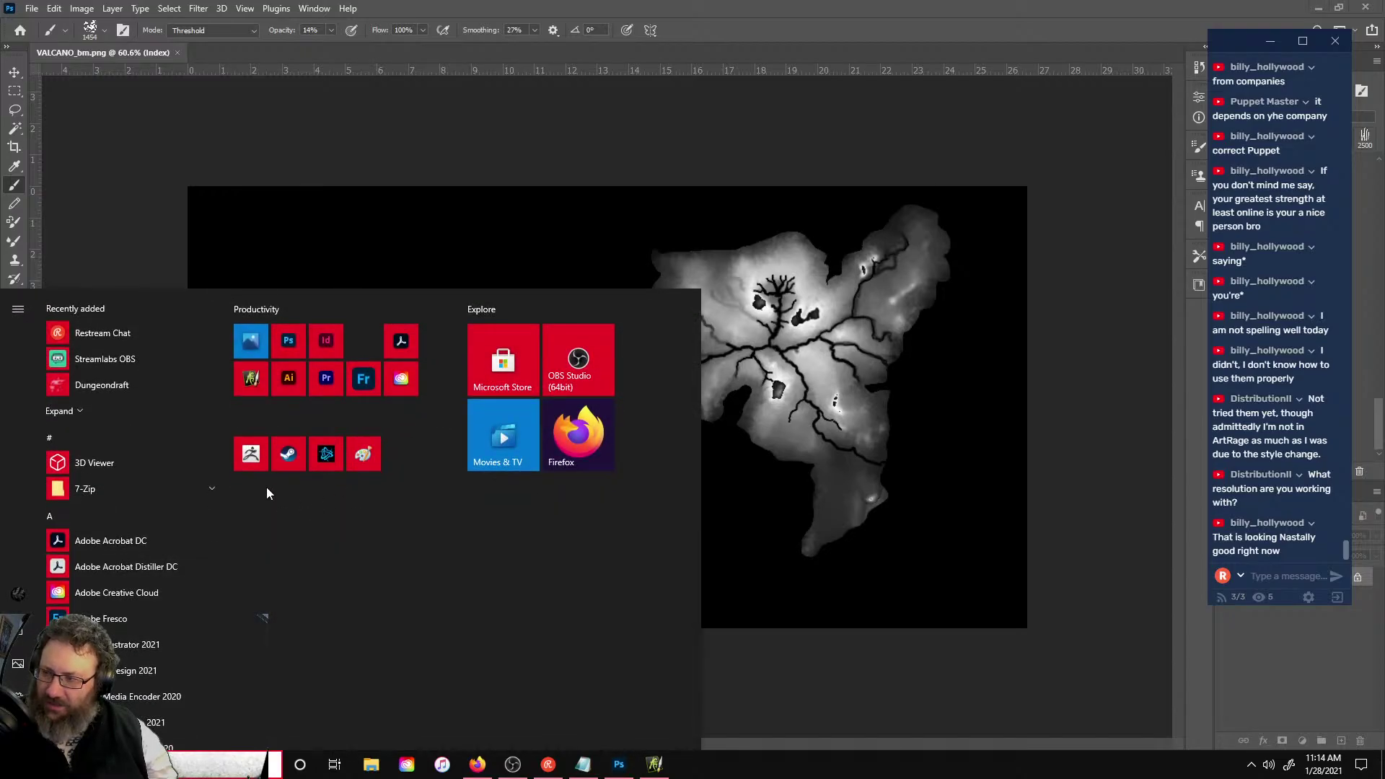
type("wo")
left_click(165, 365)
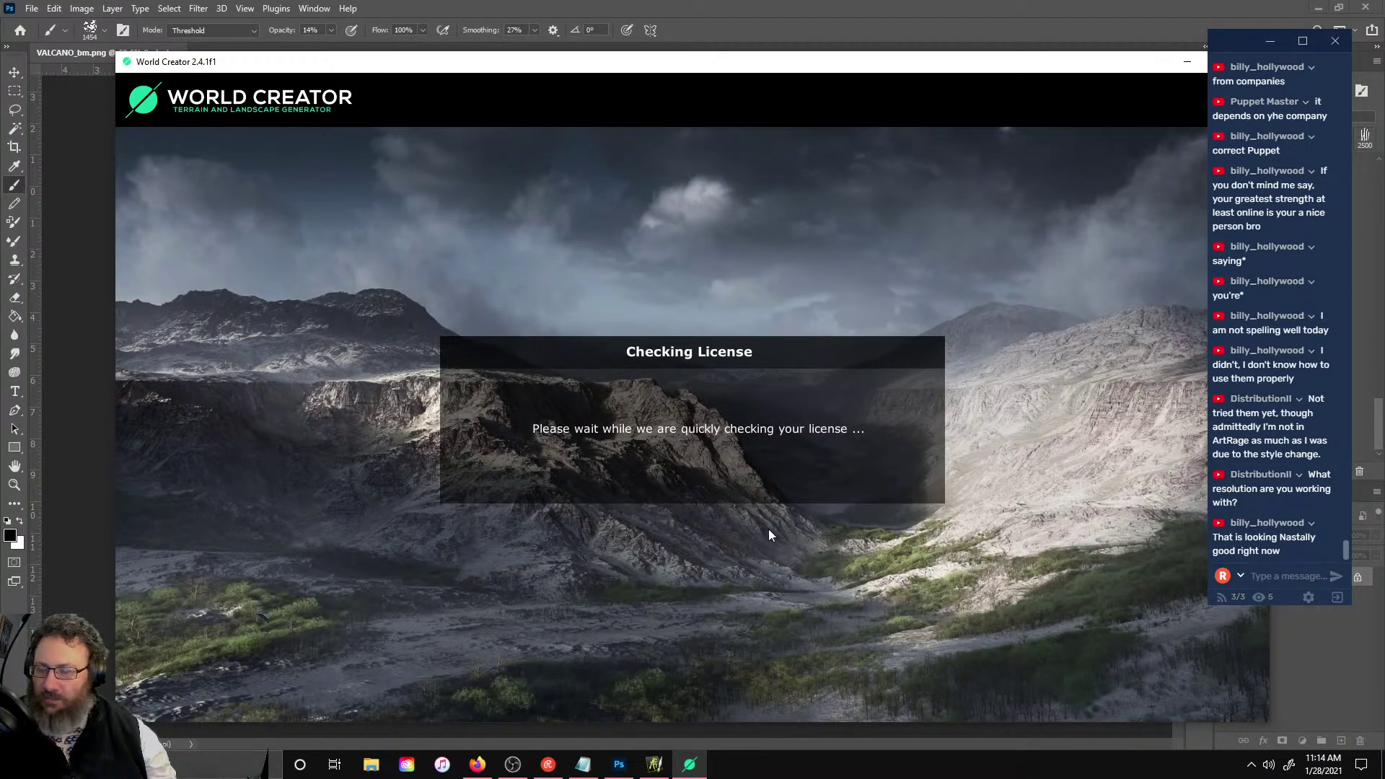
- Switch to ArtRage and quit it without saving the changed untitled painting
left_click(655, 764)
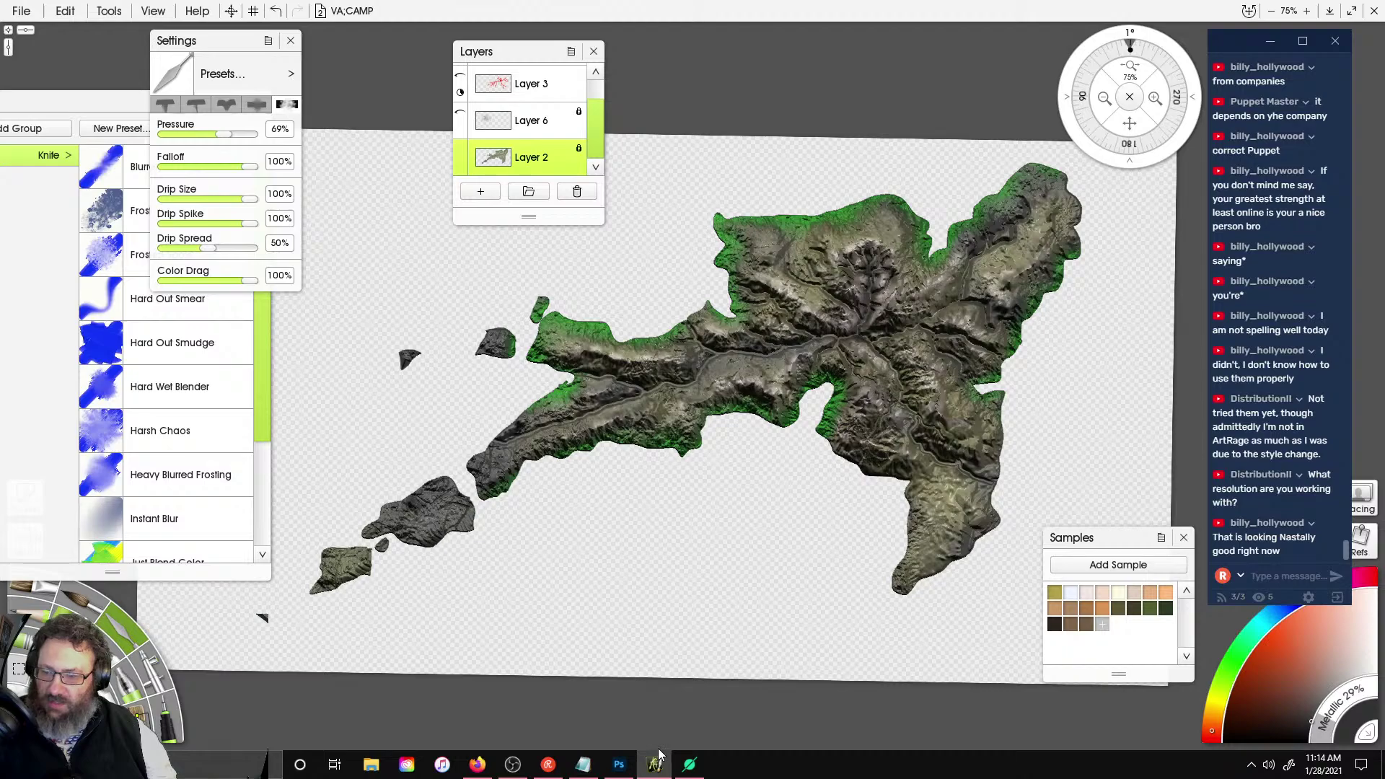
right_click(656, 759)
left_click(655, 735)
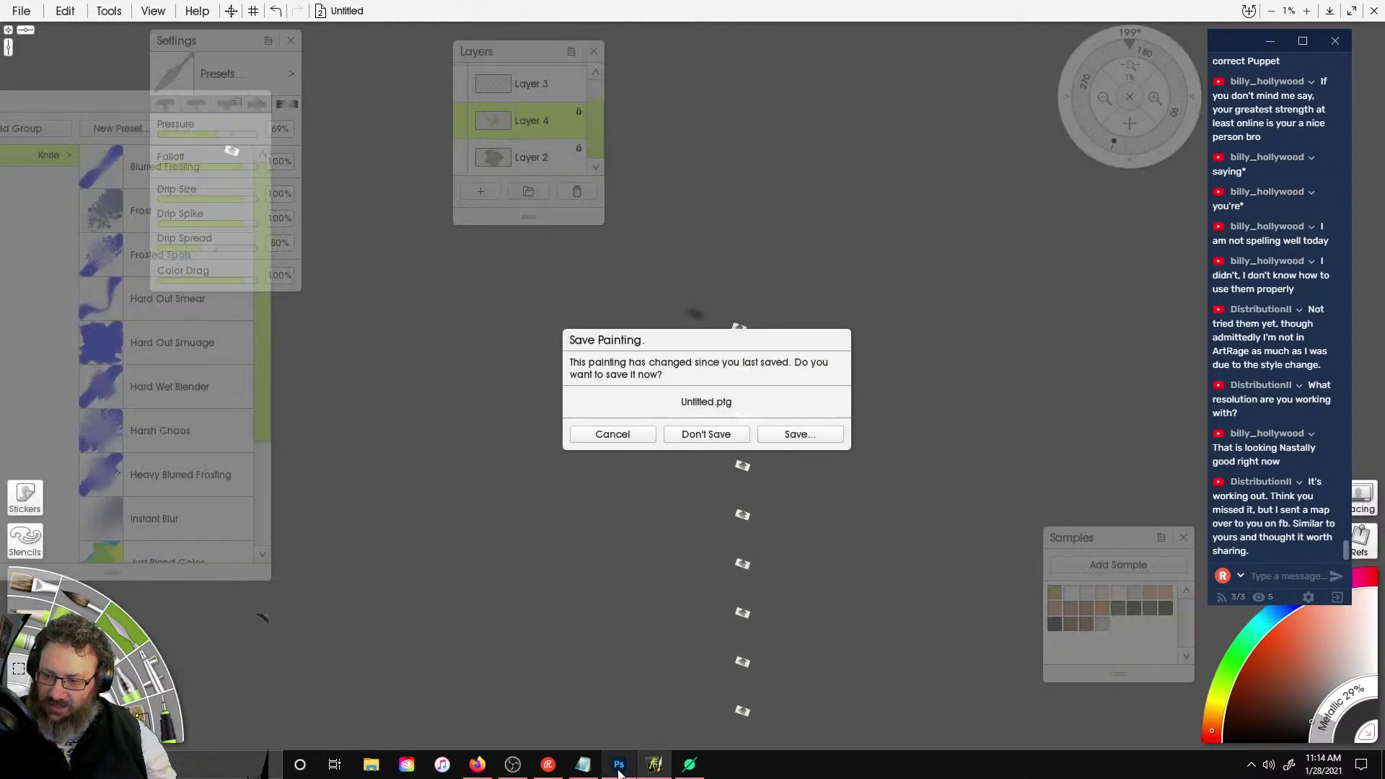
left_click(706, 434)
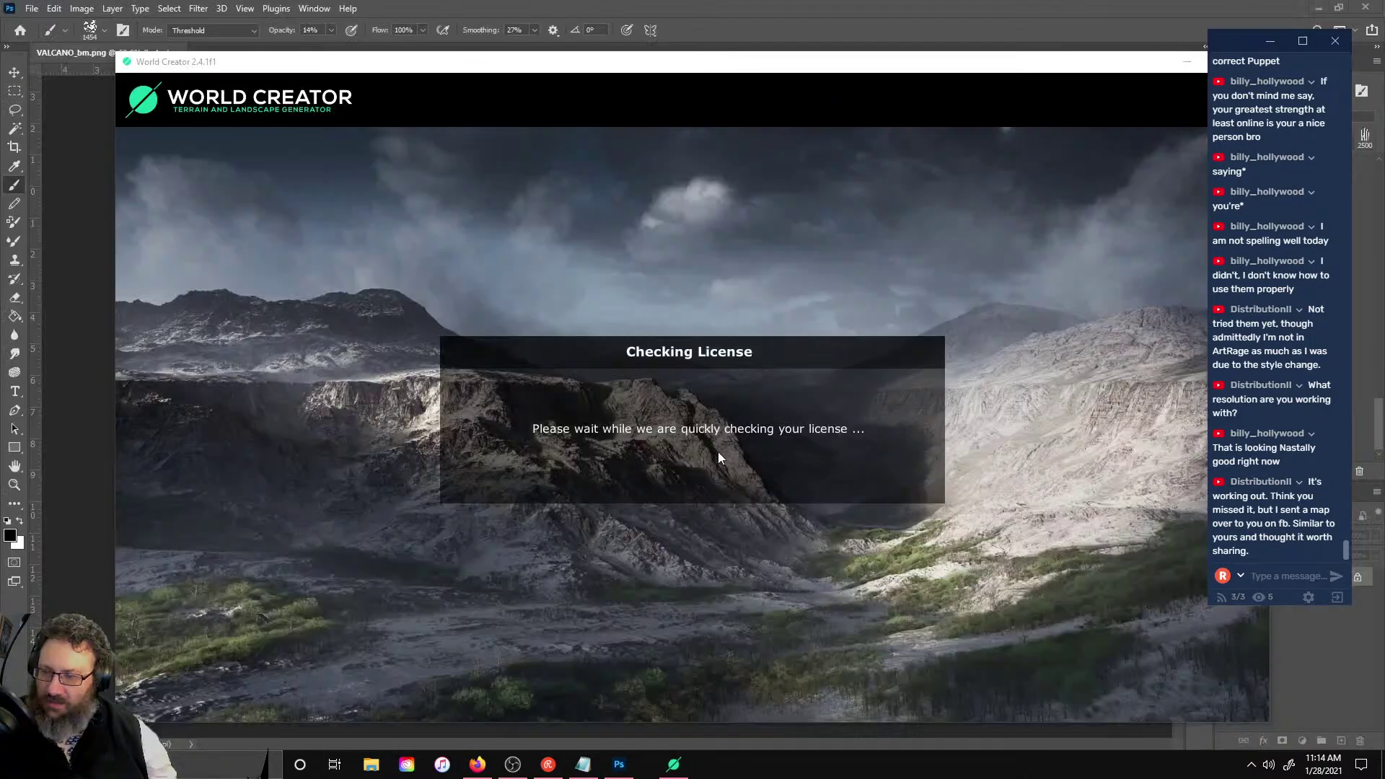
- Close the Photoshop and Notepad windows, leaving World Creator open
left_click(619, 764)
right_click(619, 764)
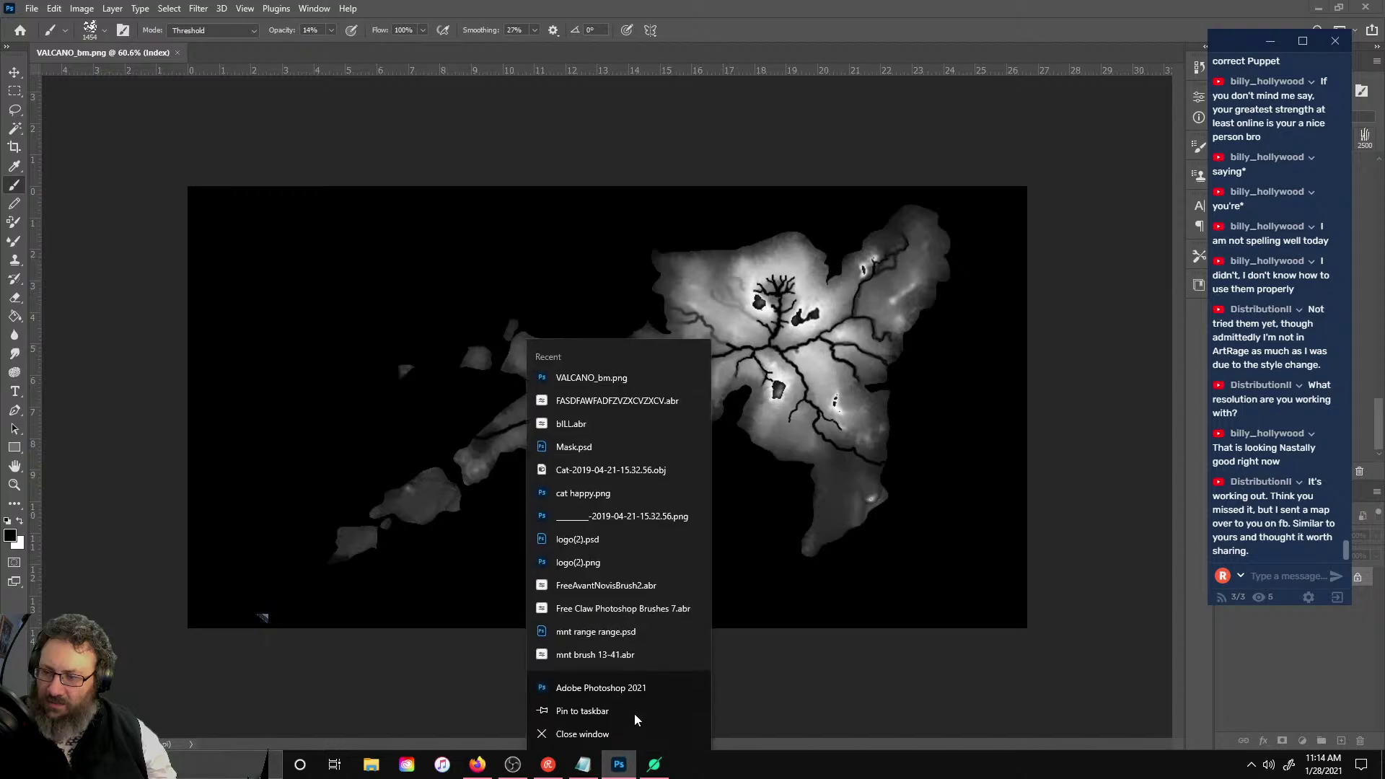
left_click(624, 734)
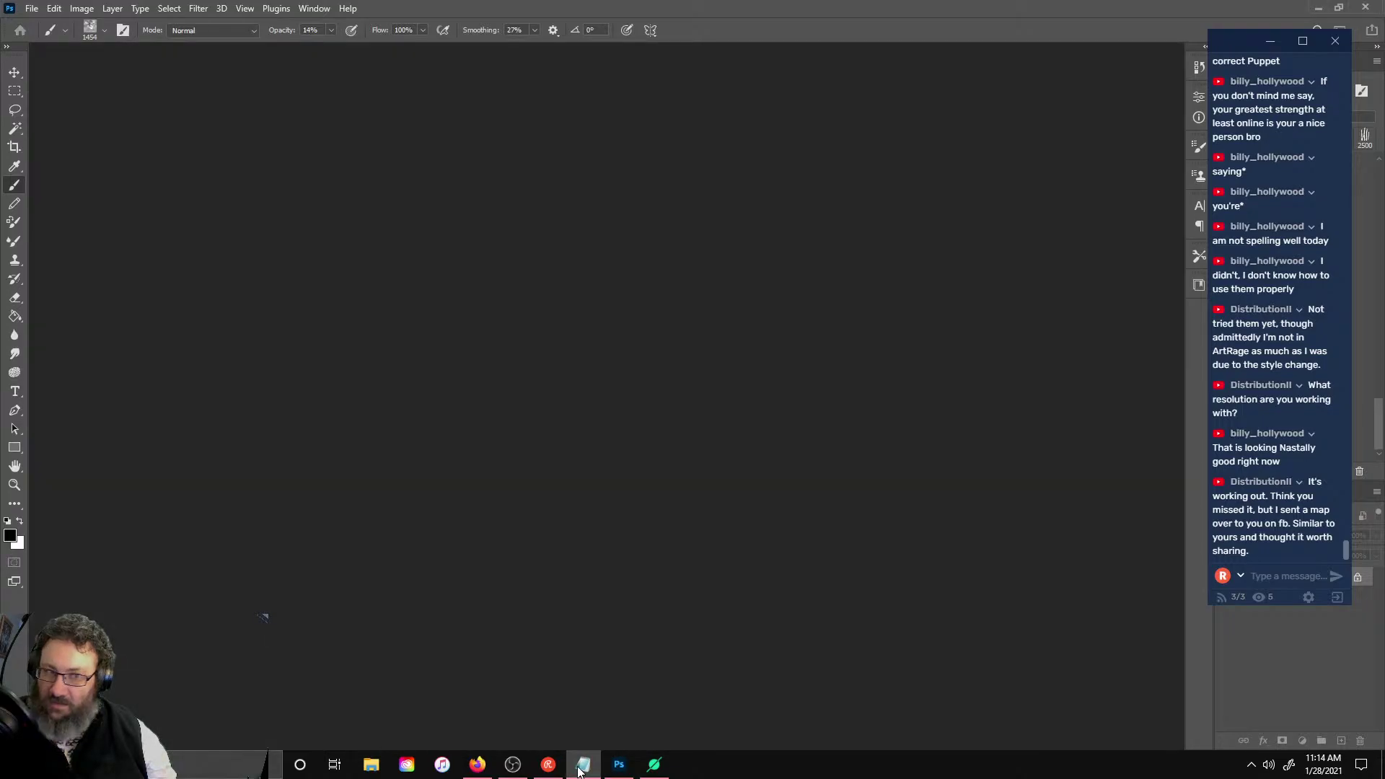
right_click(582, 766)
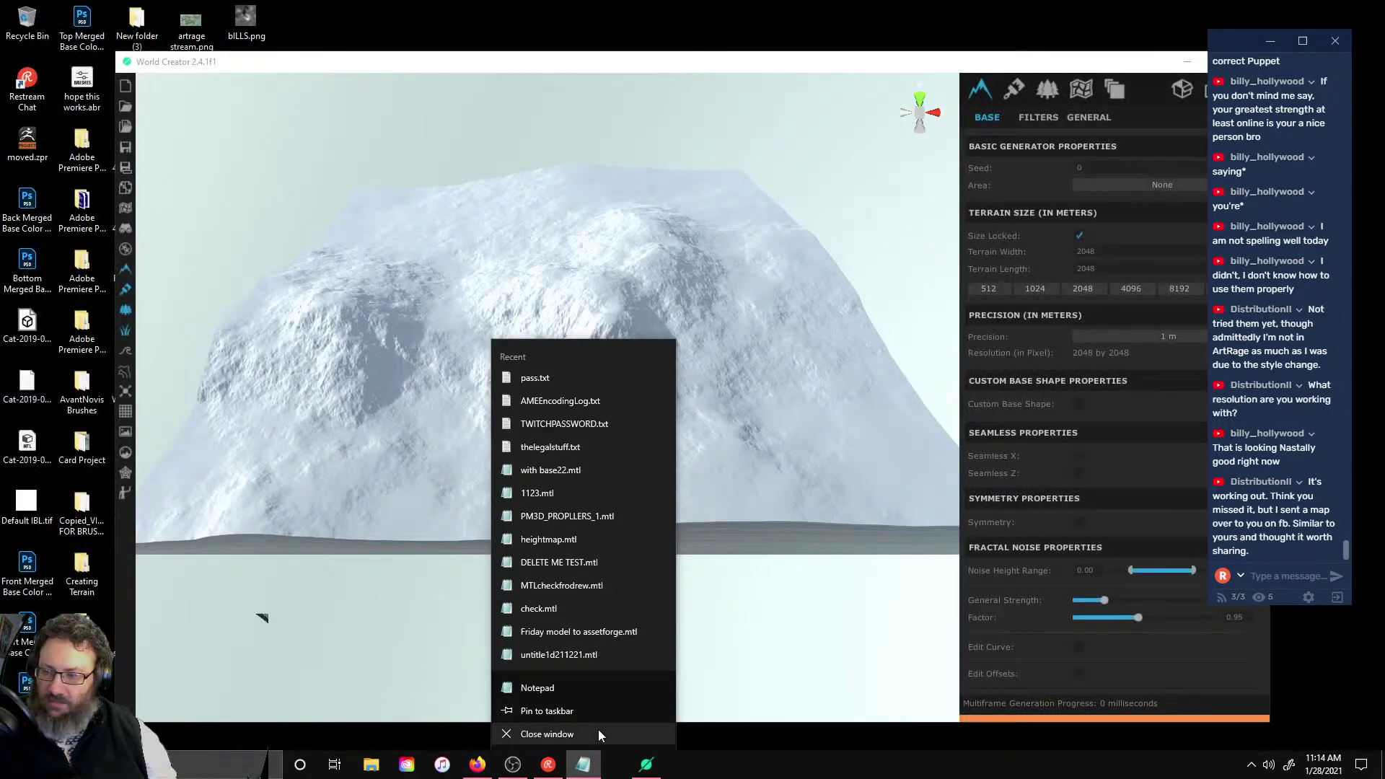
left_click(599, 731)
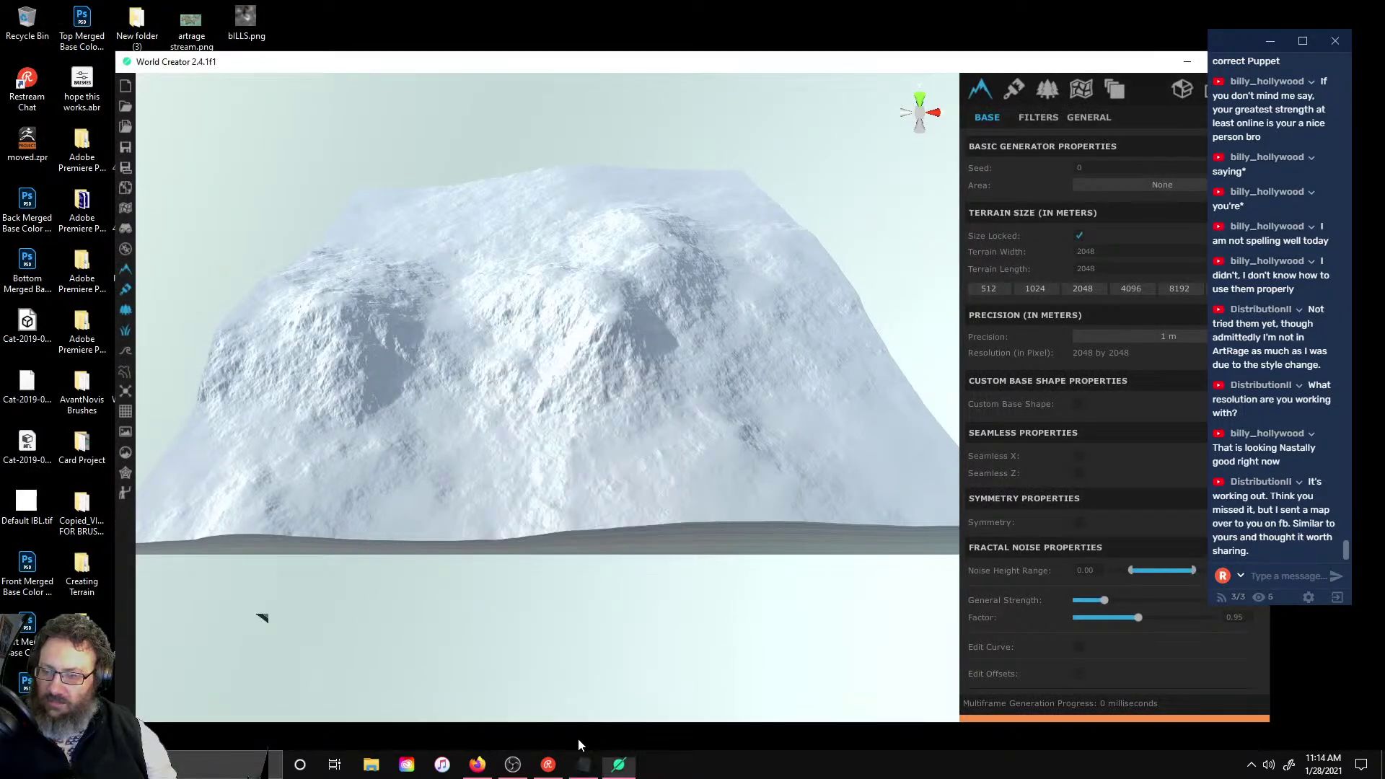
- Enable the custom base shape in World Creator and flatten the entire terrain, accepting the loss of previous edits
mouse_move(729, 270)
right_mouse_down()
mouse_move(729, 294)
mouse_move(731, 275)
right_mouse_up()
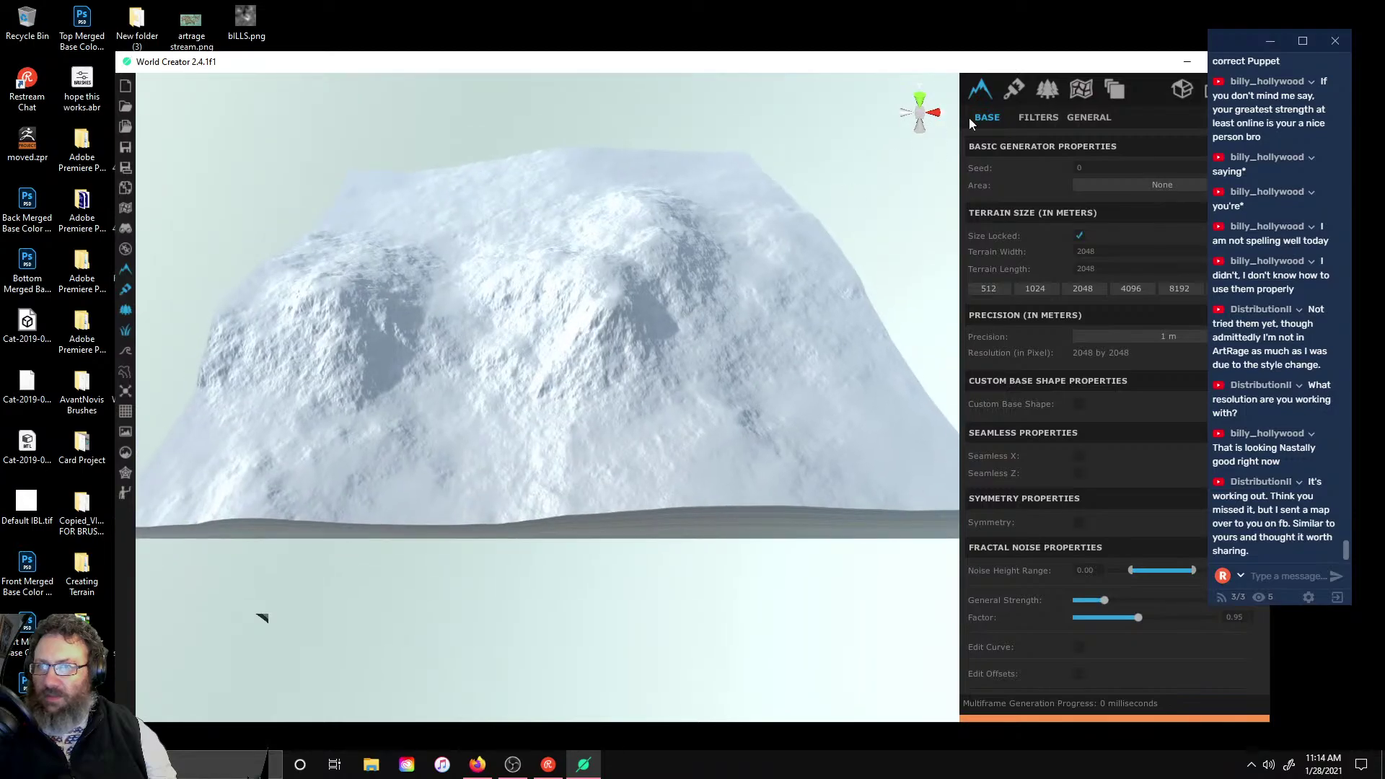
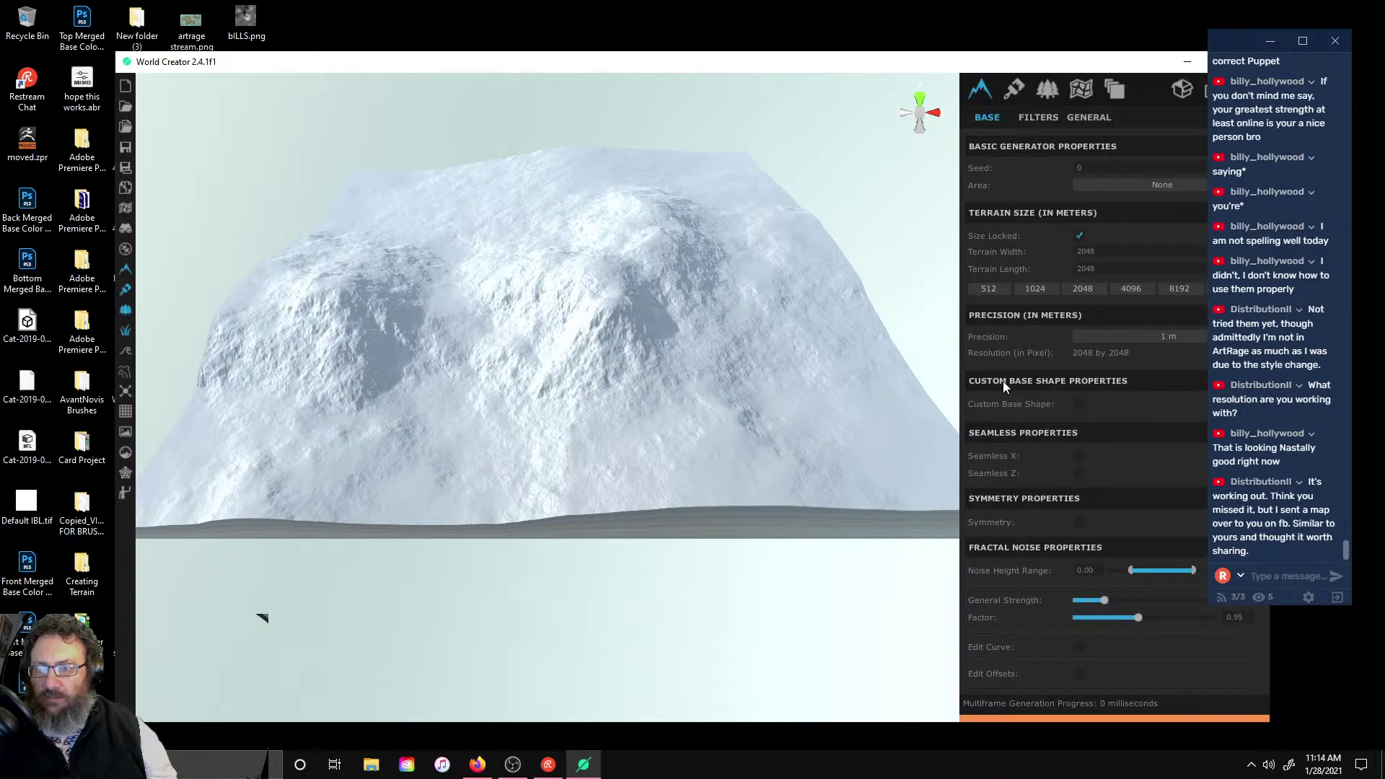
left_click(1079, 405)
left_click(1081, 425)
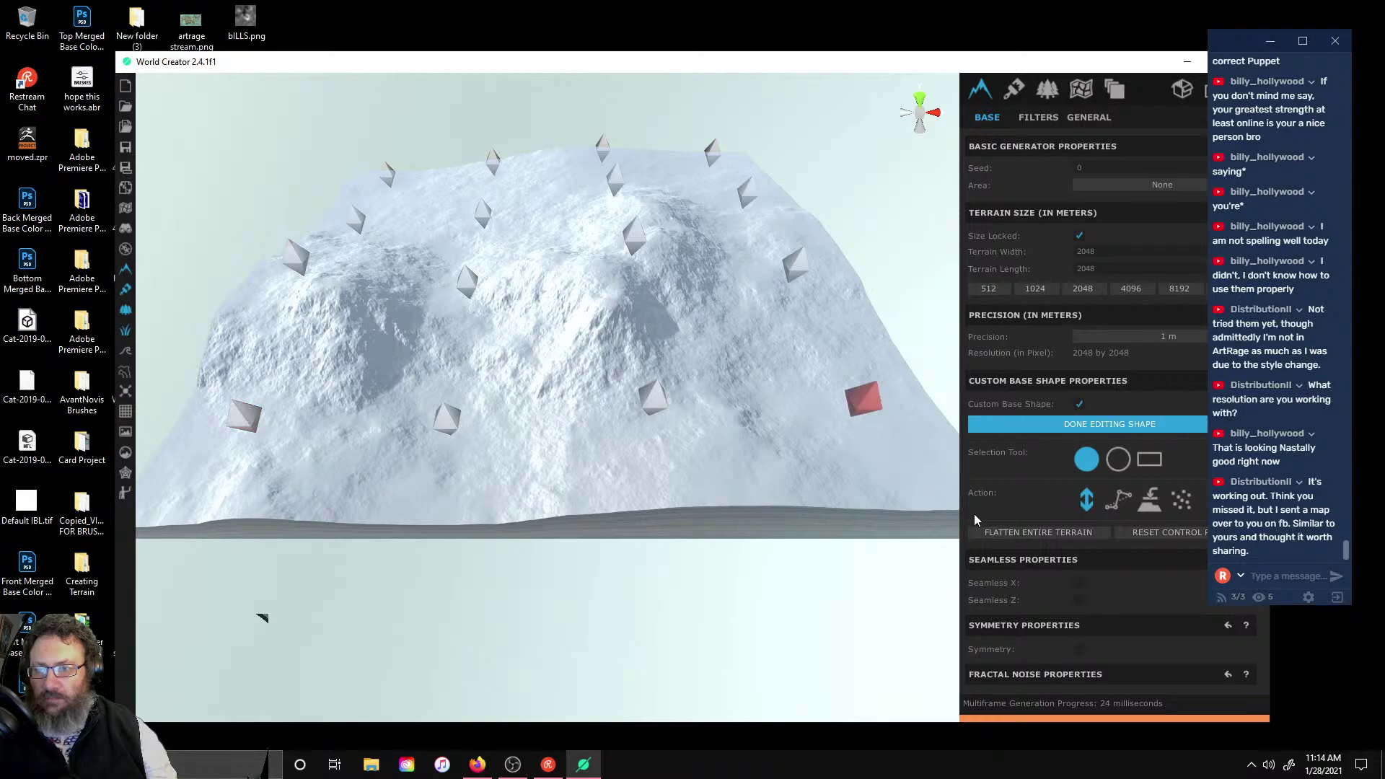
left_click(1037, 534)
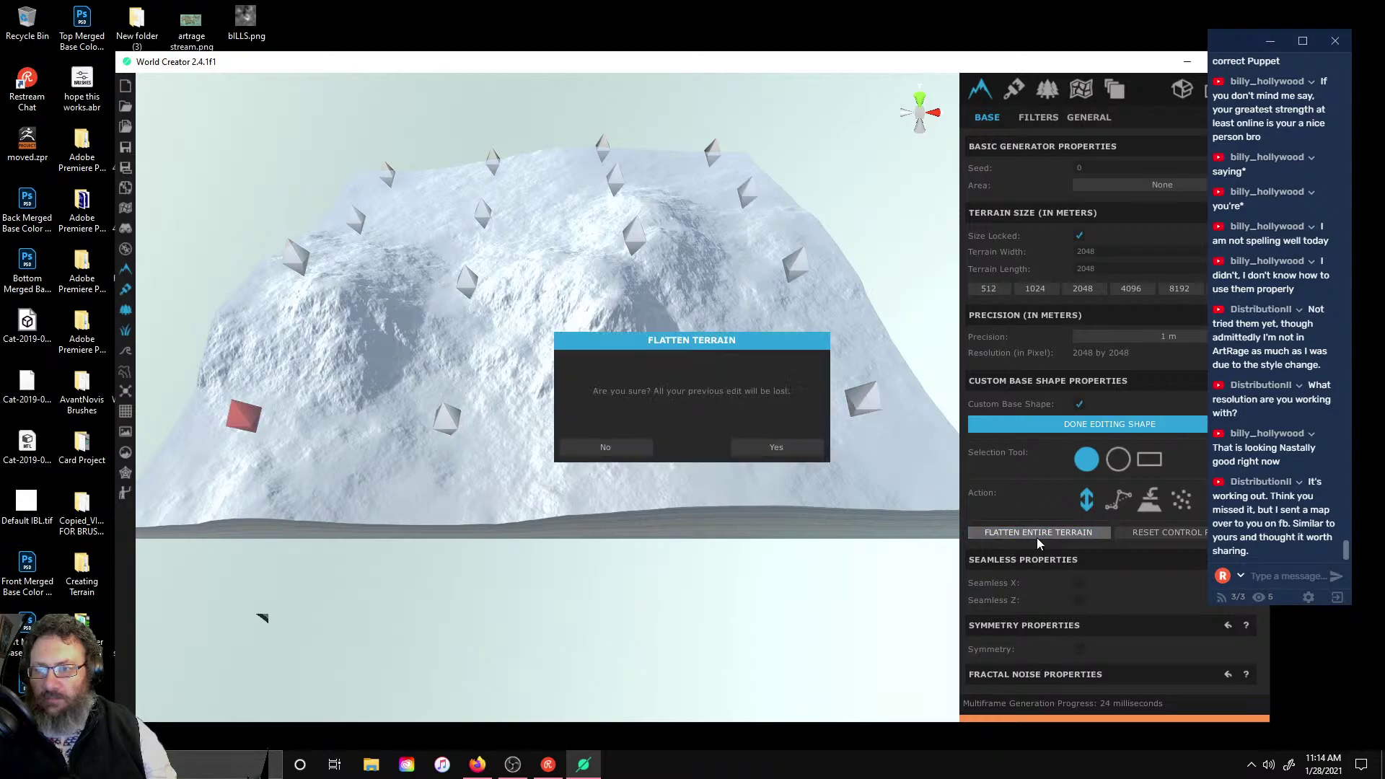
left_click(778, 446)
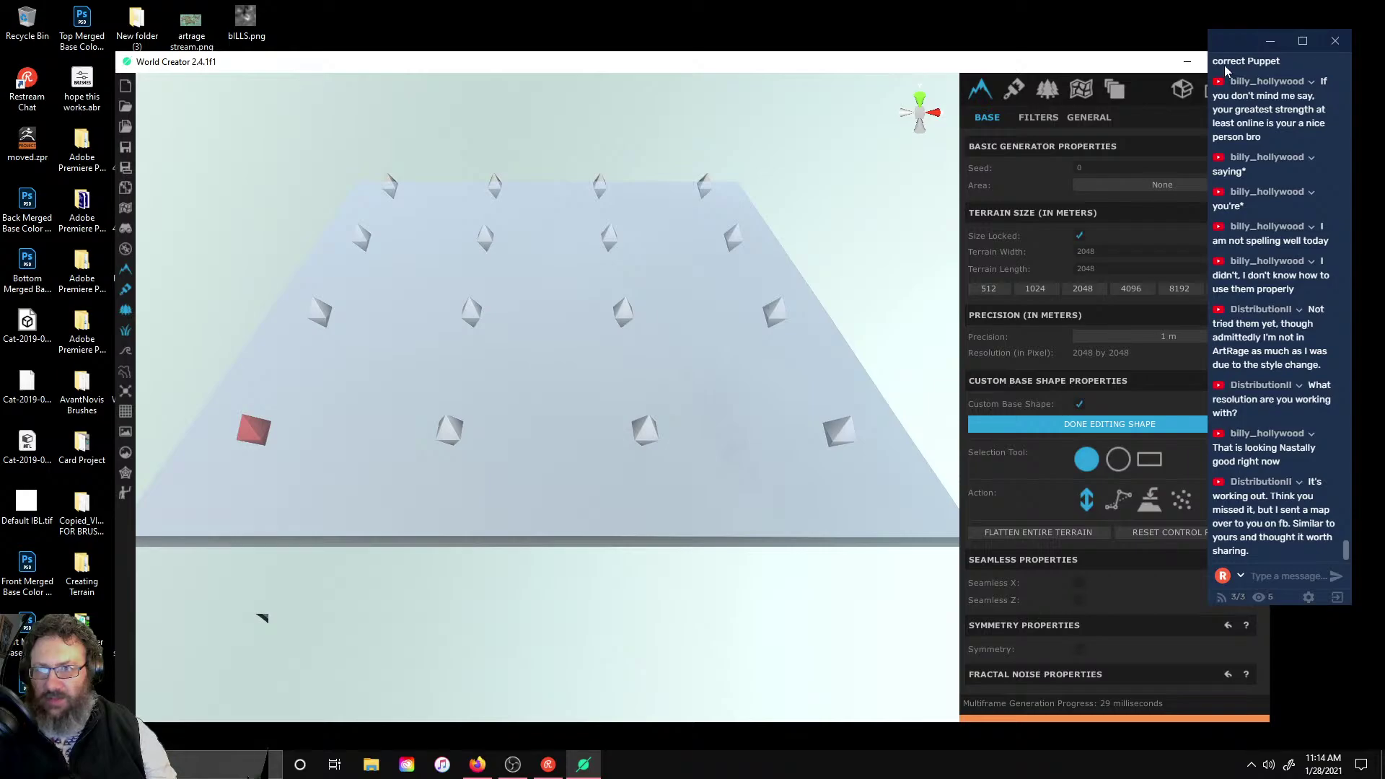
- Move the chat window clear of the terrain properties and review the base settings
left_click_drag(1226, 66, 21, 49)
scroll(1341, 72, "down", 4)
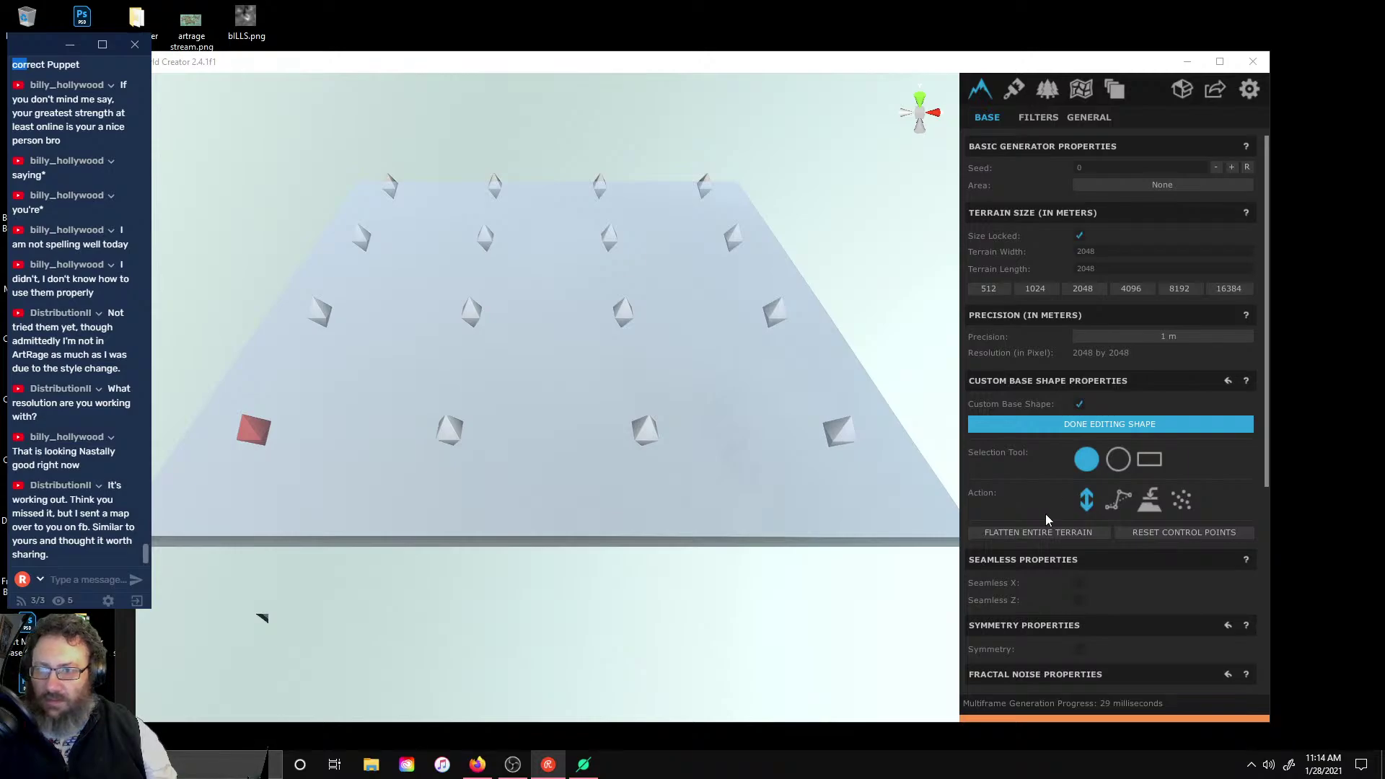
scroll(1046, 484, "down", 5)
scroll(1123, 513, "up", 6)
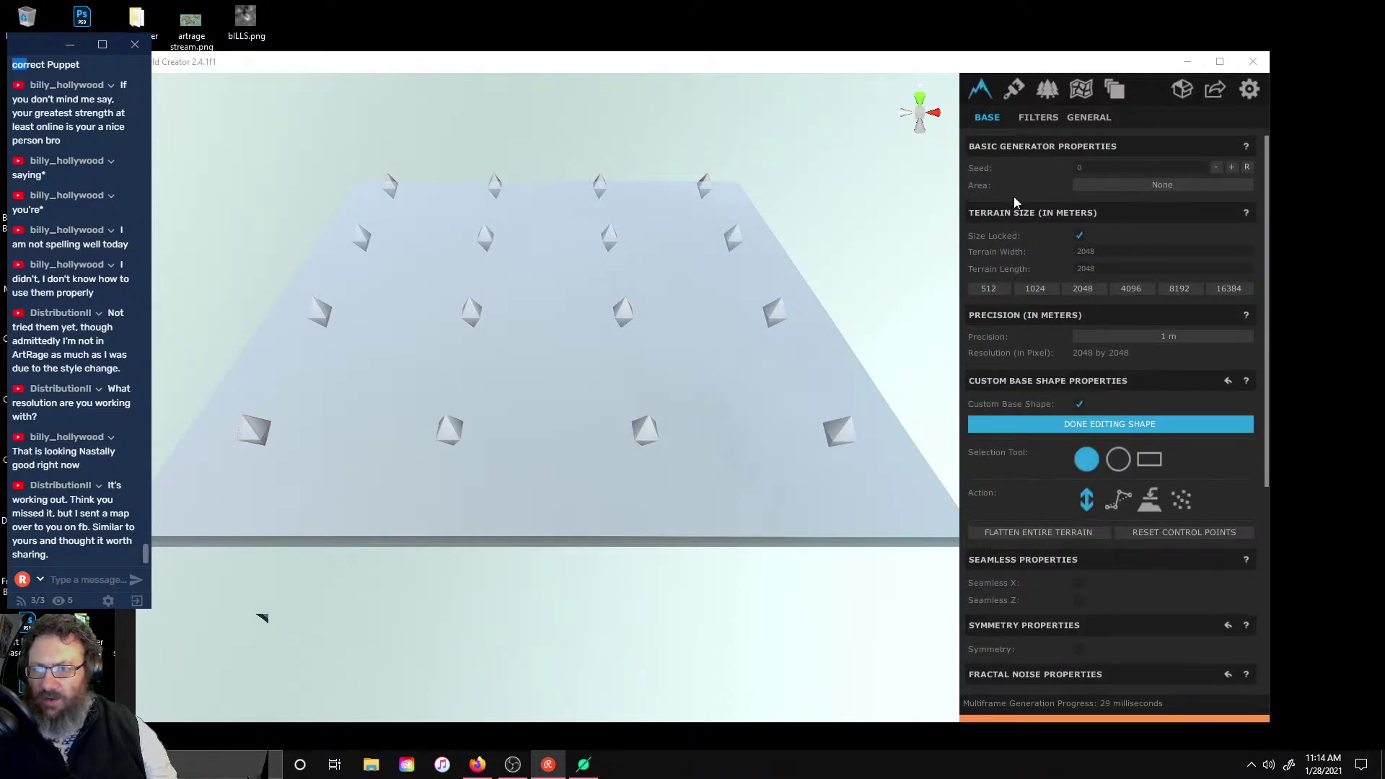
- Look through World Creator's terrain filter, material, object and map sections alongside the base settings
left_click(1033, 116)
left_click(986, 117)
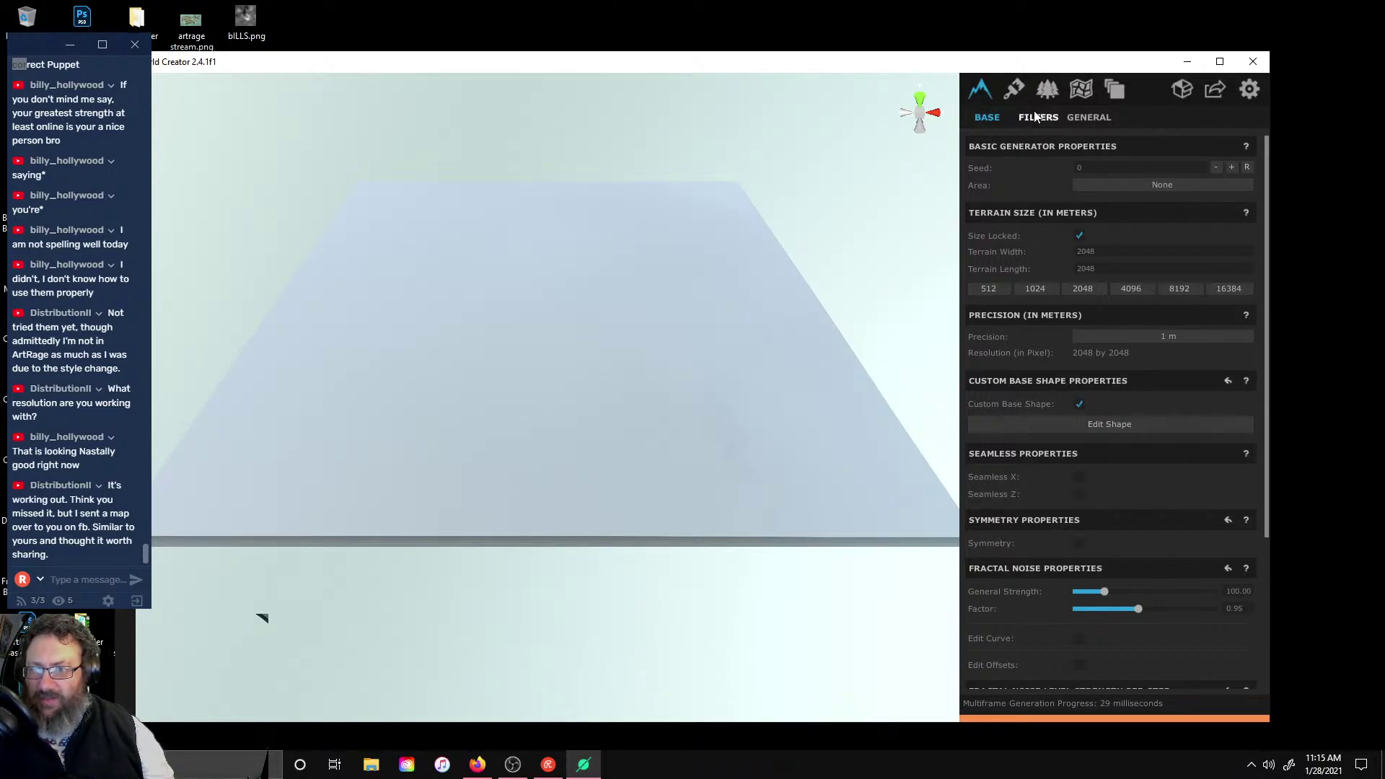
left_click(1037, 117)
left_click(1015, 117)
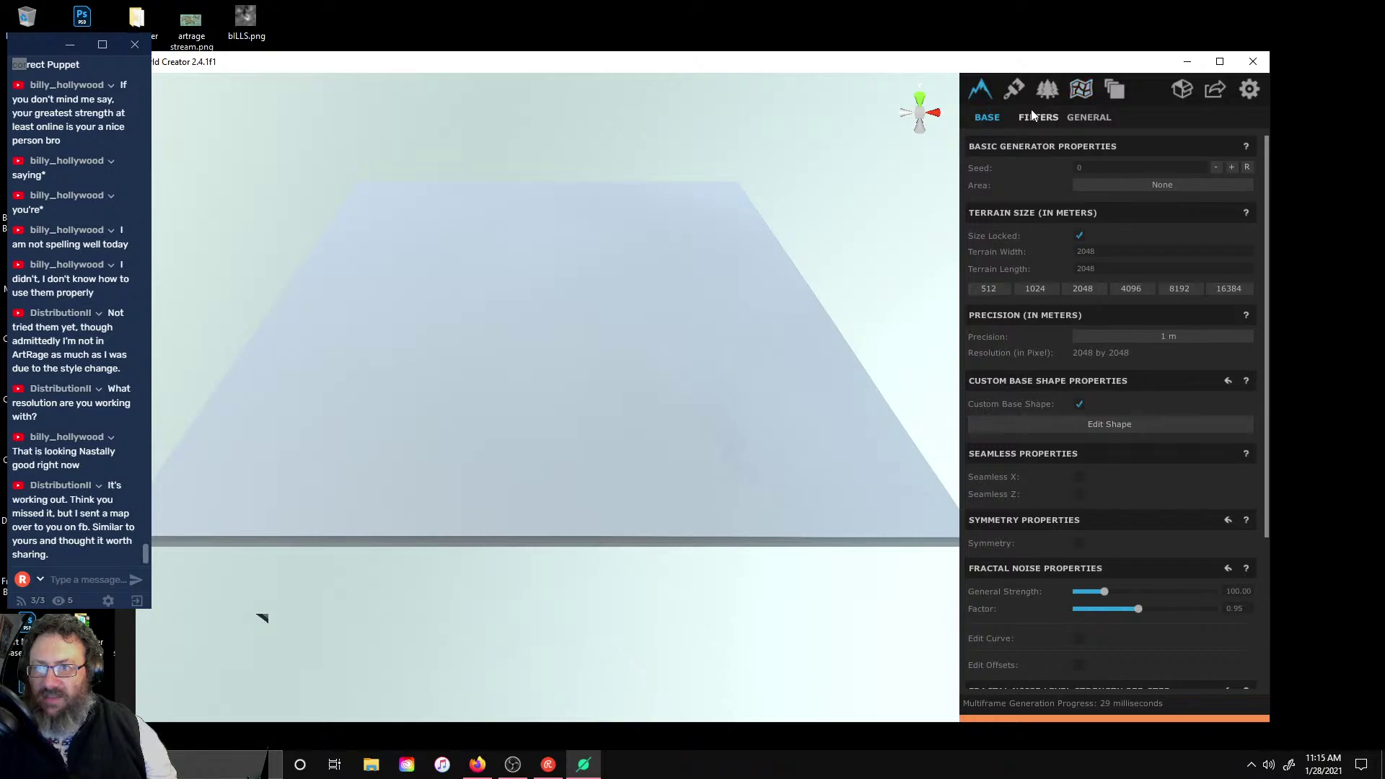
left_click(1015, 88)
left_click(1047, 89)
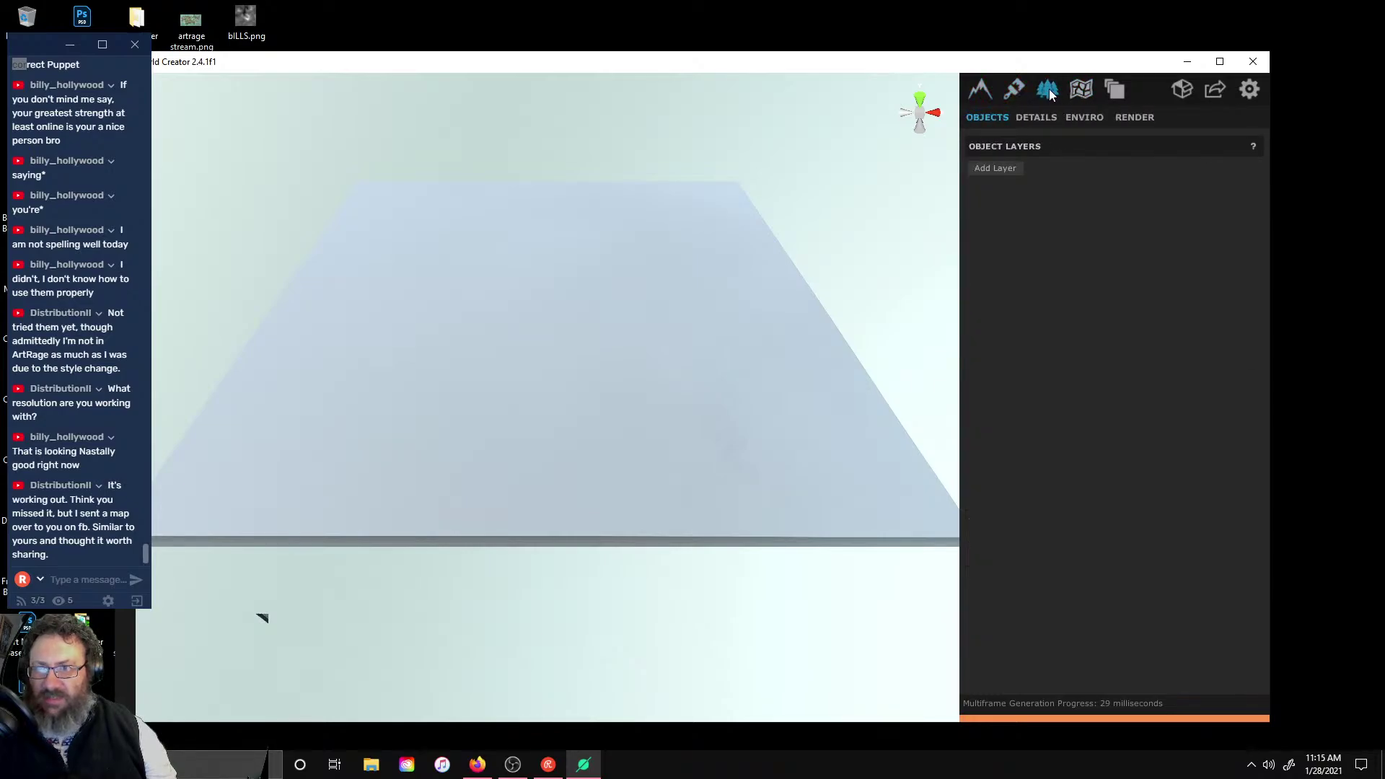
left_click(1081, 89)
left_click(988, 88)
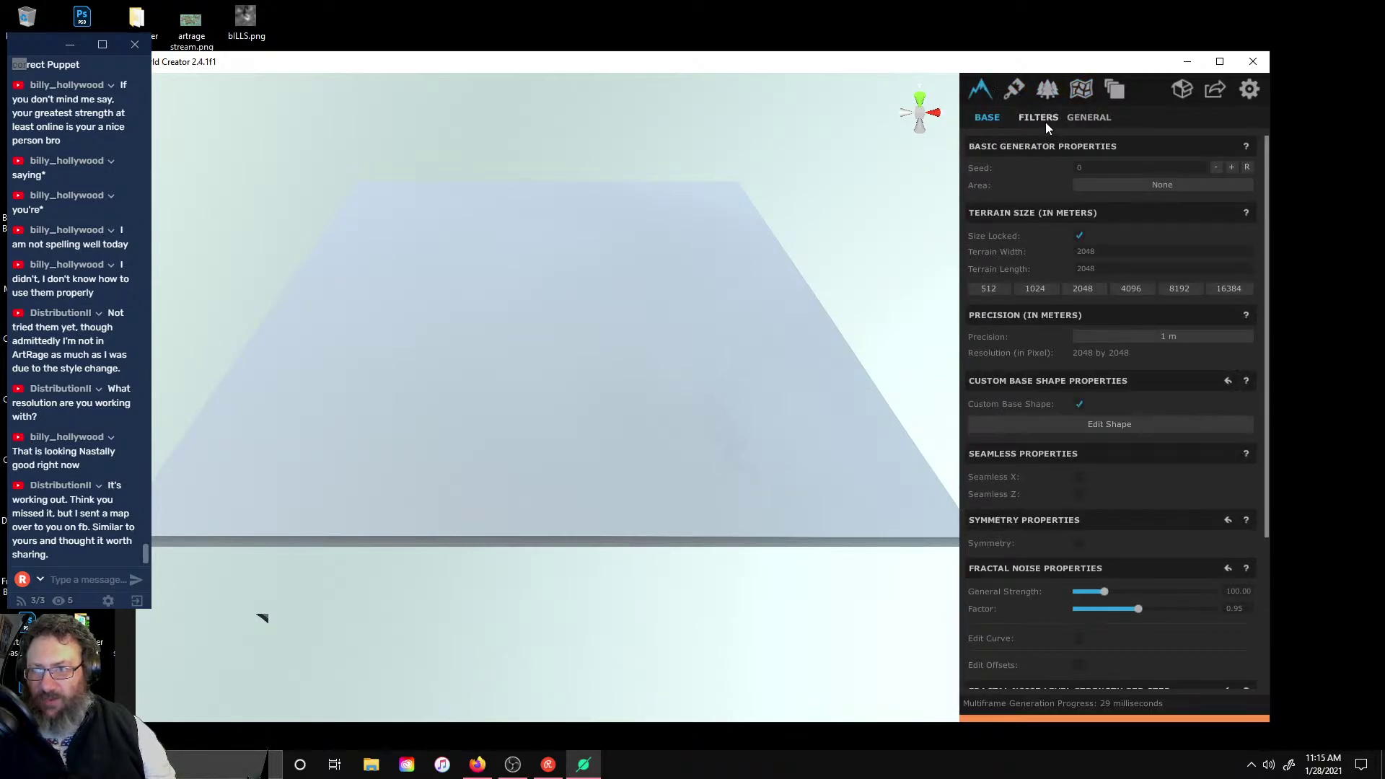
left_click(1042, 117)
left_click(994, 118)
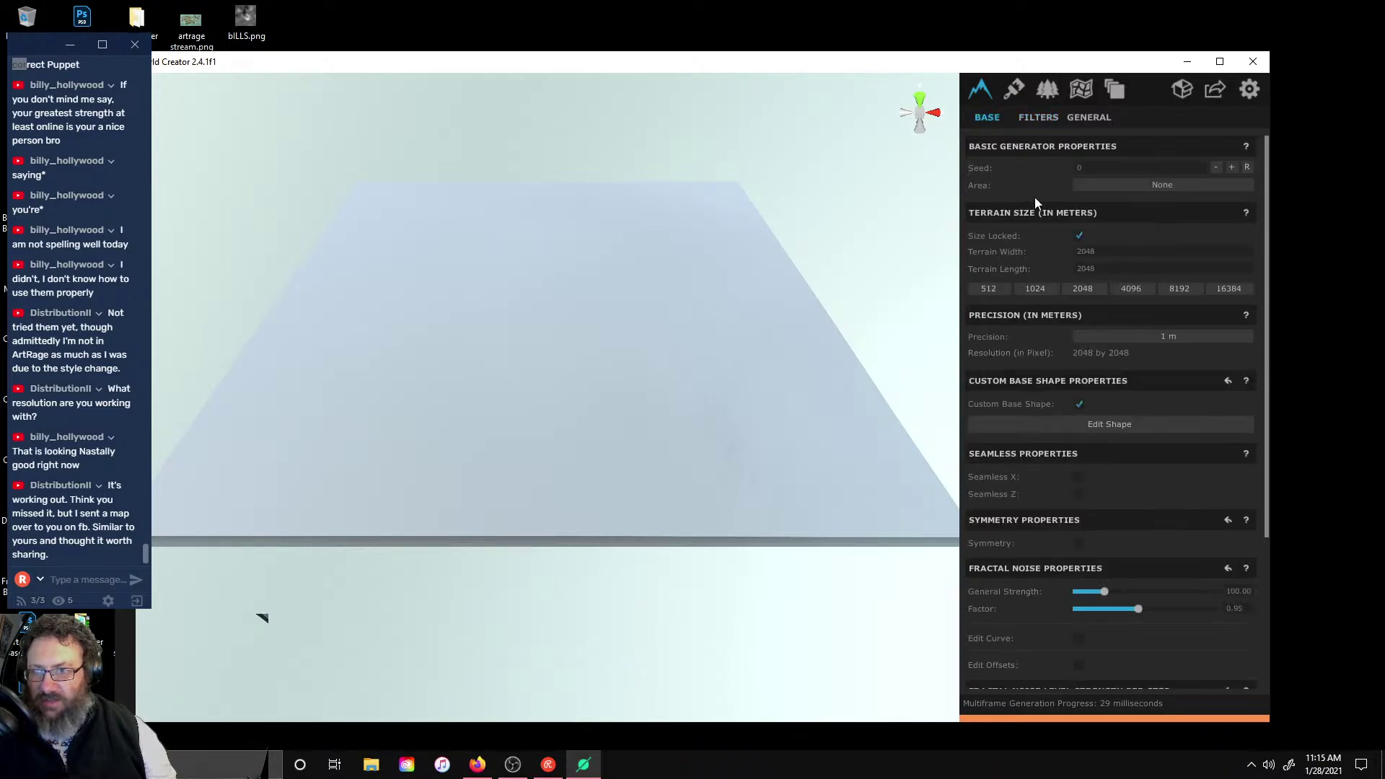
- Add a new filter layer to the terrain and give it a Height Map filter from the Effect category
left_click(1031, 119)
left_click(996, 167)
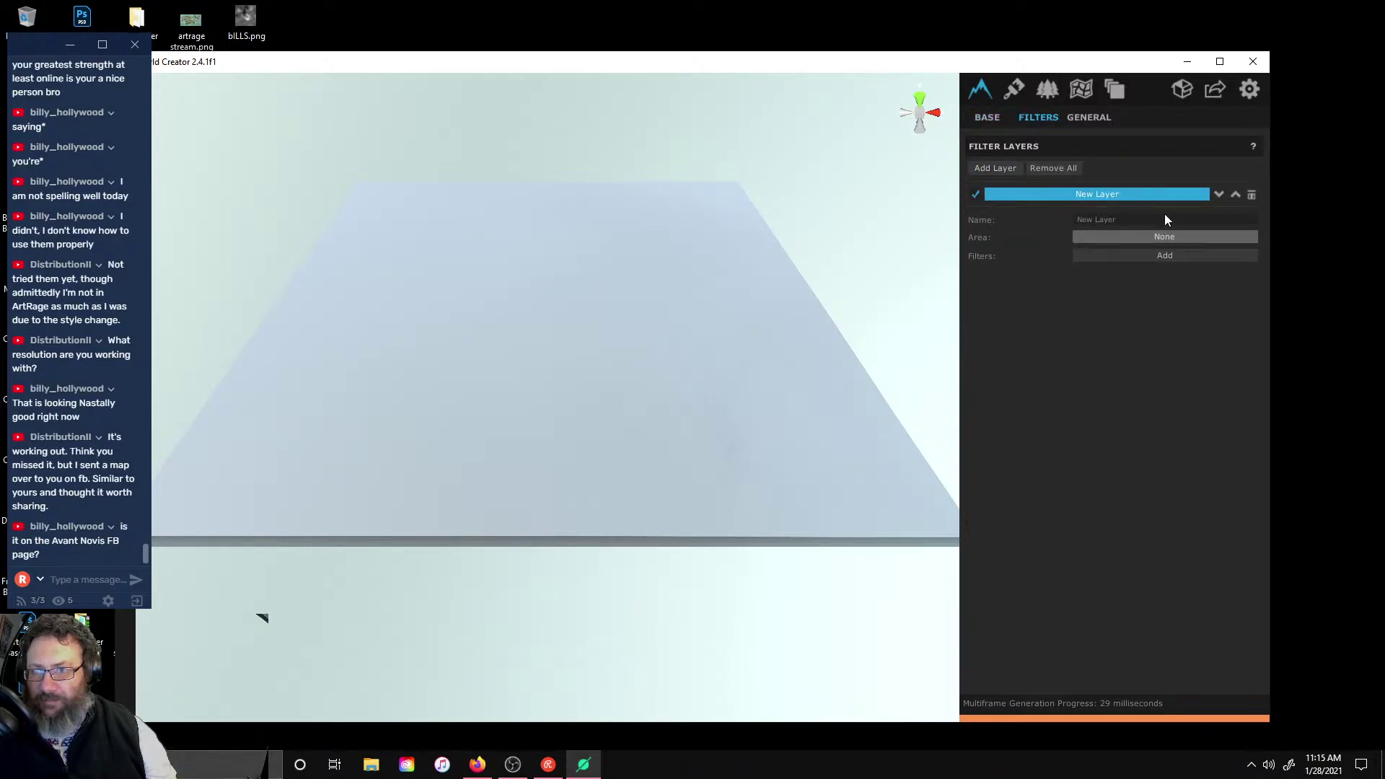
left_click(1171, 256)
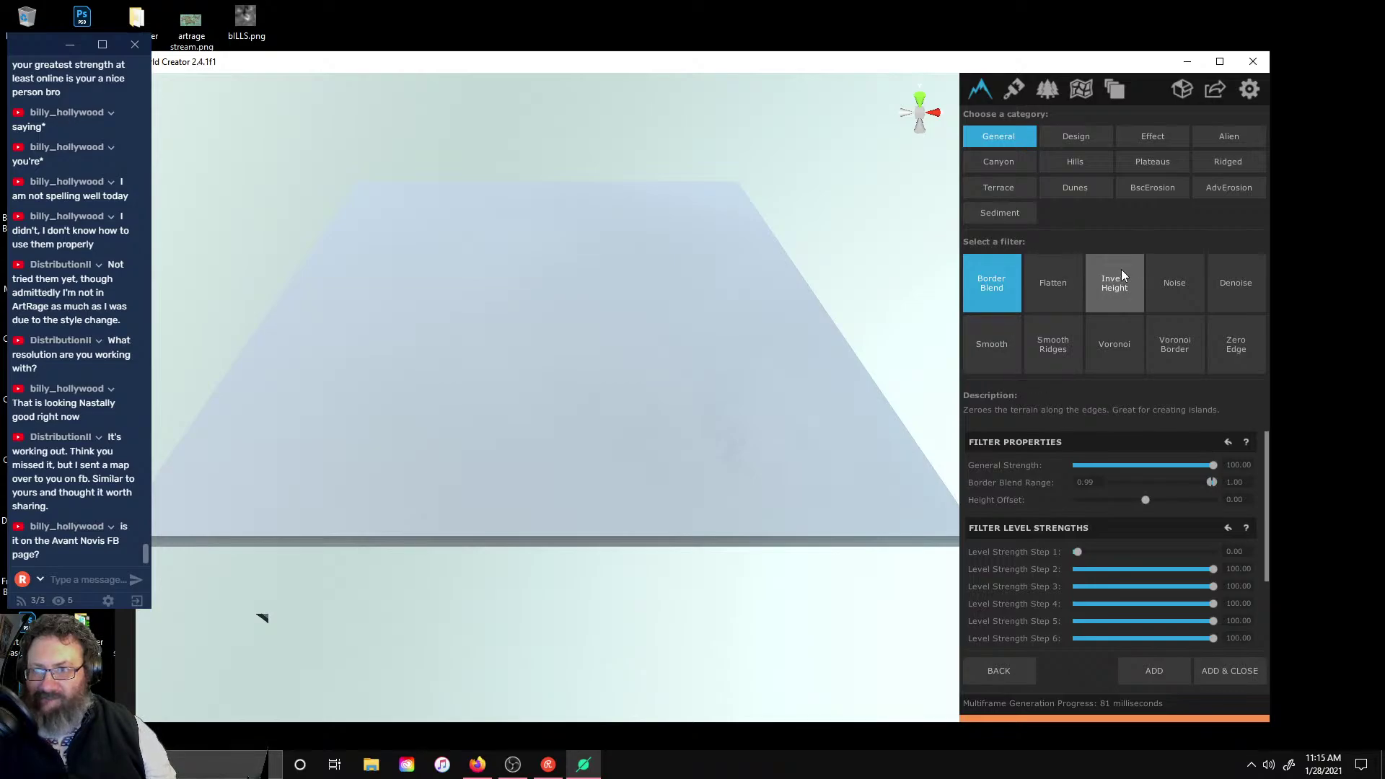
left_click(1077, 135)
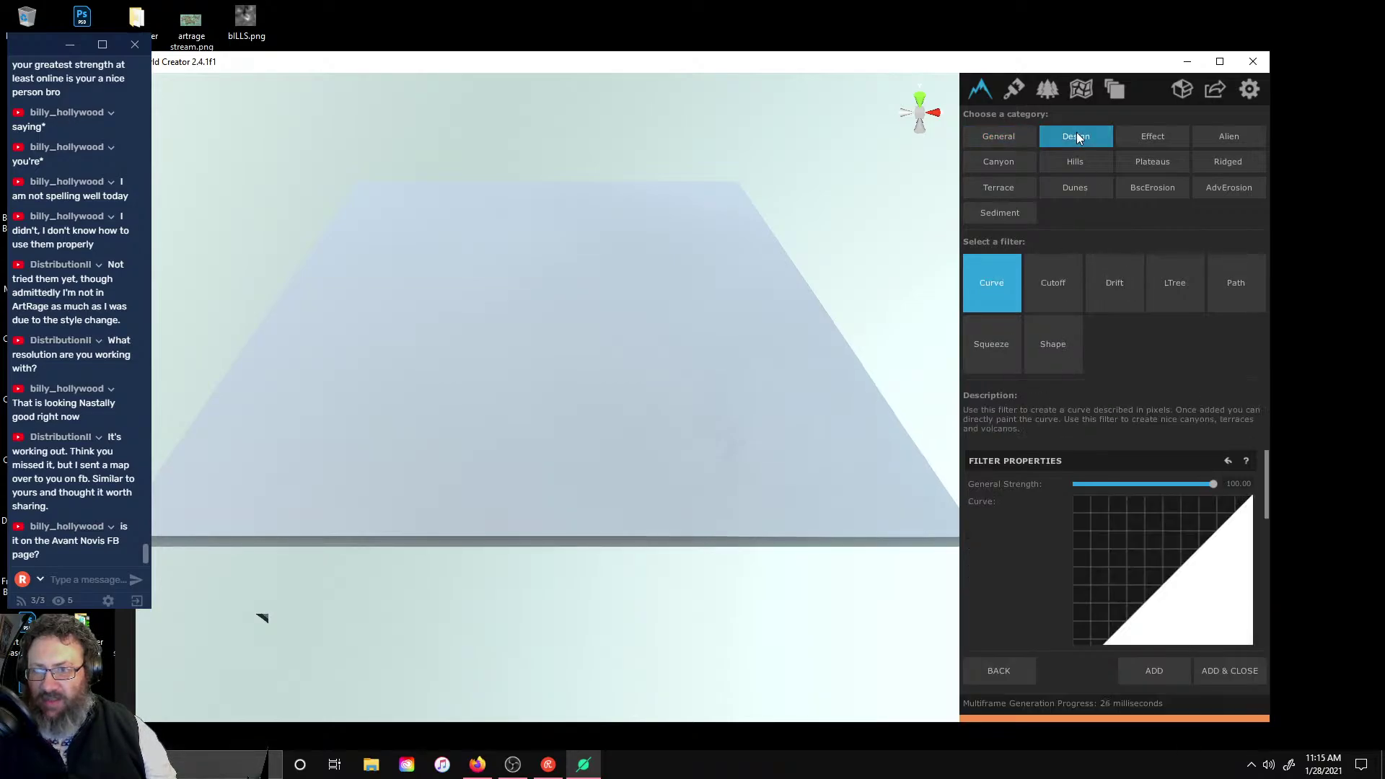
left_click(1139, 137)
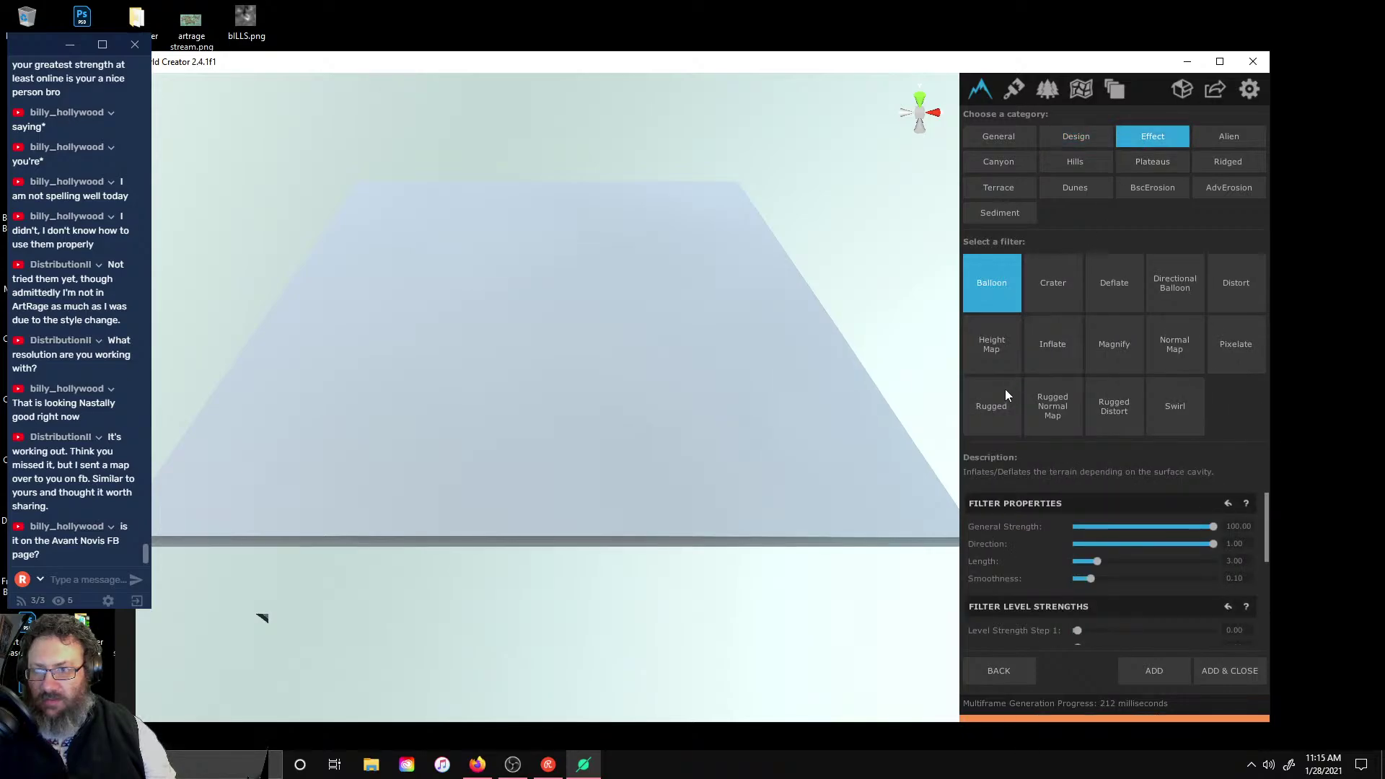
left_click(1006, 325)
left_click(1144, 671)
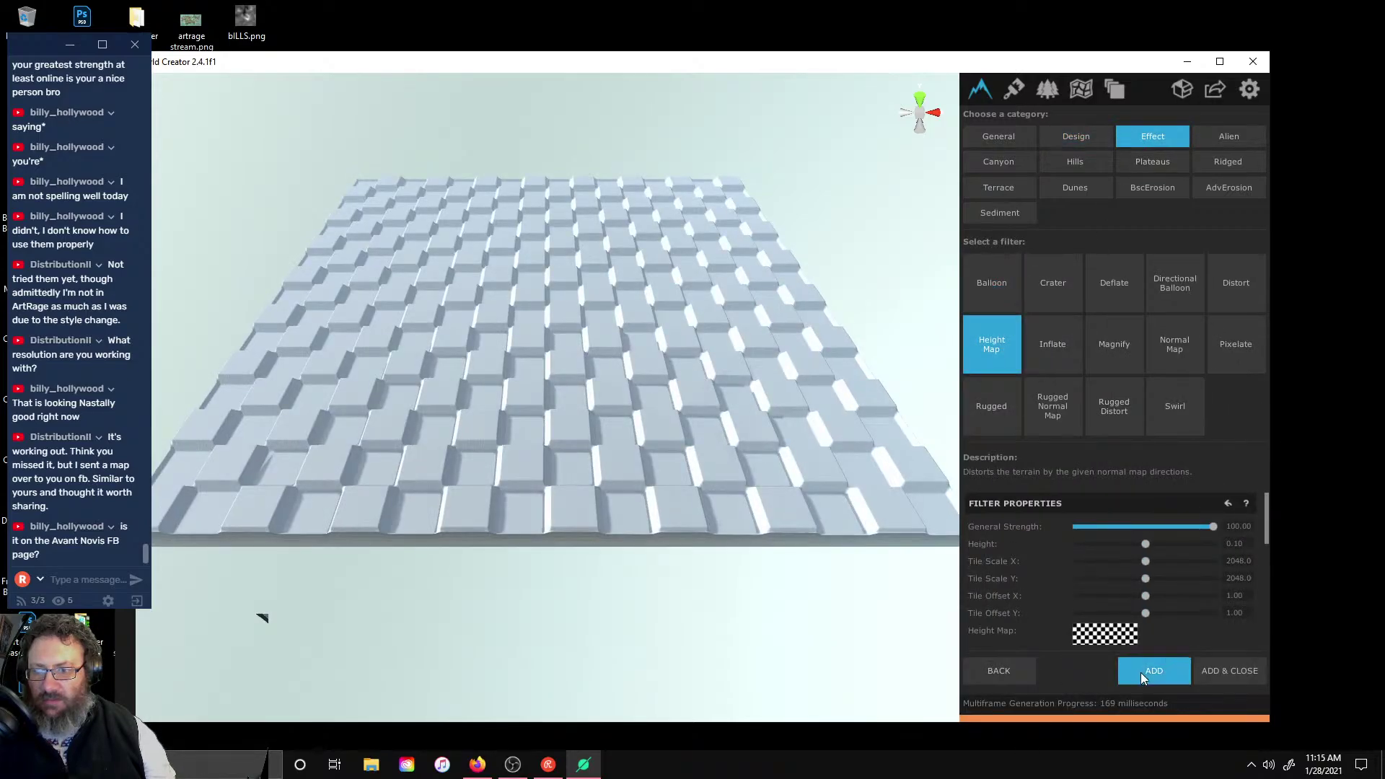
left_click(1017, 677)
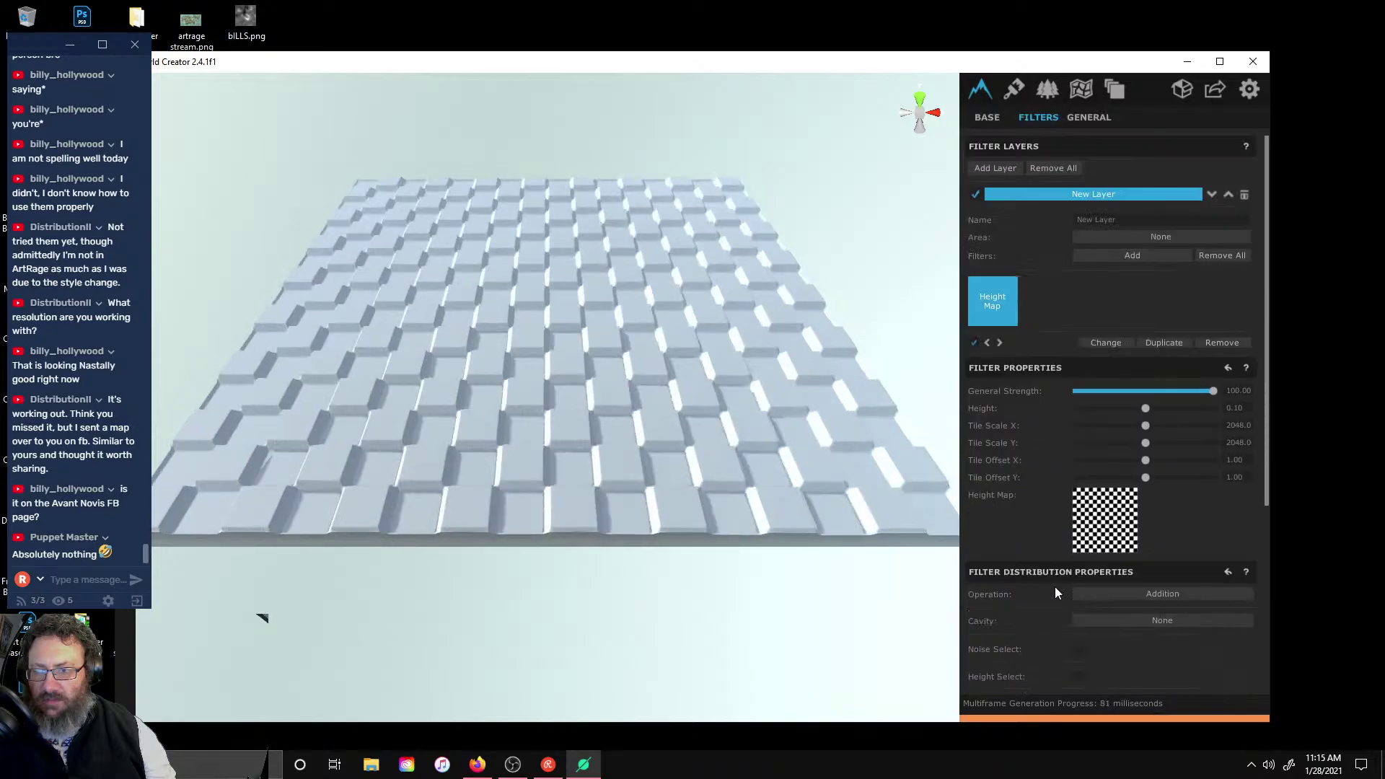
- Open the texture library for the Height Map filter's image and create a new texture asset
scroll(1141, 484, "down", 3)
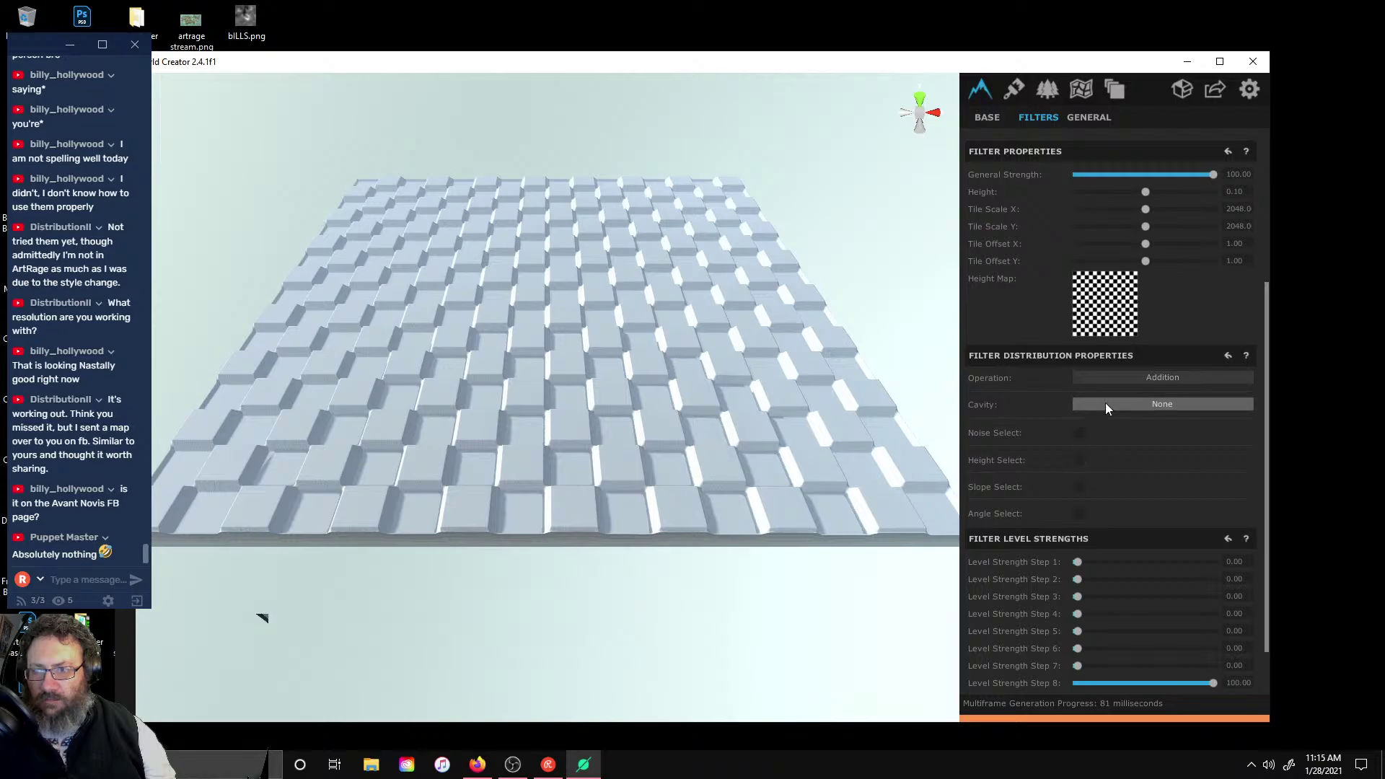
left_click(1112, 305)
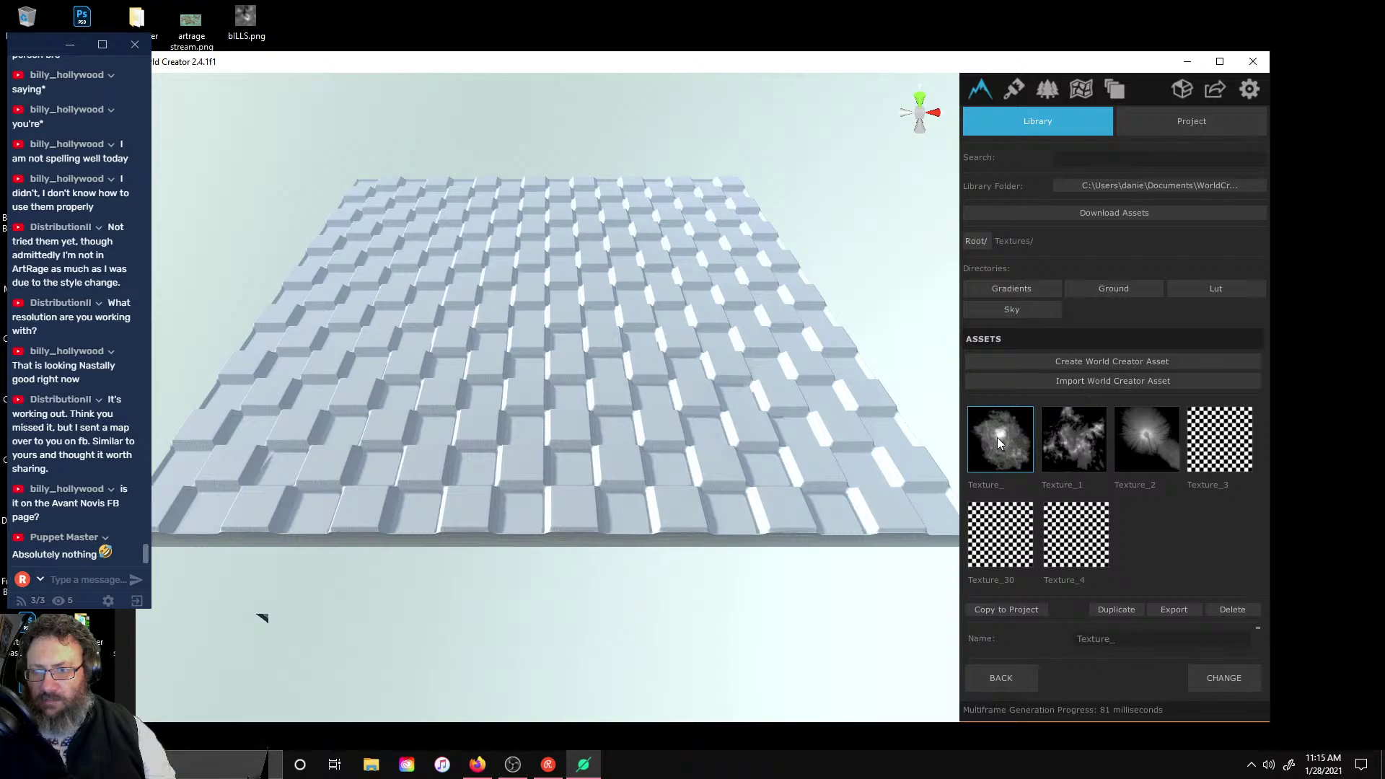
left_click(1059, 361)
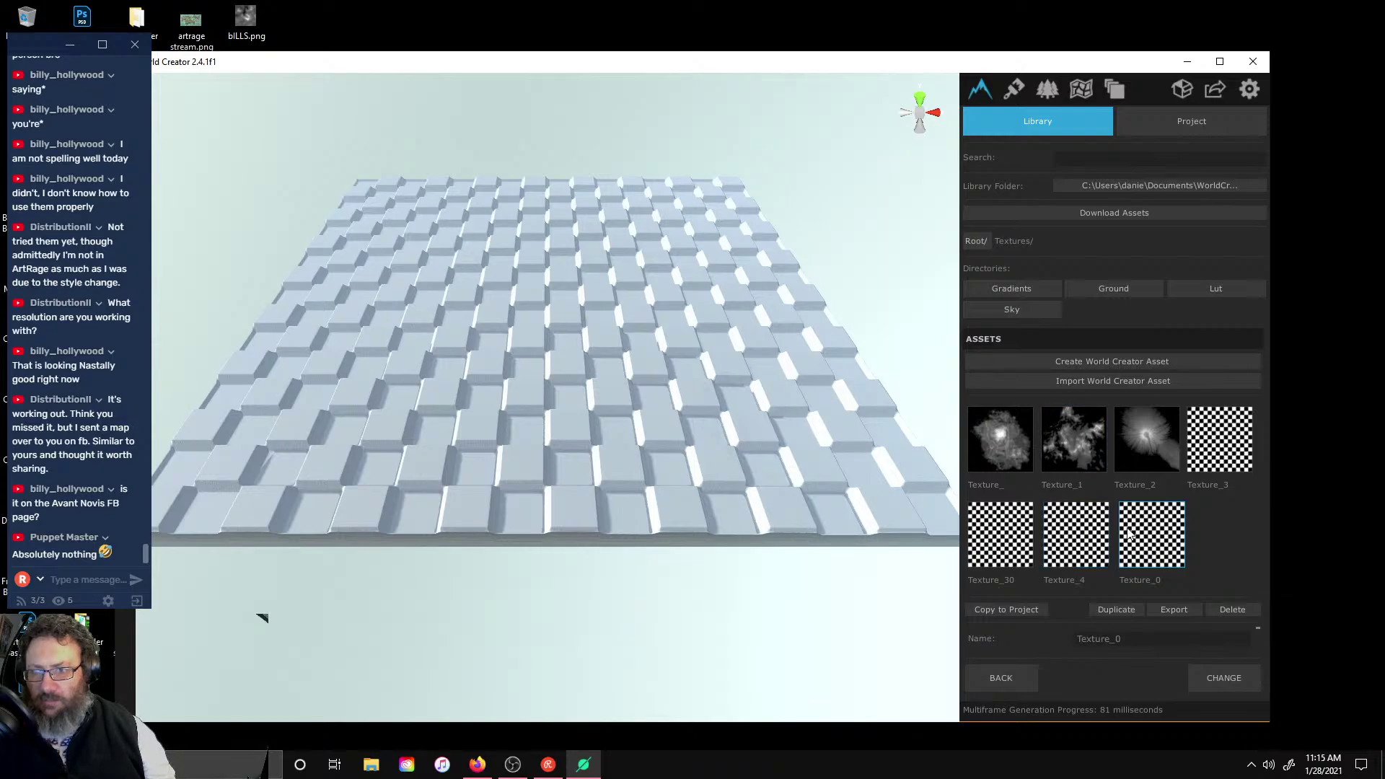
- Uncover the desktop and preview the exported images VALCANO_bm.png, VALCANO.png and VALCANO_rf.png
left_click_drag(1015, 58, 1245, 22)
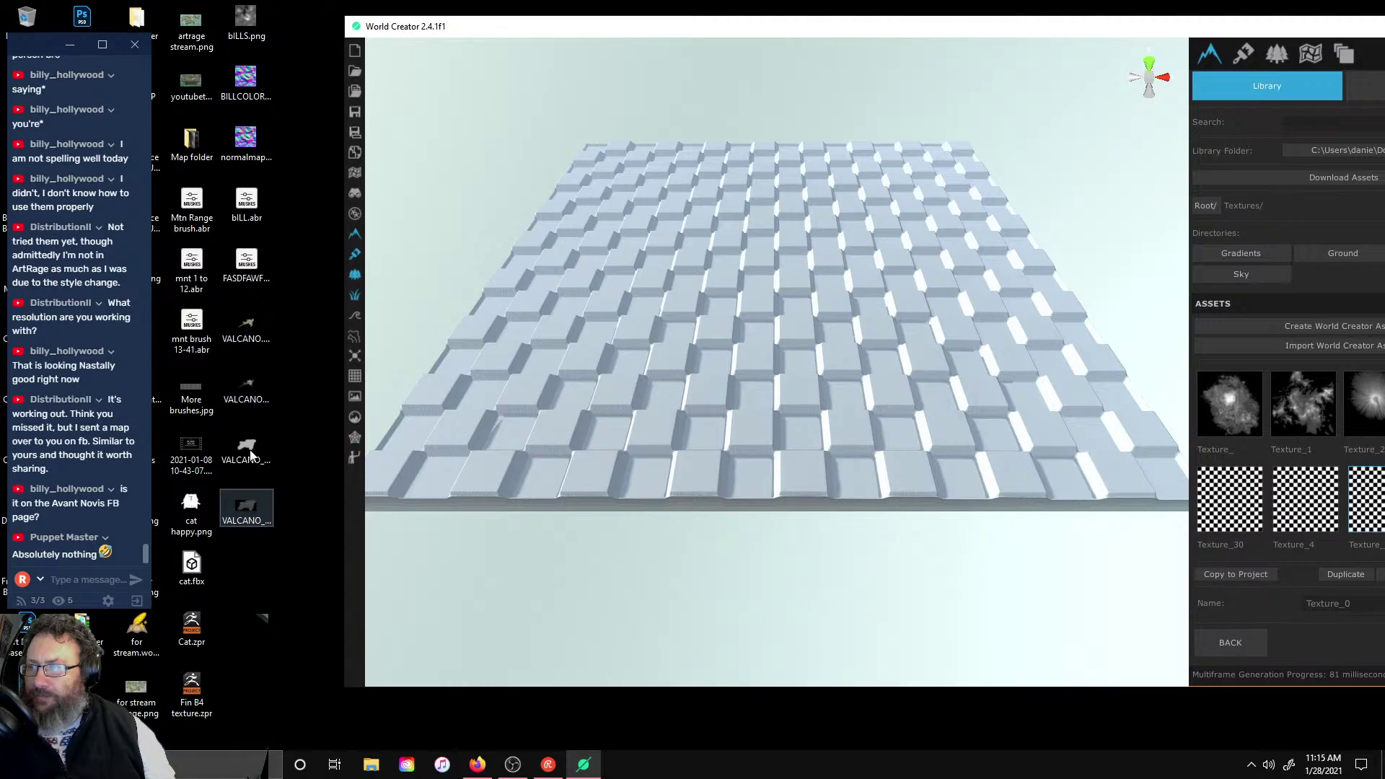
double_click(247, 390)
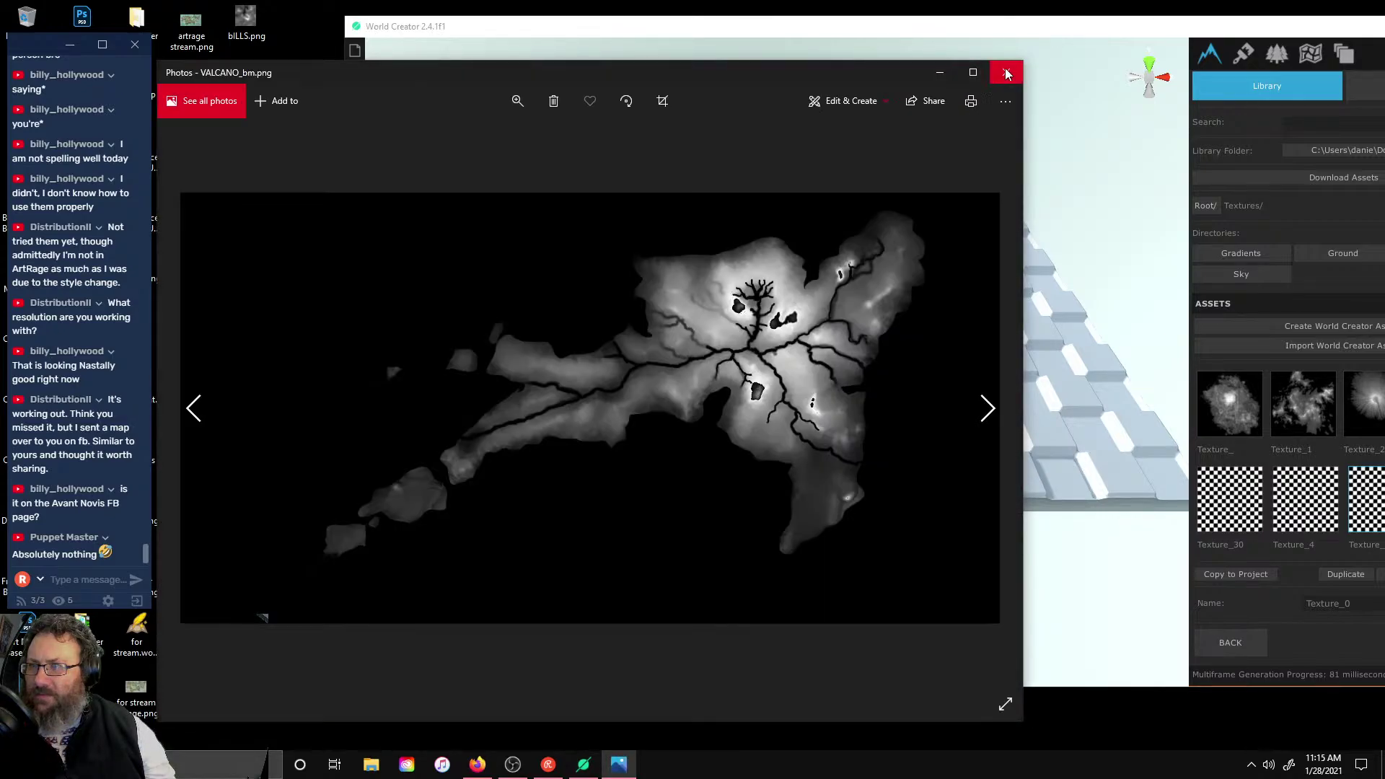
left_click(1006, 72)
double_click(251, 329)
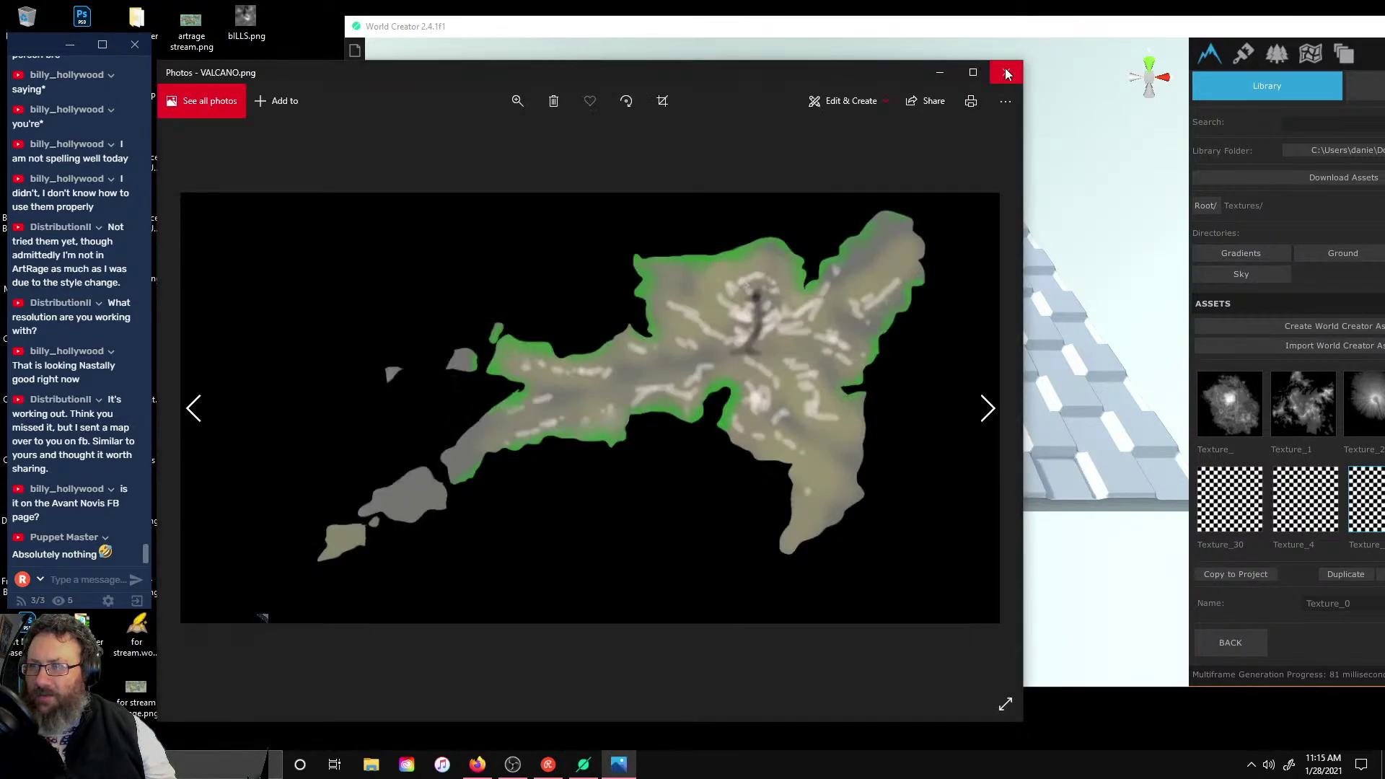
left_click(1002, 74)
double_click(248, 509)
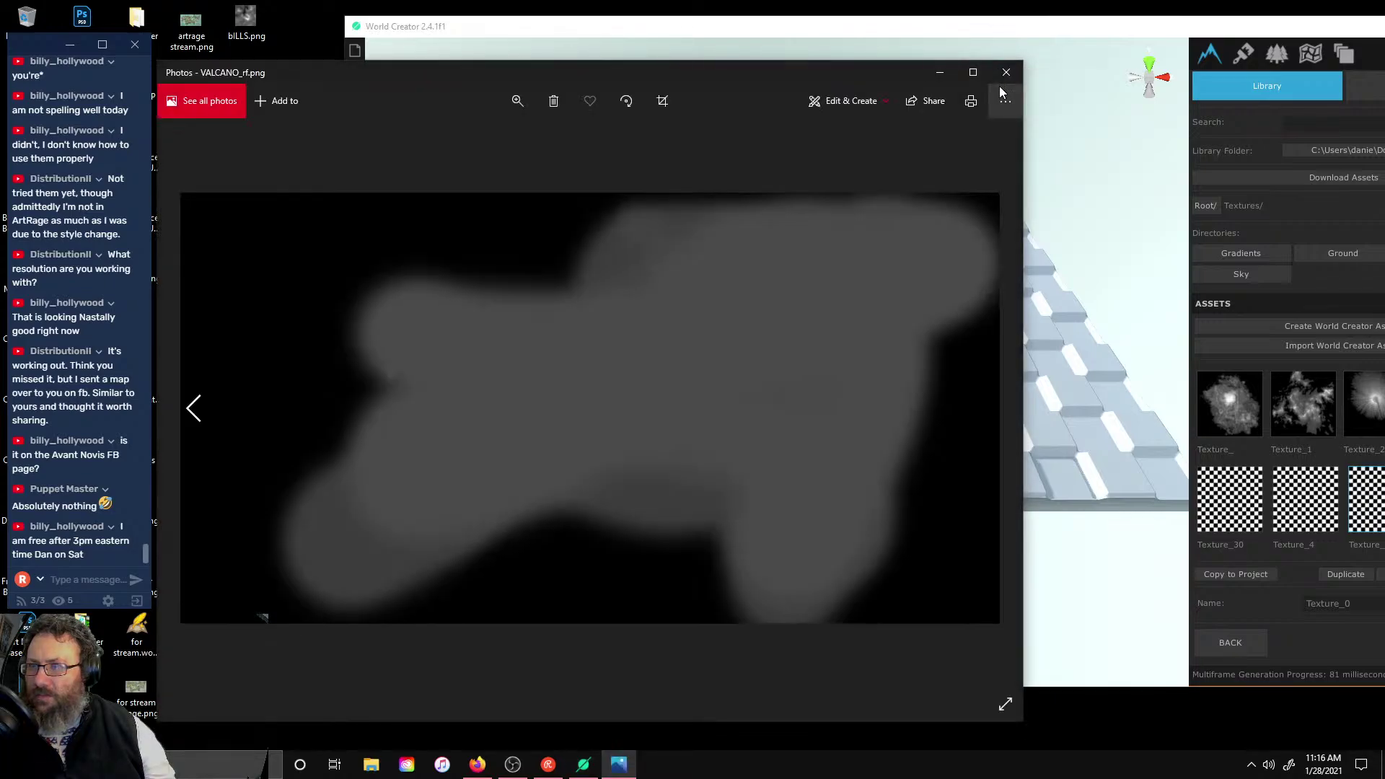
left_click(992, 83)
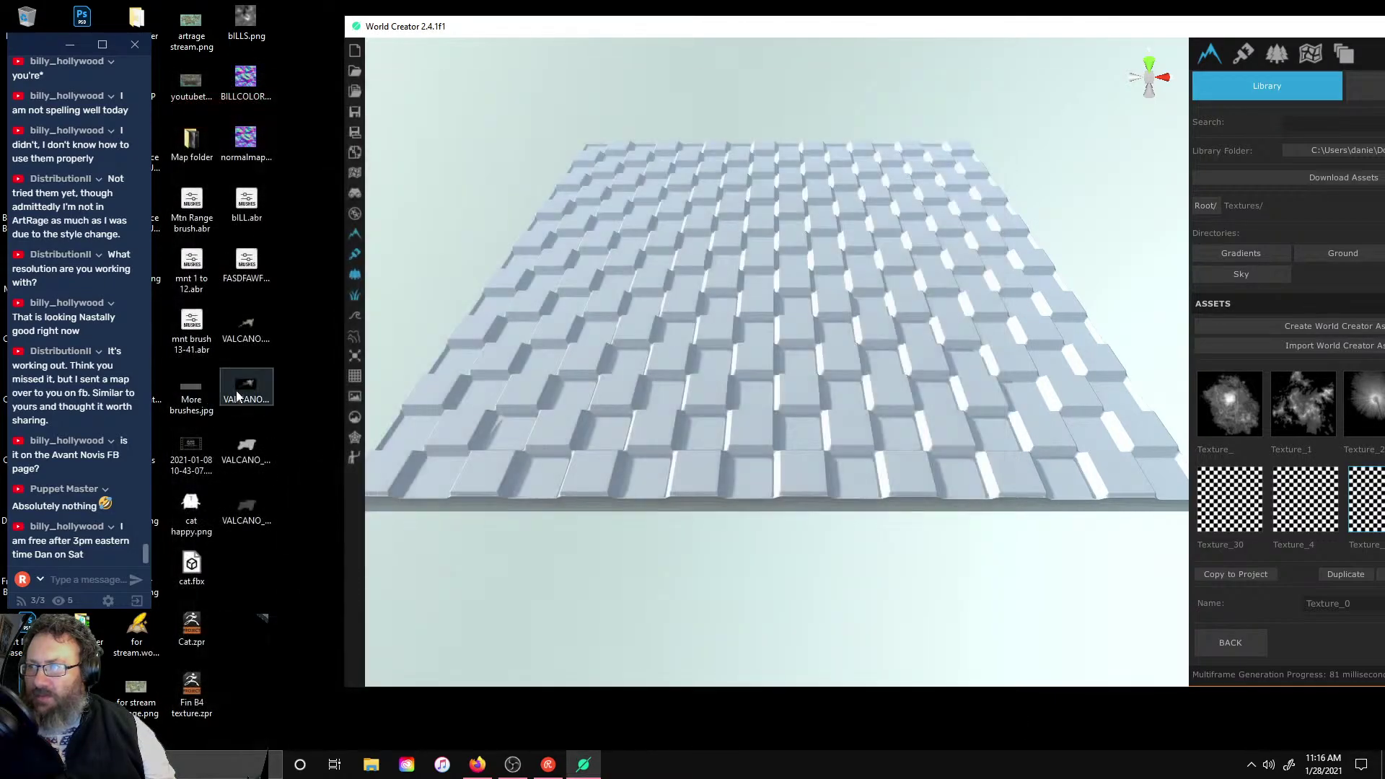
- Try to bring VALCANO_bm.png from the desktop into the texture library
left_click_drag(236, 392, 1246, 508)
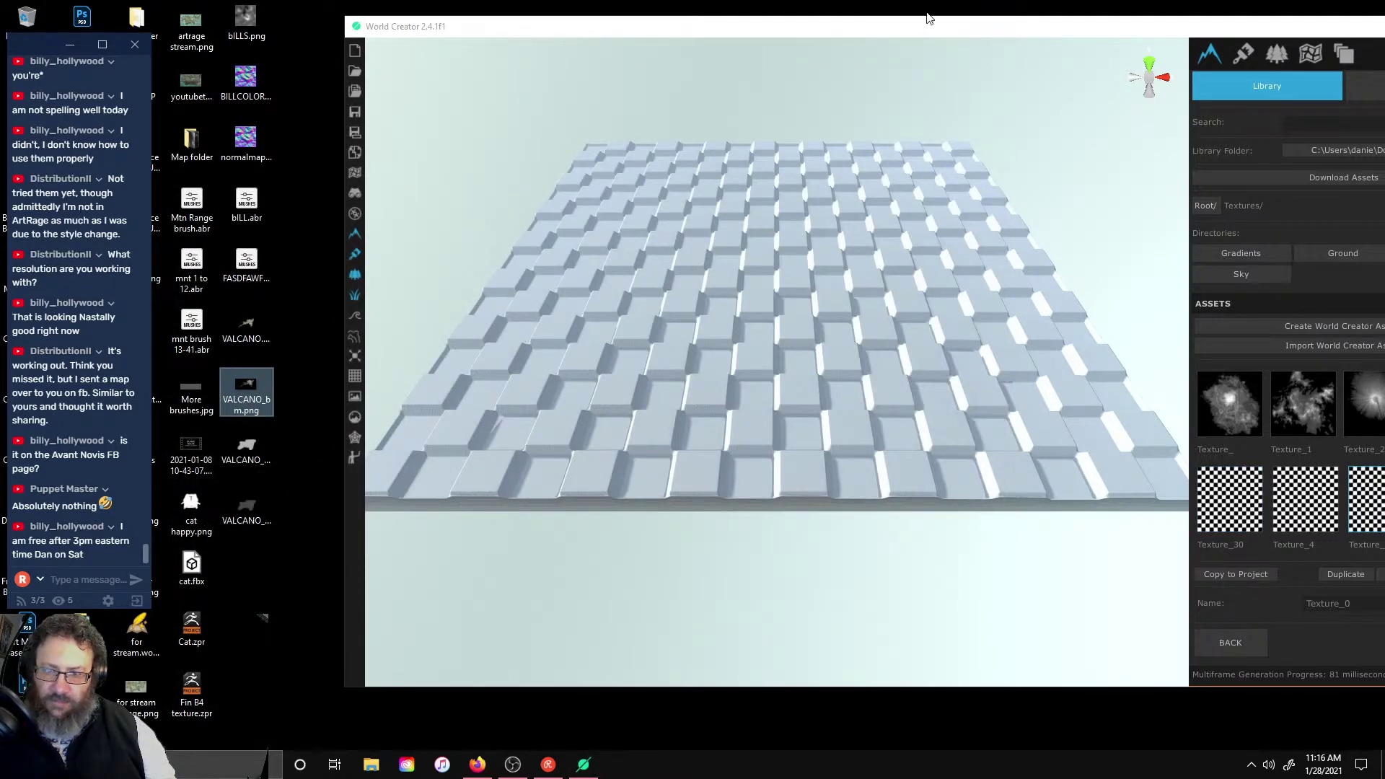
left_click_drag(247, 393, 1230, 498)
left_click(1219, 415)
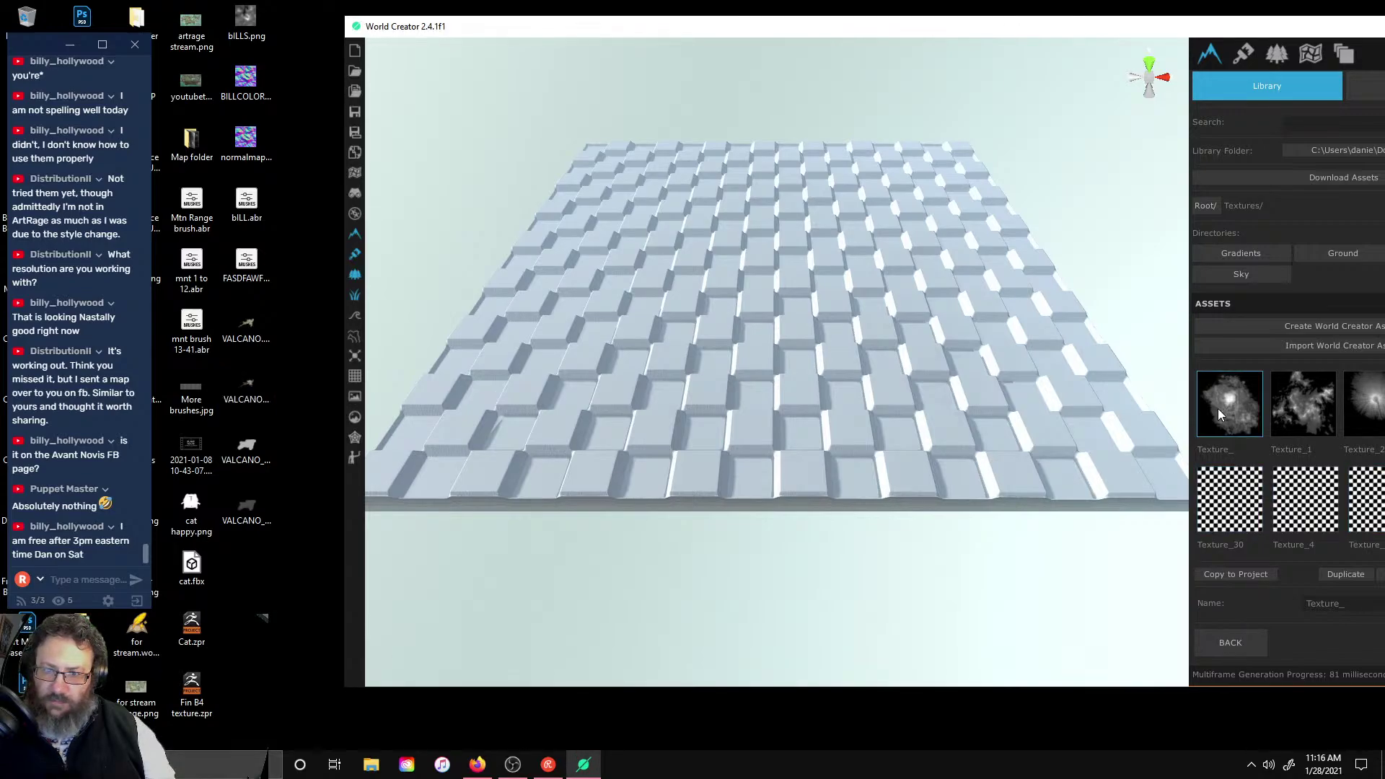
left_click_drag(1039, 36, 912, 28)
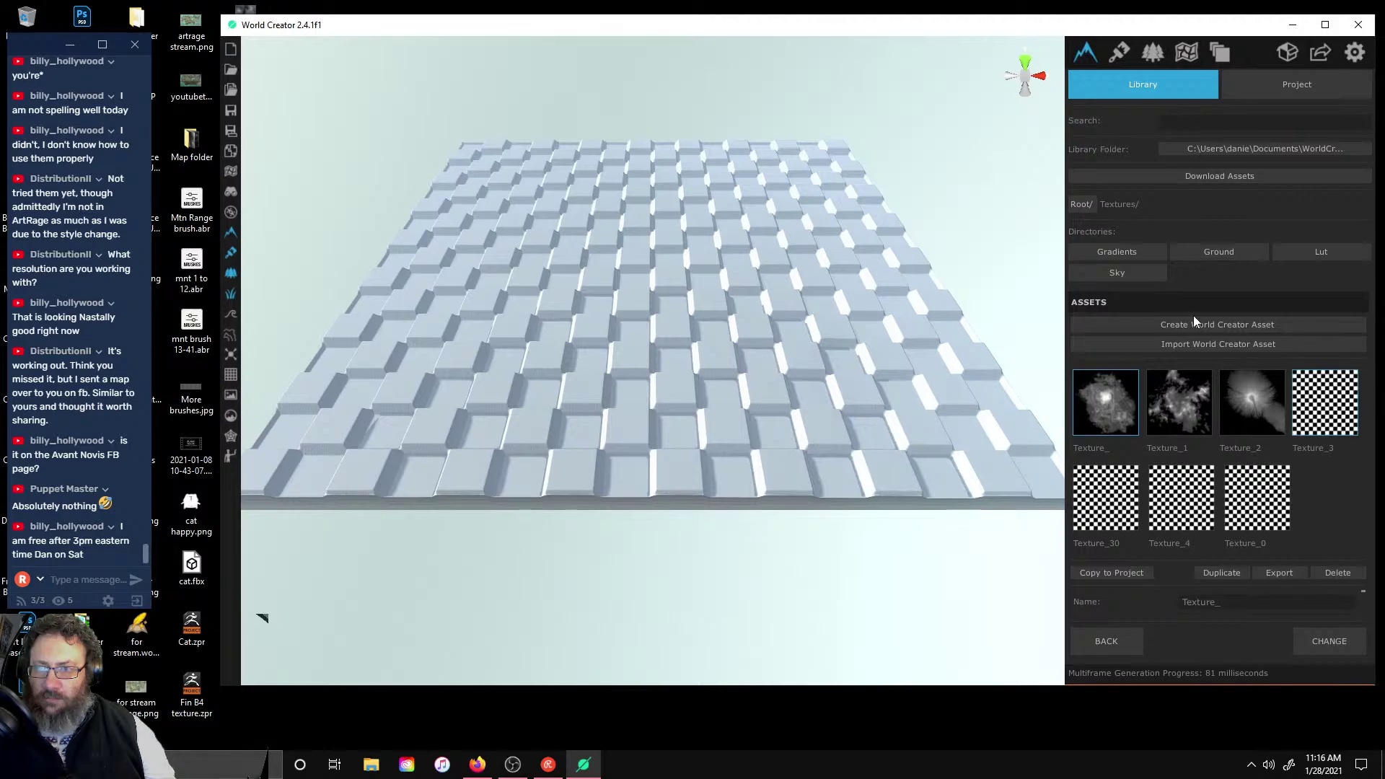
left_click(1178, 321)
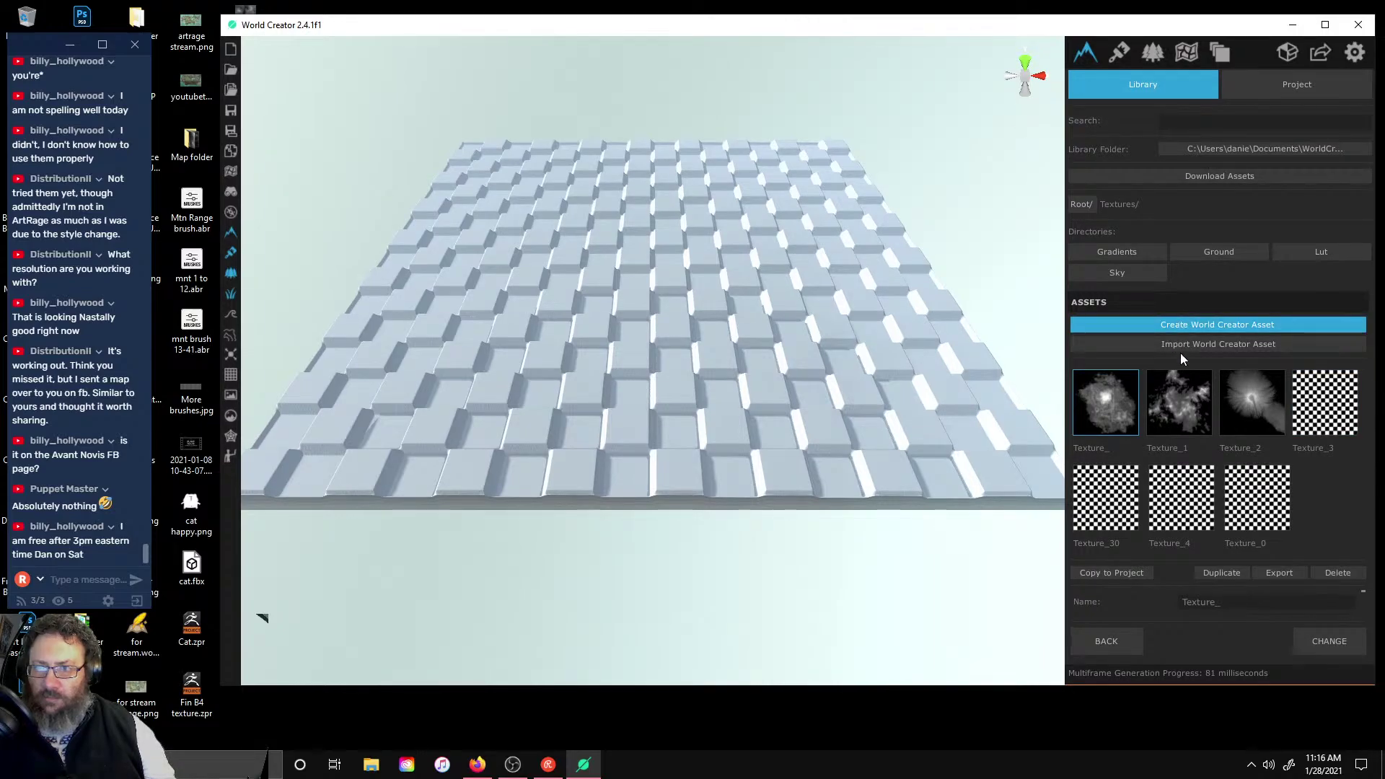
left_click(1181, 345)
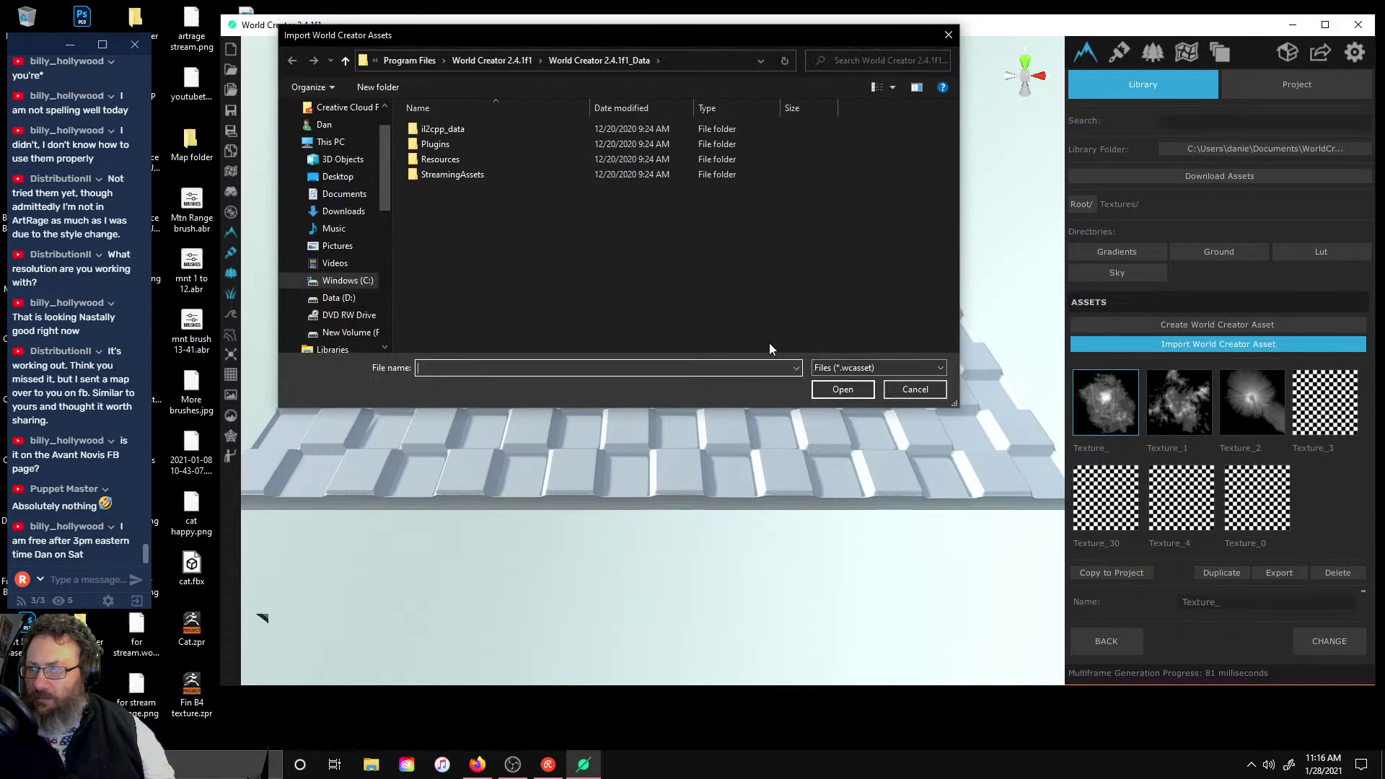
left_click(911, 390)
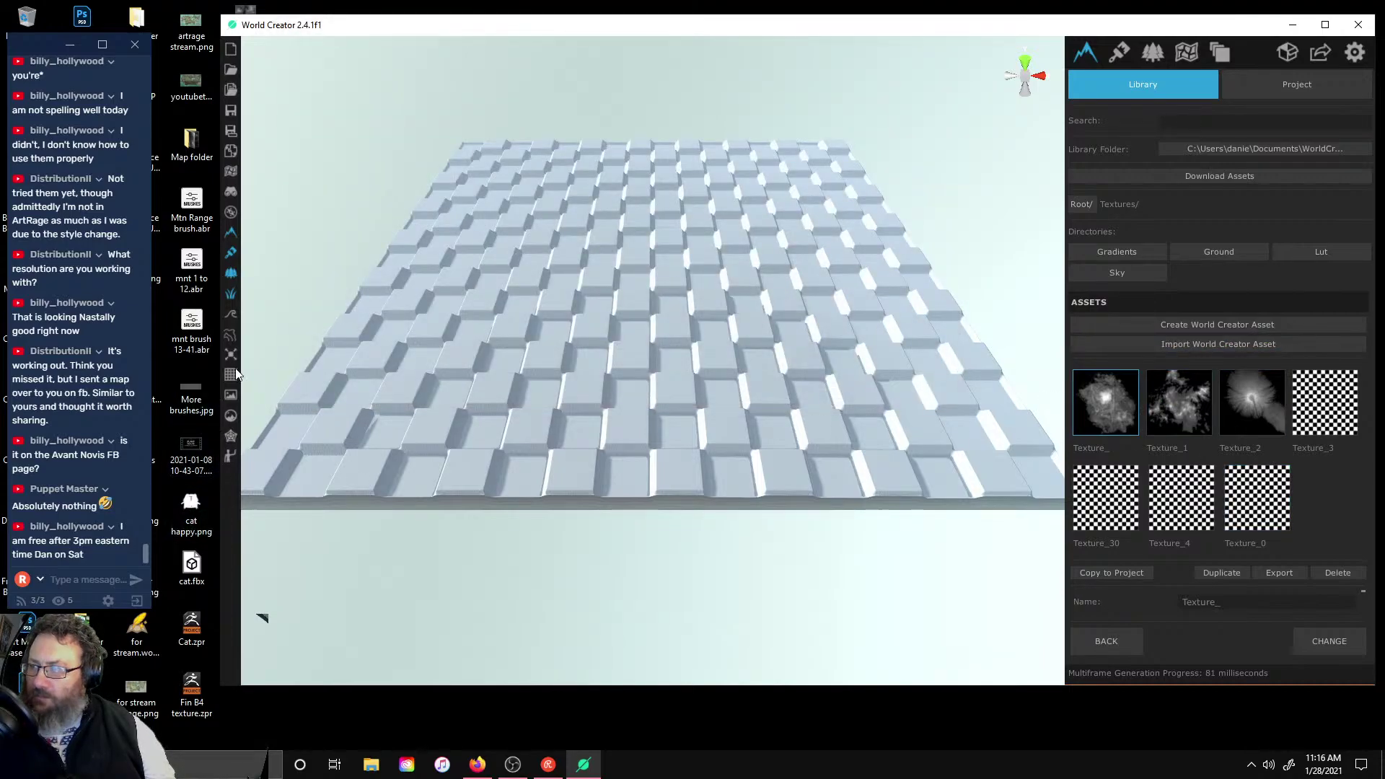
- Reposition the World Creator window and look through the checkered textures in the library
left_click_drag(403, 27, 423, 29)
left_click_drag(400, 26, 358, 21)
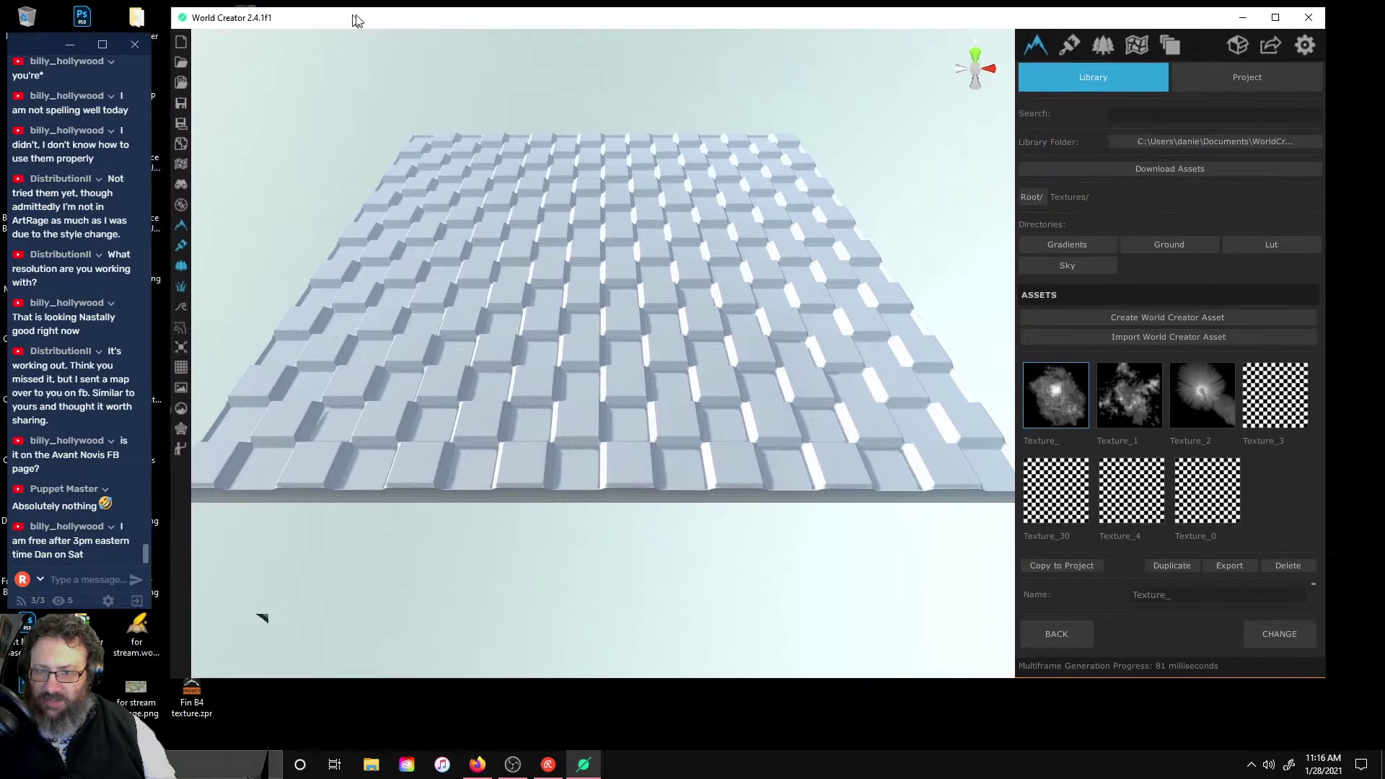
scroll(1201, 595, "down", 1)
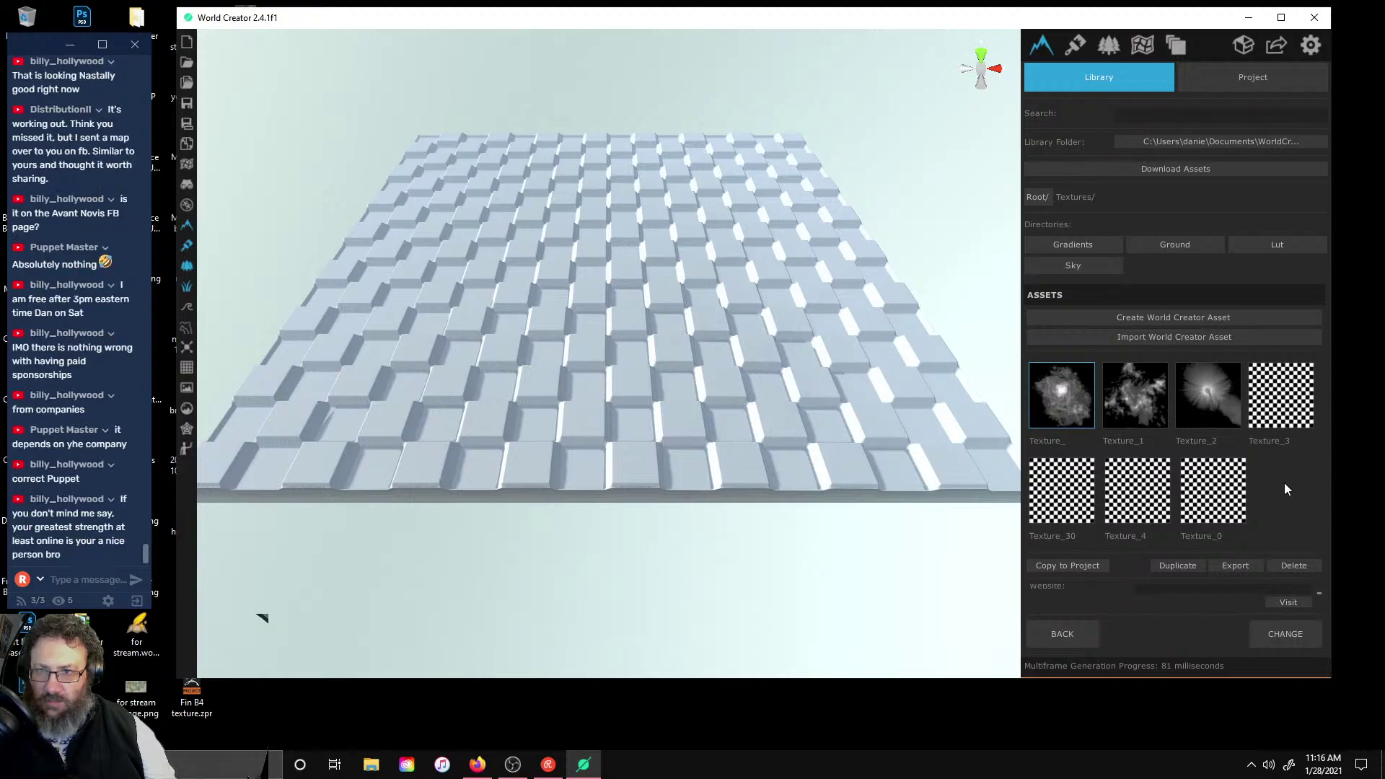
left_click(1214, 498)
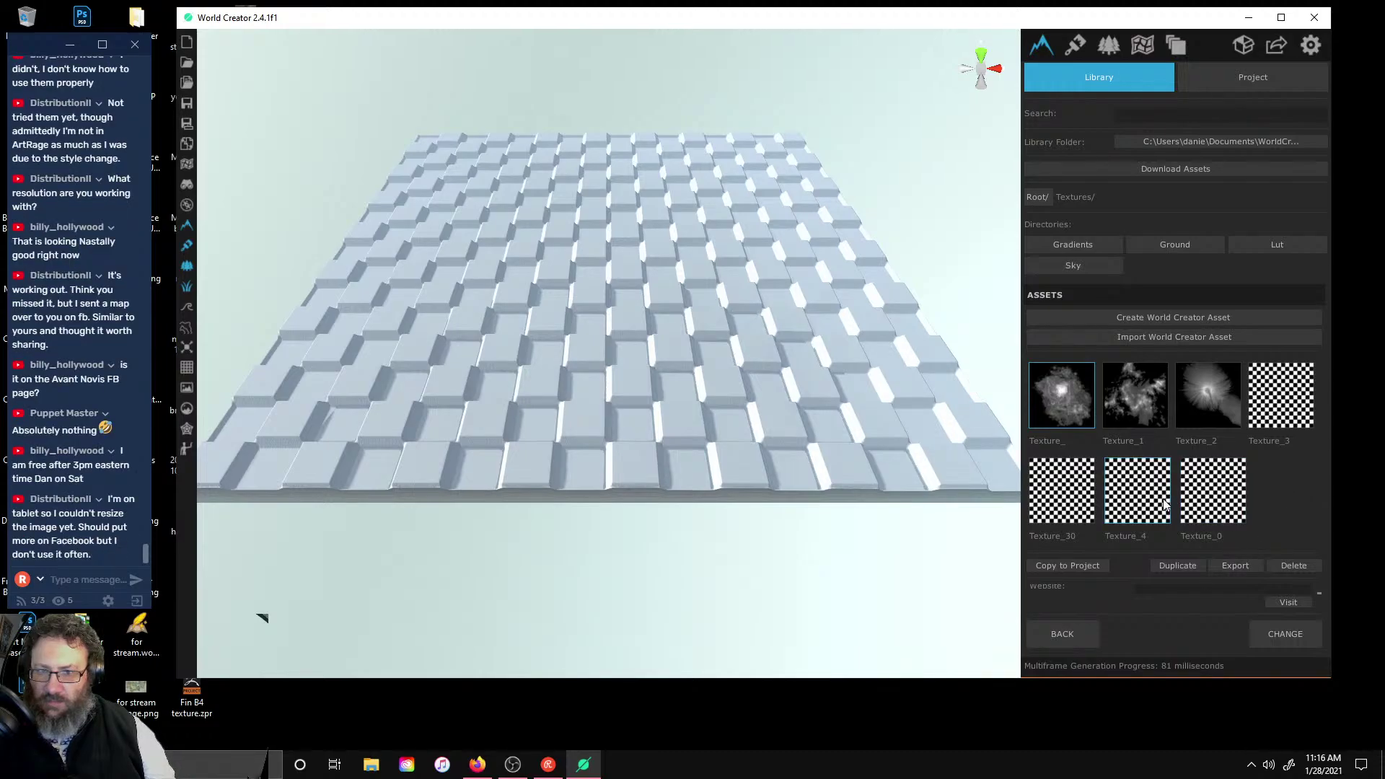
left_click(1079, 501)
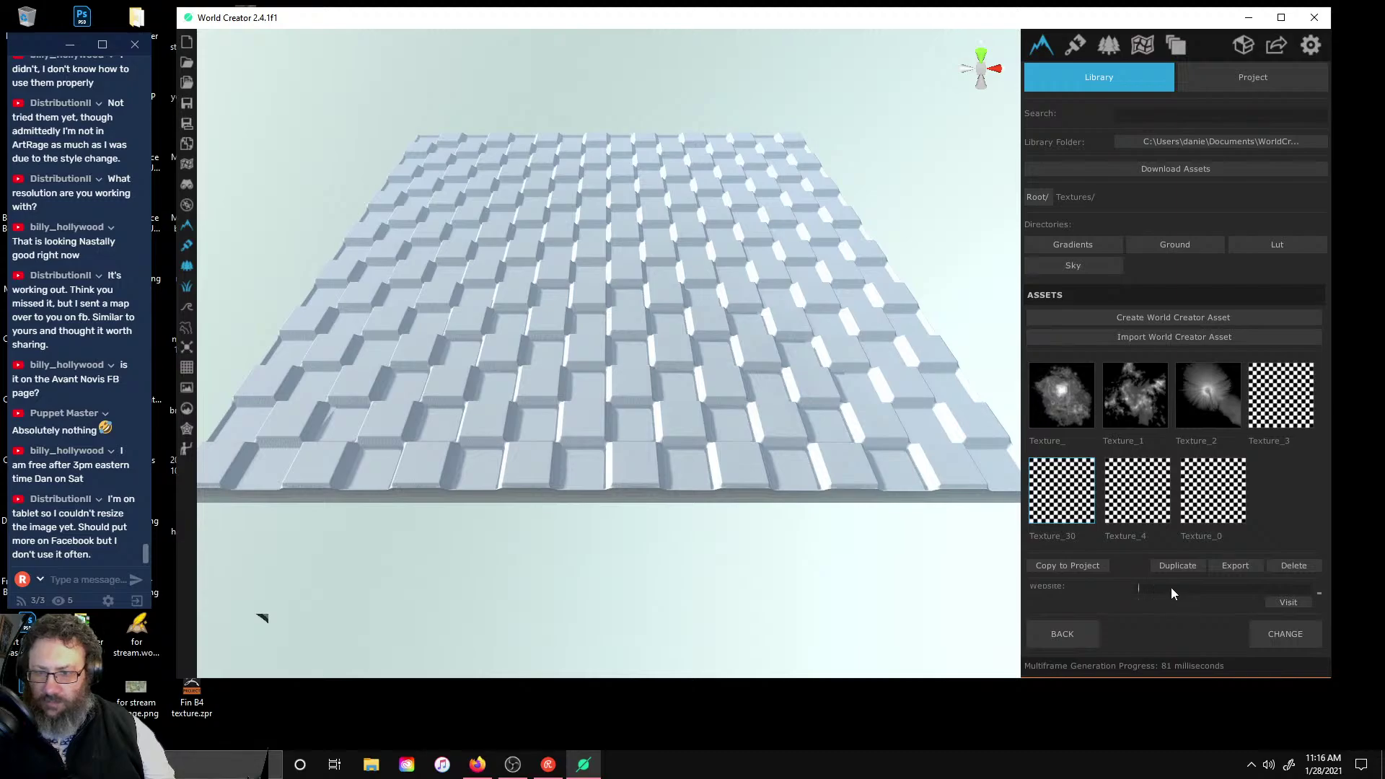
left_click(1137, 491)
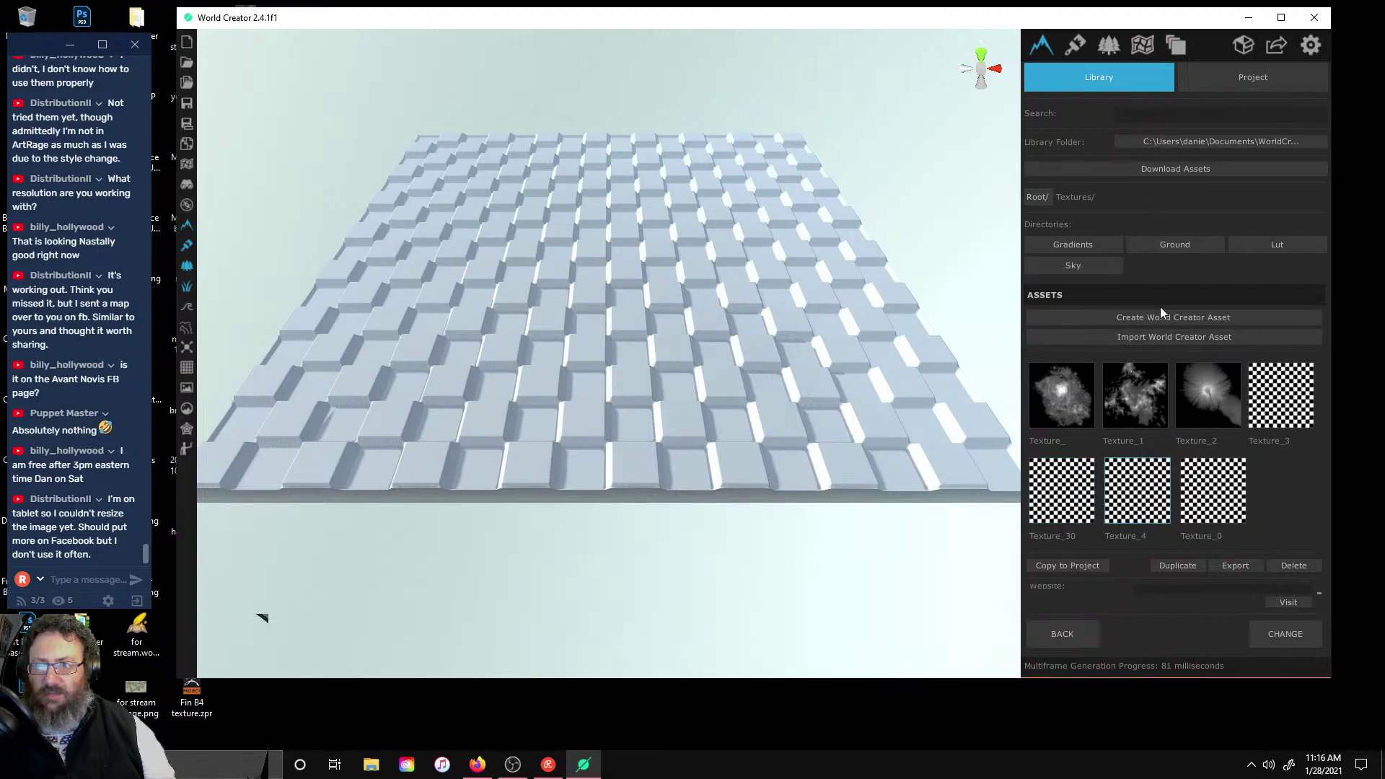
- Create another texture asset, and delete both it and the Texture_ asset from the library
left_click(1136, 337)
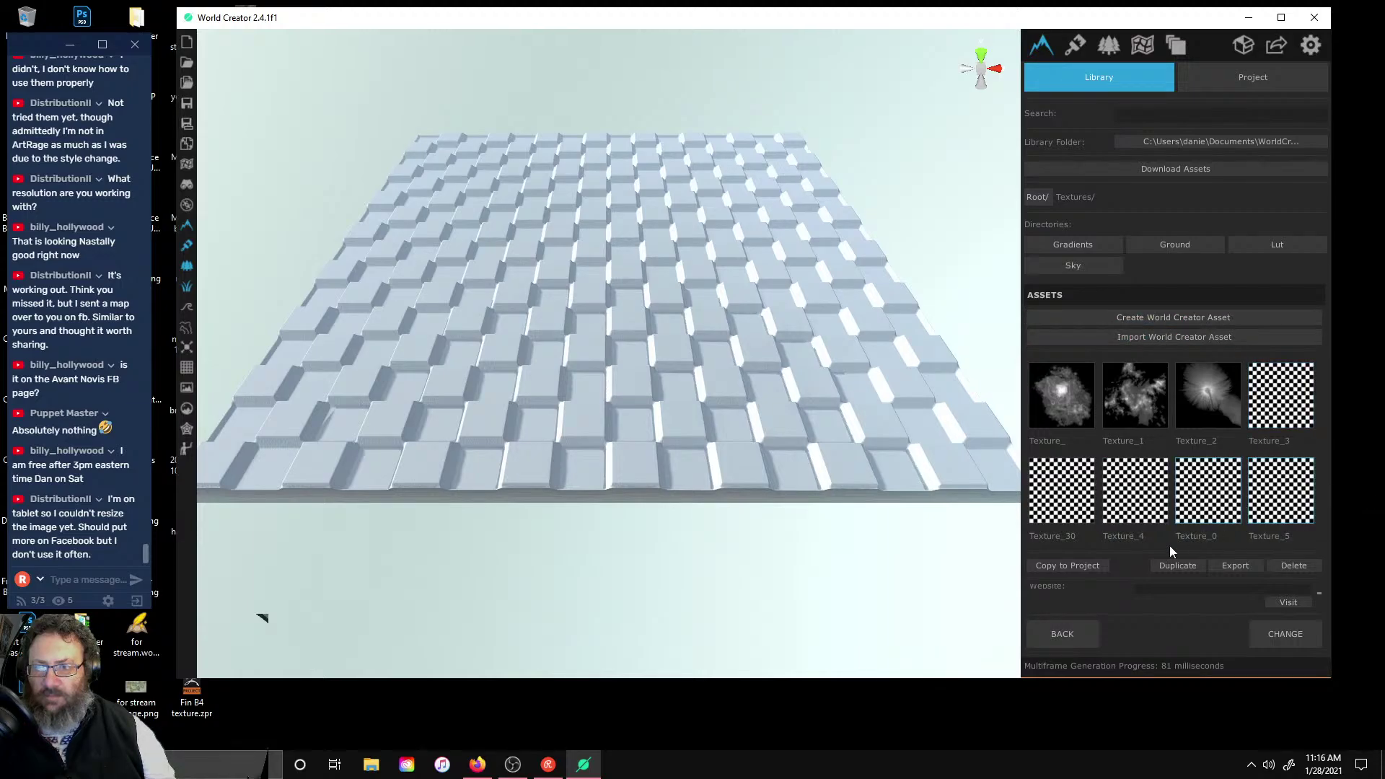
left_click(1292, 564)
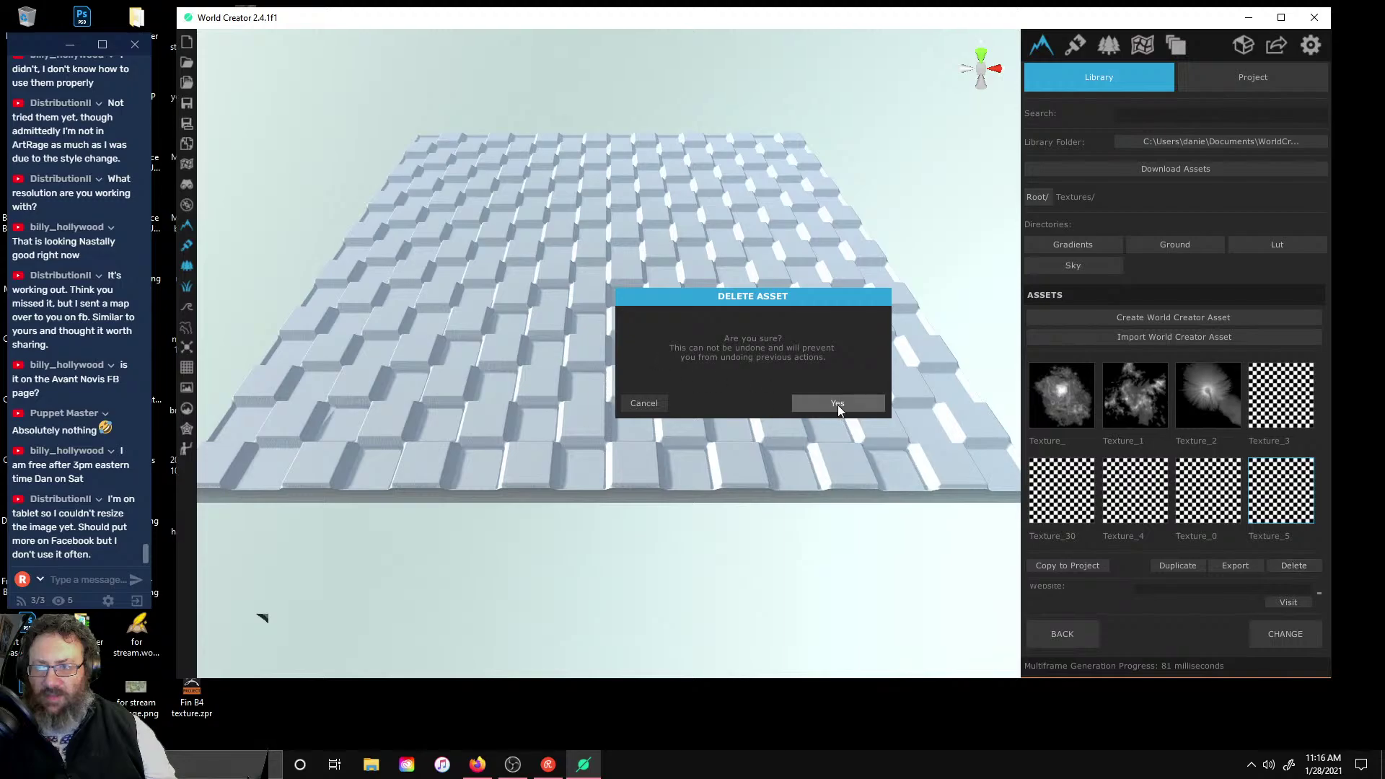
left_click(837, 403)
left_click(1285, 566)
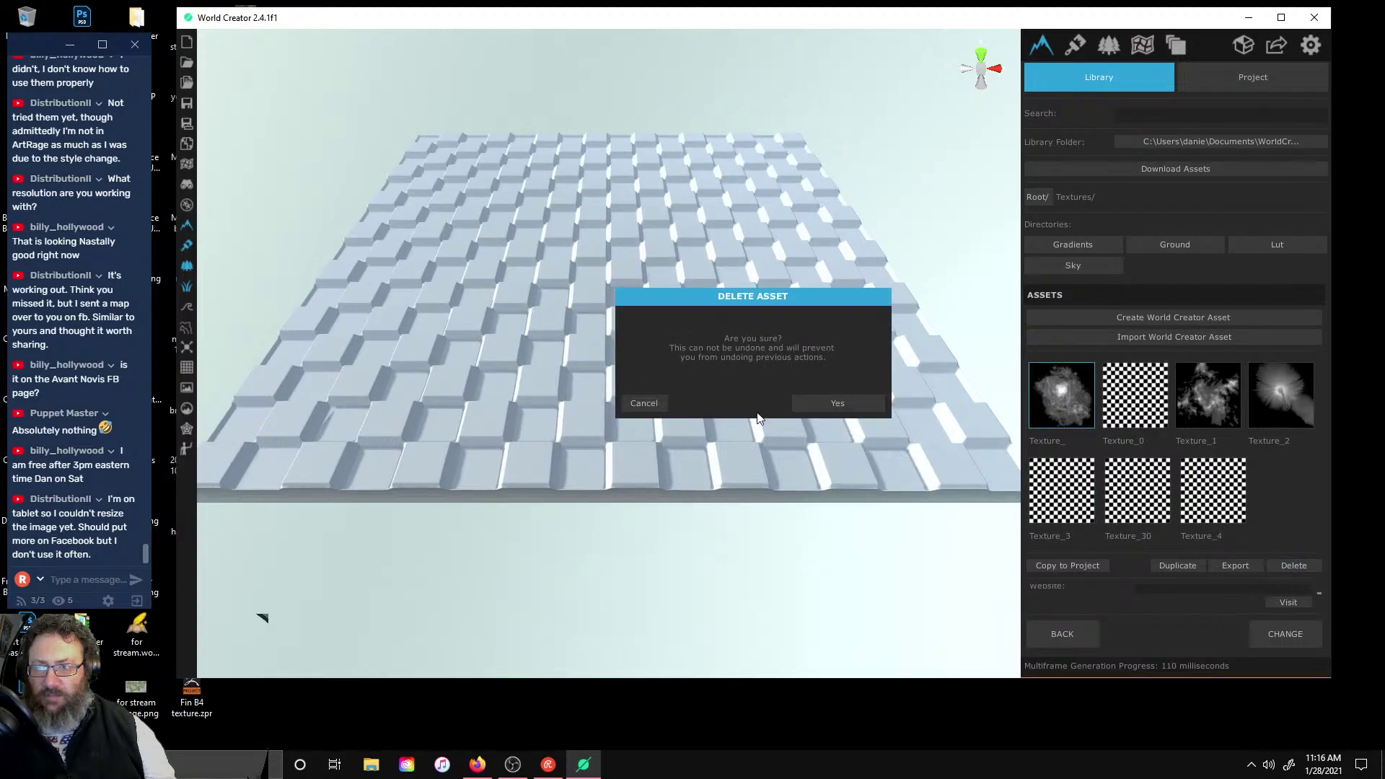
left_click(824, 406)
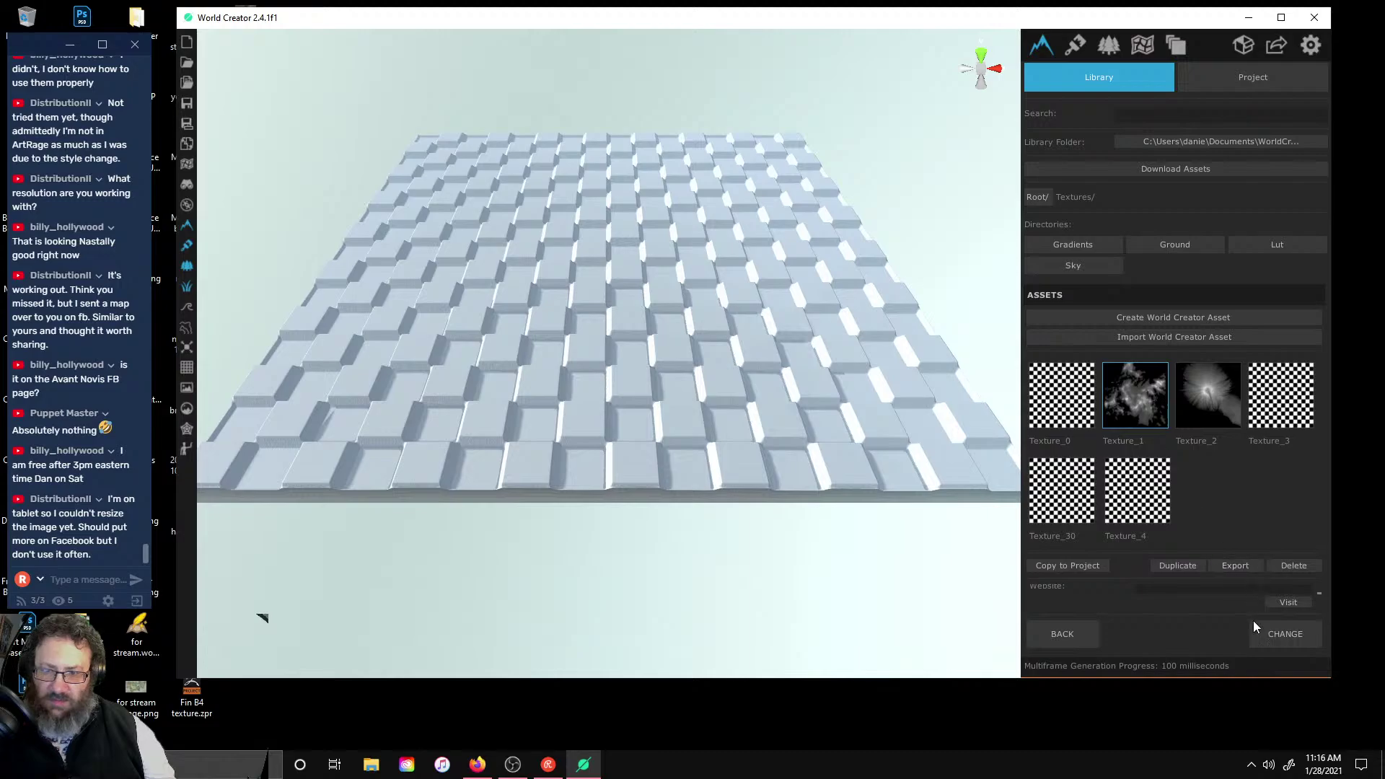
- Apply Texture_1 as the Height Map filter's image and examine the terrain relief alongside the base and filter settings
left_click(1265, 638)
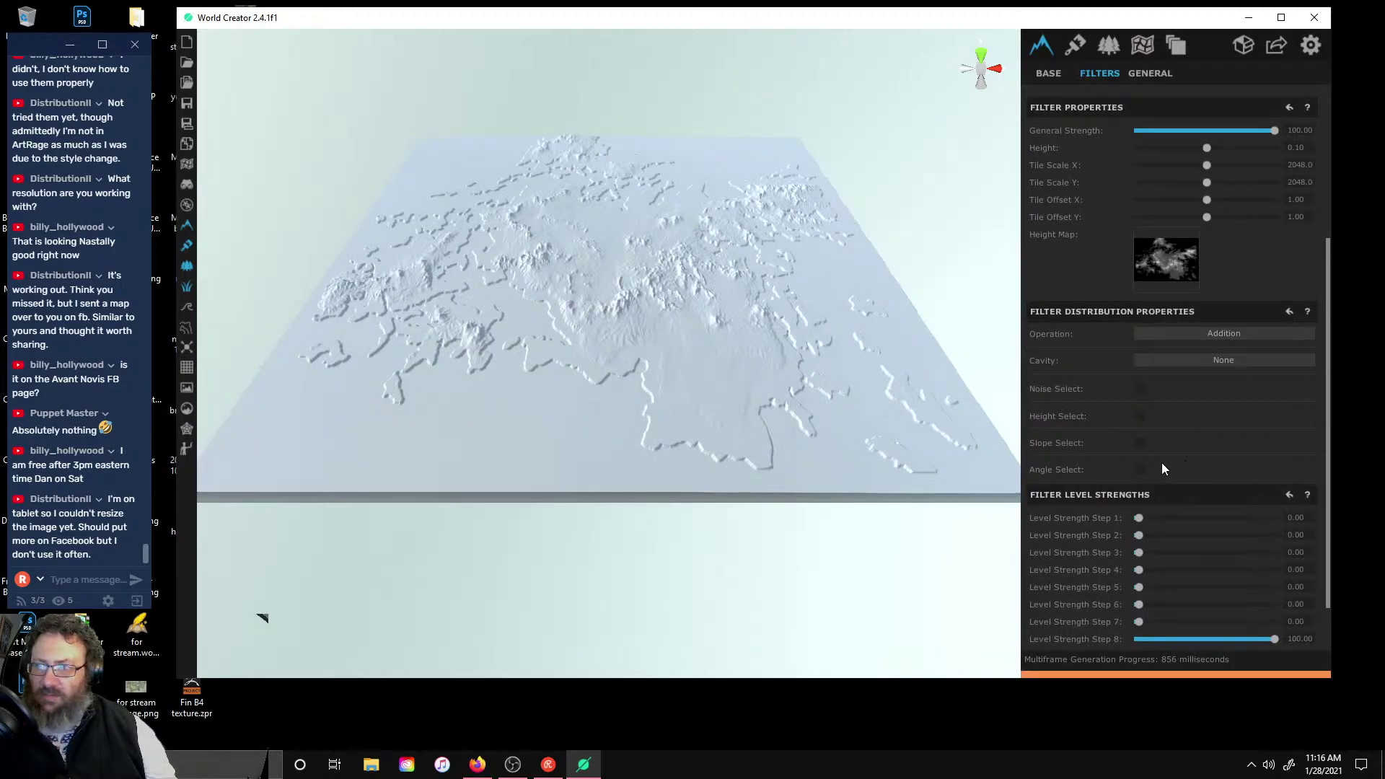
scroll(673, 197, "up", 10)
scroll(619, 352, "down", 10)
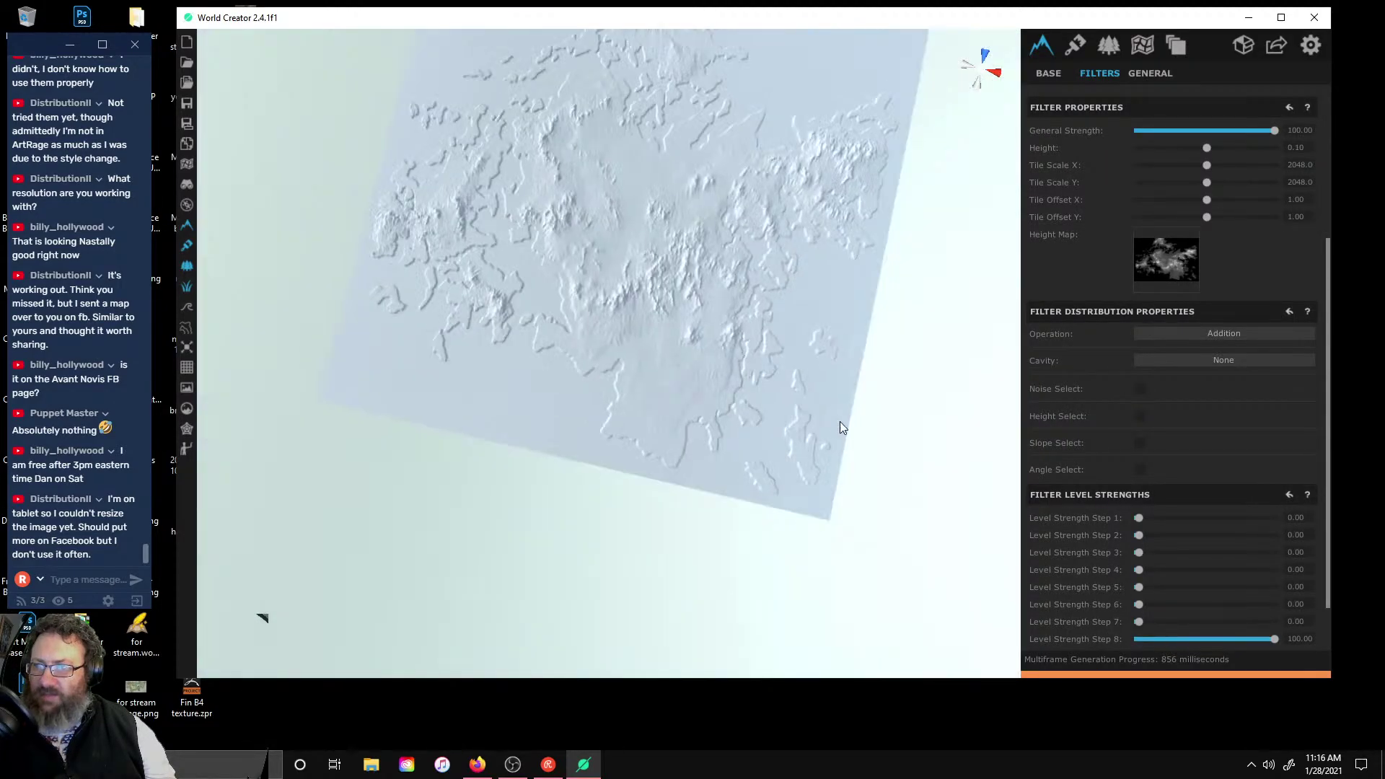
right_click_drag(840, 421, 702, 404)
scroll(702, 404, "up", 10)
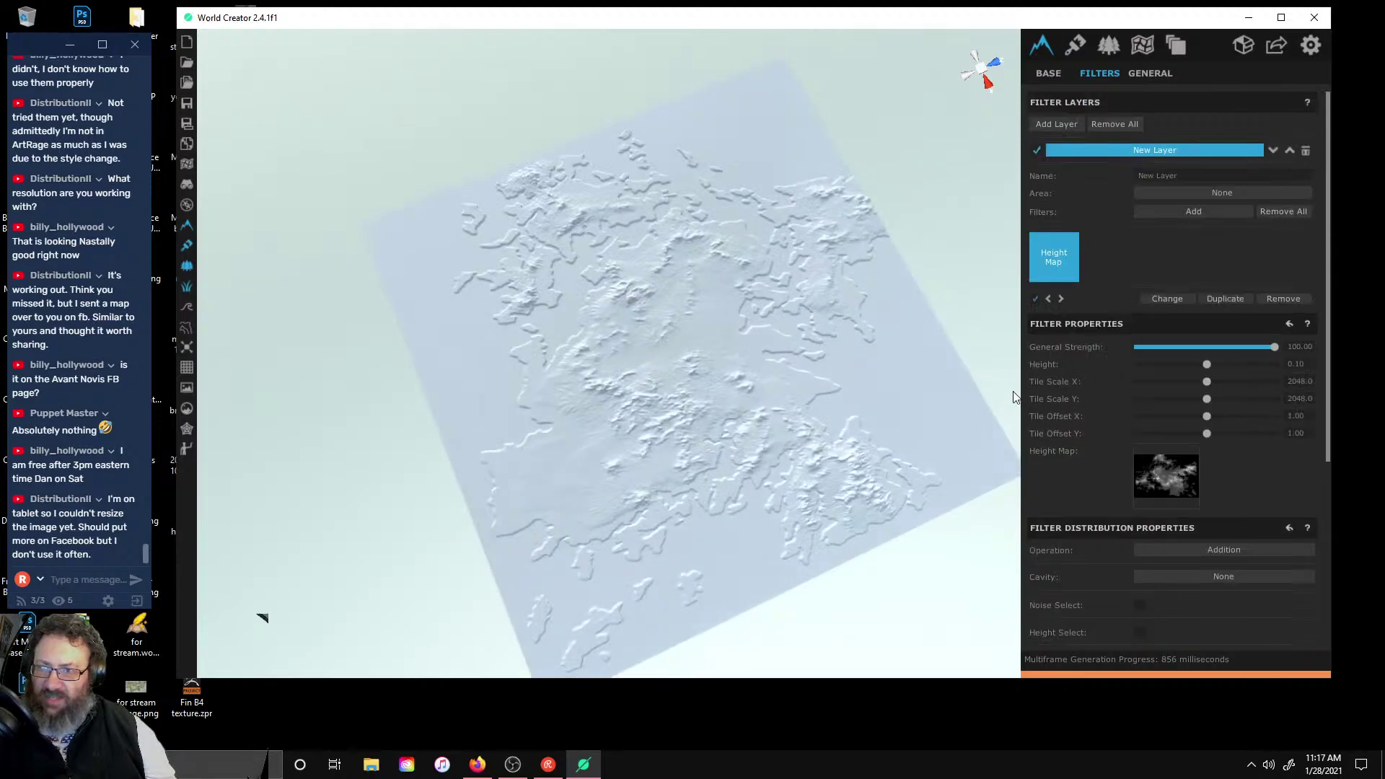
right_click_drag(648, 273, 720, 241)
scroll(907, 261, "down", 10)
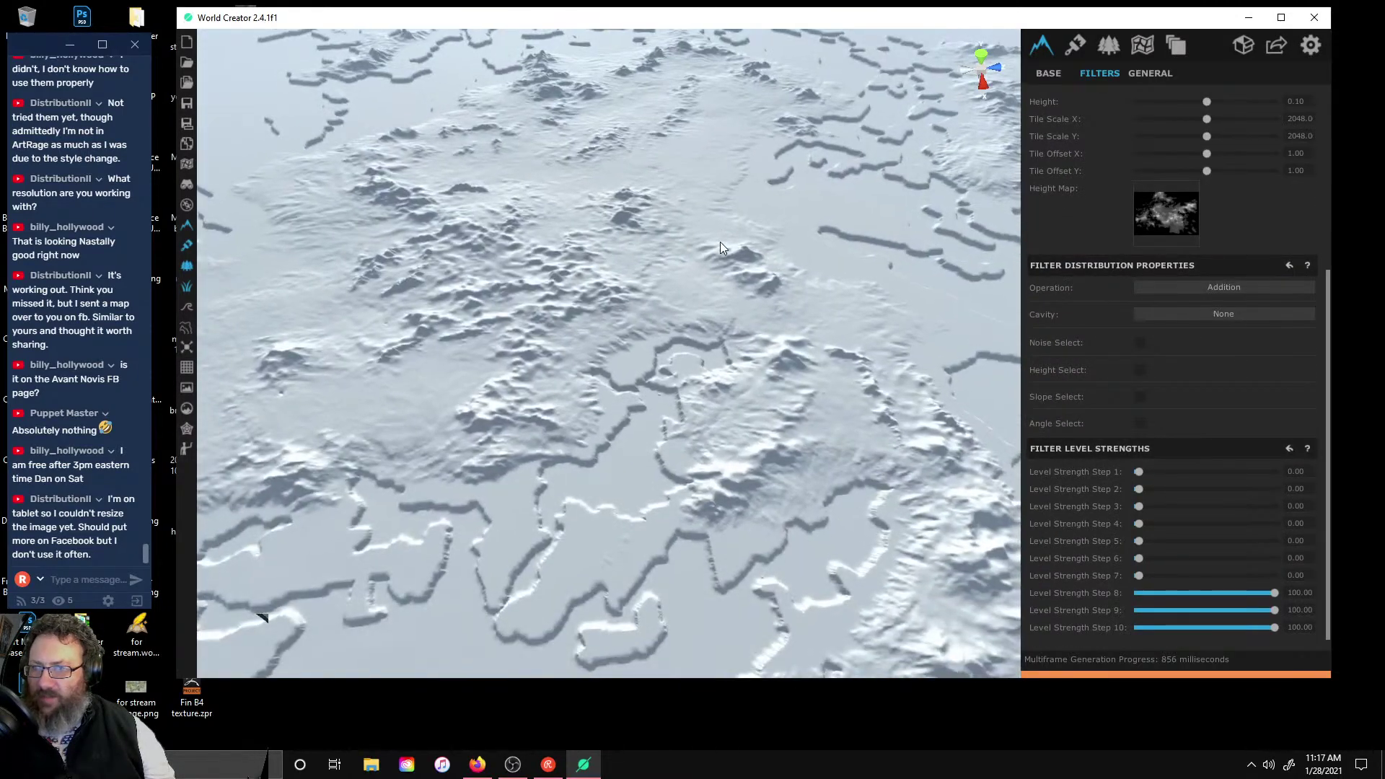
left_click(1051, 73)
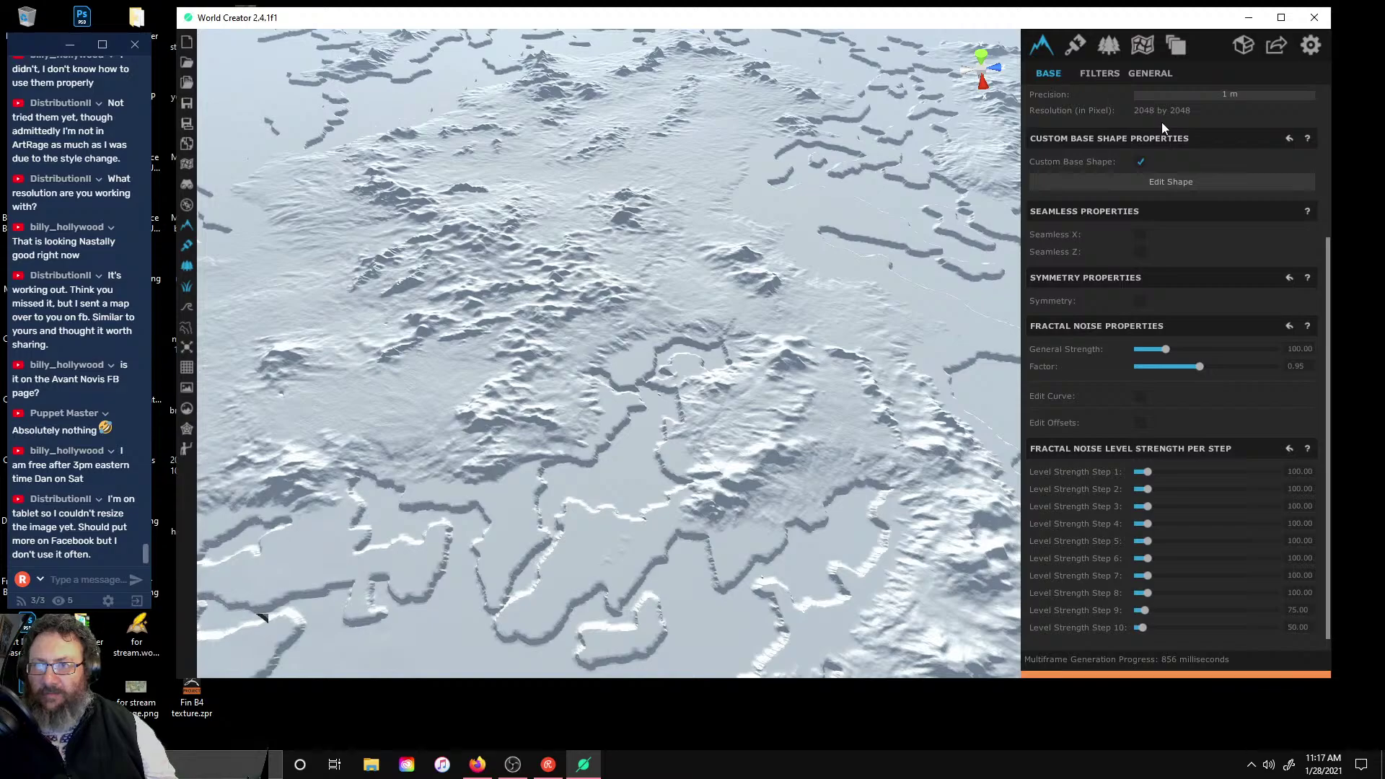
left_click(1104, 74)
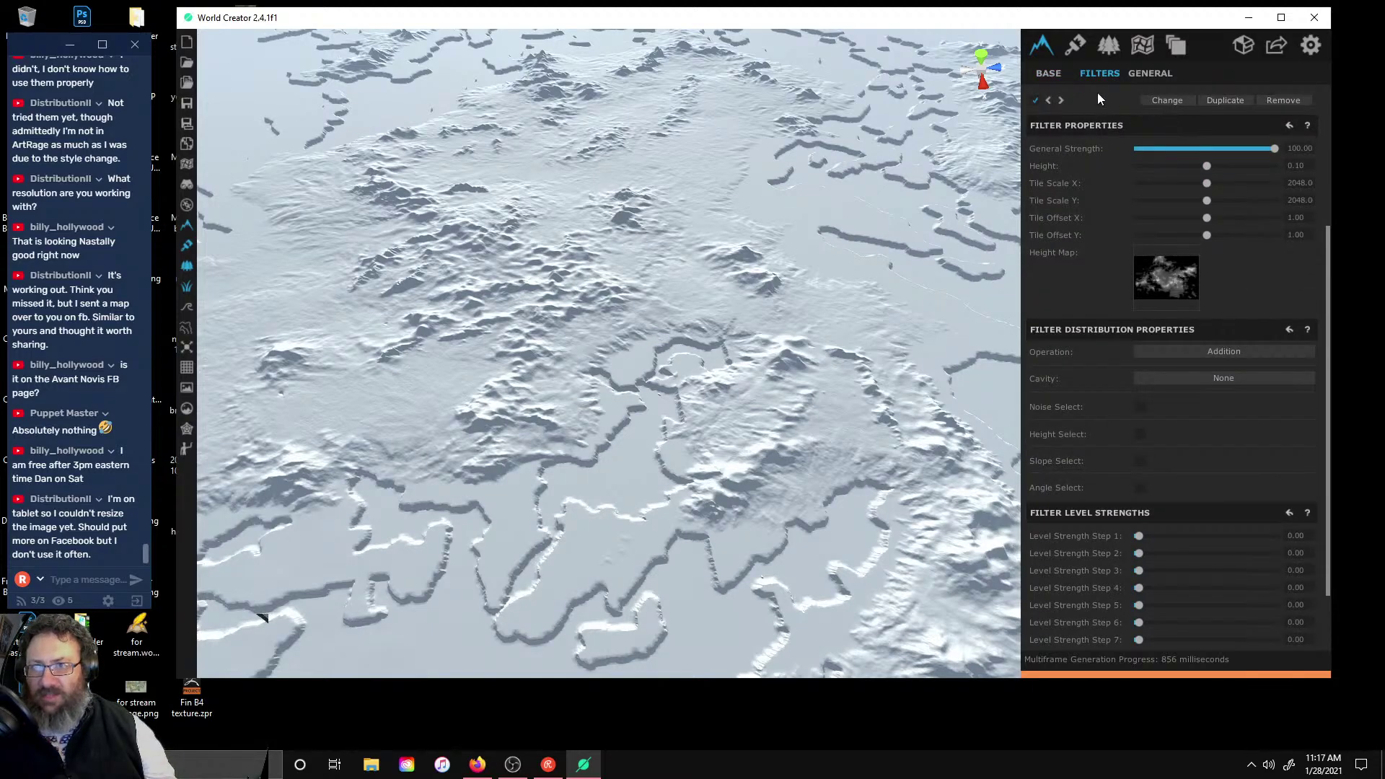
- Start adding a filter to the layer and preview the Magnify and Rugged Normal Map effects on the terrain
left_click(1050, 73)
left_click(1097, 73)
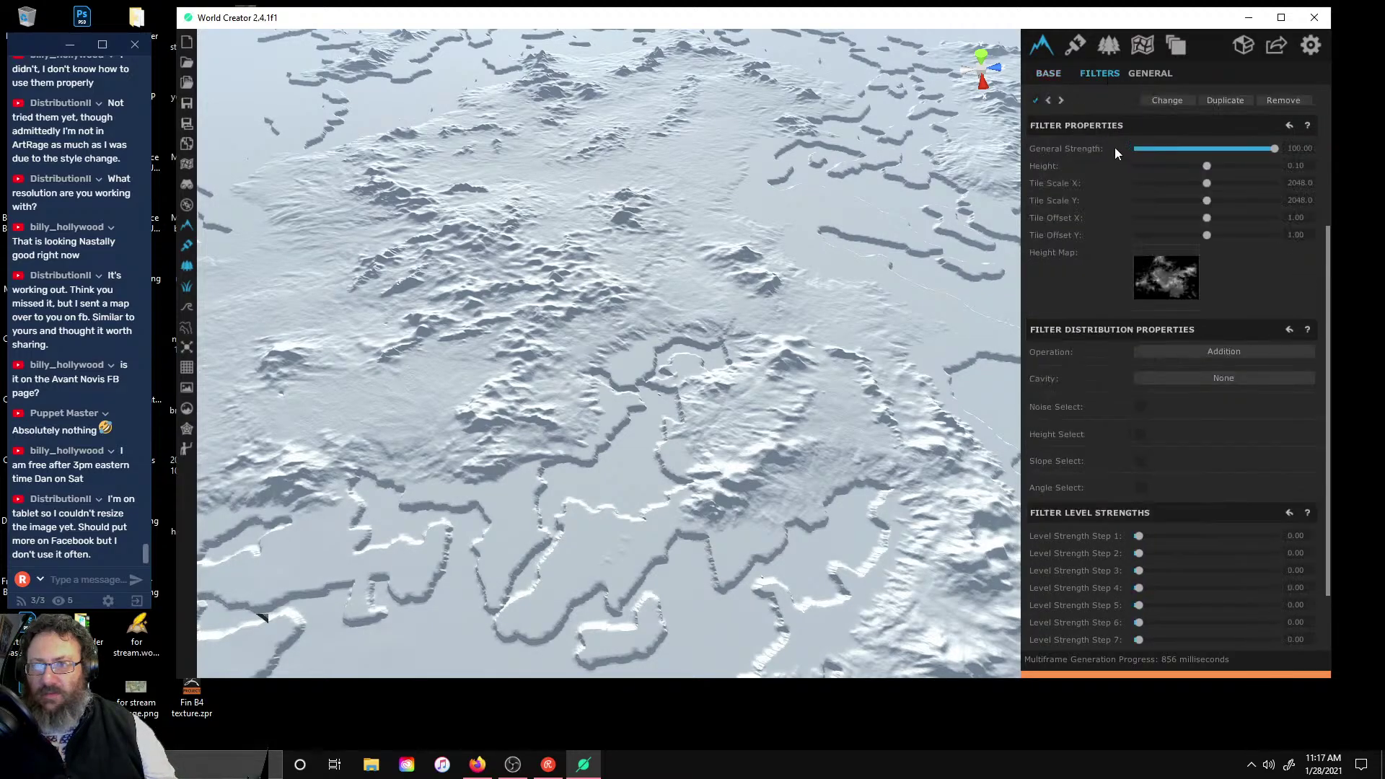
scroll(1115, 147, "up", 3)
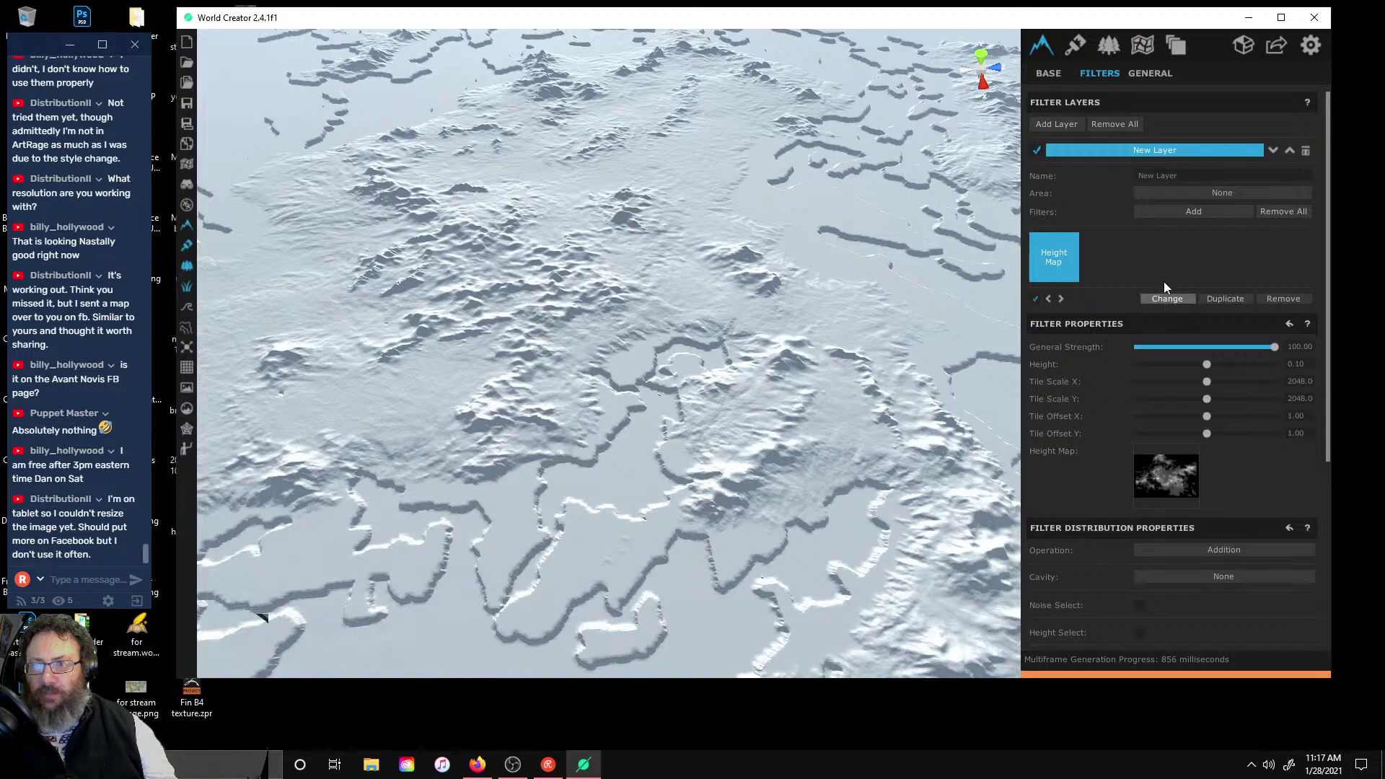
left_click(1162, 210)
left_click(1177, 303)
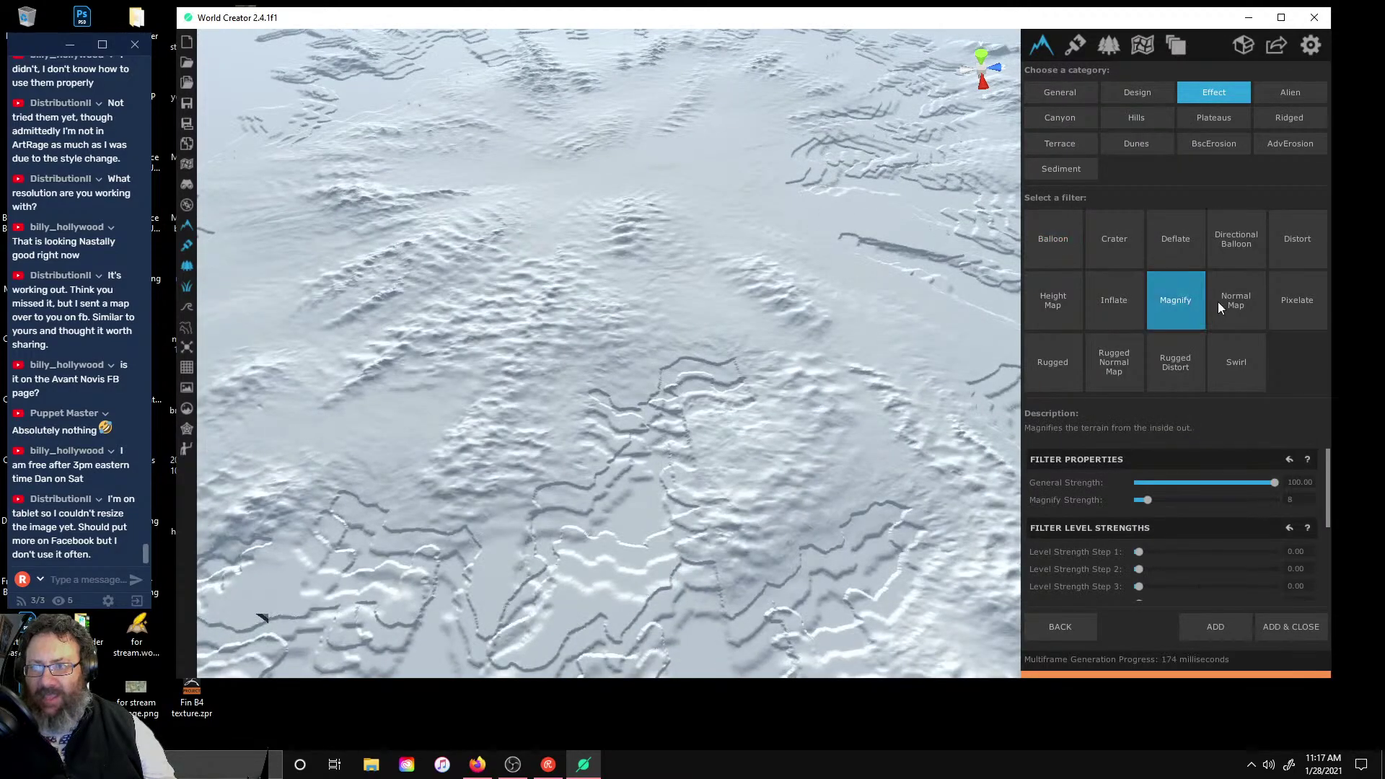
left_click(1288, 294)
left_click(1115, 361)
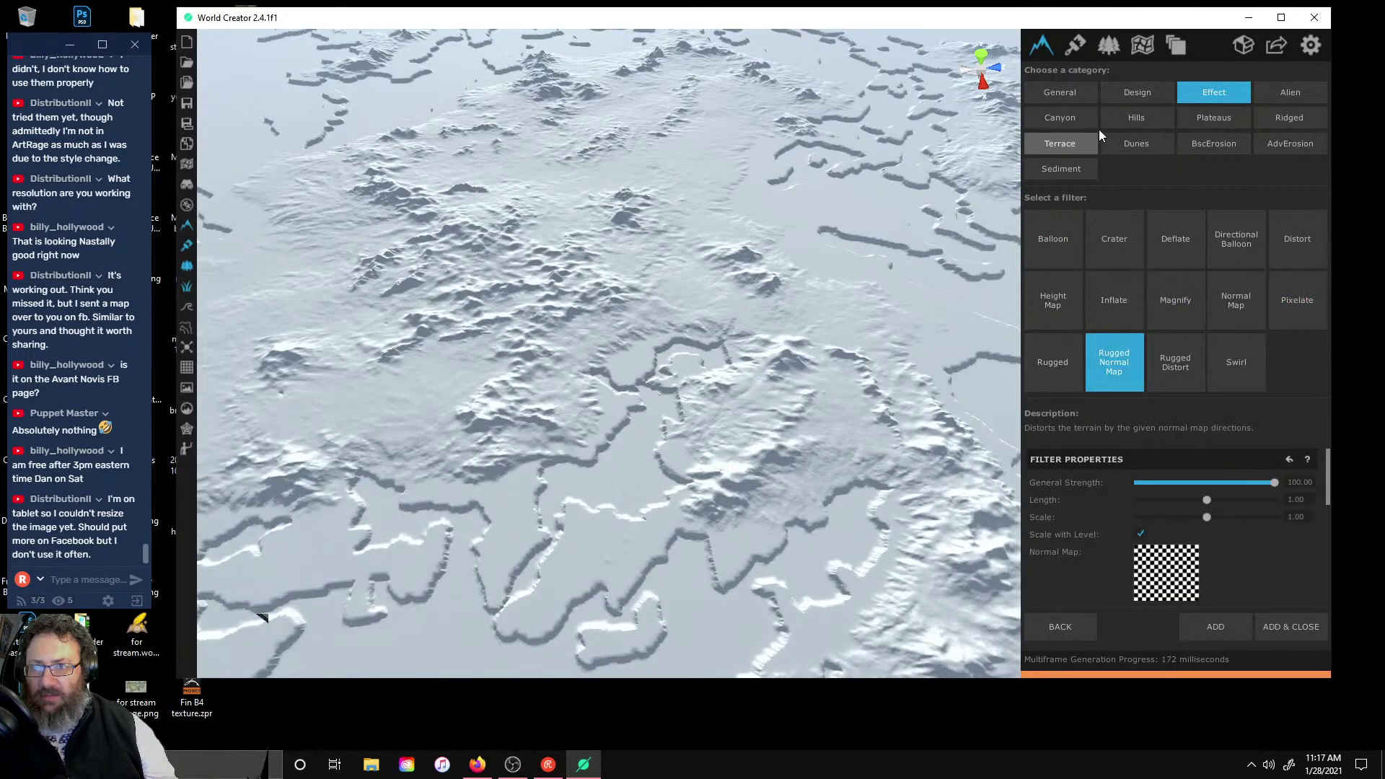
- Preview the Smooth Dunes and Erosion Deep filters, inspecting the mountains and coastline up close
left_click(1130, 138)
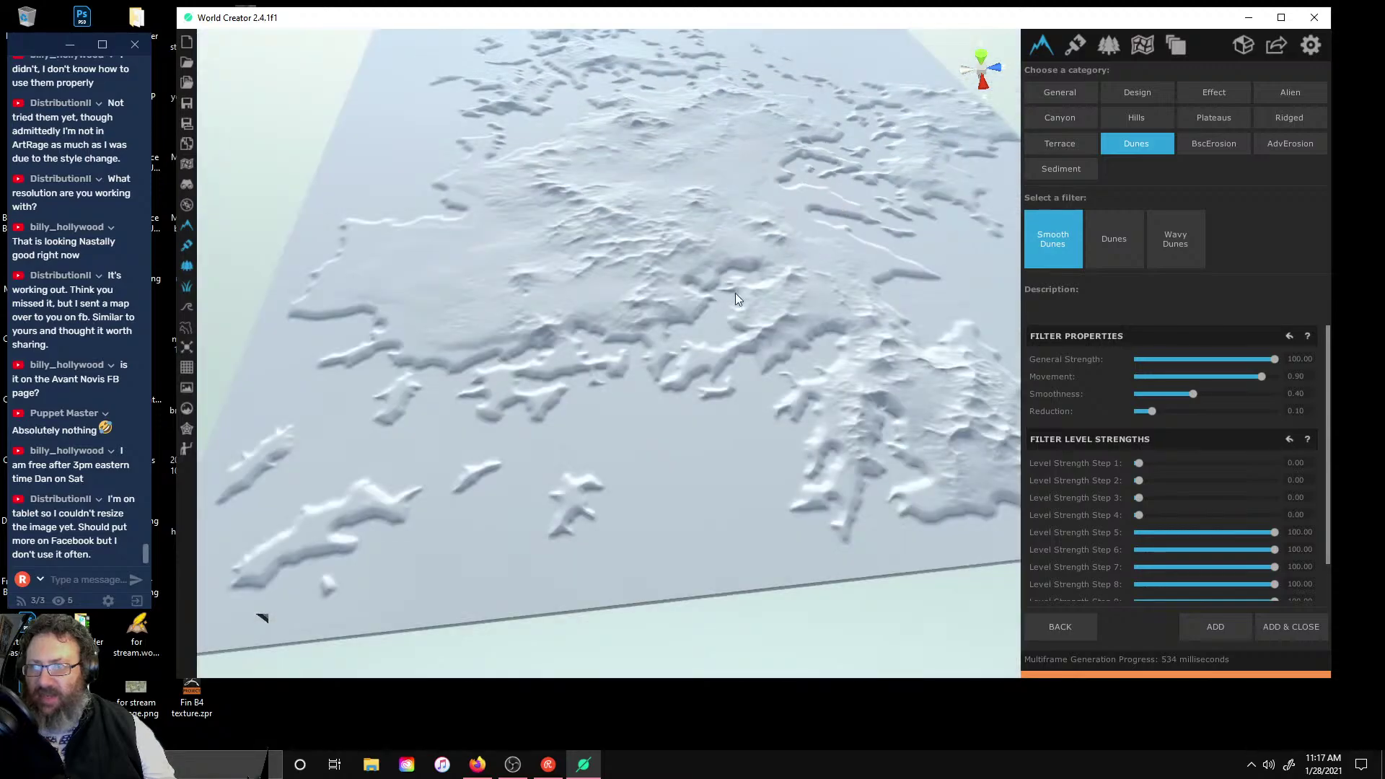
scroll(734, 293, "up", 6)
right_click_drag(695, 280, 768, 176)
scroll(792, 142, "up", 4)
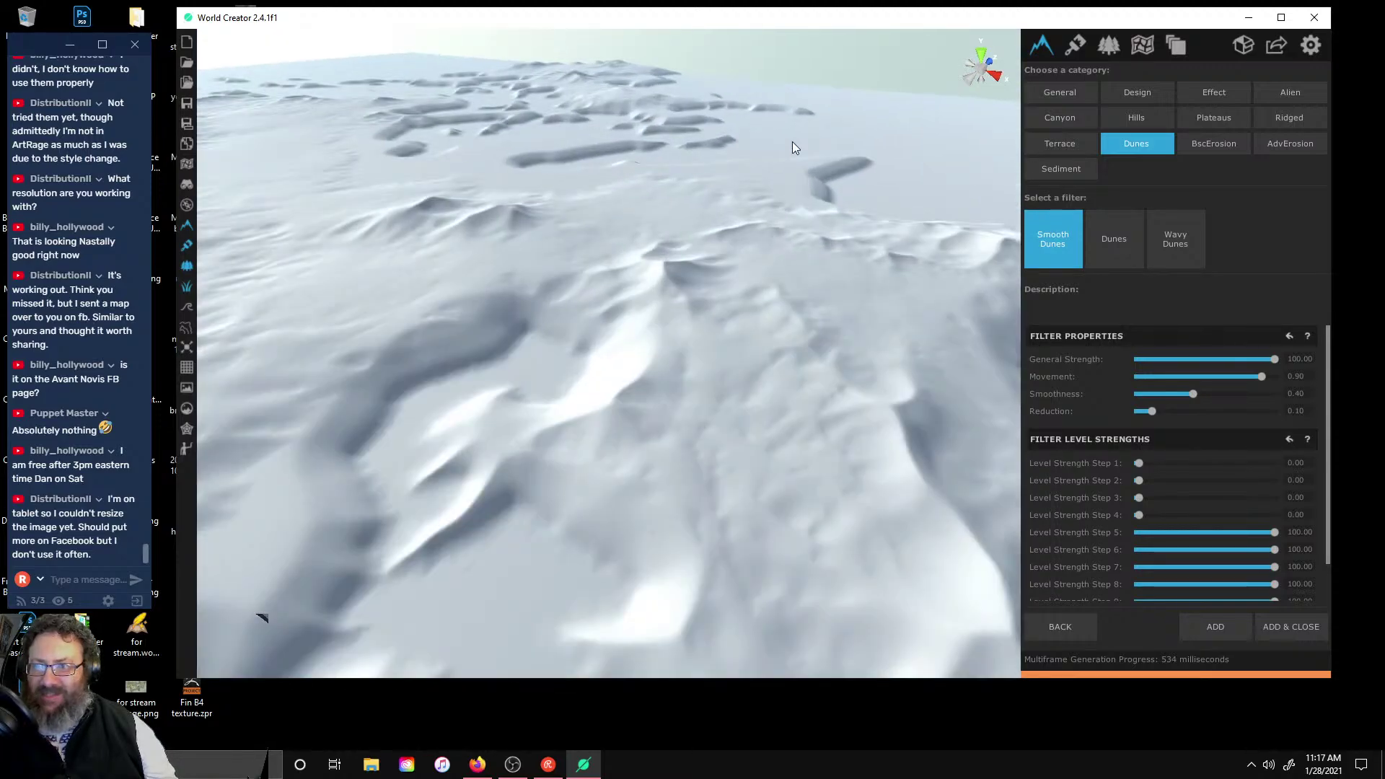
left_click(1205, 140)
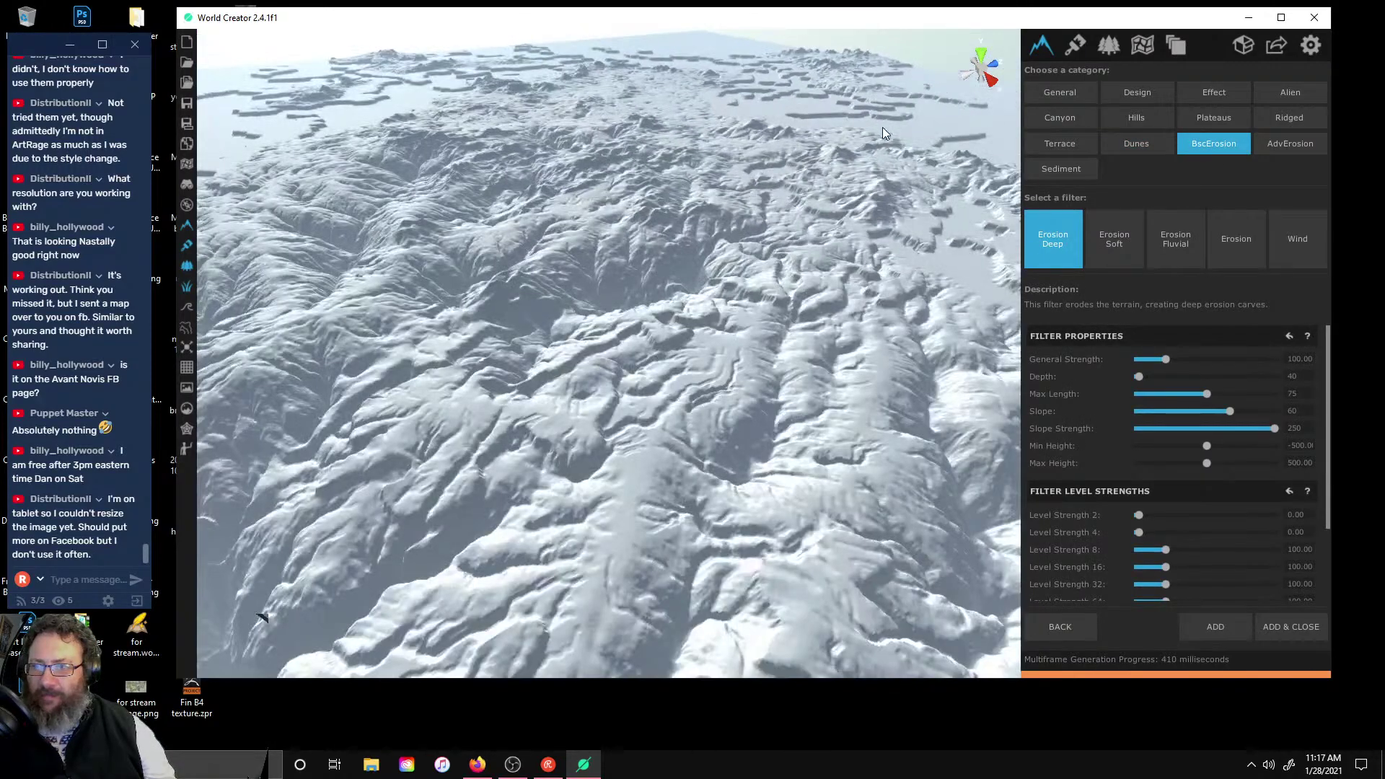
scroll(888, 127, "down", 3)
scroll(855, 114, "up", 3)
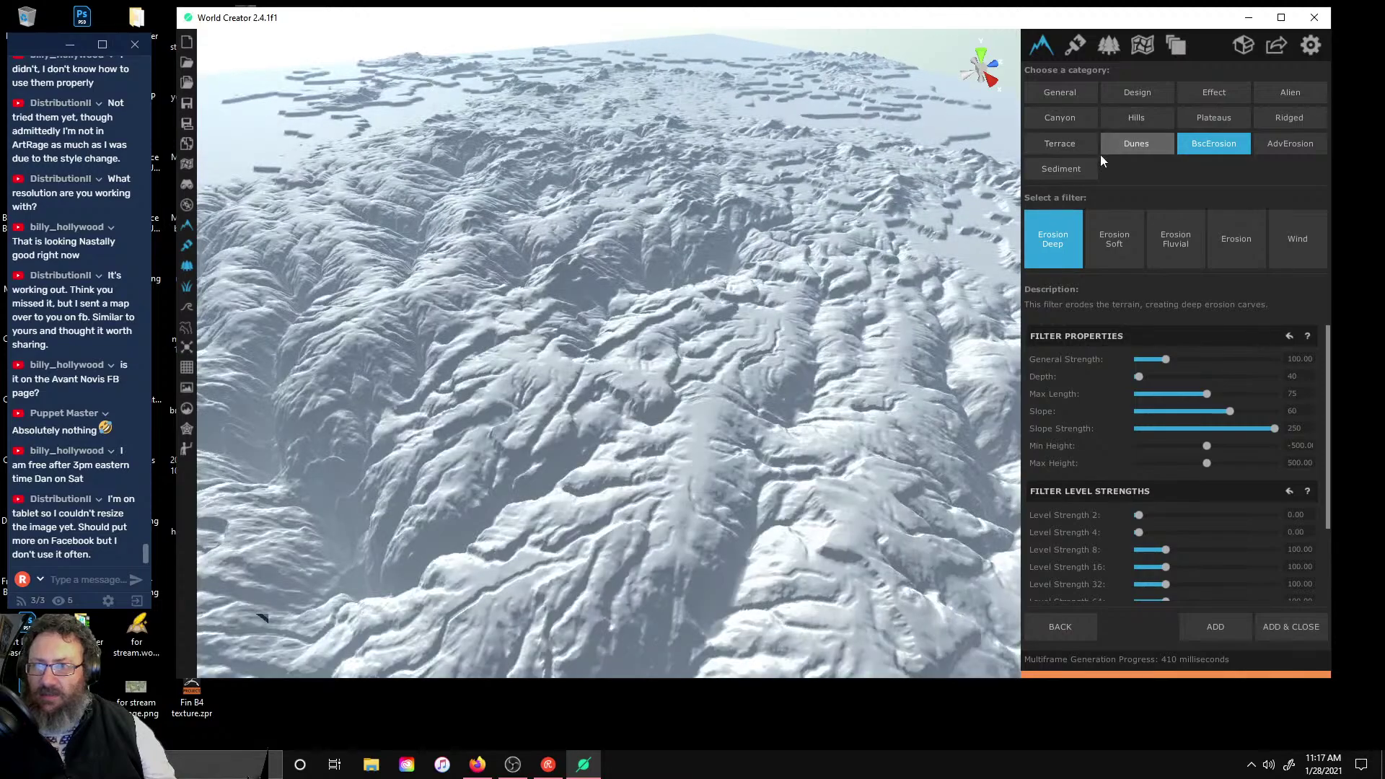
- Preview the Sediment filter, and compare the Angled Erosion and Hydro Simulation filters on the coastline
left_click(1118, 141)
left_click(1049, 171)
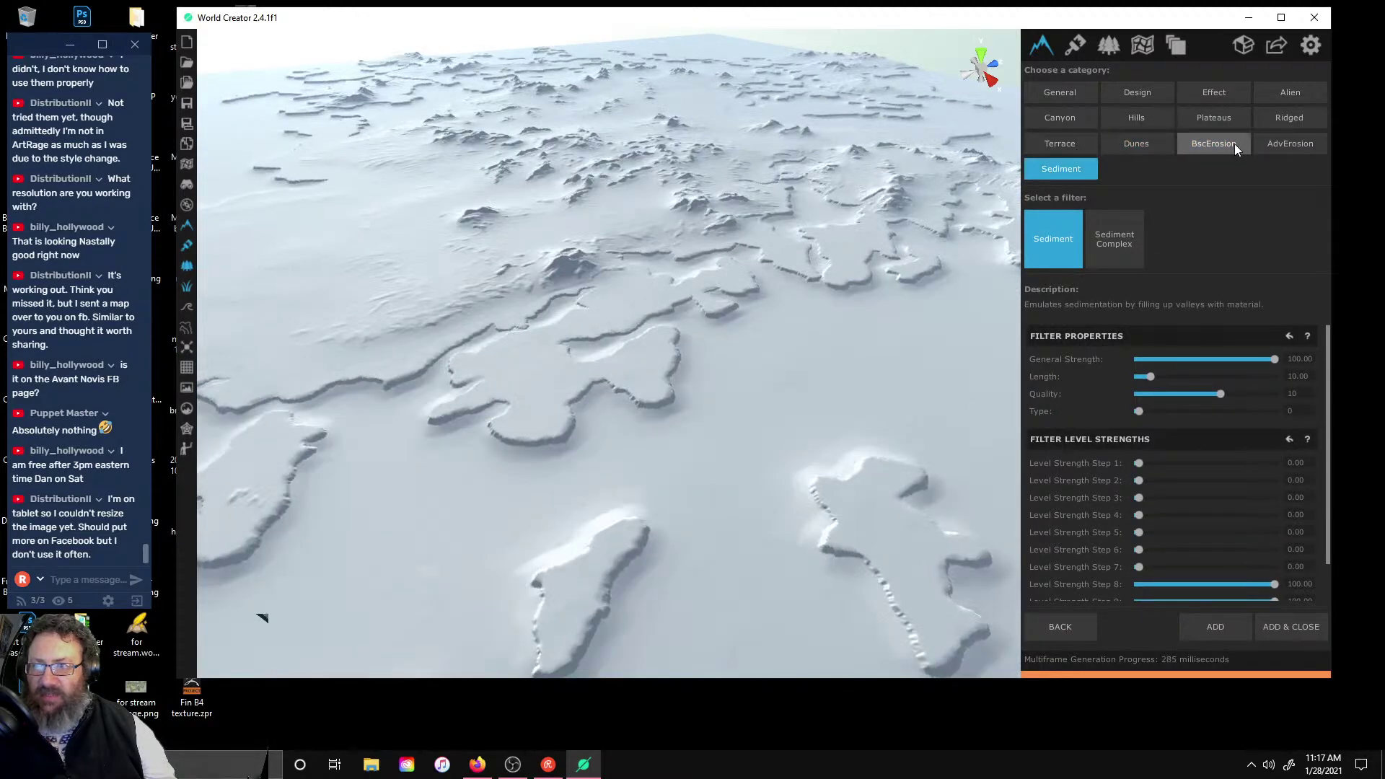
left_click(1276, 140)
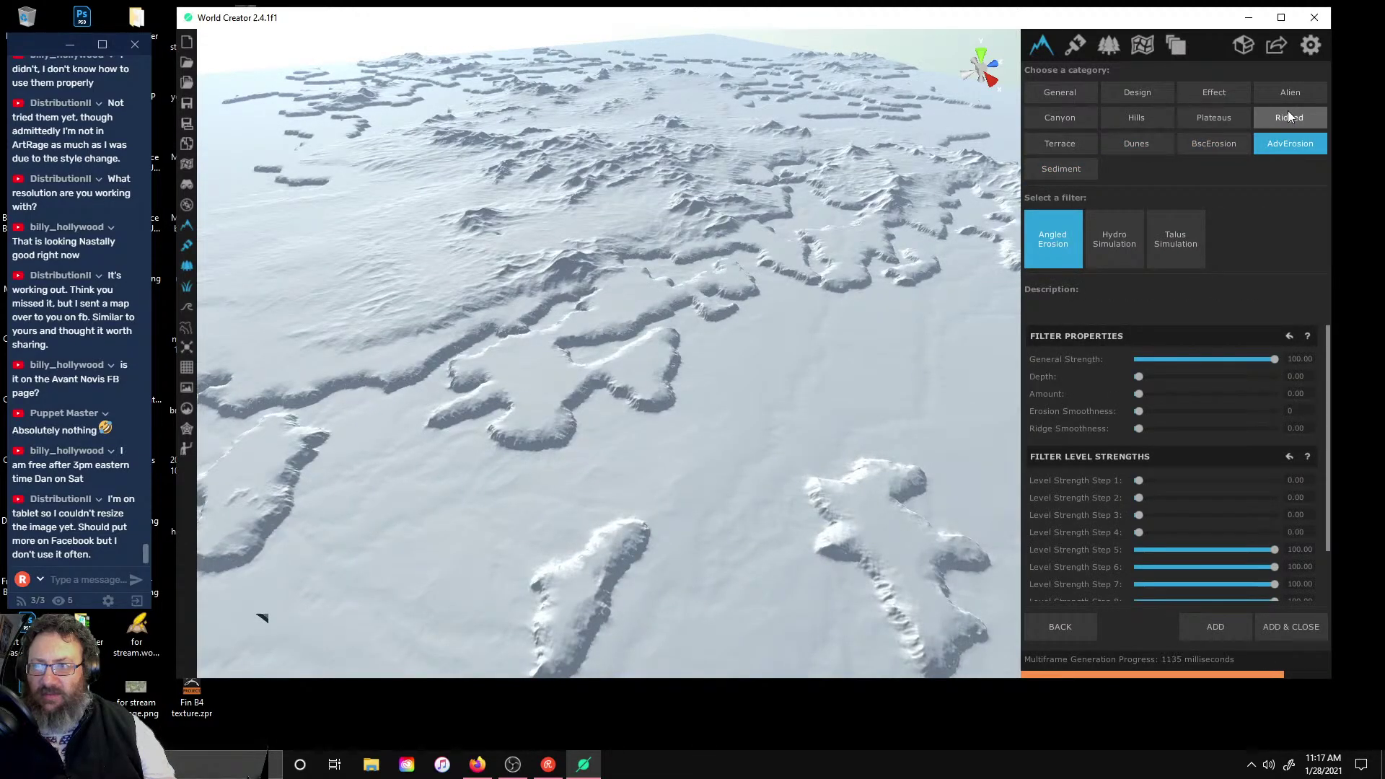
left_click(1135, 221)
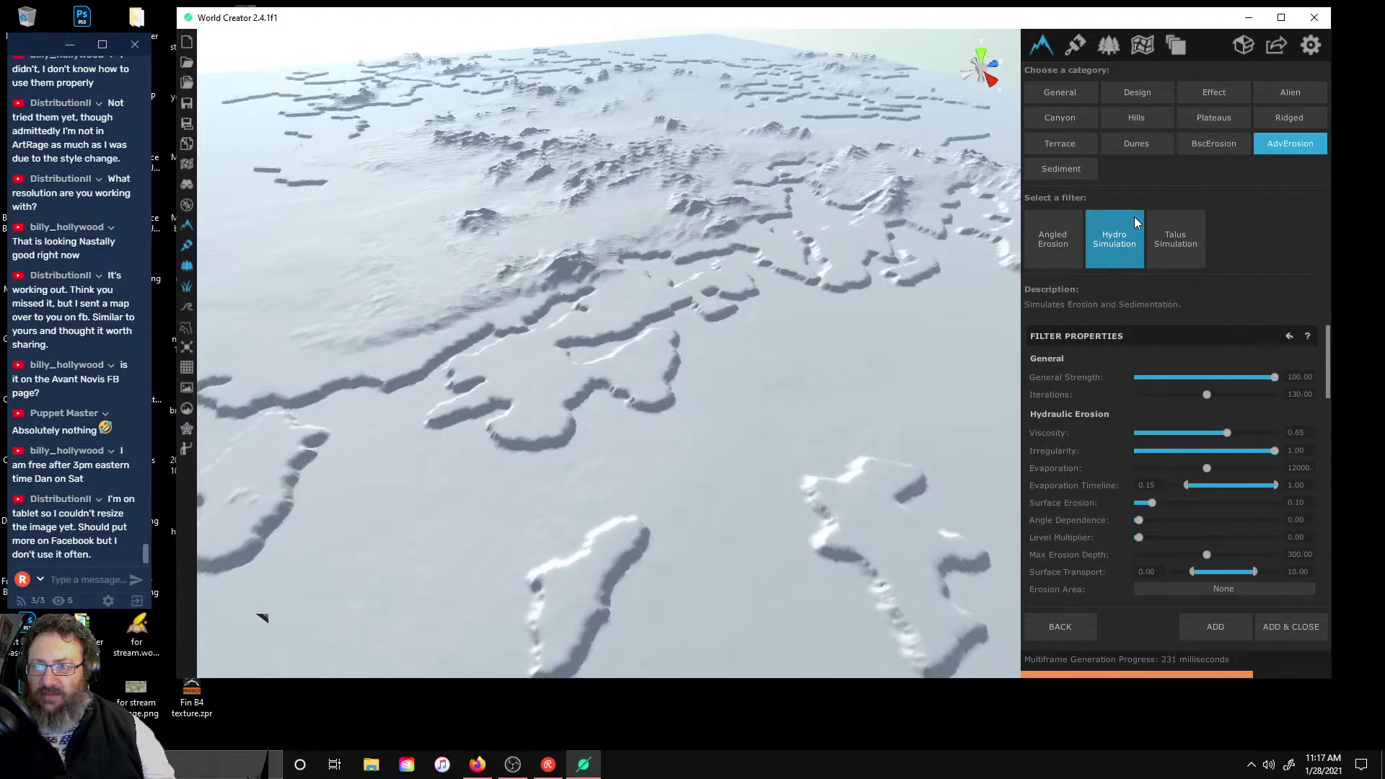
left_click(1054, 239)
- Preview the Curve design filter and the Balloon, Height Map, Inflate and Magnify effect filters
left_click(1090, 93)
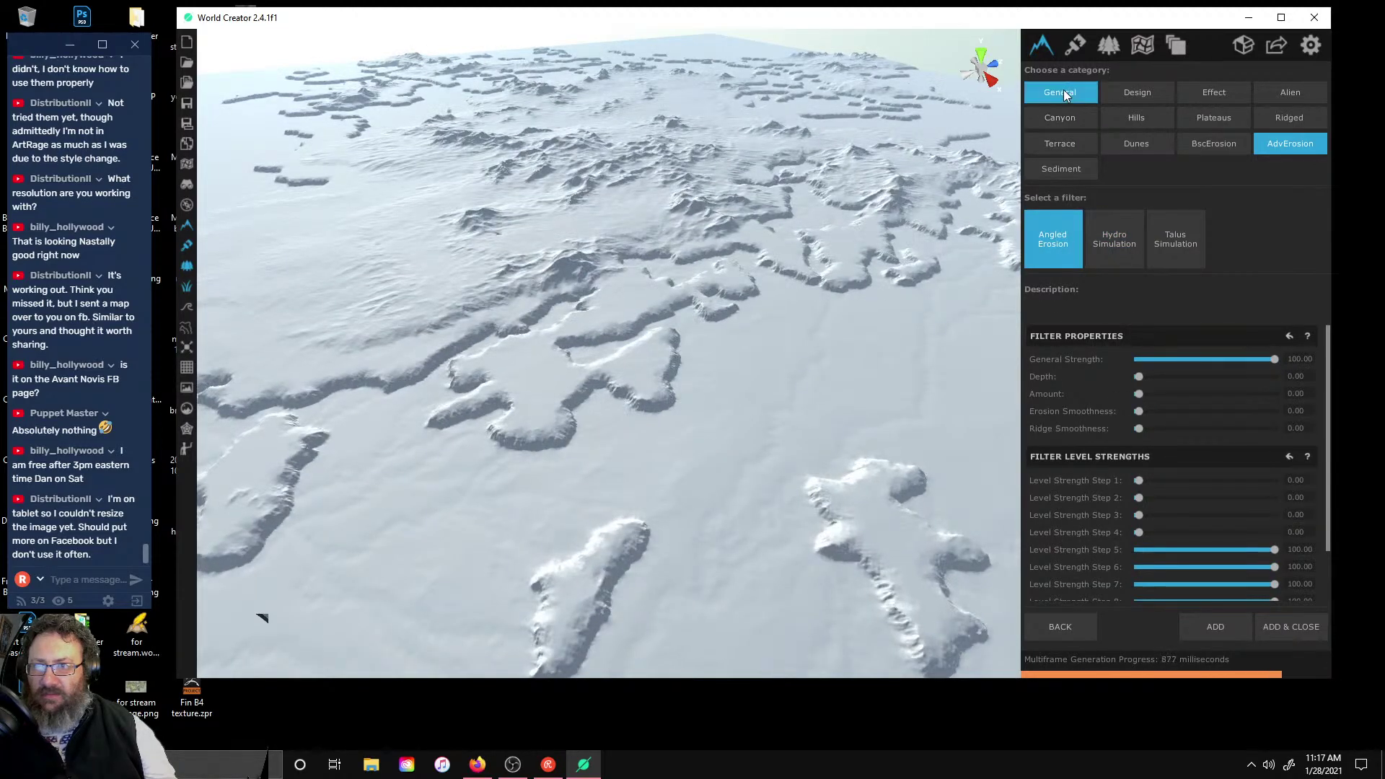
left_click(1146, 90)
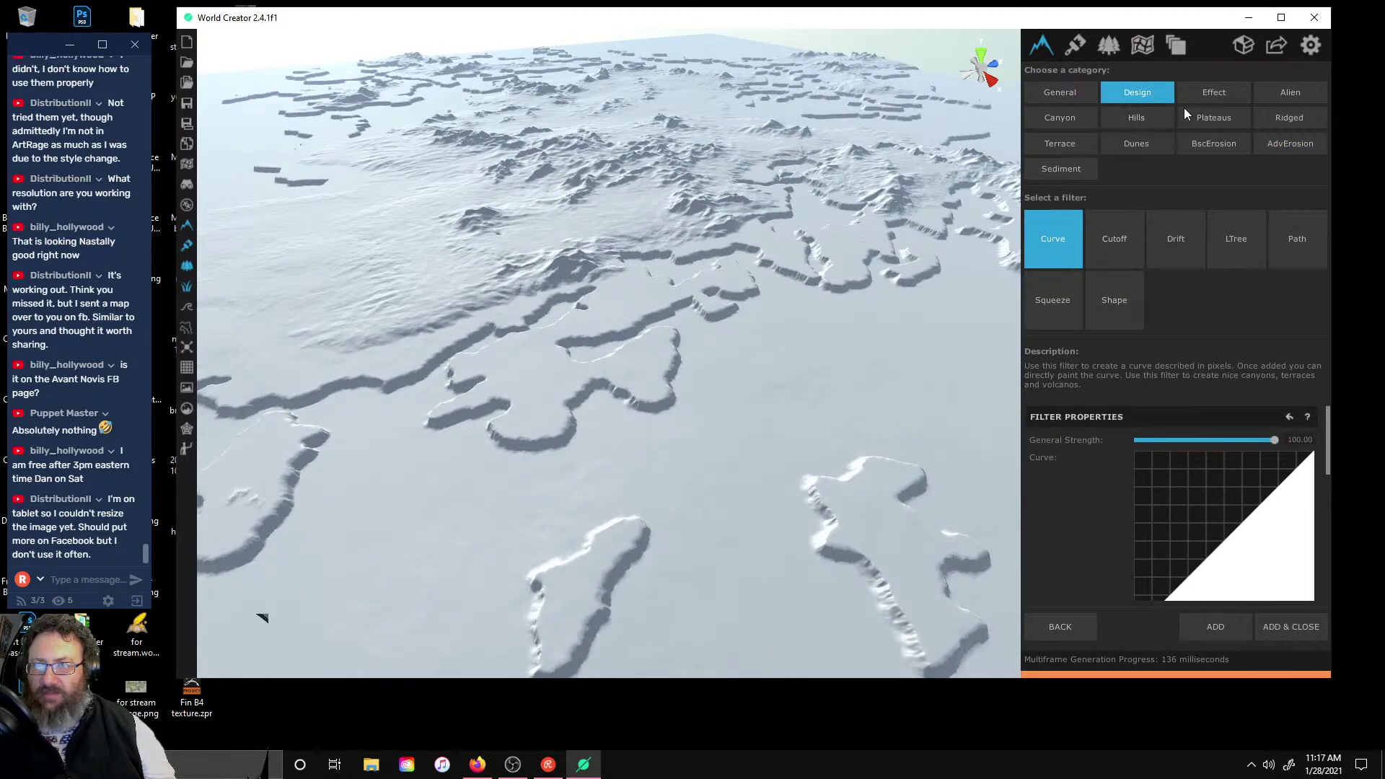
left_click(1215, 92)
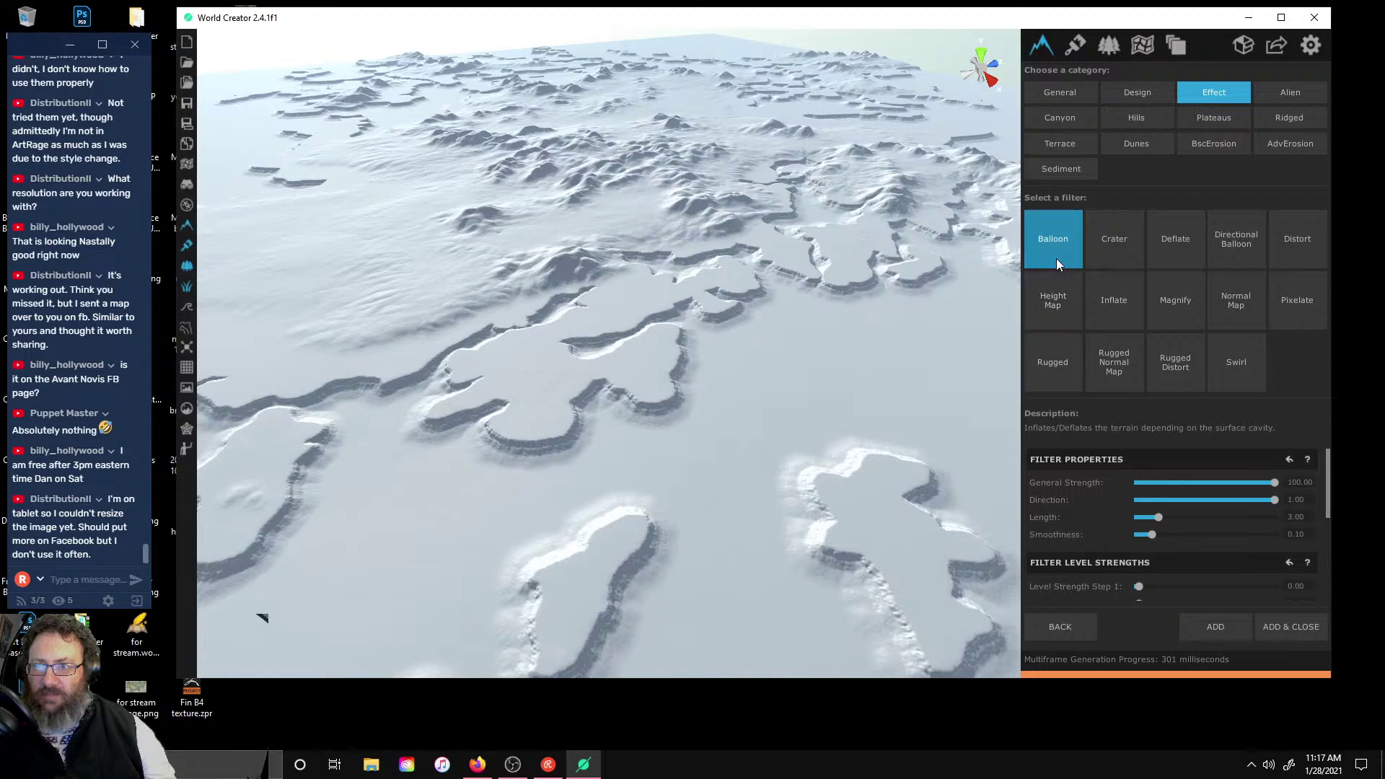
left_click(1054, 301)
left_click(1123, 300)
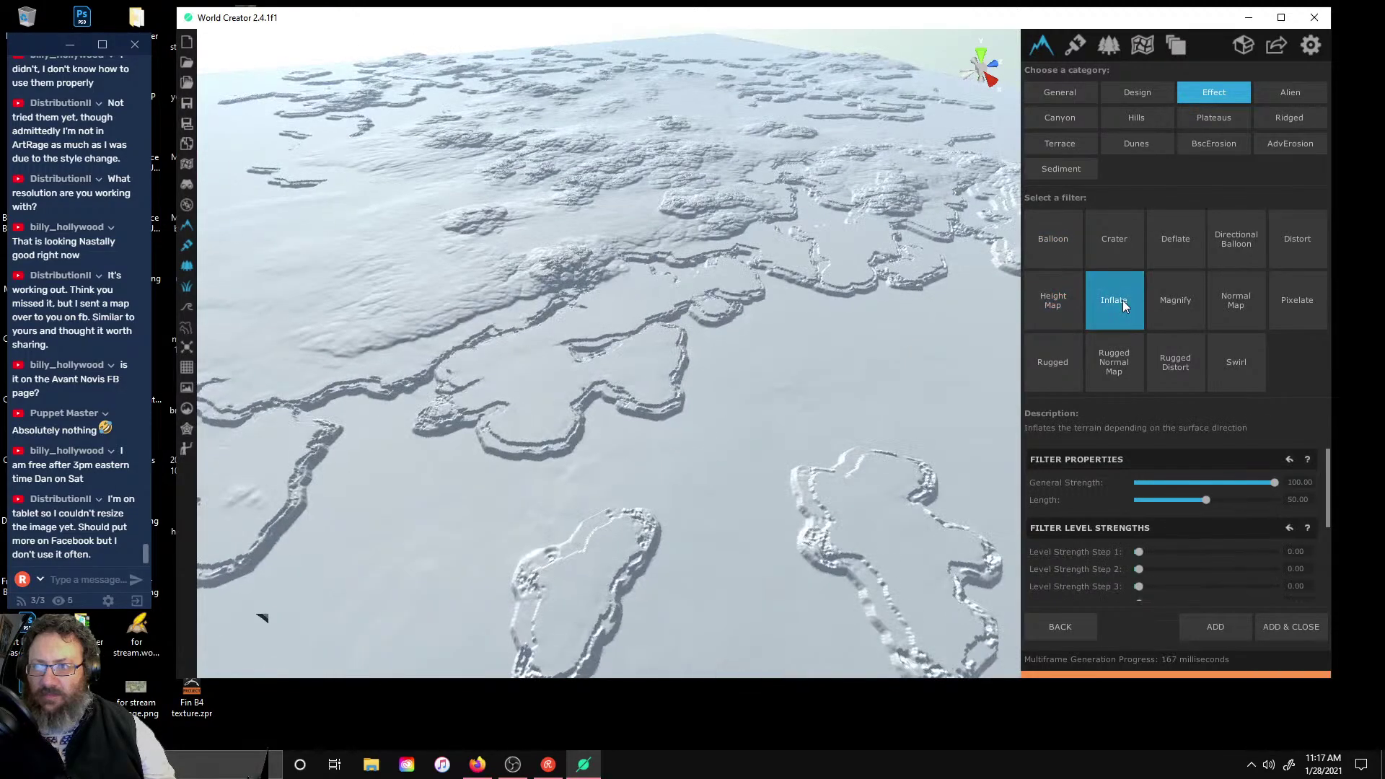
left_click(1181, 309)
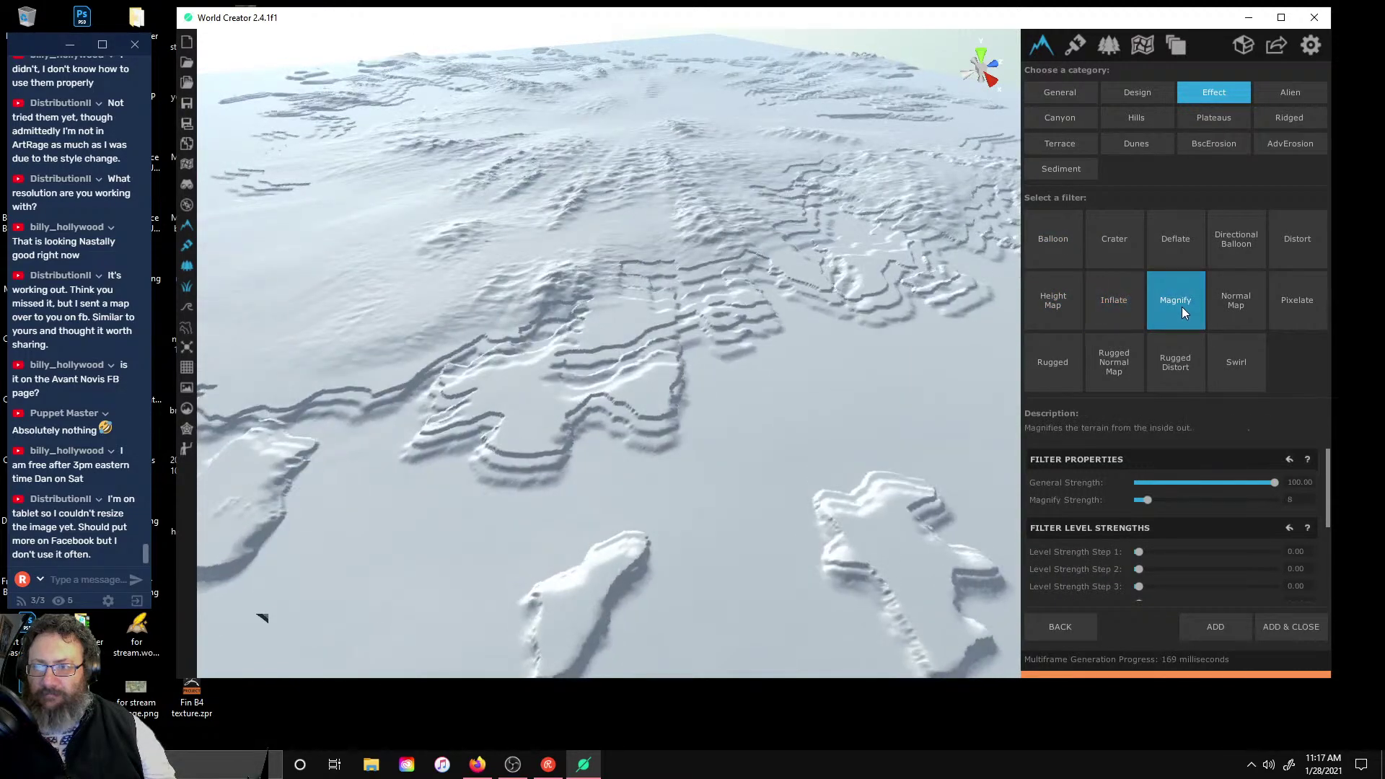
- Add the Directional Balloon effect filter to the layer with its default settings
left_click(1182, 239)
left_click(1249, 244)
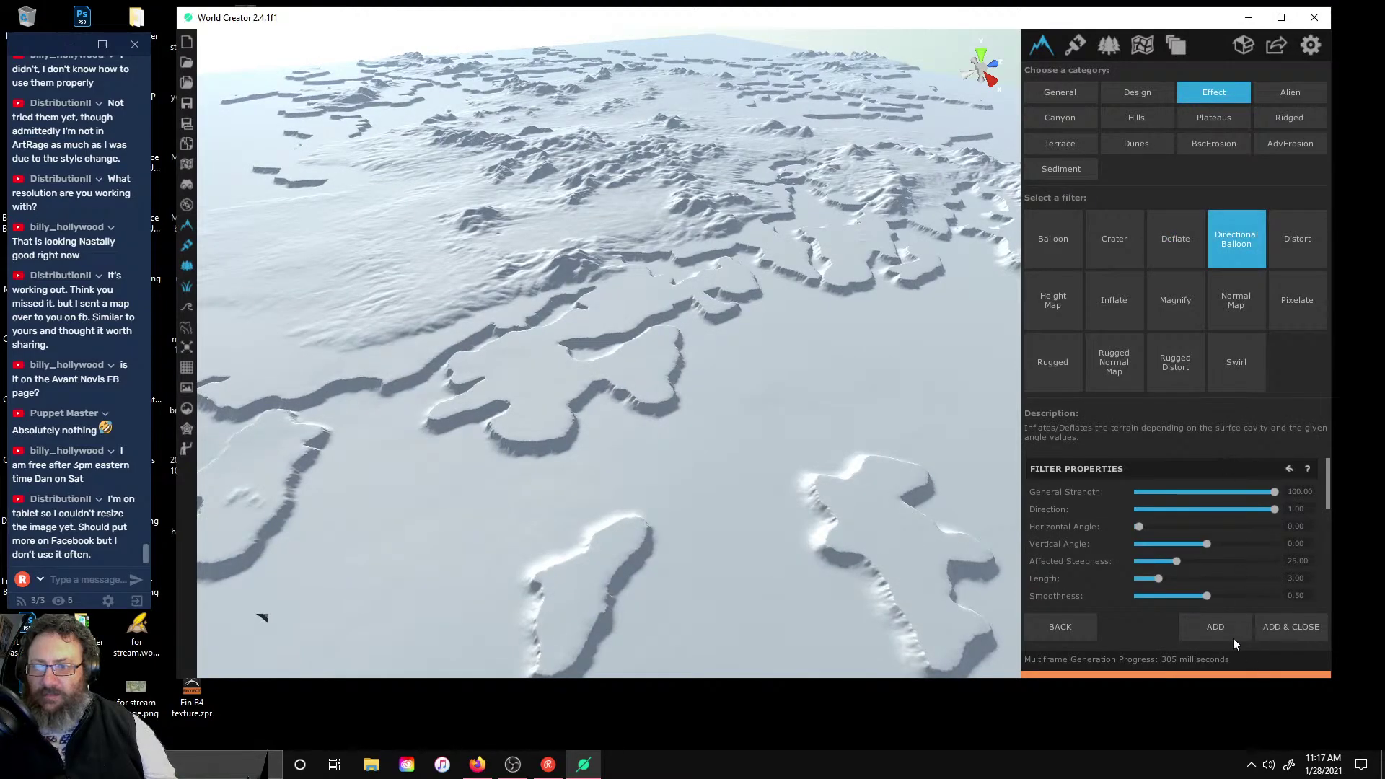
left_click(1216, 629)
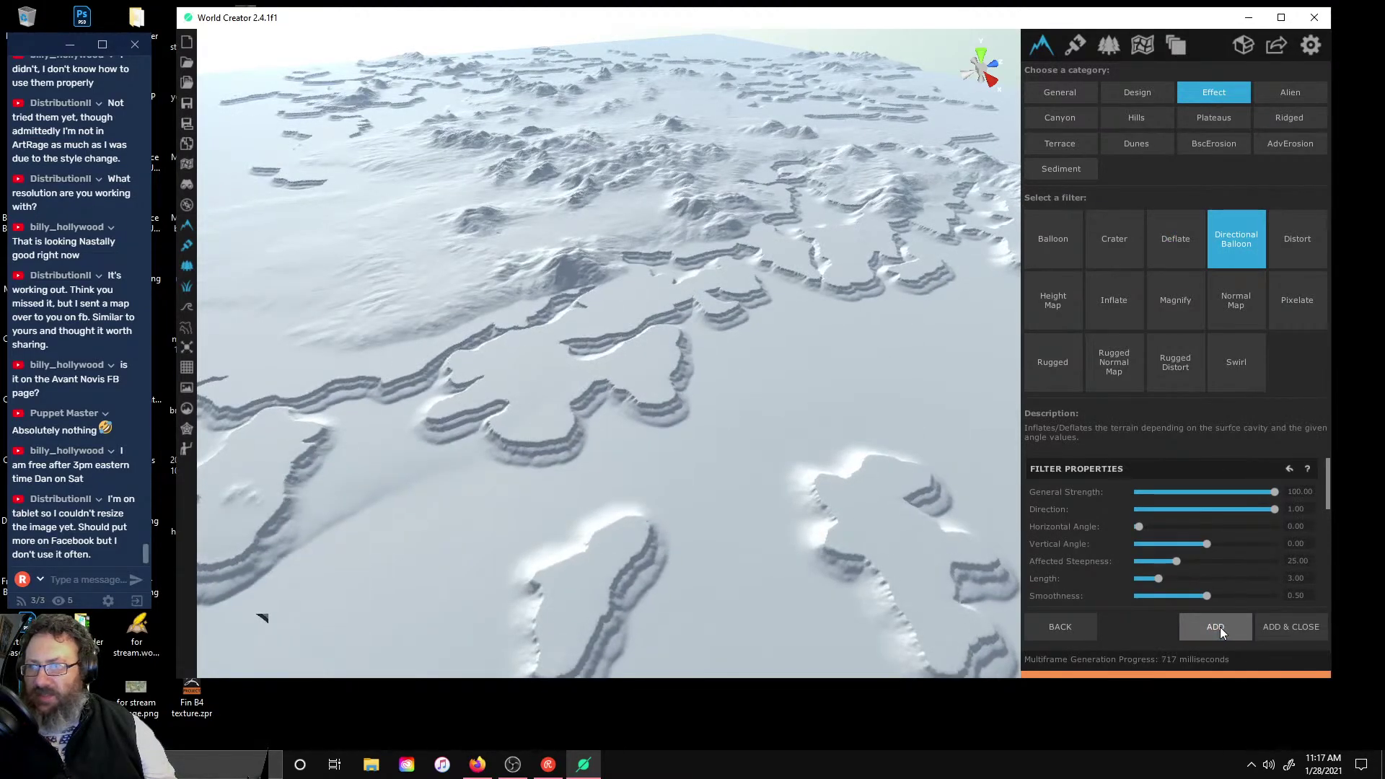
- Preview the basic erosion filters Erosion Deep, Erosion Fluvial and Erosion, examining the Erosion result across the whole terrain
left_click(1213, 143)
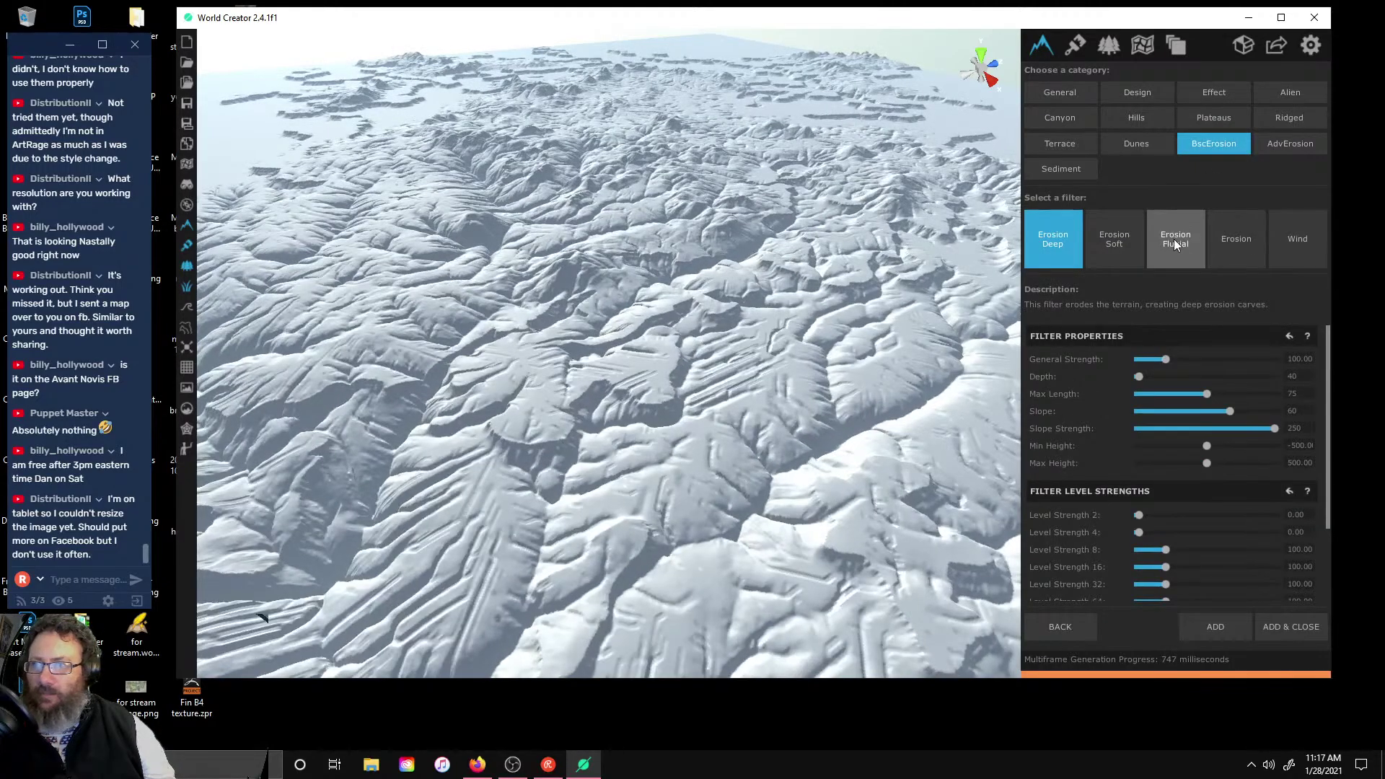
left_click(1176, 240)
left_click(1250, 240)
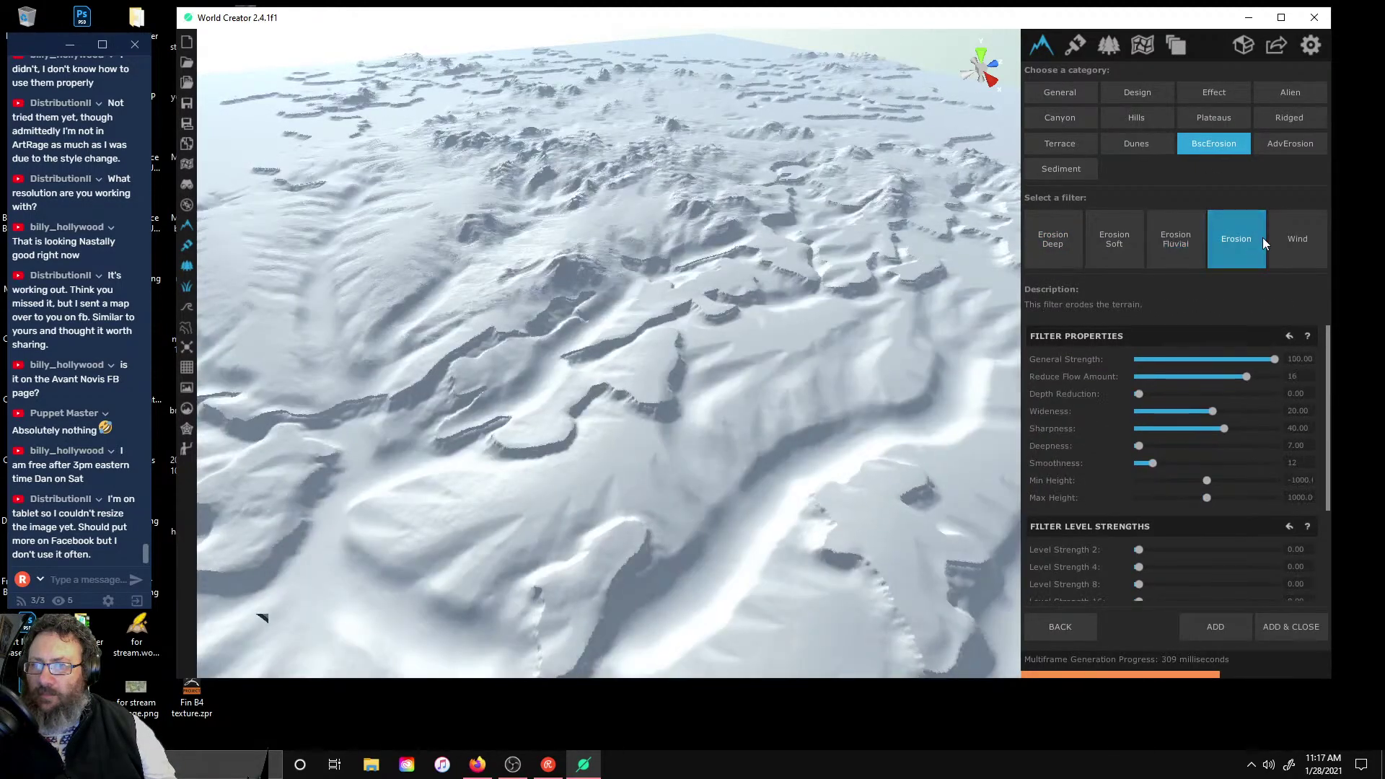
scroll(891, 208, "down", 5)
scroll(802, 71, "up", 10)
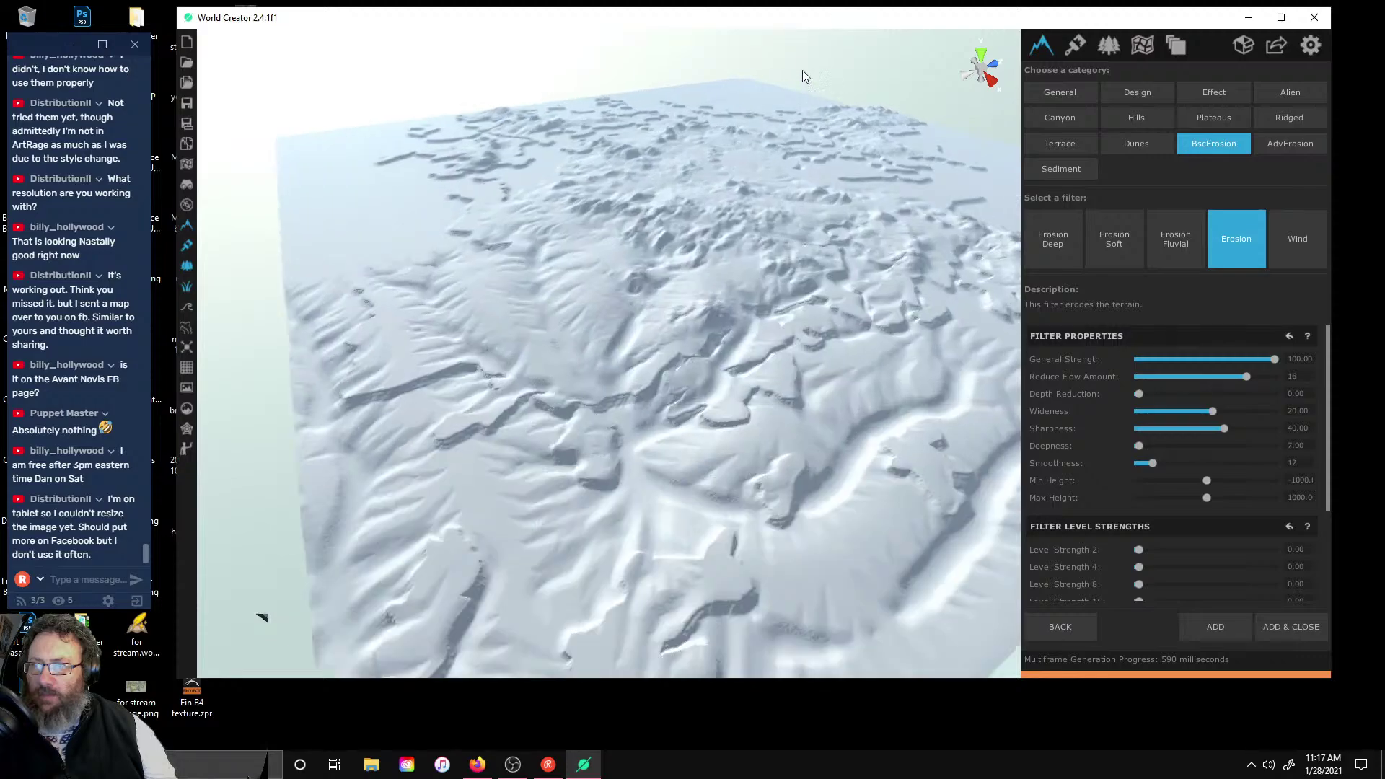
scroll(776, 239, "down", 8)
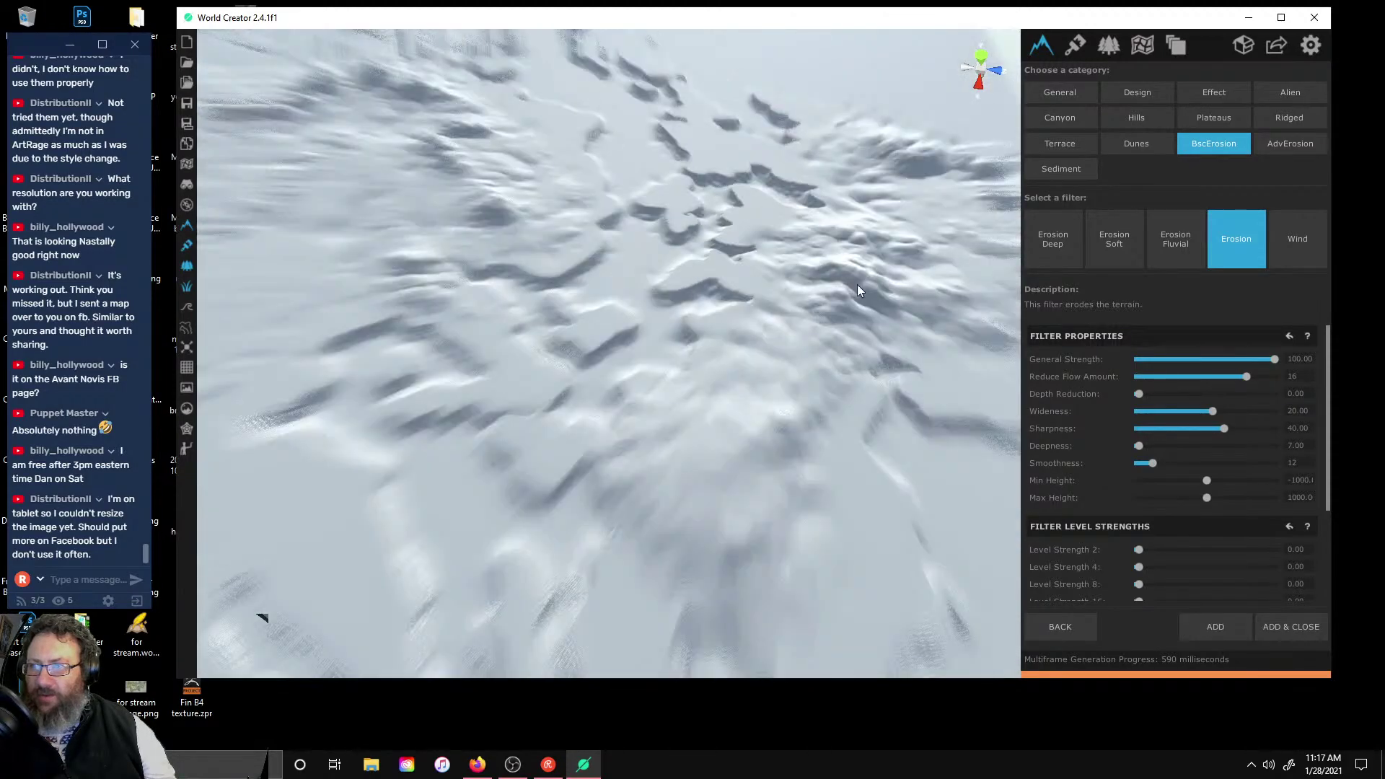
scroll(561, 288, "up", 3)
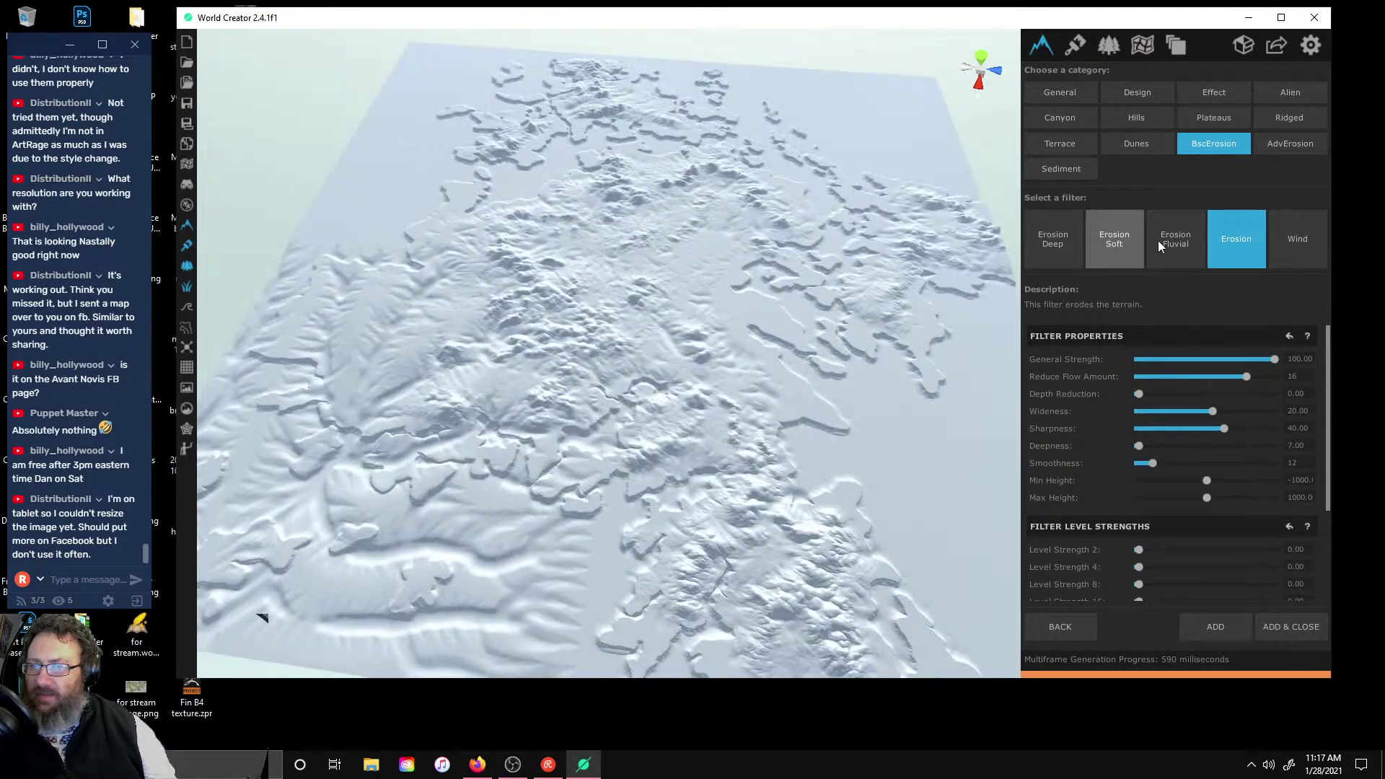
- Compare the advanced erosion filters Angled Erosion, Talus Simulation and Hydro Simulation on the whole continent
left_click(1289, 145)
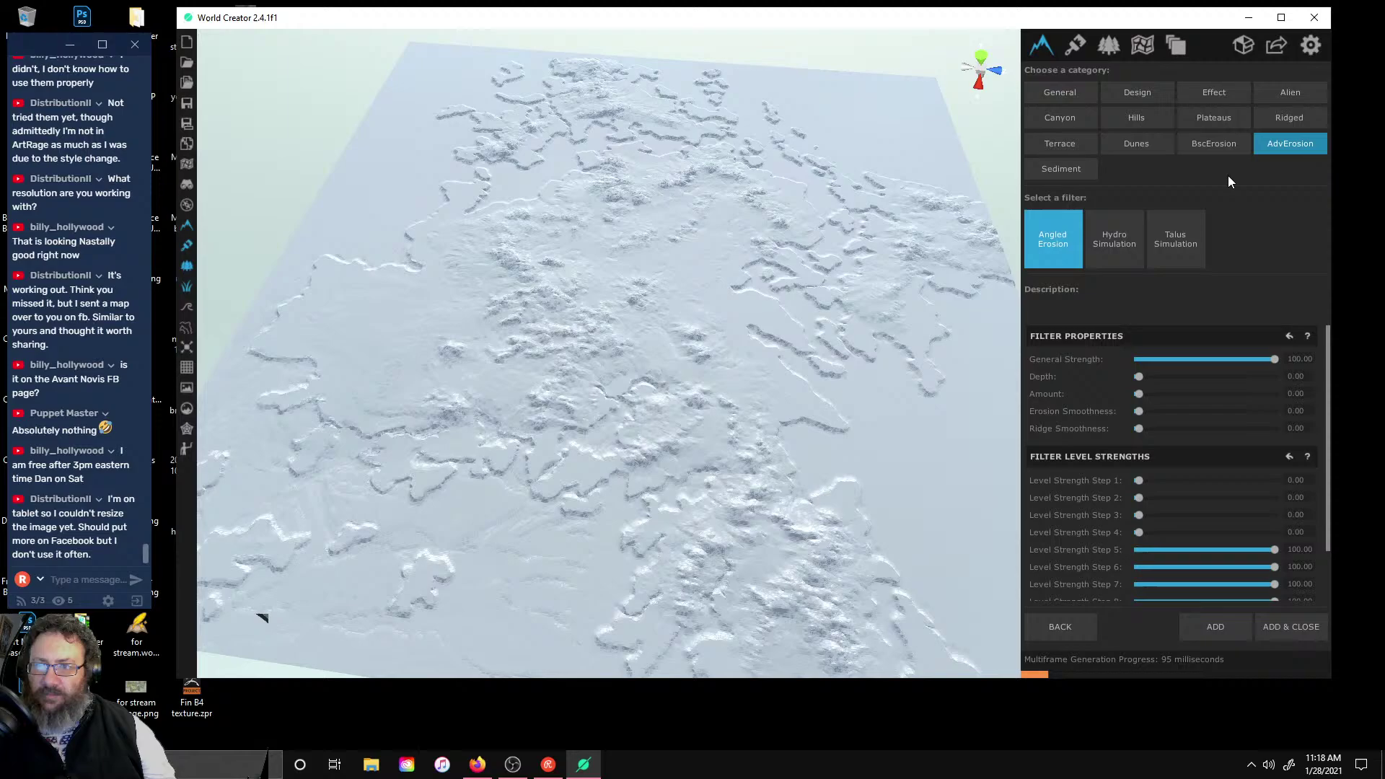
left_click(1163, 242)
left_click(1120, 245)
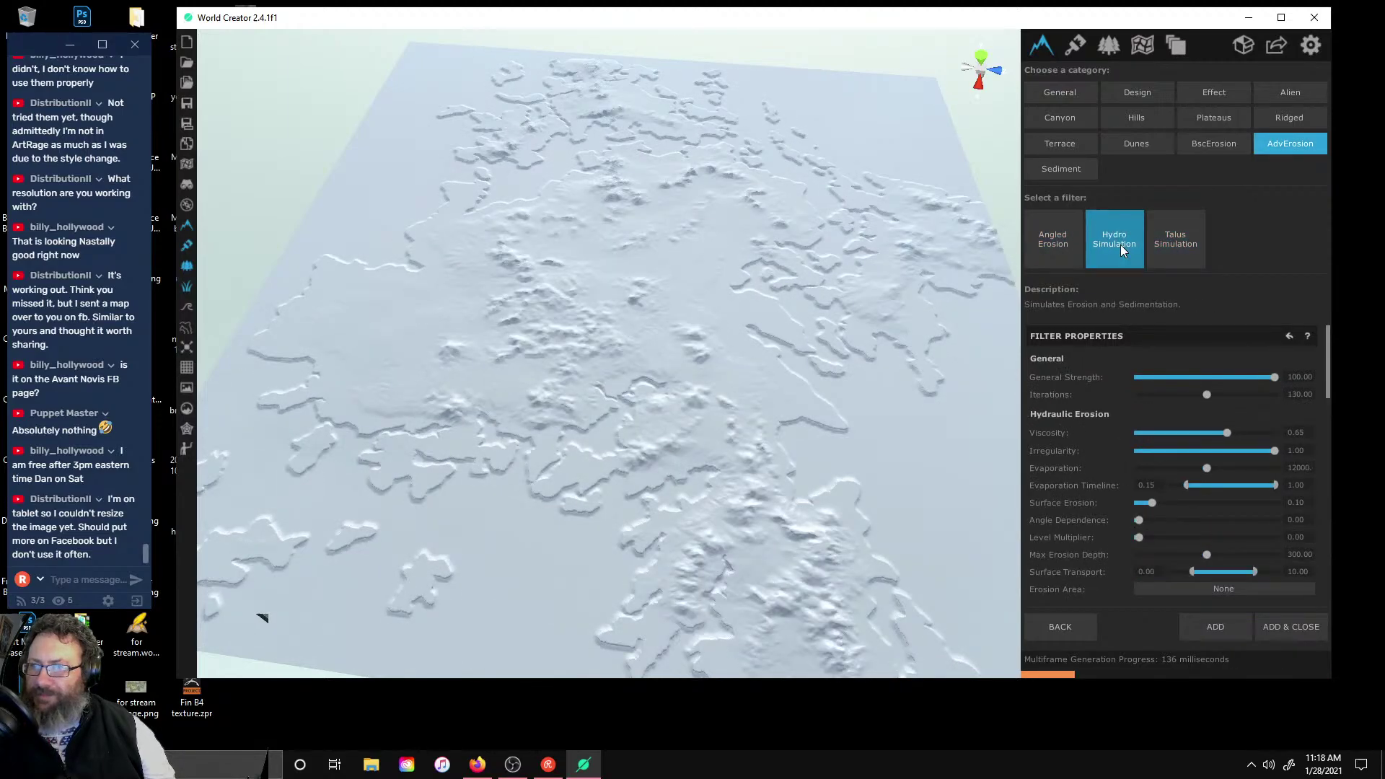
left_click(1050, 236)
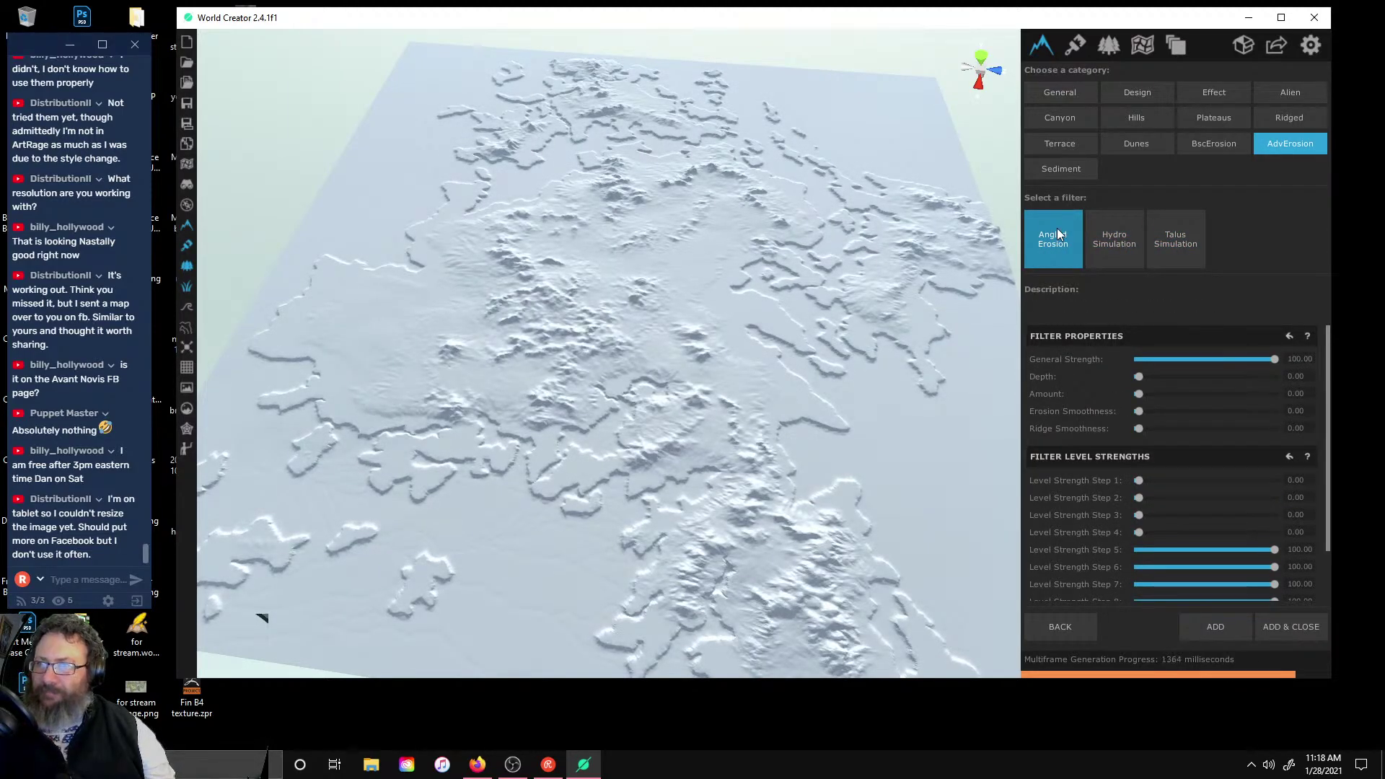
- Back out of the erosion filter choice and try reassigning Texture_1 as the Height Map filter's image
right_click_drag(769, 264, 786, 262)
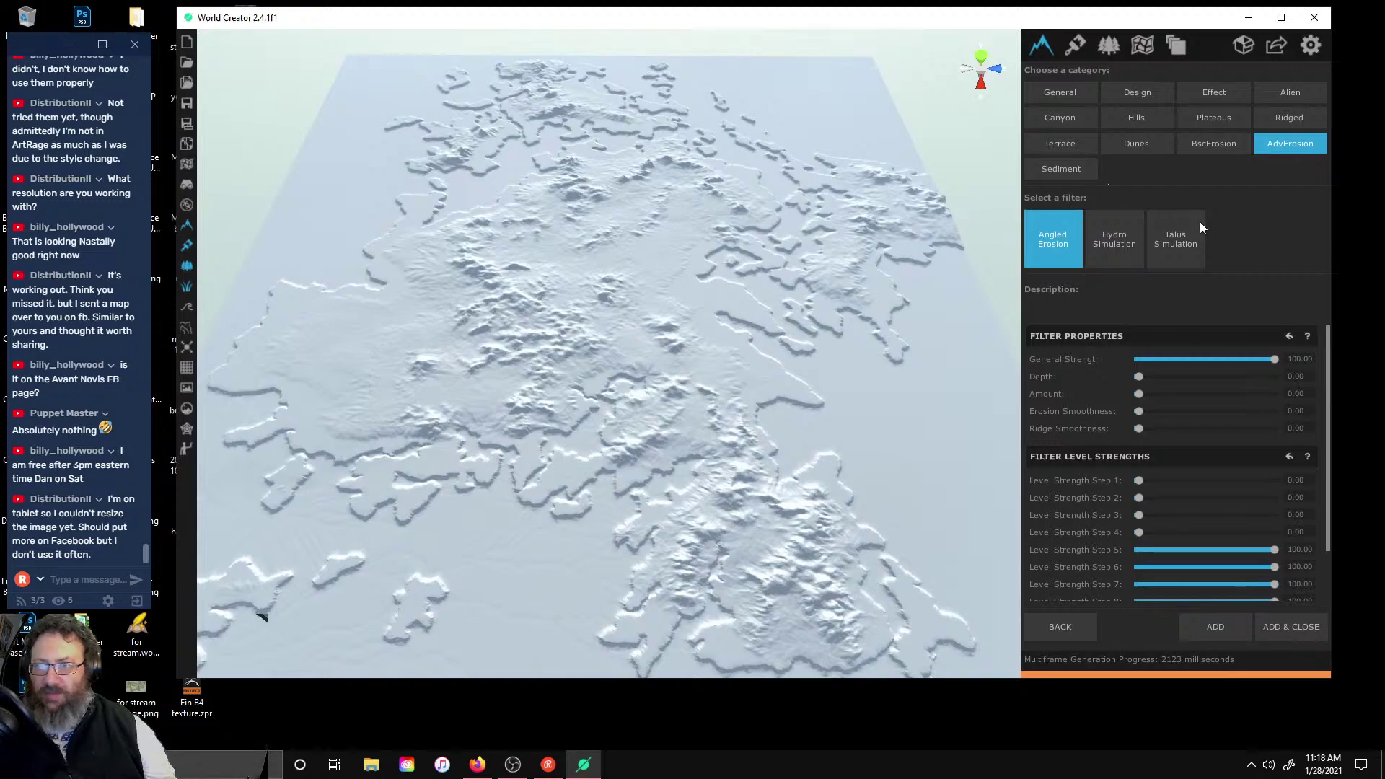
left_click(1069, 625)
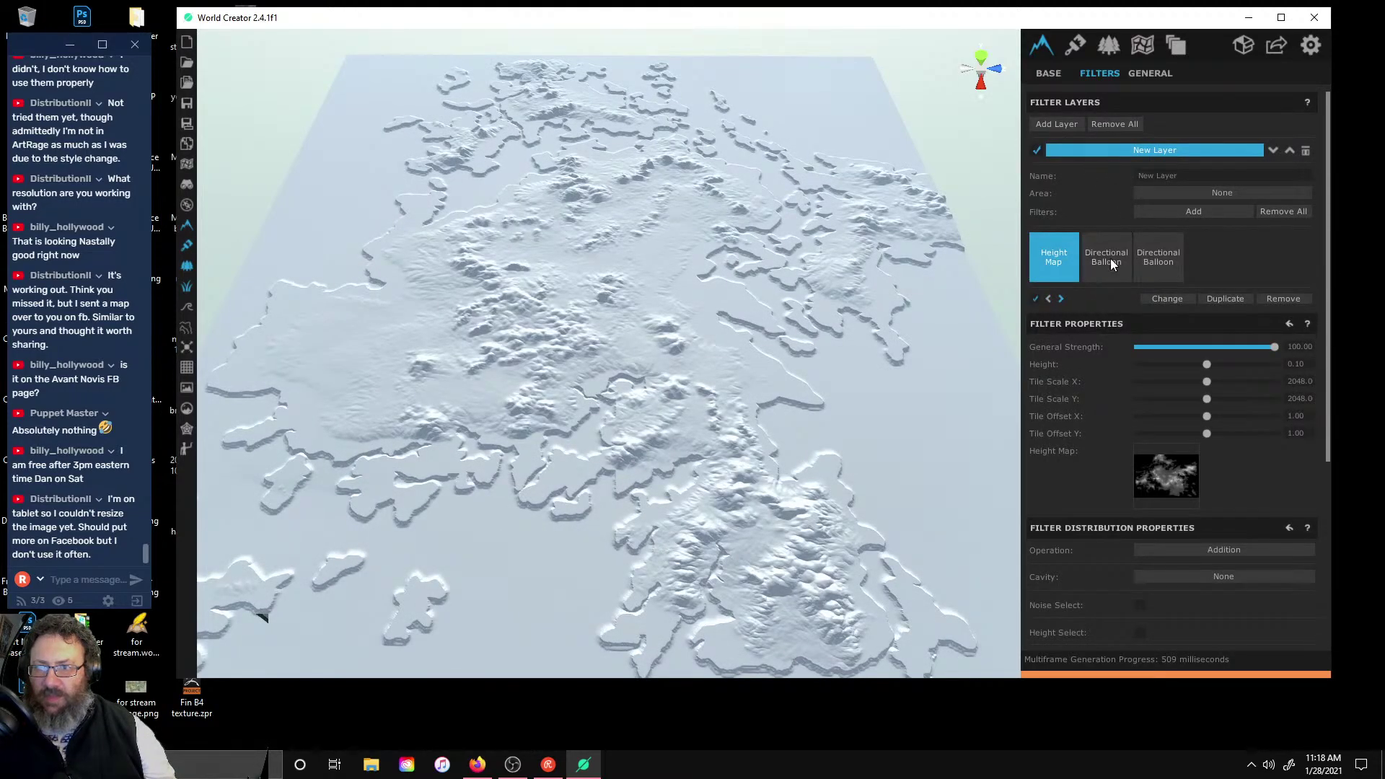
left_click(1163, 472)
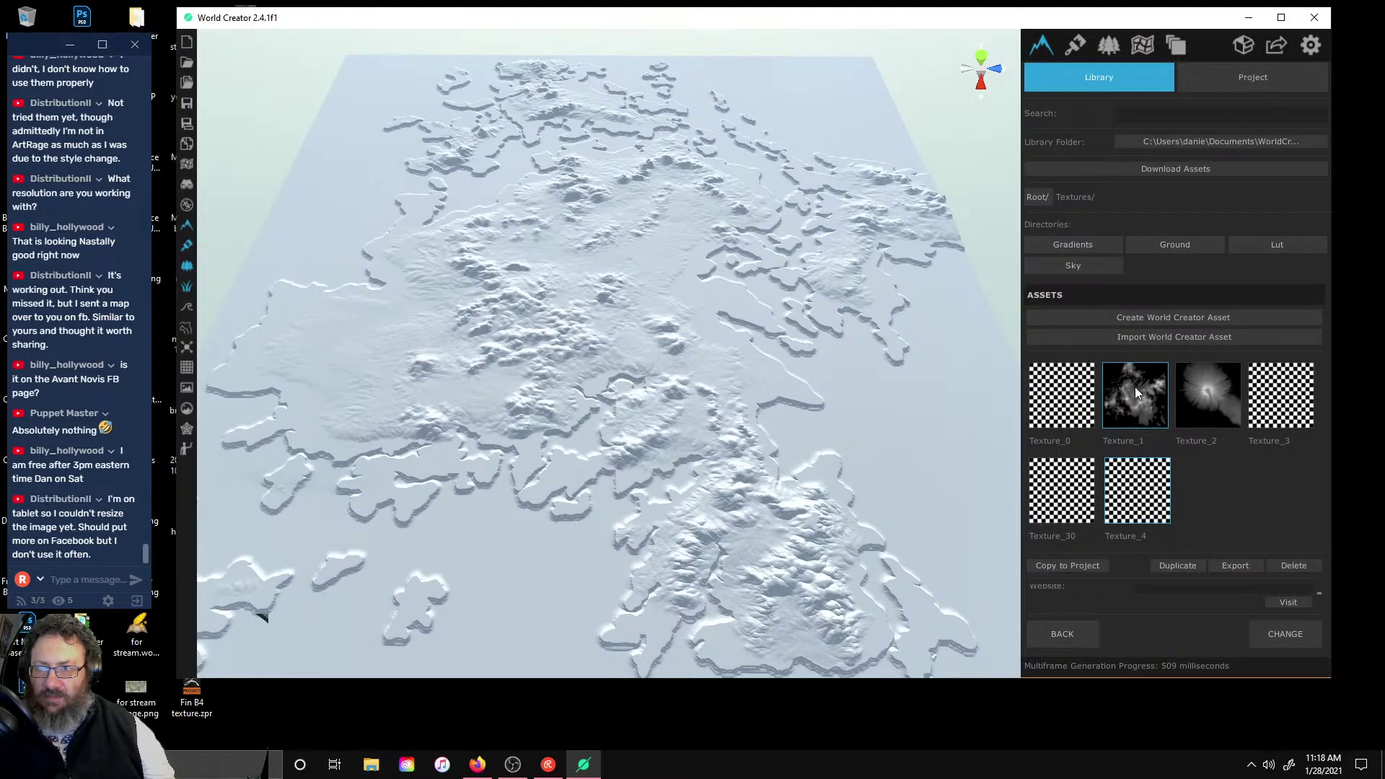
left_click(1285, 635)
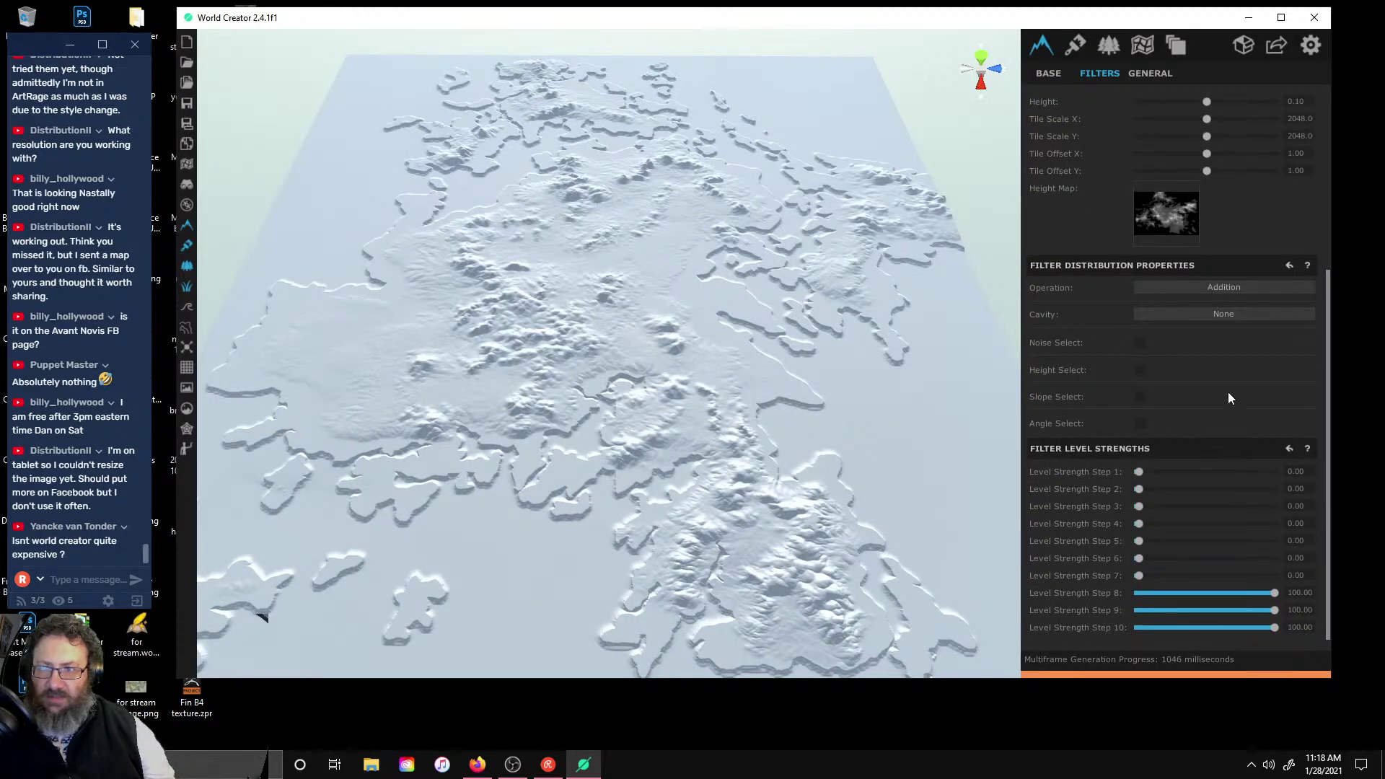
left_click(1174, 220)
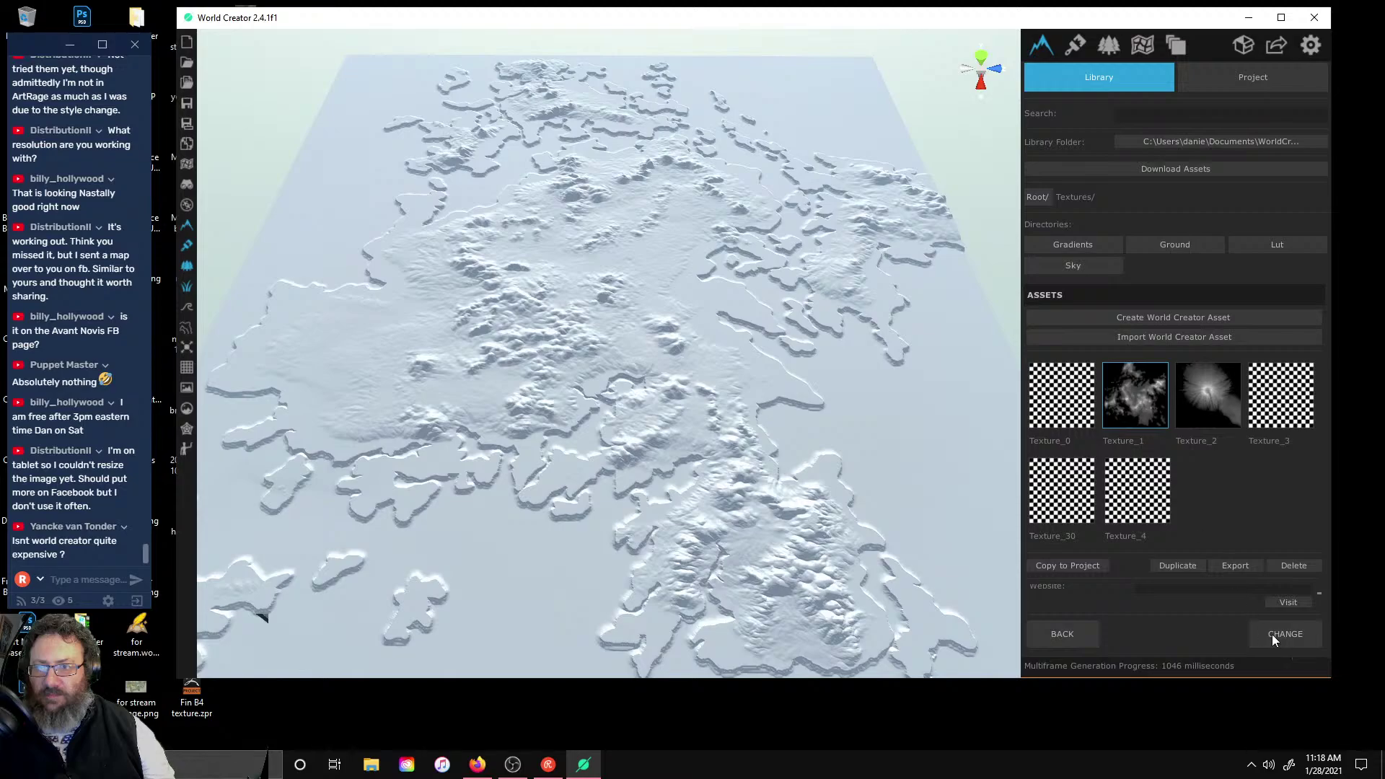
left_click(1288, 641)
left_click(1156, 220)
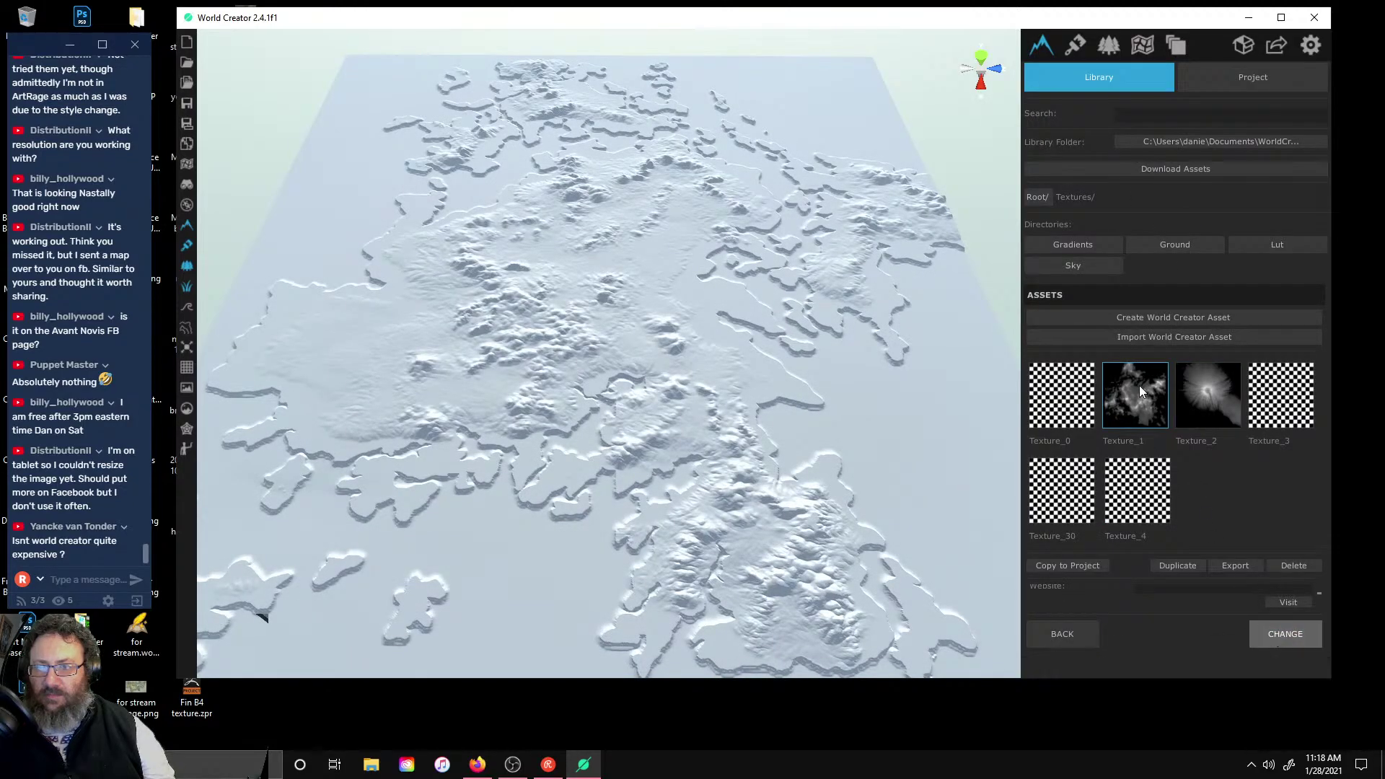
left_click(1276, 639)
left_click(1144, 203)
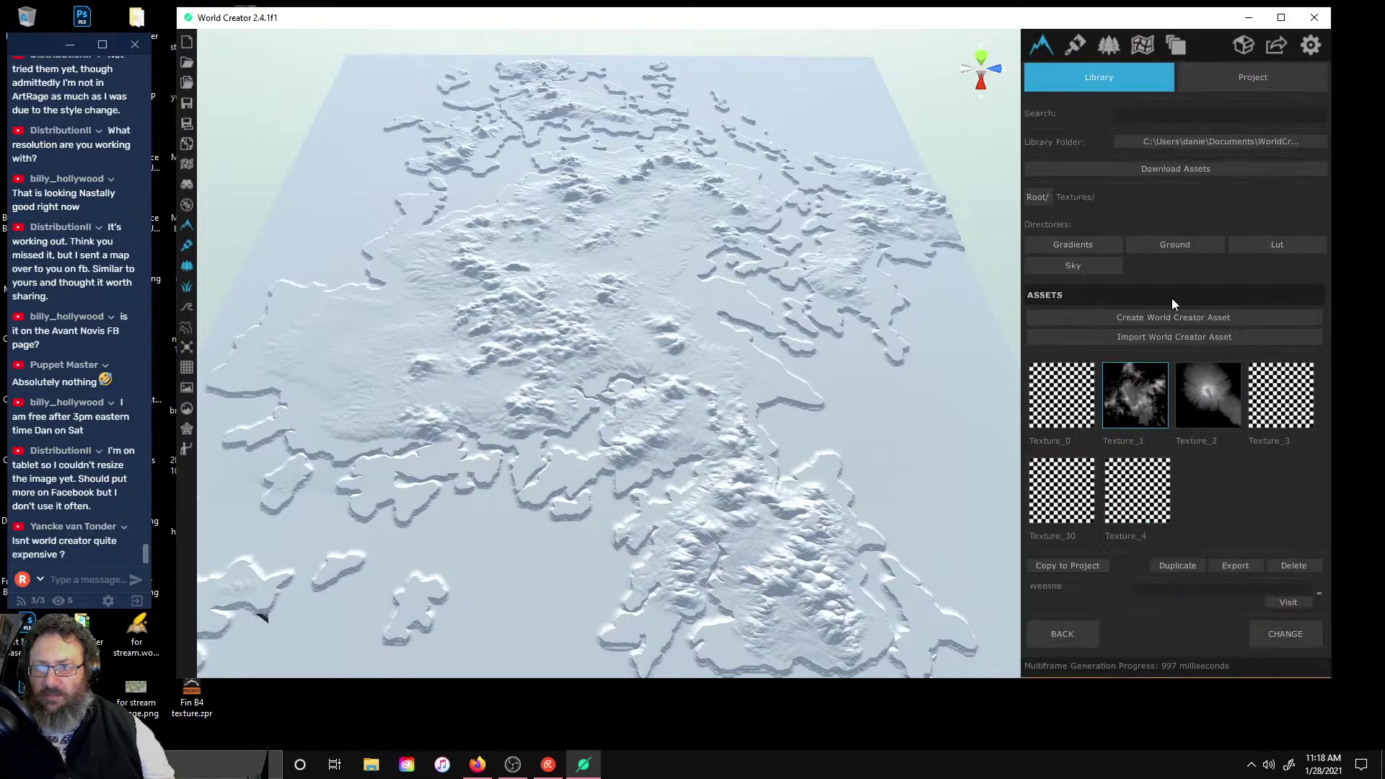
- Leave the texture library without a new choice and disable the terrain filter layer named New Layer
left_click(1084, 395)
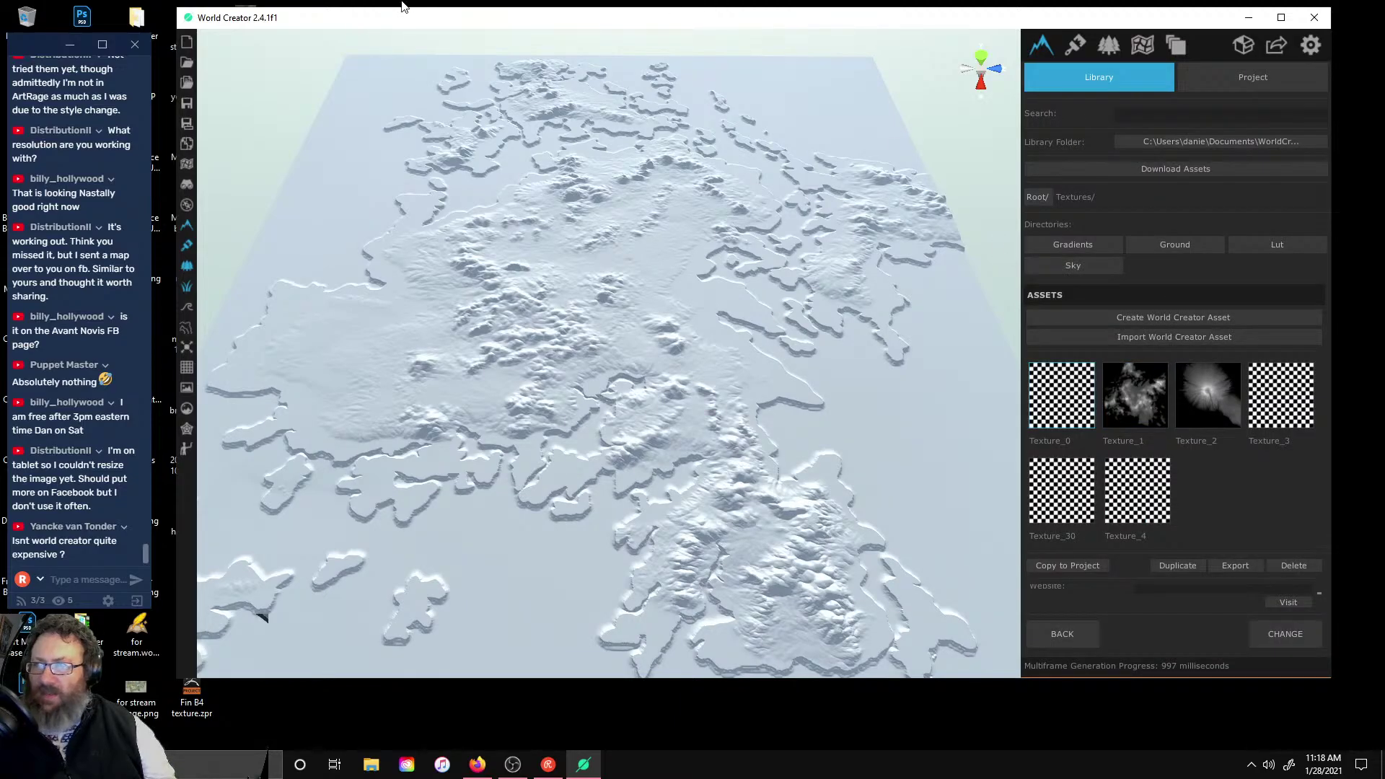
left_click_drag(408, 15, 540, 8)
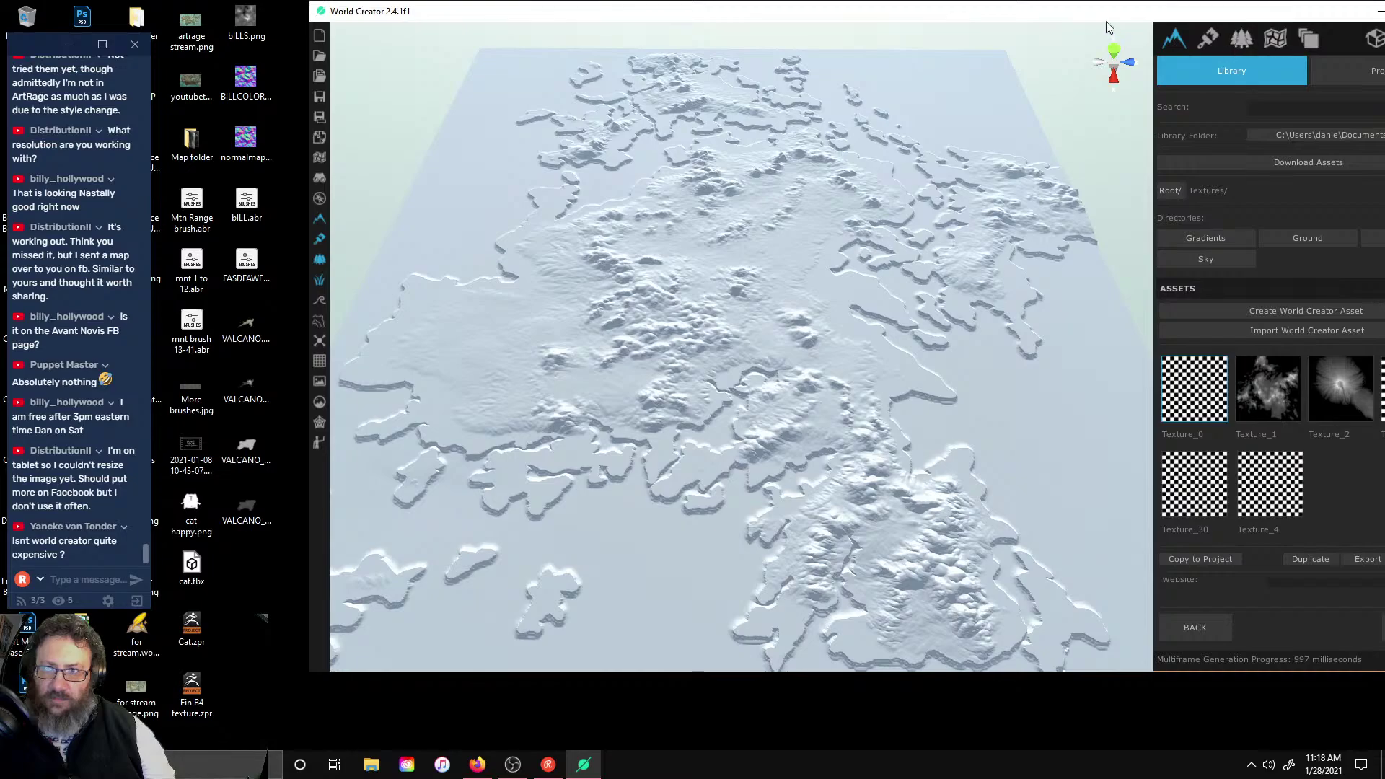
left_click_drag(1193, 15, 1089, 16)
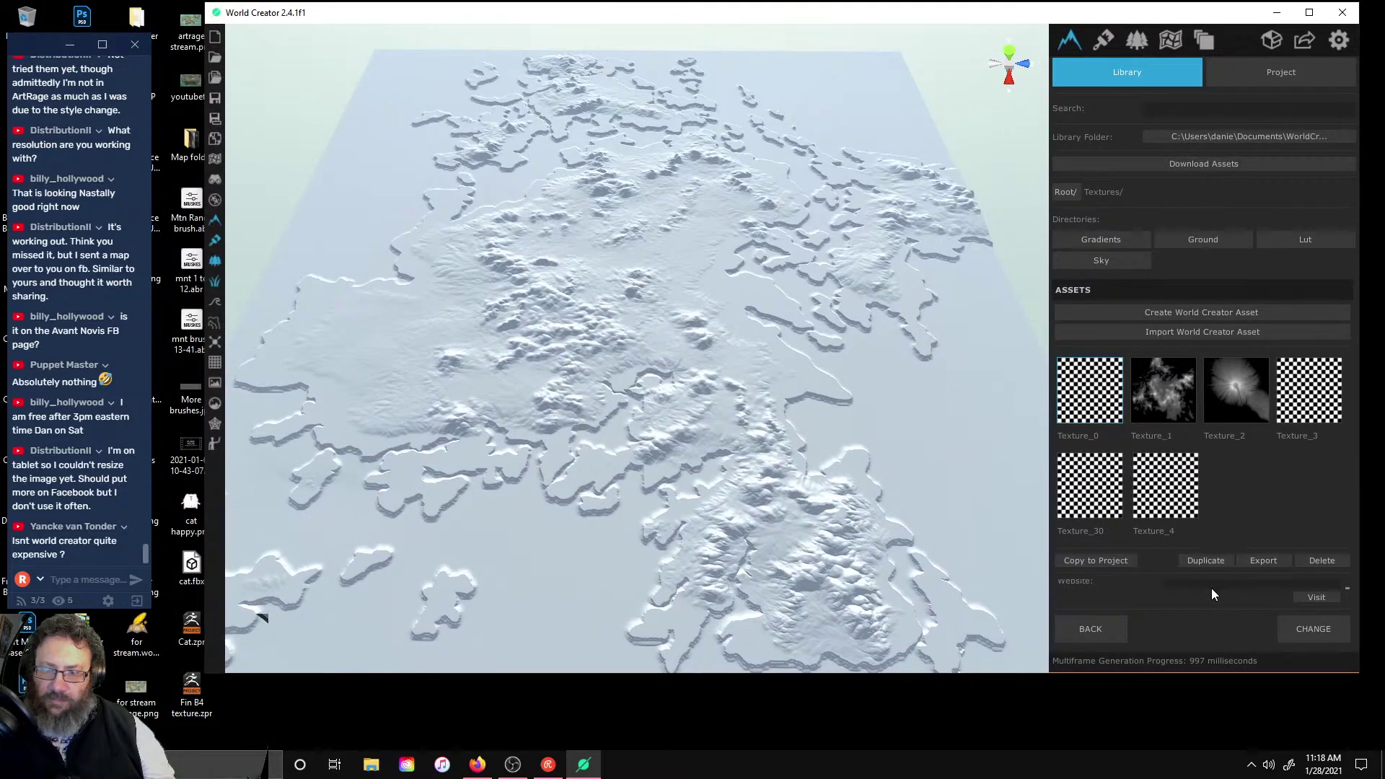
left_click(1102, 41)
left_click(1071, 39)
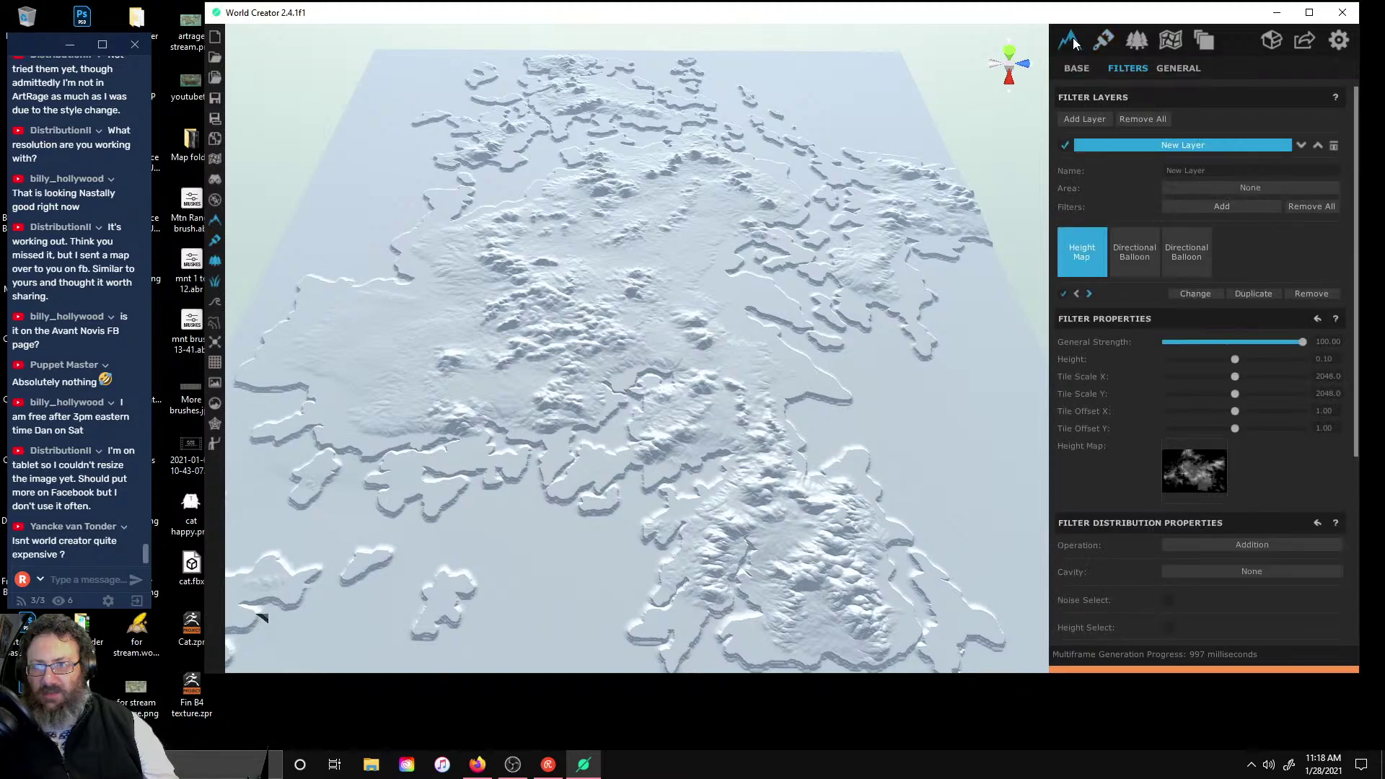
left_click(1064, 146)
- Add an area fitted to the terrain size and start editing its blend-map
left_click(1172, 41)
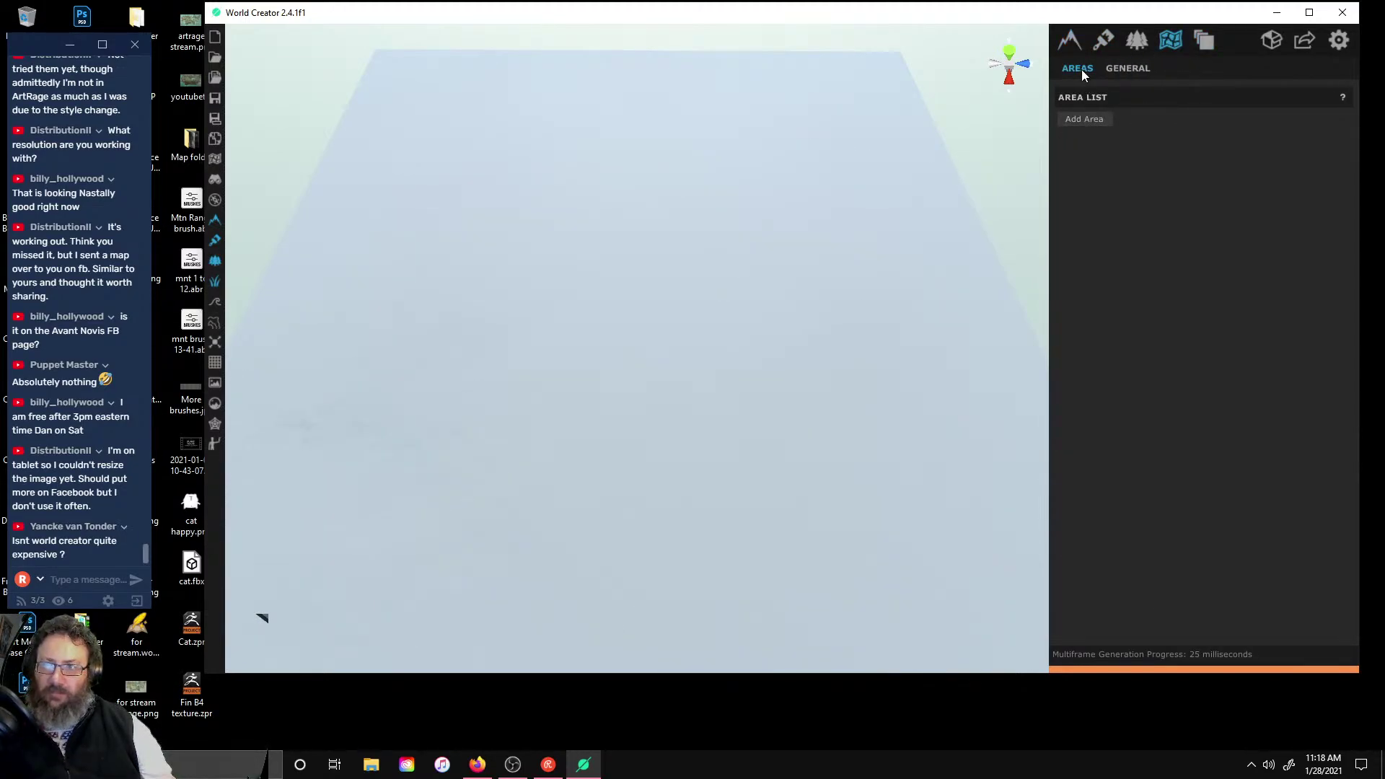
left_click(1070, 120)
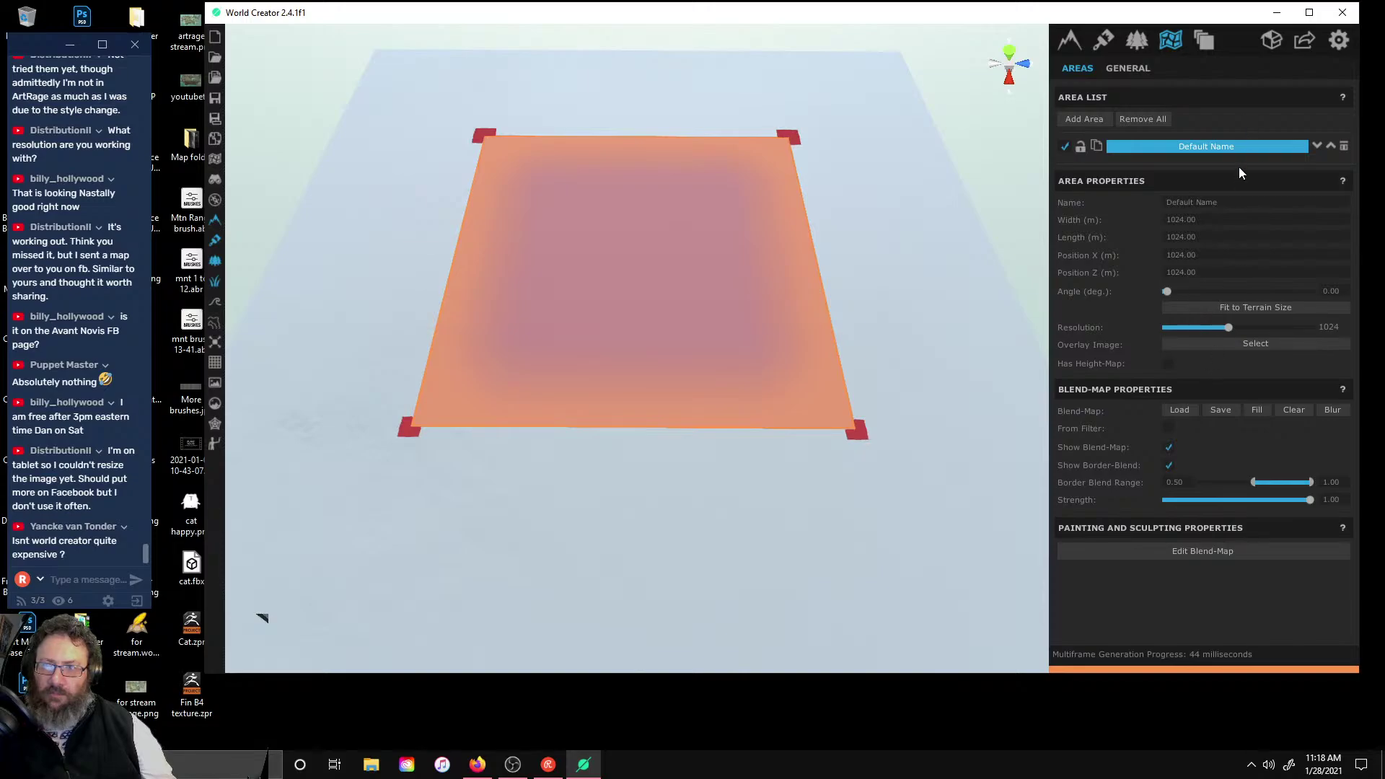
left_click(1260, 307)
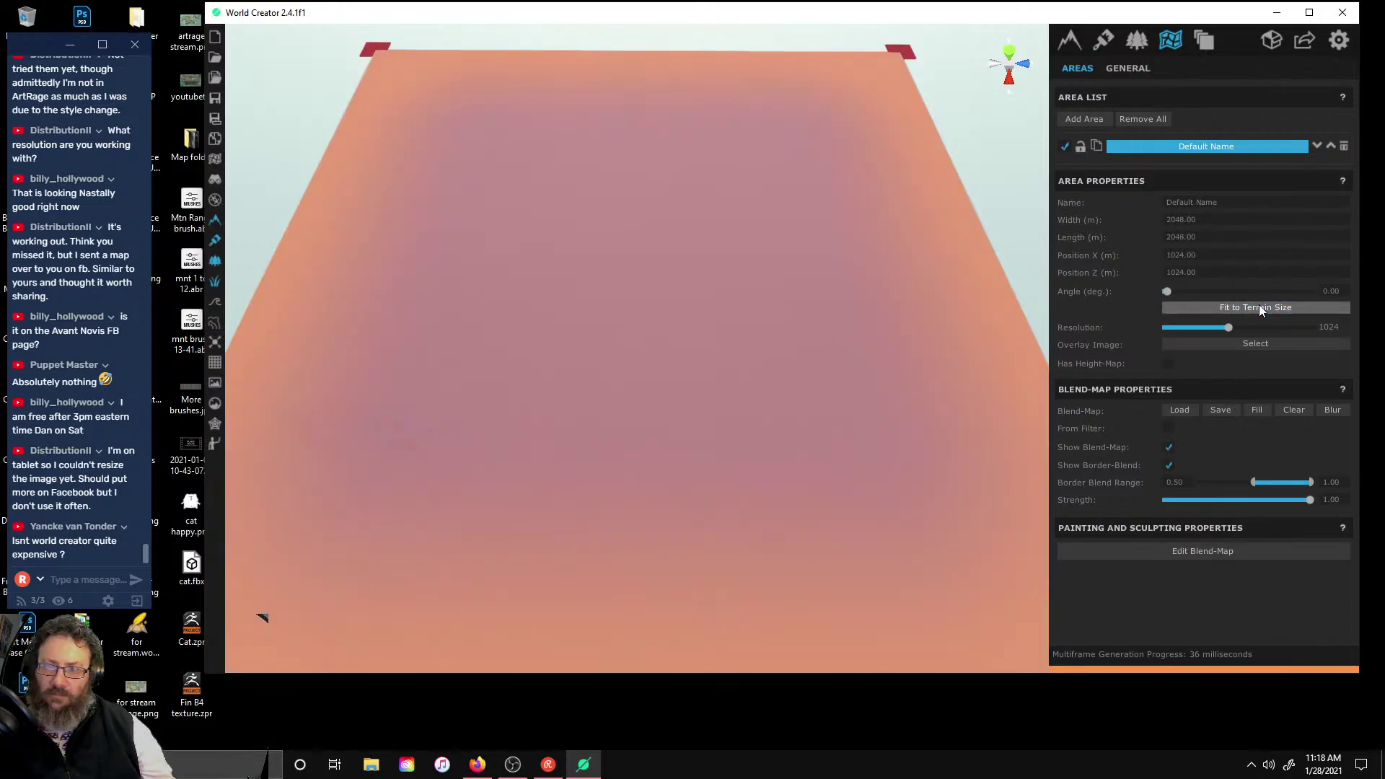
left_click(1129, 547)
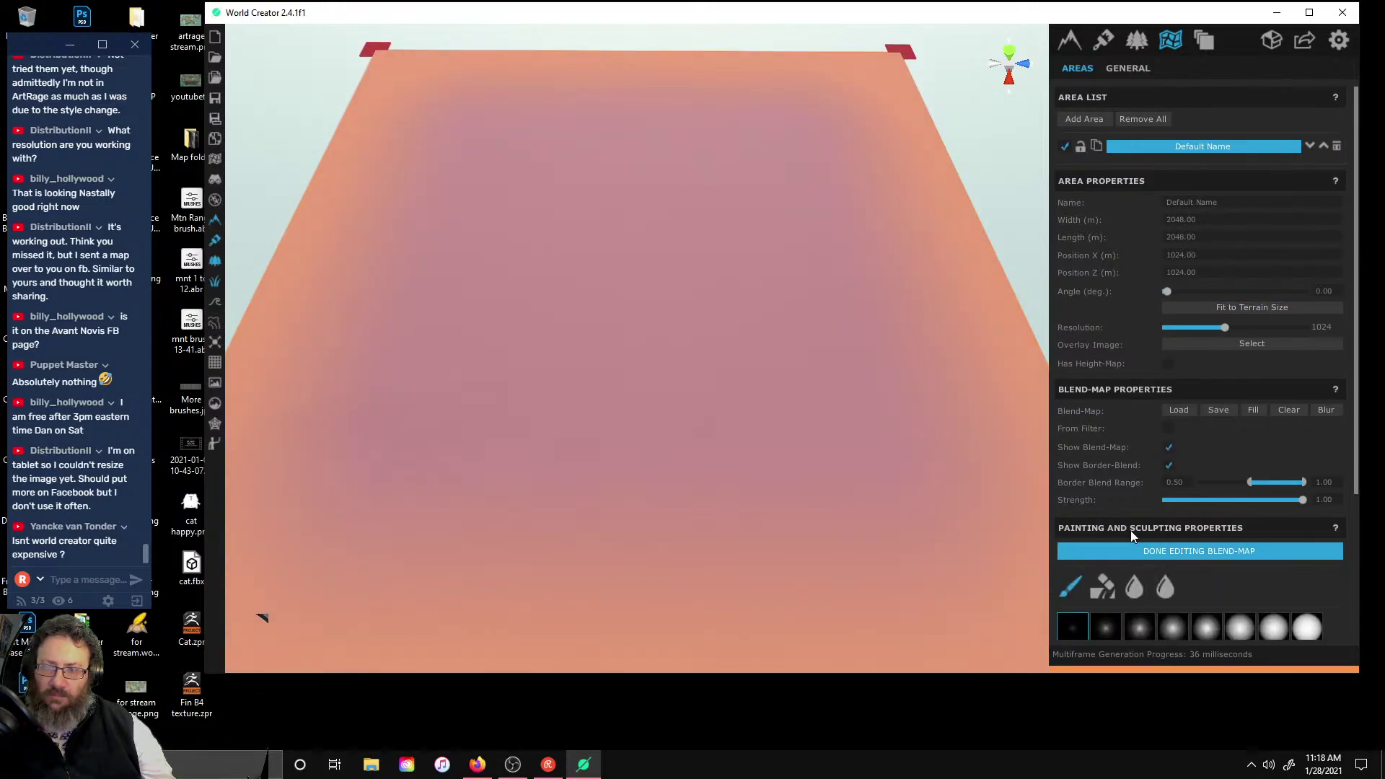
scroll(1135, 537, "down", 3)
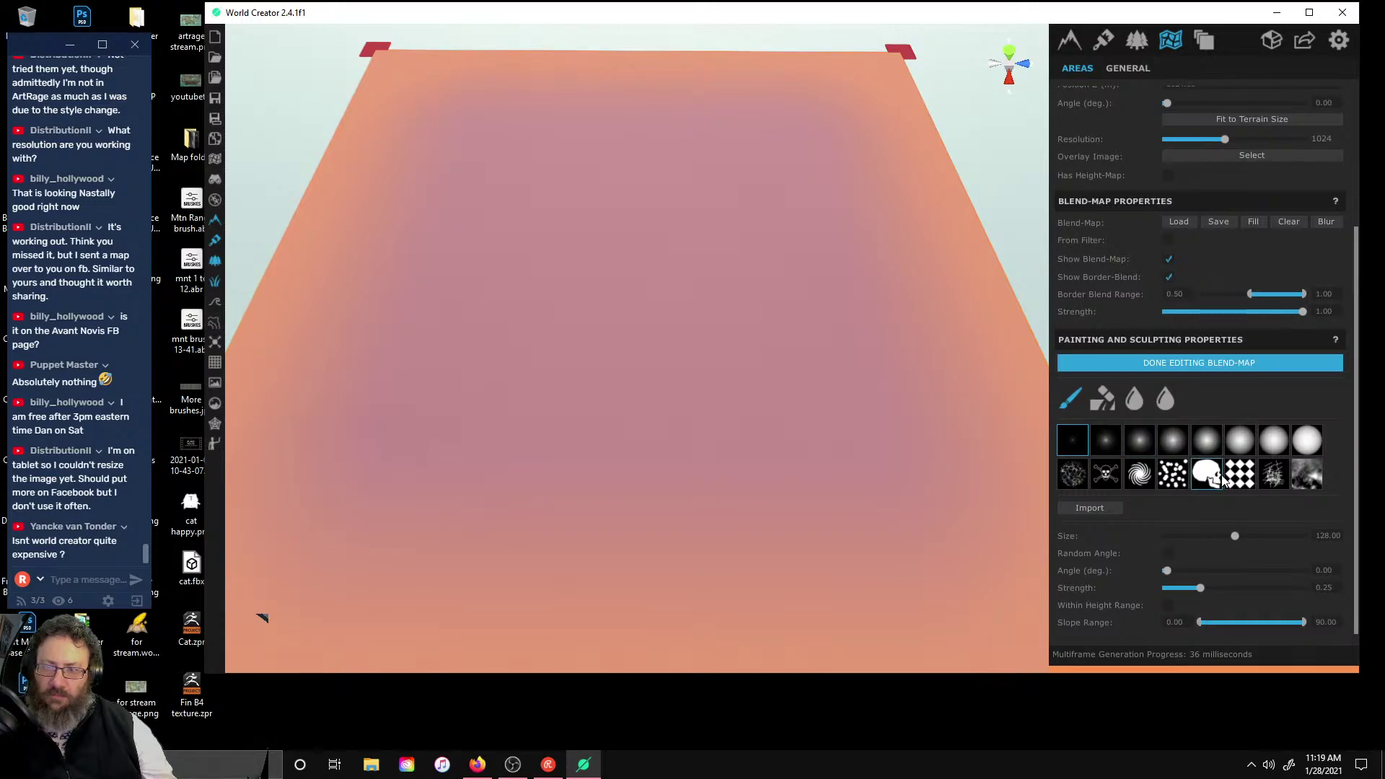
- Enable a height map for the area and load VALCANO_bm.png from the Desktop into it
left_click(1170, 175)
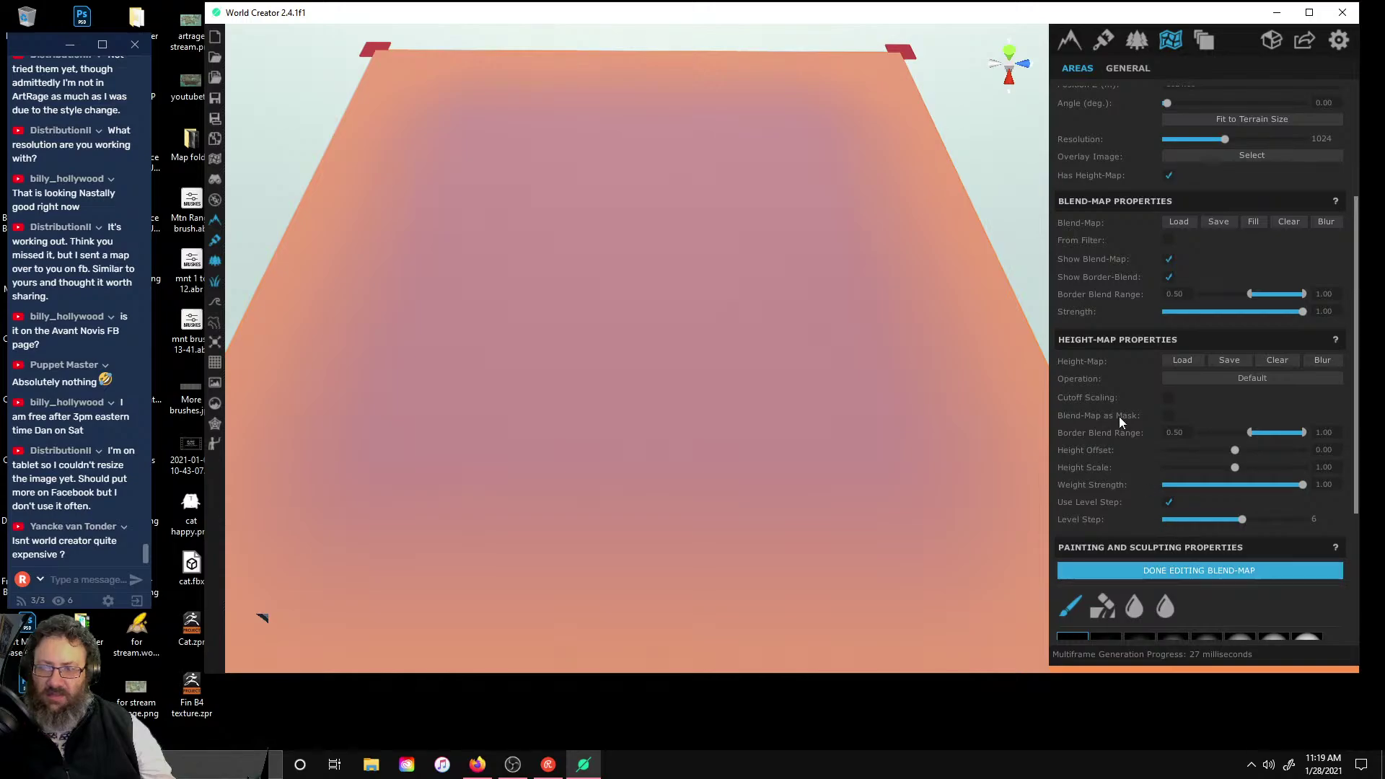
scroll(1175, 370, "down", 3)
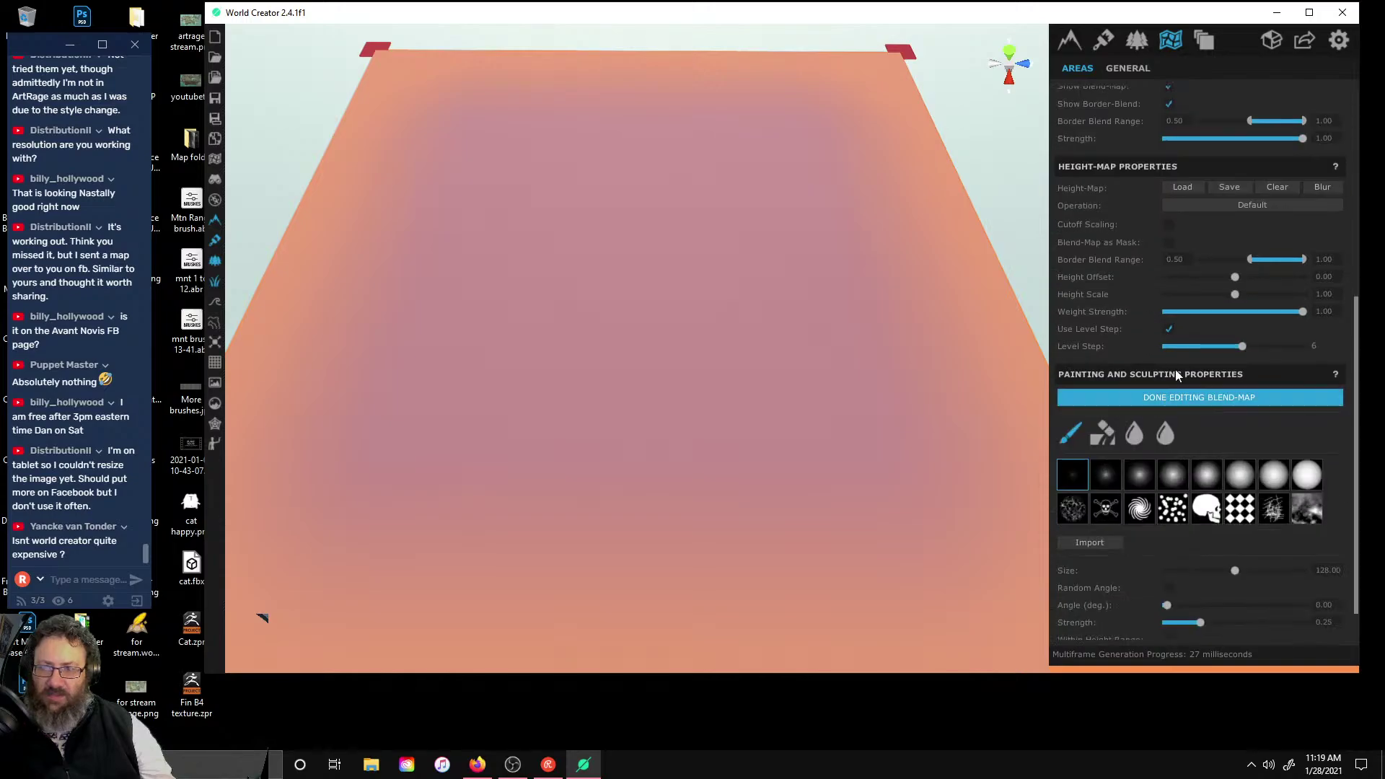
left_click(1195, 189)
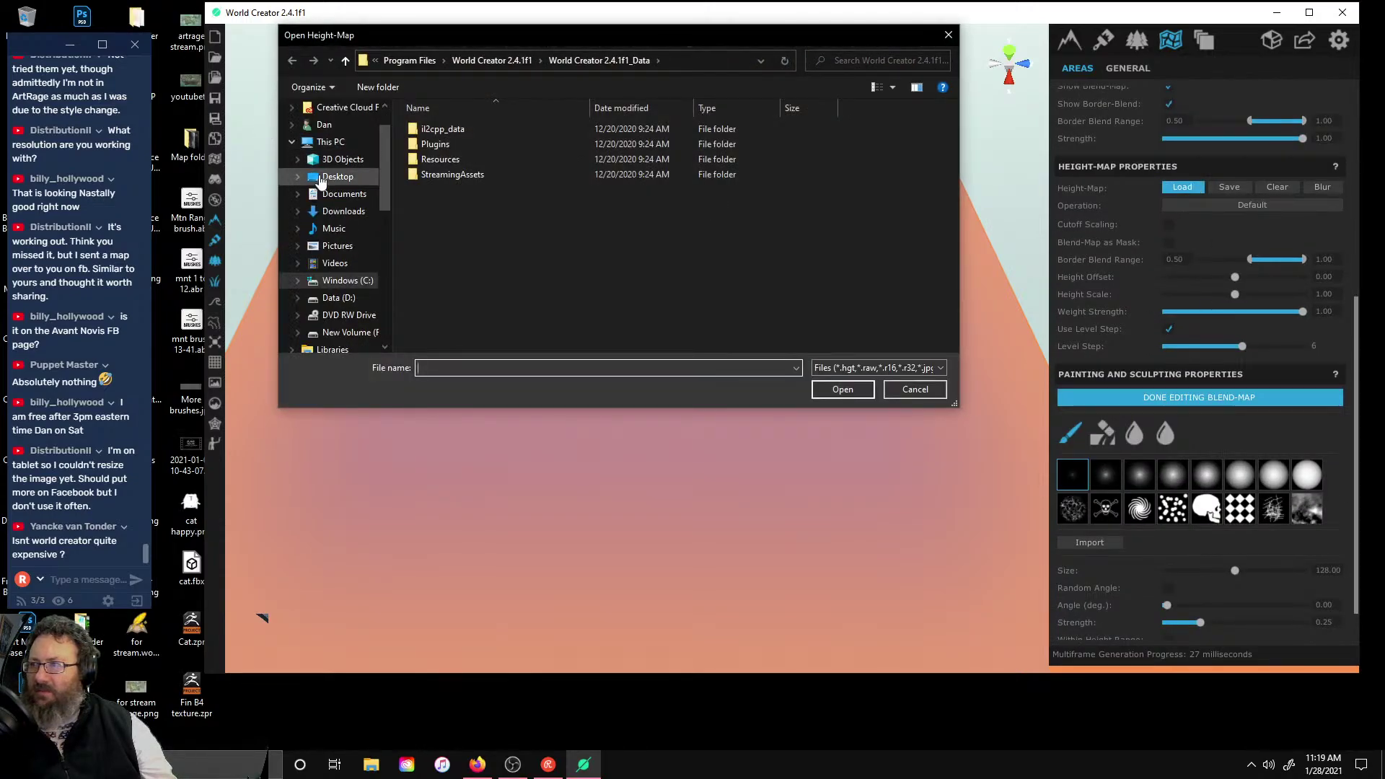
left_click(322, 177)
scroll(558, 185, "down", 5)
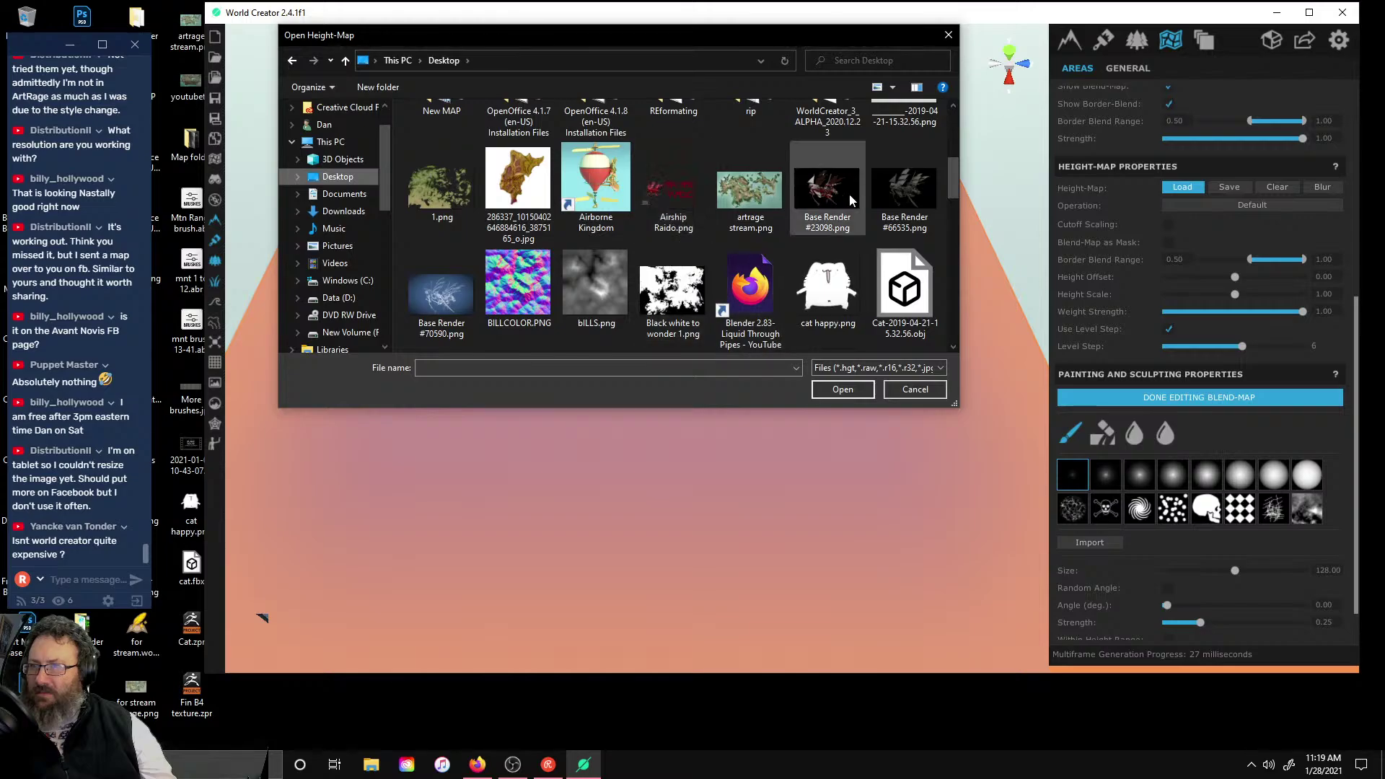
scroll(851, 200, "down", 10)
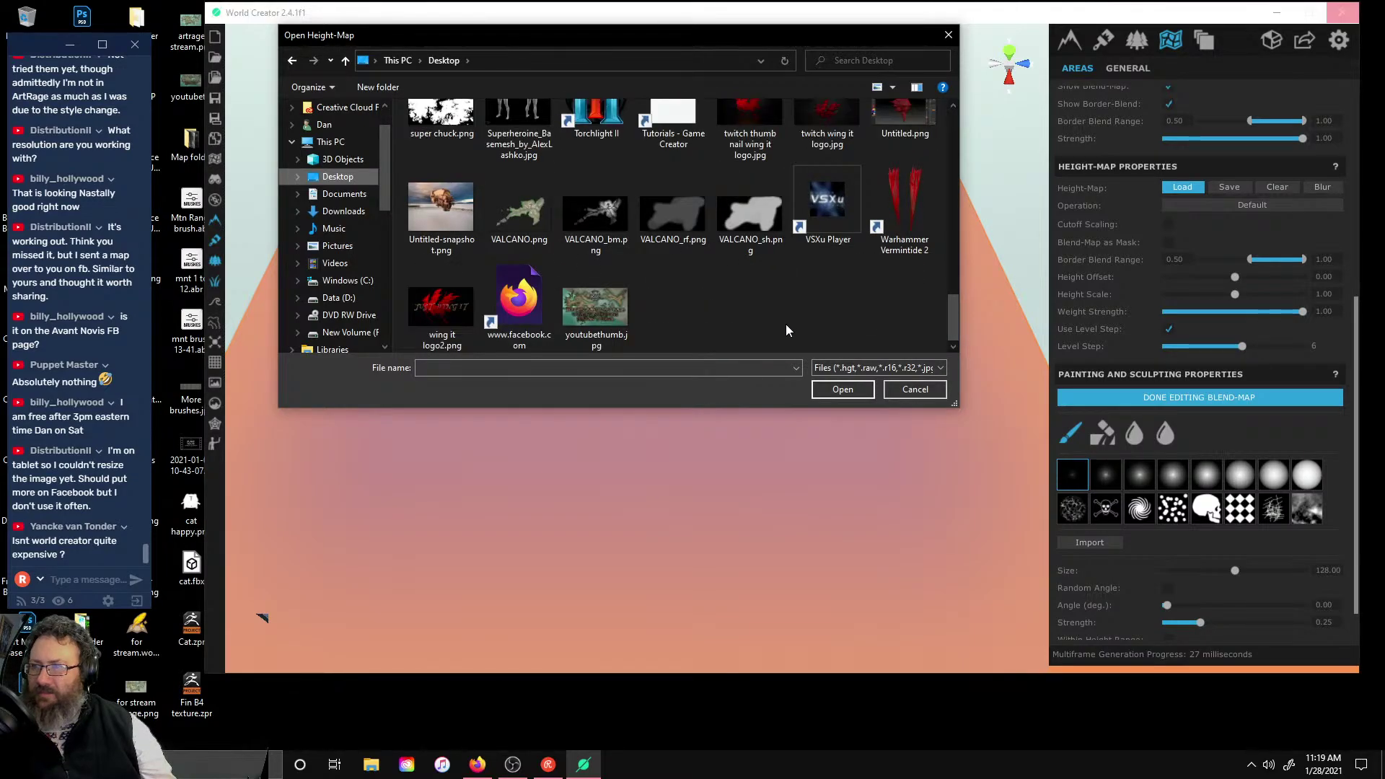
double_click(595, 211)
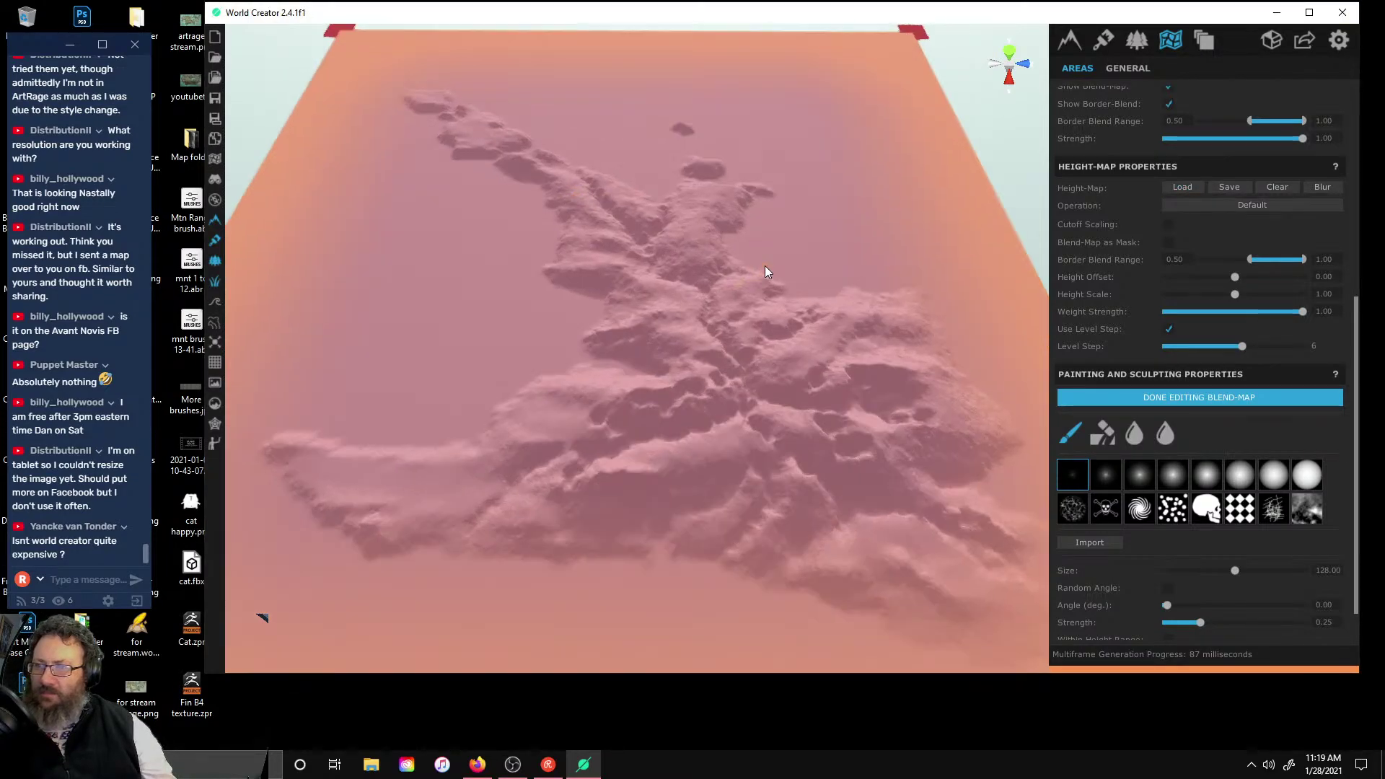
- Examine the loaded height-map relief from several angles, both close up and as a whole
scroll(794, 271, "up", 5)
right_click_drag(827, 276, 643, 163)
scroll(644, 162, "down", 8)
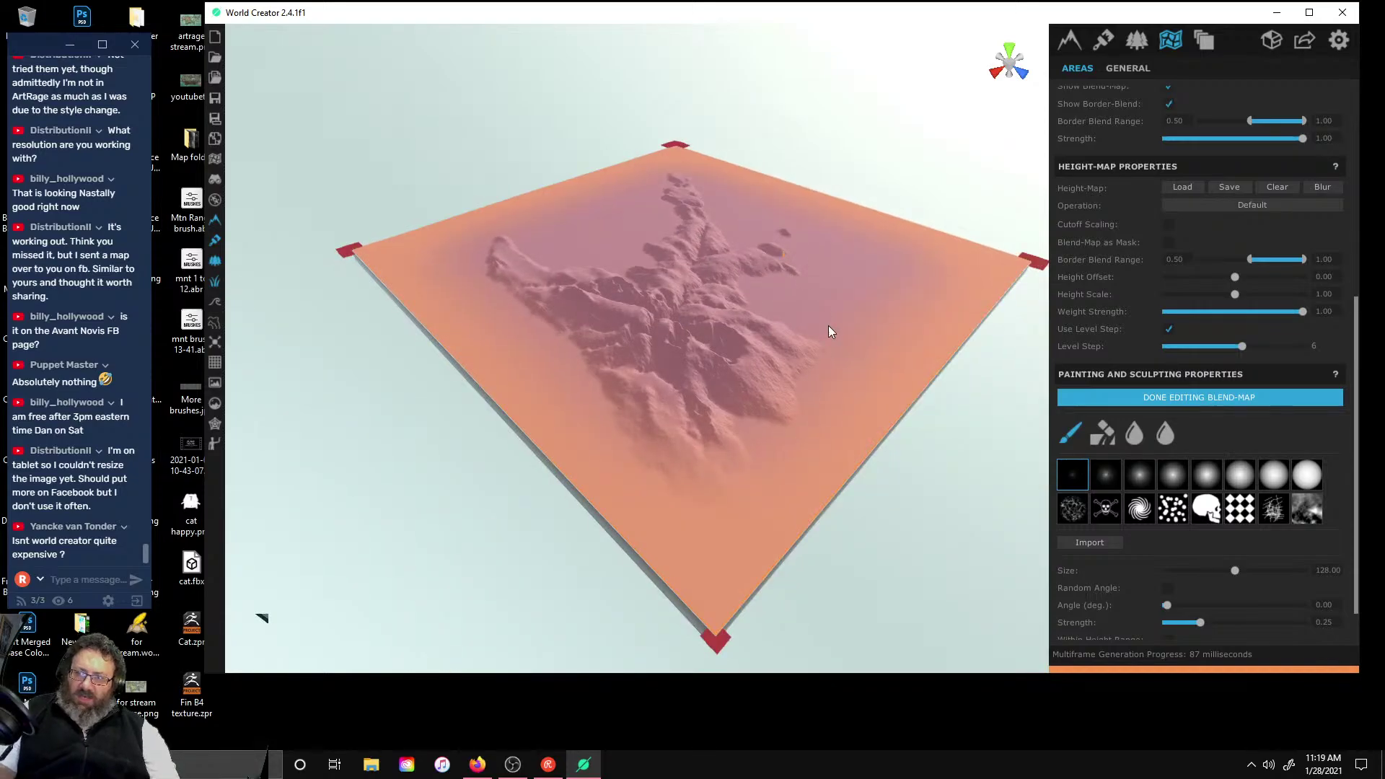
scroll(827, 328, "up", 5)
right_click_drag(793, 365, 678, 390)
scroll(674, 390, "down", 6)
scroll(483, 297, "down", 2)
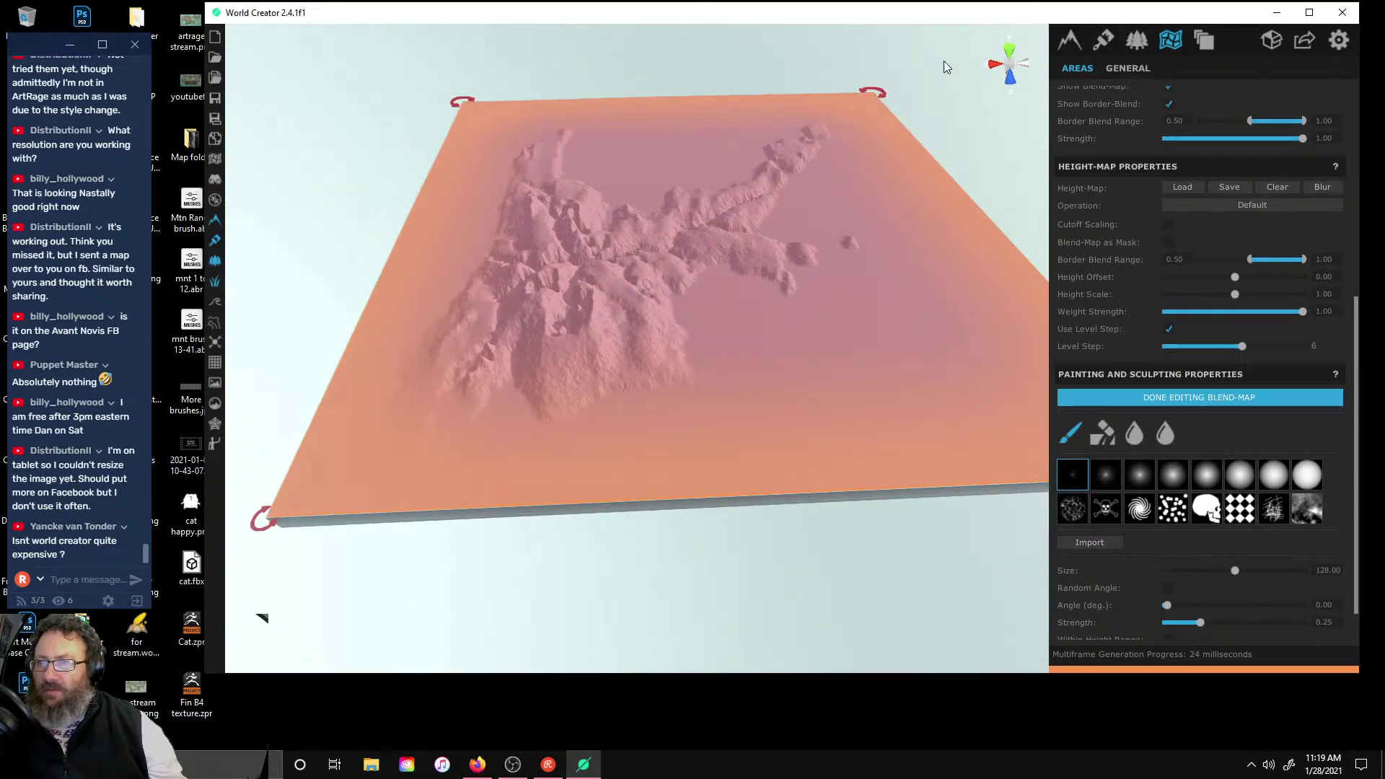
scroll(797, 195, "up", 5)
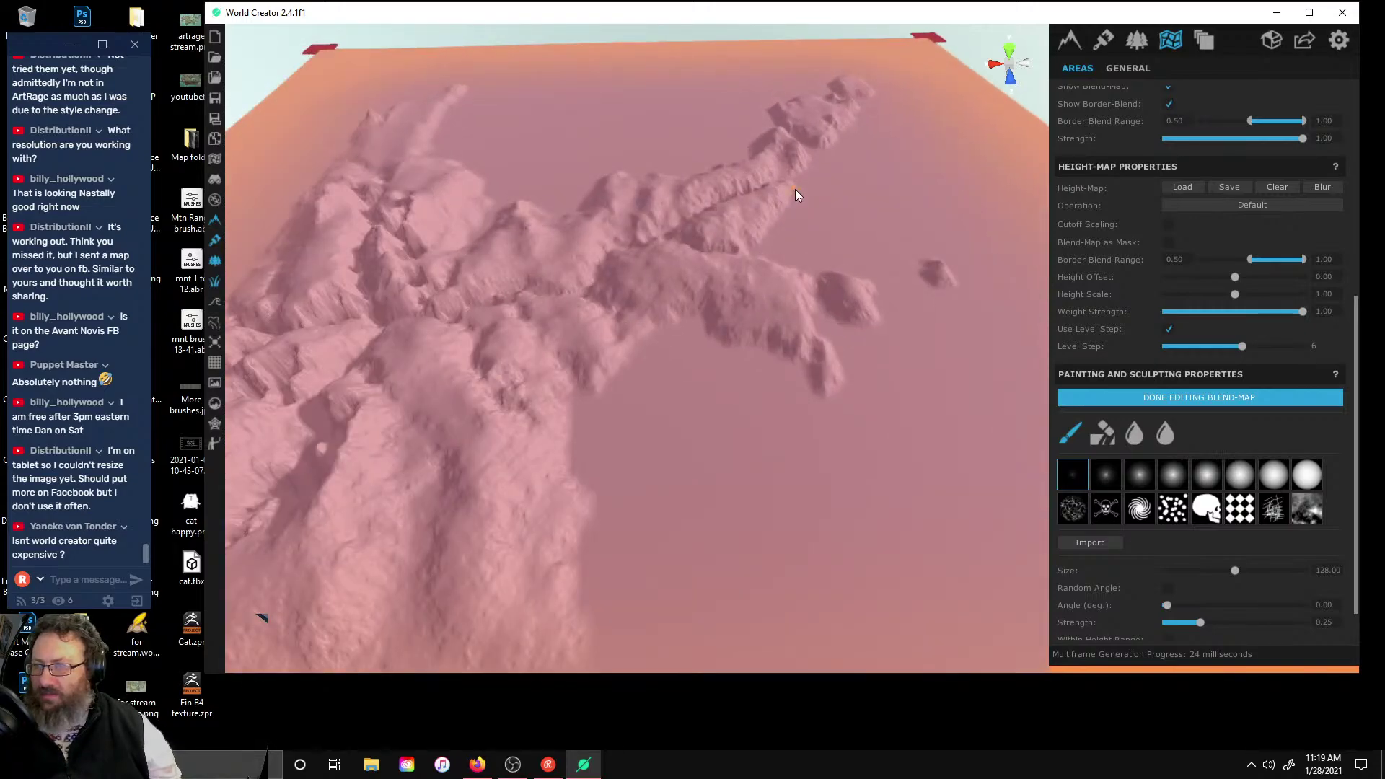
scroll(795, 189, "up", 8)
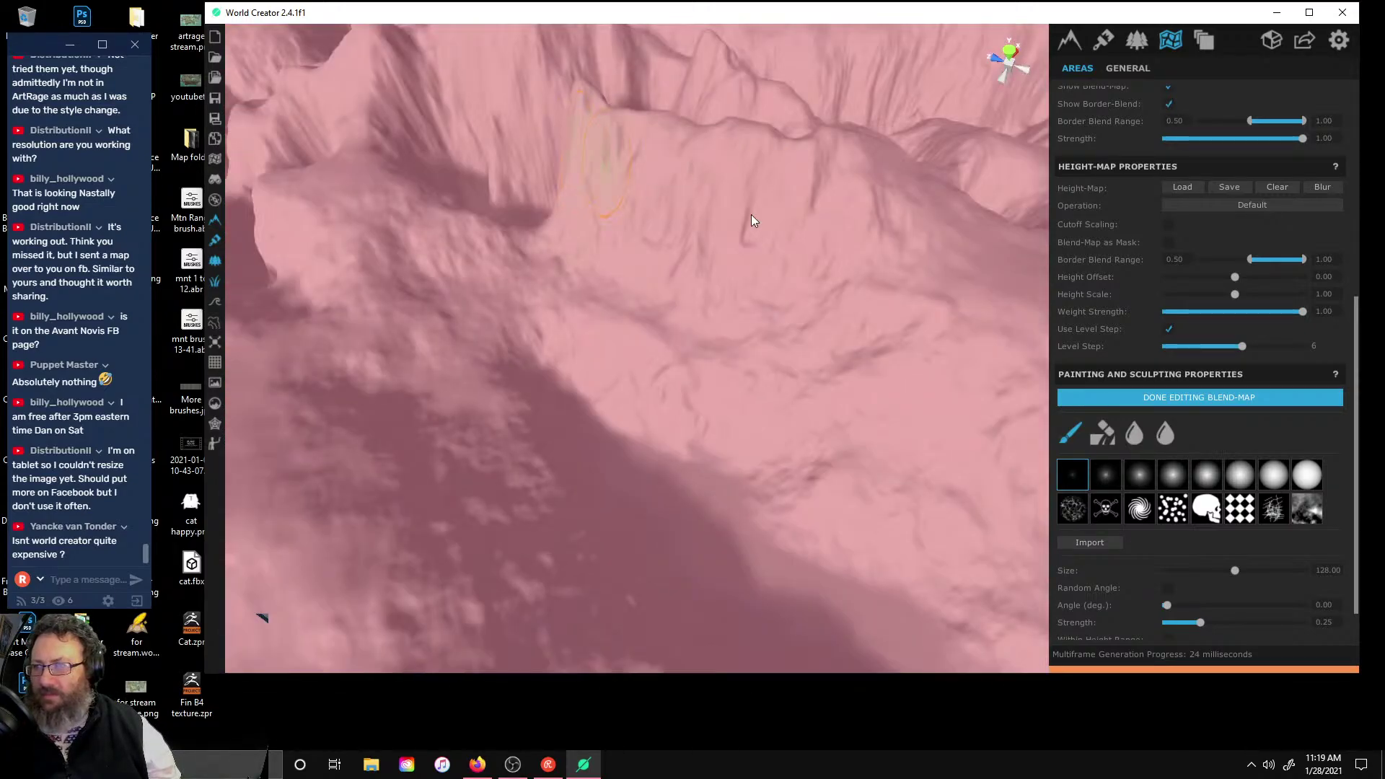
scroll(752, 214, "down", 10)
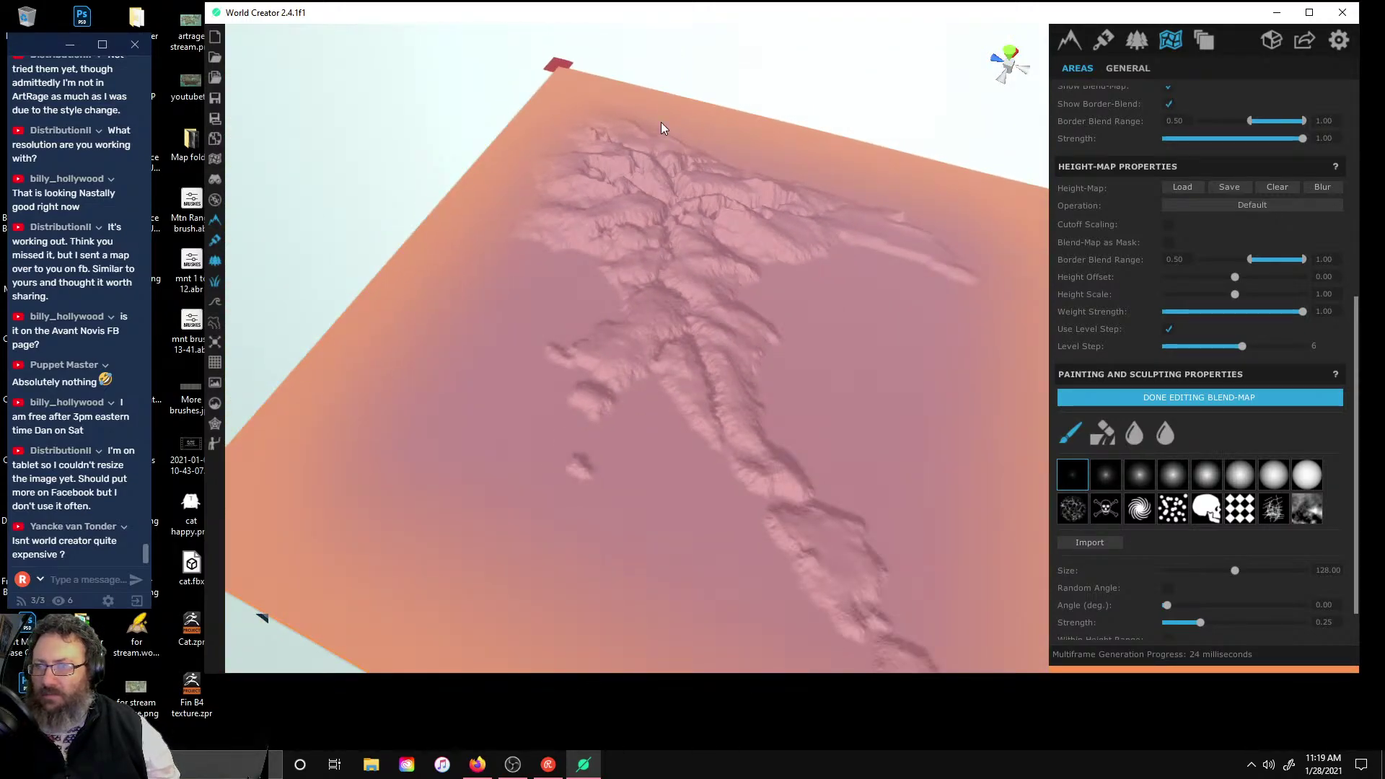
right_click_drag(661, 122, 821, 294)
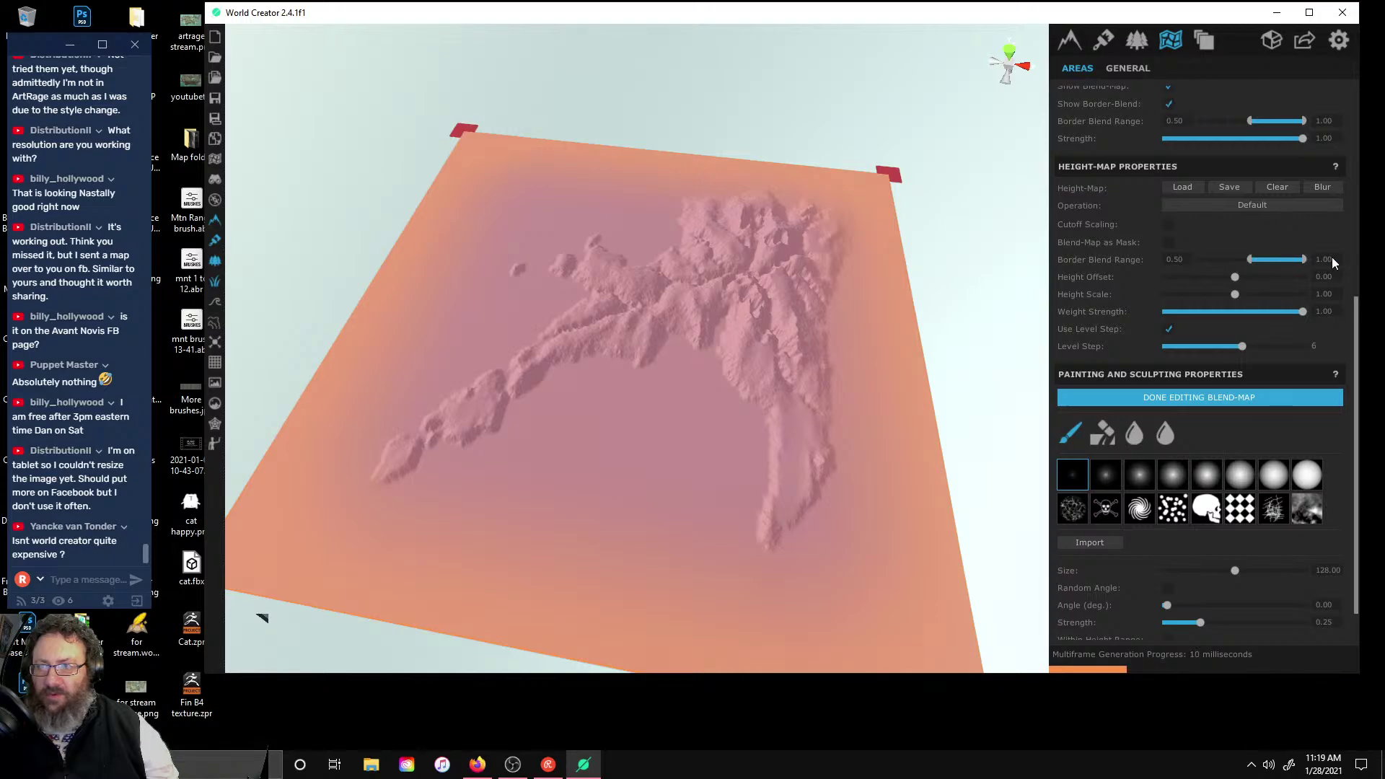
- Set both ends of the height map's border blend range to 0.30 and its level step to 10
left_click_drag(1303, 259, 1234, 260)
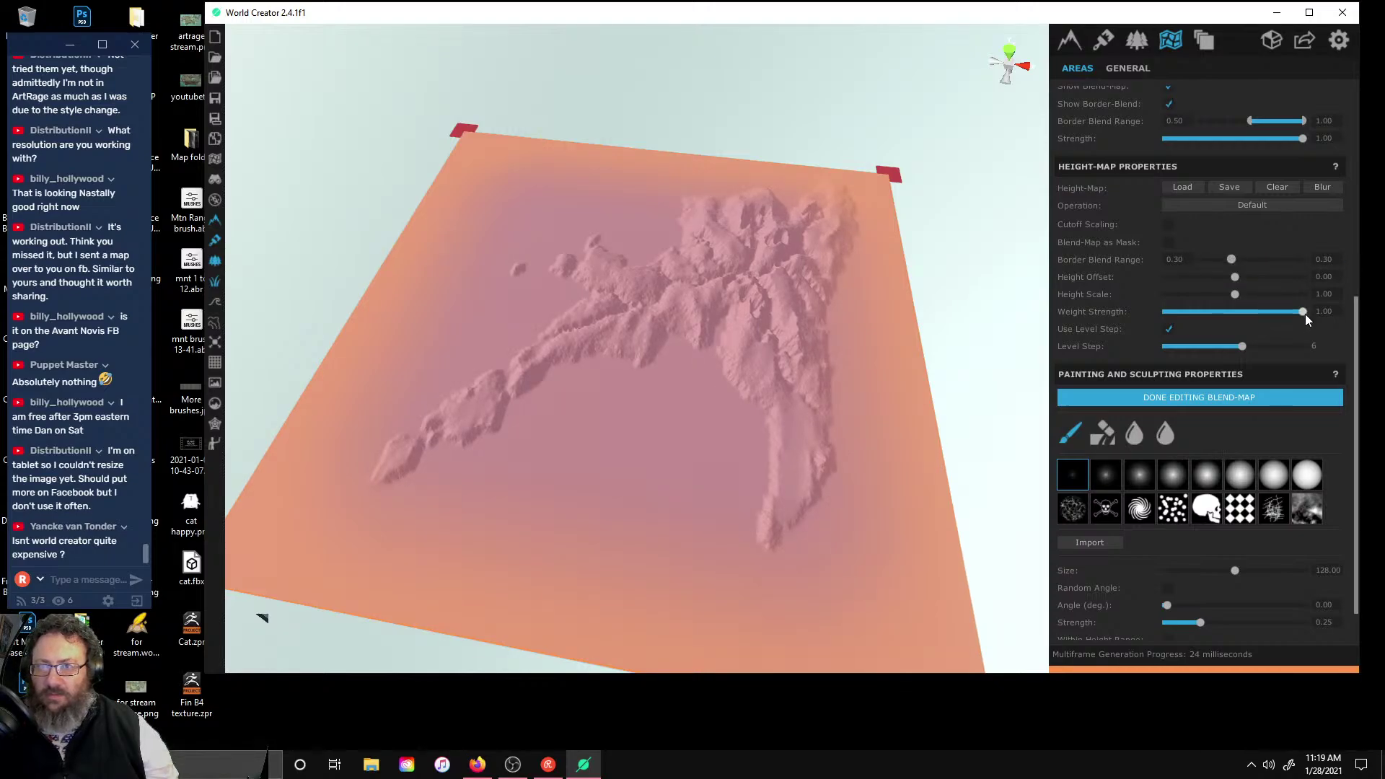
left_click_drag(1304, 313, 1375, 322)
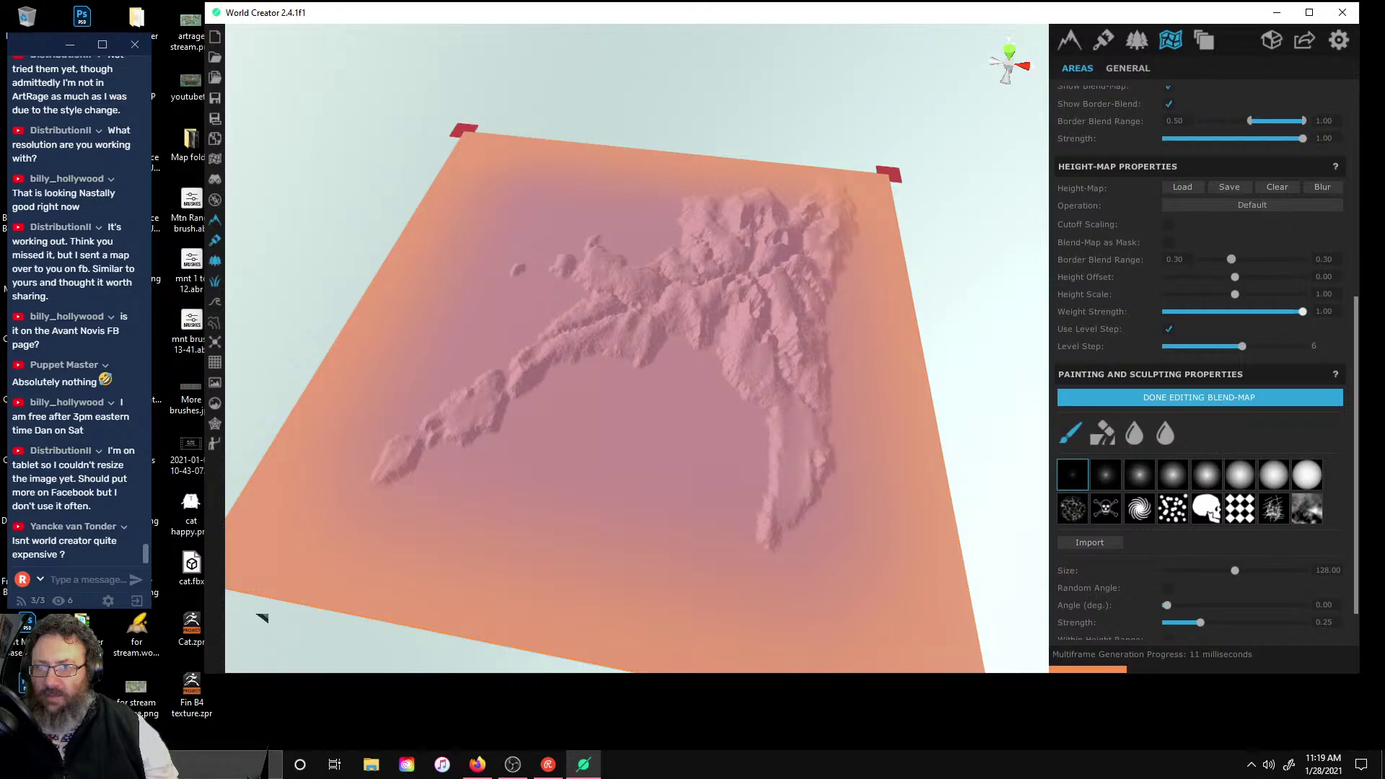
left_click_drag(1249, 352, 1307, 353)
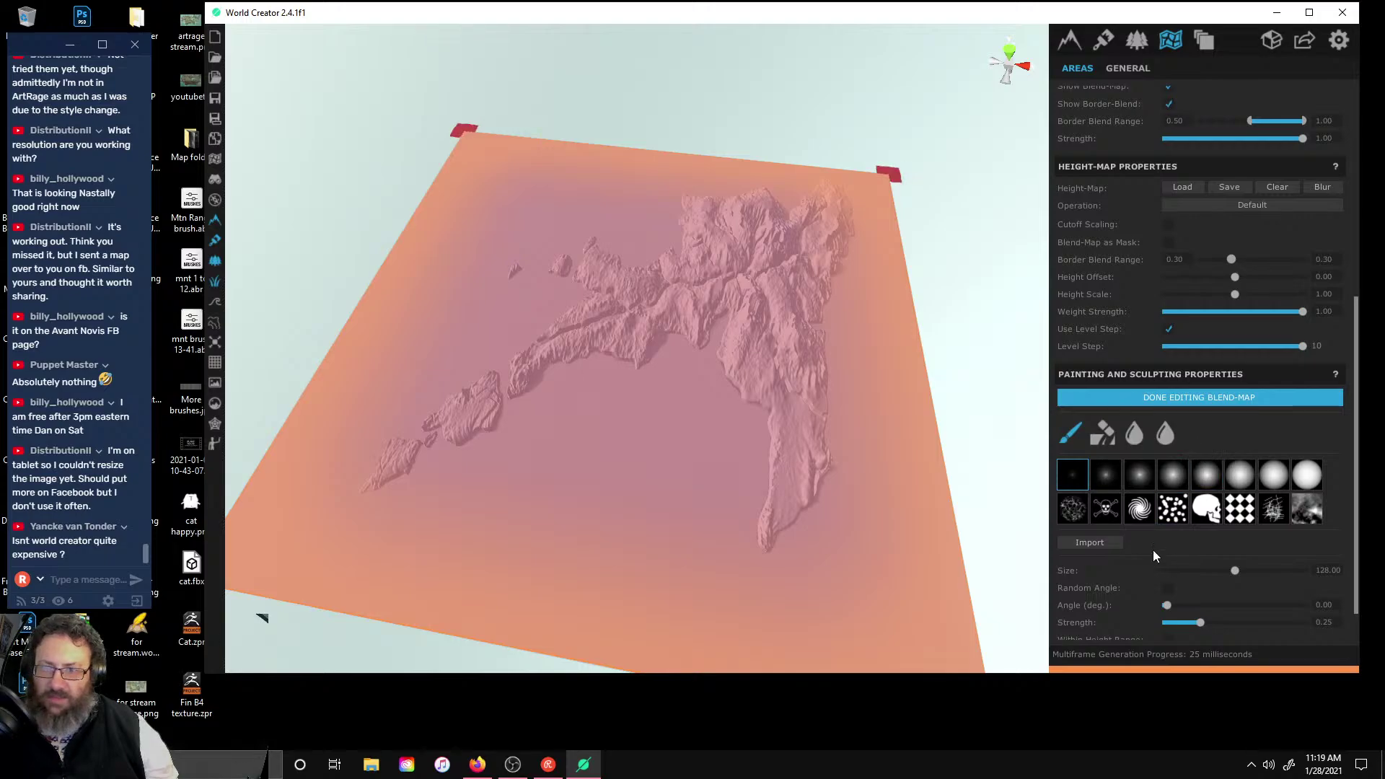
- Use the blend-map as the height map's mask, with a border blend range of 0.30 to 0.52 and a height offset of 1.26
left_click(1169, 242)
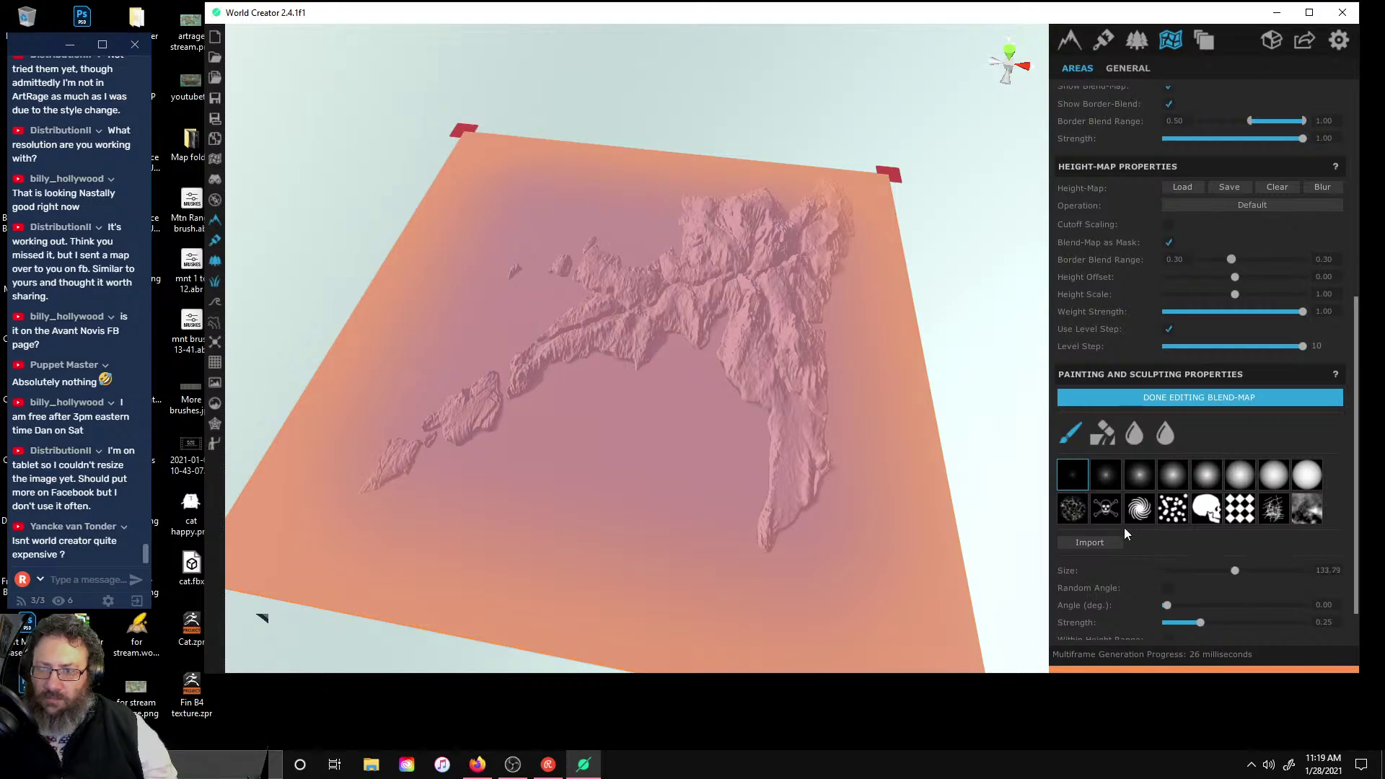
scroll(1125, 530, "down", 1)
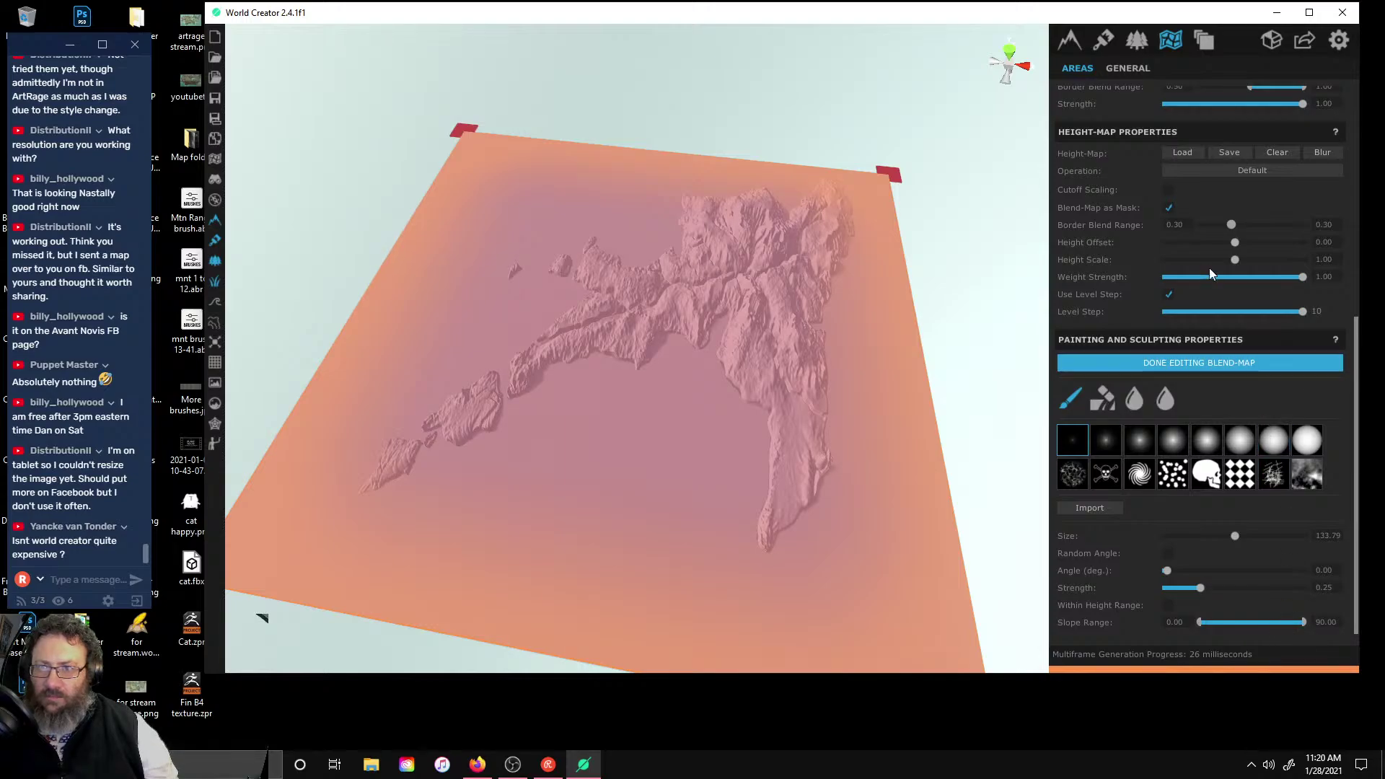
mouse_move(1233, 224)
left_mouse_down()
mouse_move(1296, 218)
mouse_move(1244, 240)
left_mouse_up()
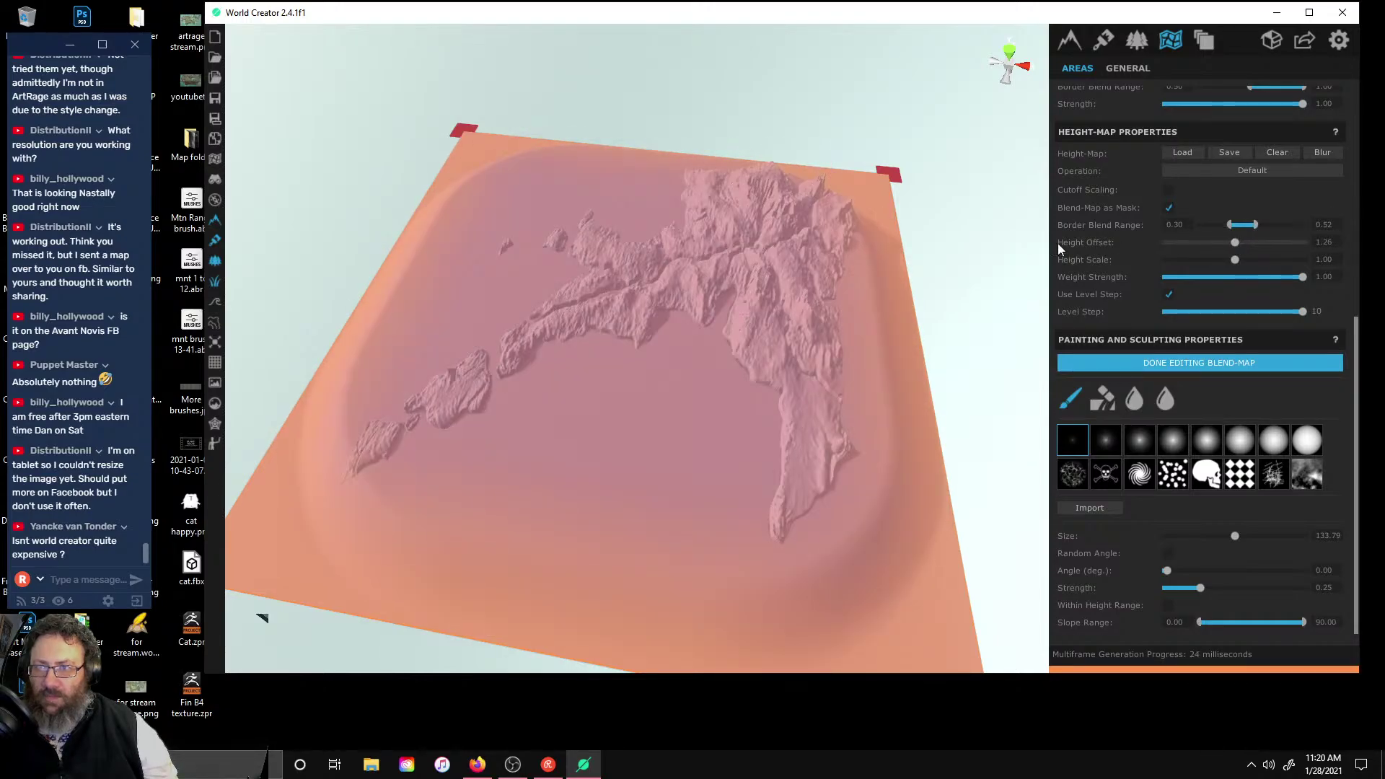
- Examine the masked height-map relief as a whole, at the area's corner and close up among the peaks
right_click_drag(1010, 238, 972, 212)
scroll(967, 277, "up", 5)
scroll(967, 277, "up", 5)
right_click_drag(851, 241, 664, 275)
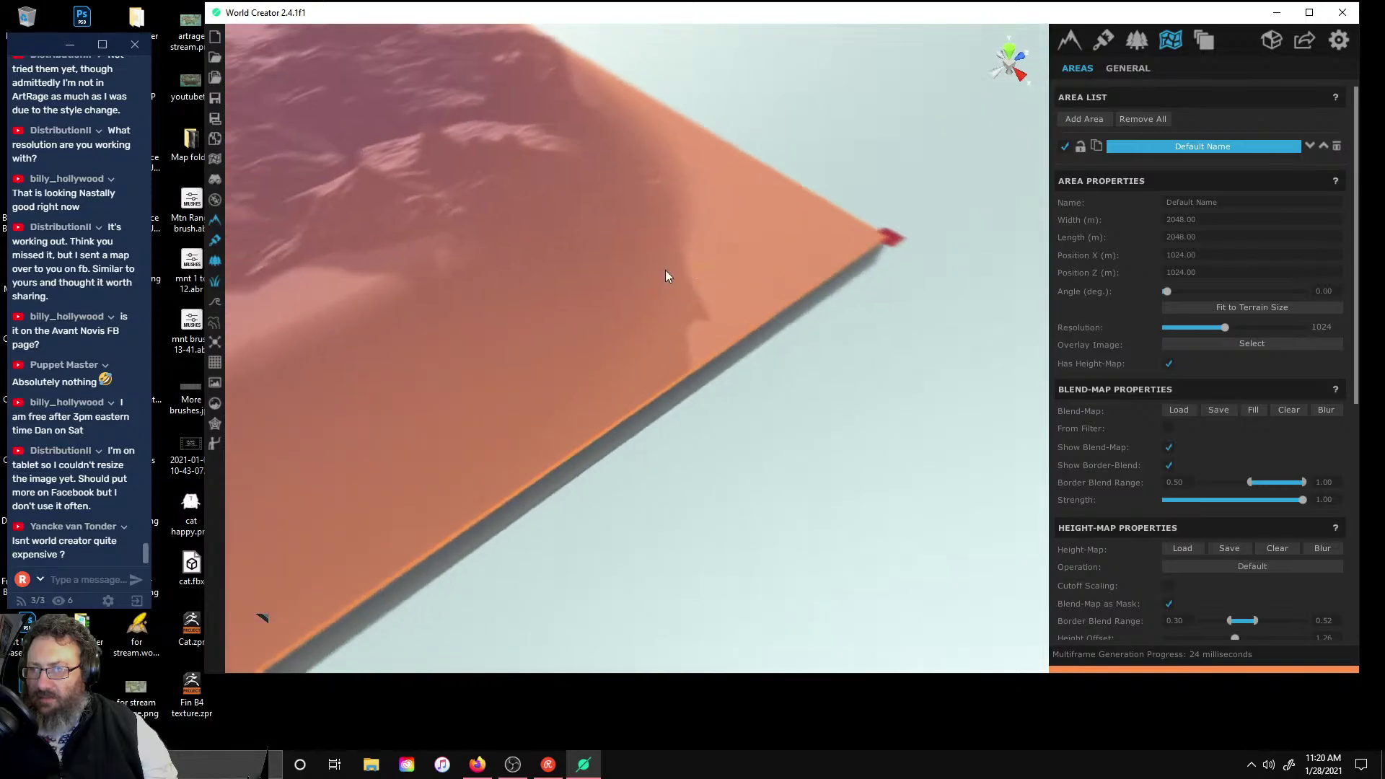
scroll(665, 275, "up", 3)
right_click_drag(816, 378, 1025, 289)
scroll(700, 286, "up", 4)
right_click_drag(1108, 244, 642, 235)
scroll(814, 267, "down", 4)
right_click_drag(726, 238, 902, 282)
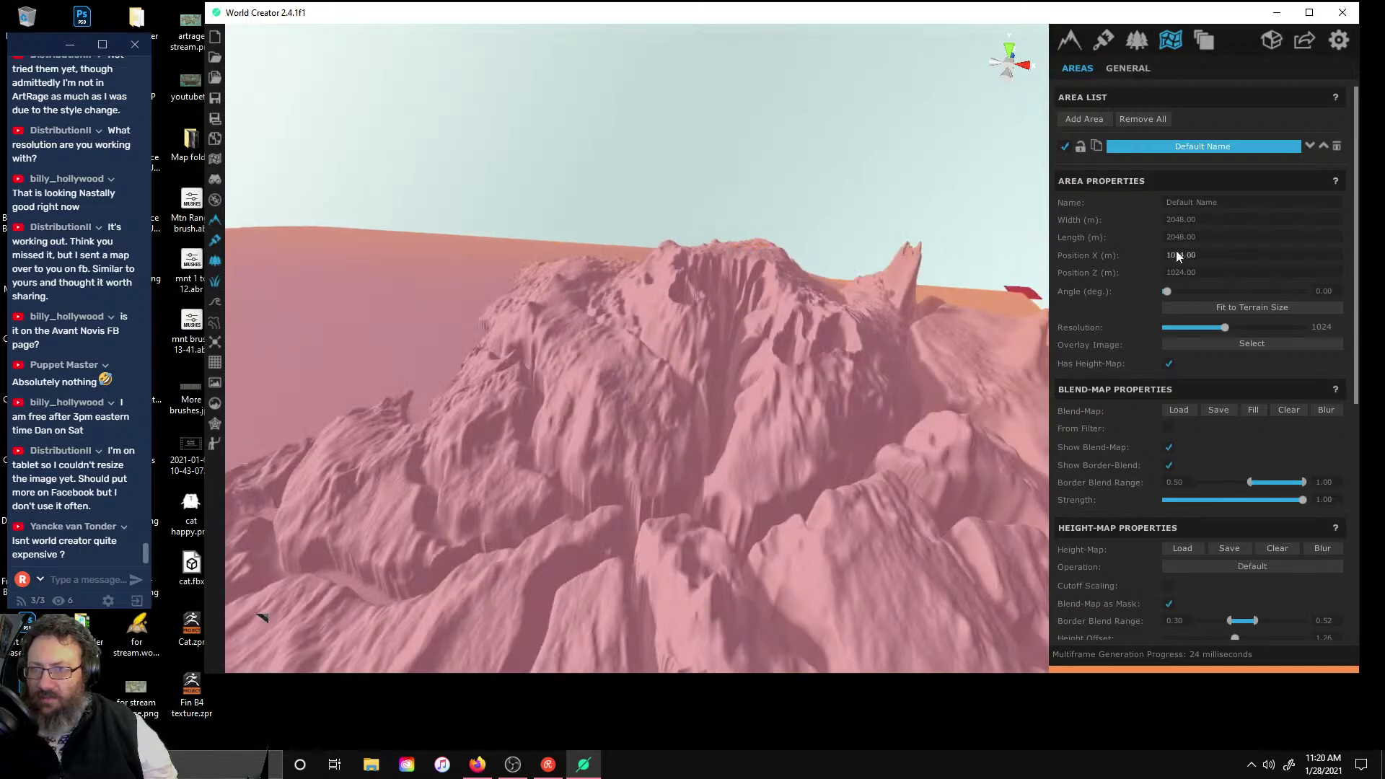
- Set the area's resolution to 2048, with a blend-map border range of 0.50 to 0.92 and a blend-map strength of 0.78
left_click_drag(1224, 329, 1247, 329)
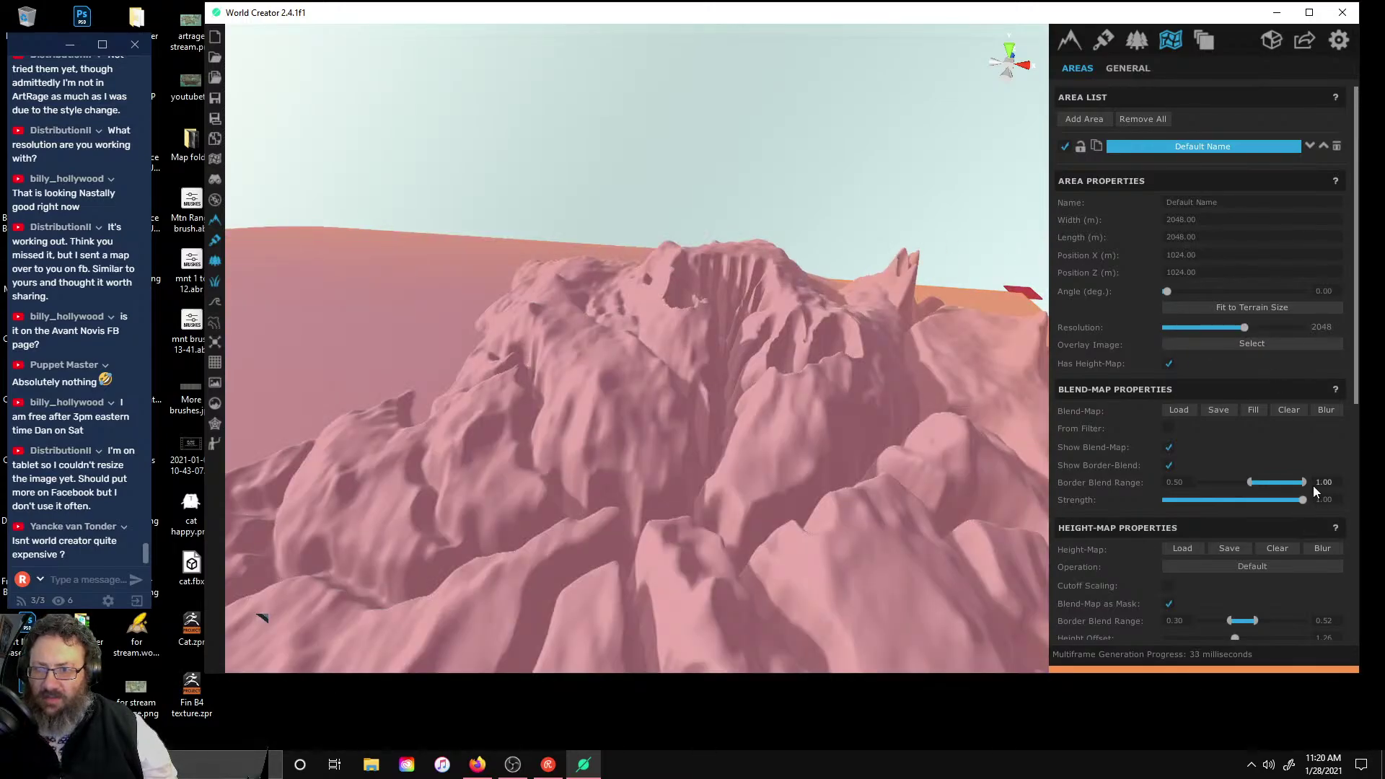
left_click_drag(1304, 484, 1274, 505)
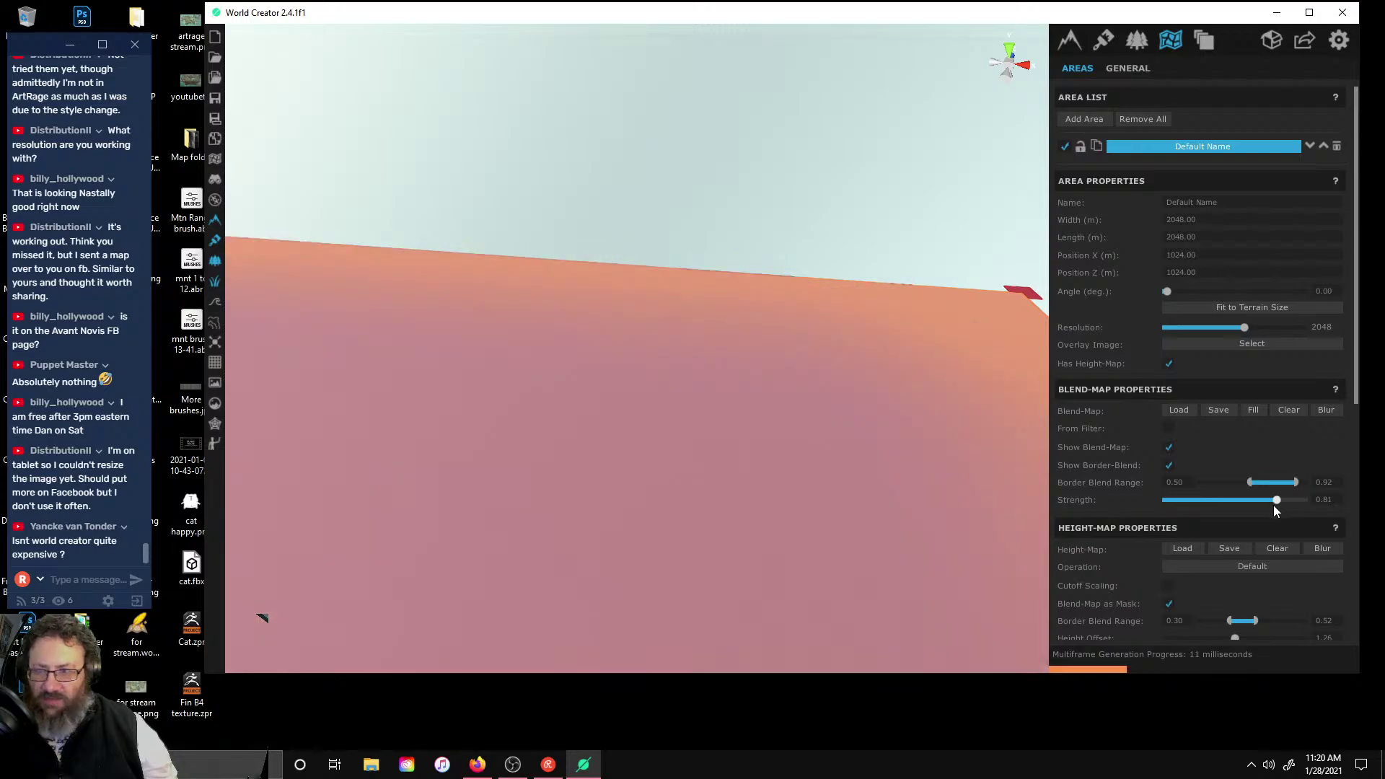
- Inspect the relief at the higher resolution from above, along the area's edge and from further away
scroll(774, 415, "down", 5)
right_click_drag(695, 259, 854, 56)
scroll(915, 472, "up", 3)
scroll(915, 471, "down", 8)
scroll(882, 108, "up", 8)
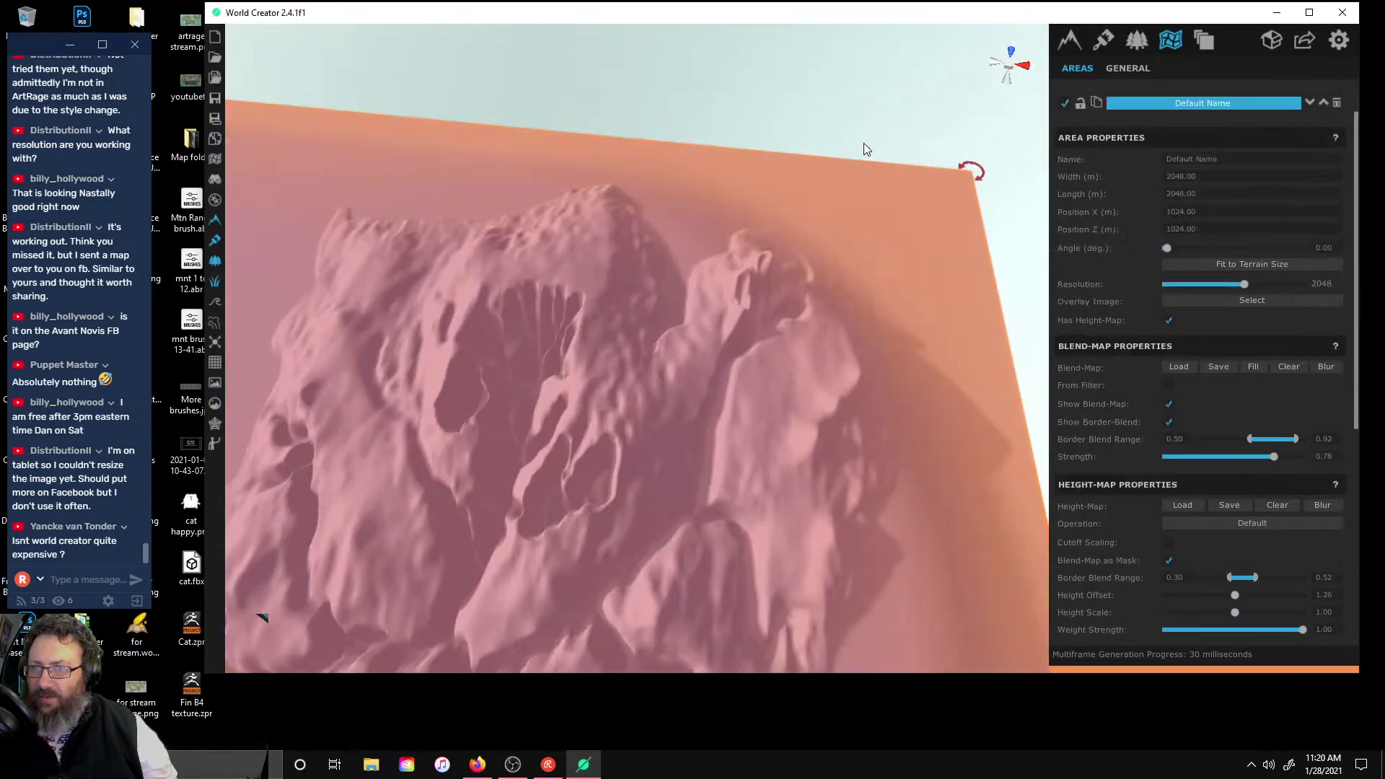
scroll(813, 215, "down", 3)
right_click_drag(813, 216, 705, 180)
scroll(862, 222, "down", 8)
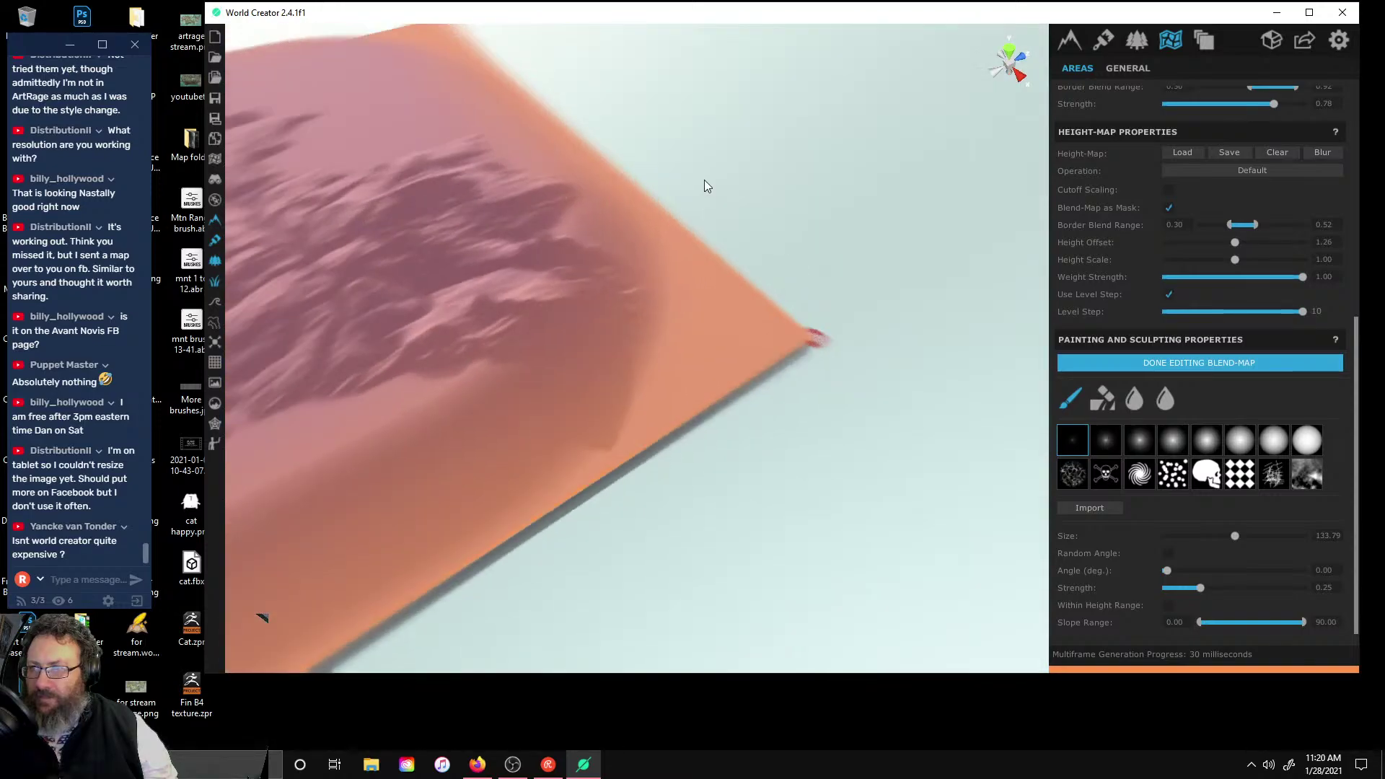
scroll(776, 283, "down", 6)
right_click_drag(668, 267, 1037, 443)
scroll(361, 217, "up", 3)
scroll(335, 205, "up", 3)
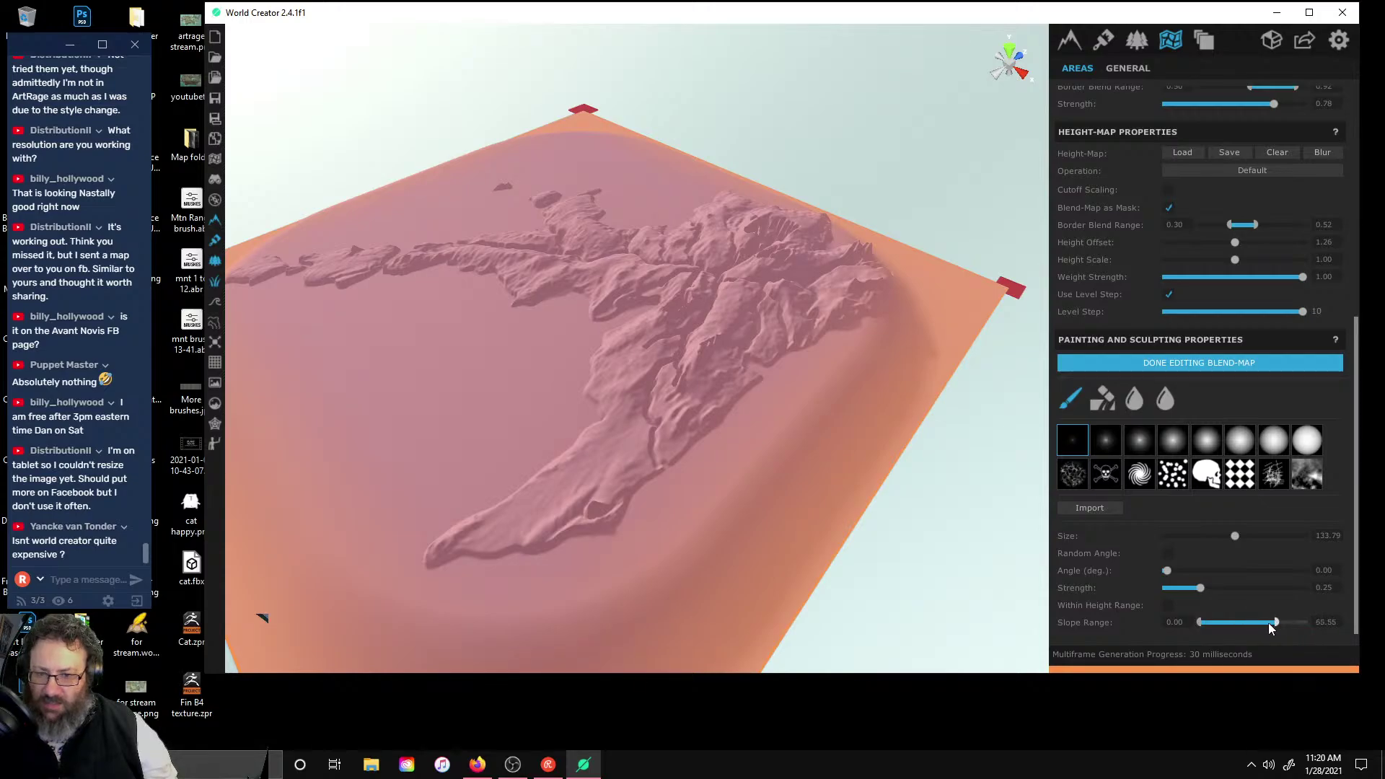
- Set the brush's strength to 0.28 and slope range to 0.00–49.46, and the height map's weight strength to 0.90
left_click_drag(1303, 622, 1221, 622)
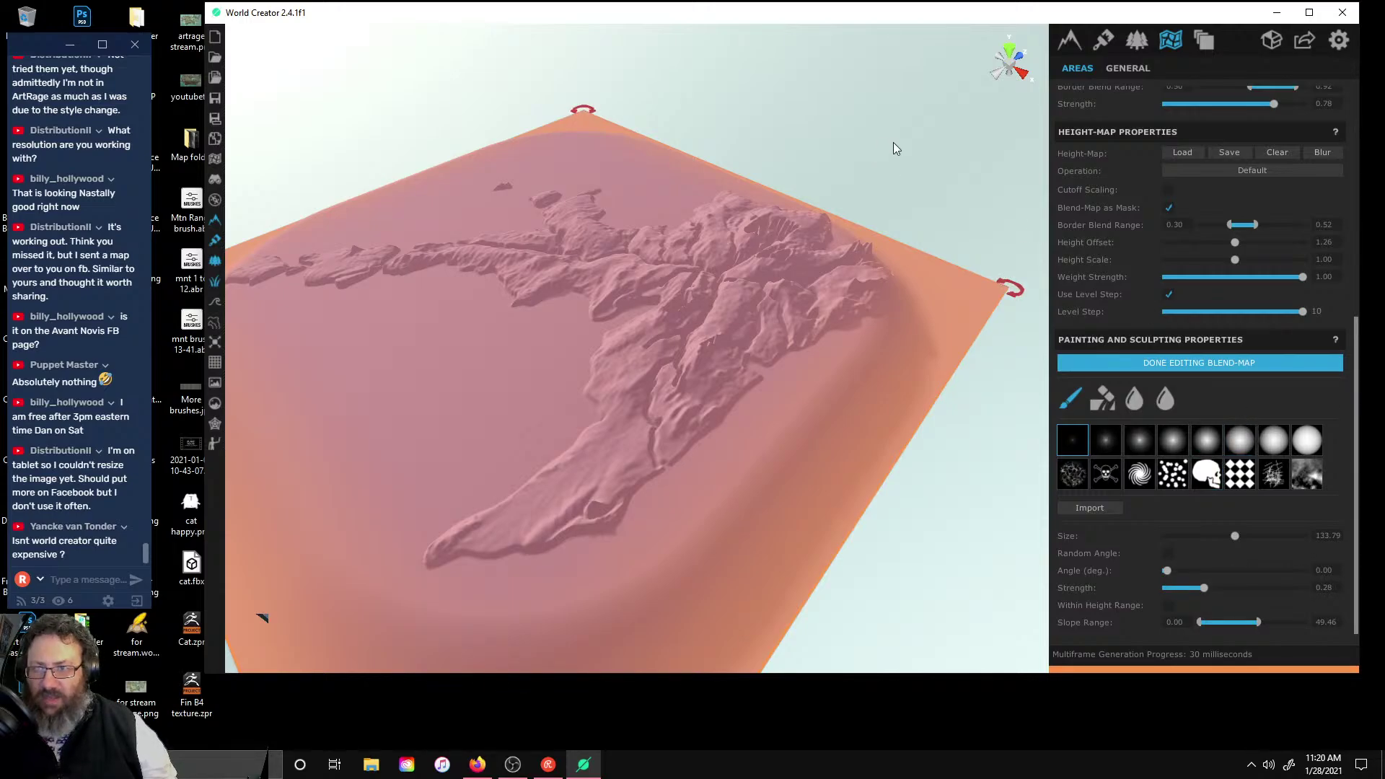
left_click(1301, 278)
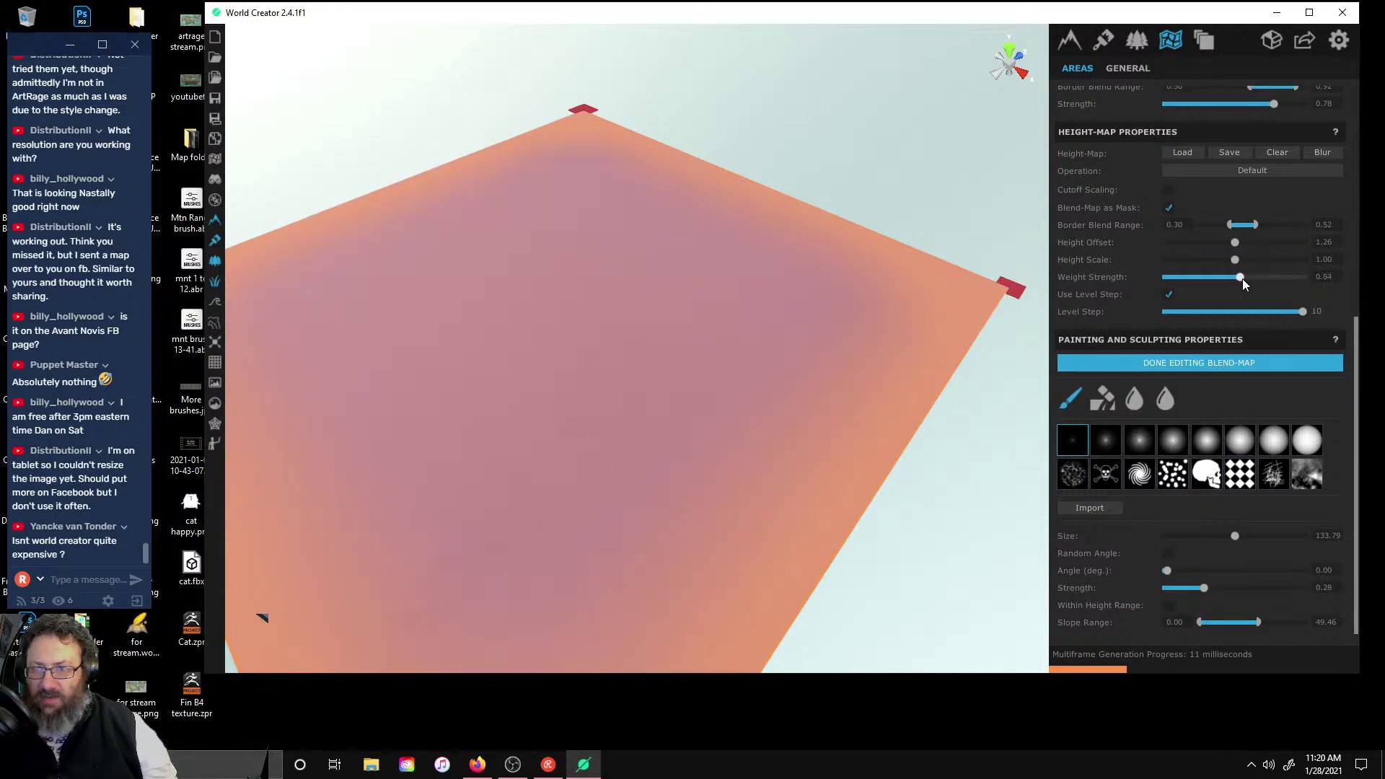
left_click_drag(1243, 279, 1306, 312)
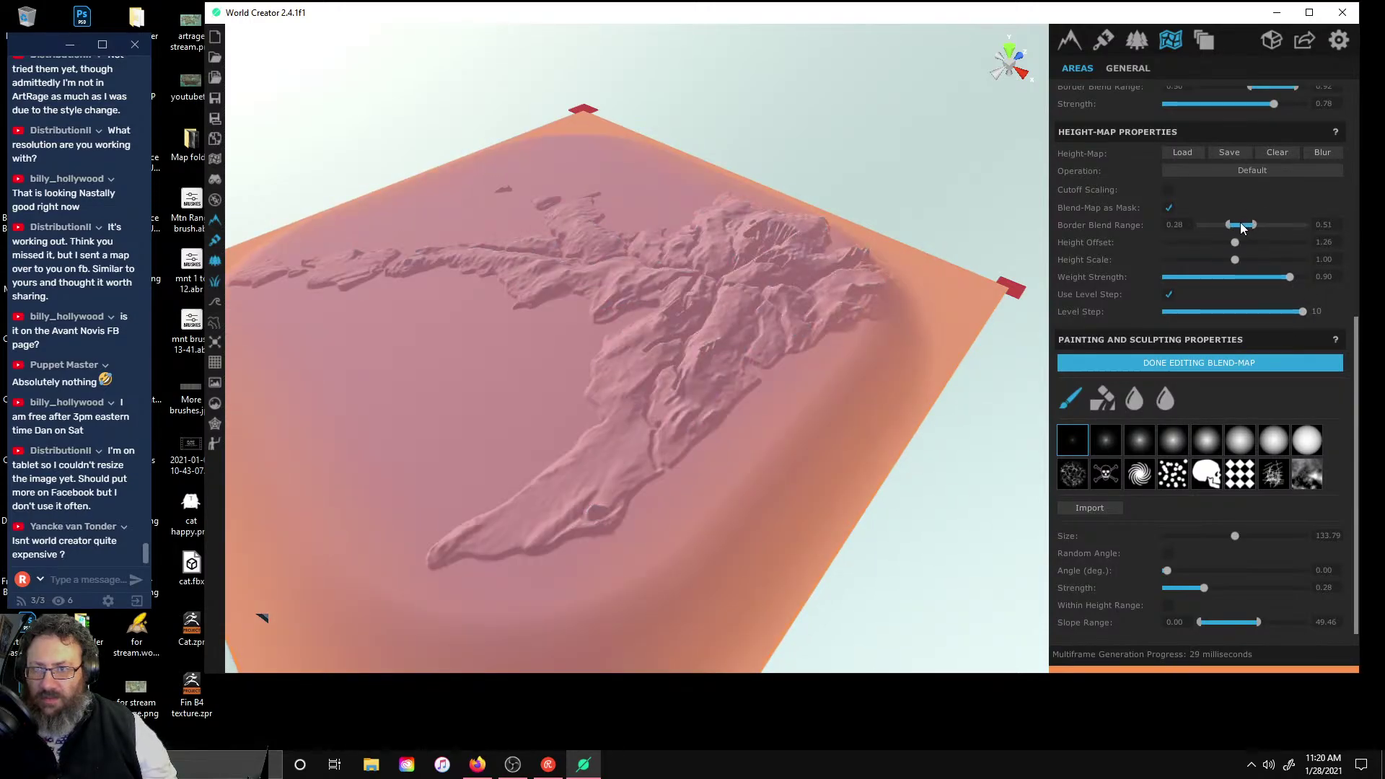
- Set both ends of the height map's border blend range to 1.00 and check the area's edges
left_click_drag(1243, 228, 1381, 240)
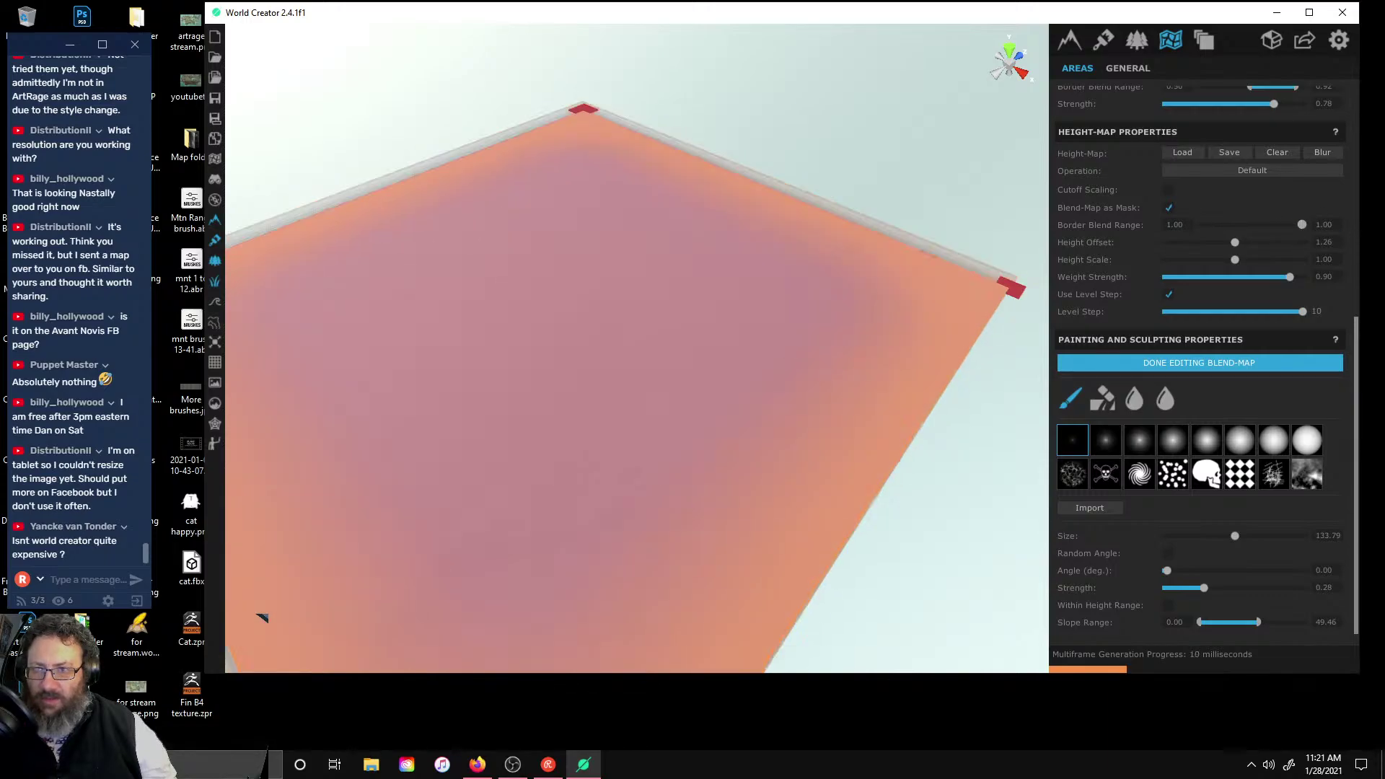
scroll(1154, 182, "up", 3)
left_click_drag(769, 151, 803, 143, "alt")
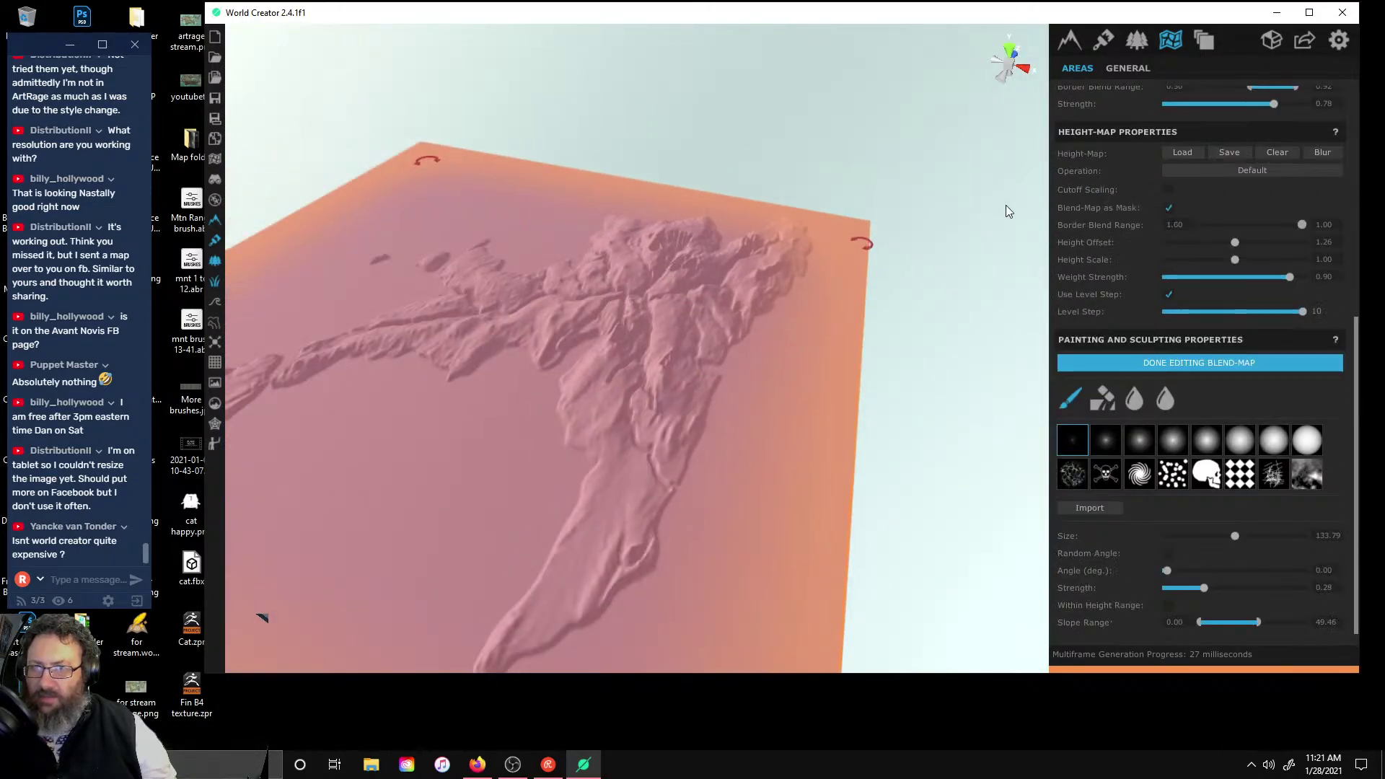
- Switch to the terrain filters and examine the mountain relief without the area overlay, from the side and from above
left_click(1073, 41)
scroll(802, 196, "up", 5)
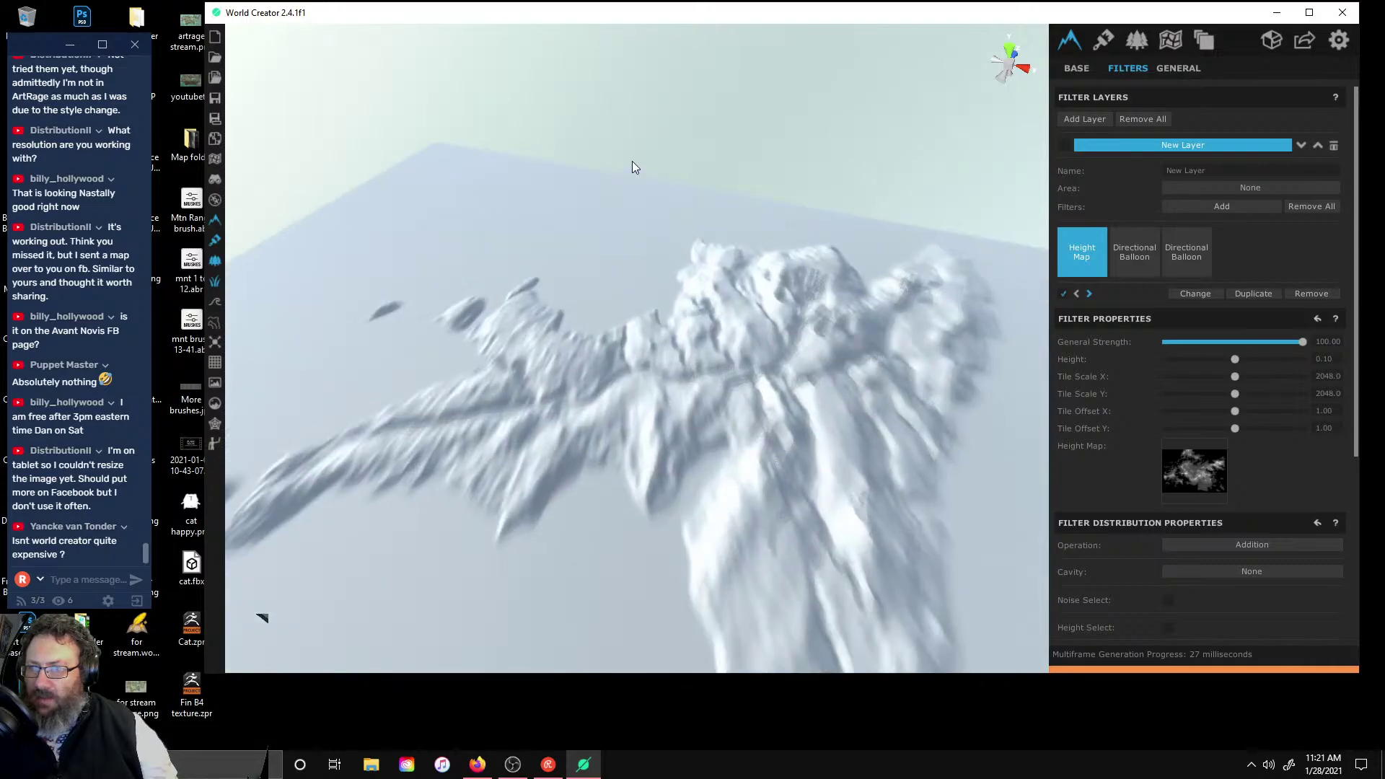
left_click_drag(681, 211, 999, 214, "alt")
scroll(998, 214, "down", 3)
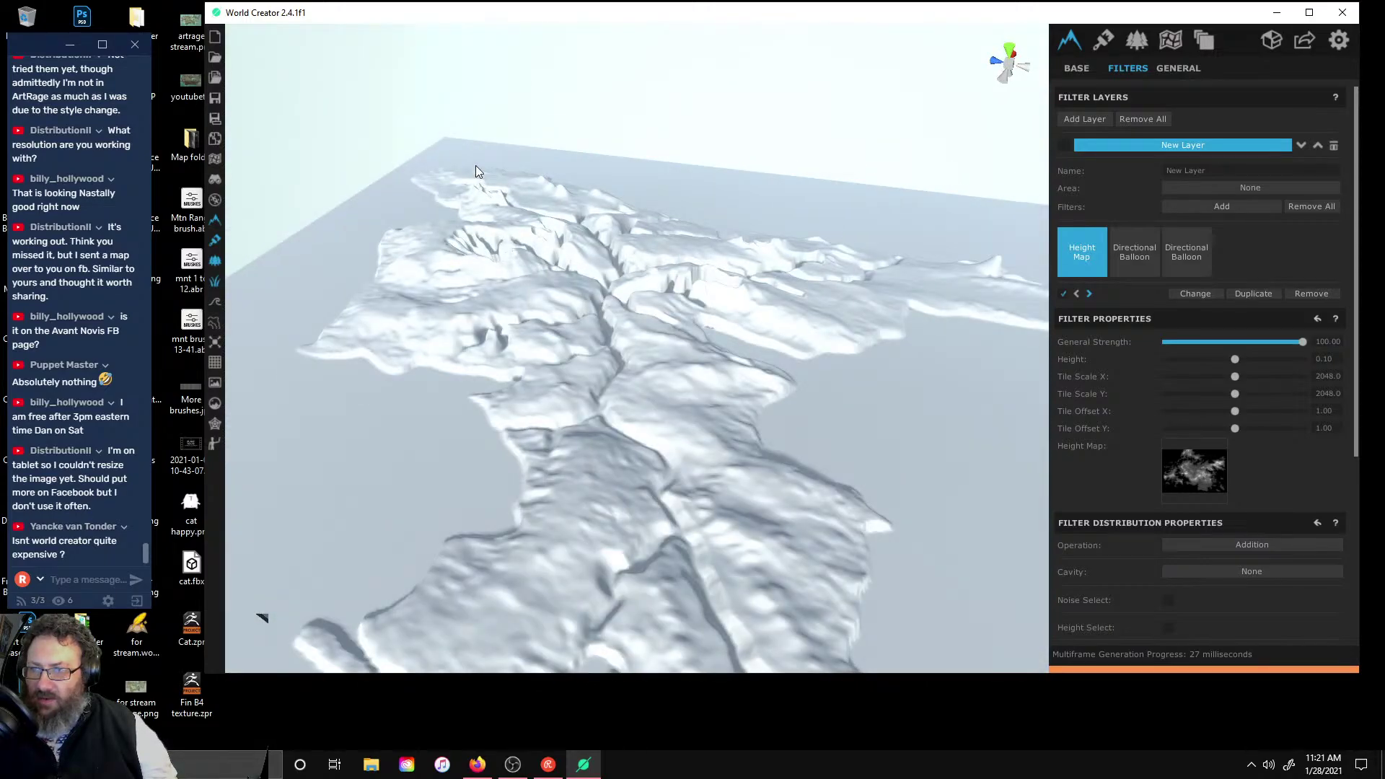
left_click_drag(475, 166, 594, 137, "alt")
scroll(648, 244, "up", 5)
scroll(633, 205, "down", 8)
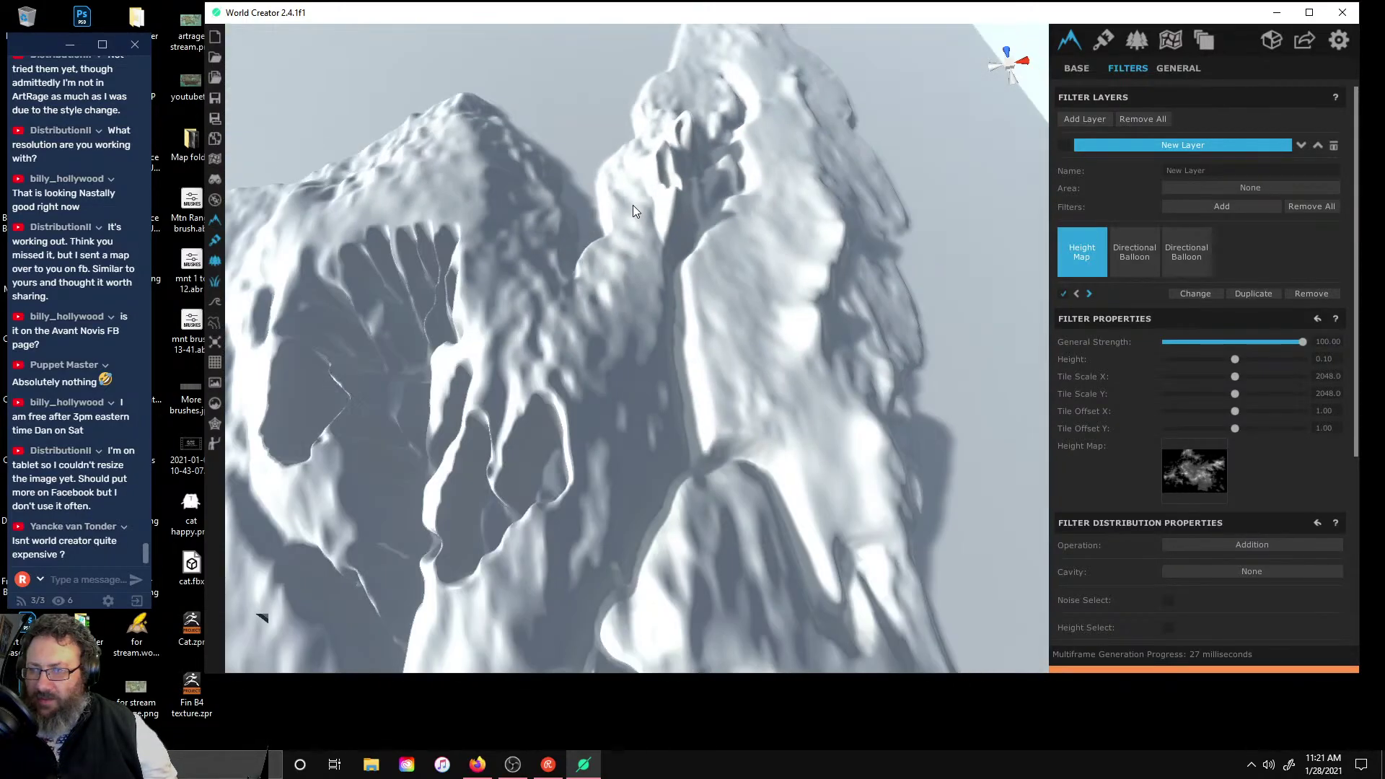
left_click_drag(620, 186, 790, 236, "alt")
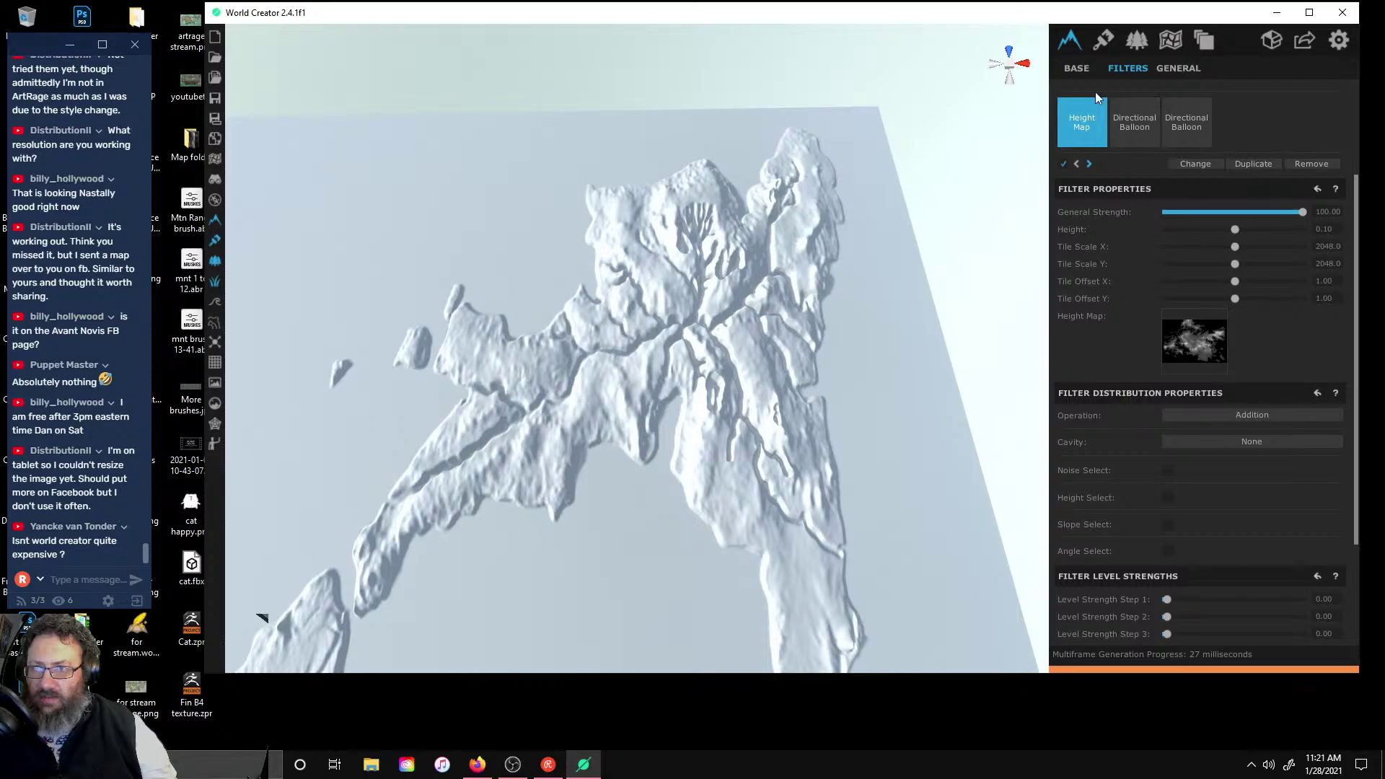
- Edit the custom base shape by raising the control point near the mountain peaks and the one at the terrain's far corner
left_click(1074, 67)
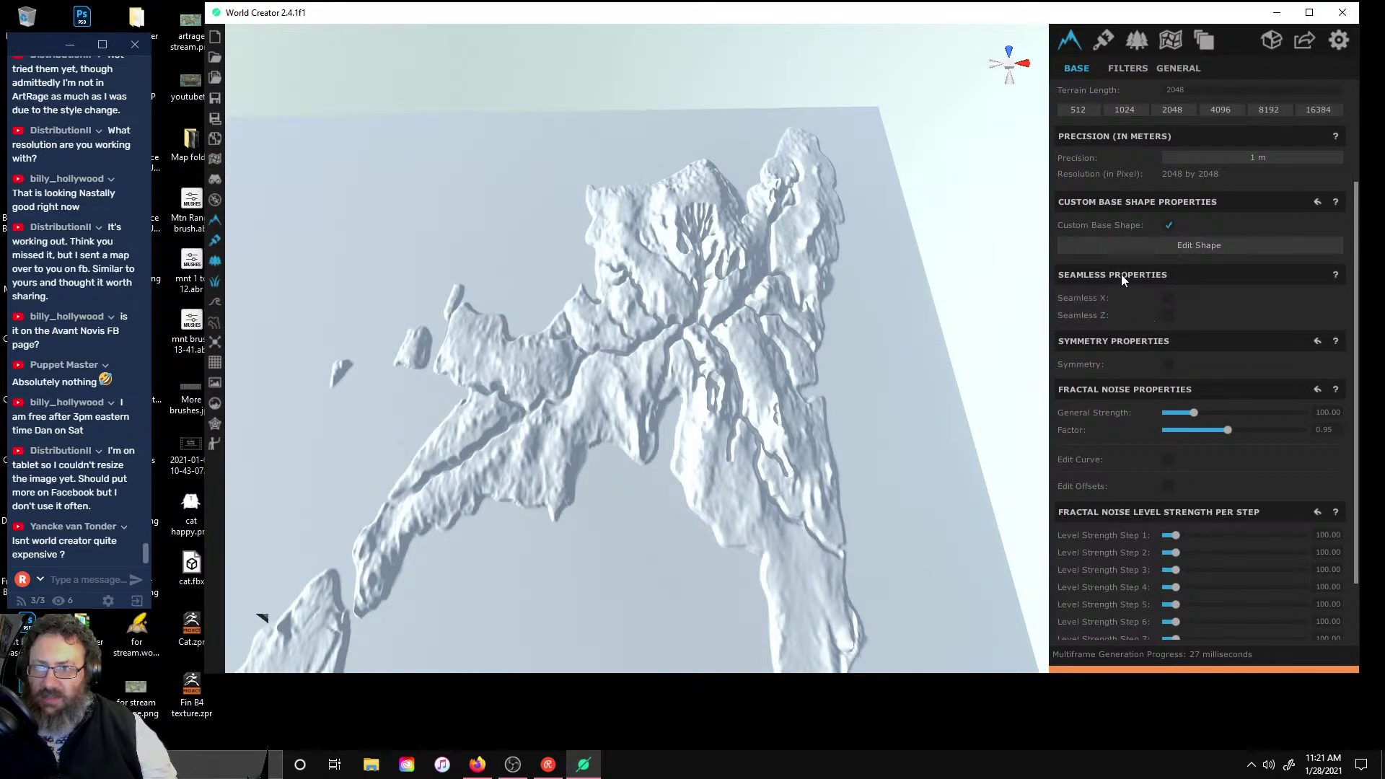
left_click(1135, 245)
left_click_drag(664, 309, 643, 287)
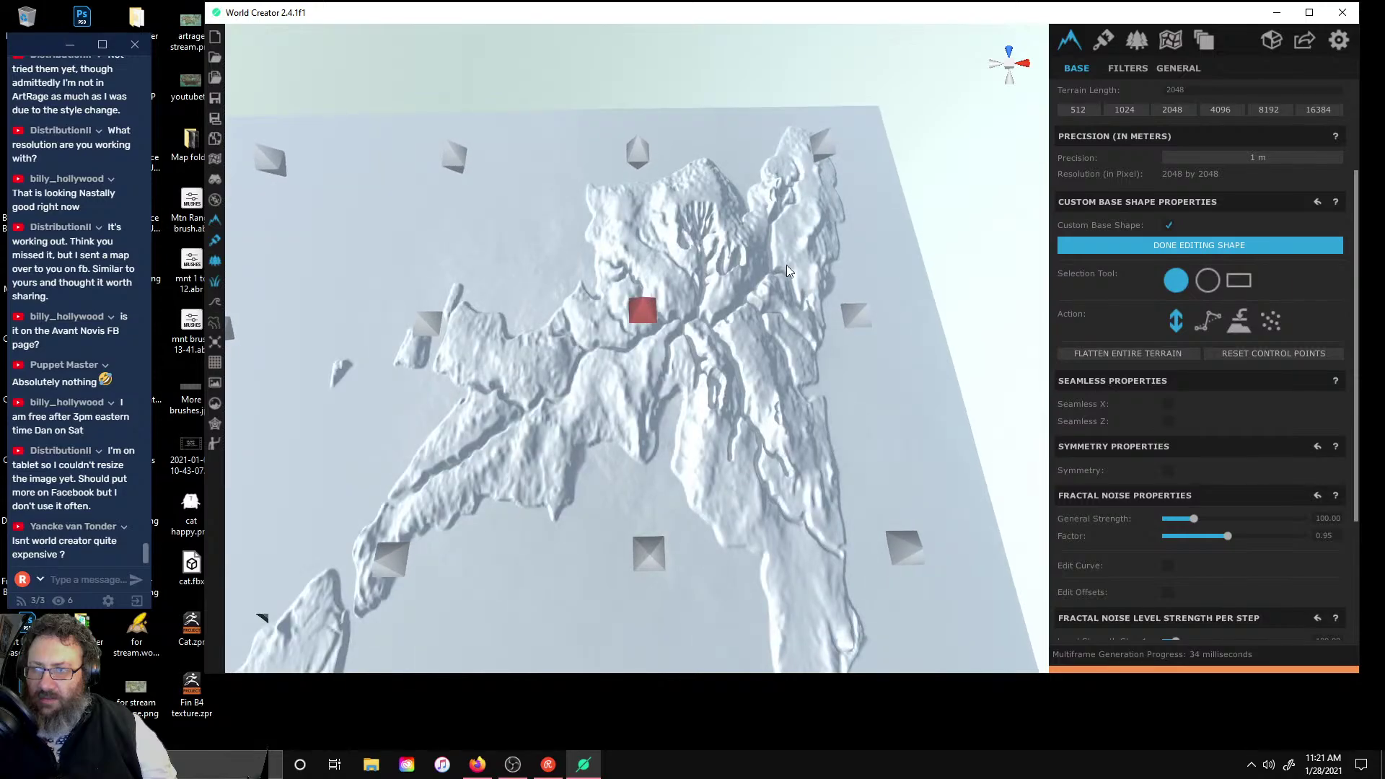
right_click_drag(961, 431, 930, 267)
scroll(784, 245, "down", 3)
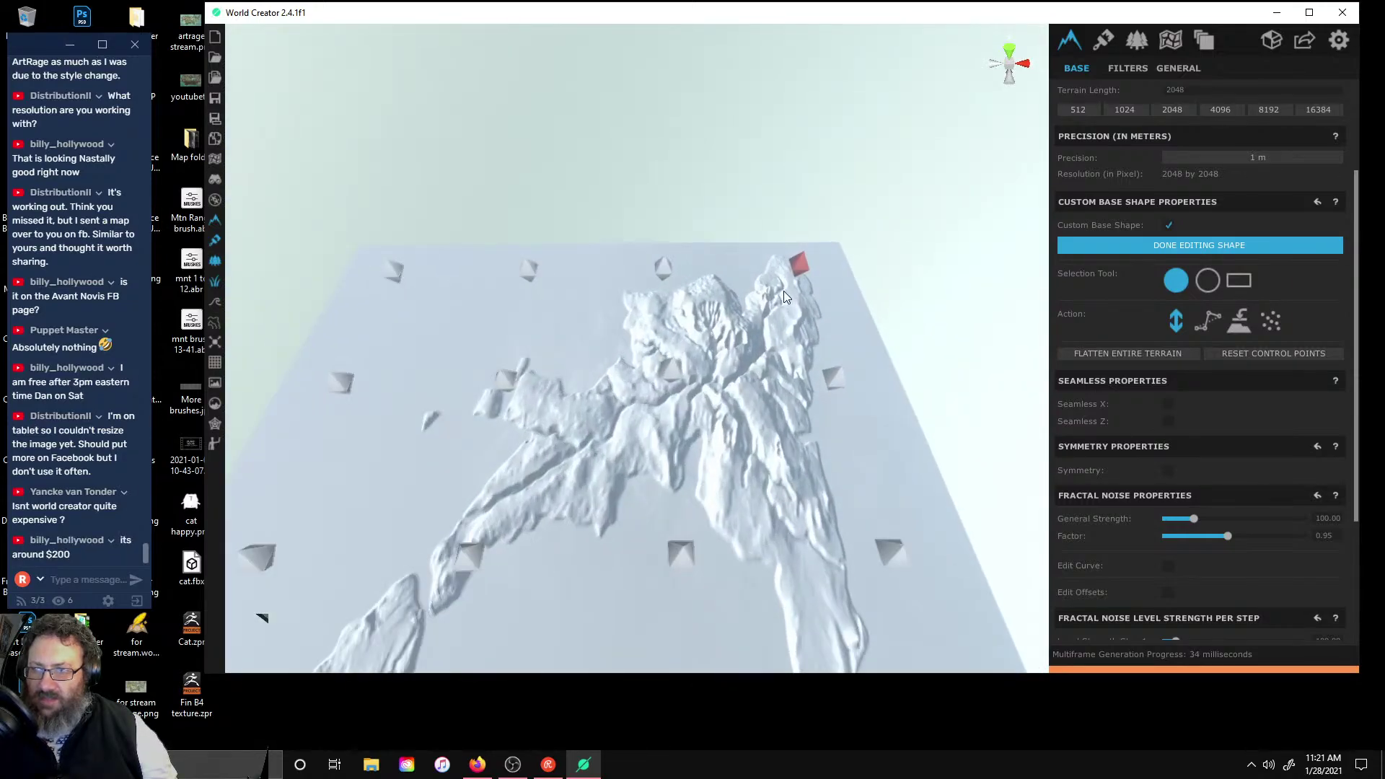
mouse_move(799, 267)
left_mouse_down()
mouse_move(801, 242)
mouse_move(797, 254)
left_mouse_up()
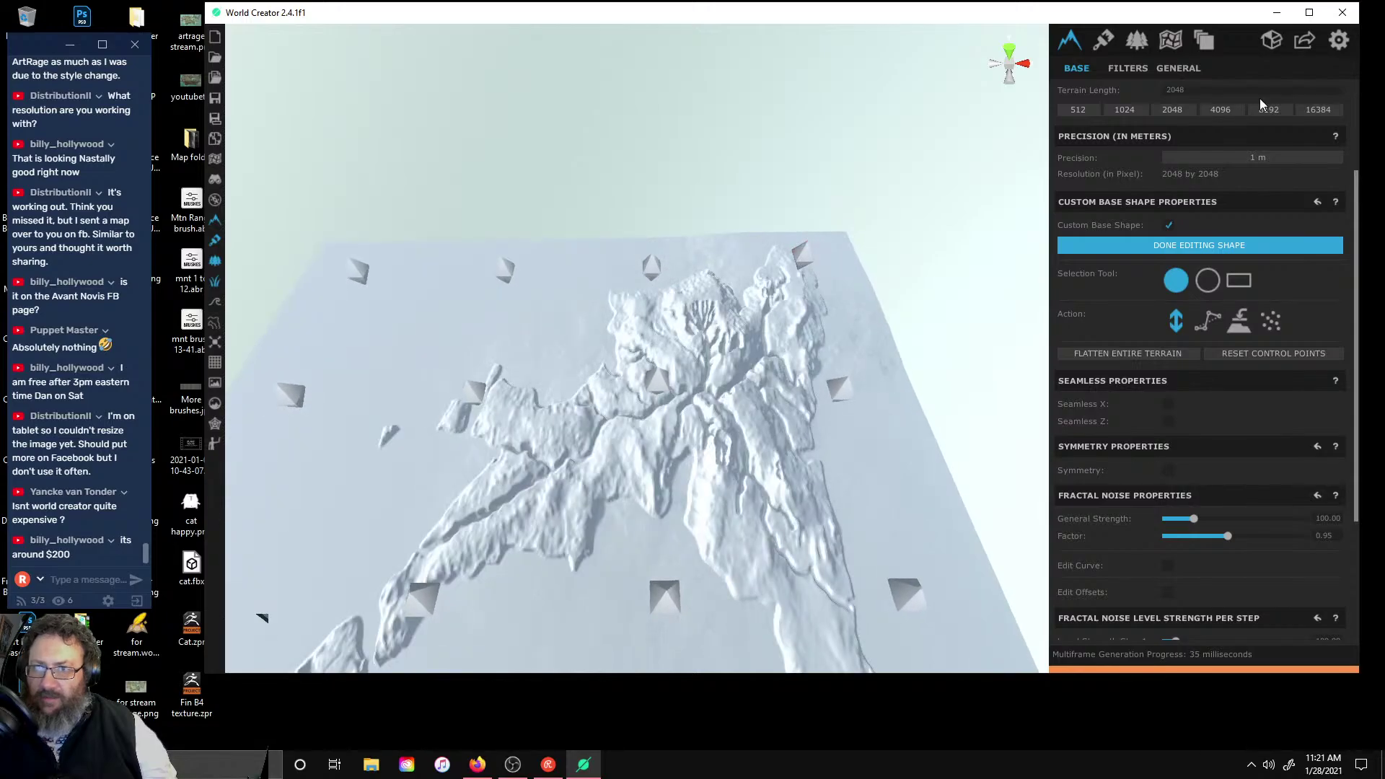
- Remove the Height Map filter and one Directional Balloon filter from the filter layer
left_click(1114, 68)
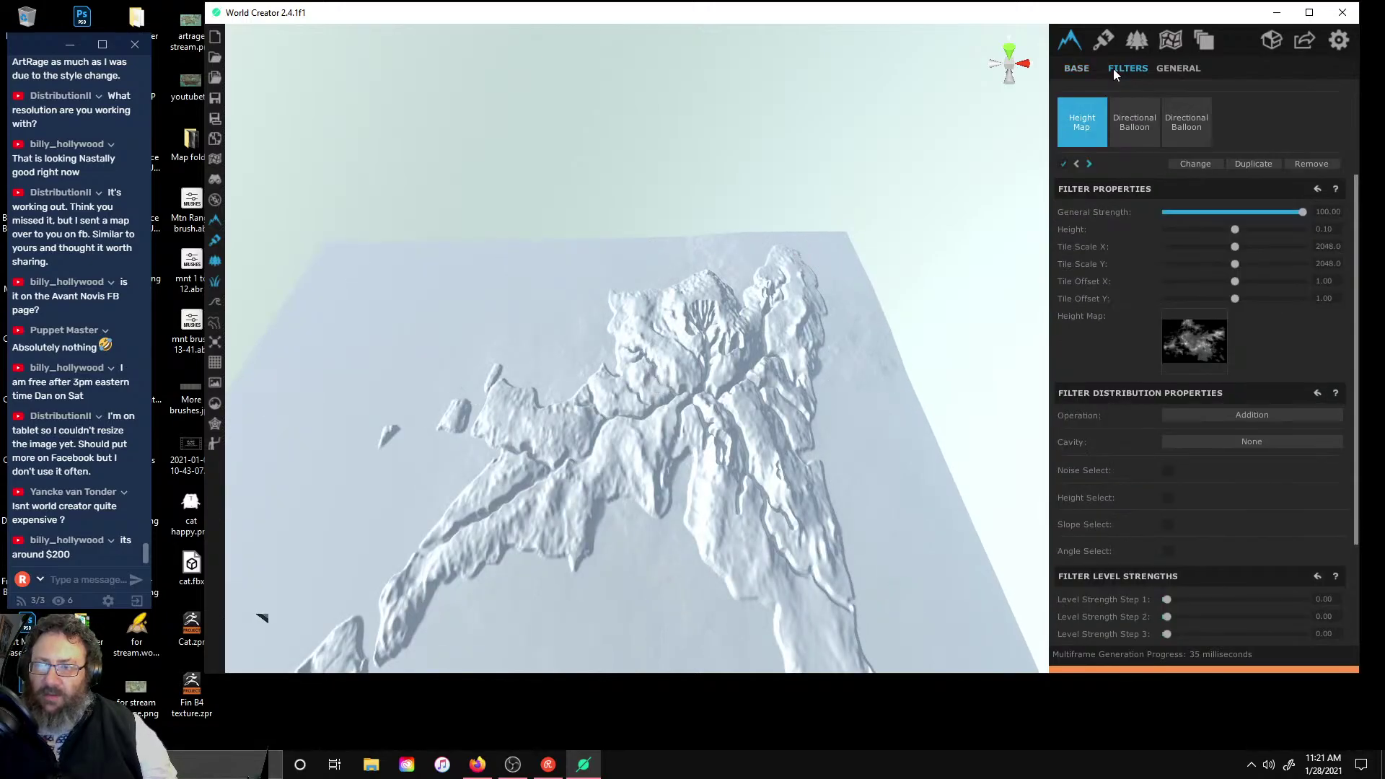
left_click(1124, 137)
scroll(1114, 150, "up", 3)
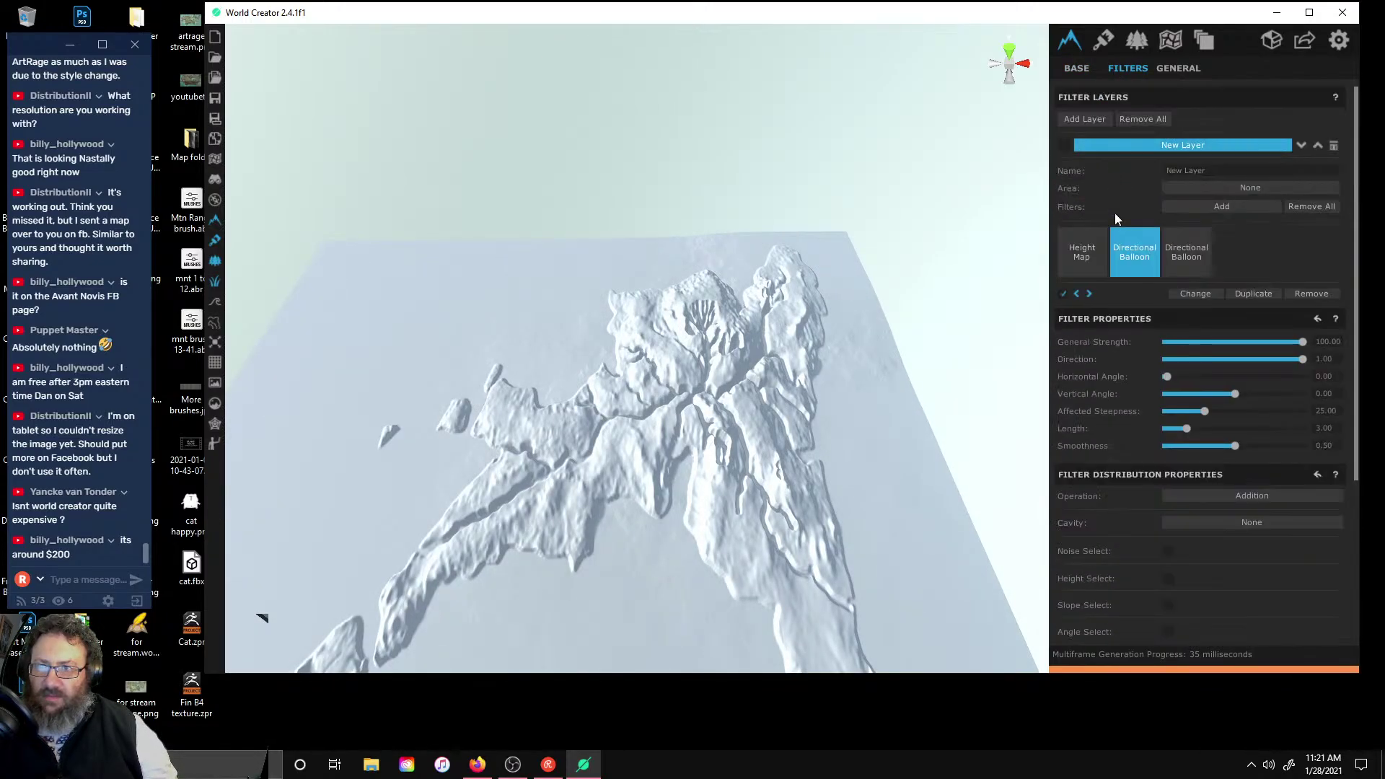
left_click(1092, 247)
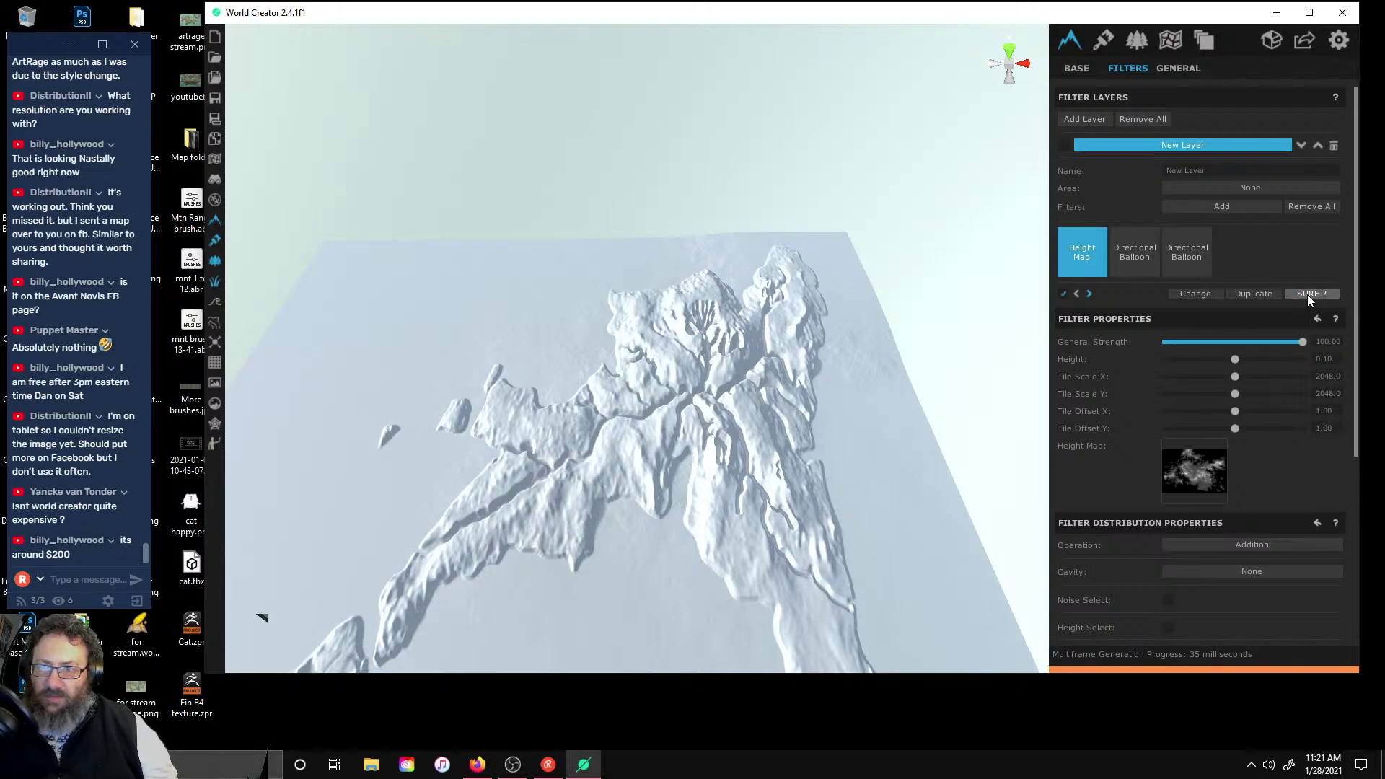
left_click(1307, 293)
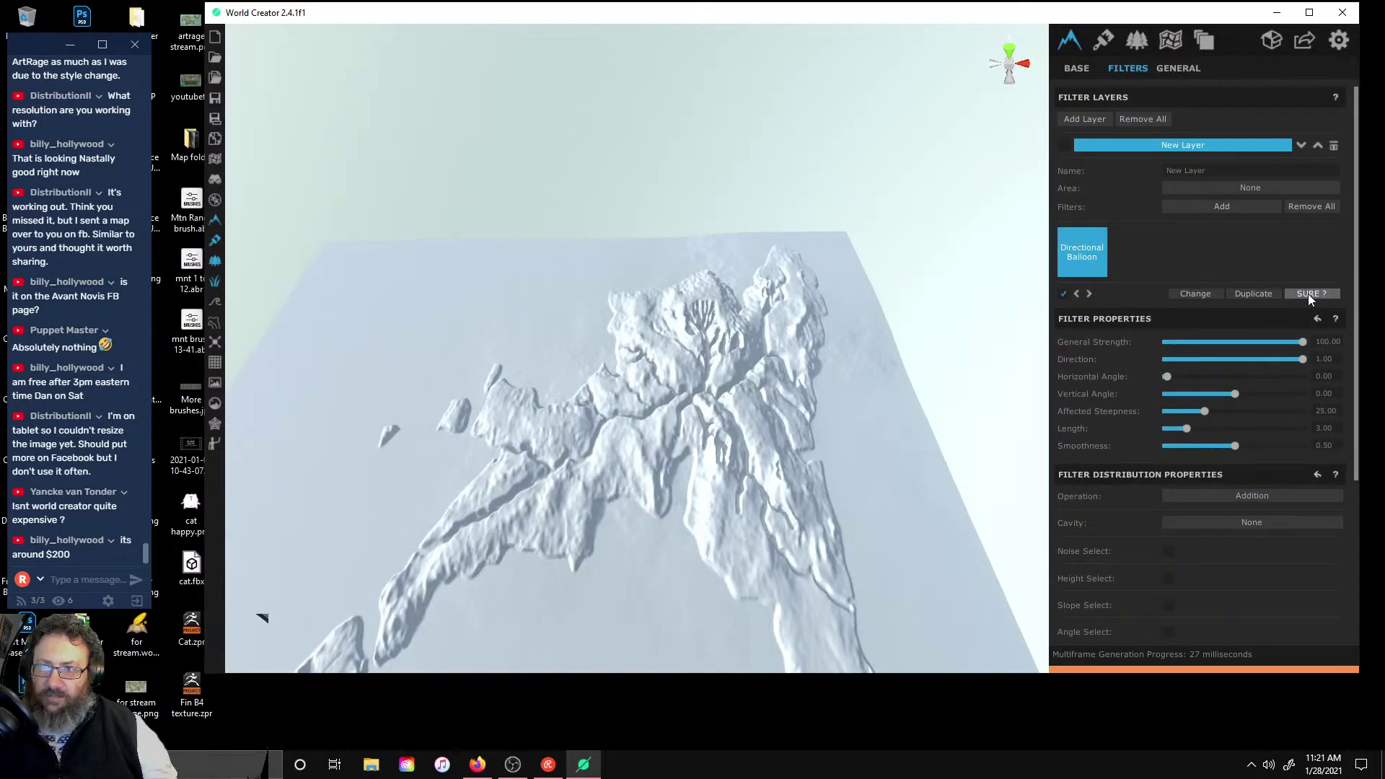
- Assign the filter layer to the Default Name area
left_click(1264, 174)
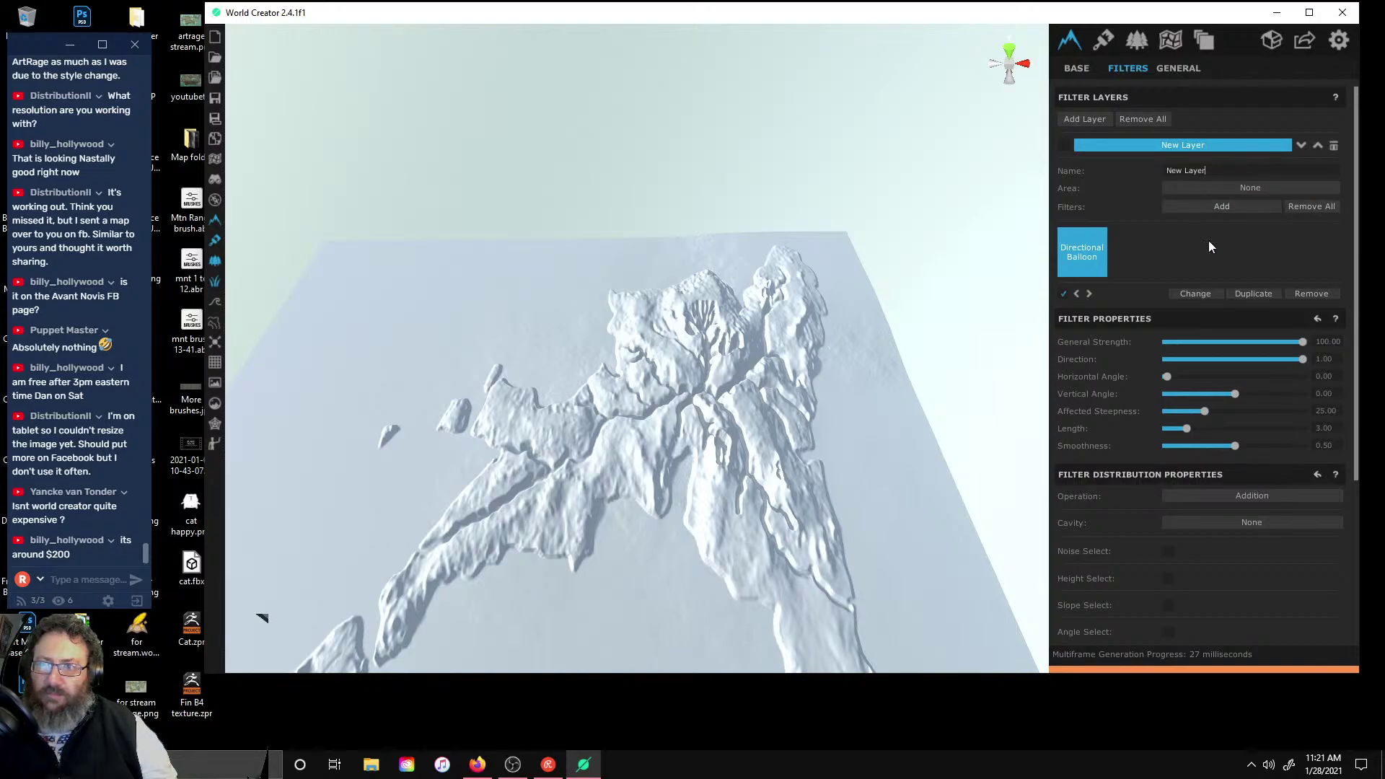
left_click(1236, 184)
left_click(1236, 214)
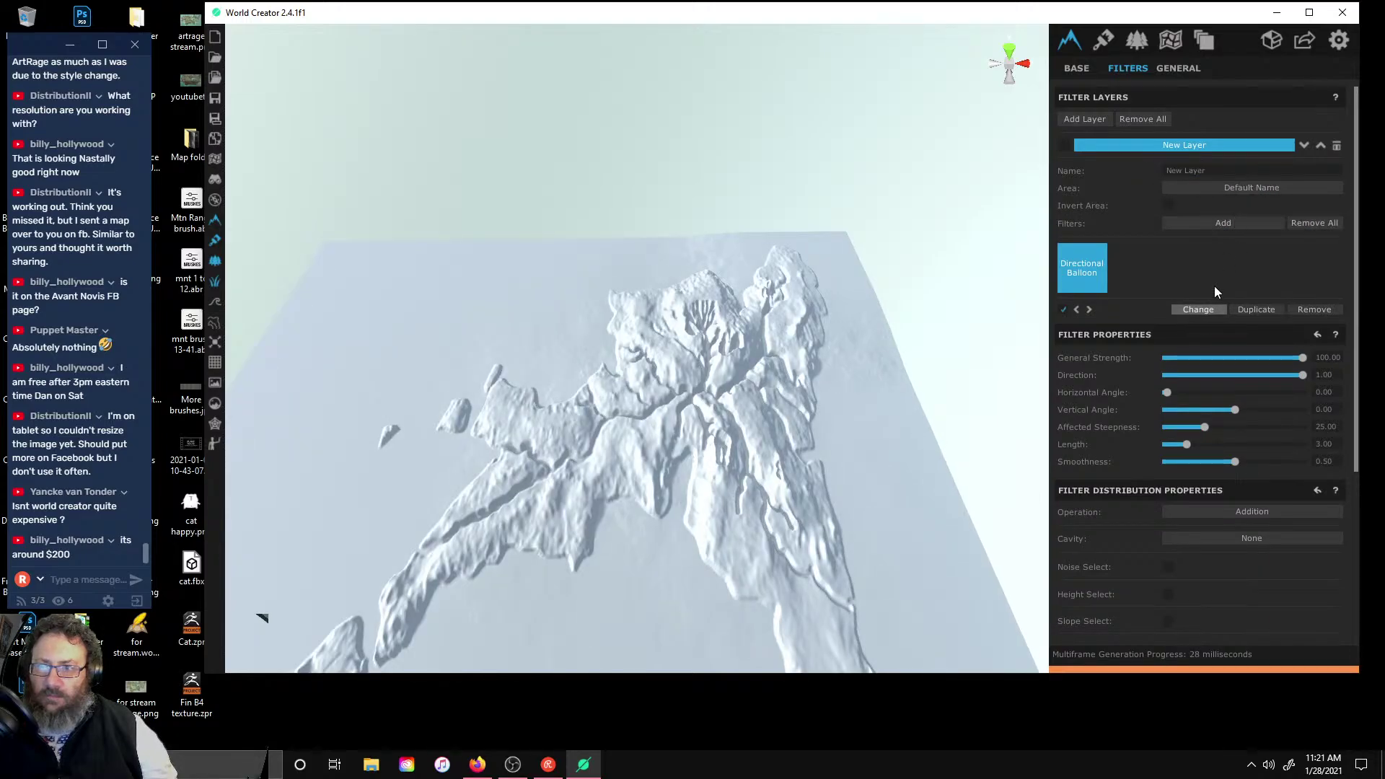
- Start adding a filter and preview the Dunes, Hills, Plateaus and Terrace categories, inspecting Terrace Eroded on the relief up close
left_click(1202, 223)
left_click(1148, 137)
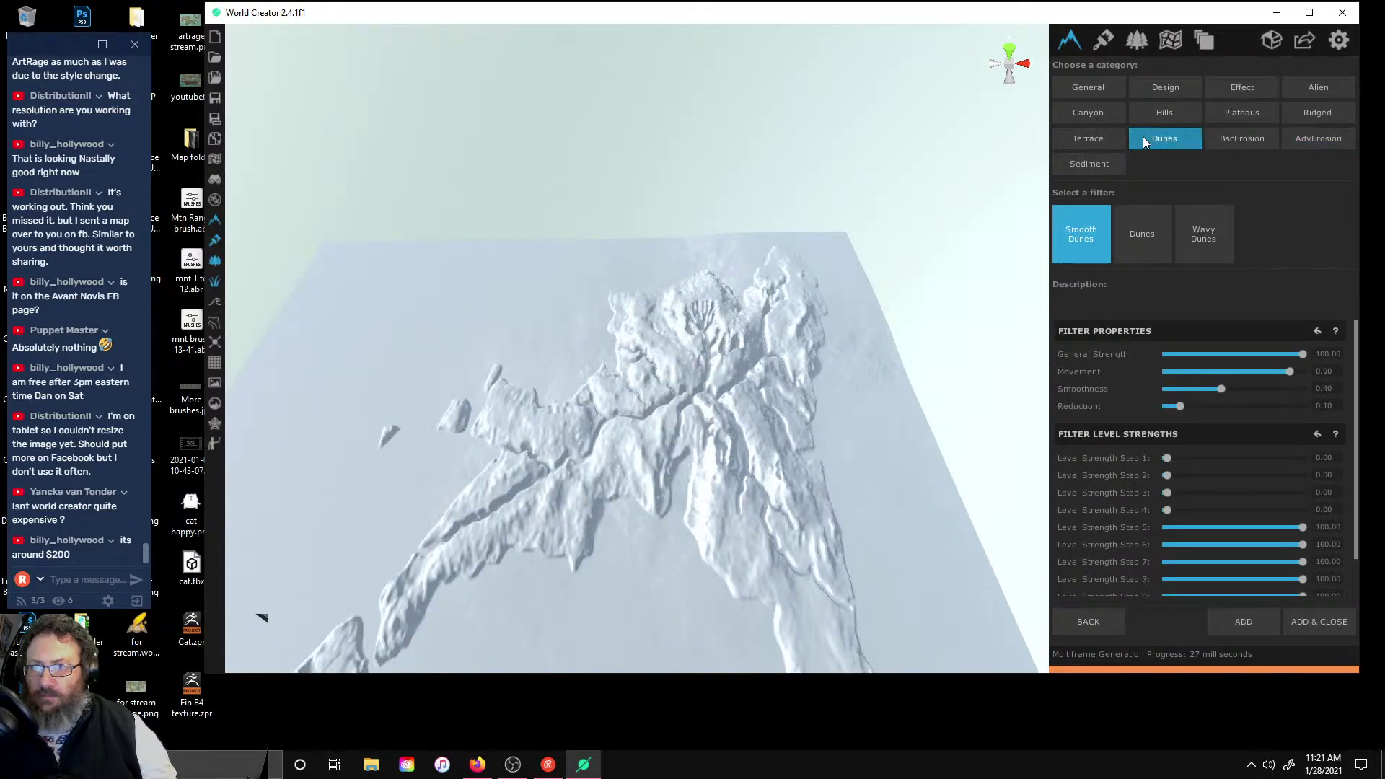
left_click(1168, 108)
left_click(1220, 112)
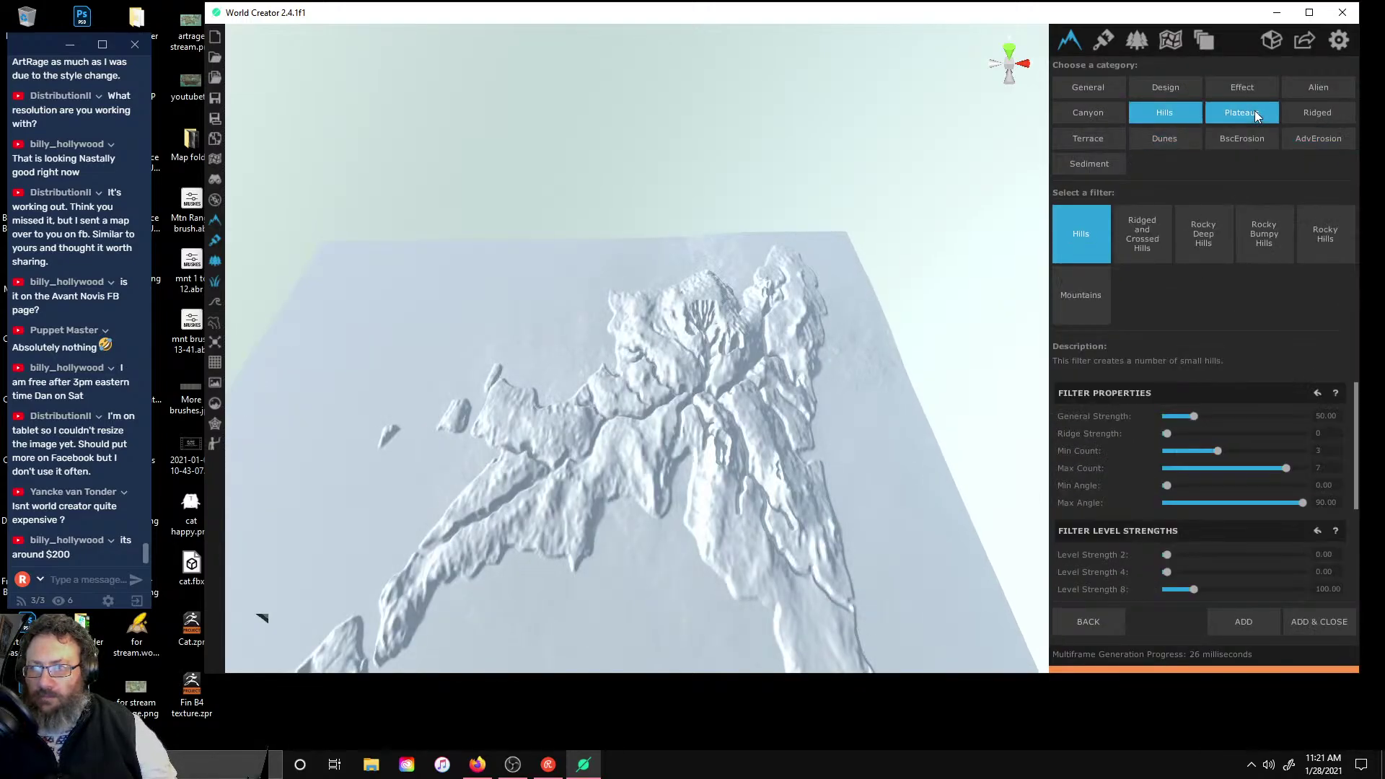
left_click(1077, 138)
scroll(708, 374, "up", 10)
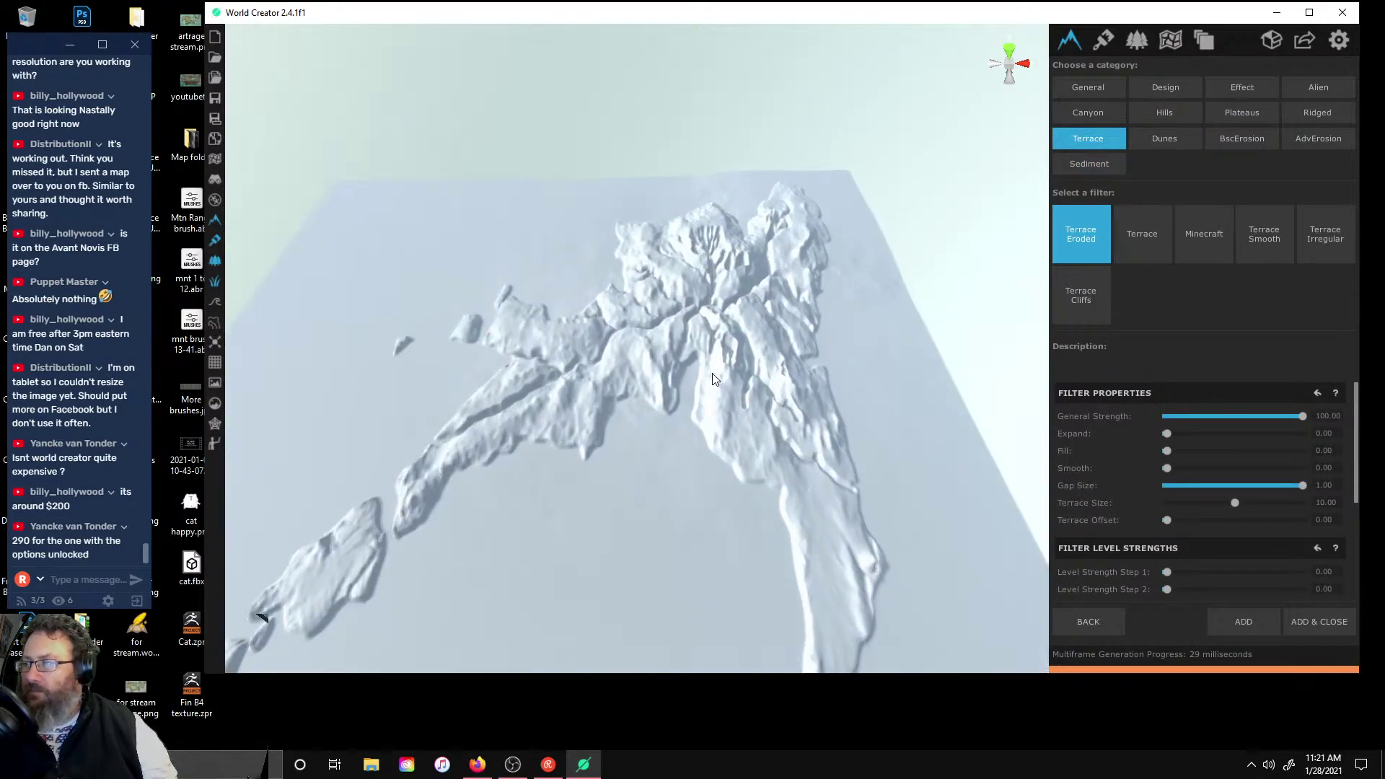
scroll(708, 373, "up", 3)
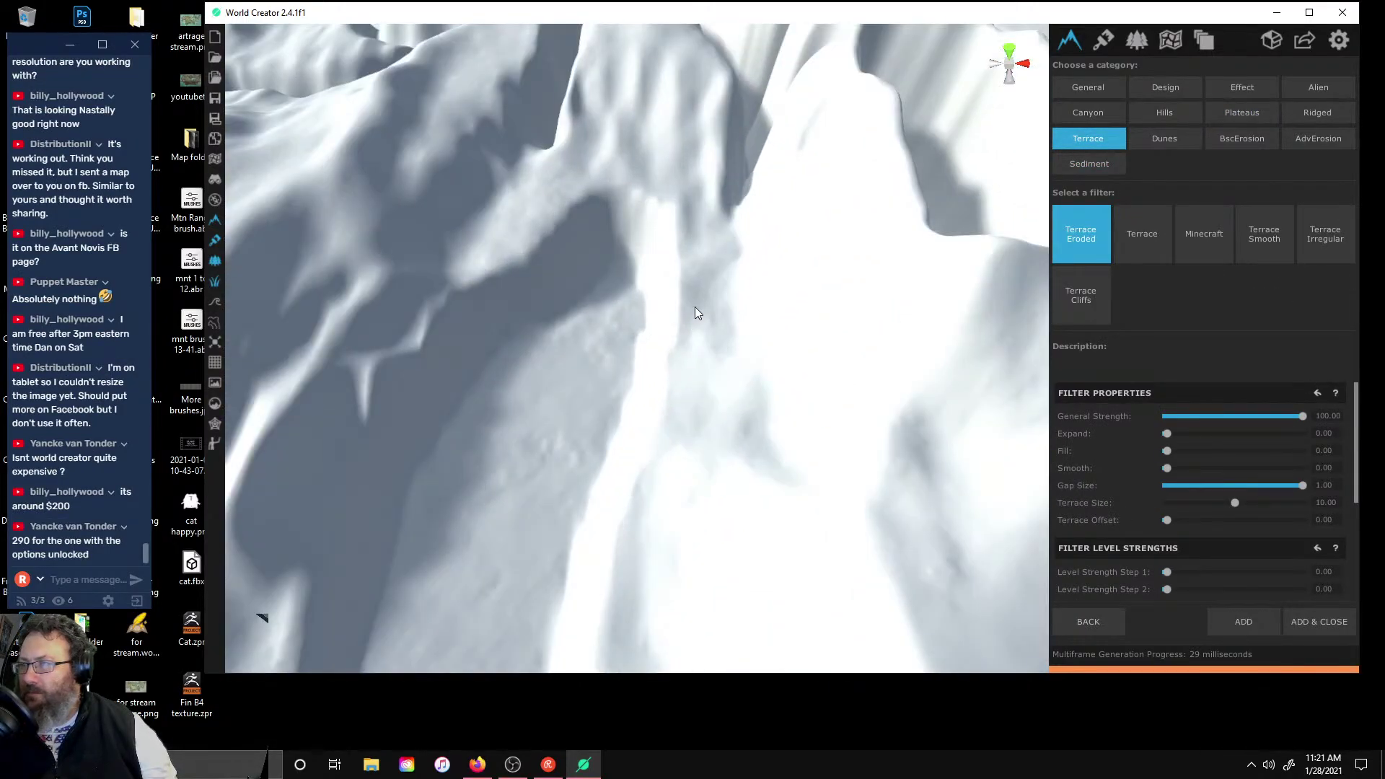
scroll(704, 274, "down", 10)
right_click_drag(722, 212, 619, 255)
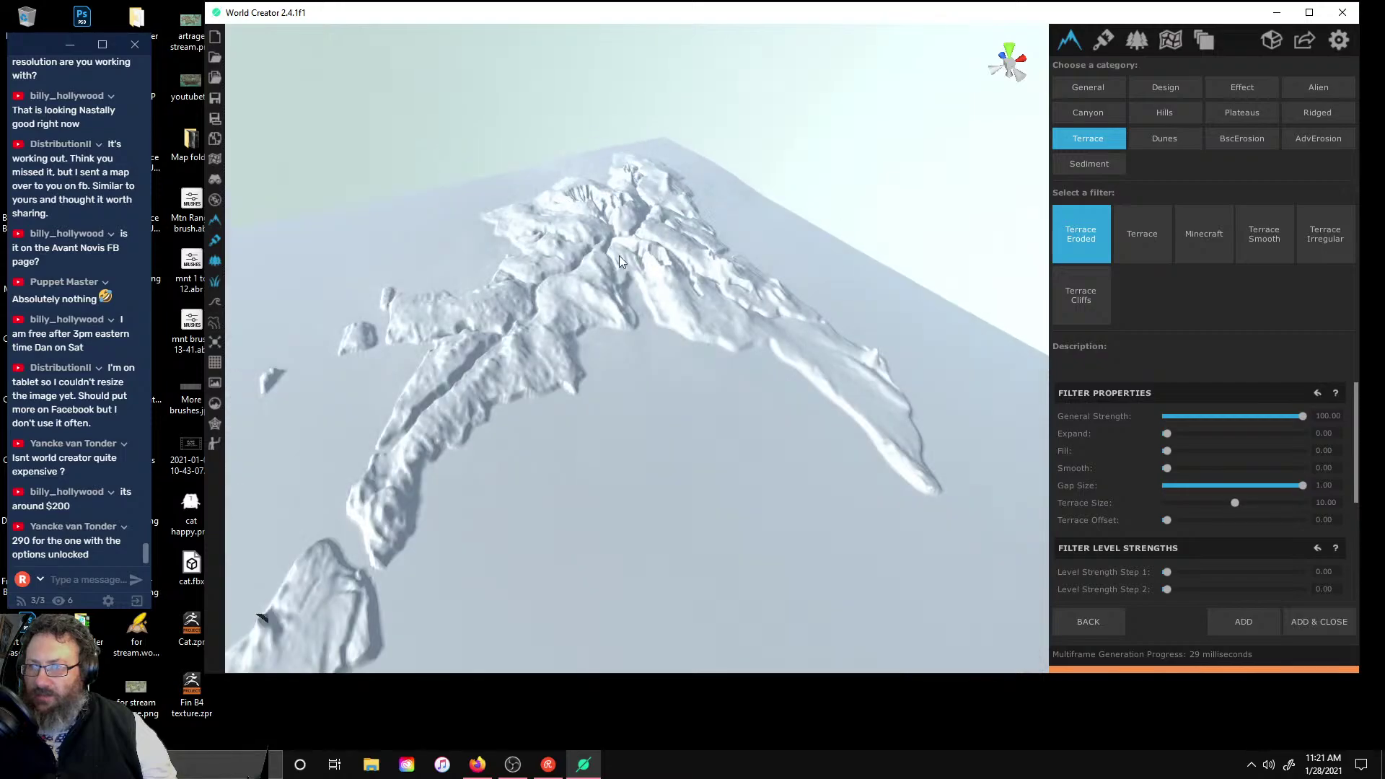
scroll(863, 215, "up", 3)
- Preview the Terrace Smooth and Terrace Irregular filters plus the AdvErosion, BscErosion and Dunes categories, ending back on the Terrace category
left_click(1285, 225)
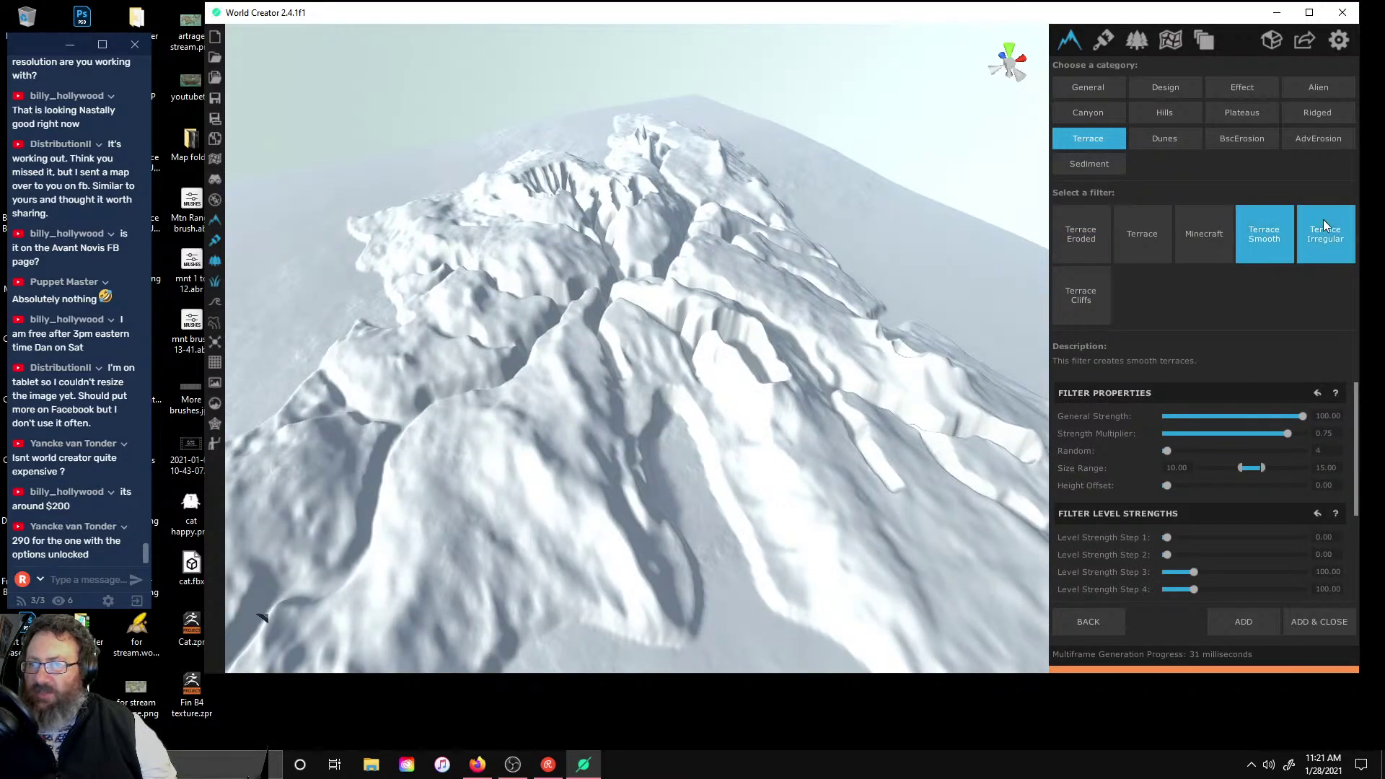
left_click(1323, 219)
left_click(1312, 137)
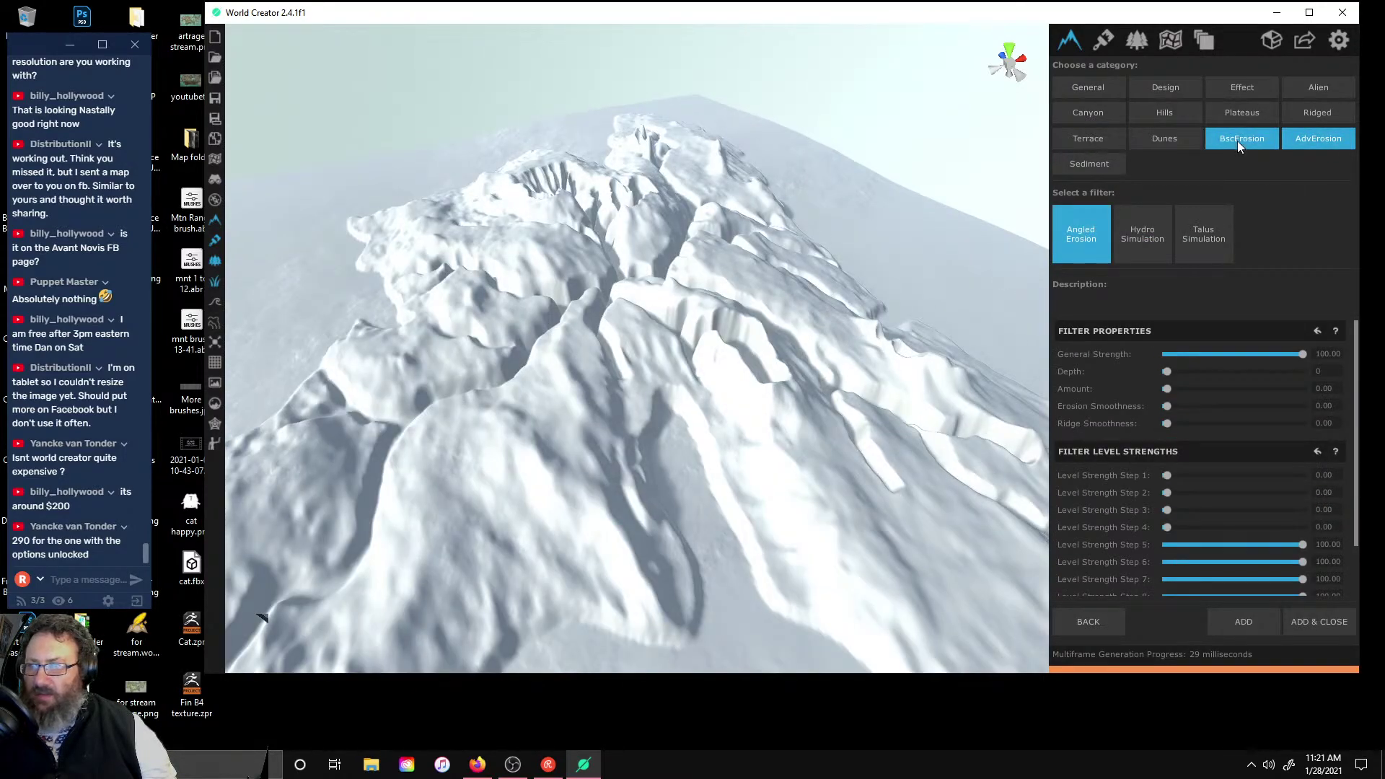
left_click(1237, 140)
left_click(1172, 134)
left_click(1072, 142)
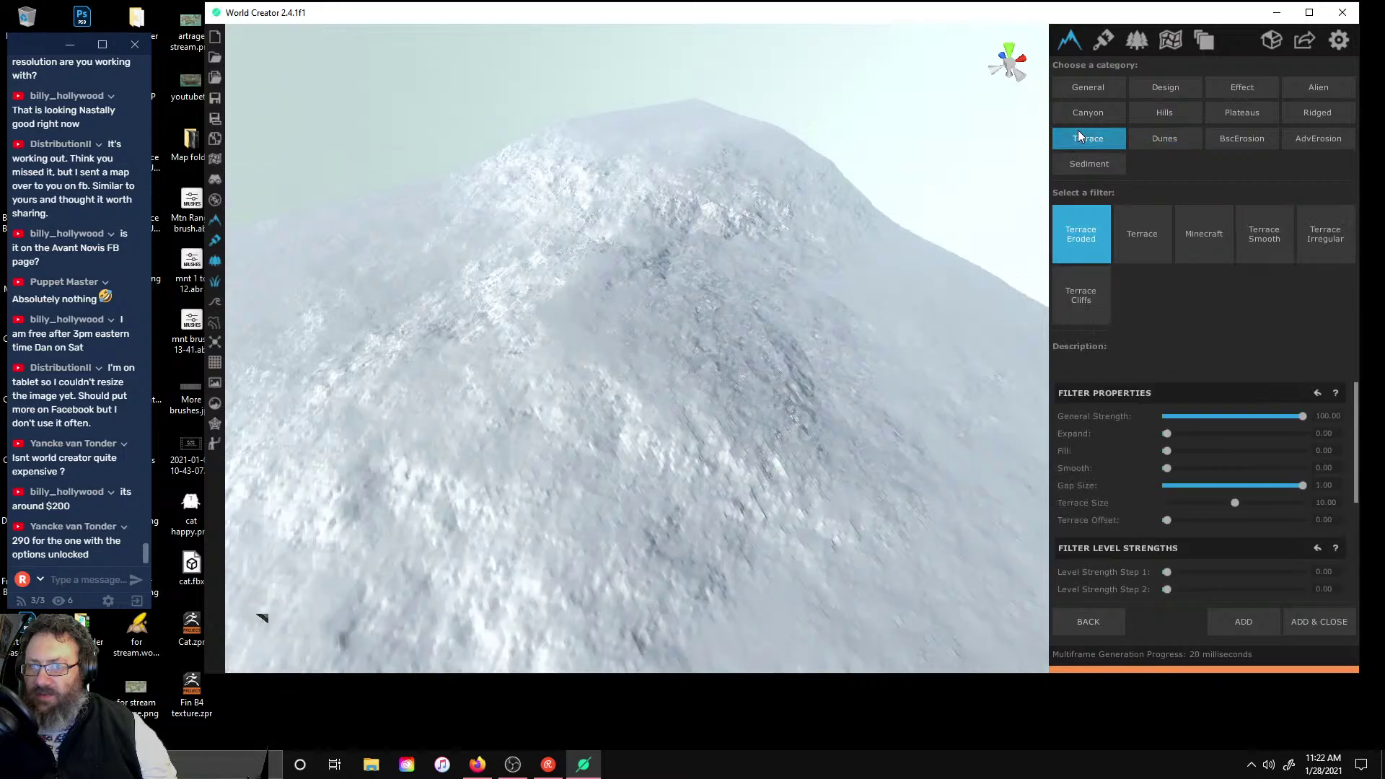
- Choose the Minecraft terrace filter, raise its Size Range slightly and set its Height Offset to 0.78
left_click(1206, 235)
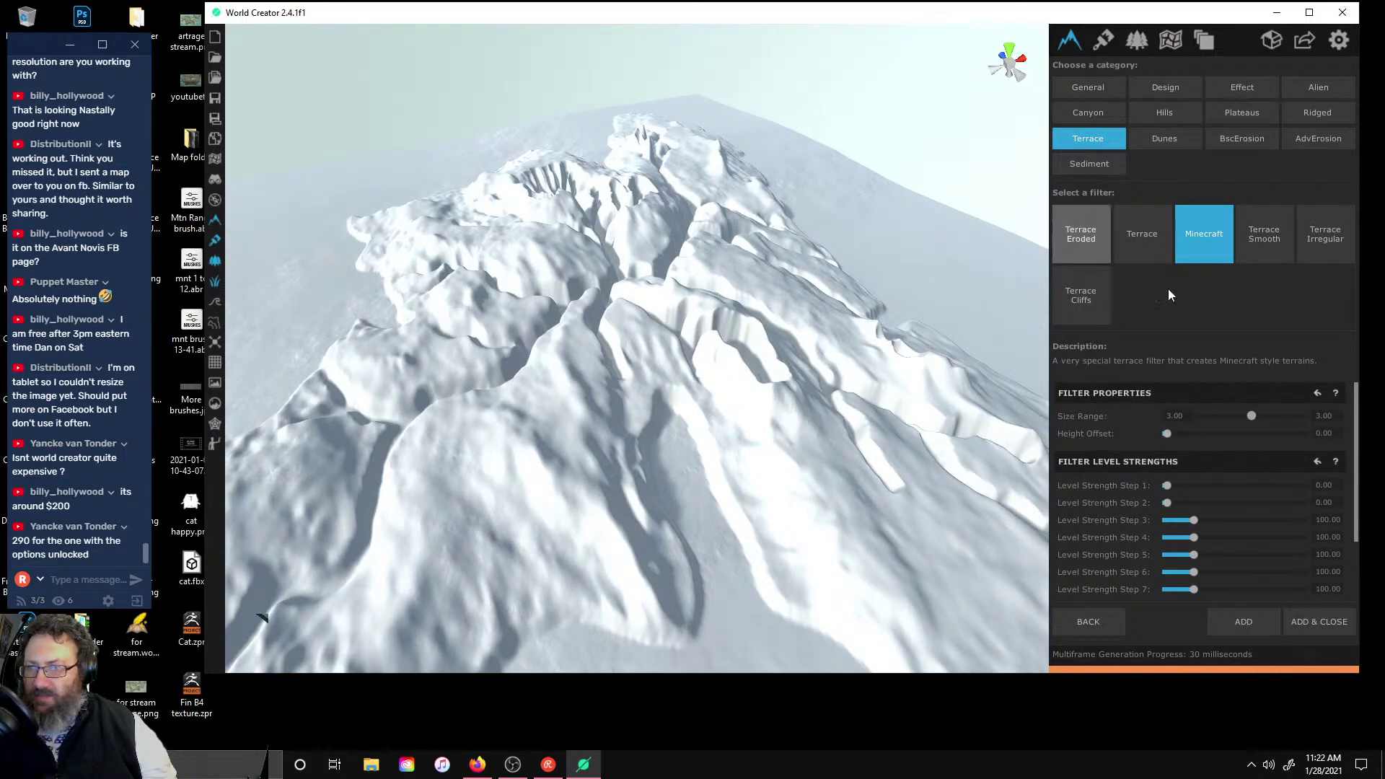
left_click_drag(1251, 419, 1272, 413)
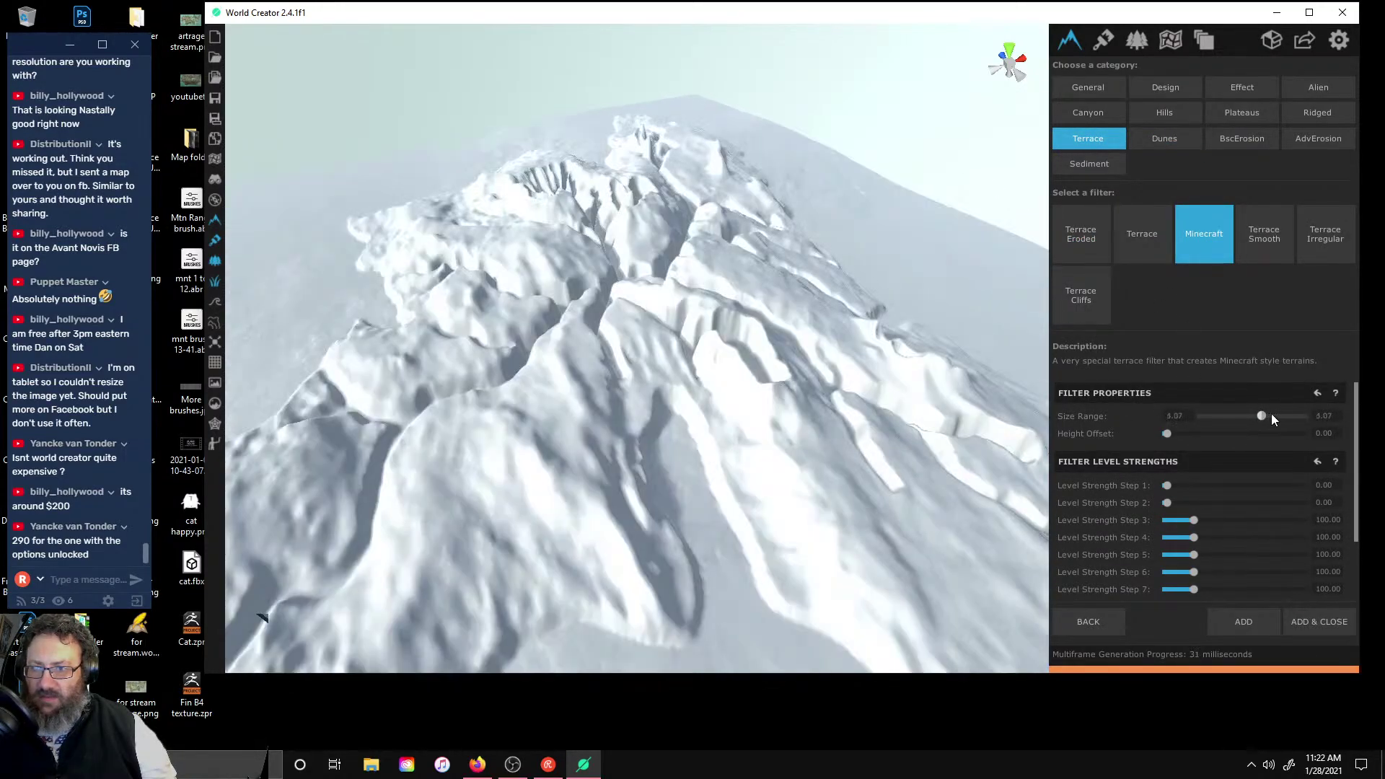
left_click_drag(1167, 433, 1274, 433)
- Examine the Minecraft filter preview on the peaks up close and across the whole terrain from above
right_click_drag(710, 195, 534, 374)
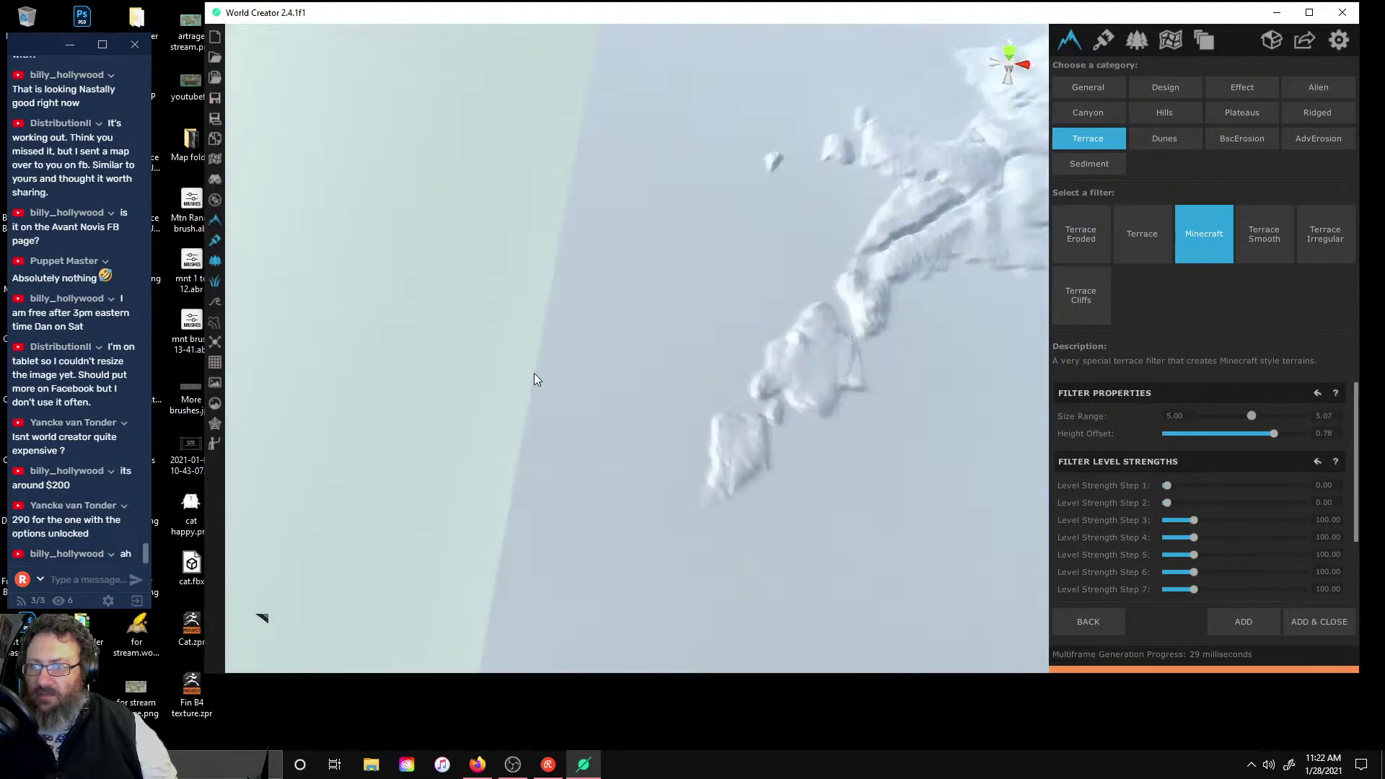
scroll(534, 375, "down", 5)
scroll(899, 181, "up", 6)
scroll(750, 231, "up", 4)
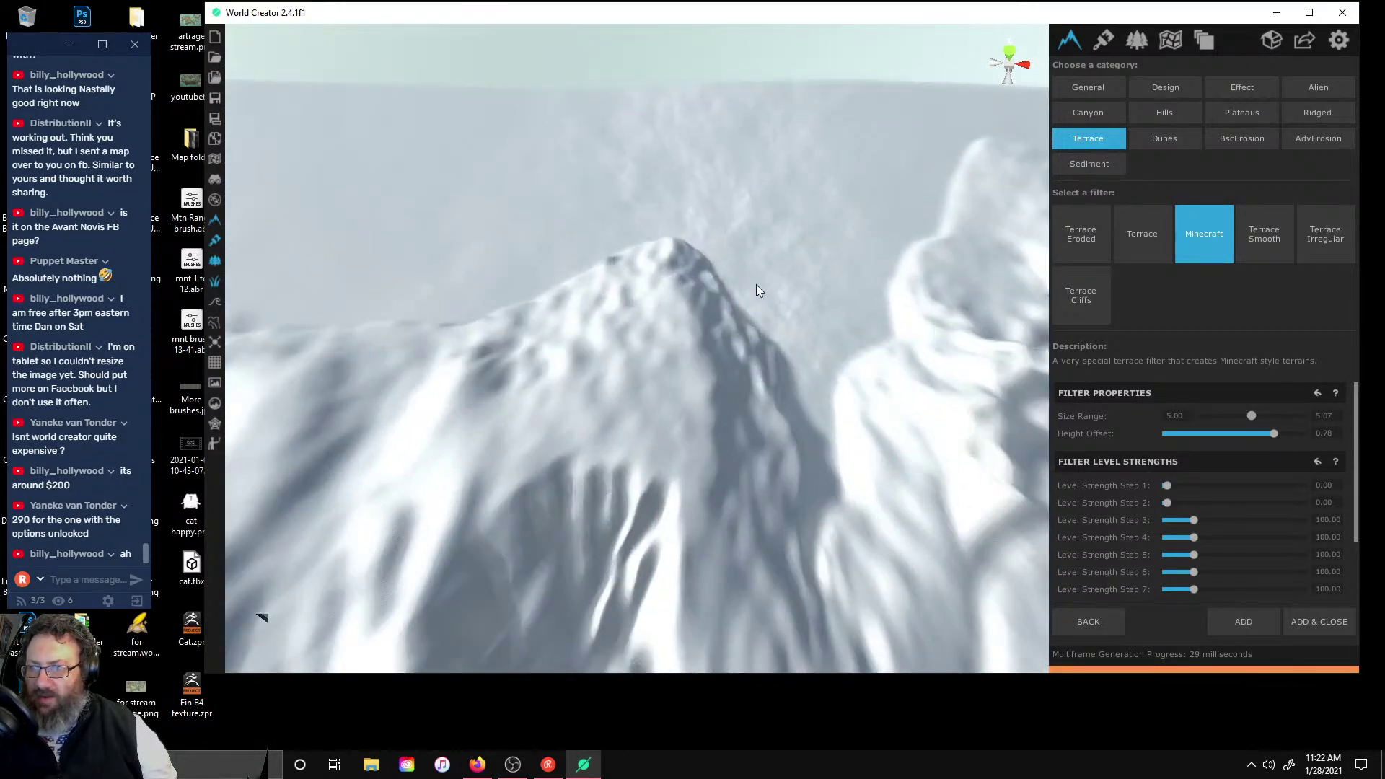
right_click_drag(758, 288, 838, 161)
right_click_drag(740, 193, 886, 257)
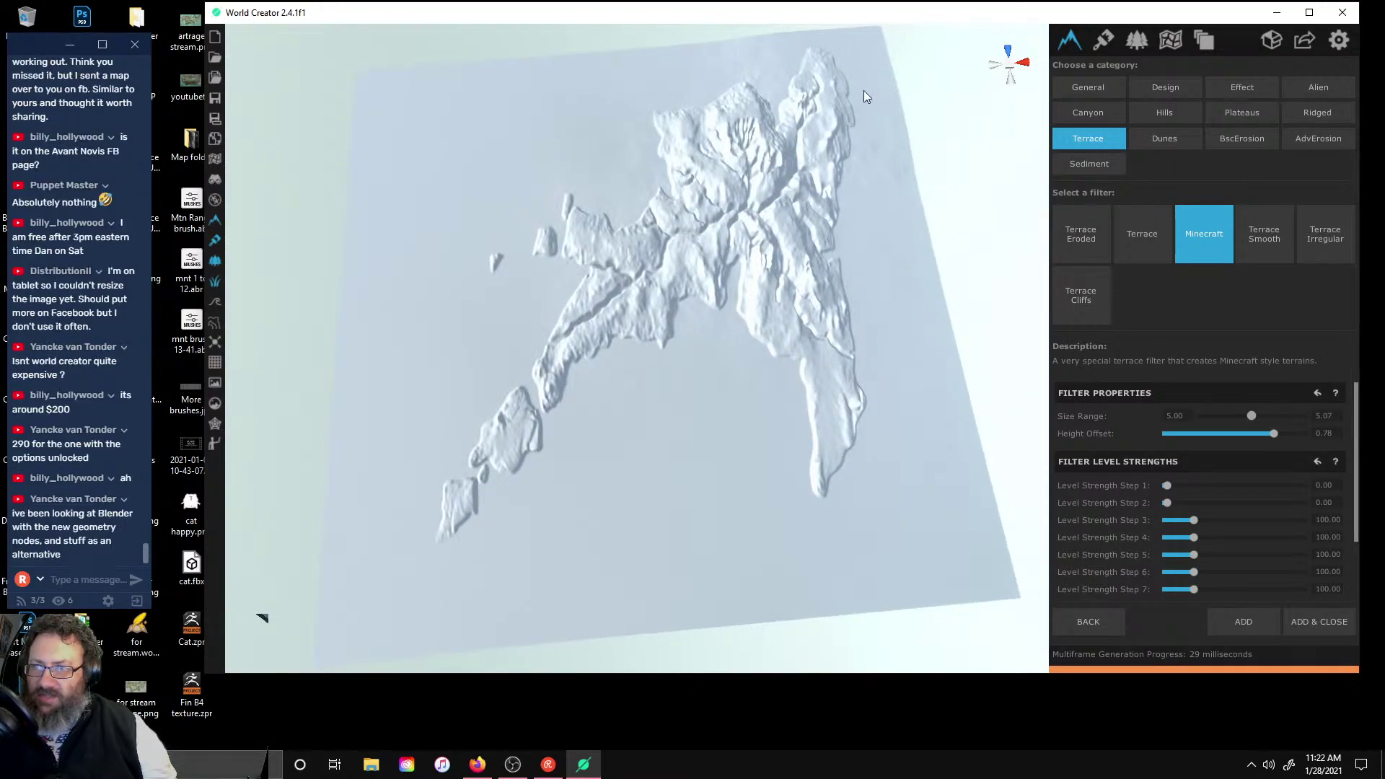
scroll(771, 101, "up", 5)
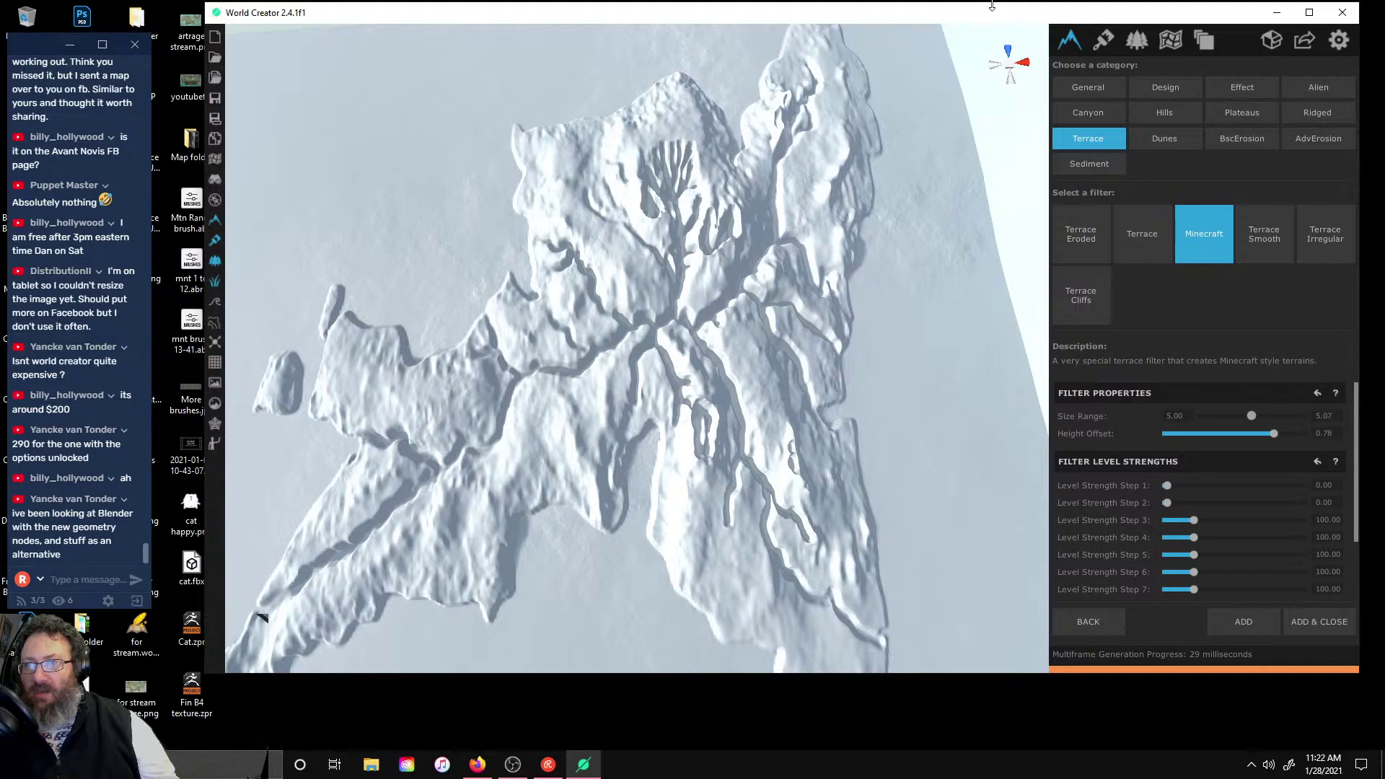
- Move the World Creator window aside and minimize it to reveal the desktop
left_click_drag(992, 5, 902, 18)
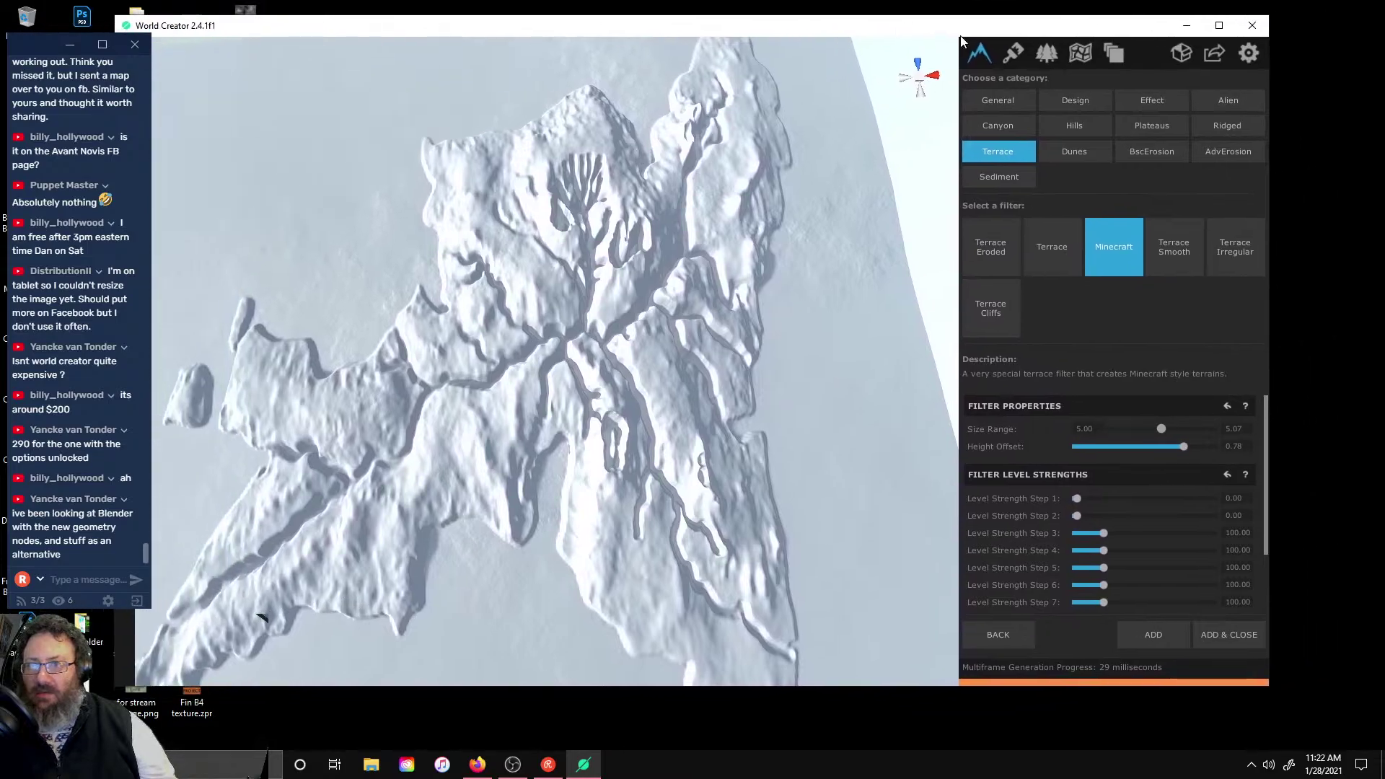
left_click(1253, 26)
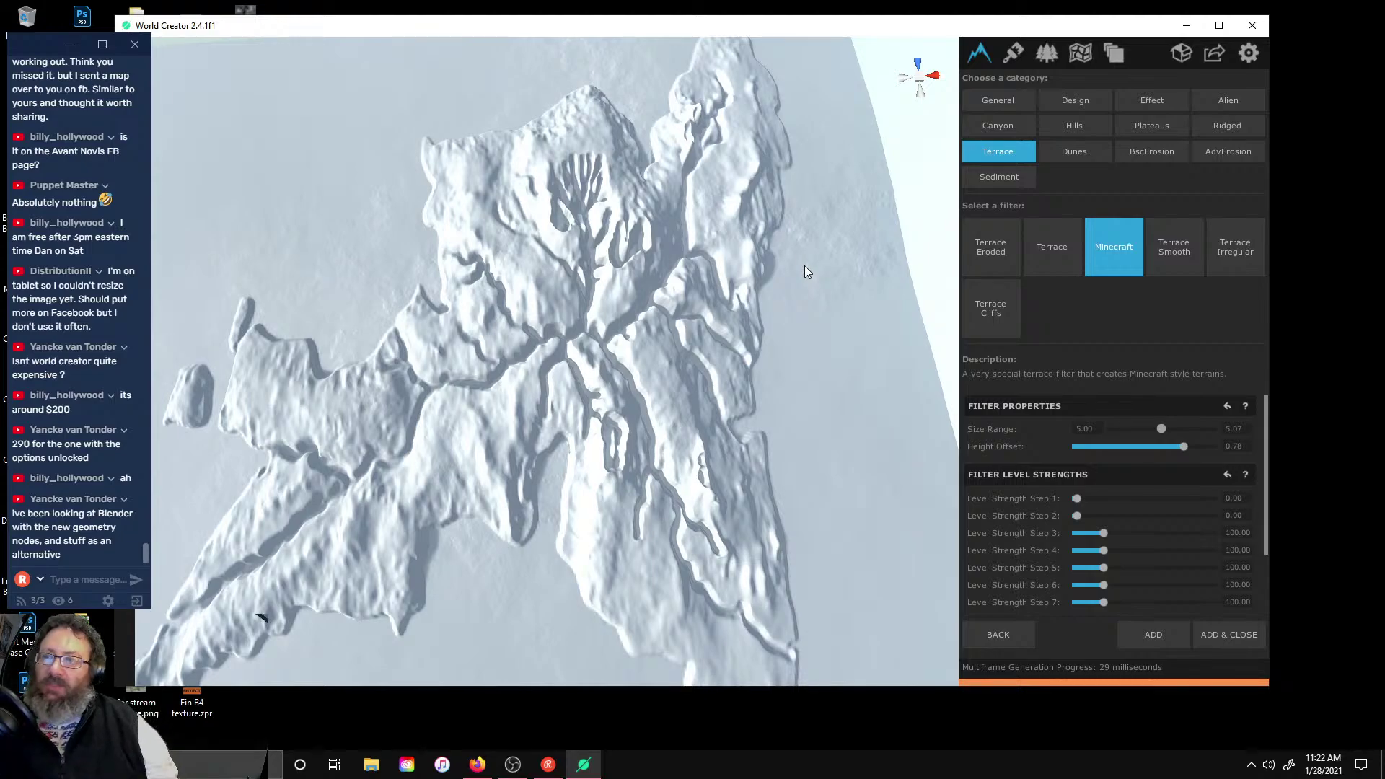
scroll(805, 266, "down", 1)
left_click(1191, 26)
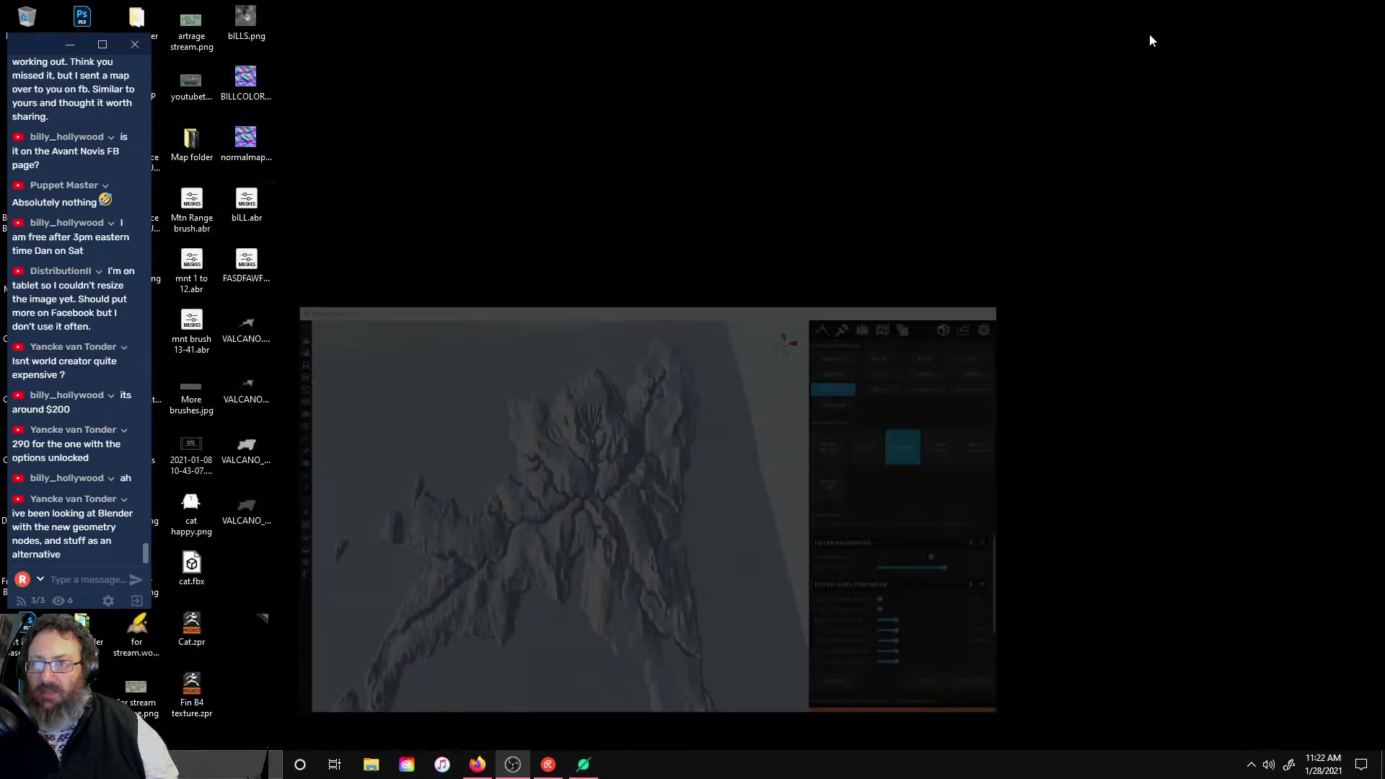
- Switch to File Explorer and look through the contents of the New Volume (F:) and Data (D:) drives
left_click(368, 765)
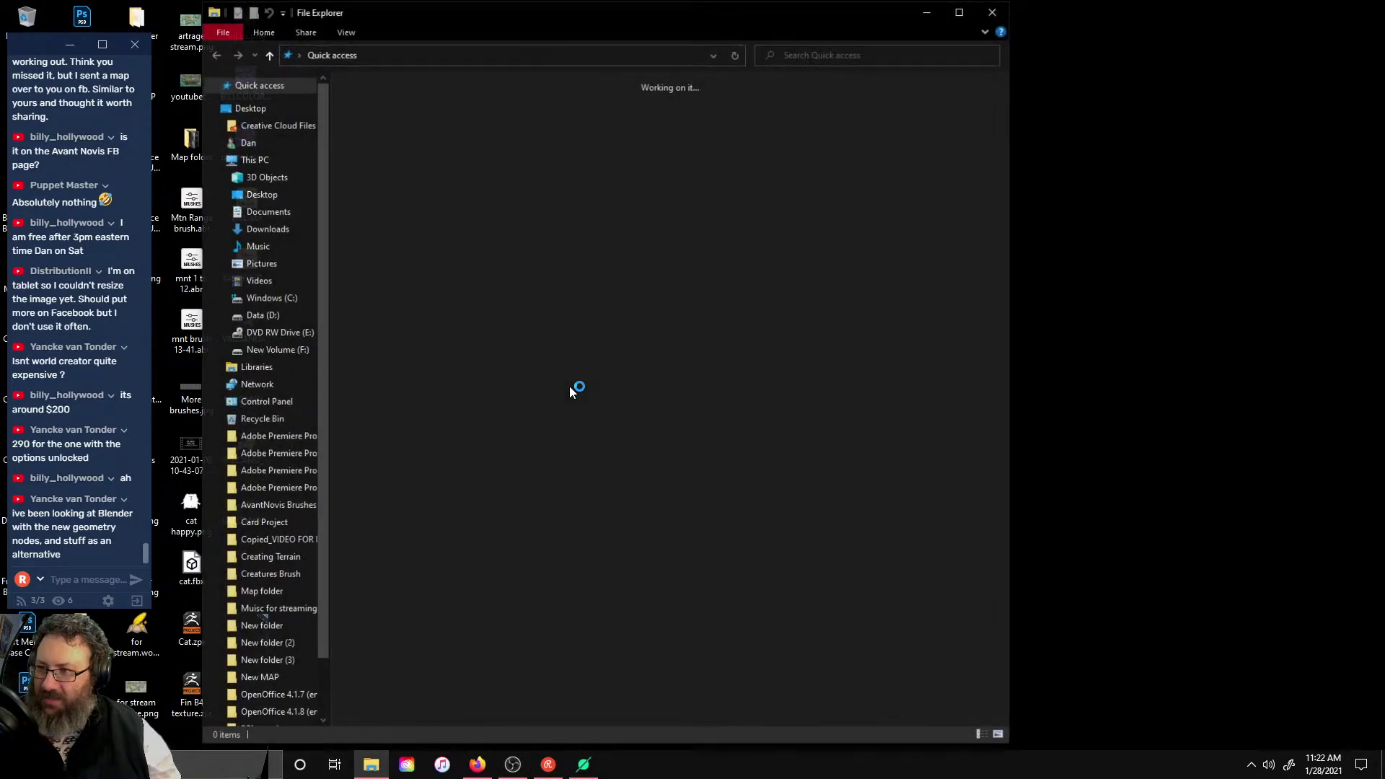
scroll(289, 549, "down", 2)
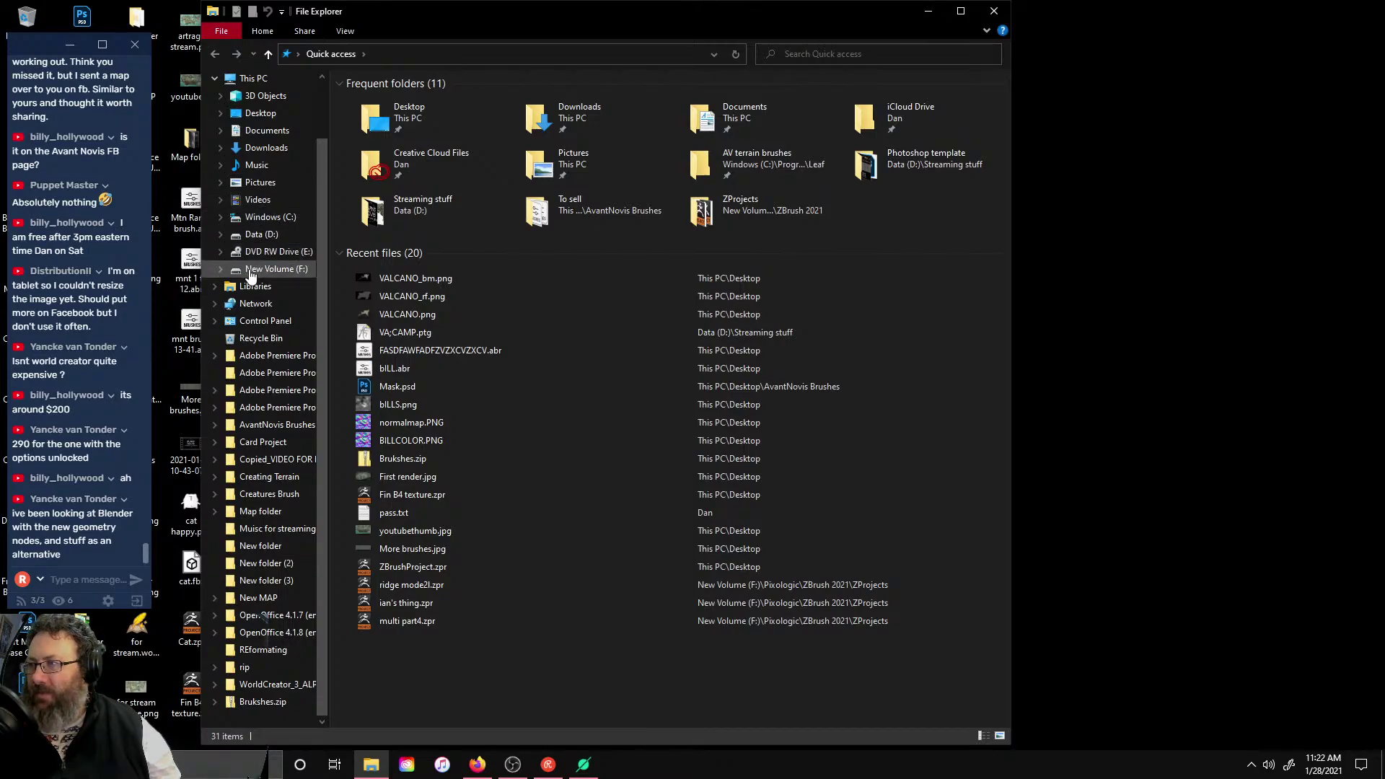
left_click(274, 269)
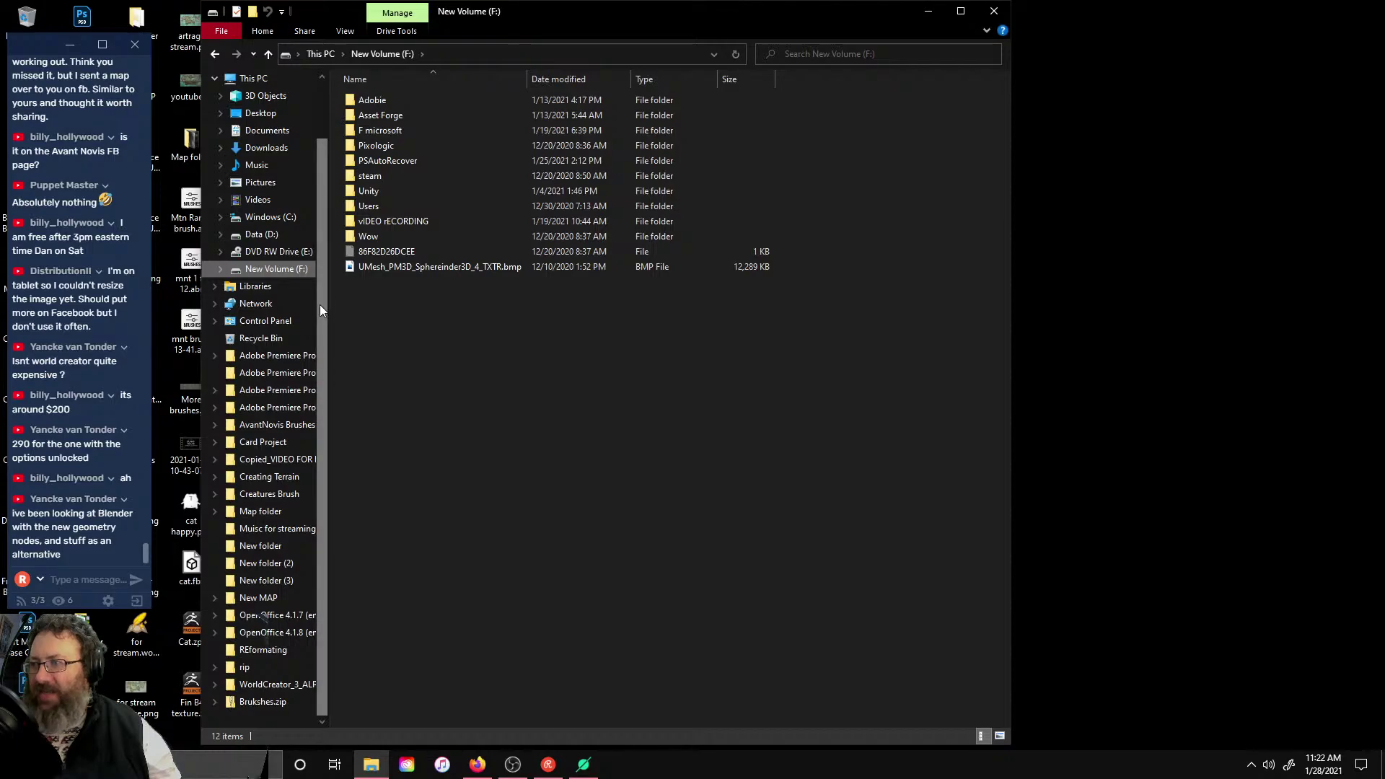
left_click(261, 250)
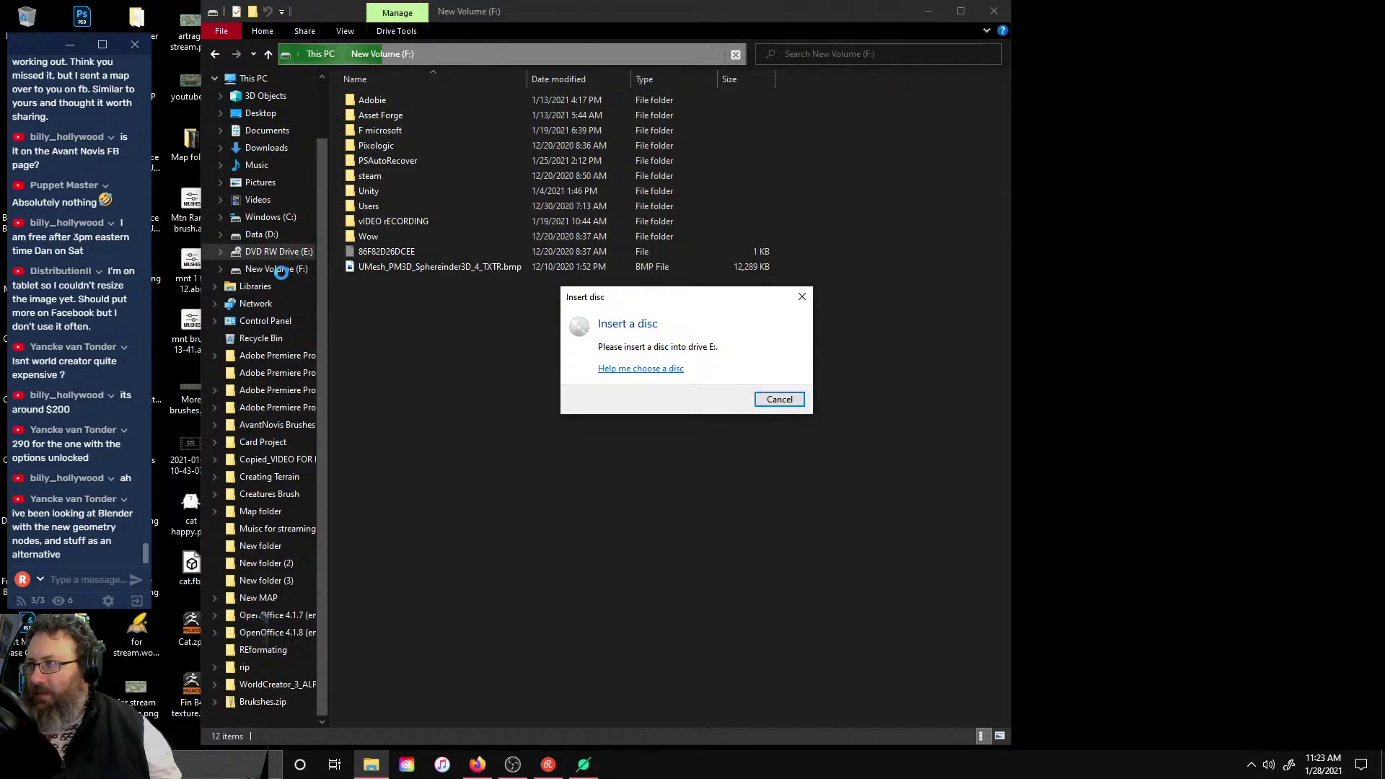
left_click(779, 400)
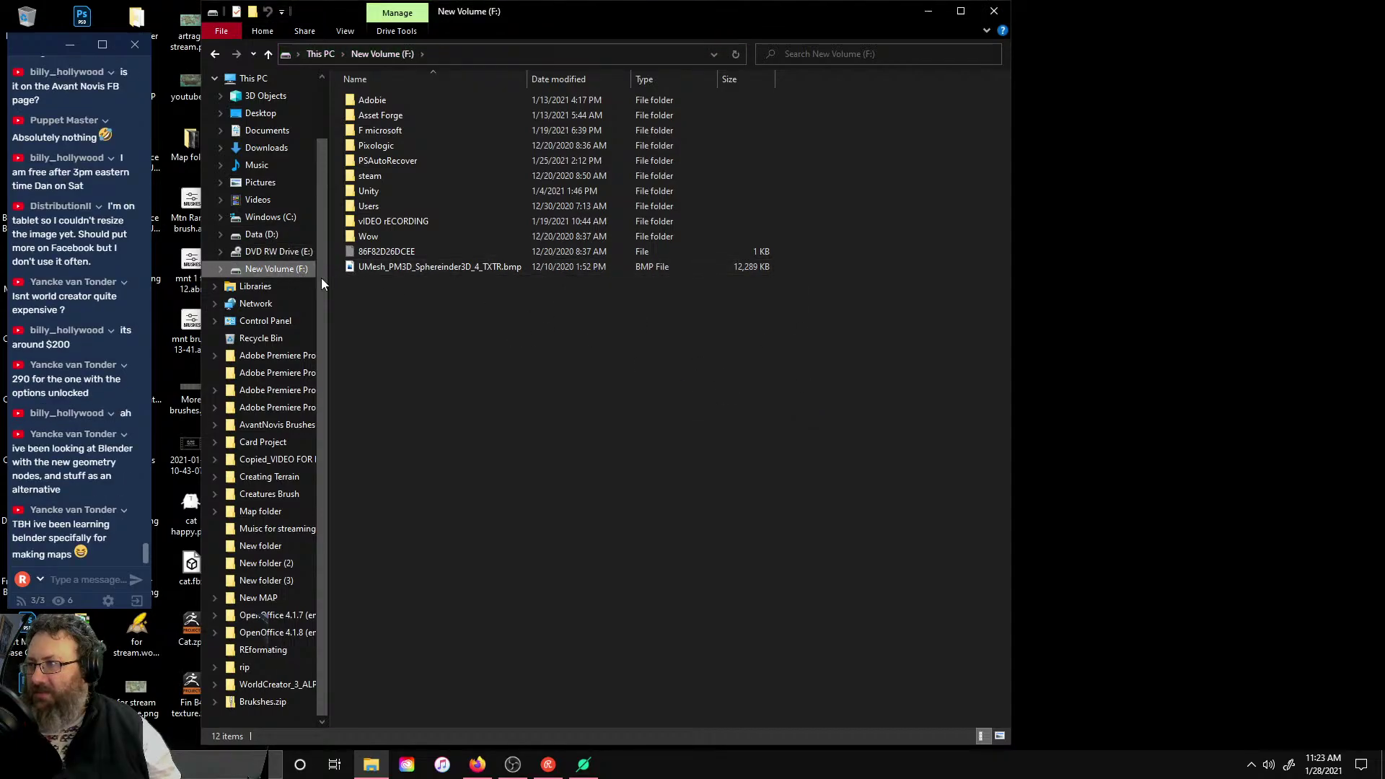
double_click(274, 270)
left_click(261, 235)
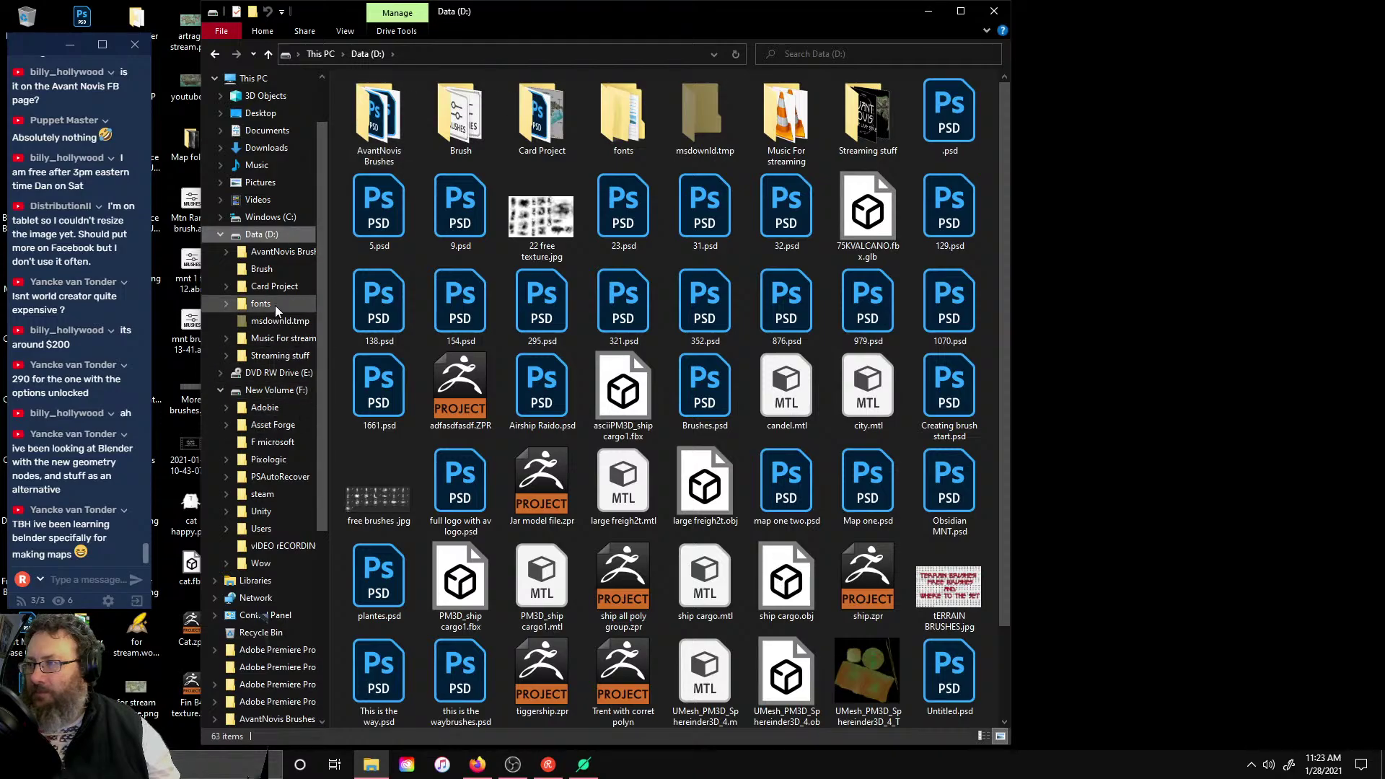
left_click(276, 390)
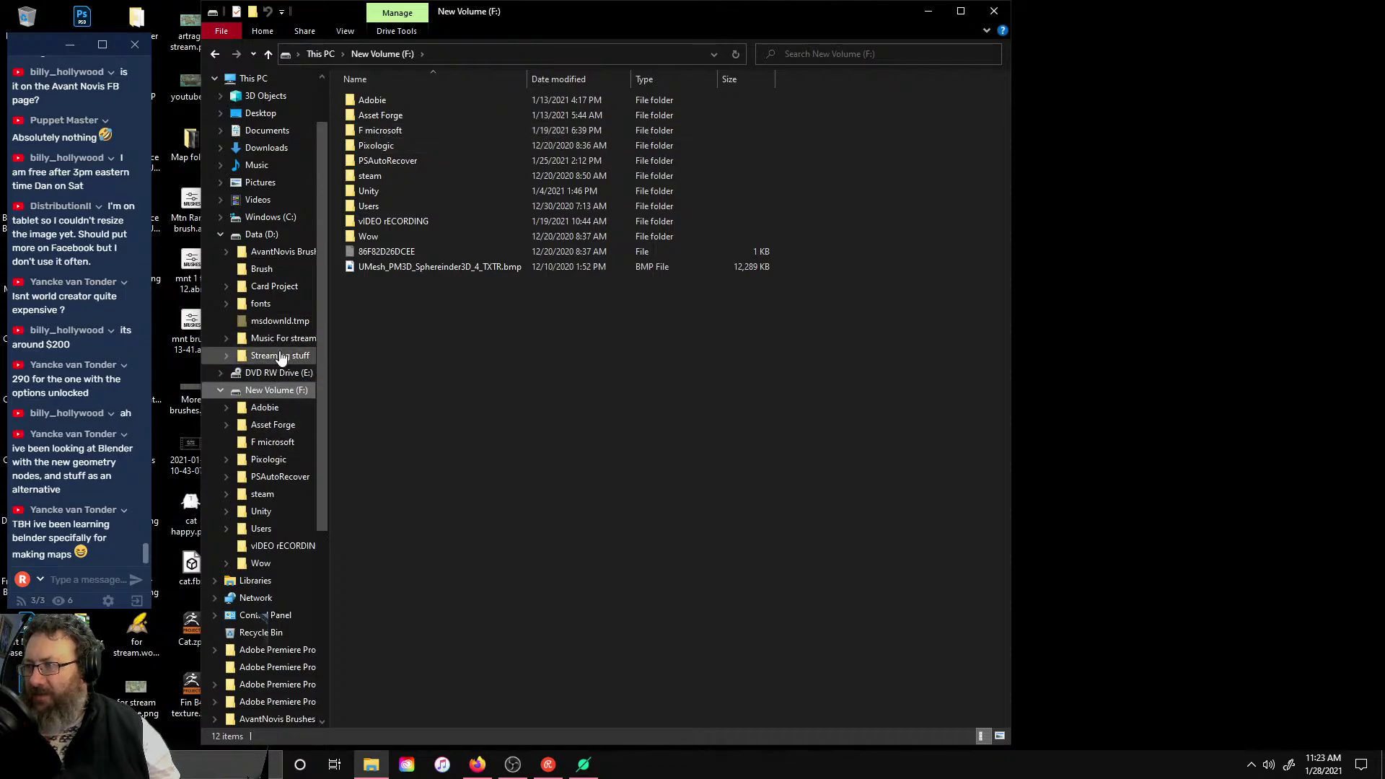
- Look through the Data (D:) drive's subfolders, including AvantNovis Brushes, Brush, Card Project, fonts, Music For streaming and Streaming stuff
left_click(281, 355)
left_click(282, 339)
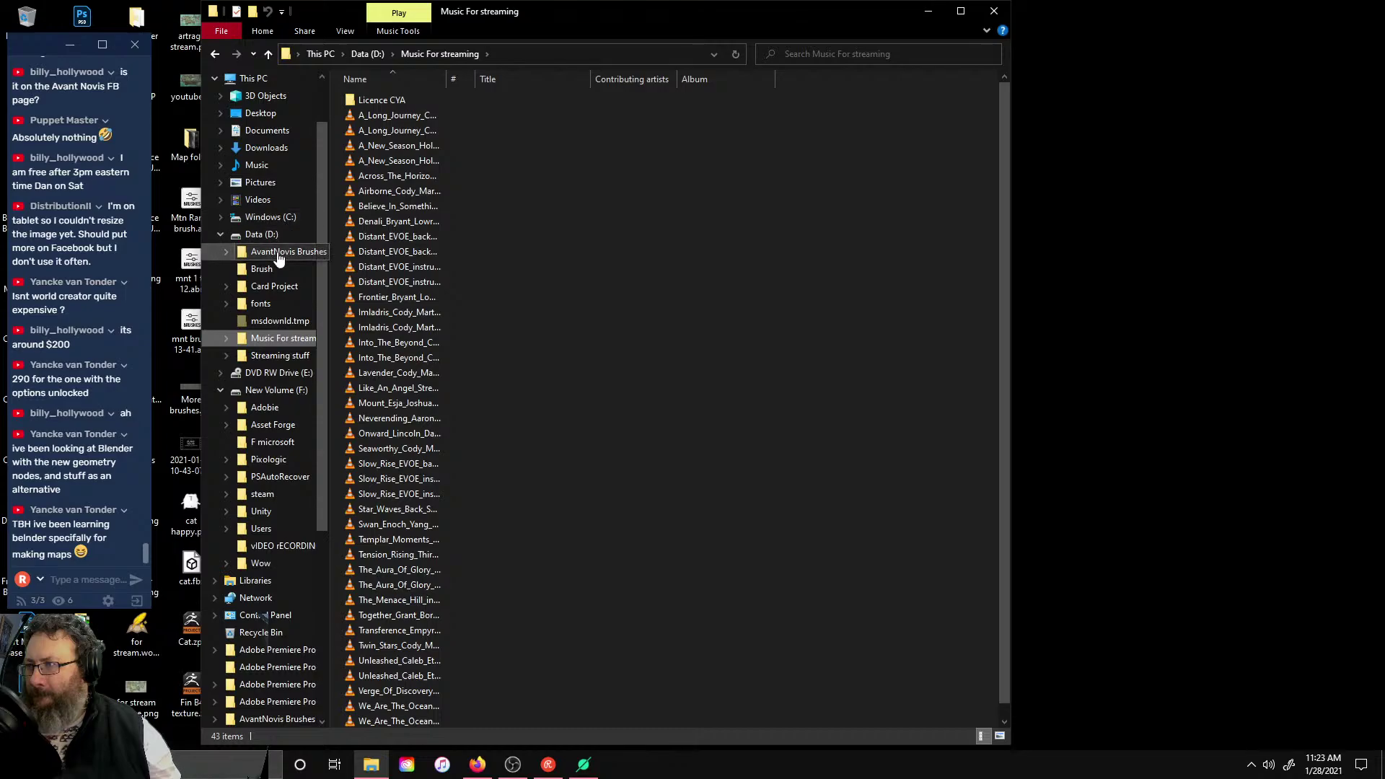
left_click(281, 254)
left_click(280, 271)
left_click(280, 287)
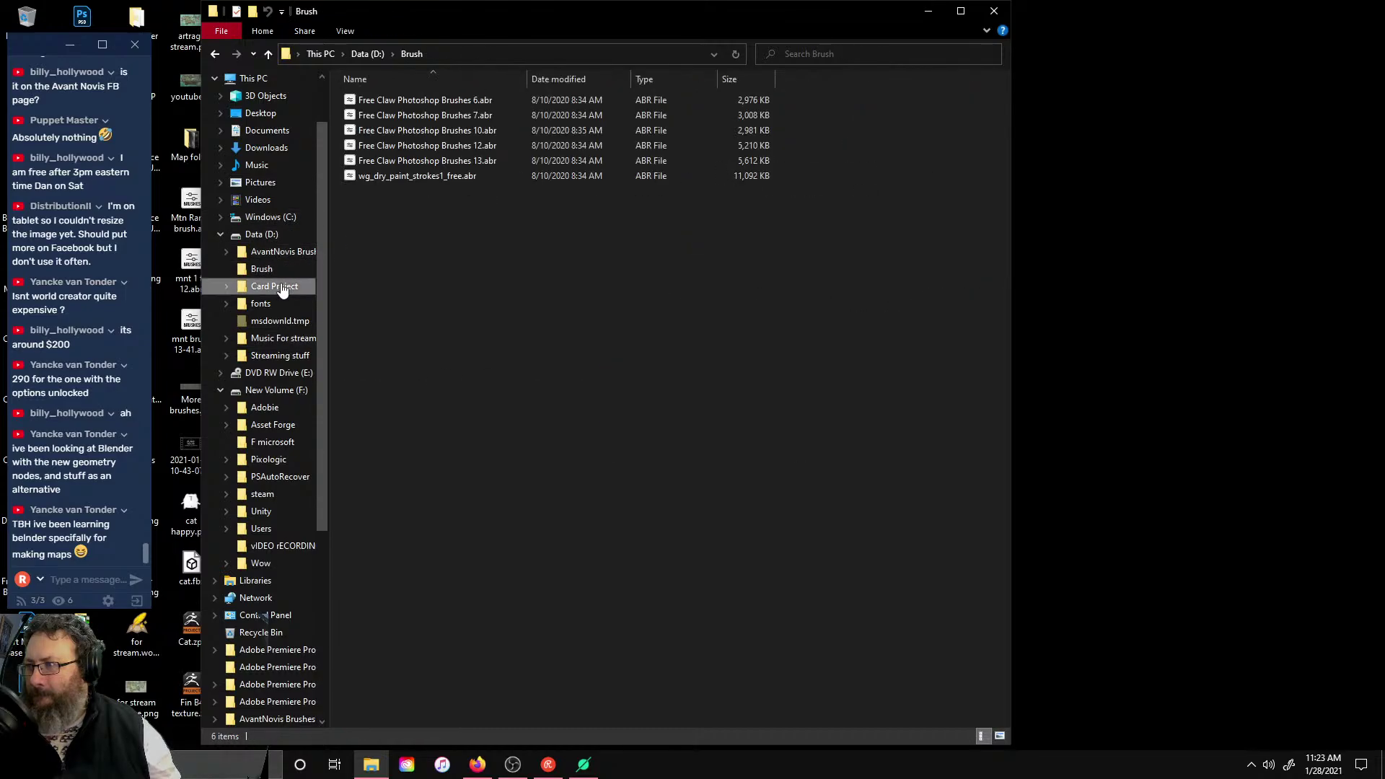
scroll(770, 357, "down", 5)
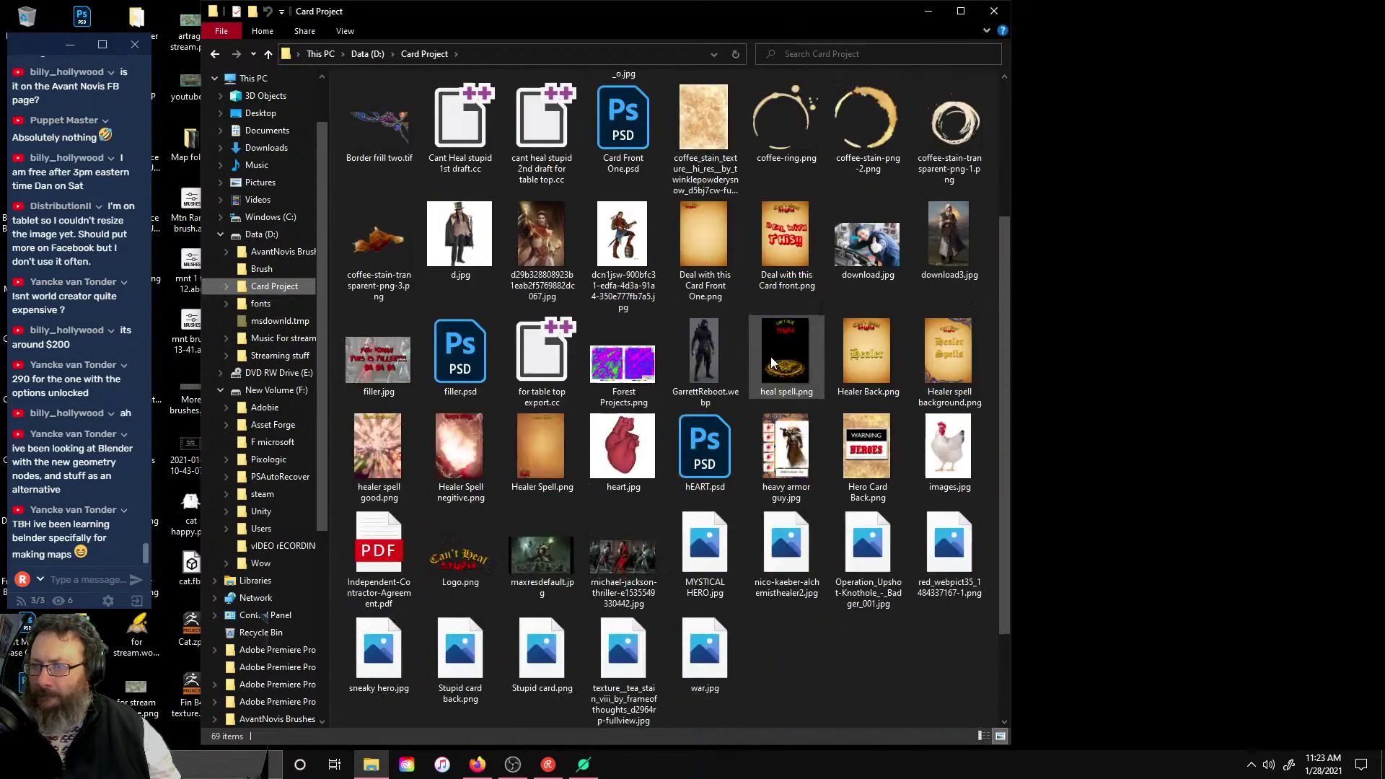
scroll(771, 356, "up", 5)
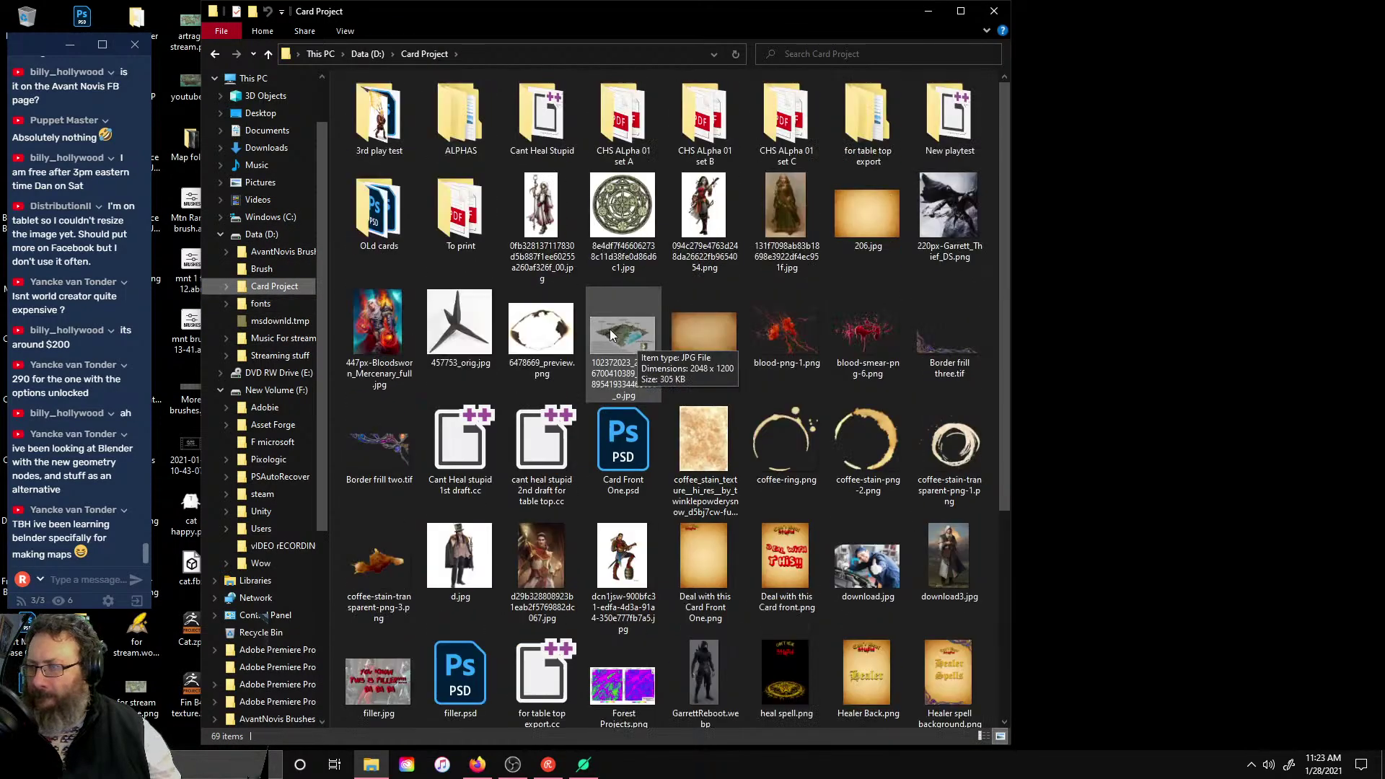
left_click(260, 304)
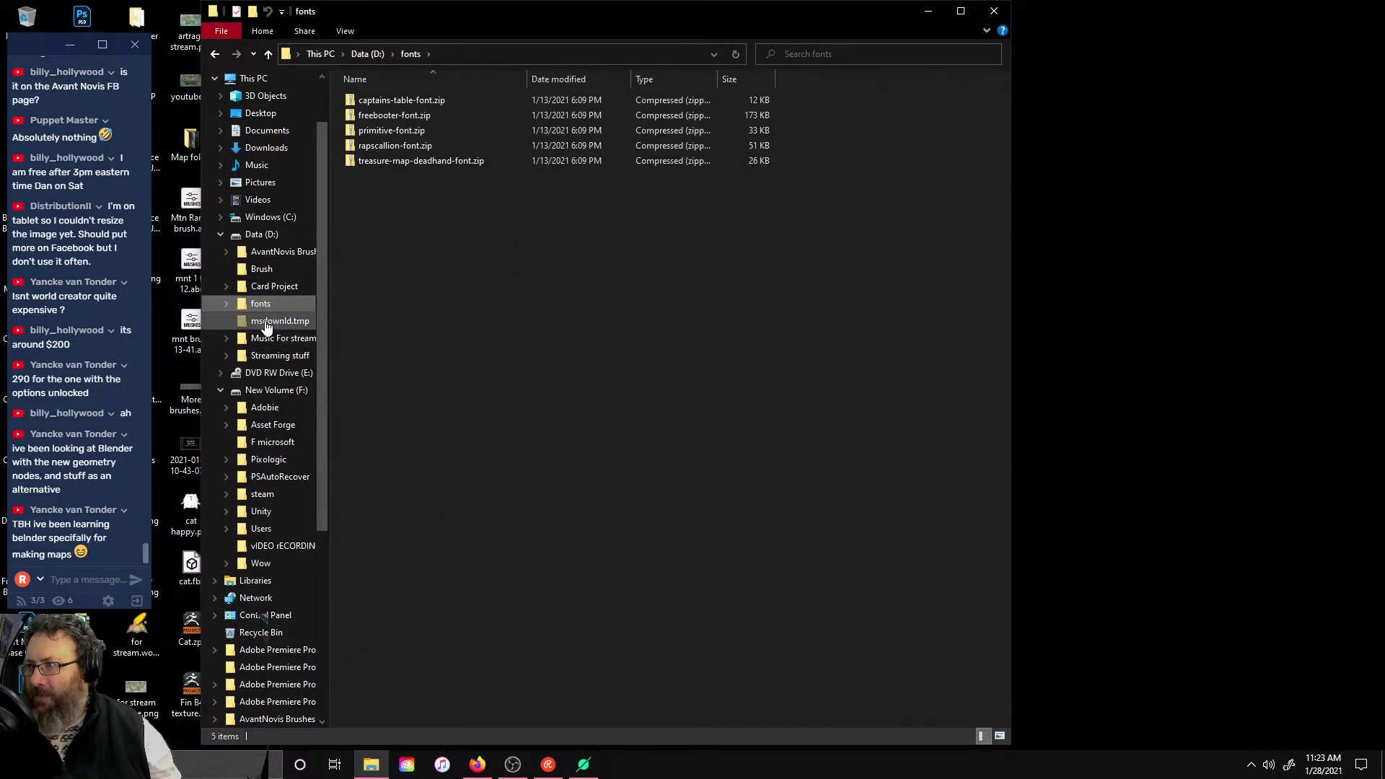
left_click(277, 322)
left_click(278, 338)
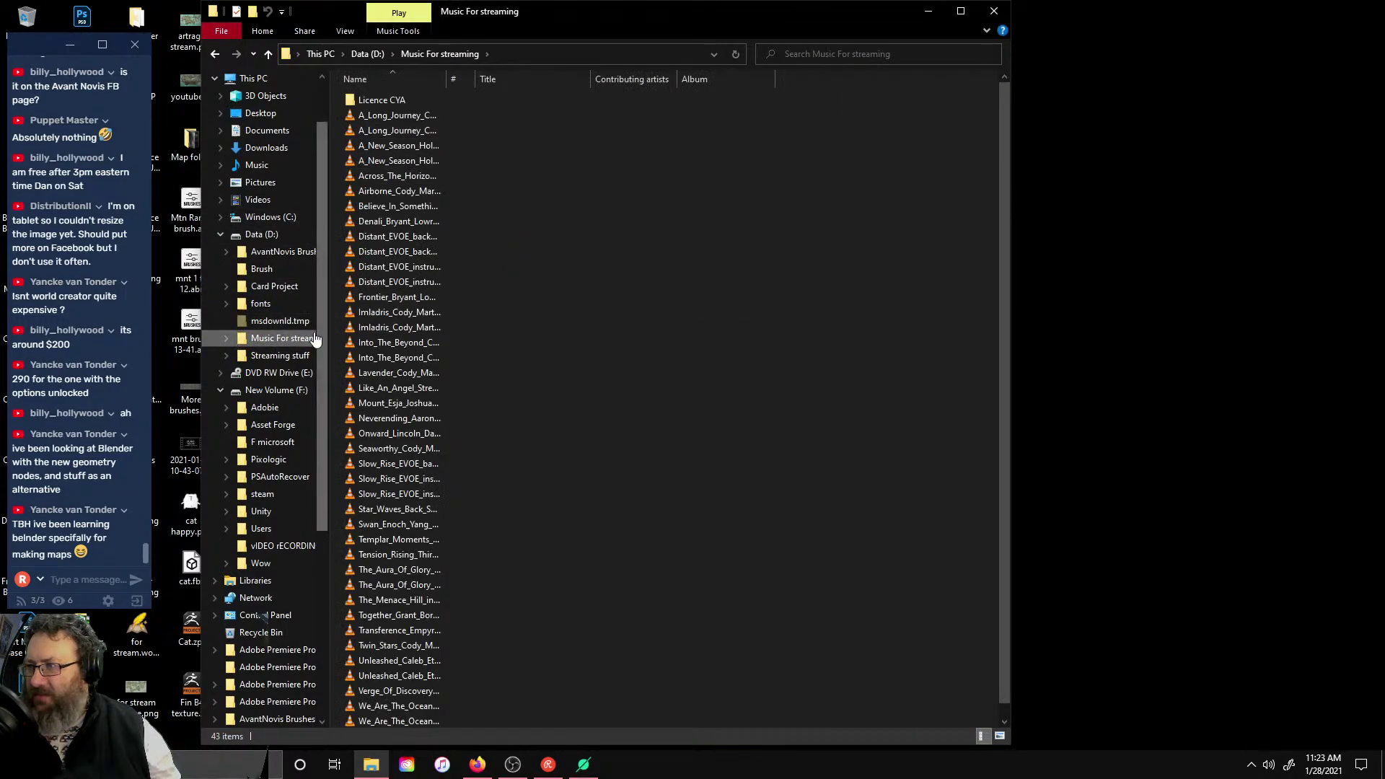
left_click(278, 356)
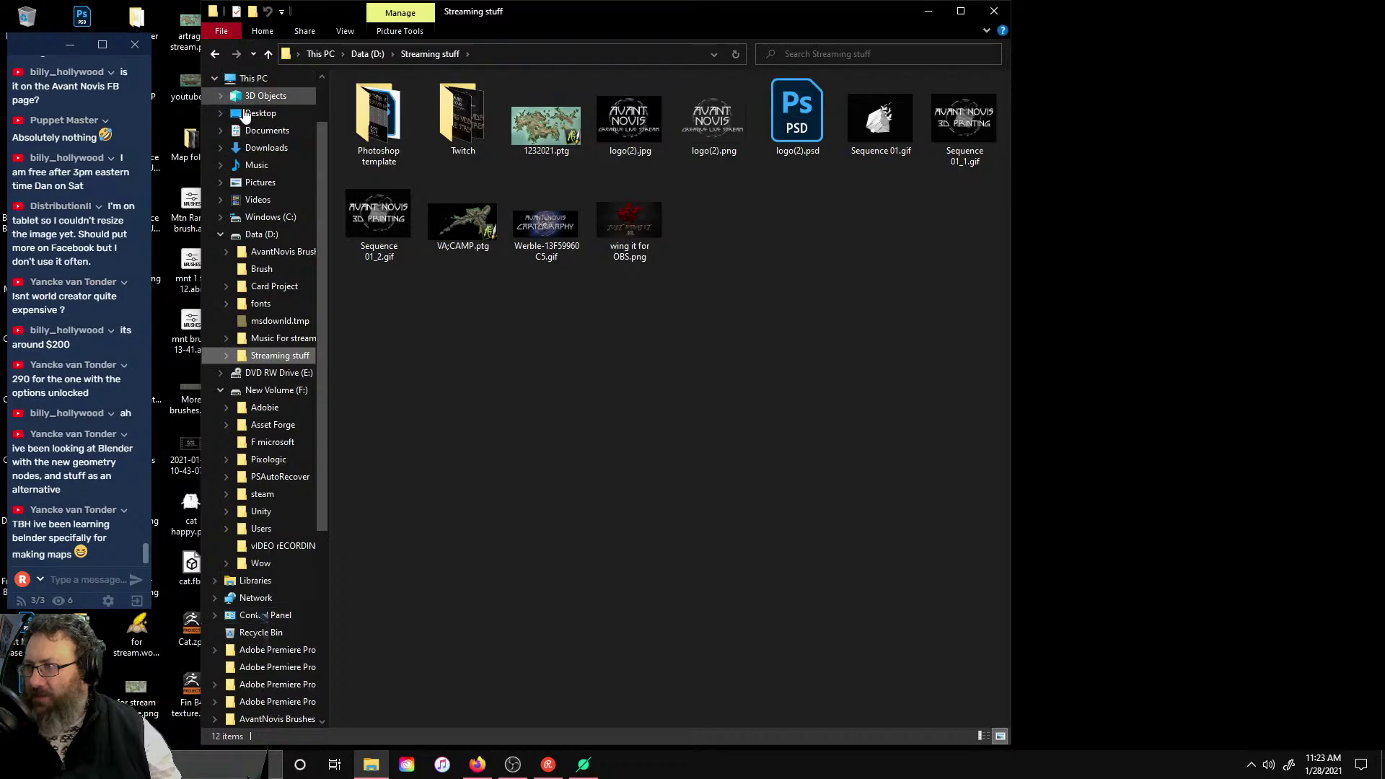
- In the Documents folder, view the images Base Render #20481.jpg and cgaxis_hdri_skies_01_40.jpg, closing each one after viewing
left_click(268, 132)
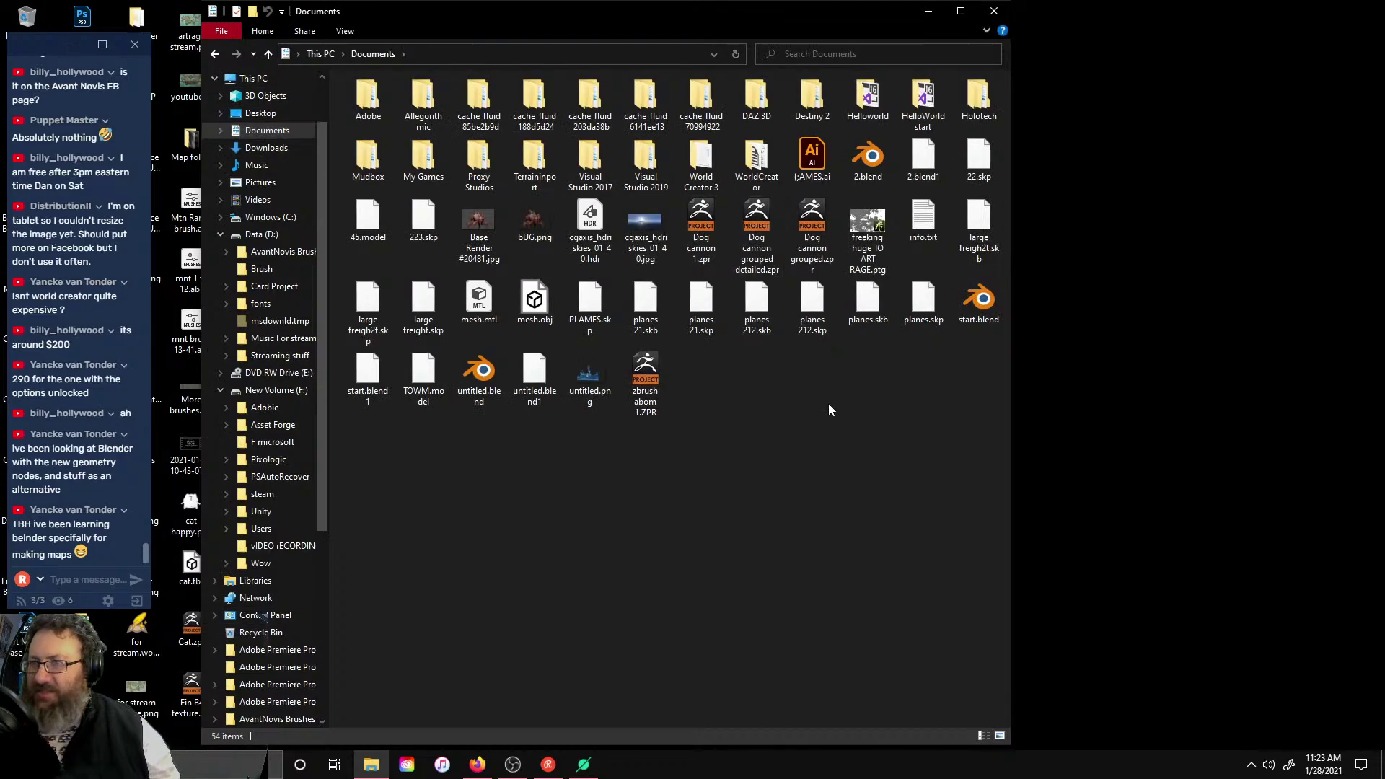
double_click(478, 223)
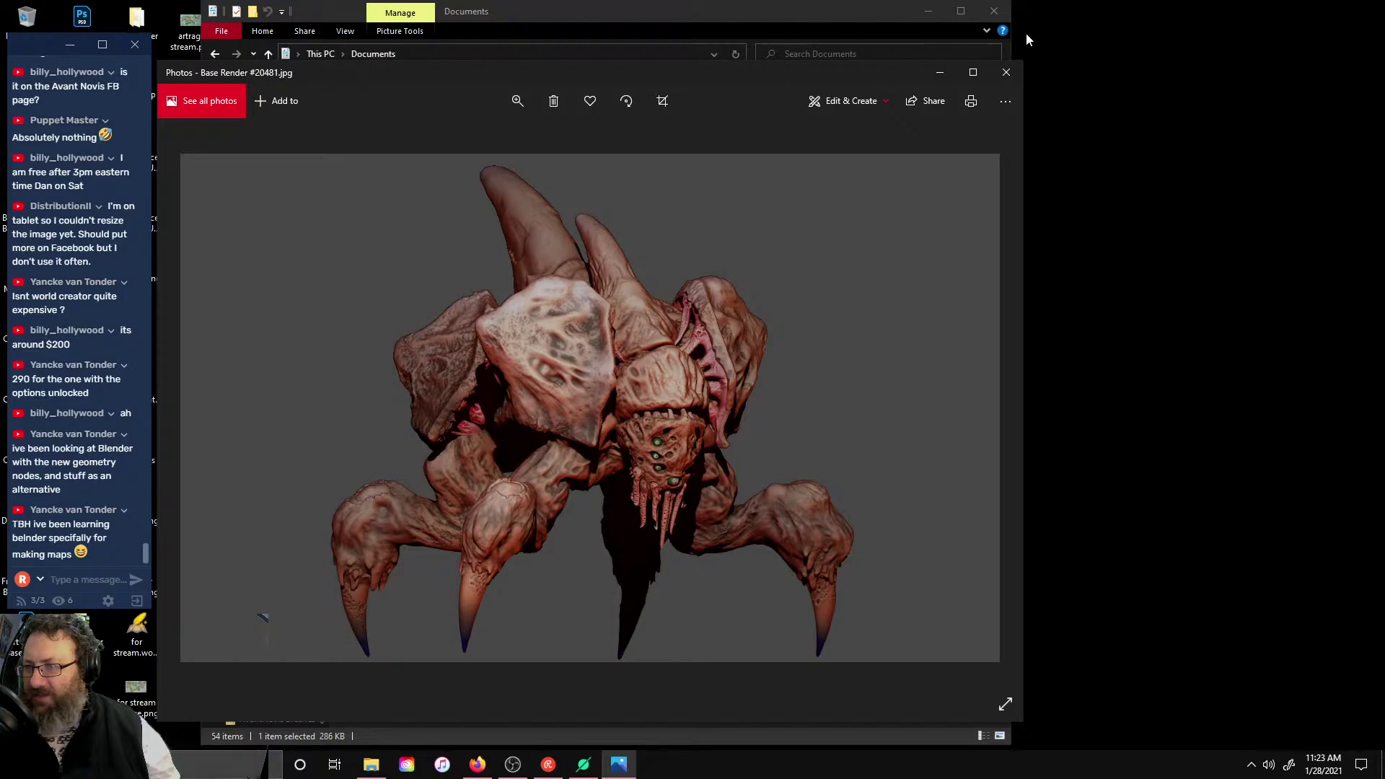
left_click(1007, 72)
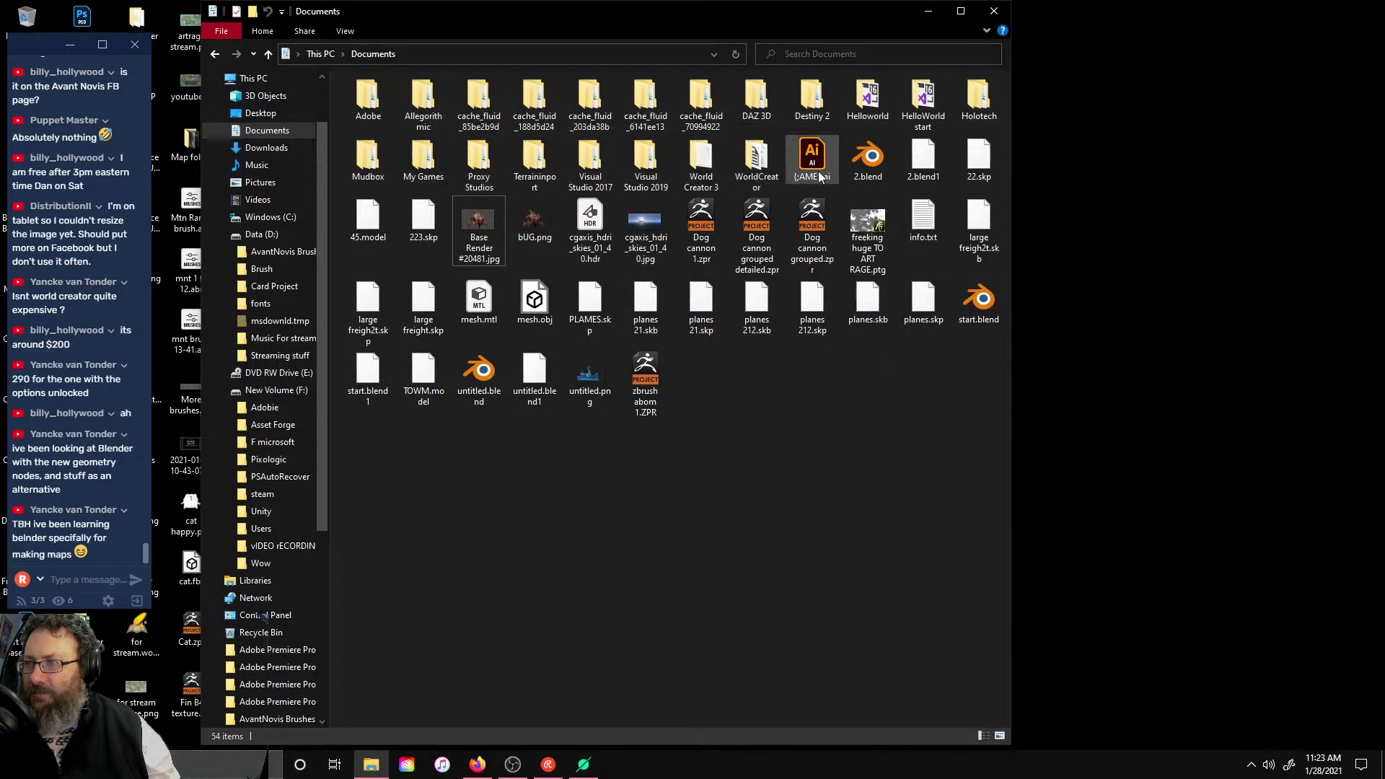
left_click(649, 239)
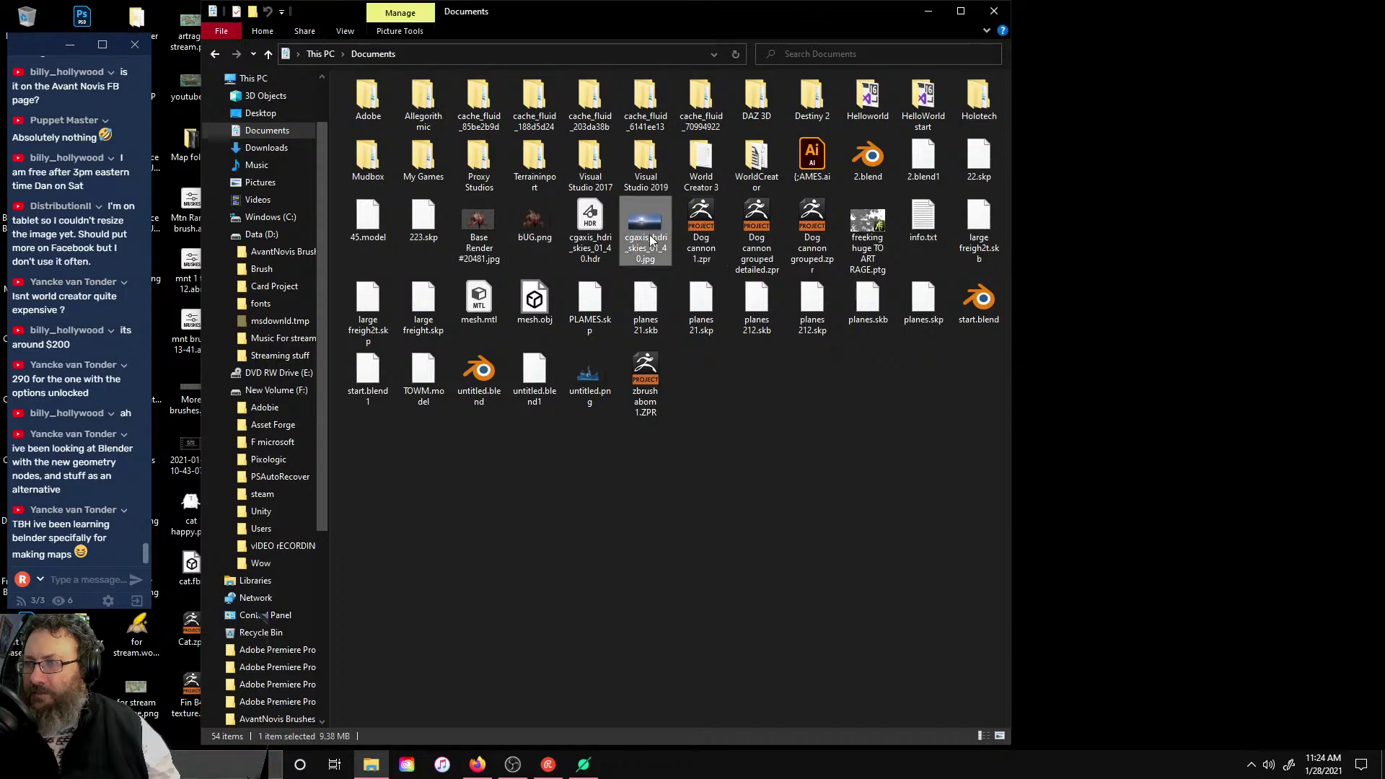
double_click(649, 239)
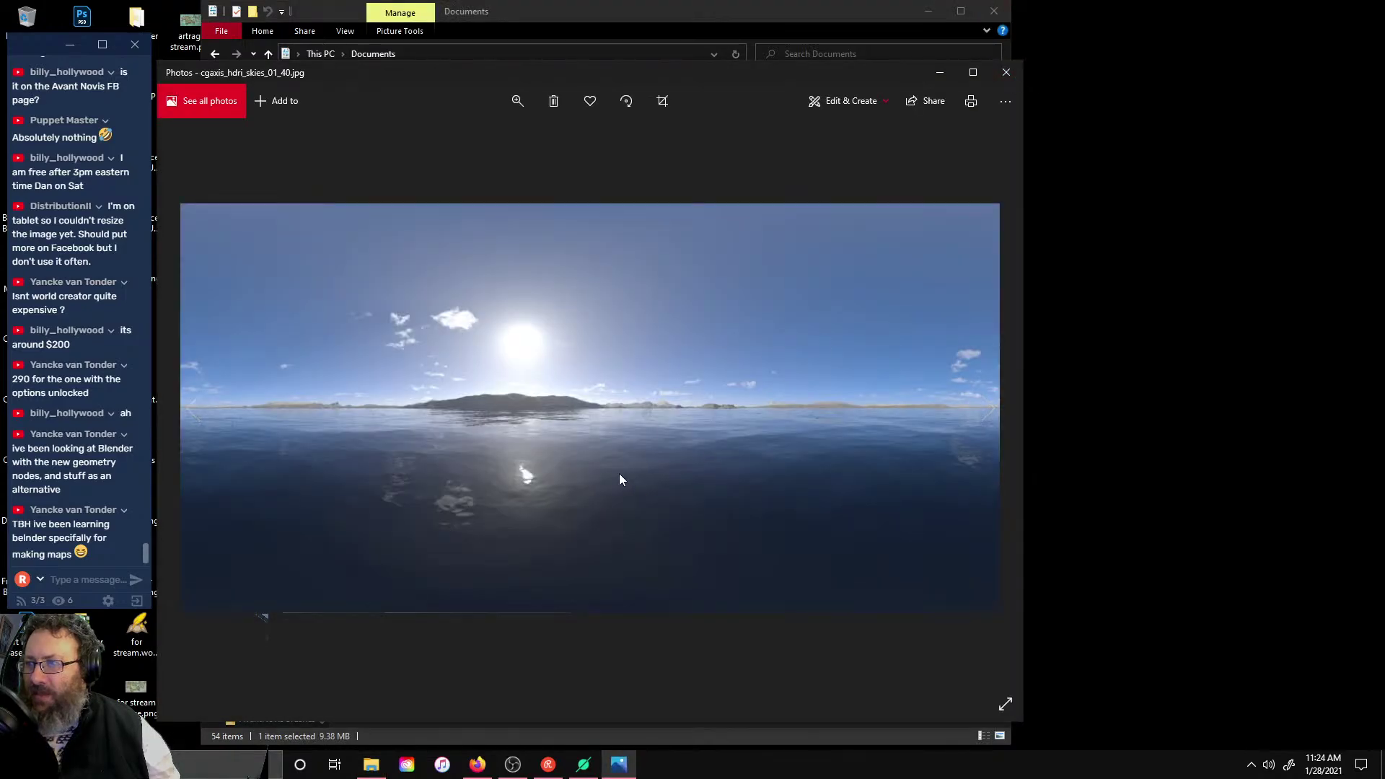
left_click(1014, 72)
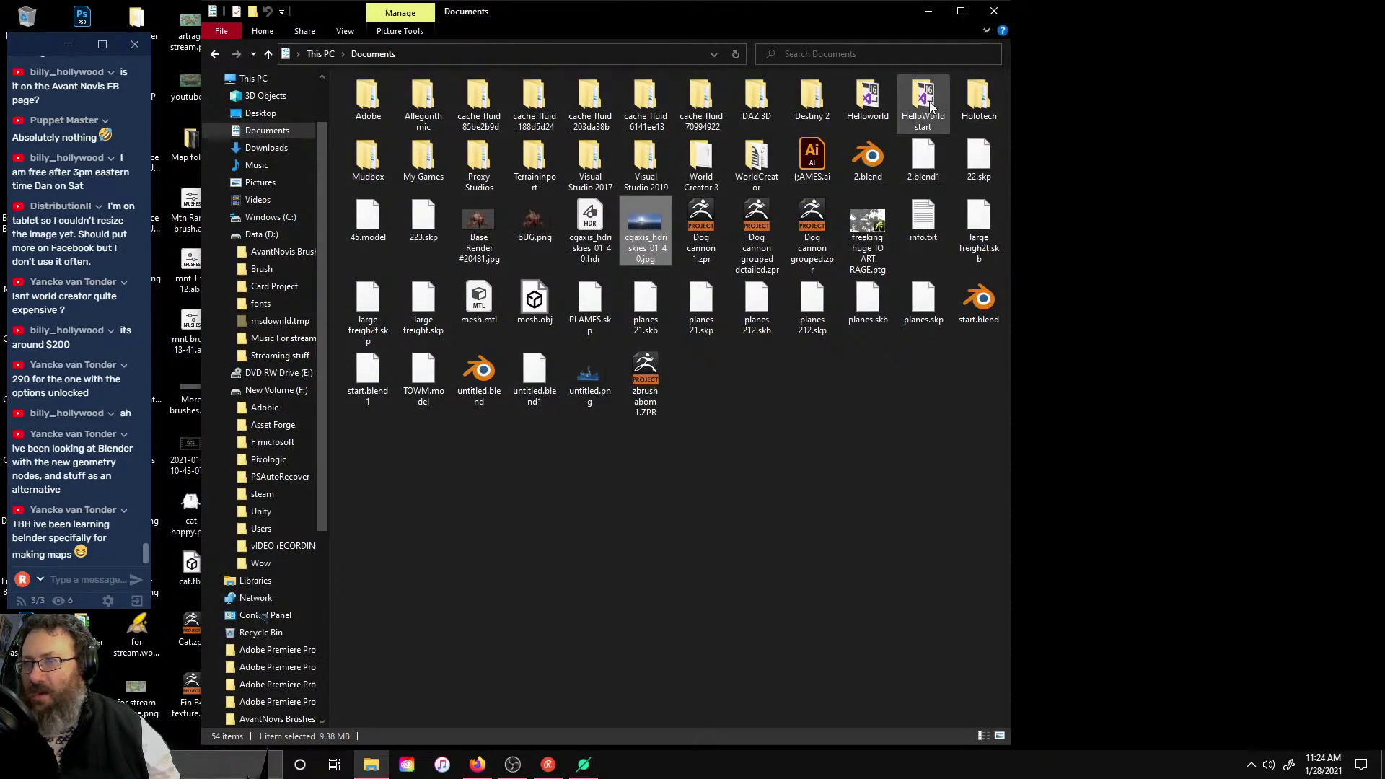
- Check the contents of the World Creator 3 folder and return to Documents with nothing selected
double_click(718, 156)
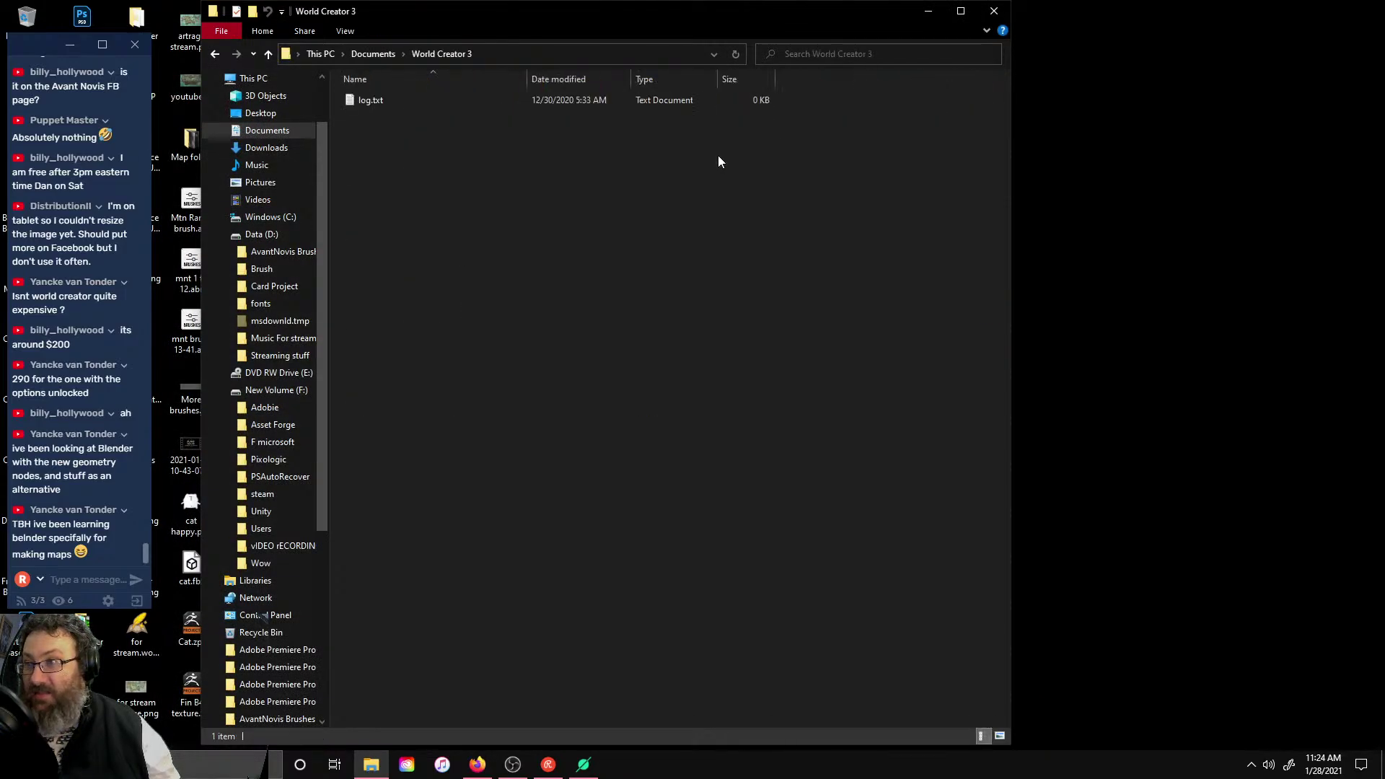
left_click(225, 55)
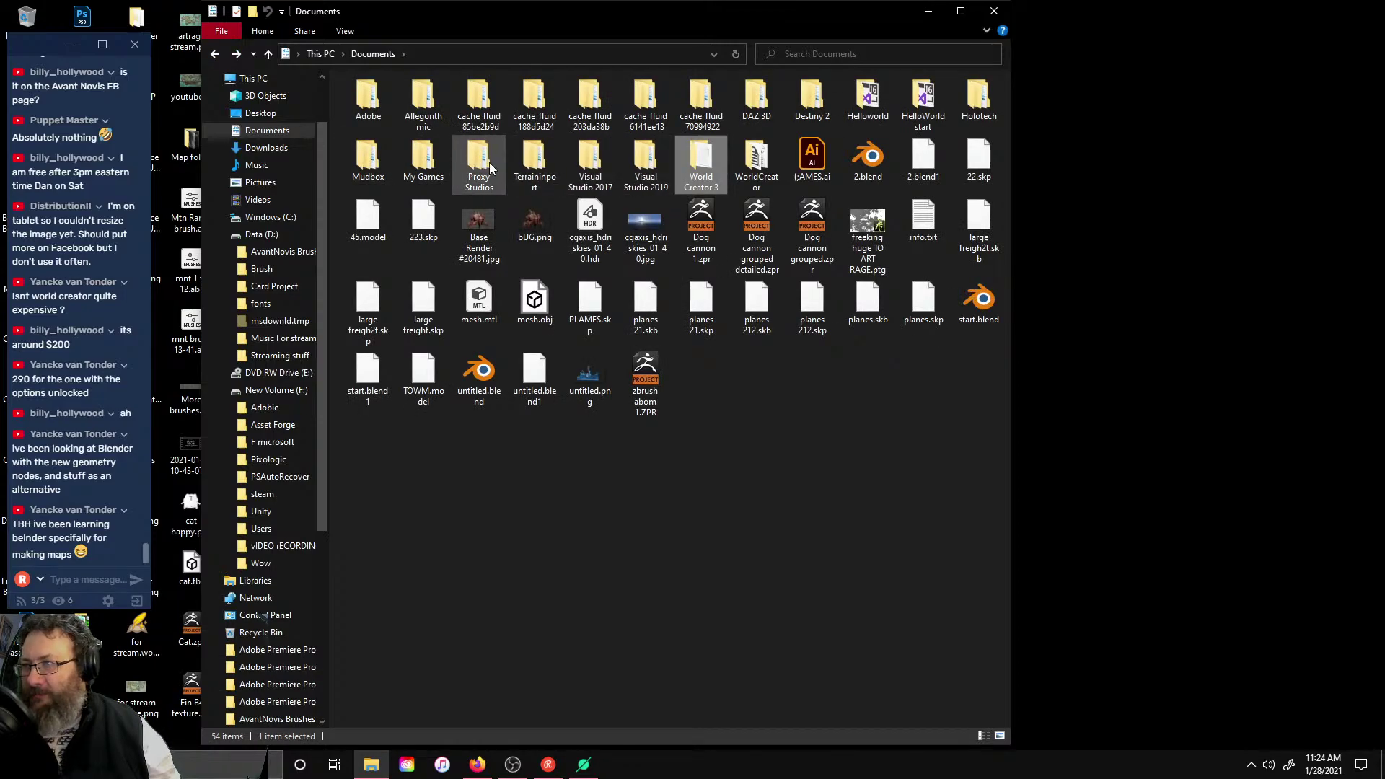
left_click(705, 440)
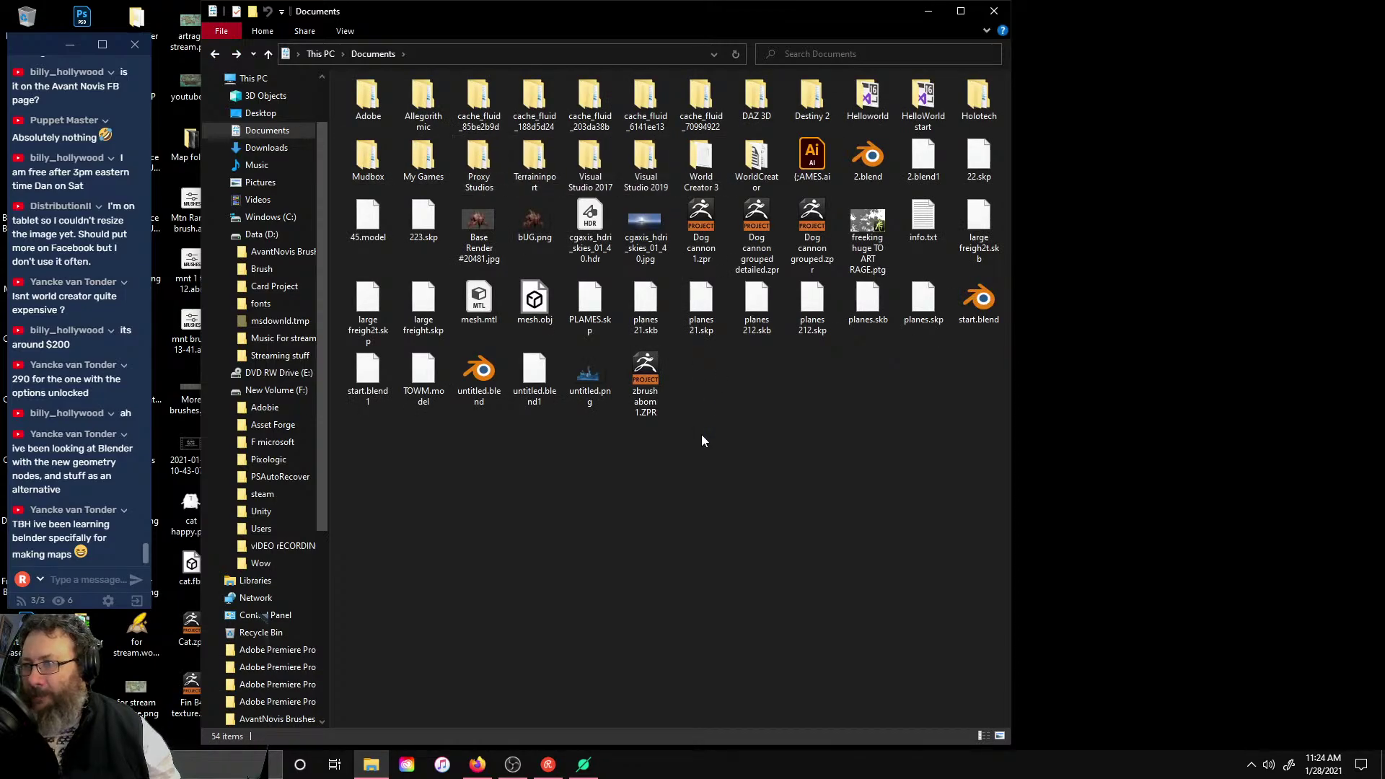
- Close the Documents folder window and quit World Creator without saving the terrain
left_click(995, 18)
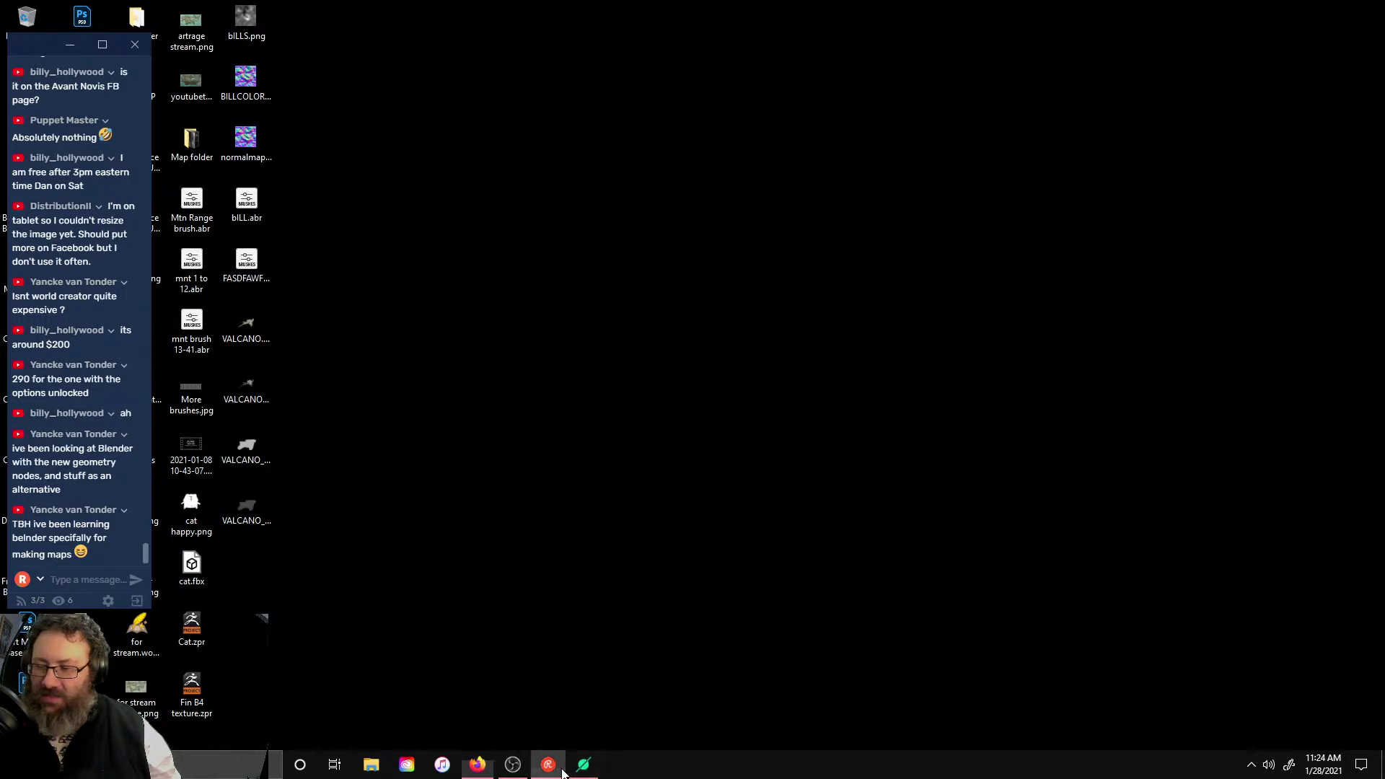
left_click(585, 766)
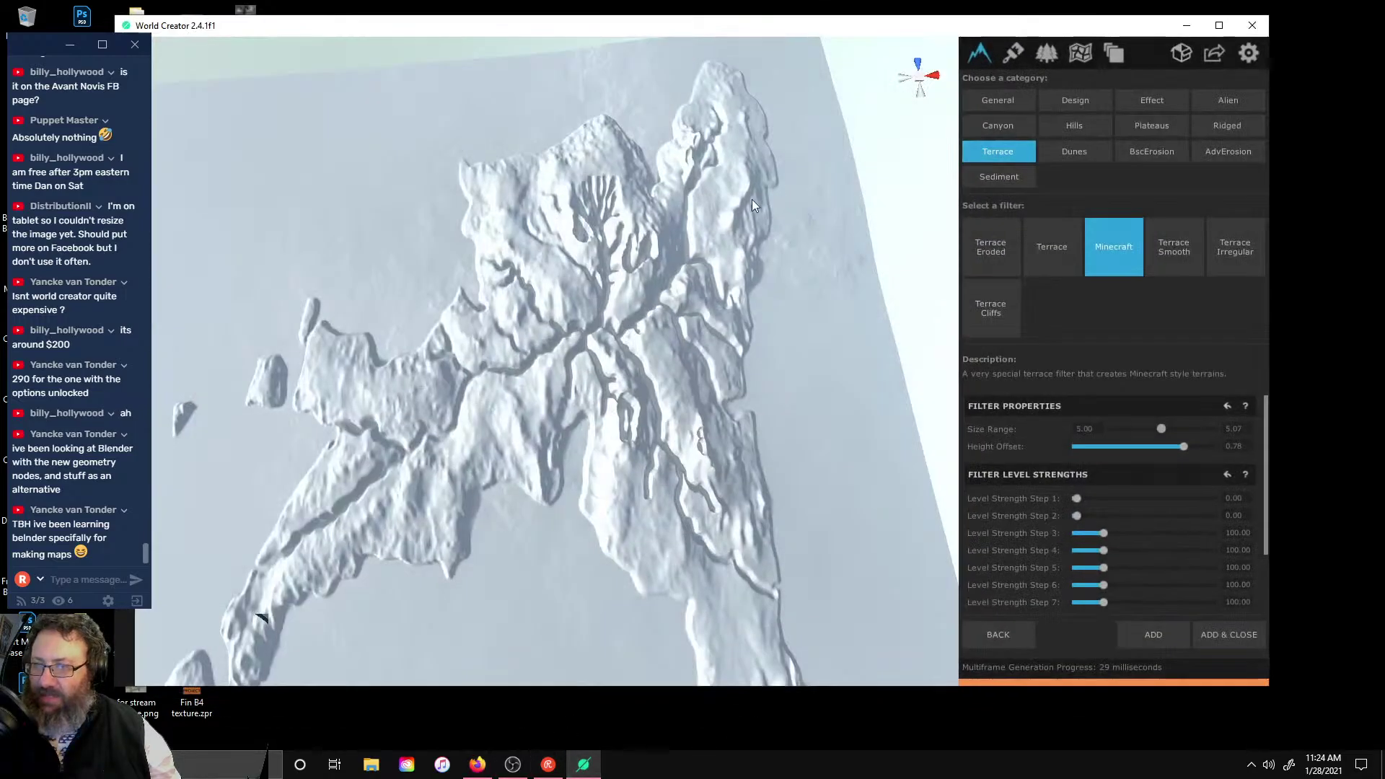
left_click(1254, 26)
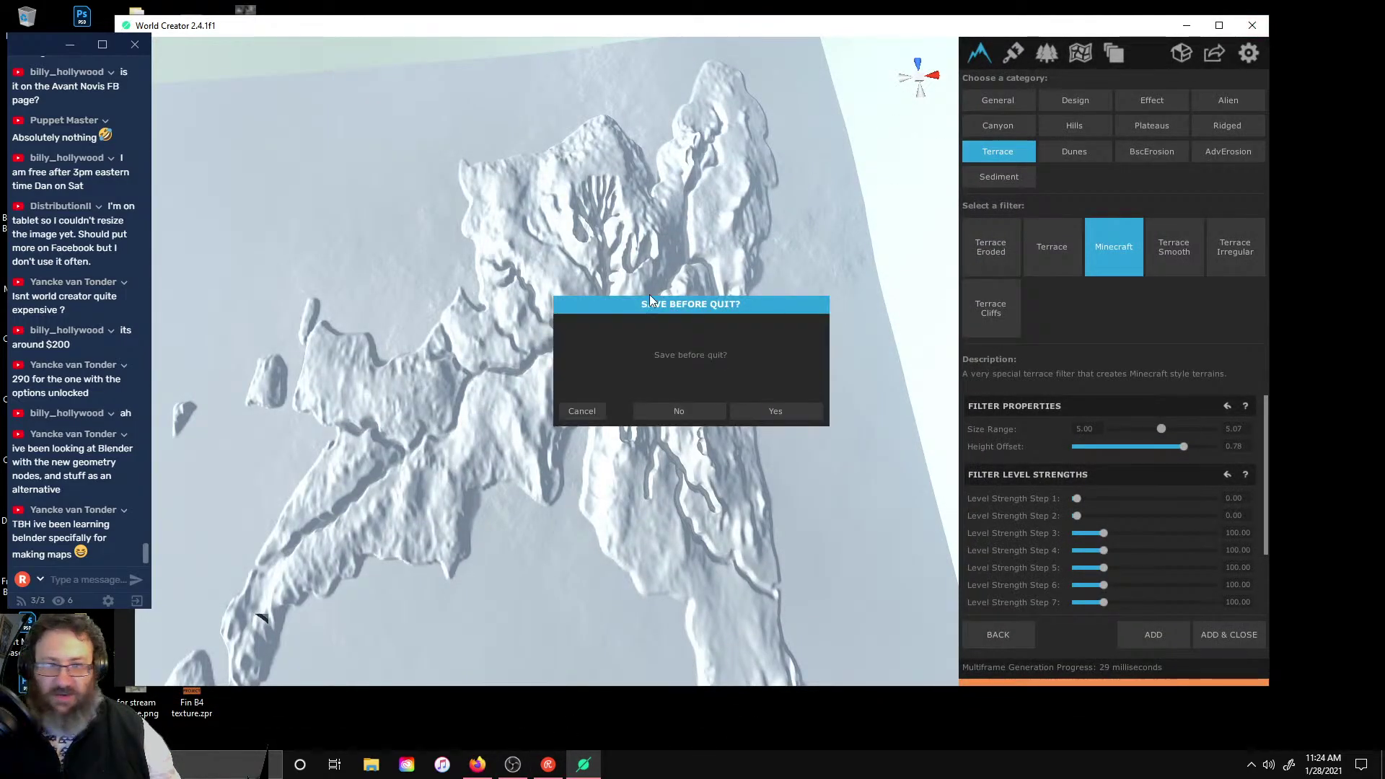
left_click(681, 412)
- Start ZBrush, open the QS_259 creature project and rotate the model for a first look
left_click(275, 765)
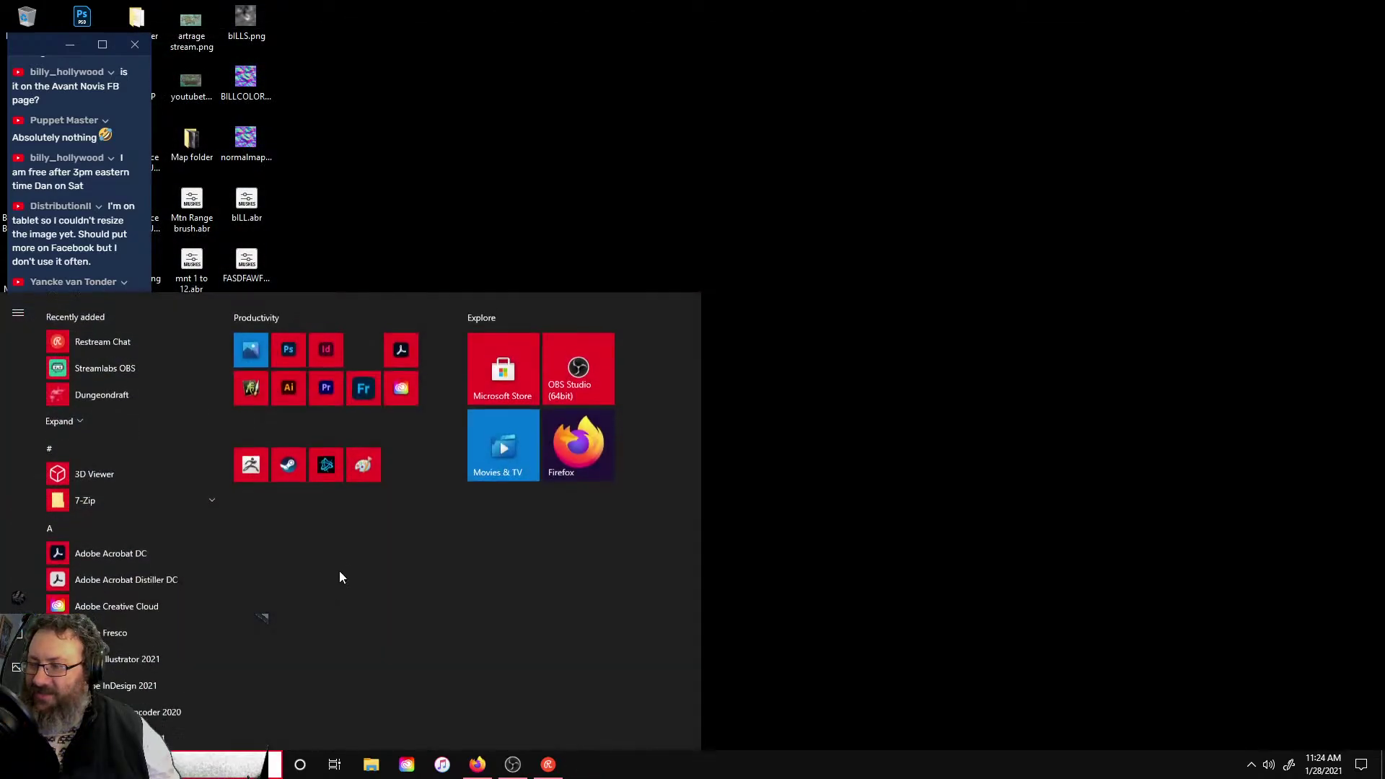
left_click(251, 460)
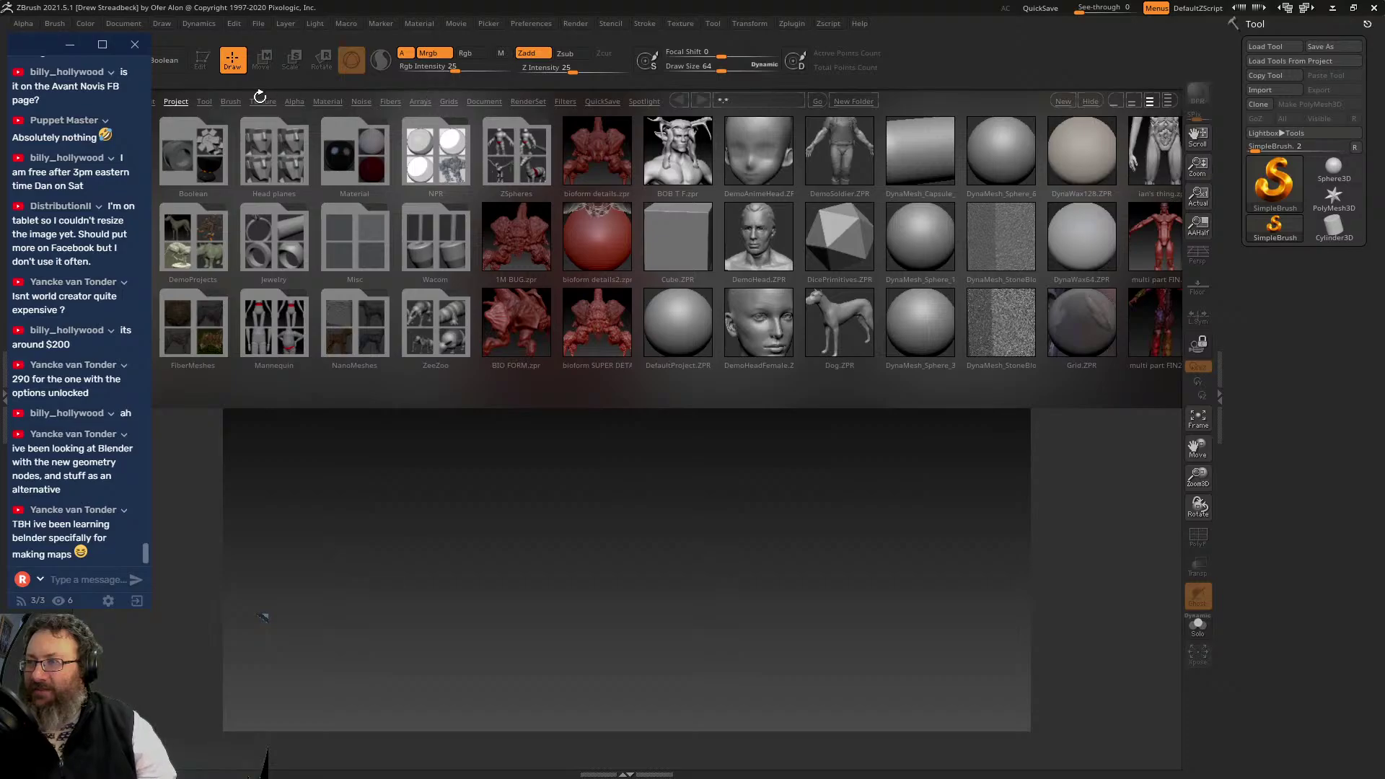
left_click_drag(753, 230, 495, 223)
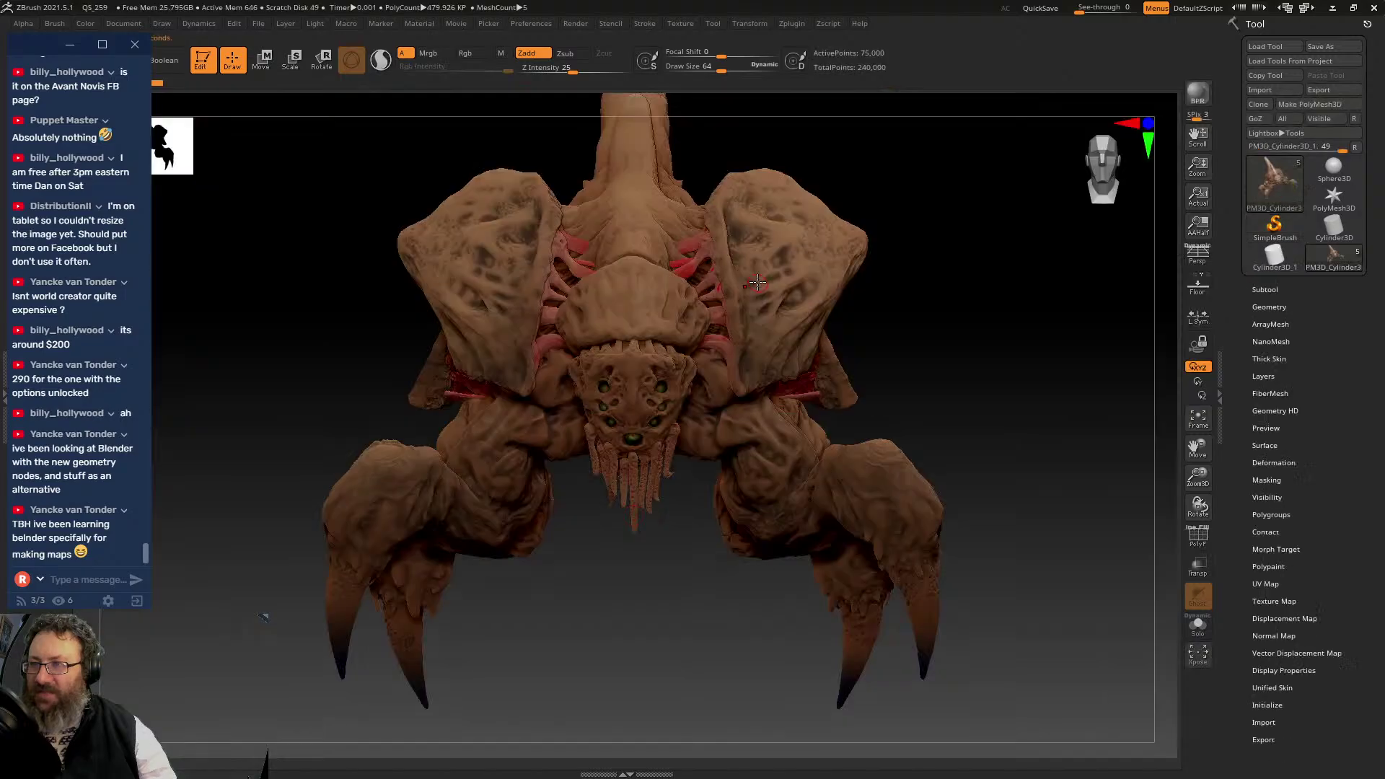
left_click_drag(961, 325, 949, 404)
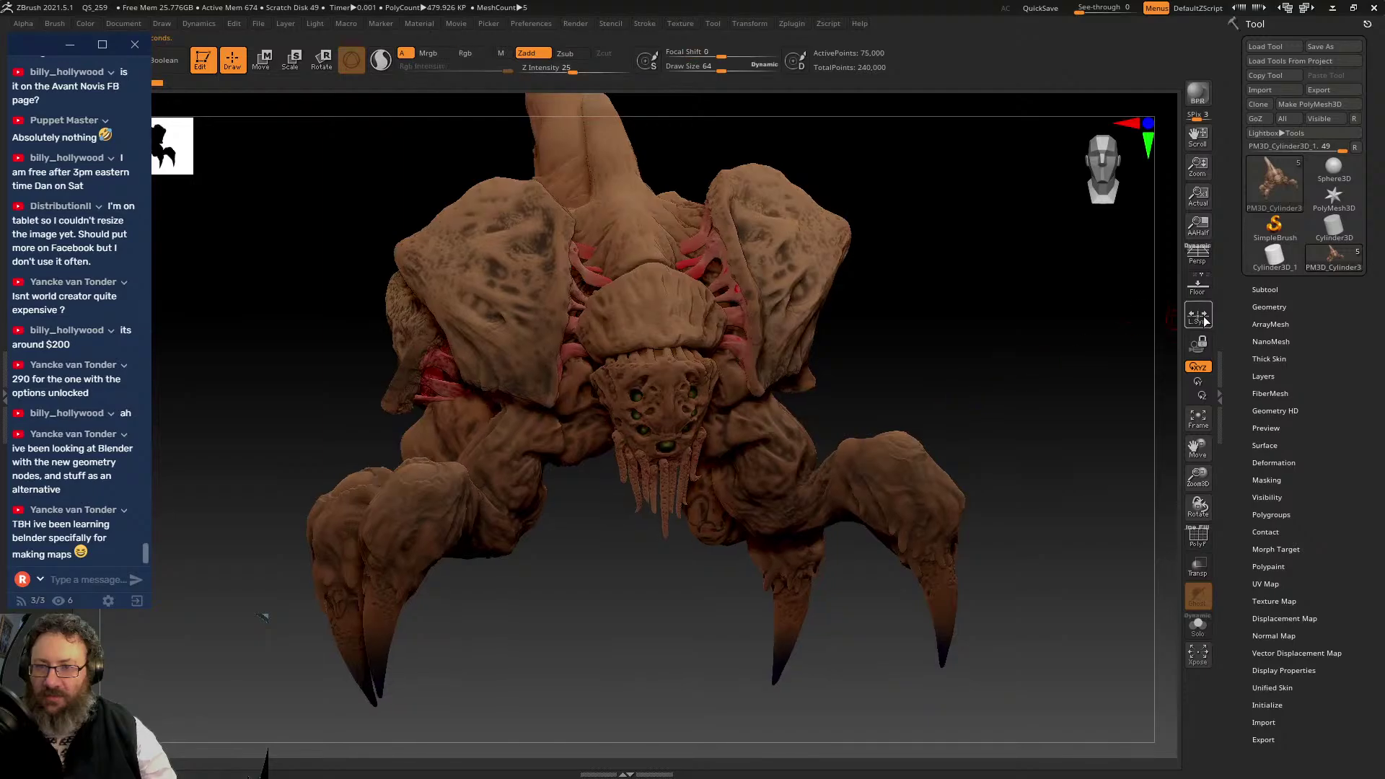
- Hide and show the PM3D_Cube3D1_3 shell and PM3D_Cylinder3D_1 body subtools to examine the creature's inner parts, ending with all shown and a front view
left_click_drag(1271, 303, 1271, 300)
left_click(1266, 287)
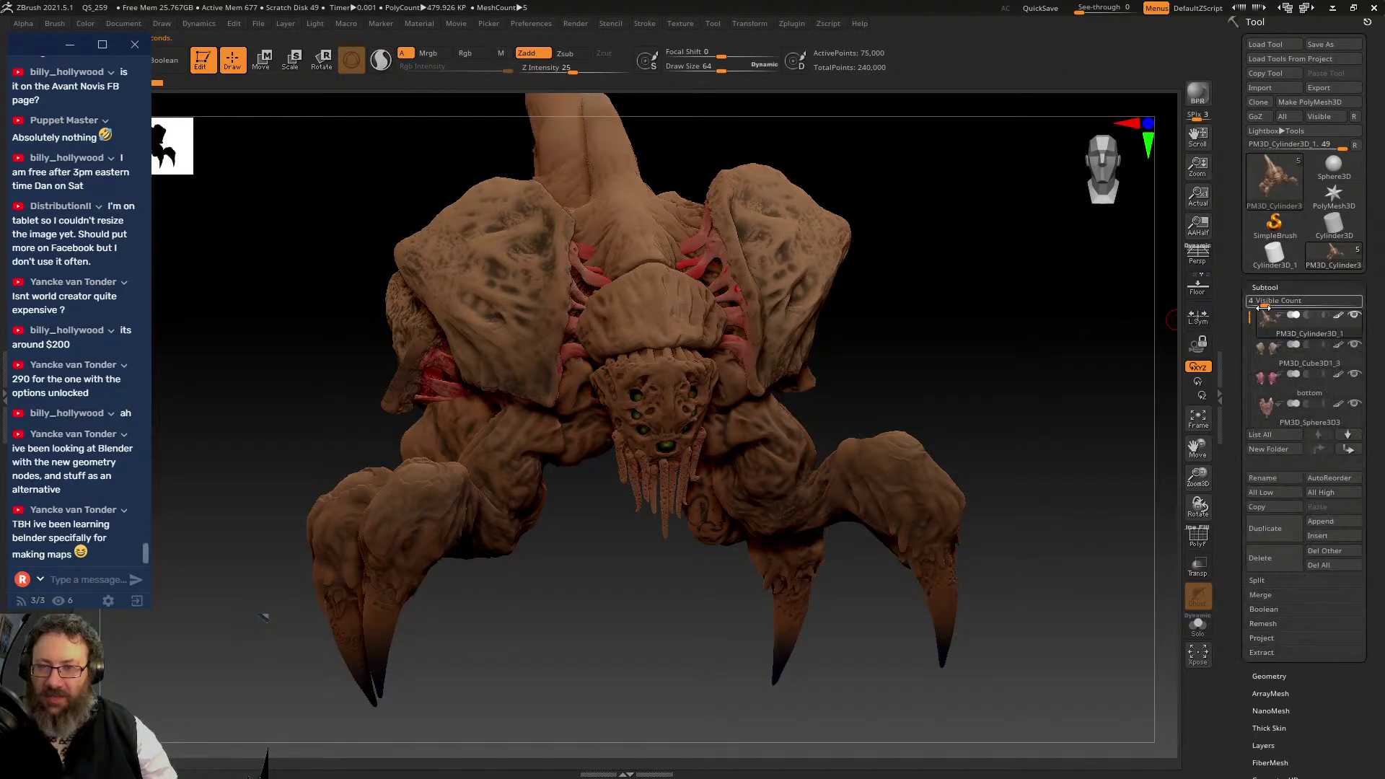
left_click(1355, 346)
left_click(1357, 346)
left_click(1355, 345)
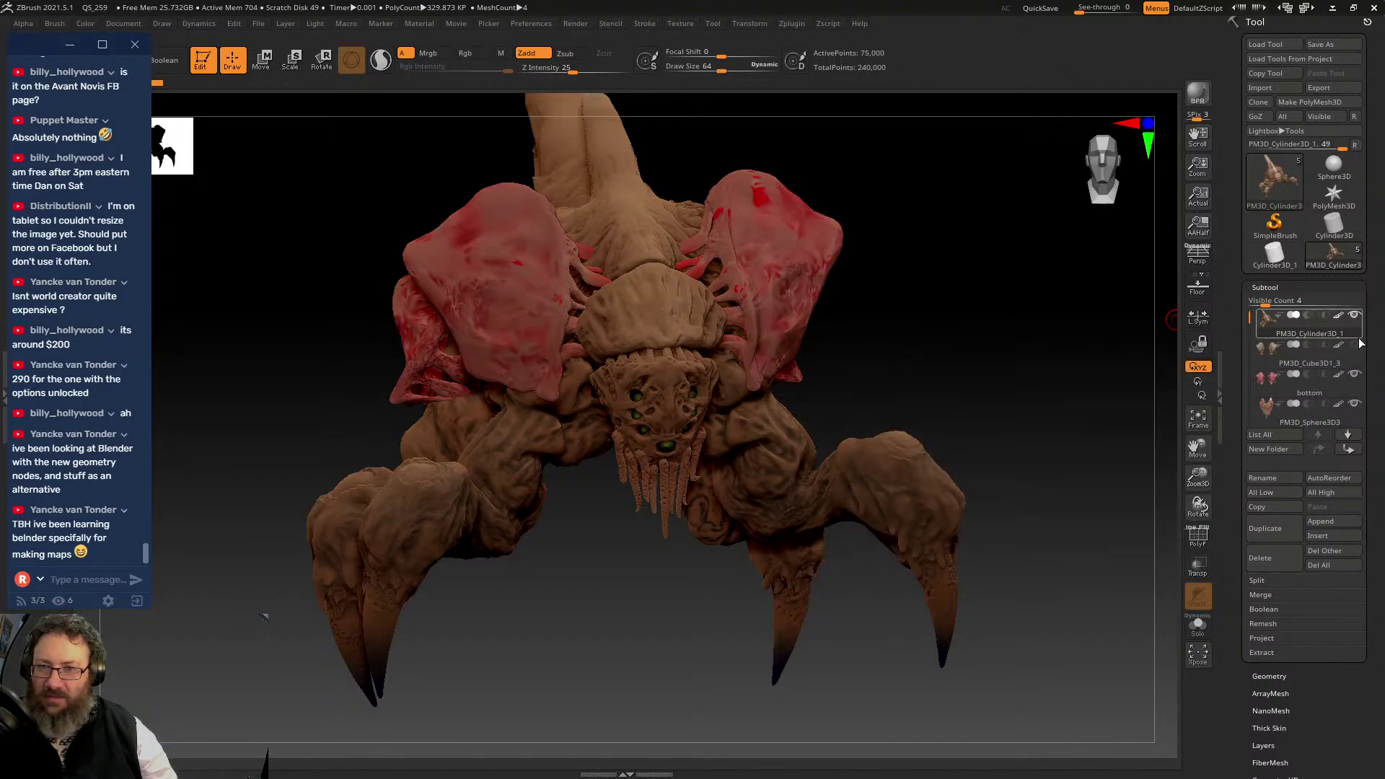
left_click(1359, 392)
left_click_drag(1010, 371, 1054, 354)
left_click(1302, 327)
left_click(1349, 350)
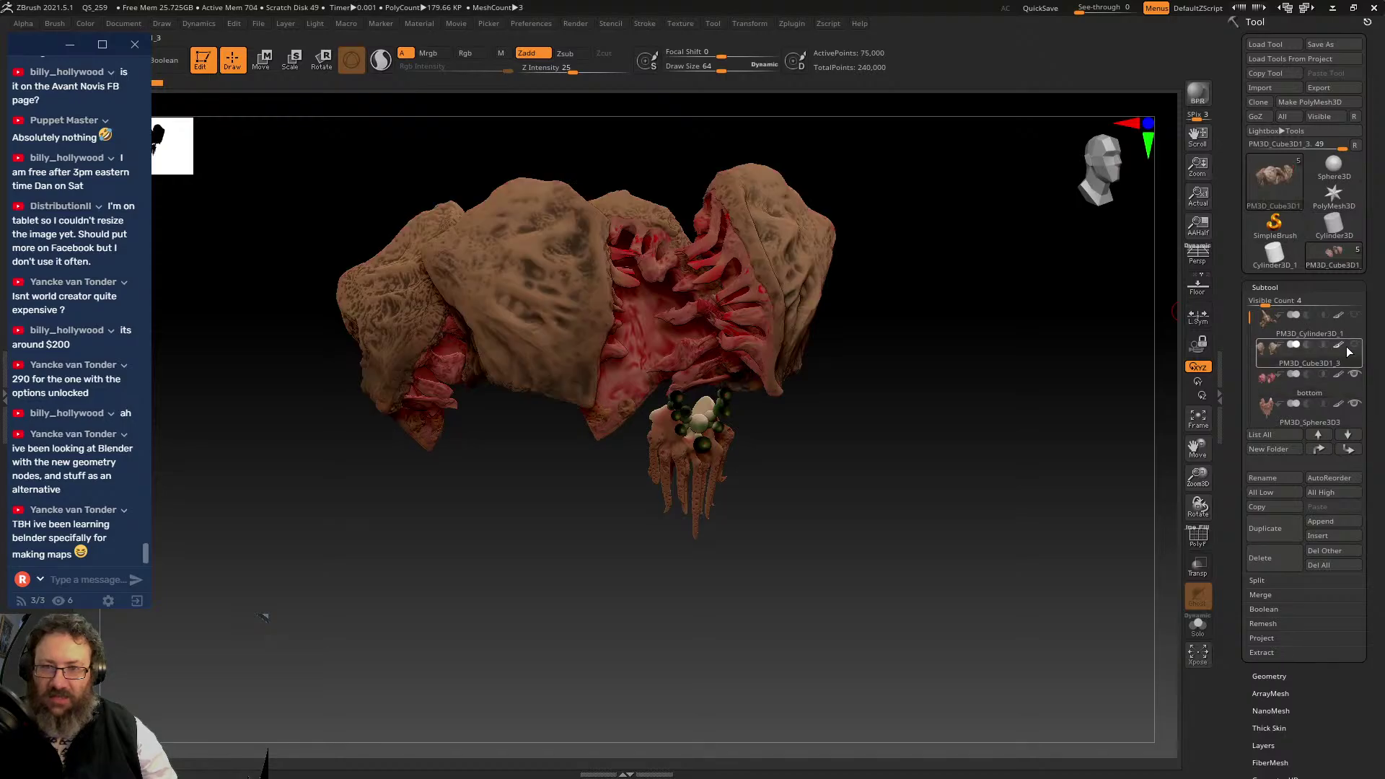
left_click(1356, 307)
left_click(1354, 315)
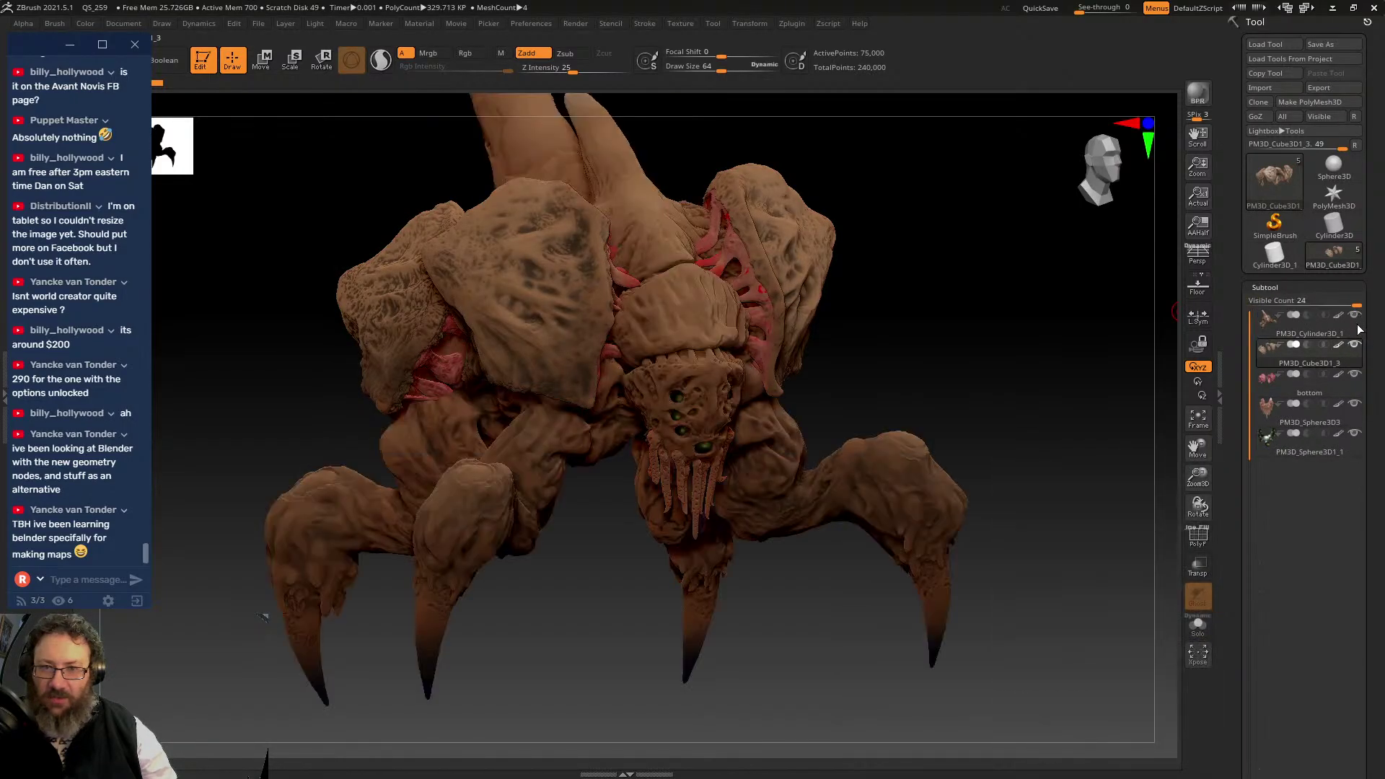
left_click_drag(1011, 445, 1046, 369)
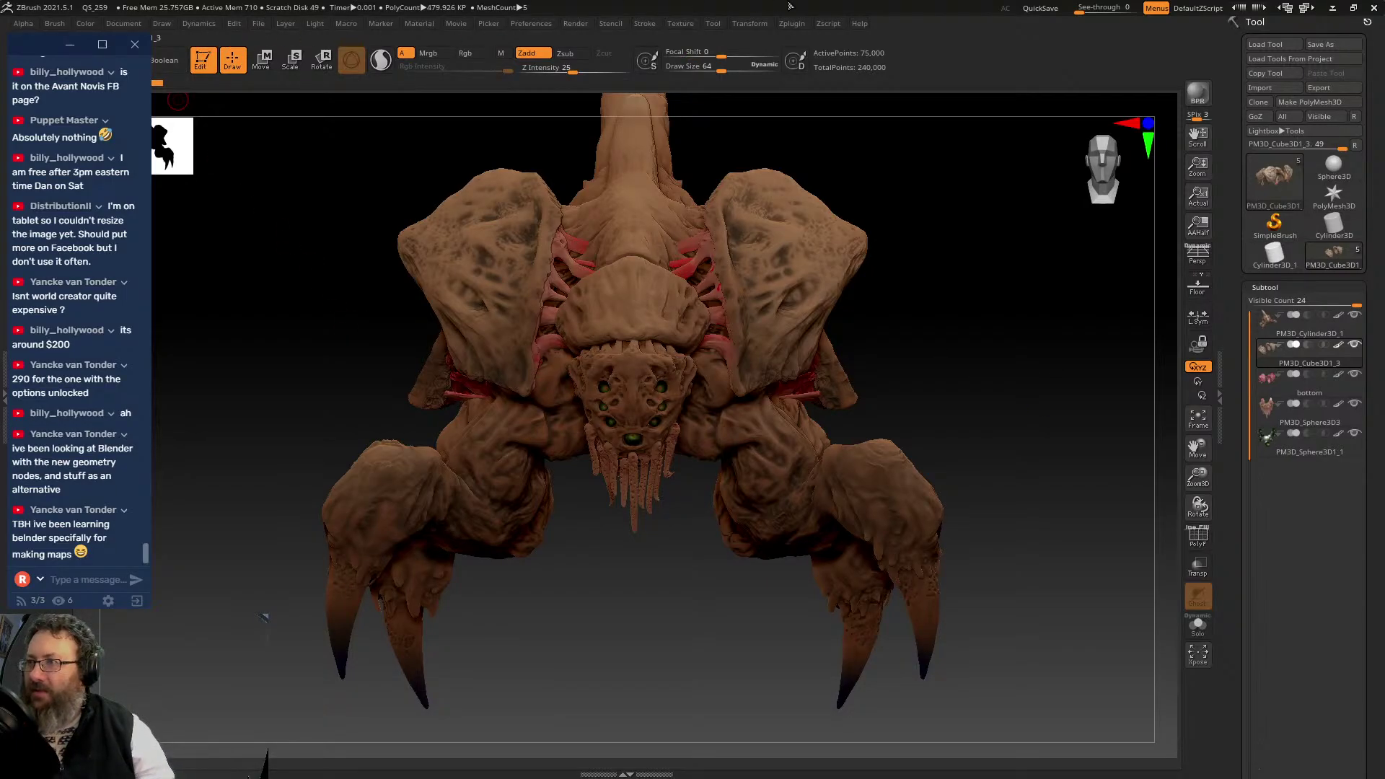
- Enlarge the chat window to read it, restore its size and move it away from the creature model
double_click(44, 46)
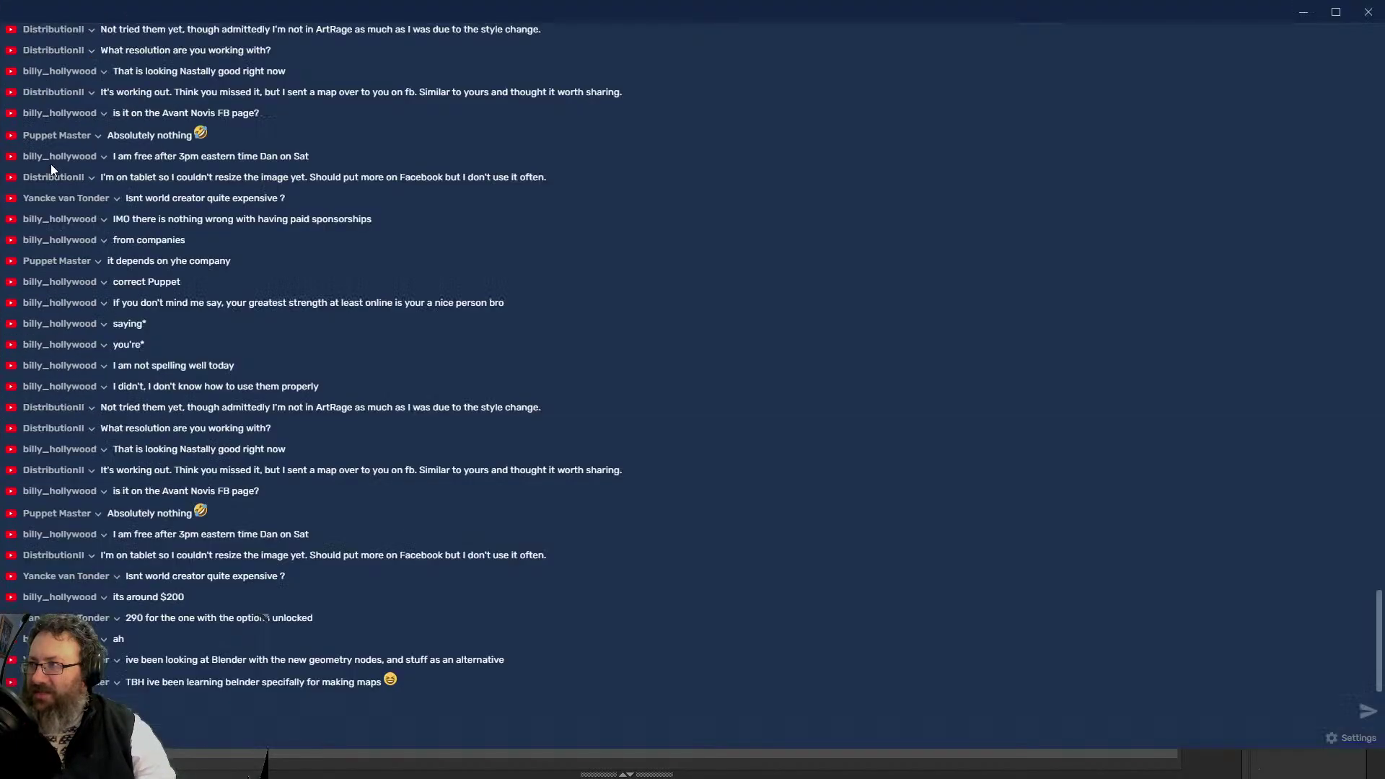
left_click_drag(749, 7, 167, 123)
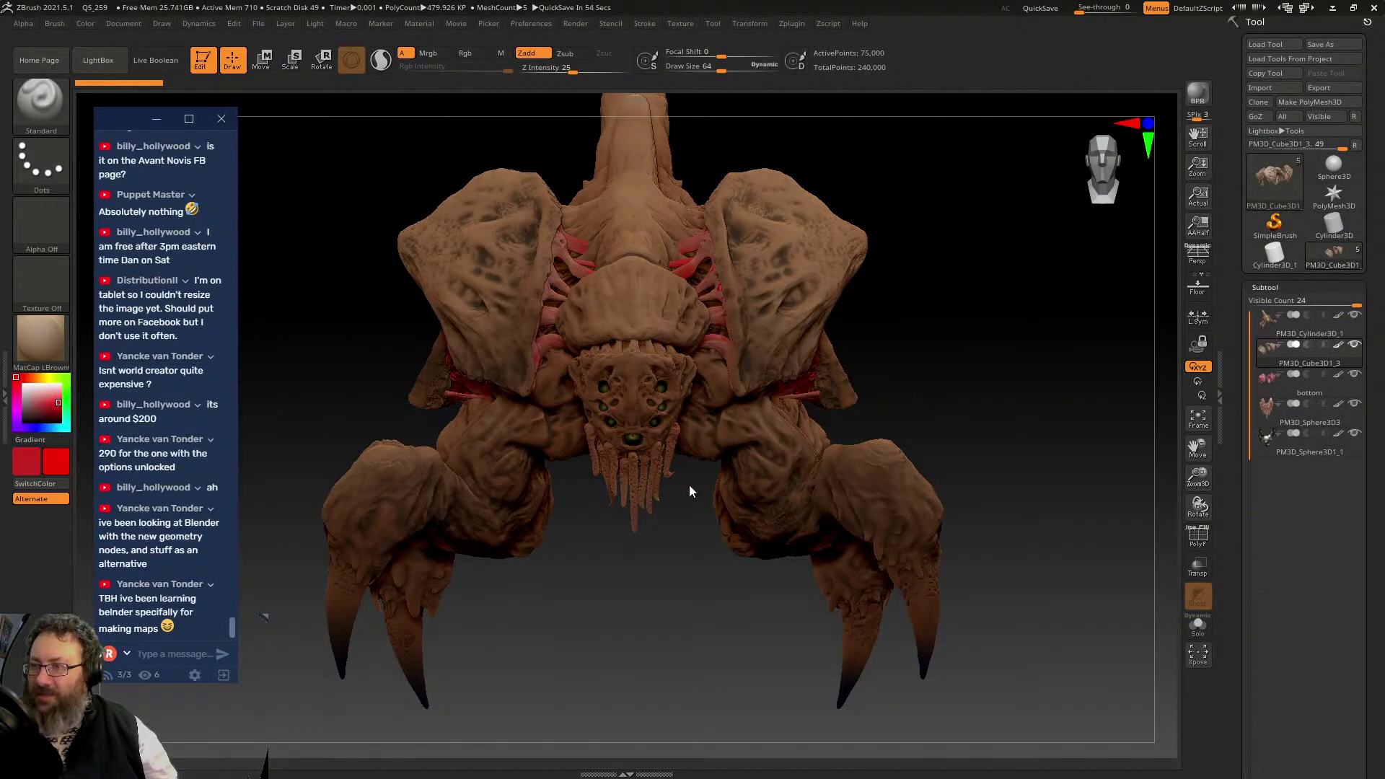
left_click(134, 23)
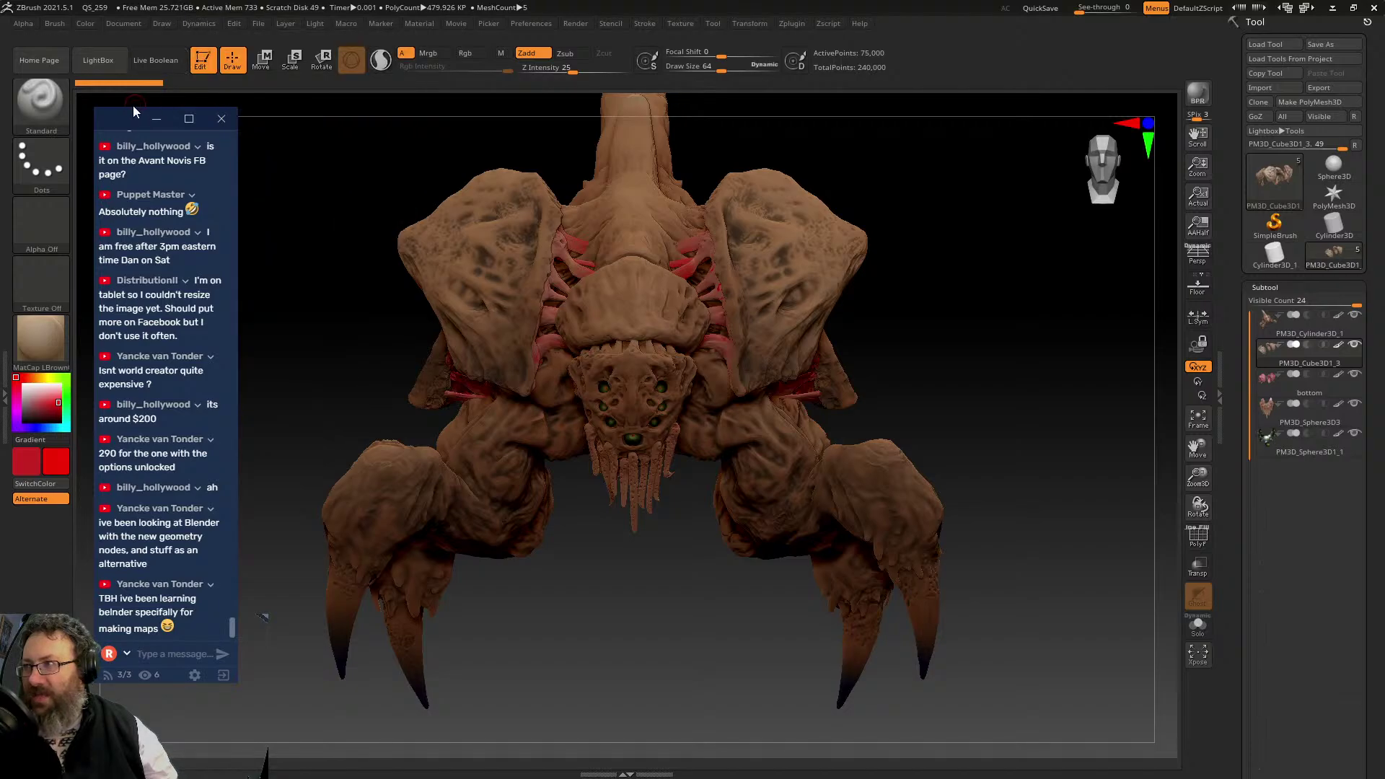
left_click_drag(133, 110, 58, 133)
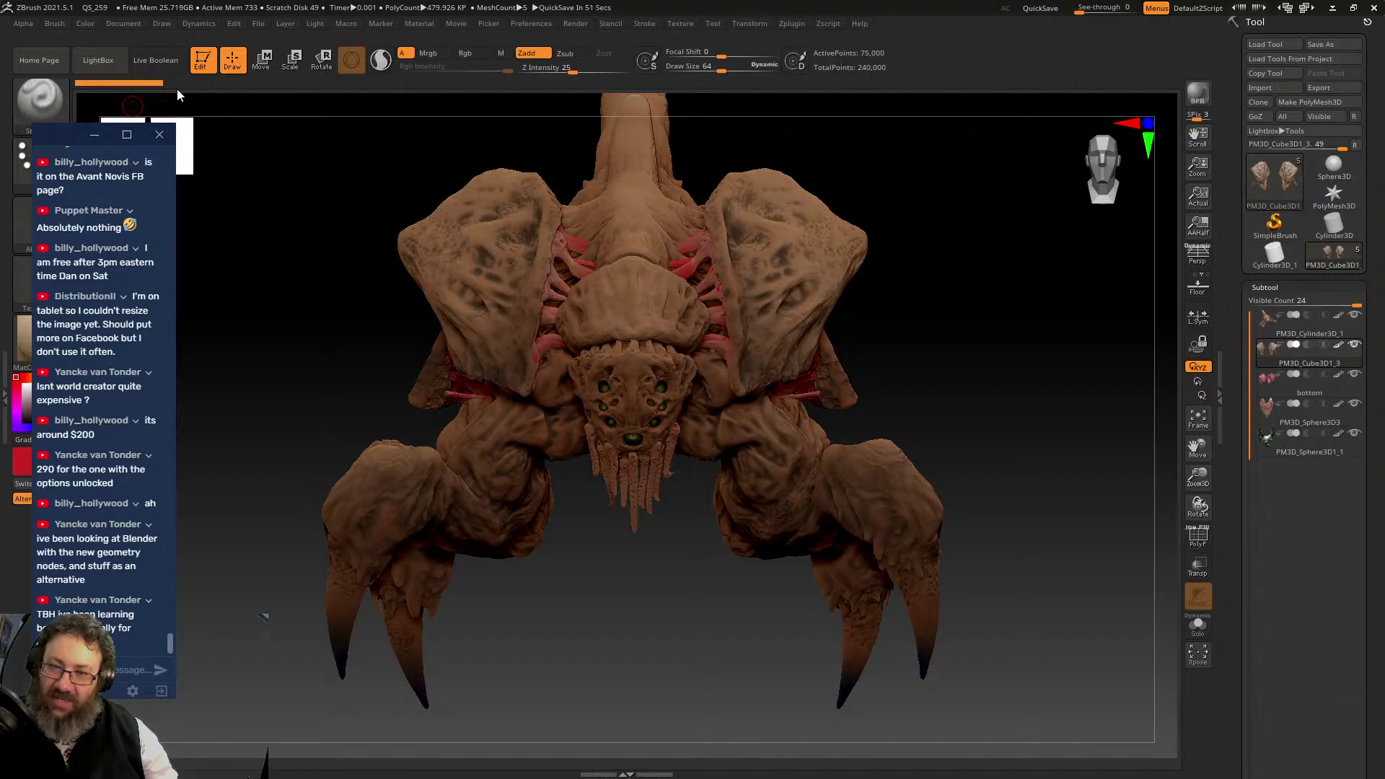
left_click(300, 26)
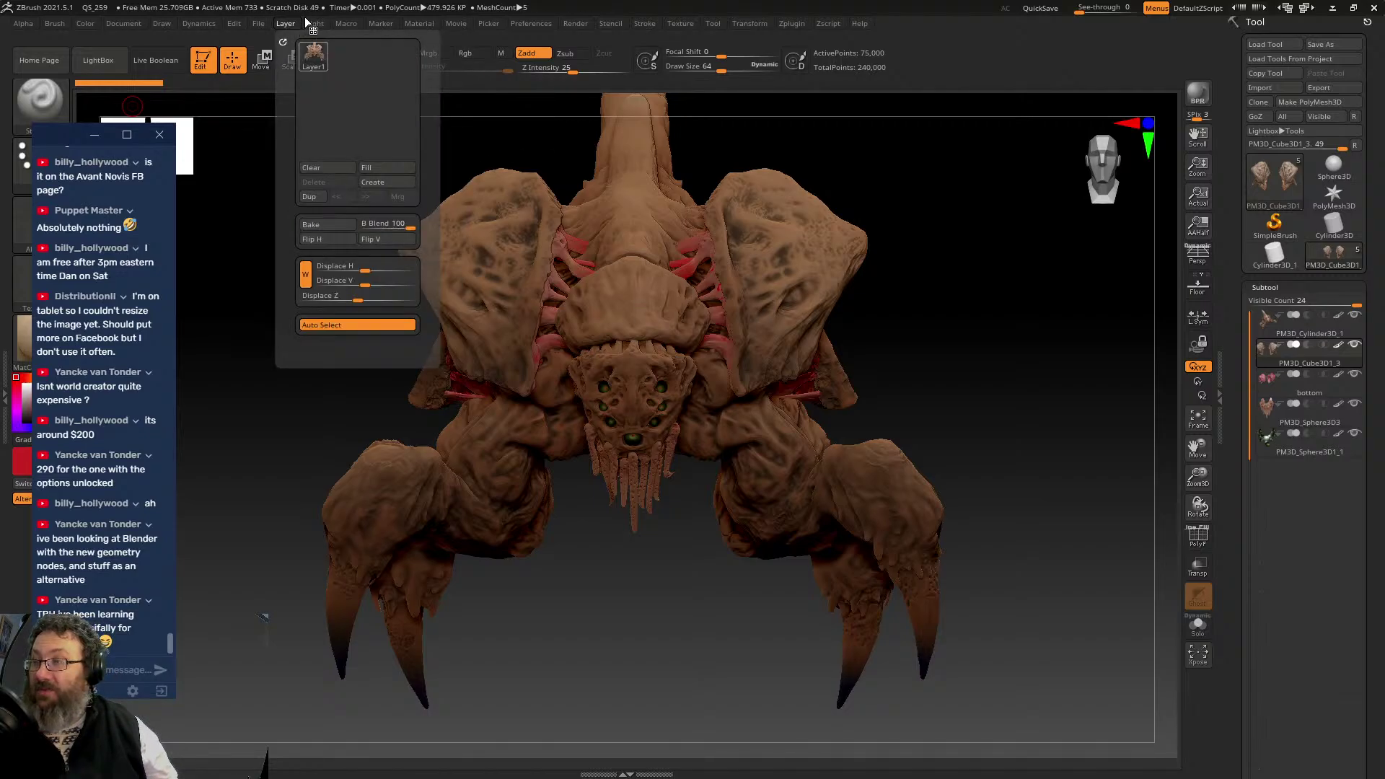
left_click(334, 22)
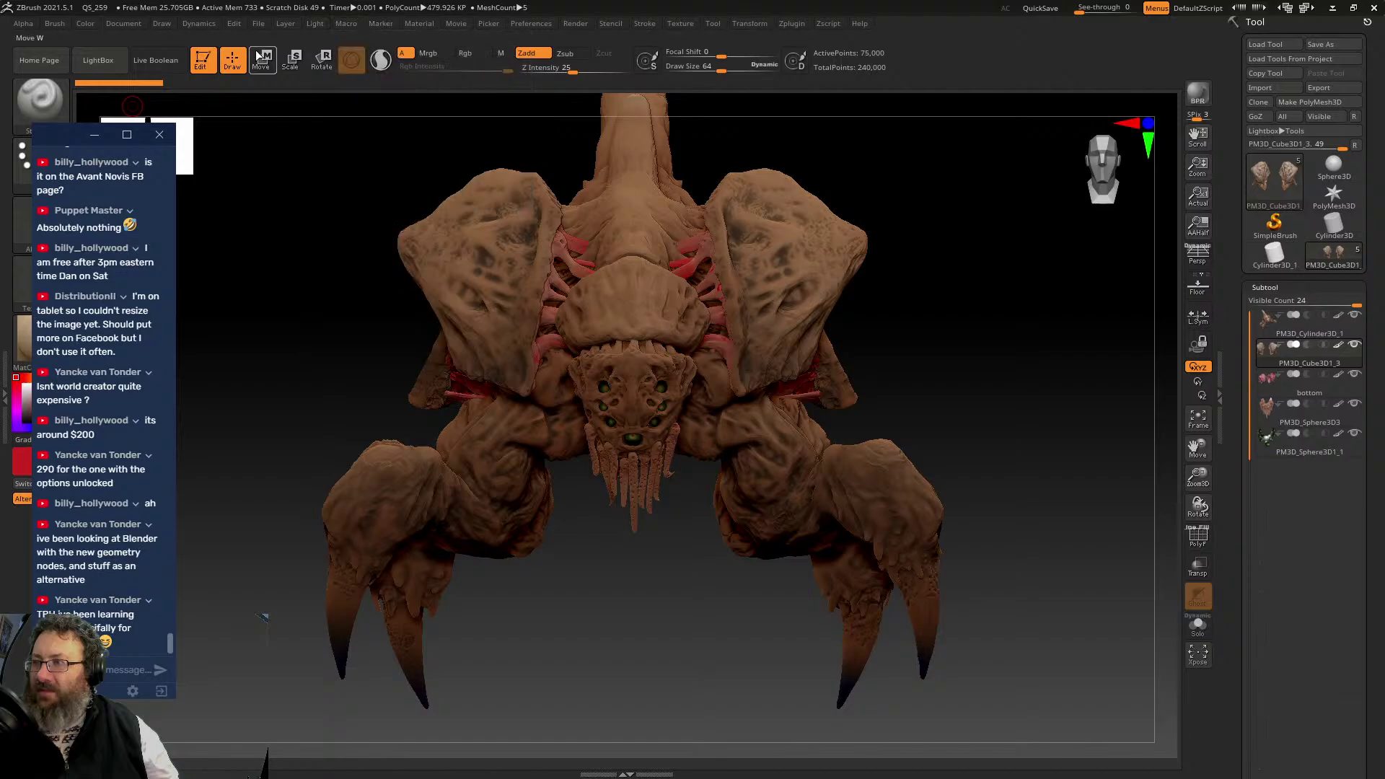
left_click(211, 24)
left_click(234, 23)
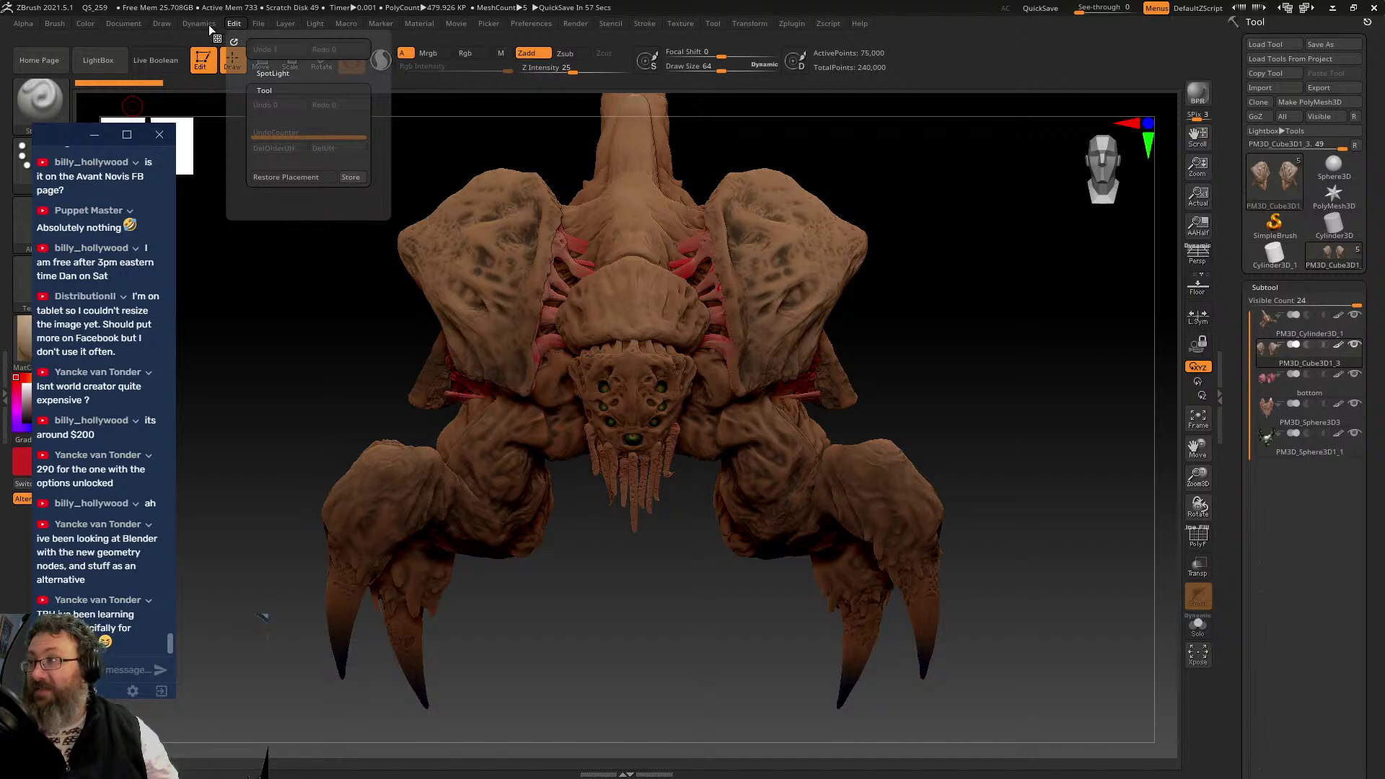
- Open the recent project Fin B4 texture.zpr from LightBox without saving the creature project, keeping the chat window clear of the thumbnails
left_click(104, 76)
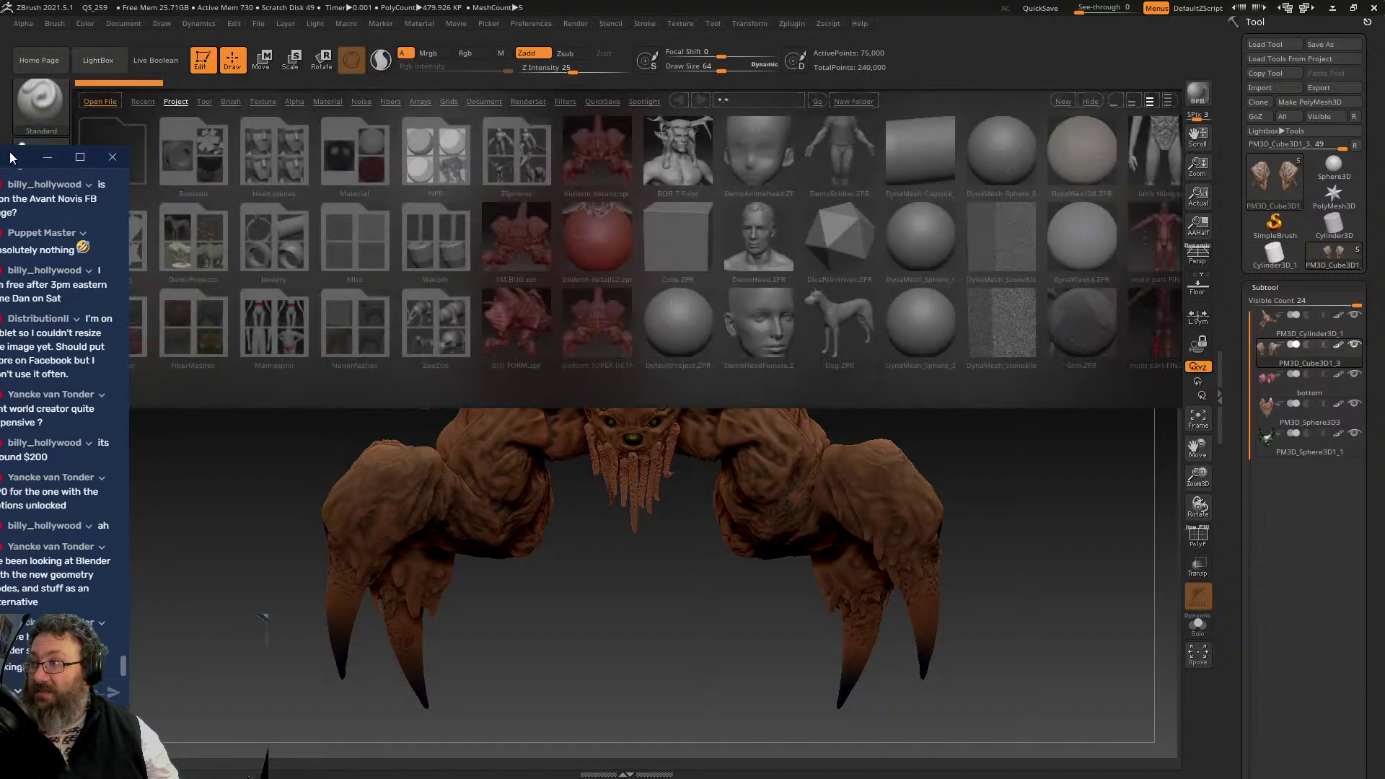
left_click_drag(59, 136, 11, 158)
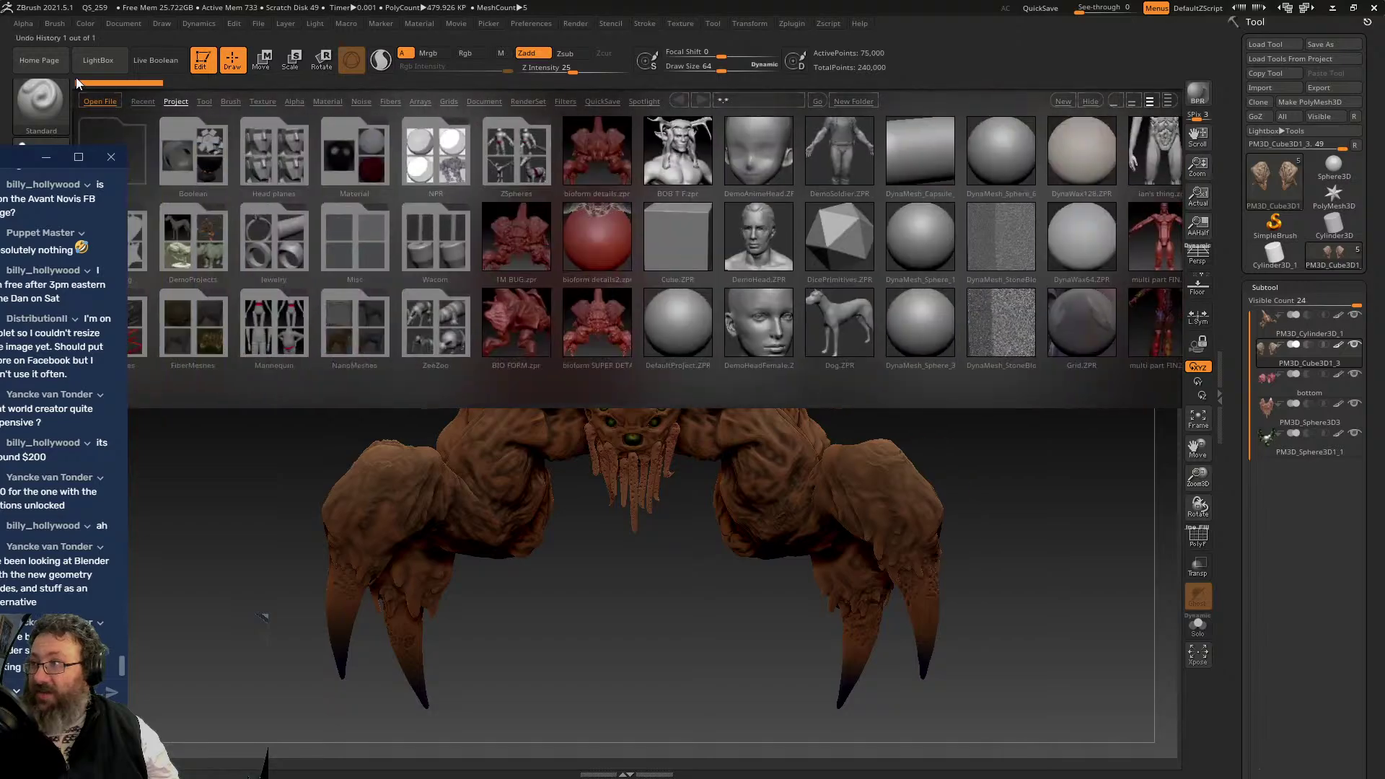
left_click(143, 101)
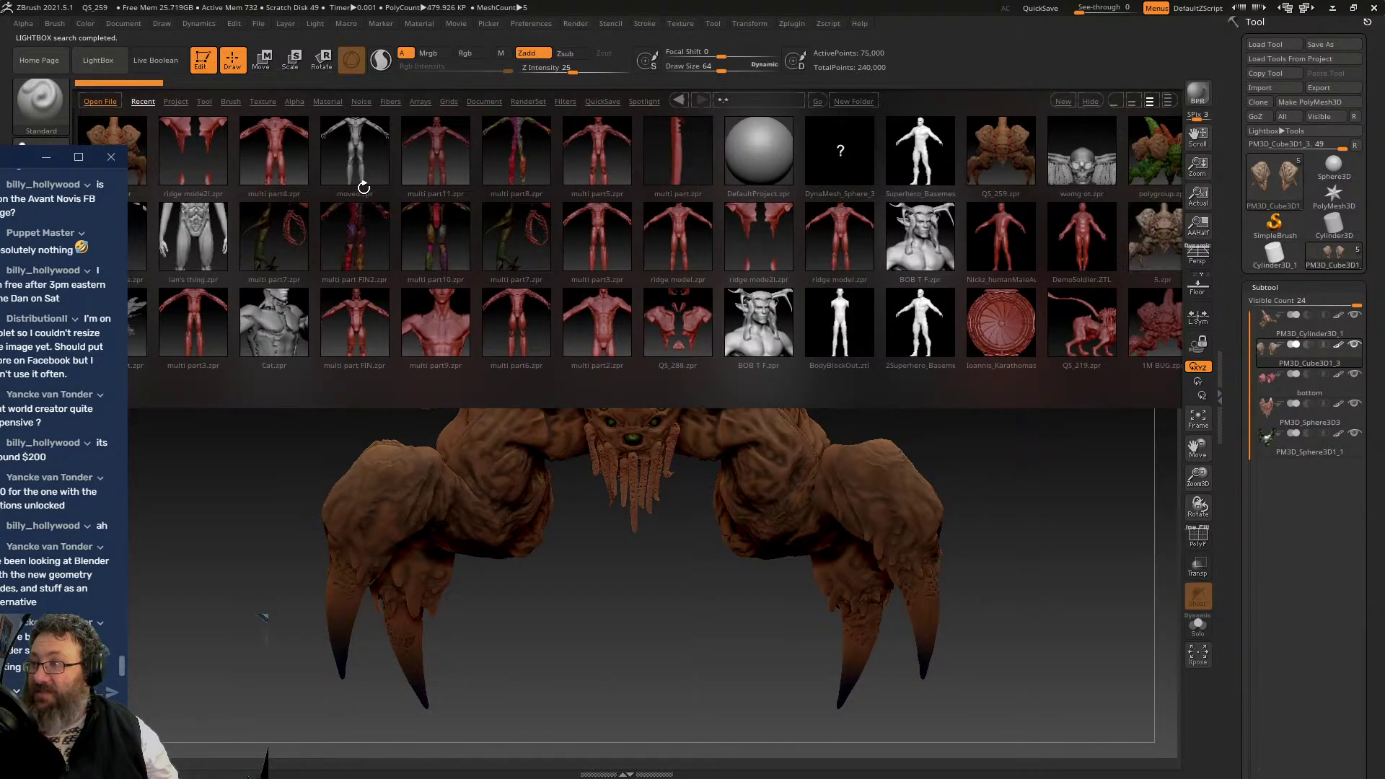
left_click_drag(12, 166, 17, 322)
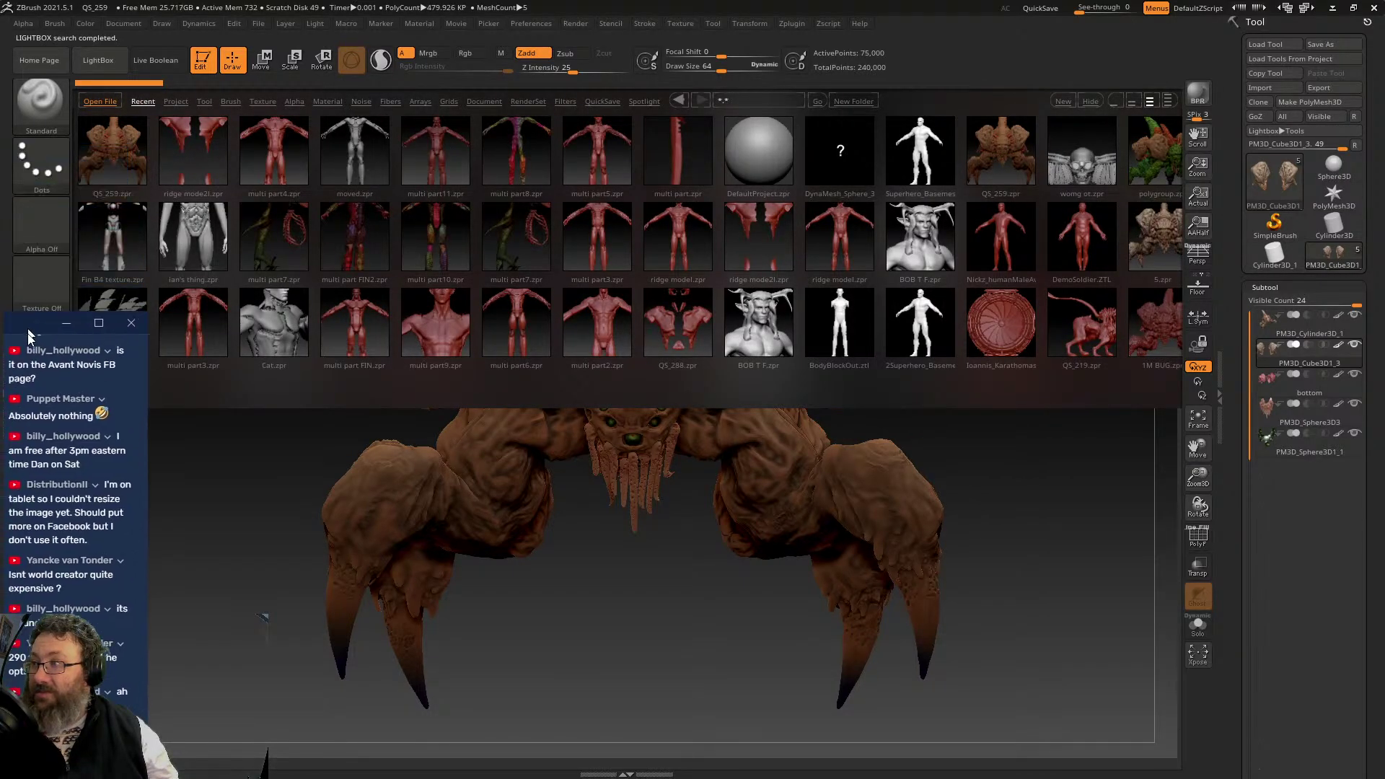
double_click(100, 225)
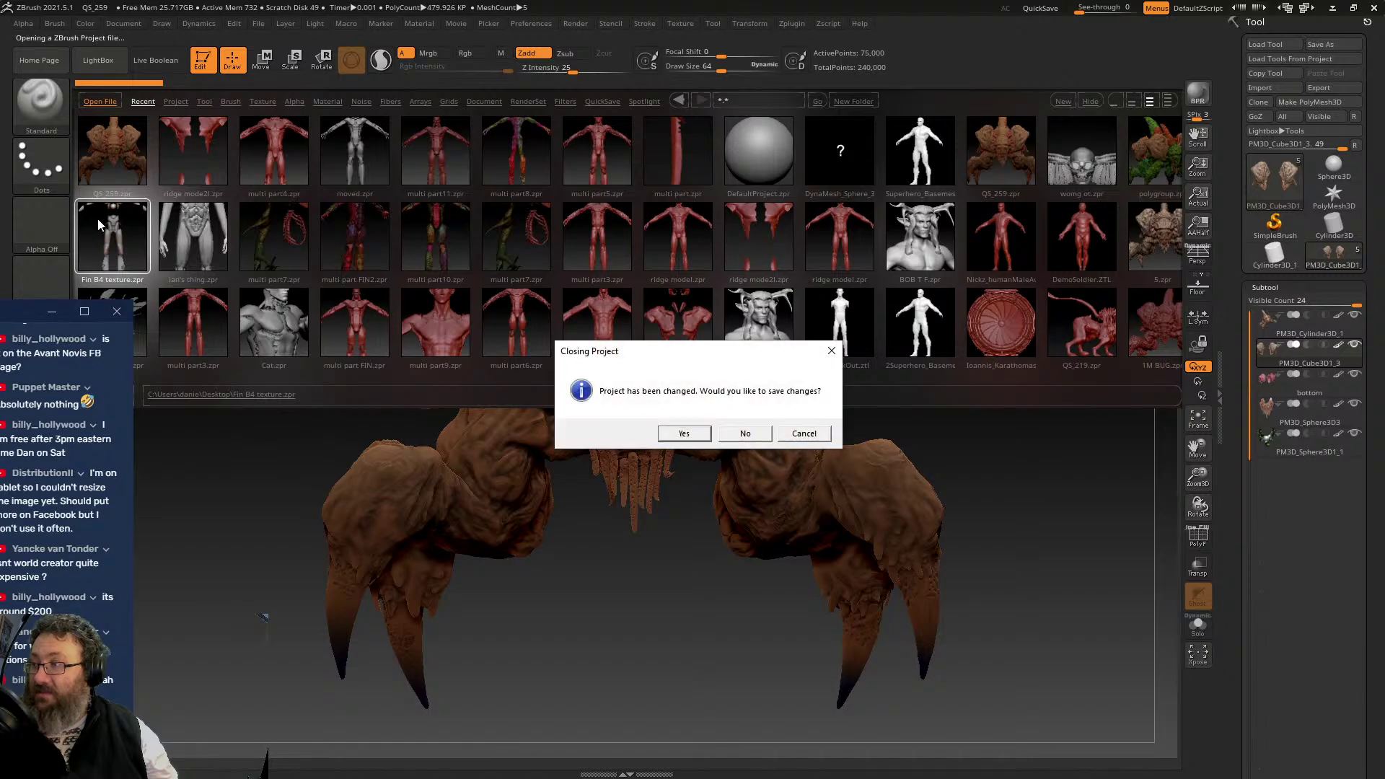
left_click(738, 433)
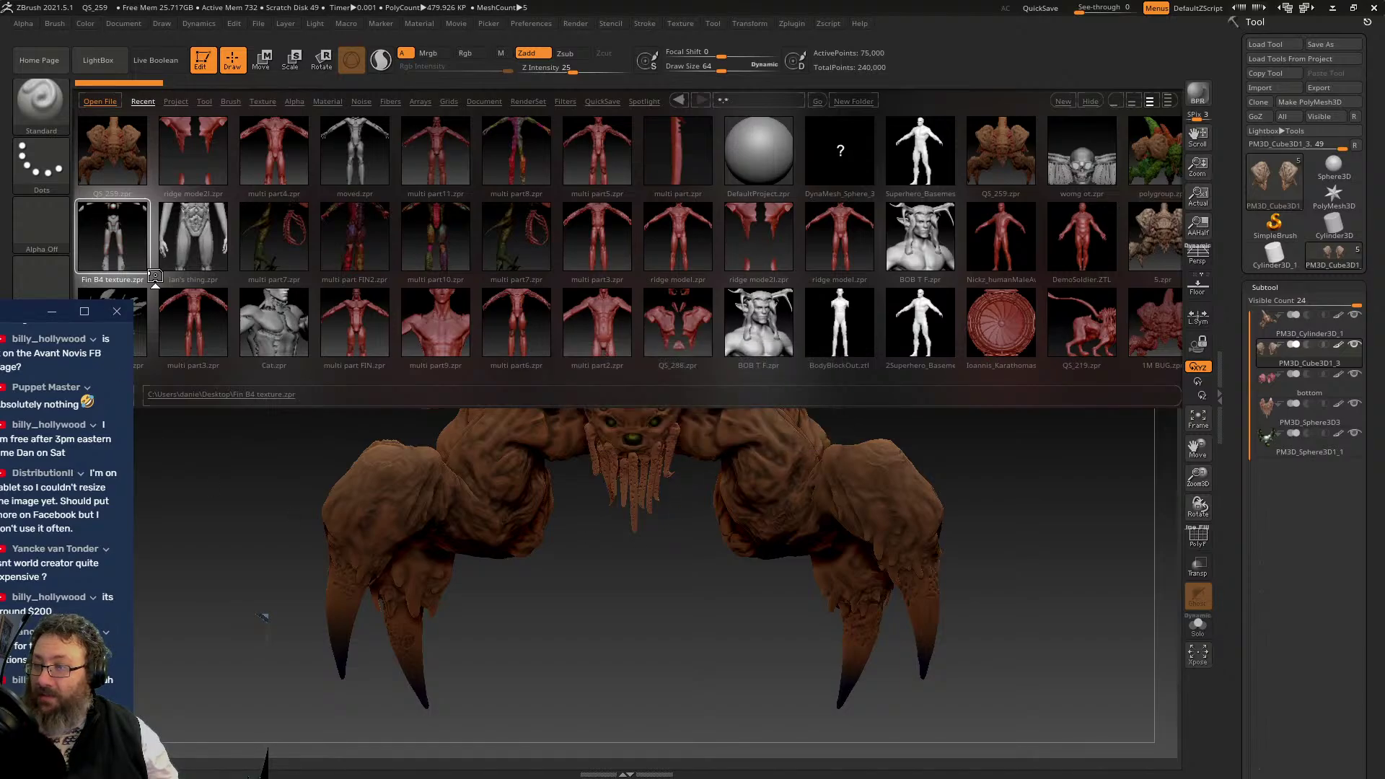
left_click_drag(20, 311, 41, 66)
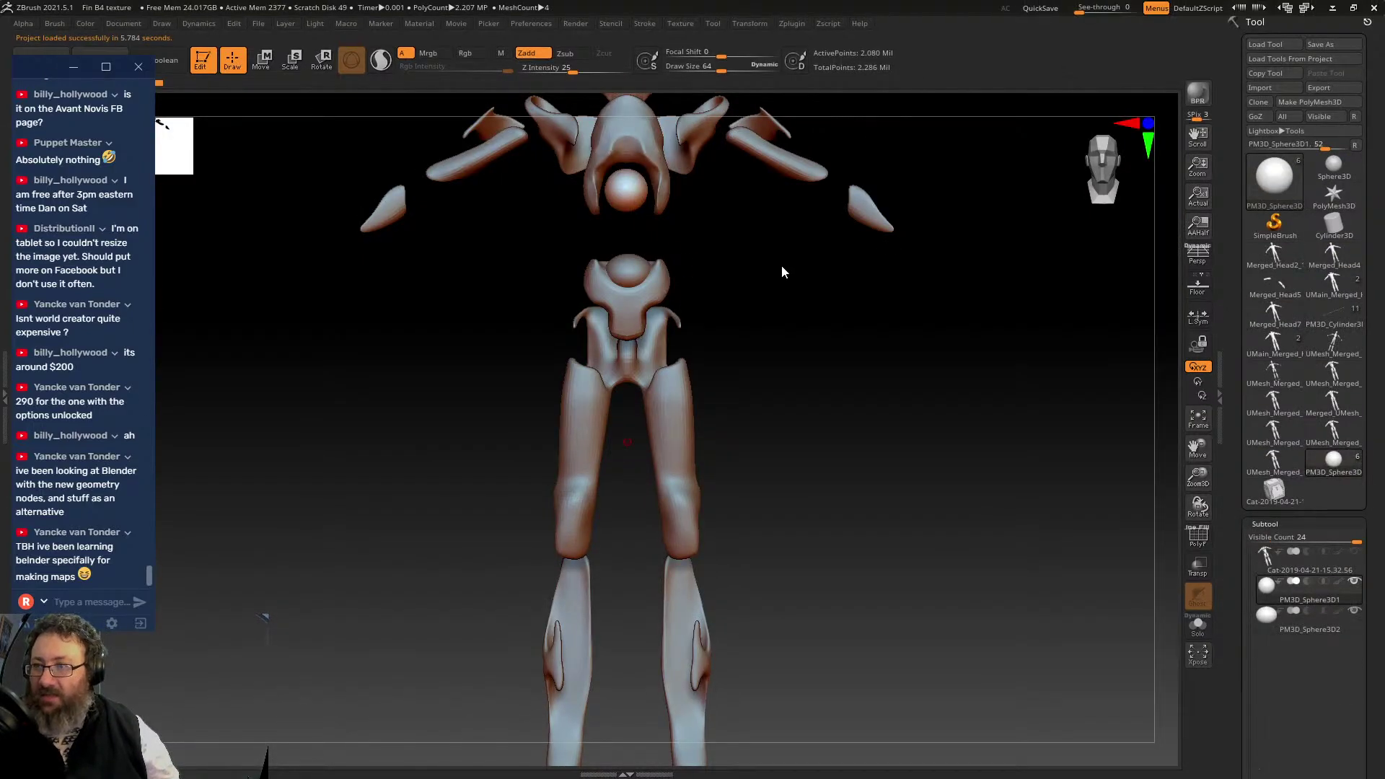
- Make the hidden UMesh_Merged_Head7_20 and Cat-2019-04-21-15.32.56 subtools visible and examine the humanoid figure's hips from behind
left_click_drag(781, 266, 786, 501)
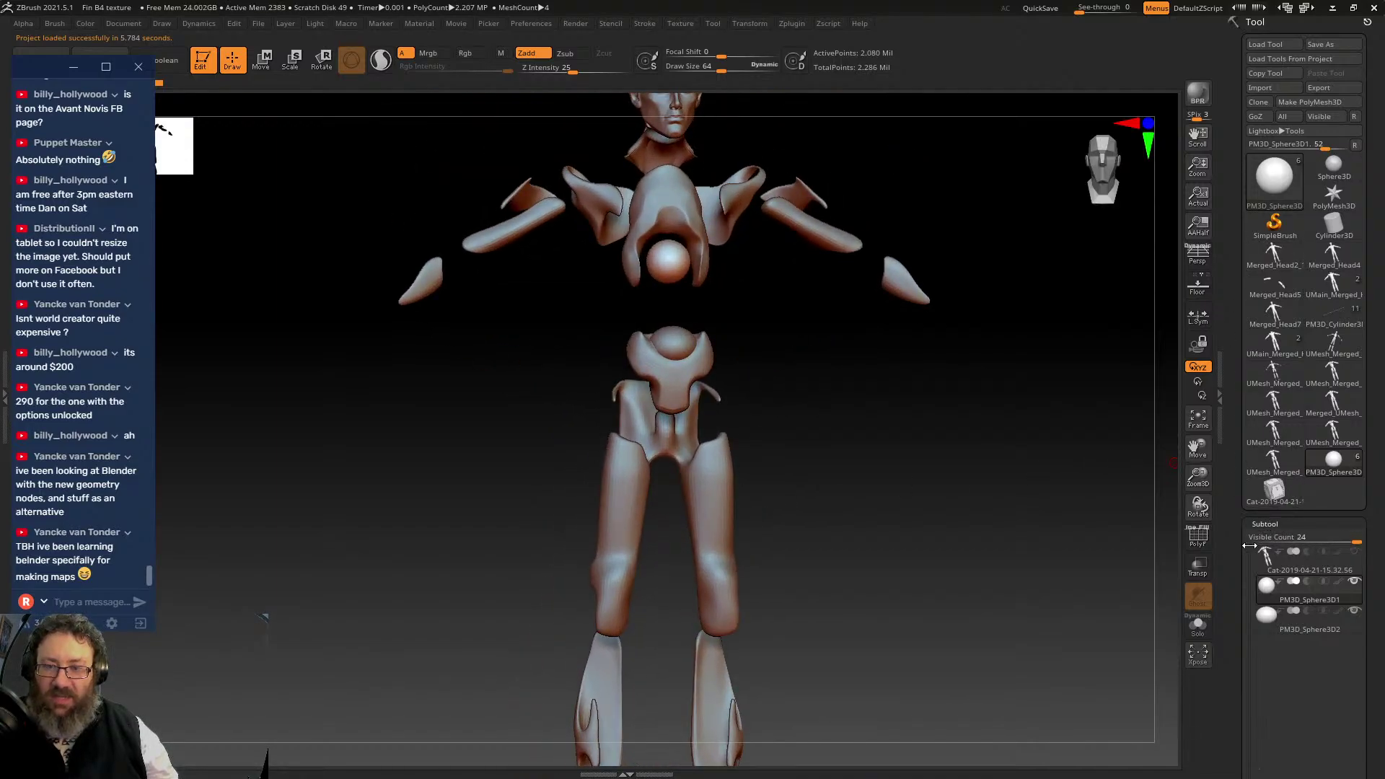
left_click(1310, 562)
left_click(1354, 581)
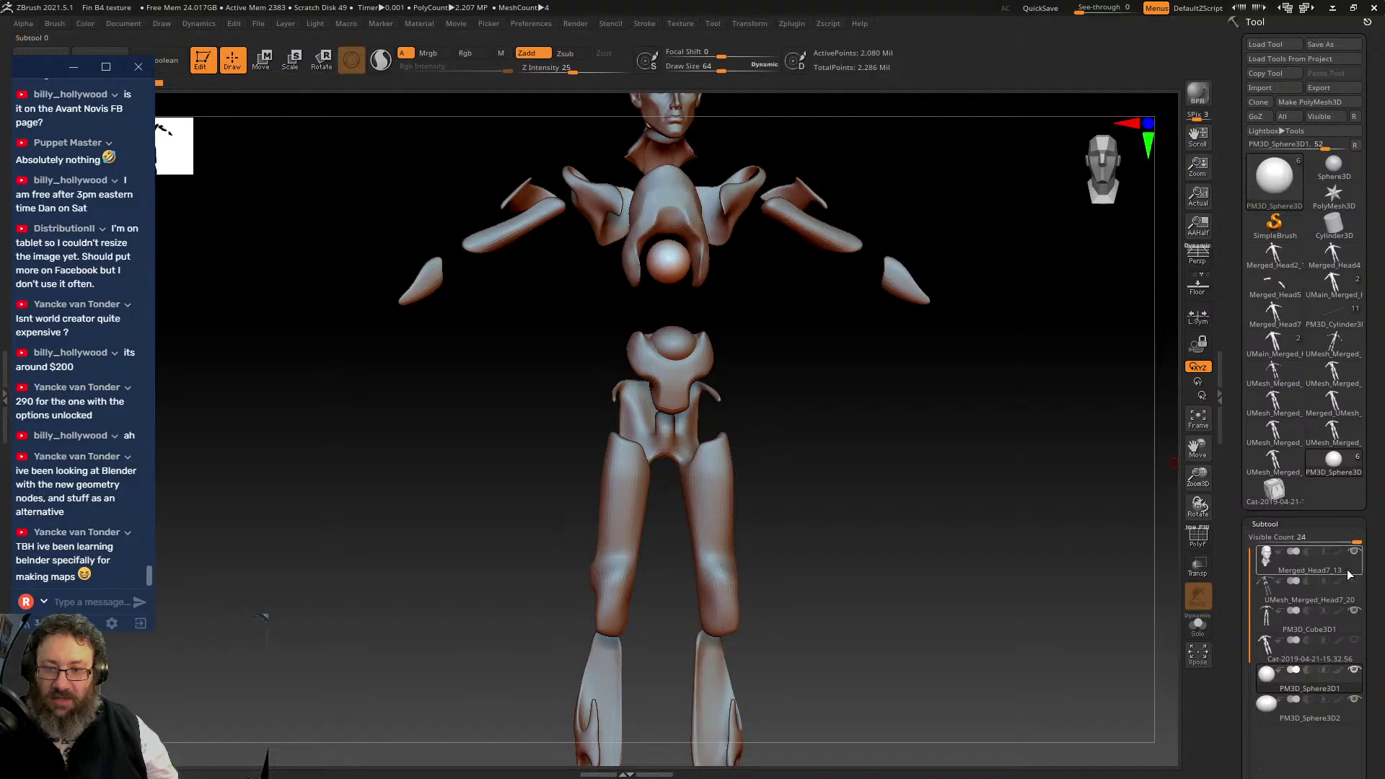
left_click(1354, 640)
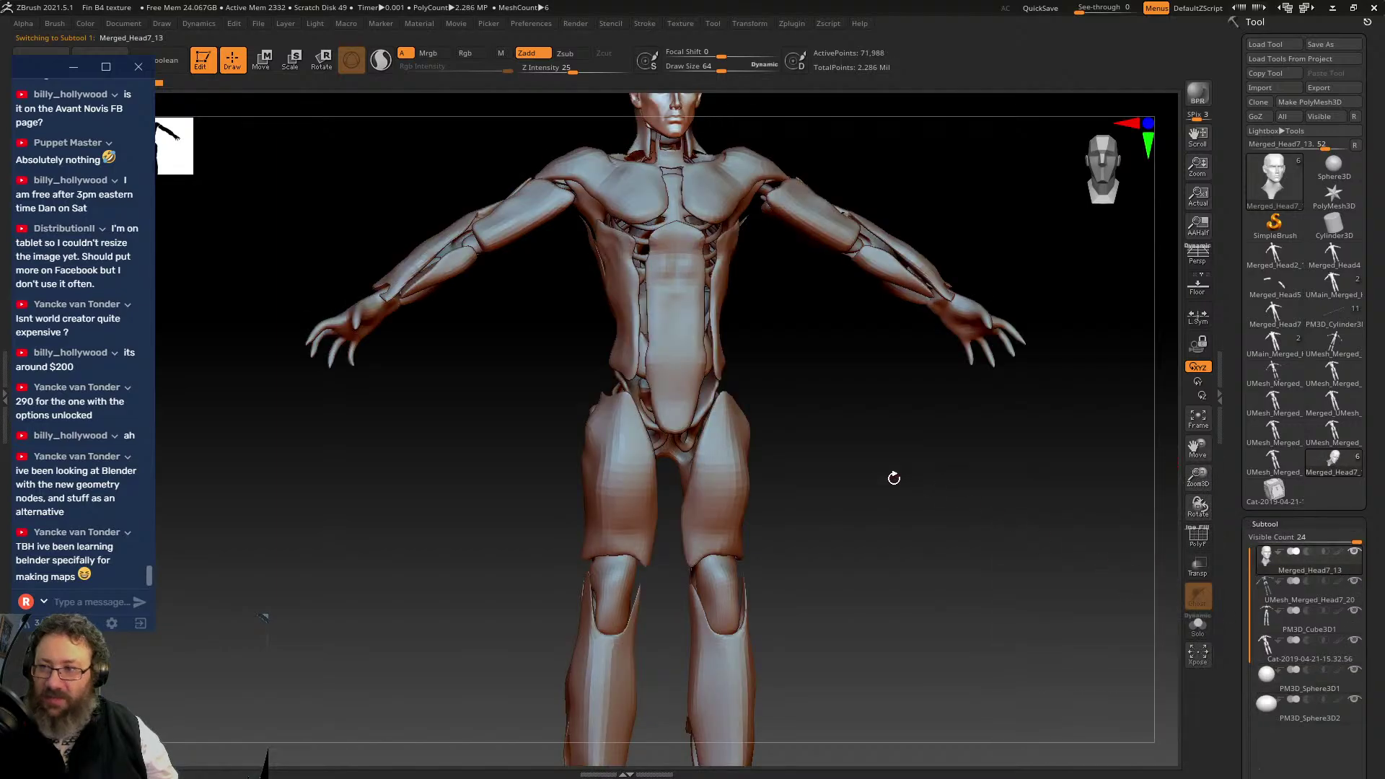
mouse_move(894, 479)
left_mouse_down()
mouse_move(1039, 486)
mouse_move(869, 368)
mouse_move(894, 488)
left_mouse_up()
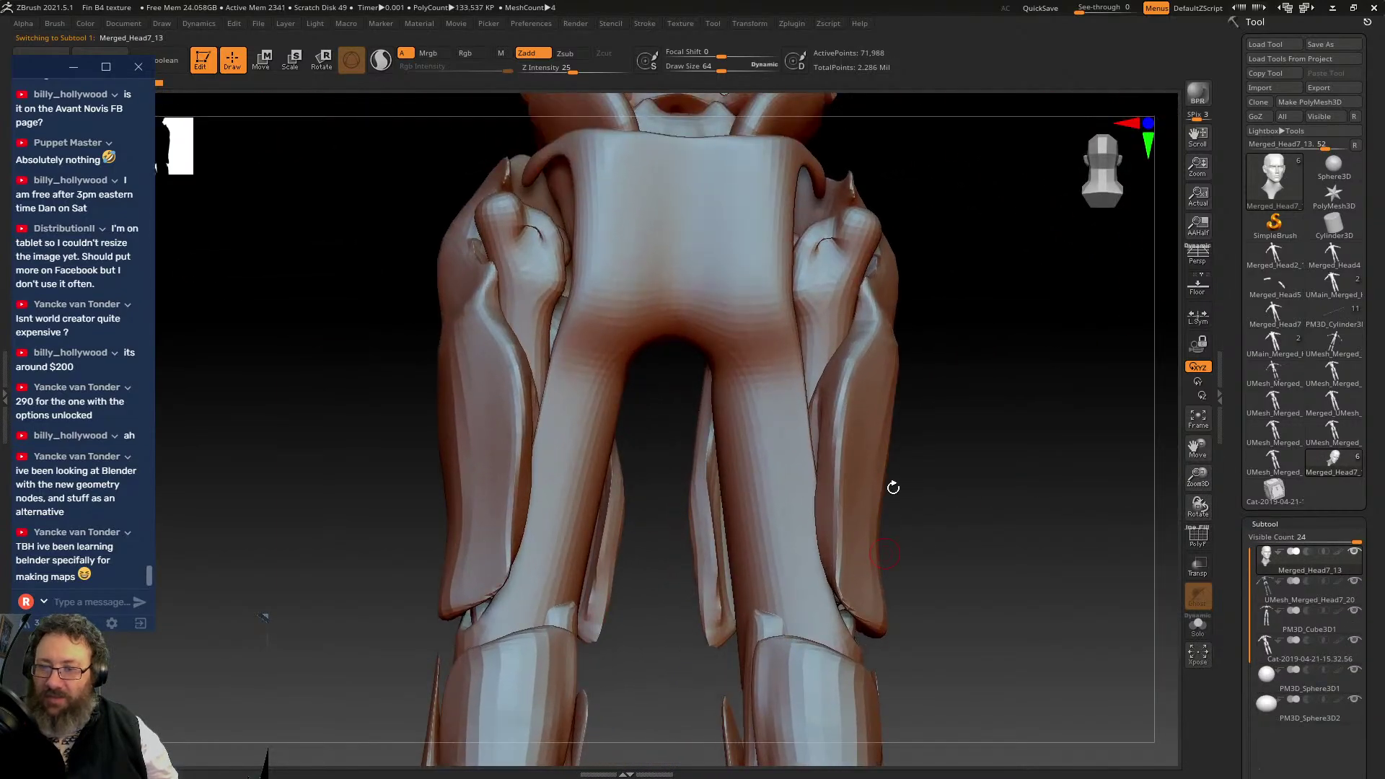
left_click_drag(959, 260, 946, 334)
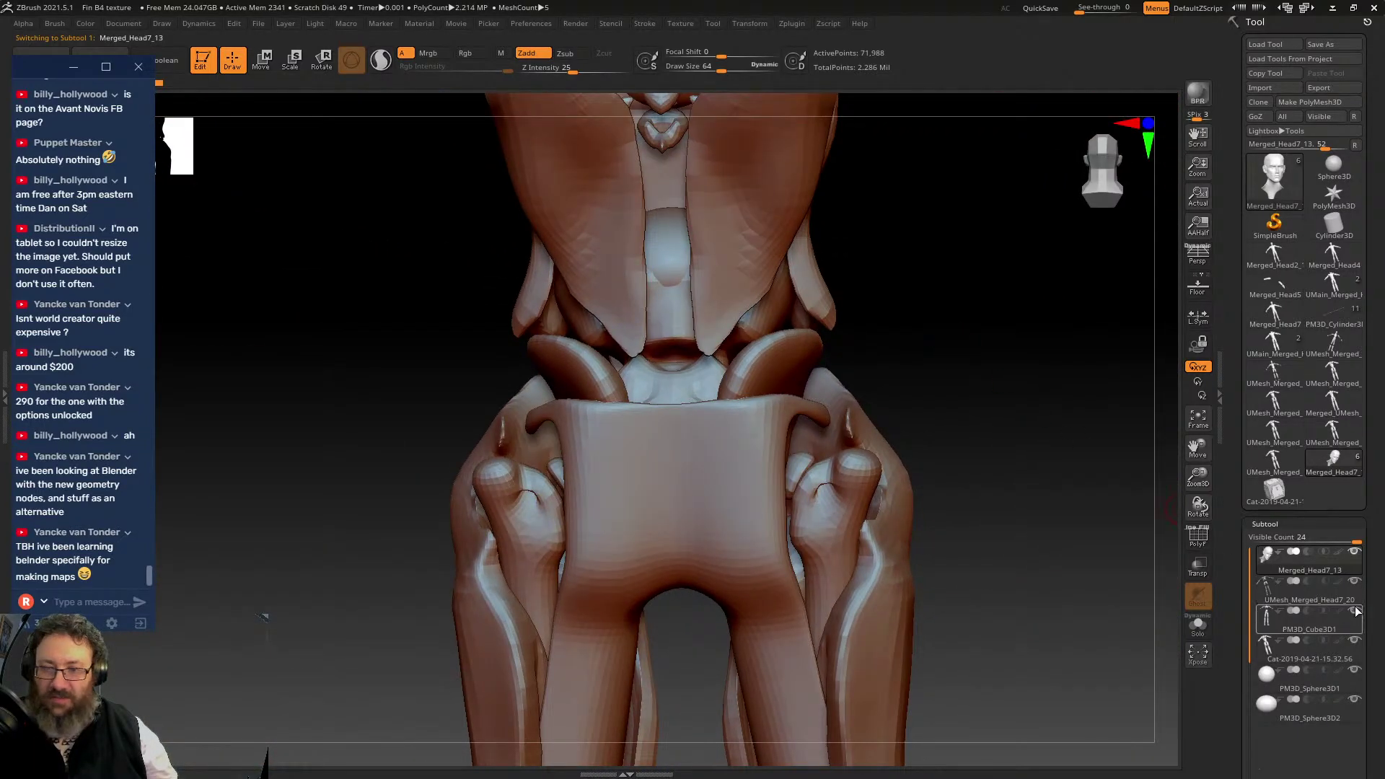
- Hide the Cat-2019-04-21-15.32.56 subtool to inspect the skeleton from the front, show it again and frame the whole figure
mouse_move(1359, 583)
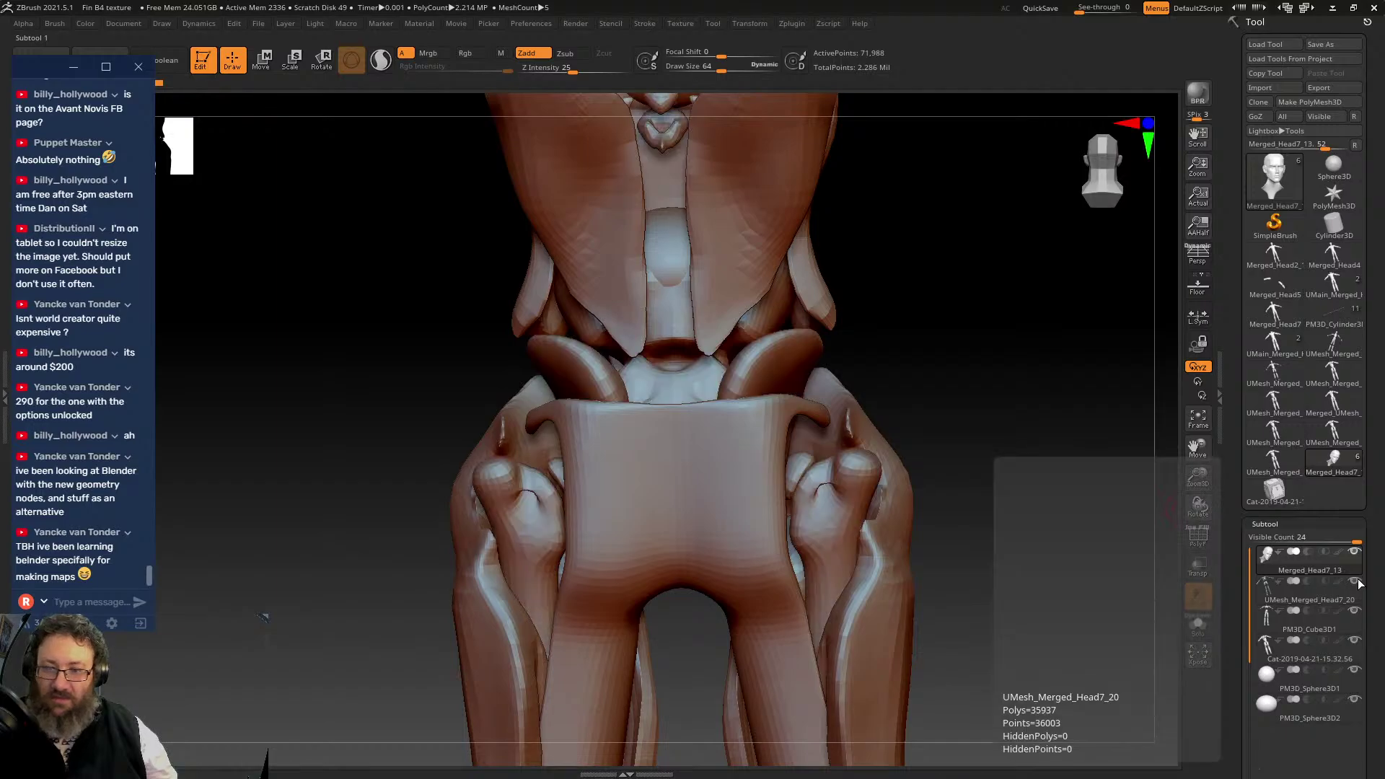
left_click(1356, 641)
left_click_drag(1032, 441, 1013, 635)
left_click_drag(1107, 499, 934, 555)
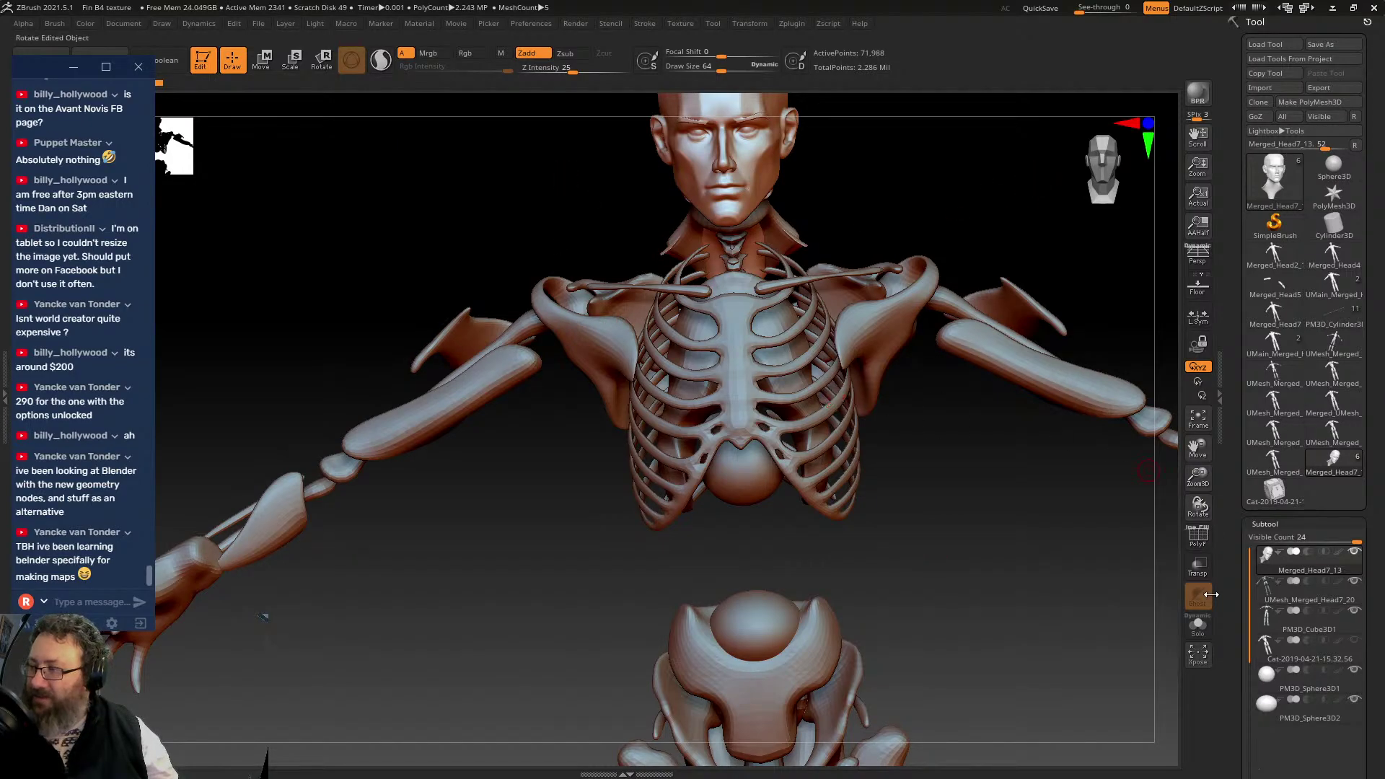
left_click(1313, 650)
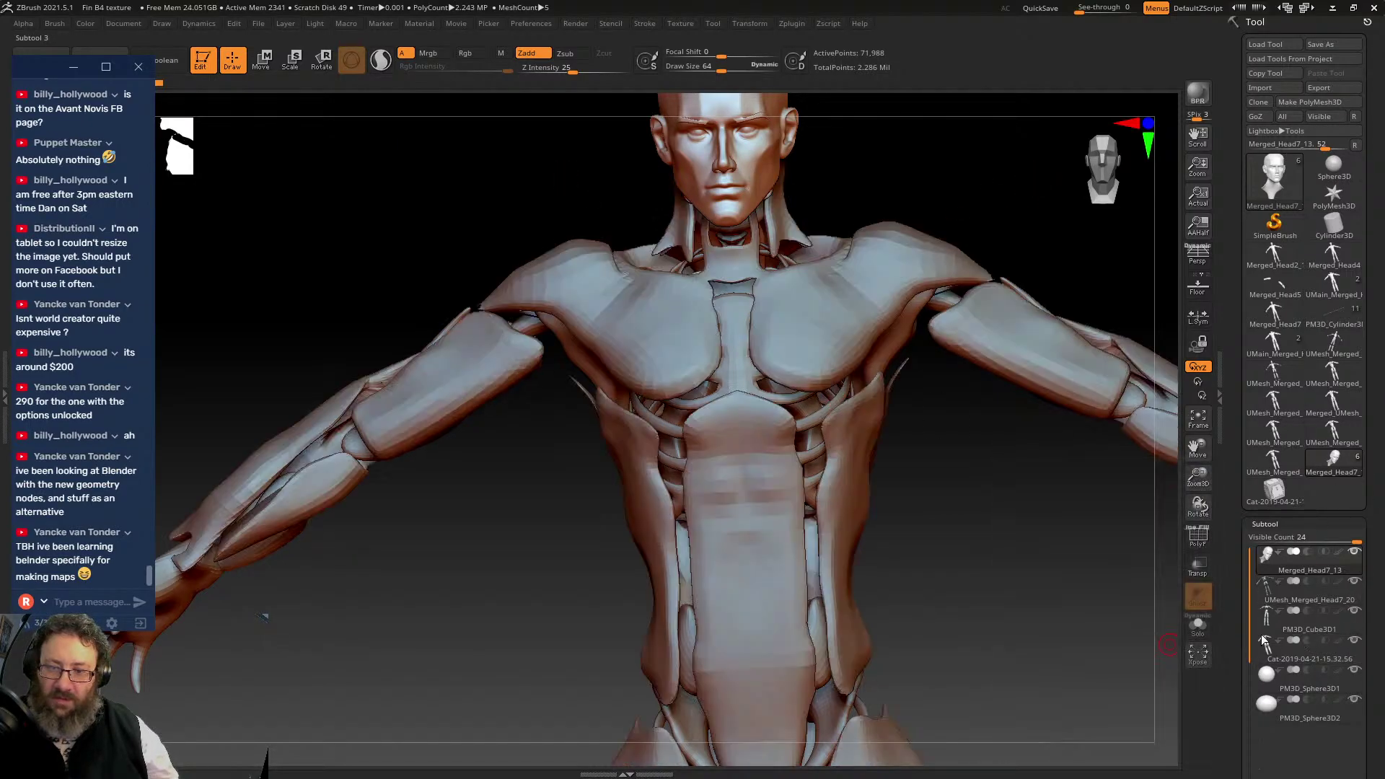
key("f")
left_click_drag(718, 464, 792, 421)
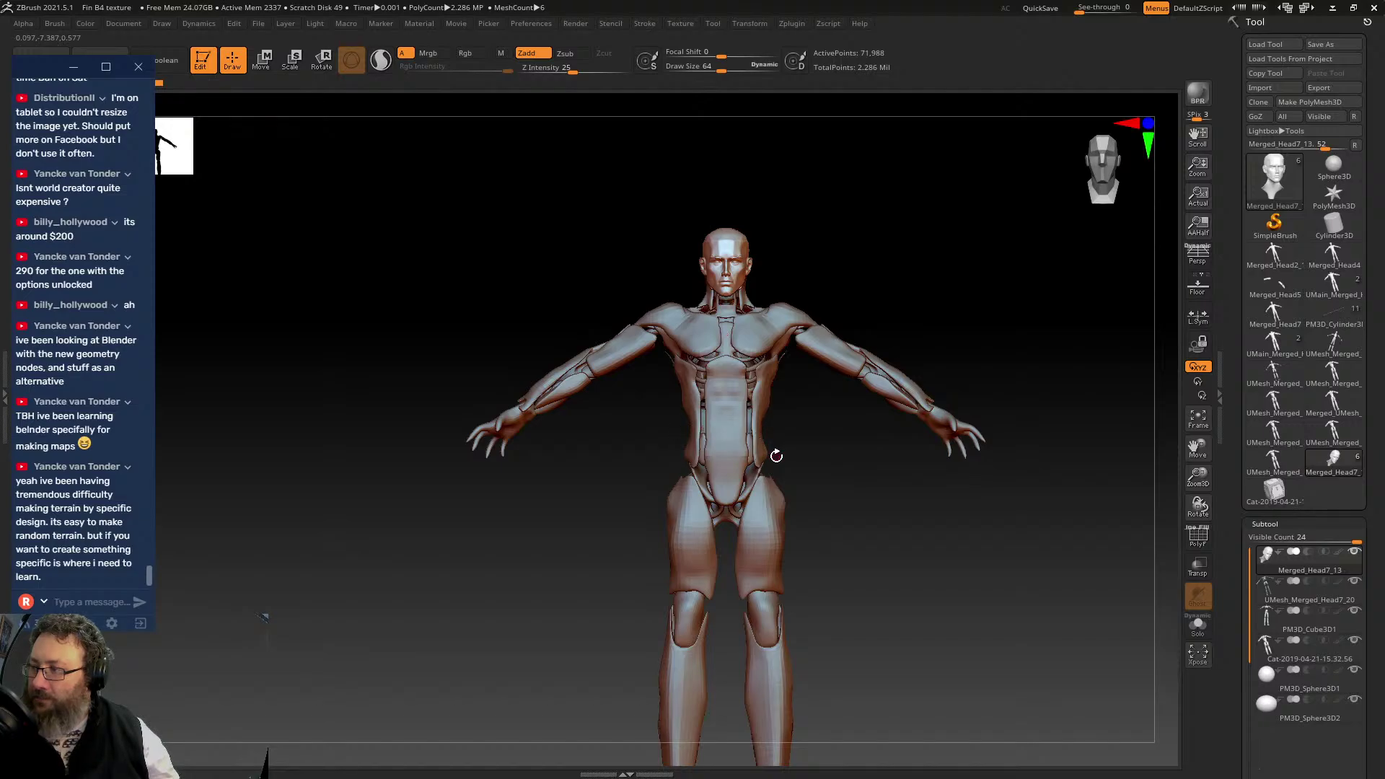
right_click_drag(769, 434, 869, 402)
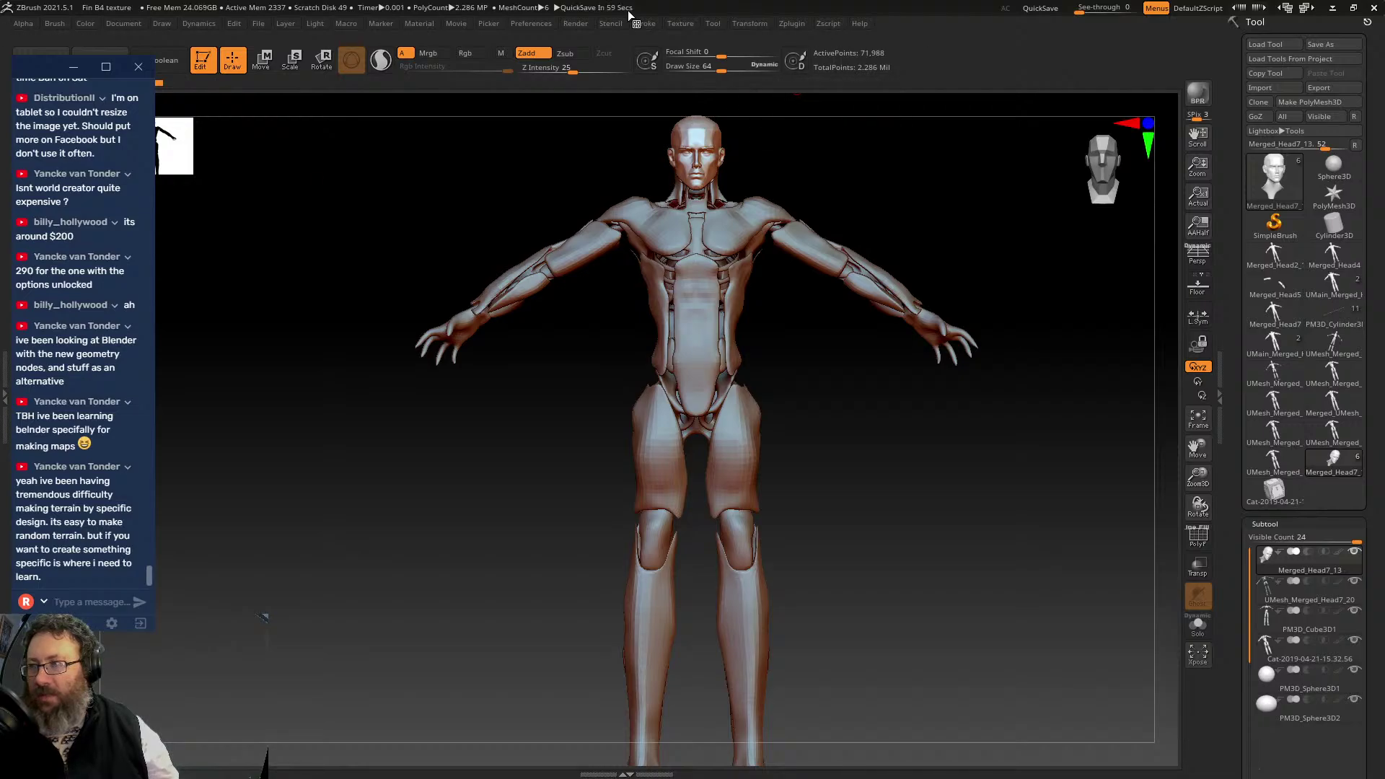
left_click(779, 25)
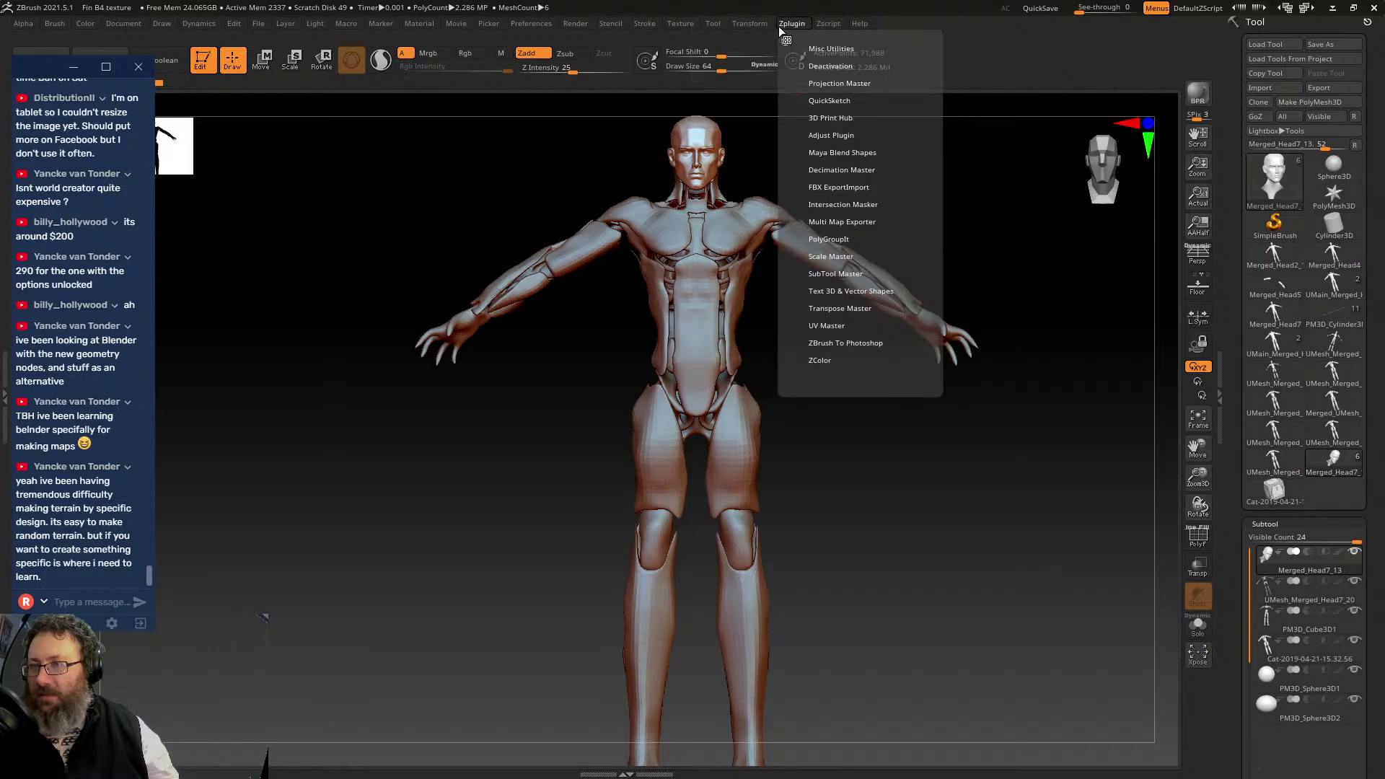
mouse_move(746, 27)
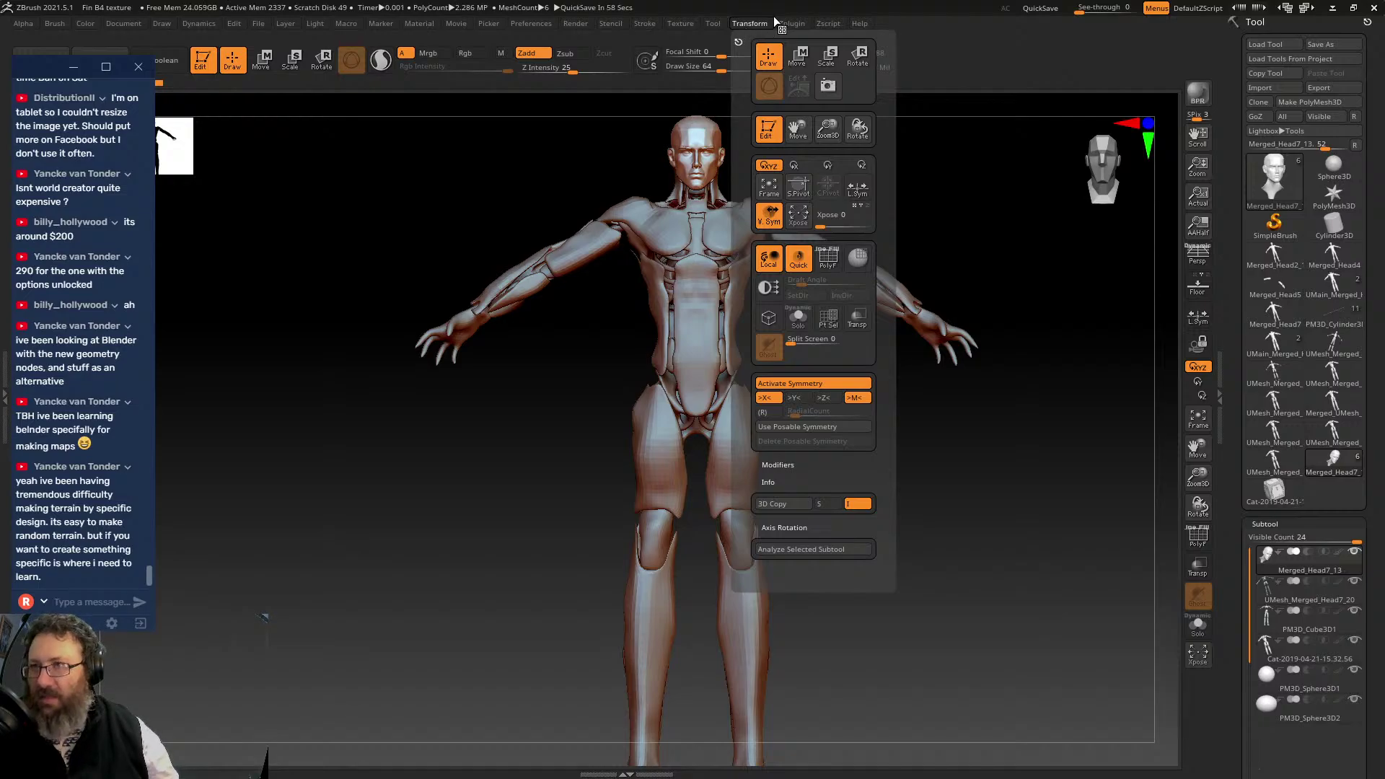
mouse_move(820, 29)
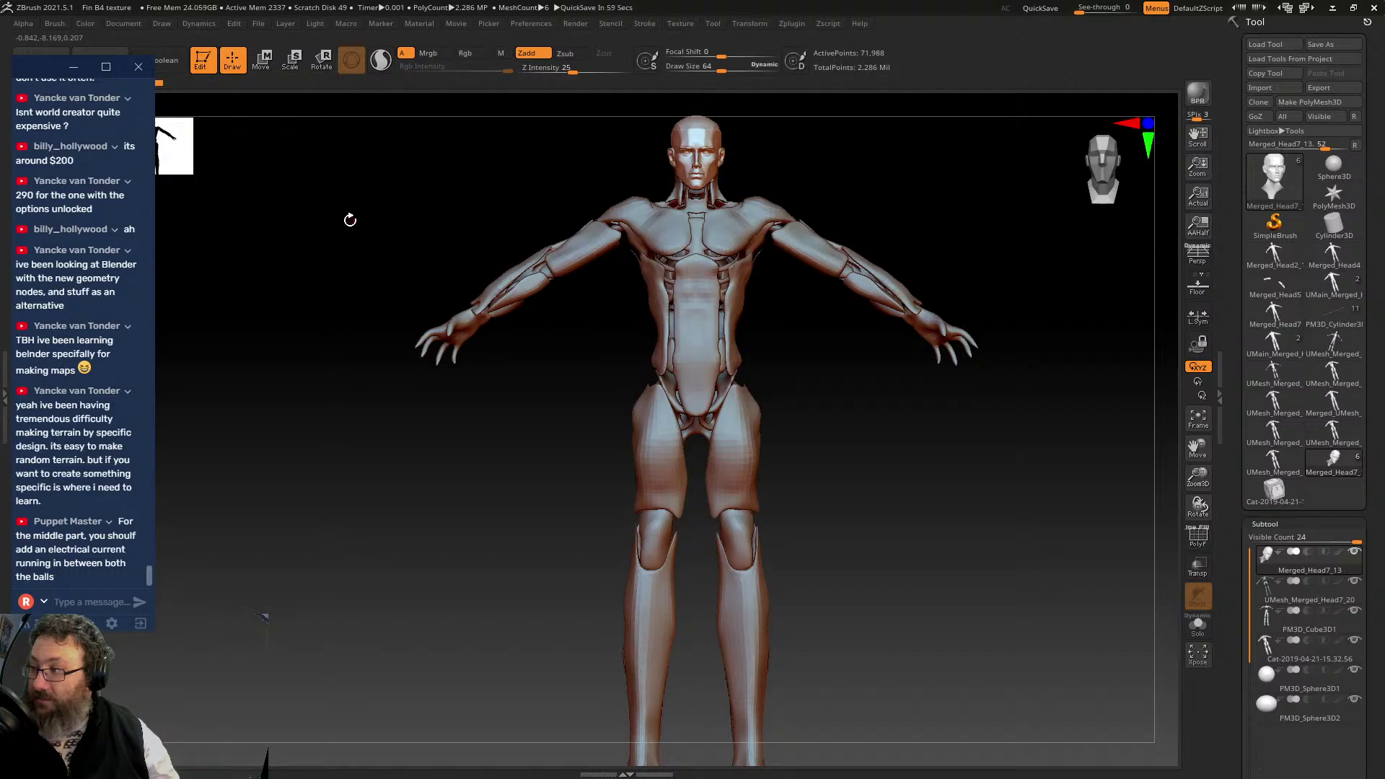
- Hide the UMesh_Merged_Head7_20, PM3D_Cube3D1 and Cat-2019-04-21-15.32.56 subtools to inspect the two spheres inside the torso from behind
left_click_drag(354, 217, 494, 301)
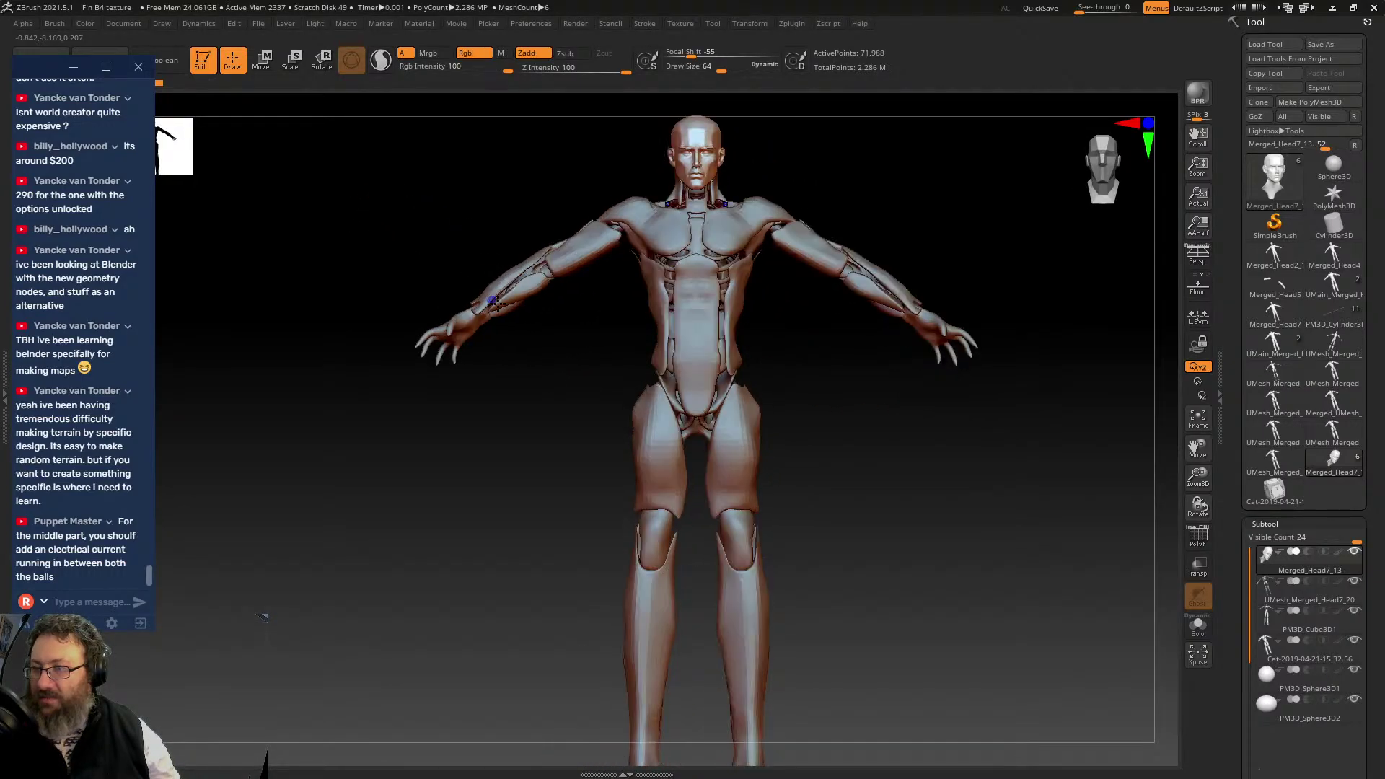
left_click_drag(621, 325, 637, 325)
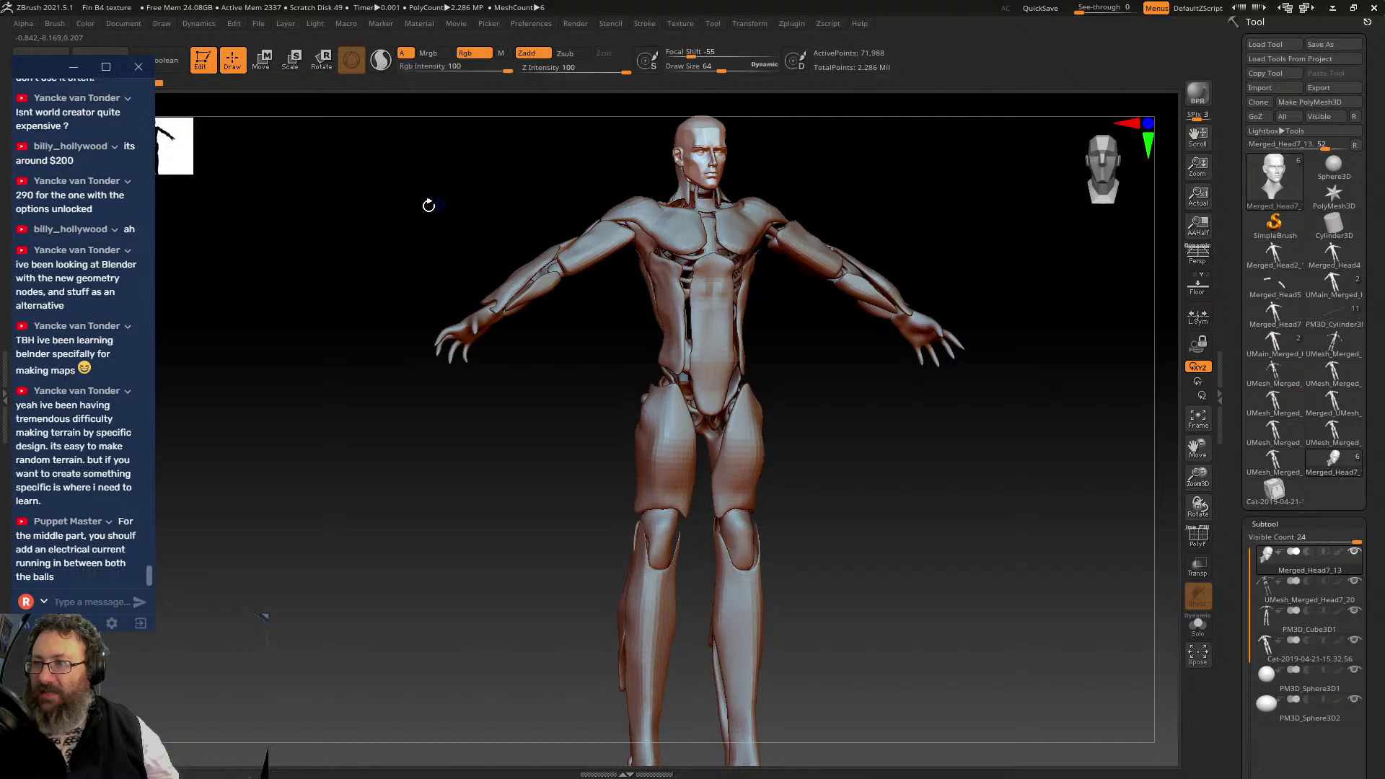
left_click_drag(430, 207, 441, 634)
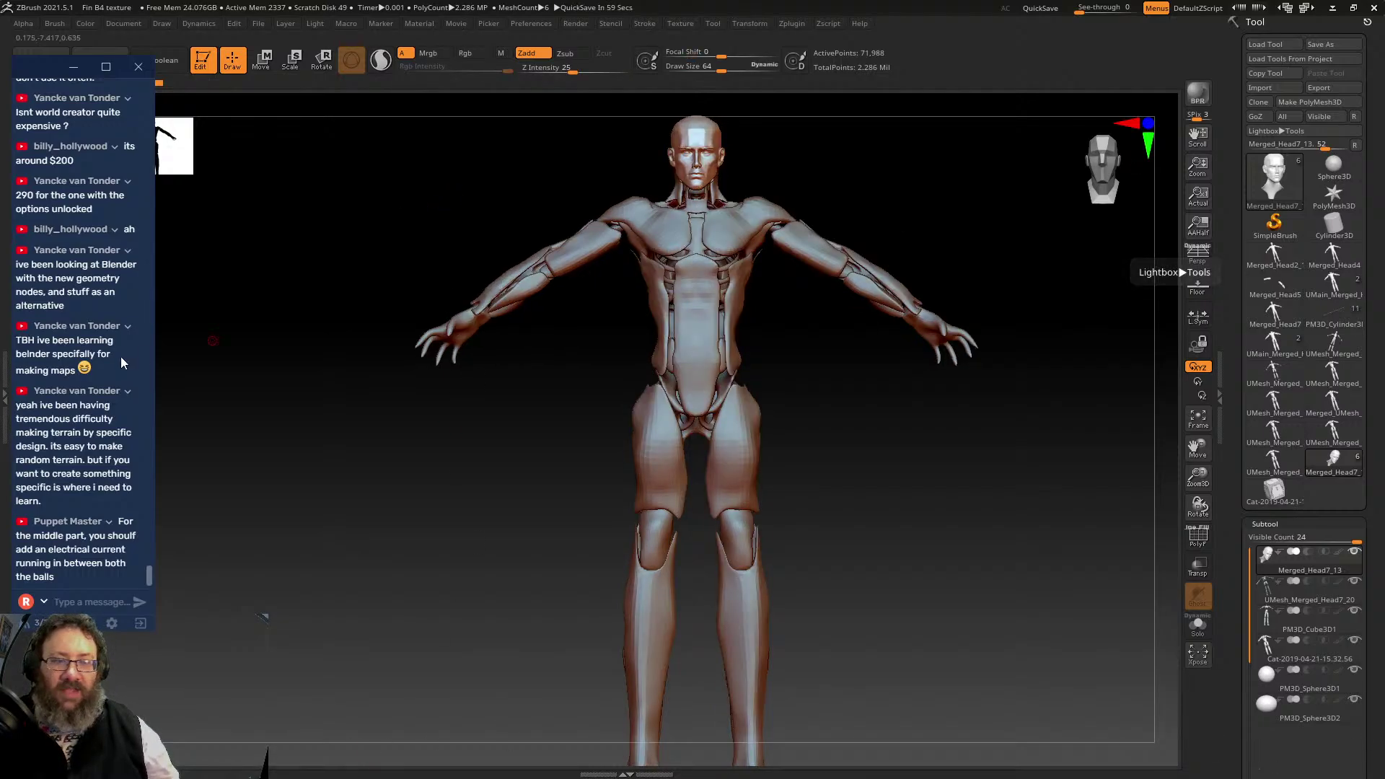
left_click_drag(319, 260, 361, 442)
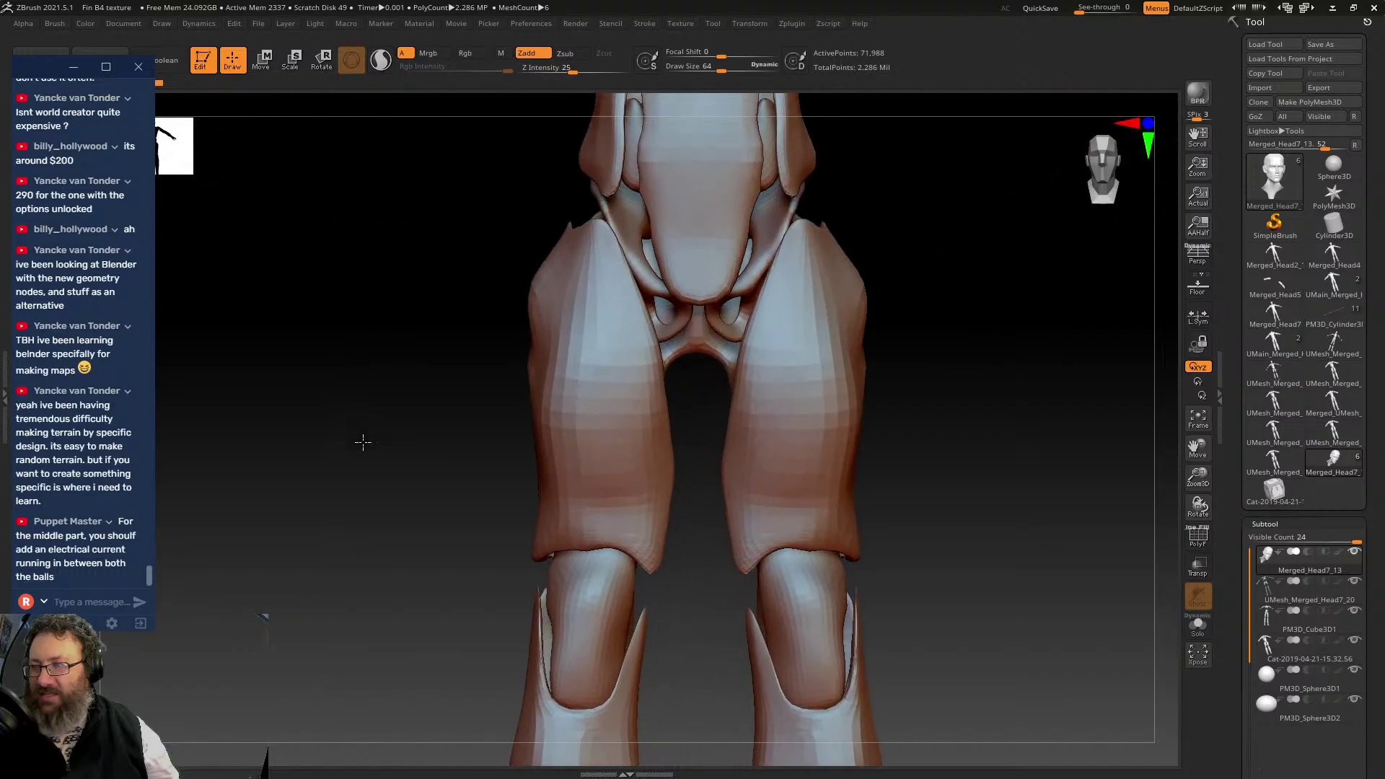
left_click_drag(458, 257, 596, 392)
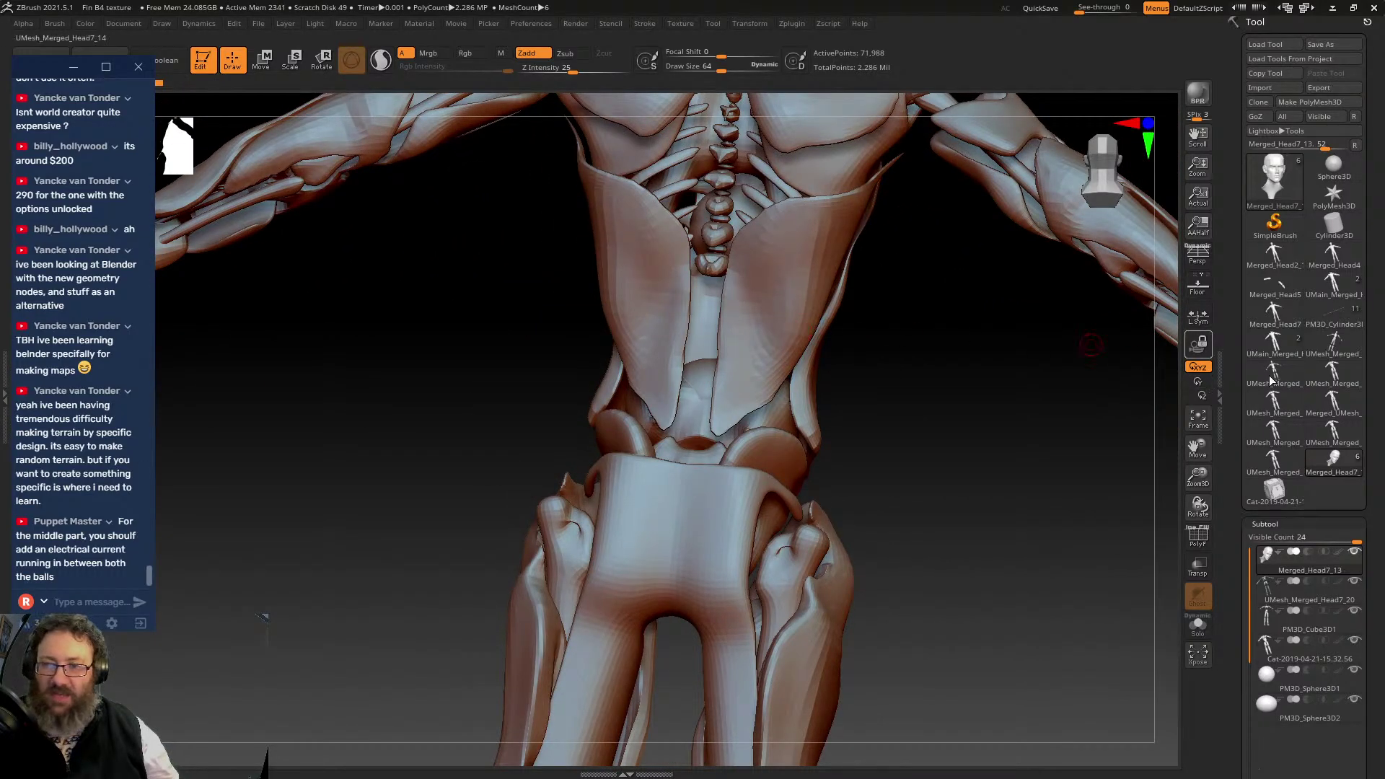
left_click(1356, 583)
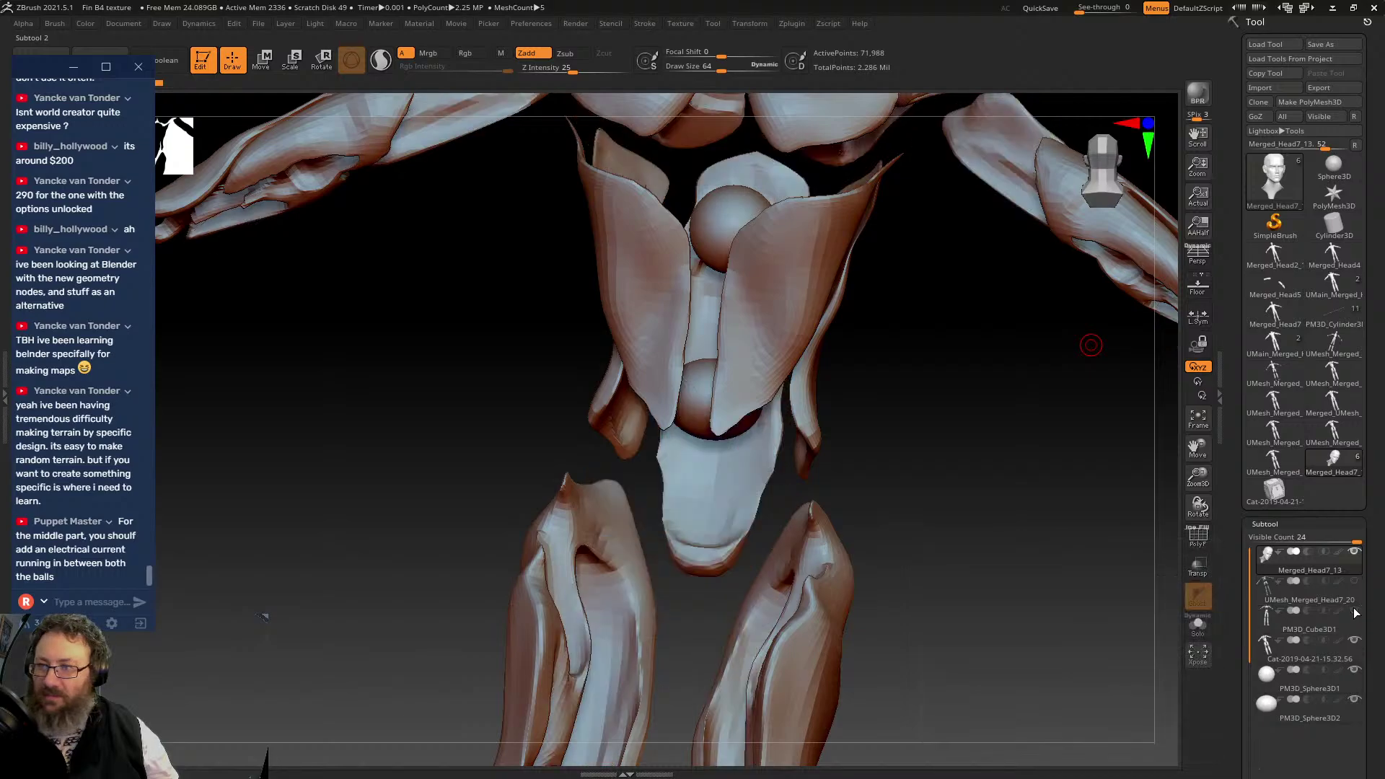
left_click(1356, 613)
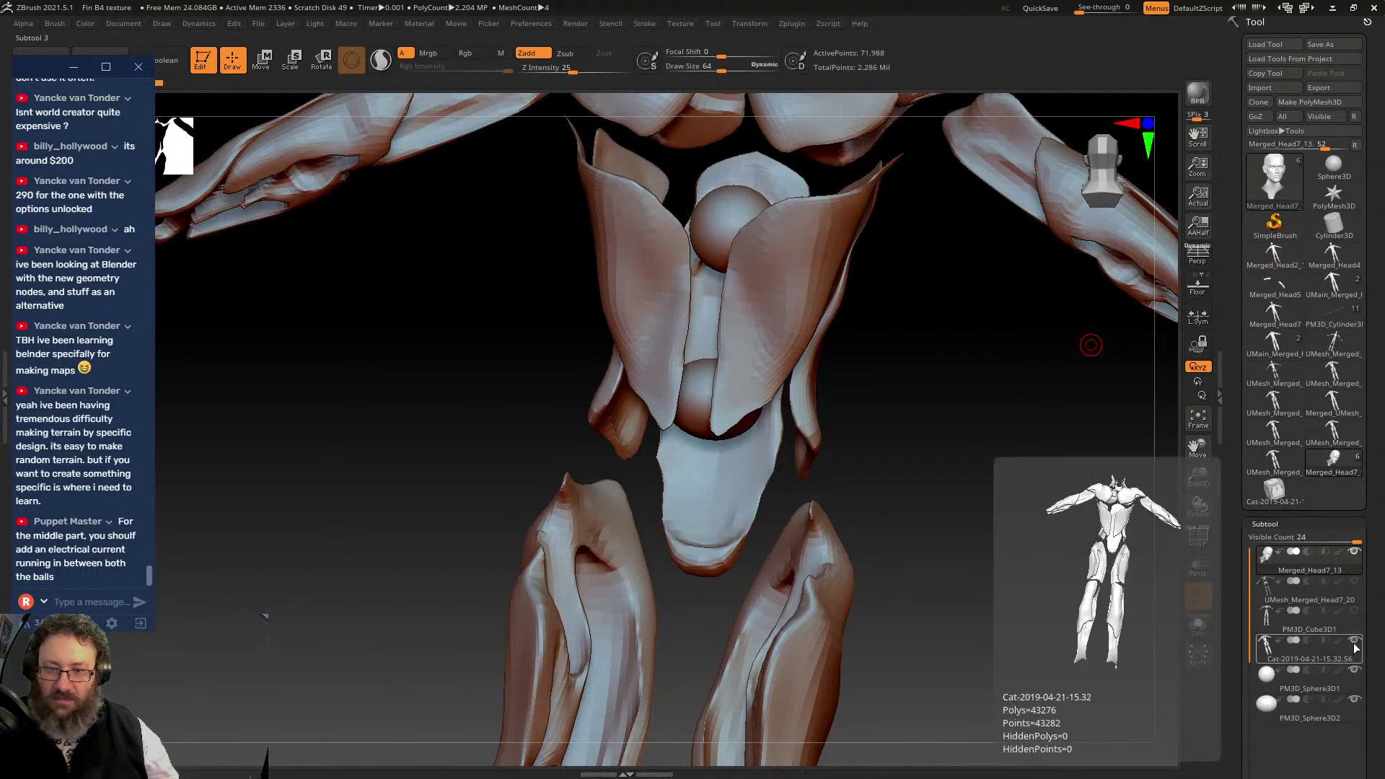
left_click(1356, 642)
mouse_move(887, 375)
left_mouse_down()
mouse_move(686, 300)
mouse_move(793, 388)
mouse_move(773, 414)
left_mouse_up()
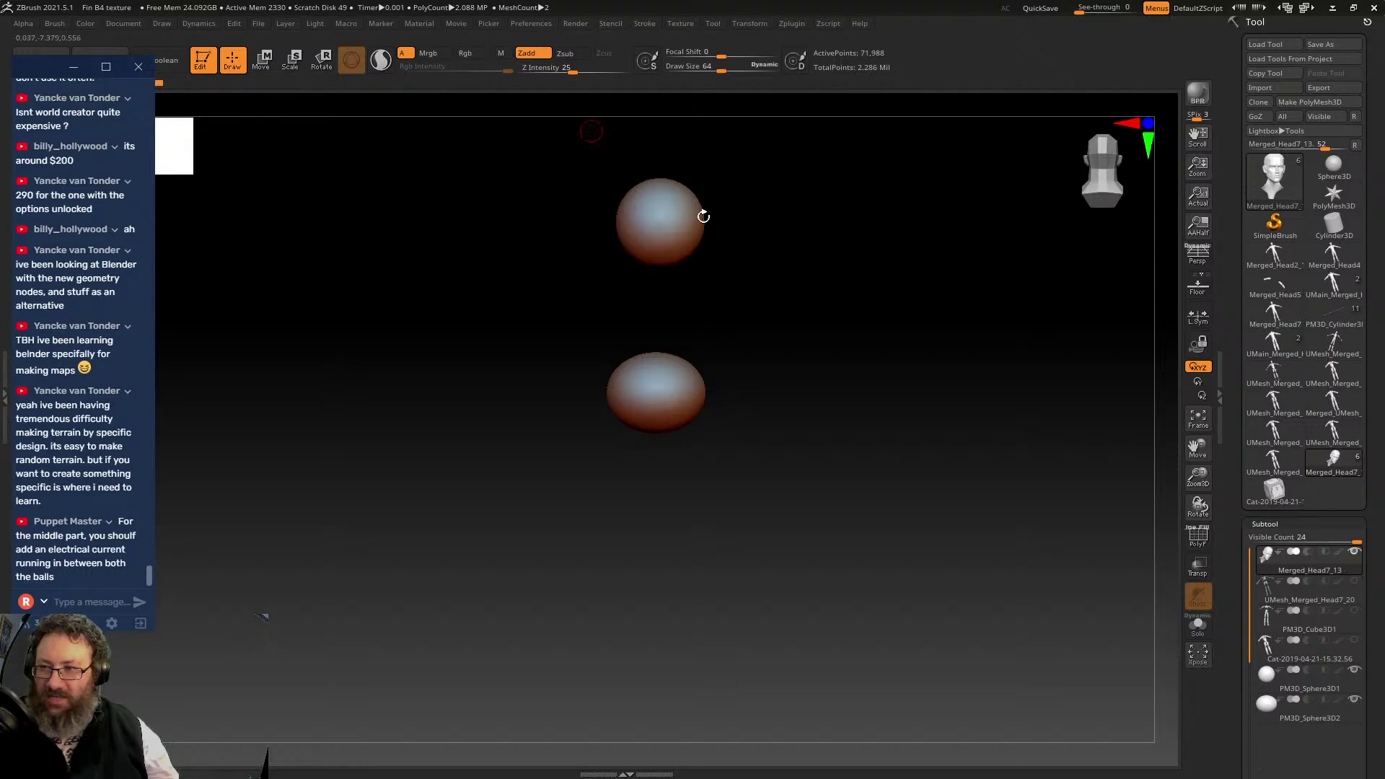
- Show the UMesh_Merged_Head7_20, PM3D_Cube3D1 and Cat-2019-04-21-15.32.56 subtools again and view the figure's upper body from the front
left_click(1358, 584)
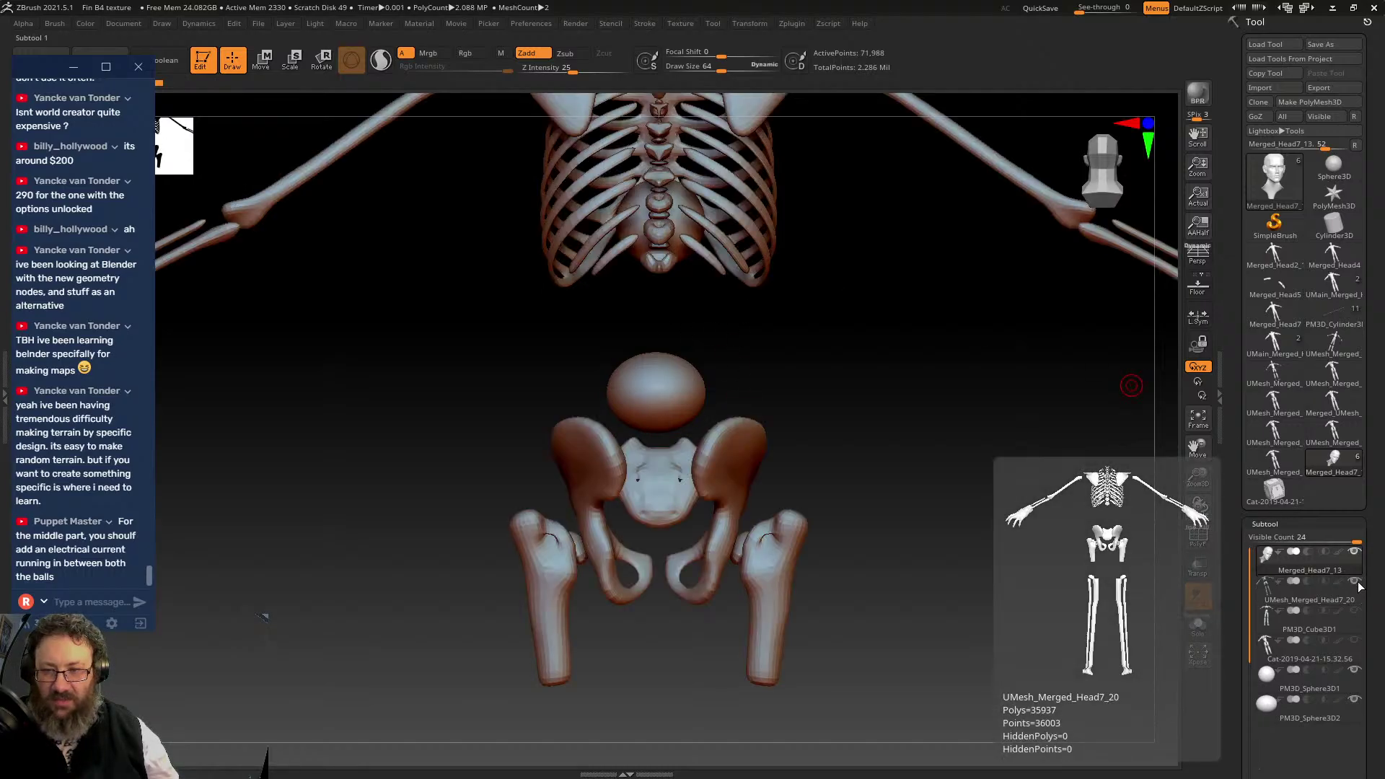
left_click_drag(928, 377, 912, 418)
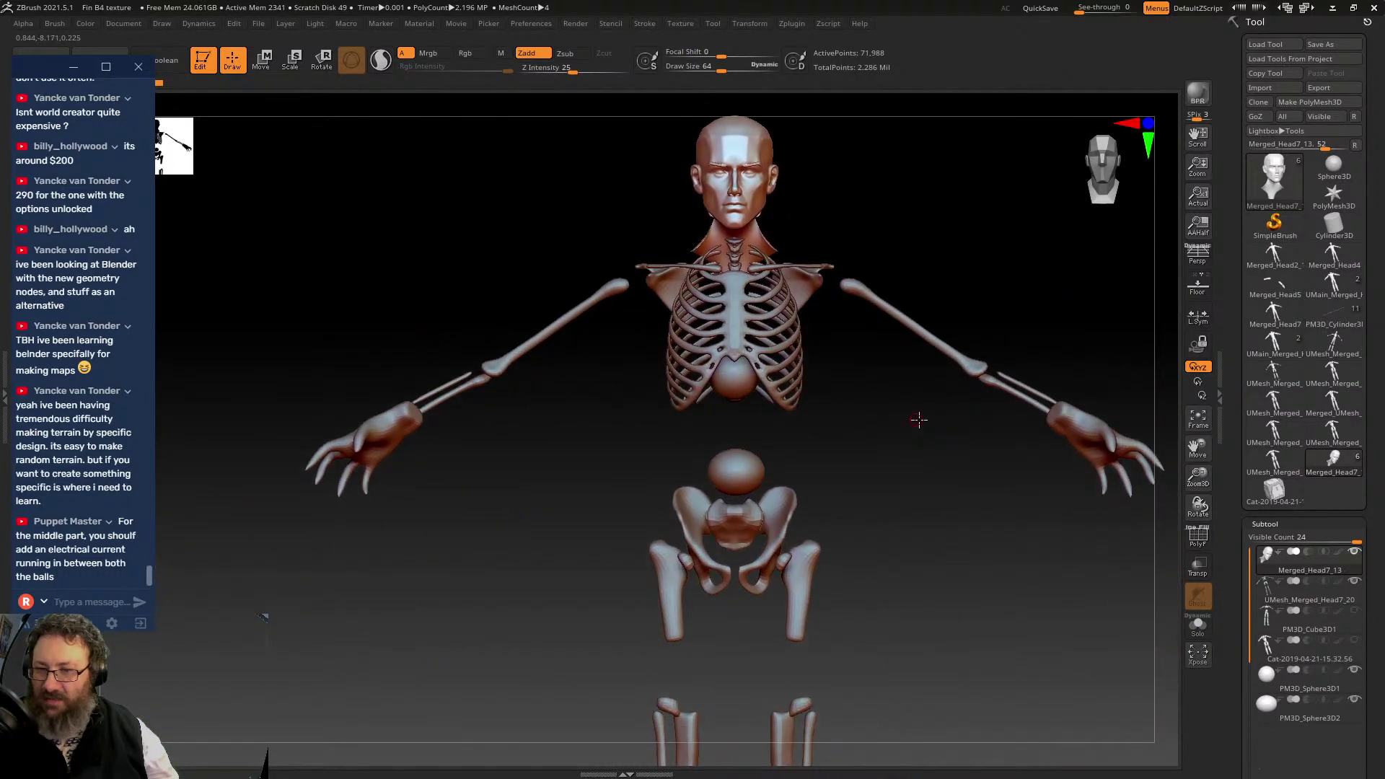
left_click(1355, 640)
left_click_drag(1010, 505, 873, 489)
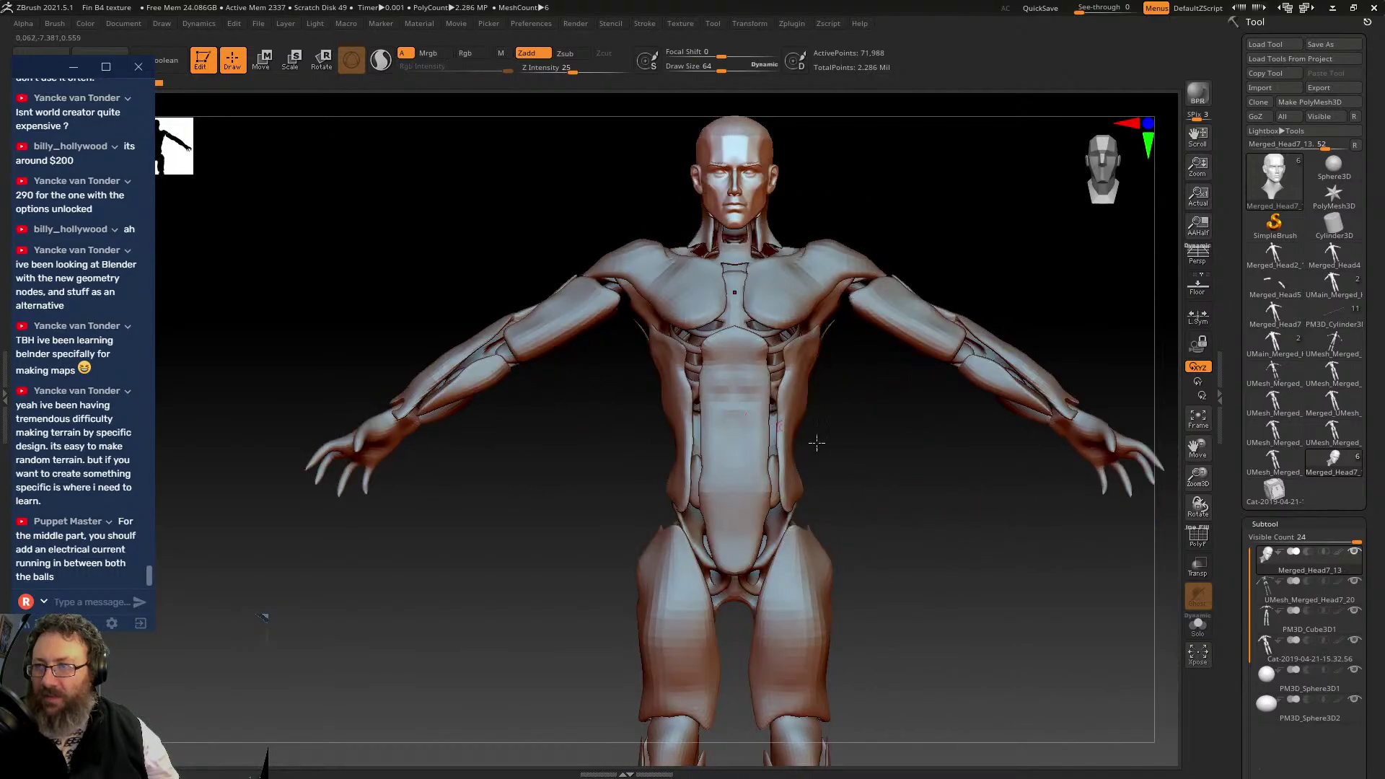
- Select the Cat-2019-04-21-15.32.56 armour subtool and subdivide it to 2.769 million polygons
left_click(1317, 653)
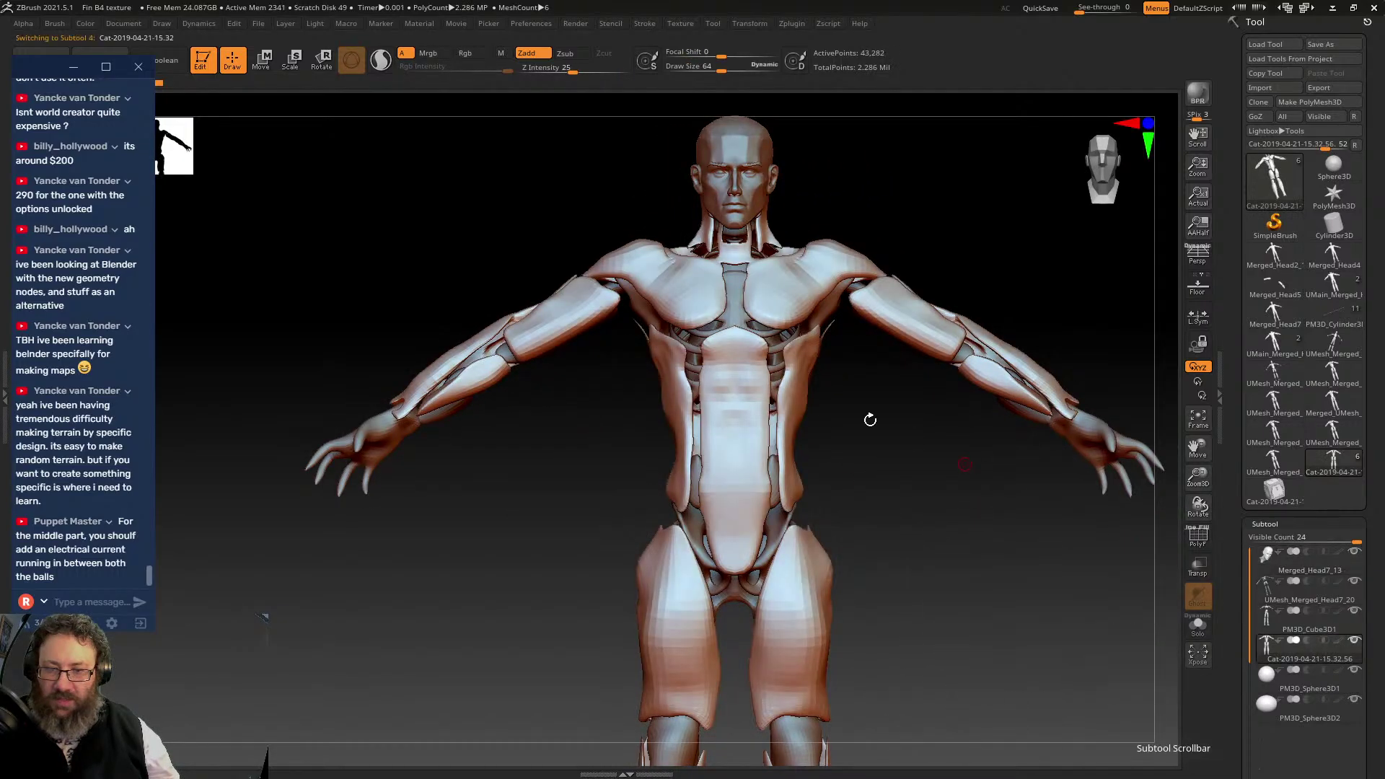
key("ctrl+d")
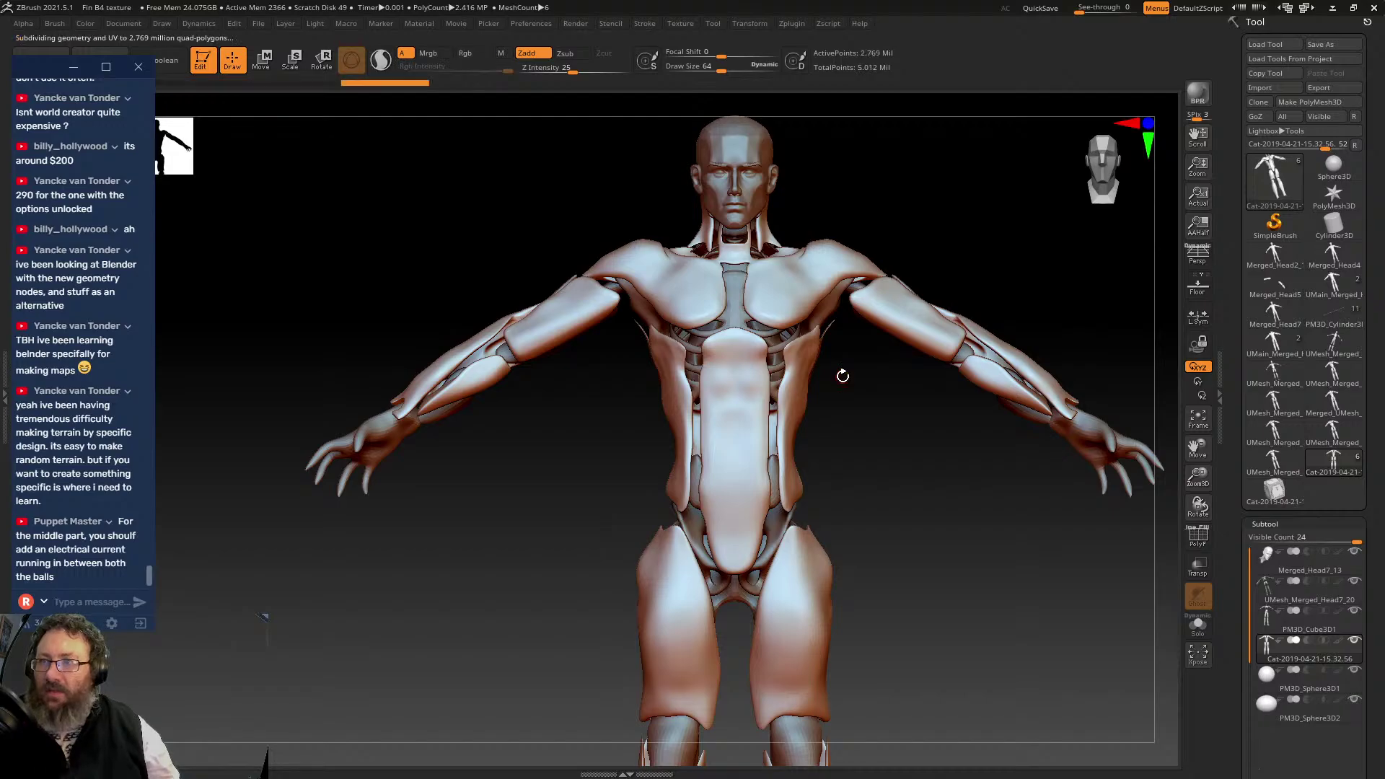
left_click_drag(854, 386, 921, 548, "alt")
left_click_drag(966, 239, 927, 444, "alt")
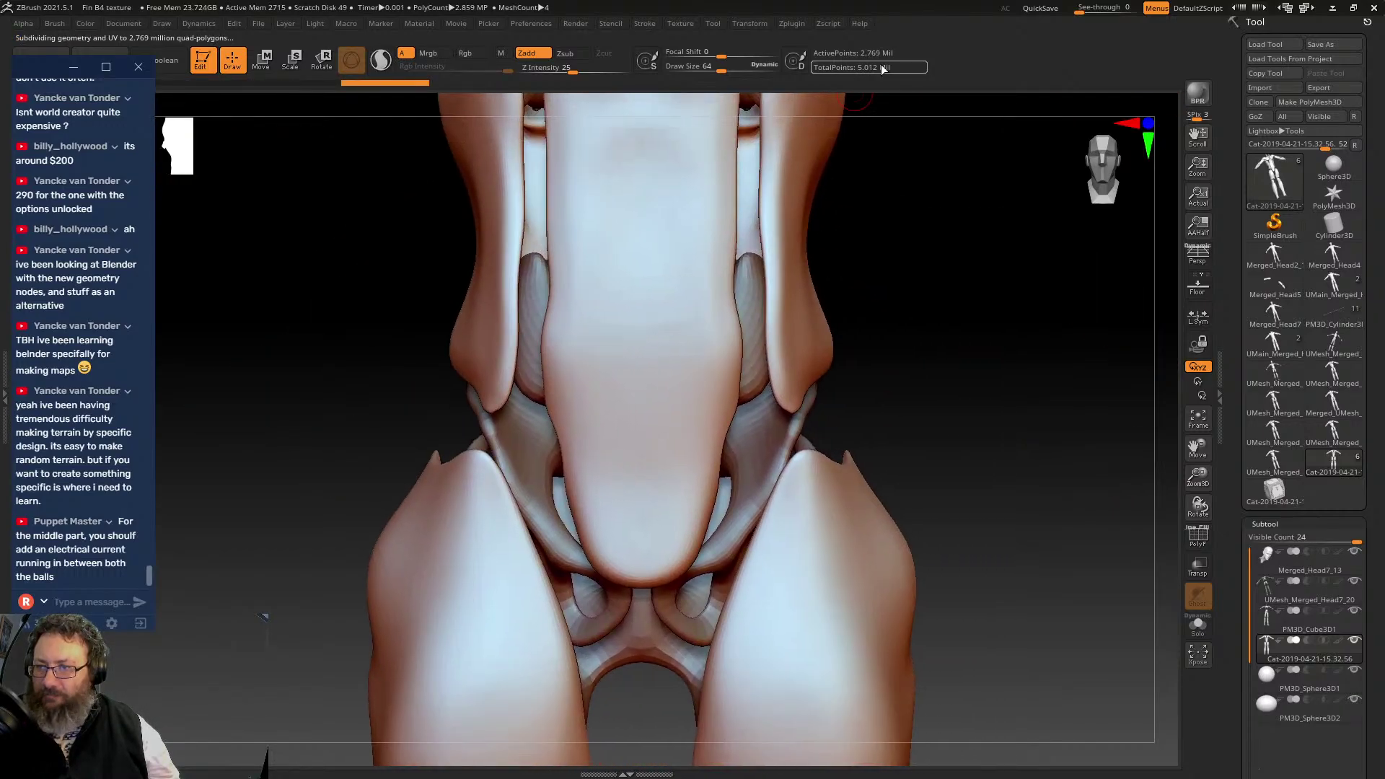
mouse_move(949, 311)
left_mouse_down("alt")
mouse_move(955, 526)
mouse_move(981, 652)
left_mouse_up("alt")
left_click_drag(648, 381, 698, 420)
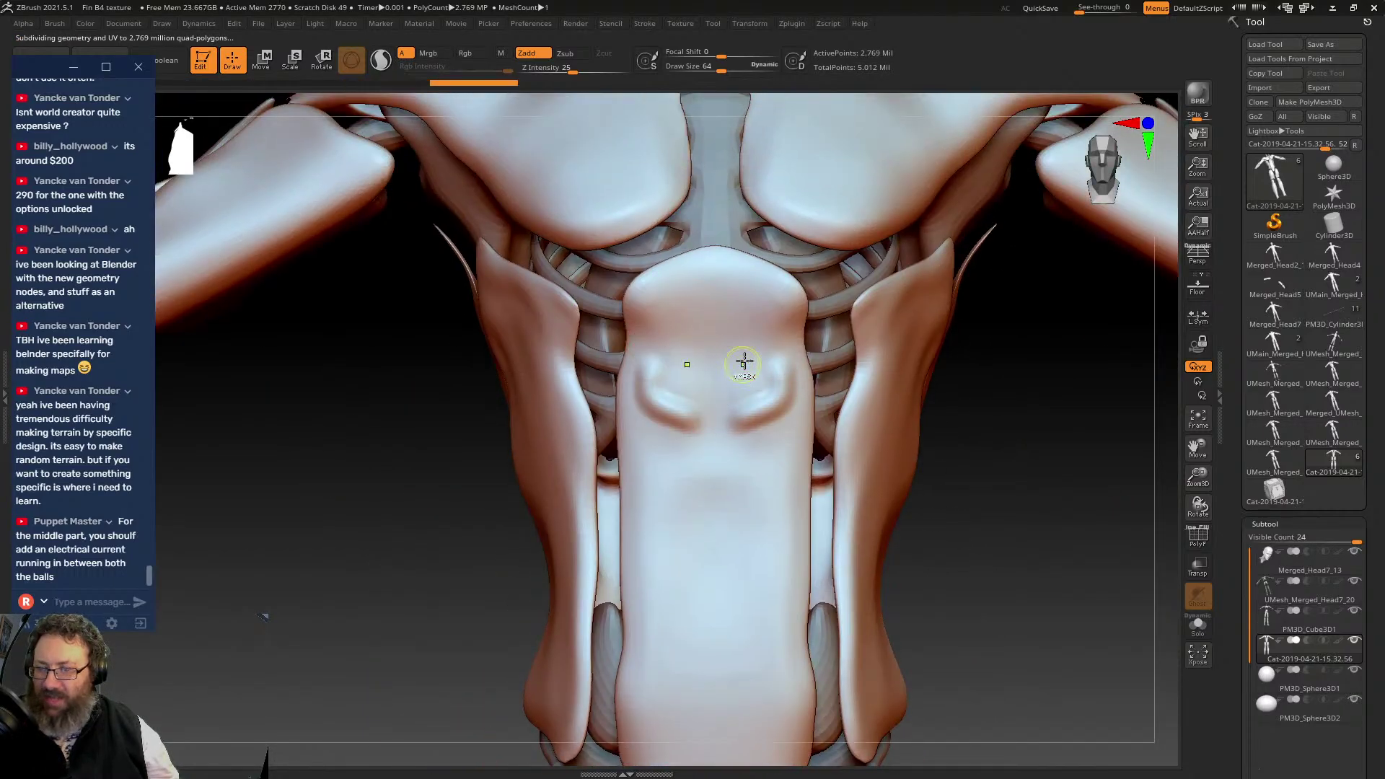
key("ctrl+z")
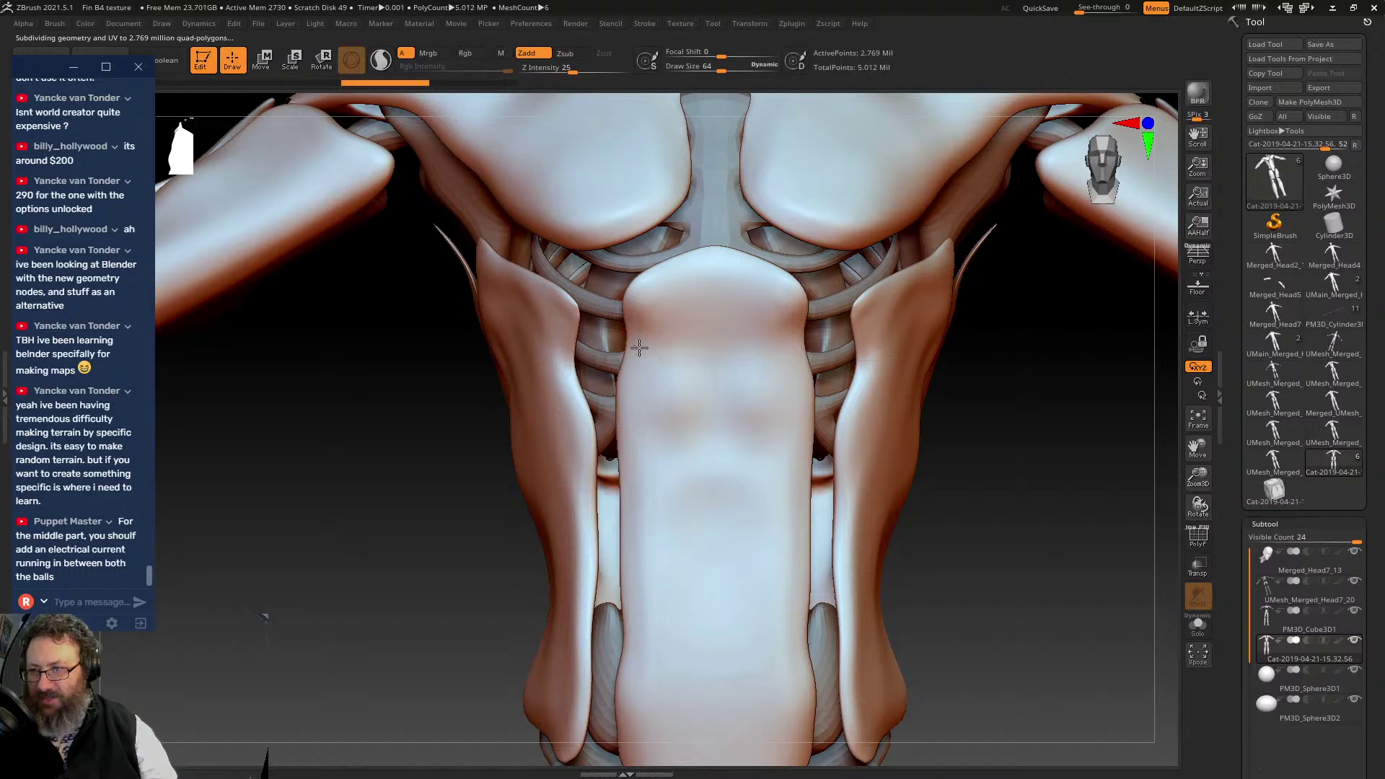
mouse_move(634, 349)
left_mouse_down()
mouse_move(663, 417)
mouse_move(714, 433)
left_mouse_up()
mouse_move(650, 356)
left_mouse_down()
mouse_move(696, 365)
mouse_move(705, 394)
mouse_move(694, 389)
mouse_move(717, 335)
left_mouse_up()
key("ctrl+z")
key("ctrl+z")
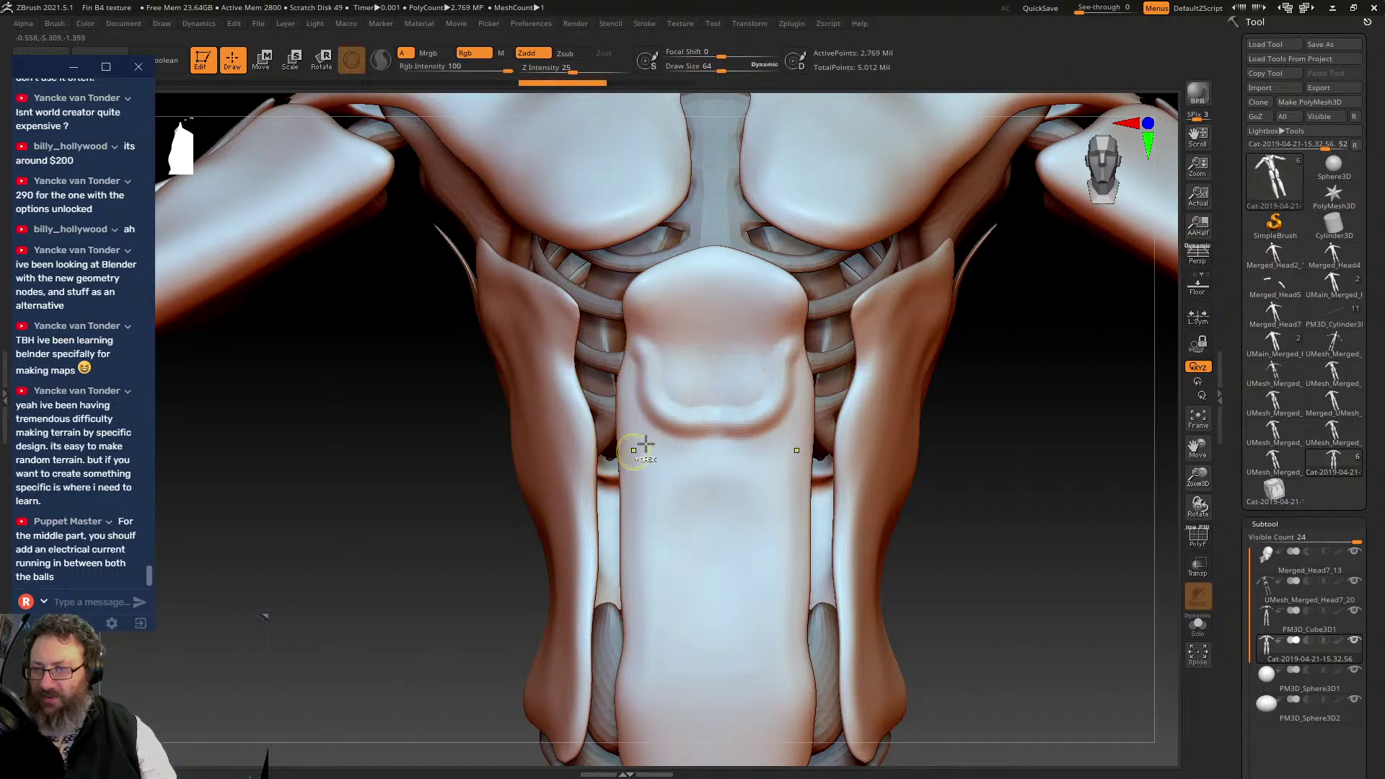
key("ctrl+z")
key("ctrl+z")
- Sculpt mirrored curved ridges across the upper abdominal plate and shape rounded lobes along its top edge
mouse_move(632, 433)
left_mouse_down()
mouse_move(697, 428)
mouse_move(703, 399)
mouse_move(697, 367)
mouse_move(632, 354)
left_mouse_up()
key("ctrl")
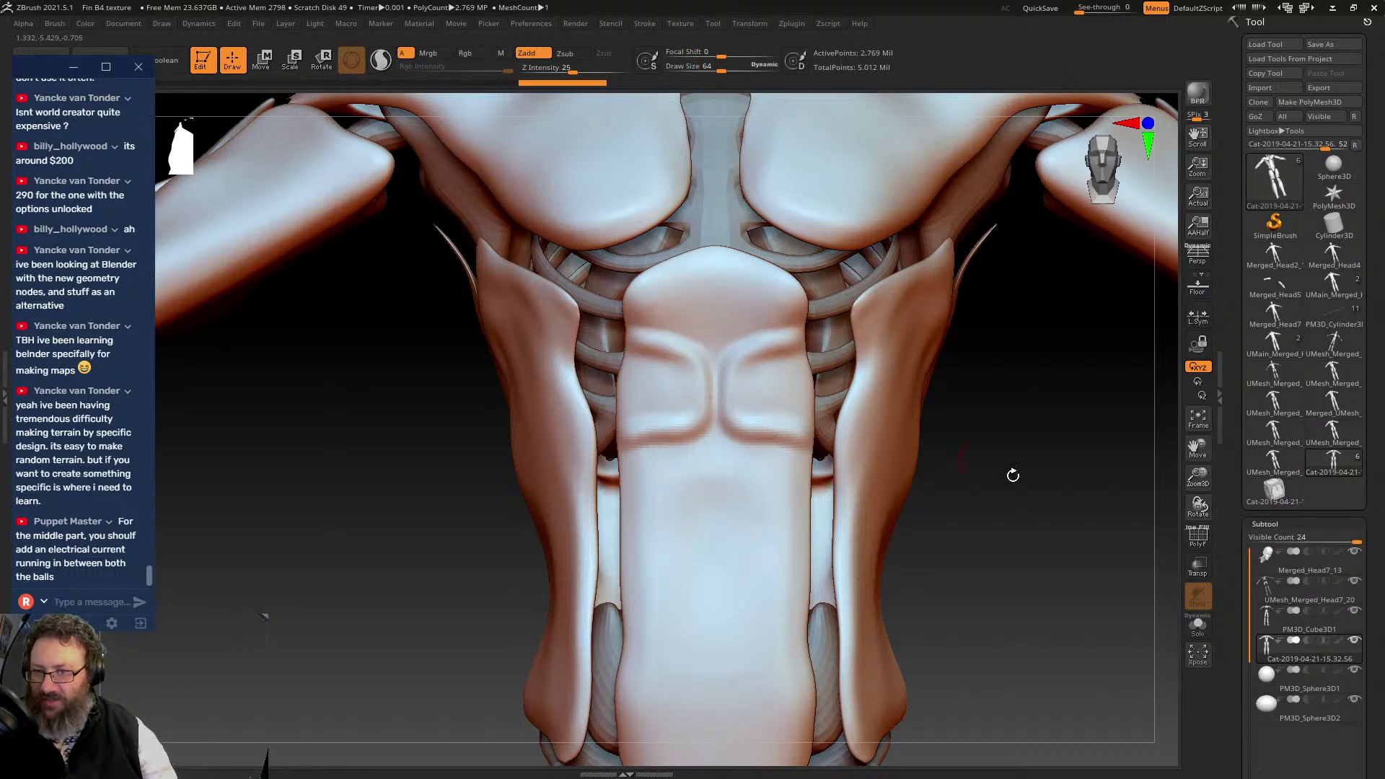
mouse_move(635, 311)
left_mouse_down()
mouse_move(669, 293)
mouse_move(664, 272)
mouse_move(654, 285)
mouse_move(696, 269)
mouse_move(707, 300)
mouse_move(717, 274)
mouse_move(780, 284)
left_mouse_up()
key("ctrl")
key("ctrl")
left_click_drag(642, 317, 644, 312, "shift")
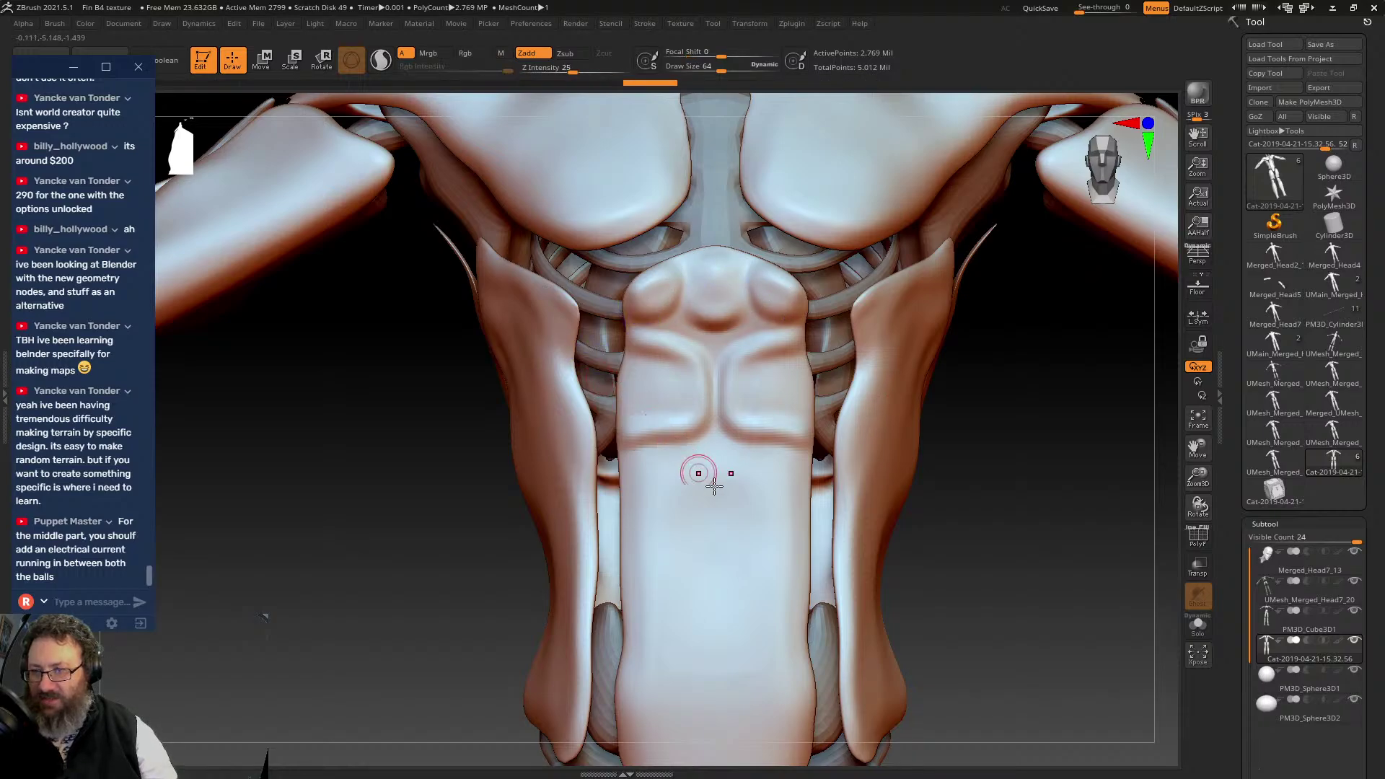
- Sculpt an arched ridge and a nested U-shaped contour on the middle of the abdominal plate
left_click_drag(1004, 446, 1017, 283, "alt")
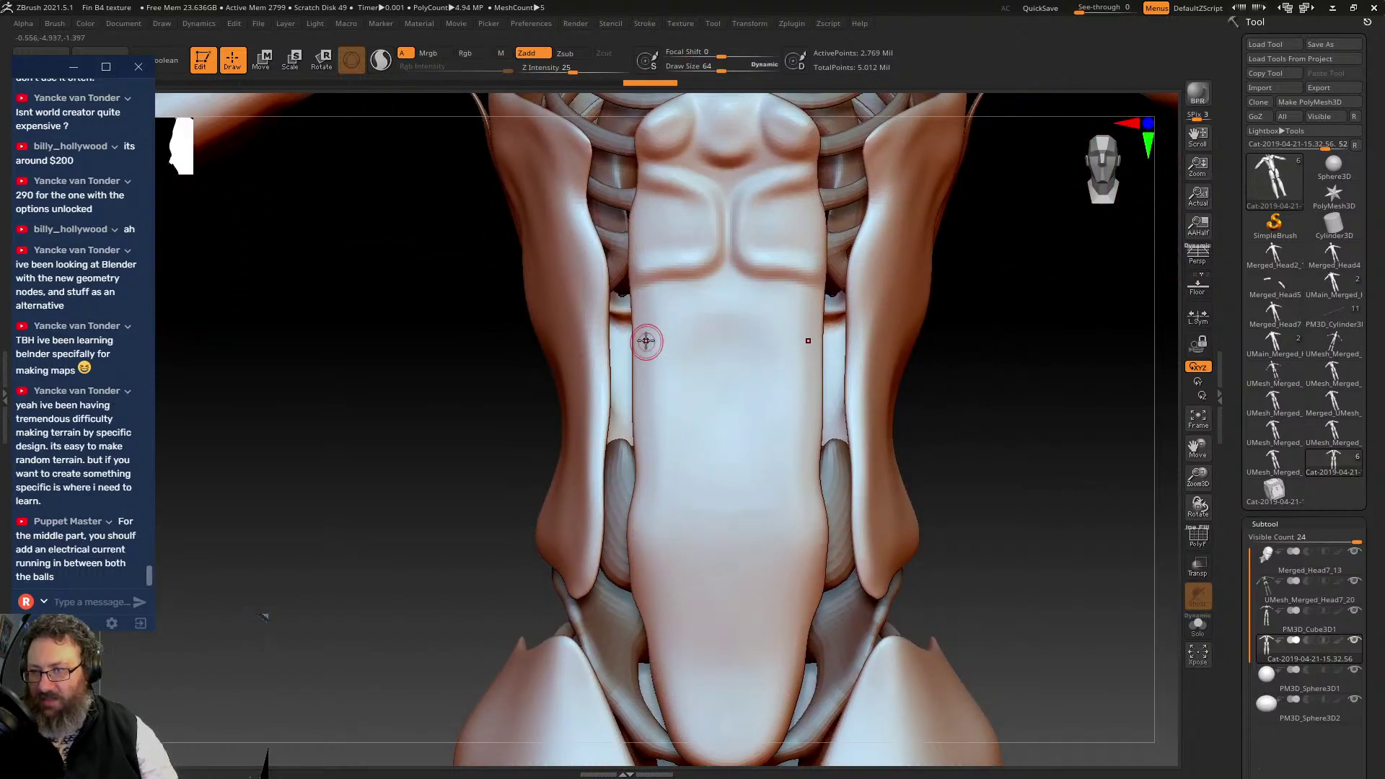
left_click_drag(645, 332, 726, 311)
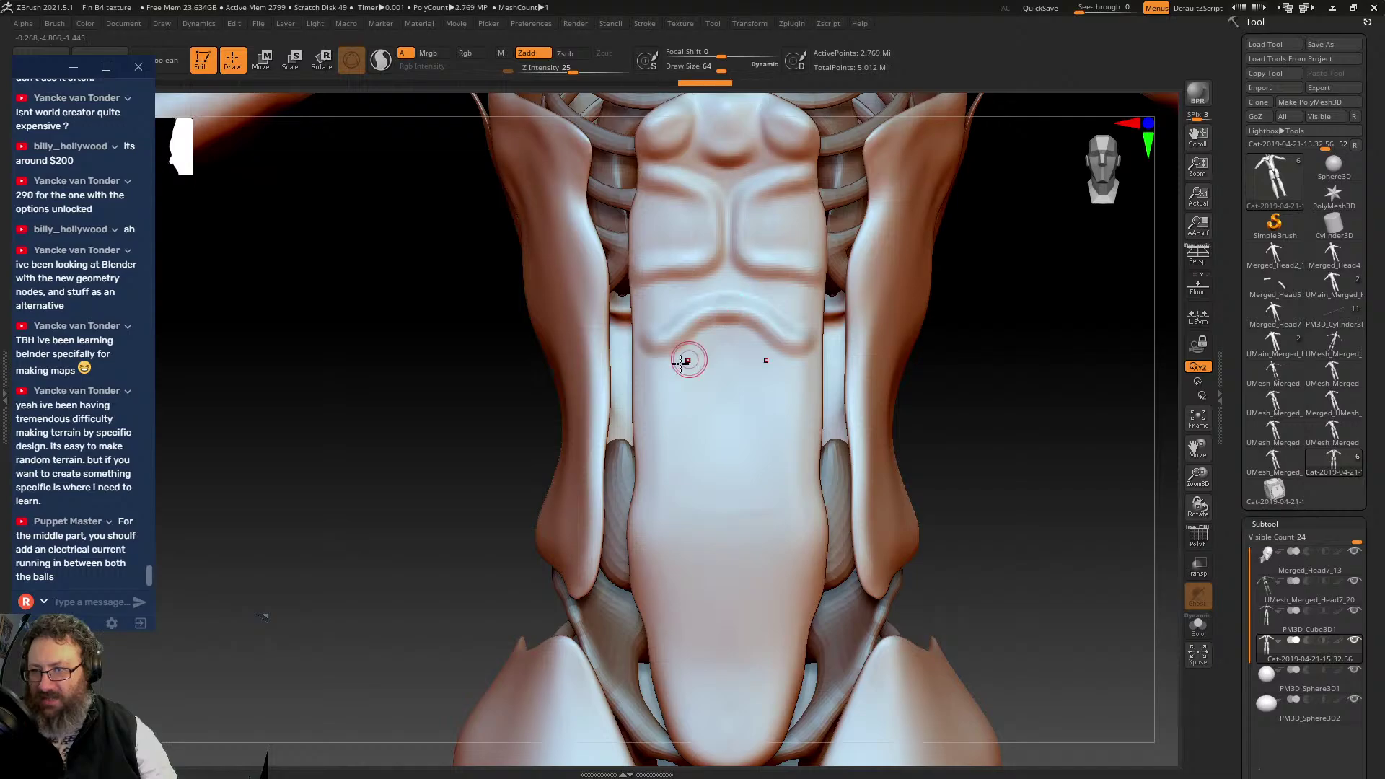
mouse_move(645, 373)
left_mouse_down()
mouse_move(714, 495)
mouse_move(751, 473)
mouse_move(665, 378)
mouse_move(693, 405)
mouse_move(704, 463)
mouse_move(729, 476)
left_mouse_up()
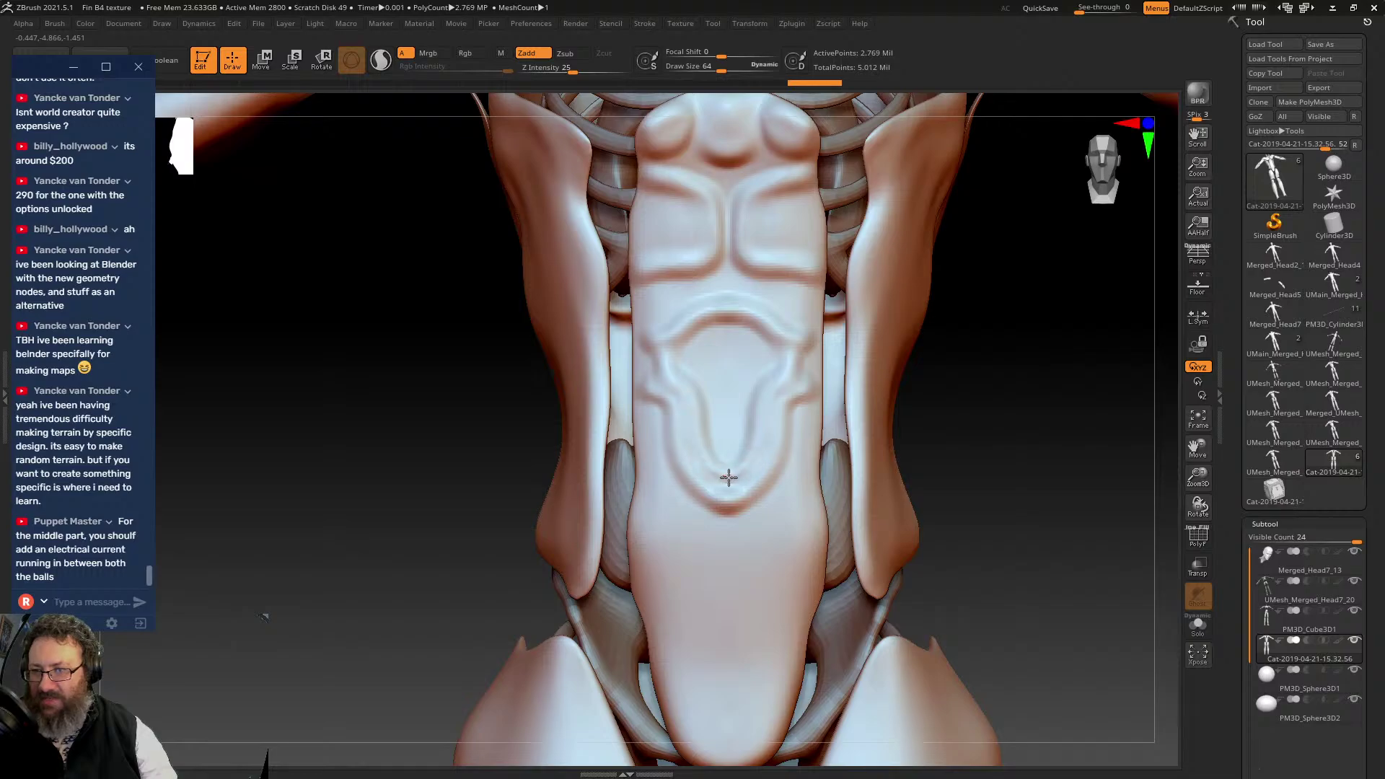
mouse_move(681, 365)
left_mouse_down()
mouse_move(729, 332)
mouse_move(752, 356)
left_mouse_up()
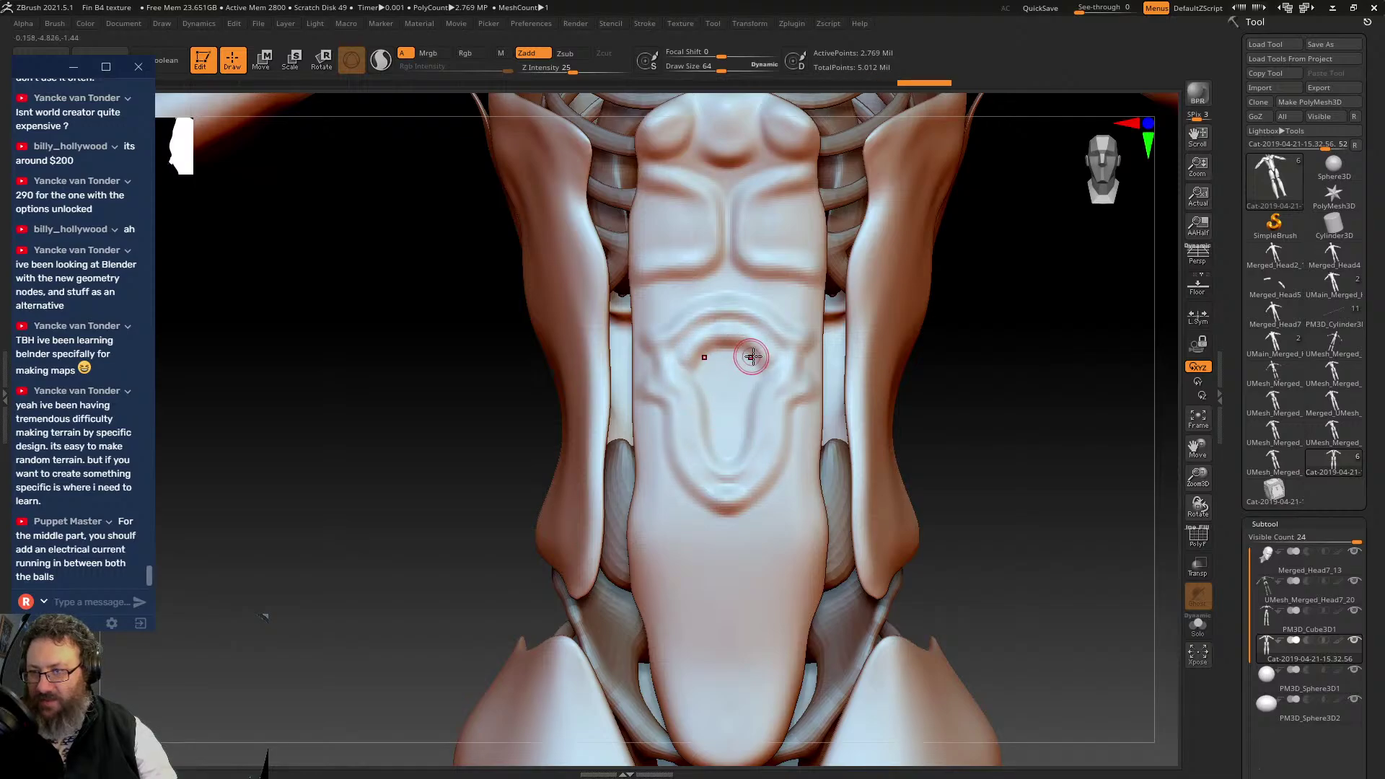
- Check the abdominal detailing on the whole figure and undo the sculpted ridges
key("f")
mouse_move(838, 387)
left_mouse_down()
mouse_move(863, 393)
mouse_move(829, 383)
left_mouse_up()
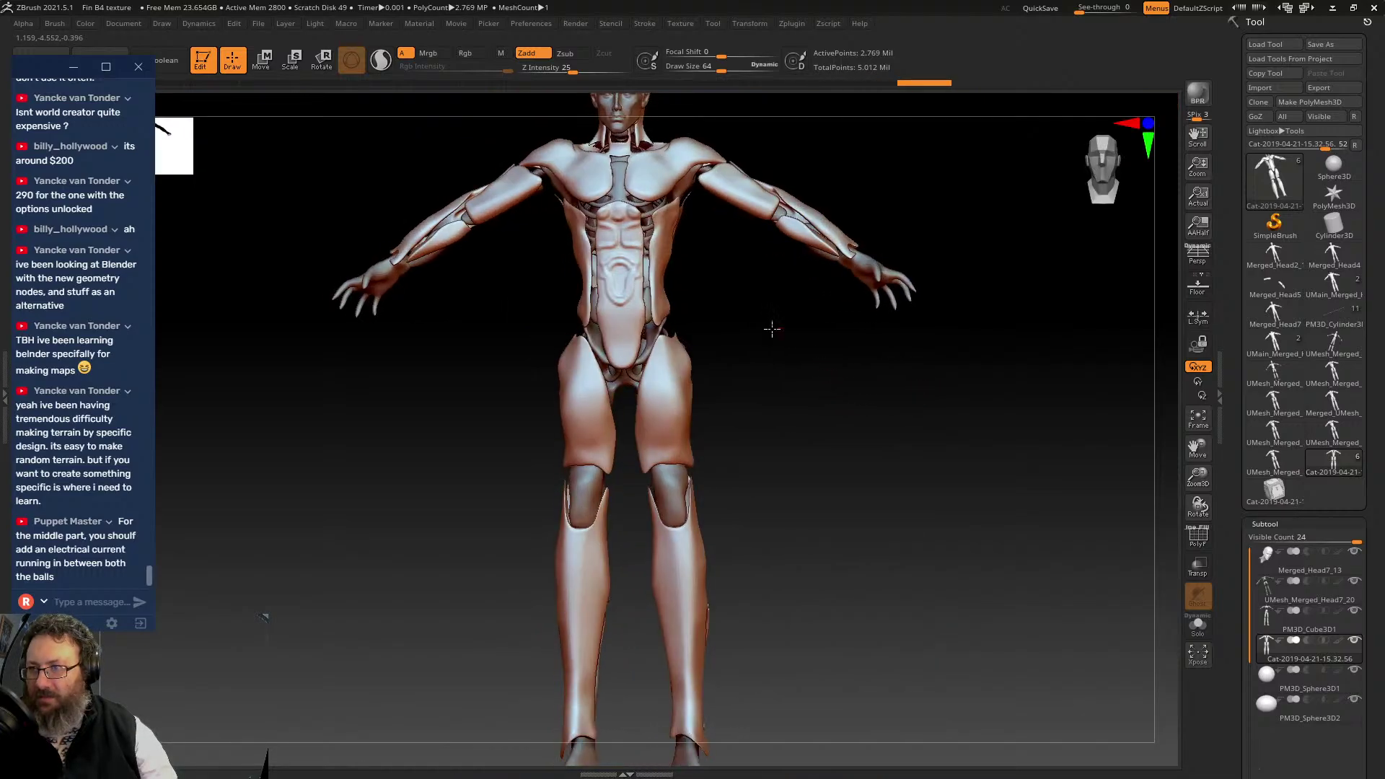
left_click_drag(770, 328, 800, 491, "alt")
mouse_move(899, 312)
left_mouse_down("alt")
mouse_move(962, 538)
mouse_move(968, 621)
left_mouse_up("alt")
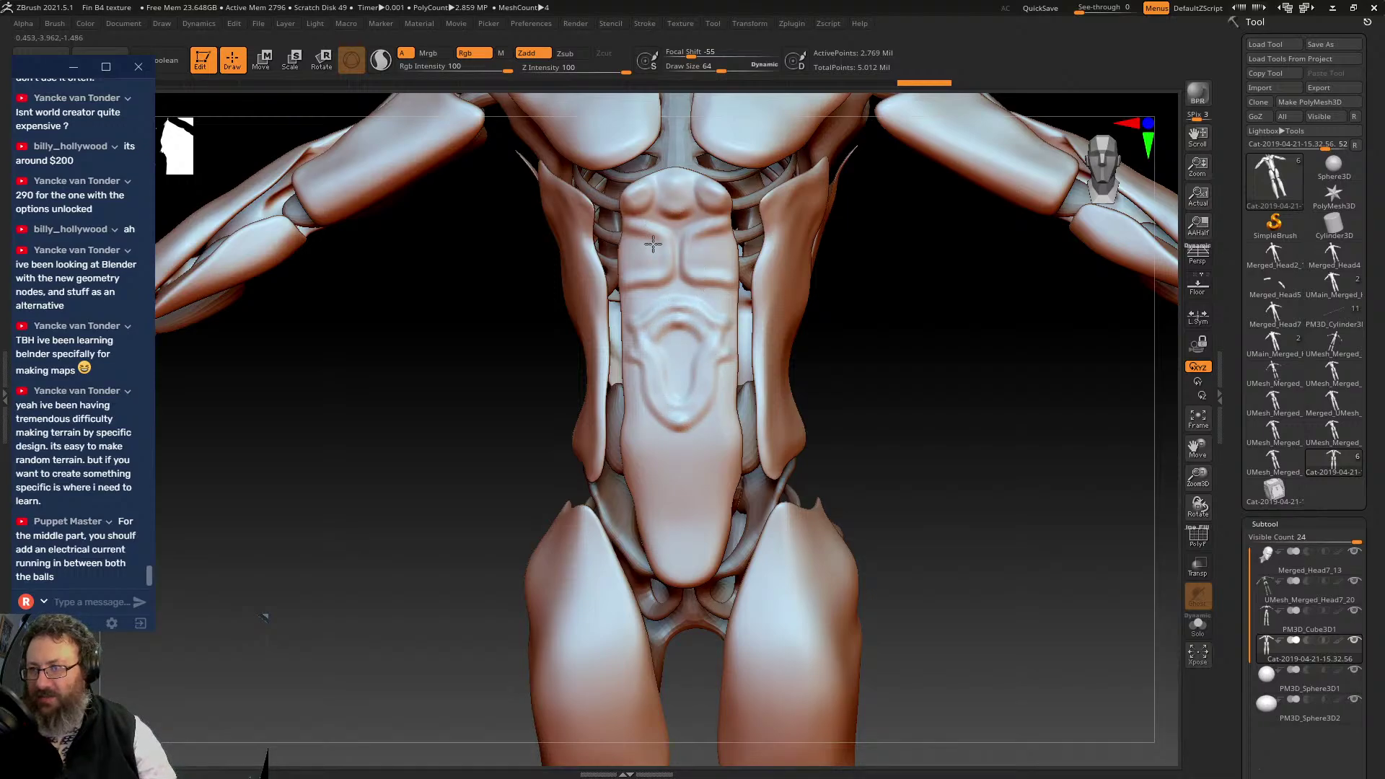
mouse_move(653, 245)
left_mouse_down("shift")
mouse_move(757, 288)
mouse_move(692, 339)
mouse_move(686, 404)
mouse_move(730, 142)
mouse_move(699, 310)
mouse_move(637, 226)
mouse_move(647, 272)
left_mouse_up("shift")
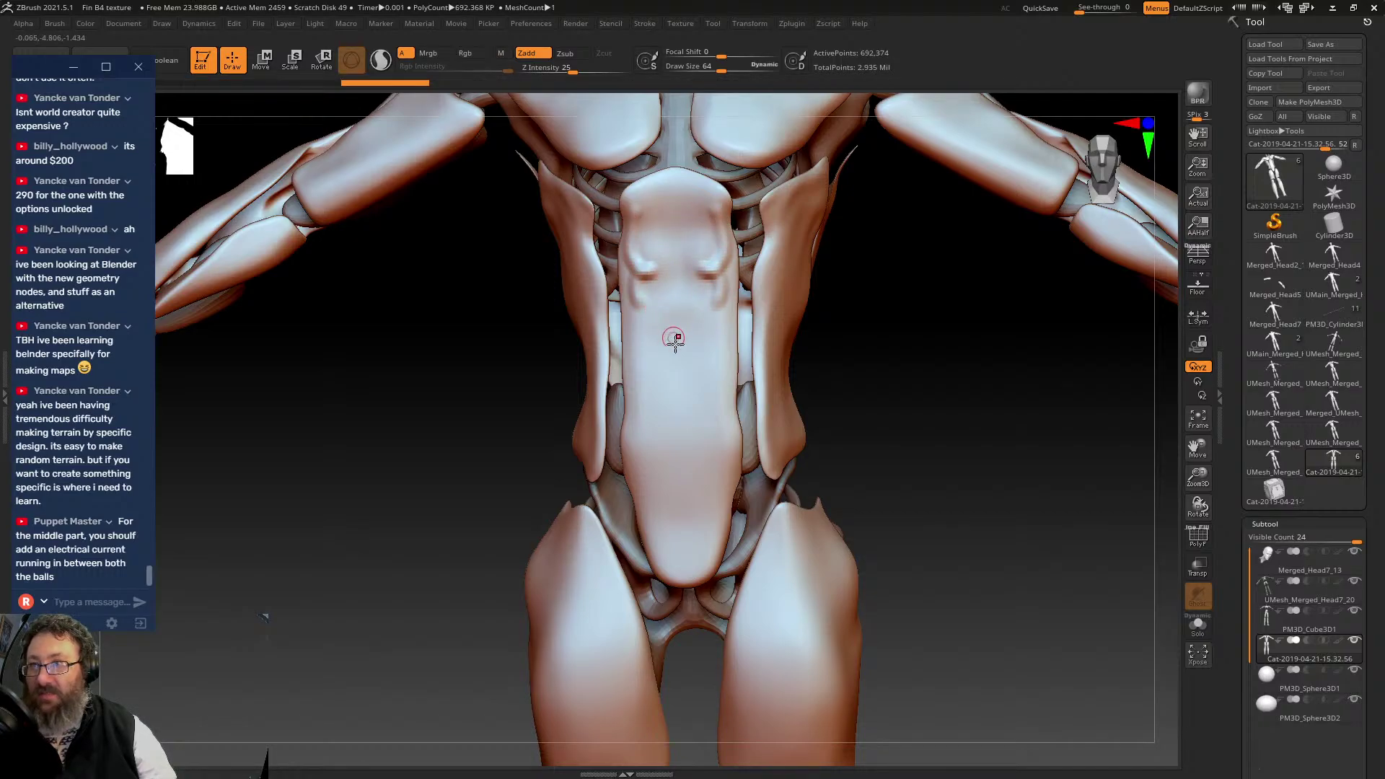
key("ctrl+z")
- Subdivide the armour to 2.769 million polygons and try mirrored scroll-shaped ridges down both edges of the abdominal plate
key("ctrl+d")
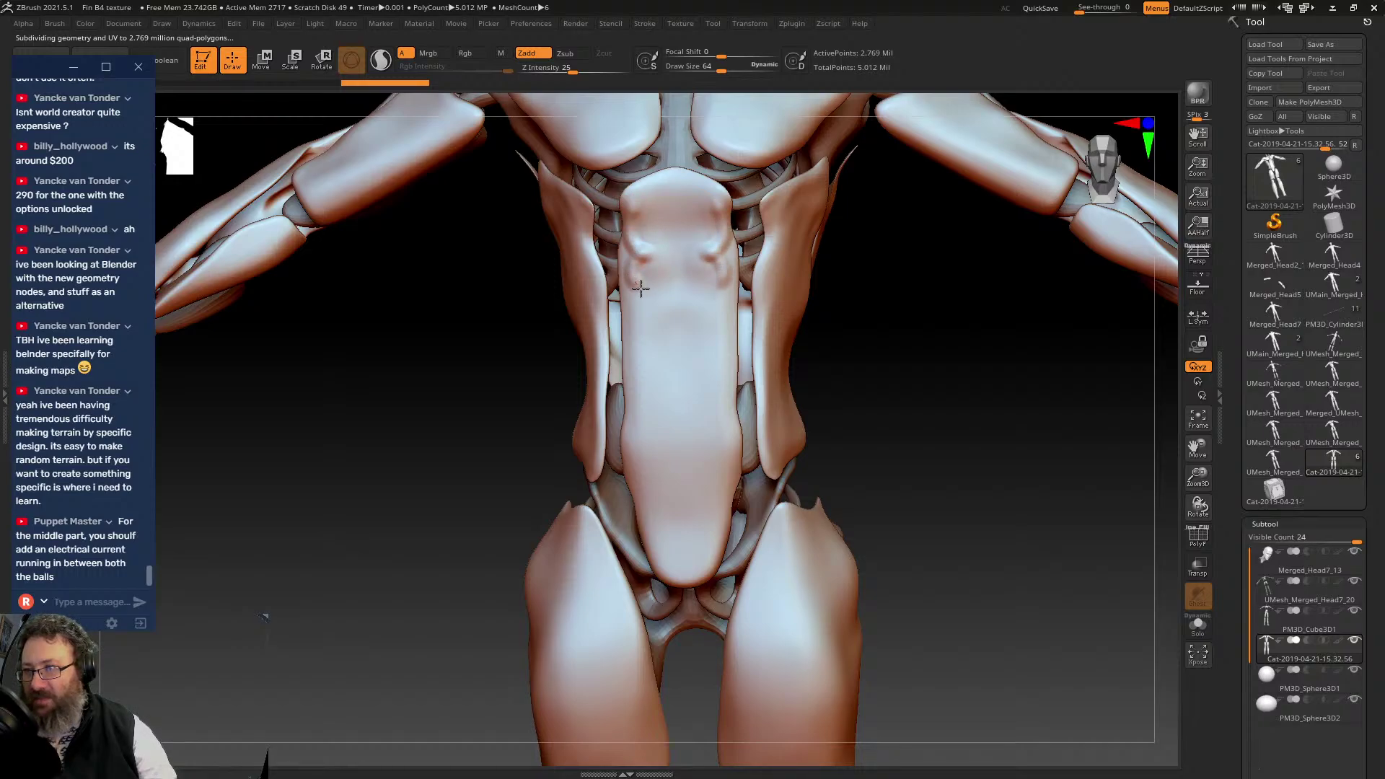
mouse_move(640, 289)
left_mouse_down()
mouse_move(660, 353)
mouse_move(643, 335)
mouse_move(652, 434)
mouse_move(631, 450)
left_mouse_up()
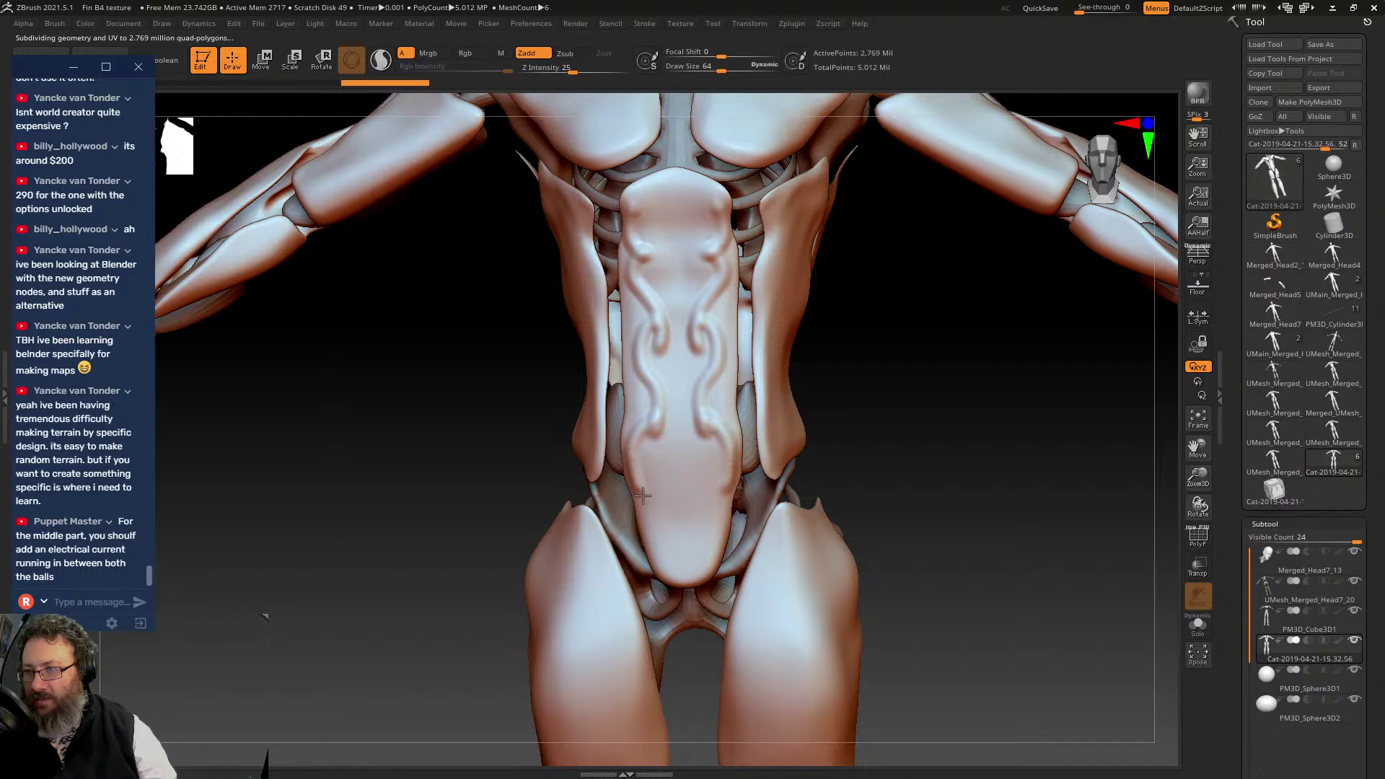
left_click_drag(649, 528, 671, 565)
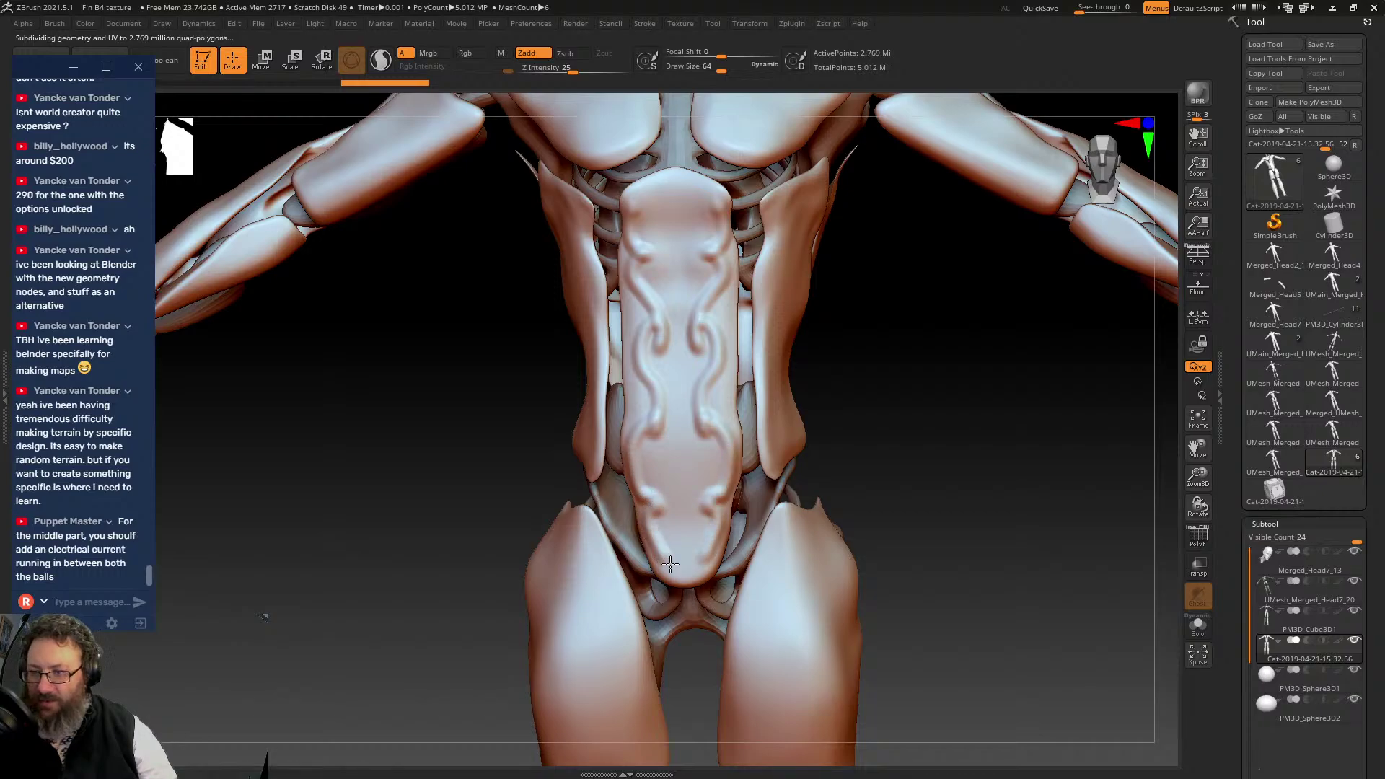
left_click_drag(841, 293, 826, 288)
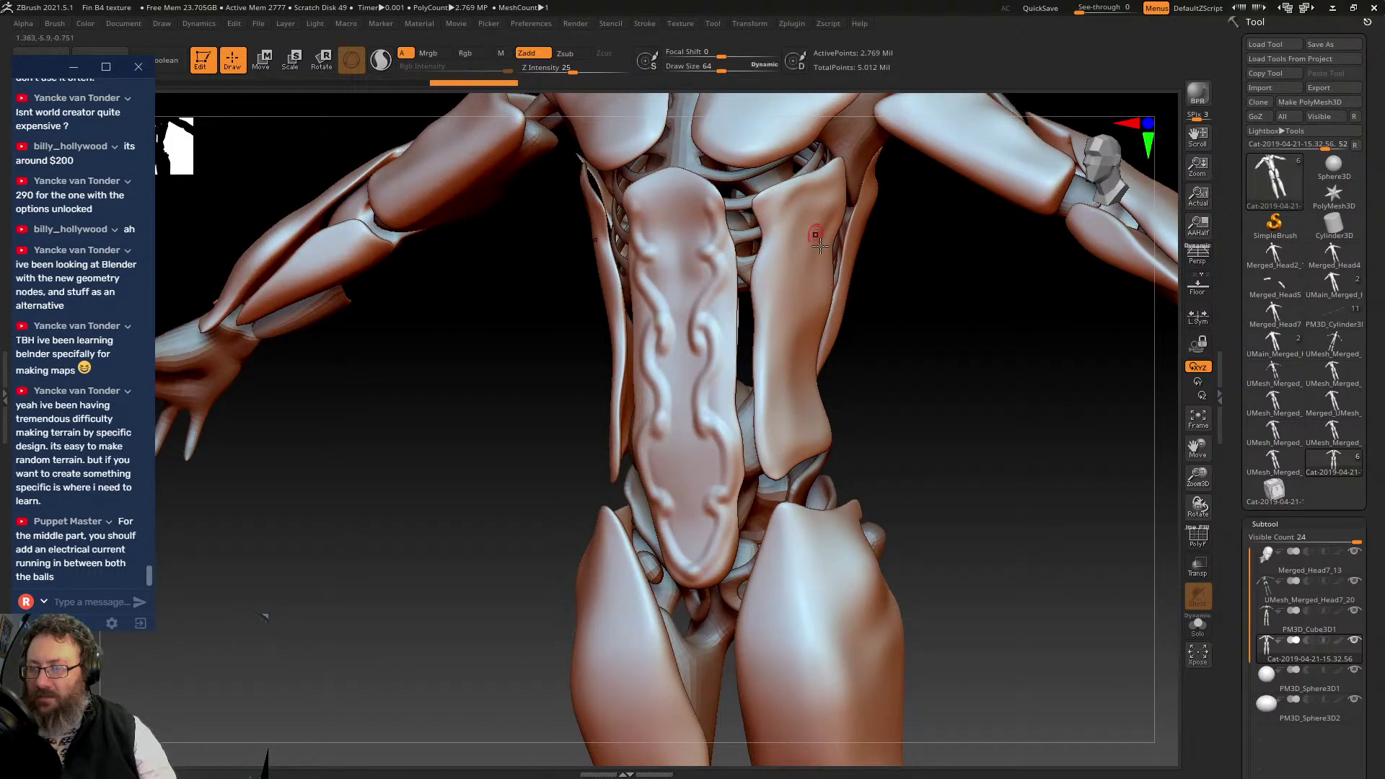
- Undo the scroll-shaped ridges on the abdominal plate and the last subdivision of the armour
key("ctrl+z")
key("ctrl+z")
left_click_drag(474, 250, 493, 376)
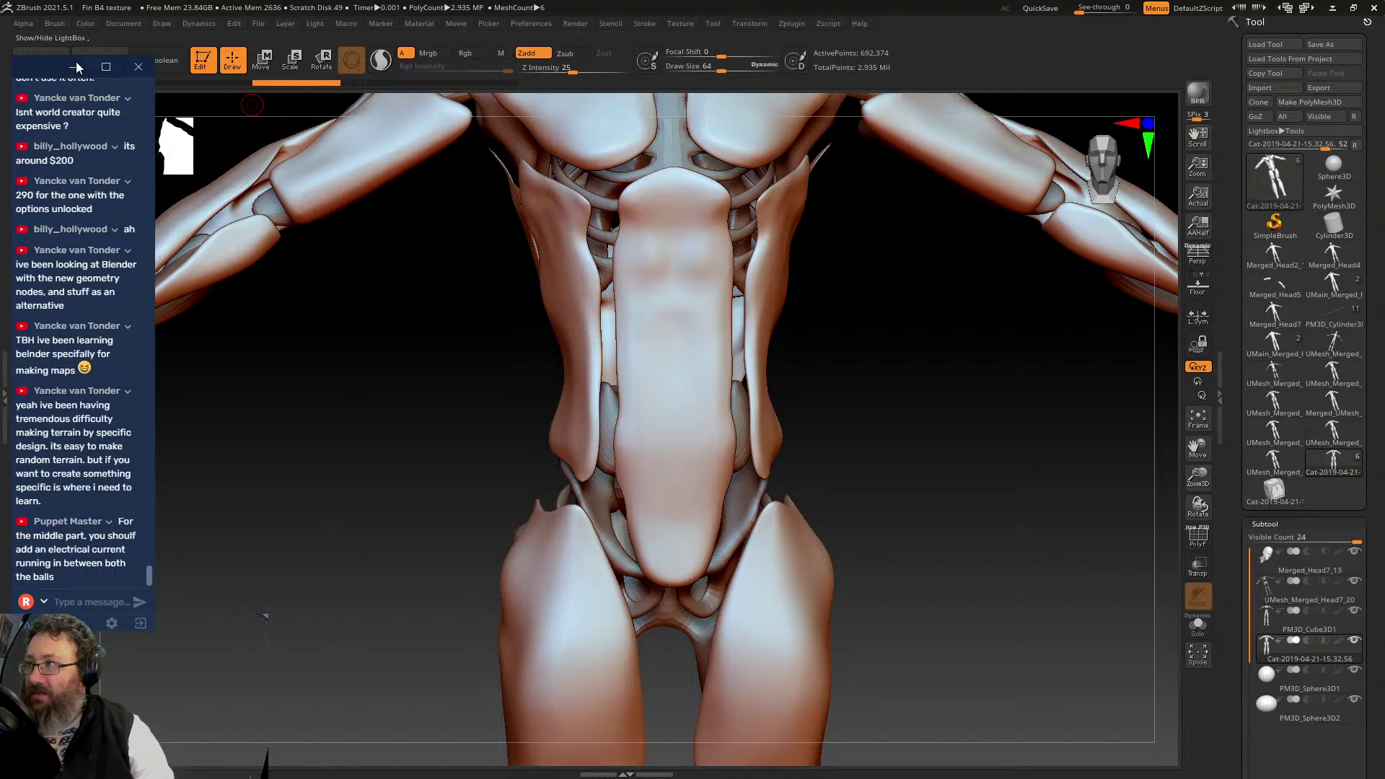
left_click_drag(31, 76, 45, 194)
left_click(39, 64)
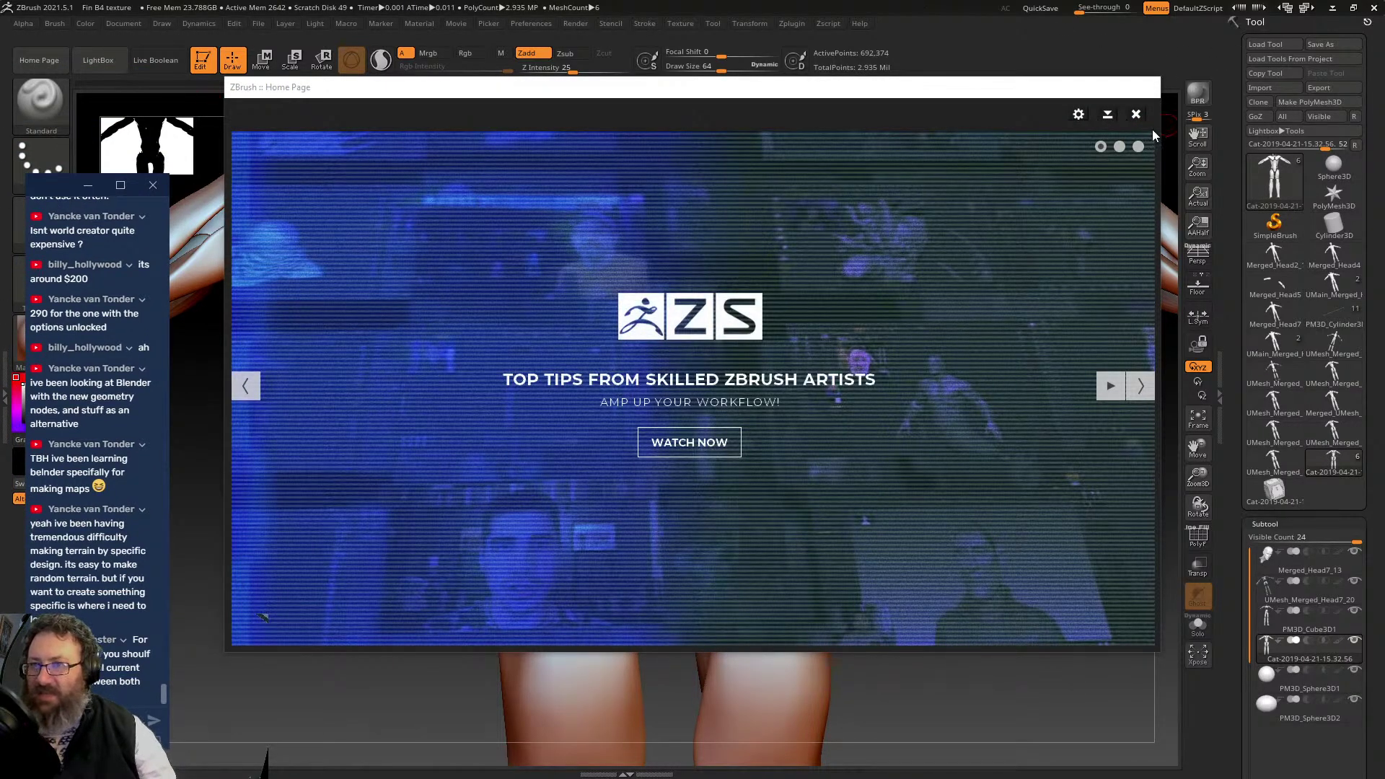
left_click(1136, 114)
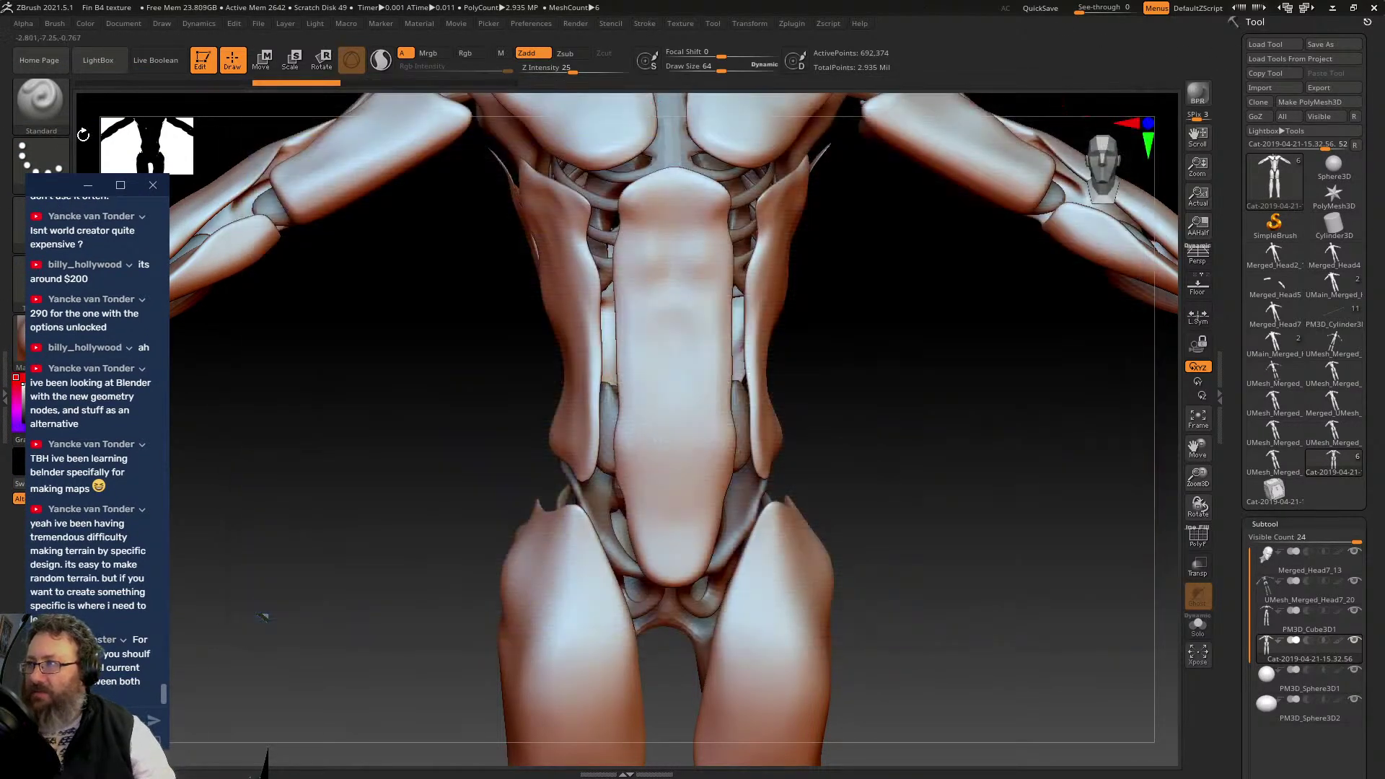
- Load the Slash3Line brush from the LightBox Slash folder, test a mirrored stroke low on the abdominal plate and undo it
left_click(110, 64)
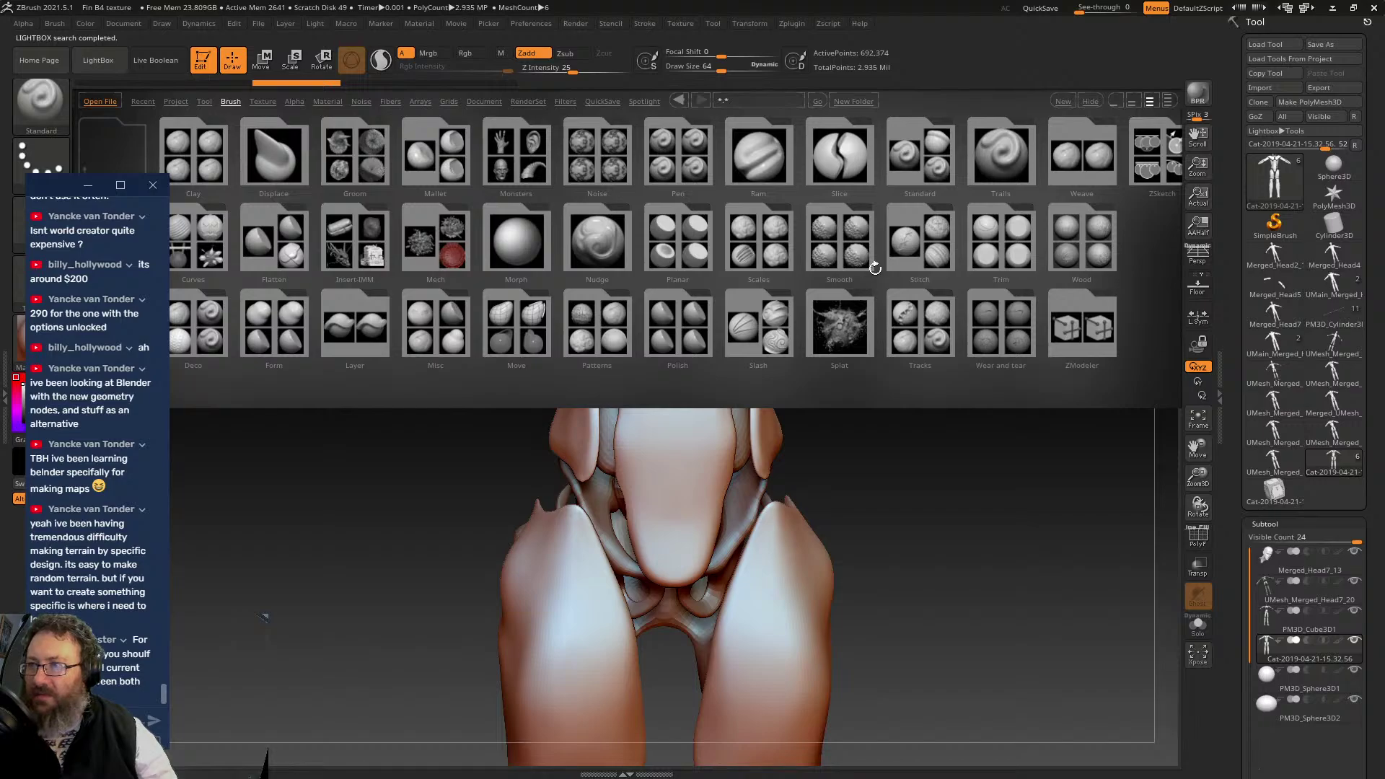
left_click(767, 331)
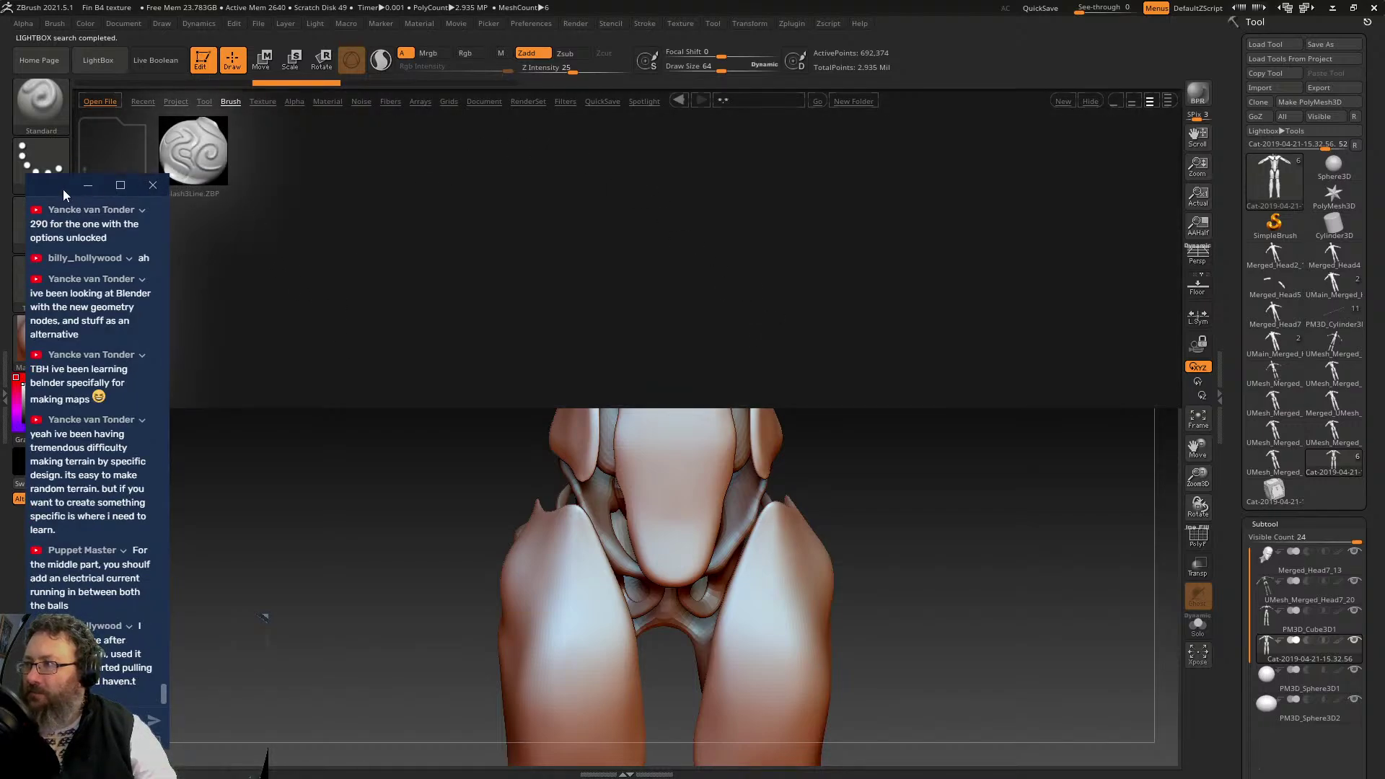
mouse_move(62, 189)
left_mouse_down()
mouse_move(77, 452)
mouse_move(41, 242)
left_mouse_up()
double_click(193, 152)
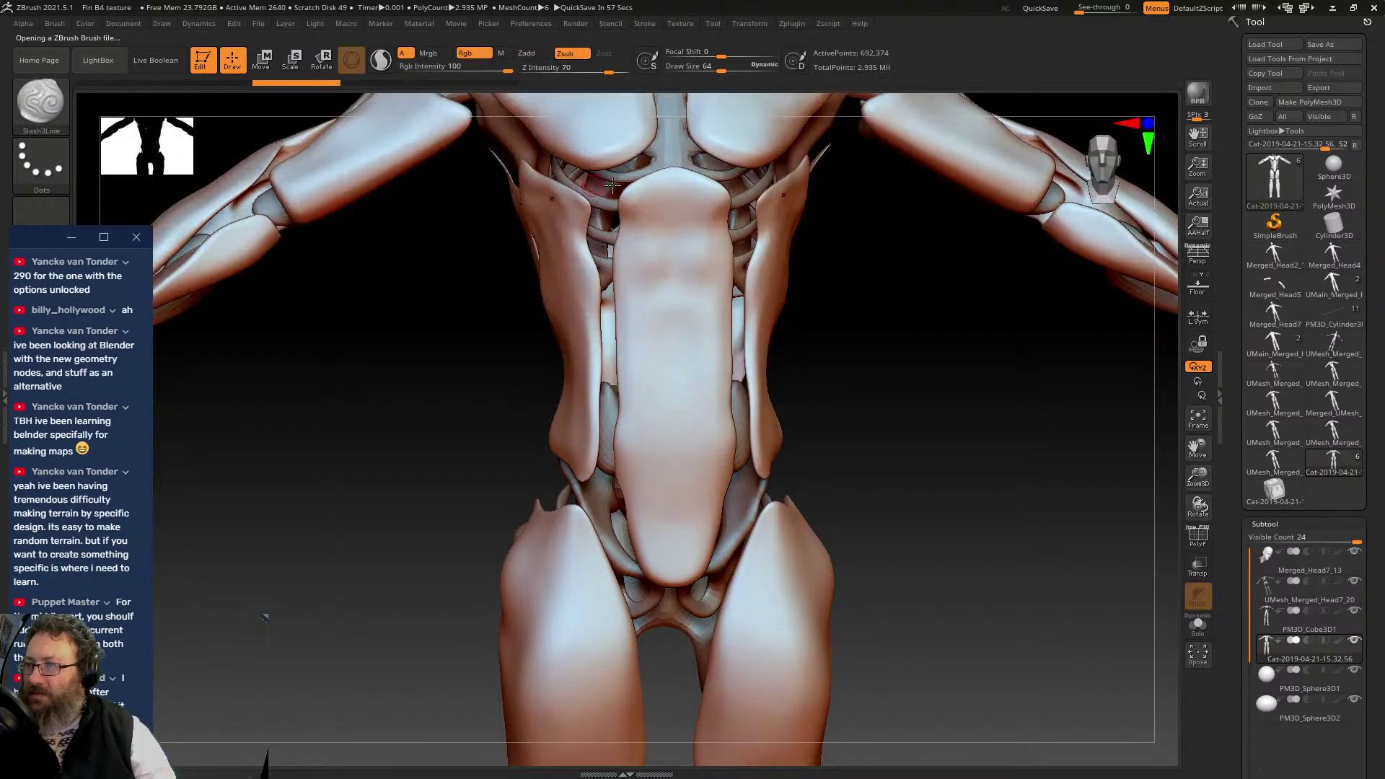
mouse_move(714, 307)
left_mouse_down()
mouse_move(699, 417)
mouse_move(653, 537)
left_mouse_up()
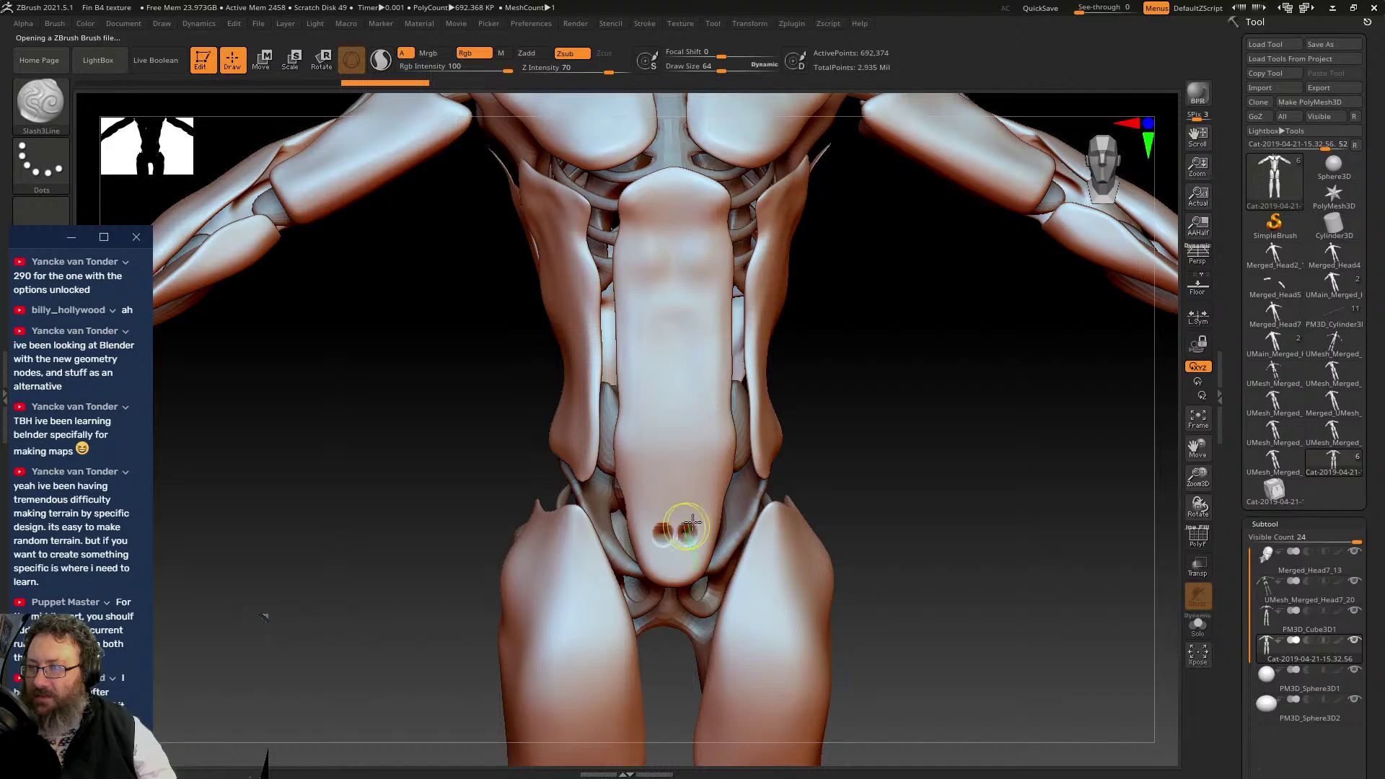
key("ctrl+z")
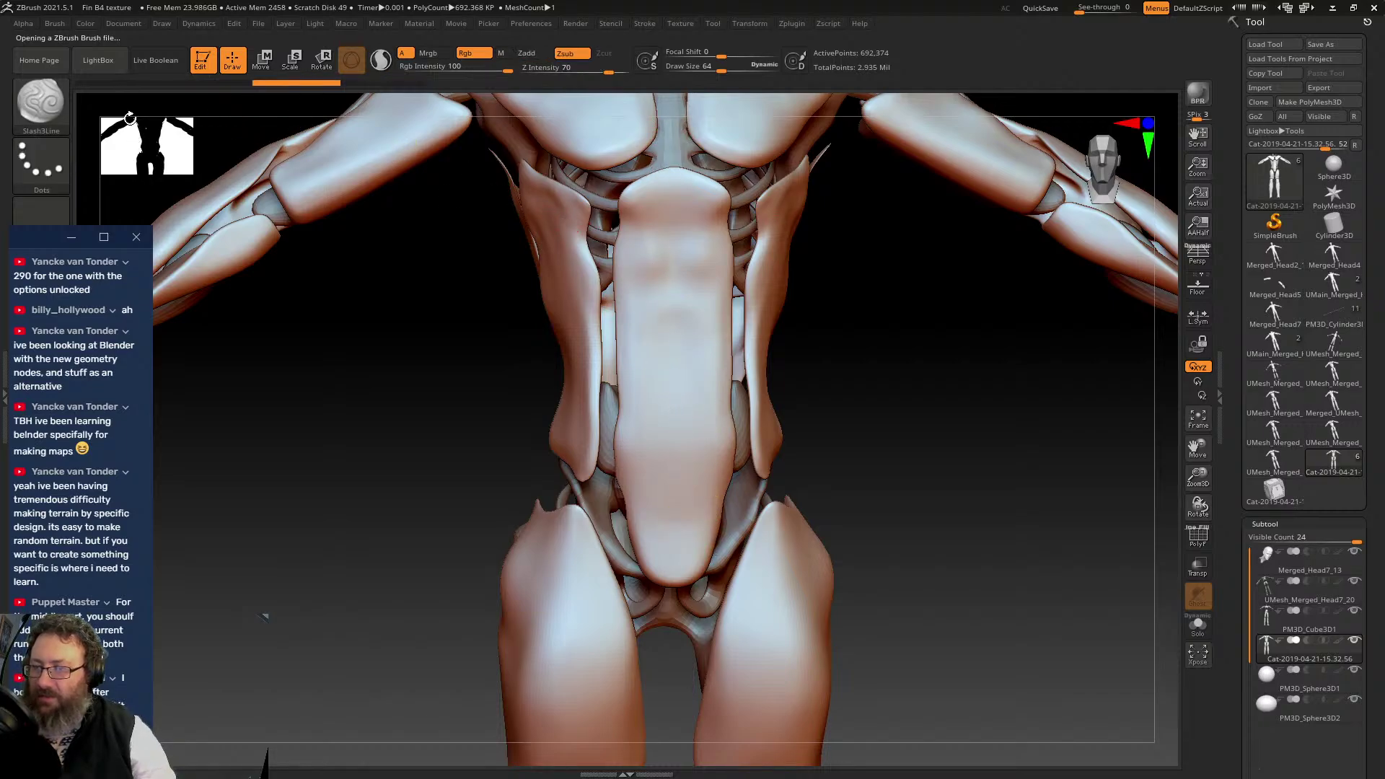
- Choose the DecoCurveDrag brush and try a mirrored stroke down the upper sides of the abdominal plate
left_click(33, 101)
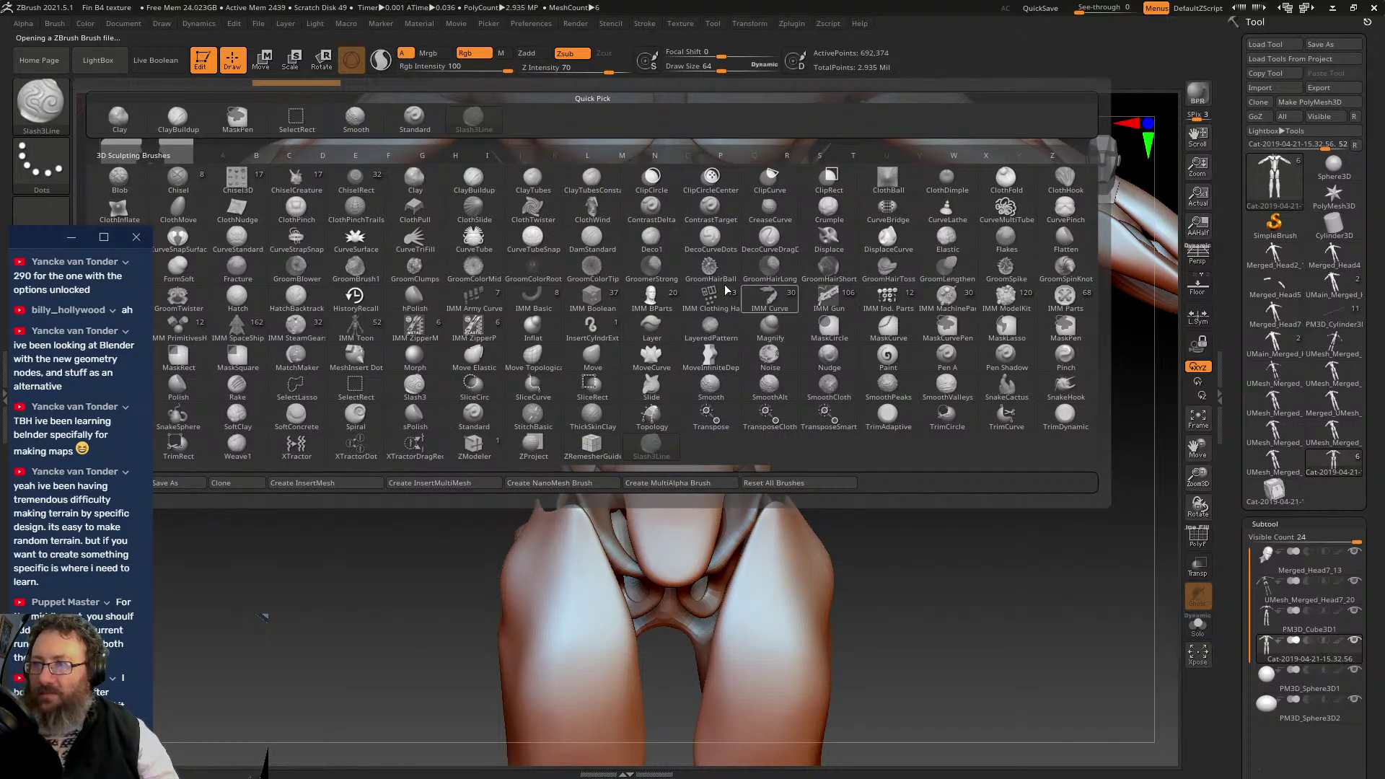
key("d")
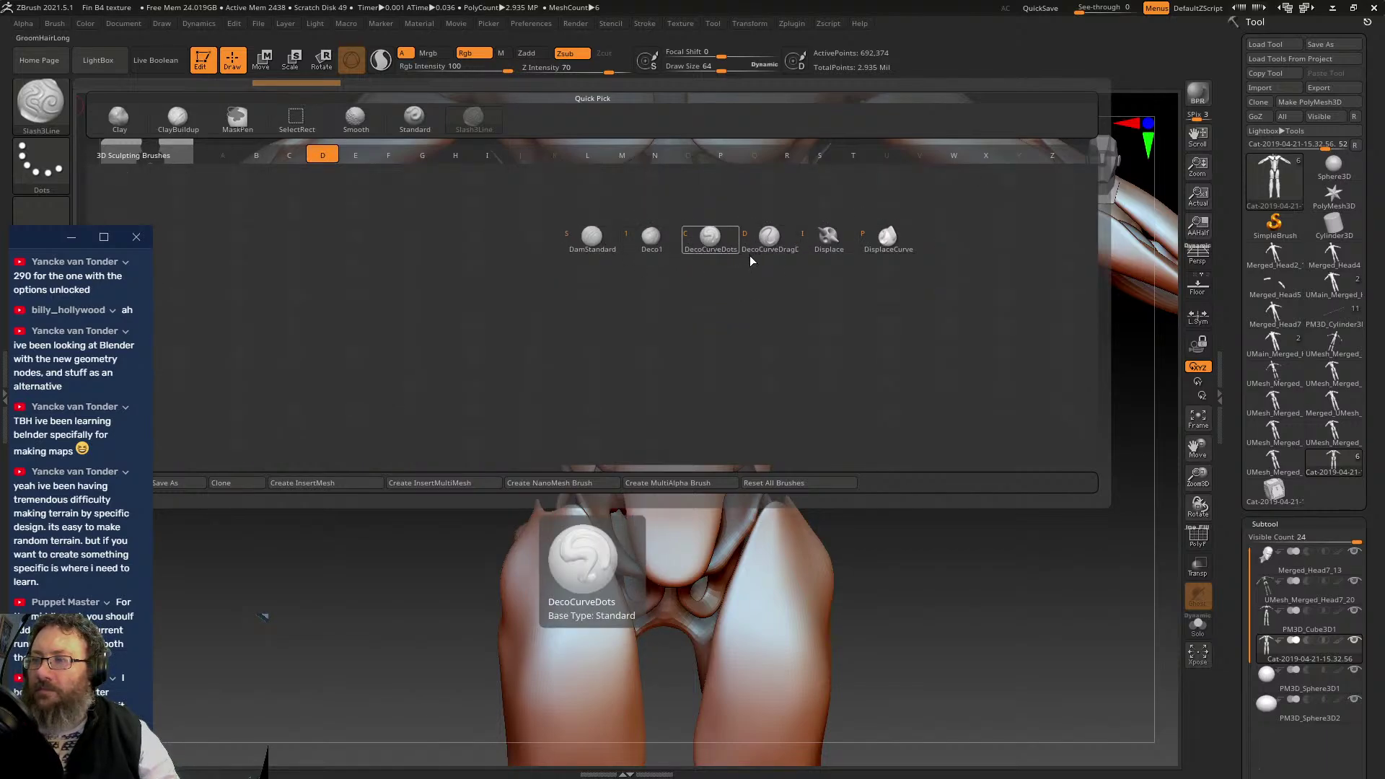
left_click(788, 245)
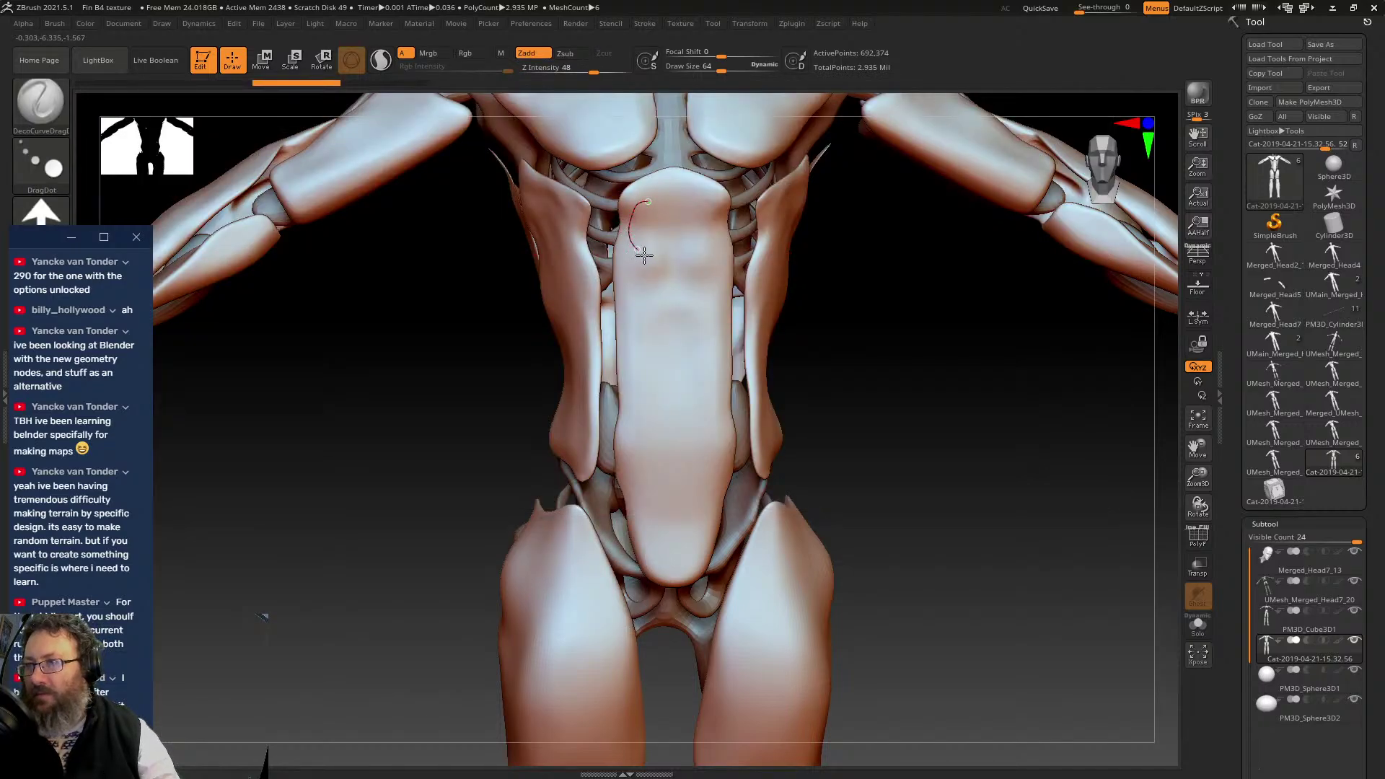
left_click_drag(644, 254, 634, 322)
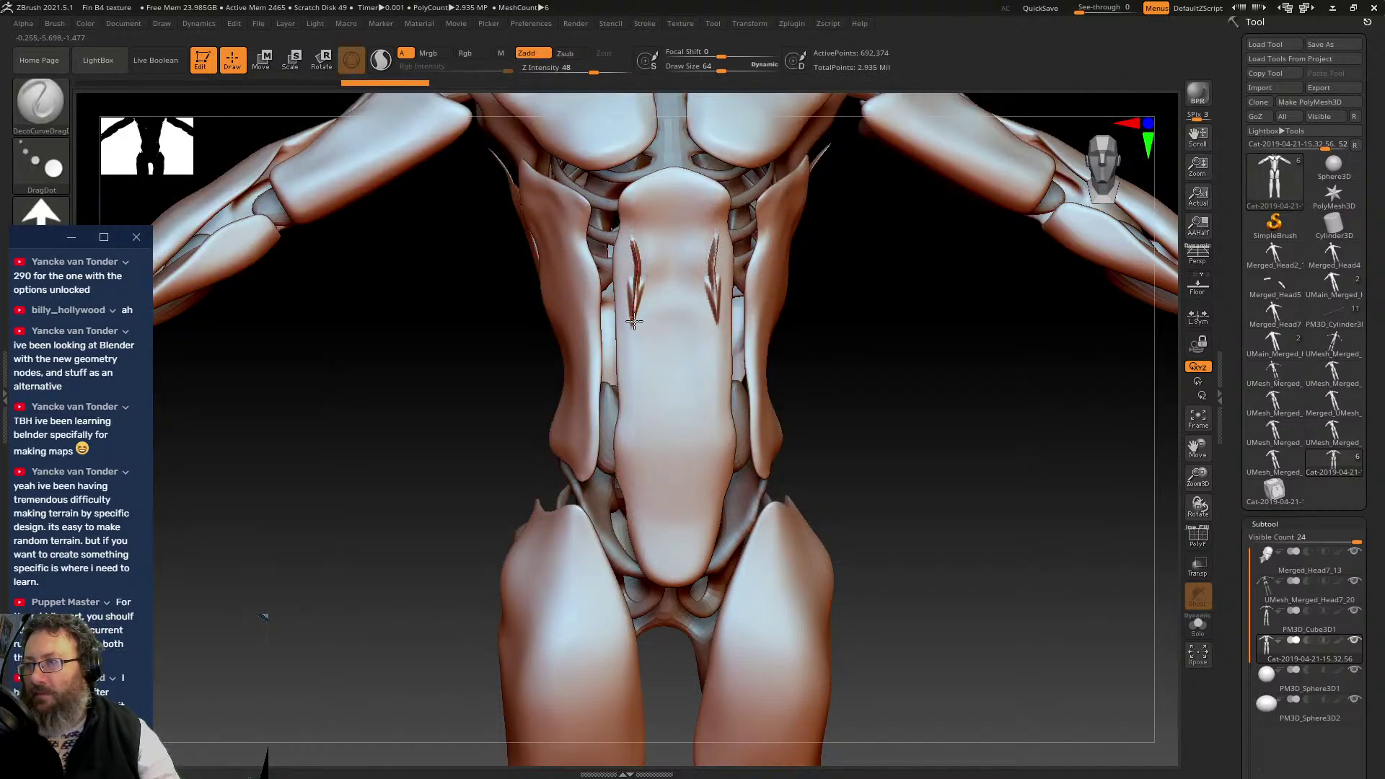
- Switch the brush alpha to Alpha 03 and try mirrored curved ridges across the upper and middle abdominal plate
left_click(41, 213)
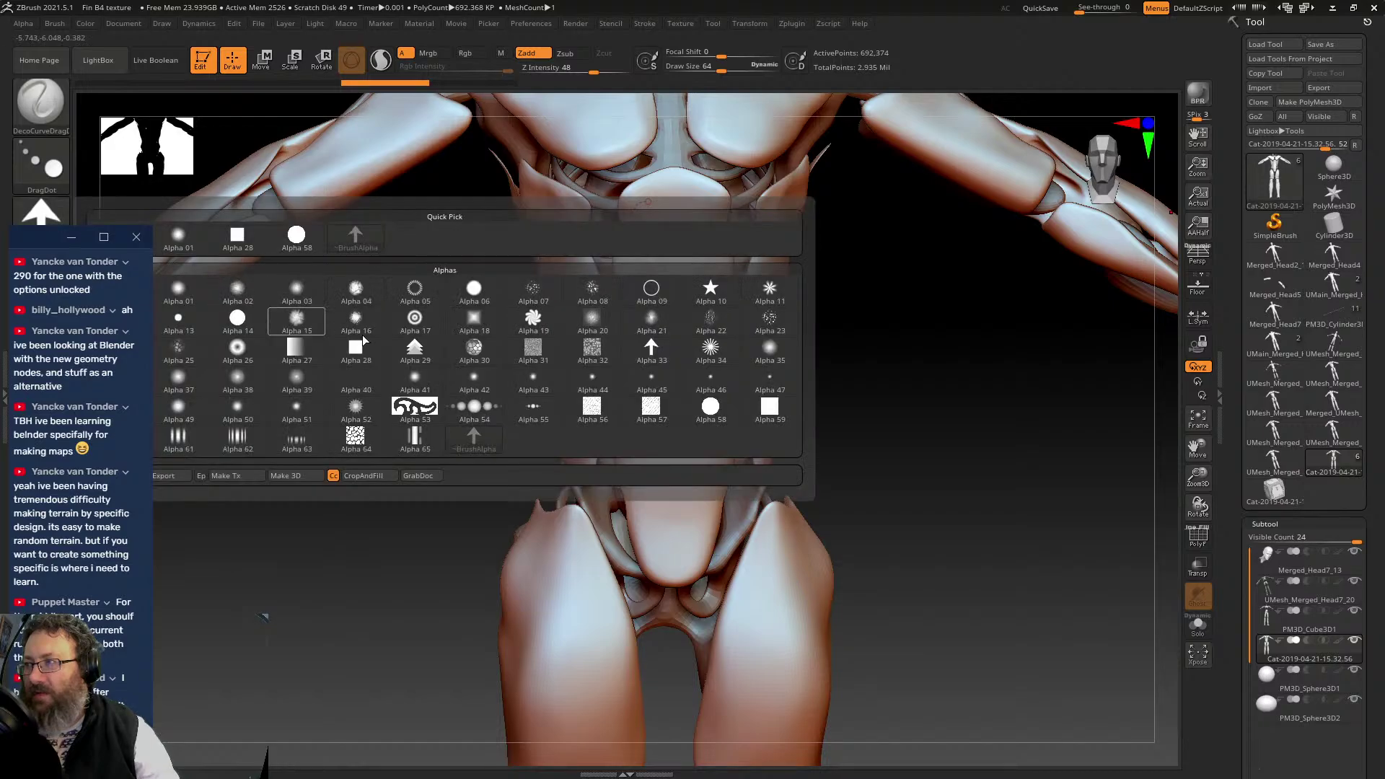
left_click(292, 289)
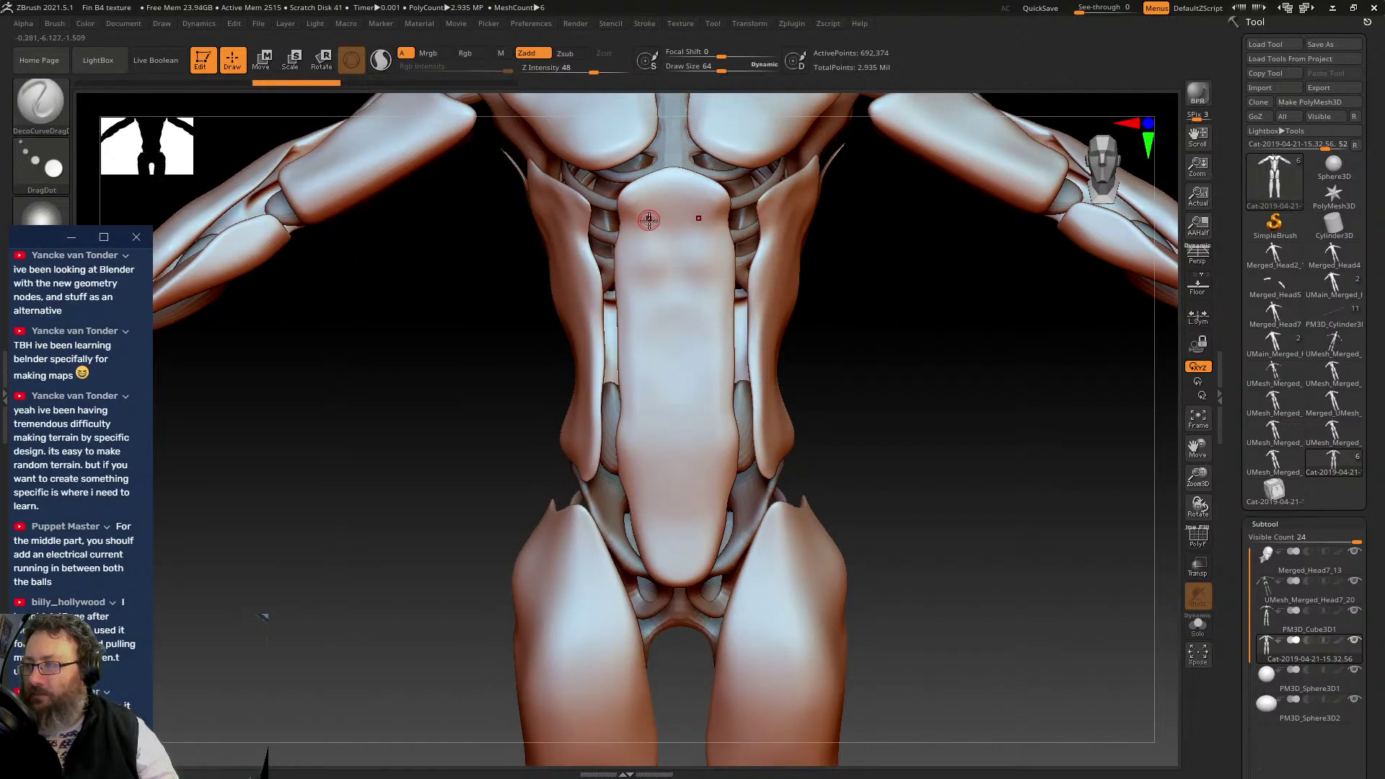
left_click_drag(649, 220, 633, 256)
left_click_drag(640, 350, 647, 408)
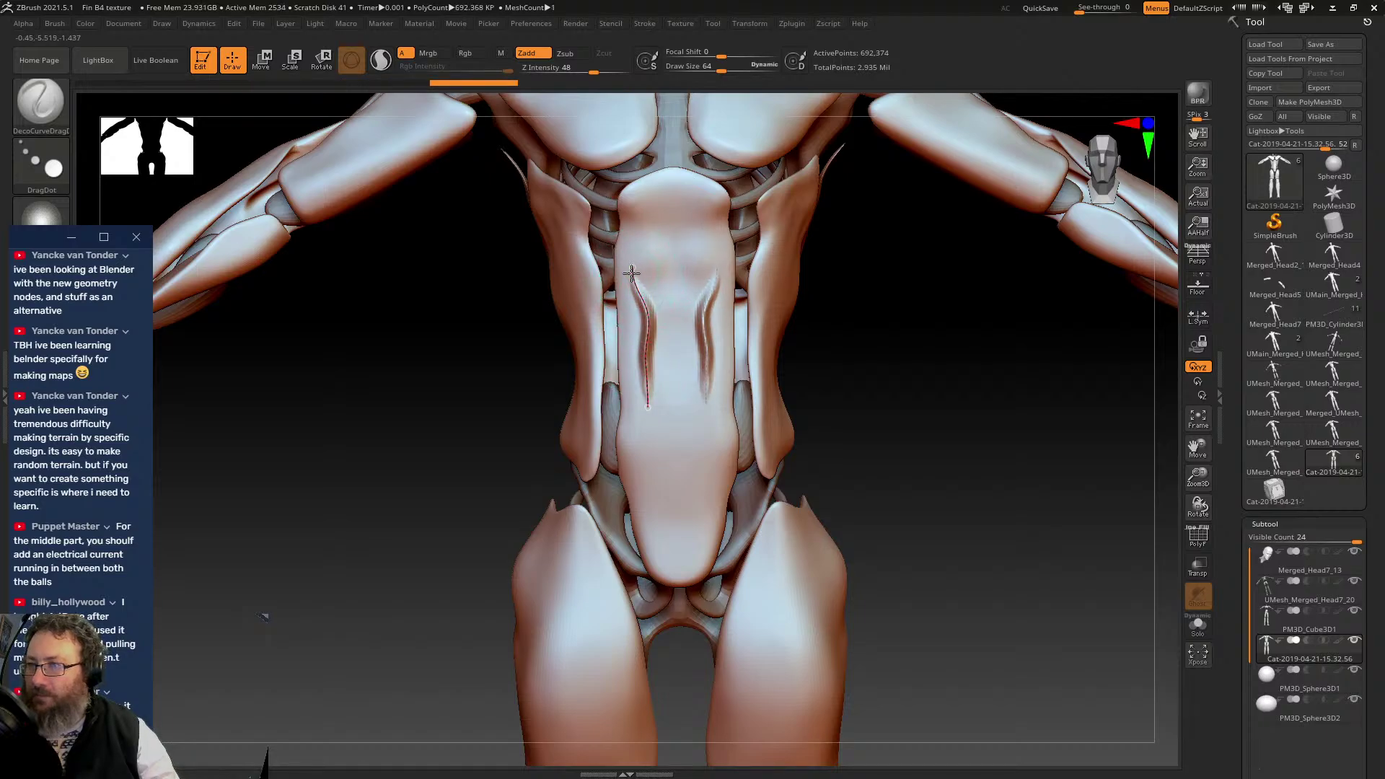
left_click_drag(635, 269, 622, 242)
left_click_drag(643, 311, 637, 295)
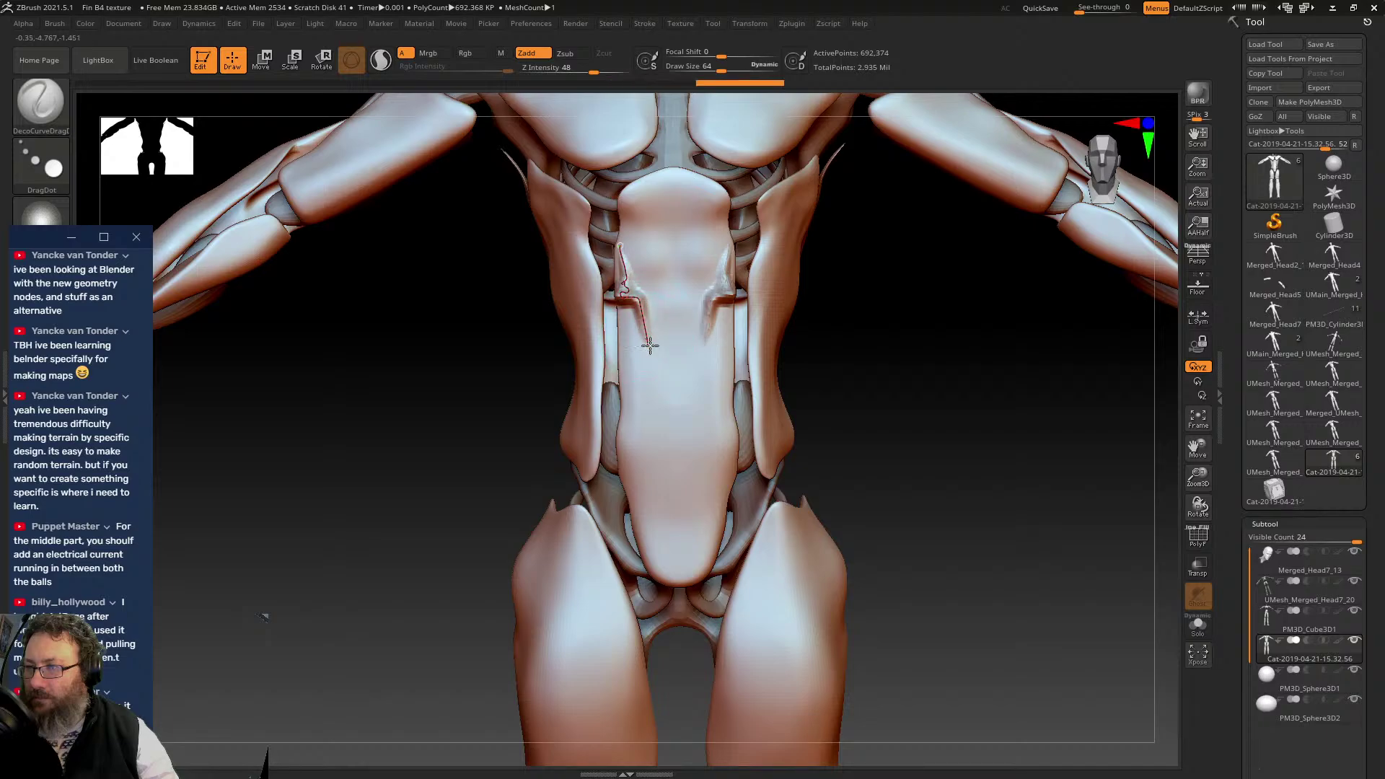
mouse_move(648, 343)
left_mouse_down()
mouse_move(643, 289)
mouse_move(618, 318)
left_mouse_up()
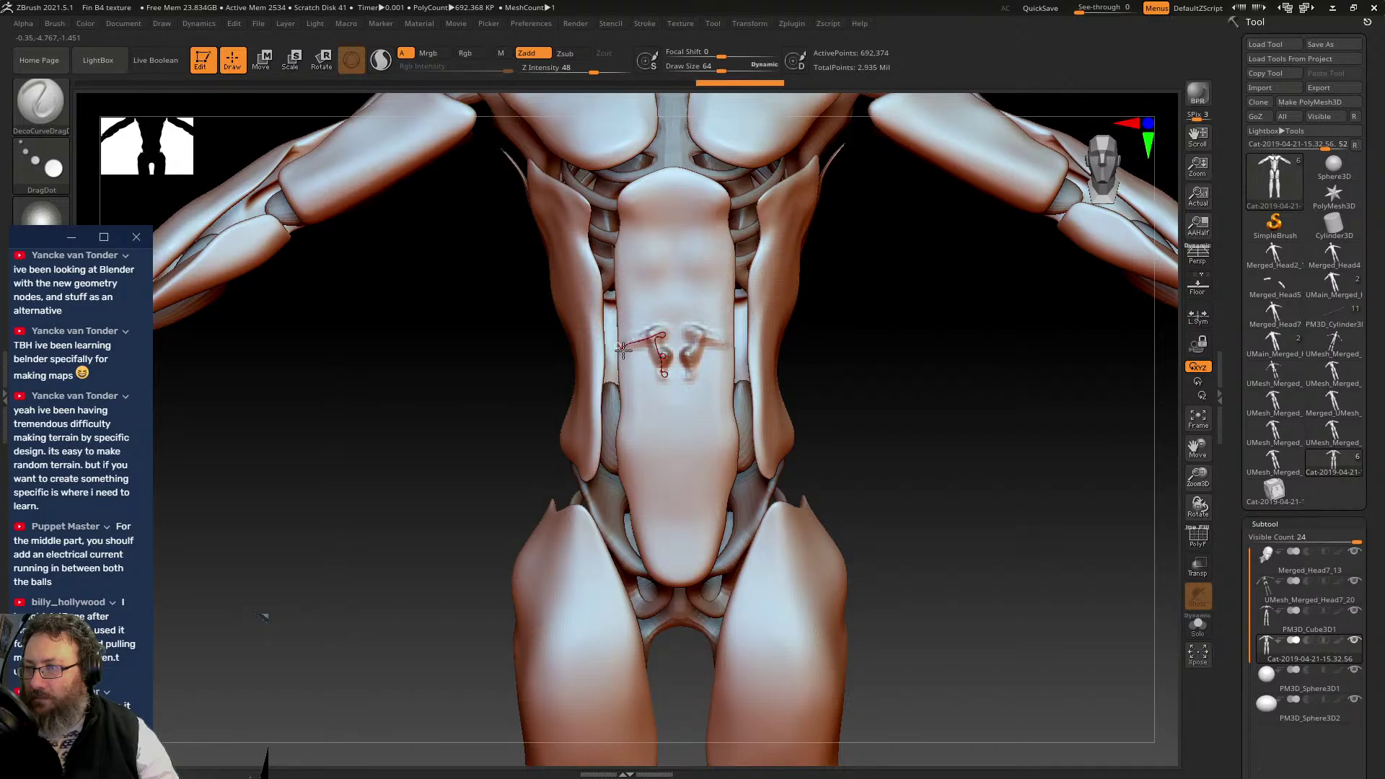
- Check the mirrored ridges from another angle and undo all the trial strokes on the abdominal plate
mouse_move(888, 318)
left_mouse_down()
mouse_move(960, 339)
mouse_move(905, 302)
mouse_move(878, 311)
left_mouse_up()
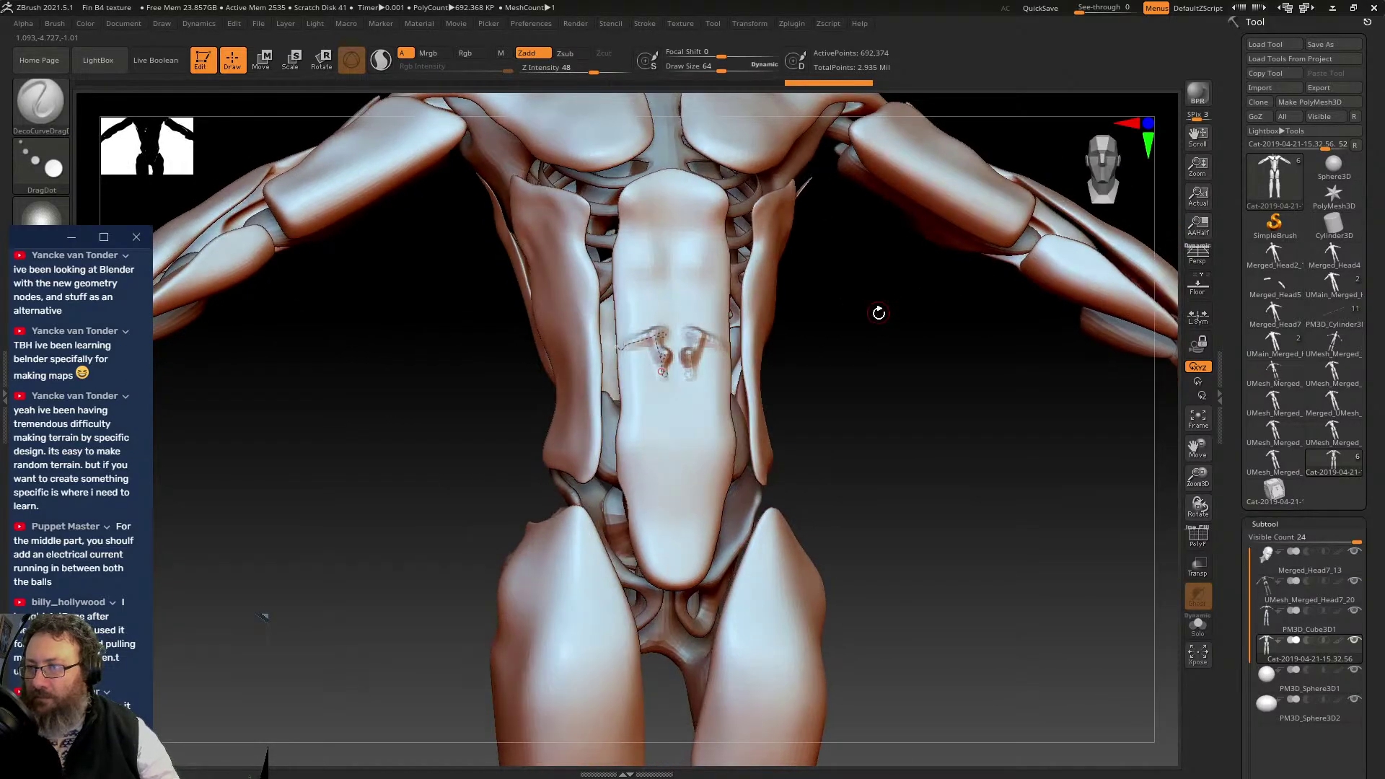
key("ctrl+z")
key("ctrl+z")
key("ctrl+z")
key("ctrl+z")
key("ctrl+z")
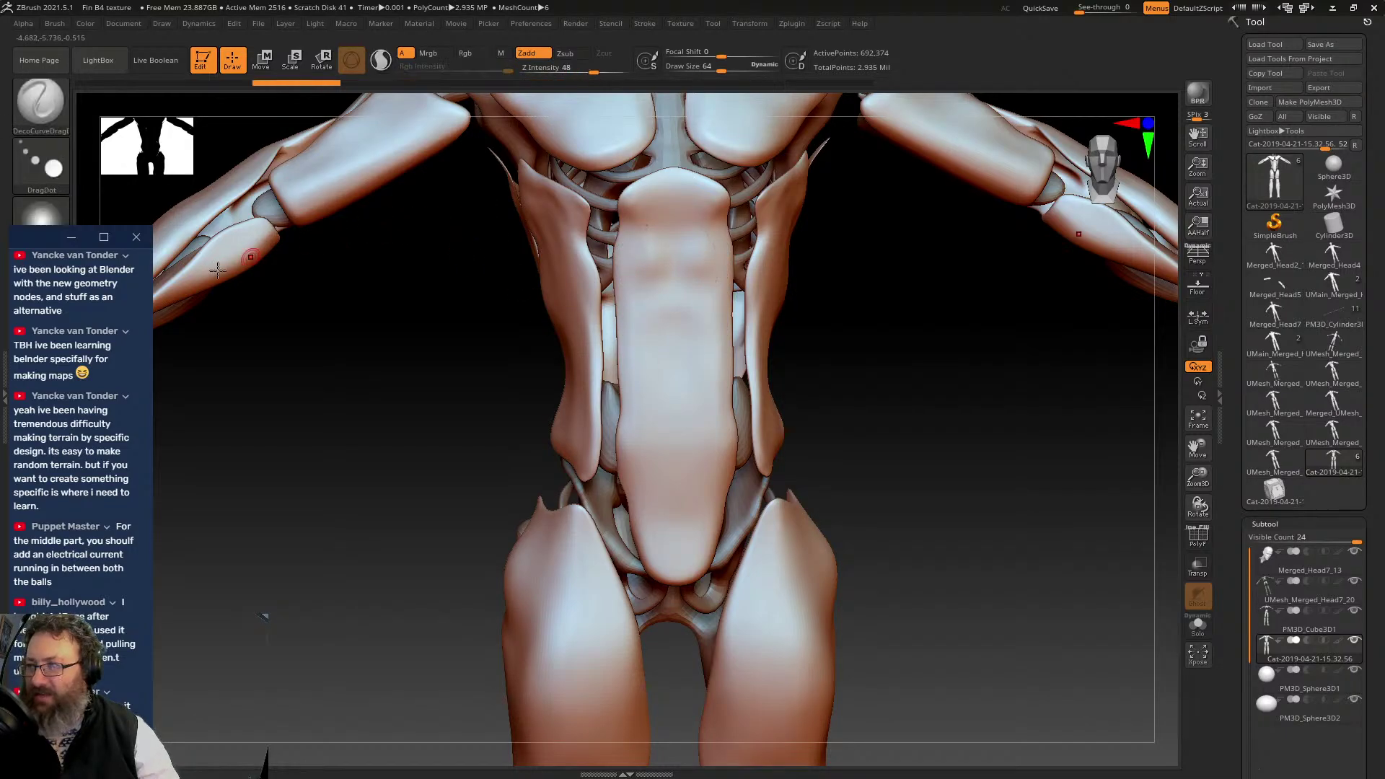
key("b")
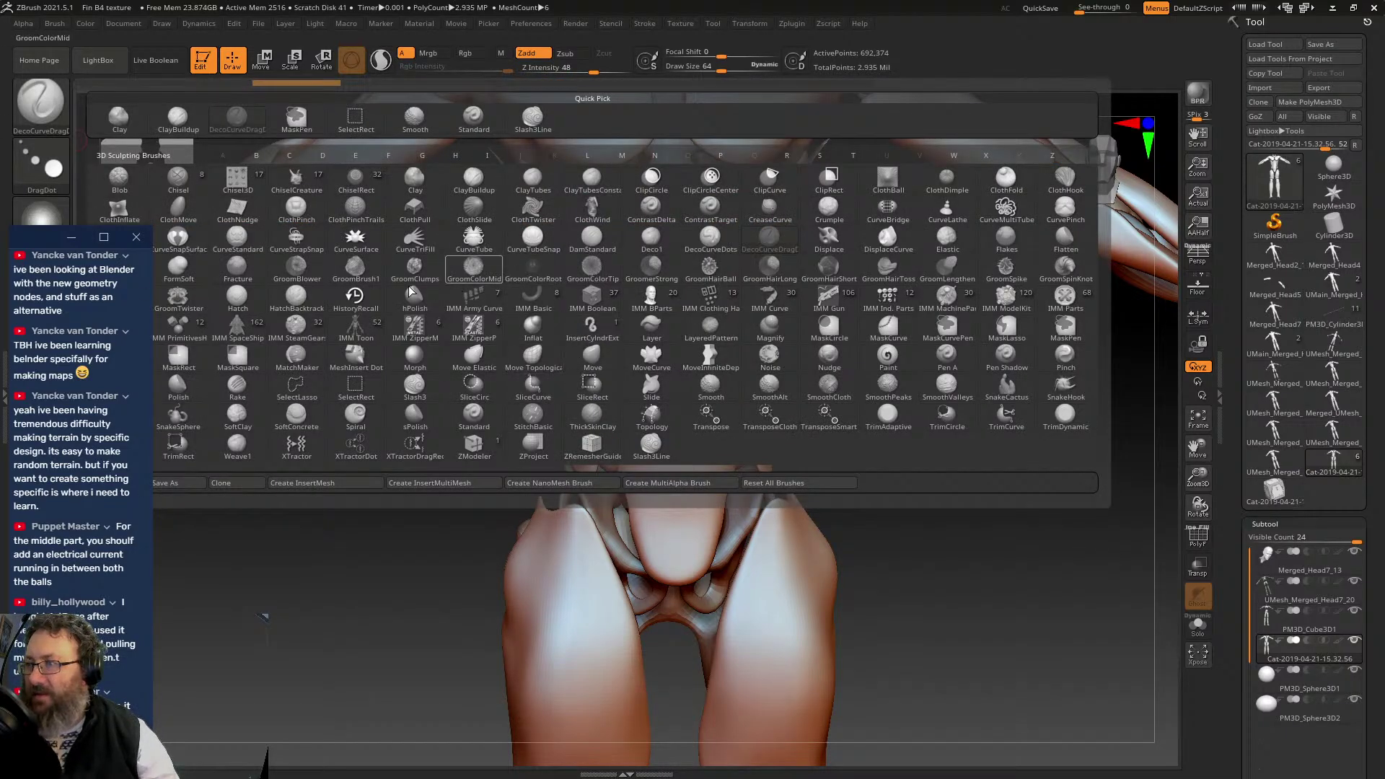
left_click(237, 295)
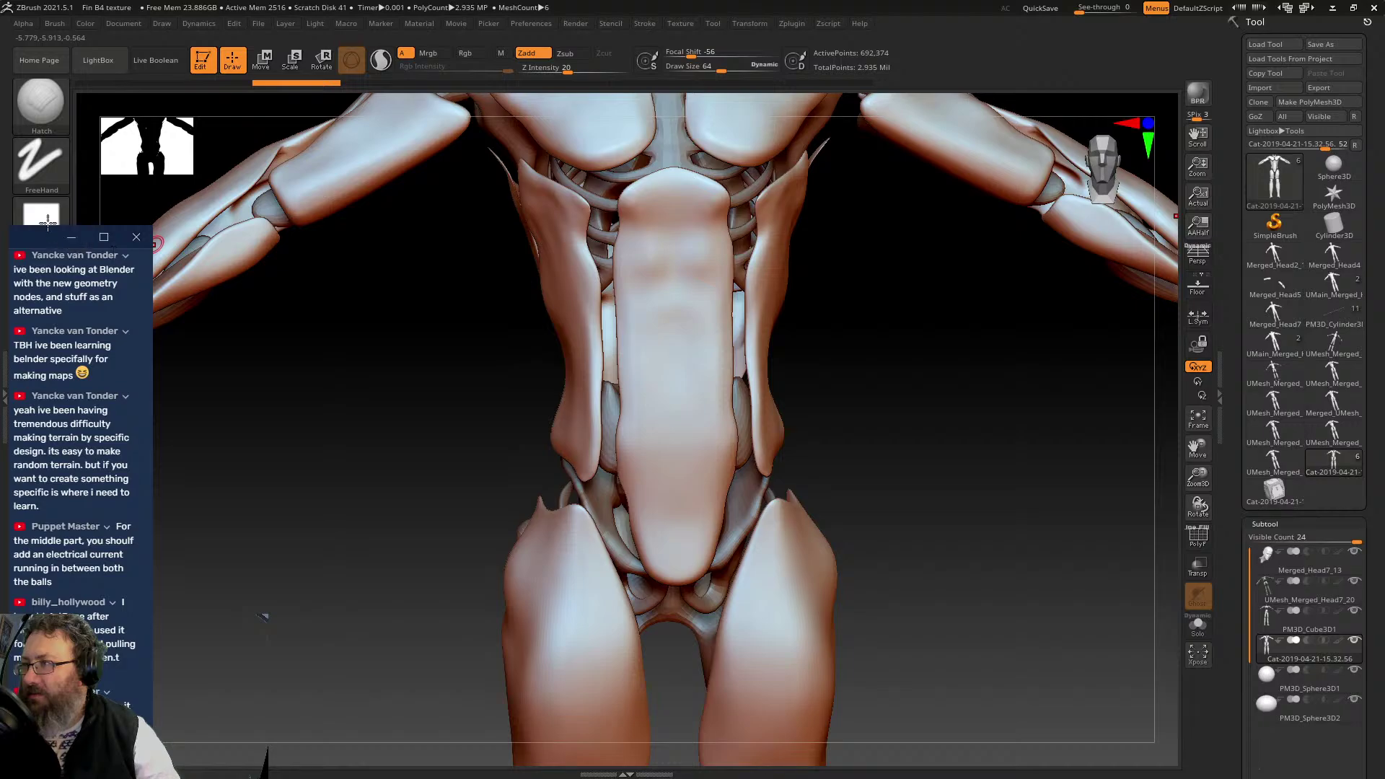
left_click(39, 60)
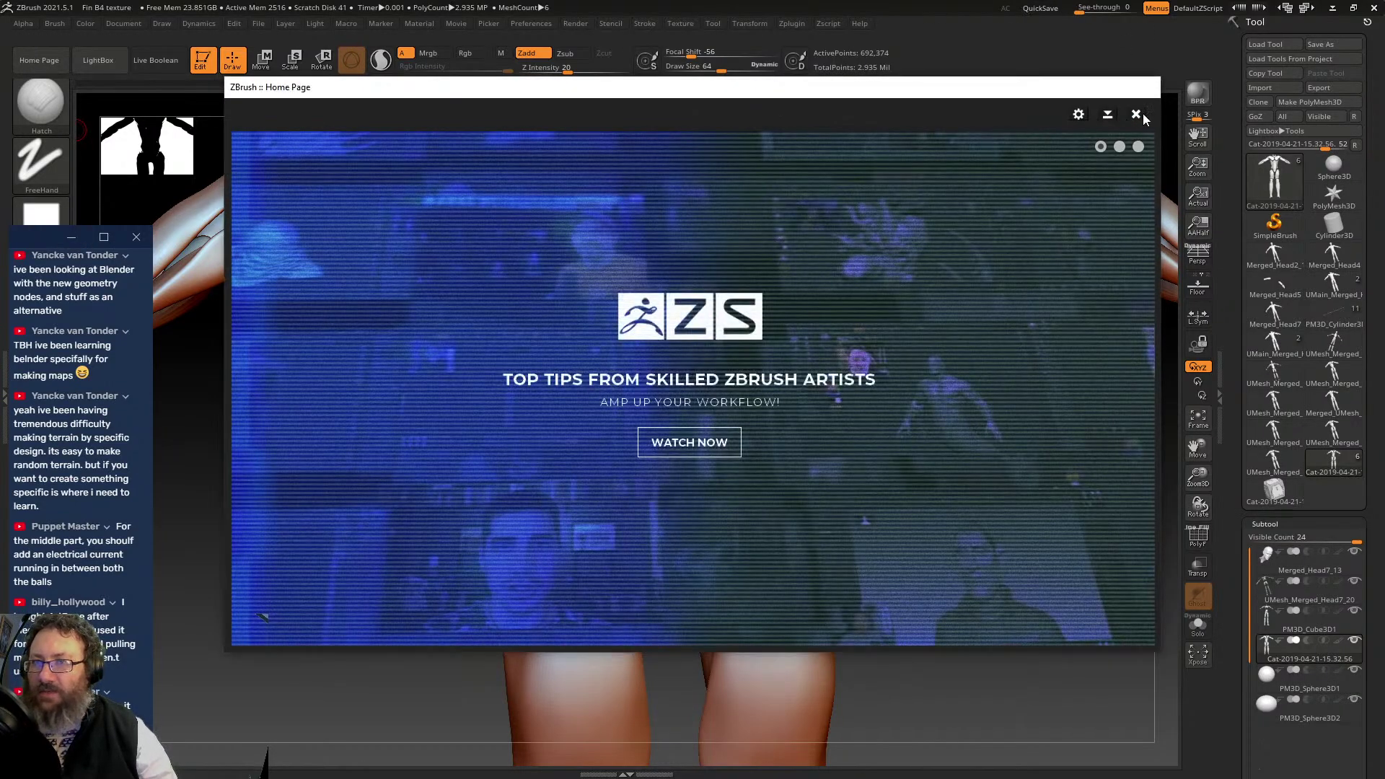
left_click(1137, 115)
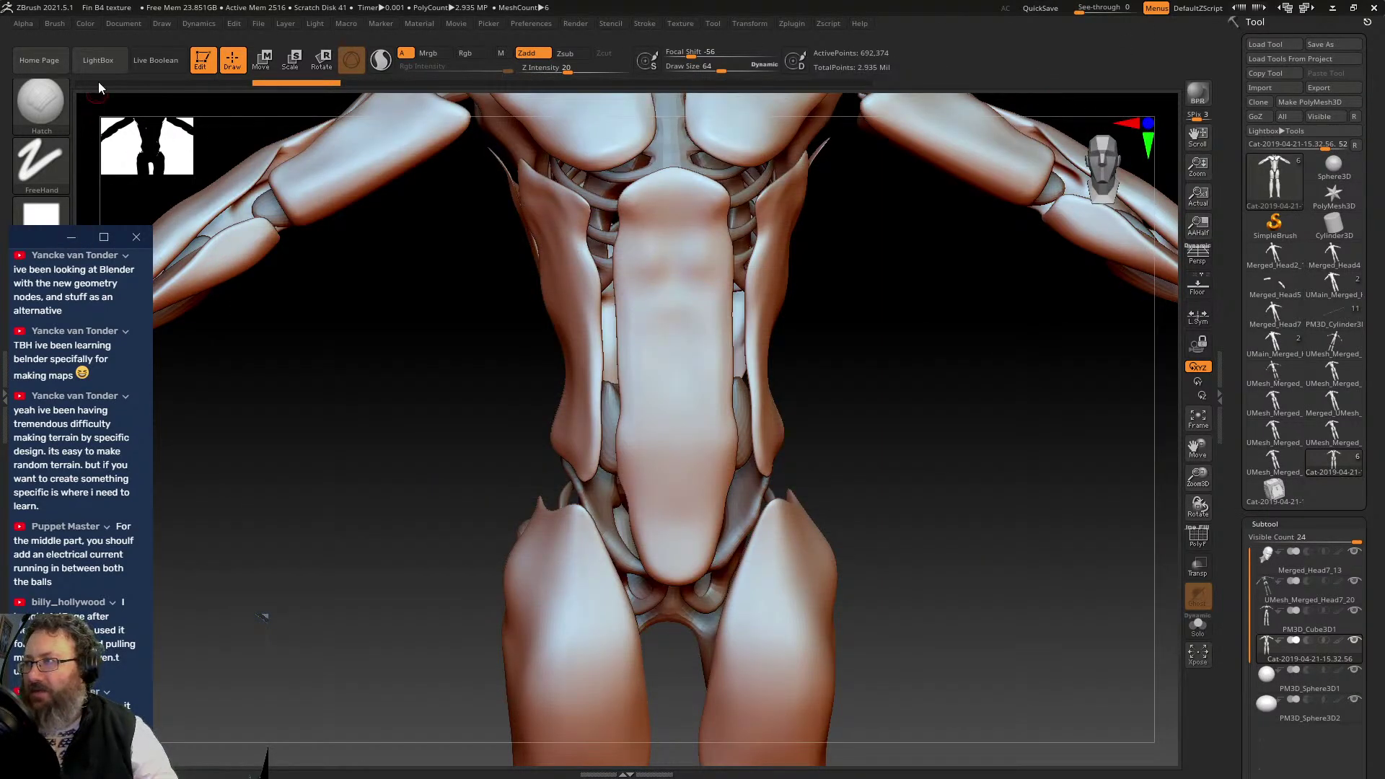
- Select the ClothPinch brush, test a mirrored closed outline on the middle of the abdominal plate and undo it
left_click(41, 105)
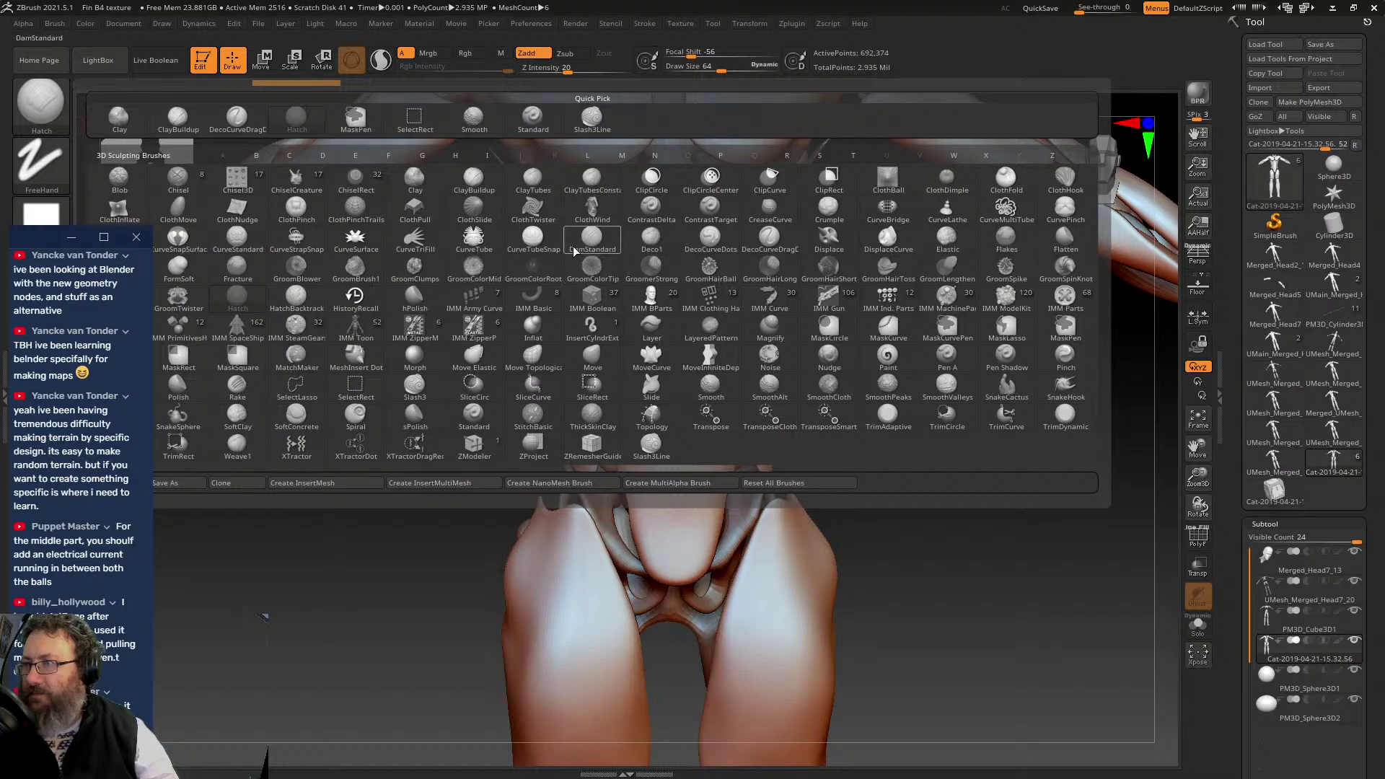
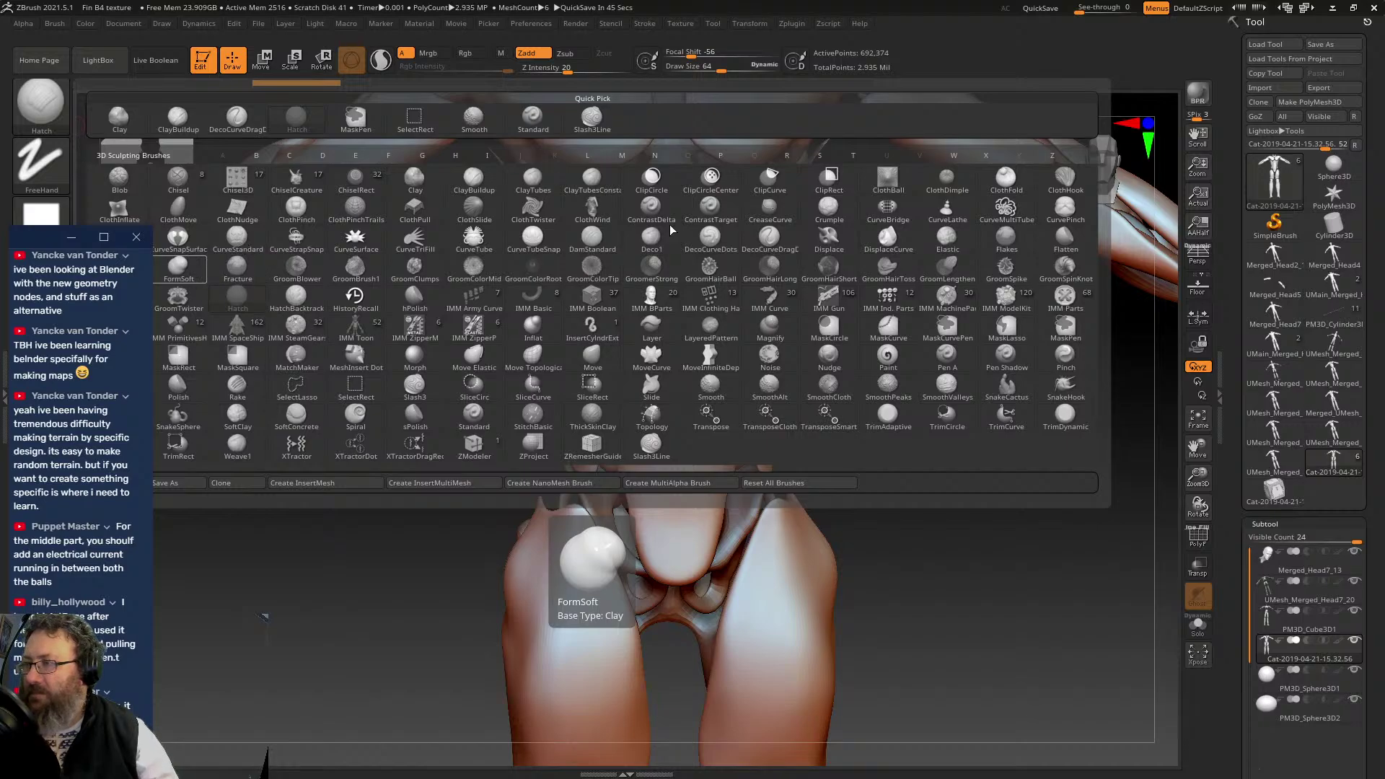
left_click(309, 211)
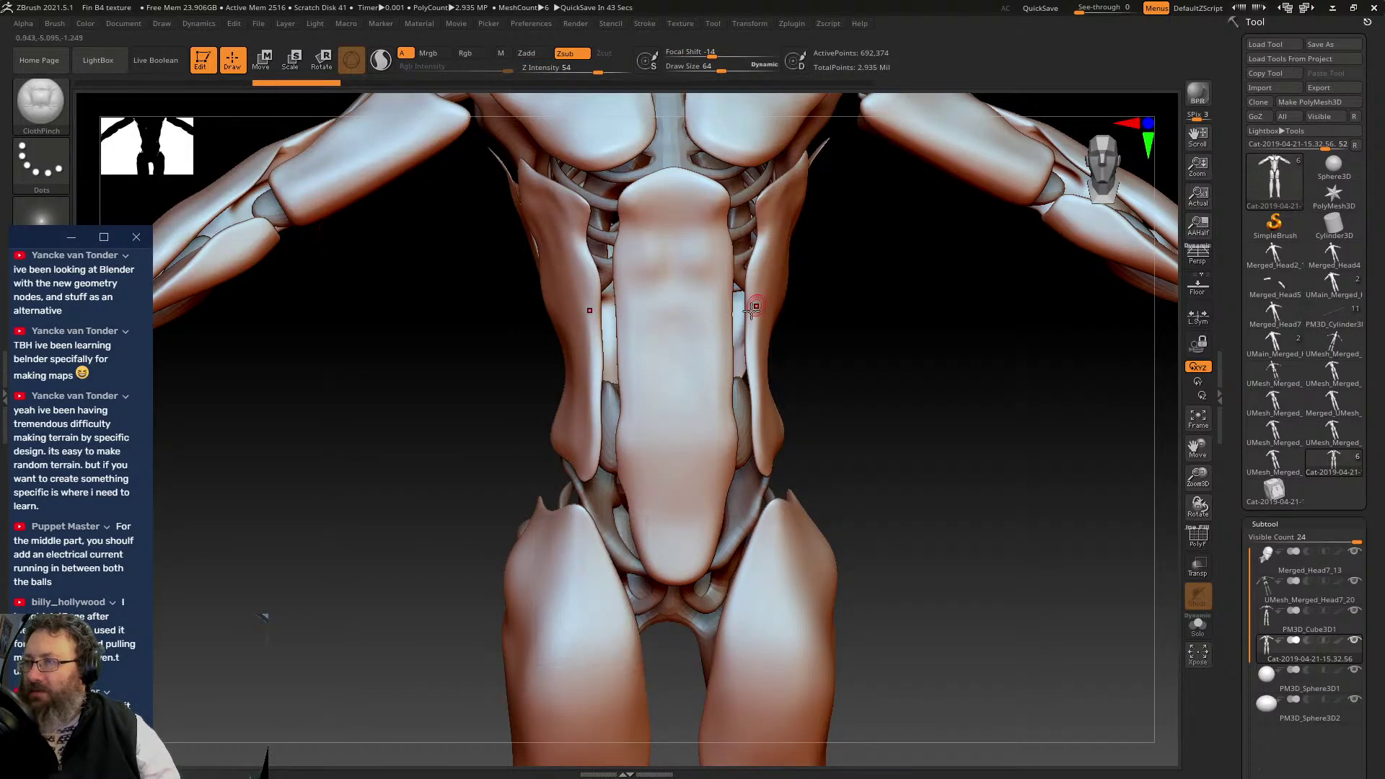
mouse_move(675, 323)
left_mouse_down()
mouse_move(693, 336)
mouse_move(677, 368)
left_mouse_up()
left_click_drag(938, 317, 866, 322)
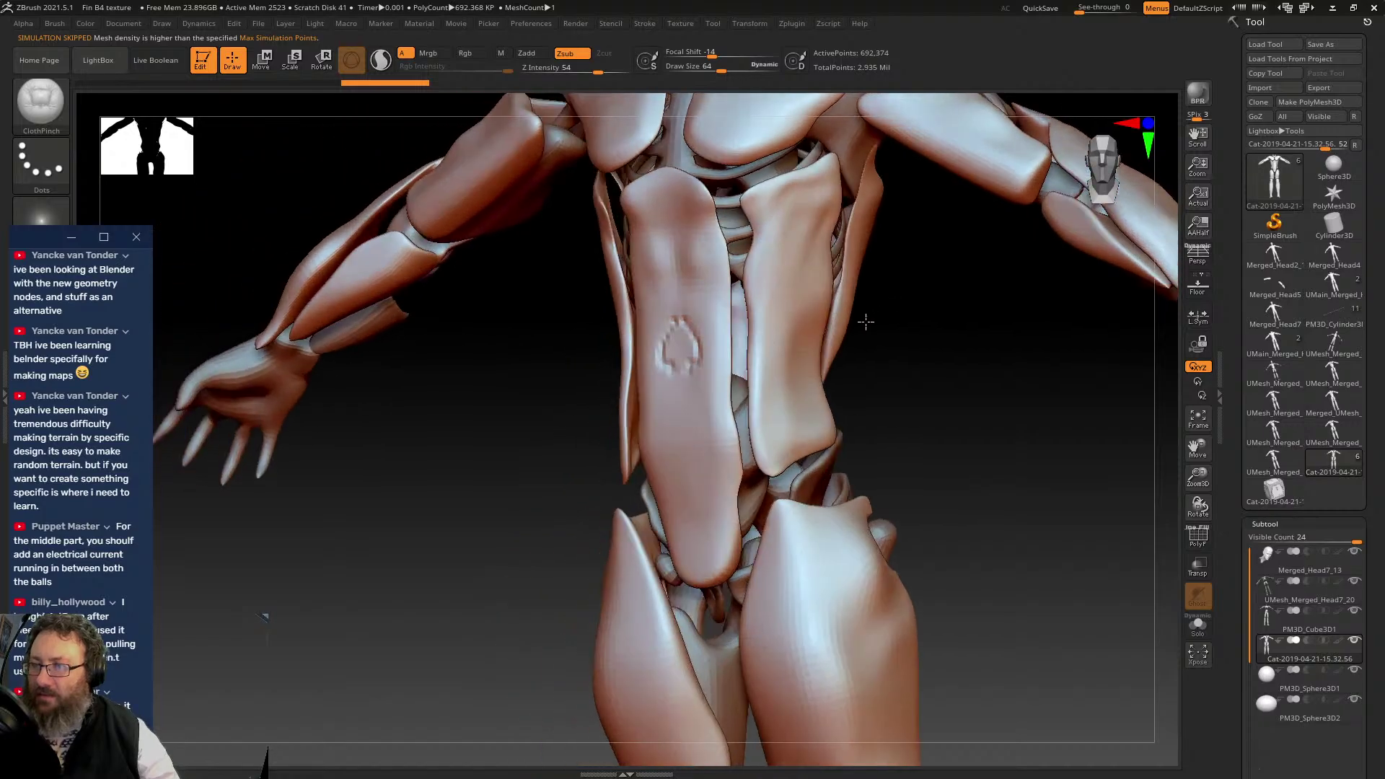
key("ctrl+z")
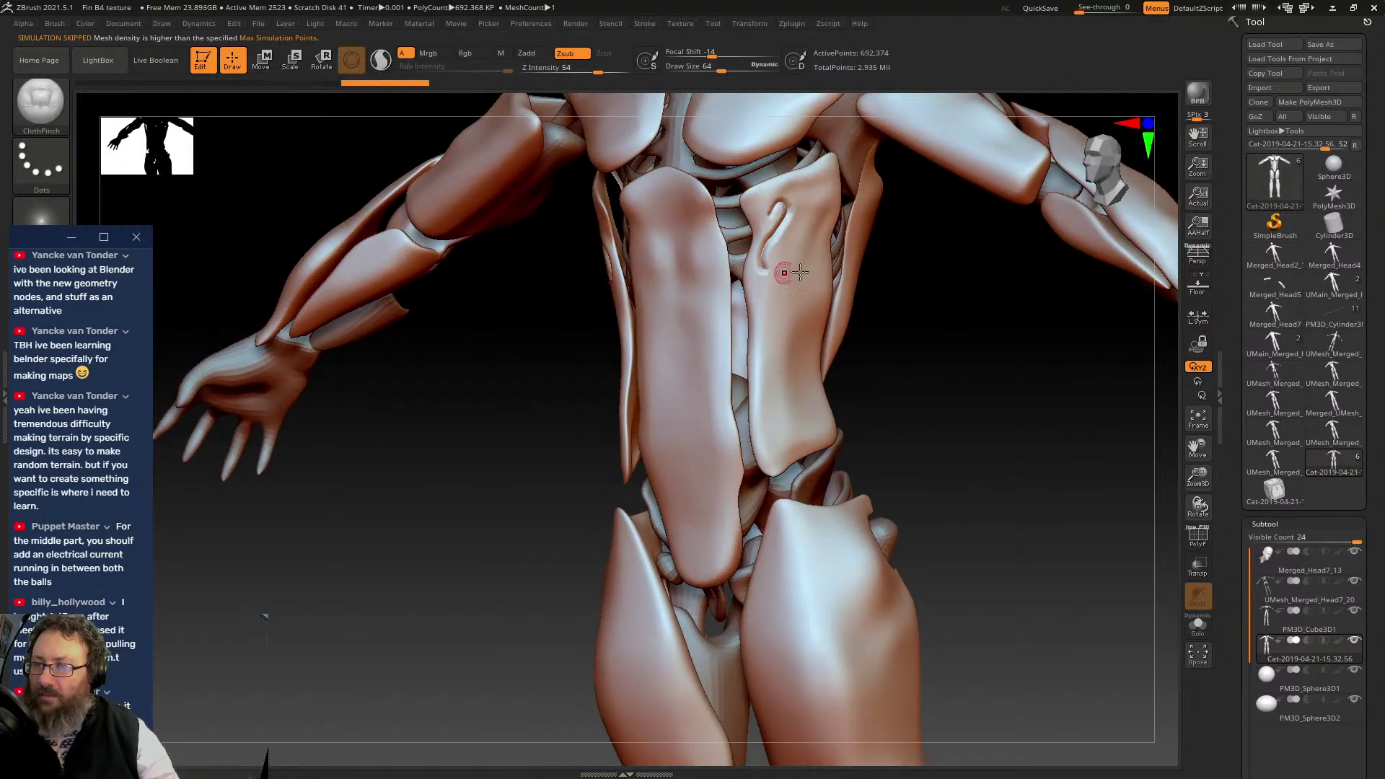
- Subdivide the armour mesh once and carve a winding groove down the inner edge of the side torso plate, hooking it at the lower corner
left_click_drag(924, 296, 837, 282)
key("ctrl")
key("ctrl+d")
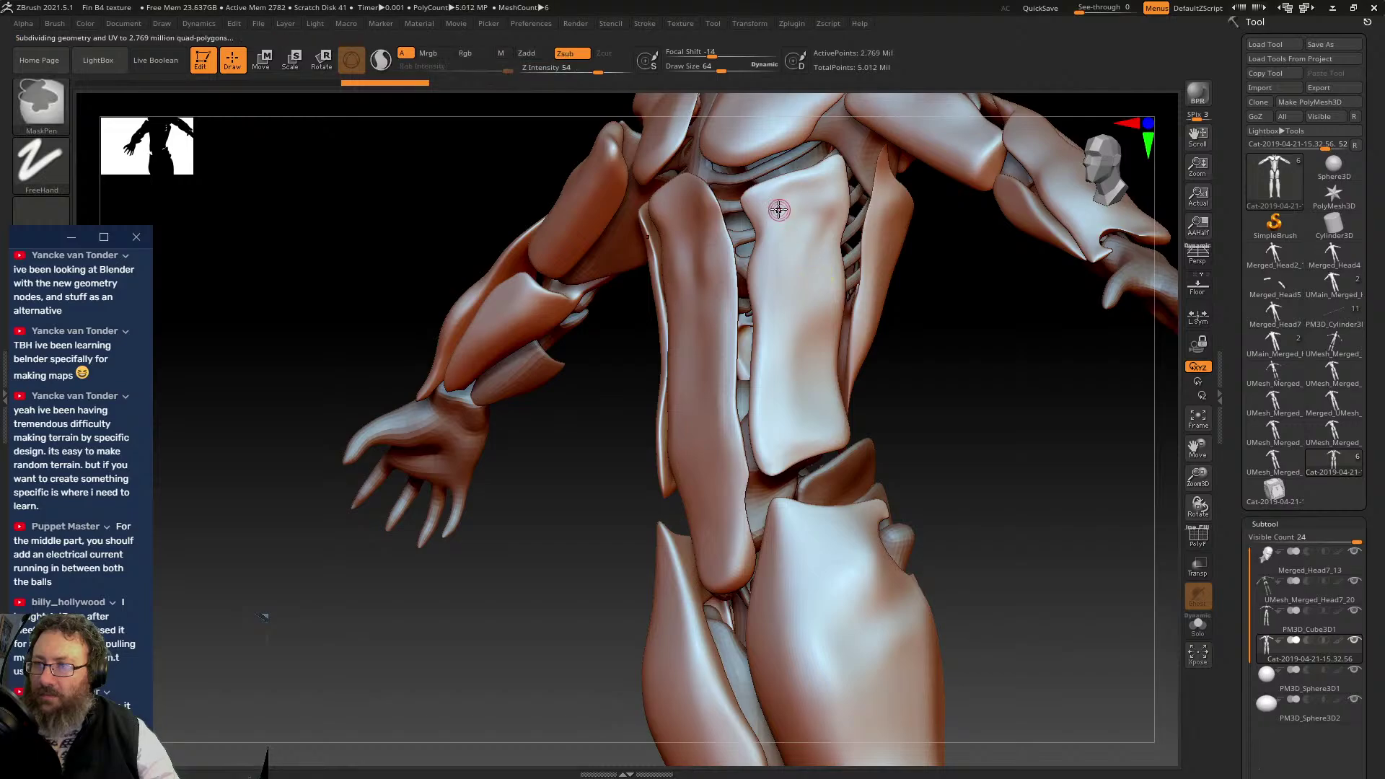
left_click_drag(773, 192, 757, 205)
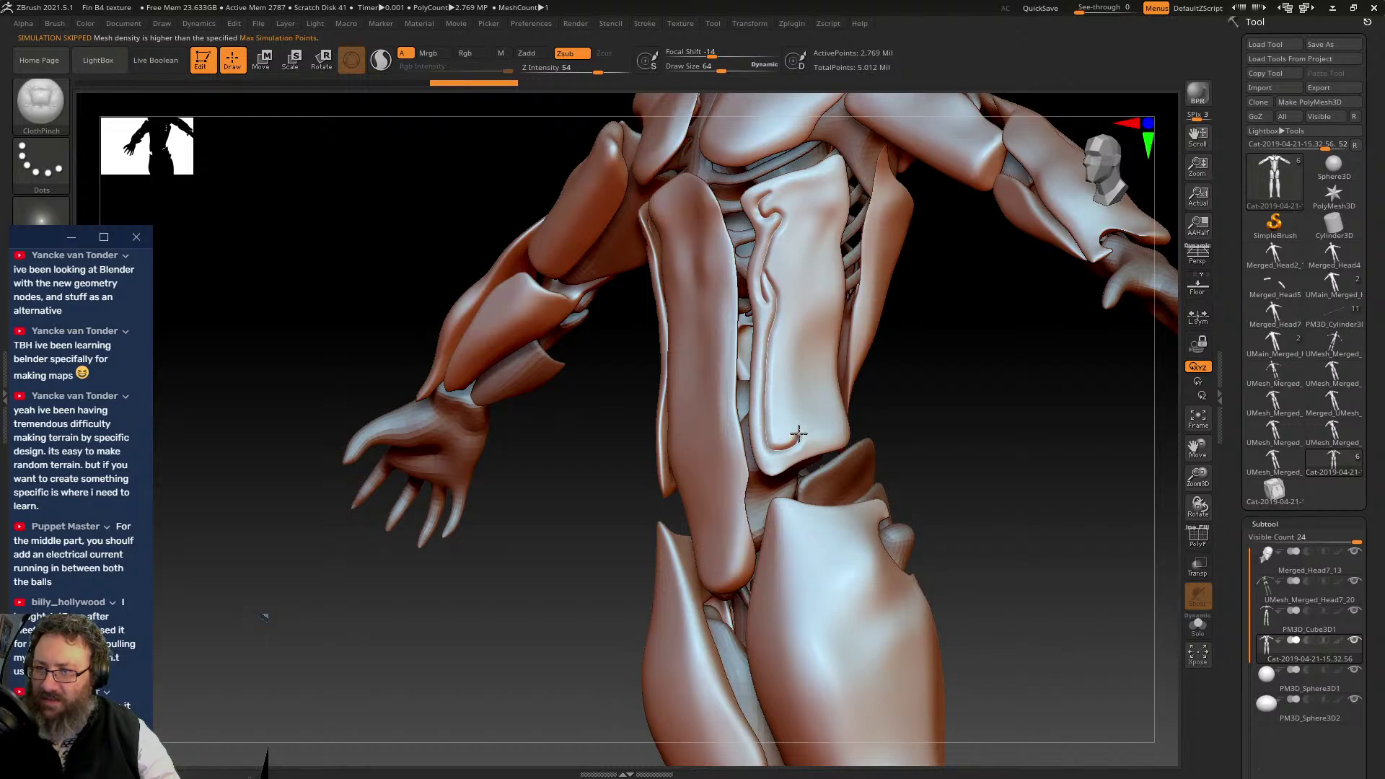
left_click_drag(805, 432, 860, 358)
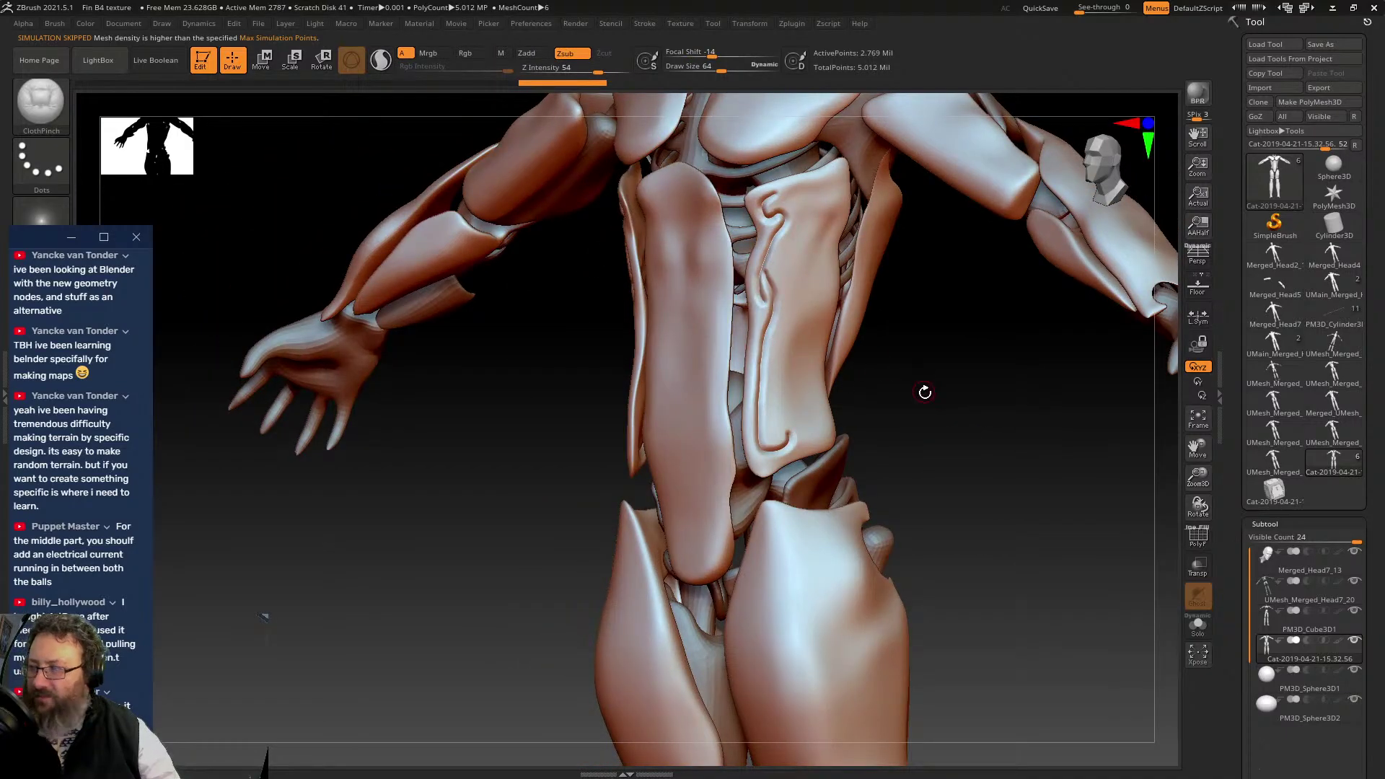
mouse_move(934, 405)
left_mouse_down()
mouse_move(949, 390)
mouse_move(923, 385)
left_mouse_up()
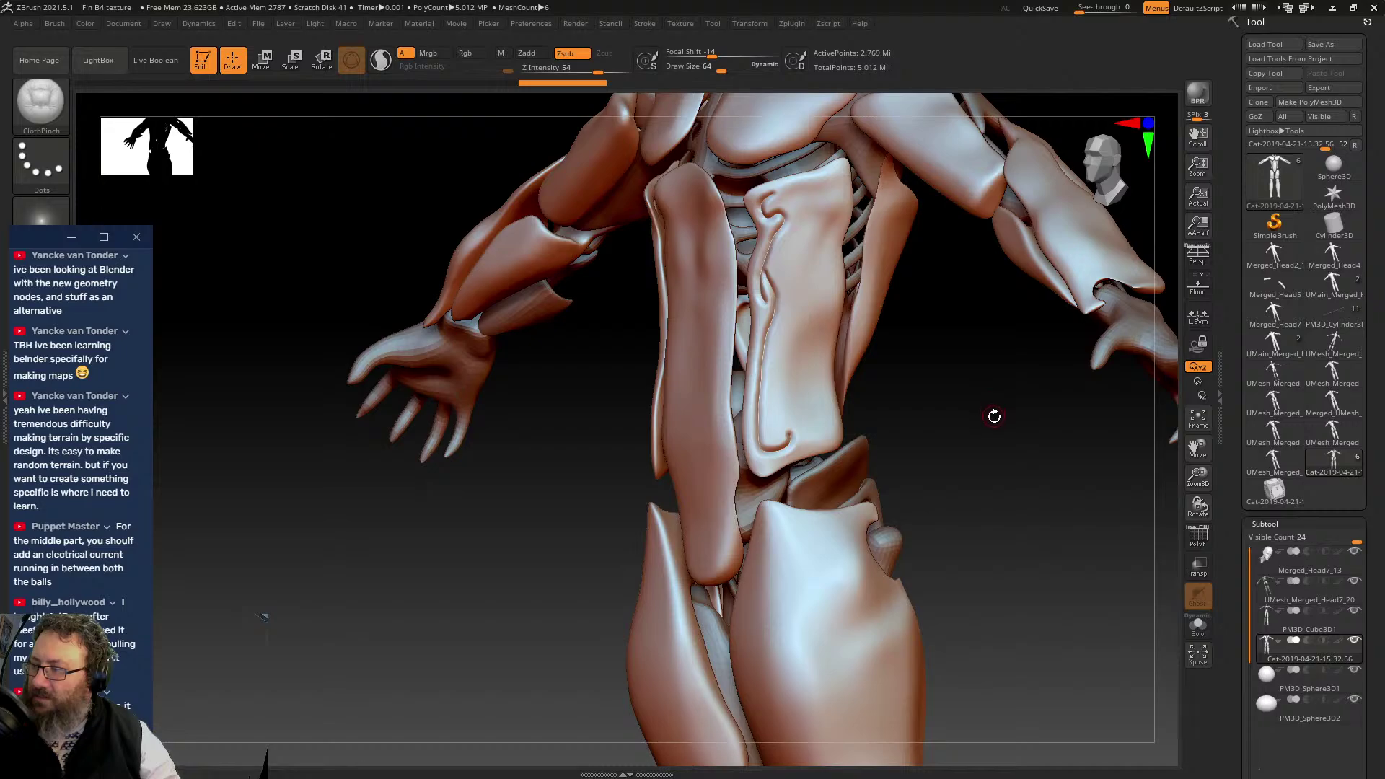
- Carve curled grooves along the lower edge of the side torso plate, up its outer edge and diagonally inward
left_click_drag(993, 417, 1013, 479, "alt")
left_click_drag(1065, 401, 974, 312, "alt")
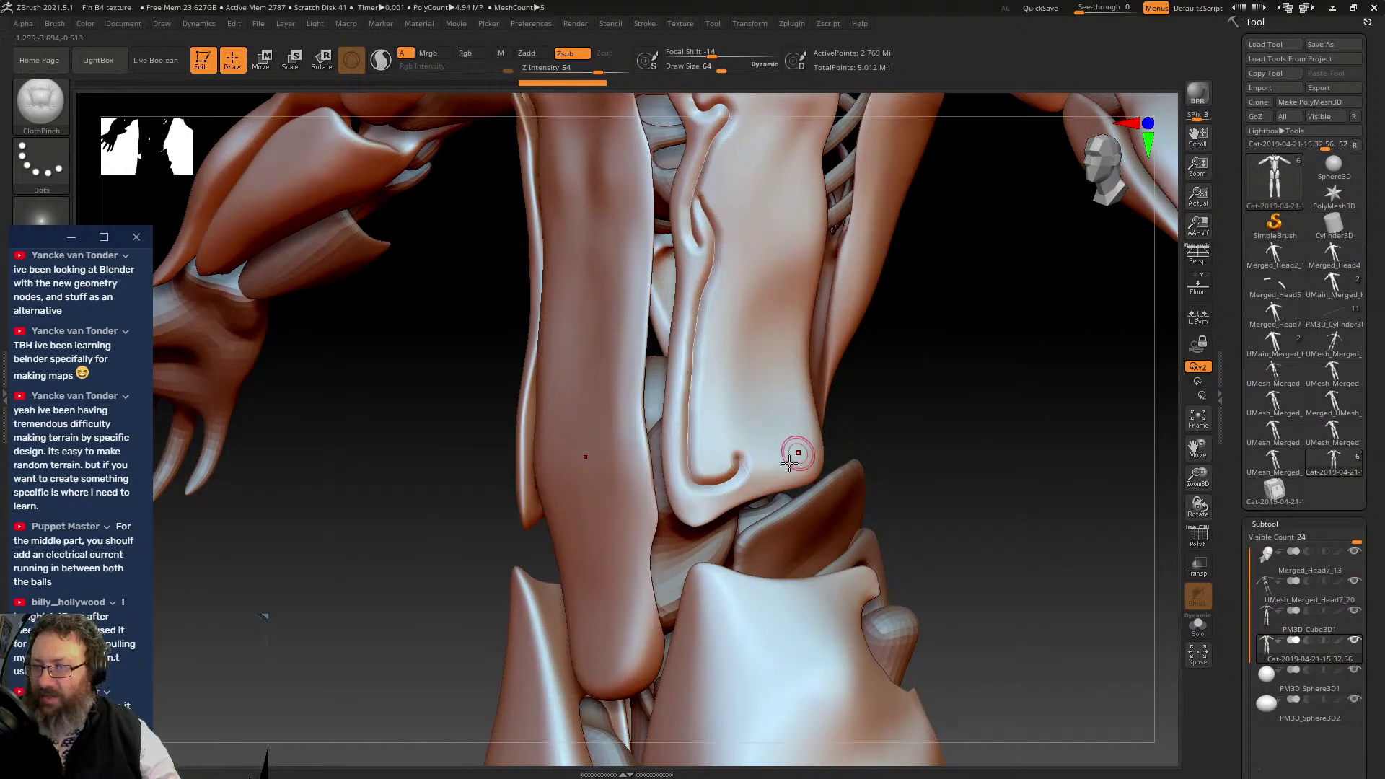
left_click(719, 470)
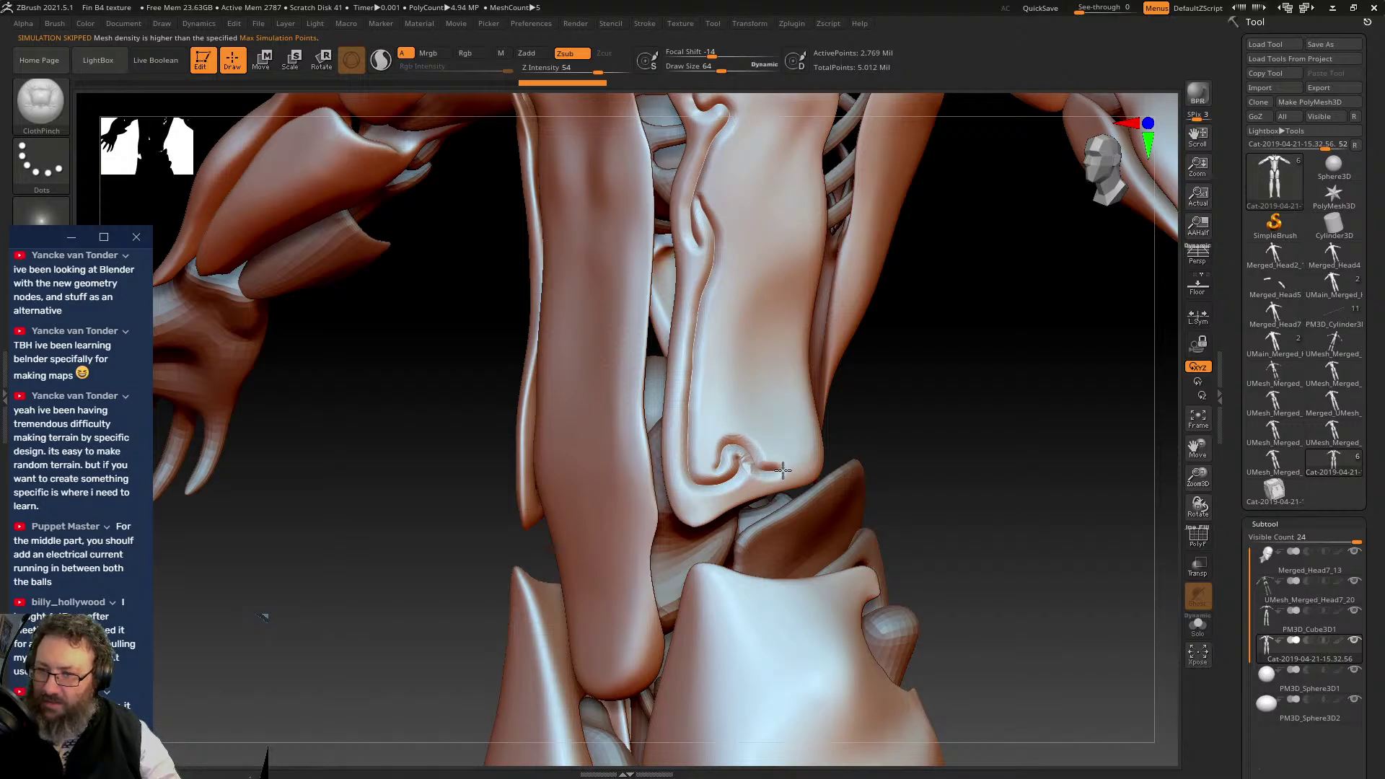
left_click_drag(963, 389, 859, 387)
left_click_drag(746, 465, 724, 451, "shift")
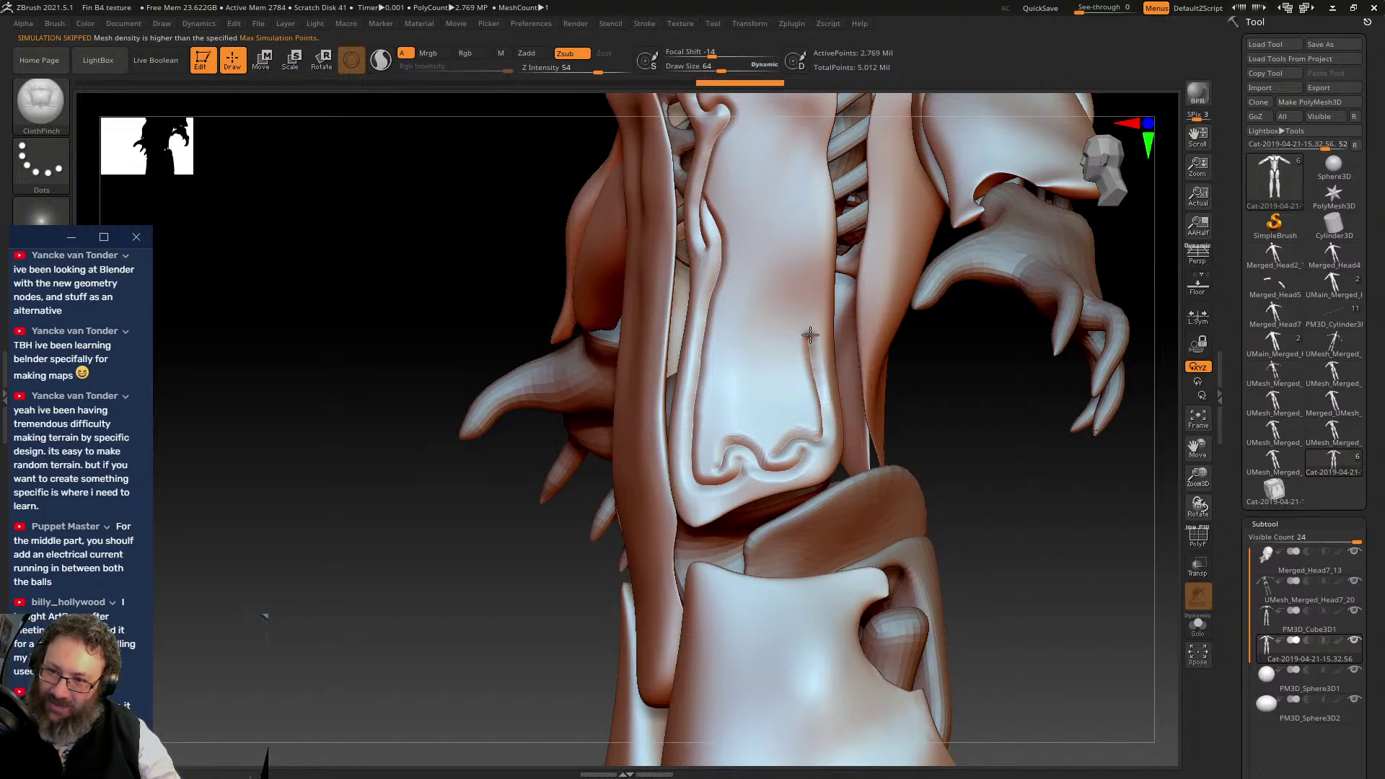
left_click_drag(811, 335, 810, 360)
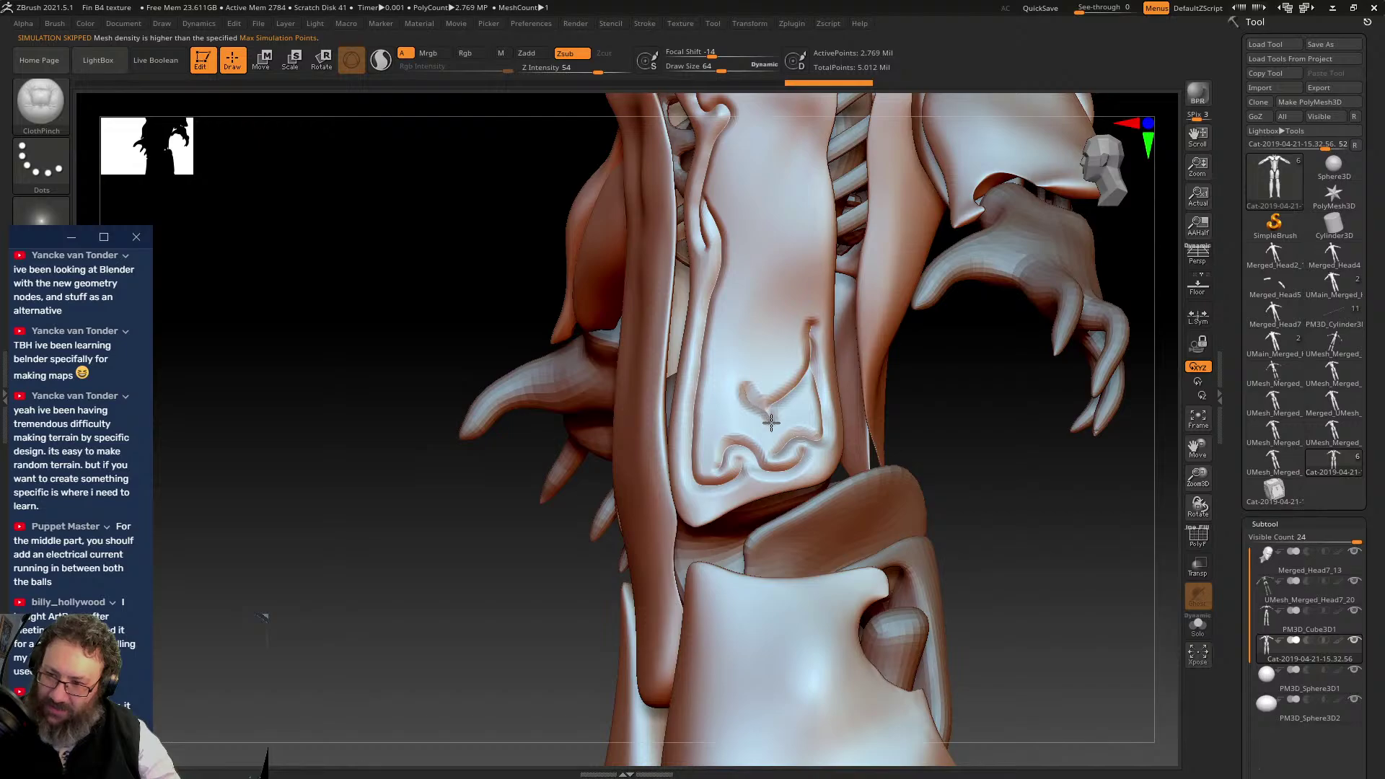
left_click_drag(990, 442, 955, 433)
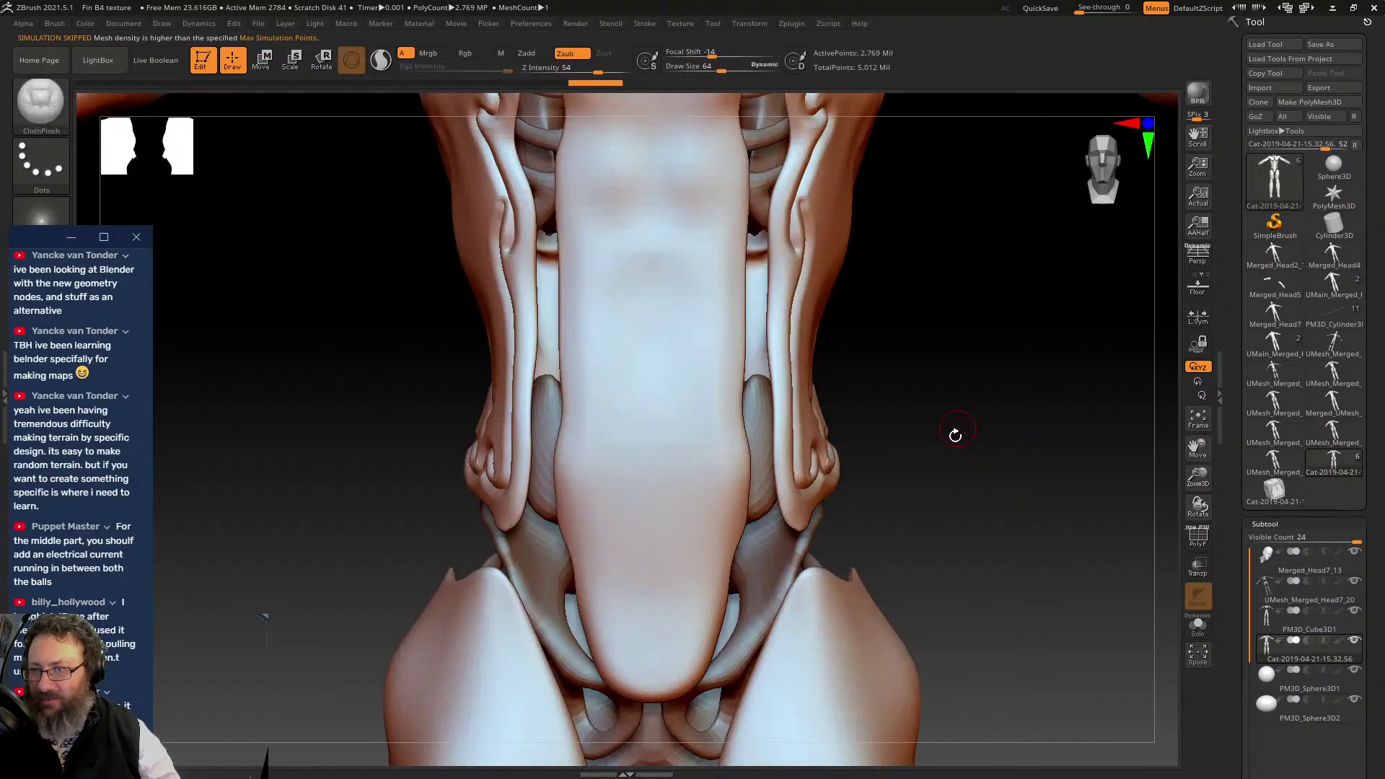
- Carve mirrored scrolls down both edges of the abdominal plate, with straight vertical grooves on its upper middle
key("f")
left_click_drag(783, 362, 815, 667)
left_click_drag(930, 455, 815, 303)
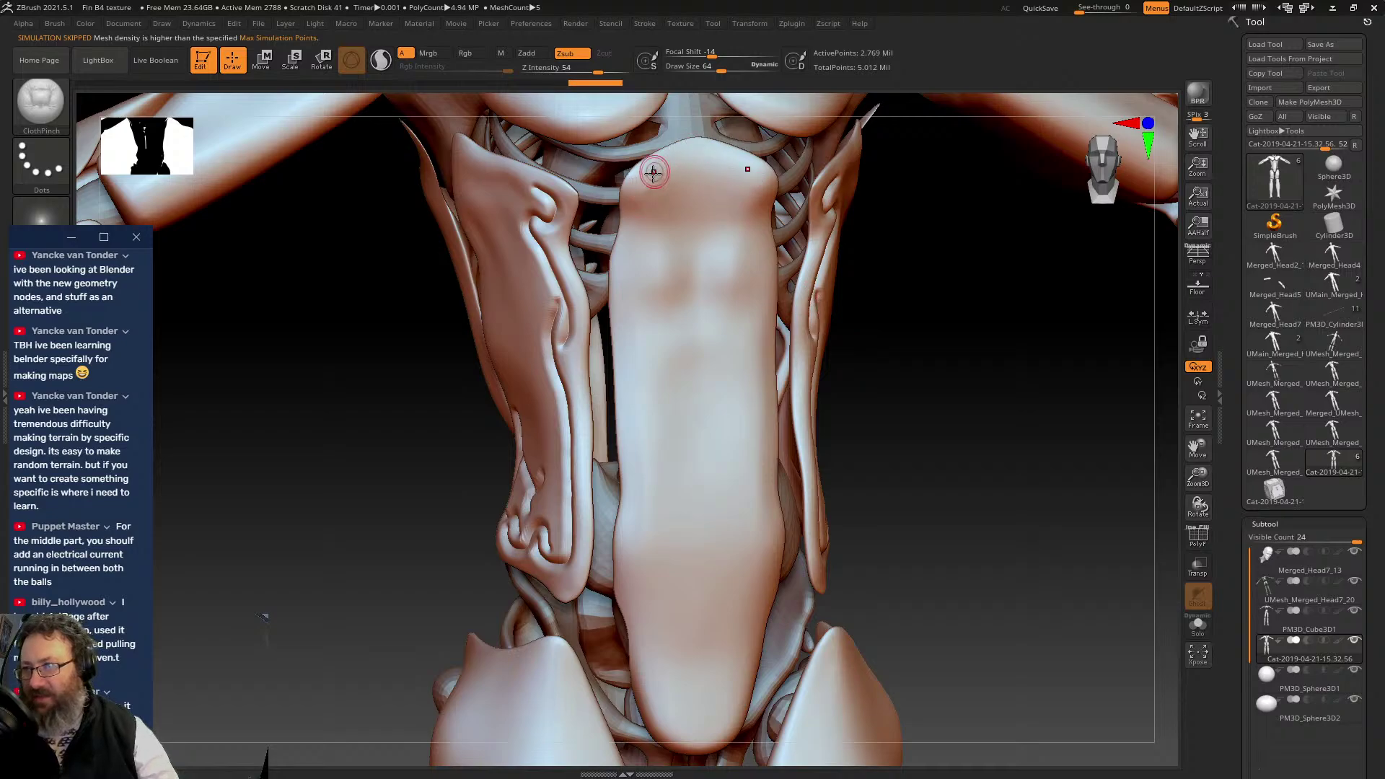
mouse_move(653, 172)
left_mouse_down()
mouse_move(630, 248)
mouse_move(659, 258)
mouse_move(678, 371)
left_mouse_up()
mouse_move(652, 275)
left_mouse_down()
mouse_move(625, 288)
mouse_move(646, 309)
mouse_move(639, 431)
left_mouse_up()
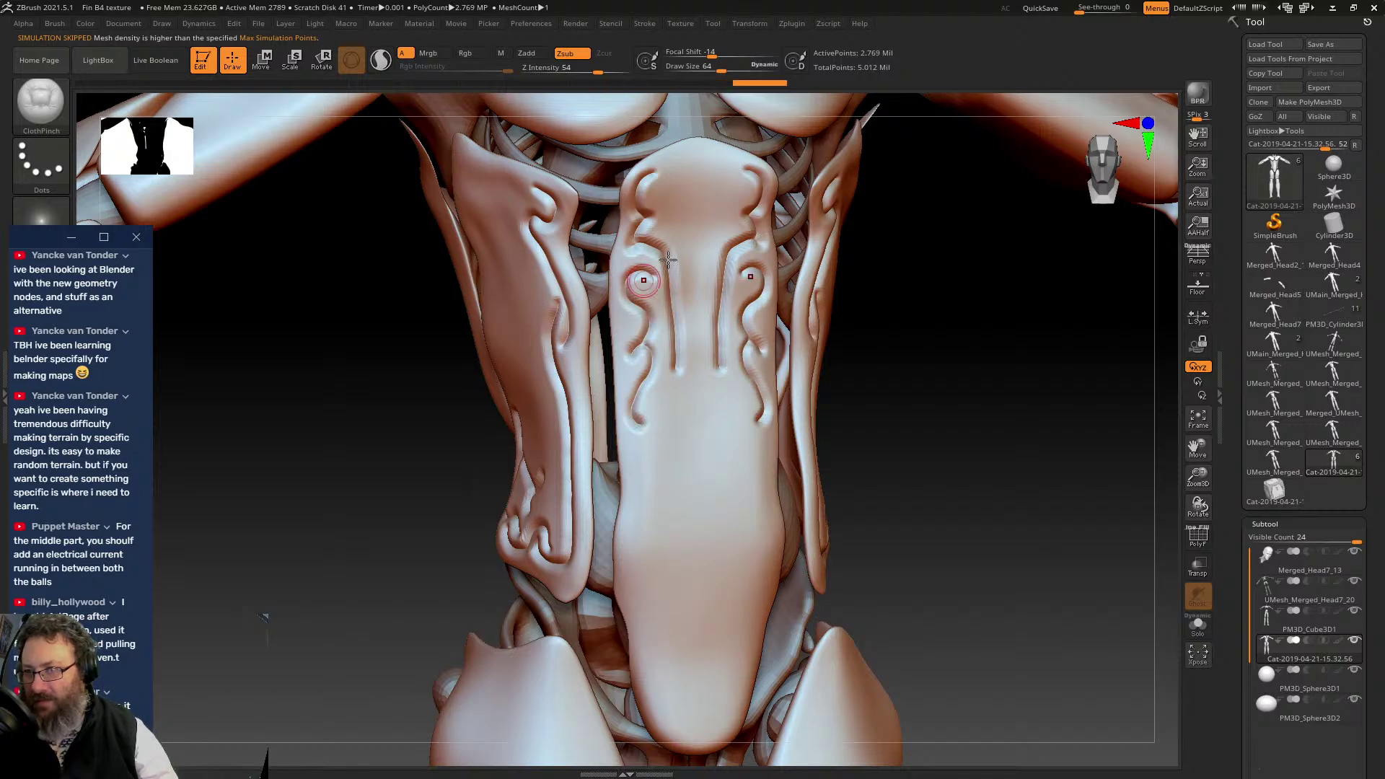
left_click_drag(1013, 373, 979, 423)
left_click_drag(891, 442, 650, 408)
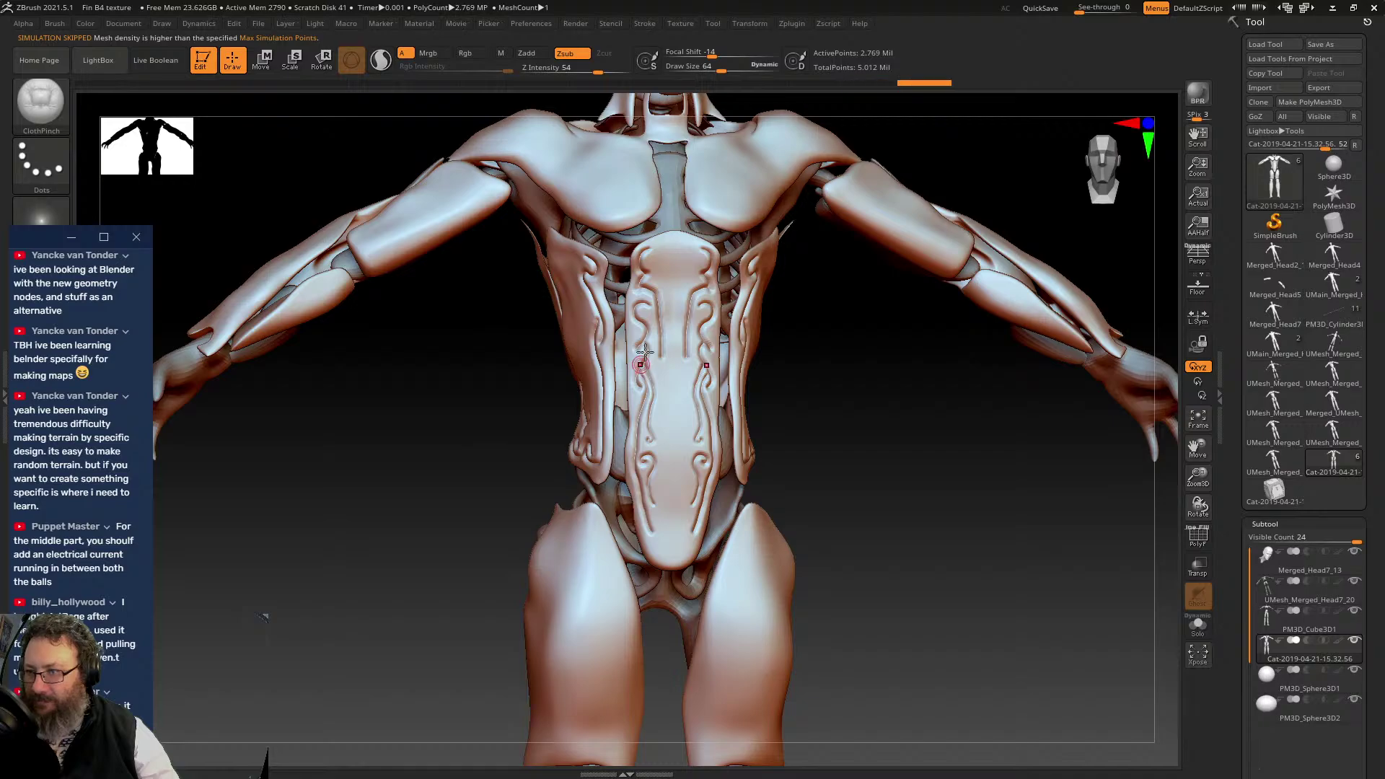
left_click_drag(881, 401, 924, 468)
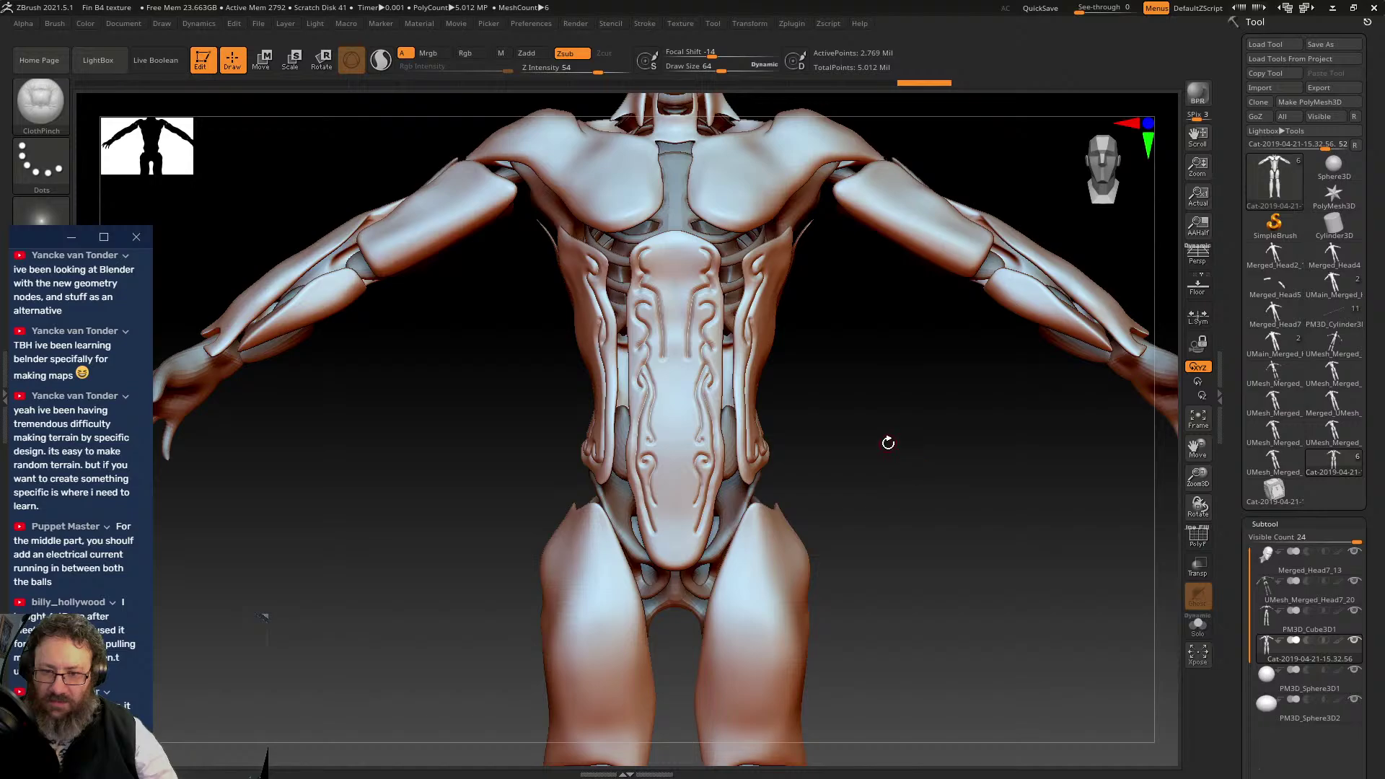
- Roll the armour subtool back to its uncarved, lower-resolution state, set the subtool list's visible count to 6 and duplicate the subtool
key("ctrl")
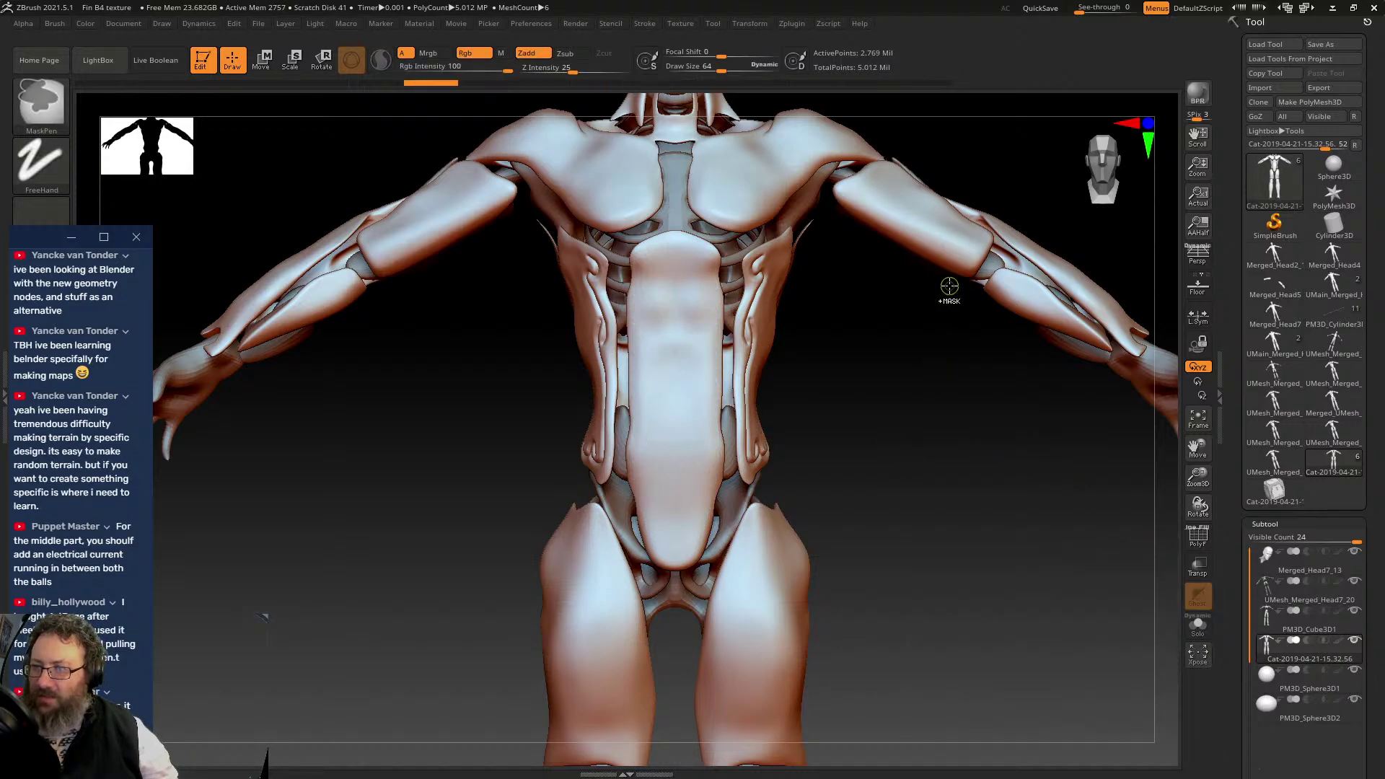
left_click(1293, 630)
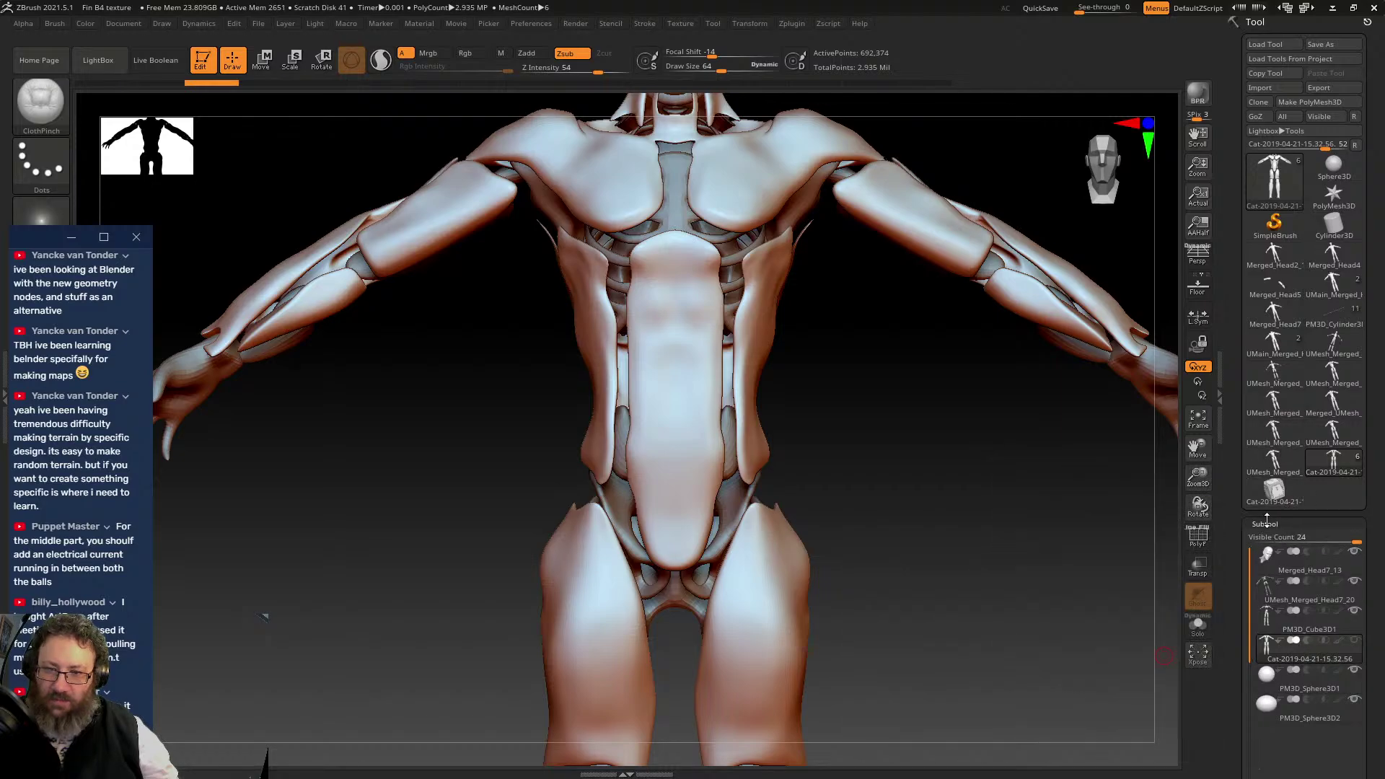
mouse_move(1249, 614)
left_mouse_down()
mouse_move(1245, 730)
mouse_move(1247, 614)
left_mouse_up()
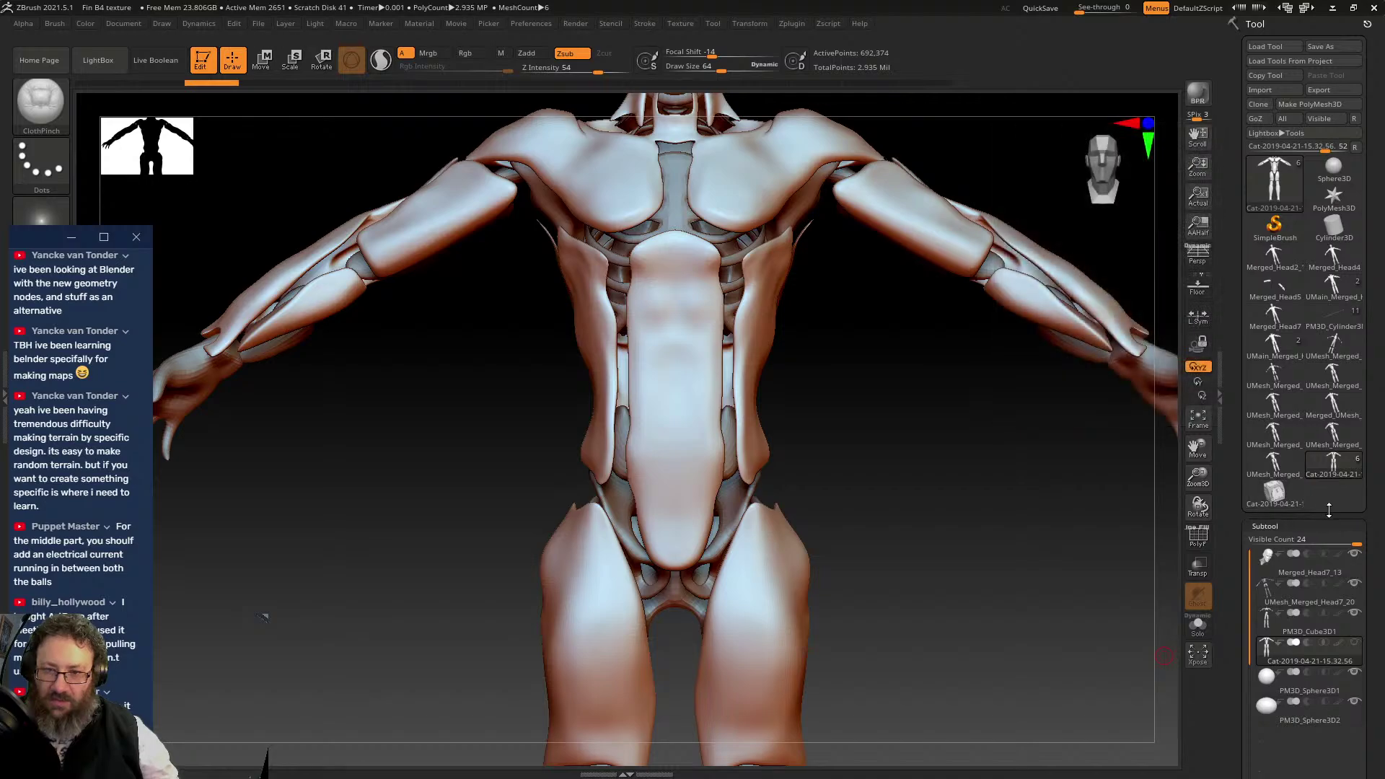
left_click_drag(1329, 510, 1326, 350)
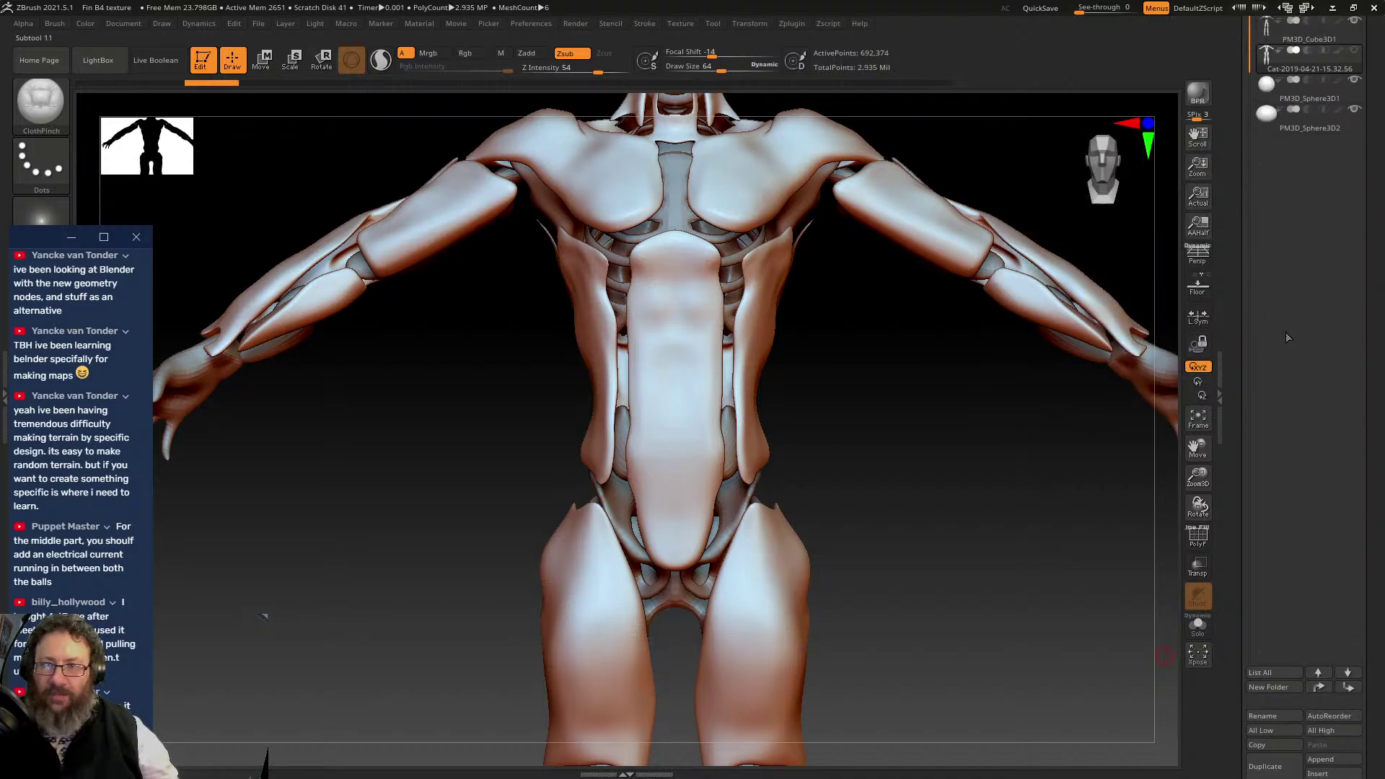
left_click_drag(1250, 272, 1239, 376)
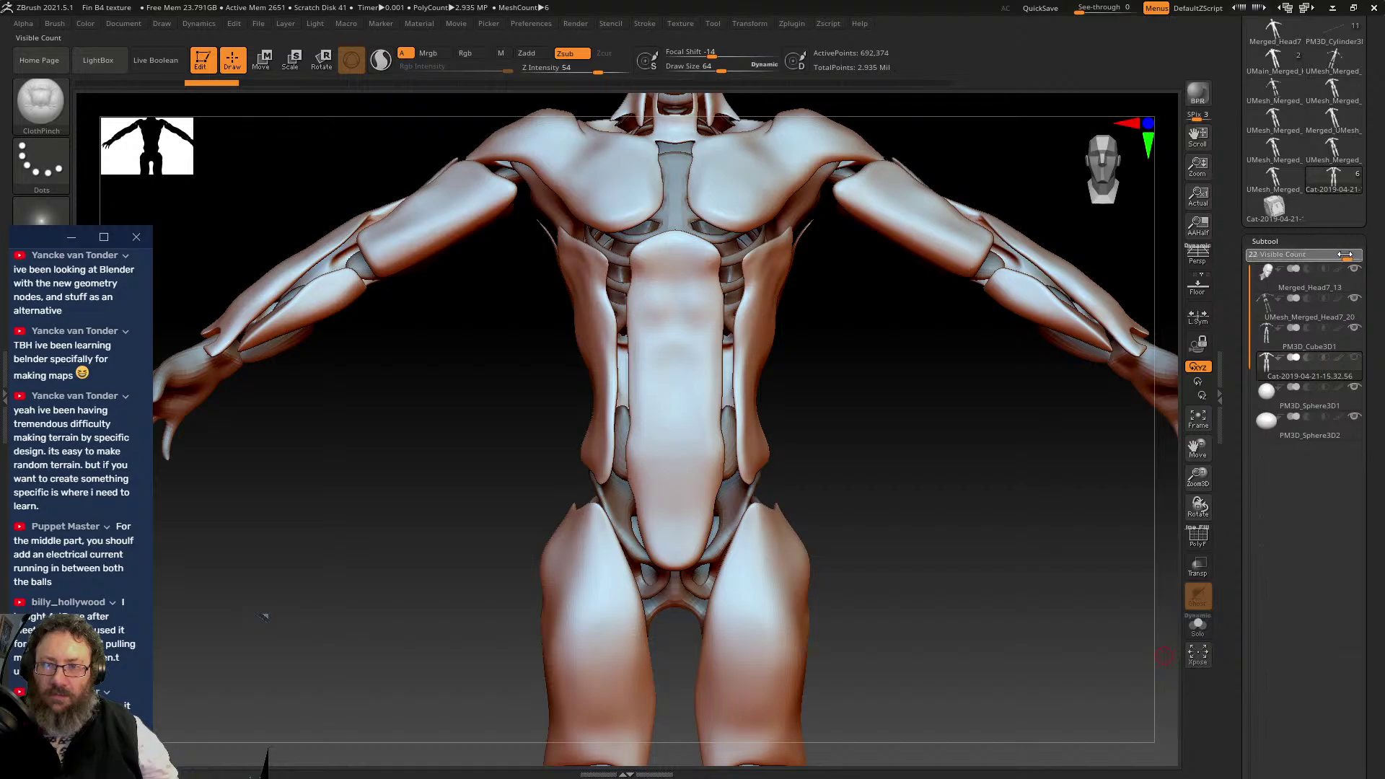
left_click_drag(1312, 254, 1274, 255)
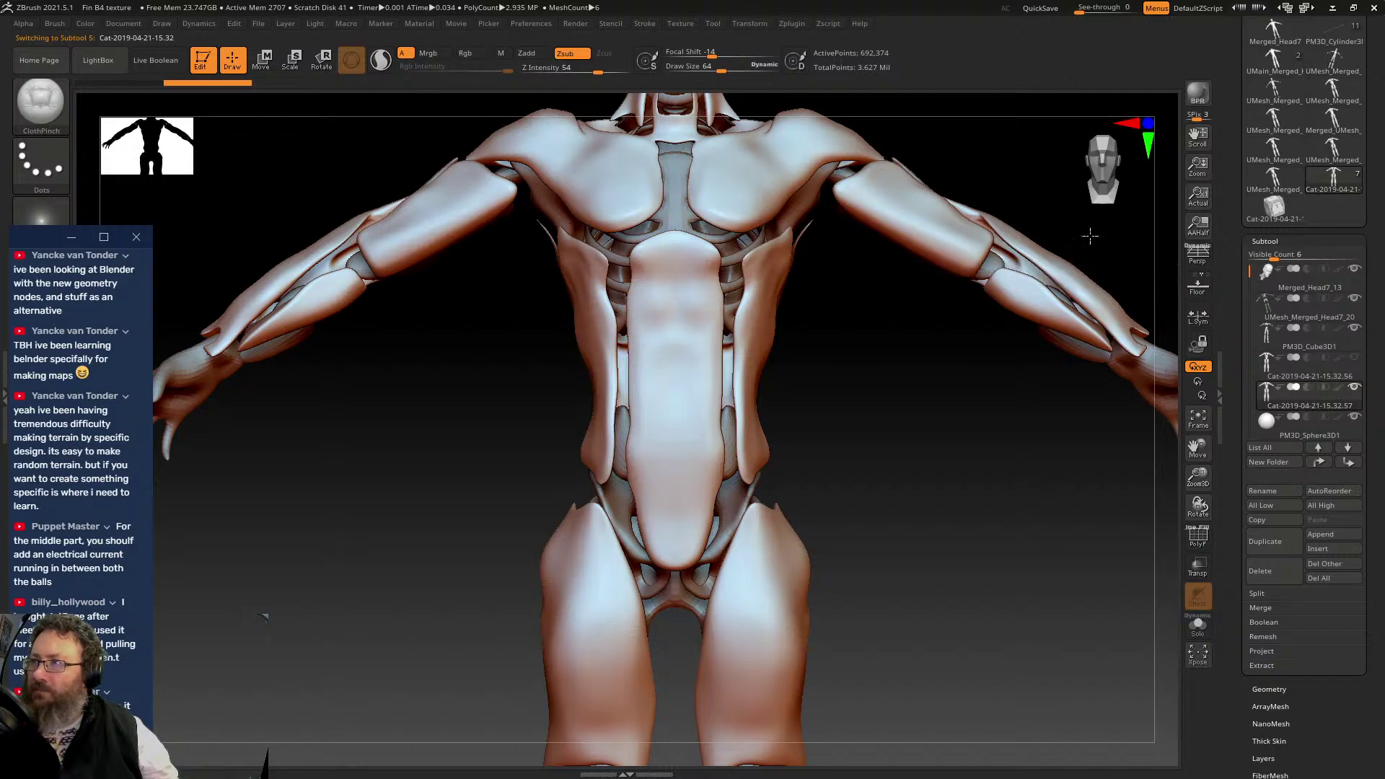
- Reselect the original armour subtool, restore its carved version from the undo history and hide the duplicate
left_click(1340, 374)
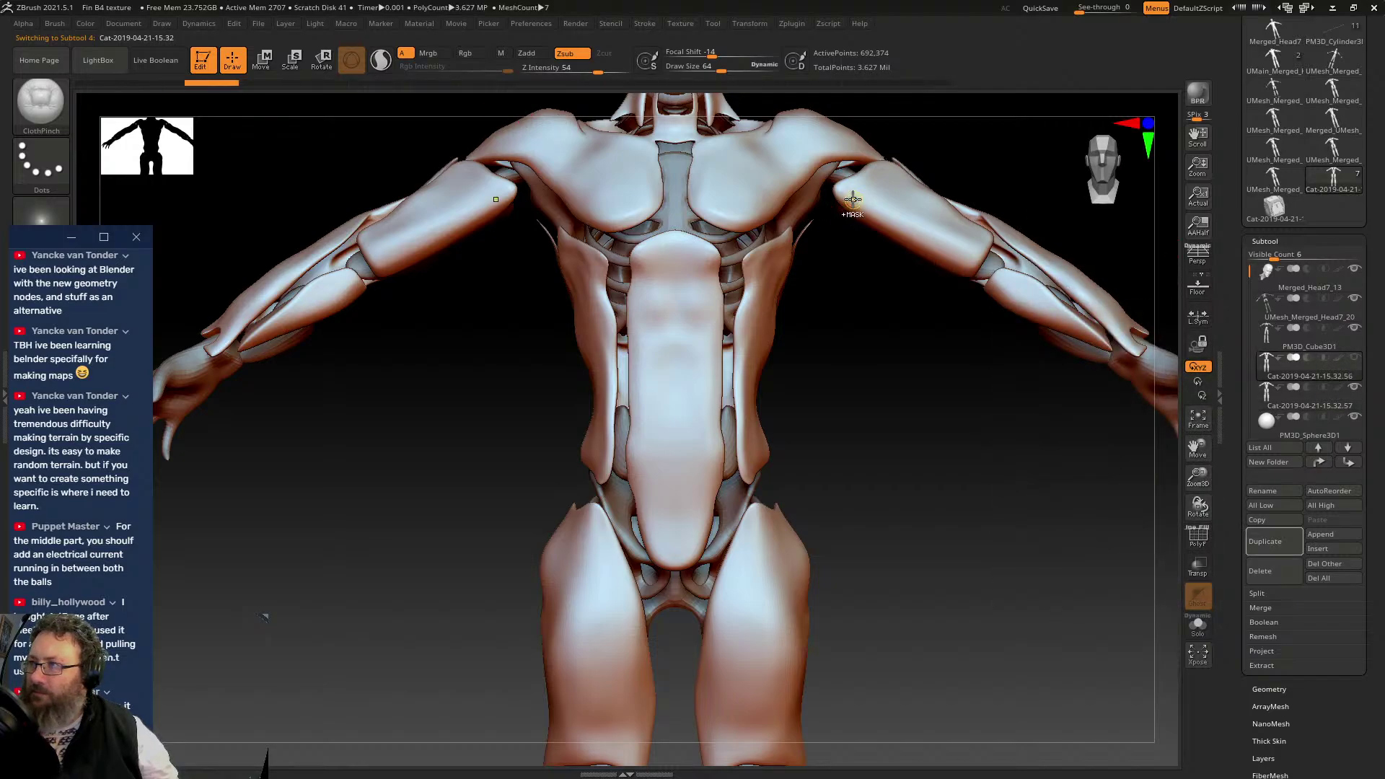
left_click_drag(635, 86, 924, 84)
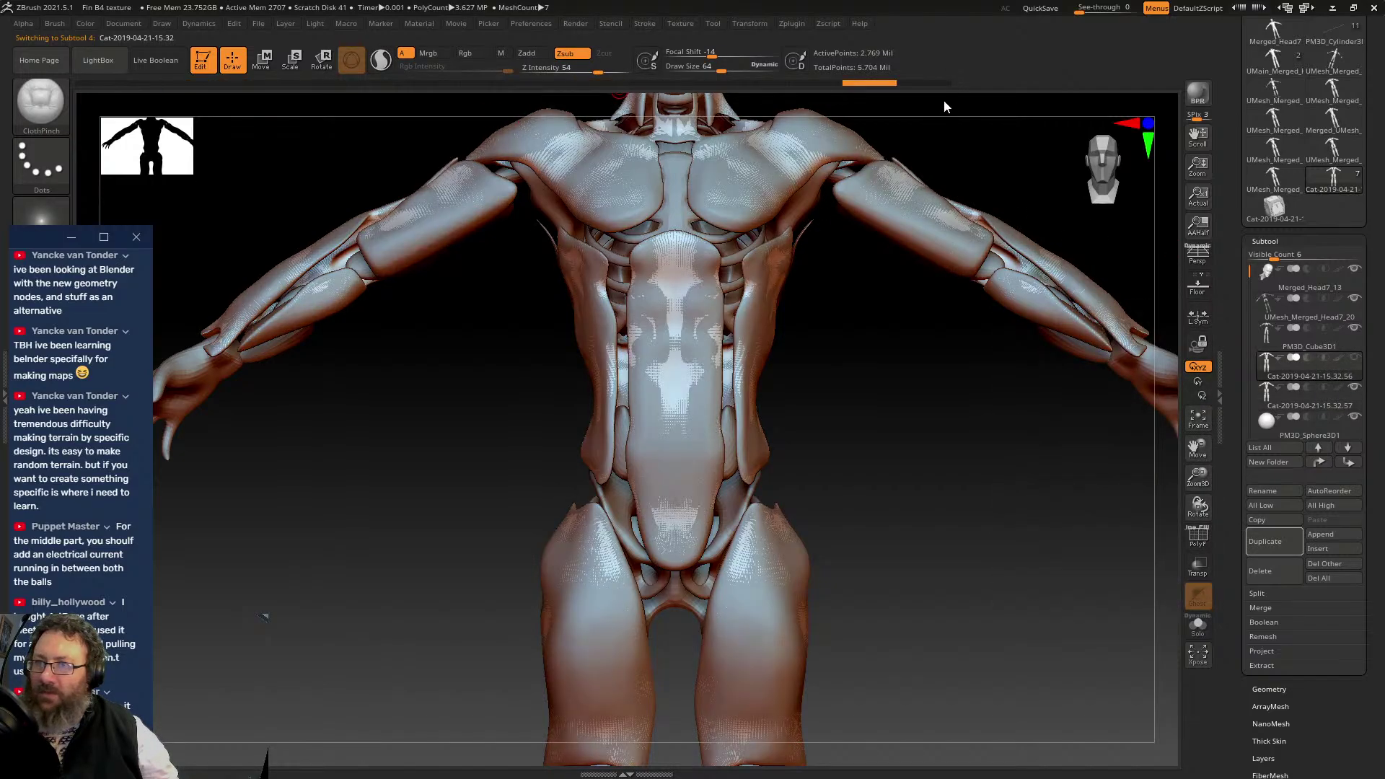
mouse_move(1340, 416)
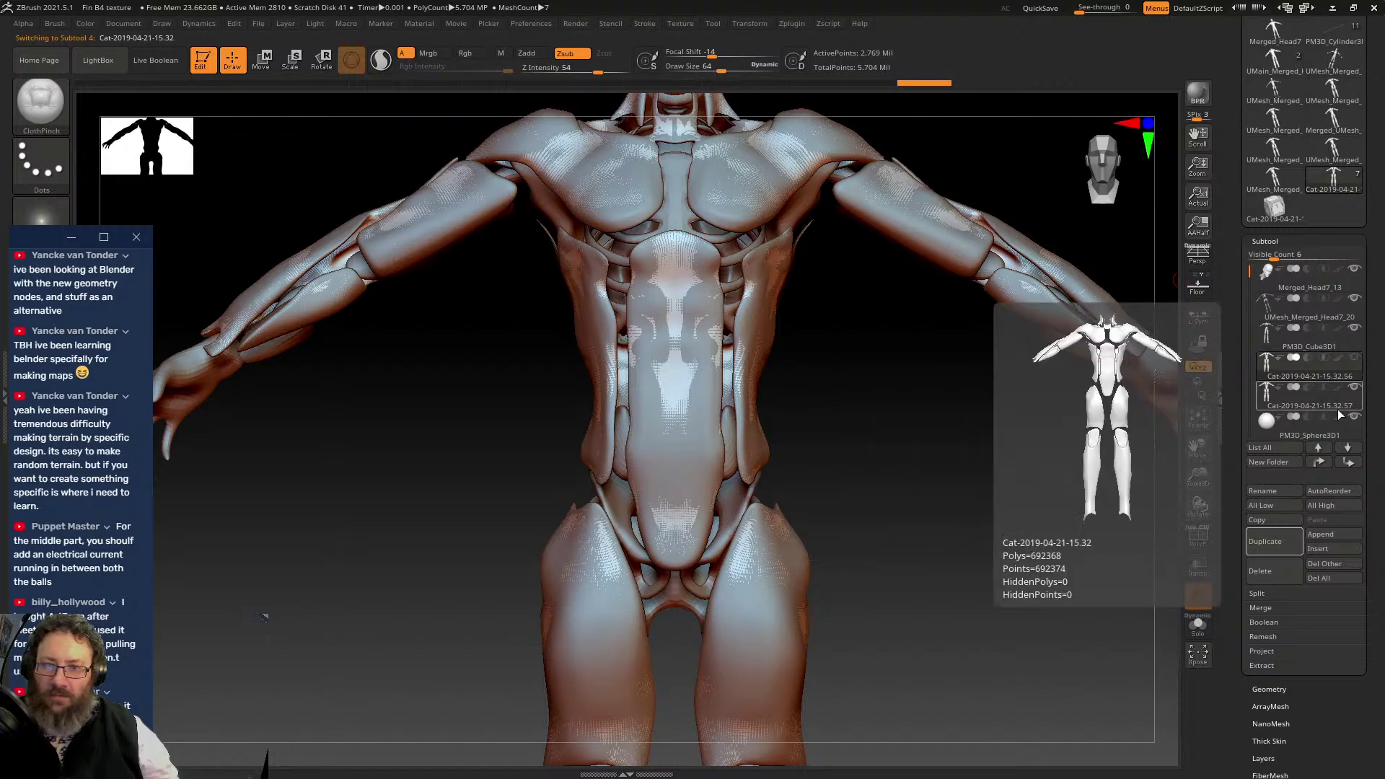
left_click(1355, 387)
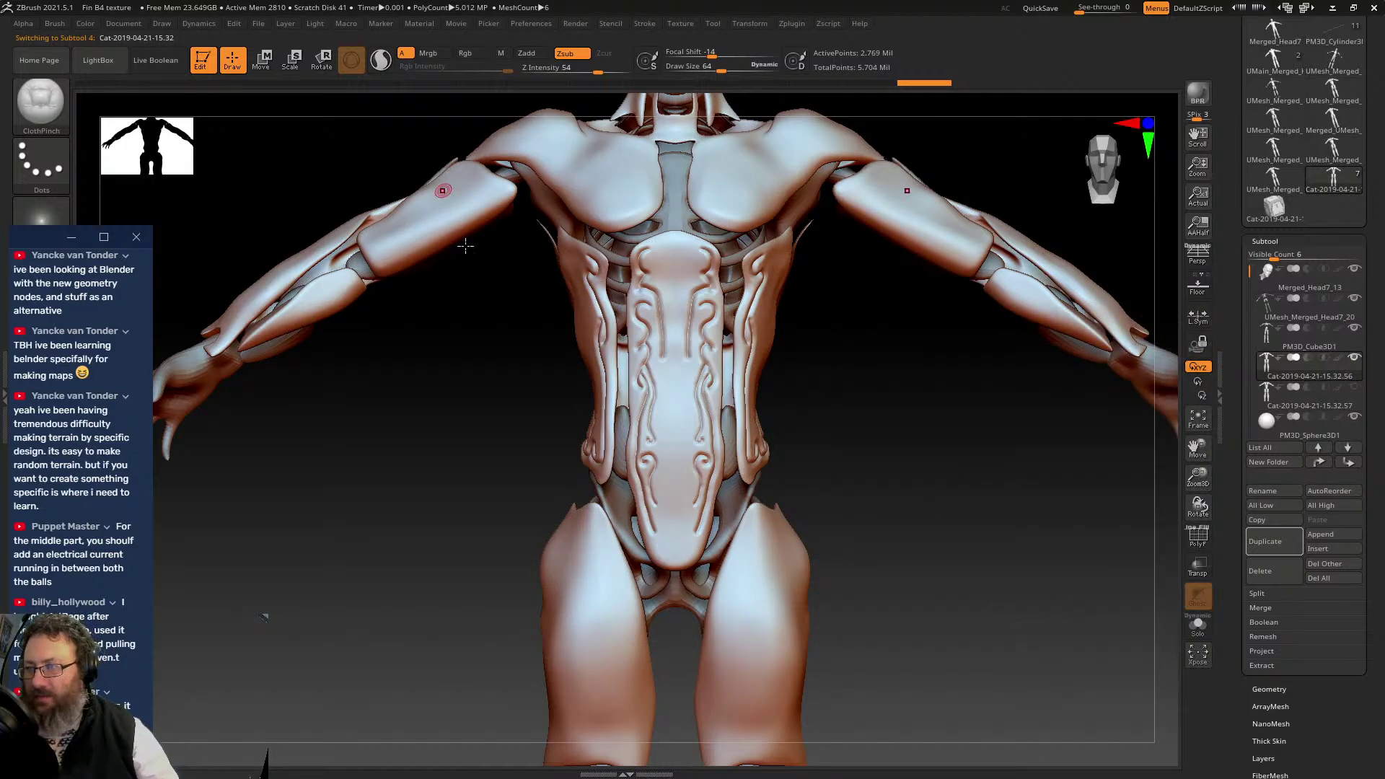
- Carve a groove along the upper edge of the side torso plate and add curled scrolls beneath it
left_click_drag(395, 464, 451, 310)
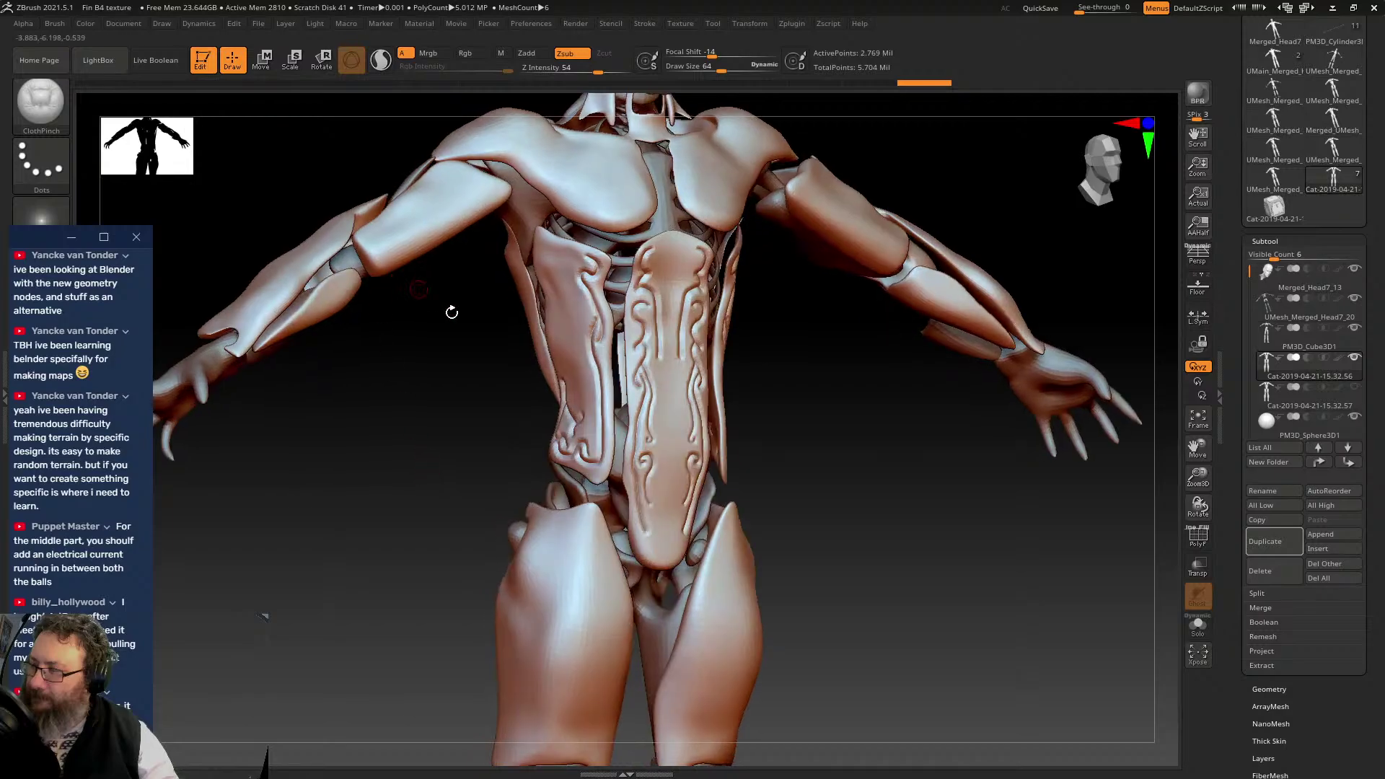
mouse_move(761, 346)
left_mouse_down("alt")
mouse_move(934, 362)
mouse_move(526, 426)
mouse_move(526, 495)
mouse_move(577, 375)
left_mouse_up("alt")
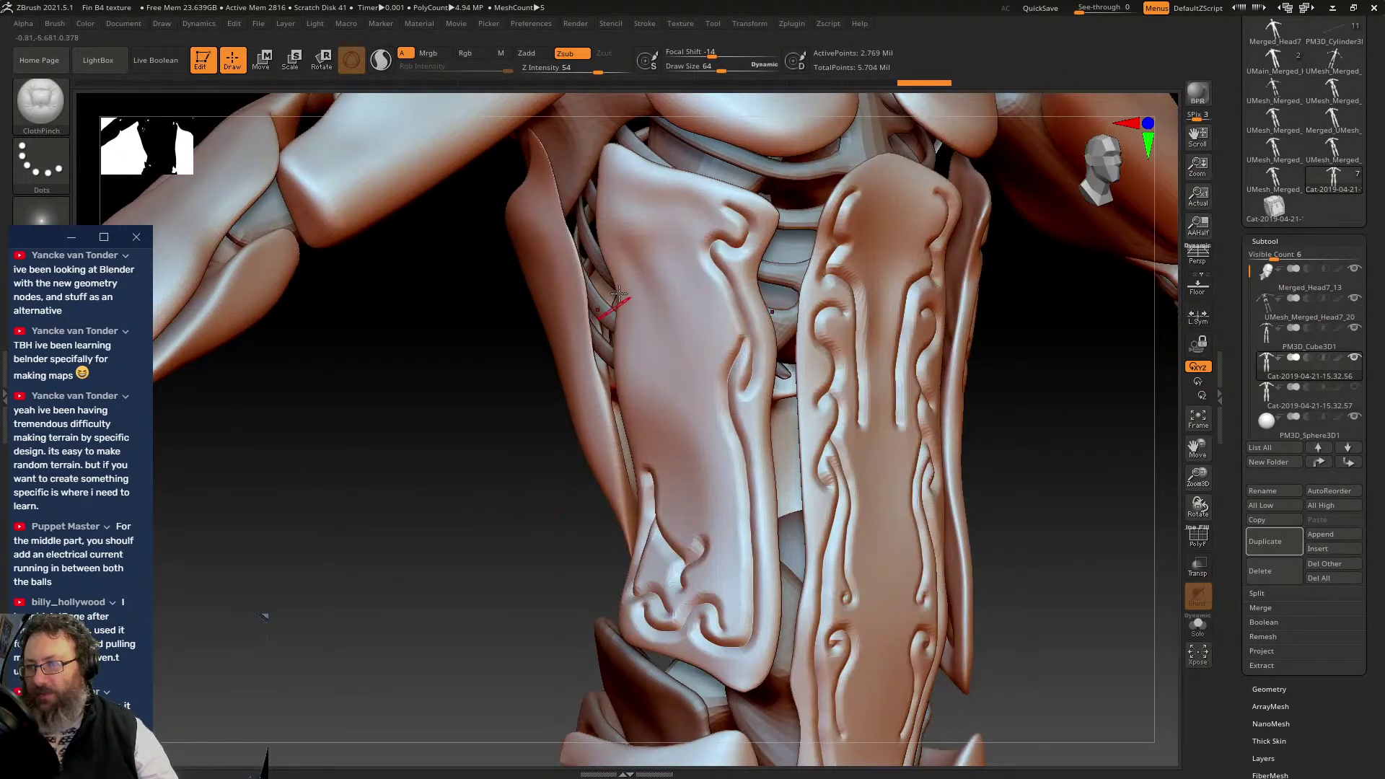
mouse_move(701, 210)
left_mouse_down()
mouse_move(608, 189)
mouse_move(690, 197)
left_mouse_up()
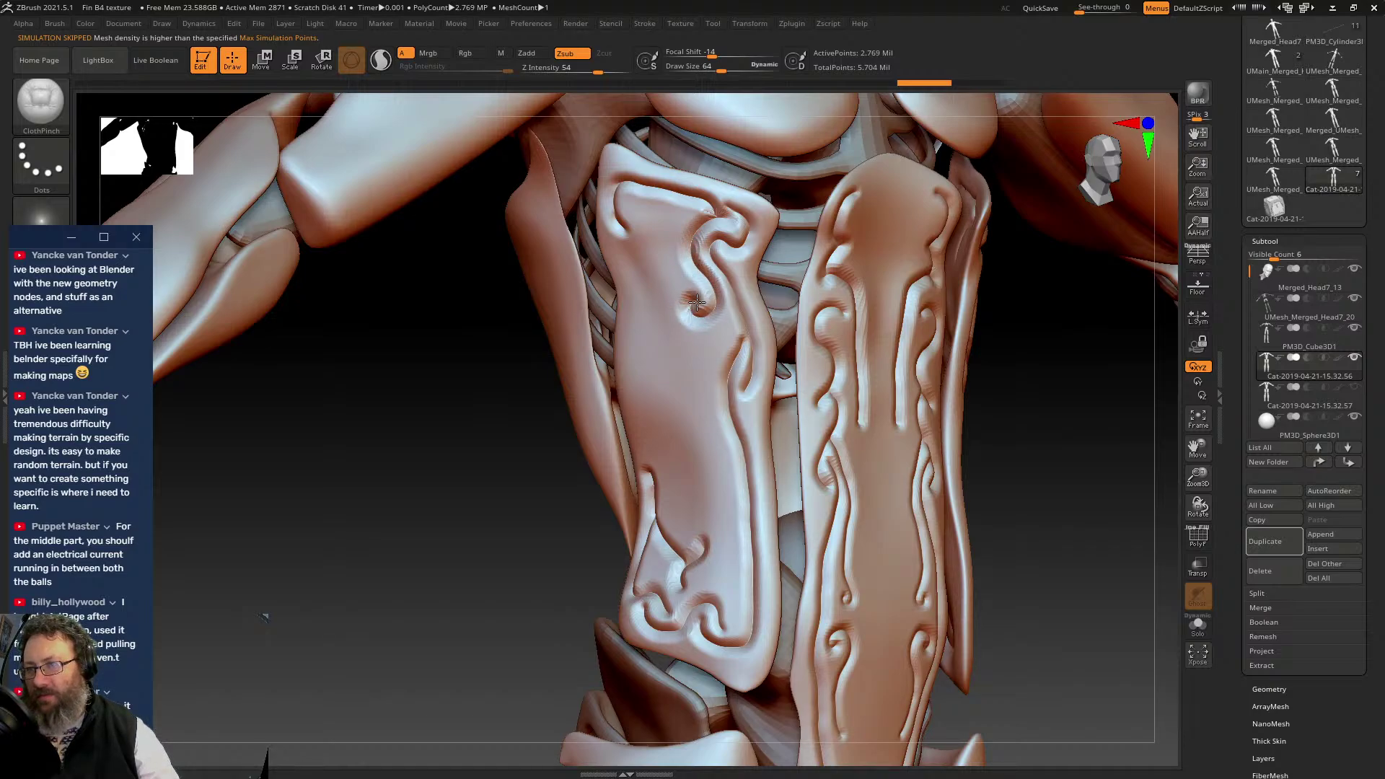
mouse_move(696, 302)
left_mouse_down()
mouse_move(661, 250)
mouse_move(657, 209)
left_mouse_up()
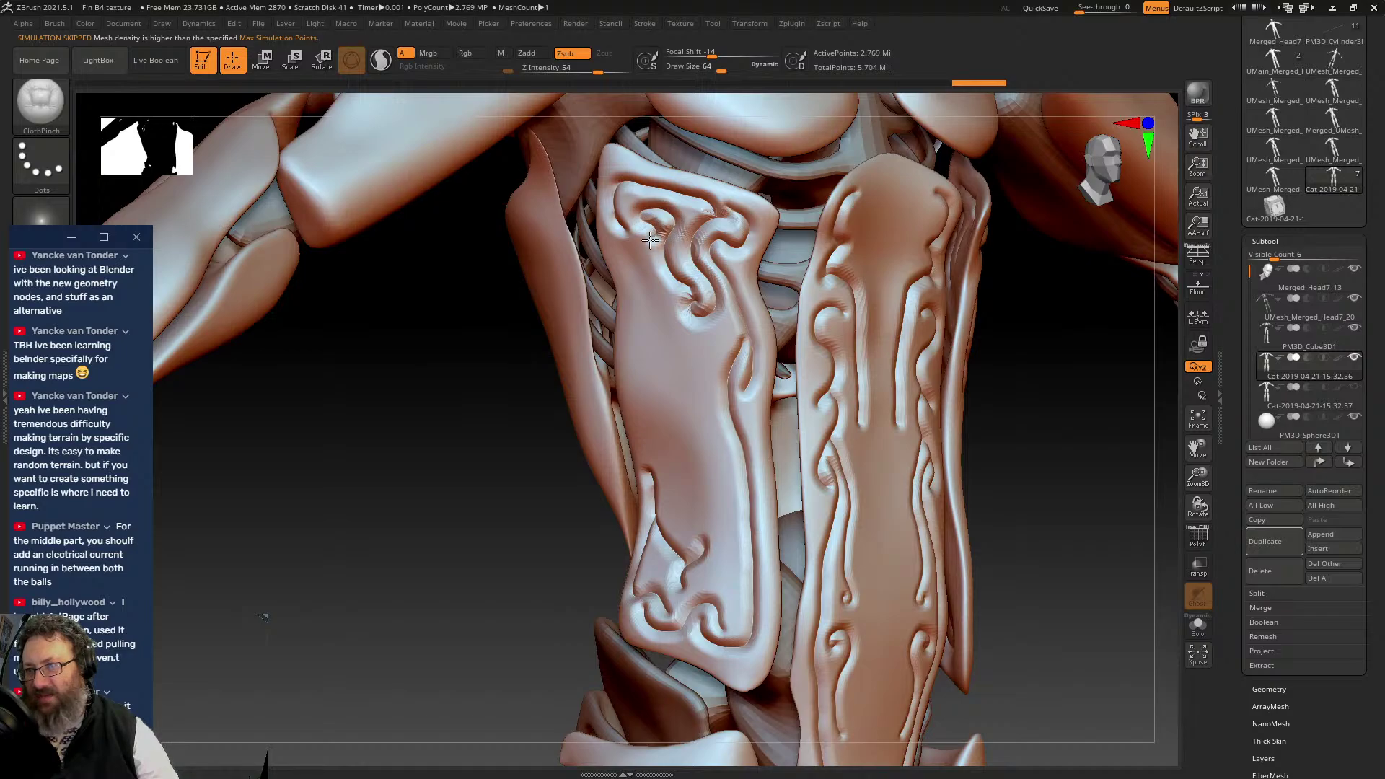
- Carve a mirrored symmetrical ornament into the lower tip of the abdominal plate
left_click_drag(507, 622, 572, 635)
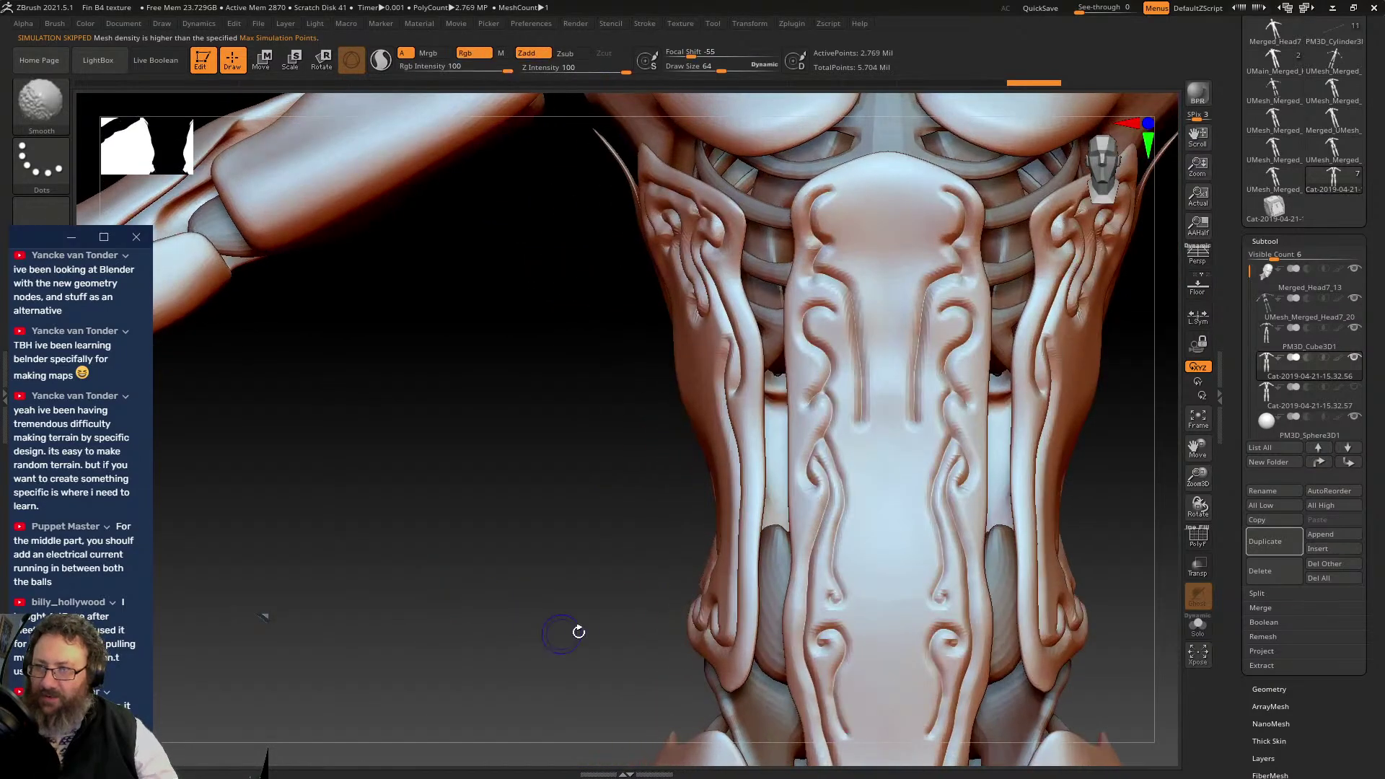
key("f")
left_click_drag(812, 377, 941, 513)
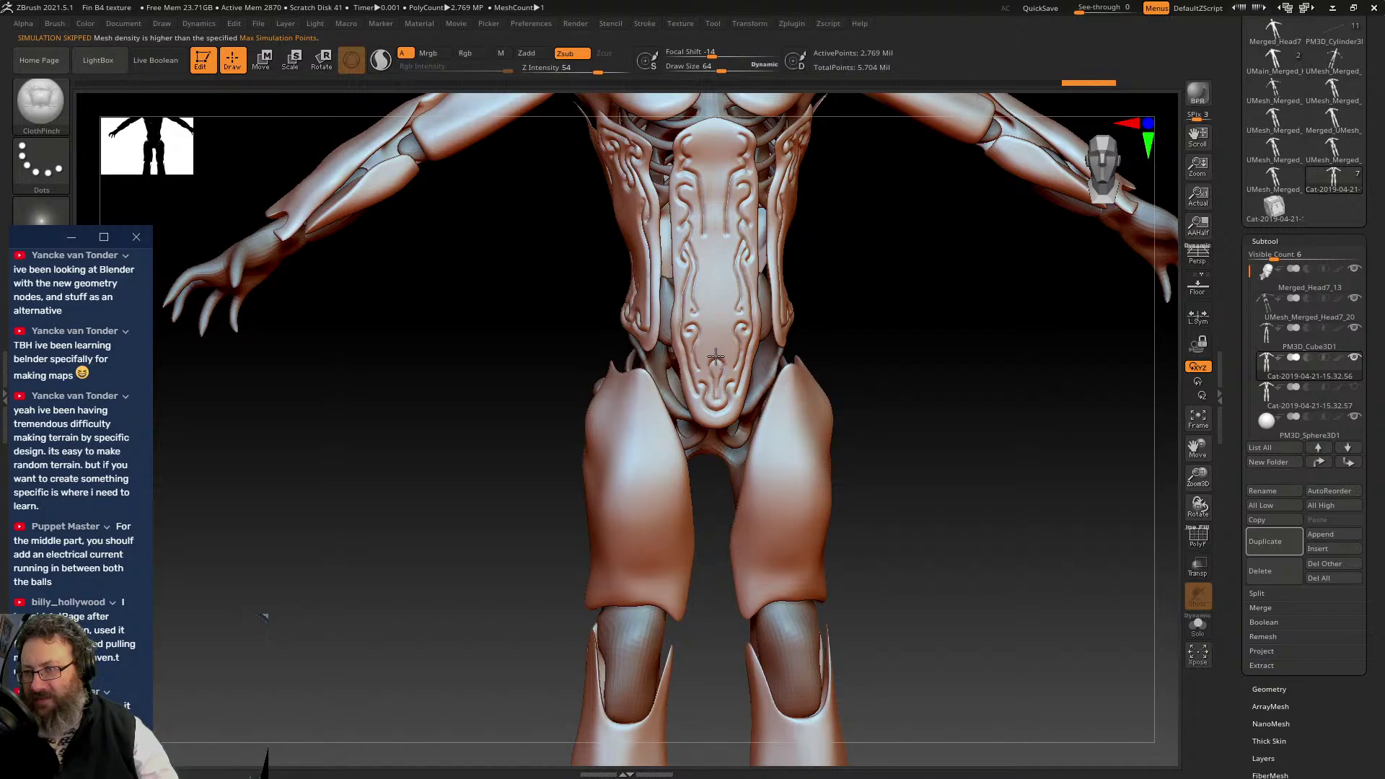
- Carve a winding scroll outline into the upper outer side of the thigh armour plate
left_click_drag(866, 331, 561, 267)
key("f")
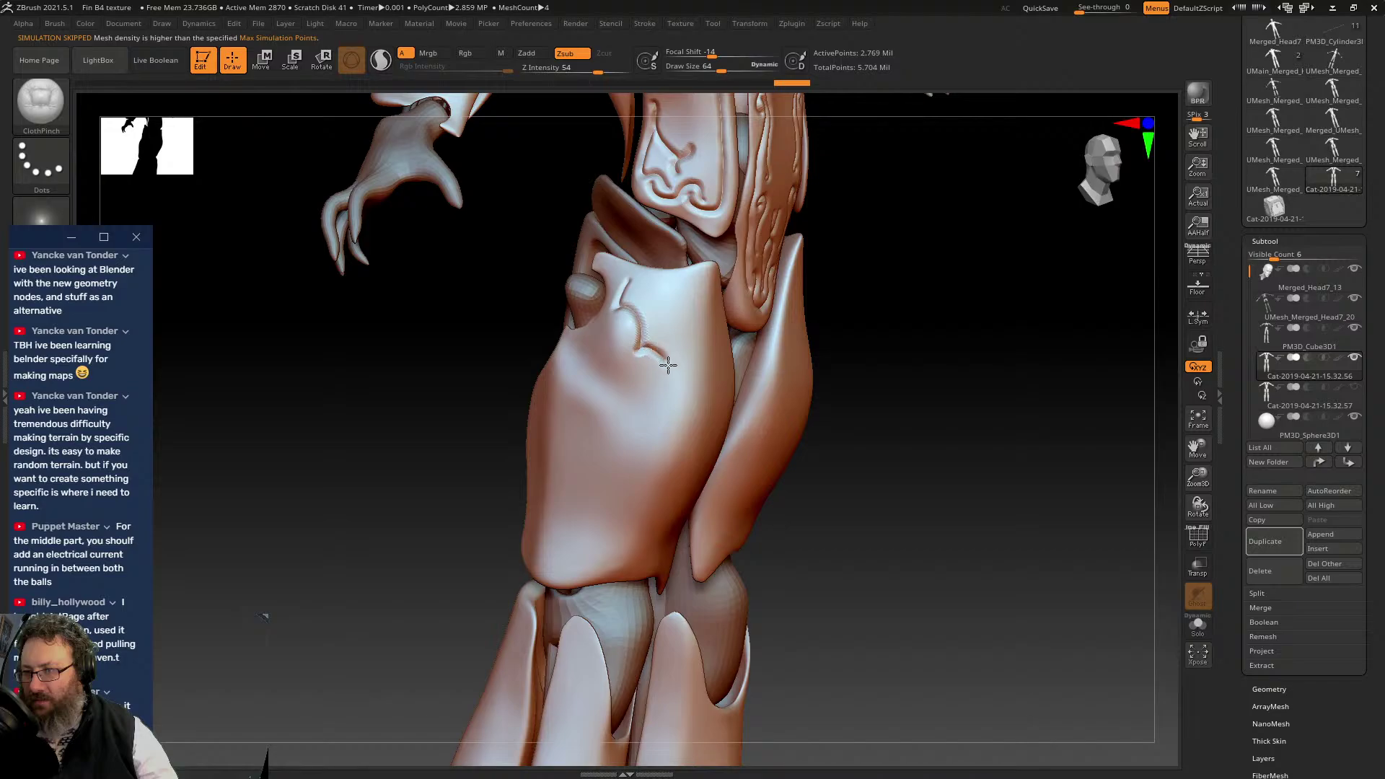
left_click(694, 323)
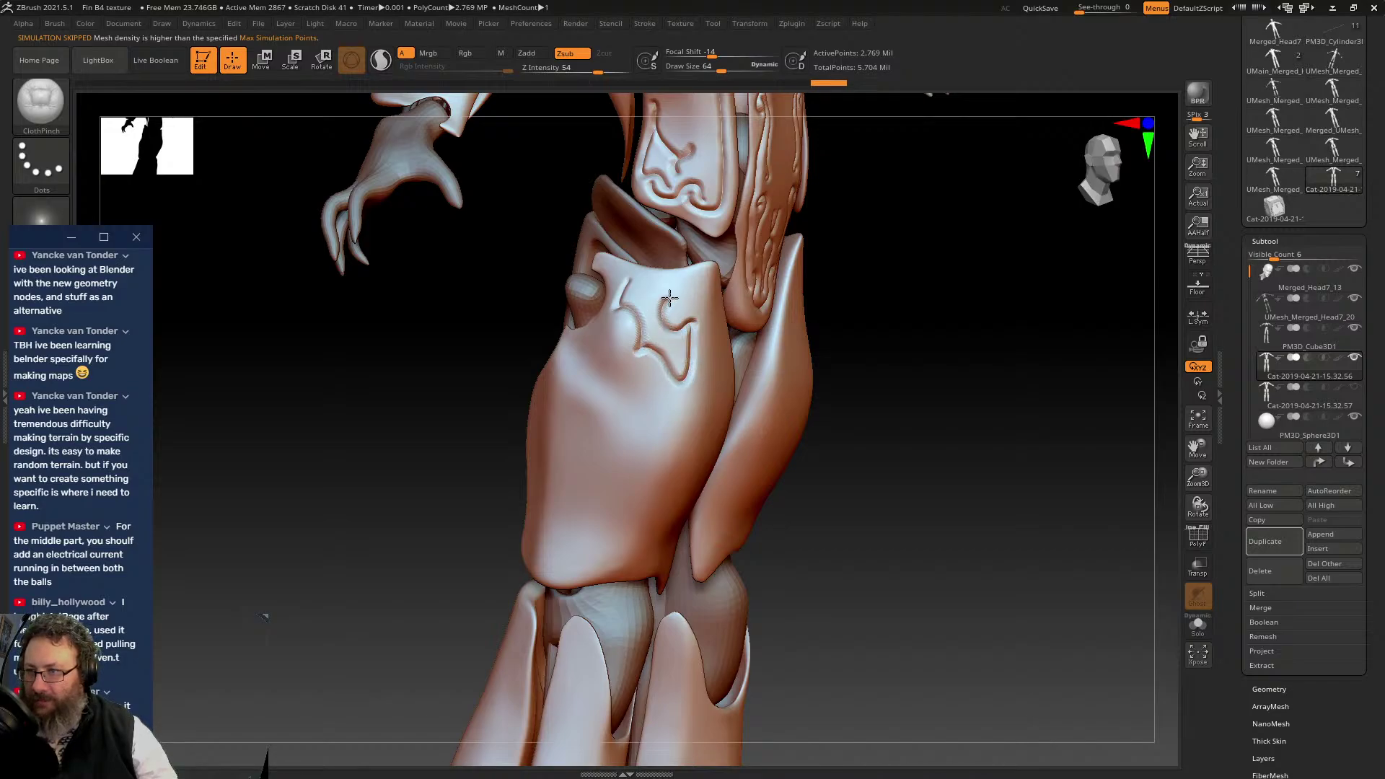
left_click_drag(671, 309, 677, 307)
left_click_drag(952, 345, 825, 334)
left_click_drag(482, 362, 513, 314, "alt")
mouse_move(768, 284)
left_mouse_down()
mouse_move(786, 340)
mouse_move(742, 446)
left_mouse_up()
left_click_drag(619, 368, 650, 350)
left_click_drag(601, 193, 642, 267)
- Carve mirrored grooves down the thigh plates' inner edges, with a hook, double bands near the knee and small curls near the hip
left_click_drag(983, 380, 921, 386)
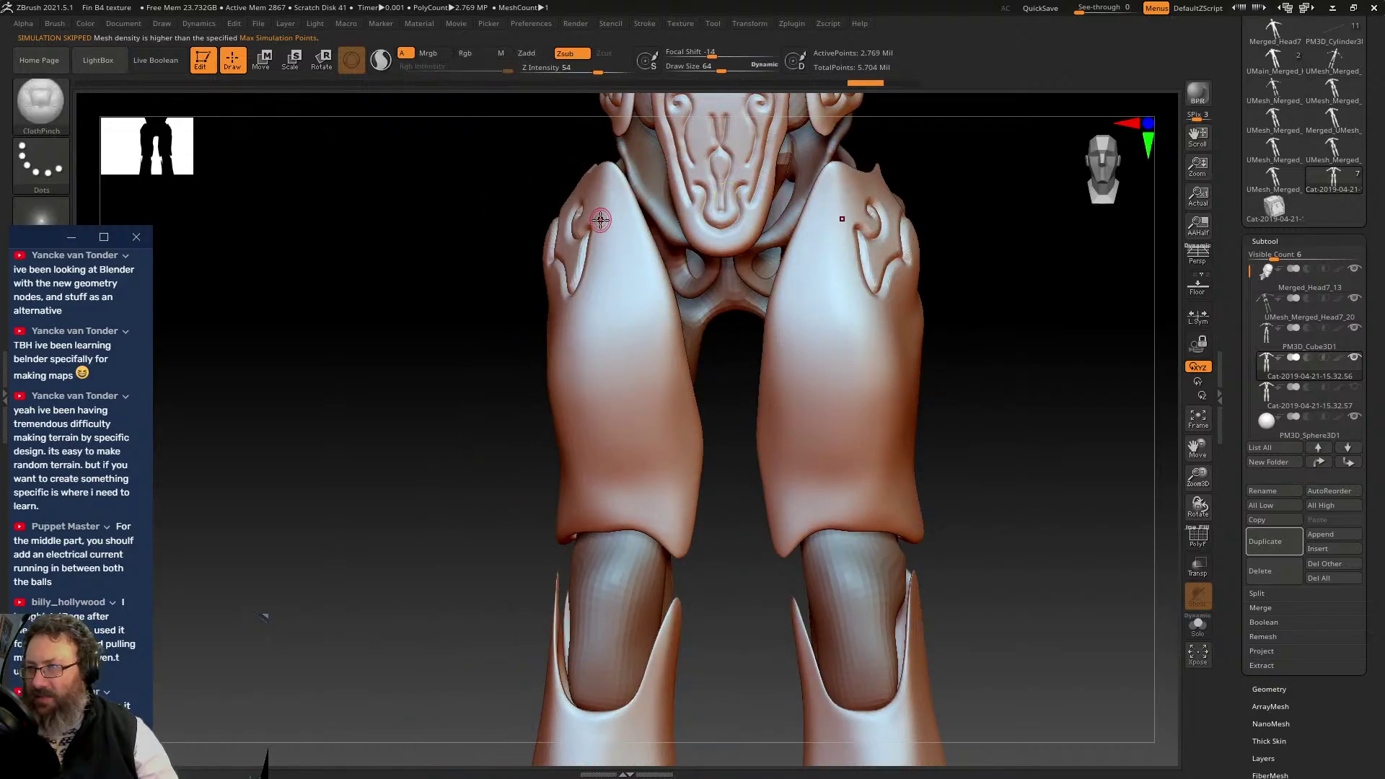
mouse_move(600, 206)
left_mouse_down()
mouse_move(619, 211)
mouse_move(652, 306)
mouse_move(682, 495)
mouse_move(586, 503)
mouse_move(581, 487)
mouse_move(677, 468)
mouse_move(674, 428)
left_mouse_up()
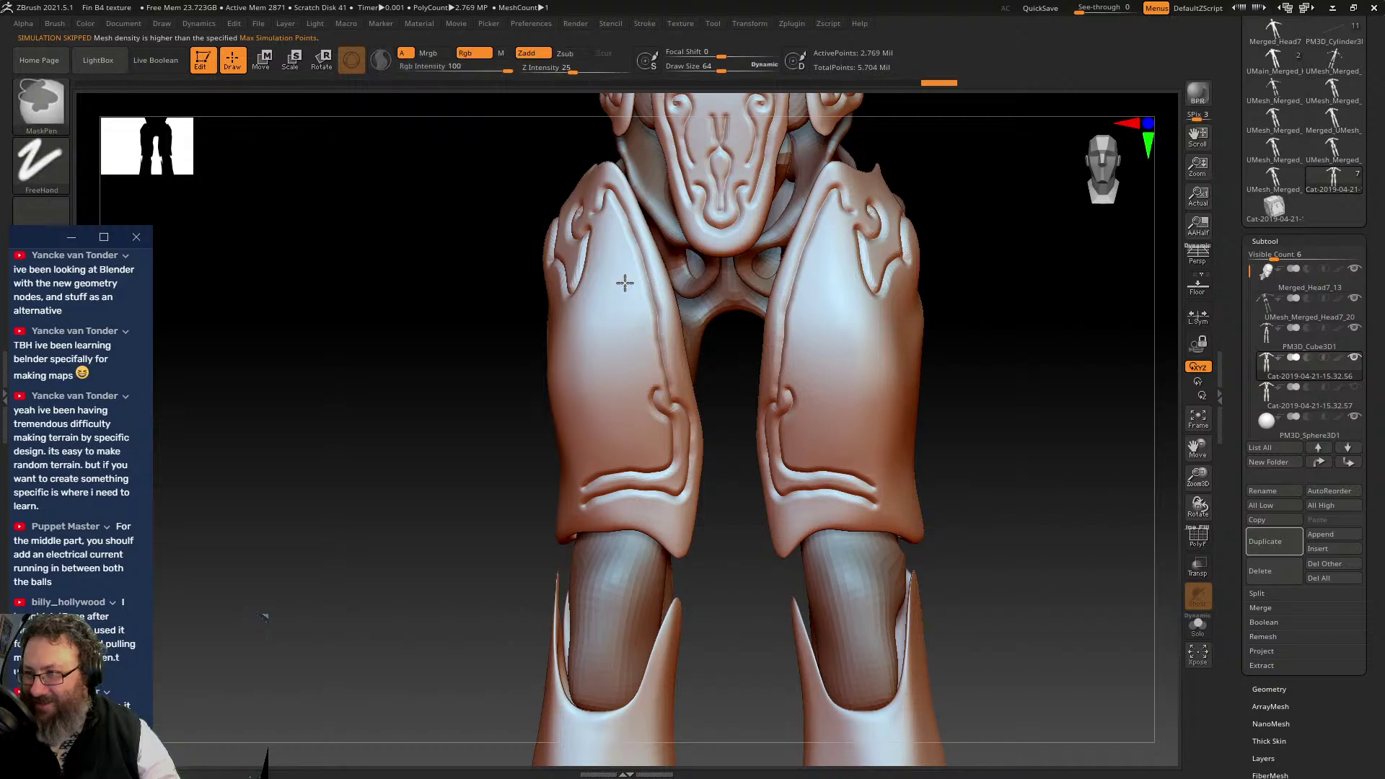
left_click_drag(625, 283, 629, 306, "ctrl")
left_click_drag(547, 166, 560, 184, "ctrl")
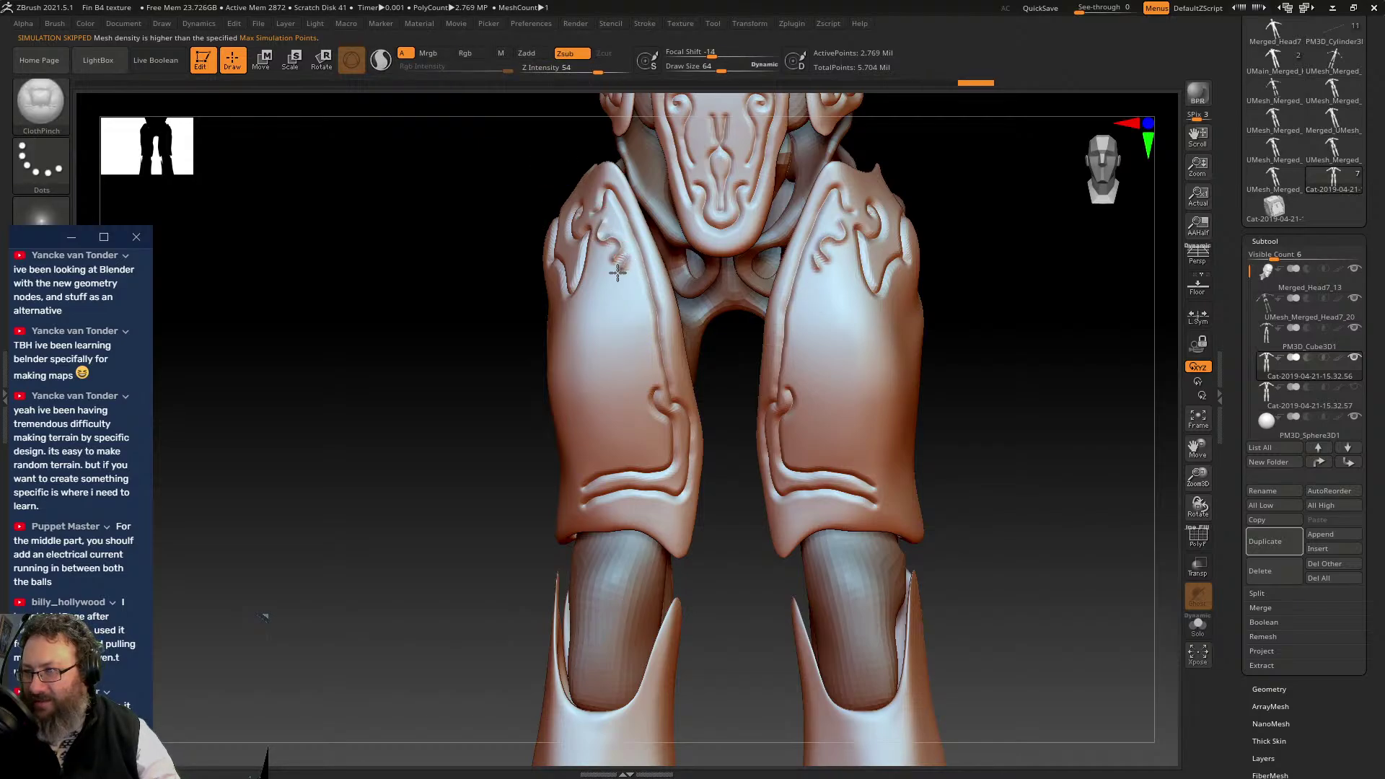
mouse_move(617, 271)
left_mouse_down()
mouse_move(649, 397)
mouse_move(677, 404)
mouse_move(955, 349)
mouse_move(986, 318)
mouse_move(1042, 303)
mouse_move(890, 312)
mouse_move(841, 179)
left_mouse_up()
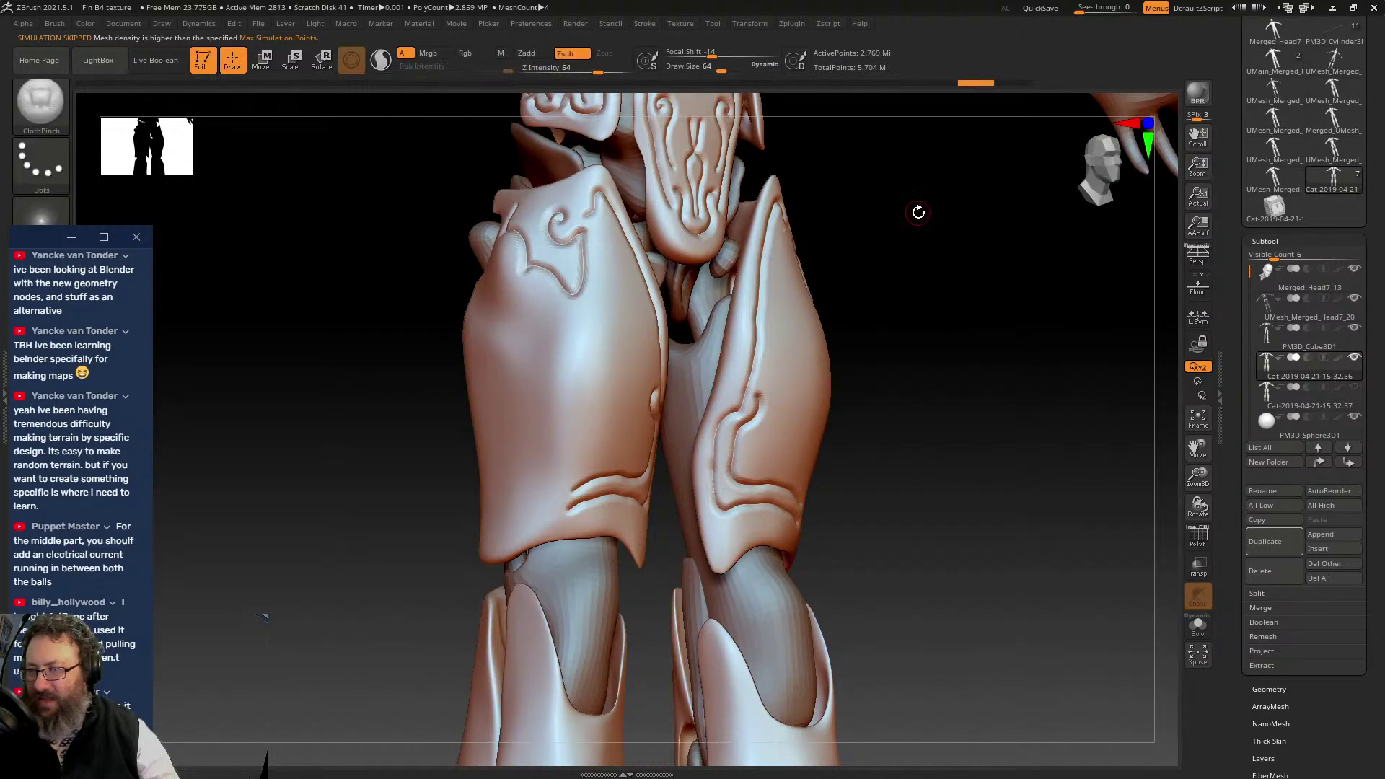
- Undo the carved ornament on the thigh plates and the abdominal plate stroke by stroke
left_click_drag(919, 212, 899, 223)
key("ctrl+z")
key("ctrl+z")
key("ctrl+z")
key("ctrl+z")
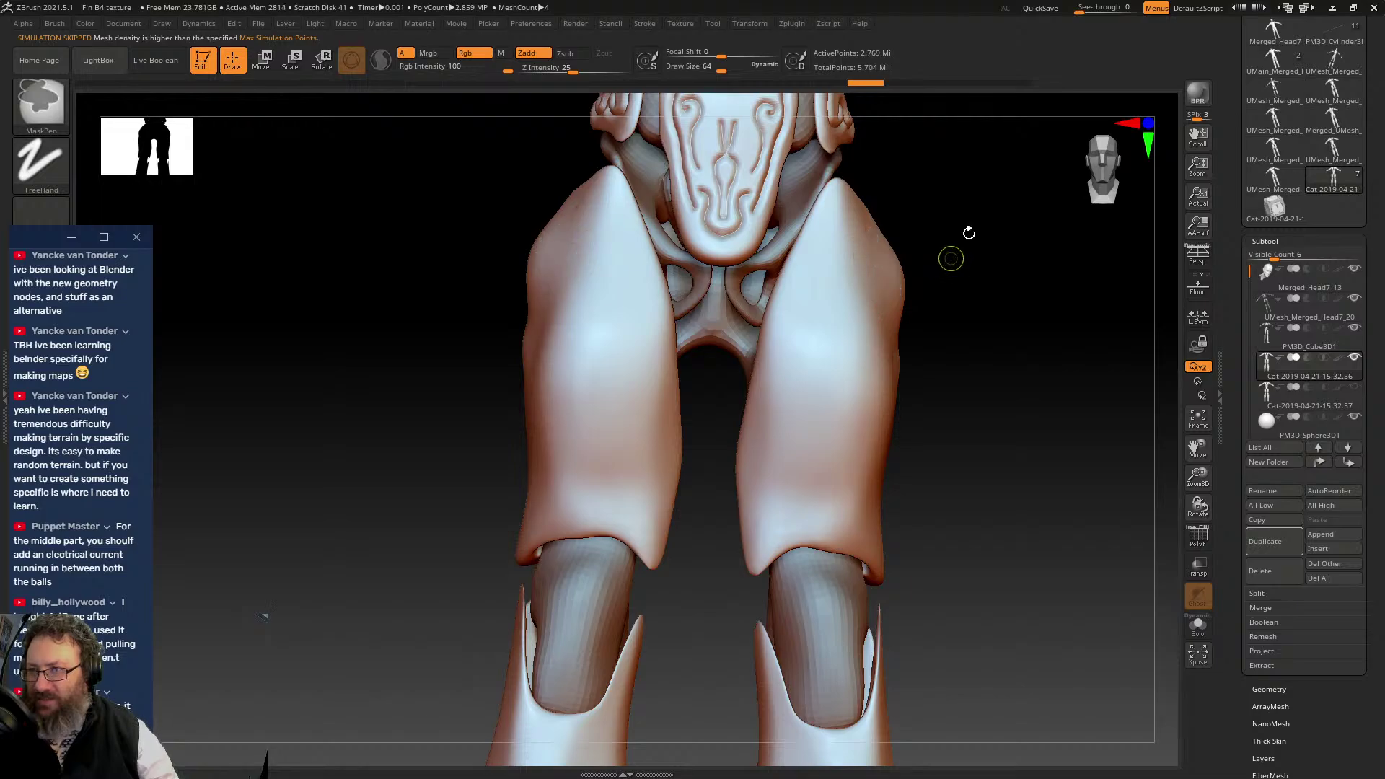
key("ctrl+z")
key("ctrl+z")
key("ctrl+z")
key("ctrl+z")
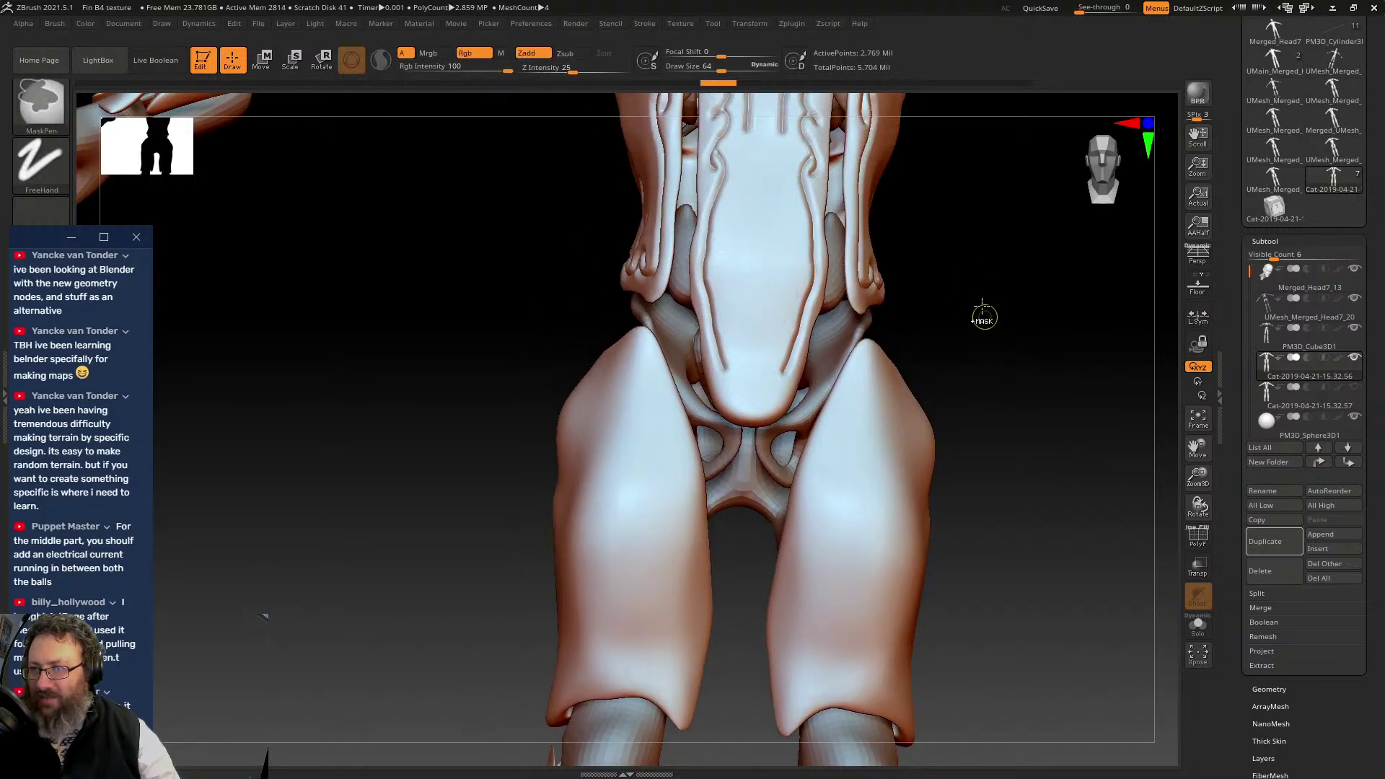
key("ctrl+z")
key("ctrl+z")
key("ctrl+z")
key("ctrl+z")
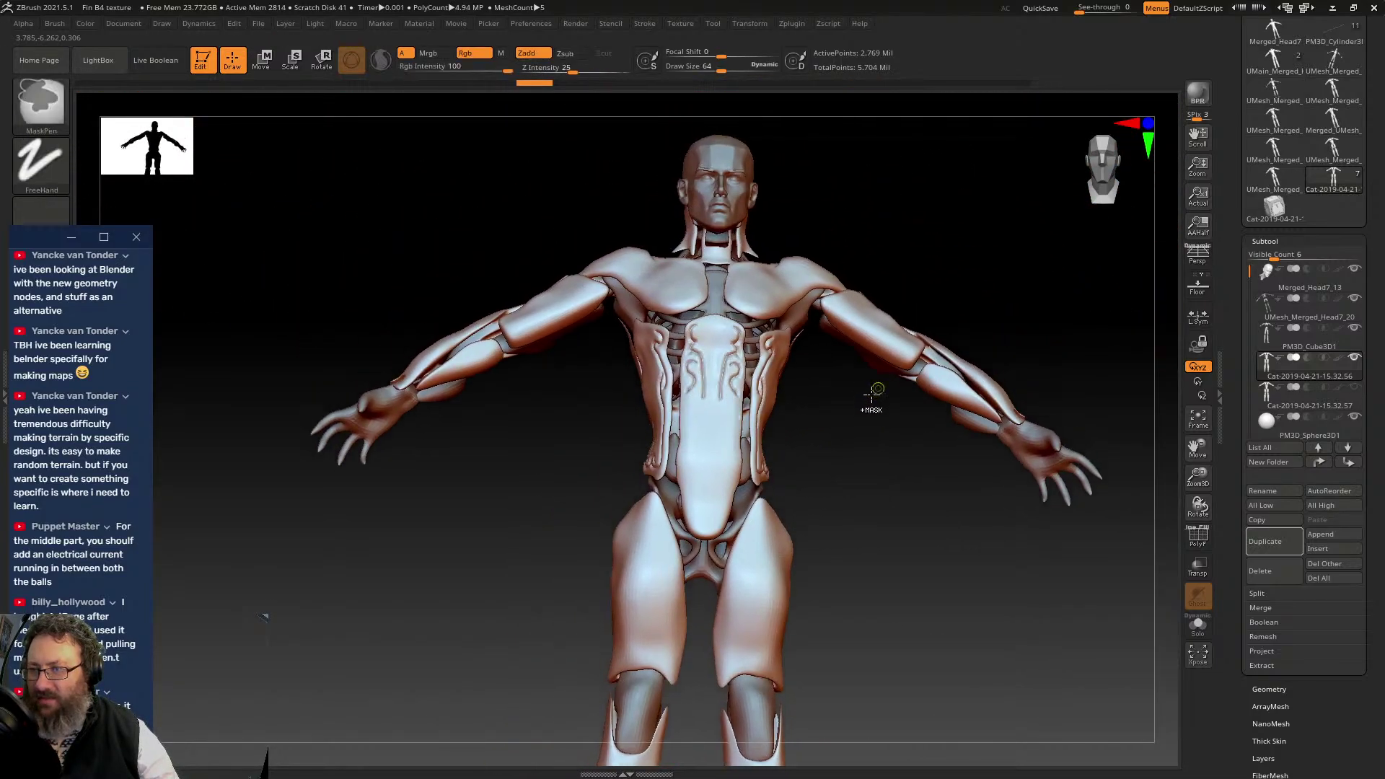
key("ctrl+z")
key("ctrl+z")
key("ctrl+z")
key("ctrl+z")
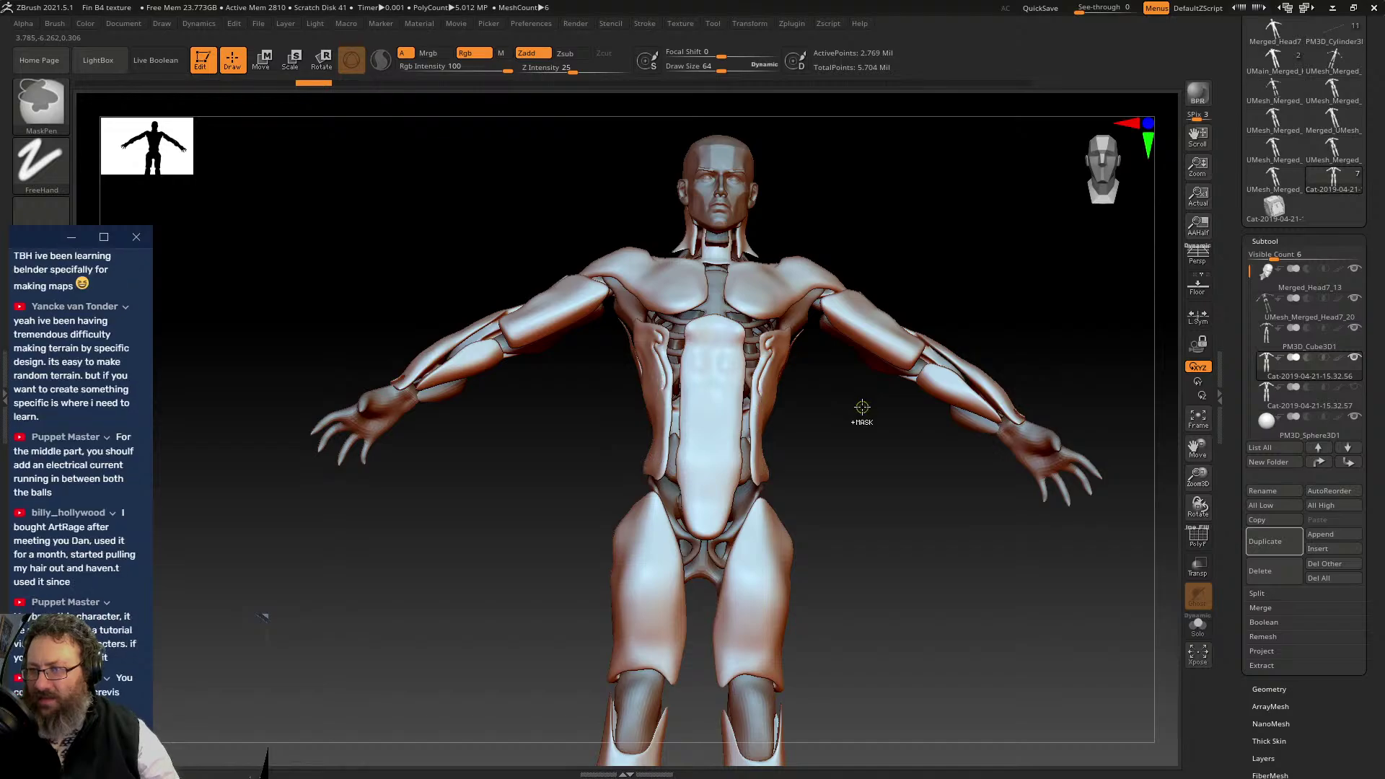
- Undo the remaining test strokes on the torso and thigh armour plates
key("ctrl+z")
key("ctrl+z")
key("ctrl+z")
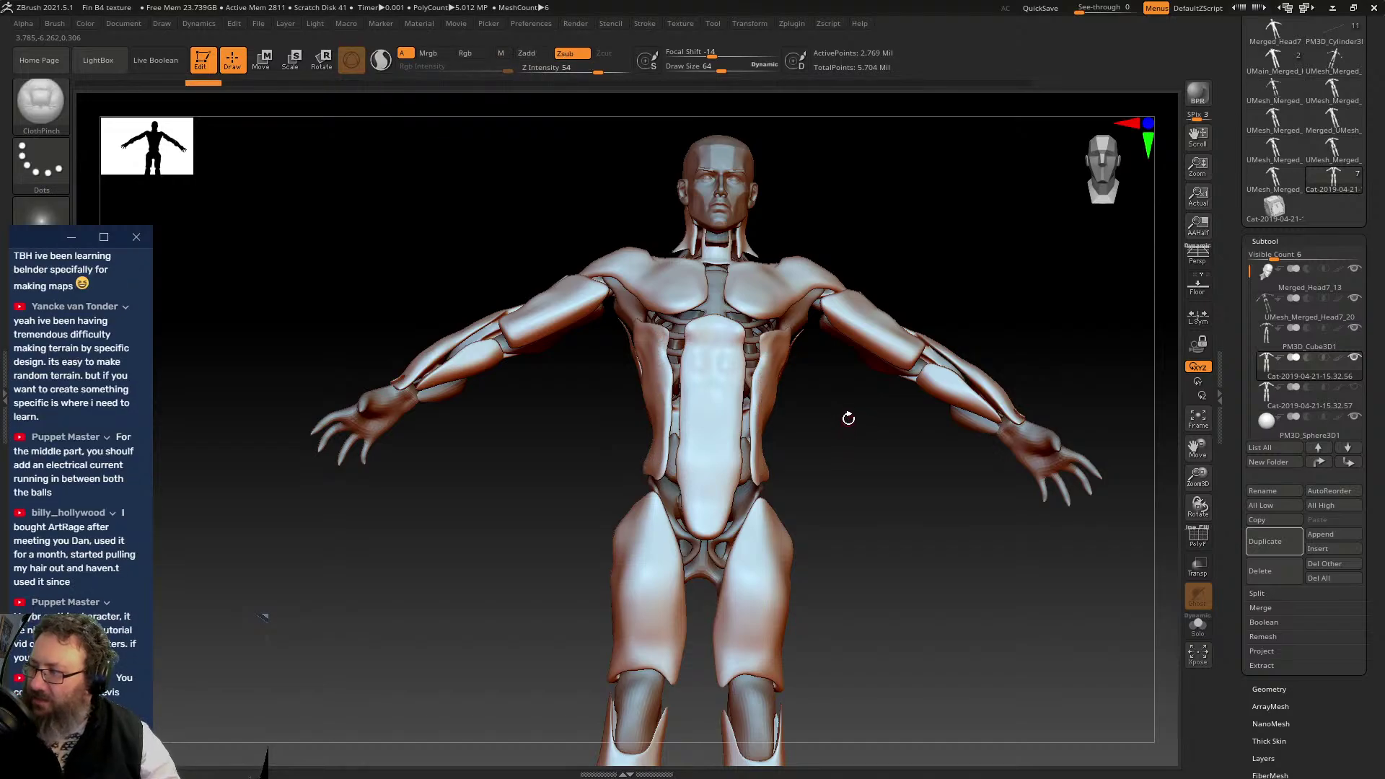
mouse_move(848, 406)
left_mouse_down()
mouse_move(894, 375)
mouse_move(900, 399)
mouse_move(925, 378)
mouse_move(911, 570)
left_mouse_up()
left_click_drag(548, 330, 469, 743, "alt")
mouse_move(913, 137)
left_mouse_down("alt")
mouse_move(920, 361)
mouse_move(924, 284)
mouse_move(926, 299)
left_mouse_up("alt")
mouse_move(1065, 633)
left_mouse_down()
mouse_move(1122, 613)
mouse_move(1093, 624)
left_mouse_up()
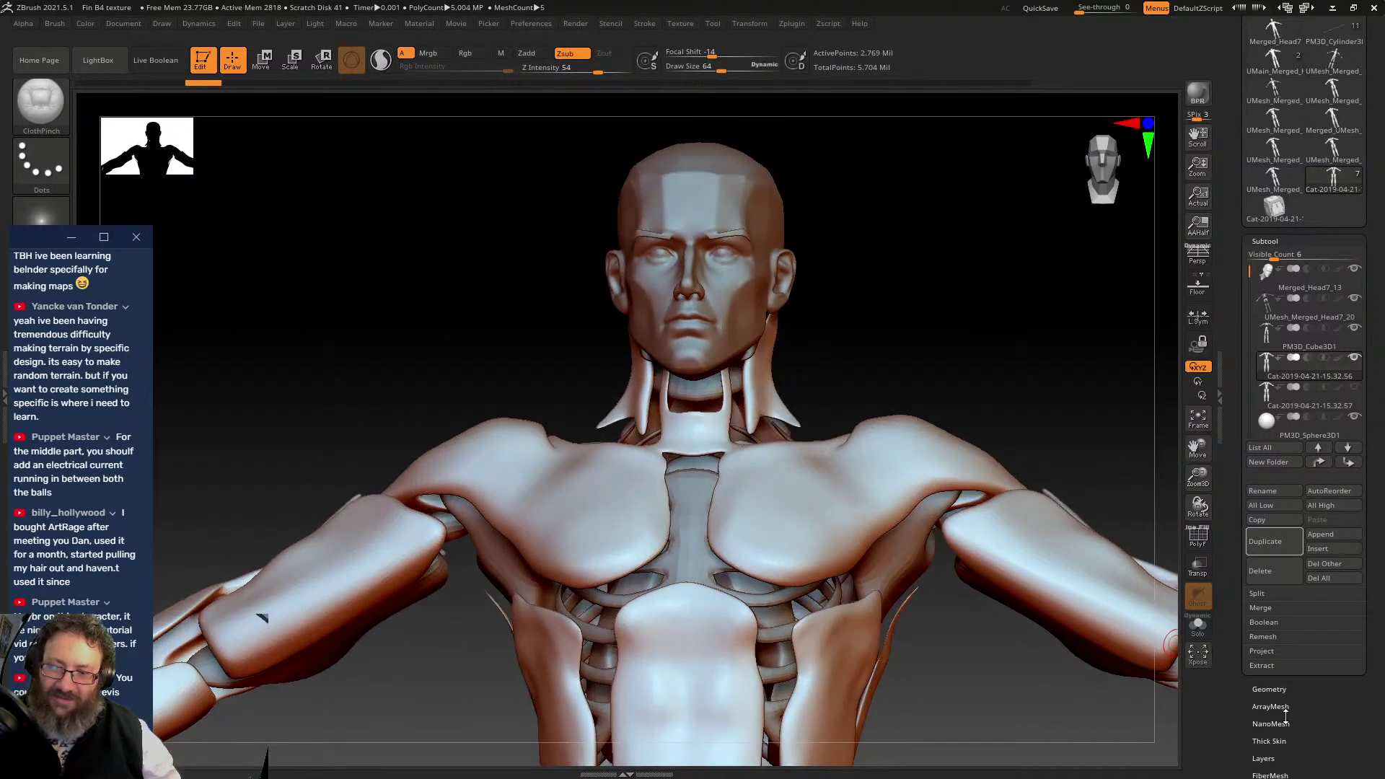
- Check the body subtool's subdivision settings, and inspect the wireframe of the Merged_Head7_13 subtool
mouse_move(1284, 712)
left_mouse_down()
mouse_move(1227, 596)
mouse_move(1262, 619)
left_mouse_up()
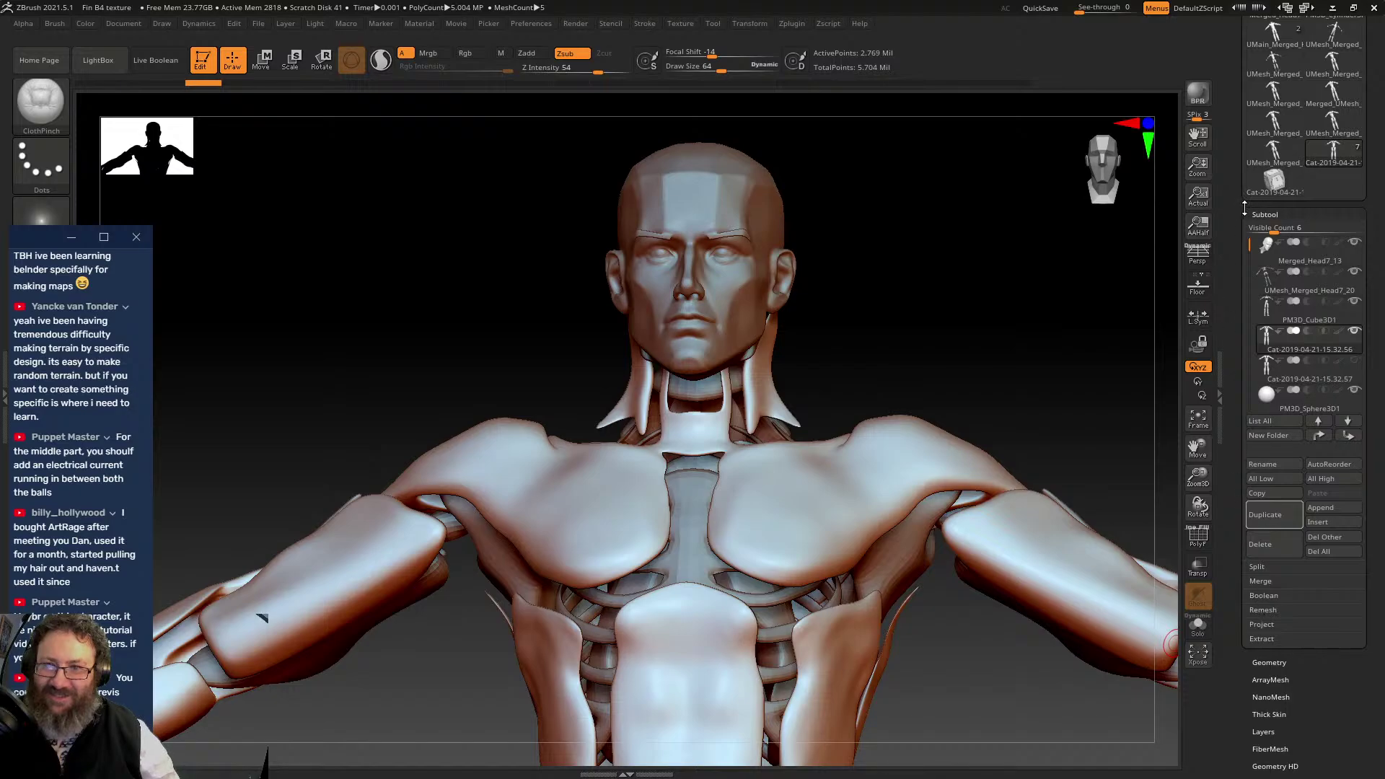
left_click(1269, 662)
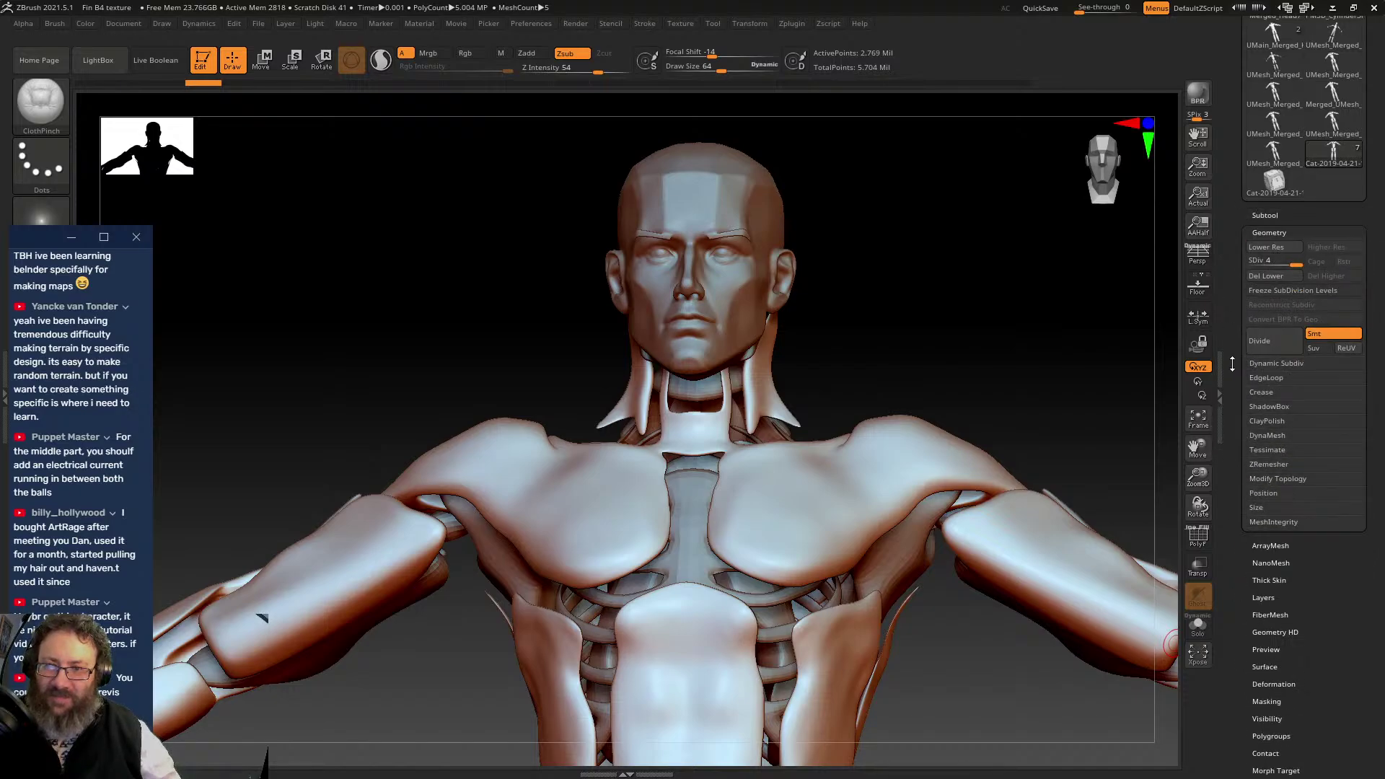
left_click(1265, 229)
left_click(1268, 233)
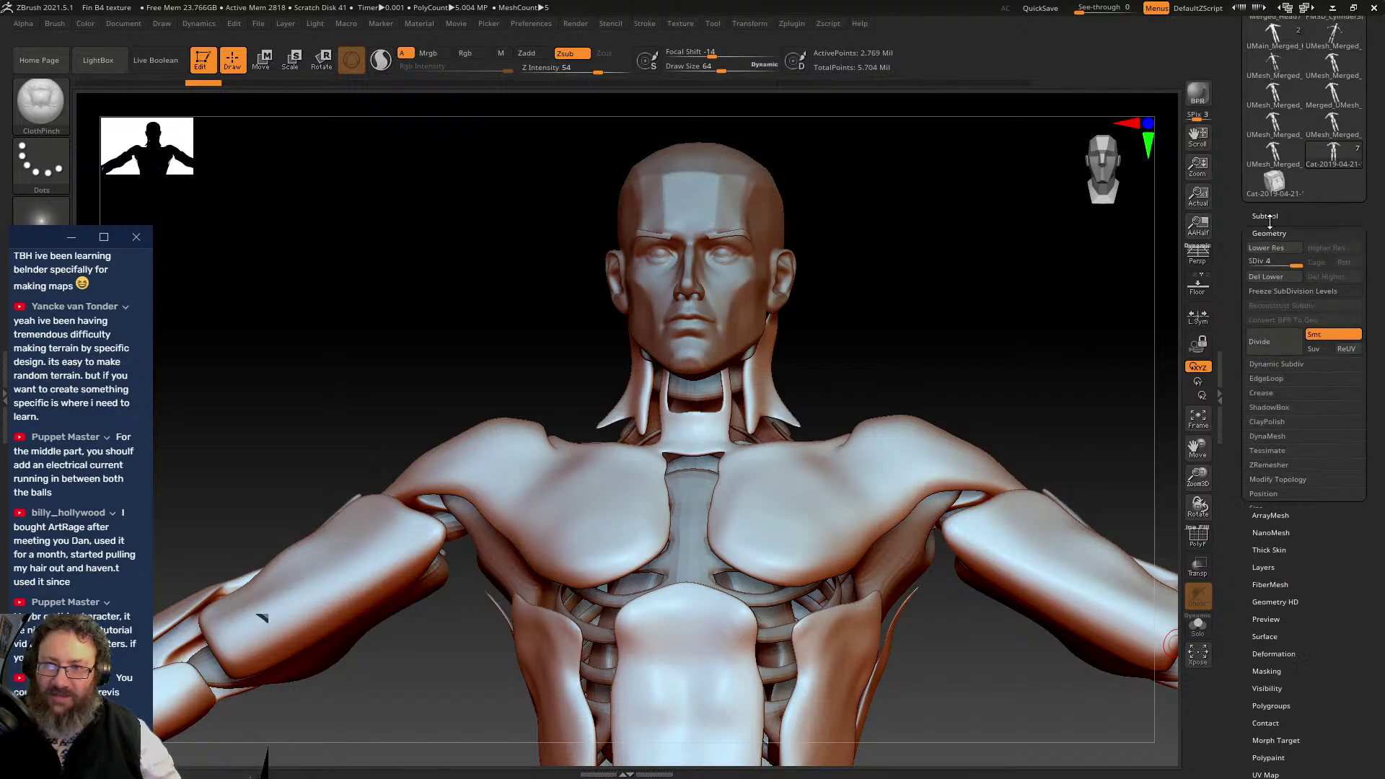
left_click_drag(1268, 210, 1269, 214)
left_click(1269, 218)
left_click(1269, 254)
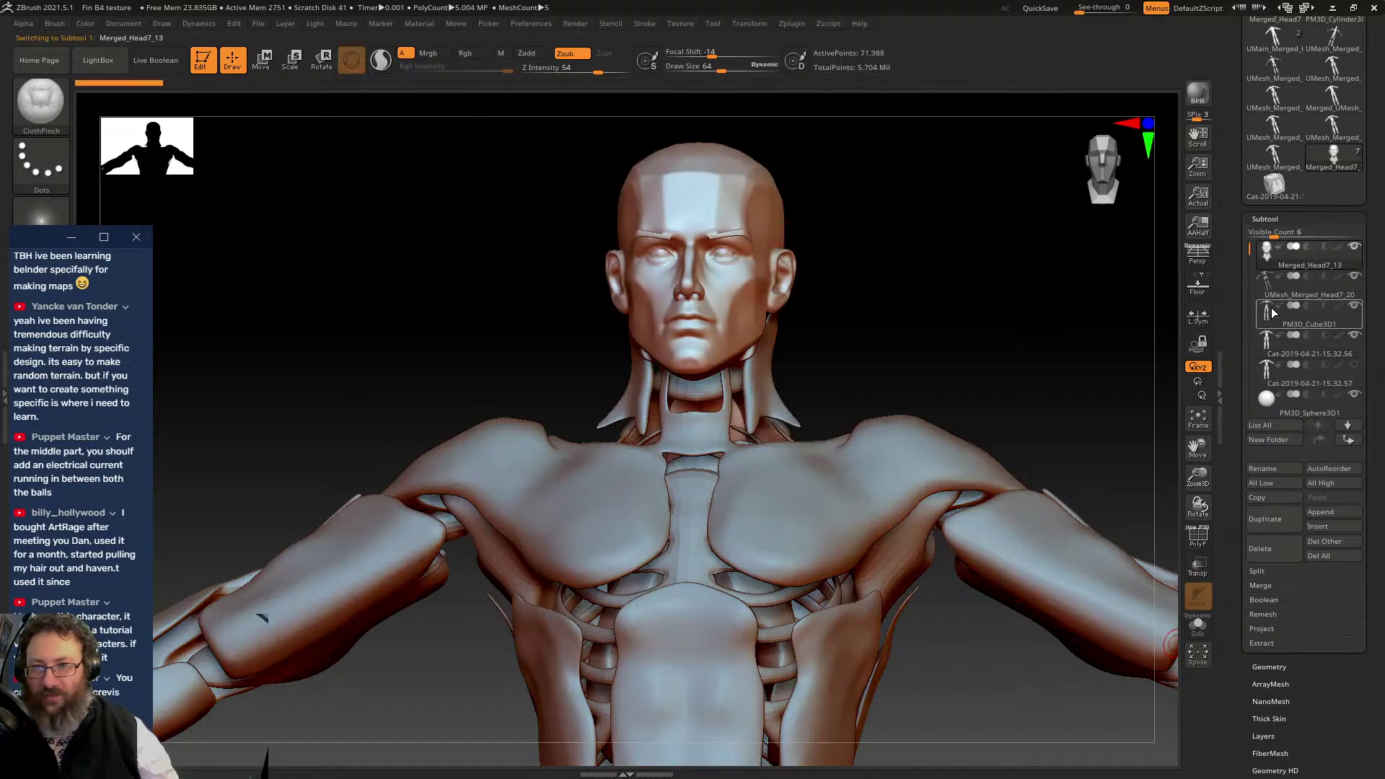
left_click_drag(1240, 363, 1218, 155)
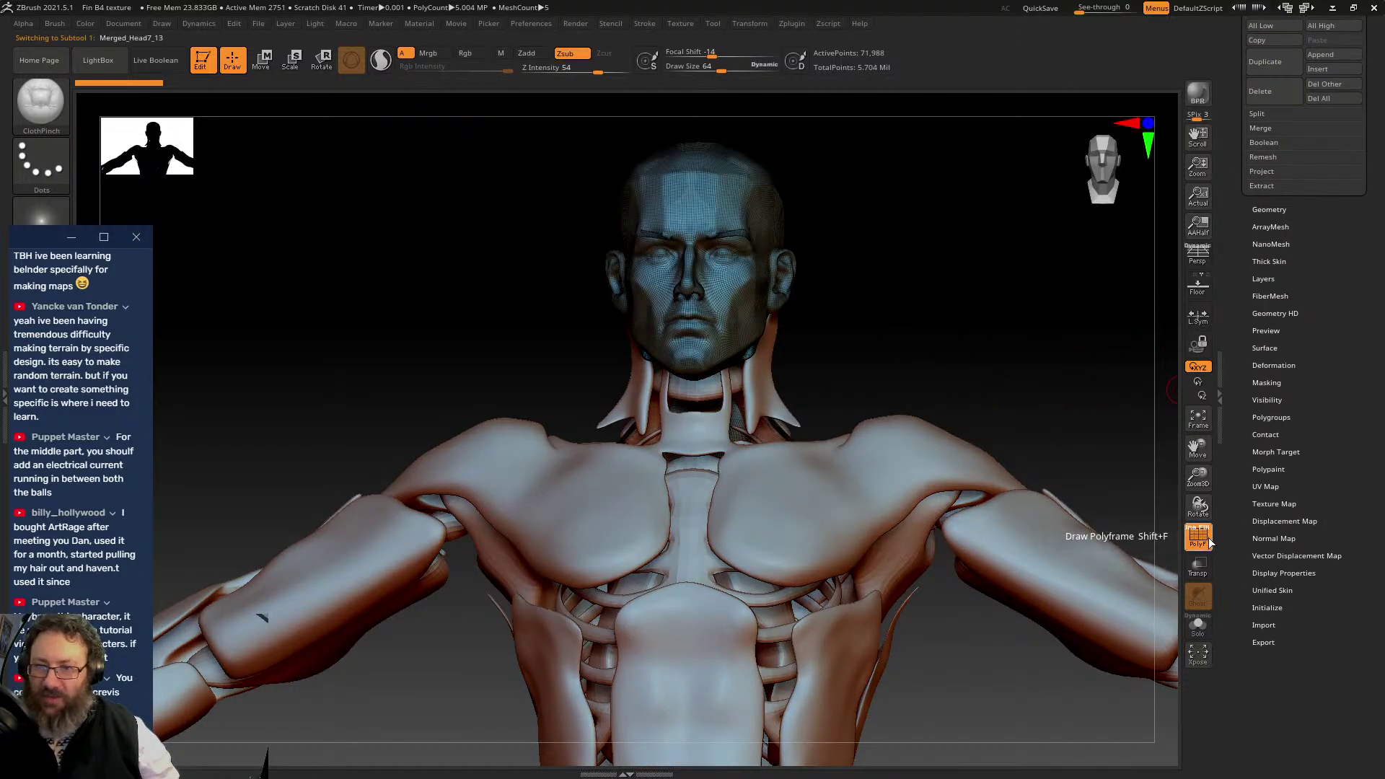
- Preview the head's unwrapped UV layout with Morph UV and return the head to its normal shape
key("f")
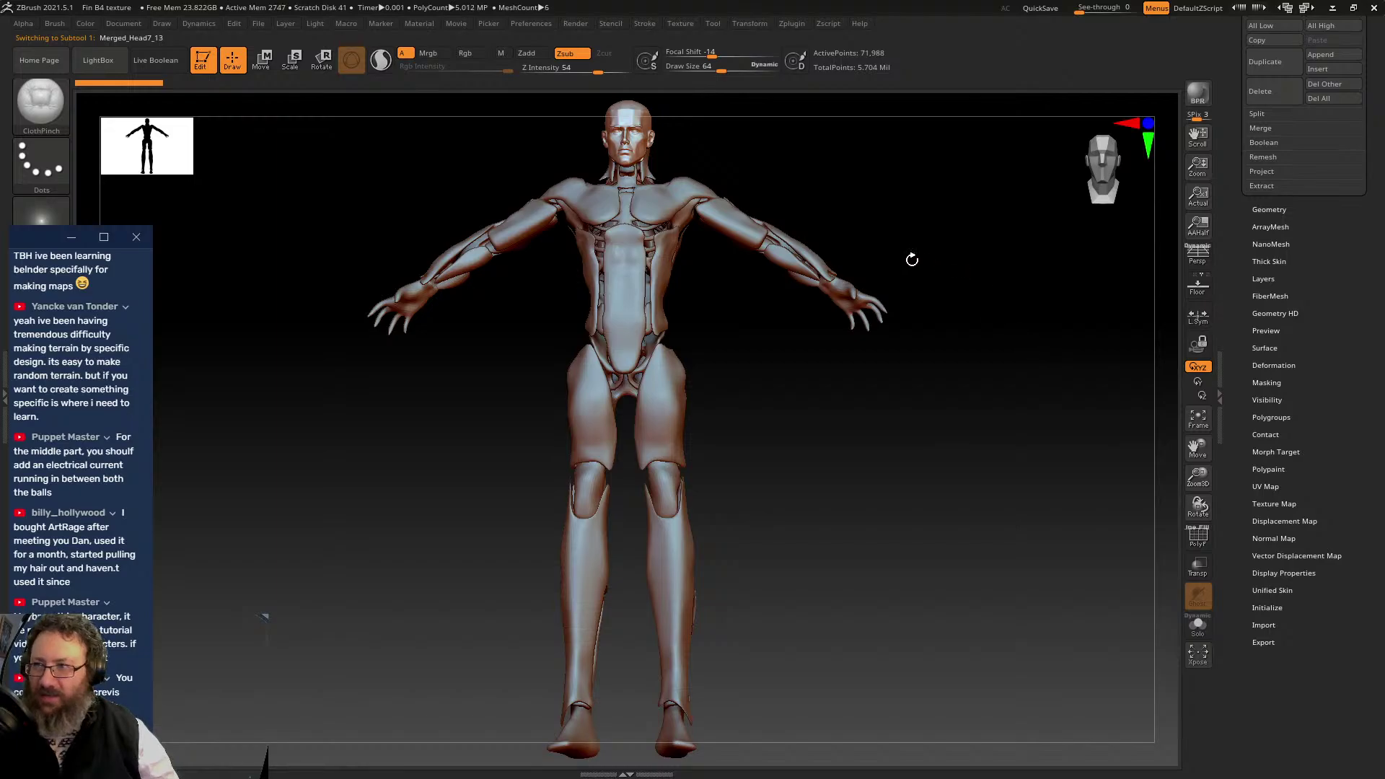
left_click_drag(912, 249, 845, 479, "alt")
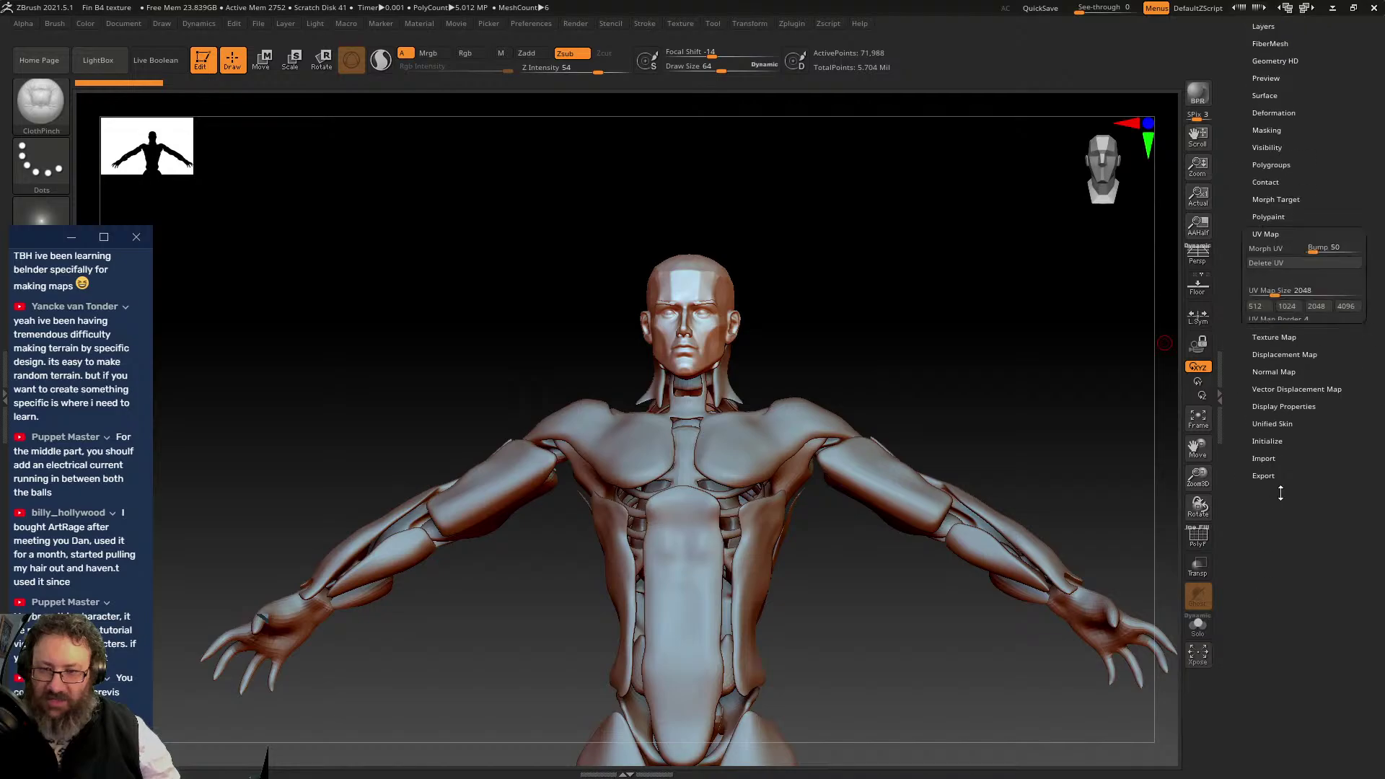
left_click(1268, 487)
scroll(1230, 569, "down", 1)
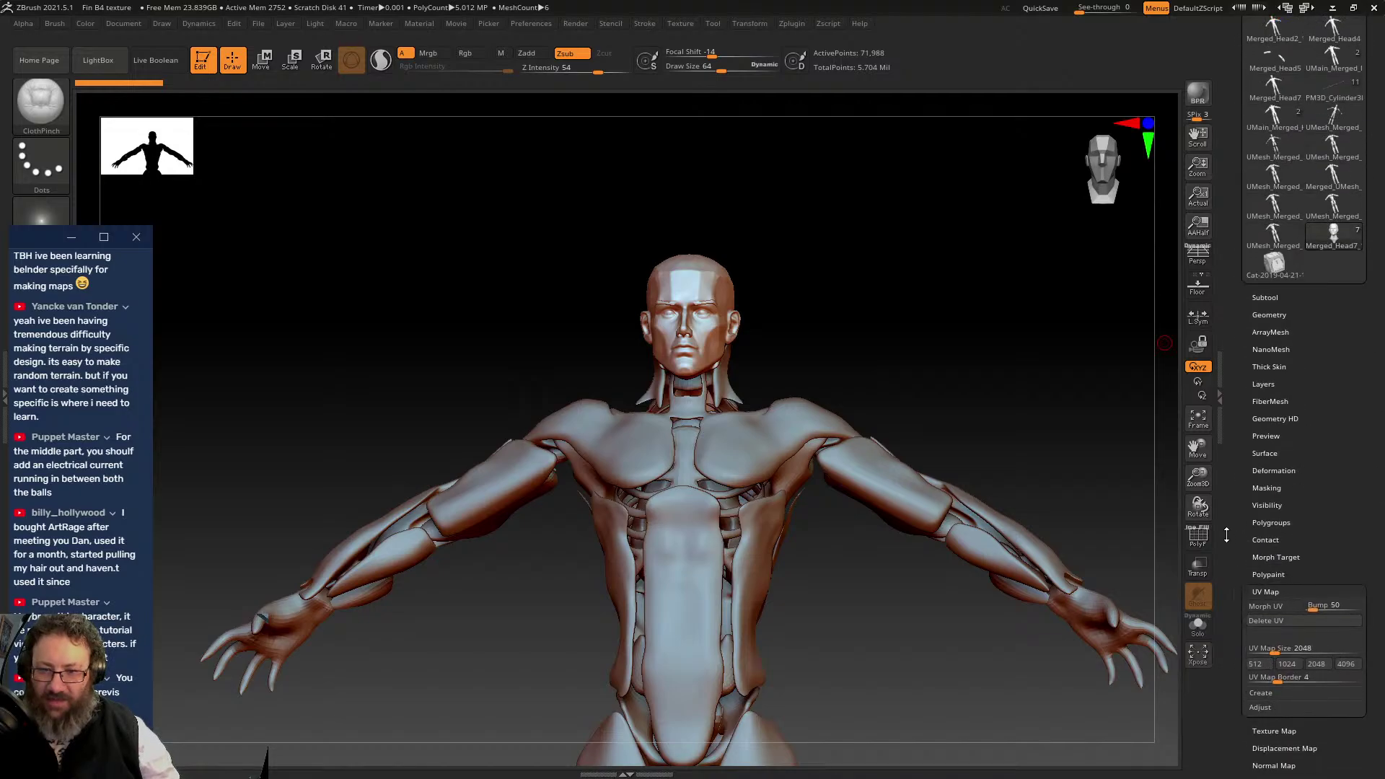
left_click(1276, 606)
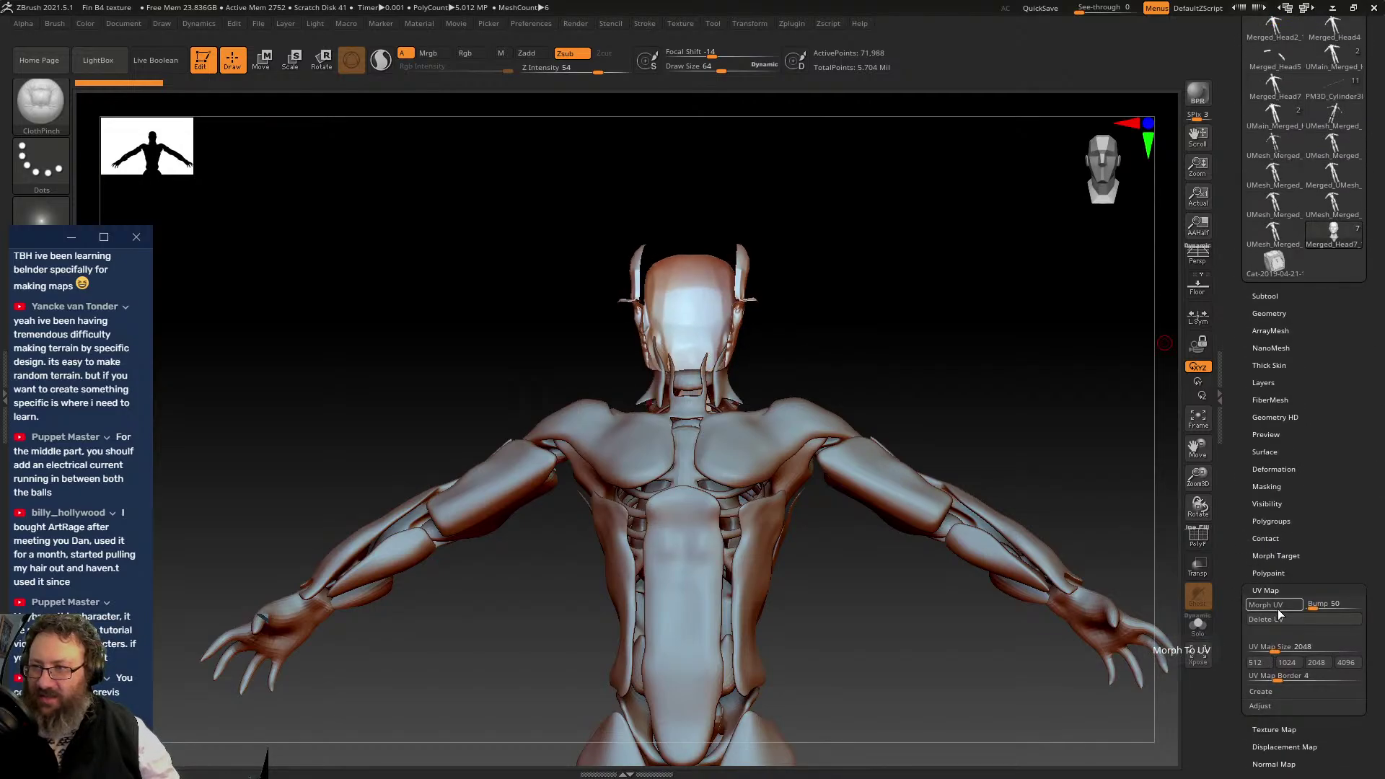
left_click(1284, 608)
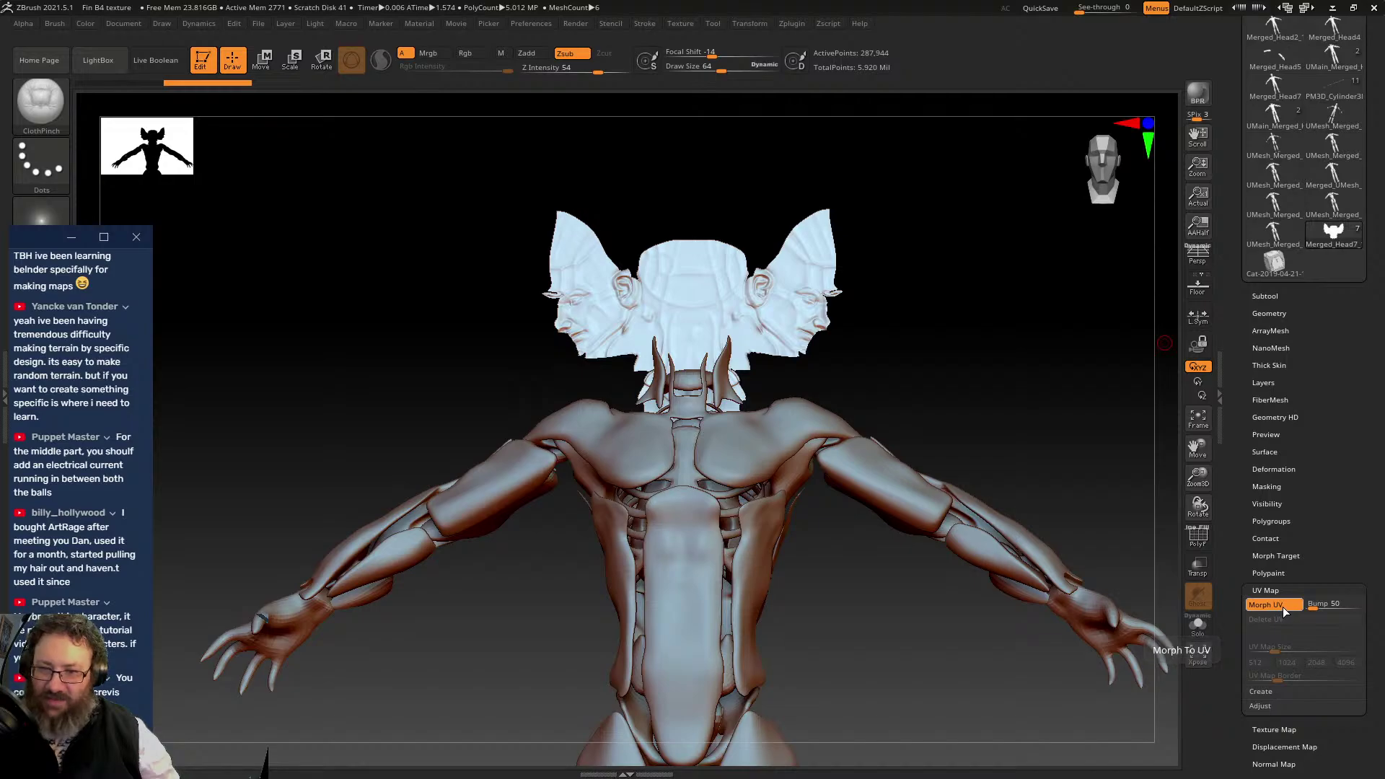
left_click(1284, 610)
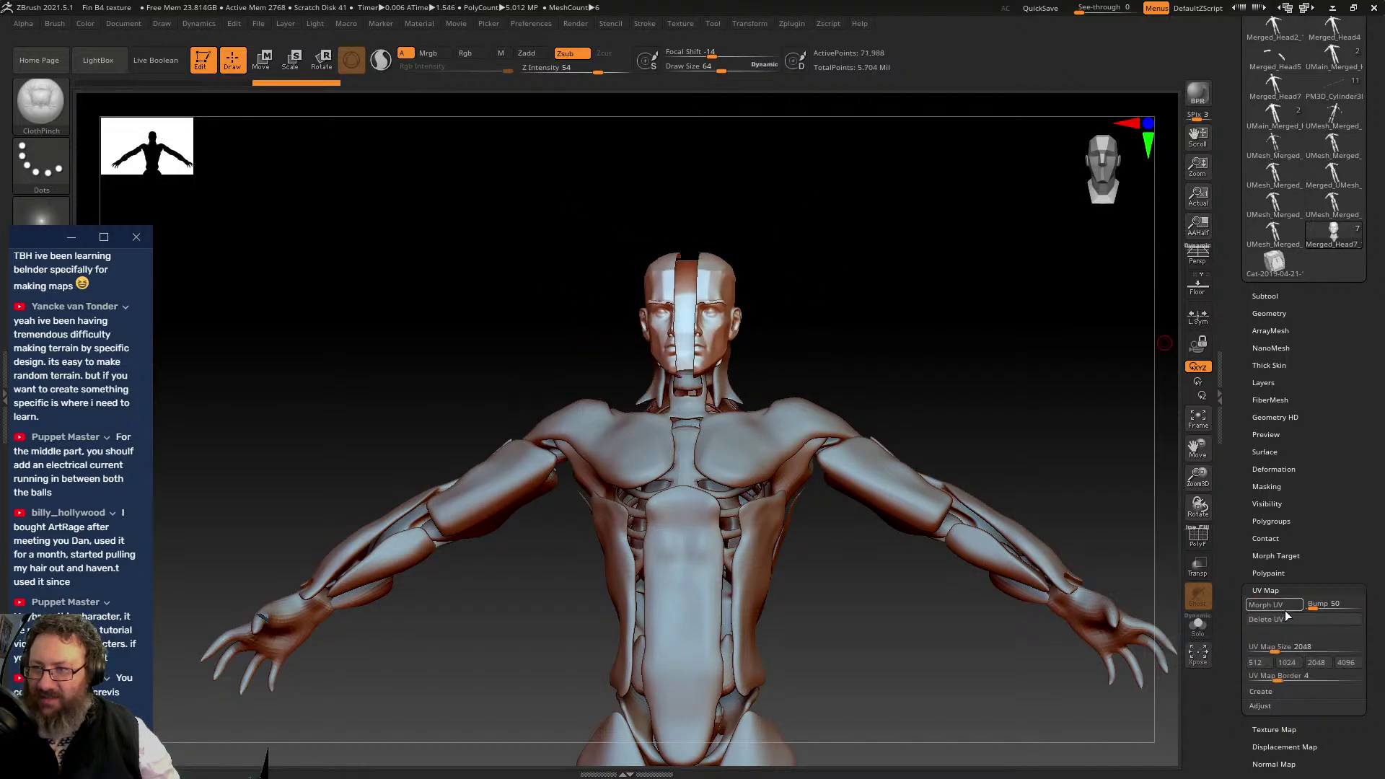
left_click(1283, 609)
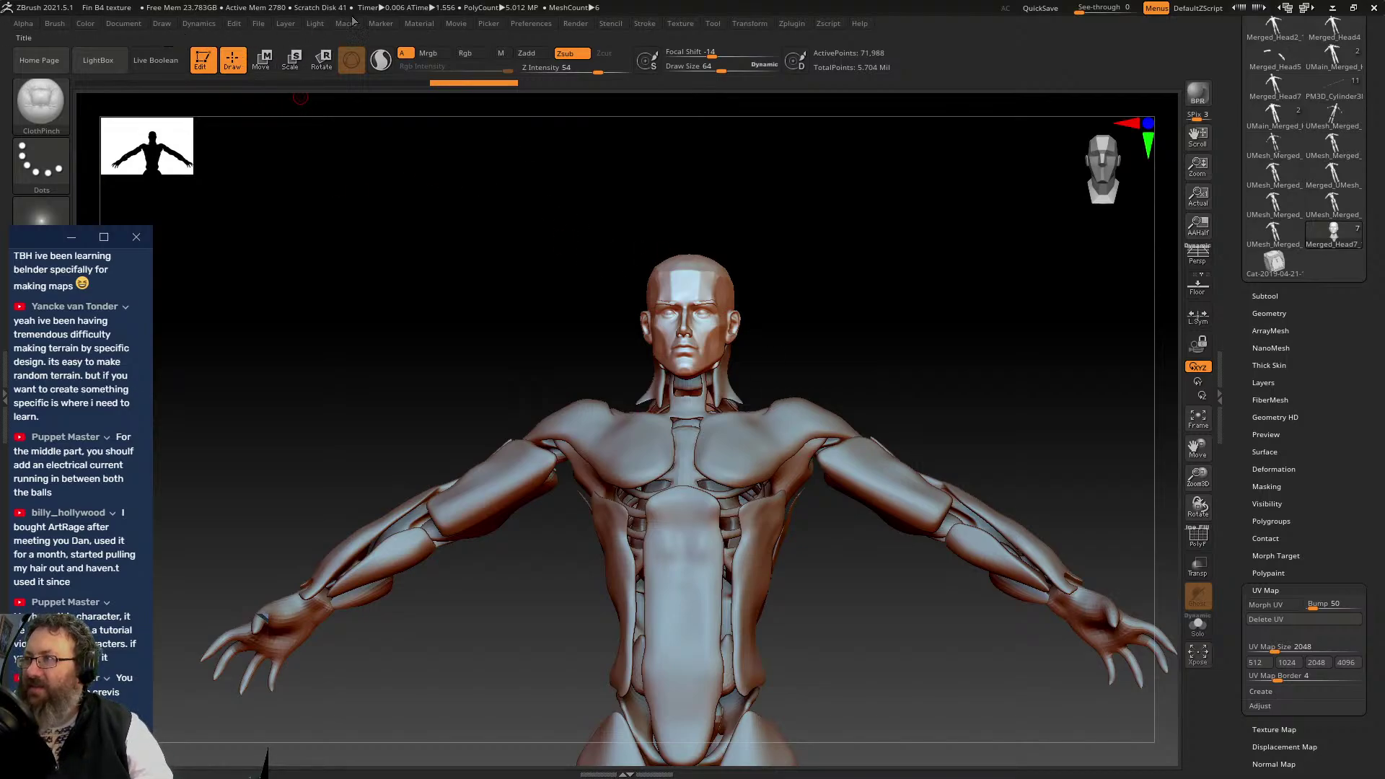
left_click(233, 26)
left_click(198, 23)
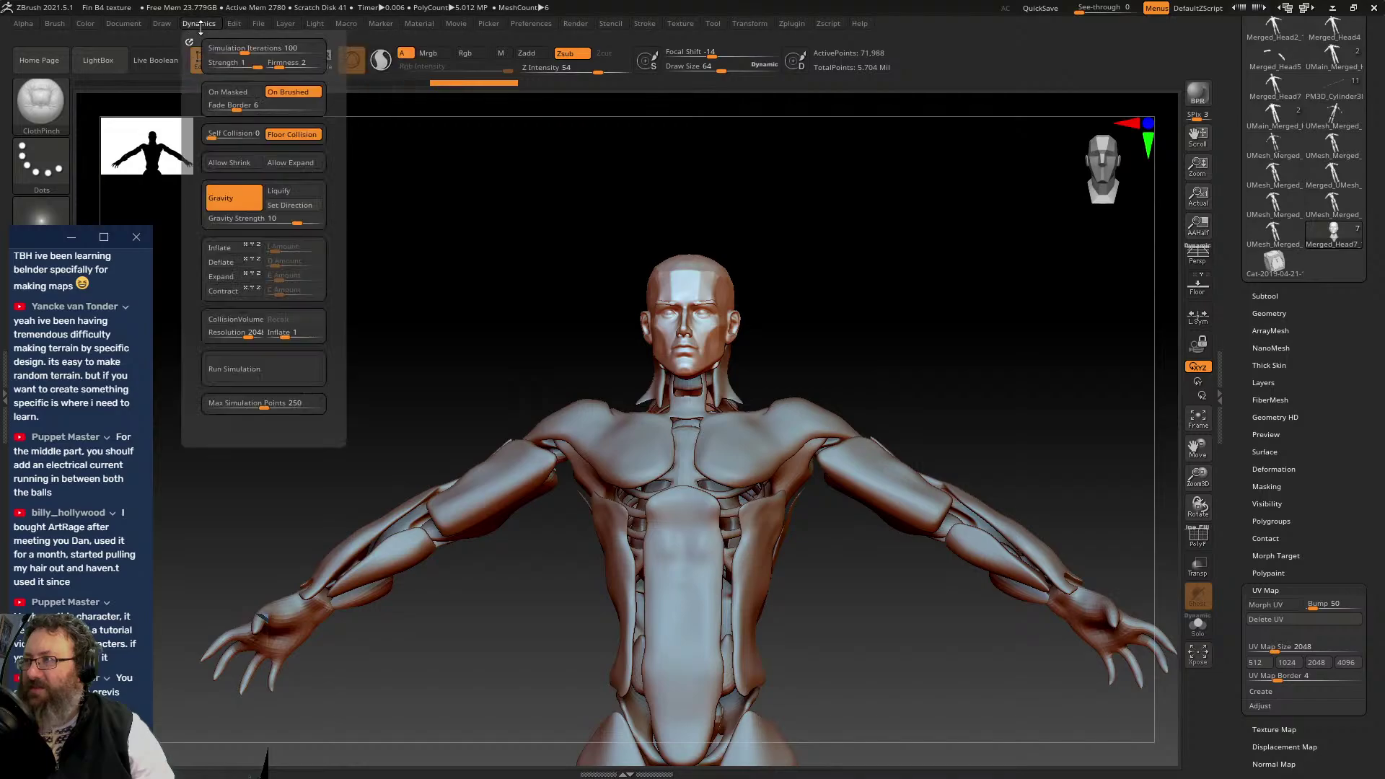
left_click(189, 27)
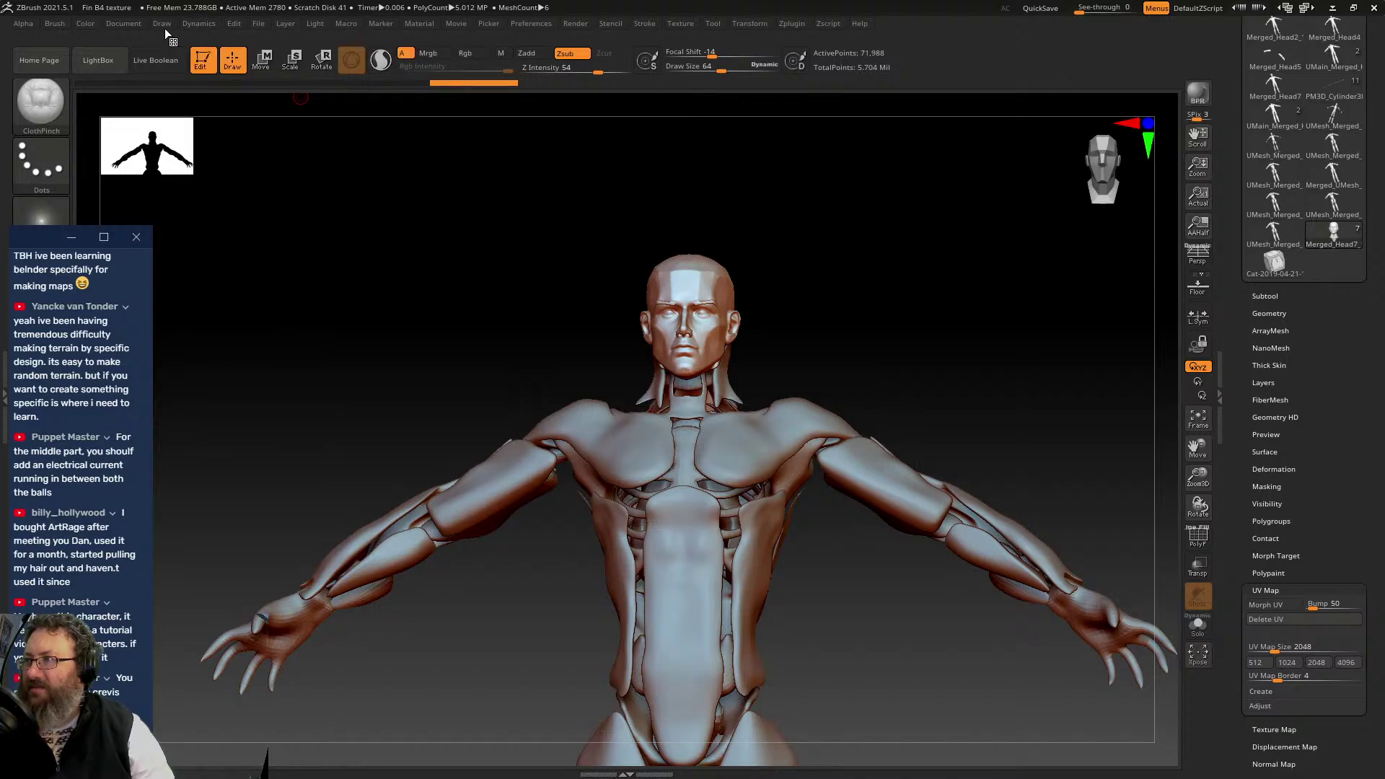
left_click(119, 23)
left_click(144, 49)
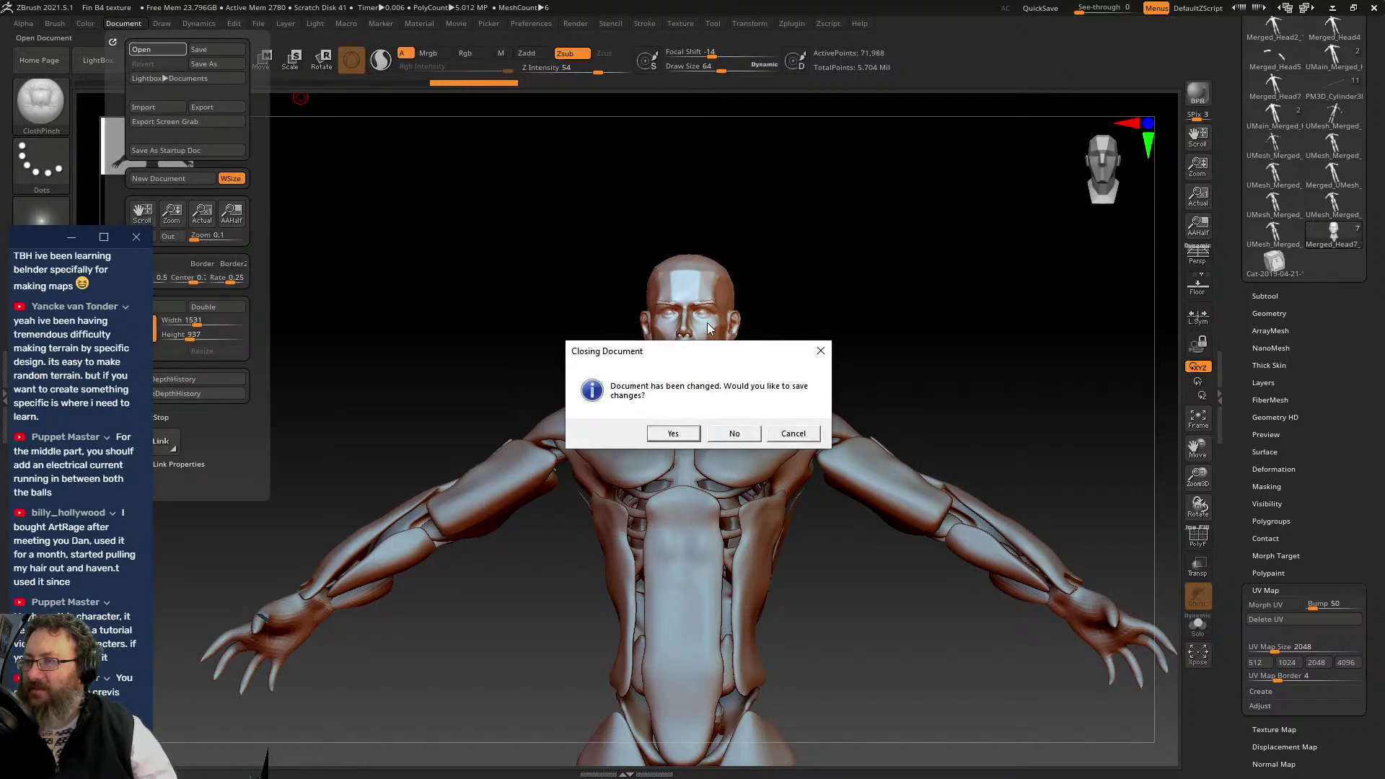
left_click(735, 429)
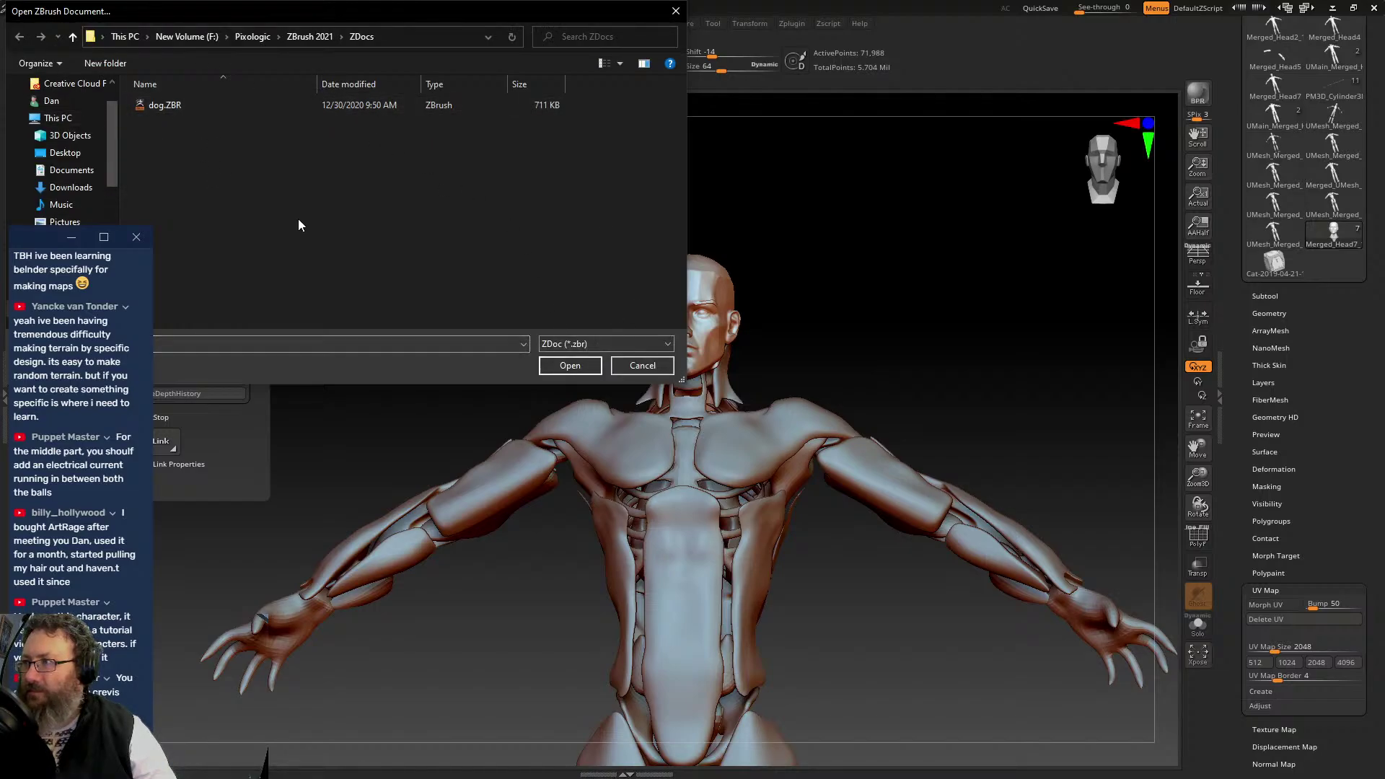
scroll(112, 107, "up", 2)
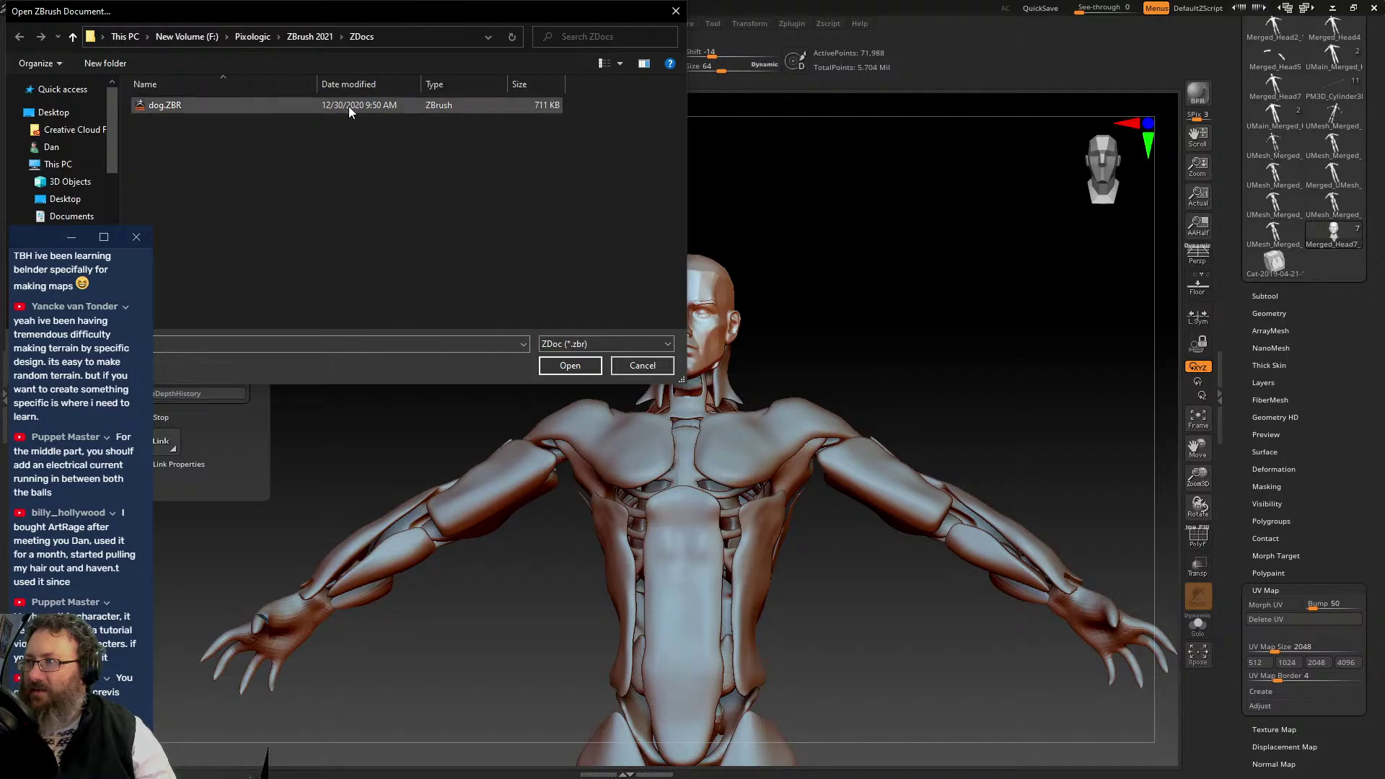
left_click(640, 366)
- Open the recent project Cat.zpr from LightBox without saving the changes to the current project
left_click(98, 60)
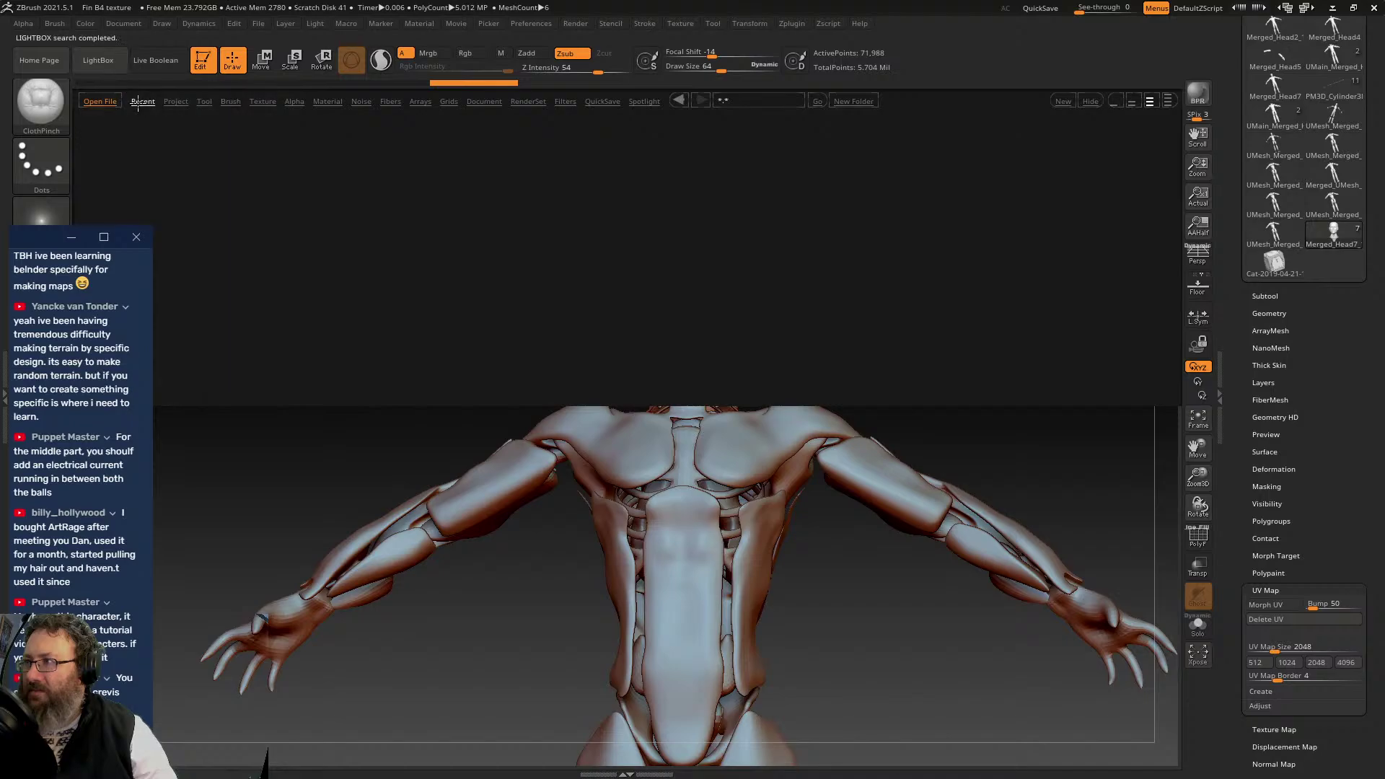
double_click(42, 239)
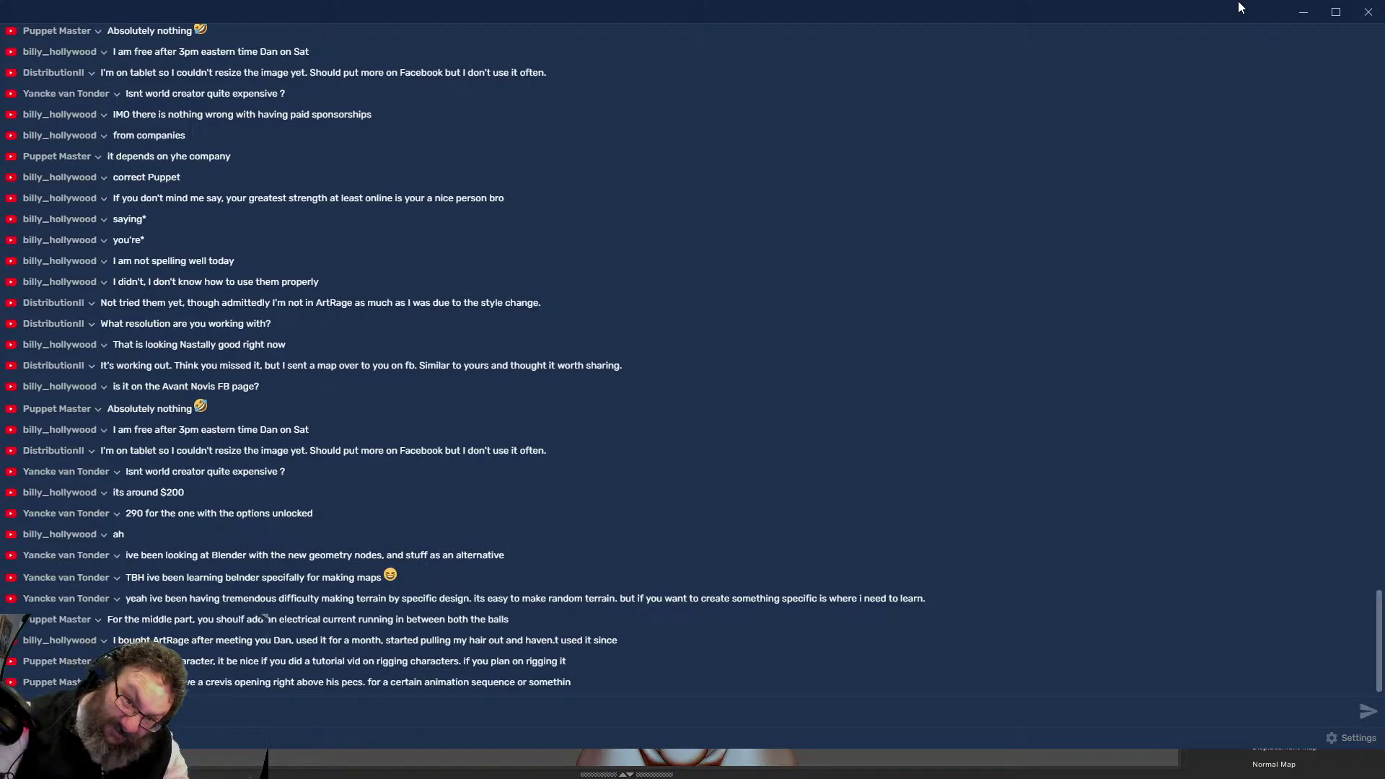
left_click(1337, 12)
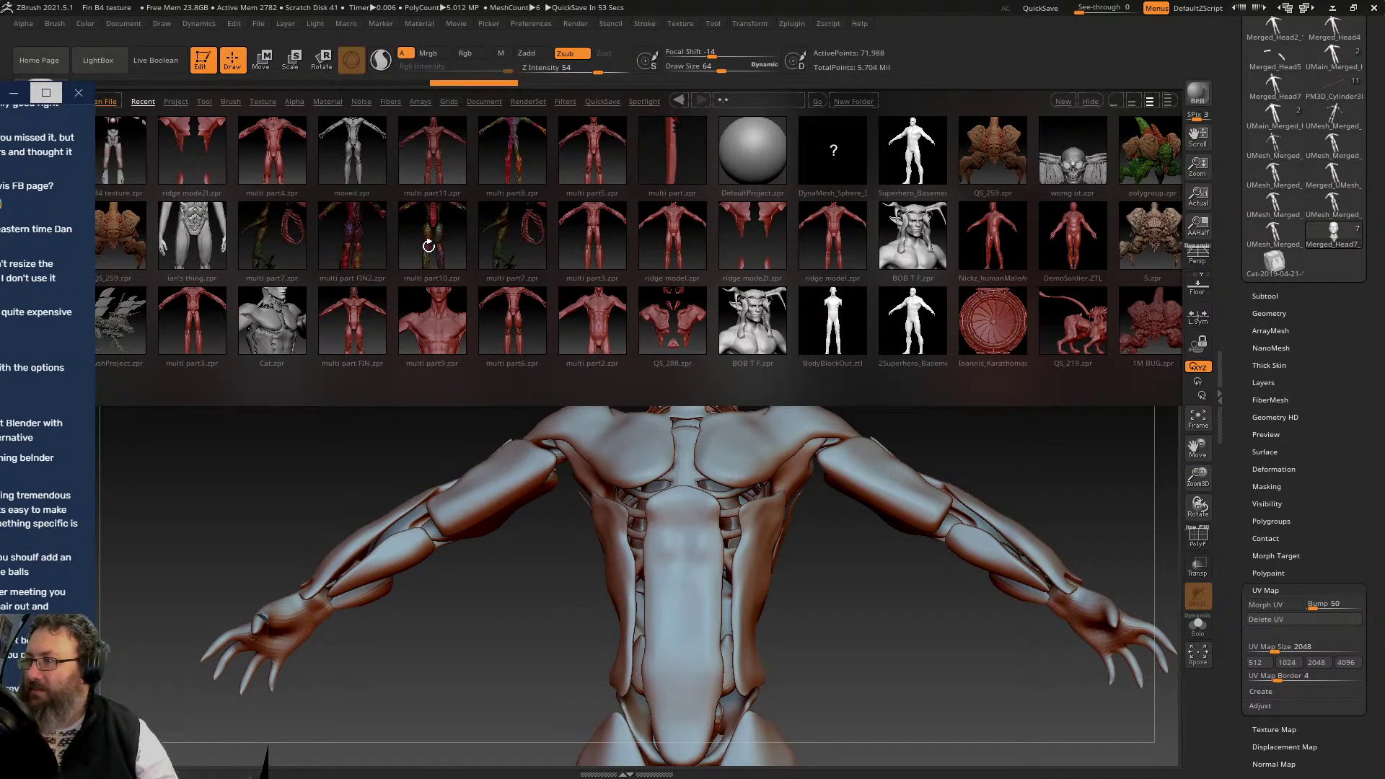
double_click(276, 311)
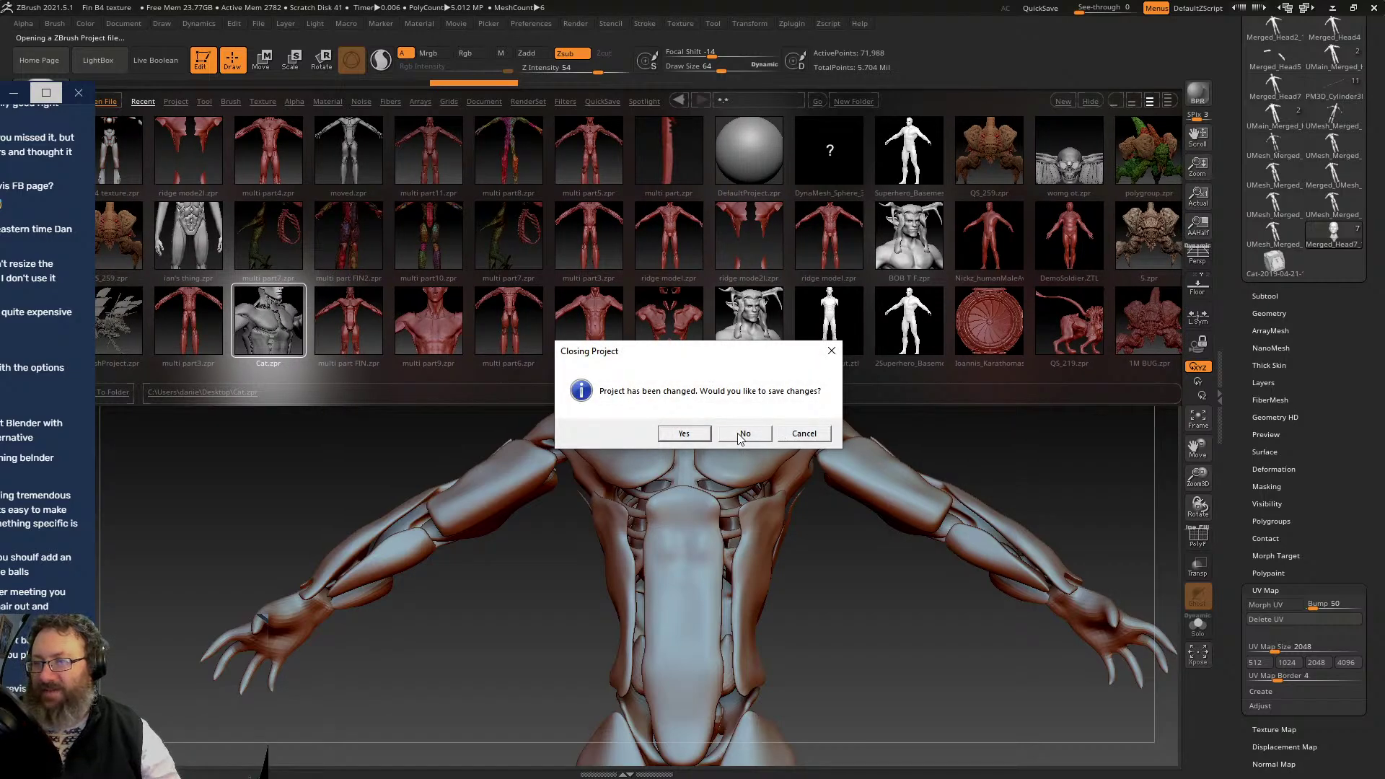
left_click(741, 437)
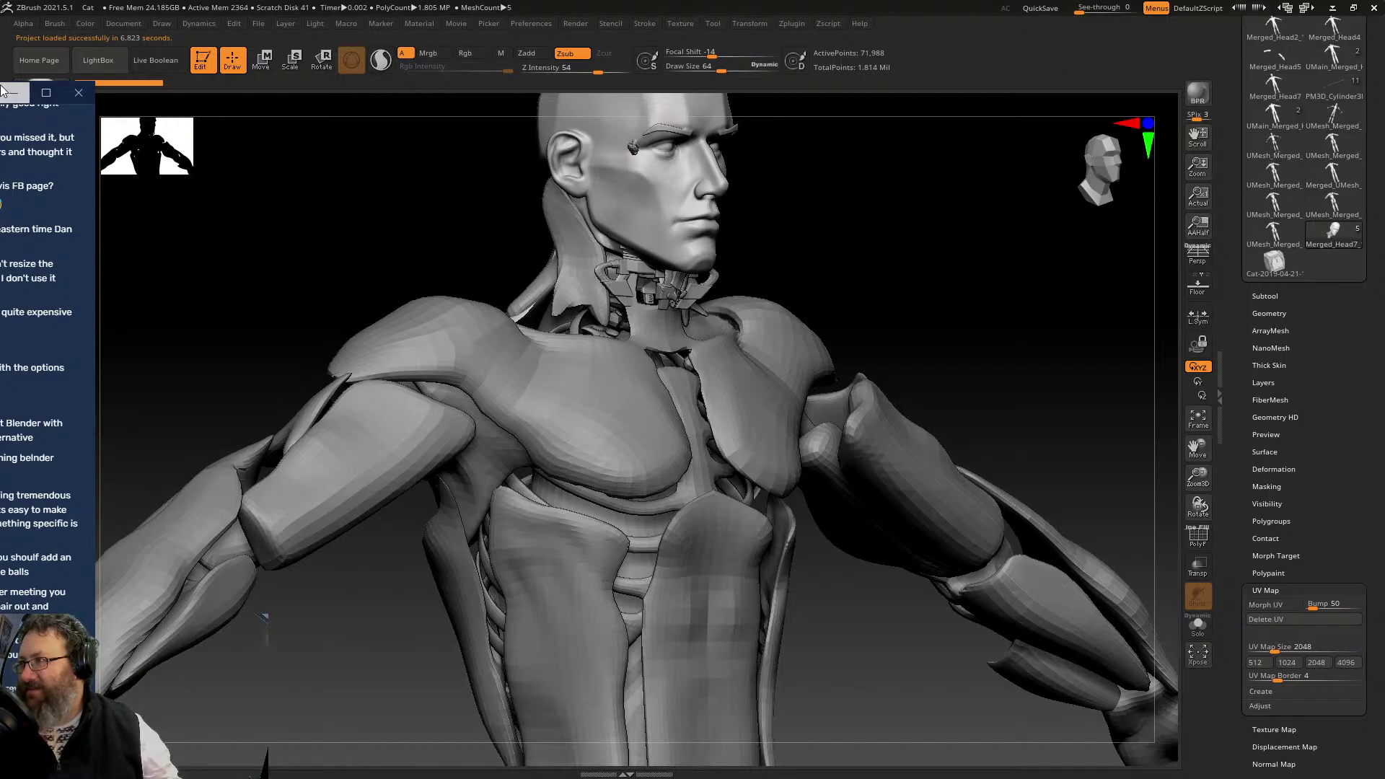
- Move the live chat window fully into view over the canvas
left_click_drag(26, 275, 78, 120)
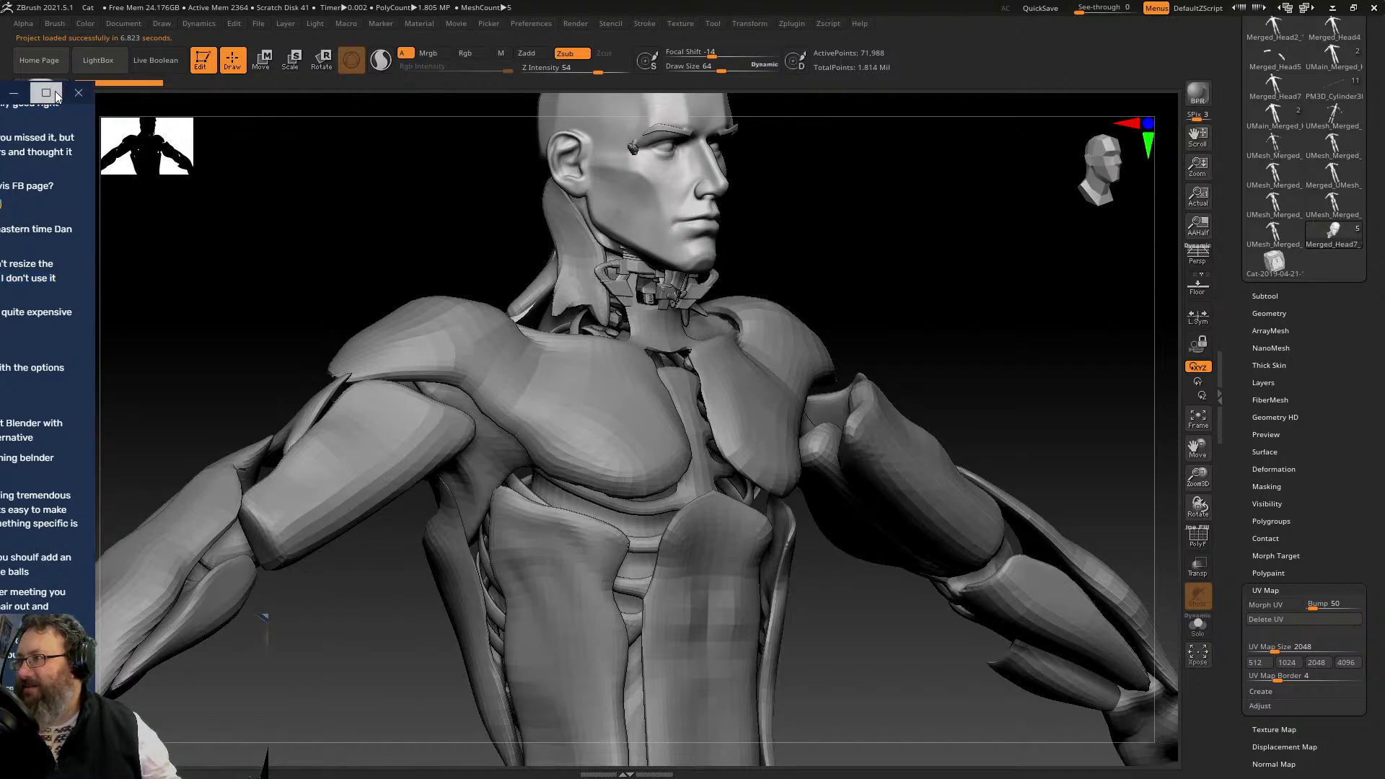
left_click(46, 93)
left_click_drag(232, 5, 97, 166)
left_click_drag(931, 209, 832, 210)
left_click_drag(832, 209, 1150, 300)
left_click(1267, 296)
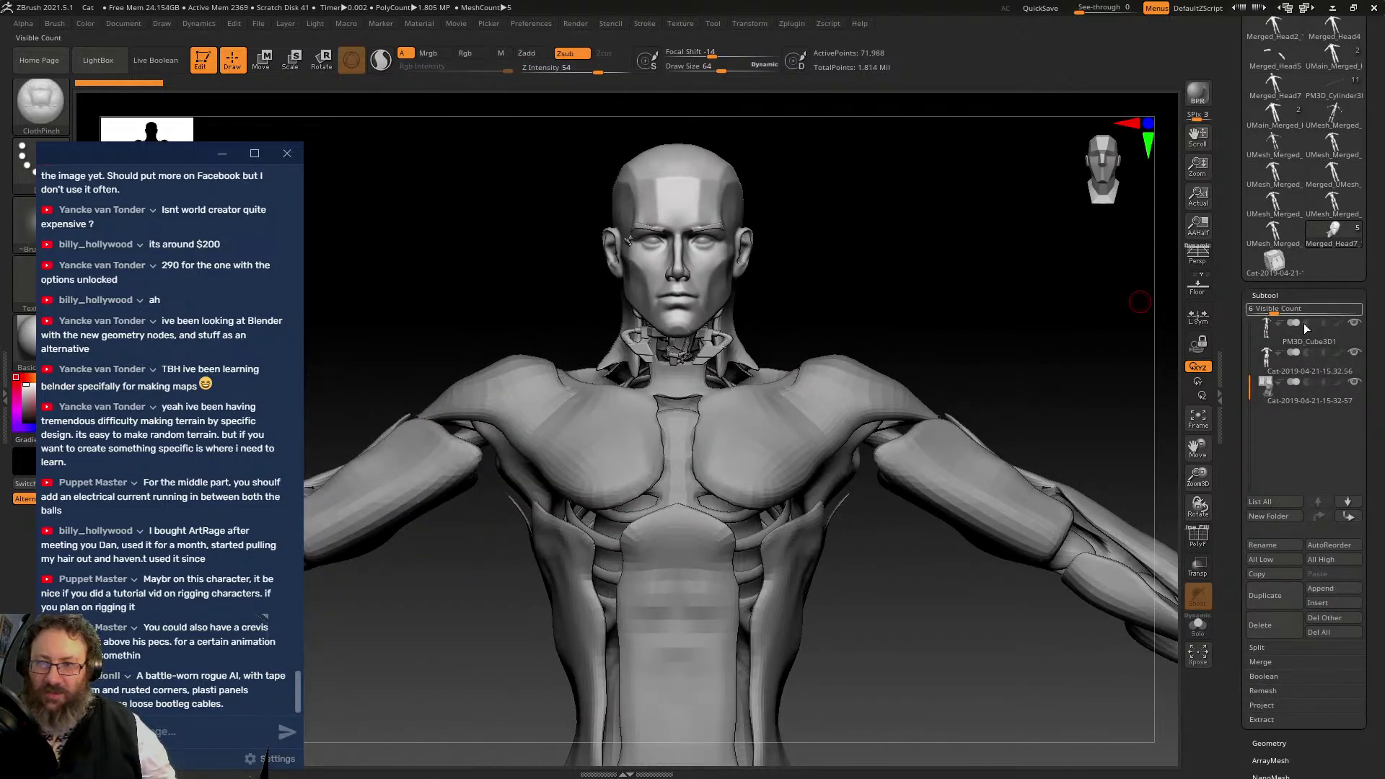
left_click_drag(1250, 383, 1254, 302)
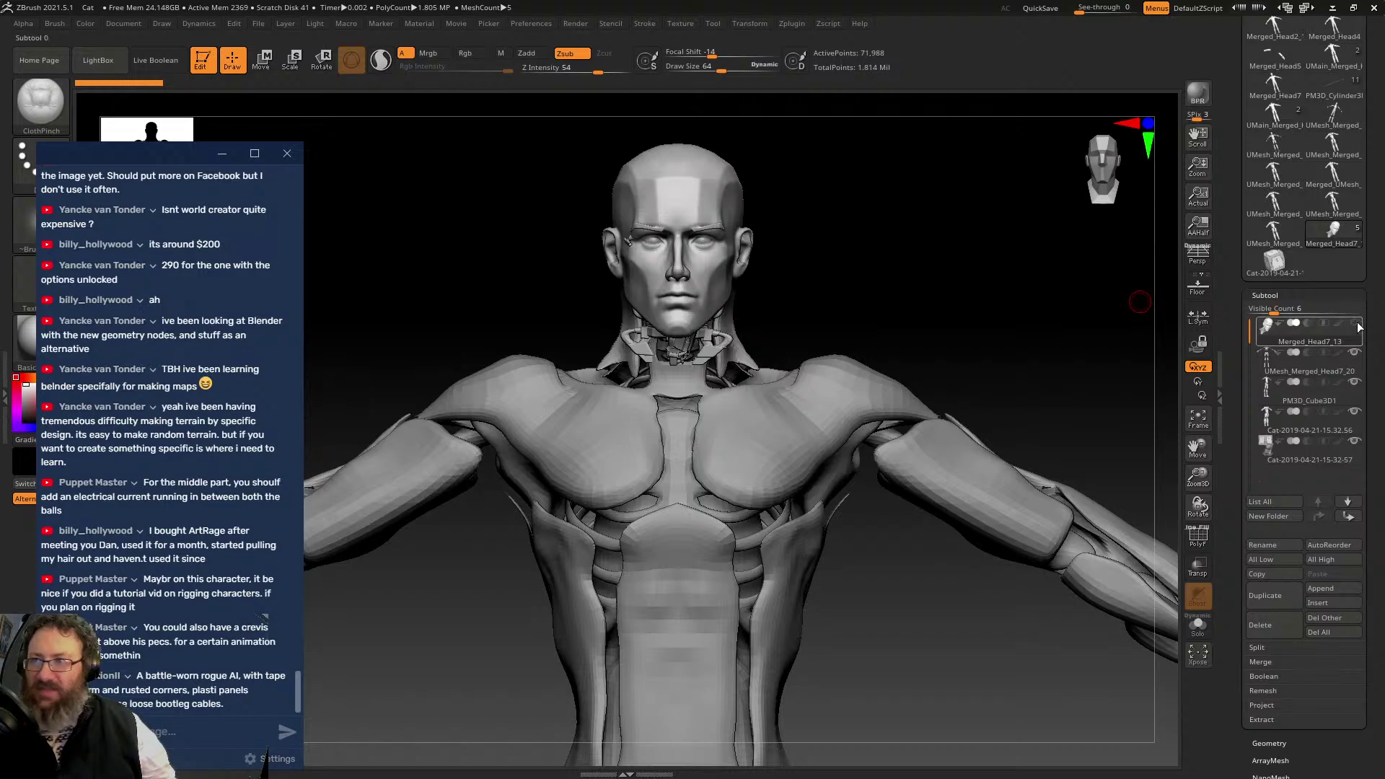
mouse_move(1356, 447)
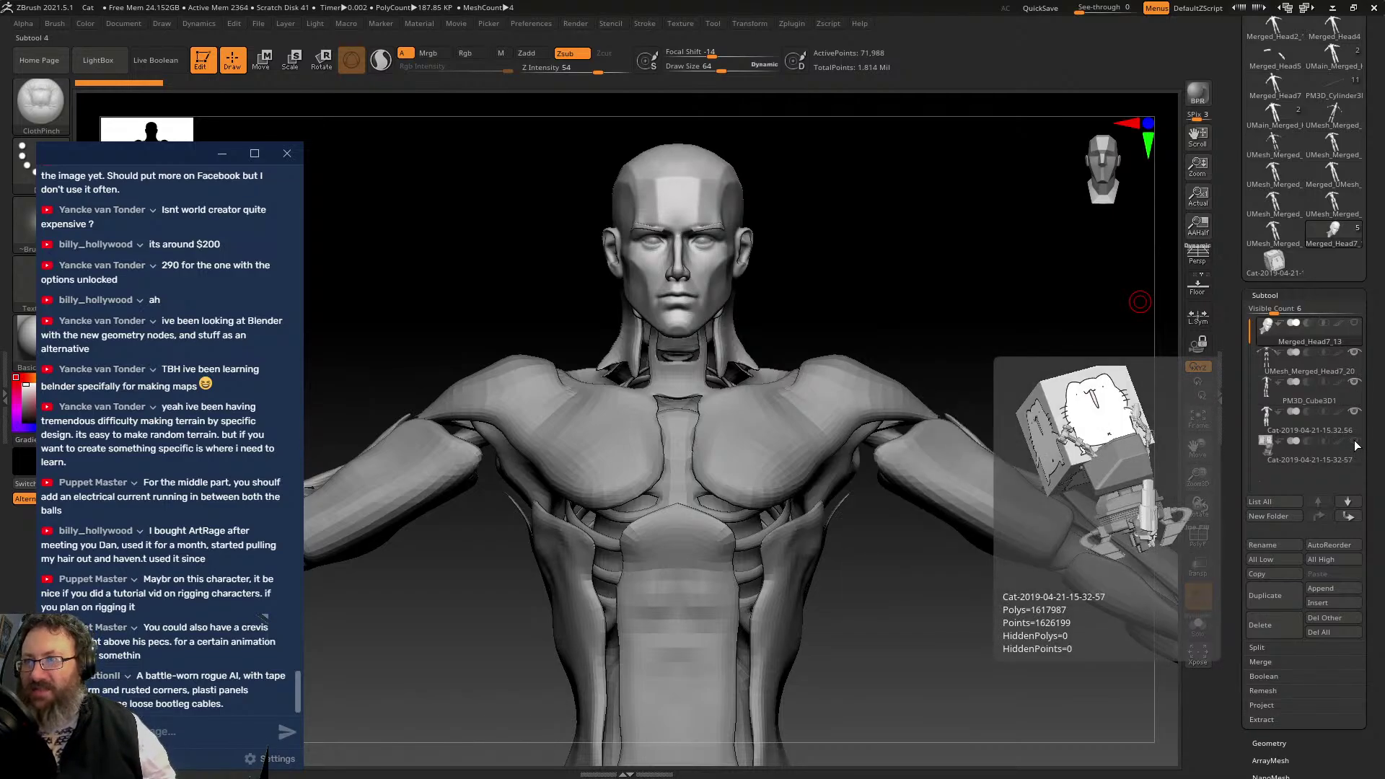
left_click(1355, 442)
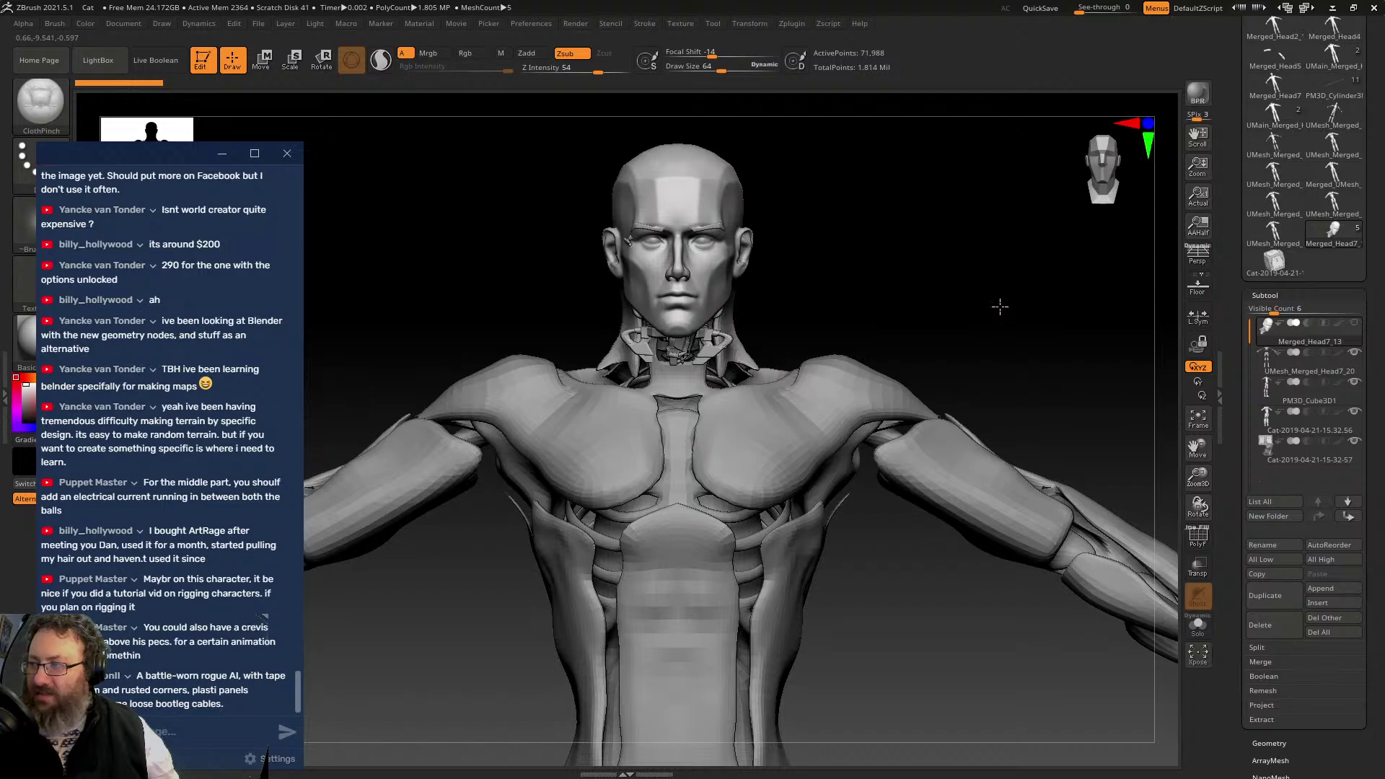
- Flatten the Cat project's head subtool to its UV layout with Morph UV and examine it around the cat-faced mechanism
left_click_drag(1000, 306, 1005, 288, "alt")
mouse_move(1245, 530)
left_mouse_down()
mouse_move(1245, 361)
mouse_move(1272, 355)
mouse_move(1258, 534)
left_mouse_up()
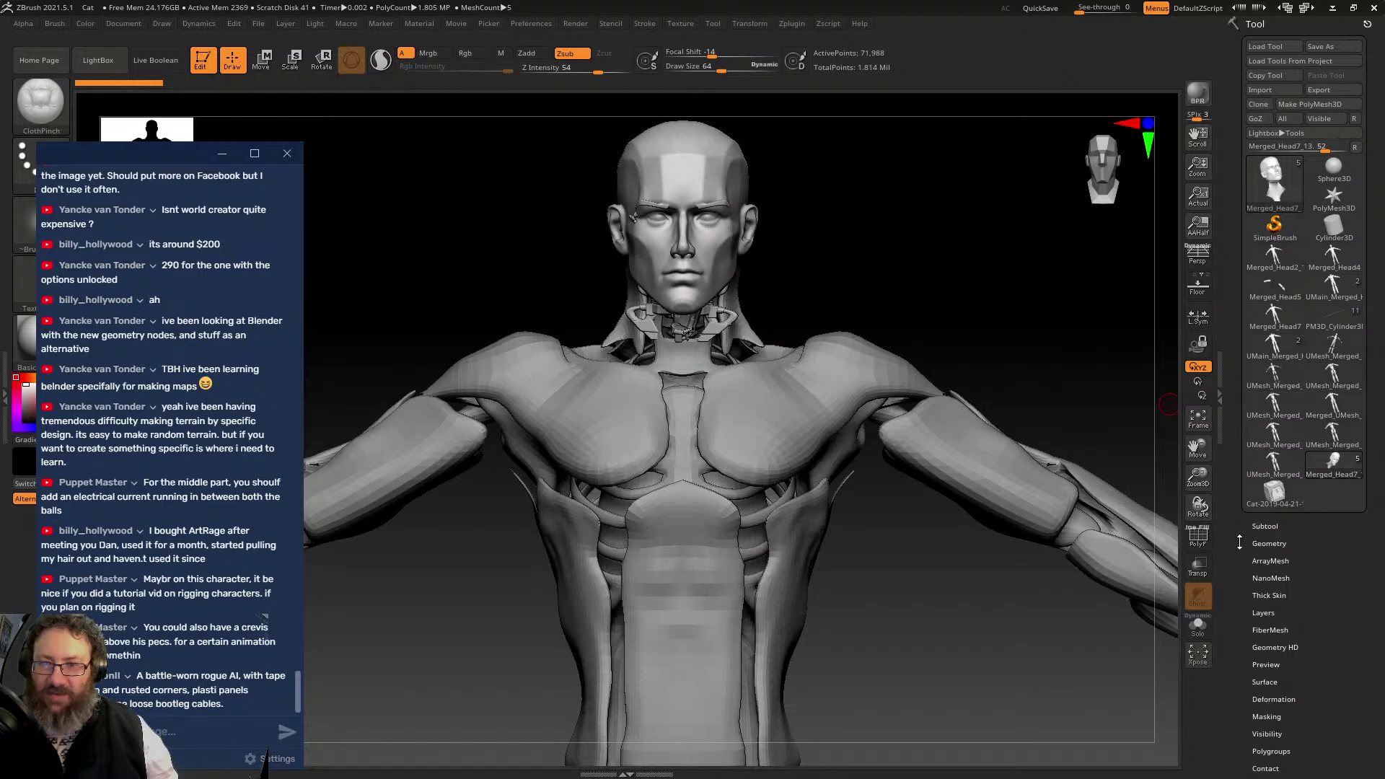
left_click(1257, 526)
scroll(1270, 549, "down", 5)
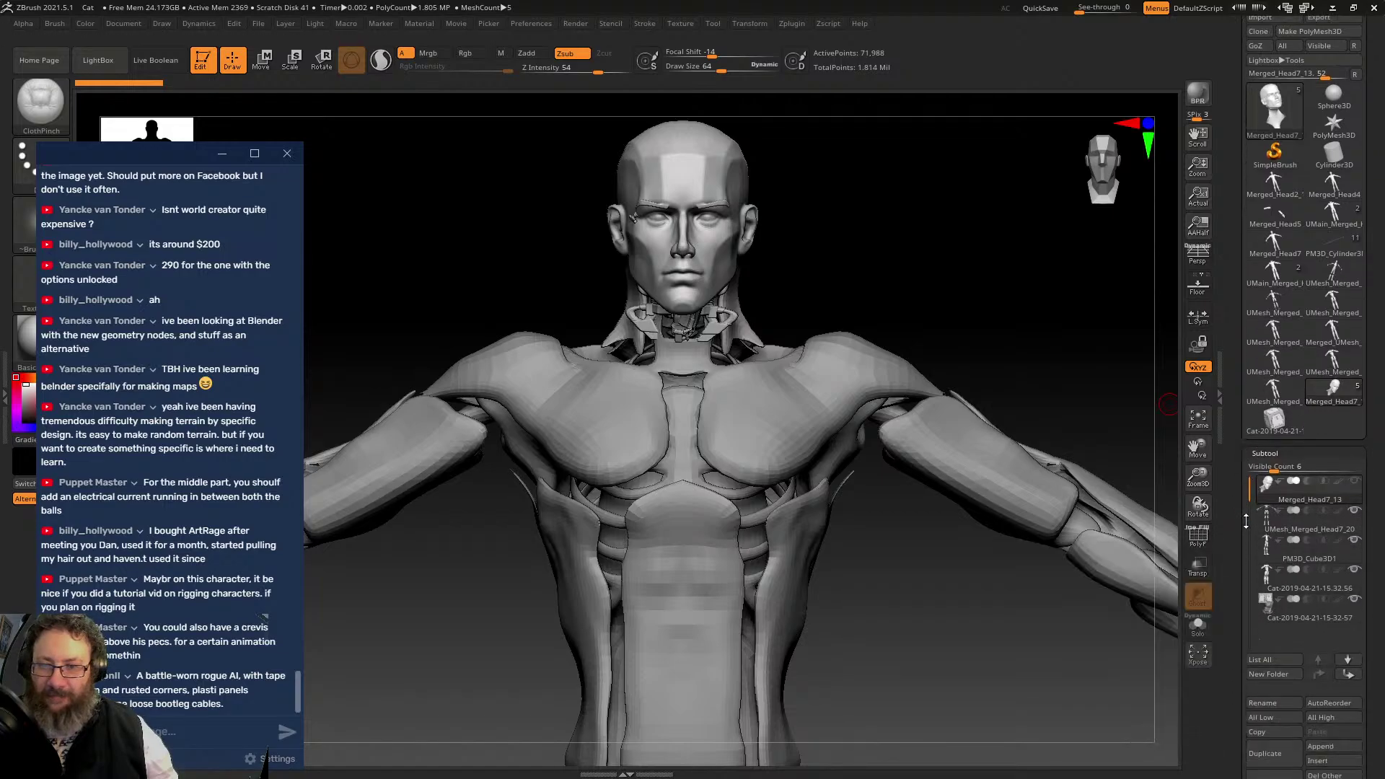
left_click(1271, 558)
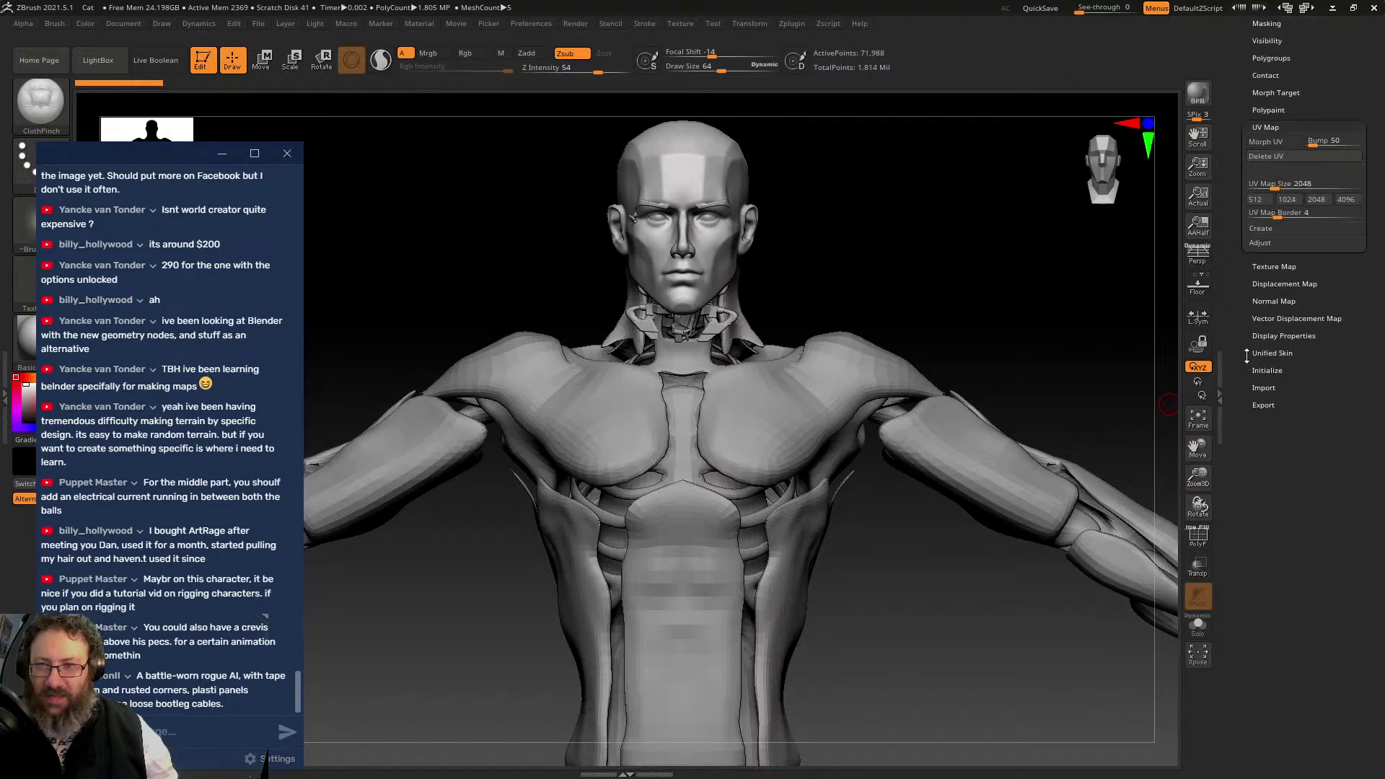
scroll(1228, 329, "up", 5)
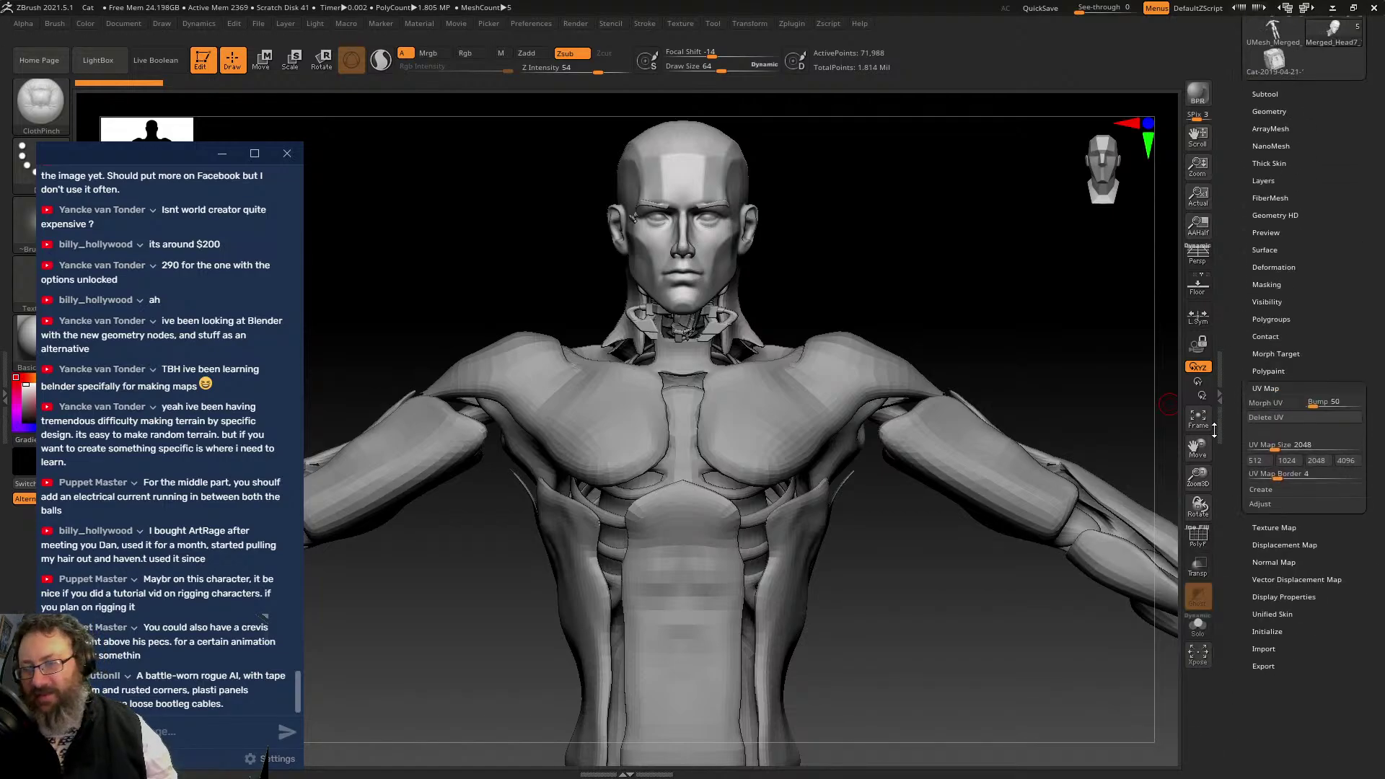
left_click(1259, 402)
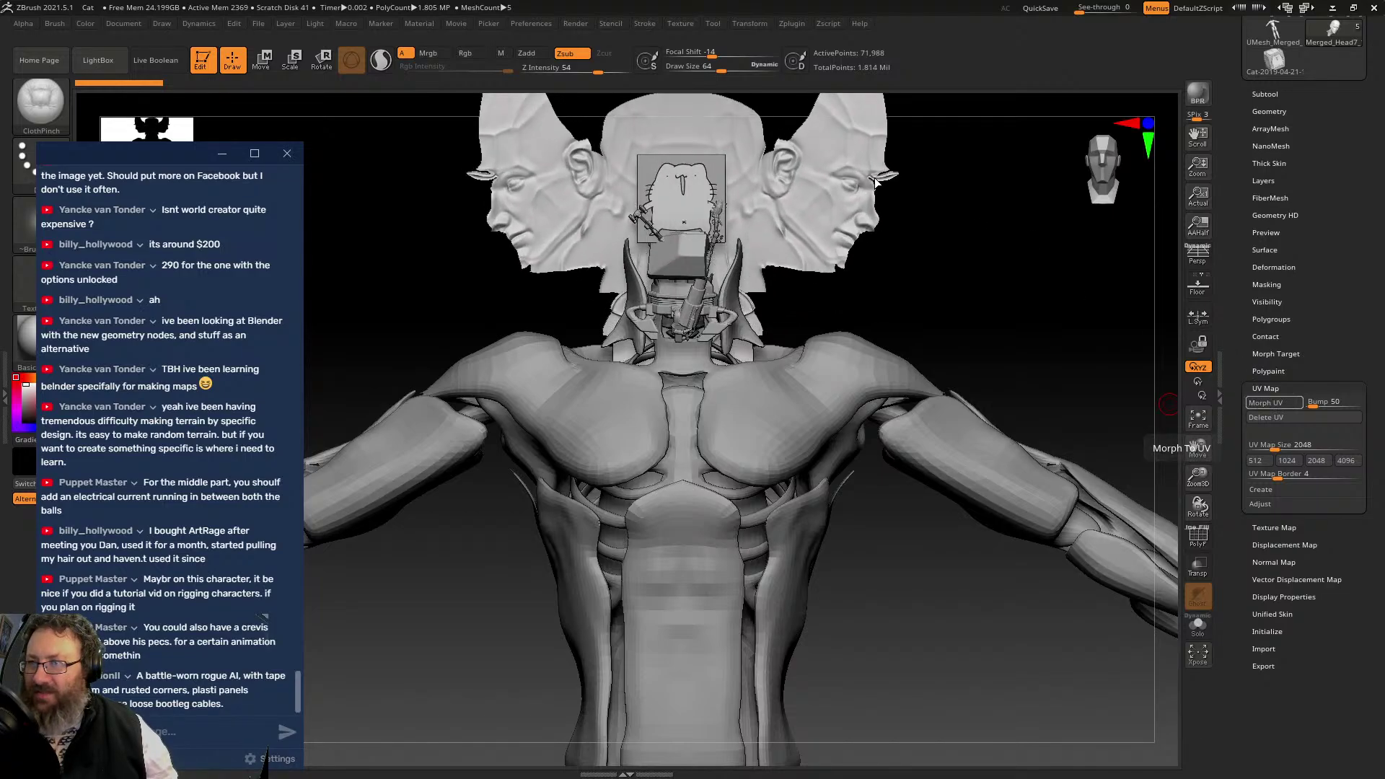
left_click_drag(934, 175, 966, 358)
left_click(1265, 408)
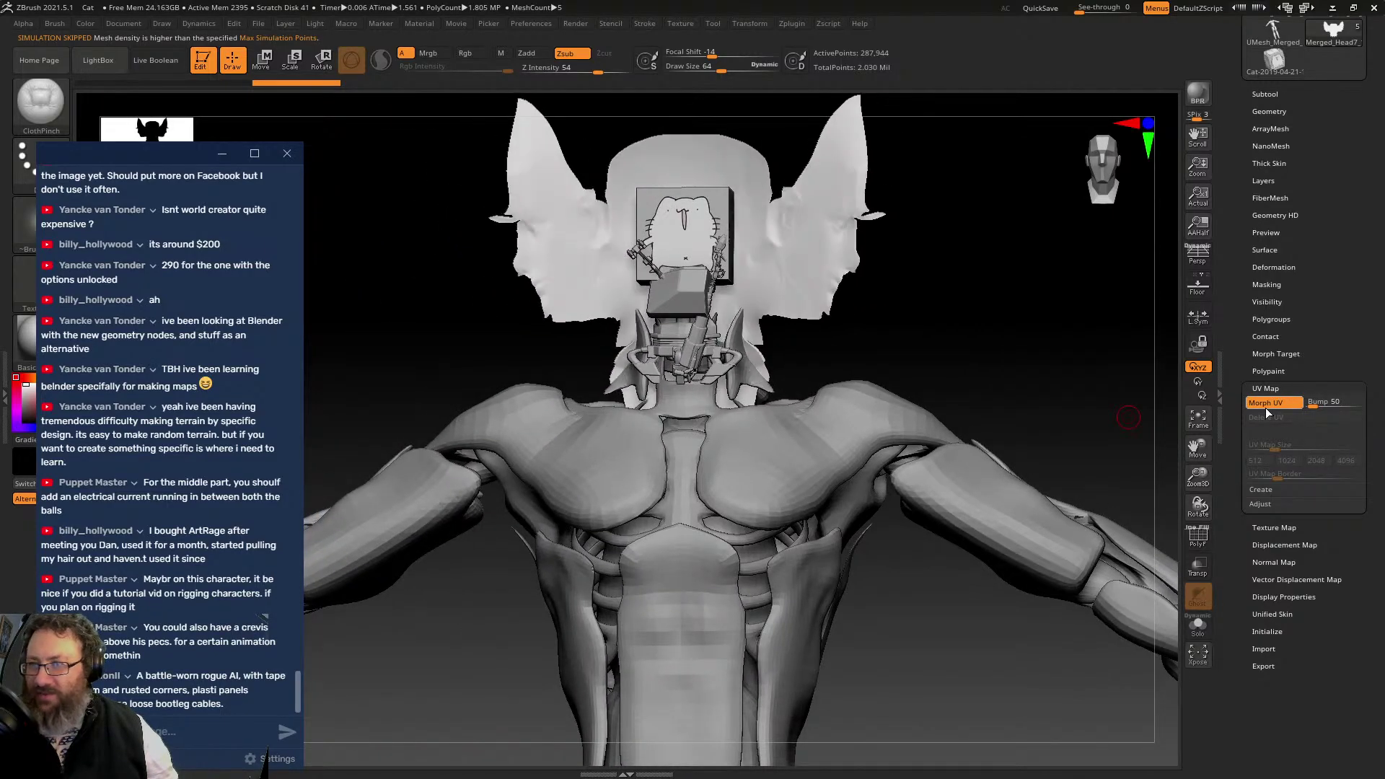
- Switch Morph UV off and on for the head subtool to compare both shapes, leaving the head in its 3D form
left_click(1268, 407)
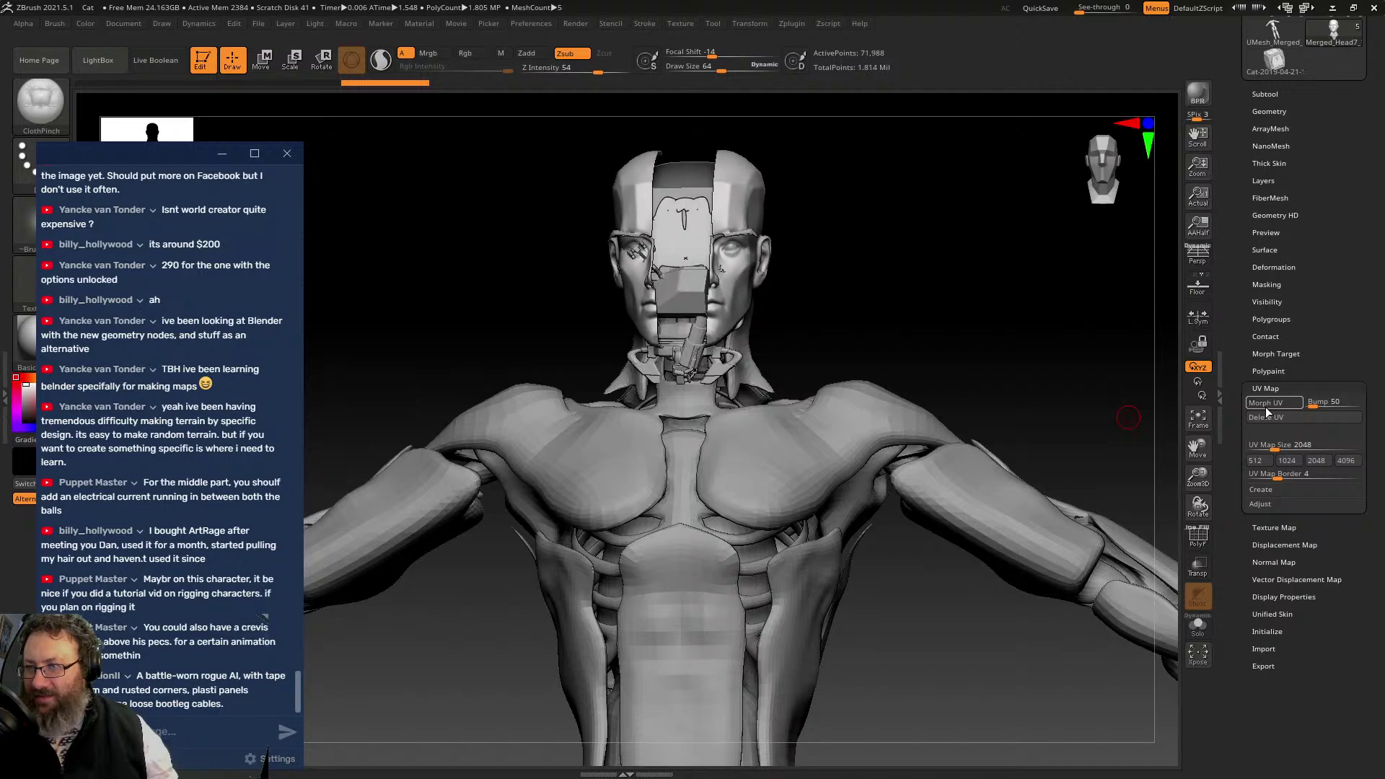
left_click_drag(1023, 283, 1155, 436)
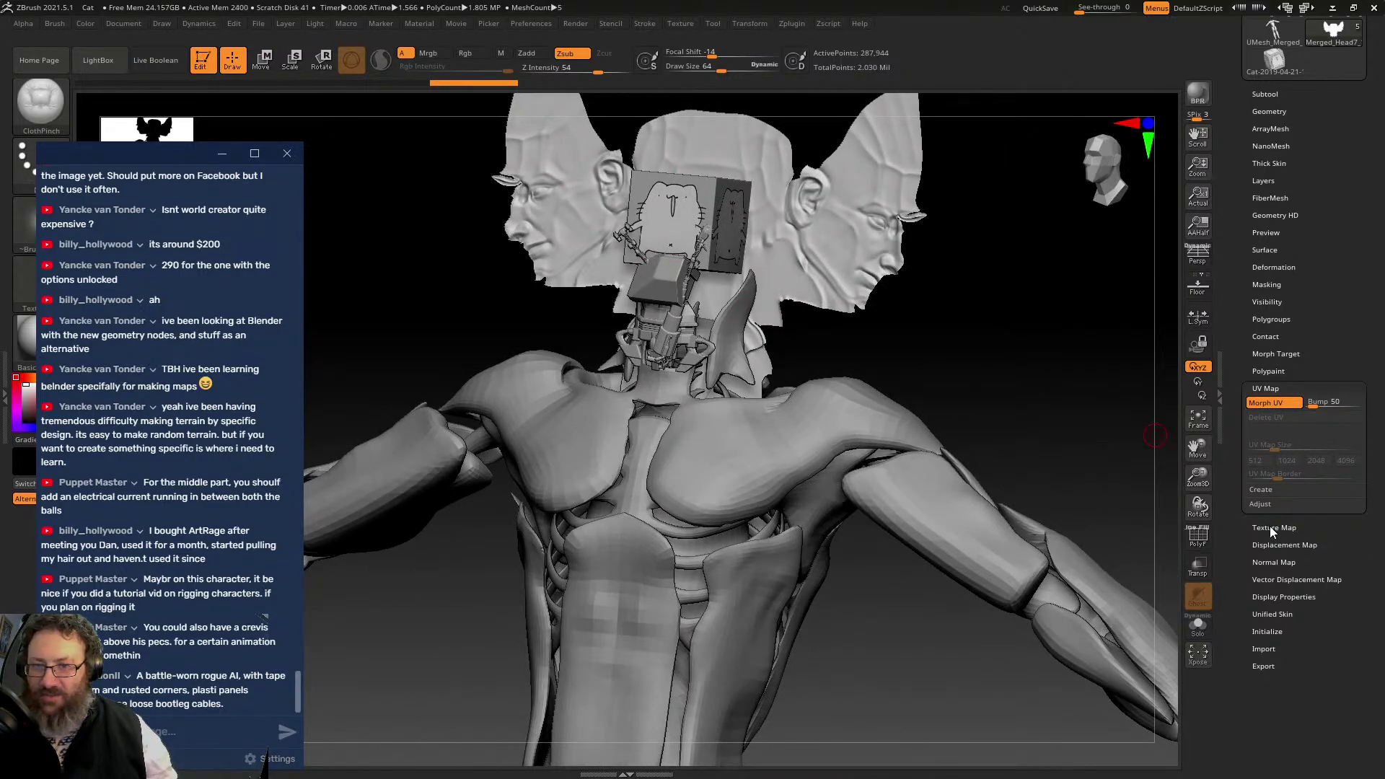
left_click(1264, 402)
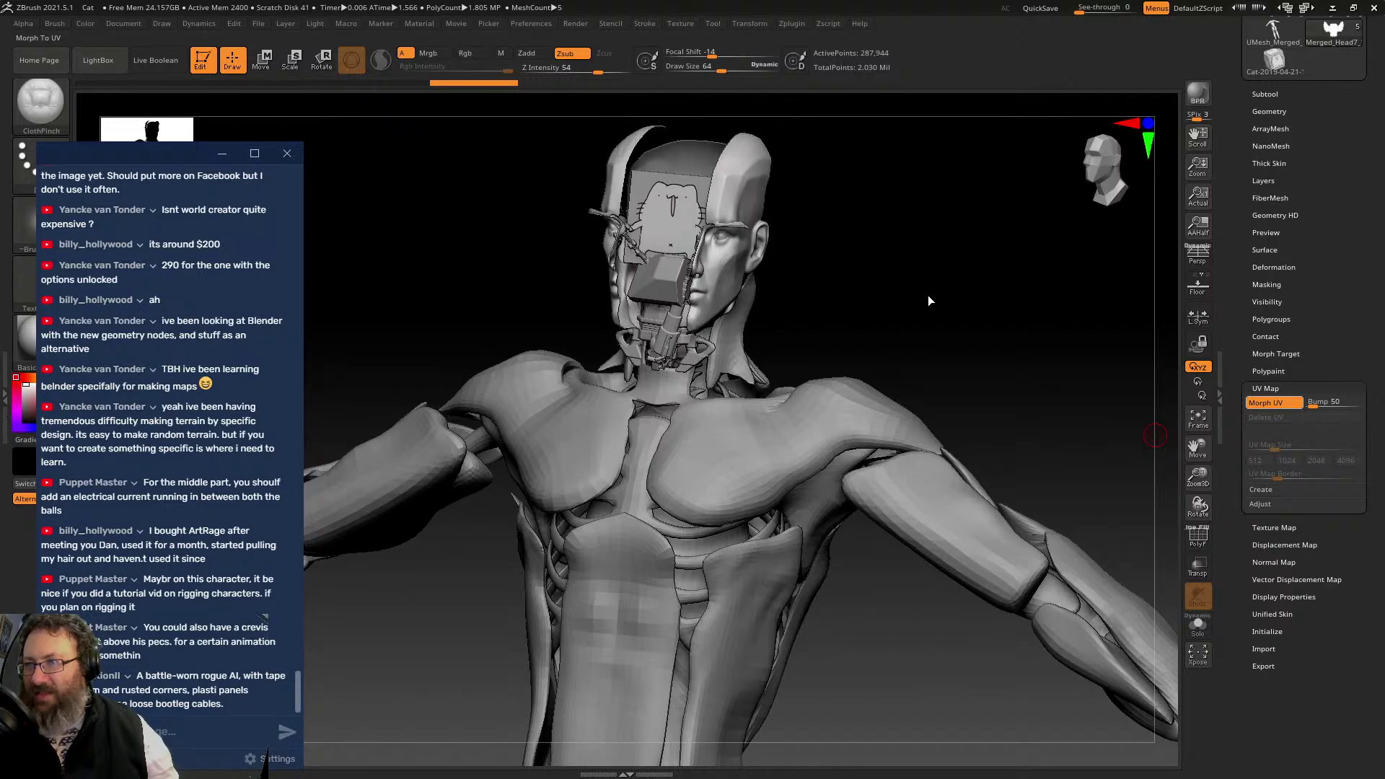
left_click_drag(870, 275, 987, 340)
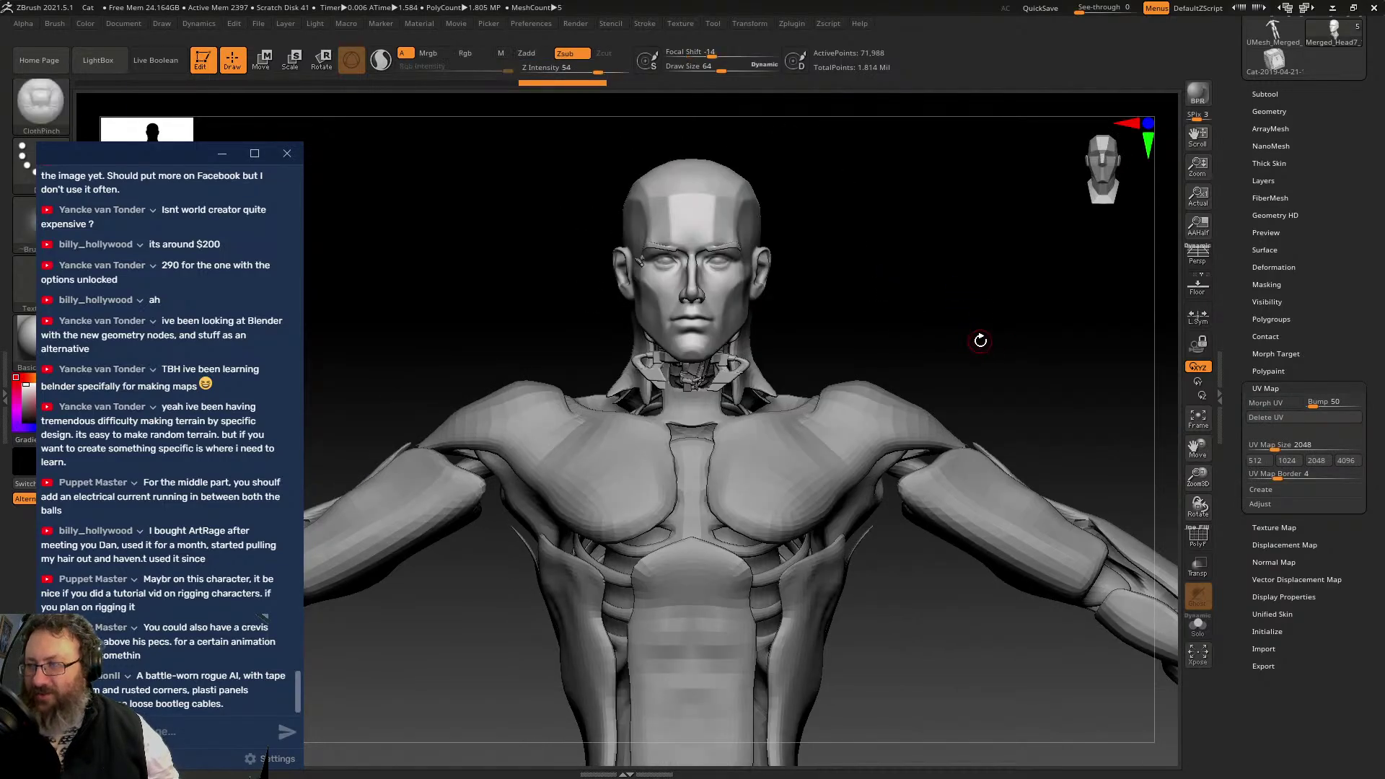
- Inspect the body from front and back, toggle the visibility of the PM3D_Cube3D1 subtool, and hide UMesh_Merged_Head7_20
left_click_drag(954, 583, 836, 412, "alt")
left_click_drag(930, 220, 941, 295)
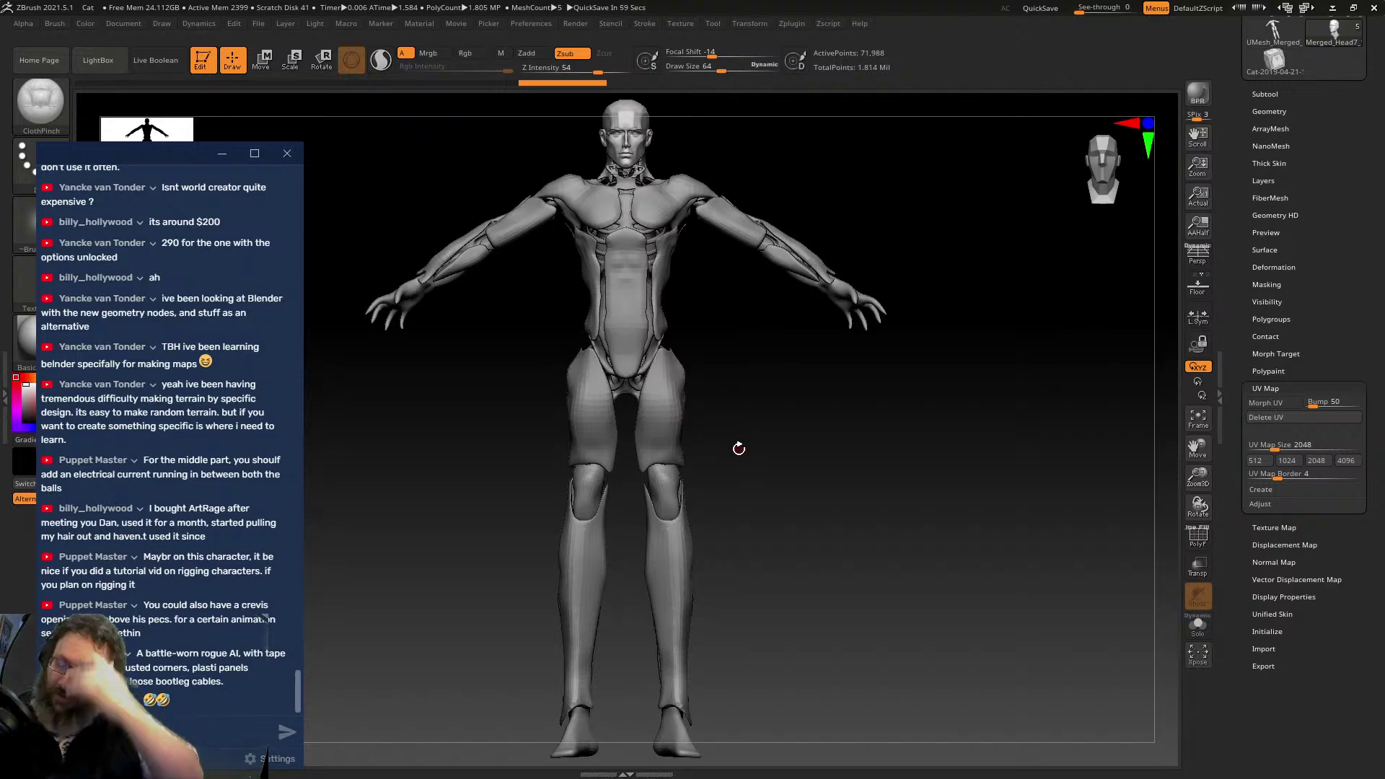
mouse_move(739, 449)
left_mouse_down()
mouse_move(891, 418)
mouse_move(912, 396)
mouse_move(940, 449)
mouse_move(910, 496)
mouse_move(918, 530)
left_mouse_up()
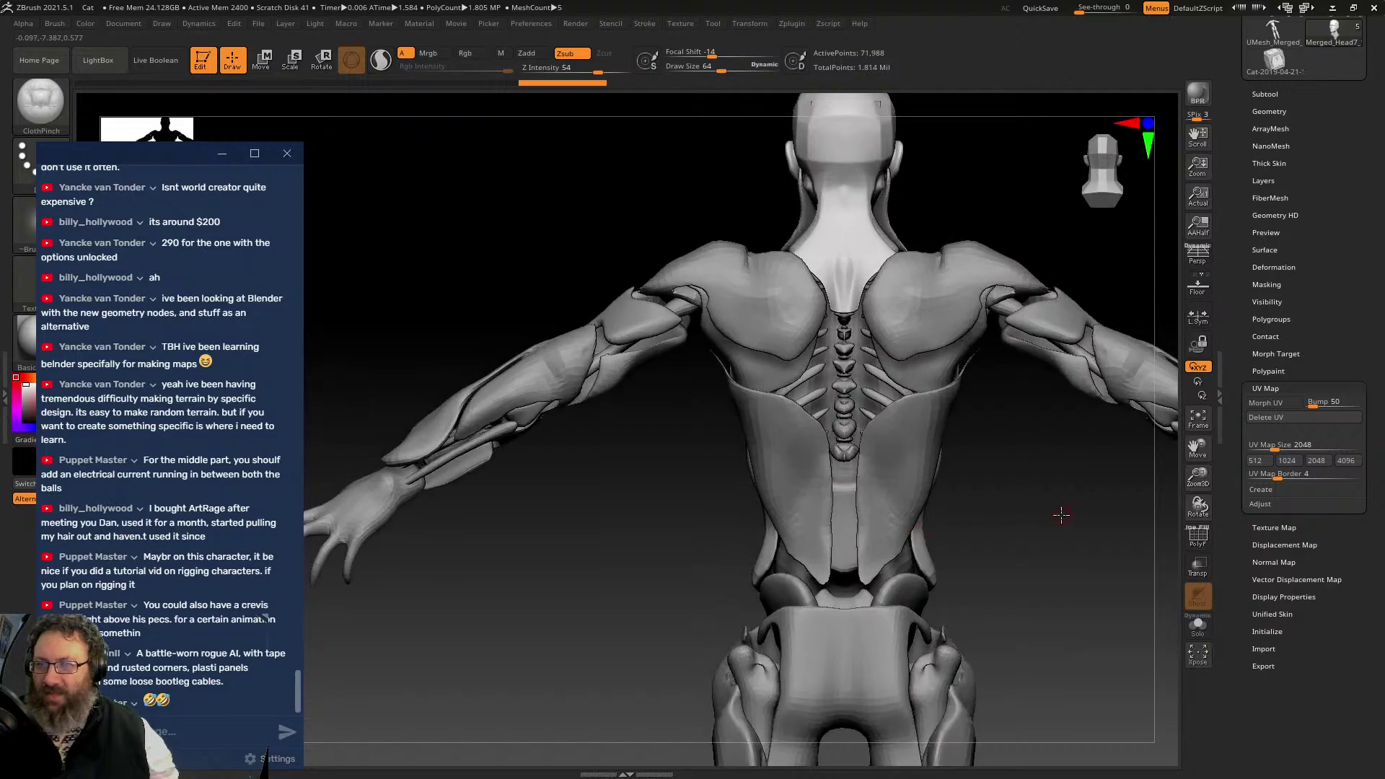
left_click_drag(1062, 516, 924, 461, "alt")
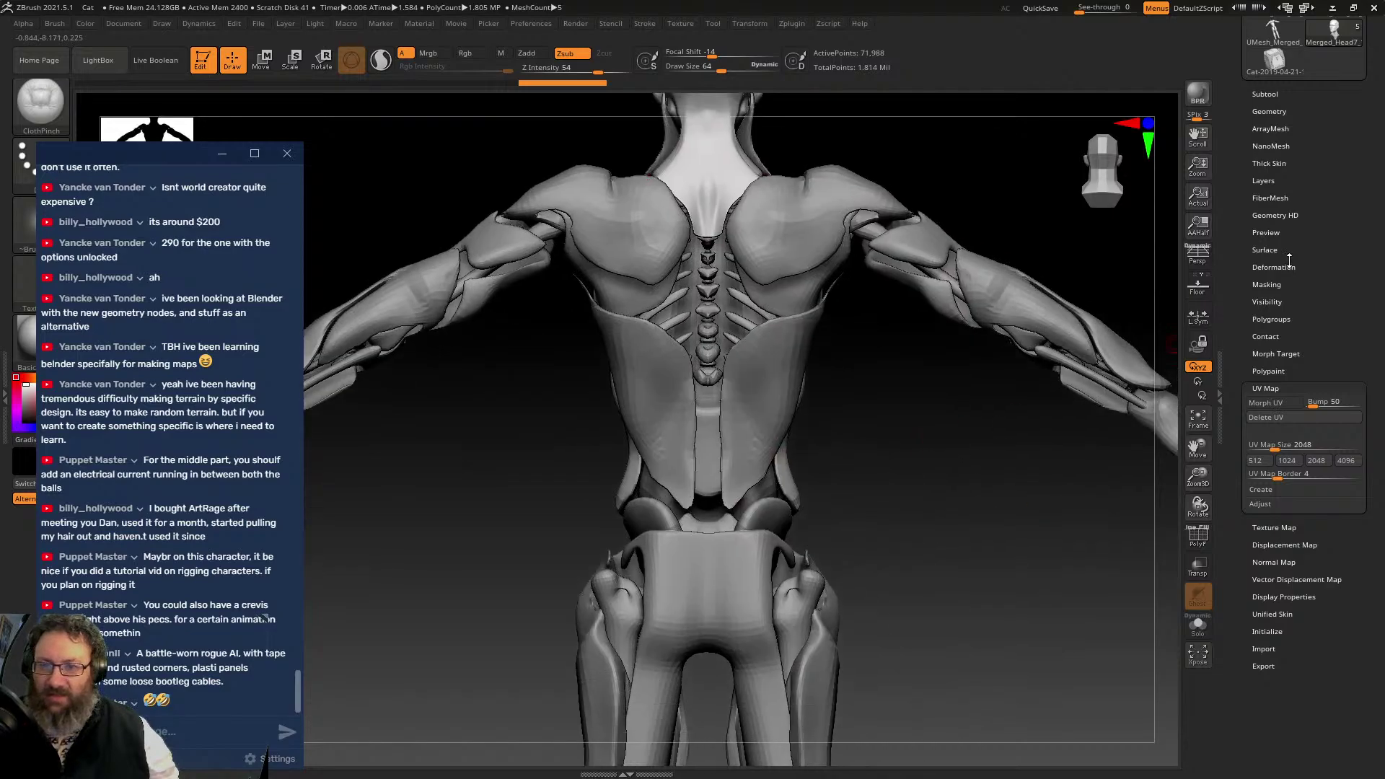
left_click(1258, 388)
left_click(1267, 95)
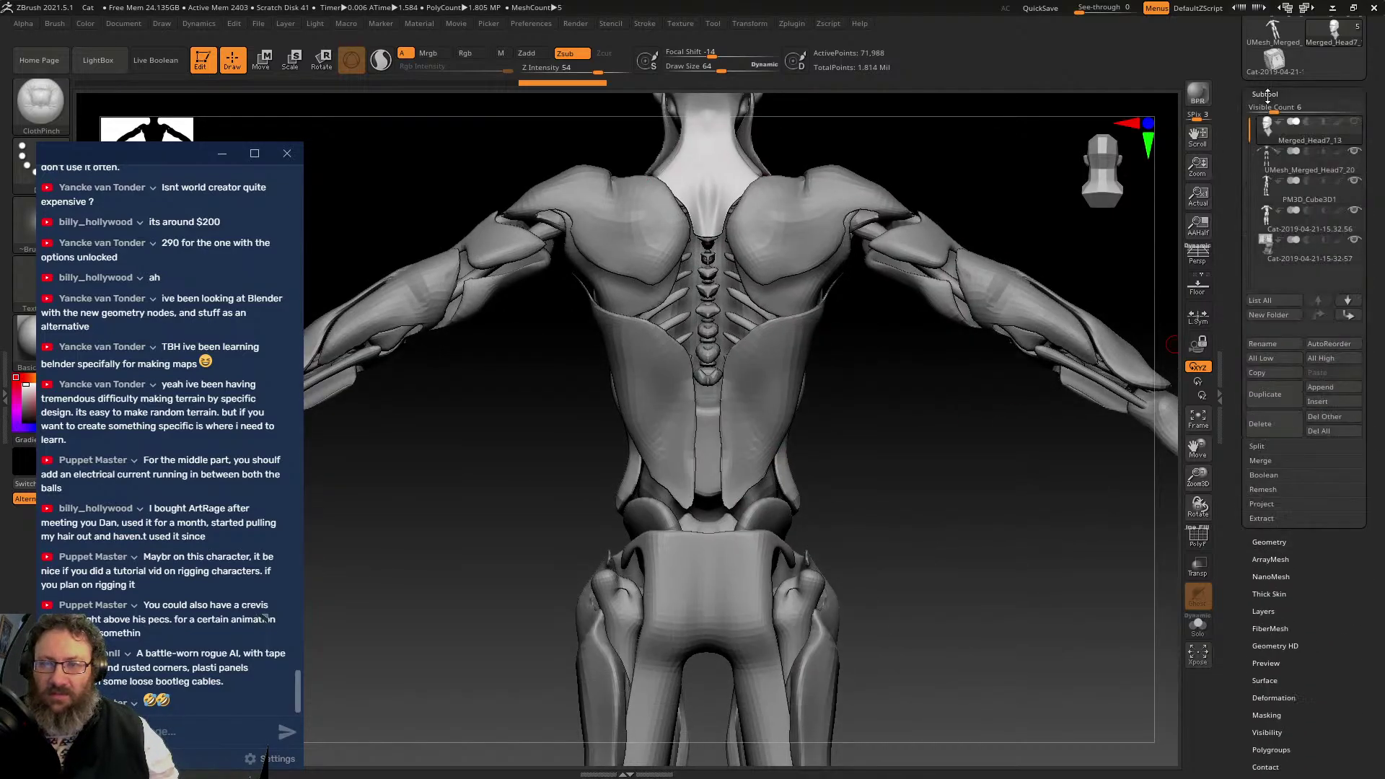
left_click(1364, 154)
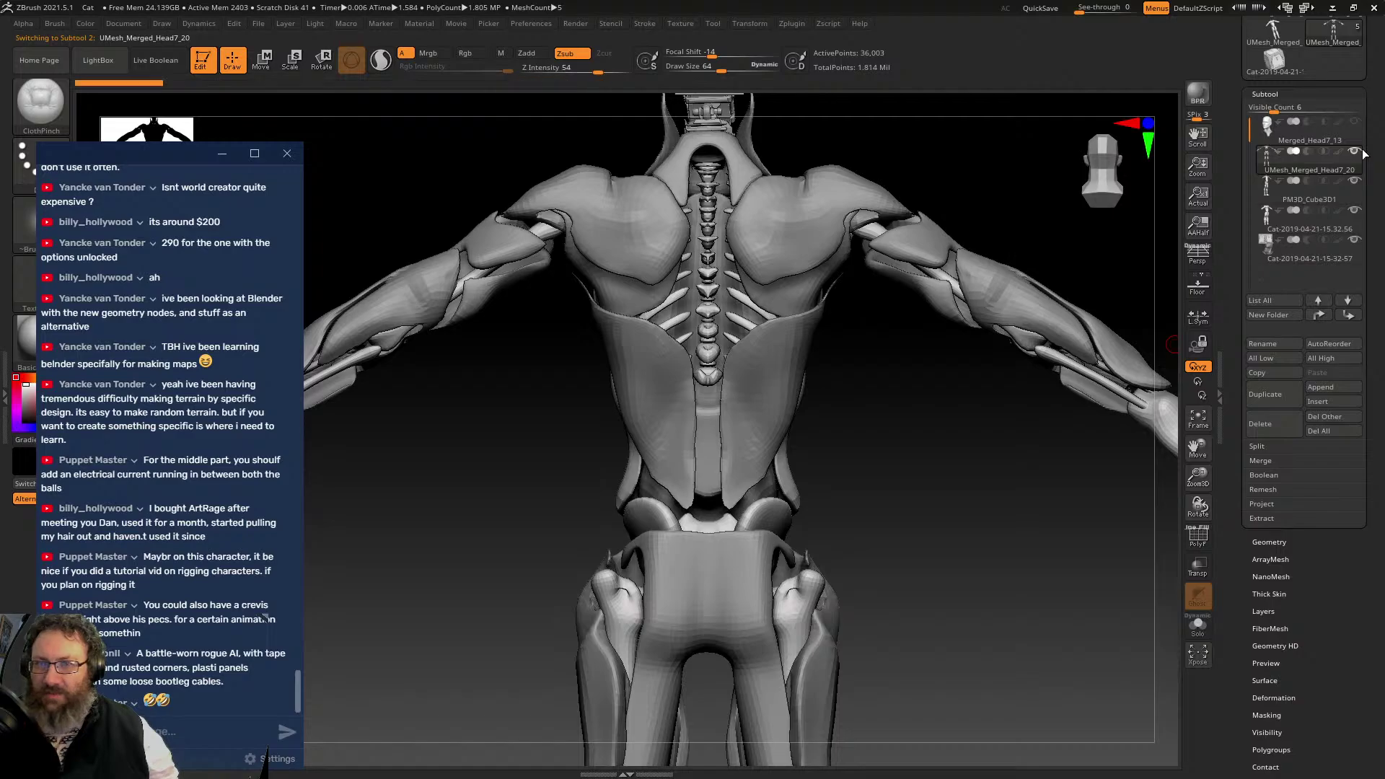
mouse_move(1361, 191)
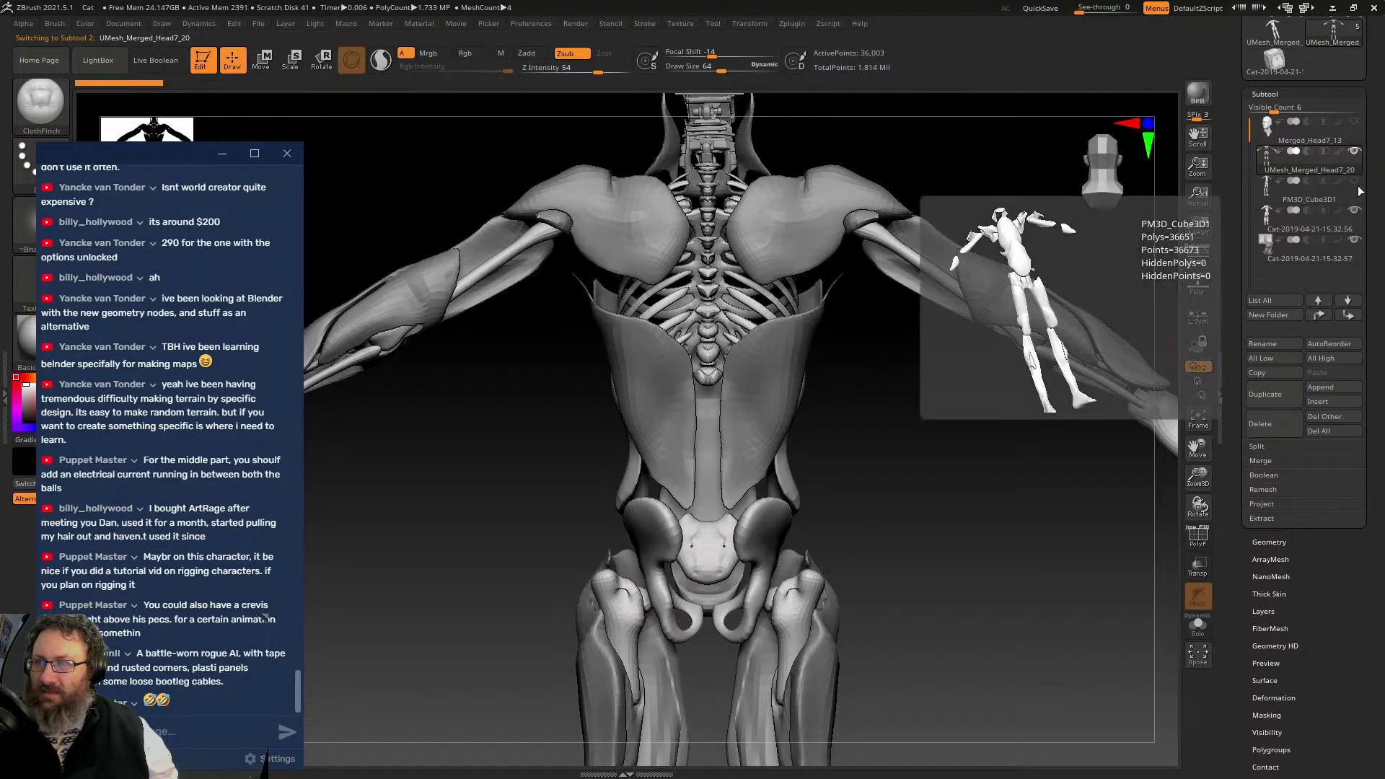
mouse_move(1359, 216)
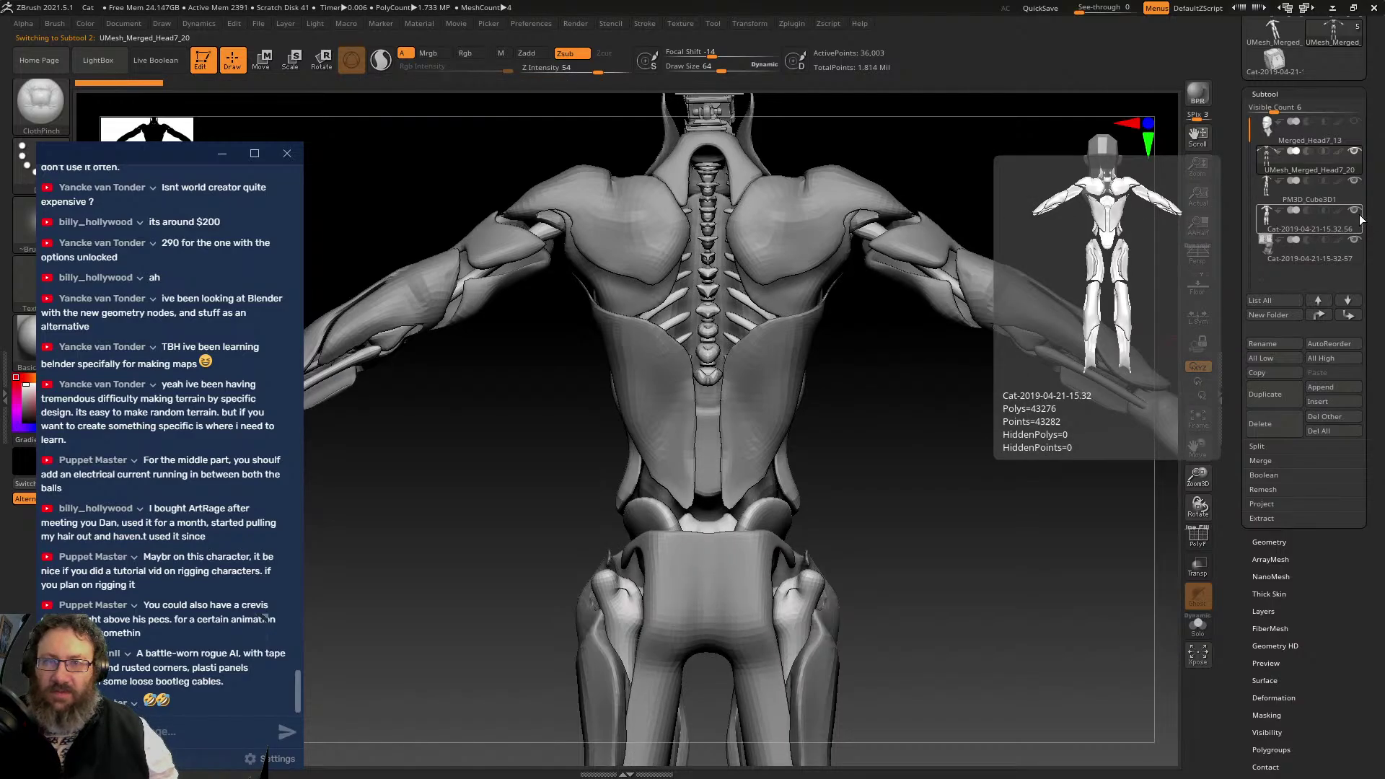
mouse_move(1332, 174)
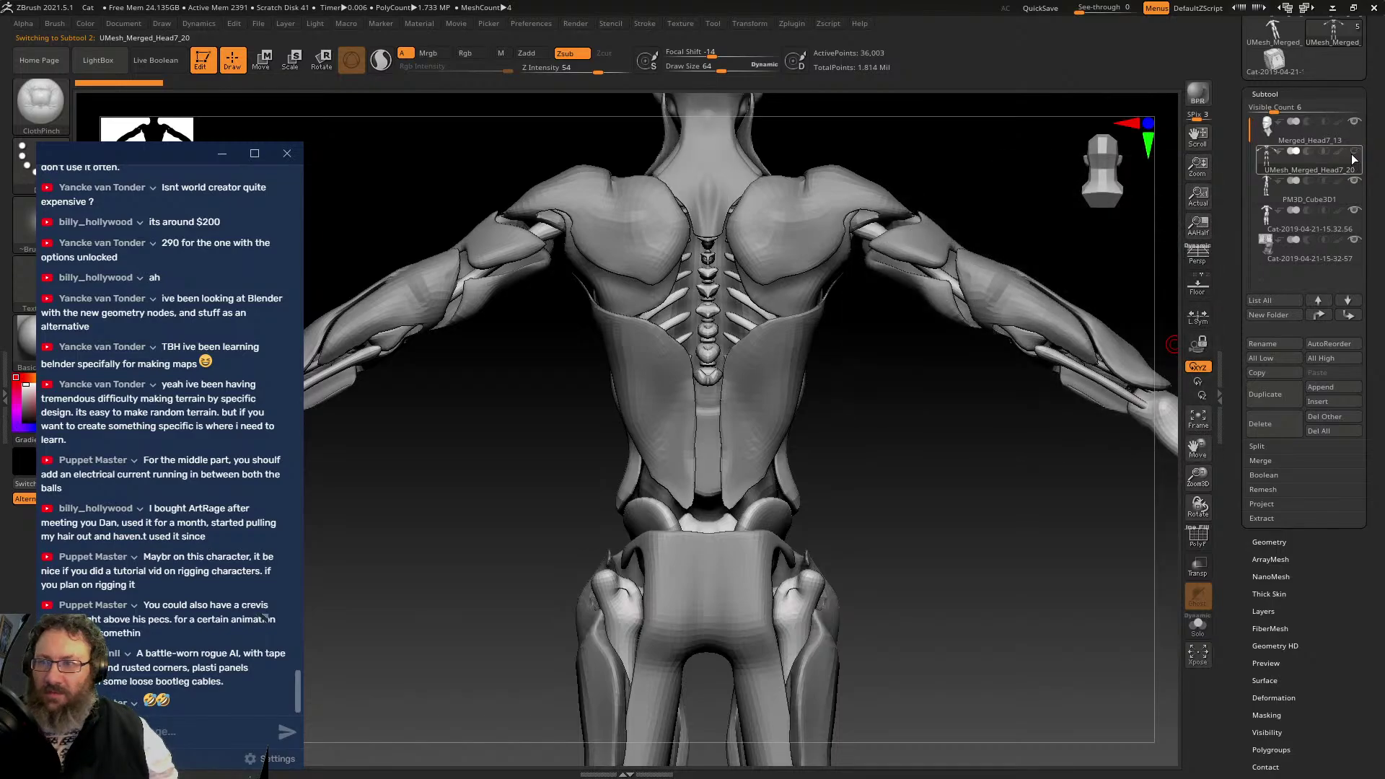
- Select the Cat-2019-04-21-15.32.56 subtool, hide PM3D_Cube3D1, and examine the remaining armour plates on the back and legs
left_click(1320, 213)
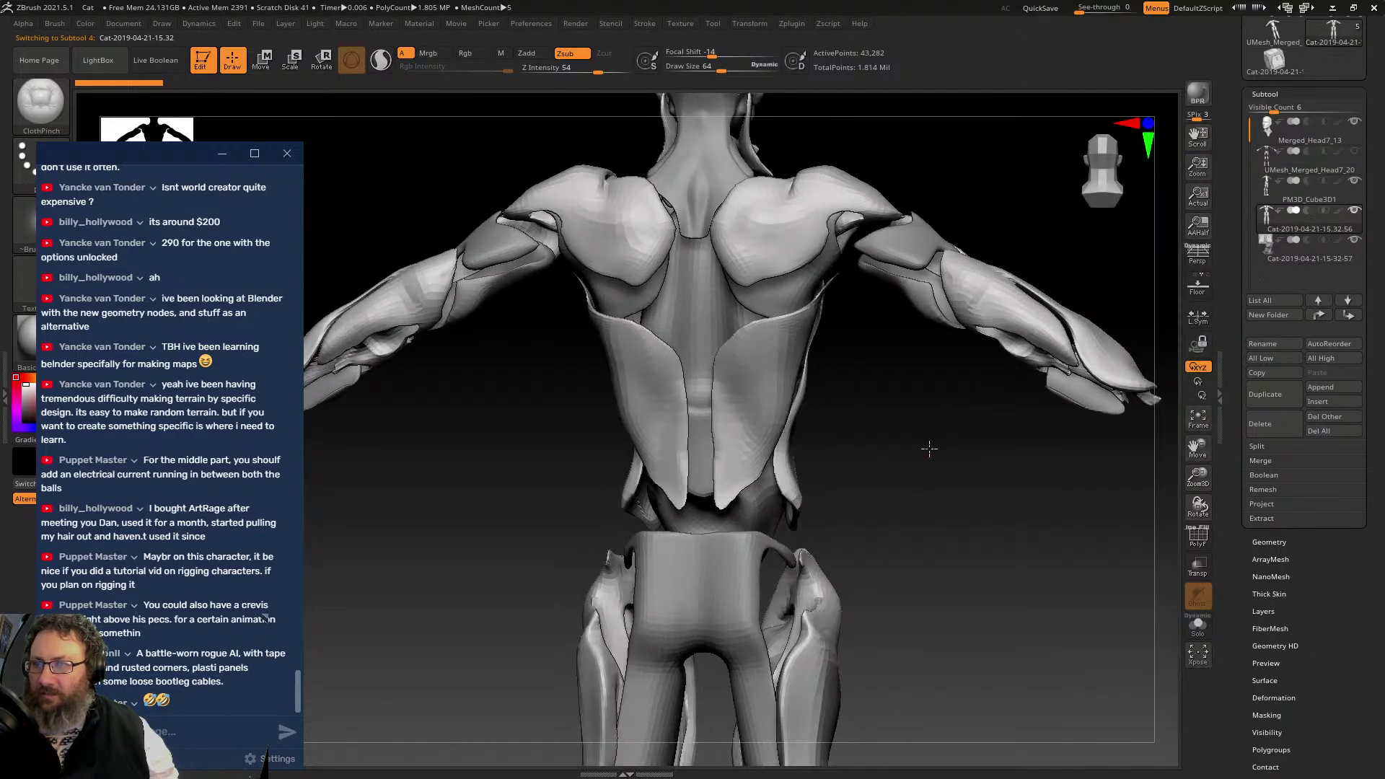
mouse_move(929, 449)
left_mouse_down()
mouse_move(912, 448)
mouse_move(931, 447)
left_mouse_up()
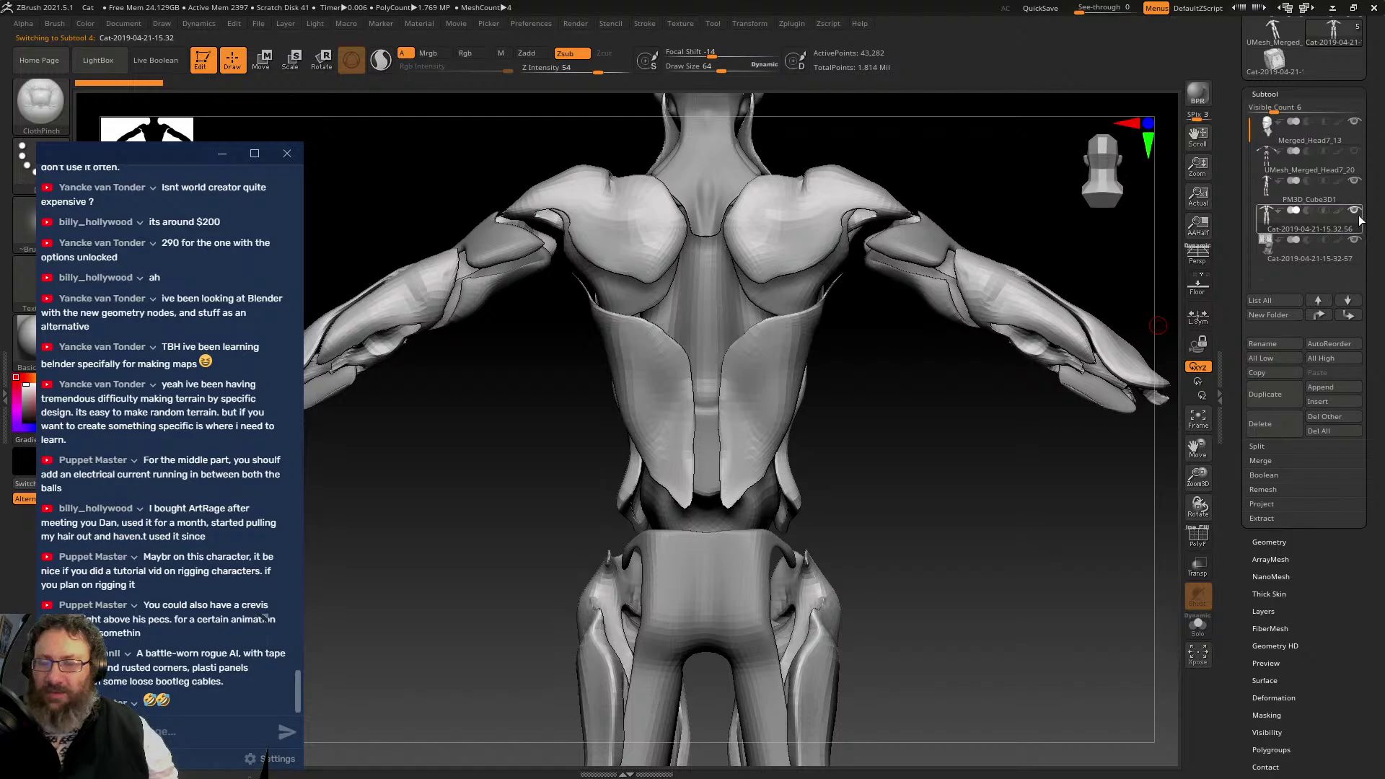
mouse_move(1359, 195)
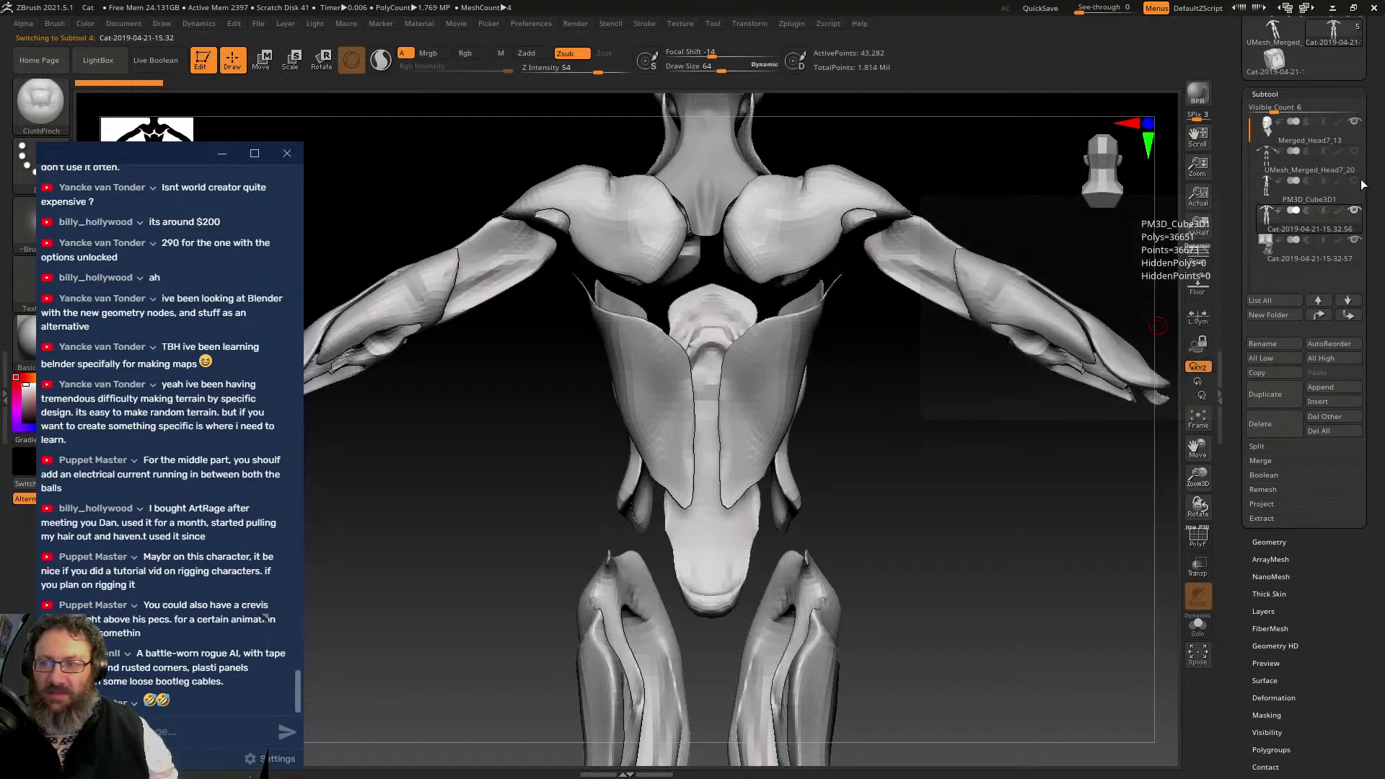
mouse_move(971, 408)
left_mouse_down()
mouse_move(907, 396)
mouse_move(822, 499)
mouse_move(869, 616)
mouse_move(1116, 210)
mouse_move(1020, 282)
mouse_move(993, 282)
left_mouse_up()
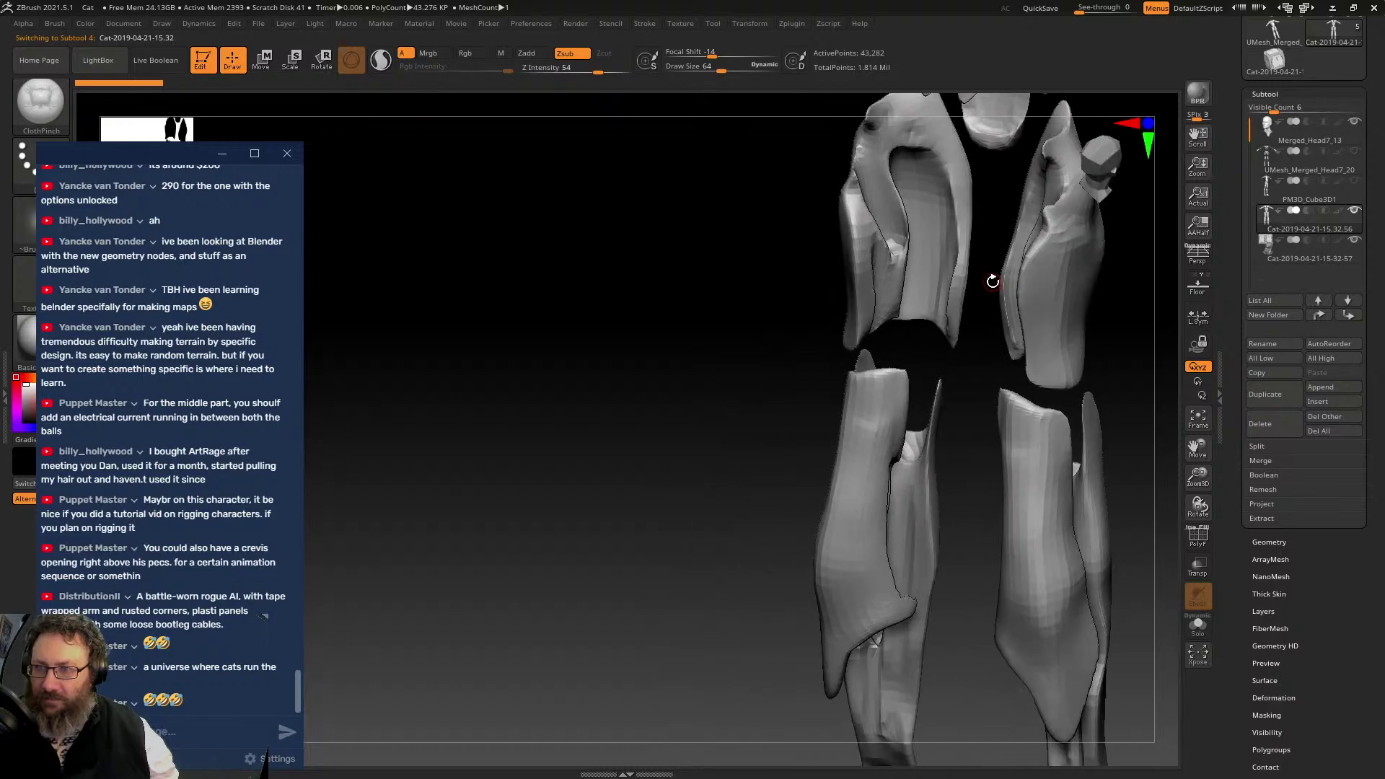
left_click_drag(652, 361, 404, 686, "alt")
key("f")
left_click_drag(827, 441, 914, 464)
- Load the Engines and Wings insert brush from LightBox, moving the live chat window away from the thumbnails
left_click(84, 59)
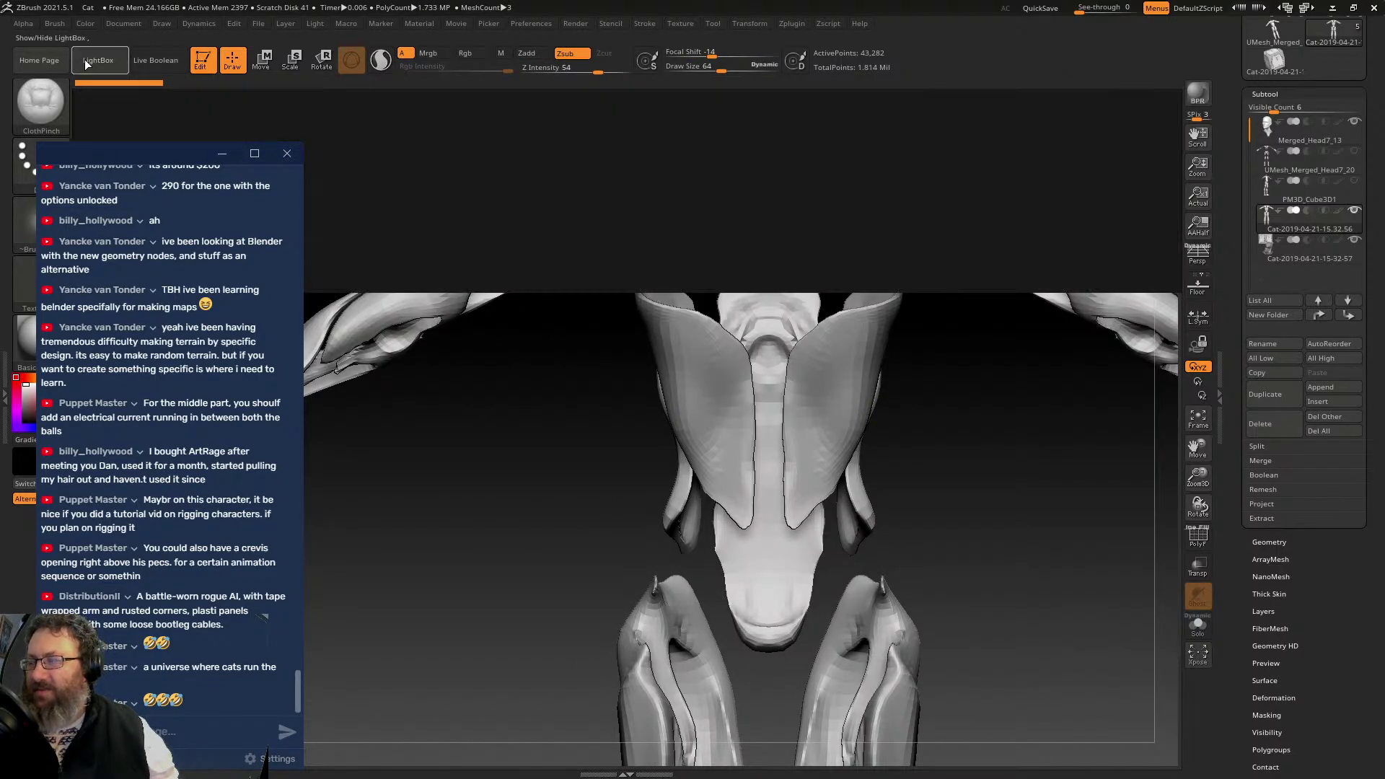
left_click_drag(149, 155, 171, 181)
left_click_drag(317, 249, 211, 224)
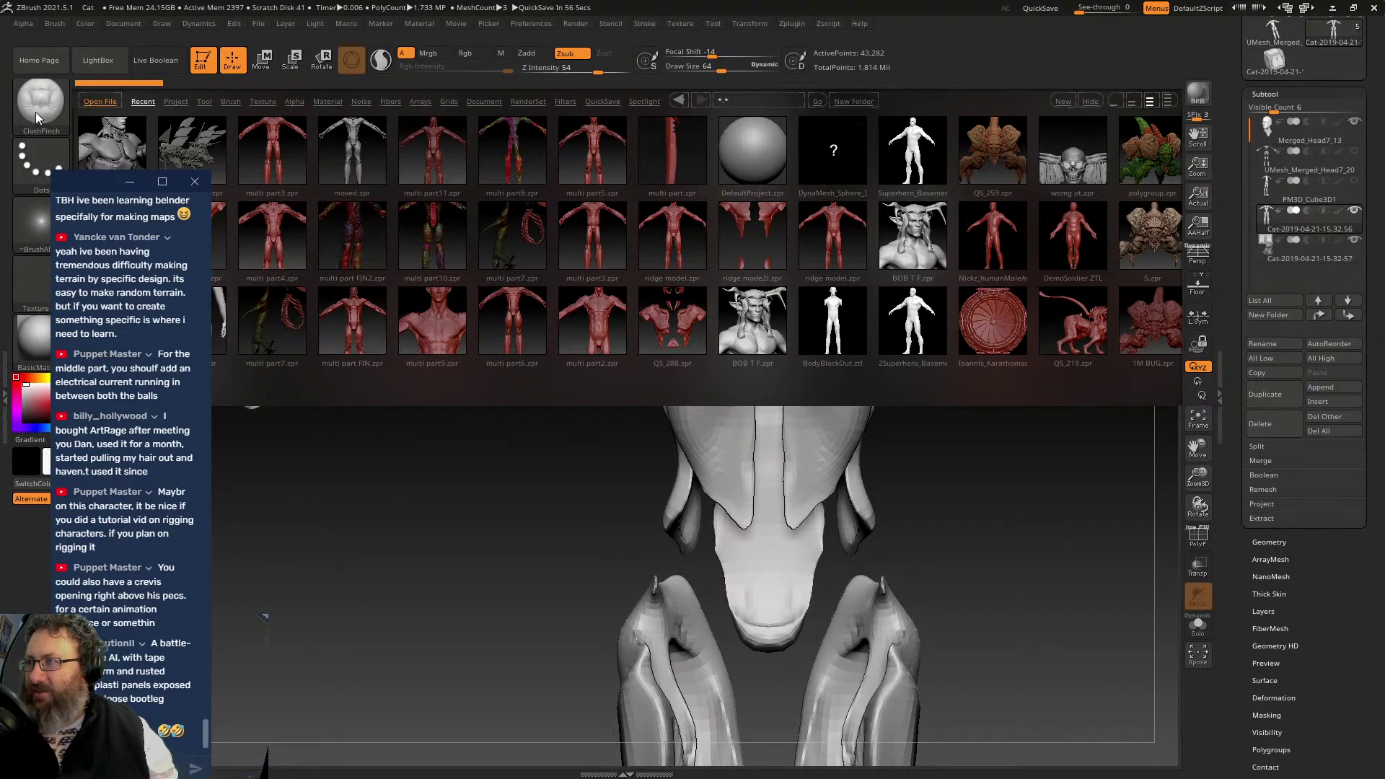
left_click(231, 101)
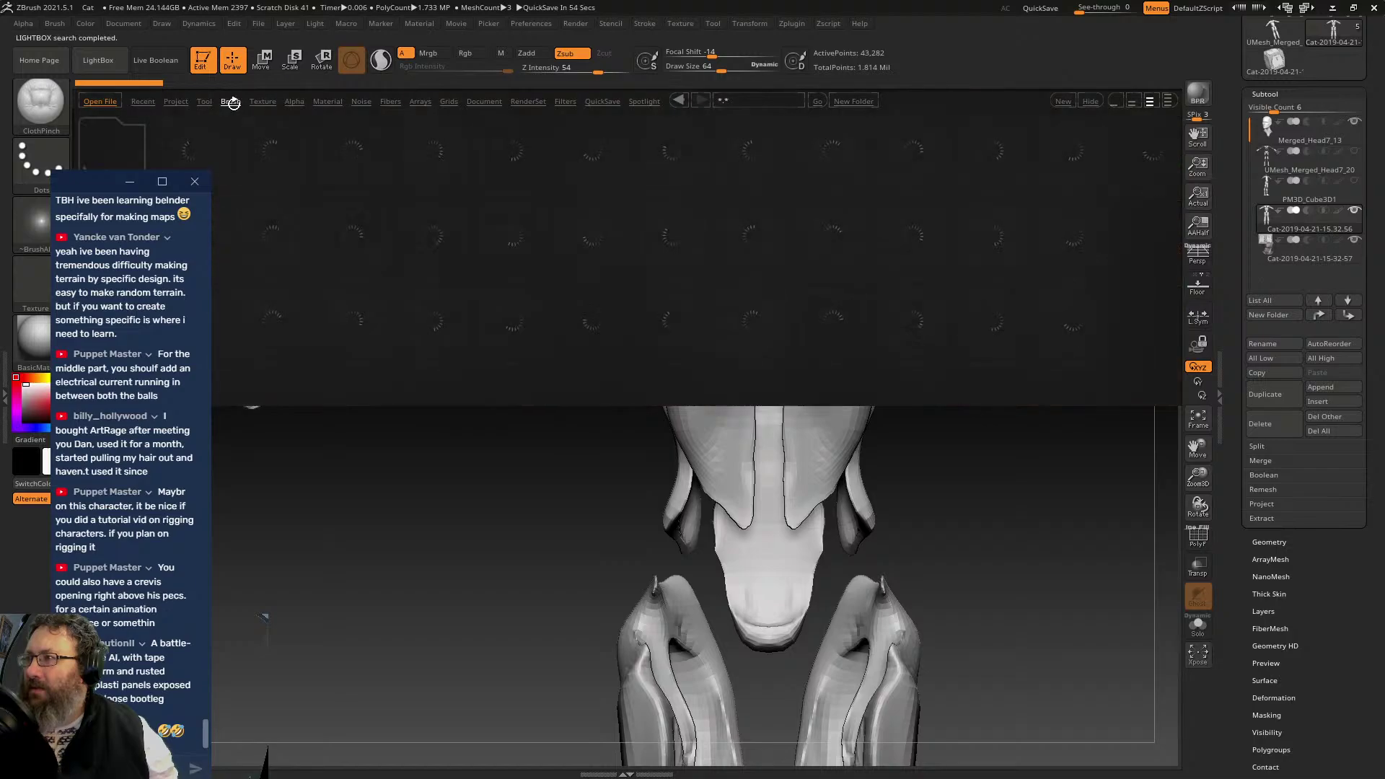
double_click(427, 249)
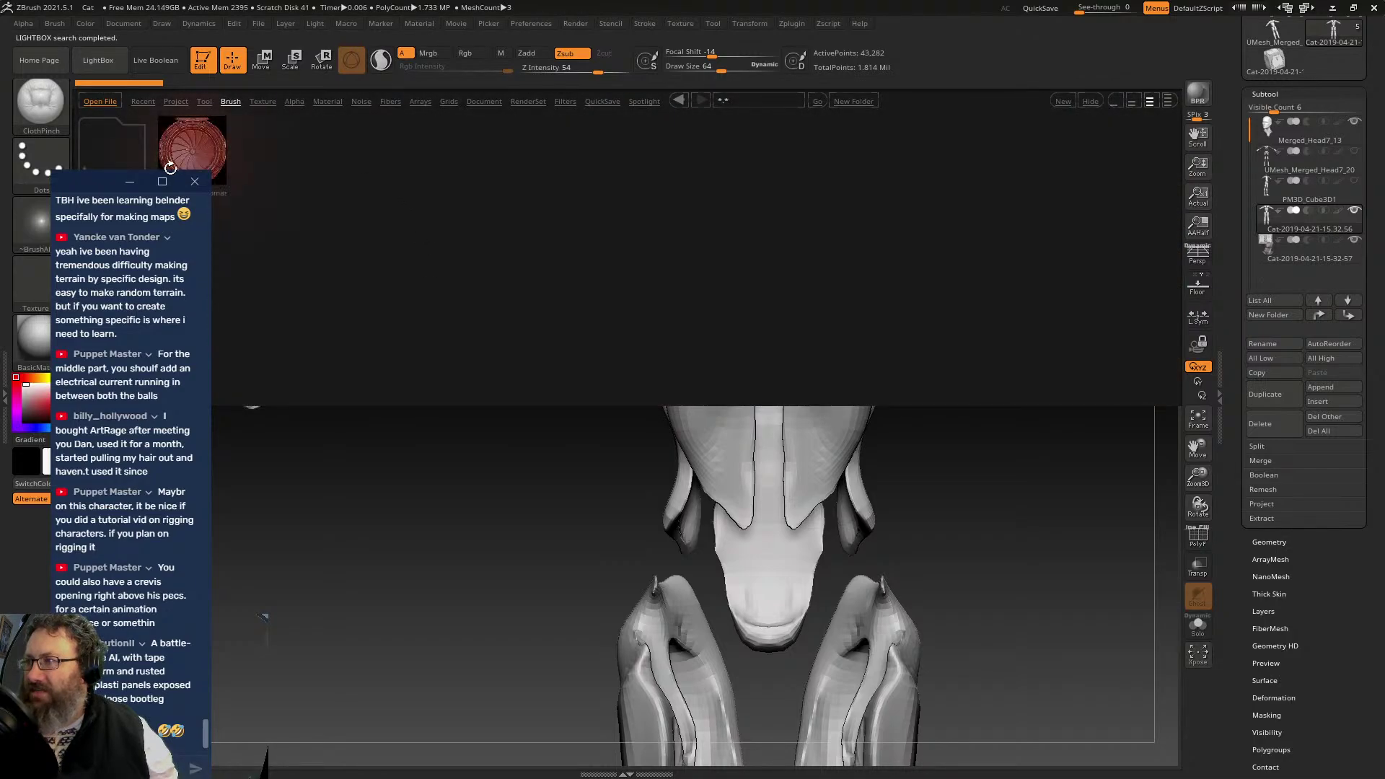
left_click_drag(92, 185, 219, 140)
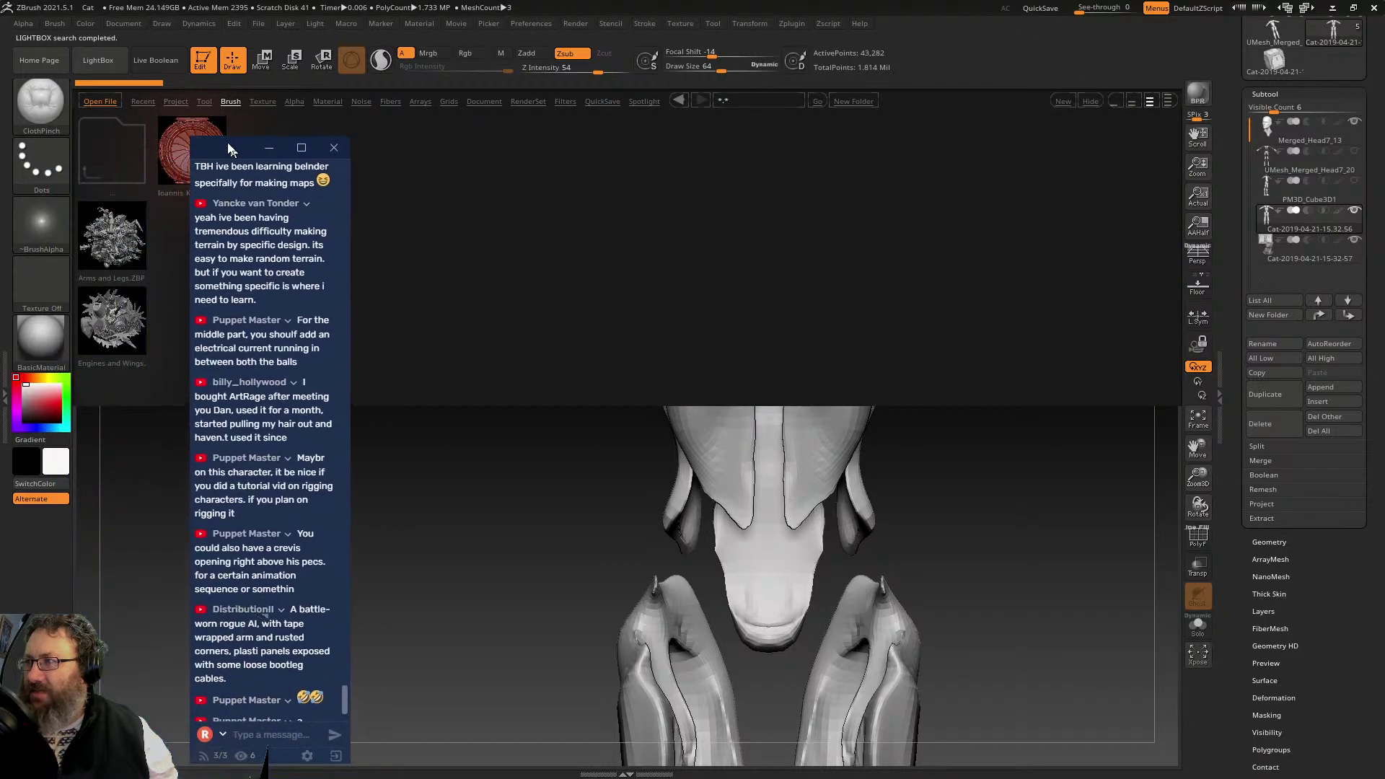
double_click(117, 322)
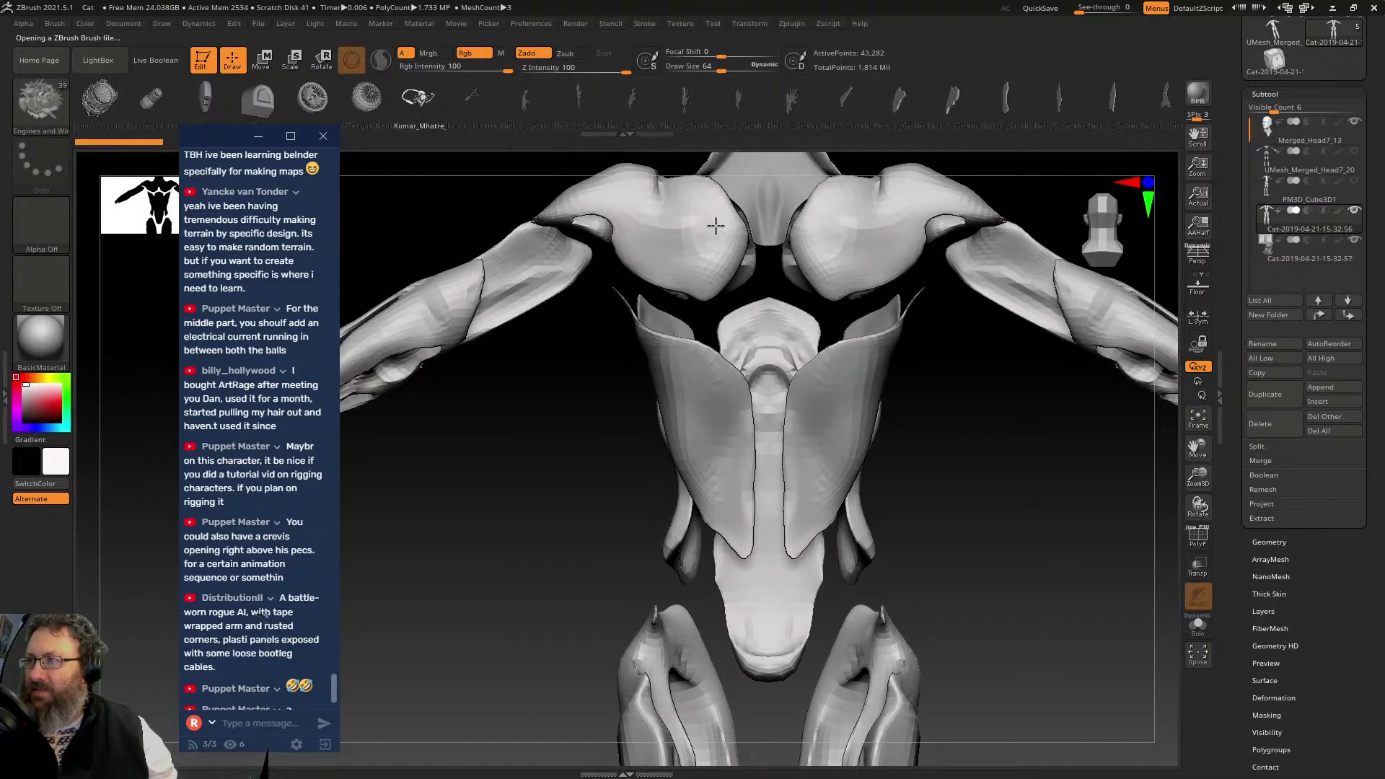
- Insert a mechanical assembly of pipes and a gear into the gap between the upper back plates
left_click_drag(1030, 402, 983, 563, "alt")
left_click_drag(725, 372, 672, 605)
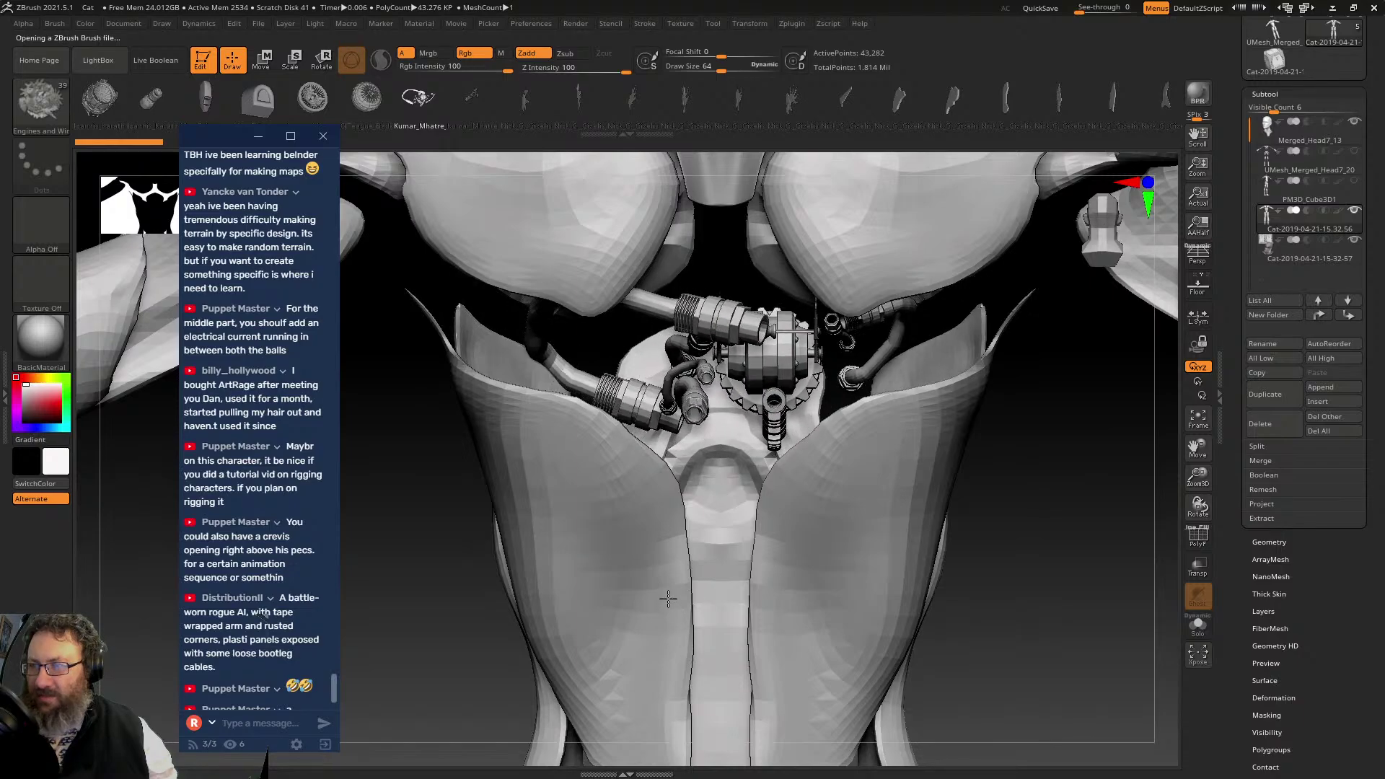
mouse_move(932, 506)
right_mouse_down()
mouse_move(1112, 566)
mouse_move(987, 479)
mouse_move(1024, 537)
right_mouse_up()
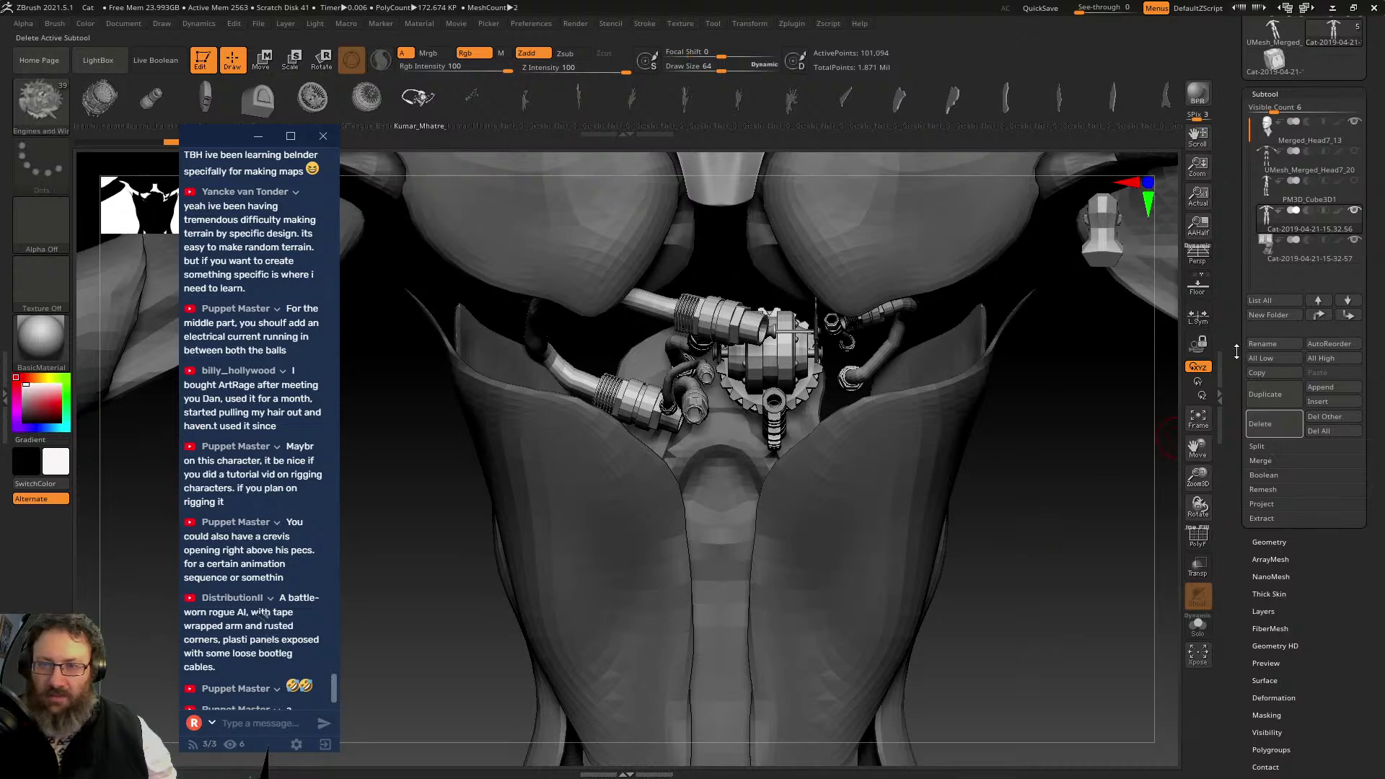
mouse_move(1334, 233)
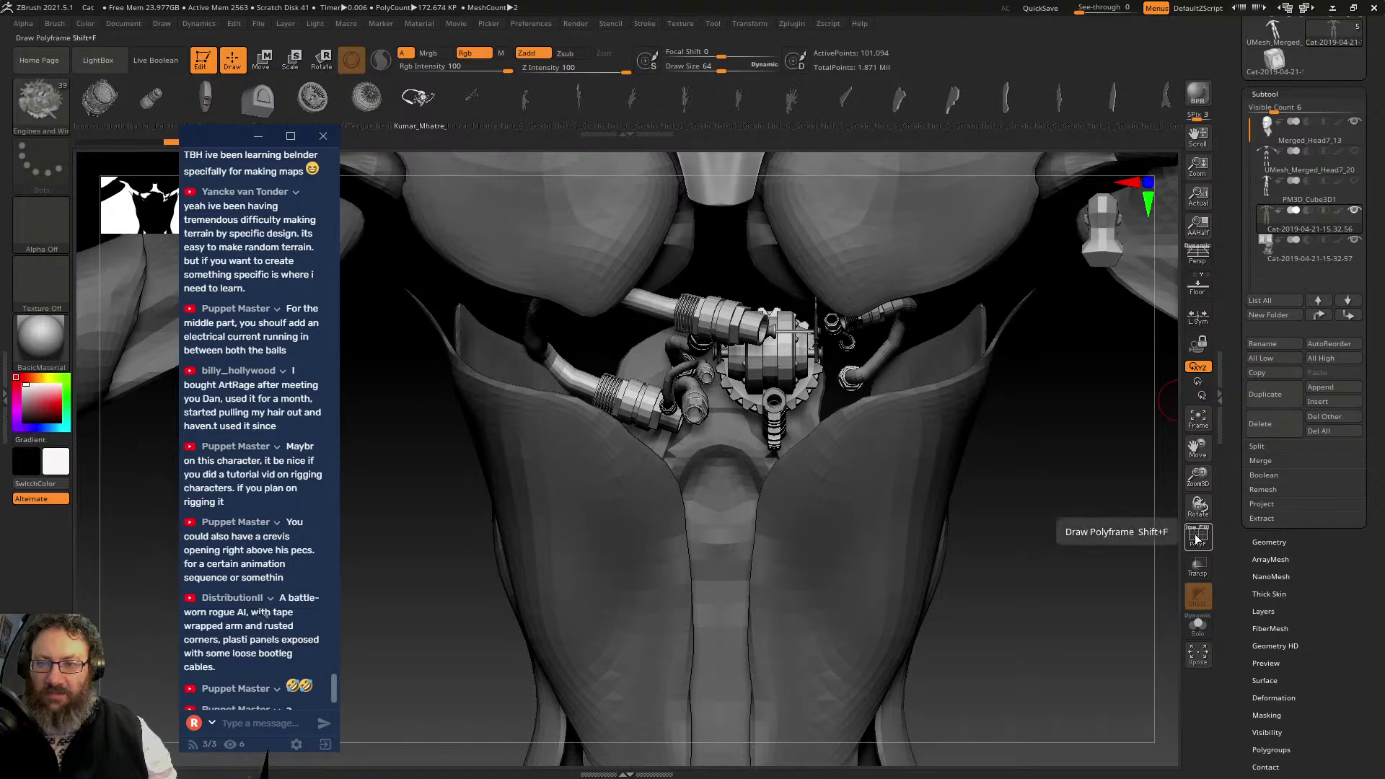
left_click(1198, 566)
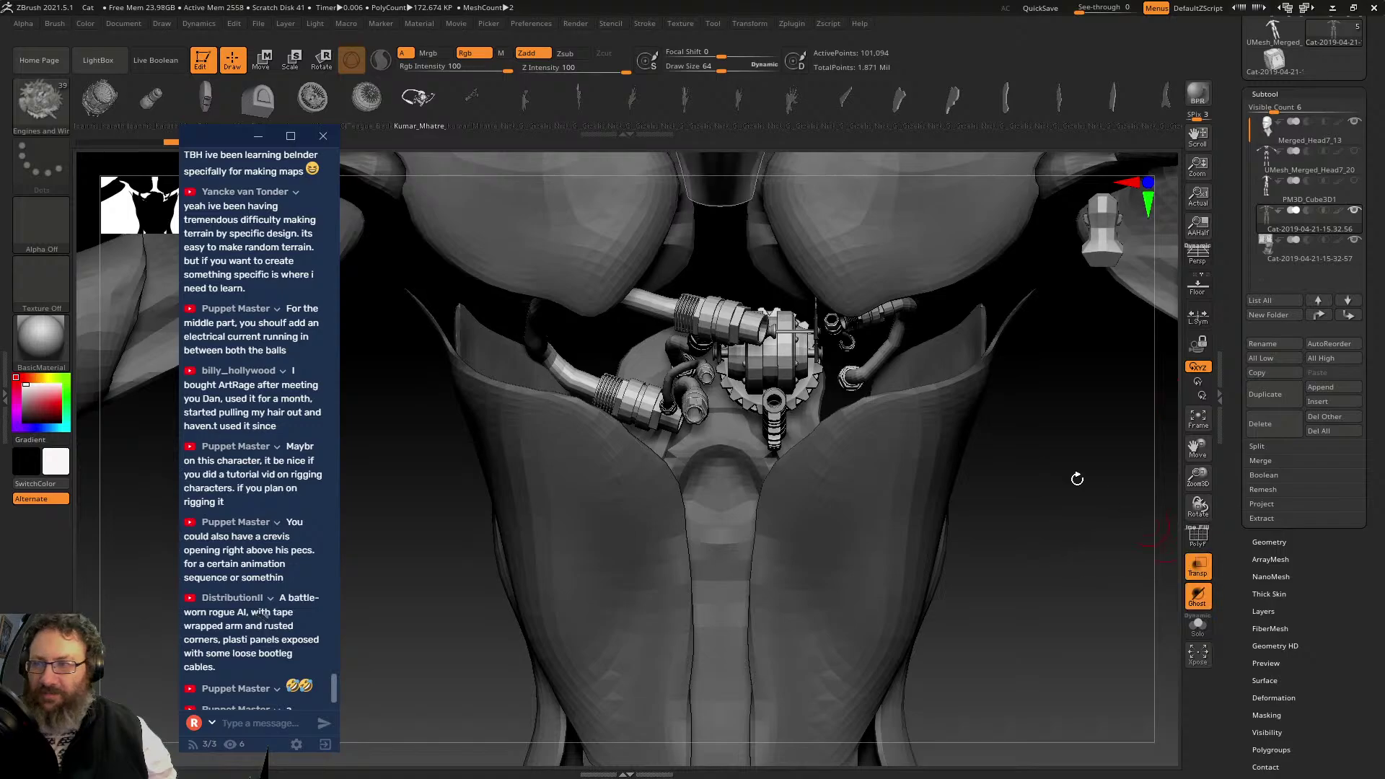
left_click(1322, 245)
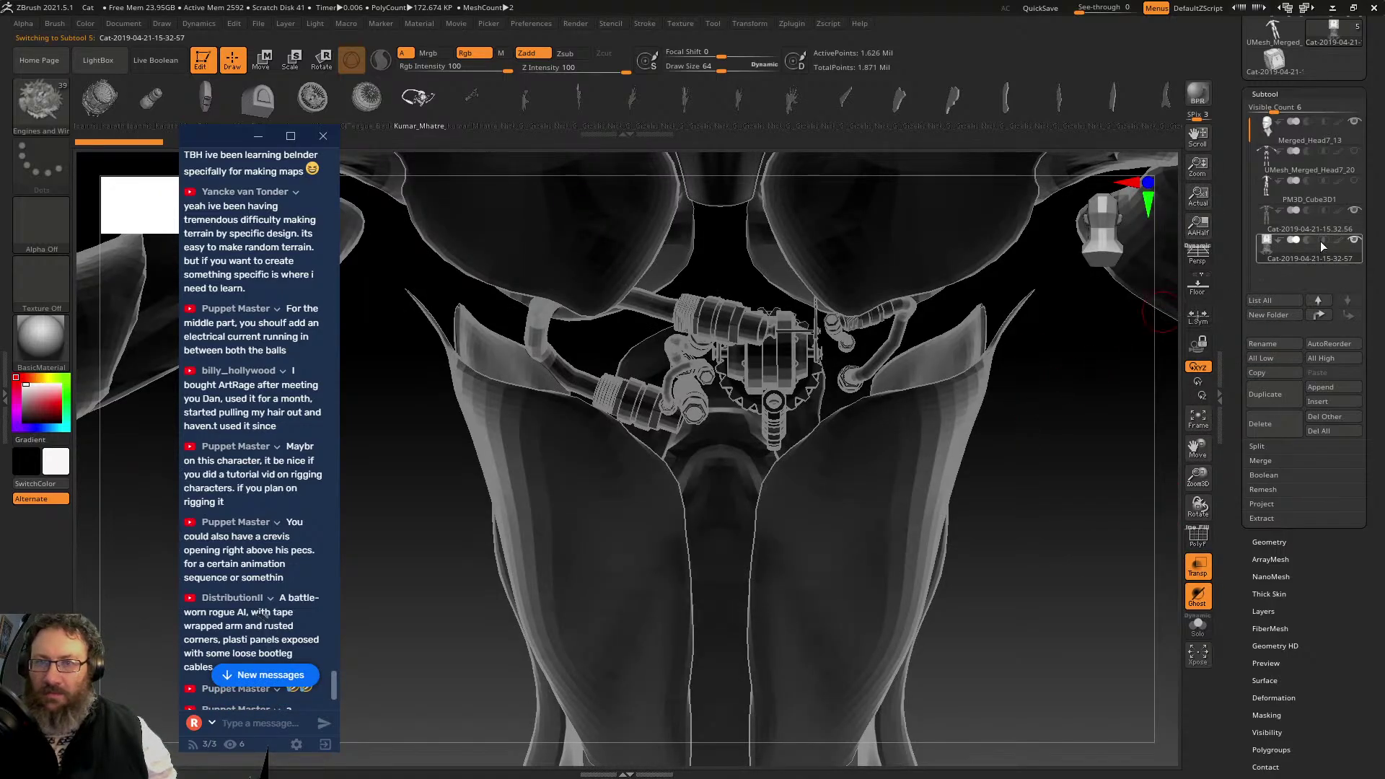
mouse_move(1341, 231)
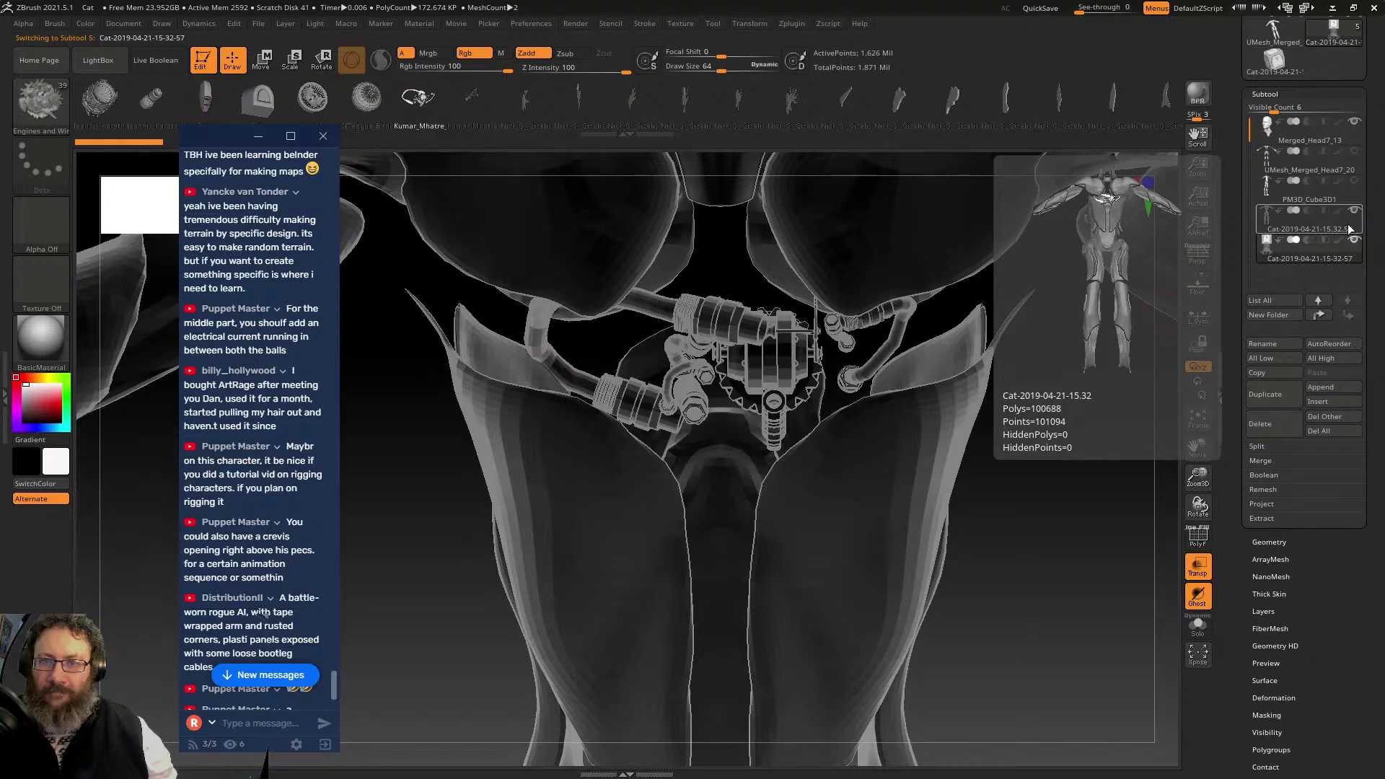
left_click(1347, 229)
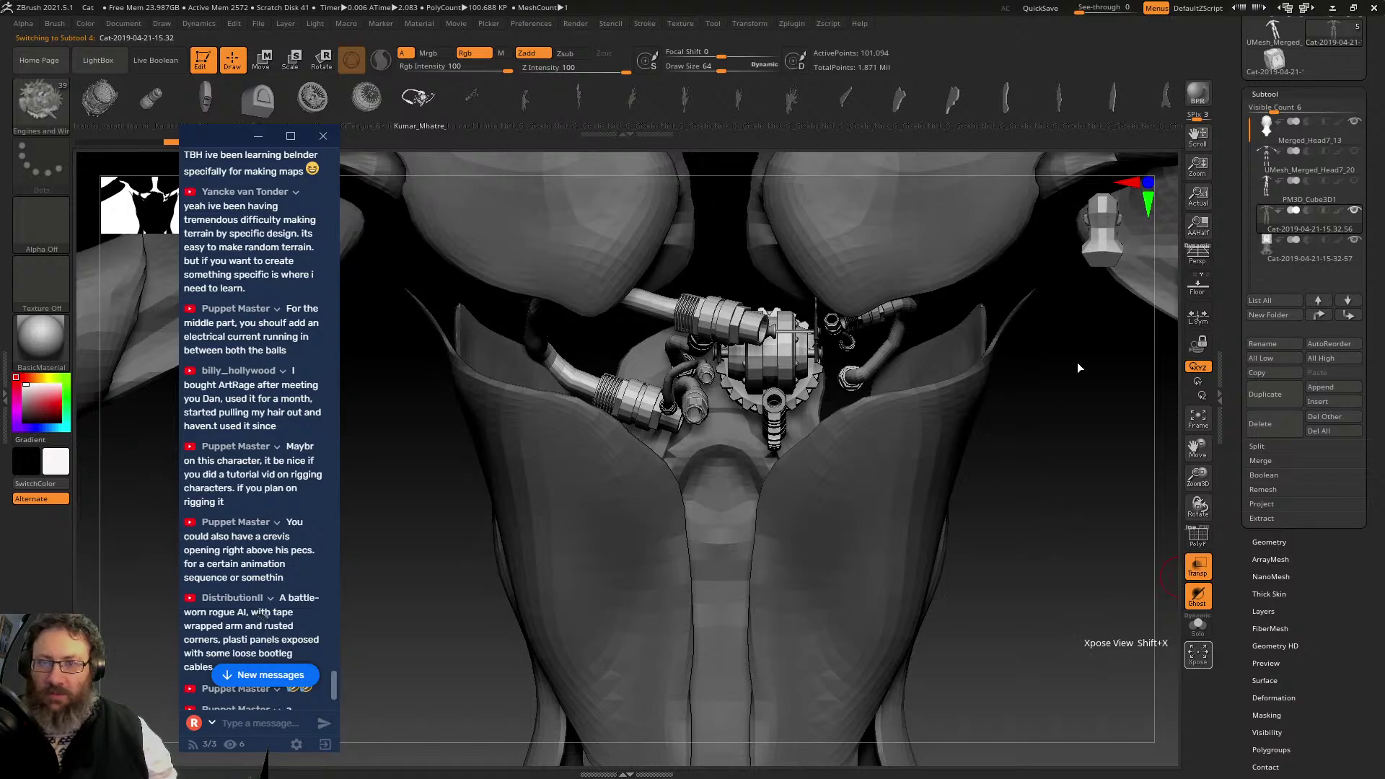
key("f")
left_click_drag(1046, 462, 999, 452)
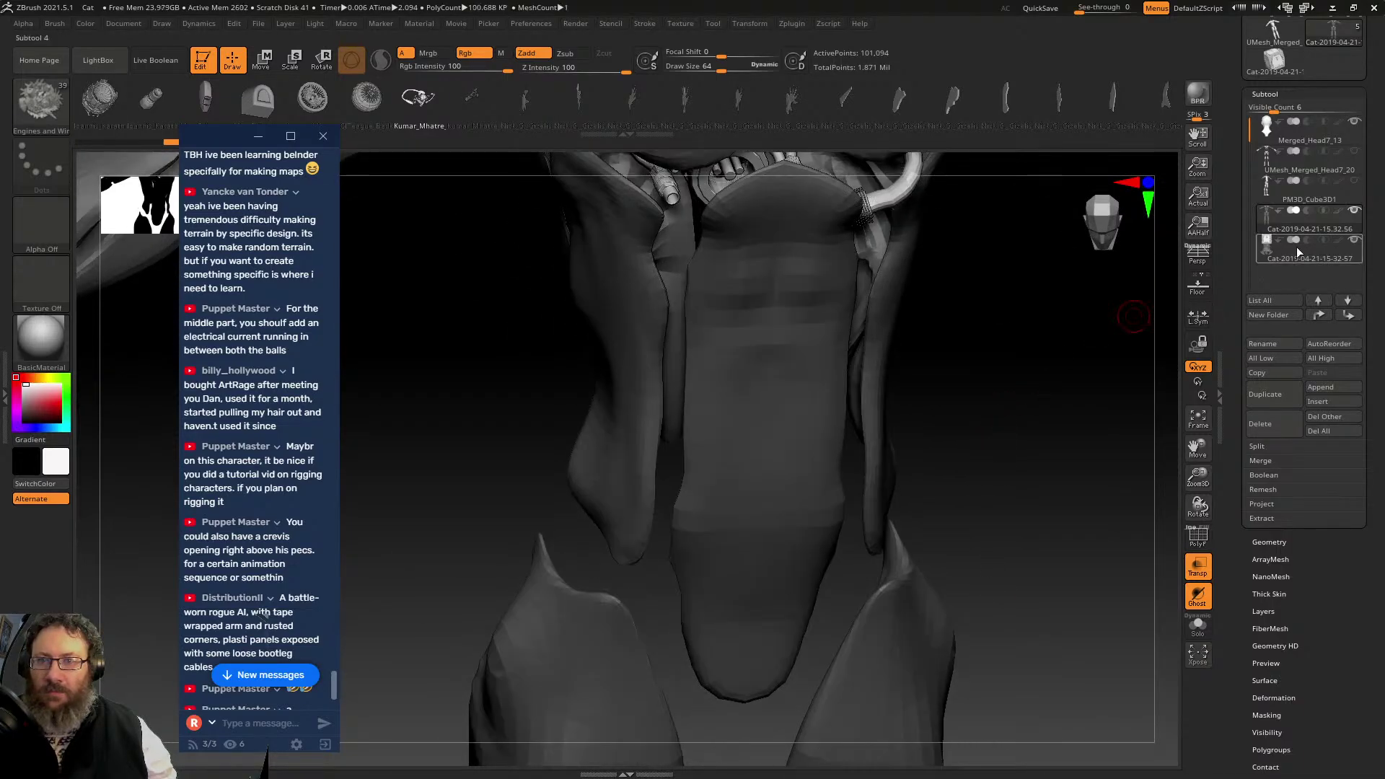
mouse_move(1353, 186)
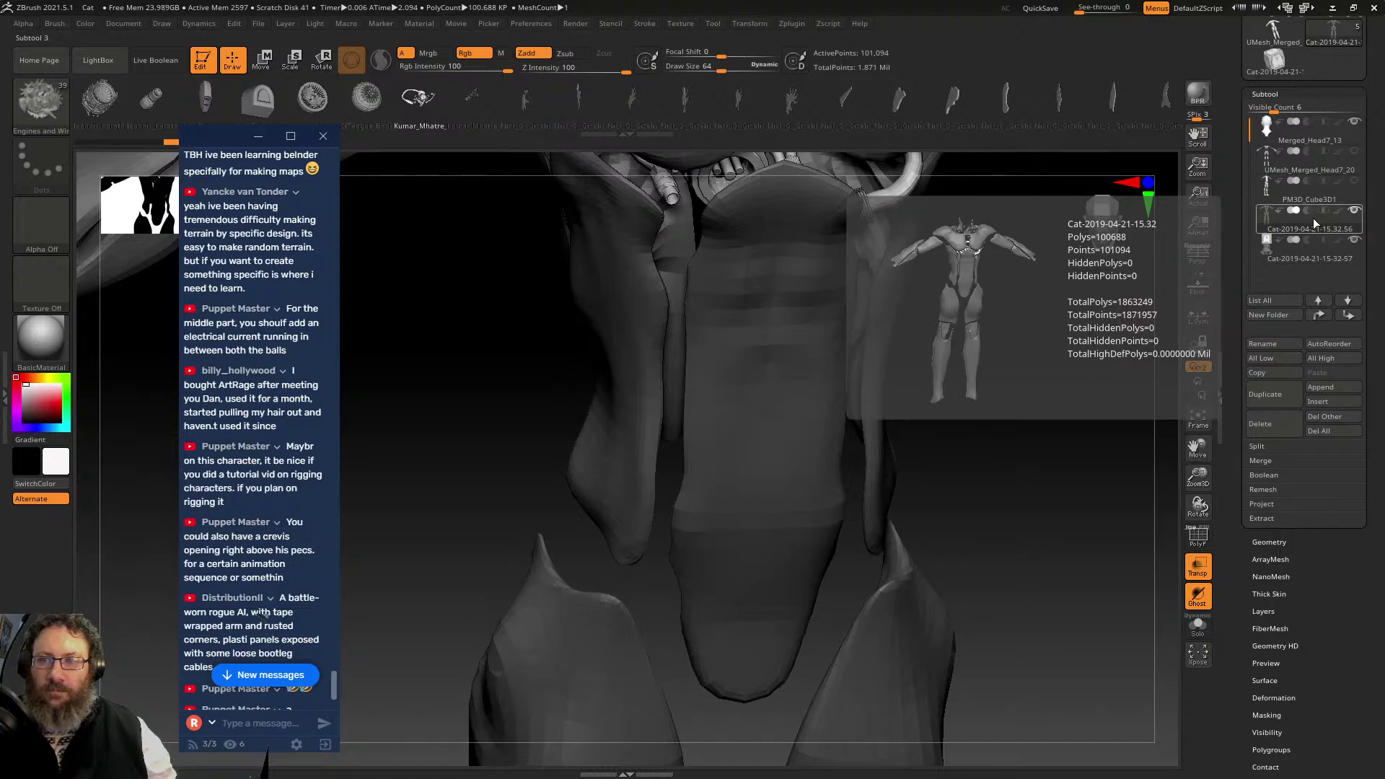
left_click_drag(959, 308, 866, 556)
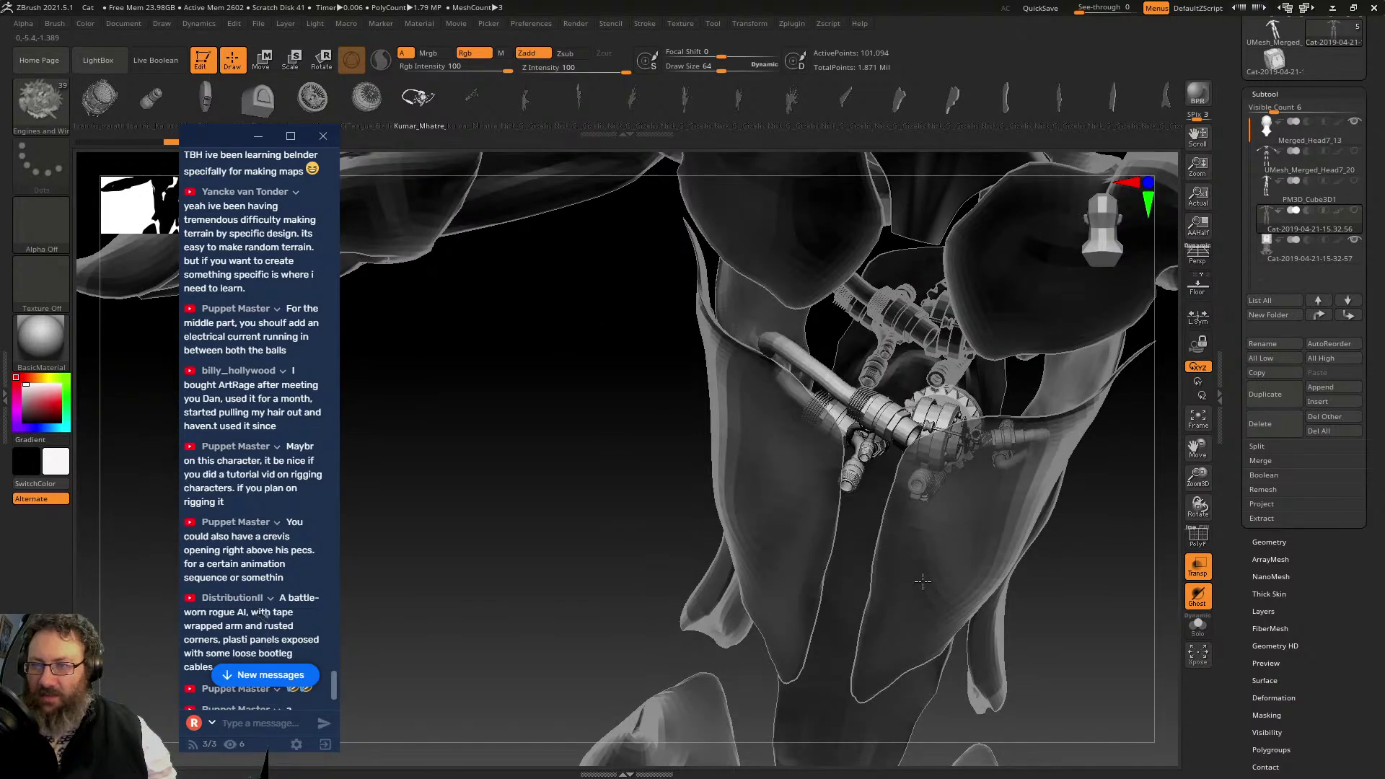
- Insert a second pipe-and-gear assembly lower between the back plates and a round turbine engine on the lower back
left_click_drag(1060, 550, 936, 105)
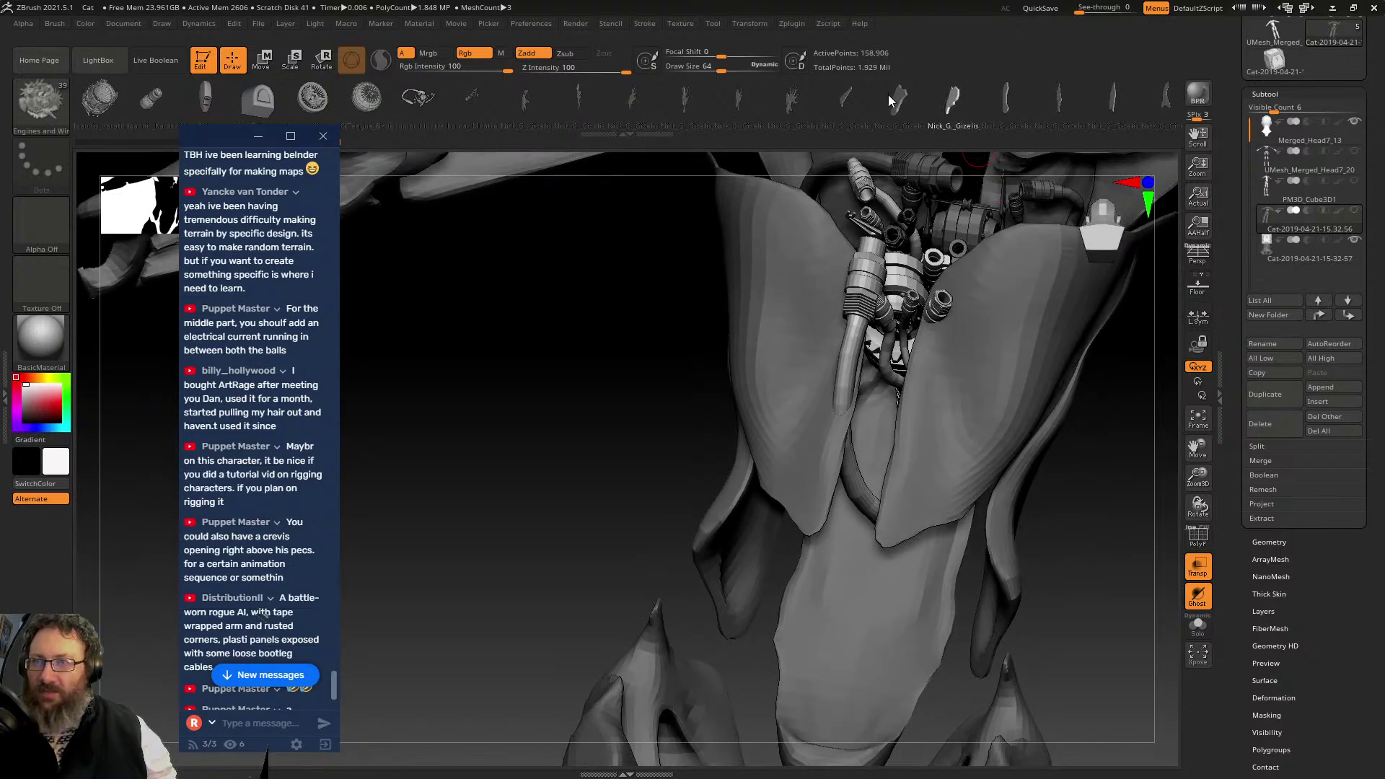
left_click_drag(392, 93, 643, 114)
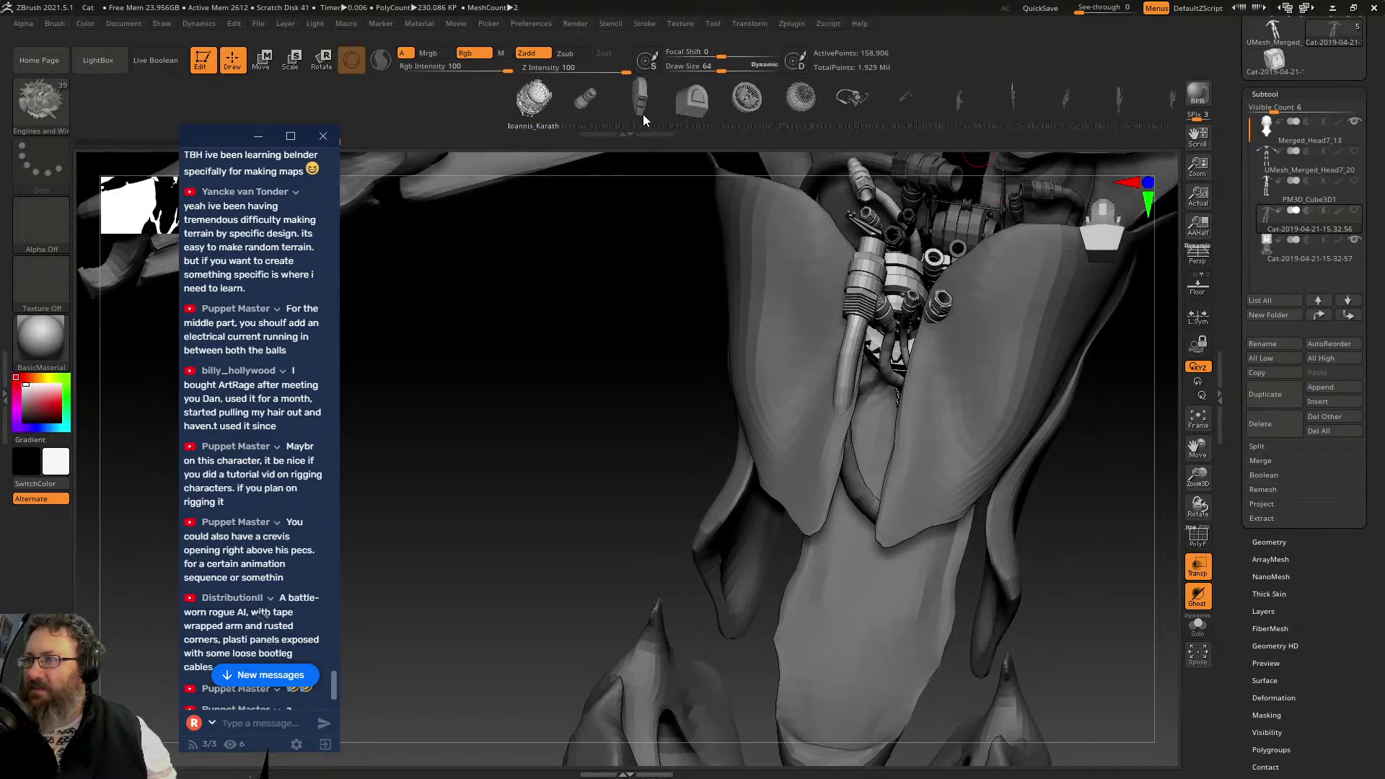
mouse_move(866, 614)
left_mouse_down()
mouse_move(954, 469)
mouse_move(909, 518)
mouse_move(931, 511)
left_mouse_up()
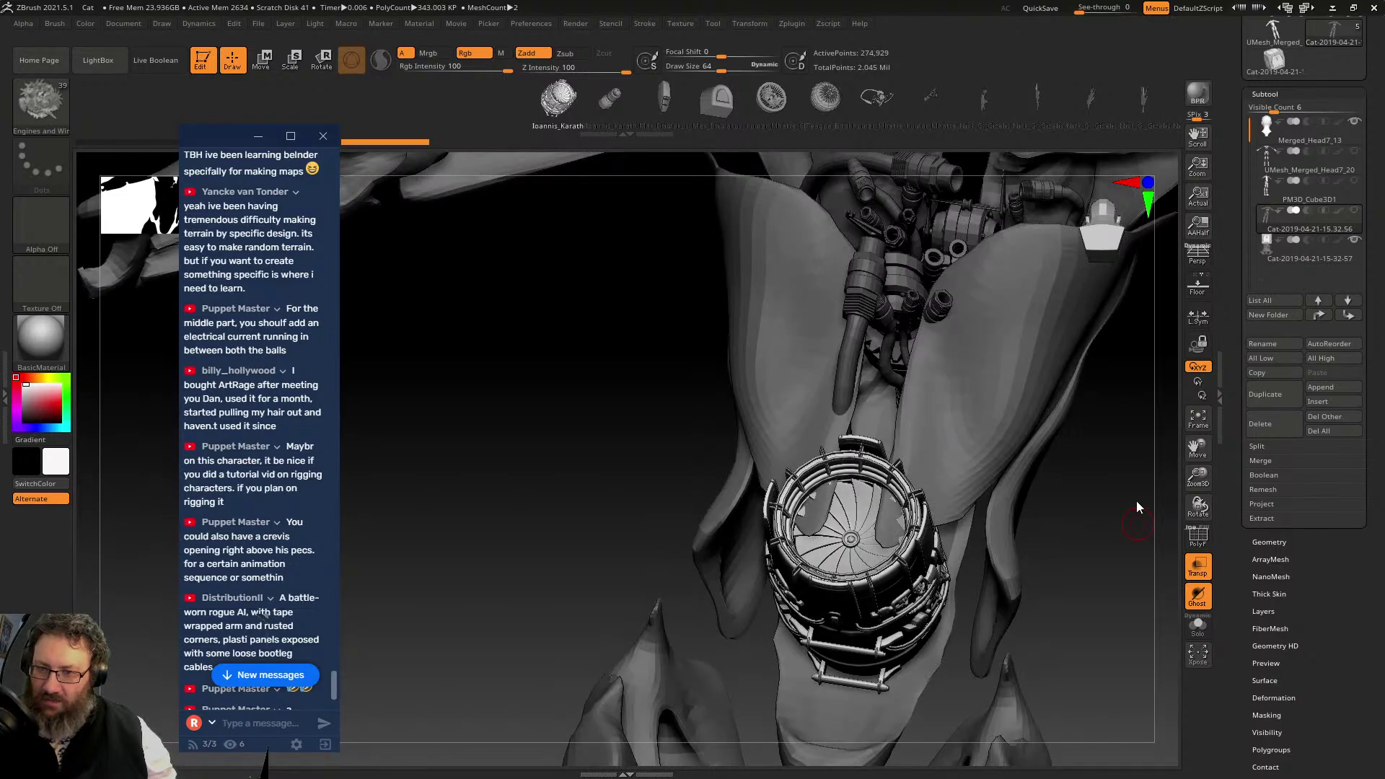
- Insert a mirrored pair of ribbed thrusters on the backs of the upper thighs and another thruster at the lower back
left_click(1262, 518)
left_click_drag(1108, 510, 997, 415)
scroll(276, 497, "down", 2)
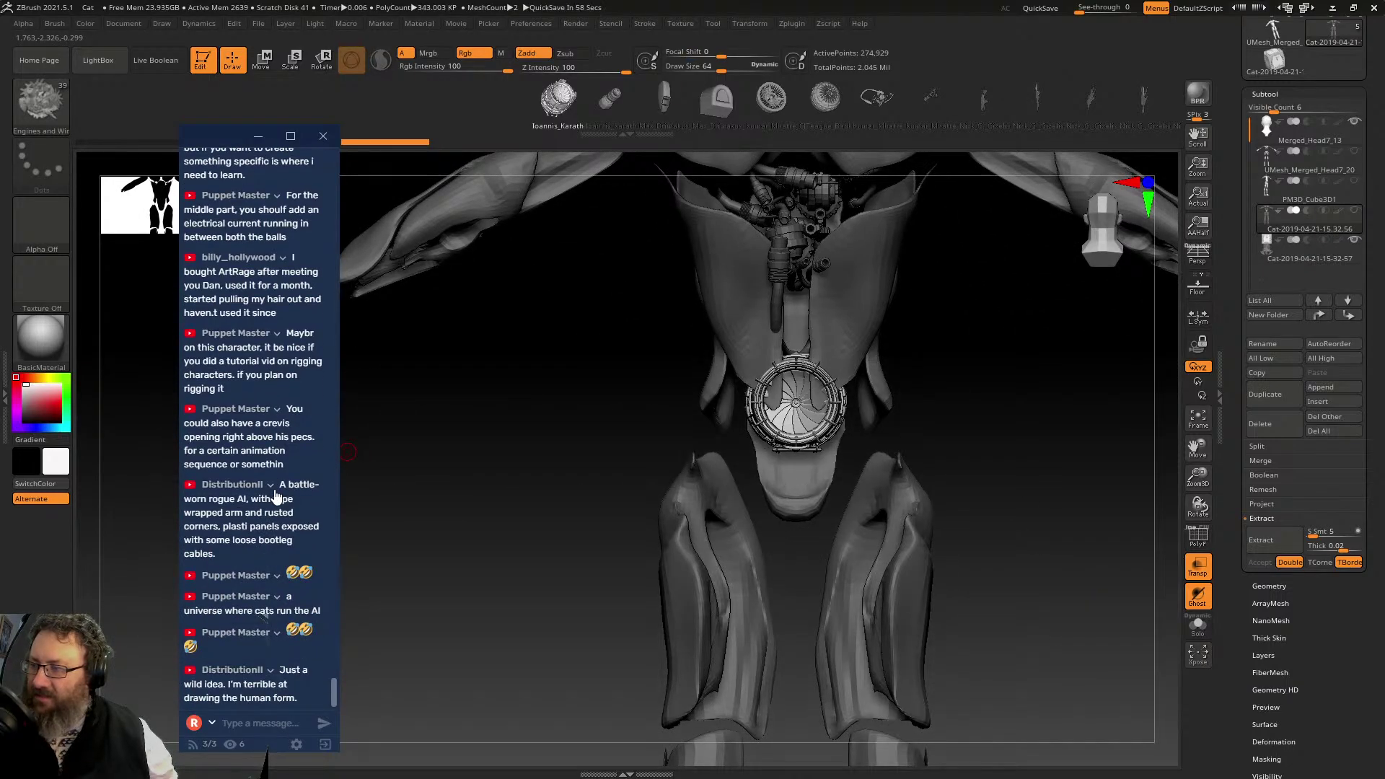
left_click_drag(453, 521, 574, 521)
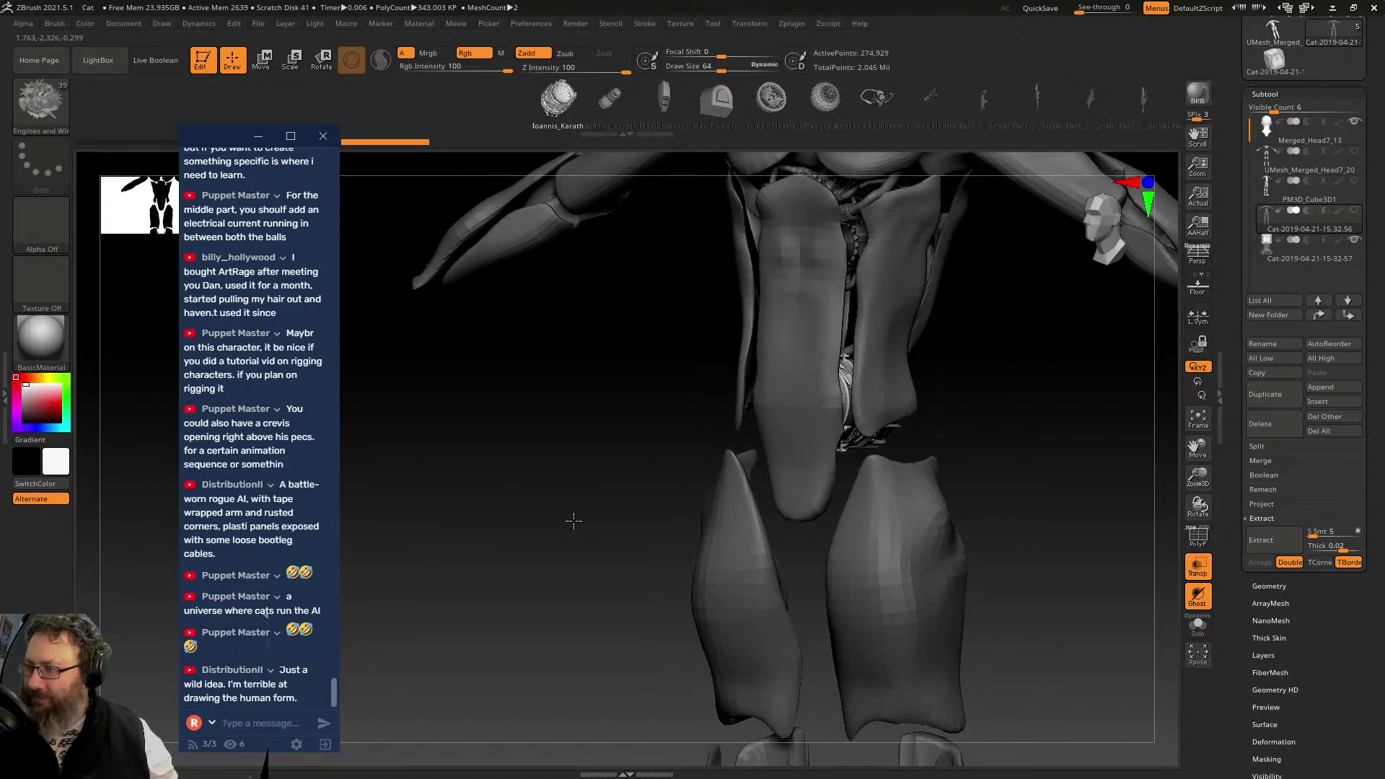
left_click_drag(595, 443, 433, 405)
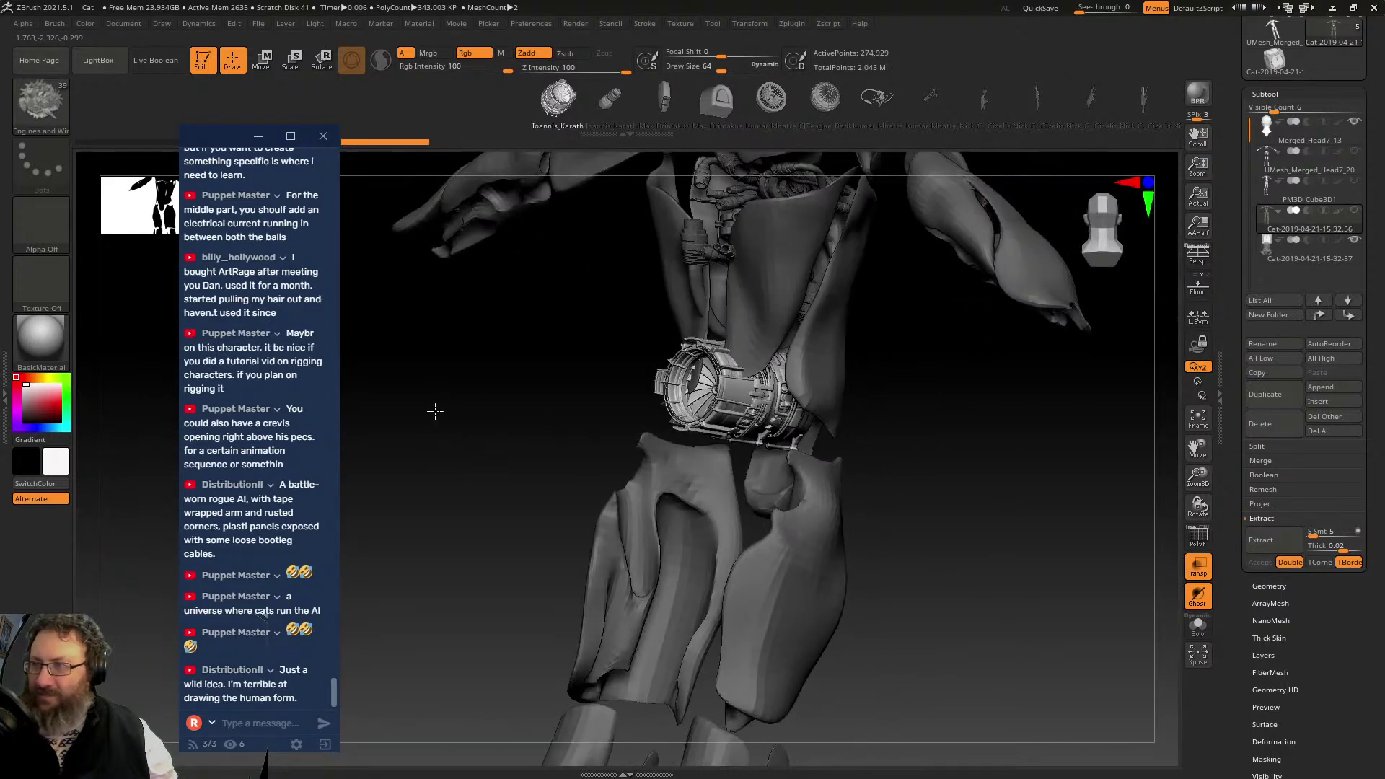
left_click_drag(639, 526, 637, 592)
left_click_drag(952, 526, 983, 550, "shift")
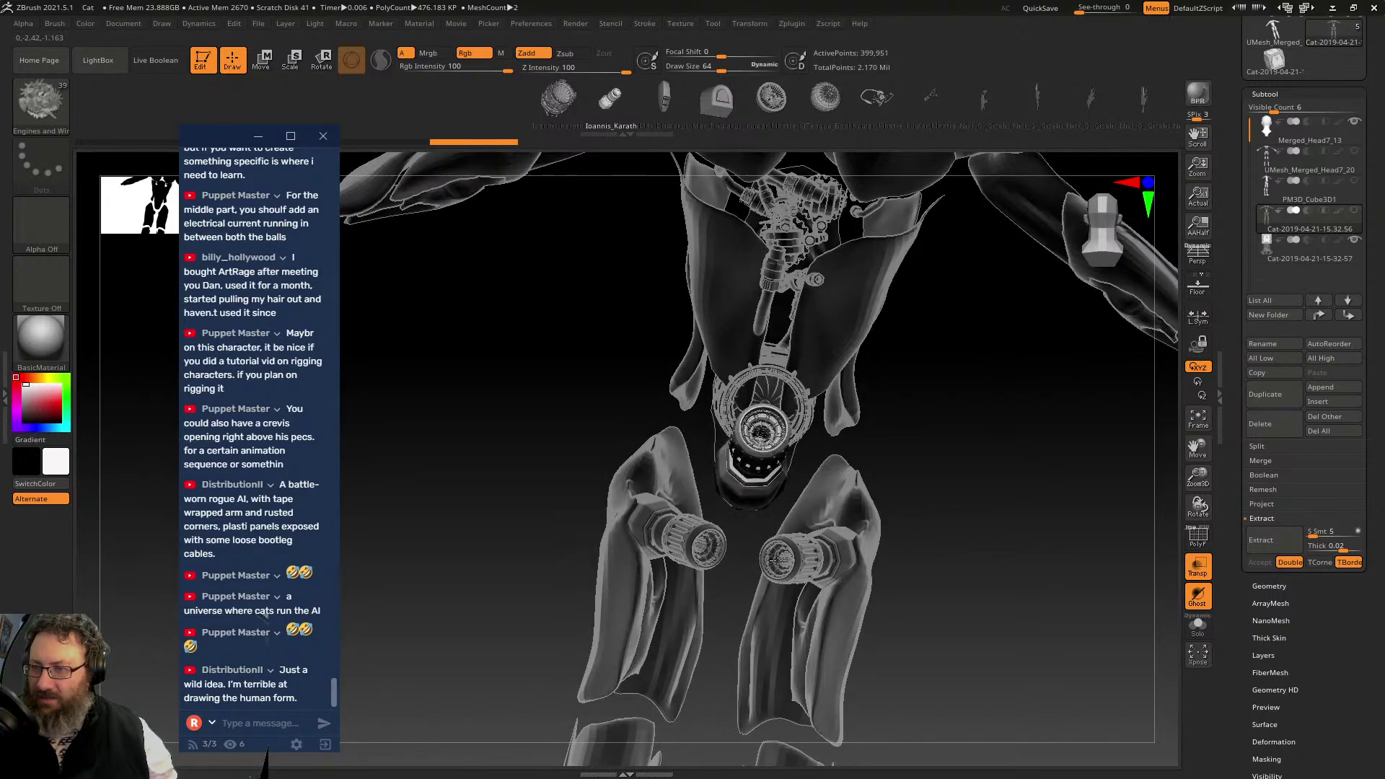
left_click_drag(965, 396, 936, 396, "shift")
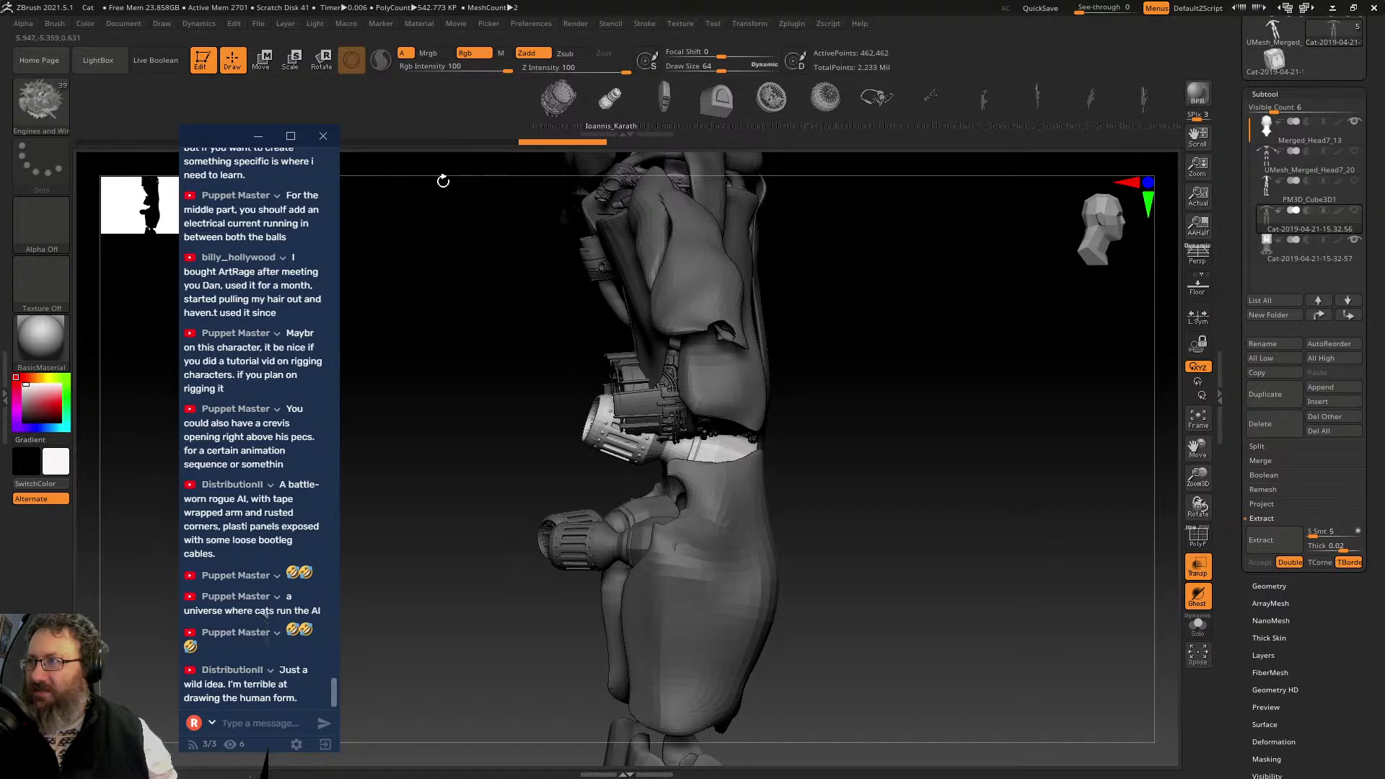
- Undo the thruster insertions, then restore only the mirrored pair on the thighs
key("ctrl+z")
key("ctrl+z")
left_click_drag(517, 291, 540, 287)
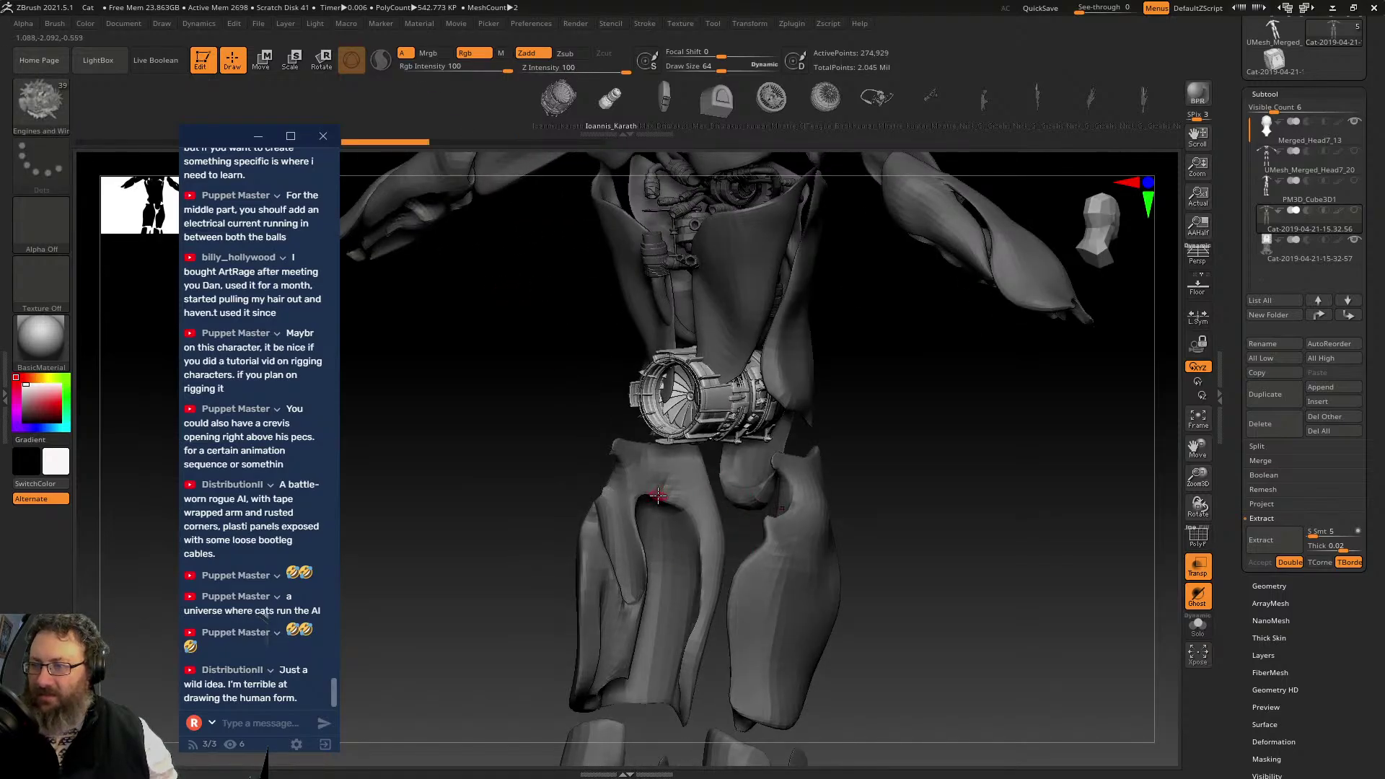
key("ctrl+shift+z")
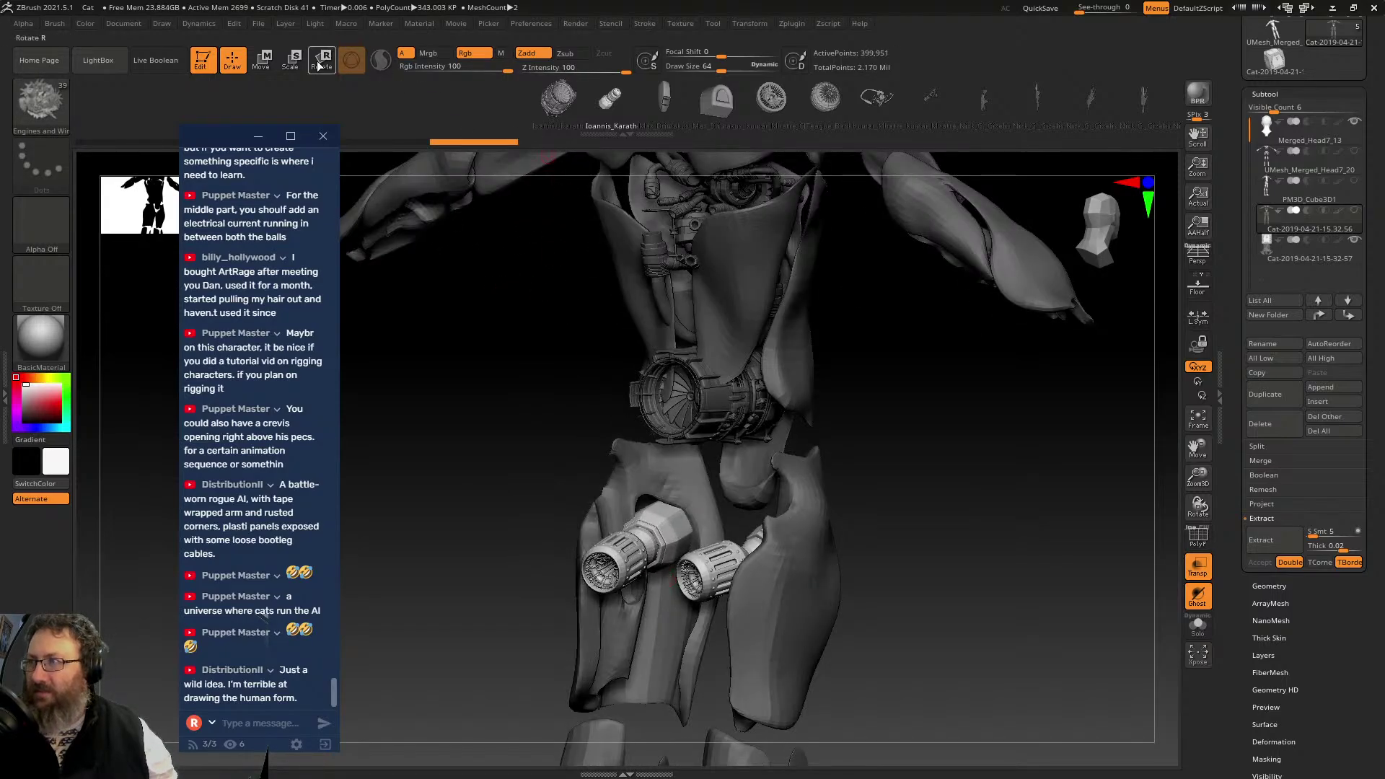
- Rotate the thigh thrusters with the gizmo until they point up toward the round turbine, and return to drawing with the whole model framed
left_click(261, 59)
left_click_drag(783, 451, 880, 467)
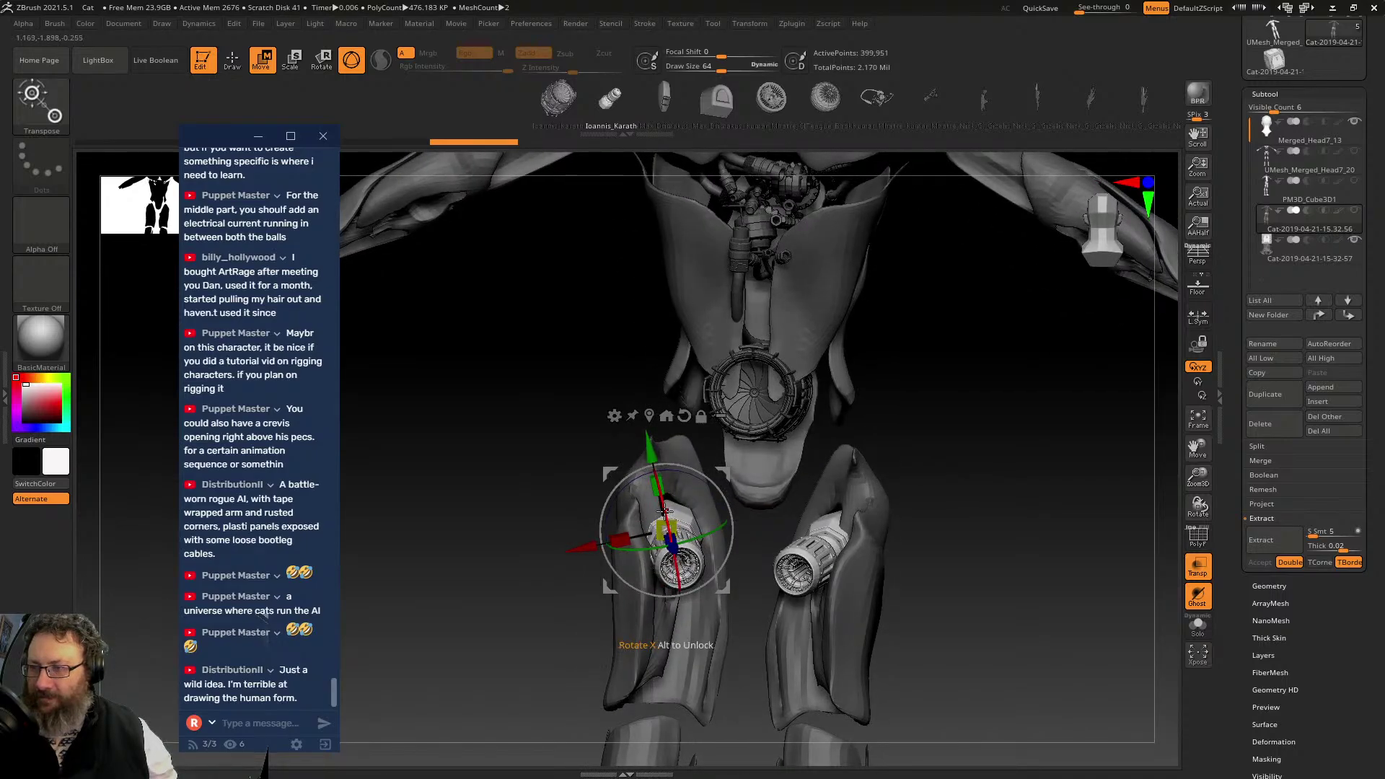
mouse_move(663, 511)
left_mouse_down()
mouse_move(679, 448)
mouse_move(729, 507)
mouse_move(719, 489)
left_mouse_up()
mouse_move(999, 473)
left_mouse_down()
mouse_move(718, 489)
mouse_move(730, 508)
left_mouse_up()
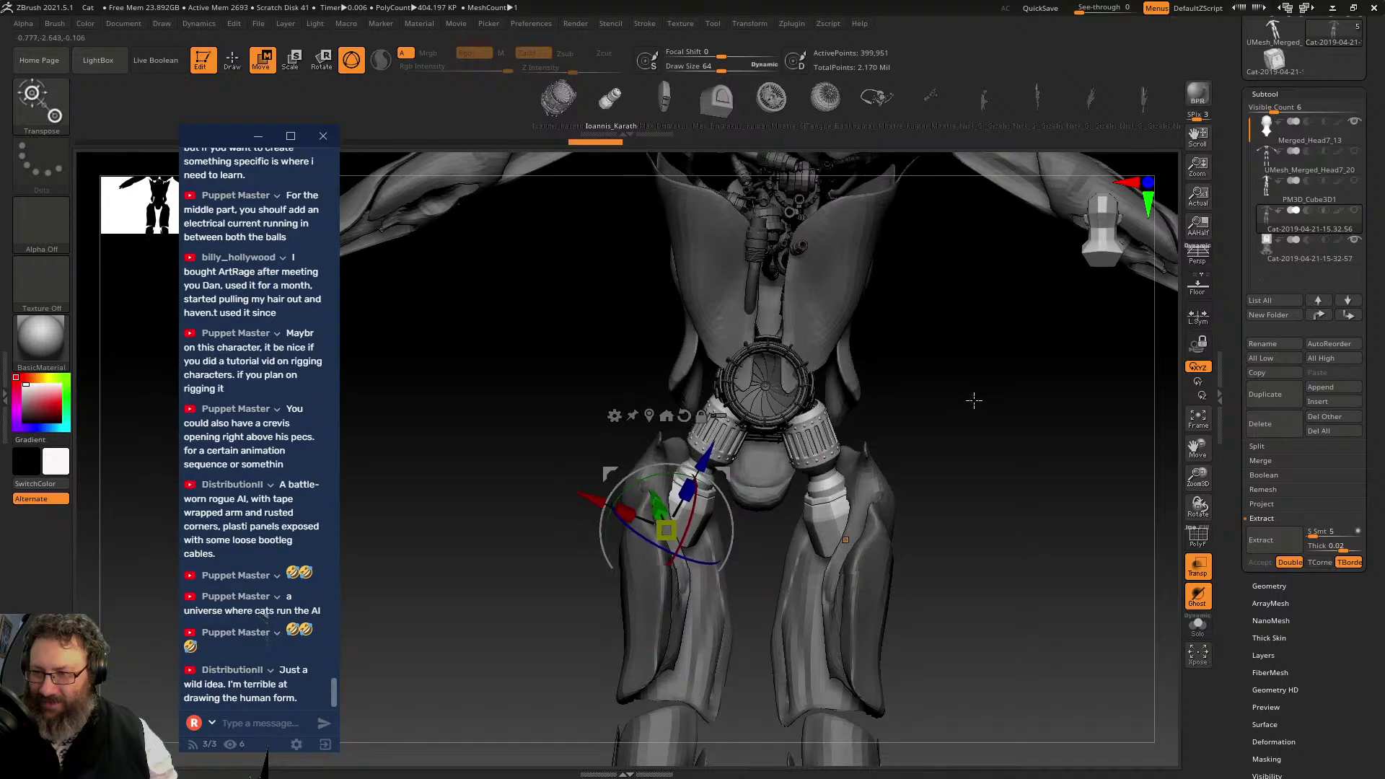
left_click_drag(1016, 400, 783, 361)
key("q")
key("f")
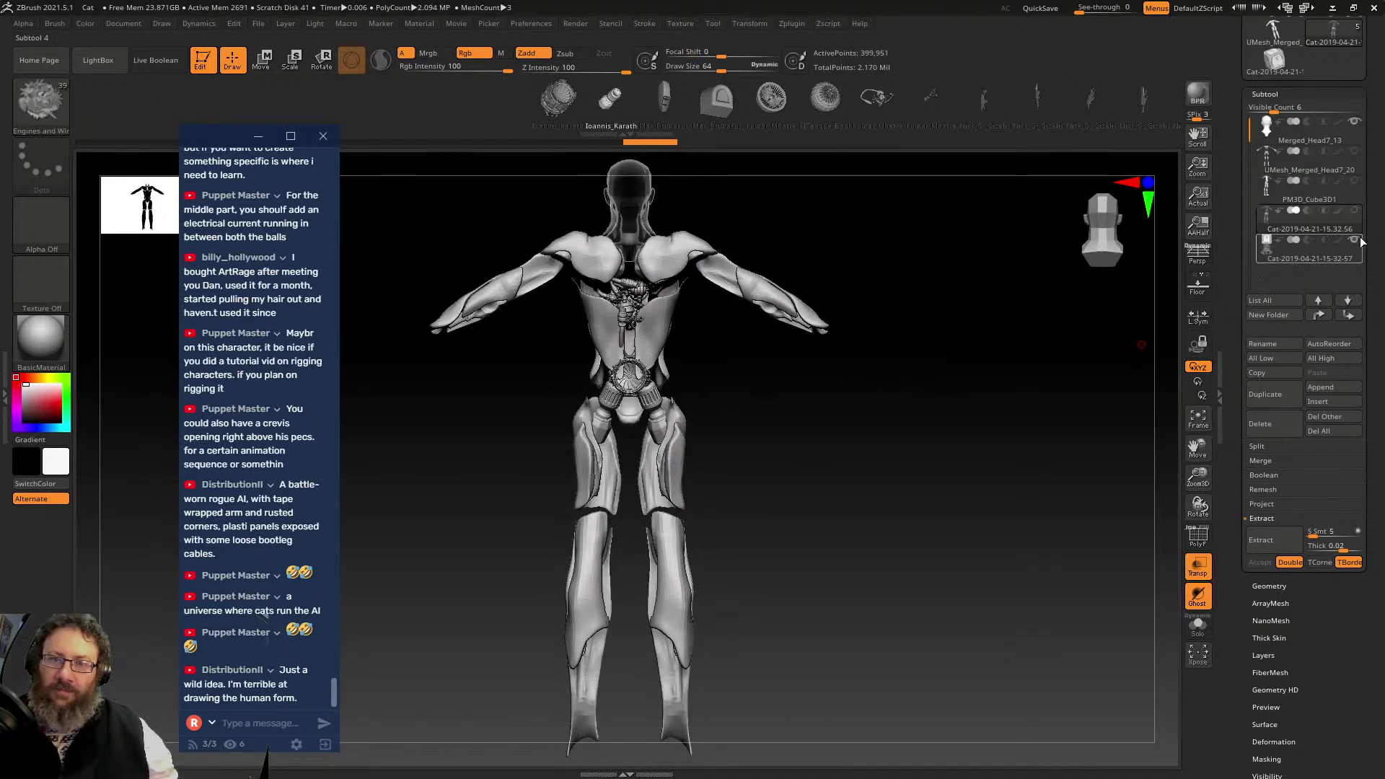
- Turn off transparency, show the UMesh_Merged_Head7_20 and PM3D_Cube3D1 subtools with the body plates, and select the Cat-2019-04-21-15.32.56 subtool
left_click(1354, 122)
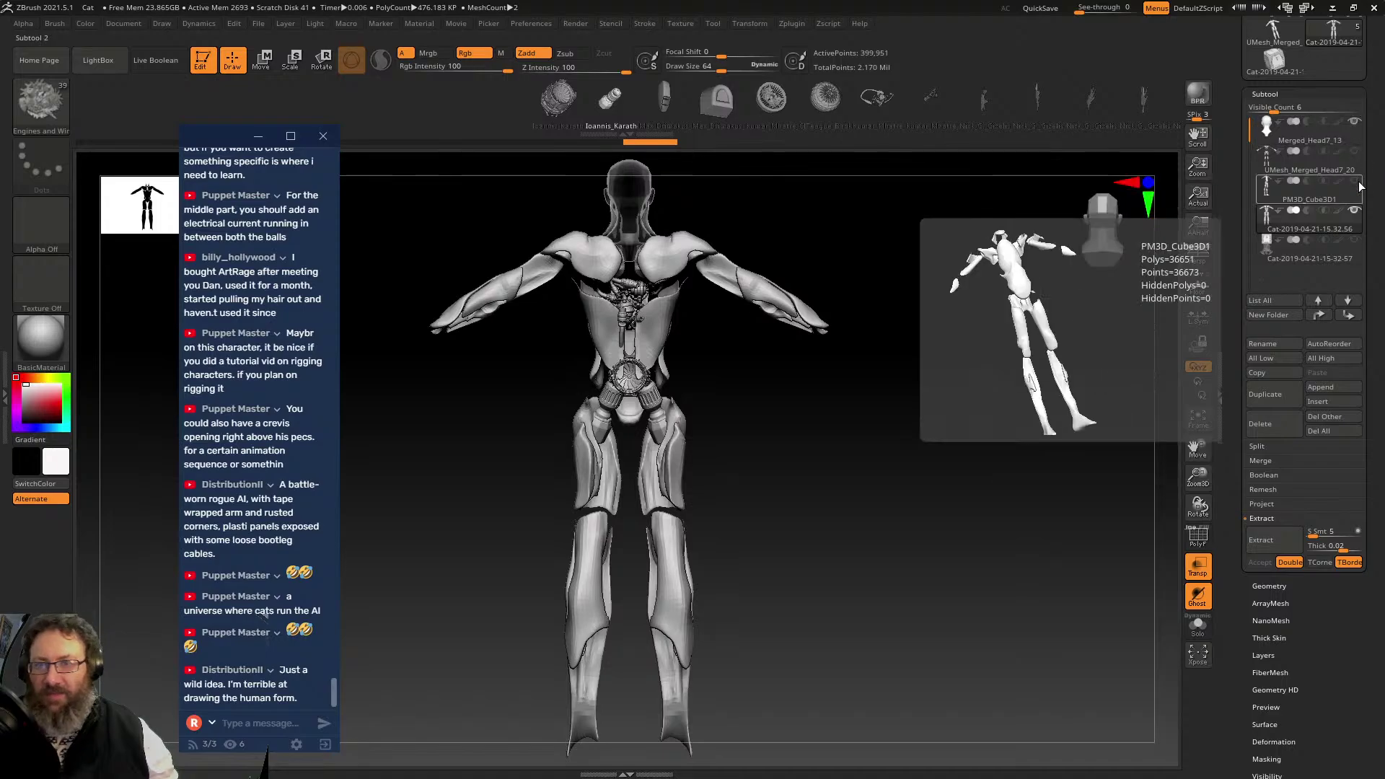
left_click(1198, 564)
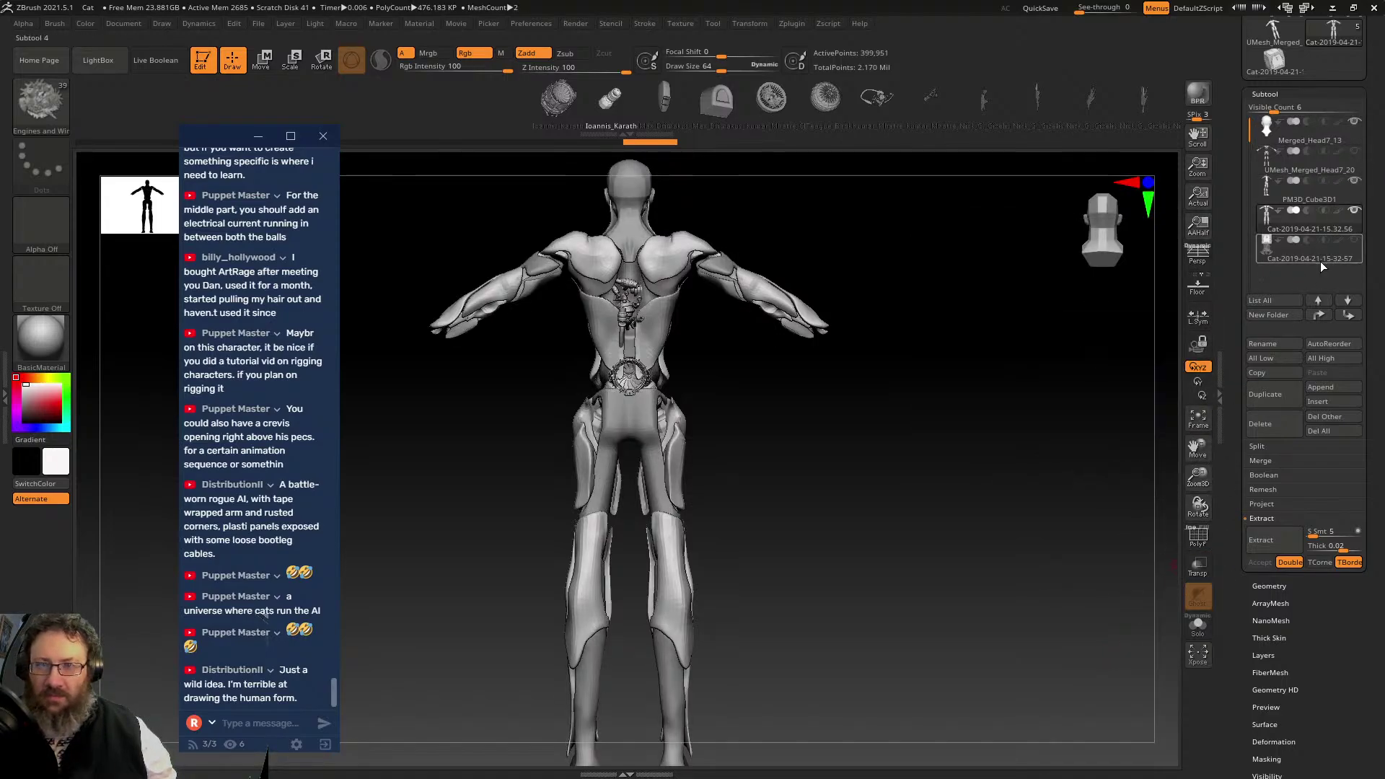
left_click(1354, 152)
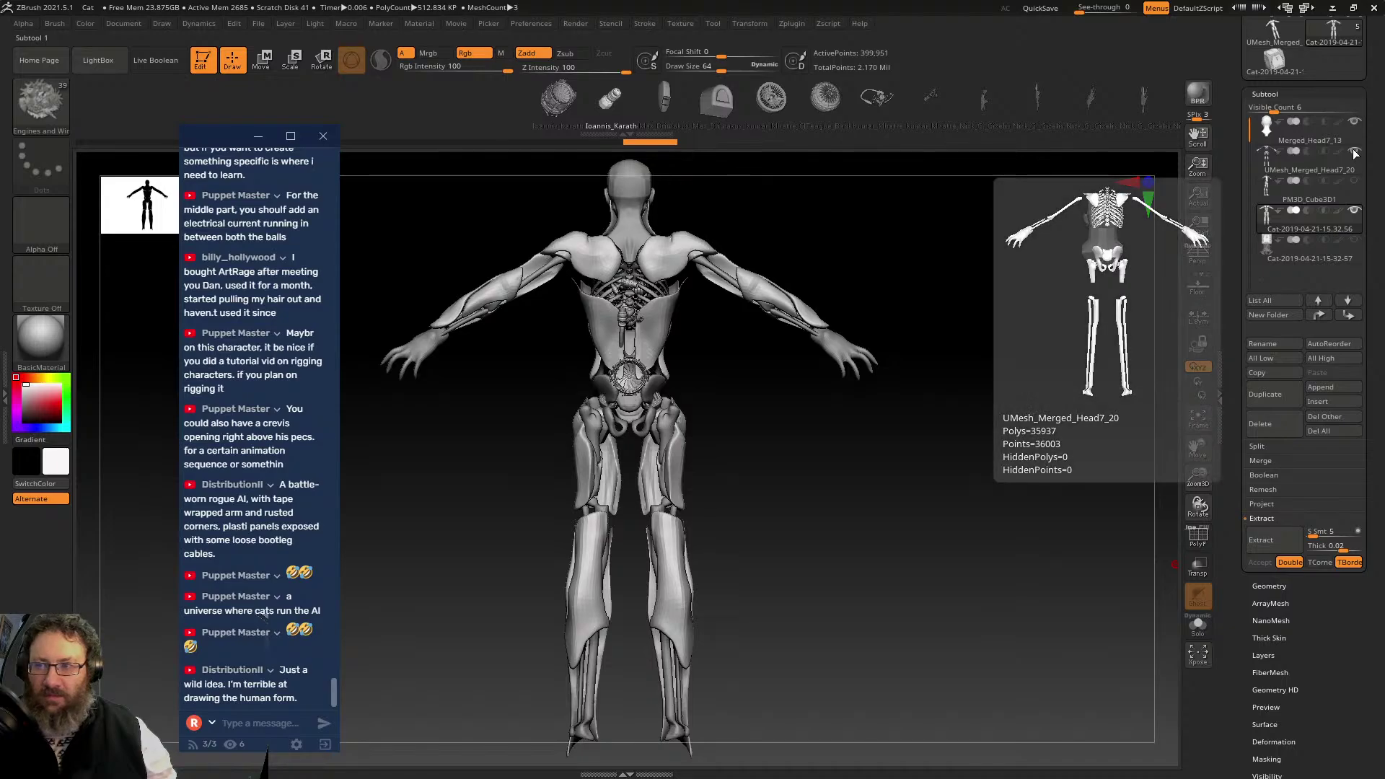
left_click(1358, 209)
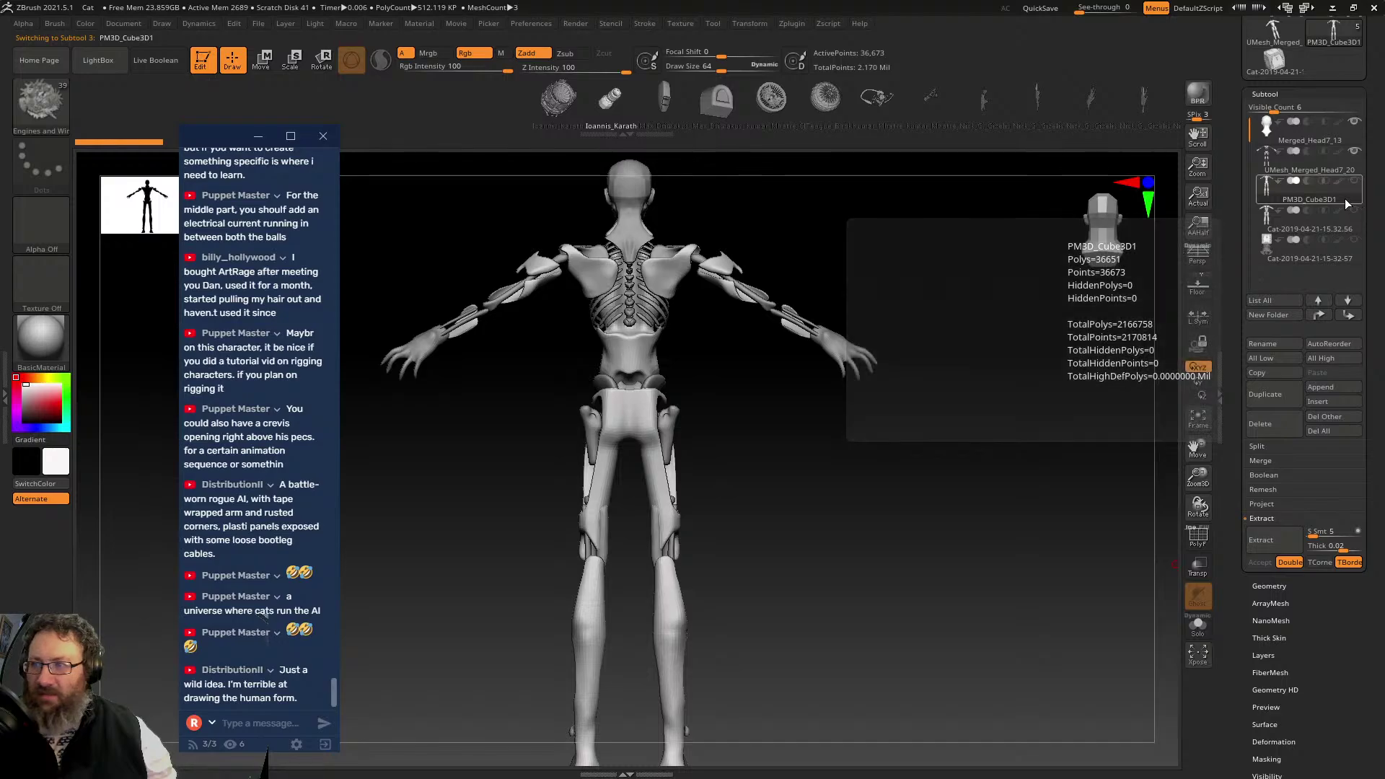
mouse_move(876, 304)
left_mouse_down()
mouse_move(1042, 300)
mouse_move(905, 303)
mouse_move(863, 274)
left_mouse_up()
key("ctrl")
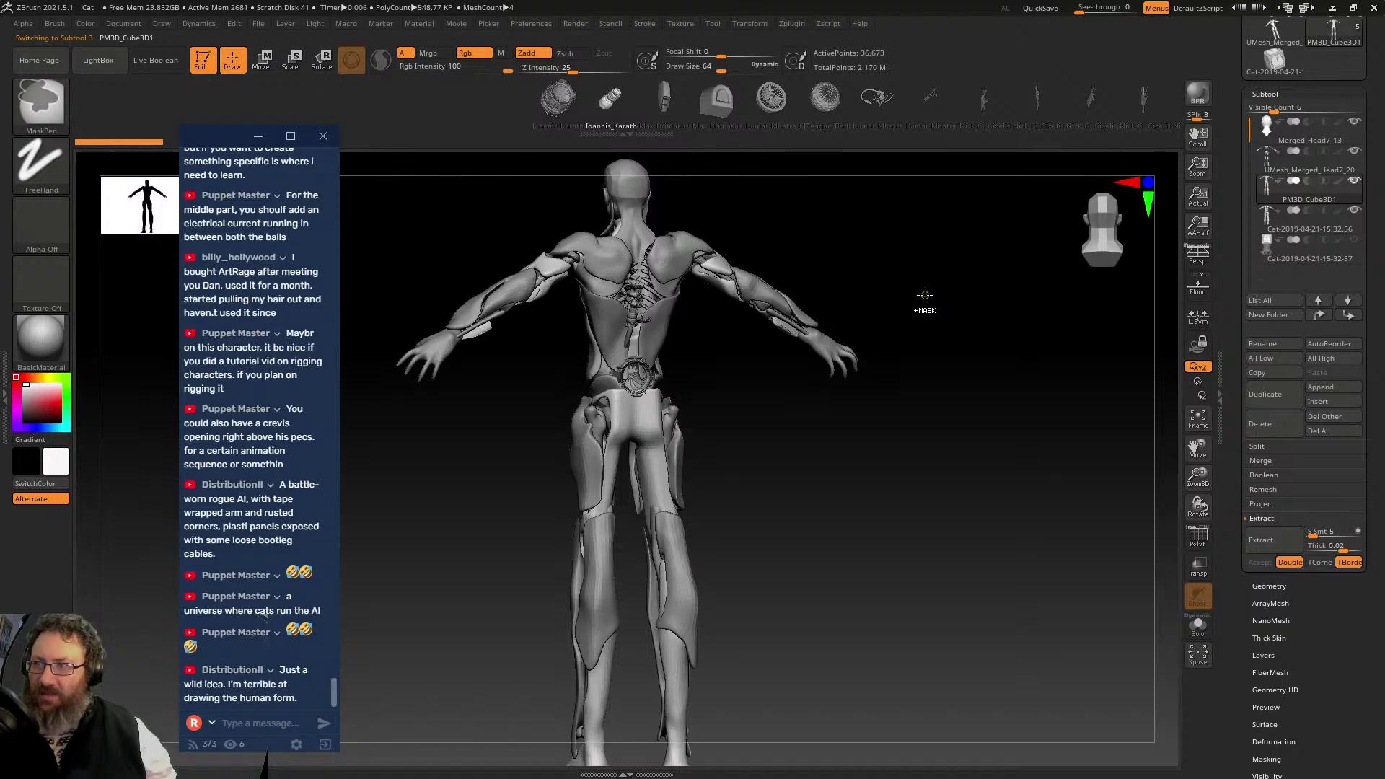
left_click(1314, 217)
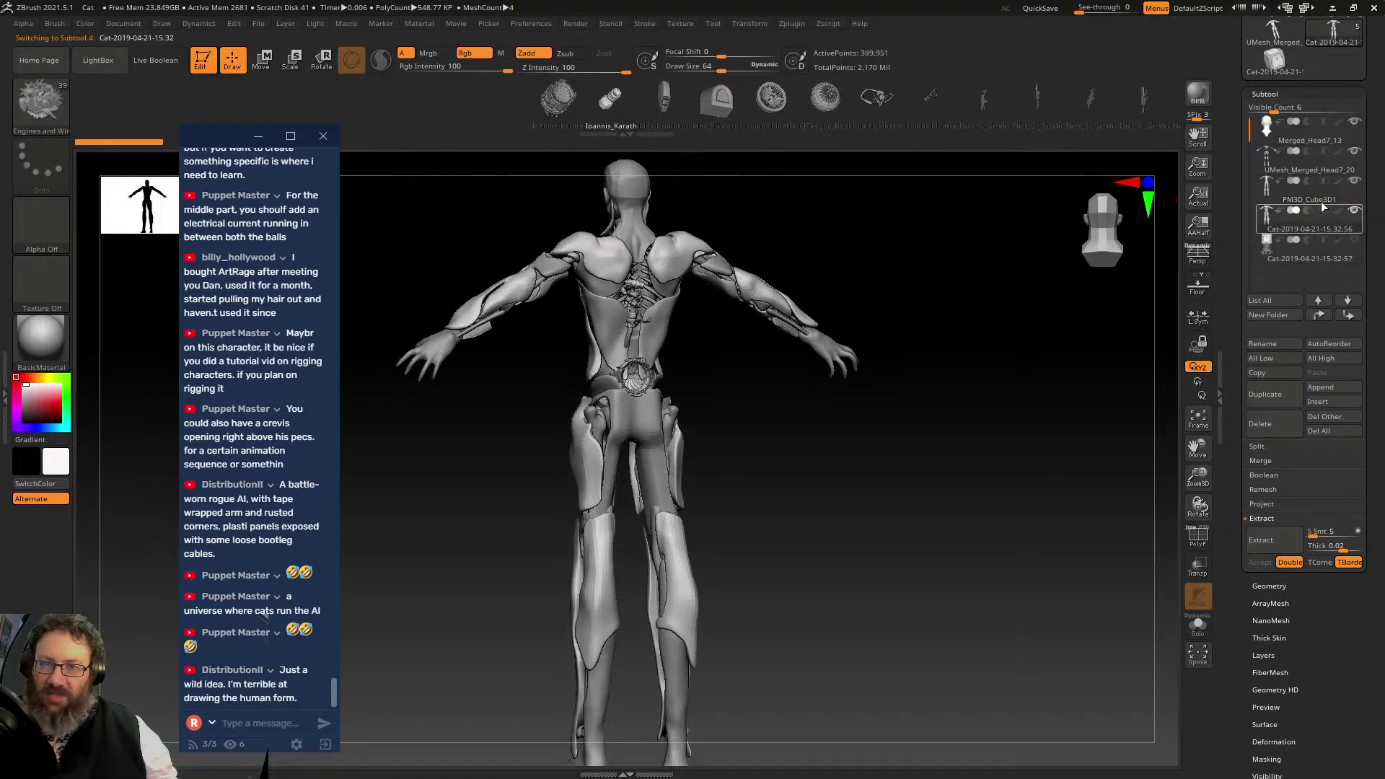
left_click(1325, 193)
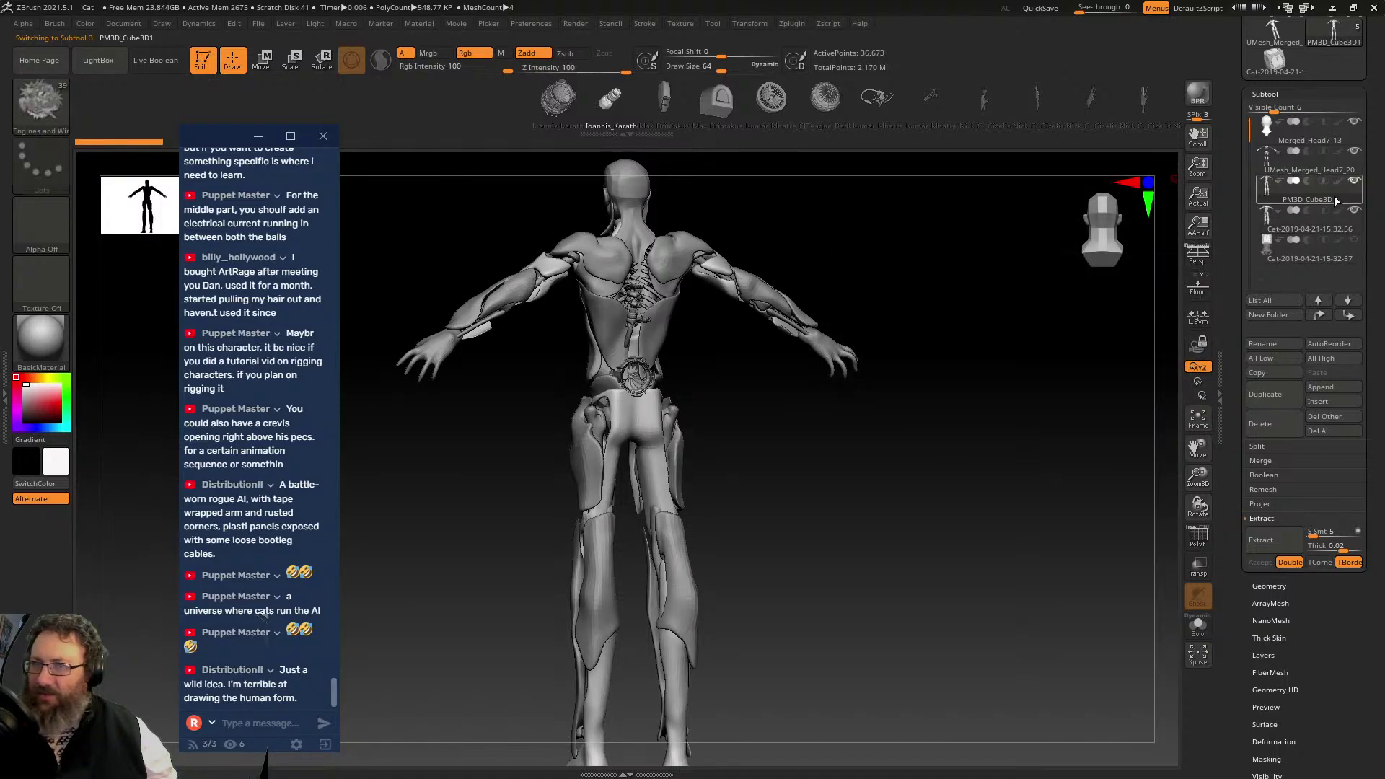
left_click(1326, 219)
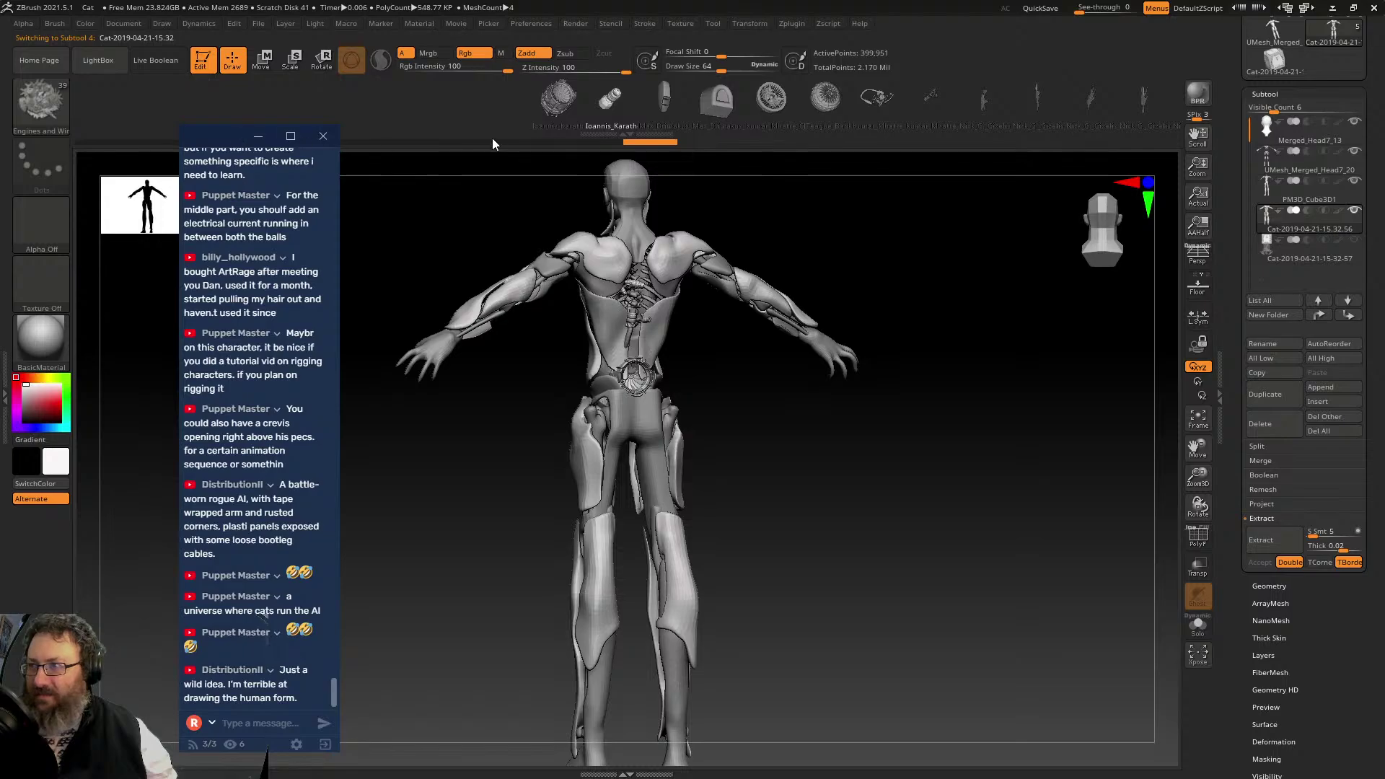
- Step back through the undo history to before the mechanical parts were inserted, and check the bare robot from front and back
mouse_move(493, 144)
left_mouse_down()
mouse_move(419, 142)
mouse_move(52, 196)
left_mouse_up()
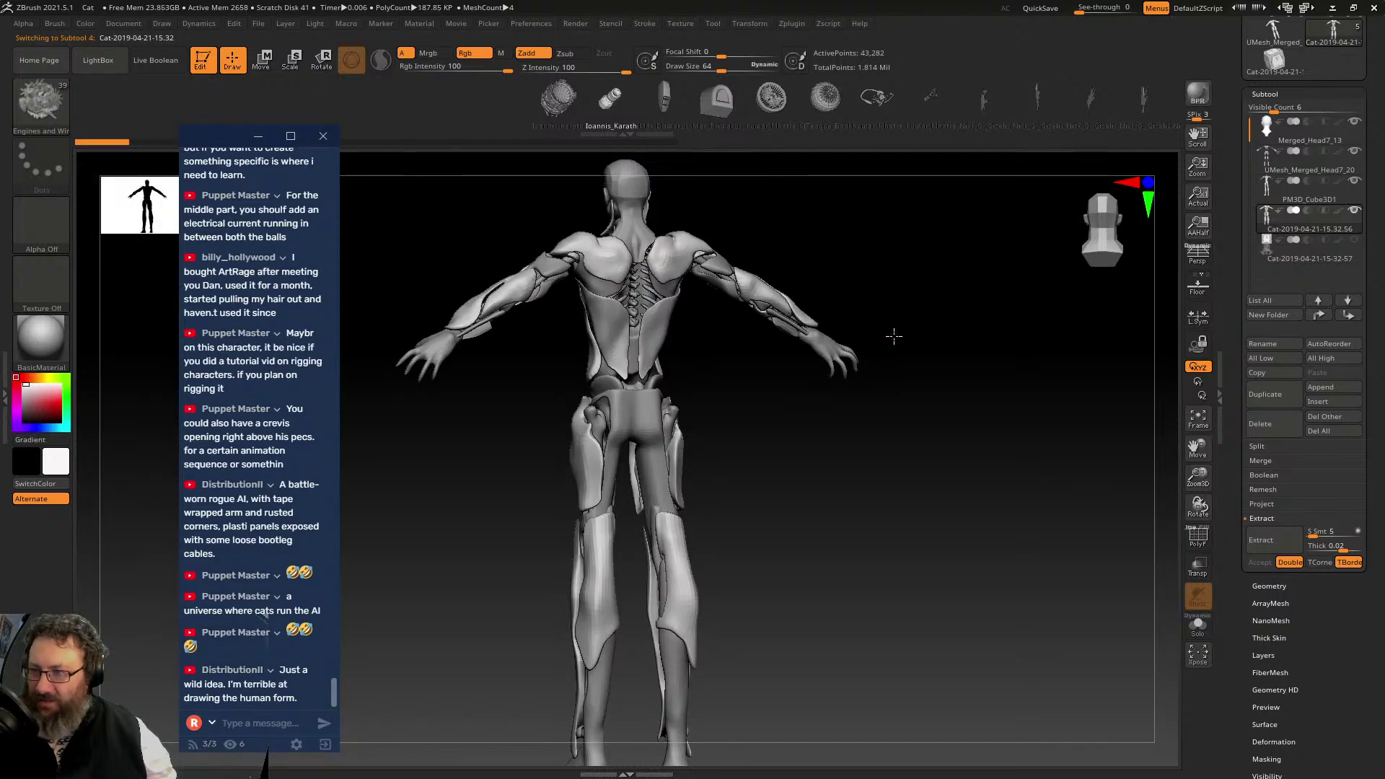
mouse_move(893, 335)
left_mouse_down("shift")
mouse_move(928, 430)
mouse_move(829, 445)
mouse_move(879, 472)
left_mouse_up("shift")
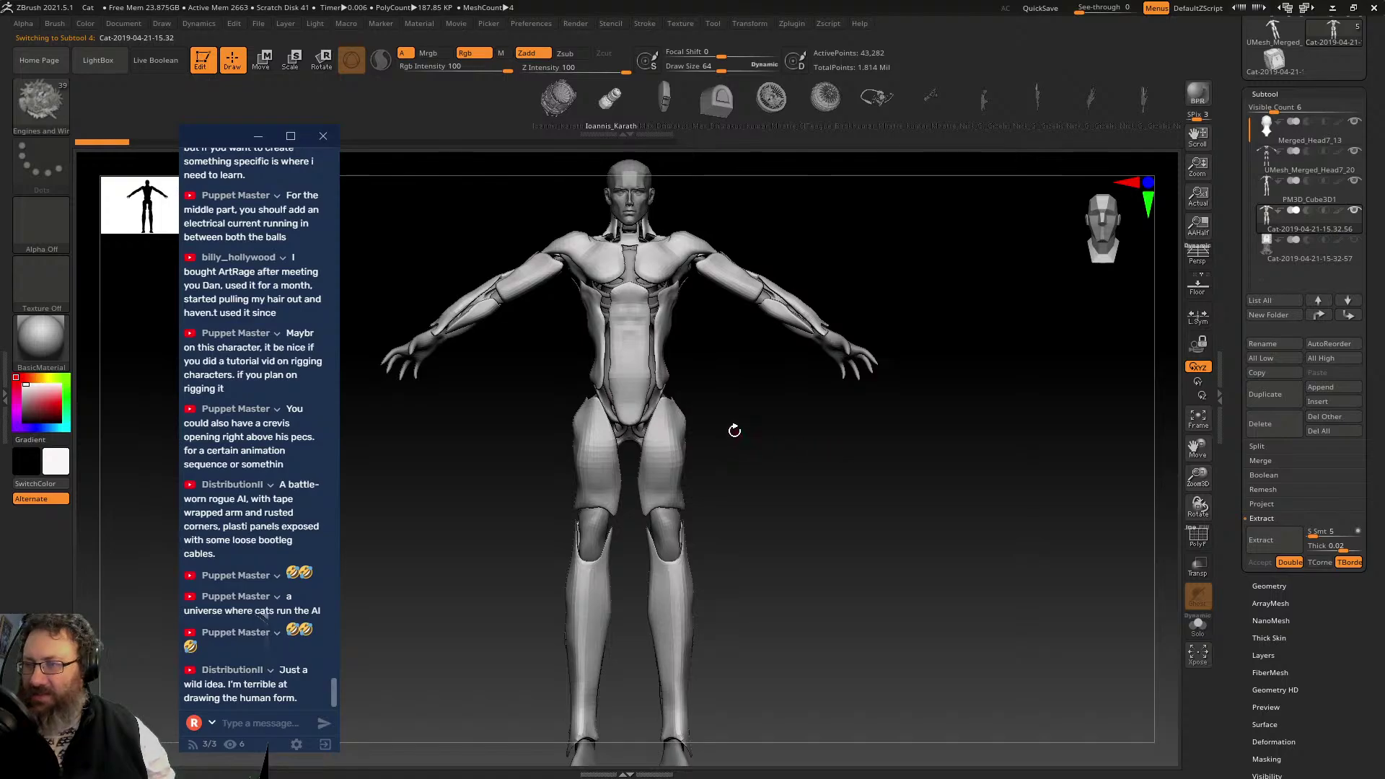
mouse_move(734, 431)
left_mouse_down("alt")
mouse_move(773, 488)
mouse_move(866, 495)
mouse_move(830, 365)
mouse_move(962, 387)
mouse_move(934, 365)
mouse_move(962, 445)
left_mouse_up("alt")
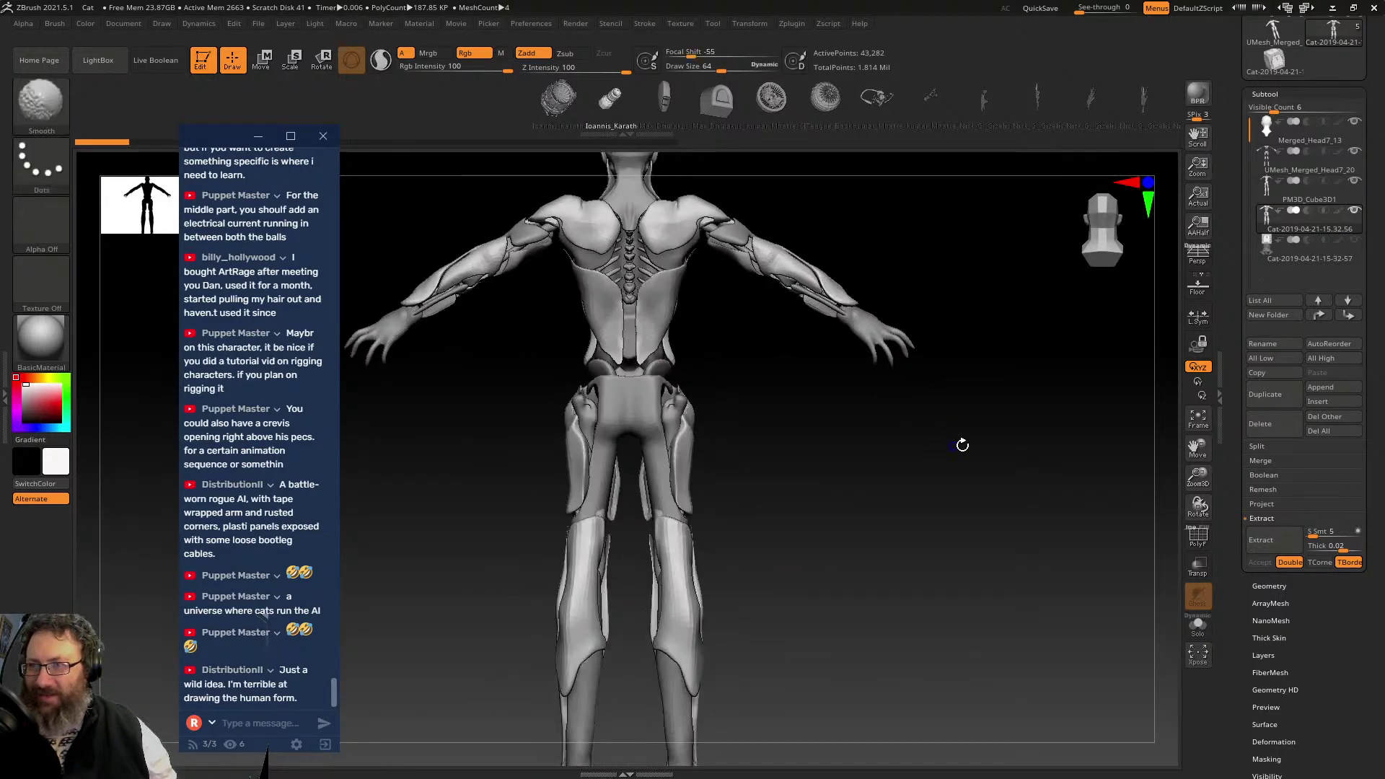
- Browse the brush folders in LightBox, moving the live chat window away from the thumbnails
left_click(92, 60)
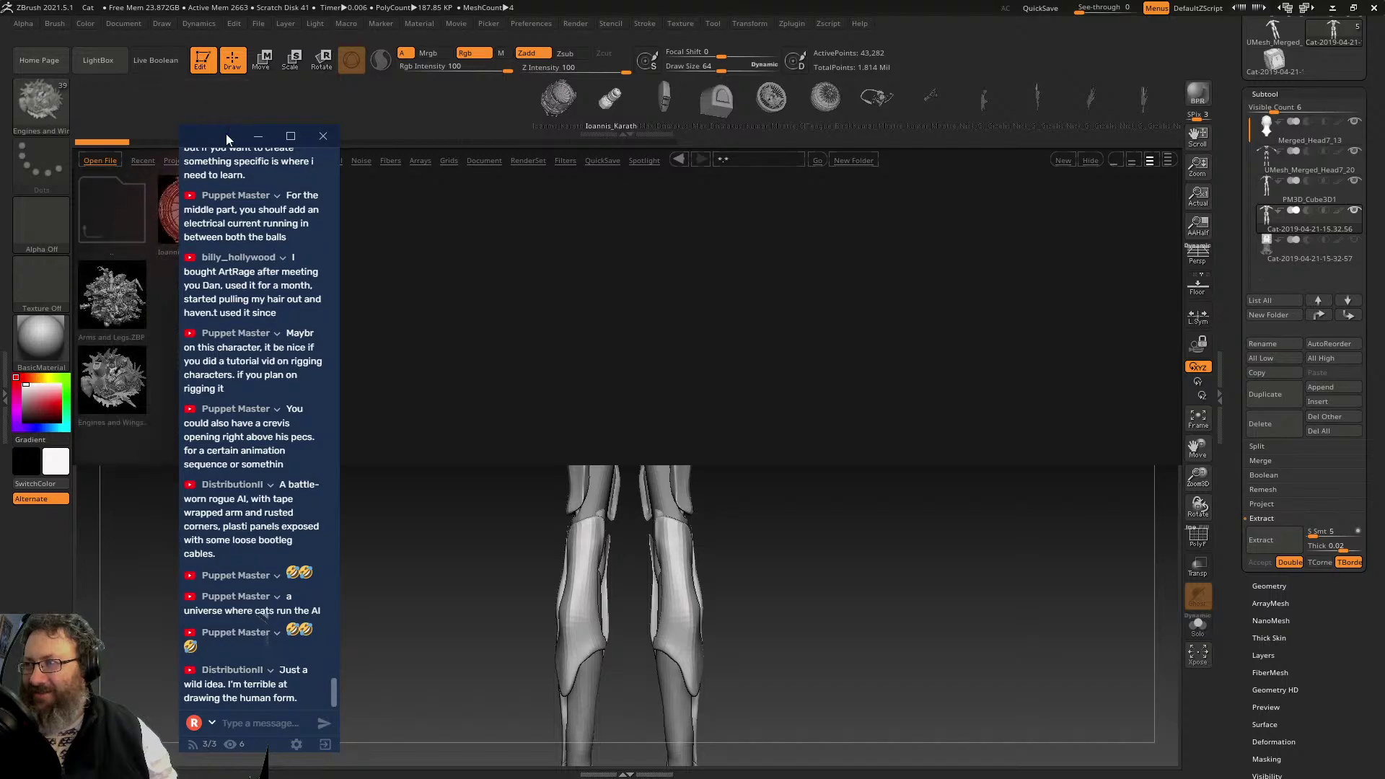
left_click_drag(227, 132, 779, 163)
double_click(116, 203)
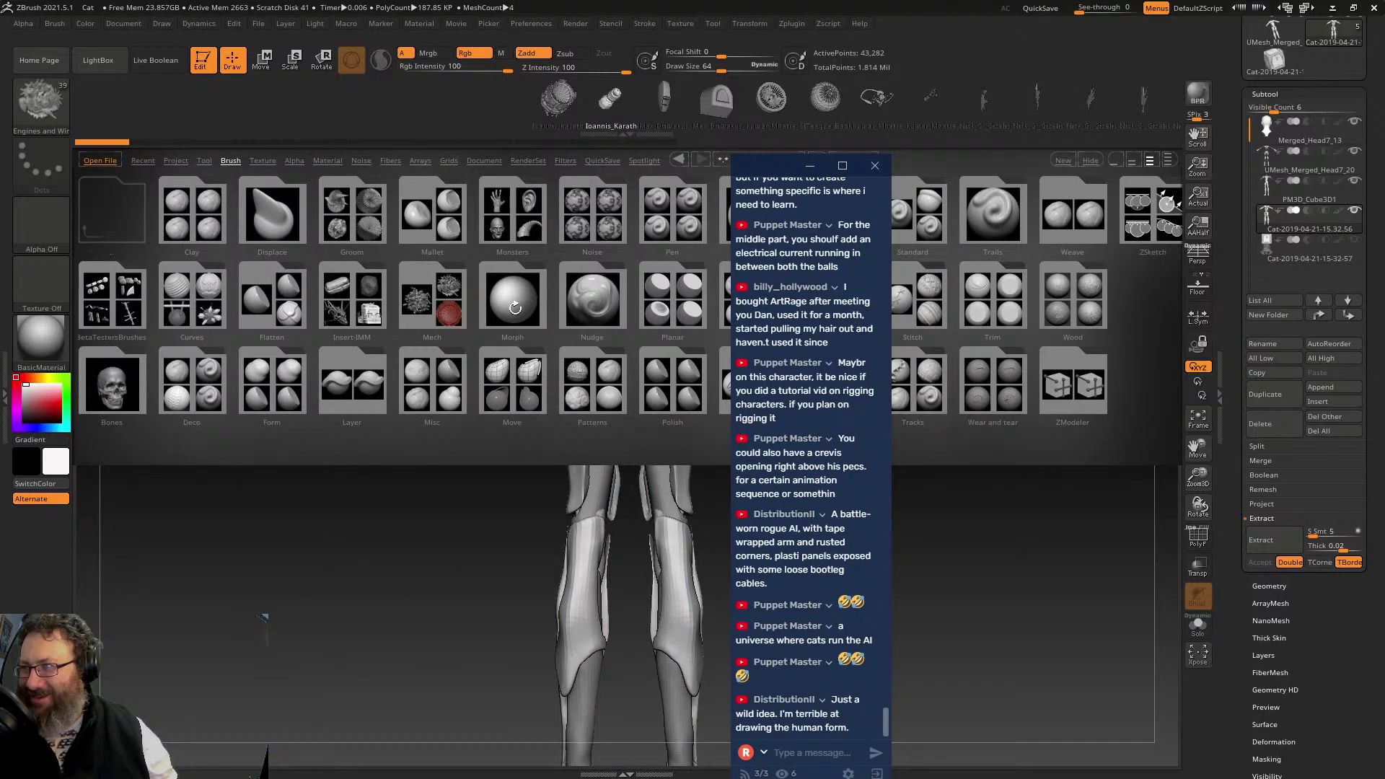
left_click_drag(772, 165, 947, 199)
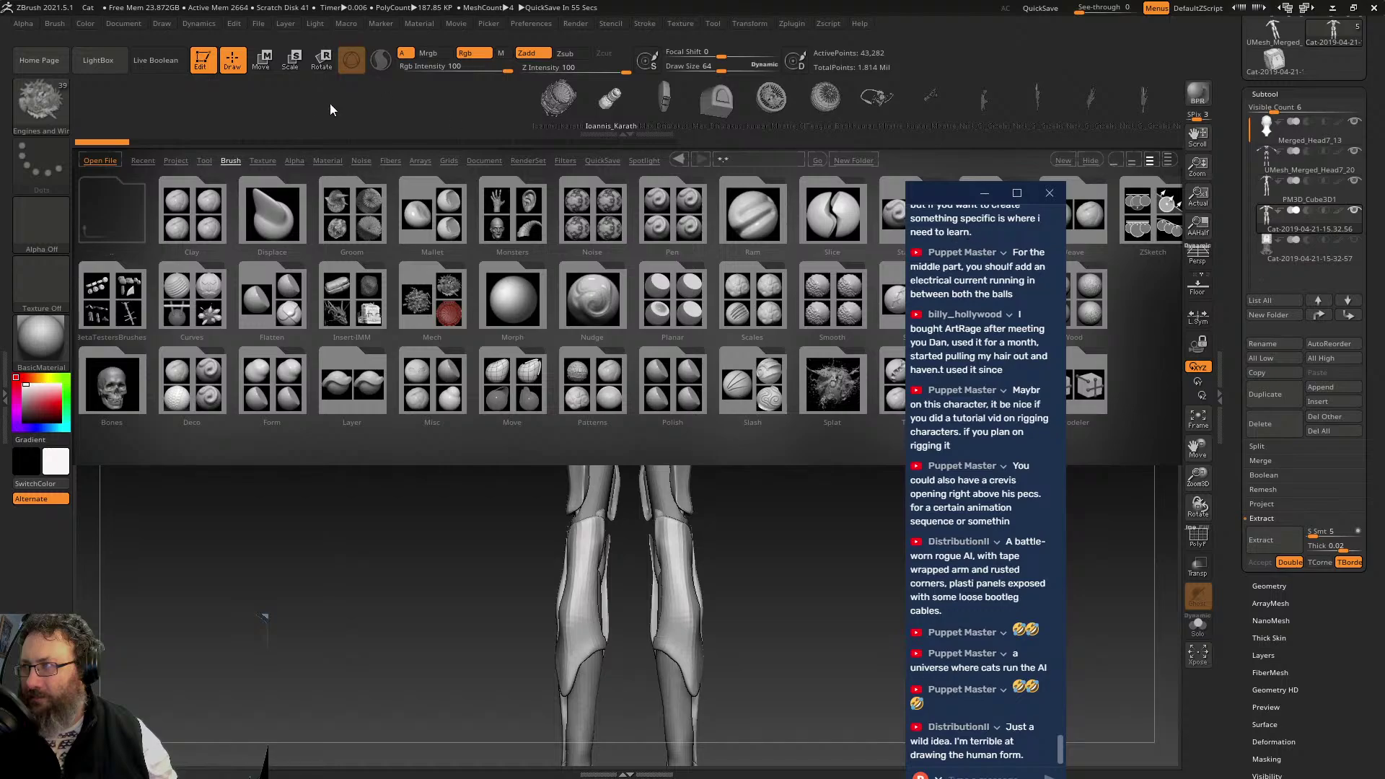
left_click(98, 60)
left_click(98, 60)
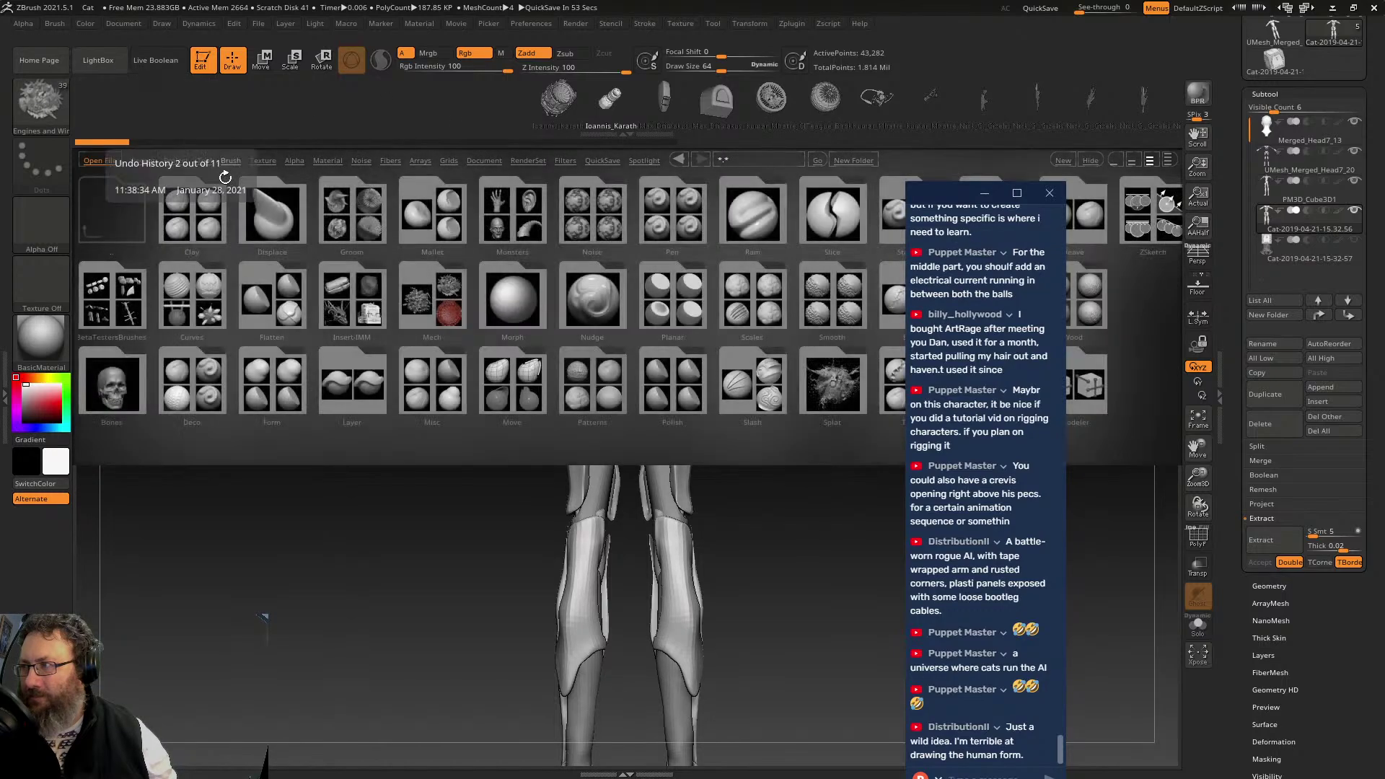
- Load the SuperAverageMan_low.ZTL tool from LightBox, place it on the canvas and close LightBox
left_click(204, 161)
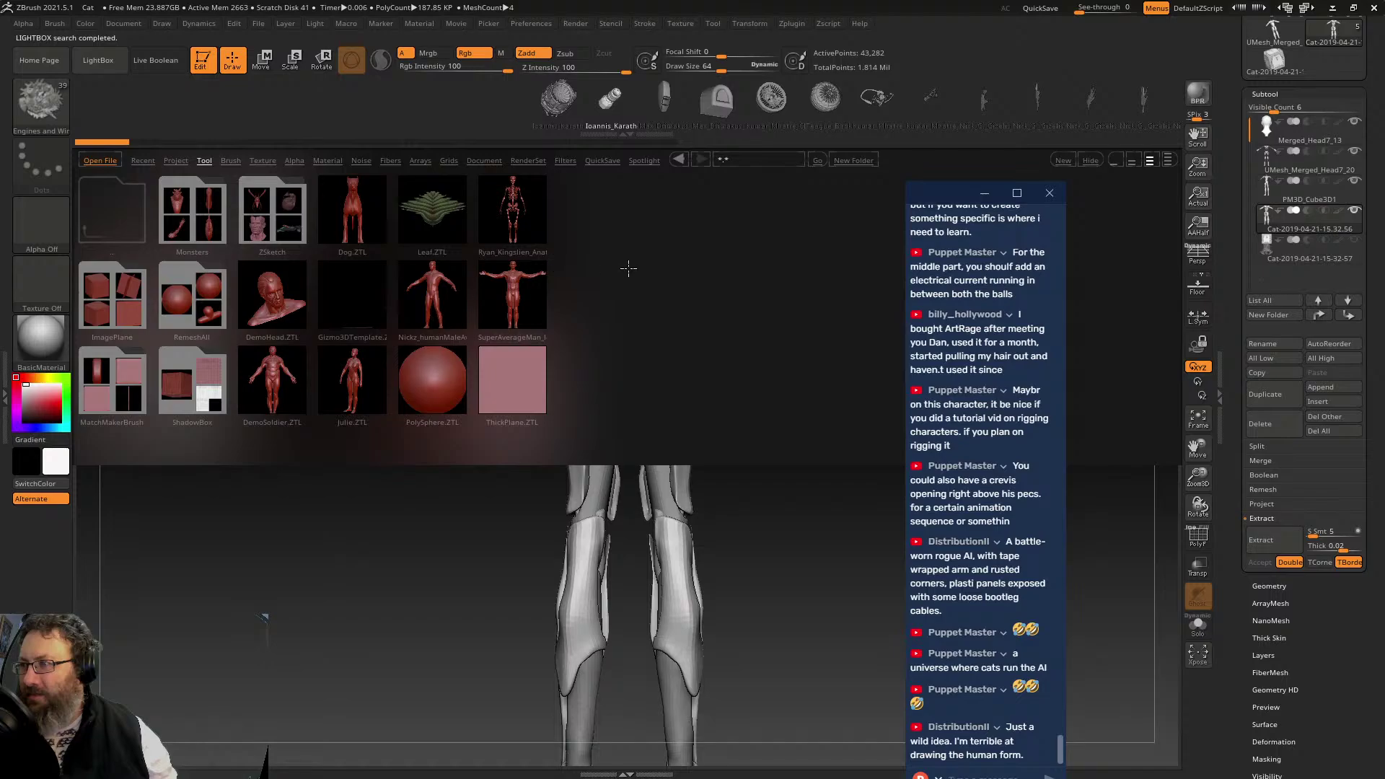
double_click(520, 298)
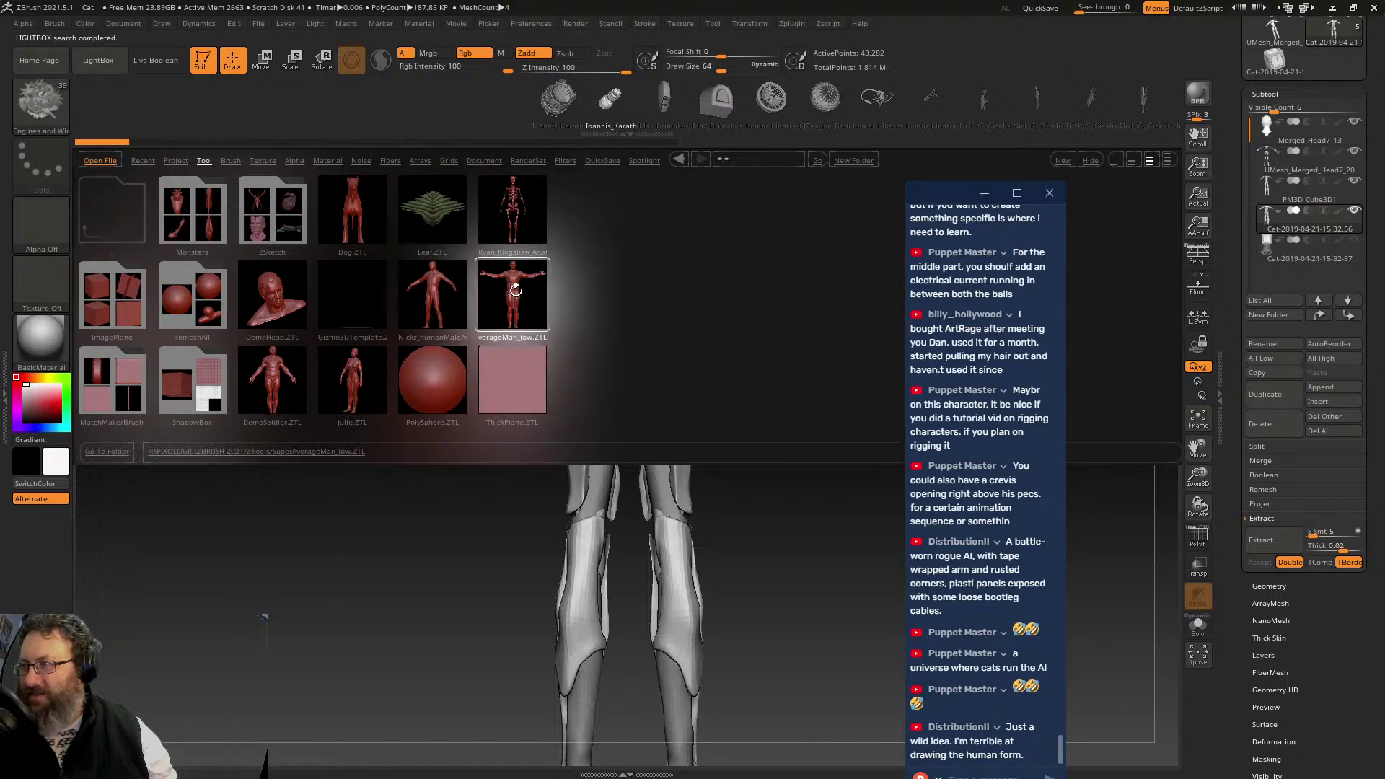
left_click(118, 64)
mouse_move(728, 380)
left_mouse_down()
mouse_move(566, 362)
mouse_move(730, 360)
left_mouse_up()
key("f")
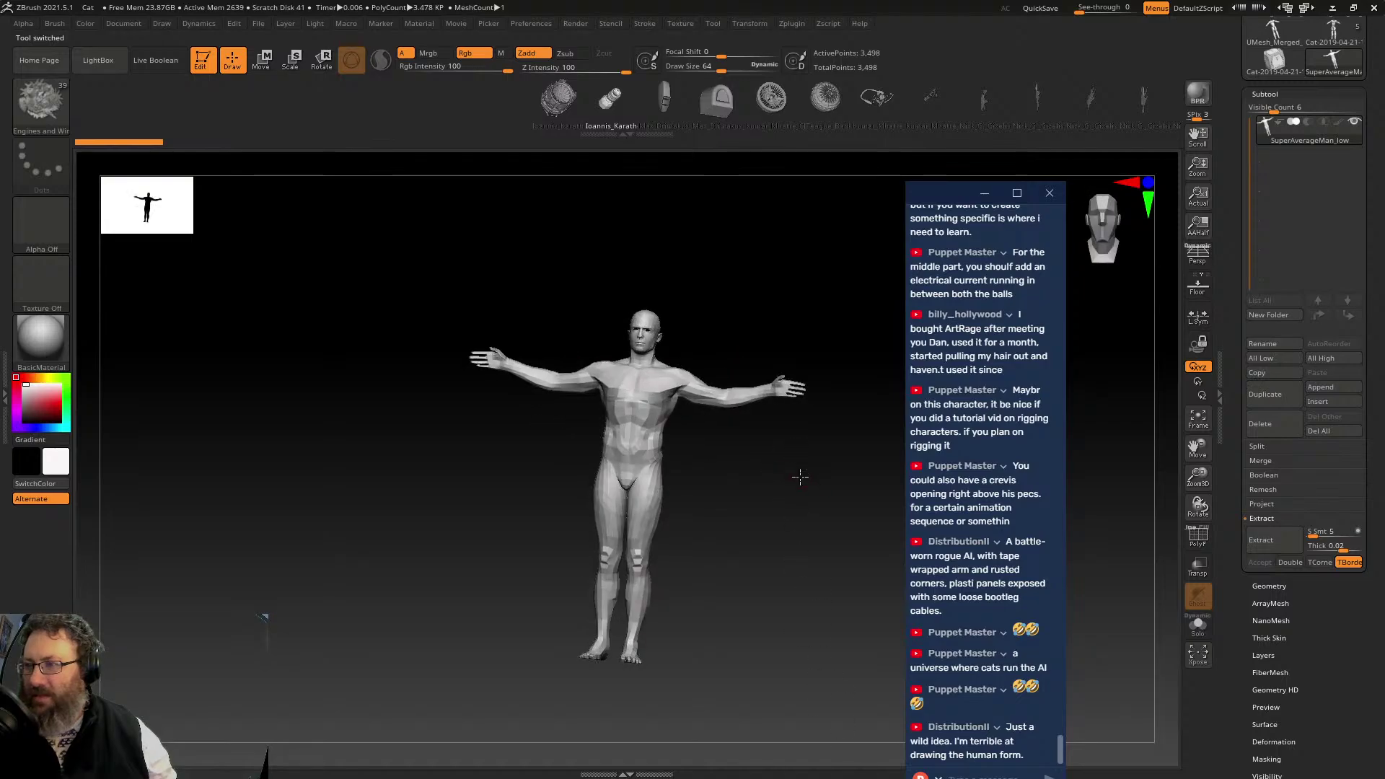
- Try inserting engine parts on the male figure's torso, undo each one and decline activating Dynamic Subdiv
mouse_move(797, 479)
left_mouse_down()
mouse_move(810, 479)
mouse_move(796, 530)
mouse_move(811, 393)
mouse_move(727, 396)
mouse_move(776, 348)
mouse_move(809, 384)
mouse_move(795, 350)
mouse_move(829, 379)
left_mouse_up()
mouse_move(570, 300)
left_mouse_down()
mouse_move(640, 335)
mouse_move(674, 329)
left_mouse_up()
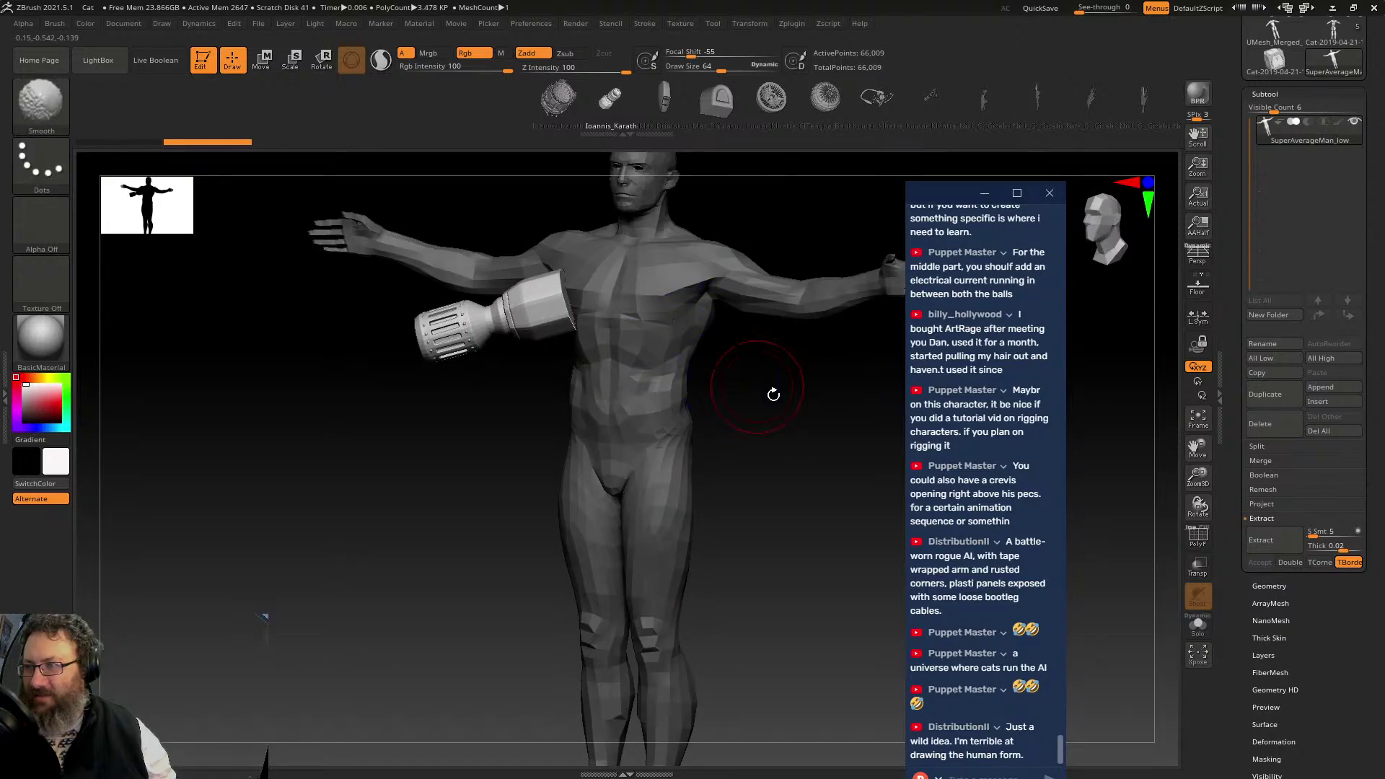
left_click_drag(773, 394, 804, 279)
key("ctrl+z")
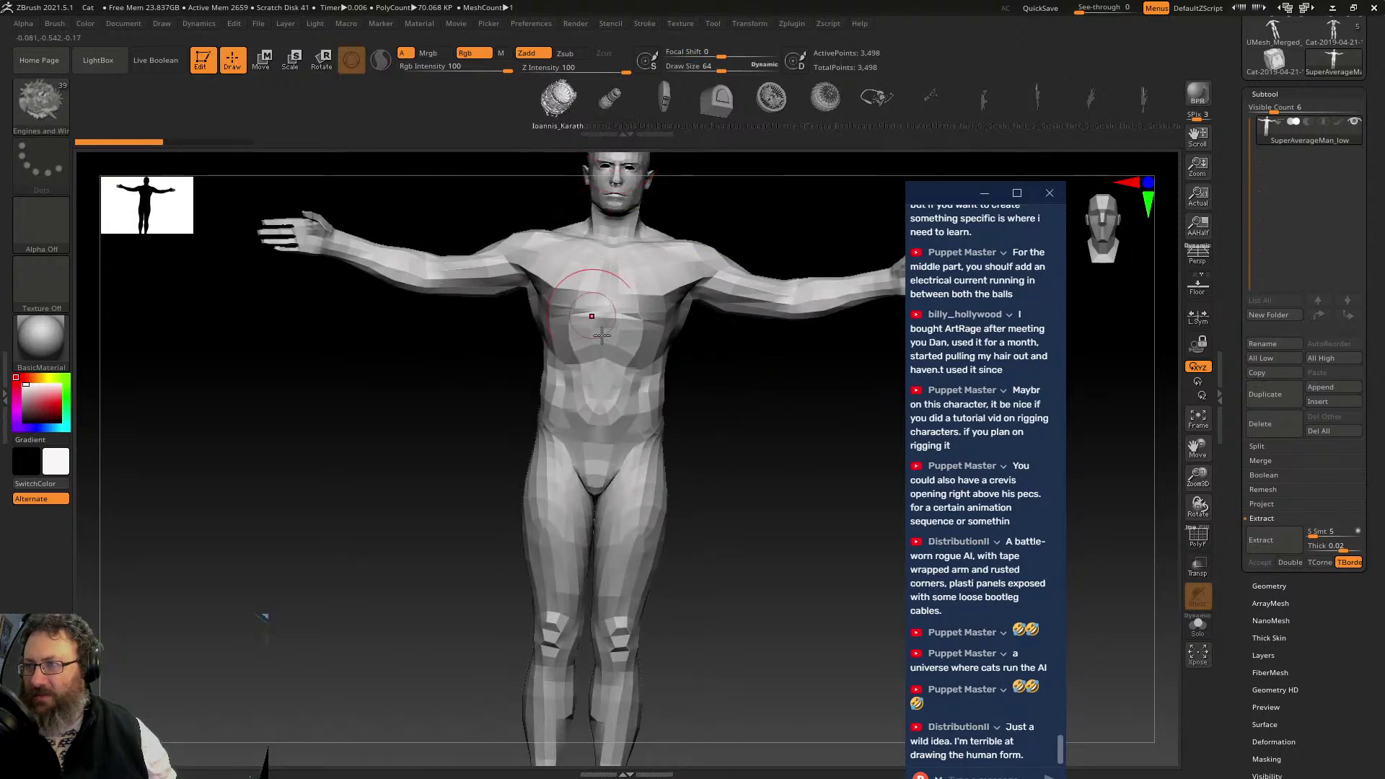
left_click_drag(605, 309, 467, 459)
key("ctrl+z")
key("d")
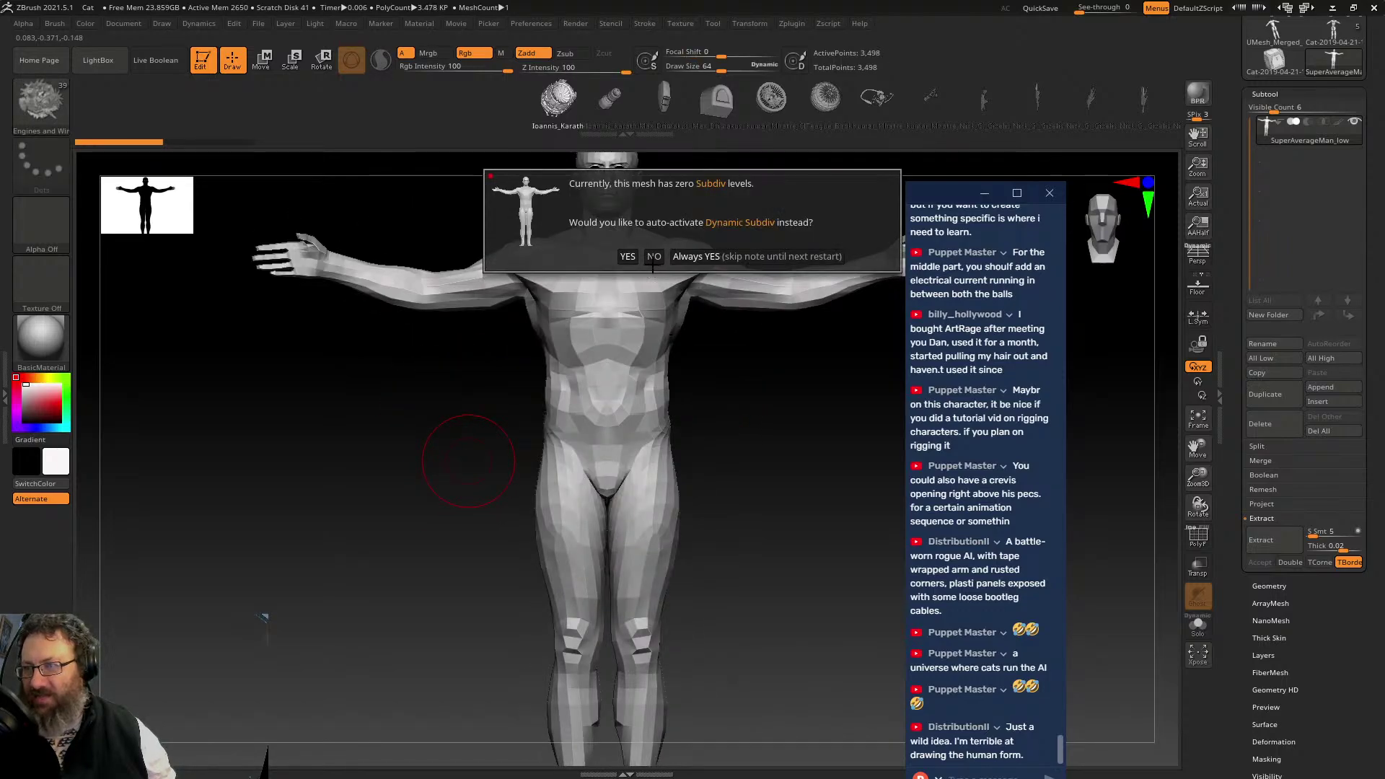
left_click(654, 257)
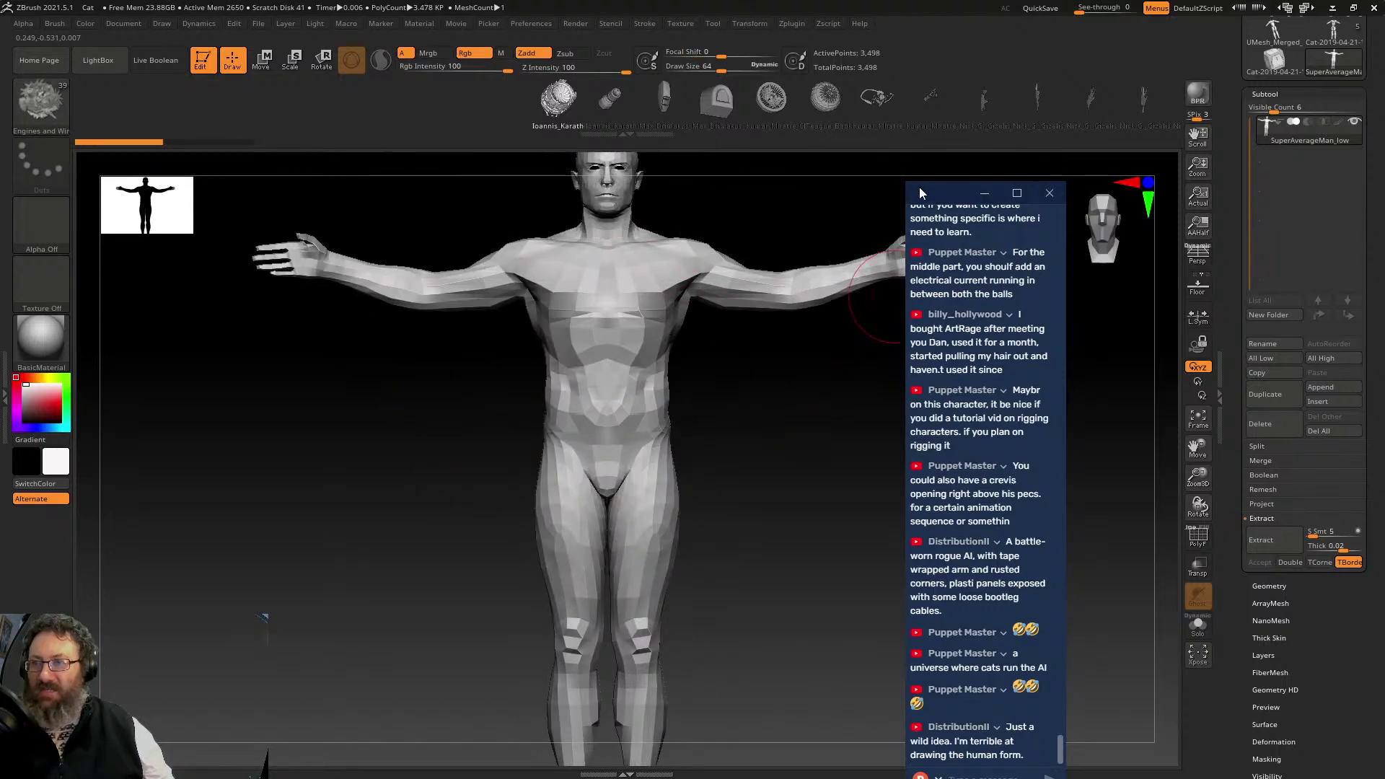
- Move the live chat window clear of the male figure and frame the whole body in the viewport
left_click_drag(920, 193, 34, 99)
left_click_drag(906, 383, 854, 392)
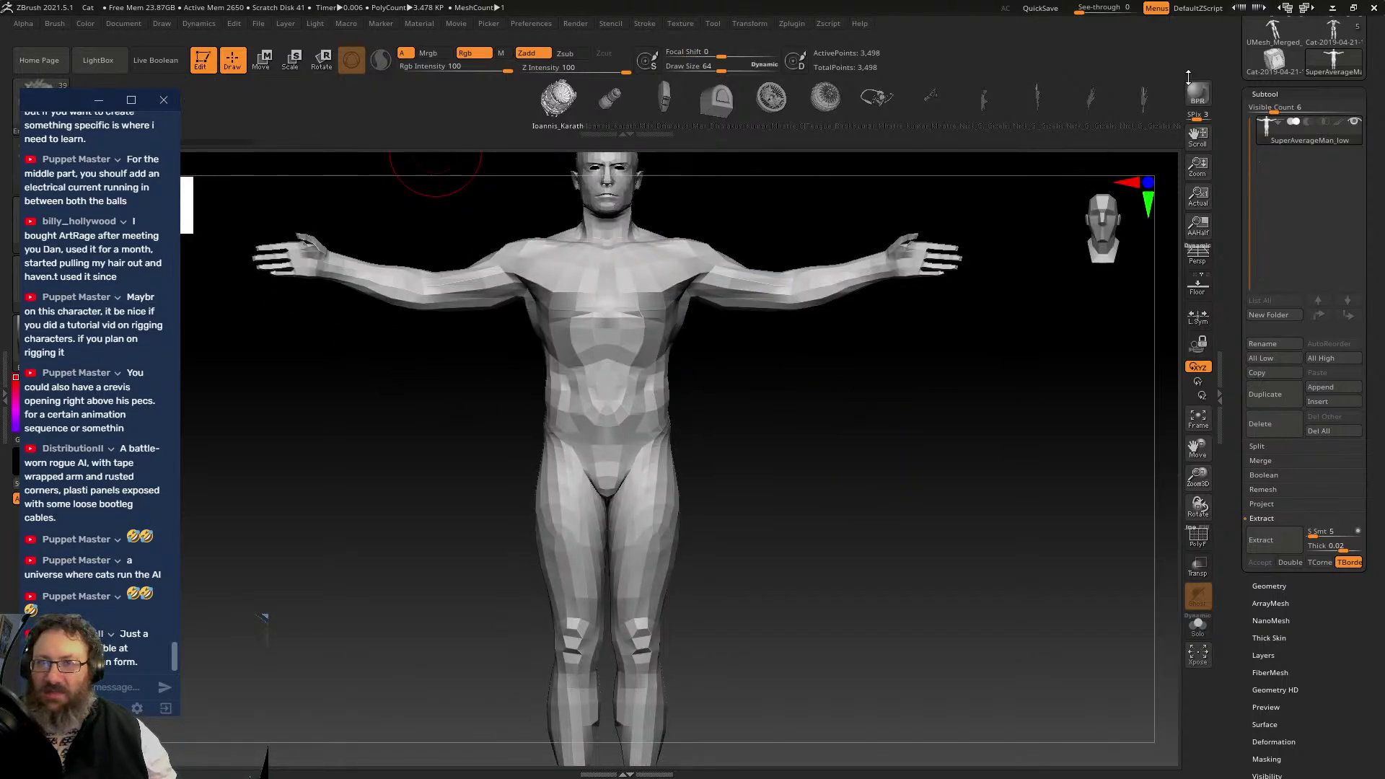
left_click(300, 26)
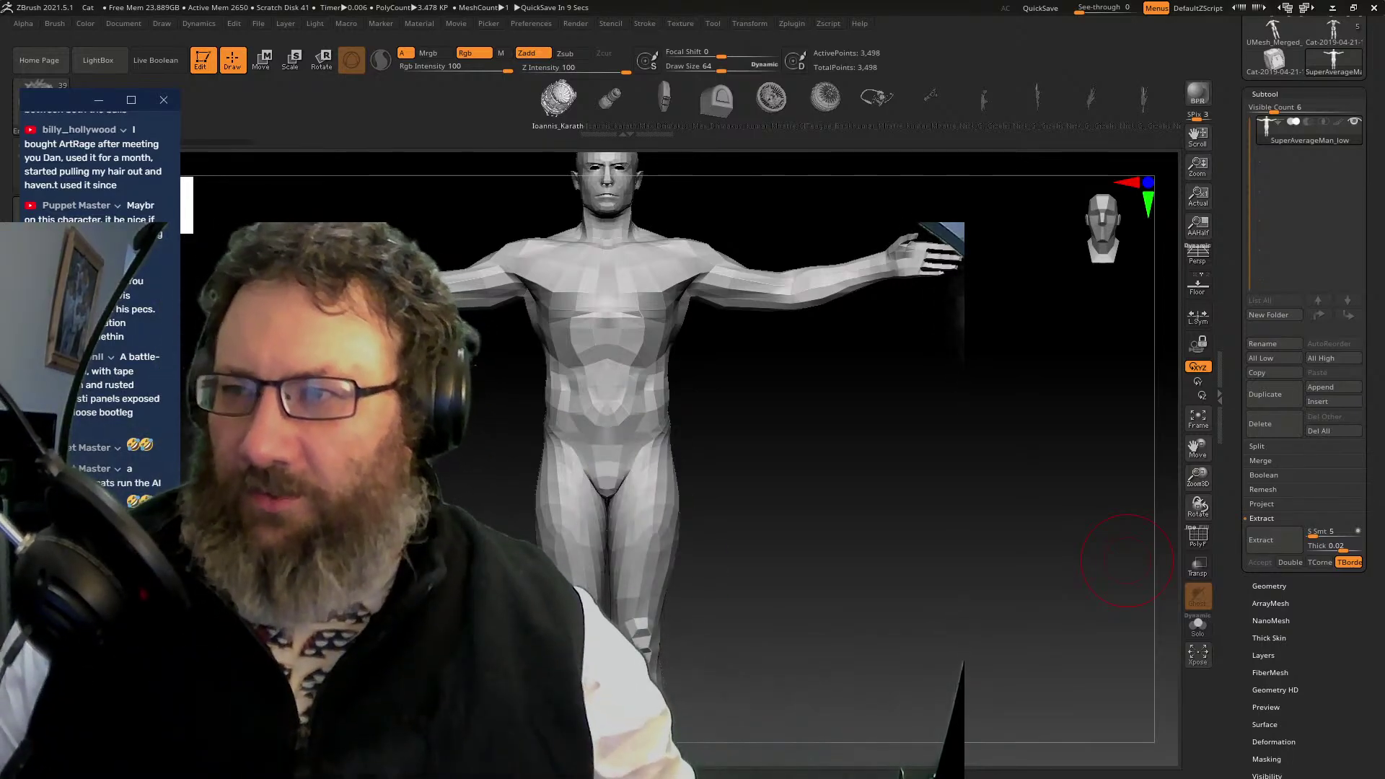
key("f")
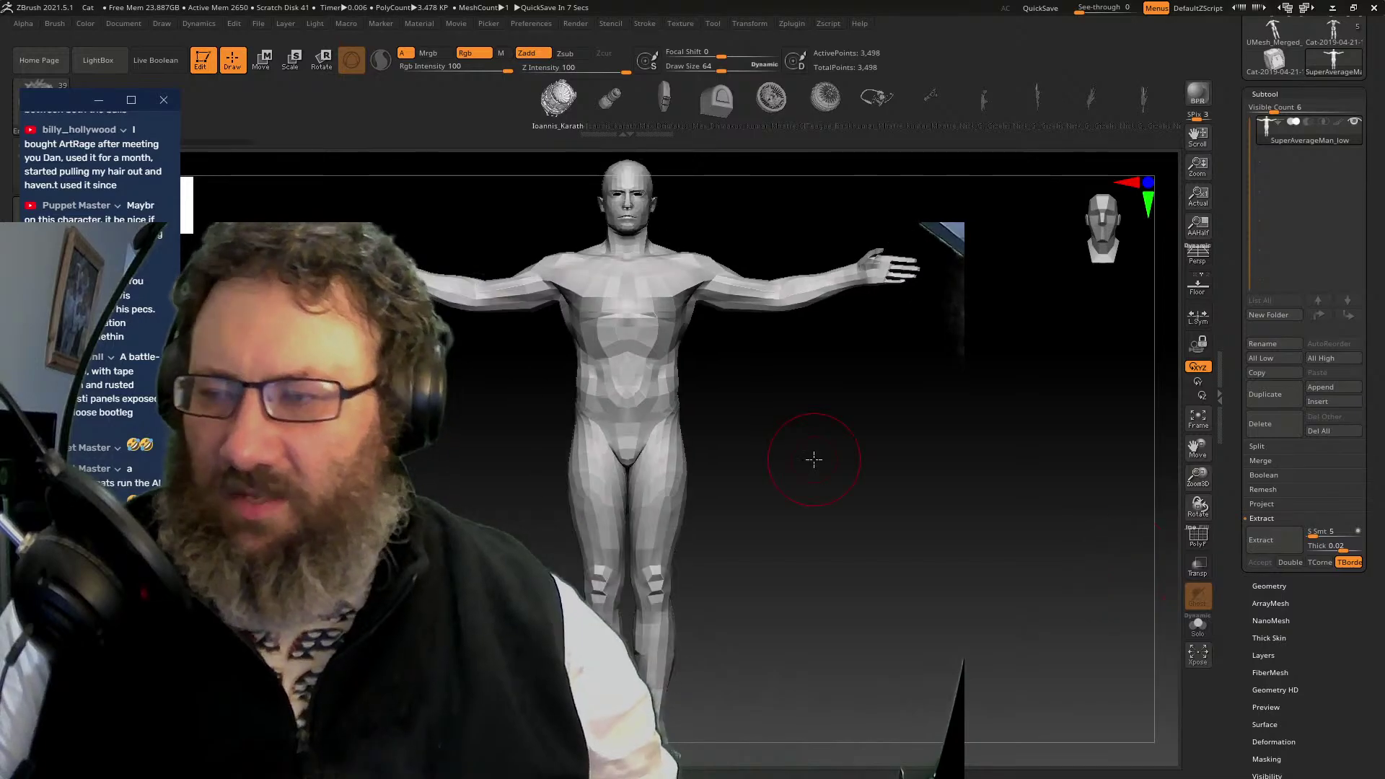
- Read back through the live chat history, from the older ArtRage and sponsorship messages to the latest comments about the character
left_click_drag(817, 453, 819, 418)
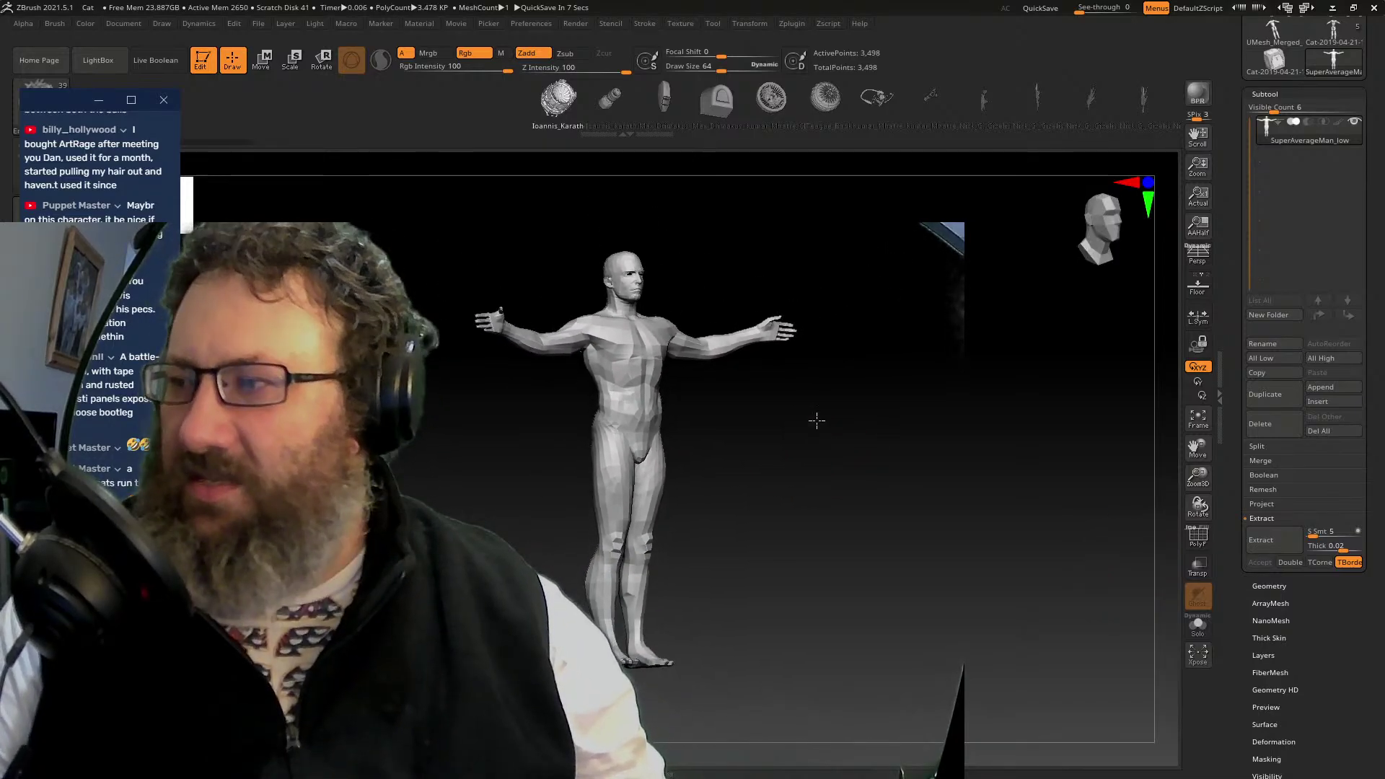
scroll(122, 432, "up", 7)
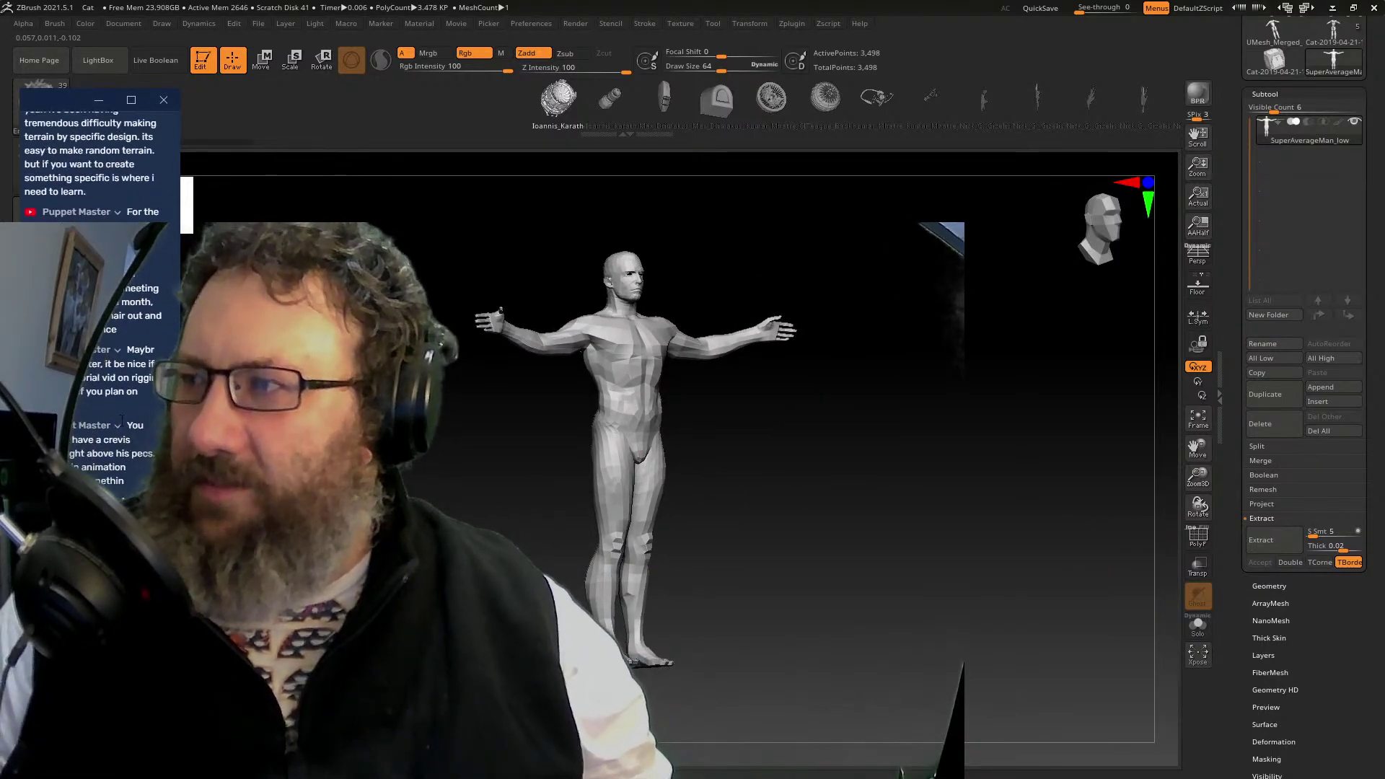
scroll(120, 397, "down", 5)
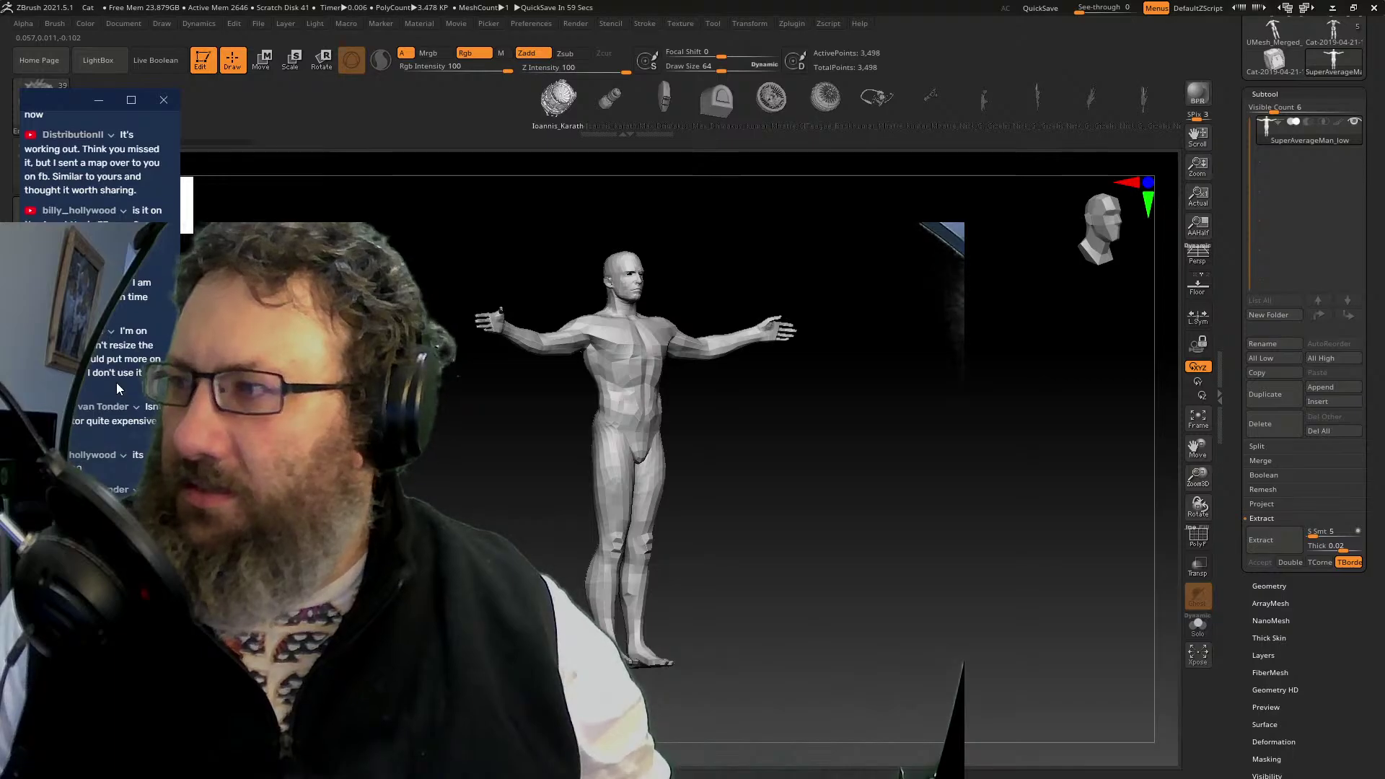
scroll(117, 364, "up", 5)
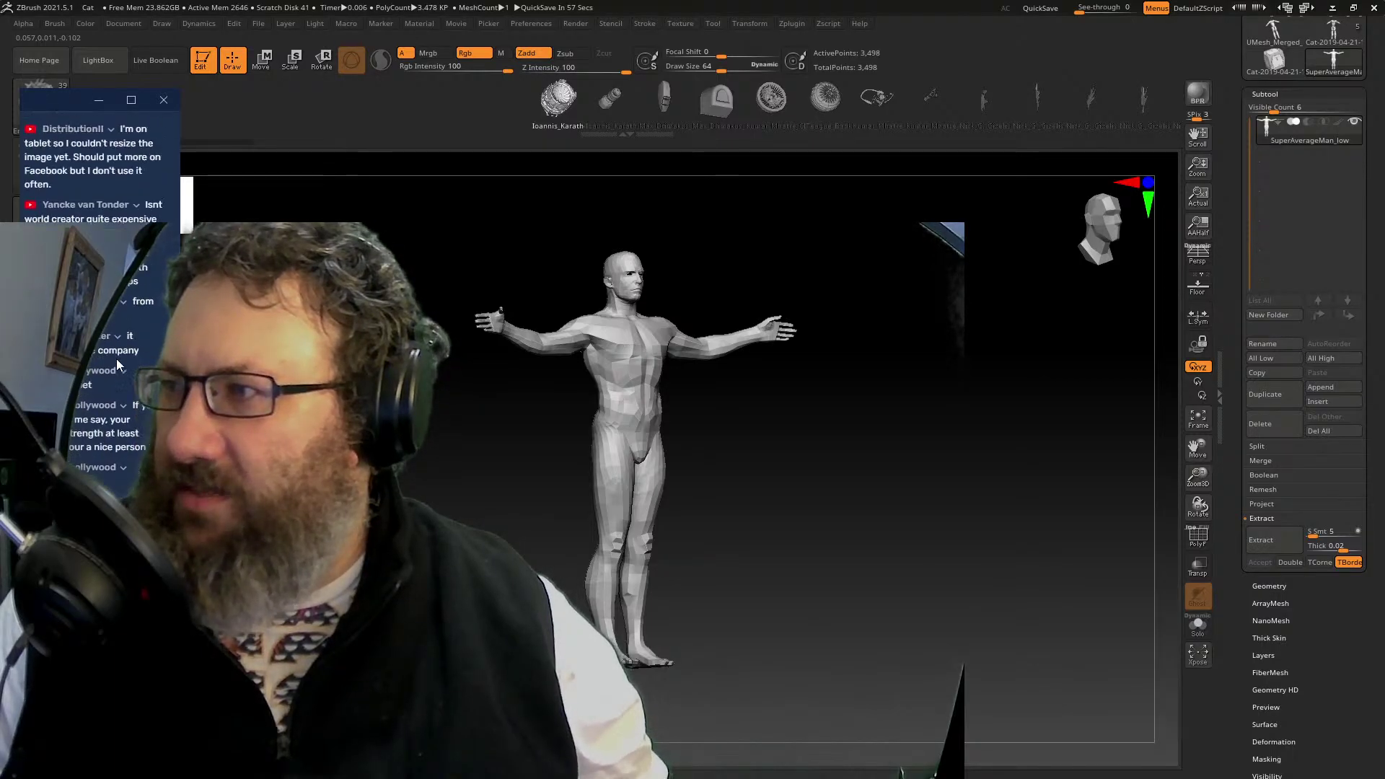
scroll(141, 357, "up", 5)
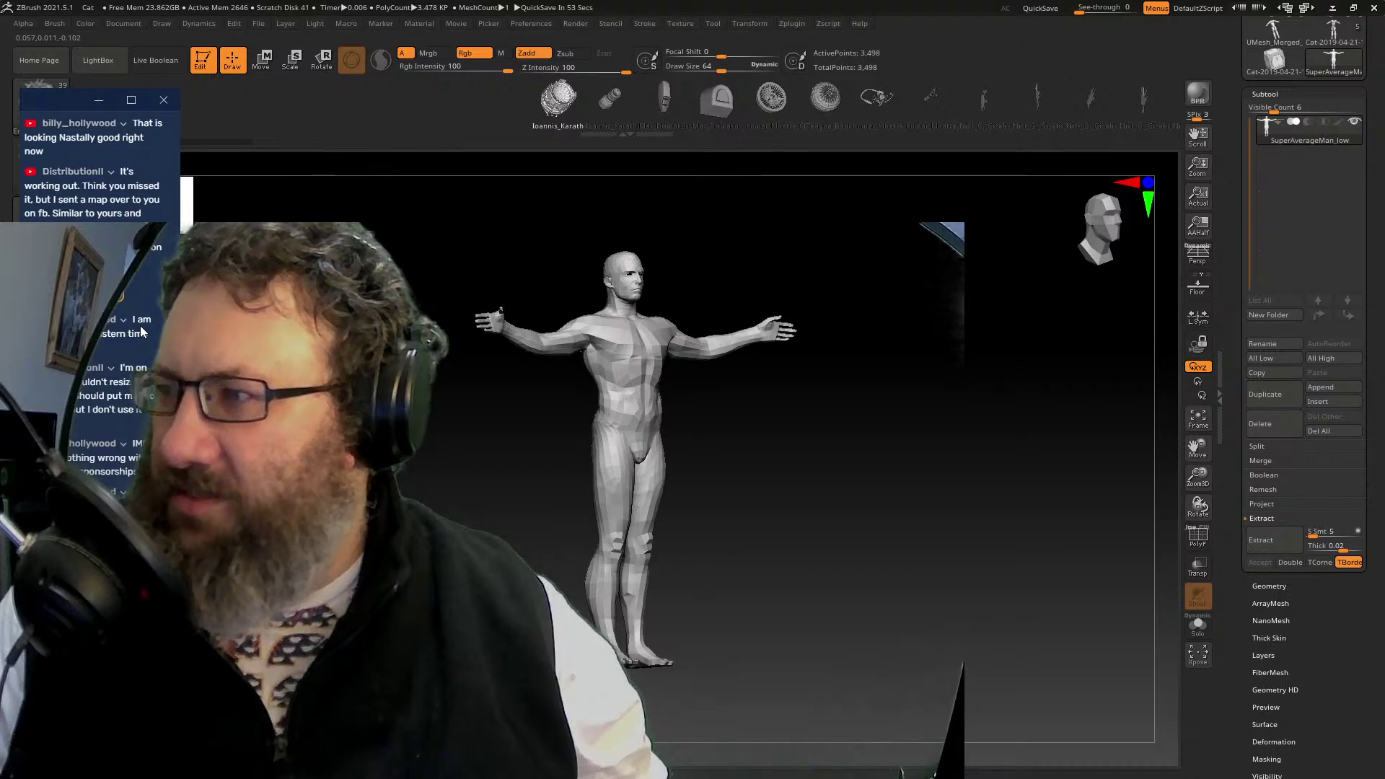
scroll(140, 324, "down", 5)
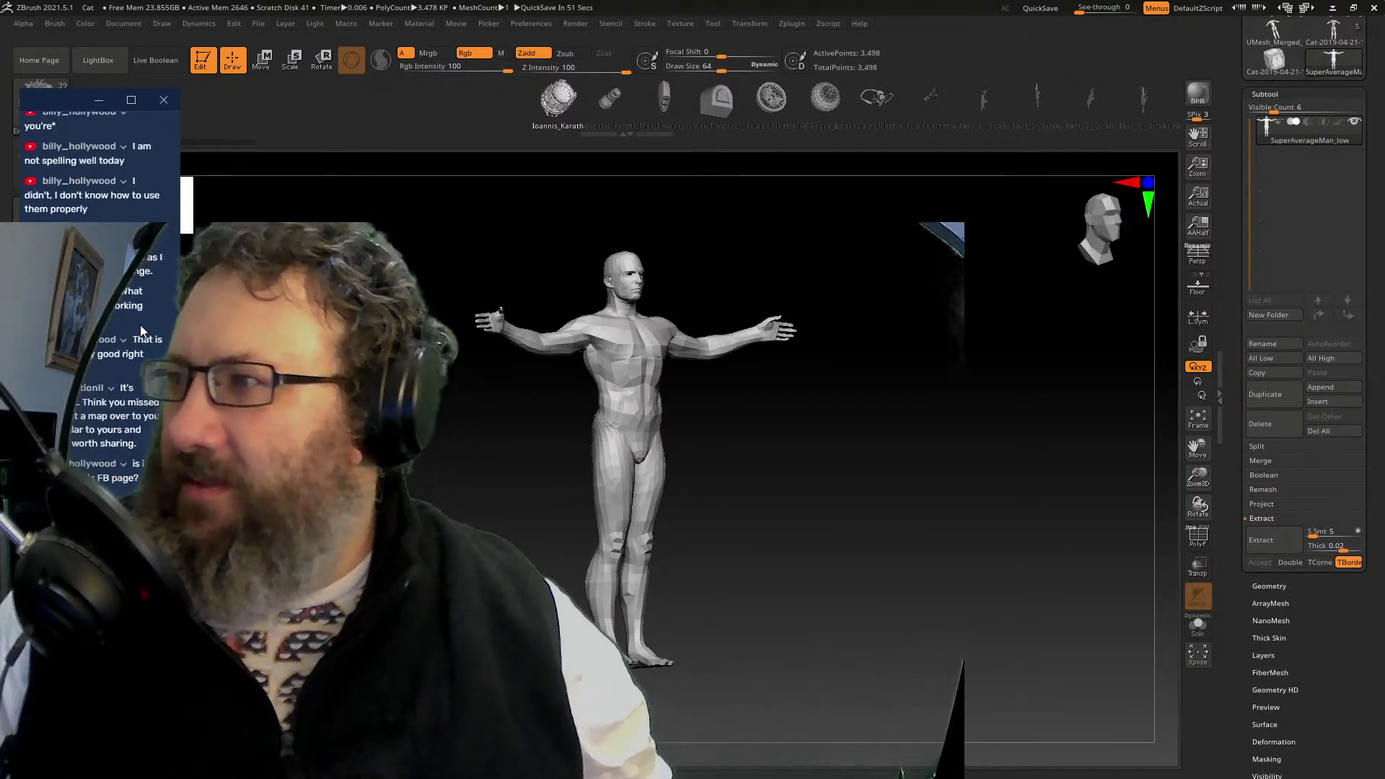
scroll(140, 324, "up", 5)
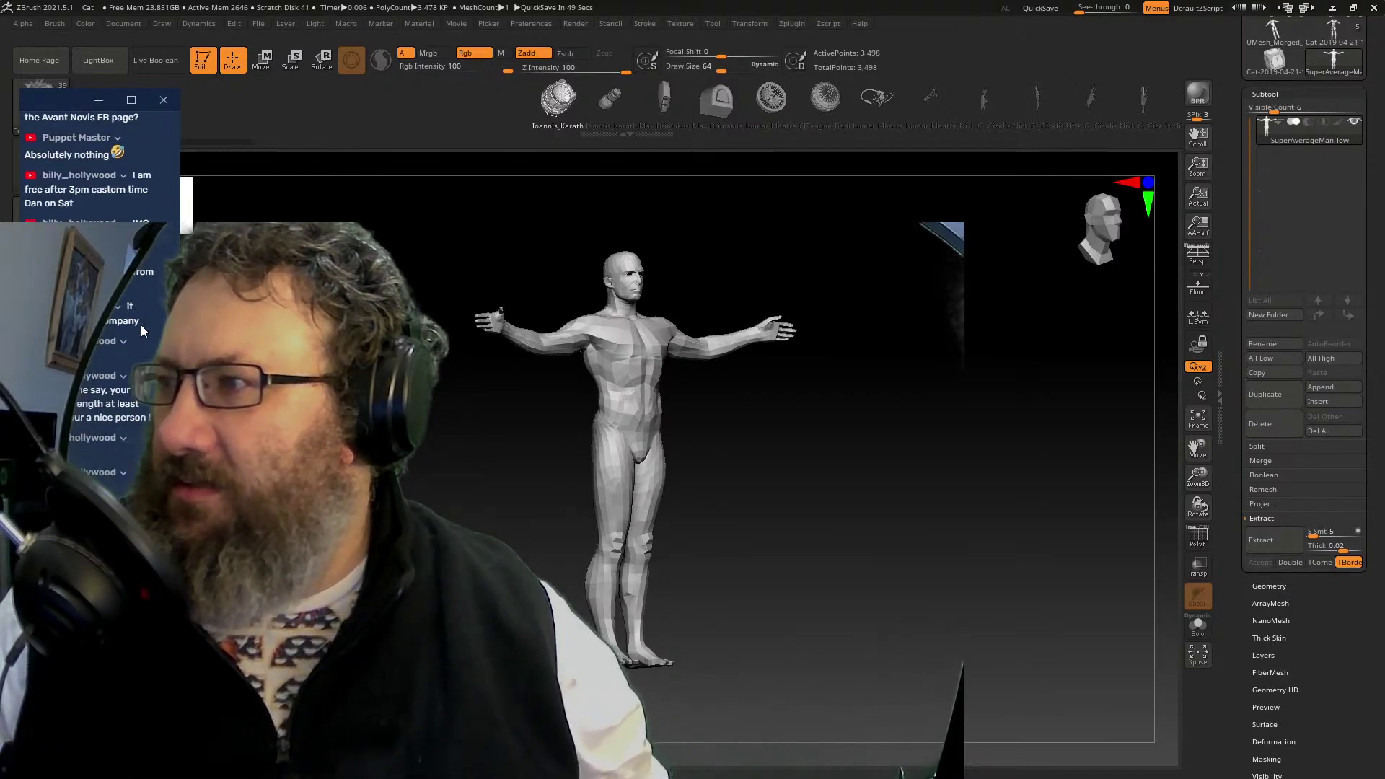
scroll(141, 325, "up", 5)
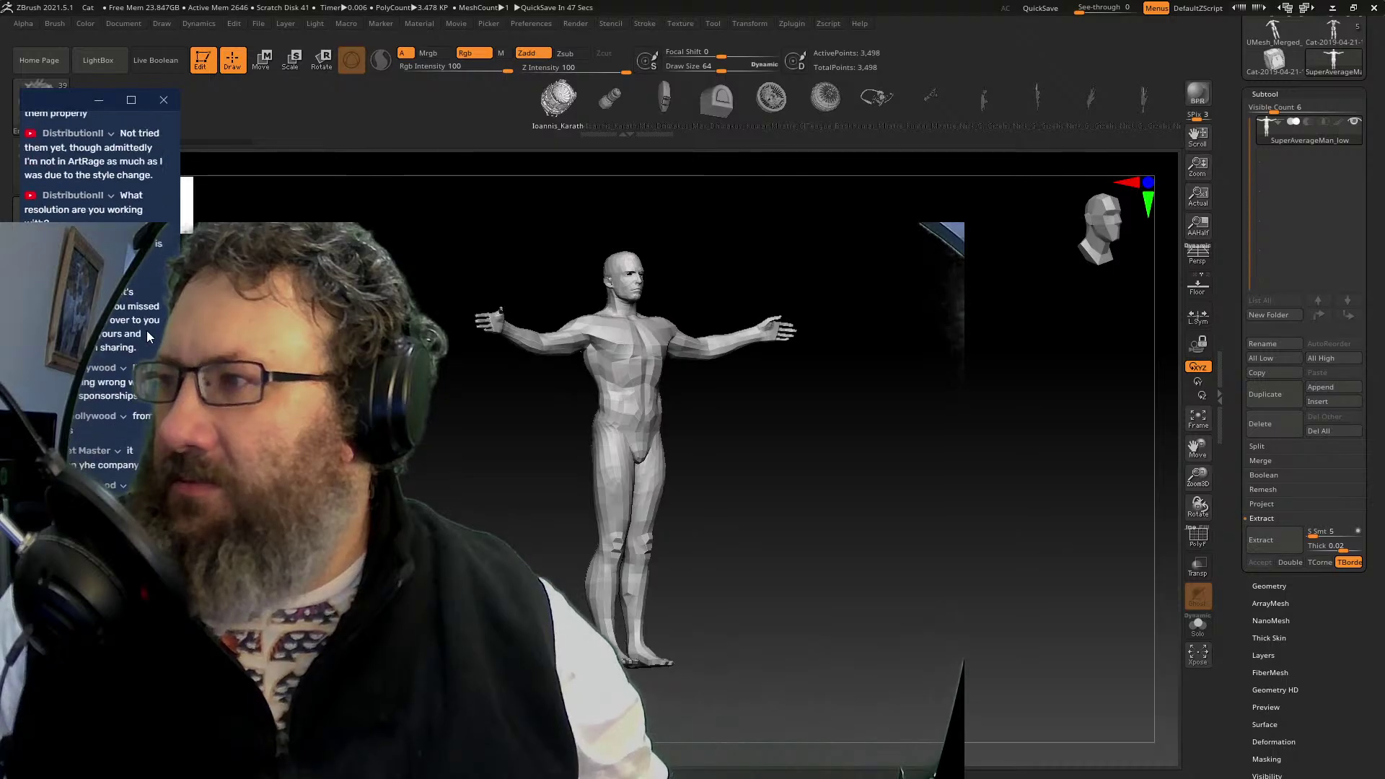
scroll(134, 312, "up", 3)
scroll(134, 312, "down", 5)
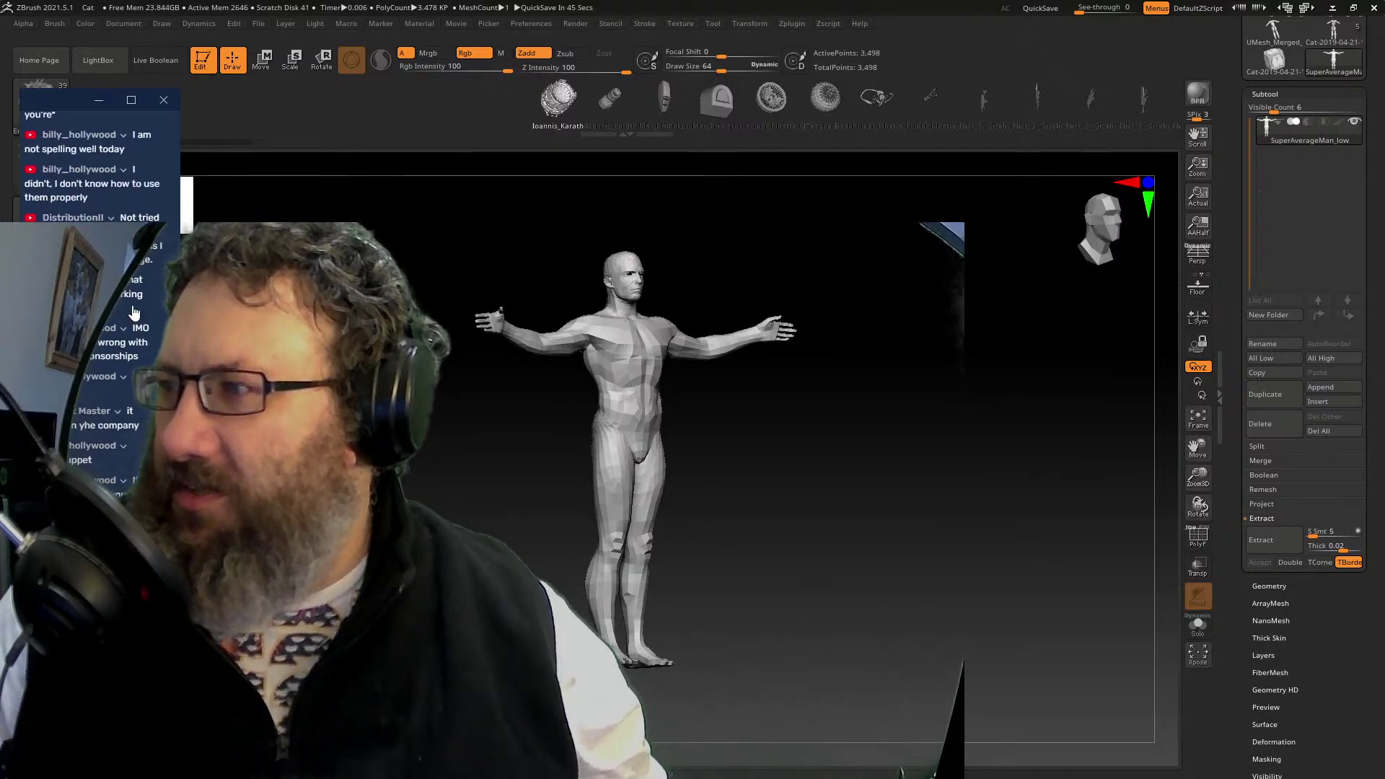
scroll(133, 312, "up", 5)
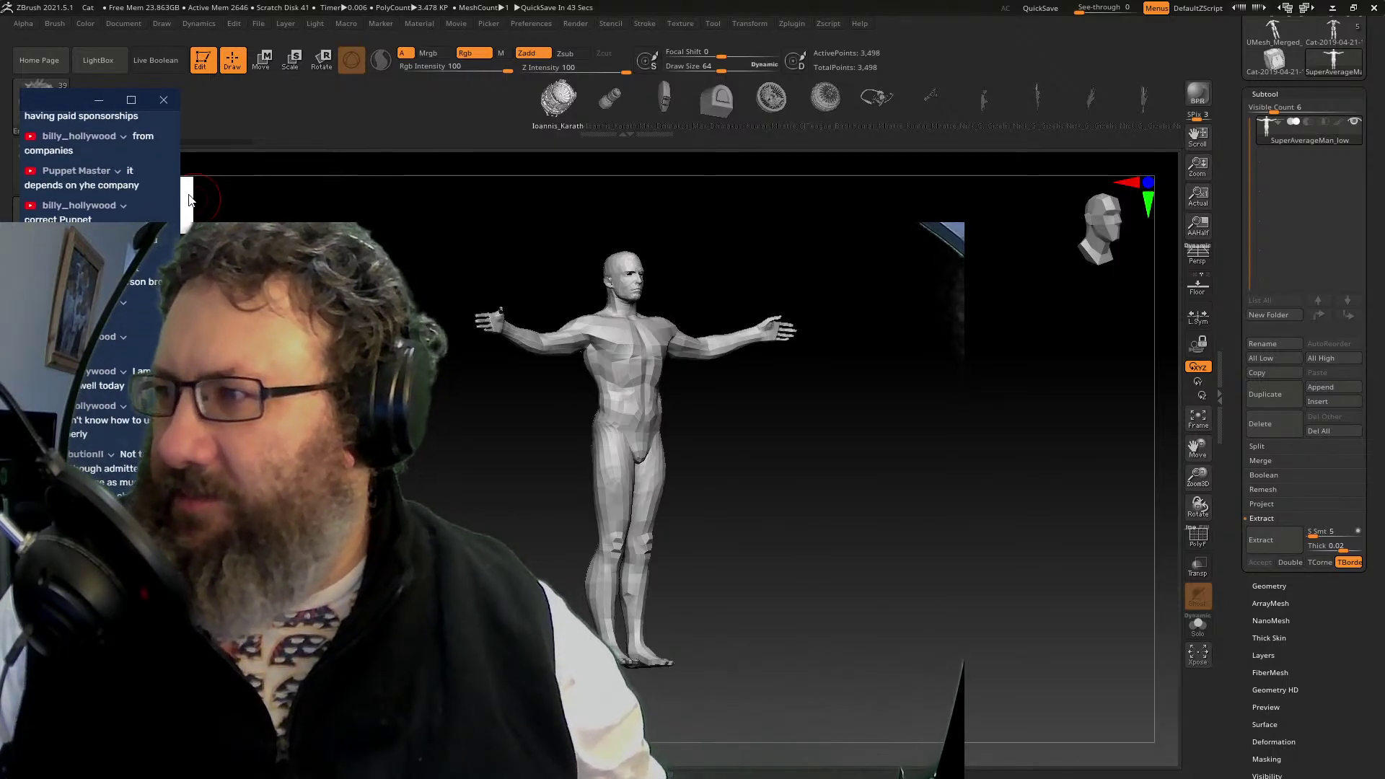
scroll(160, 208, "down", 2)
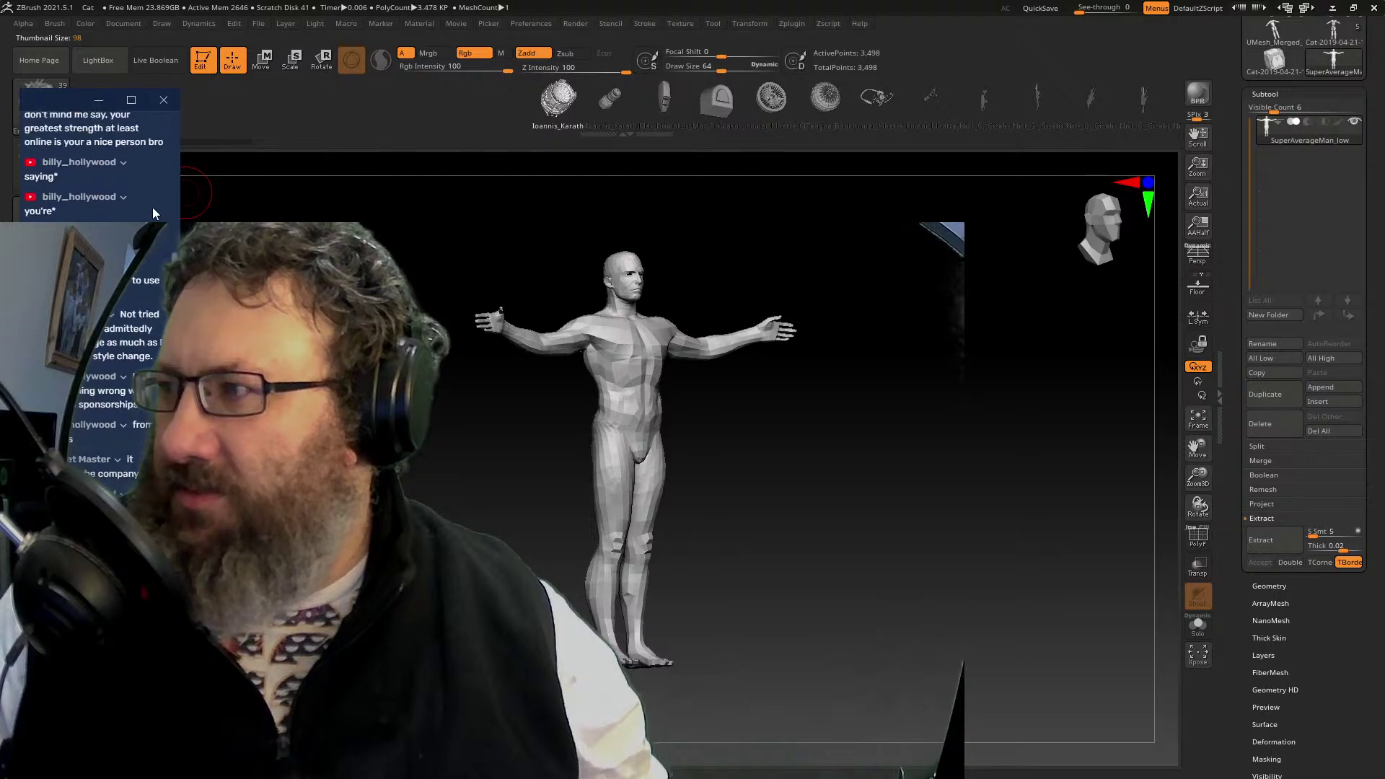
scroll(155, 211, "up", 2)
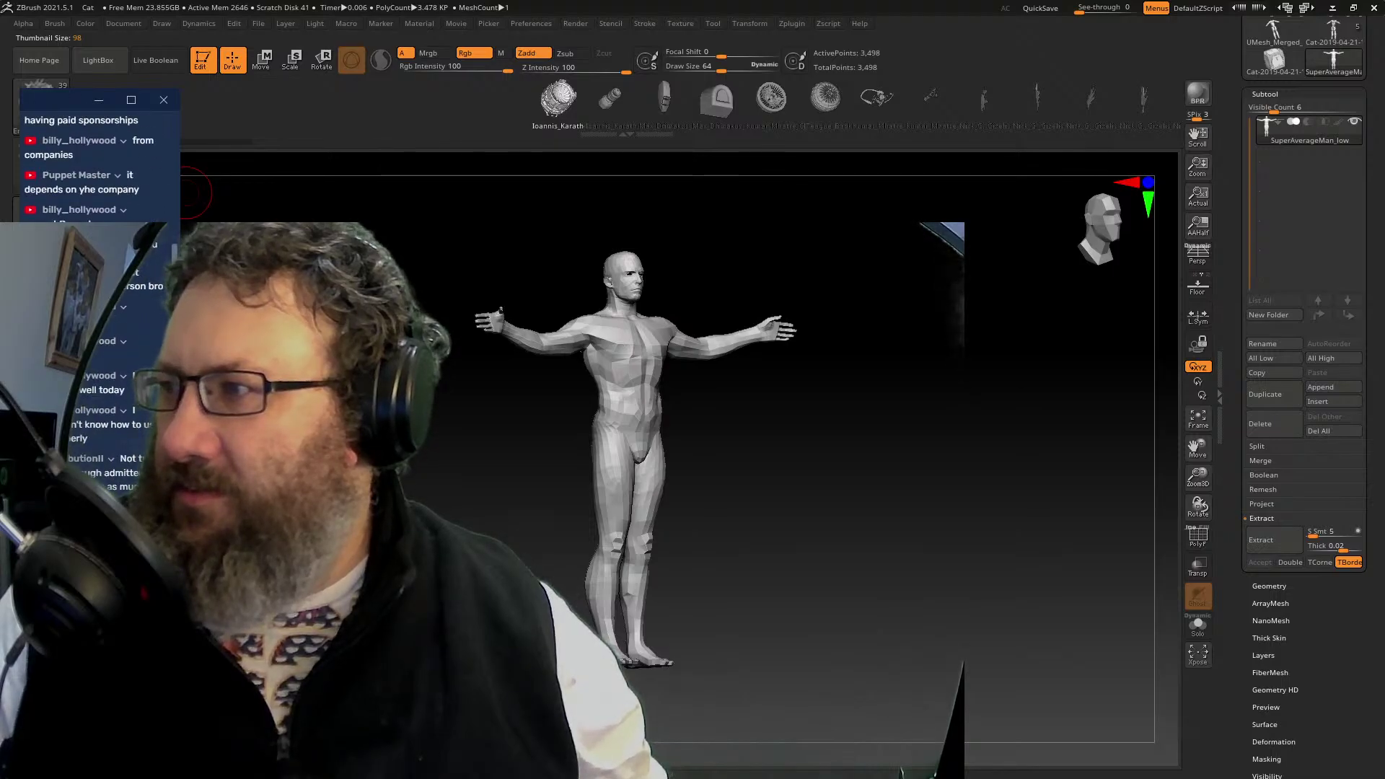
scroll(137, 276, "up", 12)
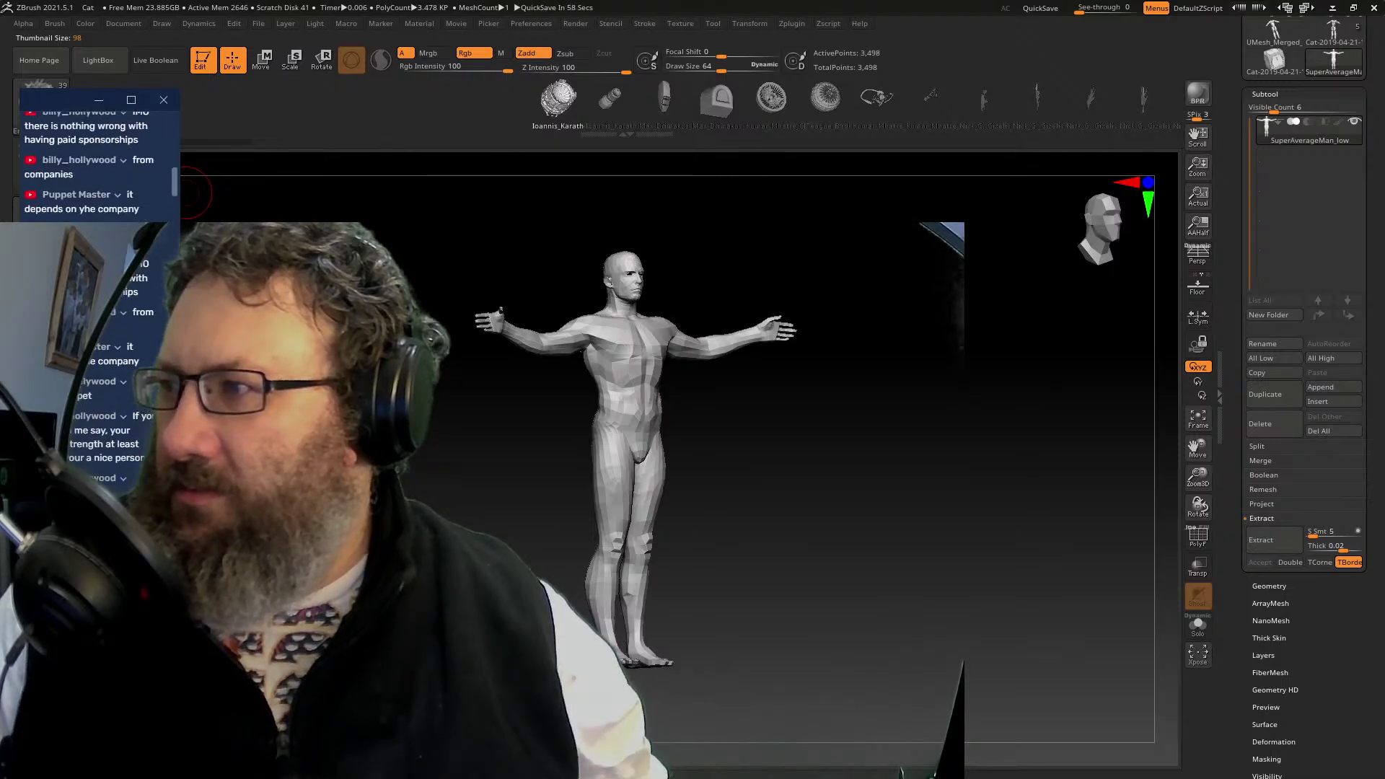
scroll(127, 286, "up", 10)
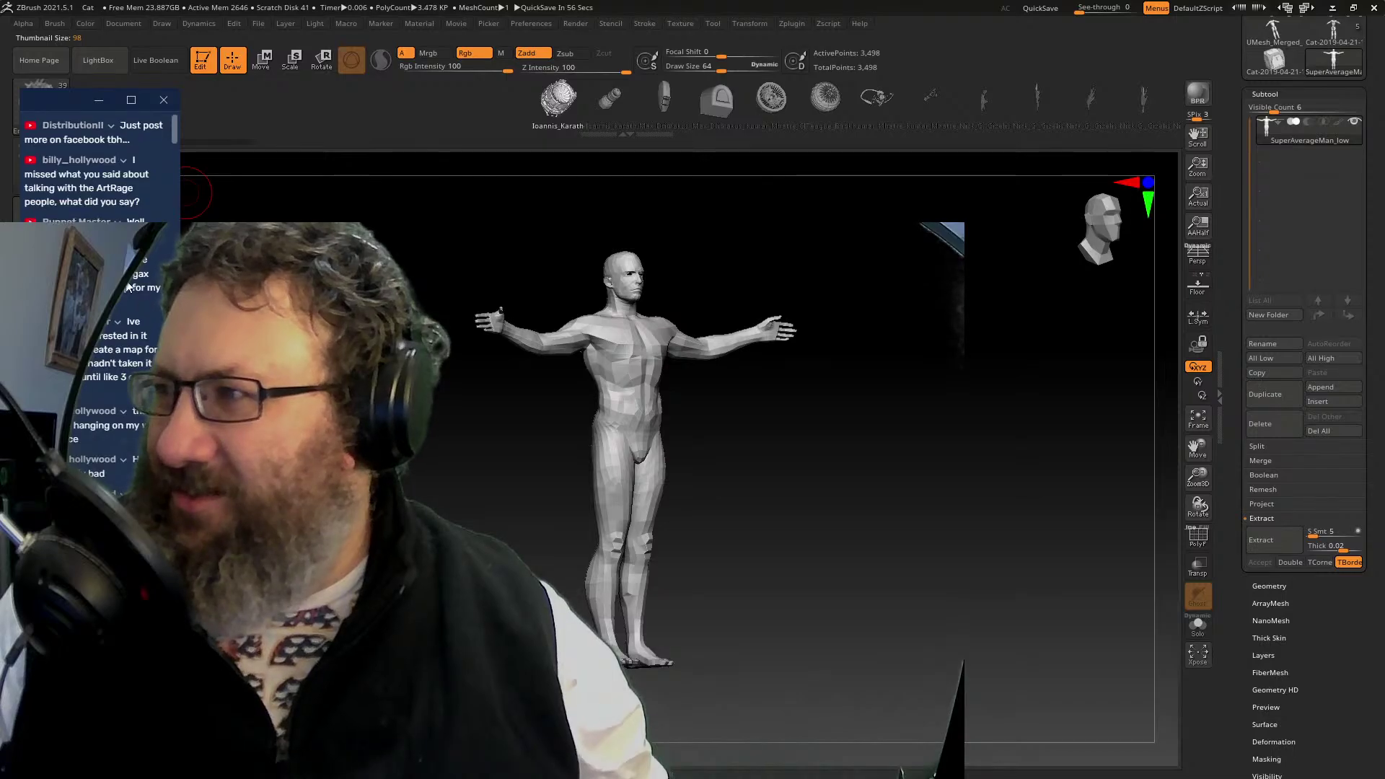
scroll(97, 166, "up", 2)
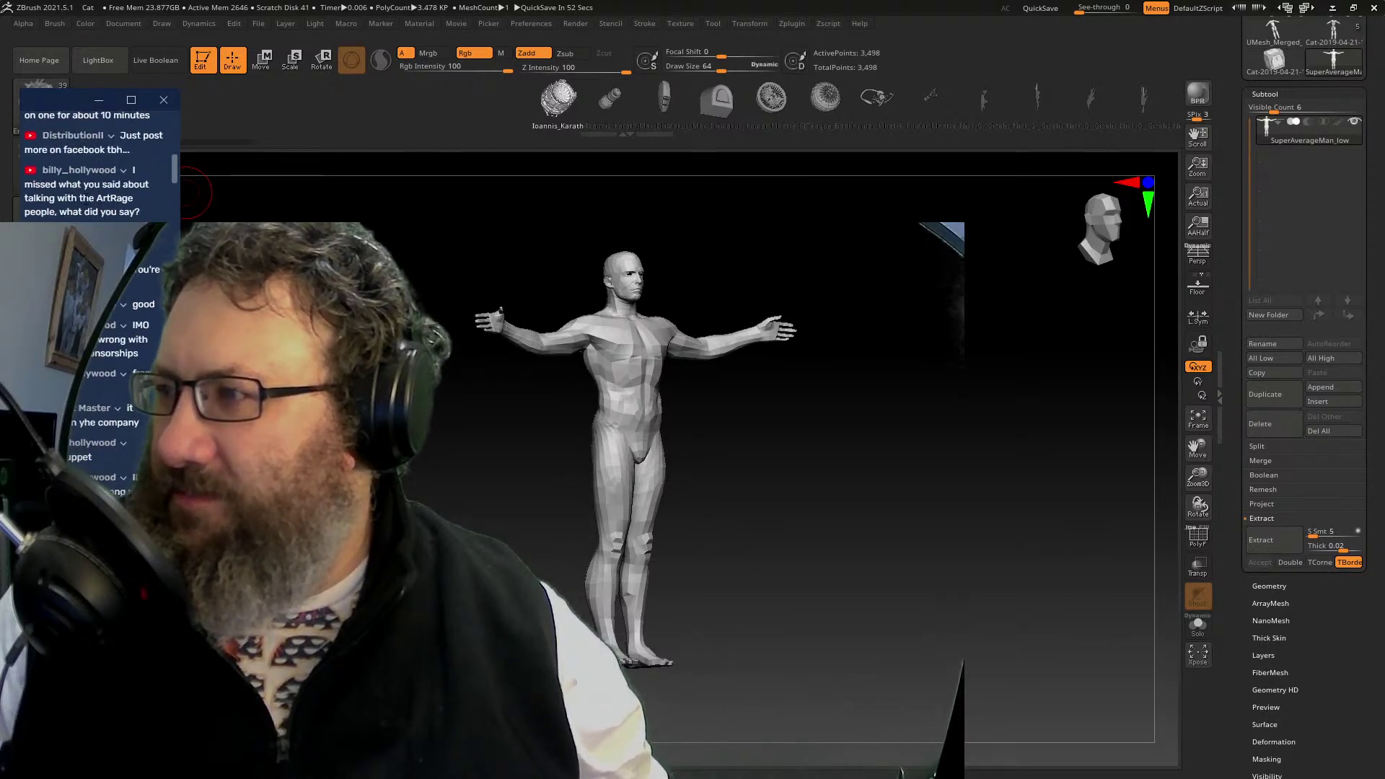
scroll(84, 198, "up", 6)
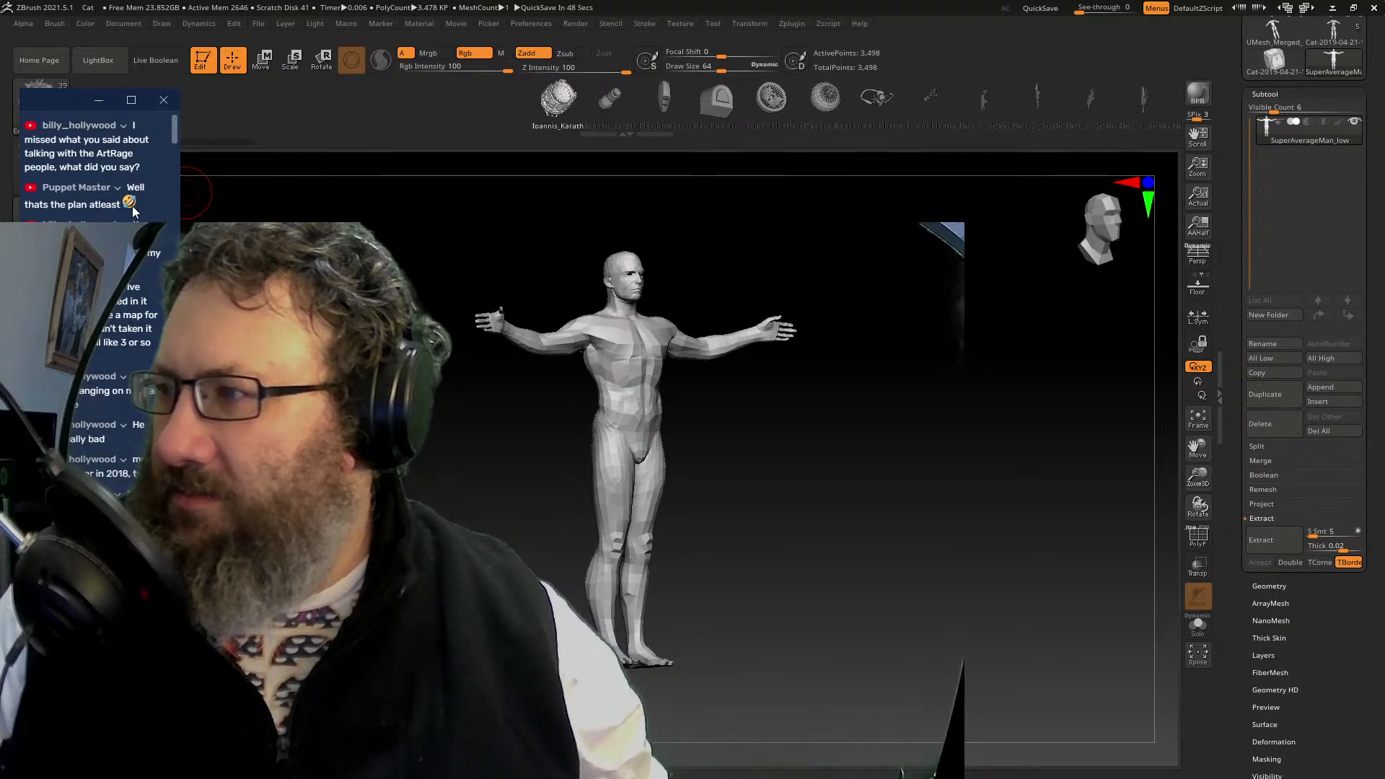
scroll(132, 205, "down", 5)
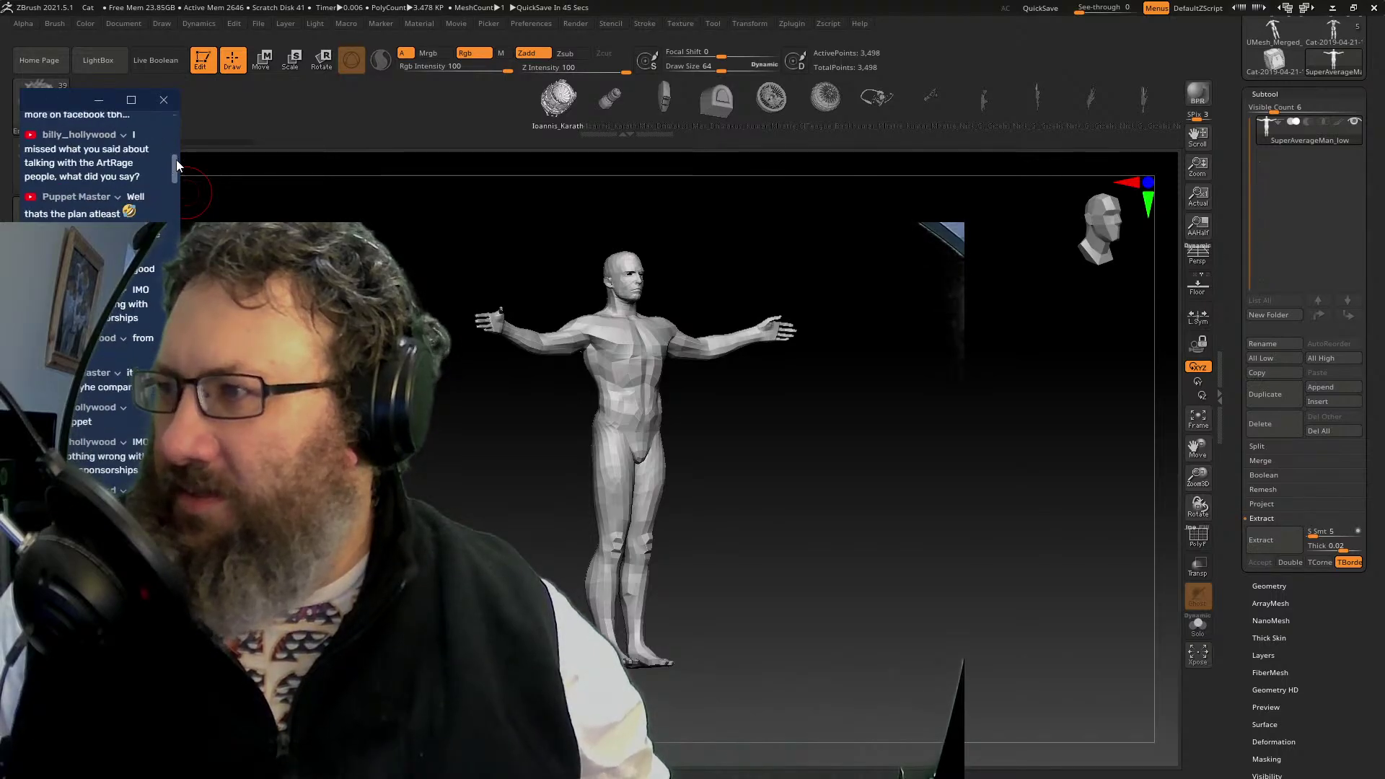
scroll(100, 173, "down", 5)
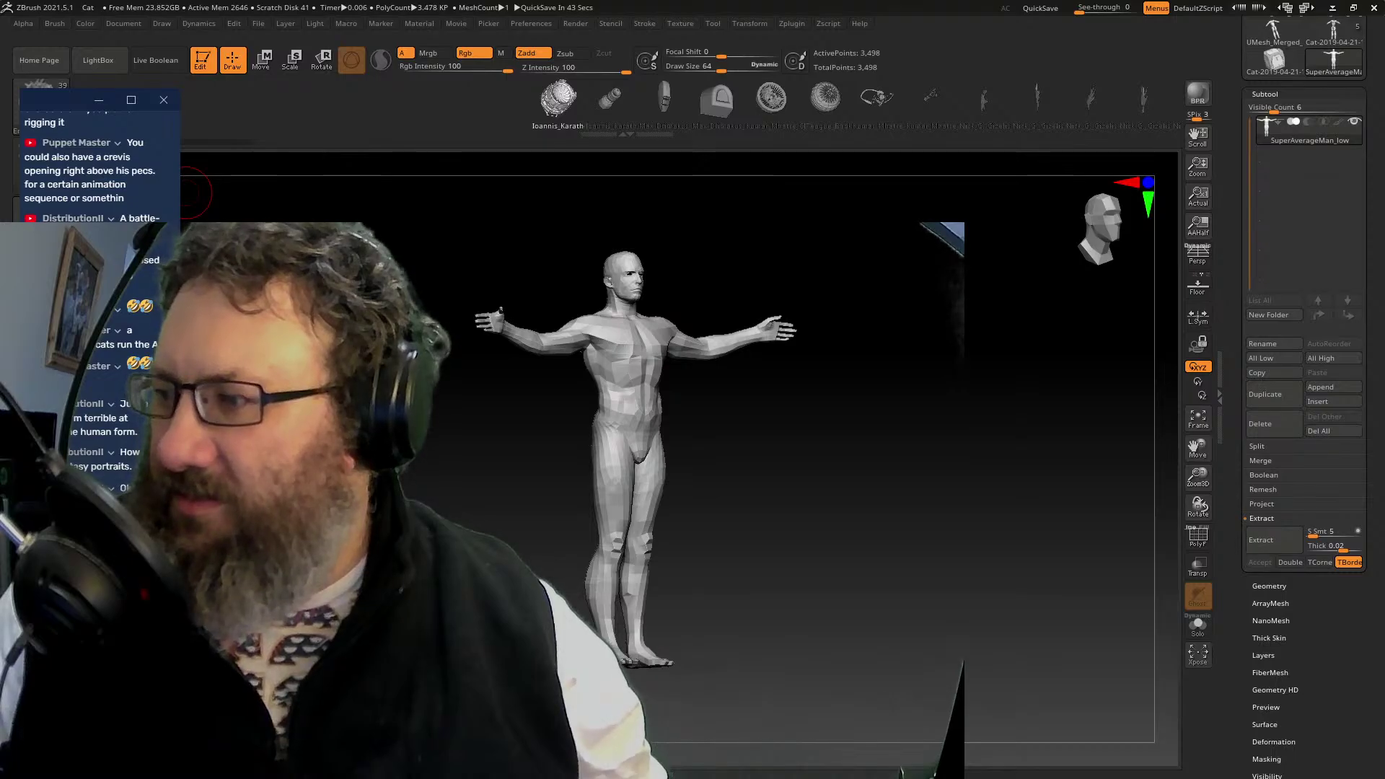
scroll(99, 159, "up", 10)
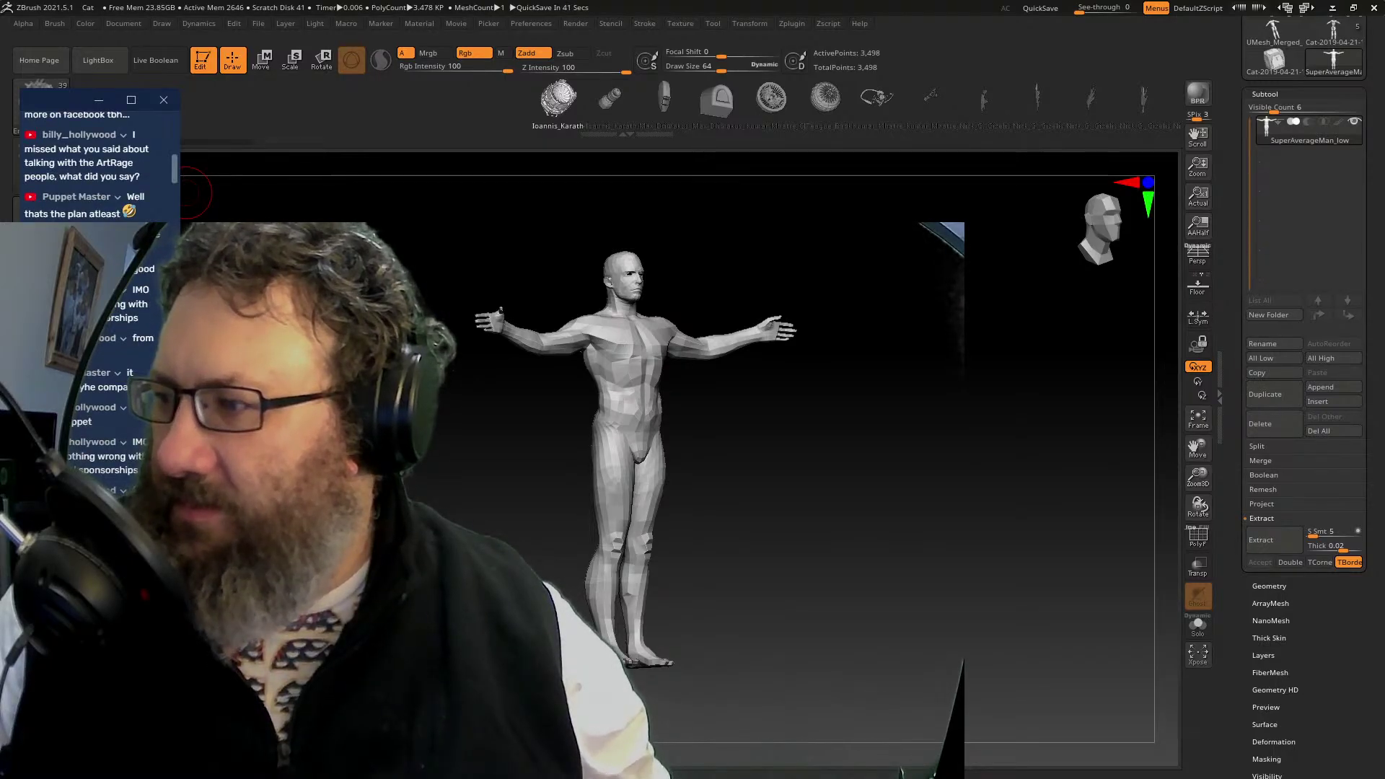
scroll(100, 166, "down", 5)
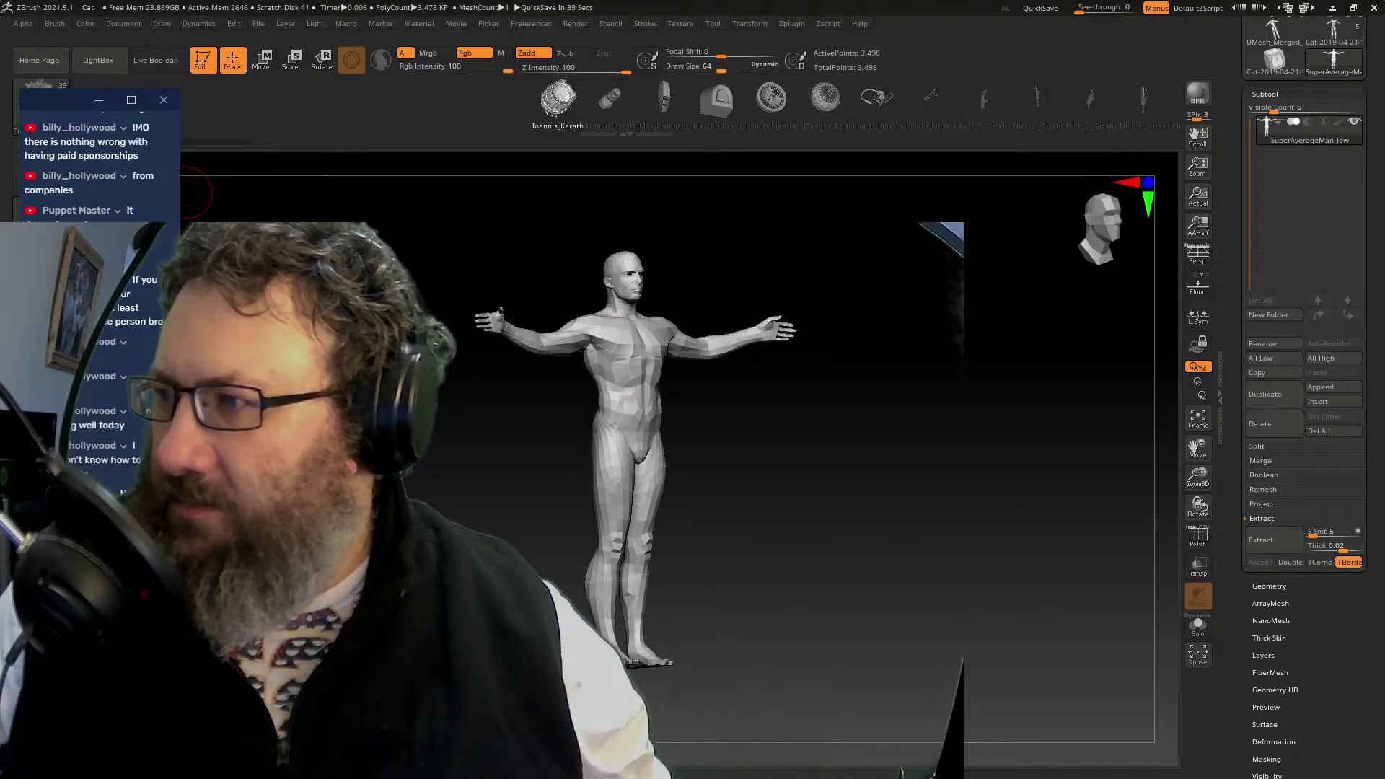
scroll(99, 166, "down", 5)
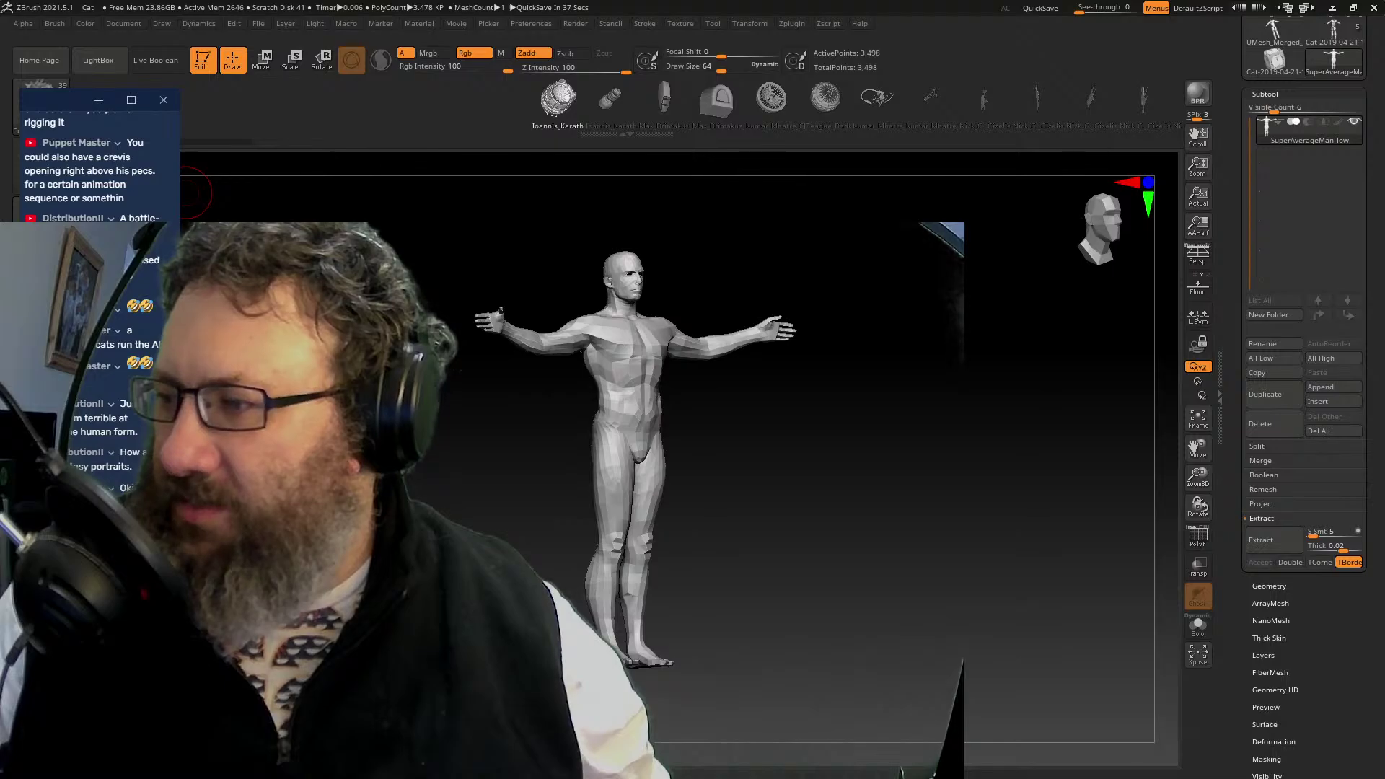
scroll(99, 166, "up", 5)
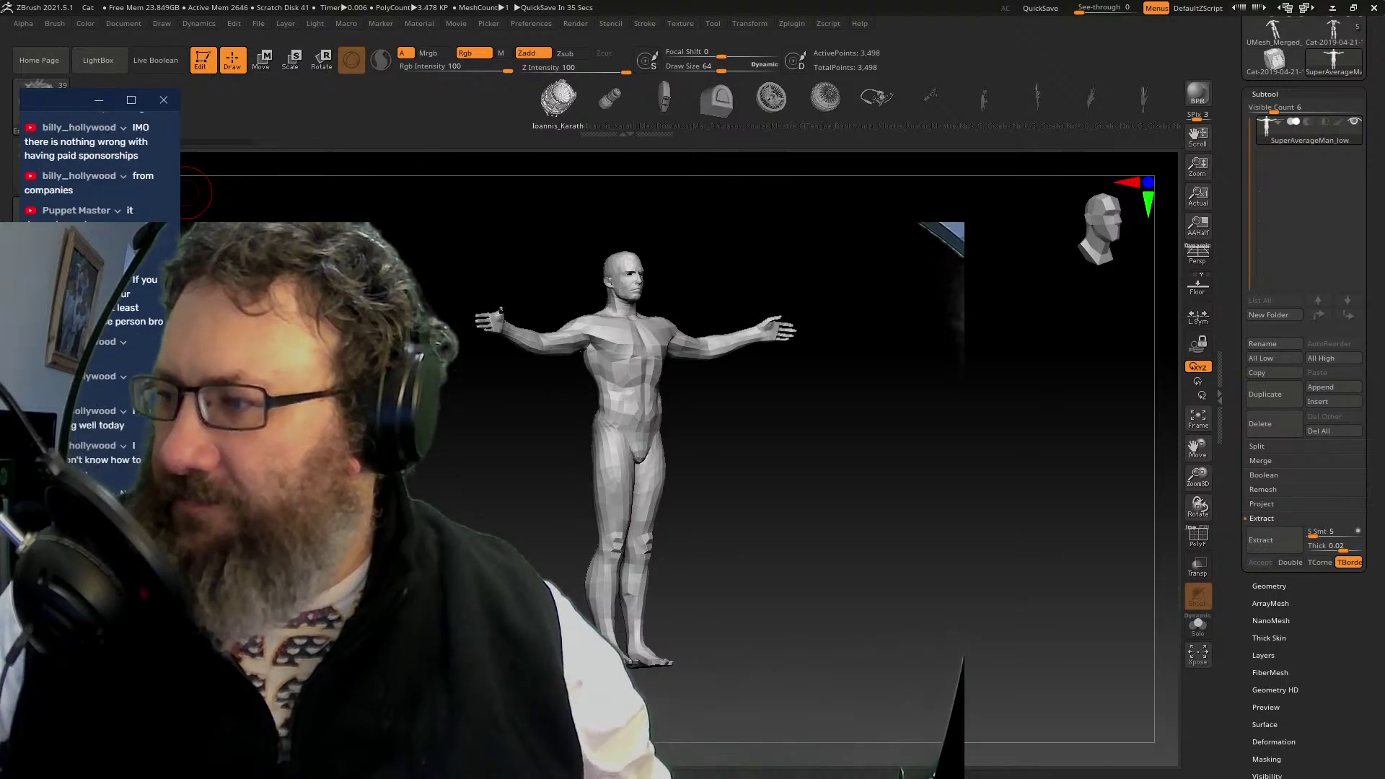
scroll(100, 166, "down", 3)
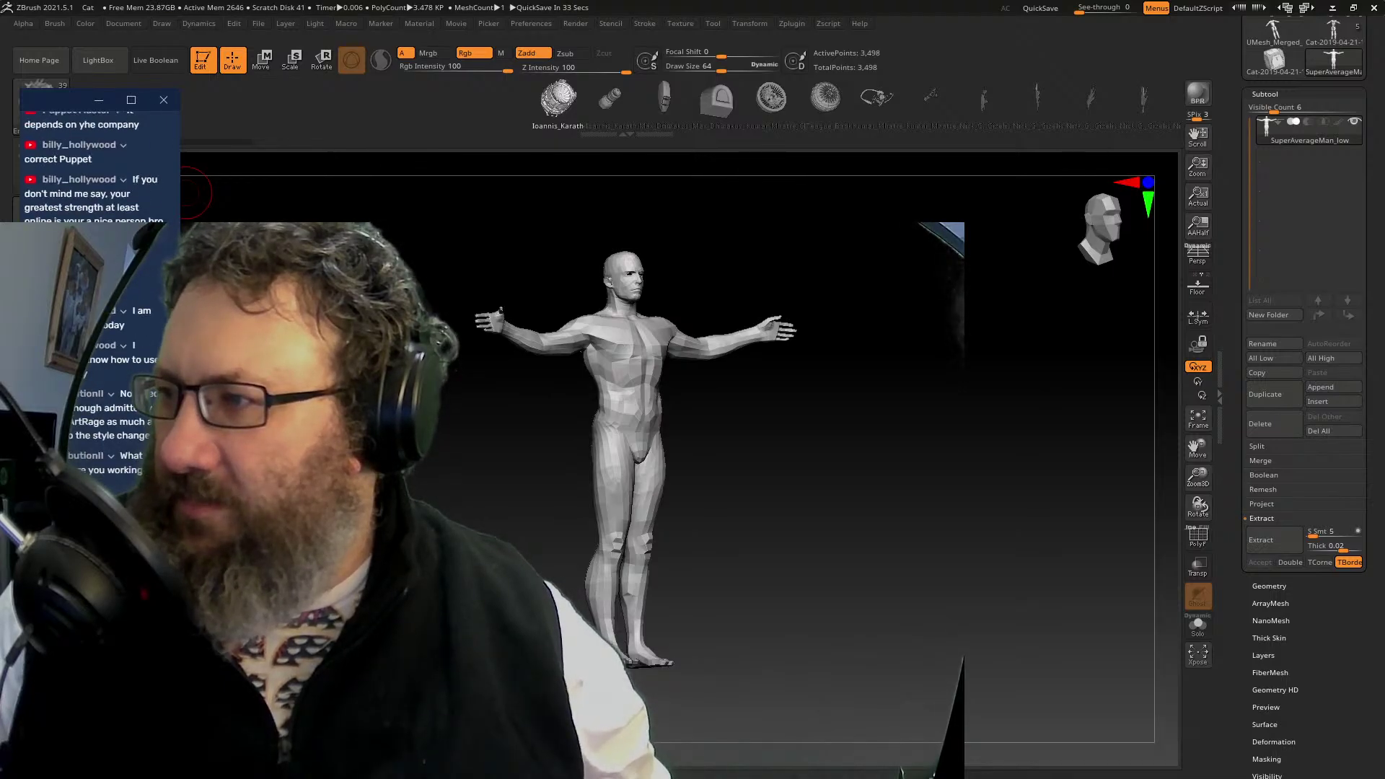
scroll(99, 166, "down", 3)
scroll(99, 166, "down", 3)
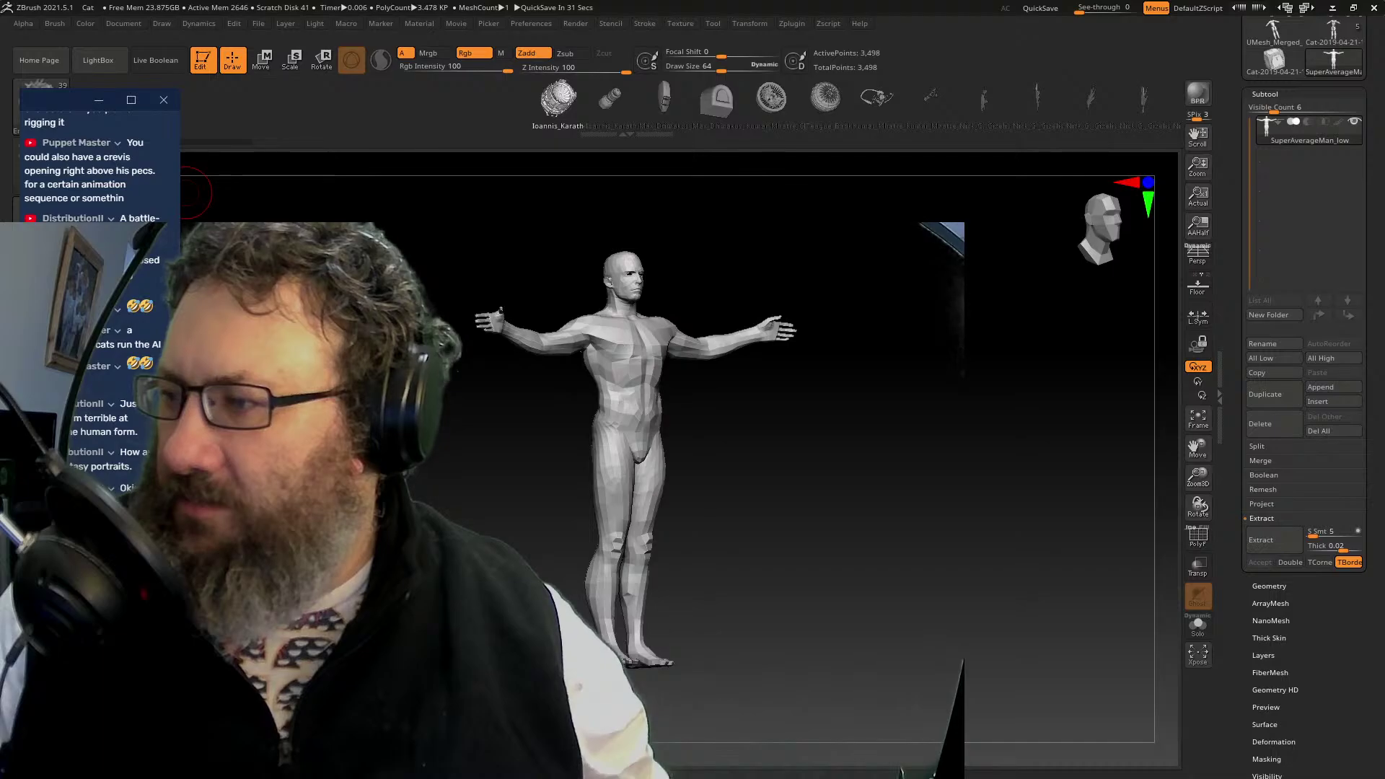